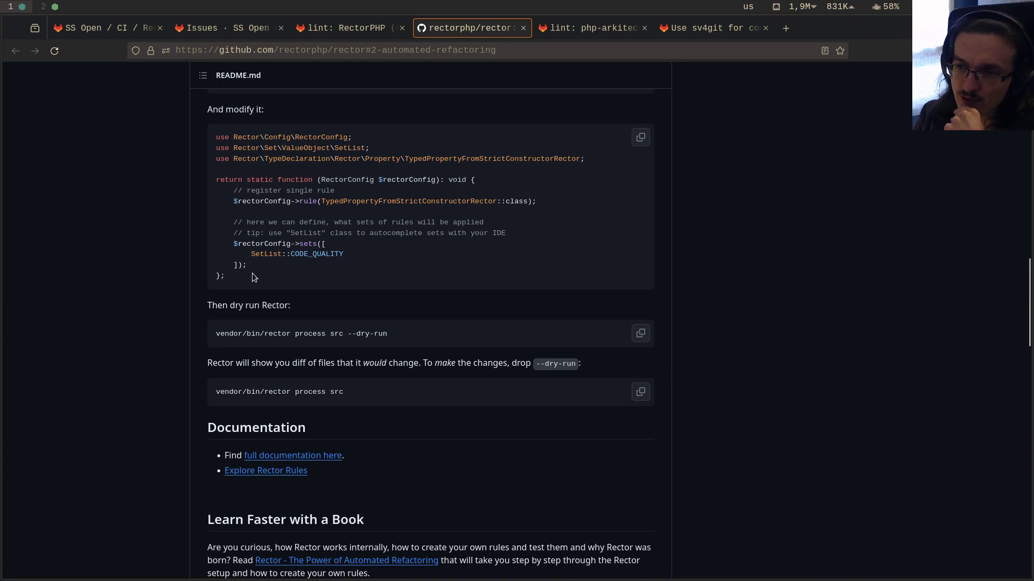
# Step: Read the rector.php config example in the Rector README, then return to GitLab issue 'lint: RectorPHP'
pyautogui.moveTo(253, 275); pyautogui.dragTo(215, 180)
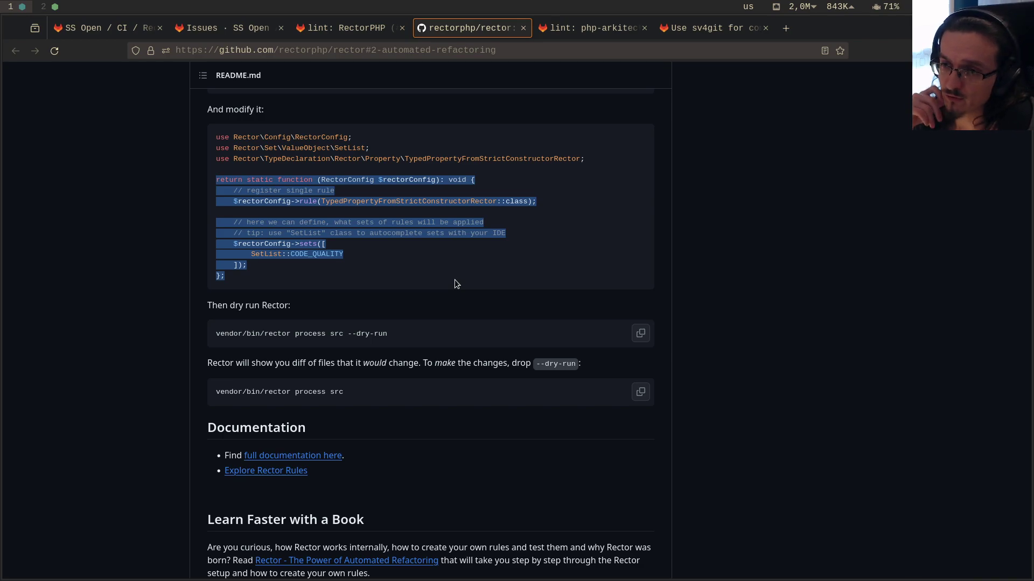
pyautogui.click(612, 340)
pyautogui.scroll(8, 612, 339)
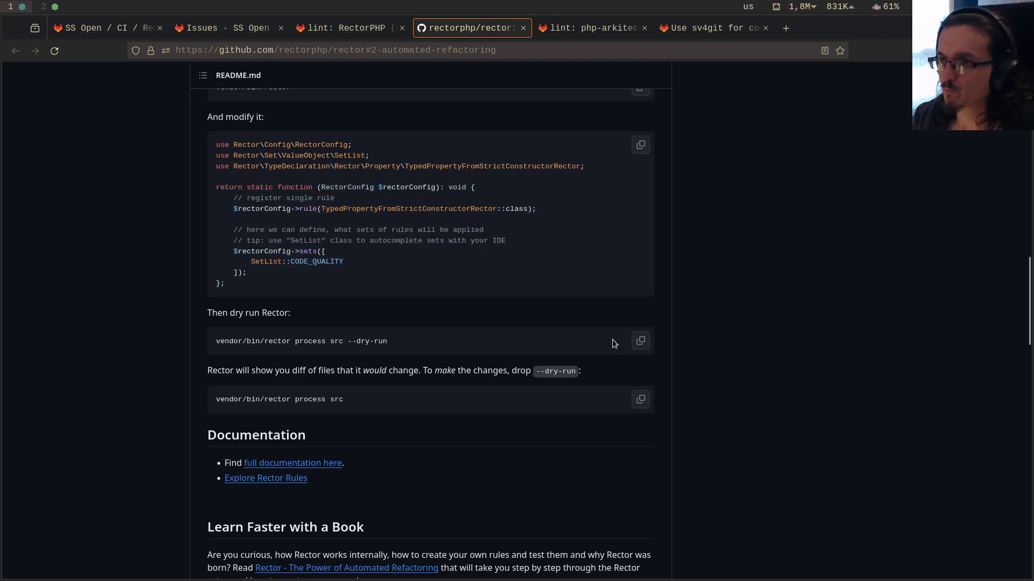
pyautogui.scroll(5, 612, 339)
pyautogui.click(371, 28)
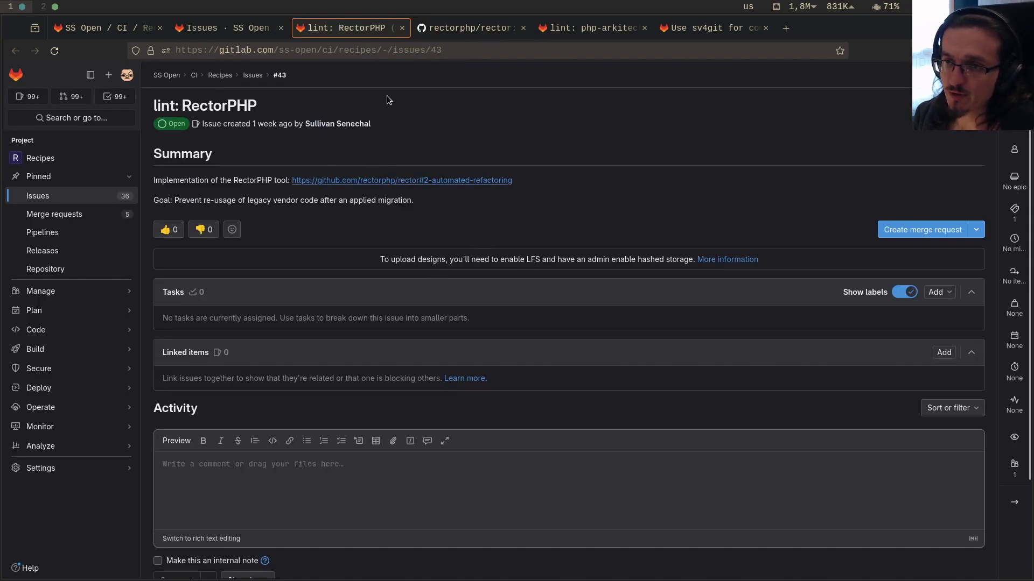
# Step: Select 'RectorPHP' in the title of GitLab issue #43
pyautogui.moveTo(178, 106); pyautogui.dragTo(285, 114)
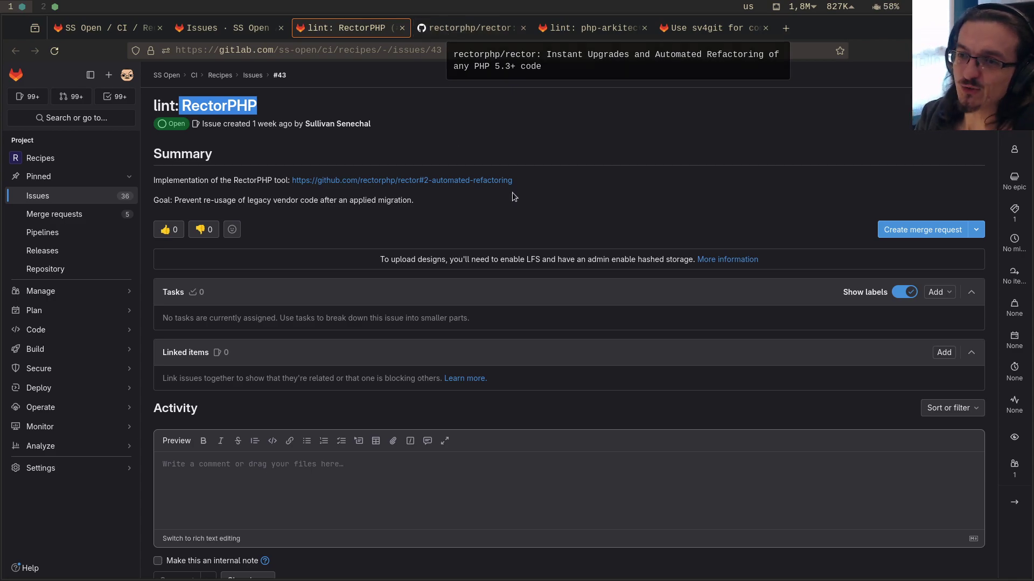
# Step: Back in the Rector README, search for 'CI' to find the CI section
pyautogui.click(491, 33)
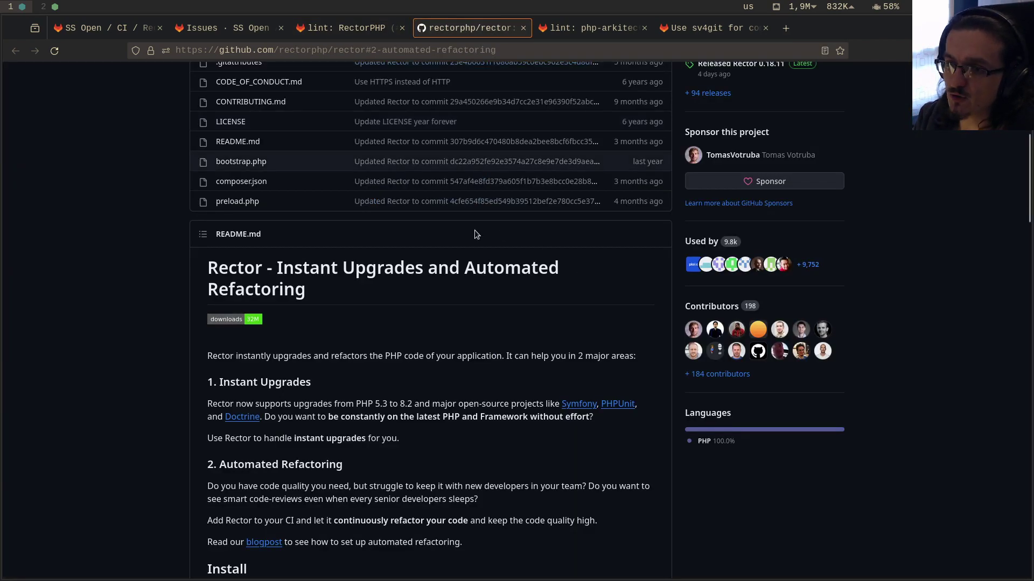
pyautogui.scroll(-3, 308, 404)
pyautogui.scroll(-5, 308, 404)
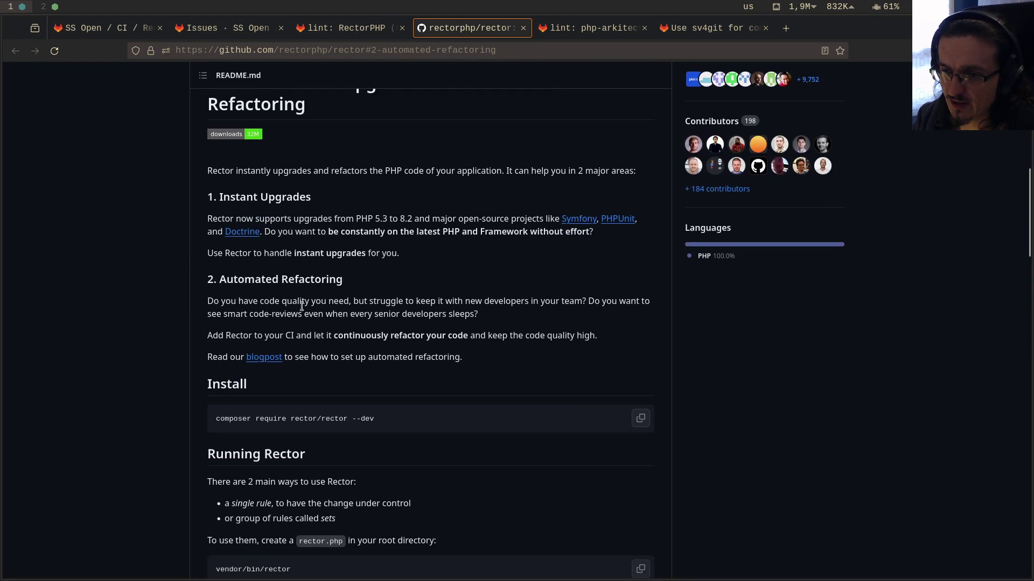
pyautogui.scroll(-10, 364, 288)
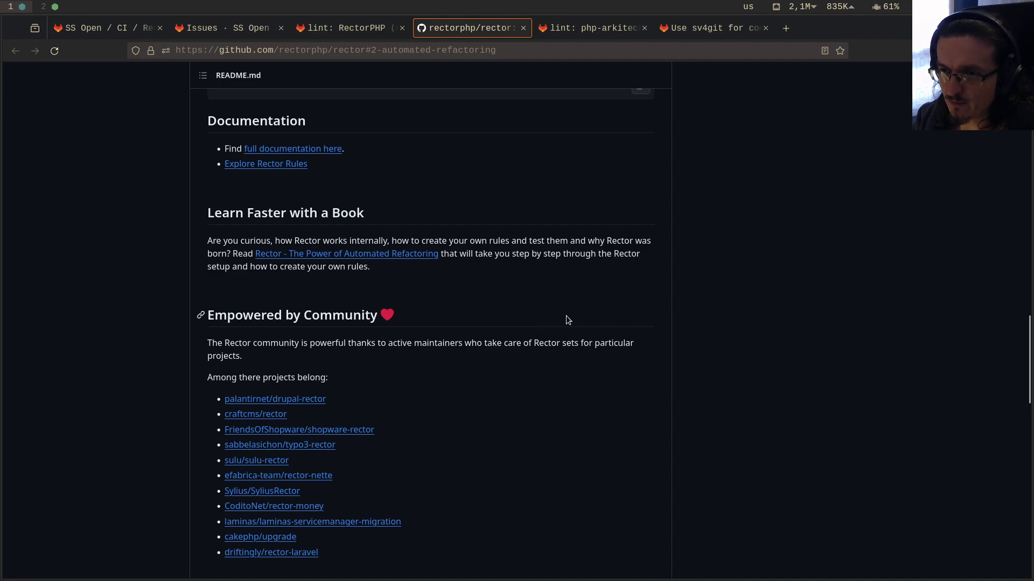
pyautogui.hotkey('ctrl', 'f')
pyautogui.write('CI')
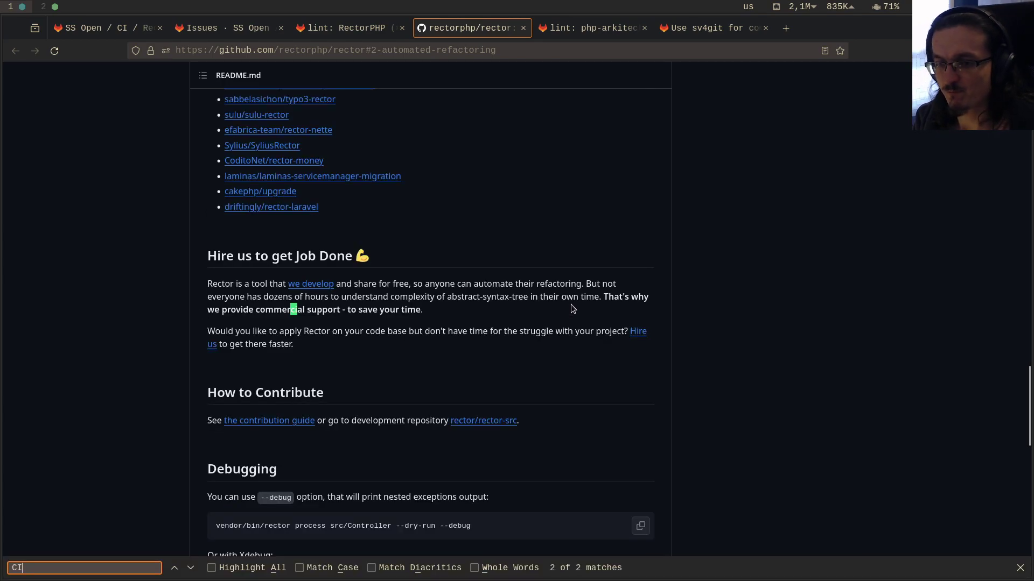
pyautogui.press('Return')
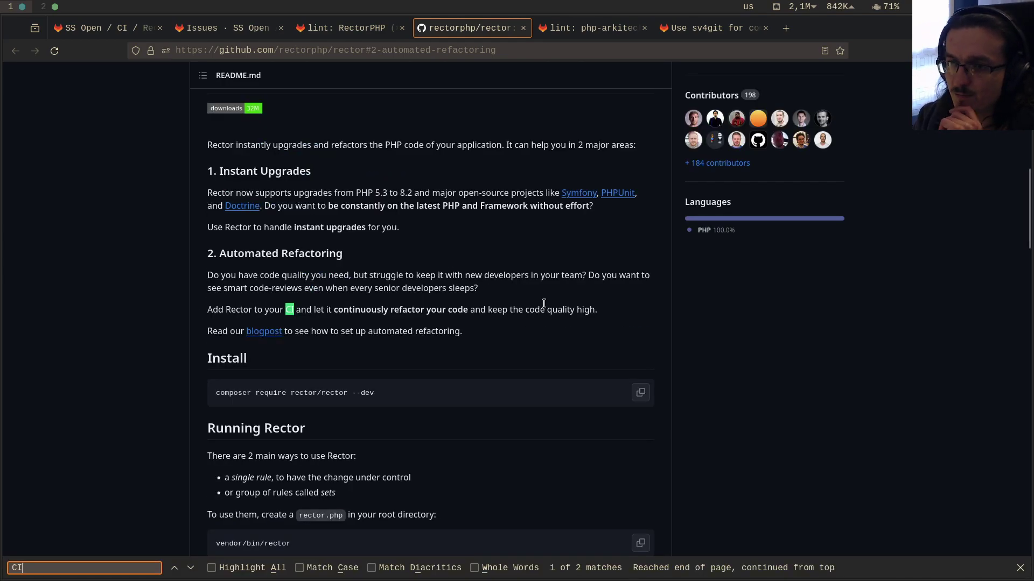
# Step: Read Rector's CI blog post in a new tab, then return to the README
pyautogui.moveTo(225, 309); pyautogui.dragTo(595, 310)
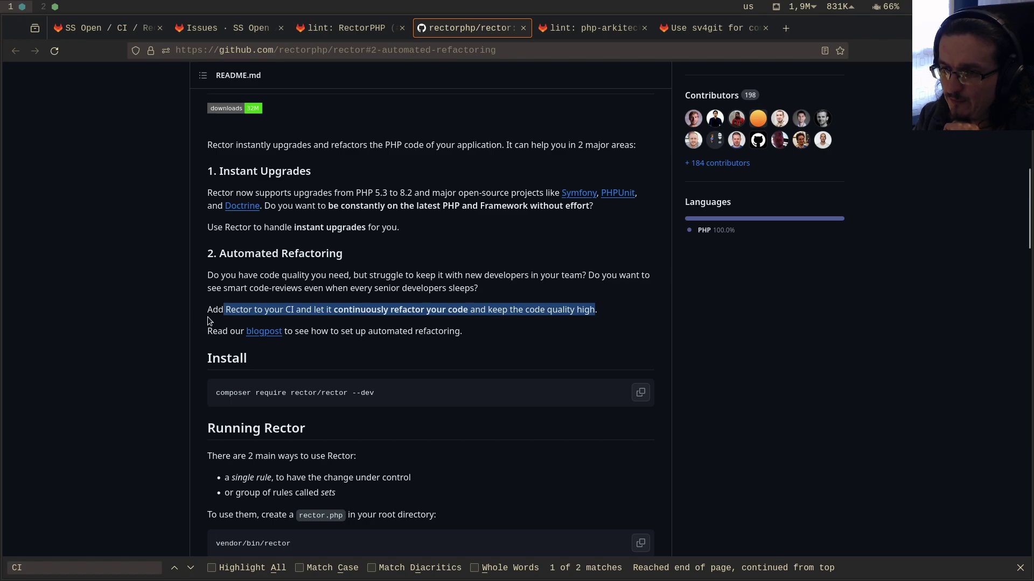
pyautogui.click(361, 311)
pyautogui.rightClick(268, 334)
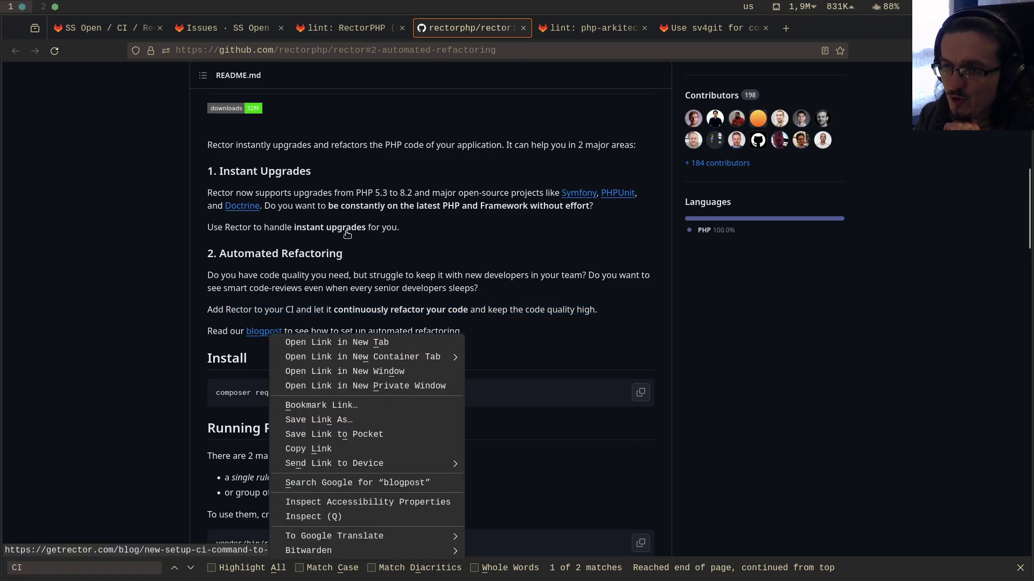
pyautogui.click(344, 342)
pyautogui.click(594, 28)
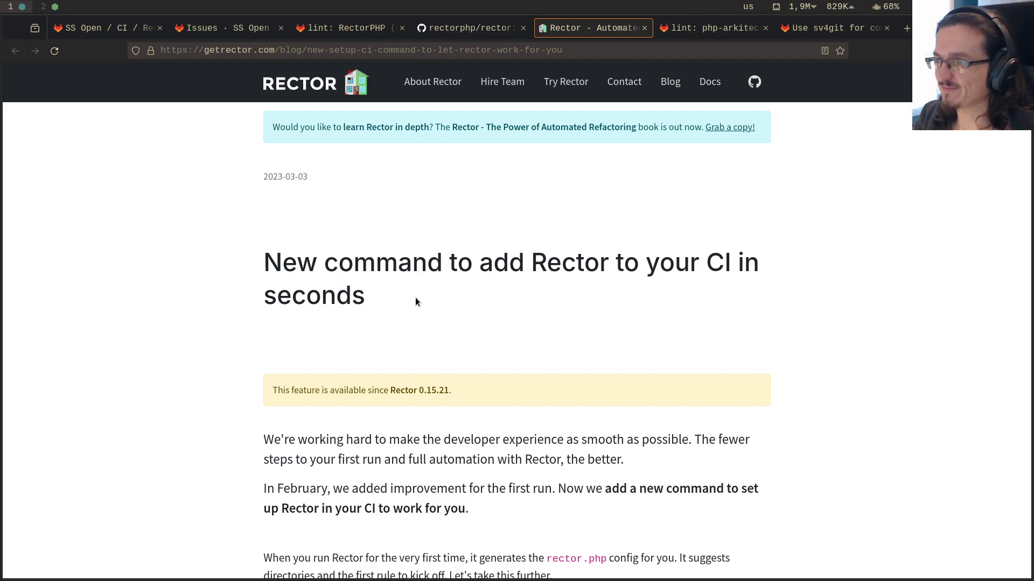
pyautogui.click(438, 22)
# Step: Select 'RectorPHP' in the issue title, then go to the project's issue list
pyautogui.click(339, 28)
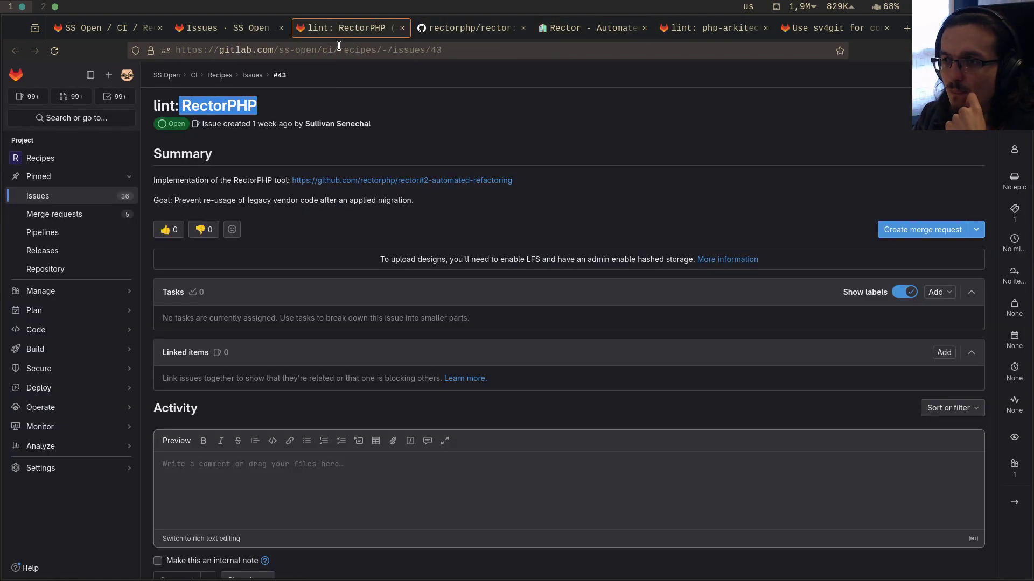
pyautogui.moveTo(171, 106); pyautogui.dragTo(270, 105)
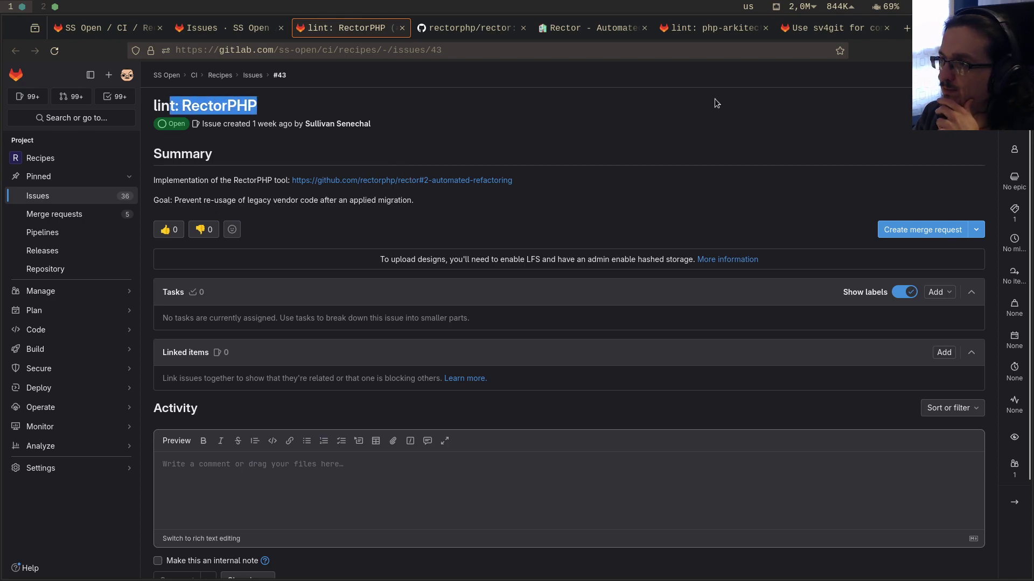
pyautogui.click(251, 30)
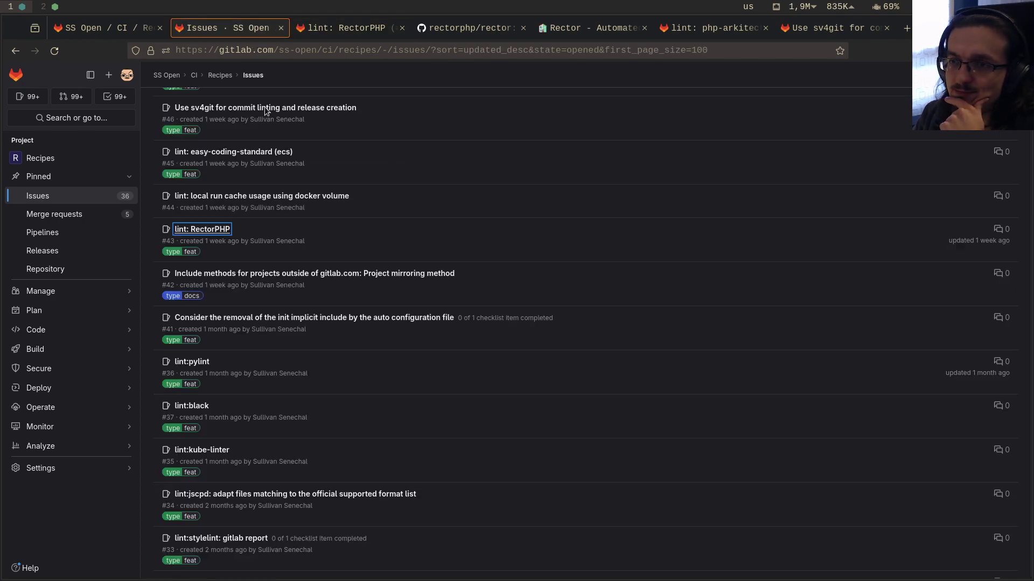
pyautogui.scroll(-2, 265, 355)
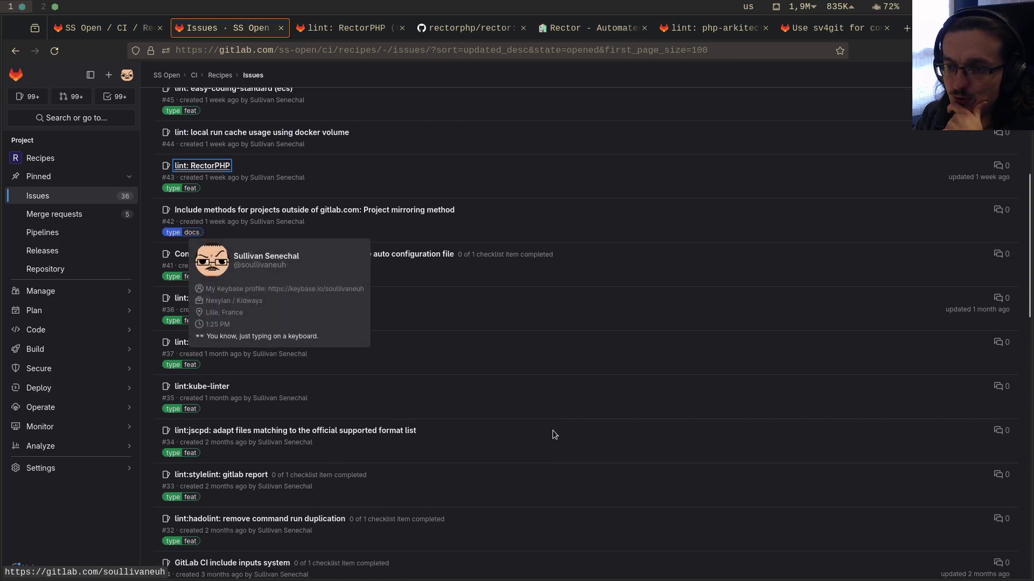
pyautogui.scroll(-2, 553, 428)
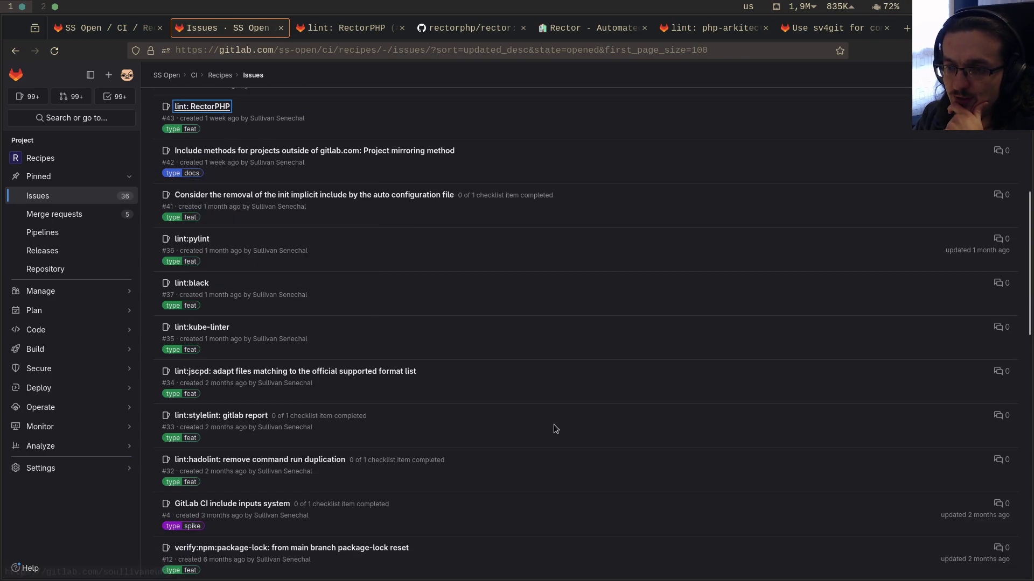
# Step: Glance at the lint:black issue in a new tab, then close it
pyautogui.rightClick(194, 284)
pyautogui.press('Escape')
pyautogui.hotkey('ctrl', 'Return')
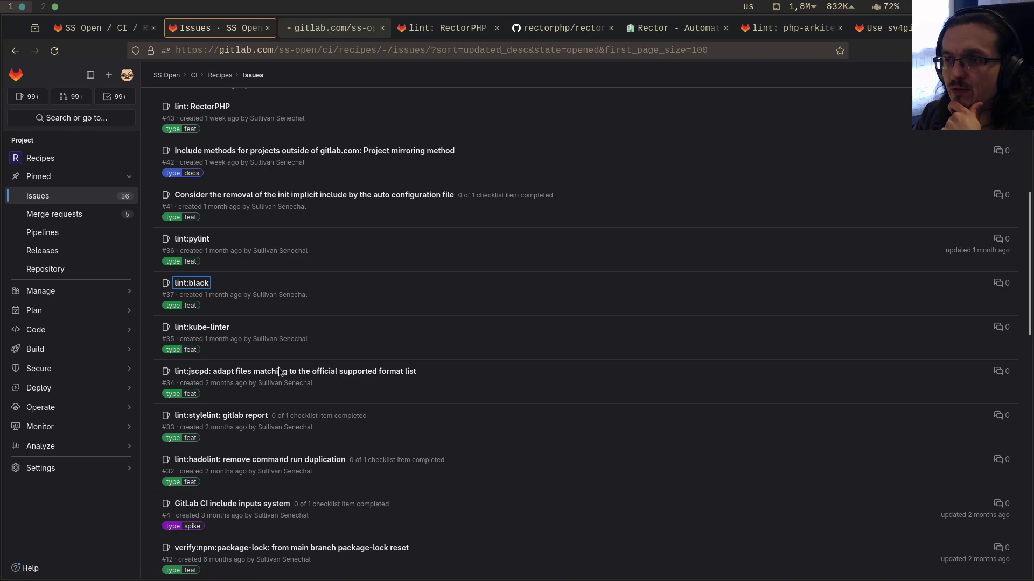
pyautogui.click(332, 32)
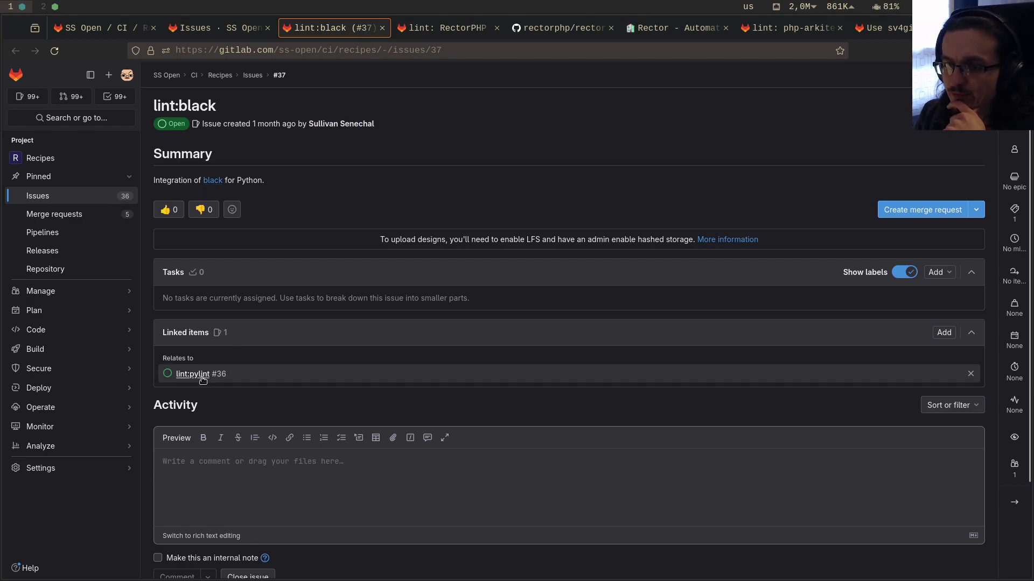
pyautogui.click(382, 27)
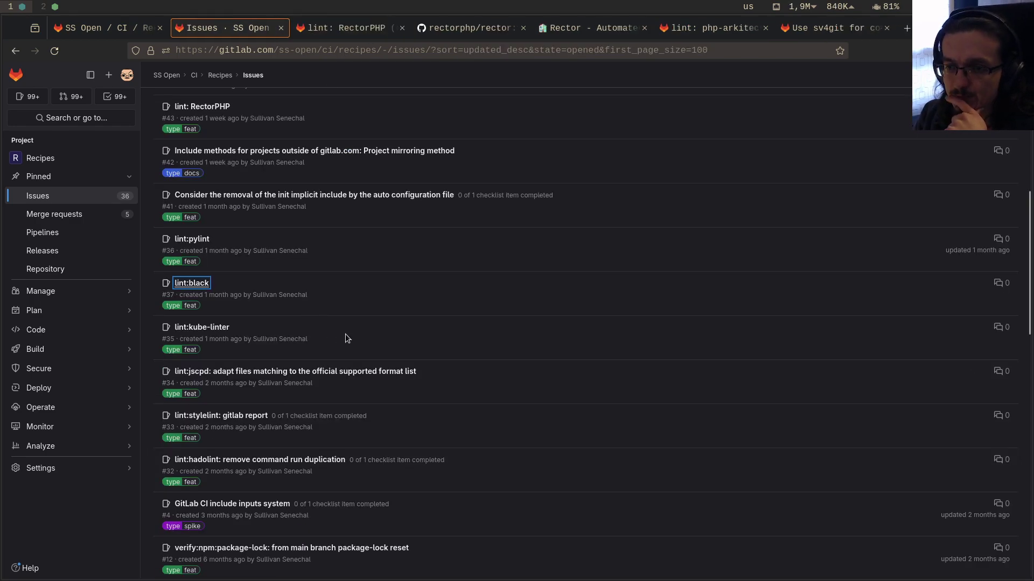
# Step: Find issue #11 'Javascript module dependencies graph' in the list and open it in a new tab
pyautogui.scroll(-1, 345, 329)
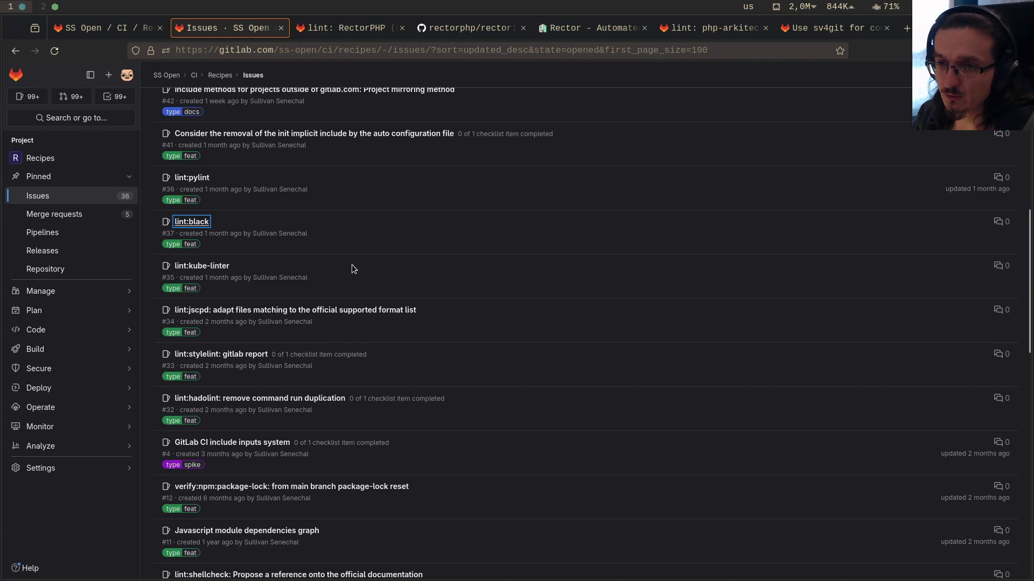
pyautogui.scroll(-4, 343, 263)
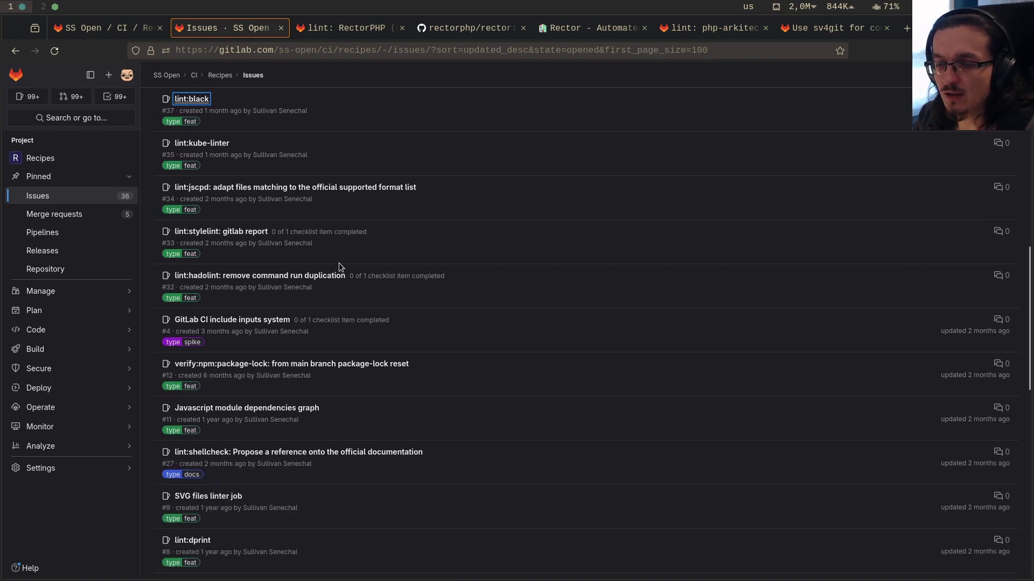
pyautogui.scroll(4, 339, 266)
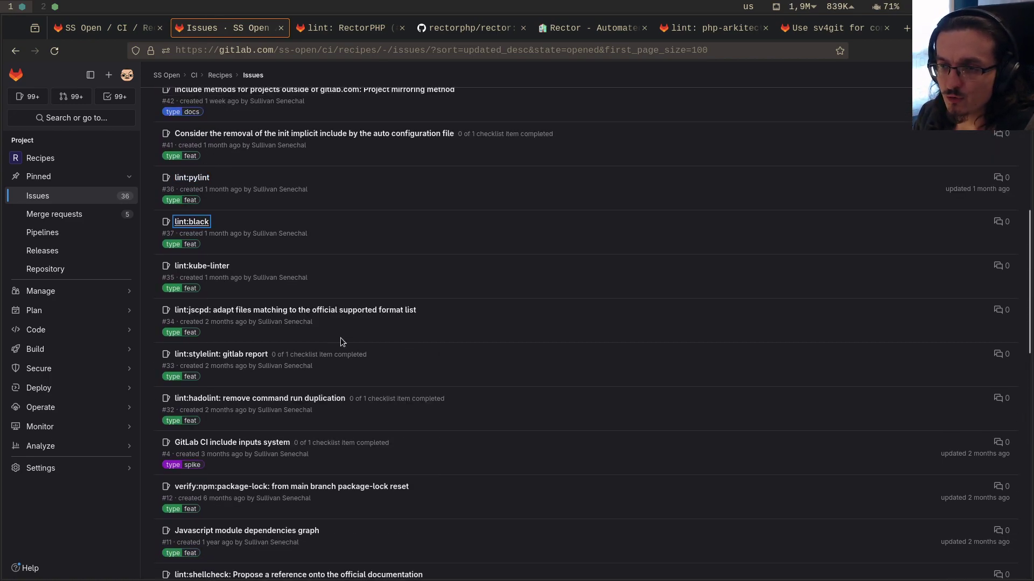
pyautogui.scroll(-2, 375, 338)
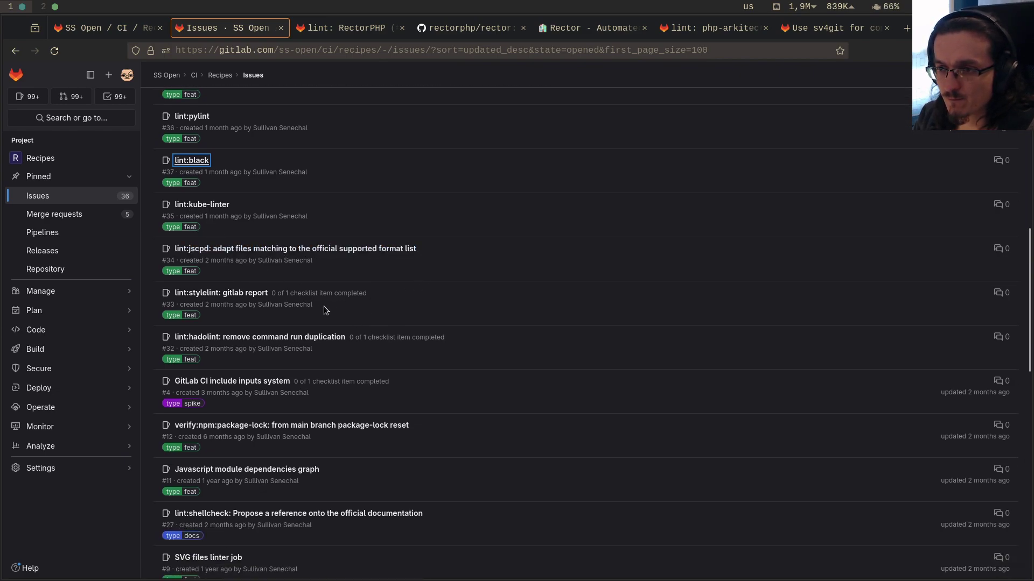
pyautogui.scroll(-2, 326, 309)
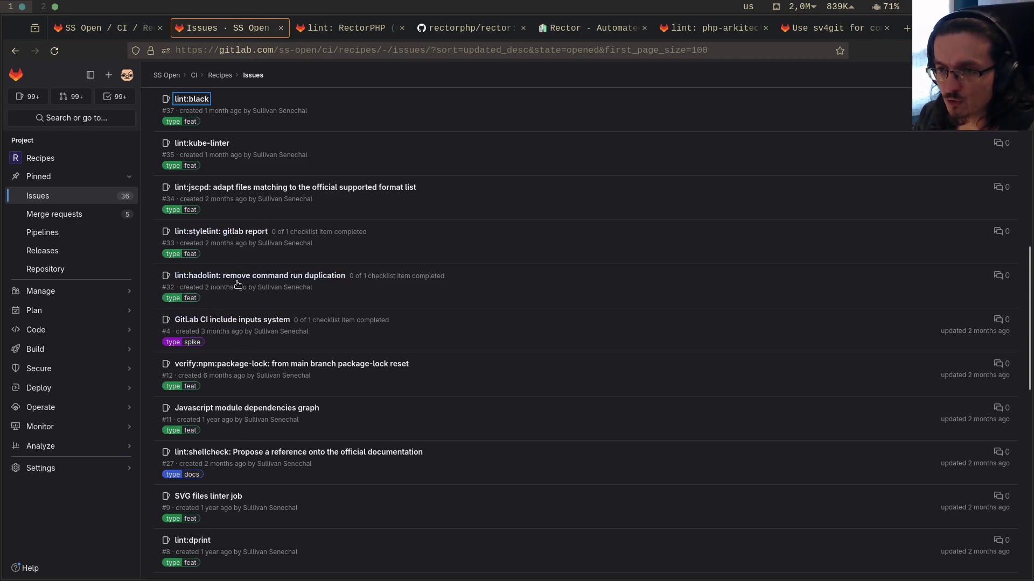
pyautogui.scroll(-2, 250, 317)
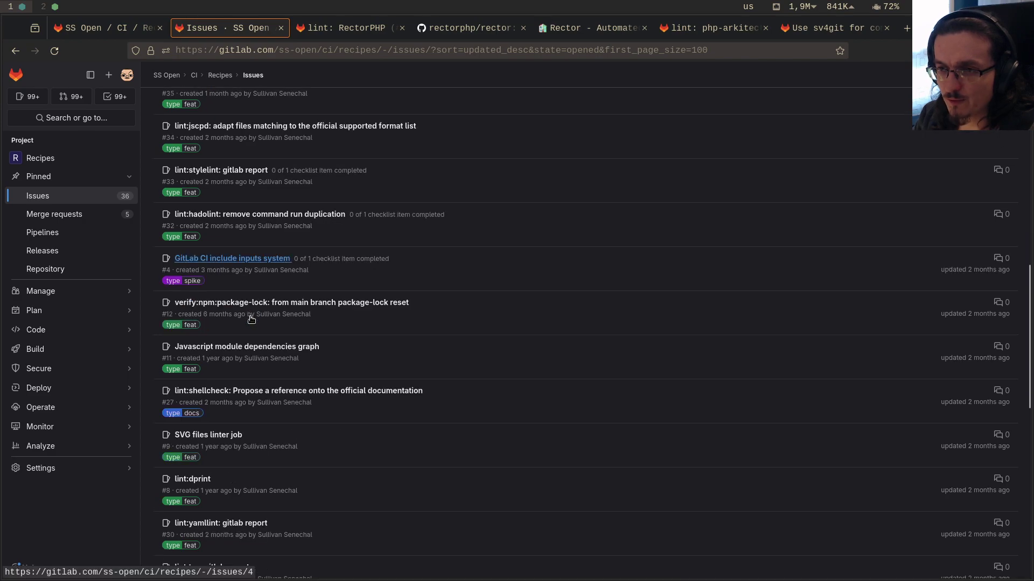
pyautogui.scroll(-2, 250, 318)
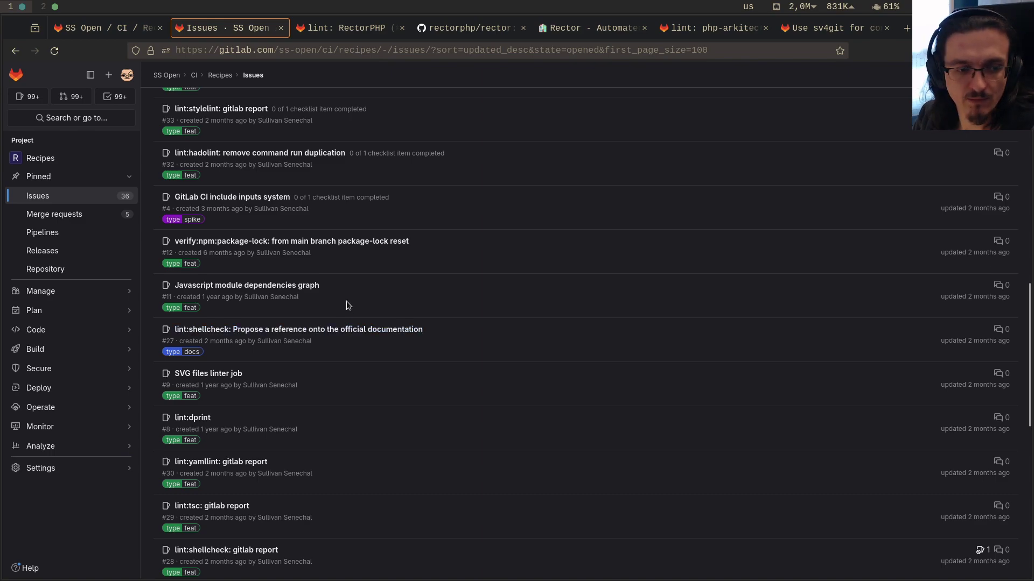
pyautogui.scroll(-3, 345, 301)
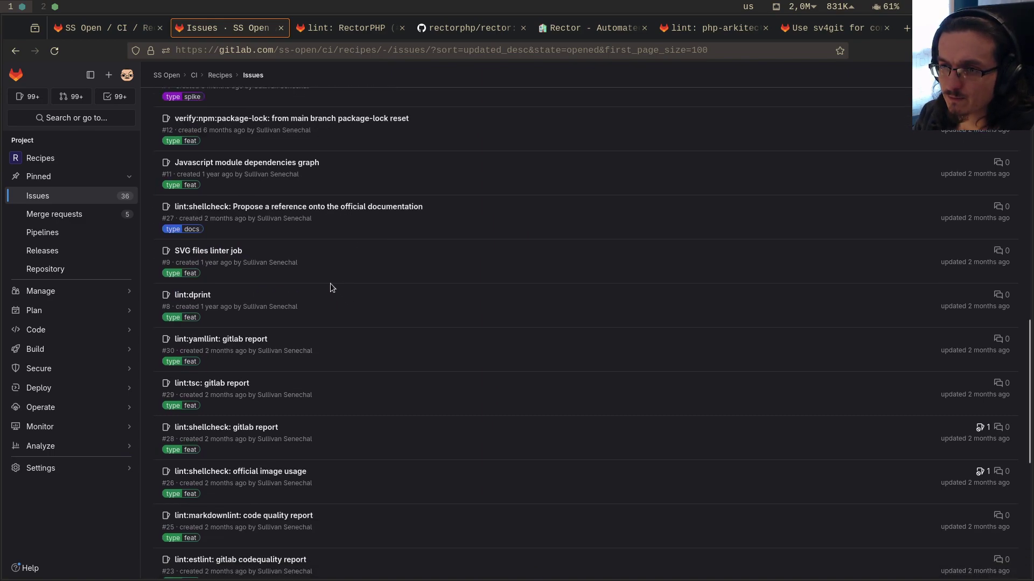
pyautogui.rightClick(263, 162)
pyautogui.click(301, 173)
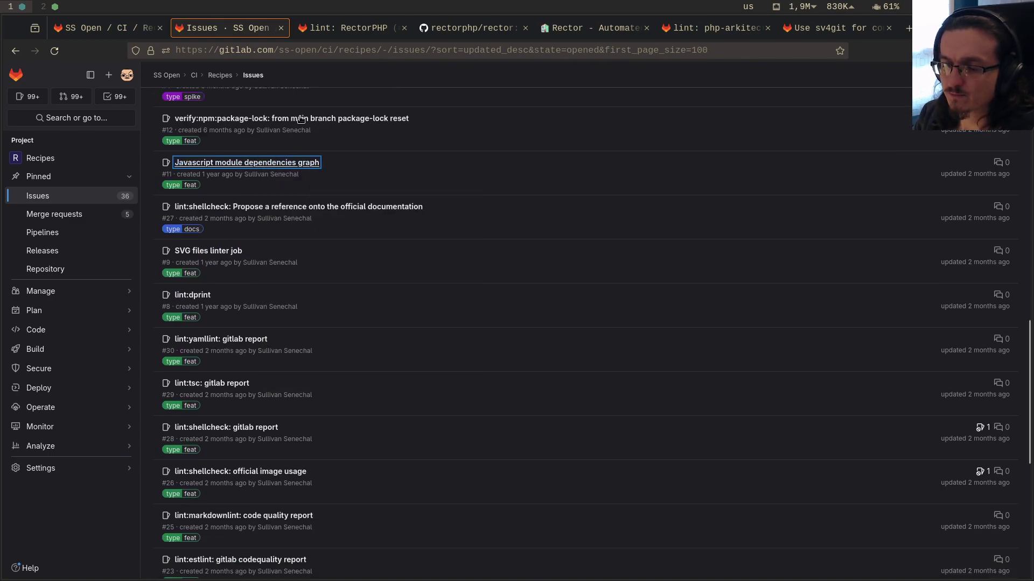
pyautogui.click(333, 31)
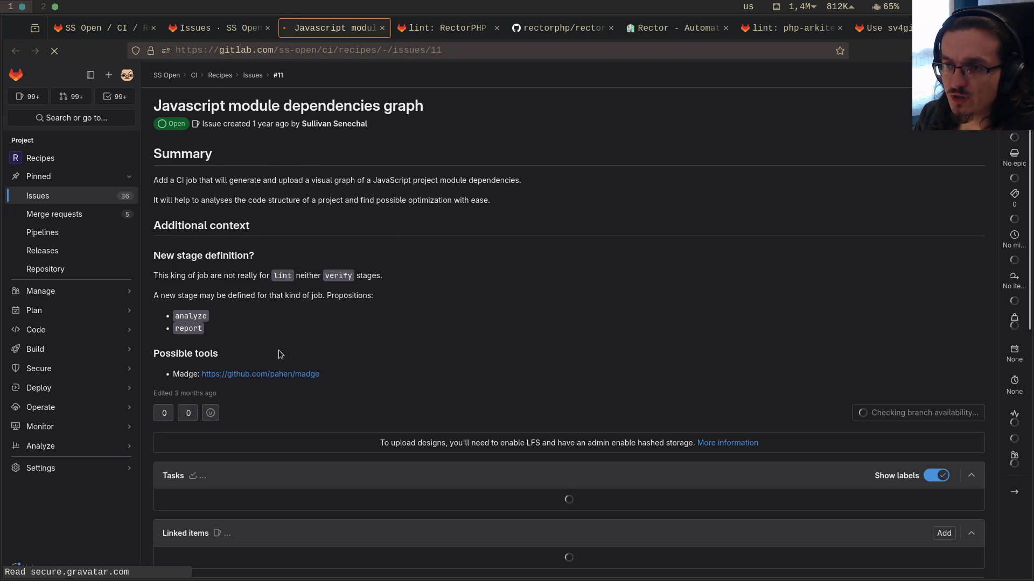
# Step: Read issue #11's description and new-stage proposals, then close its tab
pyautogui.moveTo(178, 295); pyautogui.dragTo(154, 275)
pyautogui.click(228, 338)
pyautogui.click(246, 304)
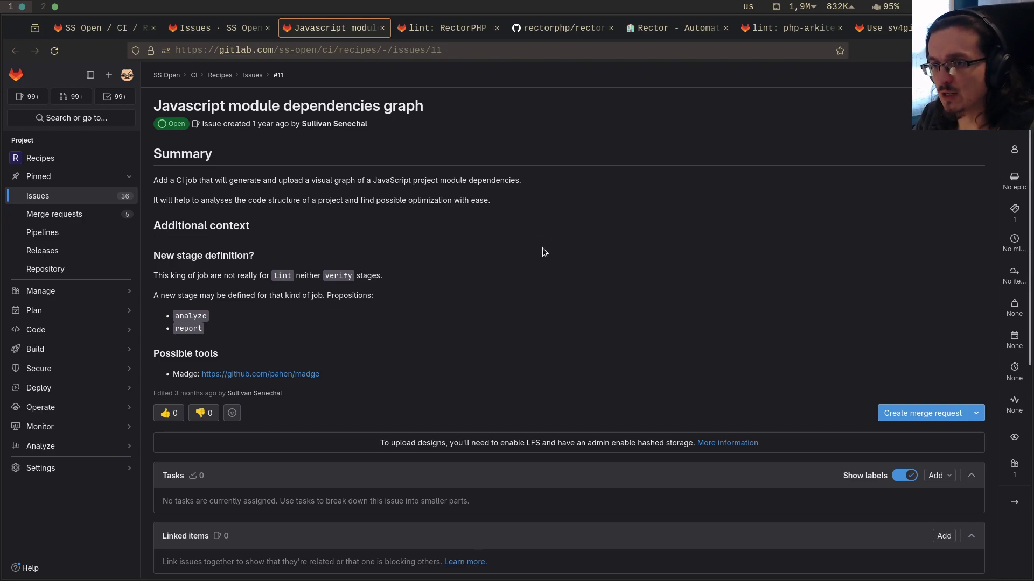
pyautogui.moveTo(285, 116); pyautogui.dragTo(409, 353)
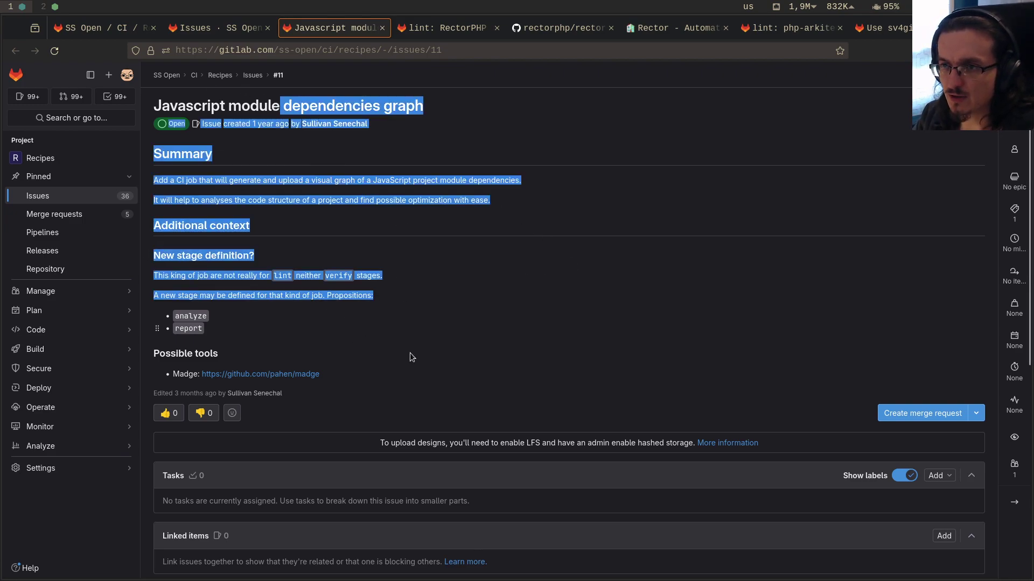
pyautogui.click(465, 309)
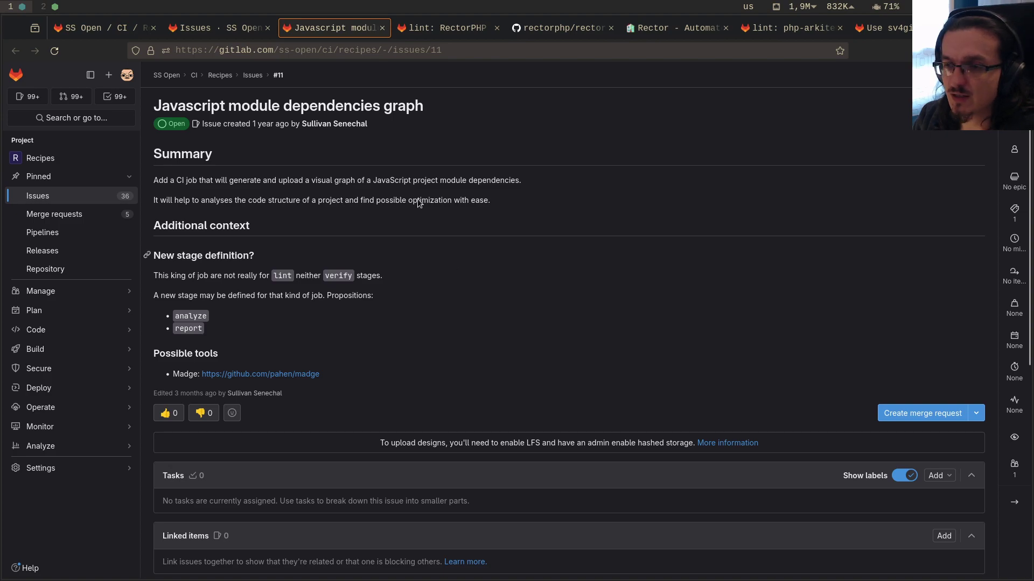
pyautogui.click(382, 27)
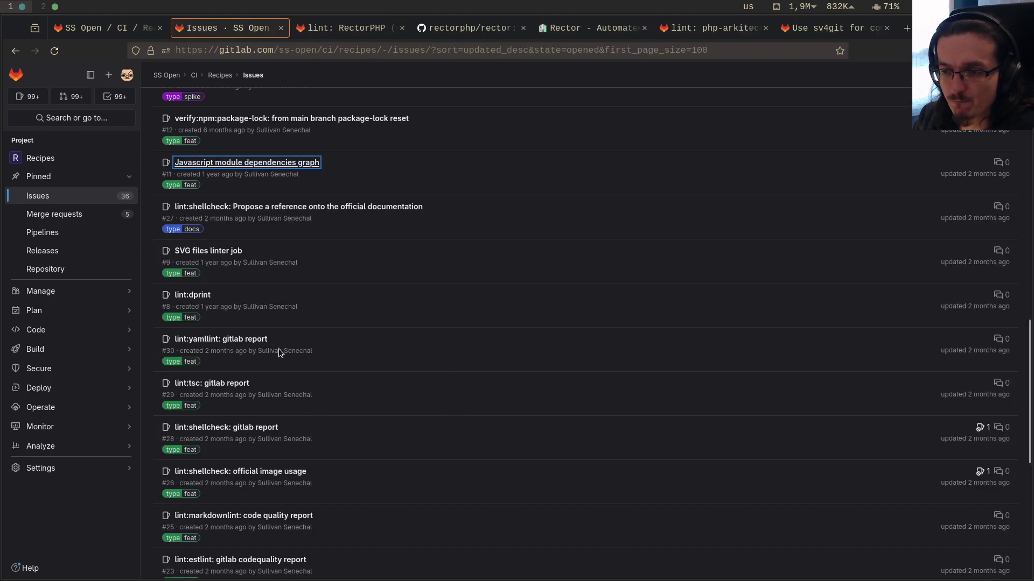
# Step: Scroll through the Recipes issues list, then close its tab
pyautogui.scroll(-2, 279, 349)
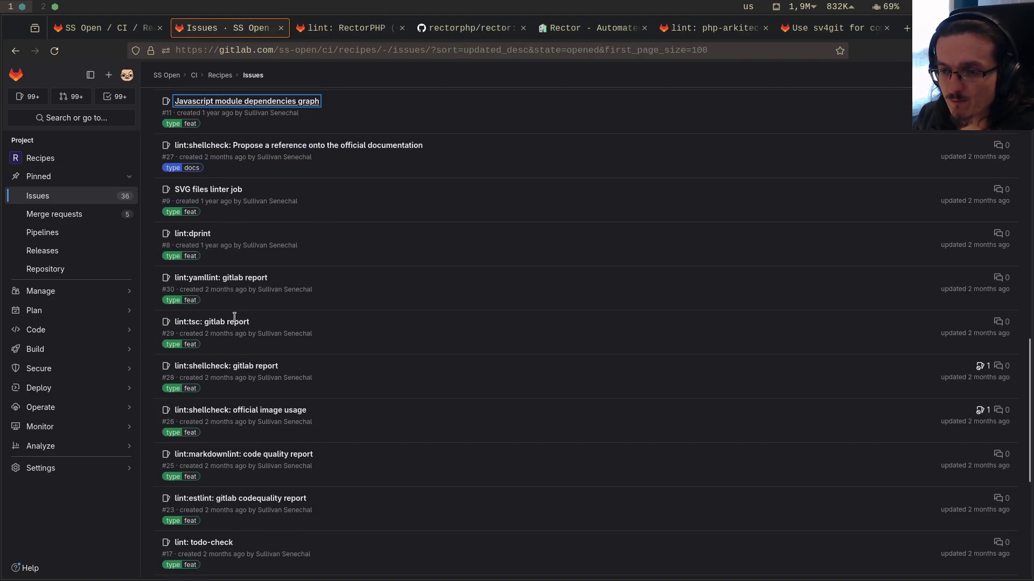
pyautogui.scroll(-6, 240, 349)
pyautogui.scroll(-4, 237, 347)
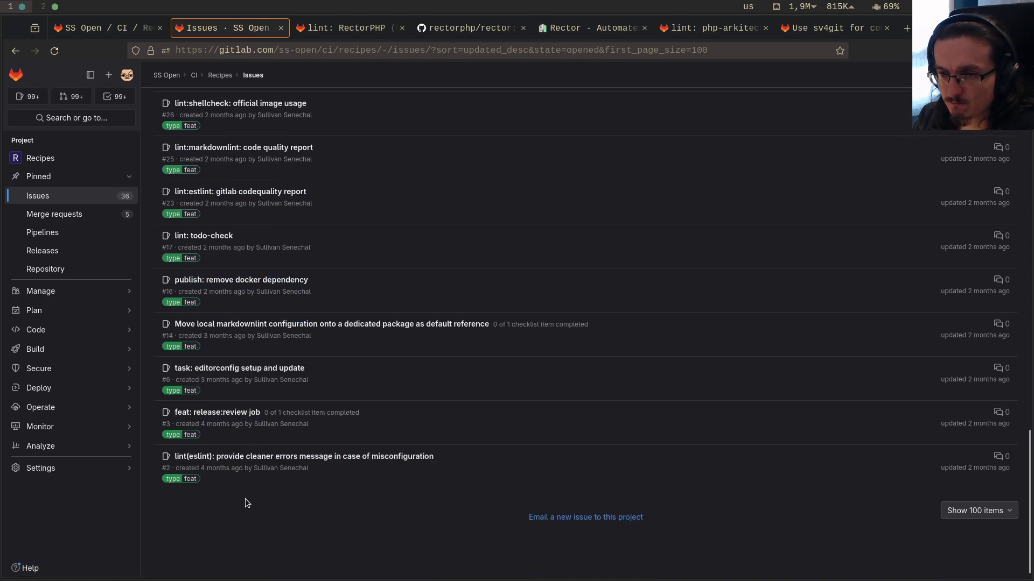
pyautogui.scroll(-1, 243, 505)
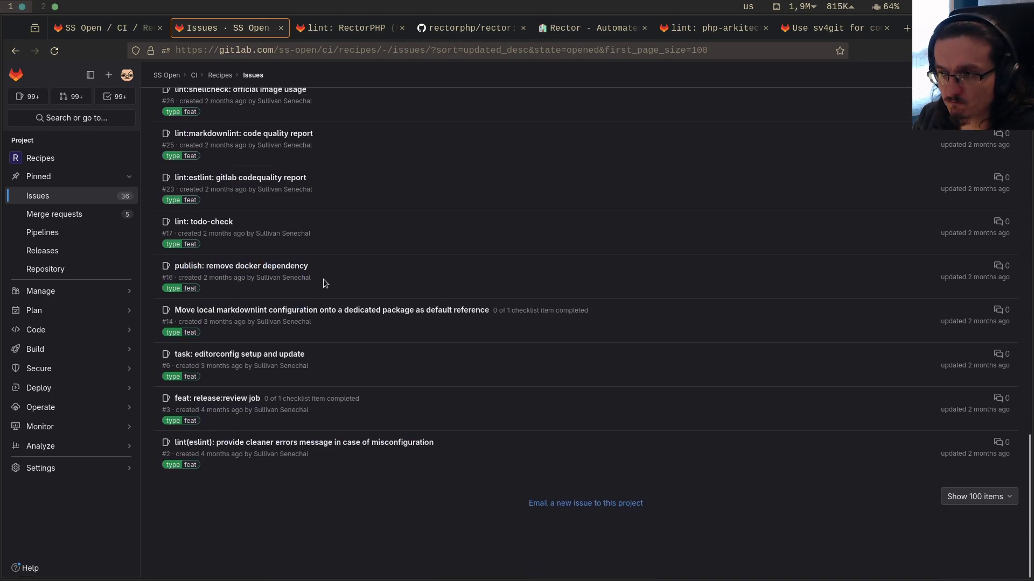
pyautogui.click(280, 28)
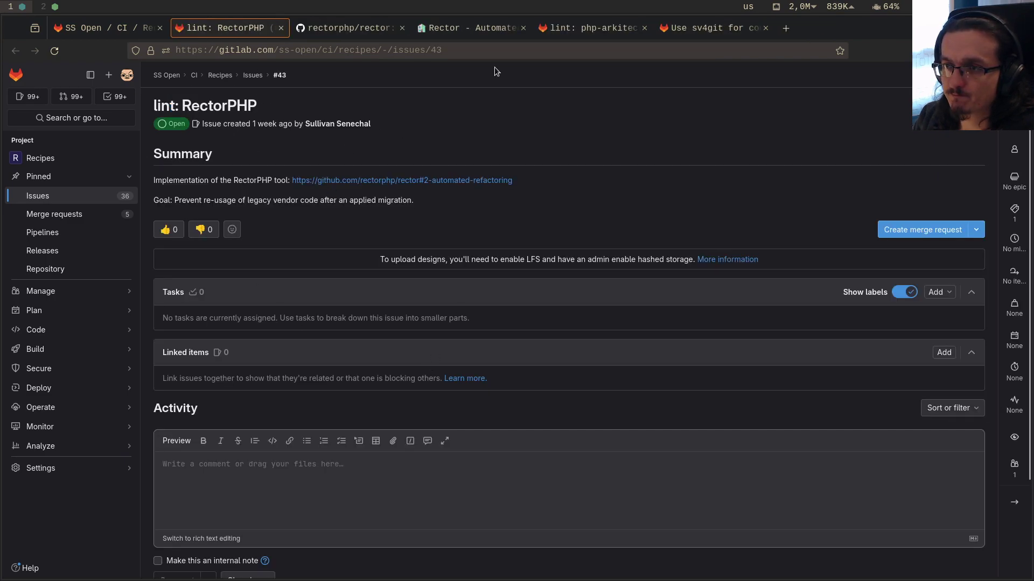
# Step: Close the php-arkitect (#48) and sv4git (#46) issue tabs, leaving 'lint: RectorPHP' showing
pyautogui.hotkey('alt', '5')
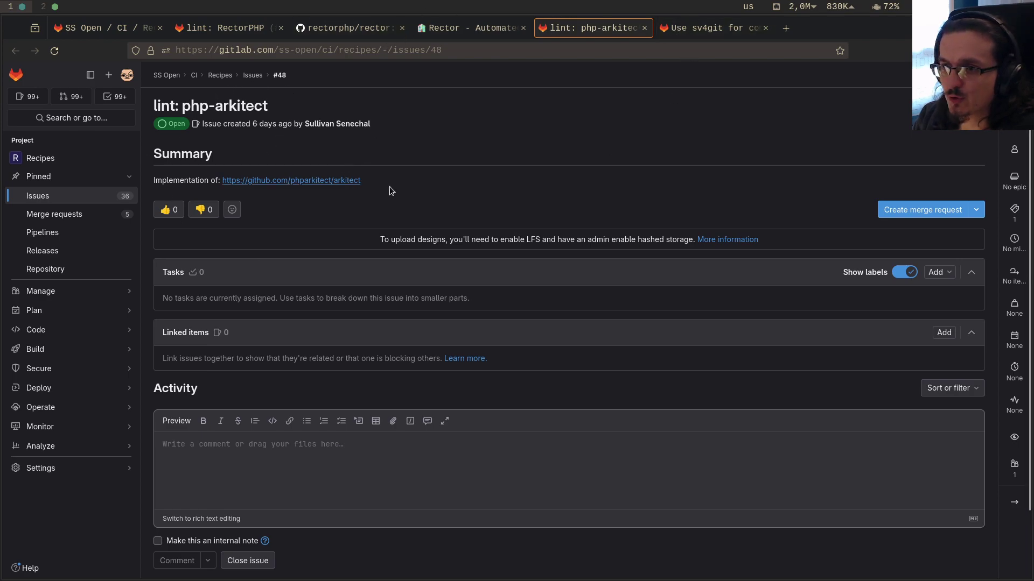
pyautogui.click(700, 28)
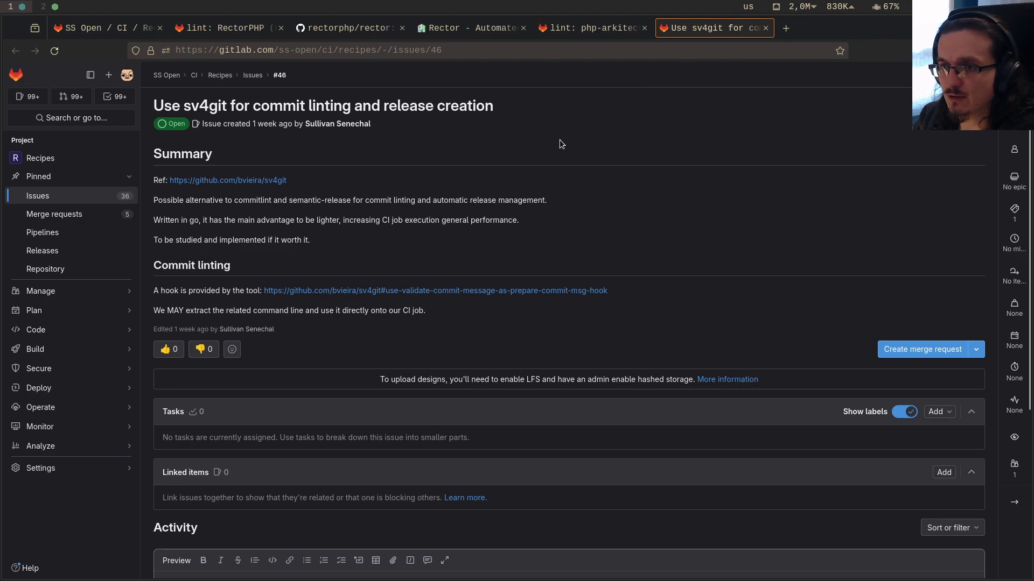
pyautogui.click(593, 28)
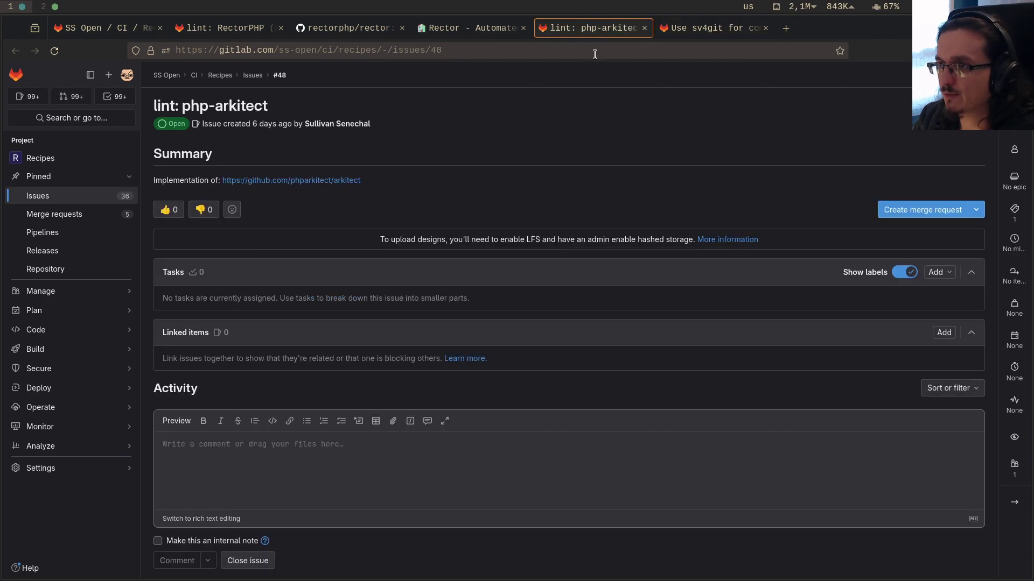
pyautogui.click(696, 25)
pyautogui.click(638, 28)
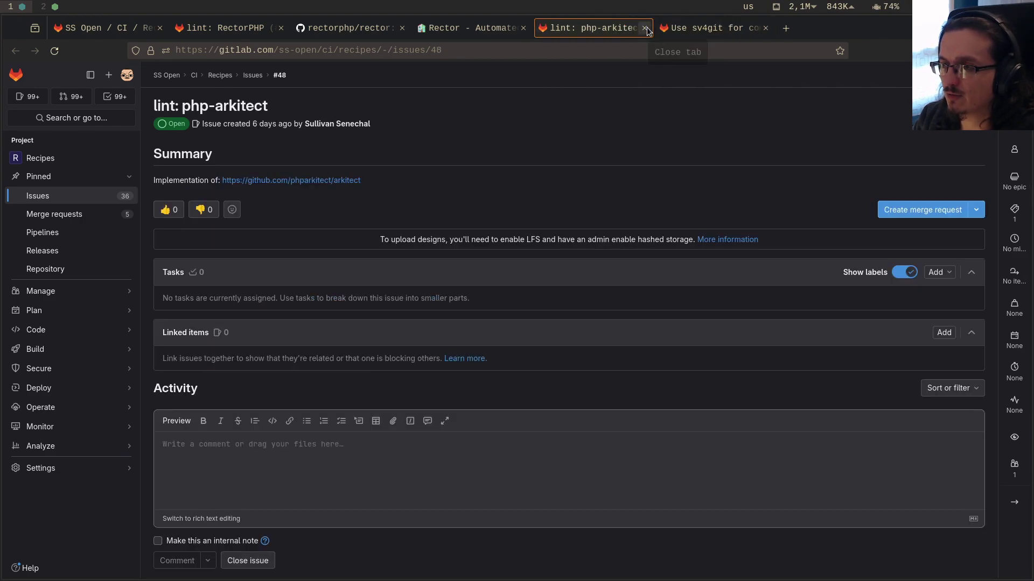
pyautogui.click(645, 28)
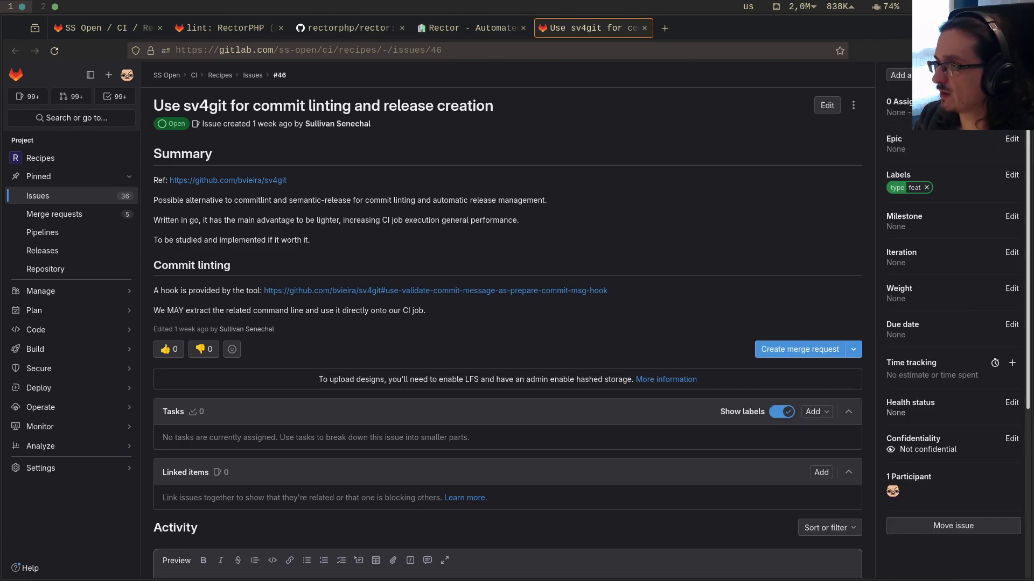
pyautogui.click(644, 28)
pyautogui.click(357, 30)
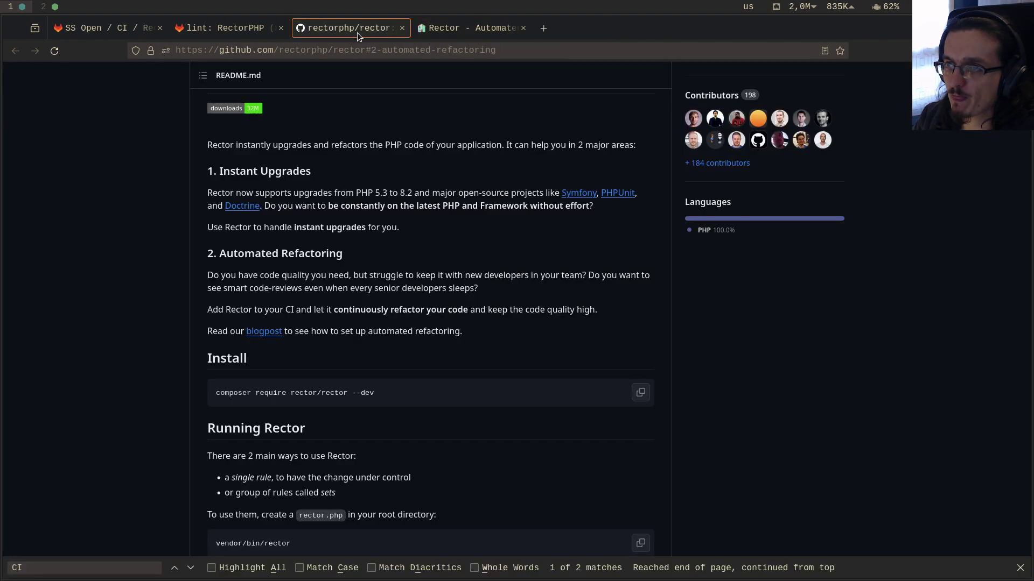
pyautogui.click(225, 32)
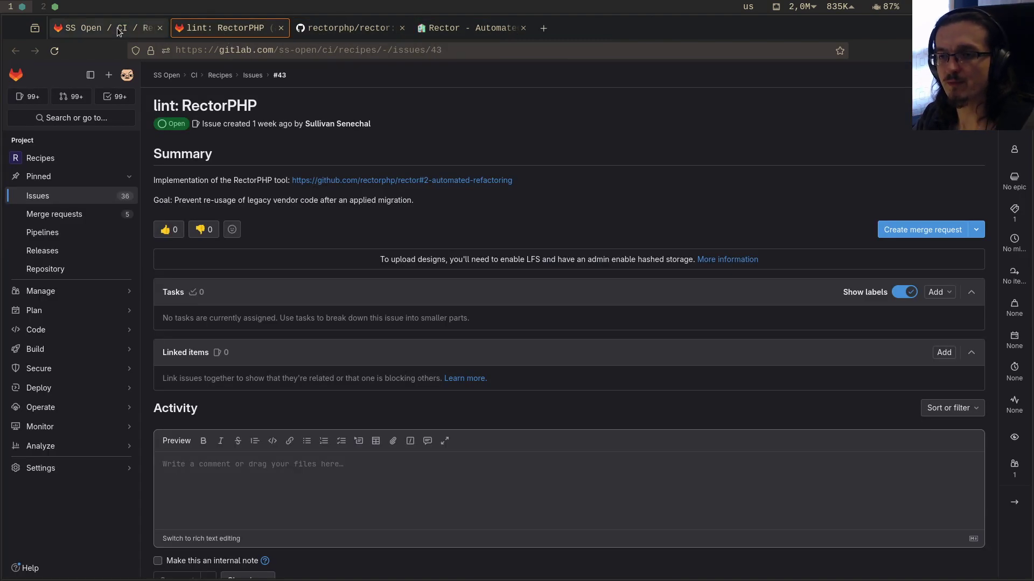
# Step: Check the settings project's git status, then open ss-open/ci/recipes and close the settings window
pyautogui.click(43, 6)
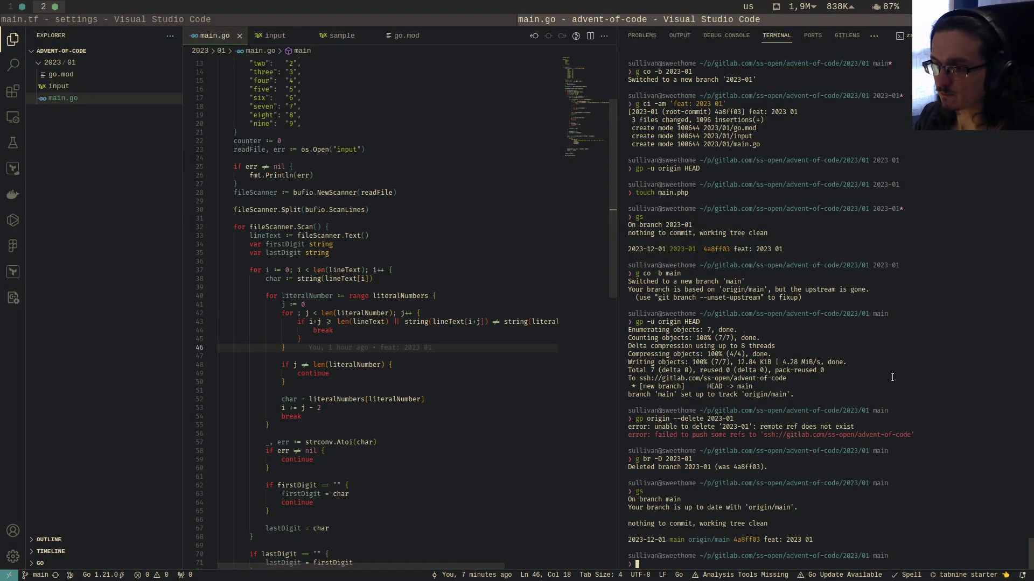
pyautogui.write('gs')
pyautogui.press('Return')
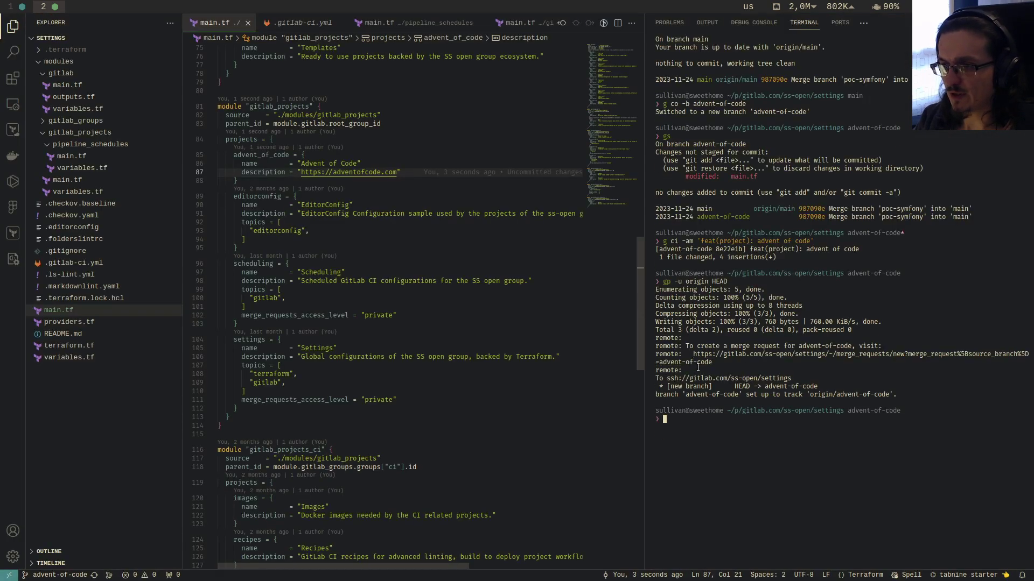
pyautogui.press('super+p')
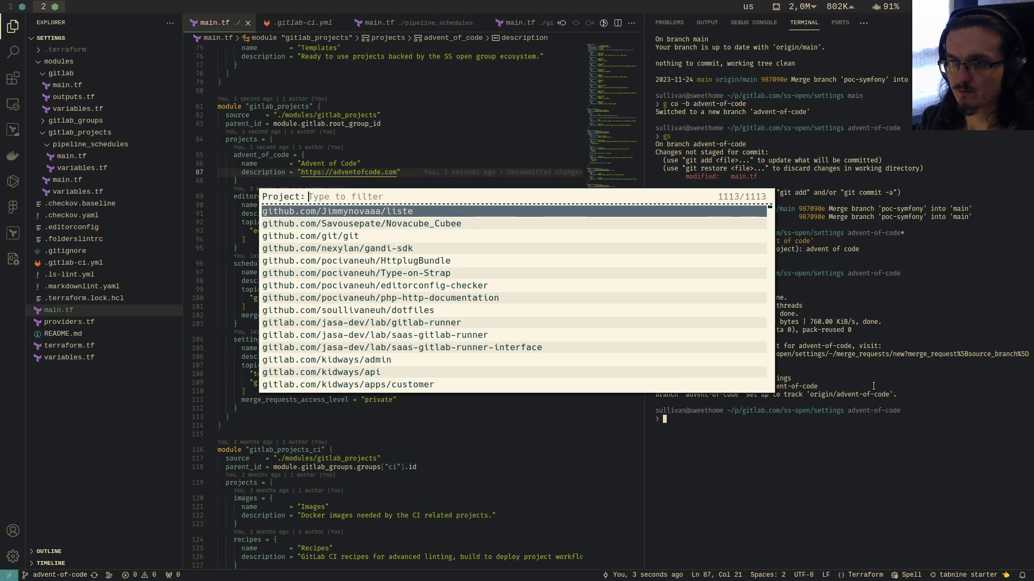
pyautogui.write('recipe')
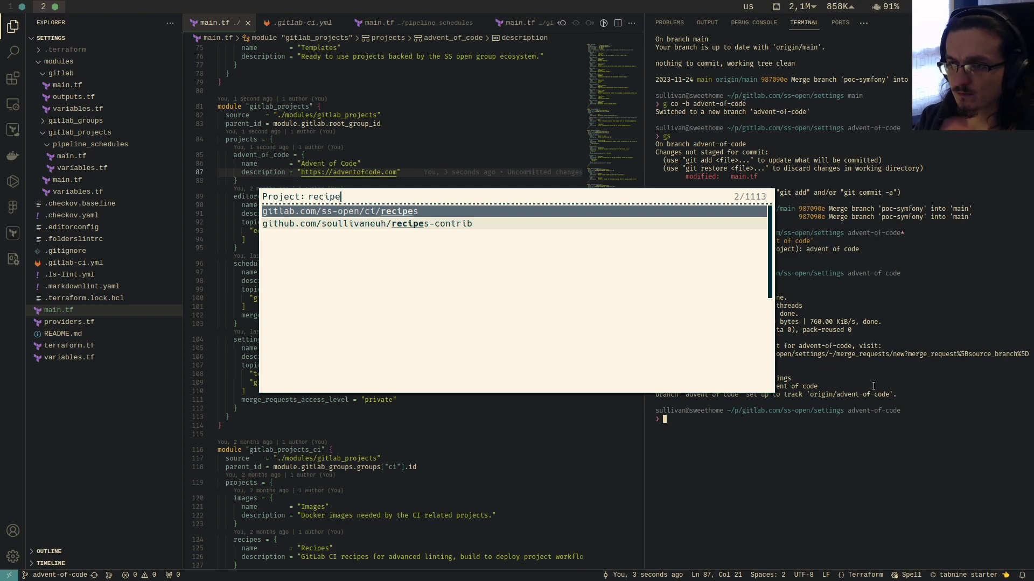
pyautogui.press('Return')
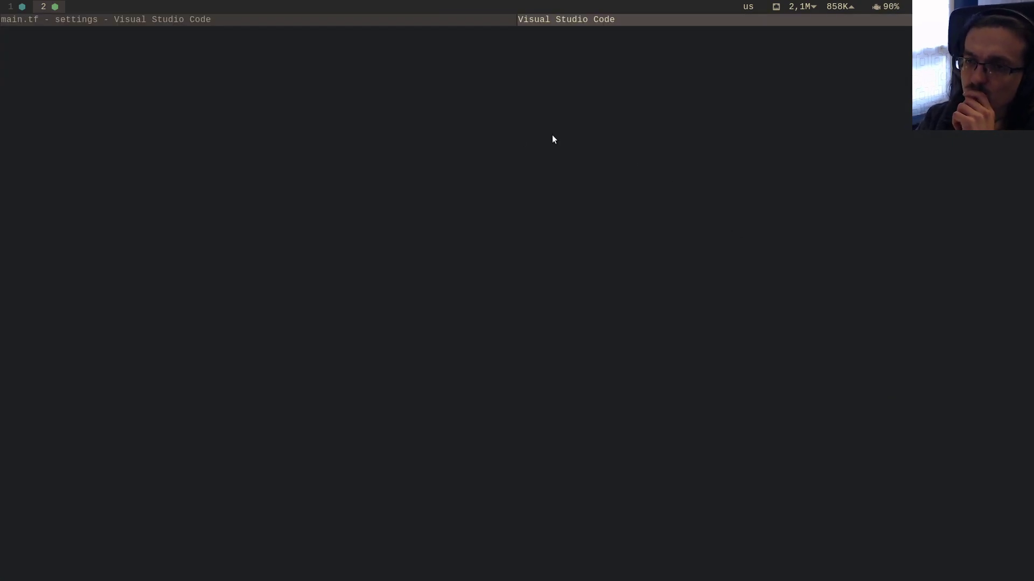
pyautogui.click(471, 285)
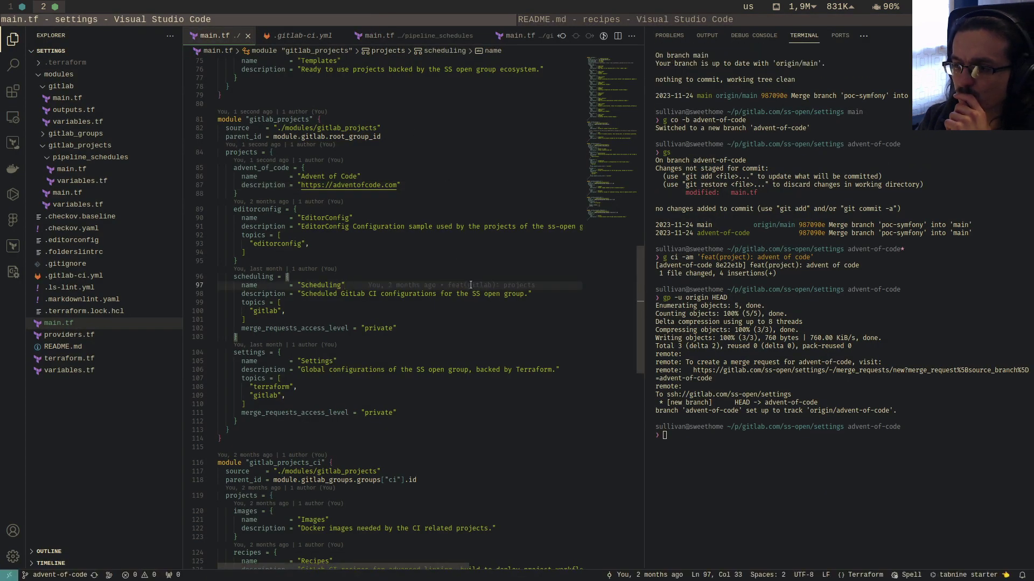
pyautogui.press('super+f')
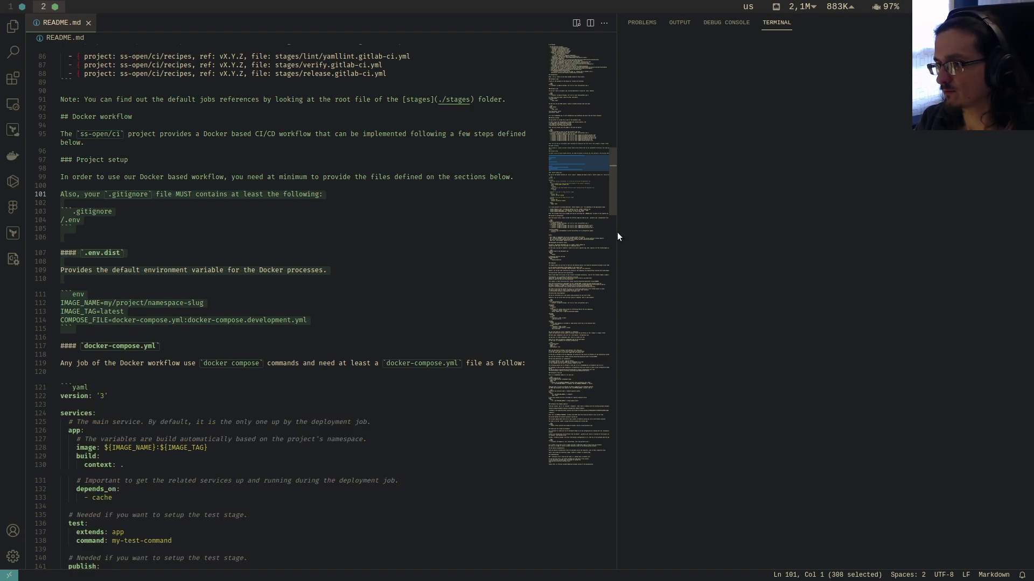
# Step: Widen the terminal, check the recipes repo status, and create the 'rector-php' branch with g co -b
pyautogui.moveTo(562, 235); pyautogui.dragTo(473, 233)
pyautogui.write('gs')
pyautogui.press('Return')
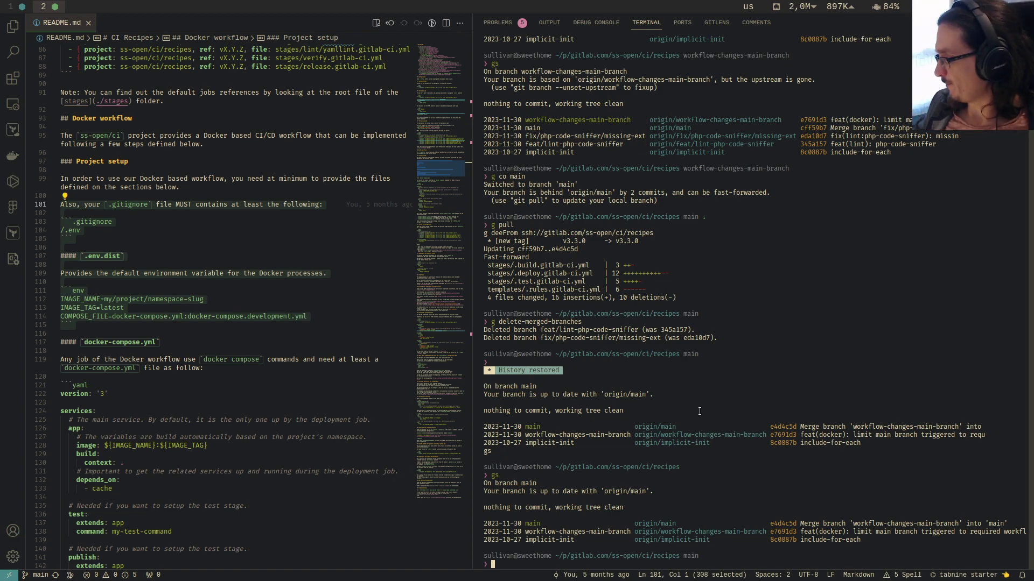
pyautogui.write('gs')
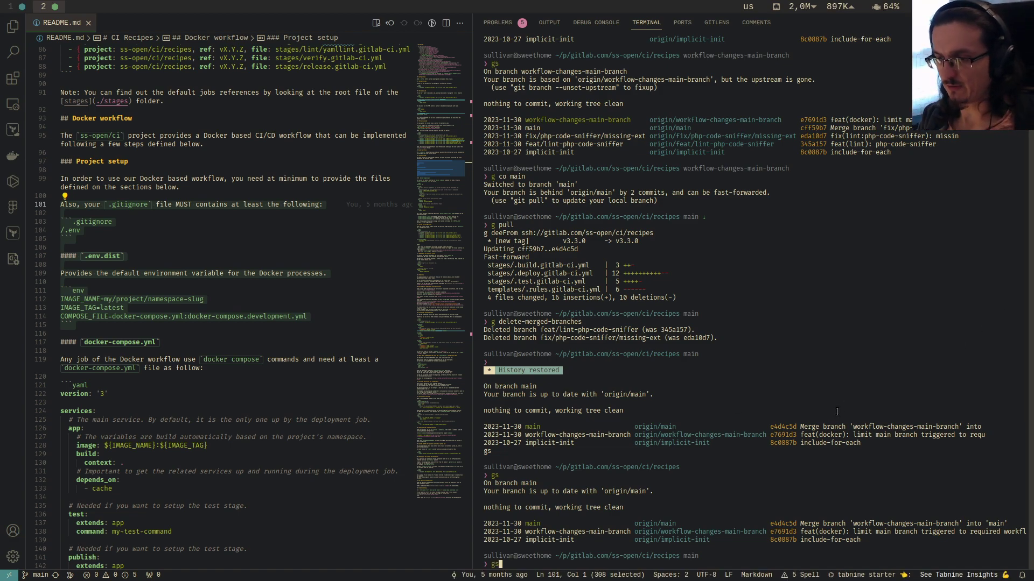
pyautogui.press('BackSpace')
pyautogui.press('BackSpace')
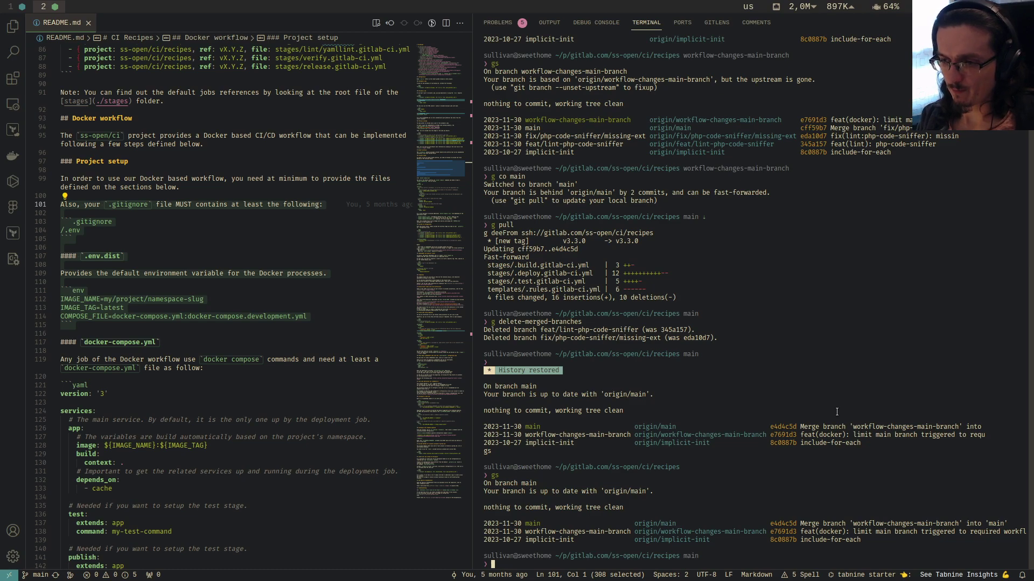
pyautogui.write('g co -b rec')
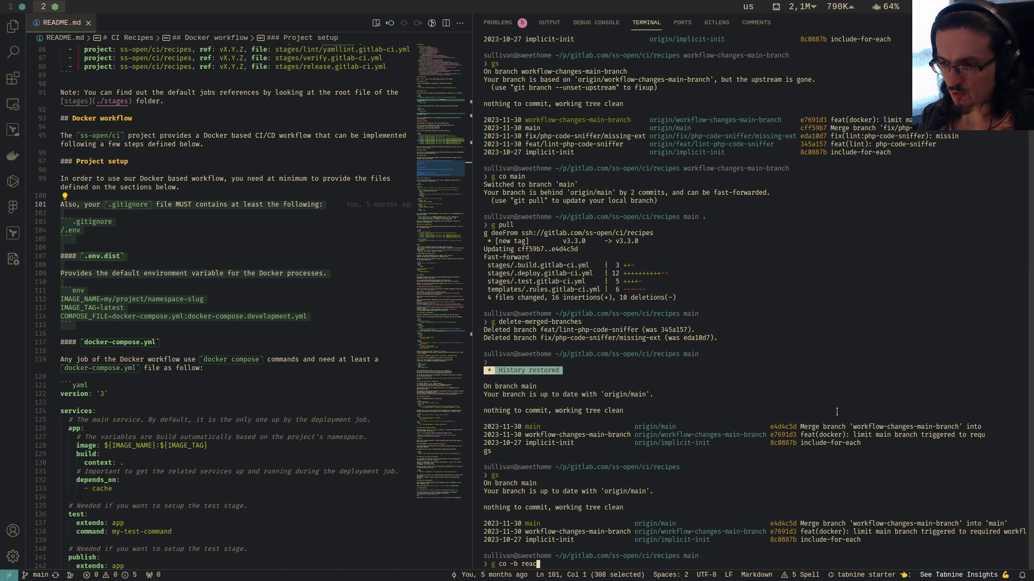
pyautogui.write('tor-php')
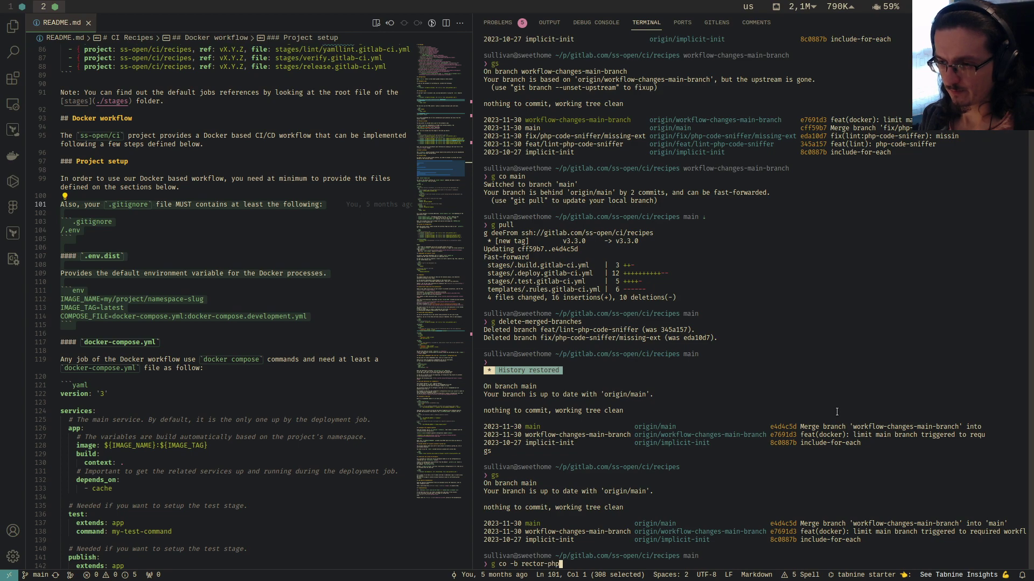
pyautogui.press('Return')
pyautogui.write('gs')
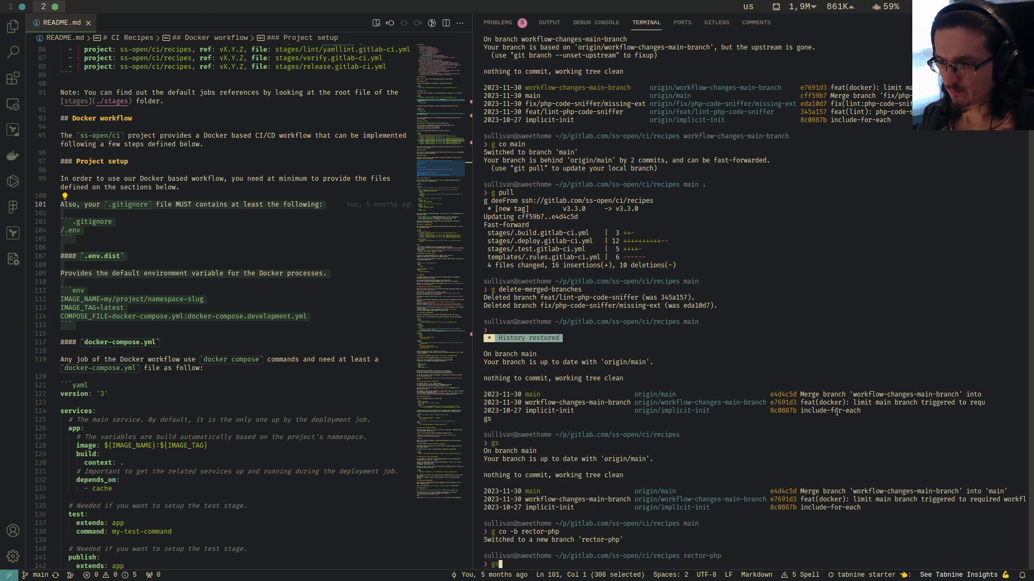
pyautogui.press('Return')
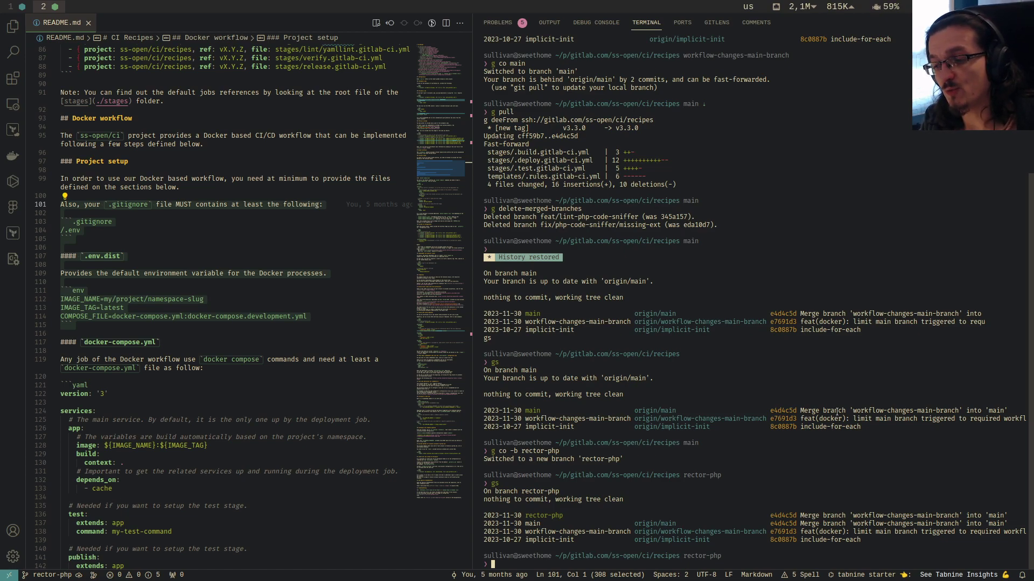
pyautogui.press('super+1')
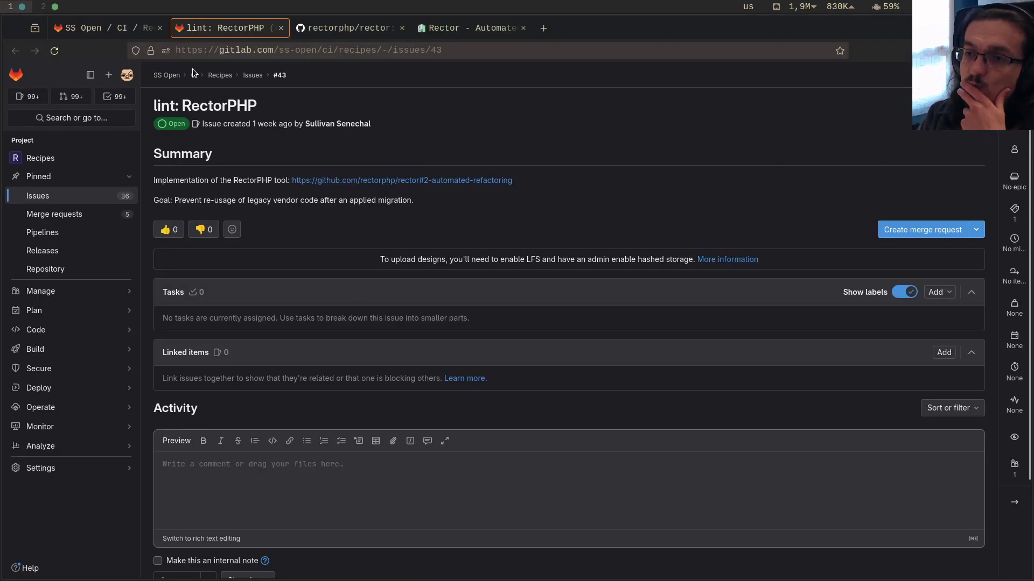
# Step: Pin the RectorPHP issue tab and open merge request !55 'update php docker tag to v8.3.0'
pyautogui.rightClick(225, 42)
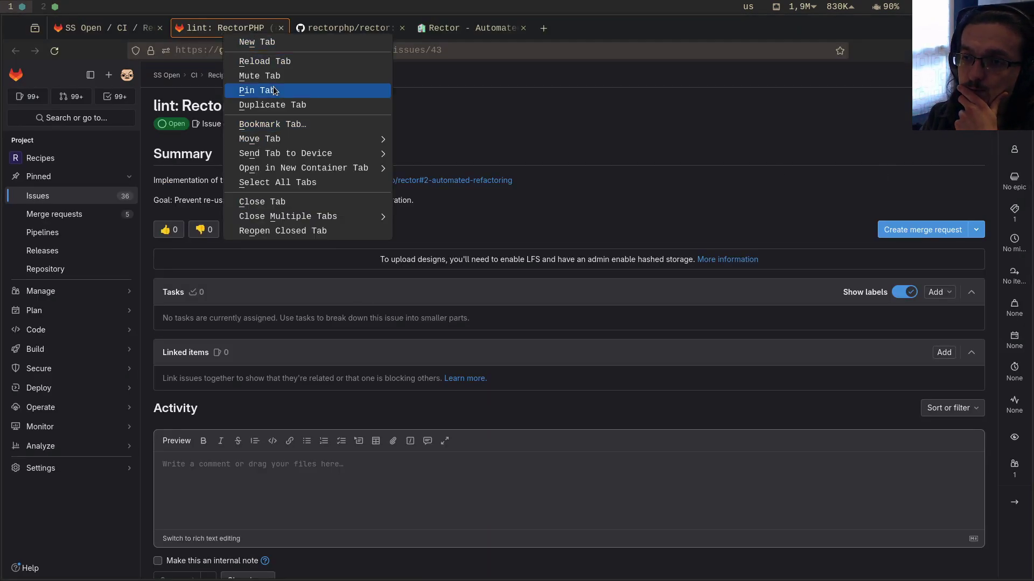
pyautogui.click(253, 89)
pyautogui.middleClick(80, 214)
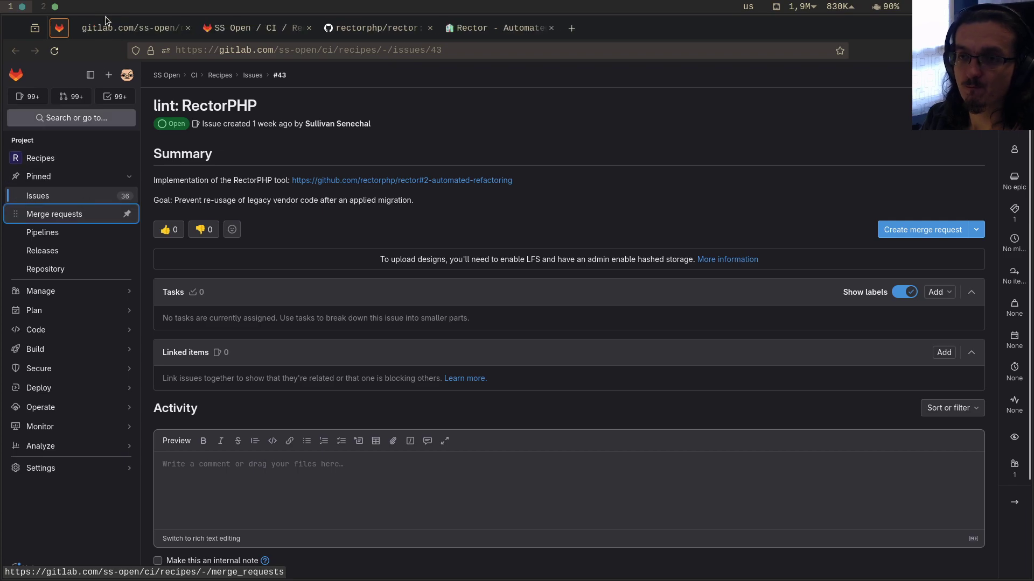
pyautogui.click(112, 34)
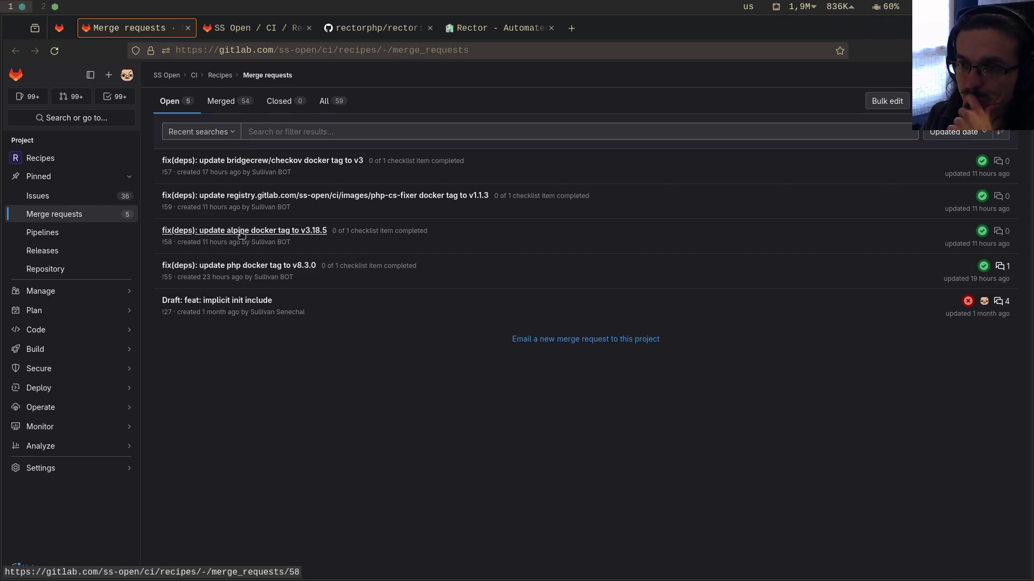
pyautogui.moveTo(237, 245)
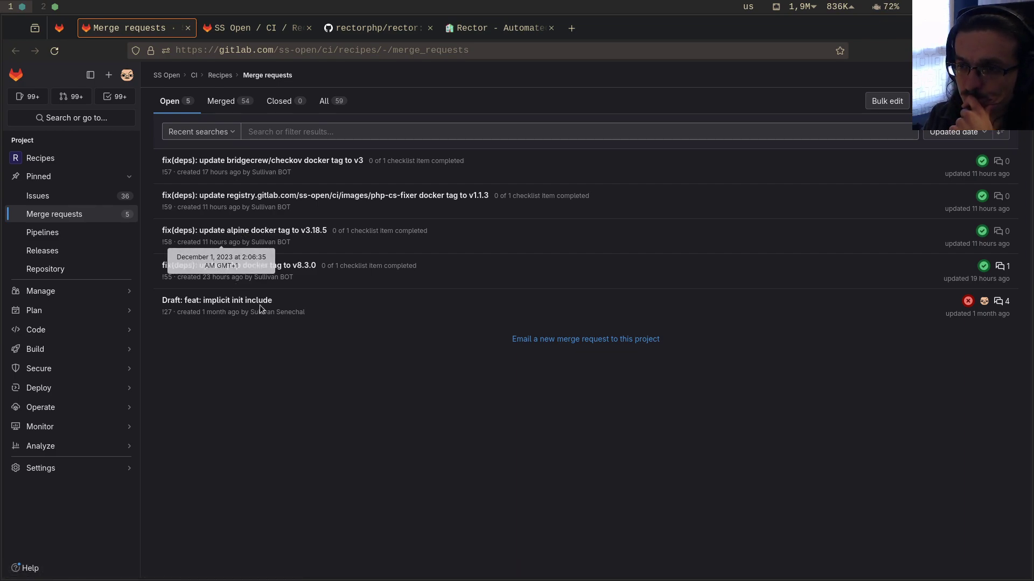
pyautogui.click(302, 270)
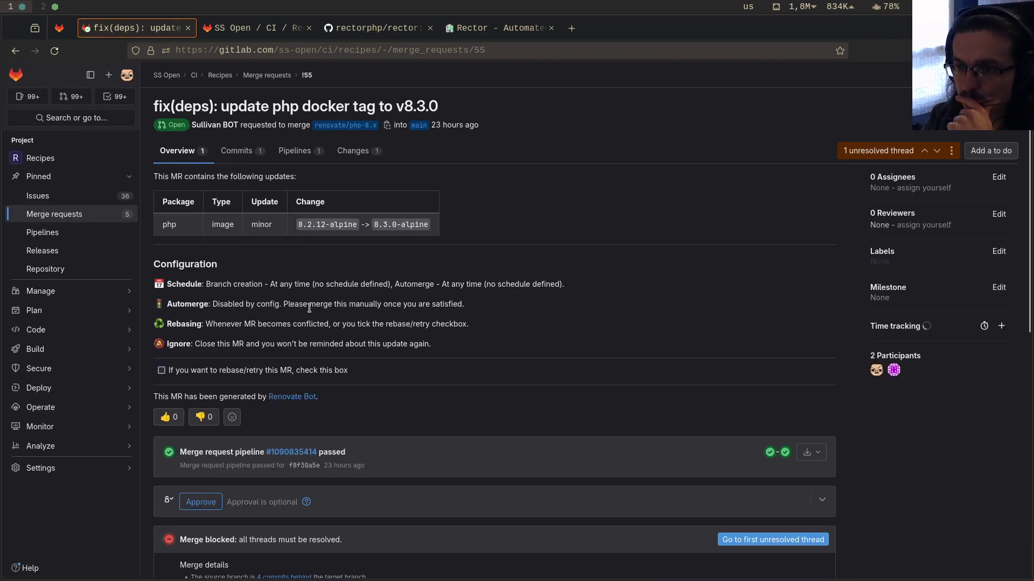
# Step: Review MR !55's unresolved TODO thread and its changed template file
pyautogui.scroll(-5, 309, 309)
pyautogui.scroll(-3, 309, 307)
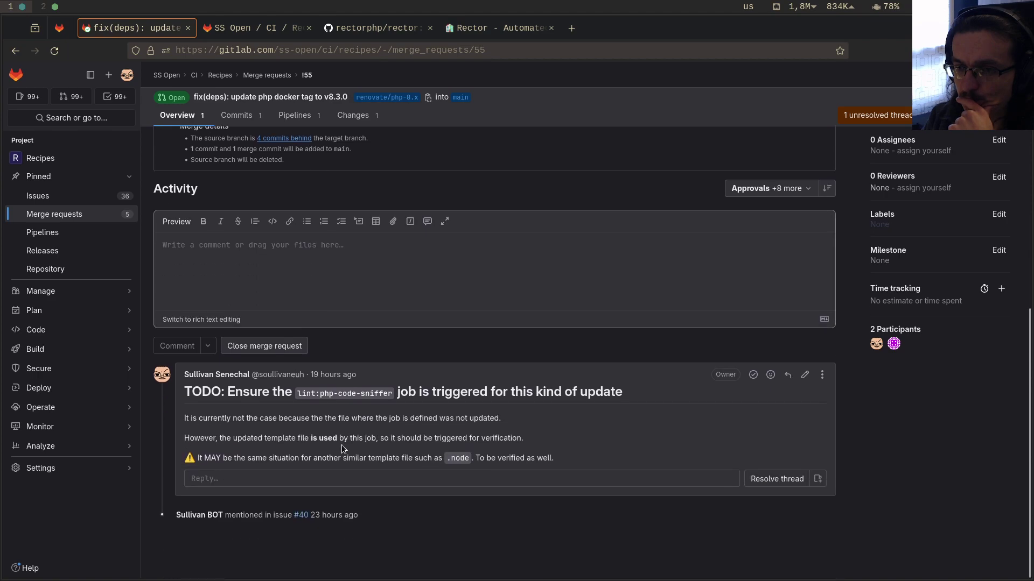
pyautogui.moveTo(334, 431); pyautogui.dragTo(247, 390)
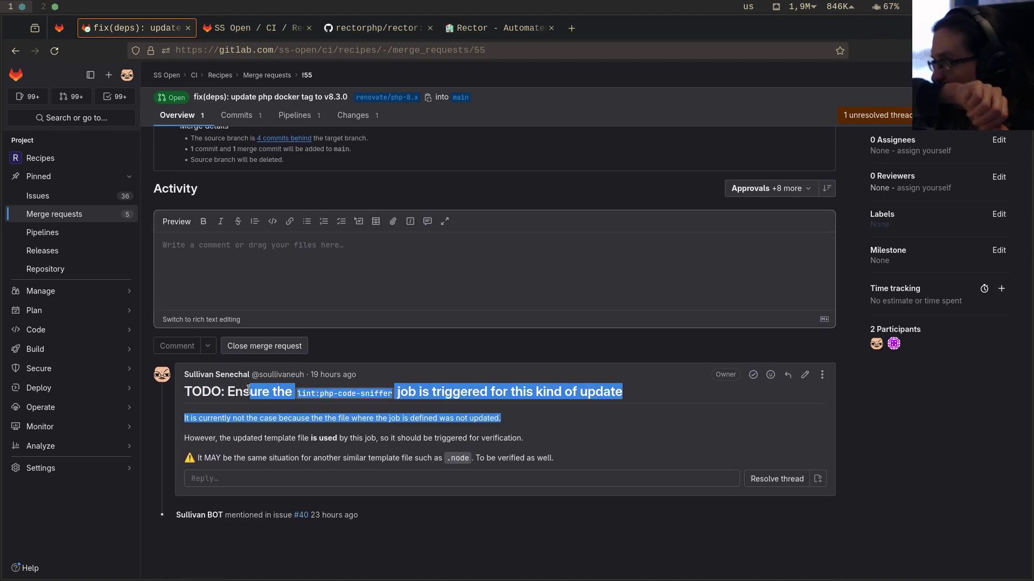
pyautogui.click(484, 326)
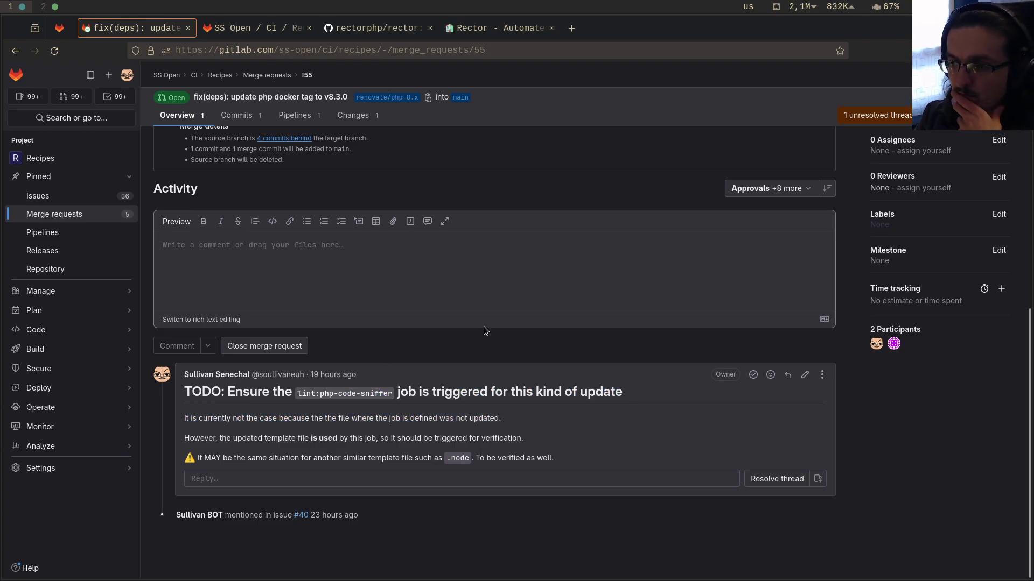
pyautogui.scroll(10, 474, 307)
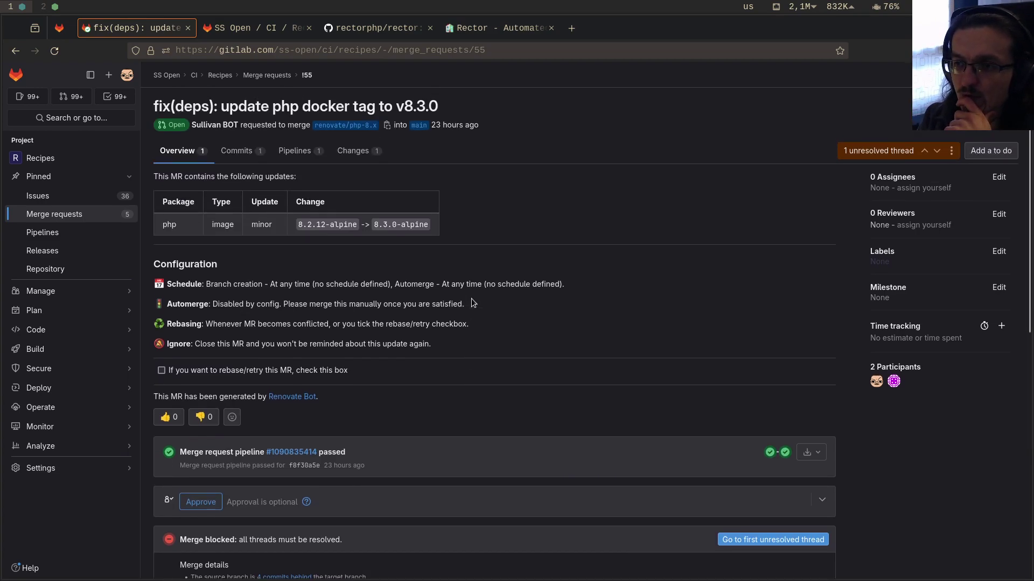
pyautogui.click(361, 162)
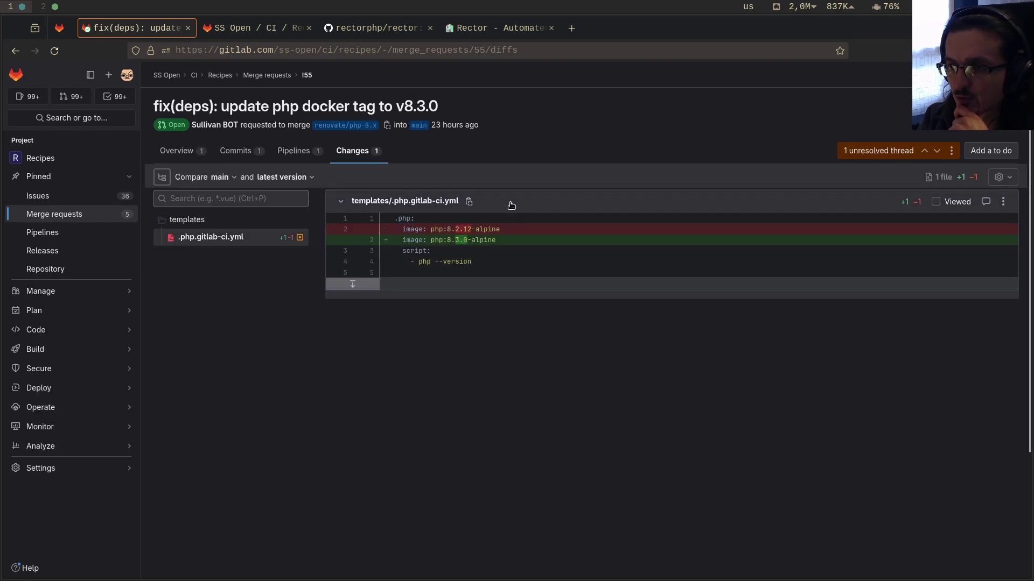
pyautogui.click(190, 154)
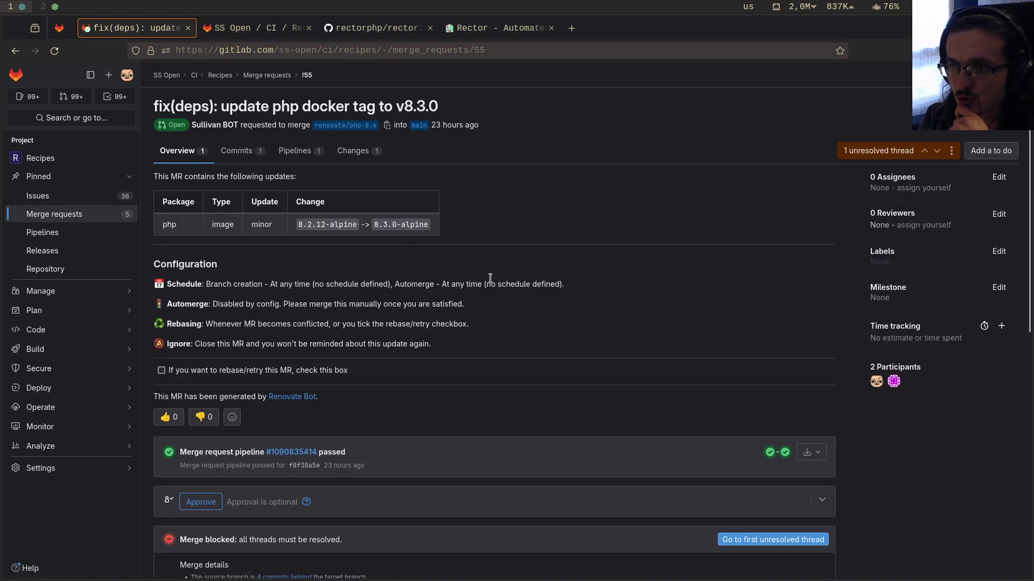
# Step: Close README.md and open the php-cs-fixer CI job file at its rules' changes path
pyautogui.press('super+2')
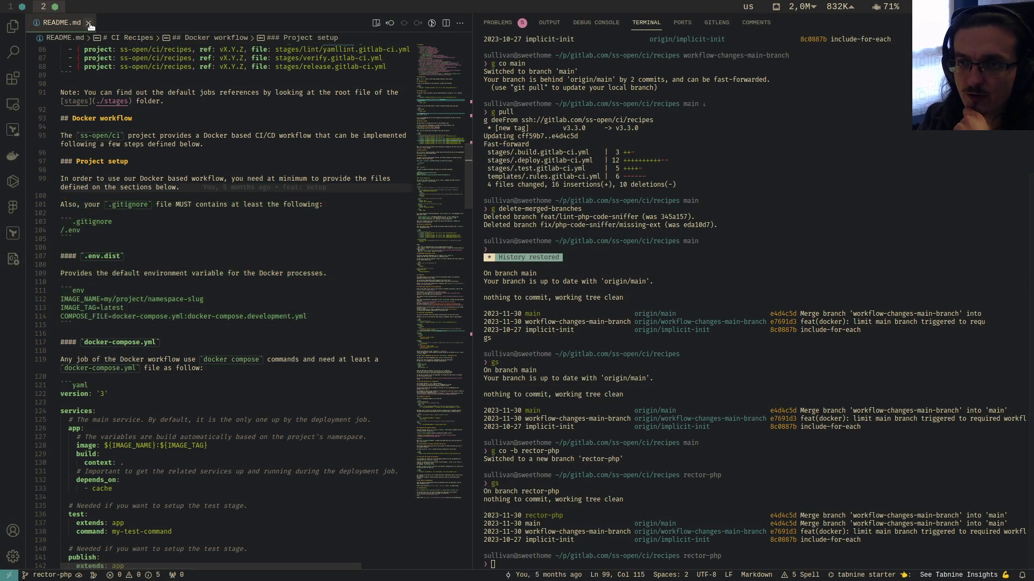
pyautogui.hotkey('ctrl', 'w')
pyautogui.hotkey('ctrl', 'p')
pyautogui.write('p')
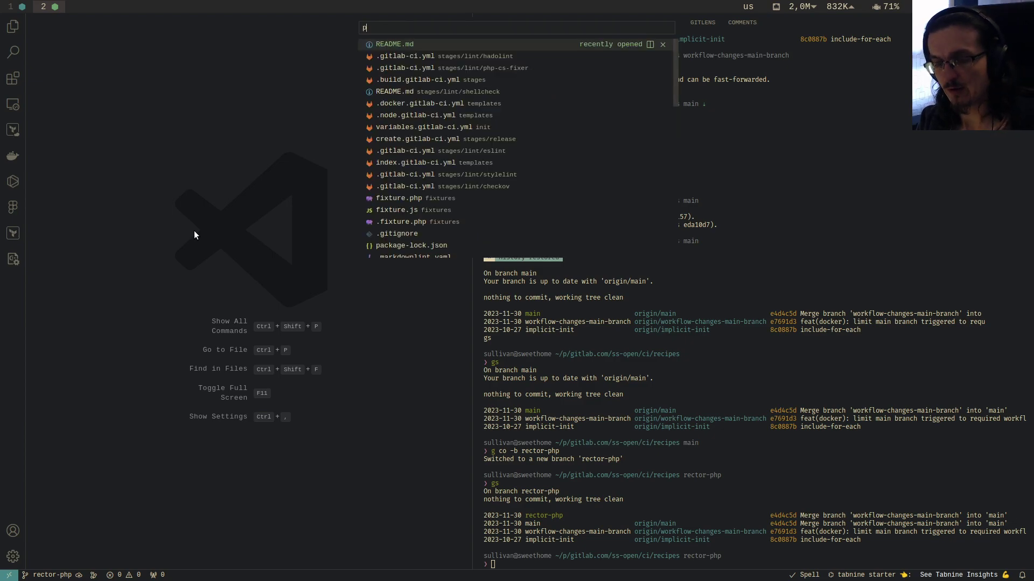
pyautogui.write('hp-cs-f')
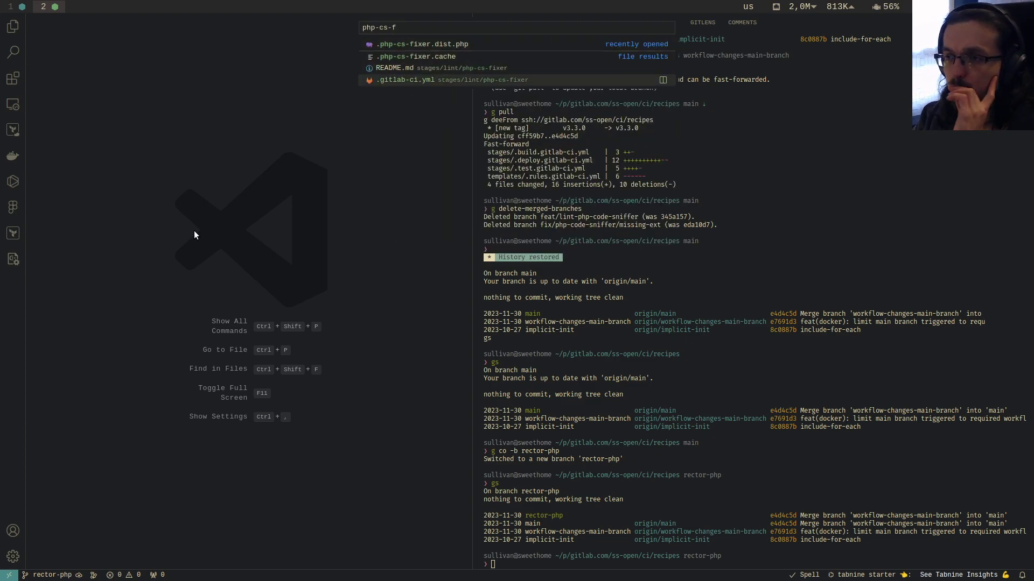
pyautogui.press('Return')
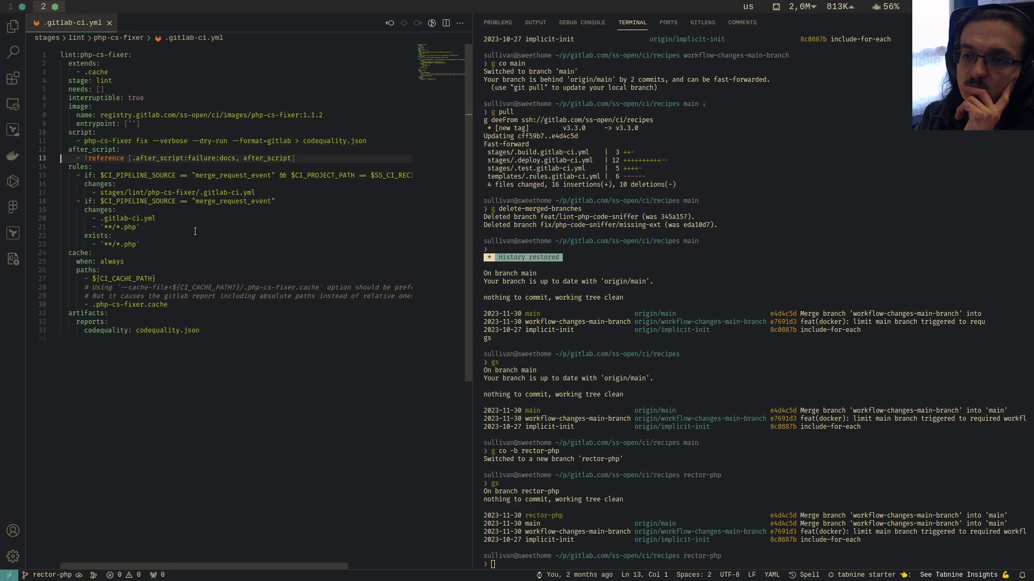
pyautogui.press('Down')
pyautogui.press('Down')
pyautogui.press('Down')
pyautogui.press('Down')
pyautogui.press('Down')
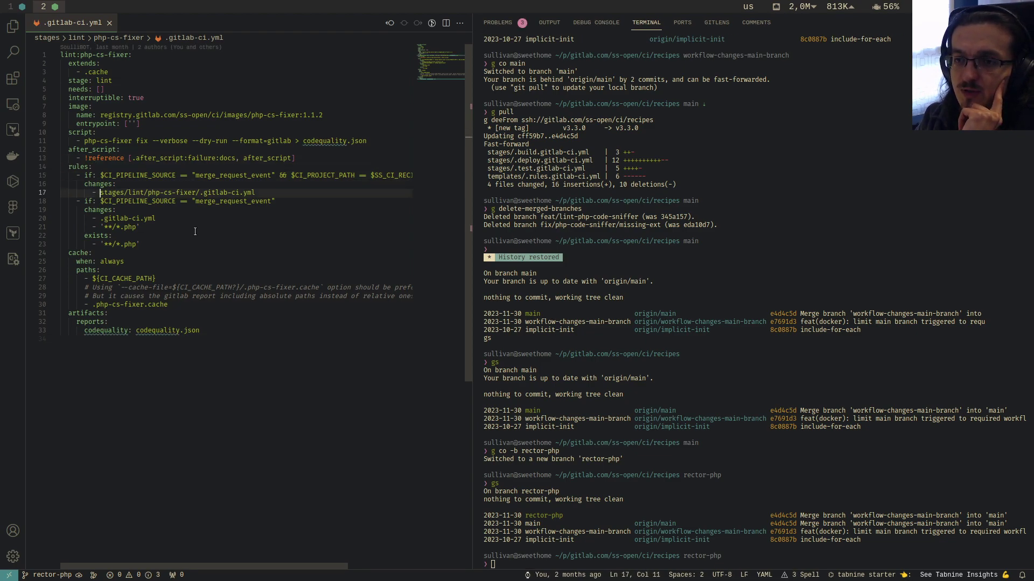
pyautogui.press('Up')
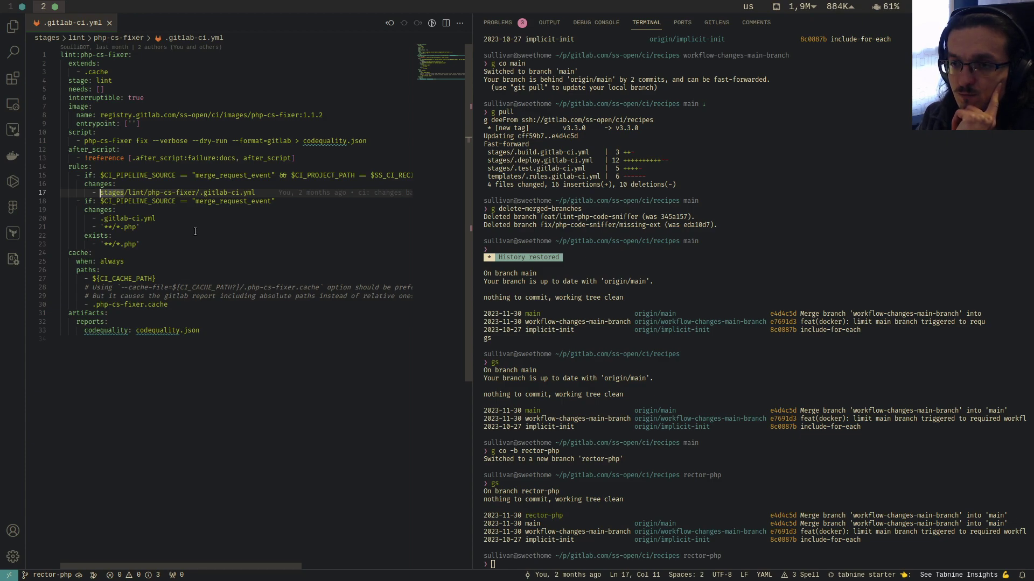
pyautogui.press('Up')
pyautogui.press('Up')
pyautogui.press('Down')
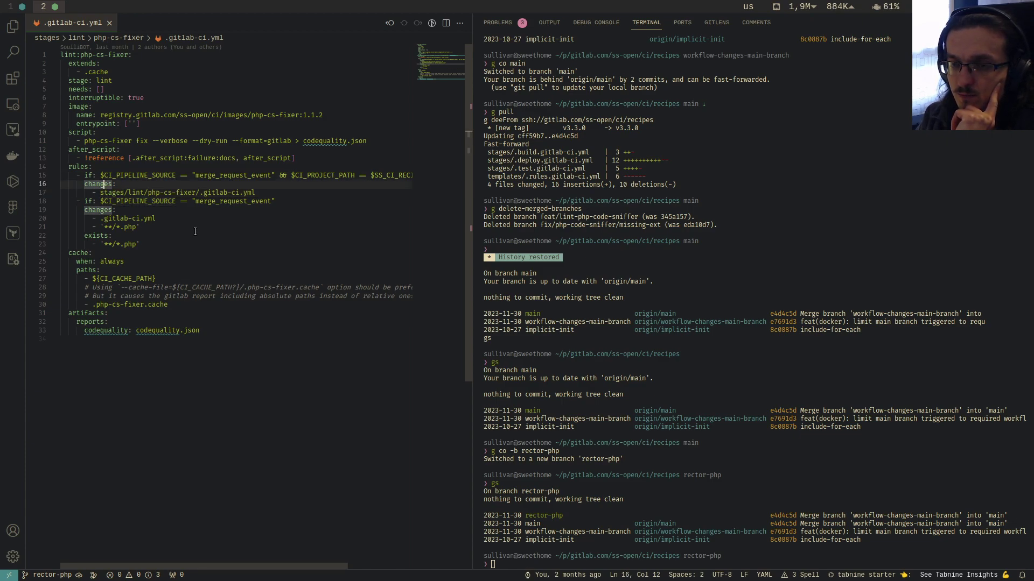
pyautogui.press('Up')
pyautogui.press('Down')
pyautogui.press('Right')
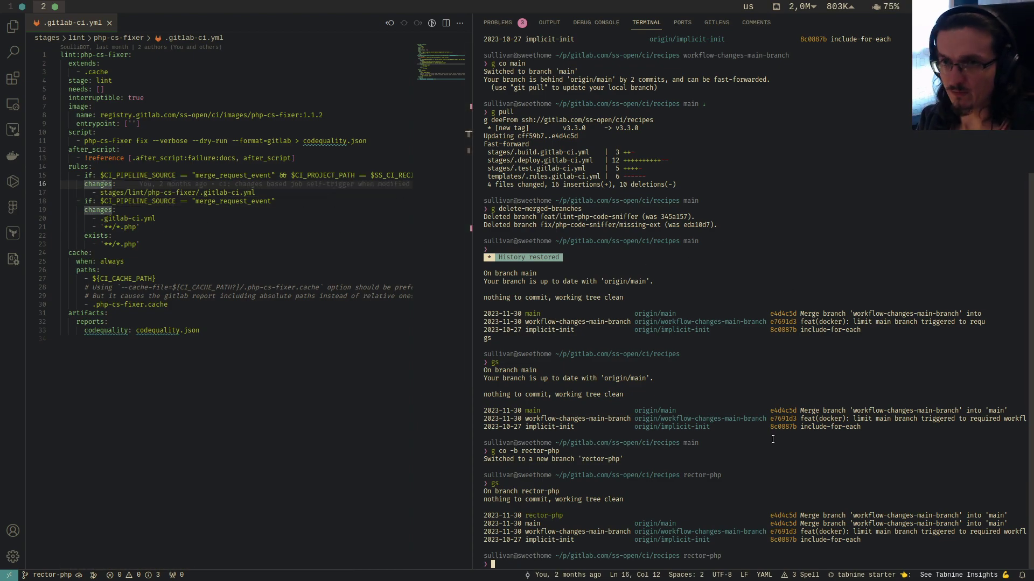
# Step: Copy the merge request's source branch name and check out renovate/php-8.x
pyautogui.press('super+1')
pyautogui.click(387, 129)
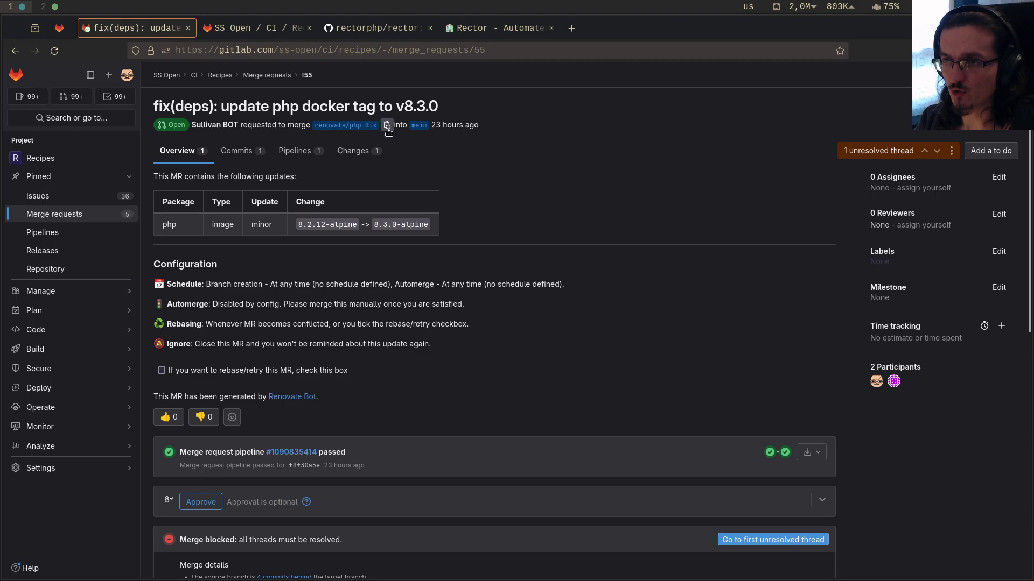
pyautogui.press('super+2')
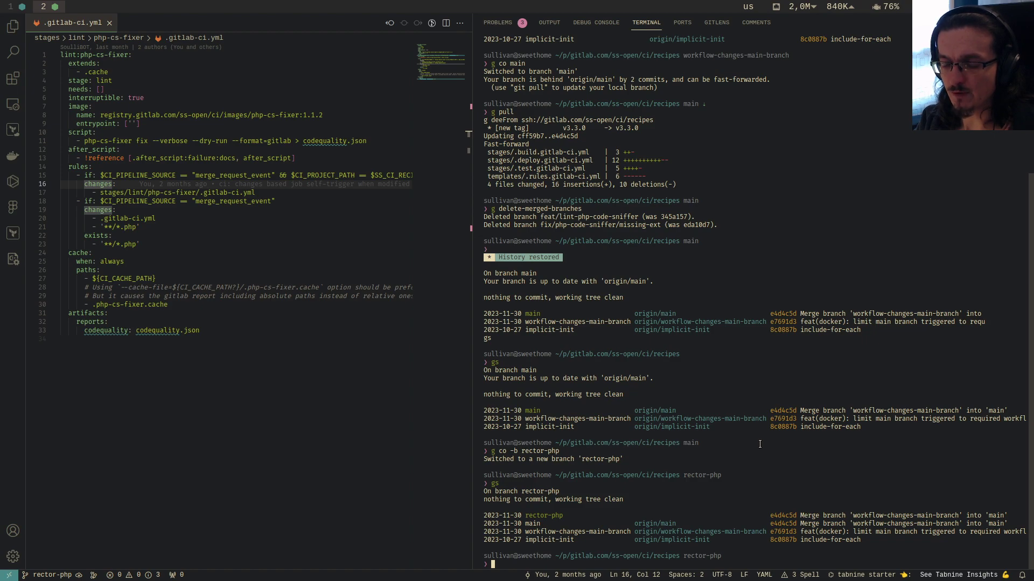
pyautogui.write('g co mas')
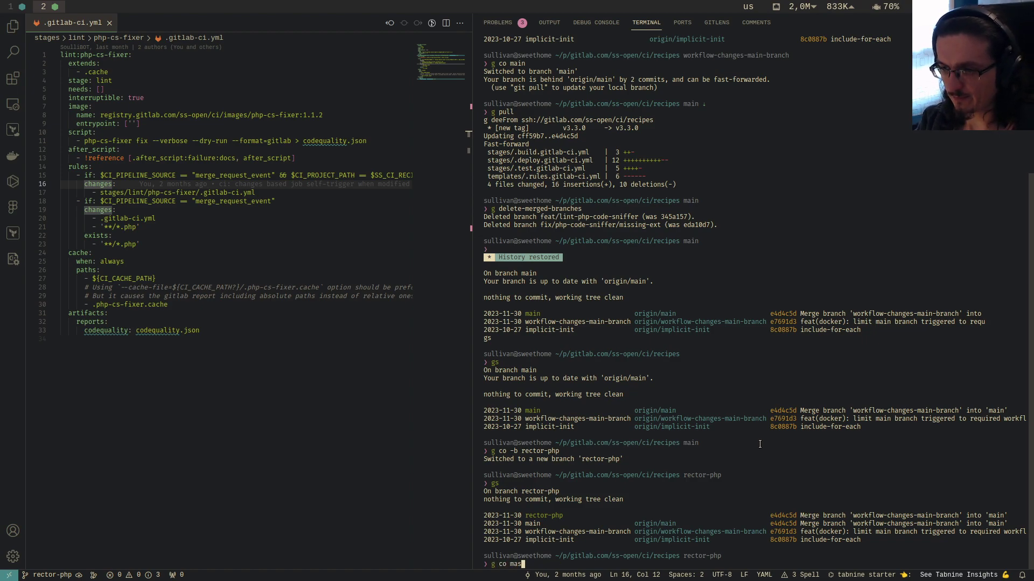
pyautogui.press('BackSpace')
pyautogui.press('BackSpace')
pyautogui.press('BackSpace')
pyautogui.press('BackSpace')
pyautogui.press('BackSpace')
pyautogui.press('Up')
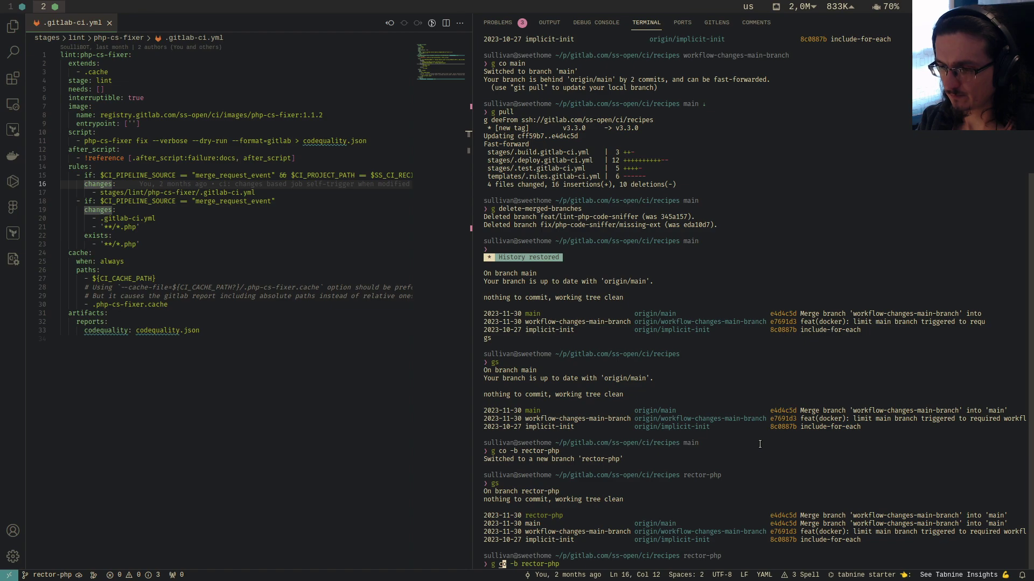
pyautogui.hotkey('ctrl', 'c')
pyautogui.write('g co renovate/php-8.x')
pyautogui.press('Return')
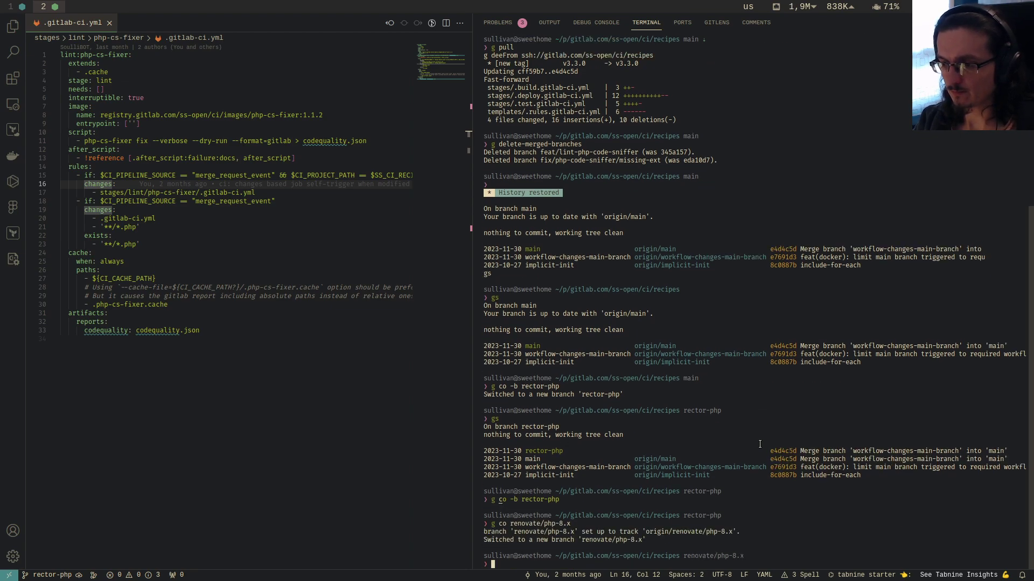
# Step: Duplicate the php-cs-fixer changes path line below itself and save the file
pyautogui.moveTo(472, 272); pyautogui.dragTo(609, 267)
pyautogui.click(61, 209)
pyautogui.press('Up')
pyautogui.press('Up')
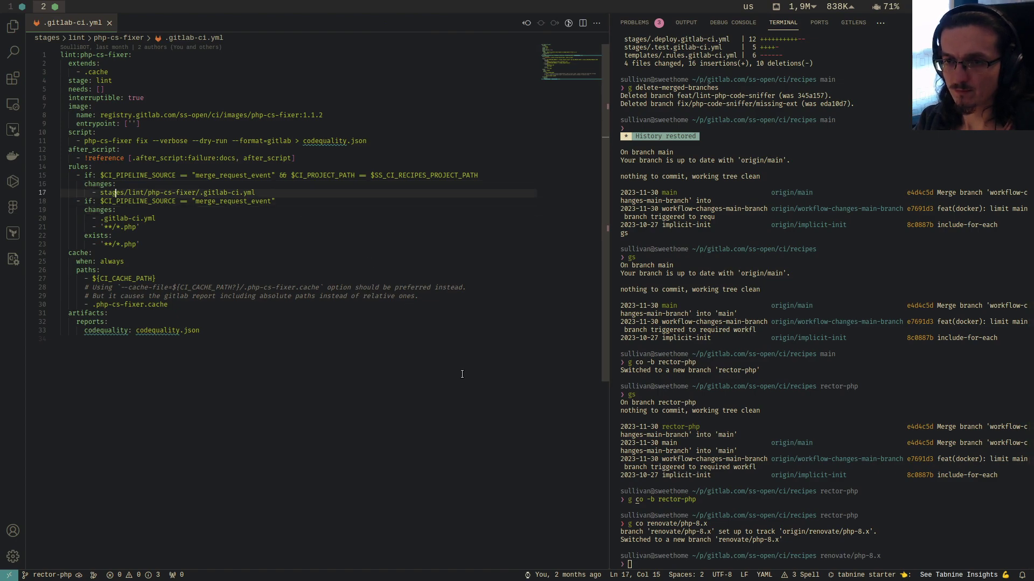
pyautogui.press('Up')
pyautogui.press('Down')
pyautogui.press('Down')
pyautogui.press('Up')
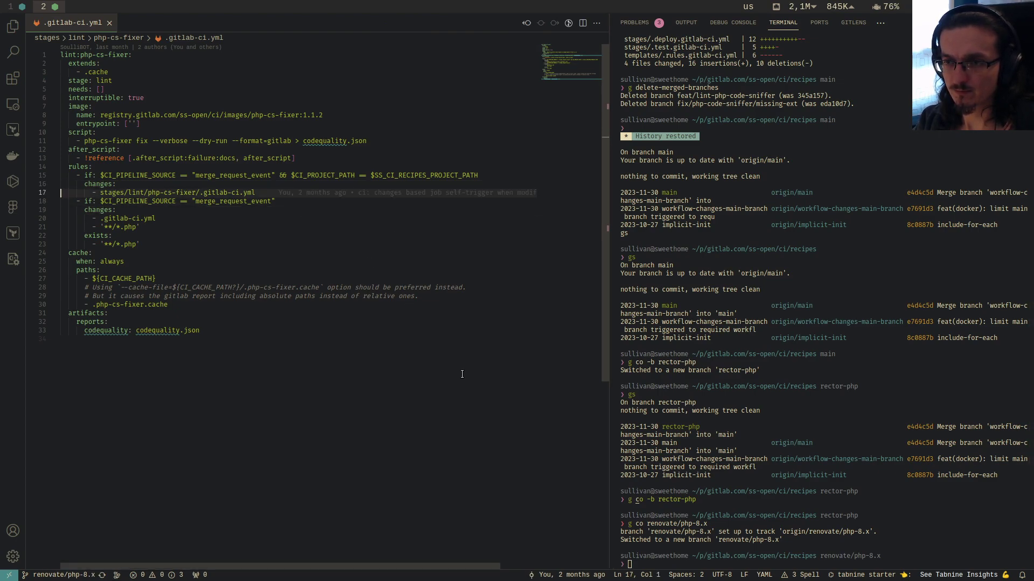
pyautogui.hotkey('shift', 'alt', 'Down')
pyautogui.press('Down')
pyautogui.press('Up')
pyautogui.press('Up')
pyautogui.press('Down')
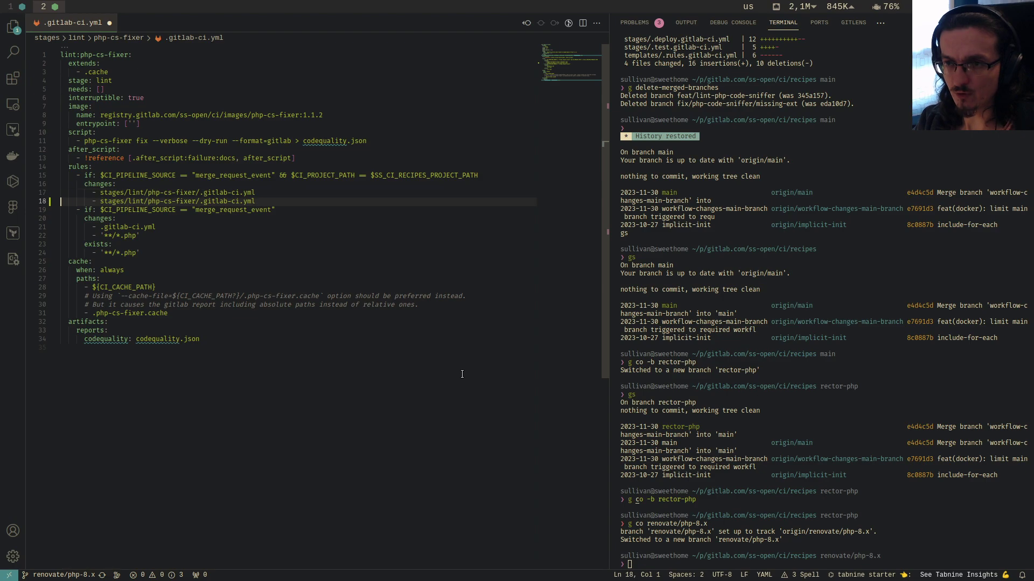
pyautogui.press('Home')
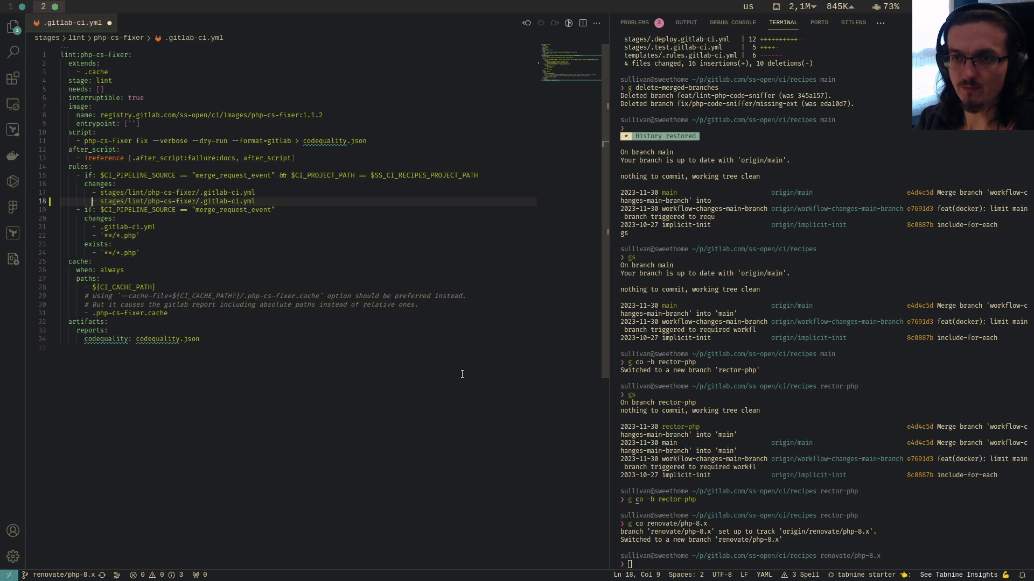
pyautogui.hotkey('ctrl', 's')
# Step: Copy the relative path of the templates/.php.gitlab-ci.yml template file
pyautogui.hotkey('ctrl', 'p')
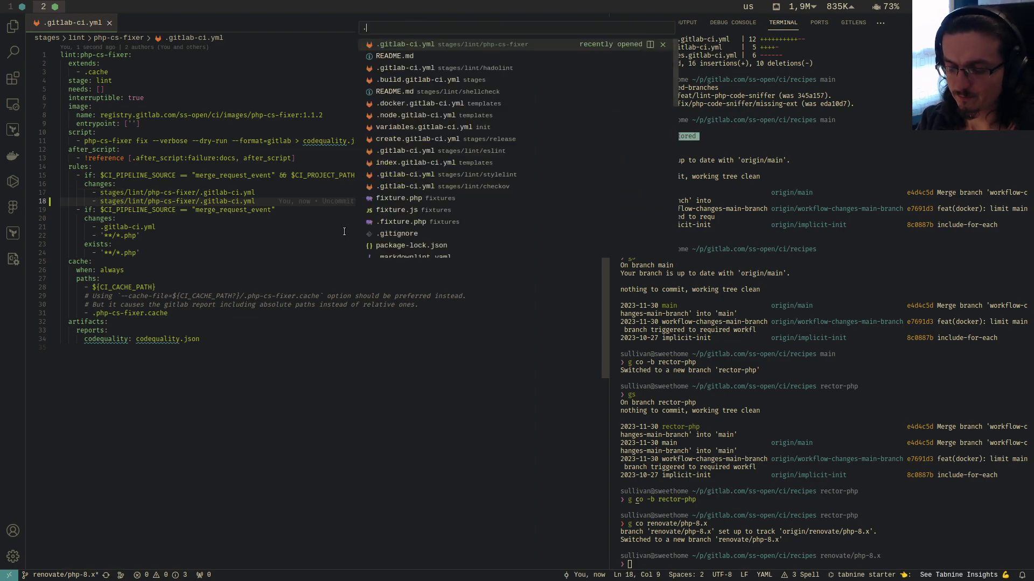
pyautogui.write('.php')
pyautogui.press('Down')
pyautogui.press('Down')
pyautogui.press('Down')
pyautogui.press('Down')
pyautogui.press('Down')
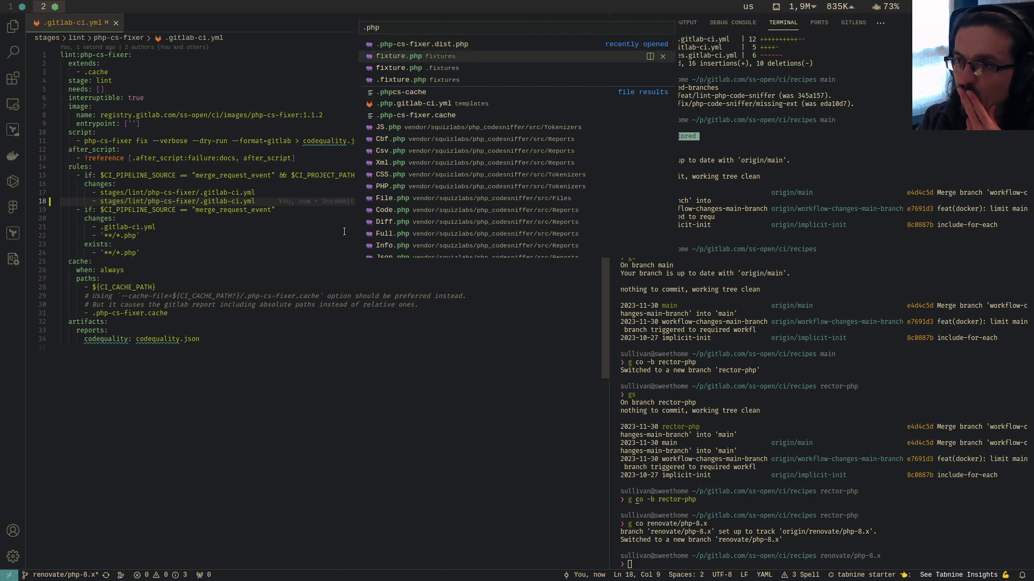
pyautogui.press('Return')
pyautogui.press('Down')
pyautogui.press('Down')
pyautogui.press('Down')
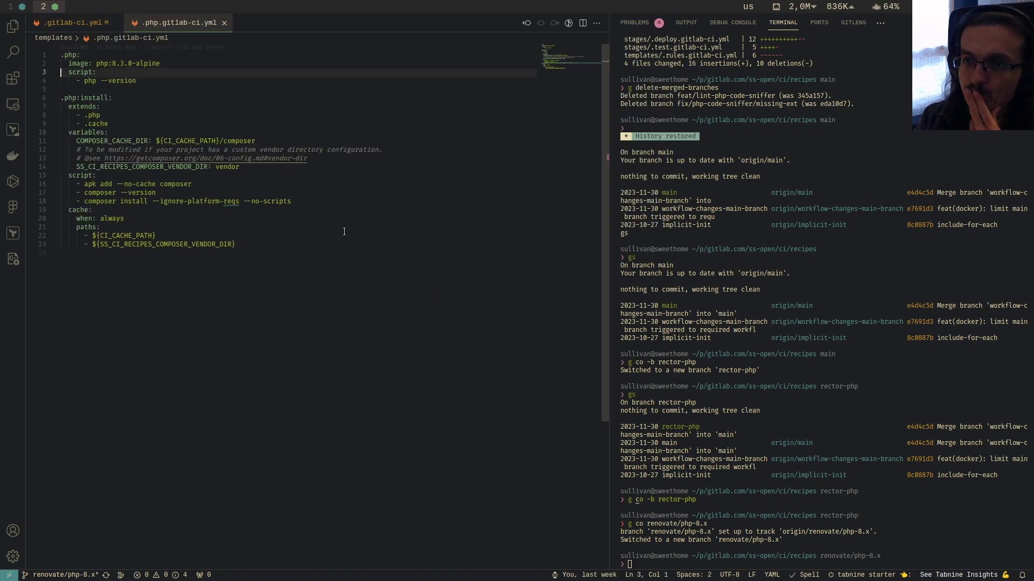
pyautogui.rightClick(189, 18)
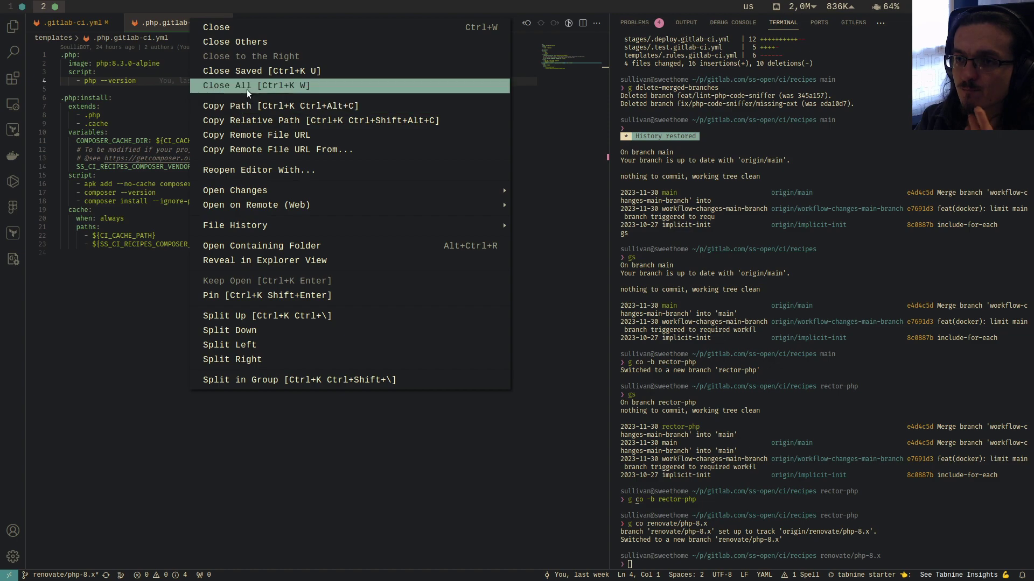
pyautogui.click(263, 121)
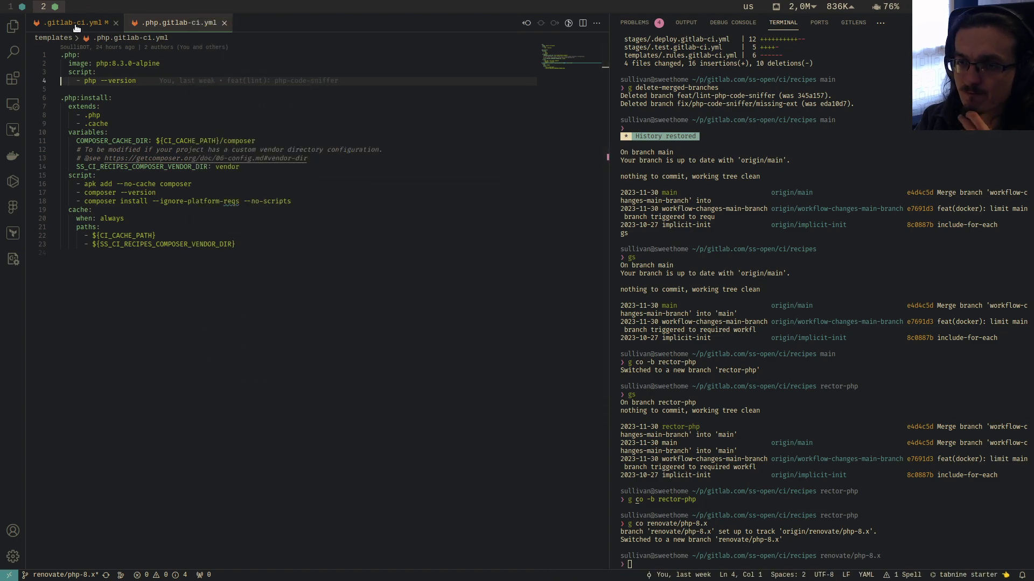
# Step: Replace the duplicated path on line 18 with templates/.php.gitlab-ci.yml
pyautogui.click(72, 22)
pyautogui.press('Up')
pyautogui.press('Up')
pyautogui.press('Up')
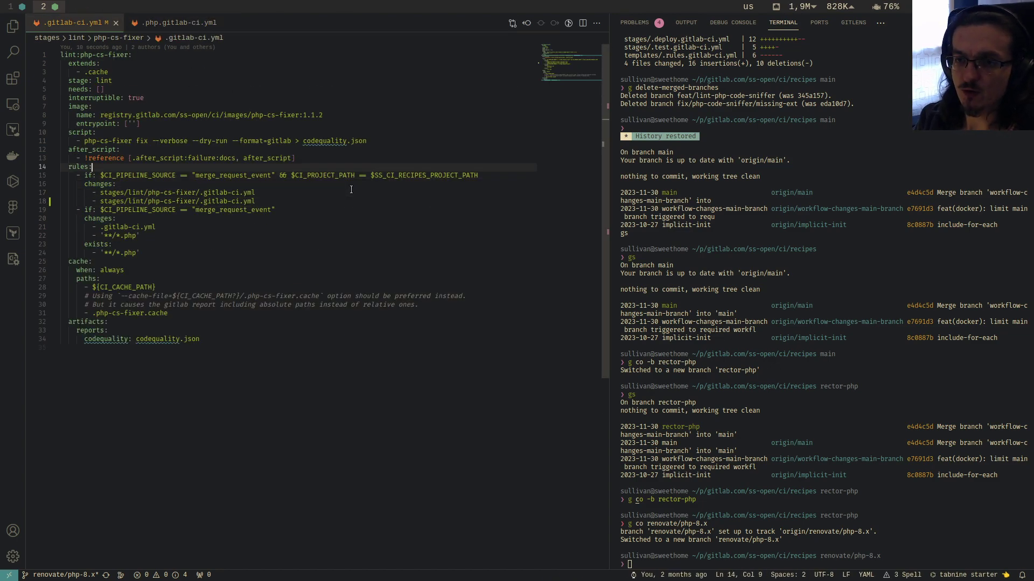
pyautogui.press('Home')
pyautogui.press('Home')
pyautogui.hotkey('shift', 'Down')
pyautogui.hotkey('shift', 'Down')
pyautogui.hotkey('shift', 'Down')
pyautogui.hotkey('shift', 'Down')
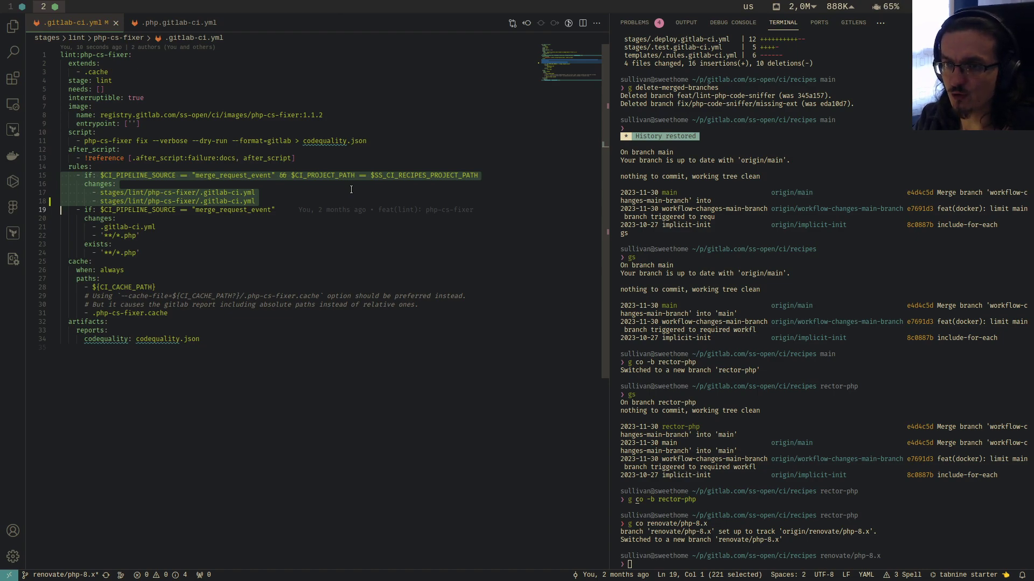
pyautogui.press('Up')
pyautogui.press('End')
pyautogui.scroll(-1, 351, 190)
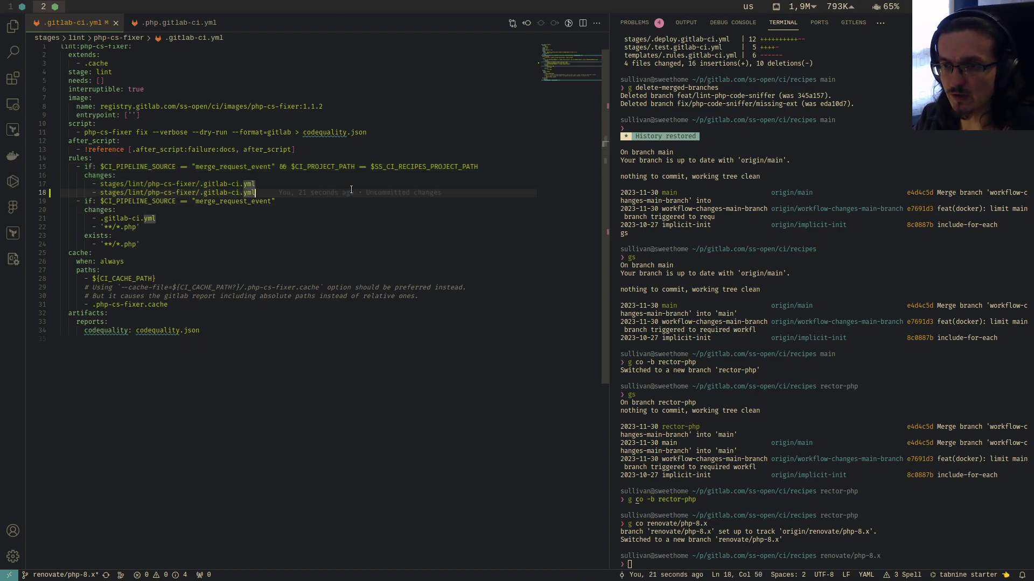
pyautogui.hotkey('ctrl', 'shift', 'Left')
pyautogui.hotkey('ctrl', 'shift', 'Left')
pyautogui.hotkey('ctrl', 'shift', 'Left')
pyautogui.hotkey('ctrl', 'shift', 'Left')
pyautogui.hotkey('ctrl', 'shift', 'Left')
pyautogui.hotkey('ctrl', 'shift', 'Left')
pyautogui.hotkey('ctrl', 'shift', 'Left')
pyautogui.hotkey('ctrl', 'shift', 'Left')
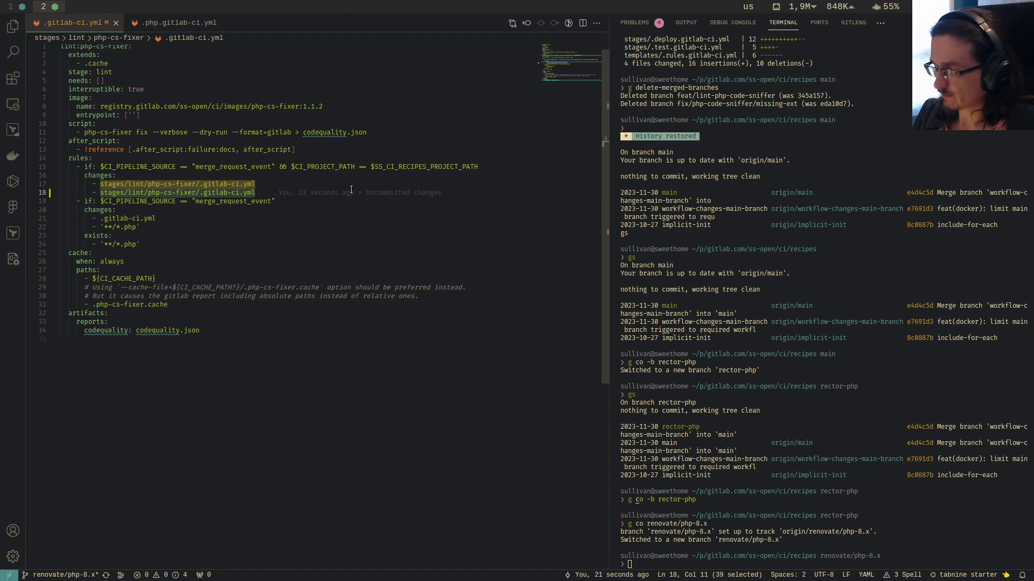
pyautogui.hotkey('ctrl', 'v')
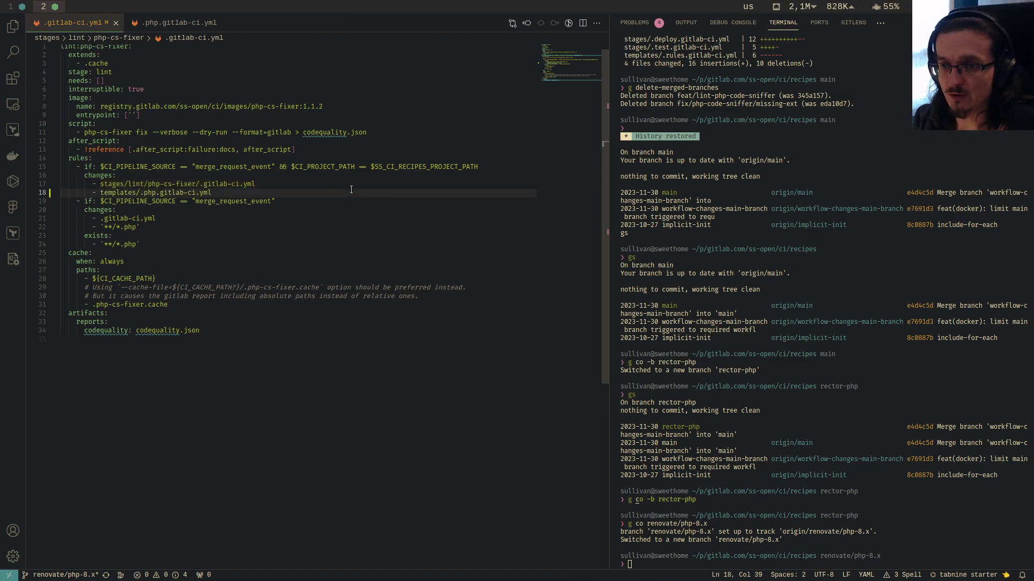
# Step: Comment out the job's own file path on line 17 and save
pyautogui.press('Up')
pyautogui.press('Right')
pyautogui.press('Right')
pyautogui.press('Home')
pyautogui.press('Home')
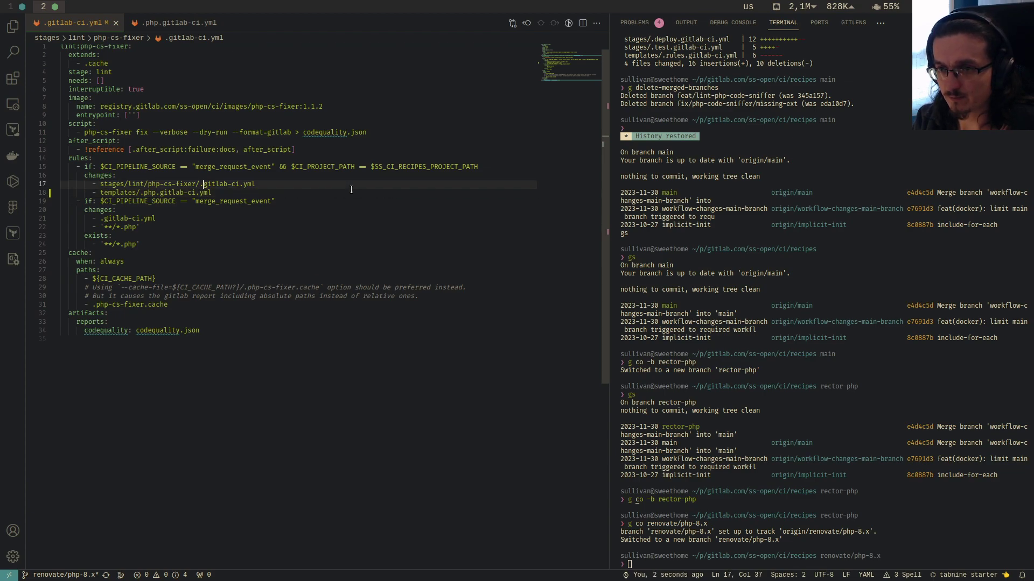
pyautogui.press('Up')
pyautogui.press('Down')
pyautogui.press('Up')
pyautogui.press('Down')
pyautogui.press('Down')
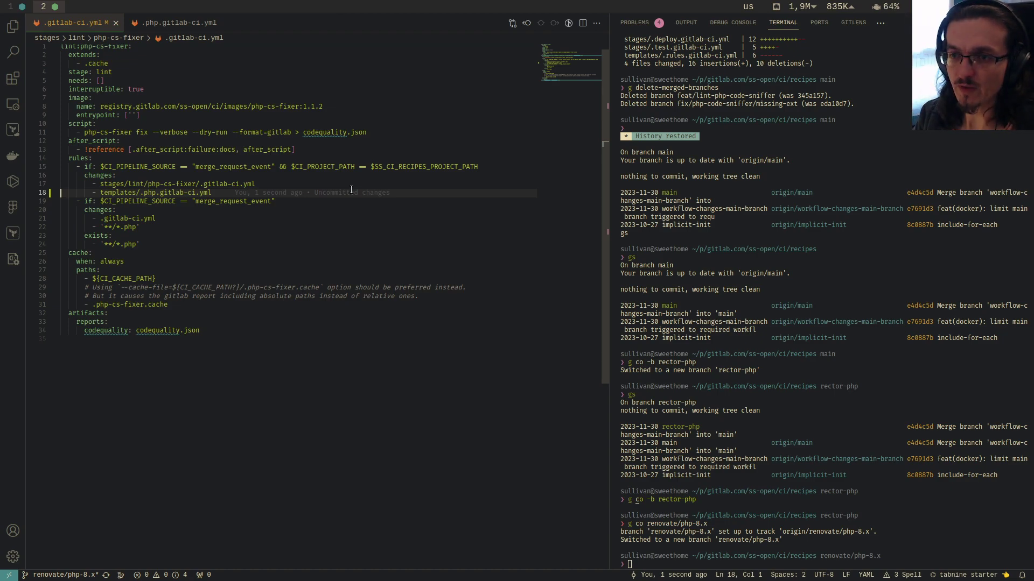
pyautogui.press('Up')
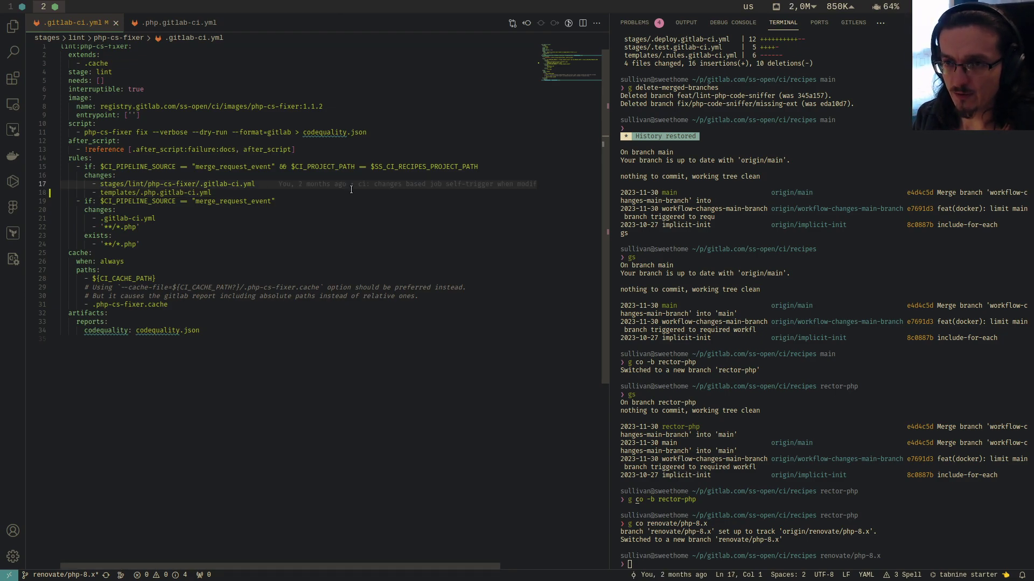
pyautogui.hotkey('ctrl', '/')
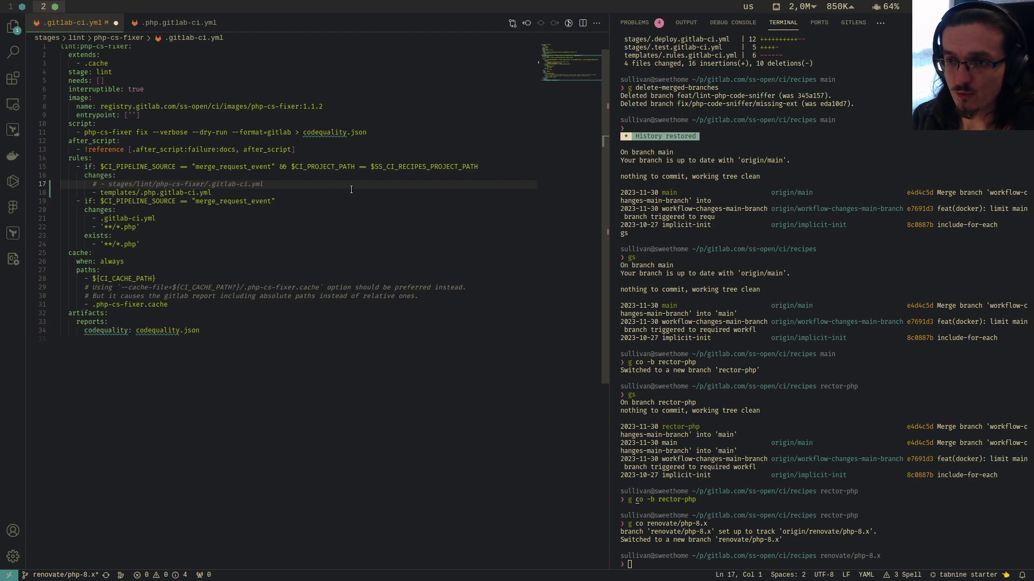
pyautogui.hotkey('ctrl', 's')
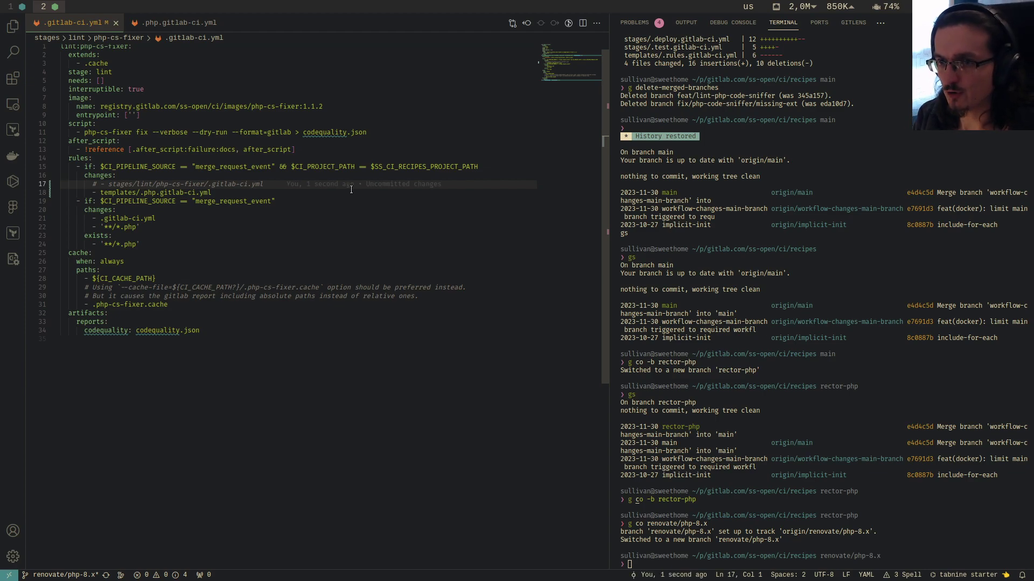
# Step: Check status, commit all changes as 'templates-trigger-test', and push the branch
pyautogui.write('gs')
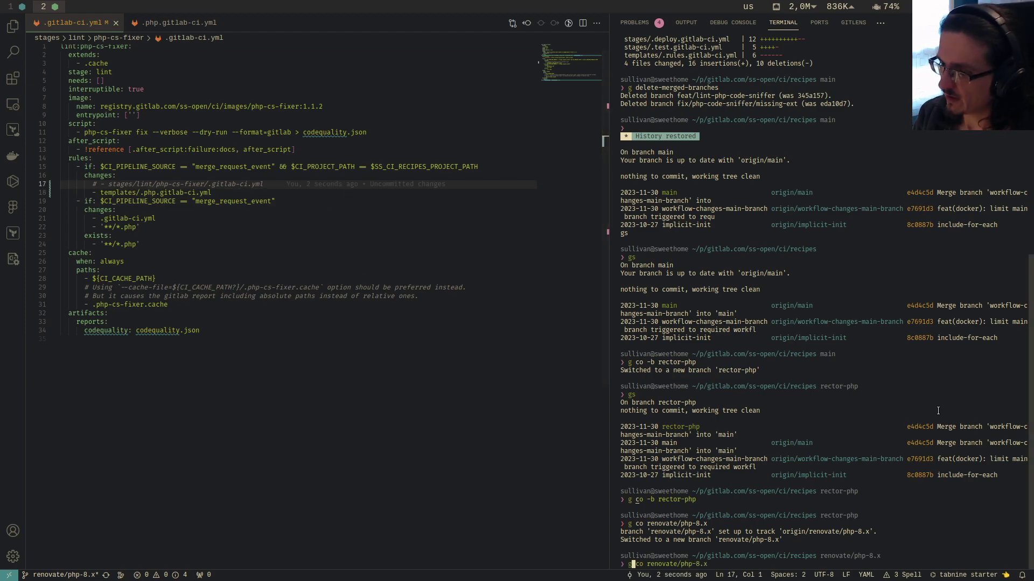
pyautogui.press('Return')
pyautogui.write('g ci -am tem')
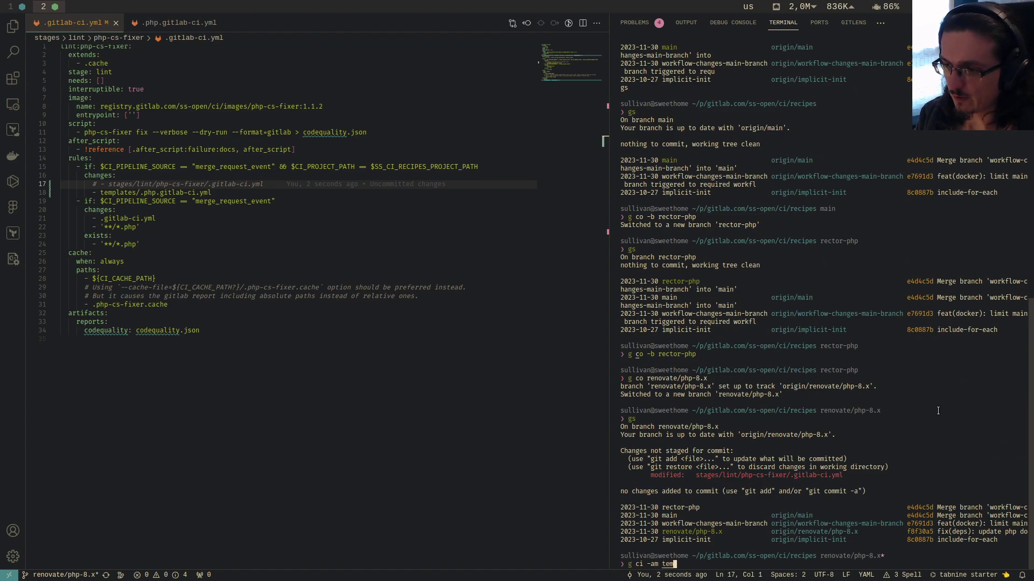
pyautogui.write('plates-trigger-test')
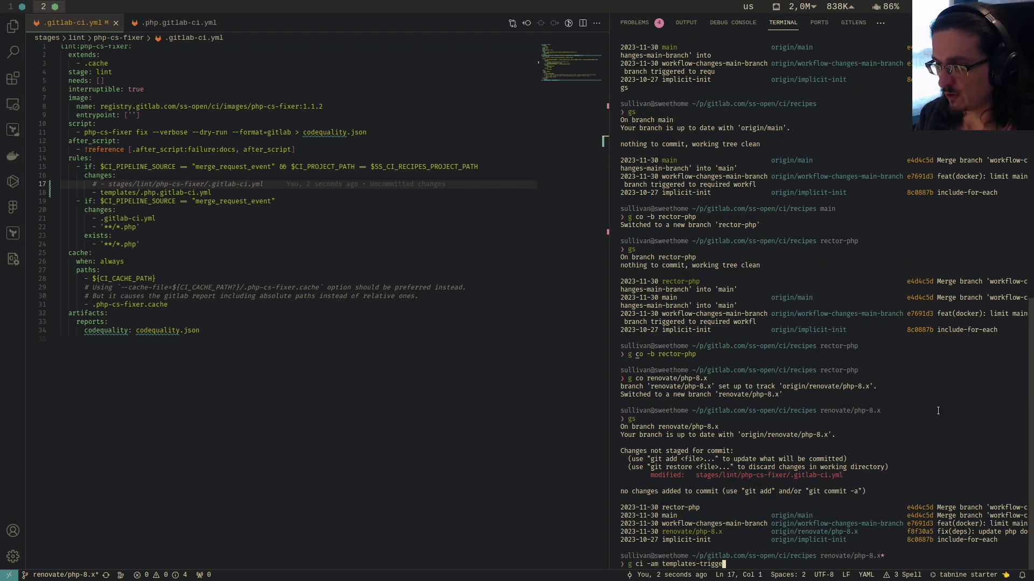
pyautogui.press('Return')
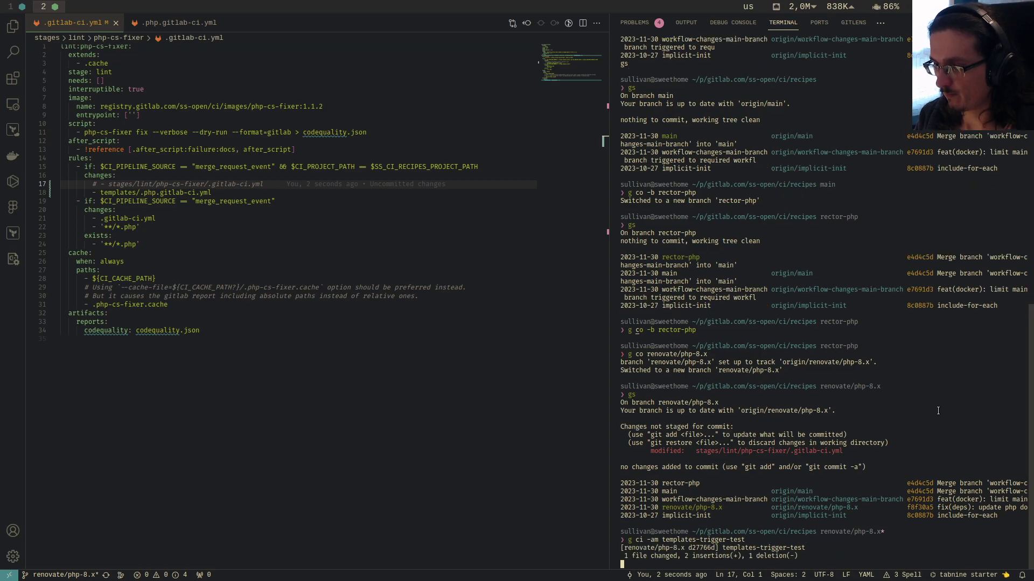
pyautogui.write('gp')
pyautogui.press('Return')
# Step: Reload MR !55, confirm lint:php-cs-fixer passed, then uncomment line 17 in the editor
pyautogui.hotkey('alt', 'Tab')
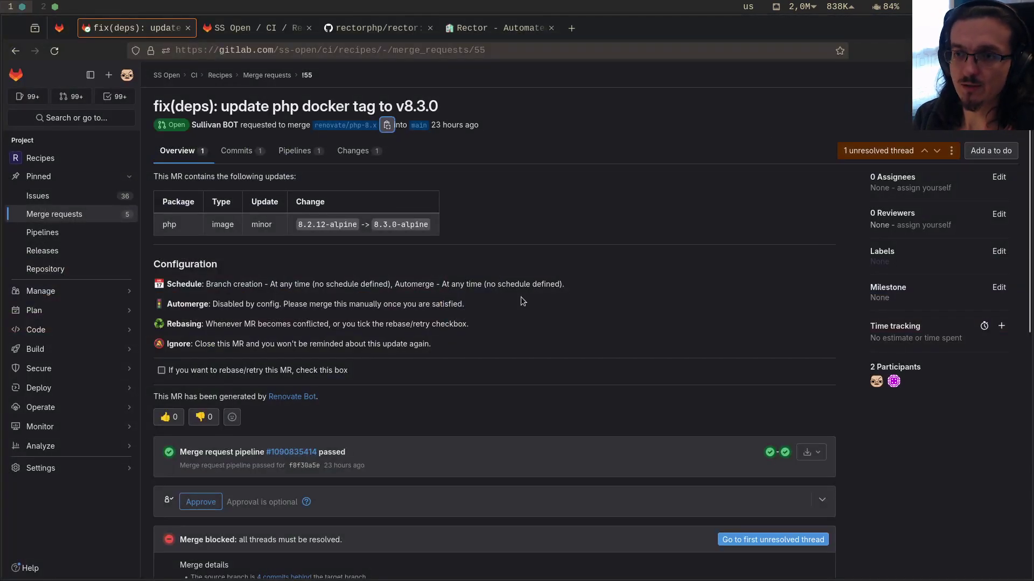
pyautogui.press('F5')
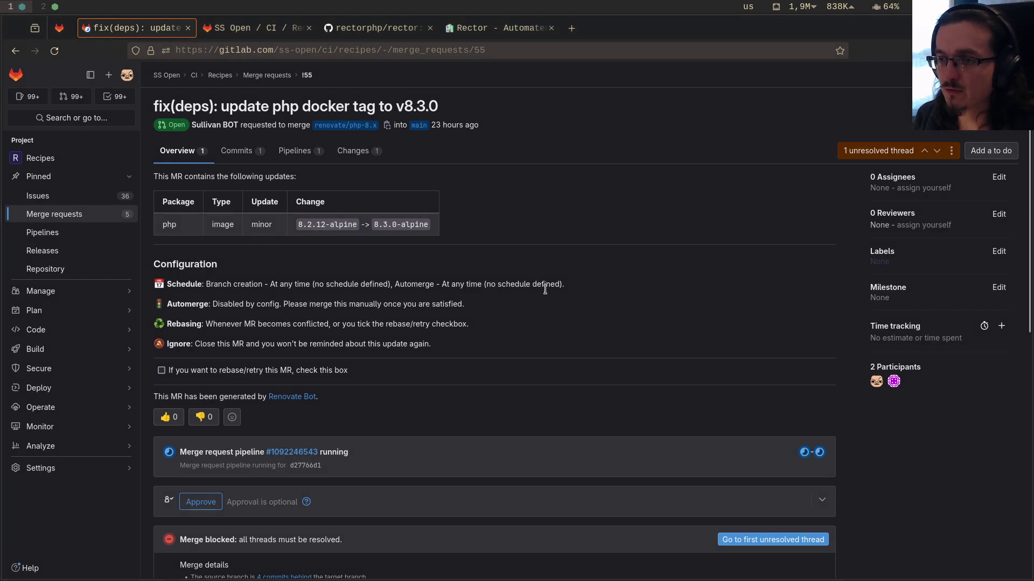
pyautogui.click(805, 452)
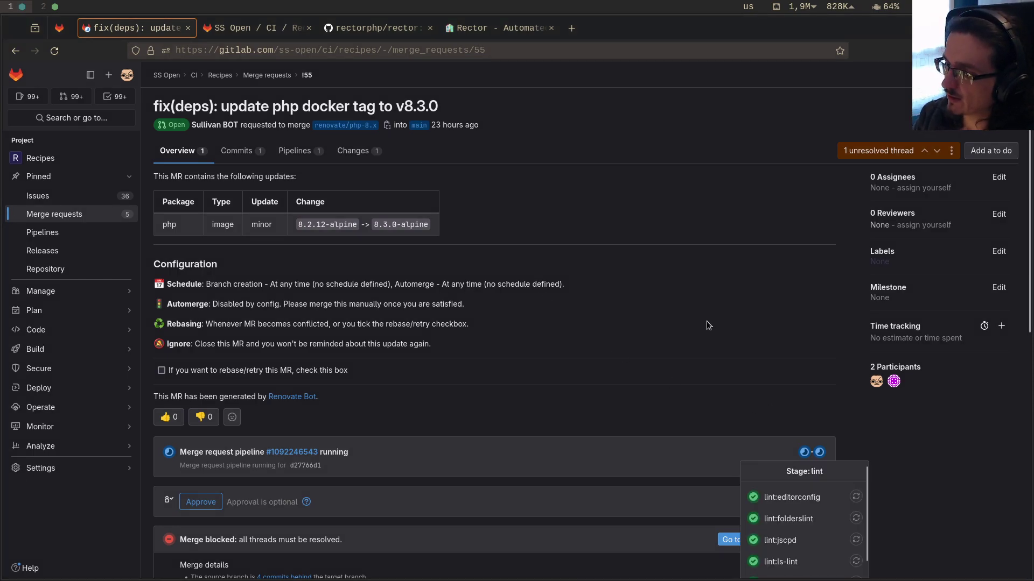
pyautogui.scroll(-3, 803, 447)
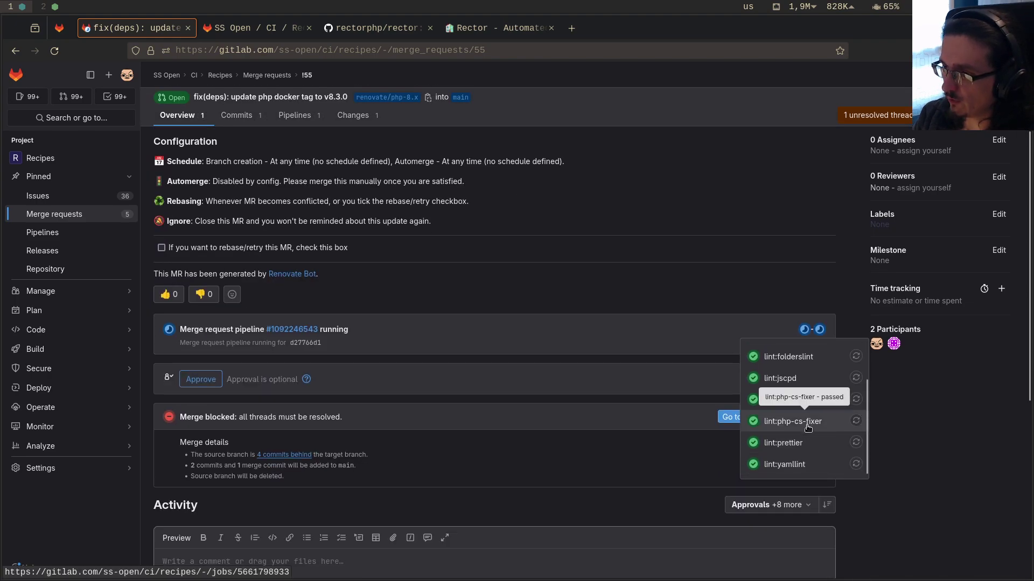
pyautogui.scroll(-1, 806, 433)
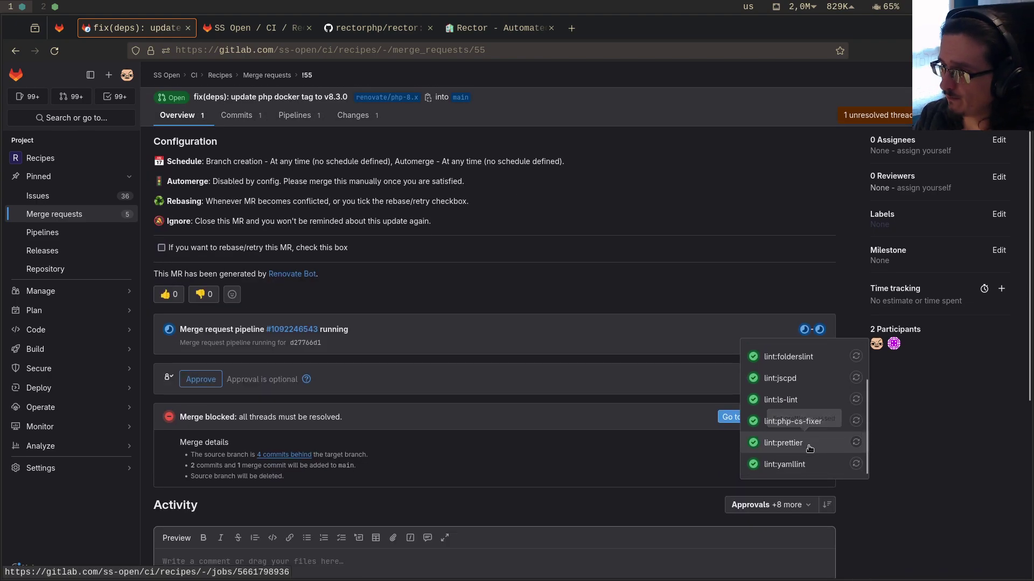
pyautogui.scroll(-2, 807, 443)
pyautogui.scroll(1, 815, 331)
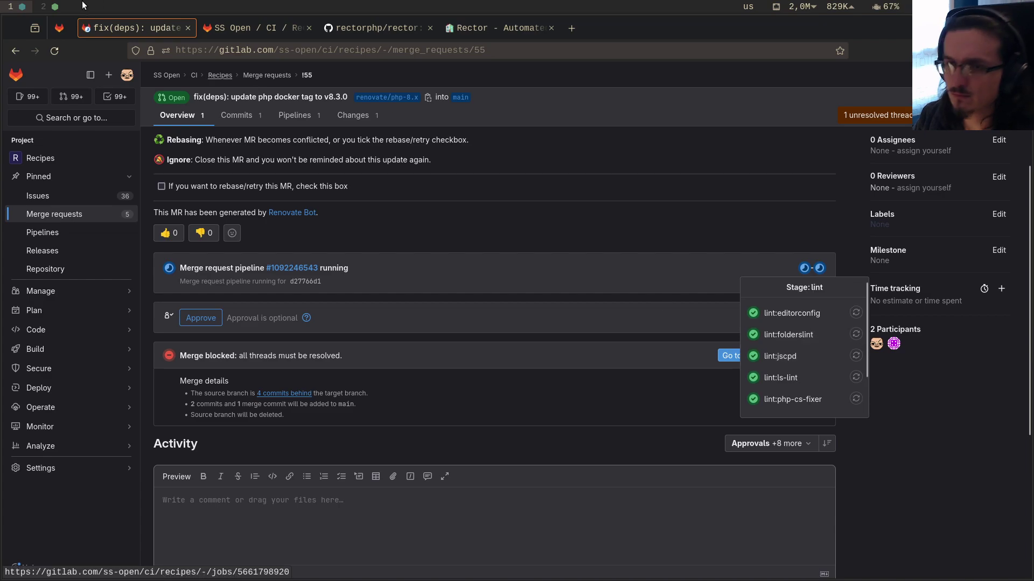
pyautogui.click(44, 7)
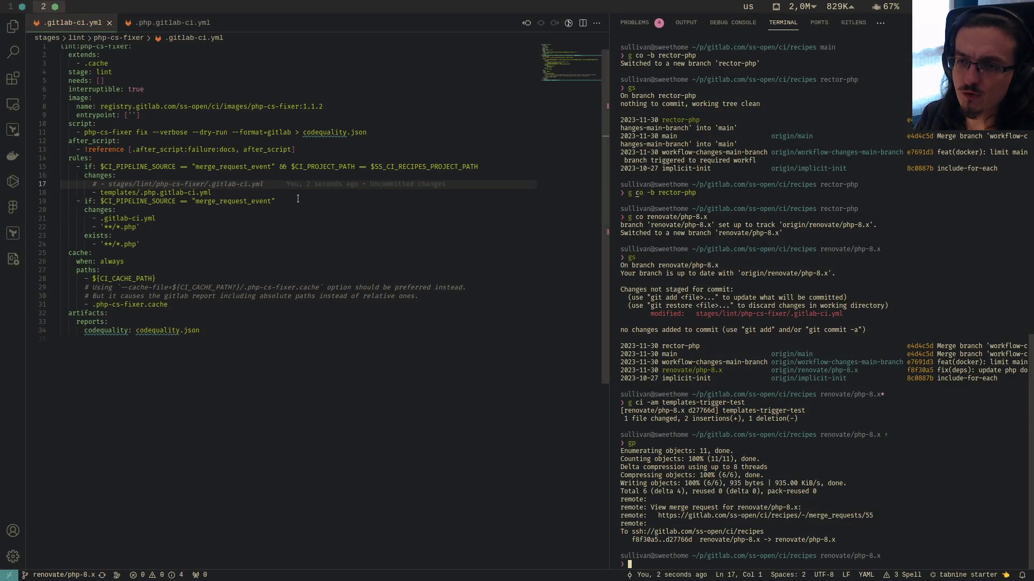
pyautogui.hotkey('ctrl', '/')
# Step: Delete the templates path line from the php-cs-fixer job file and save it
pyautogui.click(204, 184)
pyautogui.press('Down')
pyautogui.press('Home')
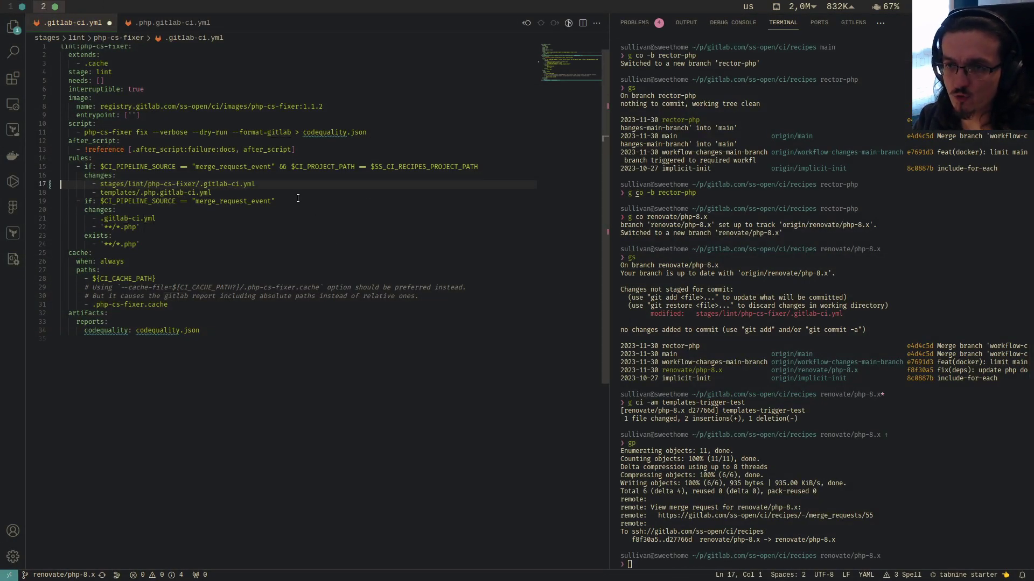
pyautogui.hotkey('shift', 'Down')
pyautogui.hotkey('ctrl', 'c')
pyautogui.press('Delete')
pyautogui.hotkey('ctrl', 's')
pyautogui.press('Up')
pyautogui.press('Up')
pyautogui.press('Up')
# Step: Add '- templates/.php.gitlab-ci.yml' to the php-code-sniffer job's changes list and save
pyautogui.hotkey('ctrl', 'p')
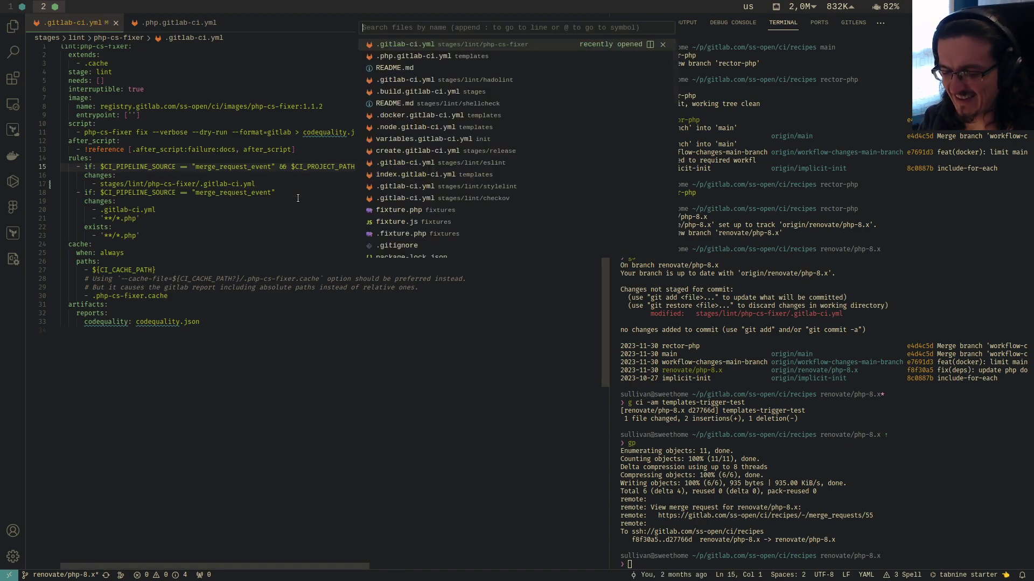
pyautogui.write('php-code')
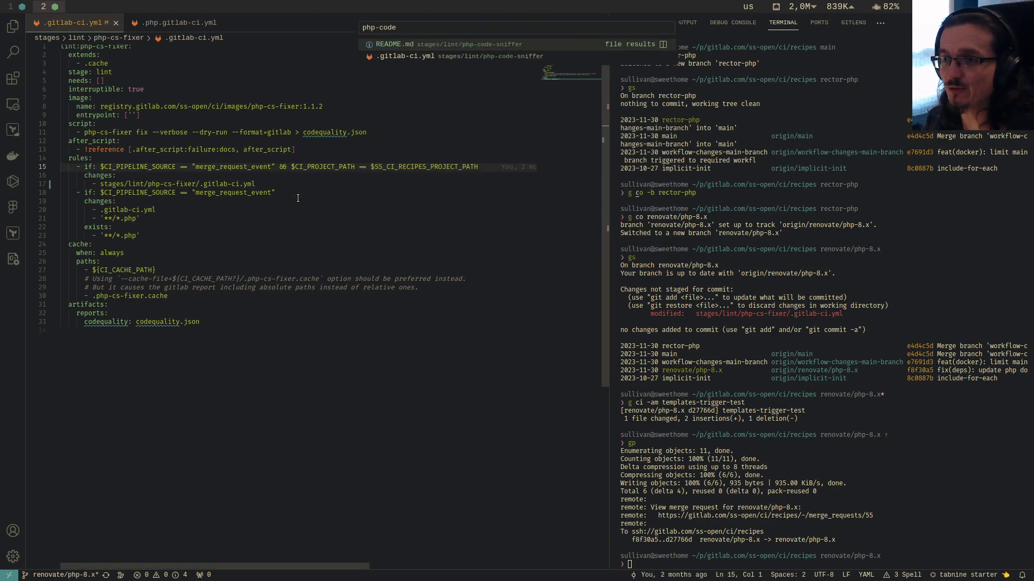
pyautogui.press('Down')
pyautogui.press('Return')
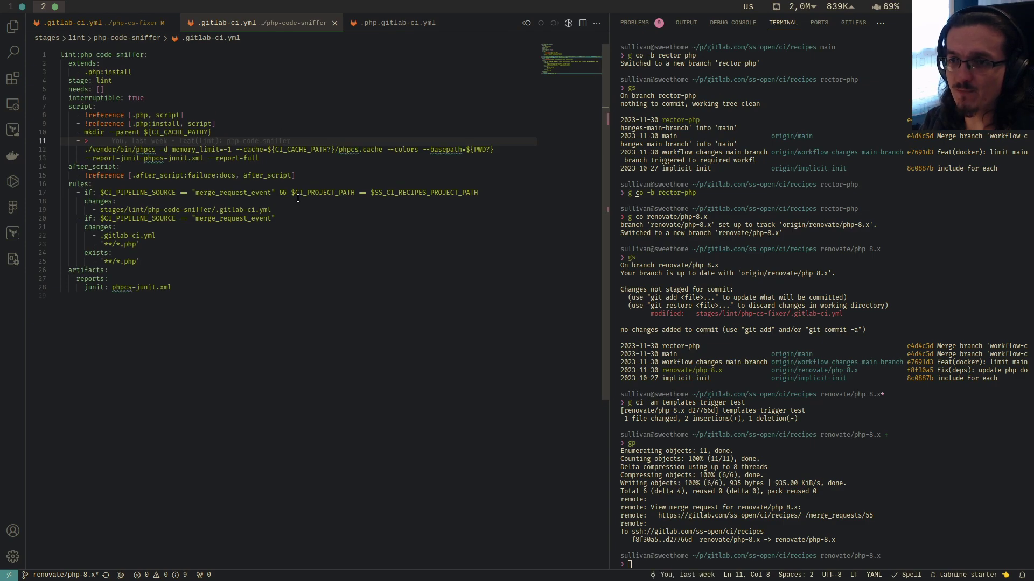
pyautogui.press('Down')
pyautogui.press('Down')
pyautogui.press('Down')
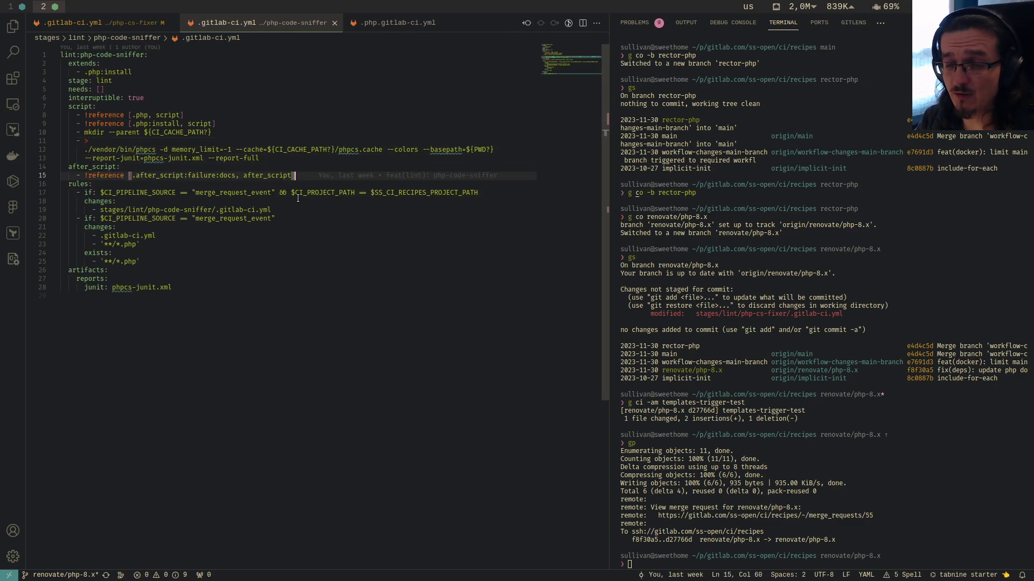
pyautogui.press('Down')
pyautogui.press('Down')
pyautogui.press('Down')
pyautogui.press('Down')
pyautogui.press('Down')
pyautogui.press('Home')
pyautogui.press('Home')
pyautogui.press('Return')
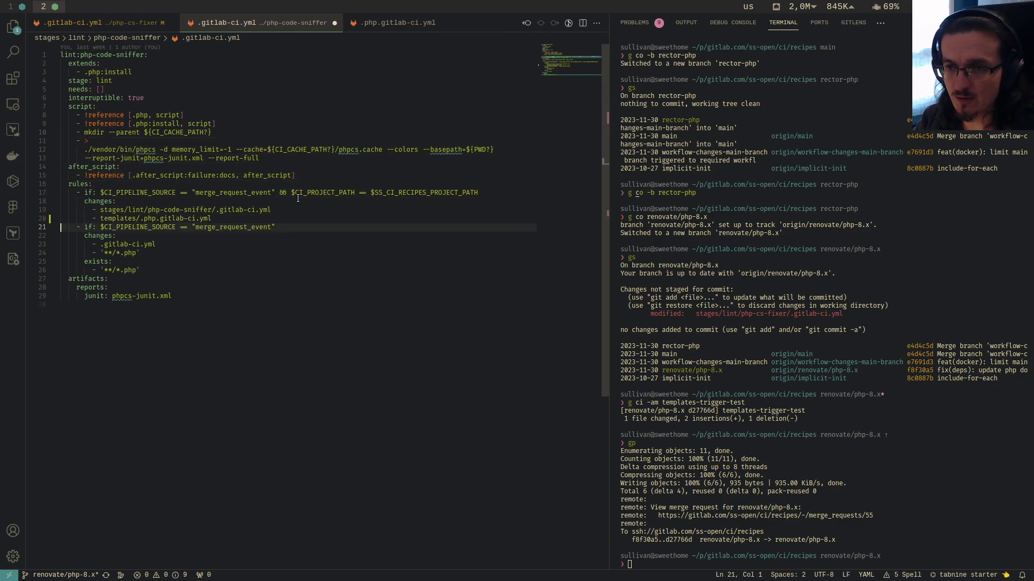
pyautogui.press('Up')
pyautogui.hotkey('ctrl', 'v')
pyautogui.hotkey('ctrl', 's')
# Step: Check status and commits since main, then amend all changes and force-push
pyautogui.click(706, 395)
pyautogui.write('gs')
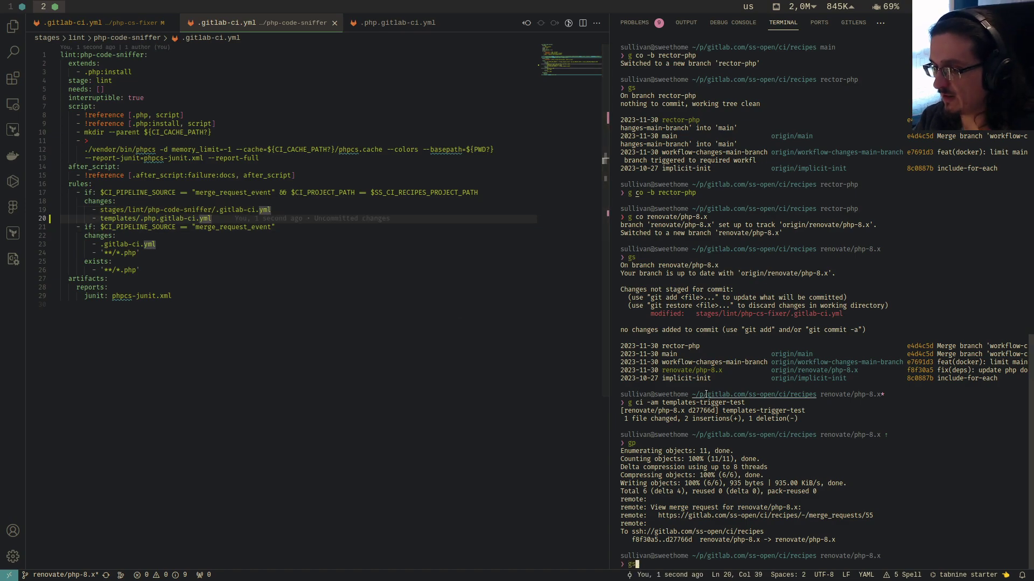
pyautogui.press('Return')
pyautogui.write('g oneline main..')
pyautogui.press('Return')
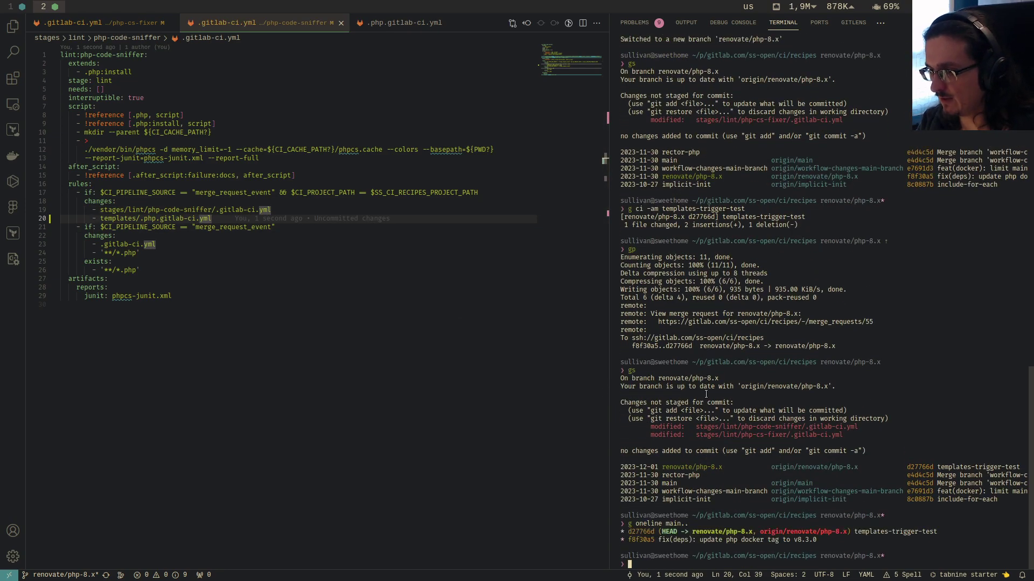
pyautogui.write('g amend --all --no-edit && gp -f')
pyautogui.press('Return')
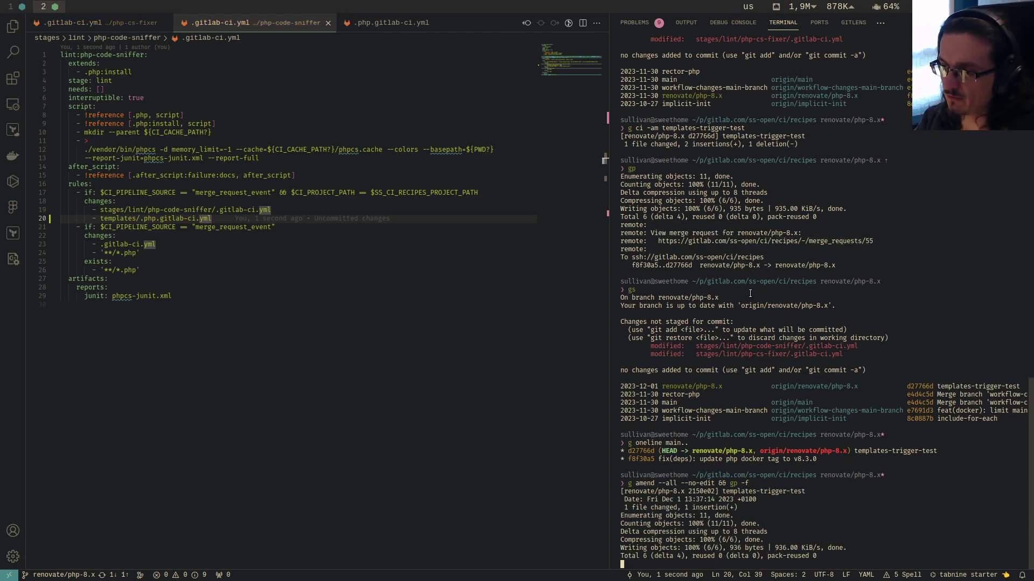
pyautogui.press('super+1')
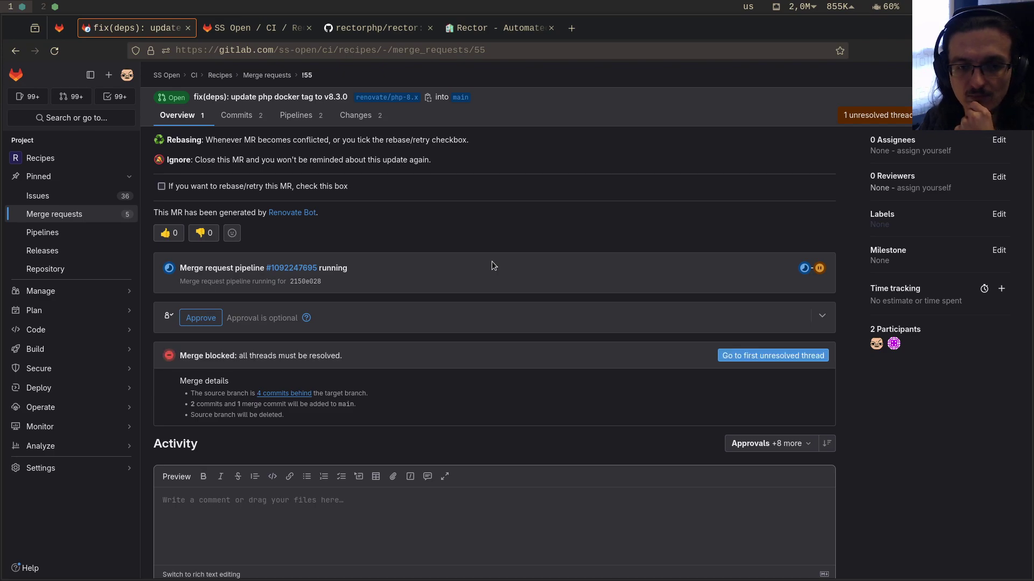
# Step: List the lint jobs running in MR !55's new pipeline, then return to VS Code
pyautogui.click(803, 271)
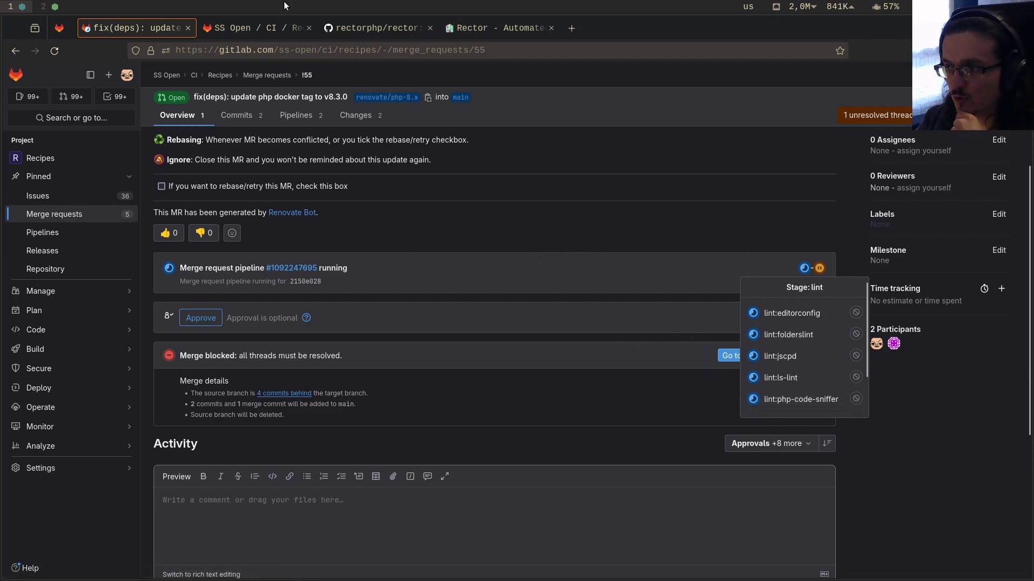
pyautogui.click(54, 6)
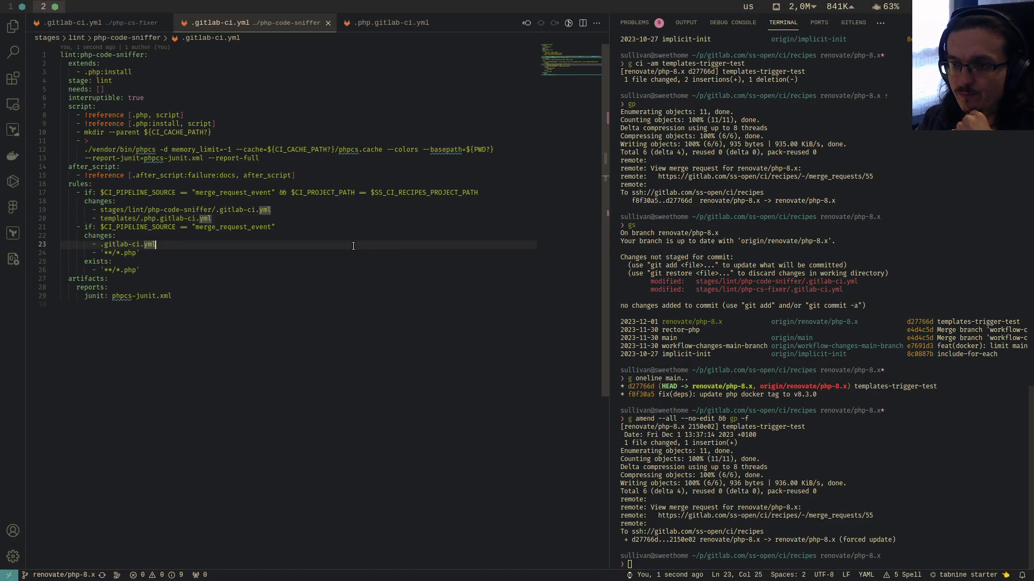
# Step: List the commits since main and select the amended commit hash 2150e02
pyautogui.press('Up')
pyautogui.press('Up')
pyautogui.press('Up')
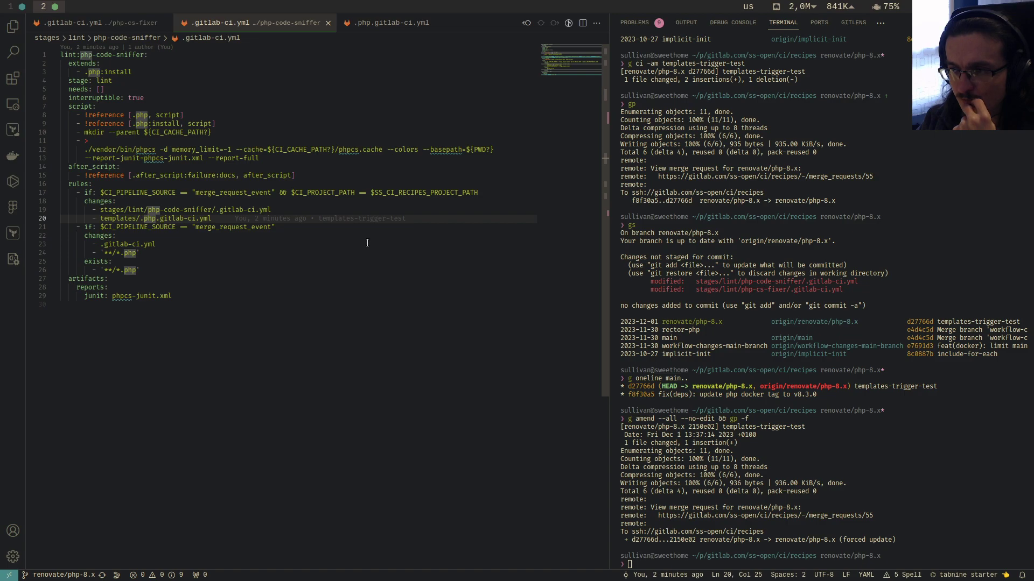
pyautogui.click(797, 492)
pyautogui.write('g oneline')
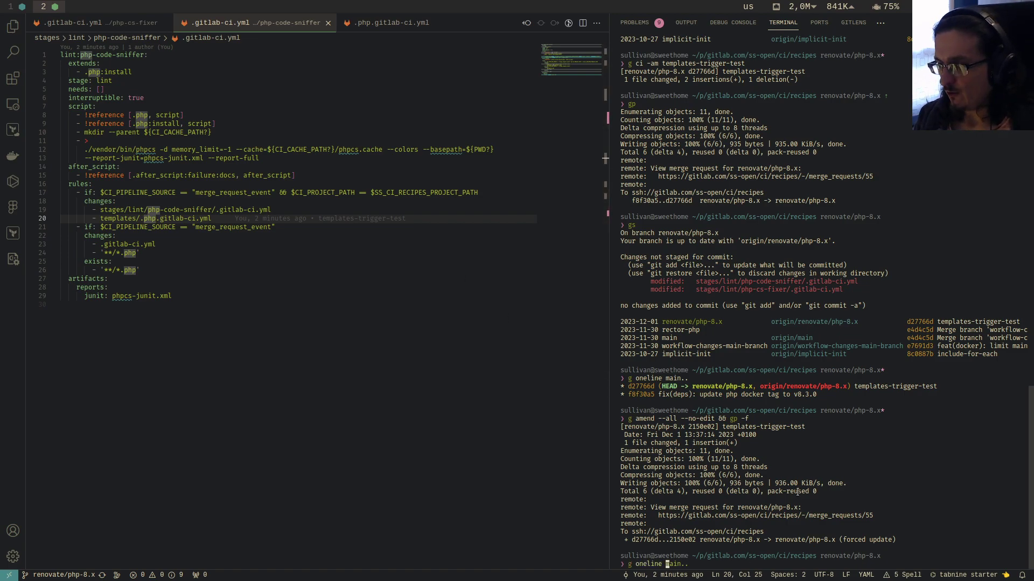
pyautogui.press('Right')
pyautogui.press('Return')
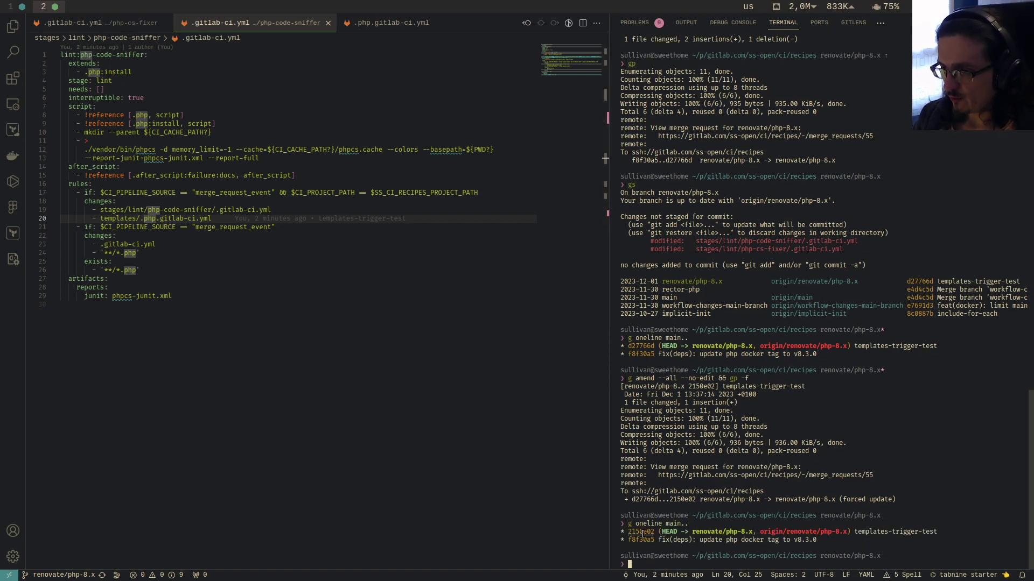
pyautogui.doubleClick(643, 533)
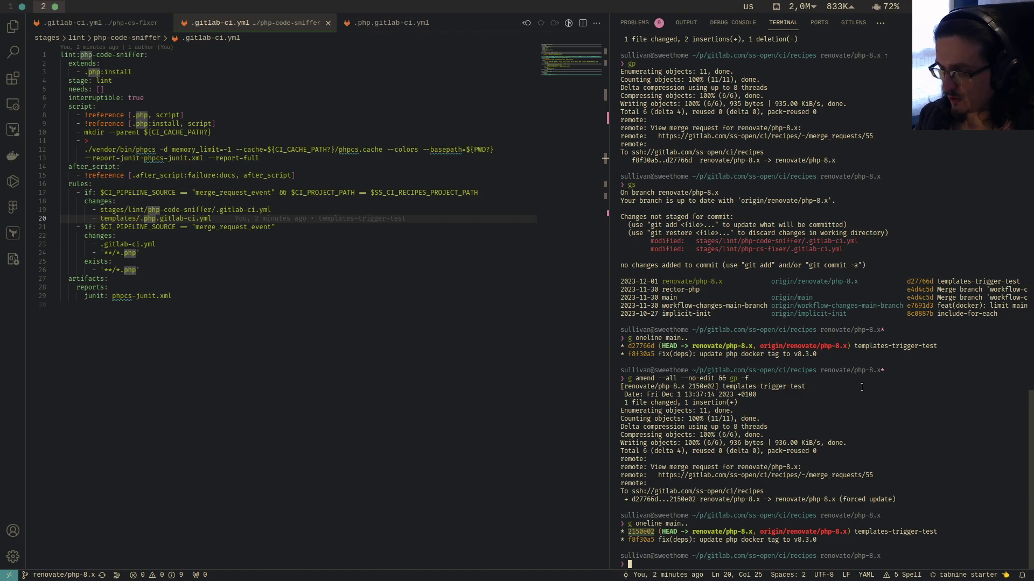
# Step: Check out main and create the branch template-update-job-trigger
pyautogui.write('g co mas')
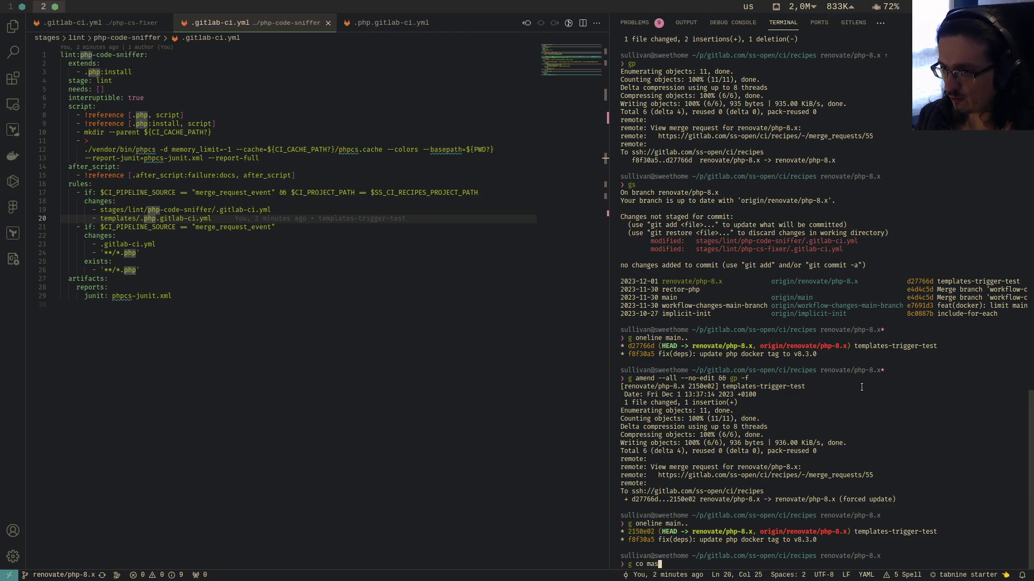
pyautogui.press('Right')
pyautogui.press('Return')
pyautogui.write('g co ')
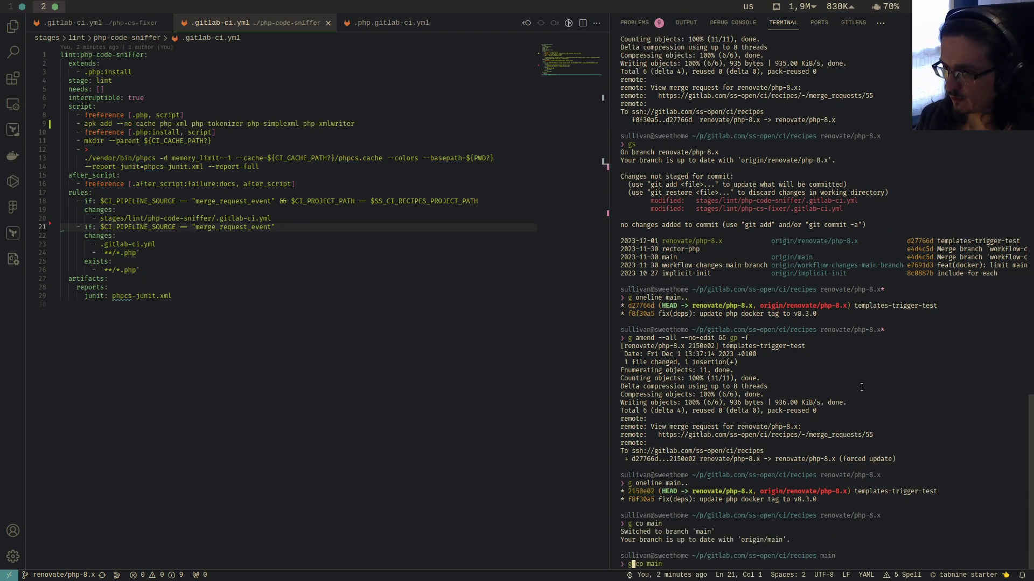
pyautogui.write('-b')
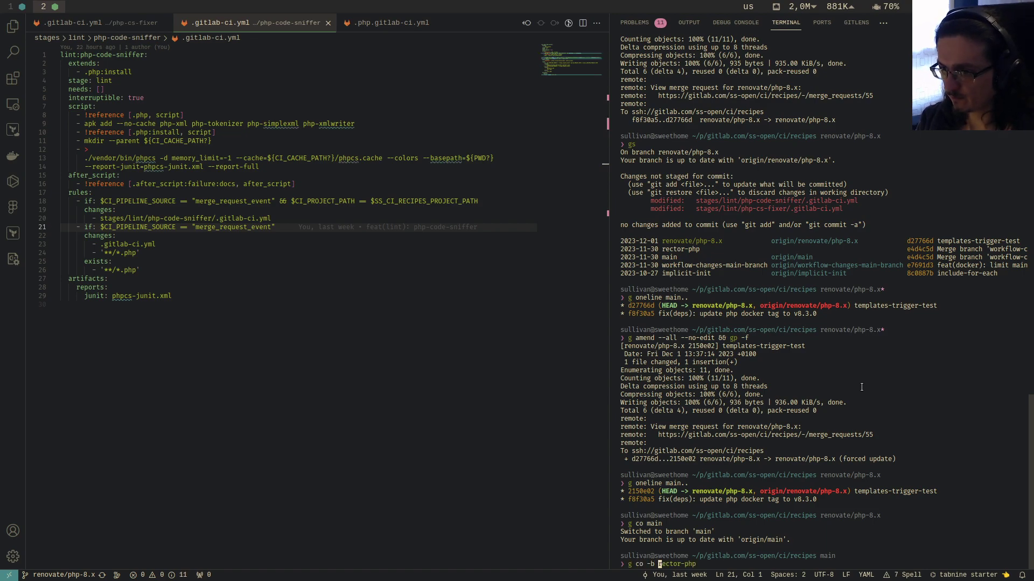
pyautogui.write(' tempalte-')
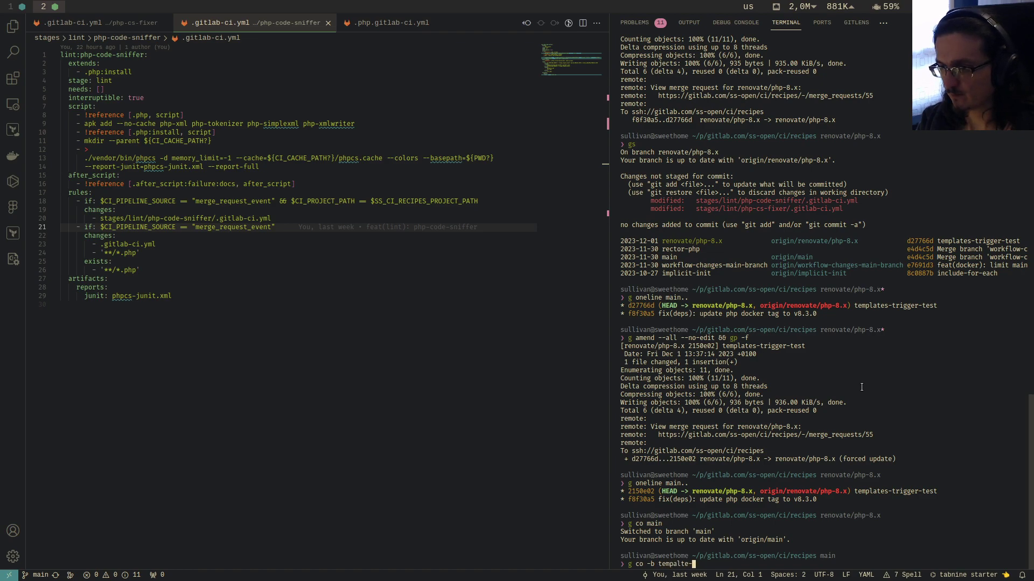
pyautogui.write('up')
pyautogui.press('BackSpace')
pyautogui.press('BackSpace')
pyautogui.press('BackSpace')
pyautogui.press('BackSpace')
pyautogui.press('BackSpace')
pyautogui.press('BackSpace')
pyautogui.press('BackSpace')
pyautogui.write('late-')
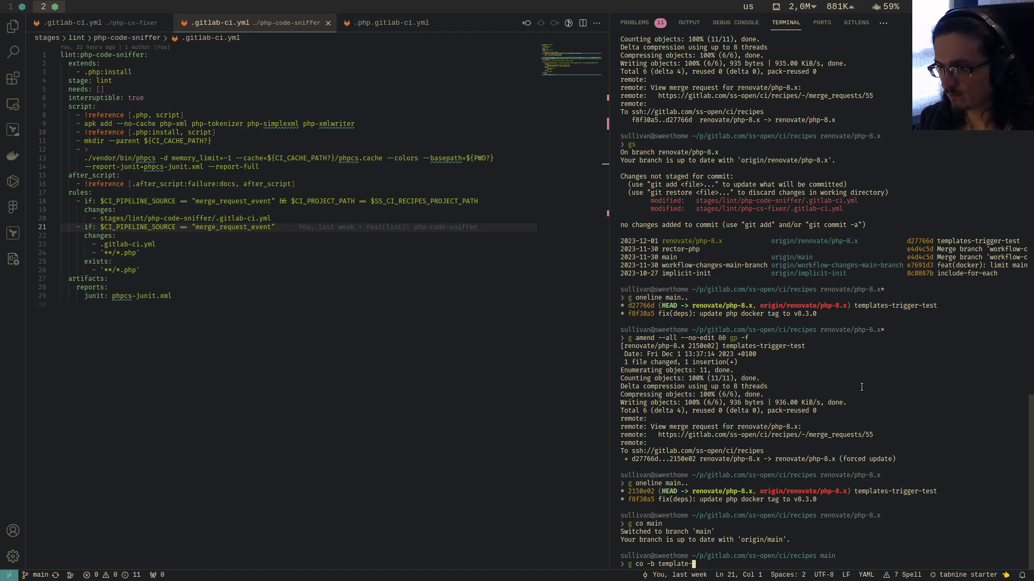
pyautogui.write('update-job-trigger')
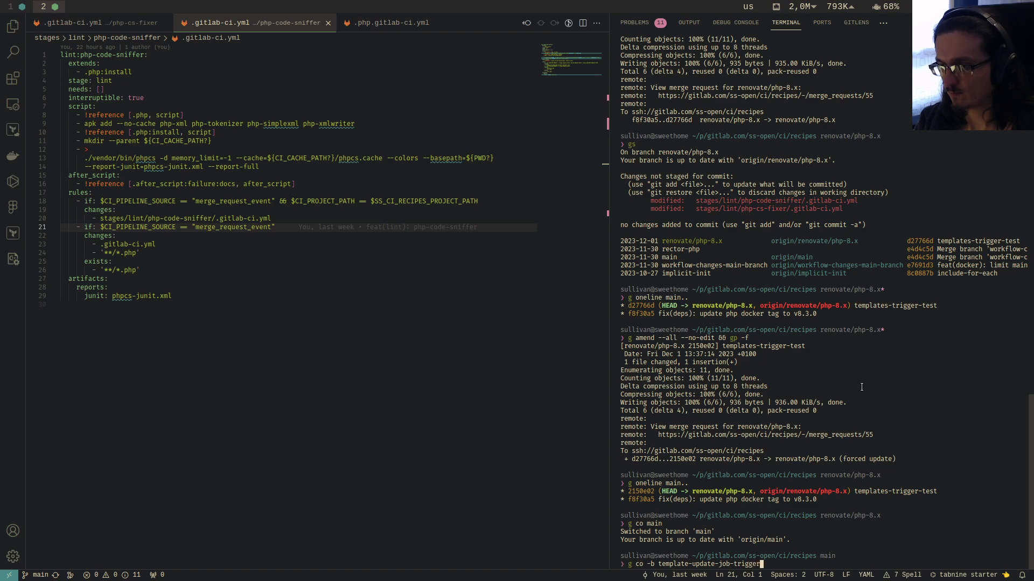
pyautogui.press('Return')
pyautogui.write('gs')
pyautogui.press('Return')
# Step: Cherry-pick 2150e02 with --no-commit, then review status and the staged diff
pyautogui.write('g ')
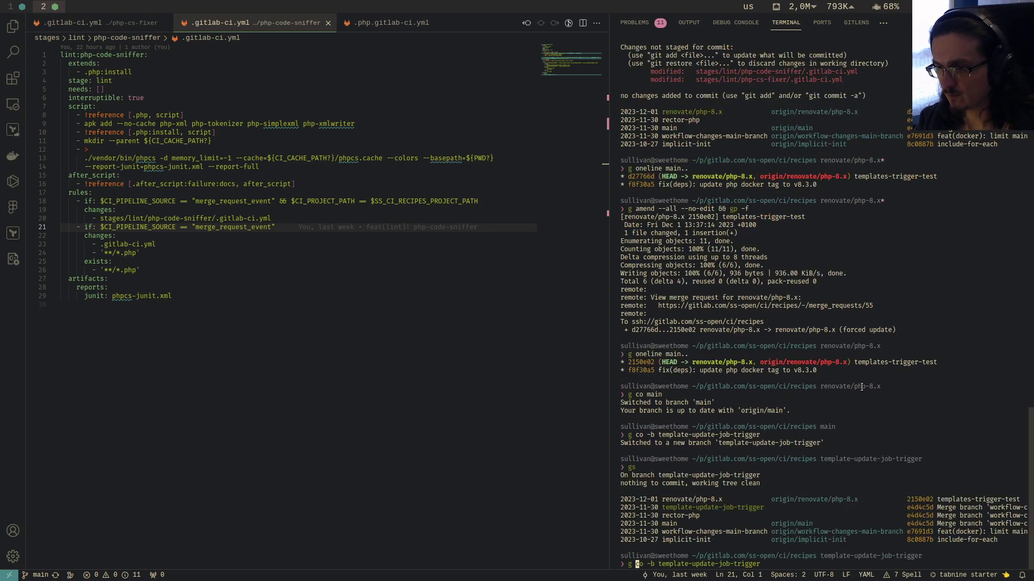
pyautogui.write('chery')
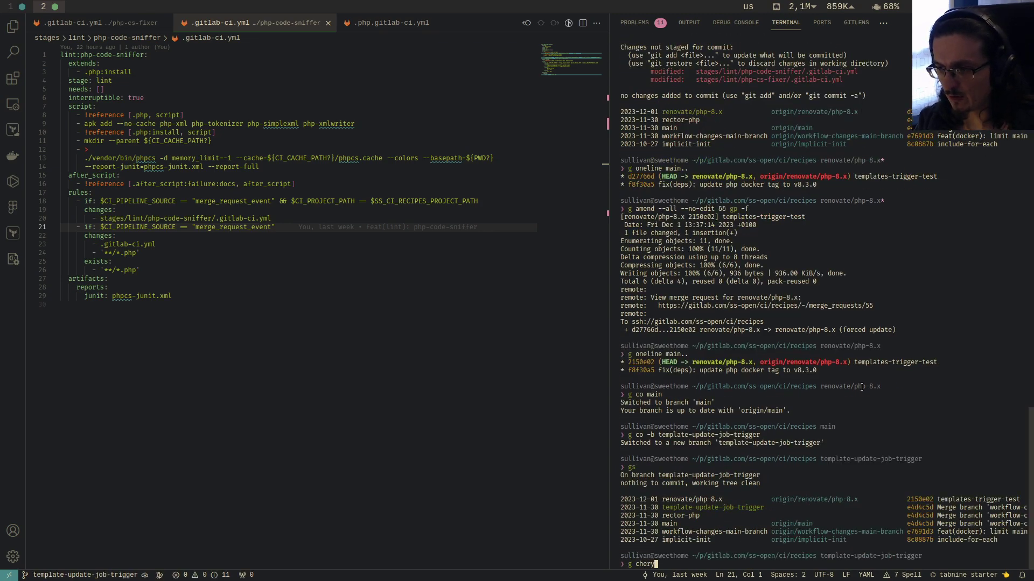
pyautogui.press('BackSpace')
pyautogui.write('ry-pick ')
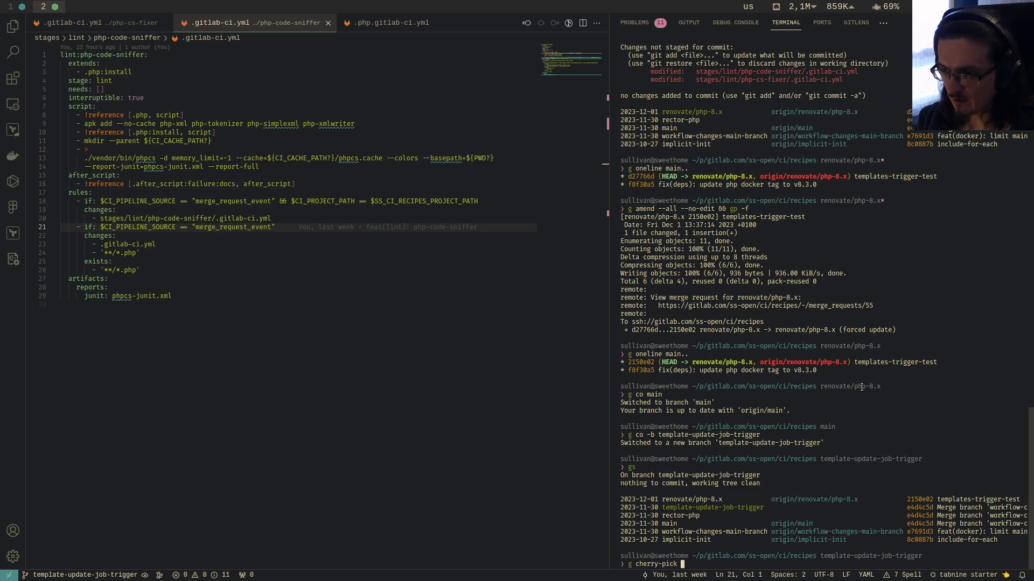
pyautogui.write('--no-commit')
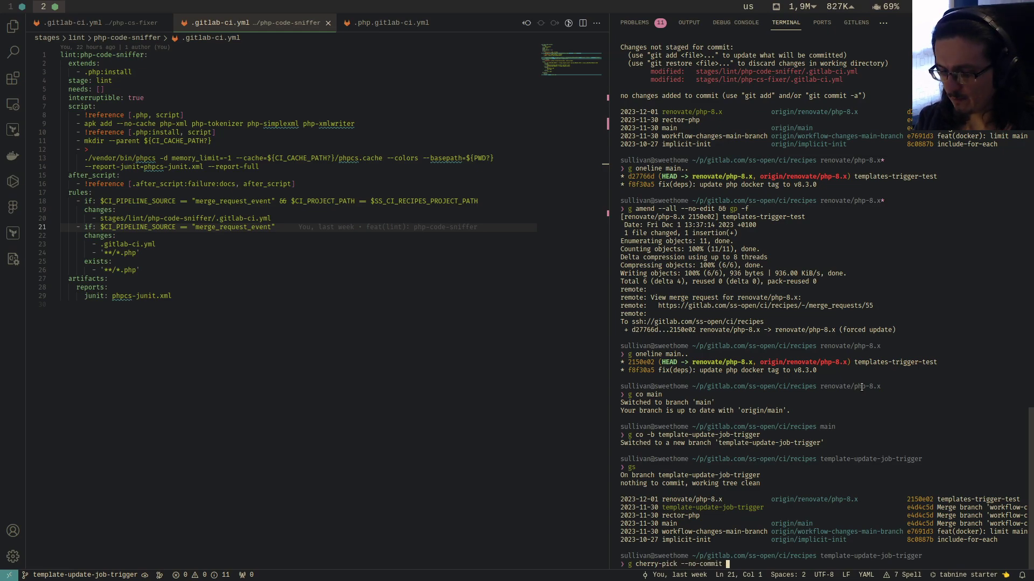
pyautogui.write('2150e02')
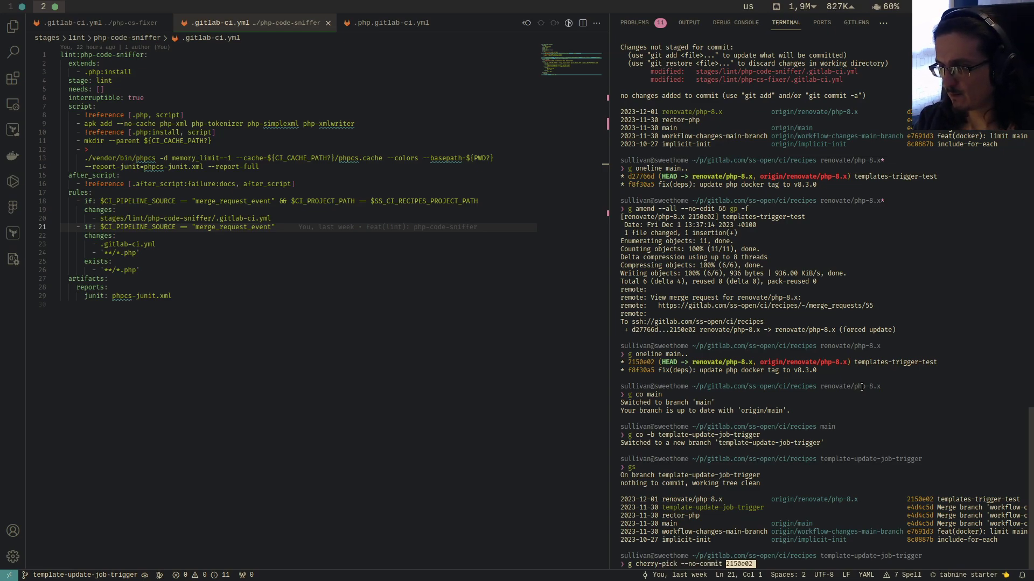
pyautogui.press('Return')
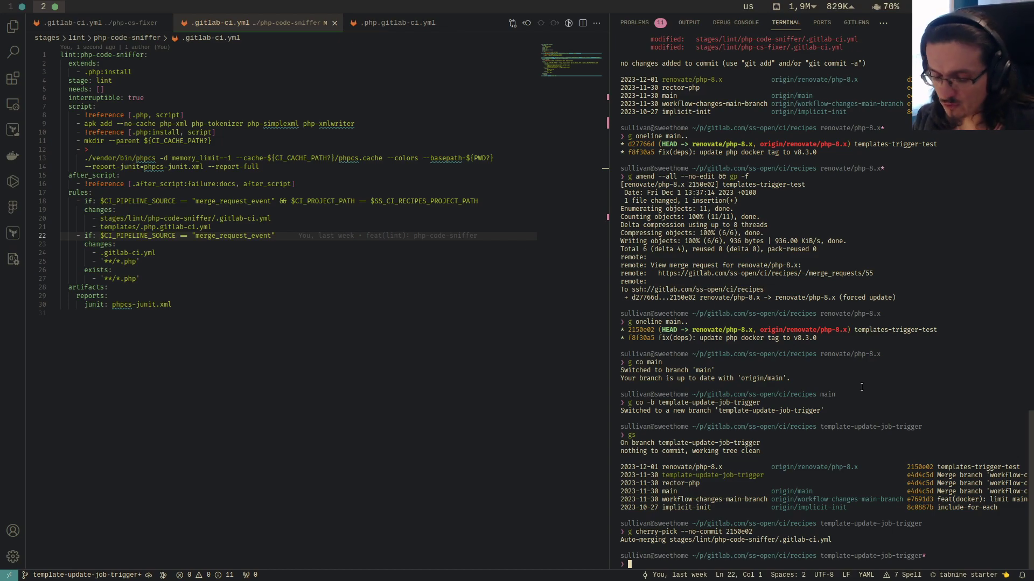
pyautogui.write('gs')
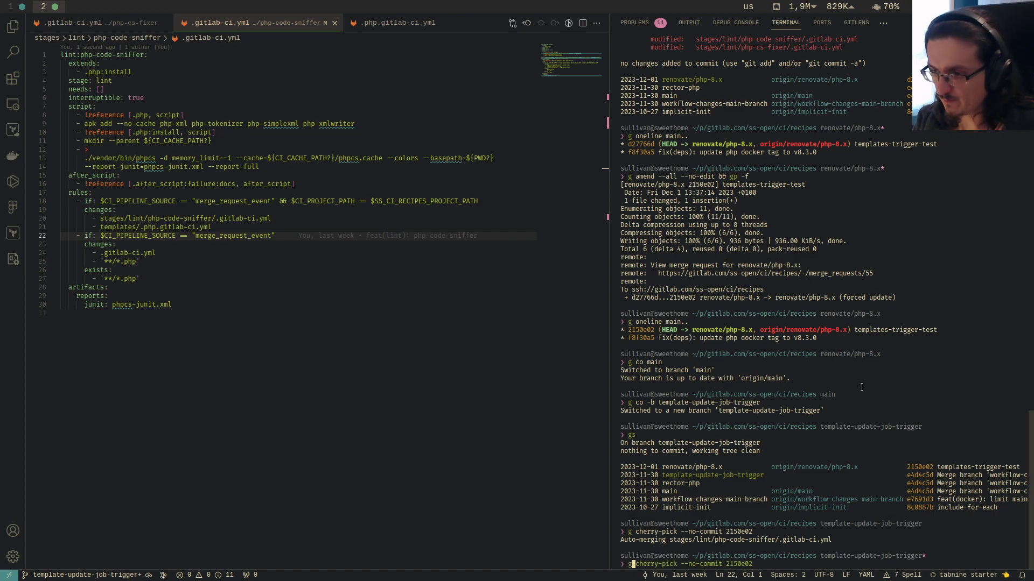
pyautogui.press('Return')
pyautogui.write('gd --cached')
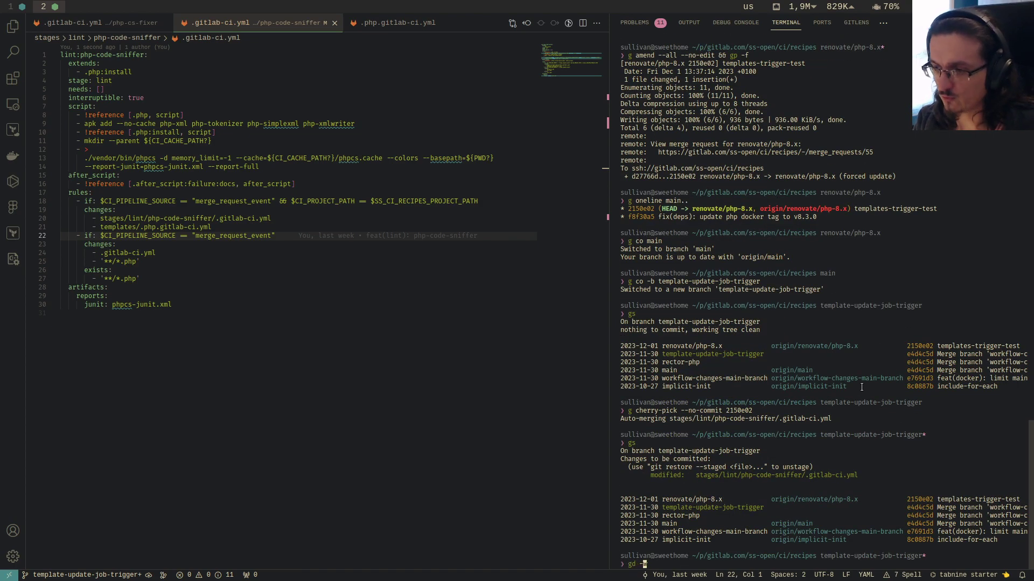
pyautogui.press('Return')
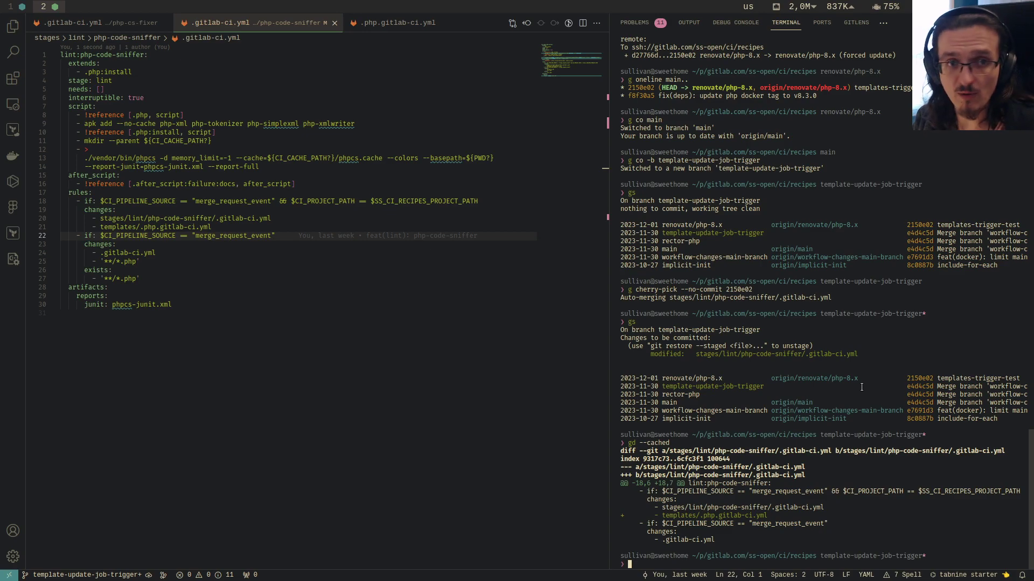
# Step: Select '.php:' in the CI file and search all files for it
pyautogui.click(400, 232)
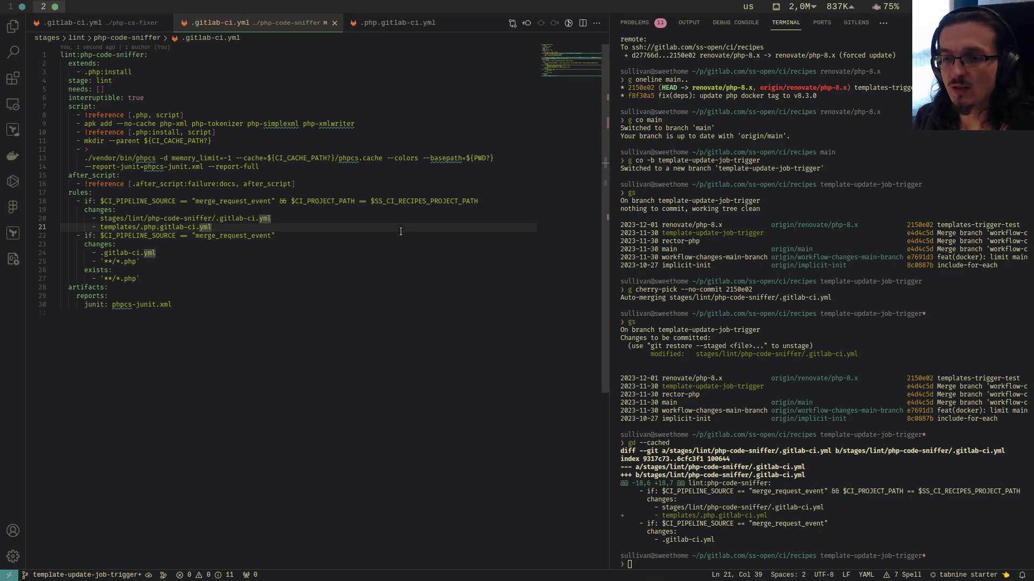
pyautogui.press('Up')
pyautogui.press('Up')
pyautogui.press('Up')
pyautogui.press('Up')
pyautogui.press('Up')
pyautogui.press('Up')
pyautogui.press('Up')
pyautogui.press('Up')
pyautogui.press('Up')
pyautogui.press('Up')
pyautogui.press('Up')
pyautogui.press('Up')
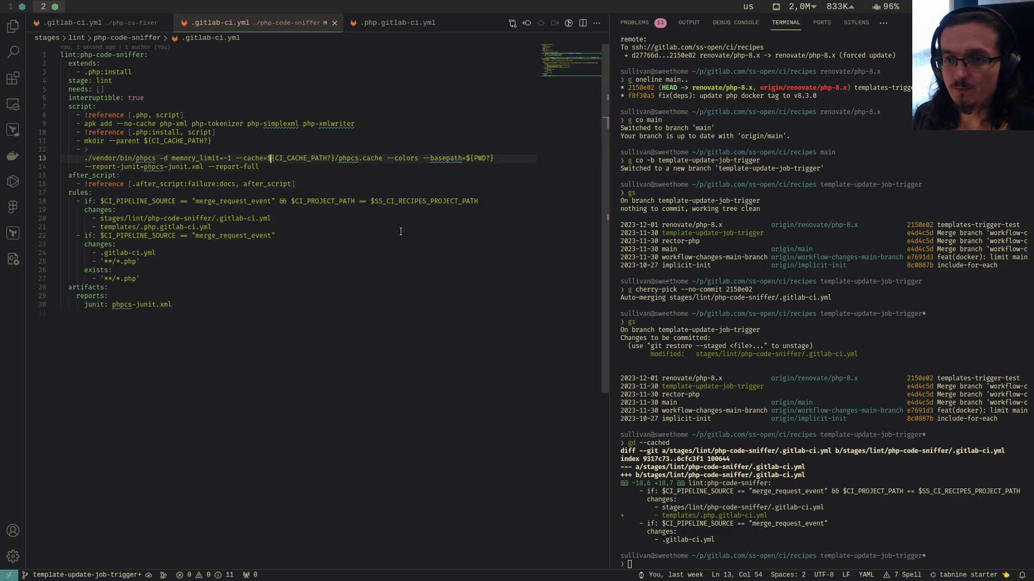
pyautogui.press('Up')
pyautogui.press('Up')
pyautogui.press('Up')
pyautogui.press('Up')
pyautogui.press('Up')
pyautogui.press('Up')
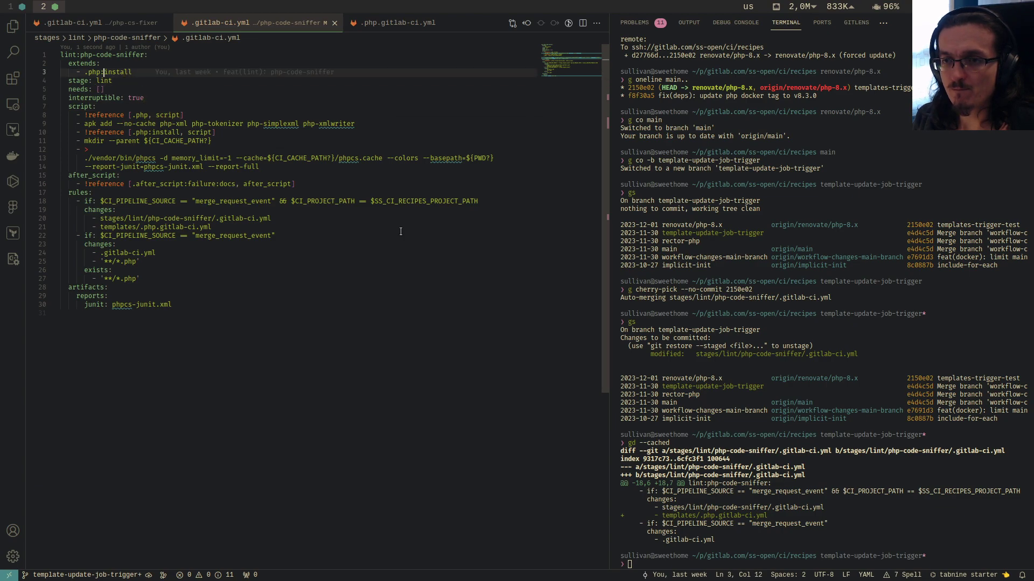
pyautogui.press('Right')
pyautogui.hotkey('shift', 'Left')
pyautogui.hotkey('shift', 'Left')
pyautogui.hotkey('shift', 'Left')
pyautogui.hotkey('shift', 'Left')
pyautogui.hotkey('shift', 'Left')
pyautogui.hotkey('ctrl', 'shift', 'f')
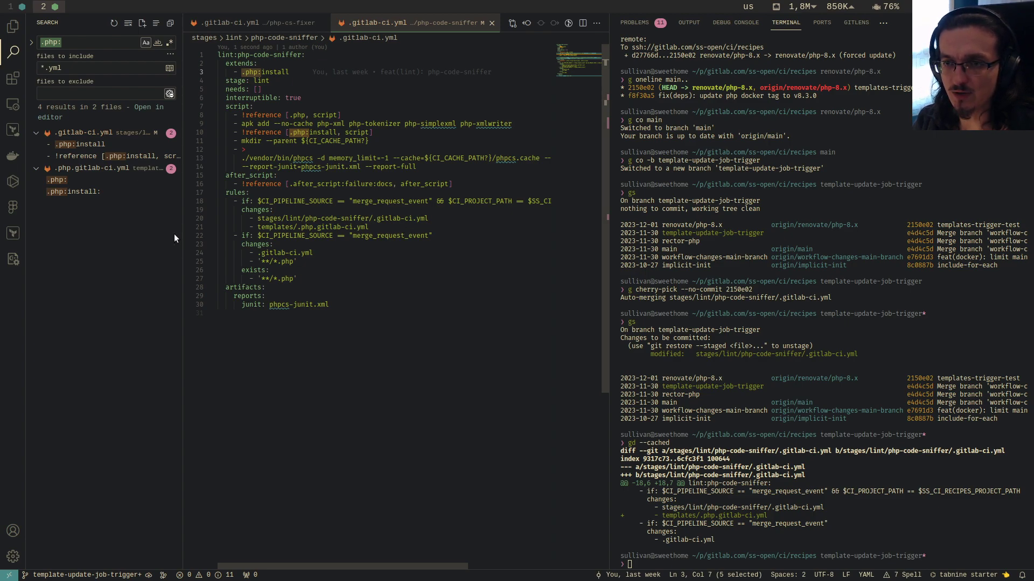
# Step: Change the workspace search to '.node' across *.yml files and widen the results panel
pyautogui.moveTo(183, 230); pyautogui.dragTo(296, 230)
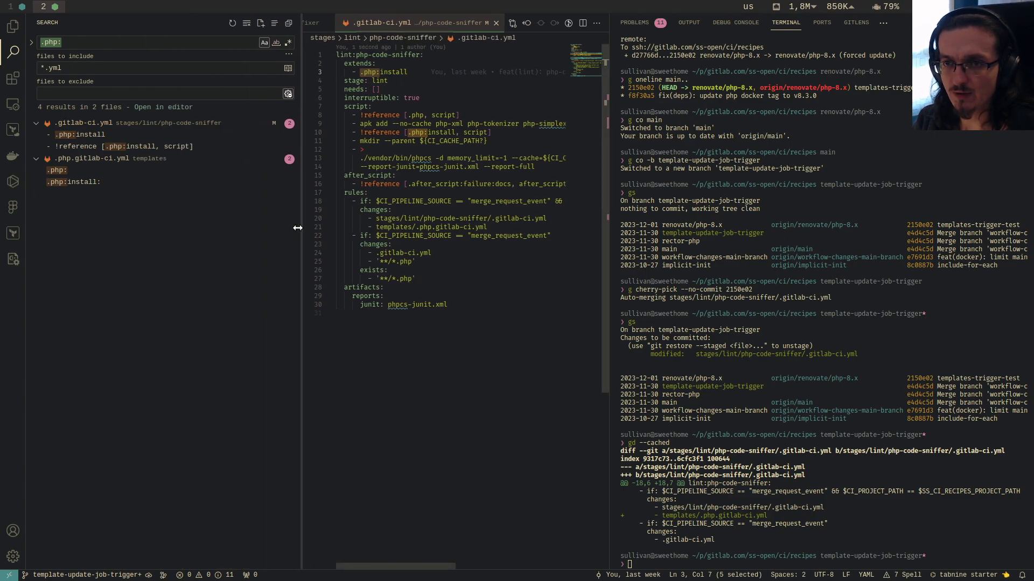
pyautogui.click(93, 46)
pyautogui.press('BackSpace')
pyautogui.press('BackSpace')
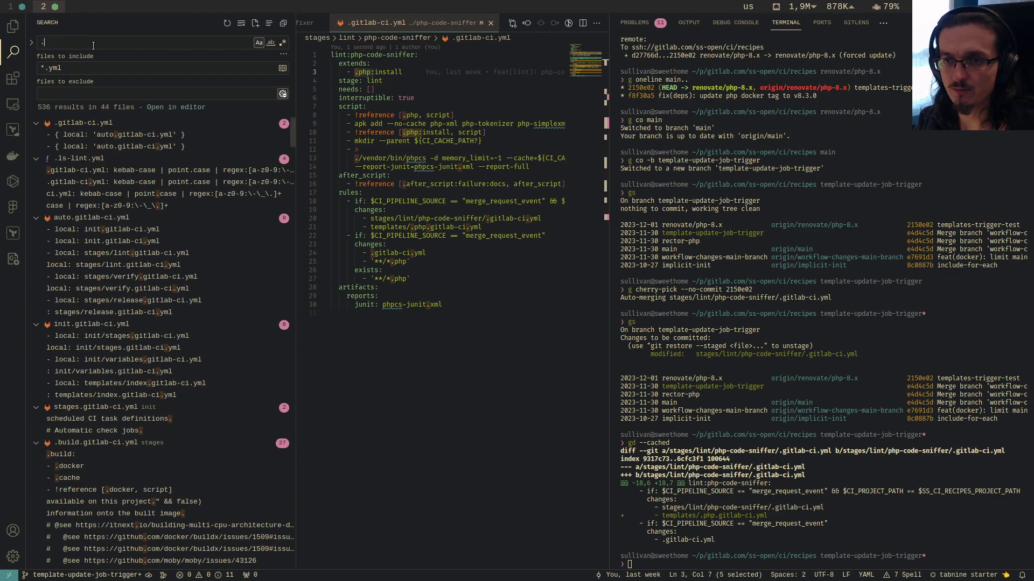
pyautogui.write('php')
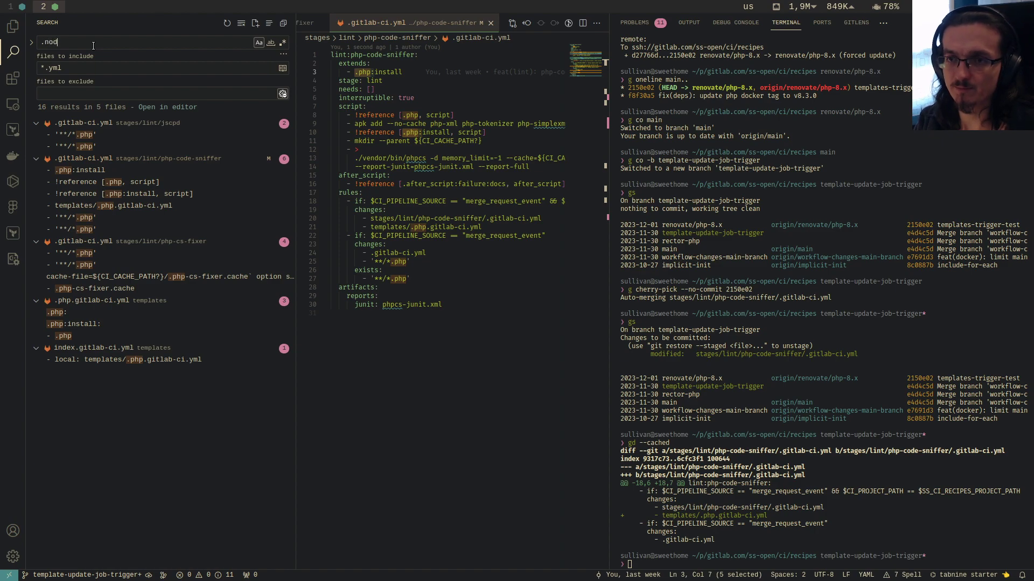
pyautogui.write('e')
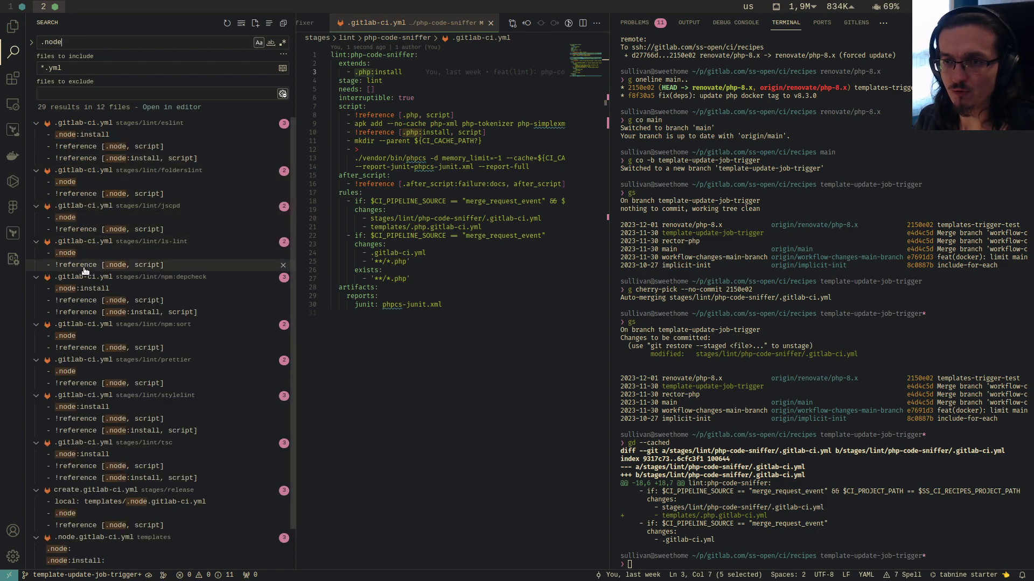
pyautogui.moveTo(608, 273); pyautogui.dragTo(664, 269)
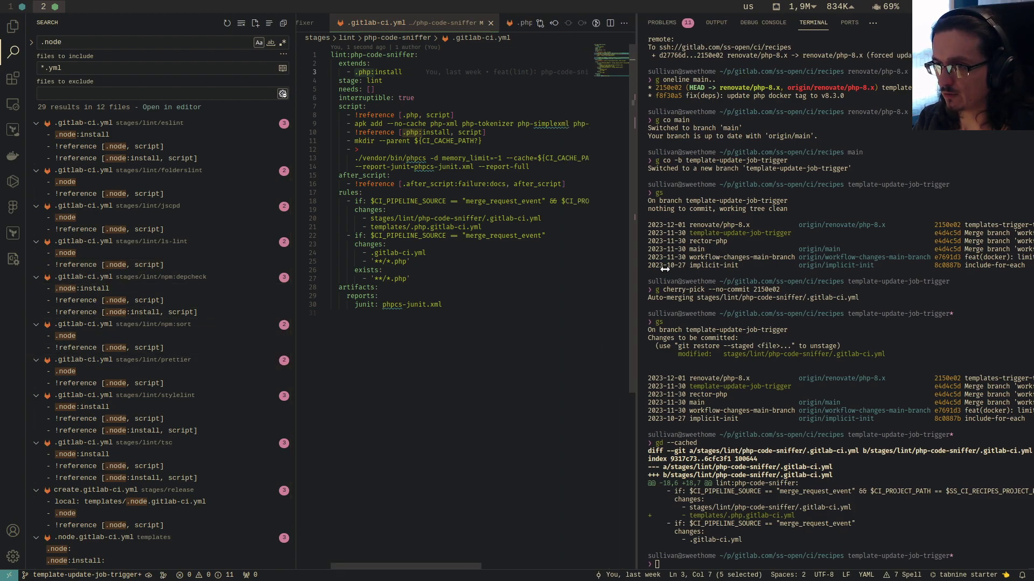
# Step: Close the php-code-sniffer file, open templates/.node.gitlab-ci.yml and copy its relative path
pyautogui.click(491, 22)
pyautogui.moveTo(390, 141); pyautogui.dragTo(506, 135)
pyautogui.hotkey('ctrl', 'p')
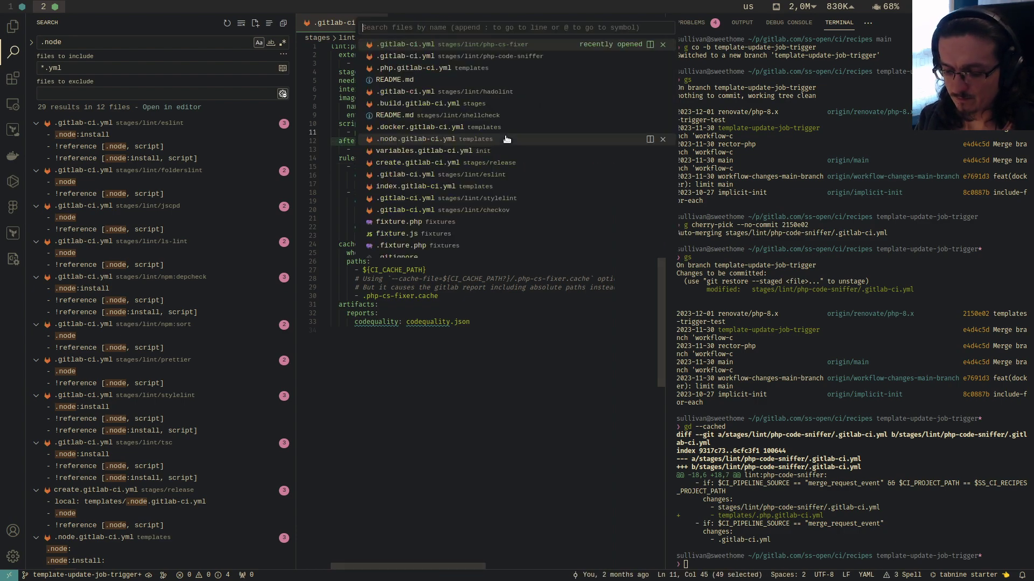
pyautogui.write('.node')
pyautogui.press('Return')
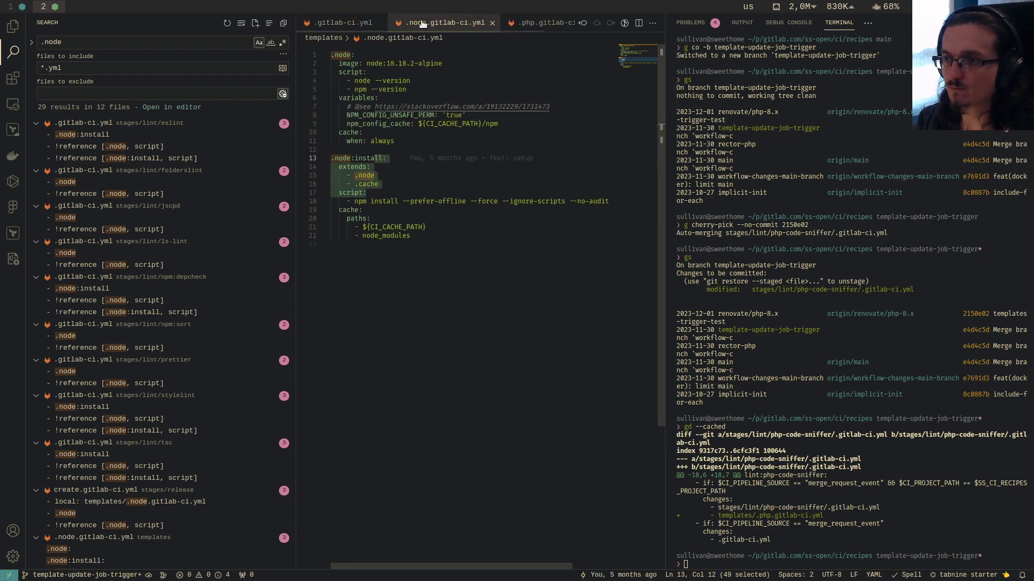
pyautogui.rightClick(424, 23)
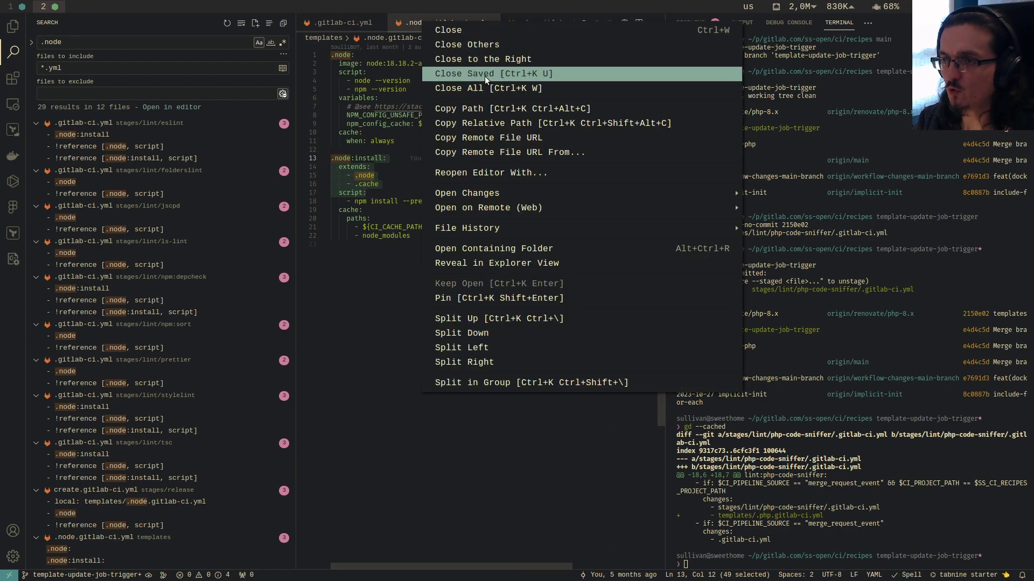
pyautogui.click(508, 121)
pyautogui.click(502, 134)
# Step: Check the template's node 18.18 image version, then hide the terminal and widen the search results
pyautogui.press('Down')
pyautogui.press('End')
pyautogui.press('Down')
pyautogui.press('Up')
pyautogui.press('Up')
pyautogui.press('Up')
pyautogui.press('Up')
pyautogui.press('Up')
pyautogui.press('Up')
pyautogui.press('Up')
pyautogui.press('Up')
pyautogui.press('Up')
pyautogui.press('Up')
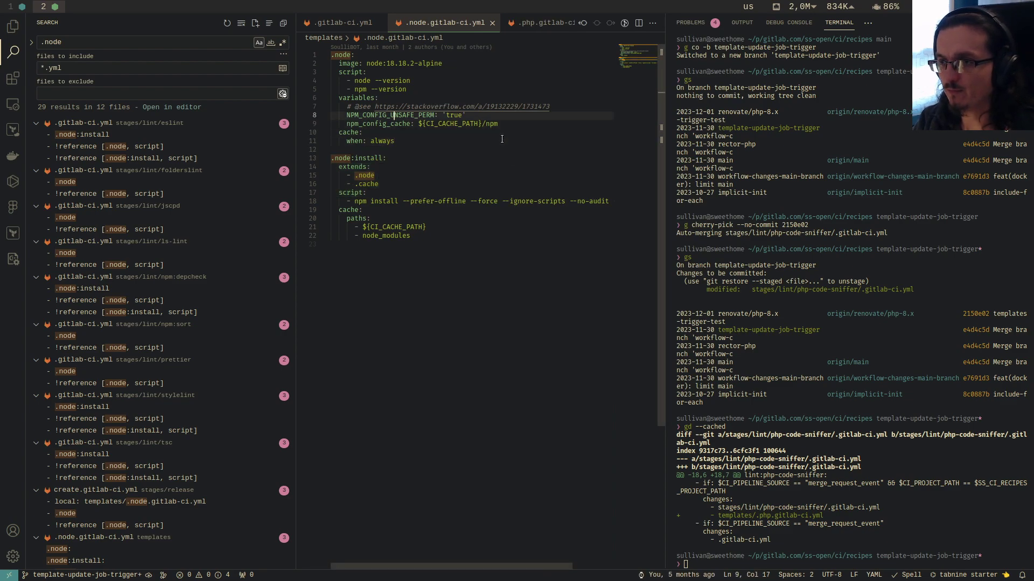
pyautogui.hotkey('ctrl', 'Left')
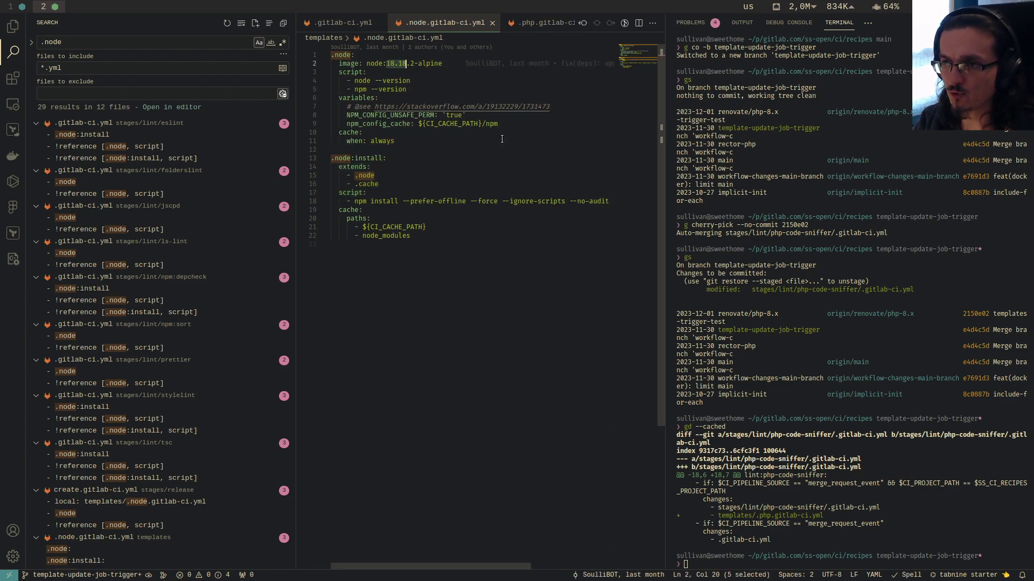
pyautogui.hotkey('shift', 'Right')
pyautogui.hotkey('shift', 'Right')
pyautogui.hotkey('shift', 'Right')
pyautogui.hotkey('shift', 'Right')
pyautogui.hotkey('shift', 'Right')
pyautogui.hotkey('shift', 'Left')
pyautogui.hotkey('shift', 'Left')
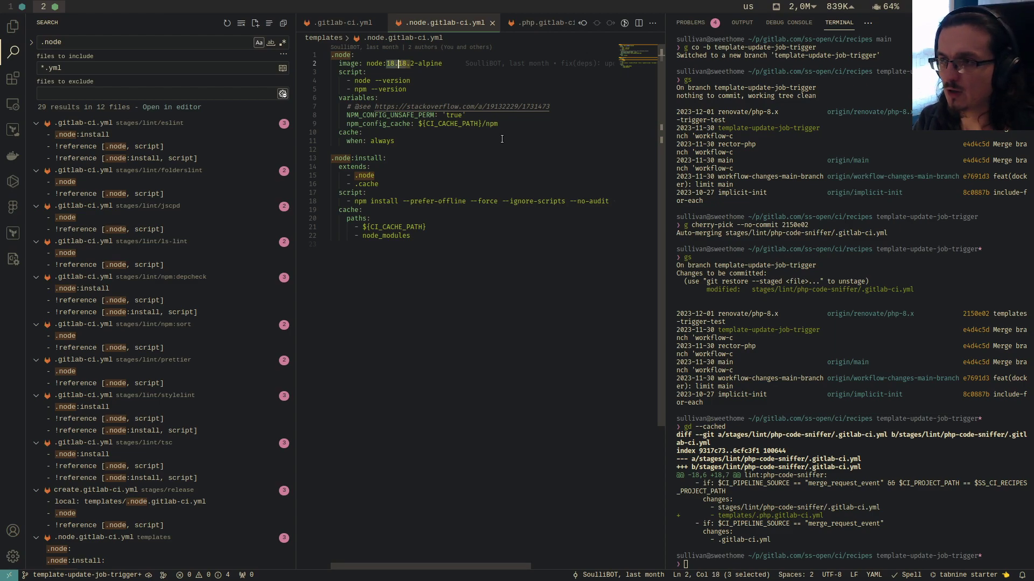
pyautogui.press('Down')
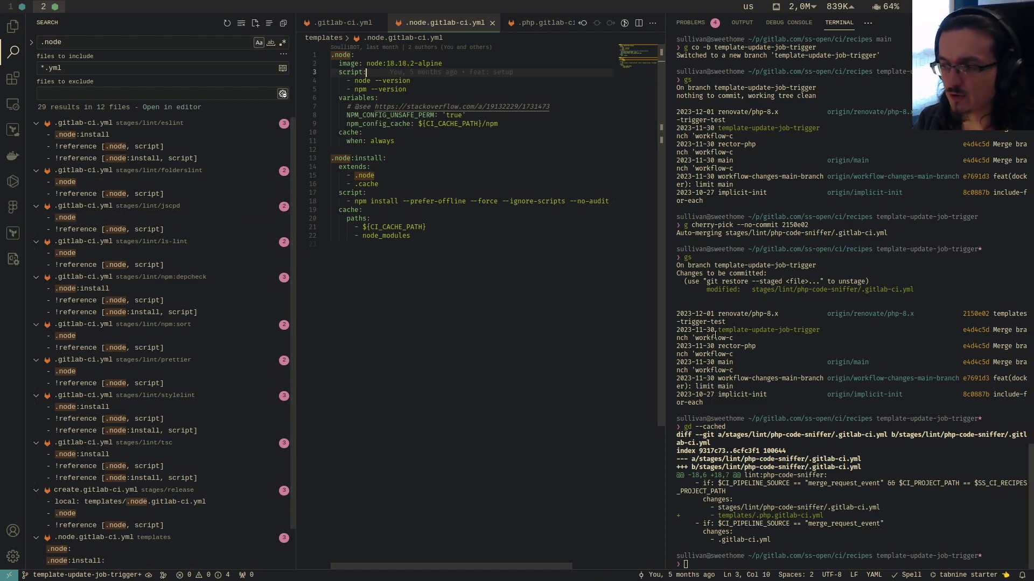
pyautogui.click(841, 400)
pyautogui.hotkey('ctrl', 'j')
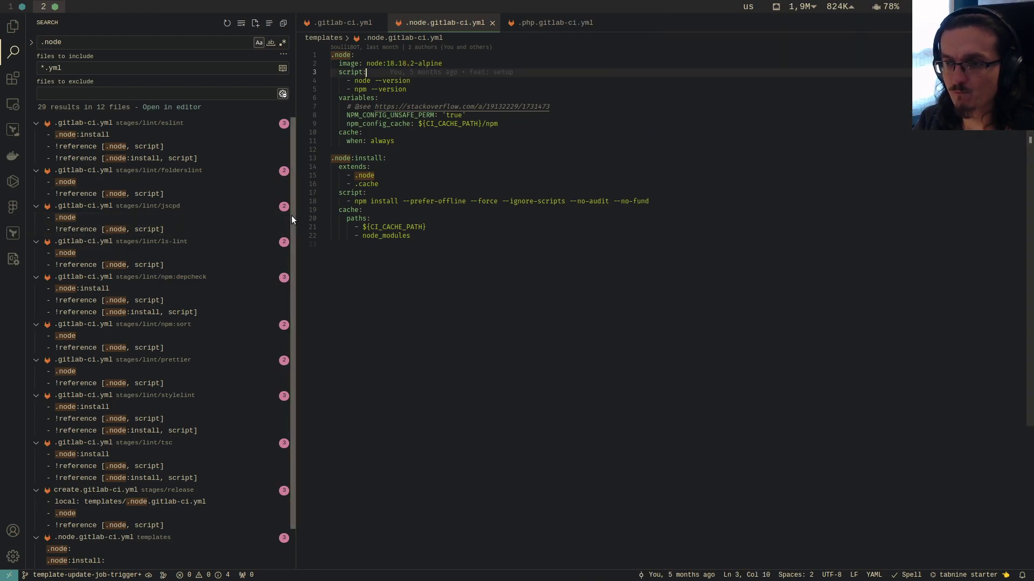
pyautogui.moveTo(293, 214); pyautogui.dragTo(385, 214)
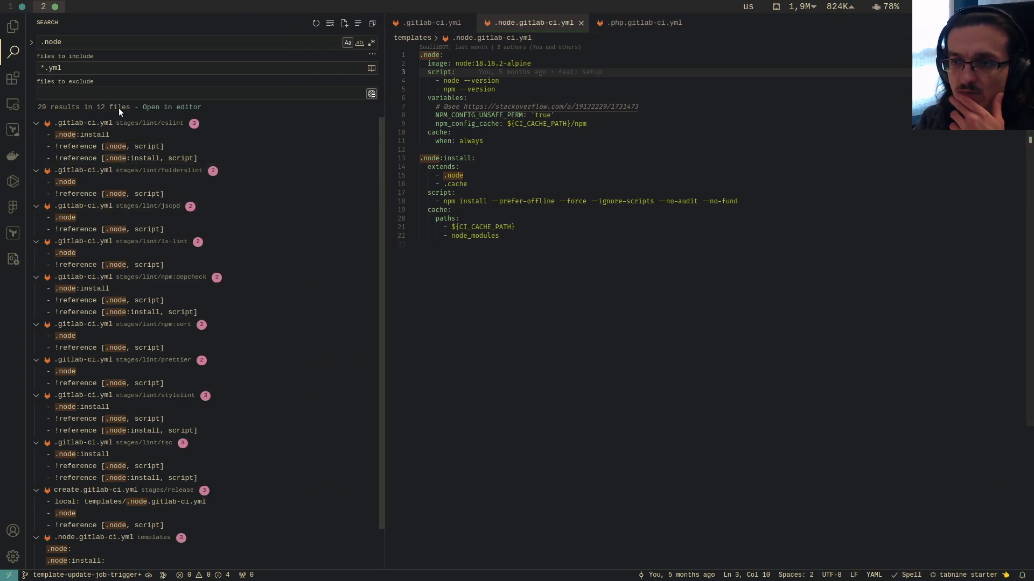
# Step: Add '- templates/.node.gitlab-ci.yml' to the eslint job's first merge-request changes list
pyautogui.click(109, 135)
pyautogui.click(650, 214)
pyautogui.press('Home')
pyautogui.press('Home')
pyautogui.hotkey('ctrl', 'v')
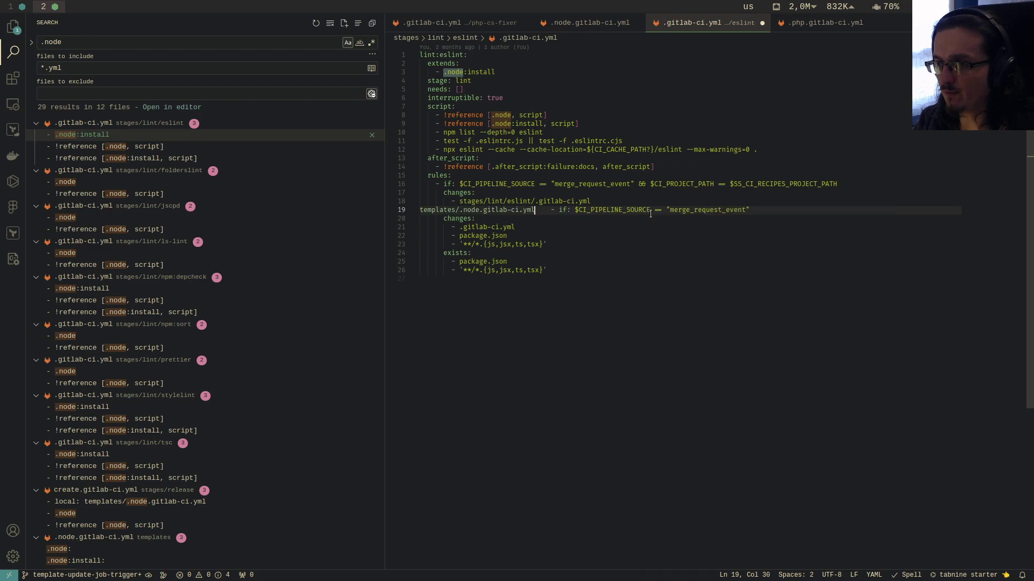
pyautogui.press('Return')
pyautogui.press('Up')
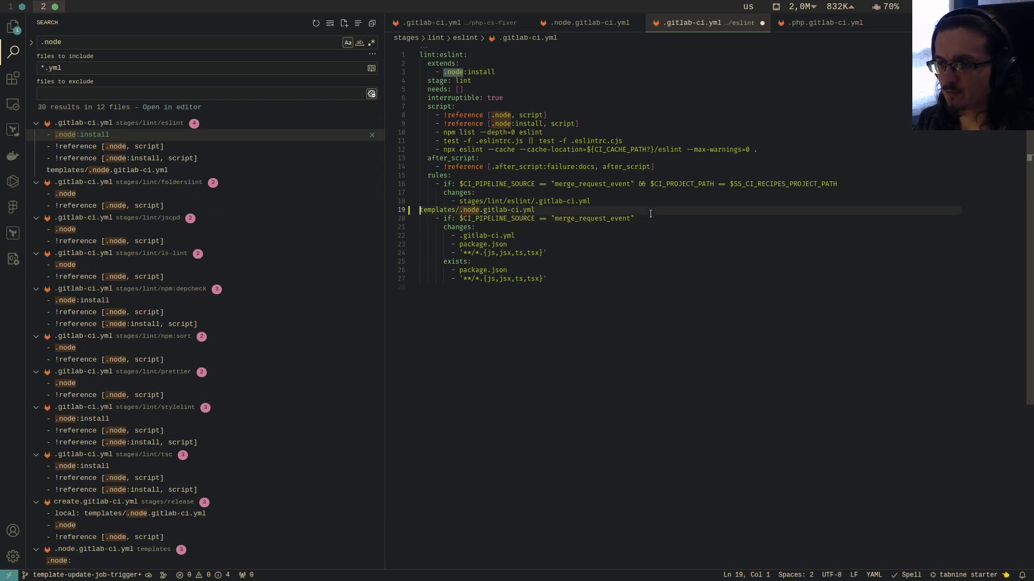
pyautogui.press('Tab')
pyautogui.press('Tab')
pyautogui.press('Tab')
pyautogui.press('Tab')
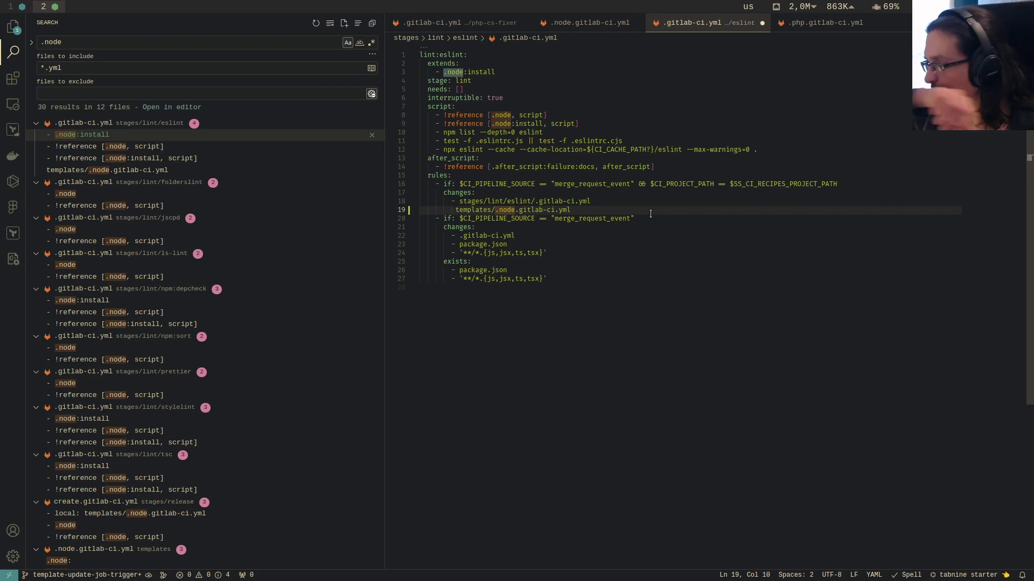
pyautogui.press('BackSpace')
pyautogui.write('-')
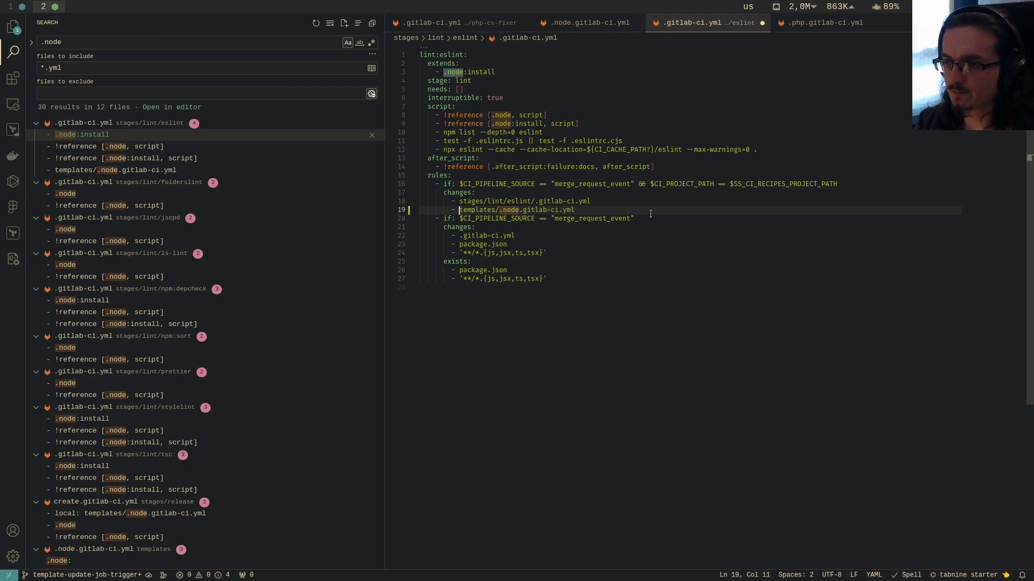
pyautogui.tripleClick(650, 211)
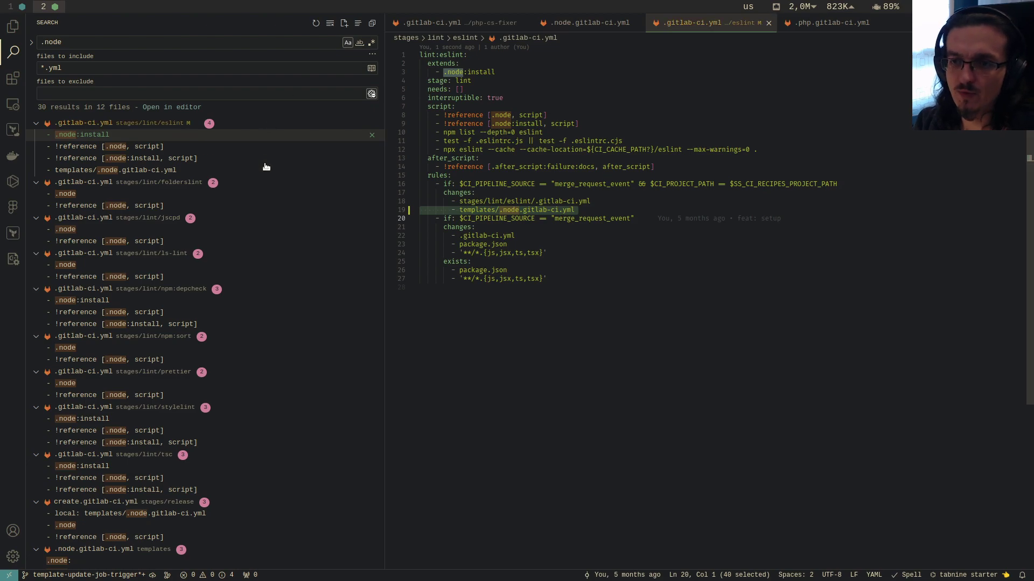
# Step: Open folderslint's CI file and look over its merge-request rule
pyautogui.click(164, 193)
pyautogui.click(591, 161)
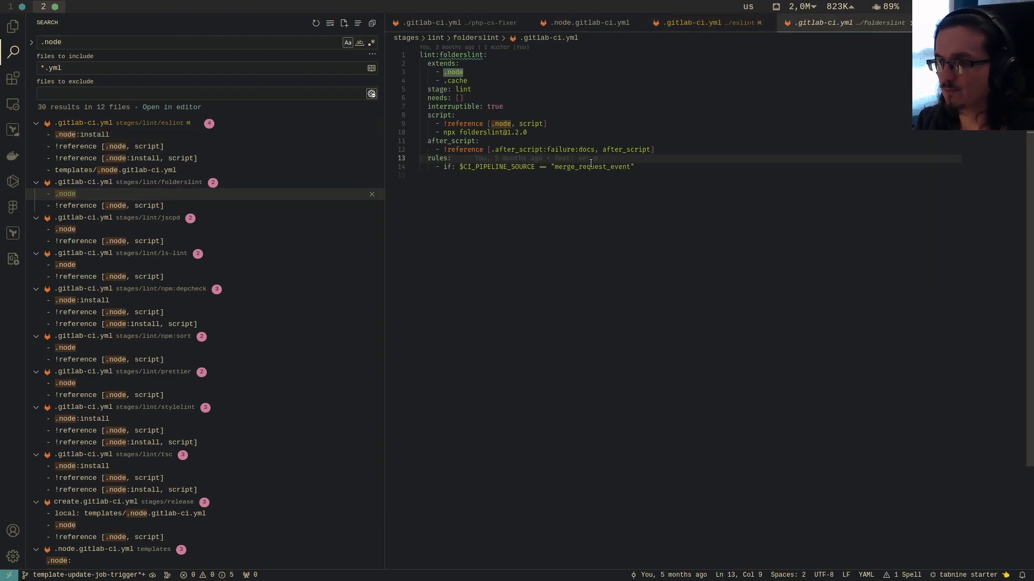
pyautogui.press('Up')
pyautogui.press('Up')
pyautogui.press('Up')
pyautogui.press('Up')
pyautogui.press('Down')
pyautogui.press('Down')
pyautogui.press('Down')
pyautogui.press('Down')
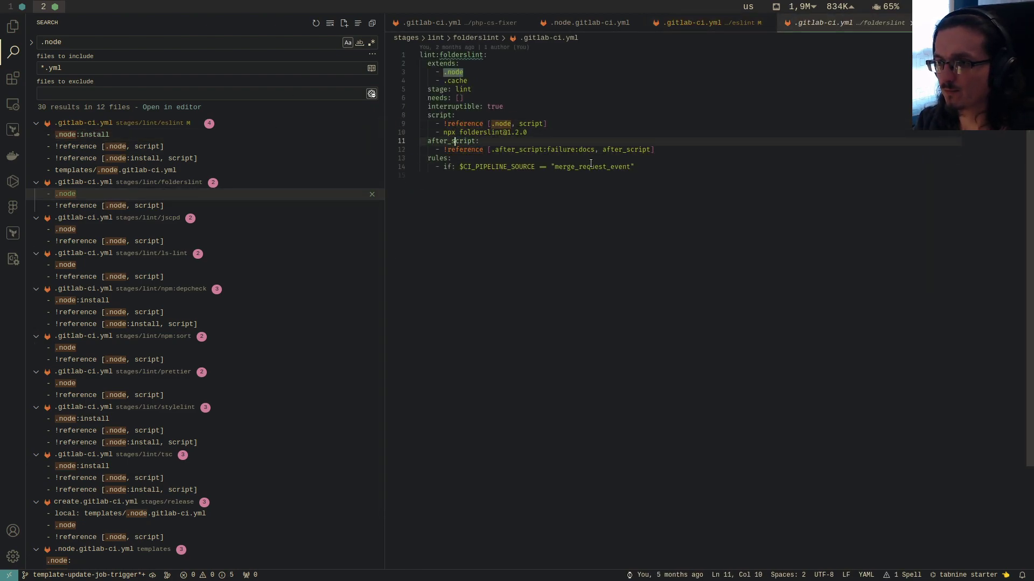
pyautogui.press('Down')
pyautogui.press('Down')
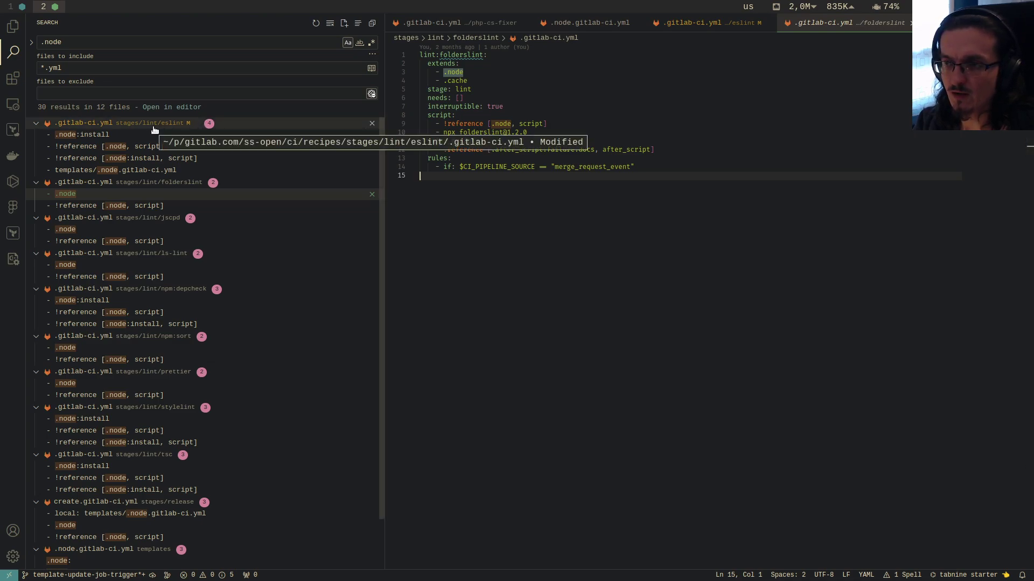
pyautogui.moveTo(499, 219); pyautogui.dragTo(427, 167)
pyautogui.click(561, 244)
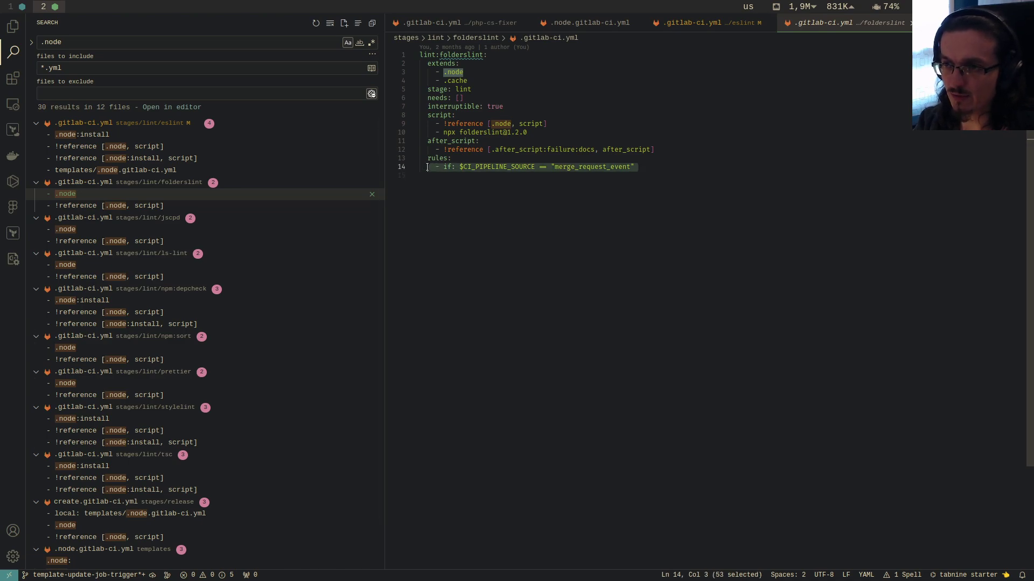
# Step: Paste the templates/.node.gitlab-ci.yml path into the jscpd job's first changes list
pyautogui.click(563, 233)
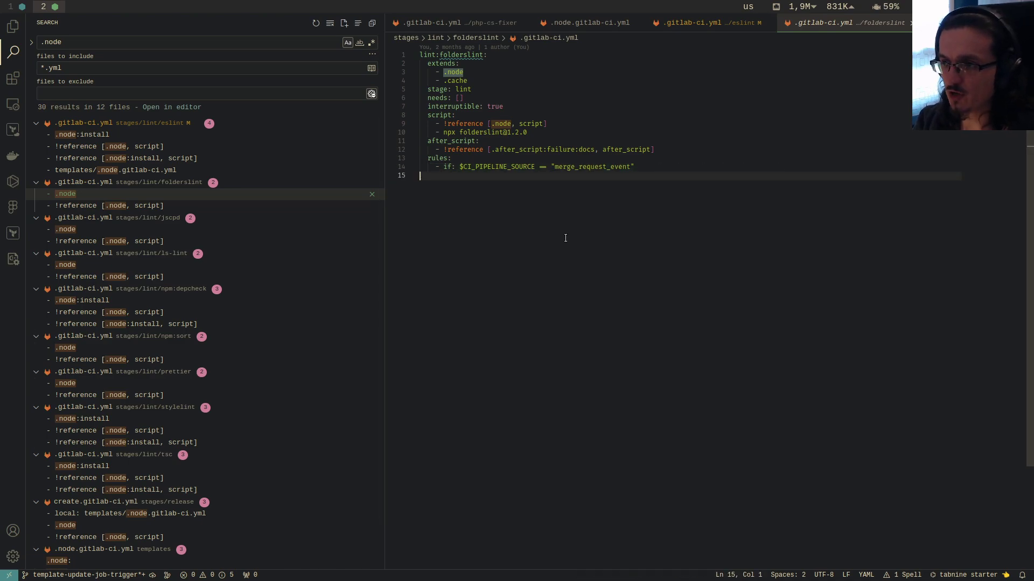
pyautogui.click(122, 236)
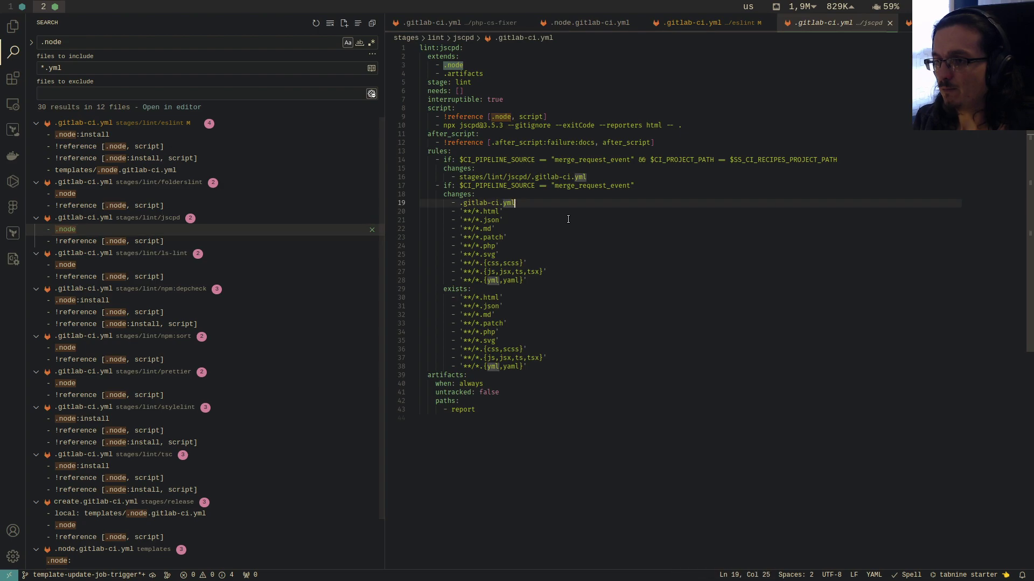
pyautogui.press('Down')
pyautogui.press('Down')
pyautogui.press('Down')
pyautogui.press('Up')
pyautogui.press('Up')
pyautogui.press('Up')
pyautogui.press('Up')
pyautogui.press('Up')
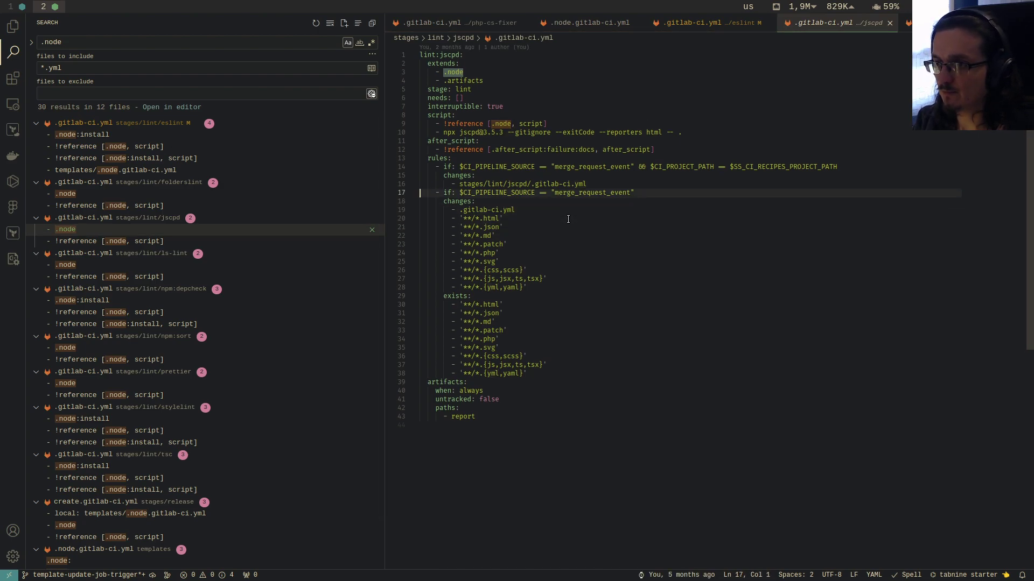
pyautogui.hotkey('ctrl', 'v')
pyautogui.press('Up')
pyautogui.press('Up')
pyautogui.press('Up')
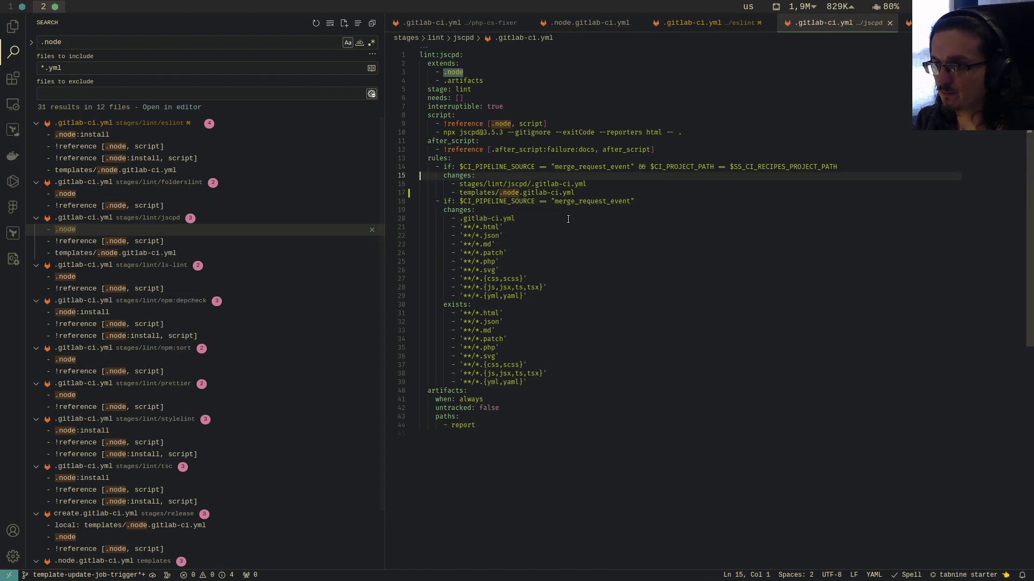
pyautogui.press('Down')
pyautogui.press('Down')
pyautogui.hotkey('shift', 'Down')
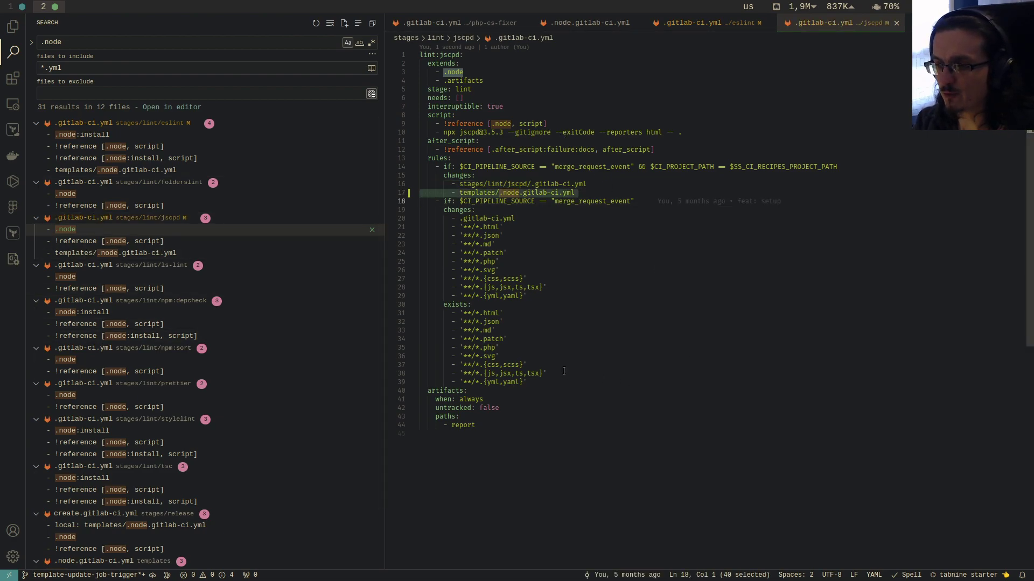
# Step: Review jscpd's rule file patterns, copy the added template line, and open ls-lint's CI file
pyautogui.moveTo(659, 423); pyautogui.dragTo(539, 194)
pyautogui.click(471, 399)
pyautogui.moveTo(538, 382); pyautogui.dragTo(459, 214)
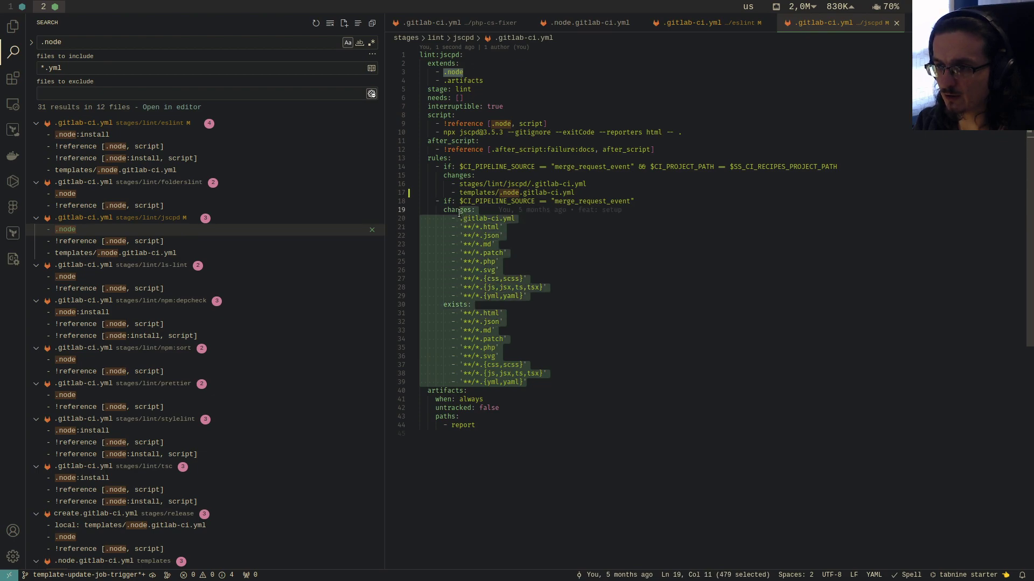
pyautogui.click(557, 290)
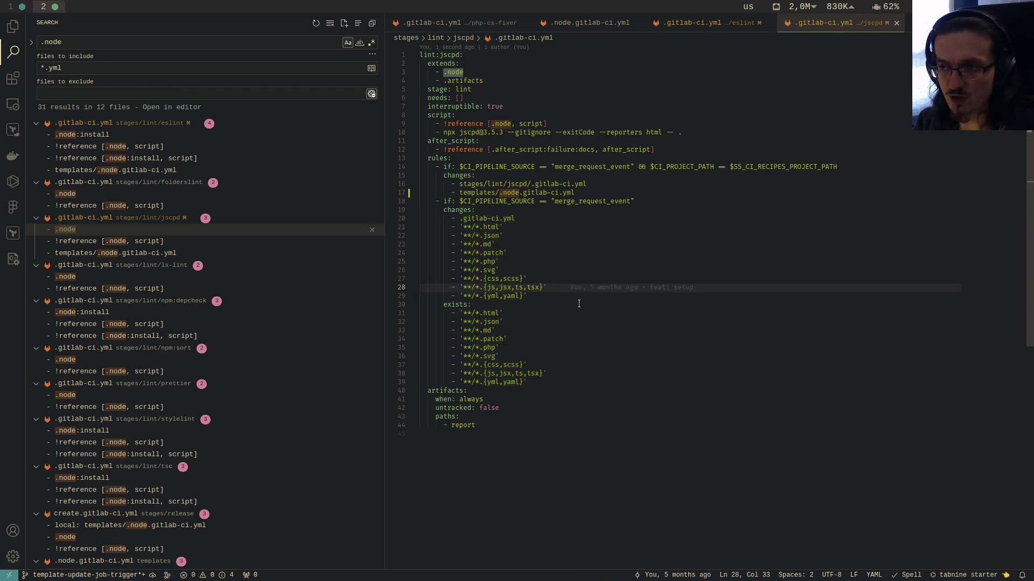
pyautogui.moveTo(579, 297); pyautogui.dragTo(424, 227)
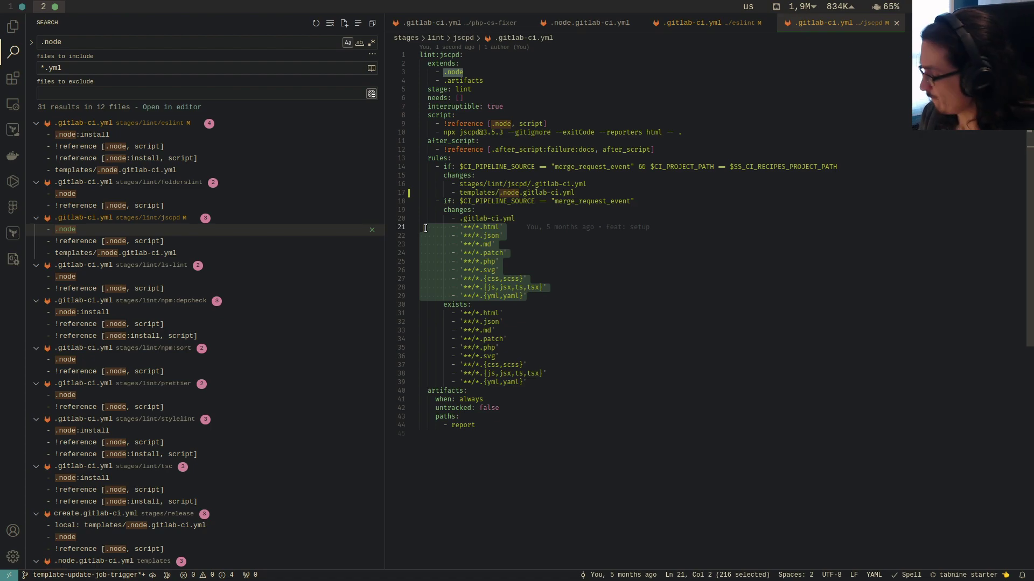
pyautogui.click(728, 208)
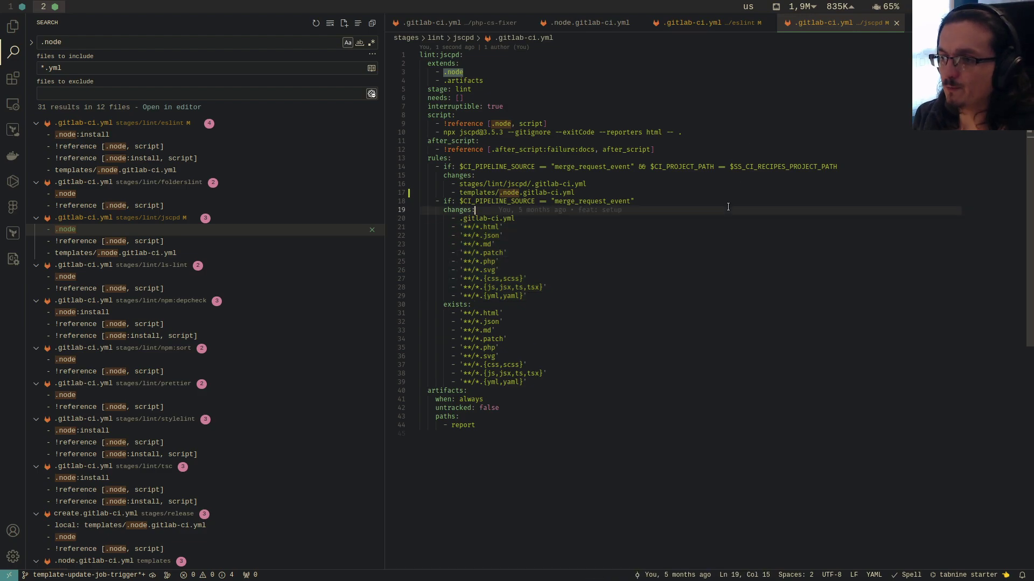
pyautogui.press('Up')
pyautogui.press('Up')
pyautogui.press('Home')
pyautogui.press('Home')
pyautogui.hotkey('shift', 'Down')
pyautogui.hotkey('ctrl', 'c')
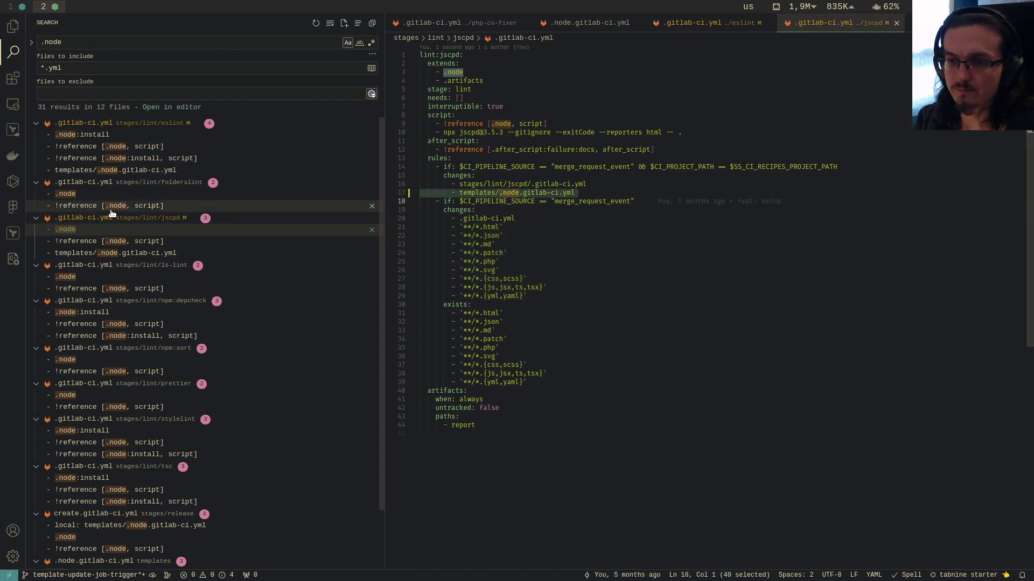
pyautogui.click(108, 276)
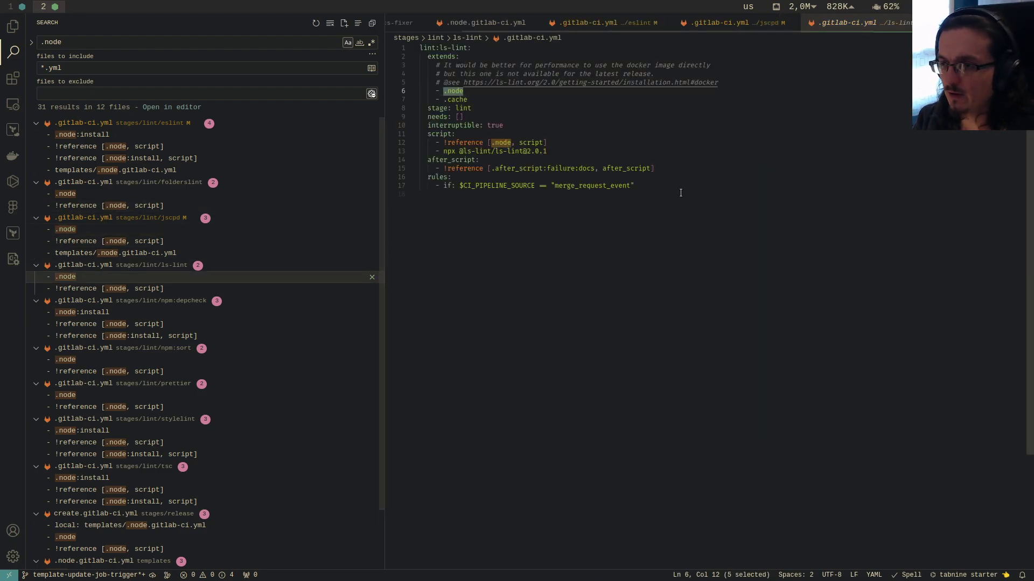
# Step: Add the templates/.node.gitlab-ci.yml path under the npm:depcheck job's own path
pyautogui.moveTo(667, 199); pyautogui.dragTo(446, 178)
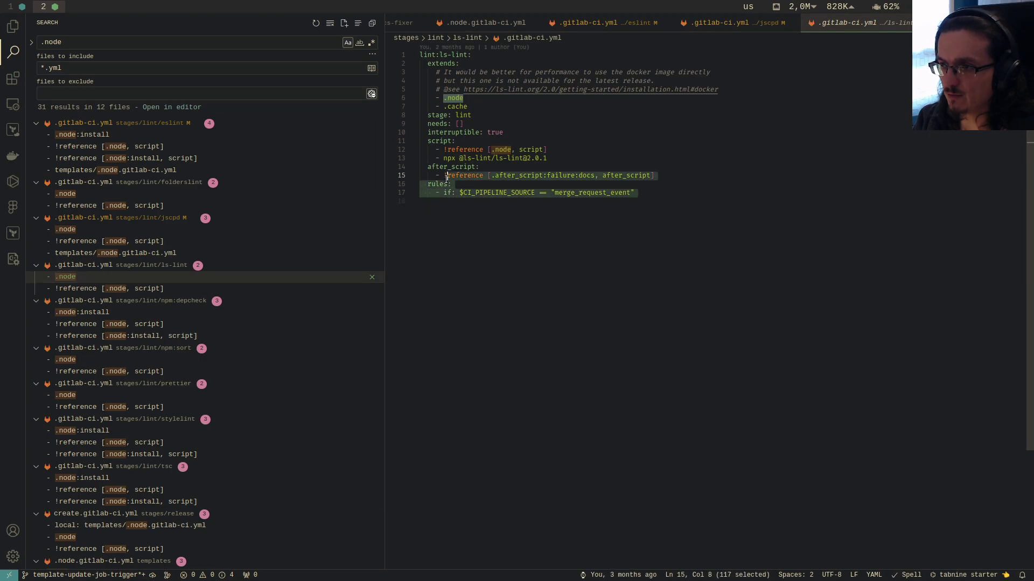
pyautogui.click(82, 324)
pyautogui.click(620, 259)
pyautogui.press('Up')
pyautogui.press('Up')
pyautogui.press('Up')
pyautogui.press('Up')
pyautogui.press('Up')
pyautogui.press('Up')
pyautogui.press('Up')
pyautogui.press('Up')
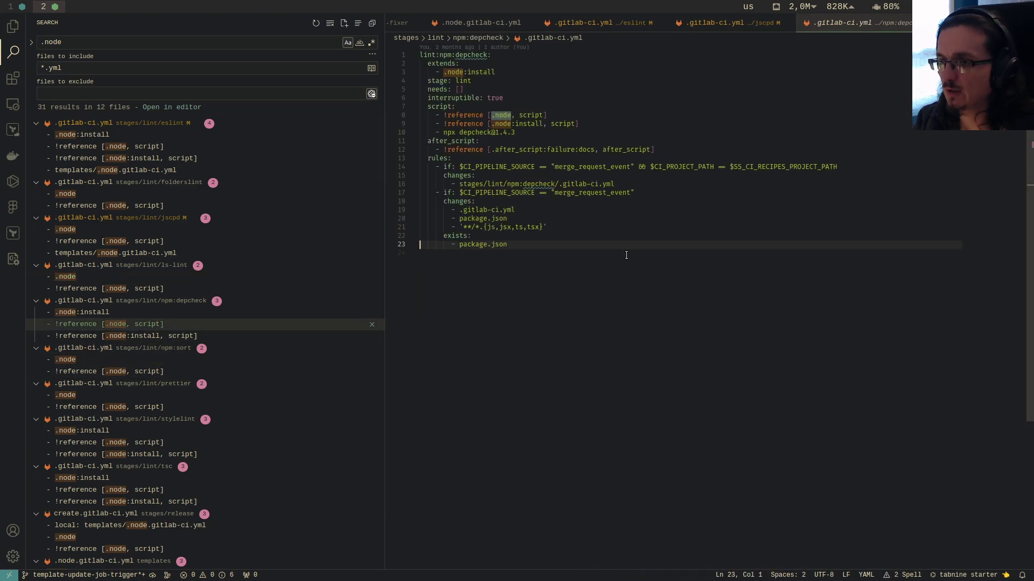
pyautogui.press('Down')
pyautogui.hotkey('ctrl', 'v')
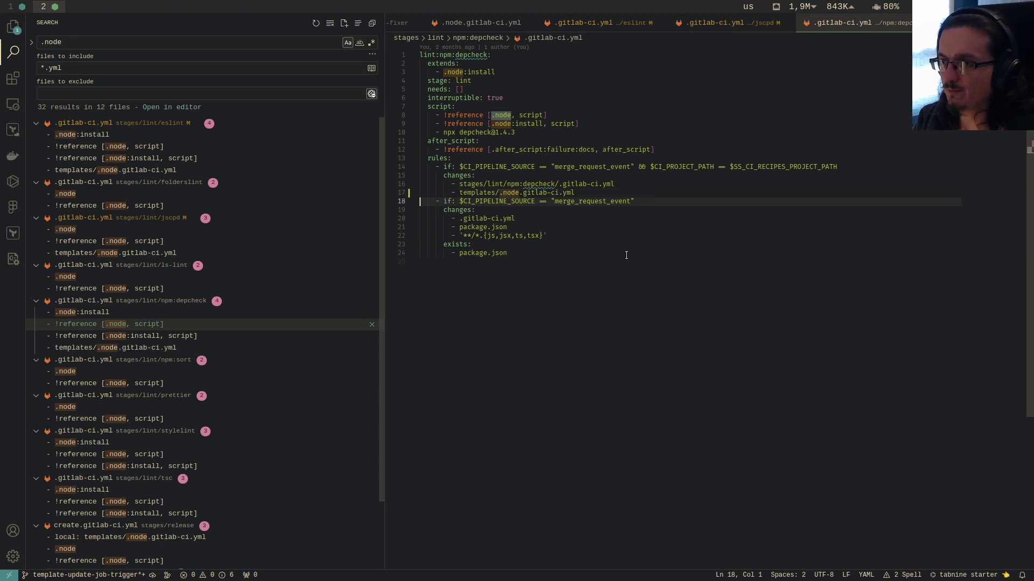
pyautogui.press('Up')
pyautogui.hotkey('shift', 'Down')
pyautogui.hotkey('ctrl', 'c')
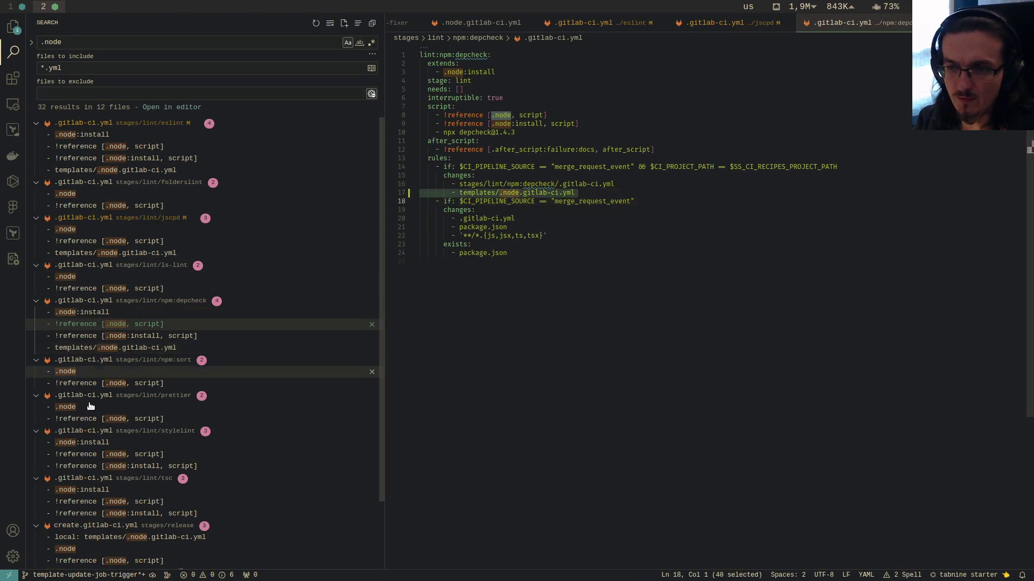
# Step: Add the node template path to the npm:sort and prettier changes lists
pyautogui.click(92, 371)
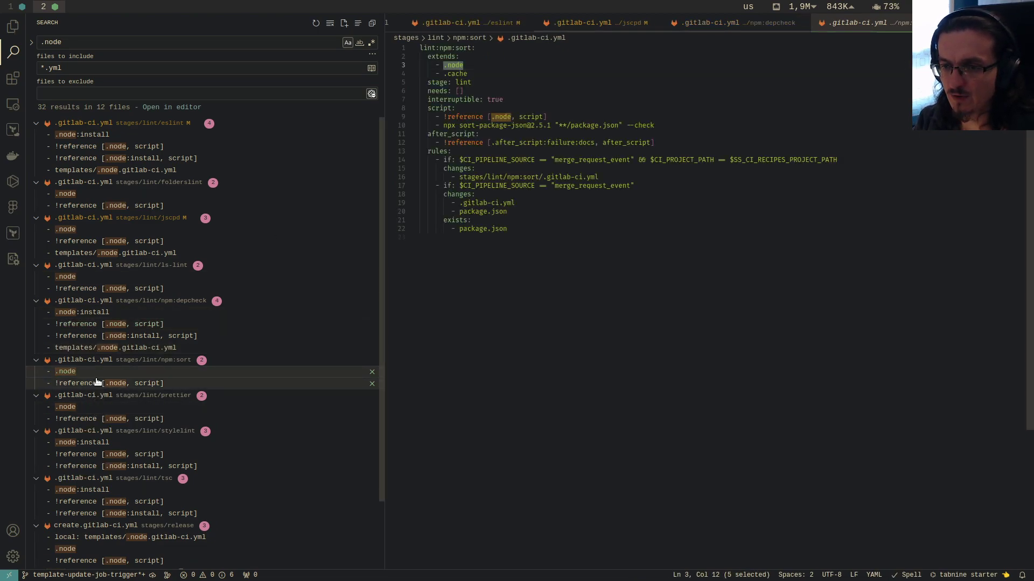
pyautogui.click(630, 177)
pyautogui.press('Down')
pyautogui.press('Down')
pyautogui.hotkey('ctrl', 'v')
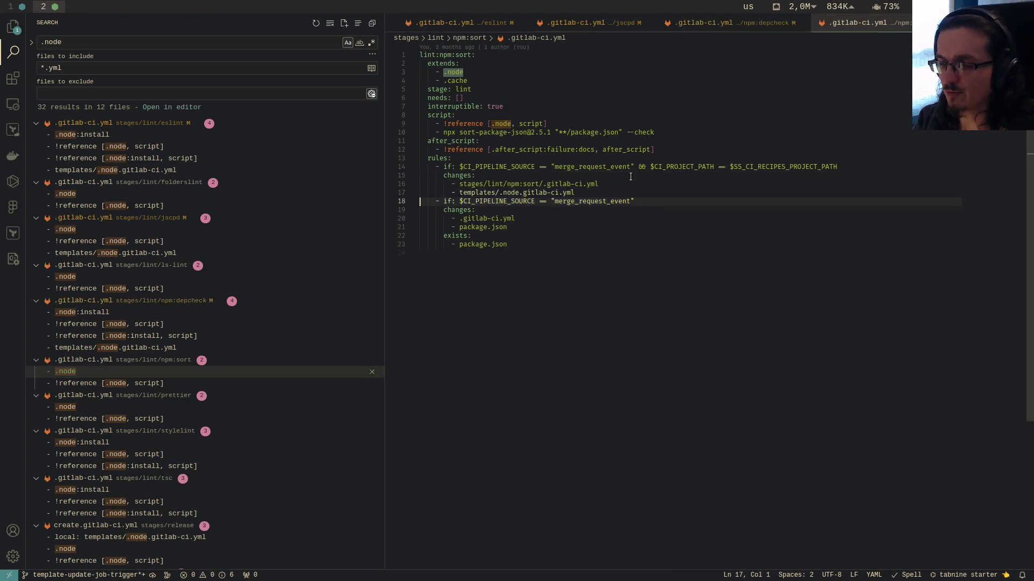
pyautogui.click(418, 218)
pyautogui.click(97, 419)
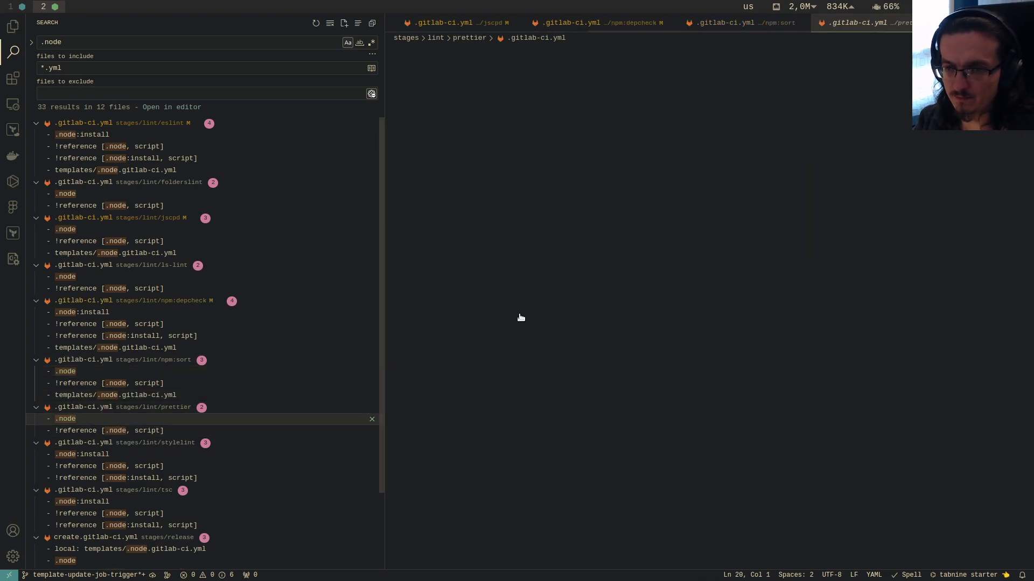
pyautogui.click(638, 201)
pyautogui.press('Home')
pyautogui.press('Home')
pyautogui.hotkey('ctrl', 'v')
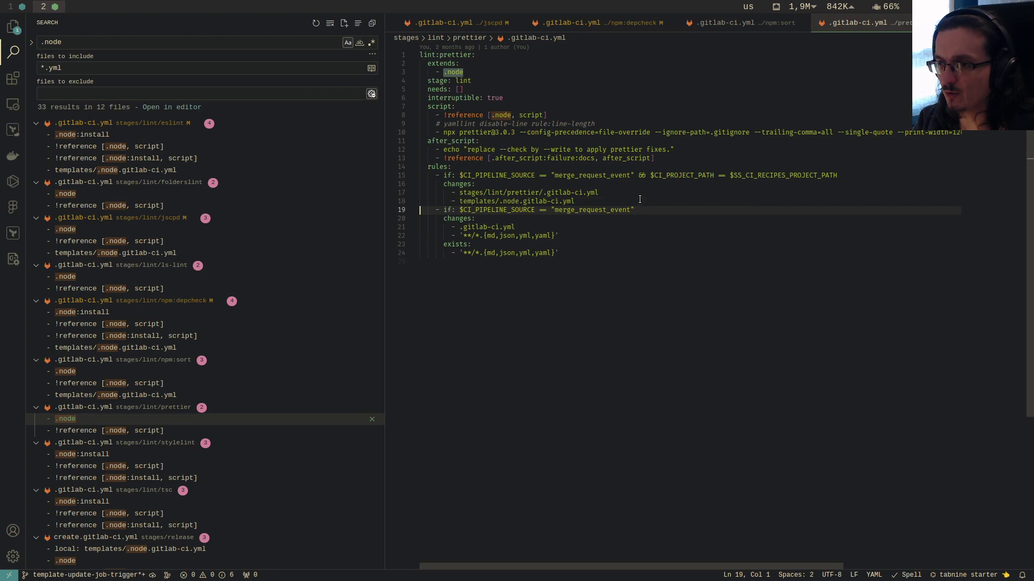
pyautogui.scroll(-2, 157, 432)
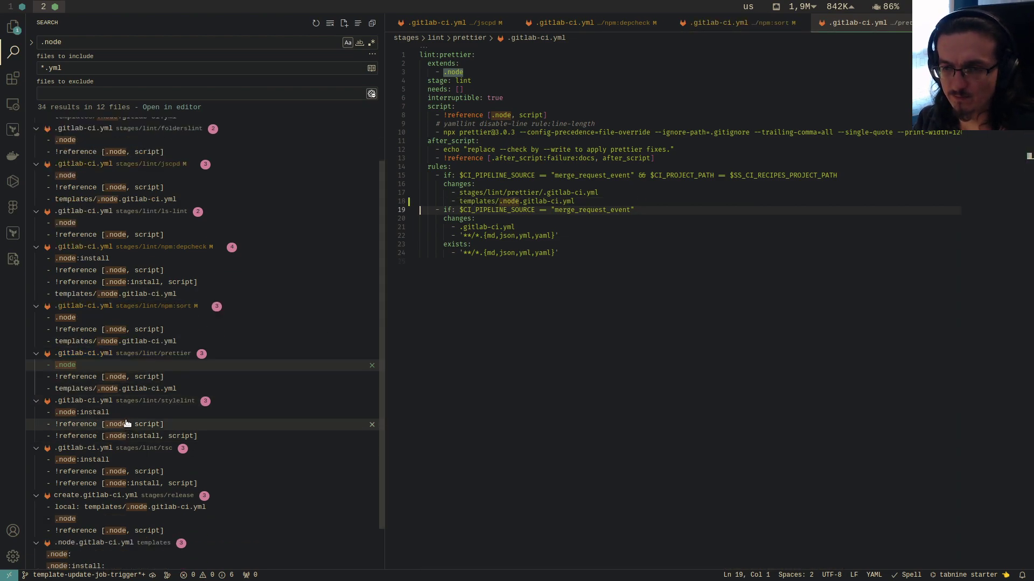
# Step: Add the node template path to the stylelint and tsc changes lists
pyautogui.click(123, 414)
pyautogui.click(630, 217)
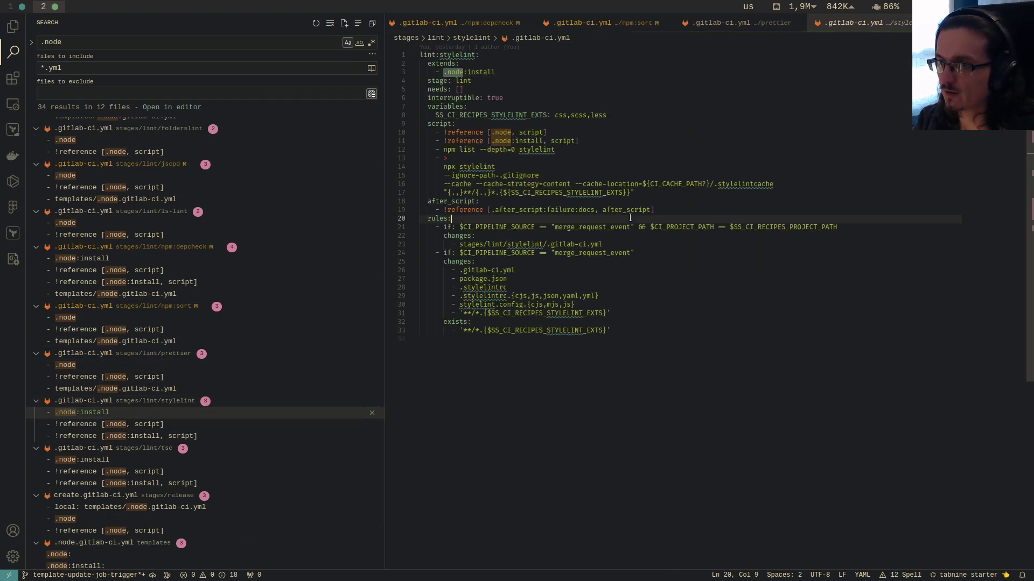
pyautogui.press('Down')
pyautogui.press('Down')
pyautogui.press('Down')
pyautogui.press('Down')
pyautogui.press('Home')
pyautogui.press('Home')
pyautogui.hotkey('ctrl', 'v')
pyautogui.press('Down')
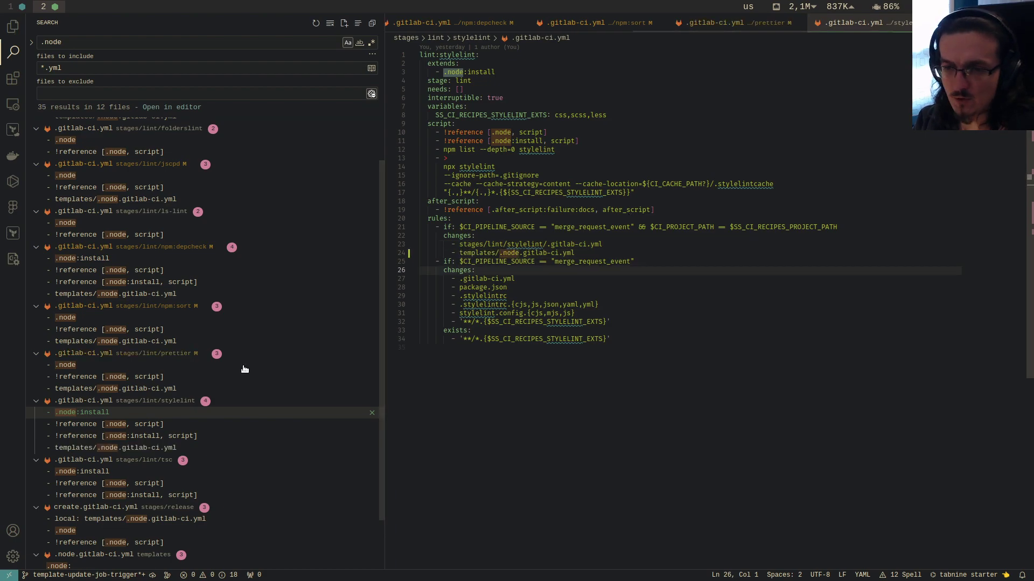
pyautogui.scroll(-2, 81, 441)
pyautogui.scroll(-1, 98, 443)
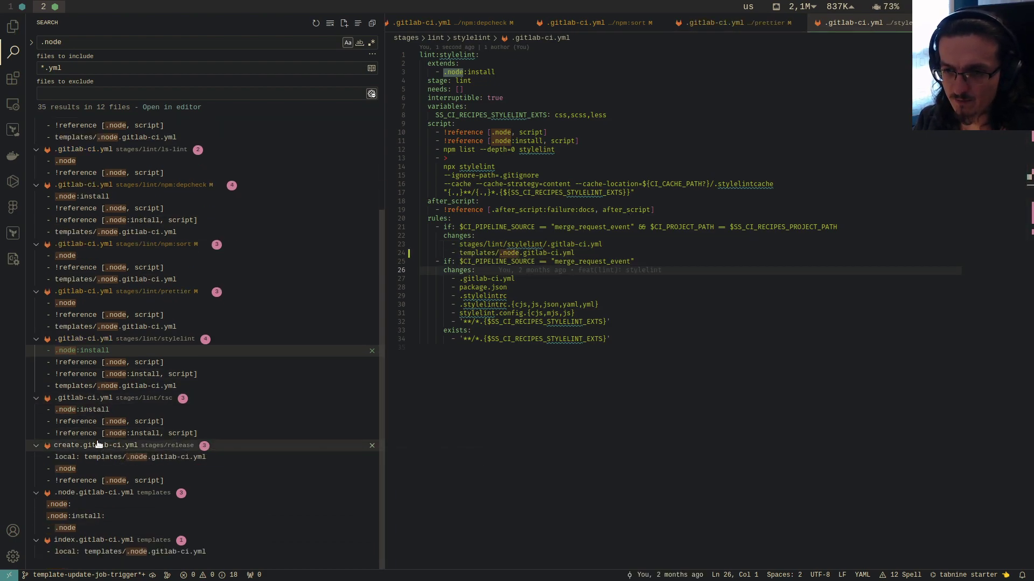
pyautogui.click(100, 434)
pyautogui.click(668, 183)
pyautogui.press('Down')
pyautogui.press('Home')
pyautogui.press('Home')
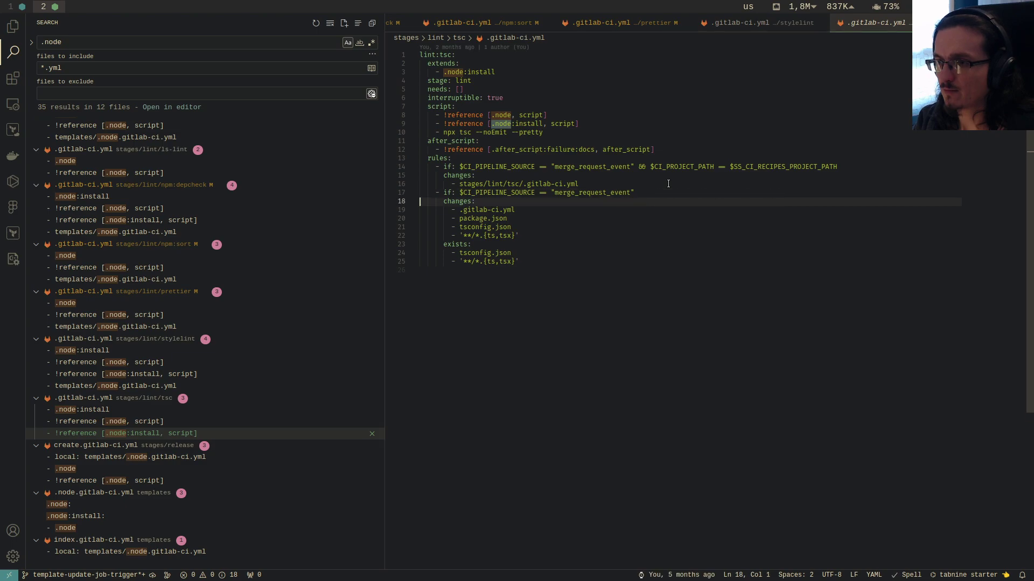
pyautogui.press('Up')
pyautogui.hotkey('ctrl', 'v')
pyautogui.press('Down')
pyautogui.press('Down')
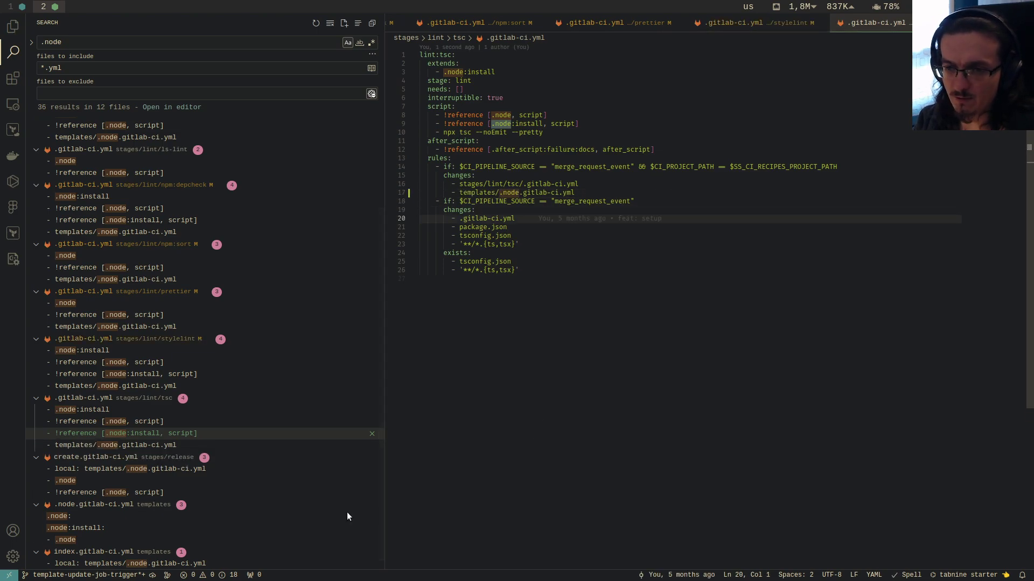
# Step: Review the tsc job's noEmit command and new template line, then open release's create.gitlab-ci.yml
pyautogui.moveTo(623, 298); pyautogui.dragTo(560, 81)
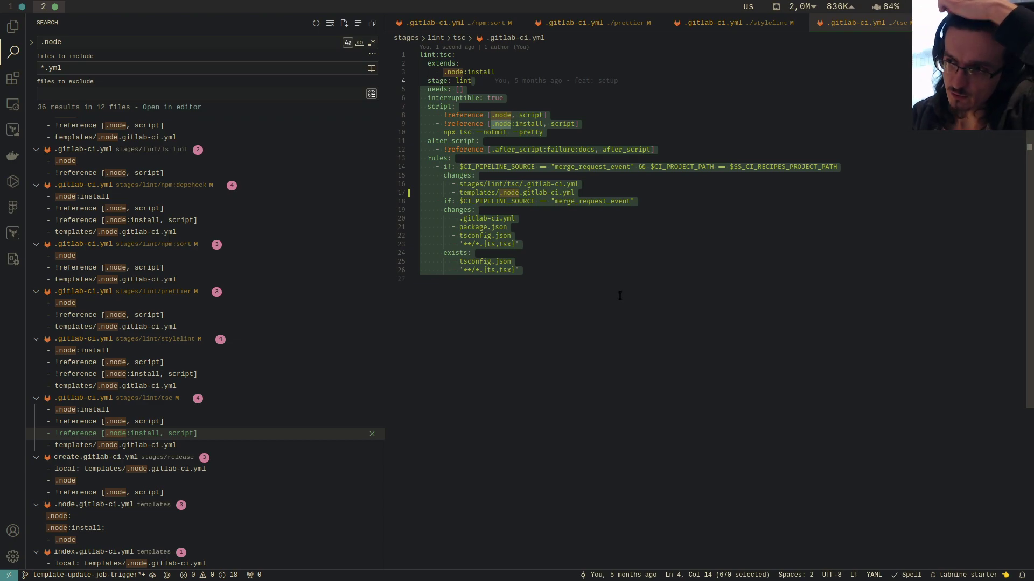
pyautogui.moveTo(476, 132); pyautogui.dragTo(495, 133)
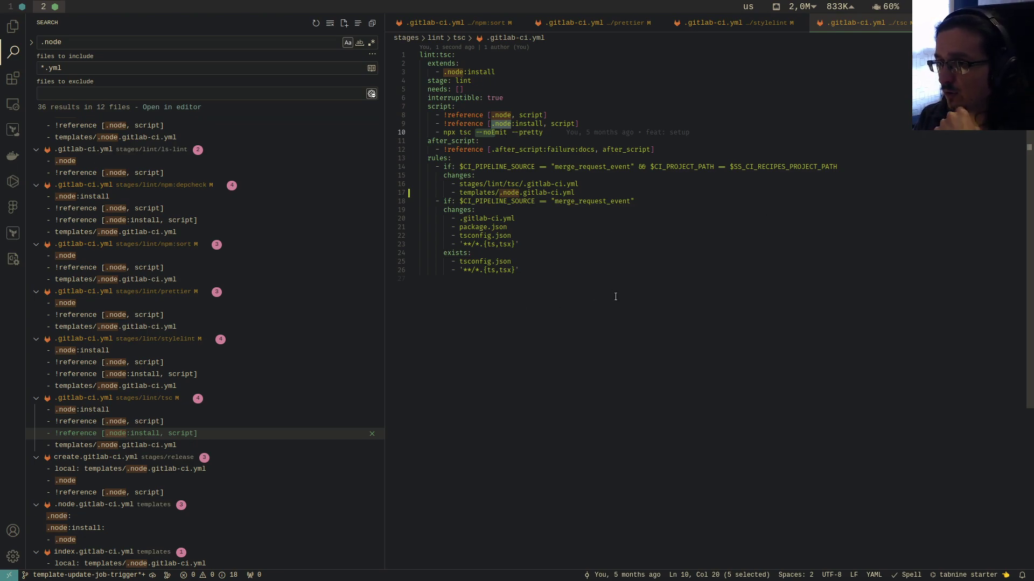
pyautogui.tripleClick(619, 193)
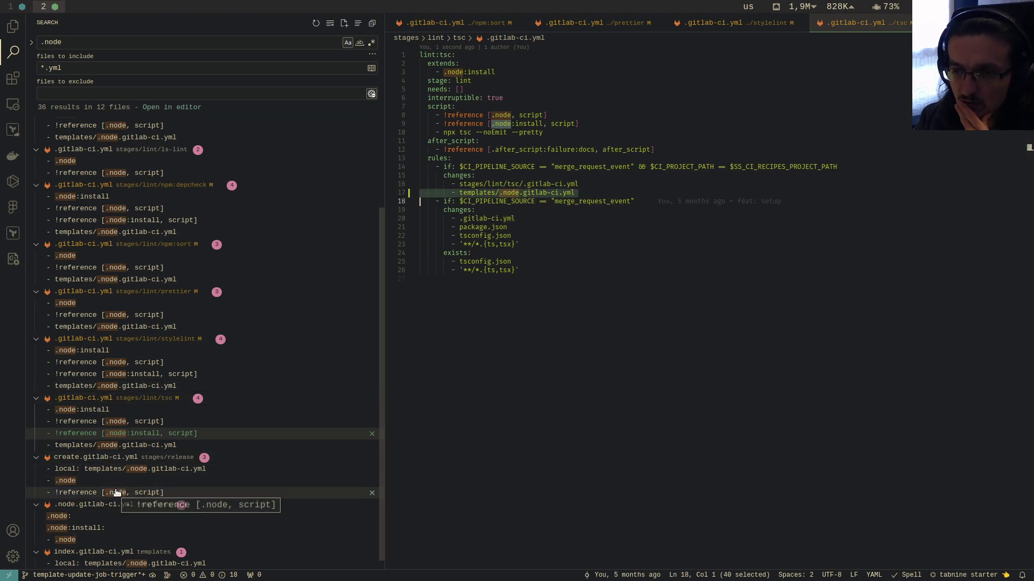
pyautogui.click(118, 472)
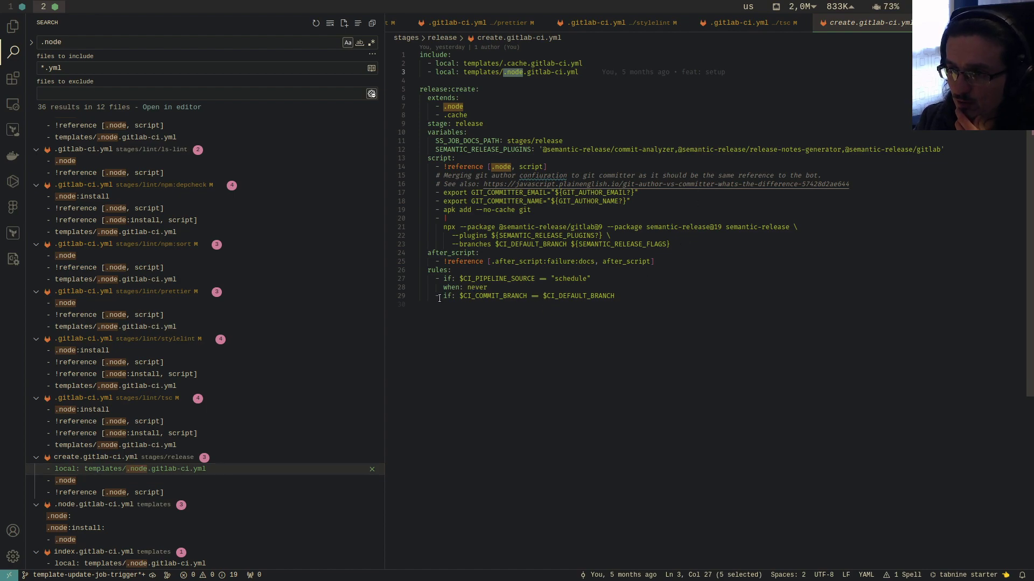
# Step: Open templates/.node.gitlab-ci.yml from the '.node:install:' search result to view the node:18.18.2-alpine definition
pyautogui.moveTo(440, 297); pyautogui.dragTo(424, 293)
pyautogui.click(503, 381)
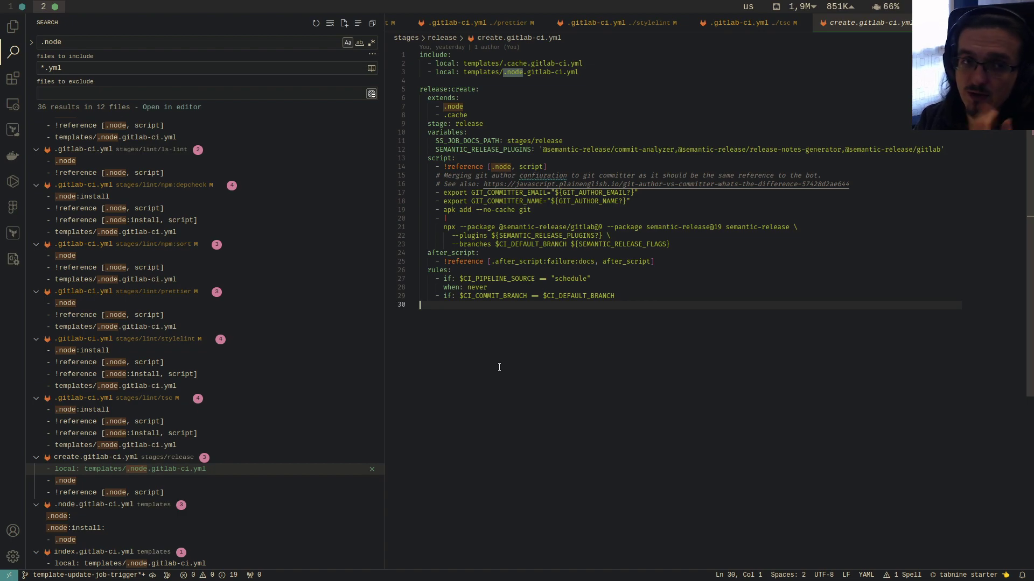
pyautogui.scroll(-1, 123, 474)
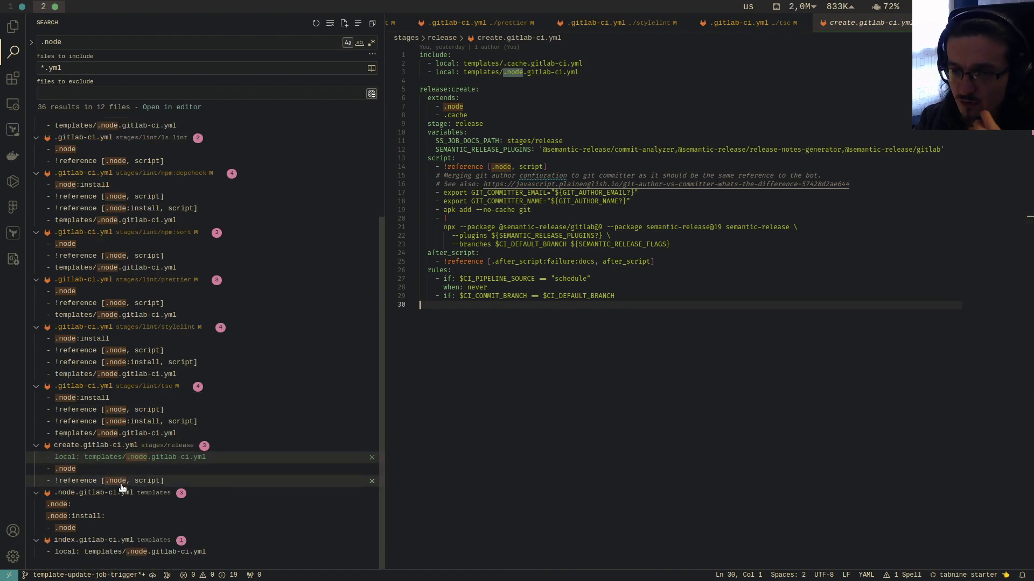
pyautogui.click(105, 517)
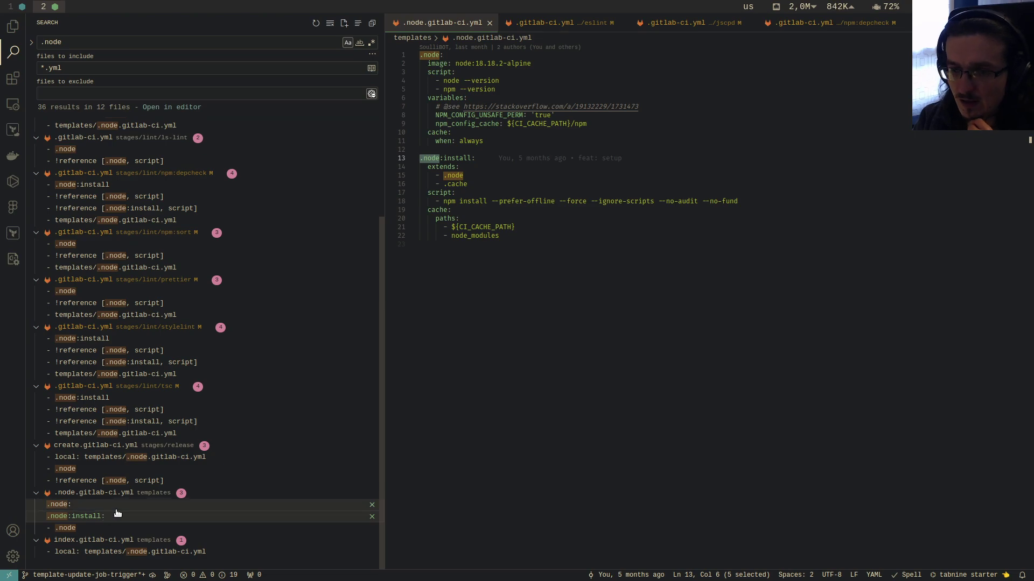
pyautogui.scroll(4, 296, 334)
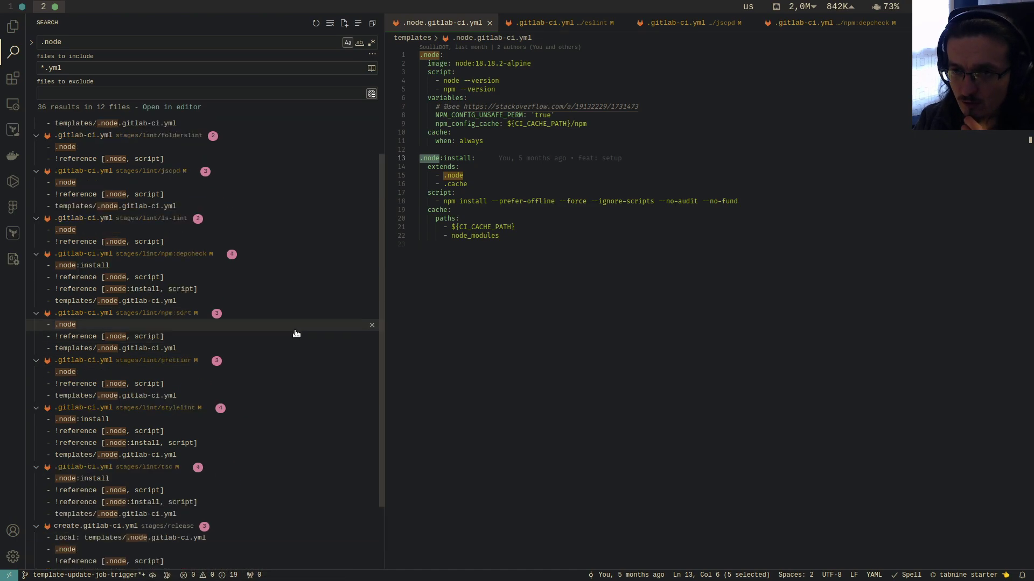
pyautogui.click(665, 351)
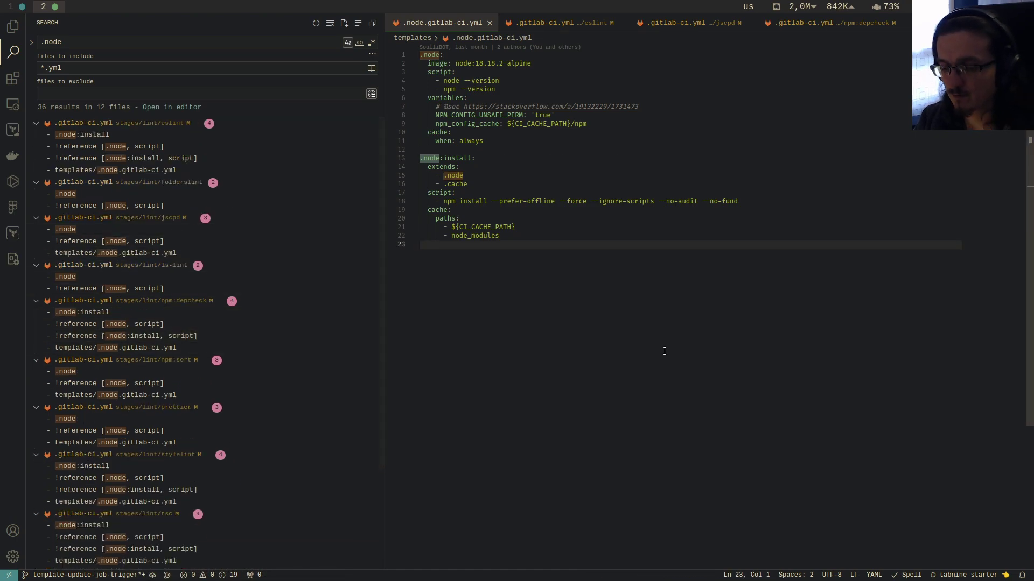
# Step: Review the git diff, stage the eight changed job files with 'g addm', and show Explorer
pyautogui.hotkey('ctrl', '`')
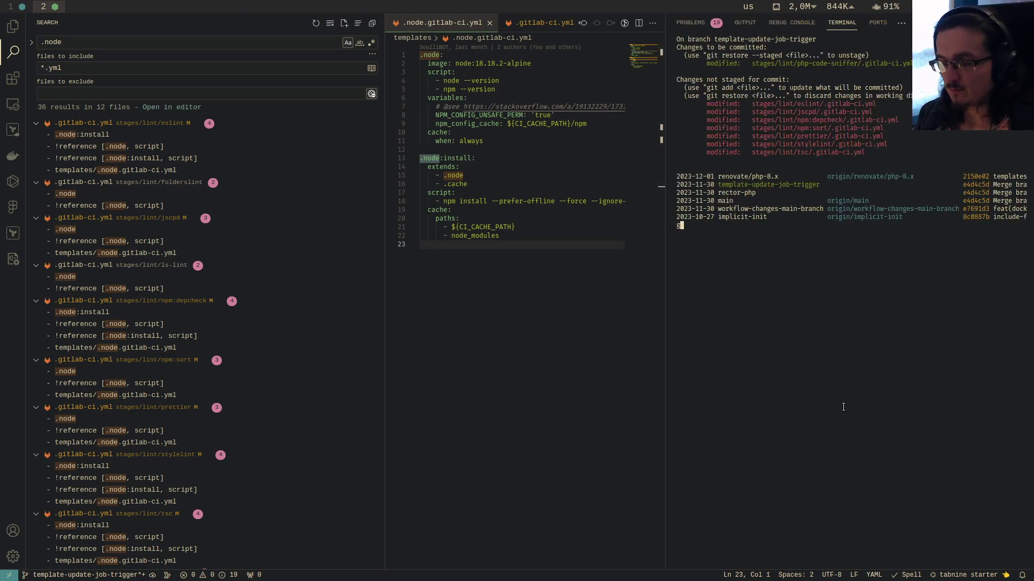
pyautogui.press('Return')
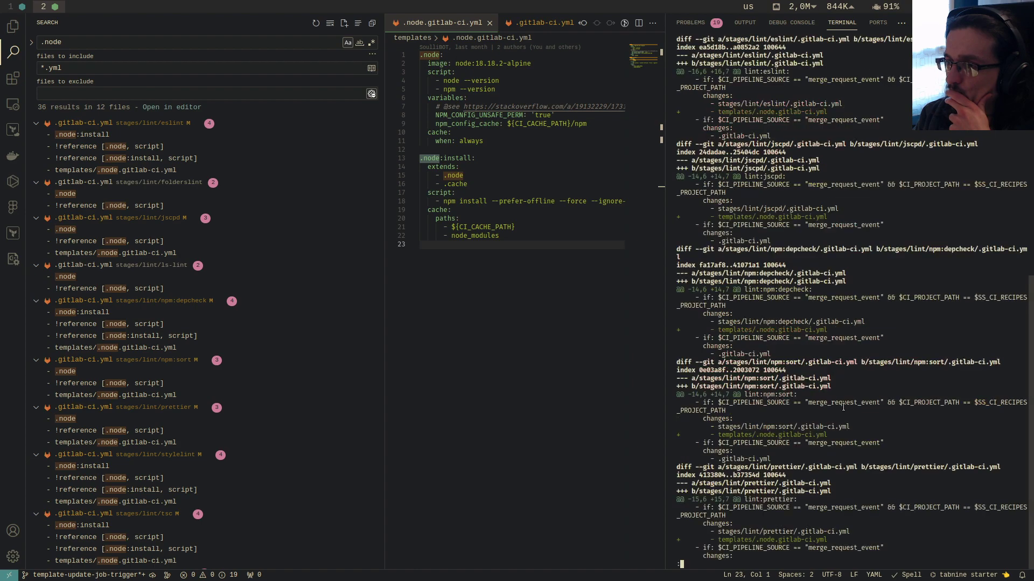
pyautogui.press('space')
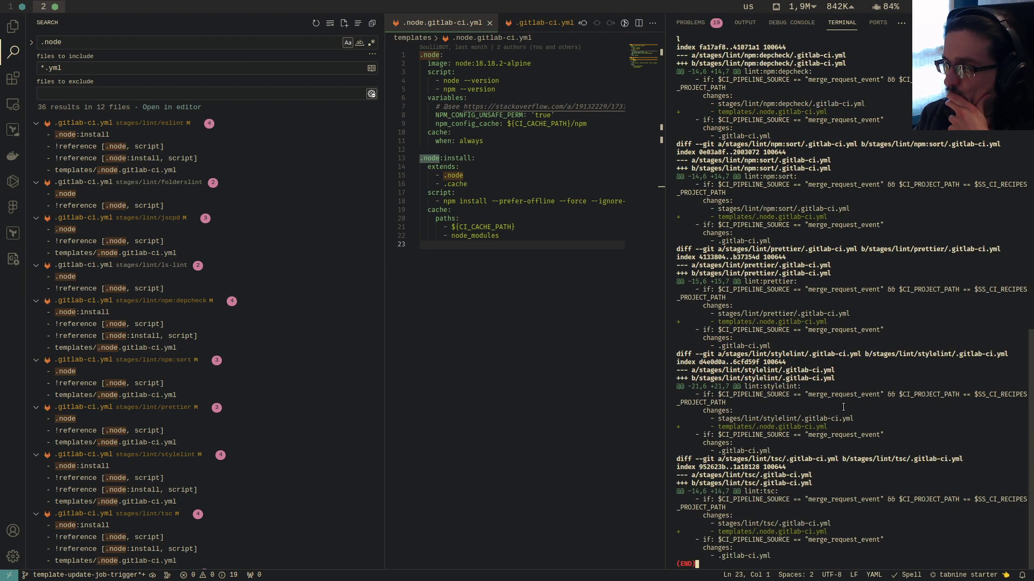
pyautogui.write('qg add')
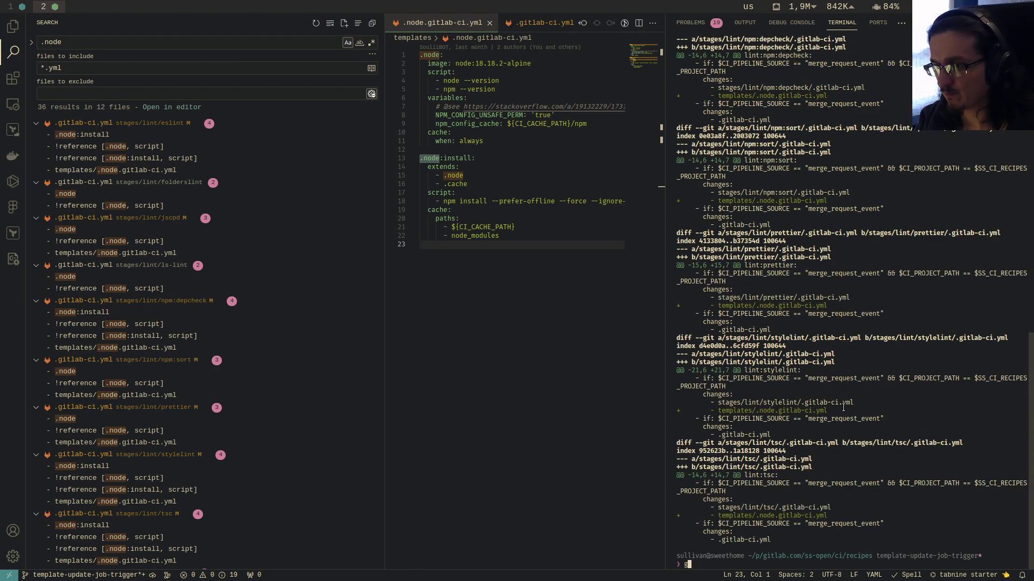
pyautogui.write('m')
pyautogui.press('Return')
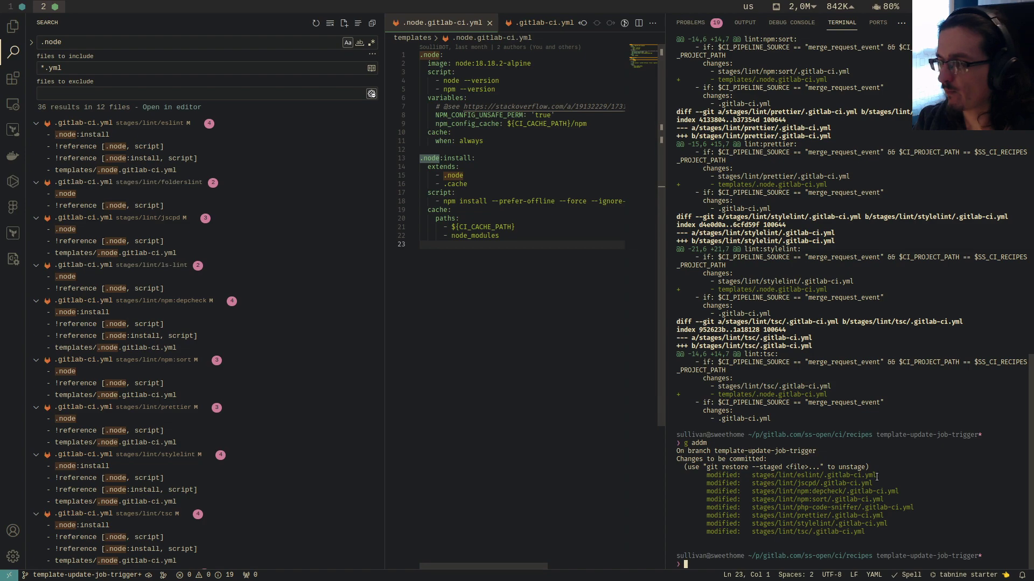
pyautogui.click(13, 26)
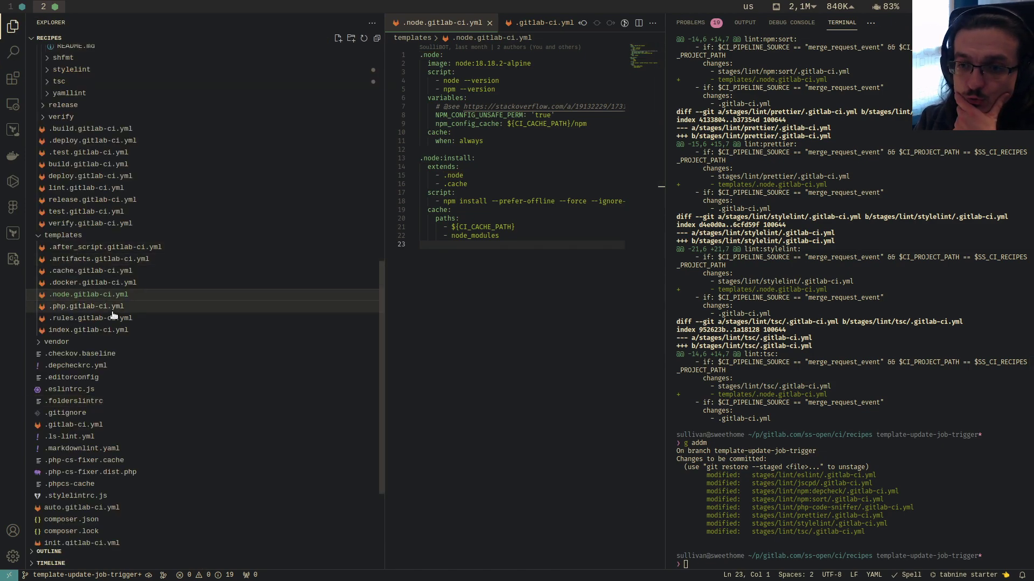
# Step: Review the docker, cache, artifacts, after_script and rules template files
pyautogui.click(111, 282)
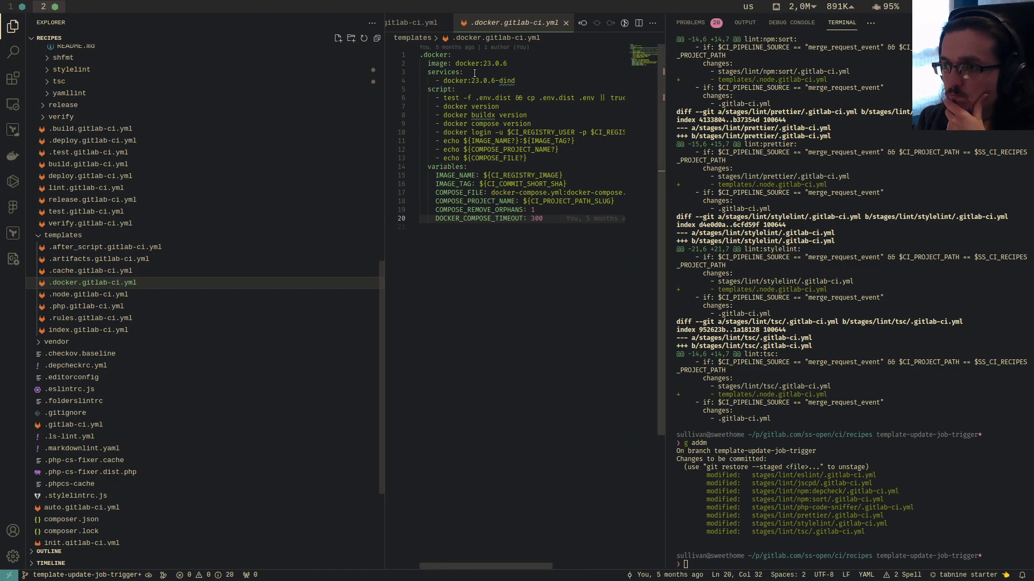
pyautogui.click(447, 64)
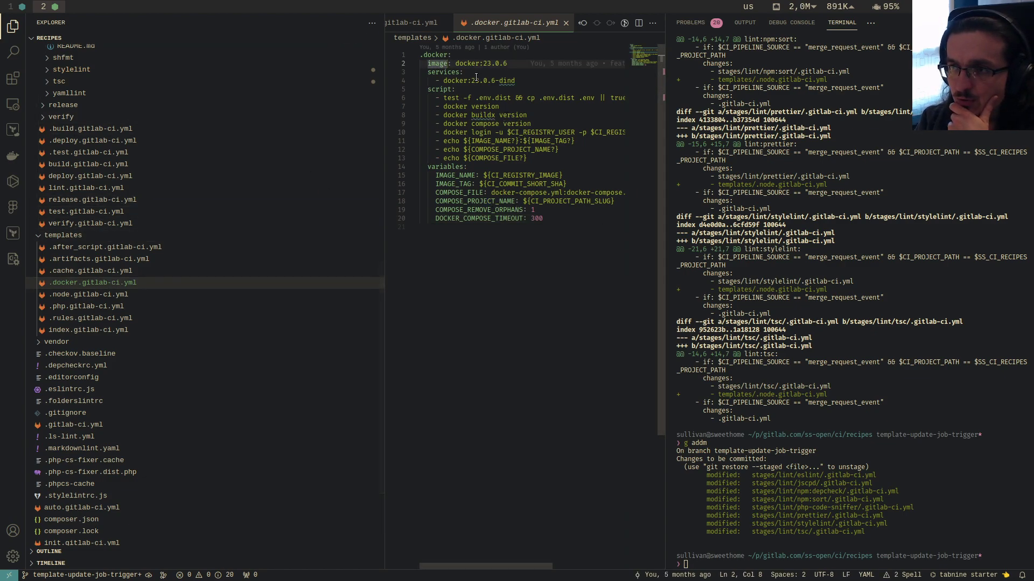
pyautogui.moveTo(459, 64); pyautogui.dragTo(476, 72)
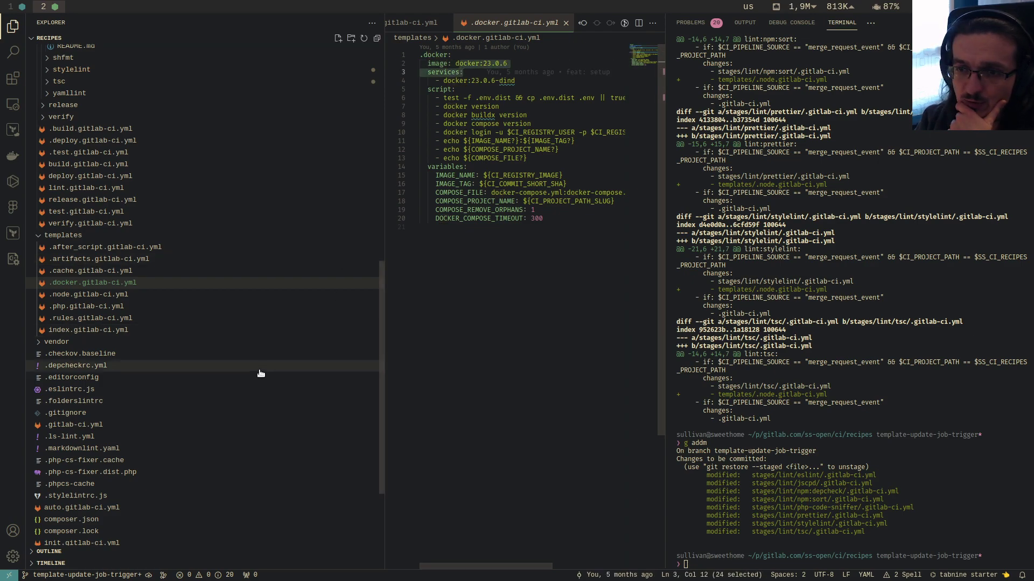
pyautogui.click(104, 271)
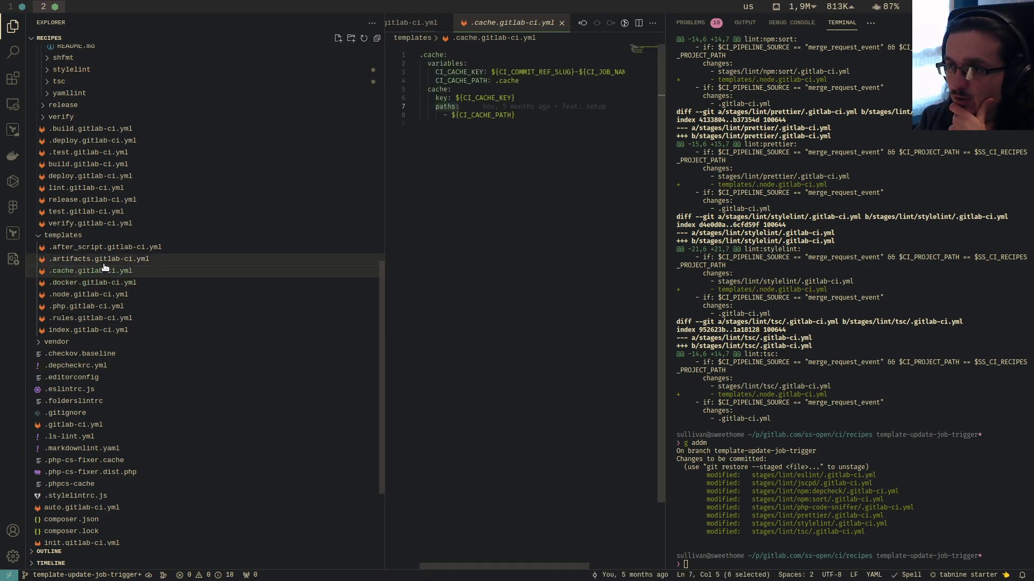
pyautogui.click(105, 261)
pyautogui.click(106, 250)
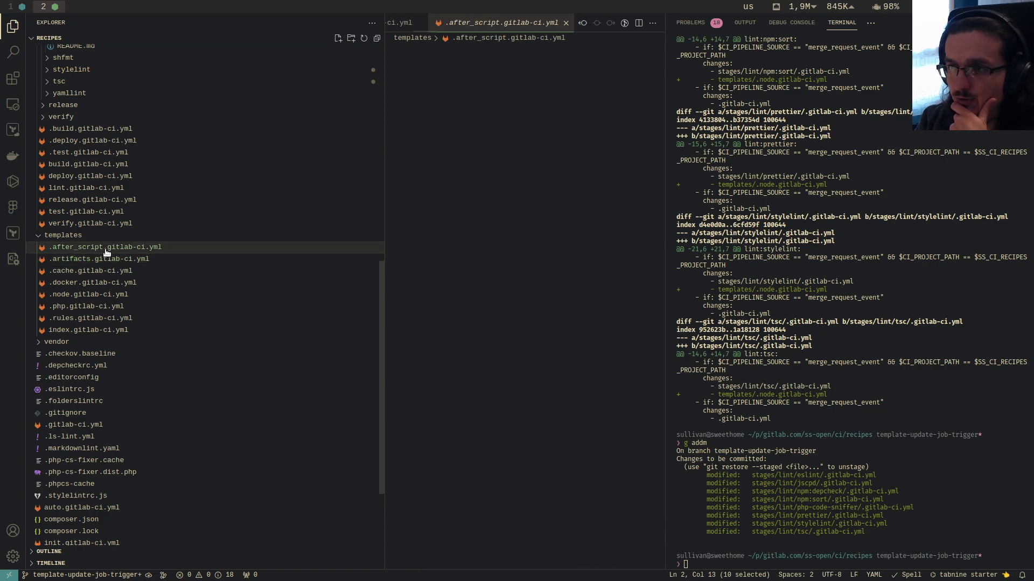
pyautogui.click(100, 318)
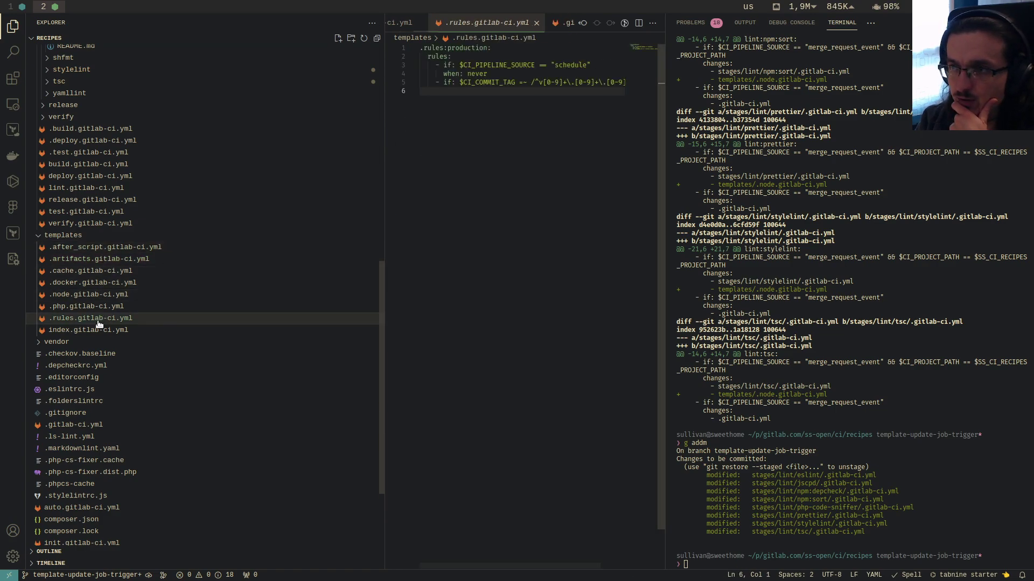
# Step: Search all *.yml files for references to '.docker' from the docker template
pyautogui.click(94, 283)
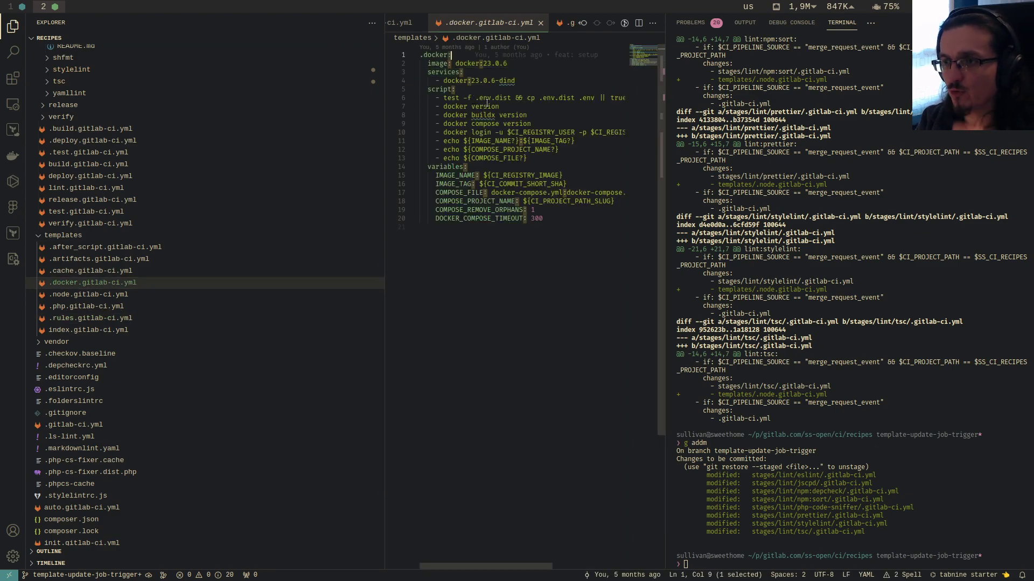
pyautogui.hotkey('shift', 'Home')
pyautogui.hotkey('ctrl', 'shift', 'f')
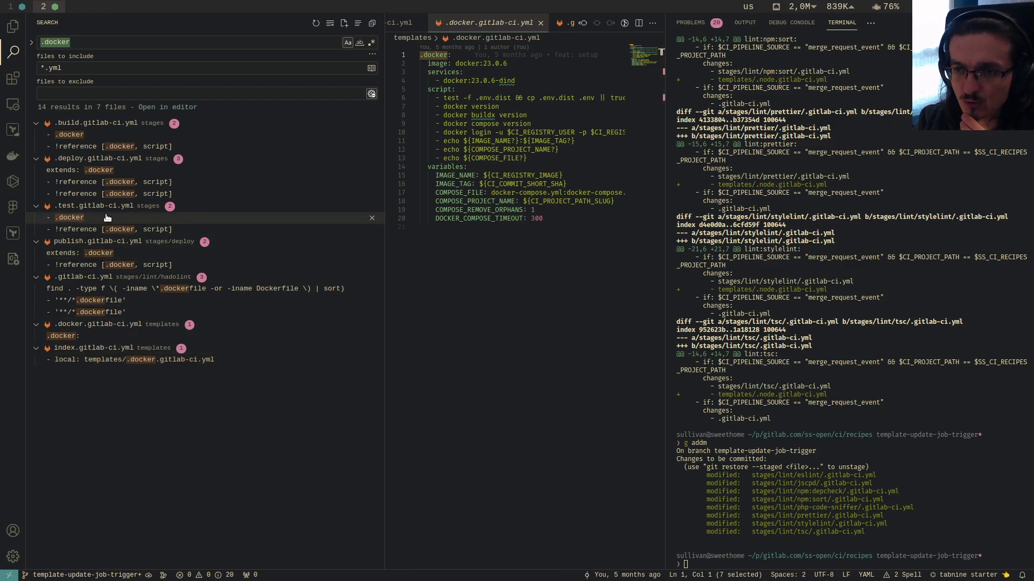
# Step: Try pasting '.docker' into the hadolint job's rules, undo it, and close the file
pyautogui.click(70, 289)
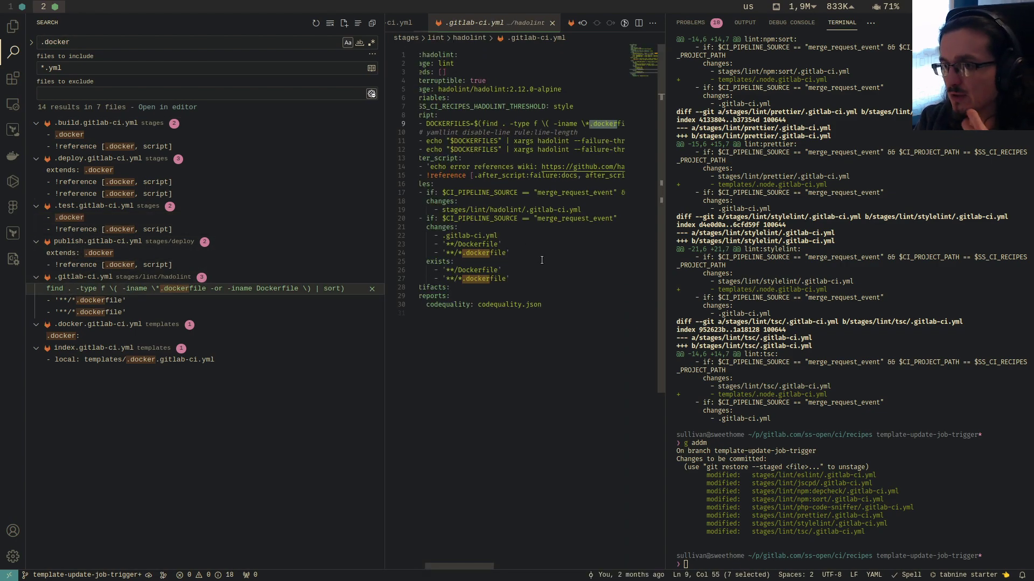
pyautogui.hotkey('ctrl', 'c')
pyautogui.click(503, 210)
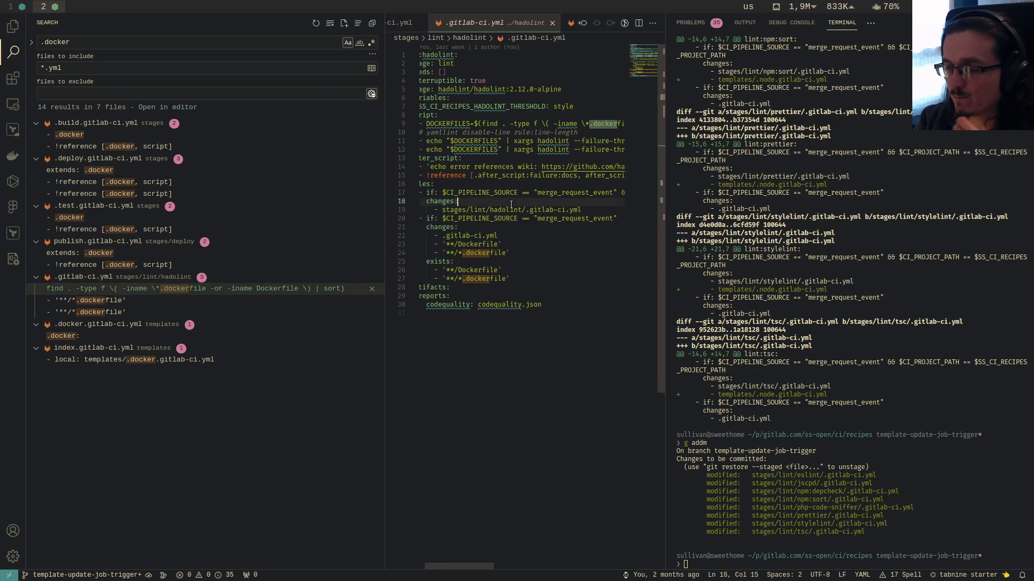
pyautogui.press('Down')
pyautogui.press('Home')
pyautogui.press('Home')
pyautogui.hotkey('ctrl', 'v')
pyautogui.hotkey('ctrl', 'z')
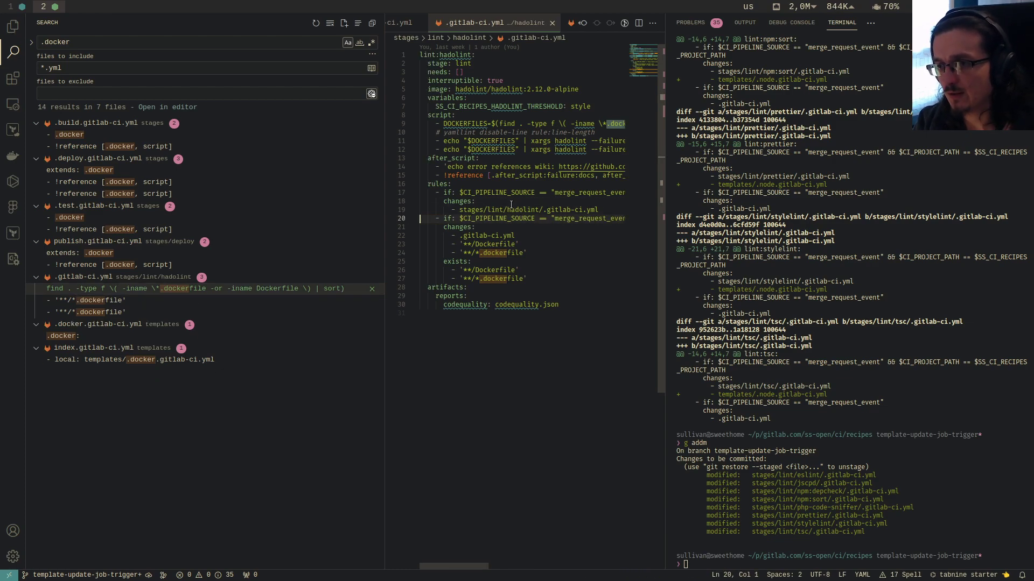
pyautogui.hotkey('ctrl', 'w')
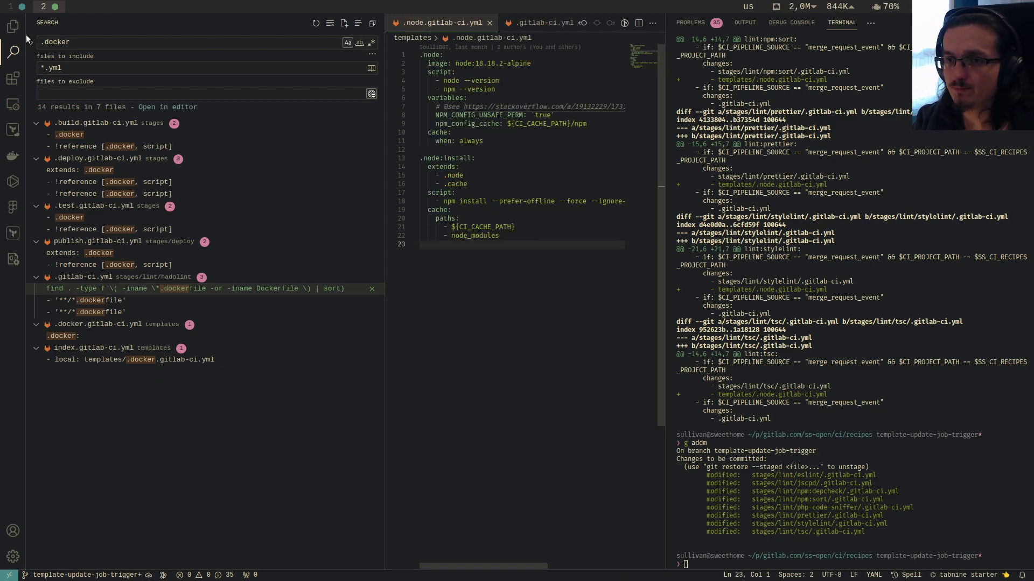
# Step: Open templates/.docker.gitlab-ci.yml and copy its relative path
pyautogui.hotkey('ctrl', 'b')
pyautogui.scroll(-1, 353, 28)
pyautogui.scroll(-1, 352, 28)
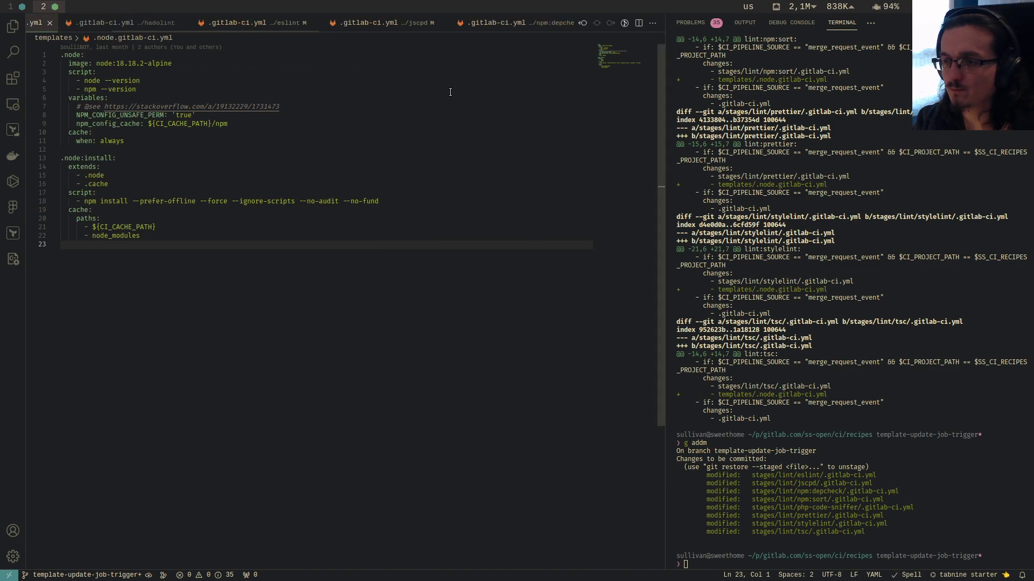
pyautogui.click(447, 90)
pyautogui.hotkey('ctrl', 'p')
pyautogui.write('.docker')
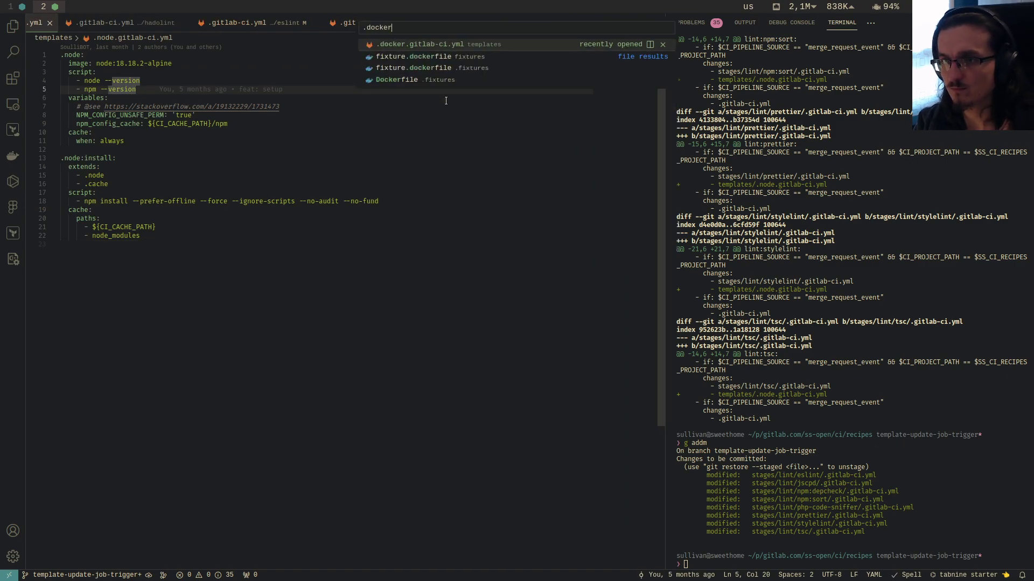
pyautogui.press('Return')
pyautogui.click(445, 100)
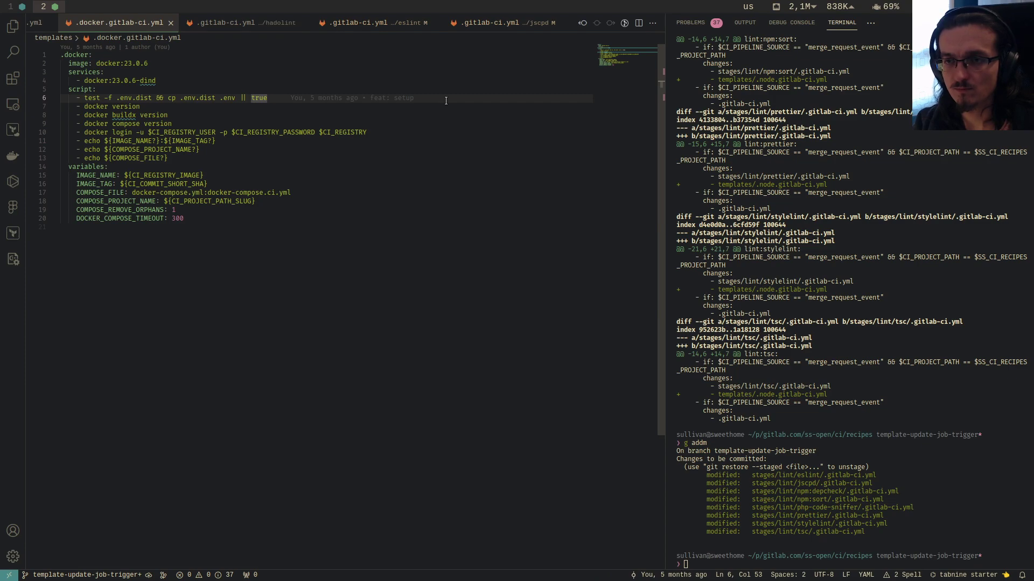
pyautogui.rightClick(86, 18)
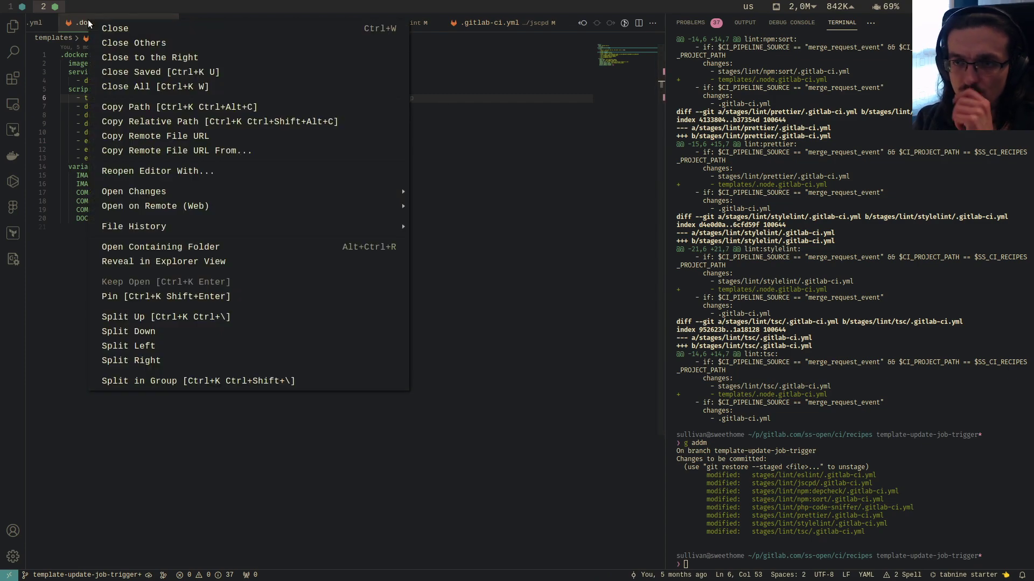
pyautogui.click(188, 121)
# Step: Reopen the hadolint job file from the .docker search results and close all other editors
pyautogui.click(15, 50)
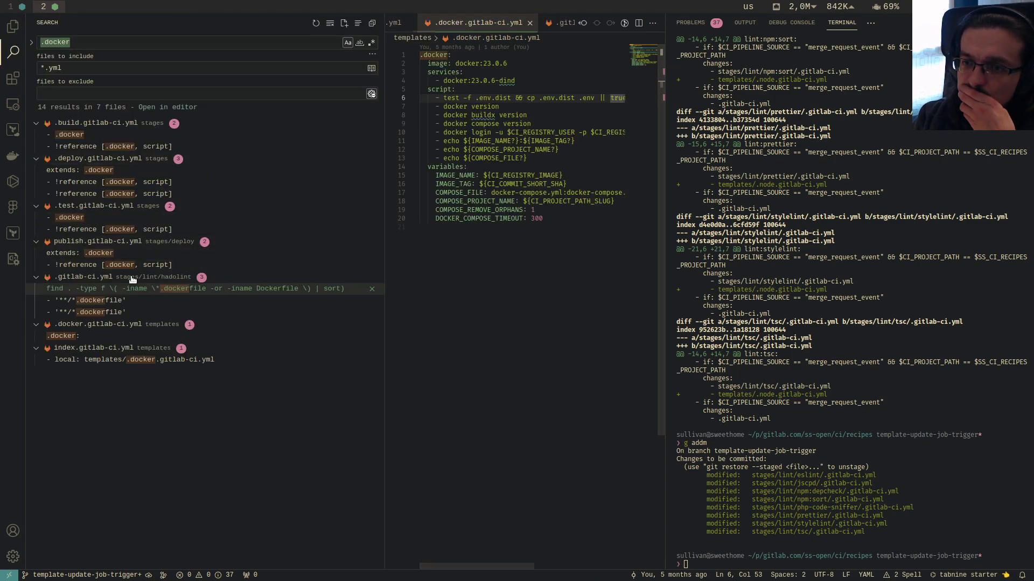
pyautogui.click(103, 300)
pyautogui.rightClick(518, 20)
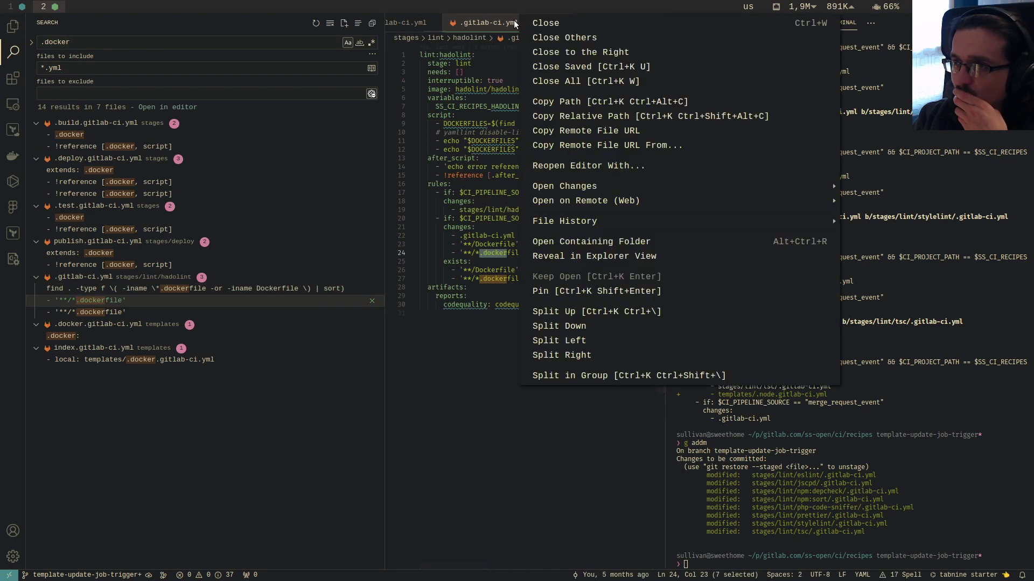
pyautogui.click(549, 47)
# Step: Add '- templates/.docker.gitlab-ci.yml' under the hadolint rule's changes, save, and hide the terminal
pyautogui.click(527, 204)
pyautogui.press('Down')
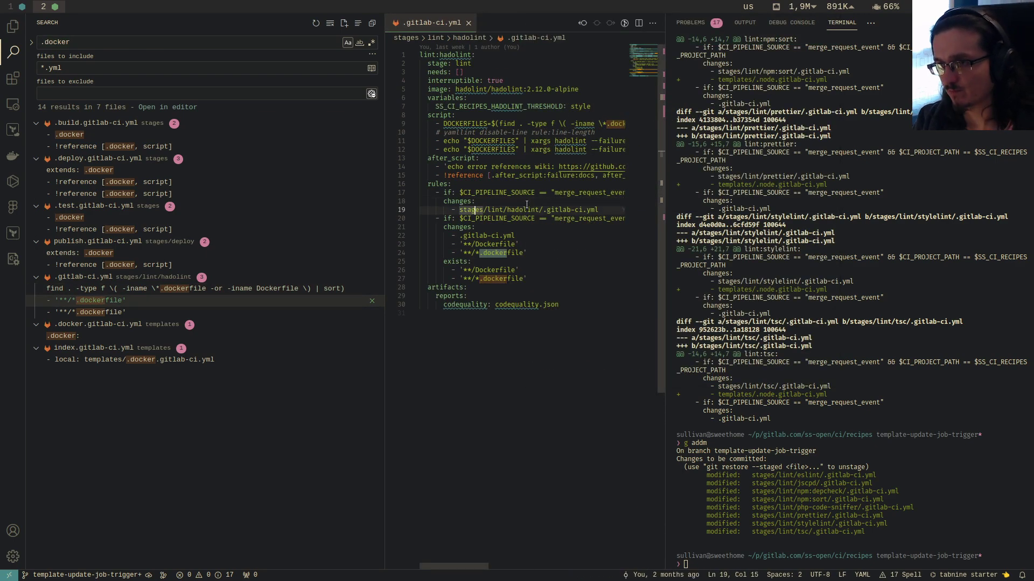
pyautogui.press('End')
pyautogui.press('Return')
pyautogui.write('-')
pyautogui.hotkey('ctrl', 'v')
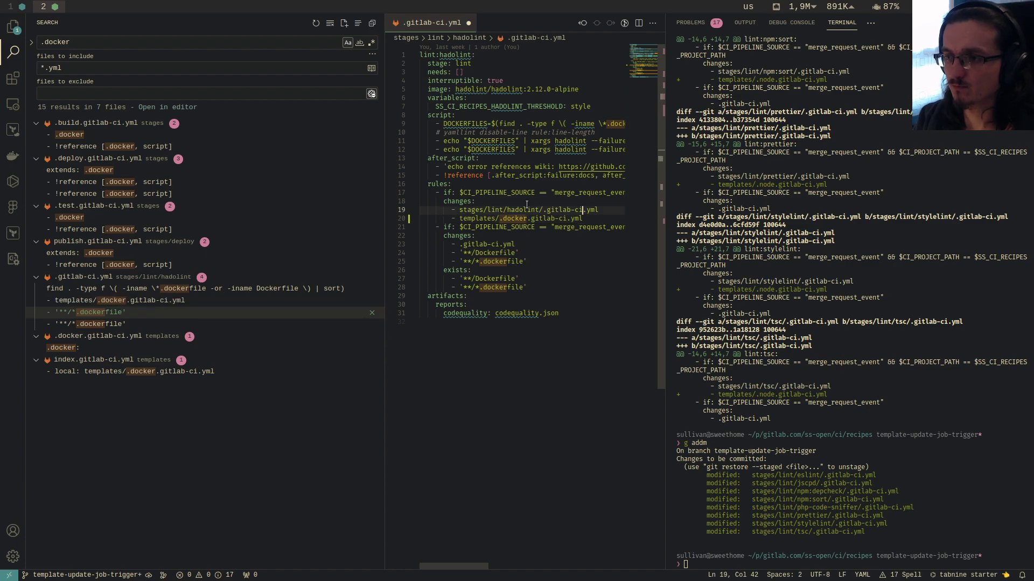
pyautogui.press('Down')
pyautogui.press('Home')
pyautogui.press('Home')
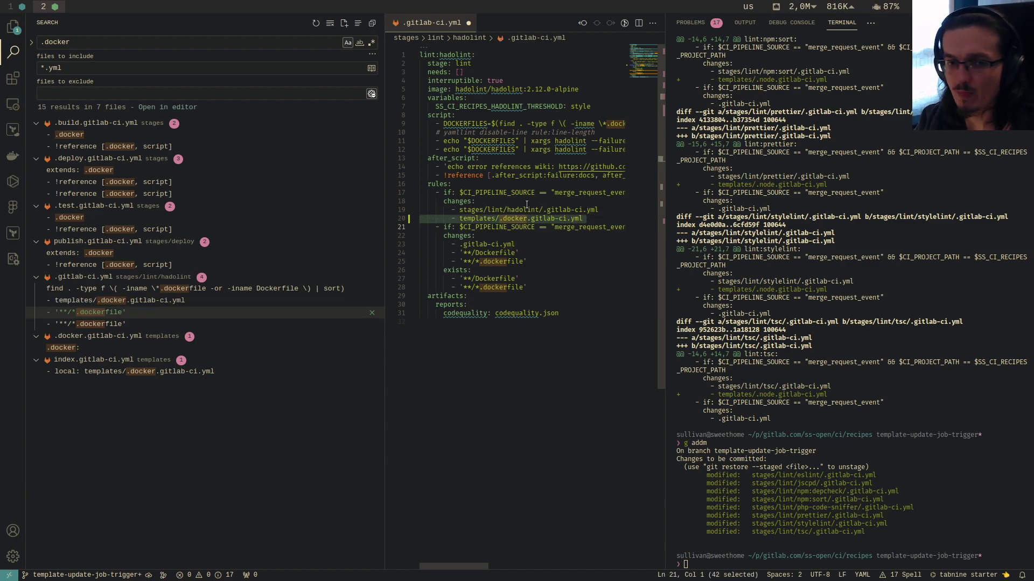
pyautogui.hotkey('ctrl', 's')
pyautogui.click(472, 236)
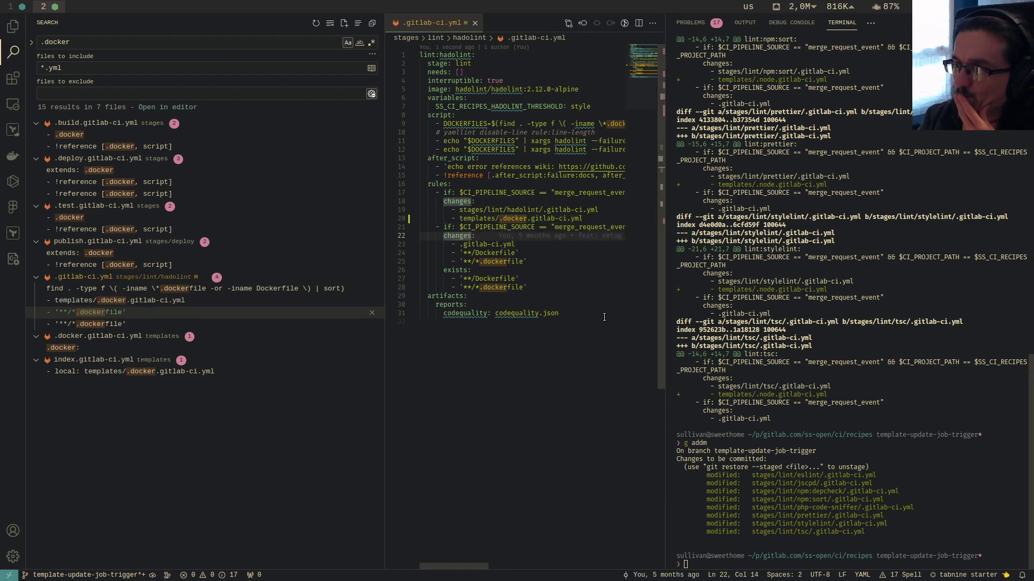
pyautogui.hotkey('ctrl', 'j')
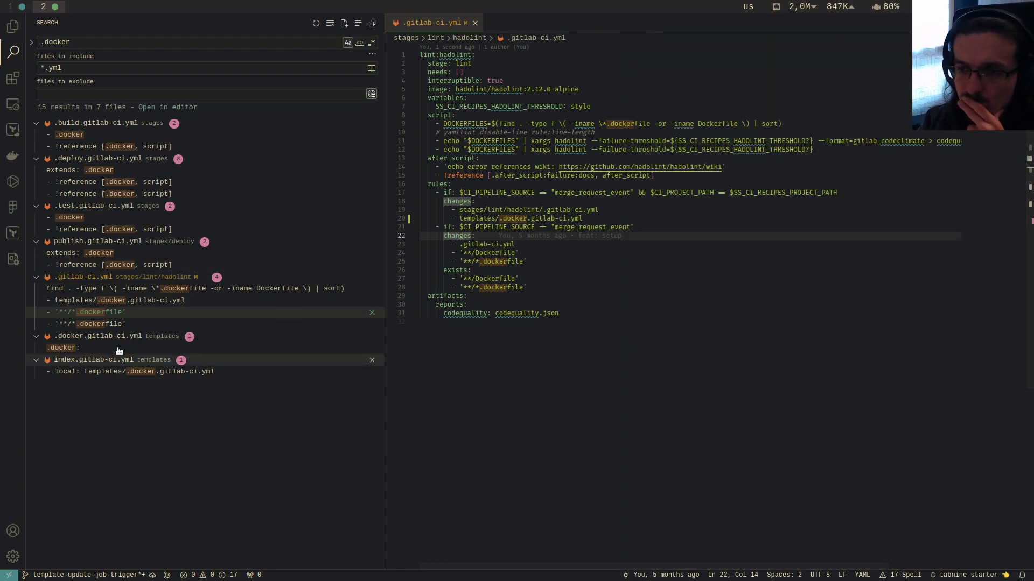
pyautogui.click(117, 351)
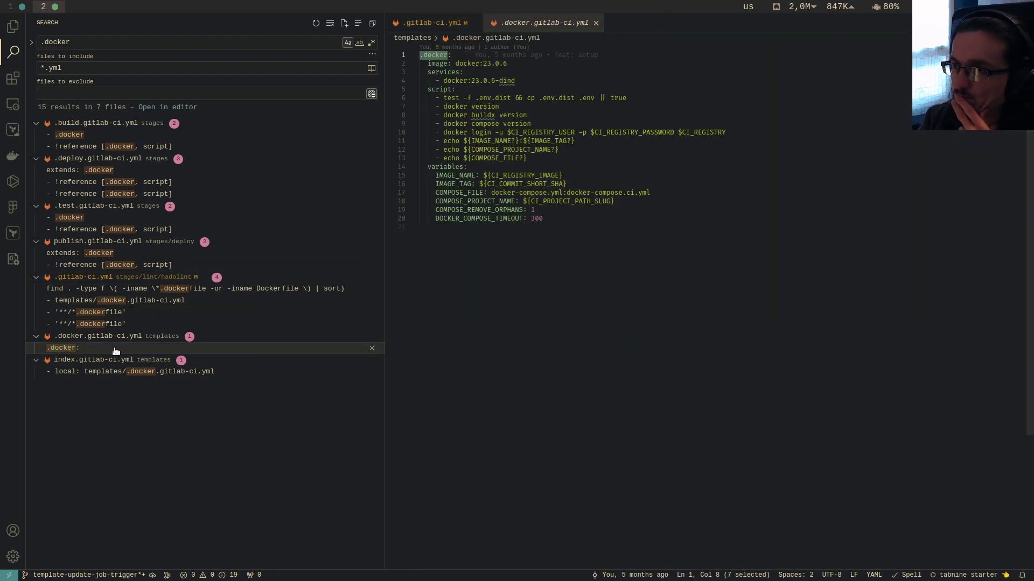
# Step: Review the .docker usages in the publish, test, deploy and build stage files, then close the build file
pyautogui.click(103, 264)
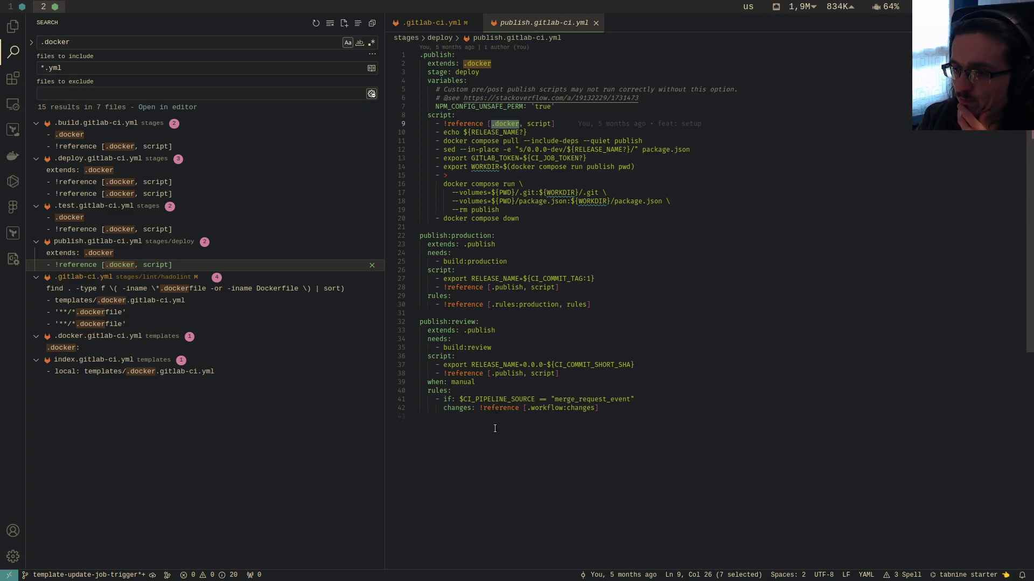
pyautogui.moveTo(495, 428); pyautogui.dragTo(459, 321)
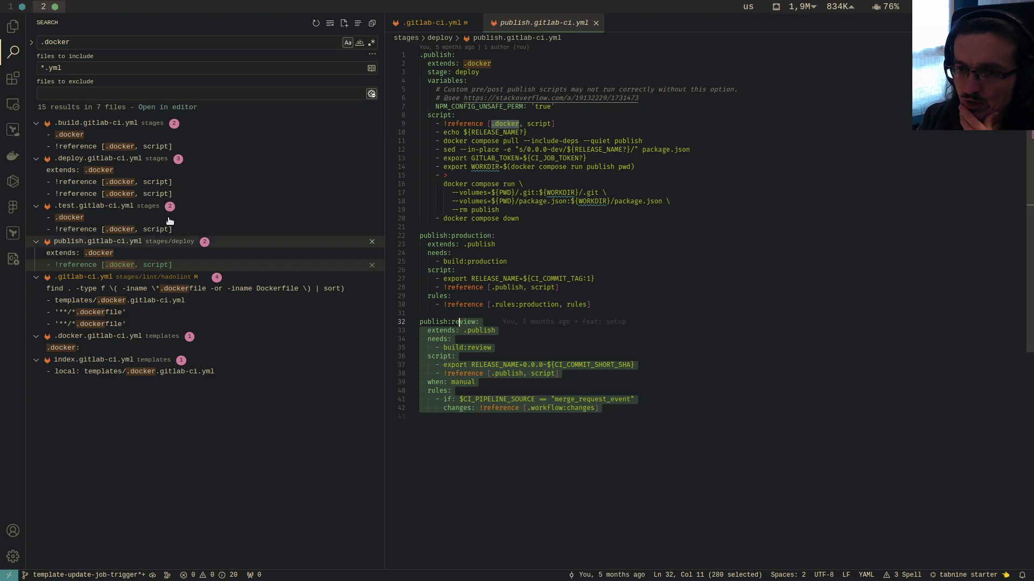
pyautogui.click(115, 229)
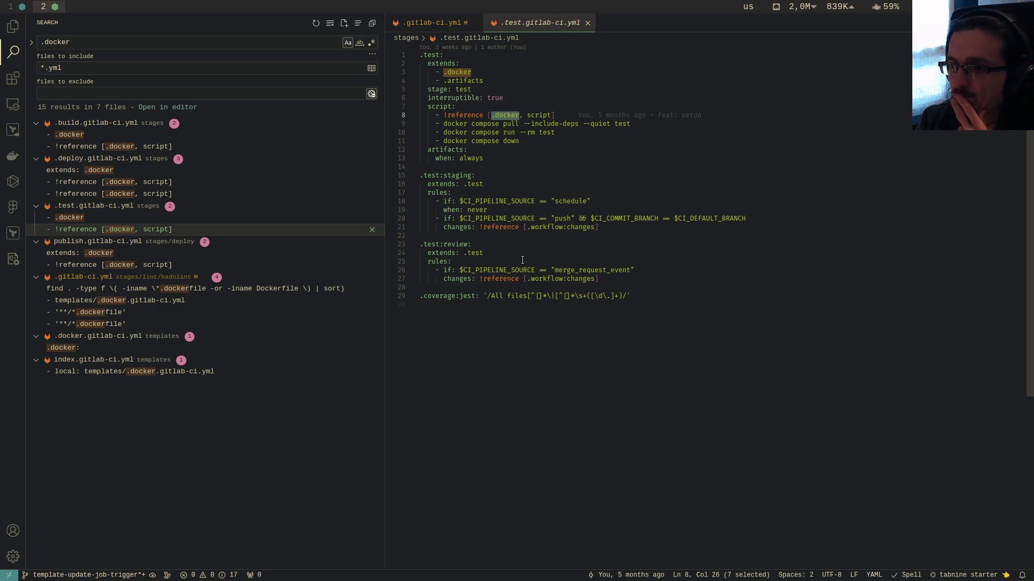
pyautogui.click(78, 174)
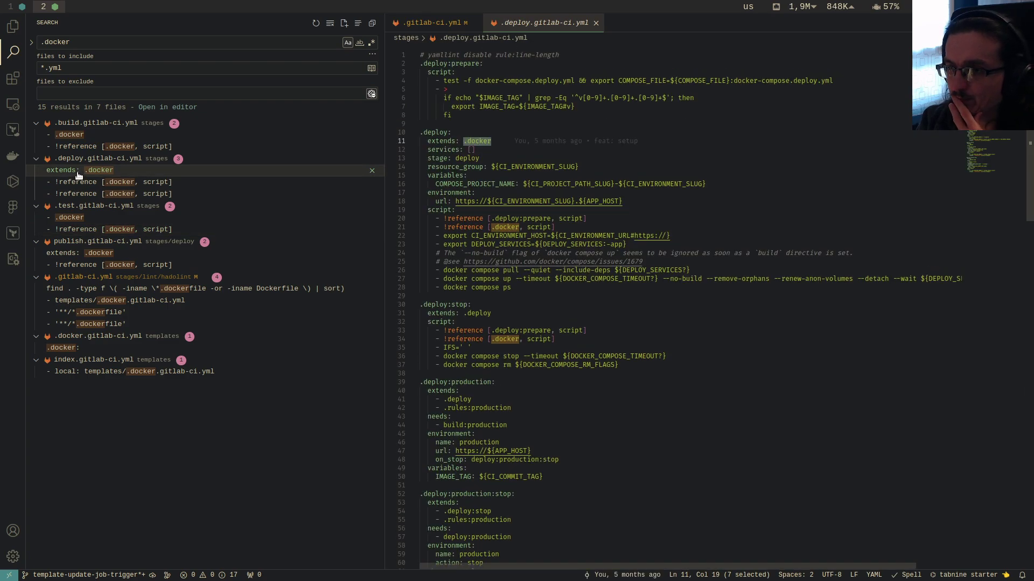
pyautogui.scroll(-4, 576, 230)
pyautogui.scroll(-18, 576, 230)
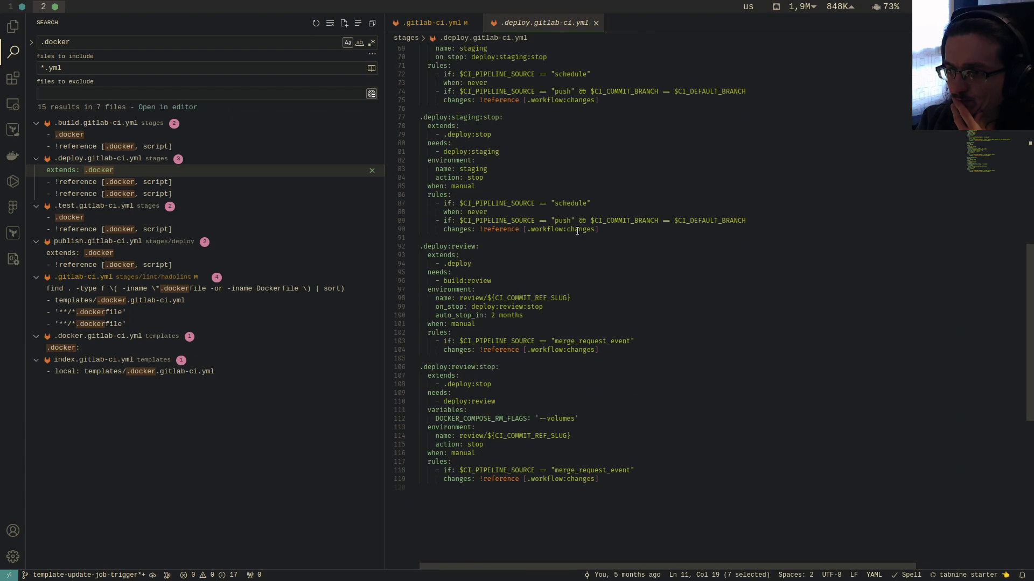
pyautogui.hotkey('shift', 'F4')
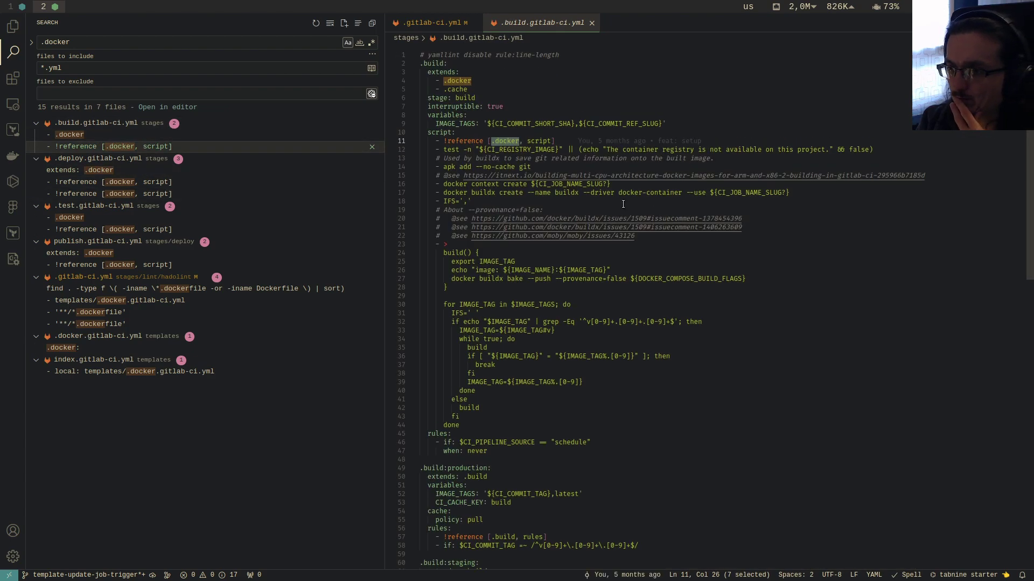
pyautogui.scroll(-8, 623, 206)
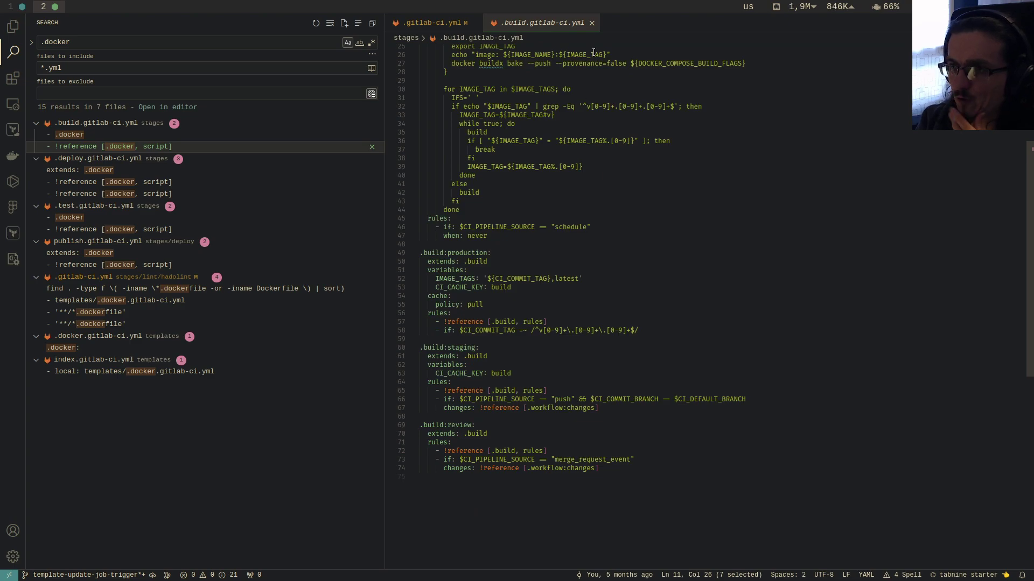
pyautogui.click(591, 22)
# Step: Stage all modified lint files with 'g adm' in the terminal and check git status
pyautogui.click(633, 285)
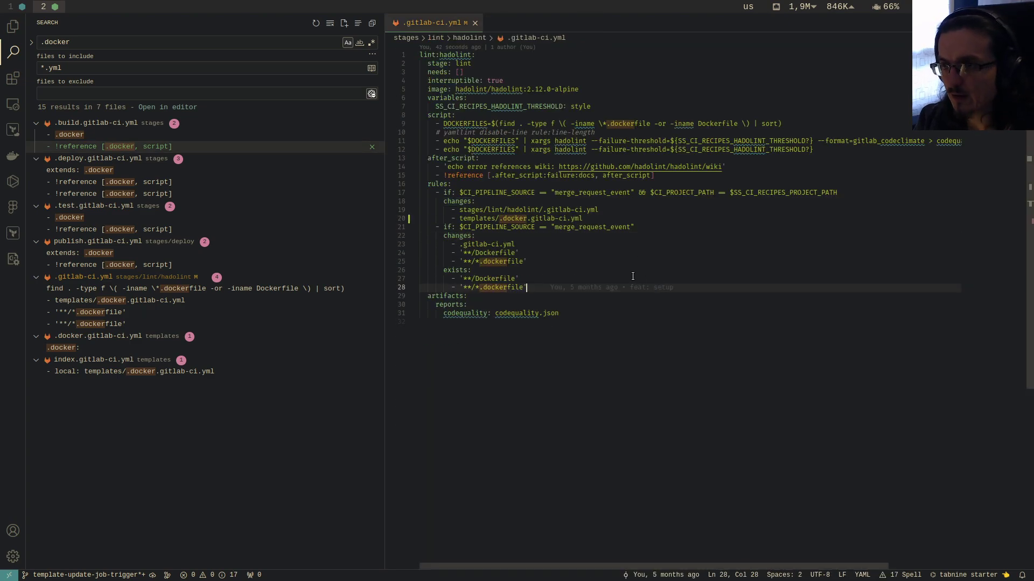
pyautogui.hotkey('ctrl', '`')
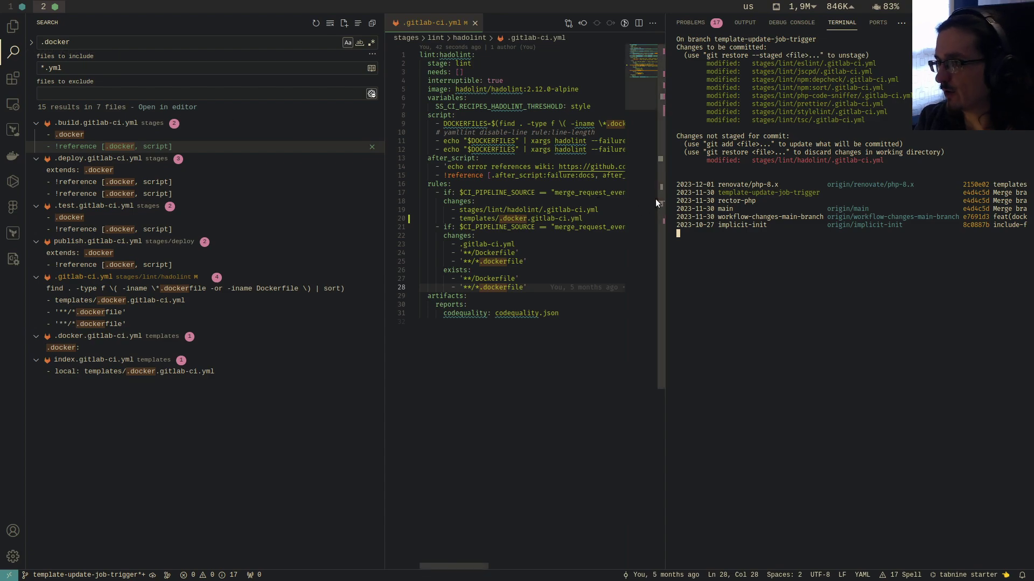
pyautogui.write('g a')
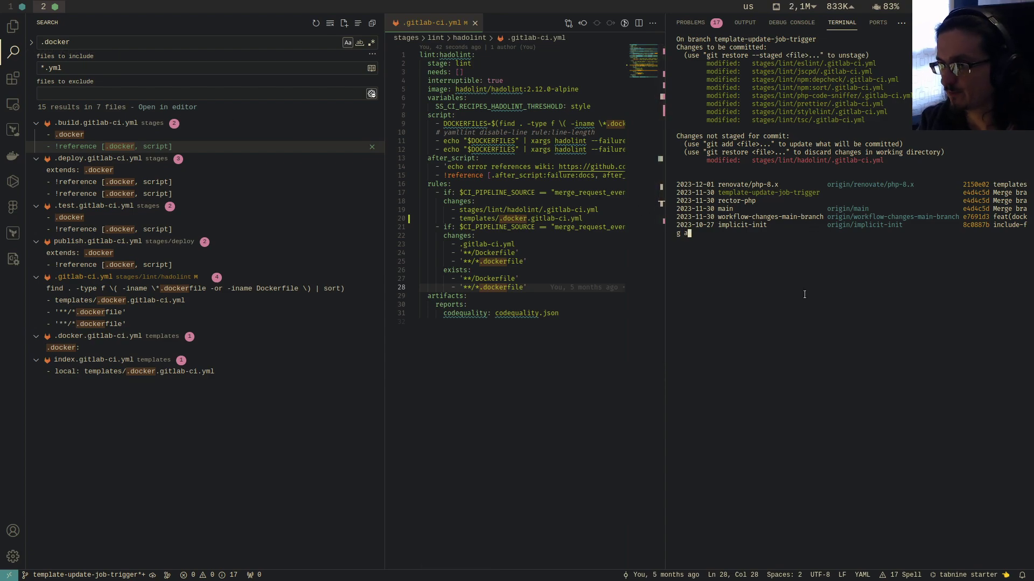
pyautogui.write('dm')
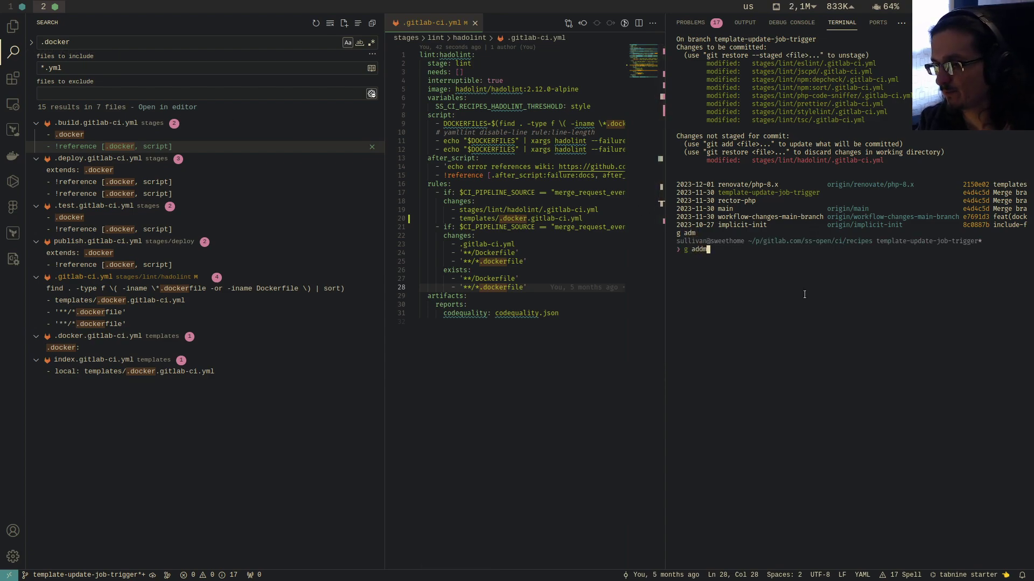
pyautogui.press('Return')
pyautogui.write('gs')
pyautogui.press('Return')
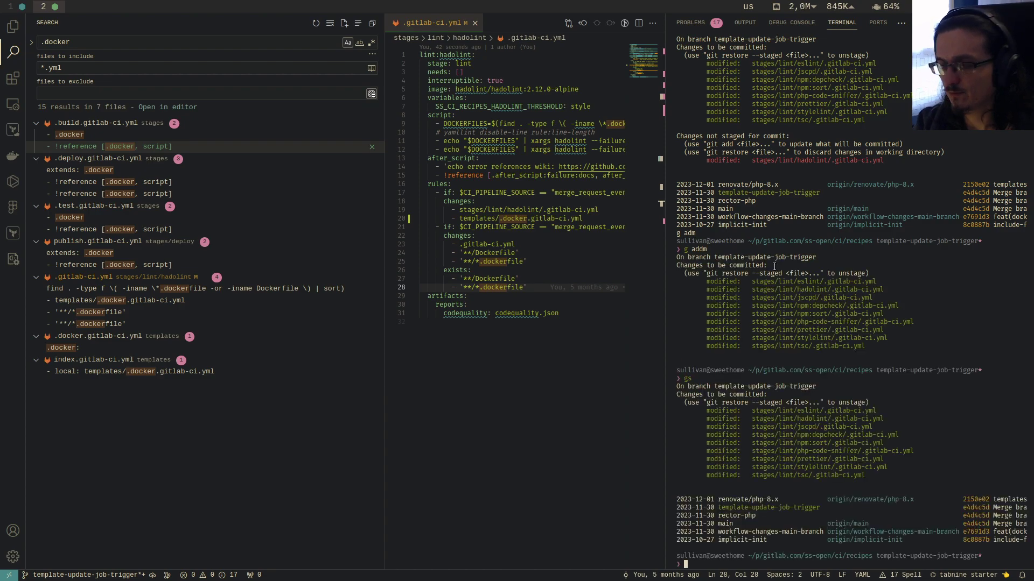
# Step: Commit as 'test(lint): ensure job trigger on template base image update' and push with 'gp -u origin HEAD'
pyautogui.click(13, 51)
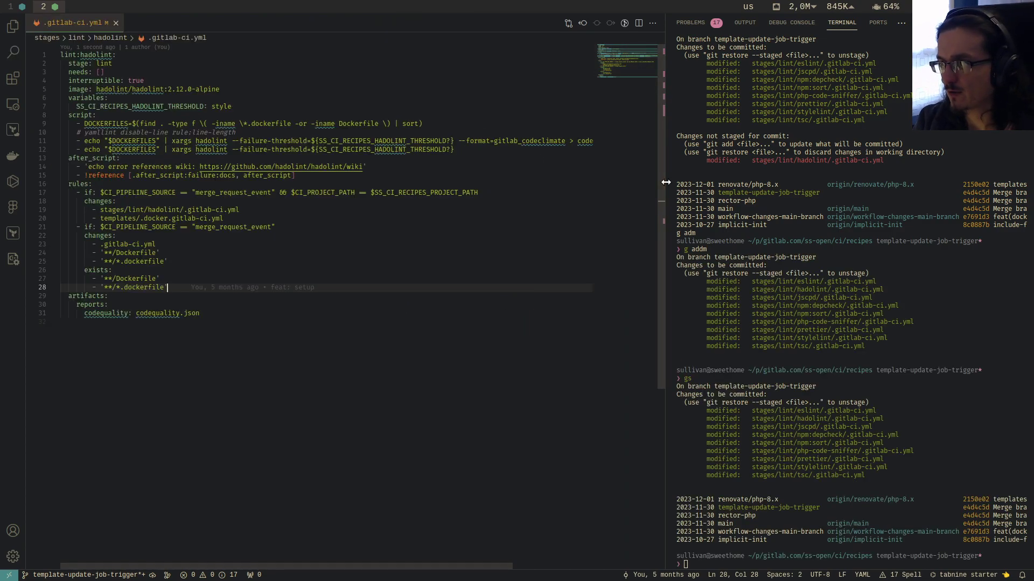
pyautogui.moveTo(532, 191); pyautogui.dragTo(406, 191)
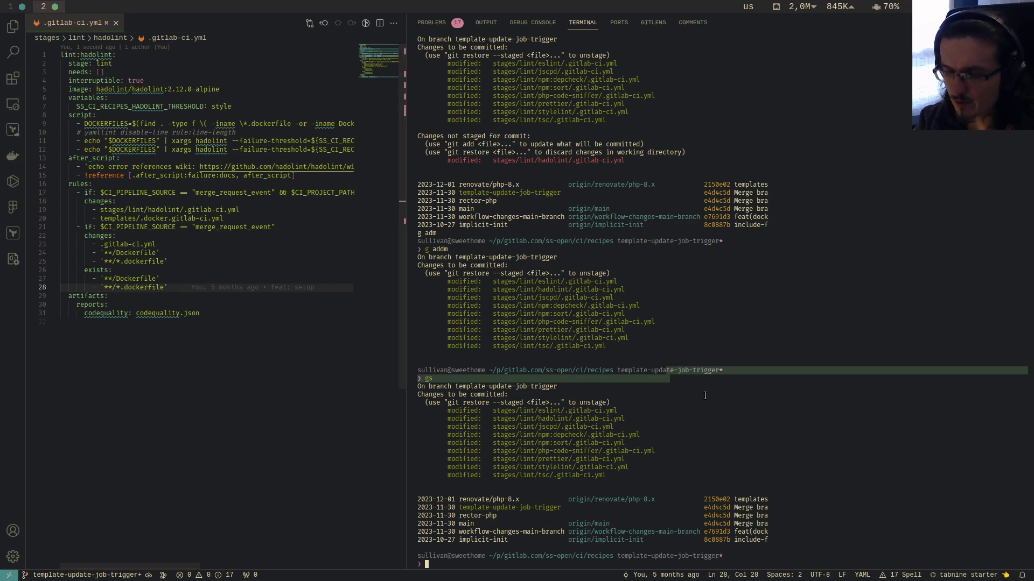
pyautogui.write('g ci -am ')
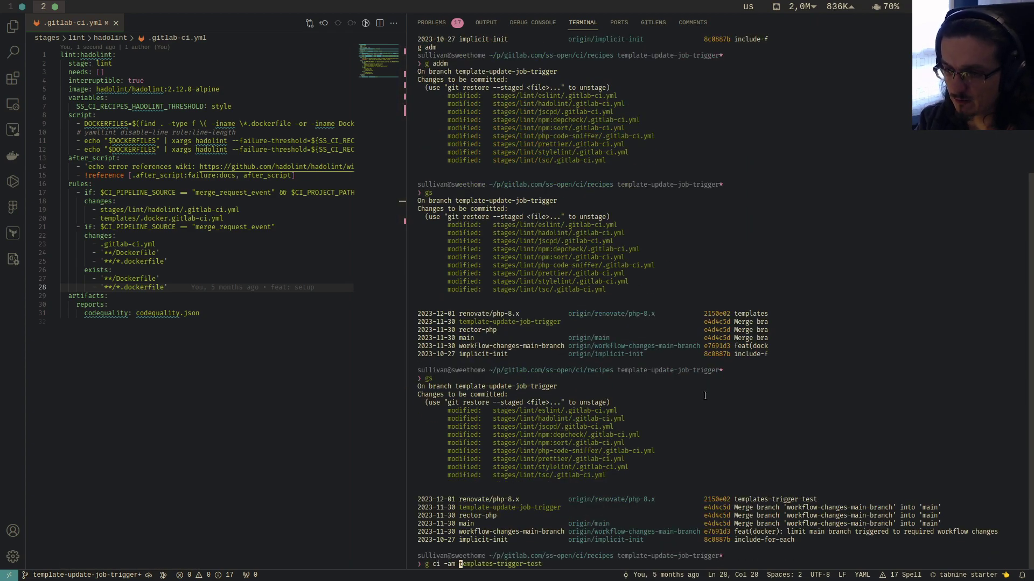
pyautogui.write("'test(")
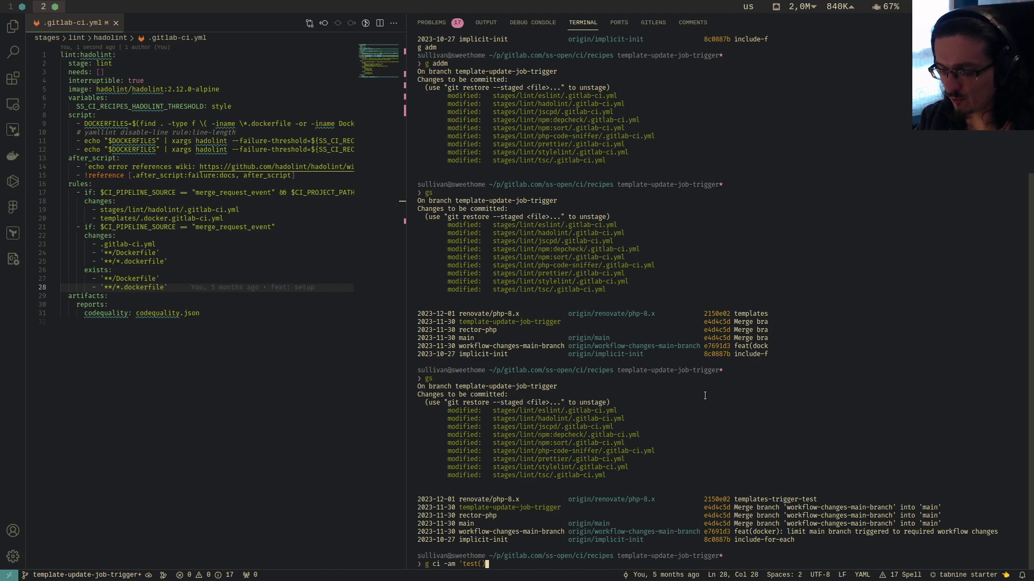
pyautogui.write('lint')
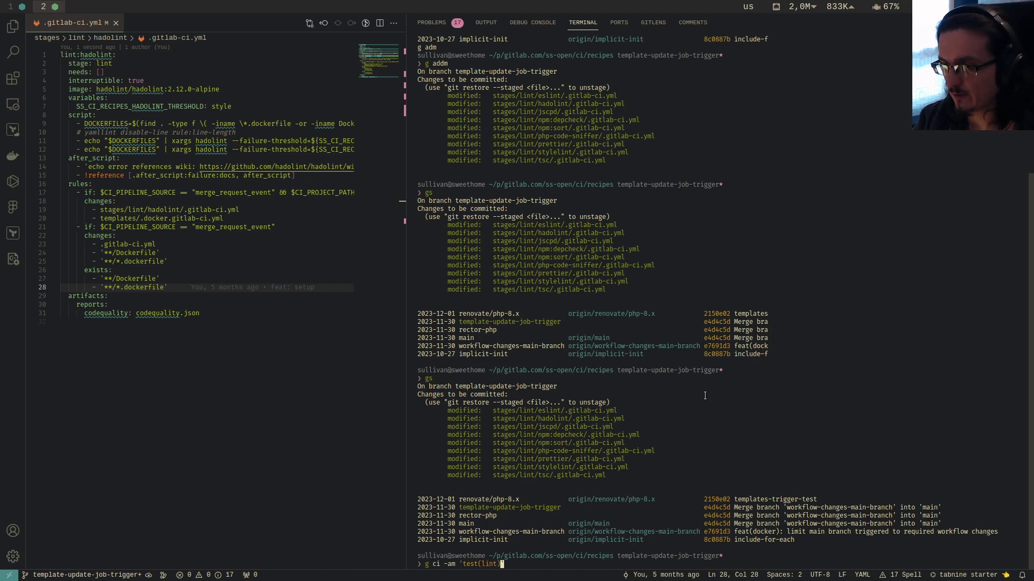
pyautogui.write('): ensure ')
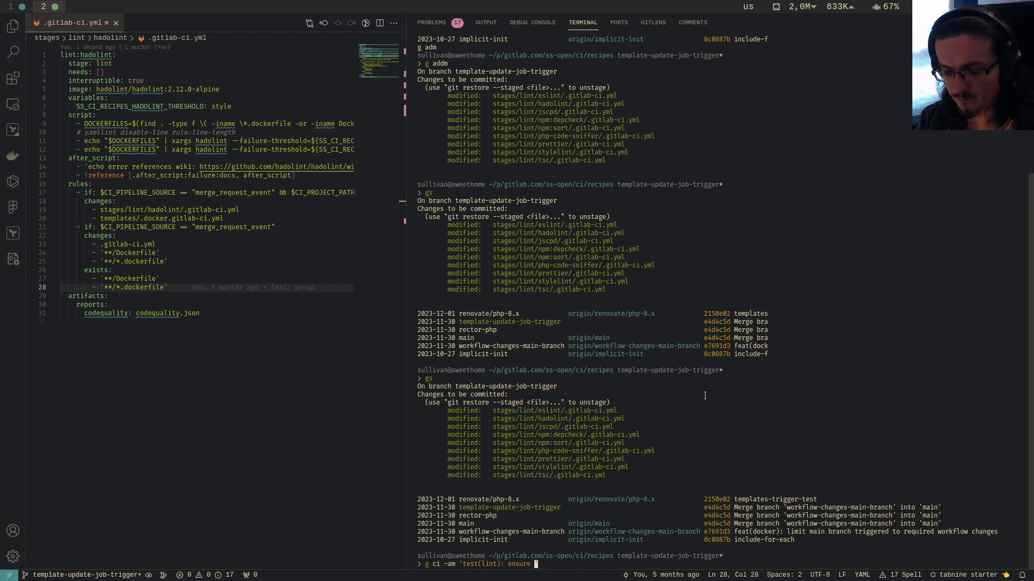
pyautogui.write('job t')
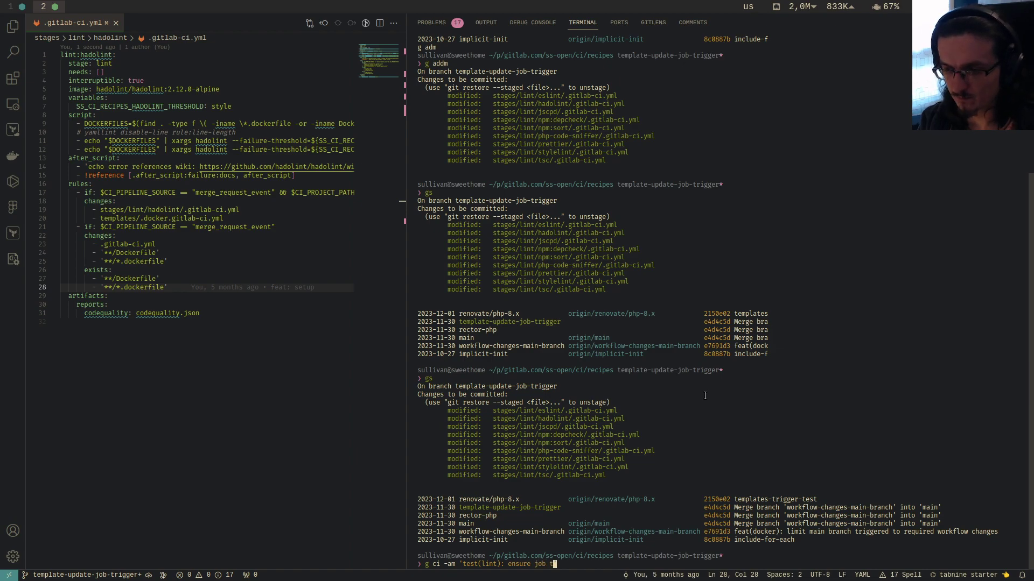
pyautogui.write('rigger')
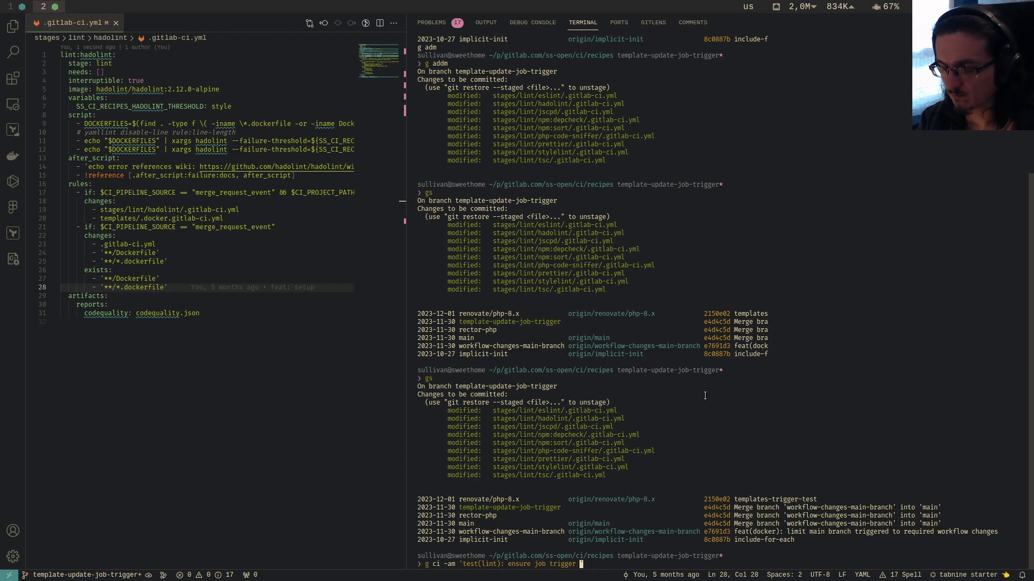
pyautogui.write(' on template bas')
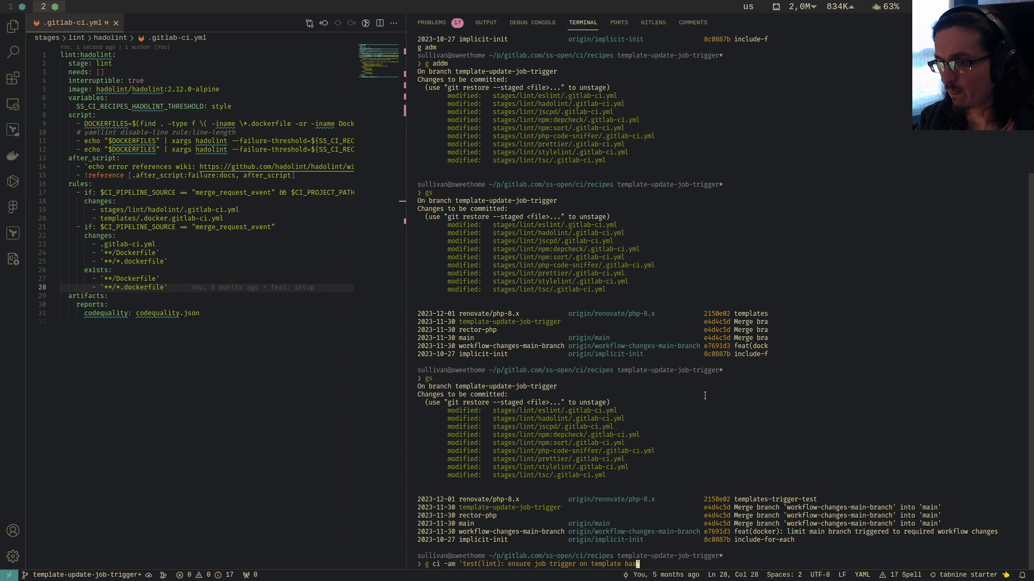
pyautogui.write('e image updat')
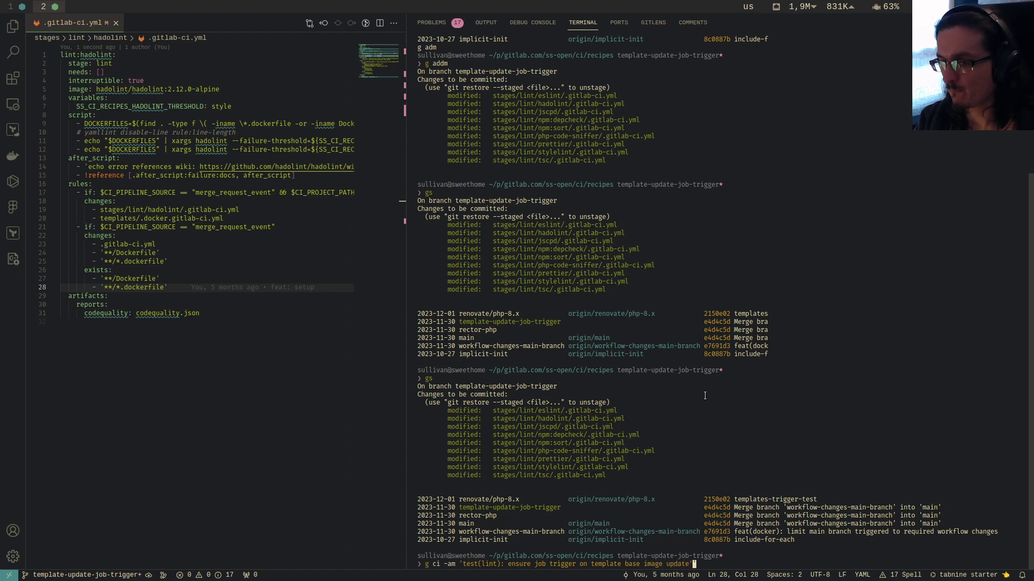
pyautogui.write("e'")
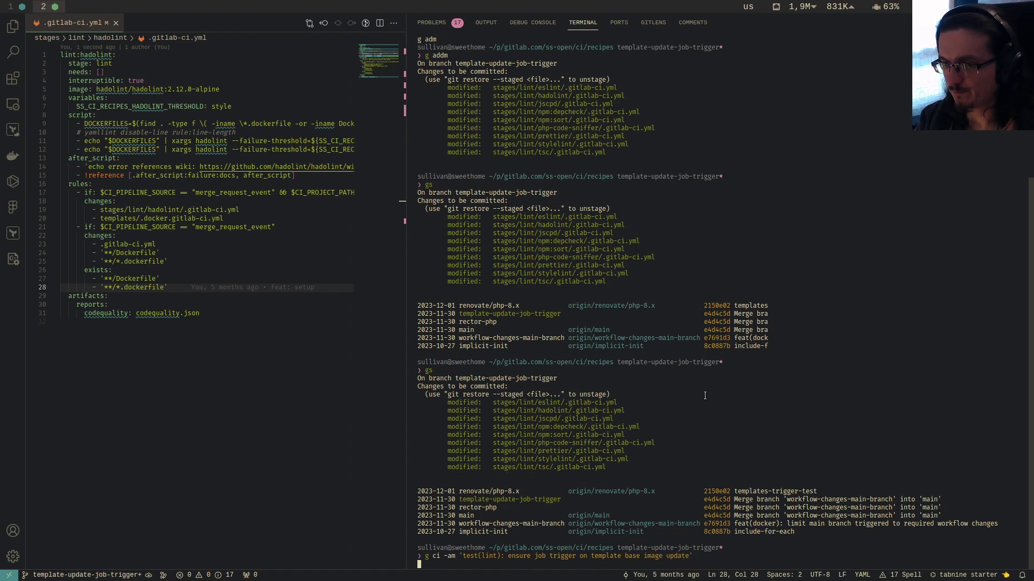
pyautogui.press('Return')
pyautogui.write('gp -u origin HEAD')
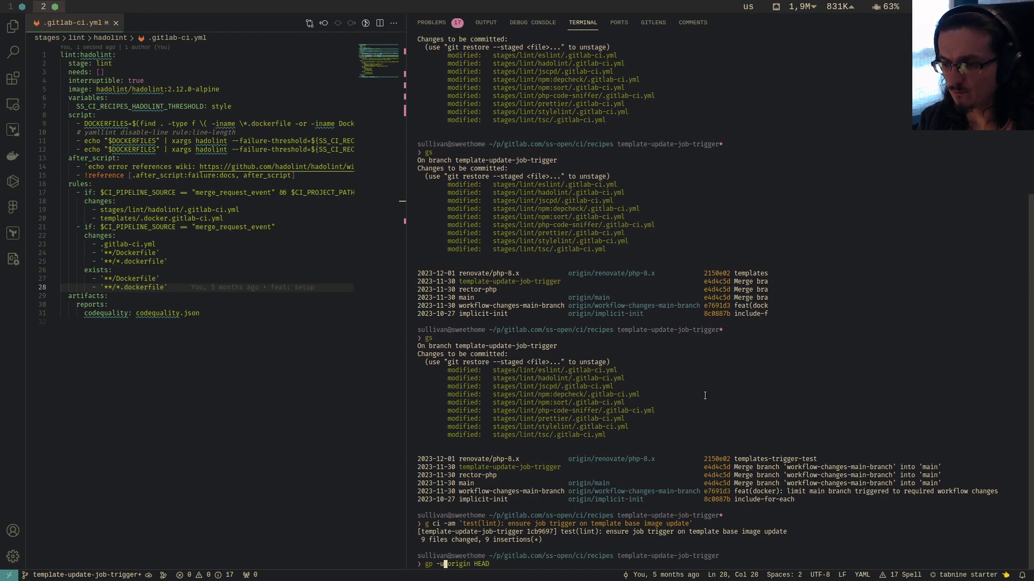
pyautogui.press('Return')
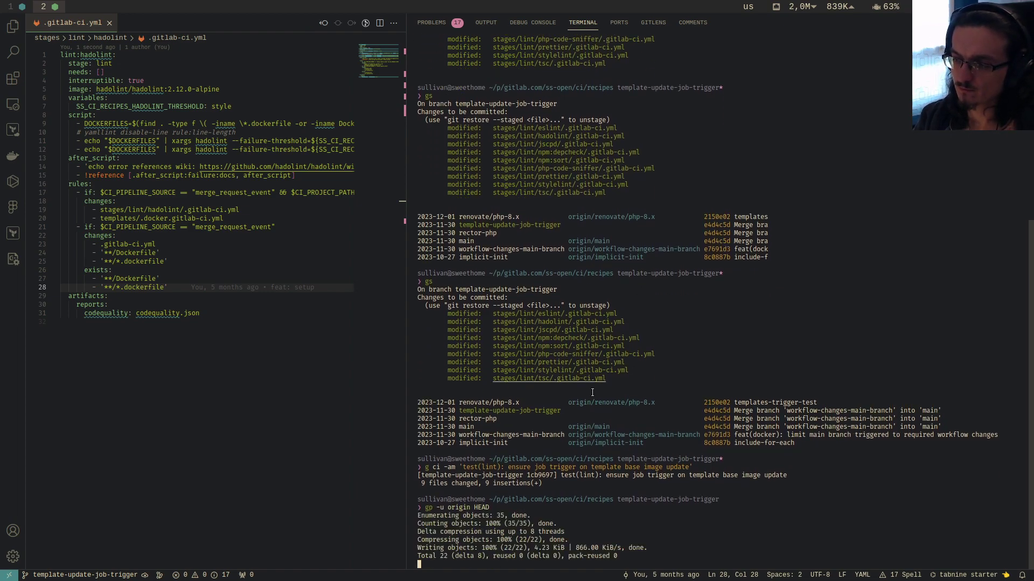
# Step: Open the merge request link, assign it to yourself, and create the merge request
pyautogui.keyDown('ctrl'); pyautogui.click(609, 510); pyautogui.keyUp('ctrl')
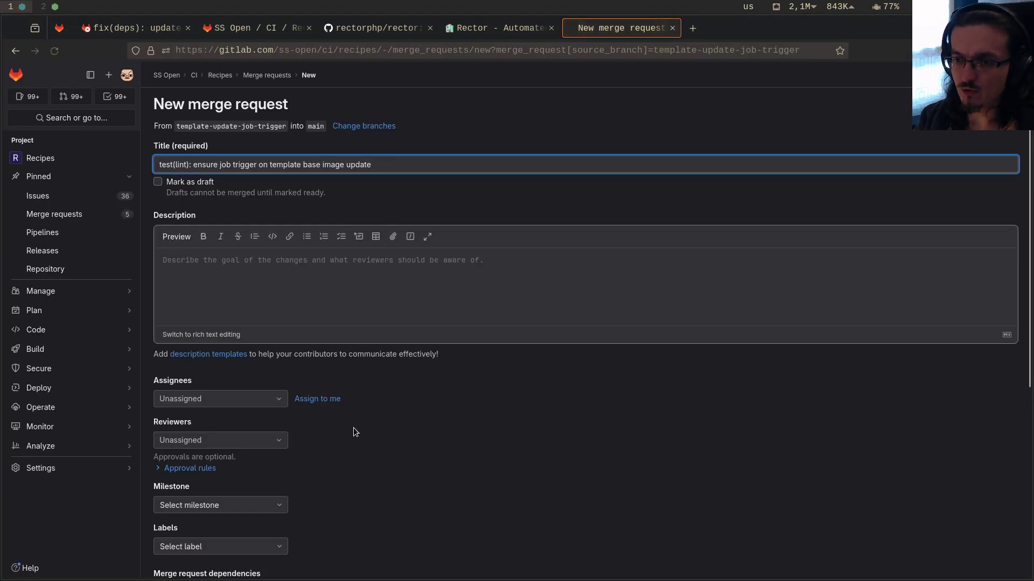
pyautogui.click(321, 399)
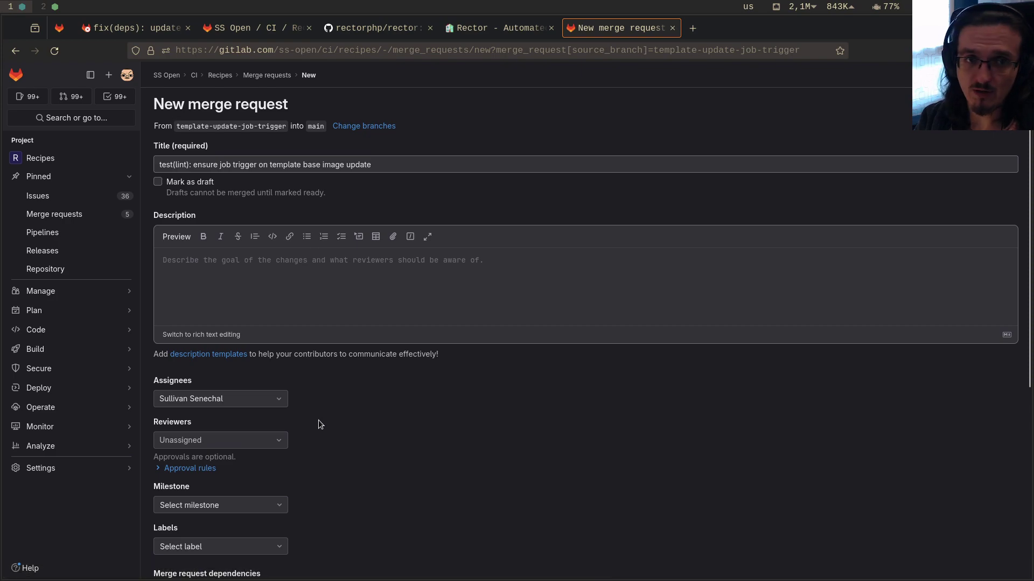
pyautogui.scroll(-5, 319, 421)
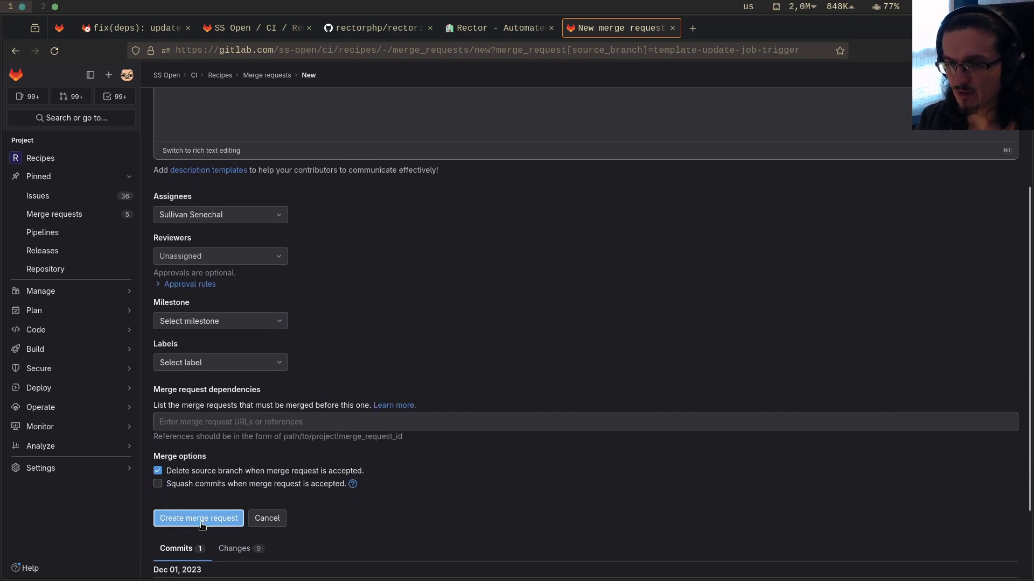
pyautogui.click(199, 519)
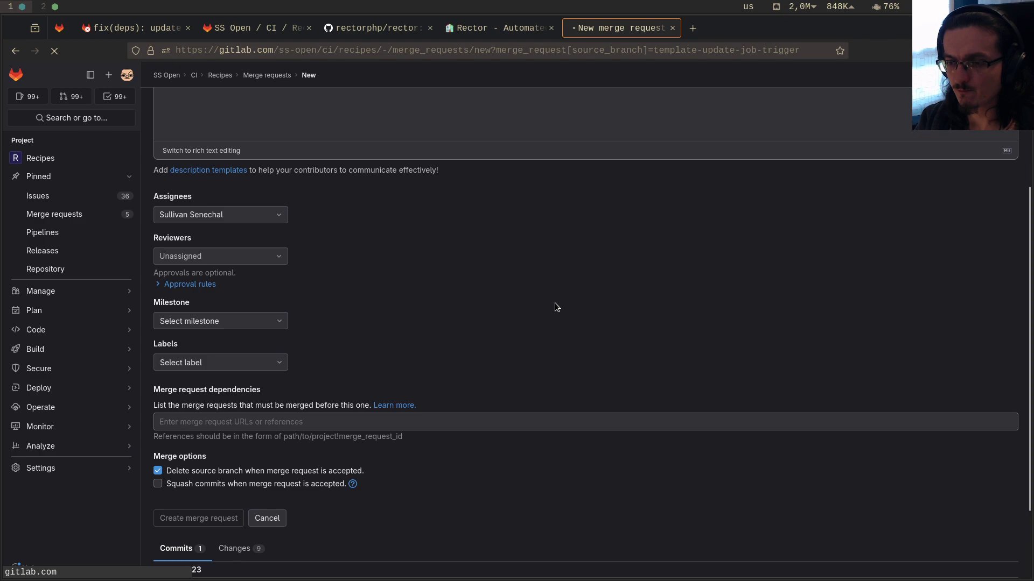
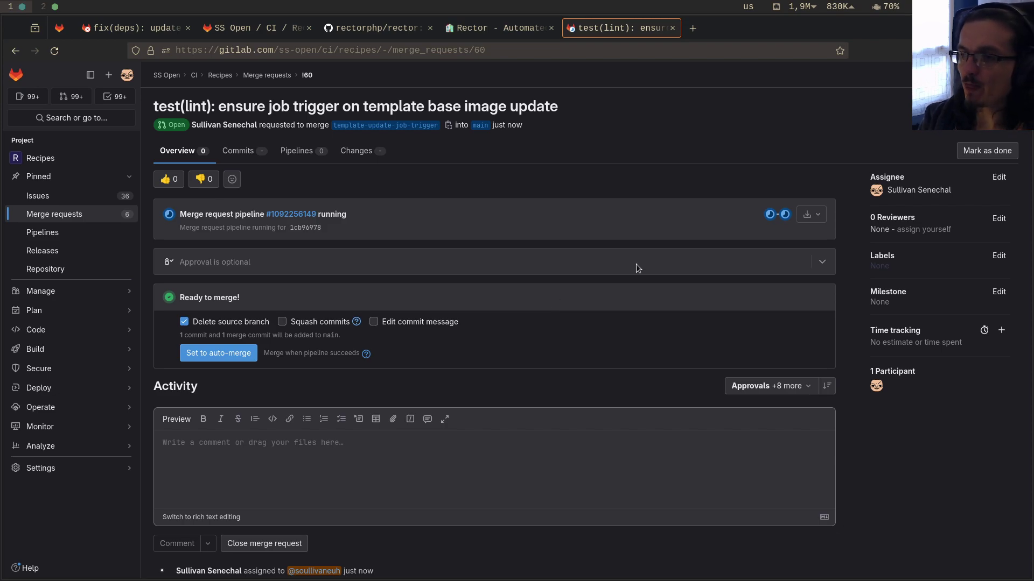
# Step: Mark the eslint, hadolint, jscpd, npm:depcheck and npm:sort file changes as viewed
pyautogui.click(355, 151)
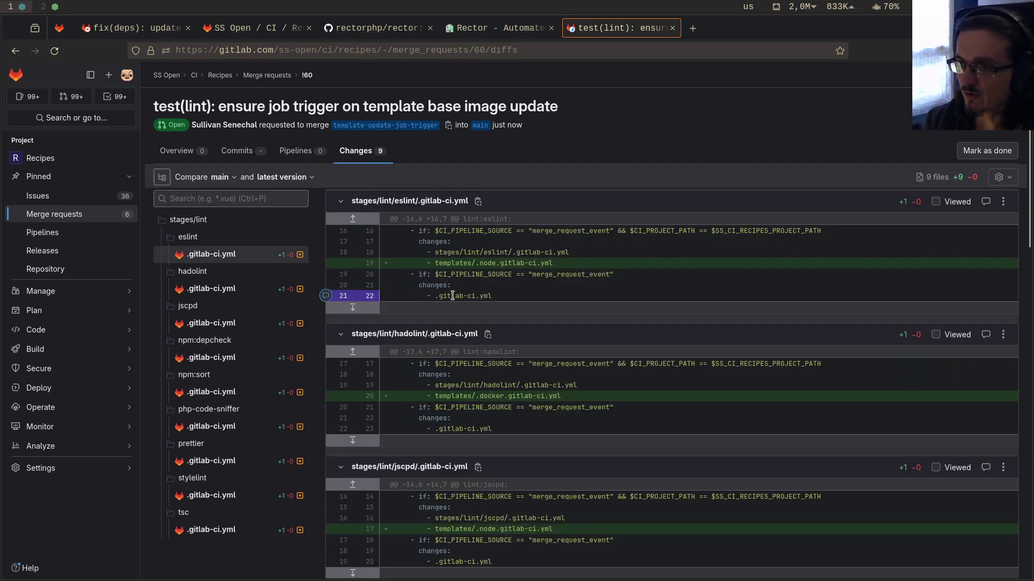
pyautogui.click(937, 202)
pyautogui.scroll(-2, 938, 207)
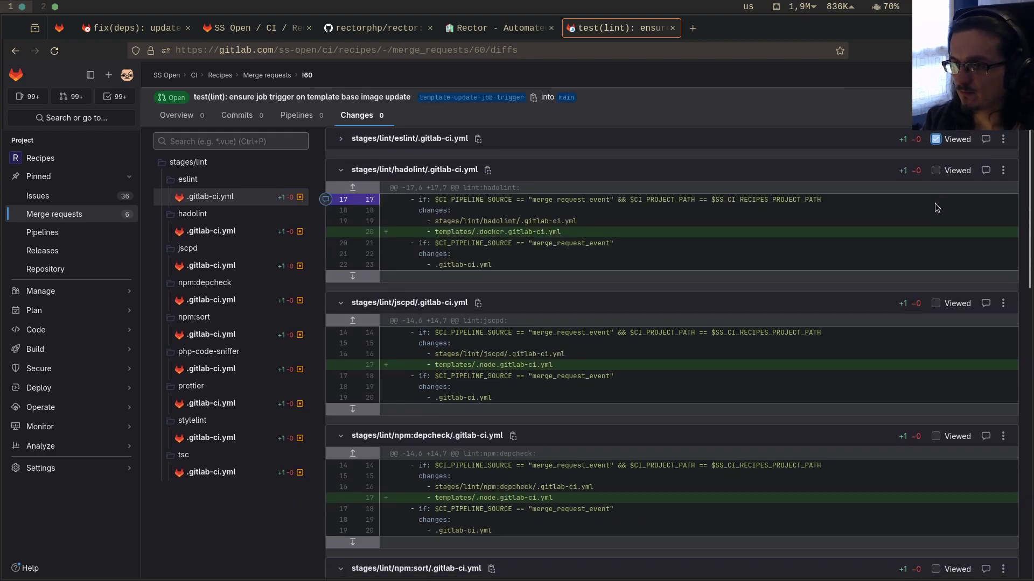
pyautogui.click(937, 171)
pyautogui.scroll(-1, 936, 174)
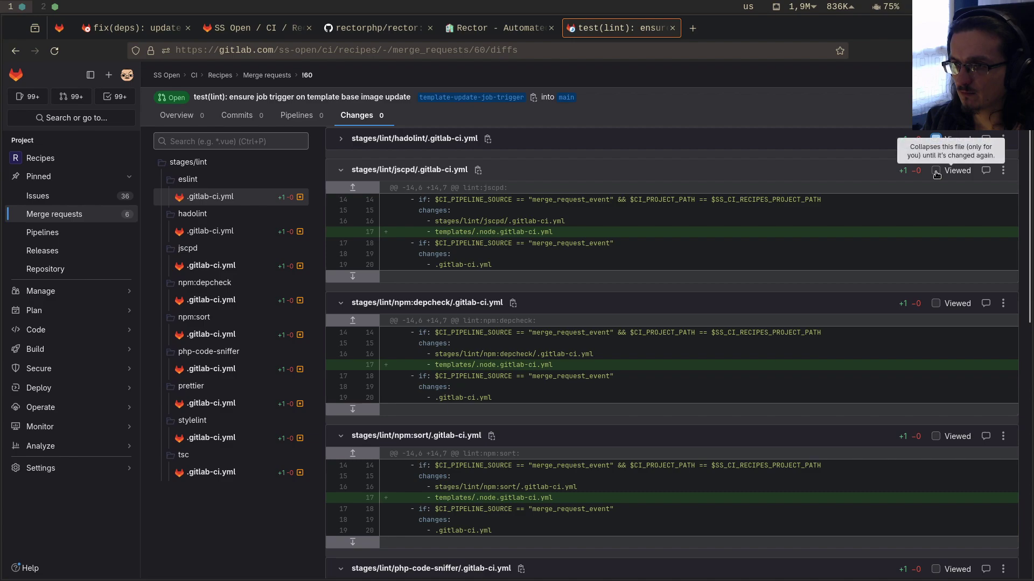
pyautogui.click(937, 171)
pyautogui.click(936, 171)
pyautogui.scroll(-1, 937, 174)
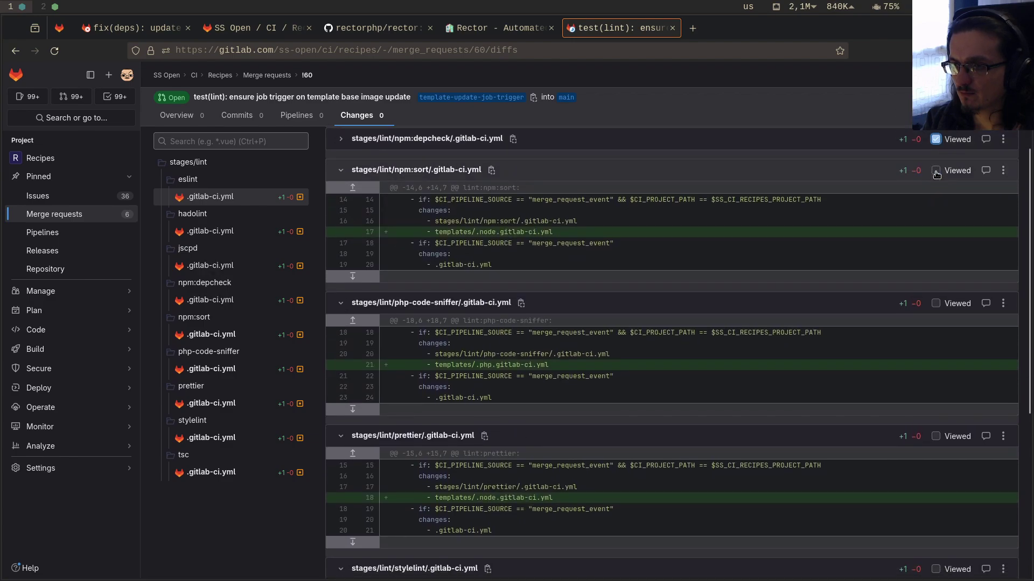
pyautogui.click(937, 171)
pyautogui.scroll(-1, 936, 174)
# Step: Mark the php-code-sniffer, prettier, stylelint and tsc file changes as viewed
pyautogui.click(937, 171)
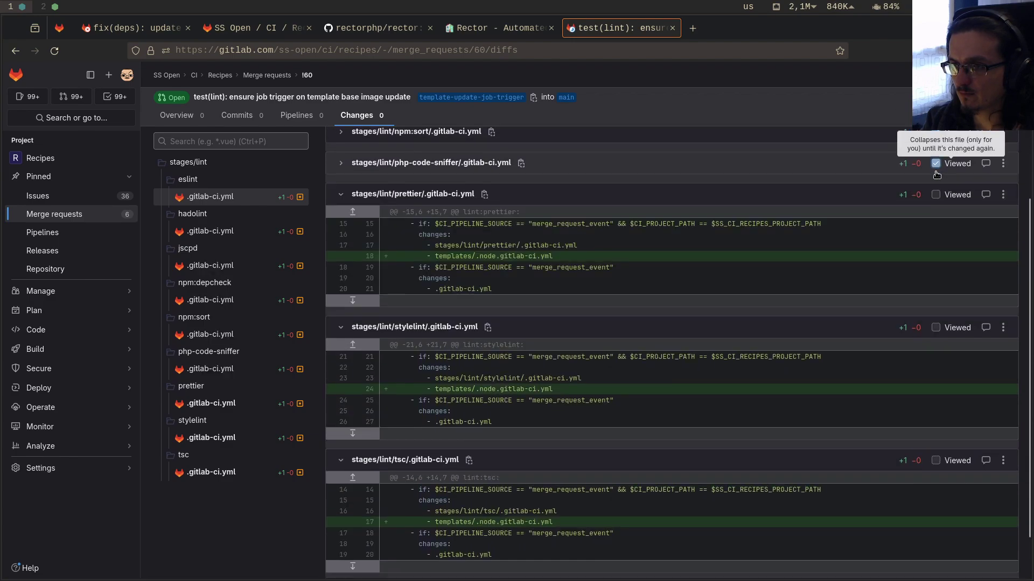
pyautogui.scroll(-1, 937, 174)
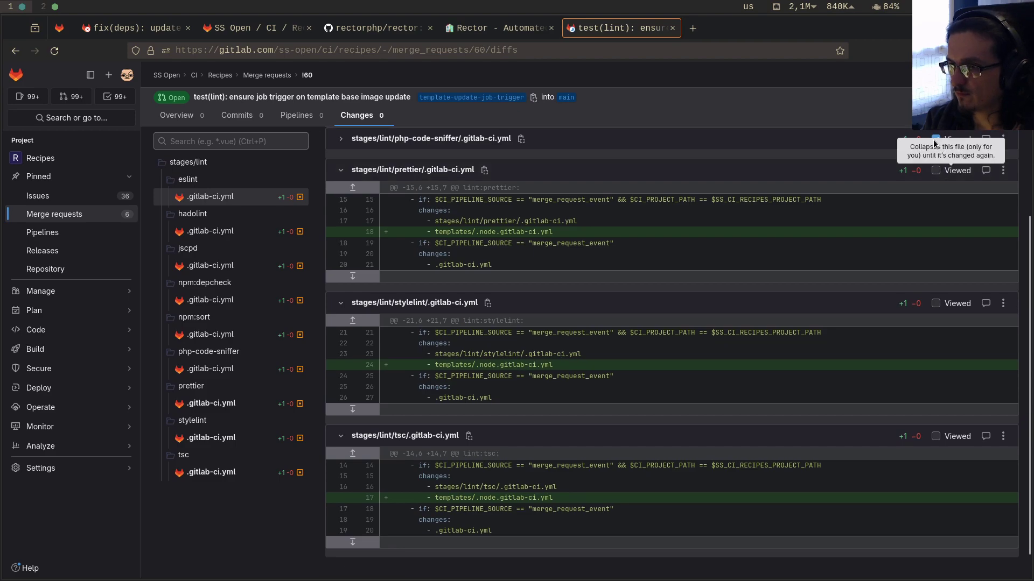
pyautogui.click(935, 140)
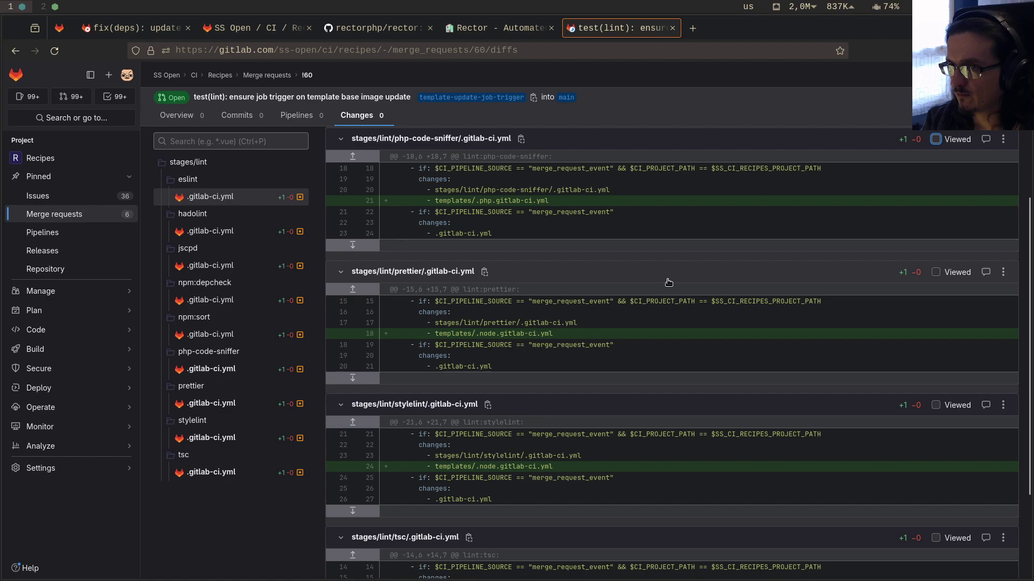
pyautogui.click(935, 141)
pyautogui.scroll(3, 771, 286)
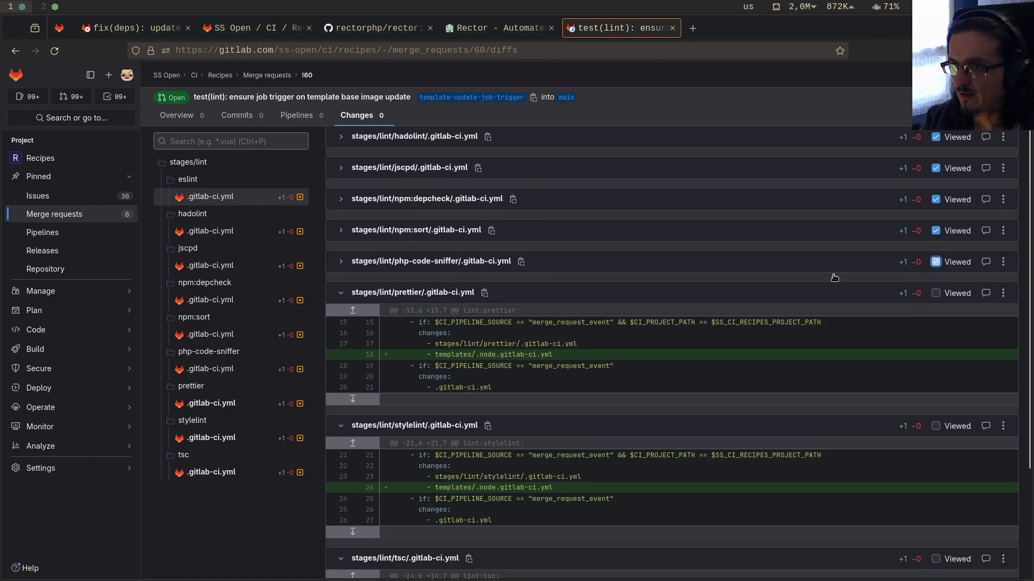
pyautogui.click(936, 293)
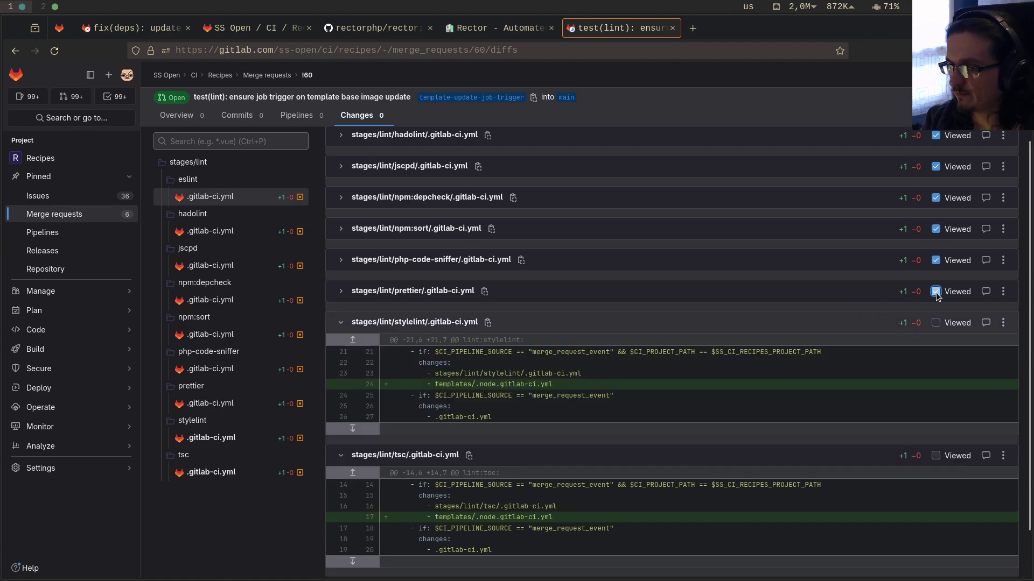
pyautogui.scroll(-2, 937, 297)
pyautogui.click(935, 264)
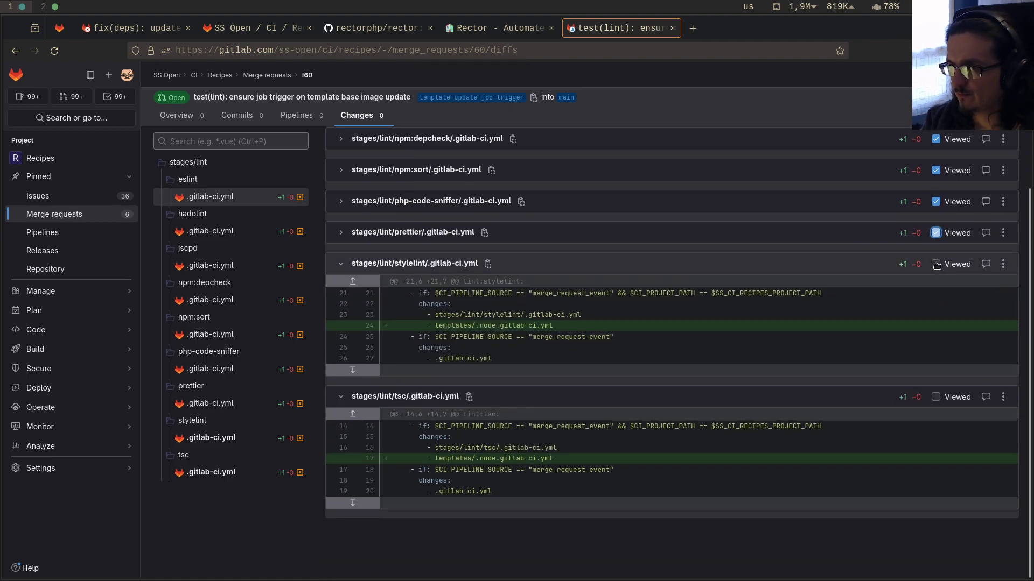
pyautogui.click(935, 295)
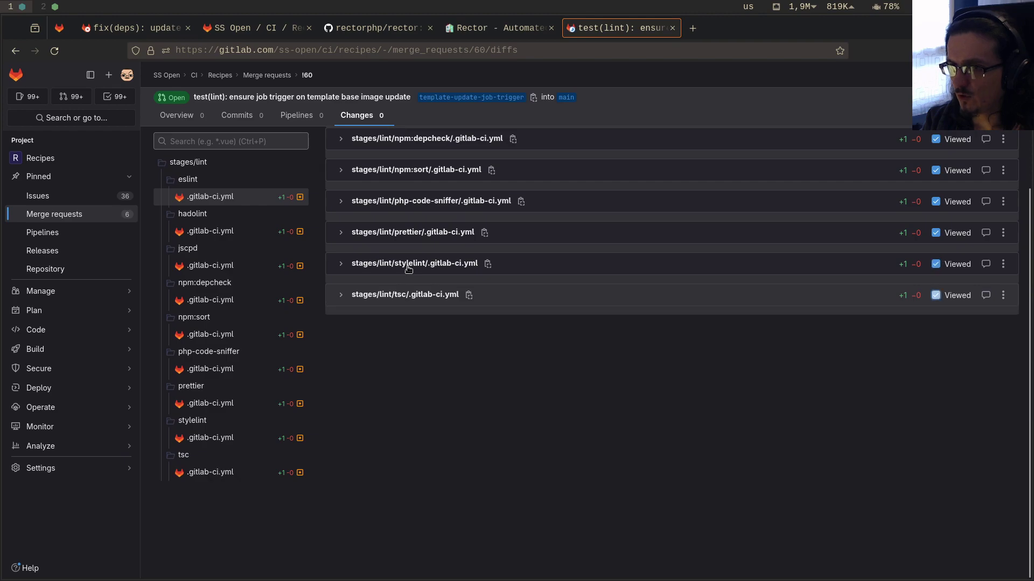
# Step: Confirm the lint stage jobs passed and merge !60 into main
pyautogui.hotkey('alt', 'Left')
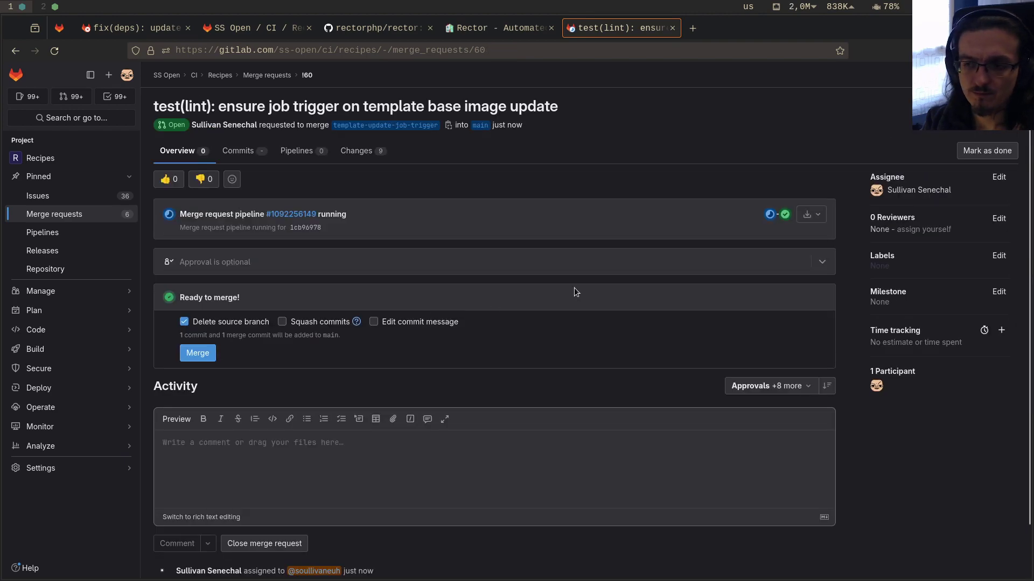
pyautogui.click(770, 215)
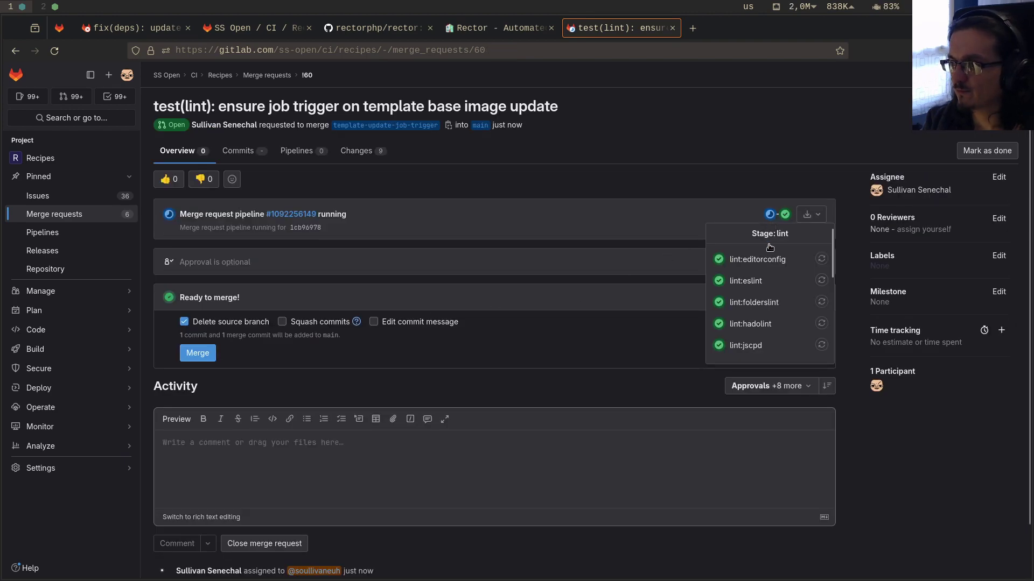
pyautogui.scroll(-4, 767, 291)
pyautogui.scroll(-2, 443, 253)
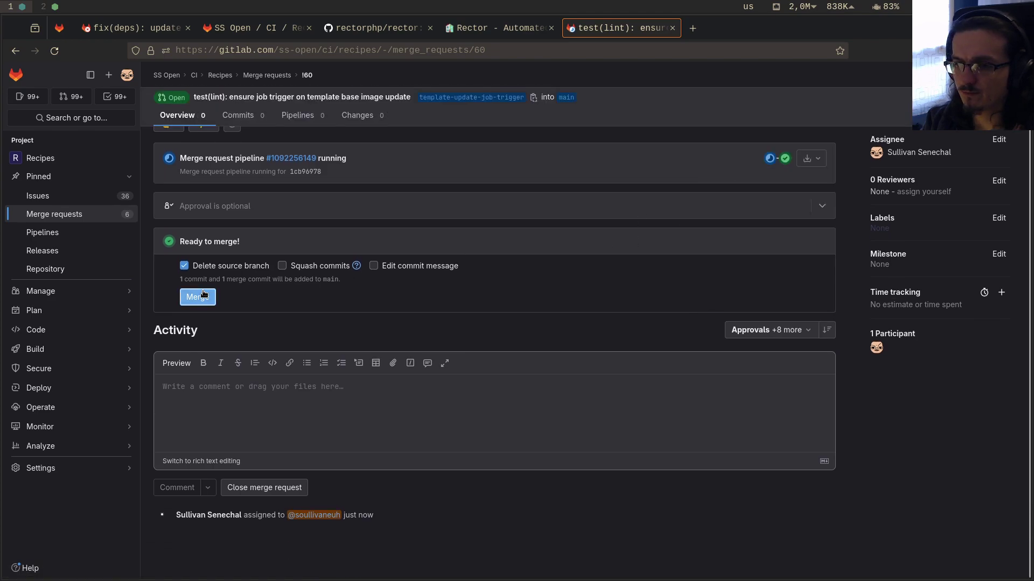
pyautogui.click(198, 296)
pyautogui.scroll(2, 426, 316)
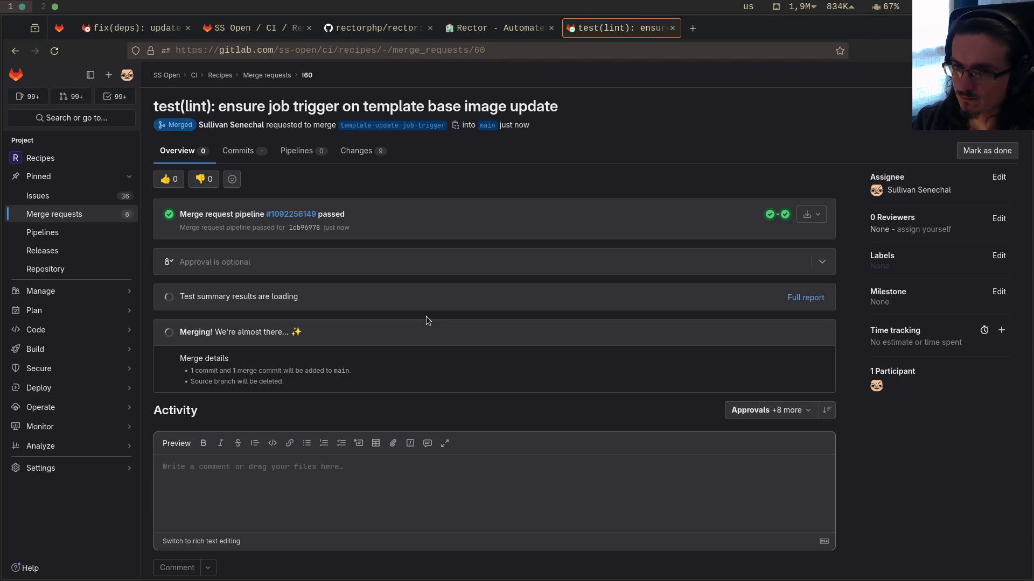
# Step: In the terminal, check out main, pull the latest changes and delete already-merged local branches
pyautogui.press('super+2')
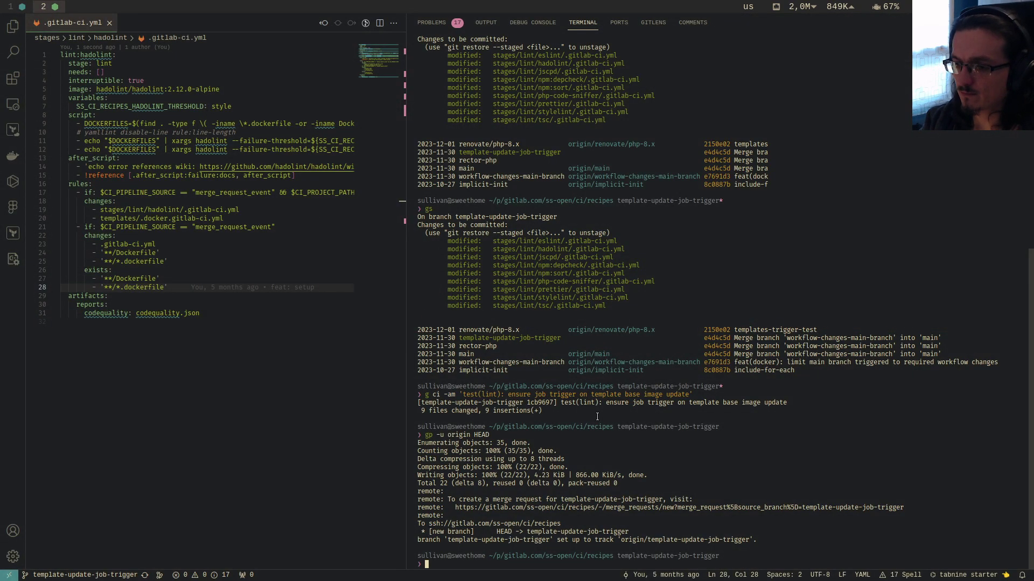
pyautogui.write('gs')
pyautogui.press('Return')
pyautogui.write('g co main')
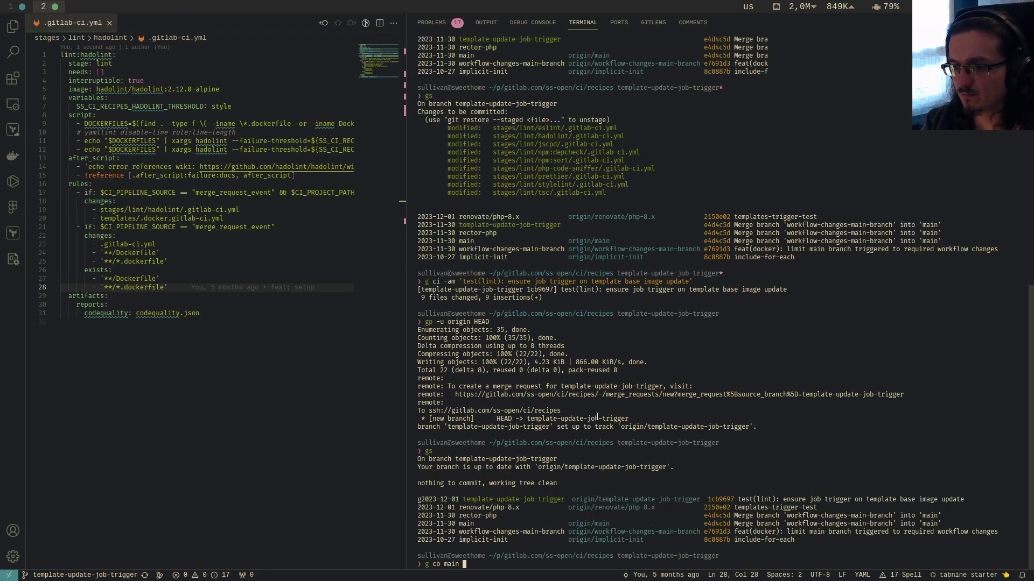
pyautogui.press('Return')
pyautogui.write('gp')
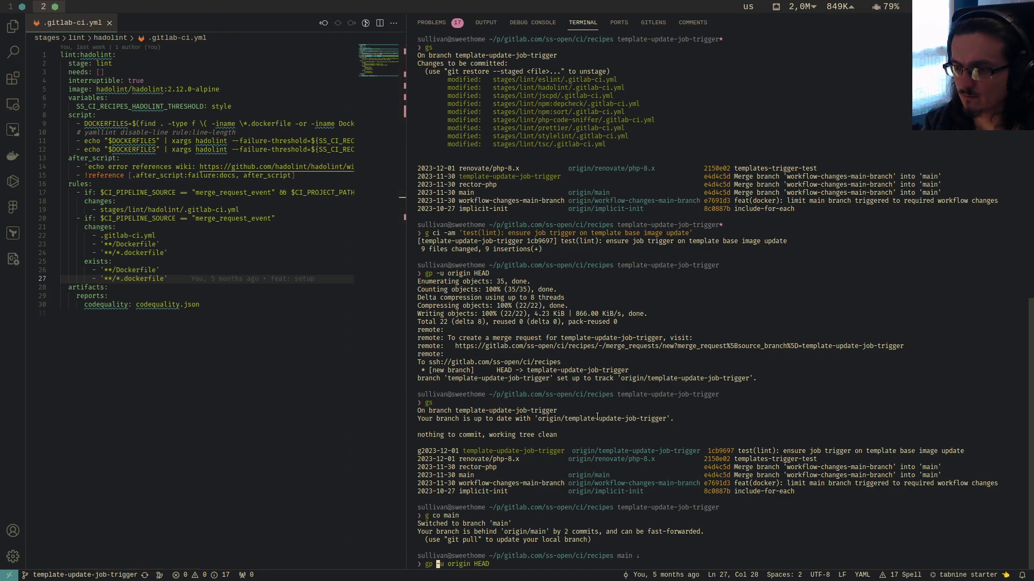
pyautogui.press('BackSpace')
pyautogui.press('BackSpace')
pyautogui.write('pull')
pyautogui.press('Return')
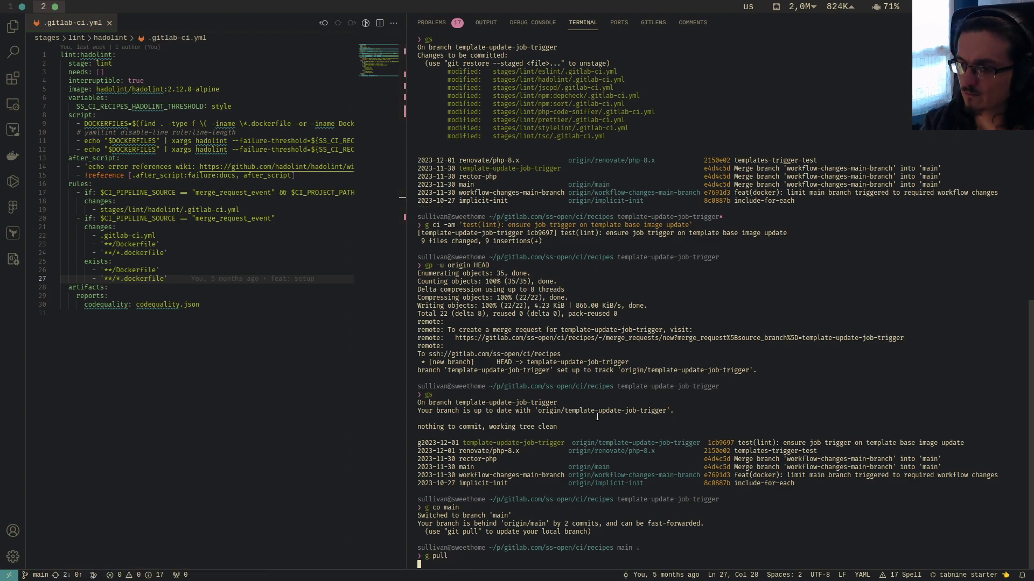
pyautogui.write('g delete-merged-branches')
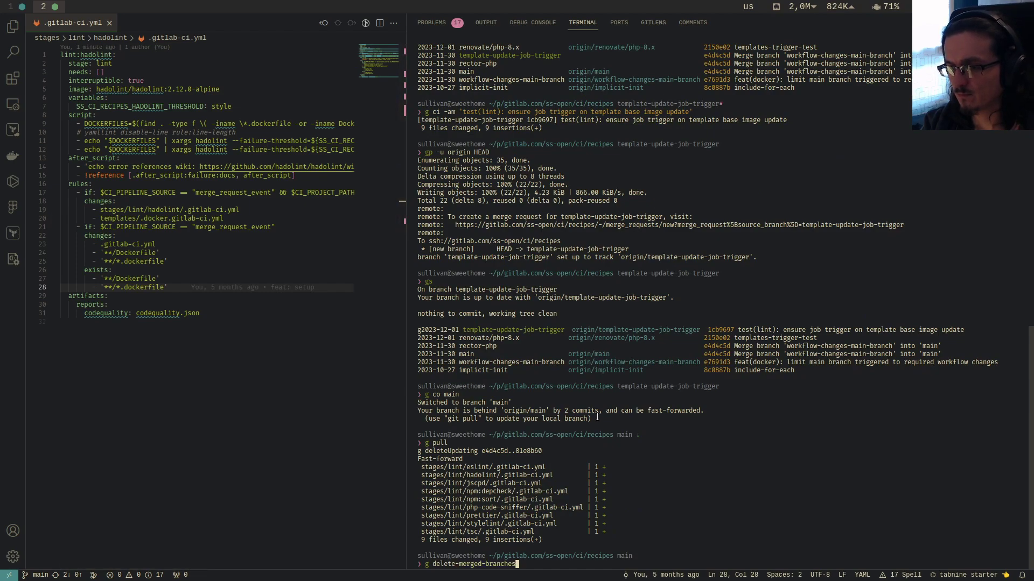
pyautogui.press('Return')
pyautogui.write('gs')
pyautogui.press('Return')
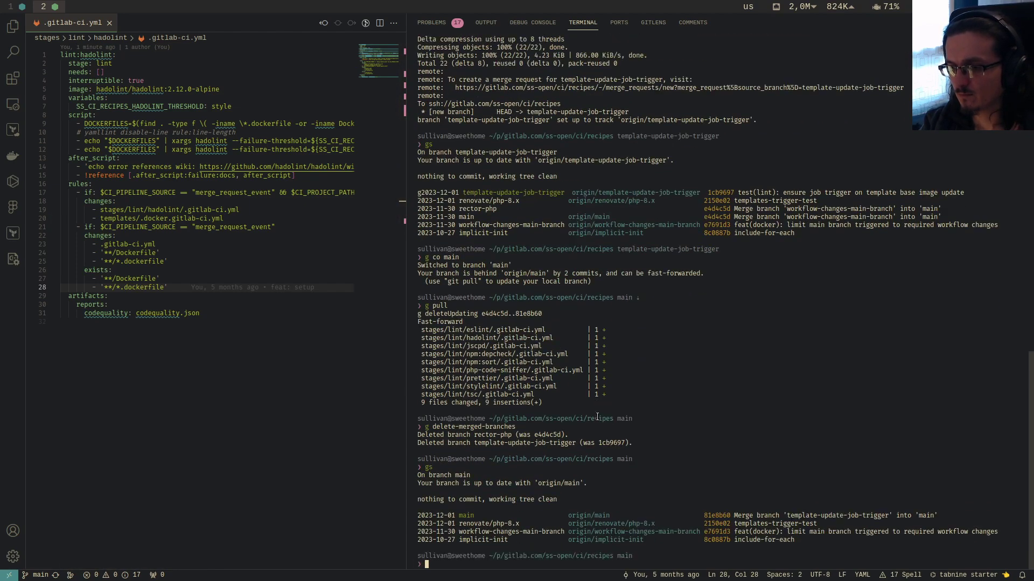
# Step: Check out renovate/php-8.x, rebase it onto main and force-push it
pyautogui.write('g co renovate/')
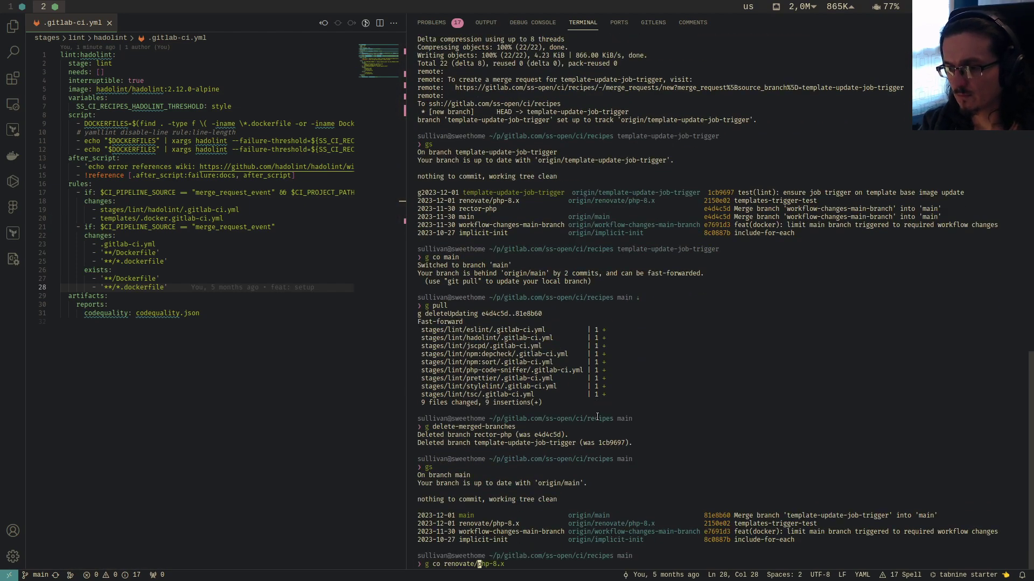
pyautogui.press('Return')
pyautogui.press('Up')
pyautogui.write('p')
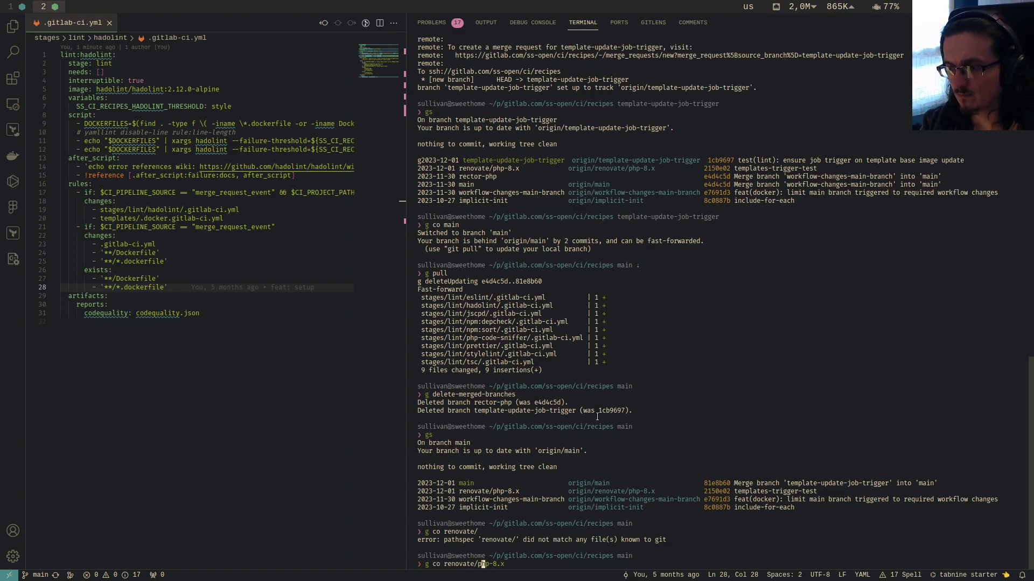
pyautogui.press('Return')
pyautogui.write('g rebase ')
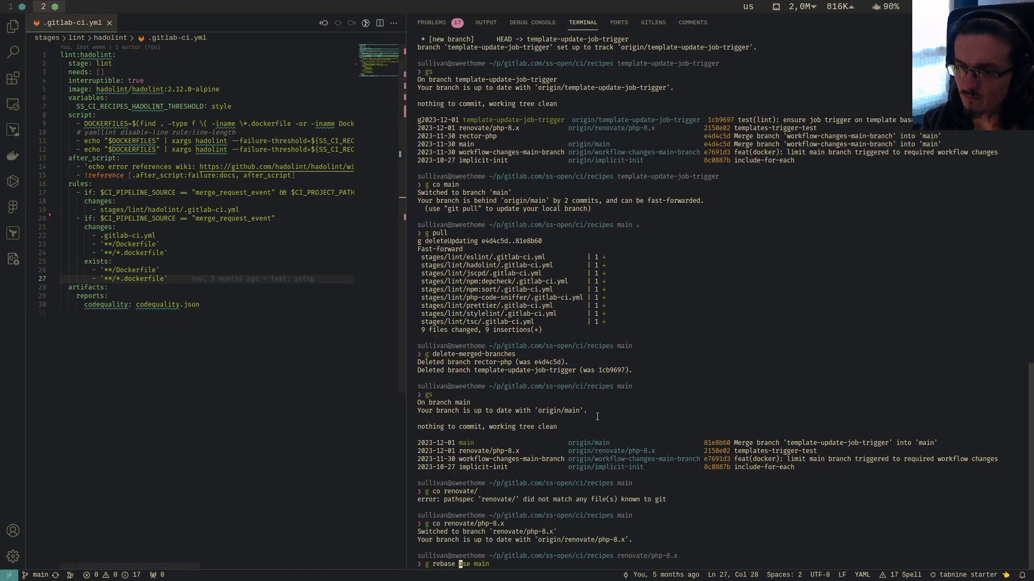
pyautogui.write('main')
pyautogui.press('Return')
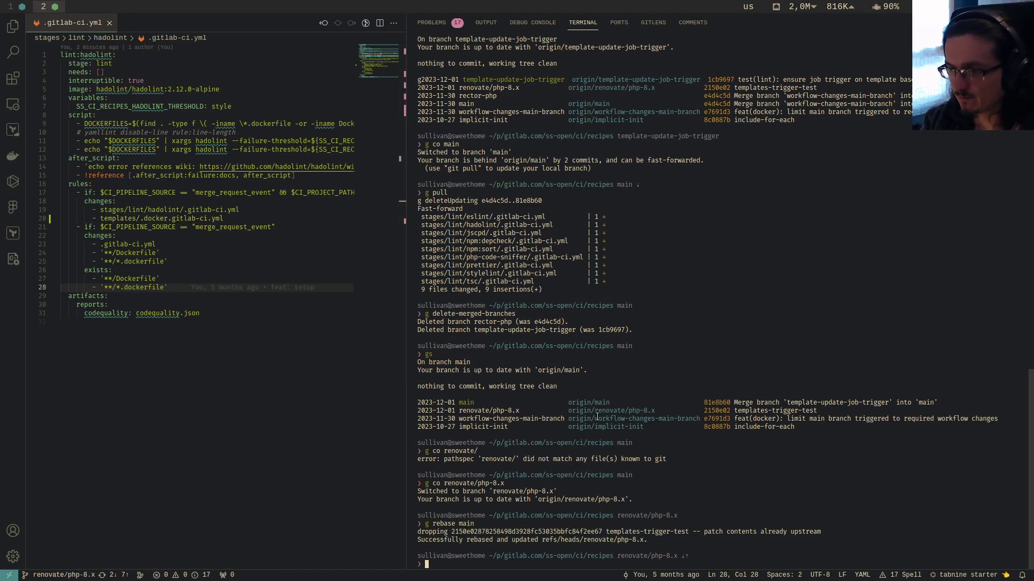
pyautogui.write('g oneline main..')
pyautogui.press('Return')
pyautogui.write('gp -f')
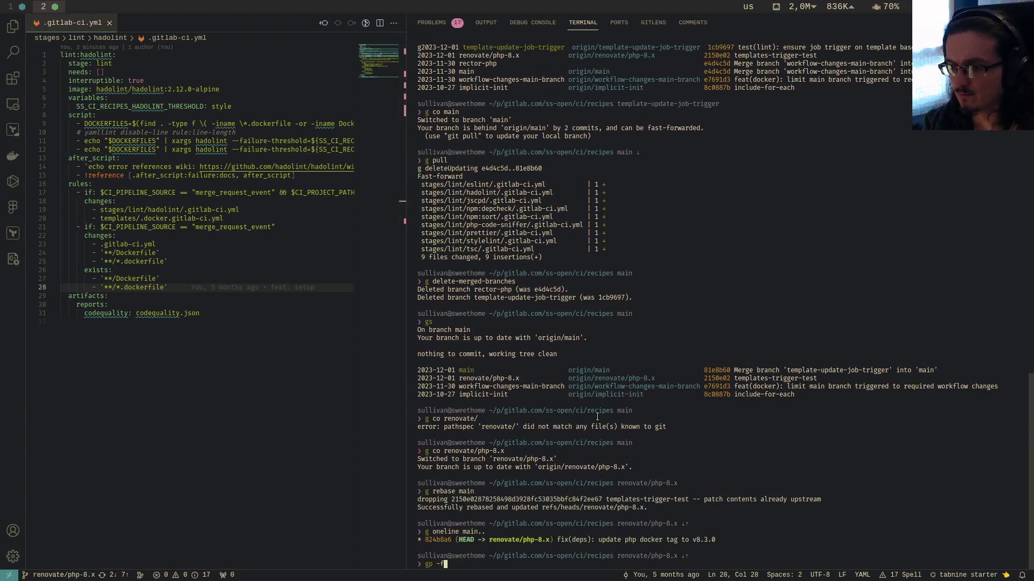
pyautogui.press('Return')
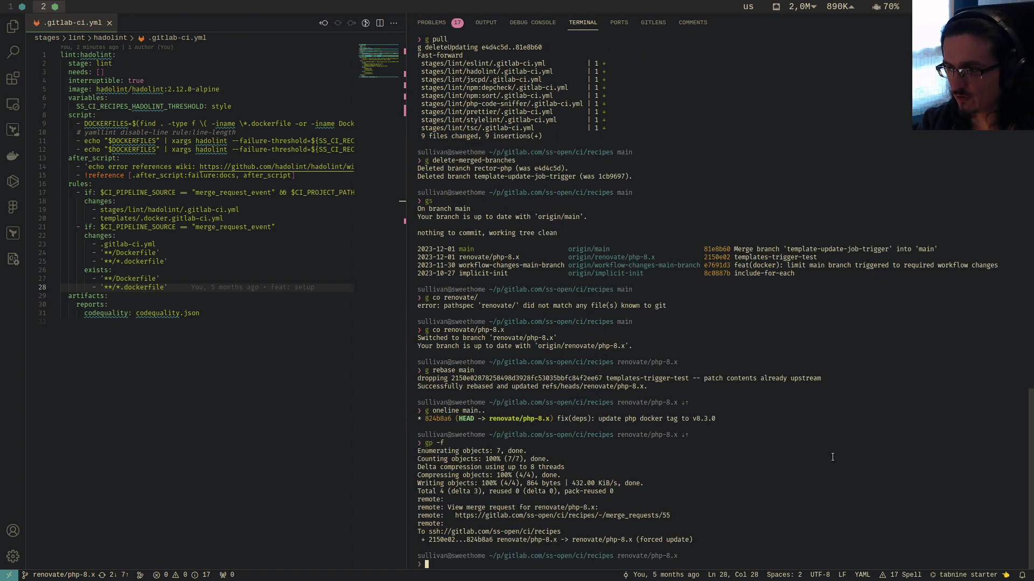
pyautogui.write('gs')
pyautogui.press('Return')
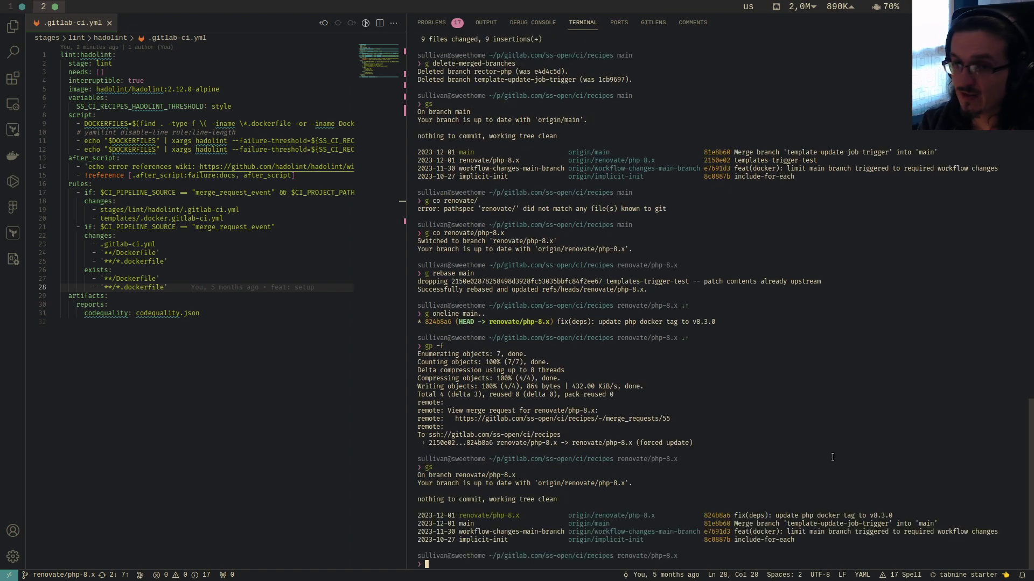
pyautogui.press('super+1')
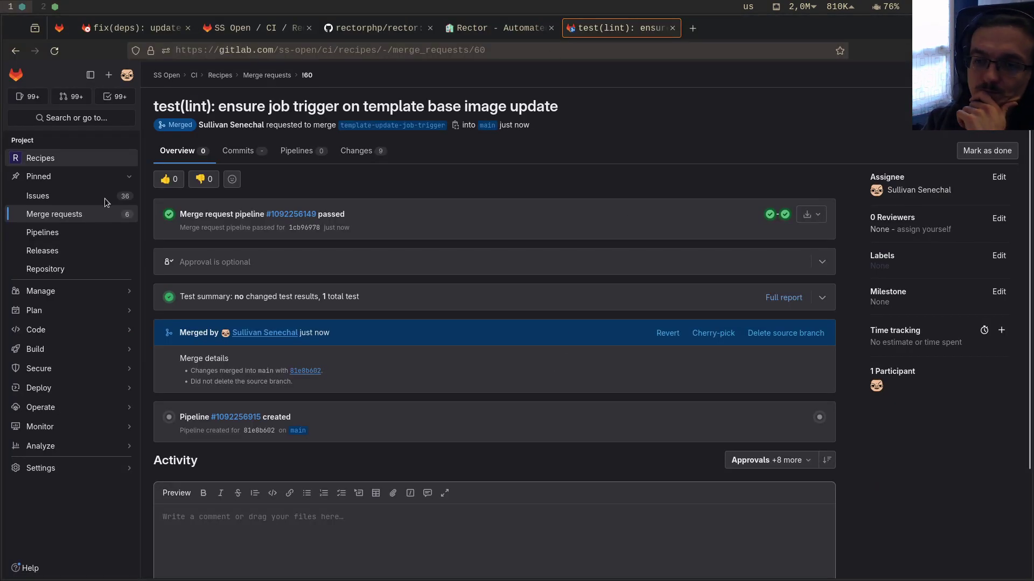
# Step: Approve merge request !55 (php docker tag v8.3.0) and resolve its TODO thread
pyautogui.click(93, 215)
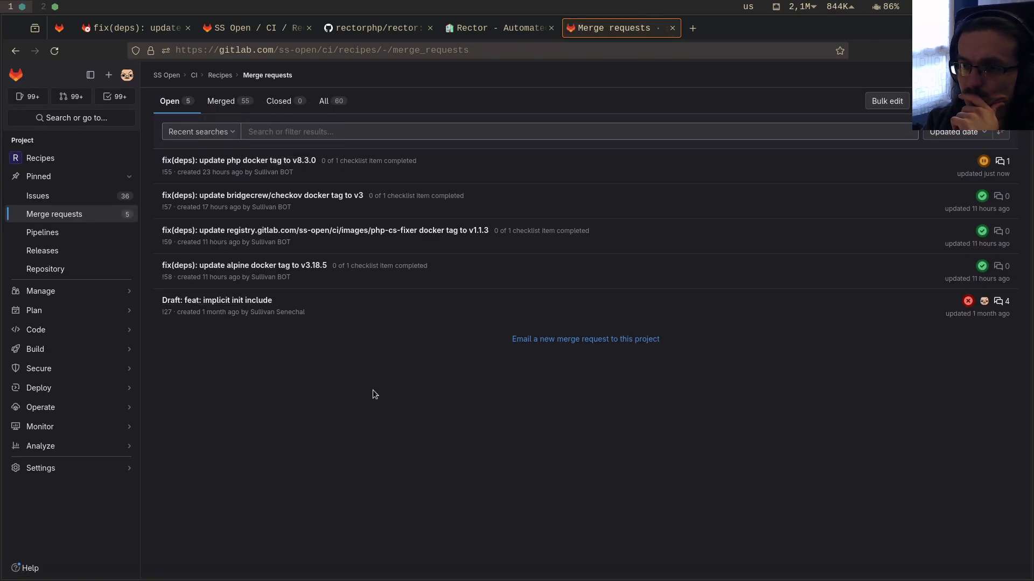
pyautogui.click(275, 161)
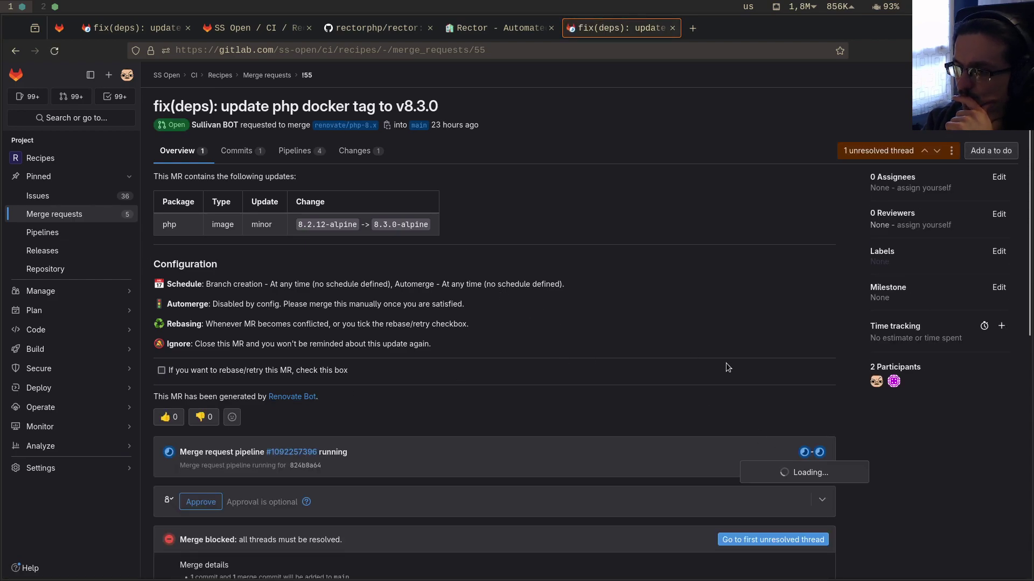
pyautogui.scroll(-3, 789, 450)
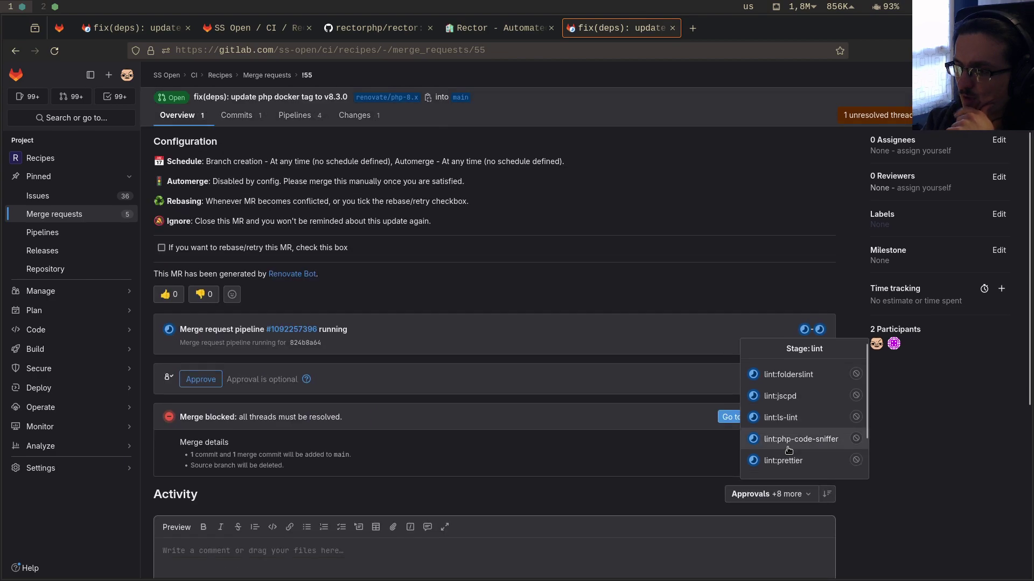
pyautogui.click(201, 379)
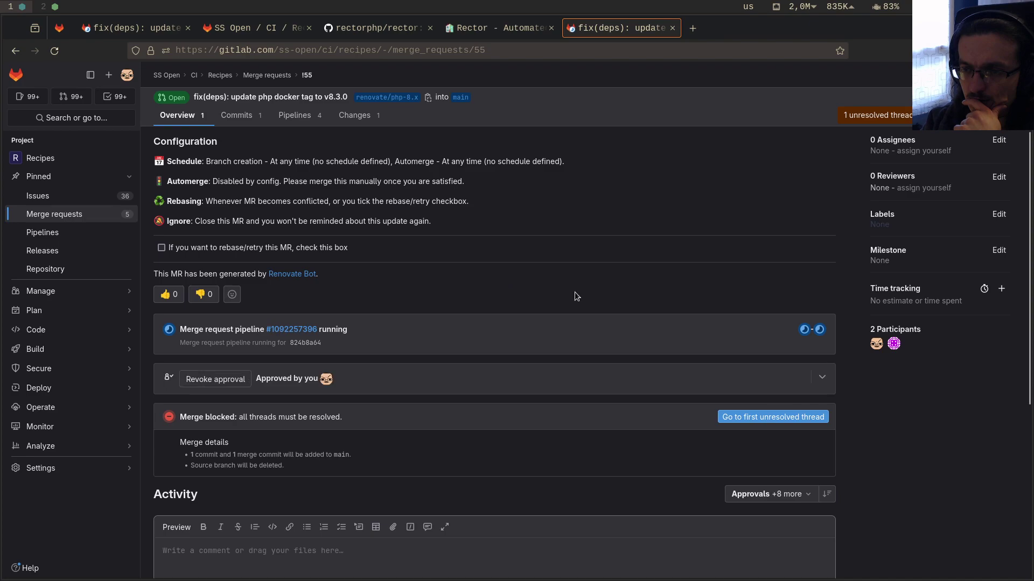
pyautogui.scroll(-6, 800, 533)
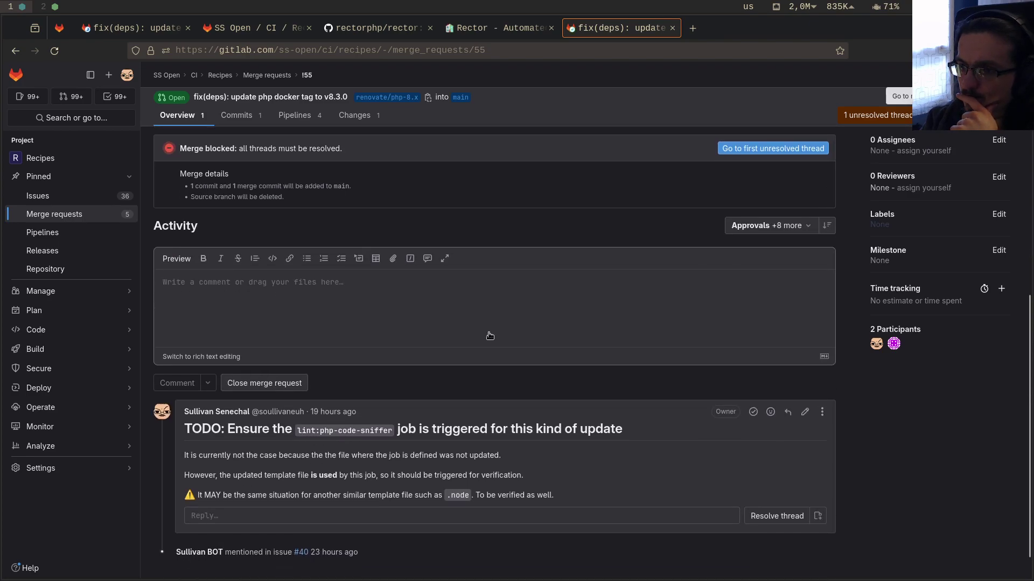
pyautogui.click(792, 516)
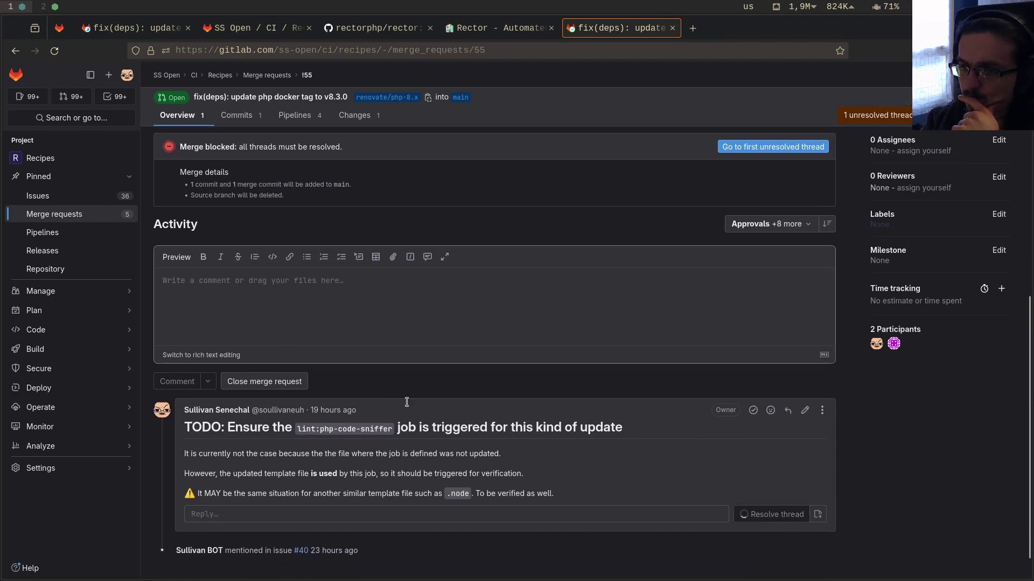
pyautogui.scroll(8, 409, 402)
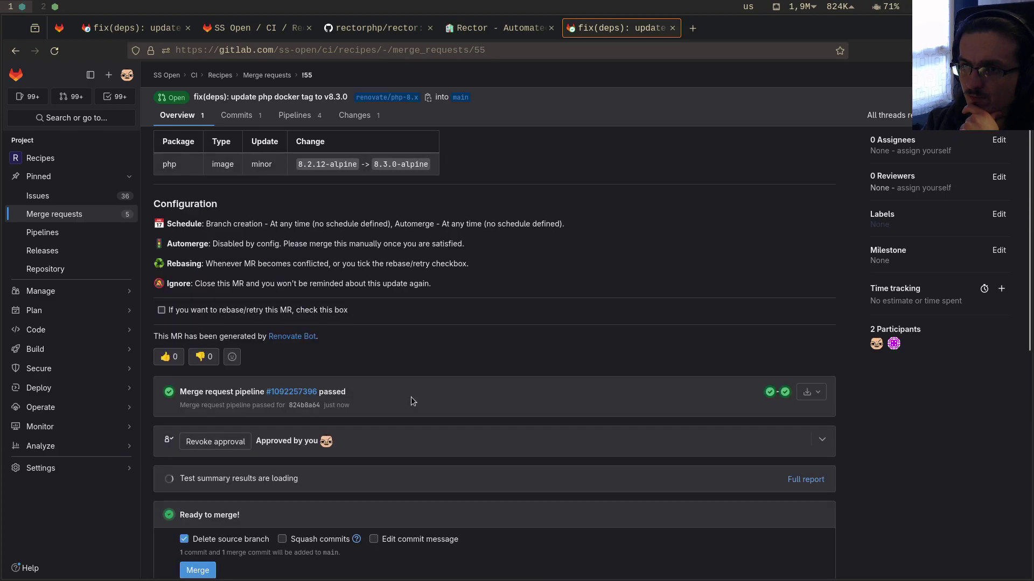
# Step: Open MR !57 in a new tab, find 3.0.0 in its release notes and follow the 2.5.19-to-3.0.0 comparison link
pyautogui.middleClick(97, 214)
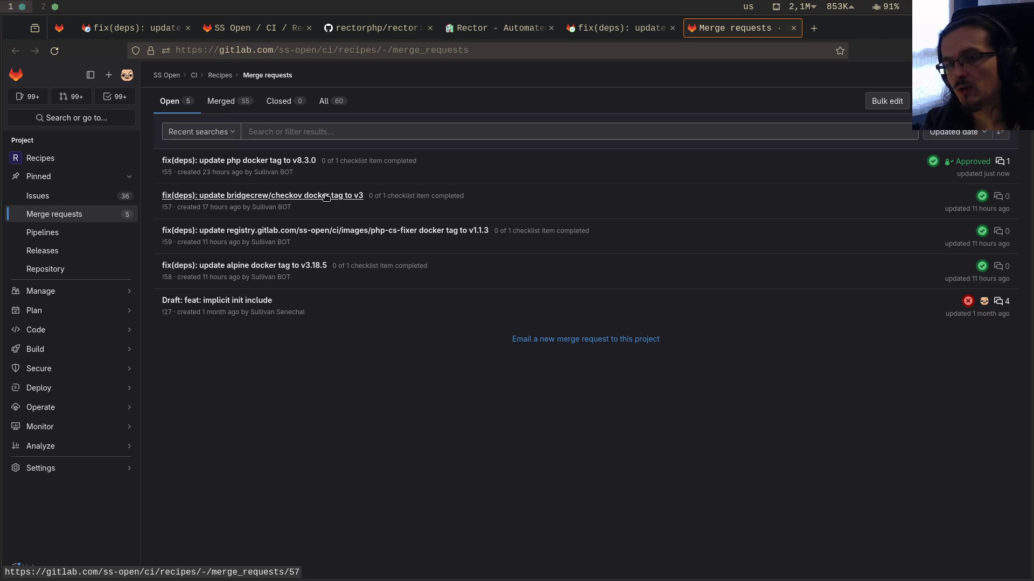
pyautogui.middleClick(326, 197)
pyautogui.click(824, 31)
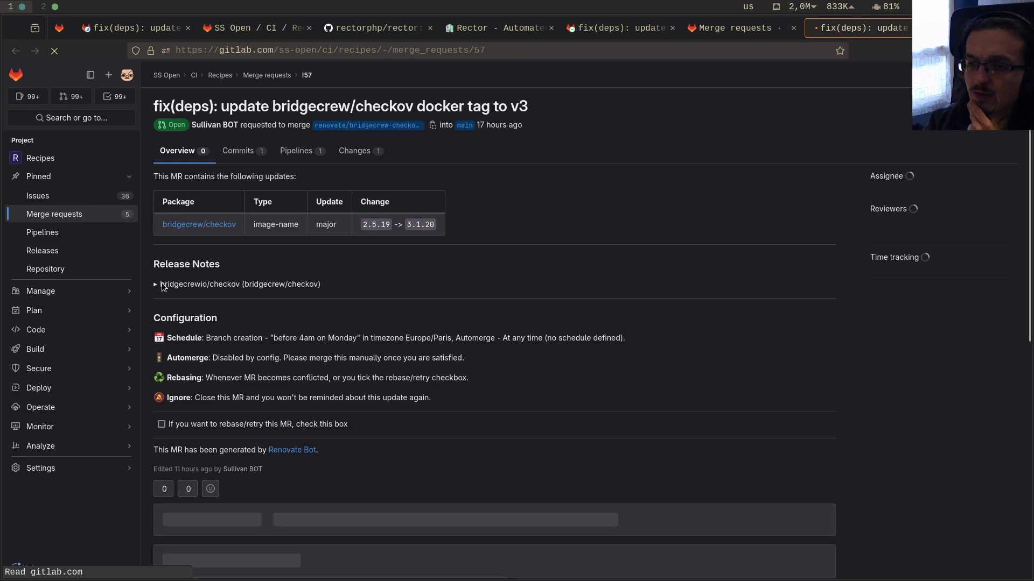
pyautogui.scroll(-5, 504, 345)
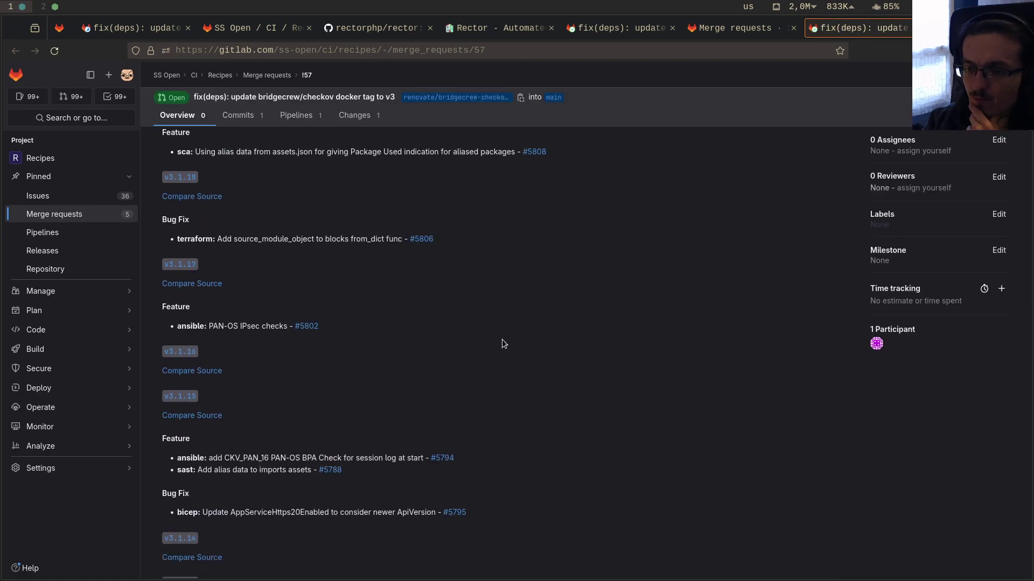
pyautogui.hotkey('ctrl', 'f')
pyautogui.write('3.0.0')
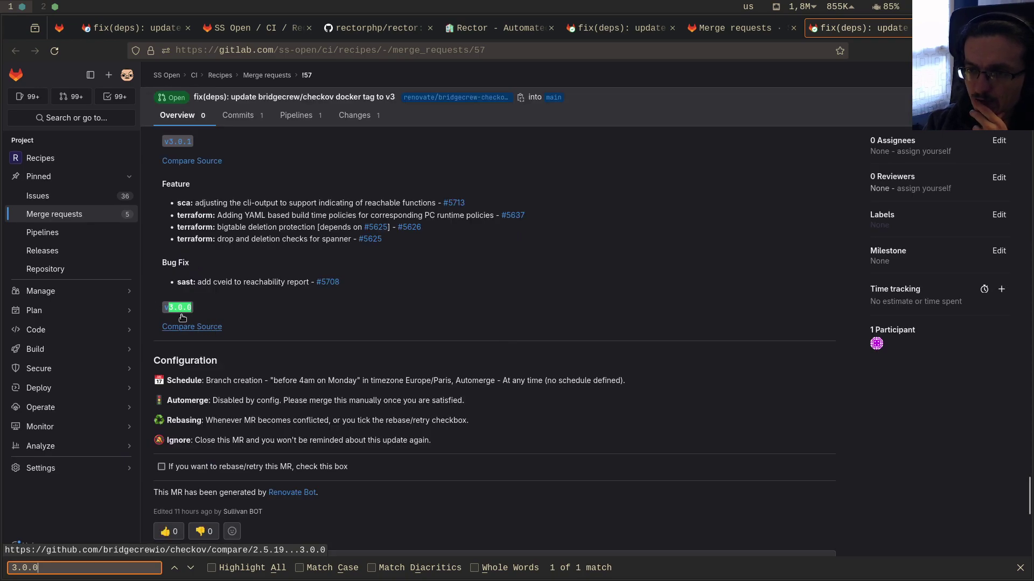
pyautogui.click(180, 312)
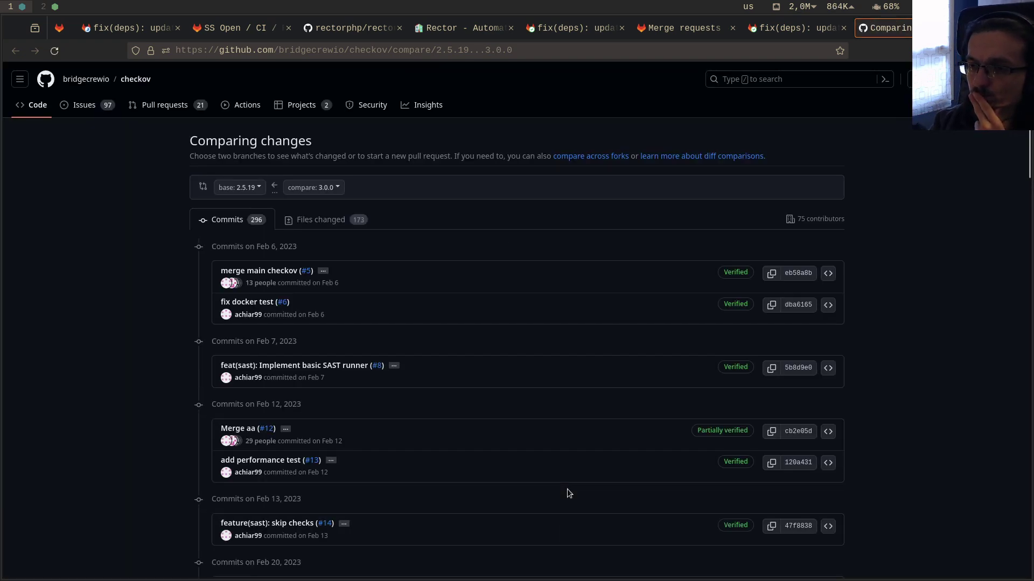
# Step: Go to the checkov repository and open its latest 3.1.20 release
pyautogui.scroll(-5, 567, 489)
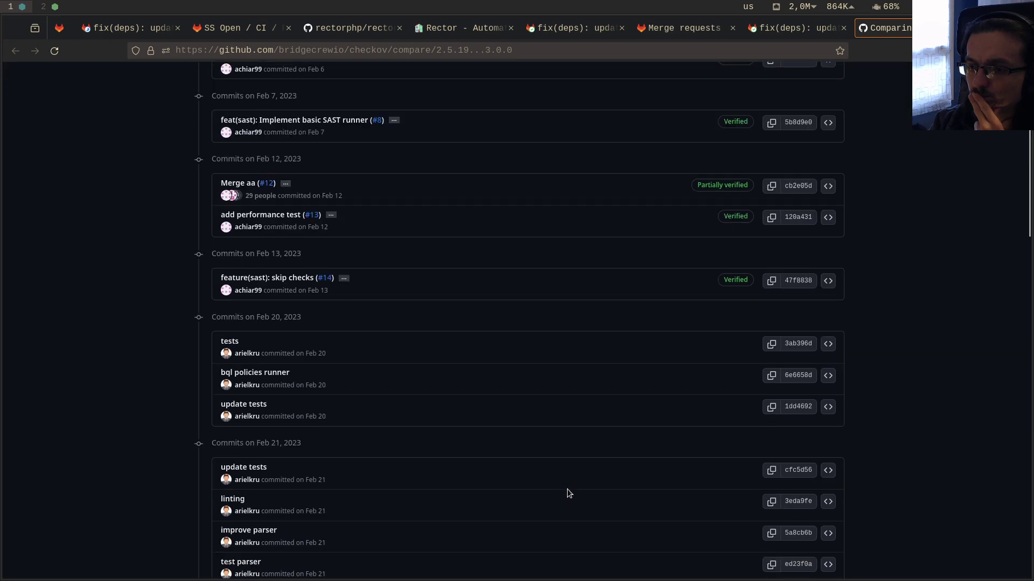
pyautogui.scroll(5, 567, 489)
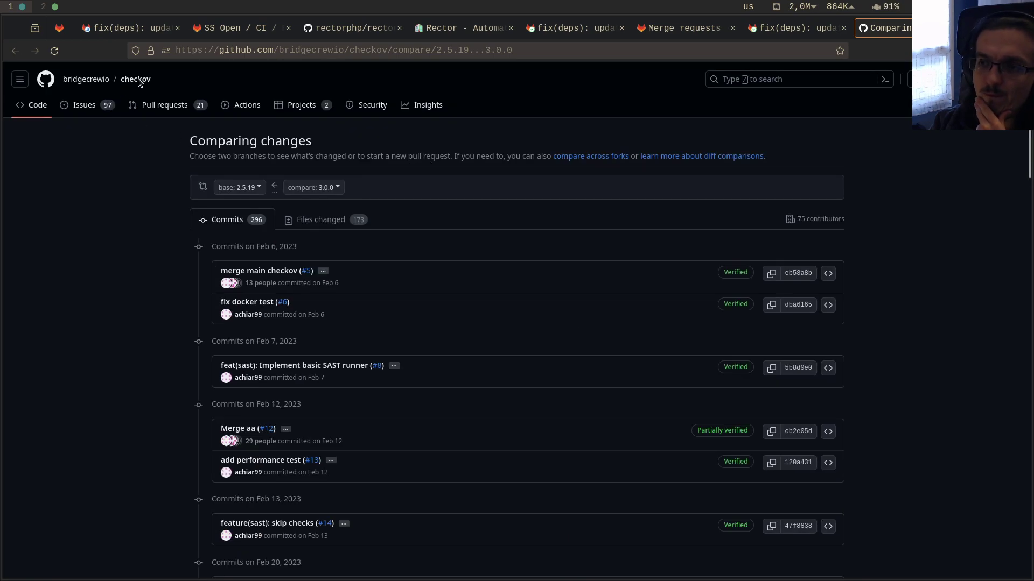
pyautogui.click(137, 80)
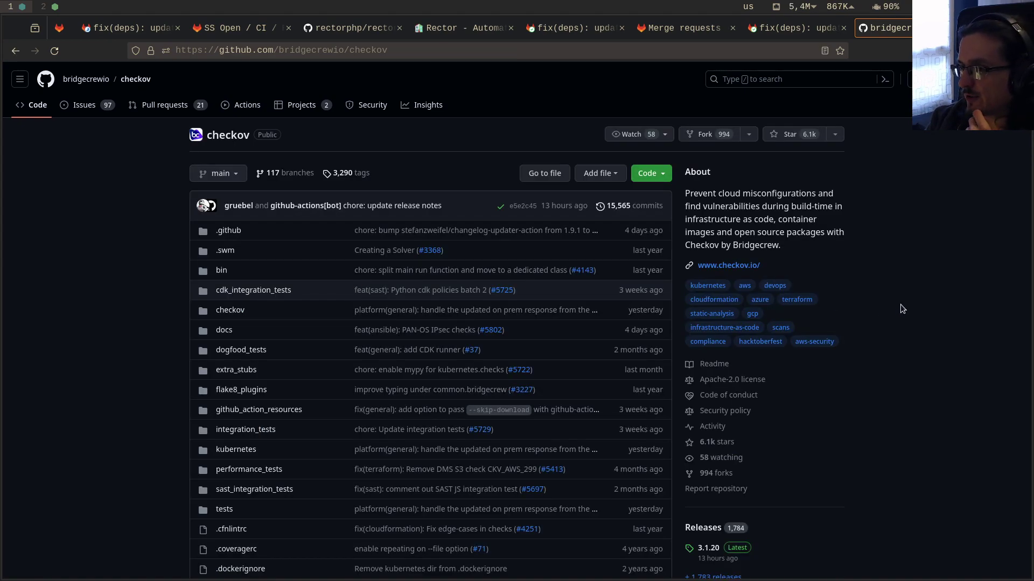
pyautogui.scroll(-2, 867, 308)
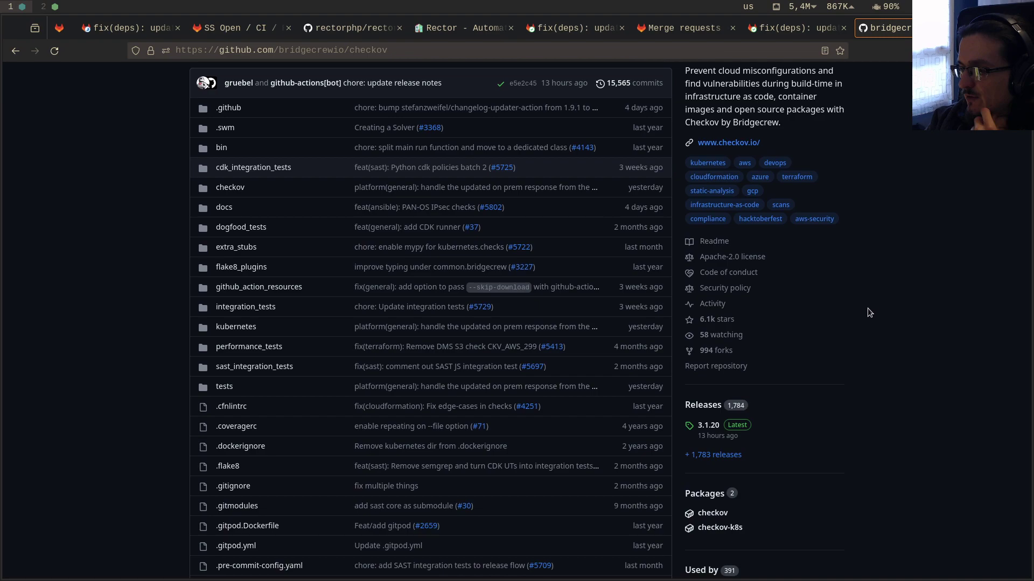
pyautogui.click(707, 426)
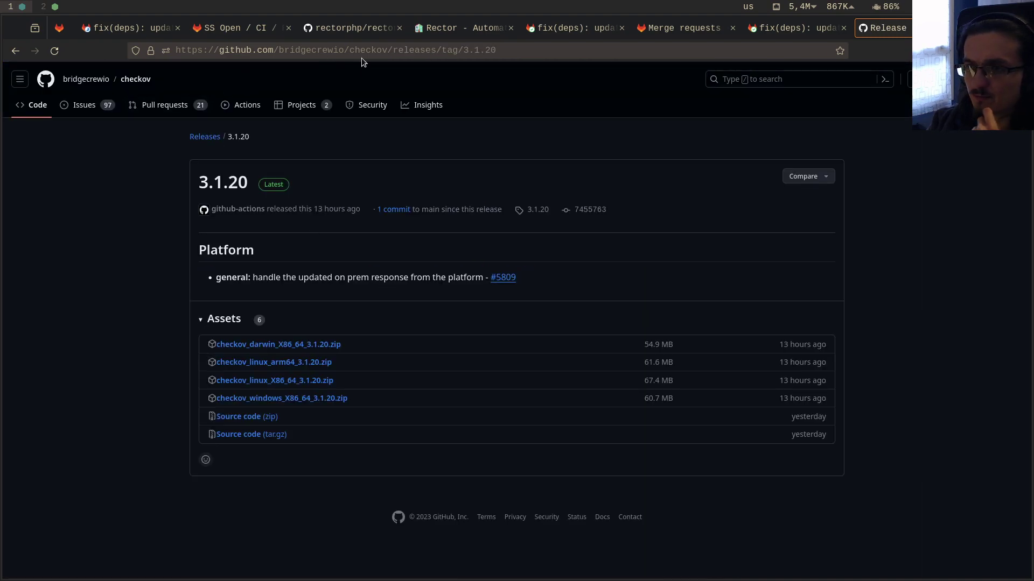
# Step: Edit the release URL to view the 3.0.0 tag, then return to the checkov repository page
pyautogui.moveTo(472, 52); pyautogui.dragTo(506, 66)
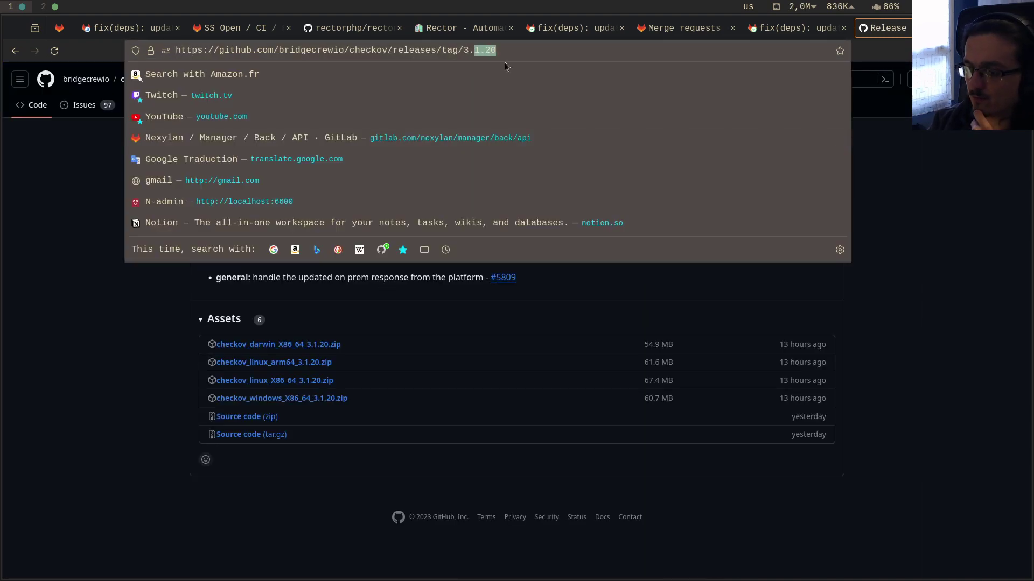
pyautogui.write('0.0')
pyautogui.press('Return')
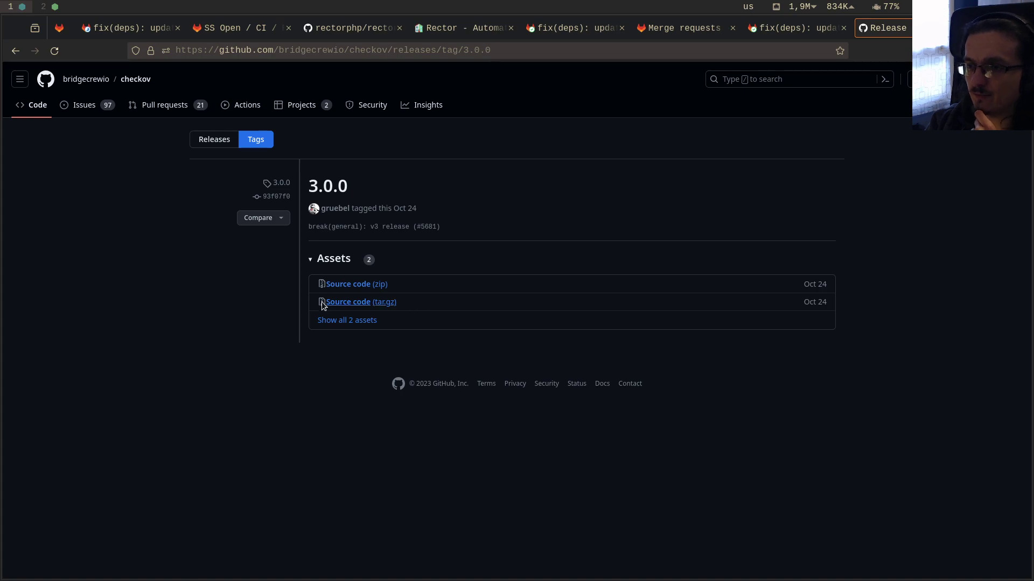
pyautogui.click(131, 81)
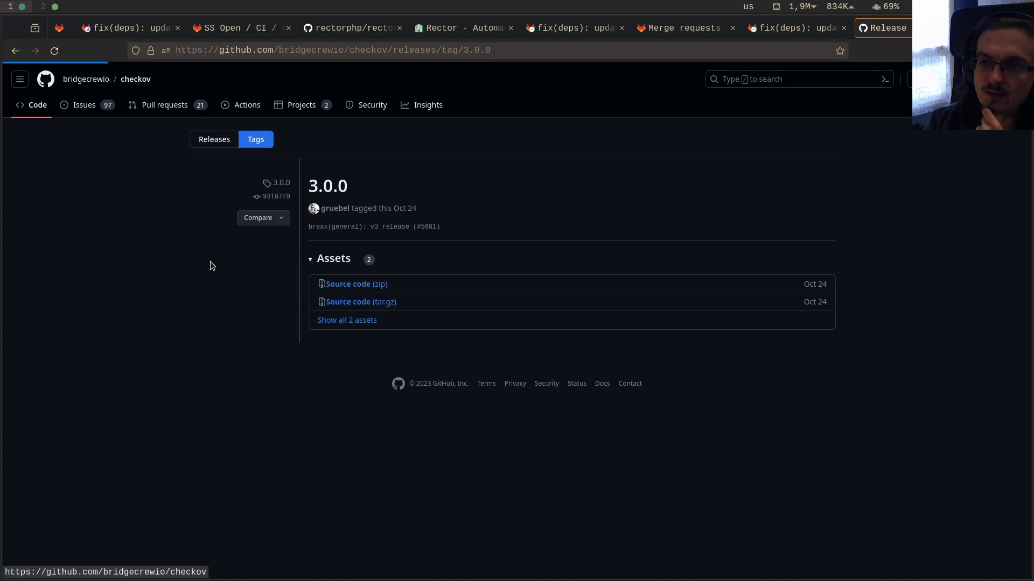
pyautogui.scroll(-10, 206, 299)
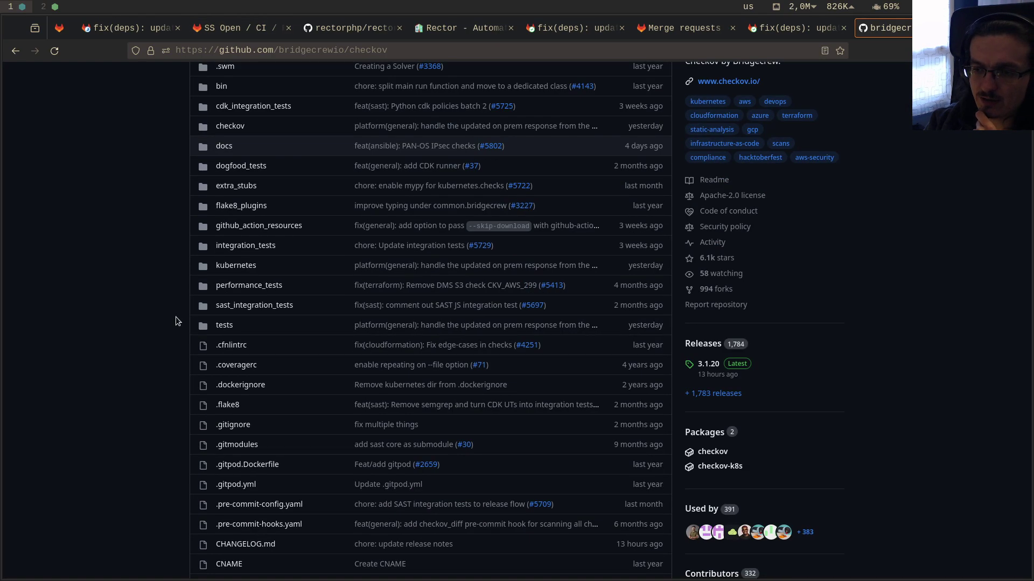
# Step: Open checkov's CHANGELOG.md and search it for 3.0.0
pyautogui.click(251, 301)
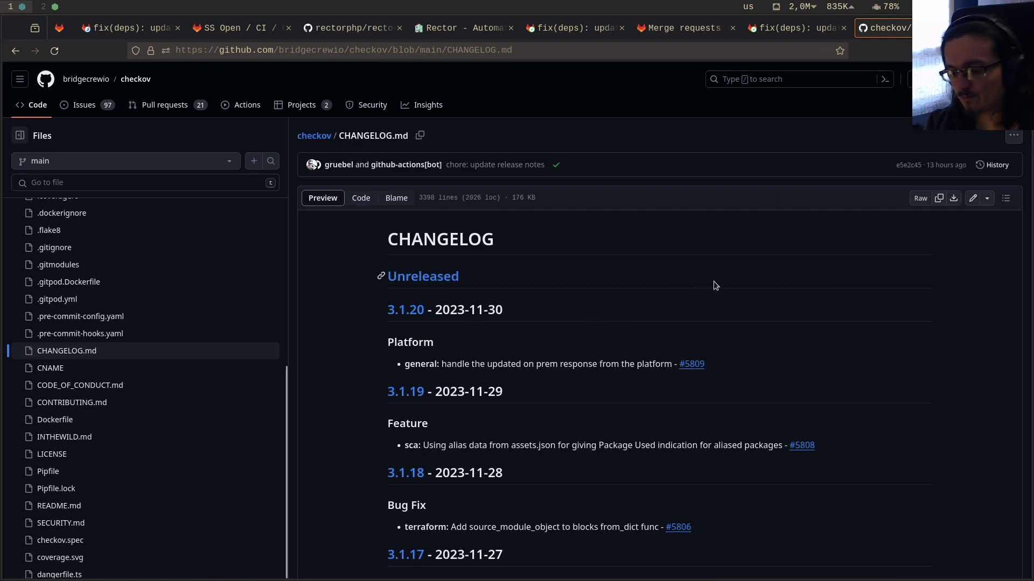
pyautogui.hotkey('ctrl', 'f')
pyautogui.write('3.0.0')
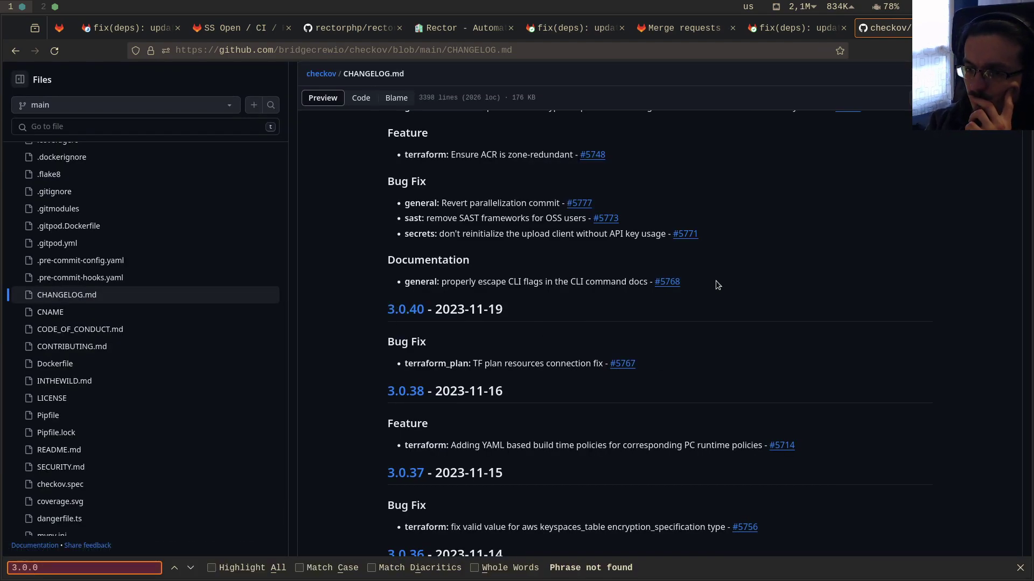
pyautogui.scroll(-10, 609, 396)
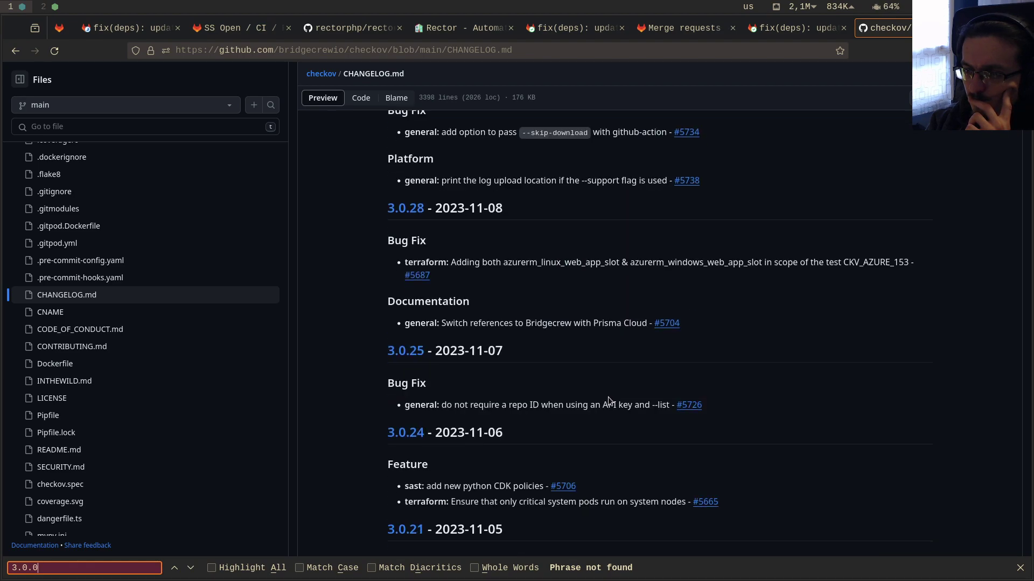
pyautogui.scroll(-20, 608, 397)
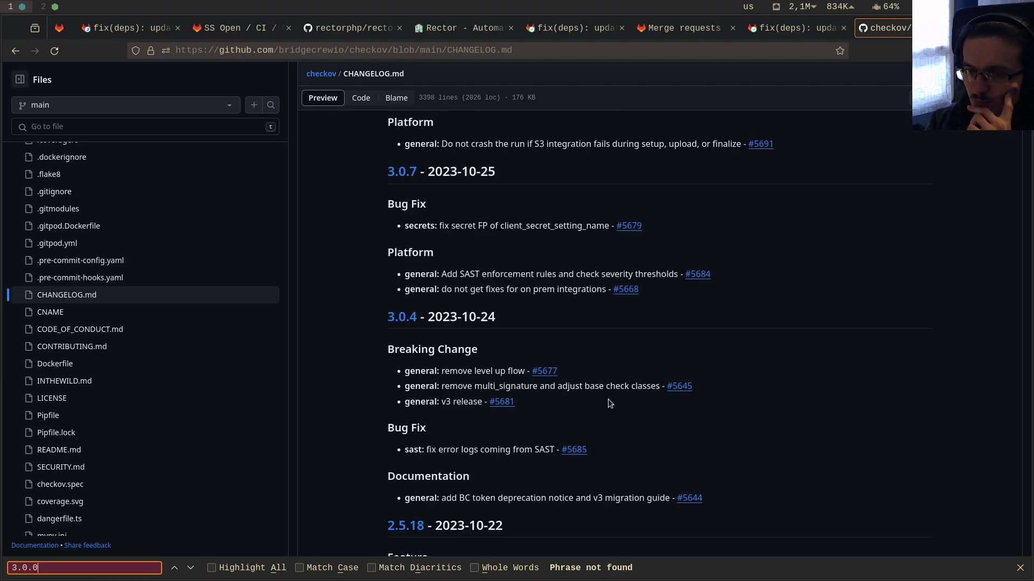
pyautogui.scroll(-8, 608, 403)
pyautogui.scroll(7, 608, 403)
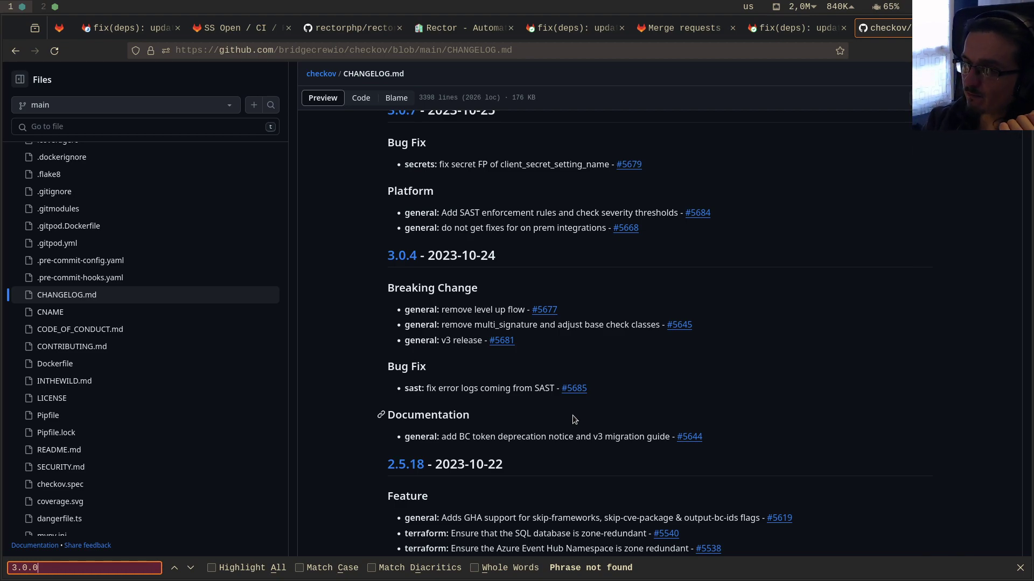
# Step: Review the 3.0.4 breaking changes and open pull request #5681 in a background tab
pyautogui.moveTo(406, 271); pyautogui.dragTo(434, 325)
pyautogui.click(428, 342)
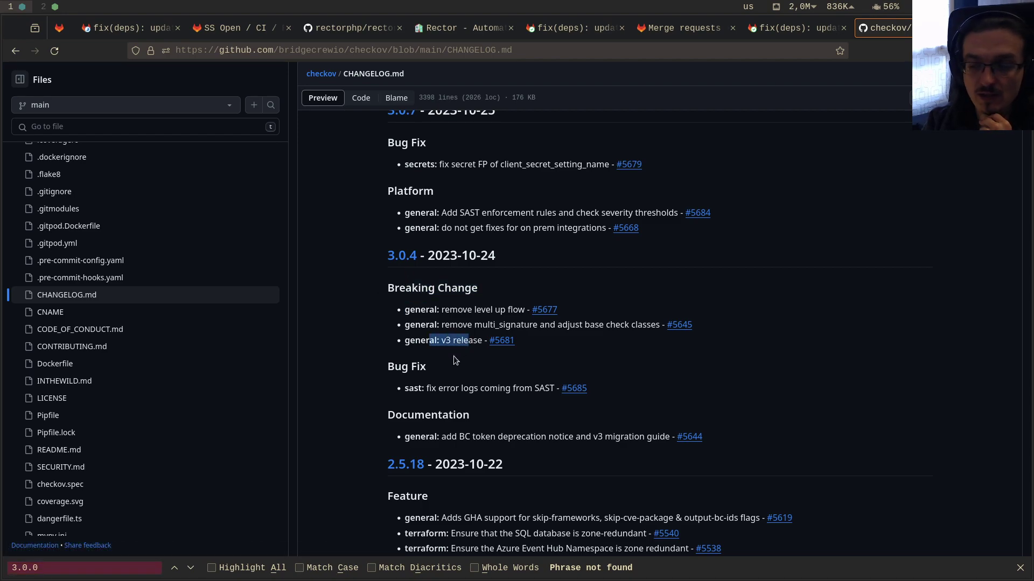
pyautogui.moveTo(501, 347)
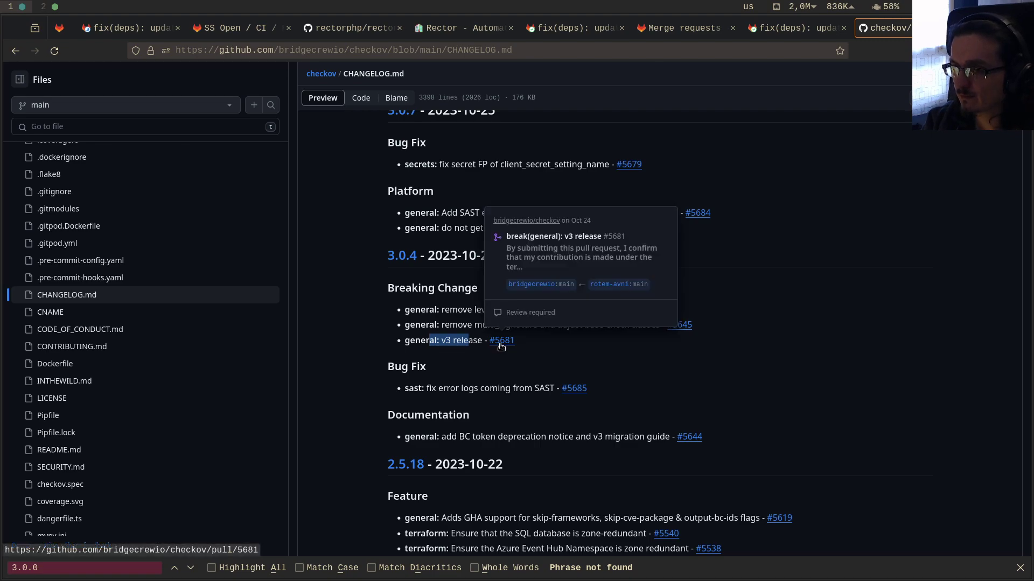
pyautogui.click(660, 364)
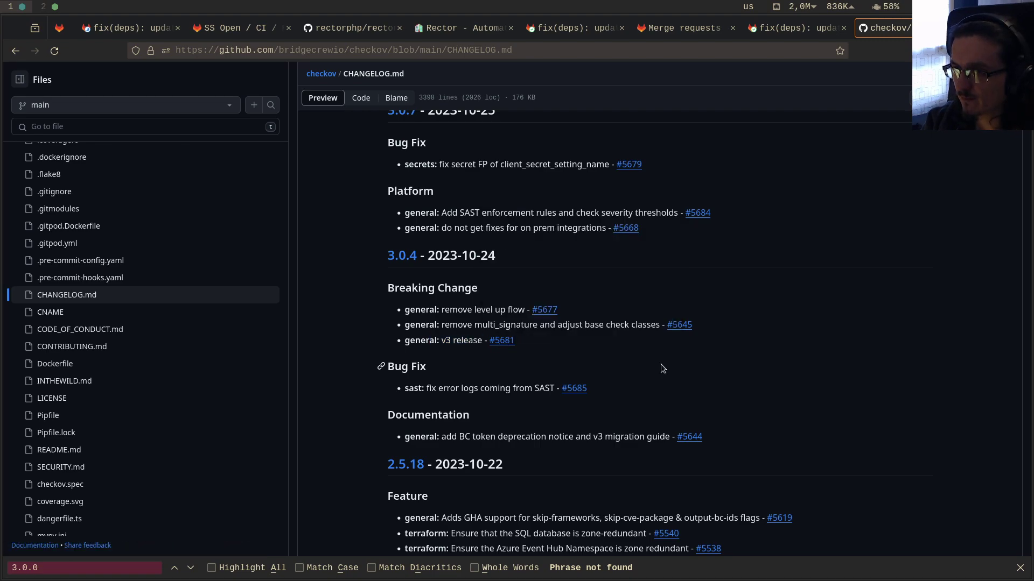
pyautogui.middleClick(508, 343)
pyautogui.scroll(2, 592, 366)
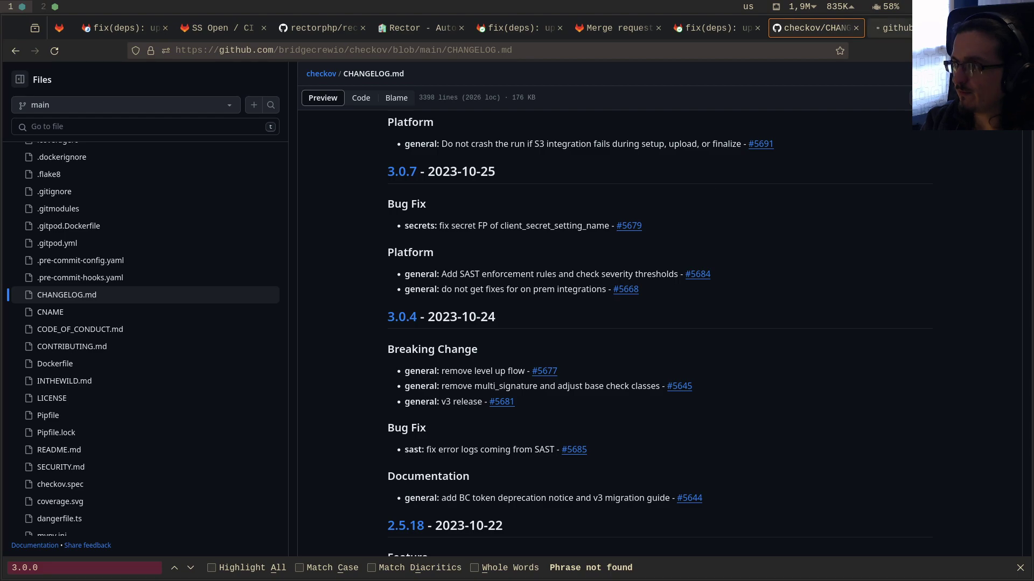
# Step: Look over pull request #5681 and its 165 changed files
pyautogui.hotkey('ctrl', 'Tab')
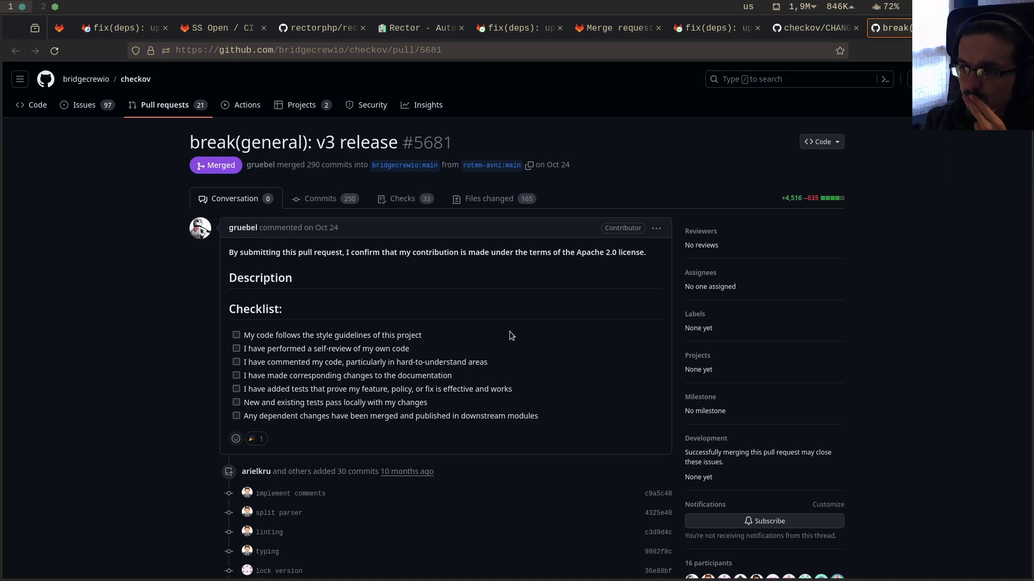
pyautogui.scroll(-15, 510, 331)
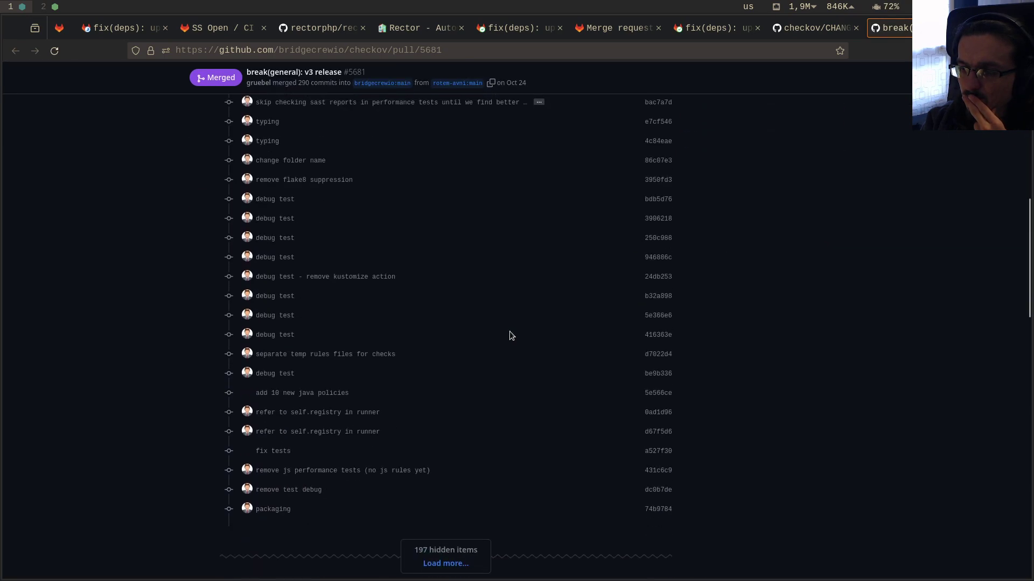
pyautogui.scroll(-7, 509, 331)
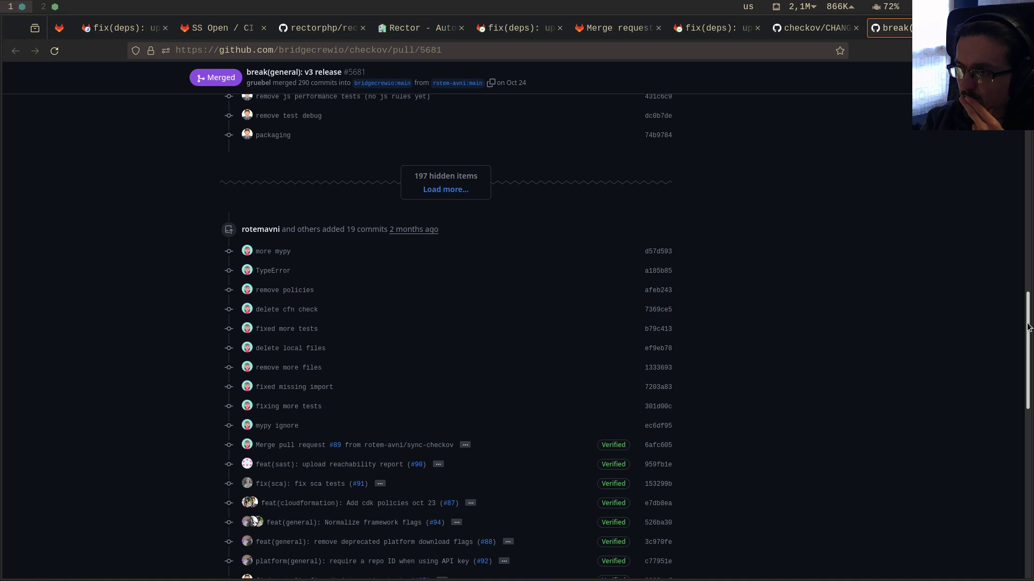
pyautogui.moveTo(1028, 327); pyautogui.dragTo(1010, 508)
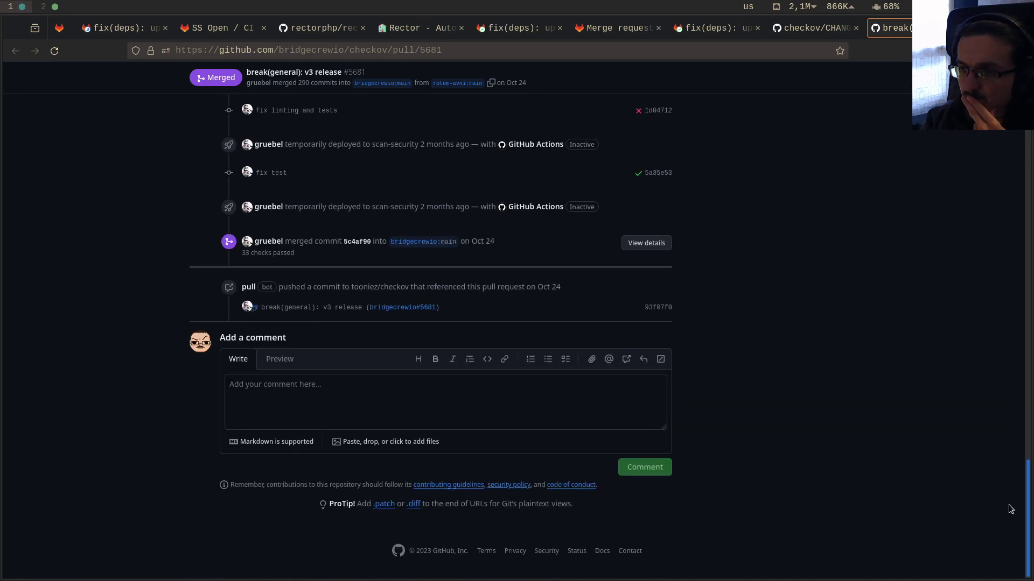
pyautogui.press('Home')
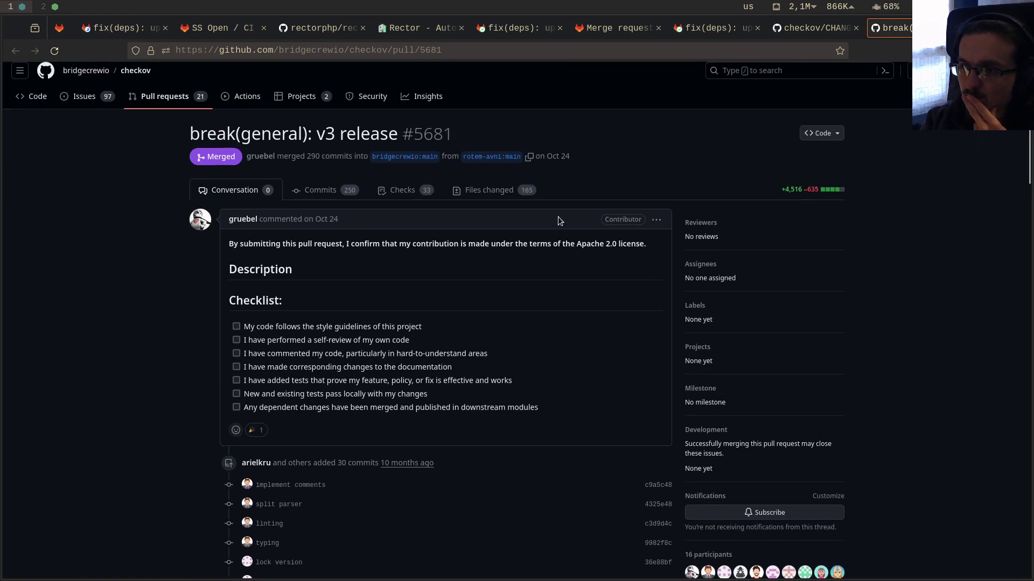
pyautogui.click(505, 189)
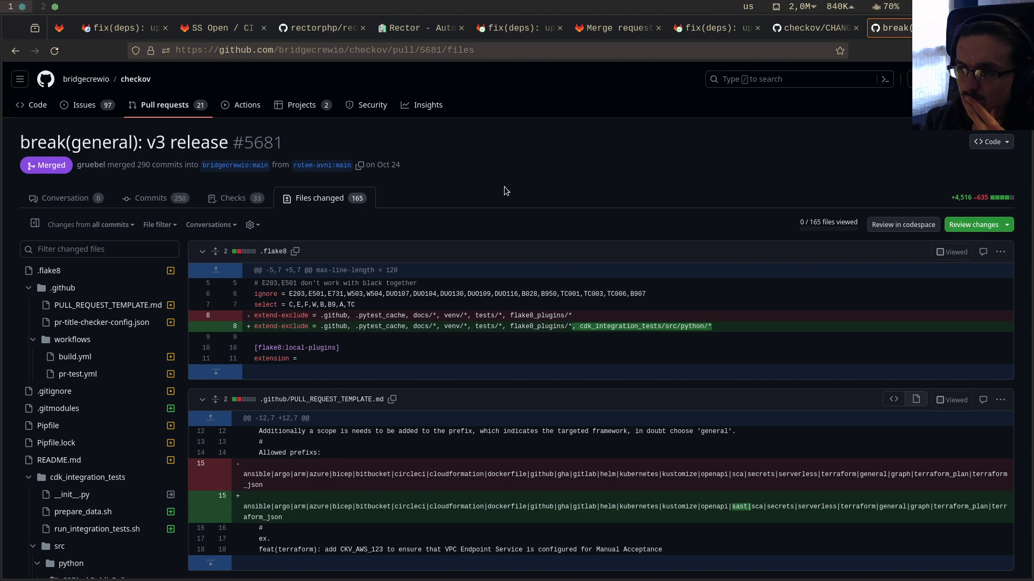
# Step: From the CHANGELOG, open #5677 and another linked breaking-change pull request in background tabs
pyautogui.click(850, 32)
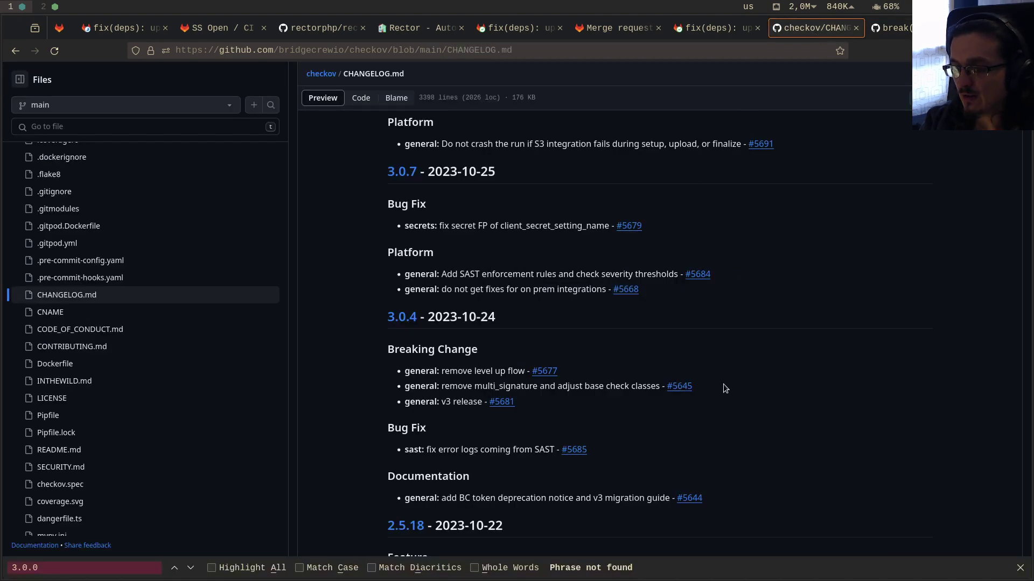
pyautogui.middleClick(547, 374)
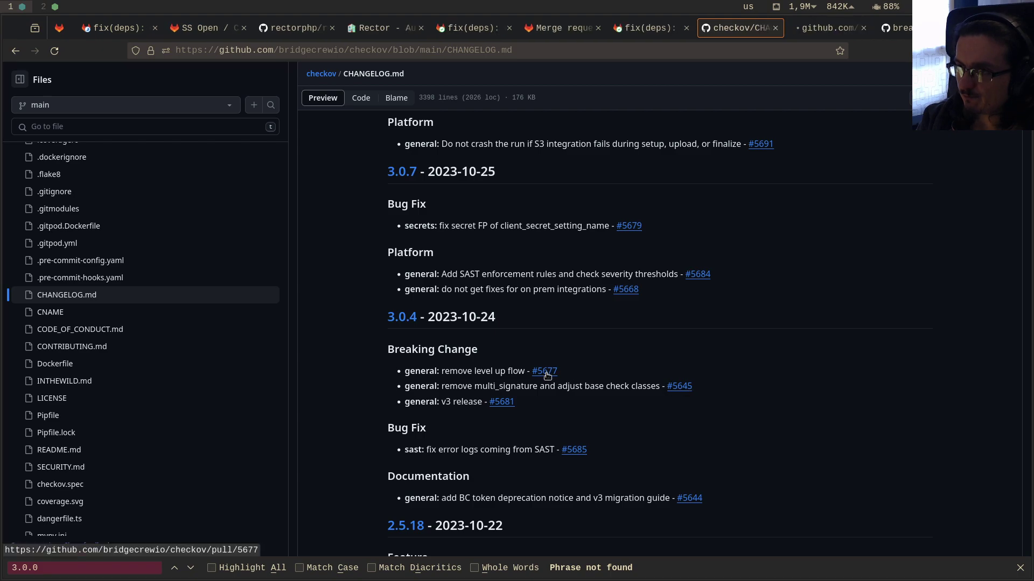
pyautogui.middleClick(548, 374)
# Step: Search the web for 'checkov v3' in a new tab
pyautogui.hotkey('ctrl', 't')
pyautogui.write('checok')
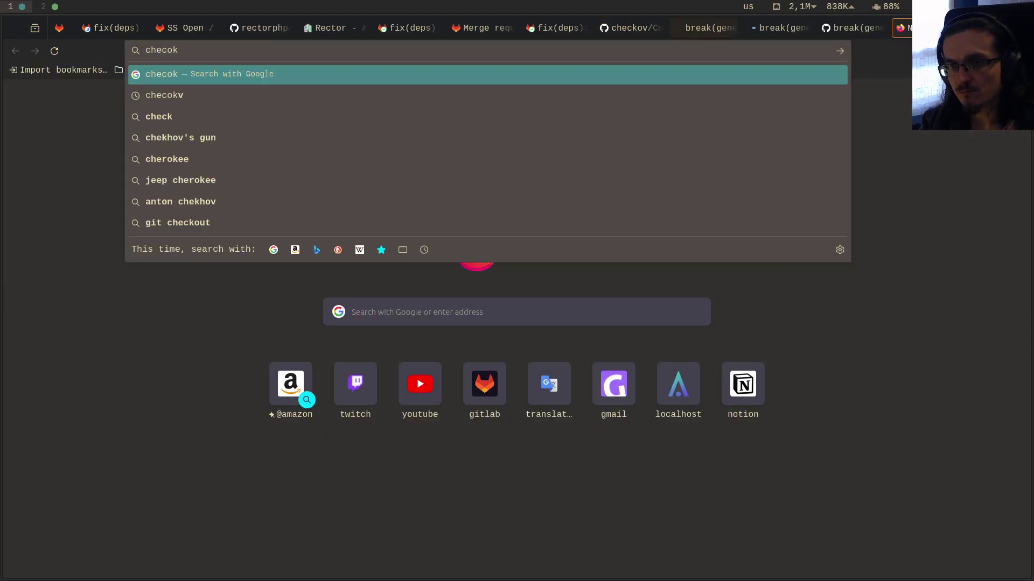
pyautogui.press('BackSpace')
pyautogui.write('kov v3')
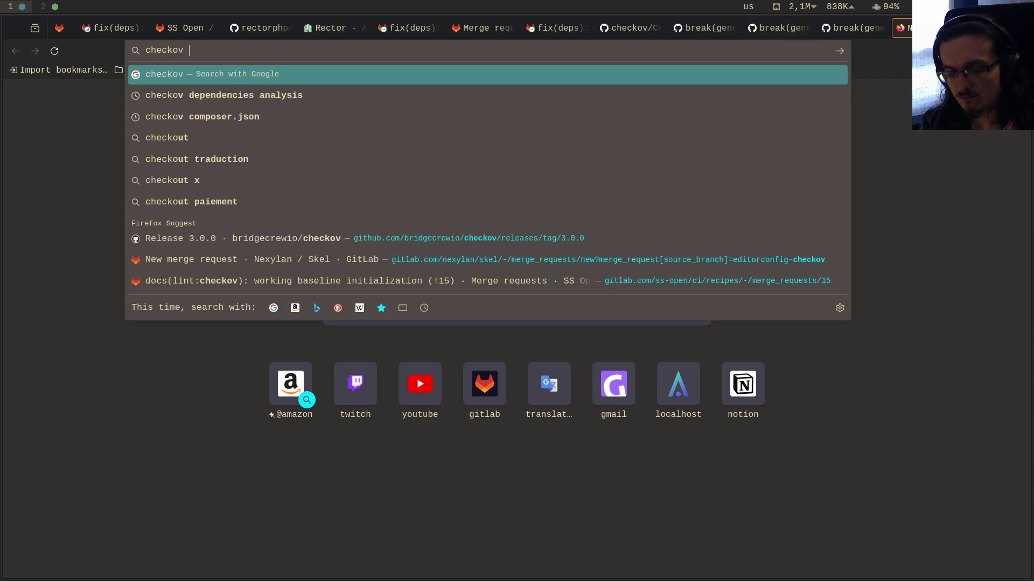
pyautogui.press('Return')
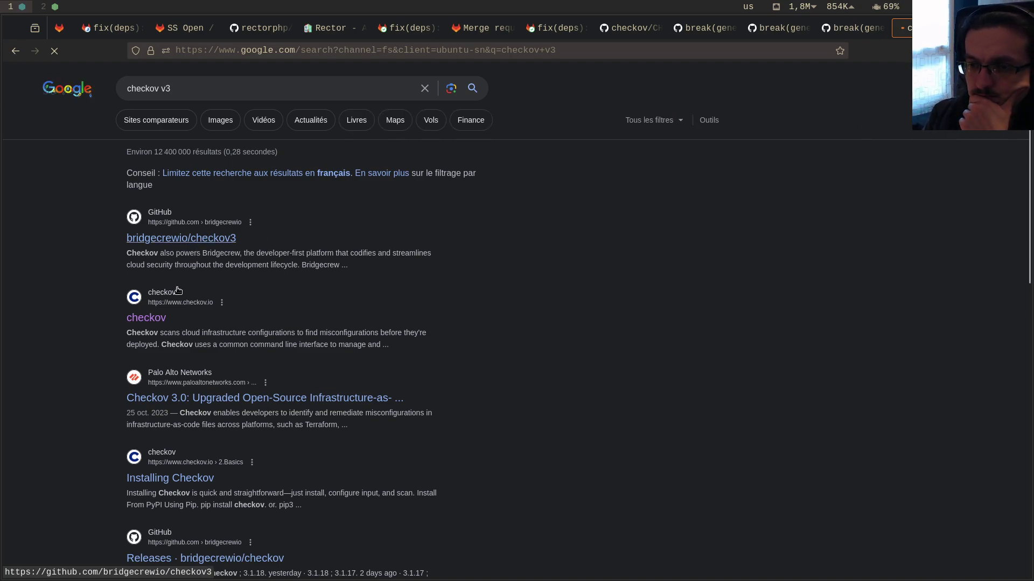
# Step: Browse the checkov.io site and its Docs list, then go back to the search results
pyautogui.click(443, 325)
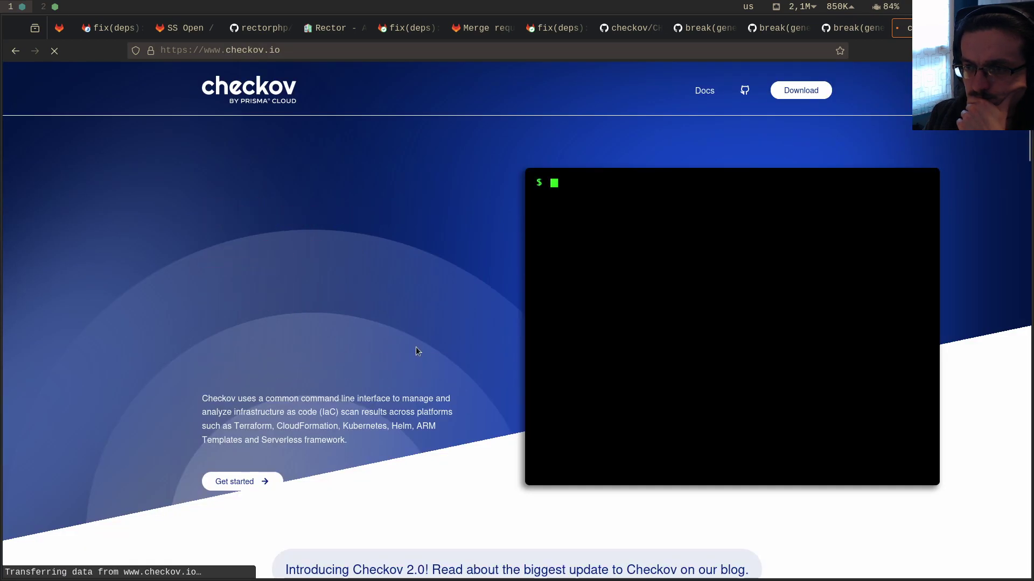
pyautogui.click(692, 86)
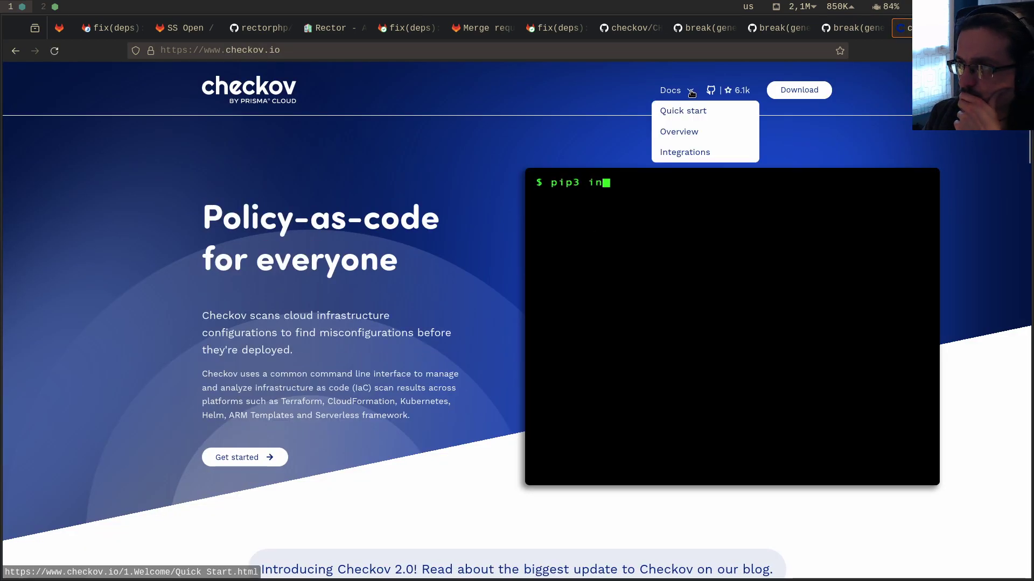
pyautogui.scroll(-5, 369, 275)
pyautogui.scroll(-1, 369, 269)
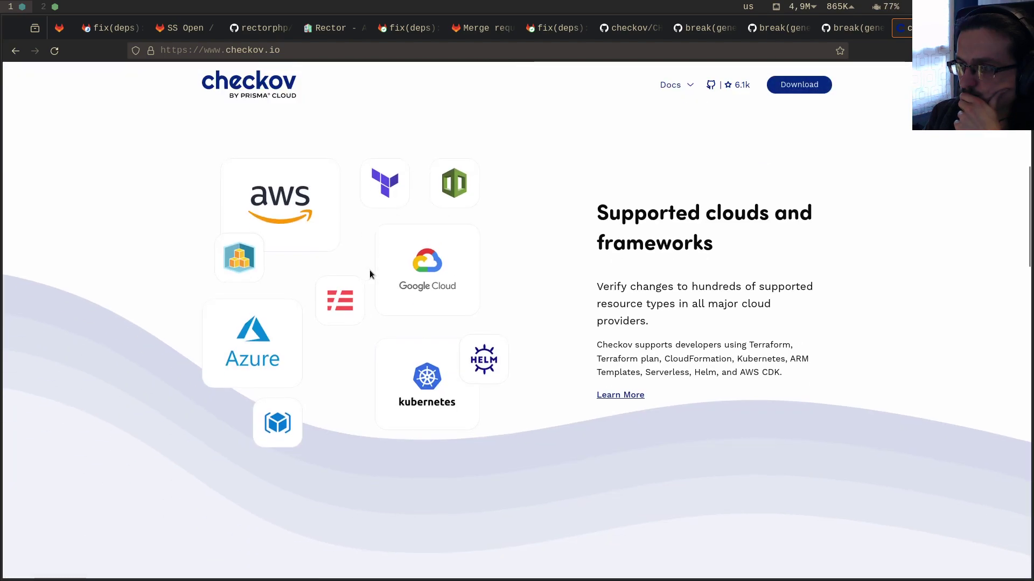
pyautogui.scroll(-8, 370, 267)
pyautogui.scroll(-5, 374, 268)
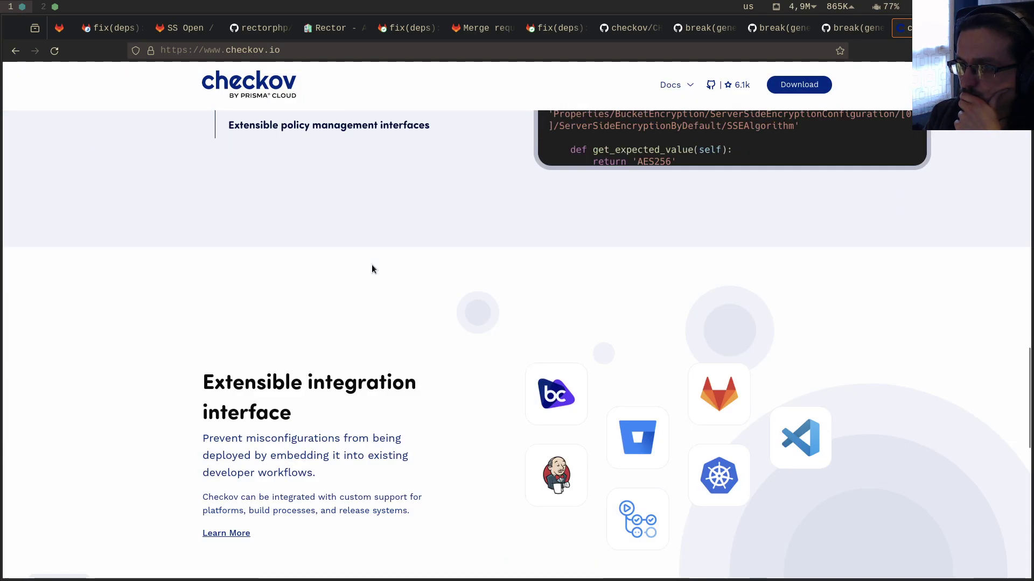
pyautogui.scroll(-6, 373, 267)
pyautogui.scroll(-3, 375, 264)
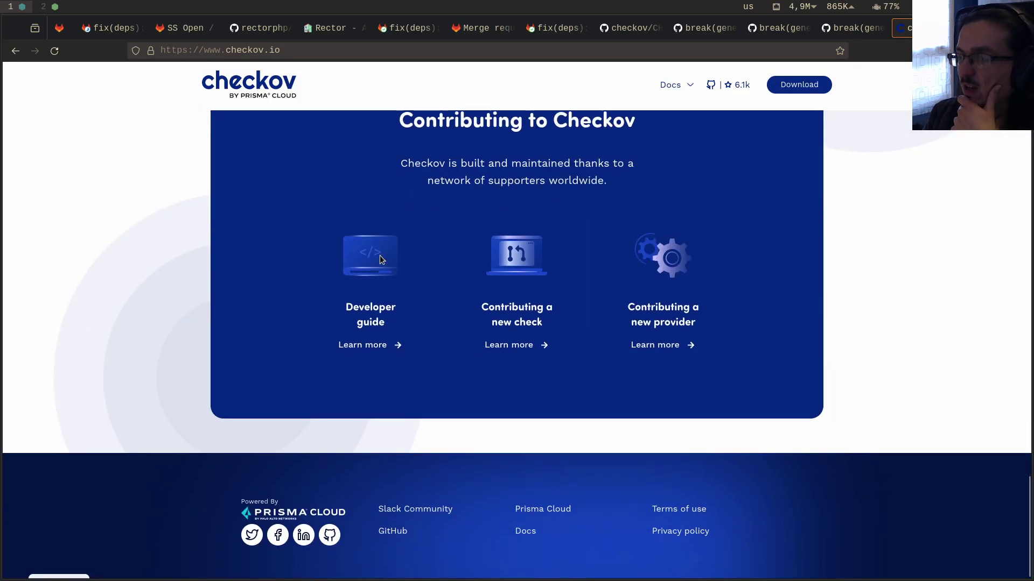
pyautogui.hotkey('alt', 'Left')
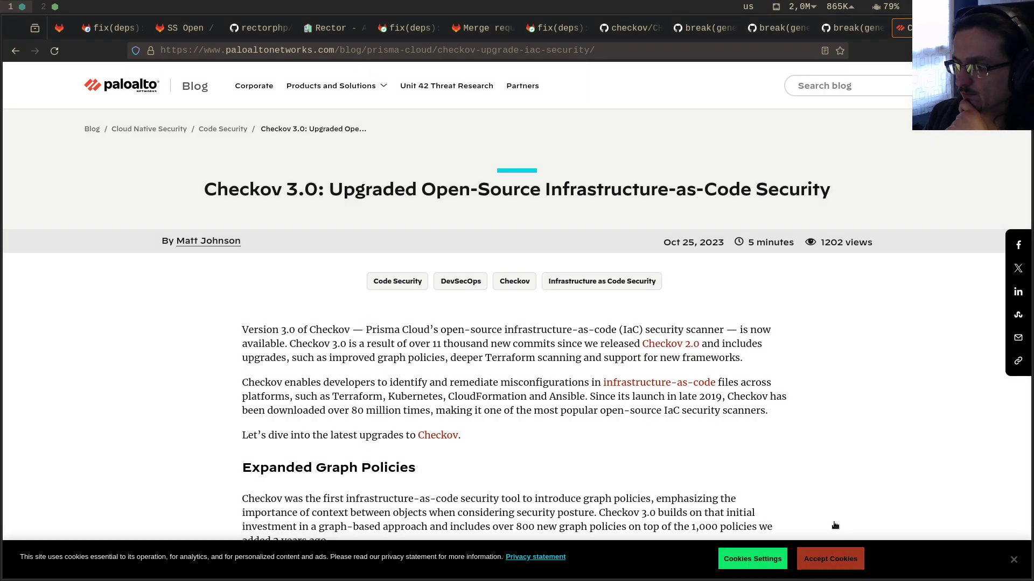
# Step: Read the Palo Alto Networks 'Checkov 3.0' blog post, highlighting the commit-count sentence
pyautogui.scroll(-5, 810, 400)
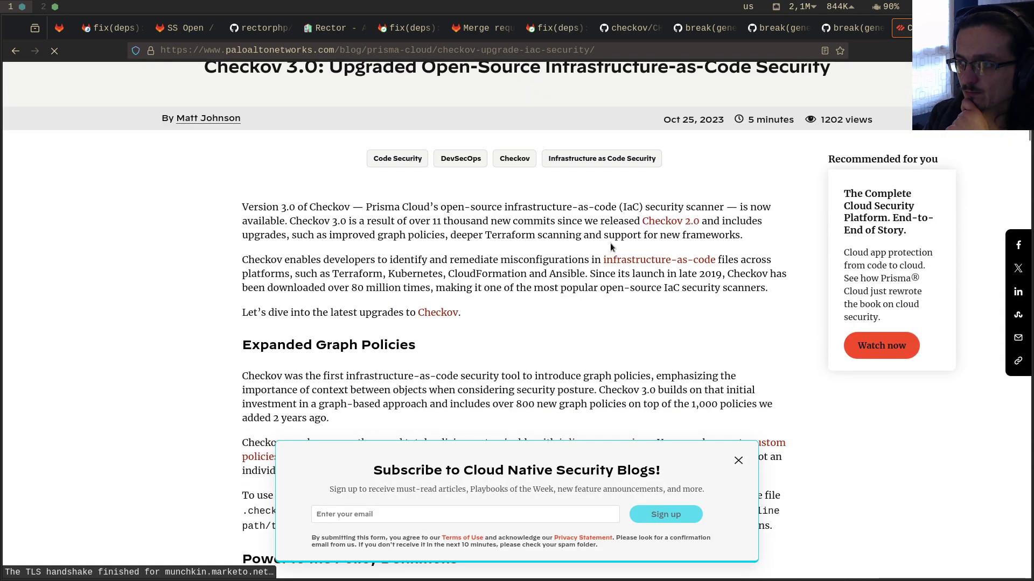
pyautogui.moveTo(329, 222); pyautogui.dragTo(538, 222)
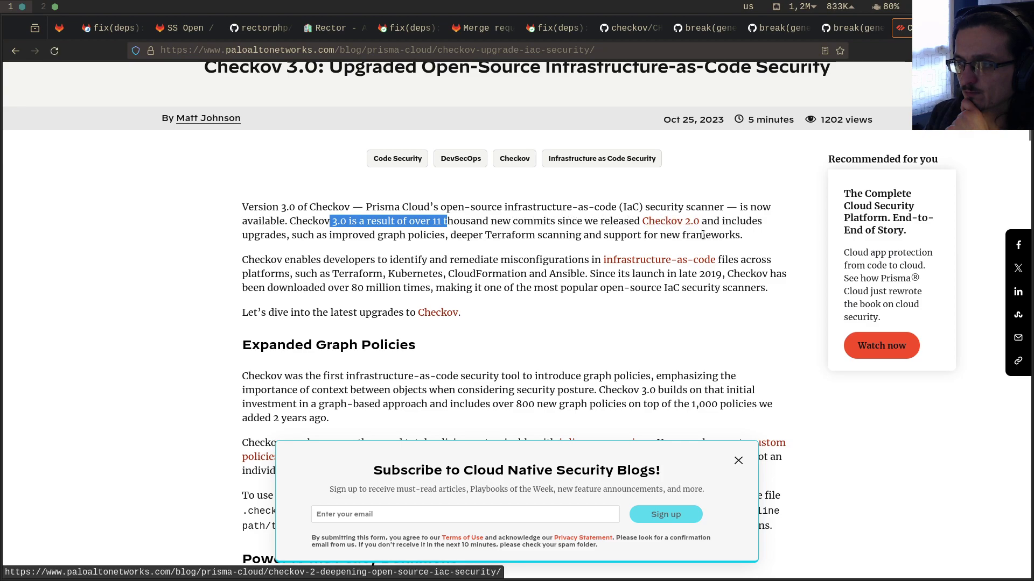
pyautogui.scroll(-1, 369, 277)
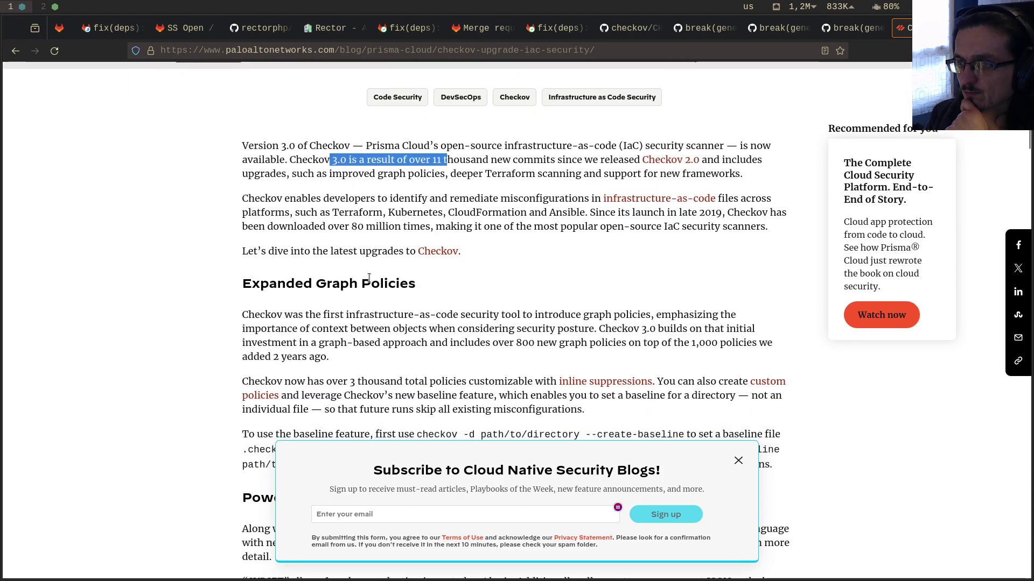
pyautogui.scroll(-2, 369, 277)
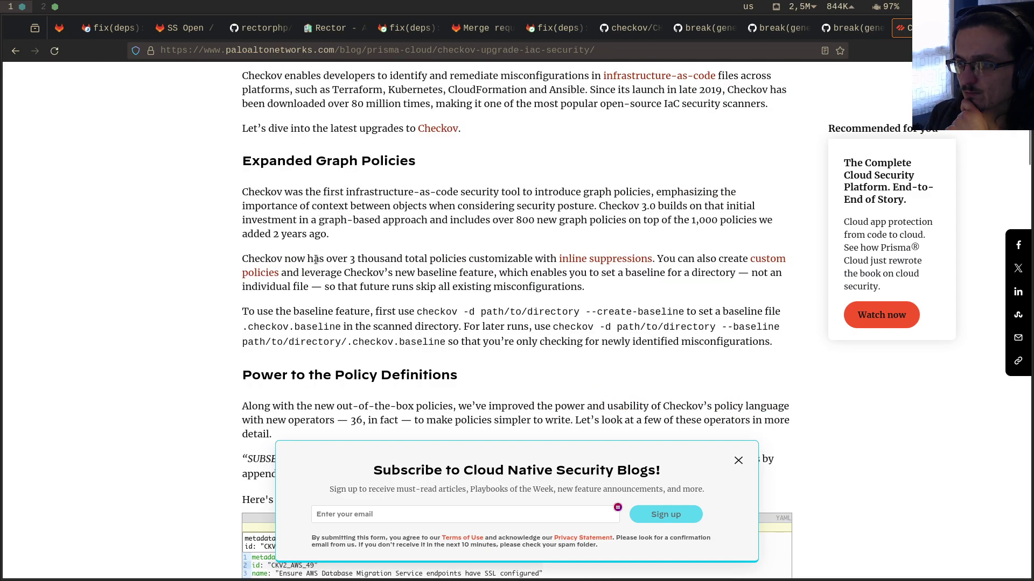
pyautogui.moveTo(461, 261); pyautogui.dragTo(296, 260)
pyautogui.scroll(-1, 390, 323)
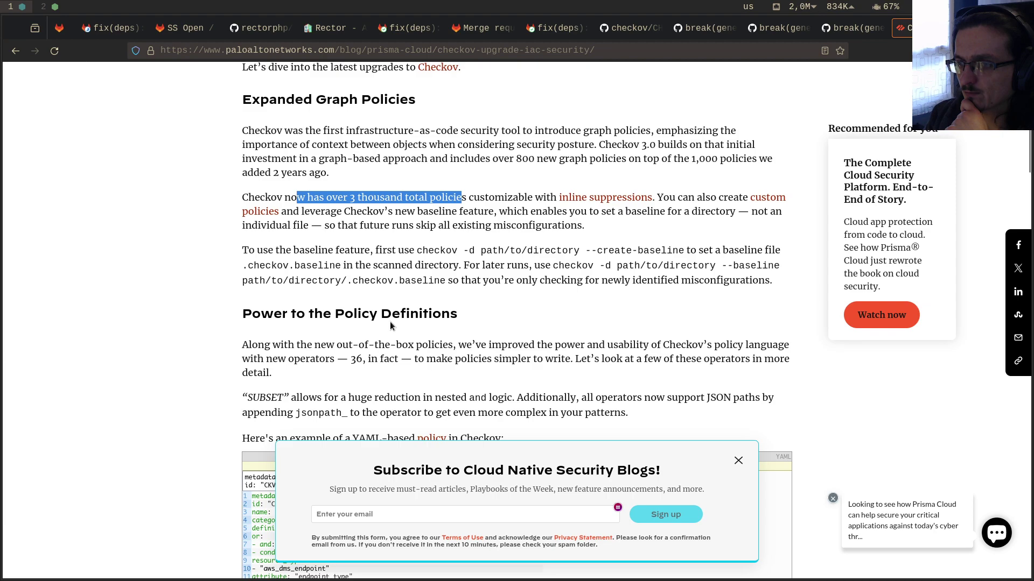
pyautogui.scroll(-2, 390, 322)
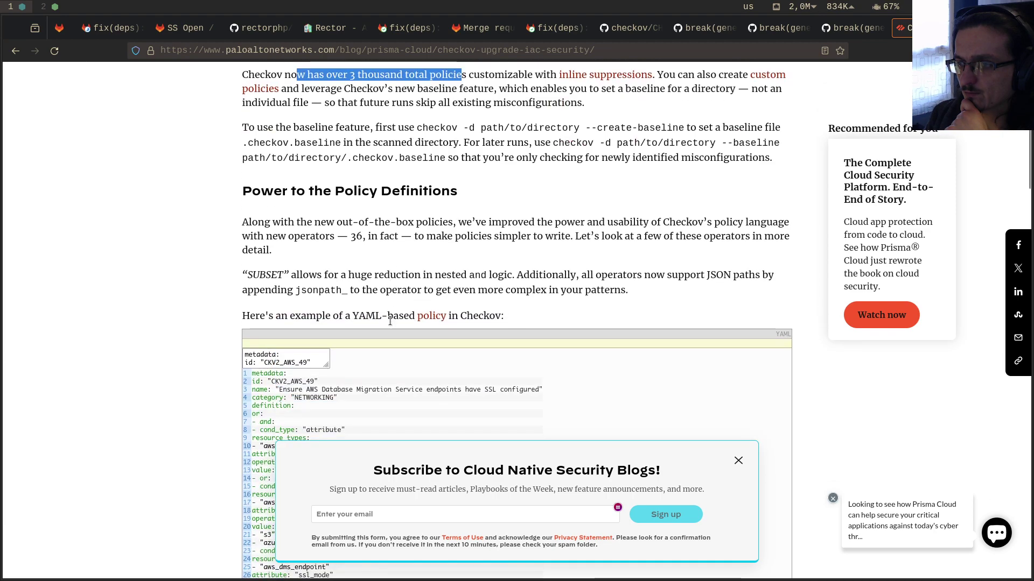
pyautogui.scroll(-4, 390, 318)
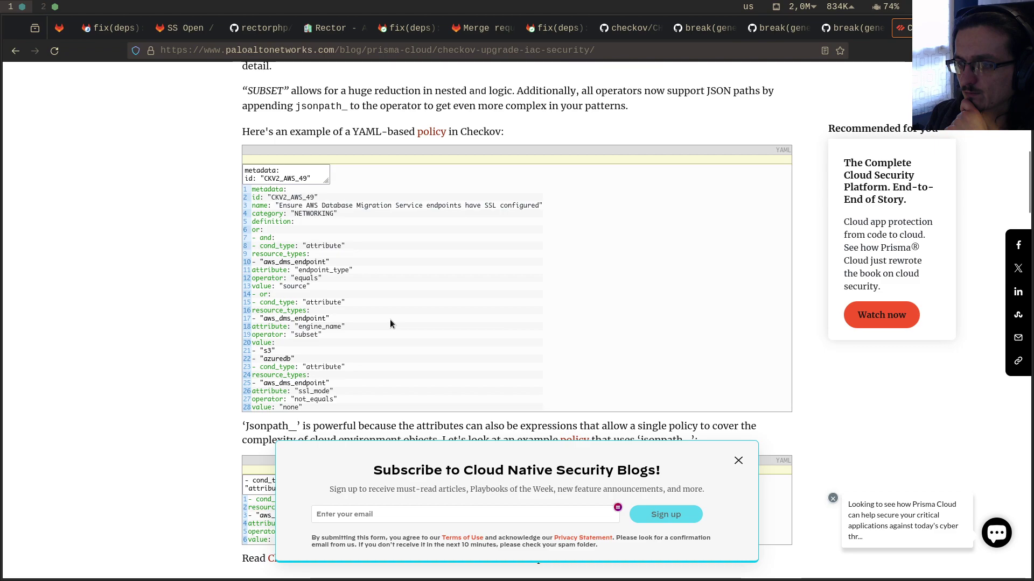
pyautogui.scroll(-1, 390, 318)
pyautogui.scroll(-1, 390, 318)
pyautogui.scroll(-3, 389, 319)
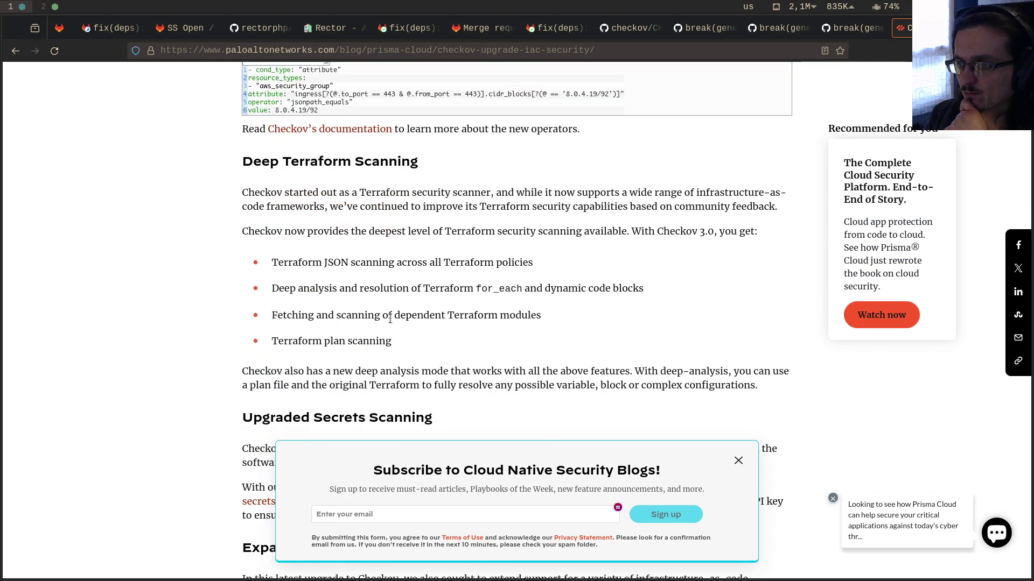
# Step: Finish the article, select its URL in the address bar and return to the checkov CHANGELOG tab
pyautogui.scroll(-4, 389, 318)
pyautogui.scroll(-7, 390, 317)
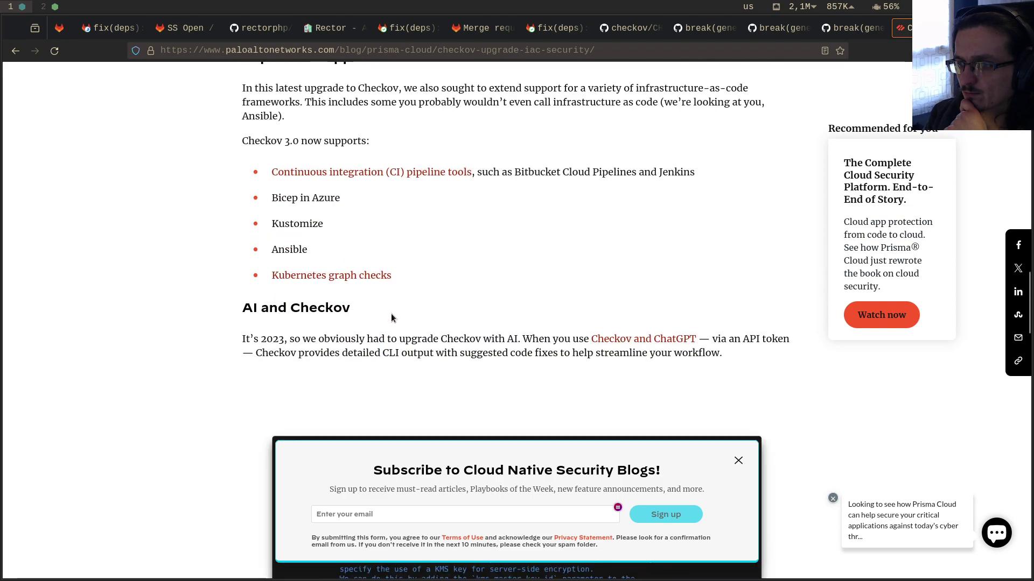
pyautogui.scroll(-3, 391, 318)
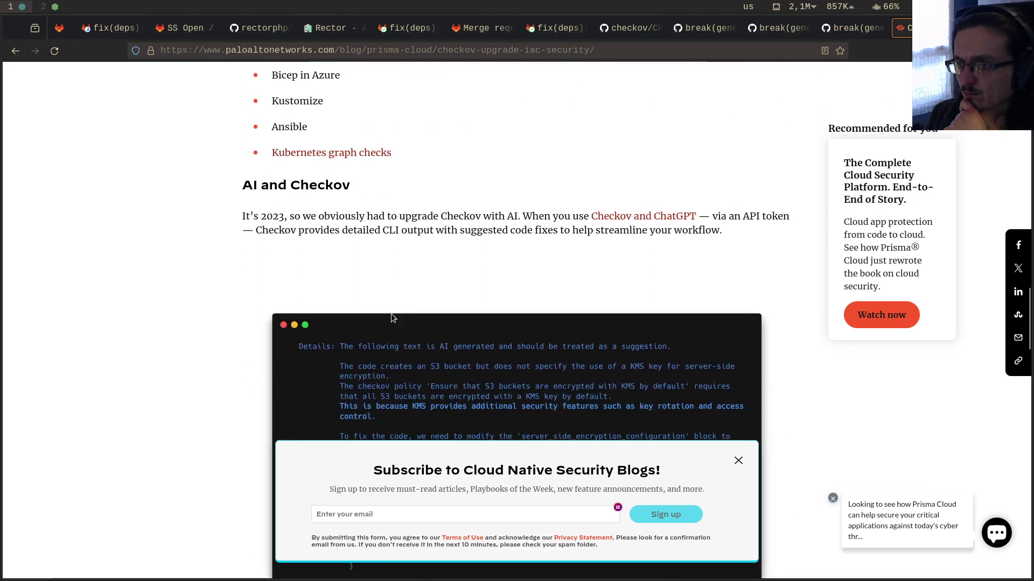
pyautogui.scroll(-2, 391, 313)
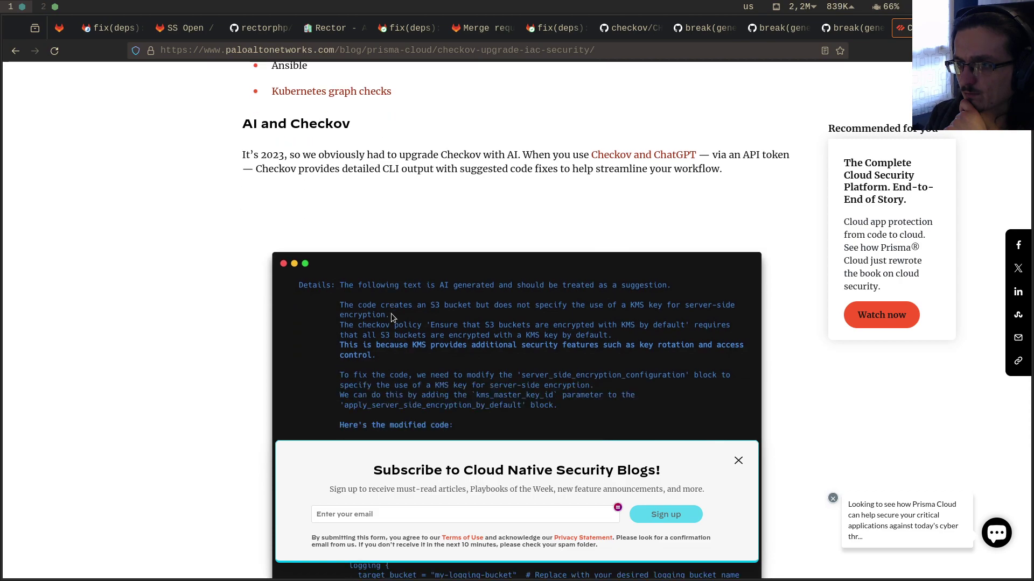
pyautogui.scroll(-12, 392, 316)
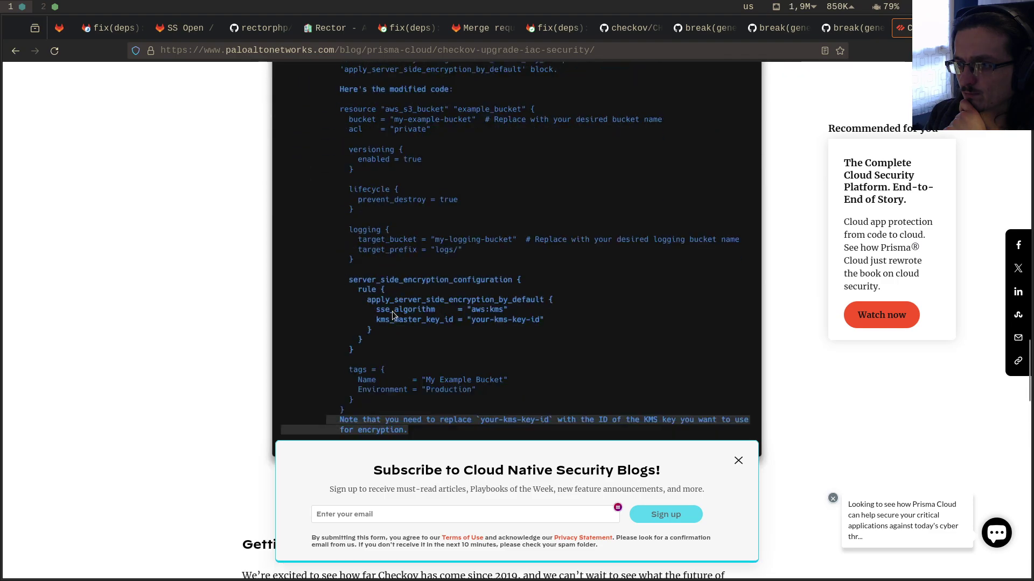
pyautogui.scroll(-5, 392, 311)
pyautogui.scroll(-5, 392, 311)
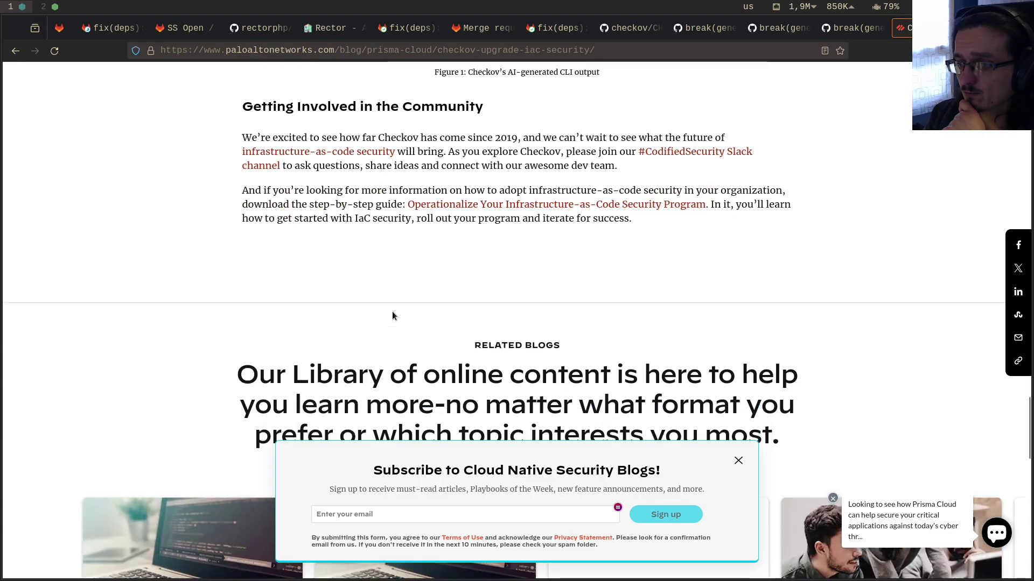
pyautogui.scroll(6, 351, 181)
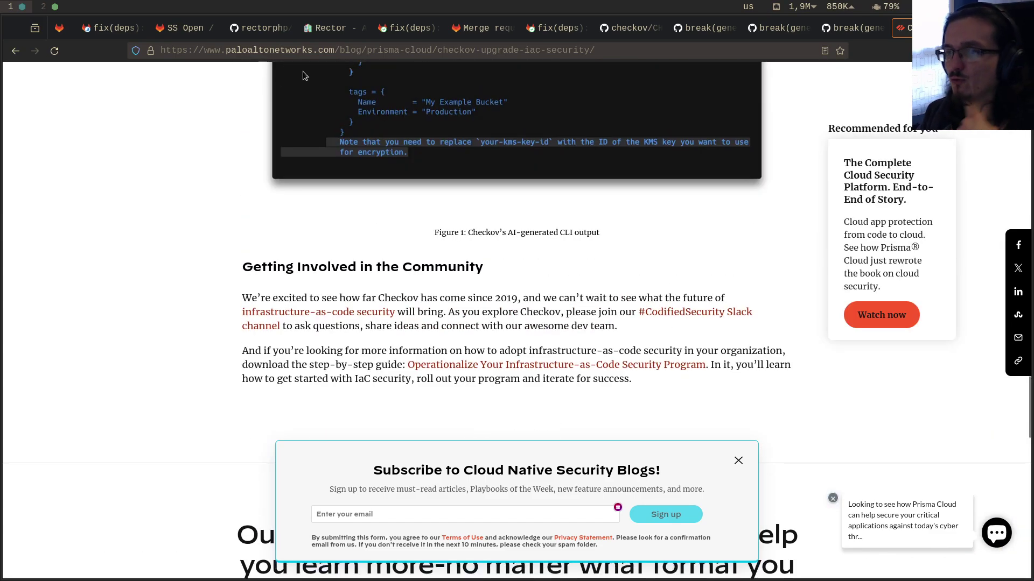
pyautogui.click(300, 50)
pyautogui.hotkey('ctrl', 'c')
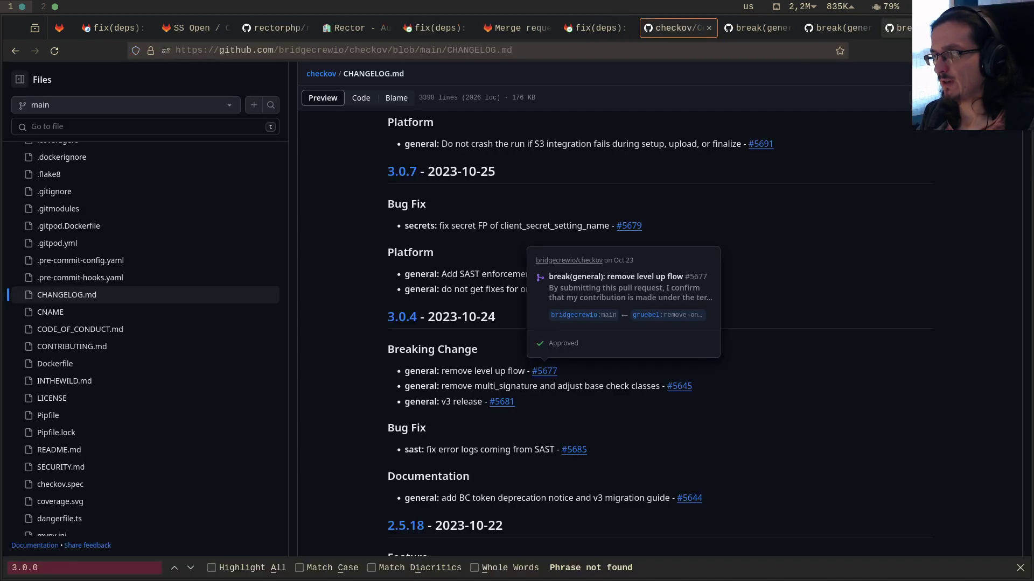
pyautogui.click(633, 27)
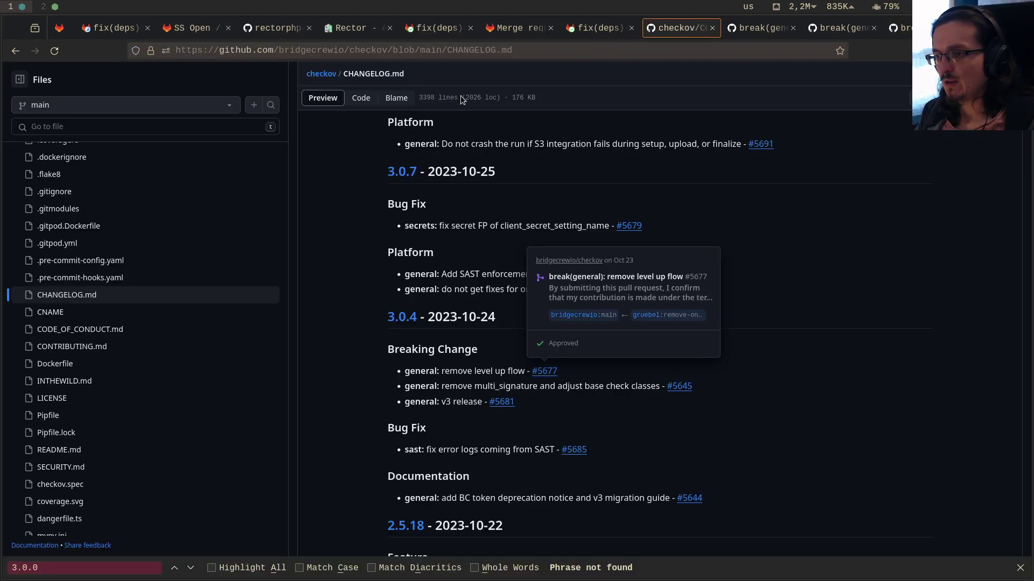
# Step: Back on !57, write a TODO comment about analysing the V3 update for breaking changes
pyautogui.click(592, 31)
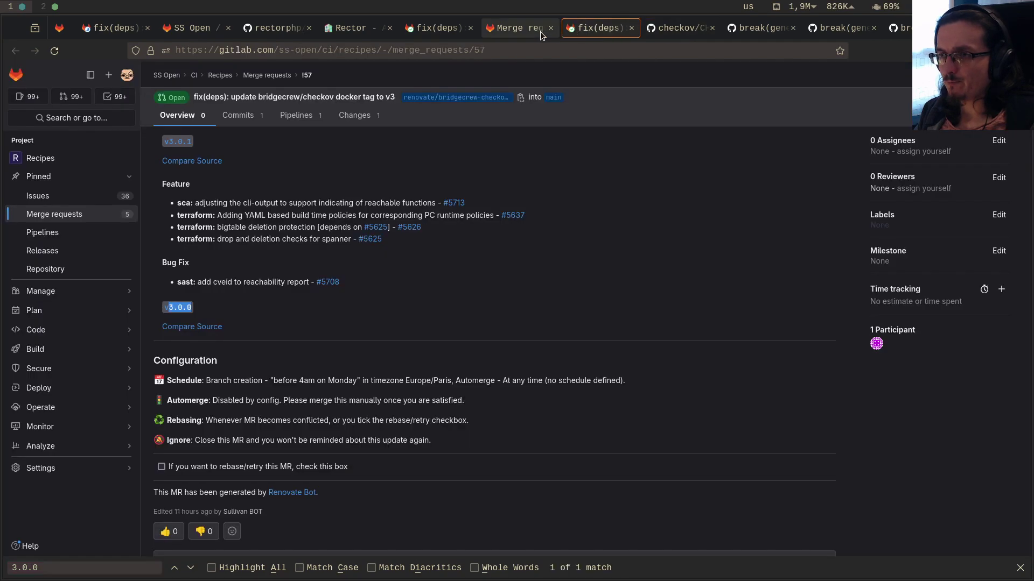
pyautogui.click(521, 31)
pyautogui.click(587, 30)
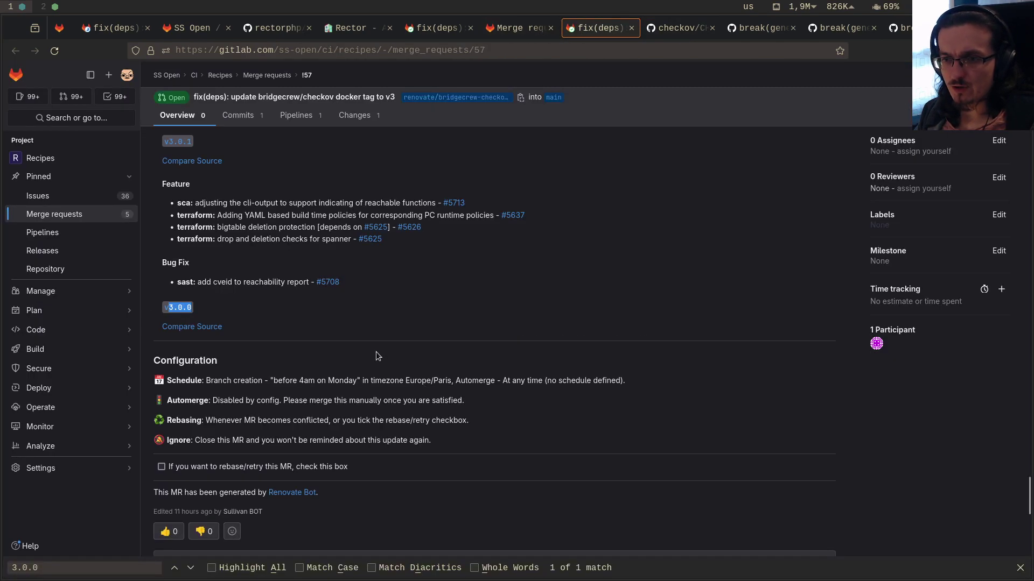
pyautogui.click(376, 356)
pyautogui.scroll(-10, 358, 360)
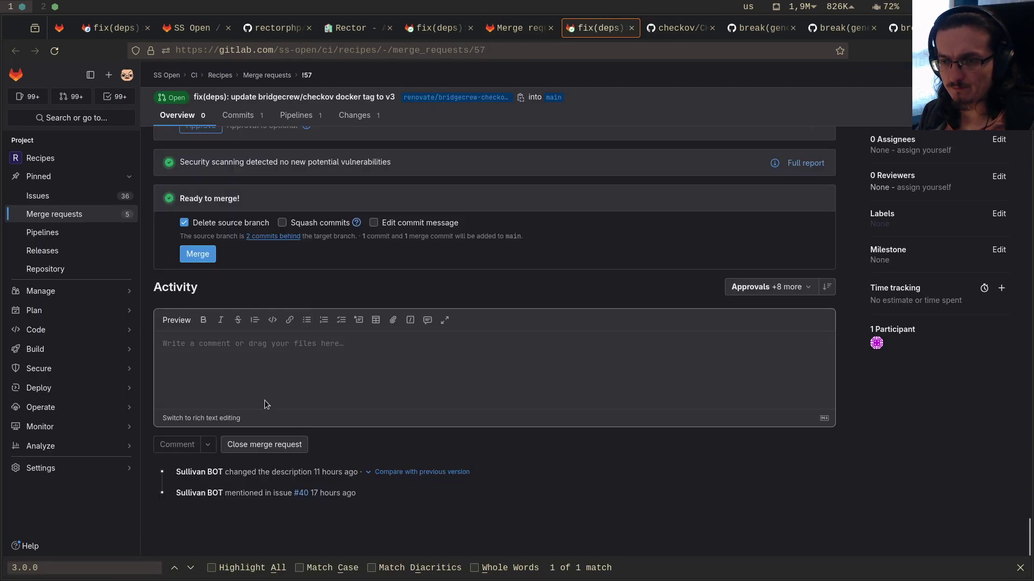
pyautogui.click(302, 375)
pyautogui.write('# T')
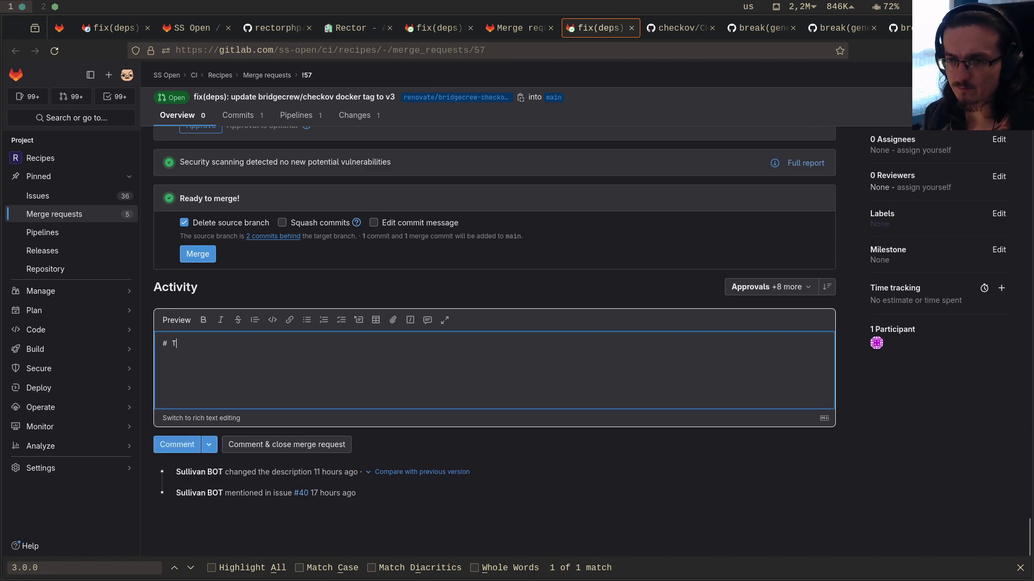
pyautogui.write('ODO: V3 ')
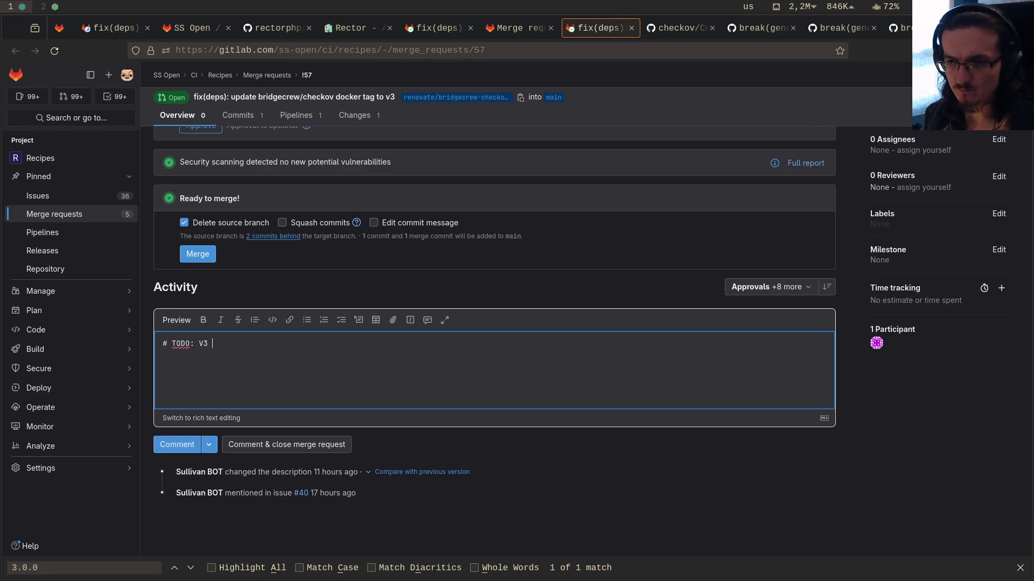
pyautogui.write('updatge')
pyautogui.press('BackSpace')
pyautogui.press('BackSpace')
pyautogui.press('BackSpace')
pyautogui.write('e a')
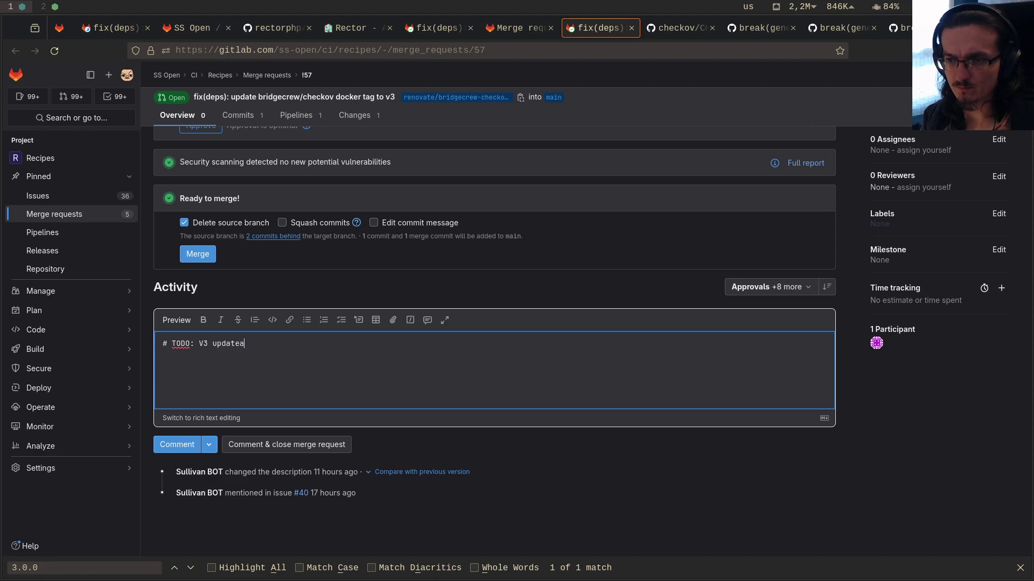
pyautogui.write('nd potentai')
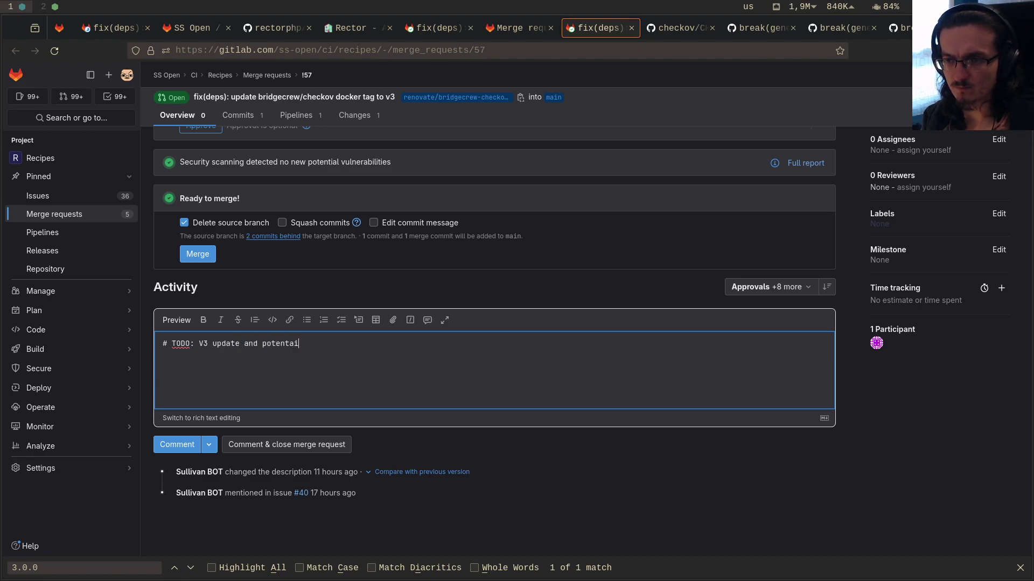
pyautogui.press('BackSpace')
pyautogui.press('BackSpace')
pyautogui.write('ial breaking change')
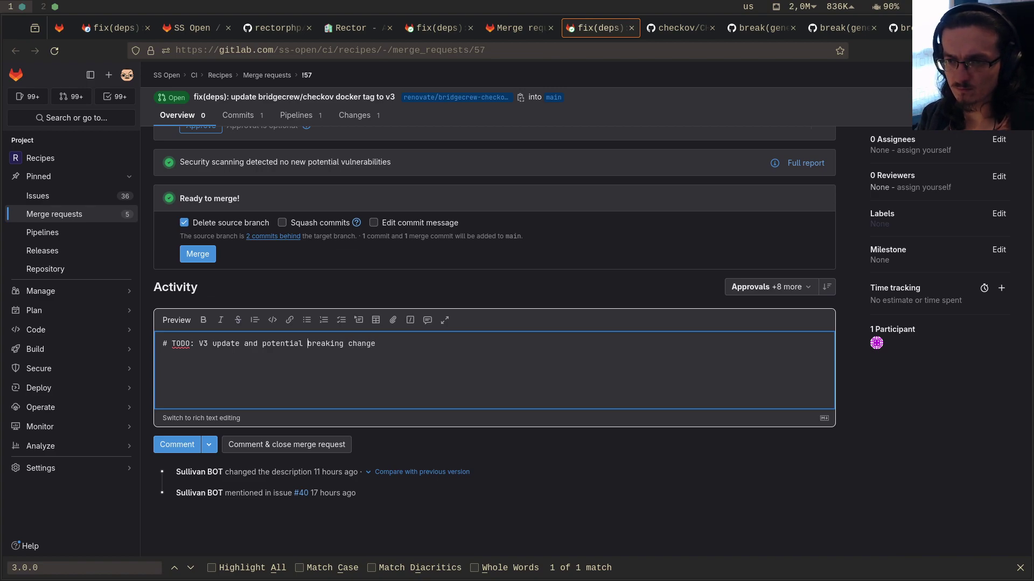
pyautogui.hotkey('ctrl', 'shift', 'Right')
pyautogui.press('BackSpace')
pyautogui.press('BackSpace')
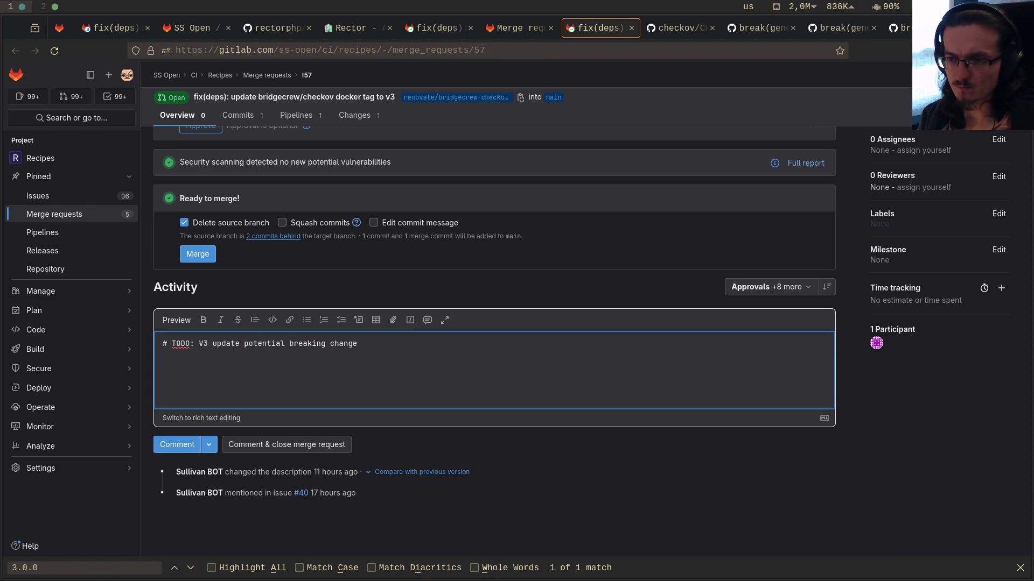
pyautogui.hotkey('ctrl', 'shift', 'Right')
pyautogui.press('BackSpace')
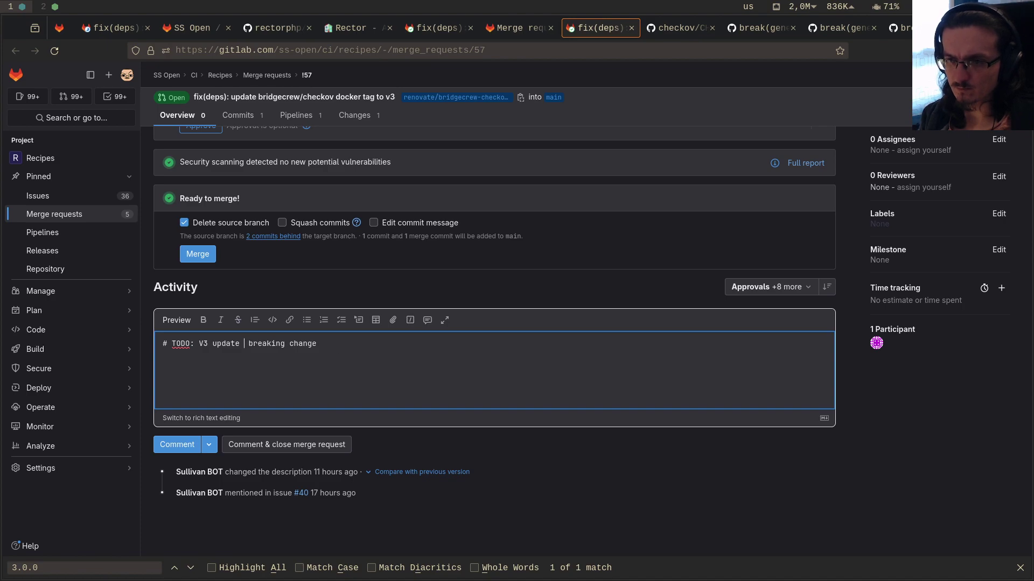
pyautogui.write('analyszi')
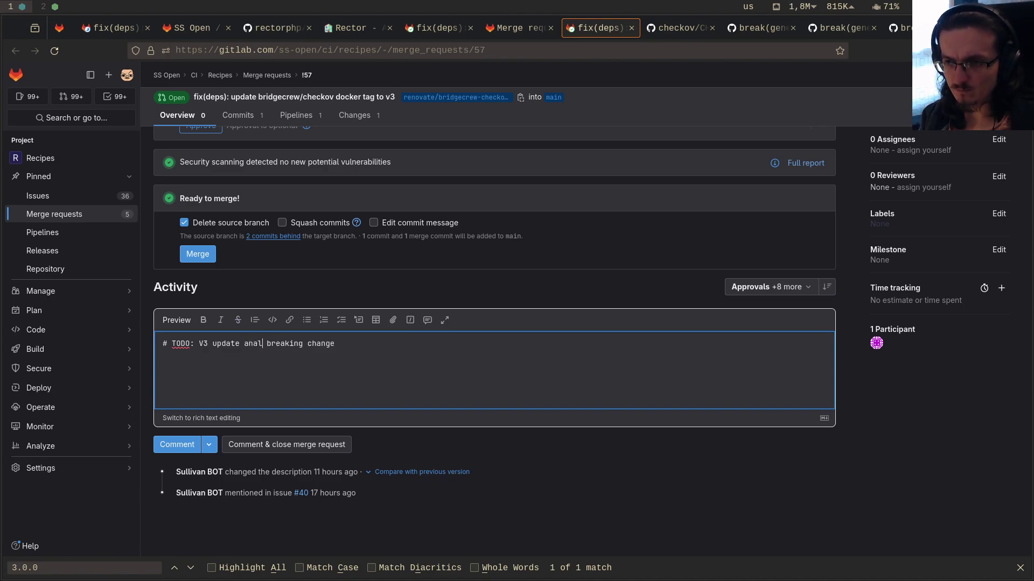
pyautogui.press('BackSpace')
pyautogui.press('BackSpace')
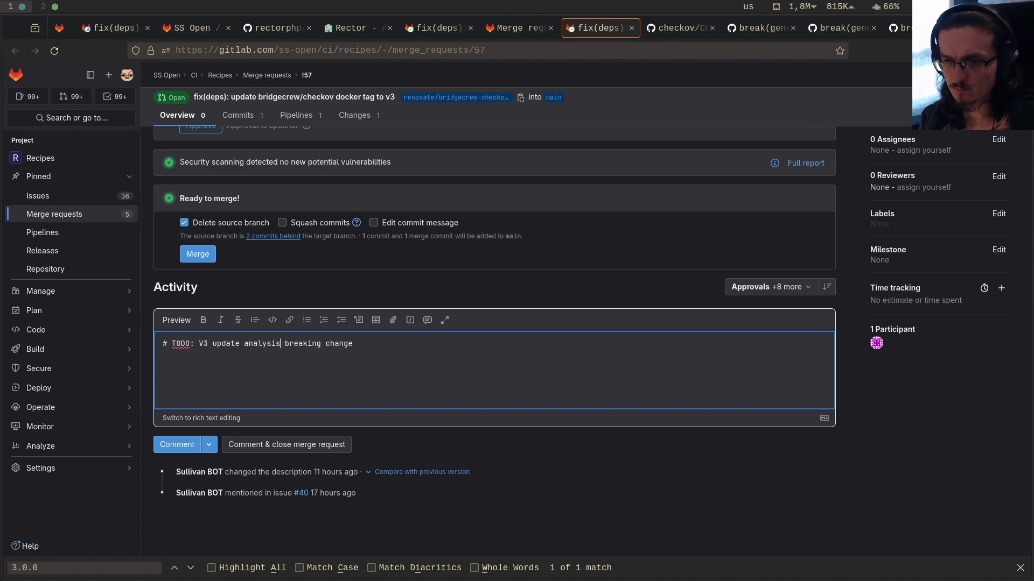
pyautogui.write('is for ')
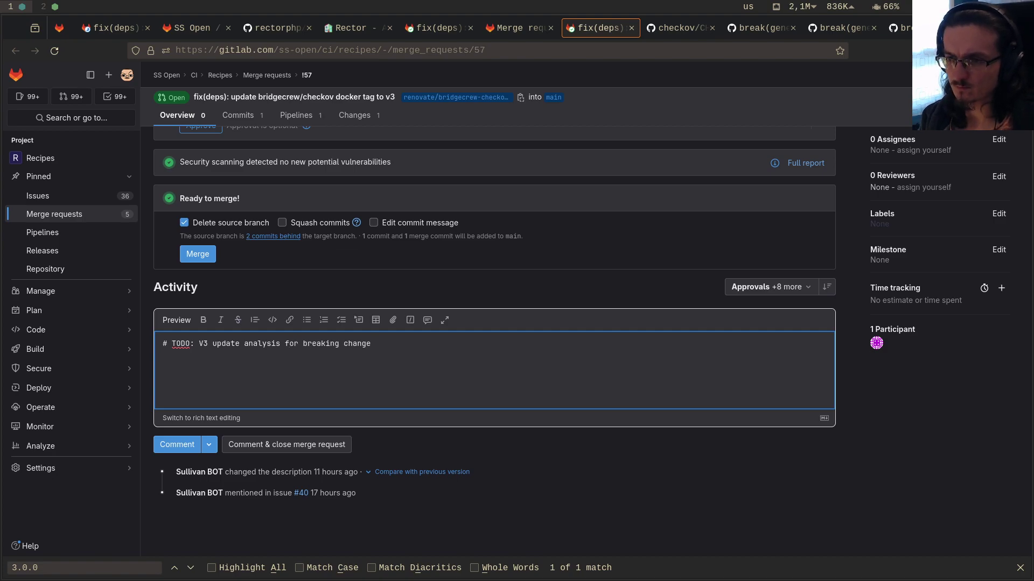
pyautogui.write('tention')
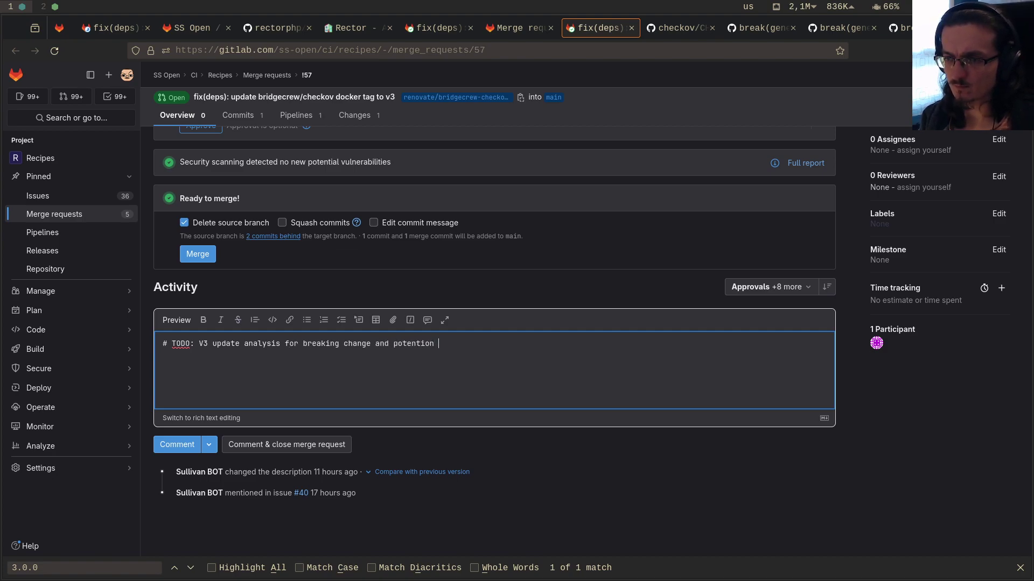
pyautogui.press('BackSpace')
pyautogui.press('BackSpace')
pyautogui.press('BackSpace')
pyautogui.write('al new featur')
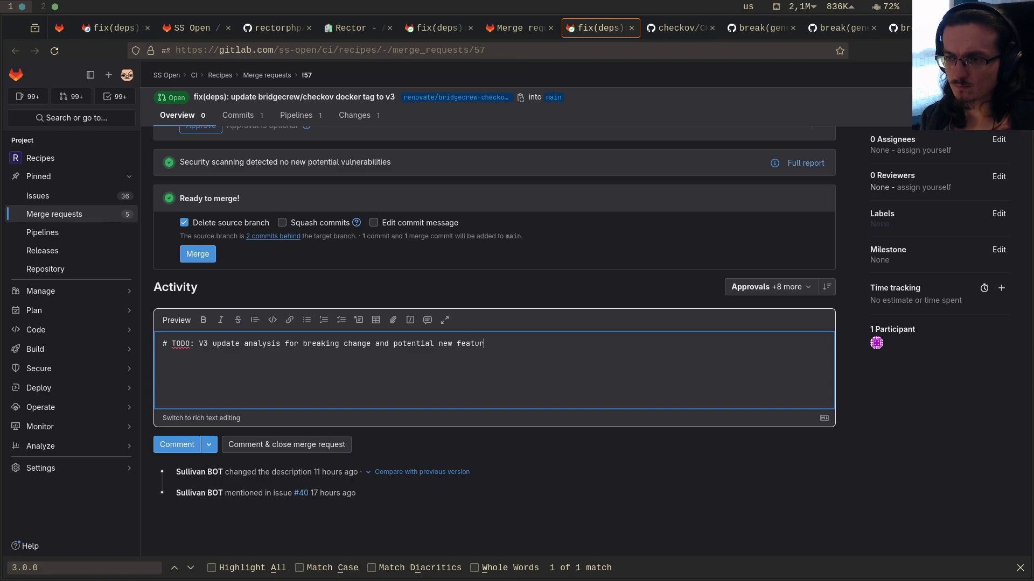
pyautogui.write('plement')
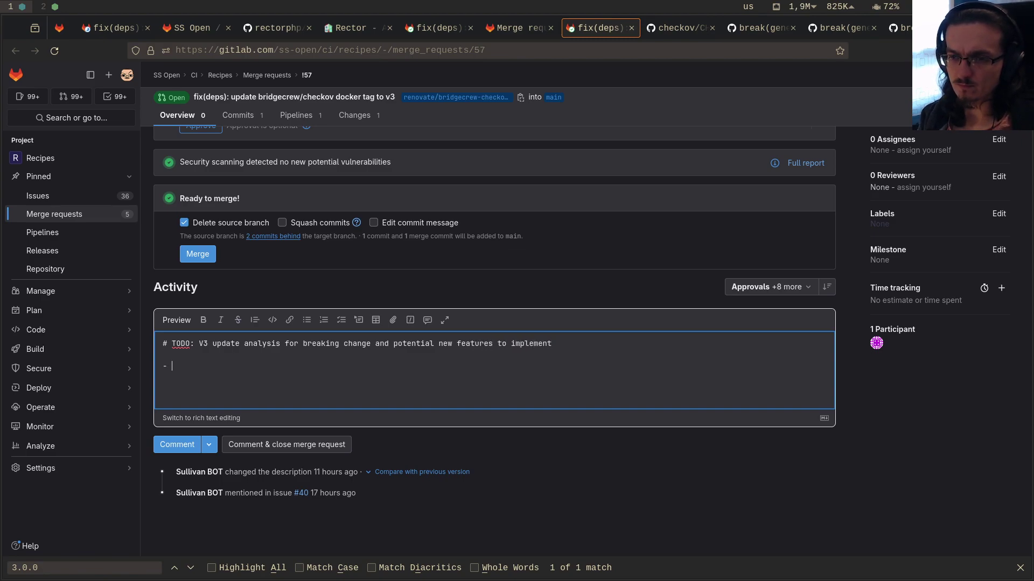
# Step: Add the blog article link and the checkov 3.0.4 changelog link as list items
pyautogui.hotkey('ctrl', 'v')
pyautogui.press('Home')
pyautogui.press('Return')
pyautogui.press('Up')
pyautogui.write('-')
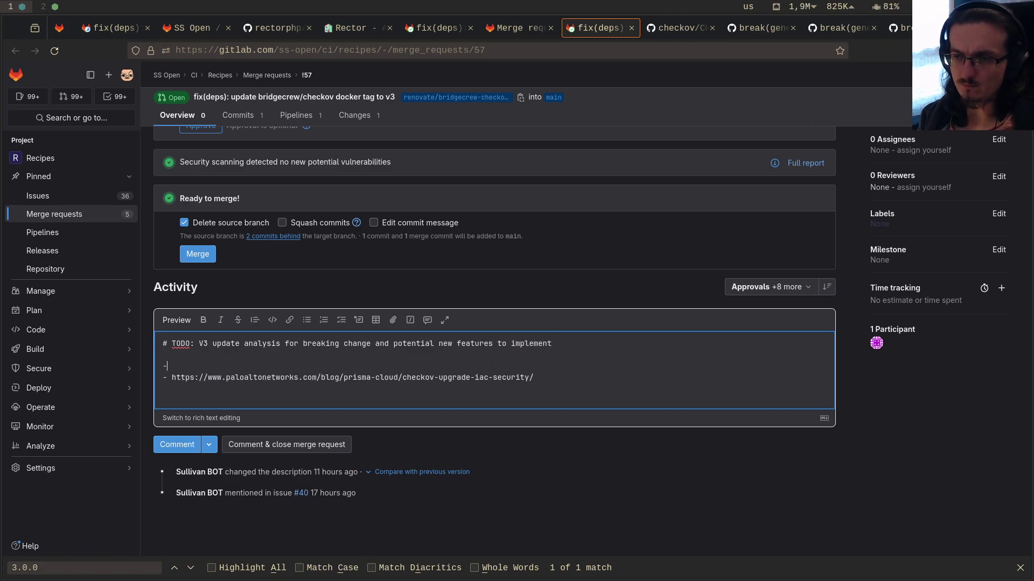
pyautogui.click(740, 28)
pyautogui.click(681, 27)
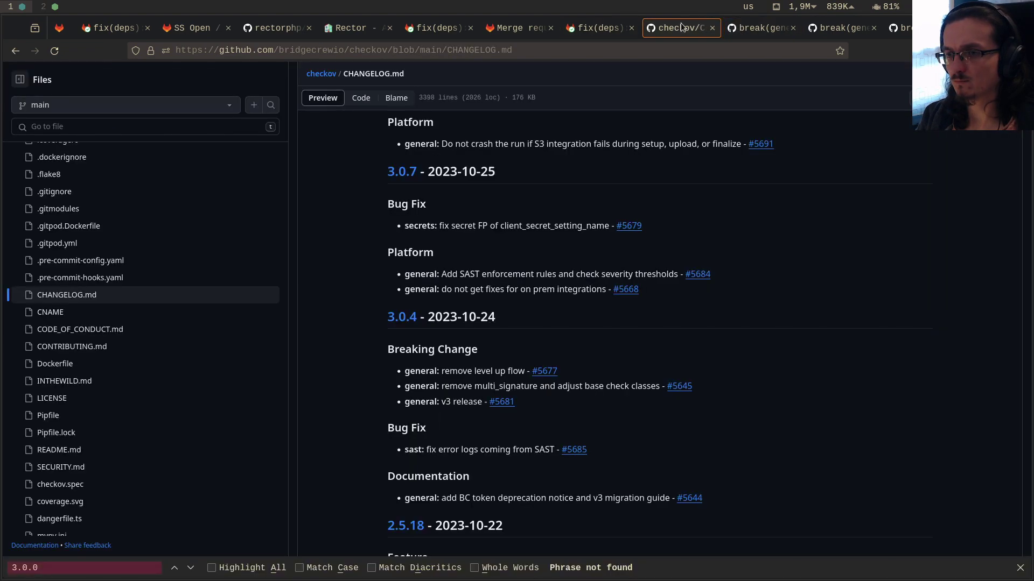
pyautogui.click(410, 321)
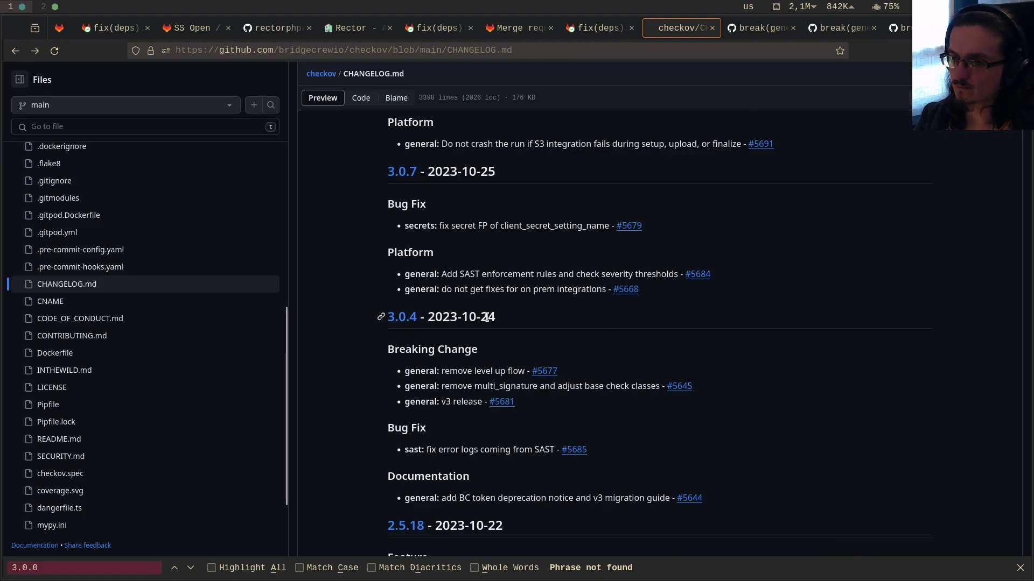
pyautogui.click(381, 316)
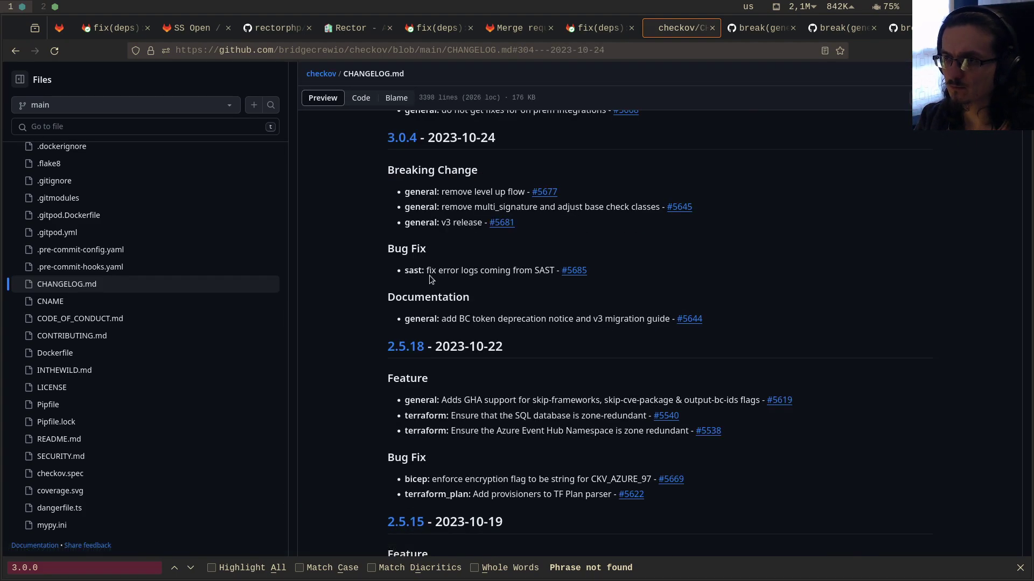
pyautogui.click(426, 50)
pyautogui.hotkey('ctrl', 'c')
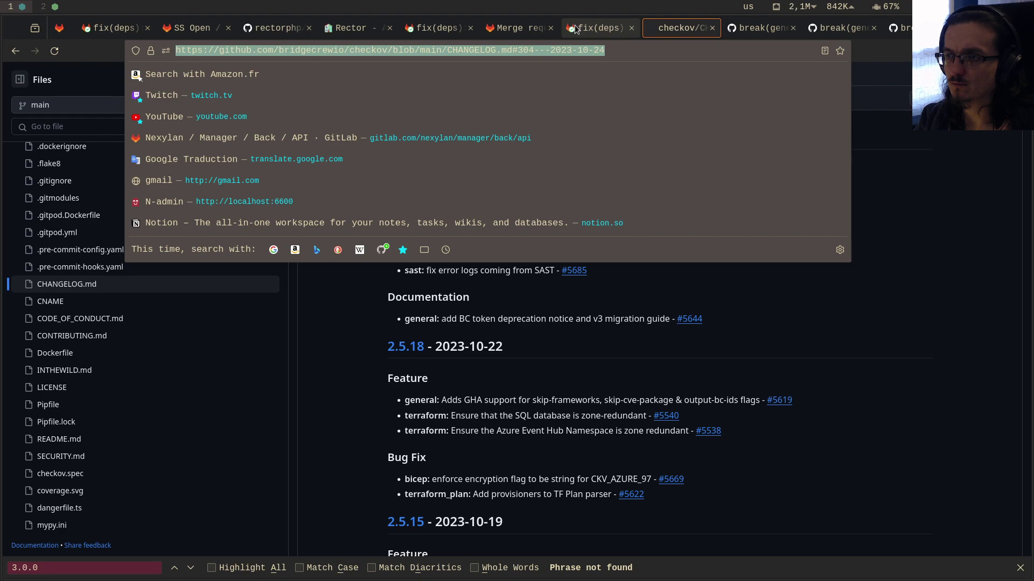
pyautogui.click(575, 25)
pyautogui.hotkey('ctrl', 'v')
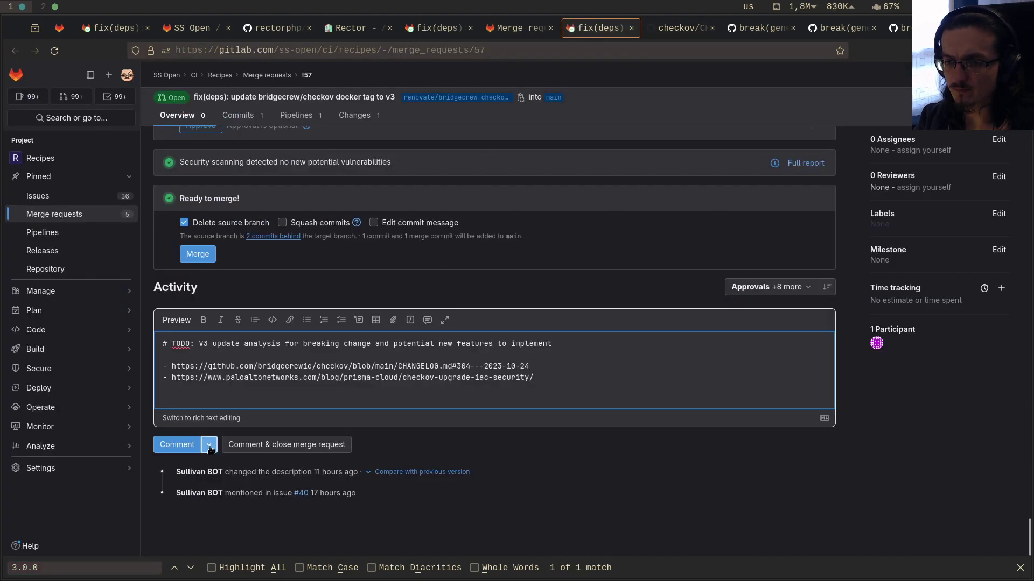
# Step: Post the TODO comment as a thread using Start thread
pyautogui.click(209, 444)
pyautogui.click(226, 397)
pyautogui.click(187, 448)
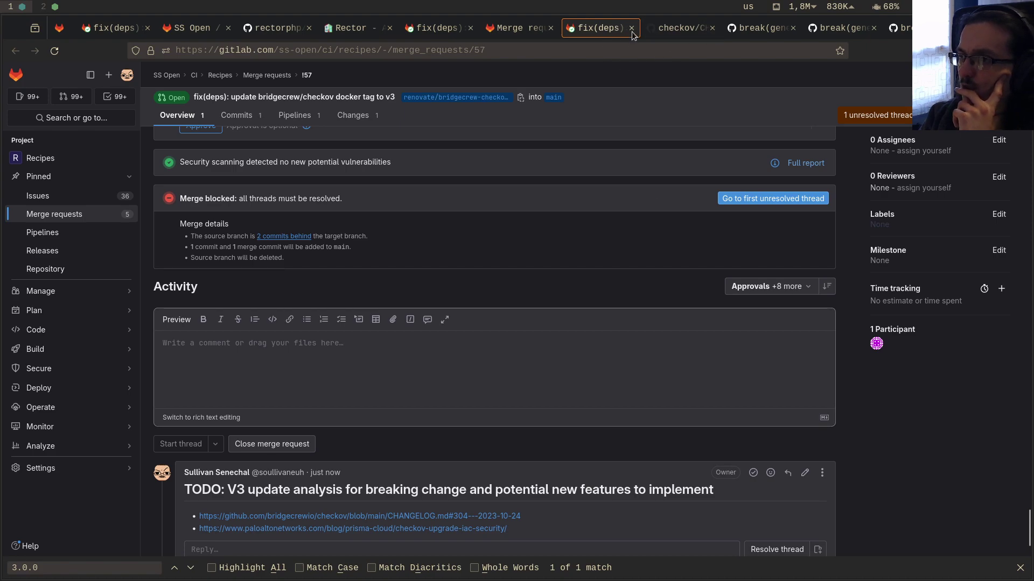
# Step: Close the !57 tab, the checkov changelog tab and the three GitHub pull request tabs
pyautogui.scroll(5, 557, 341)
pyautogui.scroll(15, 557, 343)
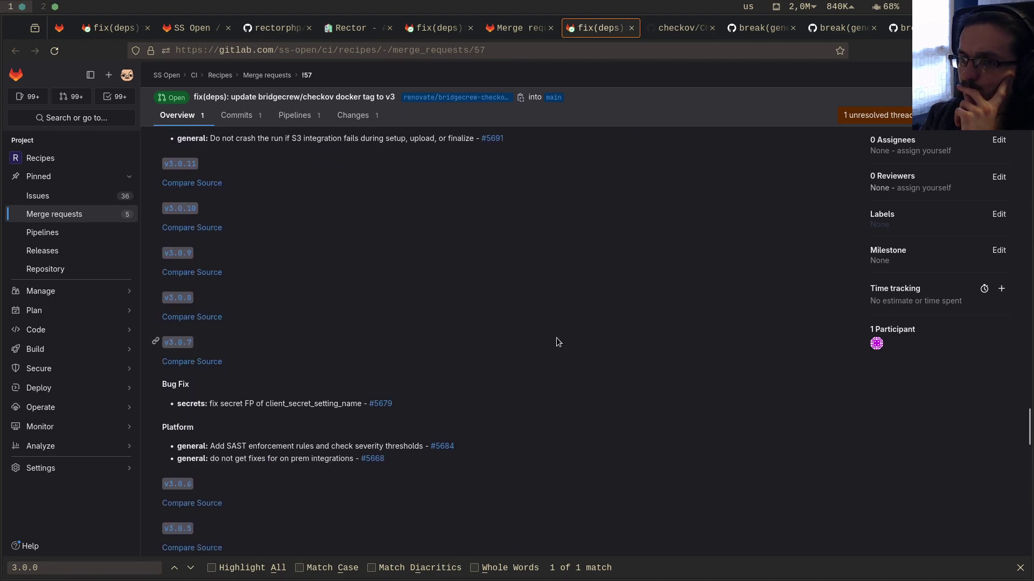
pyautogui.click(631, 28)
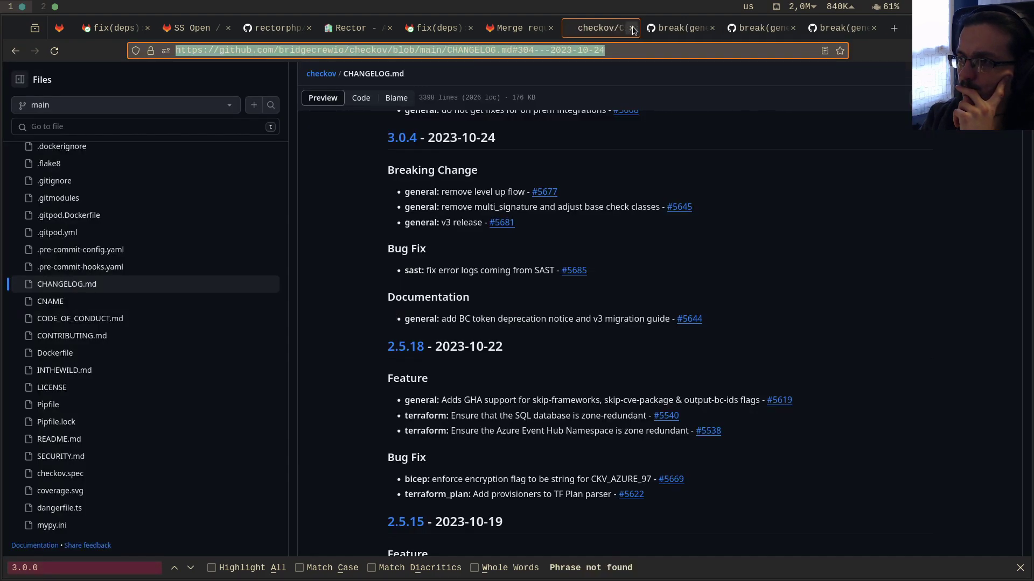
pyautogui.click(632, 28)
pyautogui.click(631, 28)
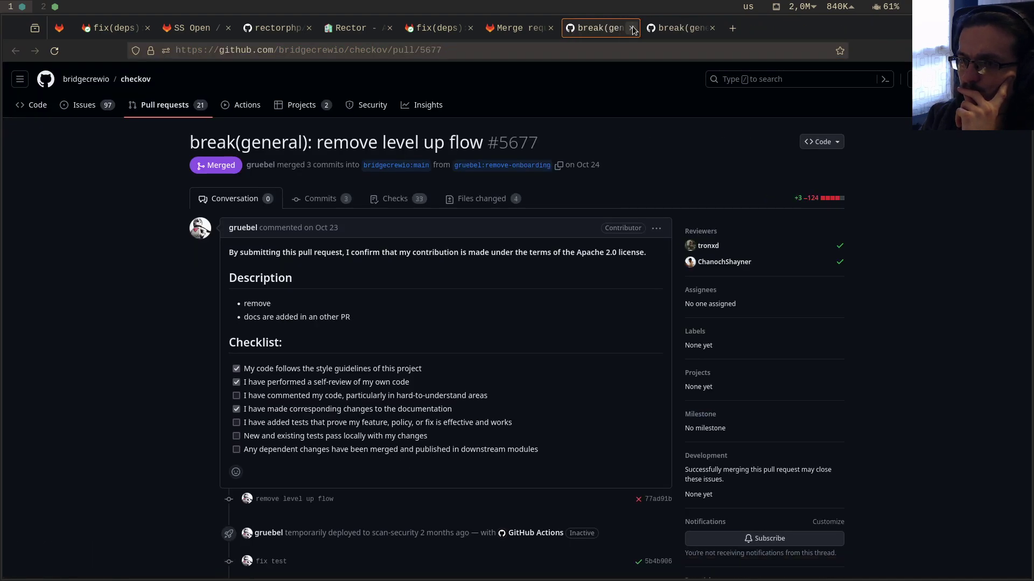
pyautogui.click(632, 28)
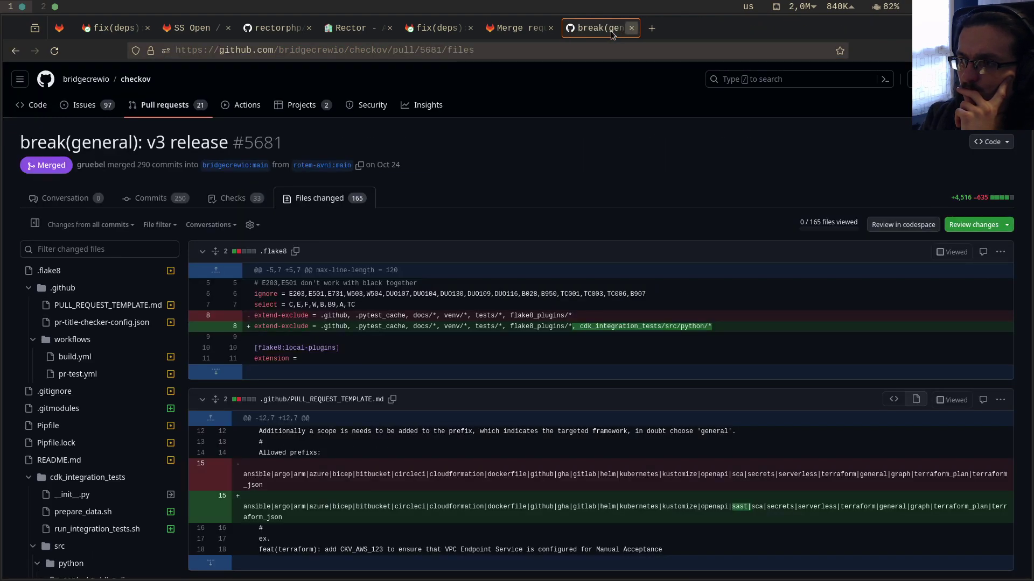
pyautogui.click(631, 28)
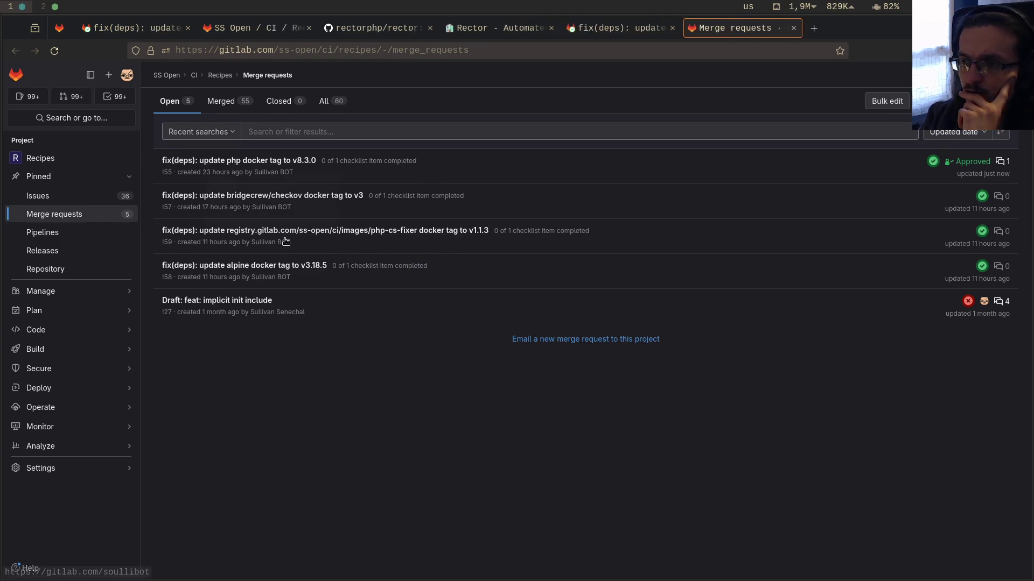
# Step: Open !59 and !58 in tabs and review the php-cs-fixer 1.1.3 and alpine 3.18.5 diffs
pyautogui.middleClick(434, 236)
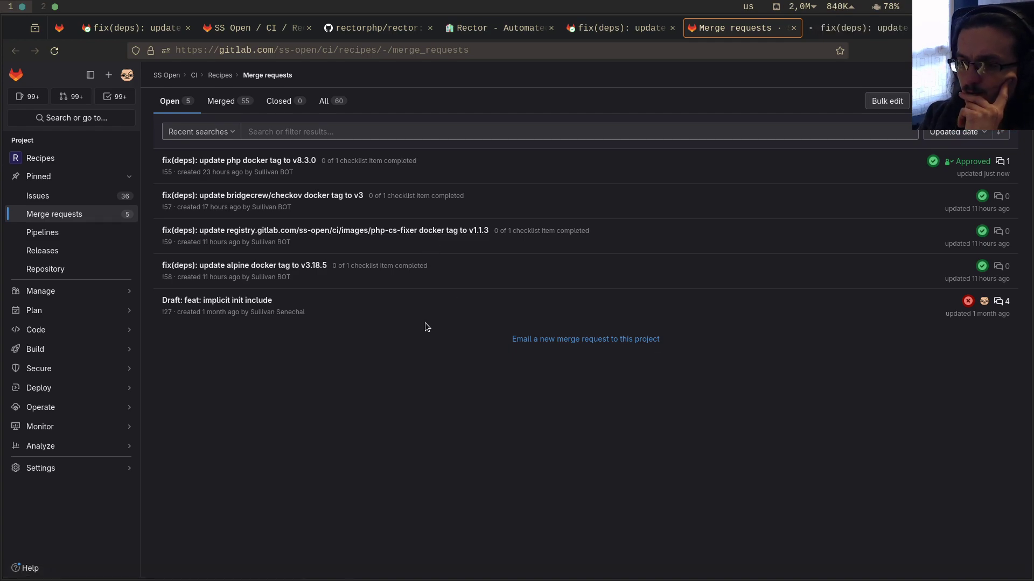
pyautogui.middleClick(296, 266)
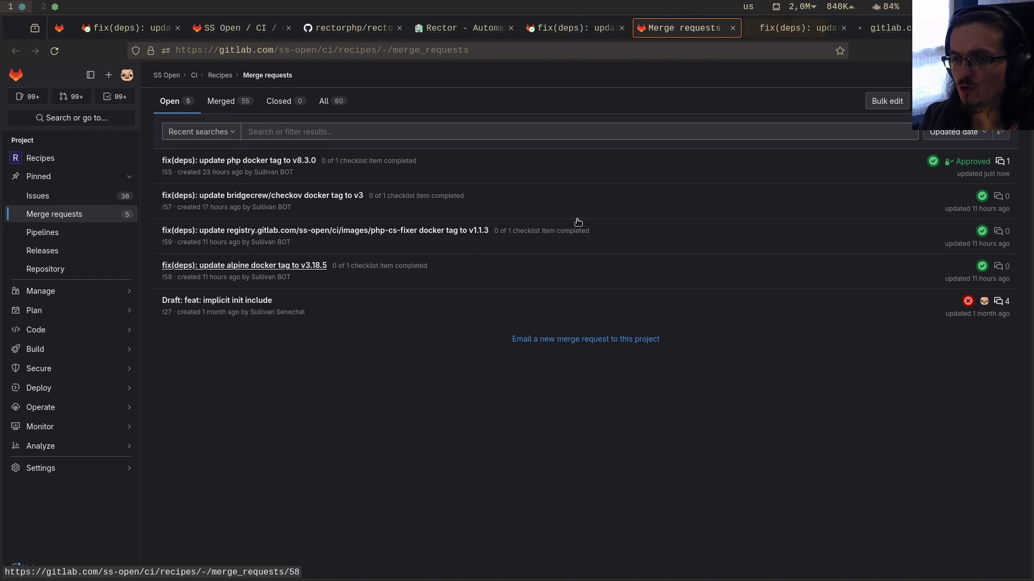
pyautogui.click(732, 28)
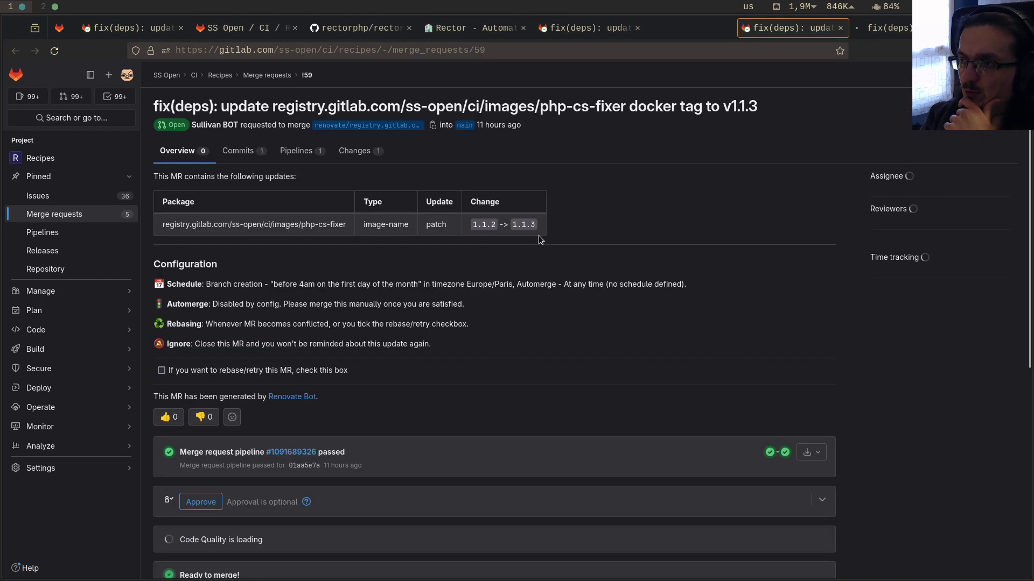
pyautogui.click(356, 151)
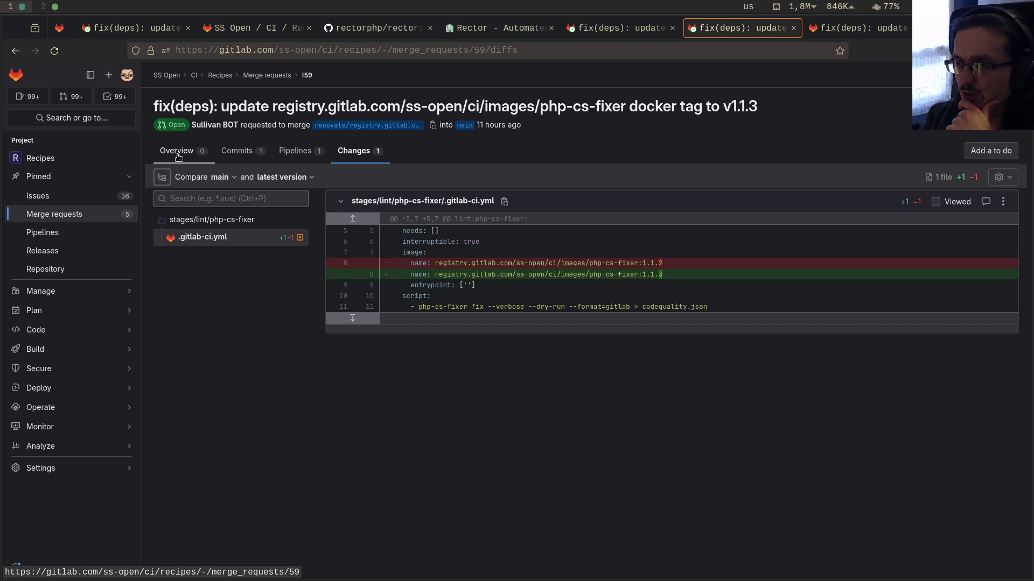
pyautogui.click(179, 157)
pyautogui.hotkey('ctrl', 'Tab')
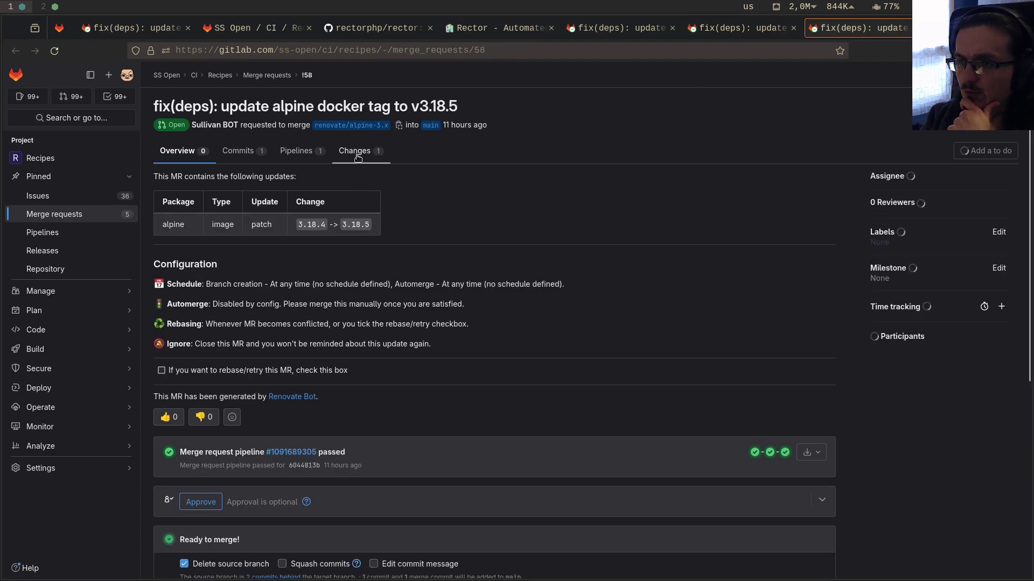
pyautogui.click(356, 152)
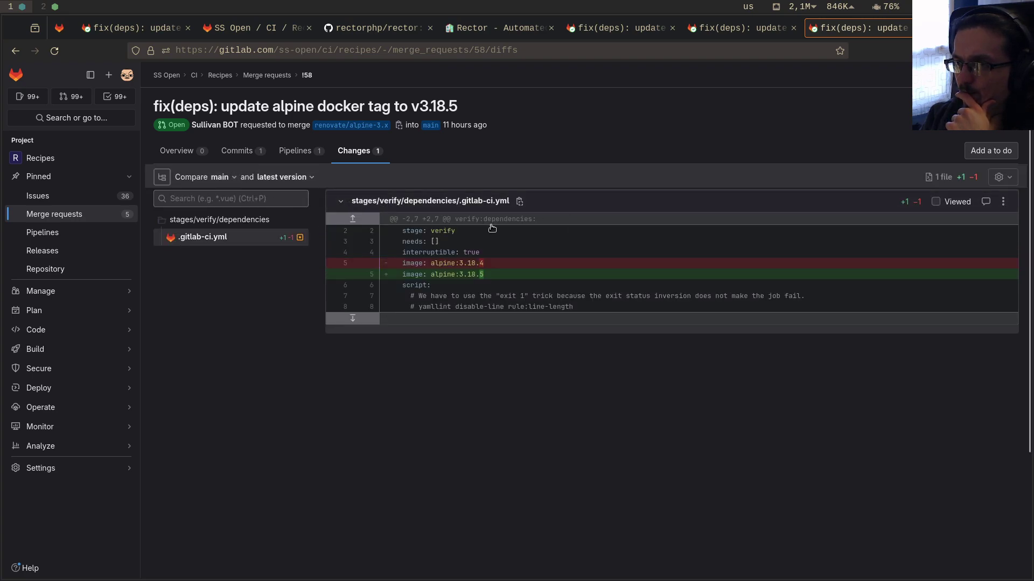
# Step: Merge !55 (php v8.3.0), !59 (php-cs-fixer v1.1.3) and !58 (alpine v3.18.5)
pyautogui.click(178, 152)
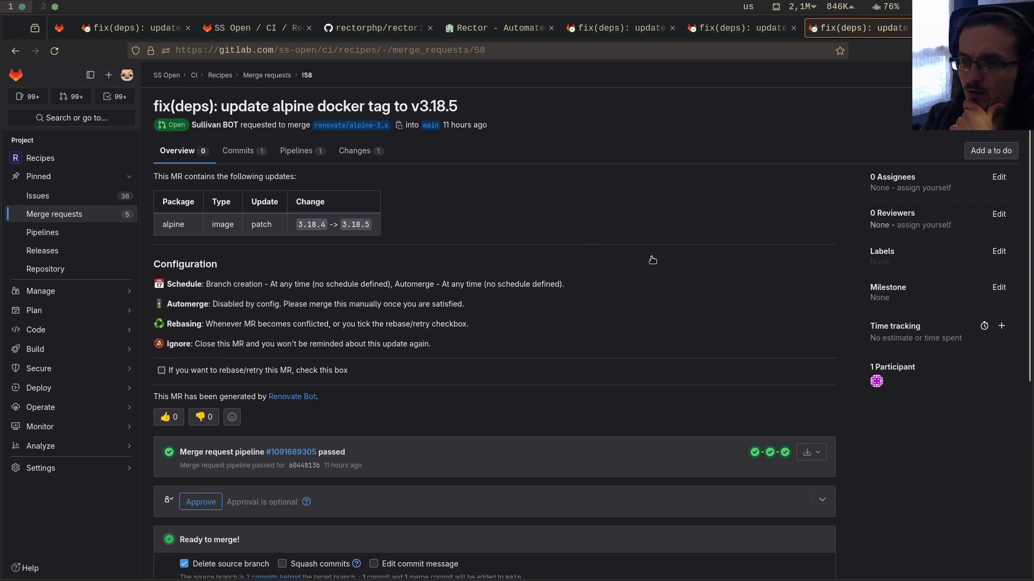
pyautogui.scroll(-2, 764, 140)
pyautogui.click(631, 29)
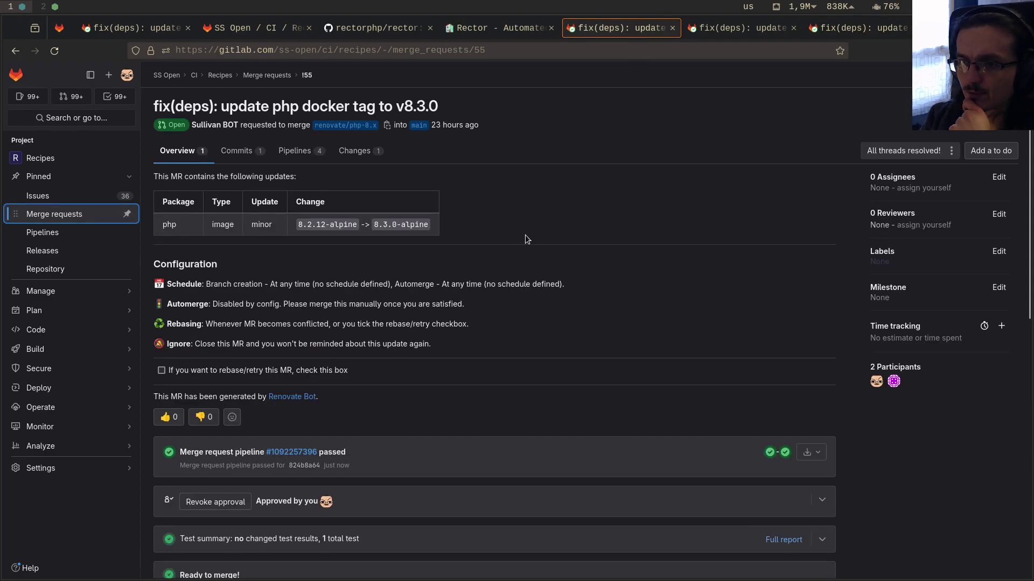
pyautogui.scroll(-5, 457, 253)
pyautogui.click(203, 262)
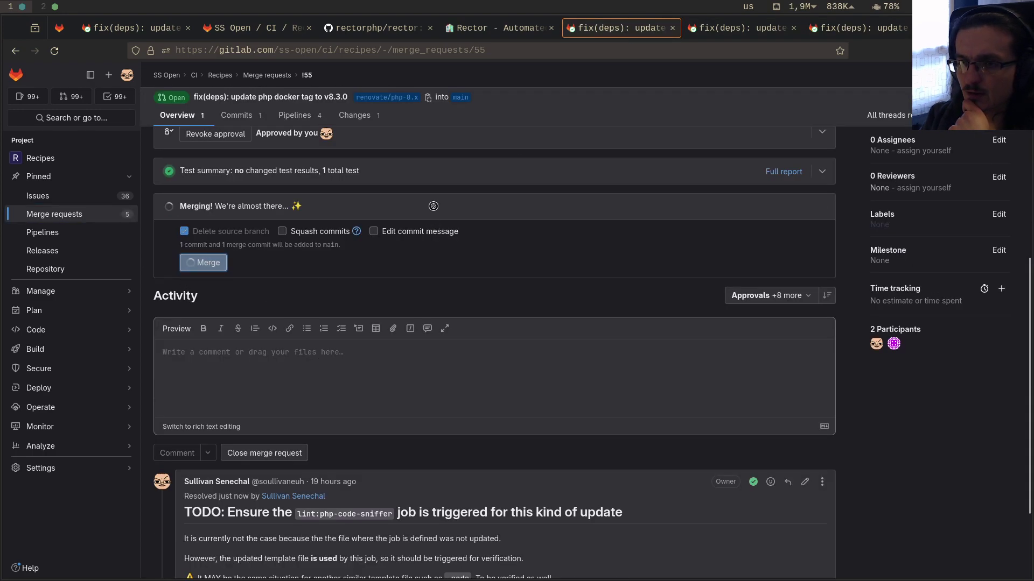
pyautogui.click(712, 29)
pyautogui.scroll(-4, 220, 464)
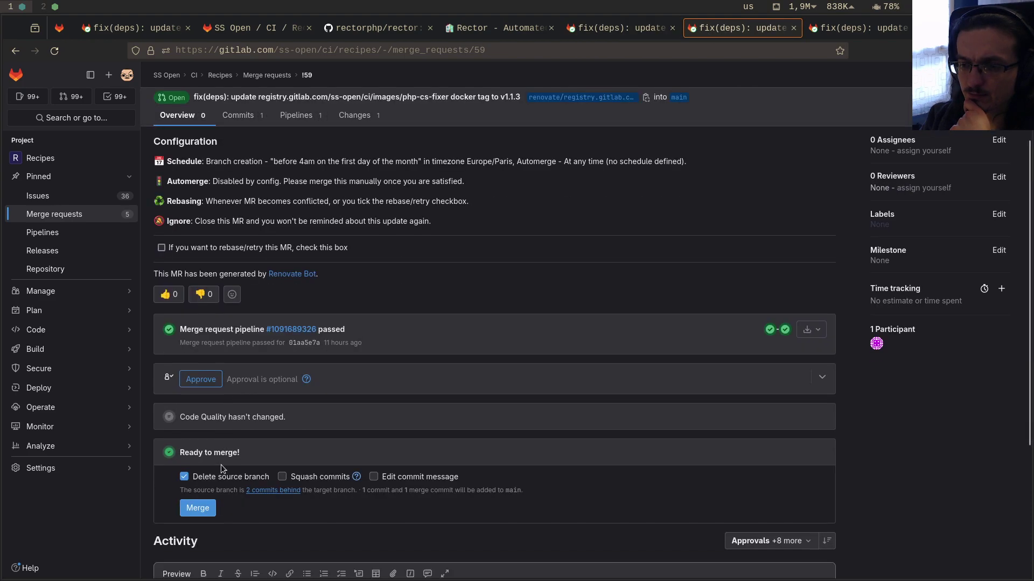
pyautogui.click(198, 507)
pyautogui.click(859, 28)
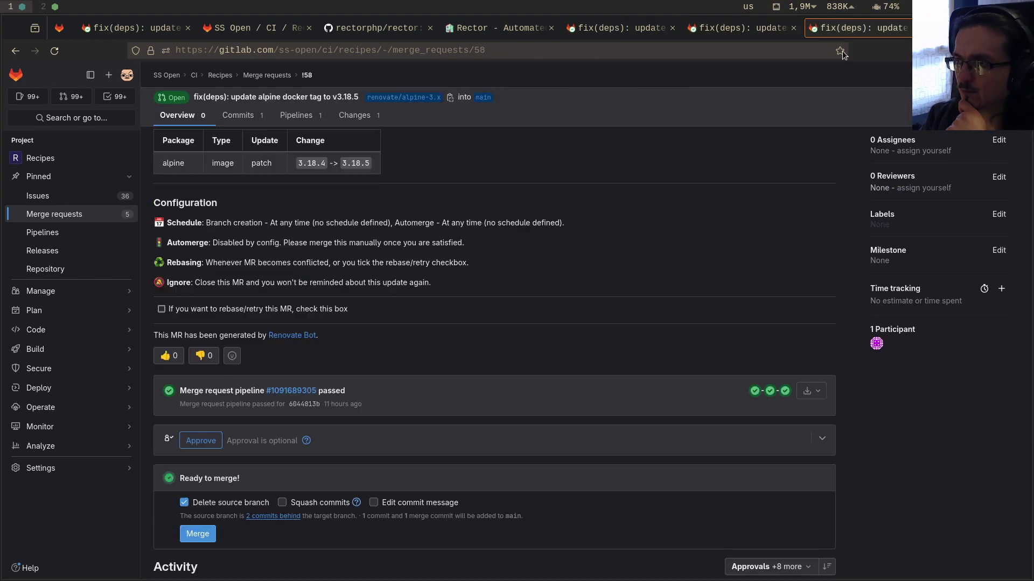
pyautogui.scroll(-2, 484, 323)
pyautogui.click(197, 472)
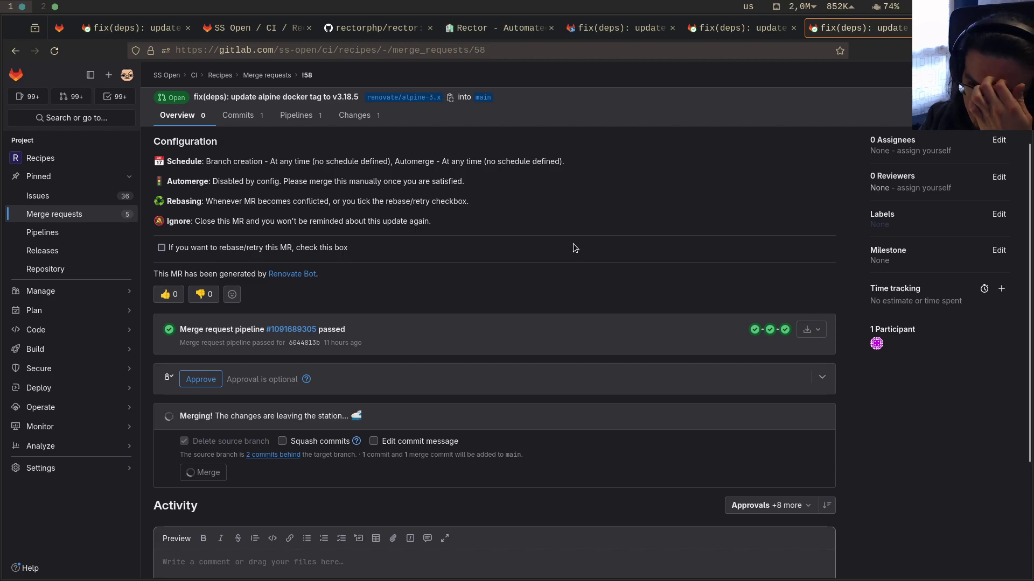
# Step: Close the merged MR tabs and return to the code editor workspace
pyautogui.click(633, 27)
pyautogui.click(671, 27)
pyautogui.click(671, 27)
pyautogui.click(671, 28)
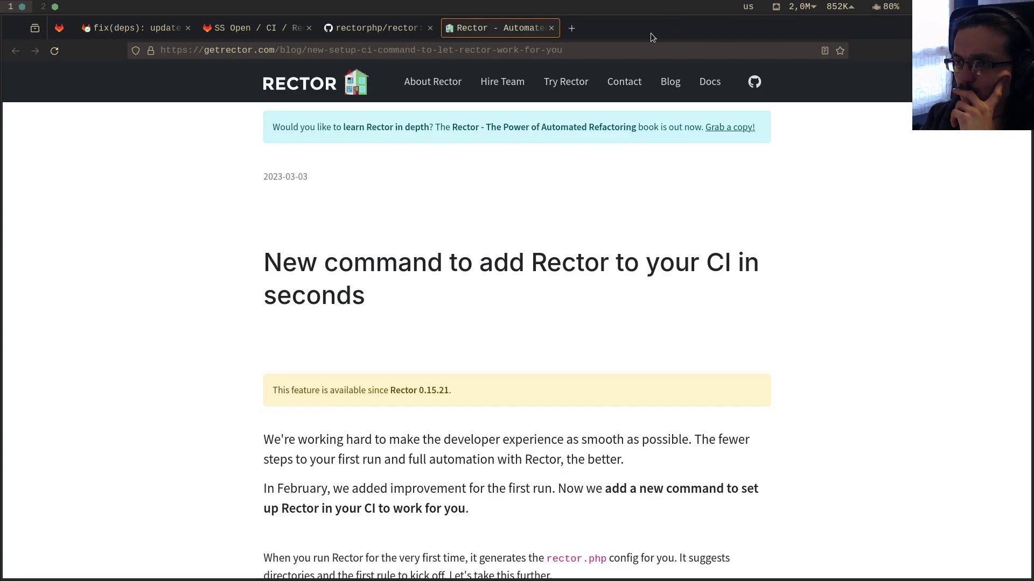
pyautogui.click(387, 28)
pyautogui.click(273, 29)
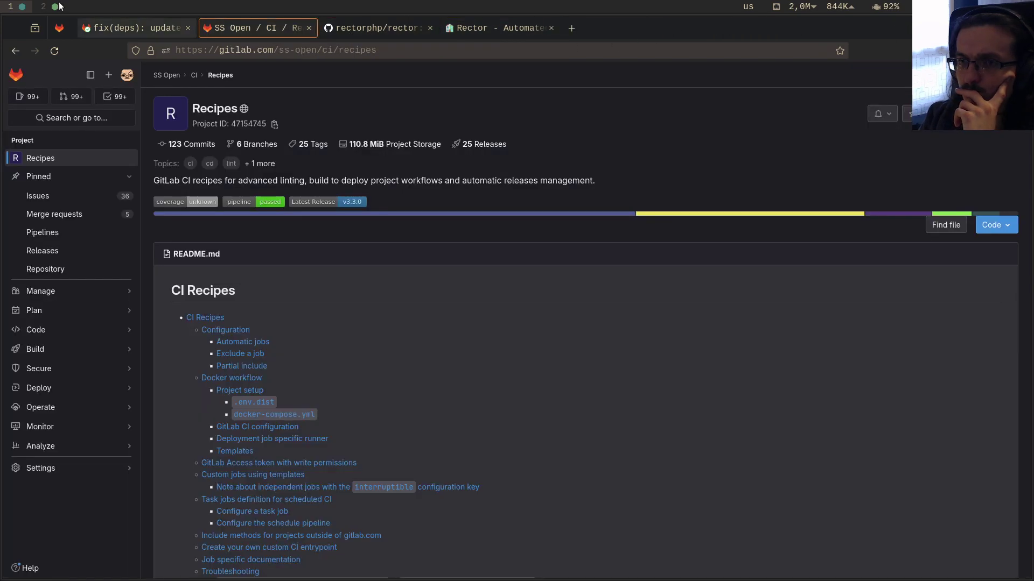
pyautogui.click(59, 6)
# Step: Check out main, pull it, and delete local branches already merged with 'g delete-merged-branches'
pyautogui.write('gs')
pyautogui.press('Return')
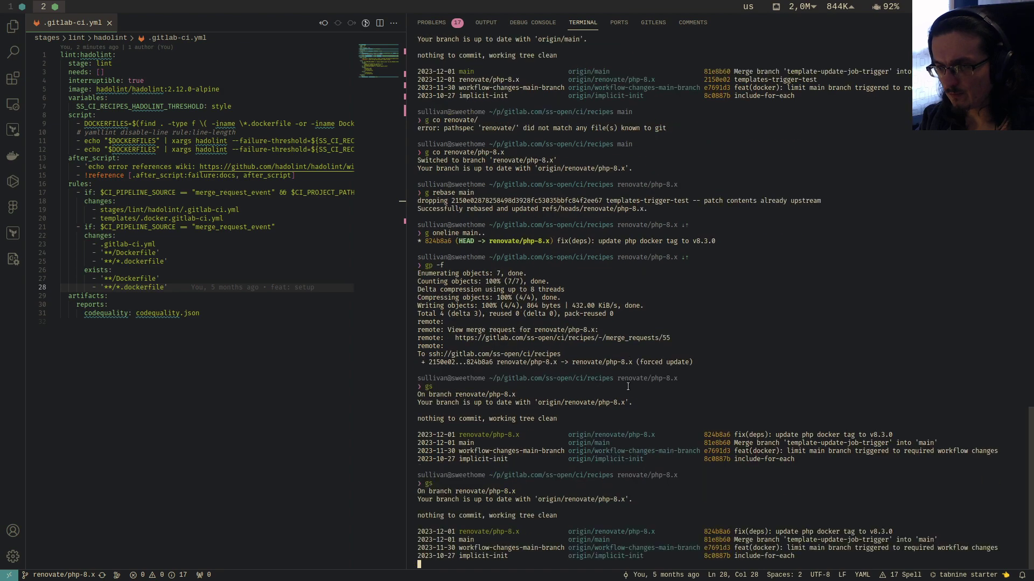
pyautogui.write('g co')
pyautogui.press('BackSpace')
pyautogui.press('BackSpace')
pyautogui.press('BackSpace')
pyautogui.press('BackSpace')
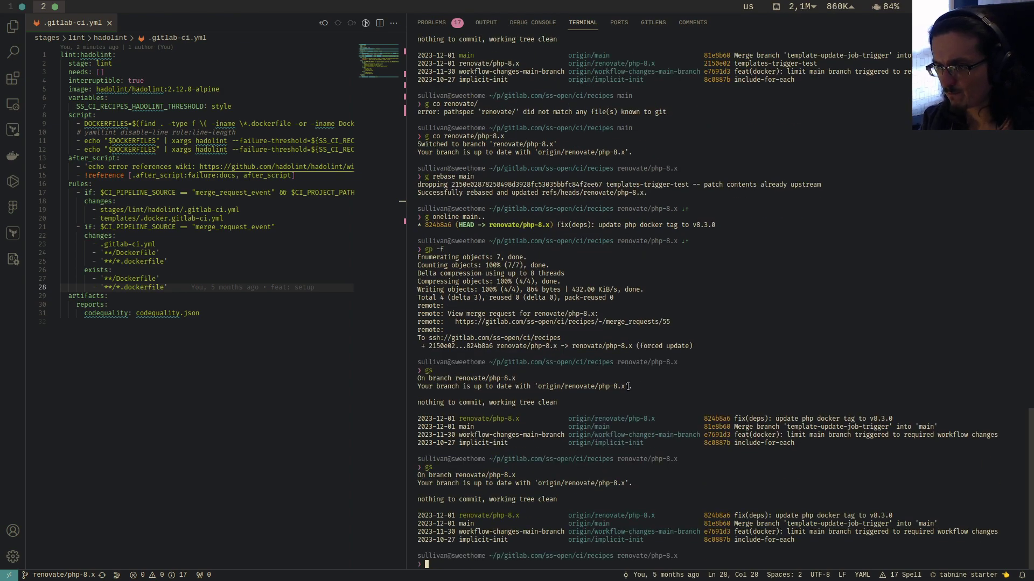
pyautogui.write('g co ma')
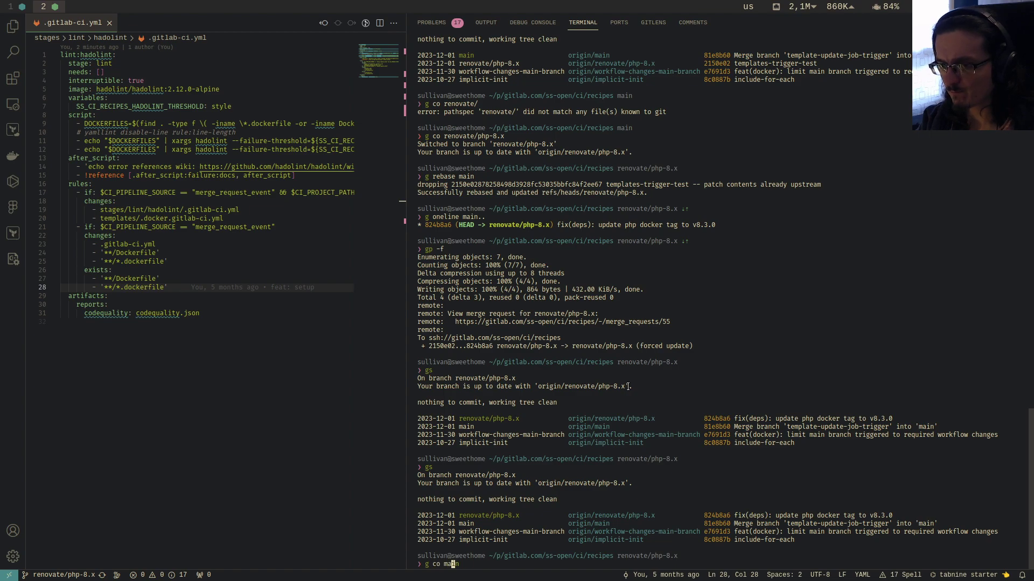
pyautogui.write('in')
pyautogui.press('Return')
pyautogui.write('g p')
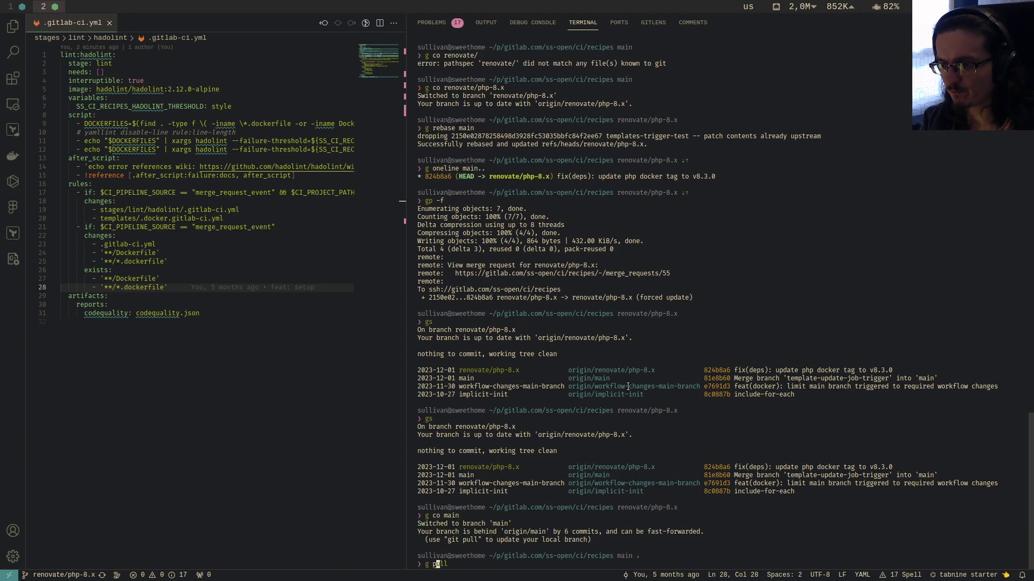
pyautogui.write('ull')
pyautogui.press('Return')
pyautogui.write('g delete')
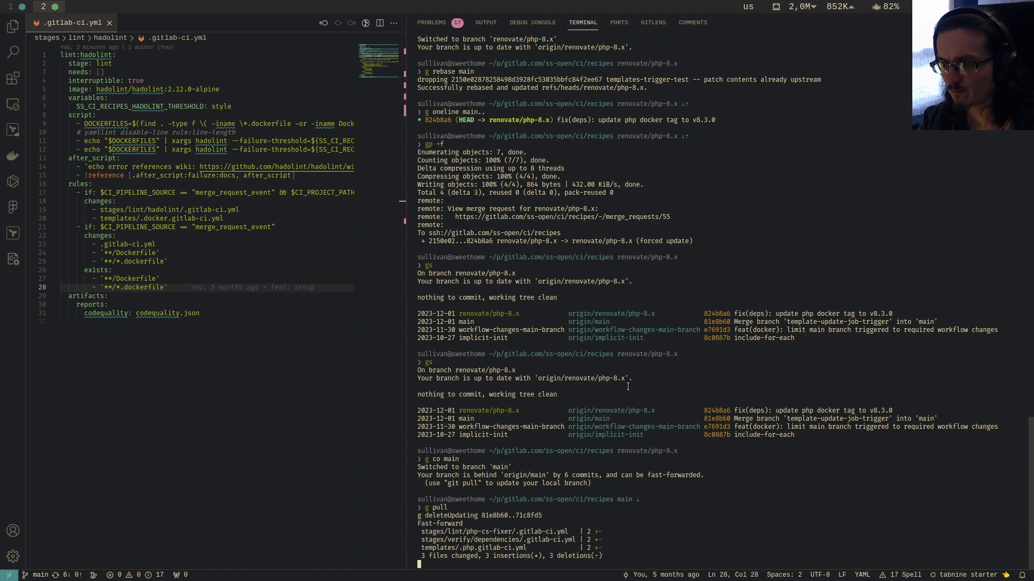
pyautogui.press('Right')
pyautogui.press('Return')
pyautogui.write('gs')
pyautogui.press('Return')
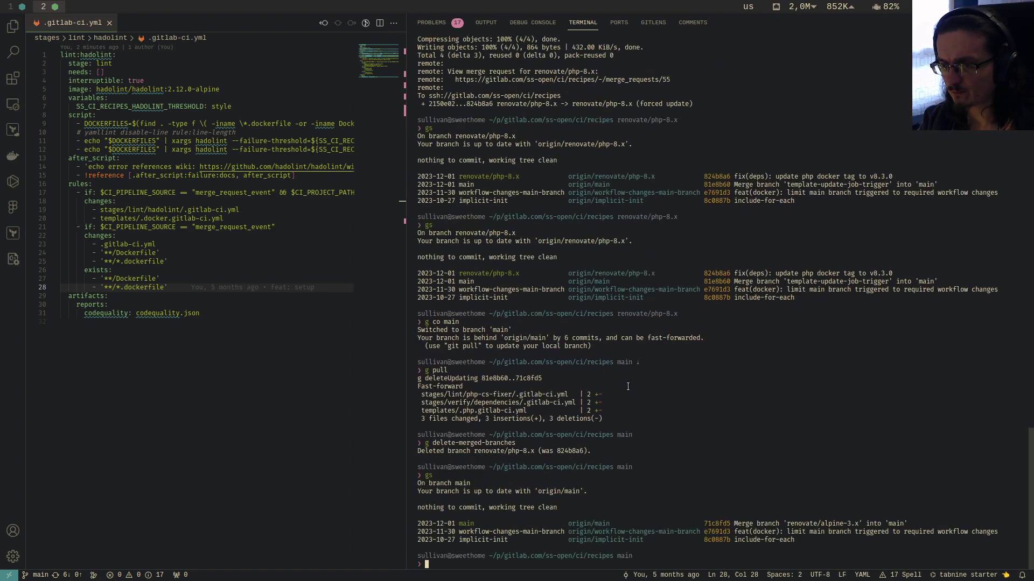
# Step: Create the rector-php branch with 'g co -b rector-php' and confirm its clean status
pyautogui.write('g co')
pyautogui.press('BackSpace')
pyautogui.press('BackSpace')
pyautogui.press('BackSpace')
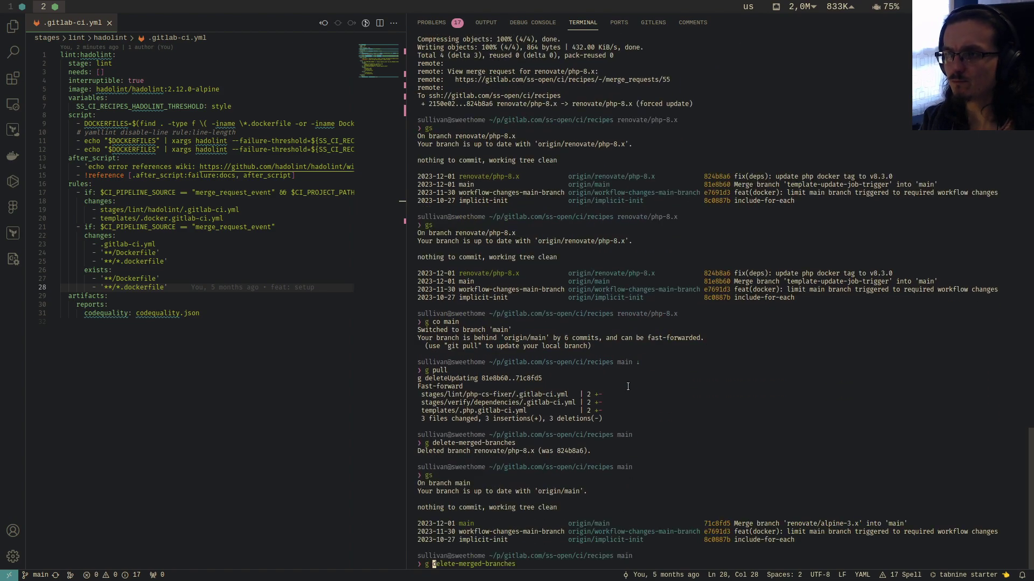
pyautogui.press('BackSpace')
pyautogui.press('BackSpace')
pyautogui.write('g co')
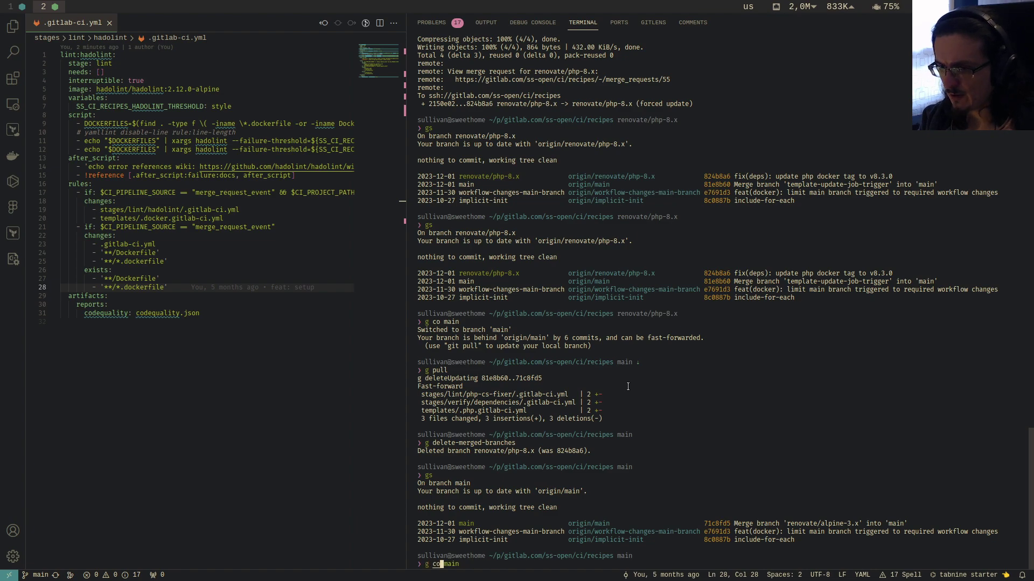
pyautogui.write(' -b rec')
pyautogui.press('Right')
pyautogui.press('Return')
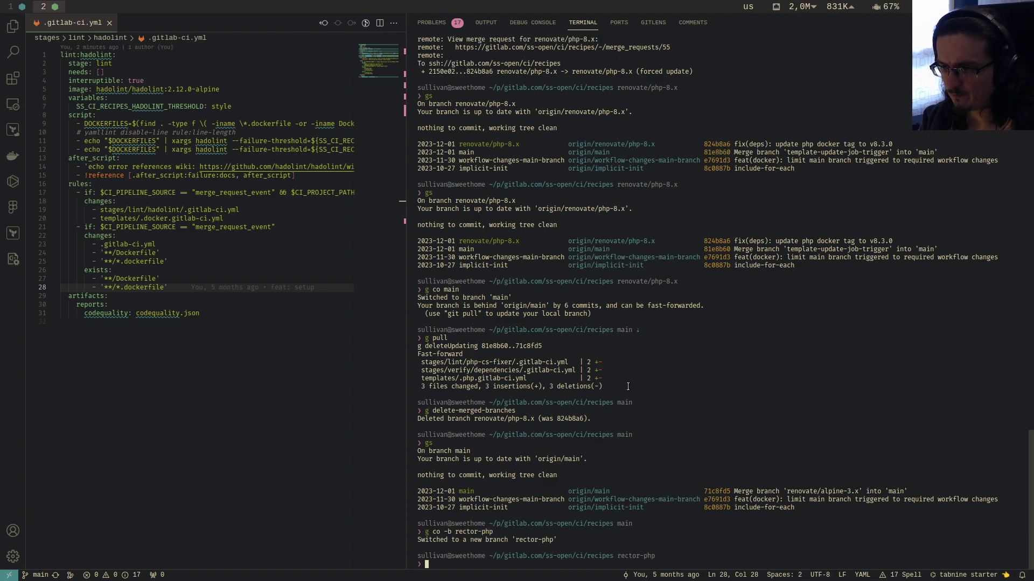
pyautogui.write('gs')
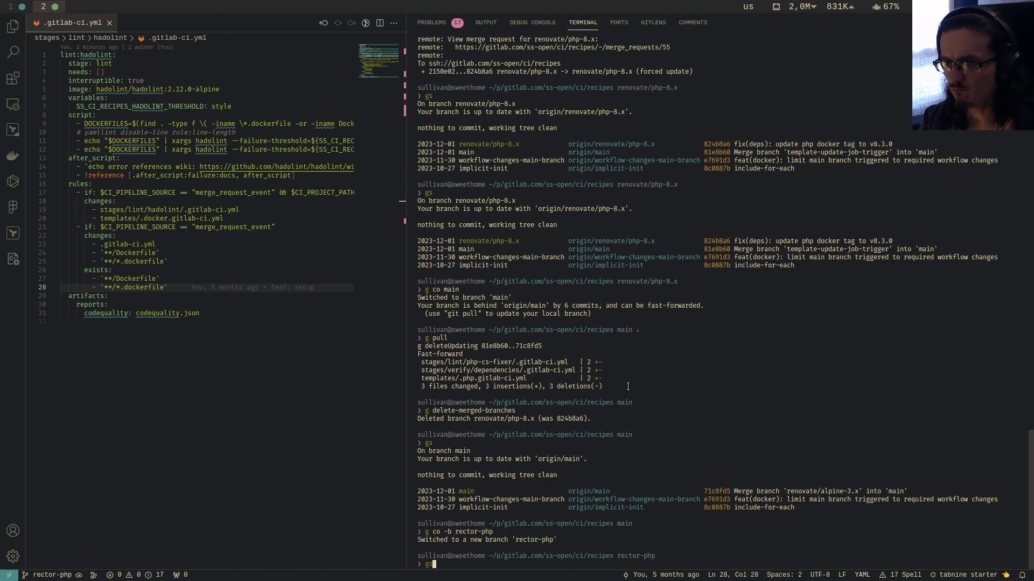
pyautogui.press('Return')
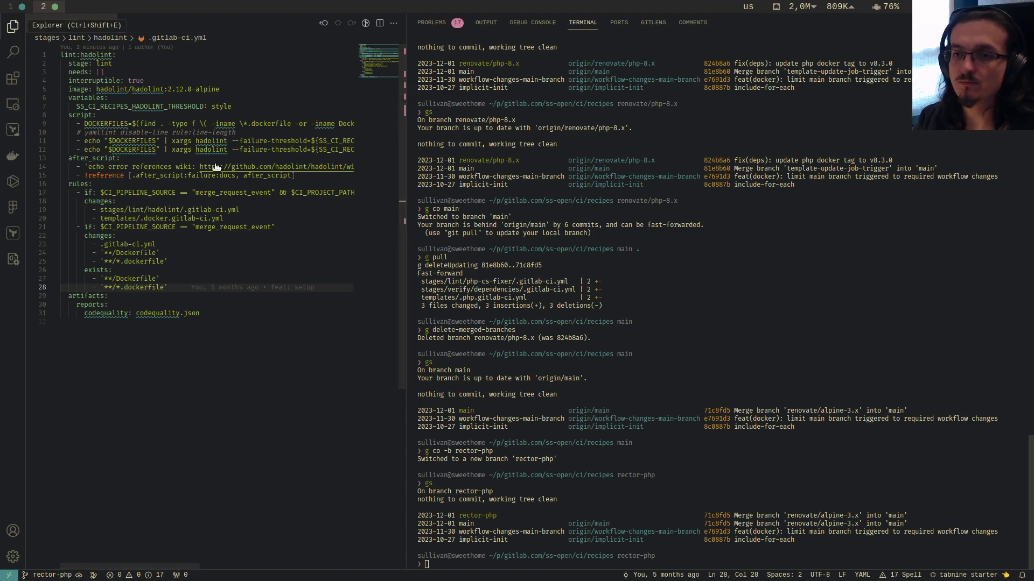
# Step: Show the Recipes project file tree in the sidebar
pyautogui.hotkey('ctrl', 'b')
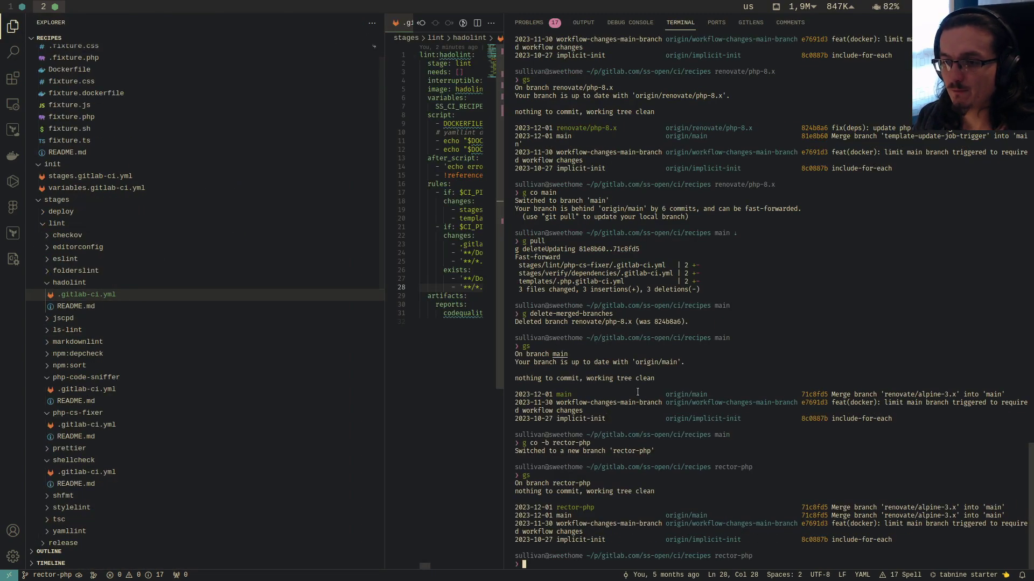
# Step: Read through the rectorphp/rector README on GitHub and select 'rectorphp' in the address bar
pyautogui.press('Return')
pyautogui.hotkey('ctrl', 'j')
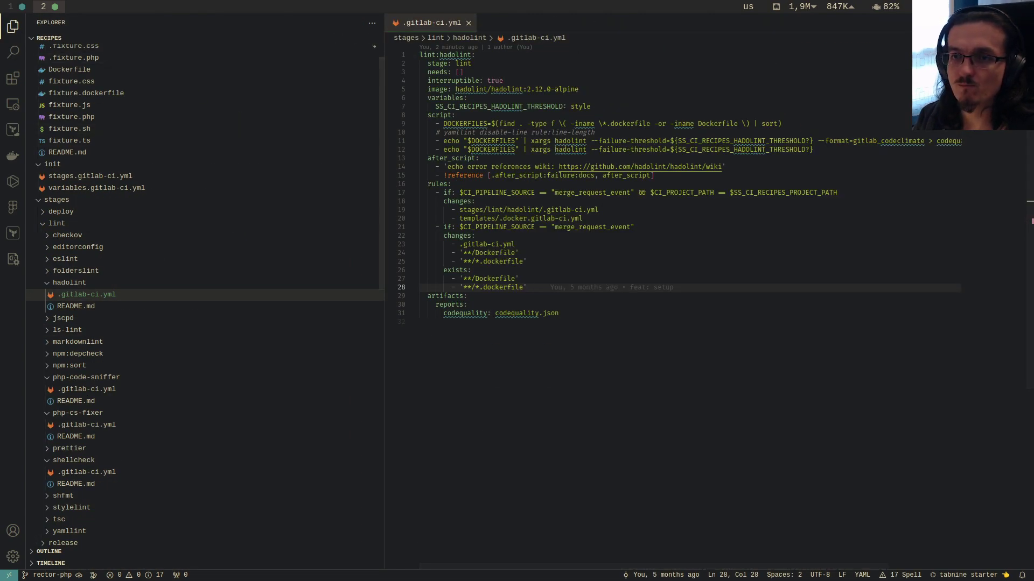
pyautogui.press('super+1')
pyautogui.click(377, 28)
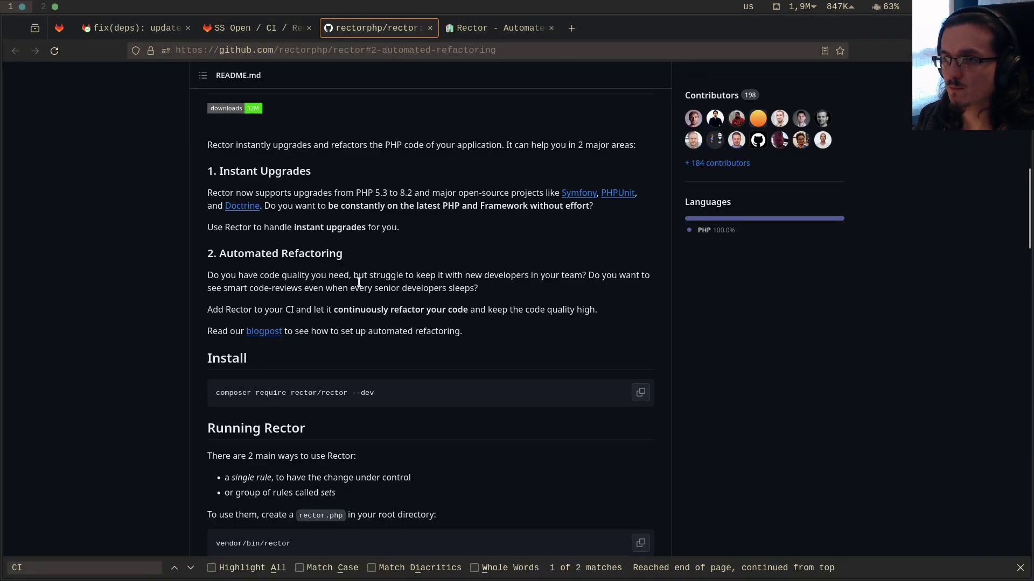
pyautogui.scroll(10, 360, 285)
pyautogui.scroll(2, 359, 284)
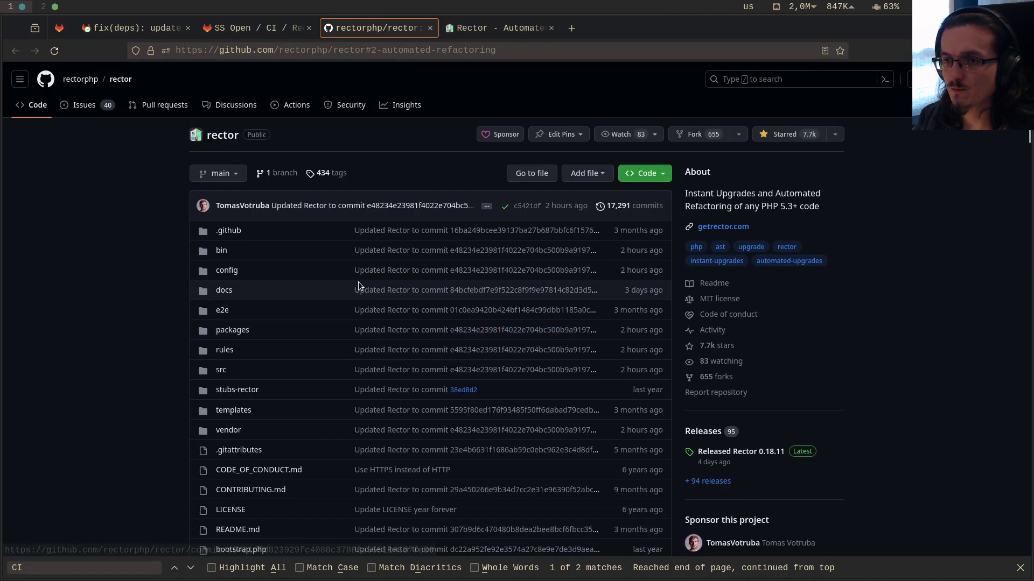
pyautogui.scroll(-10, 359, 285)
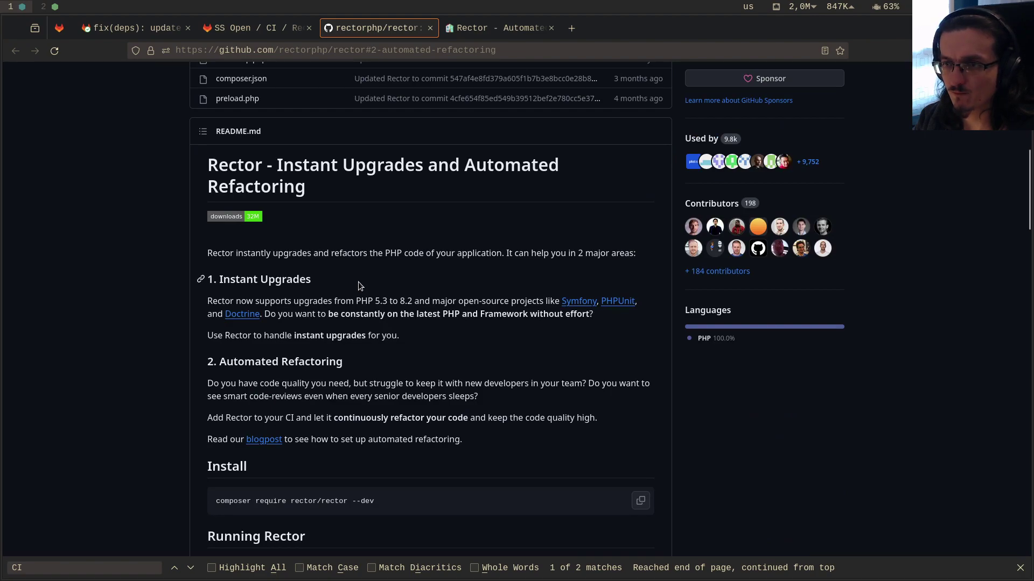
pyautogui.scroll(-5, 359, 286)
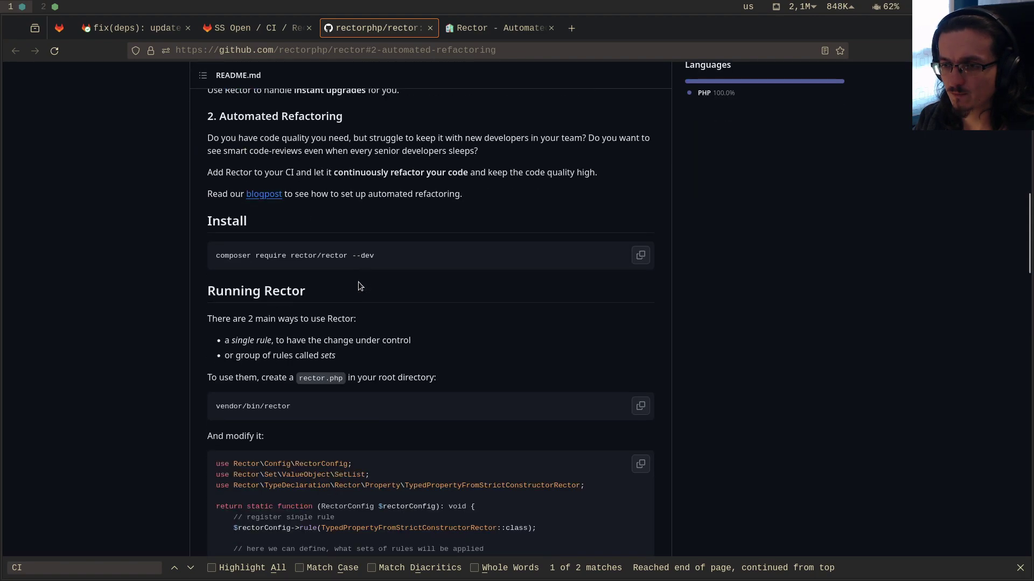
pyautogui.scroll(4, 360, 286)
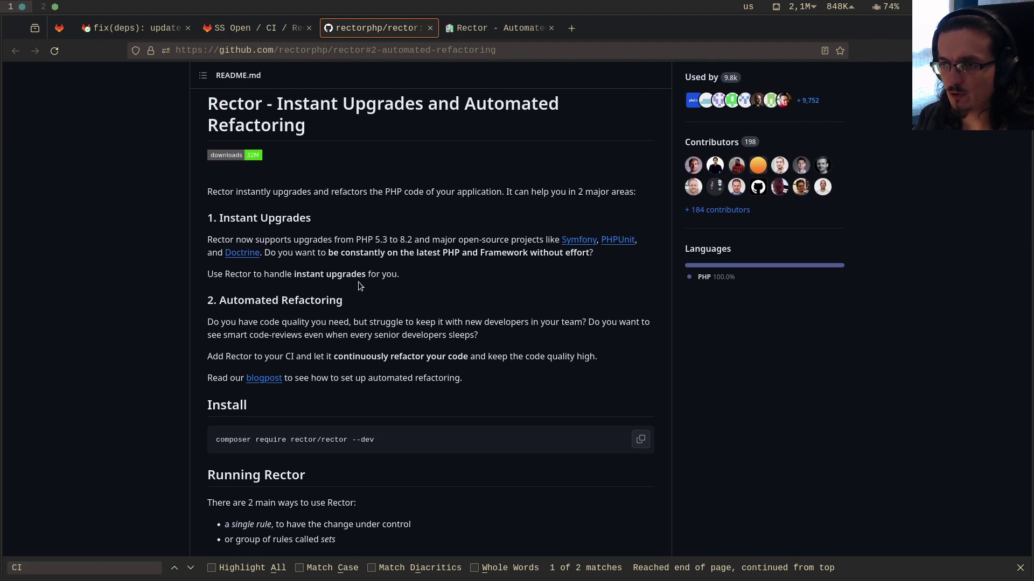
pyautogui.scroll(1, 357, 283)
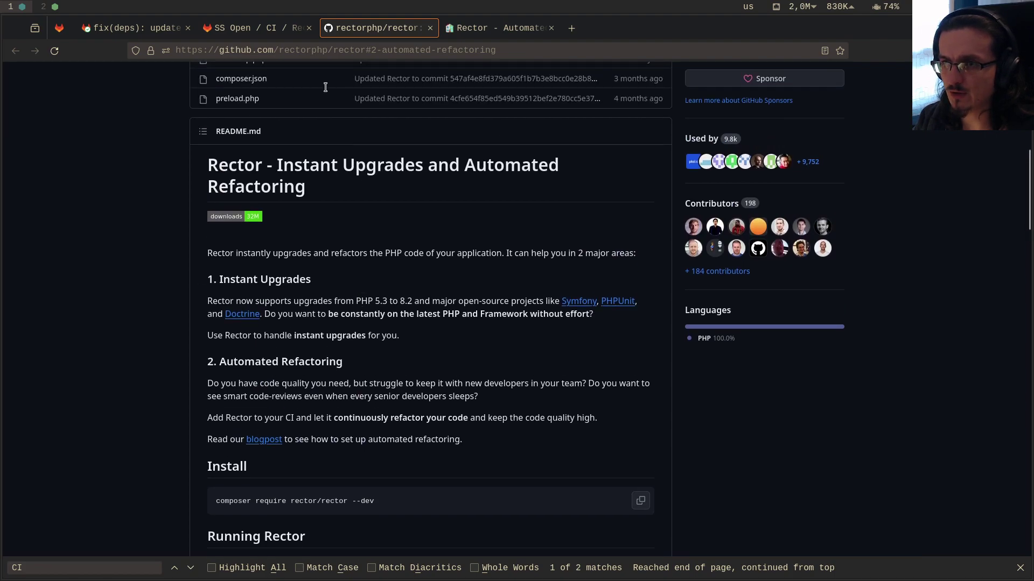
pyautogui.doubleClick(311, 50)
# Step: Create a new file 'rectorphp/.gitlab-ci.yml' inside the lint folder
pyautogui.press('super+2')
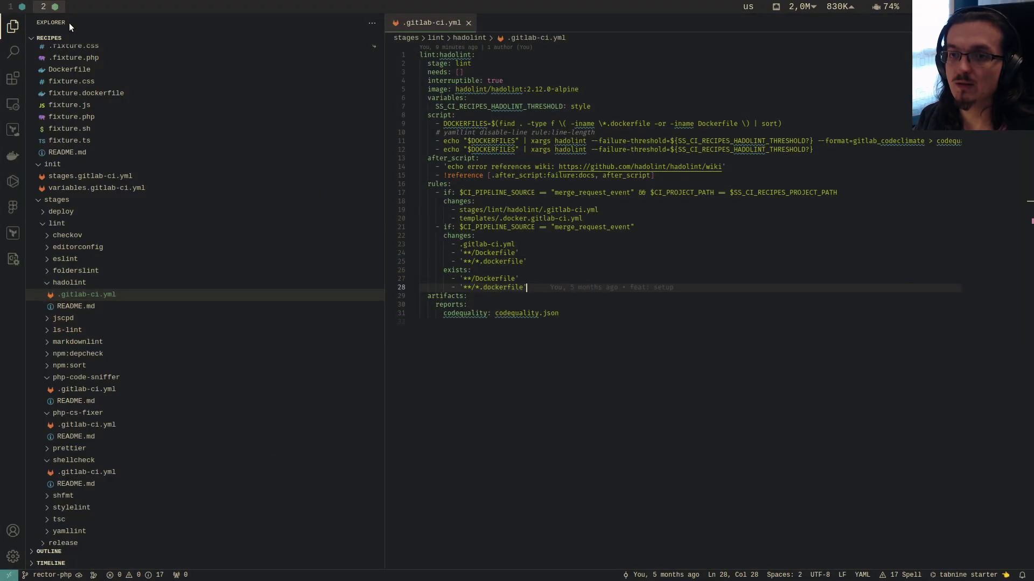
pyautogui.click(95, 284)
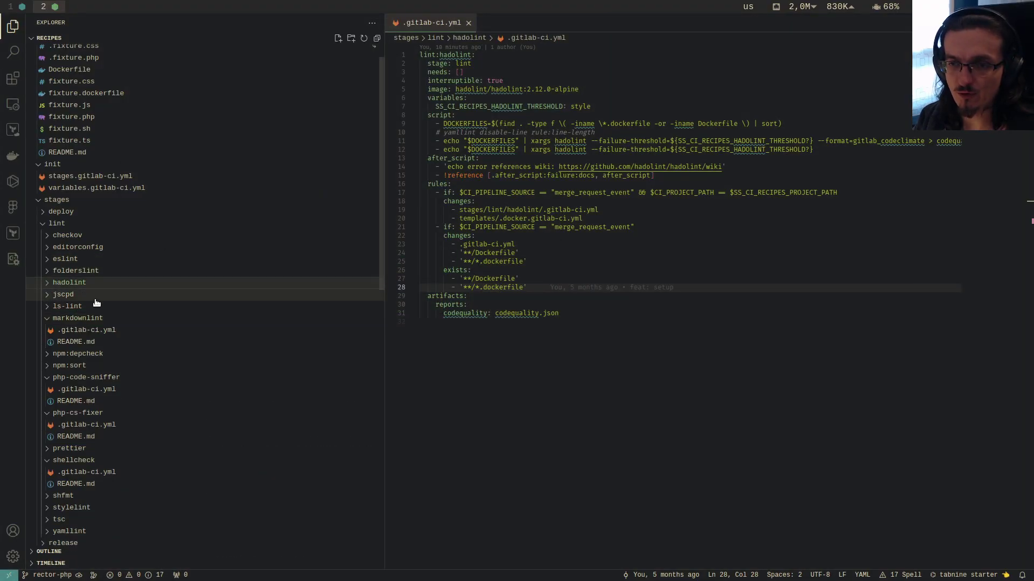
pyautogui.click(97, 318)
pyautogui.doubleClick(96, 342)
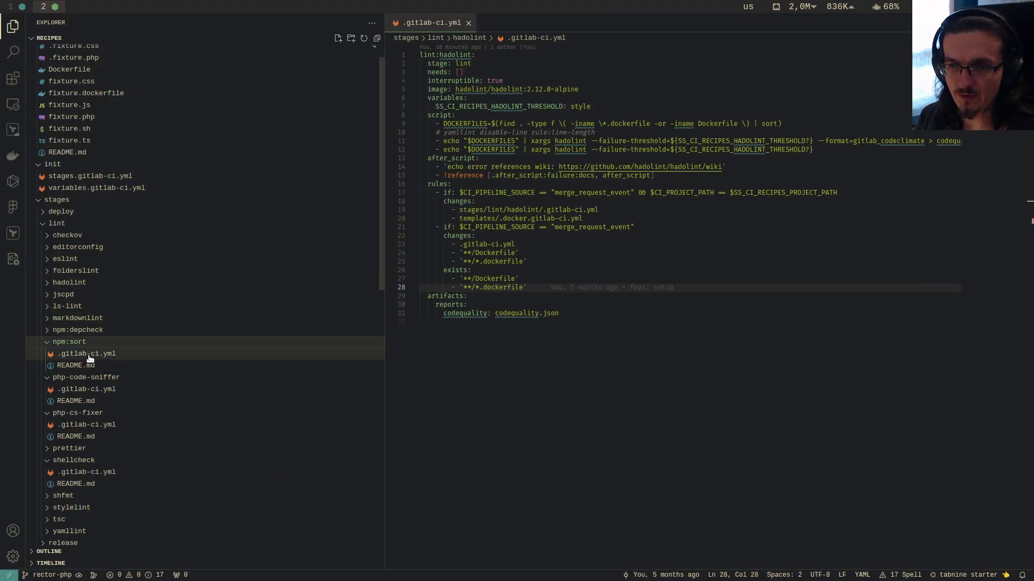
pyautogui.click(92, 355)
pyautogui.click(95, 368)
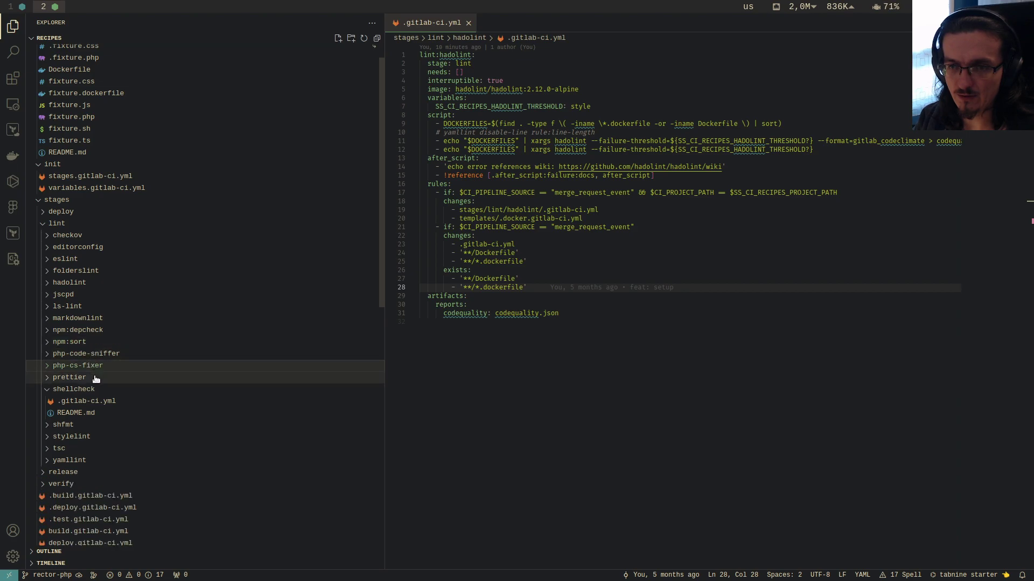
pyautogui.click(79, 225)
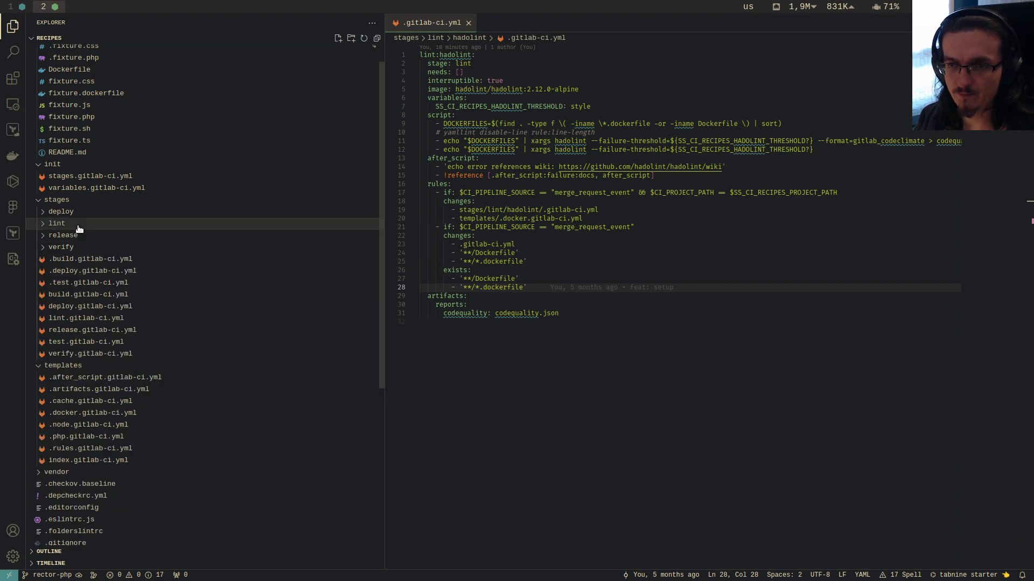
pyautogui.click(78, 225)
pyautogui.rightClick(79, 227)
pyautogui.click(123, 237)
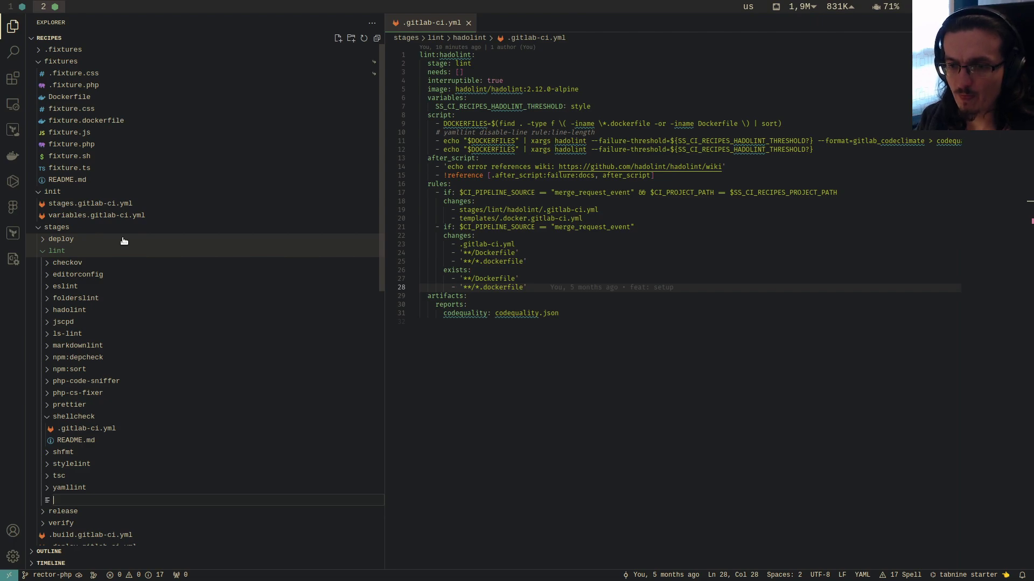
pyautogui.write('rectorphp/.git')
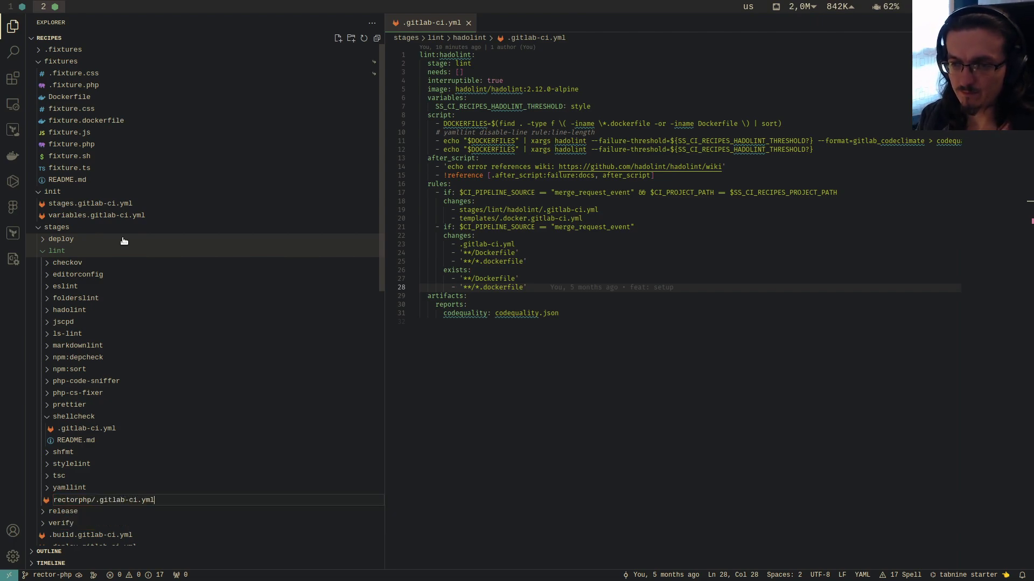
pyautogui.write('lab-ci.yml')
pyautogui.press('Return')
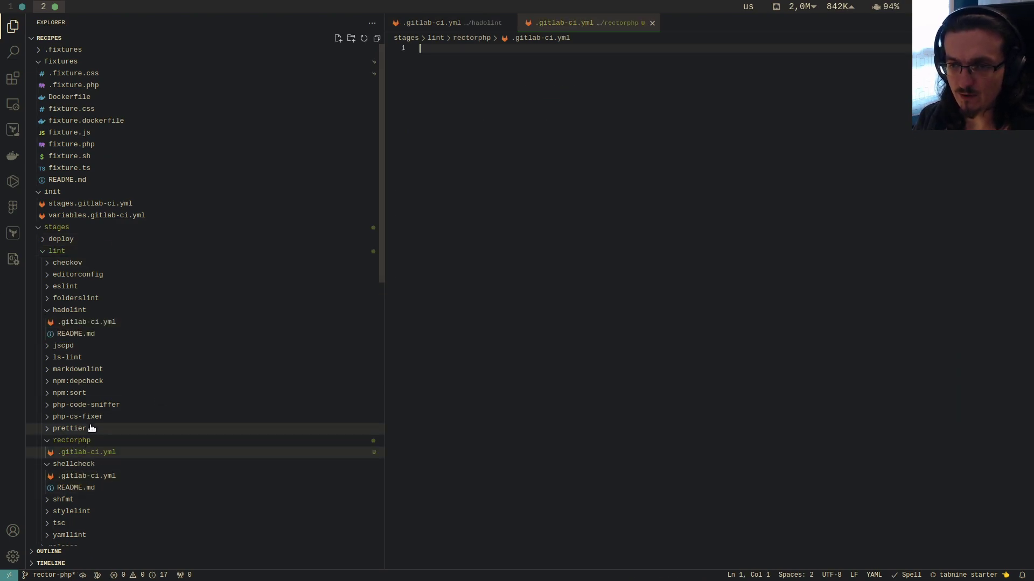
# Step: Copy php-cs-fixer's README.md into the rectorphp folder
pyautogui.click(95, 418)
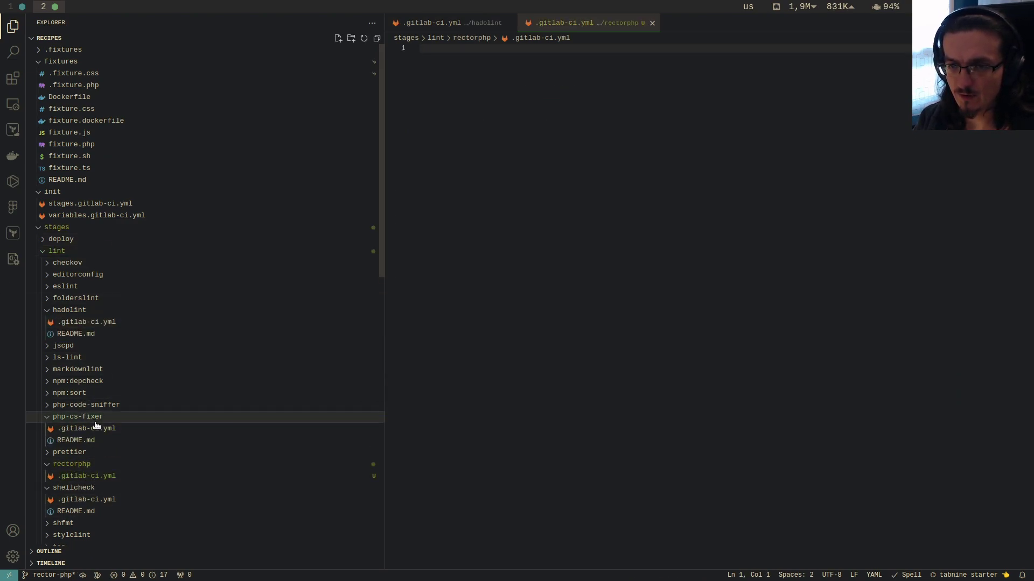
pyautogui.click(95, 429)
pyautogui.click(95, 441)
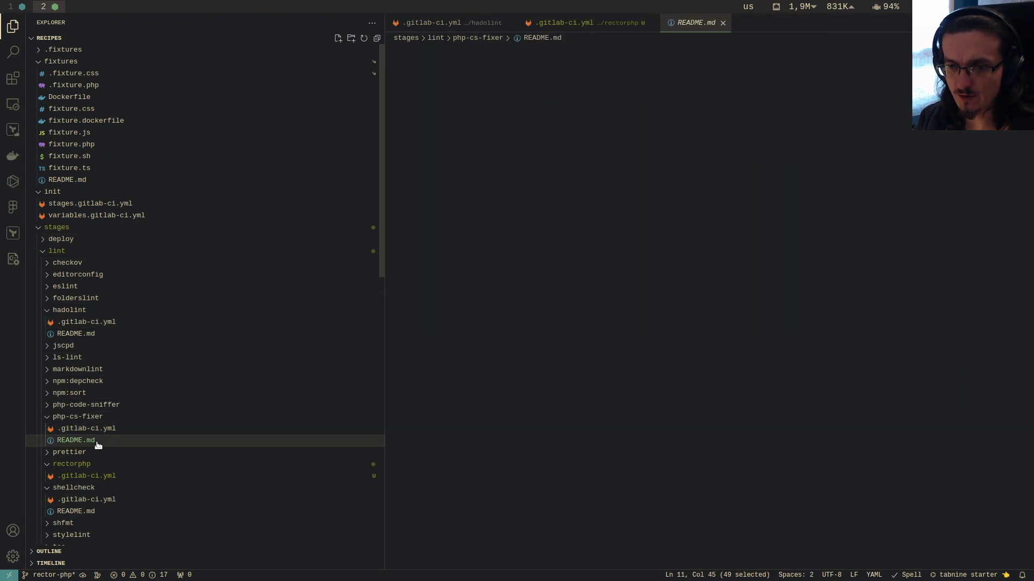
pyautogui.click(96, 476)
pyautogui.hotkey('ctrl', 'v')
# Step: Retitle the copied README from php-cs-fixer to rectorphp
pyautogui.click(550, 177)
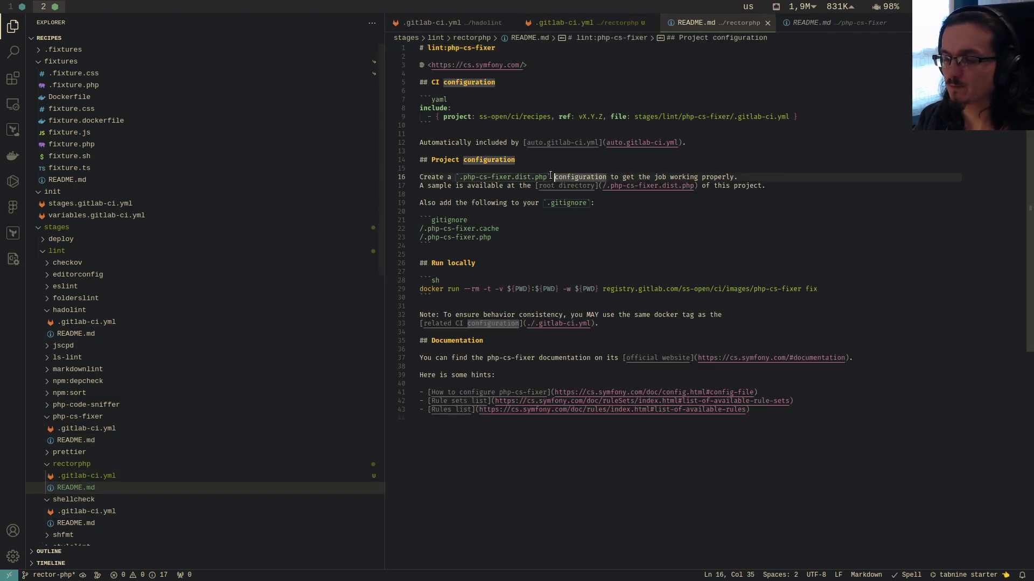
pyautogui.press('Up')
pyautogui.press('Up')
pyautogui.press('Up')
pyautogui.press('Up')
pyautogui.press('Up')
pyautogui.press('Up')
pyautogui.press('Up')
pyautogui.press('Up')
pyautogui.press('Up')
pyautogui.press('Up')
pyautogui.press('Up')
pyautogui.press('Up')
pyautogui.press('Up')
pyautogui.press('Up')
pyautogui.press('Up')
pyautogui.hotkey('ctrl', 'shift', 'Left')
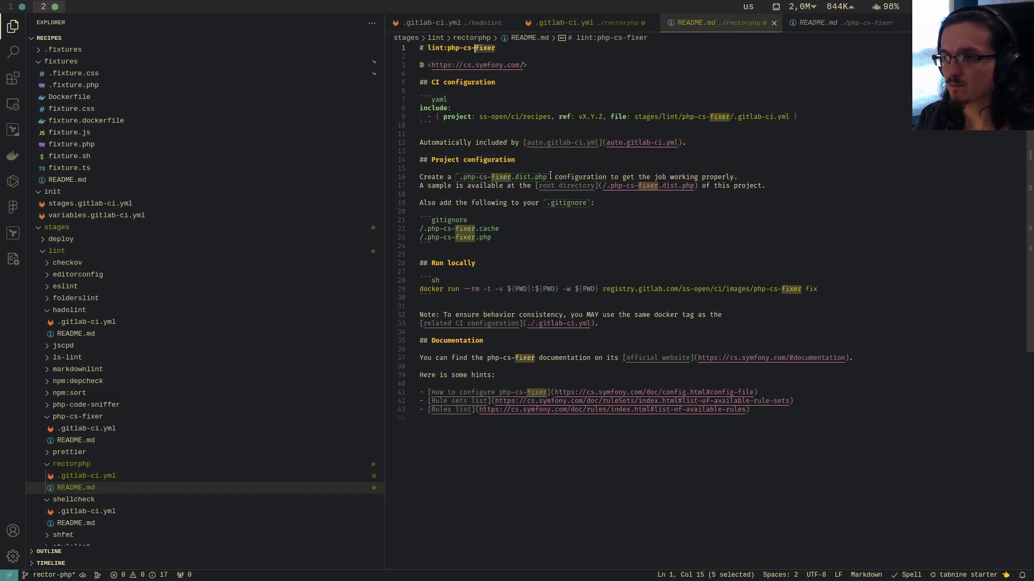
pyautogui.hotkey('ctrl', 'shift', 'Left')
pyautogui.hotkey('ctrl', 'shift', 'Left')
pyautogui.write('re')
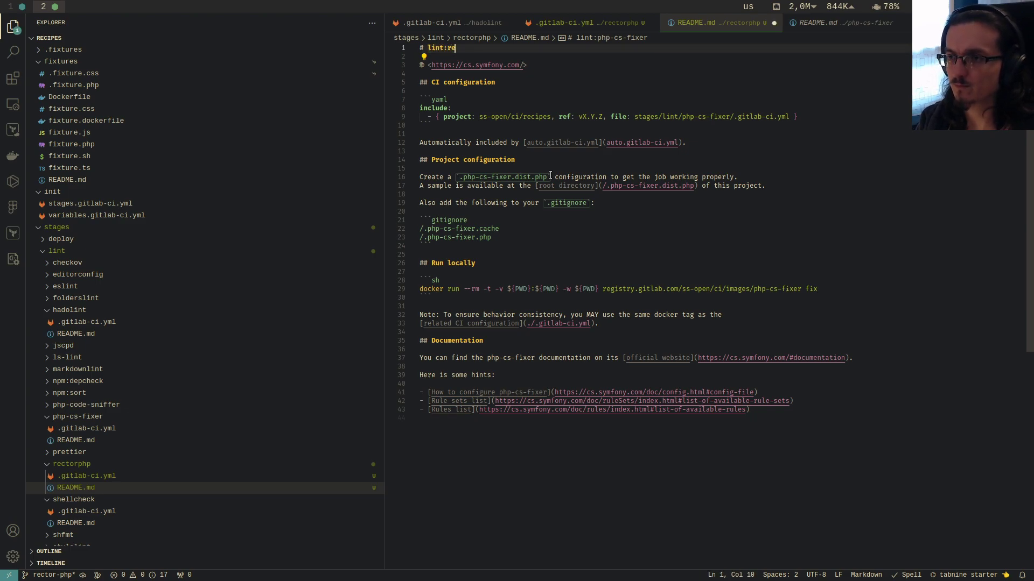
pyautogui.write('corphp')
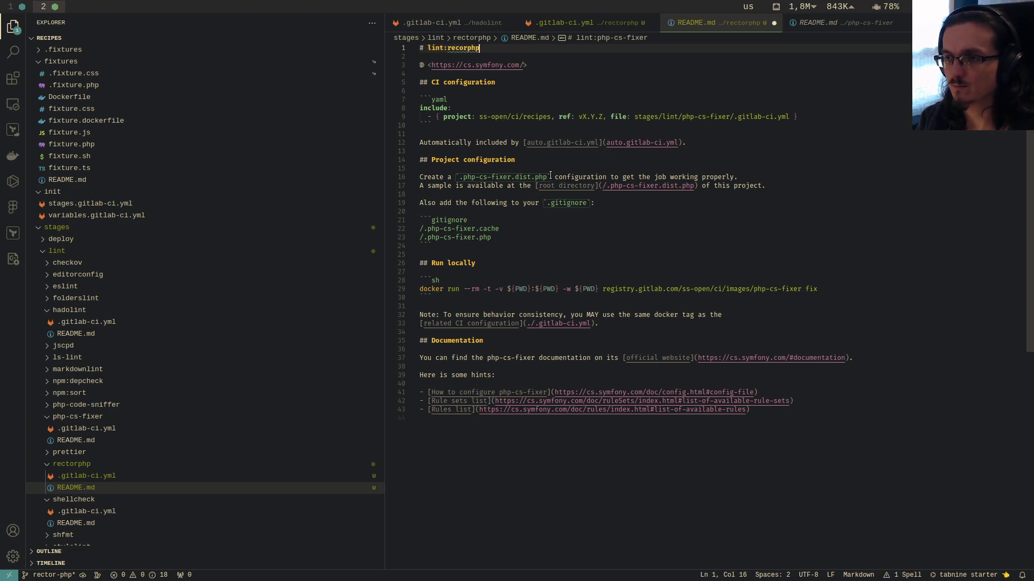
pyautogui.press('BackSpace')
pyautogui.press('BackSpace')
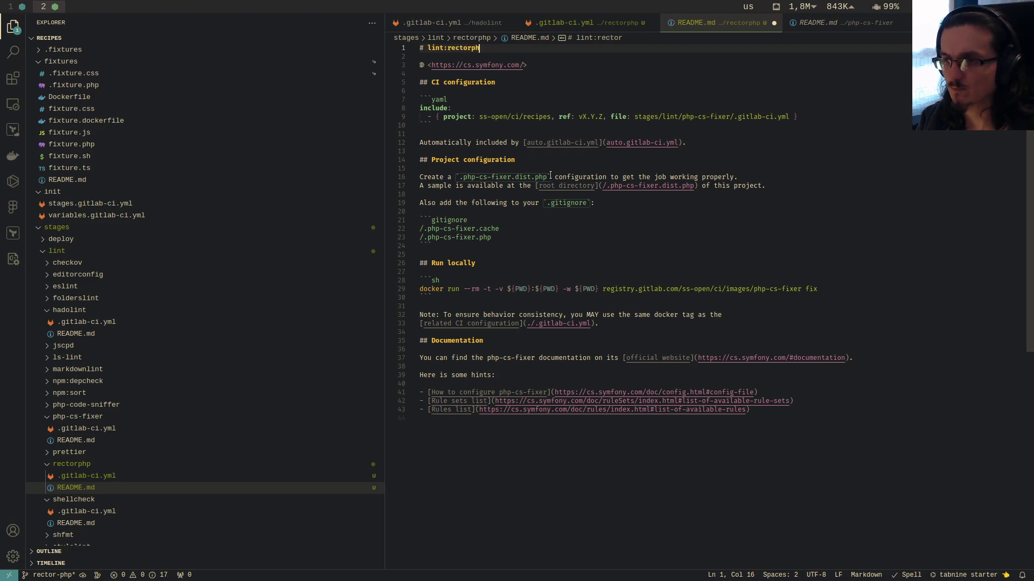
pyautogui.write('p')
# Step: Change the README's include path from php-cs-fixer to rectorphp
pyautogui.press('Down')
pyautogui.press('Down')
pyautogui.press('Down')
pyautogui.press('Down')
pyautogui.press('Down')
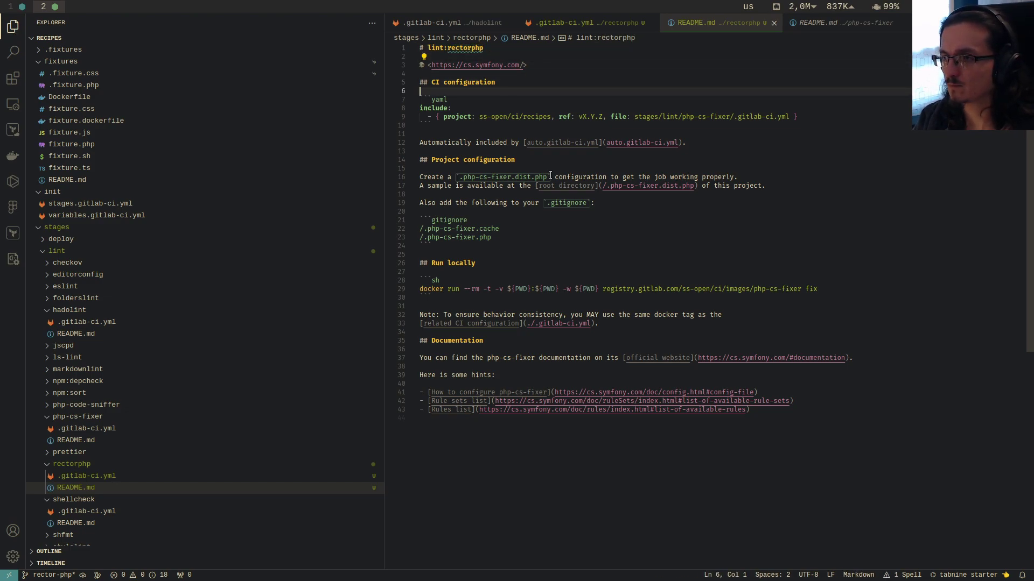
pyautogui.press('Down')
pyautogui.press('Down')
pyautogui.press('Down')
pyautogui.press('End')
pyautogui.press('Left')
pyautogui.press('Left')
pyautogui.hotkey('ctrl', 'shift', 'Left')
pyautogui.hotkey('ctrl', 'shift', 'Left')
pyautogui.hotkey('ctrl', 'shift', 'Left')
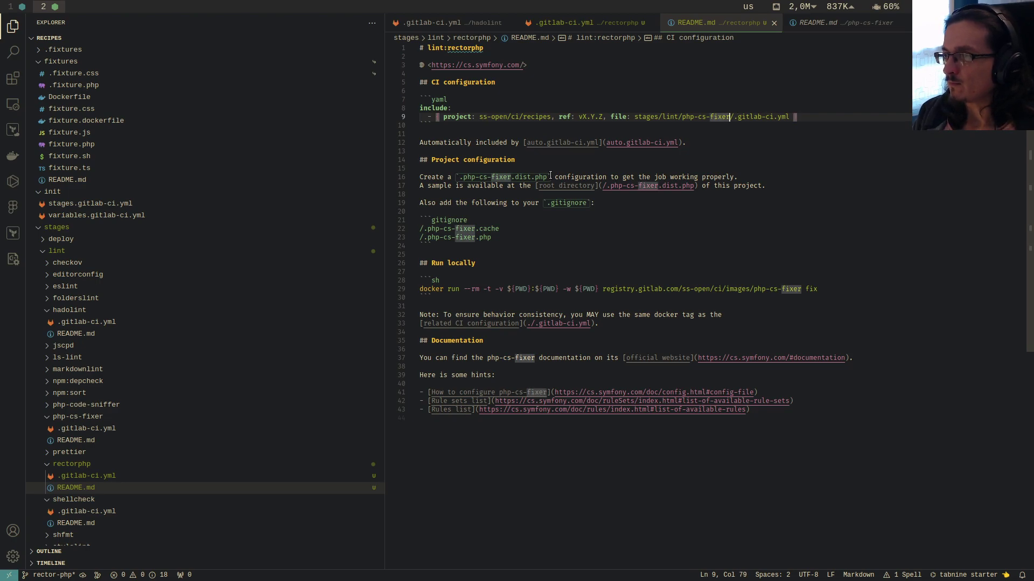
pyautogui.write('rectorphp')
pyautogui.press('Up')
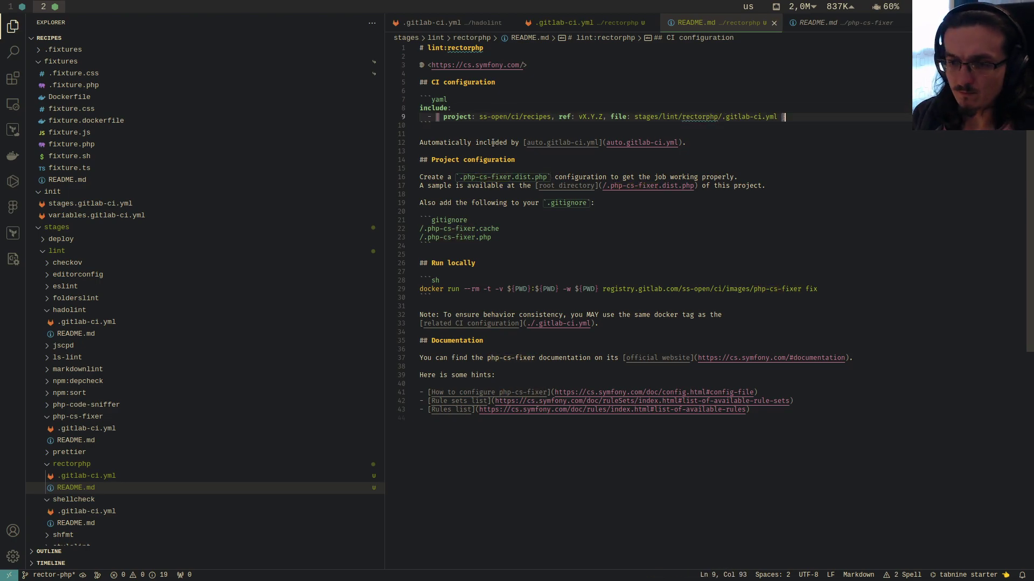
# Step: Review the rest of the README, then open lint.gitlab-ci.yml
pyautogui.click(743, 315)
pyautogui.scroll(-2, 177, 411)
pyautogui.scroll(-10, 178, 411)
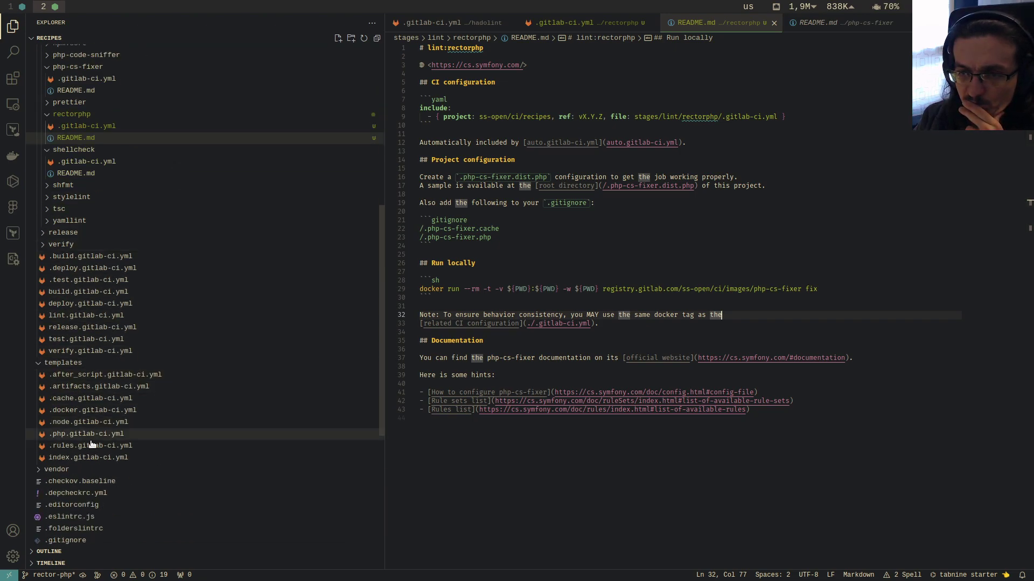
pyautogui.click(81, 316)
# Step: Add stages/lint/rectorphp/.gitlab-ci.yml to the lint include list after prettier and save it
pyautogui.press('Up')
pyautogui.press('Up')
pyautogui.press('Up')
pyautogui.press('Up')
pyautogui.press('Up')
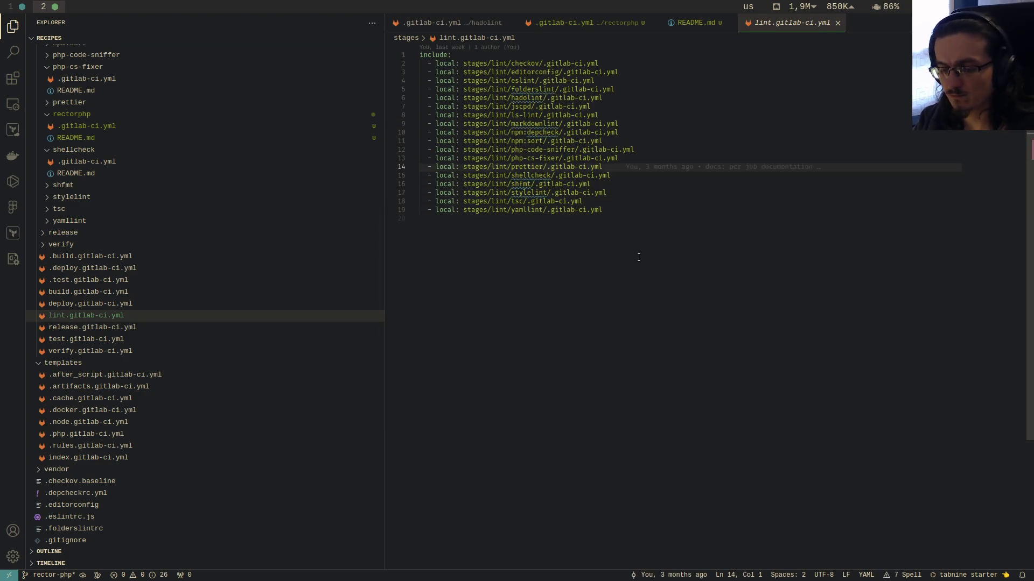
pyautogui.hotkey('shift', 'alt', 'Down')
pyautogui.hotkey('ctrl', 'Right')
pyautogui.hotkey('ctrl', 'Right')
pyautogui.hotkey('ctrl', 'Right')
pyautogui.hotkey('ctrl', 'Right')
pyautogui.hotkey('ctrl', 'shift', 'Left')
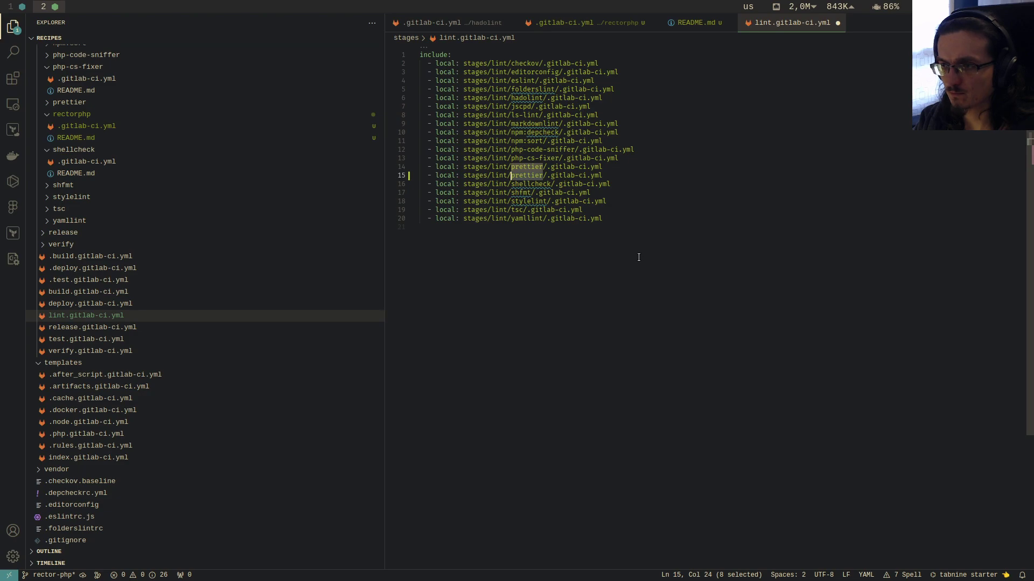
pyautogui.write('rectorphp')
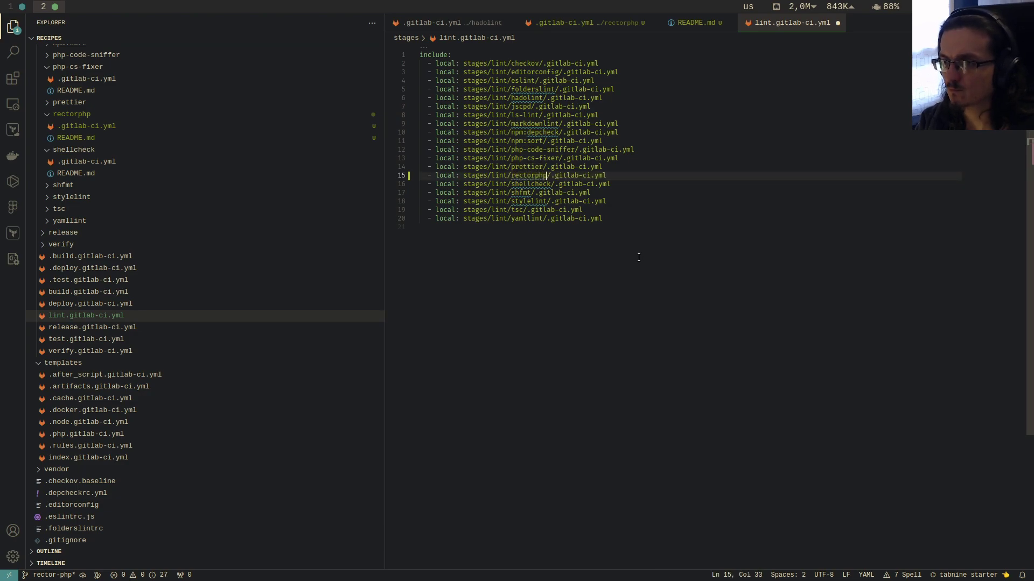
pyautogui.hotkey('ctrl', 's')
pyautogui.press('Up')
pyautogui.press('Up')
pyautogui.press('Down')
pyautogui.press('Down')
pyautogui.press('Down')
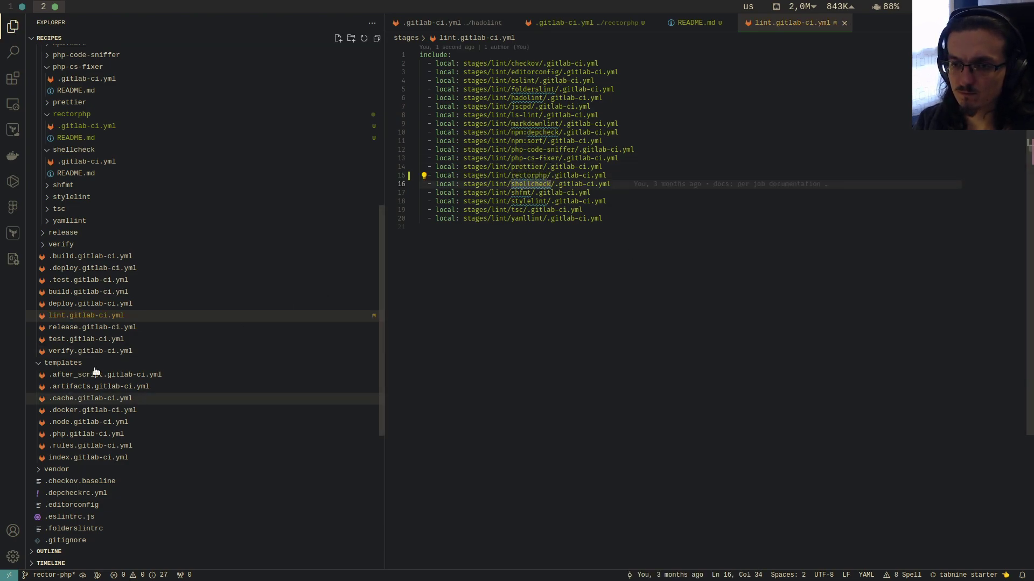
# Step: Check the rectorphp .gitlab-ci.yml and README CI snippet, then return to the rectorphp/rector page
pyautogui.click(91, 126)
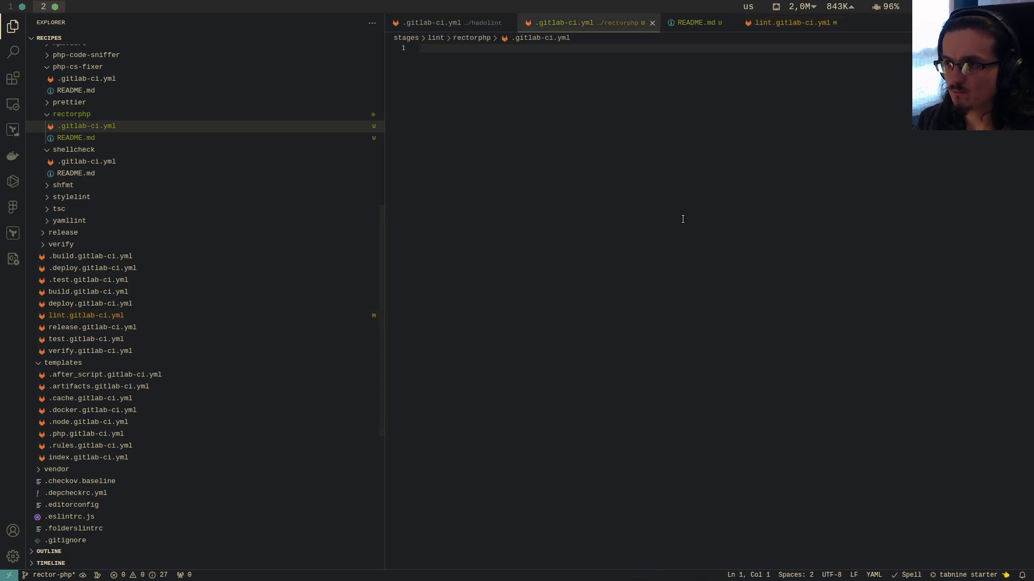
pyautogui.click(78, 138)
pyautogui.click(661, 186)
pyautogui.press('Up')
pyautogui.press('Up')
pyautogui.press('Up')
pyautogui.press('Up')
pyautogui.press('Up')
pyautogui.press('Up')
pyautogui.press('Up')
pyautogui.press('Up')
pyautogui.press('Up')
pyautogui.press('Up')
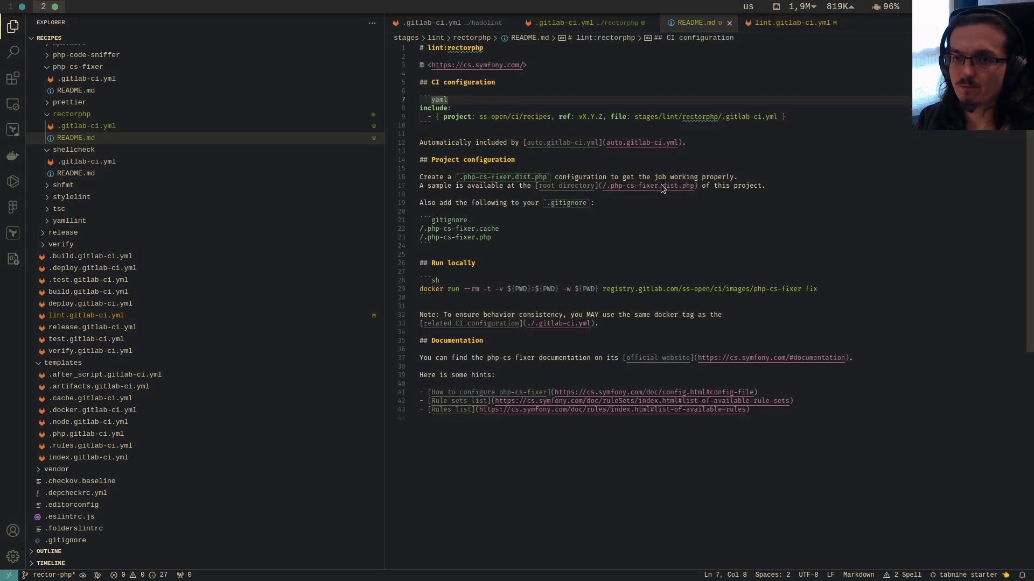
pyautogui.press('super+1')
# Step: Copy the getrector.com address and make it the README's line 3 link instead of cs.symfony.com
pyautogui.scroll(5, 388, 216)
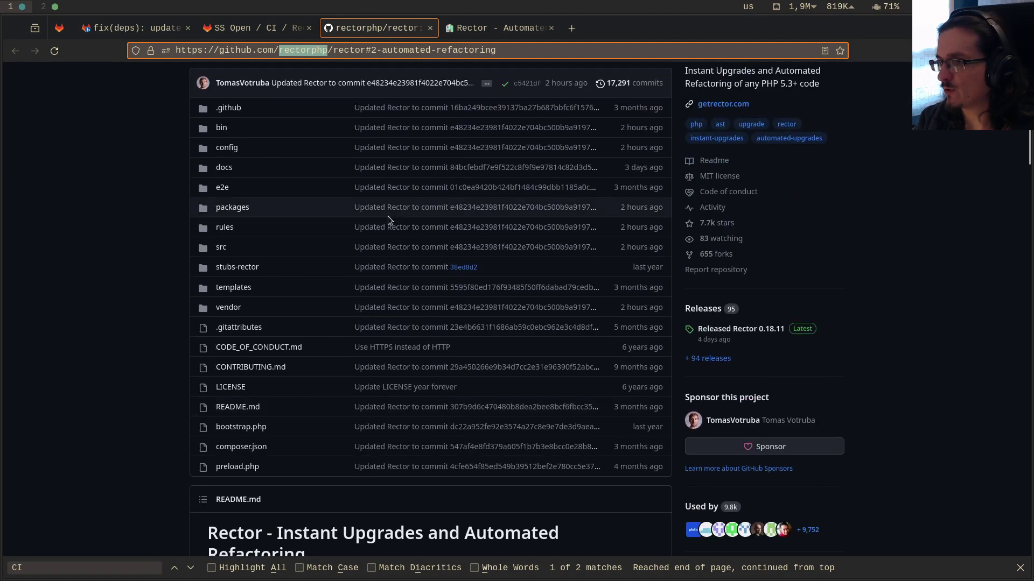
pyautogui.click(554, 69)
pyautogui.middleClick(723, 104)
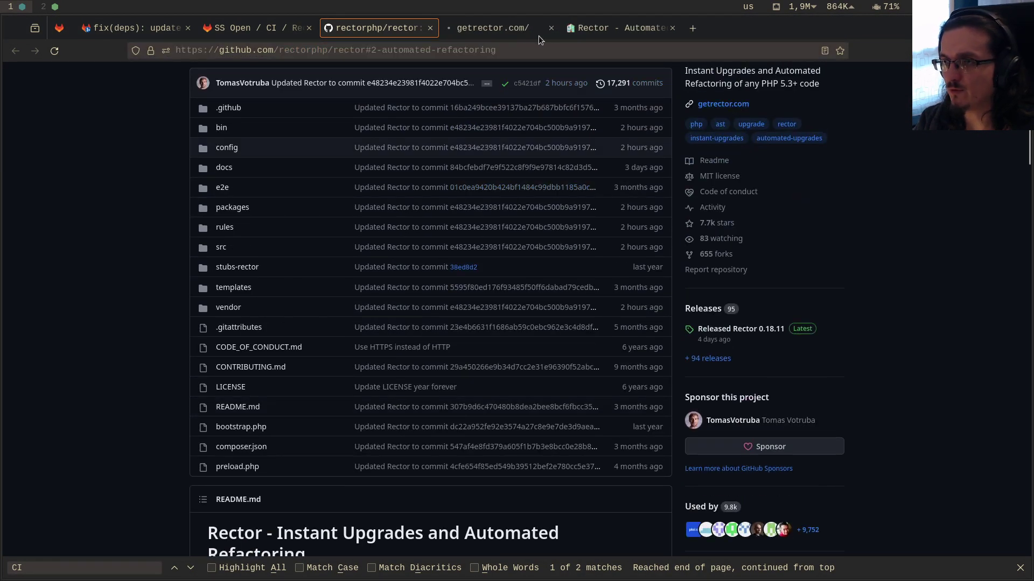
pyautogui.click(505, 33)
pyautogui.click(293, 52)
pyautogui.hotkey('ctrl', 'c')
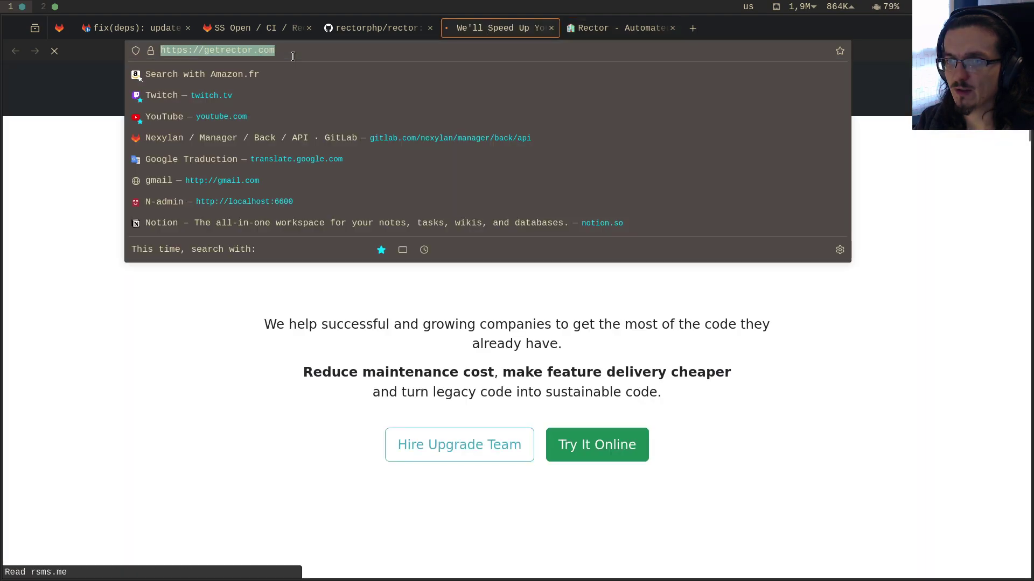
pyautogui.press('super+2')
pyautogui.click(432, 66)
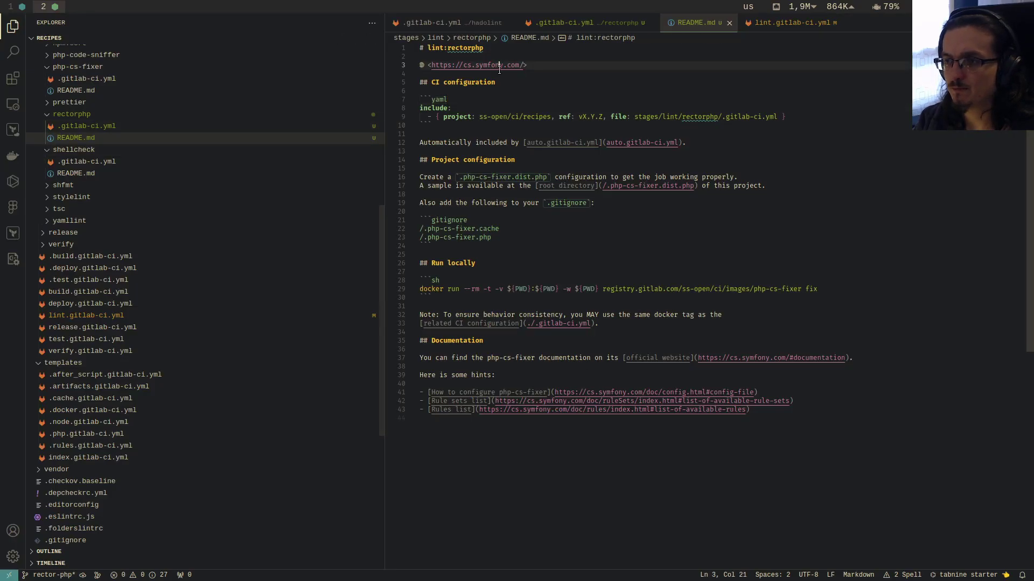
pyautogui.hotkey('ctrl', 'shift', 'Right')
pyautogui.hotkey('ctrl', 'shift', 'Right')
pyautogui.hotkey('ctrl', 'shift', 'Right')
pyautogui.hotkey('ctrl', 'shift', 'Right')
pyautogui.hotkey('ctrl', 'shift', 'Right')
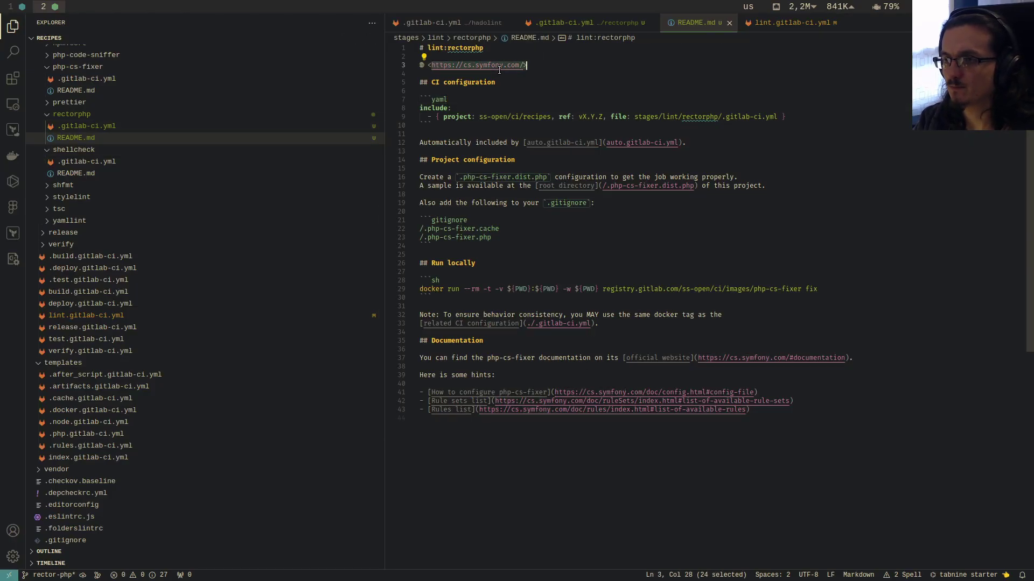
pyautogui.hotkey('ctrl', 'v')
# Step: Replace the old Project configuration instructions with a <!-- TODO --> comment
pyautogui.press('Down')
pyautogui.press('Down')
pyautogui.press('Down')
pyautogui.press('Down')
pyautogui.press('Down')
pyautogui.press('Down')
pyautogui.press('Down')
pyautogui.press('Down')
pyautogui.press('Down')
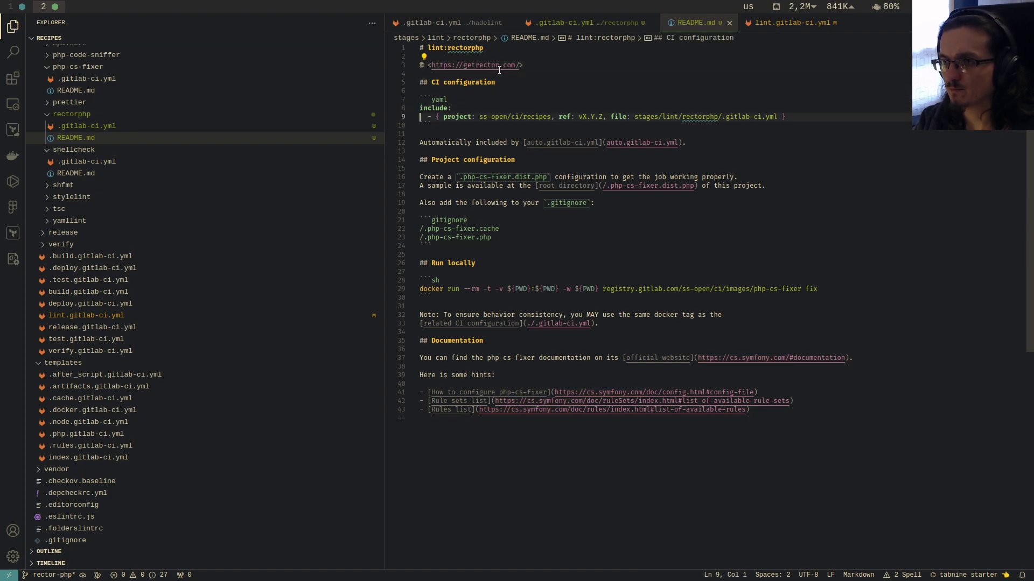
pyautogui.press('Home')
pyautogui.press('Down')
pyautogui.press('Down')
pyautogui.press('Down')
pyautogui.press('Down')
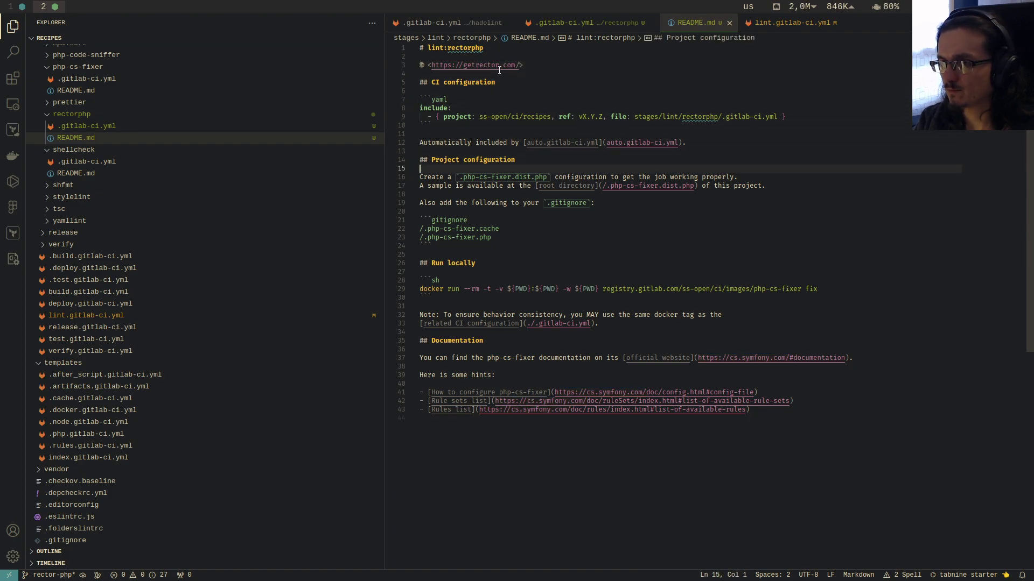
pyautogui.hotkey('shift', 'Down')
pyautogui.hotkey('shift', 'Down')
pyautogui.hotkey('shift', 'Down')
pyautogui.hotkey('shift', 'Down')
pyautogui.hotkey('shift', 'Down')
pyautogui.hotkey('shift', 'Down')
pyautogui.hotkey('shift', 'Down')
pyautogui.hotkey('shift', 'Down')
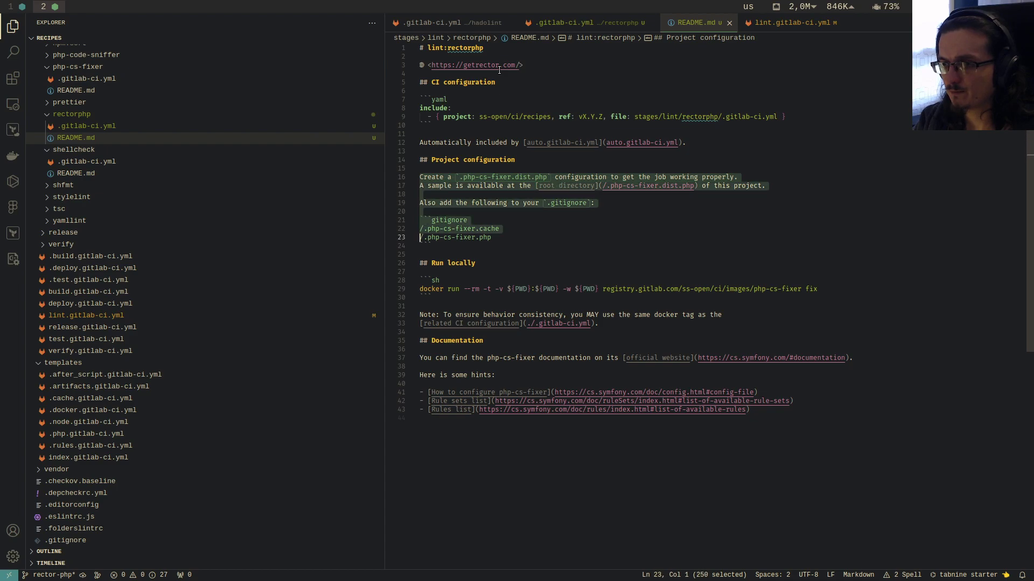
pyautogui.press('BackSpace')
pyautogui.press('Up')
pyautogui.press('Down')
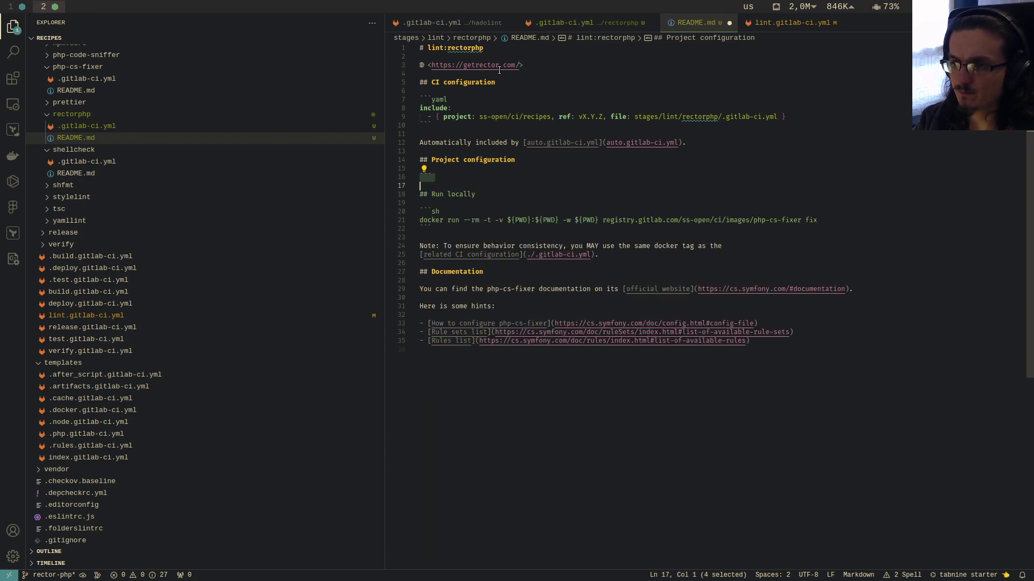
pyautogui.press('BackSpace')
pyautogui.press('Return')
pyautogui.hotkey('ctrl', '/')
pyautogui.write('TO')
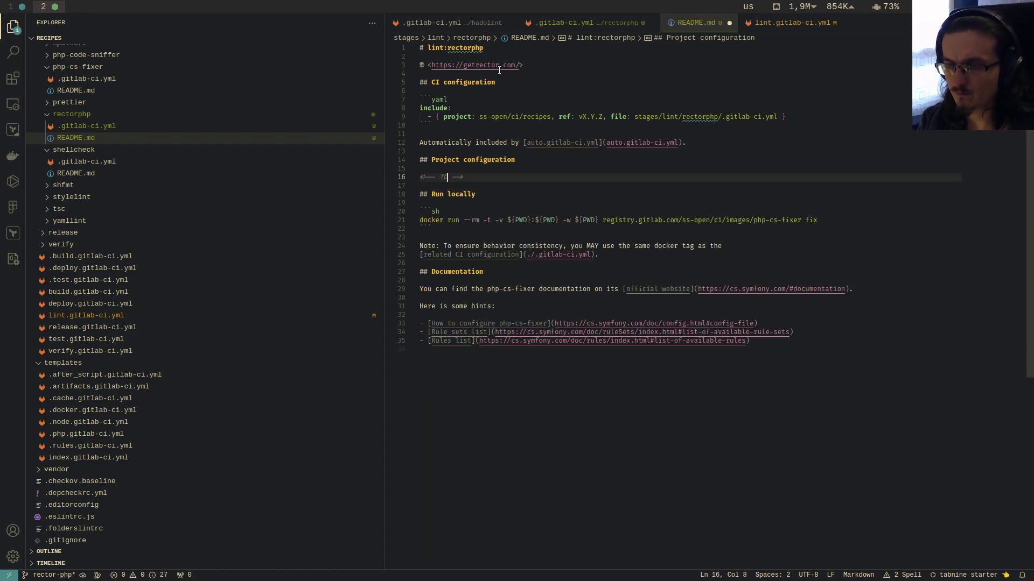
pyautogui.write('DO')
# Step: Replace the Run locally and Documentation section bodies with TODO comments and save the README
pyautogui.press('Down')
pyautogui.press('Down')
pyautogui.press('Down')
pyautogui.press('Down')
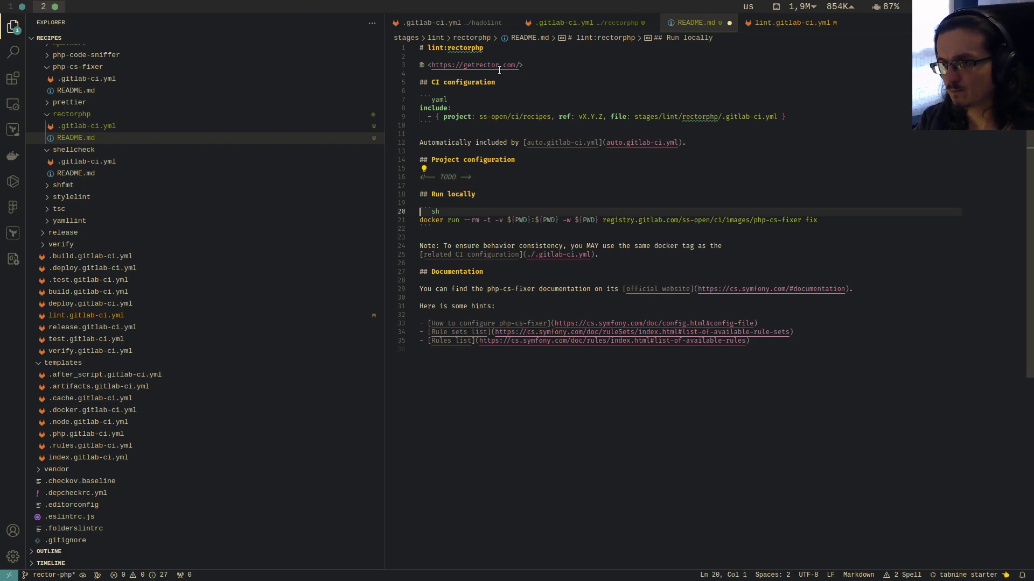
pyautogui.hotkey('shift', 'Down')
pyautogui.hotkey('shift', 'Down')
pyautogui.hotkey('shift', 'Down')
pyautogui.hotkey('shift', 'Down')
pyautogui.hotkey('shift', 'Down')
pyautogui.hotkey('shift', 'Down')
pyautogui.hotkey('shift', 'Down')
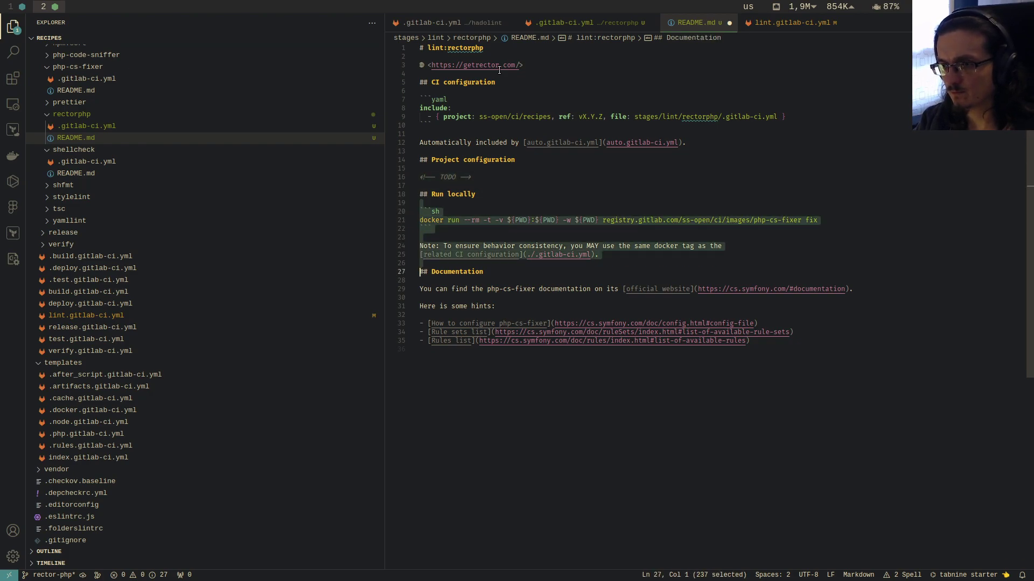
pyautogui.press('Delete')
pyautogui.press('Return')
pyautogui.press('Return')
pyautogui.press('Up')
pyautogui.press('Up')
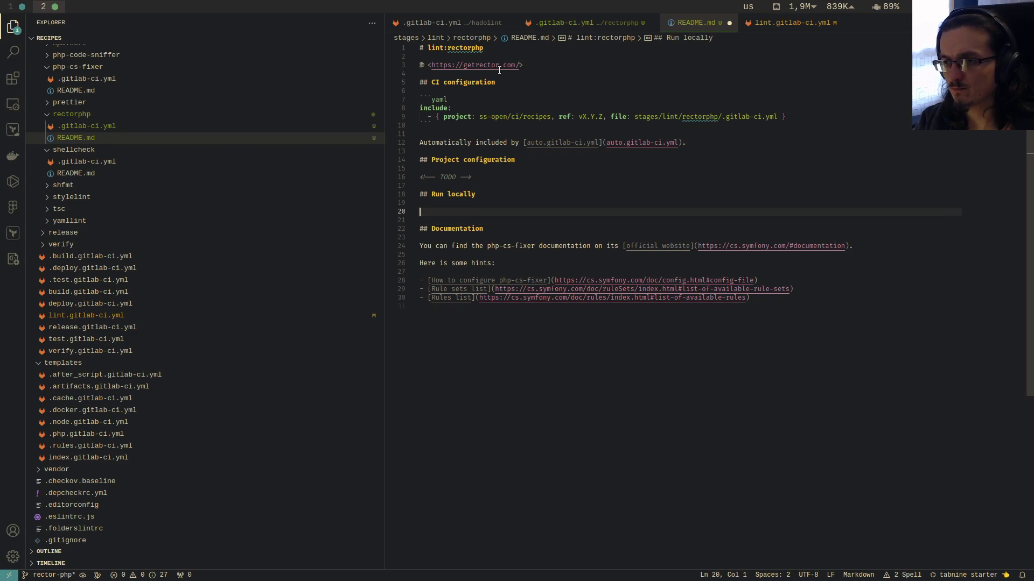
pyautogui.write('<!-- TODO -->')
pyautogui.press('Down')
pyautogui.press('Down')
pyautogui.press('Down')
pyautogui.press('Down')
pyautogui.hotkey('ctrl', 'shift', 'End')
pyautogui.press('Delete')
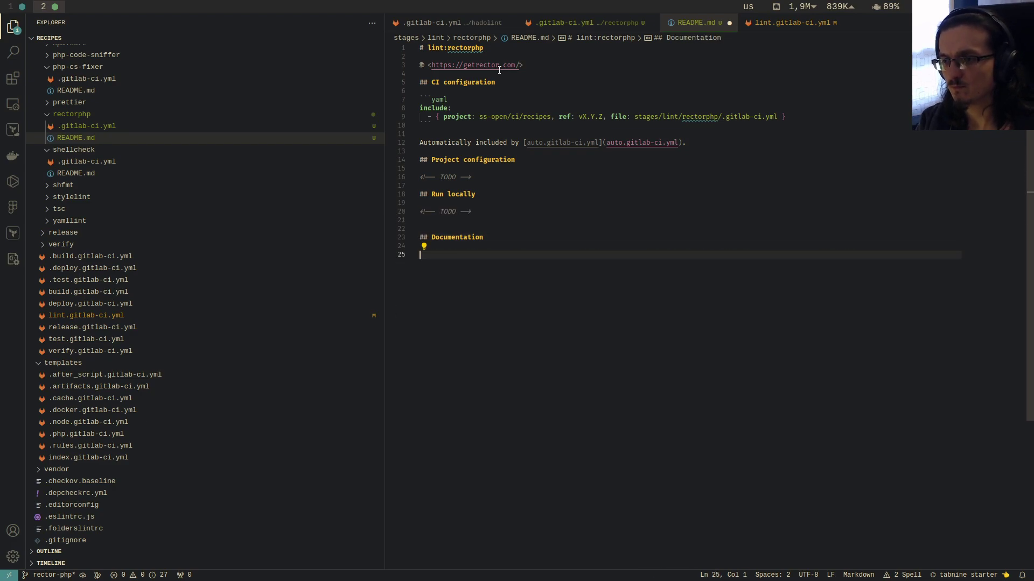
pyautogui.write('<!-- TODO -->')
pyautogui.hotkey('ctrl', 's')
# Step: Review the README's yaml include snippet, then go back to getrector.com
pyautogui.press('Up')
pyautogui.press('Up')
pyautogui.press('Up')
pyautogui.press('Up')
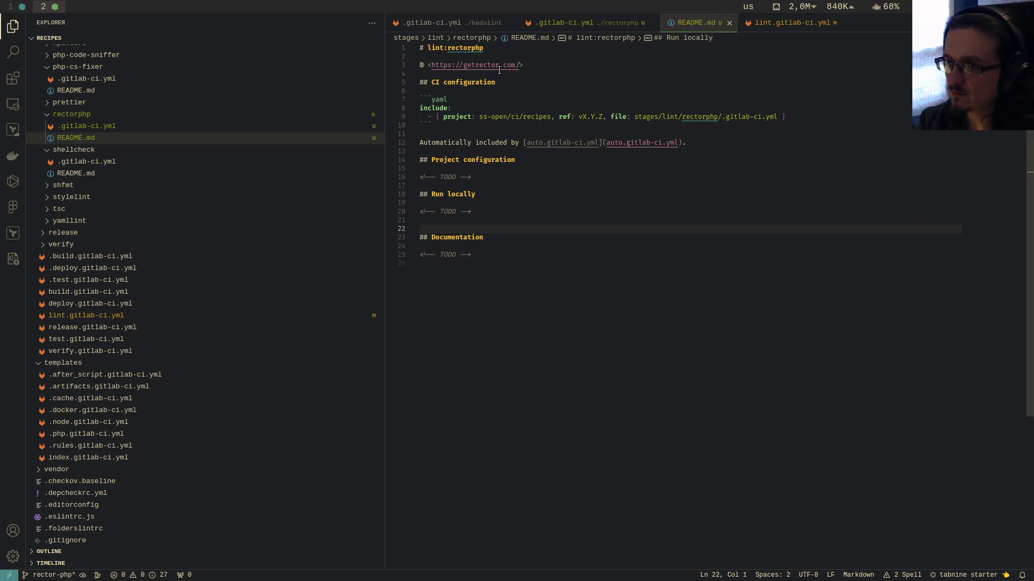
pyautogui.click(704, 103)
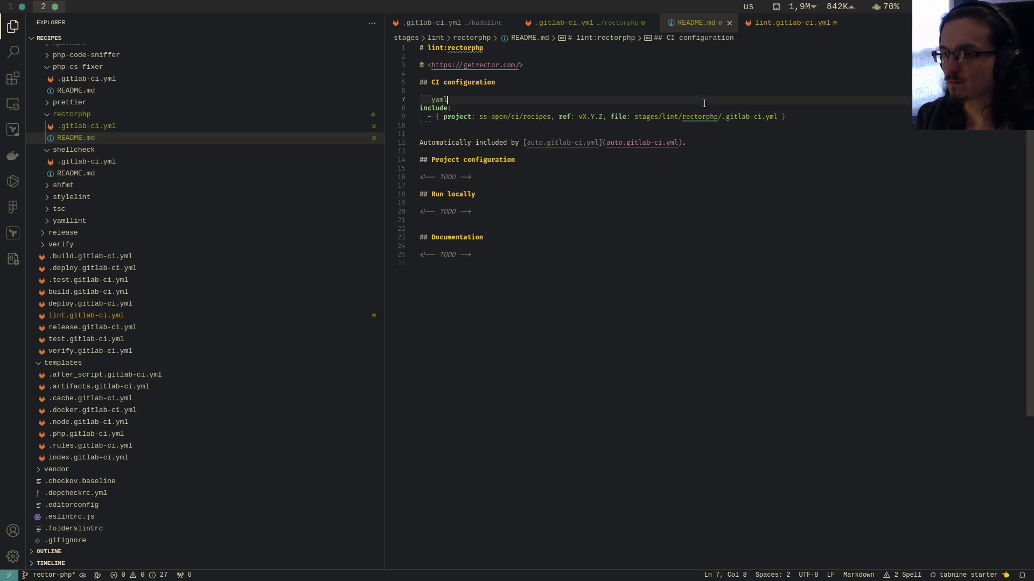
pyautogui.press('Down')
pyautogui.press('Down')
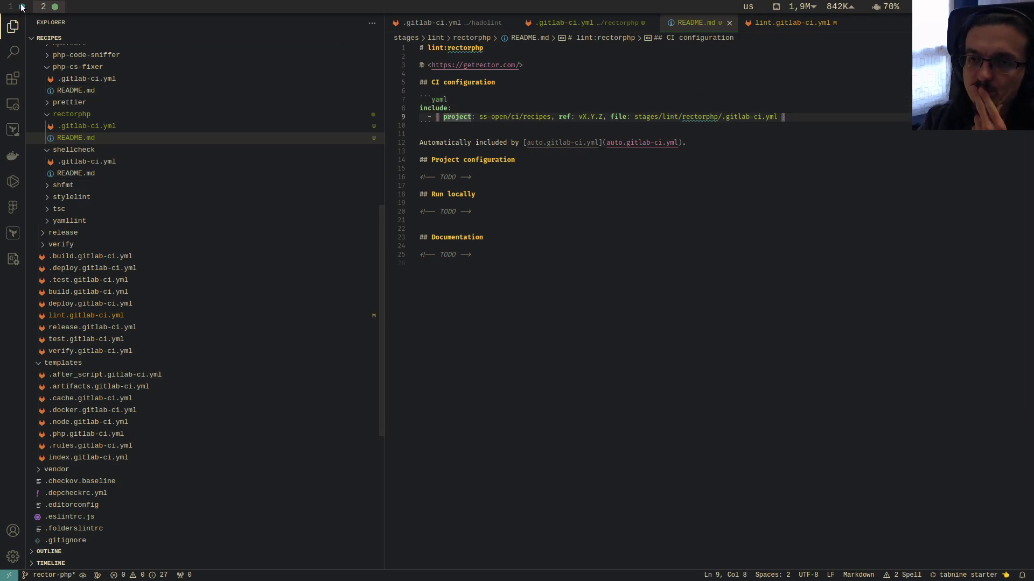
pyautogui.click(22, 6)
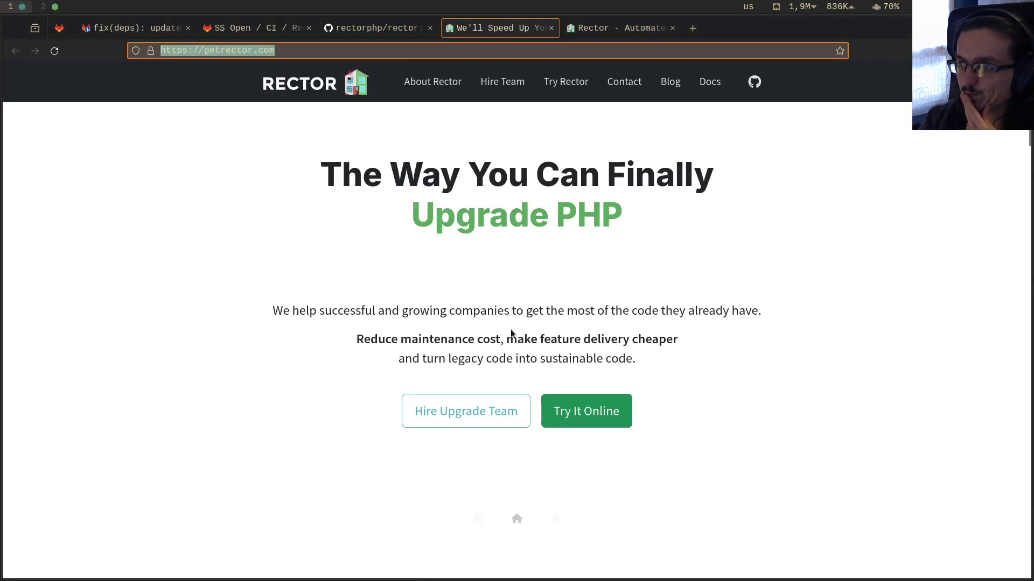
# Step: Scroll through the getrector.com homepage
pyautogui.scroll(-5, 493, 335)
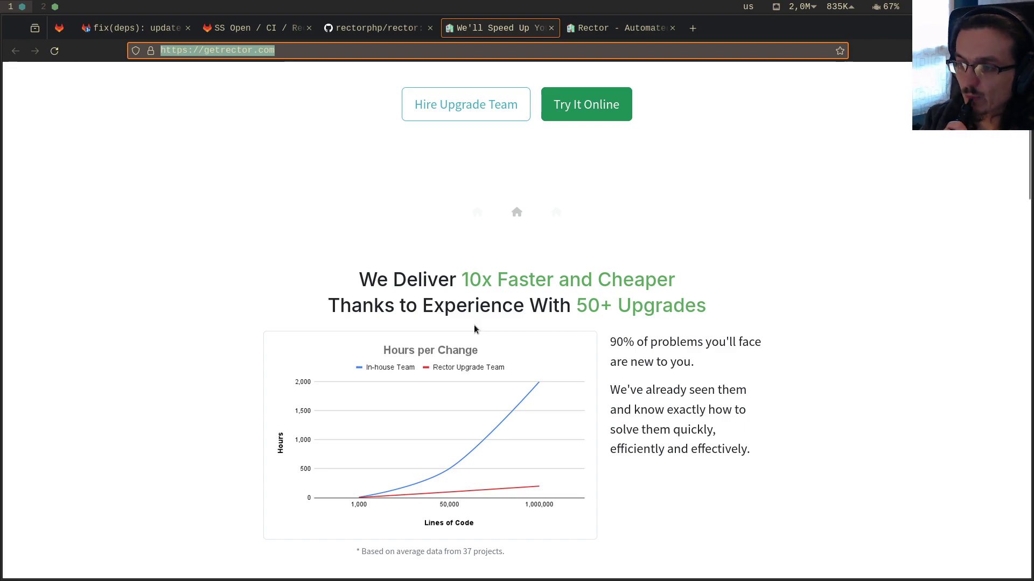
pyautogui.scroll(-3, 473, 330)
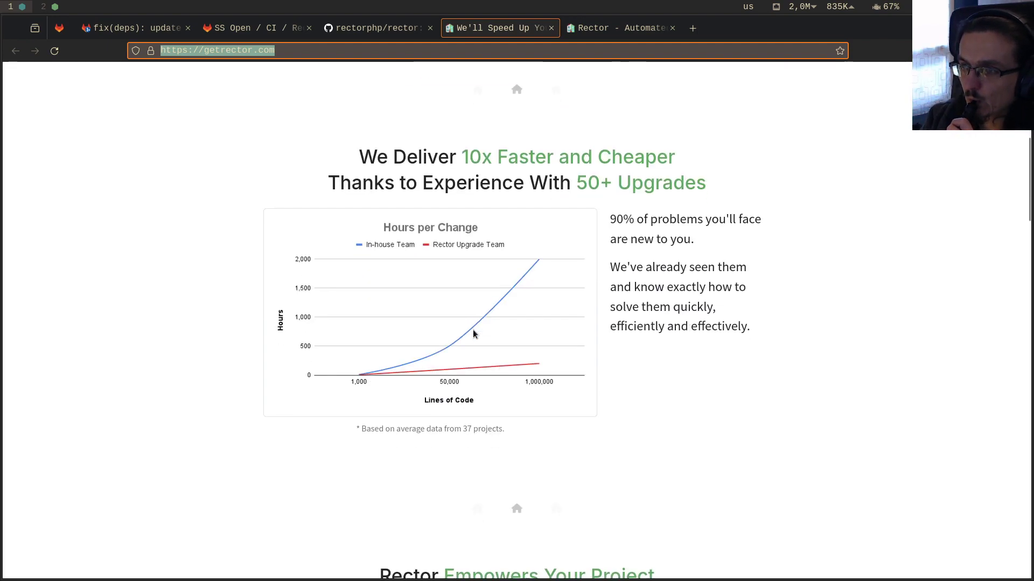
pyautogui.scroll(-2, 473, 328)
pyautogui.scroll(-3, 473, 329)
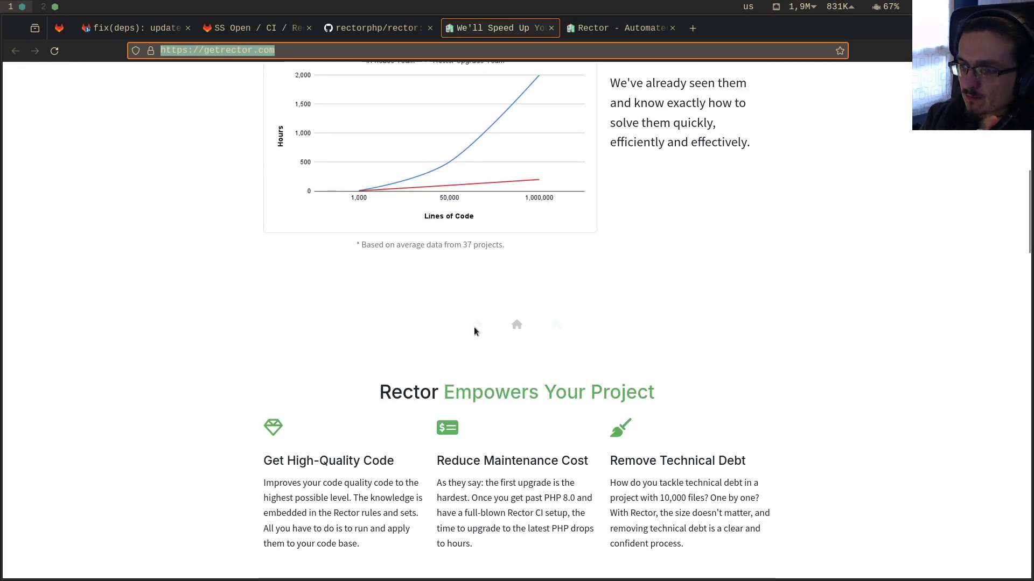
pyautogui.scroll(3, 474, 326)
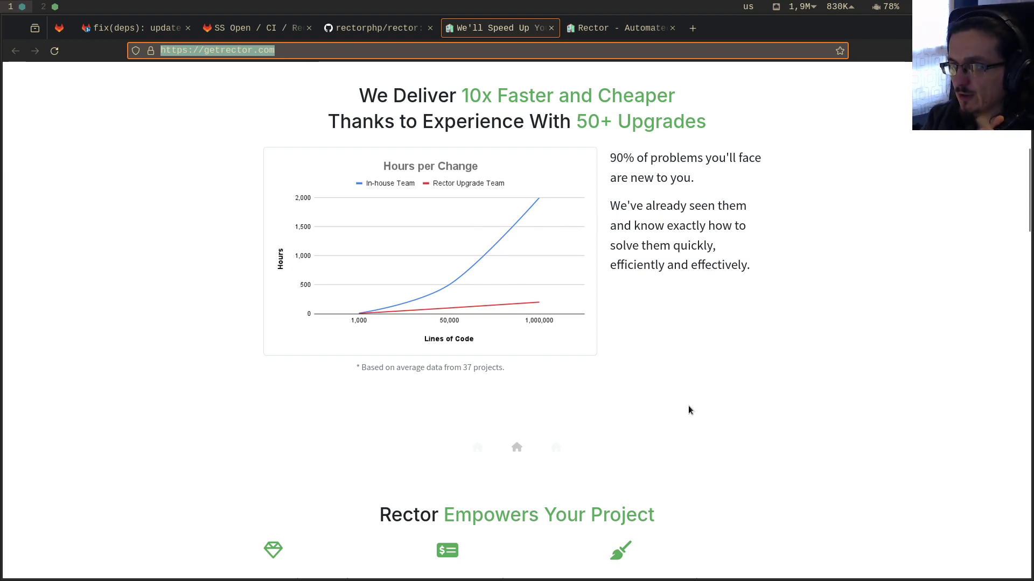
pyautogui.scroll(-2, 688, 411)
pyautogui.scroll(-2, 688, 409)
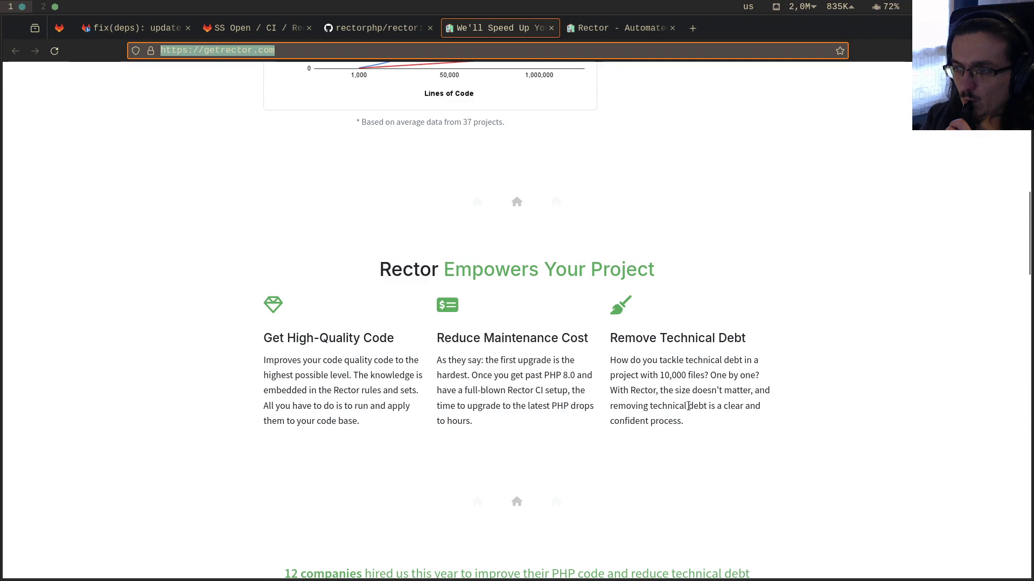
pyautogui.scroll(-1, 689, 406)
pyautogui.scroll(-1, 689, 410)
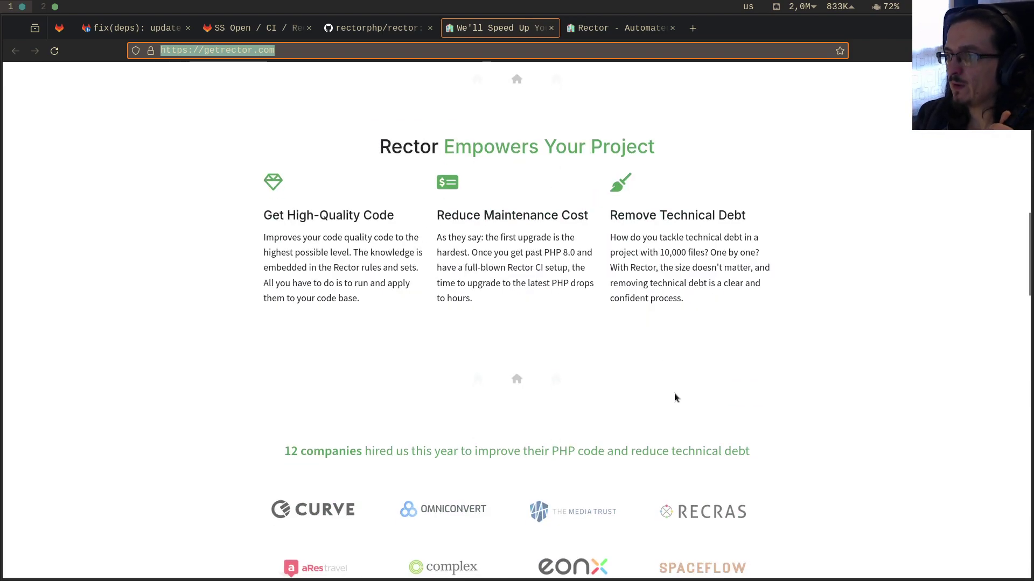
pyautogui.scroll(-3, 658, 391)
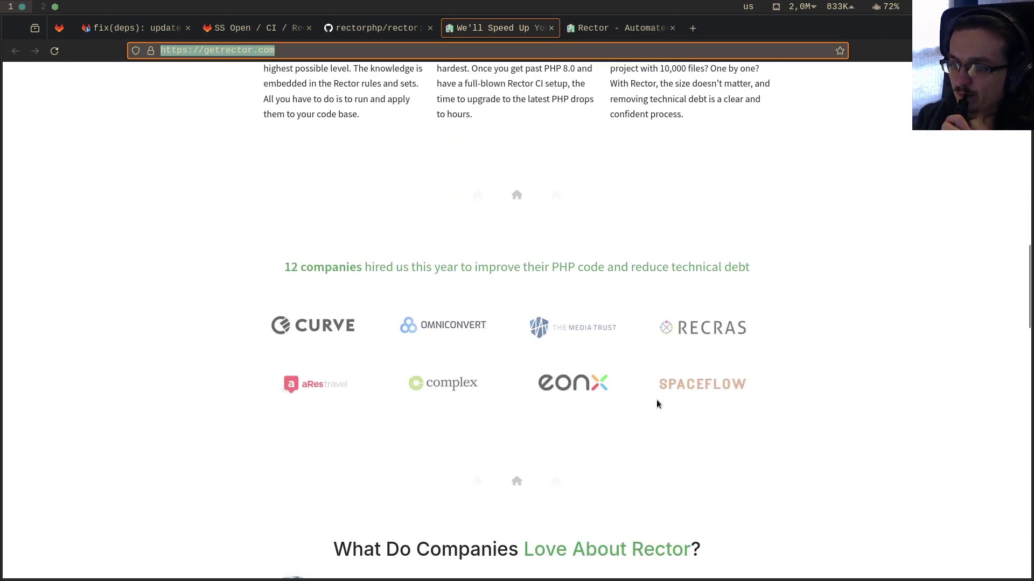
pyautogui.scroll(-6, 658, 408)
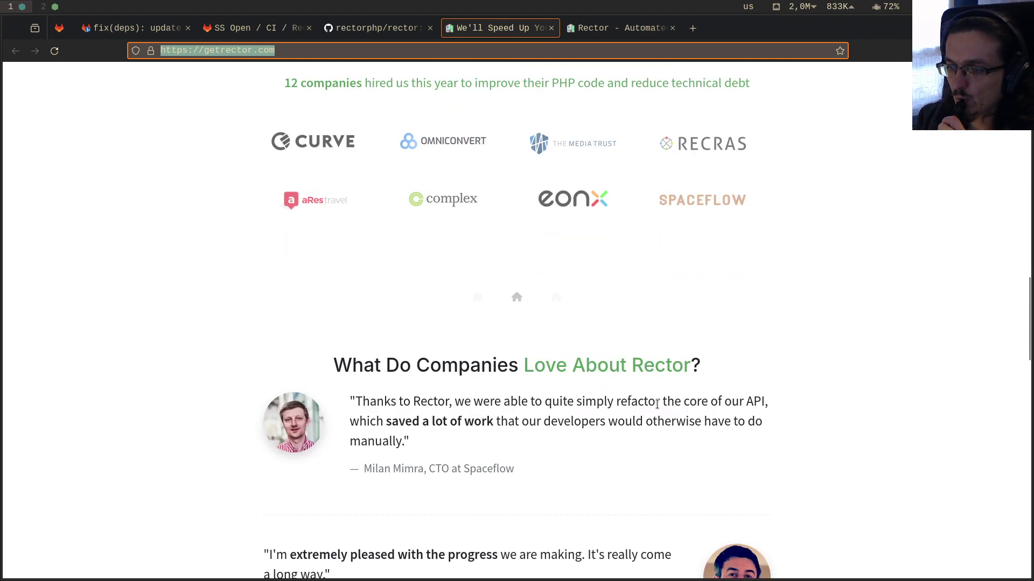
pyautogui.scroll(-8, 658, 406)
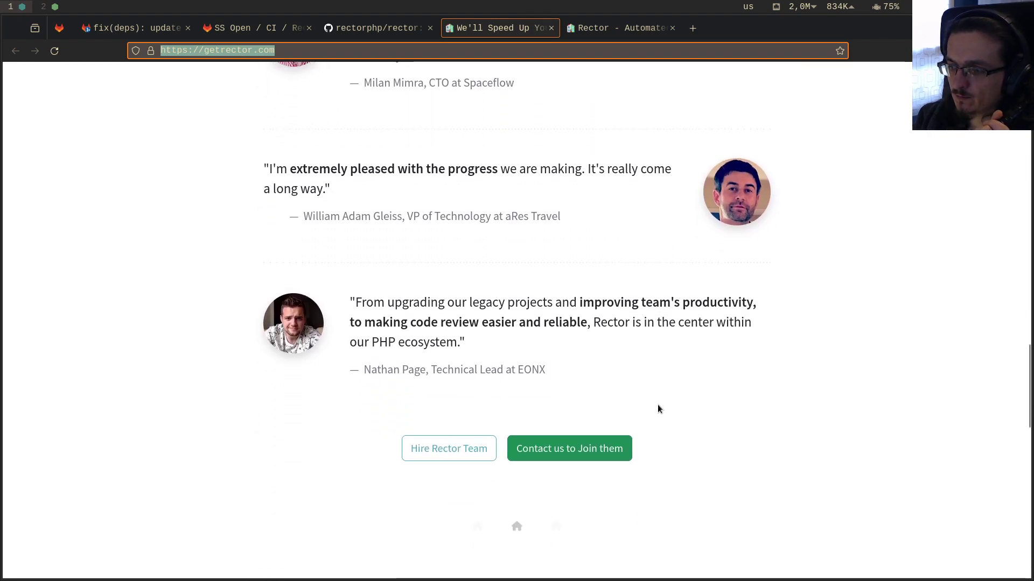
pyautogui.scroll(-9, 657, 404)
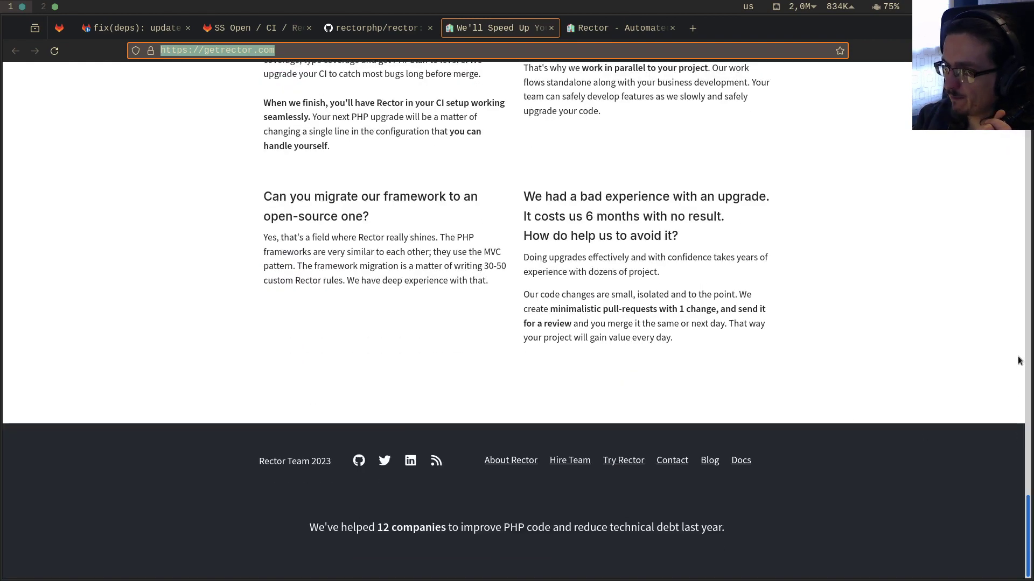
pyautogui.moveTo(1022, 360); pyautogui.dragTo(1027, 137)
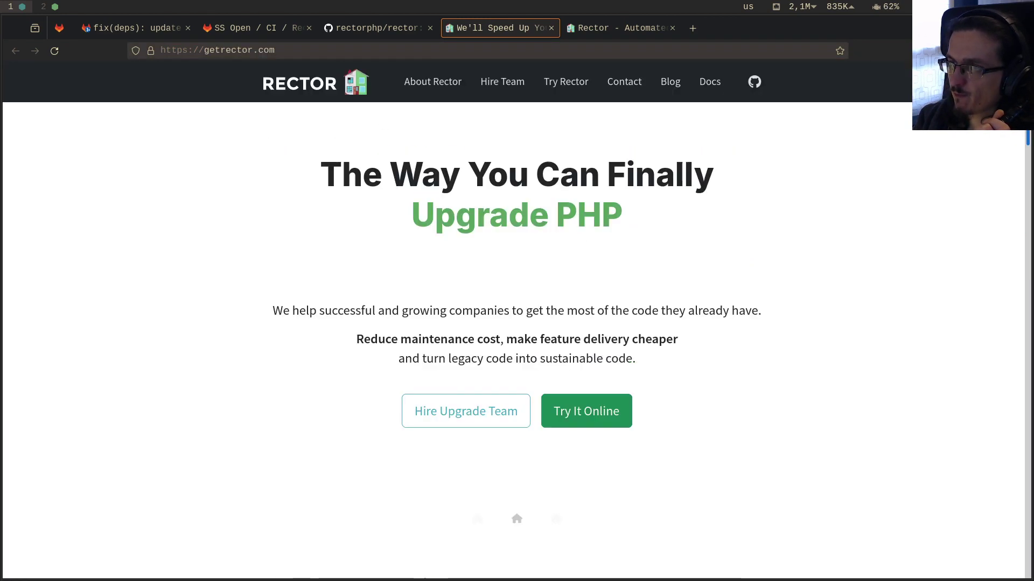
# Step: Process the DemoFile sample in Try Rector Online, review the type changes, and select the input code
pyautogui.click(580, 414)
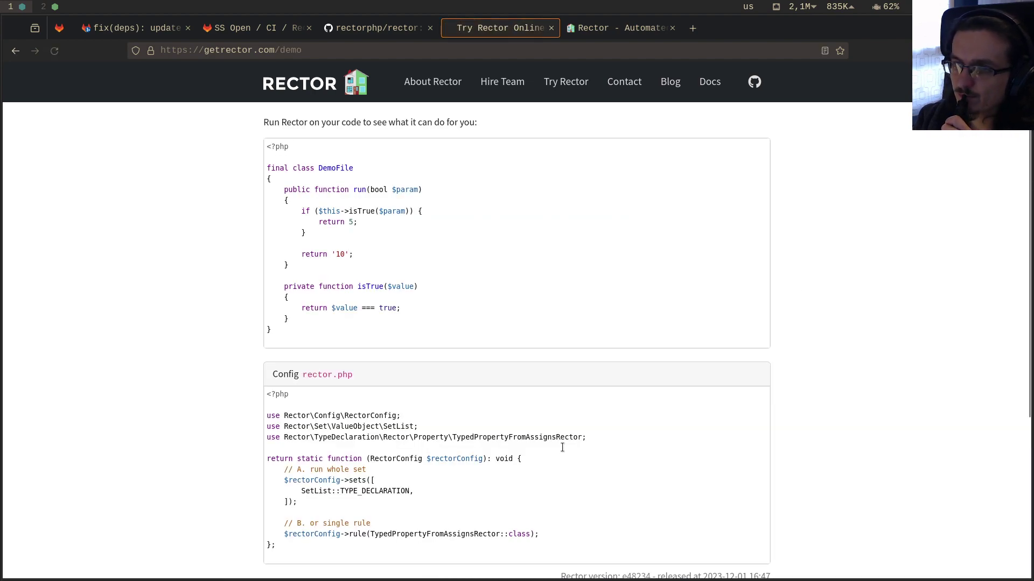
pyautogui.scroll(-4, 562, 447)
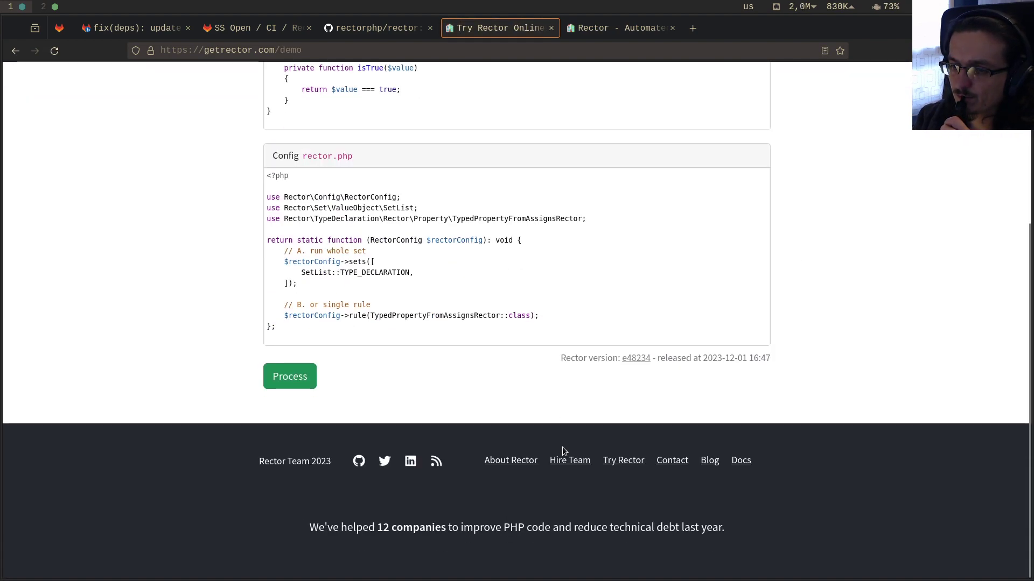
pyautogui.scroll(4, 564, 450)
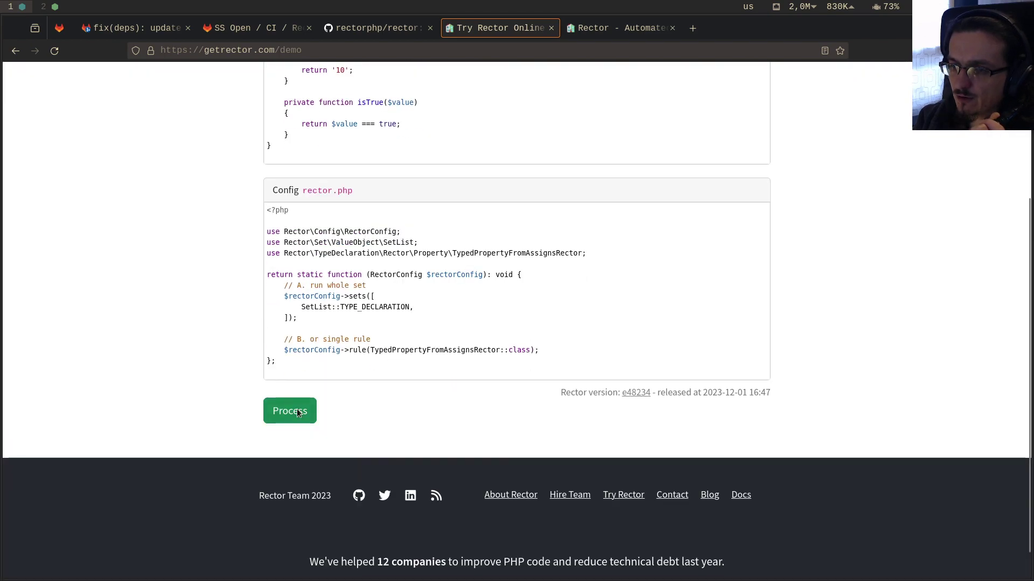
pyautogui.click(301, 413)
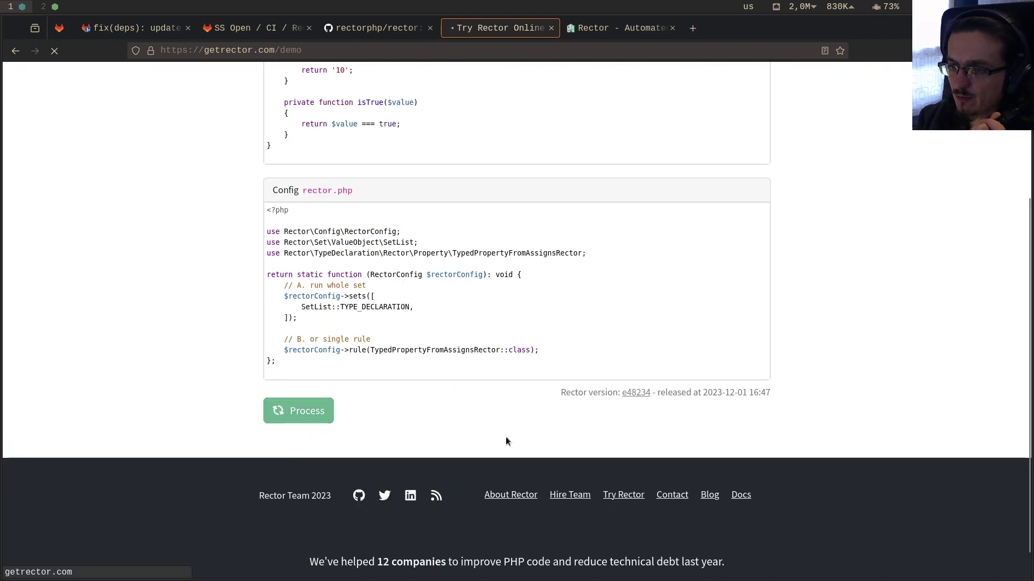
pyautogui.scroll(-1, 506, 437)
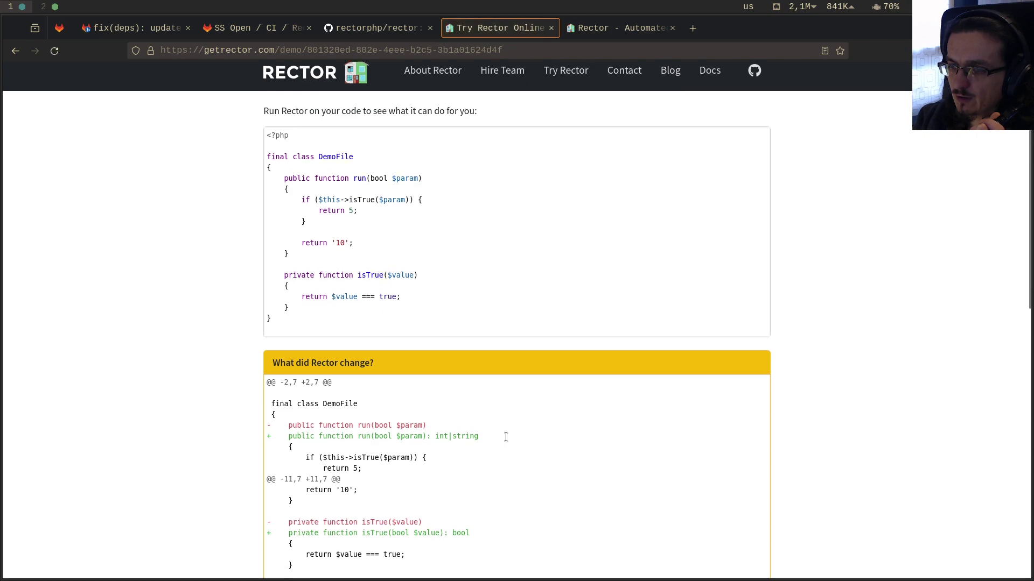
pyautogui.scroll(-2, 506, 437)
pyautogui.scroll(3, 425, 342)
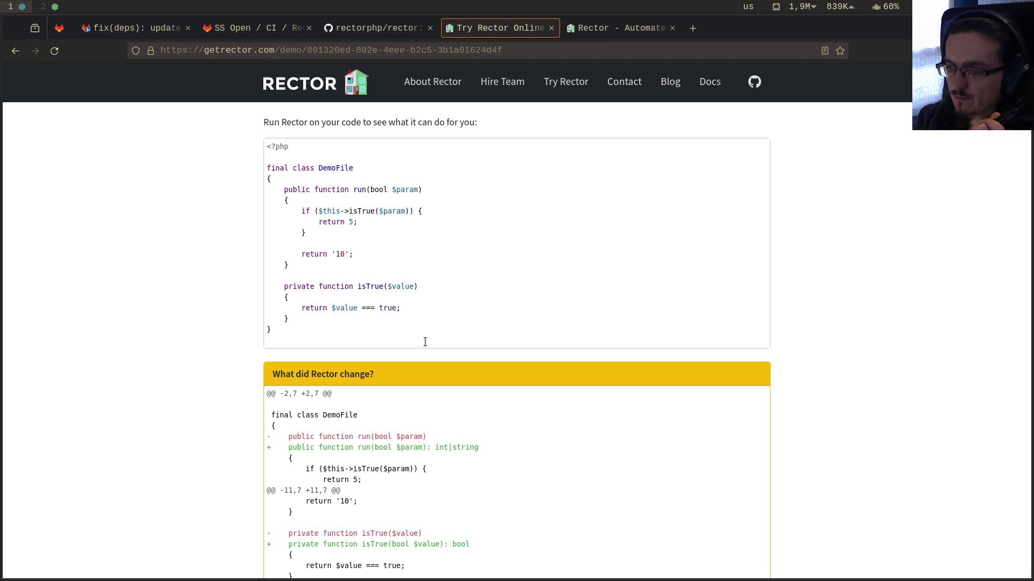
pyautogui.scroll(-5, 424, 342)
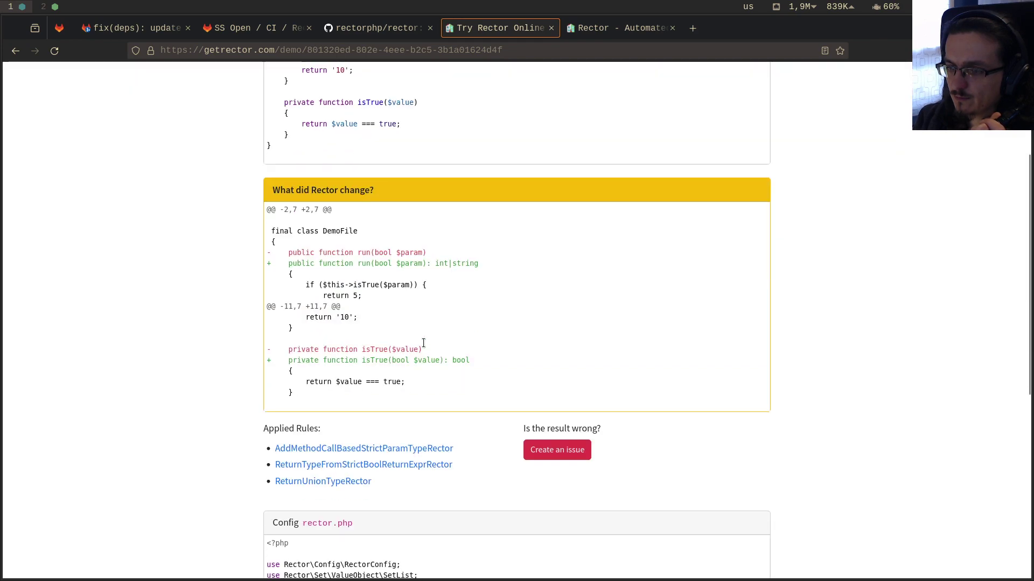
pyautogui.scroll(5, 424, 345)
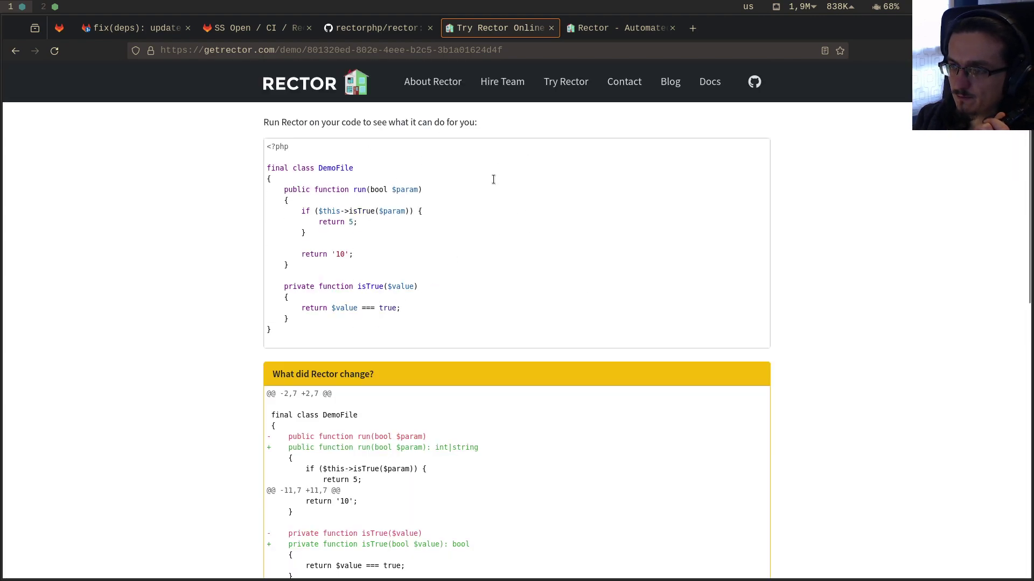
pyautogui.moveTo(309, 331); pyautogui.dragTo(263, 165)
pyautogui.hotkey('ctrl', 'c')
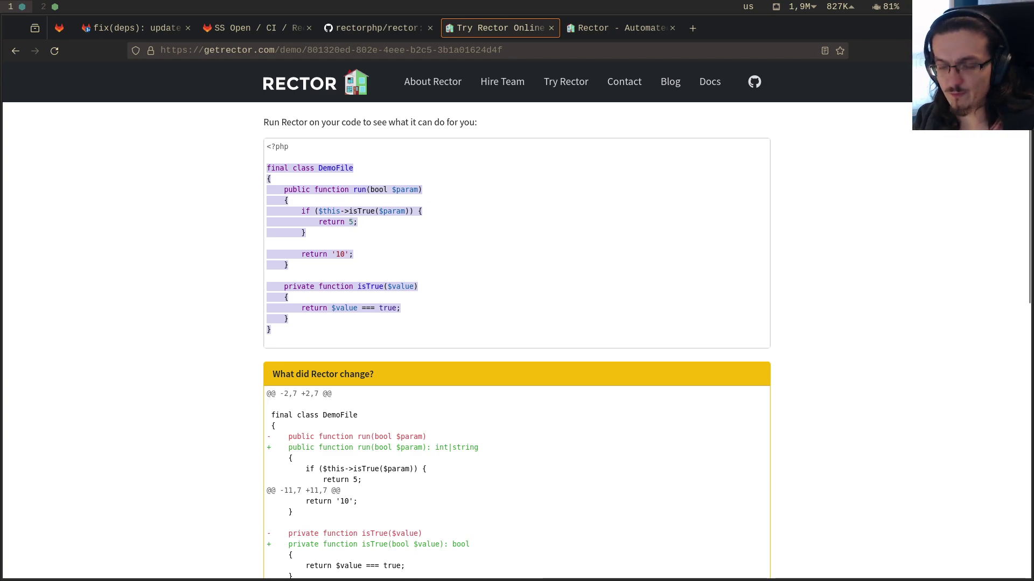
pyautogui.click(54, 5)
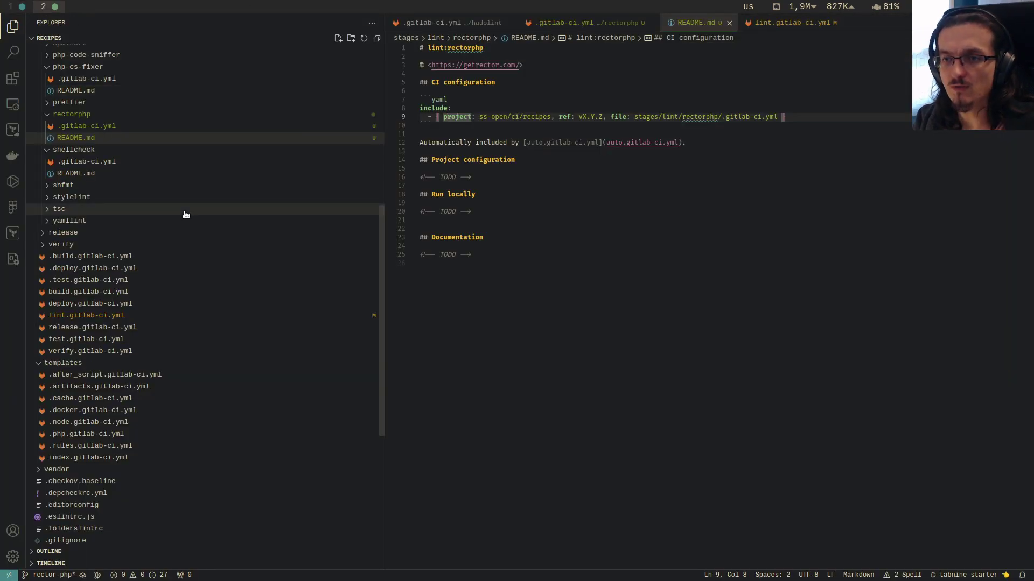
# Step: Paste the DemoFile class at the end of fixtures/fixture.php, save, and view git status
pyautogui.scroll(3, 183, 365)
pyautogui.scroll(6, 183, 365)
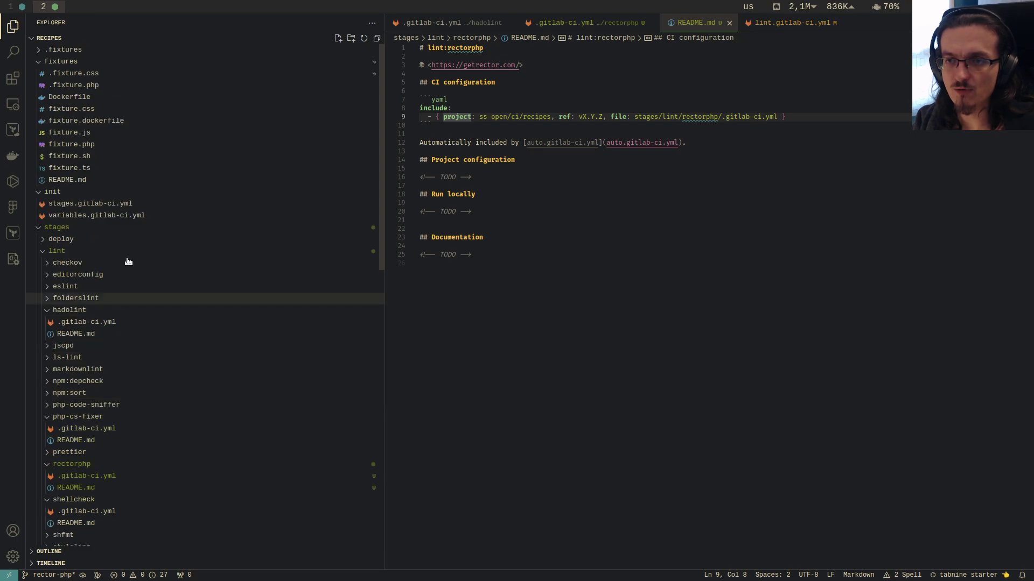
pyautogui.click(84, 144)
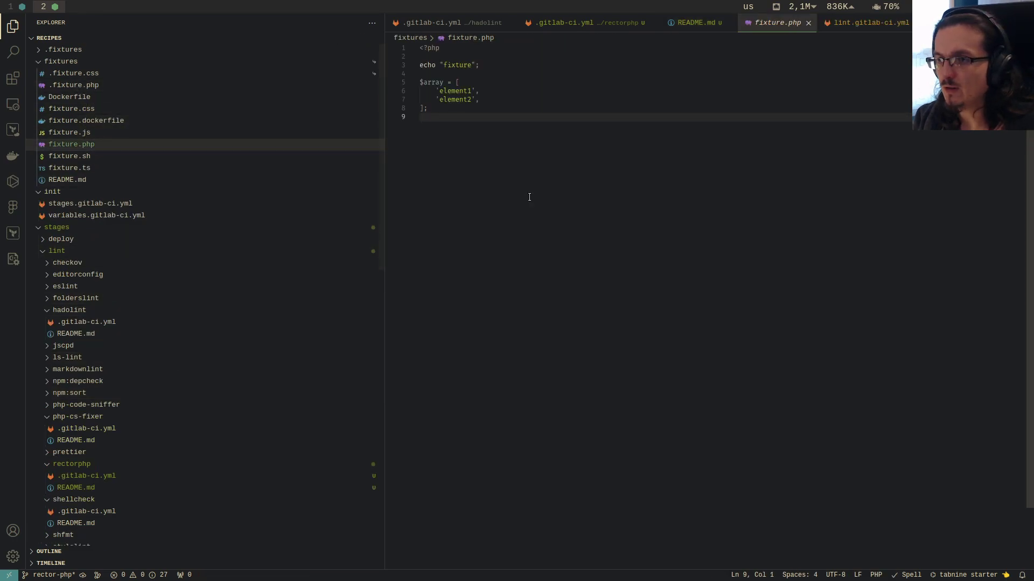
pyautogui.click(529, 197)
pyautogui.hotkey('ctrl', 'v')
pyautogui.hotkey('ctrl', 's')
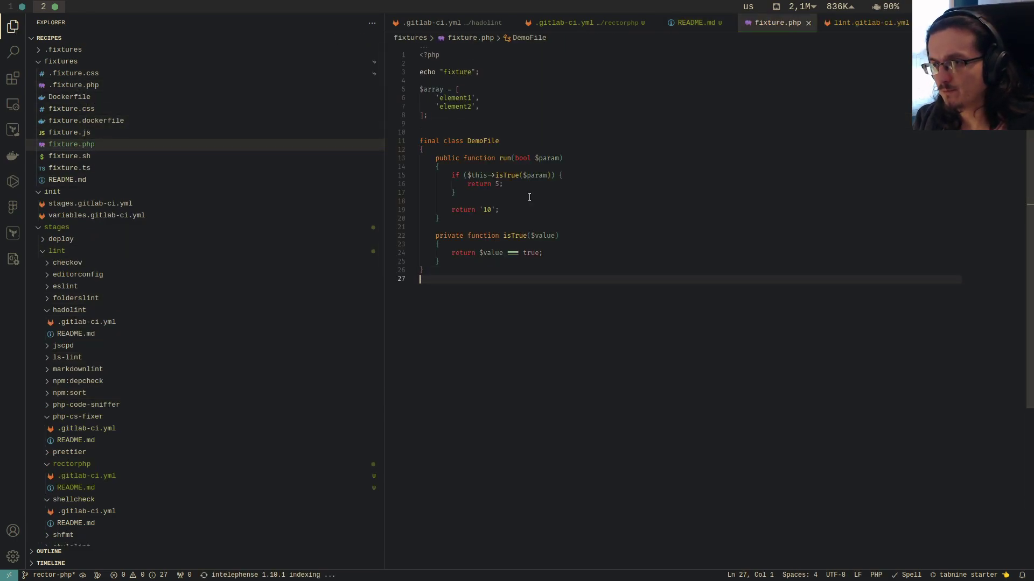
pyautogui.press('Up')
pyautogui.press('Up')
pyautogui.press('Up')
pyautogui.press('Up')
pyautogui.press('Up')
pyautogui.press('Up')
pyautogui.press('Home')
pyautogui.press('Up')
pyautogui.press('Up')
pyautogui.press('Up')
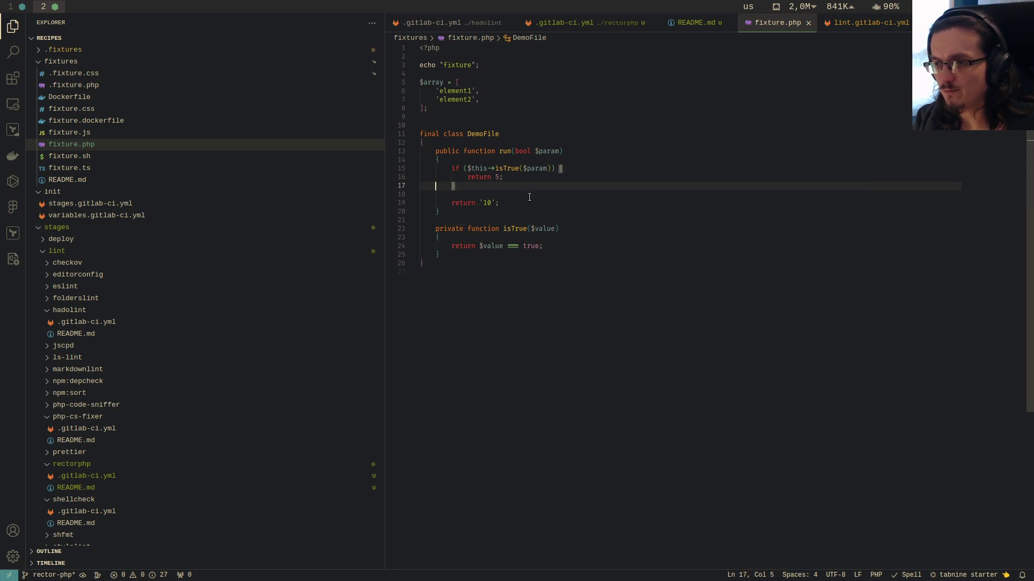
pyautogui.hotkey('ctrl', '`')
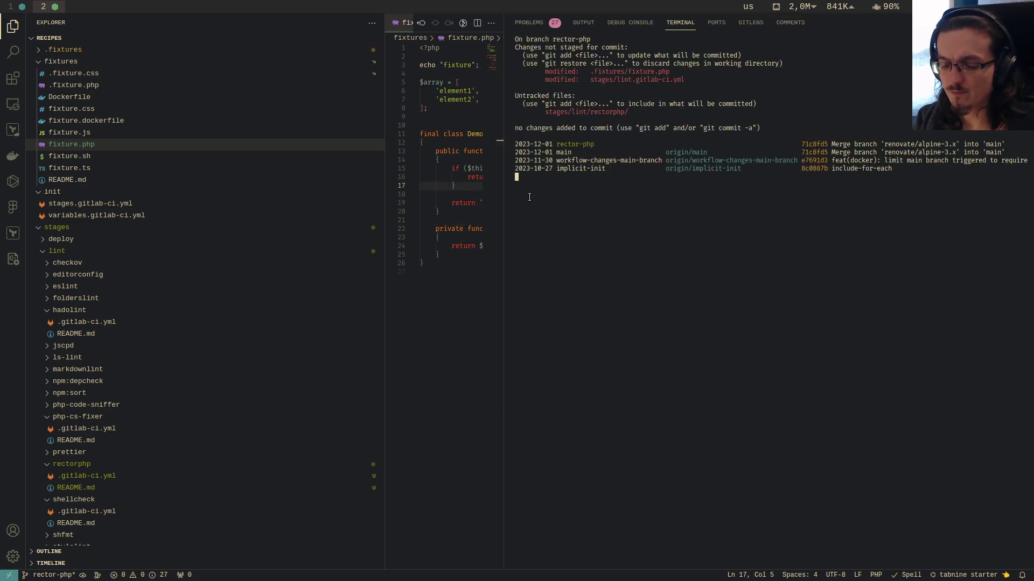
pyautogui.press('super+1')
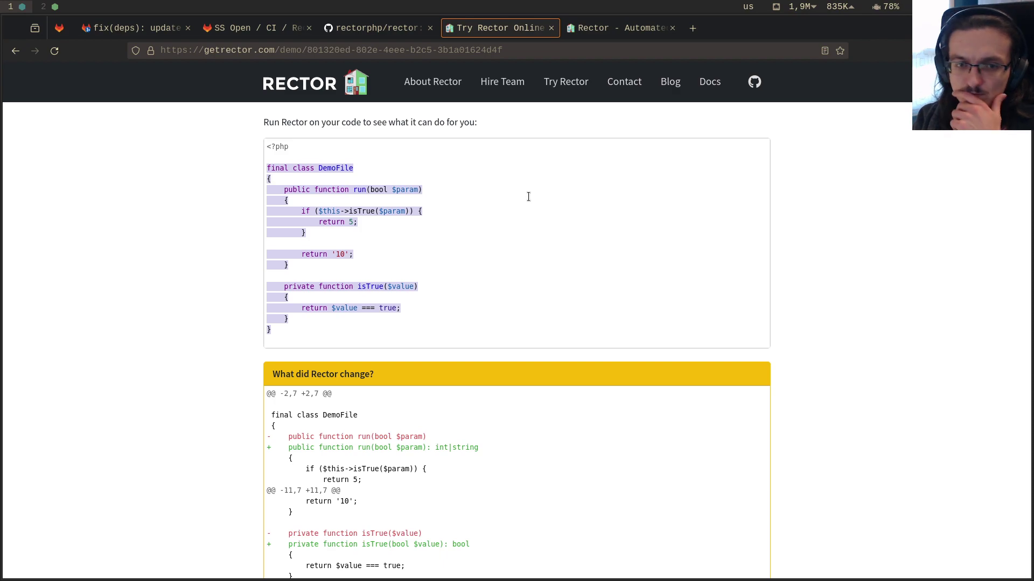
# Step: Navigate from the Try Rector demo to the Rector documentation Introduction page and select its URL
pyautogui.click(534, 190)
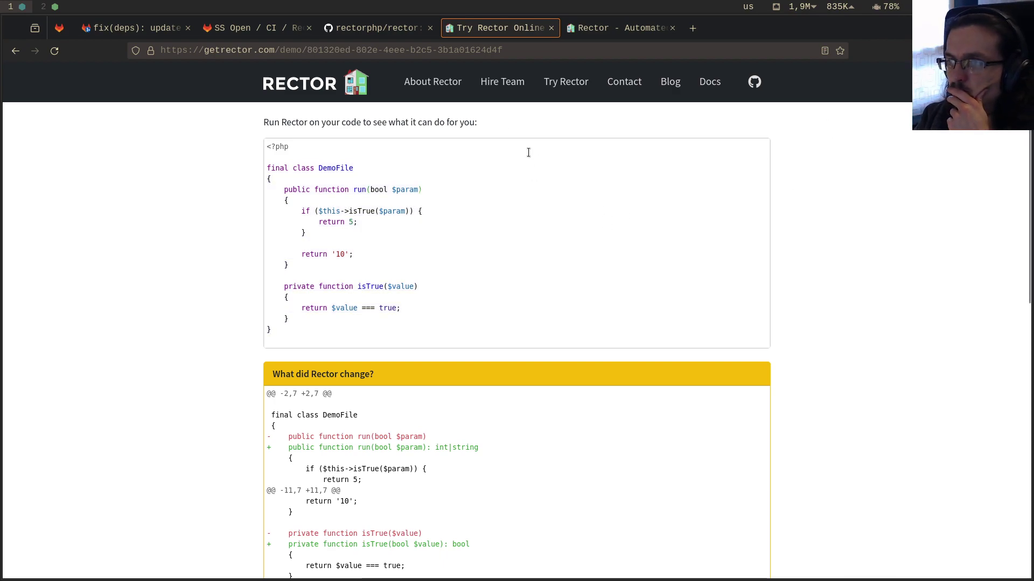
pyautogui.click(560, 88)
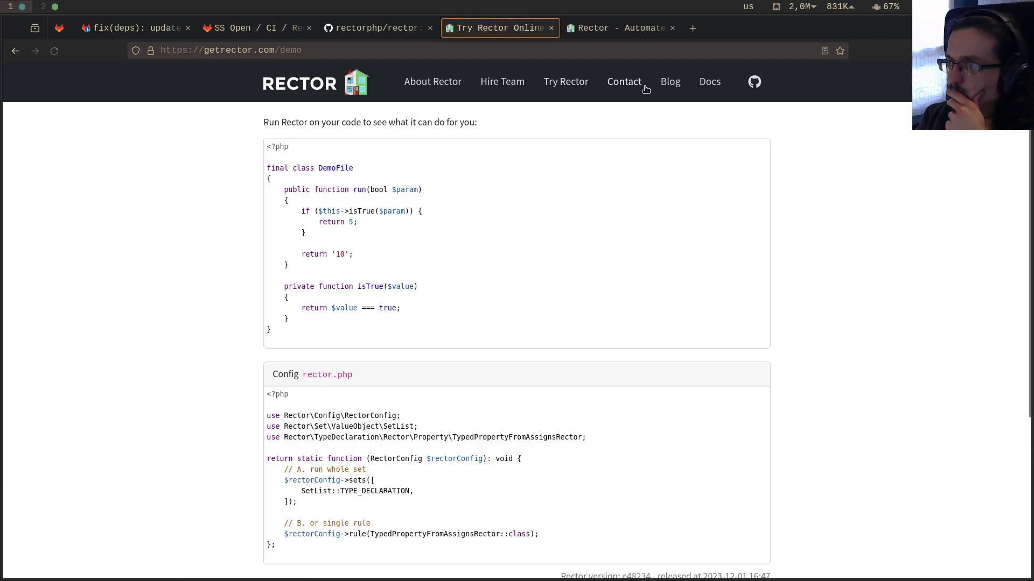
pyautogui.click(457, 82)
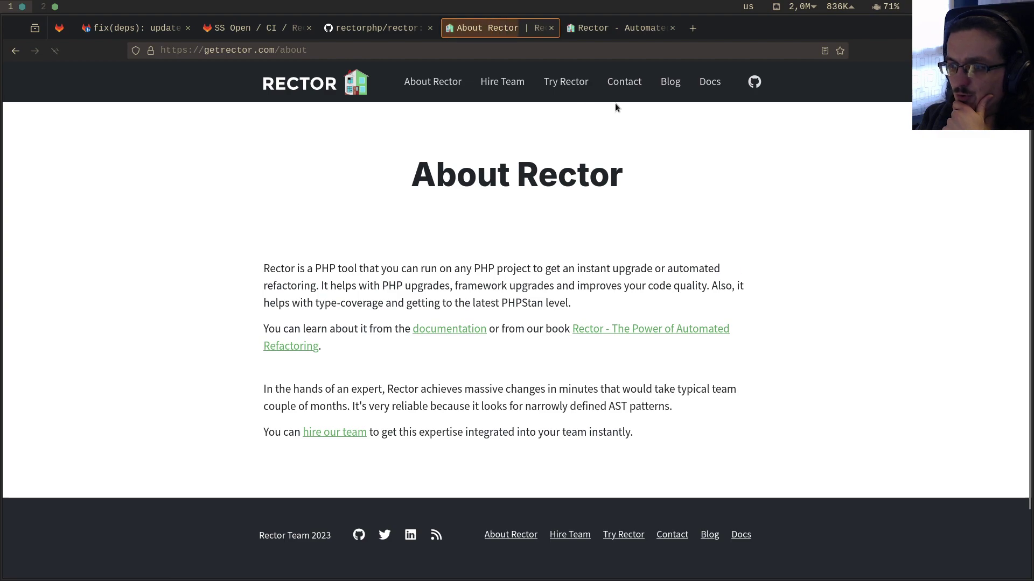
pyautogui.click(713, 95)
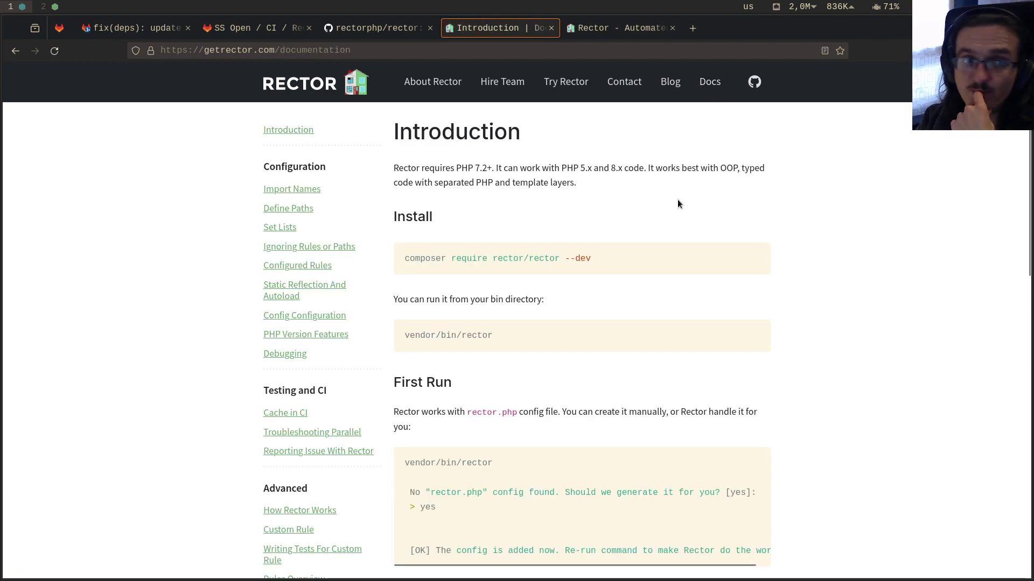
pyautogui.hotkey('ctrl', 'l')
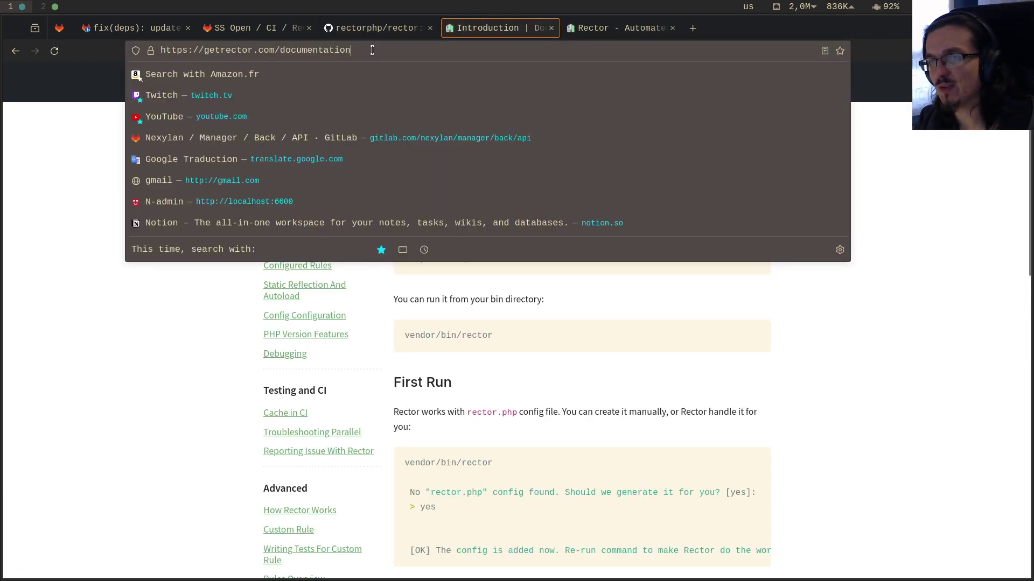
pyautogui.hotkey('alt', 'Tab')
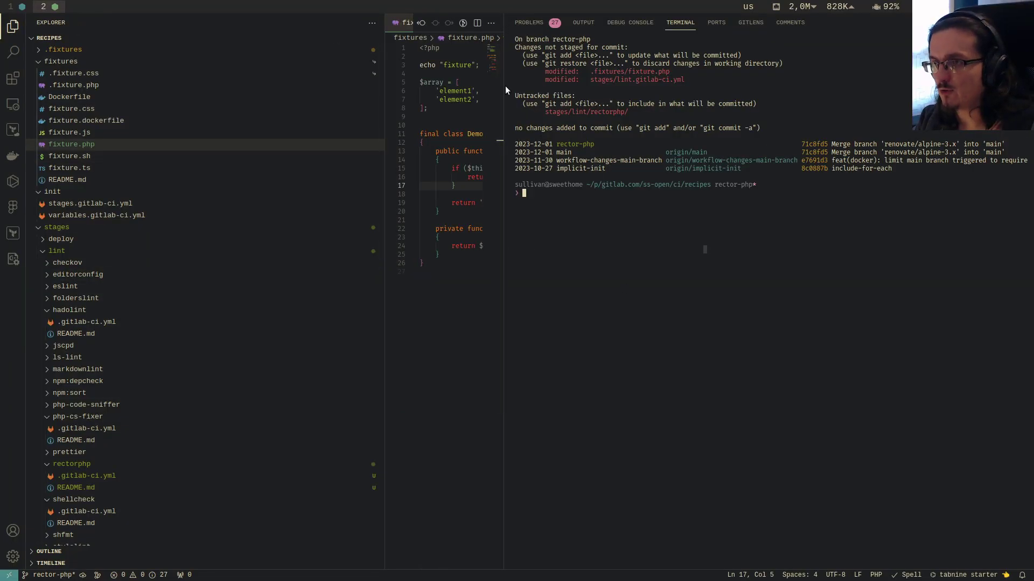
pyautogui.click(698, 28)
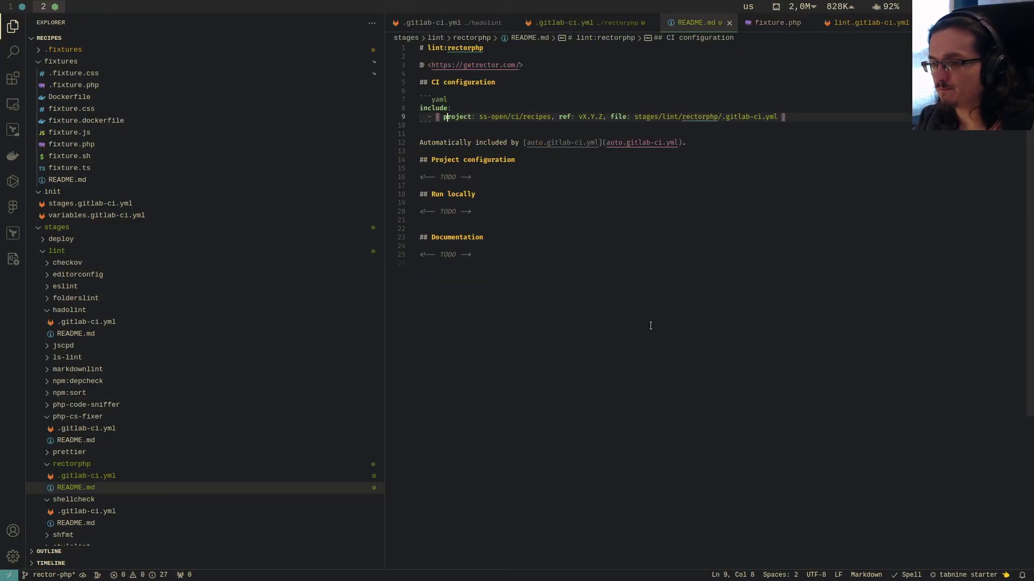
pyautogui.hotkey('ctrl', 'shift', 'k')
pyautogui.write('https://getrector.com/documentation')
pyautogui.hotkey('ctrl', 's')
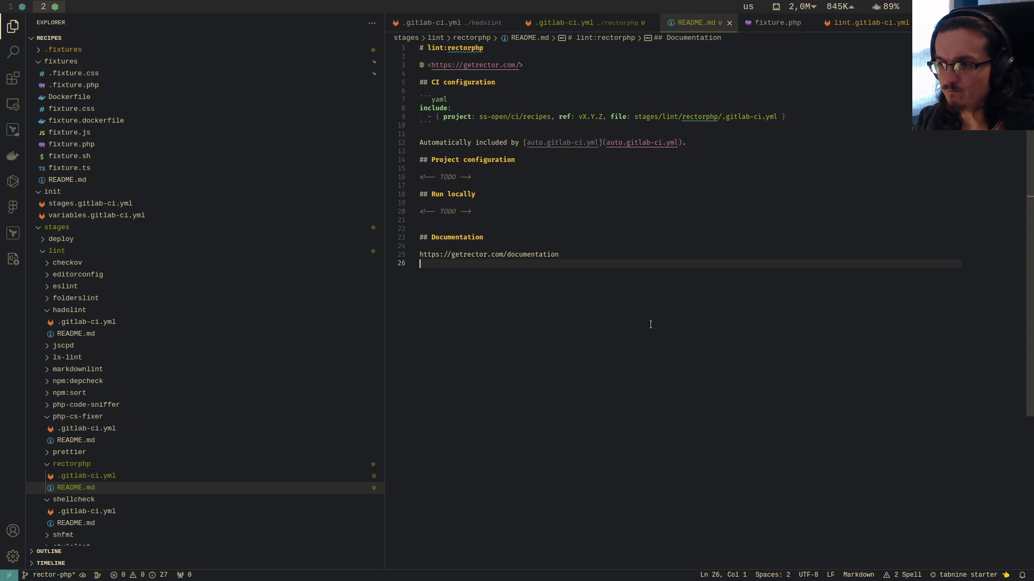
pyautogui.press('Up')
pyautogui.hotkey('ctrl', 'shift', 'Right')
pyautogui.hotkey('ctrl', 'shift', 'Right')
pyautogui.hotkey('ctrl', 'shift', 'Right')
pyautogui.hotkey('ctrl', 'shift', 'Right')
pyautogui.write('<')
pyautogui.press('End')
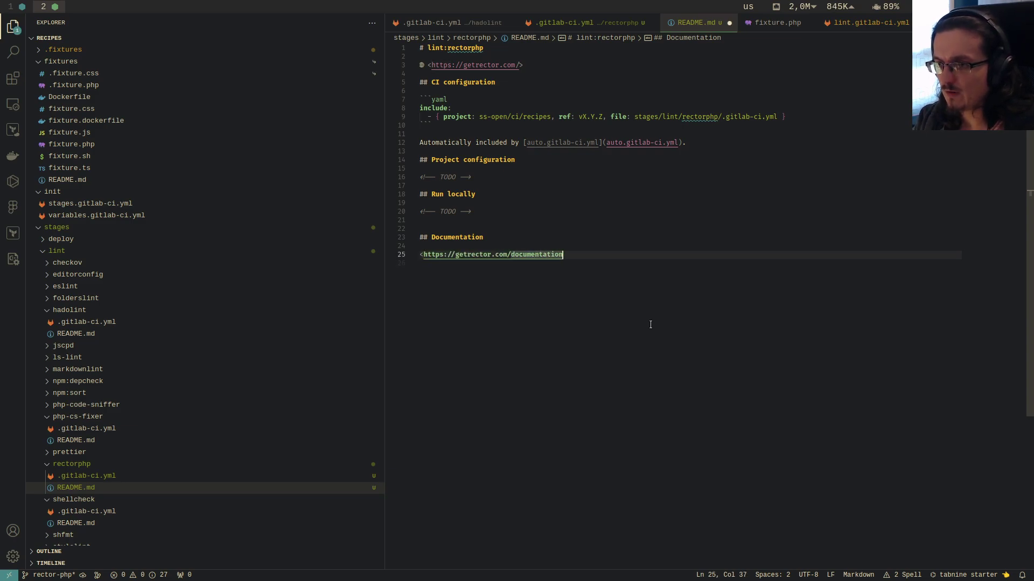
pyautogui.press('super+1')
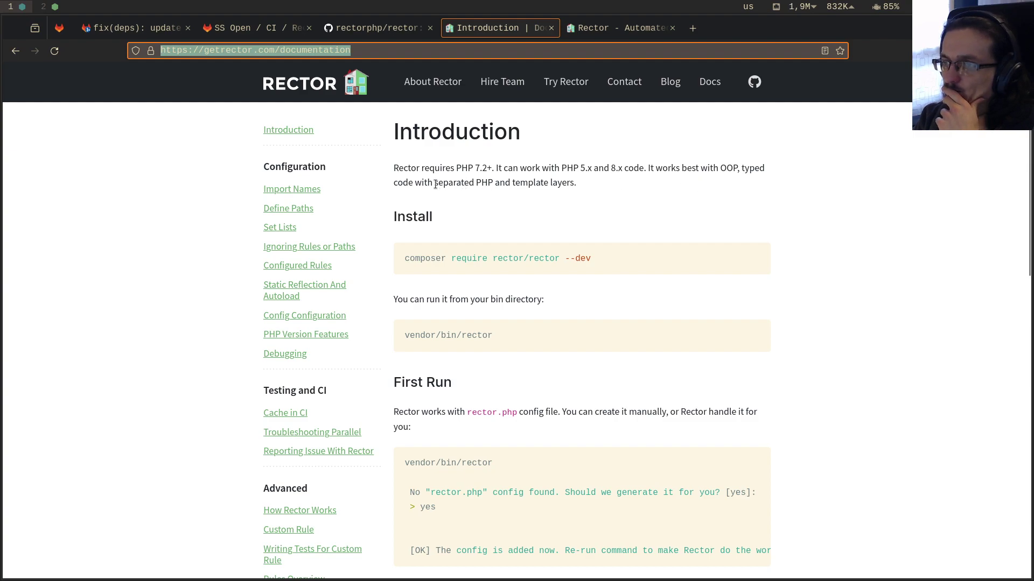
# Step: Read the docs' composer require rector/rector install, rector.php config and vendor/bin/rector commands
pyautogui.moveTo(428, 183); pyautogui.dragTo(592, 189)
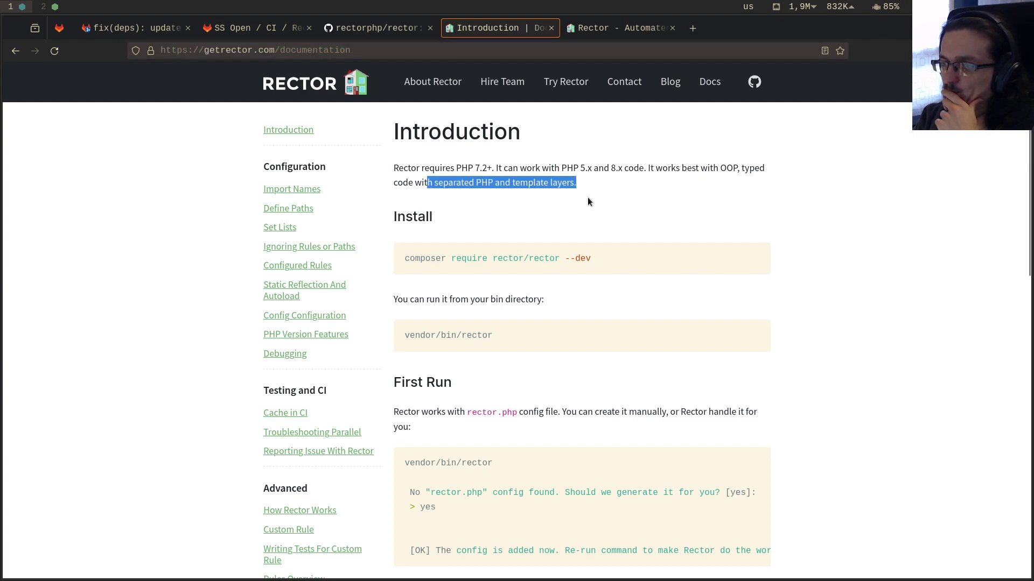
pyautogui.click(425, 318)
pyautogui.scroll(-3, 425, 317)
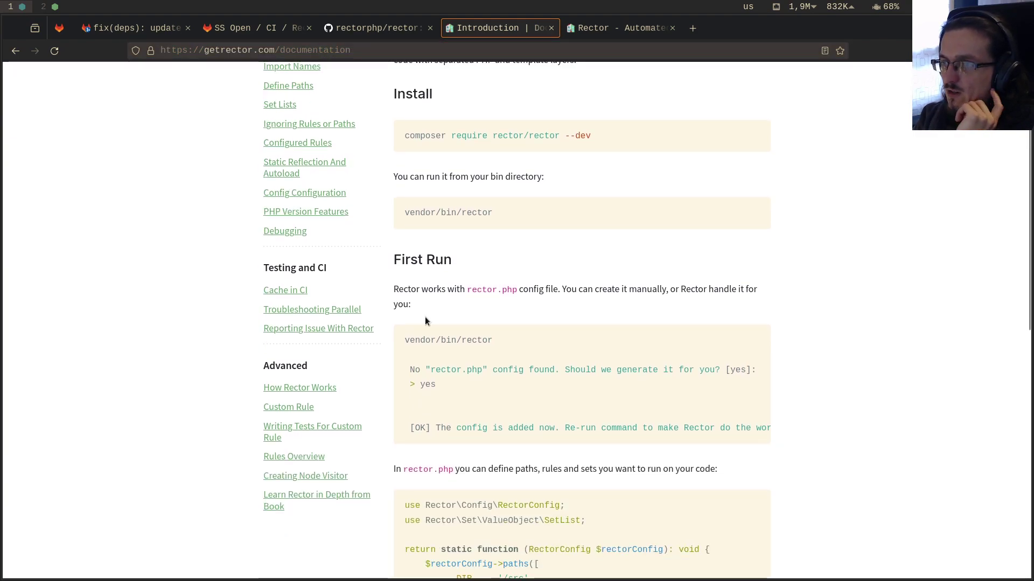
pyautogui.scroll(2, 425, 316)
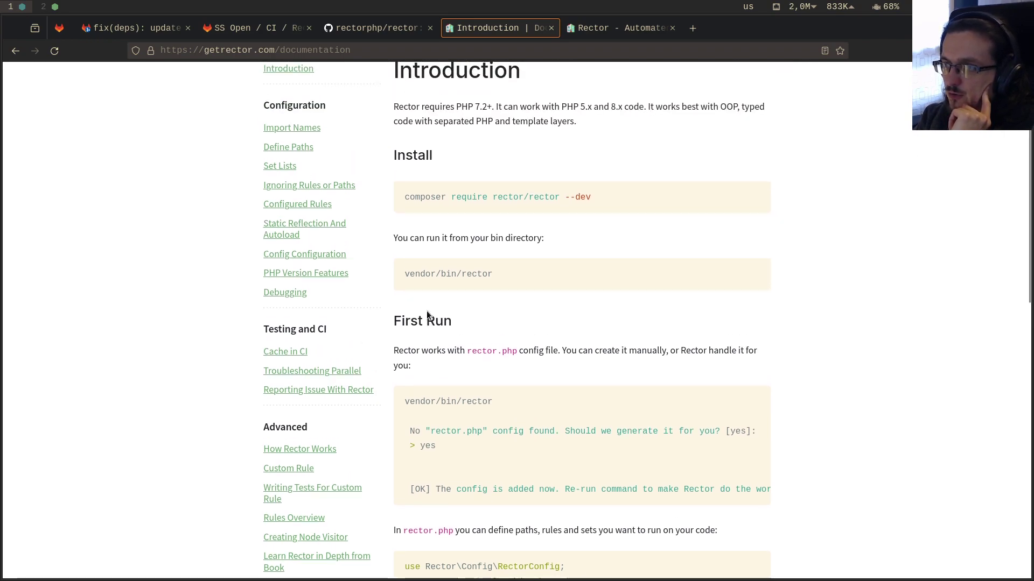
pyautogui.moveTo(448, 200); pyautogui.dragTo(570, 200)
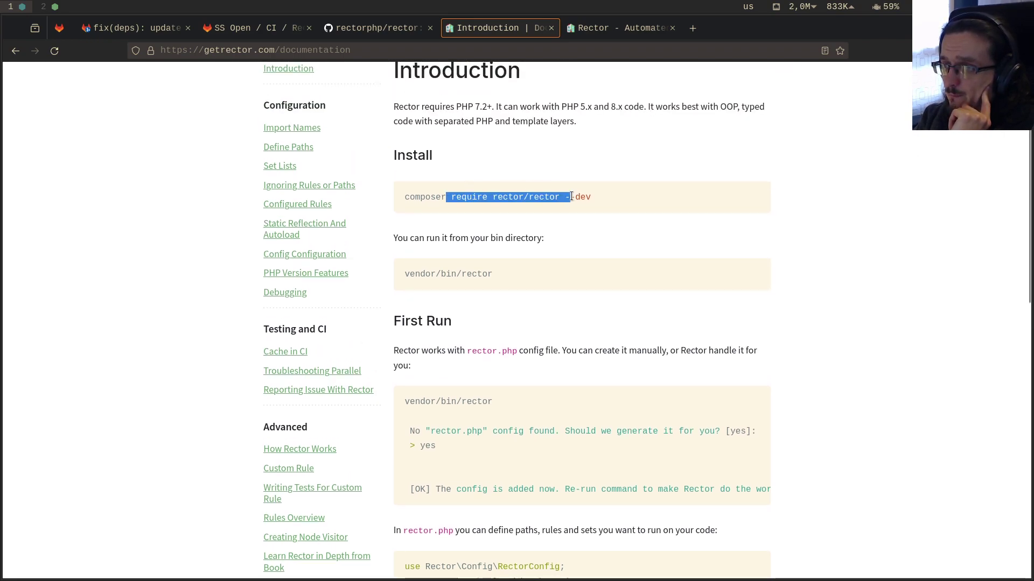
pyautogui.scroll(-4, 480, 290)
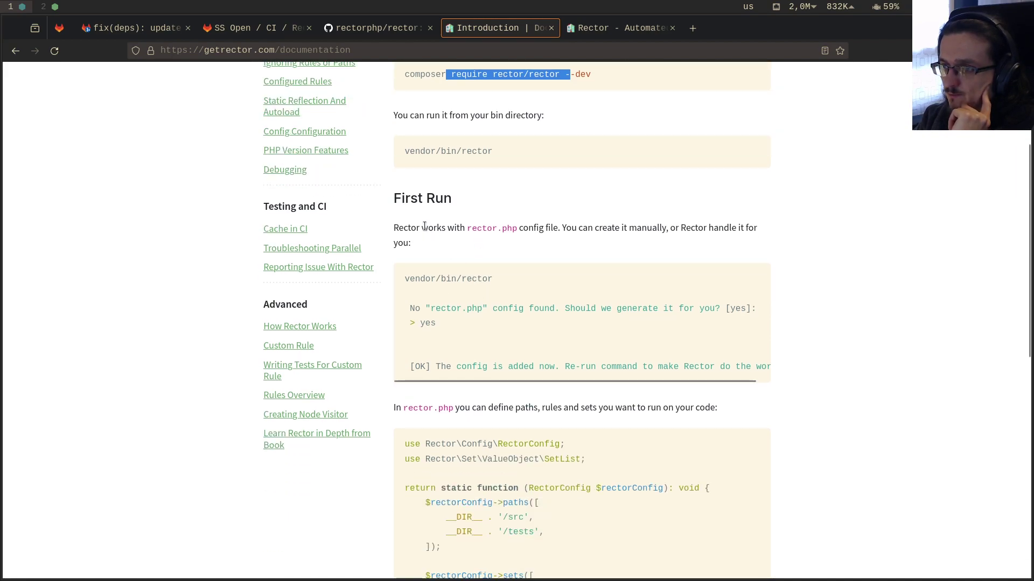
pyautogui.scroll(-2, 526, 274)
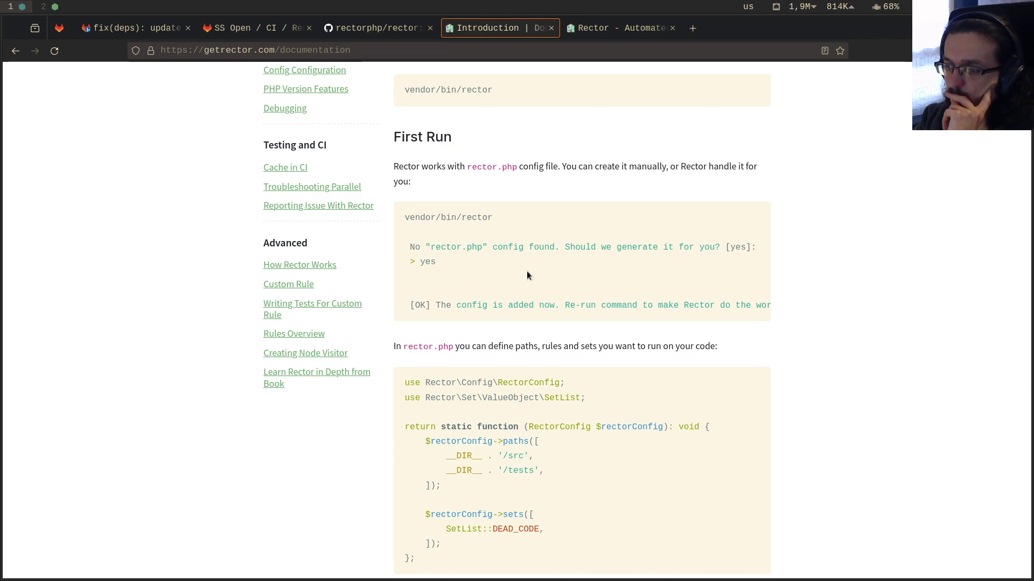
pyautogui.scroll(-8, 527, 274)
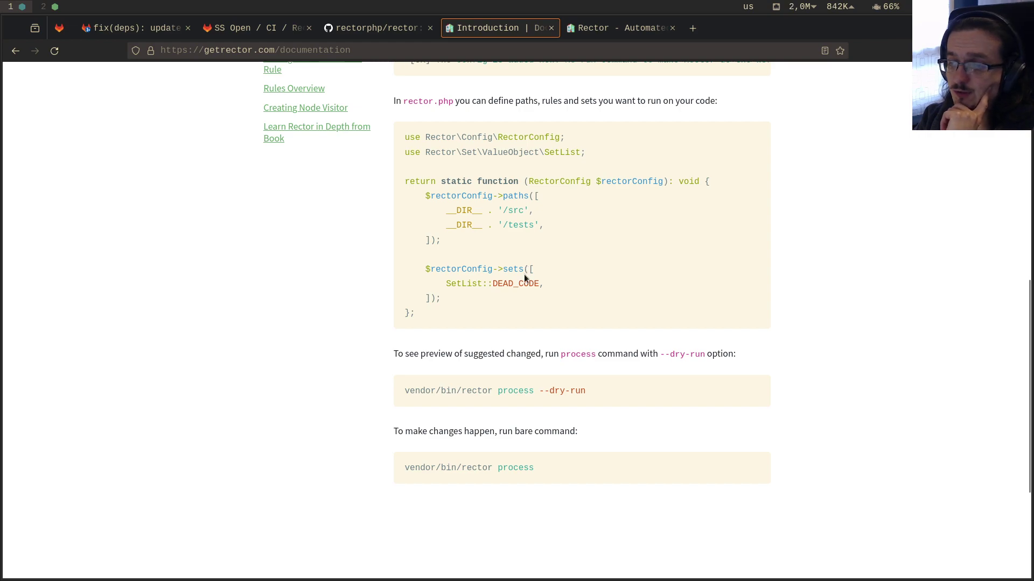
pyautogui.click(389, 32)
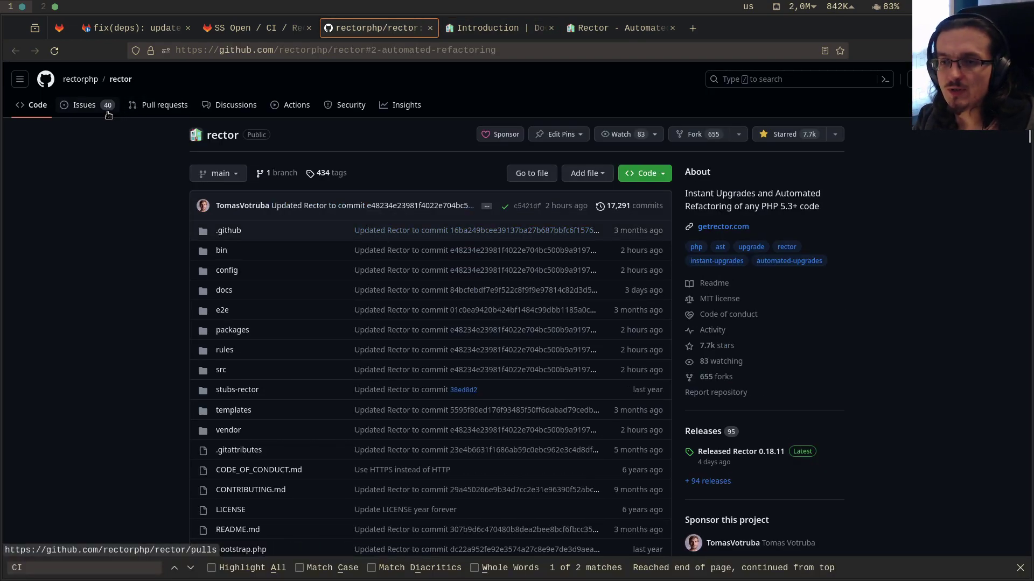
# Step: List one author's 15 closed rectorphp/rector issues and open #801 in a background tab
pyautogui.click(105, 110)
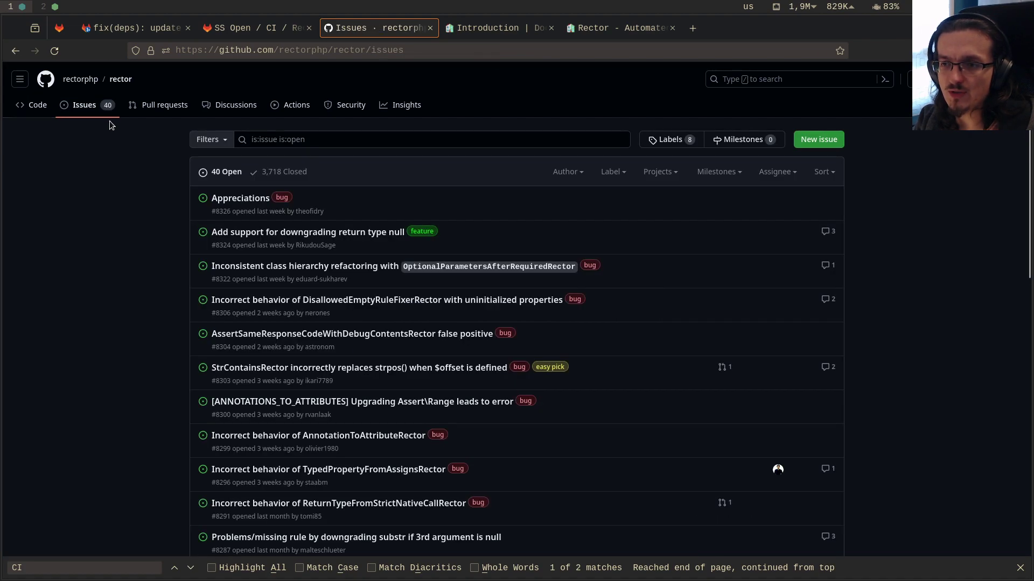
pyautogui.click(577, 173)
pyautogui.click(492, 238)
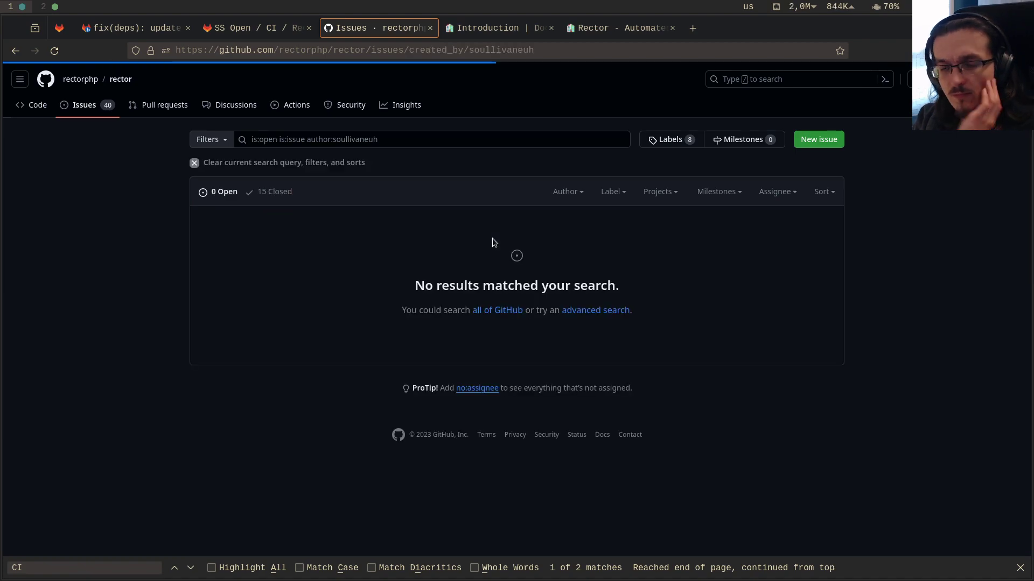
pyautogui.click(268, 192)
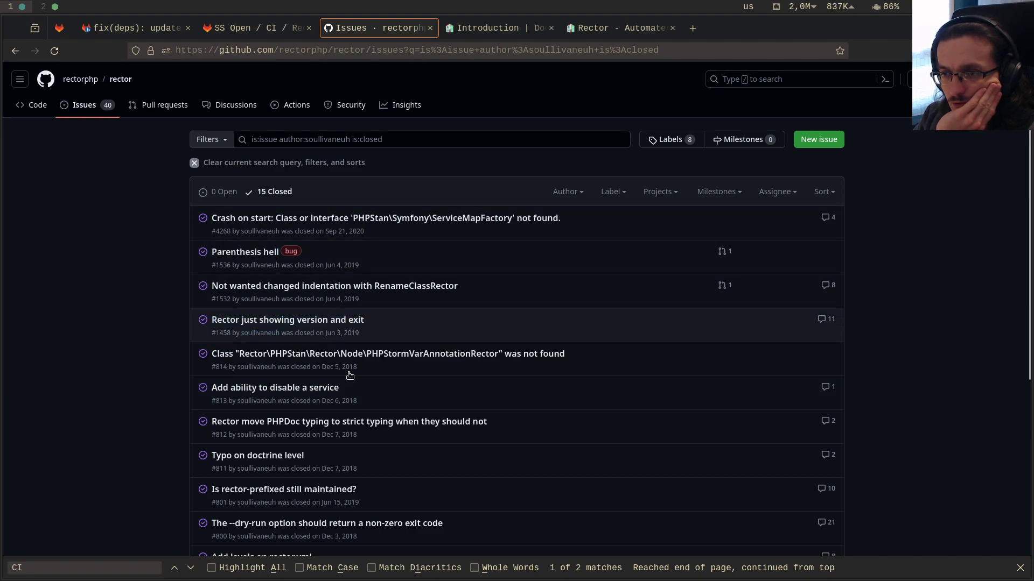
pyautogui.scroll(-2, 399, 407)
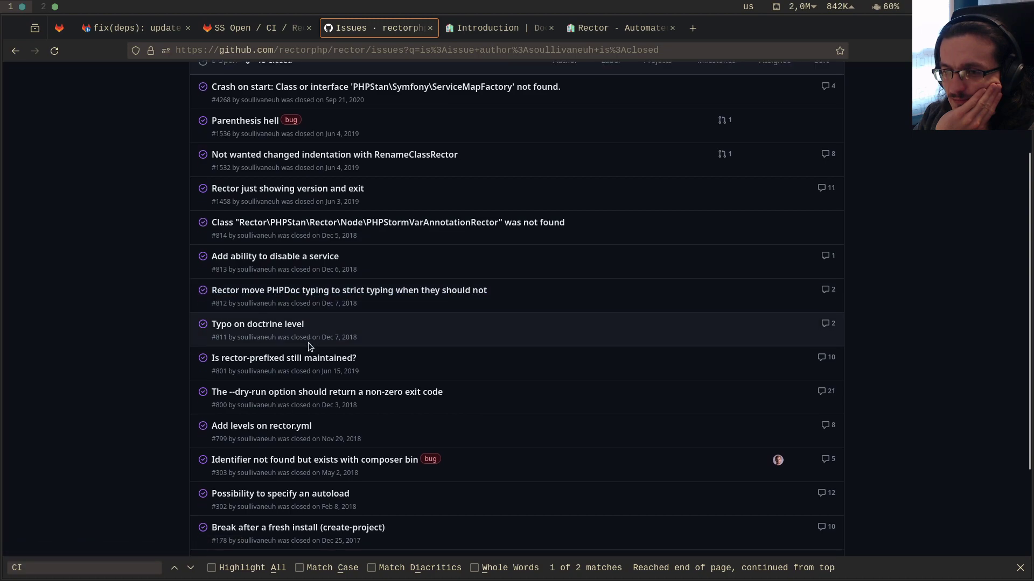
pyautogui.scroll(-4, 305, 350)
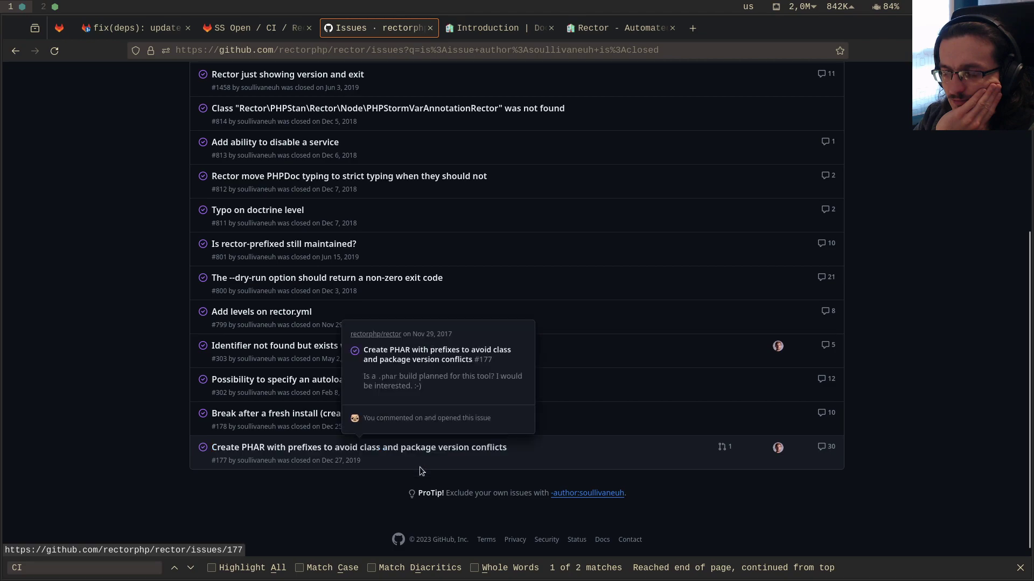
pyautogui.rightClick(310, 253)
pyautogui.click(323, 255)
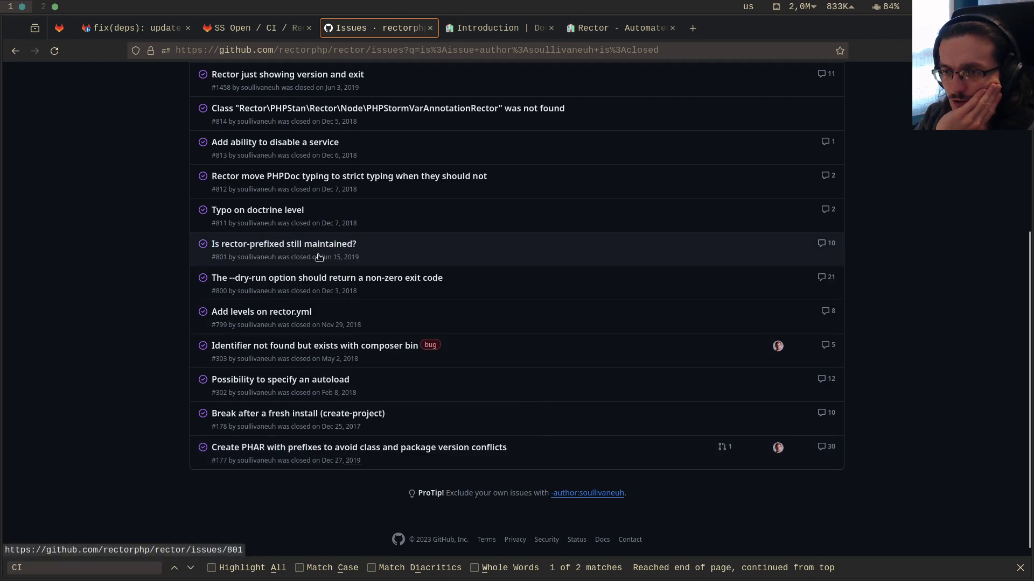
# Step: Open issue #177 on a prefixed PHAR and read through its discussion
pyautogui.scroll(-1, 133, 380)
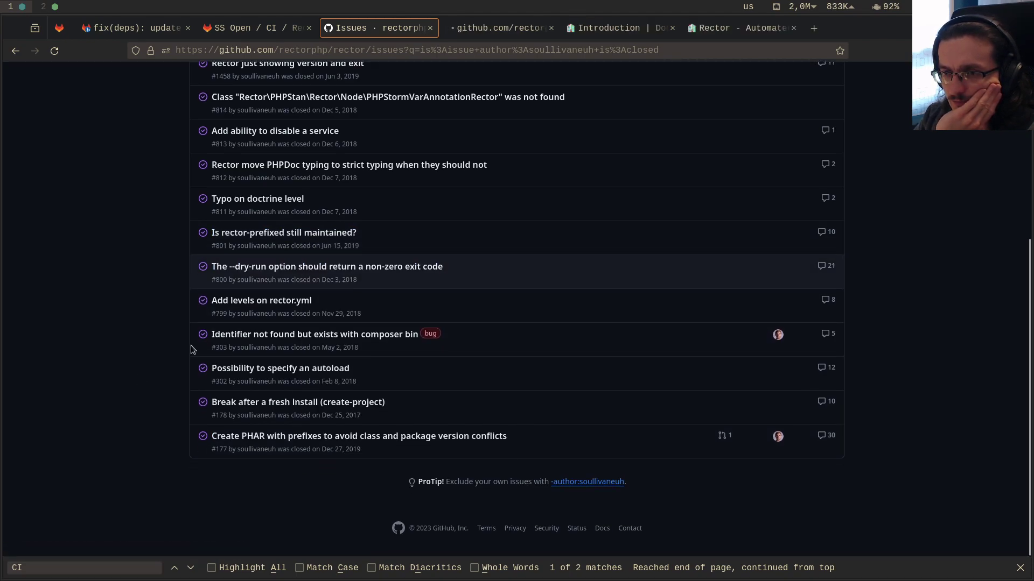
pyautogui.moveTo(377, 437)
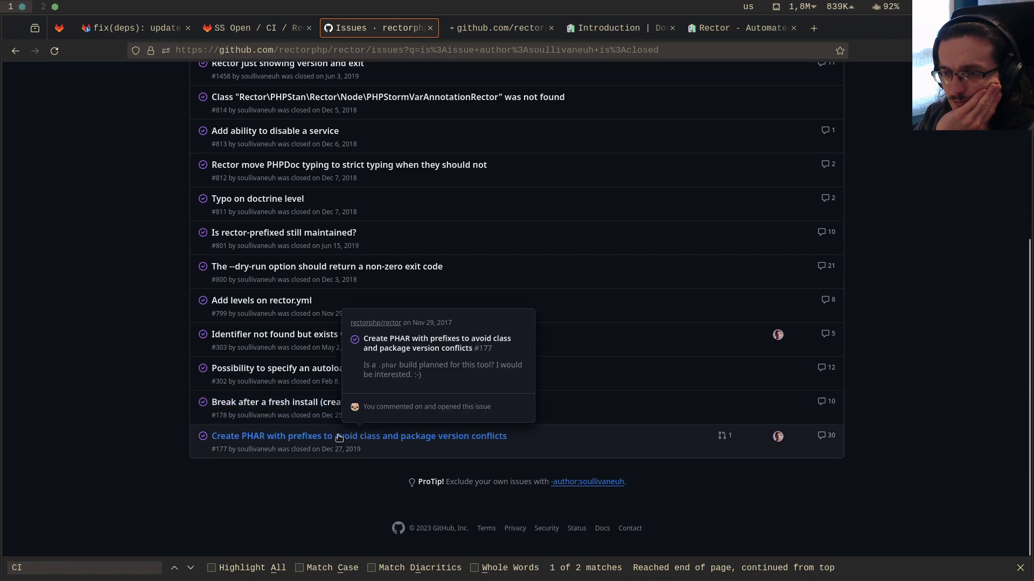
pyautogui.click(267, 439)
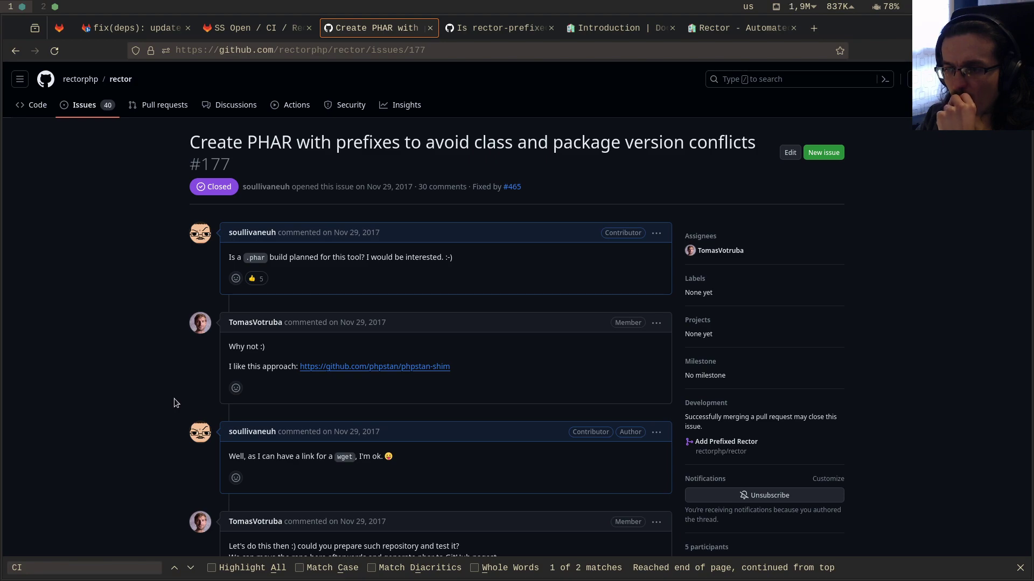
pyautogui.scroll(-5, 173, 401)
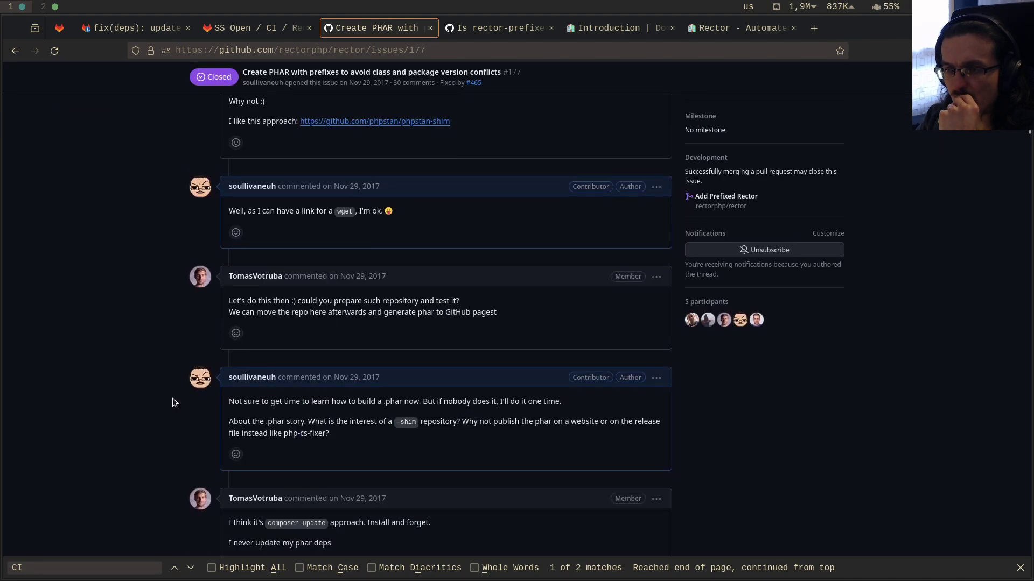
pyautogui.scroll(5, 173, 401)
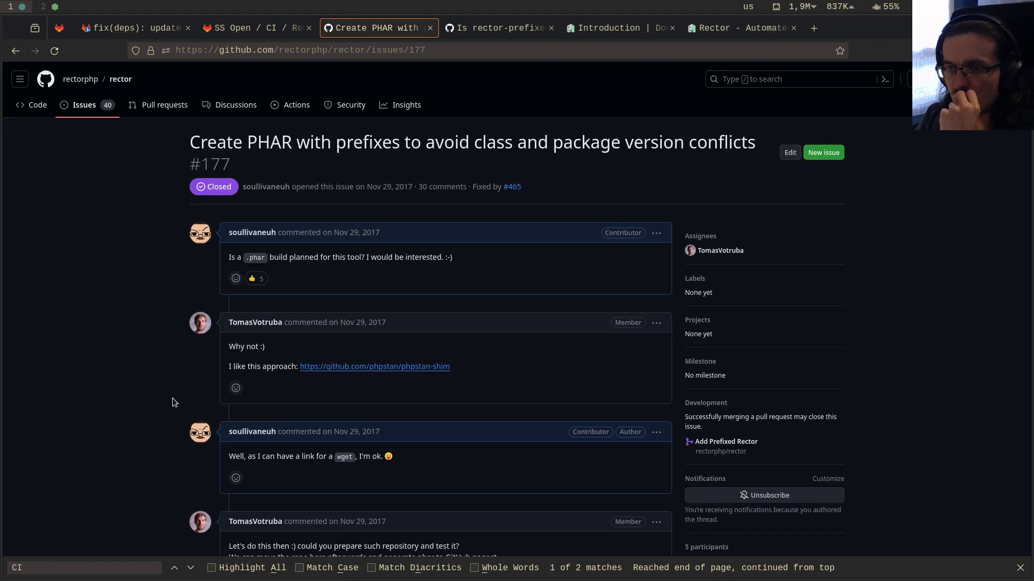
pyautogui.scroll(-7, 172, 401)
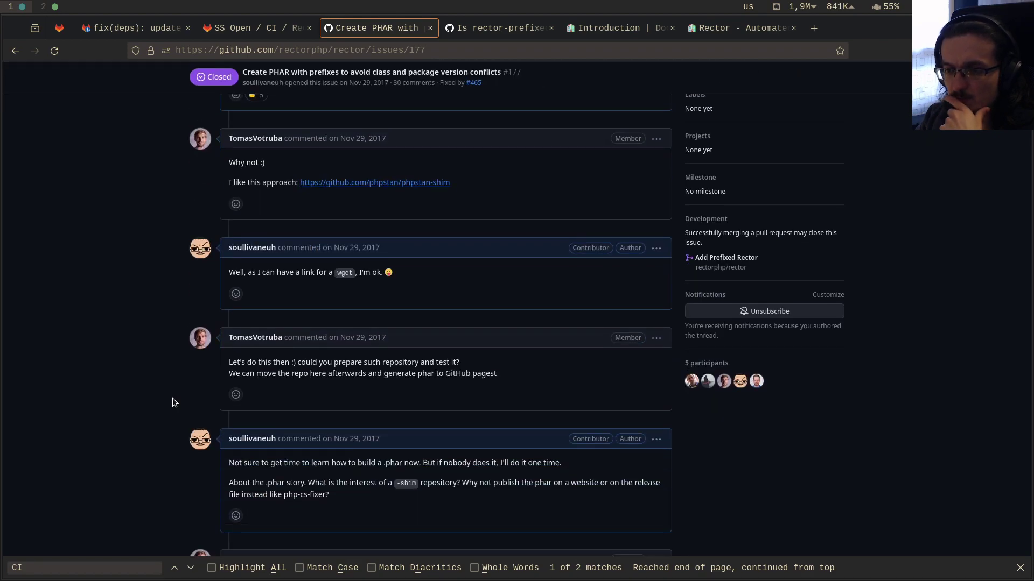
pyautogui.scroll(-2, 173, 402)
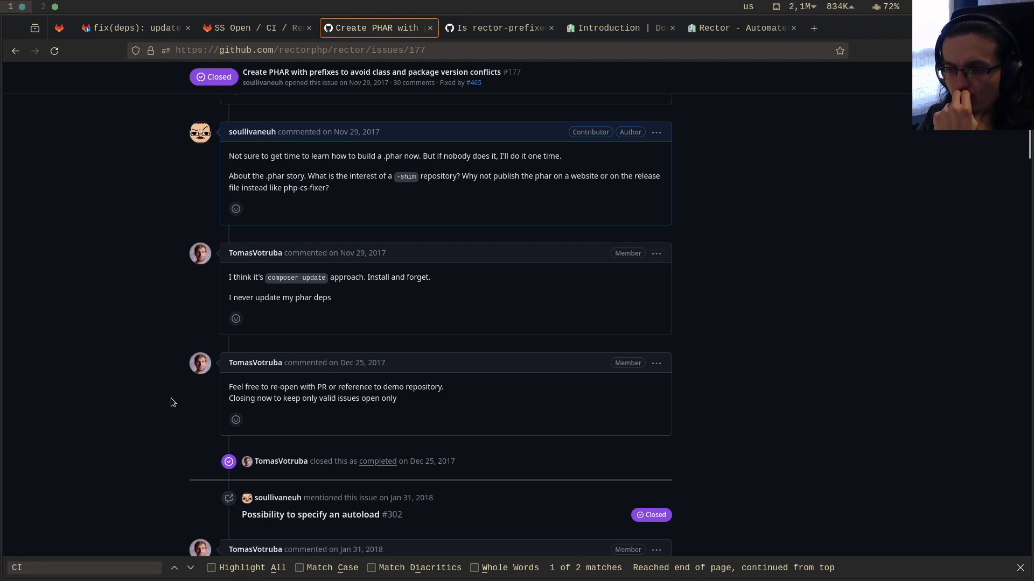
pyautogui.scroll(-2, 172, 402)
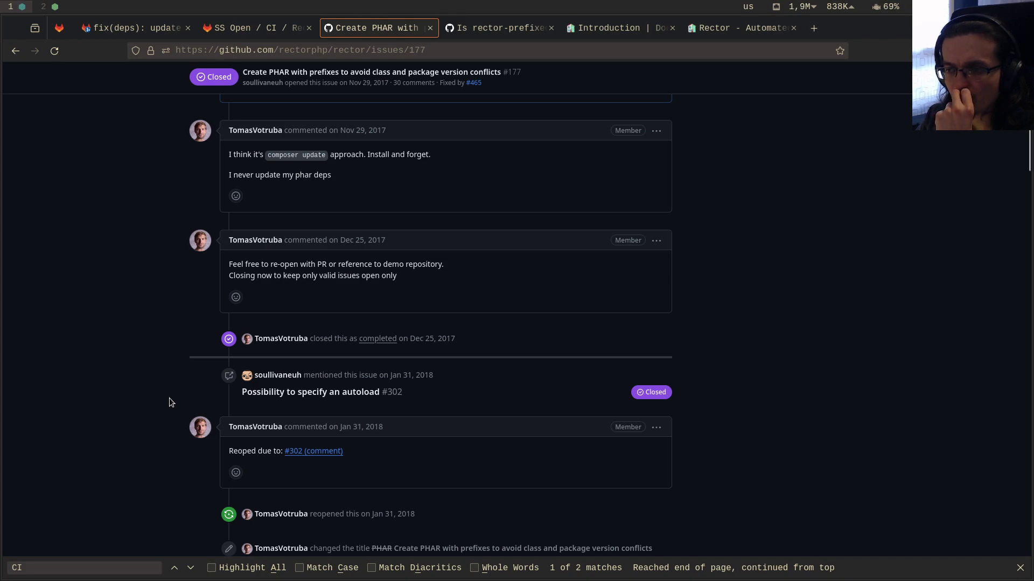
pyautogui.scroll(-4, 169, 402)
pyautogui.rightClick(169, 398)
pyautogui.click(108, 372)
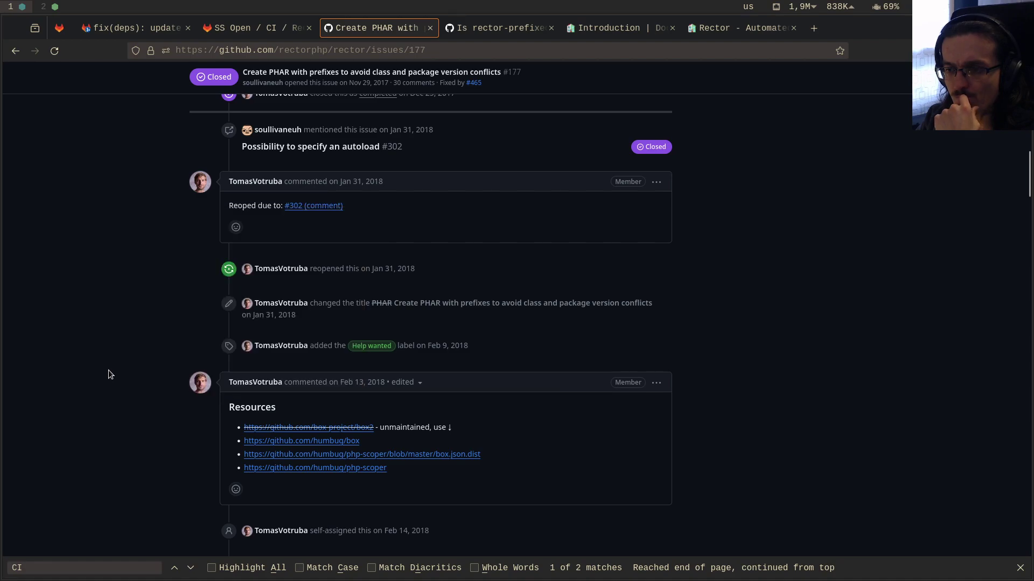
pyautogui.scroll(-1, 108, 374)
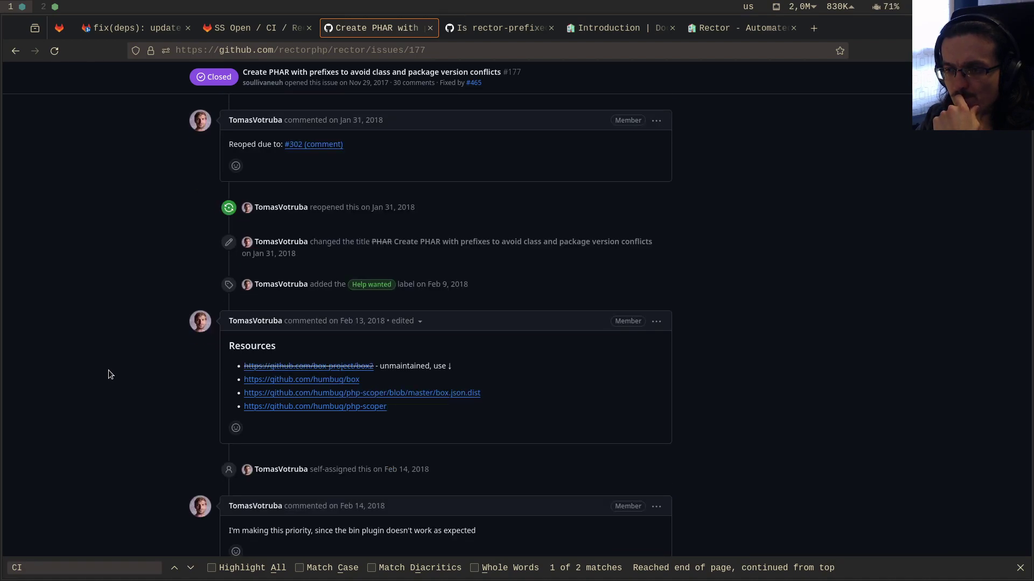
pyautogui.scroll(-3, 109, 370)
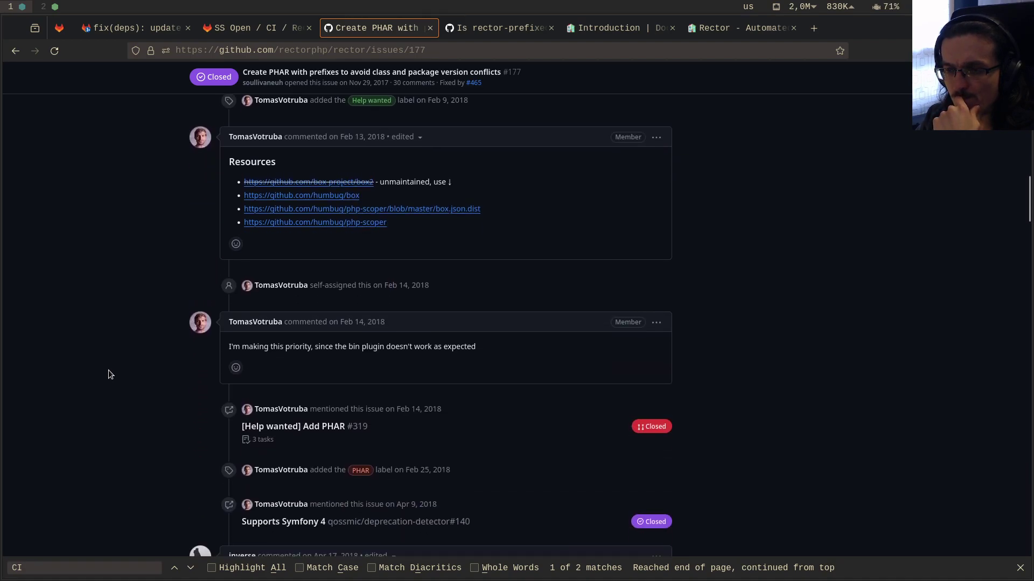
pyautogui.scroll(-3, 108, 369)
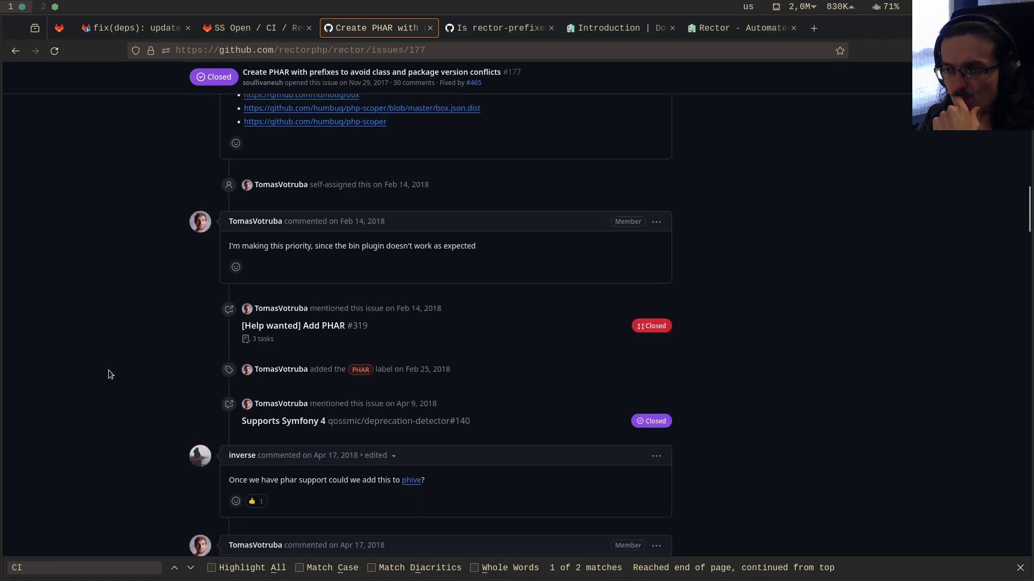
pyautogui.scroll(-2, 108, 374)
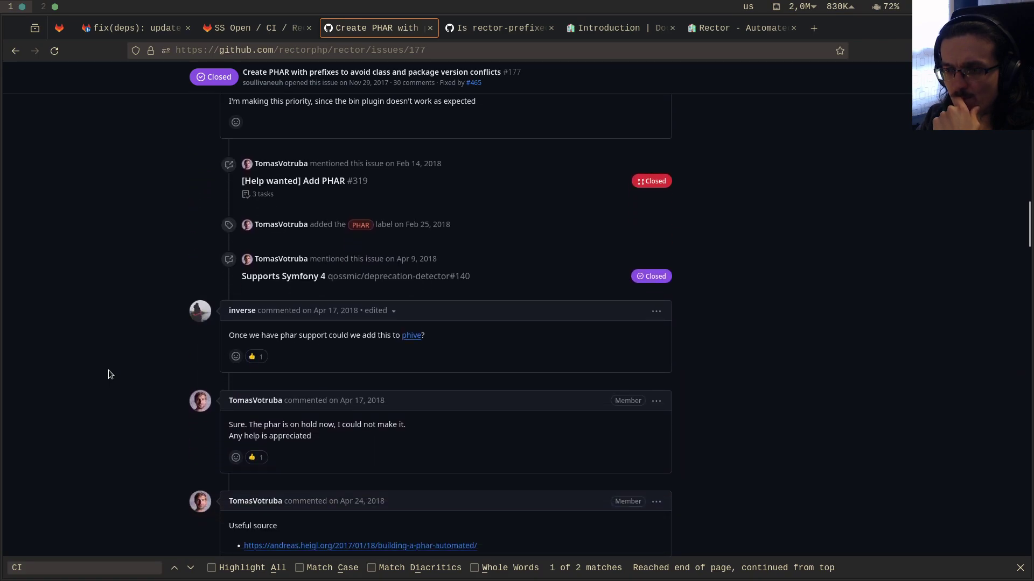
pyautogui.scroll(-1, 108, 374)
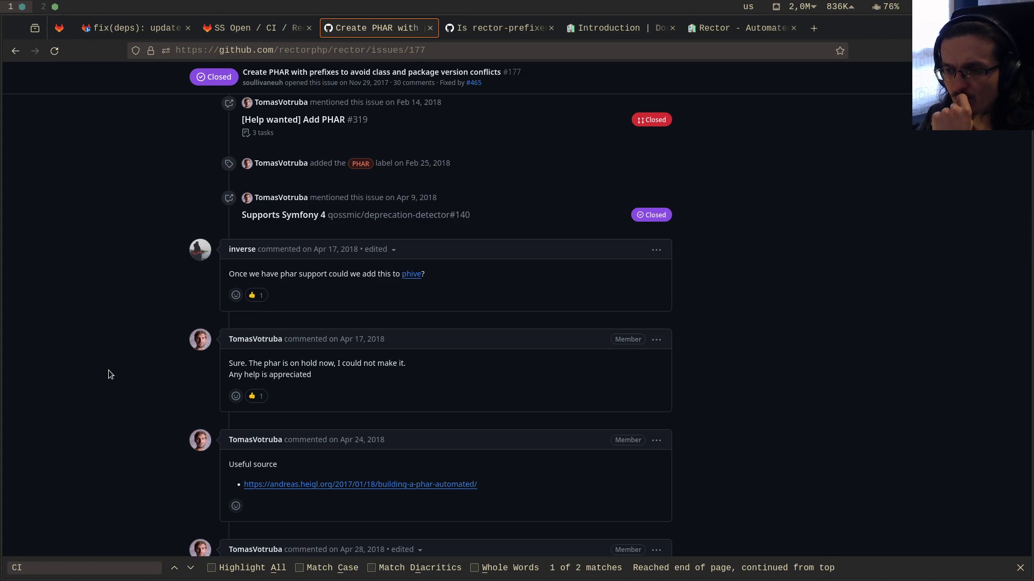
pyautogui.scroll(-1, 108, 370)
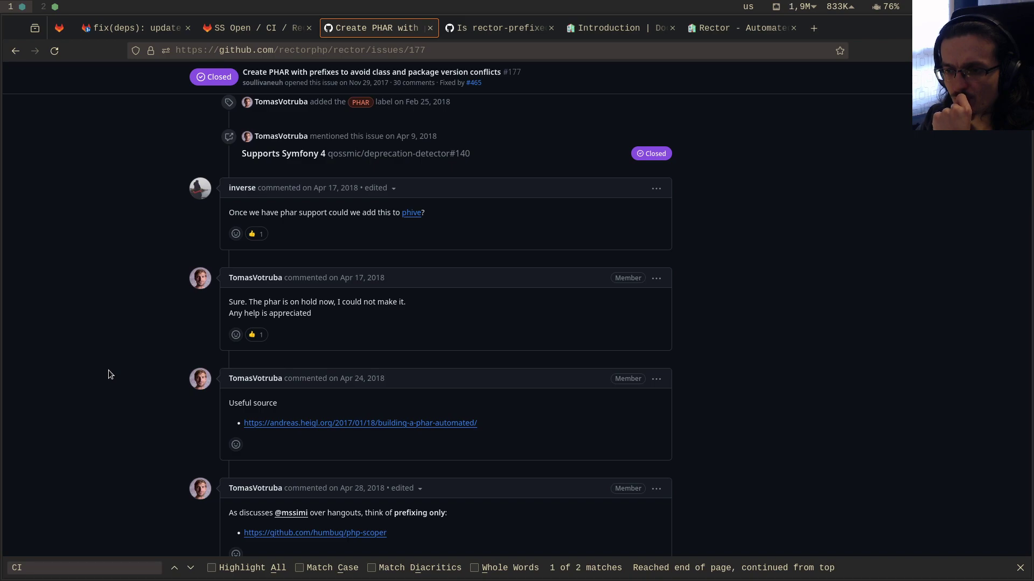
pyautogui.scroll(-3, 108, 370)
pyautogui.scroll(-5, 108, 370)
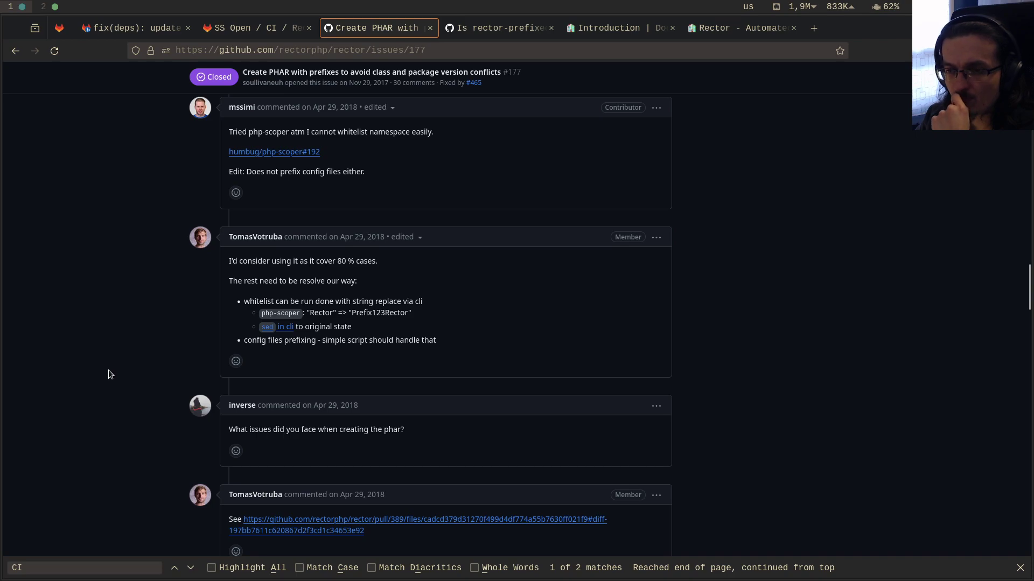
pyautogui.scroll(-3, 108, 368)
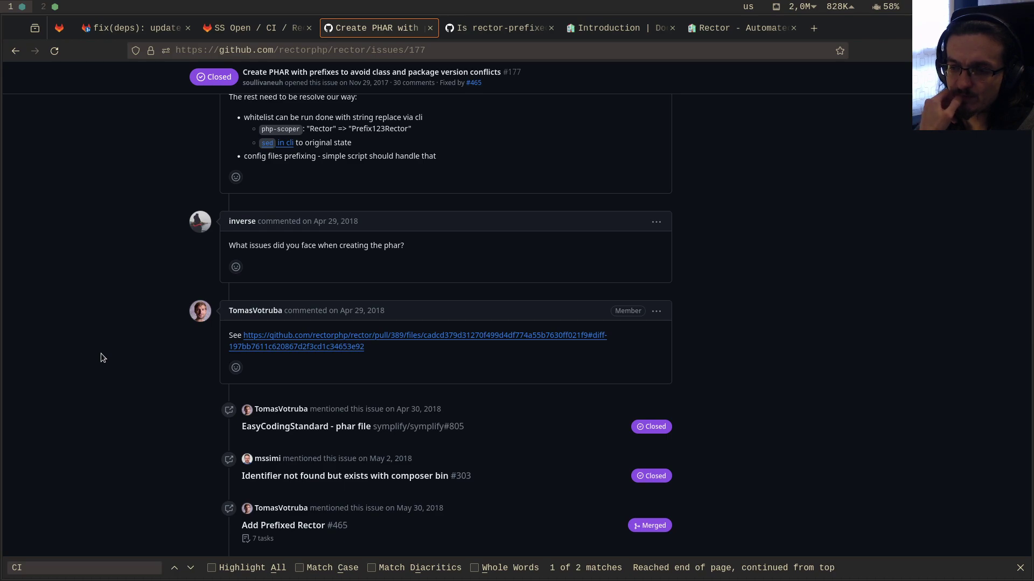
pyautogui.scroll(-2, 101, 353)
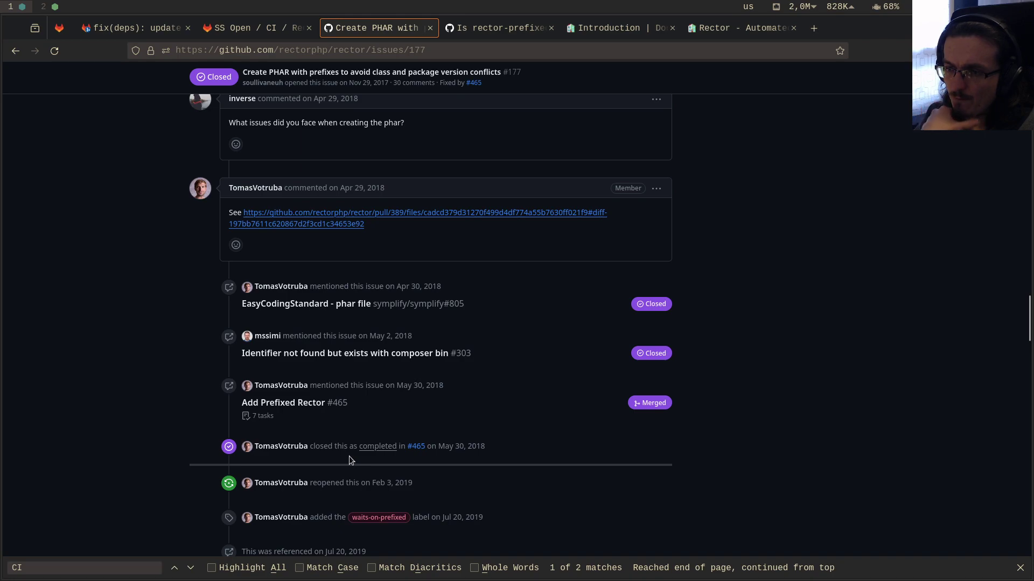
# Step: Open pull request #465 in a new background tab
pyautogui.moveTo(418, 451)
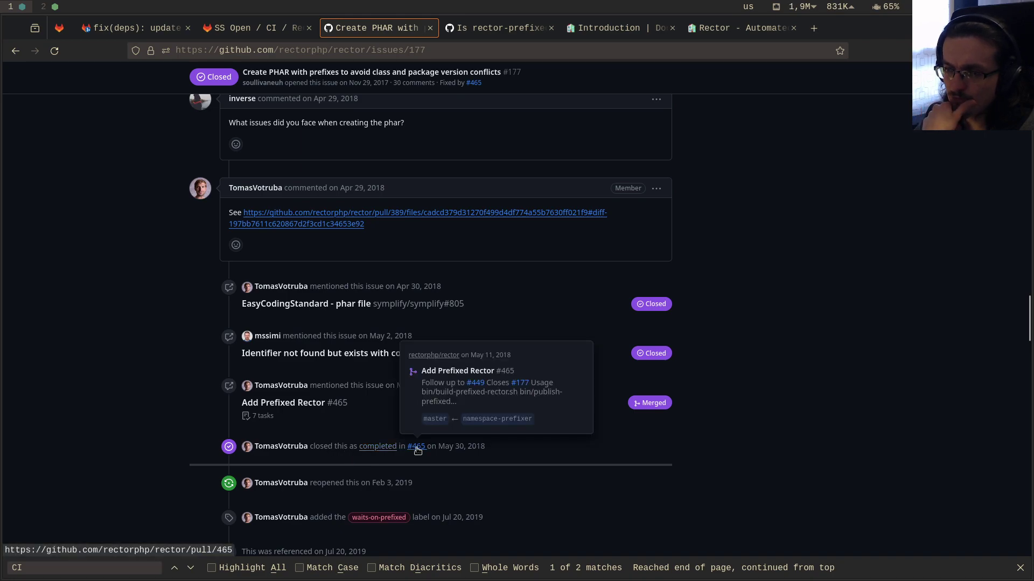
pyautogui.rightClick(417, 450)
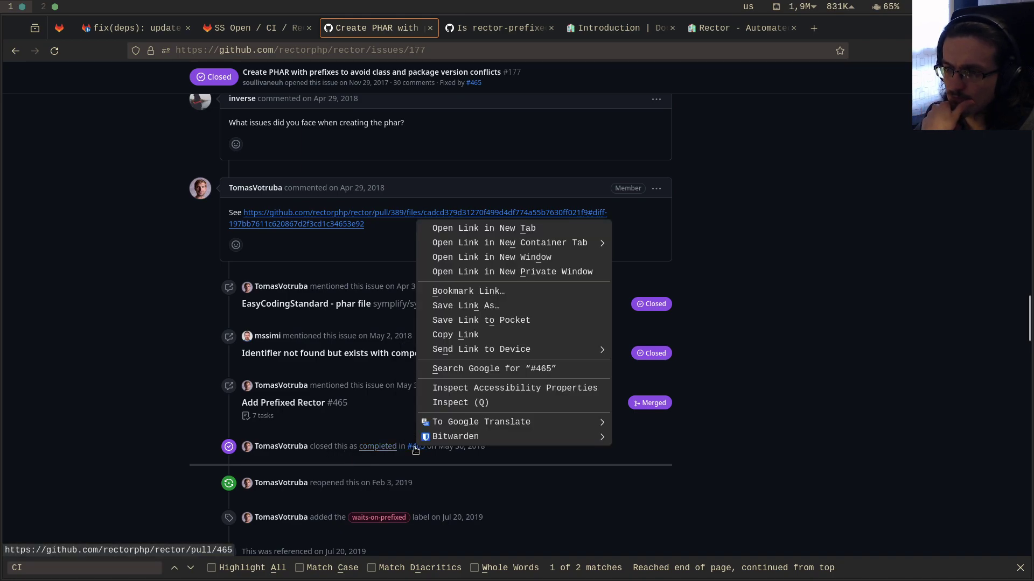
pyautogui.click(488, 229)
# Step: Read down issue #177's comments and highlight the sentence about needing PHPStan's prefix string
pyautogui.scroll(-3, 406, 378)
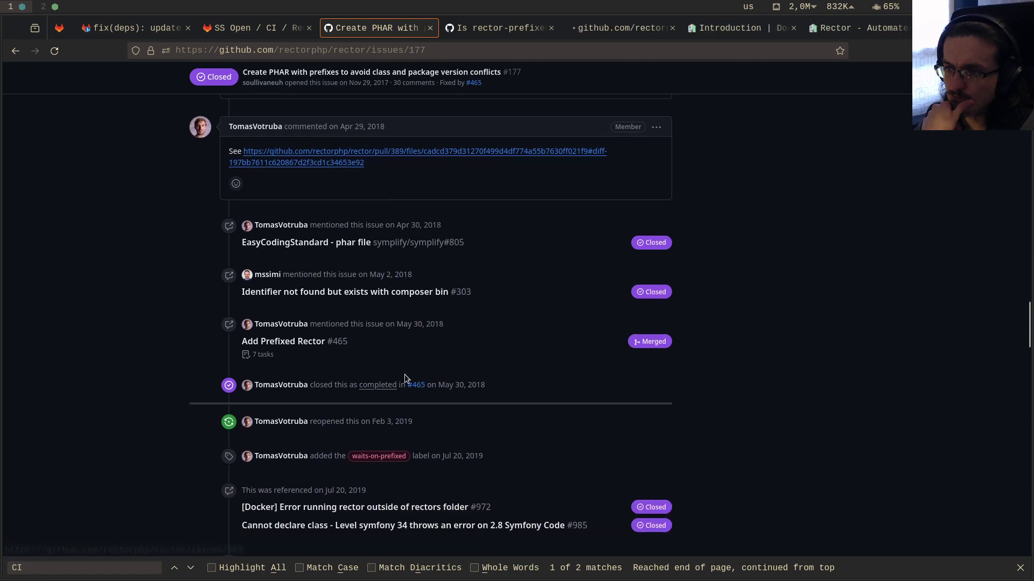
pyautogui.scroll(-3, 407, 378)
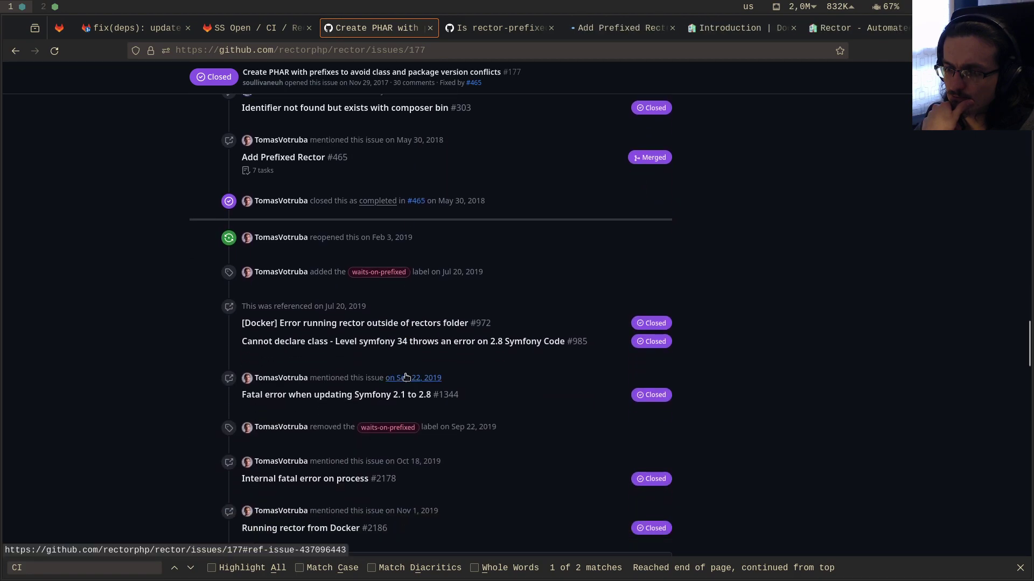
pyautogui.scroll(-6, 406, 376)
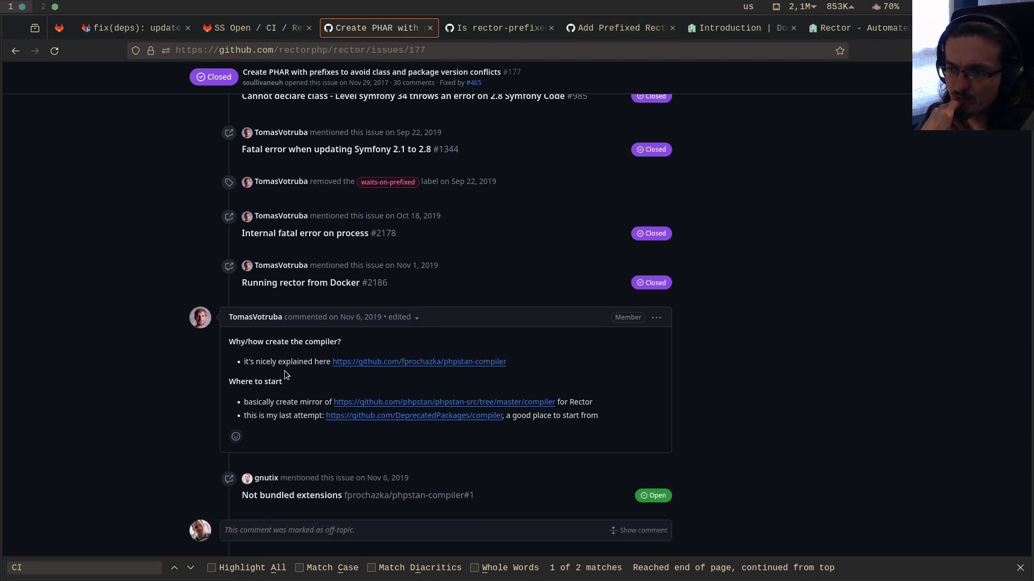
pyautogui.scroll(-4, 285, 373)
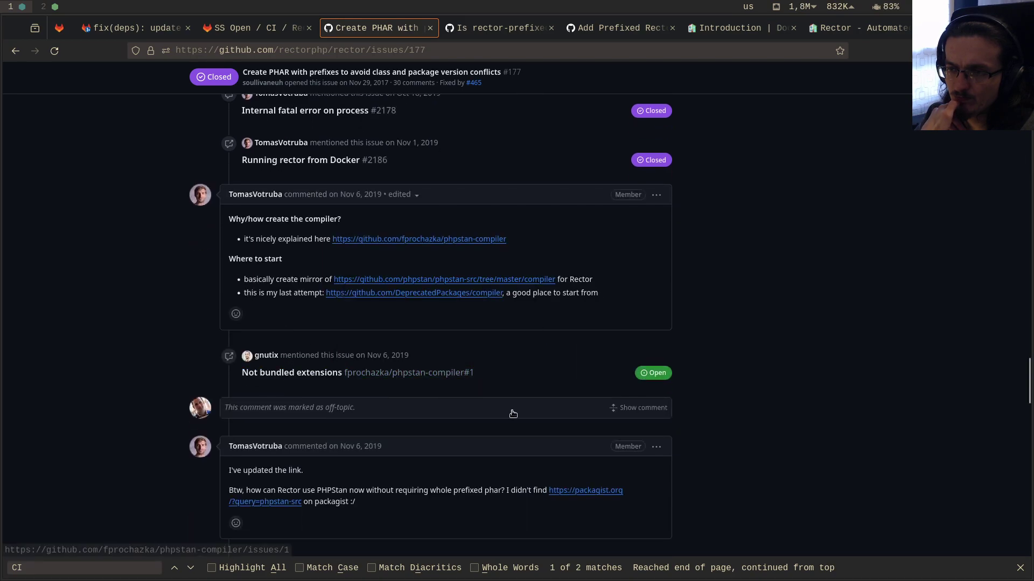
pyautogui.scroll(-5, 513, 414)
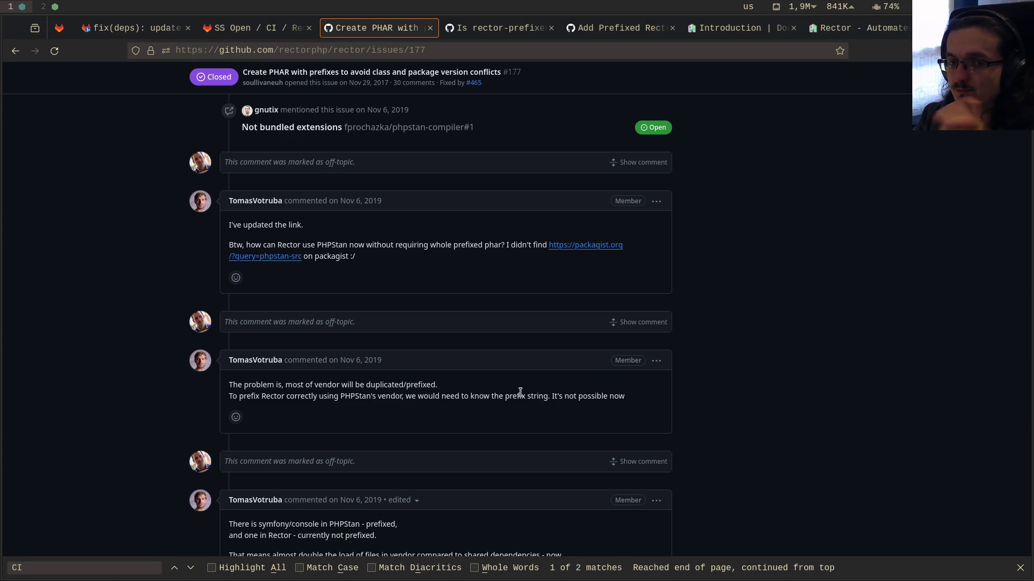
pyautogui.scroll(-2, 470, 386)
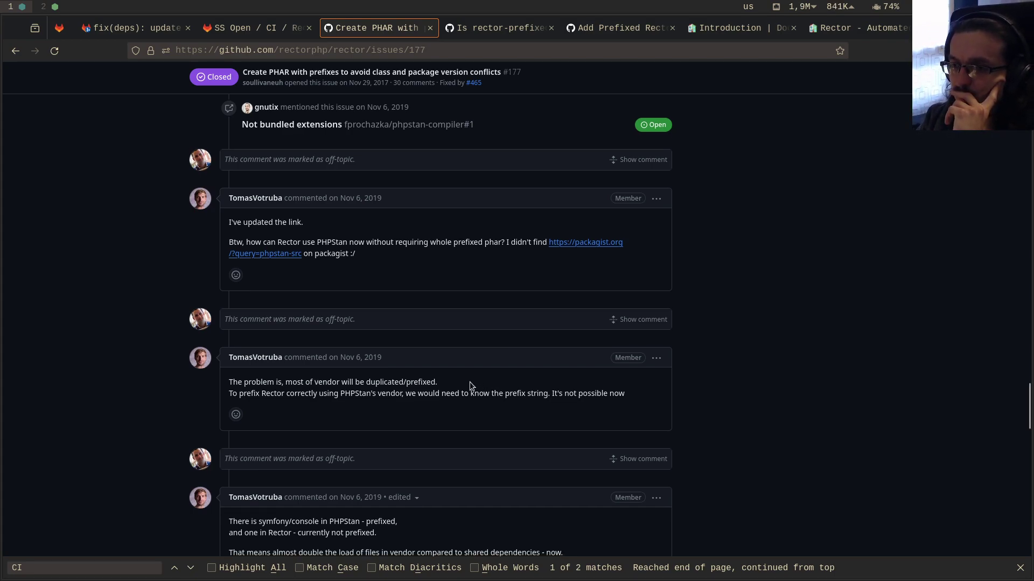
pyautogui.scroll(-2, 469, 385)
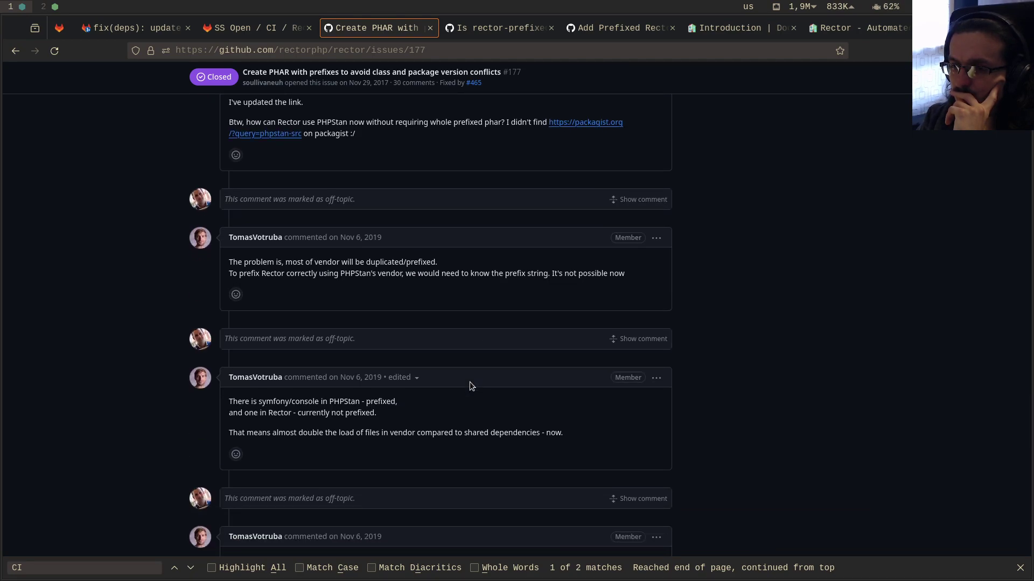
pyautogui.scroll(-4, 470, 385)
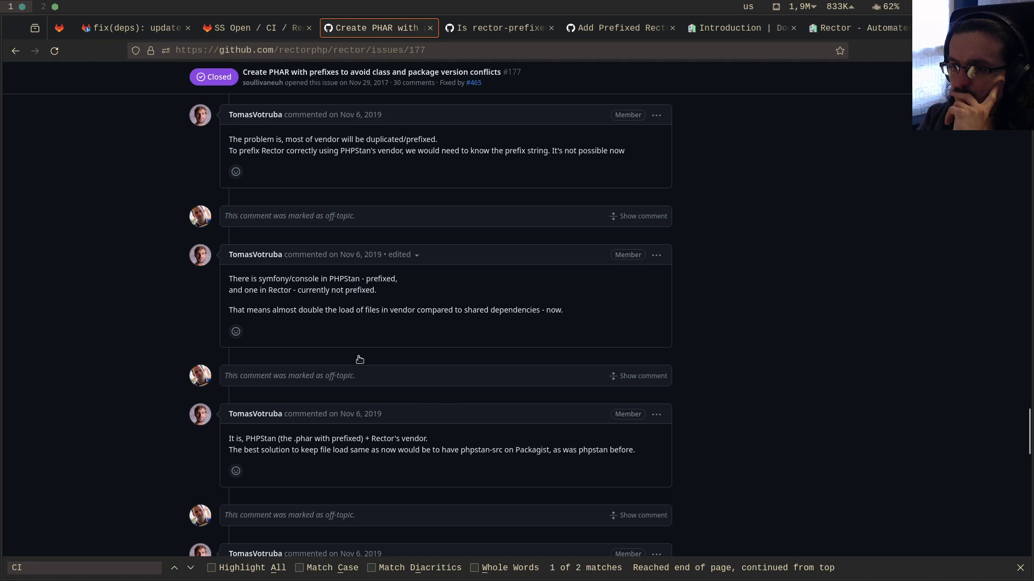
pyautogui.moveTo(289, 152); pyautogui.dragTo(497, 157)
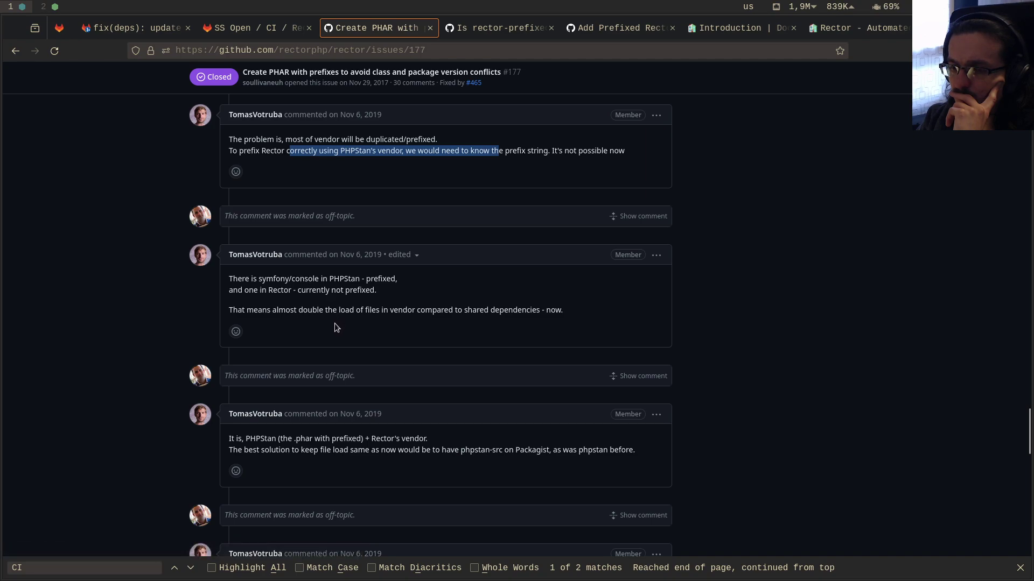
# Step: Open the rector-prefixed repository link from the Dec 27 comment in a new tab
pyautogui.scroll(-3, 327, 350)
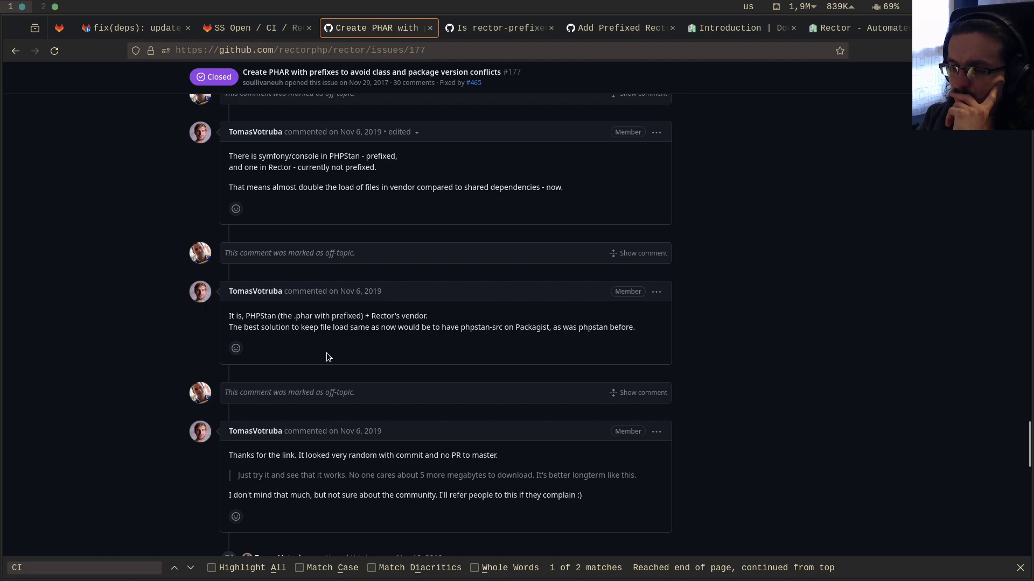
pyautogui.scroll(-2, 328, 357)
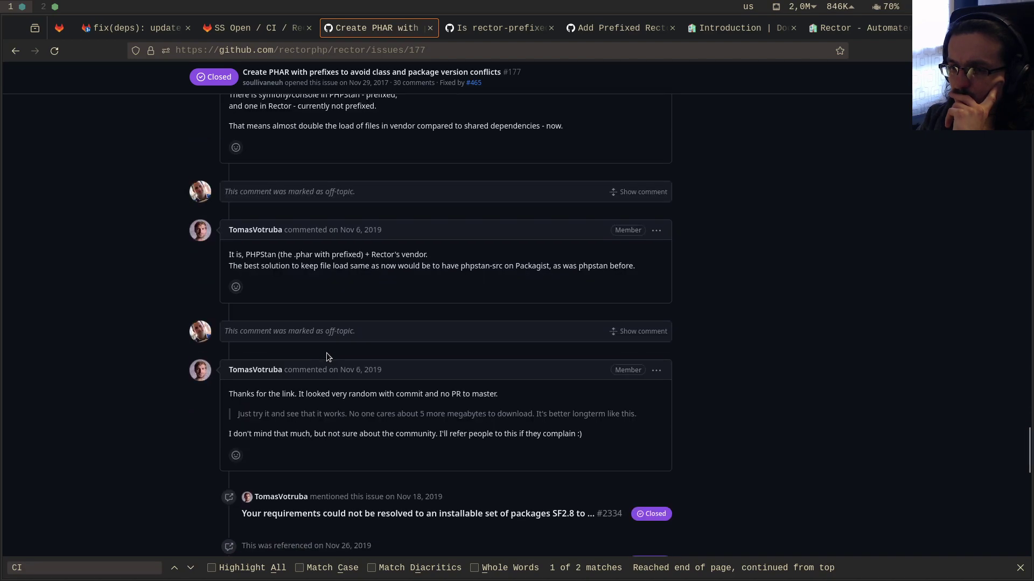
pyautogui.scroll(-6, 327, 357)
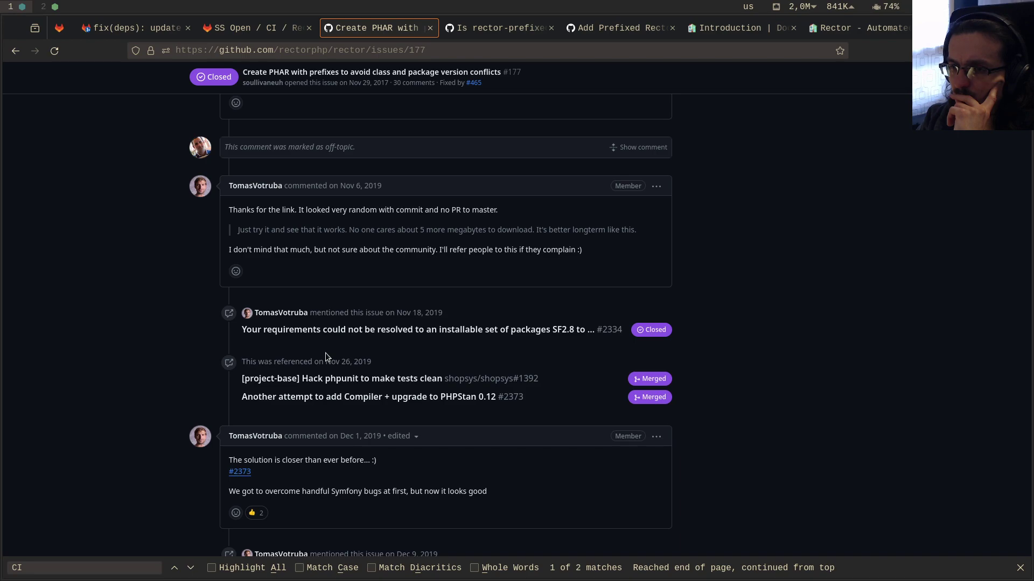
pyautogui.scroll(-1, 326, 354)
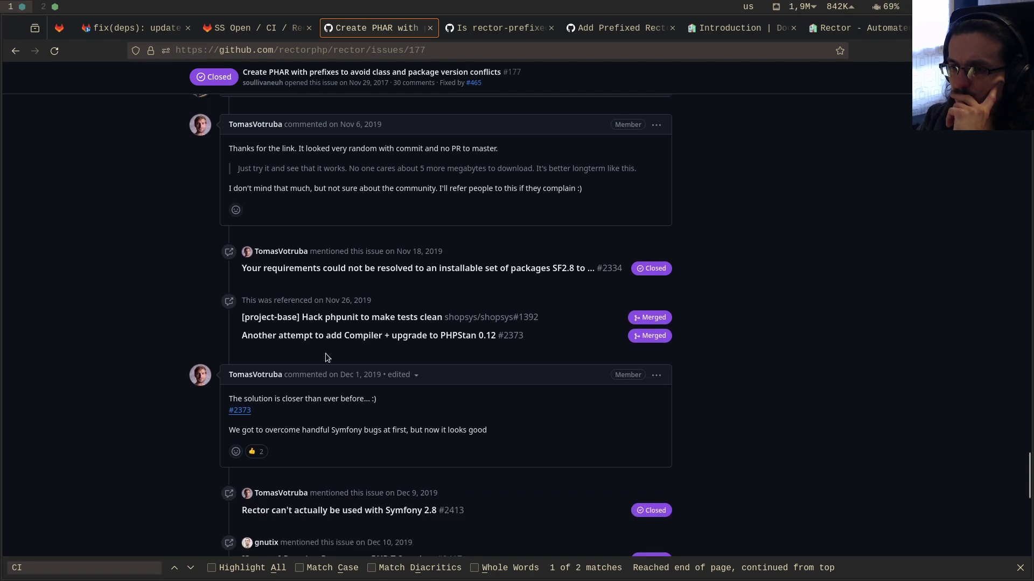
pyautogui.scroll(-1, 325, 353)
pyautogui.scroll(-1, 325, 353)
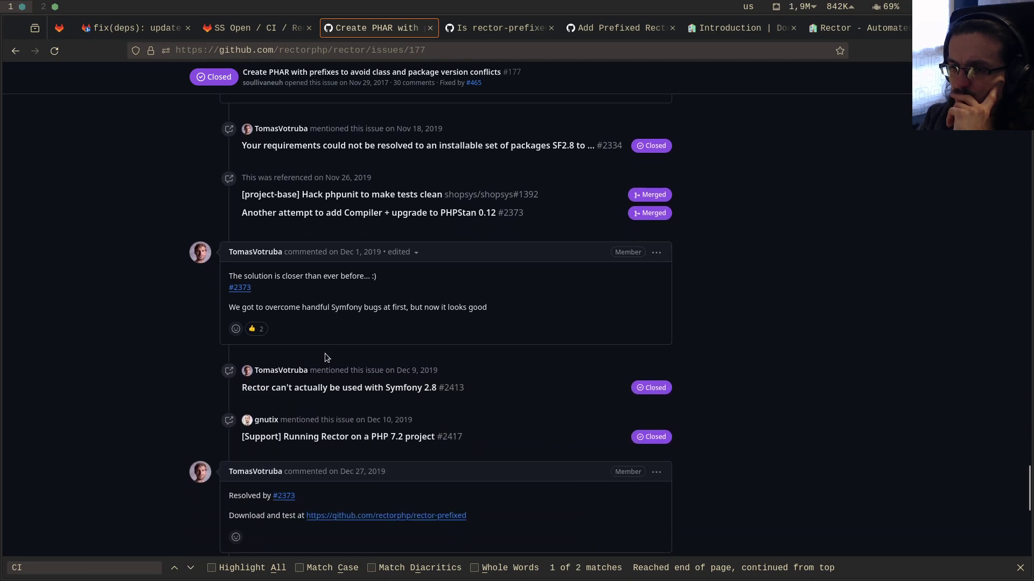
pyautogui.scroll(-2, 325, 353)
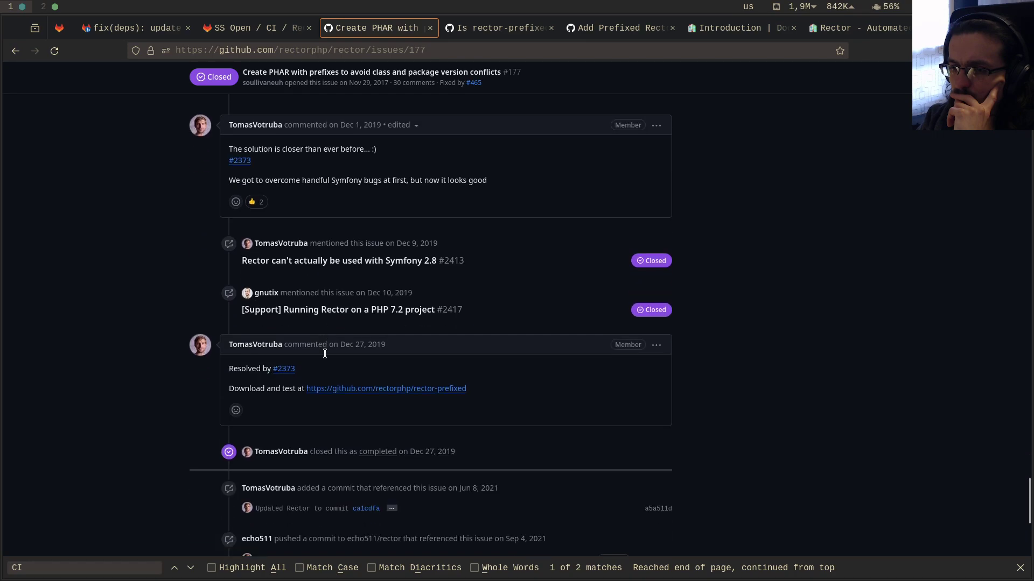
pyautogui.scroll(-1, 324, 353)
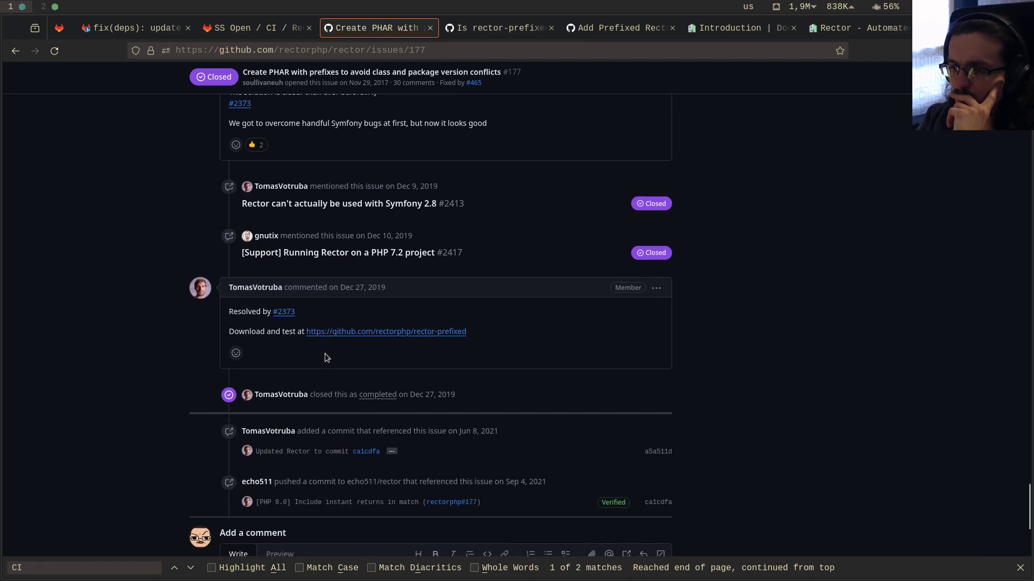
pyautogui.scroll(-1, 324, 353)
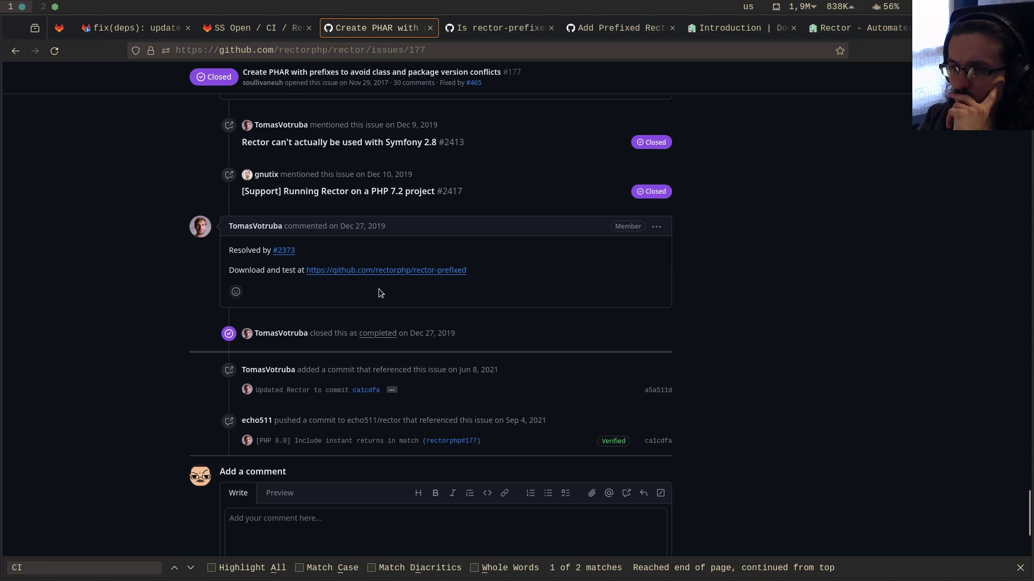
pyautogui.rightClick(376, 276)
pyautogui.click(396, 284)
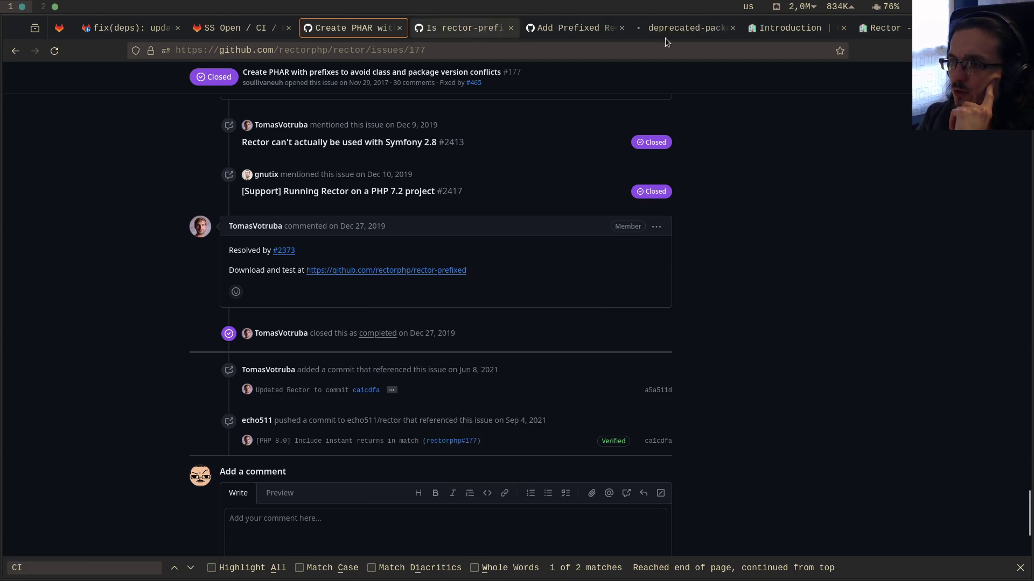
# Step: Check issue #801, then highlight the archived notice on the rector-prefixed repository page
pyautogui.click(463, 28)
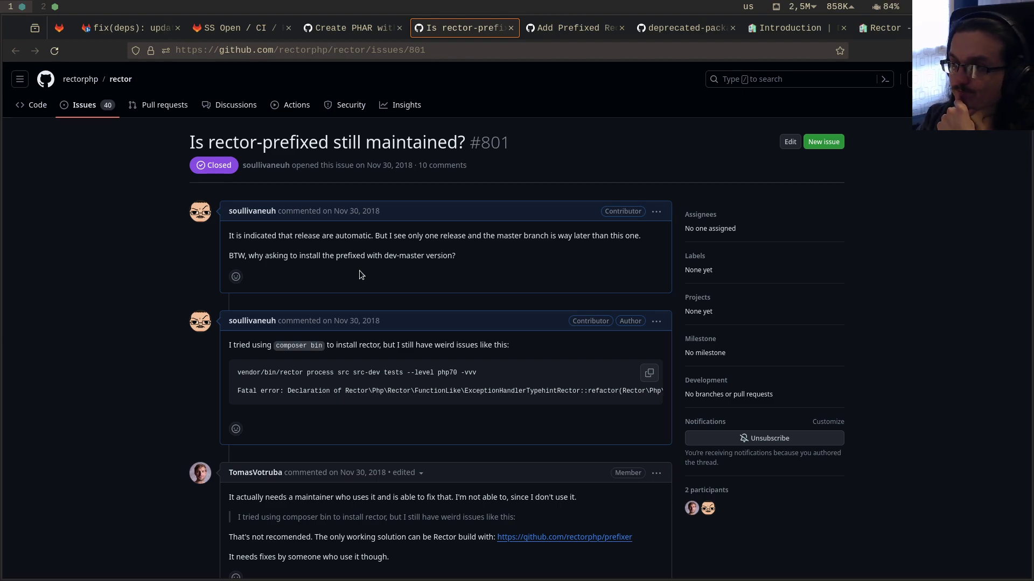
pyautogui.click(676, 28)
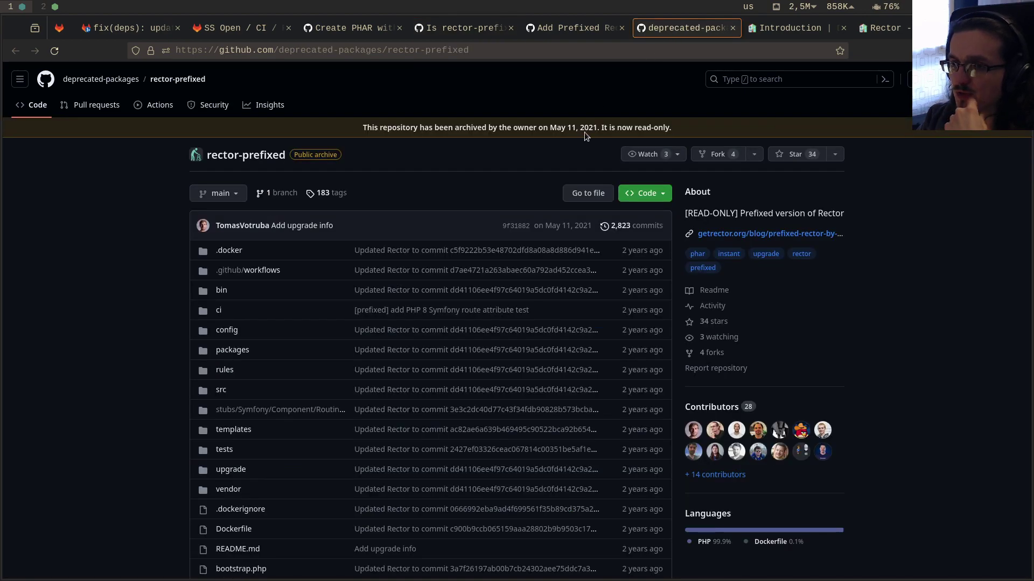
pyautogui.moveTo(442, 127); pyautogui.dragTo(590, 150)
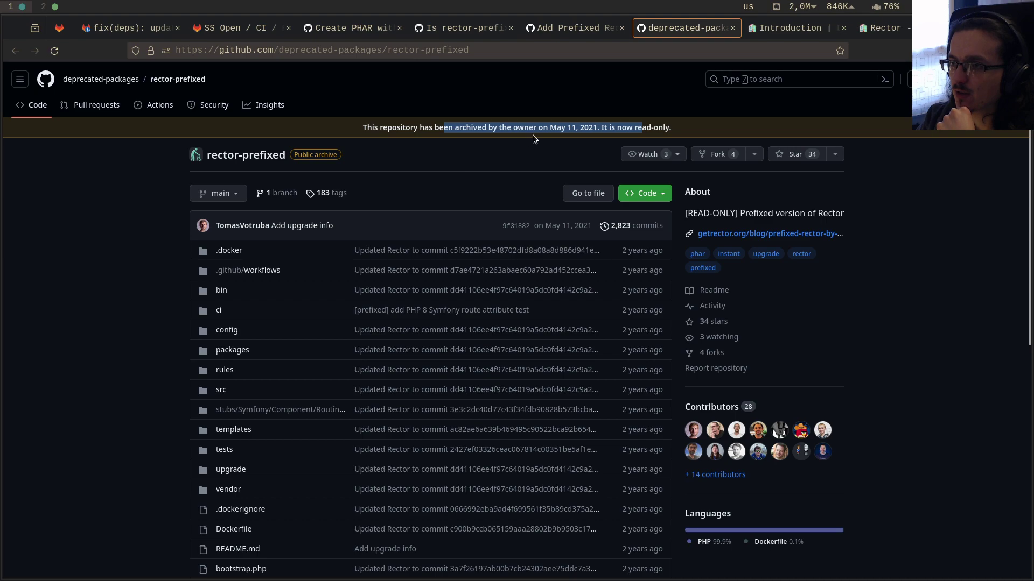
# Step: Scroll to the README and follow its 'Prefixed Rector by Default' blog post link
pyautogui.scroll(-5, 294, 253)
pyautogui.scroll(-2, 288, 261)
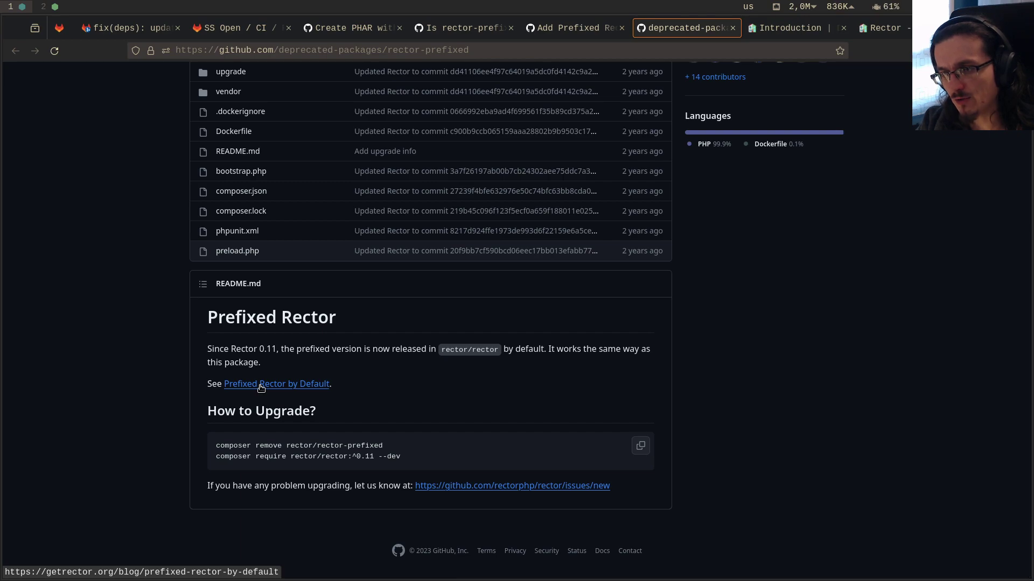
pyautogui.click(261, 384)
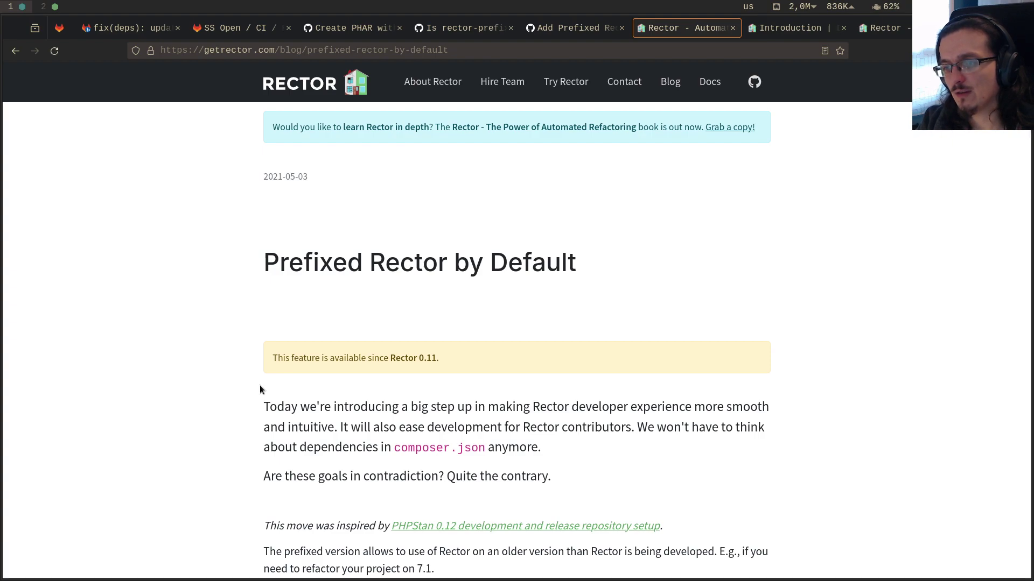
# Step: Skim the getrector.com 'Prefixed Rector by Default' post about the prefixed build since Rector 0.11
pyautogui.scroll(-5, 260, 389)
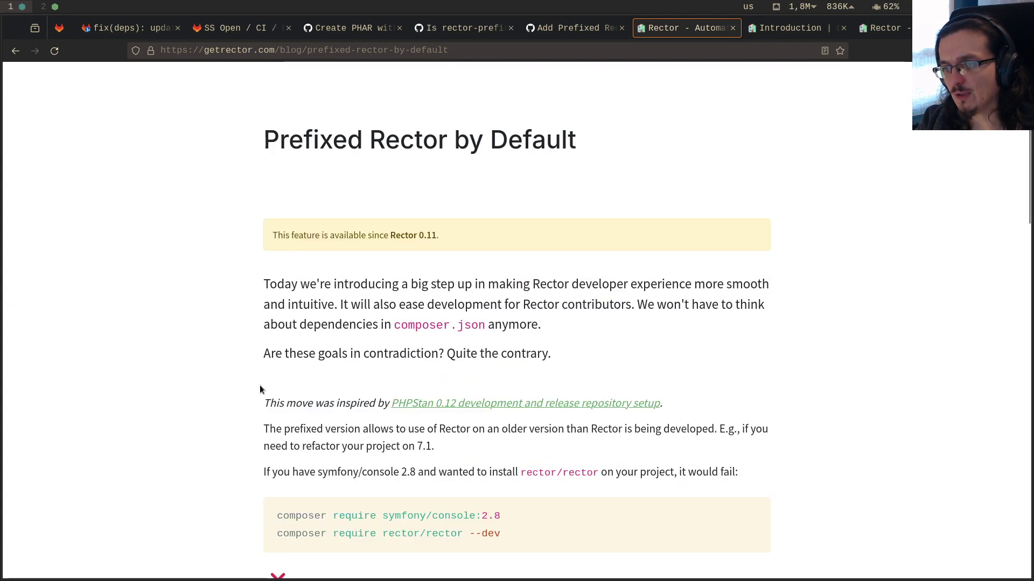
pyautogui.scroll(1, 259, 385)
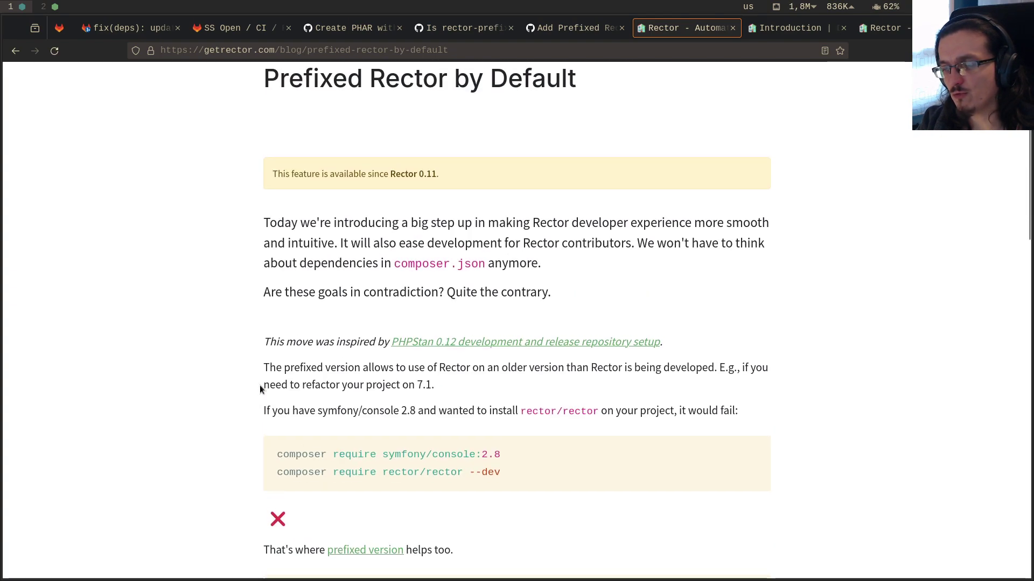
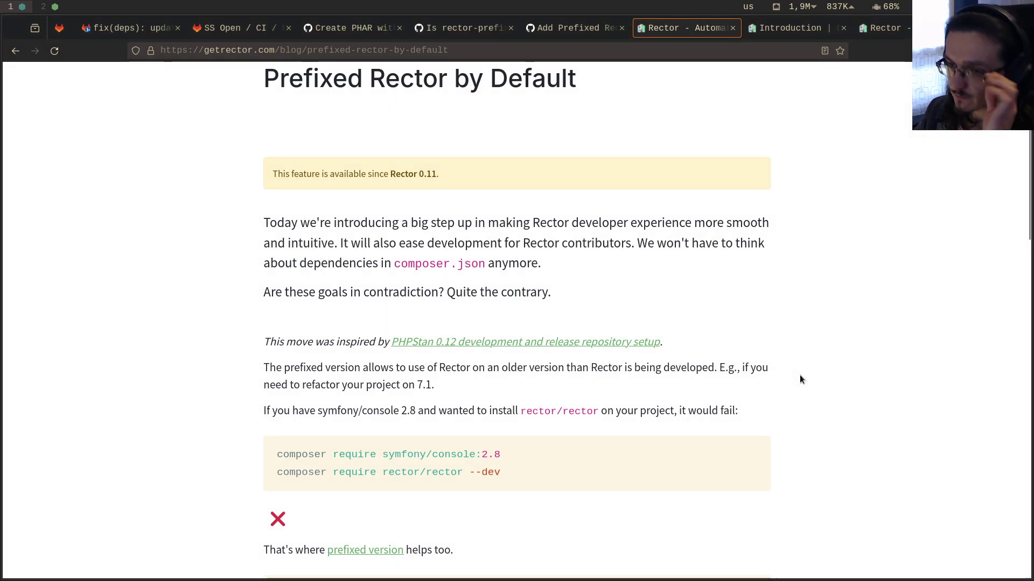
# Step: Highlight the rector-prefixed package name and symfony/console version in the blog's composer commands
pyautogui.scroll(-2, 800, 376)
pyautogui.scroll(-5, 799, 376)
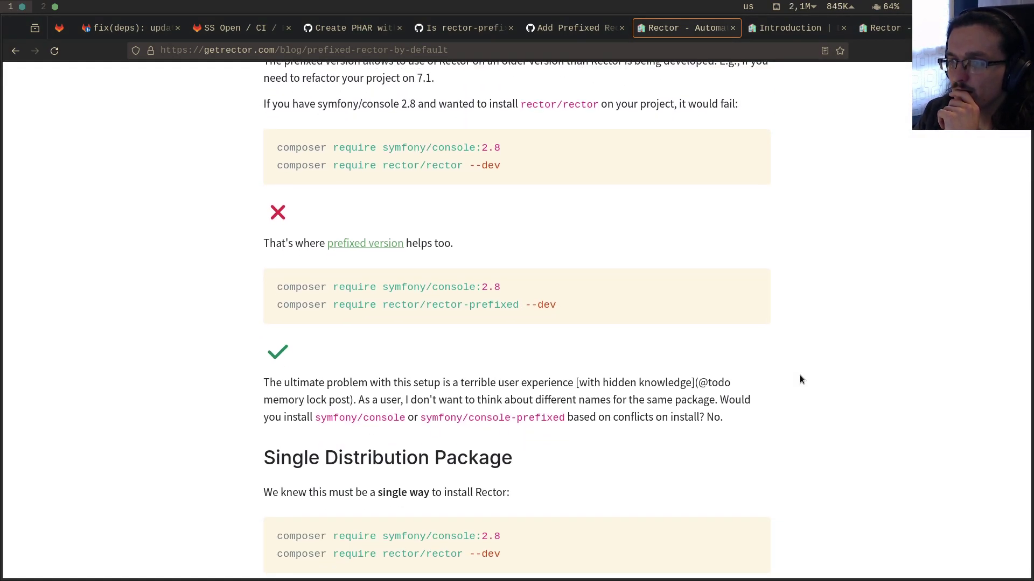
pyautogui.scroll(2, 799, 379)
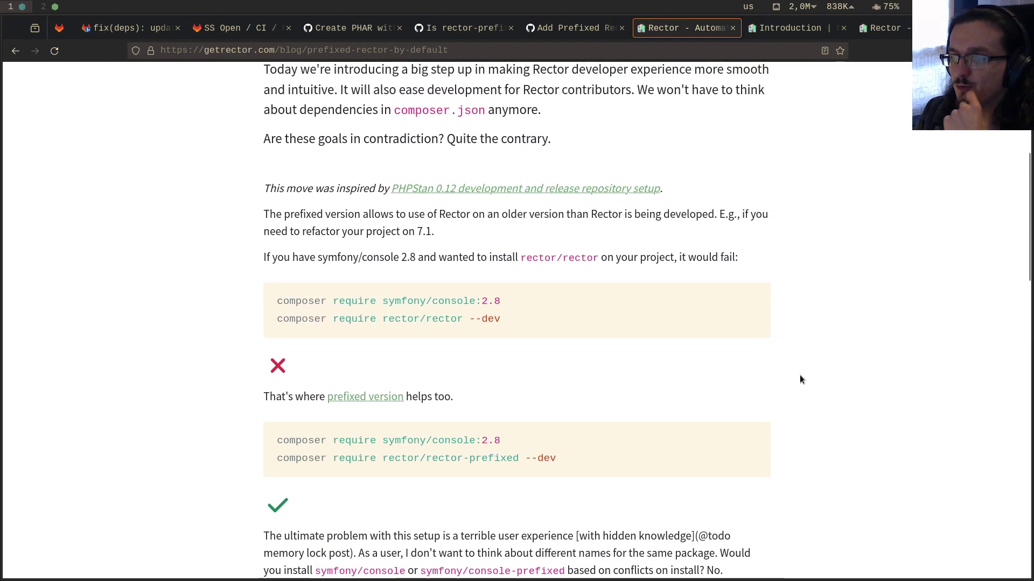
pyautogui.scroll(-1, 800, 380)
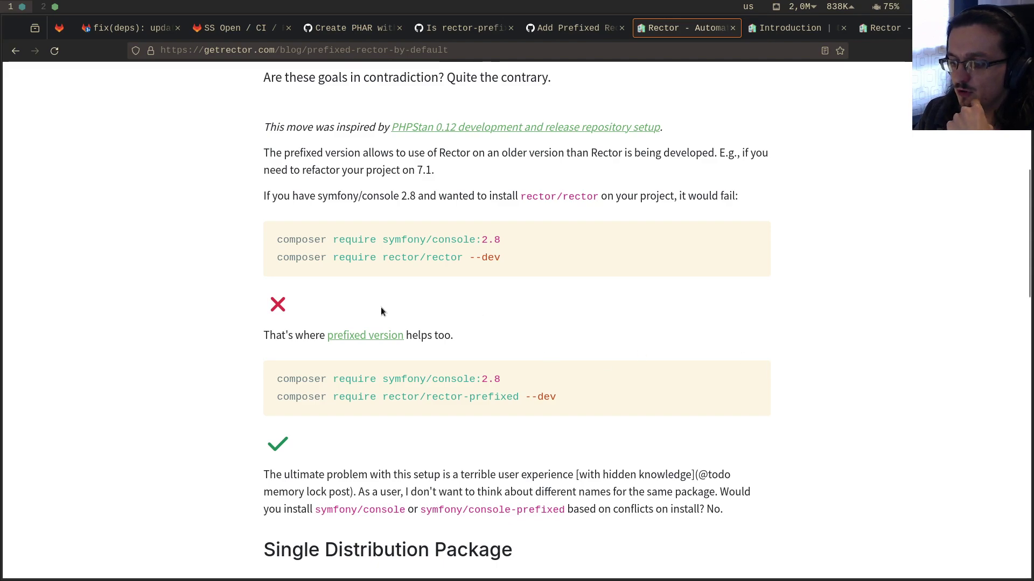
pyautogui.moveTo(420, 397); pyautogui.dragTo(517, 395)
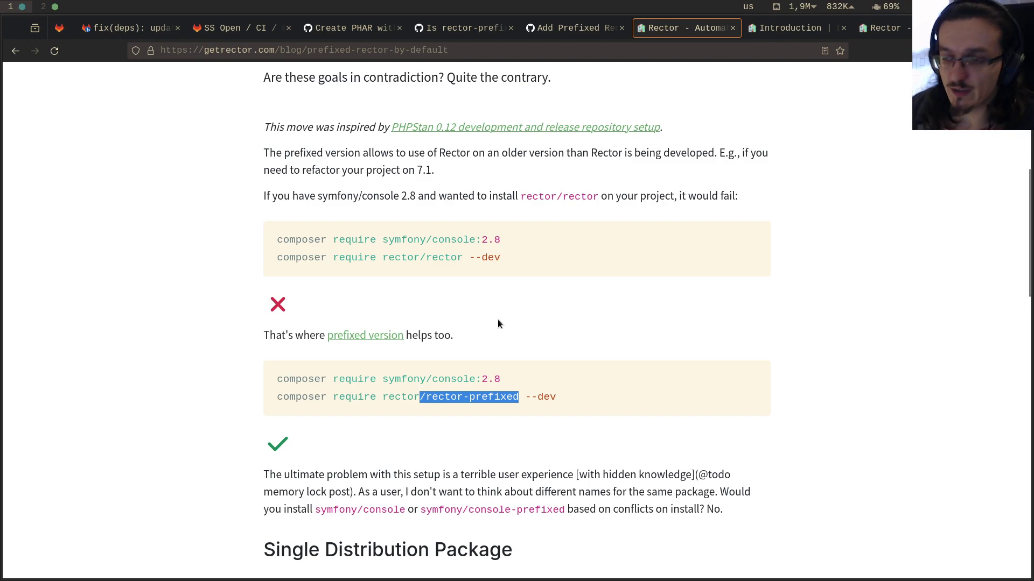
pyautogui.click(444, 238)
pyautogui.moveTo(444, 238); pyautogui.dragTo(494, 239)
pyautogui.click(444, 305)
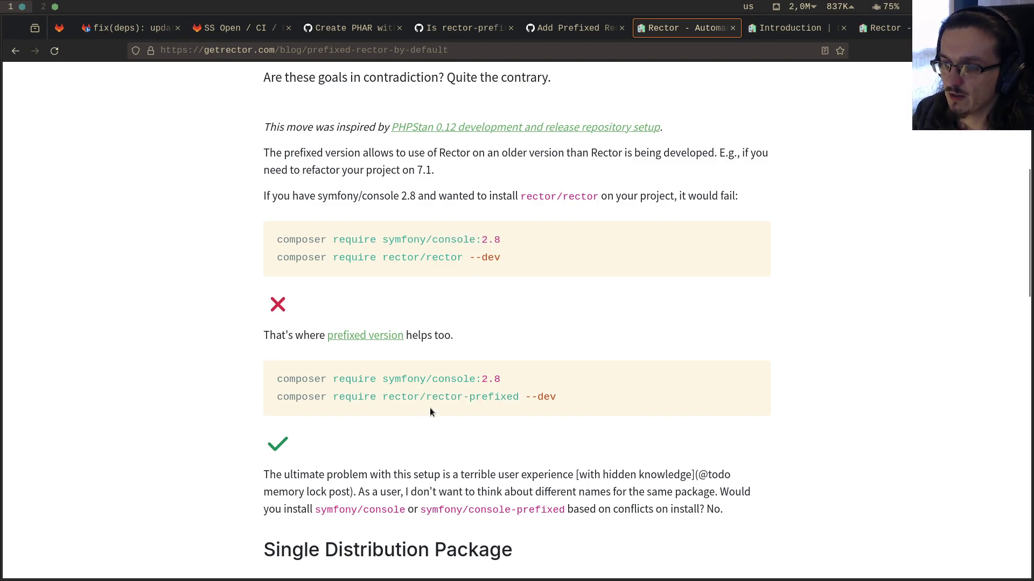
pyautogui.moveTo(408, 397); pyautogui.dragTo(532, 400)
# Step: Highlight the terrible-user-experience sentence, the rector-prefixed name and the rector/rector --dev requirement
pyautogui.scroll(-3, 487, 438)
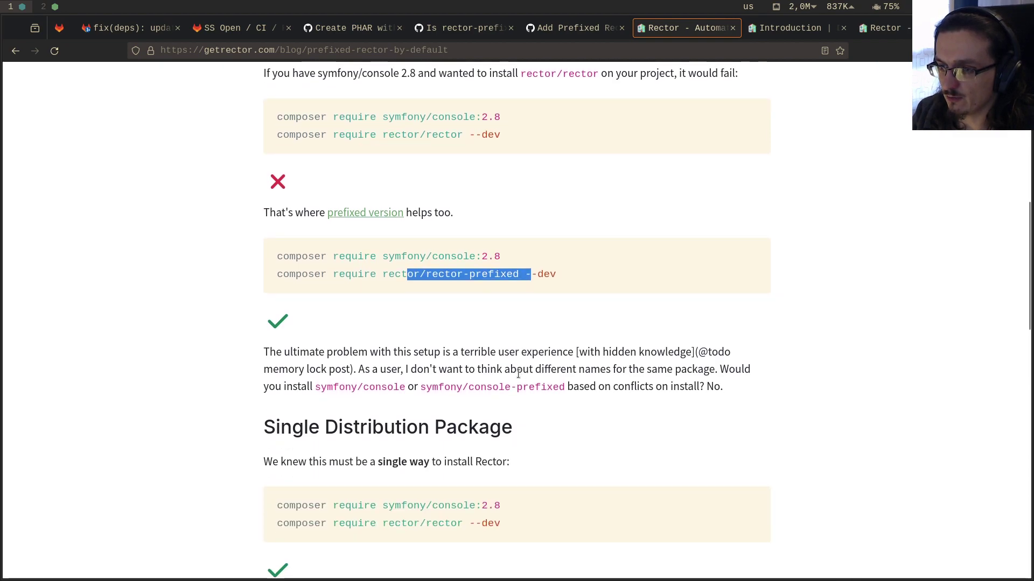
pyautogui.scroll(-2, 518, 373)
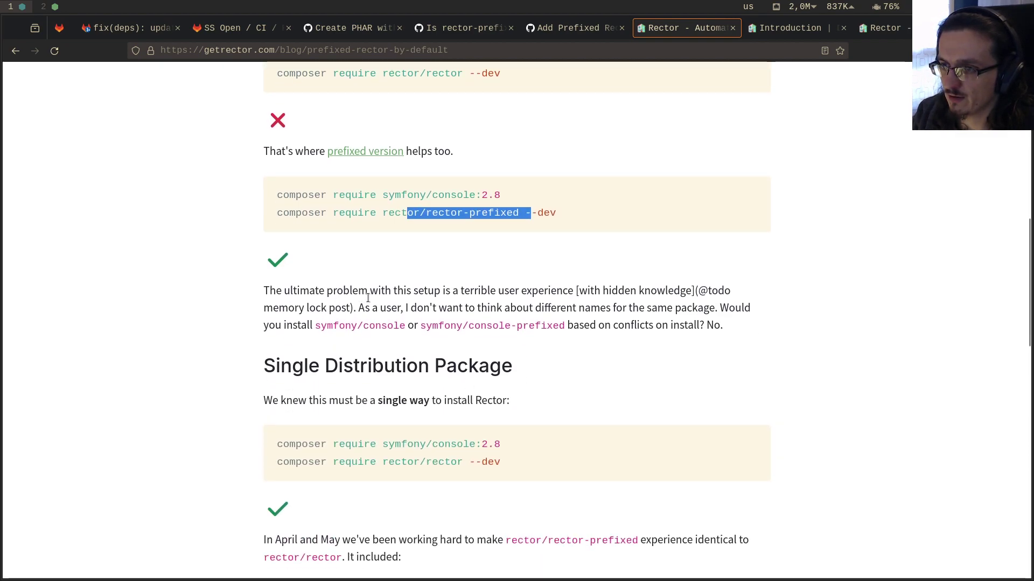
pyautogui.moveTo(360, 292); pyautogui.dragTo(708, 294)
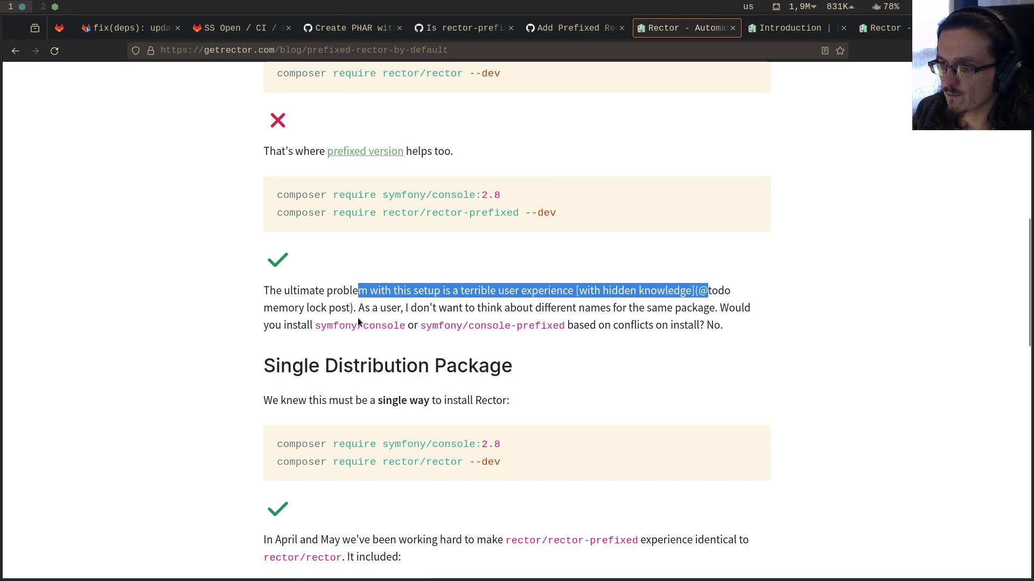
pyautogui.scroll(-2, 351, 323)
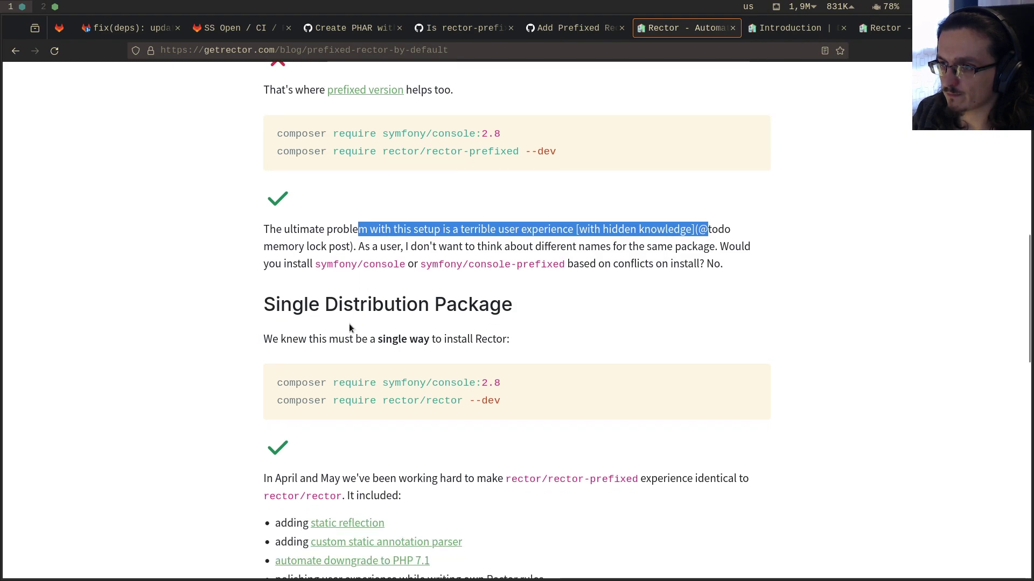
pyautogui.moveTo(438, 152); pyautogui.dragTo(518, 151)
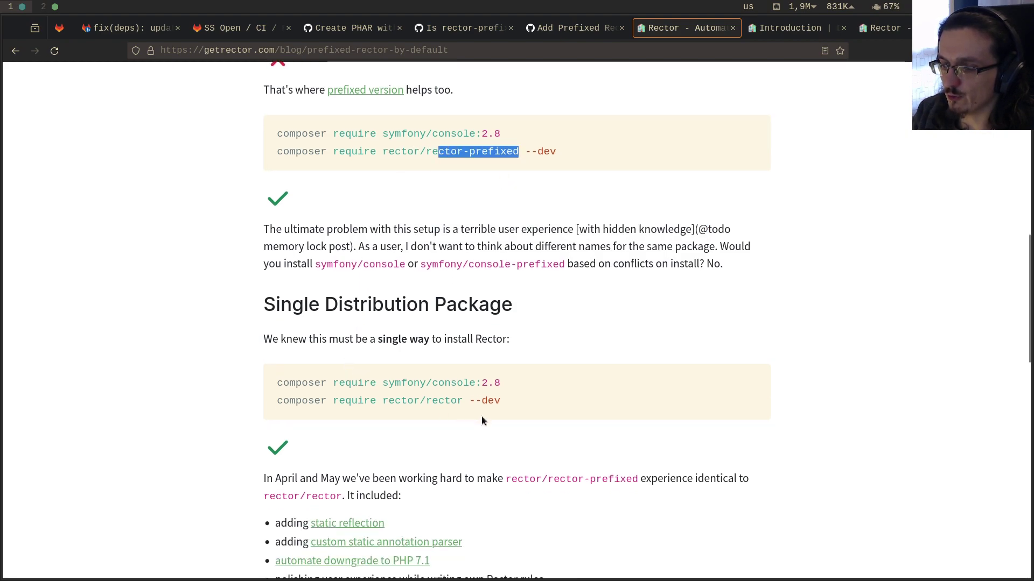
pyautogui.scroll(-4, 174, 327)
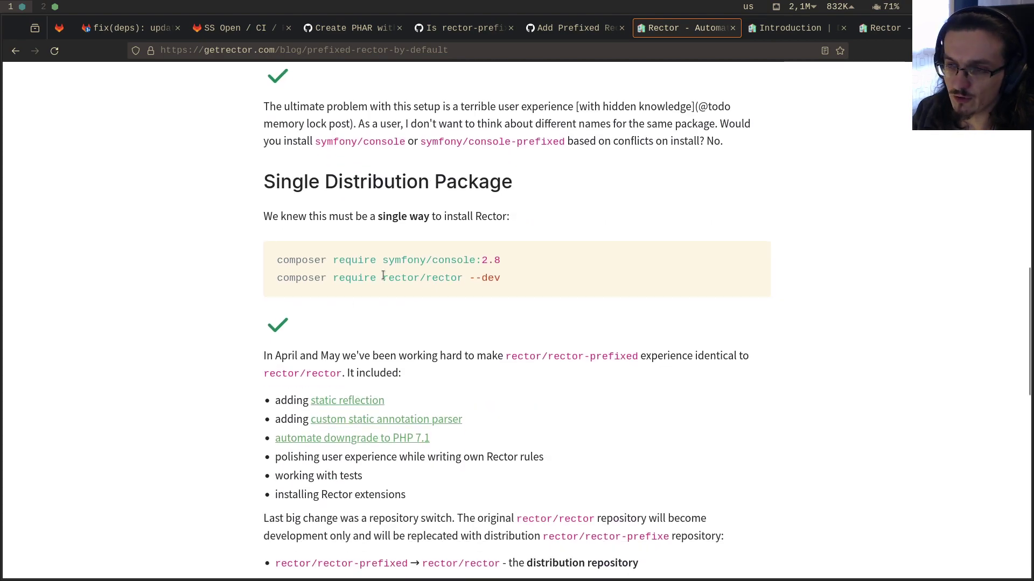
pyautogui.moveTo(384, 279); pyautogui.dragTo(493, 279)
# Step: Scroll through the rest of the Prefixed Rector by Default post to its end
pyautogui.scroll(-6, 419, 398)
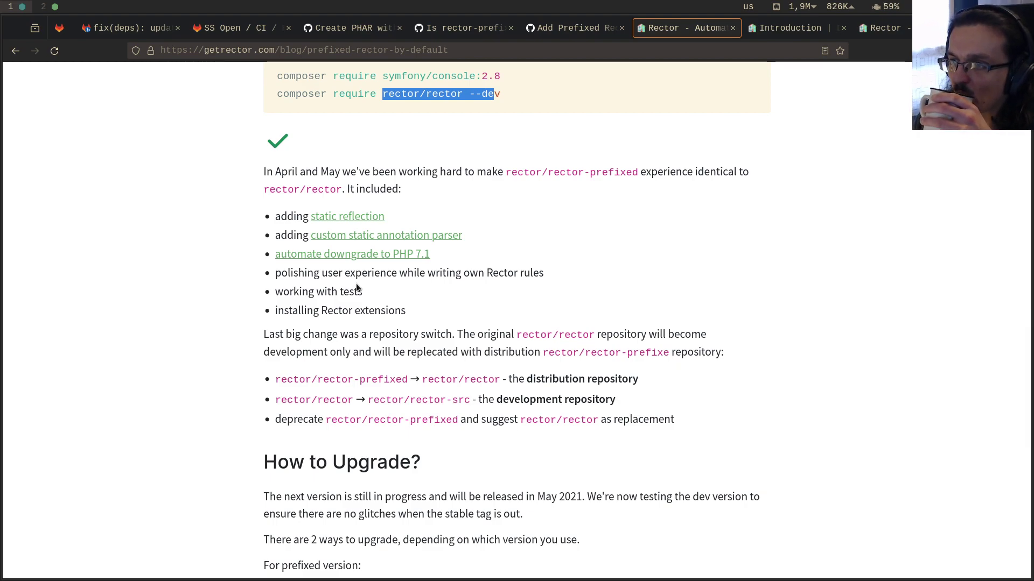
pyautogui.scroll(-2, 356, 285)
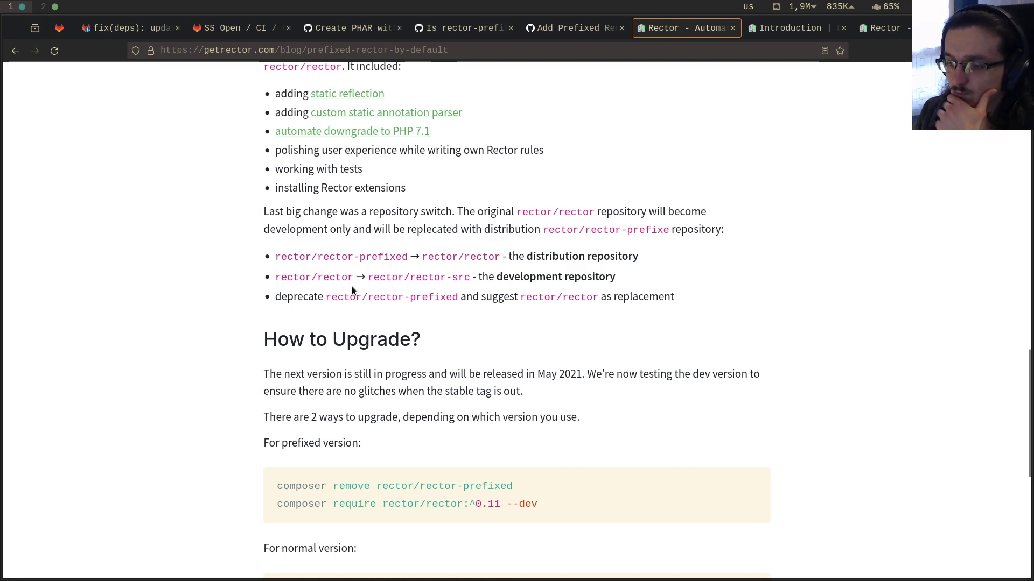
pyautogui.scroll(-3, 353, 291)
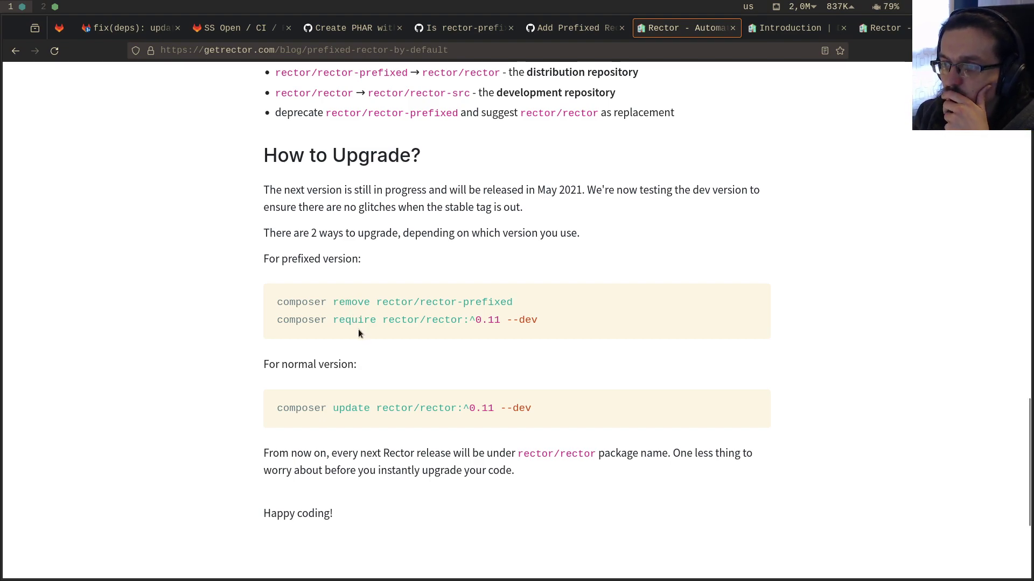
pyautogui.scroll(-1, 358, 334)
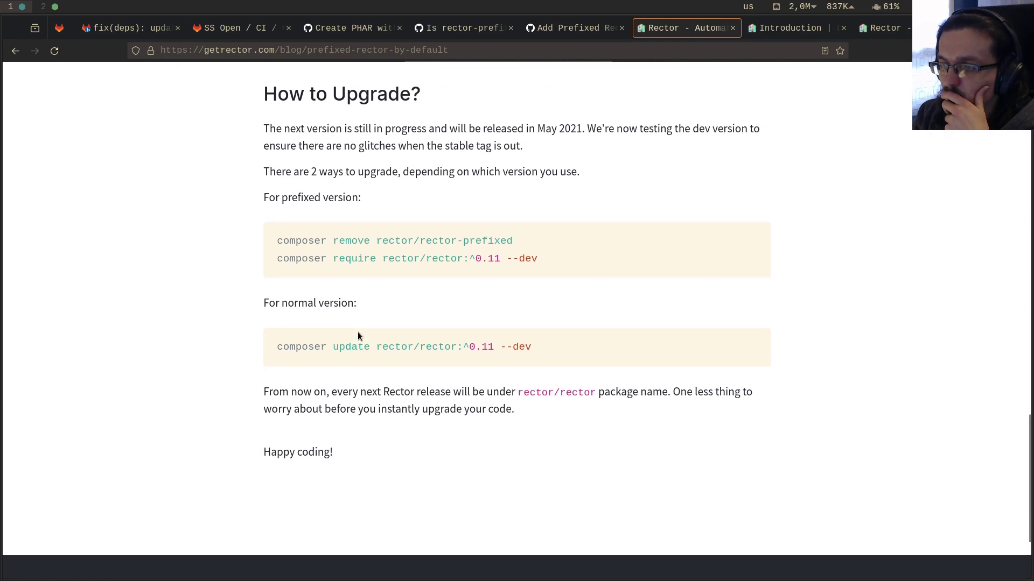
pyautogui.scroll(-1, 357, 333)
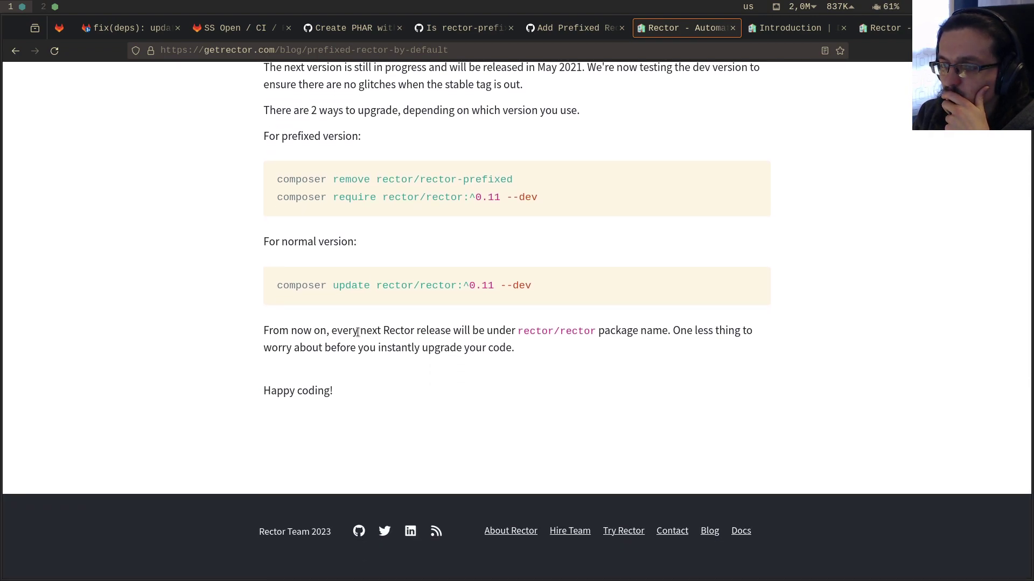
pyautogui.scroll(-2, 357, 332)
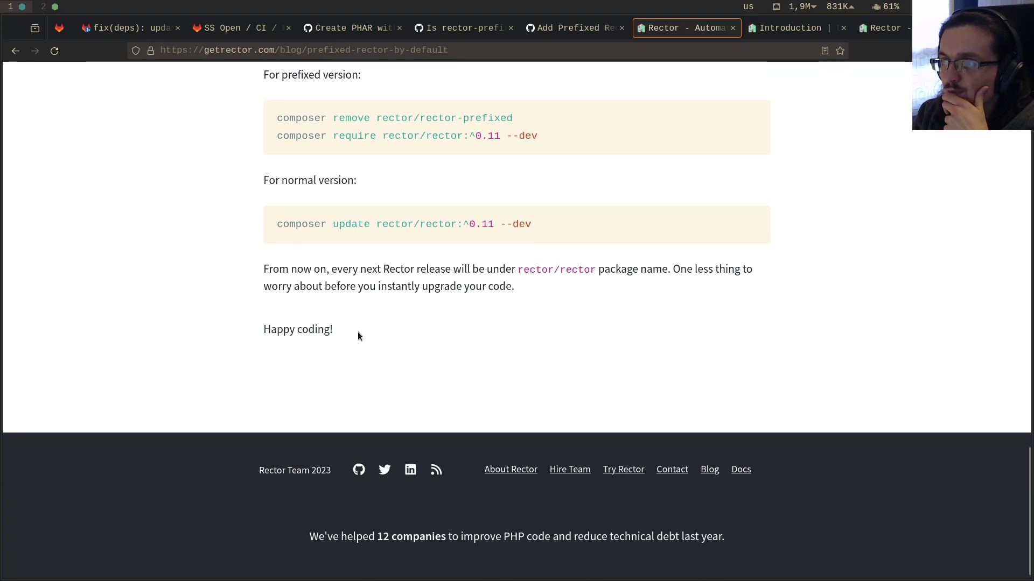
pyautogui.scroll(2, 698, 221)
# Step: Look through the Add Prefixed Rector #465 pull request
pyautogui.click(573, 29)
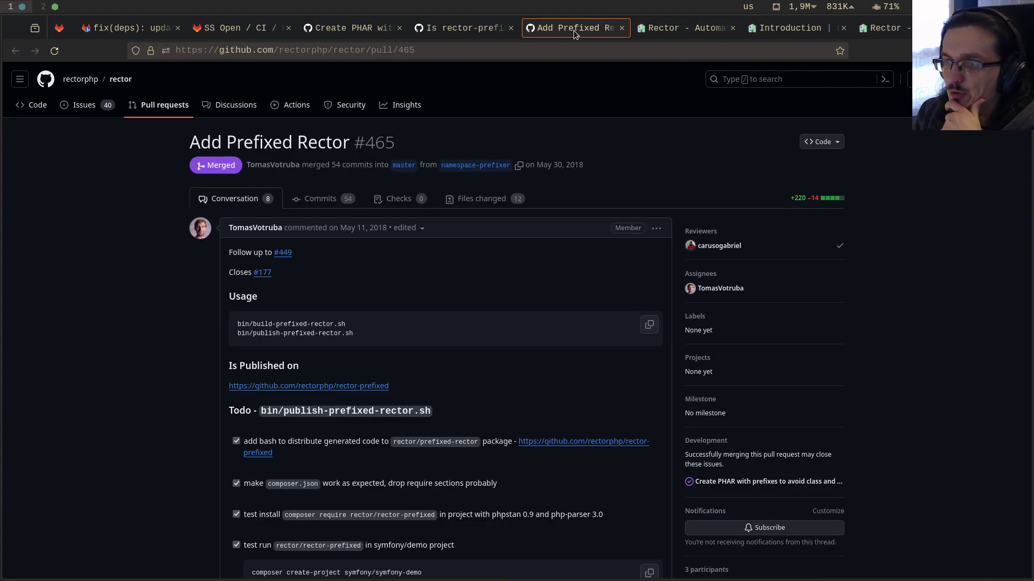
pyautogui.scroll(-2, 403, 379)
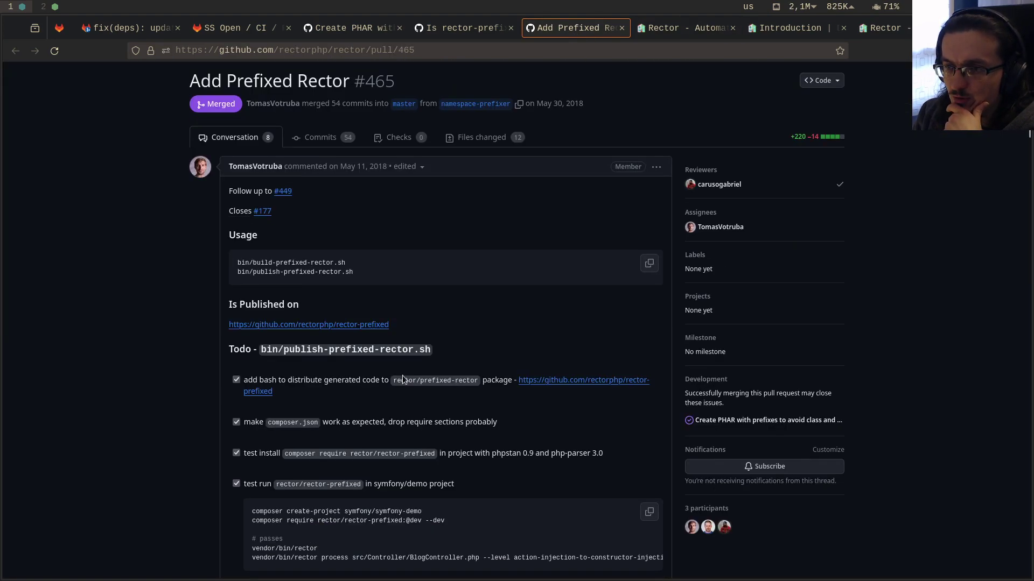
pyautogui.scroll(-2, 404, 380)
pyautogui.scroll(-2, 403, 379)
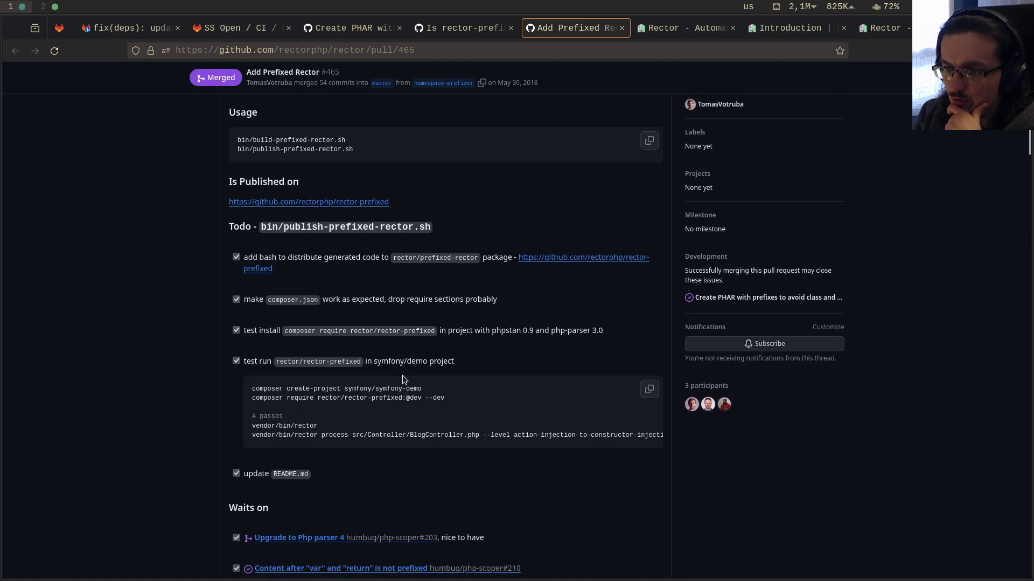
pyautogui.scroll(5, 404, 379)
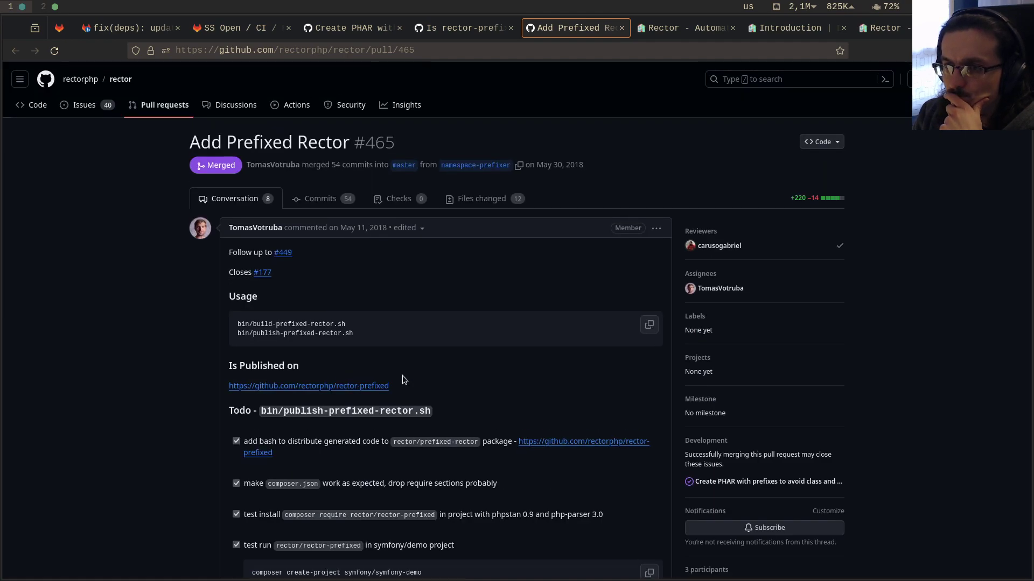
# Step: Close the rector-prefixed maintenance issue and the Add Prefixed Rector pull request
pyautogui.click(465, 29)
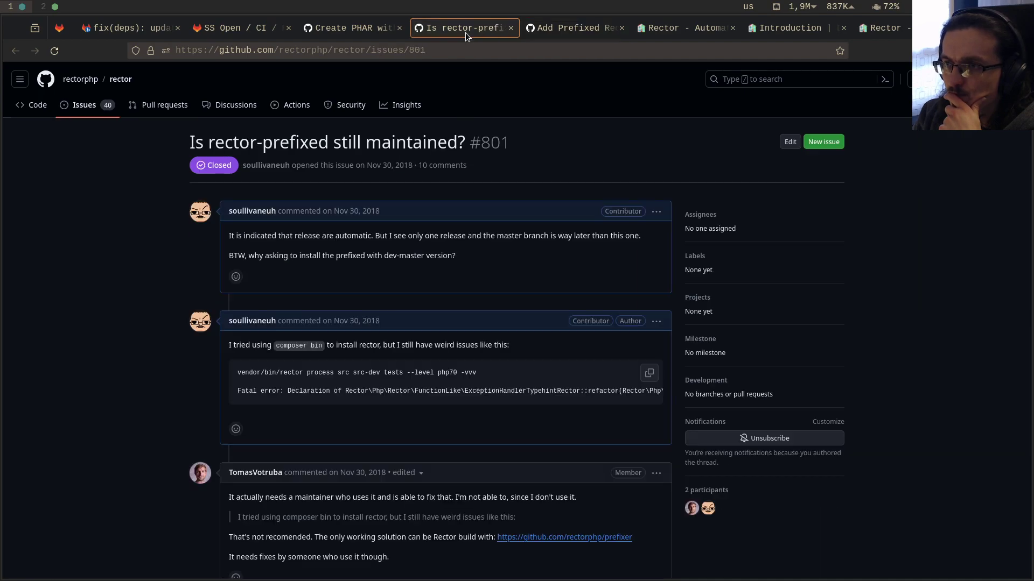
pyautogui.click(511, 28)
pyautogui.click(511, 28)
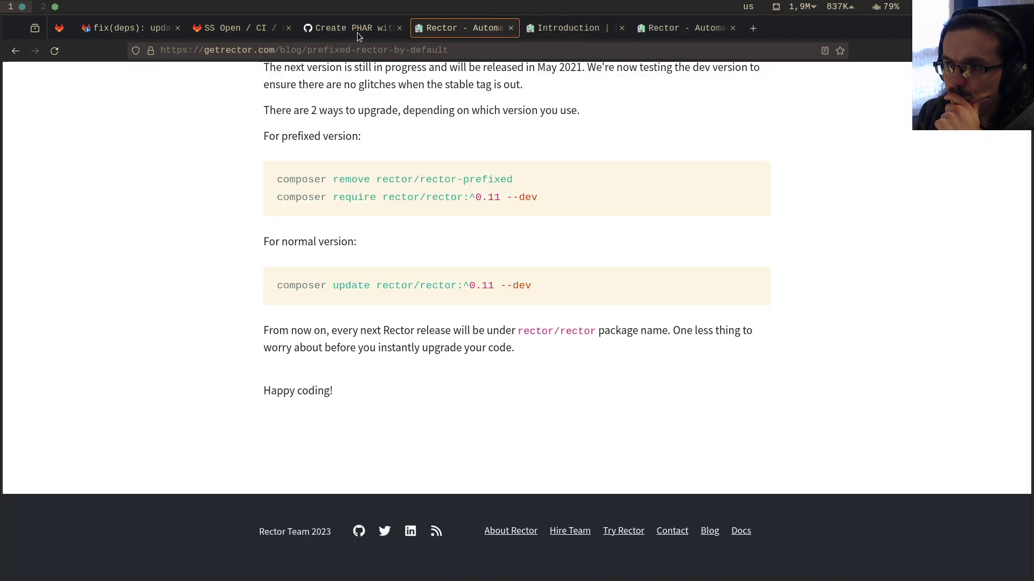
# Step: Scroll up the Create PHAR with prefixes issue #177, then go back to the closed-issues list
pyautogui.click(357, 28)
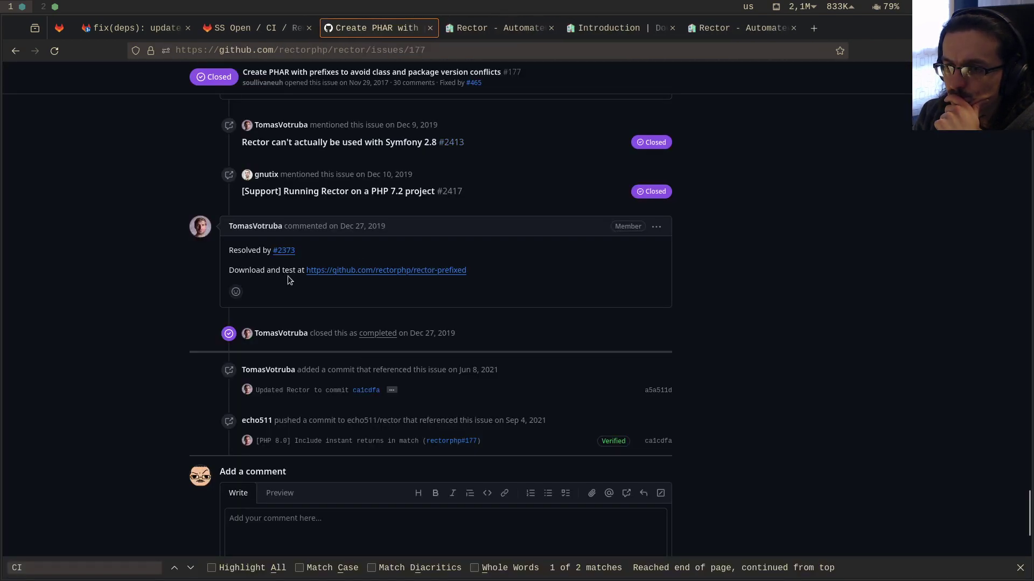
pyautogui.scroll(5, 304, 259)
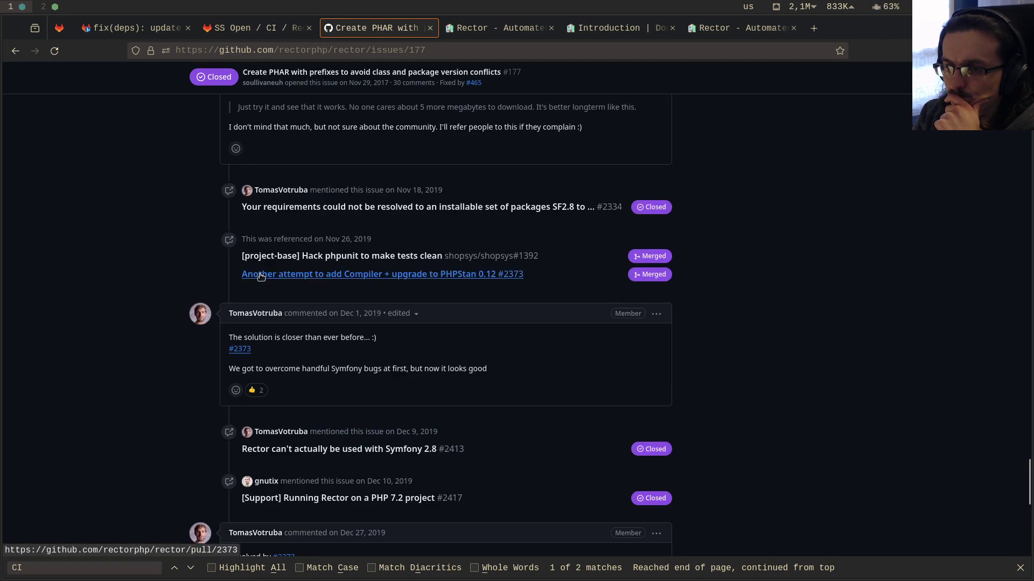
pyautogui.moveTo(261, 276)
pyautogui.scroll(1, 262, 276)
pyautogui.scroll(3, 261, 276)
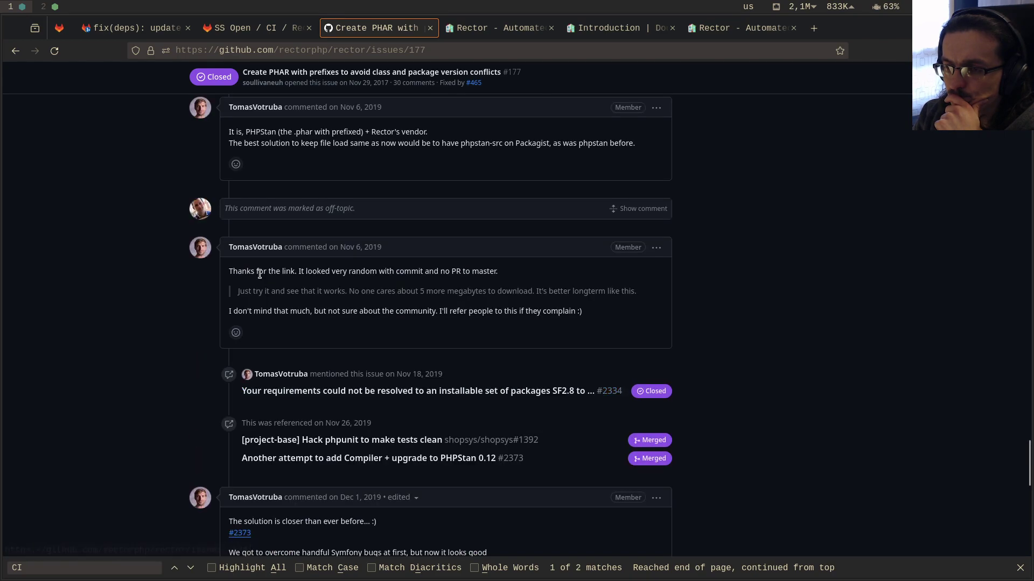
pyautogui.scroll(4, 263, 278)
pyautogui.scroll(10, 260, 274)
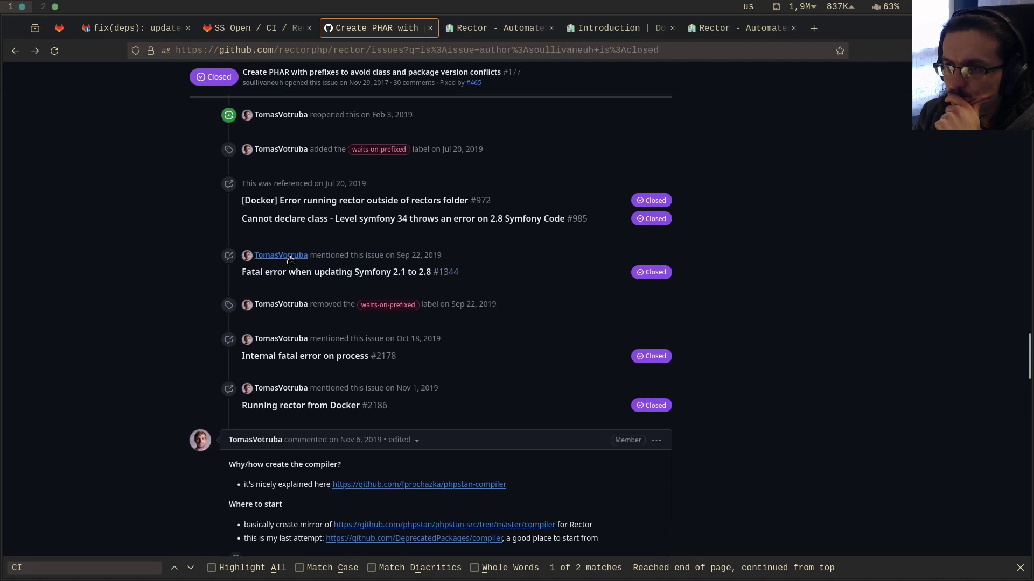
pyautogui.hotkey('alt', 'Left')
pyautogui.moveTo(344, 232)
pyautogui.scroll(5, 547, 298)
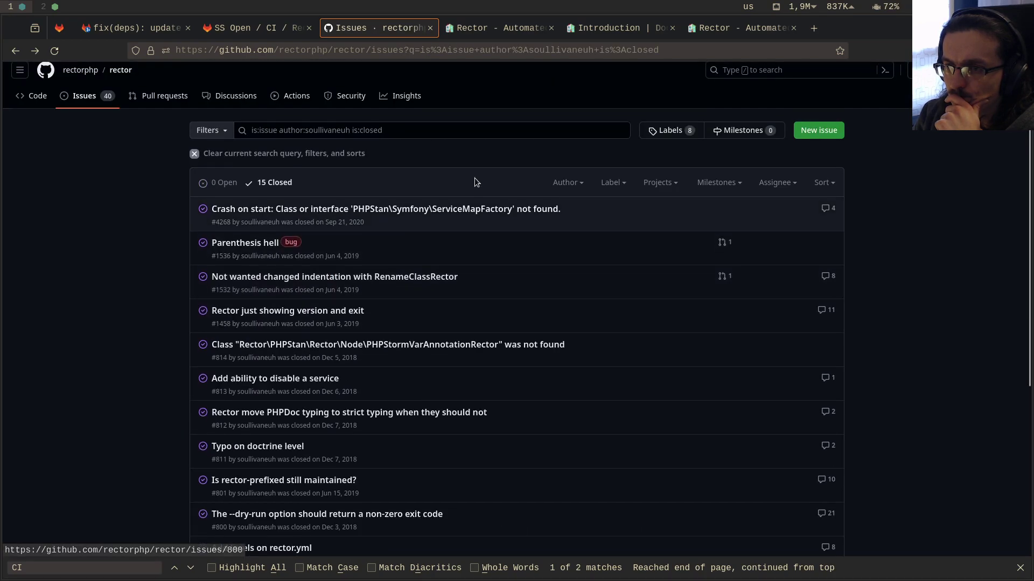
pyautogui.click(406, 141)
pyautogui.moveTo(406, 141); pyautogui.dragTo(279, 141)
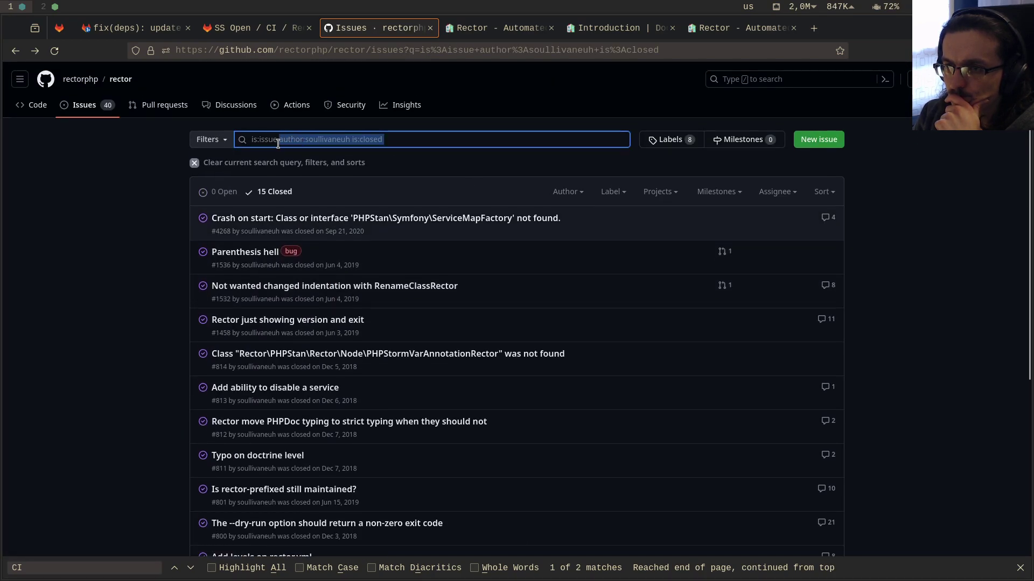
pyautogui.write('phar')
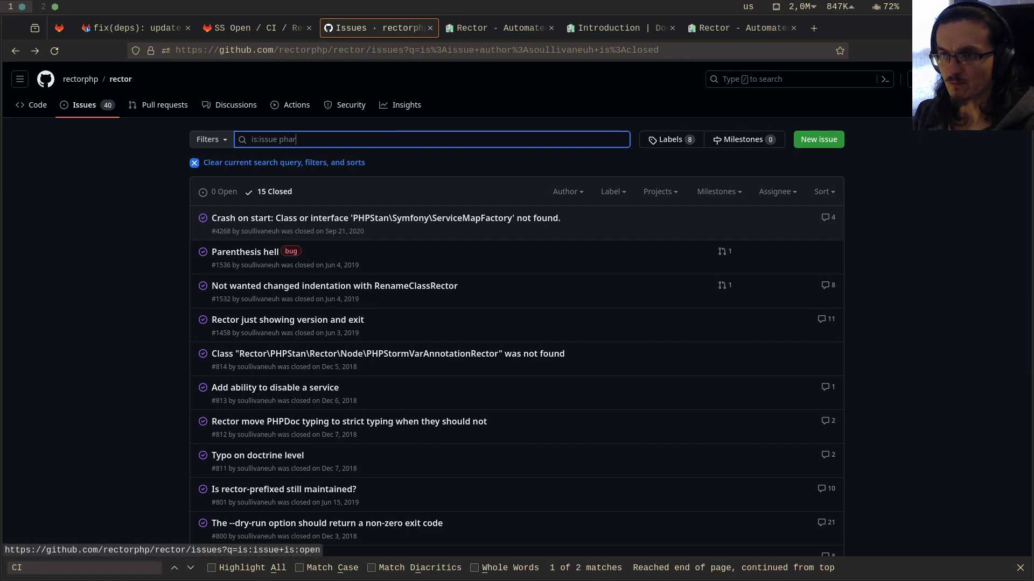
pyautogui.press('Return')
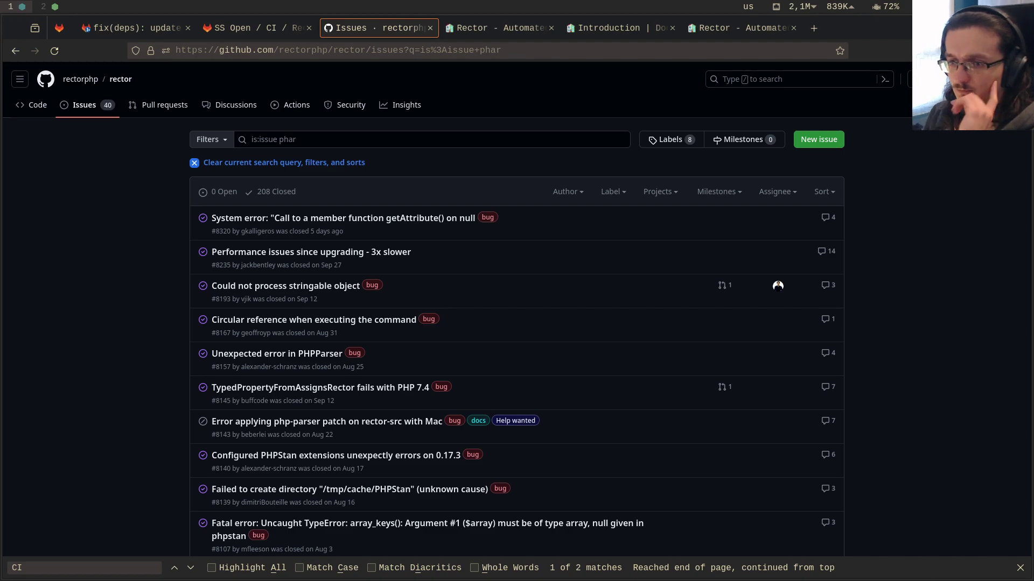
pyautogui.scroll(-3, 517, 347)
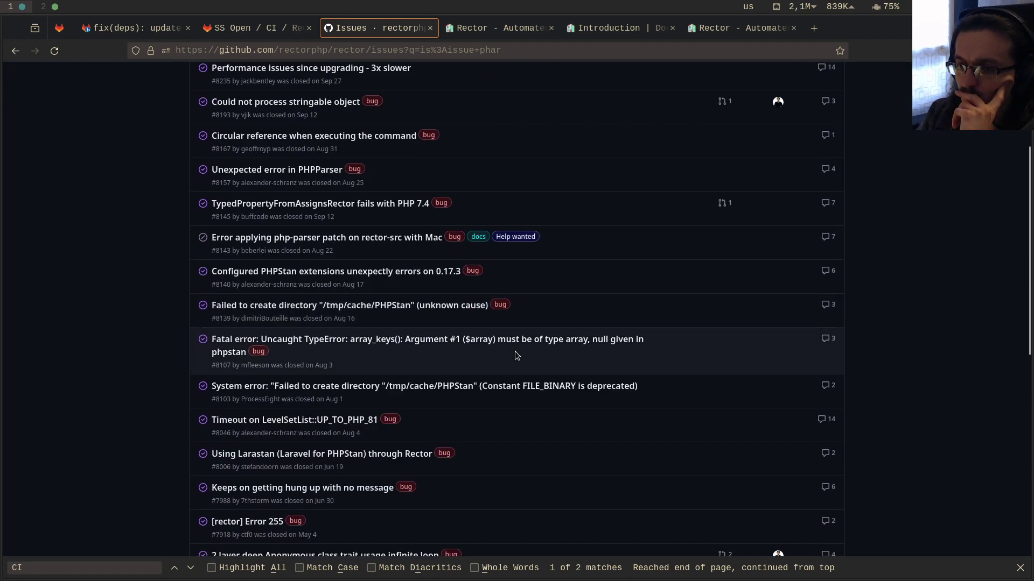
pyautogui.scroll(-1, 515, 355)
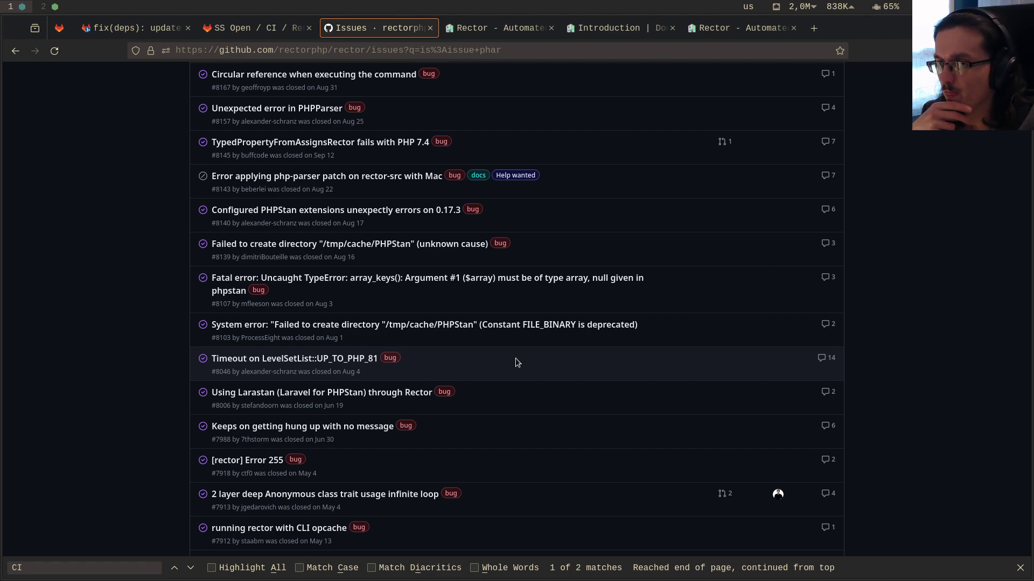
pyautogui.scroll(-3, 556, 392)
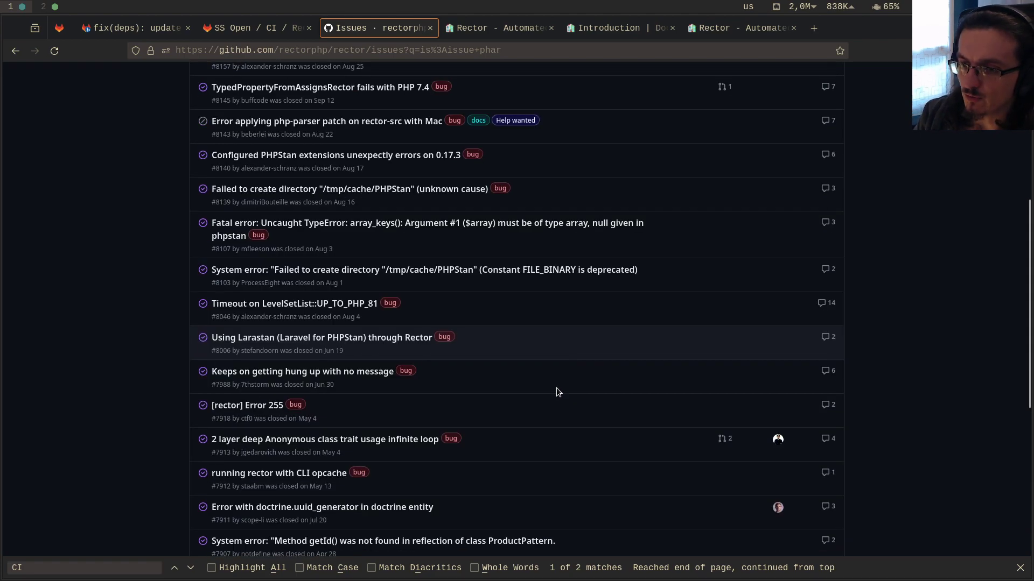
pyautogui.scroll(-4, 557, 392)
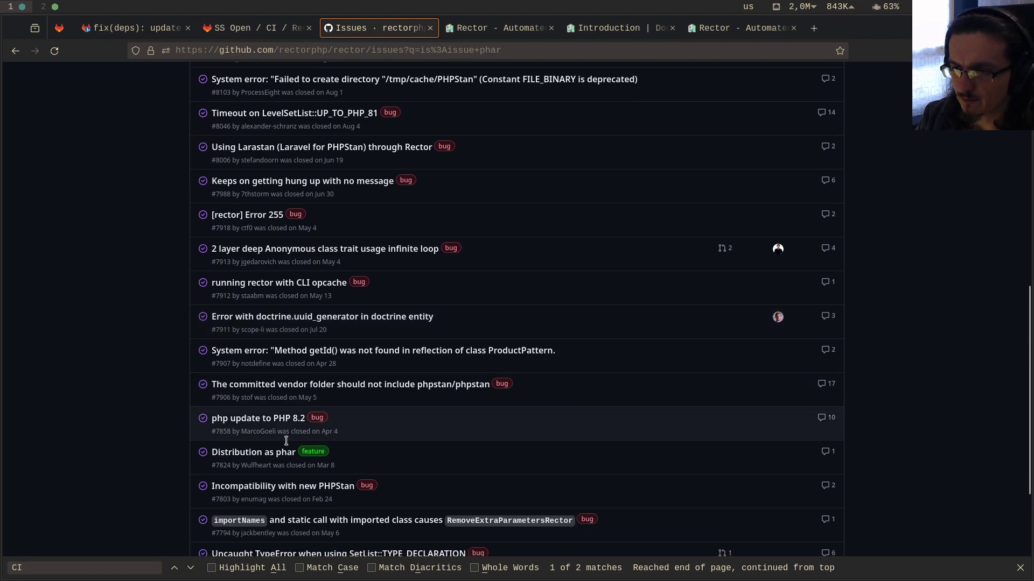
pyautogui.rightClick(241, 453)
# Step: Open the Distribution as phar issue in a new tab and select the maintainer's reply
pyautogui.click(335, 231)
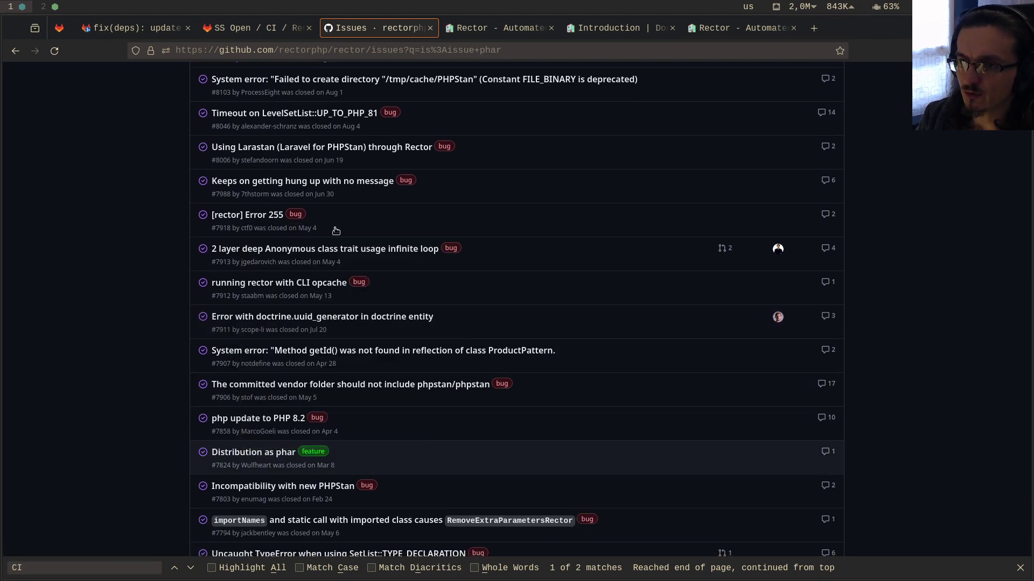
pyautogui.click(483, 28)
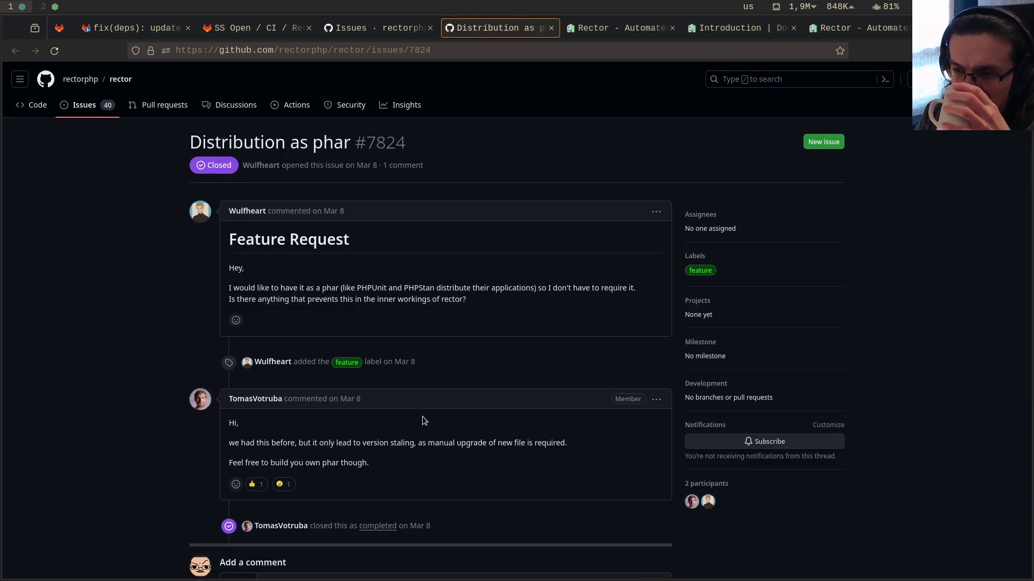
pyautogui.scroll(-2, 422, 416)
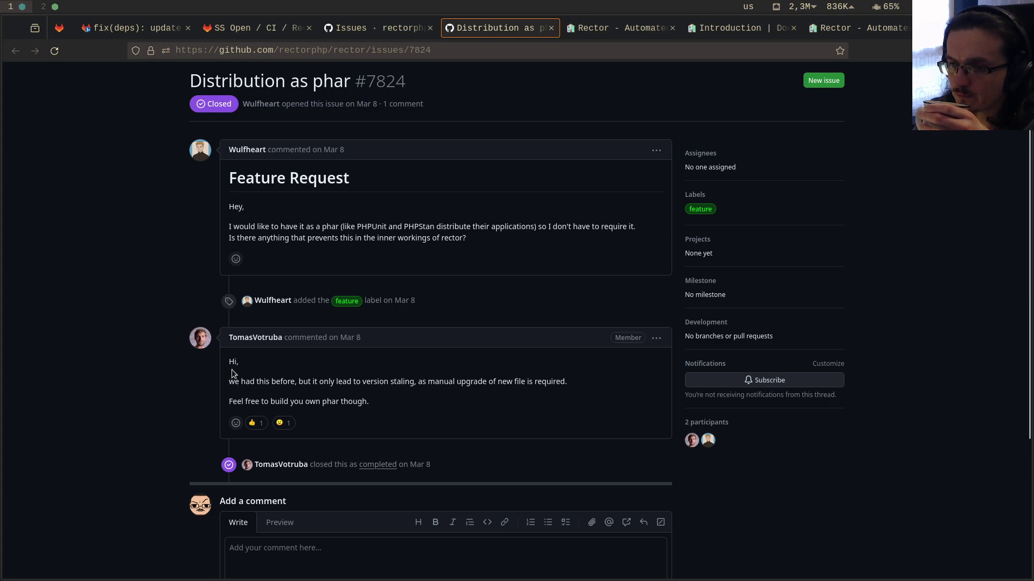
pyautogui.moveTo(235, 382); pyautogui.dragTo(572, 416)
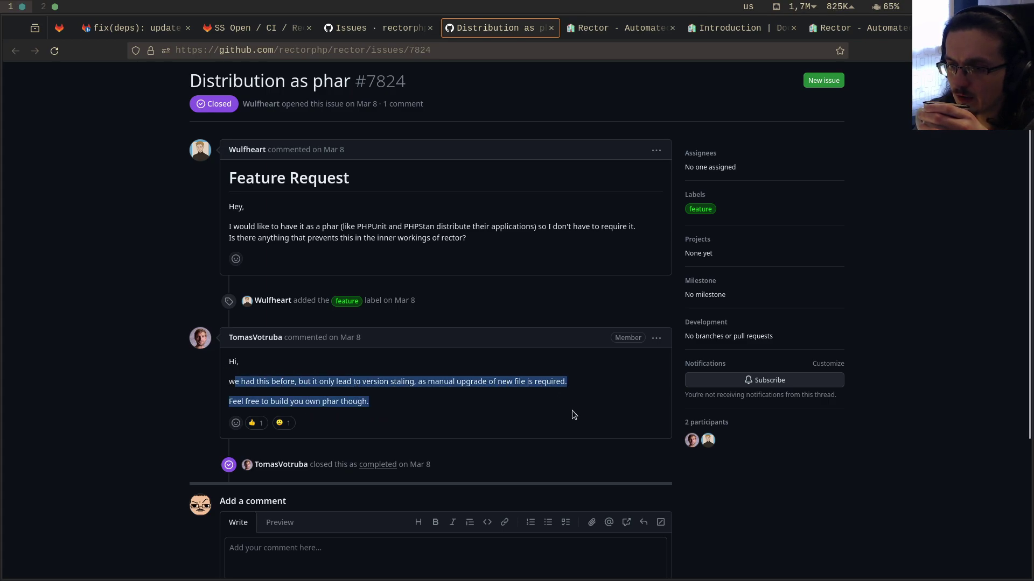
pyautogui.click(421, 399)
pyautogui.moveTo(421, 398); pyautogui.dragTo(226, 360)
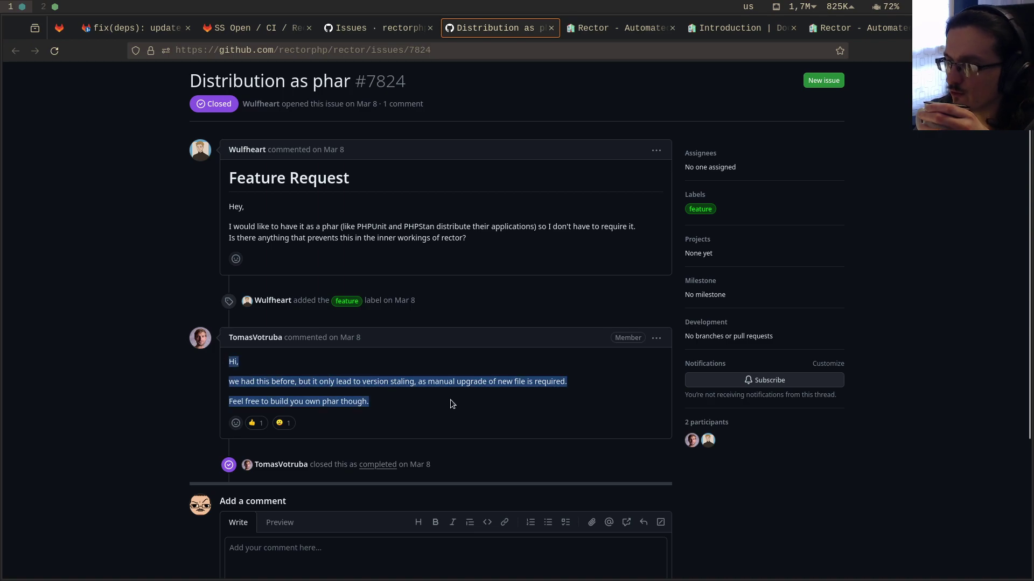
pyautogui.scroll(-2, 446, 368)
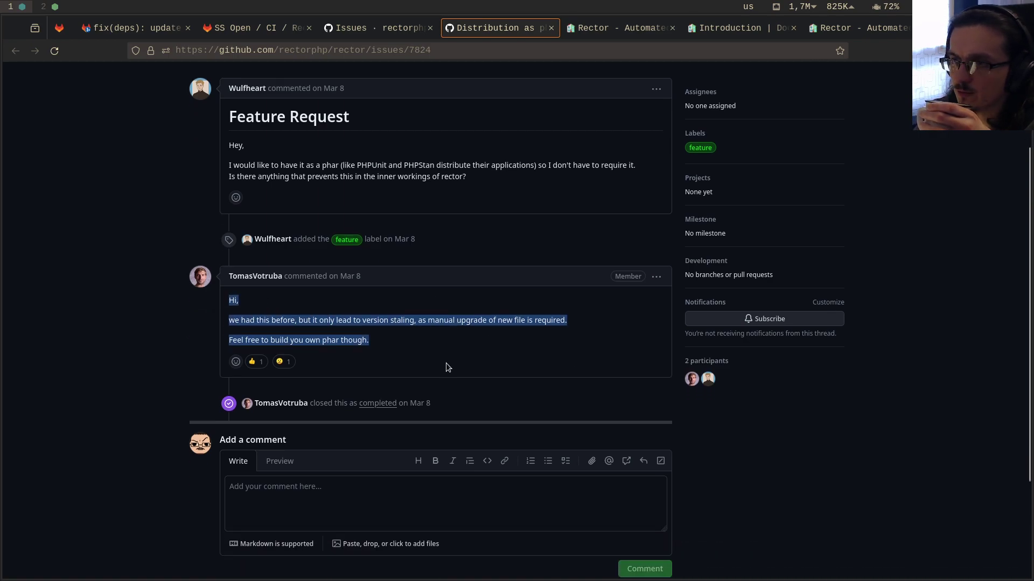
# Step: Return to the phar issues list, scroll it, and close that tab
pyautogui.click(407, 26)
pyautogui.scroll(-2, 429, 438)
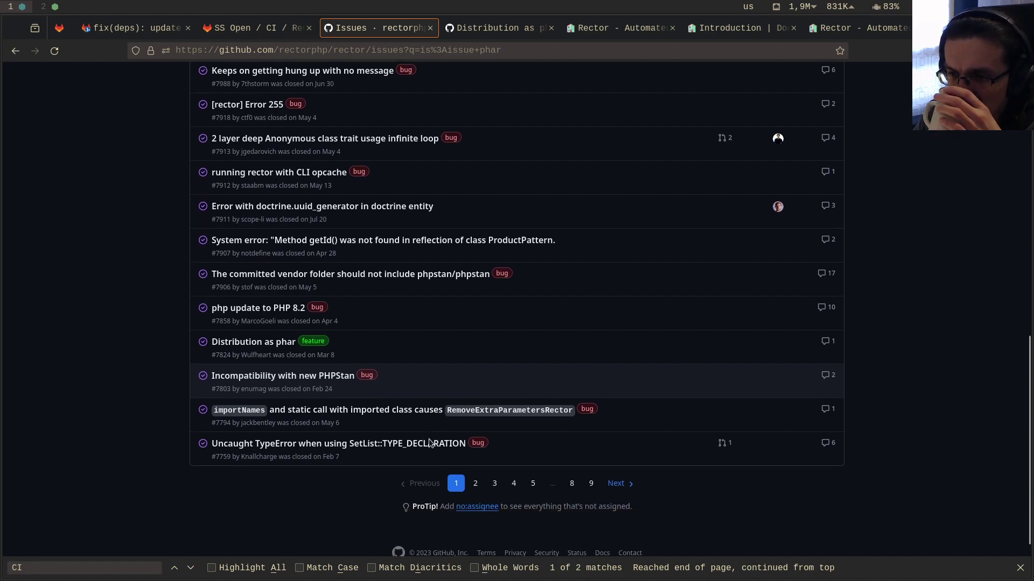
pyautogui.scroll(10, 480, 464)
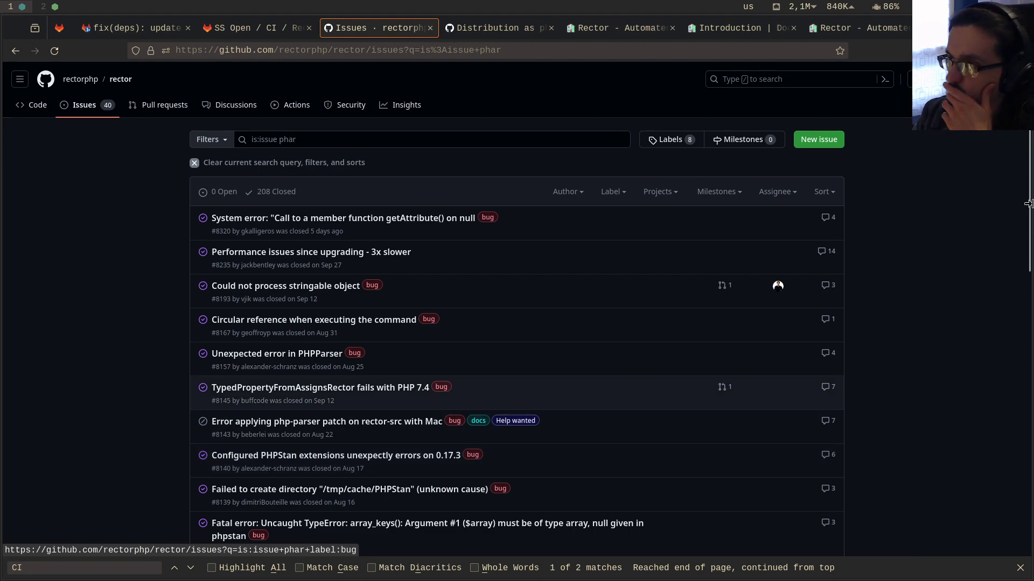
pyautogui.moveTo(1027, 223); pyautogui.dragTo(987, 478)
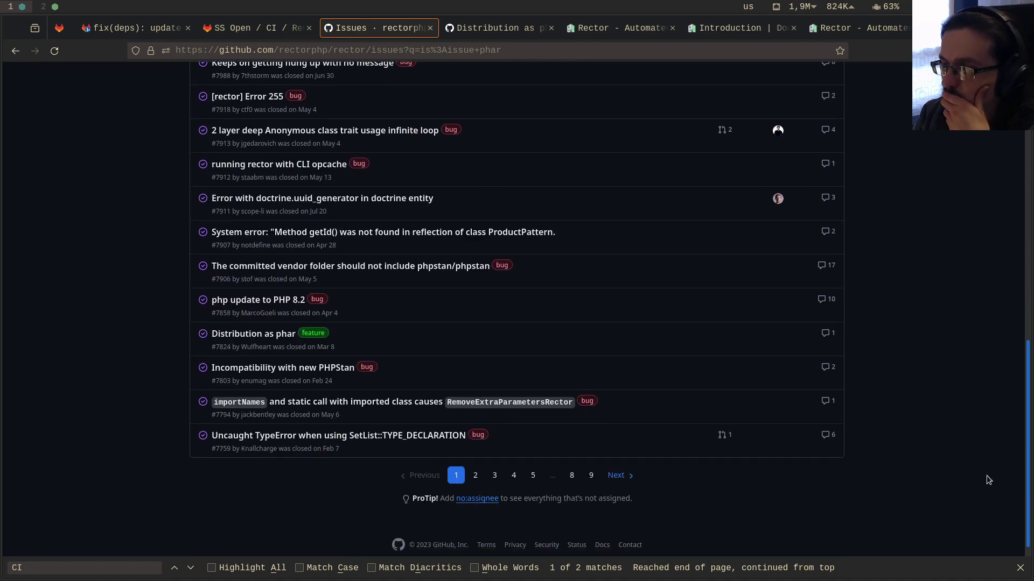
pyautogui.scroll(15, 986, 476)
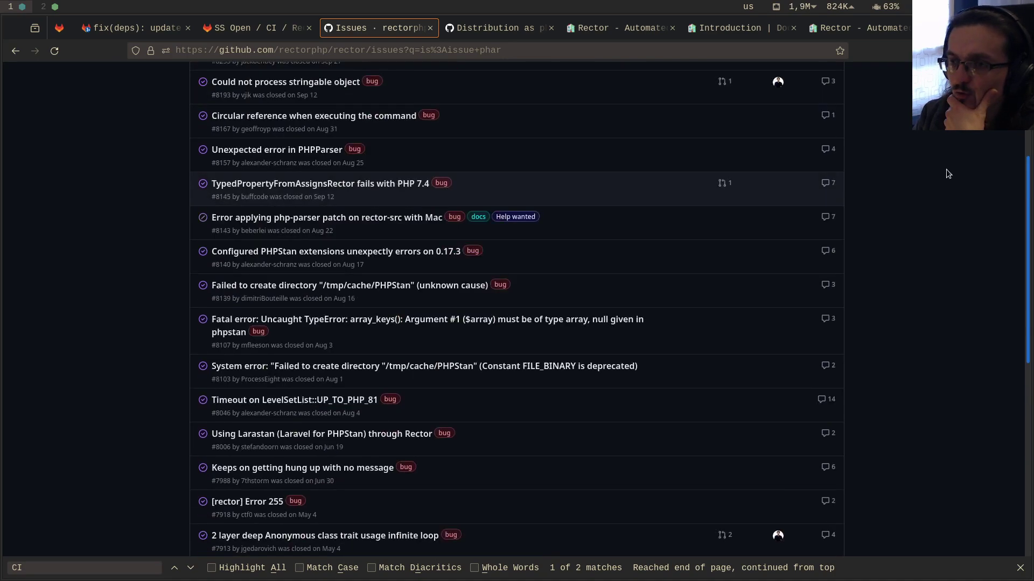
pyautogui.click(430, 27)
# Step: Close the phar issue and blog post, then select the composer require rector/rector --dev install command
pyautogui.click(431, 28)
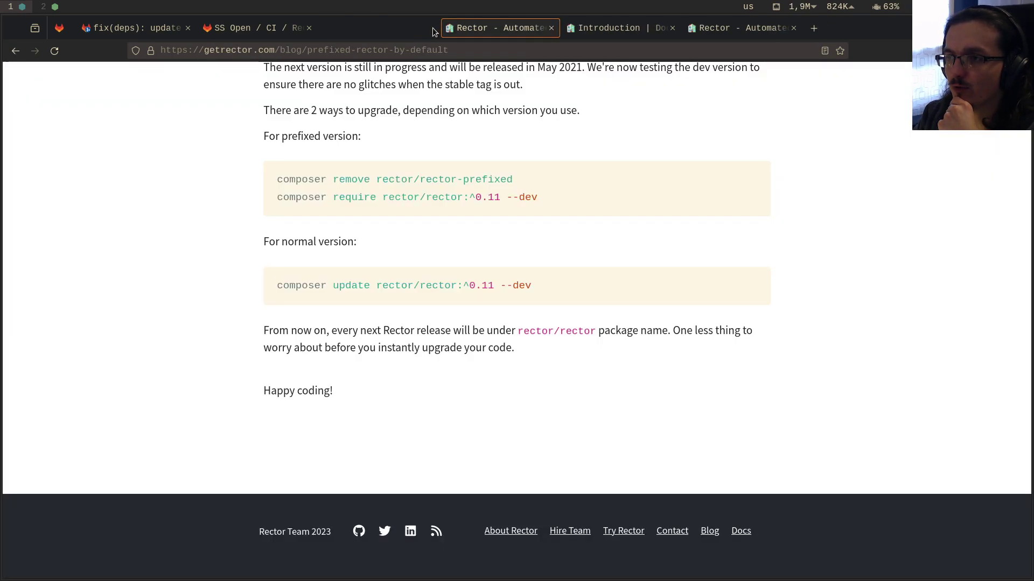
pyautogui.click(430, 28)
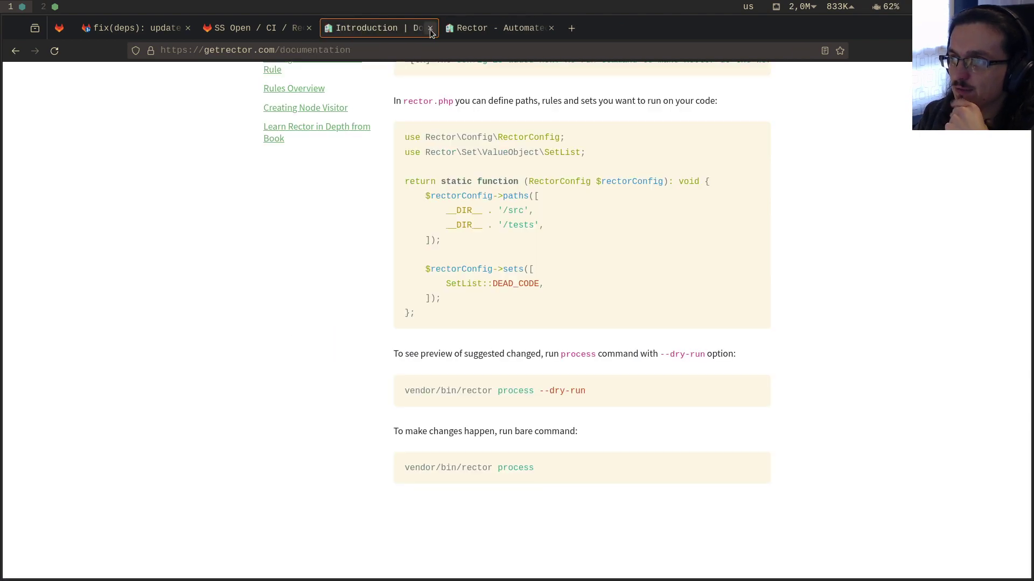
pyautogui.scroll(8, 547, 293)
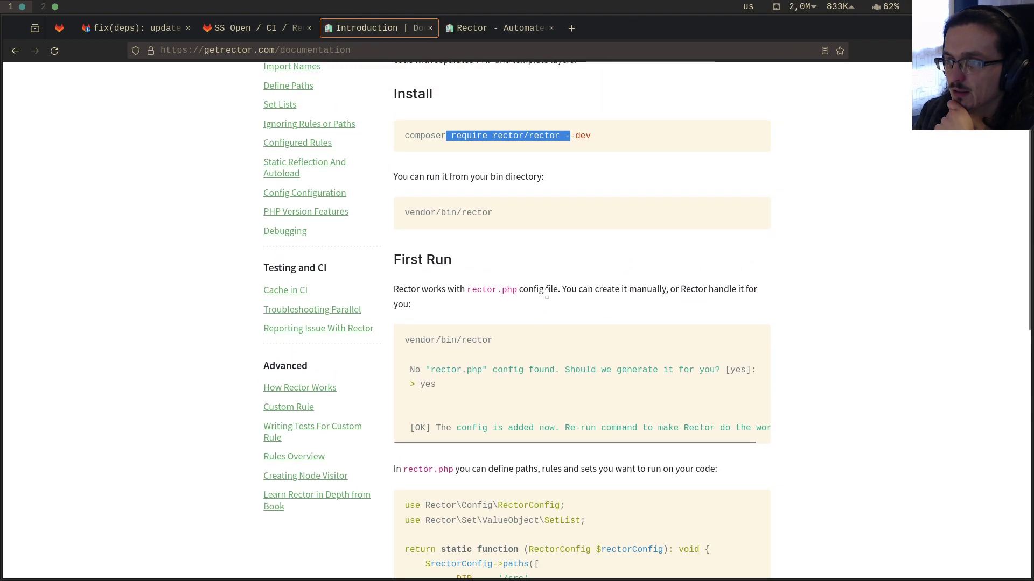
pyautogui.keyDown('shift'); pyautogui.click(590, 260); pyautogui.keyUp('shift')
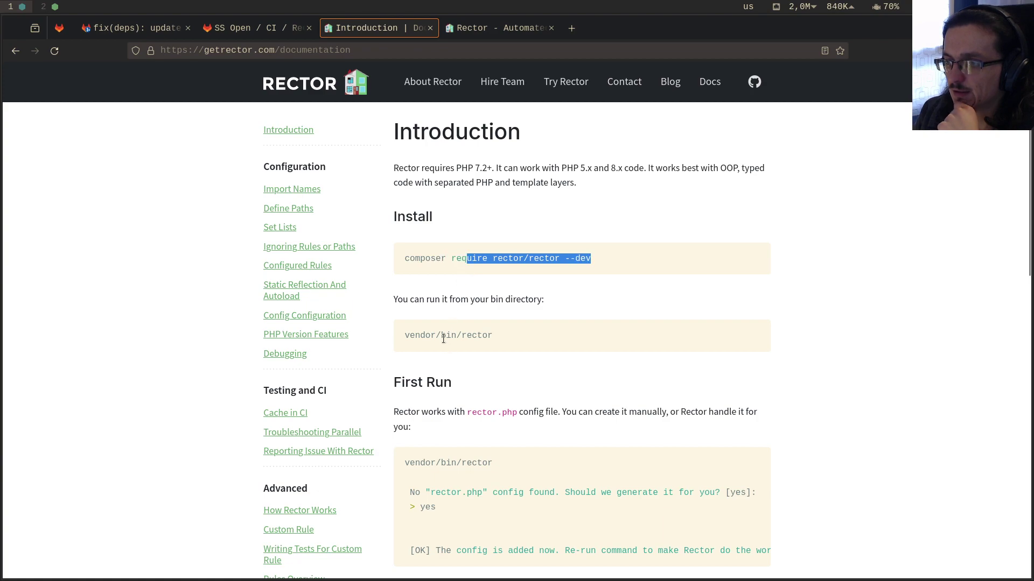
pyautogui.click(405, 261)
pyautogui.moveTo(404, 263); pyautogui.dragTo(615, 259)
pyautogui.hotkey('ctrl', 'c')
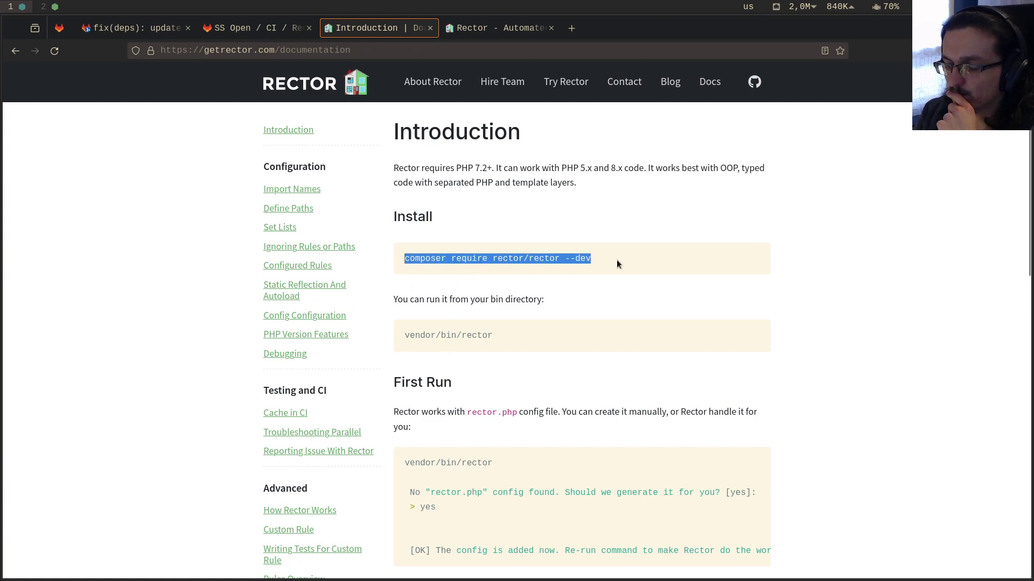
# Step: Copy the install command, open the integrated terminal, and hide the file explorer
pyautogui.press('super+2')
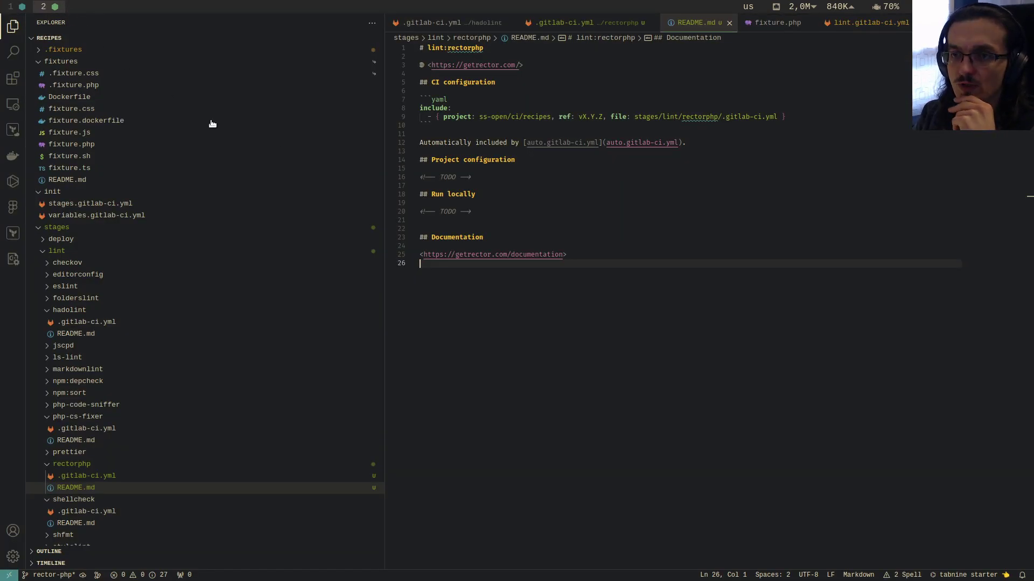
pyautogui.press('Up')
pyautogui.press('Up')
pyautogui.click(664, 359)
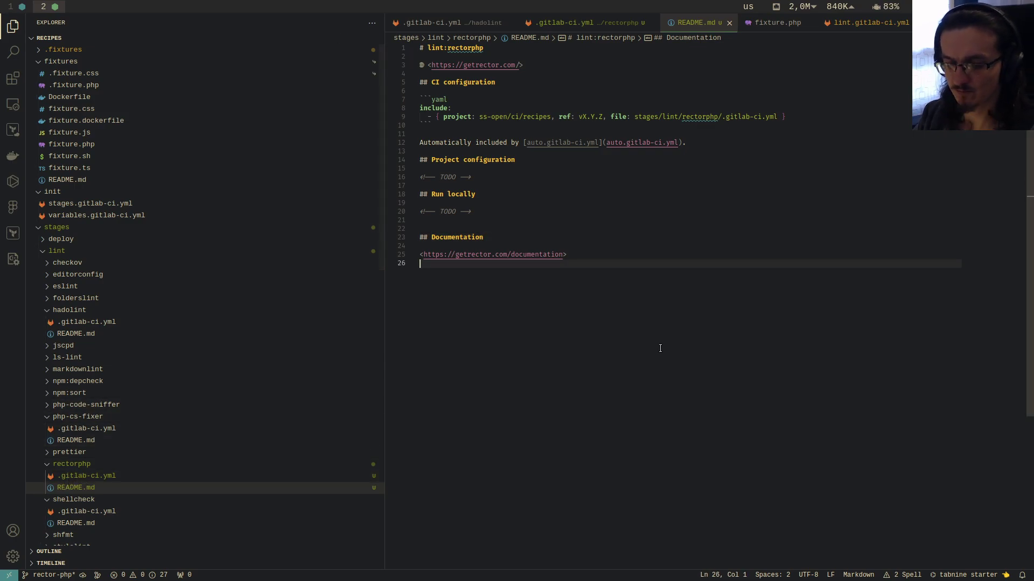
pyautogui.hotkey('ctrl', '`')
pyautogui.click(119, 382)
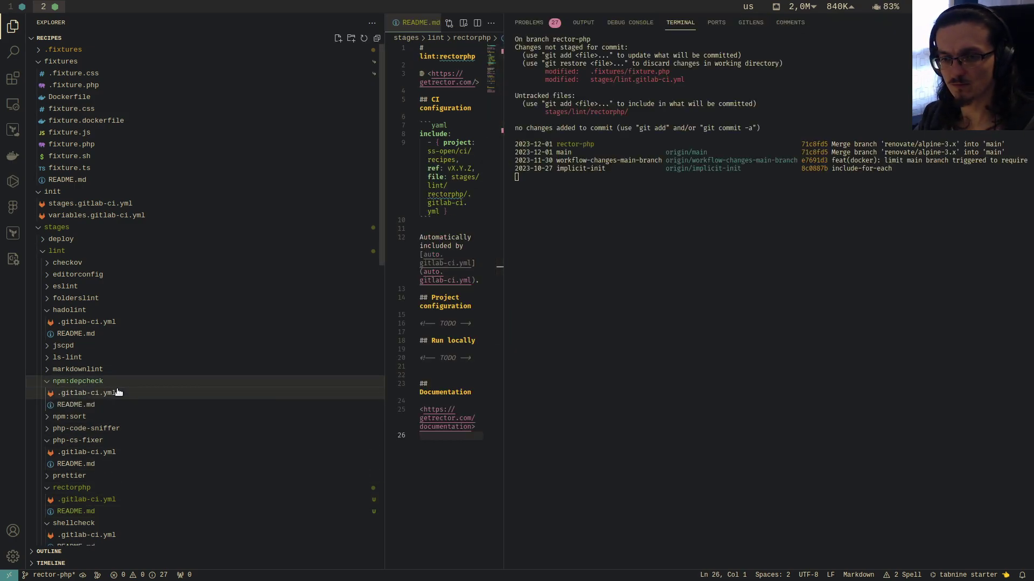
pyautogui.hotkey('ctrl', 'b')
pyautogui.click(333, 219)
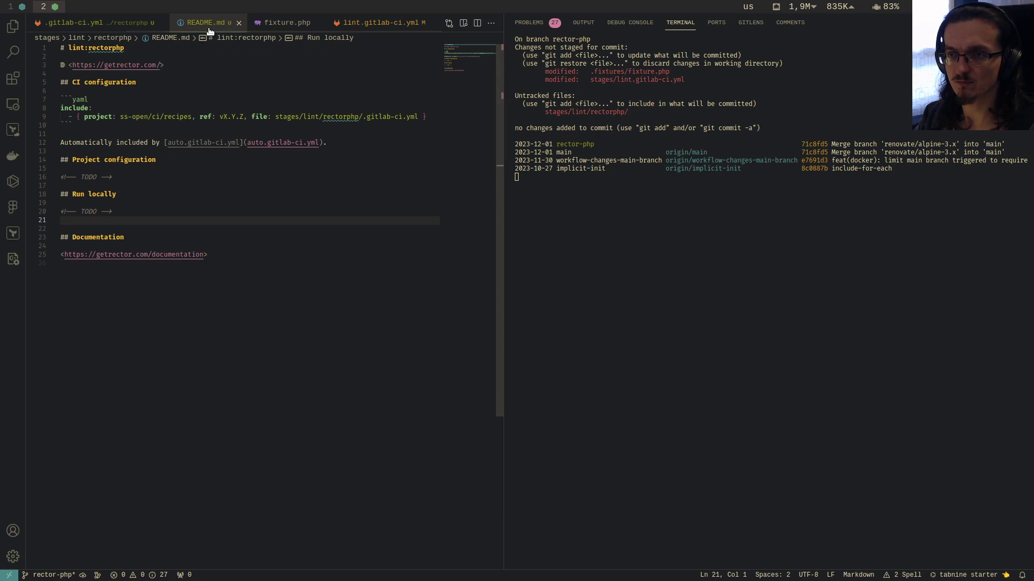
# Step: Pin the rectorphp and hadolint .gitlab-ci.yml files and close all other open files
pyautogui.click(119, 24)
pyautogui.rightClick(119, 24)
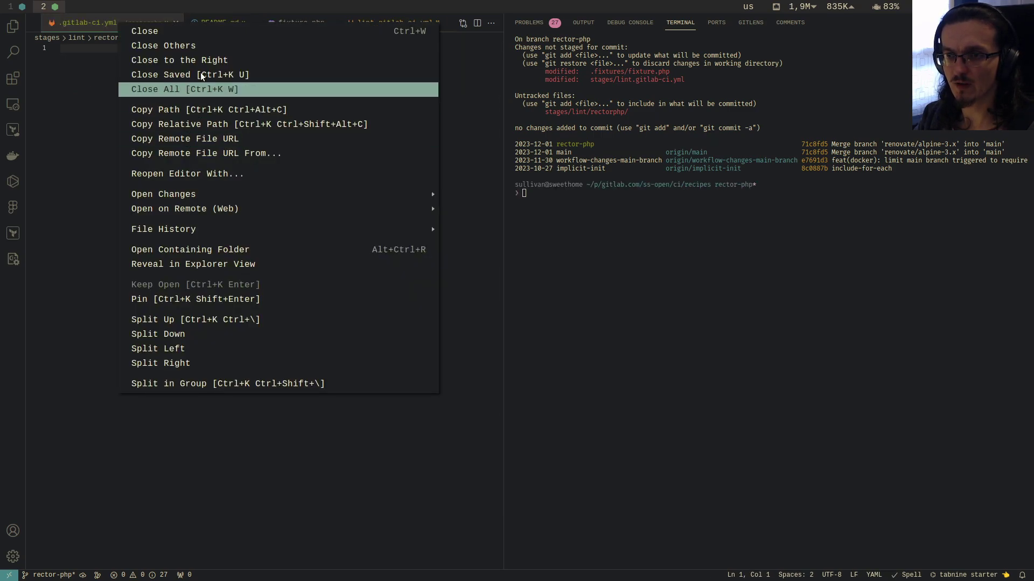
pyautogui.click(213, 299)
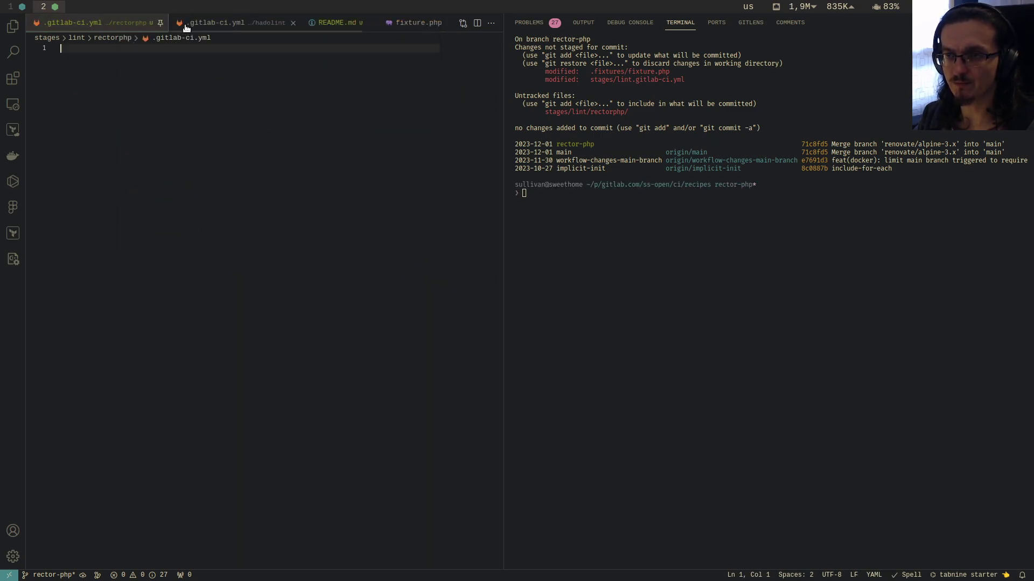
pyautogui.click(204, 23)
pyautogui.rightClick(203, 24)
pyautogui.click(259, 295)
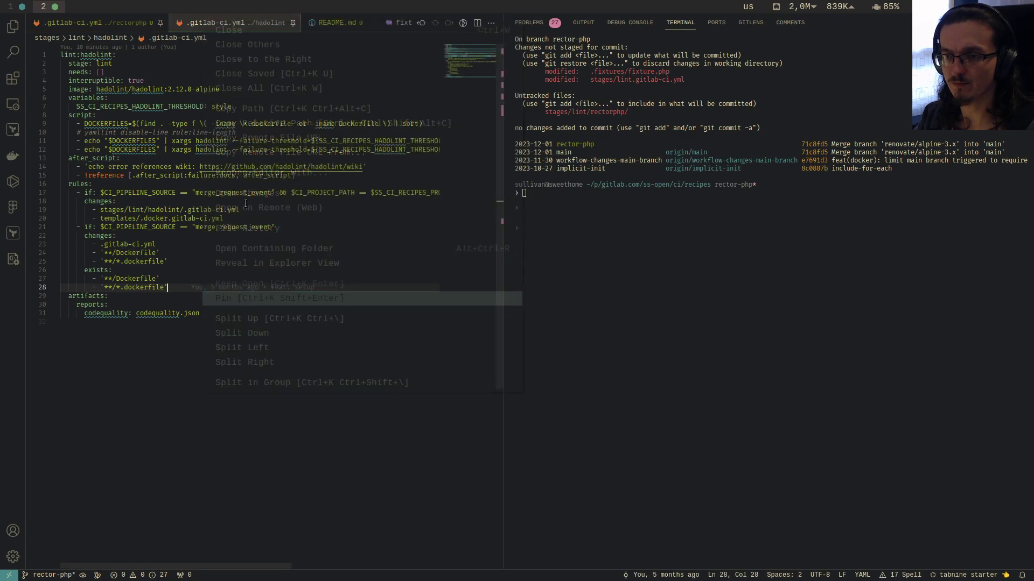
pyautogui.rightClick(209, 25)
pyautogui.click(272, 50)
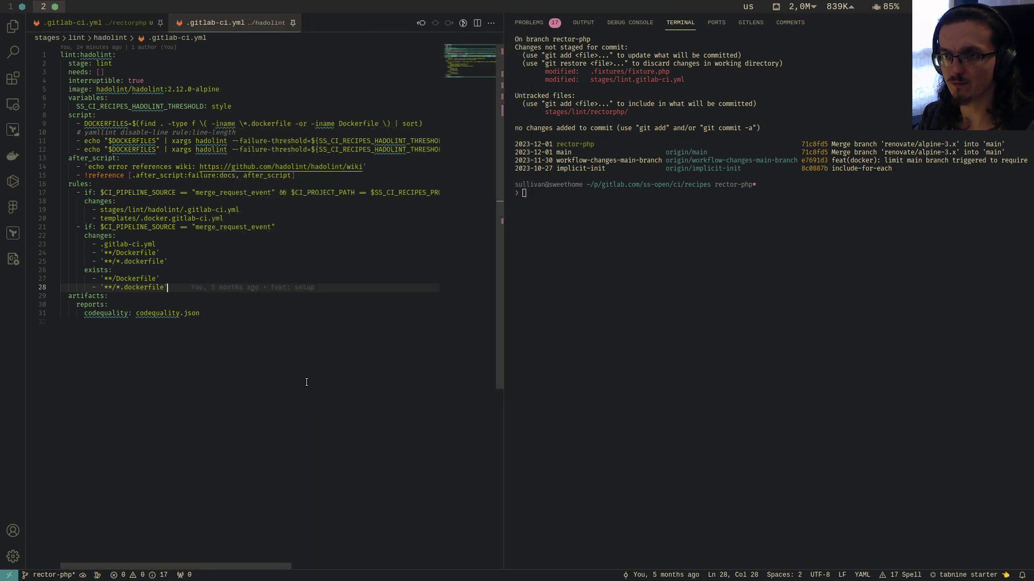
pyautogui.click(306, 378)
# Step: Open composer.json through the quick file finder
pyautogui.hotkey('ctrl', 'p')
pyautogui.hotkey('ctrl', 'v')
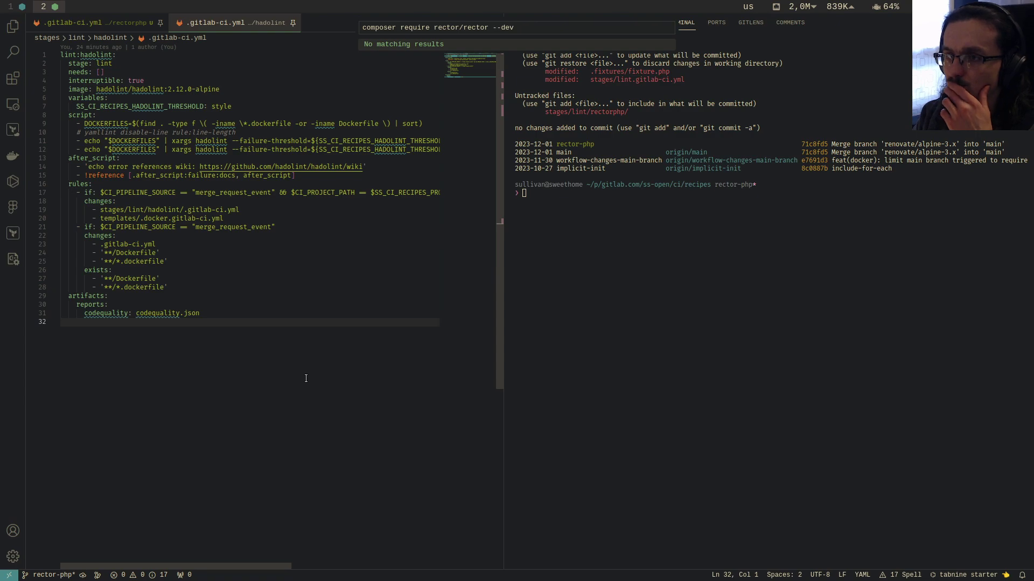
pyautogui.hotkey('ctrl', 'a')
pyautogui.write('comp')
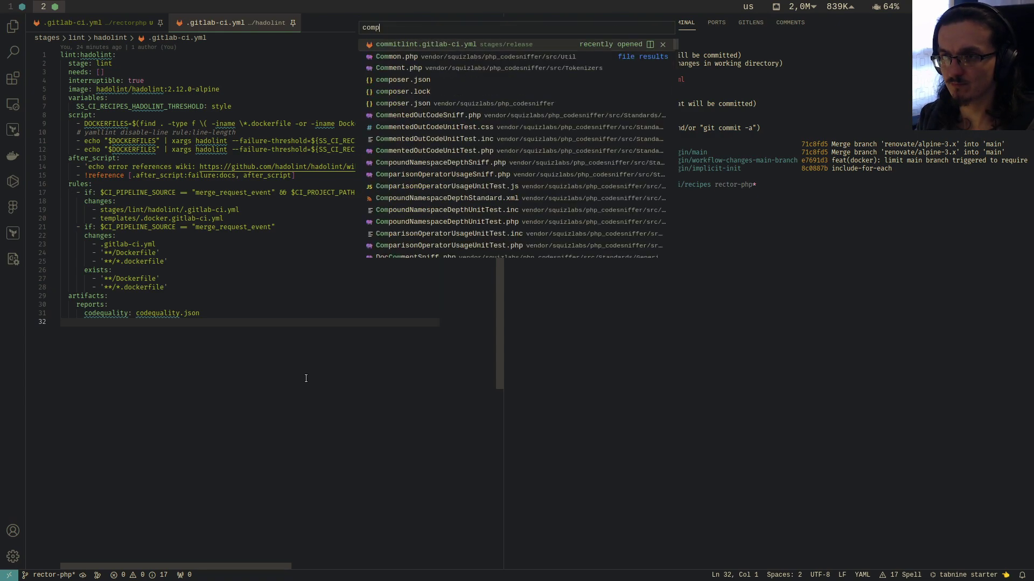
pyautogui.write('oser.json')
pyautogui.press('Return')
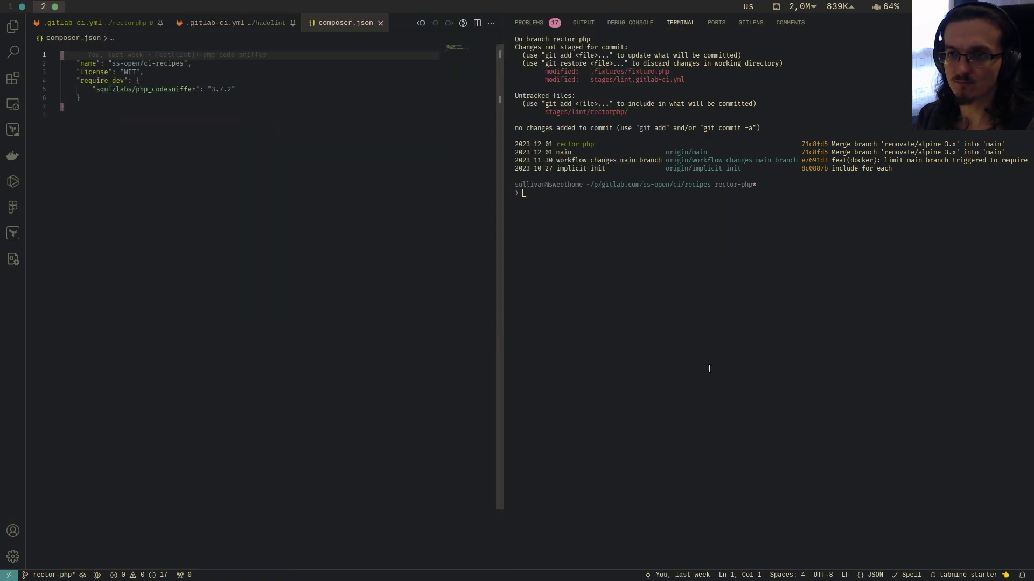
# Step: Run composer require rector/rector --dev in the terminal, installing rector 0.18.11
pyautogui.hotkey('ctrl', 'shift', 'v')
pyautogui.press('Return')
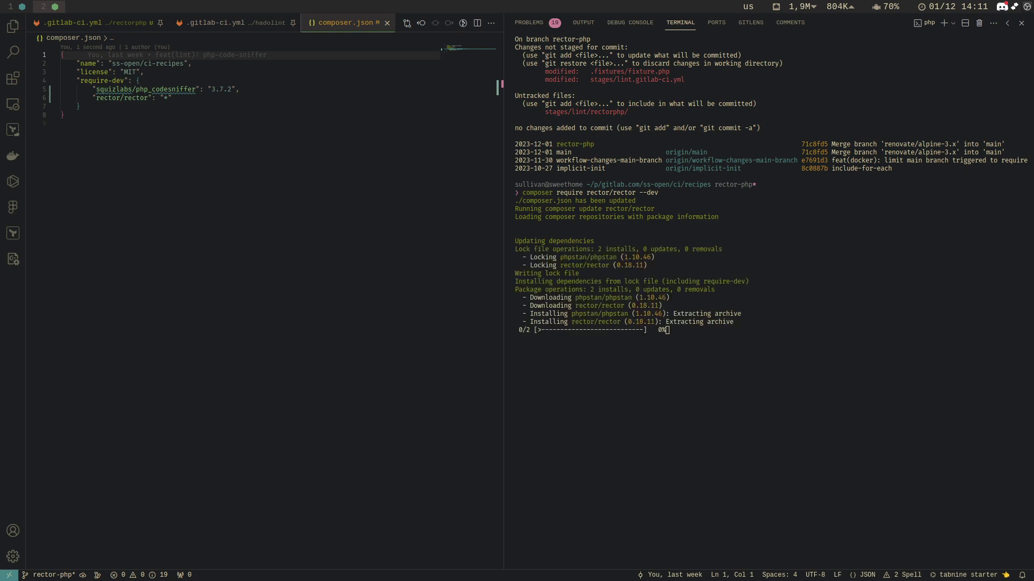
pyautogui.press('Return')
pyautogui.press('Return')
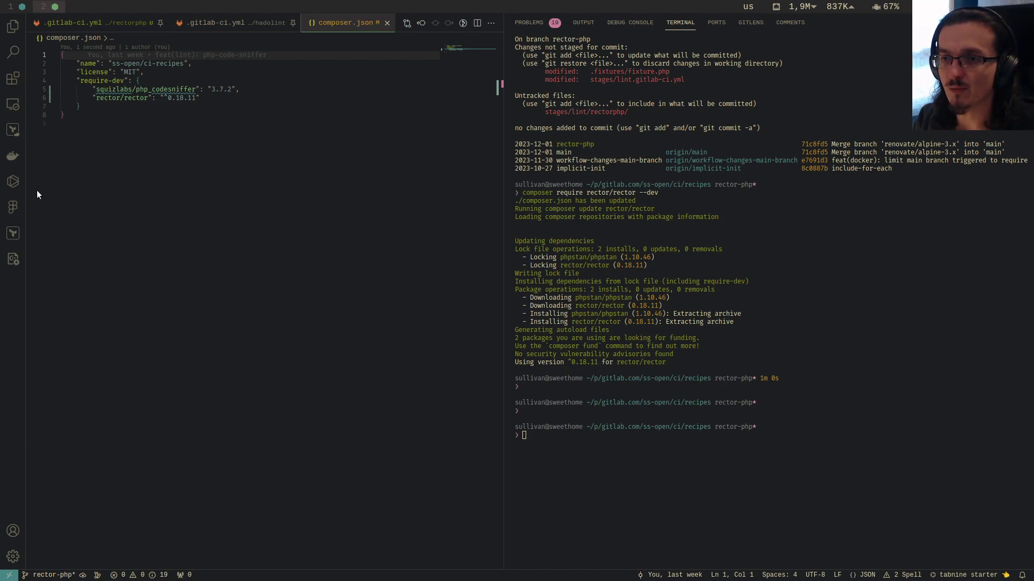
# Step: Remove the ^ from rector/rector's constraint so it pins exactly 0.18.11, and save composer.json
pyautogui.click(164, 98)
pyautogui.press('BackSpace')
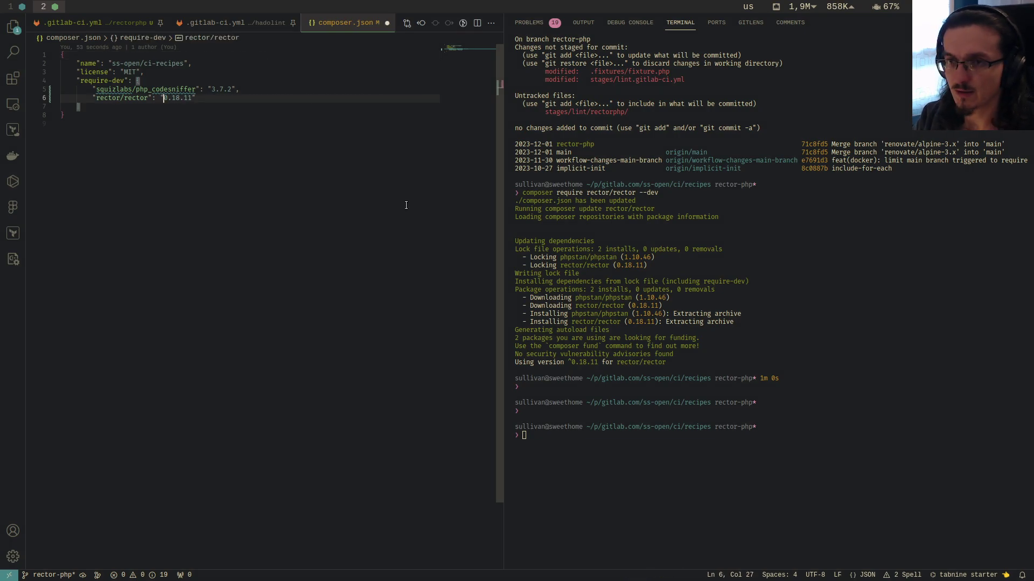
pyautogui.hotkey('ctrl', 's')
pyautogui.press('Down')
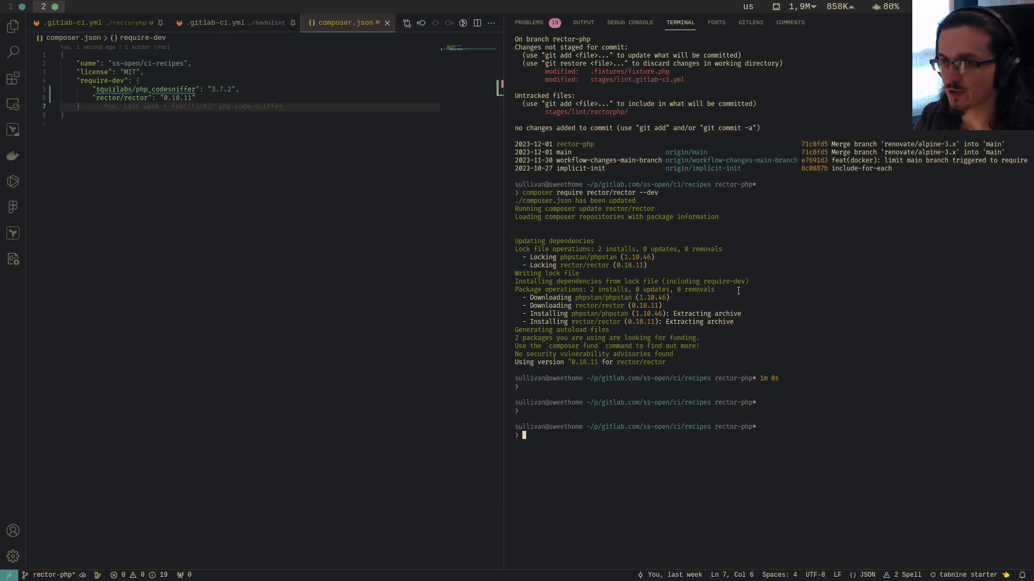
# Step: Review the git diff, run composer update, and check git status
pyautogui.write('g')
pyautogui.press('Return')
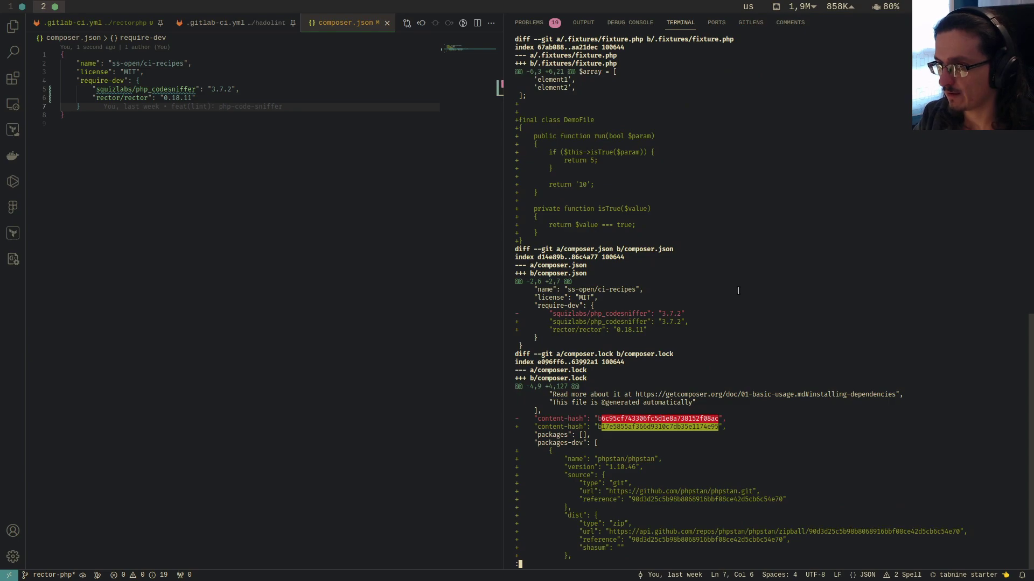
pyautogui.write('q')
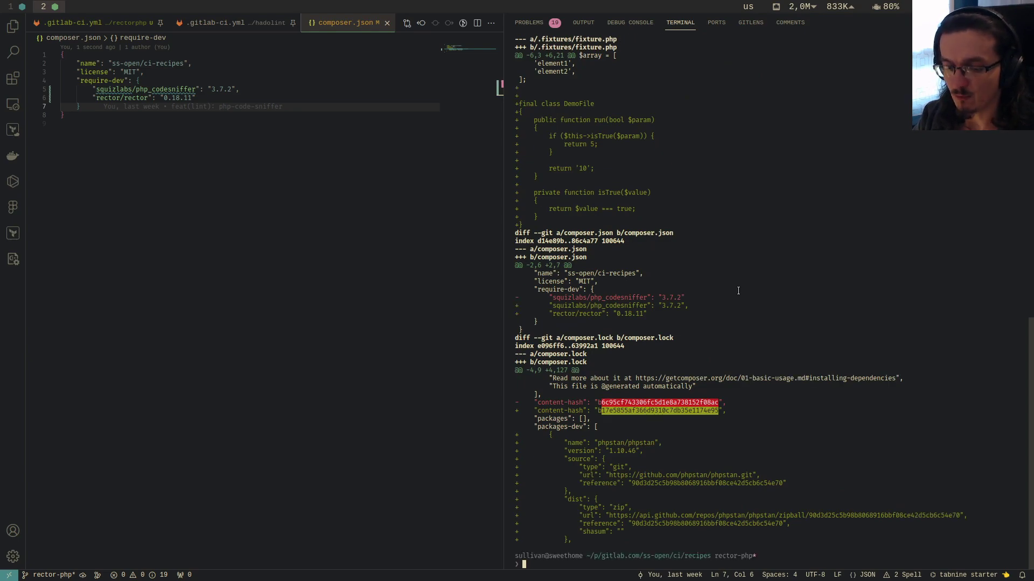
pyautogui.write('compso')
pyautogui.press('BackSpace')
pyautogui.press('BackSpace')
pyautogui.write('oser update')
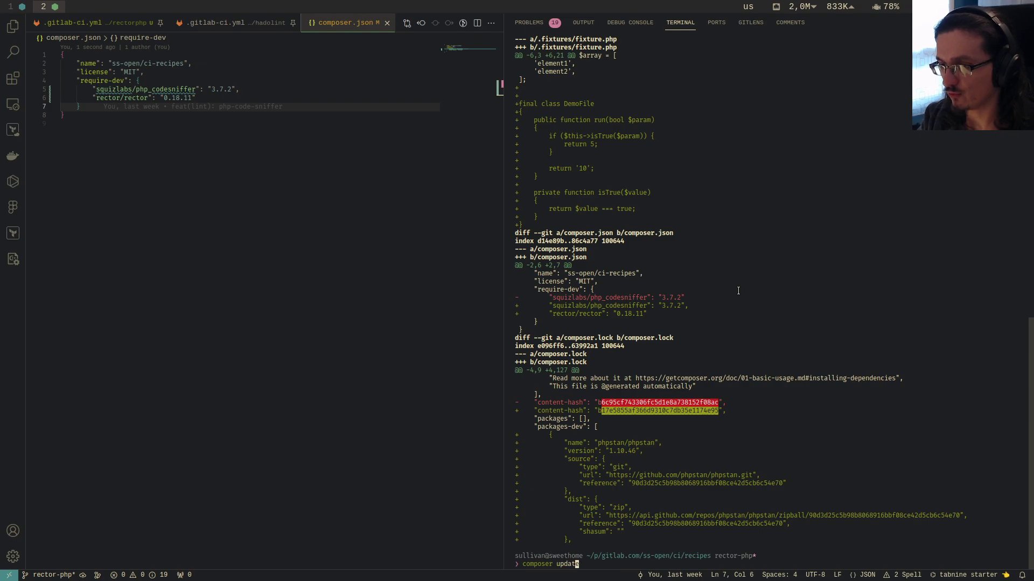
pyautogui.press('Return')
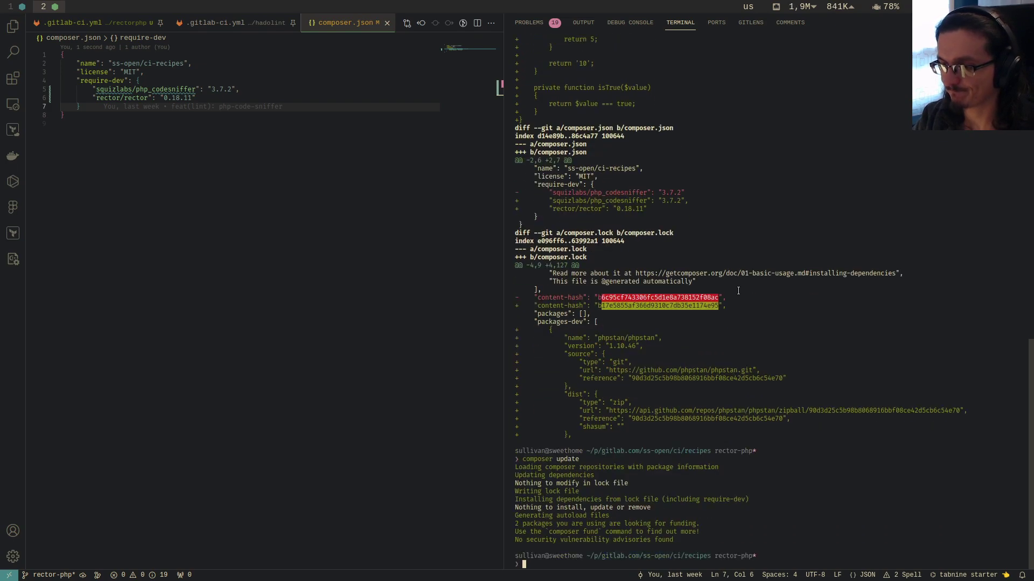
pyautogui.write('gs')
pyautogui.press('Return')
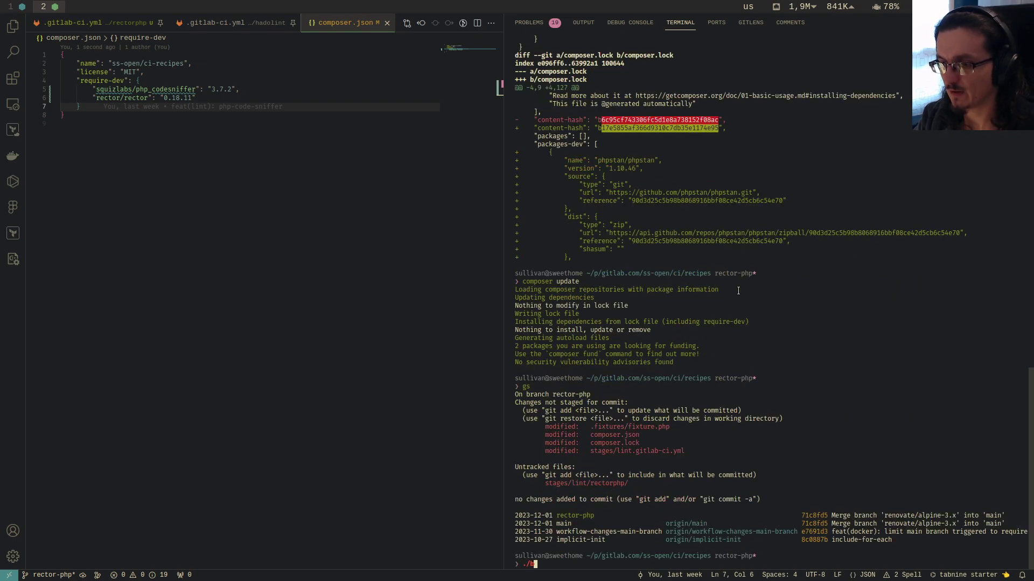
# Step: Run ./vendor/bin/rector and answer yes to generate the default rector.php config
pyautogui.write('./vendor/bin/rector')
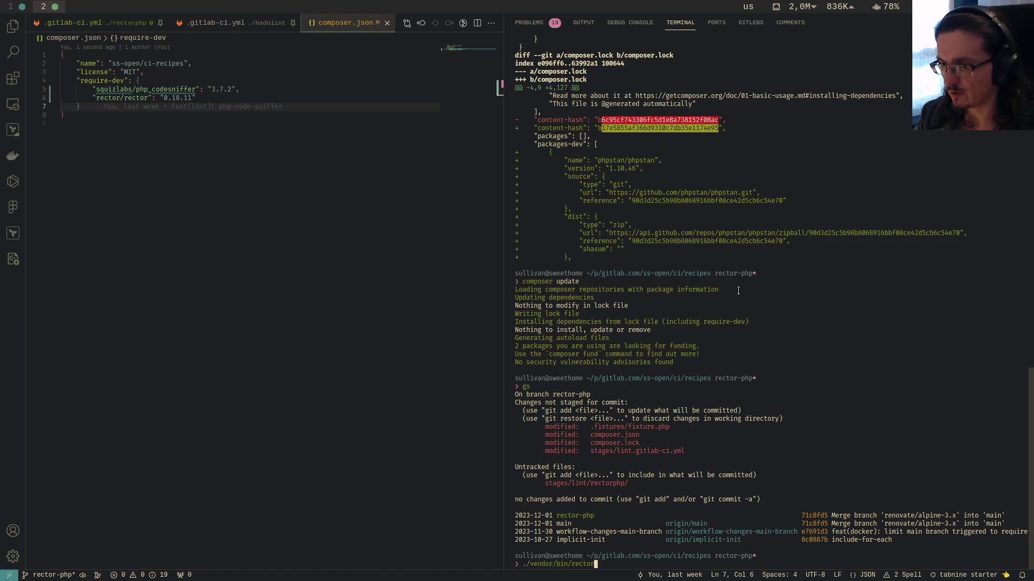
pyautogui.press('Return')
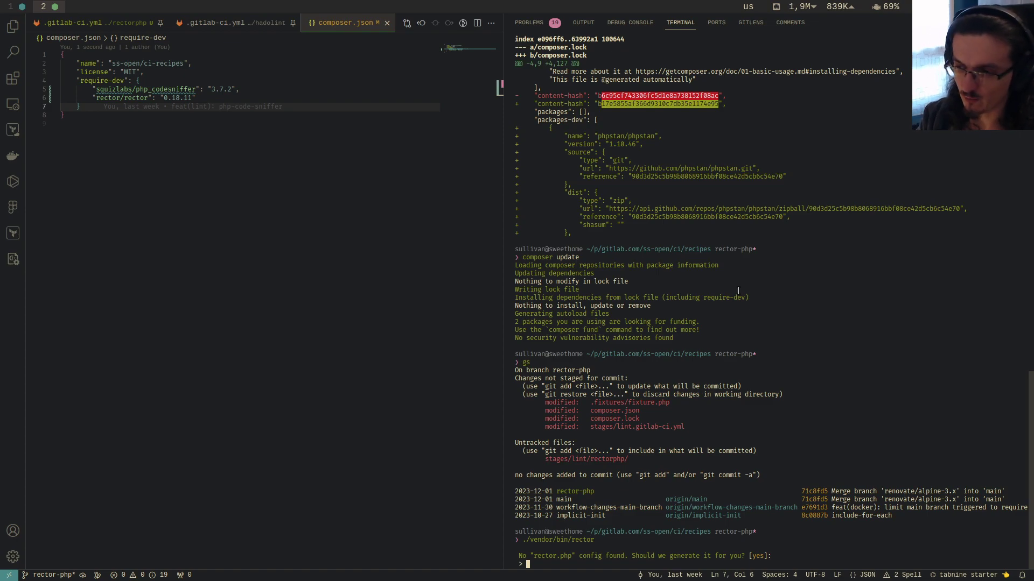
pyautogui.write('yes')
pyautogui.press('Return')
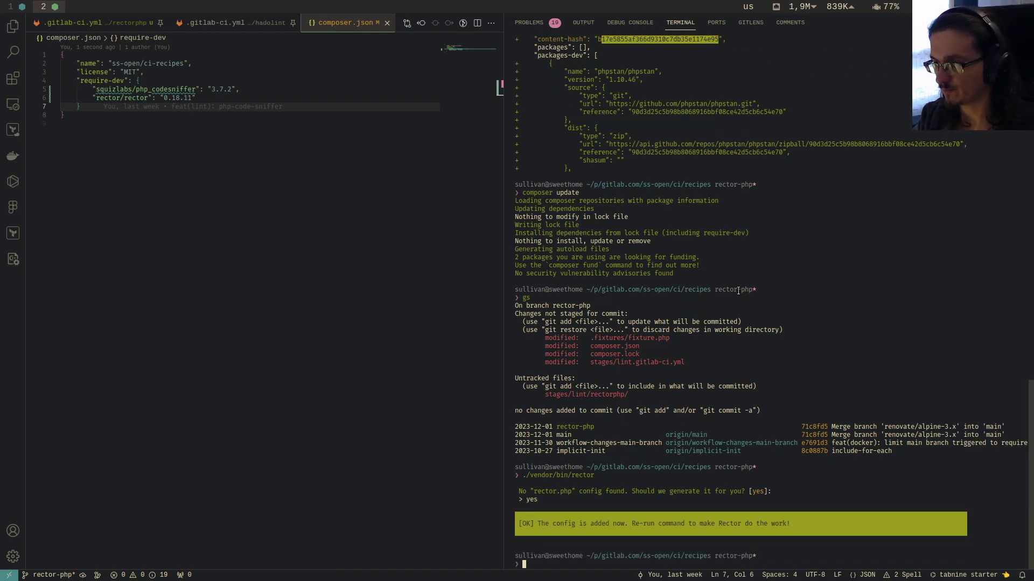
pyautogui.click(355, 200)
pyautogui.hotkey('ctrl', 'p')
pyautogui.write('rector')
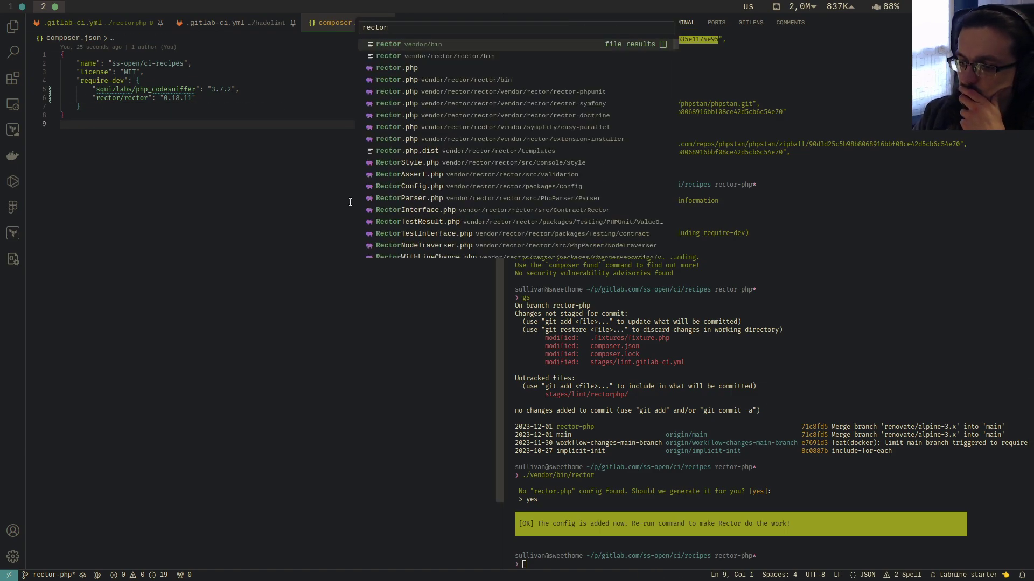
# Step: Open rector.php and step through its fixtures path and InlineConstructorDefaultToPropertyRector rule
pyautogui.press('Down')
pyautogui.press('Down')
pyautogui.press('Return')
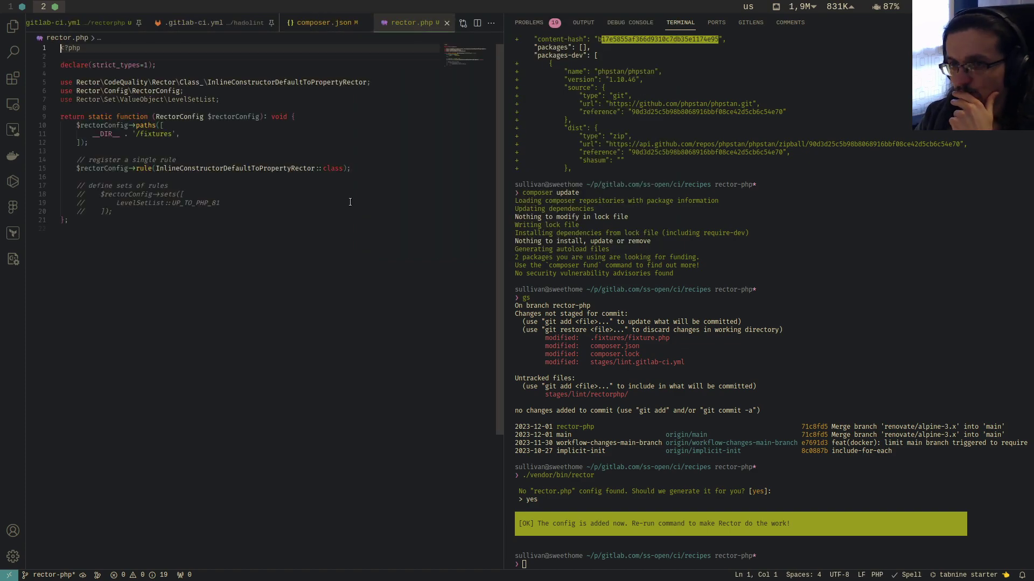
pyautogui.press('Down')
pyautogui.press('Down')
pyautogui.press('Down')
pyautogui.press('Down')
pyautogui.press('Down')
pyautogui.press('Down')
pyautogui.press('Down')
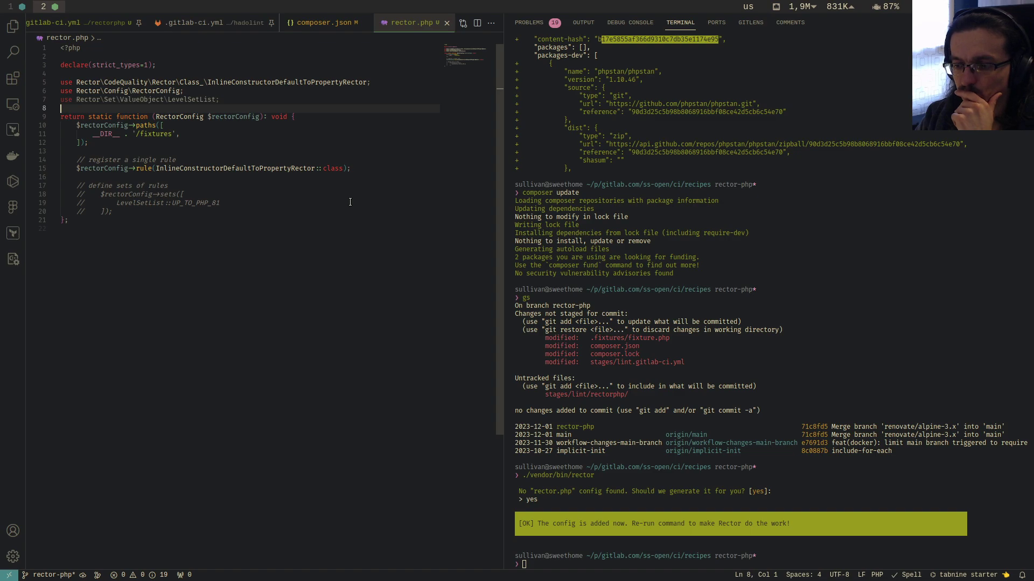
pyautogui.press('Down')
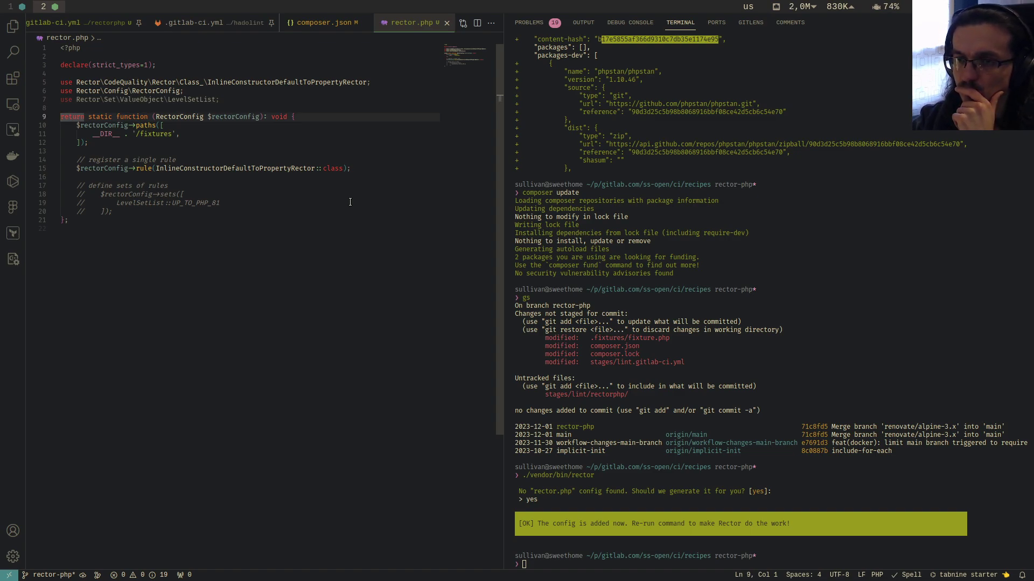
pyautogui.press('Down')
pyautogui.press('Down')
pyautogui.press('Down')
pyautogui.press('Down')
pyautogui.press('Down')
pyautogui.press('Down')
pyautogui.press('Down')
pyautogui.press('Down')
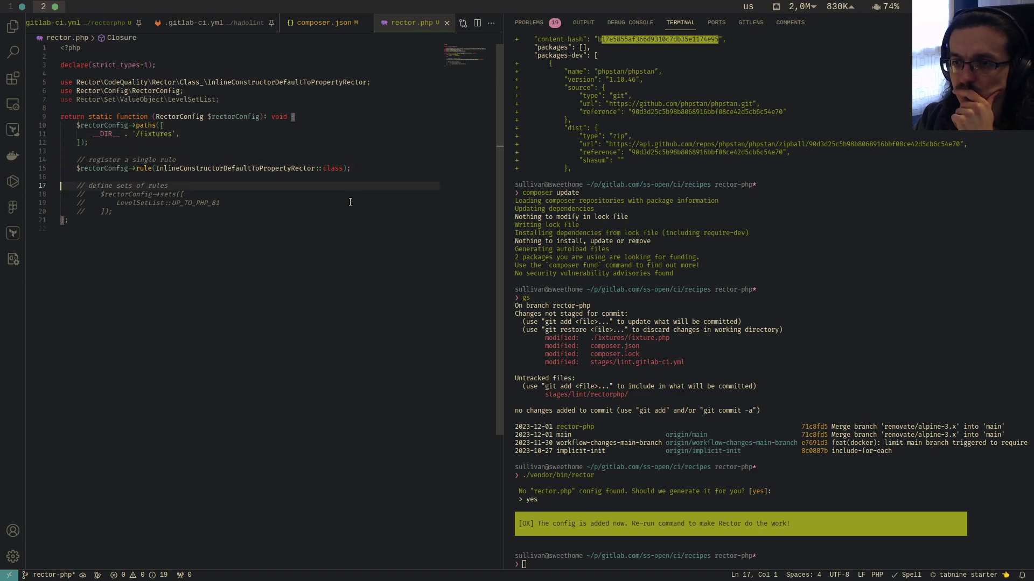
pyautogui.press('Up')
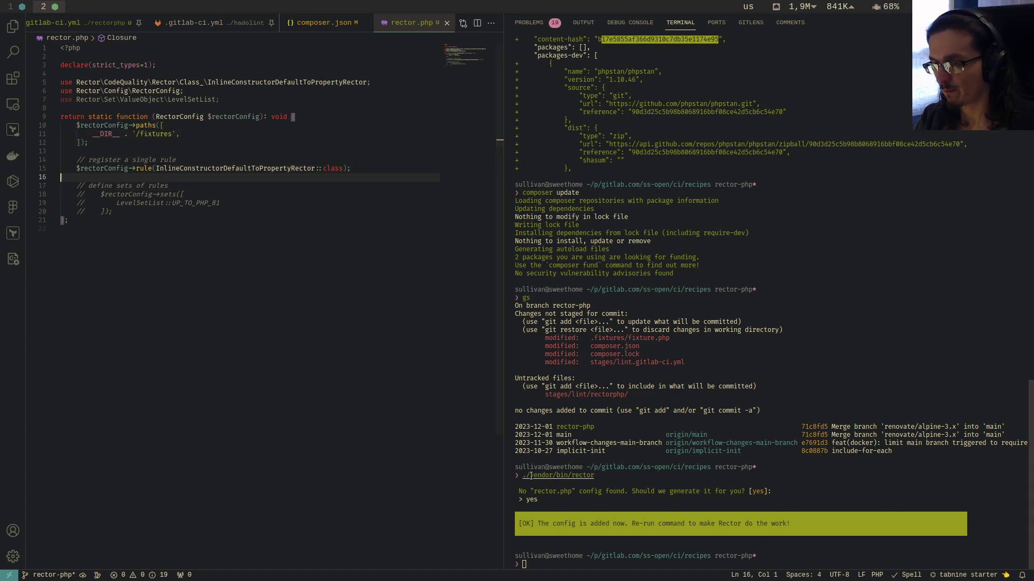
# Step: Select the rector command, its yes answer, and the OK message in the terminal
pyautogui.moveTo(515, 475); pyautogui.dragTo(515, 511)
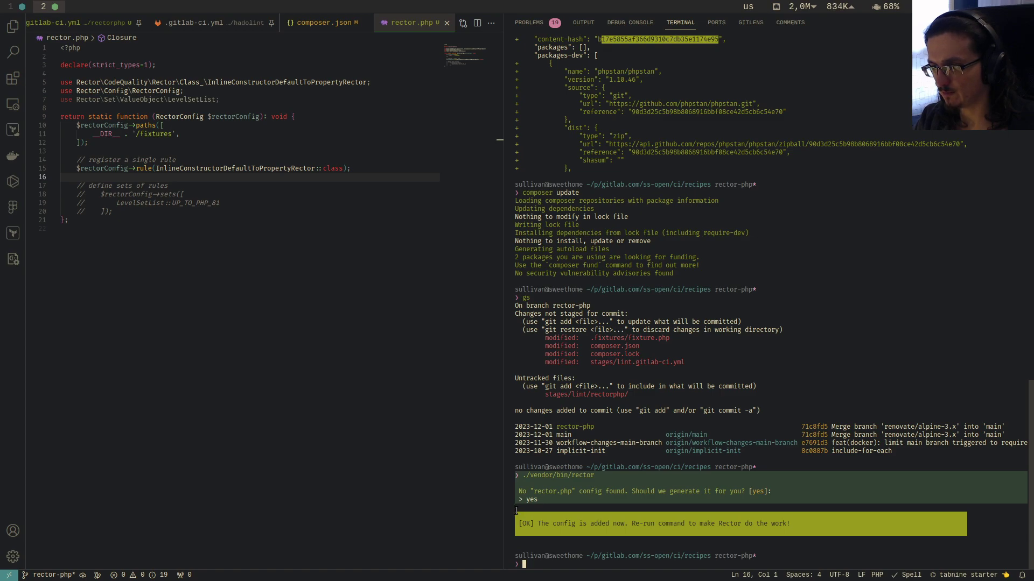
pyautogui.moveTo(516, 510); pyautogui.dragTo(505, 537)
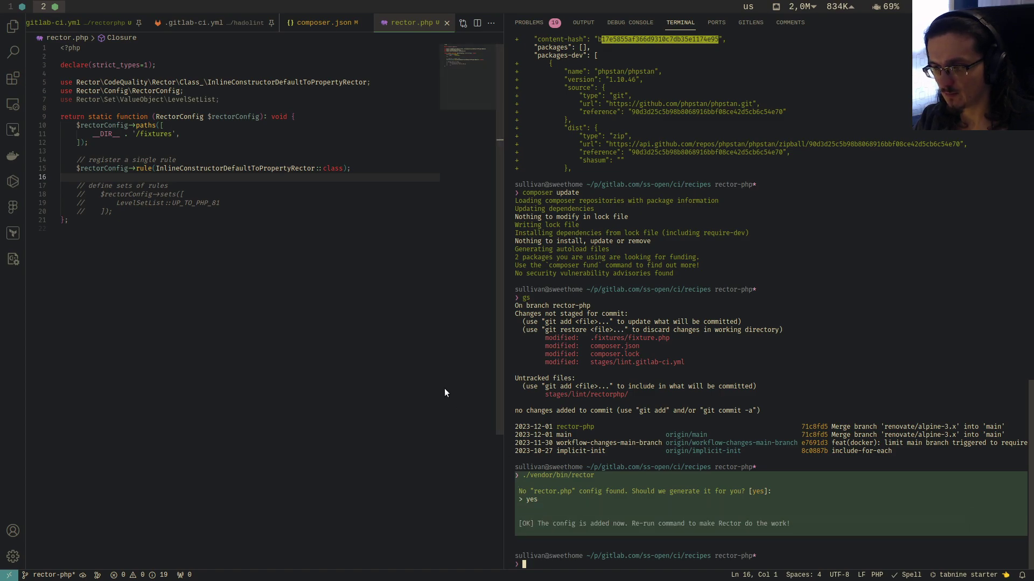
pyautogui.click(328, 359)
pyautogui.hotkey('ctrl', 'p')
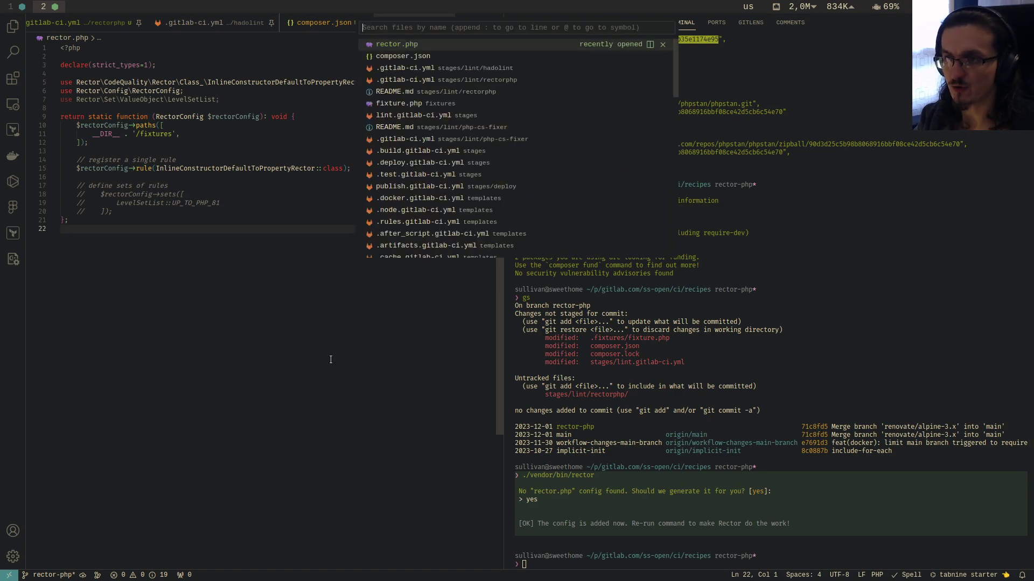
# Step: Open the rectorphp stage README.md at the Project configuration TODO line
pyautogui.write('rector')
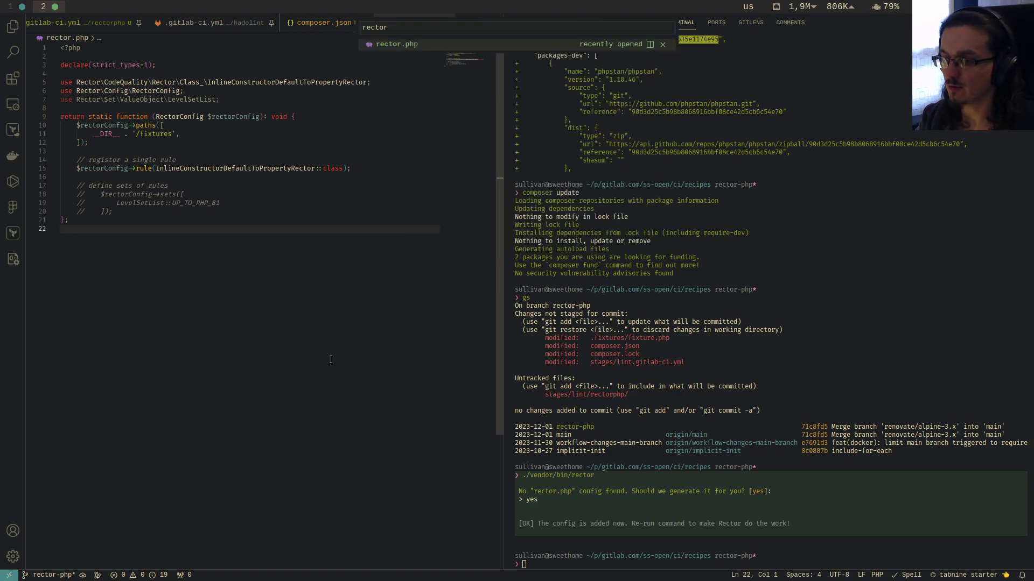
pyautogui.write(' readme')
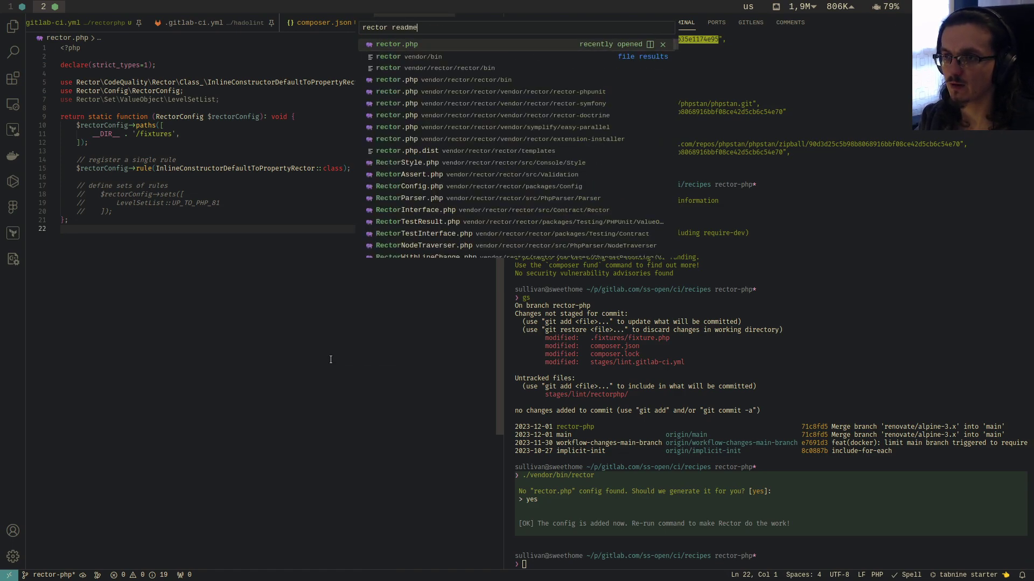
pyautogui.press('Down')
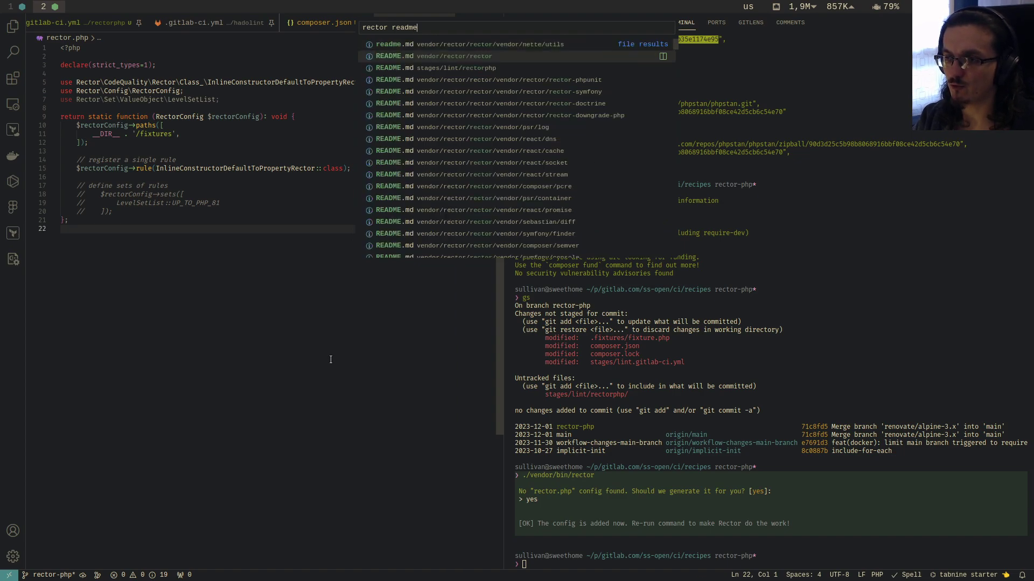
pyautogui.press('Down')
pyautogui.press('Return')
pyautogui.press('Down')
pyautogui.press('Up')
pyautogui.press('Up')
pyautogui.press('Up')
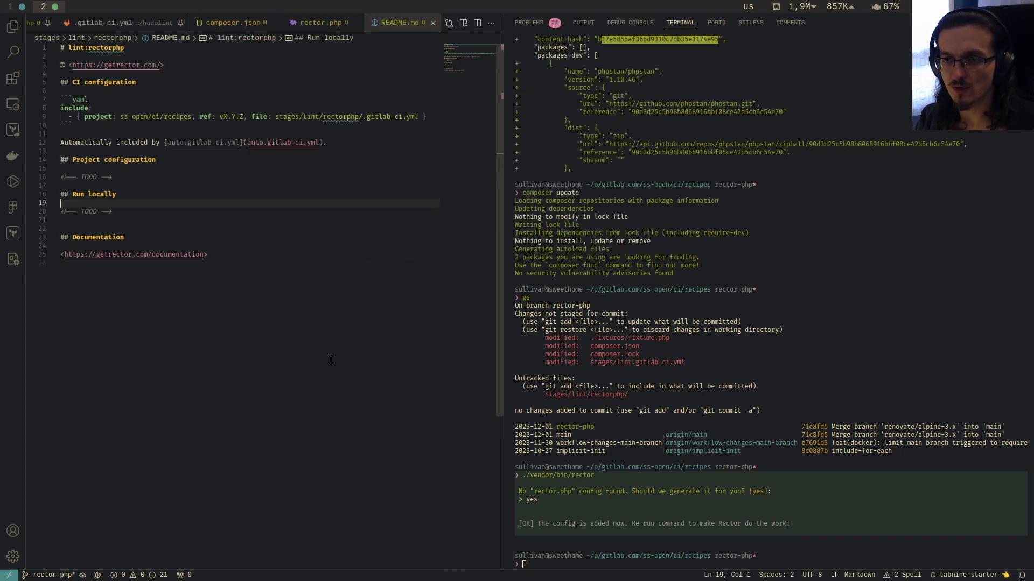
pyautogui.press('Up')
pyautogui.press('Up')
pyautogui.press('Up')
pyautogui.press('End')
# Step: Add an sh code block containing the pasted Rector command and output, and save the README
pyautogui.press('Return')
pyautogui.press('Return')
pyautogui.write('```')
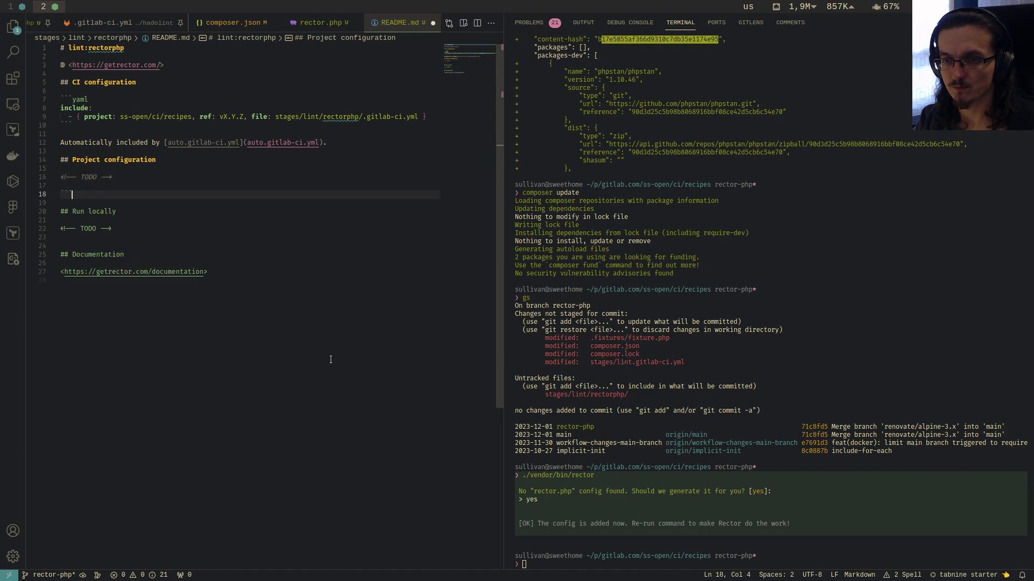
pyautogui.write('sh')
pyautogui.press('Return')
pyautogui.write('❯ ./vendor/bin/rector   No "rector.php" config found. Should we generate it for you? [yes]:  > yes    [OK] The config is added now. Re-run command to make Rector do the work!')
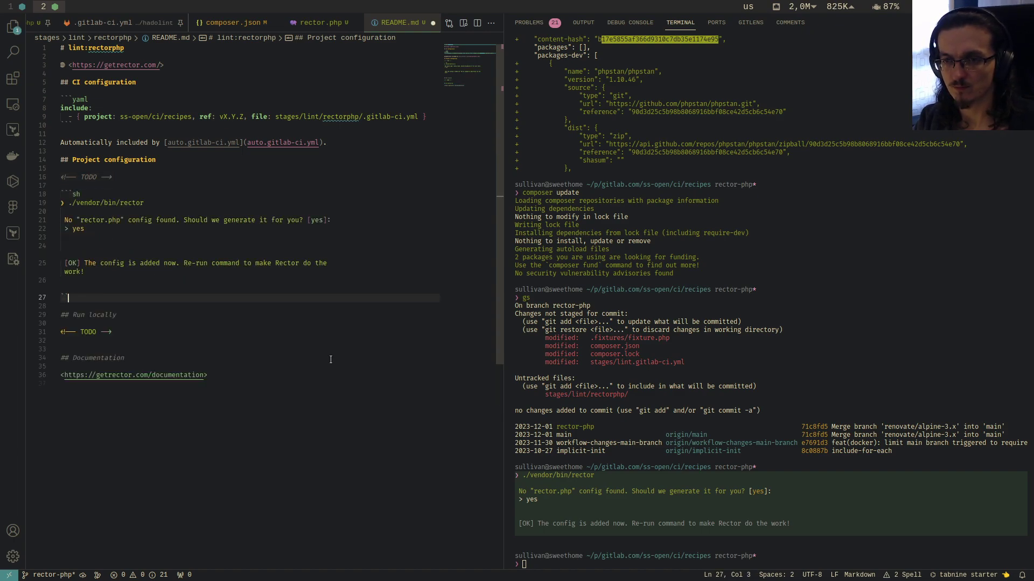
pyautogui.write('`')
pyautogui.press('Up')
pyautogui.press('Up')
pyautogui.press('End')
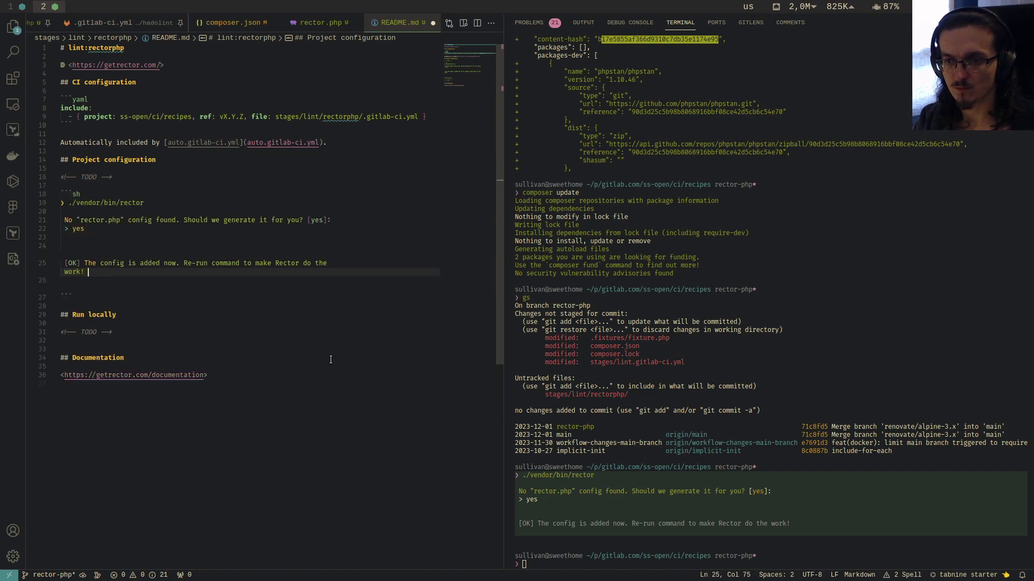
pyautogui.press('Down')
pyautogui.hotkey('ctrl', 's')
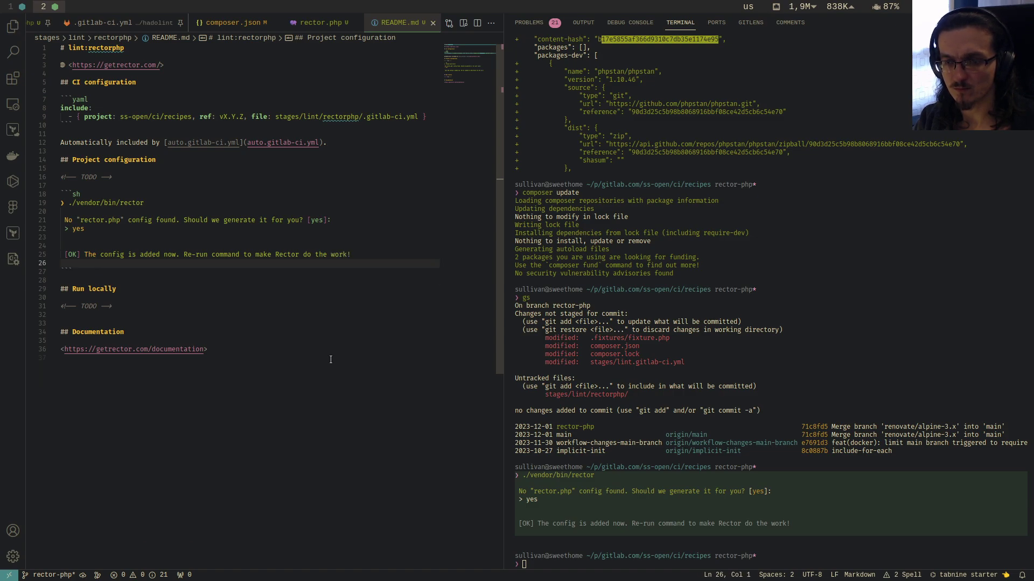
pyautogui.click(315, 284)
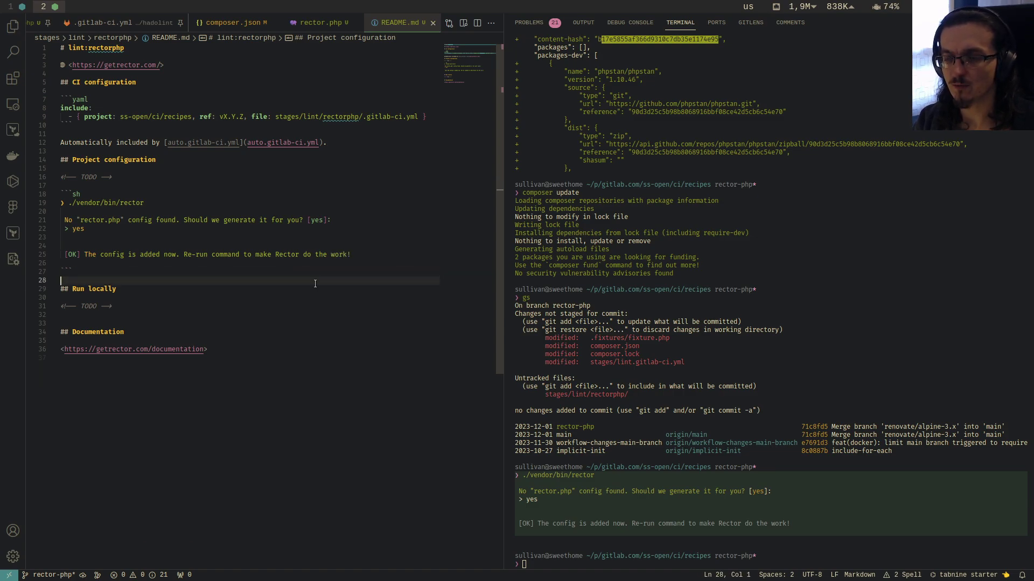
pyautogui.click(370, 271)
# Step: Move the rectorphp README tab to the left and pin it
pyautogui.scroll(2, 77, 24)
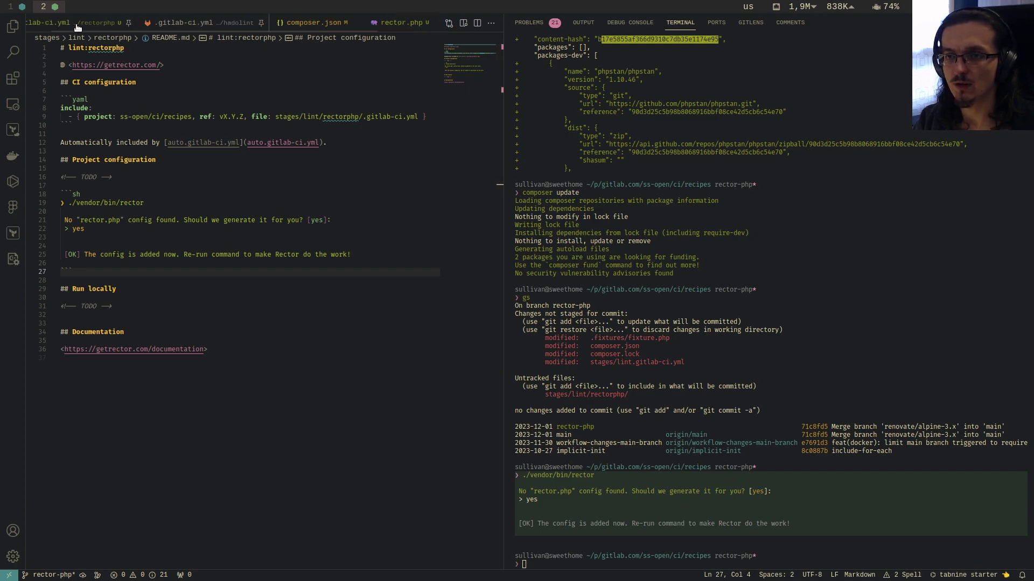
pyautogui.scroll(1, 77, 25)
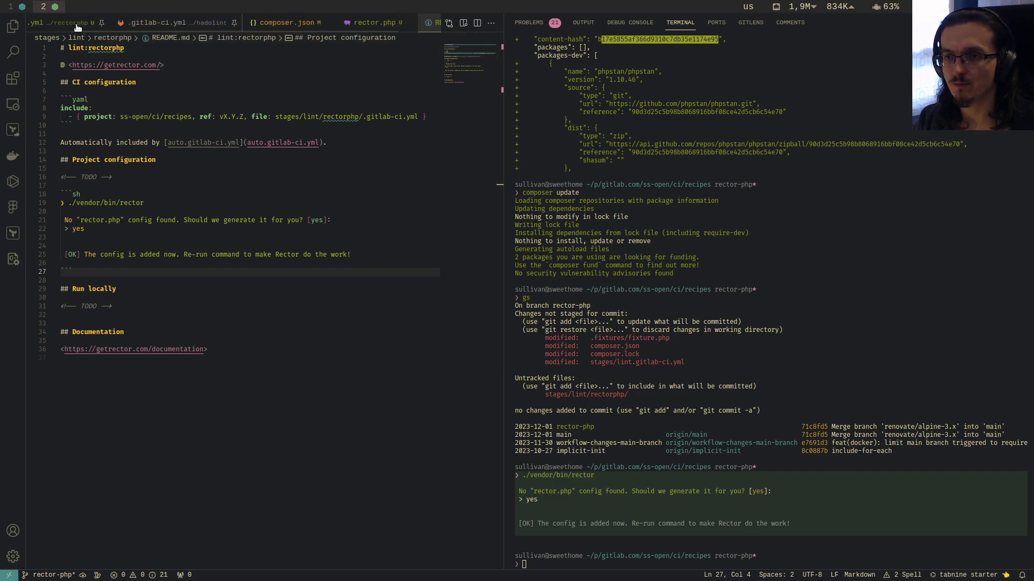
pyautogui.scroll(-3, 233, 27)
pyautogui.hotkey('ctrl', 'shift', 'pageup')
pyautogui.hotkey('ctrl', 'shift', 'pageup')
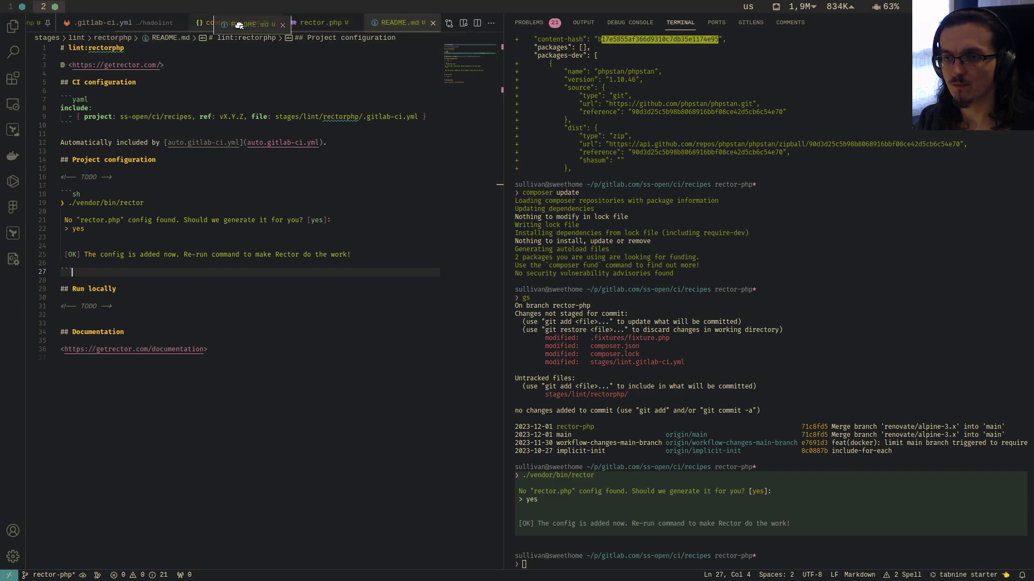
pyautogui.scroll(2, 221, 30)
pyautogui.rightClick(352, 24)
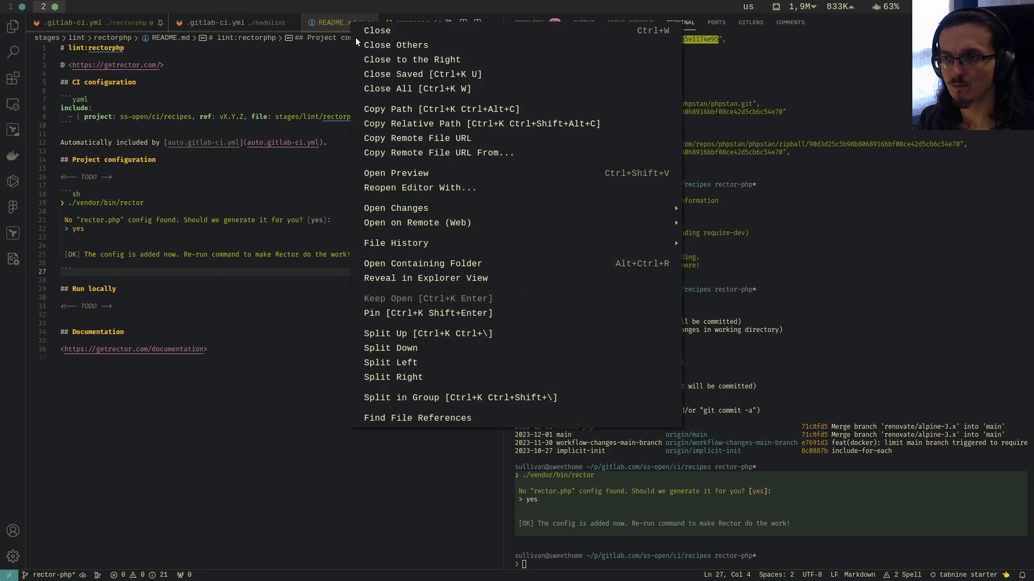
pyautogui.click(425, 313)
# Step: Close all other unpinned editor tabs, keeping the pinned README open
pyautogui.click(291, 23)
pyautogui.click(209, 23)
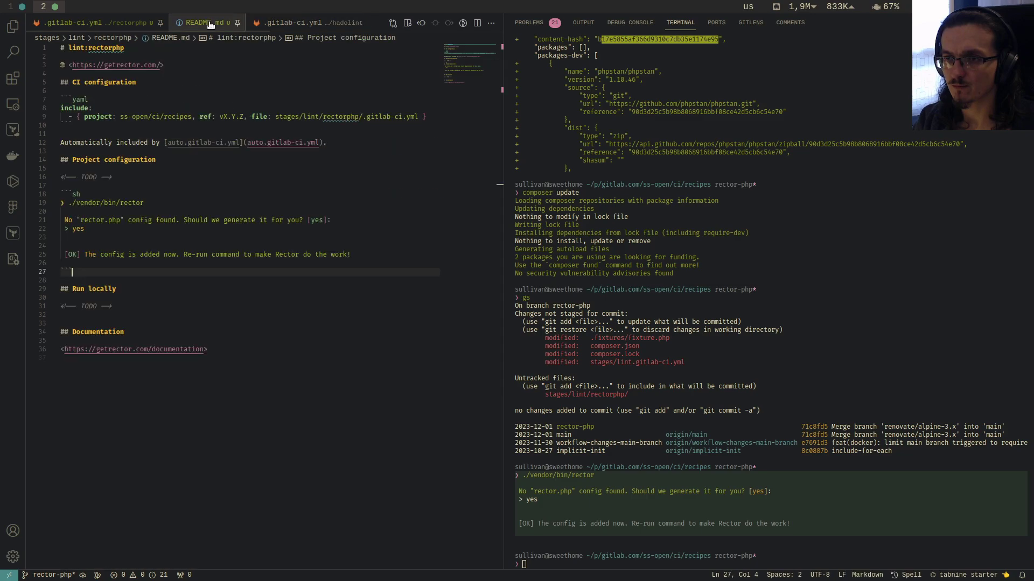
pyautogui.rightClick(209, 24)
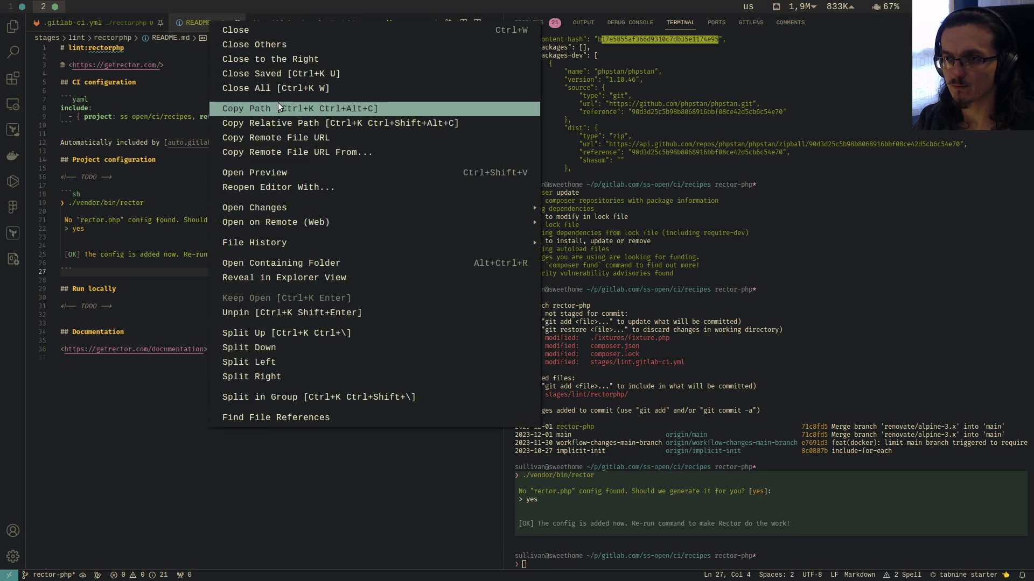
pyautogui.click(273, 43)
pyautogui.click(304, 256)
# Step: Open the generated rector.php config through quick file search with 'rector'
pyautogui.hotkey('ctrl', 'p')
pyautogui.write('rector.')
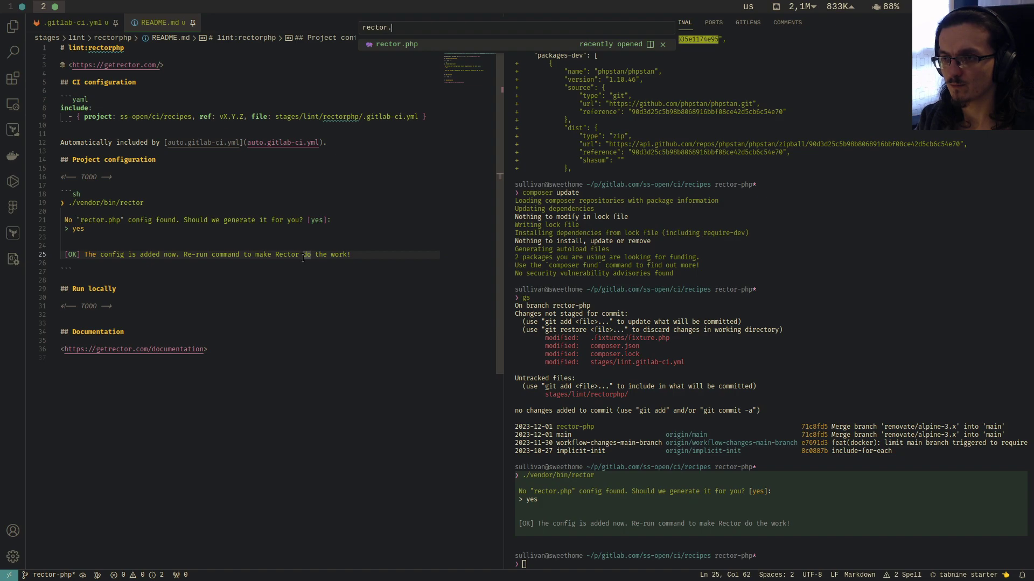
pyautogui.press('Return')
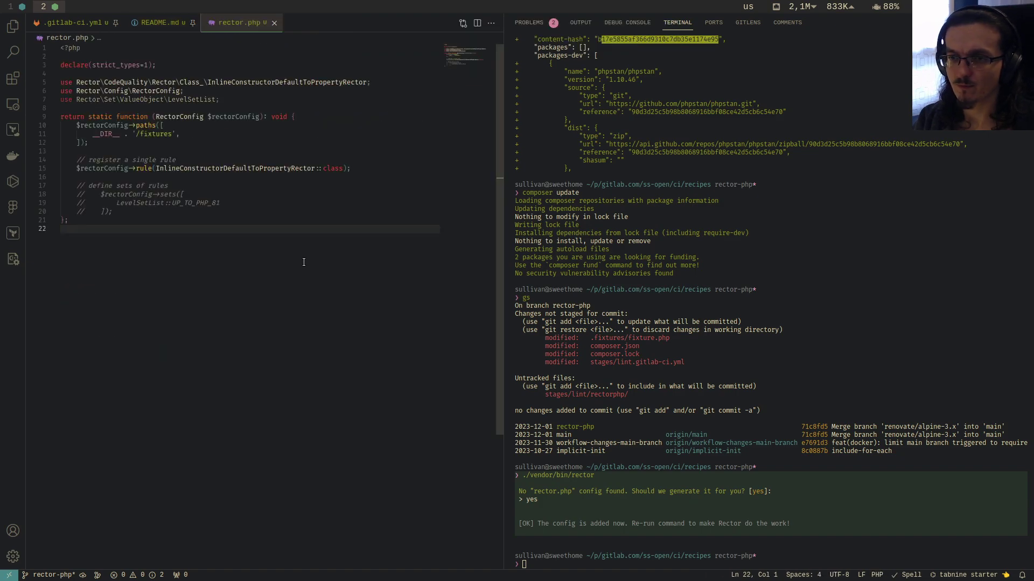
pyautogui.click(18, 6)
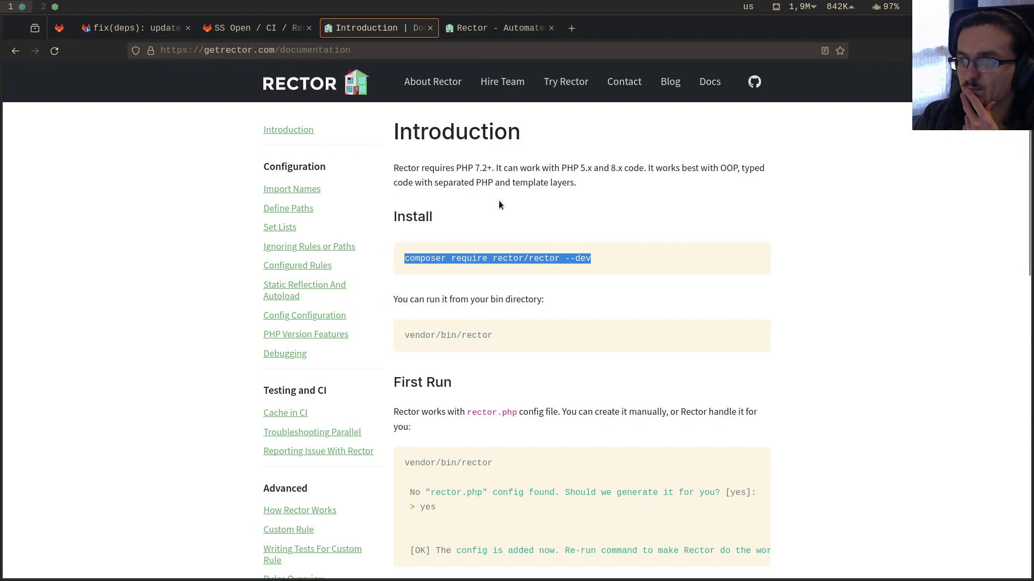
# Step: Open the Try Rector online demo from the Rector CI blog post
pyautogui.click(501, 32)
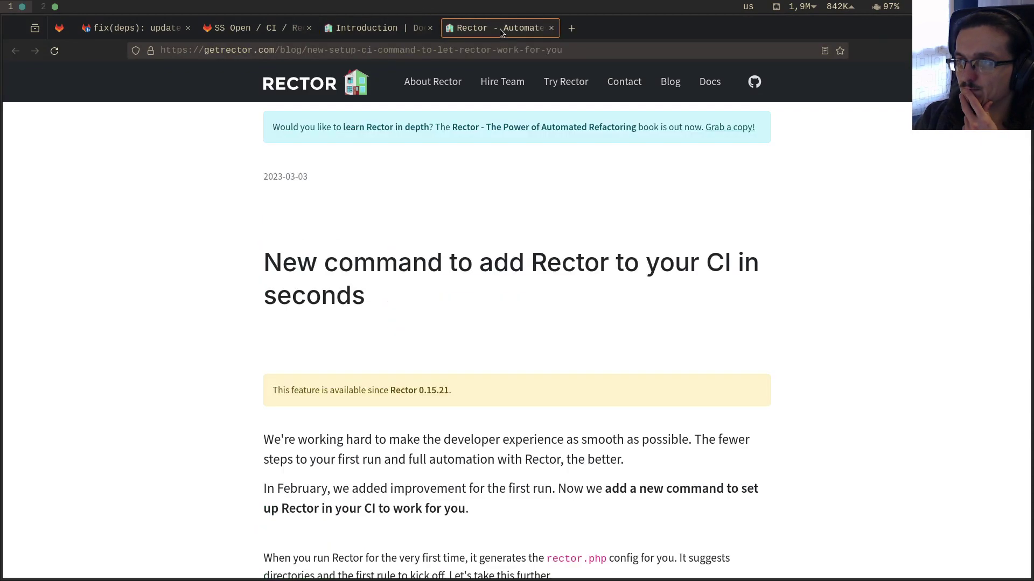
pyautogui.click(584, 85)
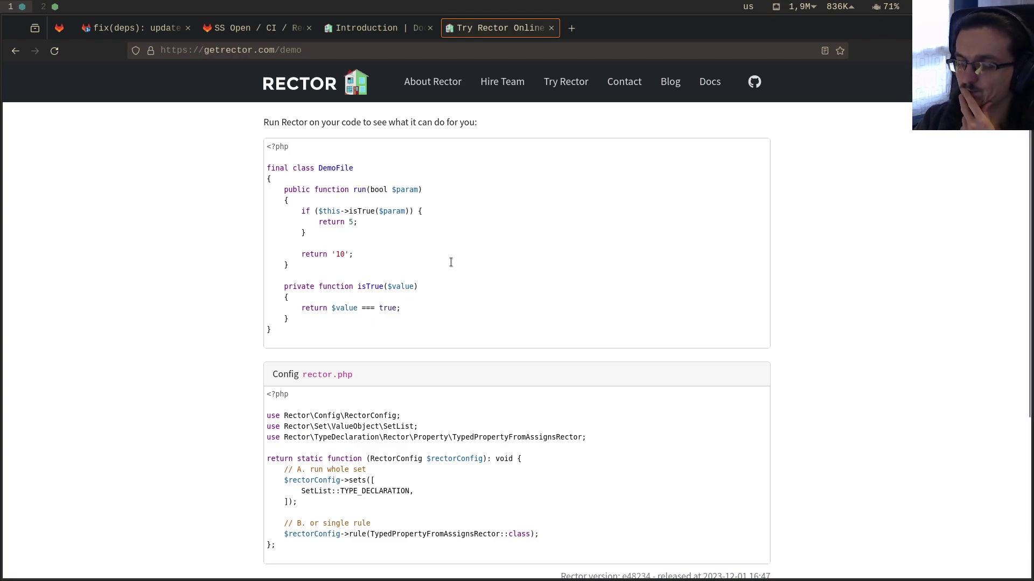
pyautogui.scroll(-1, 451, 262)
pyautogui.scroll(-3, 451, 261)
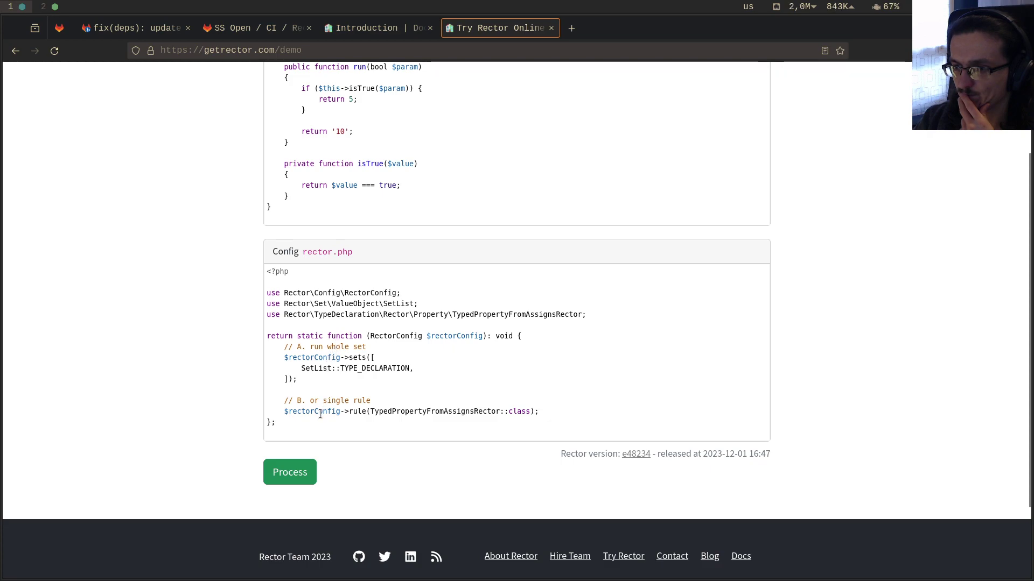
# Step: Select and copy the demo config's sets() and single rule() lines
pyautogui.moveTo(319, 412); pyautogui.dragTo(498, 411)
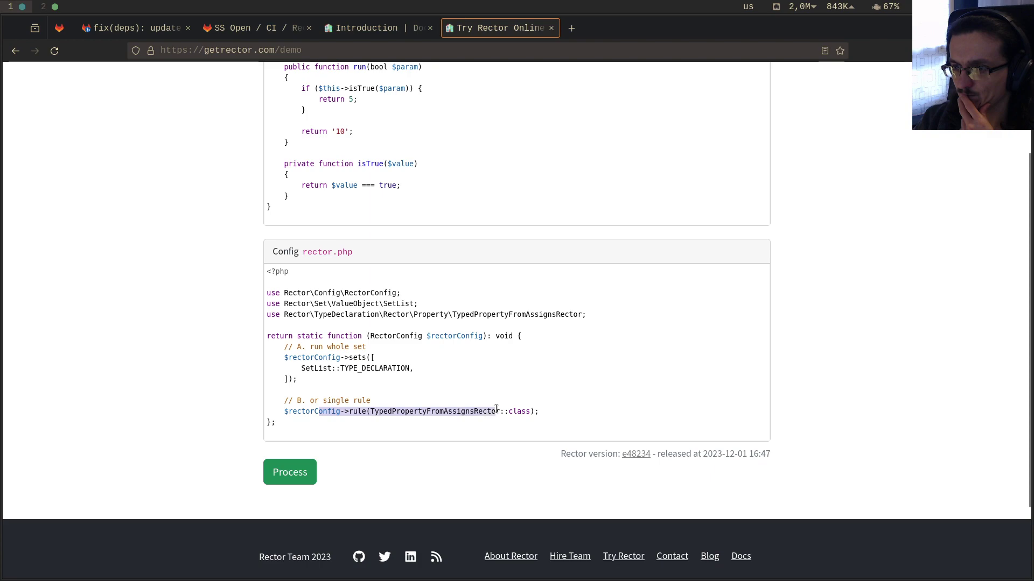
pyautogui.click(497, 411)
pyautogui.moveTo(568, 411); pyautogui.dragTo(520, 411)
pyautogui.moveTo(429, 400); pyautogui.dragTo(261, 349)
pyautogui.hotkey('ctrl', 'c')
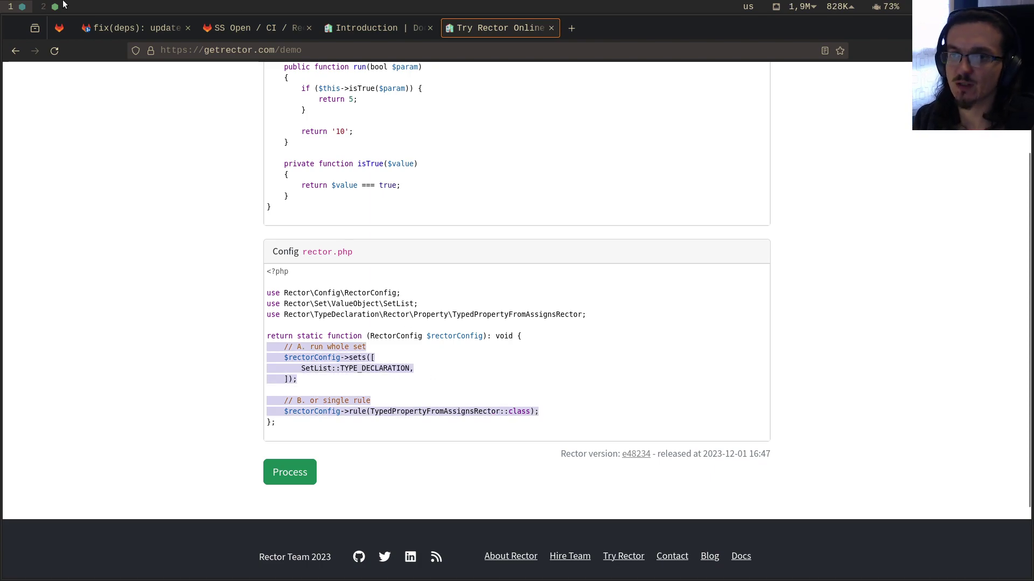
pyautogui.press('super+2')
# Step: Replace the old commented rule block in rector.php with the pasted demo lines and save
pyautogui.press('Up')
pyautogui.press('End')
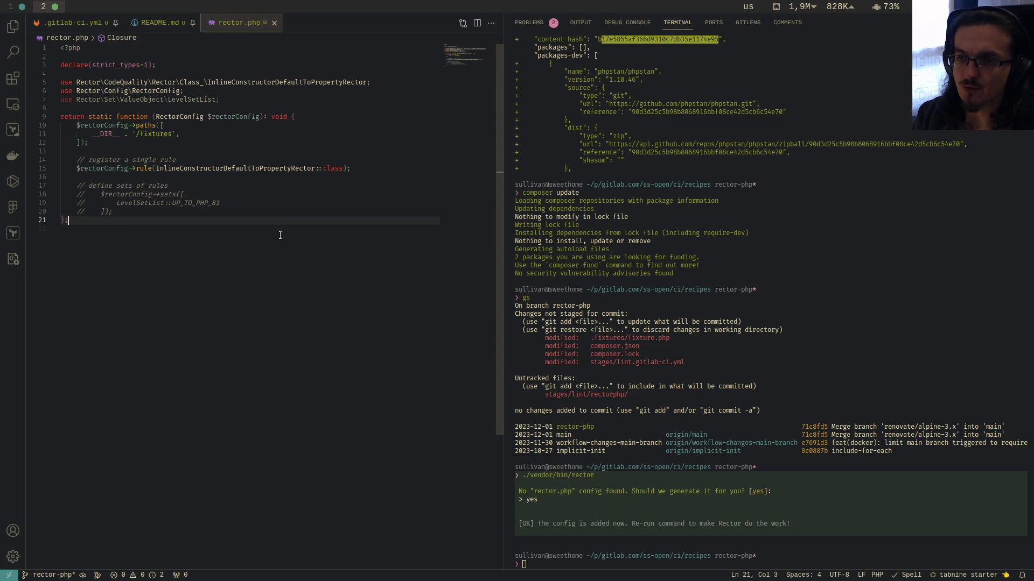
pyautogui.press('Home')
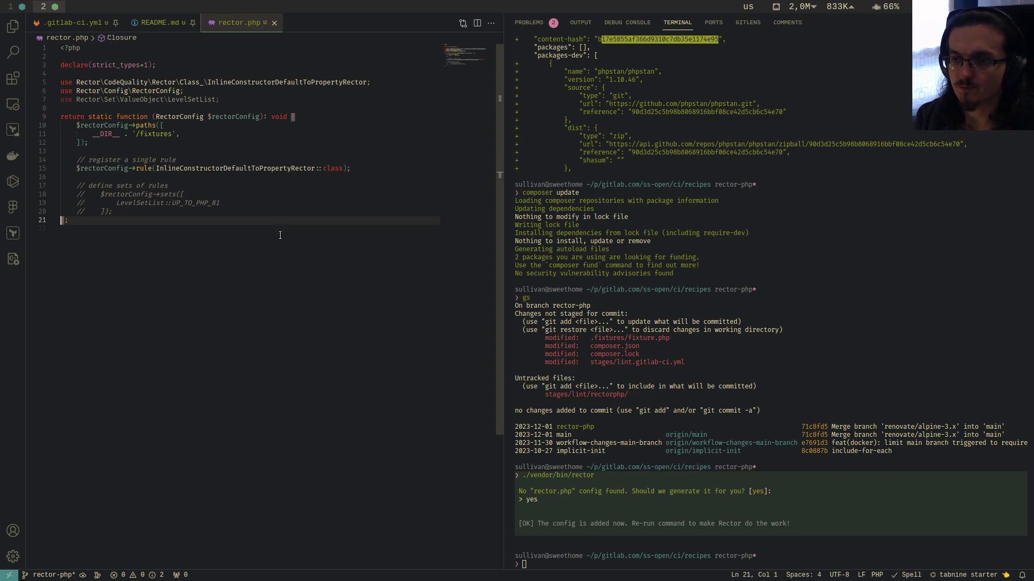
pyautogui.hotkey('shift', 'Up')
pyautogui.hotkey('shift', 'Up')
pyautogui.hotkey('shift', 'Up')
pyautogui.hotkey('shift', 'Up')
pyautogui.hotkey('shift', 'Up')
pyautogui.hotkey('shift', 'Up')
pyautogui.hotkey('shift', 'Up')
pyautogui.hotkey('shift', 'Up')
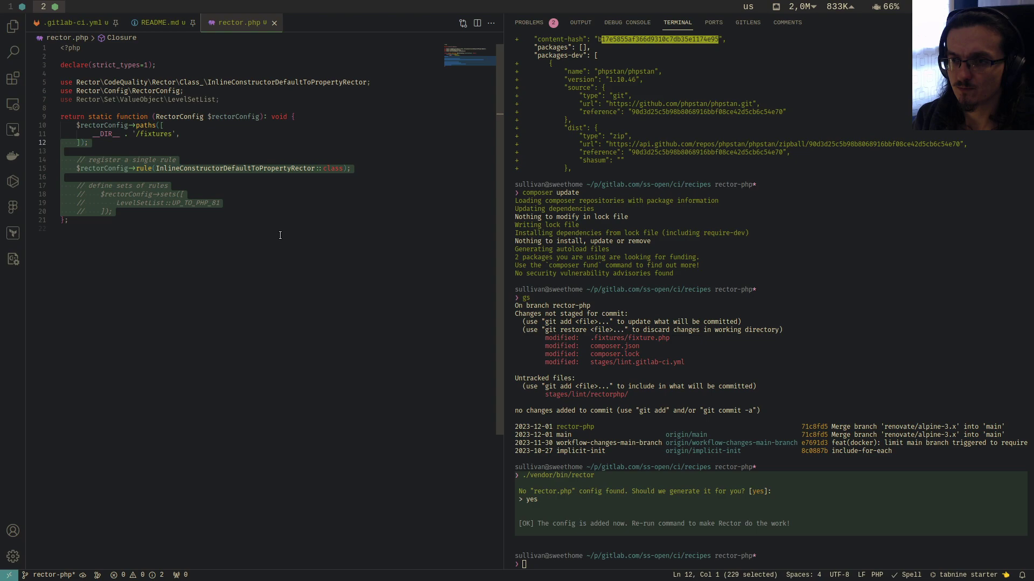
pyautogui.hotkey('shift', 'Down')
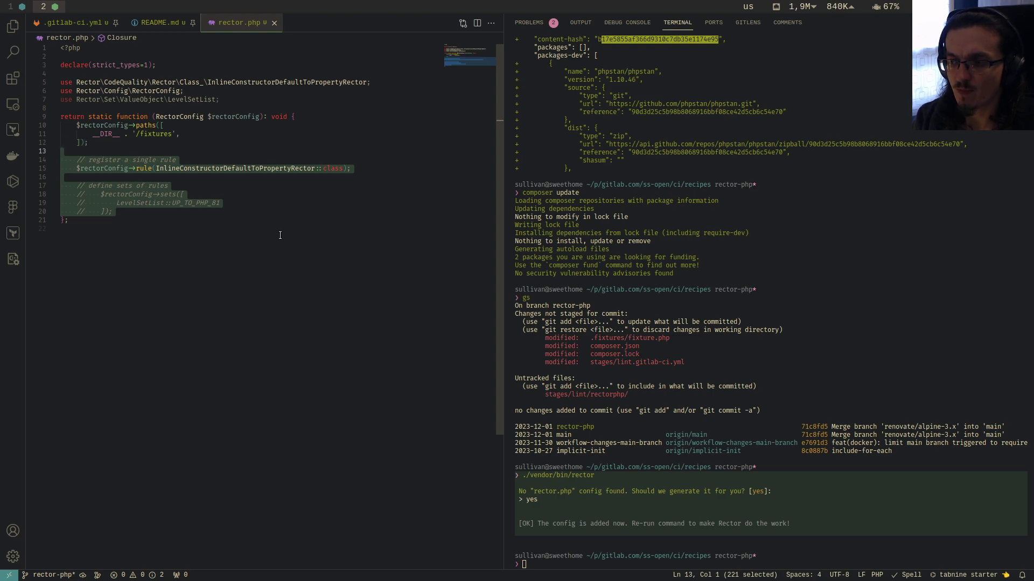
pyautogui.press('Up')
pyautogui.press('Up')
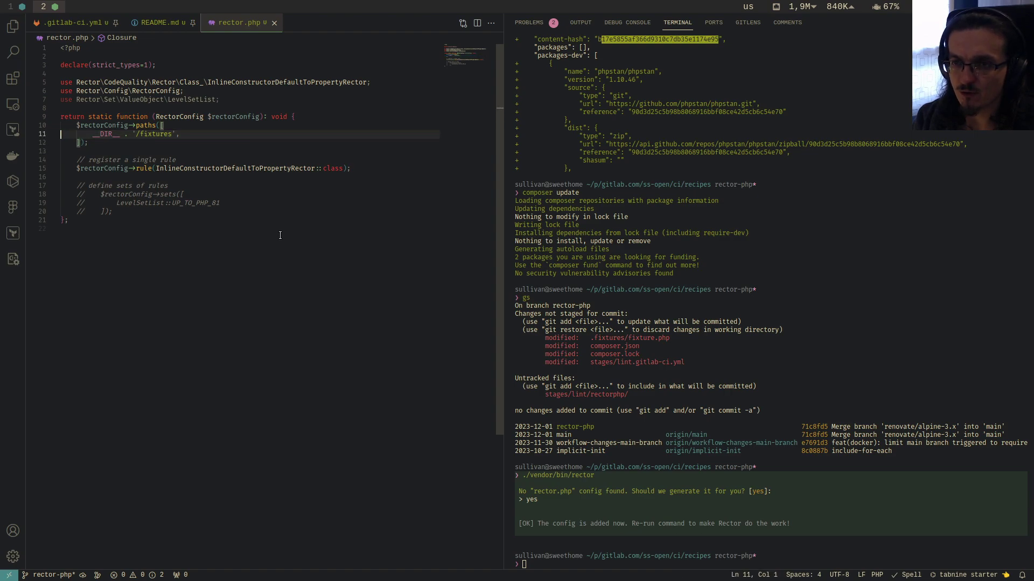
pyautogui.hotkey('shift', 'Down')
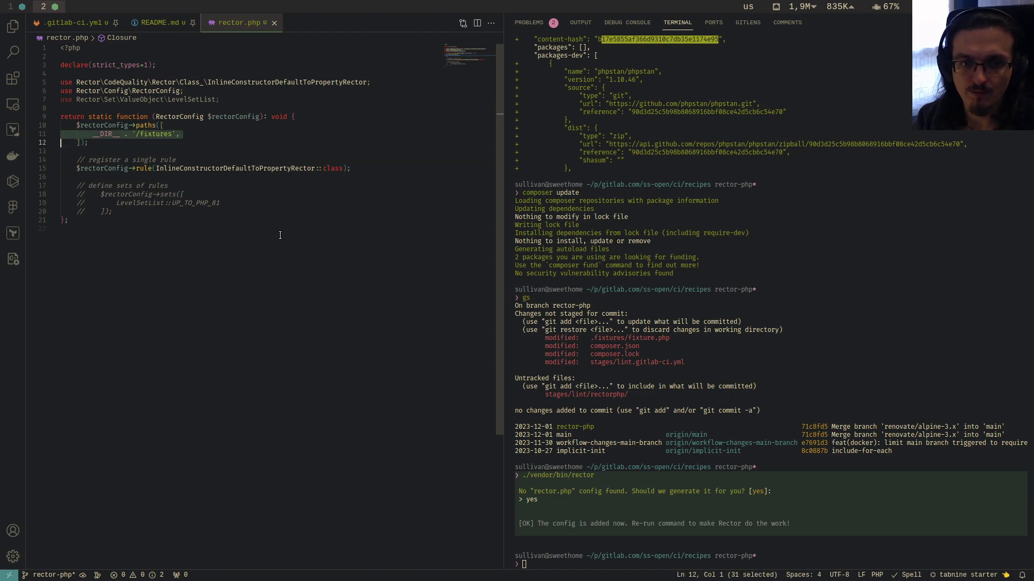
pyautogui.hotkey('shift', 'Up')
pyautogui.hotkey('shift', 'Down')
pyautogui.hotkey('shift', 'Up')
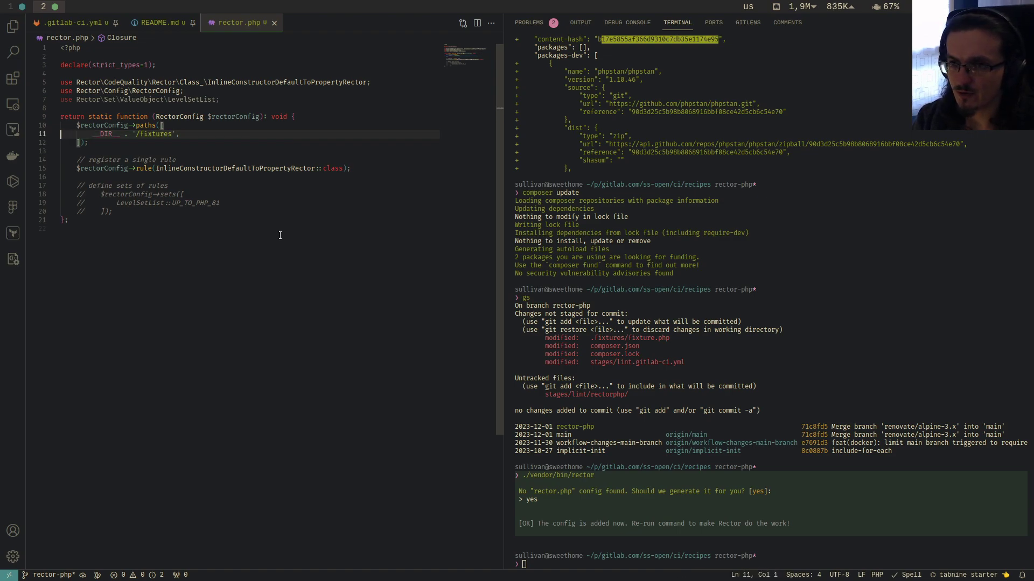
pyautogui.press('Down')
pyautogui.press('Down')
pyautogui.press('Down')
pyautogui.hotkey('shift', 'Down')
pyautogui.hotkey('shift', 'Down')
pyautogui.hotkey('shift', 'Down')
pyautogui.hotkey('shift', 'Down')
pyautogui.hotkey('shift', 'Down')
pyautogui.hotkey('shift', 'Down')
pyautogui.hotkey('shift', 'Down')
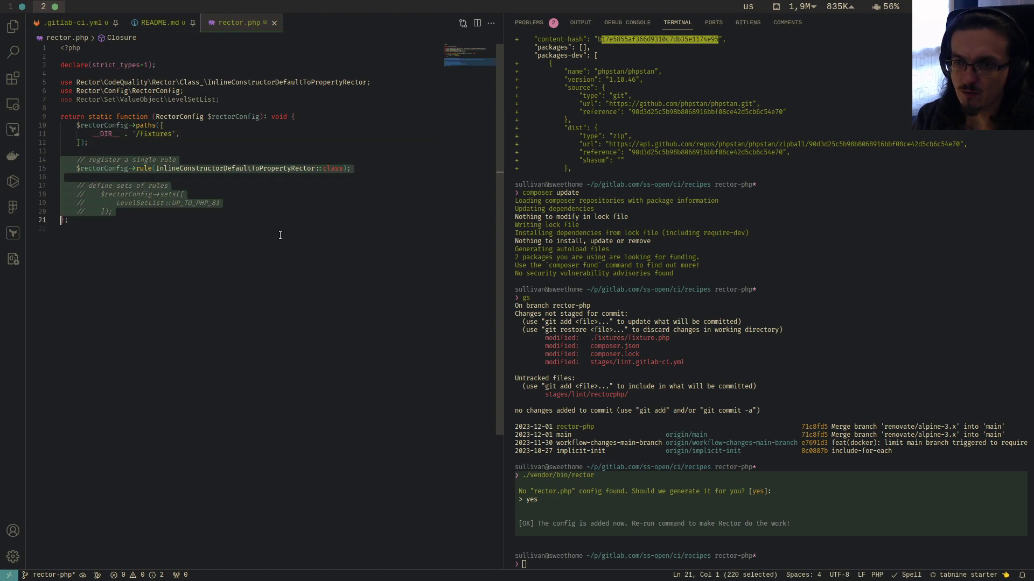
pyautogui.hotkey('ctrl', 'v')
pyautogui.press('Return')
pyautogui.hotkey('ctrl', 's')
# Step: Auto-import SetList through completion and save rector.php
pyautogui.press('Up')
pyautogui.press('Up')
pyautogui.press('Up')
pyautogui.press('Up')
pyautogui.press('Up')
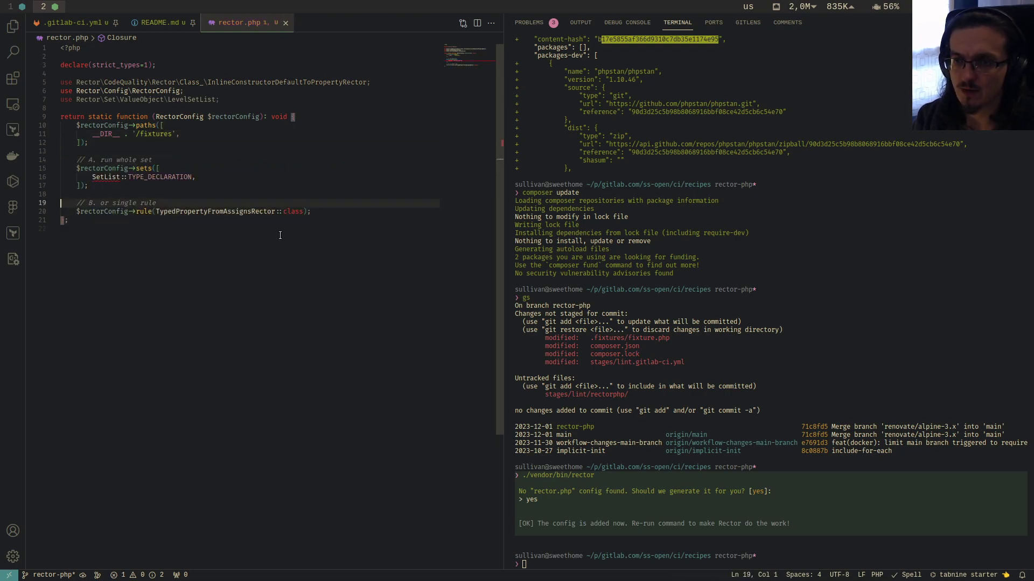
pyautogui.hotkey('ctrl', 'Right')
pyautogui.hotkey('ctrl', 'space')
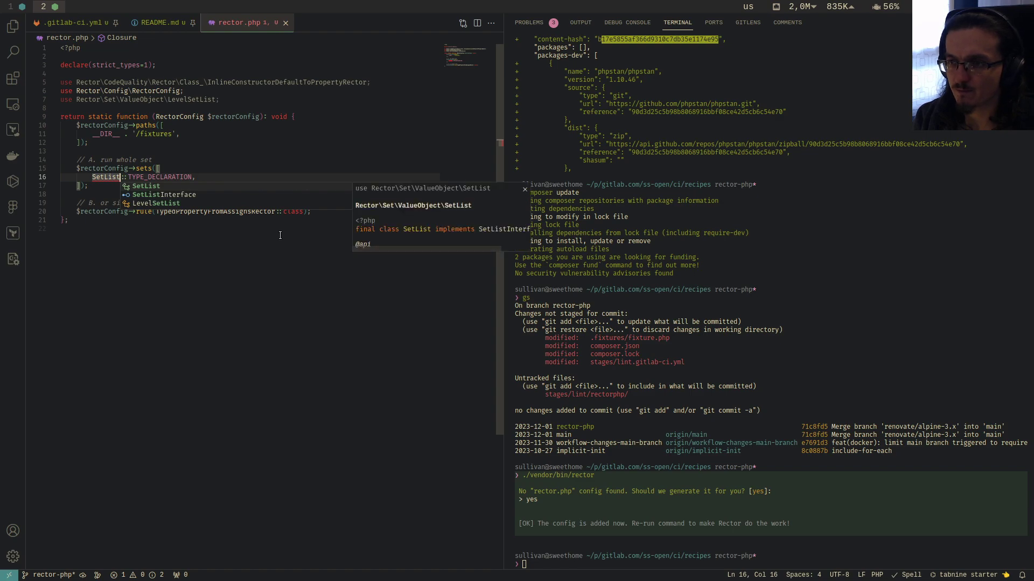
pyautogui.press('Return')
pyautogui.hotkey('ctrl', 's')
# Step: Delete the unused LevelSetList and InlineConstructorDefaultToPropertyRector imports
pyautogui.press('Up')
pyautogui.press('Up')
pyautogui.press('Up')
pyautogui.press('Up')
pyautogui.press('Up')
pyautogui.press('Up')
pyautogui.press('Up')
pyautogui.press('Up')
pyautogui.press('Up')
pyautogui.press('Up')
pyautogui.press('Up')
pyautogui.press('Up')
pyautogui.press('Up')
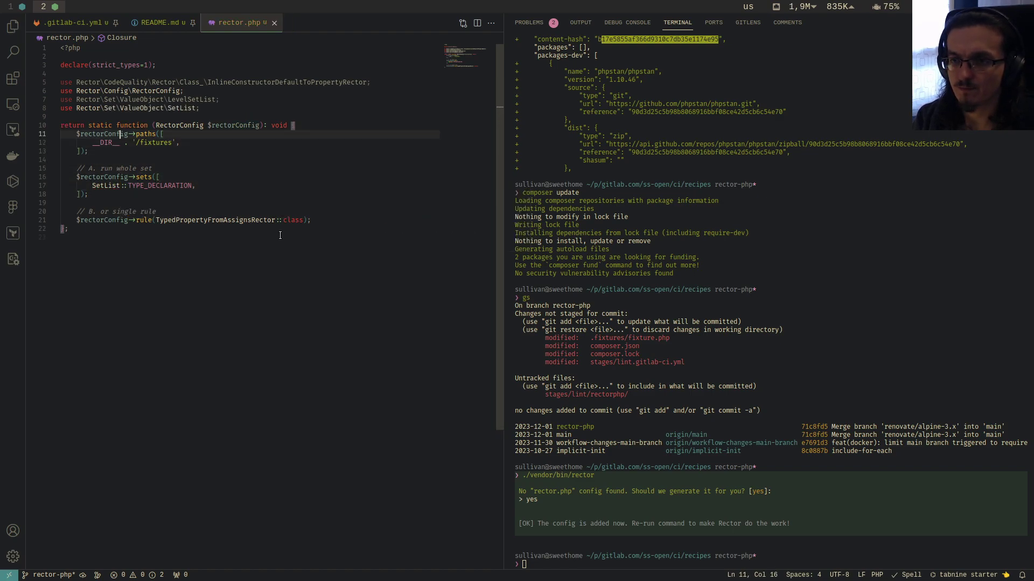
pyautogui.press('Down')
pyautogui.press('Down')
pyautogui.press('Down')
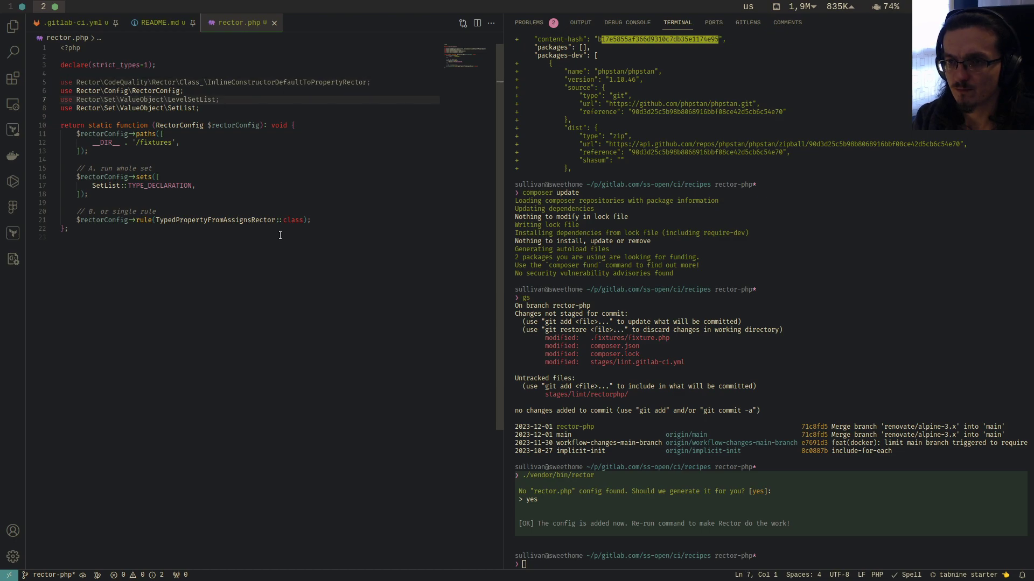
pyautogui.hotkey('shift', 'Down')
pyautogui.press('Delete')
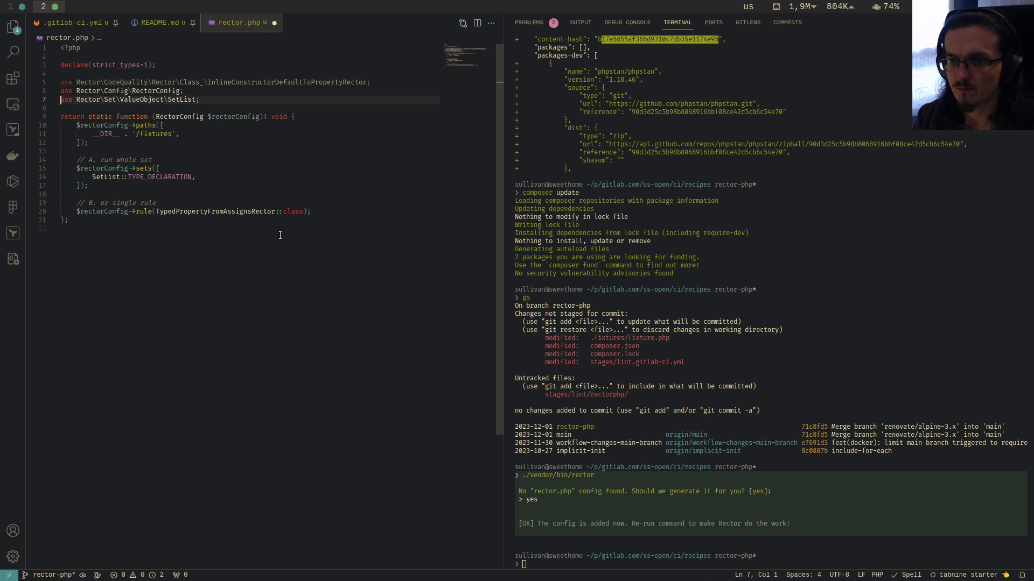
pyautogui.press('Up')
pyautogui.press('Up')
pyautogui.hotkey('shift', 'Down')
pyautogui.press('Delete')
pyautogui.press('Down')
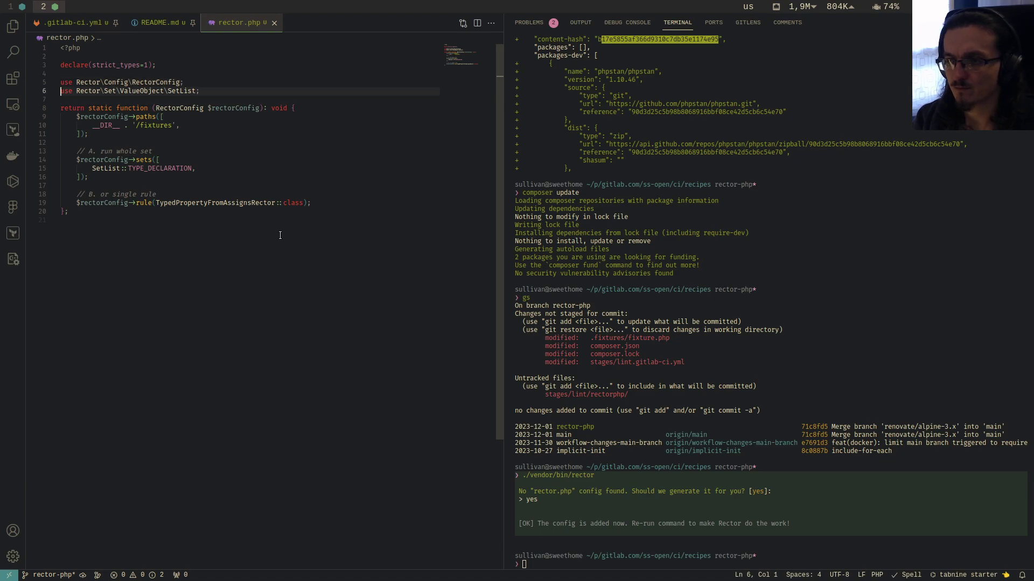
pyautogui.press('Down')
# Step: In the terminal, run gs, stage everything with 'g add .', and rerun Rector
pyautogui.hotkey('ctrl', '`')
pyautogui.press('Up')
pyautogui.press('Down')
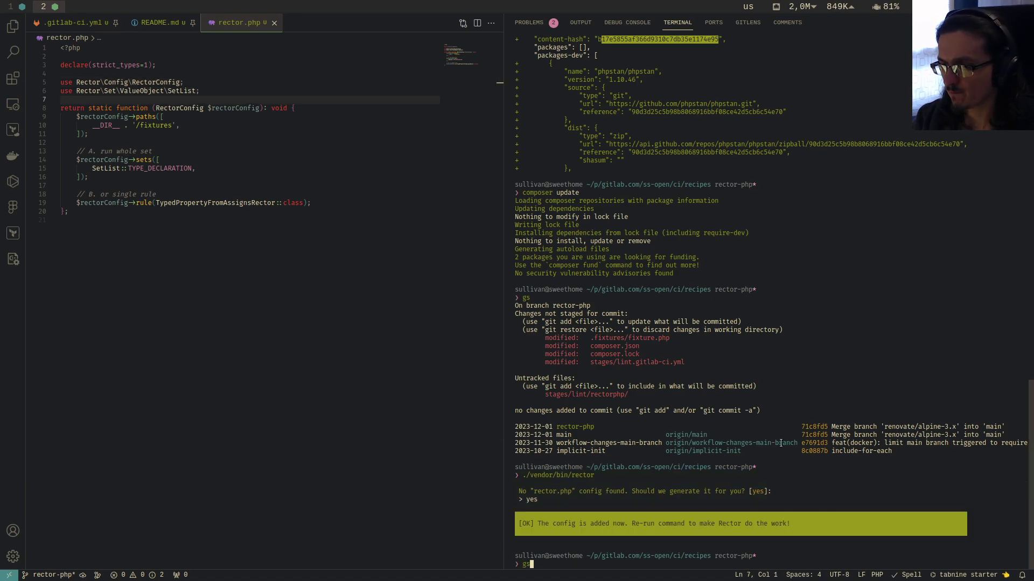
pyautogui.press('Up')
pyautogui.press('Down')
pyautogui.write('gs')
pyautogui.press('Return')
pyautogui.write('g ')
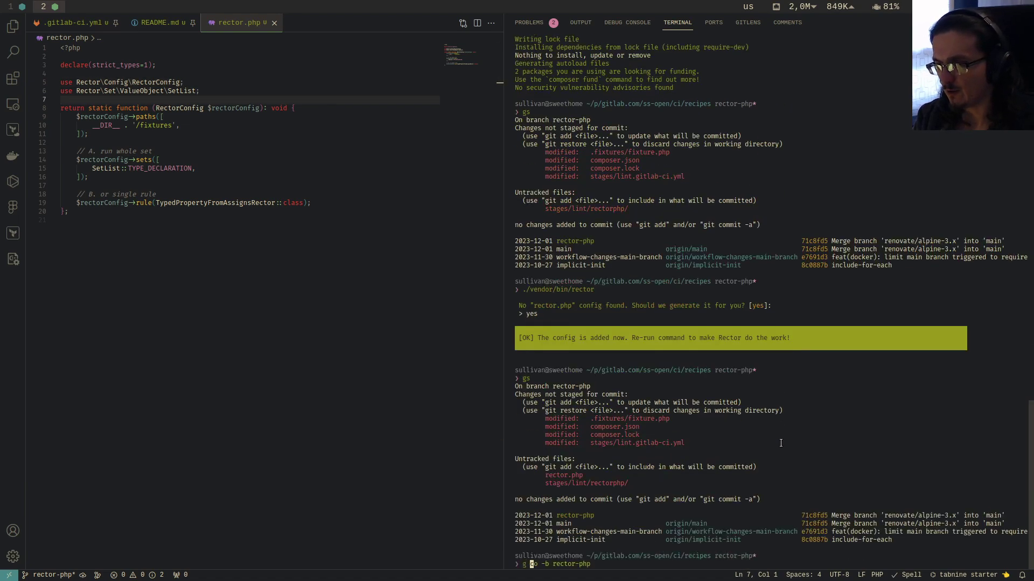
pyautogui.write('add .')
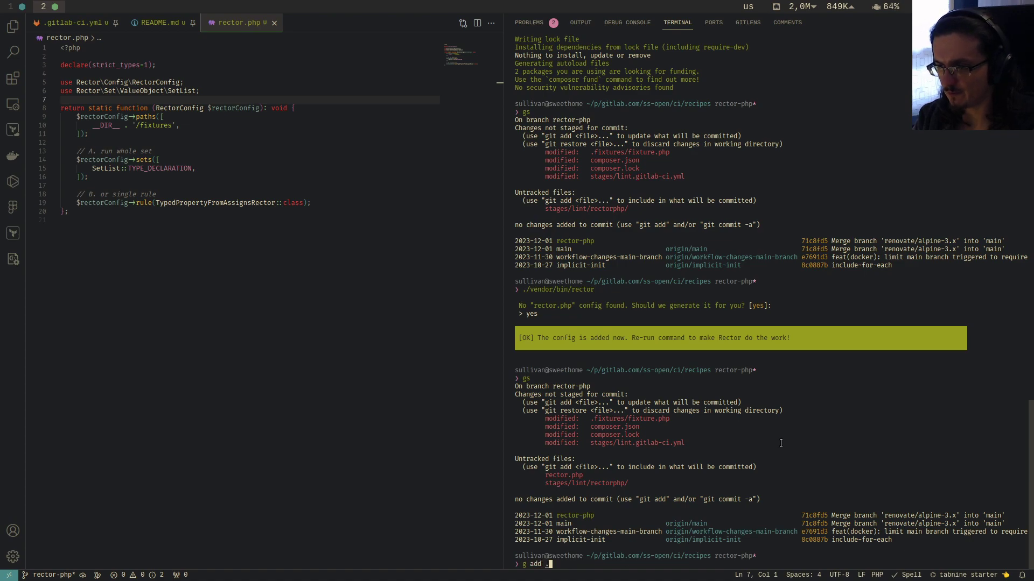
pyautogui.press('Return')
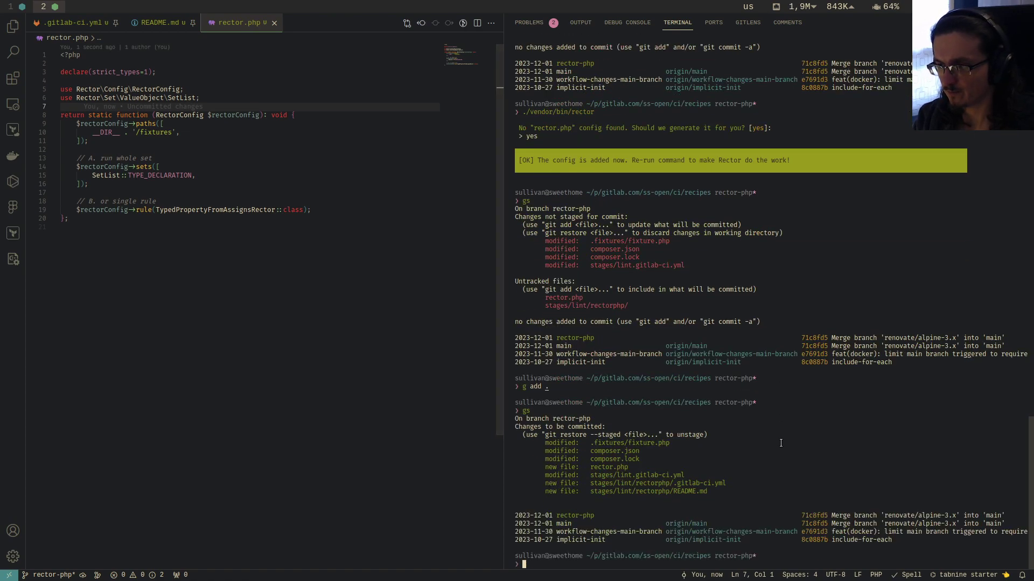
pyautogui.press('Up')
pyautogui.press('Up')
pyautogui.press('Up')
pyautogui.press('Return')
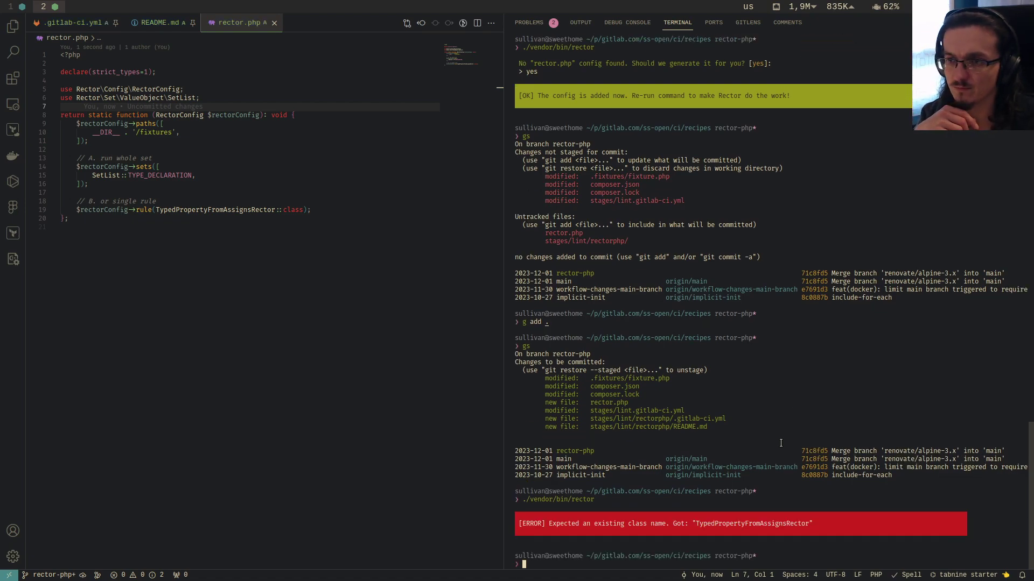
# Step: Auto-import the TypedPropertyFromAssignsRector class and save rector.php
pyautogui.click(276, 209)
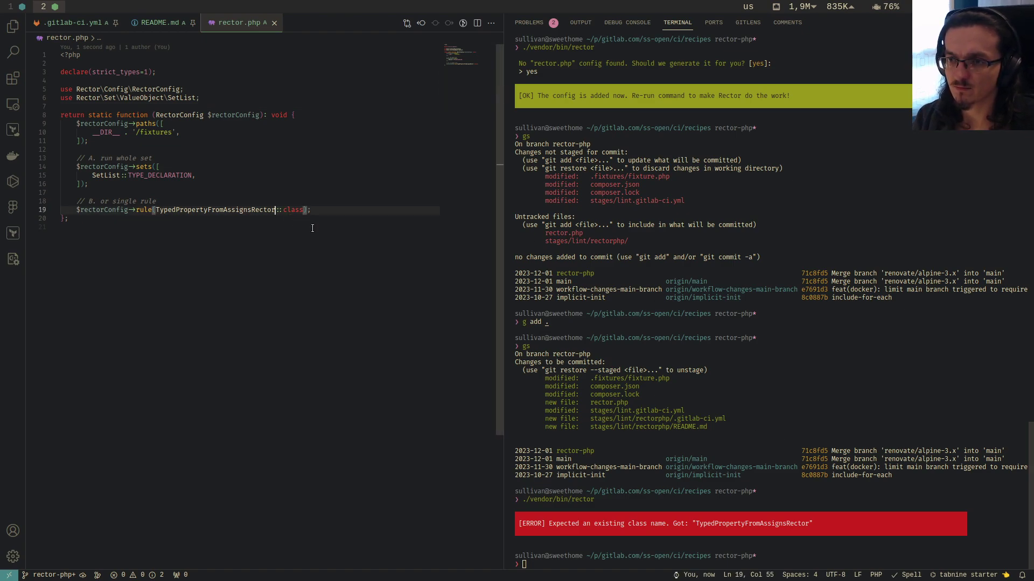
pyautogui.hotkey('ctrl', 'space')
pyautogui.press('Return')
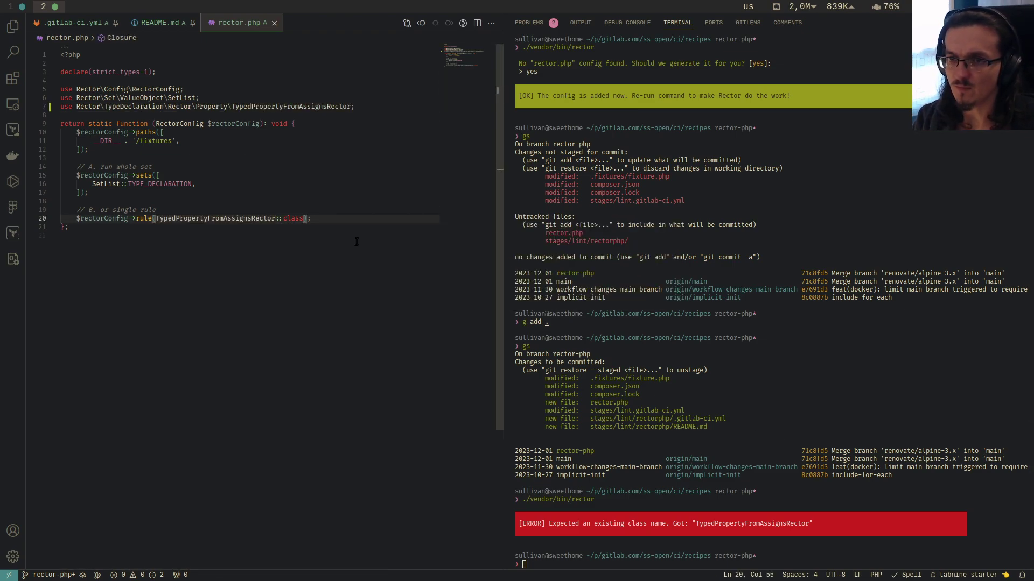
pyautogui.hotkey('ctrl', 's')
# Step: Rerun Rector and inspect the added int|string return type in its diff
pyautogui.click(654, 412)
pyautogui.press('Up')
pyautogui.press('Return')
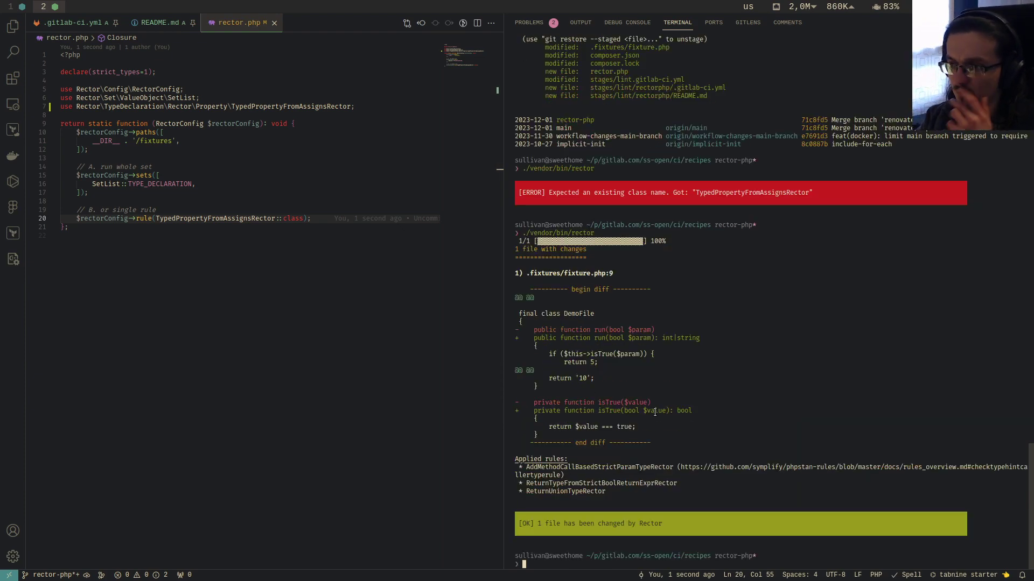
pyautogui.moveTo(661, 342); pyautogui.dragTo(712, 340)
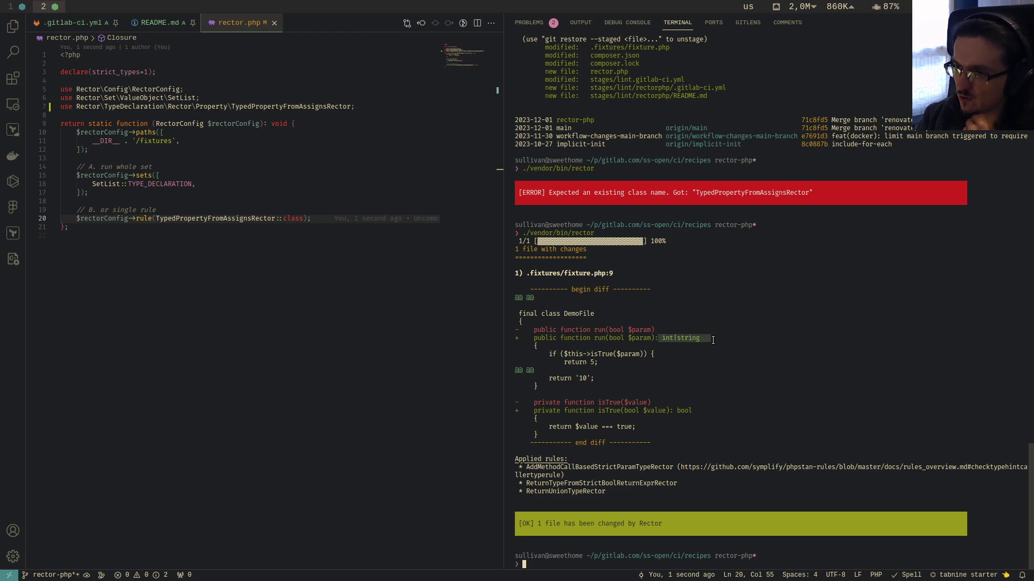
pyautogui.click(202, 184)
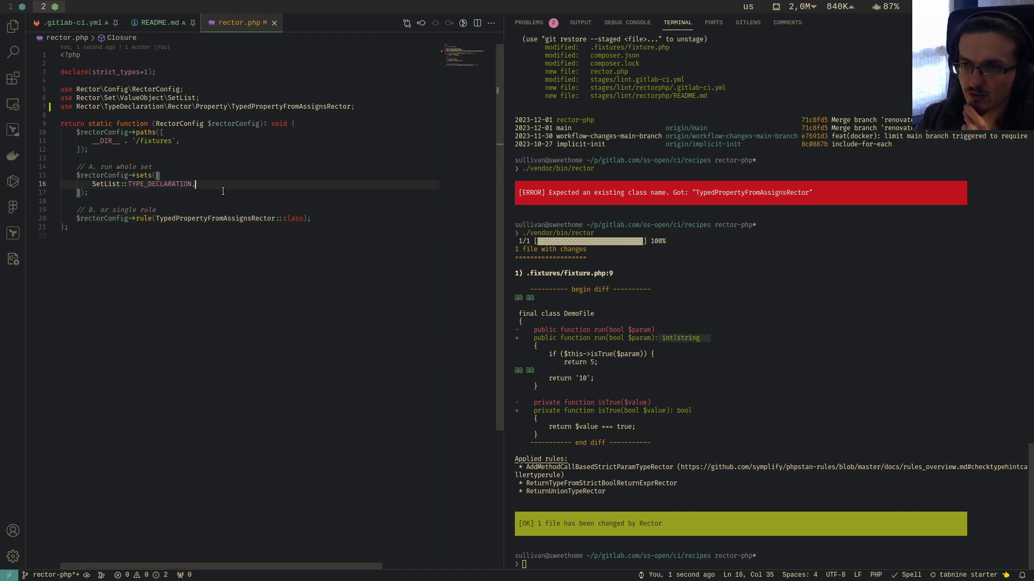
pyautogui.click(202, 250)
# Step: Review git diff and status, then stage only rector.php with 'g add rector.php'
pyautogui.click(667, 459)
pyautogui.write('gd')
pyautogui.press('Return')
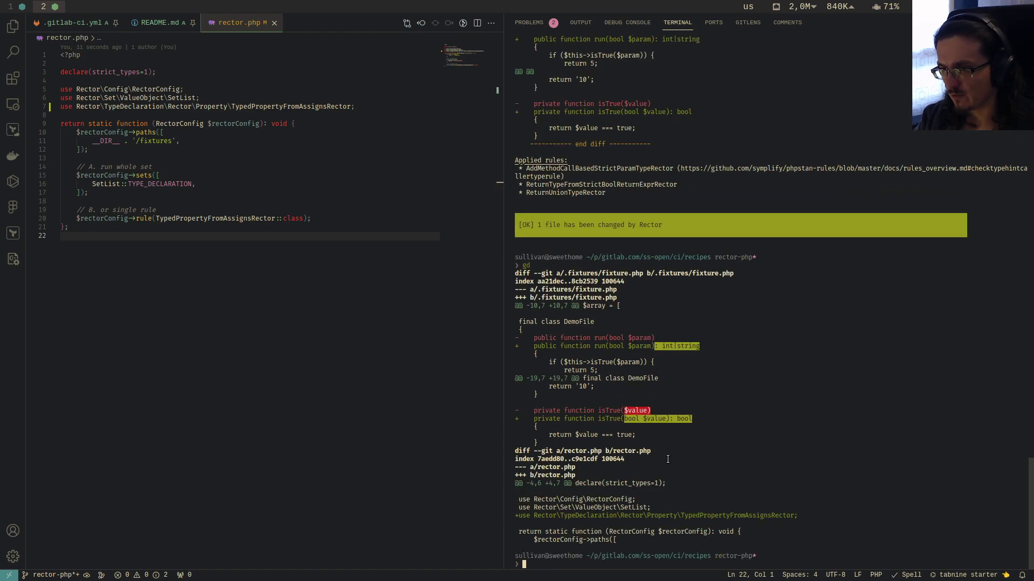
pyautogui.write('gs')
pyautogui.press('Return')
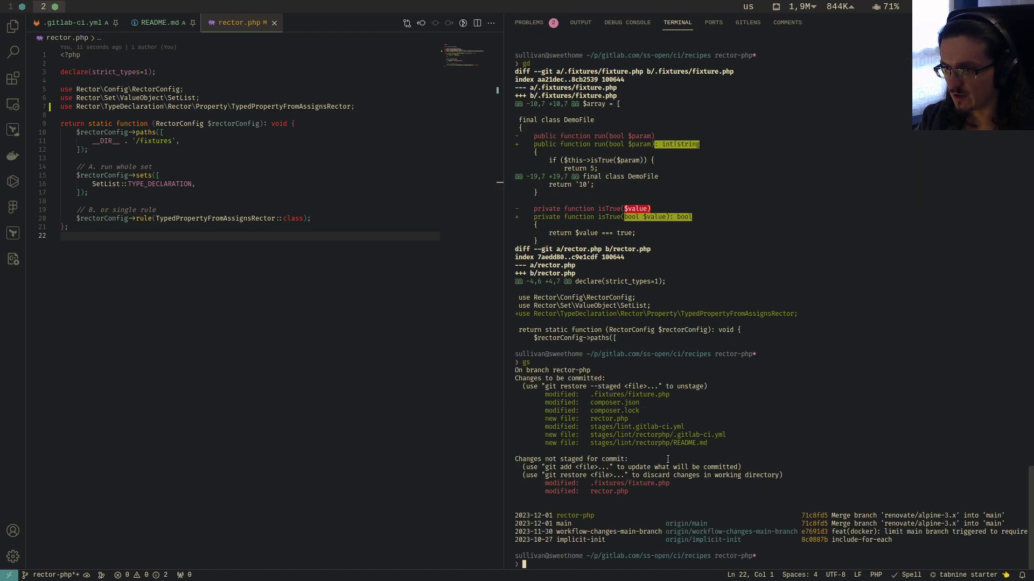
pyautogui.write('g')
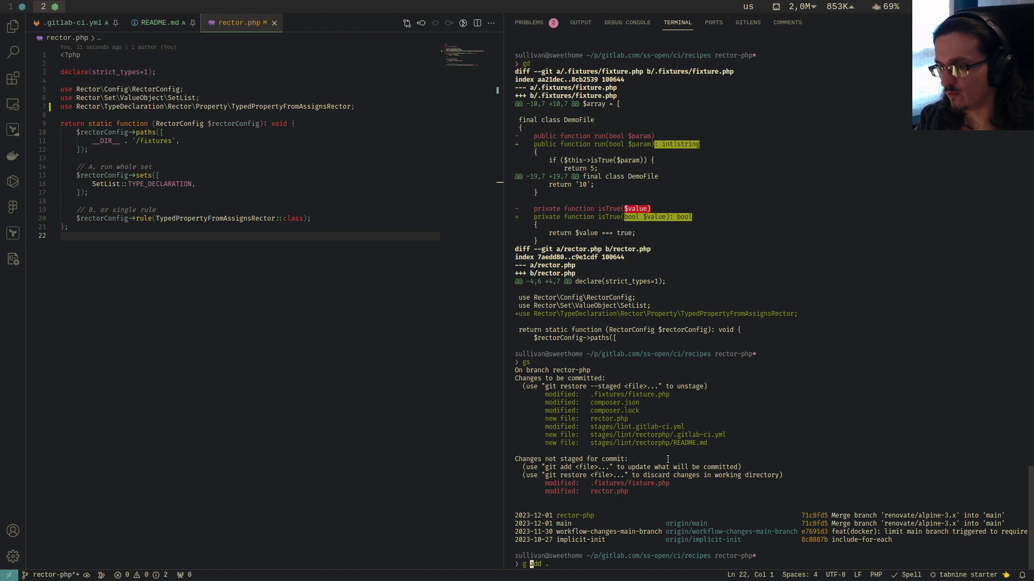
pyautogui.write('add rector.php')
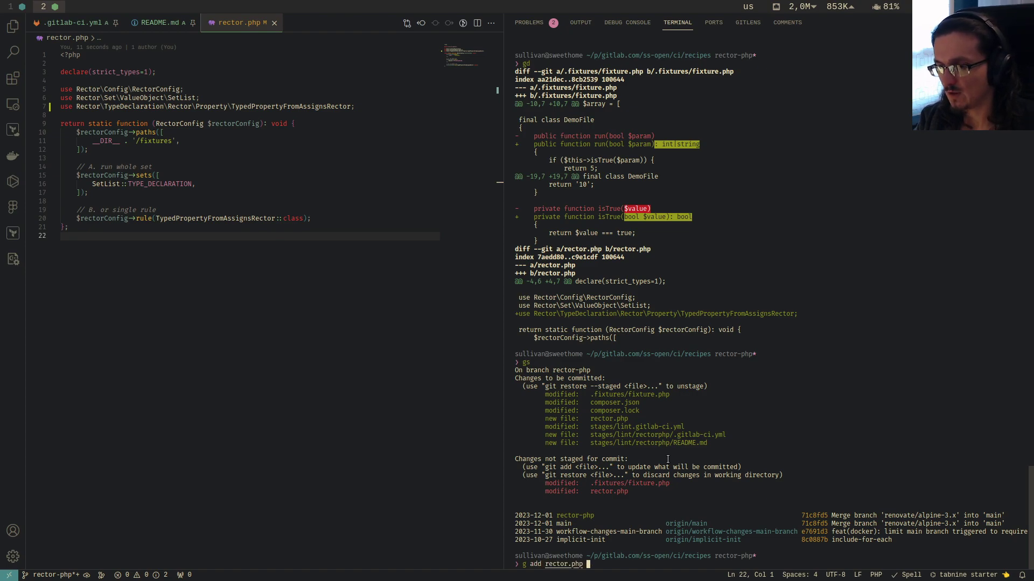
pyautogui.press('Return')
pyautogui.write('gs')
pyautogui.press('Return')
# Step: Discard the fixture changes with 'g co .fixtures/'
pyautogui.write('g ')
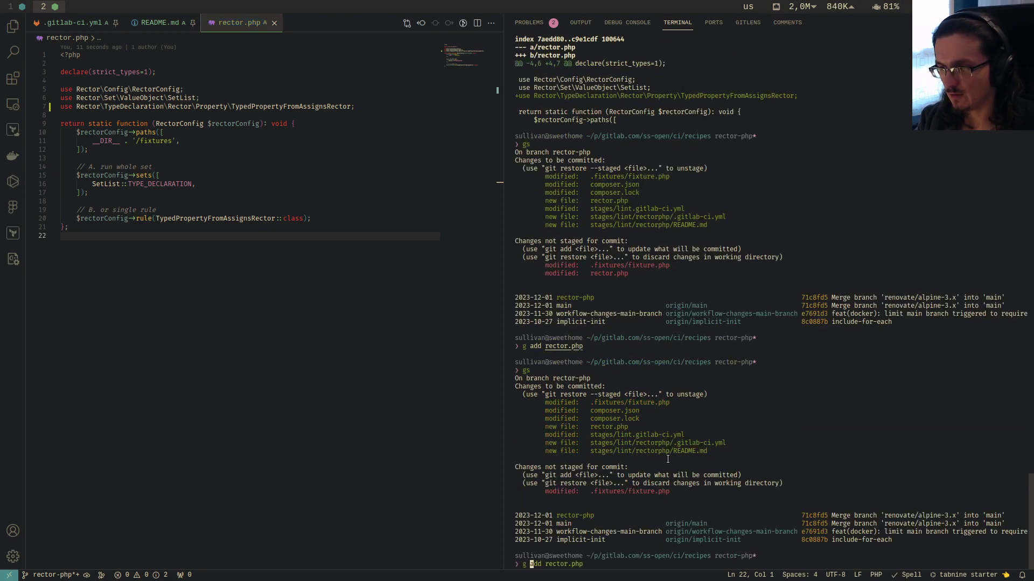
pyautogui.write('co .fu')
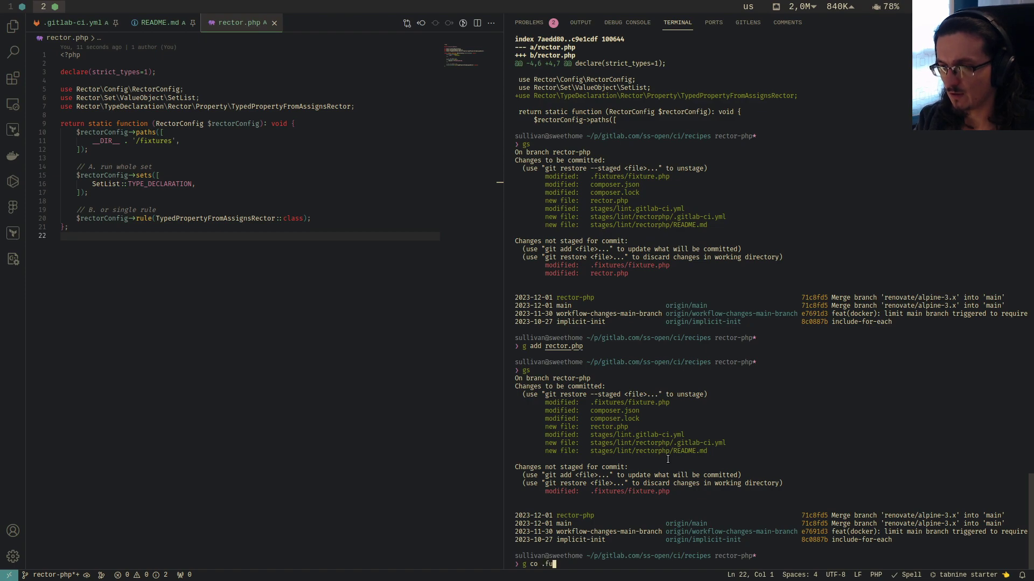
pyautogui.press('Tab')
pyautogui.press('Return')
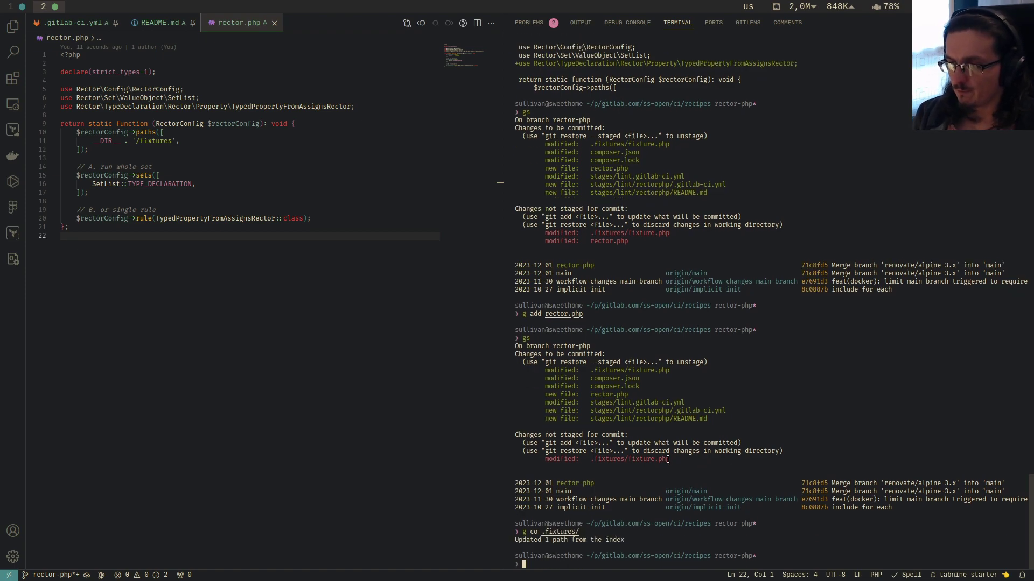
# Step: Open the empty rectorphp .gitlab-ci.yml and close the terminal panel
pyautogui.hotkey('ctrl', 'p')
pyautogui.write('gitlab')
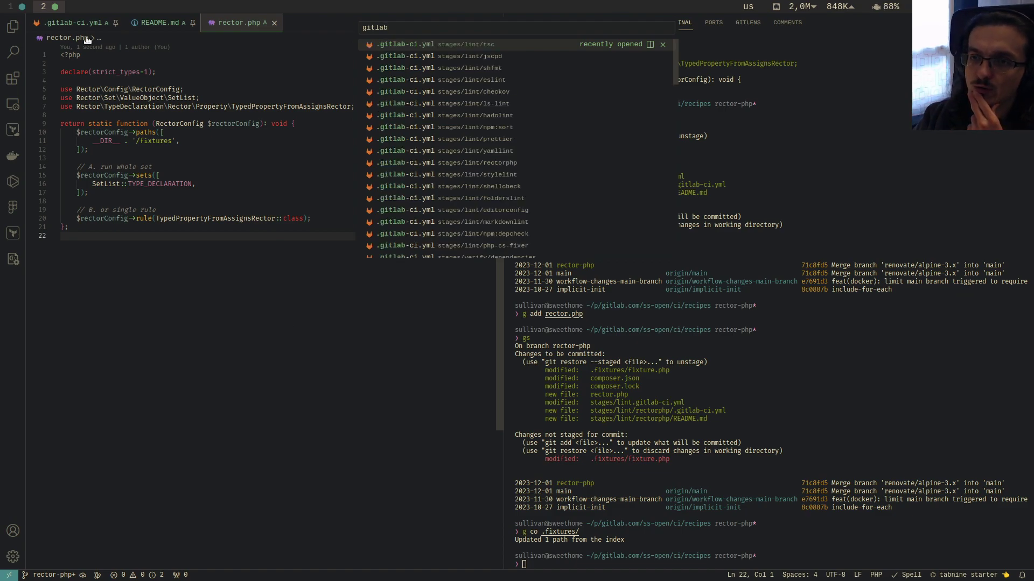
pyautogui.press('Down')
pyautogui.press('Down')
pyautogui.press('Down')
pyautogui.press('Down')
pyautogui.press('Down')
pyautogui.press('Down')
pyautogui.press('Down')
pyautogui.press('Down')
pyautogui.press('Down')
pyautogui.press('Down')
pyautogui.press('Return')
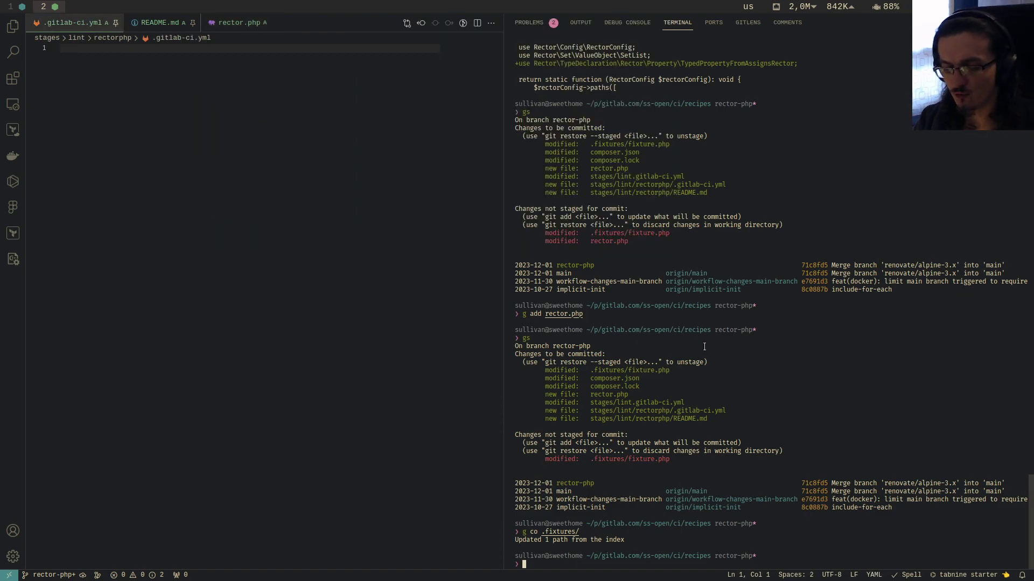
pyautogui.scroll(10, 704, 346)
pyautogui.scroll(-10, 704, 346)
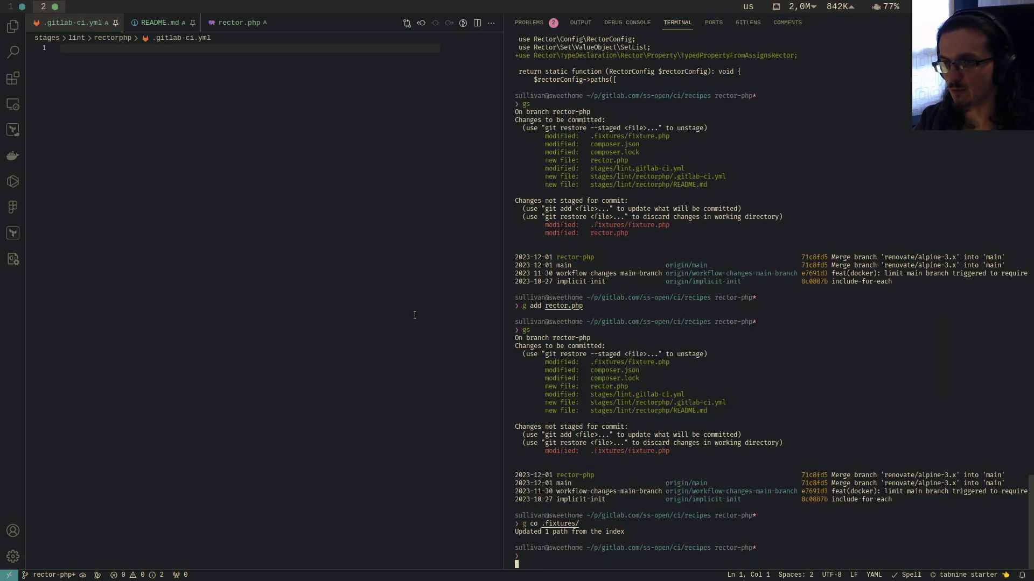
pyautogui.hotkey('ctrl', 'j')
pyautogui.hotkey('ctrl', 'p')
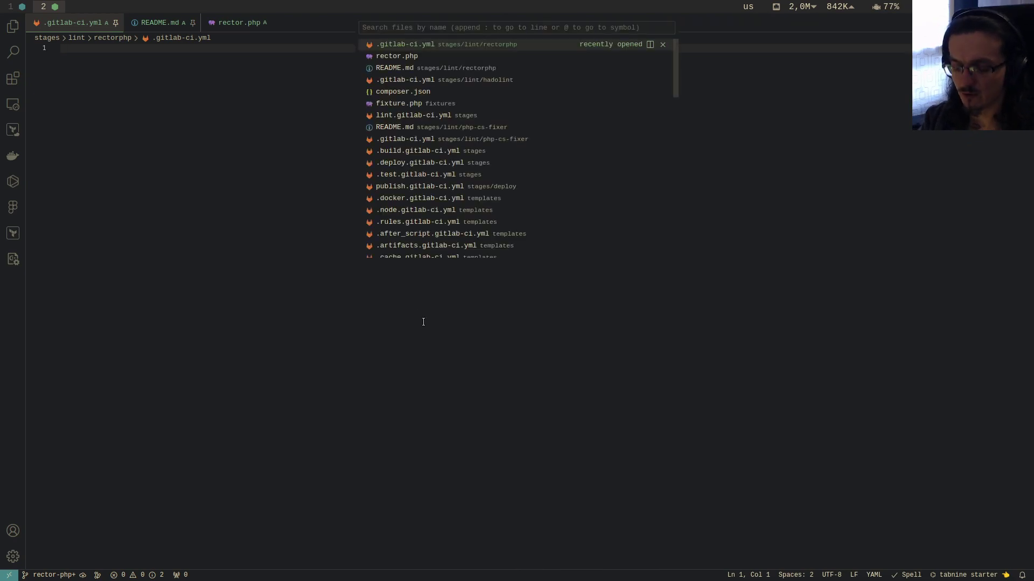
# Step: Copy the whole php-code-sniffer .gitlab-ci.yml into the rectorphp CI file
pyautogui.write('php-code-sn')
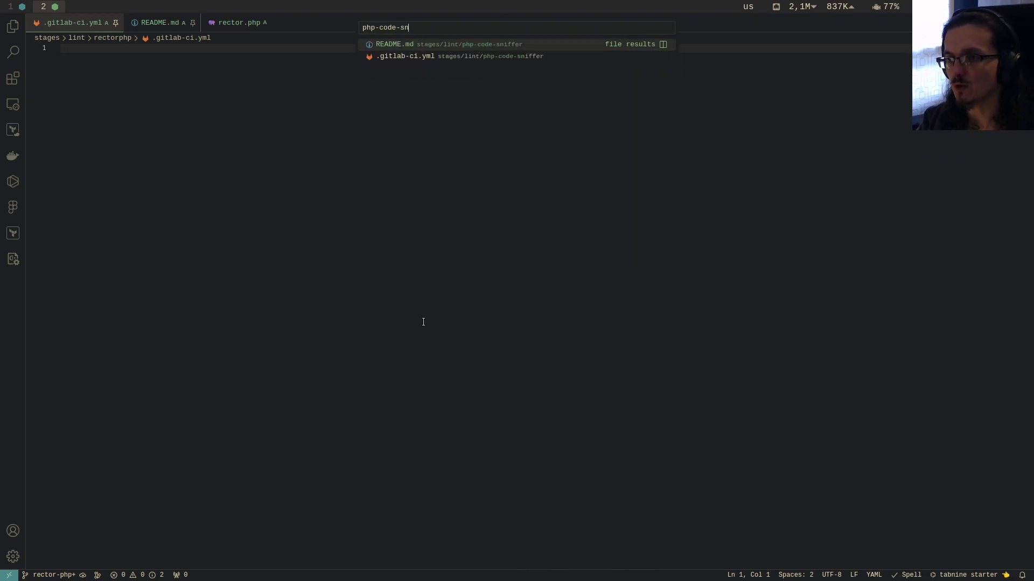
pyautogui.press('Down')
pyautogui.press('Return')
pyautogui.hotkey('ctrl', 'a')
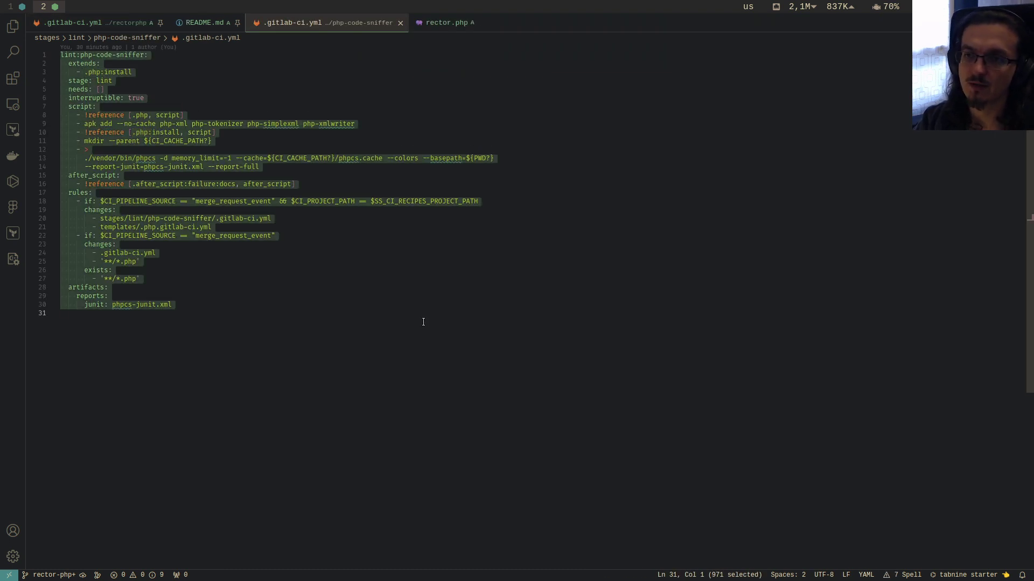
pyautogui.hotkey('ctrl', 'c')
pyautogui.hotkey('ctrl', 'p')
pyautogui.press('Return')
pyautogui.hotkey('ctrl', 'v')
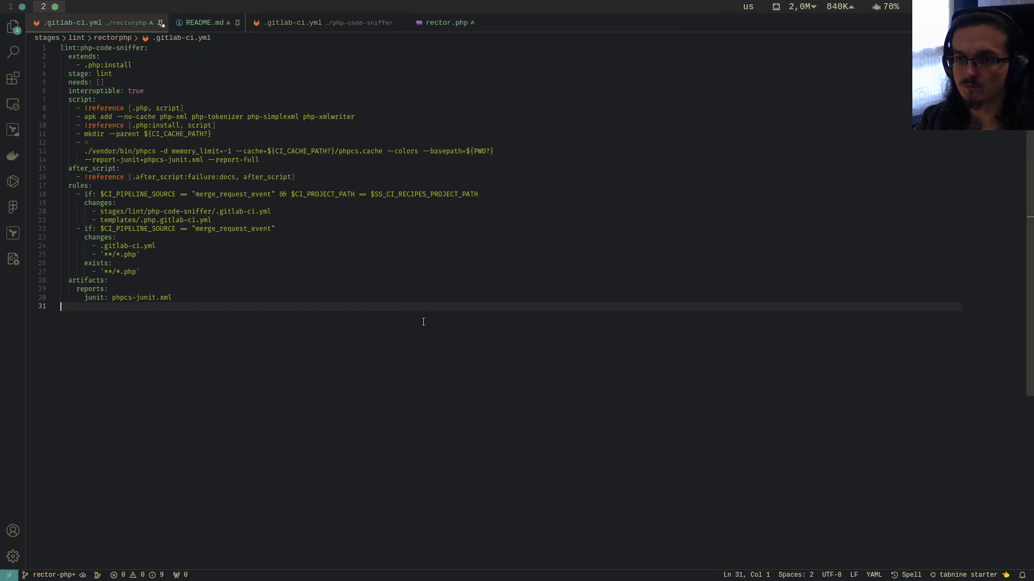
# Step: Replace every 'php-code-sniffer' with 'rectorphp' throughout the pasted config
pyautogui.hotkey('ctrl', 'Home')
pyautogui.hotkey('ctrl', 'Right')
pyautogui.press('Right')
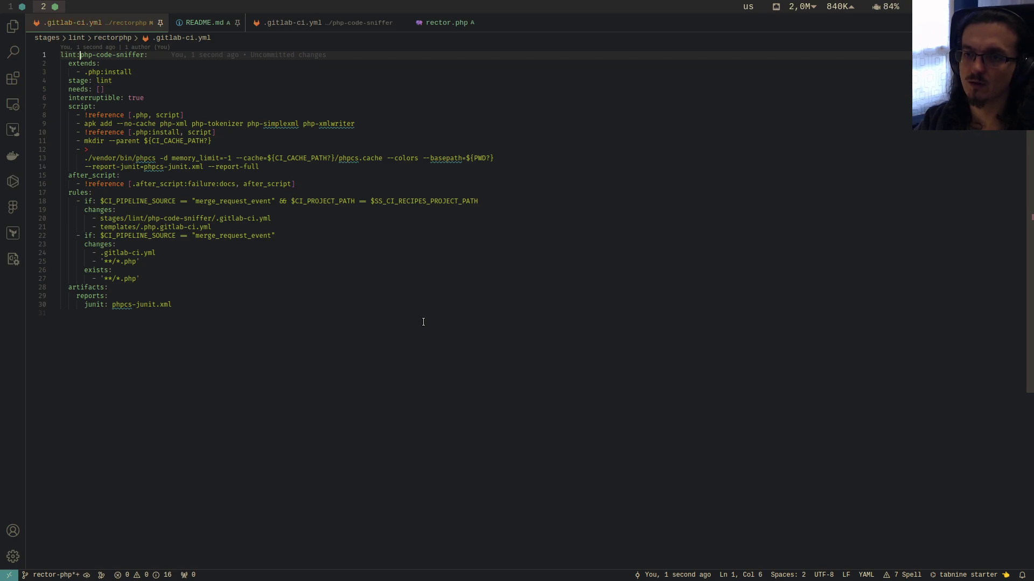
pyautogui.hotkey('ctrl', 'shift', 'Right')
pyautogui.hotkey('ctrl', 'shift', 'Right')
pyautogui.hotkey('ctrl', 'shift', 'Right')
pyautogui.hotkey('ctrl', 'h')
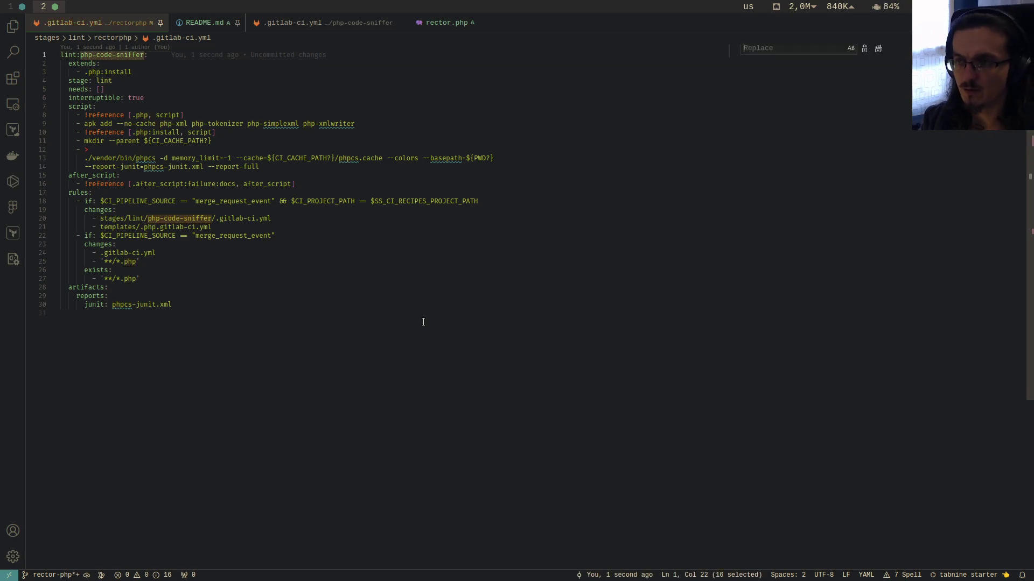
pyautogui.write('recor')
pyautogui.press('BackSpace')
pyautogui.press('BackSpace')
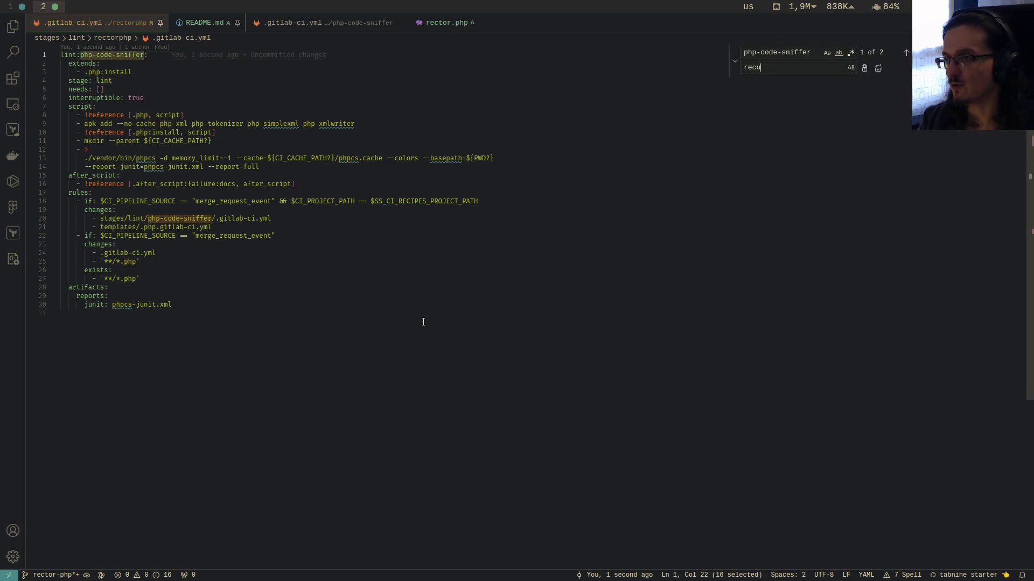
pyautogui.write('torphp')
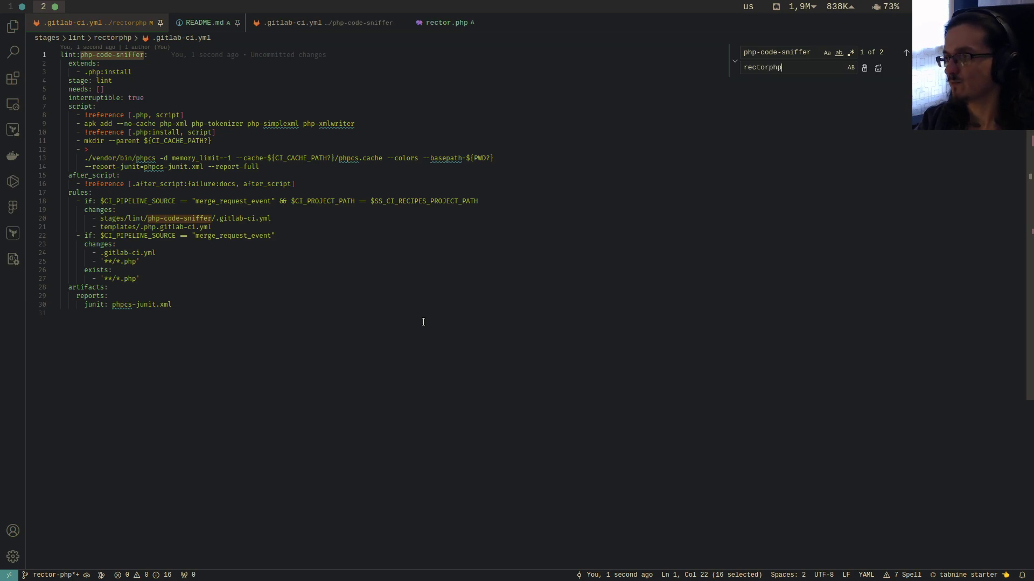
pyautogui.click(878, 68)
# Step: Review the lint:rectorphp job line by line through its script and rules
pyautogui.click(561, 240)
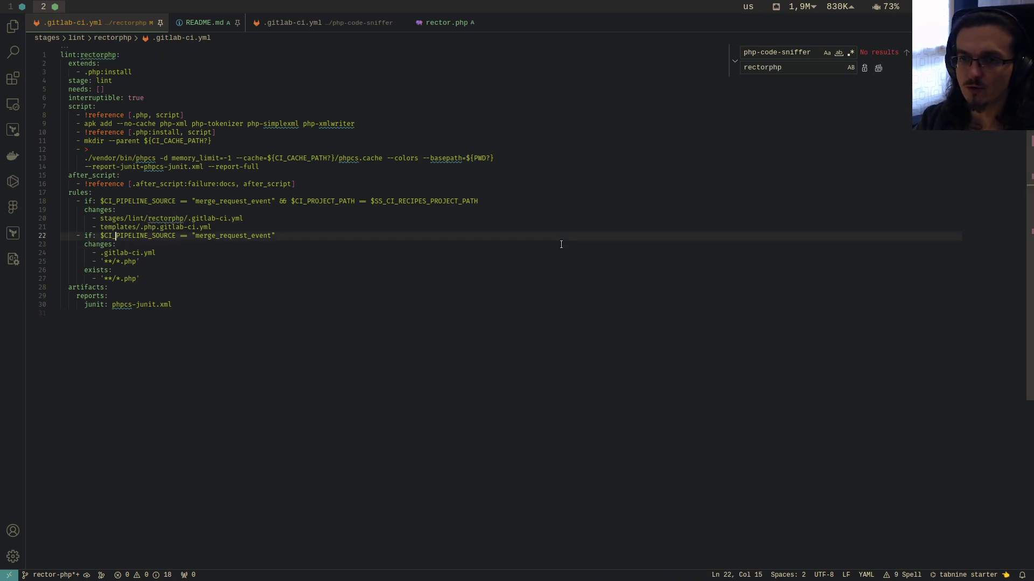
pyautogui.press('Up')
pyautogui.press('Up')
pyautogui.press('Up')
pyautogui.press('Up')
pyautogui.press('Up')
pyautogui.press('Up')
pyautogui.press('Up')
pyautogui.press('Up')
pyautogui.press('Up')
pyautogui.press('Up')
pyautogui.press('Up')
pyautogui.press('Up')
pyautogui.press('Up')
pyautogui.press('Up')
pyautogui.press('Up')
pyautogui.press('Up')
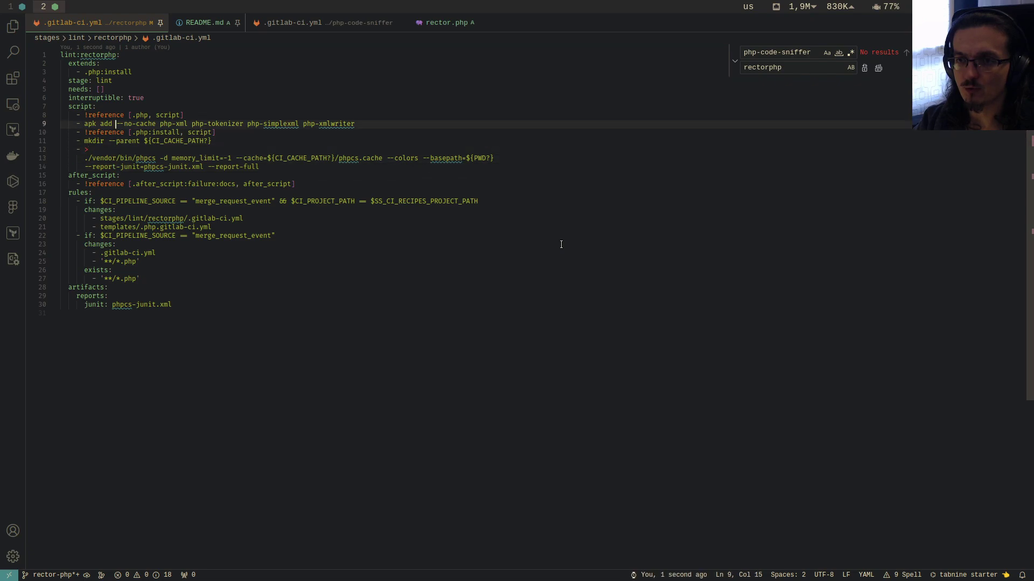
pyautogui.press('Up')
pyautogui.press('Up')
pyautogui.press('Up')
pyautogui.press('Up')
pyautogui.press('Up')
pyautogui.hotkey('ctrl', 'Left')
pyautogui.hotkey('ctrl', 'Left')
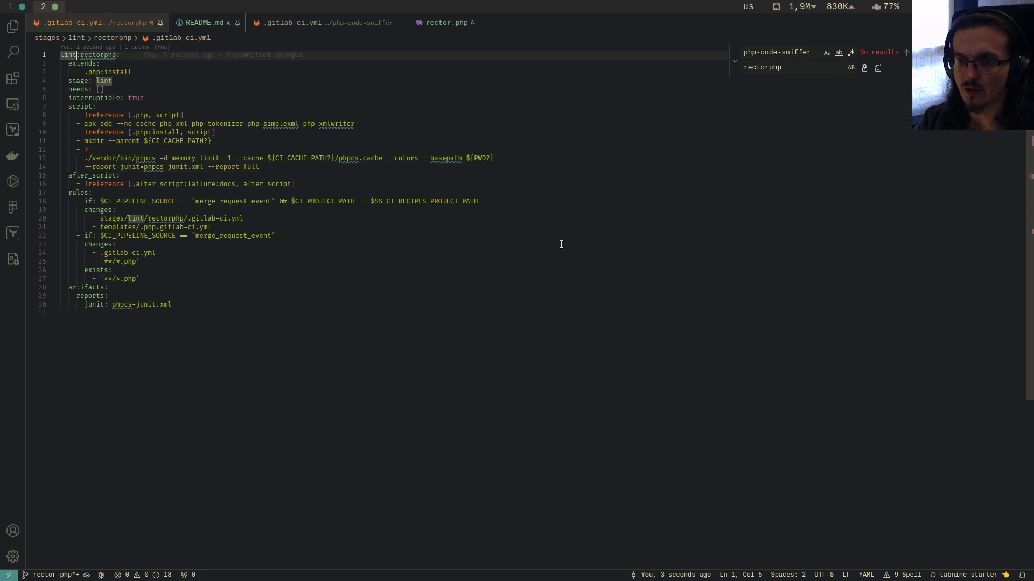
pyautogui.press('Right')
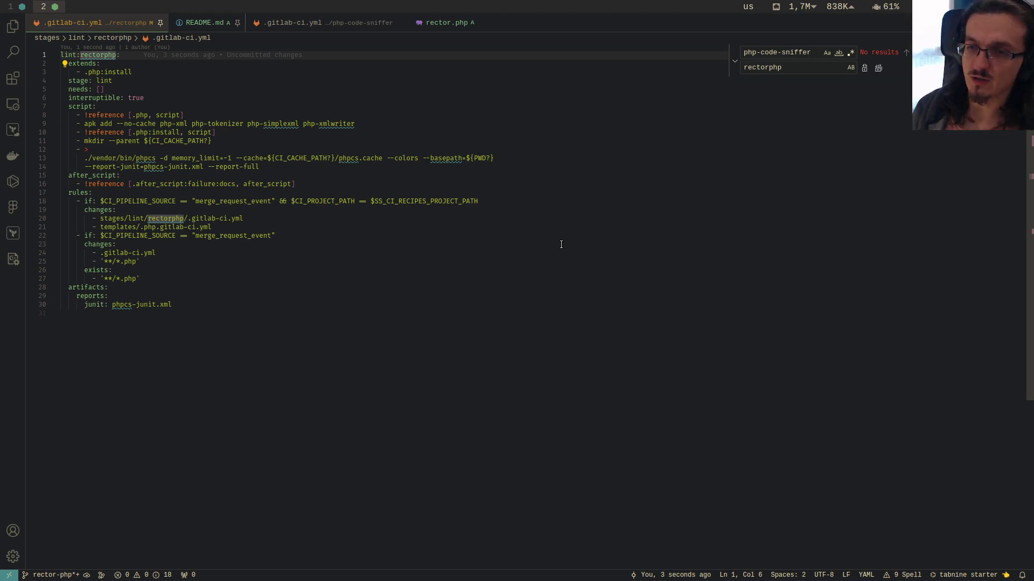
pyautogui.press('Down')
pyautogui.press('Down')
pyautogui.press('Down')
pyautogui.press('Down')
pyautogui.press('Down')
pyautogui.press('Down')
pyautogui.press('Down')
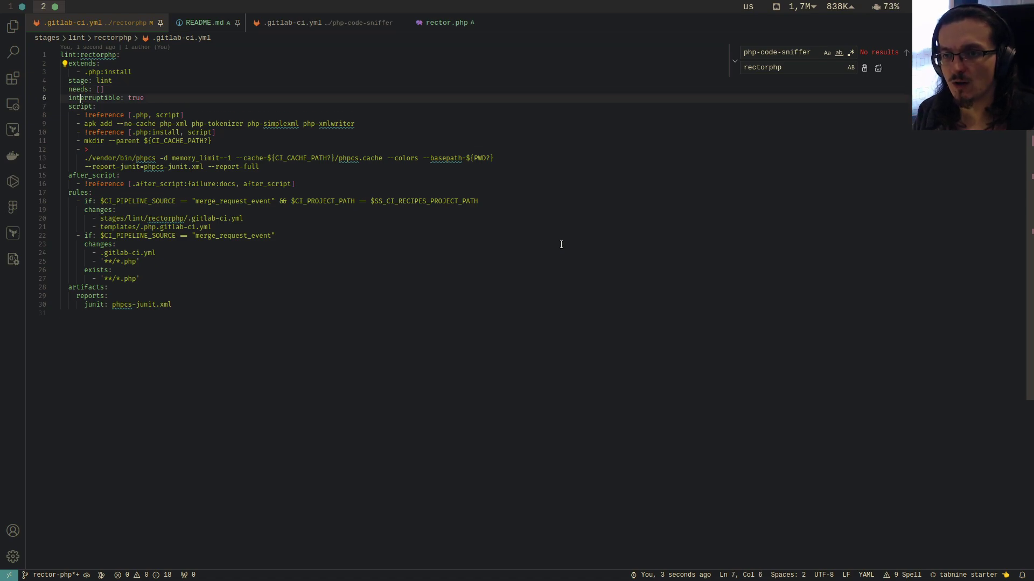
pyautogui.press('Right')
pyautogui.press('Down')
pyautogui.press('Down')
pyautogui.press('Down')
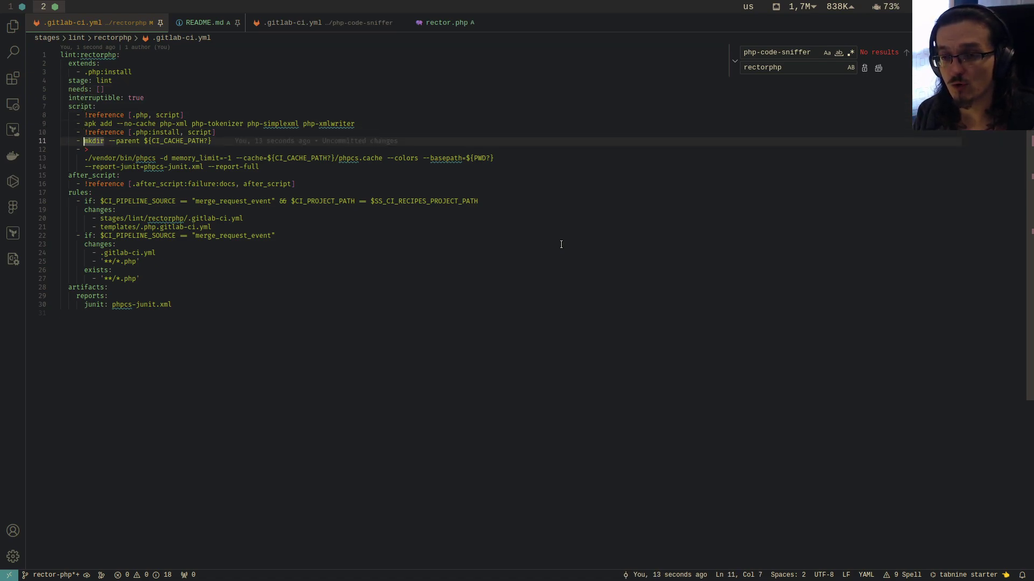
pyautogui.press('Down')
pyautogui.press('Down')
pyautogui.press('Down')
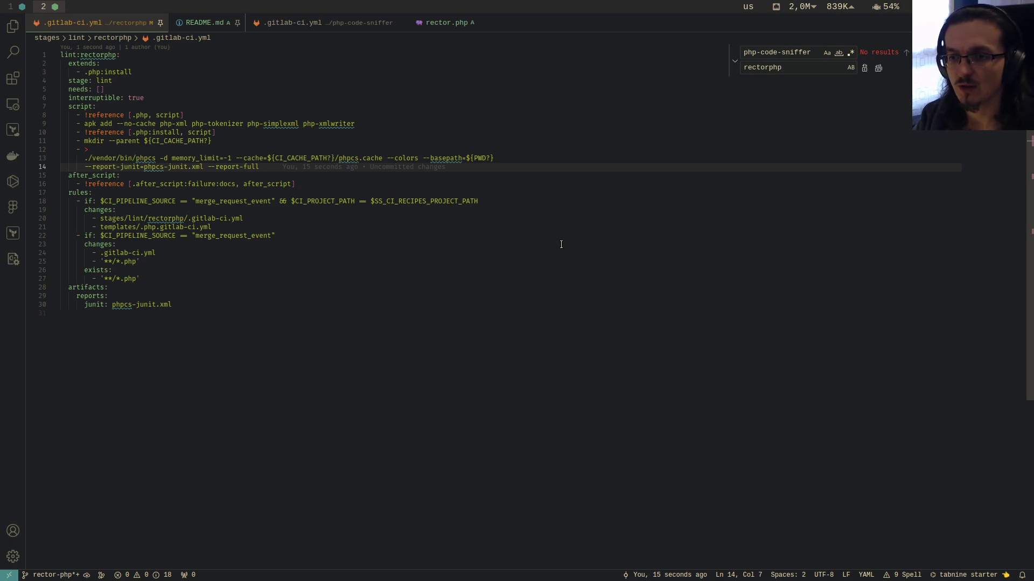
pyautogui.press('Down')
pyautogui.press('Down')
pyautogui.press('Down')
pyautogui.press('Down')
pyautogui.press('Down')
pyautogui.press('Down')
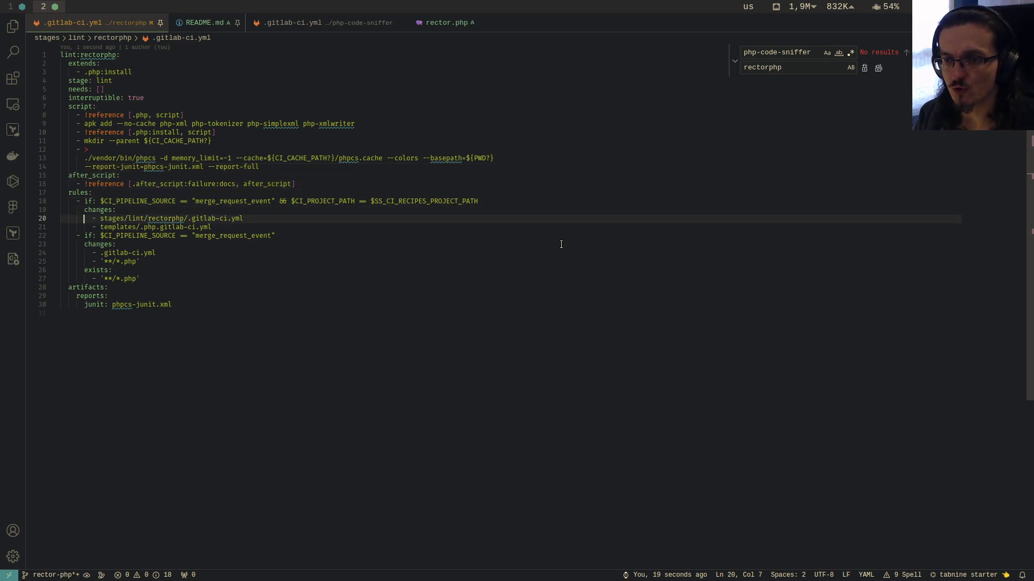
pyautogui.press('Down')
pyautogui.press('Up')
pyautogui.press('Up')
pyautogui.press('Up')
pyautogui.press('Up')
pyautogui.press('Up')
pyautogui.press('Up')
pyautogui.press('Up')
pyautogui.press('Up')
pyautogui.press('Up')
pyautogui.press('Up')
pyautogui.press('Up')
pyautogui.press('Up')
pyautogui.press('Up')
pyautogui.press('Up')
pyautogui.press('Up')
pyautogui.press('Up')
pyautogui.press('Up')
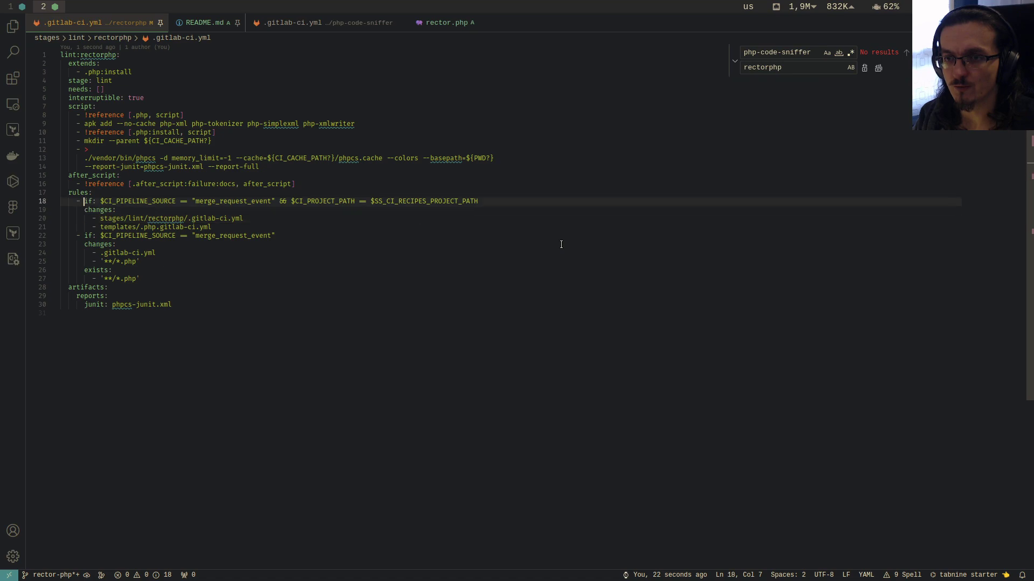
# Step: Replace the apk add, mkdir and phpcs script lines with ./vendor/bin/rector
pyautogui.press('Down')
pyautogui.press('Down')
pyautogui.press('Down')
pyautogui.press('Down')
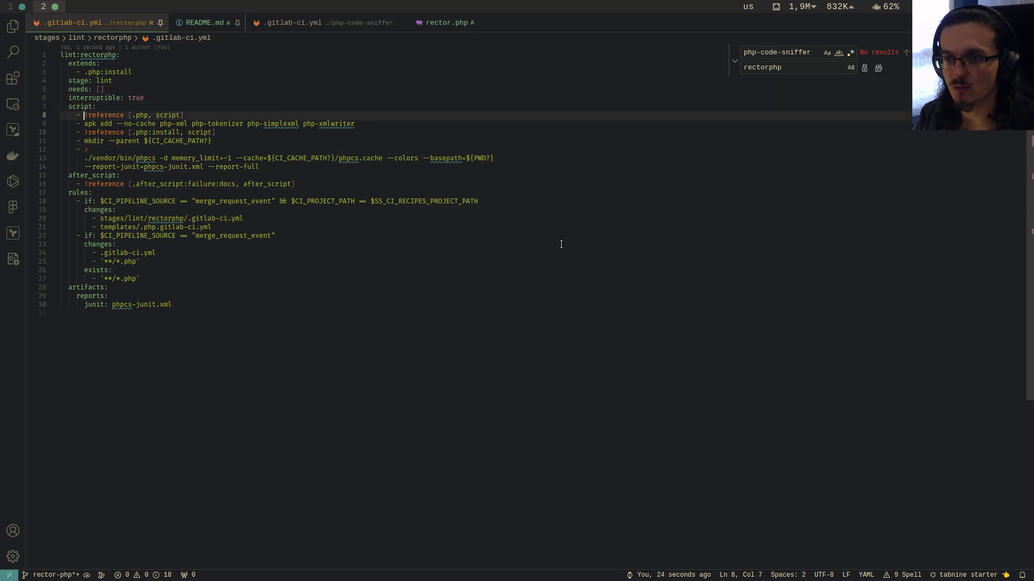
pyautogui.press('End')
pyautogui.press('Right')
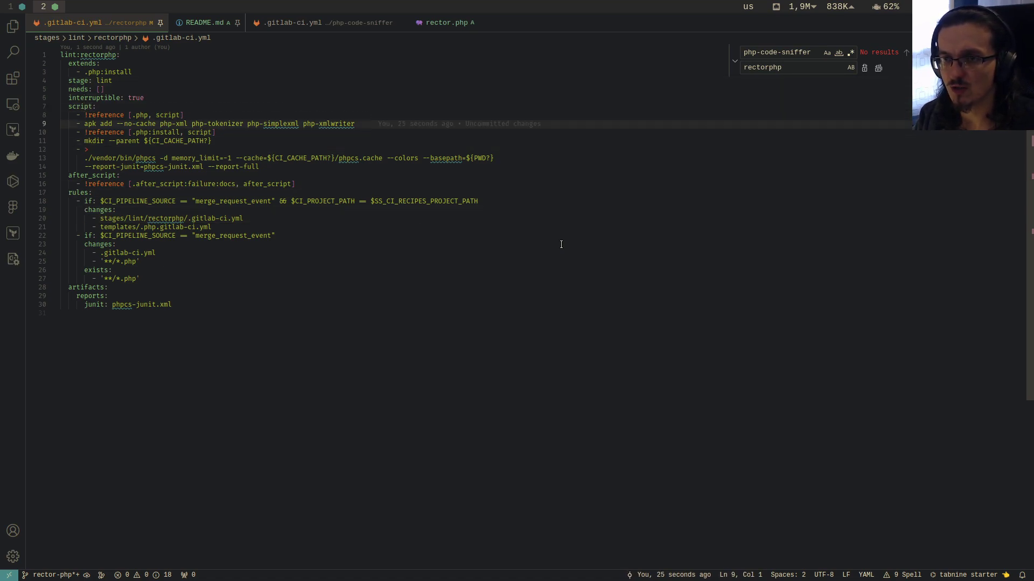
pyautogui.hotkey('shift', 'Down')
pyautogui.press('Delete')
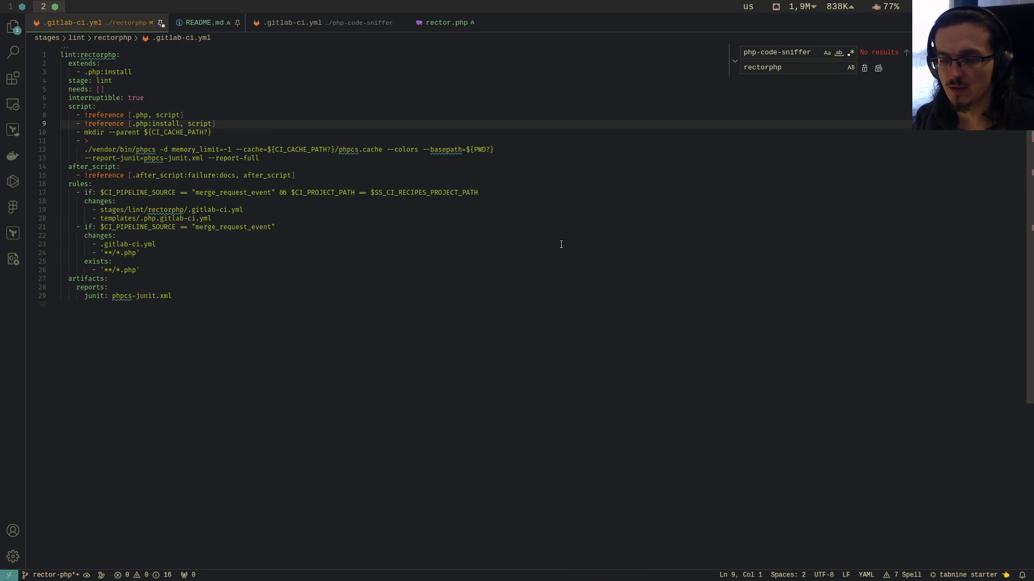
pyautogui.press('Down')
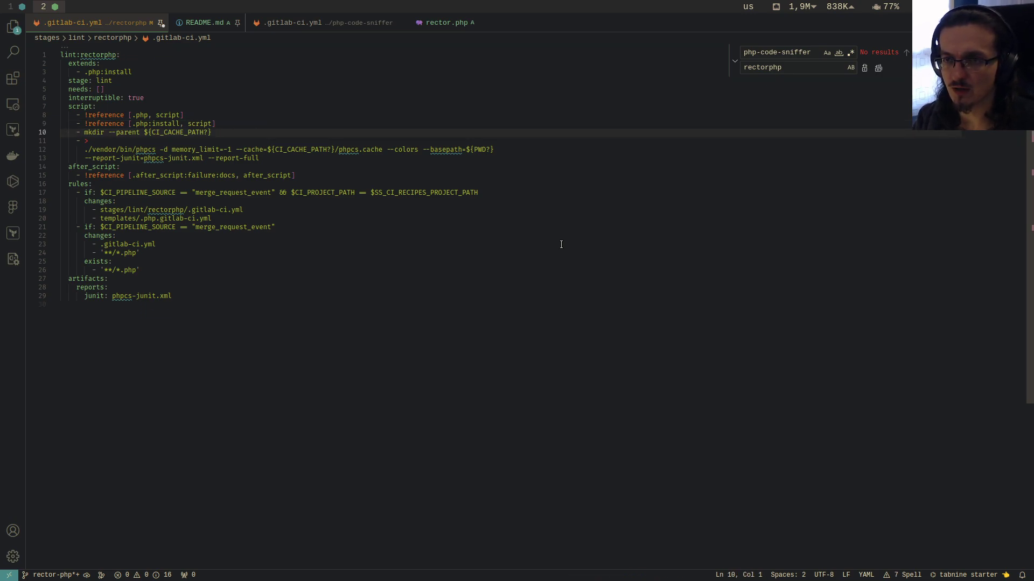
pyautogui.hotkey('shift', 'Down')
pyautogui.press('Delete')
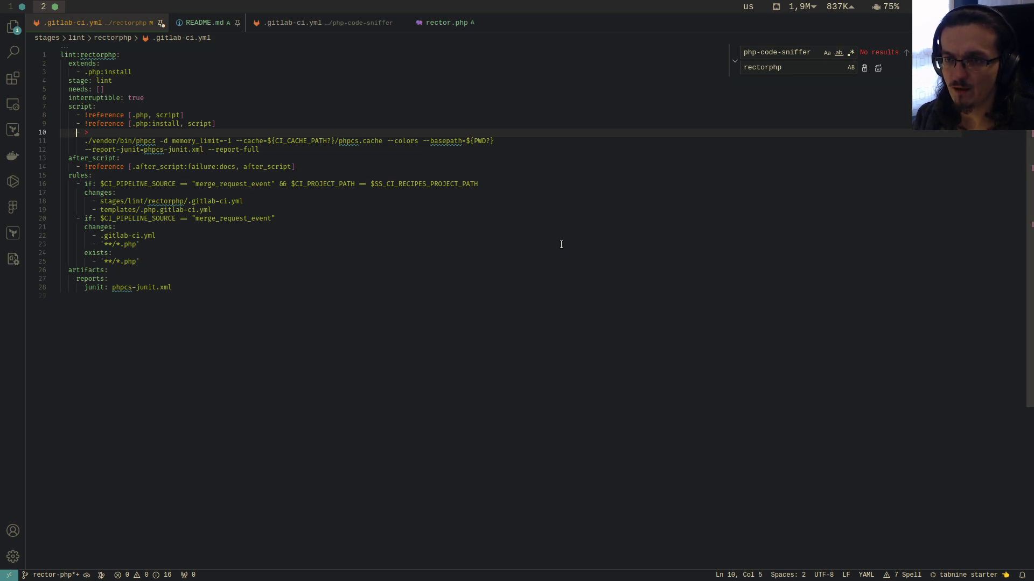
pyautogui.hotkey('shift', 'Down')
pyautogui.hotkey('shift', 'Down')
pyautogui.hotkey('shift', 'End')
pyautogui.press('Delete')
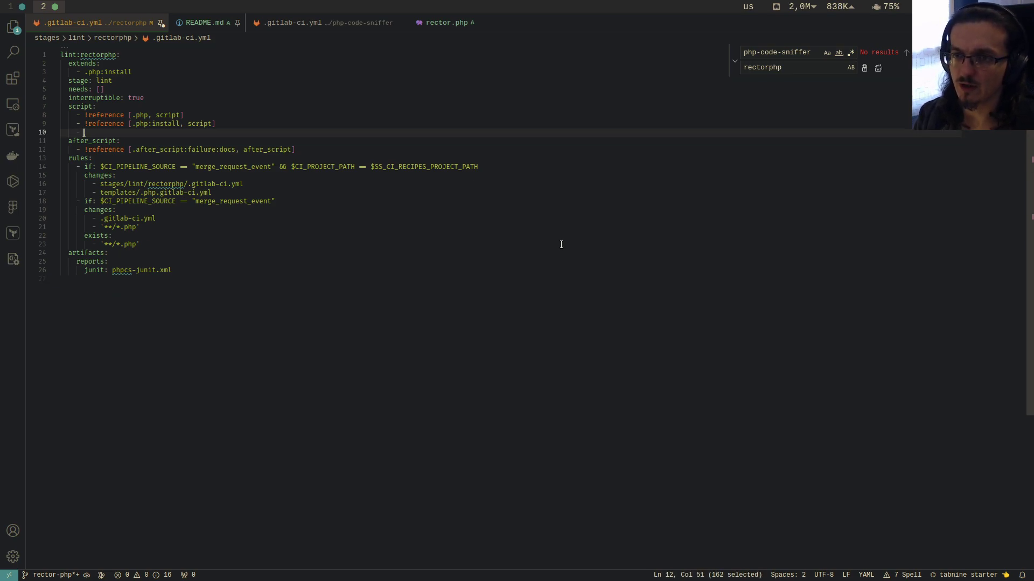
pyautogui.write('./vendo')
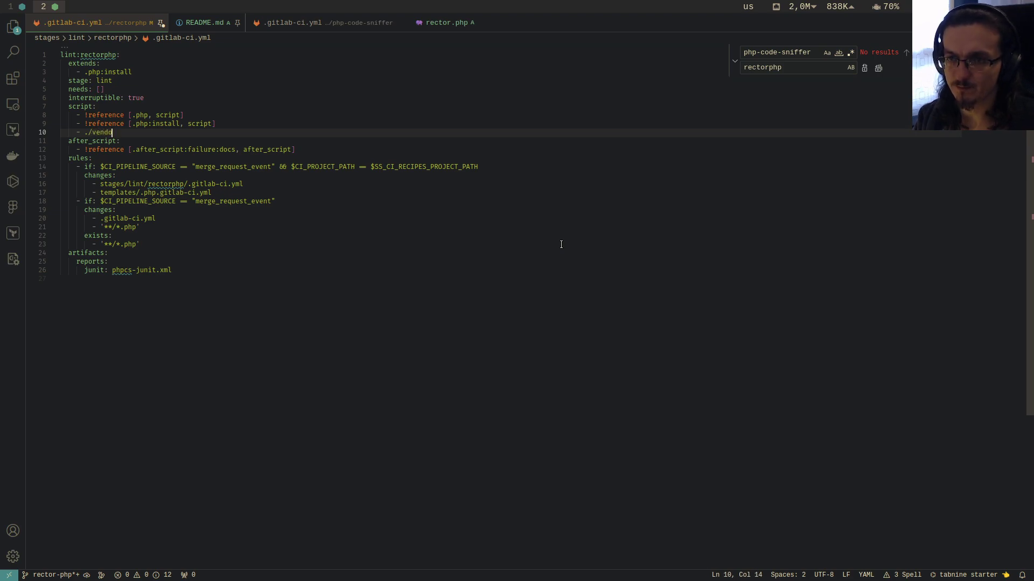
pyautogui.write('r/bin/rector')
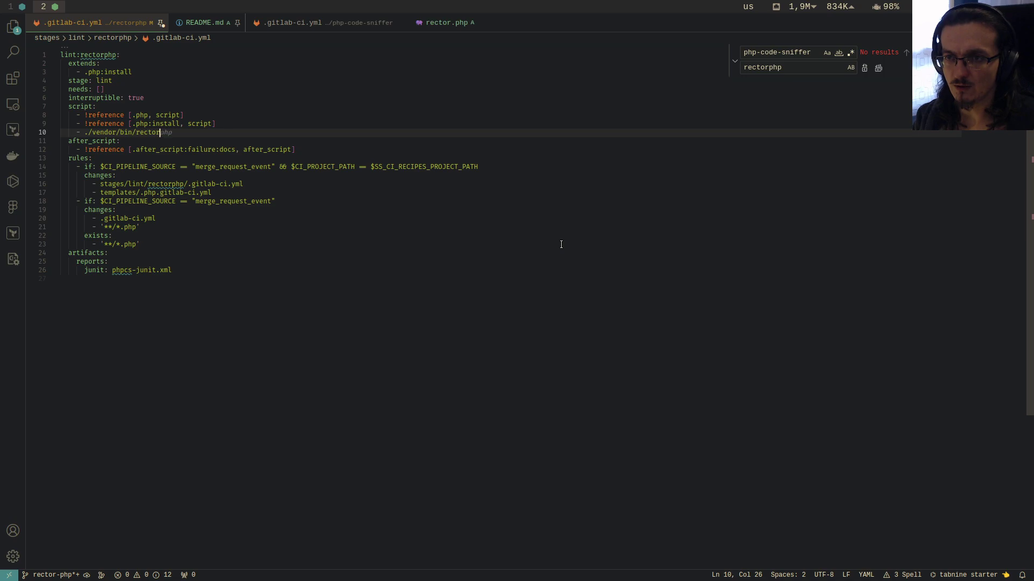
pyautogui.hotkey('ctrl', '`')
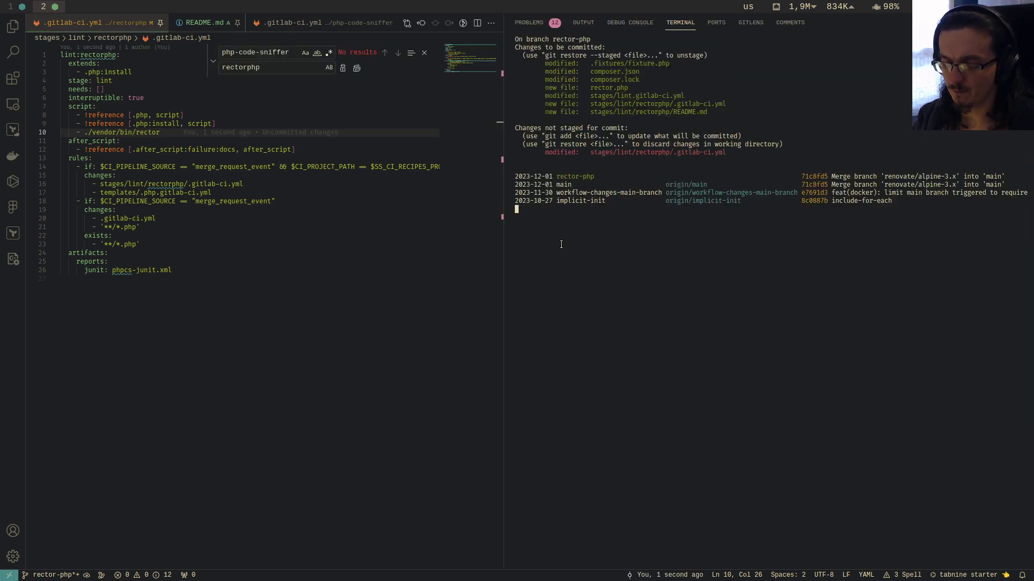
# Step: Try composer bin, restore .fixtures/ with git checkout, and list Composer's available commands
pyautogui.write('composer ')
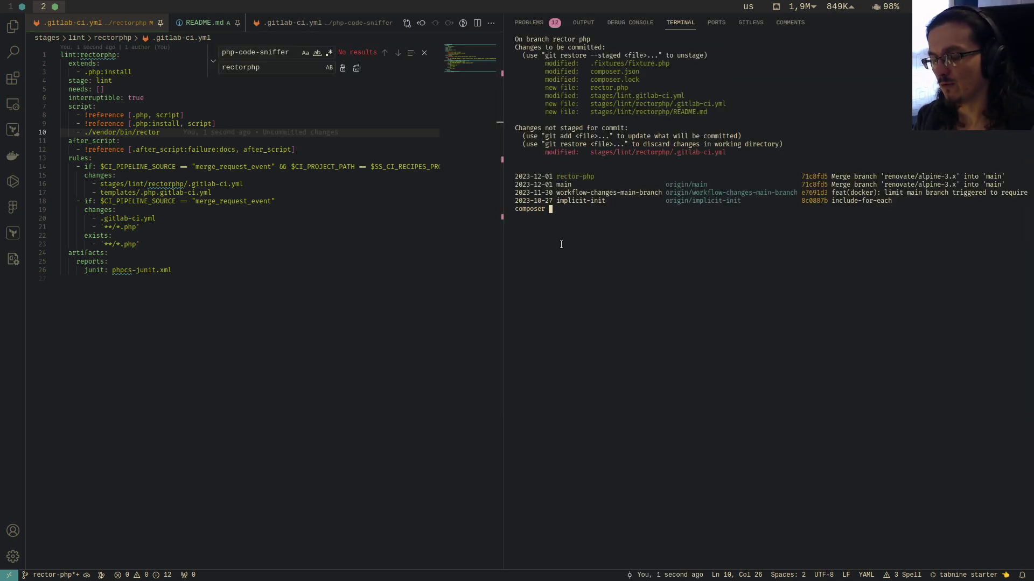
pyautogui.write('bin')
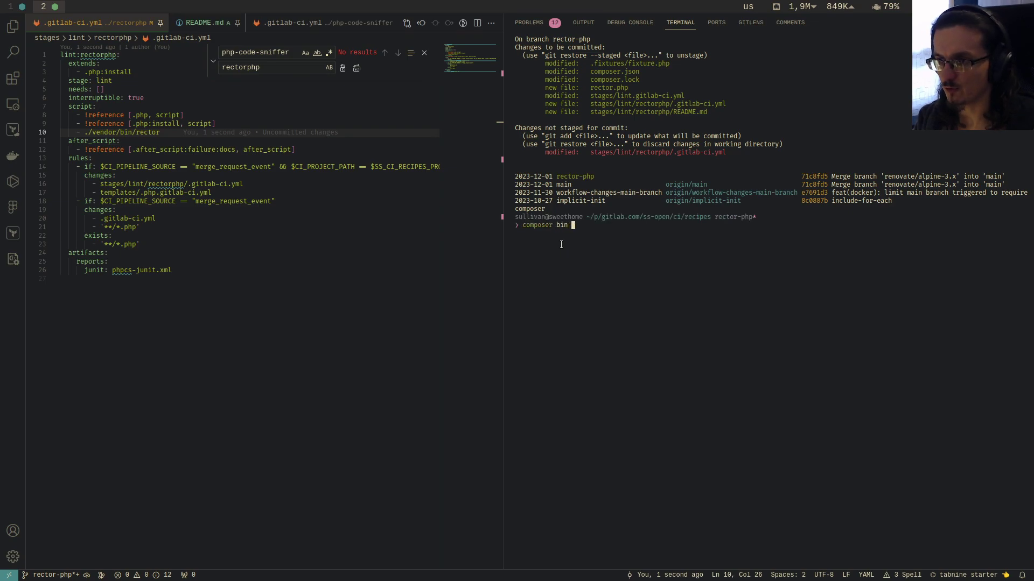
pyautogui.press('Return')
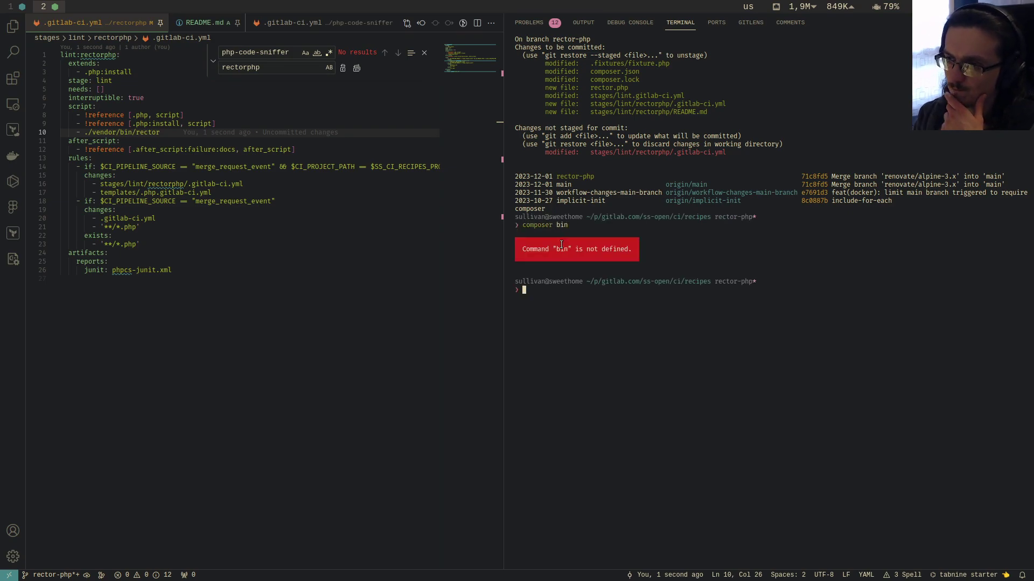
pyautogui.write('g co .fixtures/')
pyautogui.press('Return')
pyautogui.write('compose')
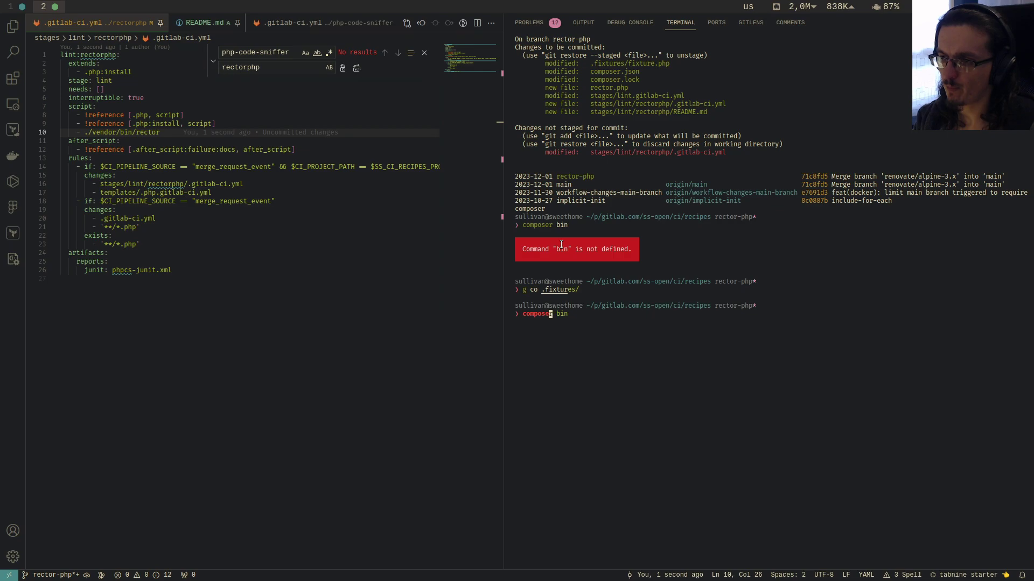
pyautogui.write('r')
pyautogui.press('Return')
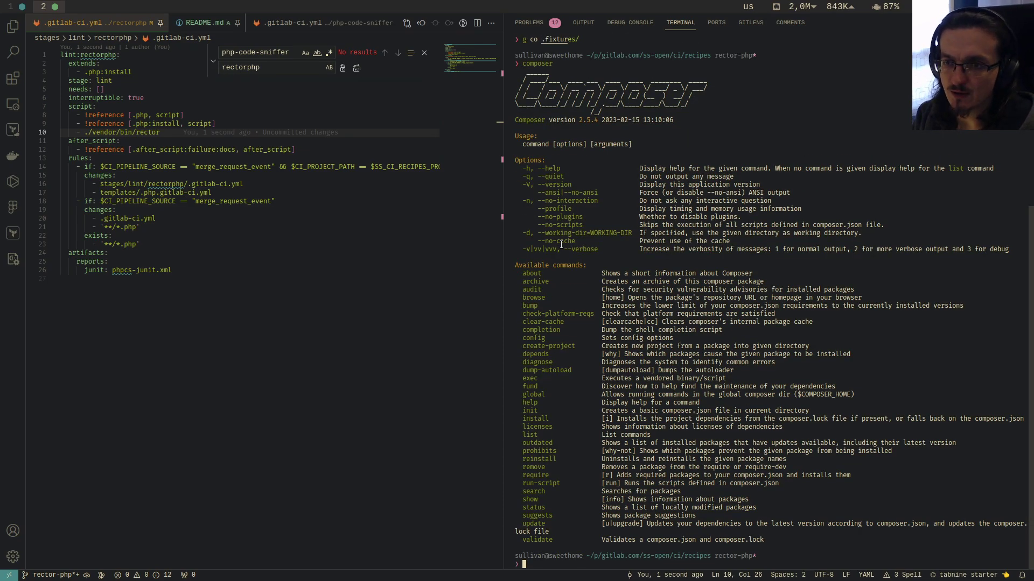
# Step: Search the quick file finder for '.php' files
pyautogui.click(217, 270)
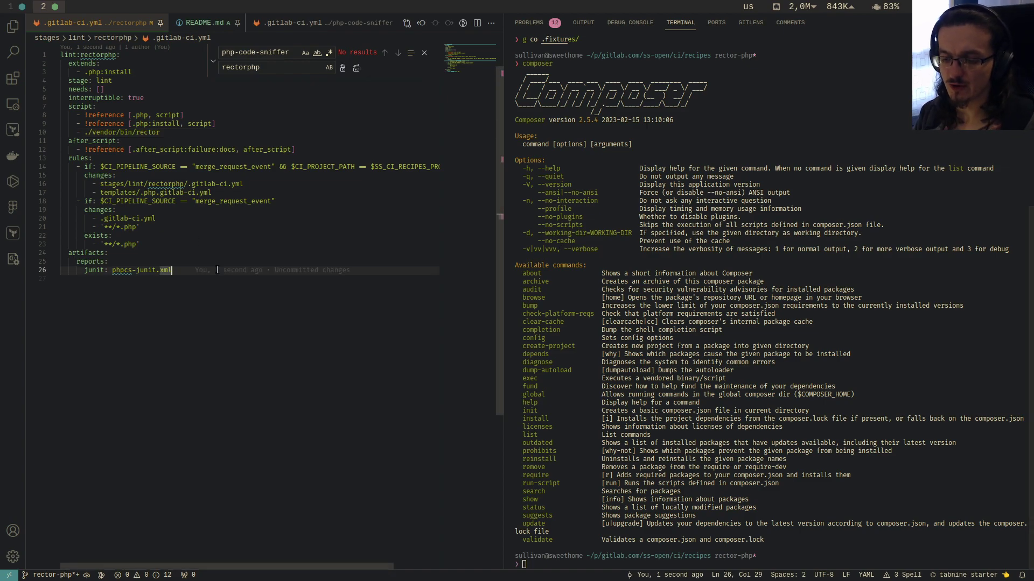
pyautogui.hotkey('ctrl', 'p')
pyautogui.write('.php')
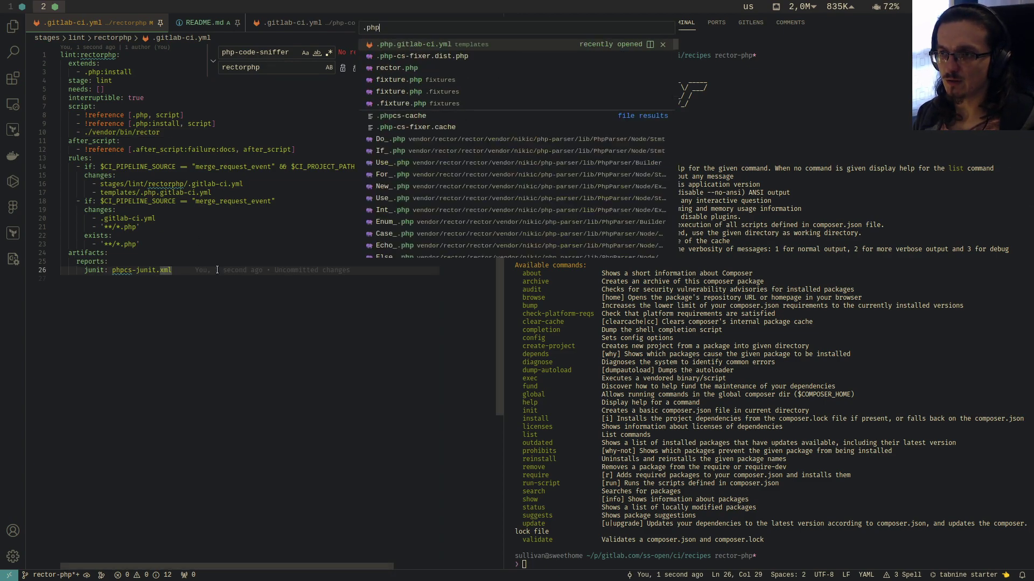
# Step: Open .php.gitlab-ci.yml and select the SS_CI_RECIPES_COMPOSER_VENDOR_DIR variable name
pyautogui.press('Return')
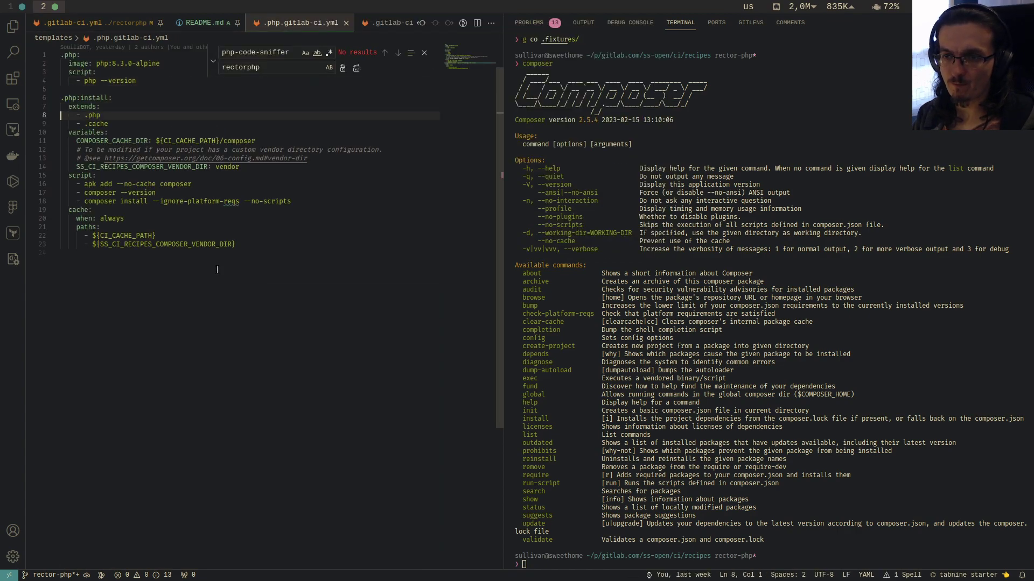
pyautogui.click(217, 269)
pyautogui.press('Up')
pyautogui.press('End')
pyautogui.press('Left')
pyautogui.hotkey('ctrl', 'd')
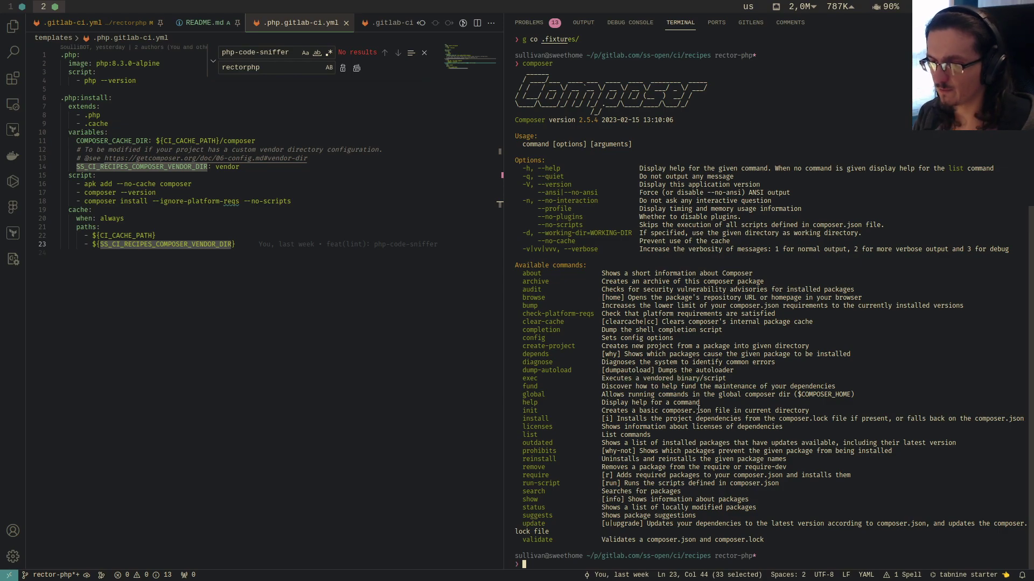
# Step: Run composer exec, choosing rector (option 4), then run composer exec rector directly
pyautogui.write('composer exec')
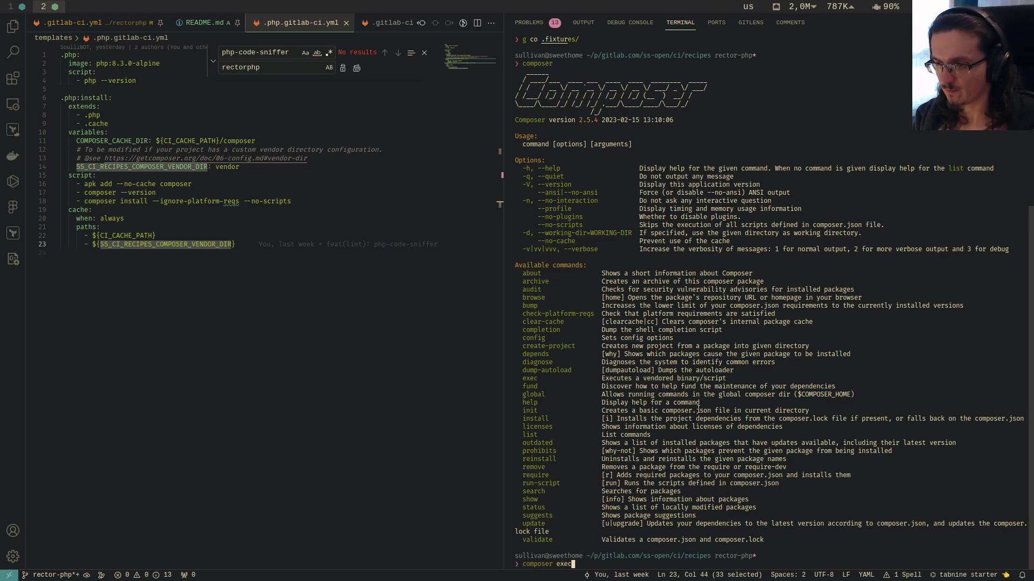
pyautogui.press('Return')
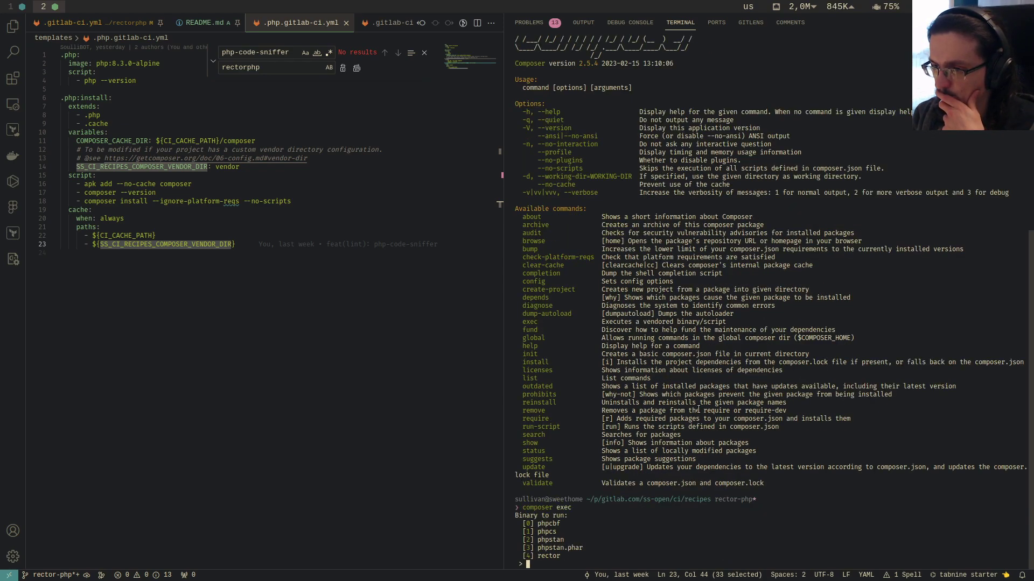
pyautogui.write('4')
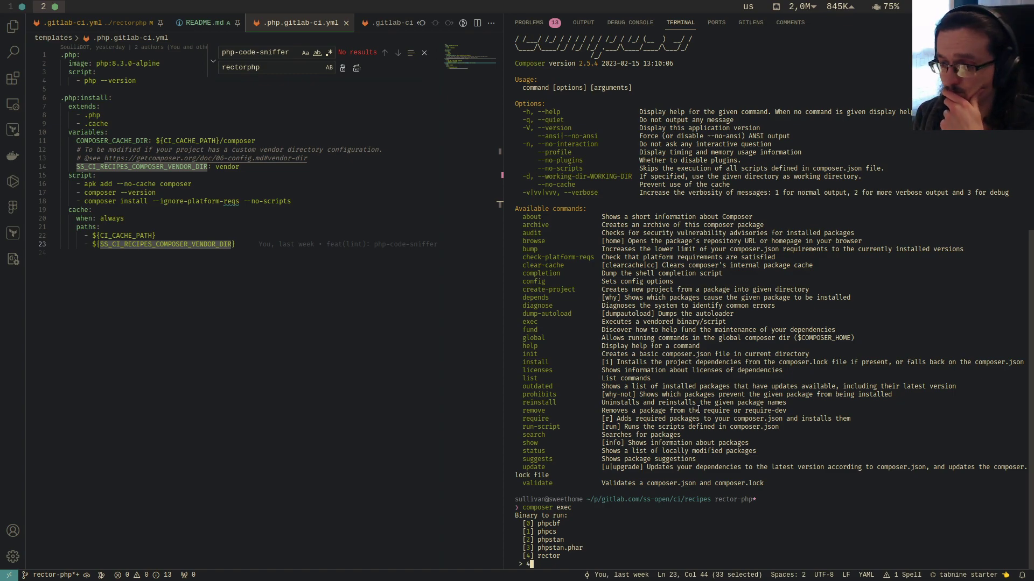
pyautogui.press('Return')
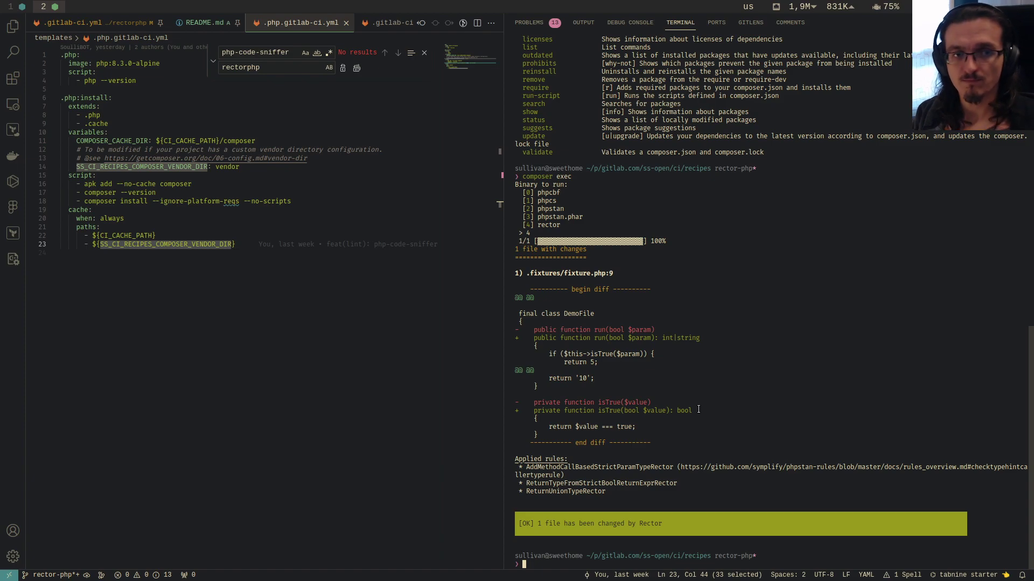
pyautogui.write('composer exe')
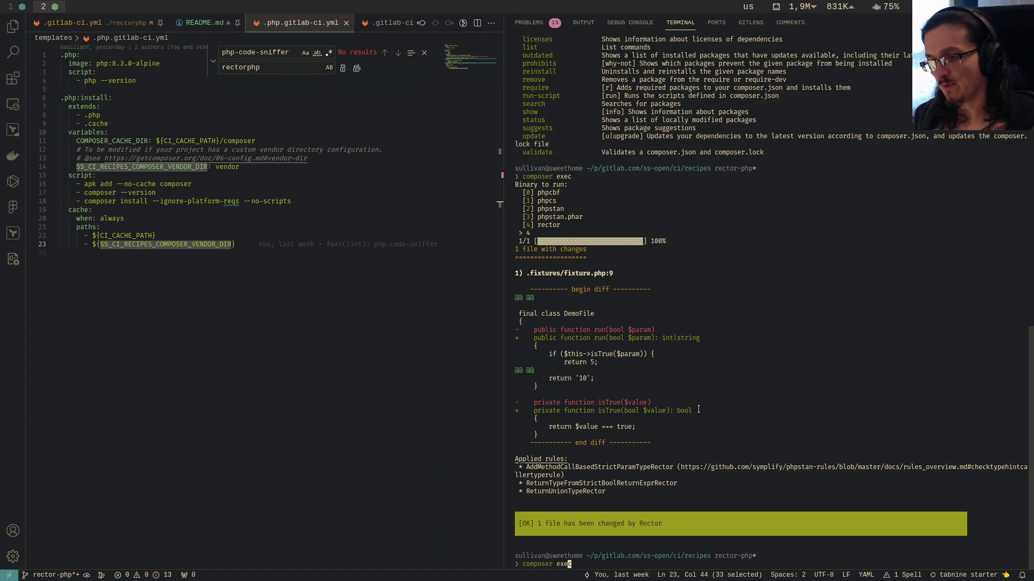
pyautogui.write('c ')
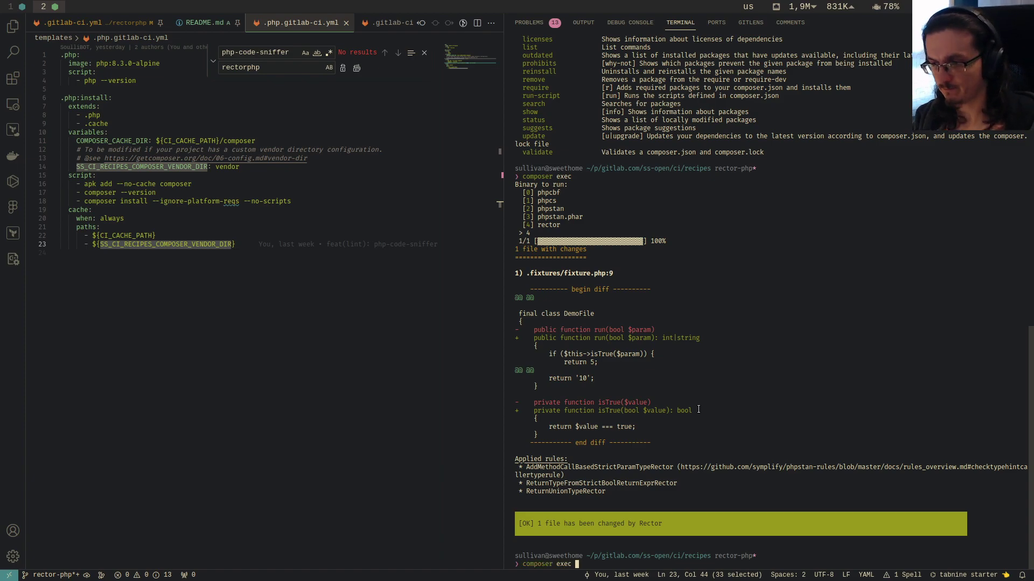
pyautogui.write('rector')
pyautogui.press('Return')
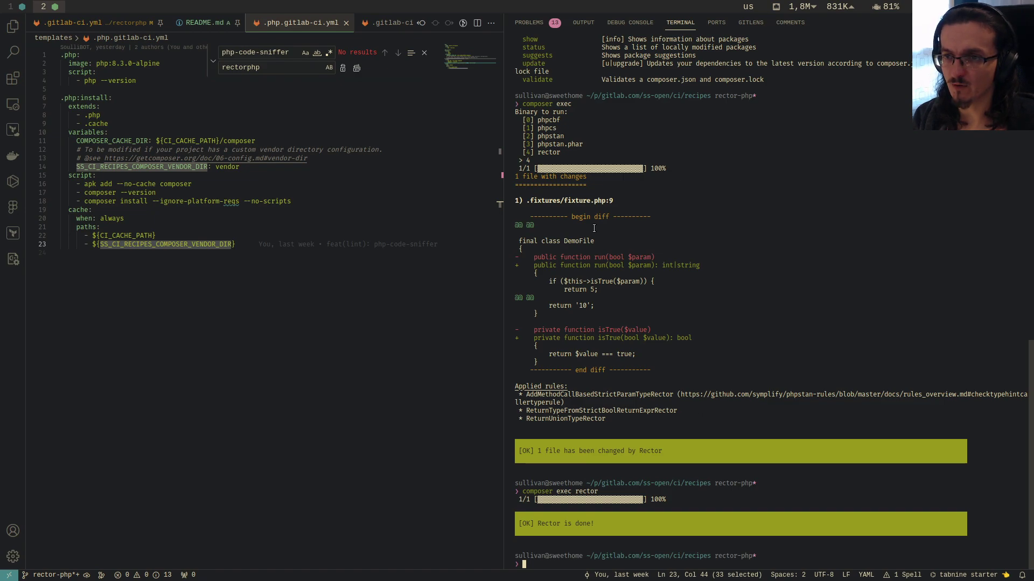
# Step: Clear the ./vendor/bin/rector command from line 10 of the rectorphp CI file
pyautogui.click(243, 249)
pyautogui.hotkey('ctrl', 'Tab')
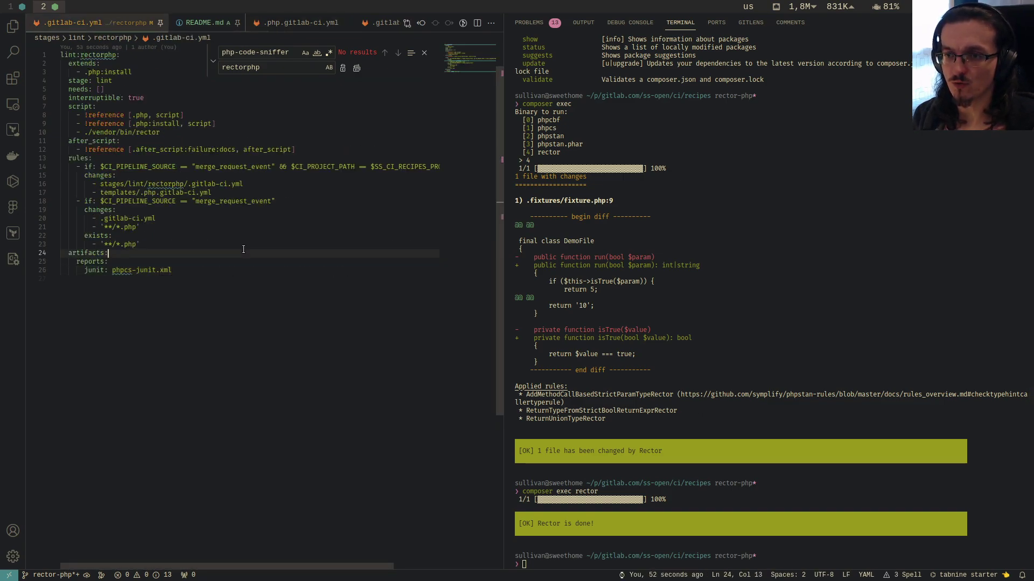
pyautogui.press('Up')
pyautogui.press('Up')
pyautogui.press('Up')
pyautogui.press('Up')
pyautogui.press('Up')
pyautogui.press('Up')
pyautogui.press('Up')
pyautogui.press('Up')
pyautogui.press('Up')
pyautogui.press('Up')
pyautogui.press('Up')
pyautogui.press('Up')
pyautogui.press('Up')
pyautogui.press('Up')
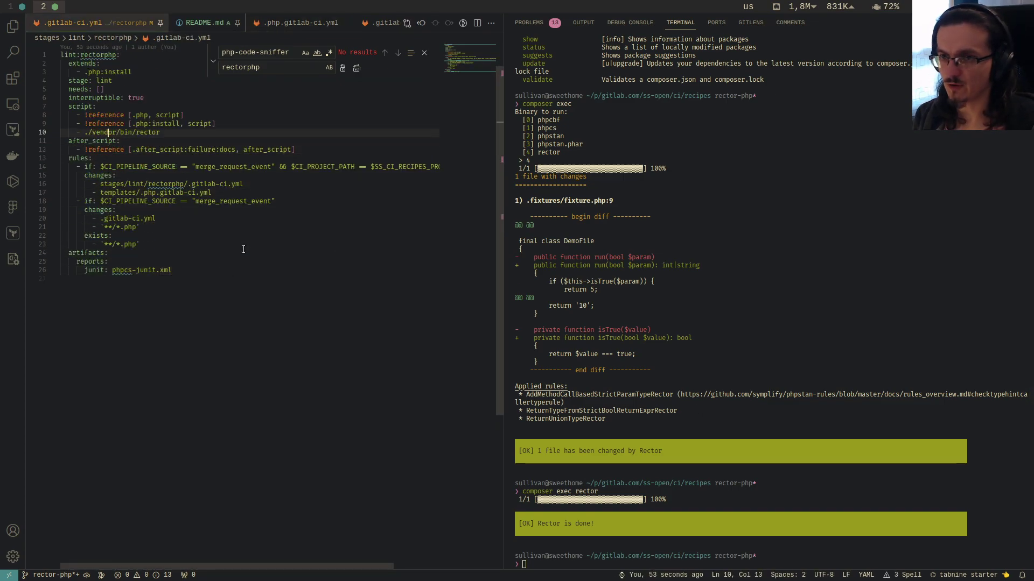
pyautogui.hotkey('ctrl', 'BackSpace')
pyautogui.hotkey('ctrl', 'BackSpace')
pyautogui.hotkey('shift', 'End')
# Step: Write 'composer exec rector' as the rectorphp job's script command
pyautogui.write('c')
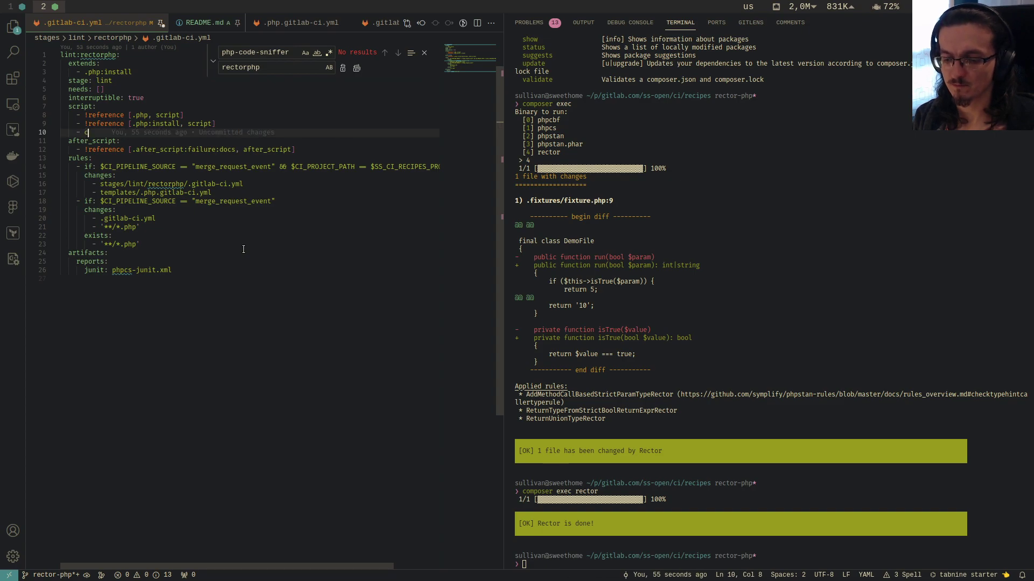
pyautogui.write('ompose')
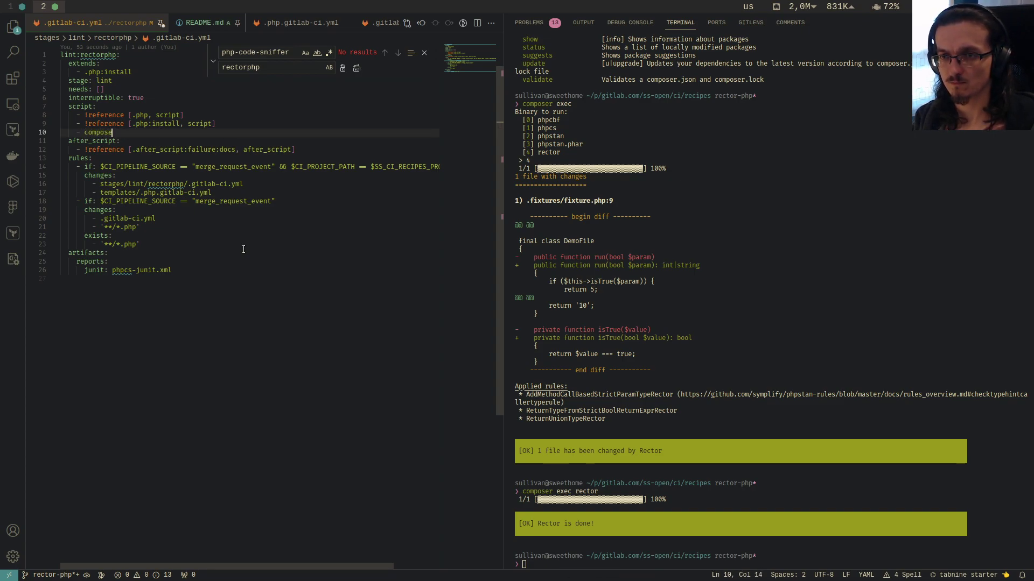
pyautogui.write('r exec rector')
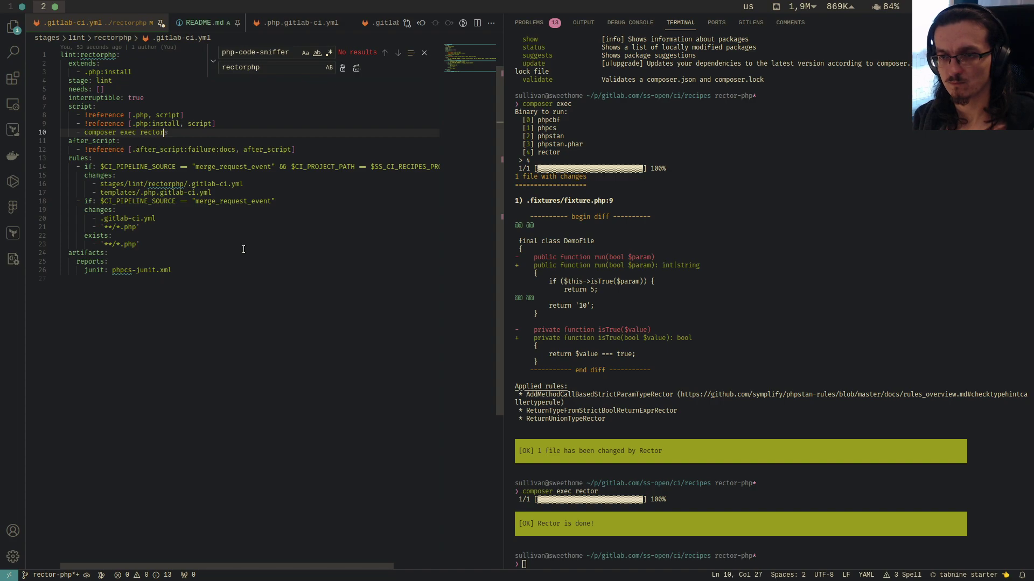
pyautogui.press('Down')
pyautogui.press('Down')
pyautogui.press('End')
pyautogui.moveTo(624, 443); pyautogui.dragTo(651, 470)
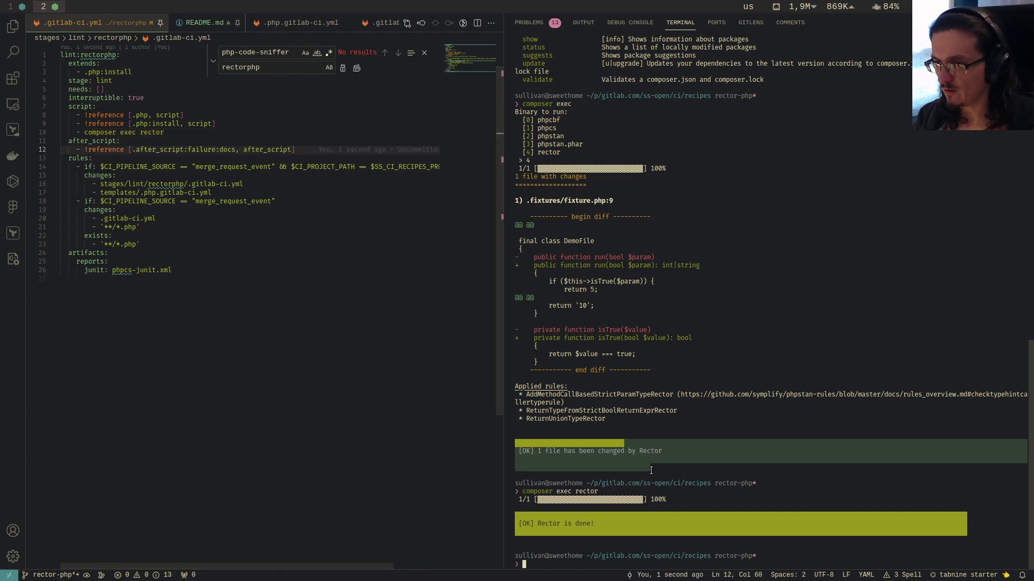
# Step: Check git status, discard the .fixtures/ changes, and recheck the status
pyautogui.write('gs')
pyautogui.press('Return')
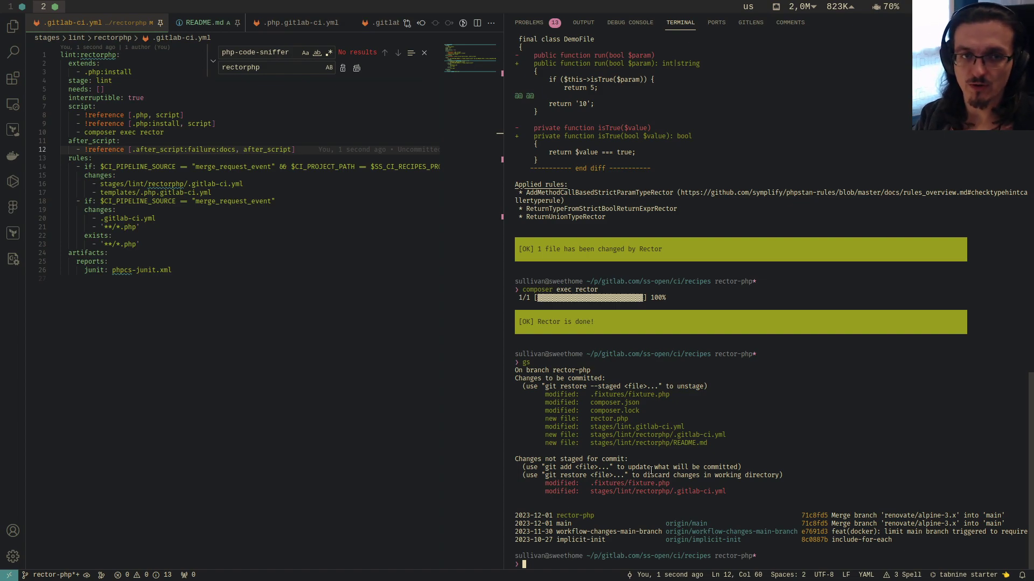
pyautogui.write('g')
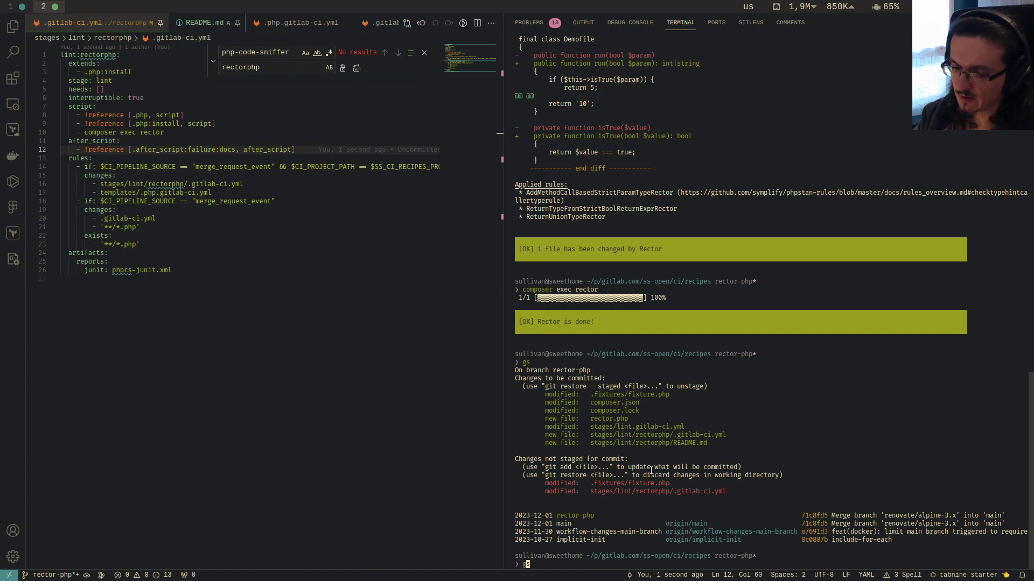
pyautogui.write(' co .fixtures/')
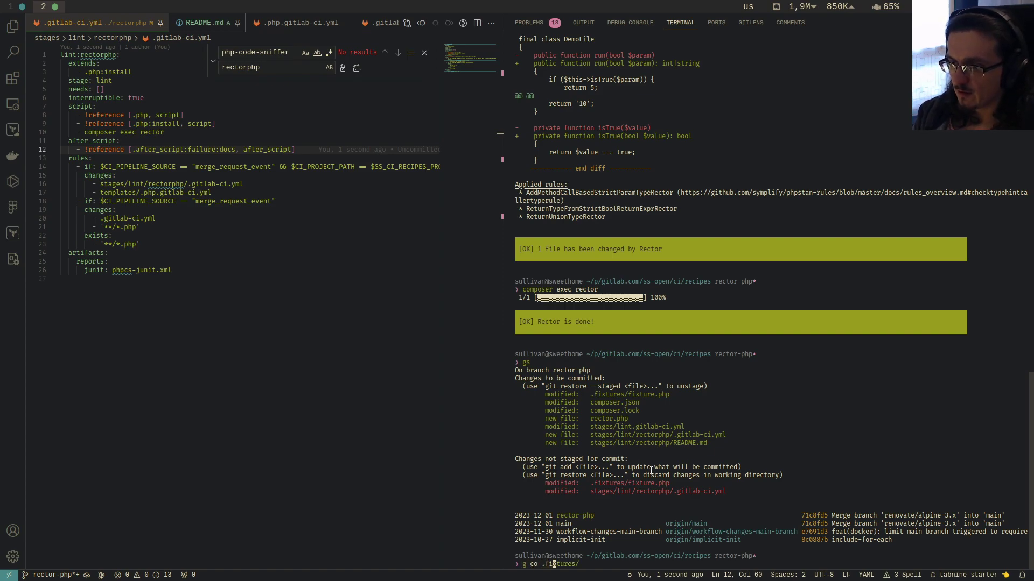
pyautogui.press('Return')
pyautogui.write('gs')
pyautogui.press('Return')
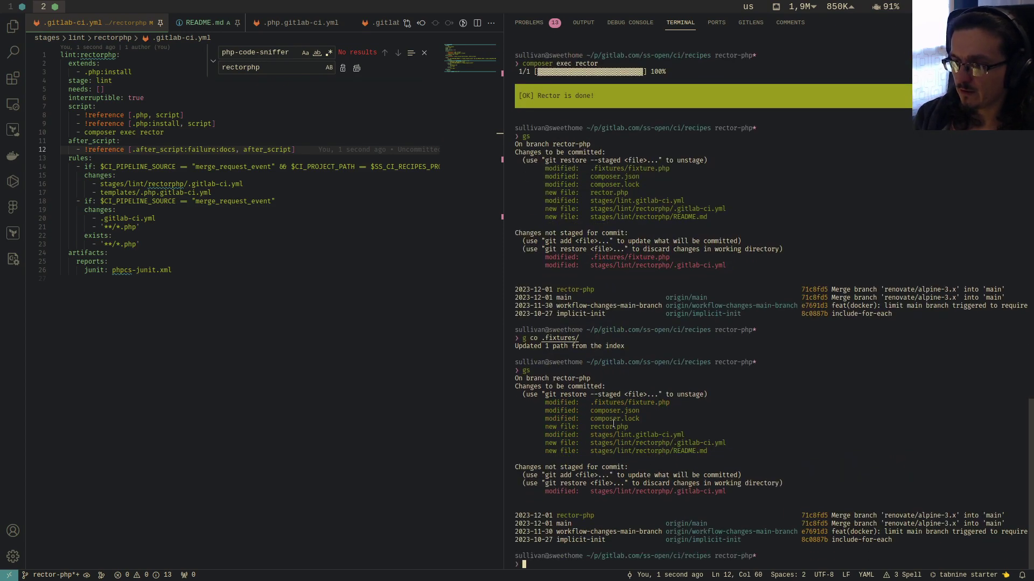
# Step: Run phpcs via composer exec and ./vendor/bin/phpcs, showing 1 error and 1 warning in fixture.php
pyautogui.write('ser exec php')
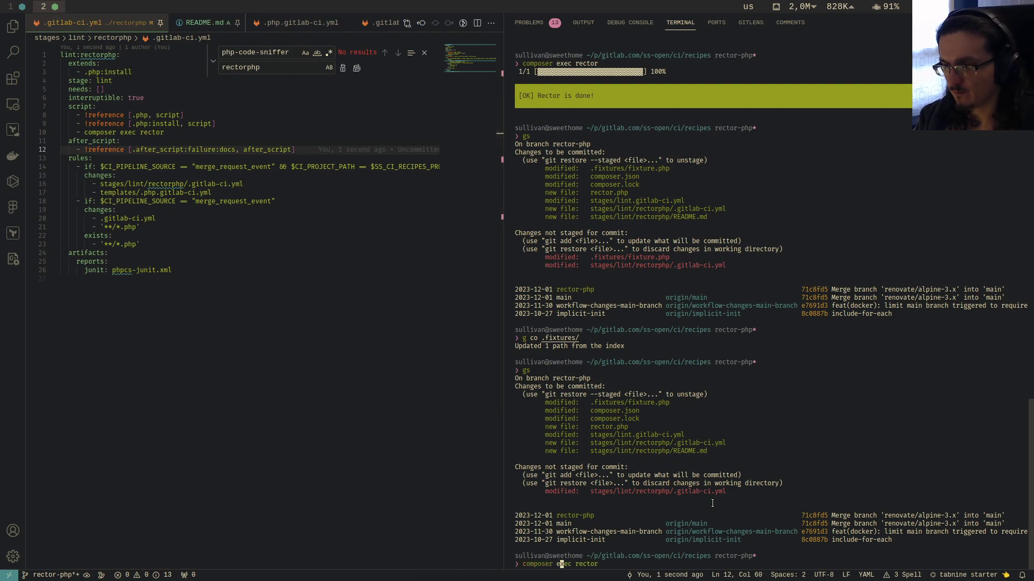
pyautogui.write('cs')
pyautogui.press('Return')
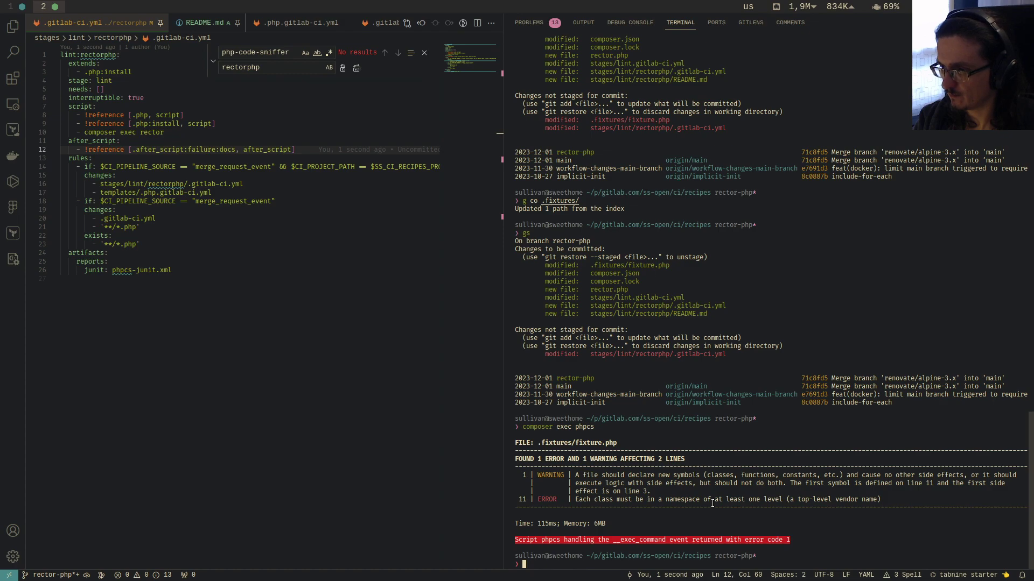
pyautogui.write('./vendor/bin/')
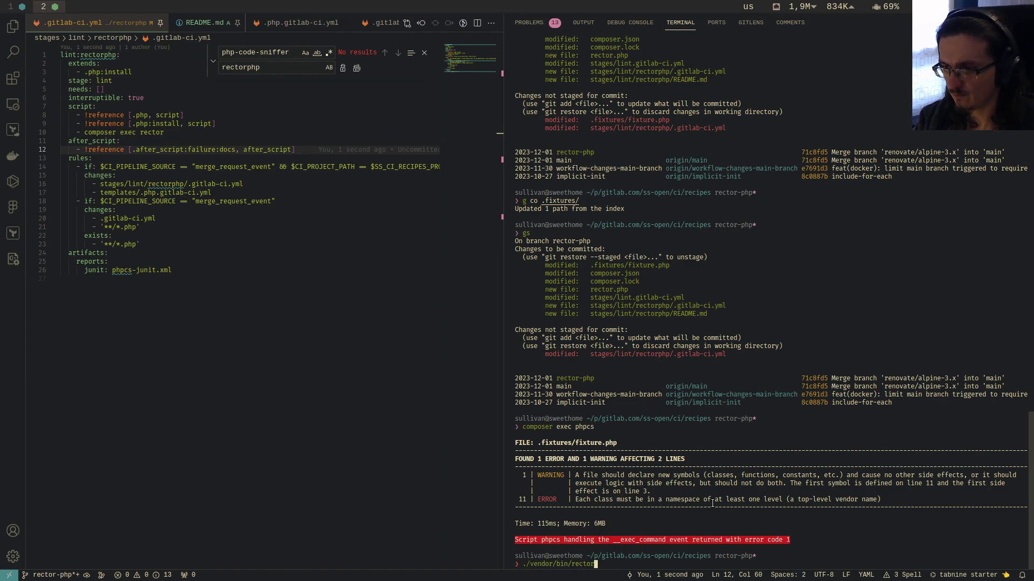
pyautogui.write('phpcs')
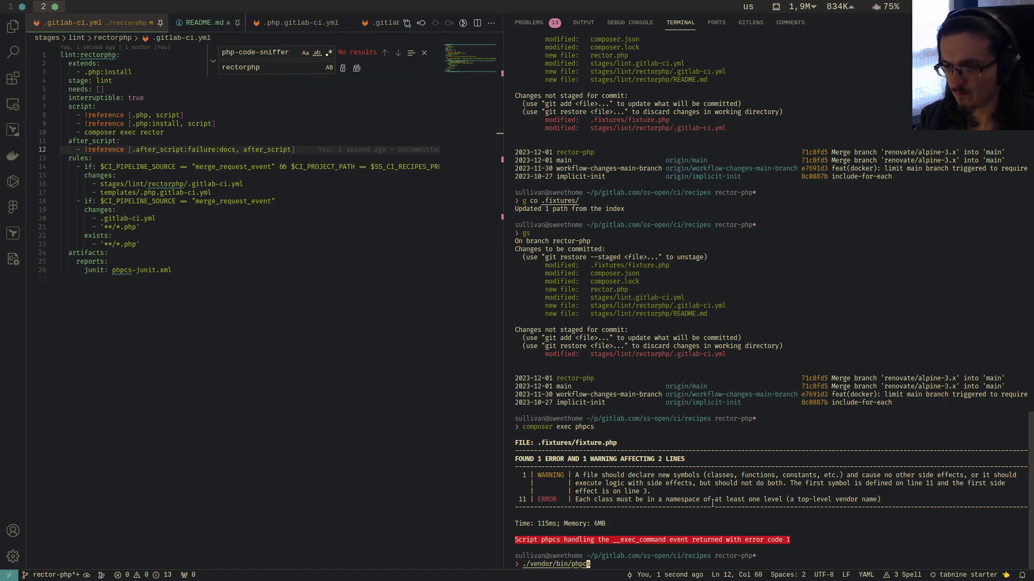
pyautogui.press('Return')
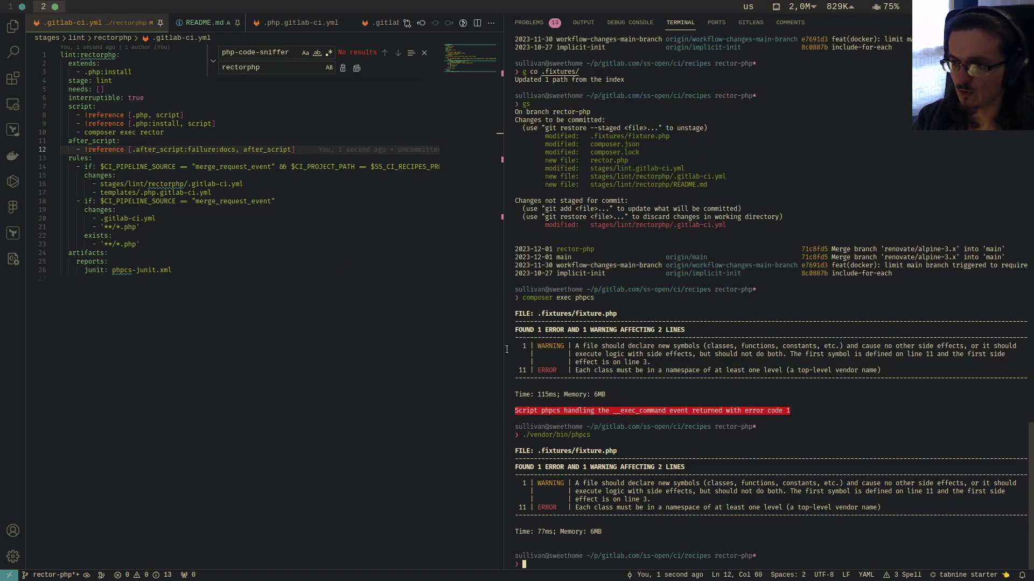
pyautogui.click(249, 291)
# Step: Review the repository's git status and the unstaged diff of the job file
pyautogui.hotkey('ctrl', 'p')
pyautogui.write('php')
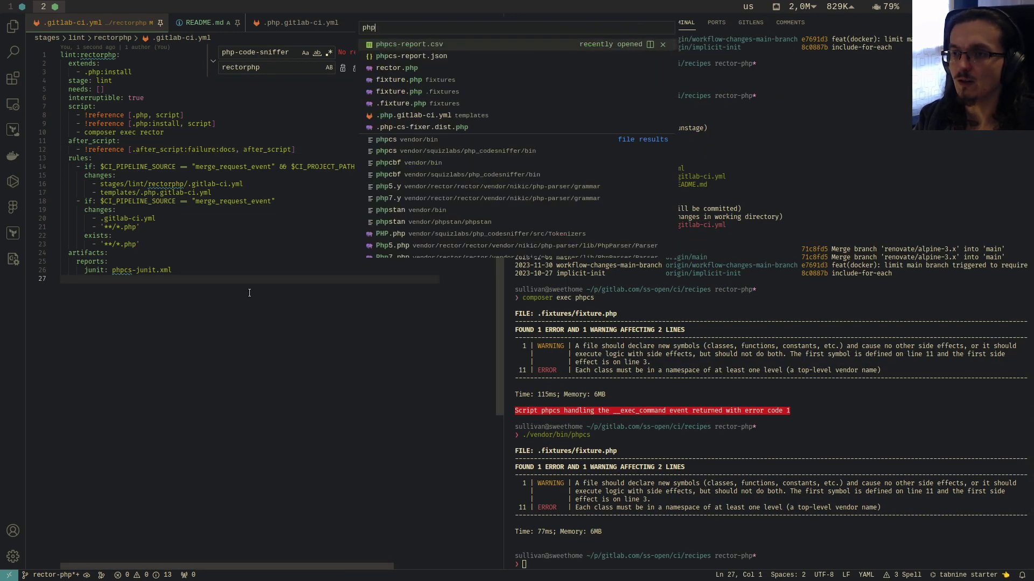
pyautogui.write('-')
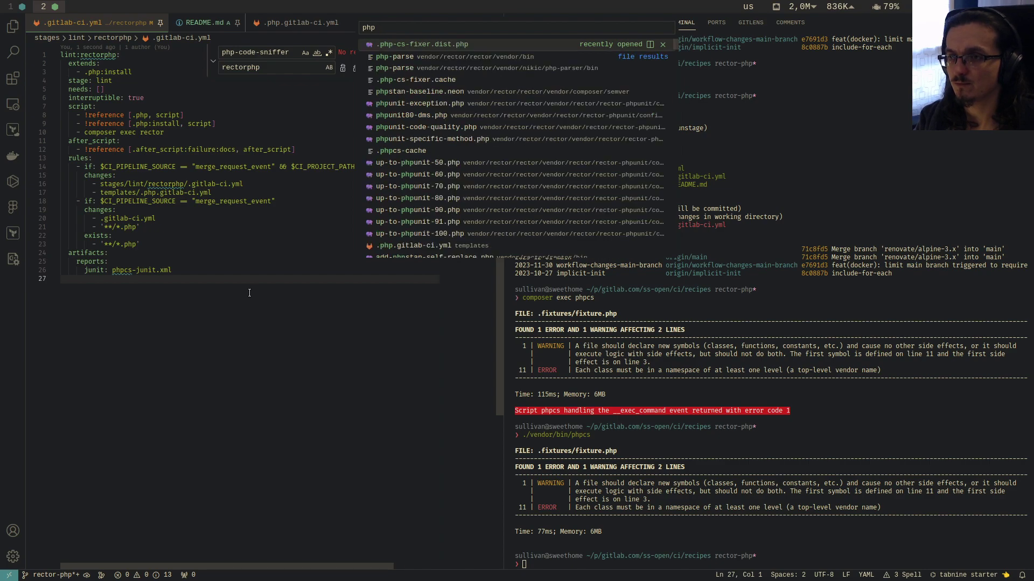
pyautogui.write('-code-')
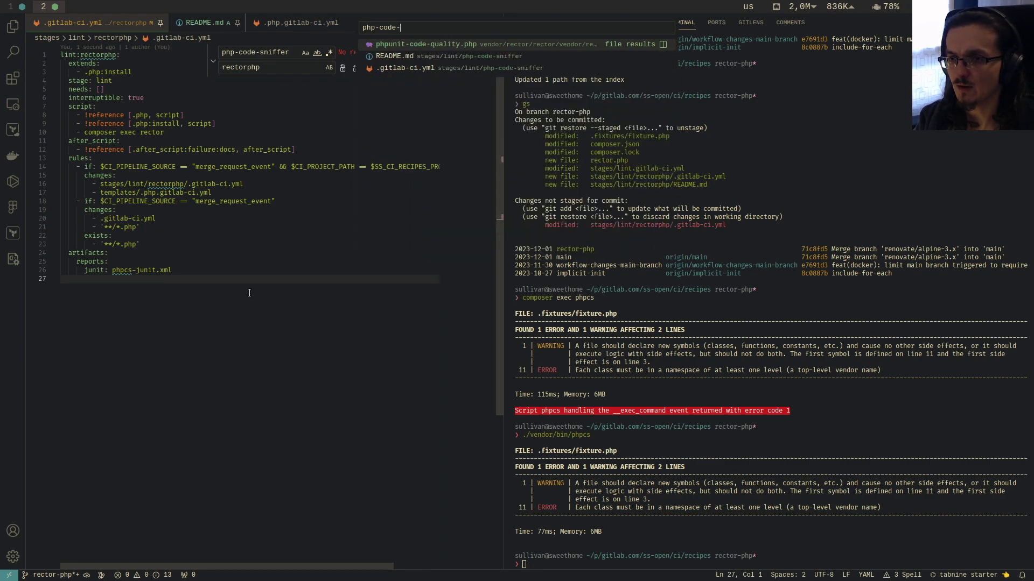
pyautogui.click(716, 366)
pyautogui.write('gs')
pyautogui.press('Return')
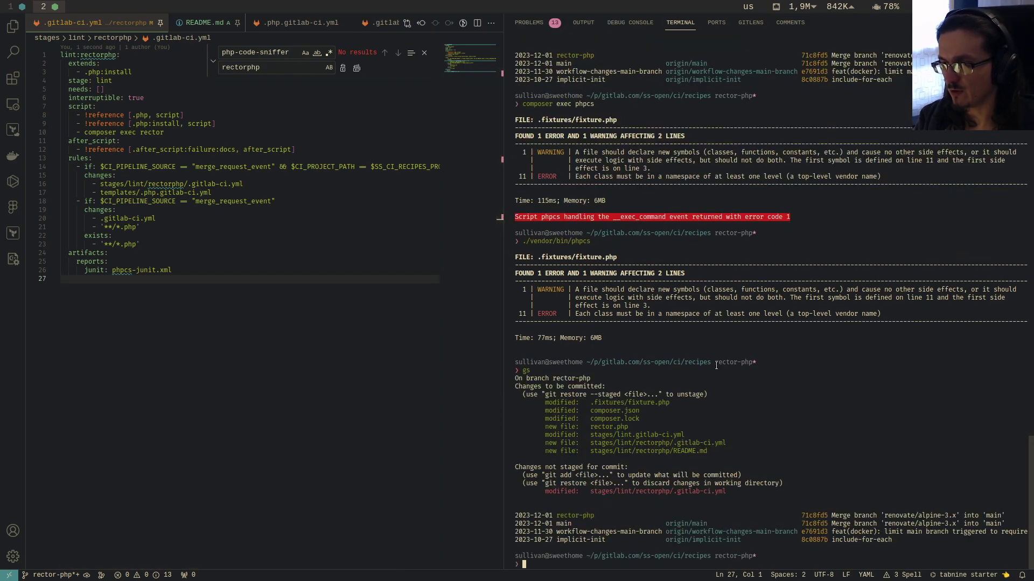
pyautogui.write('gd')
pyautogui.press('Return')
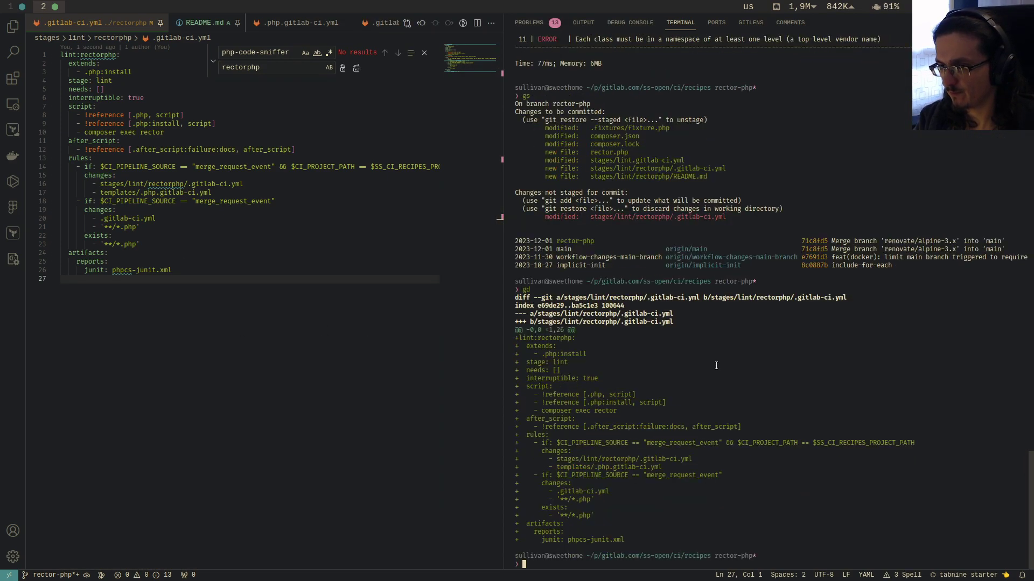
# Step: Commit all changes as 'feat: lint:rectorphp' and confirm the working tree is clean
pyautogui.write("g ci -am 'fea")
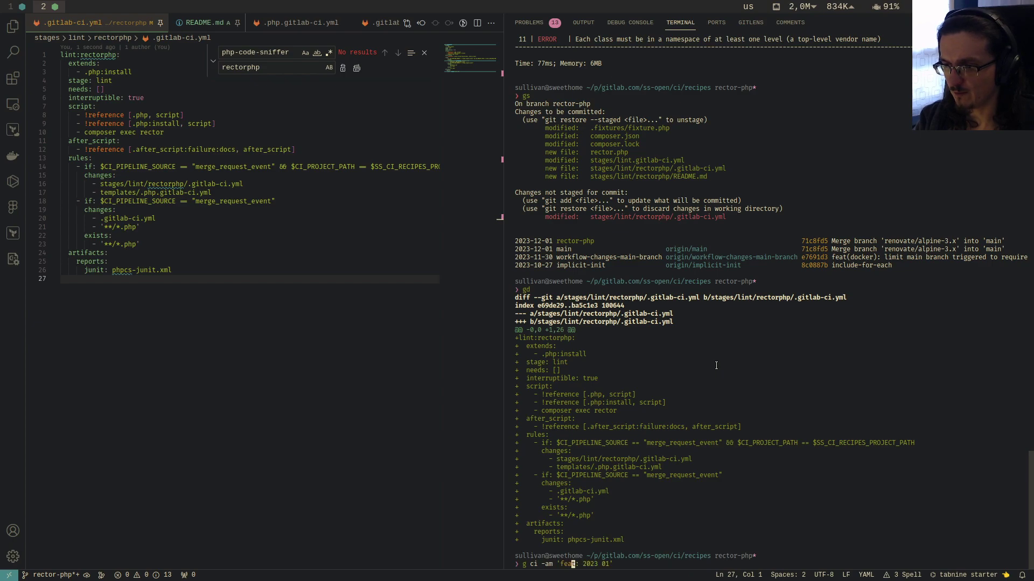
pyautogui.write('t(lint')
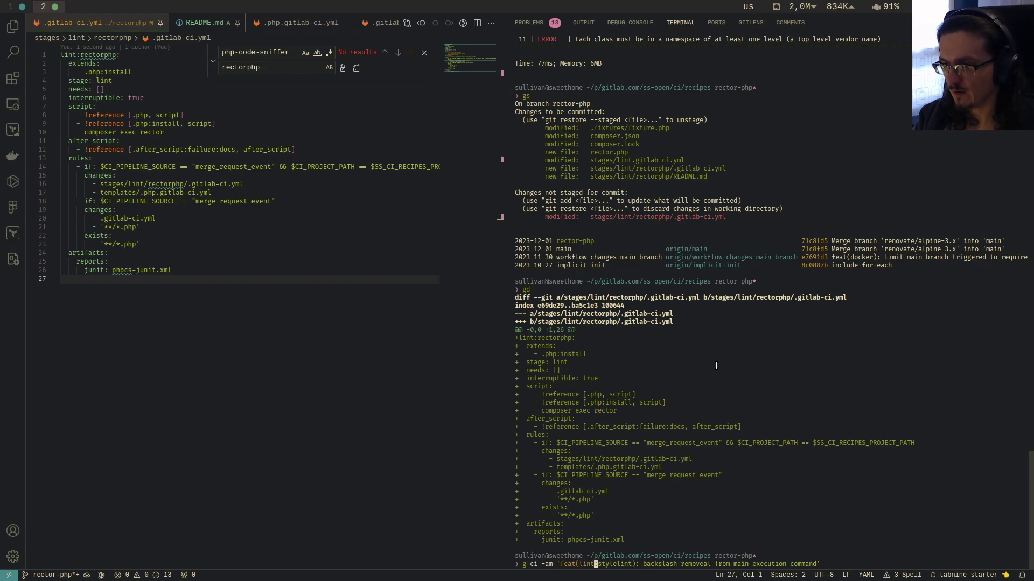
pyautogui.write('): rectorphp')
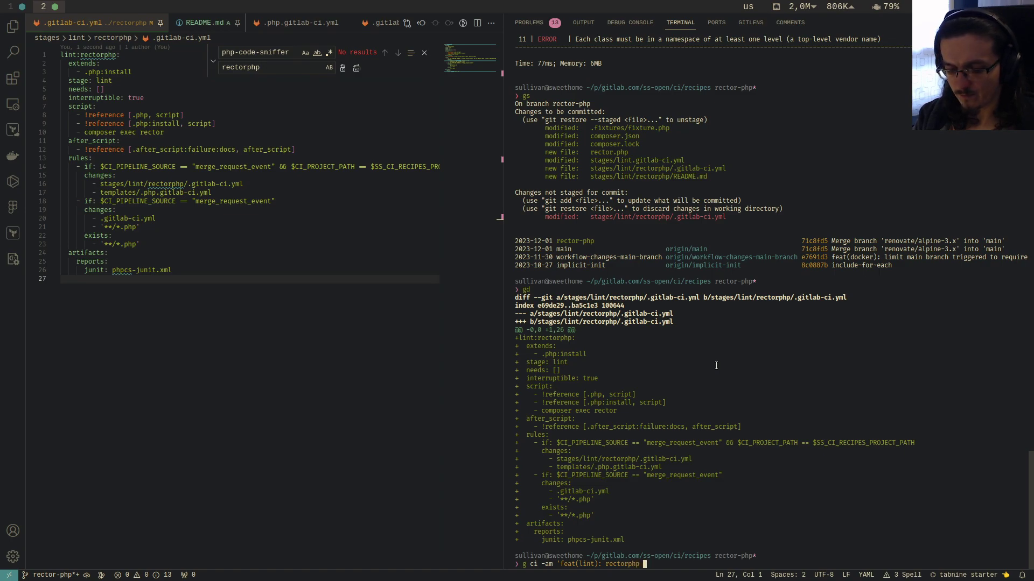
pyautogui.write(" '")
pyautogui.press('Left')
pyautogui.press('BackSpace')
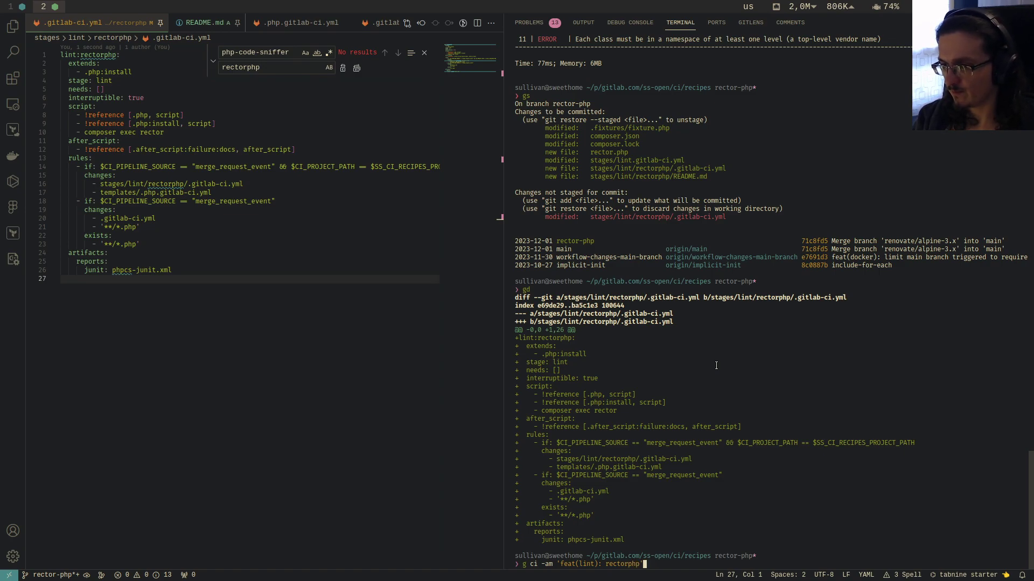
pyautogui.hotkey('ctrl', 'Left')
pyautogui.write('lint:')
pyautogui.hotkey('ctrl', 'Left')
pyautogui.hotkey('ctrl', 'Left')
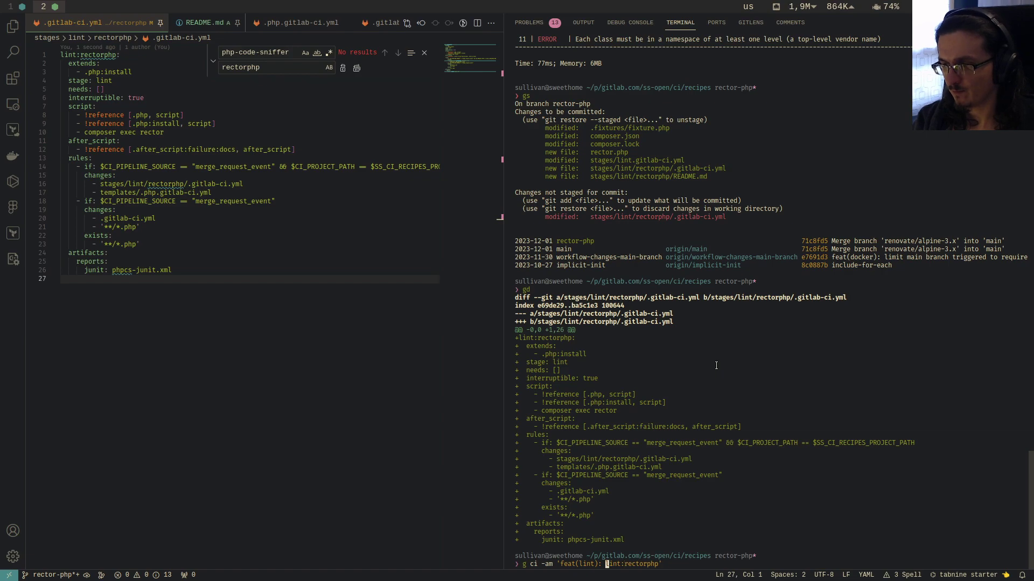
pyautogui.press('Delete')
pyautogui.press('Delete')
pyautogui.press('Delete')
pyautogui.press('Delete')
pyautogui.press('Delete')
pyautogui.press('BackSpace')
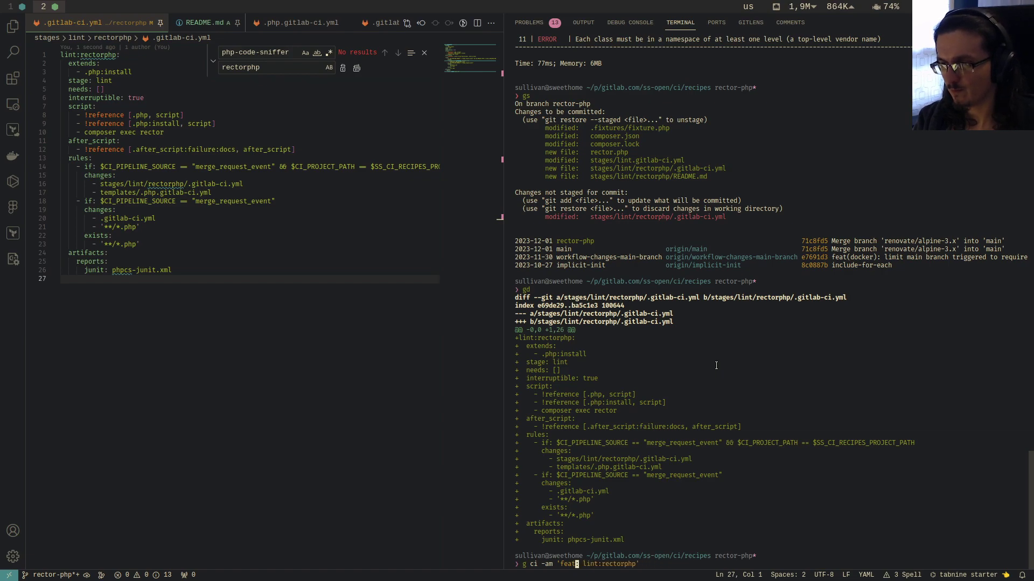
pyautogui.press('End')
pyautogui.press('Return')
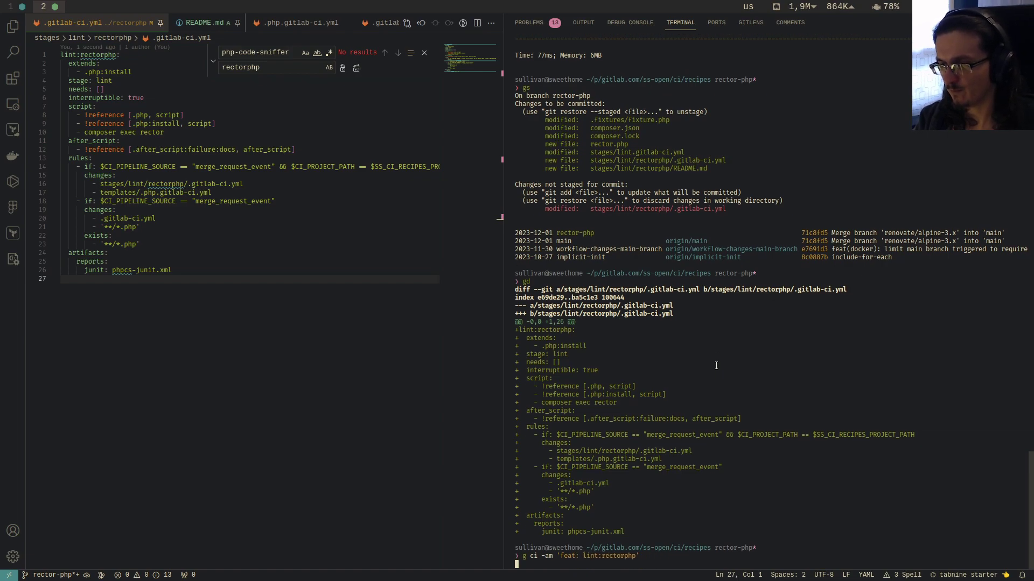
pyautogui.write('gs')
pyautogui.press('Return')
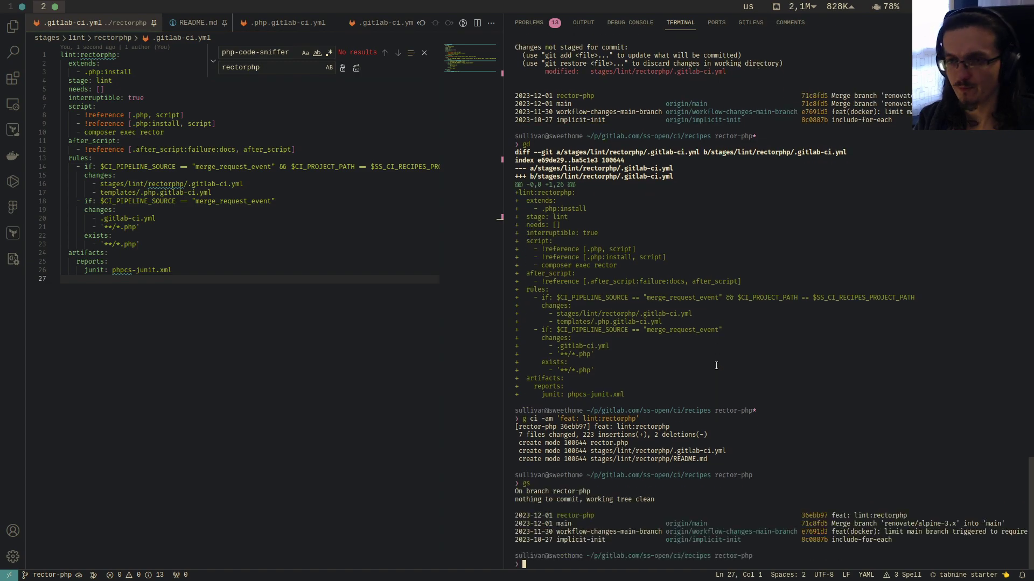
# Step: Copy the composer exec rector line and open php-code-sniffer's .gitlab-ci.yml
pyautogui.click(297, 391)
pyautogui.press('Up')
pyautogui.press('Up')
pyautogui.press('Up')
pyautogui.press('Up')
pyautogui.press('Up')
pyautogui.press('Up')
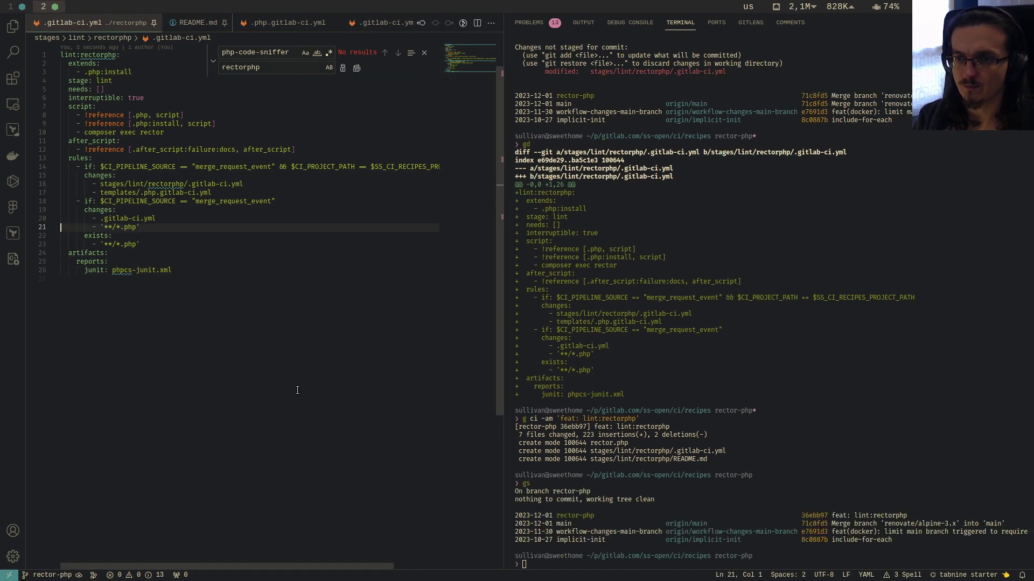
pyautogui.press('Up')
pyautogui.press('Up')
pyautogui.press('Up')
pyautogui.press('Up')
pyautogui.press('Up')
pyautogui.press('Up')
pyautogui.press('Up')
pyautogui.press('Up')
pyautogui.press('Up')
pyautogui.press('Up')
pyautogui.press('Up')
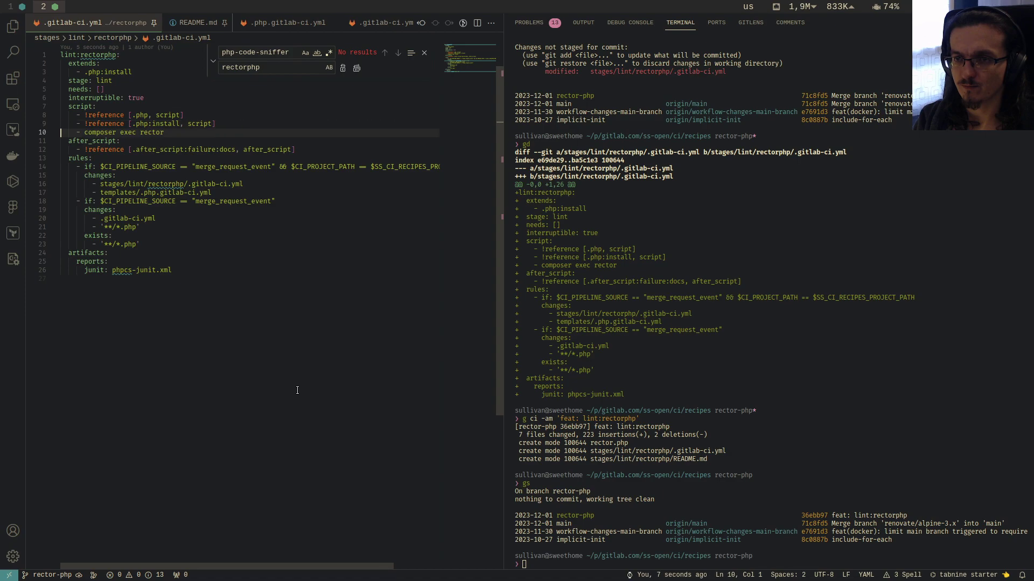
pyautogui.hotkey('shift', 'End')
pyautogui.hotkey('ctrl', 'c')
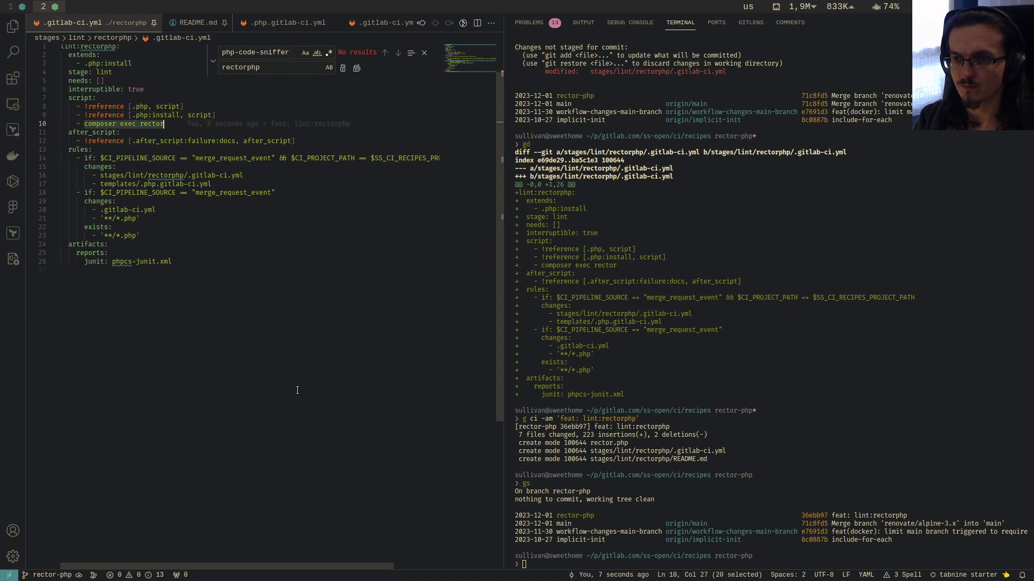
pyautogui.hotkey('ctrl', 'p')
pyautogui.write('php-code')
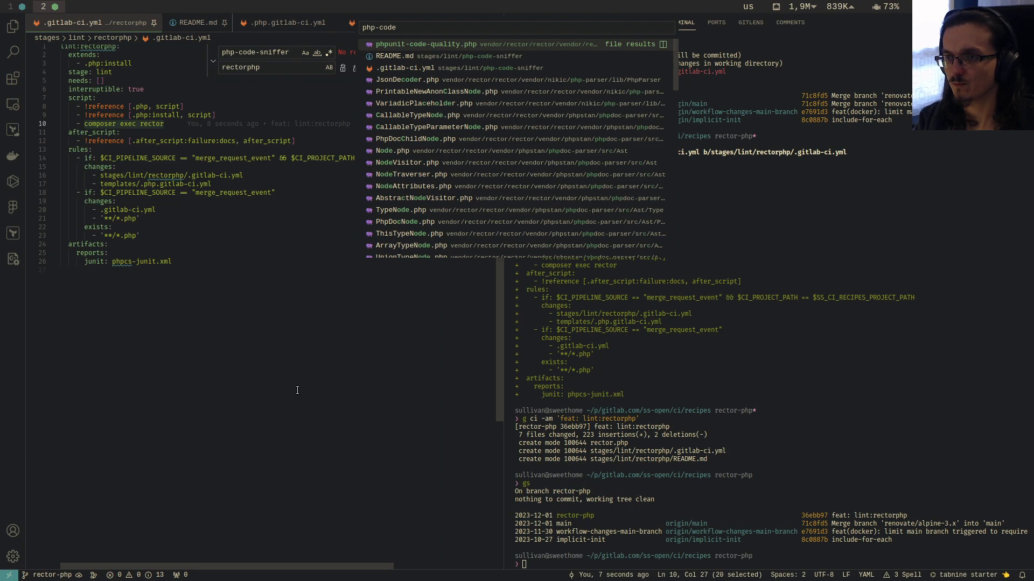
pyautogui.write('-')
pyautogui.press('Down')
pyautogui.press('Down')
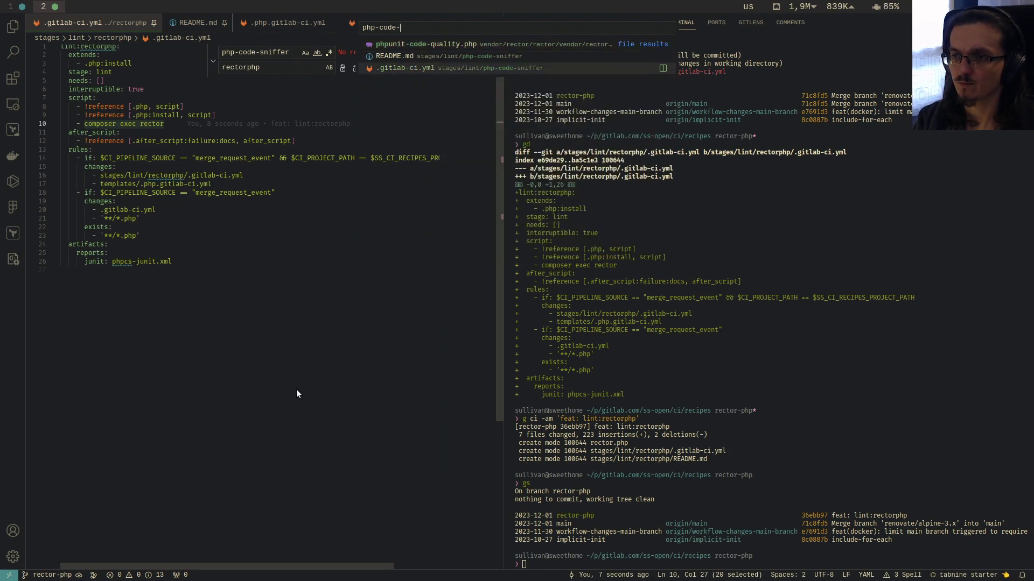
pyautogui.press('Return')
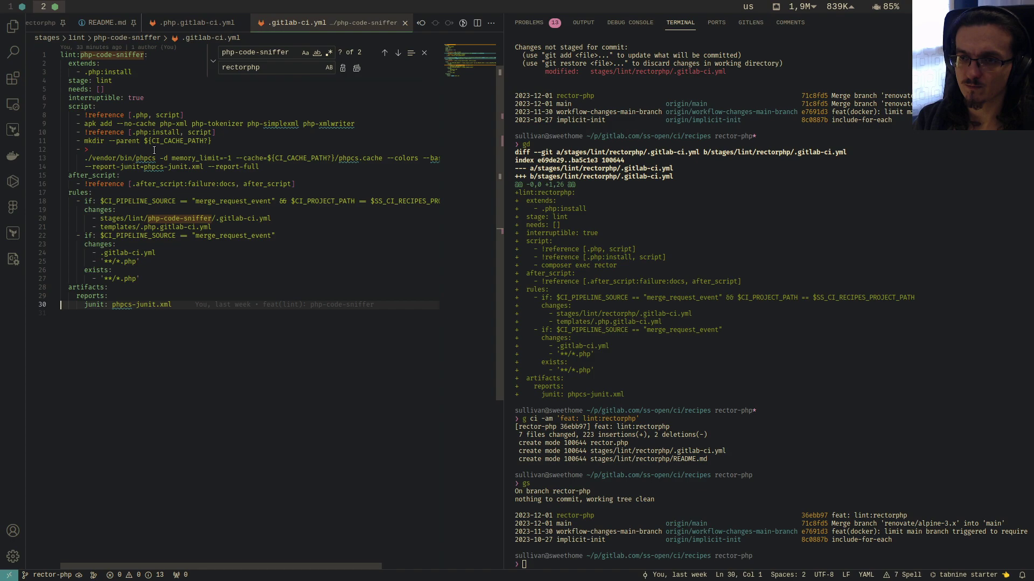
# Step: Replace ./vendor/bin/ with 'composer exec' on line 13's phpcs command and save
pyautogui.click(157, 158)
pyautogui.hotkey('ctrl', 'shift', 'Left')
pyautogui.hotkey('ctrl', 'shift', 'Left')
pyautogui.hotkey('ctrl', 'shift', 'Left')
pyautogui.hotkey('ctrl', 'shift', 'Left')
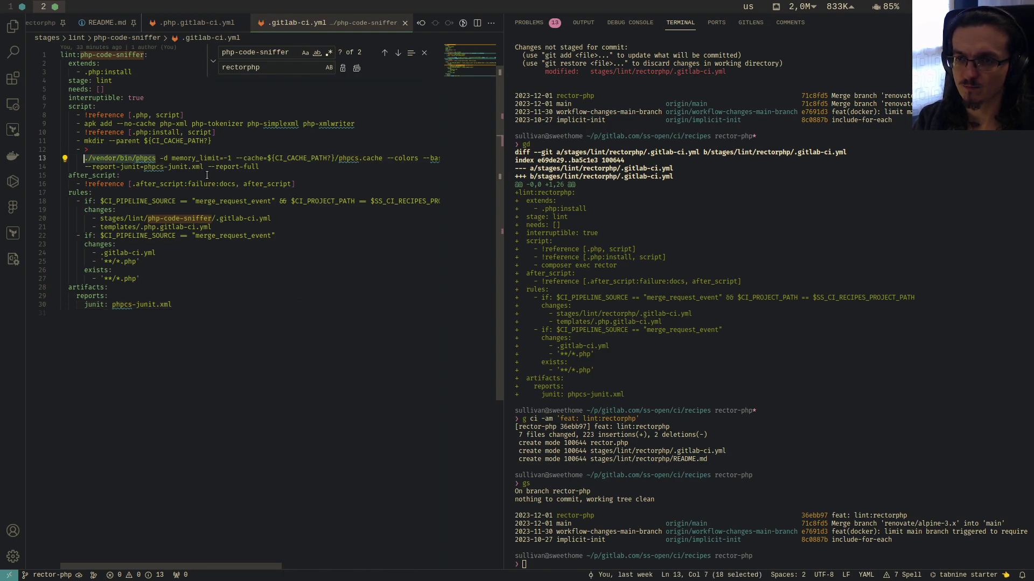
pyautogui.hotkey('ctrl', 'v')
pyautogui.press('End')
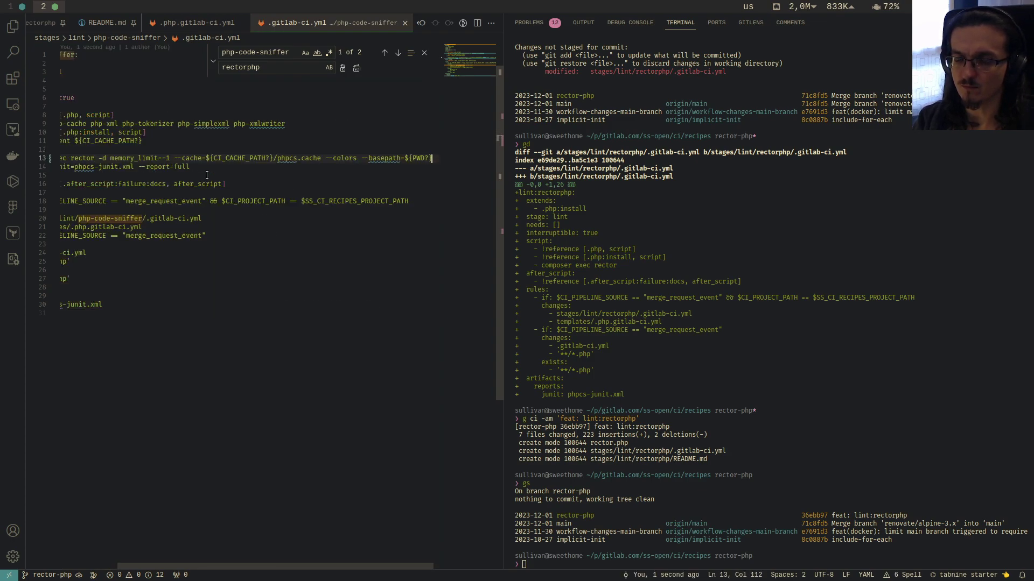
pyautogui.hotkey('ctrl', 'z')
pyautogui.press('Left')
pyautogui.hotkey('shift', 'Right')
pyautogui.hotkey('shift', 'Right')
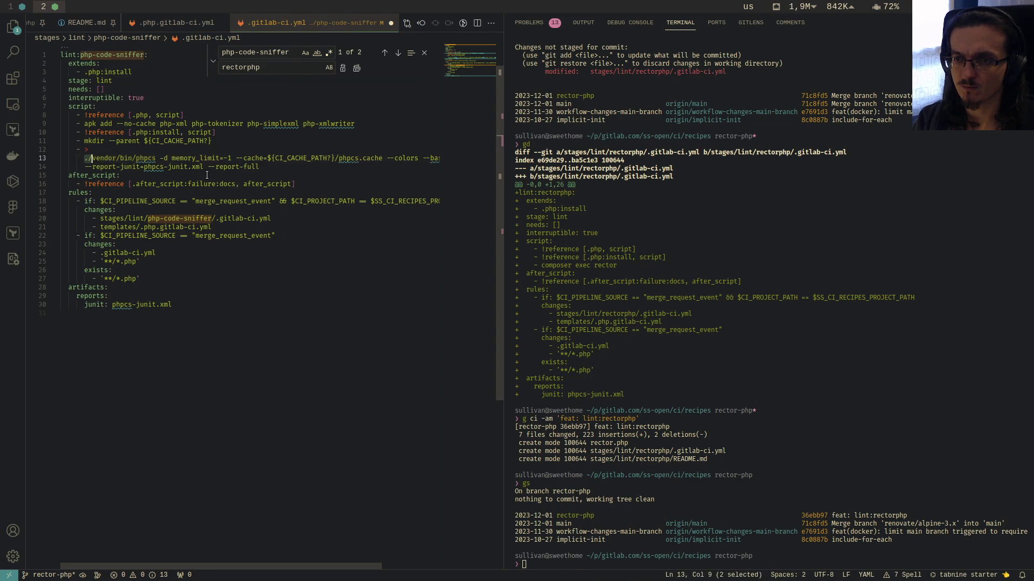
pyautogui.hotkey('ctrl', 'shift', 'Right')
pyautogui.hotkey('ctrl', 'shift', 'Right')
pyautogui.write('composer exec rect')
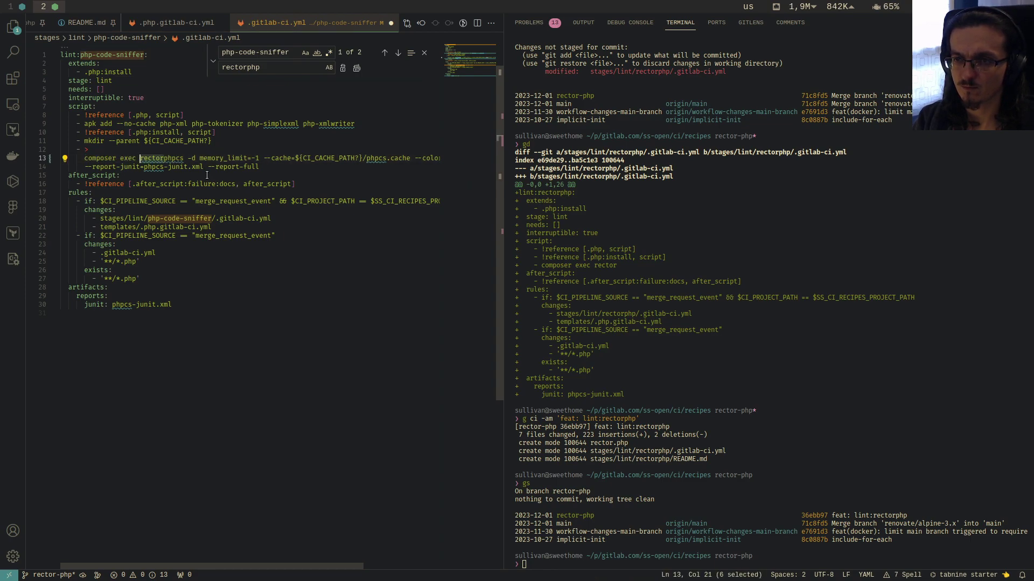
pyautogui.hotkey('ctrl', 's')
pyautogui.press('Down')
pyautogui.press('Home')
pyautogui.press('Home')
pyautogui.press('Up')
pyautogui.press('End')
# Step: Review the diff and commit as 'feat(lint:php-code-sniffer): composer exec binary invocation'
pyautogui.click(702, 362)
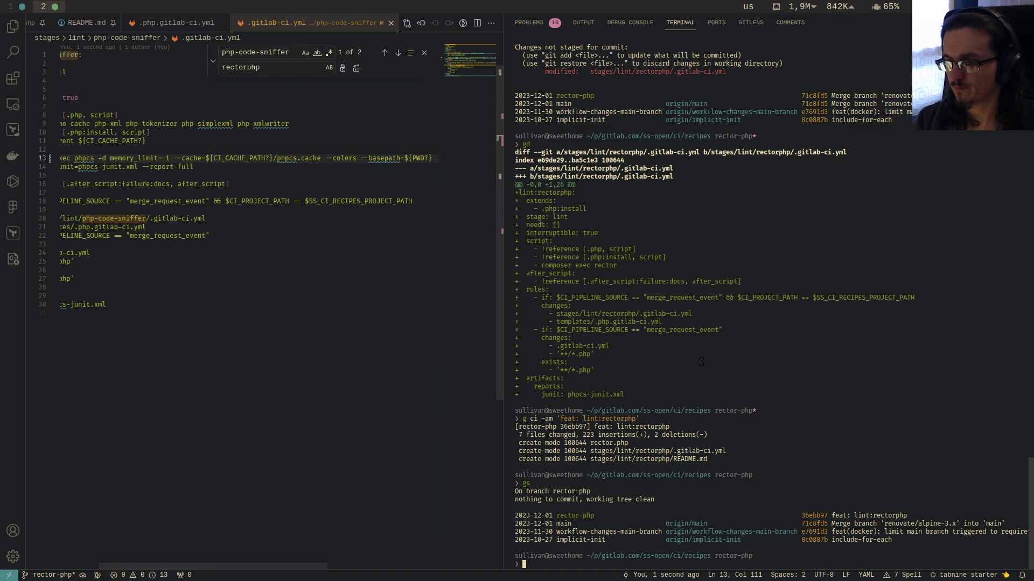
pyautogui.write('gd')
pyautogui.press('Return')
pyautogui.write("g ci -am '")
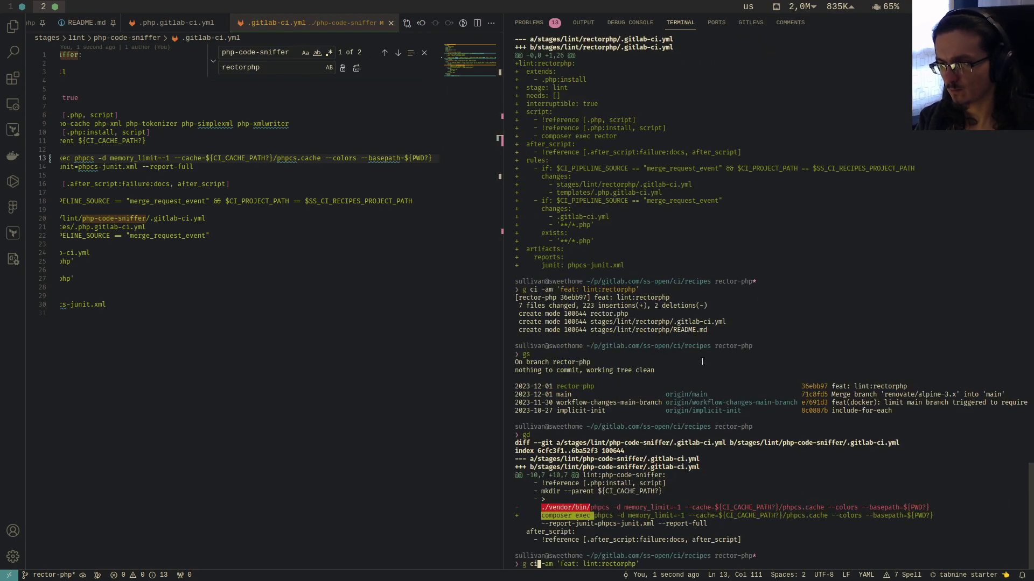
pyautogui.write('feat')
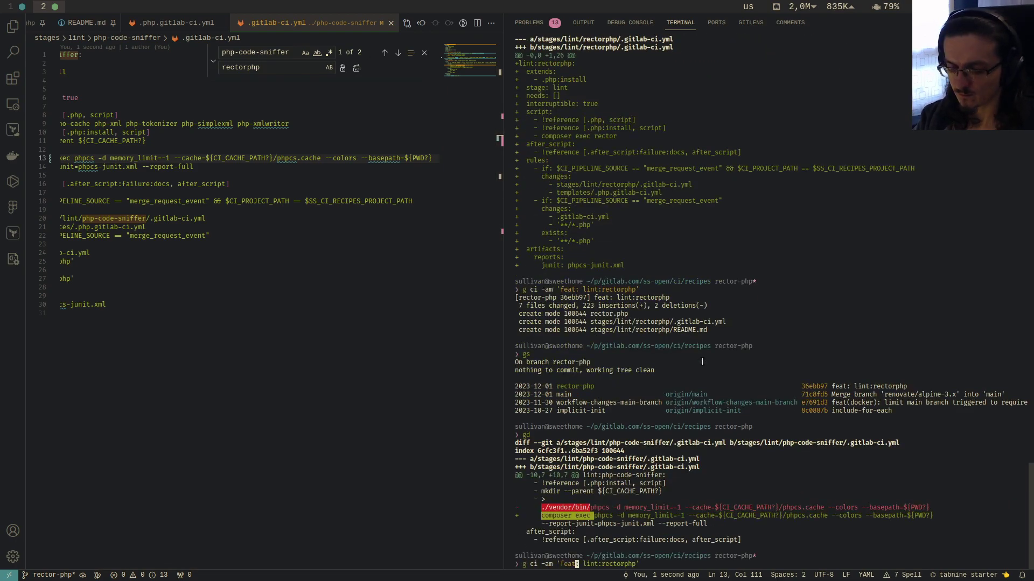
pyautogui.write('(lint')
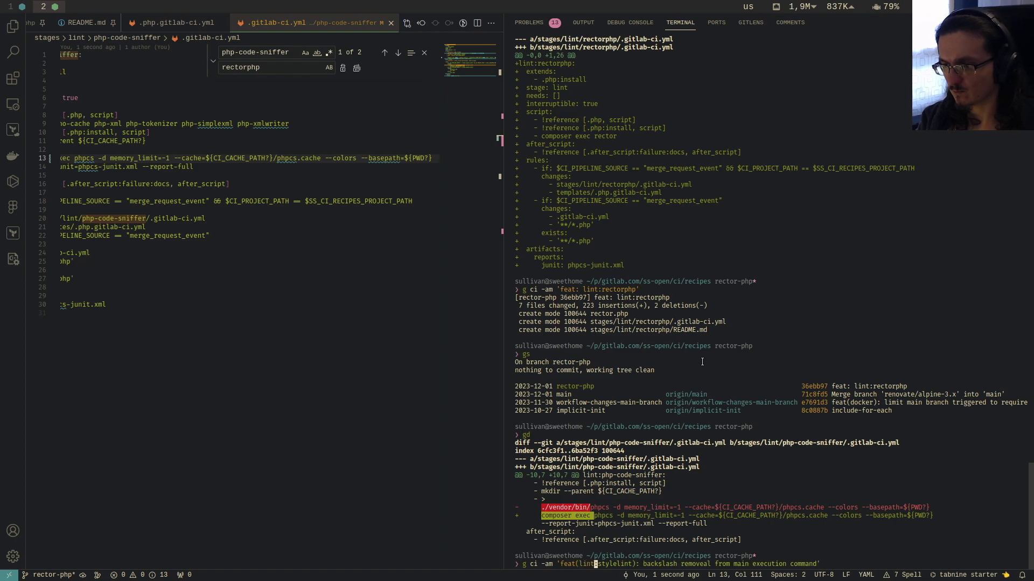
pyautogui.write(':php')
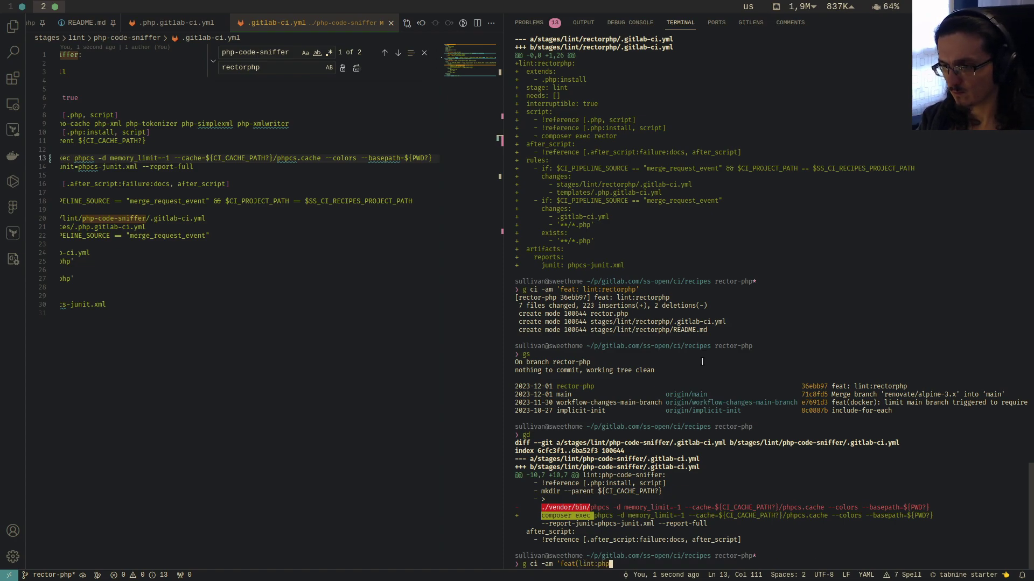
pyautogui.write('-code-snig')
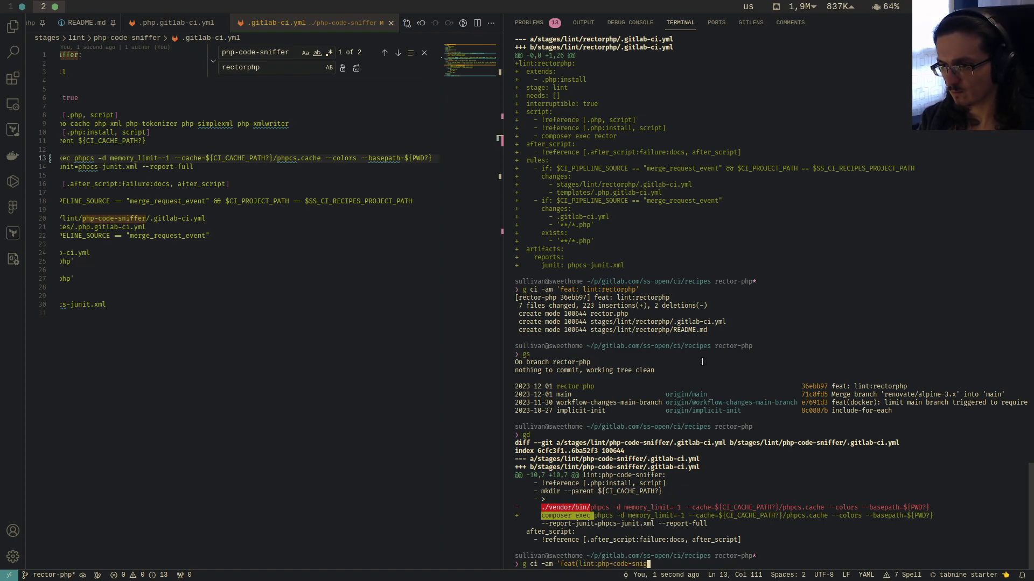
pyautogui.press('BackSpace')
pyautogui.write('ffer):')
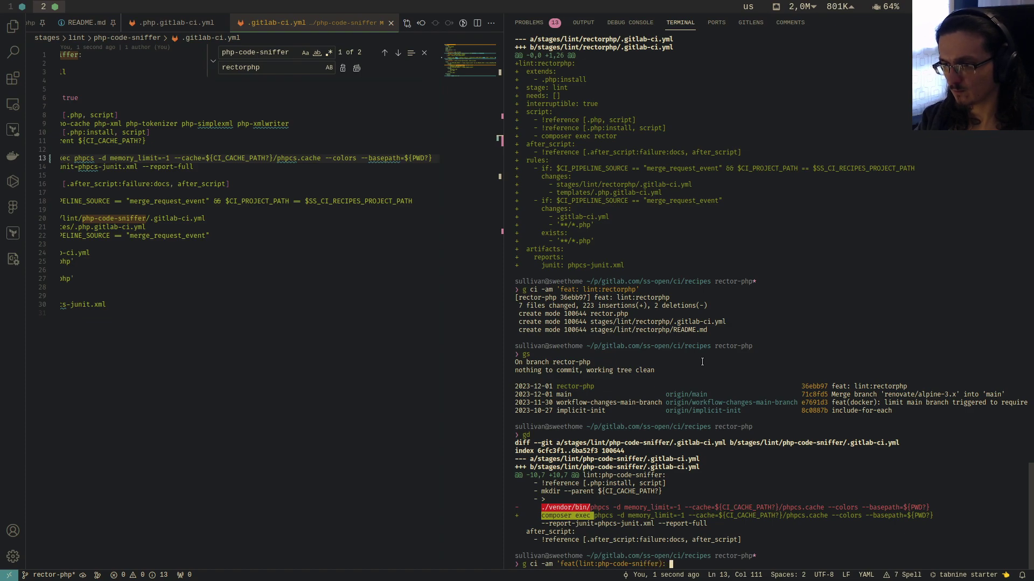
pyautogui.write(' com')
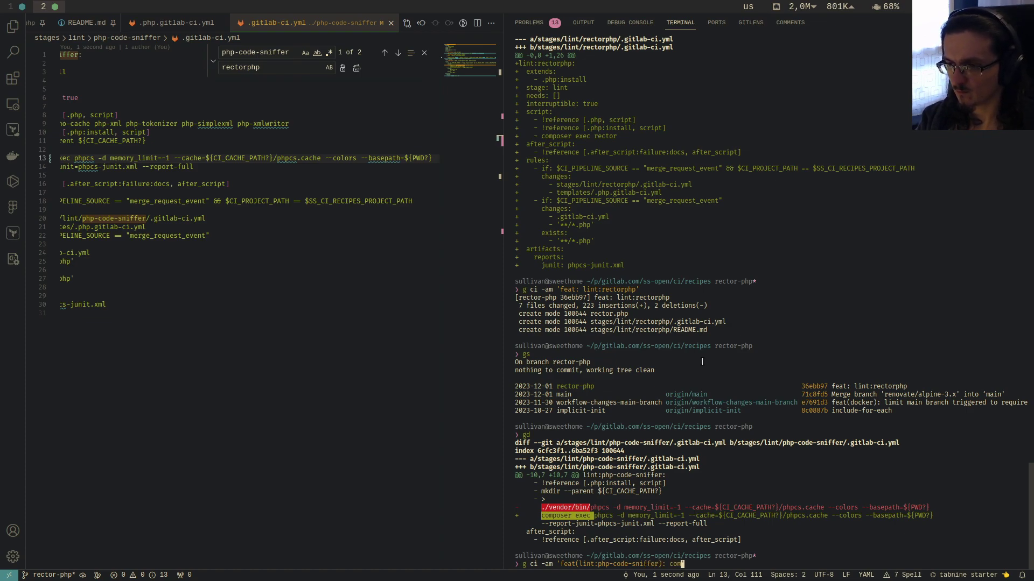
pyautogui.write('poser exec bin')
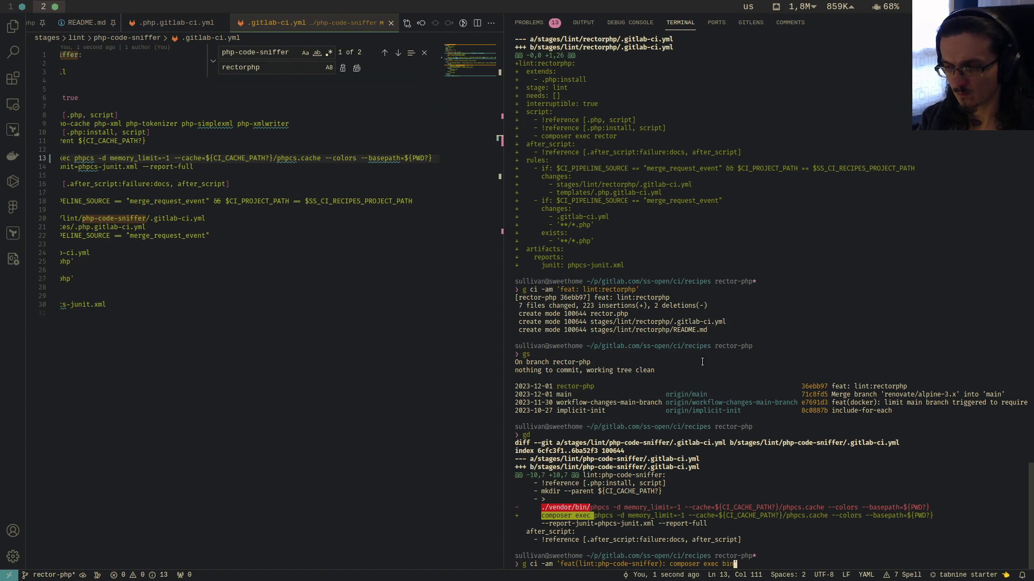
pyautogui.write('ary invocataion')
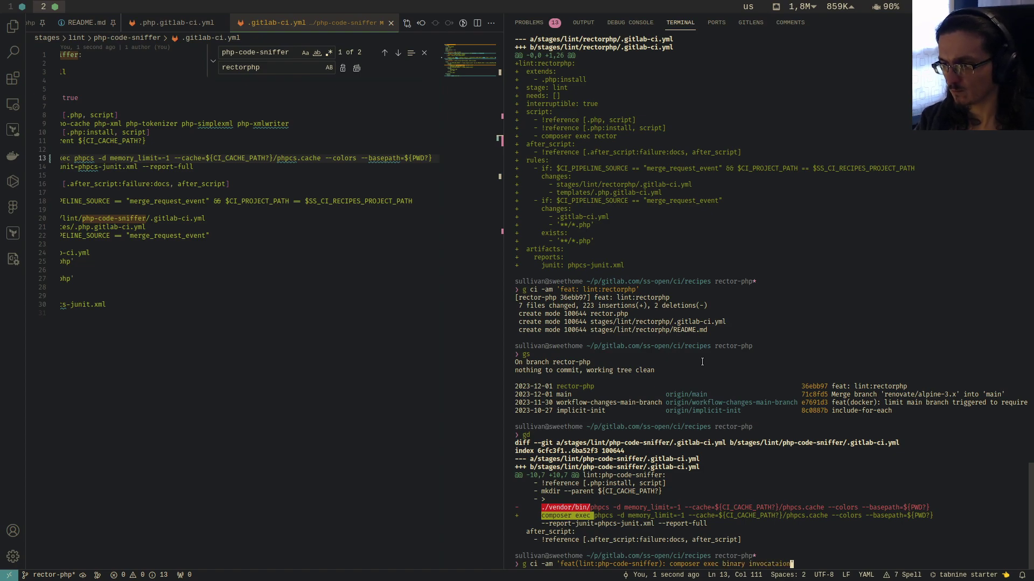
pyautogui.press('Left')
pyautogui.press('Left')
pyautogui.press('BackSpace')
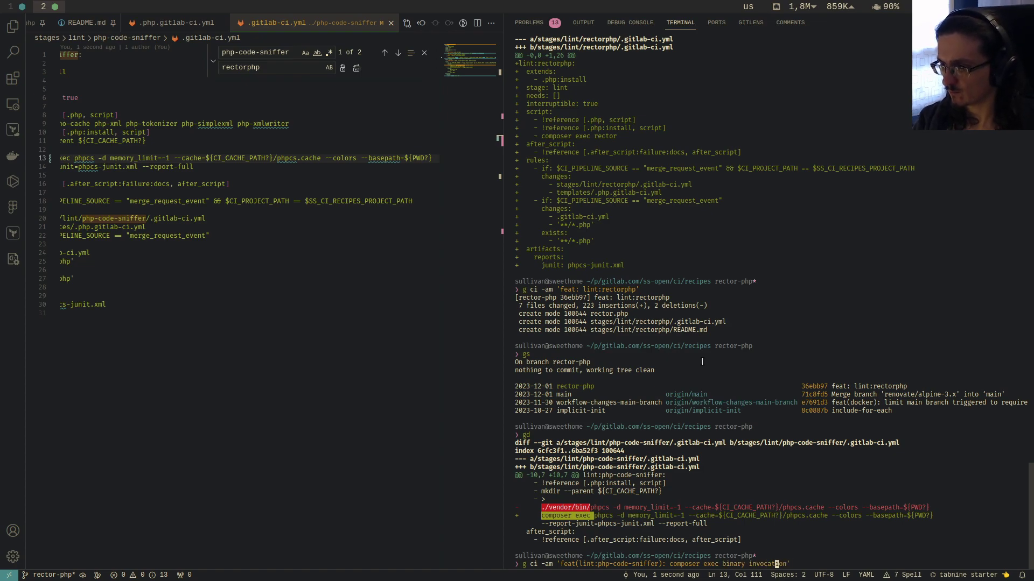
pyautogui.press('End')
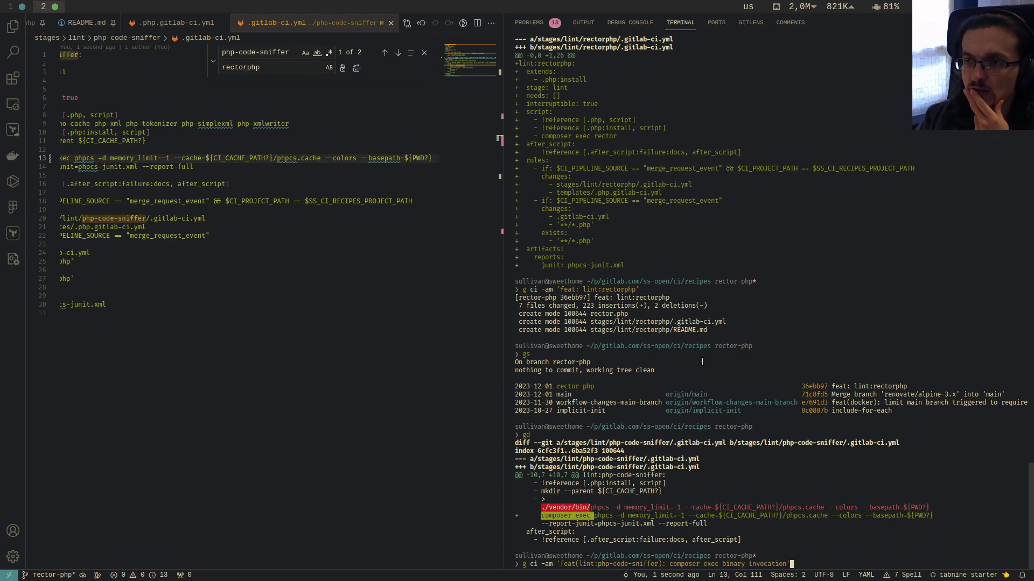
pyautogui.press('Return')
# Step: List the branch's commits since main with g oneline
pyautogui.write('g oneline')
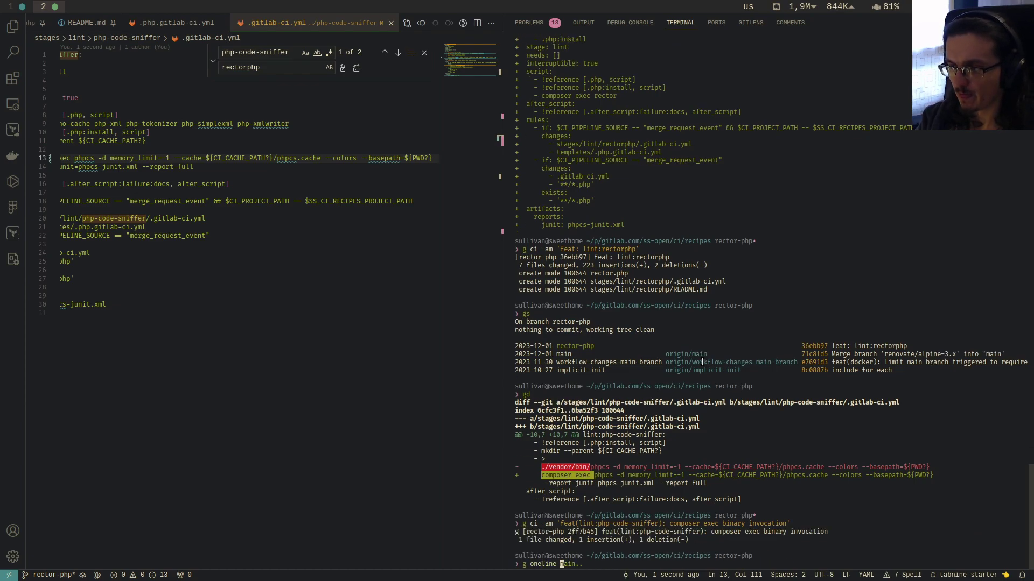
pyautogui.press('Right')
pyautogui.press('Return')
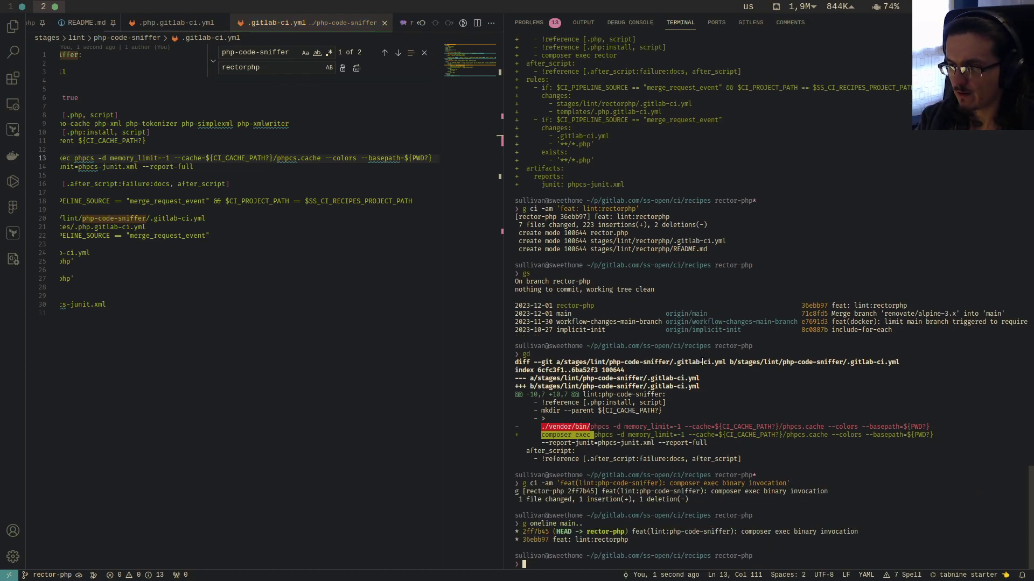
# Step: Interactively rebase onto main, moving the php-code-sniffer commit before lint:rectorphp
pyautogui.write('g rebase -')
pyautogui.write('i main')
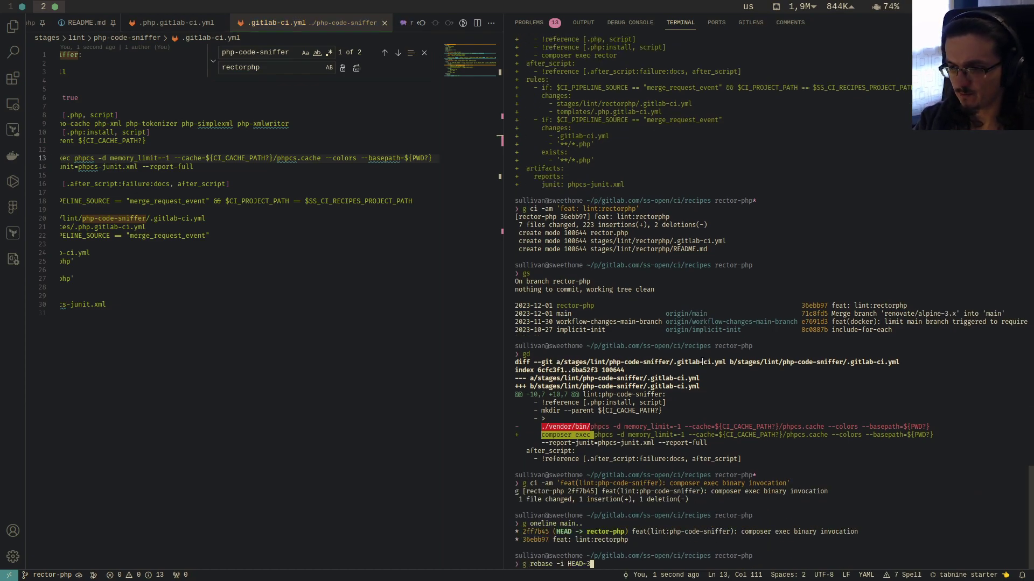
pyautogui.press('Return')
pyautogui.press('k')
pyautogui.press('k')
pyautogui.press('k')
pyautogui.press('k')
pyautogui.press('k')
pyautogui.press('k')
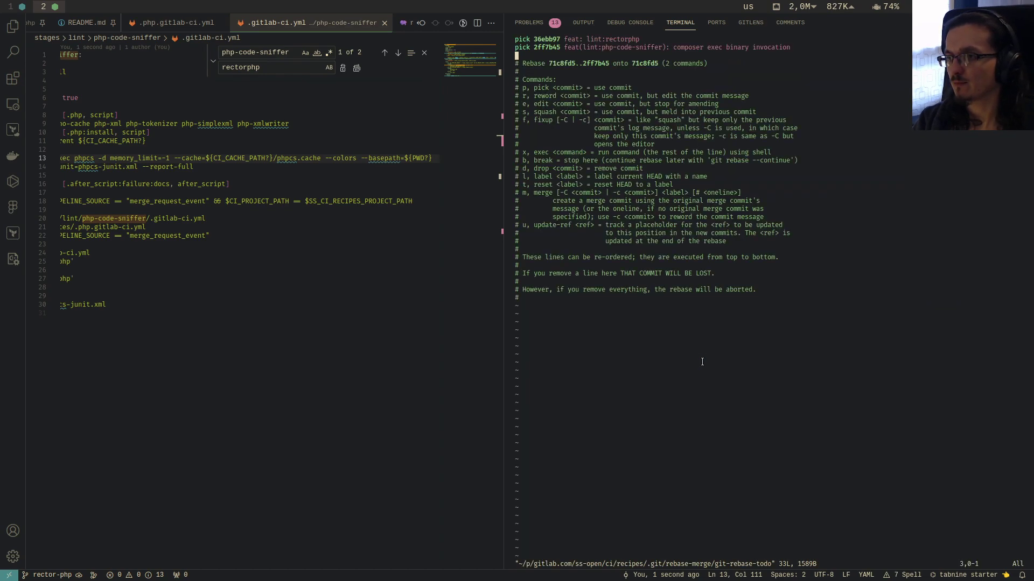
pyautogui.press('k')
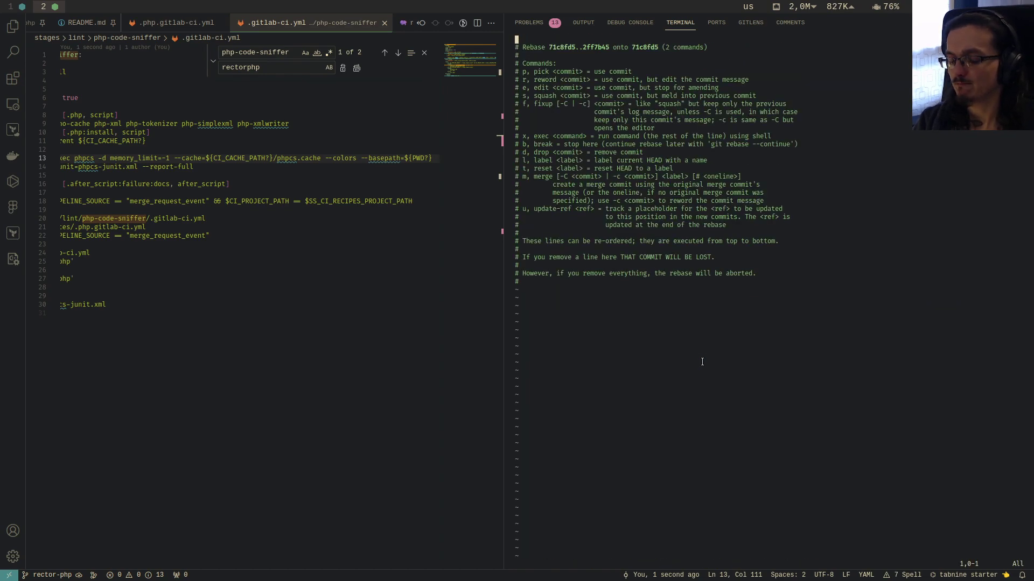
pyautogui.press('u')
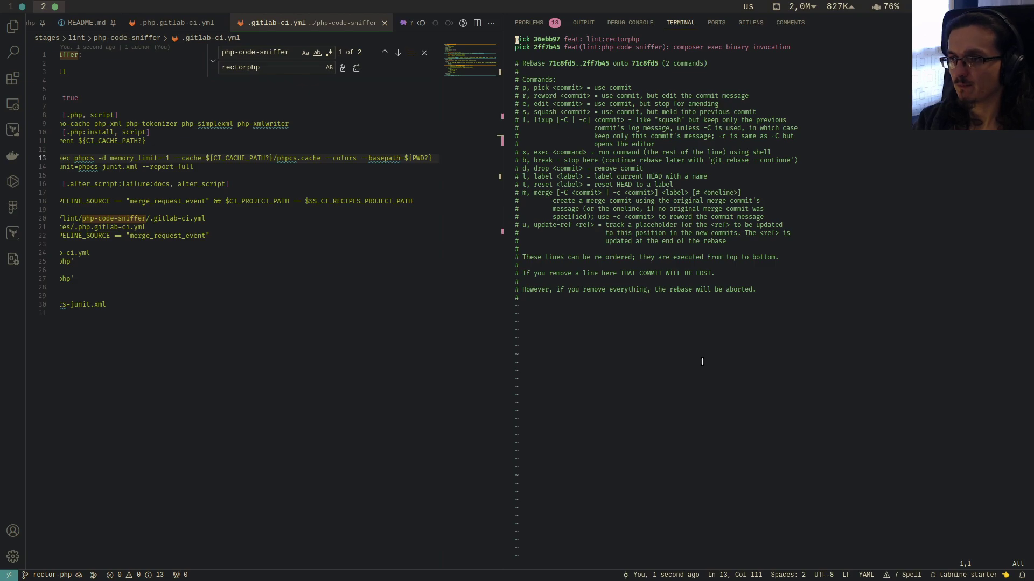
pyautogui.press('j')
pyautogui.press('d')
pyautogui.press('d')
pyautogui.press('k')
pyautogui.hotkey('shift', 'p')
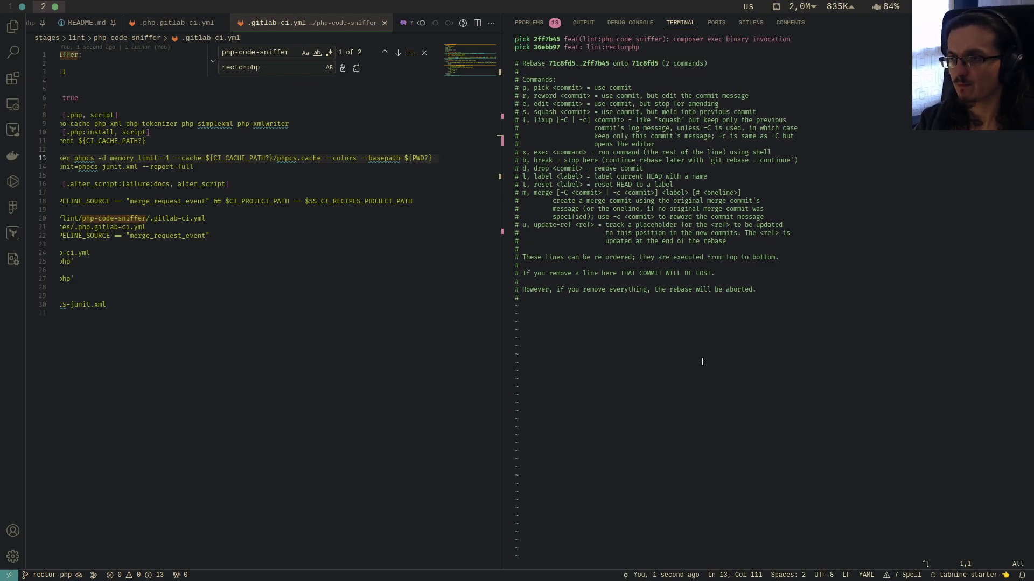
pyautogui.write(':wq')
pyautogui.press('Return')
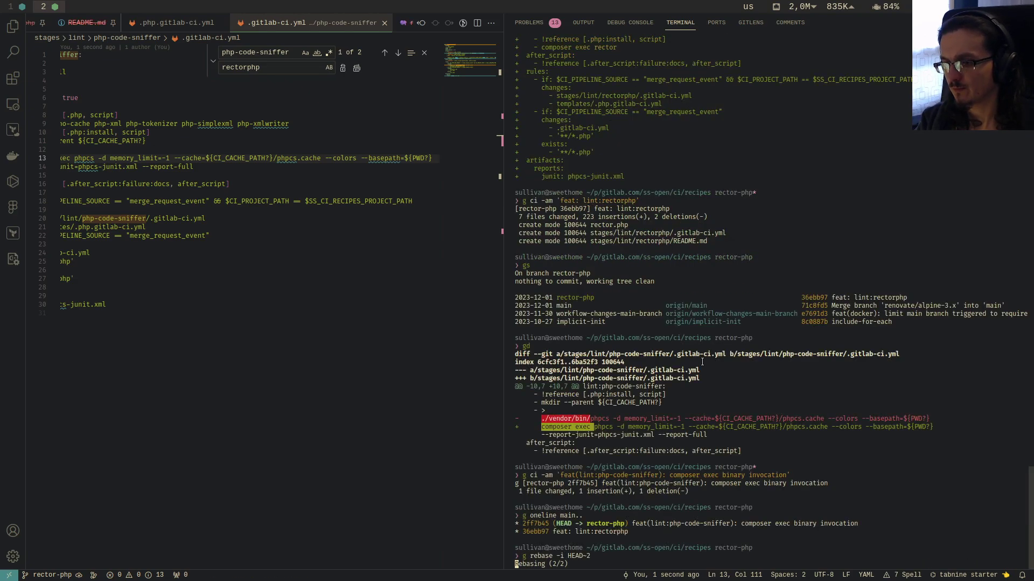
# Step: Verify the new commit order, push rector-php to origin, and follow the merge request link
pyautogui.write('g oneline main..')
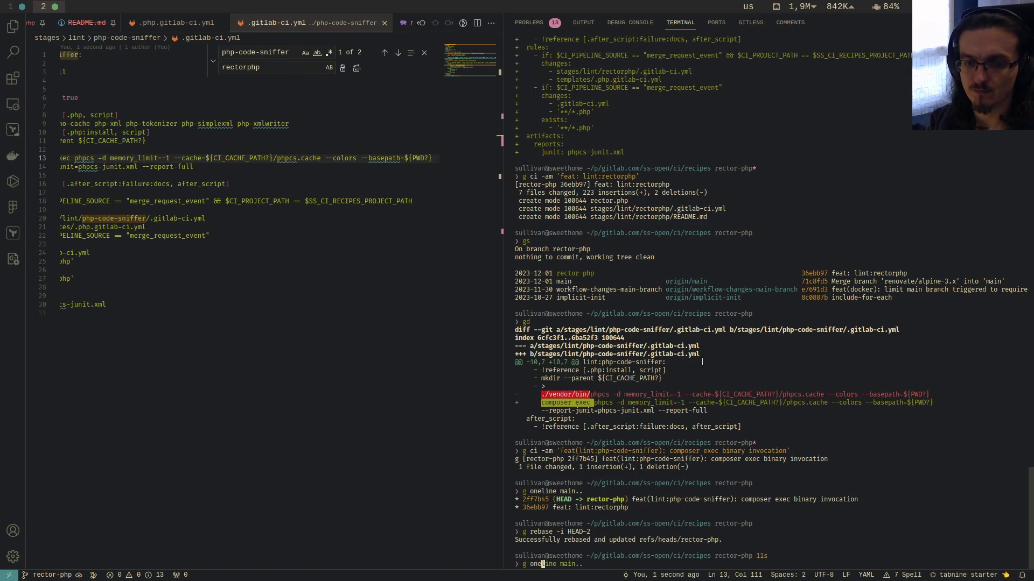
pyautogui.press('Return')
pyautogui.write('gp -u origin HEAD')
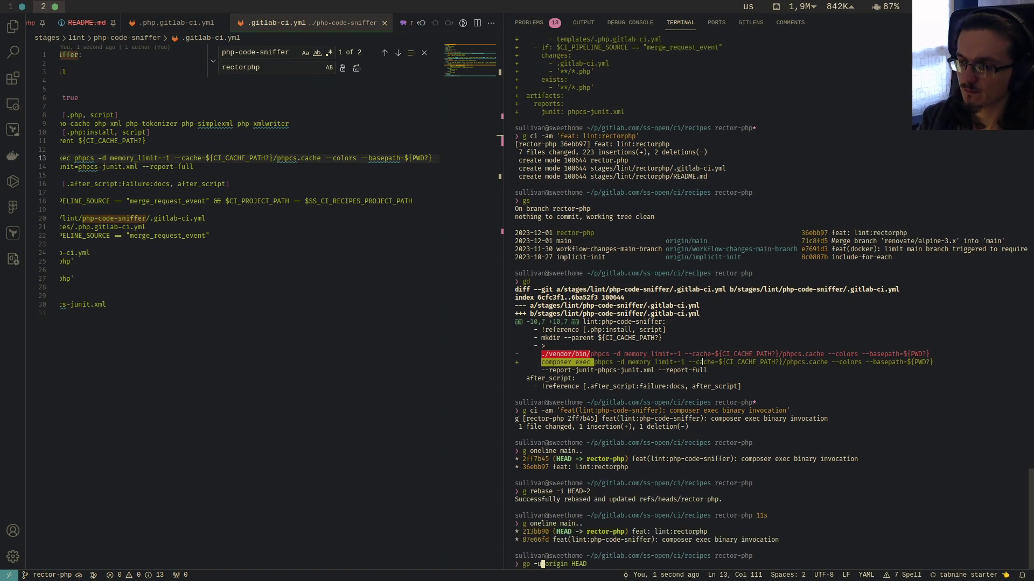
pyautogui.press('Return')
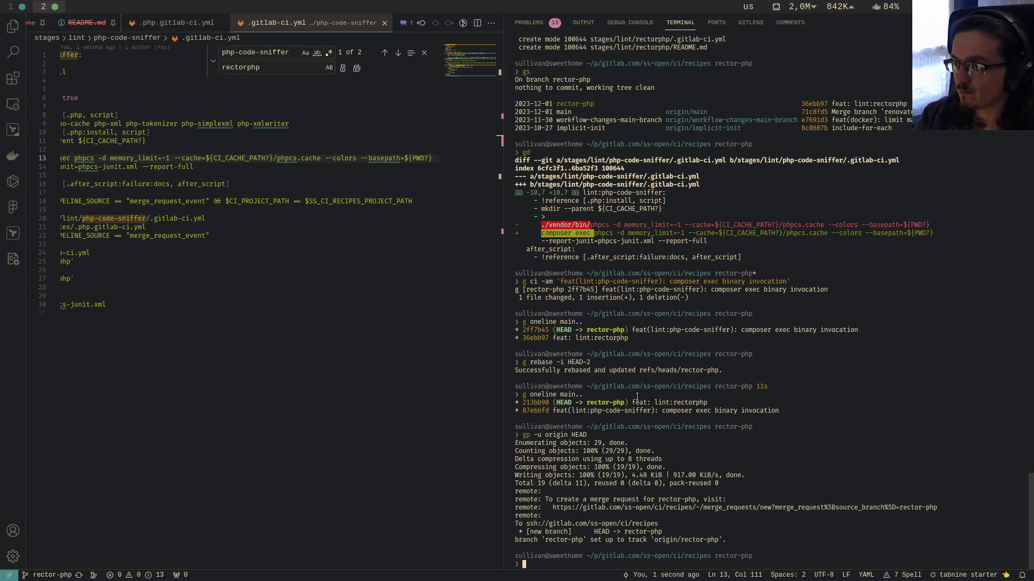
pyautogui.moveTo(632, 403); pyautogui.dragTo(709, 401)
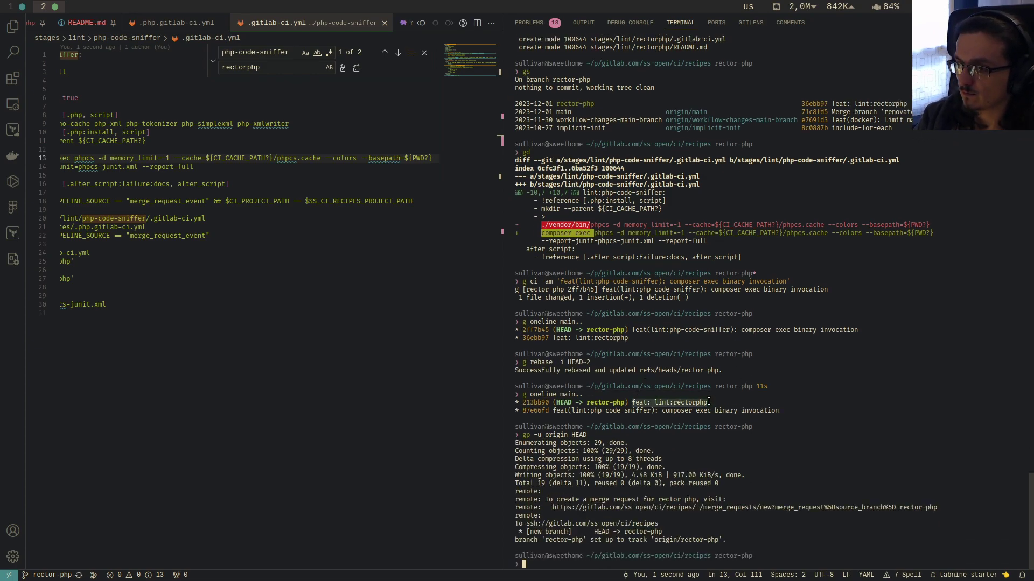
pyautogui.keyDown('ctrl'); pyautogui.click(710, 508); pyautogui.keyUp('ctrl')
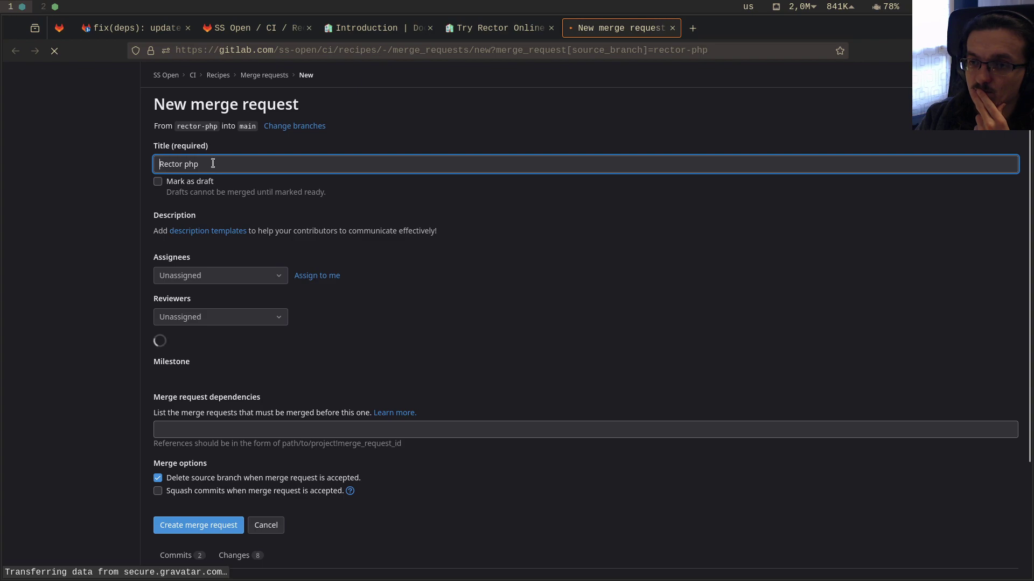
# Step: Title the merge request 'feat: lint:rectorphp' and begin the description with a Summary heading
pyautogui.tripleClick(212, 163)
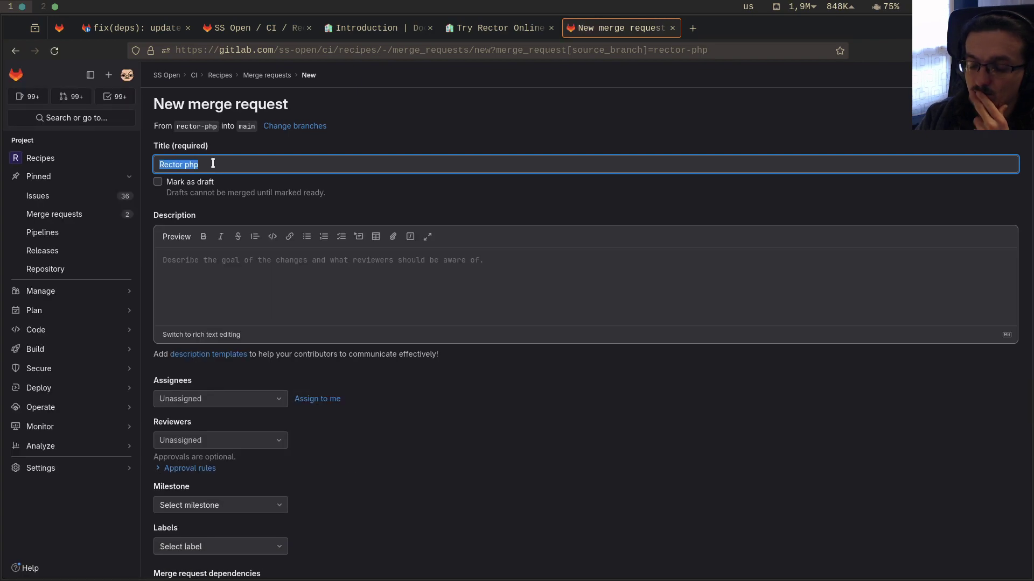
pyautogui.write('feat: lint:rectorphp')
pyautogui.click(316, 314)
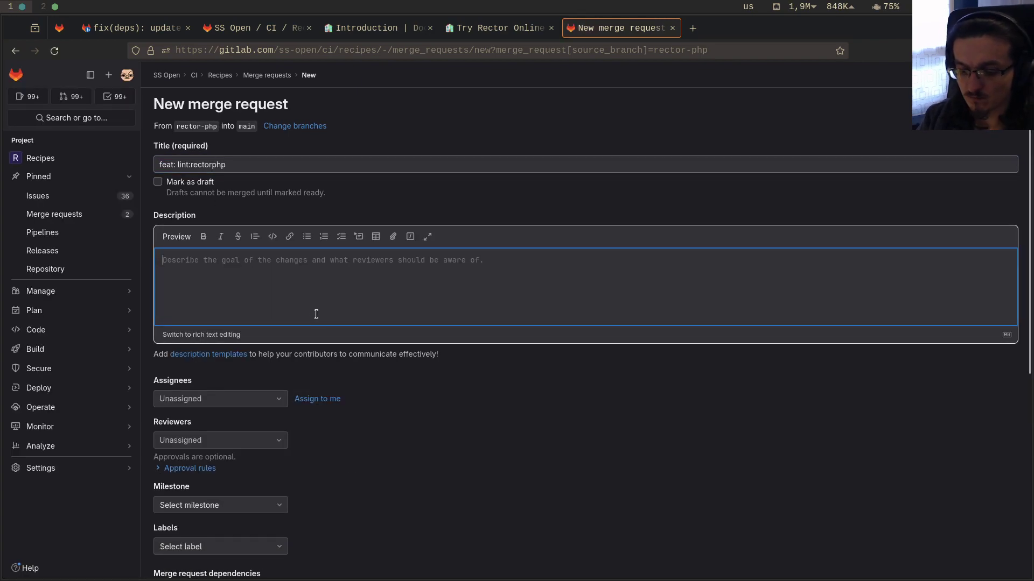
pyautogui.write('# Summary  ')
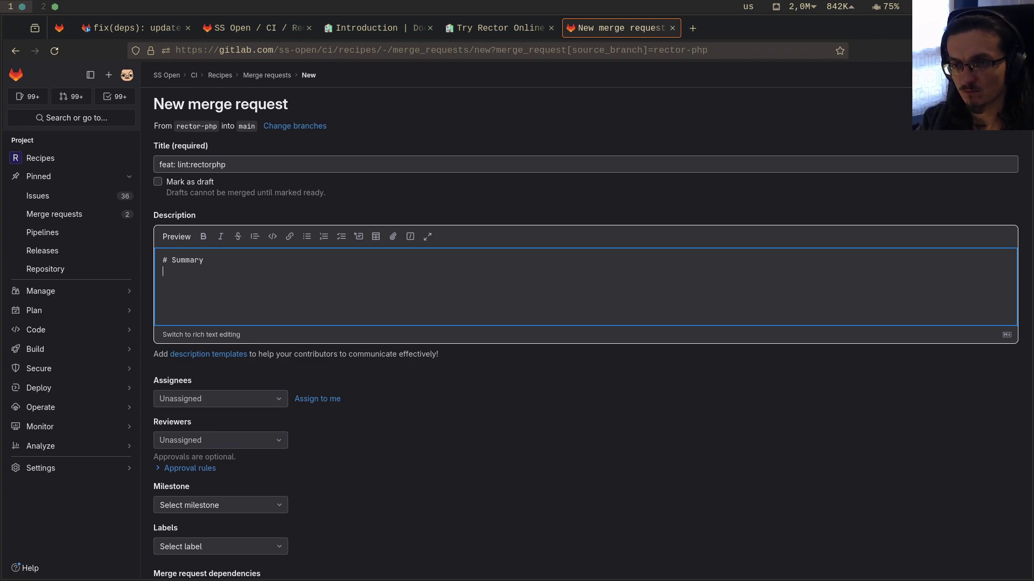
pyautogui.write('- closes')
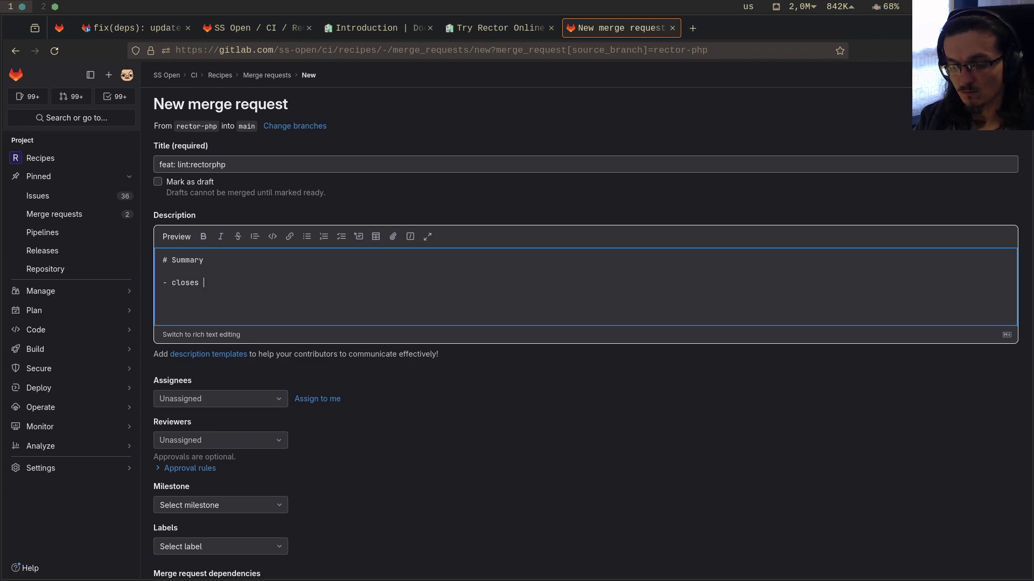
pyautogui.write(' #')
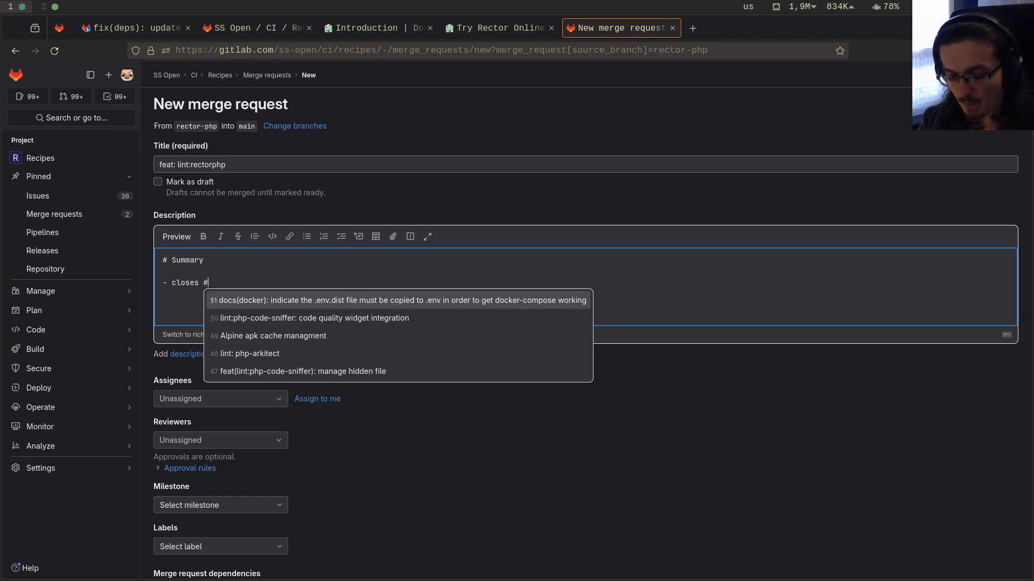
# Step: Add 'closes #43' and an /assign line for the suggested team member
pyautogui.write('43 ')
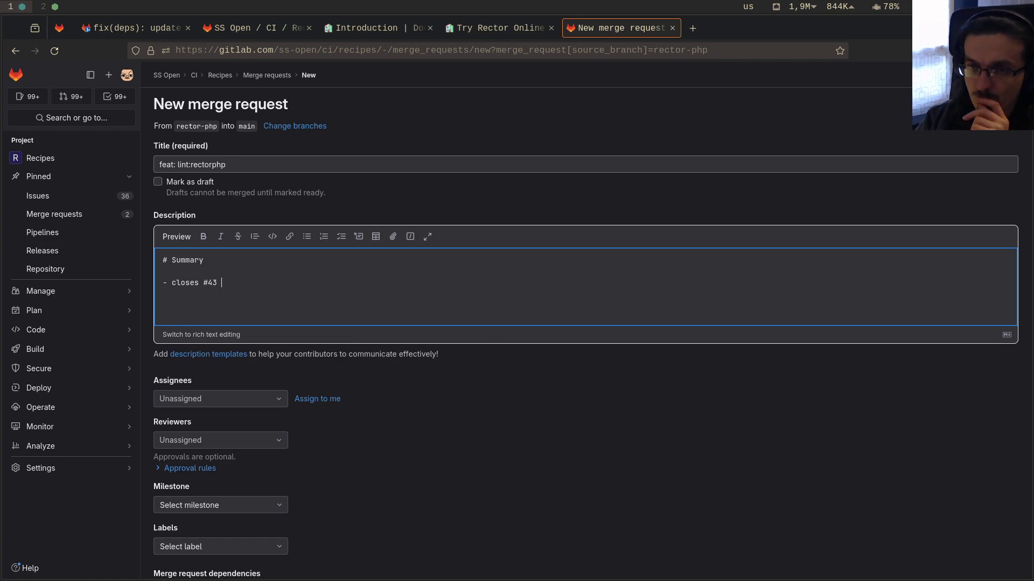
pyautogui.write('/assign @soull')
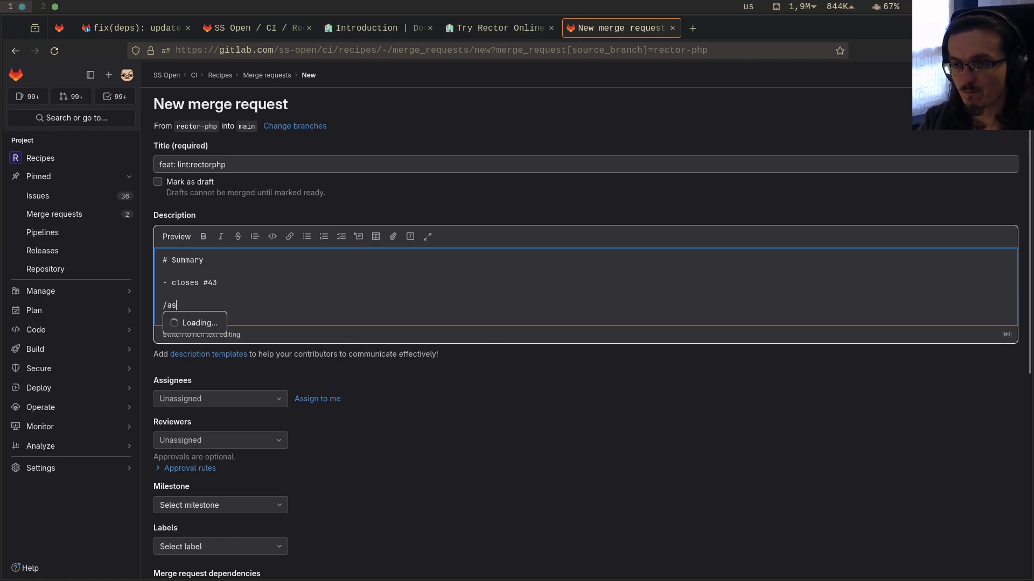
pyautogui.press('Down')
pyautogui.press('Down')
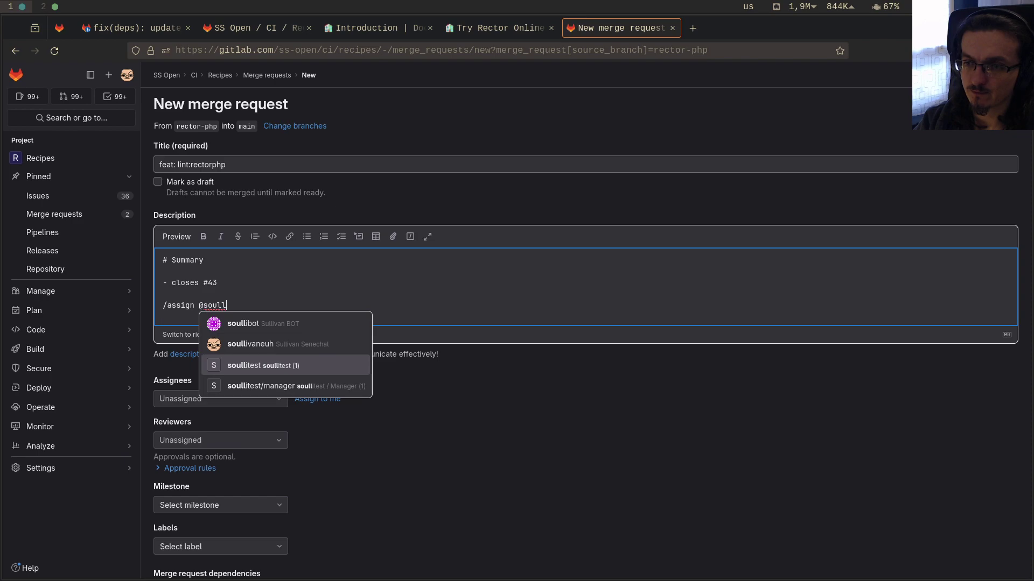
pyautogui.press('Up')
pyautogui.press('Return')
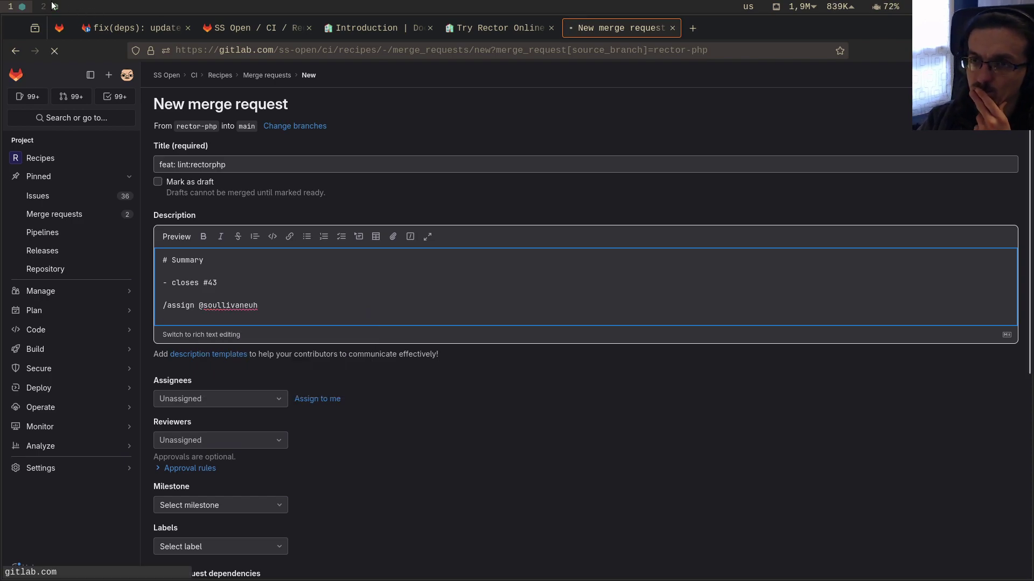
pyautogui.click(52, 5)
# Step: Close the php-code-sniffer .gitlab-ci.yml tab
pyautogui.click(235, 446)
pyautogui.press('Up')
pyautogui.press('Up')
pyautogui.press('Up')
pyautogui.press('Up')
pyautogui.press('Up')
pyautogui.press('Up')
pyautogui.press('Up')
pyautogui.press('Up')
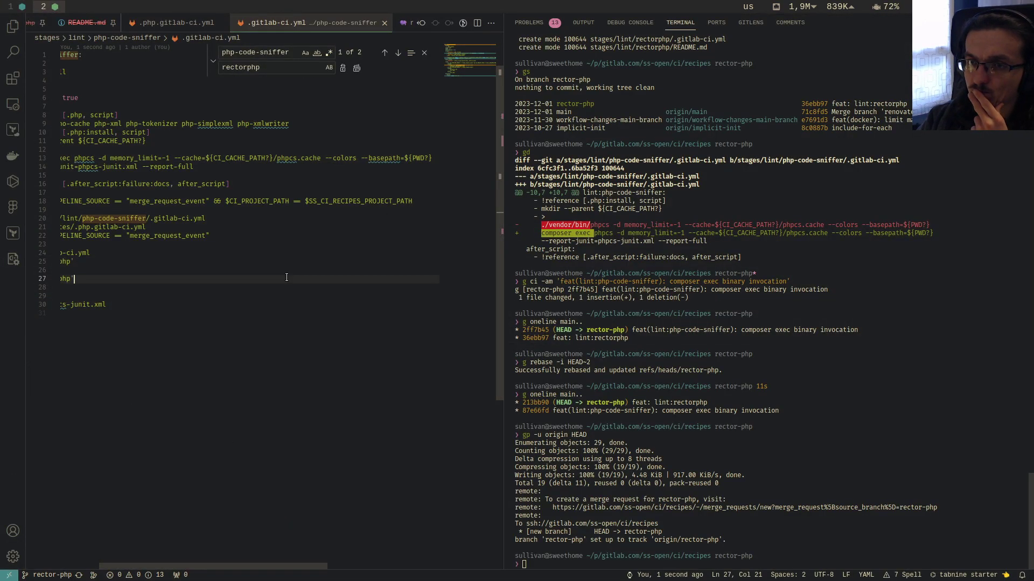
pyautogui.click(384, 22)
# Step: Select the artifacts reports lines below the rules section in the open CI file
pyautogui.press('Up')
pyautogui.press('Up')
pyautogui.press('Up')
pyautogui.press('Up')
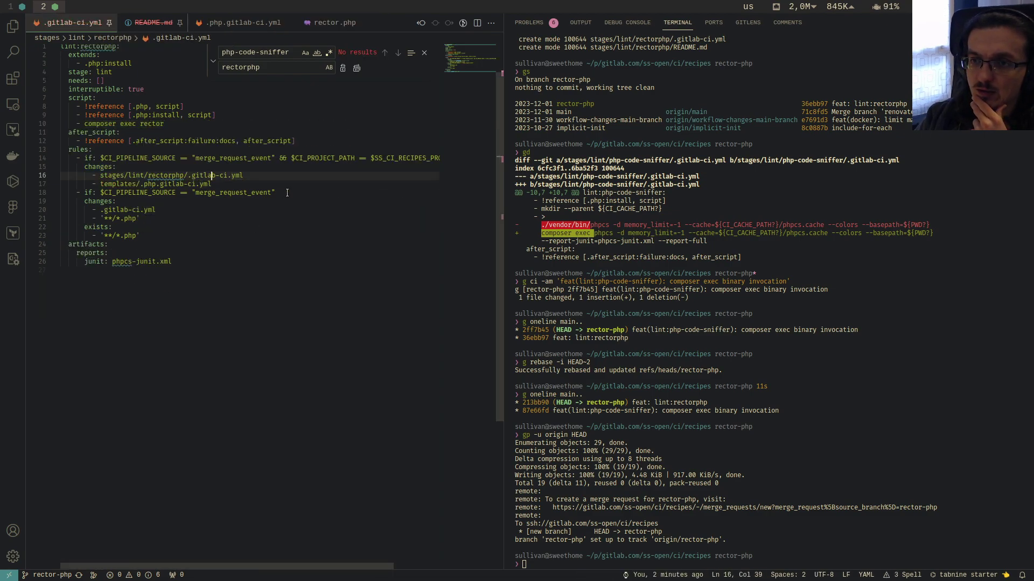
pyautogui.press('Home')
pyautogui.press('Home')
pyautogui.press('Down')
pyautogui.press('Down')
pyautogui.press('Down')
pyautogui.press('Down')
pyautogui.press('Down')
pyautogui.press('Down')
pyautogui.press('Down')
pyautogui.press('Down')
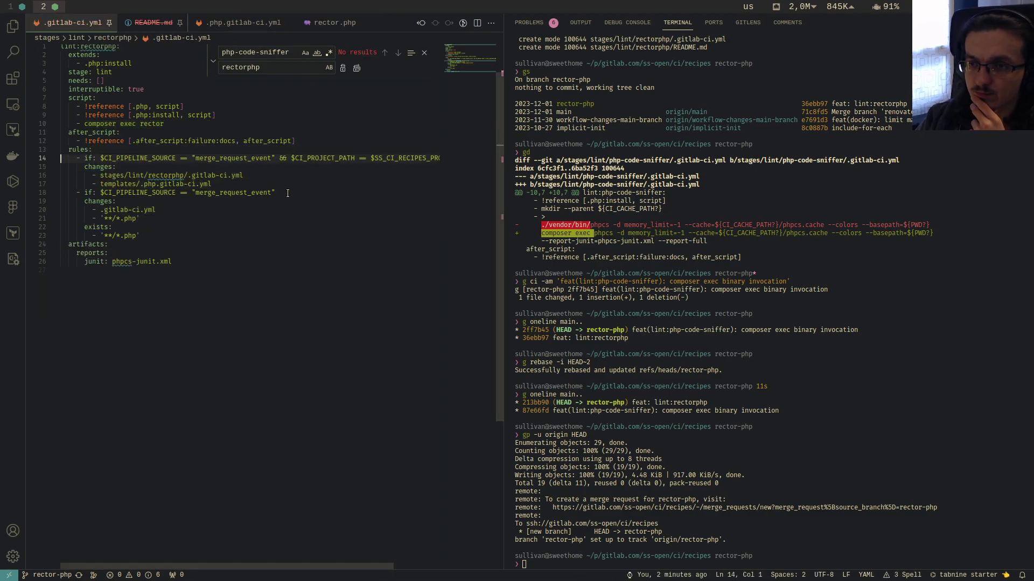
pyautogui.press('Down')
pyautogui.press('Down')
pyautogui.press('Down')
pyautogui.press('Down')
pyautogui.press('Down')
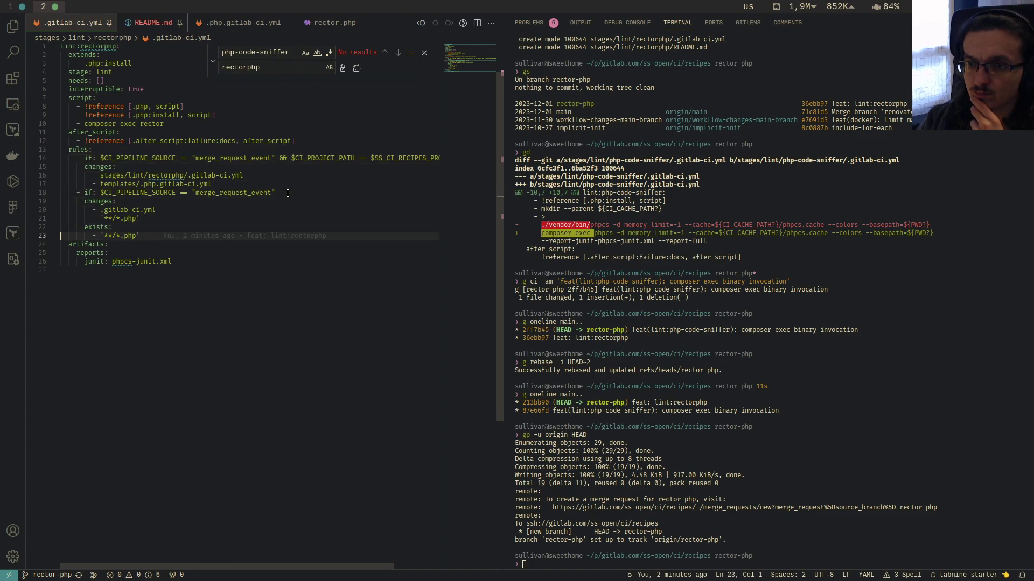
pyautogui.press('Up')
pyautogui.press('Up')
pyautogui.press('Down')
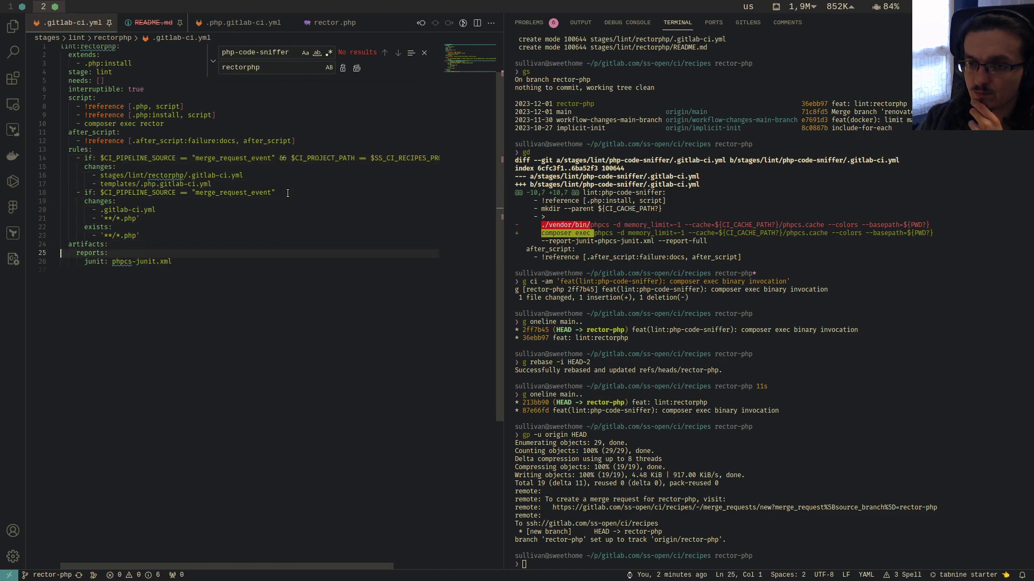
pyautogui.press('Up')
pyautogui.hotkey('shift', 'Down')
pyautogui.hotkey('shift', 'Down')
pyautogui.hotkey('shift', 'Down')
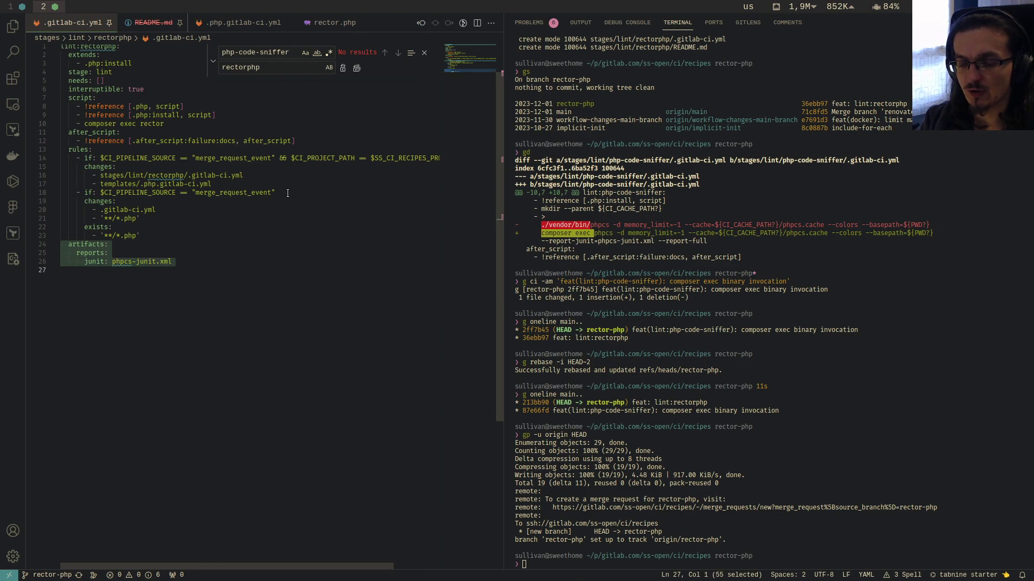
# Step: Run 'composer exec phpcs --help' in the terminal
pyautogui.click(828, 406)
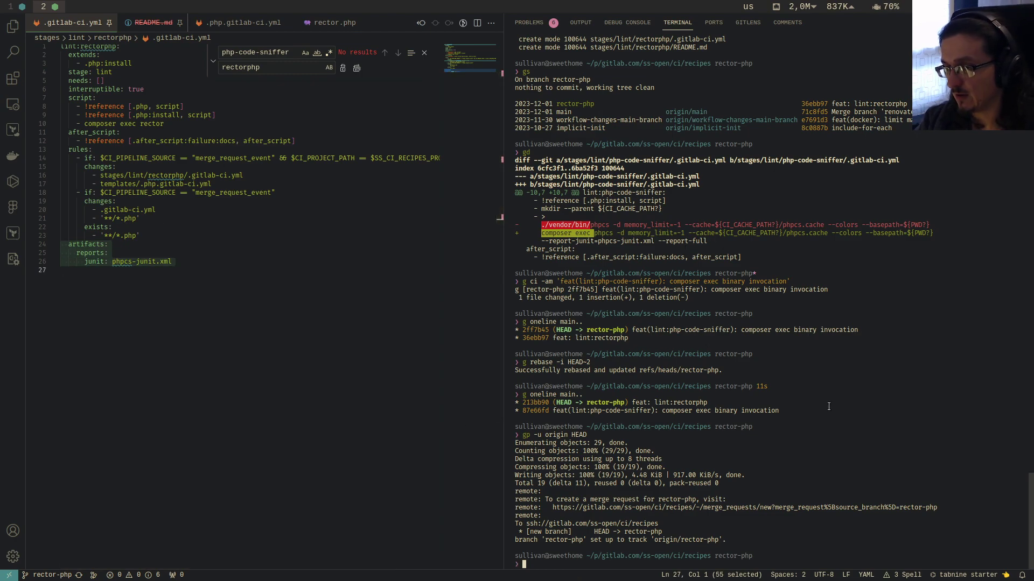
pyautogui.write('compsoe')
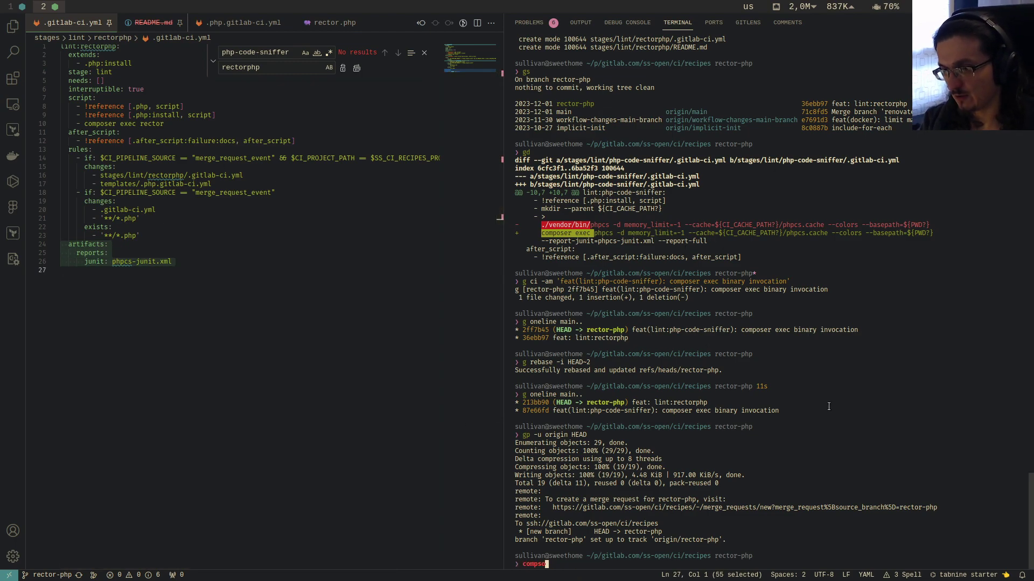
pyautogui.press('BackSpace')
pyautogui.press('BackSpace')
pyautogui.write('oser exec phpcs --')
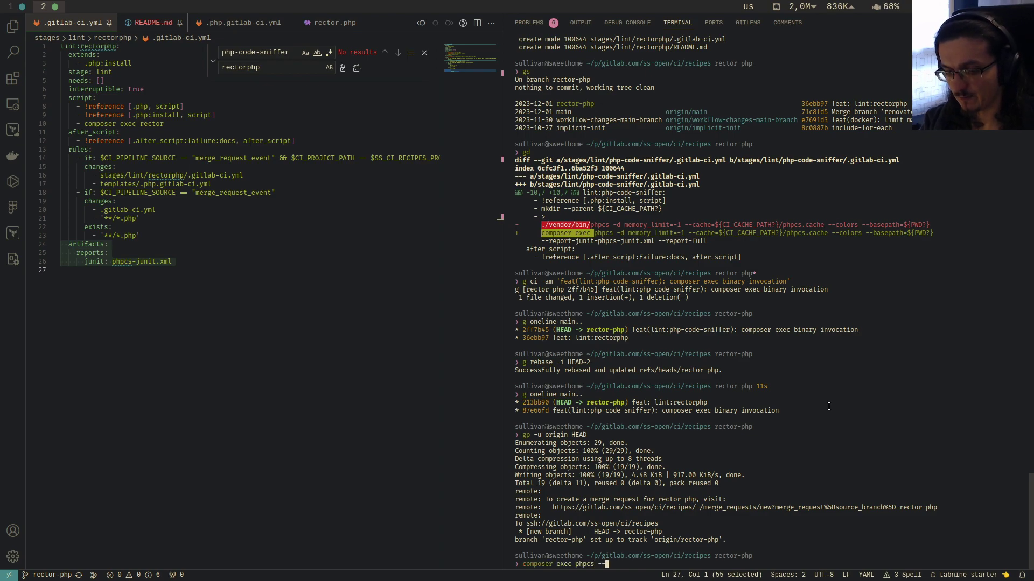
pyautogui.write('help')
pyautogui.press('Return')
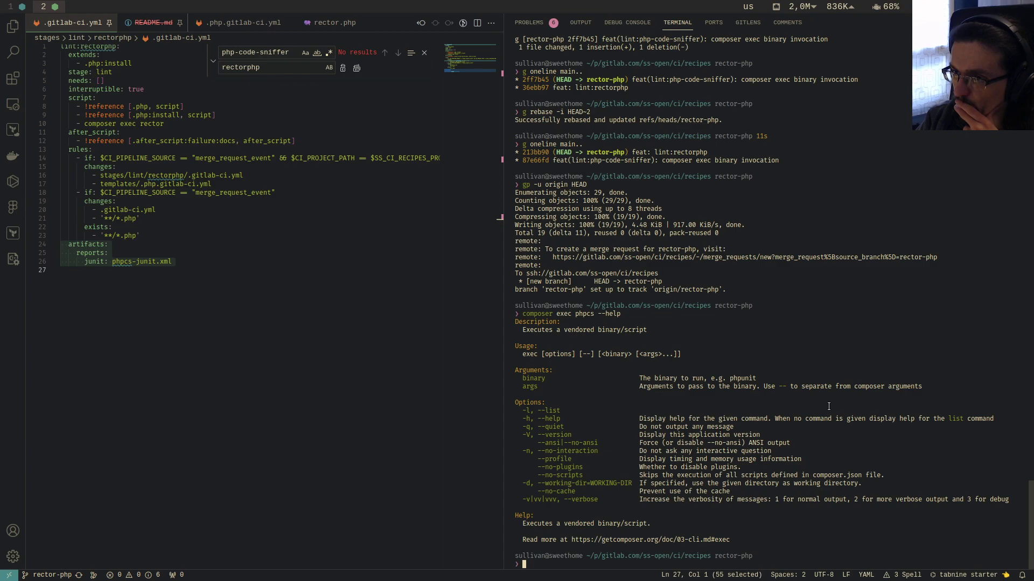
# Step: Run 'composer exec help phpcs' instead
pyautogui.press('Up')
pyautogui.press('Left')
pyautogui.press('Left')
pyautogui.press('Left')
pyautogui.press('Left')
pyautogui.press('Left')
pyautogui.press('Left')
pyautogui.press('Left')
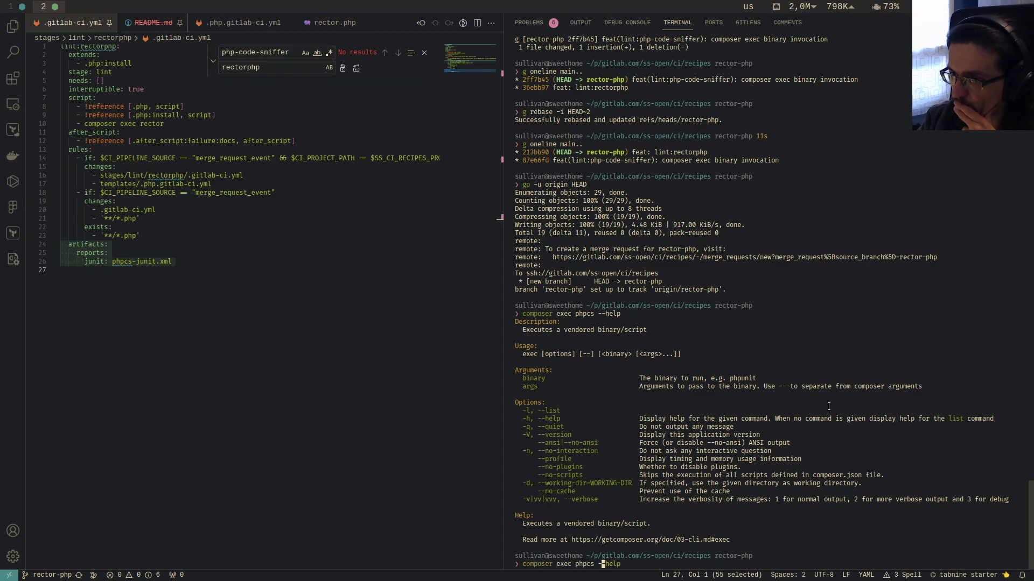
pyautogui.press('Left')
pyautogui.press('Left')
pyautogui.press('Left')
pyautogui.hotkey('ctrl', 'k')
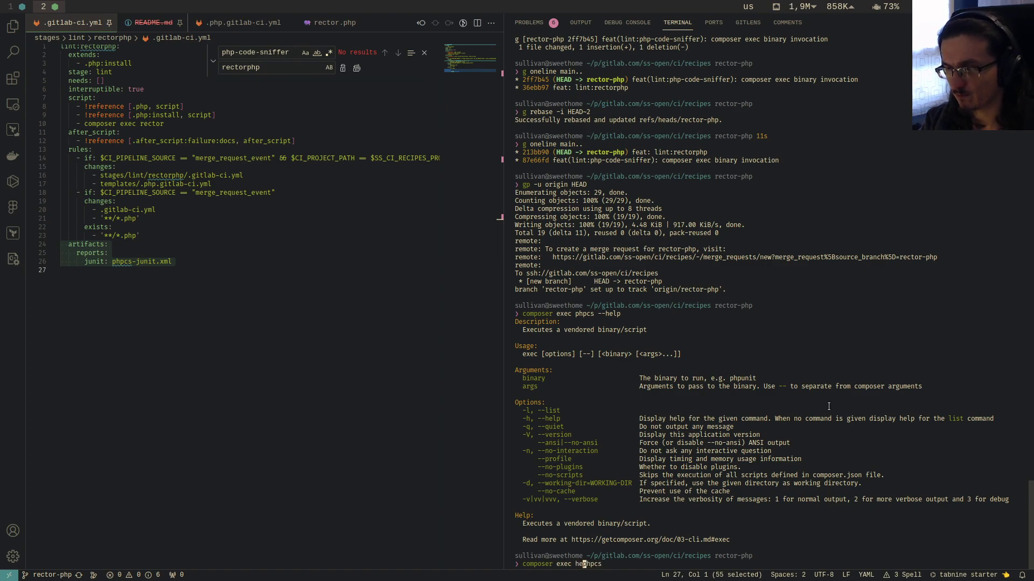
pyautogui.write('help phpcs')
pyautogui.press('Return')
# Step: Print phpcs's help with the short -h option, passed through as 'composer exec phpcs -- -h'
pyautogui.press('Up')
pyautogui.press('Up')
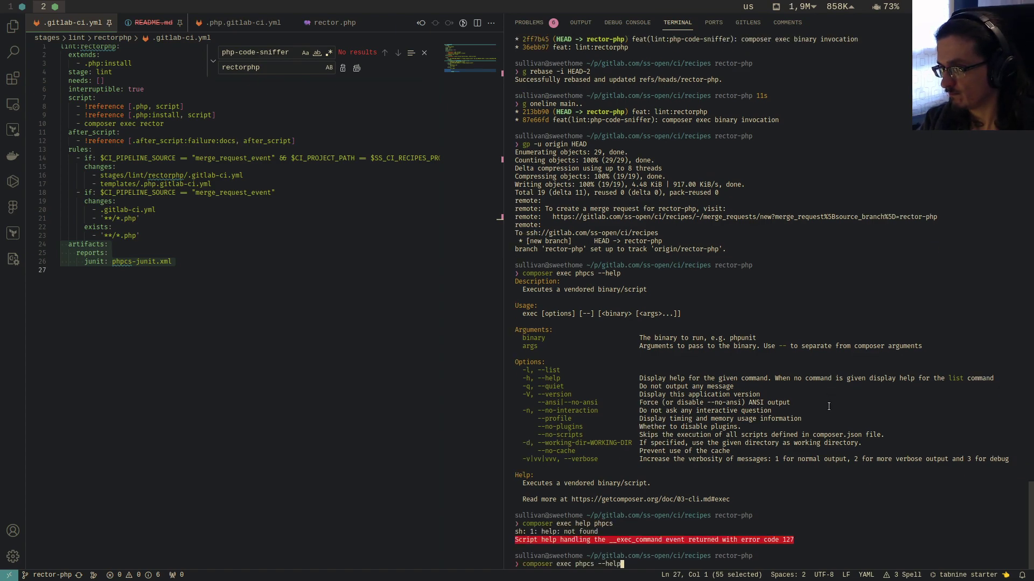
pyautogui.press('Left')
pyautogui.press('Left')
pyautogui.press('Left')
pyautogui.press('Left')
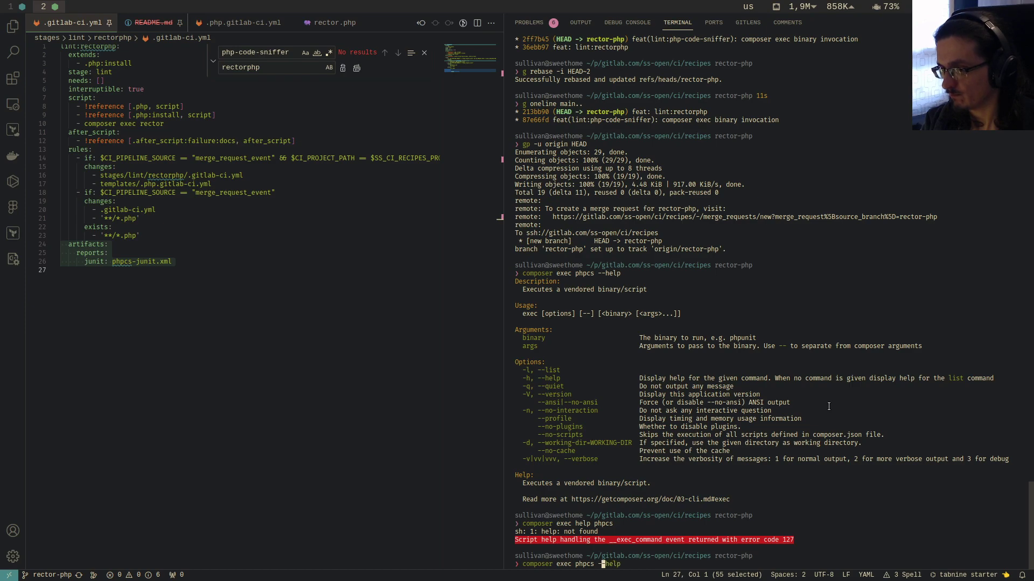
pyautogui.press('BackSpace')
pyautogui.hotkey('ctrl', 'k')
pyautogui.write('h')
pyautogui.press('Return')
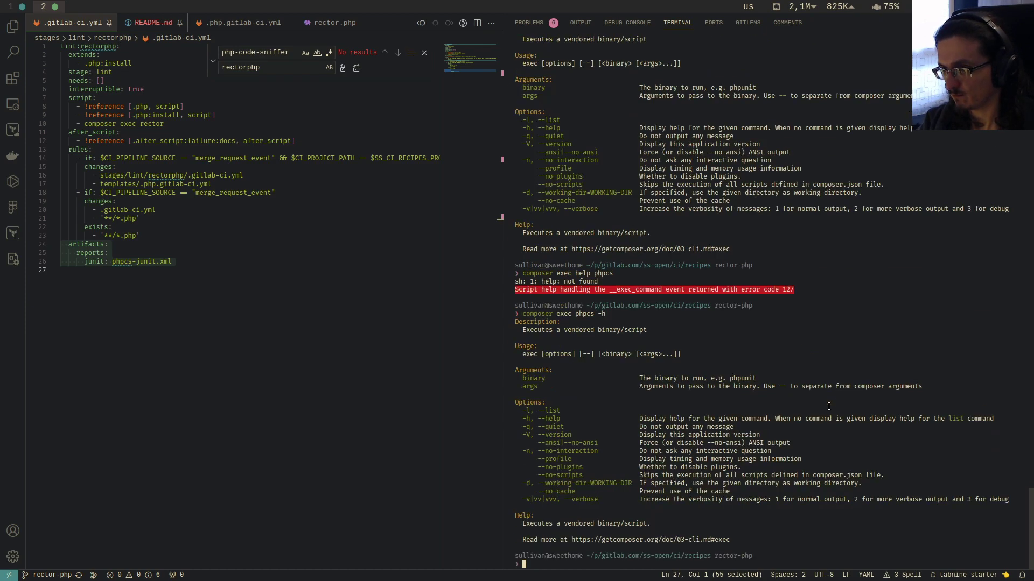
pyautogui.press('Up')
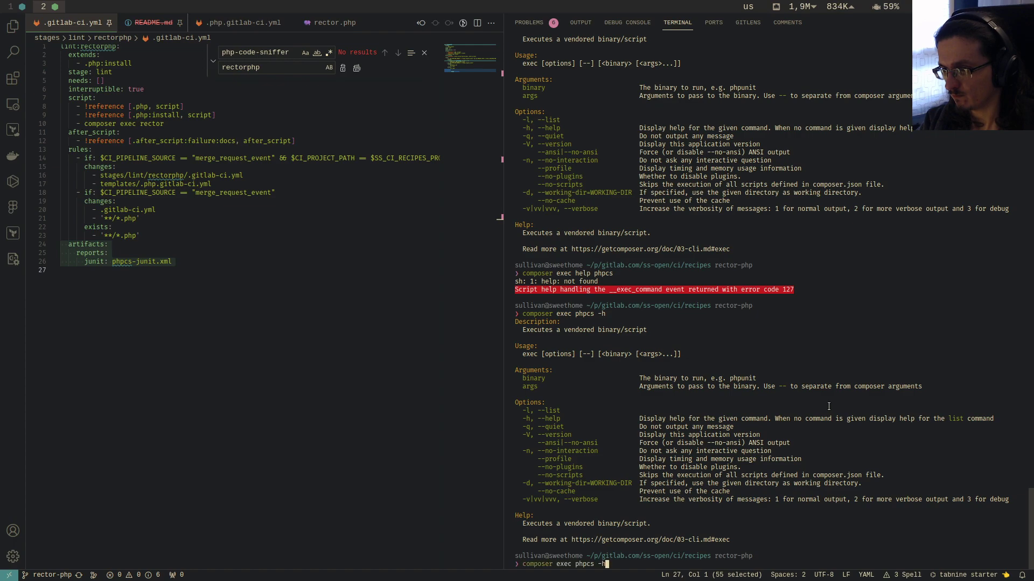
pyautogui.write('--')
pyautogui.press('Return')
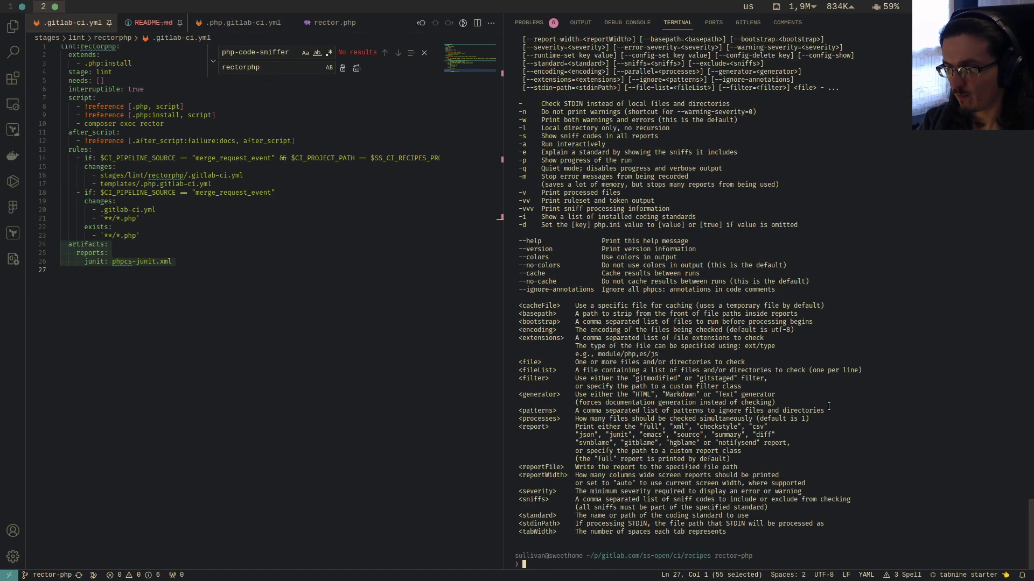
# Step: Run 'composer exec rector -- -h' to print Rector's help
pyautogui.press('Up')
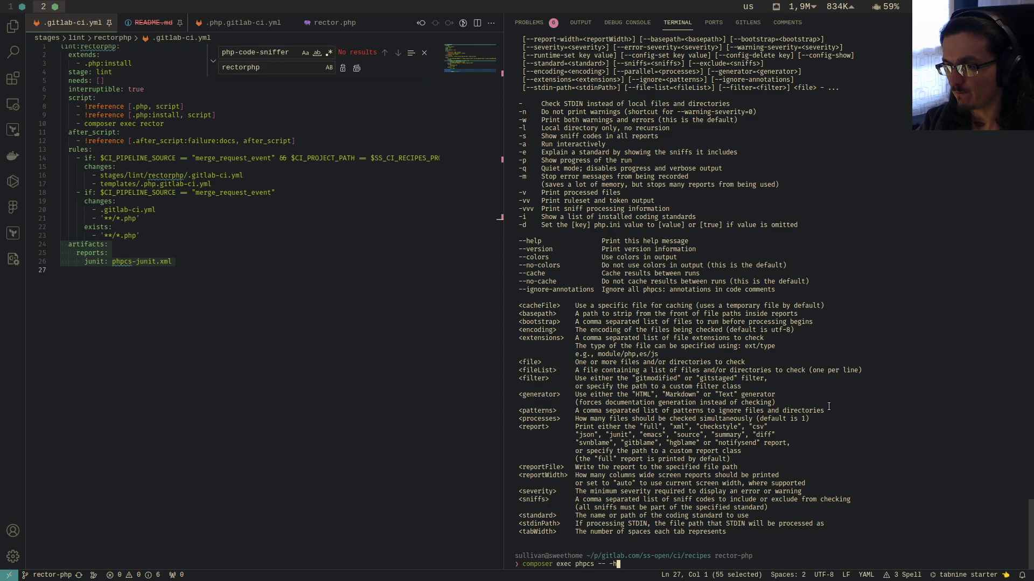
pyautogui.press('Left')
pyautogui.press('Left')
pyautogui.press('Left')
pyautogui.press('Left')
pyautogui.press('Right')
pyautogui.press('Right')
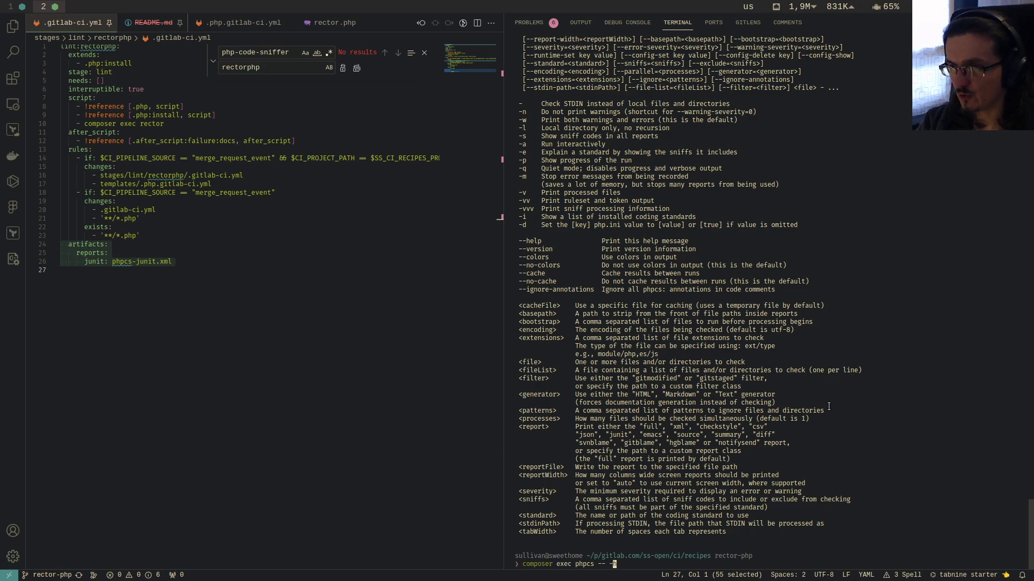
pyautogui.scroll(6, 822, 393)
pyautogui.scroll(-6, 816, 379)
pyautogui.press('Left')
pyautogui.press('Left')
pyautogui.press('Left')
pyautogui.press('Left')
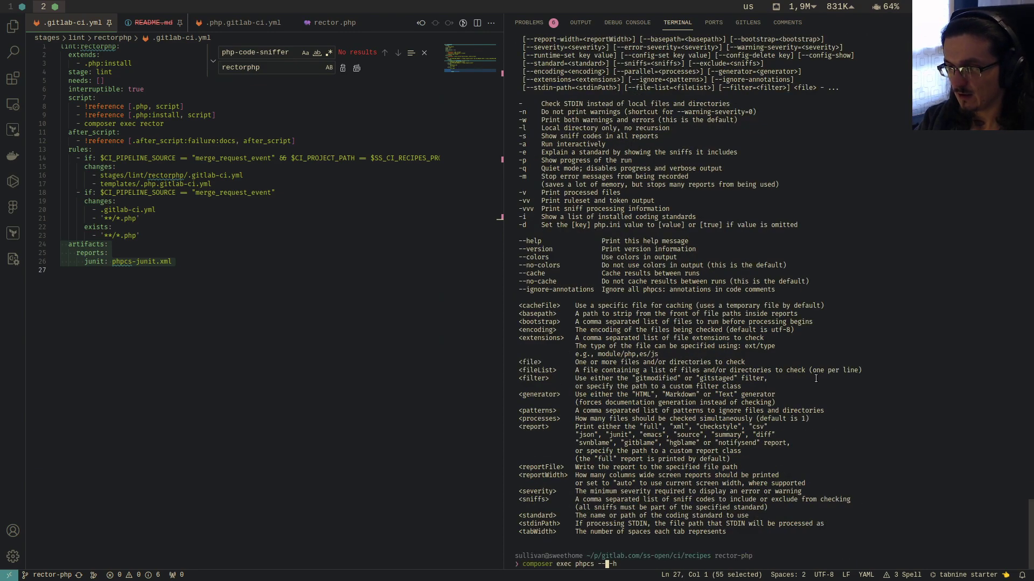
pyautogui.press('BackSpace')
pyautogui.press('BackSpace')
pyautogui.press('BackSpace')
pyautogui.write('tor')
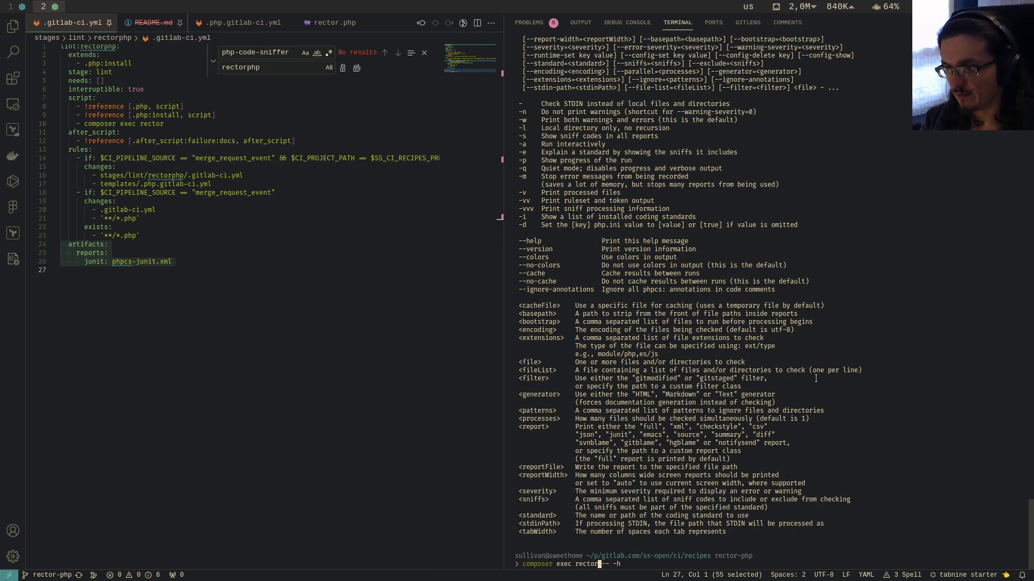
pyautogui.press('Return')
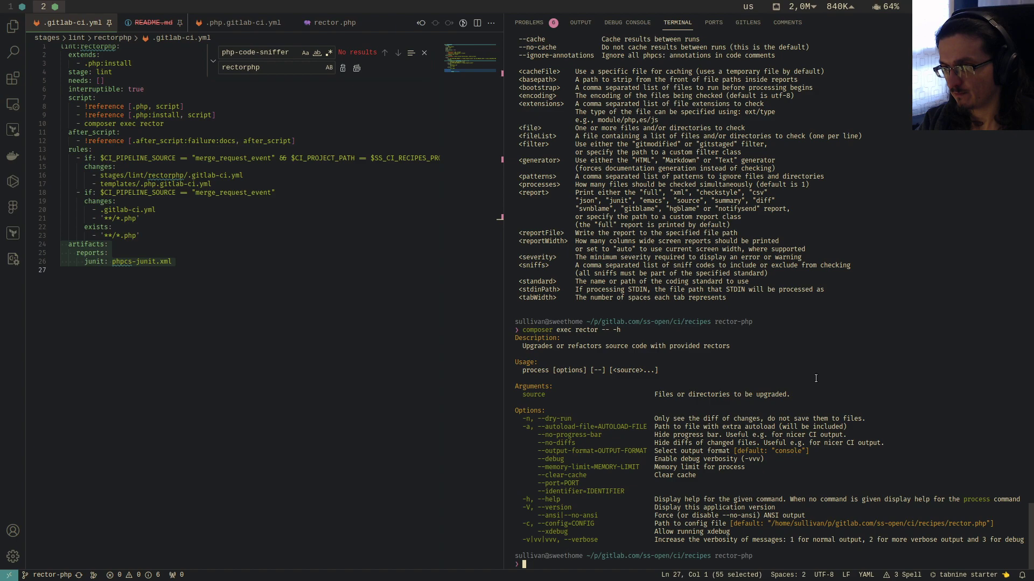
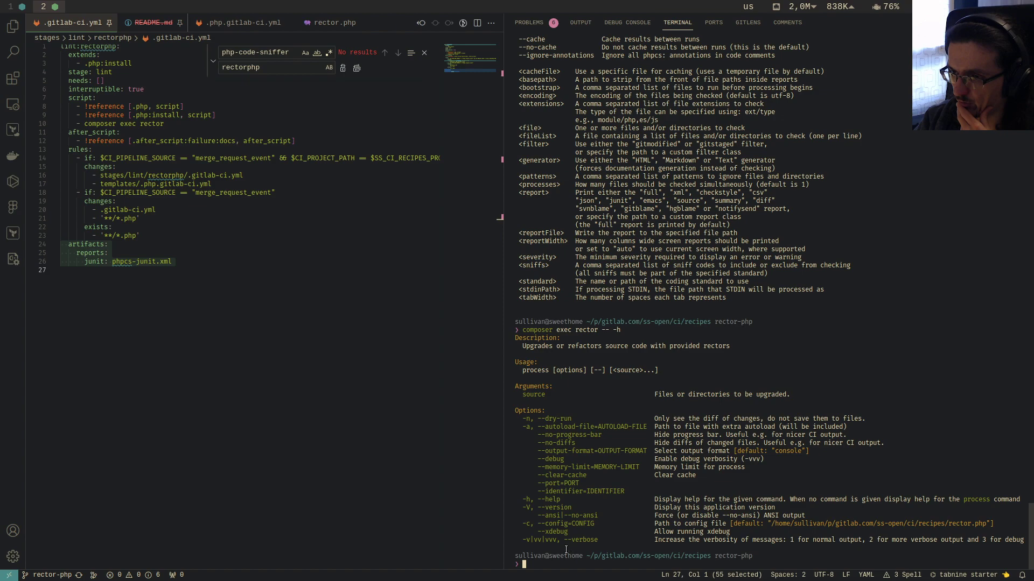
# Step: Delete the artifacts/reports/junit lines from the rectorphp .gitlab-ci.yml
pyautogui.click(248, 424)
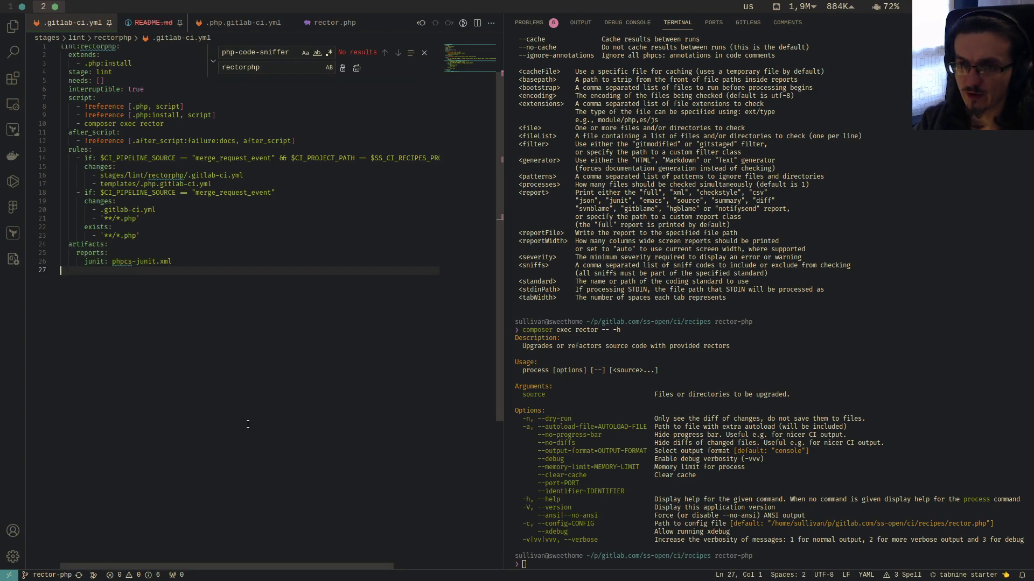
pyautogui.hotkey('shift', 'Up')
pyautogui.hotkey('shift', 'Up')
pyautogui.hotkey('shift', 'Up')
pyautogui.press('BackSpace')
# Step: Review the change with gs and gd in the integrated terminal
pyautogui.click(904, 438)
pyautogui.write('gs')
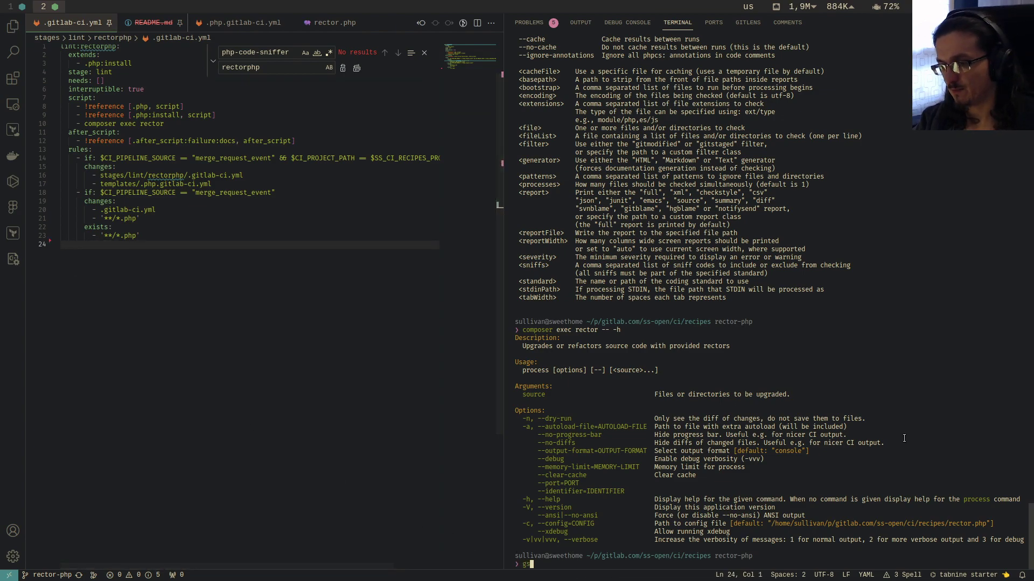
pyautogui.press('Return')
pyautogui.write('gd')
pyautogui.press('Return')
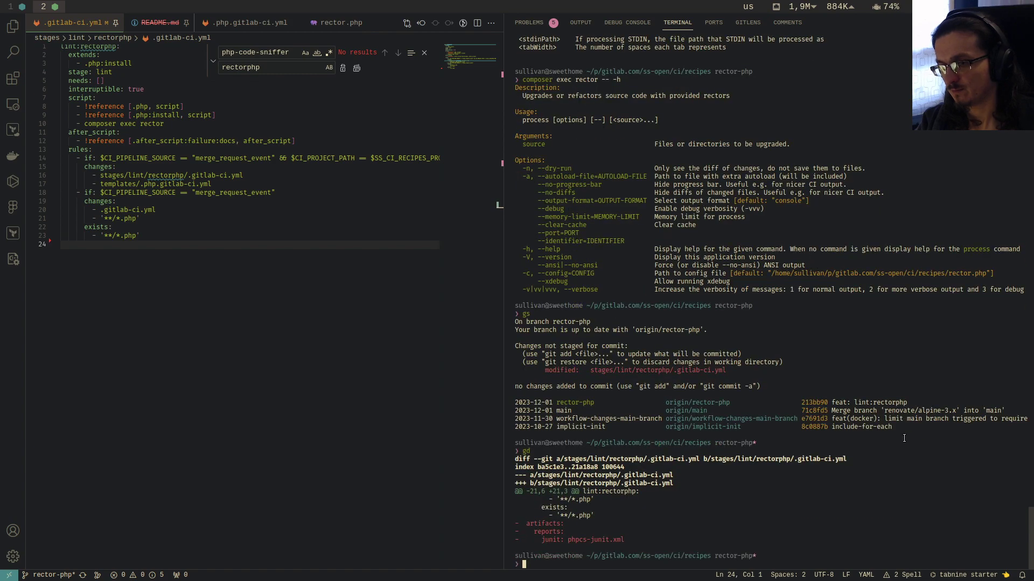
pyautogui.press('super+1')
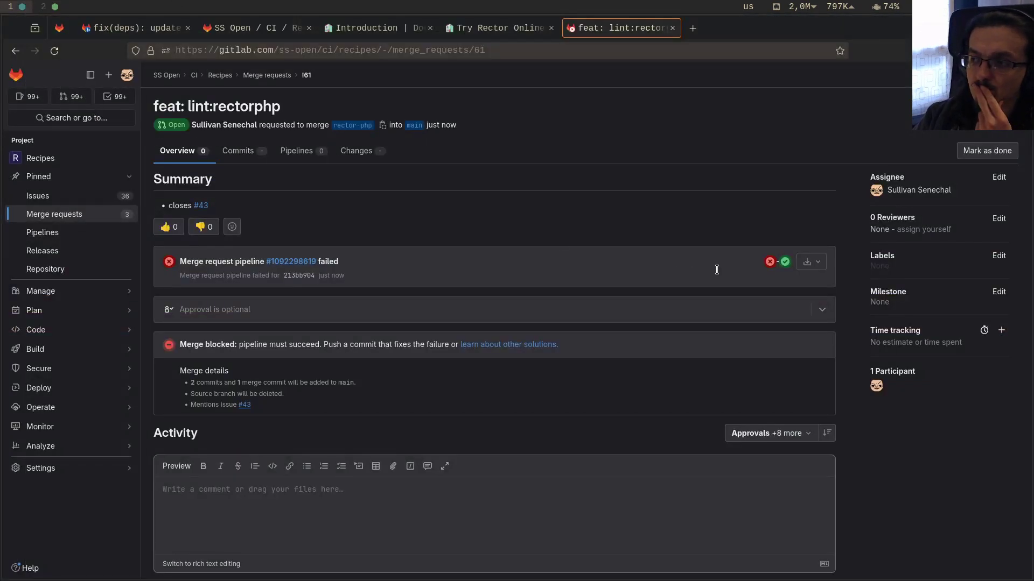
# Step: Open the failed lint:php-code-sniffer job log and highlight its 'Invalid working directory specified, memory_limit=-1' error
pyautogui.click(769, 262)
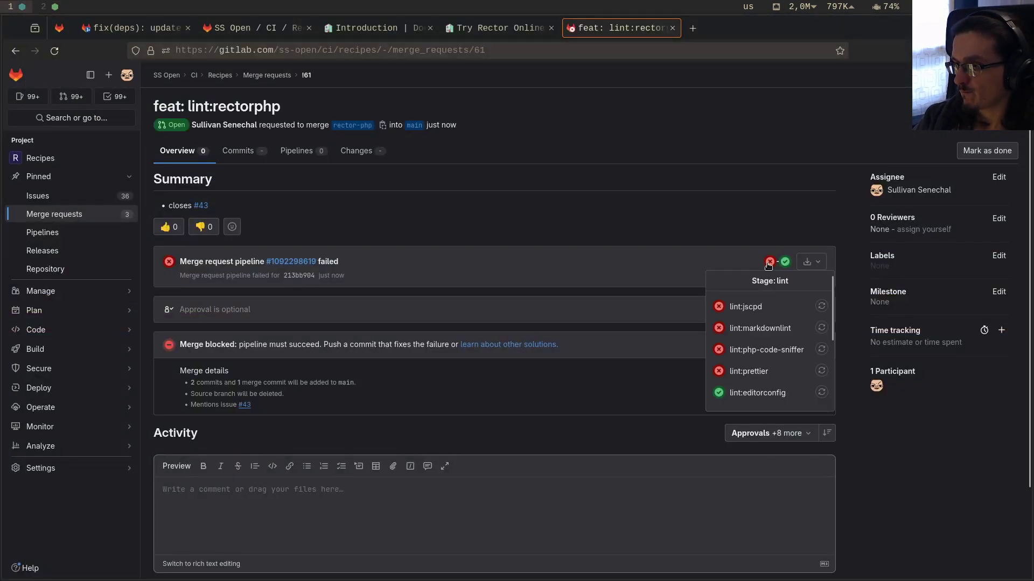
pyautogui.click(716, 351)
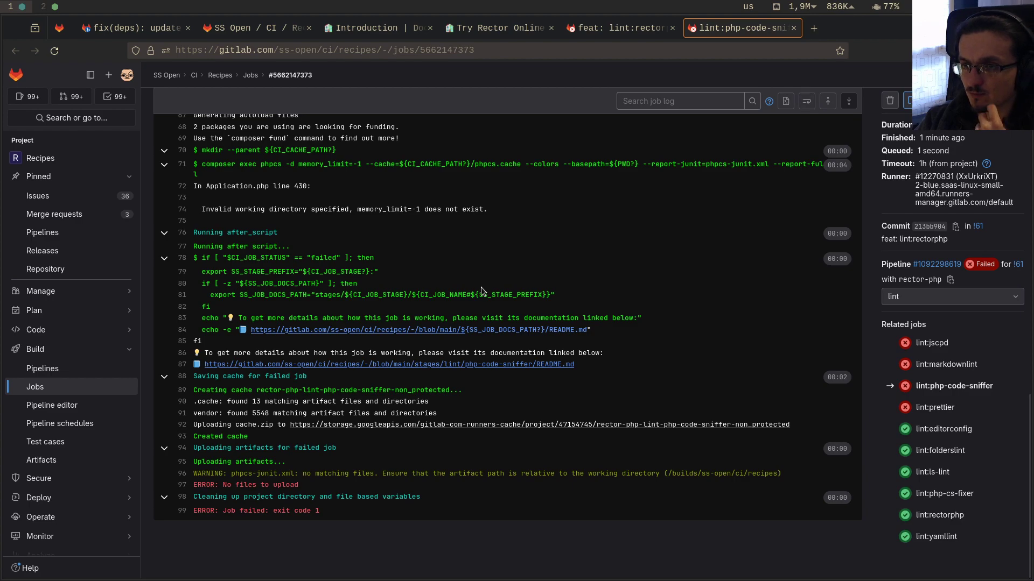
pyautogui.scroll(3, 480, 290)
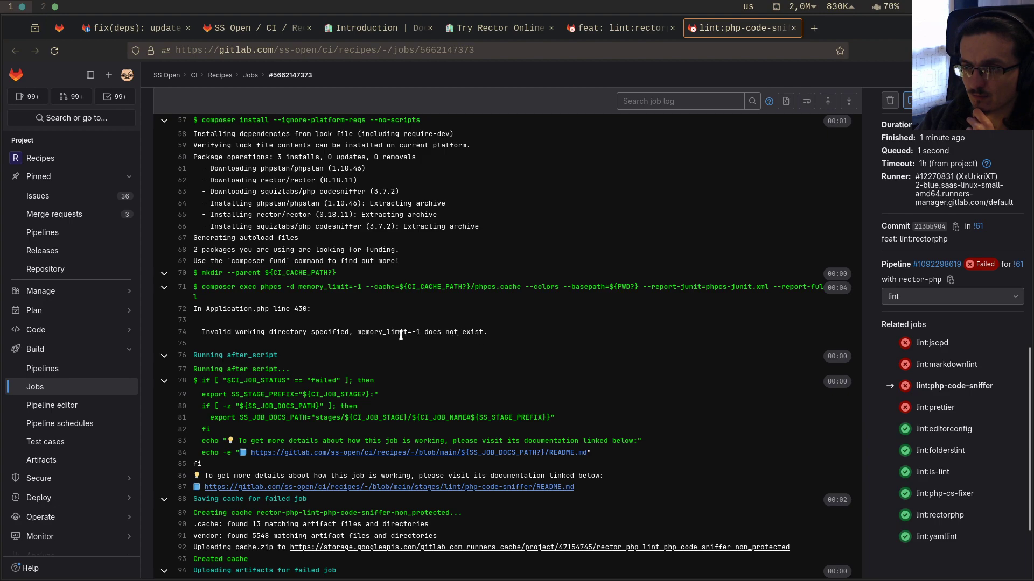
pyautogui.moveTo(281, 332); pyautogui.dragTo(471, 332)
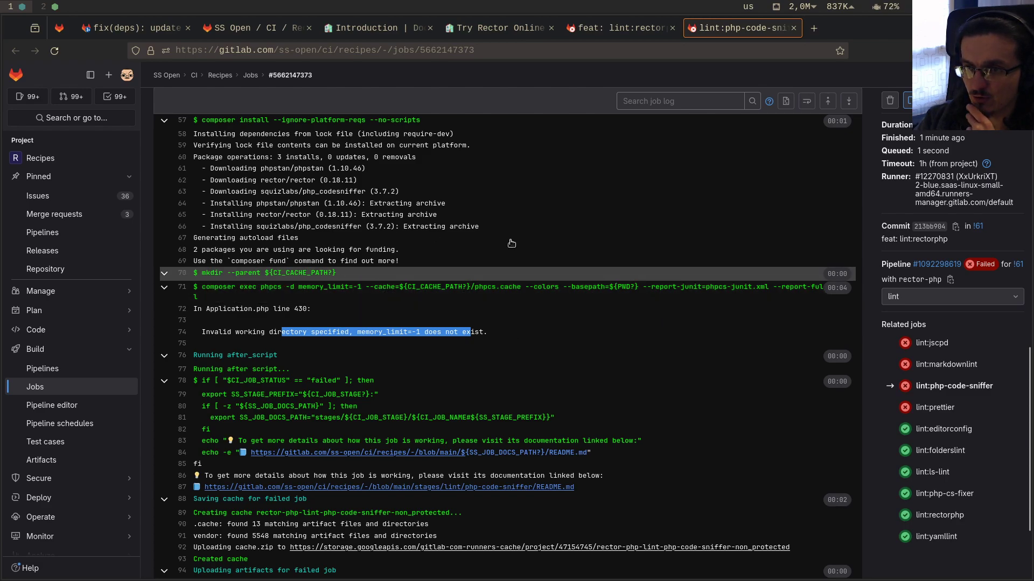
pyautogui.click(54, 7)
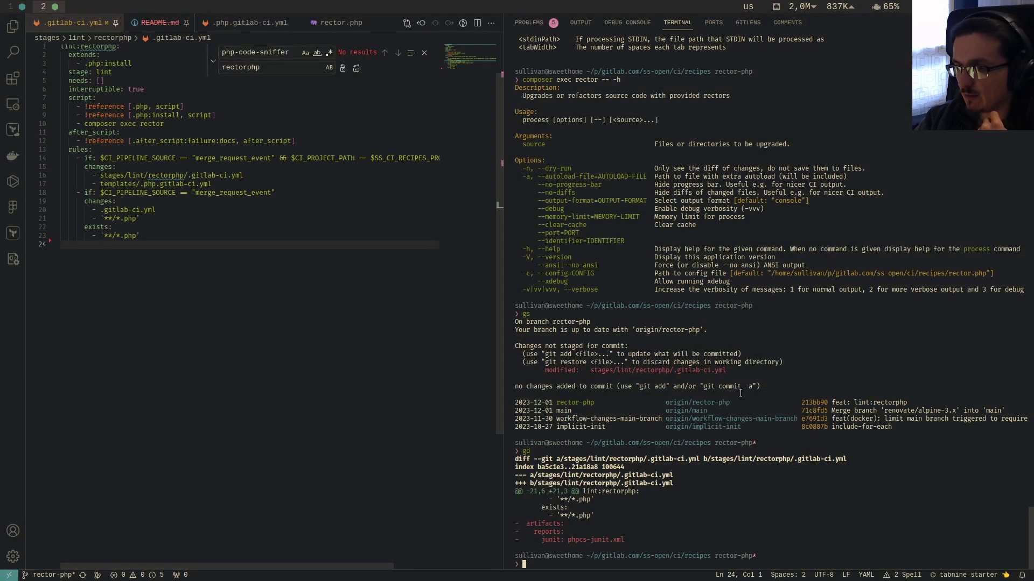
# Step: Amend the commit with 'g amend --all --no-edit' and rerun the recalled composer rector help command
pyautogui.write('amend --all --no-edit && gp -f')
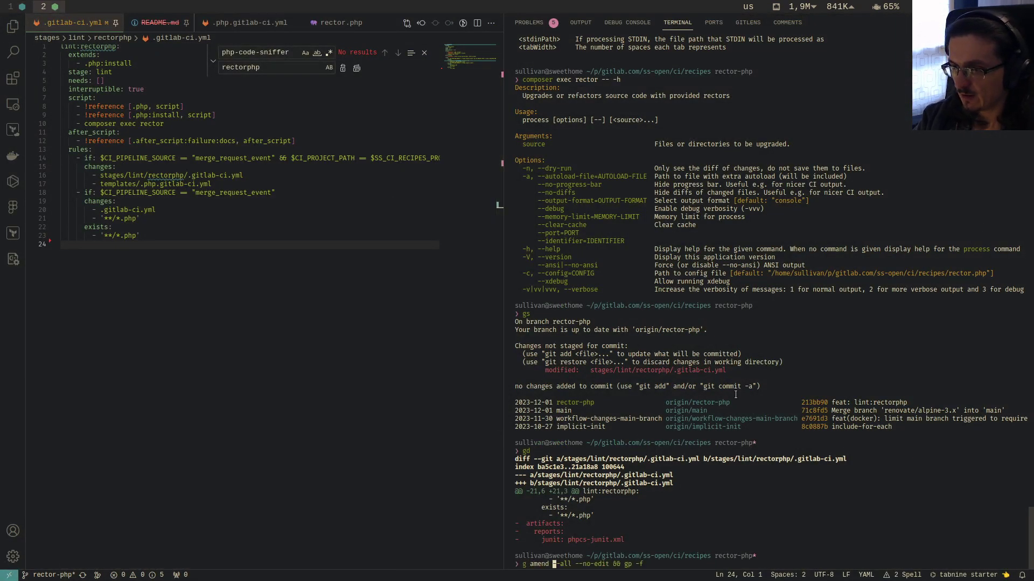
pyautogui.press('BackSpace')
pyautogui.press('BackSpace')
pyautogui.press('Return')
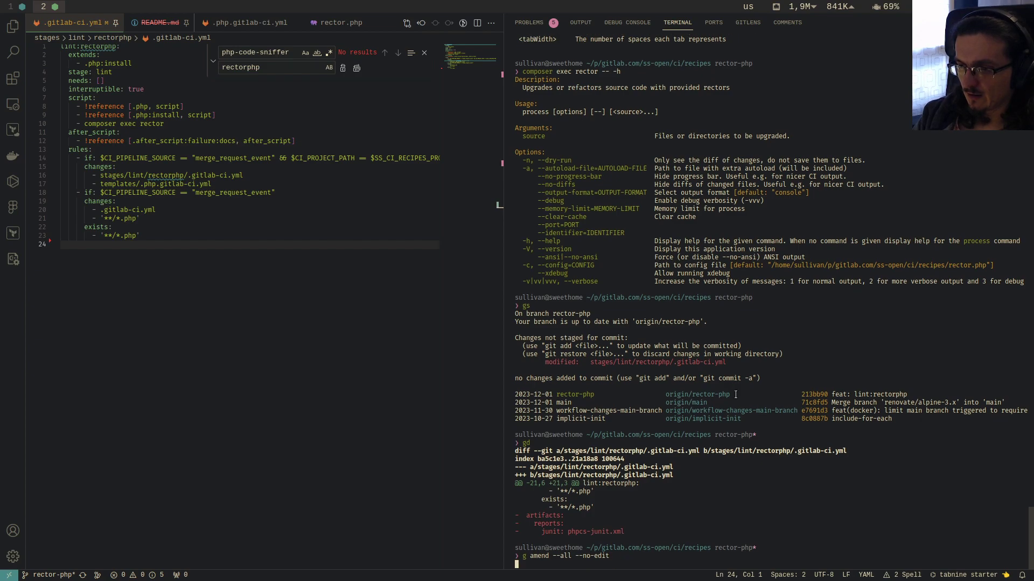
pyautogui.write('comp')
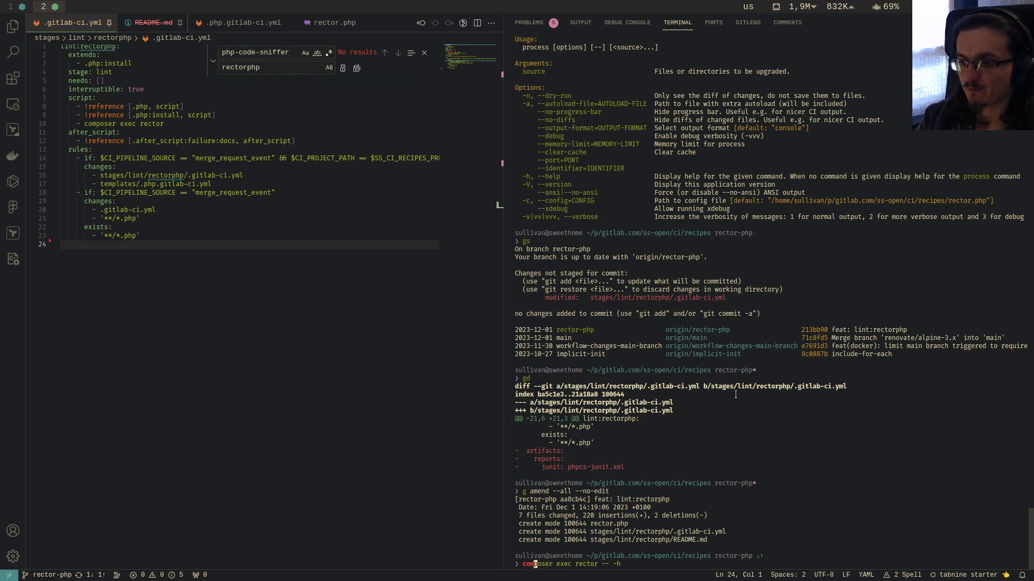
pyautogui.press('Right')
pyautogui.press('Return')
# Step: Open php-code-sniffer/.gitlab-ci.yml and select 'composer exec' on line 13
pyautogui.hotkey('ctrl', 'p')
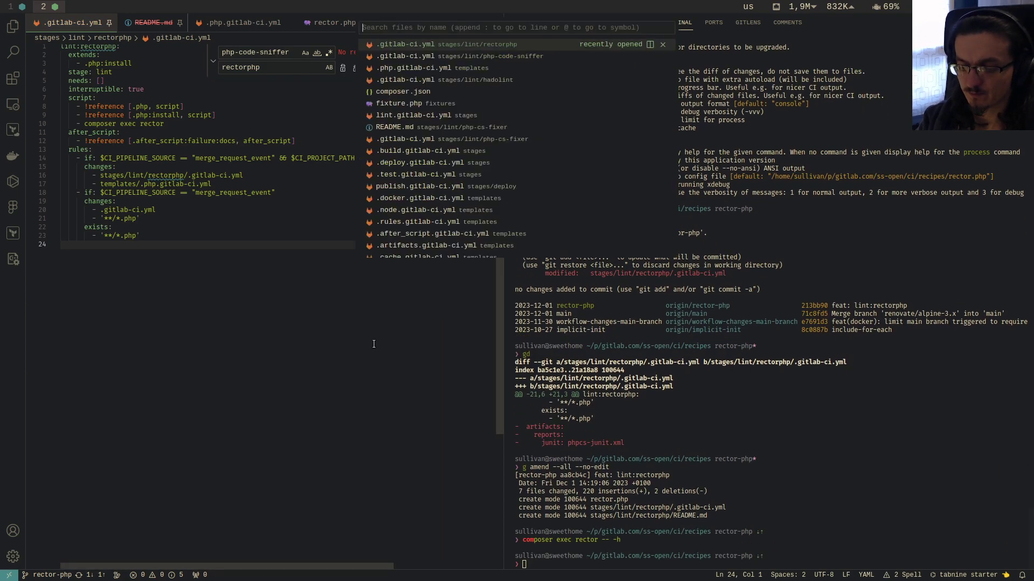
pyautogui.write('php-code-sniff')
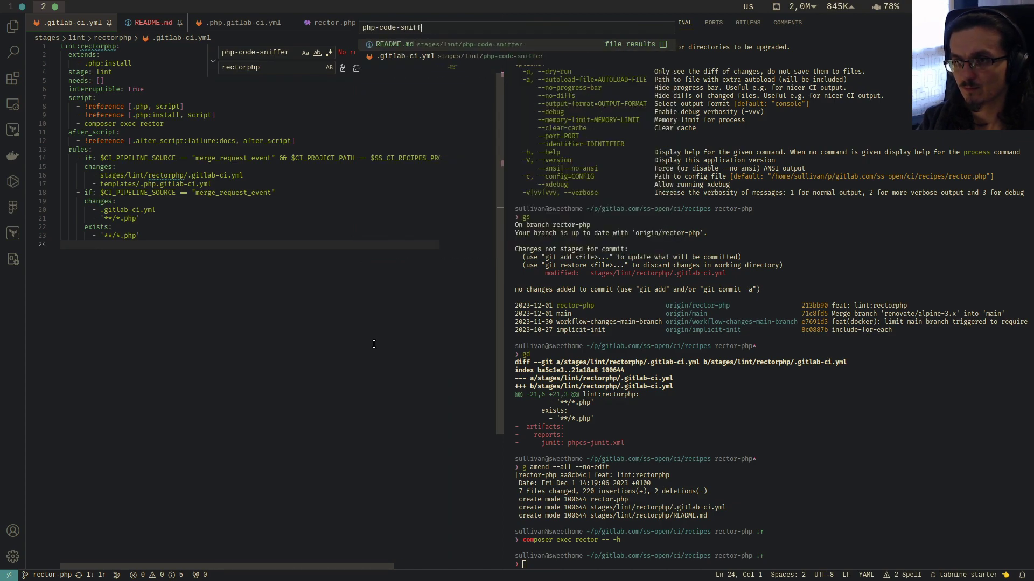
pyautogui.press('Down')
pyautogui.press('Return')
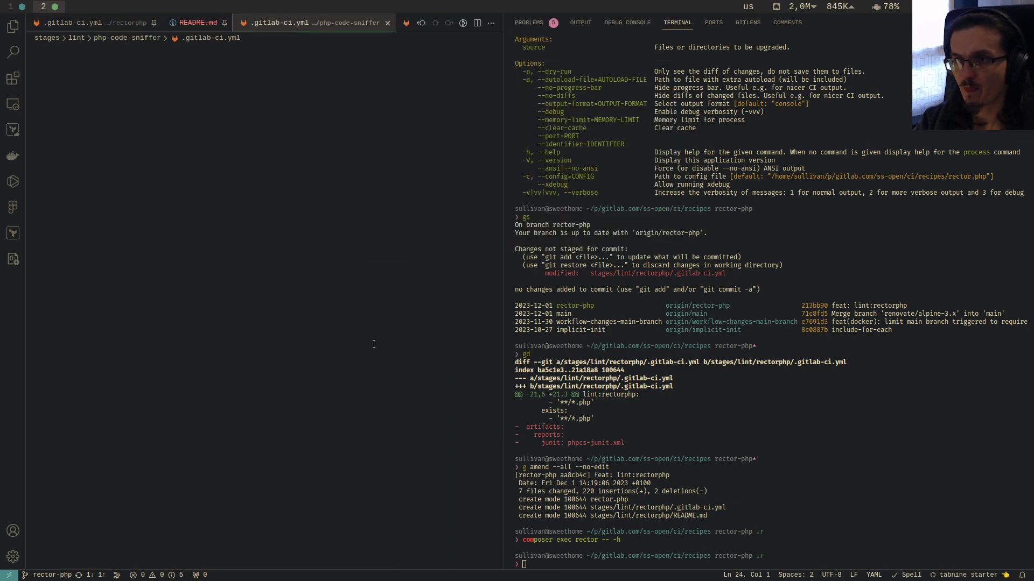
pyautogui.press('Up')
pyautogui.press('Up')
pyautogui.press('Up')
pyautogui.press('Up')
pyautogui.press('Up')
pyautogui.press('Up')
pyautogui.press('Up')
pyautogui.press('Up')
pyautogui.press('Up')
pyautogui.press('Up')
pyautogui.press('Up')
pyautogui.press('Up')
pyautogui.press('Up')
pyautogui.press('Up')
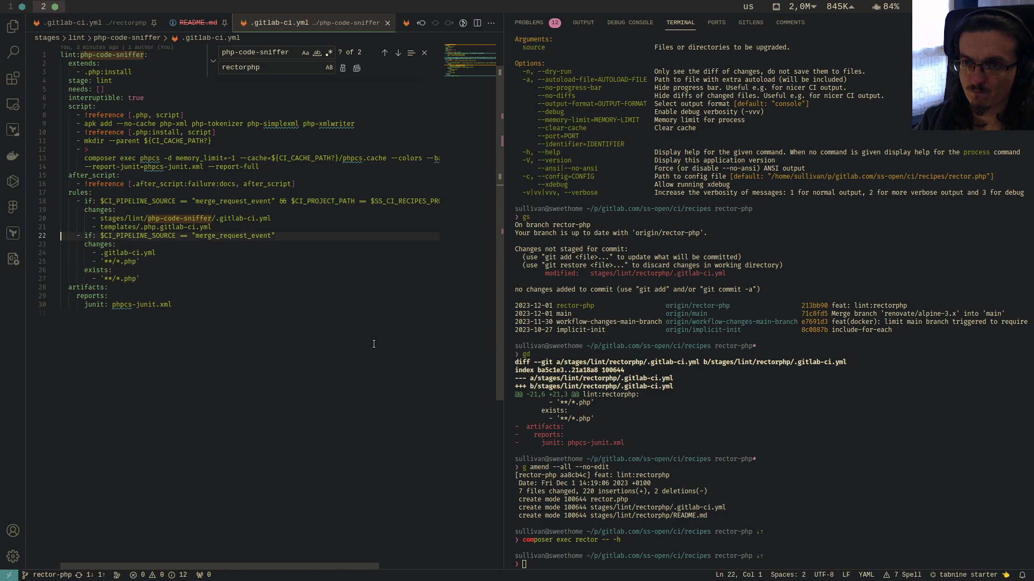
pyautogui.press('Up')
pyautogui.press('Up')
pyautogui.press('Up')
pyautogui.press('Home')
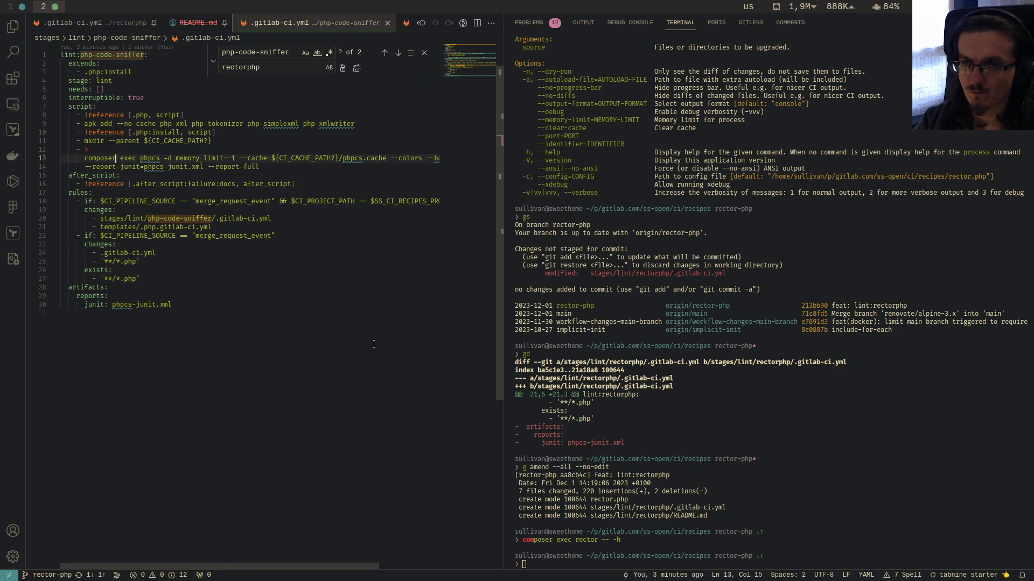
pyautogui.hotkey('ctrl', 'shift', 'Right')
pyautogui.hotkey('ctrl', 'shift', 'Right')
pyautogui.hotkey('ctrl', 'shift', 'Right')
pyautogui.hotkey('ctrl', 'shift', 'Left')
pyautogui.hotkey('ctrl', 'c')
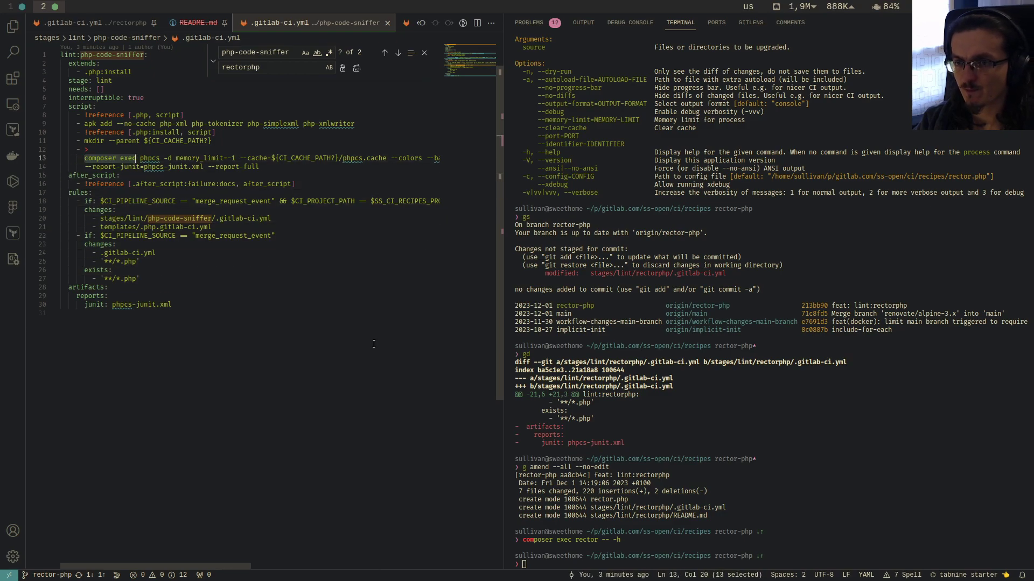
# Step: Run 'composer exec --help' in the terminal to check its argument syntax
pyautogui.click(754, 487)
pyautogui.hotkey('ctrl', 'shift', 'v')
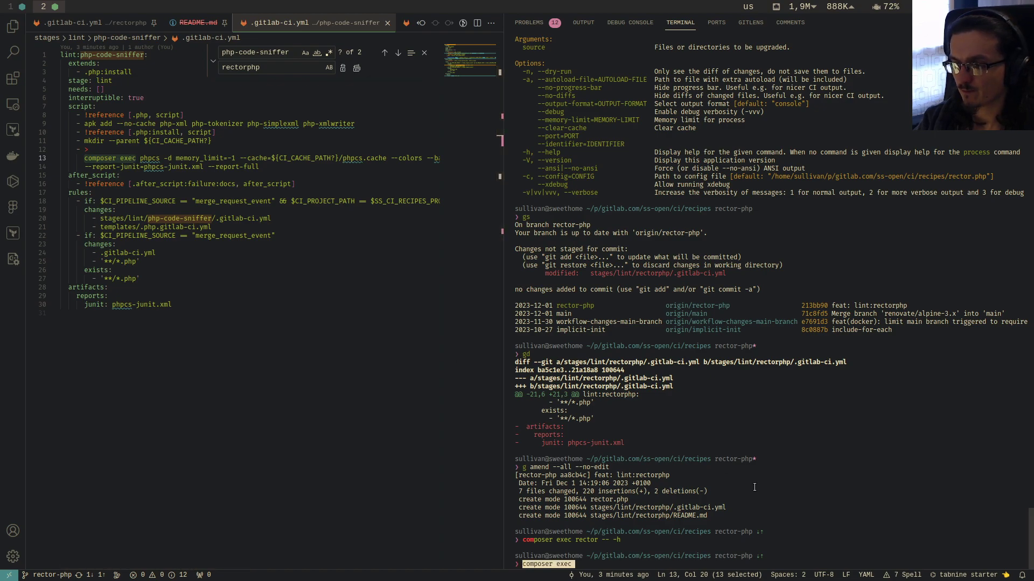
pyautogui.write('--help')
pyautogui.press('Return')
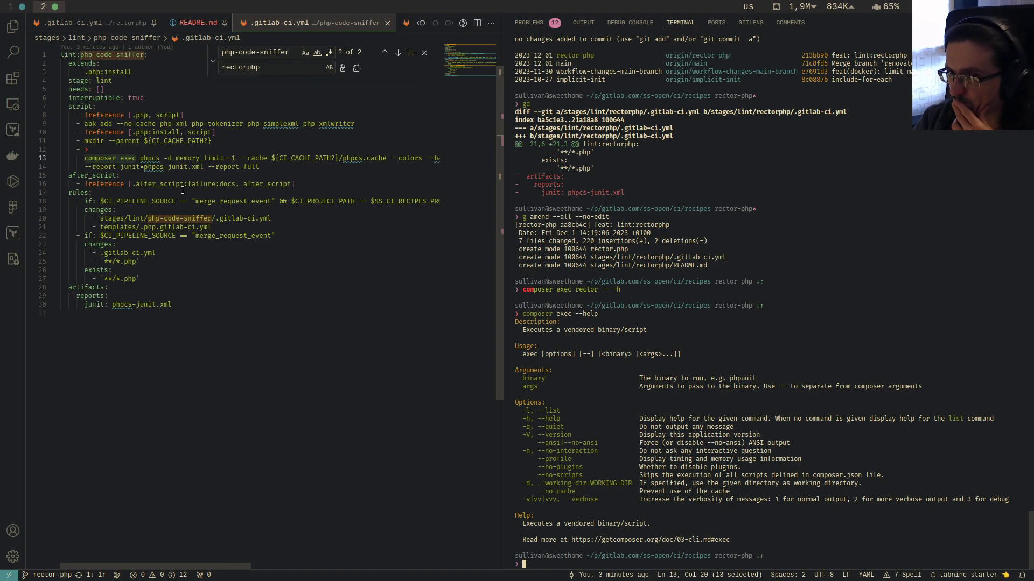
# Step: Insert ' --' after phpcs on line 13 and select the full phpcs command over lines 13–14
pyautogui.click(160, 159)
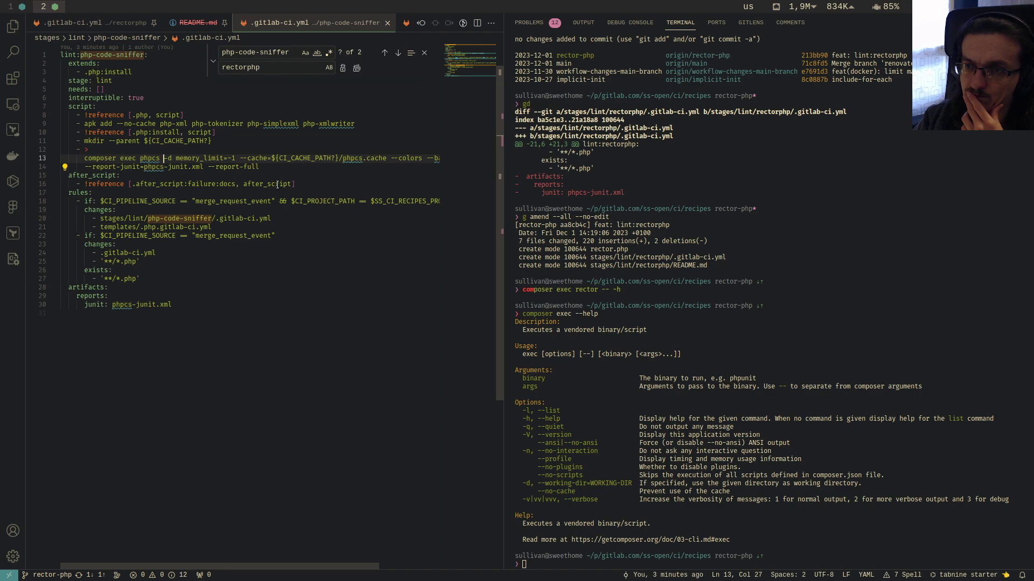
pyautogui.write('--')
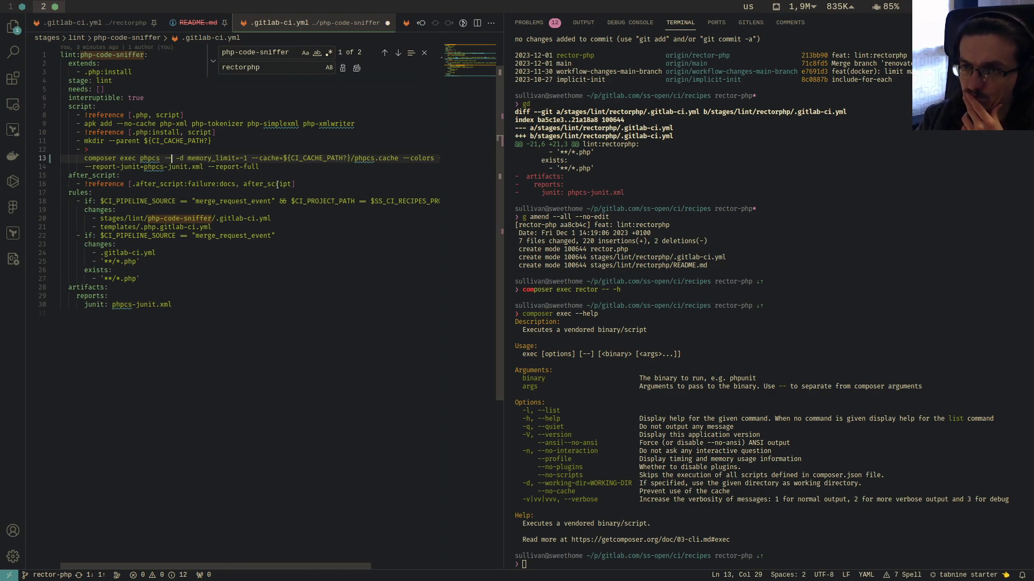
pyautogui.press('End')
pyautogui.press('Home')
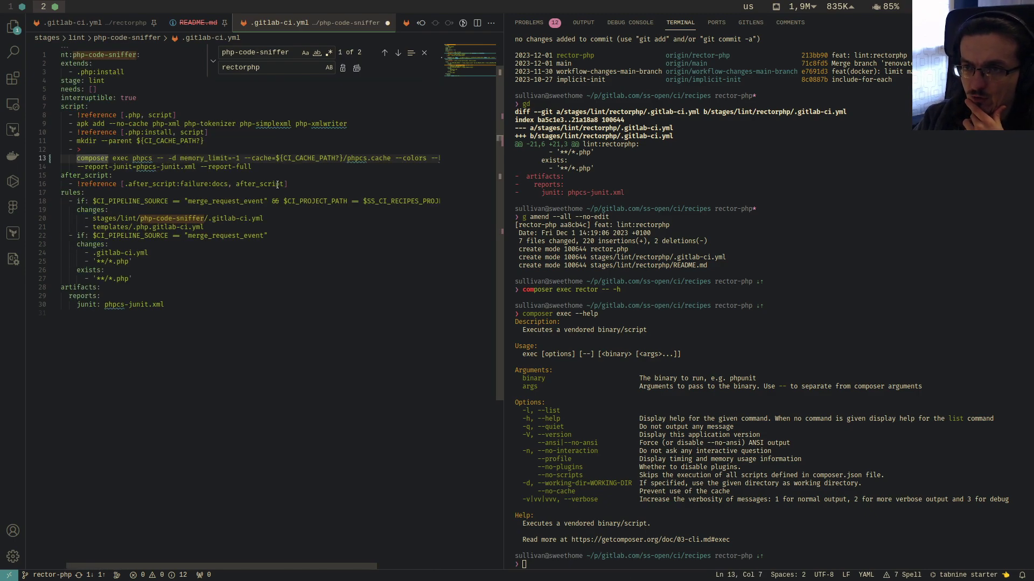
pyautogui.hotkey('shift', 'Down')
pyautogui.hotkey('shift', 'End')
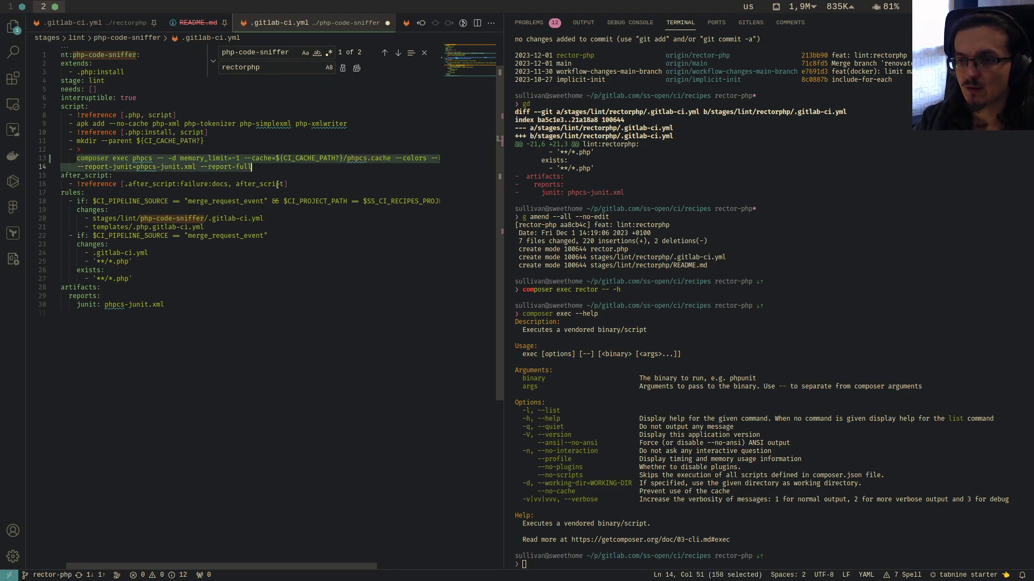
# Step: Run the copied phpcs command locally in the terminal
pyautogui.click(794, 411)
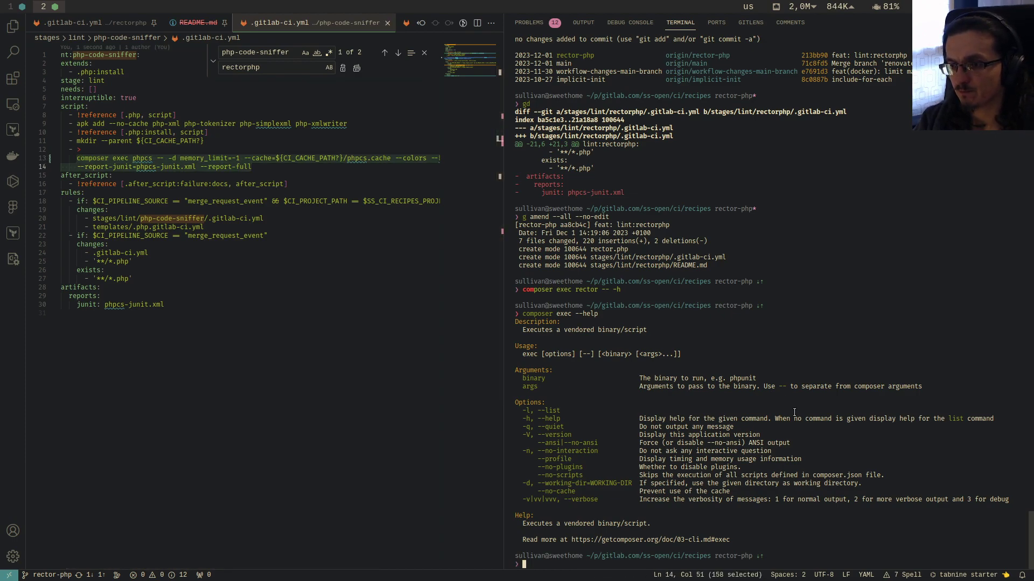
pyautogui.write('composer exec phpcs -- -d memory_limit=-1 --cache=${CI_CACHE_PATH?}/phpcs.cache --colors --basepath=${PWD?}       --report-junit=phpcs-junit.xml --report-full')
pyautogui.press('Return')
# Step: Rerun phpcs with the report options joined onto one line and the cache option removed
pyautogui.press('Up')
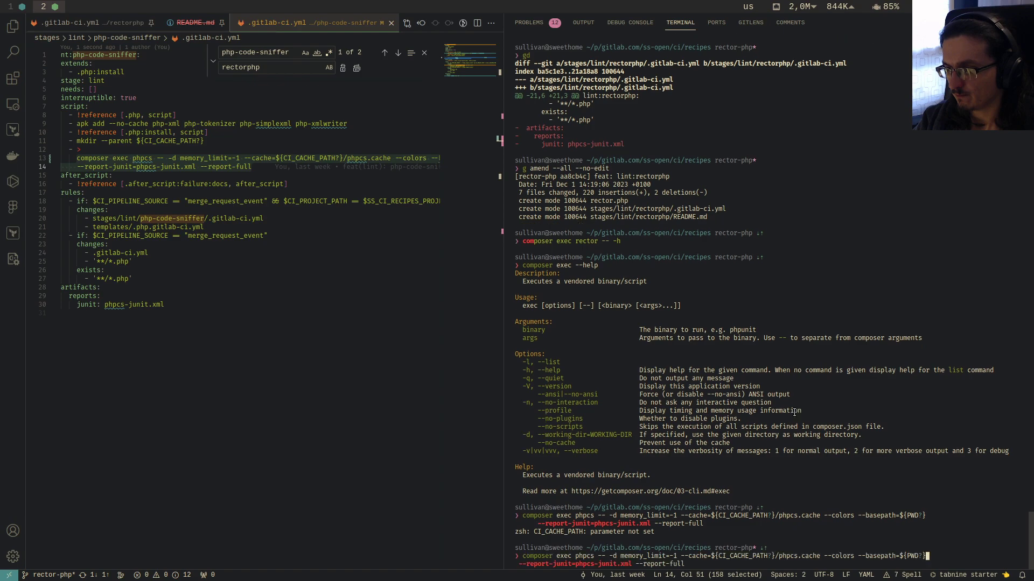
pyautogui.hotkey('ctrl', 'Left')
pyautogui.hotkey('ctrl', 'Left')
pyautogui.hotkey('ctrl', 'Left')
pyautogui.hotkey('ctrl', 'Right')
pyautogui.hotkey('ctrl', 'Right')
pyautogui.hotkey('ctrl', 'Right')
pyautogui.hotkey('ctrl', 'Right')
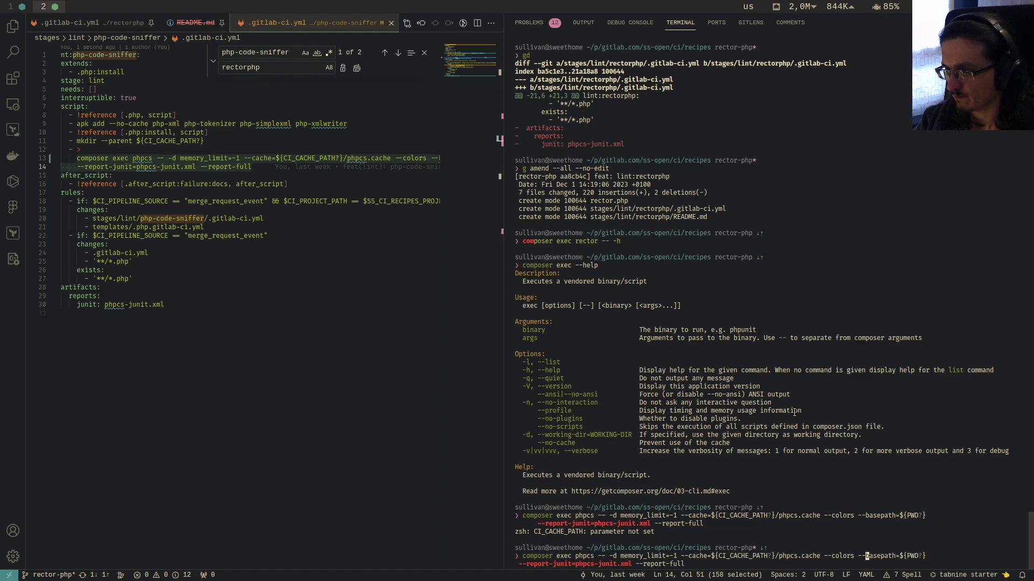
pyautogui.press('Left')
pyautogui.press('Left')
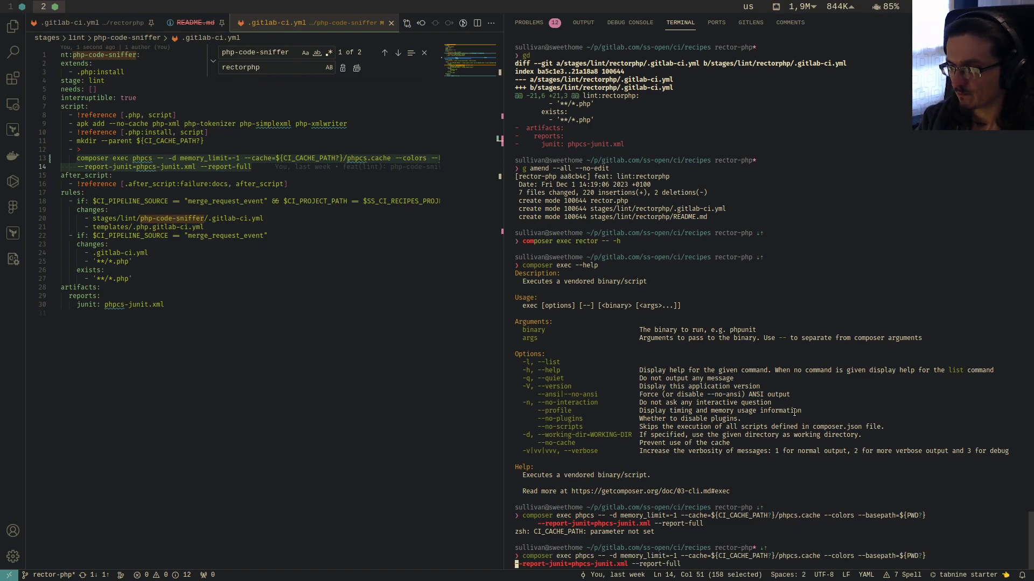
pyautogui.press('BackSpace')
pyautogui.press('Left')
pyautogui.press('Left')
pyautogui.press('Left')
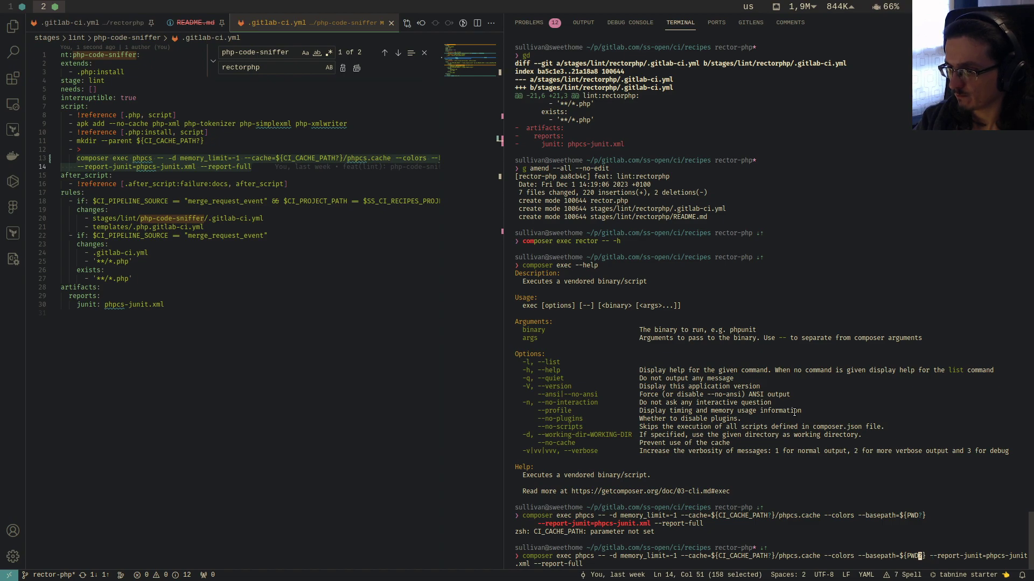
pyautogui.hotkey('ctrl', 'Left')
pyautogui.hotkey('ctrl', 'Left')
pyautogui.hotkey('ctrl', 'Left')
pyautogui.hotkey('ctrl', 'Left')
pyautogui.hotkey('ctrl', 'Left')
pyautogui.hotkey('ctrl', 'Left')
pyautogui.press('Right')
pyautogui.press('Right')
pyautogui.press('Right')
pyautogui.press('Right')
pyautogui.press('Right')
pyautogui.press('Right')
pyautogui.press('Right')
pyautogui.press('Right')
pyautogui.press('Right')
pyautogui.hotkey('ctrl', 'Right')
pyautogui.hotkey('ctrl', 'Right')
pyautogui.press('Right')
pyautogui.press('Right')
pyautogui.press('Right')
pyautogui.press('Right')
pyautogui.press('Right')
pyautogui.press('BackSpace')
pyautogui.press('BackSpace')
pyautogui.press('BackSpace')
pyautogui.press('BackSpace')
pyautogui.press('BackSpace')
pyautogui.press('BackSpace')
pyautogui.press('BackSpace')
pyautogui.press('BackSpace')
pyautogui.press('BackSpace')
pyautogui.press('BackSpace')
pyautogui.press('BackSpace')
pyautogui.press('BackSpace')
pyautogui.press('BackSpace')
pyautogui.press('BackSpace')
pyautogui.press('BackSpace')
pyautogui.press('BackSpace')
pyautogui.press('BackSpace')
pyautogui.press('BackSpace')
pyautogui.press('BackSpace')
pyautogui.press('BackSpace')
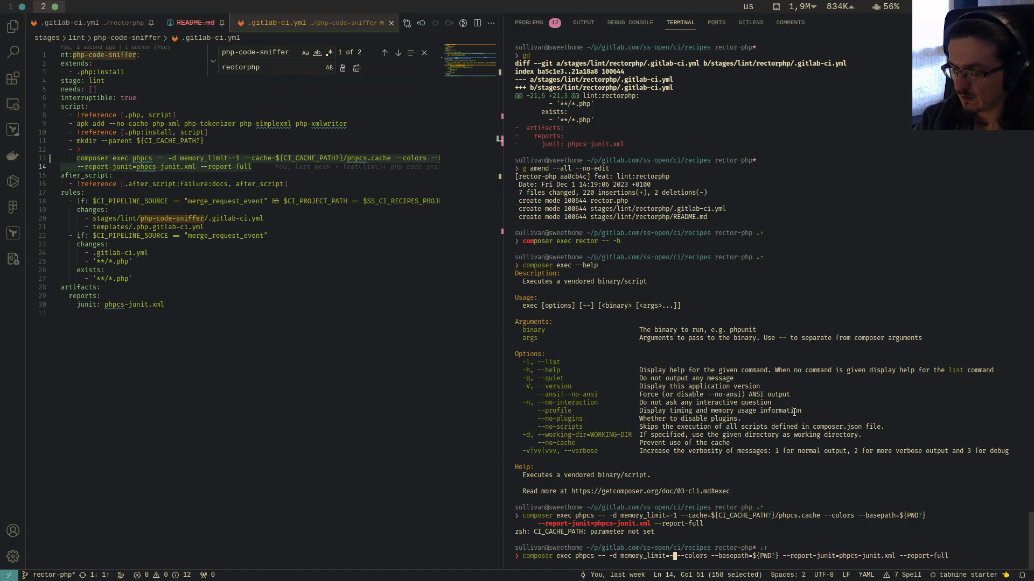
pyautogui.press('Return')
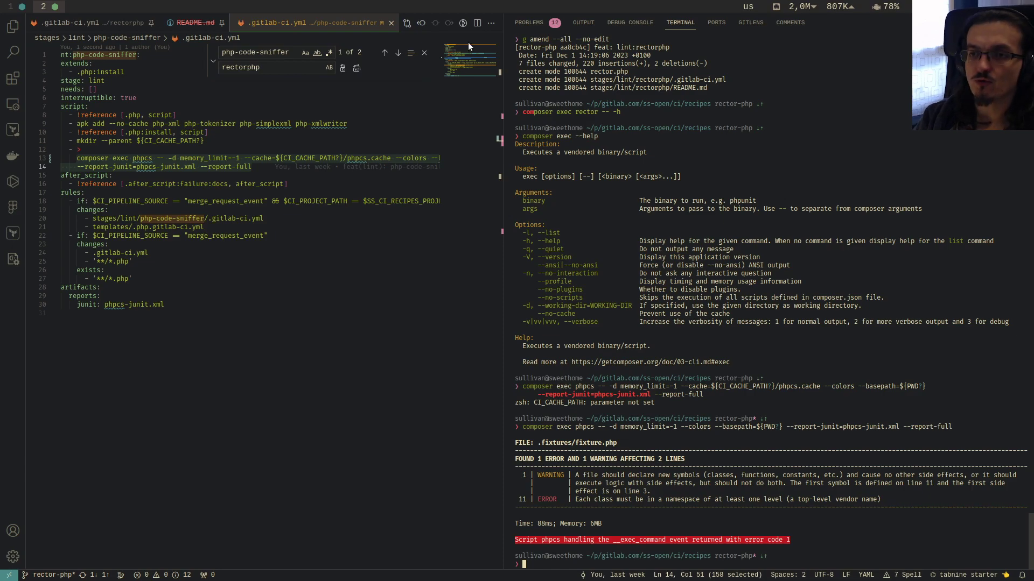
# Step: Clear the selection in the CI file and return to line 27
pyautogui.click(269, 325)
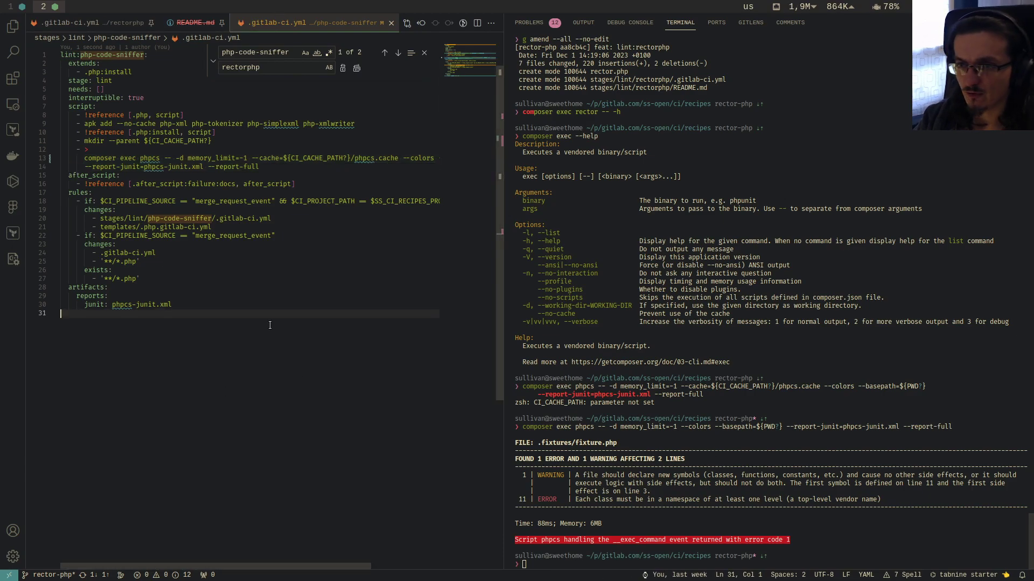
pyautogui.press('End')
pyautogui.press('Up')
pyautogui.press('Up')
pyautogui.press('Up')
pyautogui.press('Up')
# Step: Review status and diff, then commit the change with 'g ci -am phpcs'
pyautogui.click(705, 475)
pyautogui.write('gs')
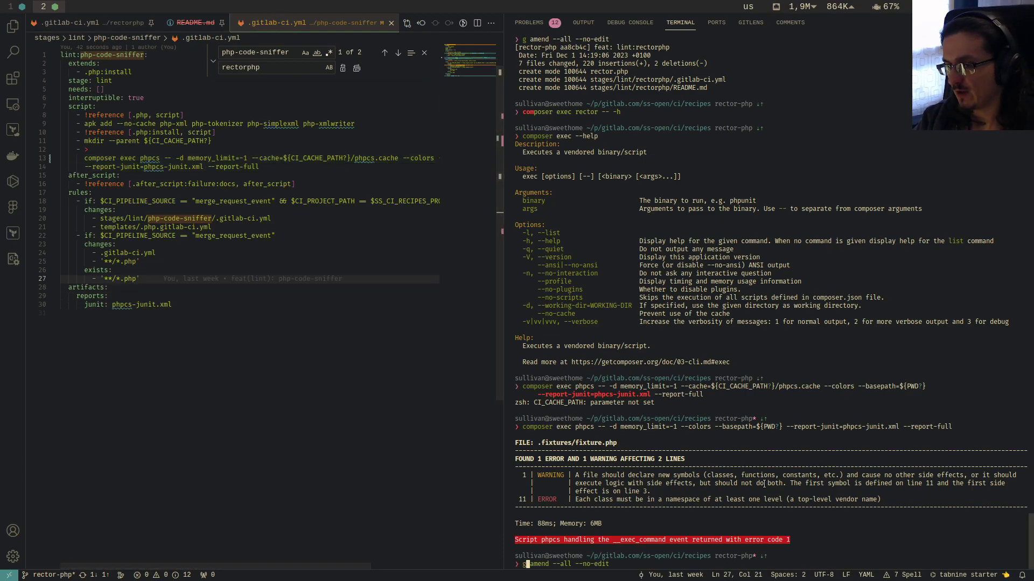
pyautogui.press('Return')
pyautogui.write('gd')
pyautogui.press('Return')
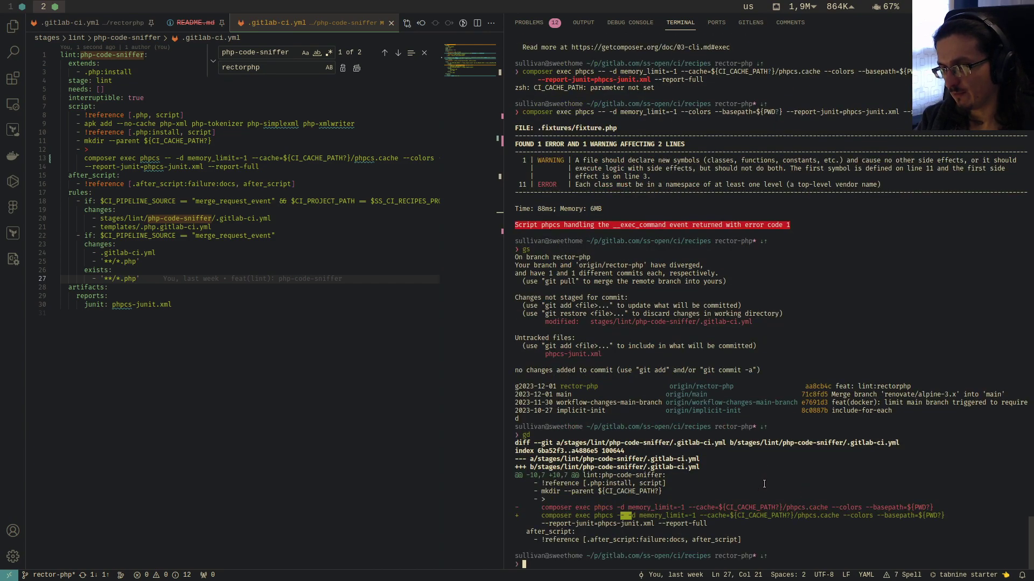
pyautogui.write('g ci -am php')
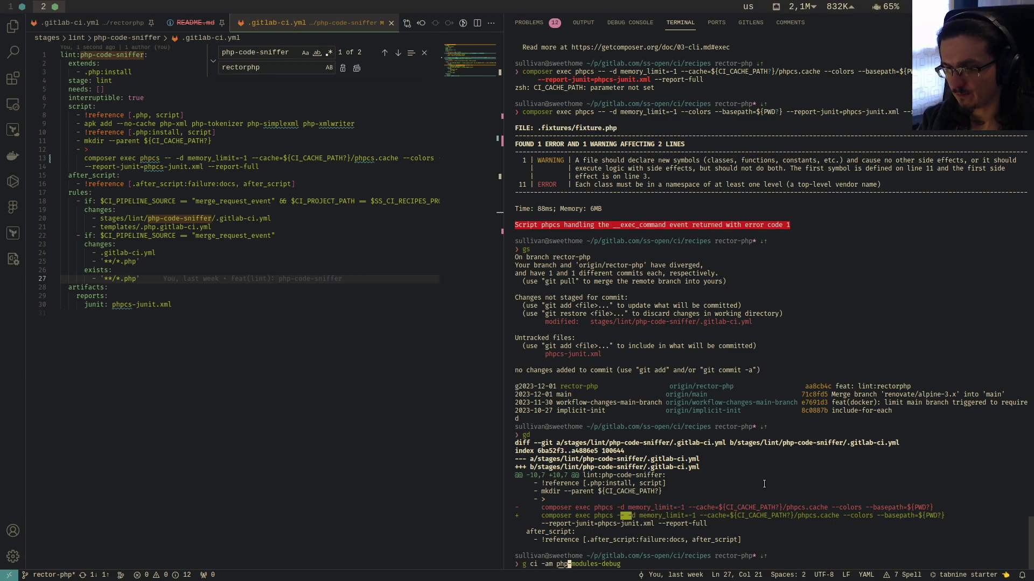
pyautogui.write('cs')
pyautogui.press('Return')
# Step: List commits since main and start 'g rebase -i HEAD~3'
pyautogui.write('g oneline main..')
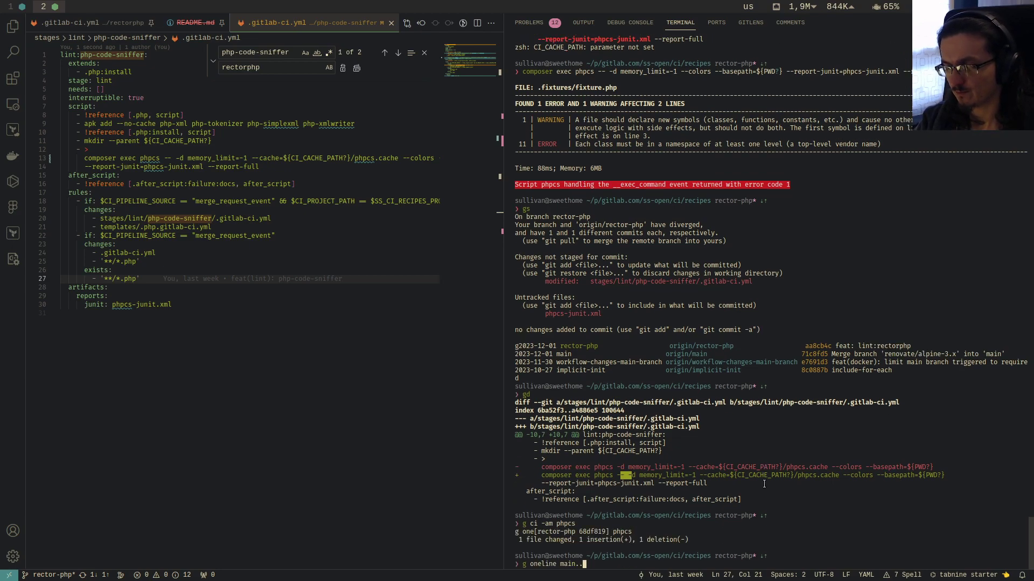
pyautogui.press('Return')
pyautogui.write('g rebase -i HEAD~3')
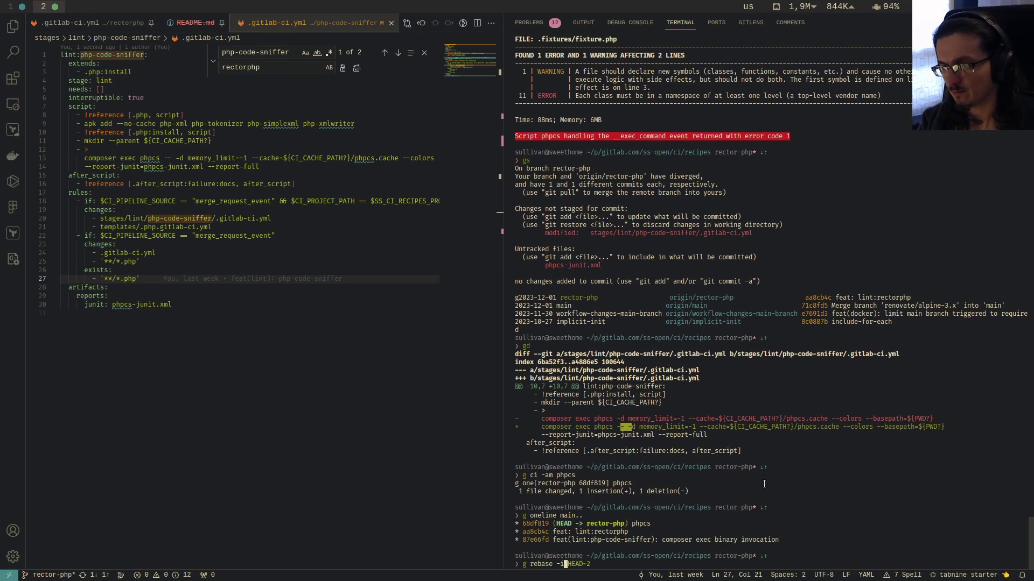
pyautogui.press('Return')
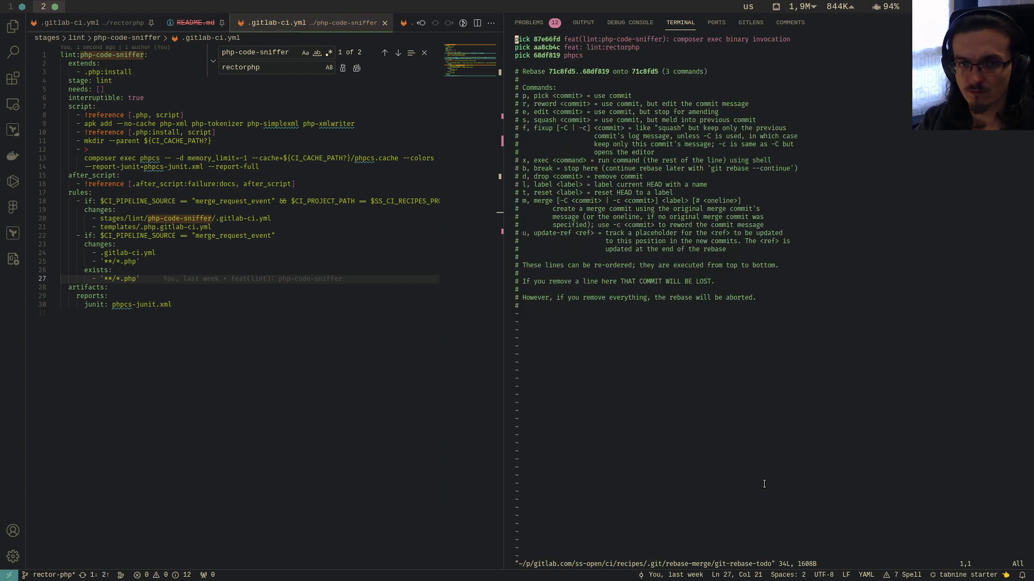
# Step: Move the phpcs commit above lint:rectorphp, mark it as fixup (f), and save with :wq
pyautogui.press('j')
pyautogui.press('j')
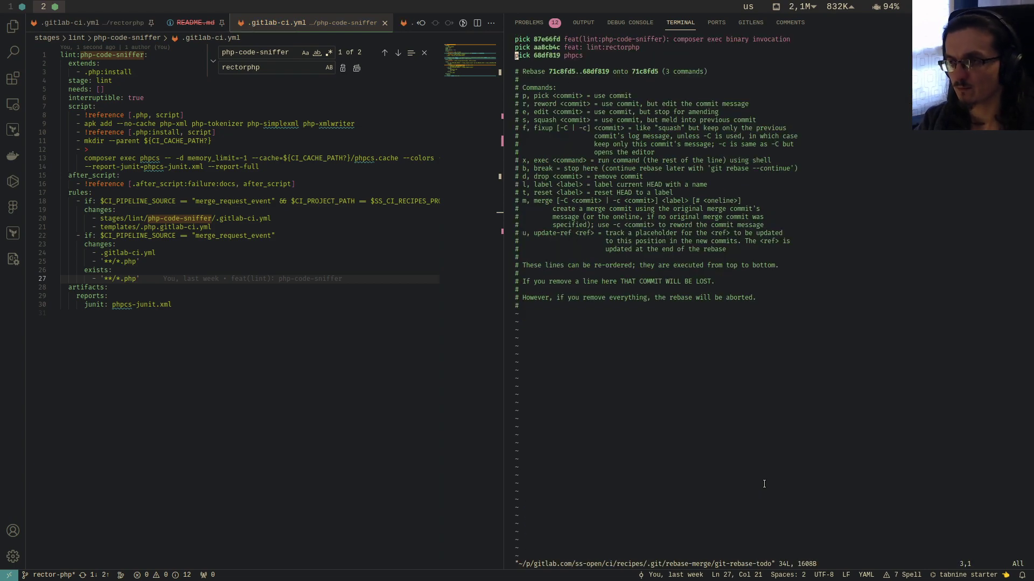
pyautogui.press('d')
pyautogui.press('d')
pyautogui.press('k')
pyautogui.press('P')
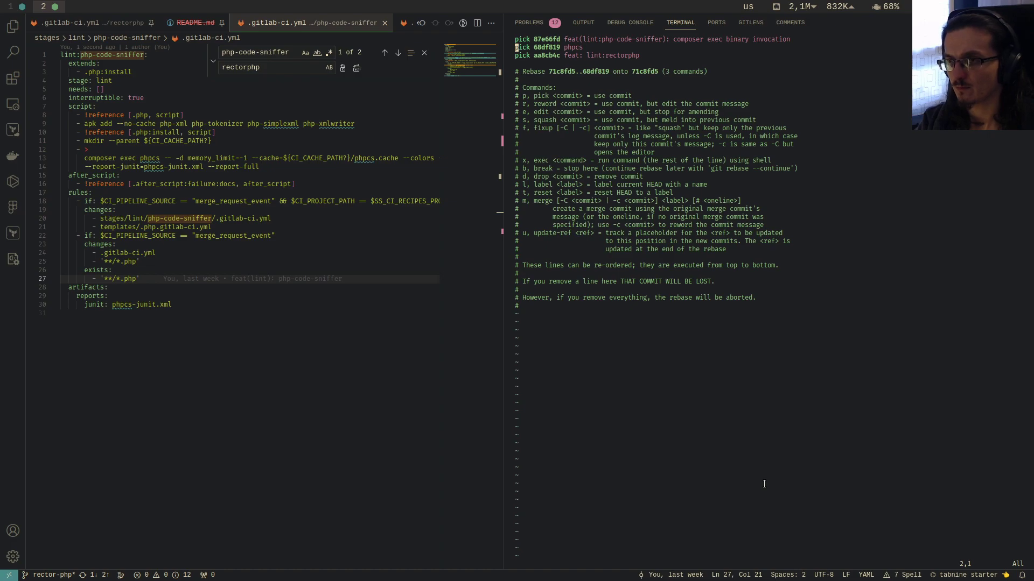
pyautogui.press('x')
pyautogui.press('x')
pyautogui.press('x')
pyautogui.press('x')
pyautogui.write('if')
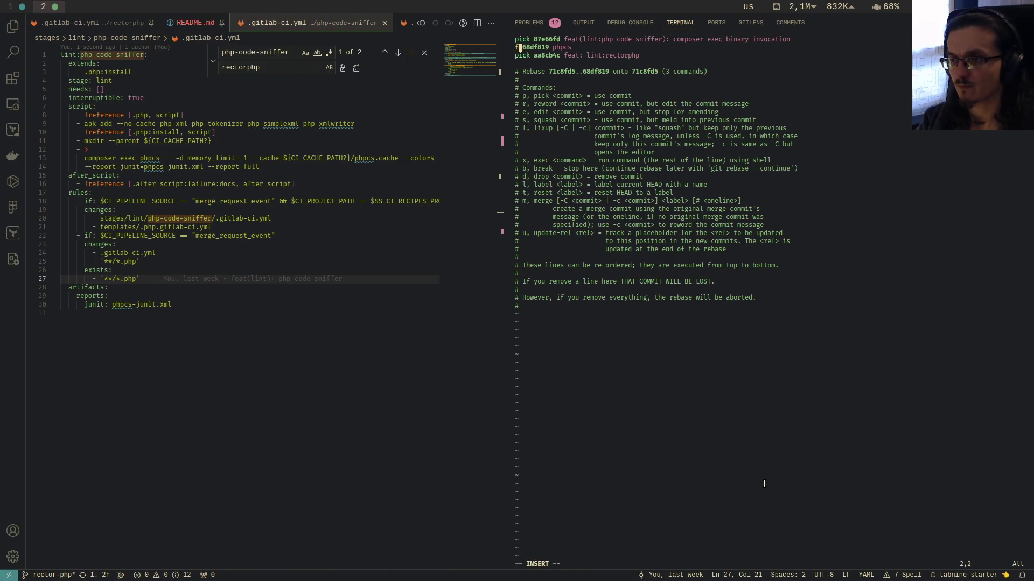
pyautogui.press('Escape')
pyautogui.write(':wq')
pyautogui.press('Return')
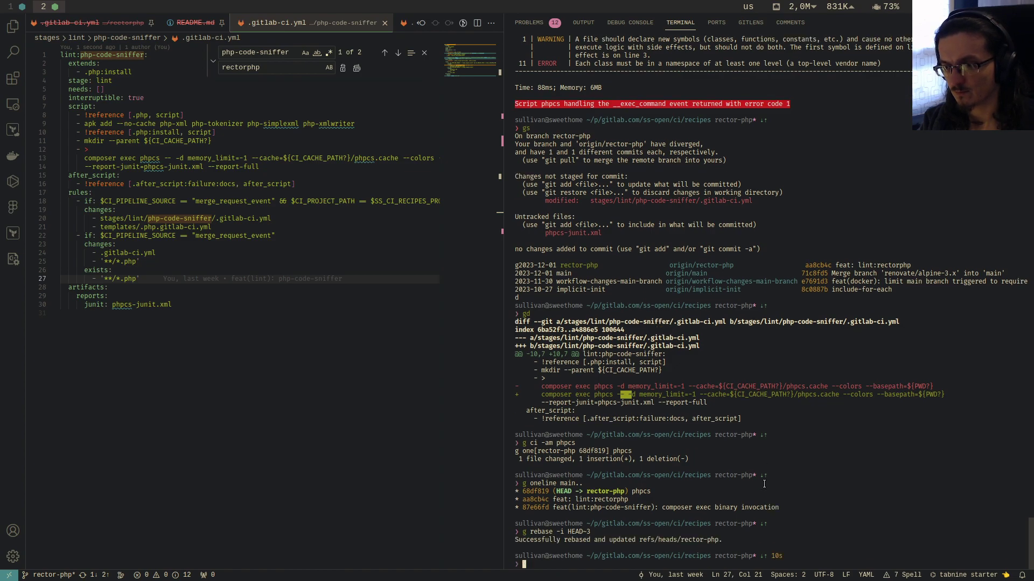
pyautogui.press('super+1')
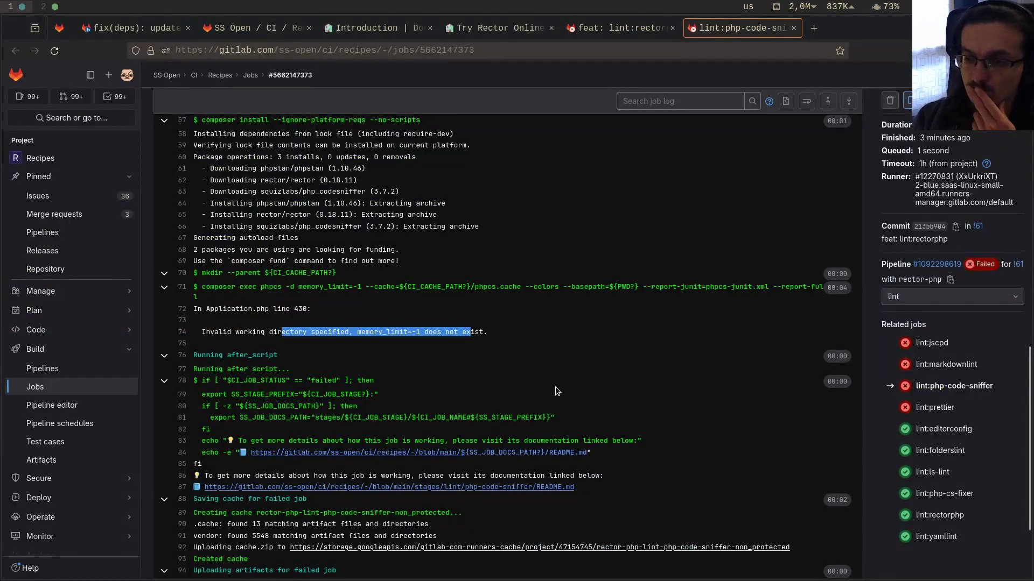
# Step: Close the old job log and fix(deps) MR !55 tabs, then reload MR !61
pyautogui.click(793, 27)
pyautogui.click(172, 29)
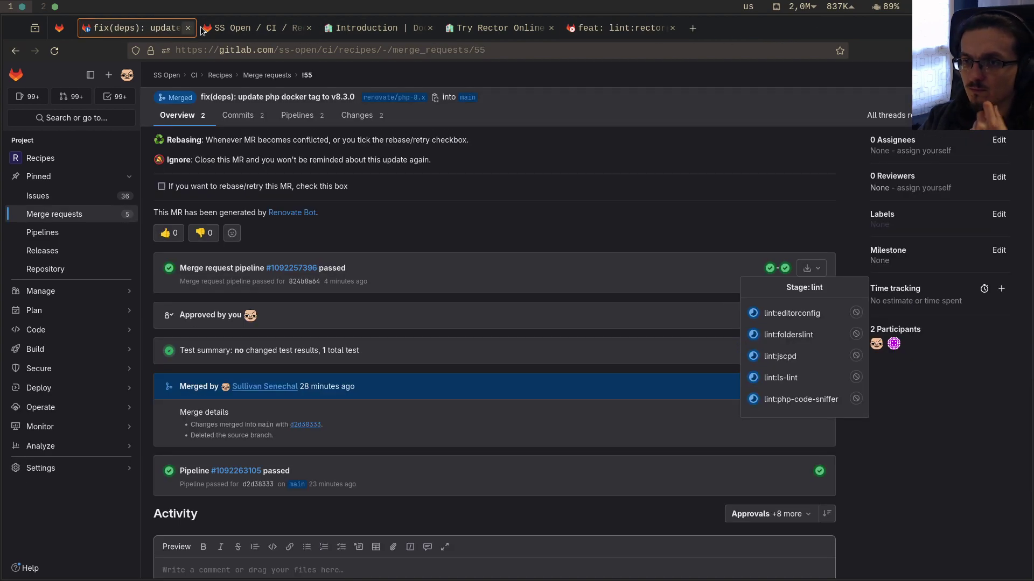
pyautogui.click(187, 28)
pyautogui.click(498, 28)
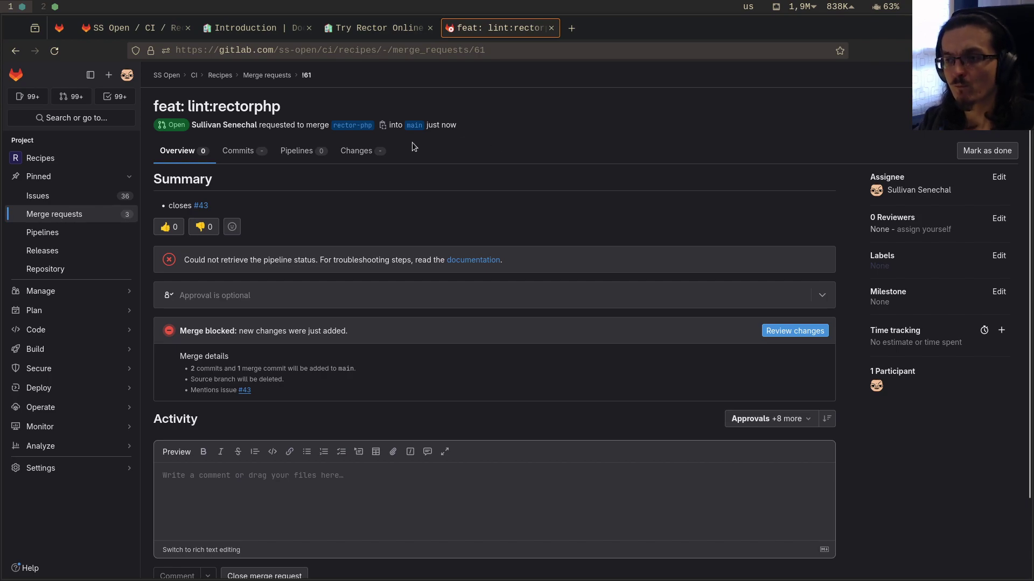
pyautogui.click(54, 51)
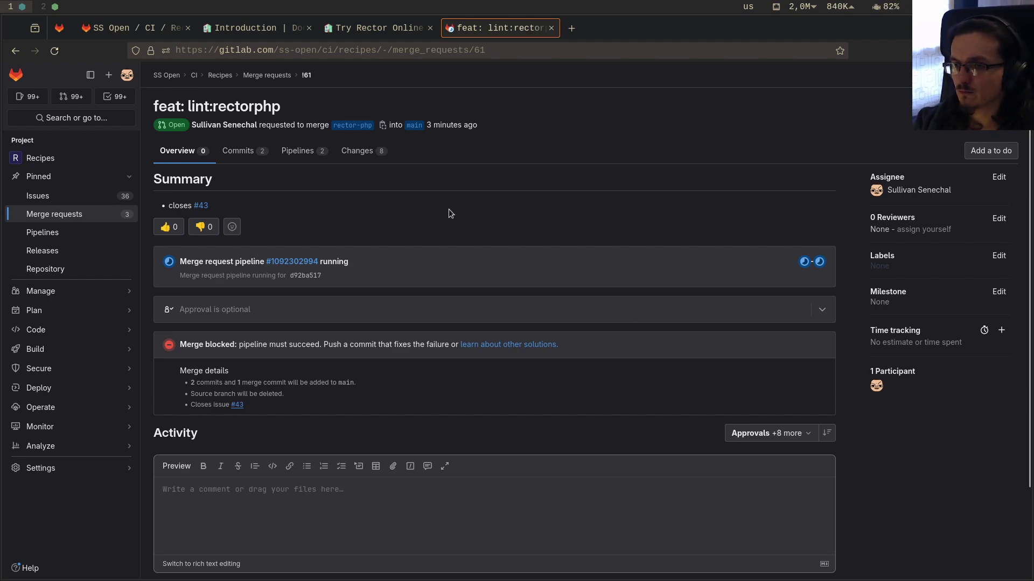
# Step: Check the lint:php-code-sniffer job failing on 1 error, 1 warning in .fixtures/fixture.php
pyautogui.click(803, 263)
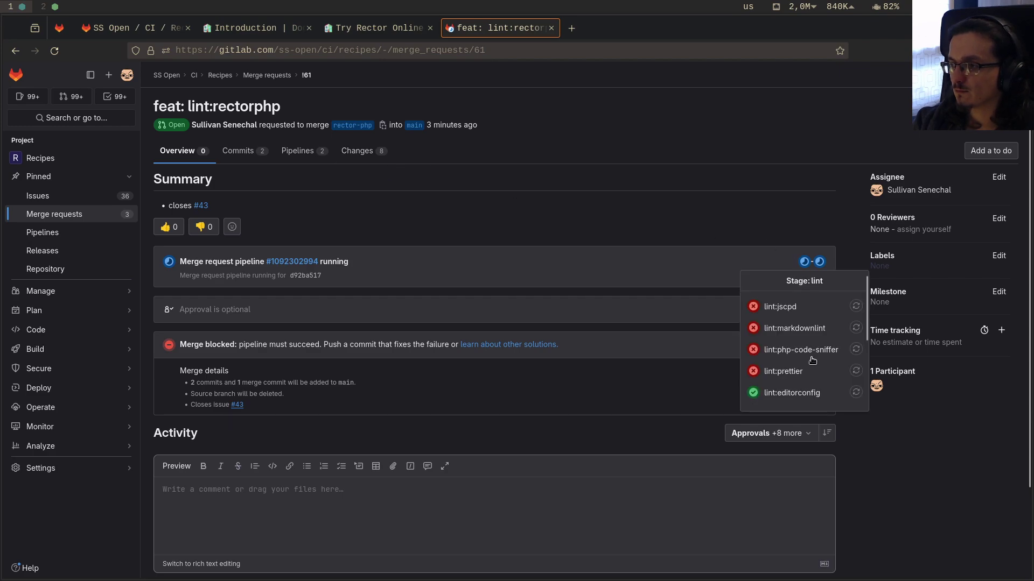
pyautogui.click(812, 358)
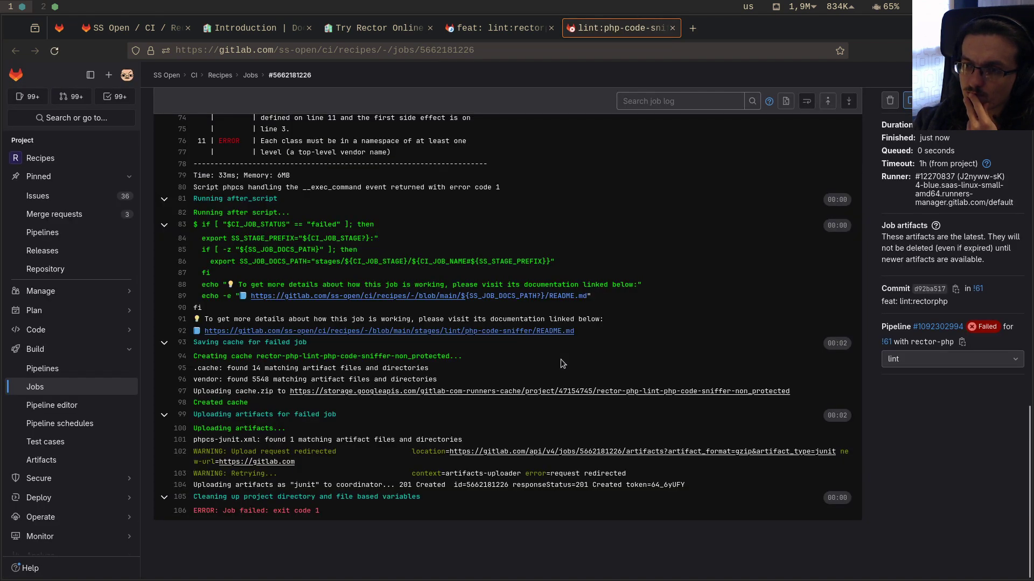
pyautogui.scroll(4, 560, 360)
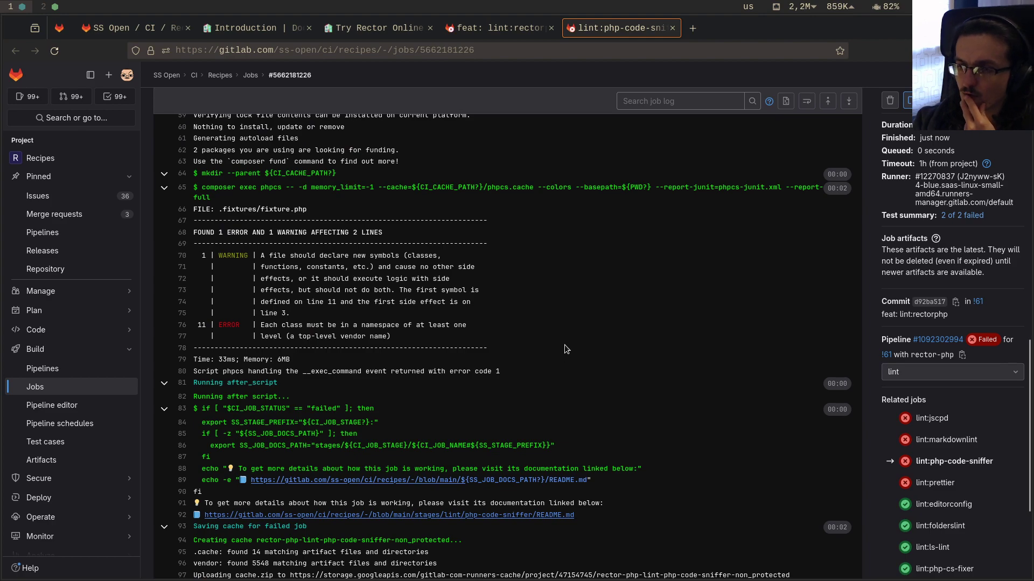
pyautogui.click(672, 28)
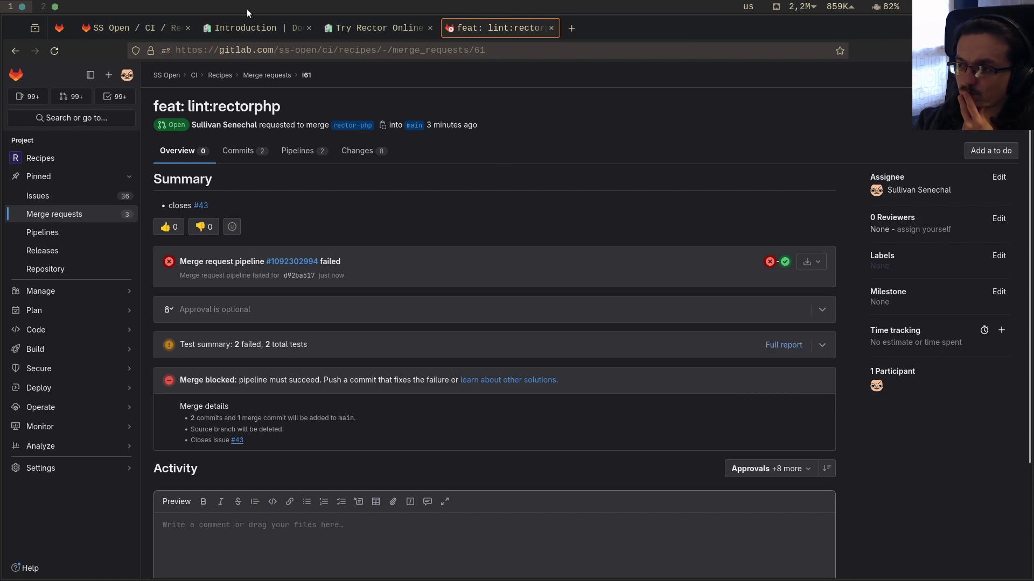
pyautogui.click(403, 34)
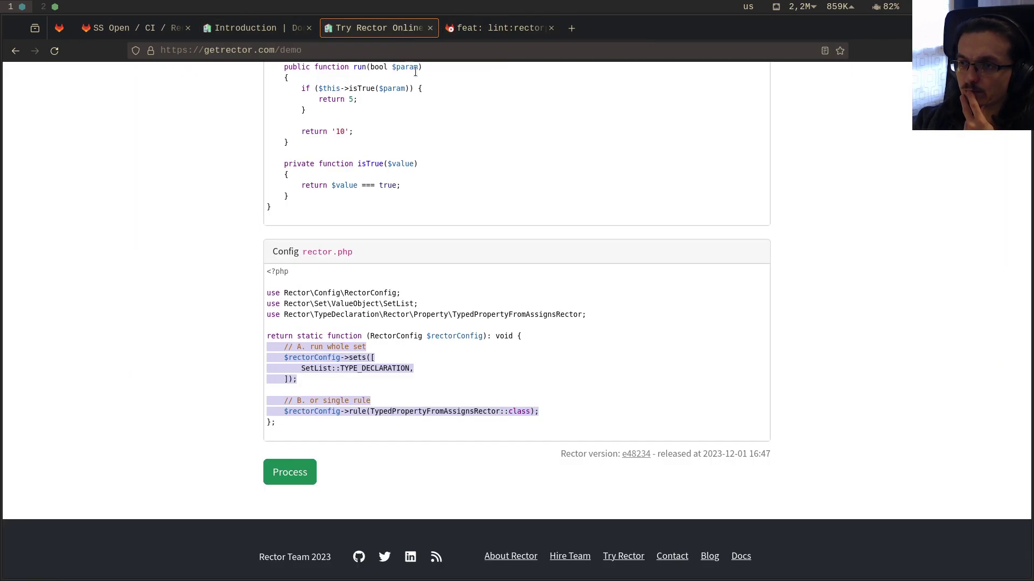
# Step: Open Rector's Cache in CI docs and the rectorphp/rector GitHub repository in a new tab
pyautogui.click(273, 28)
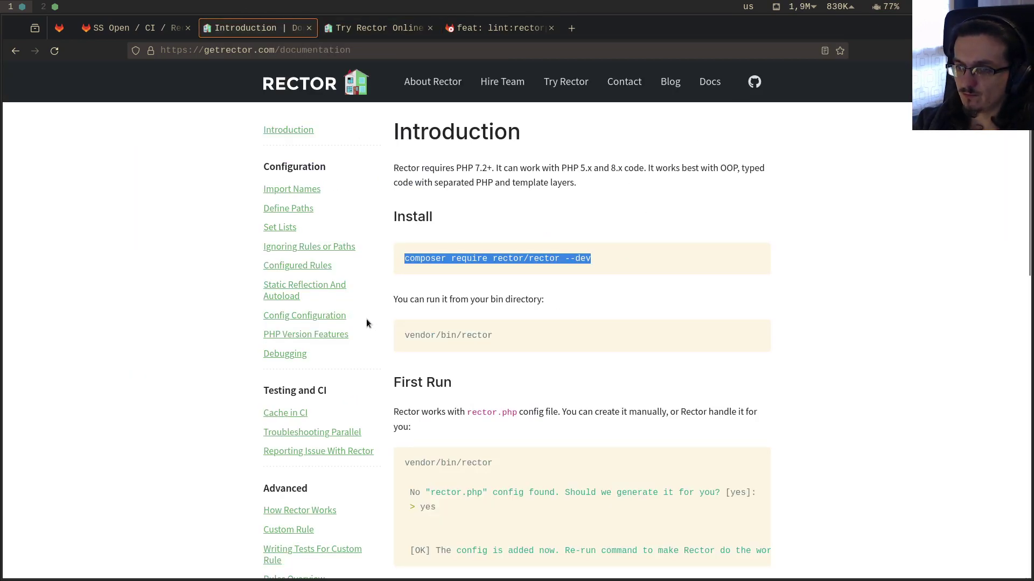
pyautogui.click(300, 413)
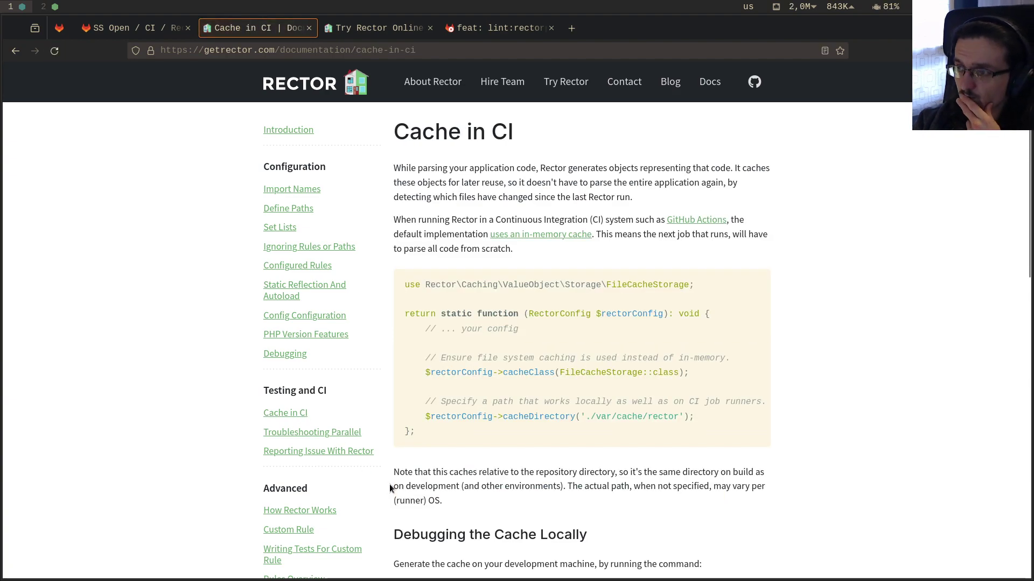
pyautogui.middleClick(753, 83)
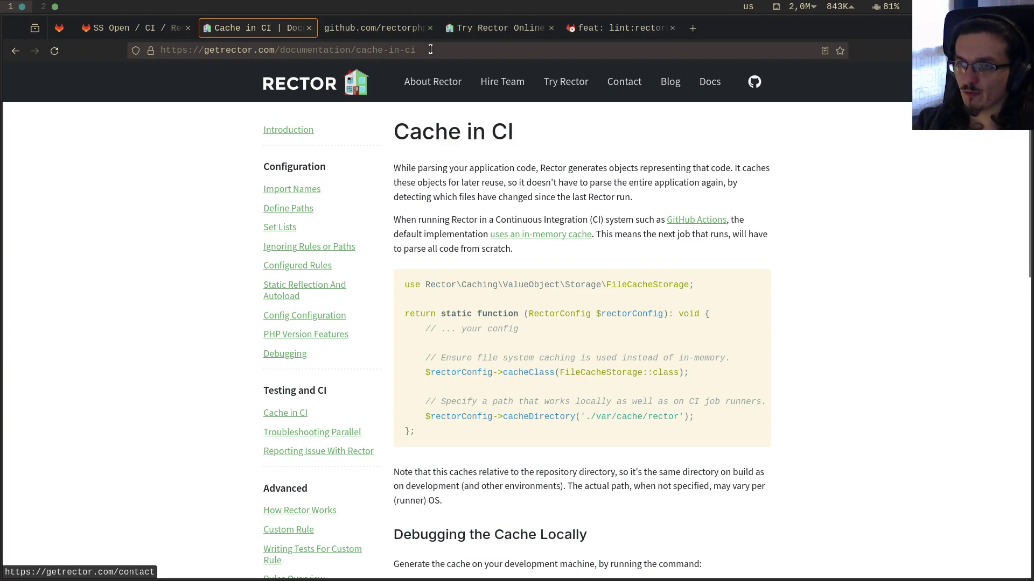
pyautogui.click(382, 35)
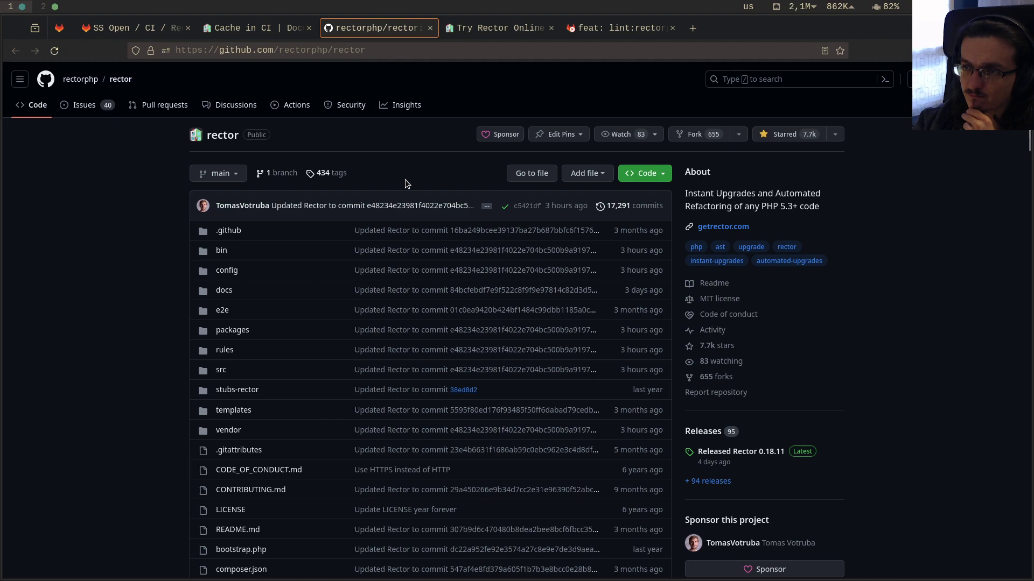
# Step: Search the README for 'CI' and follow the blogpost link
pyautogui.scroll(-10, 574, 318)
pyautogui.hotkey('ctrl', 'f')
pyautogui.write('CI')
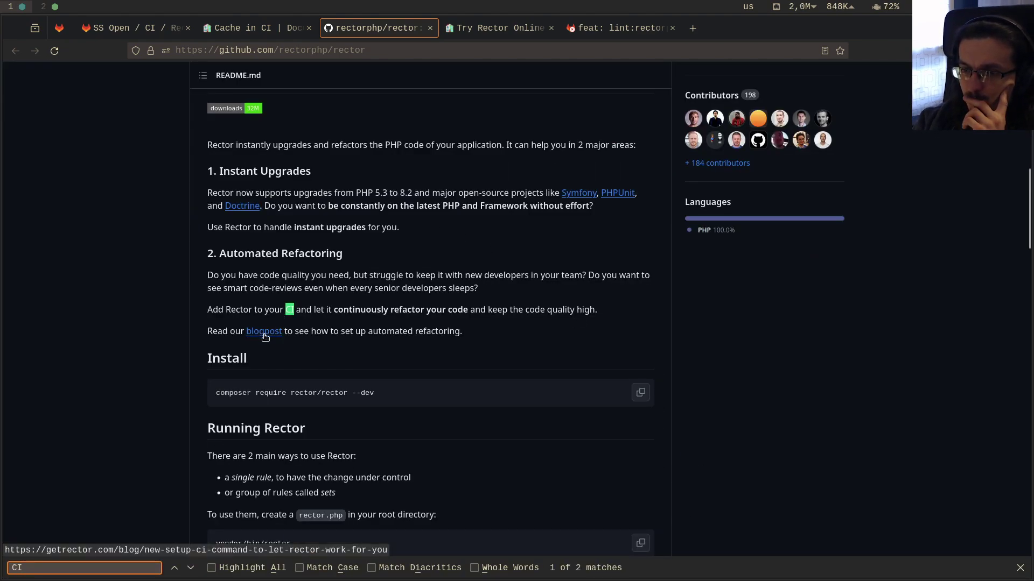
pyautogui.click(264, 332)
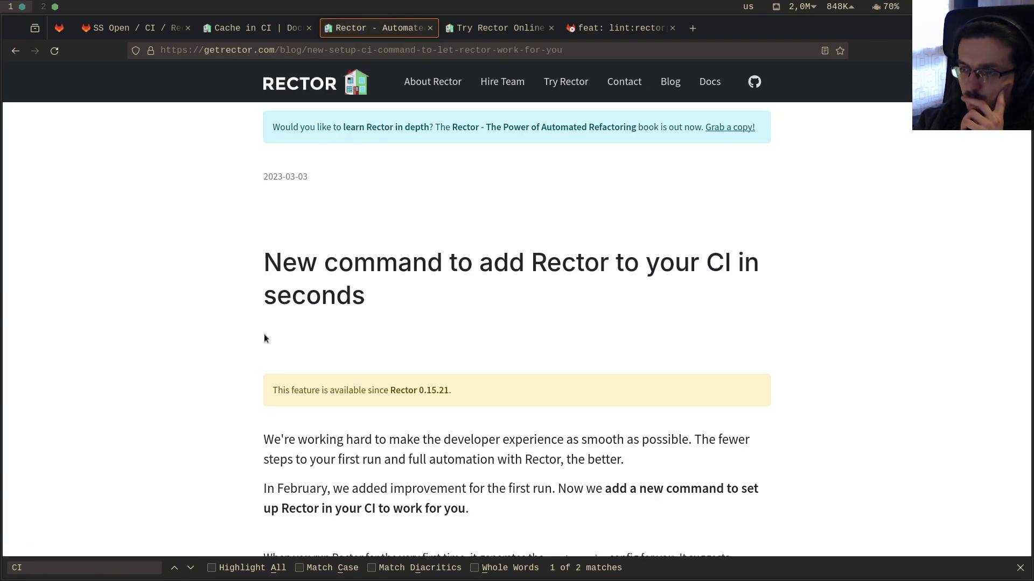
# Step: Read through the setup-ci blog post, highlighting the phrase about filling in the repository name
pyautogui.scroll(-2, 264, 334)
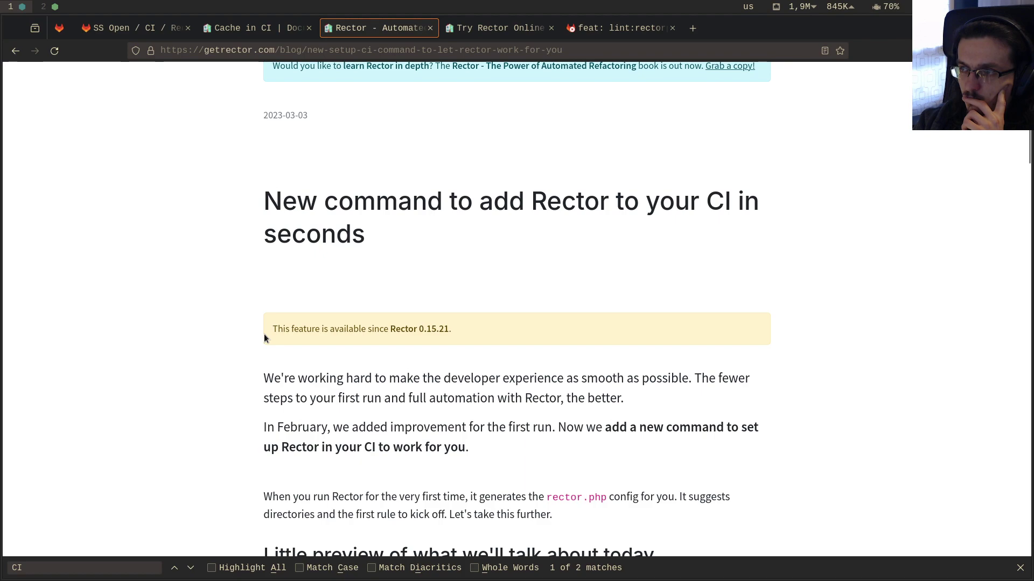
pyautogui.scroll(-5, 263, 337)
pyautogui.scroll(-3, 263, 338)
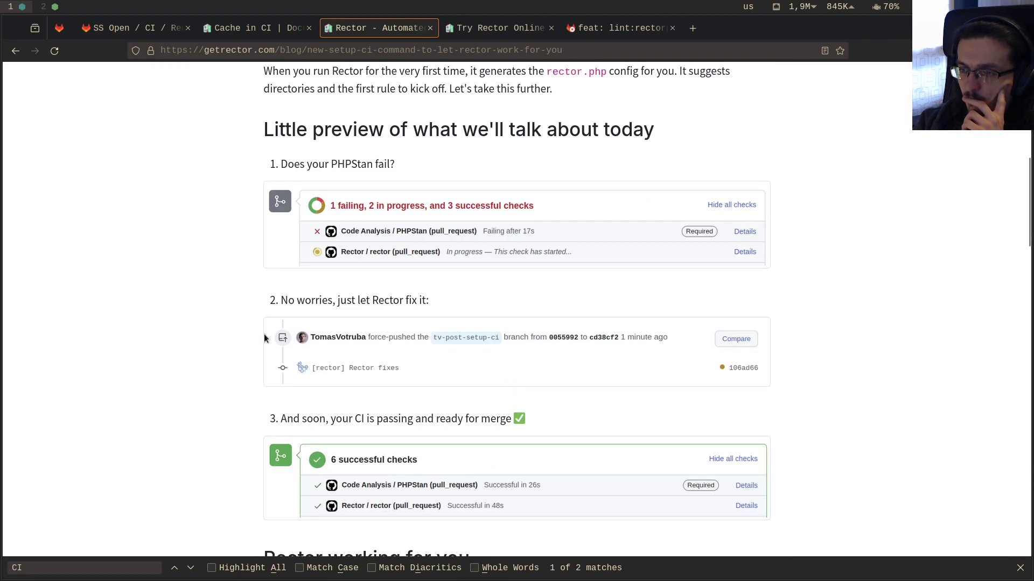
pyautogui.scroll(-10, 263, 337)
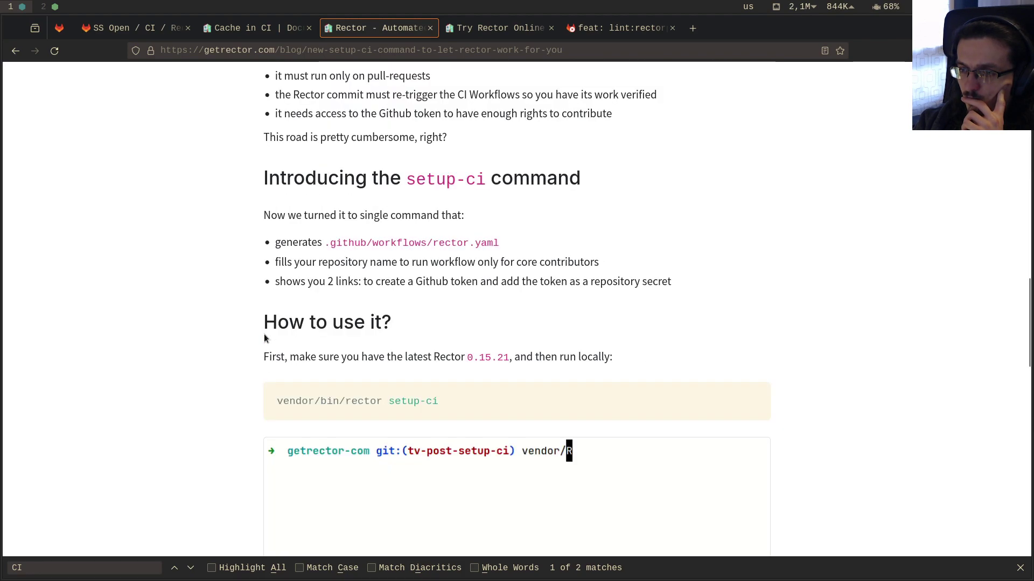
pyautogui.scroll(-2, 264, 338)
pyautogui.scroll(2, 264, 338)
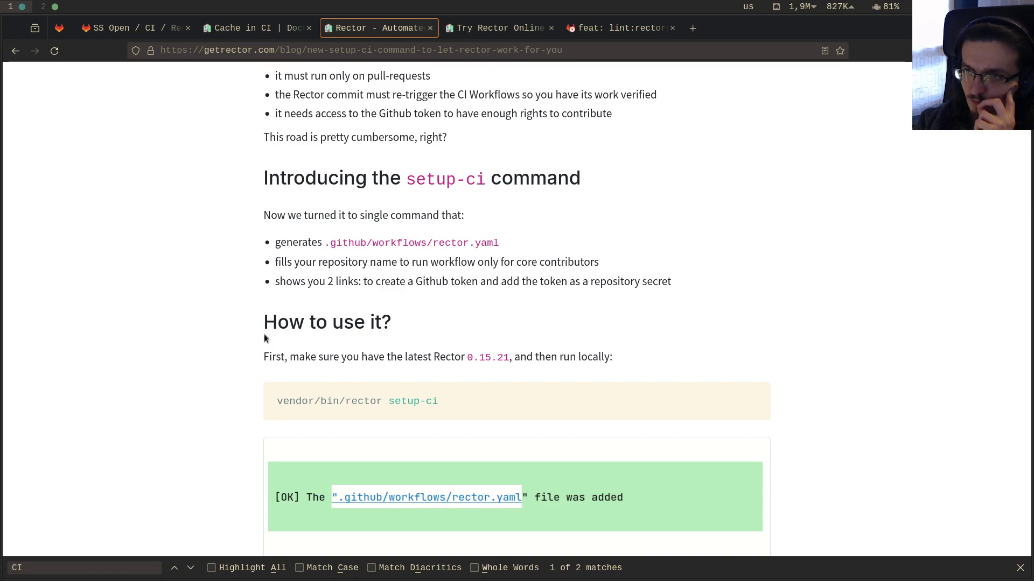
pyautogui.moveTo(312, 264); pyautogui.dragTo(465, 268)
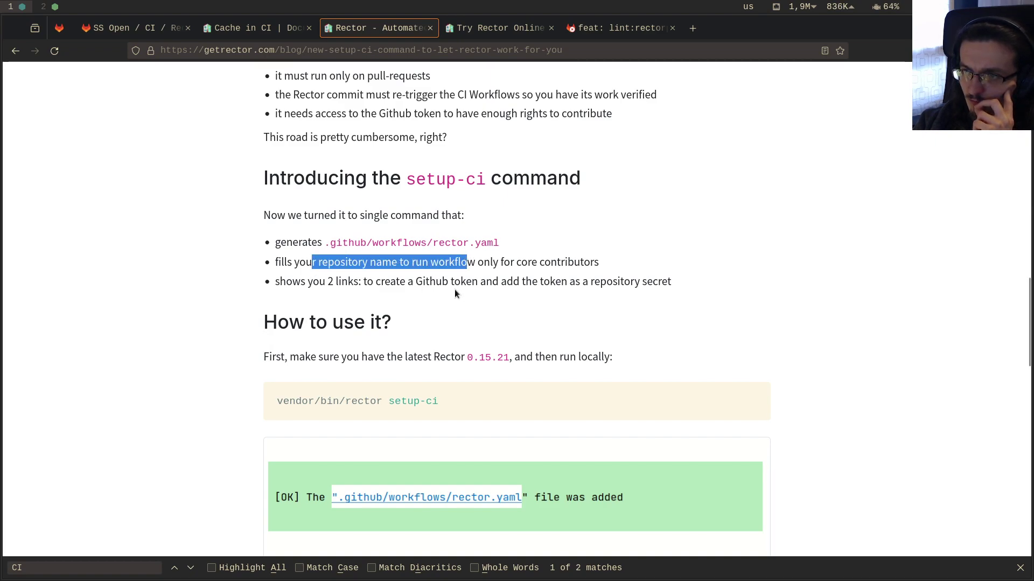
pyautogui.scroll(-4, 455, 289)
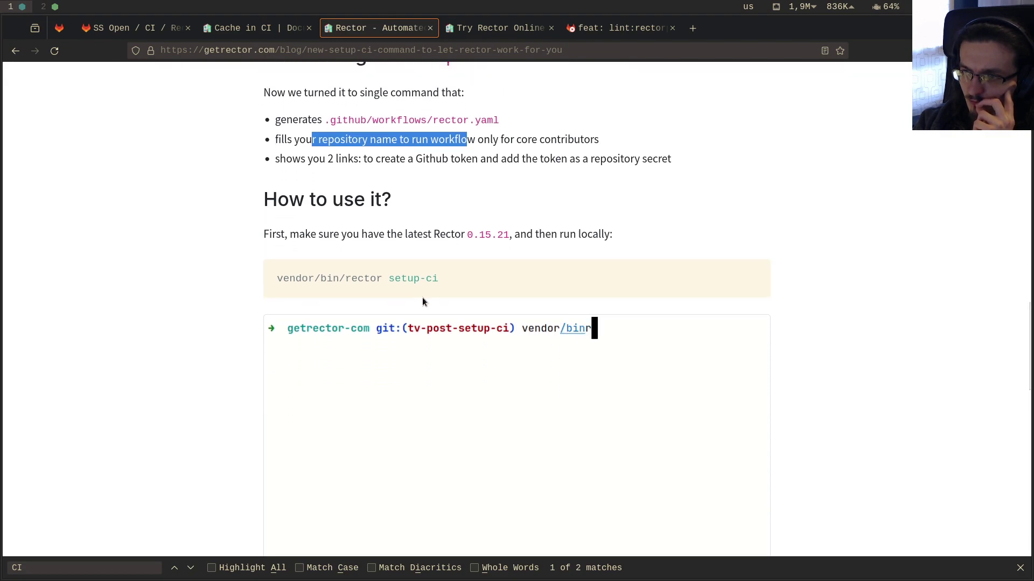
pyautogui.scroll(-2, 423, 301)
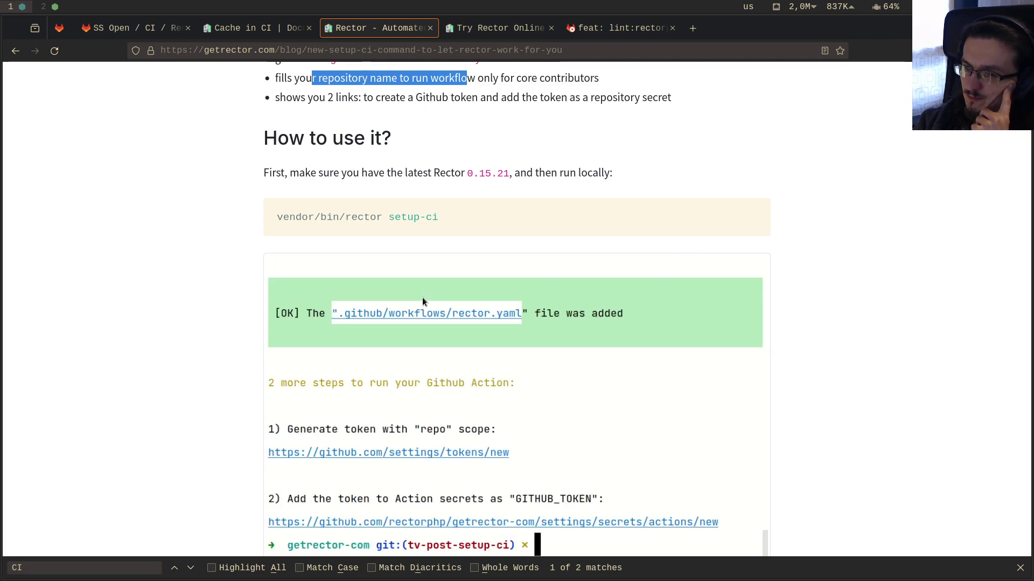
pyautogui.rightClick(422, 300)
pyautogui.press('Escape')
pyautogui.scroll(-4, 791, 279)
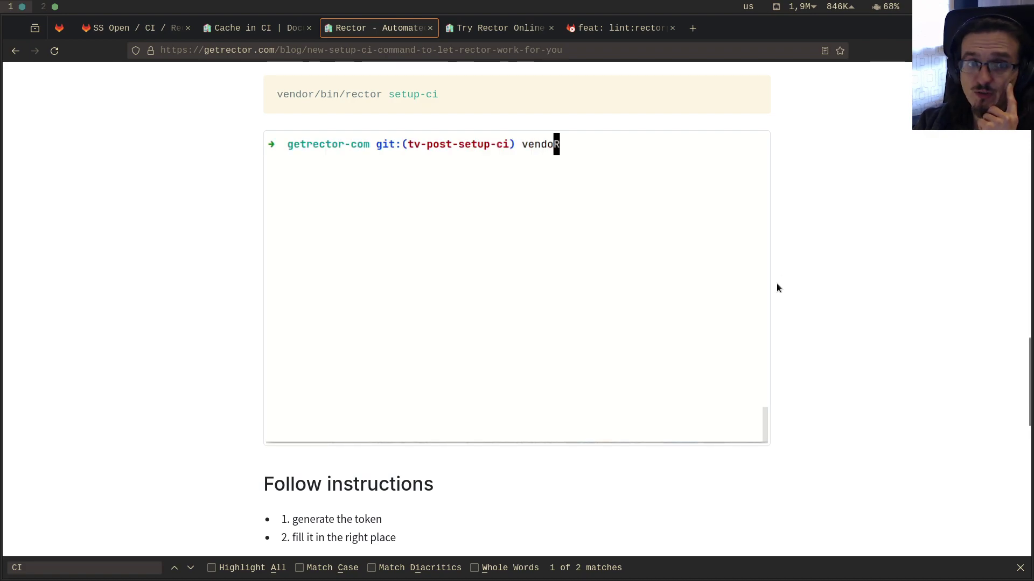
pyautogui.scroll(-2, 776, 283)
pyautogui.scroll(-8, 777, 285)
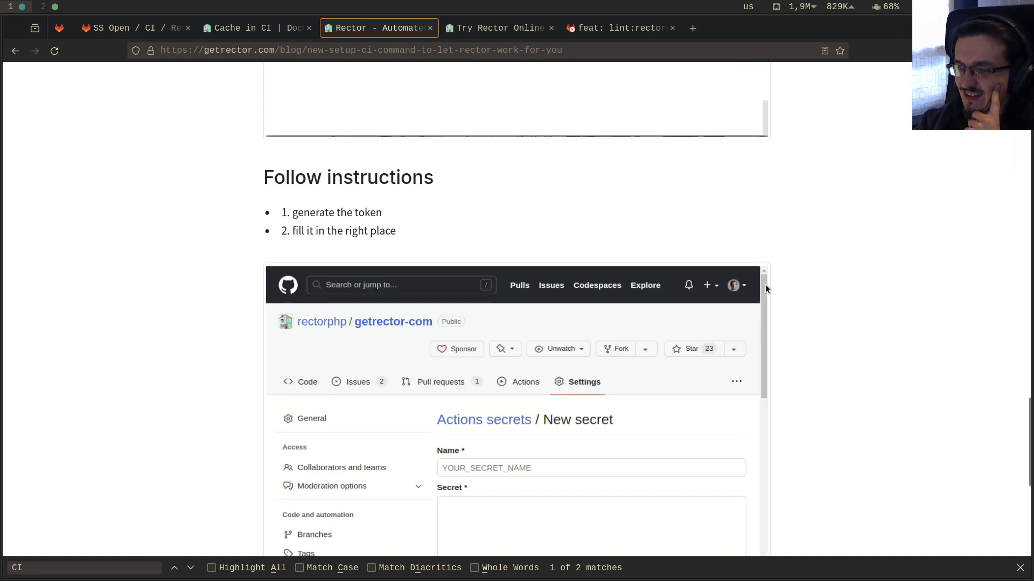
pyautogui.scroll(-8, 766, 286)
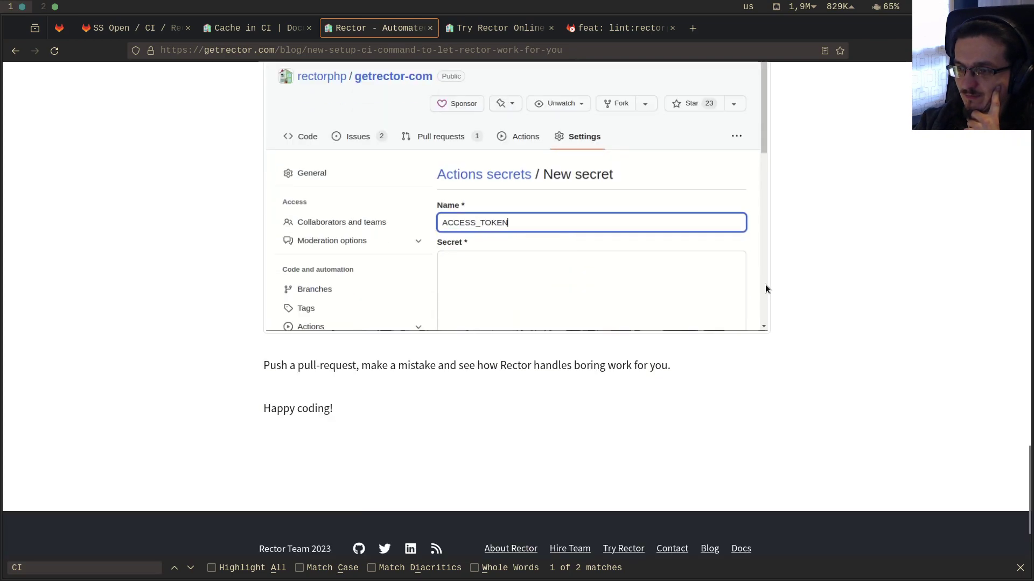
pyautogui.scroll(-4, 766, 289)
pyautogui.scroll(8, 699, 278)
pyautogui.scroll(20, 577, 214)
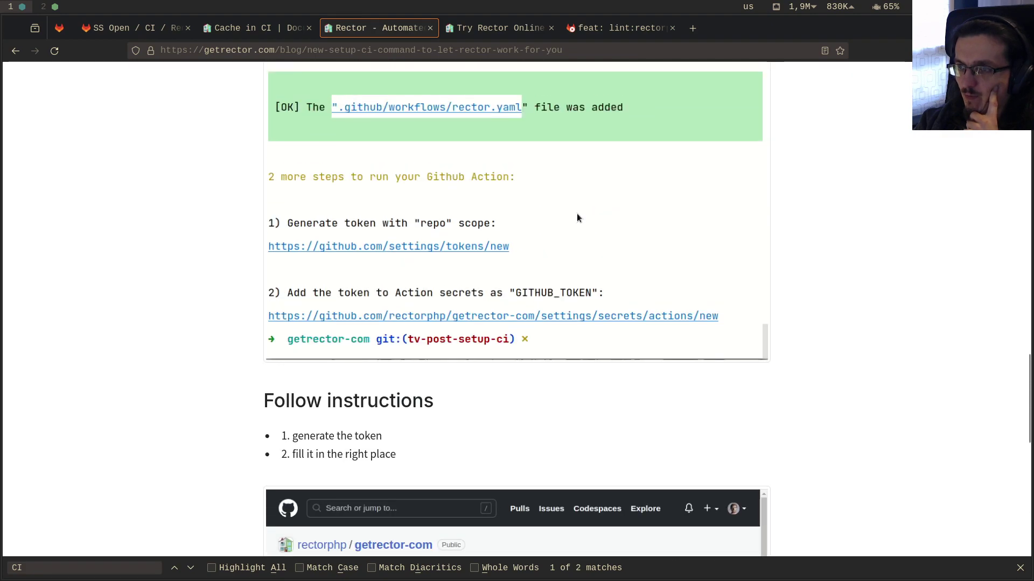
pyautogui.scroll(10, 575, 225)
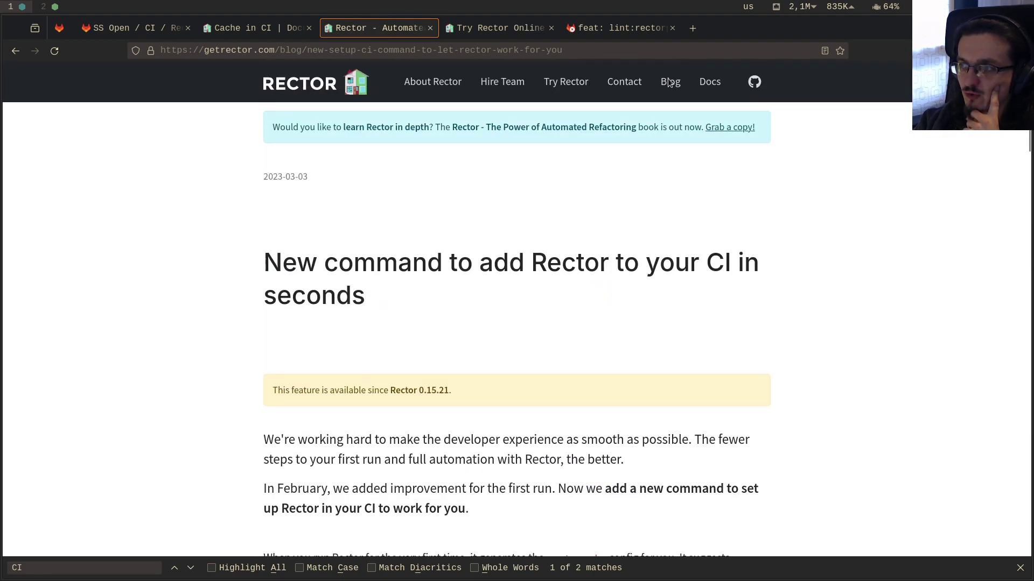
# Step: Select '--dry-run' in the Cache in CI docs' local debugging command
pyautogui.click(265, 27)
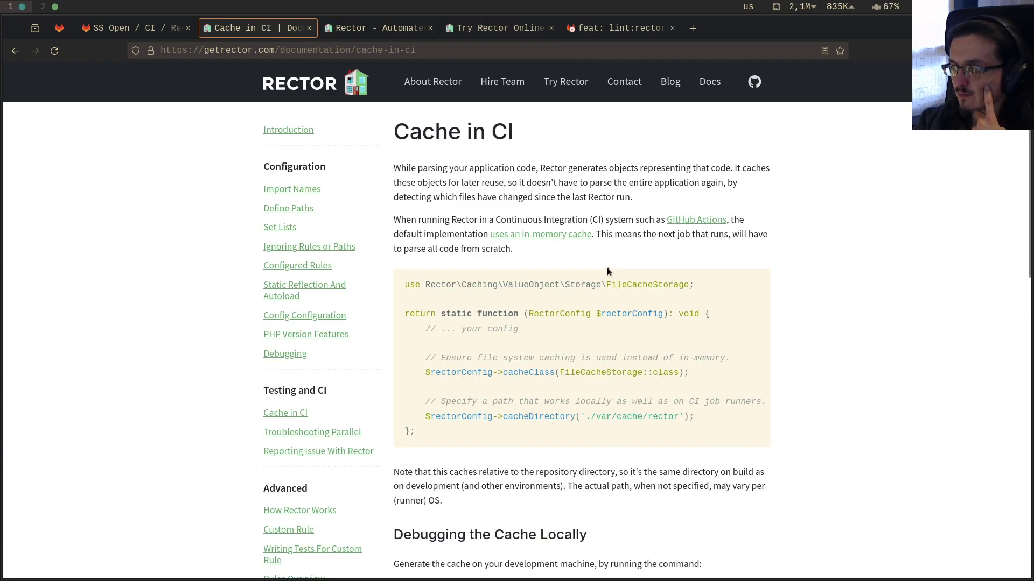
pyautogui.scroll(-2, 607, 272)
pyautogui.scroll(-2, 607, 268)
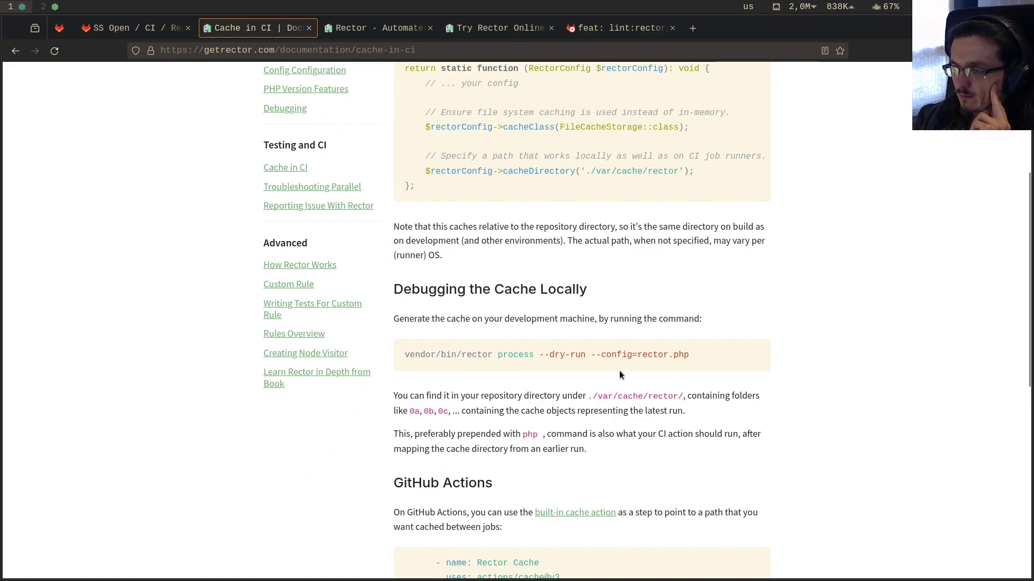
pyautogui.moveTo(539, 355); pyautogui.dragTo(585, 355)
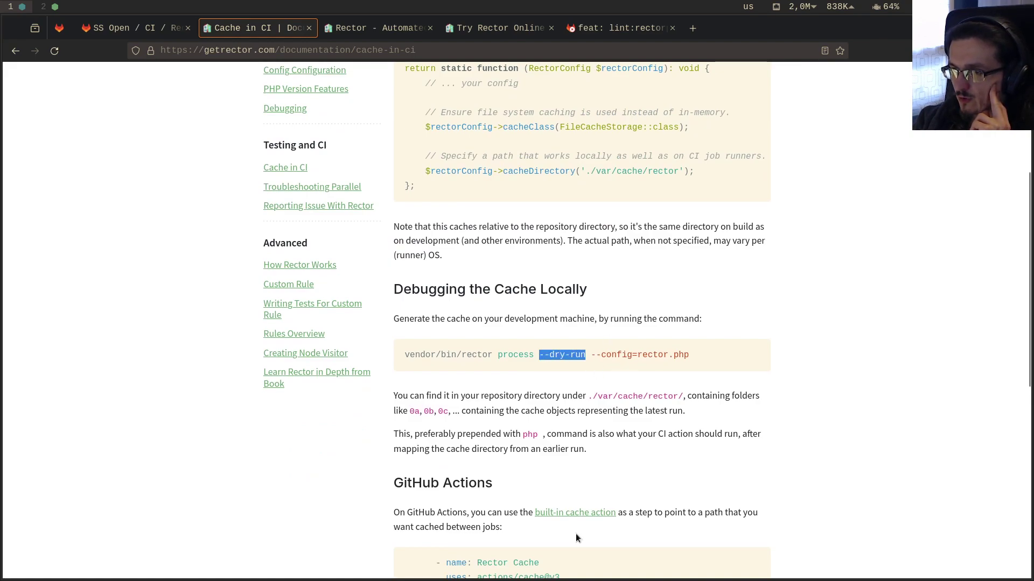
pyautogui.scroll(-2, 694, 419)
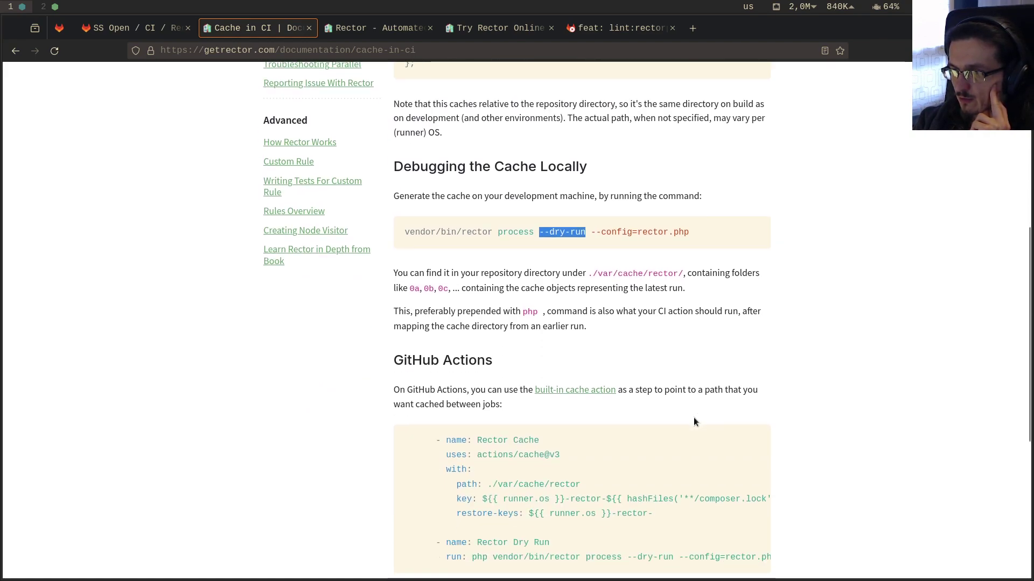
pyautogui.scroll(-3, 694, 420)
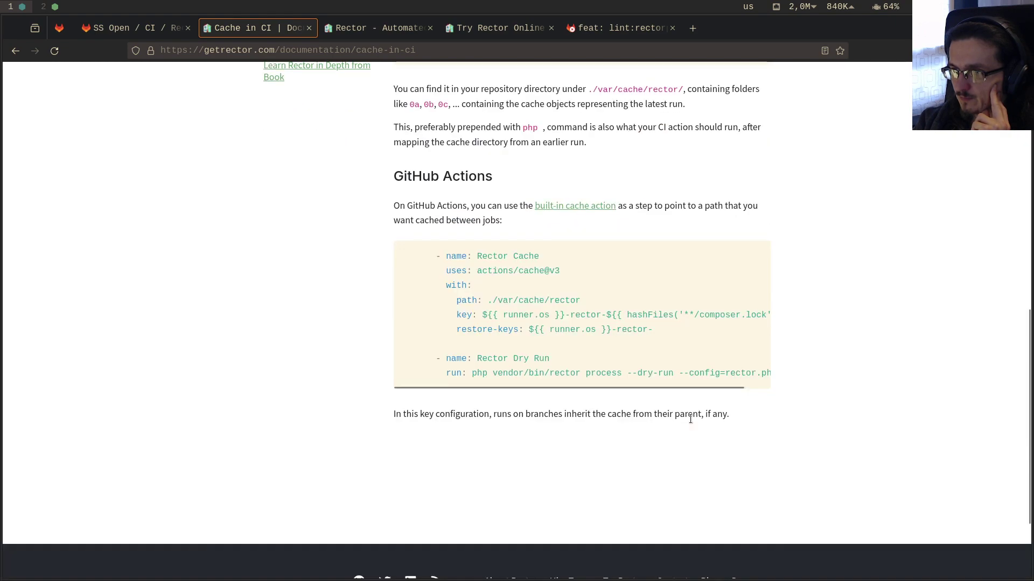
pyautogui.scroll(2, 231, 144)
pyautogui.press('super+2')
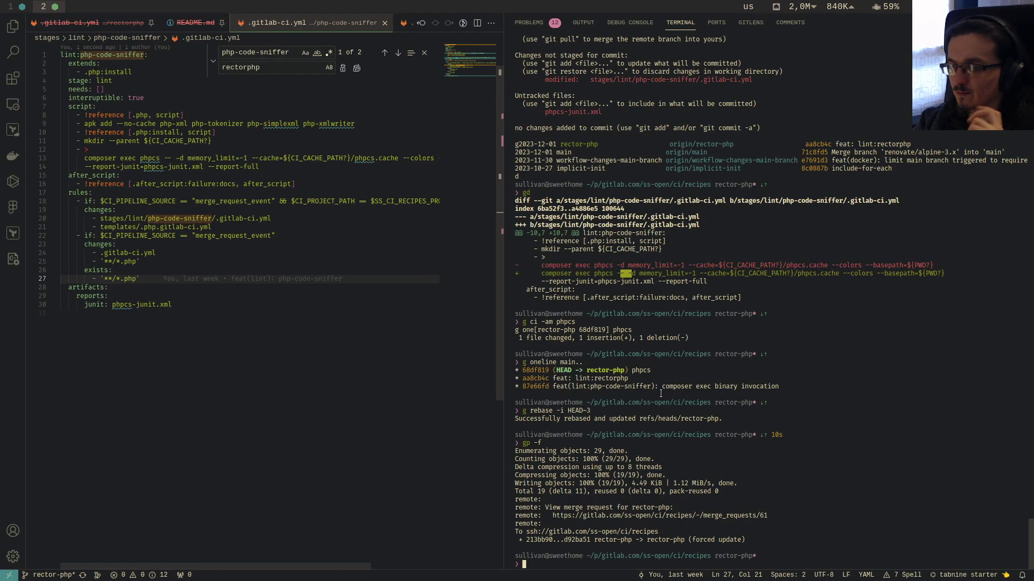
# Step: Run the pasted composer phpcs command in the terminal
pyautogui.write('gd')
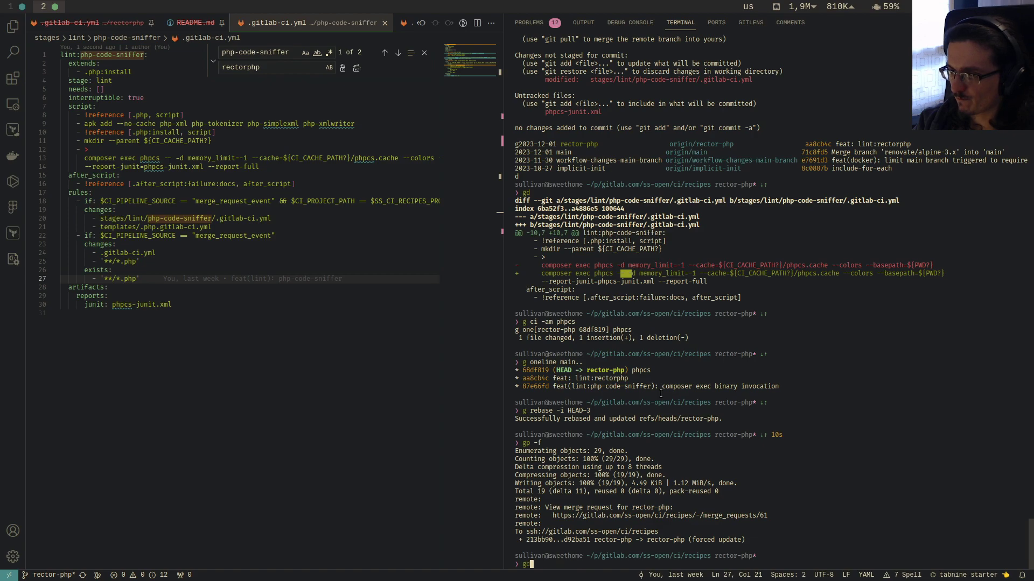
pyautogui.press('BackSpace')
pyautogui.press('BackSpace')
pyautogui.write('composer exec phpcs -- -d memory_limit=-1 --colors --basepath=${PWD?} --report-junit=phpcs-junit.xml --report-full')
pyautogui.press('Return')
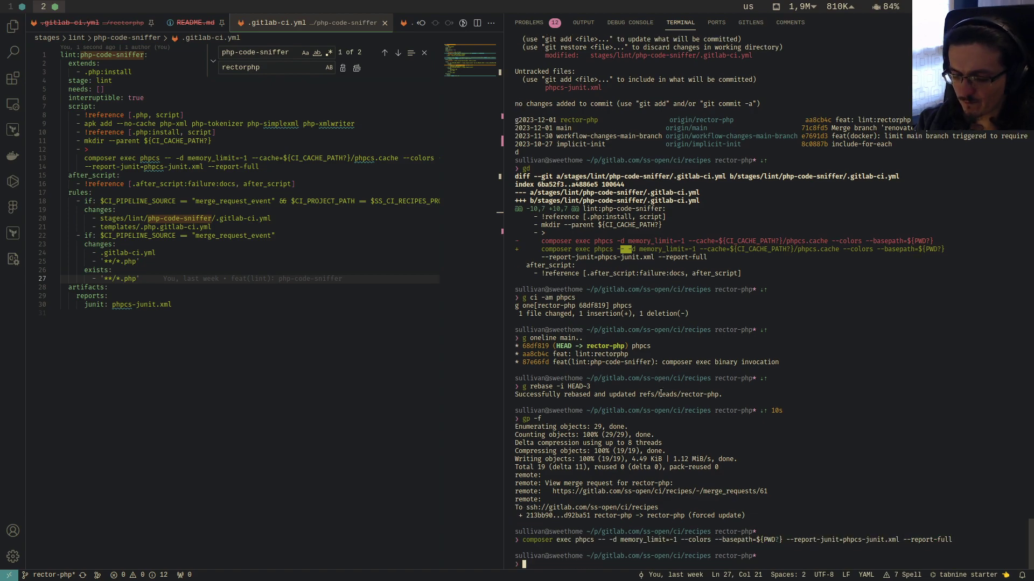
# Step: Recall the composer exec command from history and run rector with --dry-run
pyautogui.hotkey('ctrl', 'r')
pyautogui.write('exc')
pyautogui.press('BackSpace')
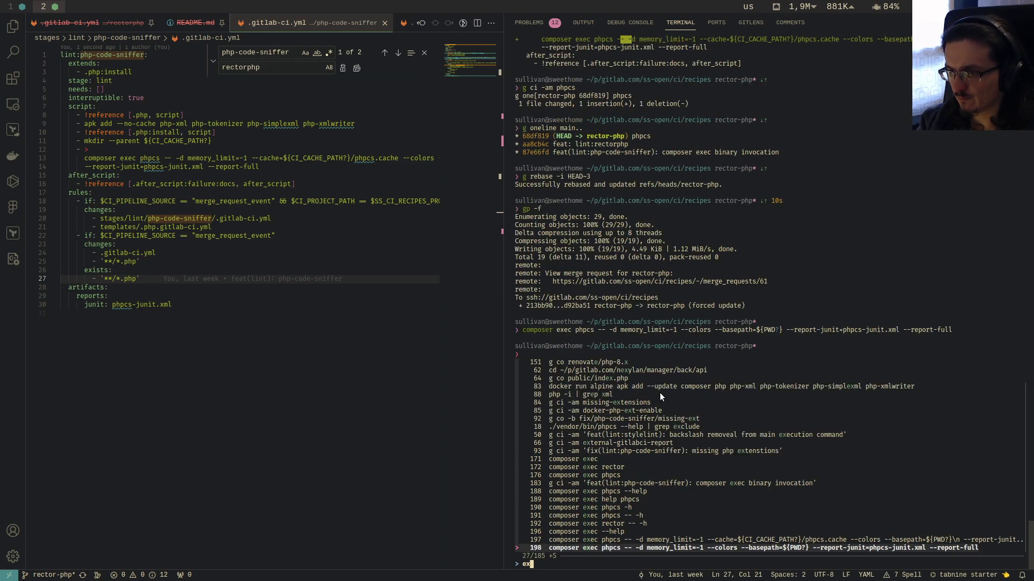
pyautogui.press('Up')
pyautogui.press('Up')
pyautogui.press('Up')
pyautogui.press('Up')
pyautogui.press('Up')
pyautogui.press('Return')
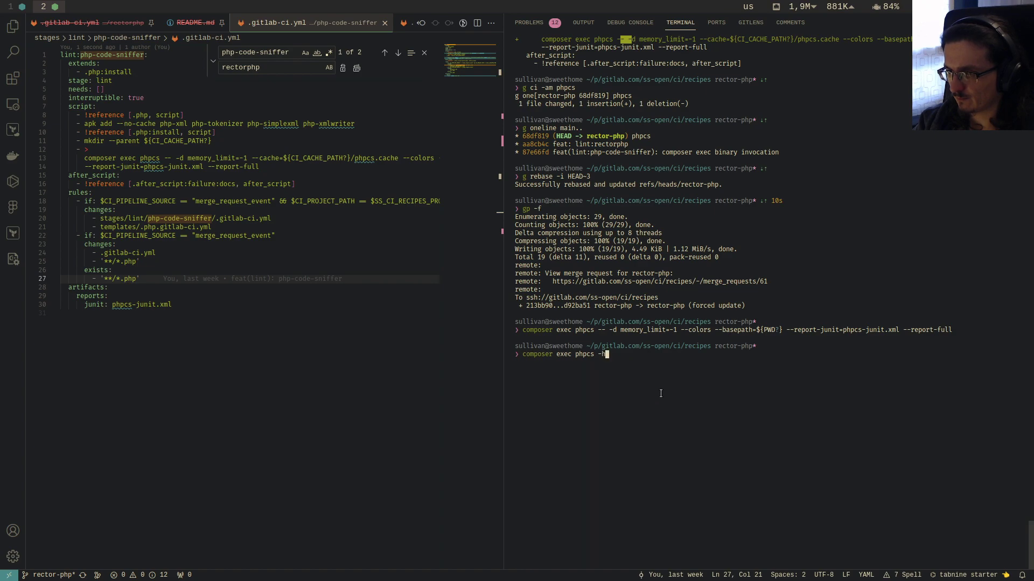
pyautogui.press('BackSpace')
pyautogui.press('BackSpace')
pyautogui.press('BackSpace')
pyautogui.press('BackSpace')
pyautogui.press('BackSpace')
pyautogui.press('BackSpace')
pyautogui.press('BackSpace')
pyautogui.press('BackSpace')
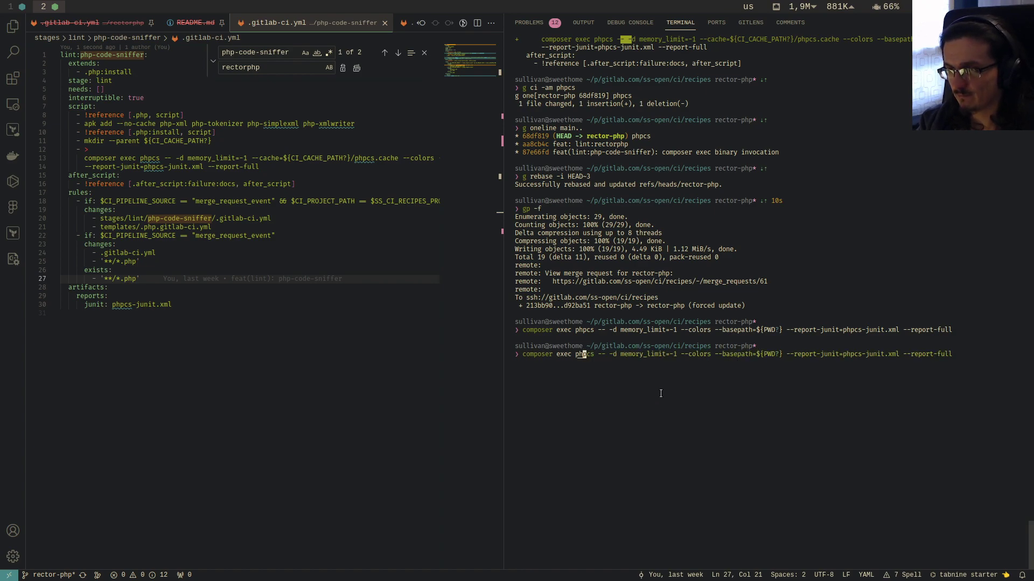
pyautogui.write('rectpr')
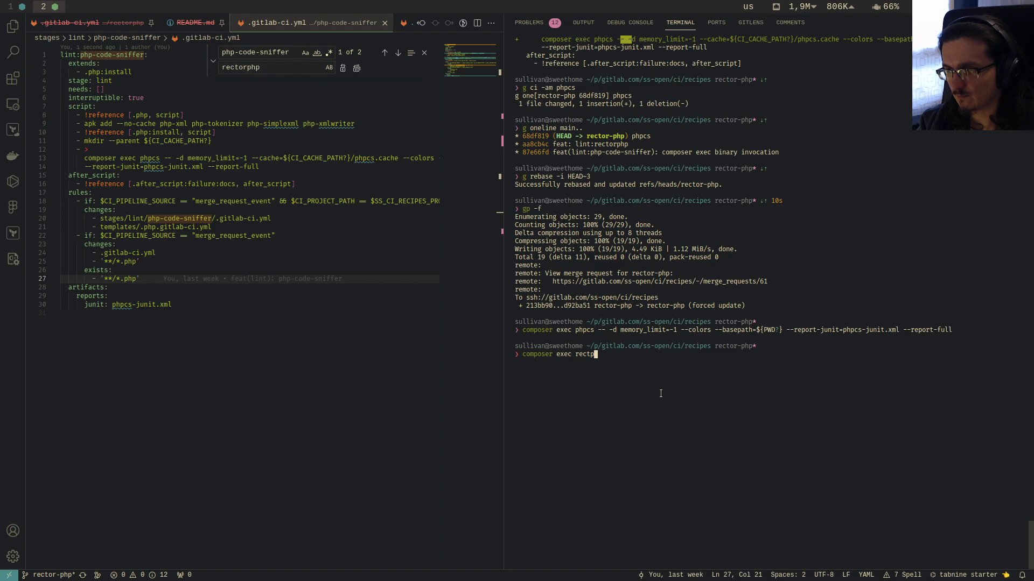
pyautogui.press('BackSpace')
pyautogui.write('or --dry-run')
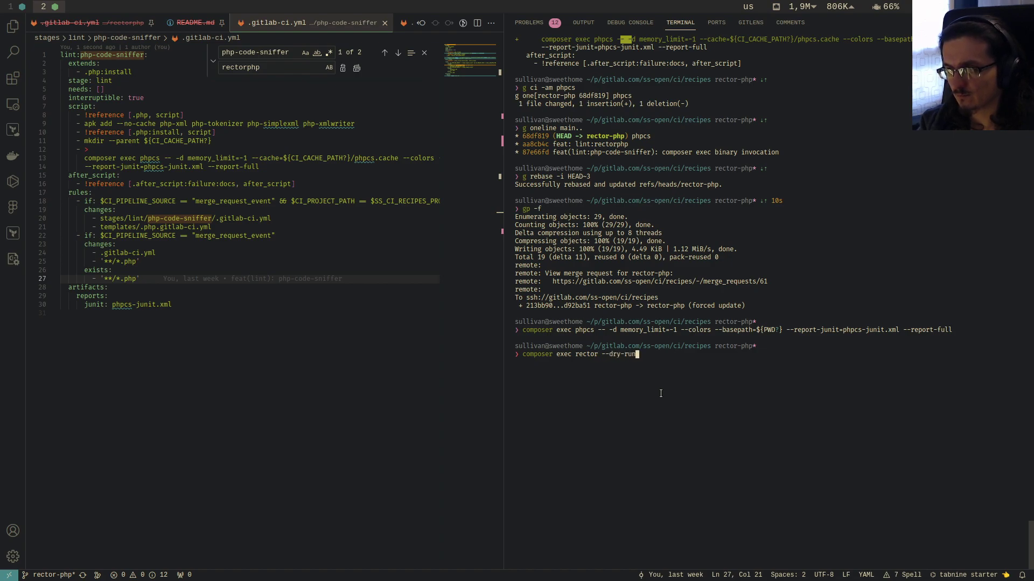
pyautogui.press('Return')
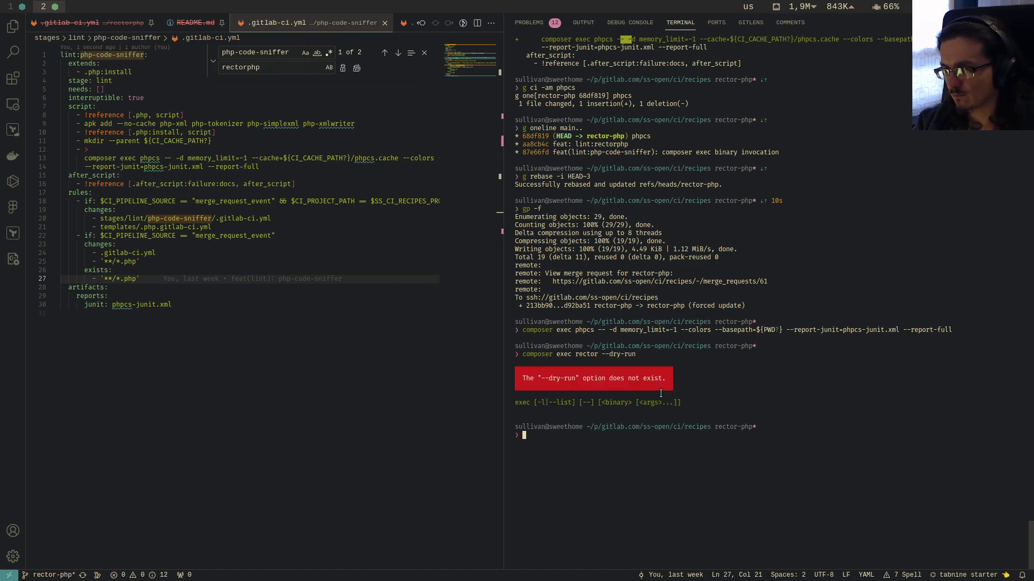
# Step: Rerun as 'composer exec rector -- --dry-run', which reports one changed file in .fixtures/fixture.php
pyautogui.press('Up')
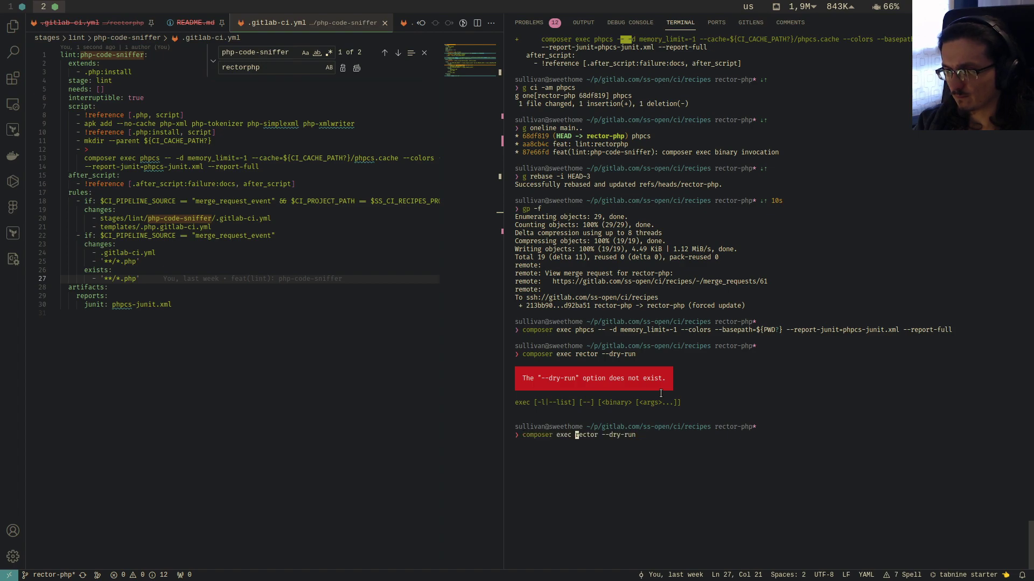
pyautogui.press('Right')
pyautogui.write('--')
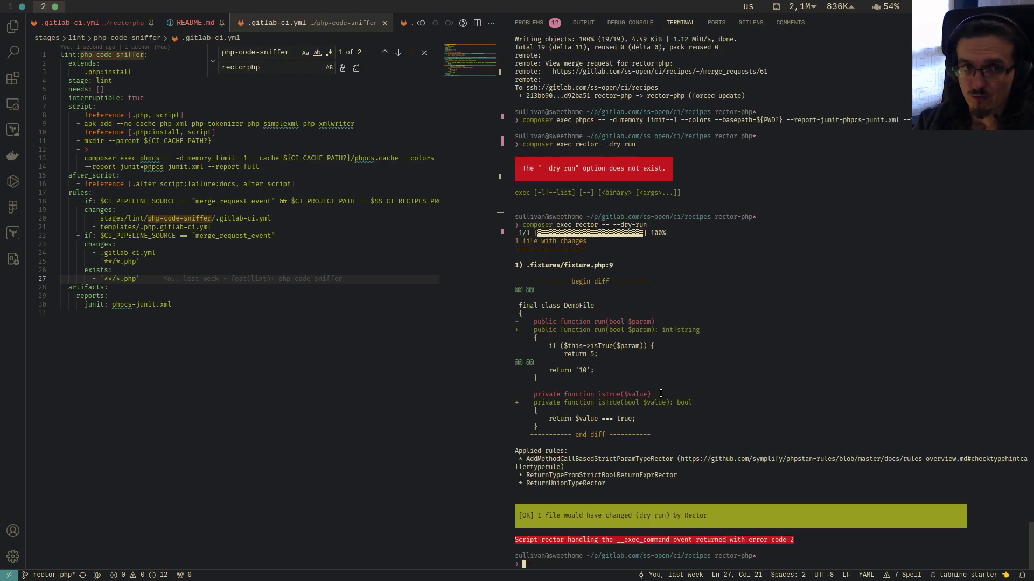
pyautogui.press('Up')
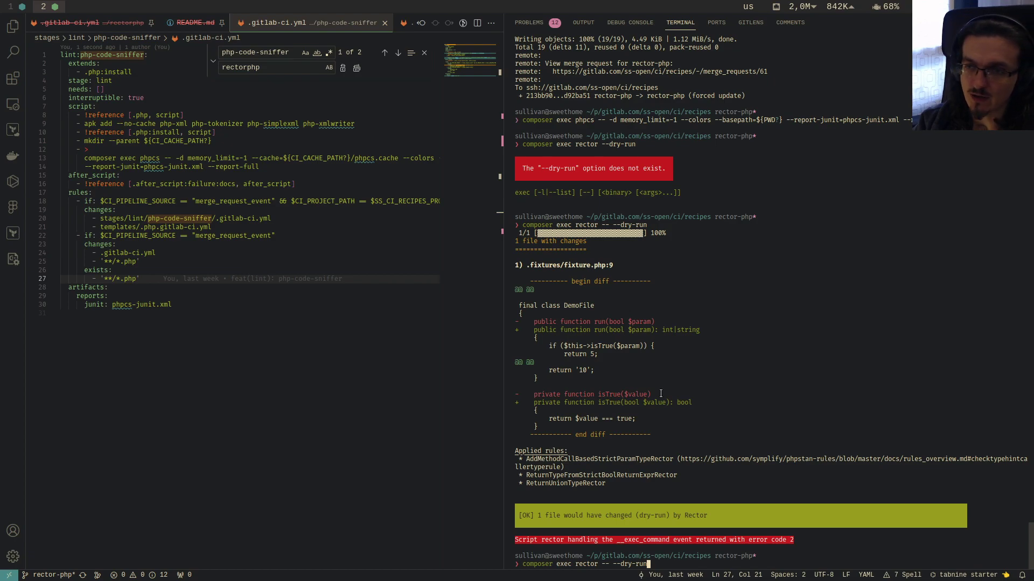
# Step: Move through the php-code-sniffer job file down to its report options line
pyautogui.click(242, 146)
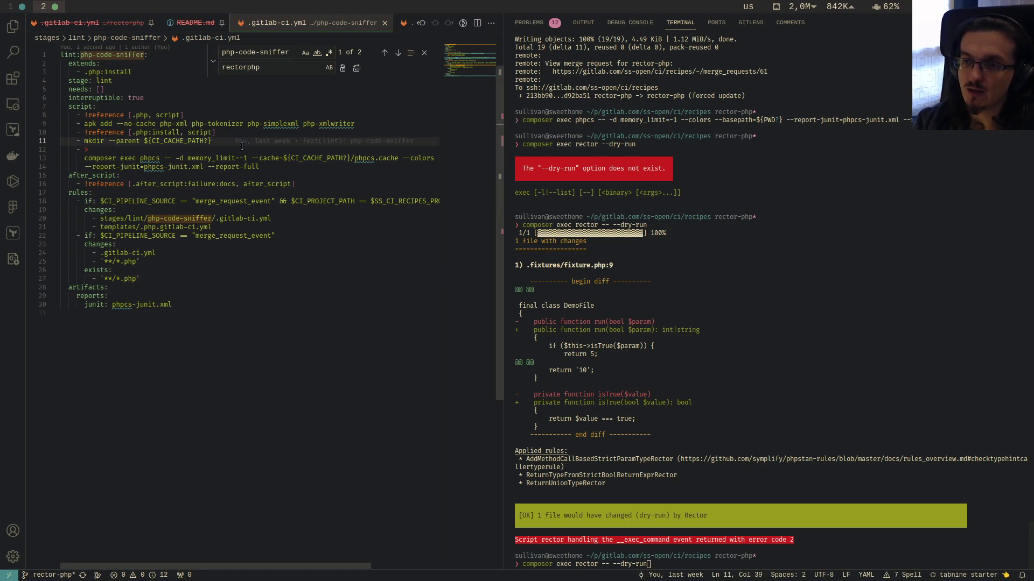
pyautogui.press('Right')
pyautogui.press('Down')
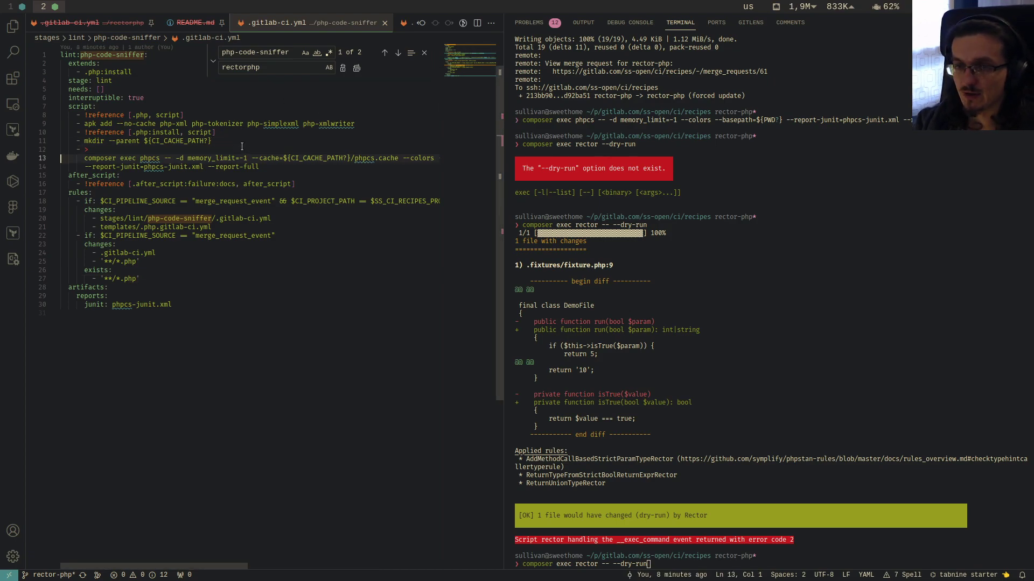
pyautogui.press('Down')
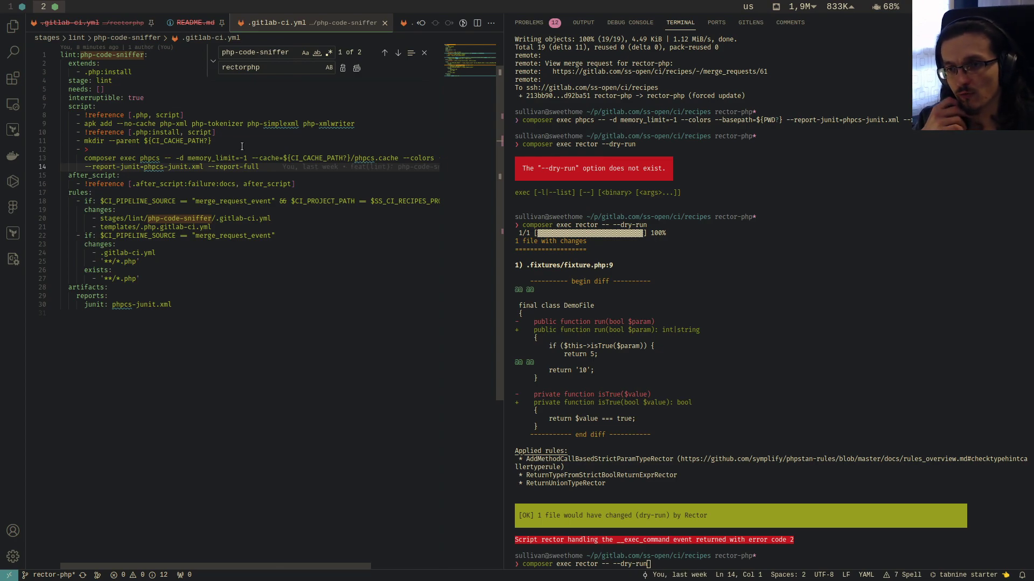
# Step: Close the php-code-sniffer file, then append --dry-run to the rector script line and save
pyautogui.click(384, 23)
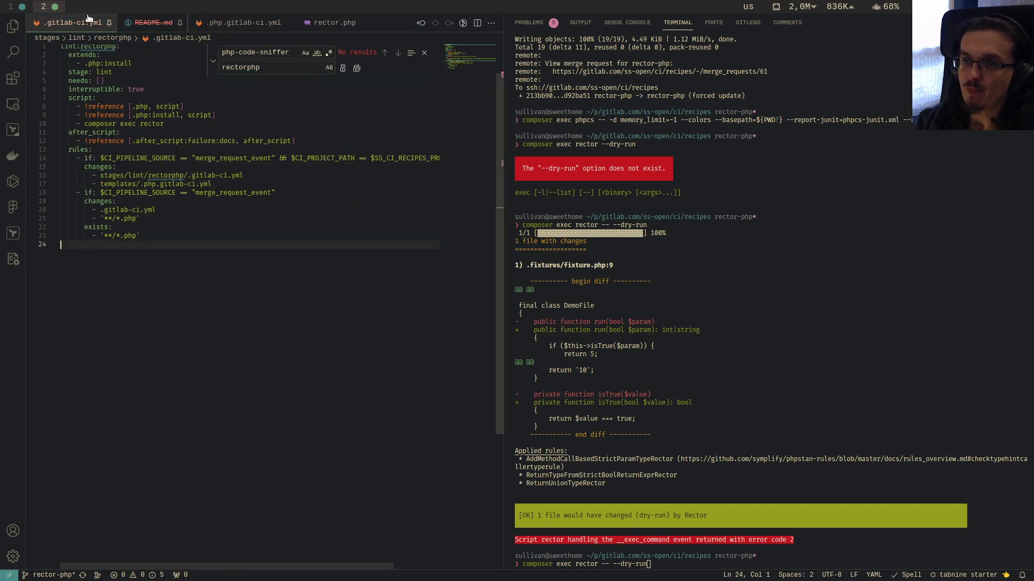
pyautogui.click(229, 158)
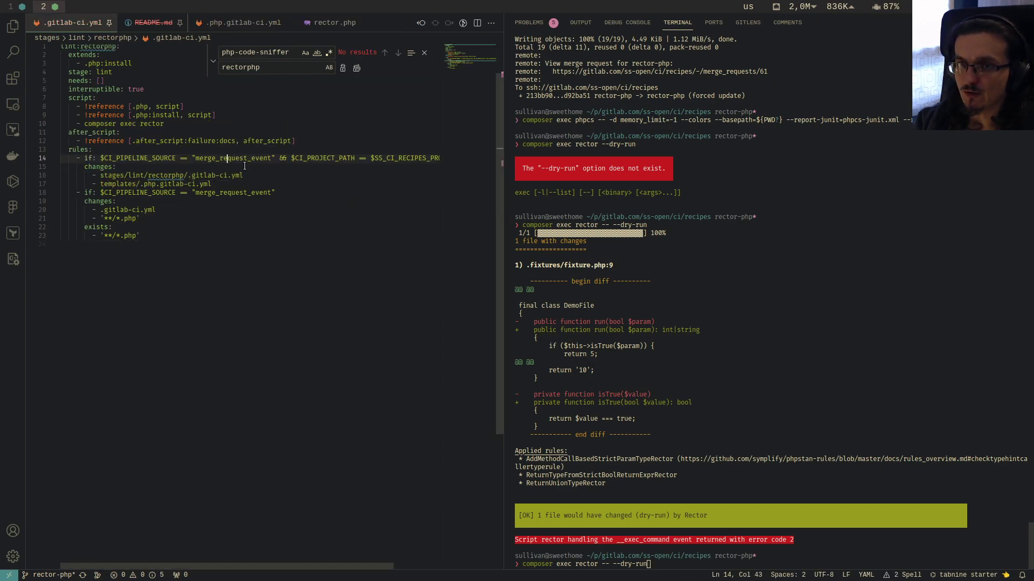
pyautogui.press('Up')
pyautogui.press('Home')
pyautogui.press('Home')
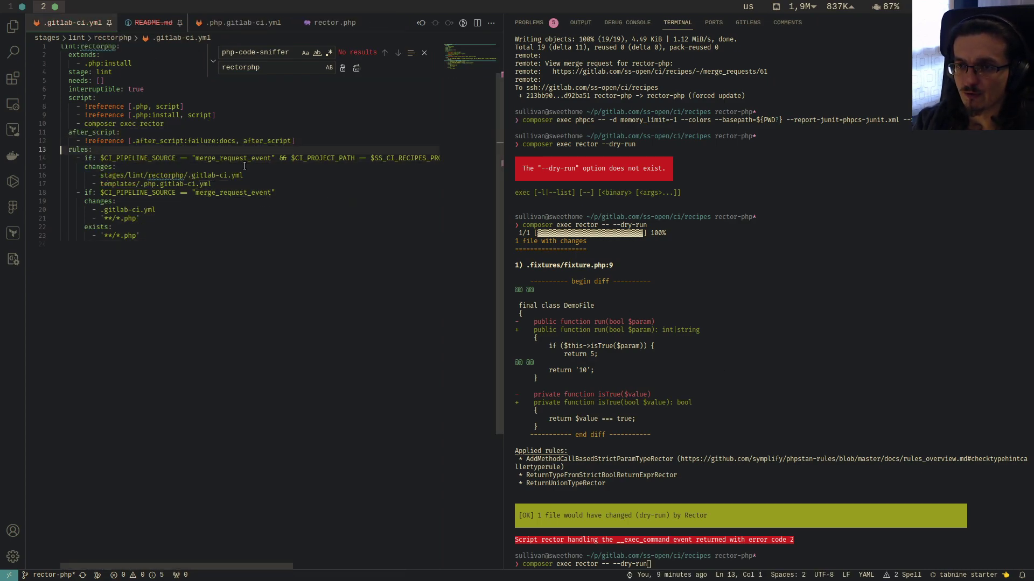
pyautogui.press('Up')
pyautogui.press('Up')
pyautogui.press('Up')
pyautogui.press('End')
pyautogui.write('--de')
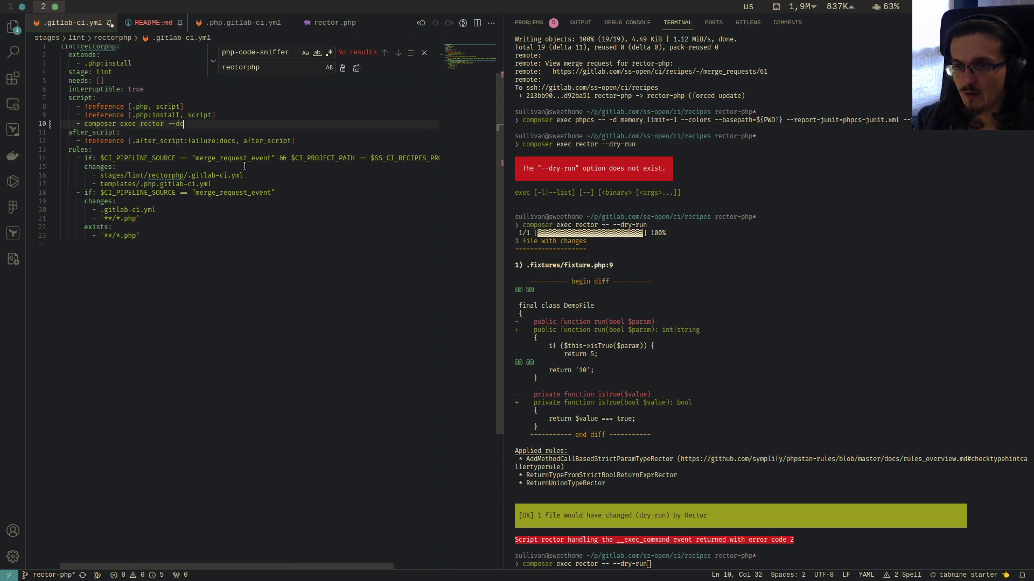
pyautogui.write('dry-run')
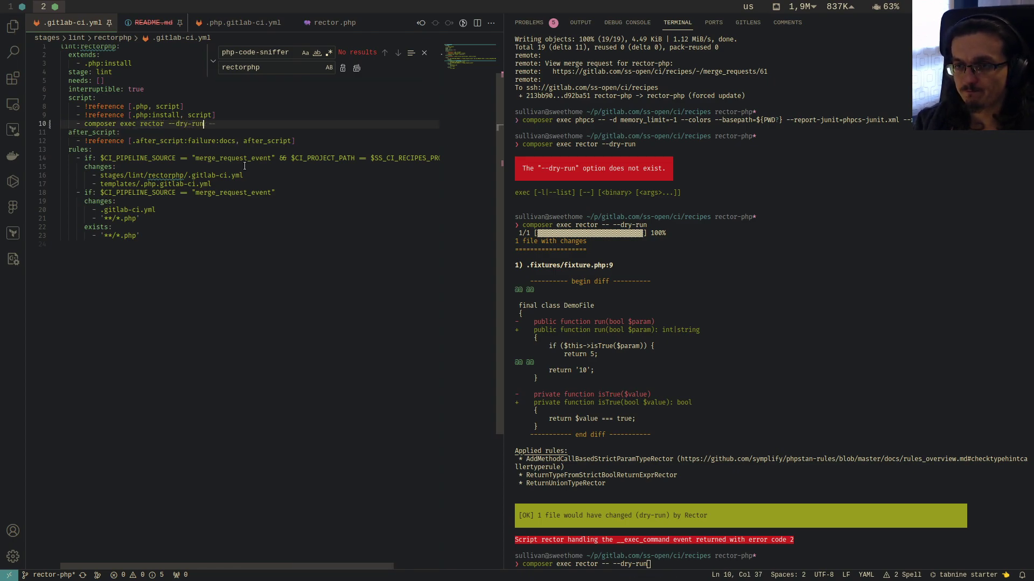
pyautogui.hotkey('ctrl', 's')
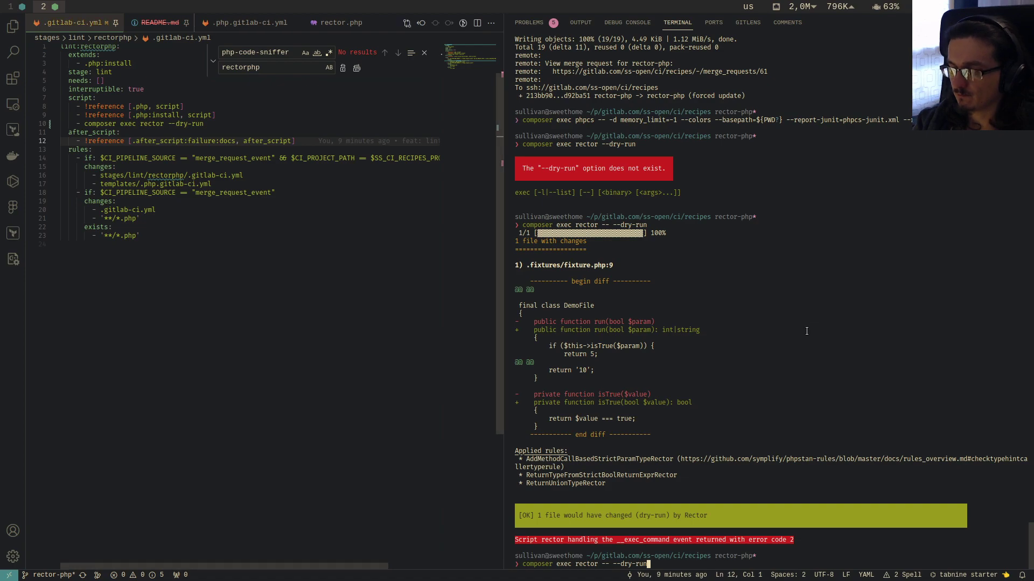
# Step: Show rector's --help in the terminal, then run it as a dry run with --no-diffs
pyautogui.click(806, 330)
pyautogui.press('Left')
pyautogui.press('Left')
pyautogui.press('Left')
pyautogui.press('Left')
pyautogui.press('Left')
pyautogui.press('Left')
pyautogui.press('Left')
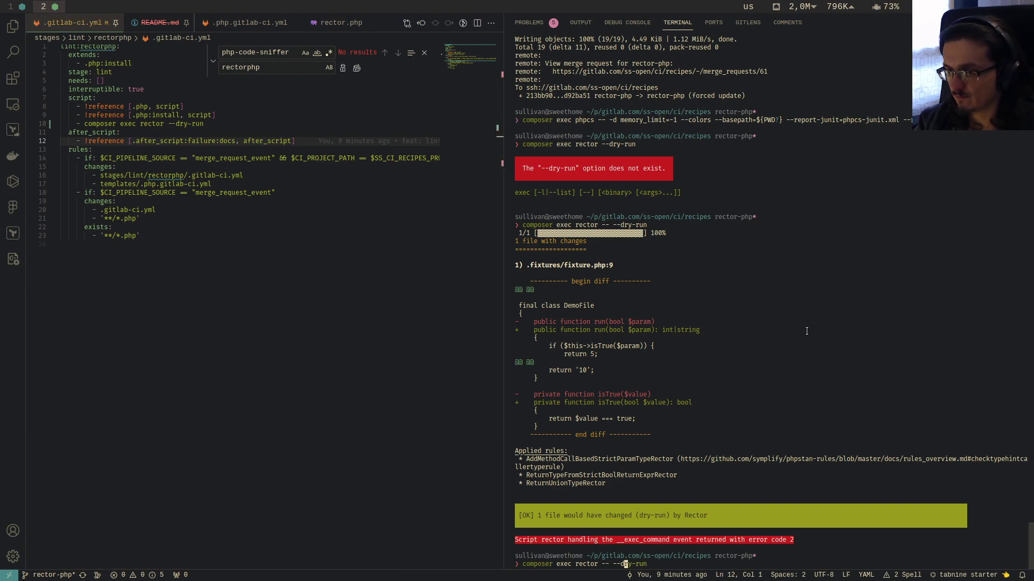
pyautogui.hotkey('ctrl', 'k')
pyautogui.write('help')
pyautogui.press('Return')
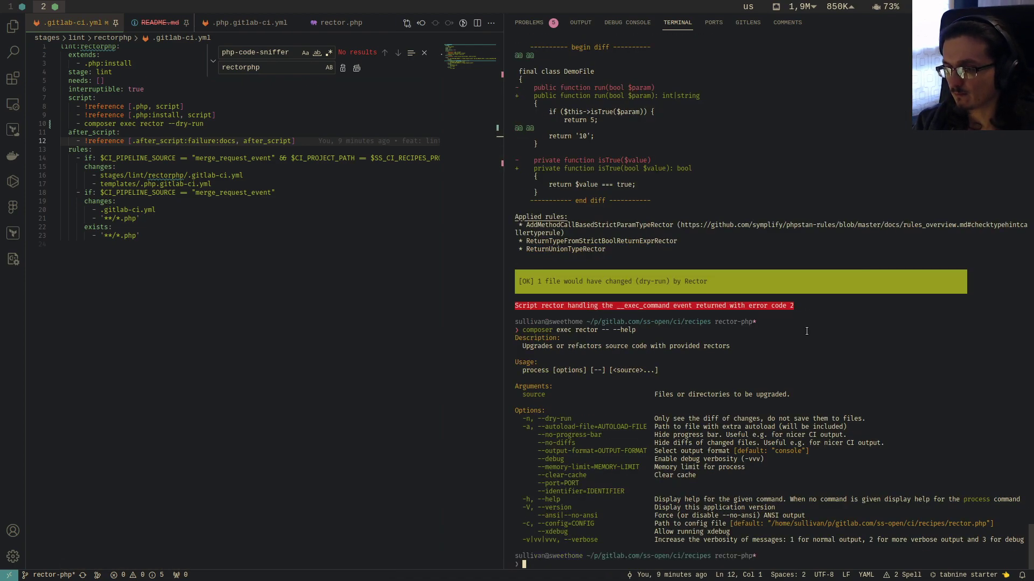
pyautogui.press('Up')
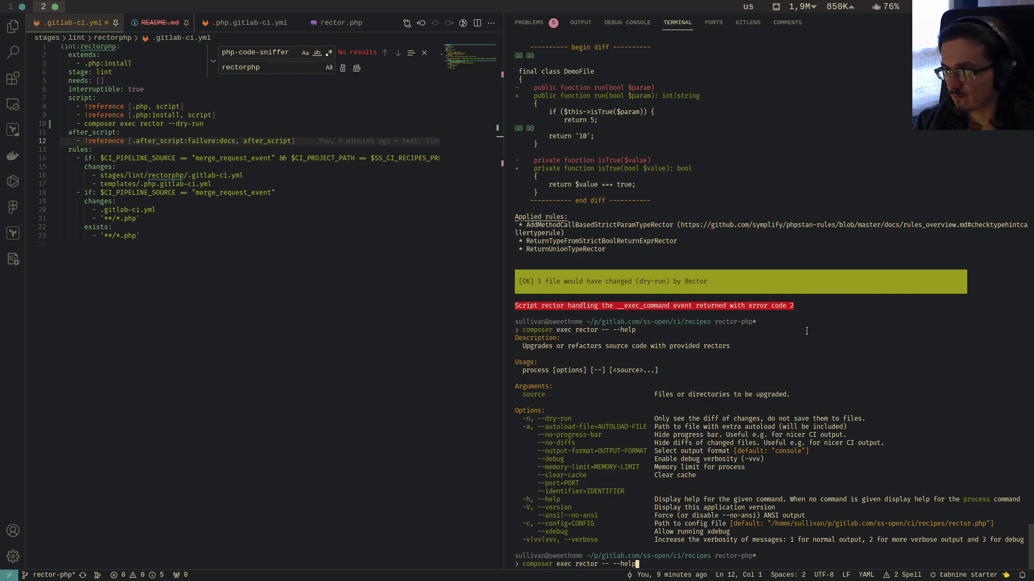
pyautogui.press('Up')
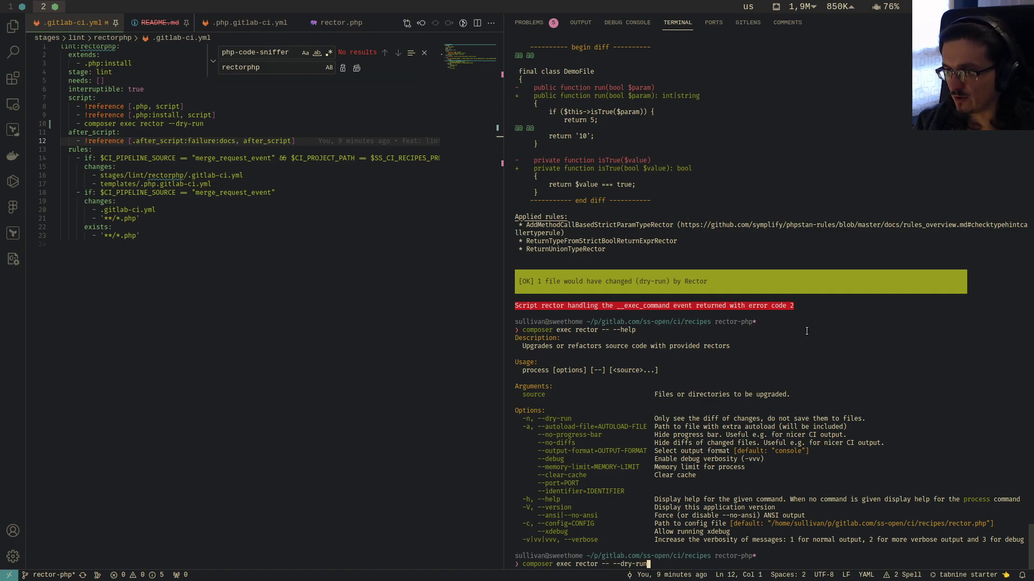
pyautogui.write('--no-diffs')
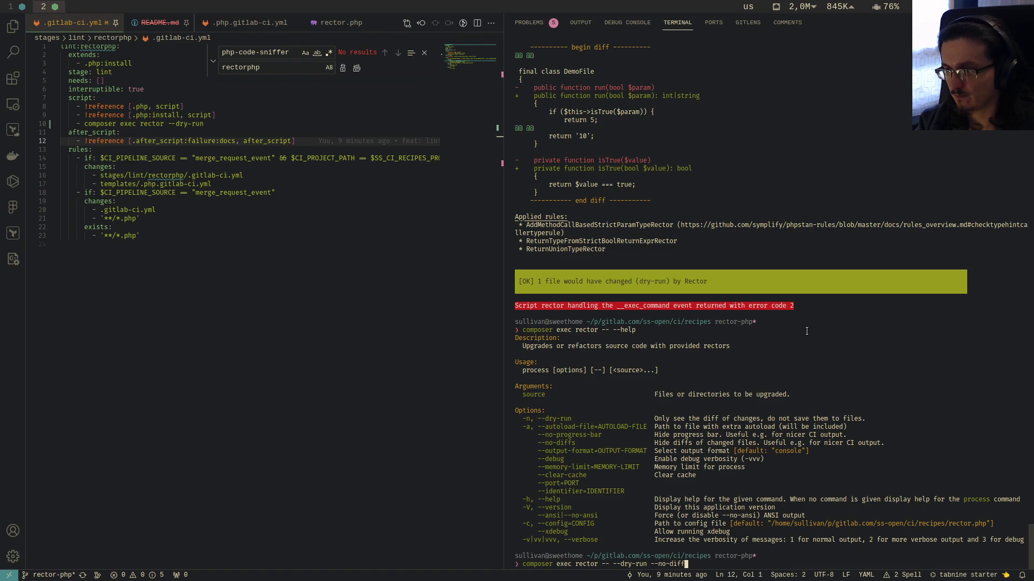
pyautogui.press('Return')
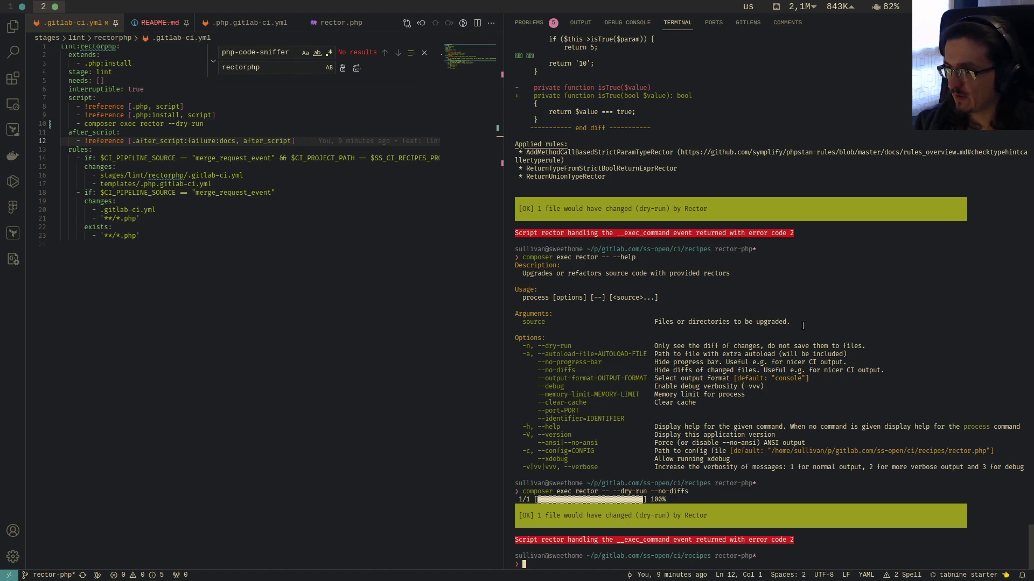
# Step: Copy --no-diffs from the help output into the rector script line after --dry-run
pyautogui.doubleClick(566, 379)
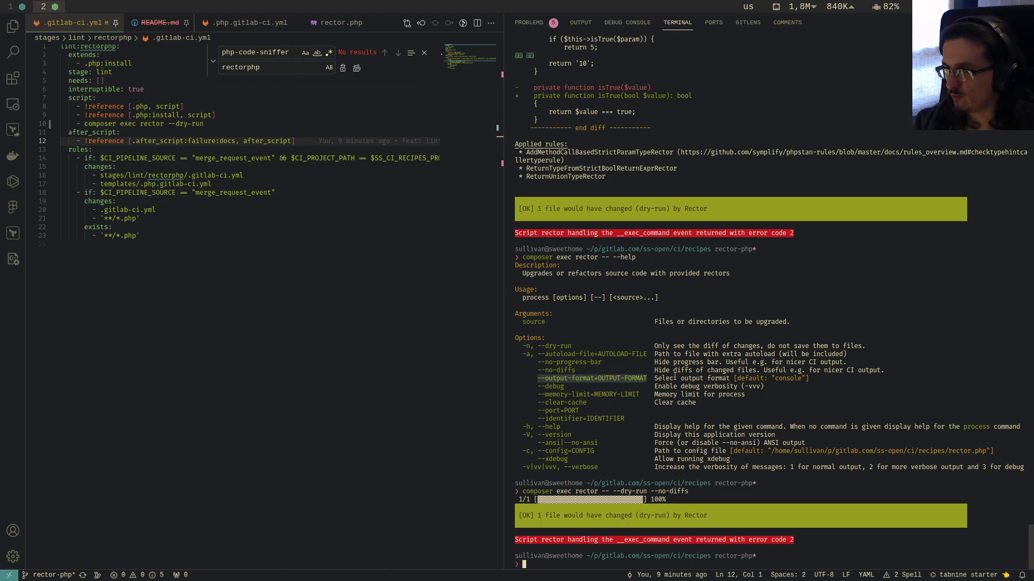
pyautogui.doubleClick(749, 379)
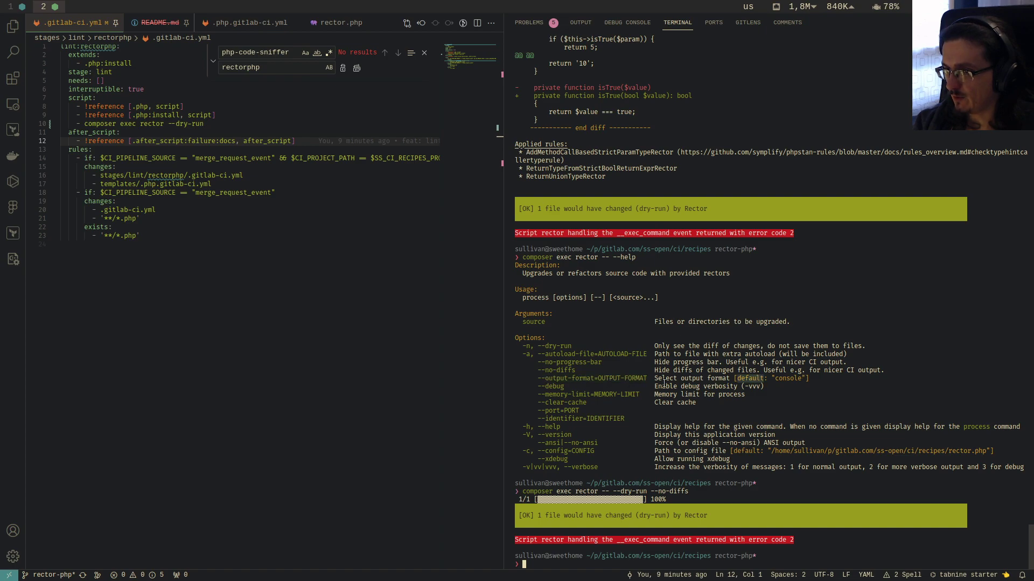
pyautogui.doubleClick(555, 370)
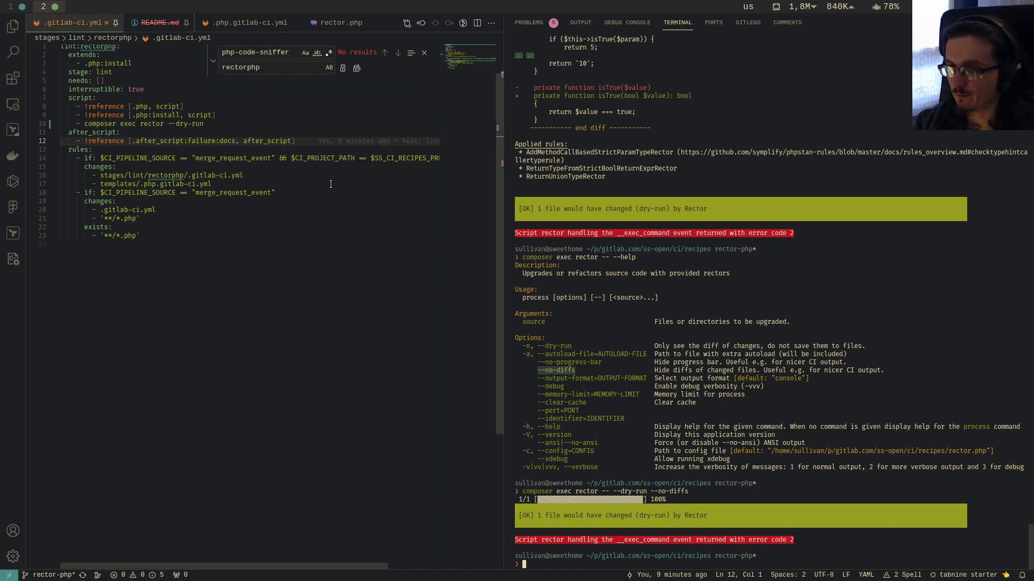
pyautogui.click(237, 125)
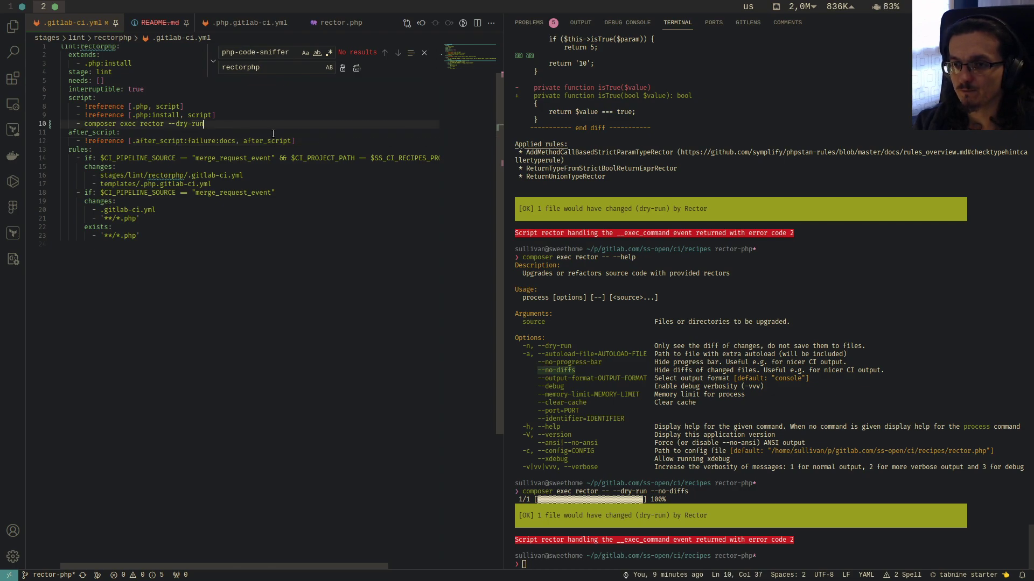
pyautogui.write('--no-diffs')
pyautogui.click(273, 133)
# Step: Test rector's --output-format option, ending with --output-format=json reporting one changed file
pyautogui.click(748, 406)
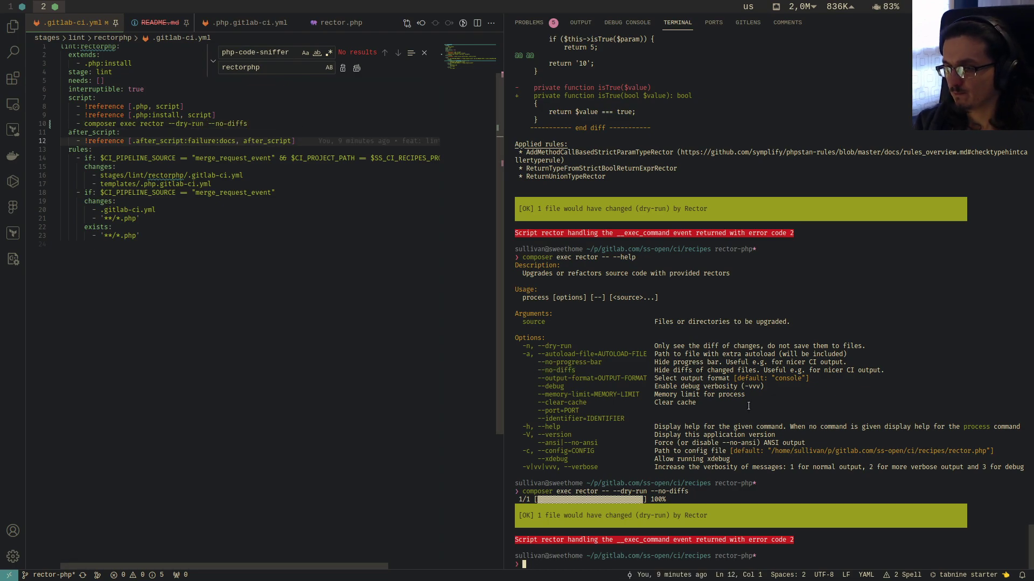
pyautogui.press('Up')
pyautogui.press('Left')
pyautogui.press('Left')
pyautogui.press('Left')
pyautogui.press('Left')
pyautogui.hotkey('ctrl', 'k')
pyautogui.press('BackSpace')
pyautogui.press('BackSpace')
pyautogui.press('BackSpace')
pyautogui.press('BackSpace')
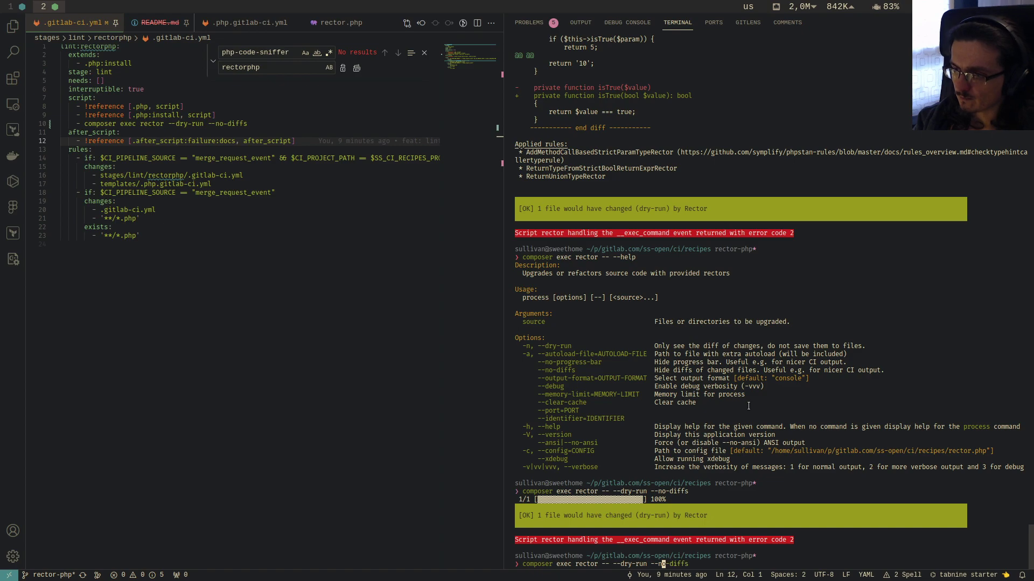
pyautogui.write('output-format=')
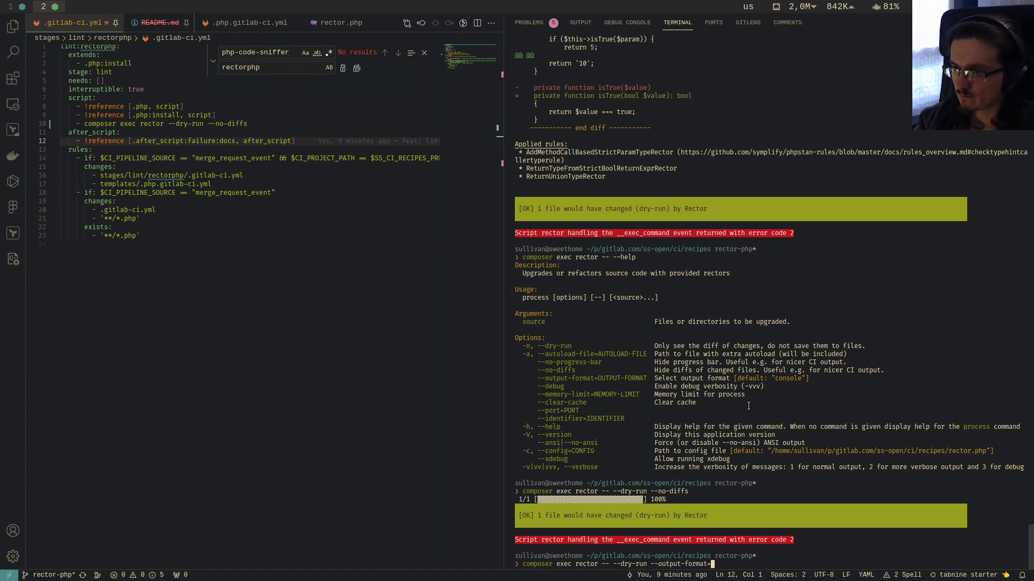
pyautogui.press('Return')
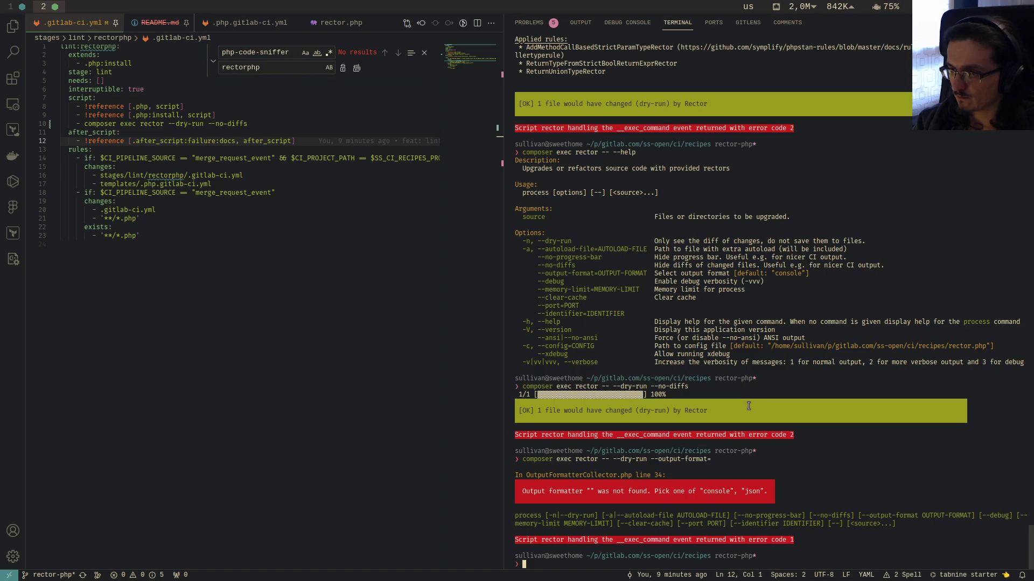
pyautogui.press('Up')
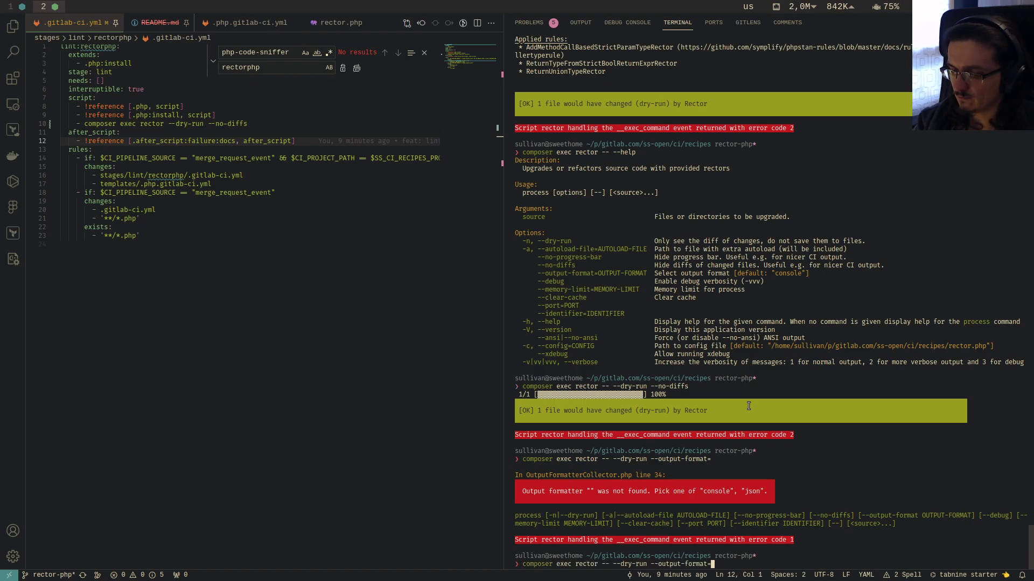
pyautogui.write('json')
pyautogui.press('Return')
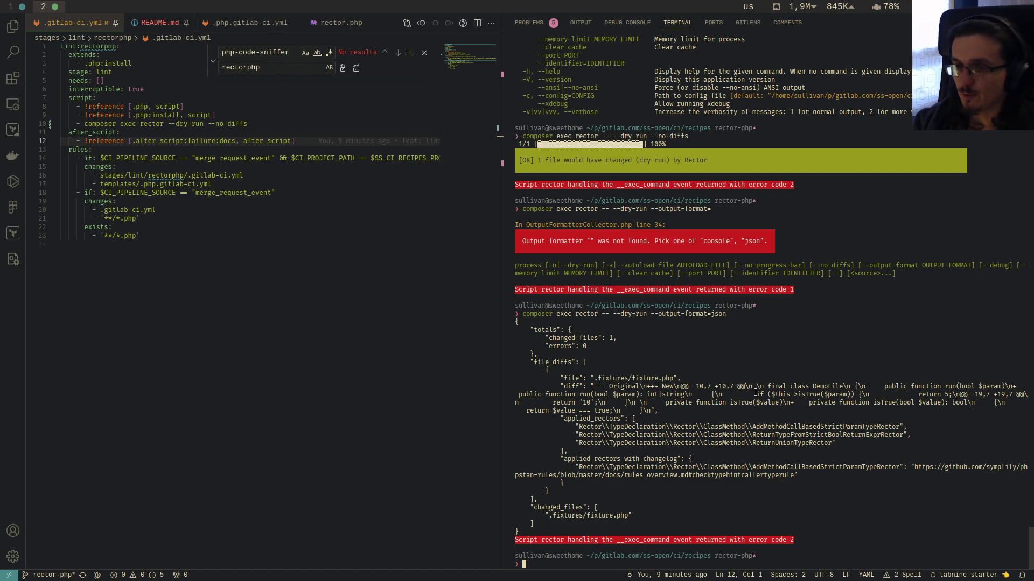
# Step: Look over the rules section of the CI file, down to the templates changes line
pyautogui.click(304, 227)
pyautogui.press('Up')
pyautogui.press('Up')
pyautogui.press('Up')
pyautogui.press('Up')
pyautogui.press('Up')
pyautogui.press('Up')
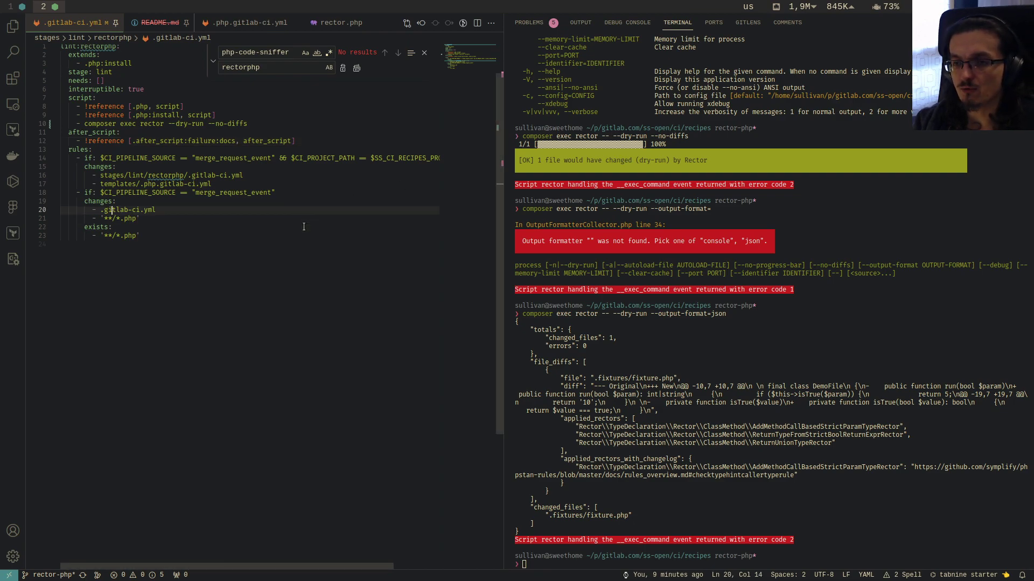
pyautogui.press('Left')
pyautogui.press('Left')
pyautogui.press('Down')
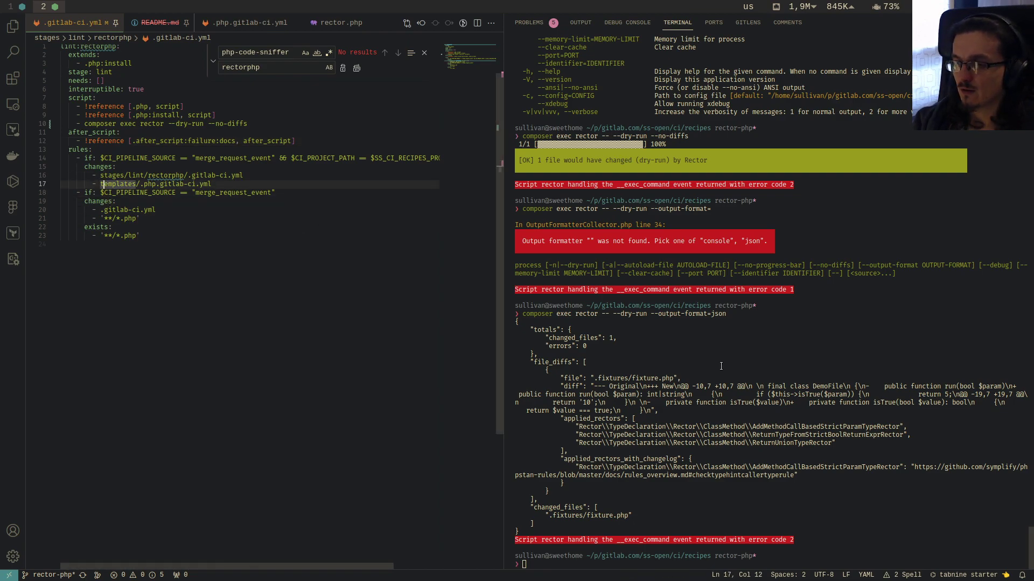
pyautogui.click(732, 392)
# Step: List the branch's commits since main, then check git status and the CI file diff
pyautogui.write('g oneline main..')
pyautogui.press('Return')
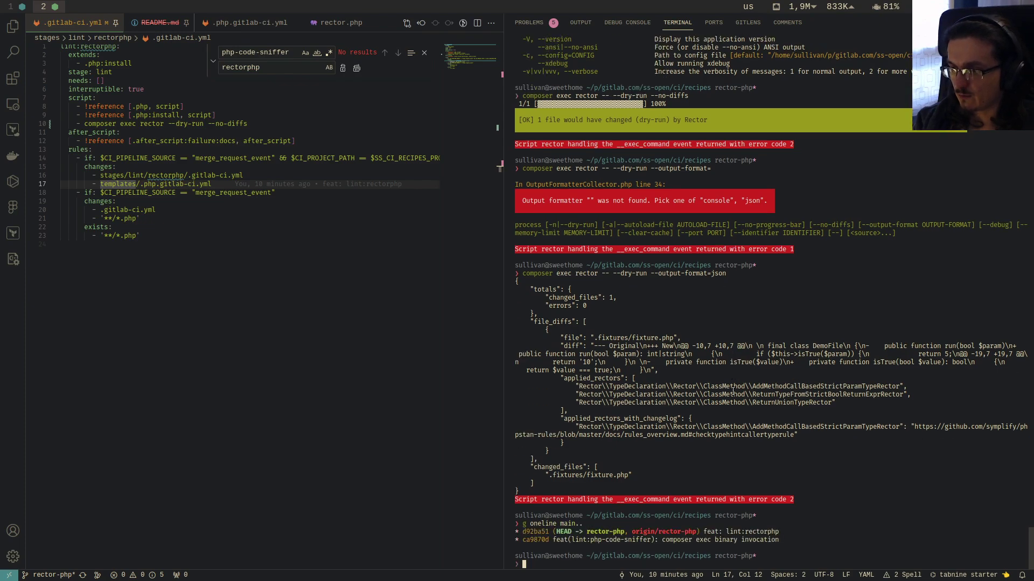
pyautogui.write('gs')
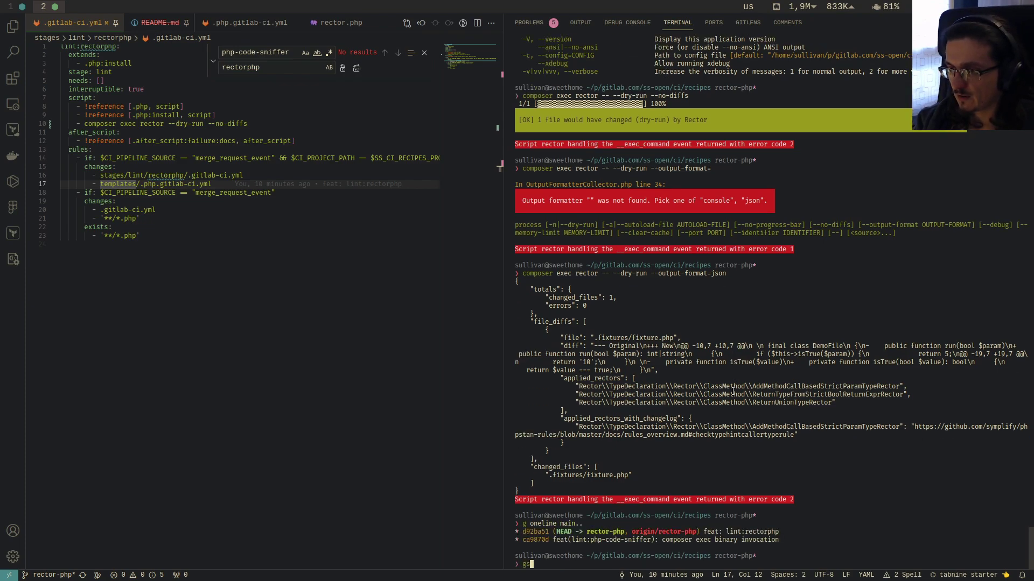
pyautogui.press('Return')
pyautogui.write('gd')
pyautogui.press('Return')
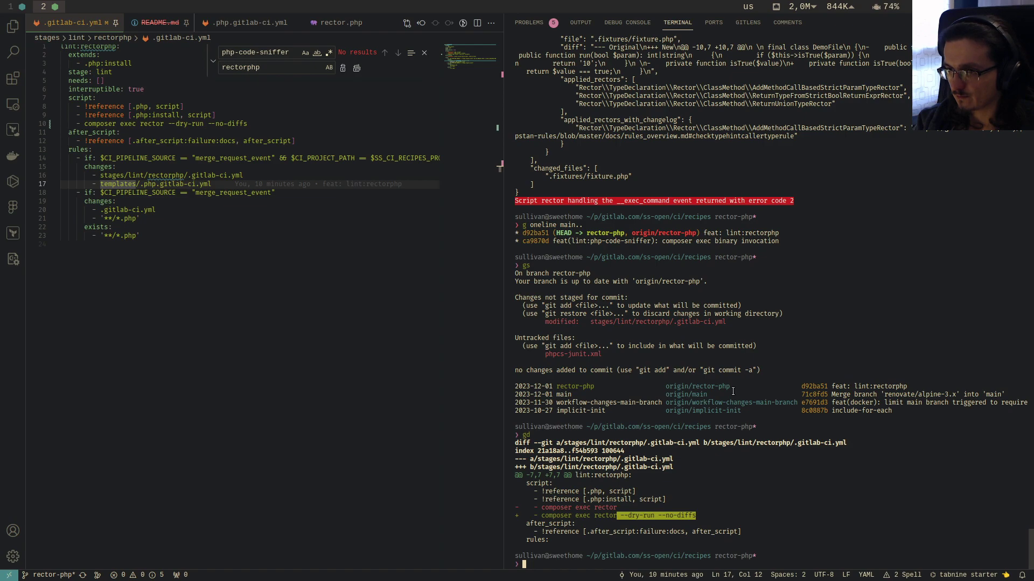
# Step: Delete the leftover phpcs-junit.xml report and recheck git status
pyautogui.write('rm phpca')
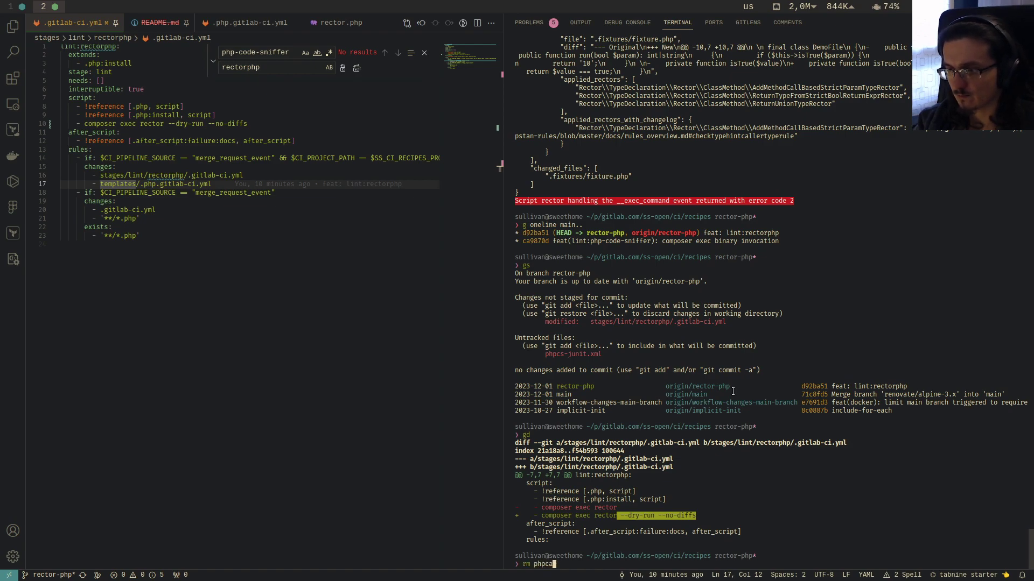
pyautogui.press('BackSpace')
pyautogui.write('s')
pyautogui.press('Tab')
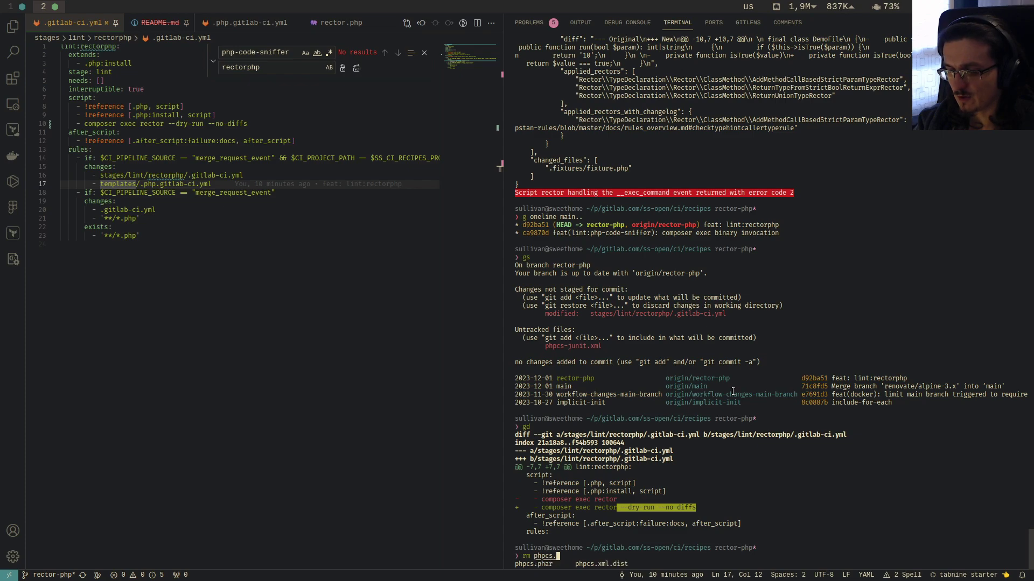
pyautogui.write('ju')
pyautogui.press('BackSpace')
pyautogui.press('BackSpace')
pyautogui.press('BackSpace')
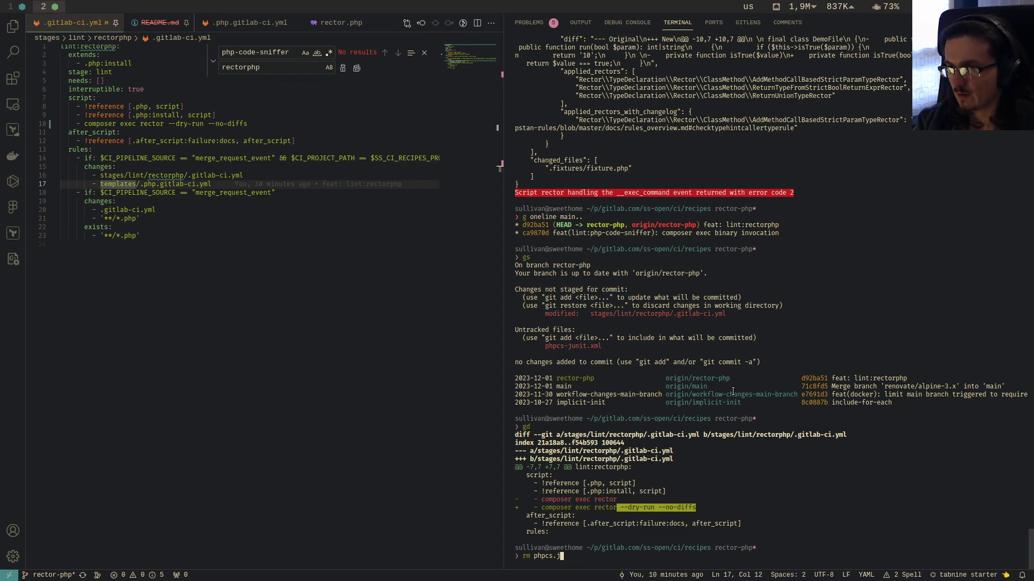
pyautogui.write('-')
pyautogui.press('Tab')
pyautogui.press('Return')
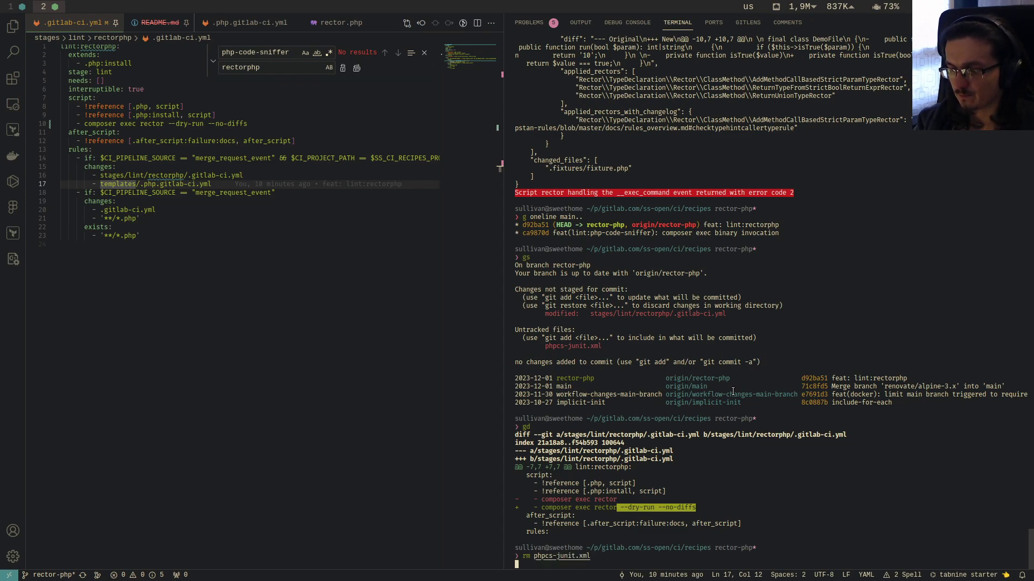
pyautogui.write('gs')
pyautogui.press('Return')
# Step: Amend the commit with 'g amend --all --no-edit', force-push, and bring up GitLab's Recipes project
pyautogui.write('g ')
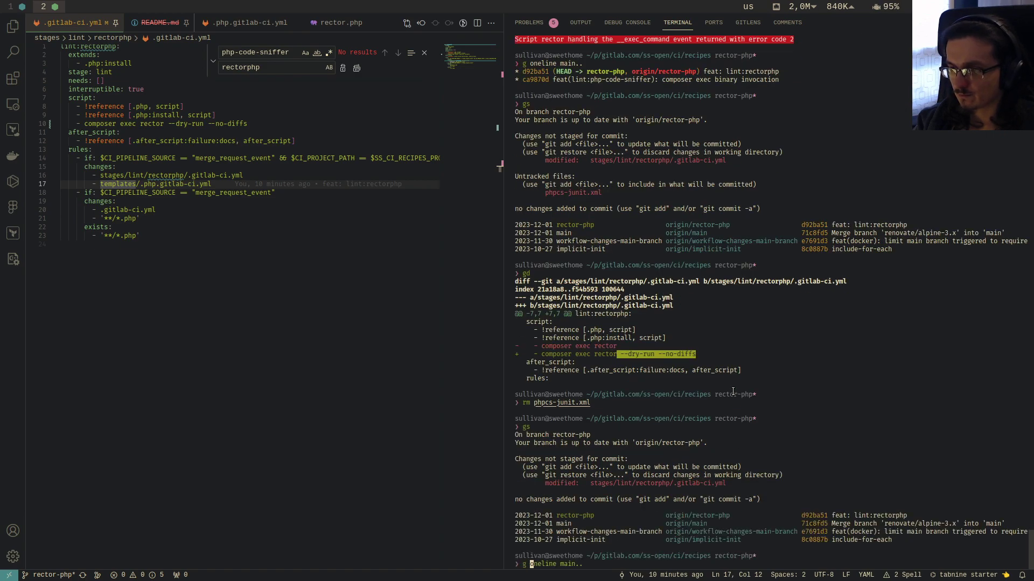
pyautogui.write('amend --all --no-edit && gp -f')
pyautogui.press('Return')
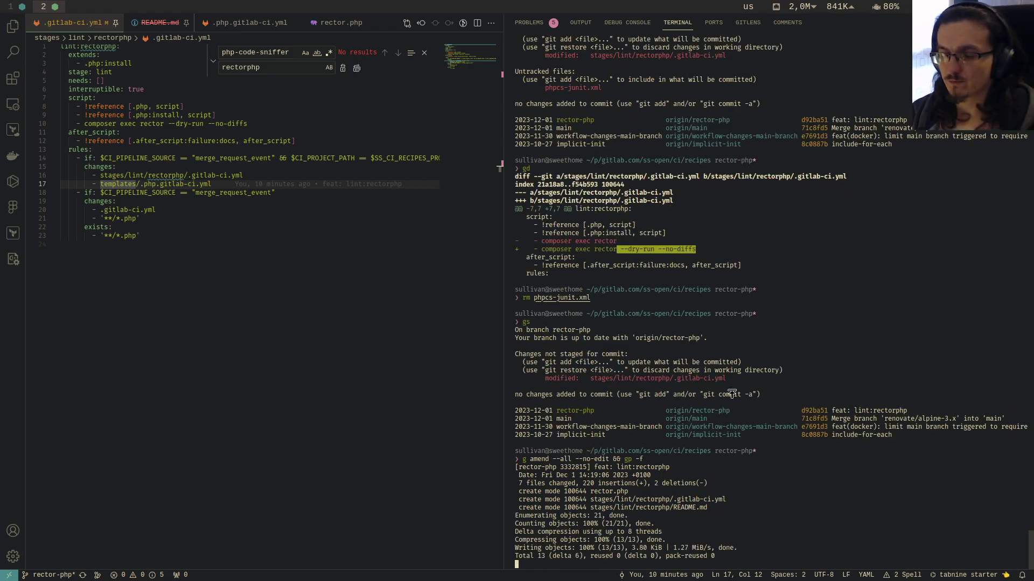
pyautogui.press('super+1')
pyautogui.click(118, 35)
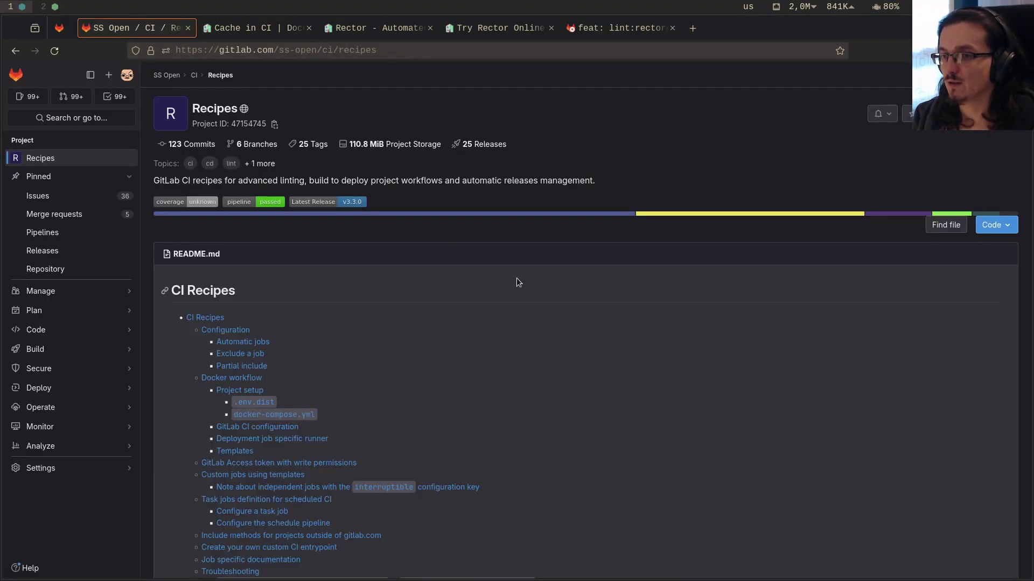
# Step: Reload the lint:rectorphp merge request and open the failed lint:rectorphp job log from the lint stage
pyautogui.hotkey('ctrl', 'shift', 'Tab')
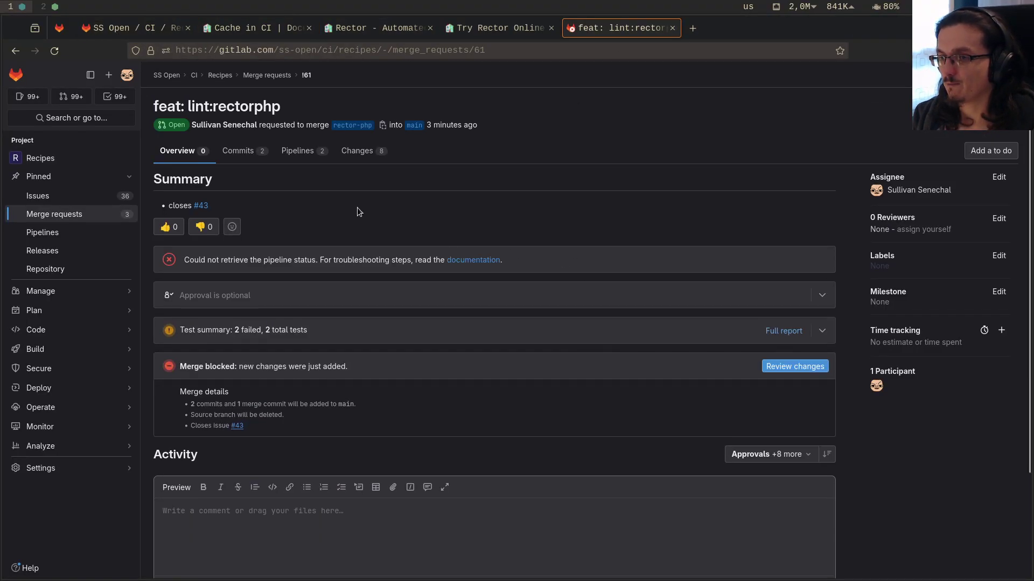
pyautogui.press('F5')
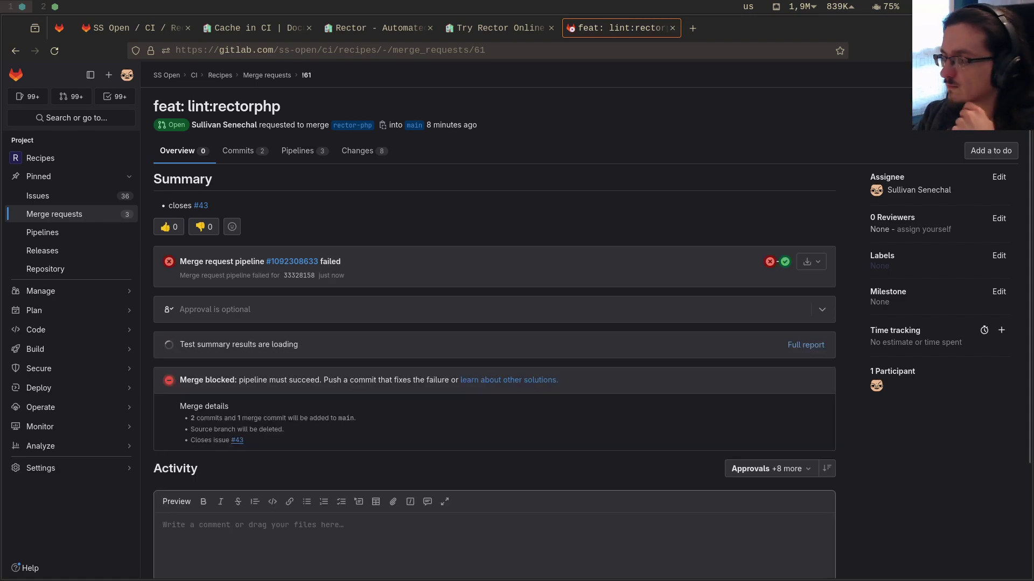
pyautogui.click(768, 264)
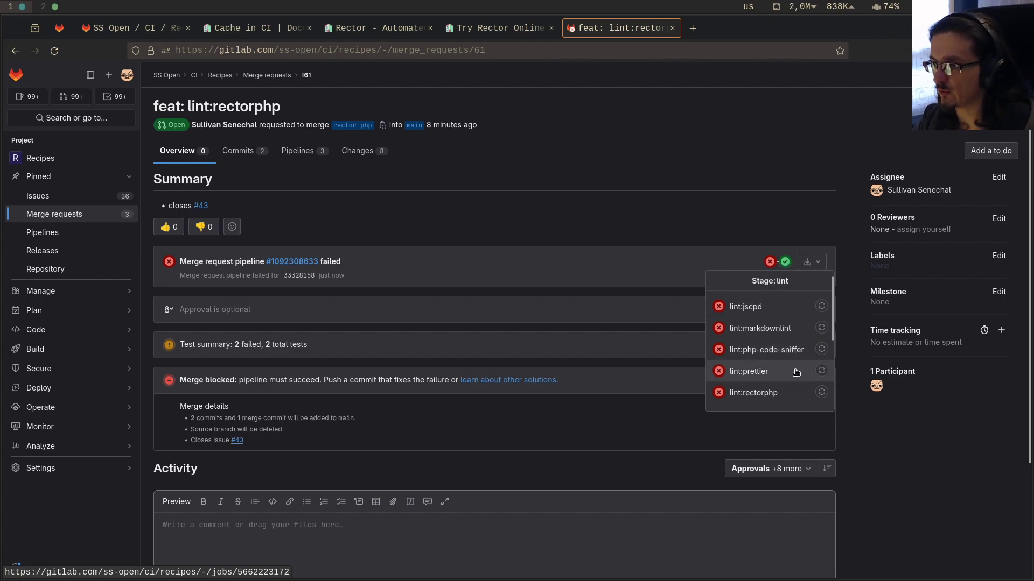
pyautogui.scroll(-2, 754, 361)
pyautogui.click(754, 338)
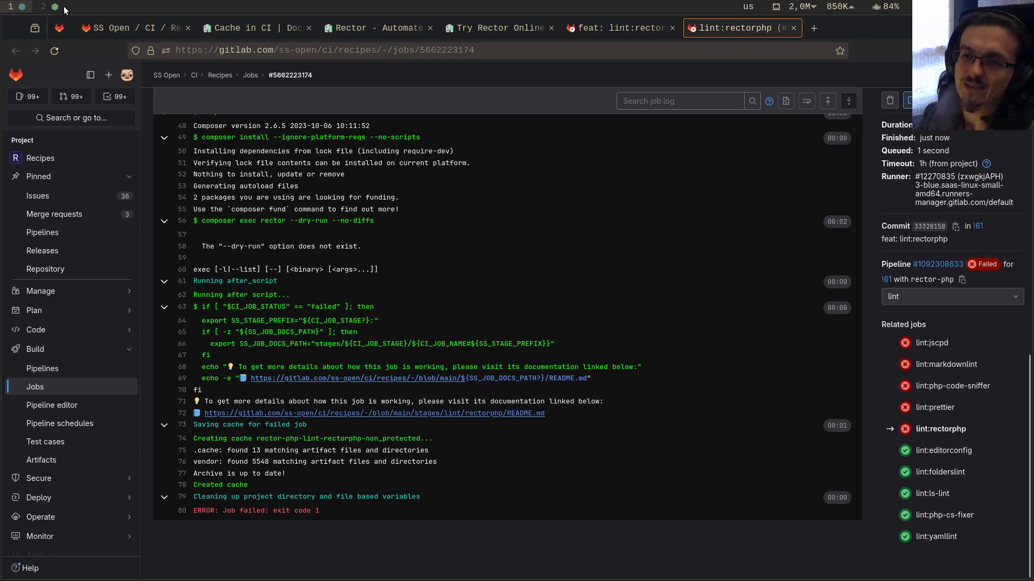
pyautogui.press('super+2')
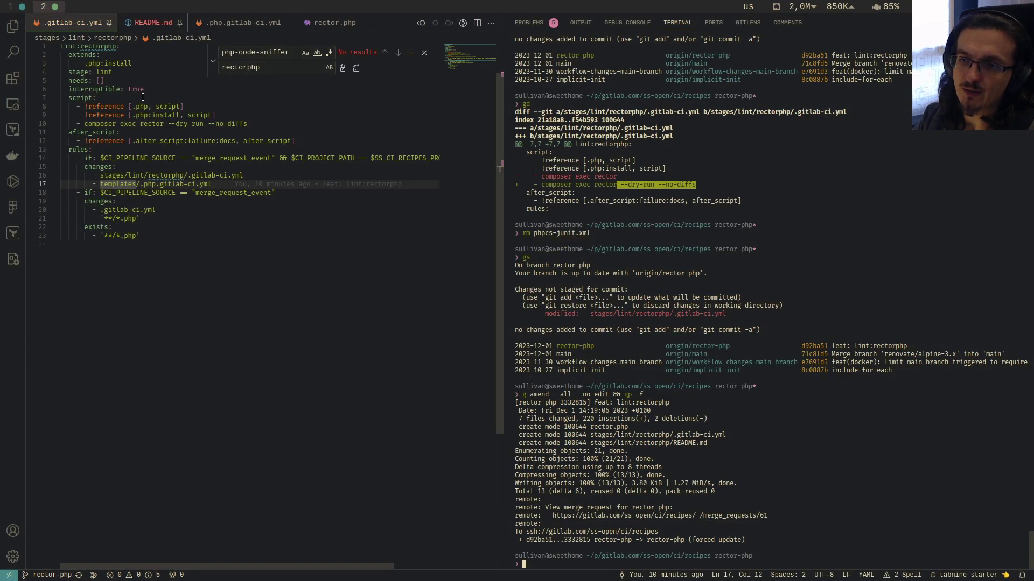
# Step: Change the rector line to 'composer exec rector -- --dry-run --no-diffs' and save
pyautogui.scroll(2, 137, 135)
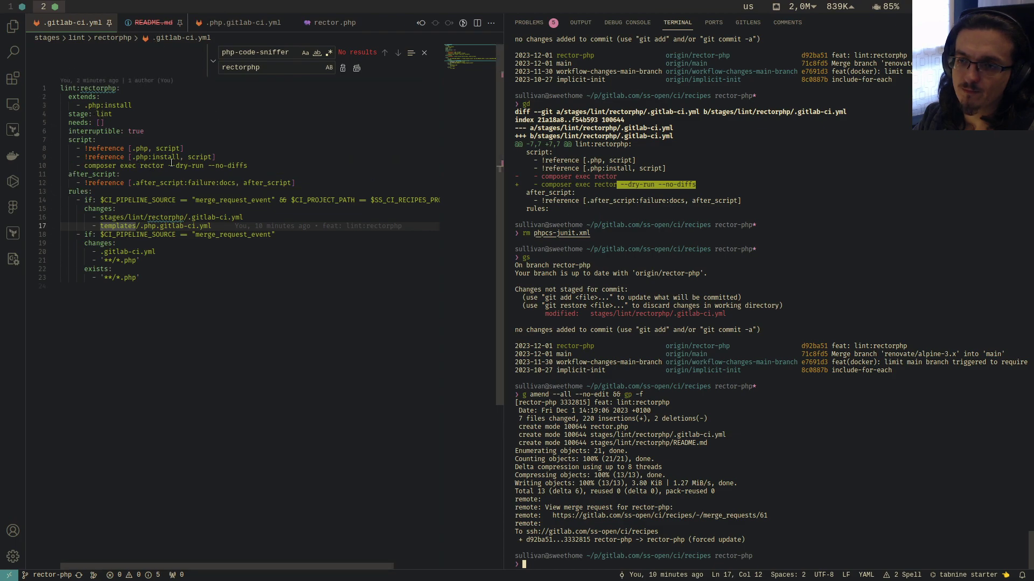
pyautogui.click(171, 162)
pyautogui.write('- ')
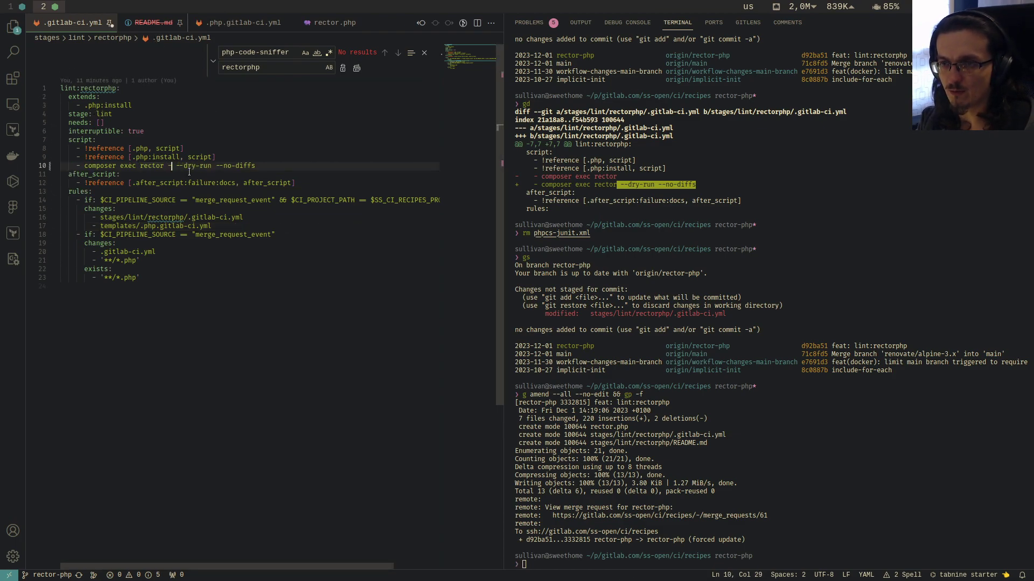
pyautogui.write('-')
pyautogui.hotkey('ctrl', 's')
# Step: Compare with the php-code-sniffer job's script lines, then return to the rectorphp job config
pyautogui.hotkey('ctrl', 'p')
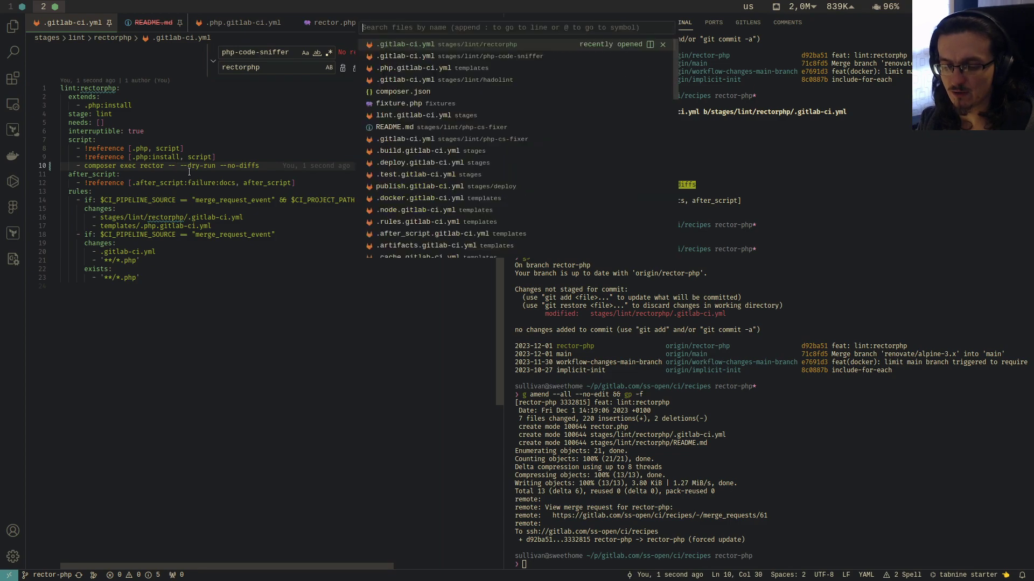
pyautogui.write('php-code')
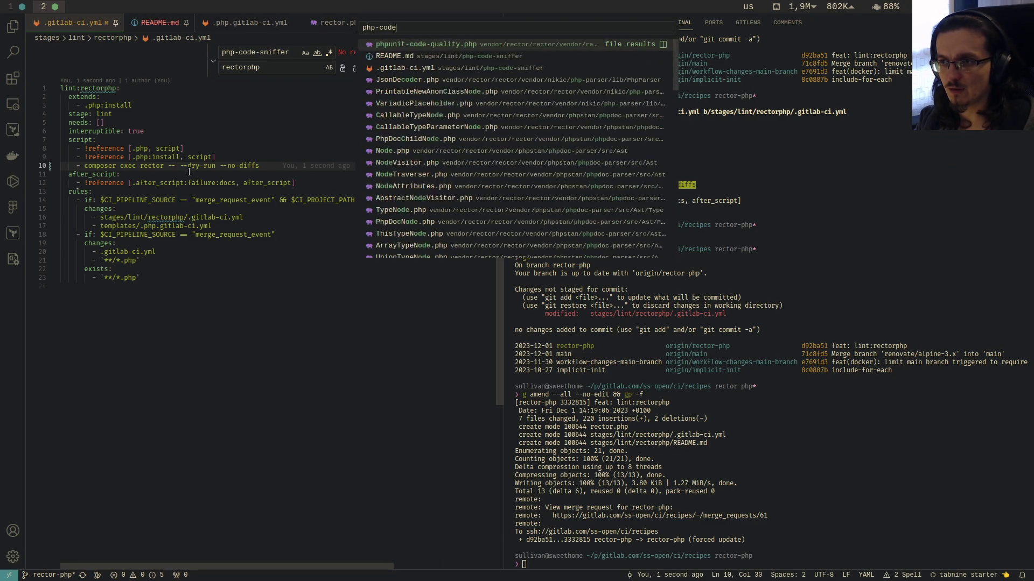
pyautogui.press('Down')
pyautogui.press('Down')
pyautogui.press('Return')
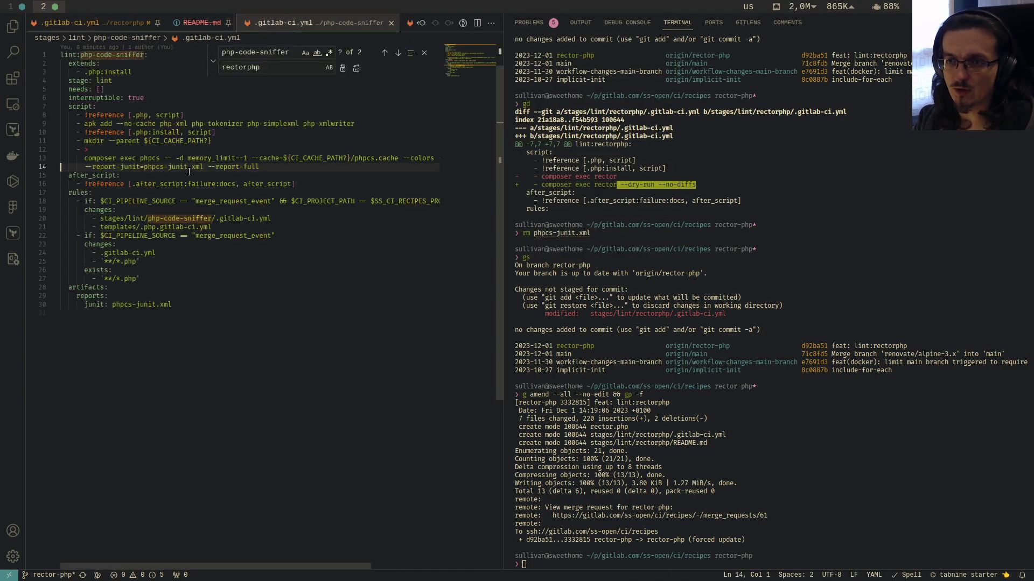
pyautogui.press('Up')
pyautogui.press('Up')
pyautogui.press('Up')
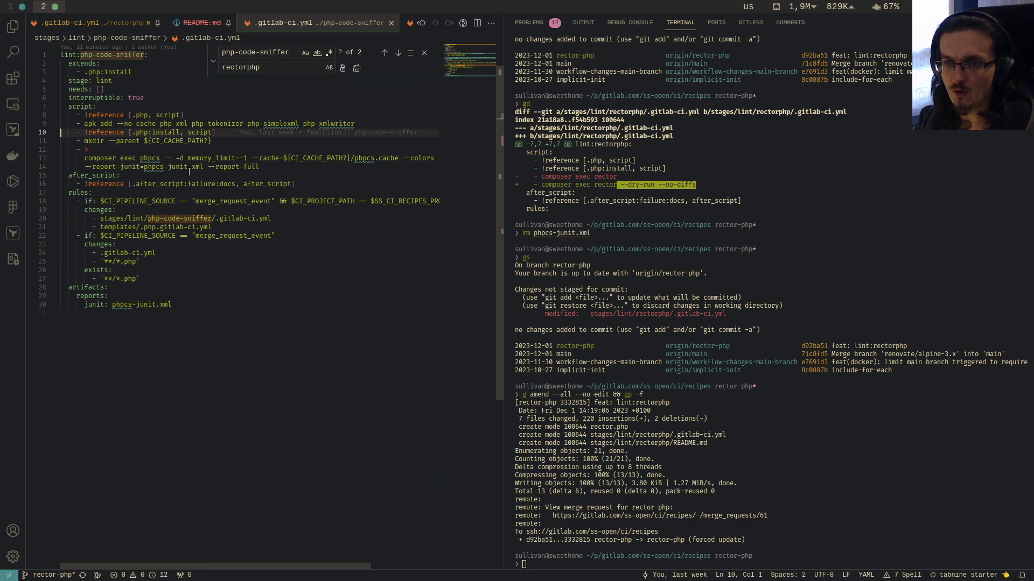
pyautogui.hotkey('ctrl', 'Tab')
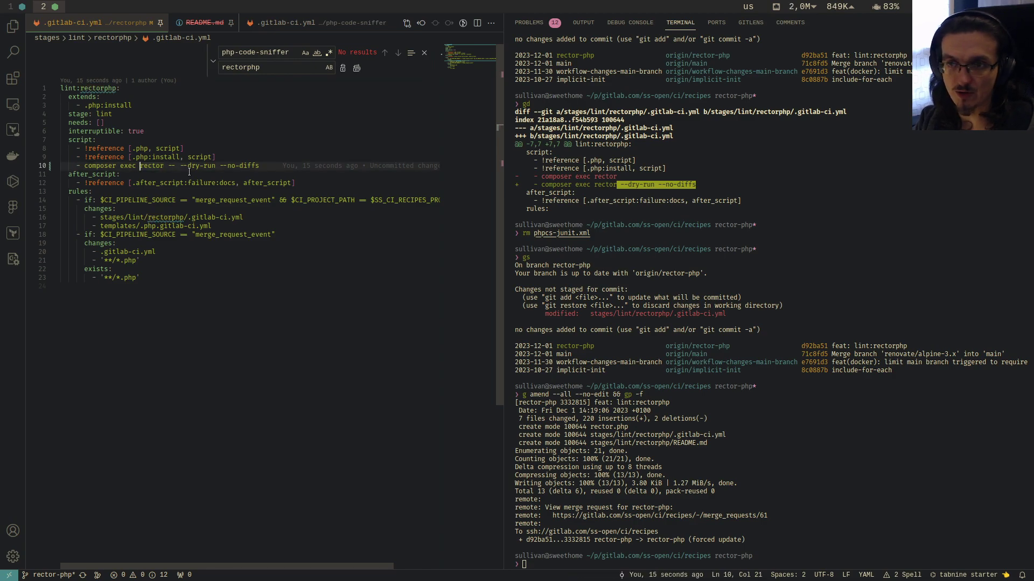
pyautogui.press('Home')
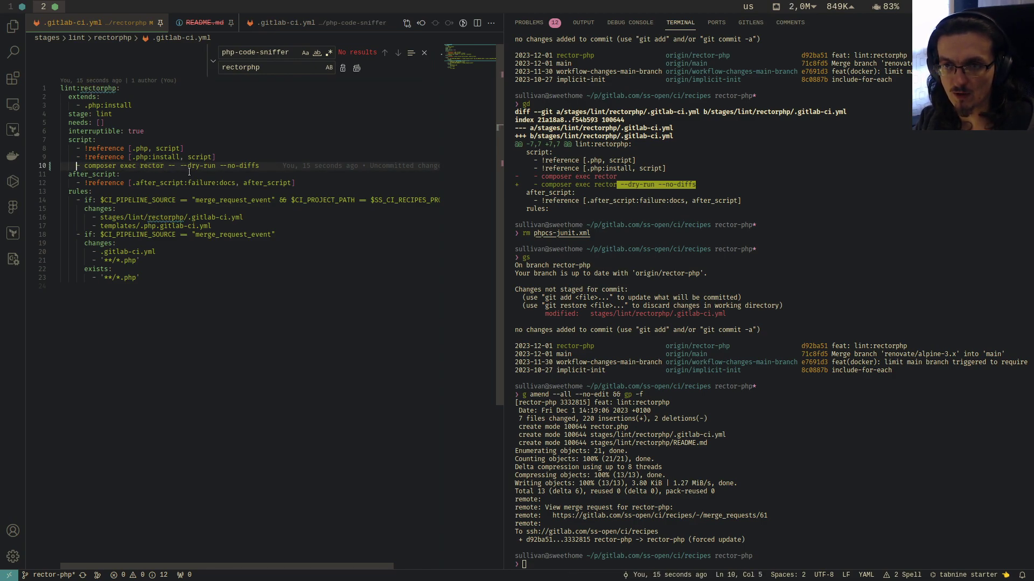
pyautogui.hotkey('ctrl', 'shift', 'Right')
pyautogui.hotkey('ctrl', 'shift', 'Right')
pyautogui.hotkey('ctrl', 'shift', 'Right')
pyautogui.hotkey('ctrl', 'shift', 'Right')
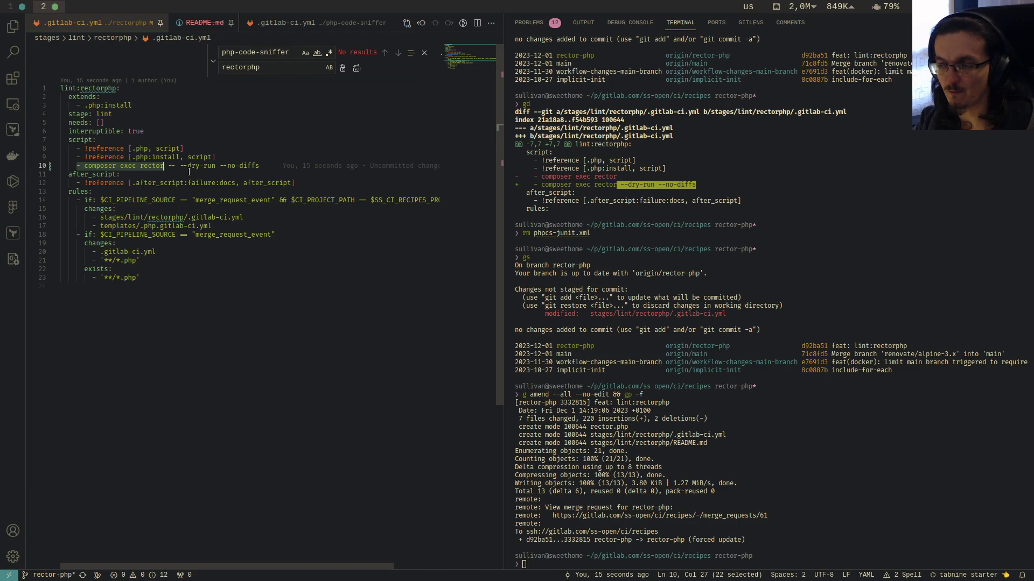
# Step: Check git status and diff, then amend the commit and force-push it again
pyautogui.click(815, 327)
pyautogui.write('gs')
pyautogui.press('Return')
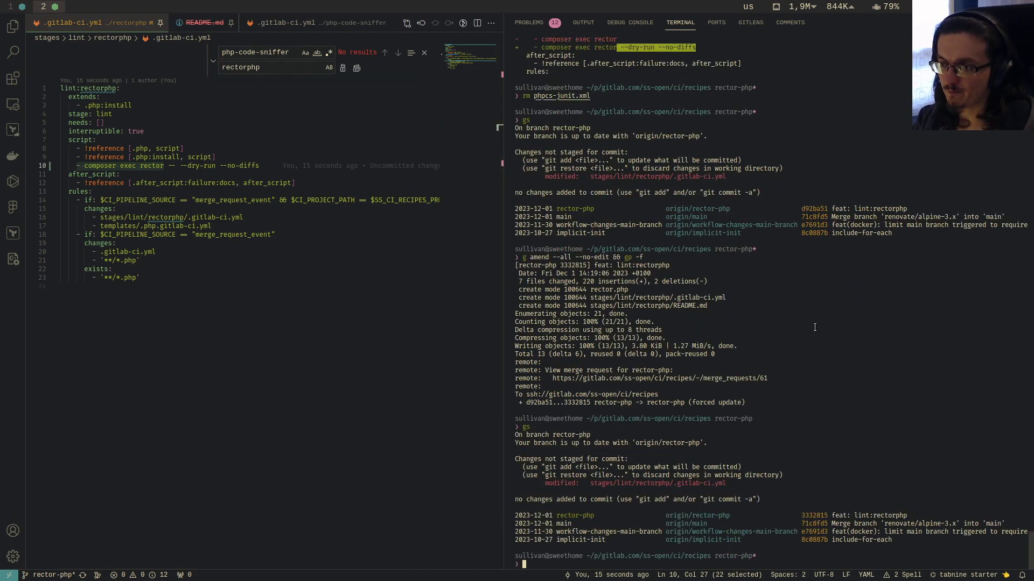
pyautogui.write('gd')
pyautogui.press('Return')
pyautogui.write('g')
pyautogui.press('Up')
pyautogui.press('Home')
pyautogui.hotkey('ctrl', 'Right')
pyautogui.hotkey('ctrl', 'Right')
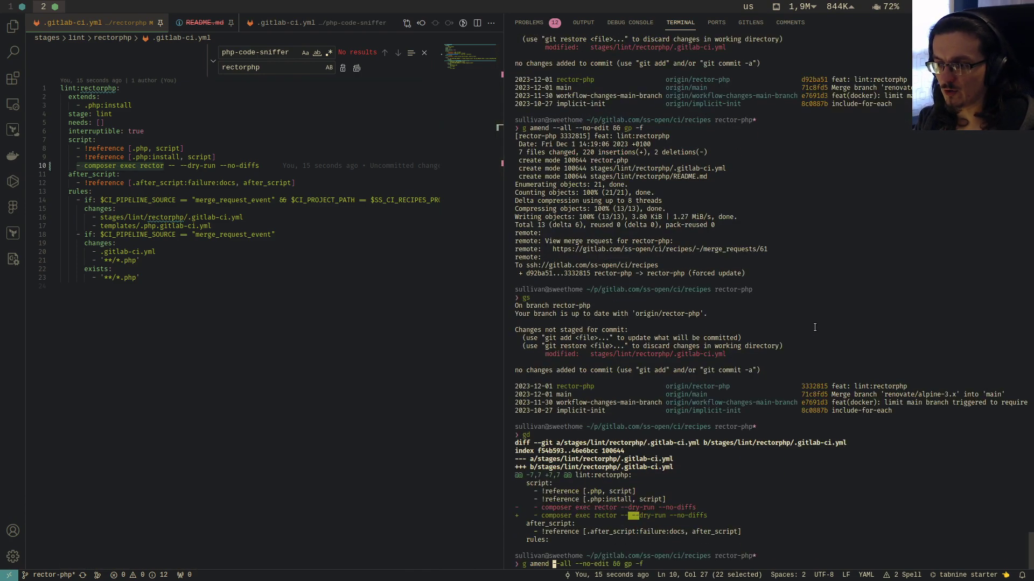
pyautogui.press('Return')
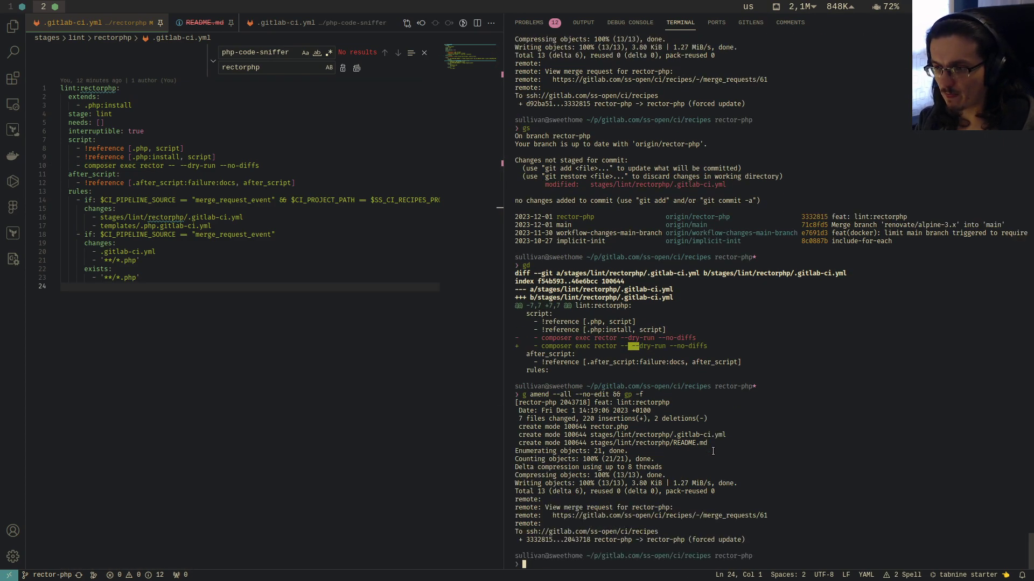
pyautogui.write('g co com')
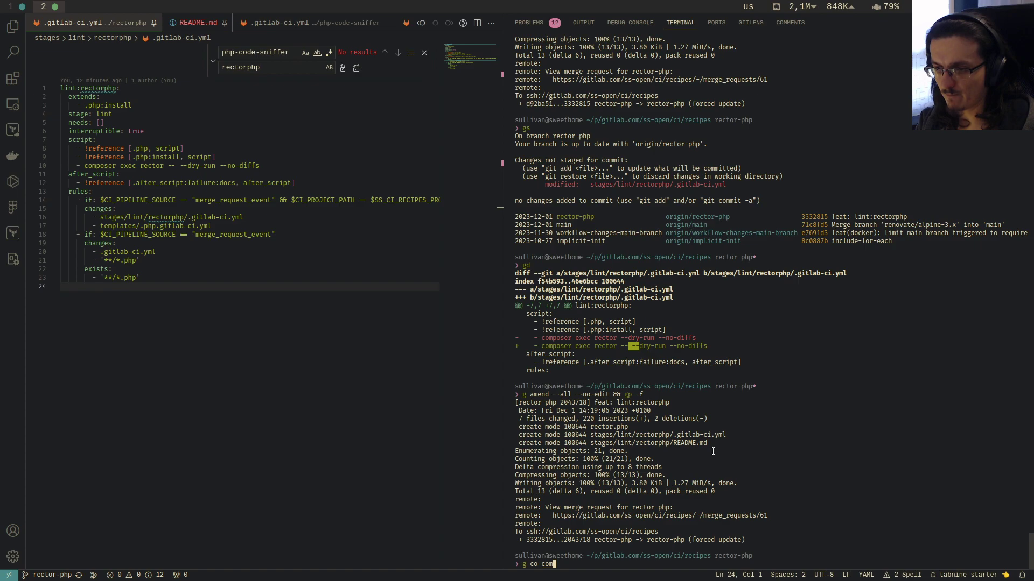
pyautogui.write('poser.*')
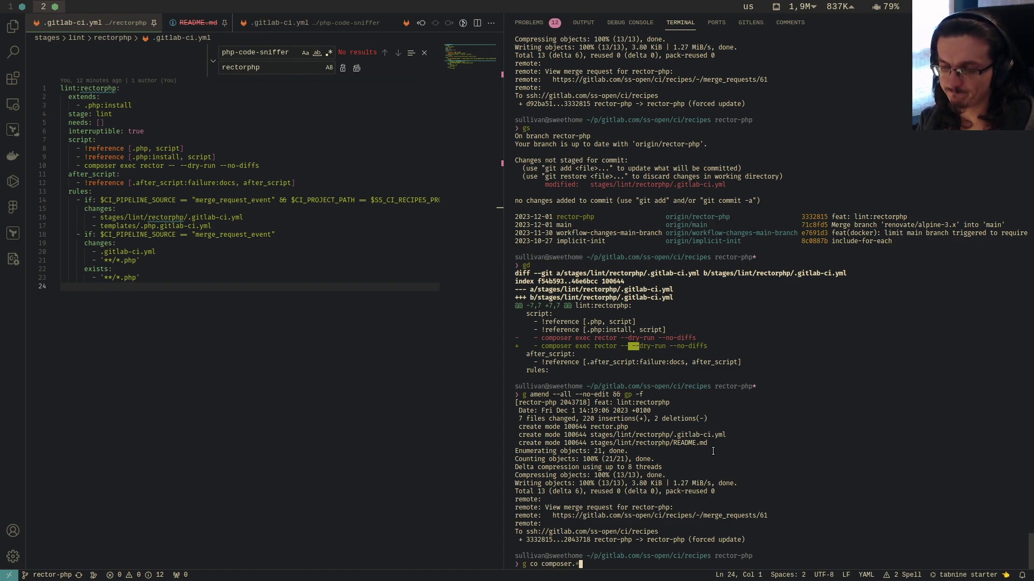
# Step: Restore composer.* from main with 'g co main -- composer.*' and run composer install
pyautogui.hotkey('ctrl', 'Left')
pyautogui.hotkey('ctrl', 'Left')
pyautogui.hotkey('ctrl', 'Right')
pyautogui.press('Left')
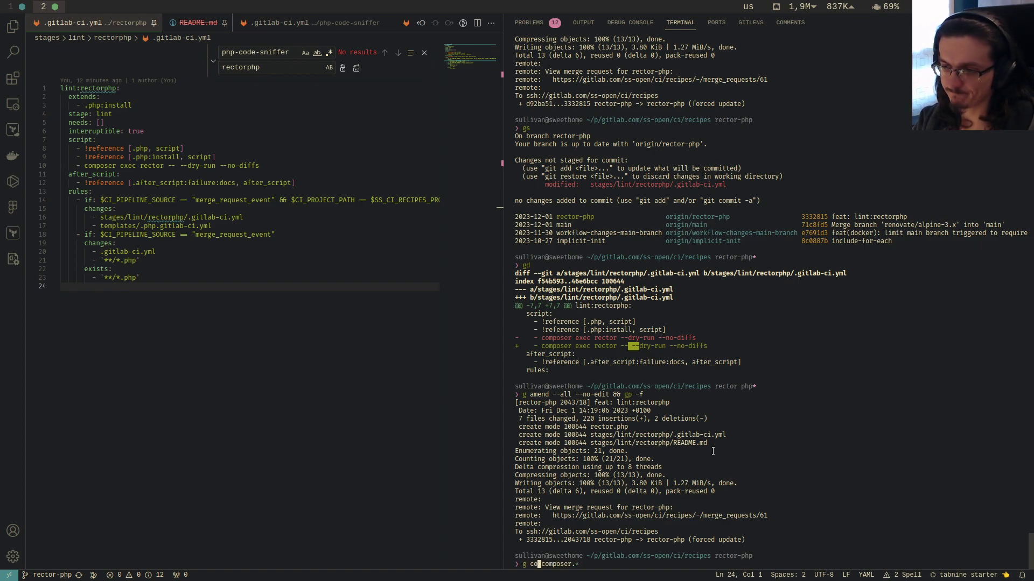
pyautogui.write('main --')
pyautogui.press('Return')
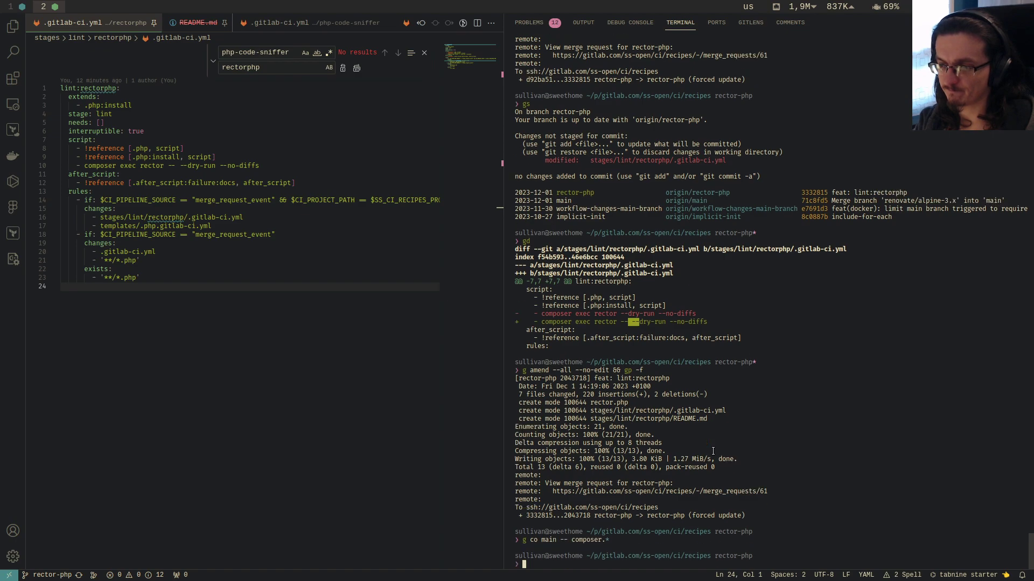
pyautogui.write('gs')
pyautogui.press('Return')
pyautogui.write('compos')
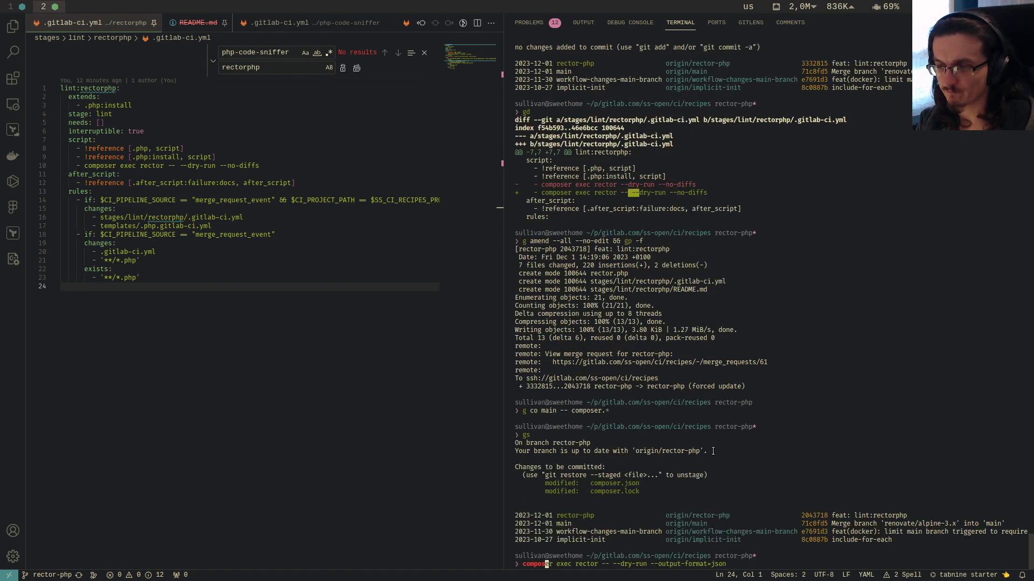
pyautogui.write('er install')
pyautogui.press('Return')
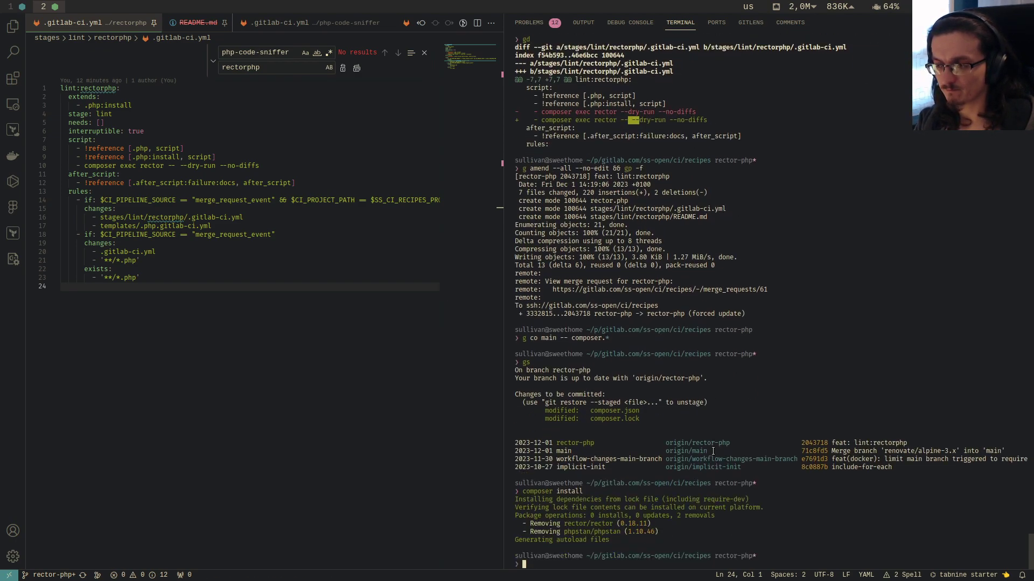
# Step: Run 'composer exec rector -- --dry-run --output-format=json' locally and check git status
pyautogui.write('composer exec rector -- --dry-run --output-format=json')
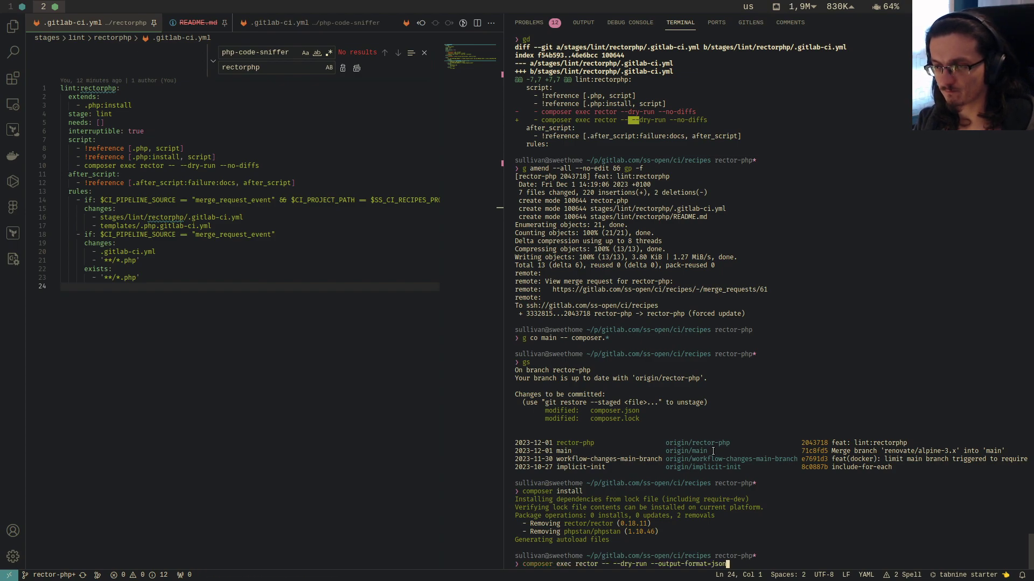
pyautogui.press('Return')
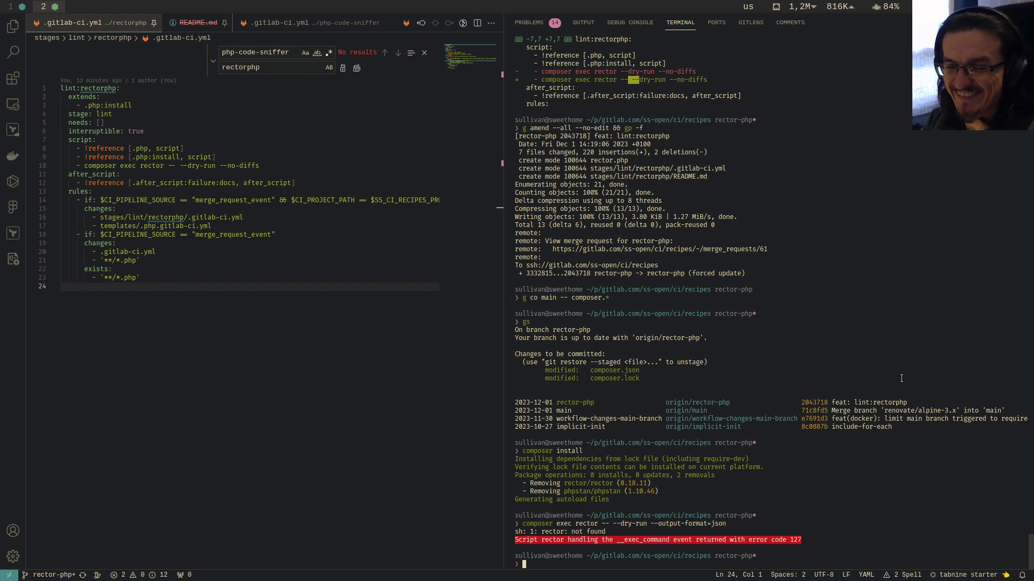
pyautogui.write('gs')
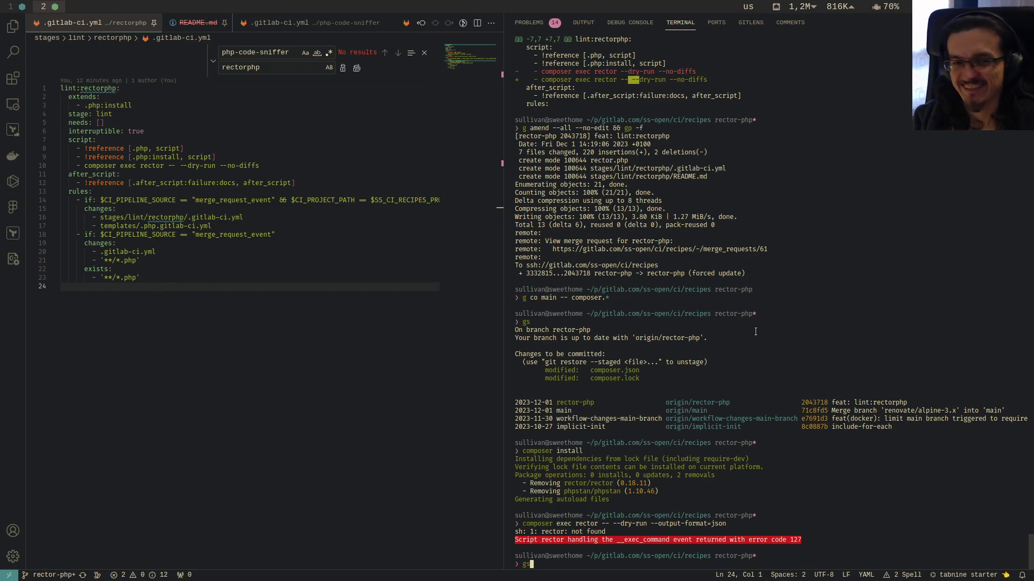
pyautogui.press('Return')
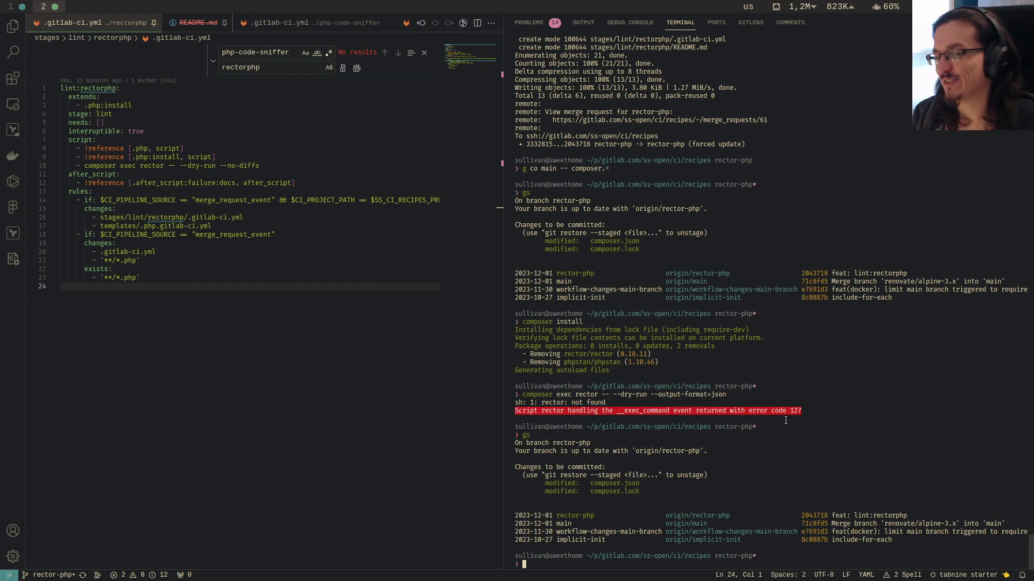
# Step: Reset the branch with 'g reset --hard' and confirm a clean tree with gs and gd
pyautogui.write('gs')
pyautogui.press('Return')
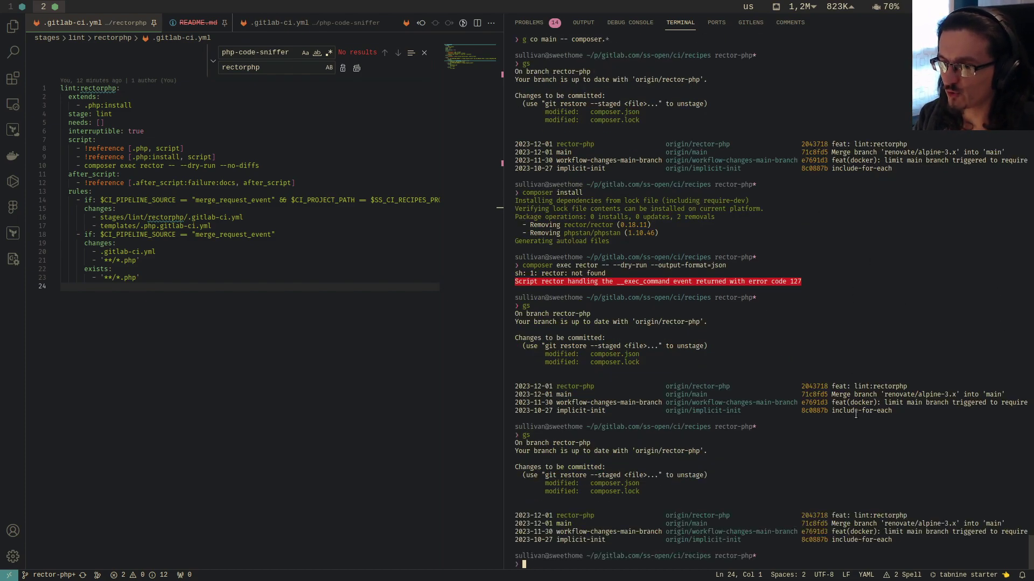
pyautogui.write('g reset --hard')
pyautogui.press('Return')
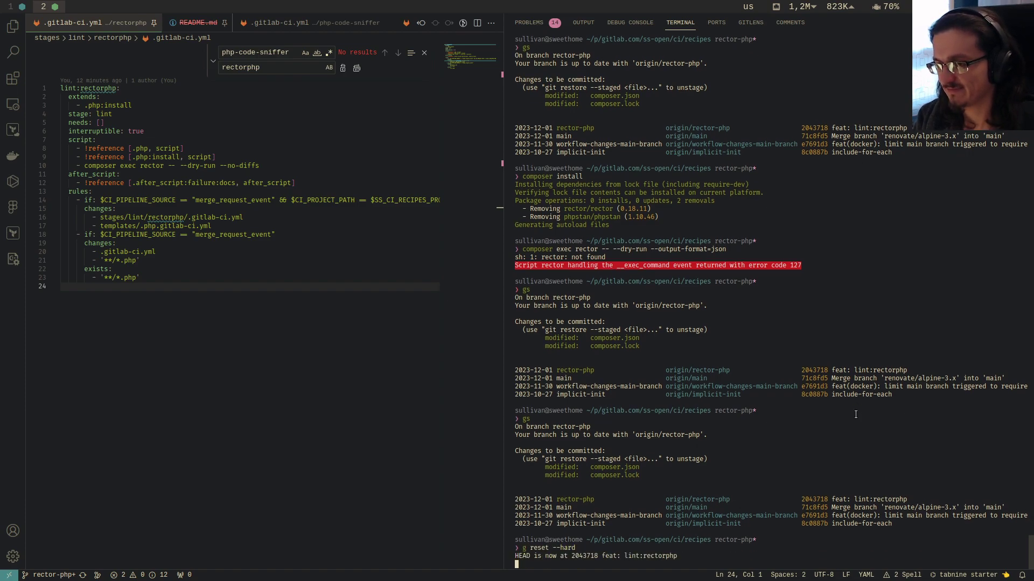
pyautogui.write('gs')
pyautogui.press('Return')
pyautogui.write('gd')
pyautogui.press('Return')
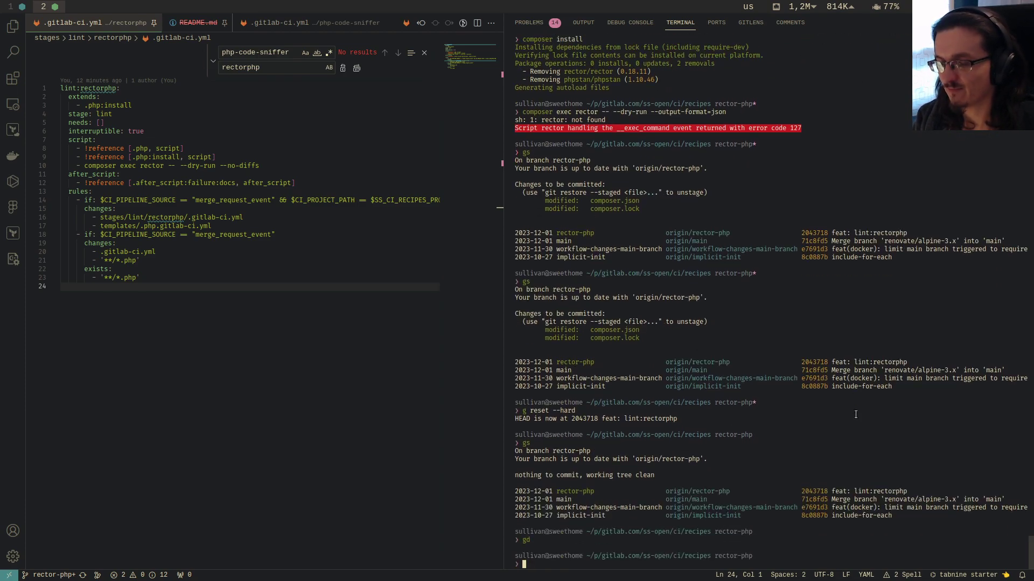
pyautogui.hotkey('alt', 'Tab')
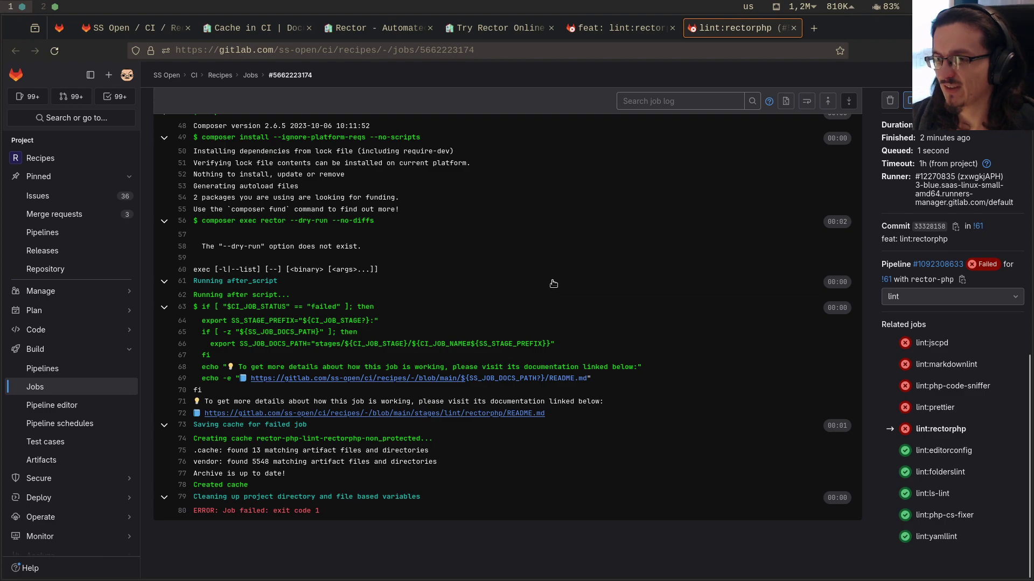
# Step: Read the job log's 'The "--dry-run" option does not exist' error, then open a new browser tab
pyautogui.scroll(5, 447, 393)
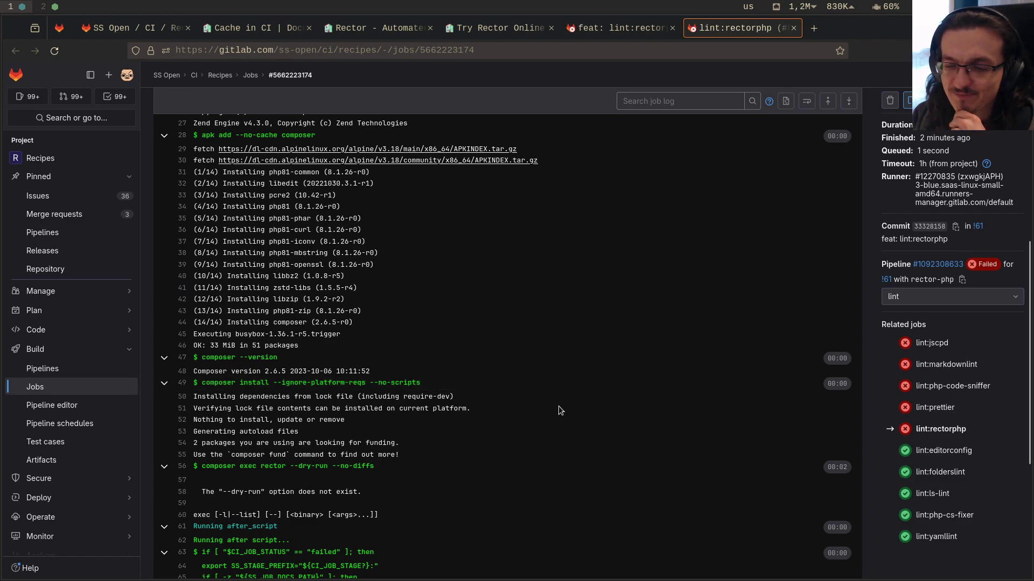
pyautogui.click(813, 31)
pyautogui.write('adventofcode.com/')
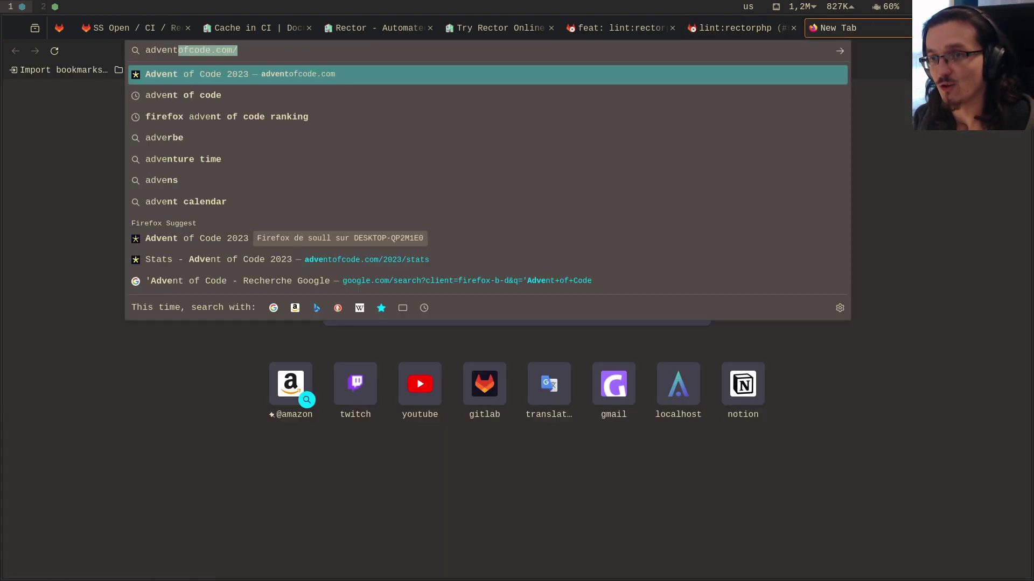
pyautogui.press('Return')
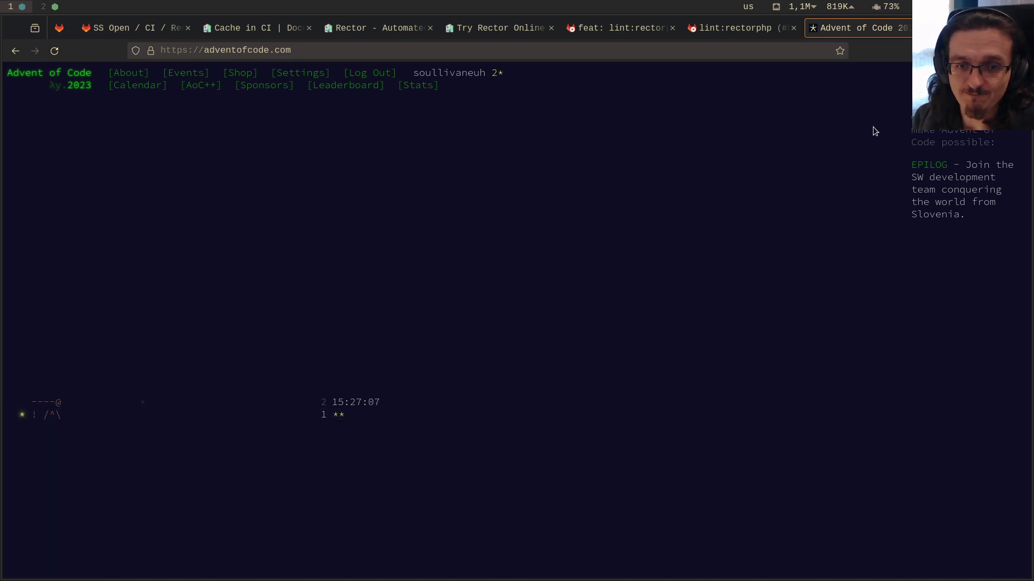
pyautogui.hotkey('ctrl', 'w')
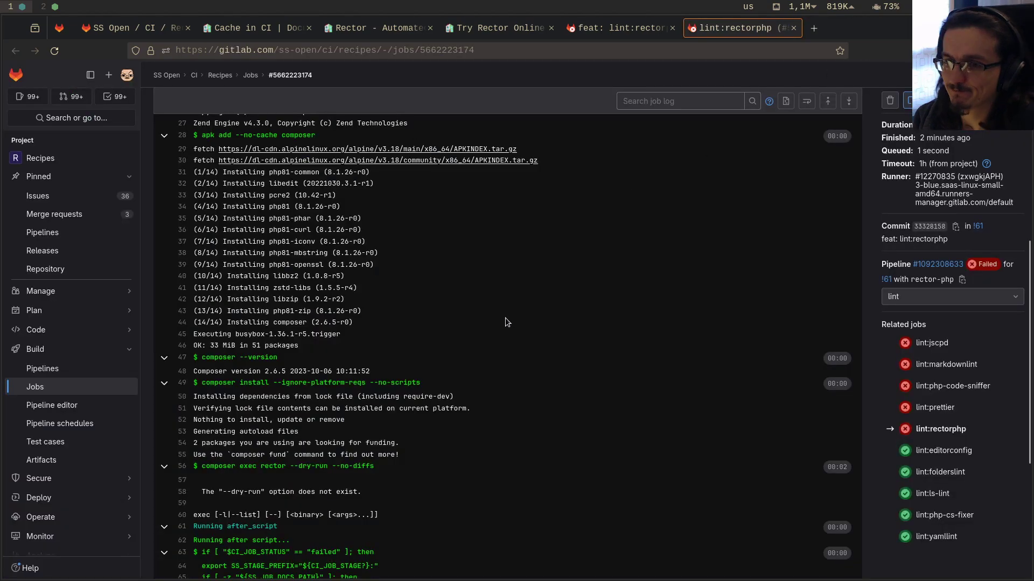
# Step: Read to the end of the old lint:rectorphp log, close it, and list the failed lint stage's jobs
pyautogui.scroll(-5, 468, 321)
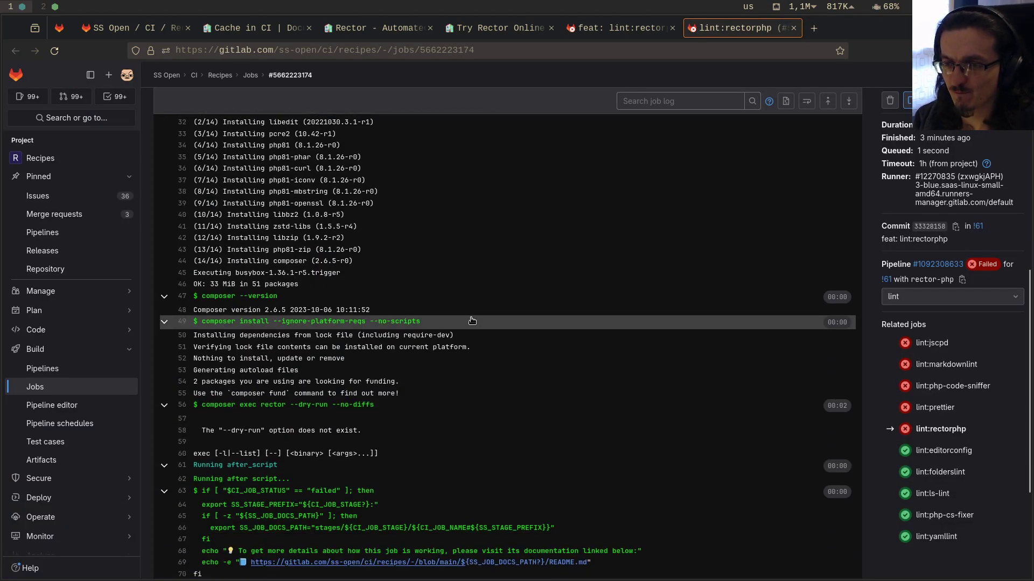
pyautogui.scroll(-2, 402, 339)
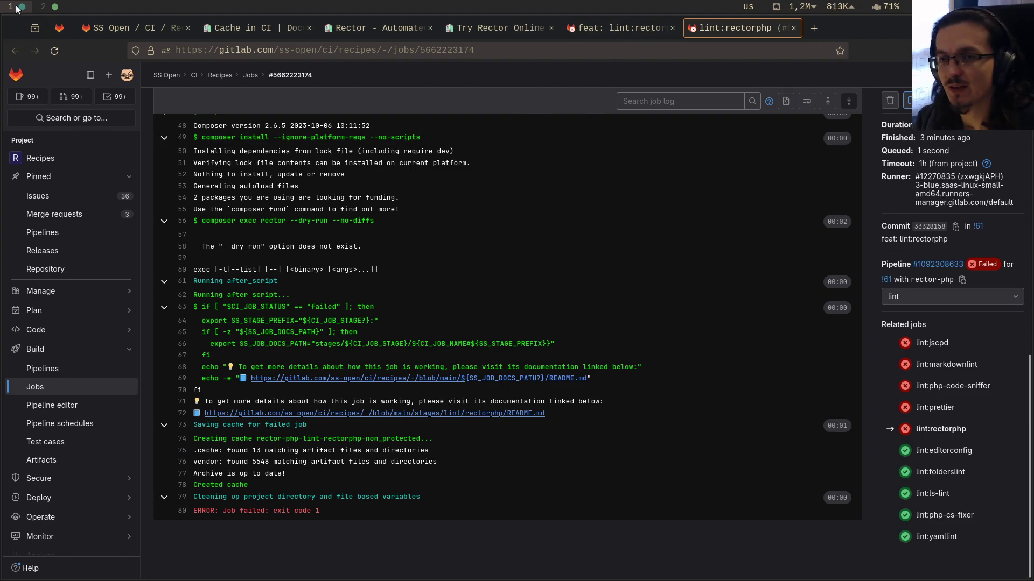
pyautogui.press('super+2')
pyautogui.press('Up')
pyautogui.press('Up')
pyautogui.press('Up')
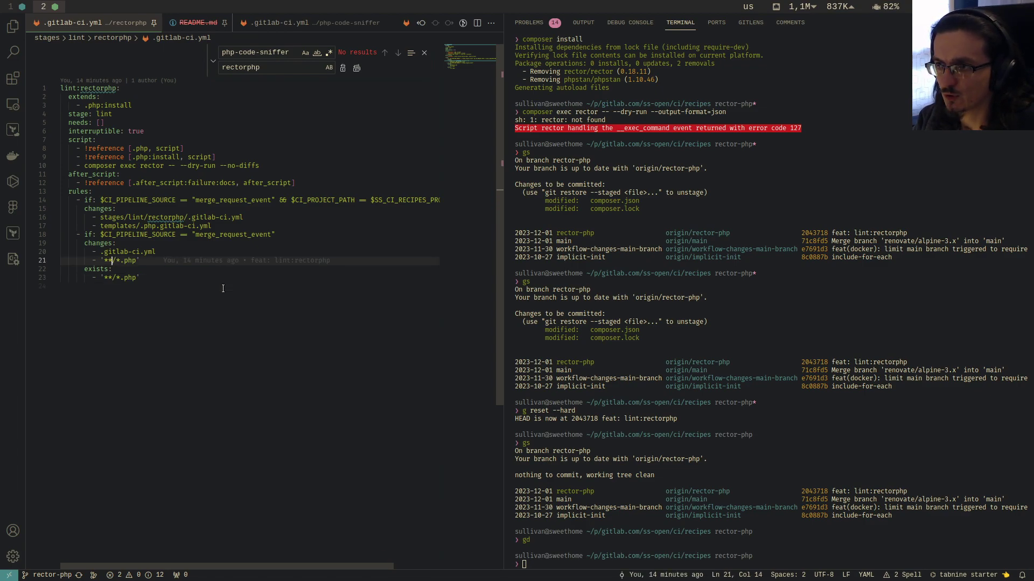
pyautogui.press('super+1')
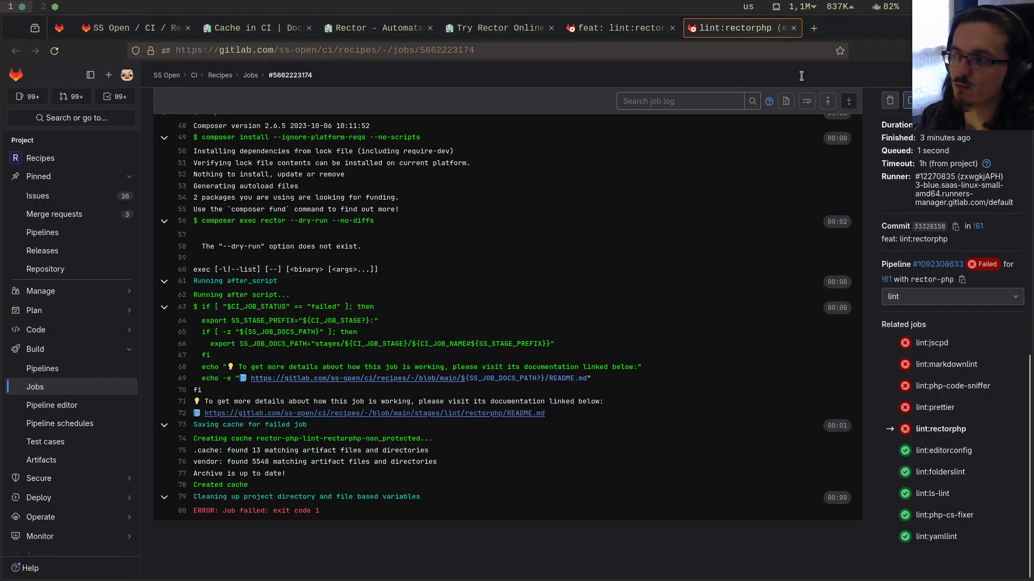
pyautogui.click(793, 28)
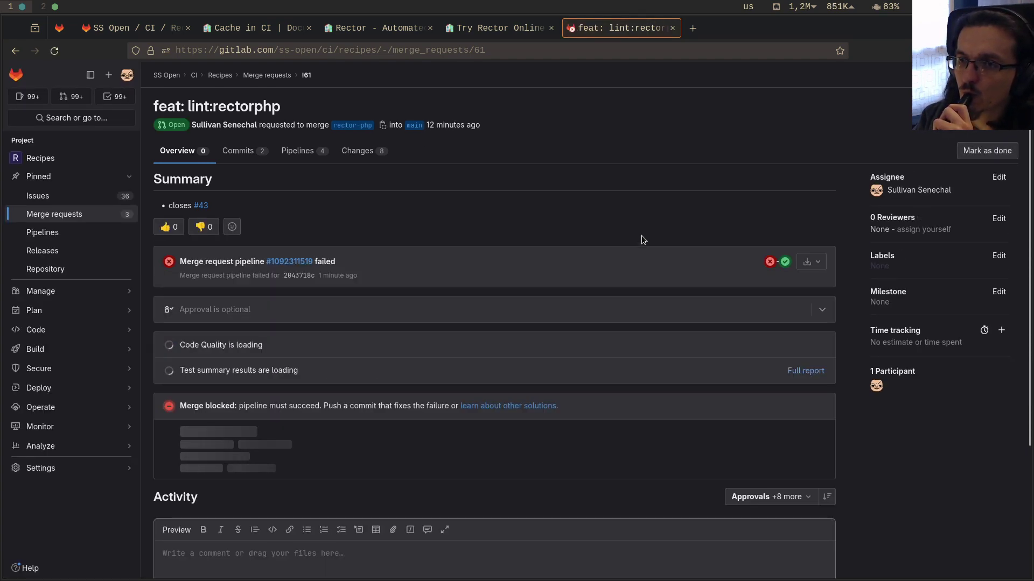
pyautogui.click(771, 262)
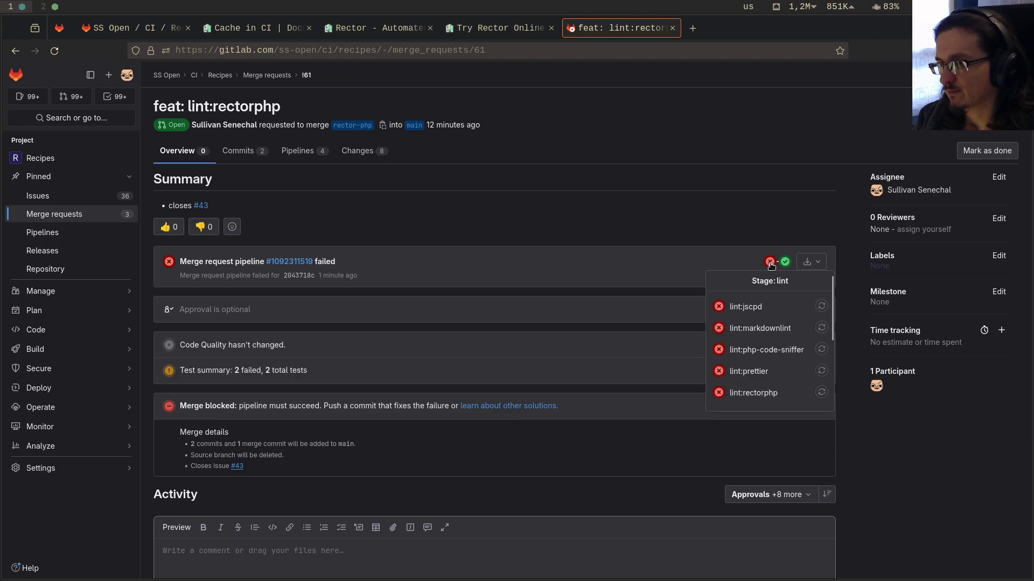
# Step: Open the latest lint:rectorphp job from the lint stage dropdown in its own tab
pyautogui.scroll(-2, 770, 361)
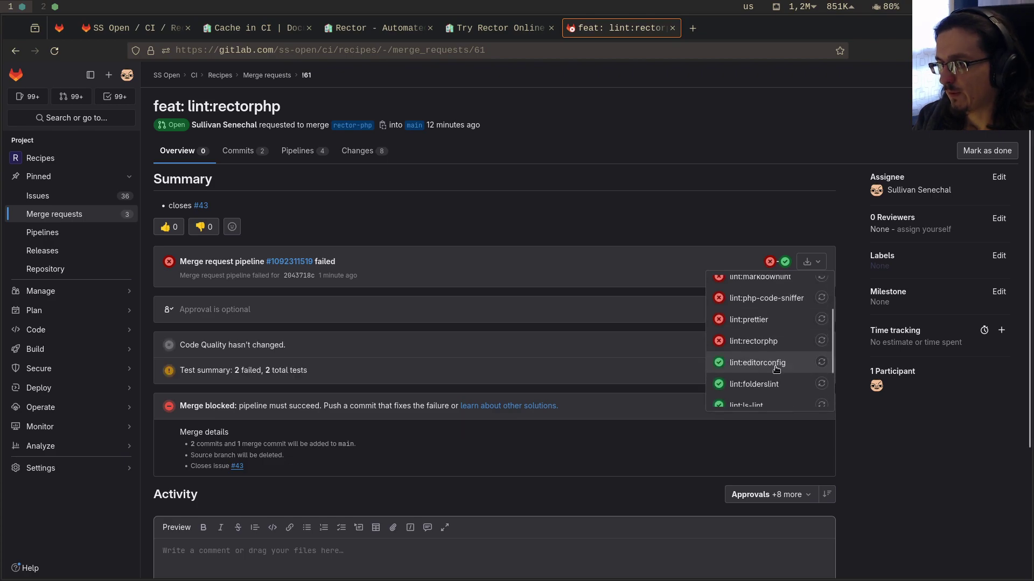
pyautogui.middleClick(754, 337)
pyautogui.click(725, 30)
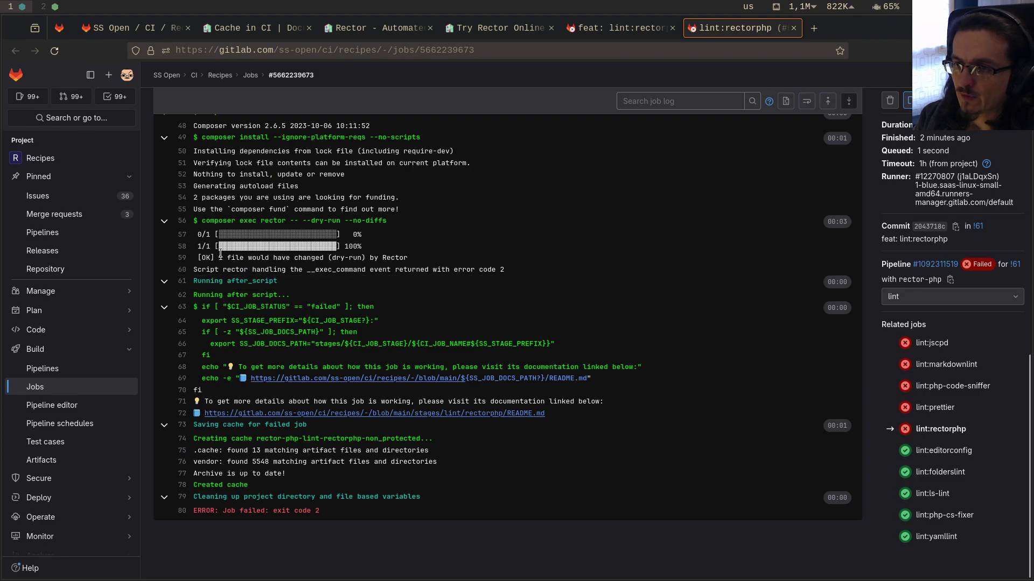
# Step: Highlight the progress-bar lines 57–58 and the '1 file would have changed' message on line 59
pyautogui.moveTo(200, 235); pyautogui.dragTo(376, 256)
pyautogui.click(366, 251)
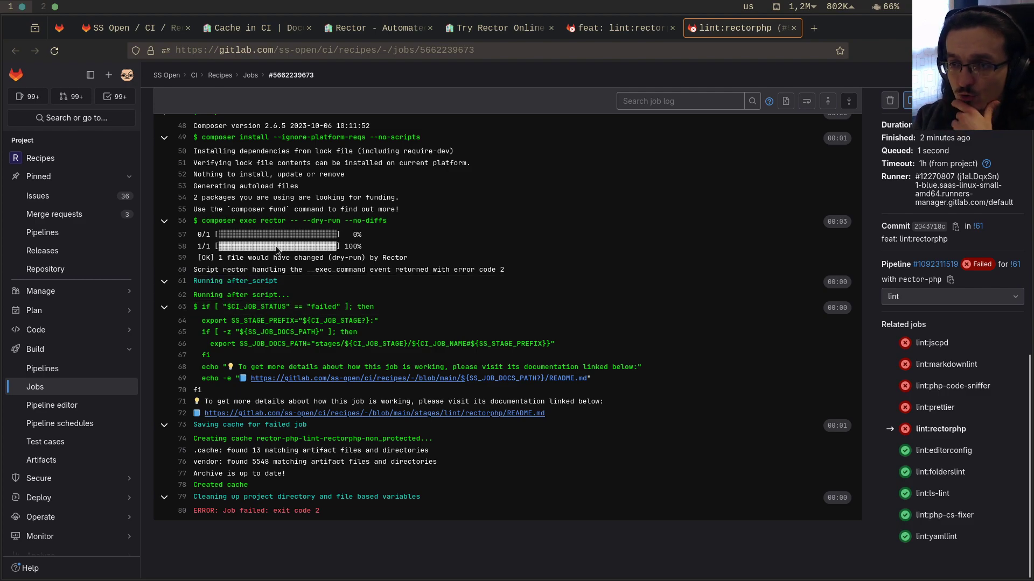
pyautogui.moveTo(196, 232); pyautogui.dragTo(415, 252)
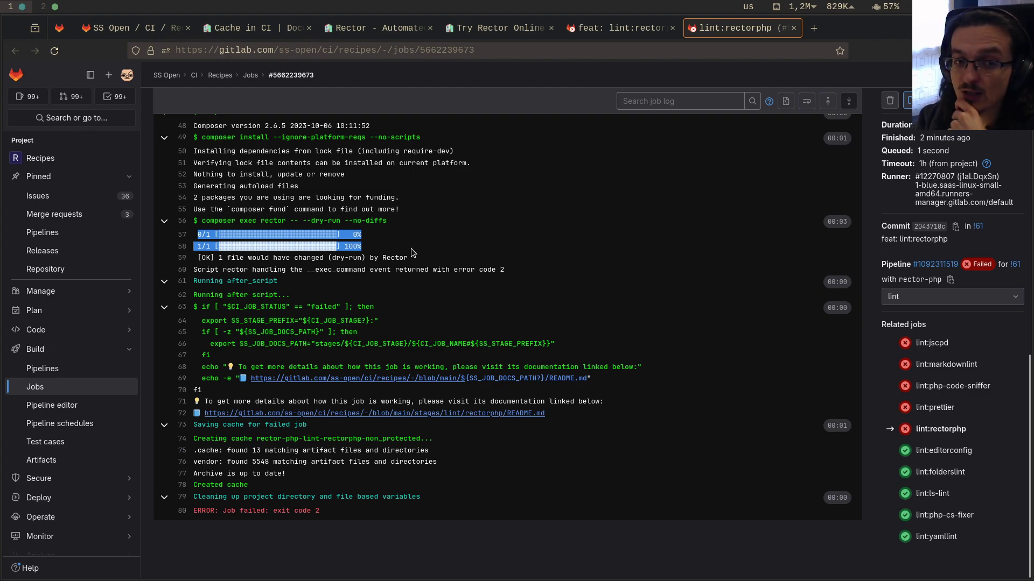
pyautogui.click(325, 257)
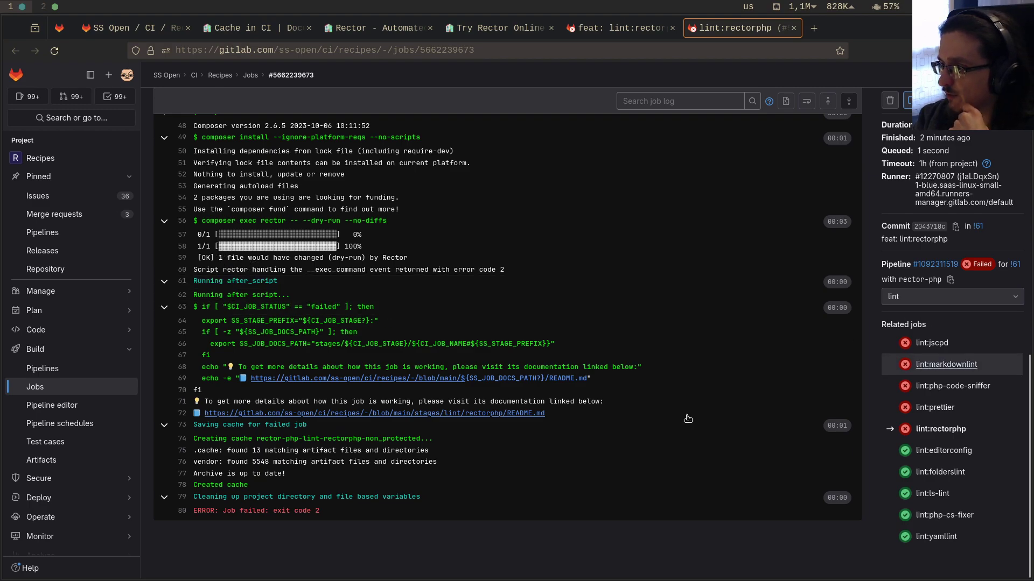
pyautogui.moveTo(227, 257); pyautogui.dragTo(396, 255)
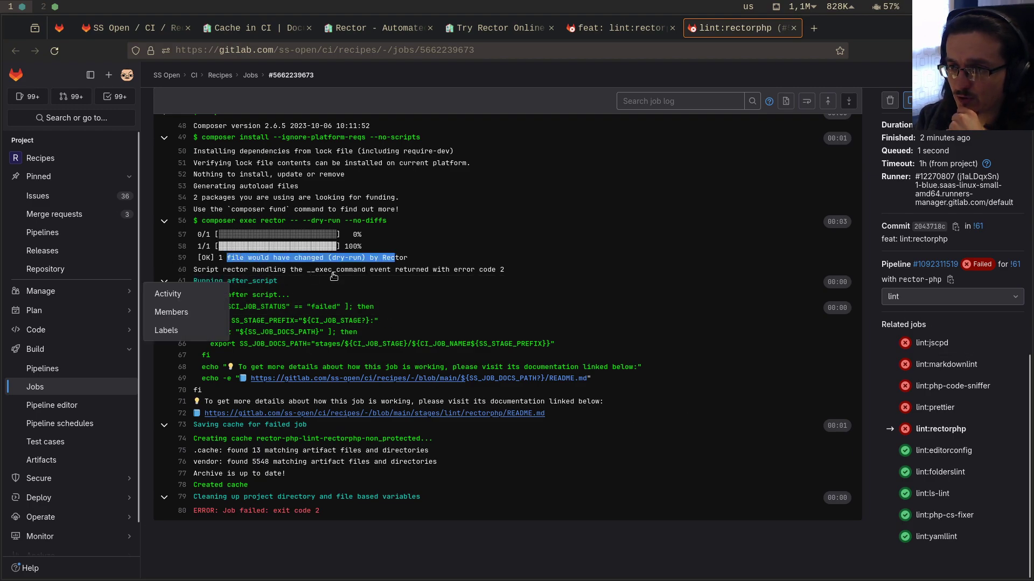
pyautogui.moveTo(214, 258); pyautogui.dragTo(418, 259)
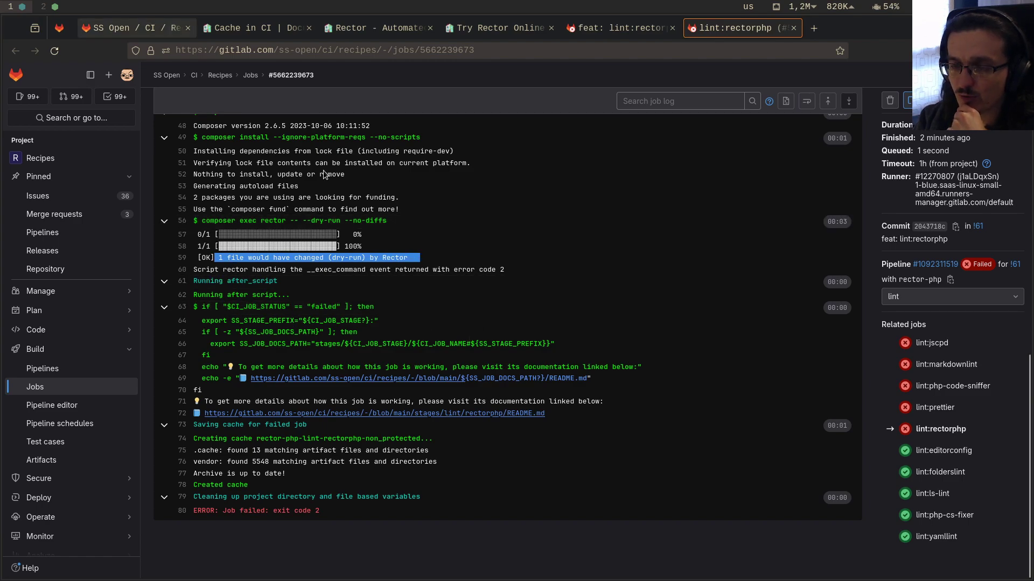
pyautogui.press('super+2')
# Step: Run 'composer exec rector -- --help' in the terminal to list Rector's options
pyautogui.moveTo(197, 174); pyautogui.dragTo(230, 184)
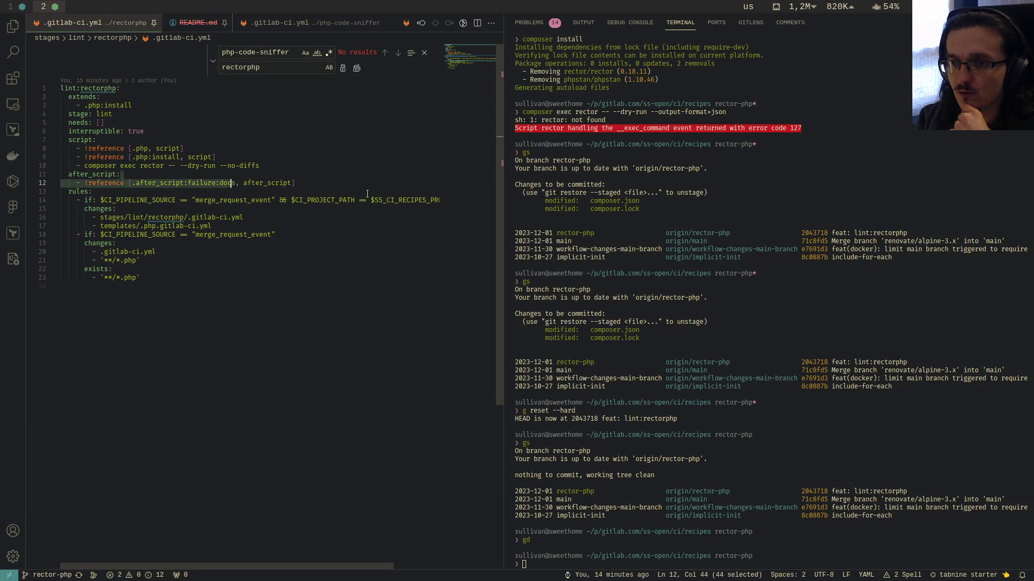
pyautogui.click(780, 468)
pyautogui.write('co')
pyautogui.press('Up')
pyautogui.hotkey('ctrl', 'u')
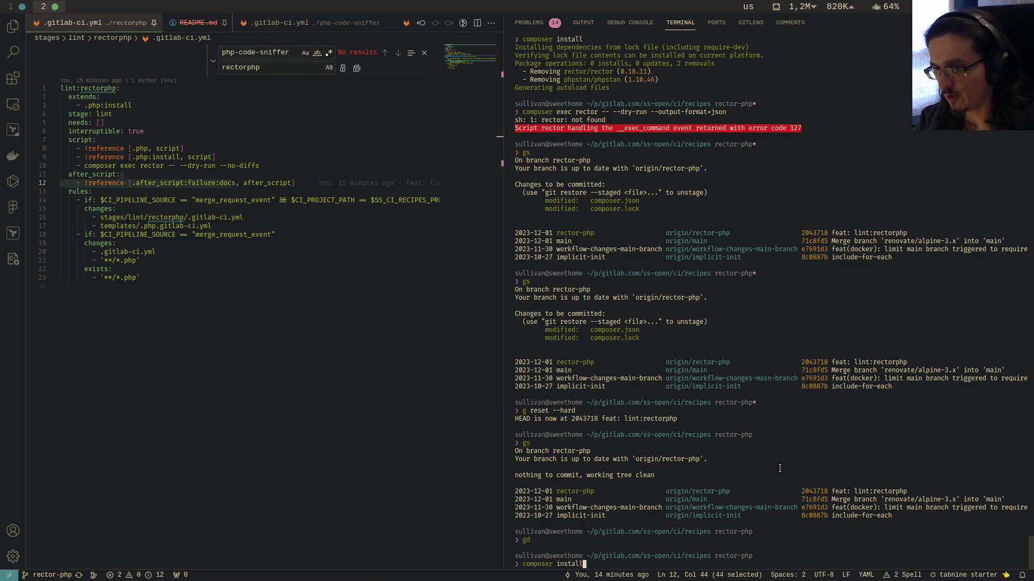
pyautogui.write('g co main -- composer.*')
pyautogui.hotkey('ctrl', 'u')
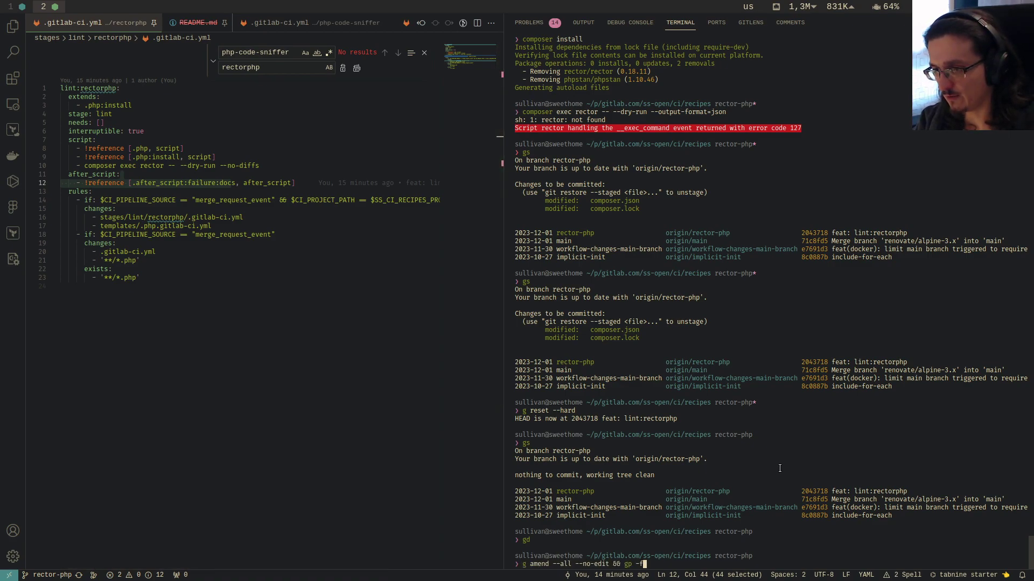
pyautogui.write('co')
pyautogui.press('Up')
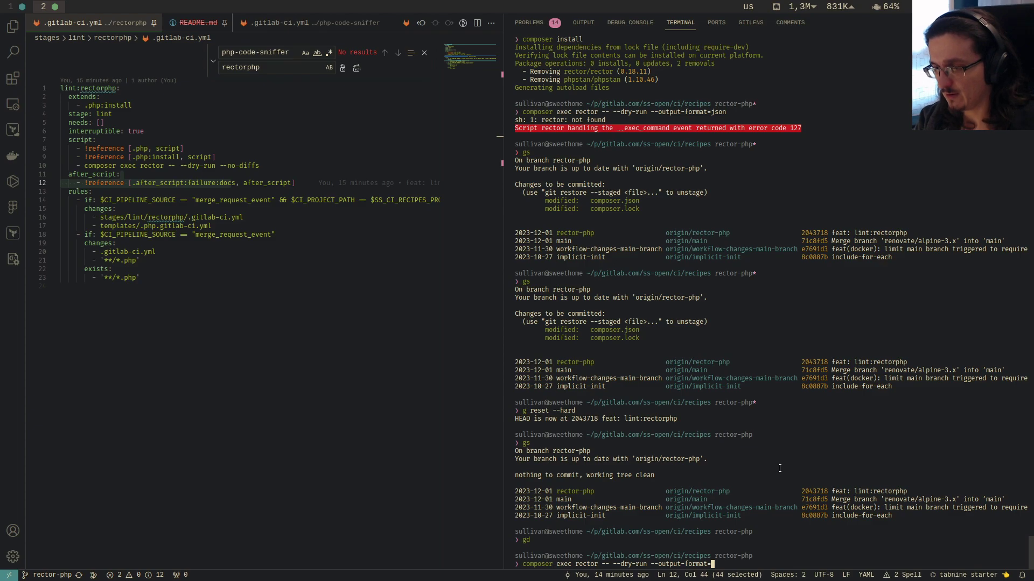
pyautogui.write('json')
pyautogui.press('Left')
pyautogui.press('Left')
pyautogui.press('Left')
pyautogui.press('Left')
pyautogui.press('Left')
pyautogui.press('Left')
pyautogui.press('Left')
pyautogui.press('Left')
pyautogui.press('Left')
pyautogui.press('Left')
pyautogui.press('Left')
pyautogui.press('Left')
pyautogui.press('Left')
pyautogui.press('Left')
pyautogui.press('Left')
pyautogui.press('Left')
pyautogui.press('Left')
pyautogui.press('Left')
pyautogui.press('Left')
pyautogui.press('Left')
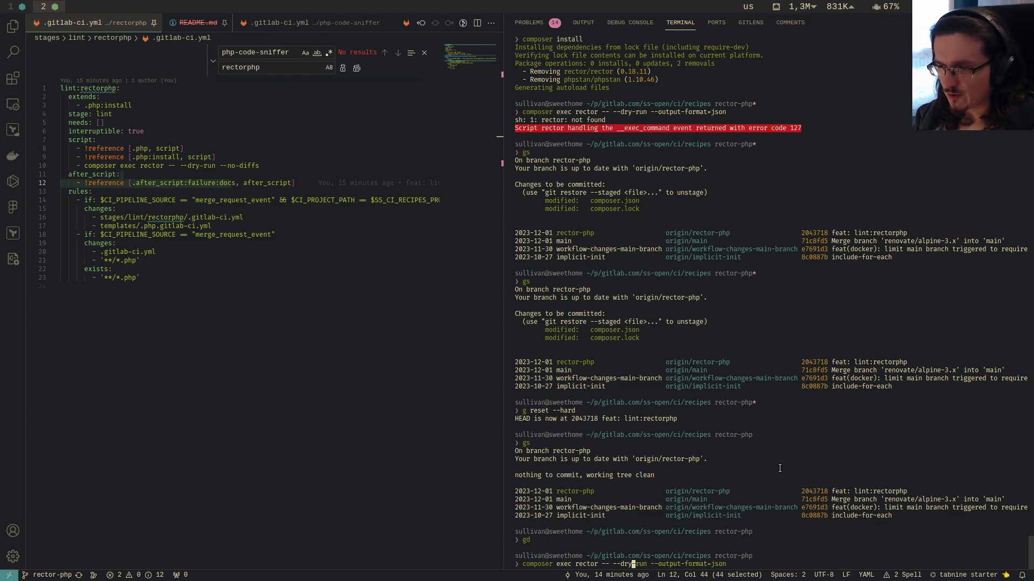
pyautogui.press('BackSpace')
pyautogui.press('BackSpace')
pyautogui.press('BackSpace')
pyautogui.hotkey('ctrl', 'k')
pyautogui.write('he')
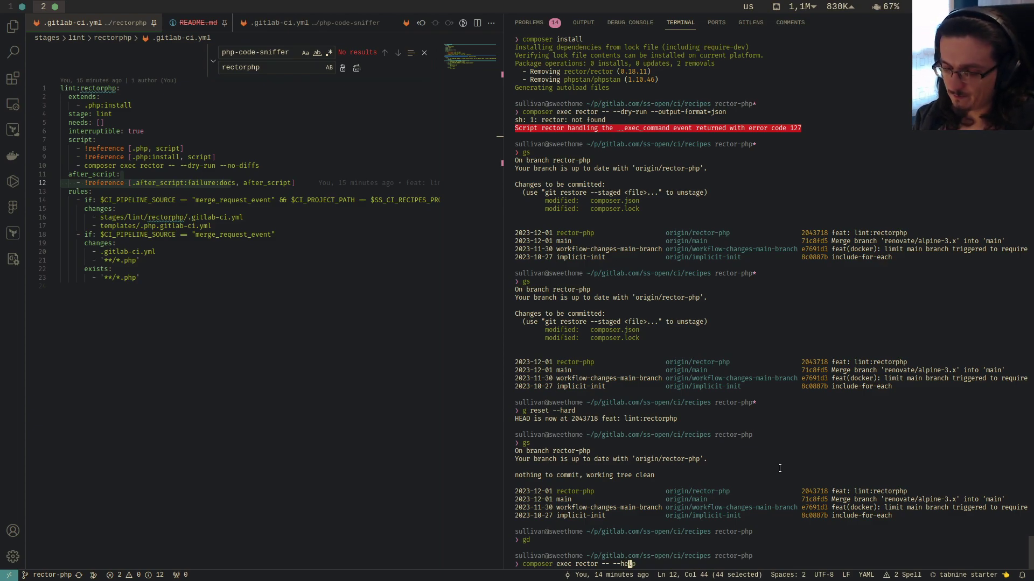
pyautogui.write('lp')
pyautogui.press('Return')
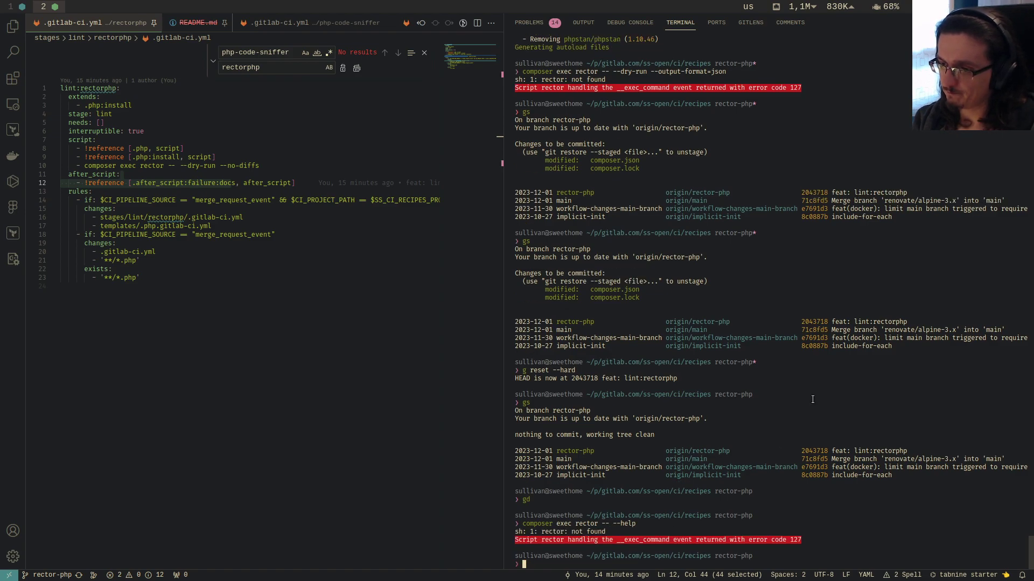
# Step: Run 'composer install', rerun Rector's help, and select its --no-progress-bar option
pyautogui.press('Up')
pyautogui.press('Down')
pyautogui.press('Up')
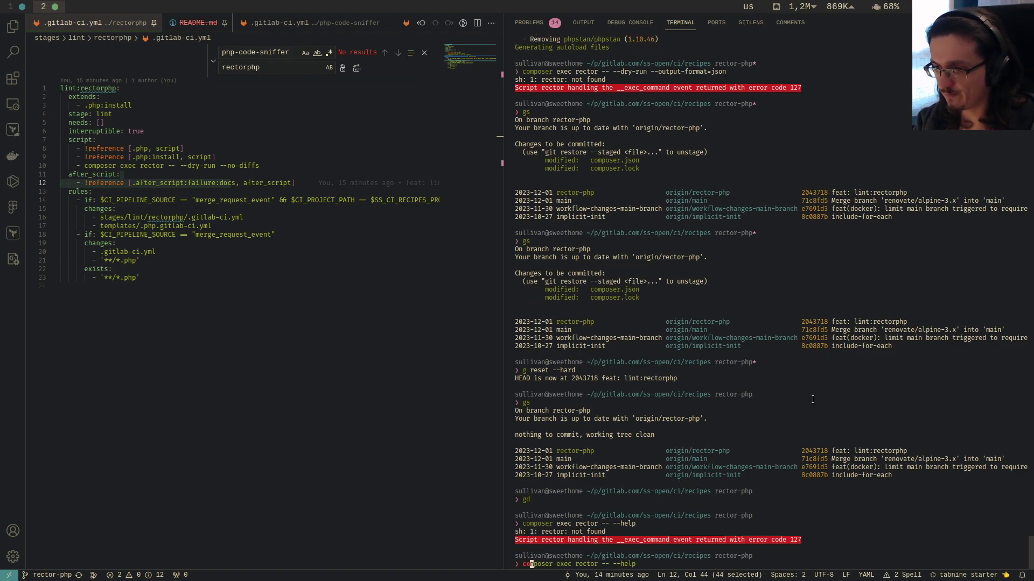
pyautogui.press('Home')
pyautogui.press('Right')
pyautogui.press('Right')
pyautogui.press('Right')
pyautogui.press('Right')
pyautogui.press('Right')
pyautogui.press('Right')
pyautogui.press('Right')
pyautogui.press('Right')
pyautogui.press('Right')
pyautogui.hotkey('ctrl', 'k')
pyautogui.write('install')
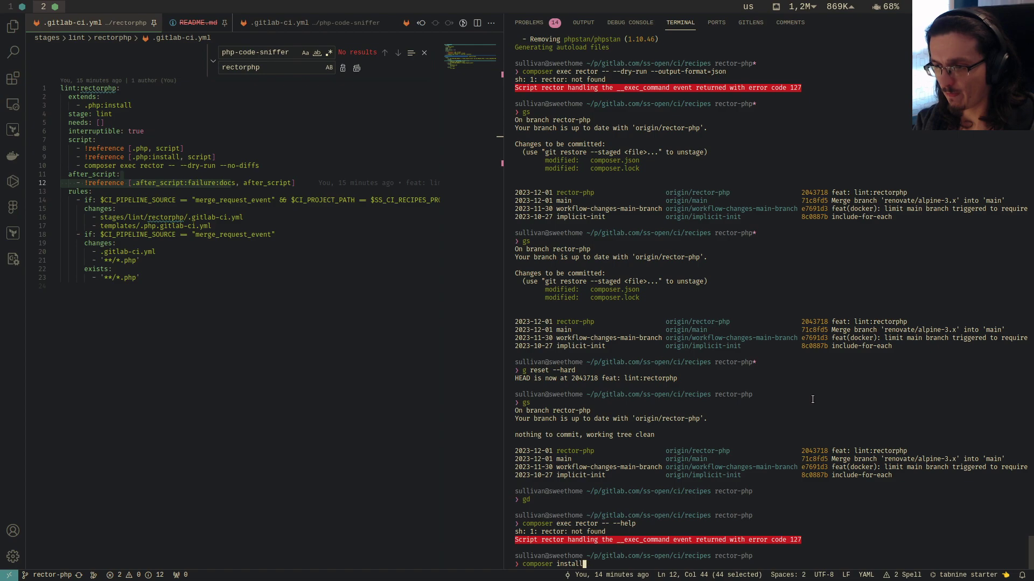
pyautogui.press('Return')
pyautogui.press('Up')
pyautogui.press('Up')
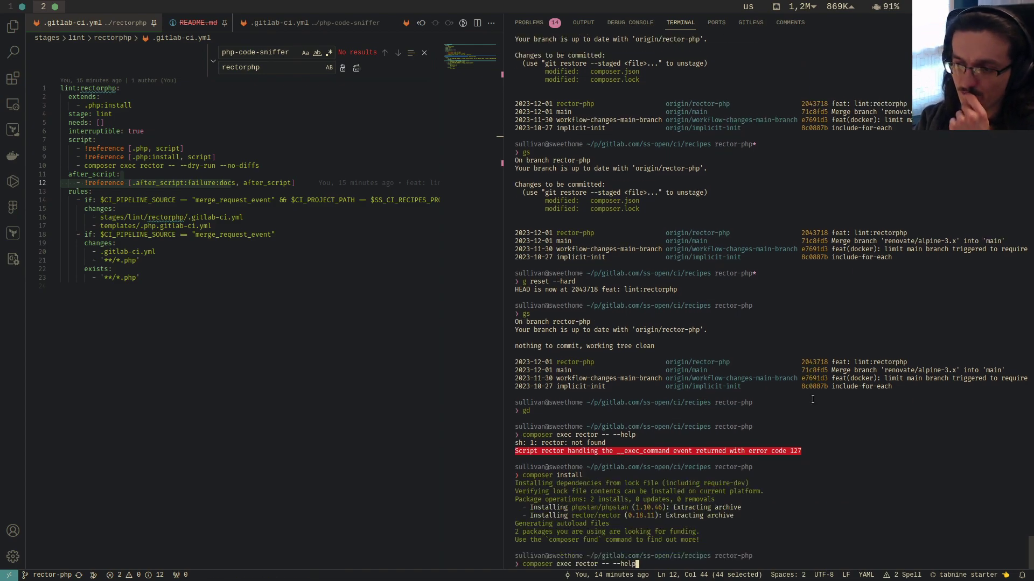
pyautogui.press('Return')
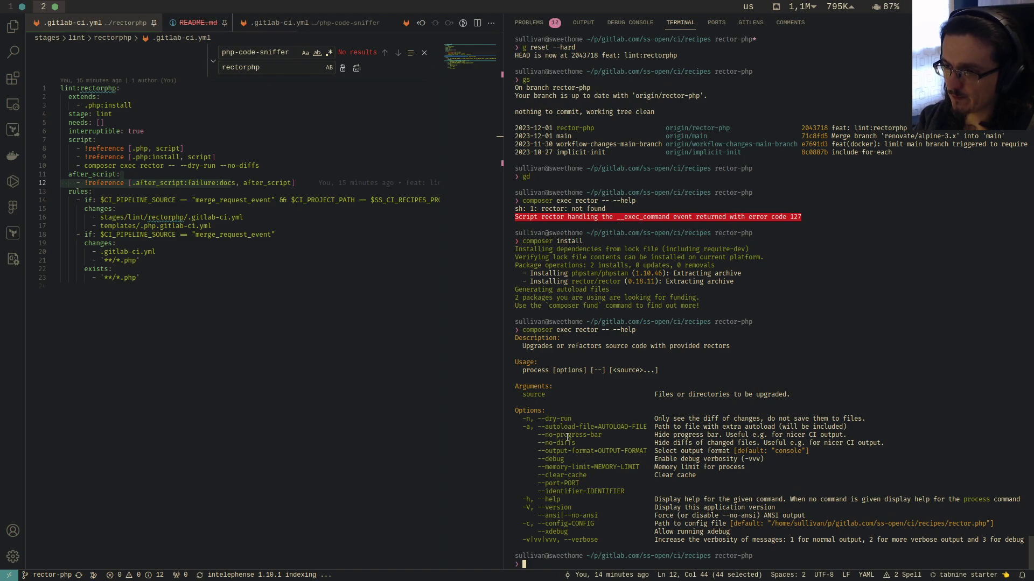
pyautogui.doubleClick(568, 435)
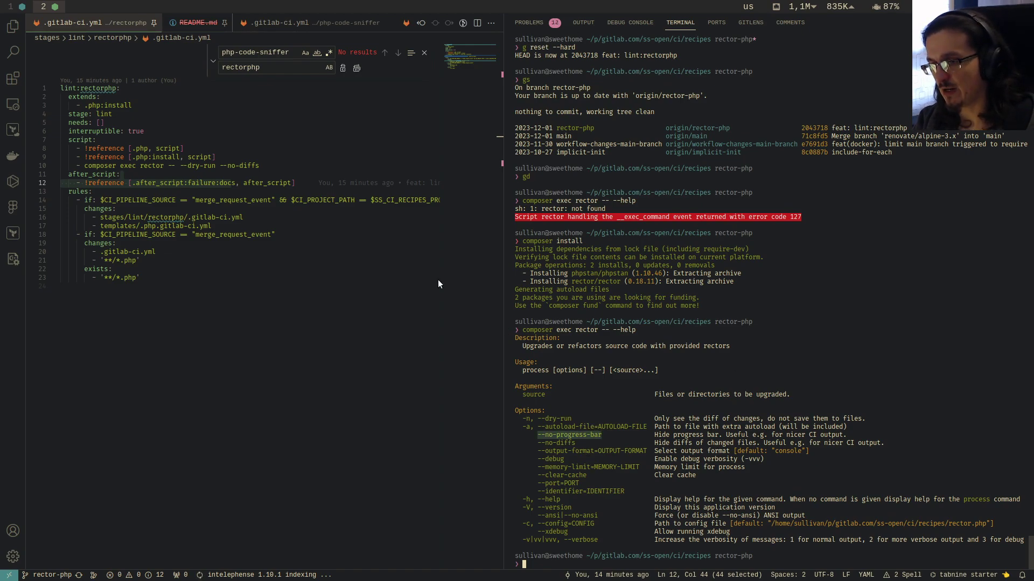
# Step: Add --no-progress-bar after --no-diffs on line 10 of the rectorphp script and check git status
pyautogui.click(296, 166)
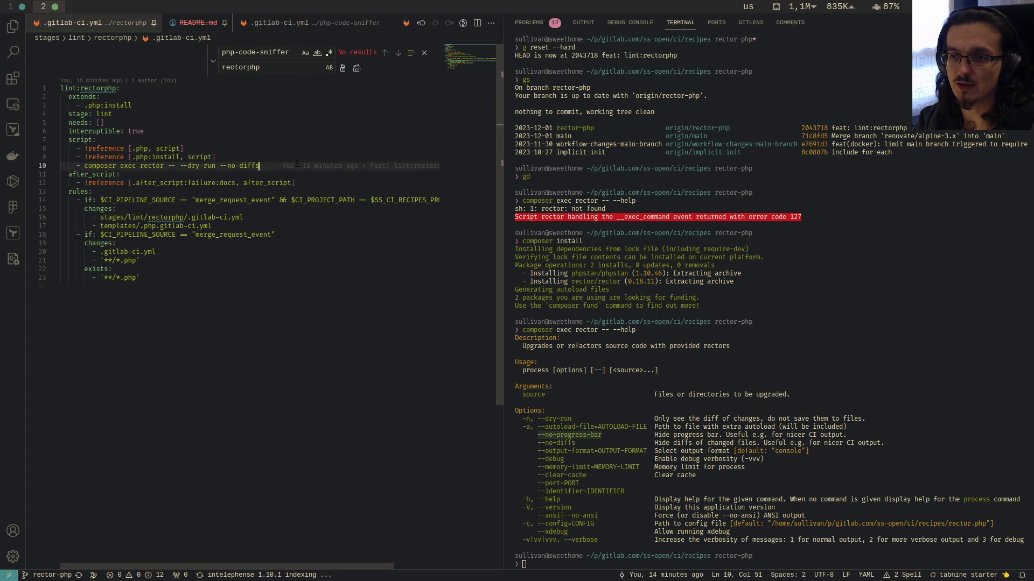
pyautogui.write('--no-progress-bar')
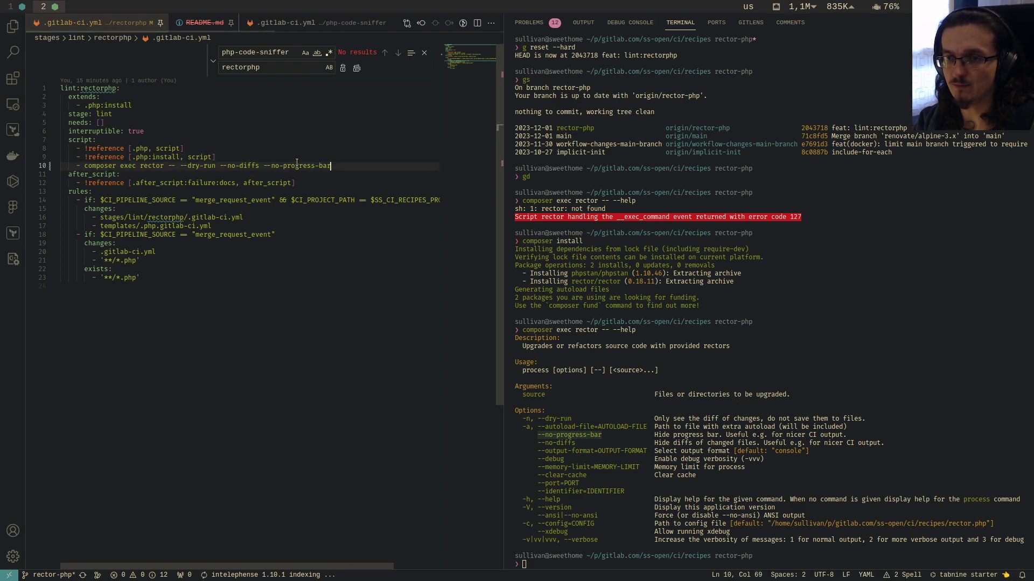
pyautogui.click(703, 257)
pyautogui.write('gs')
pyautogui.press('Return')
# Step: Amend the commit with 'g amend --all --no-edit && gp -f' and confirm a clean working tree
pyautogui.write('g ')
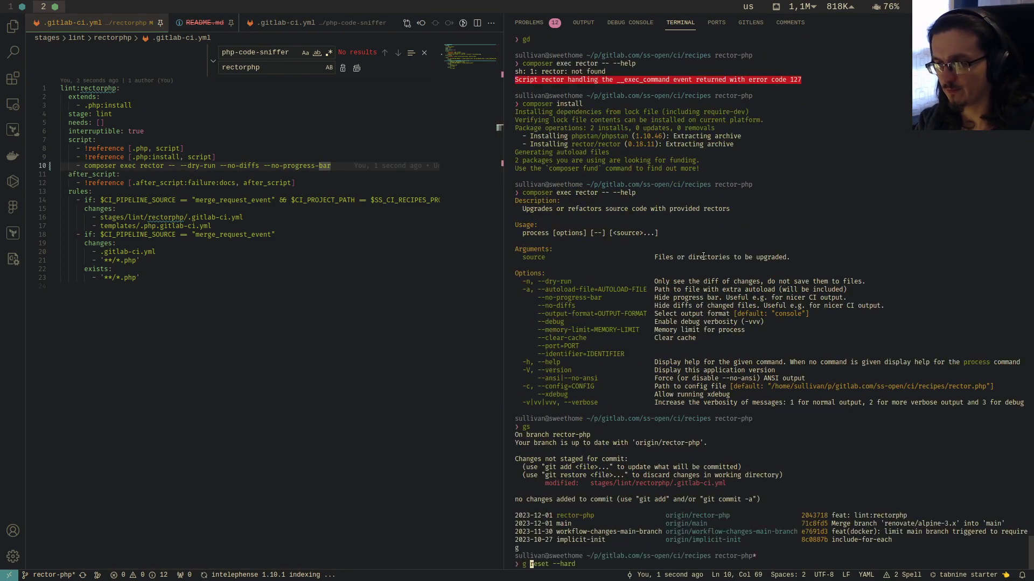
pyautogui.write('amend')
pyautogui.press('Return')
pyautogui.write('g amend --all --no-edit && gp -f')
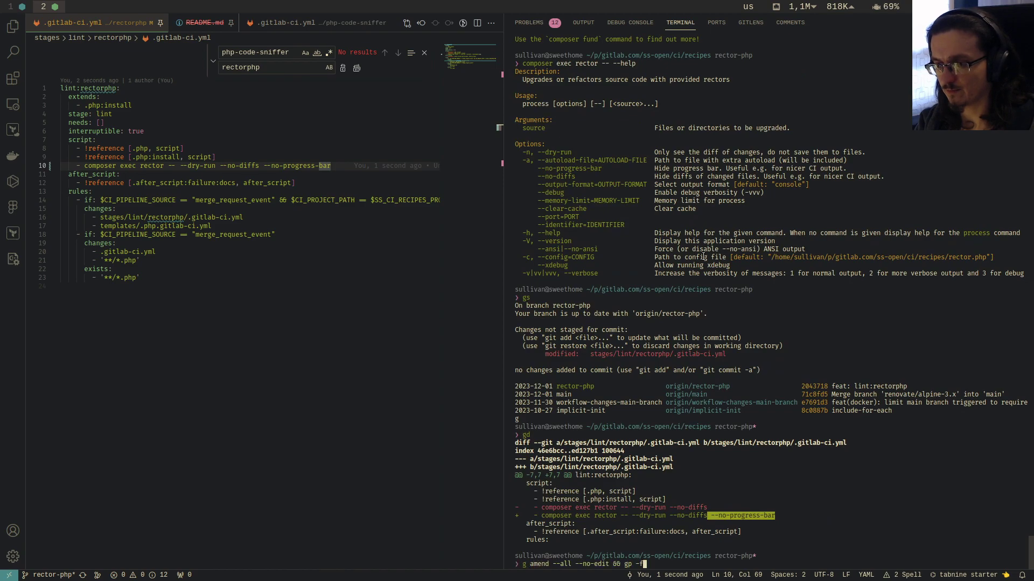
pyautogui.press('Return')
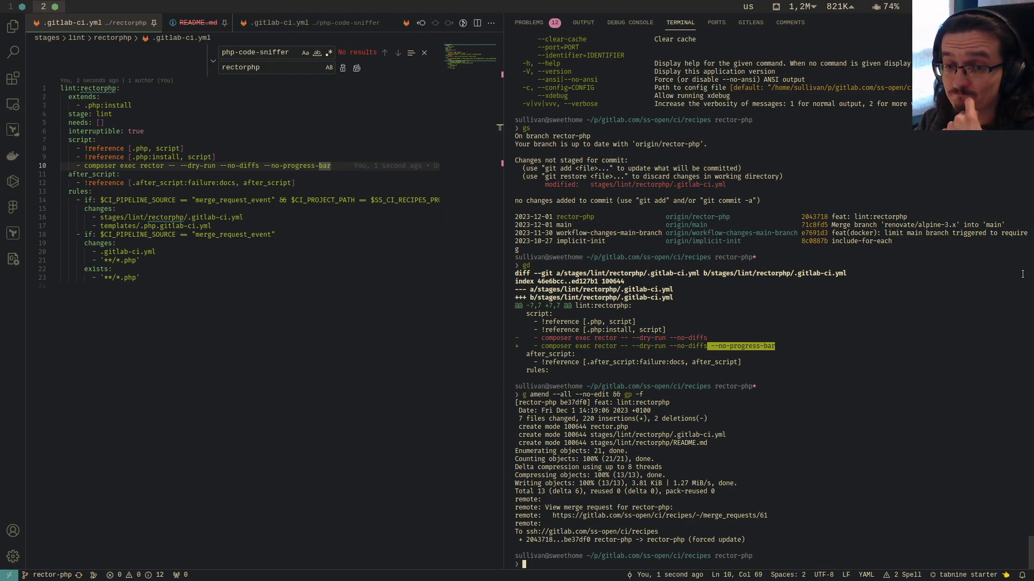
pyautogui.write('gs')
pyautogui.press('Return')
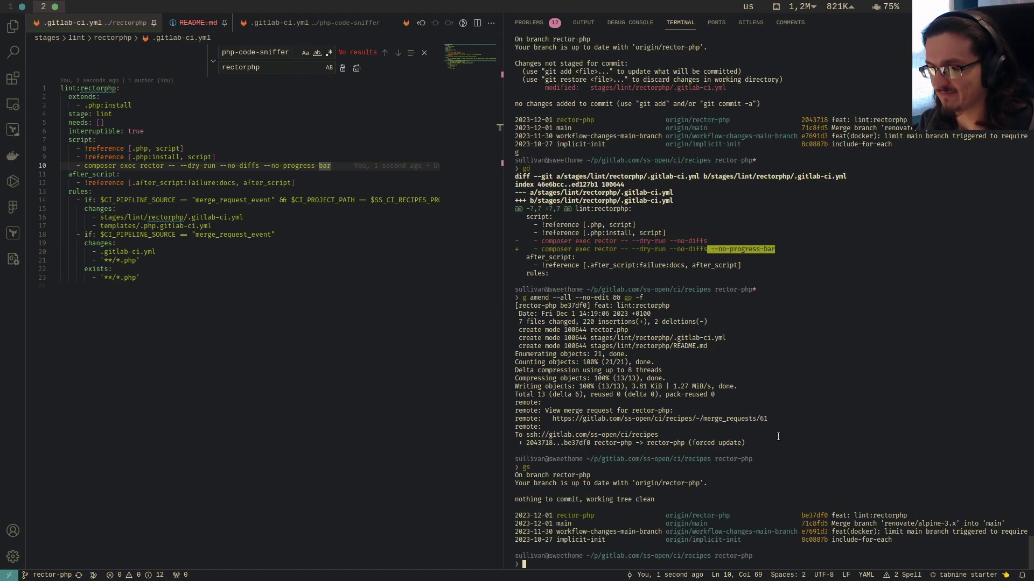
# Step: Run gd and gs to confirm no uncommitted changes remain
pyautogui.write('gd')
pyautogui.press('Return')
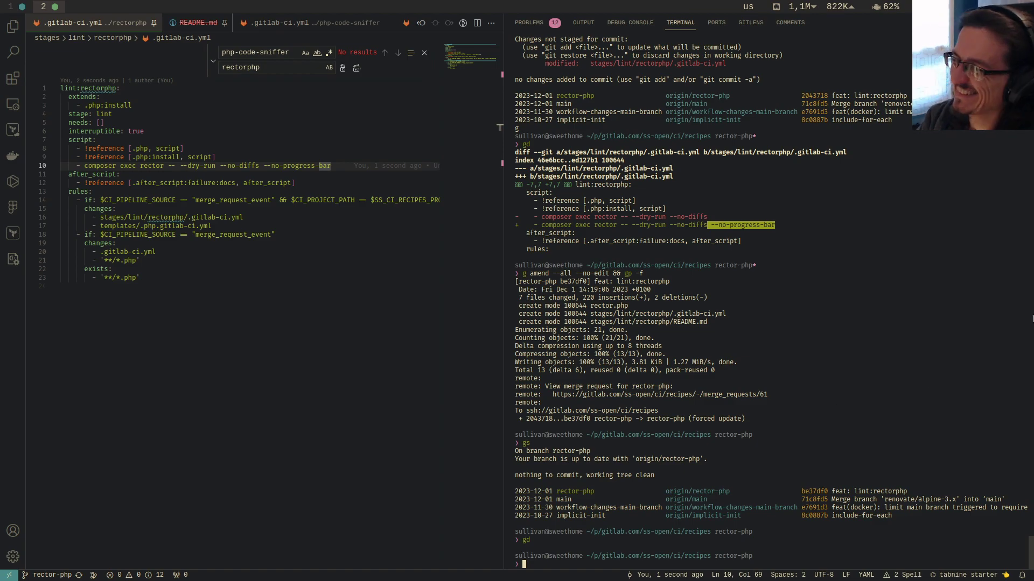
pyautogui.write('gs')
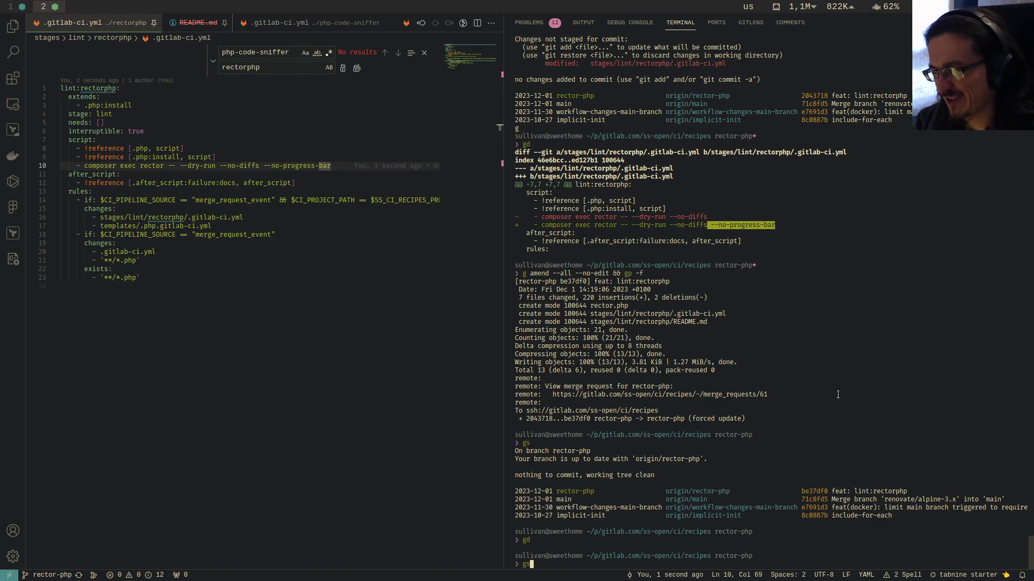
pyautogui.press('Return')
# Step: Review the rector script line, glance at the rectorphp README, then go to the browser's job log
pyautogui.click(282, 225)
pyautogui.press('Up')
pyautogui.press('Up')
pyautogui.press('Up')
pyautogui.press('Up')
pyautogui.press('Up')
pyautogui.press('Up')
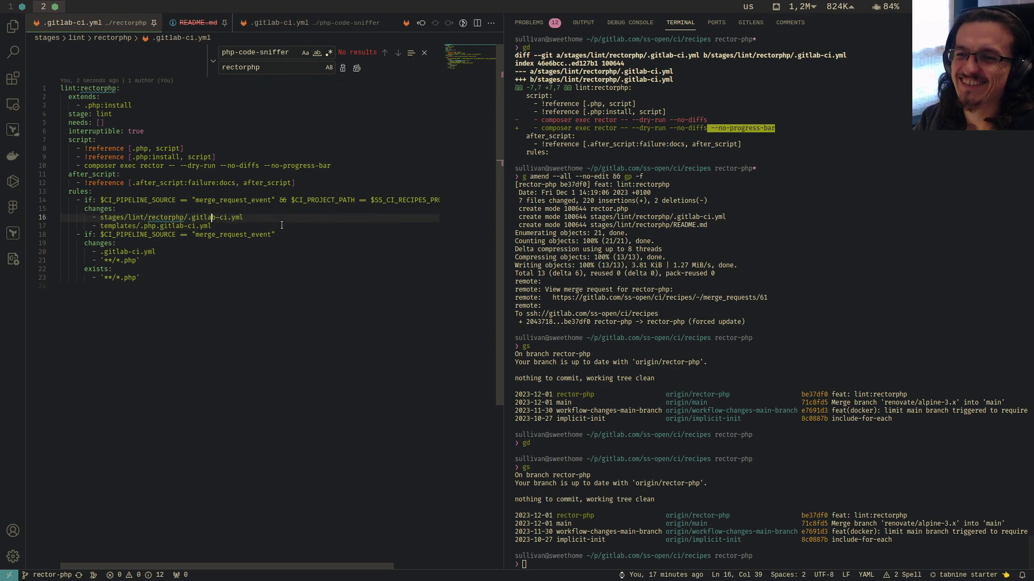
pyautogui.press('Down')
pyautogui.press('Down')
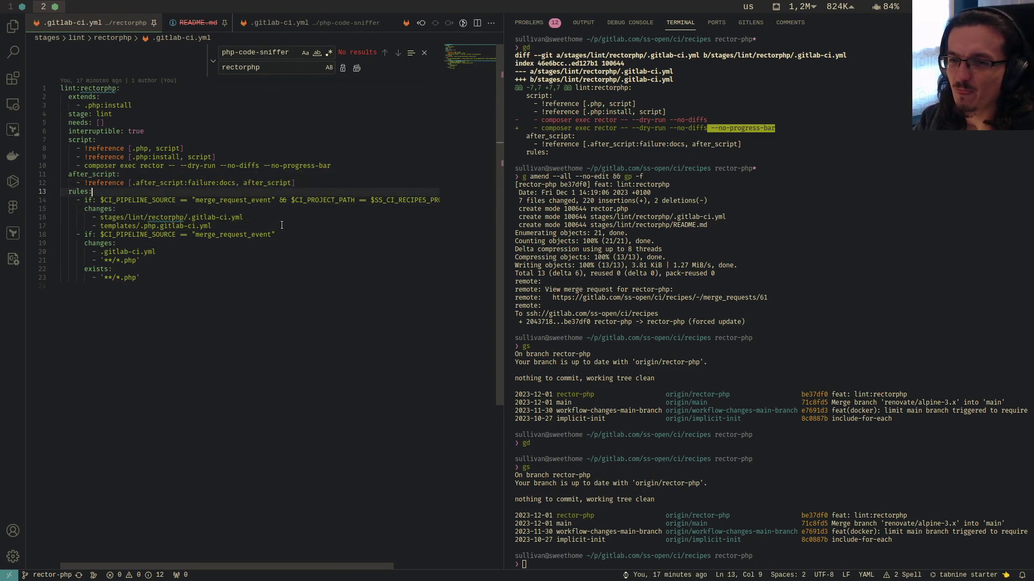
pyautogui.press('Up')
pyautogui.press('Up')
pyautogui.press('Up')
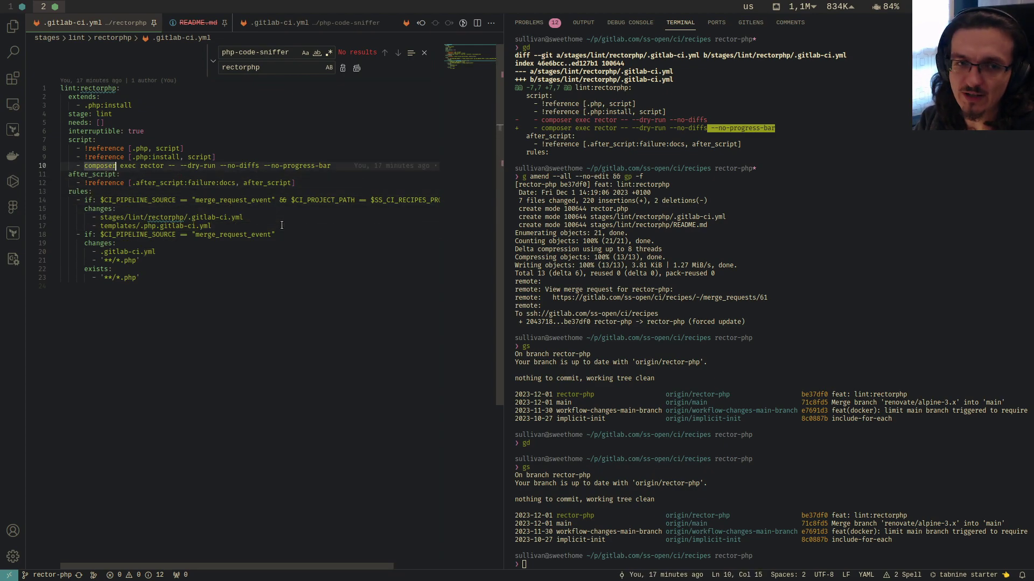
pyautogui.press('Home')
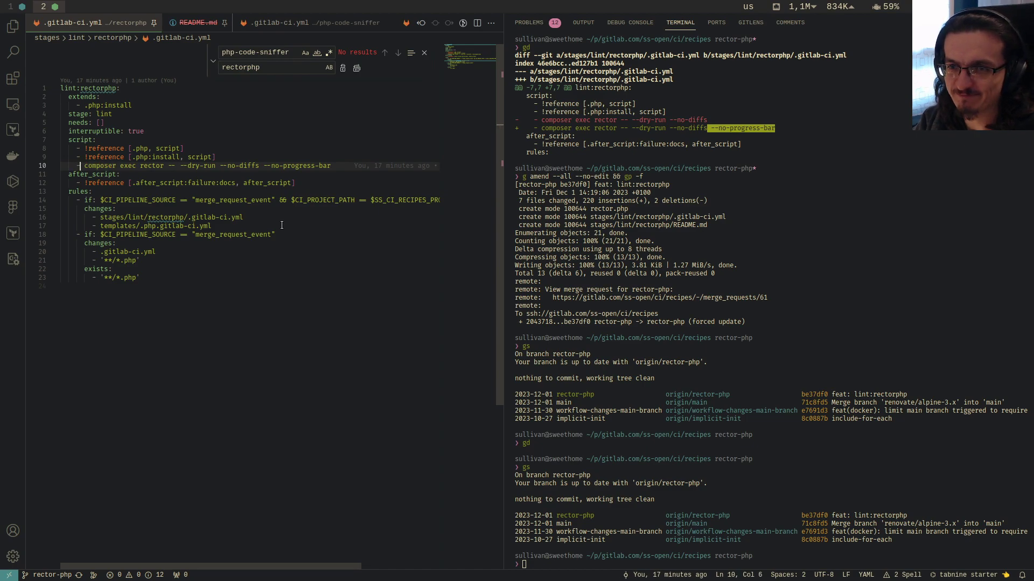
pyautogui.press('Right')
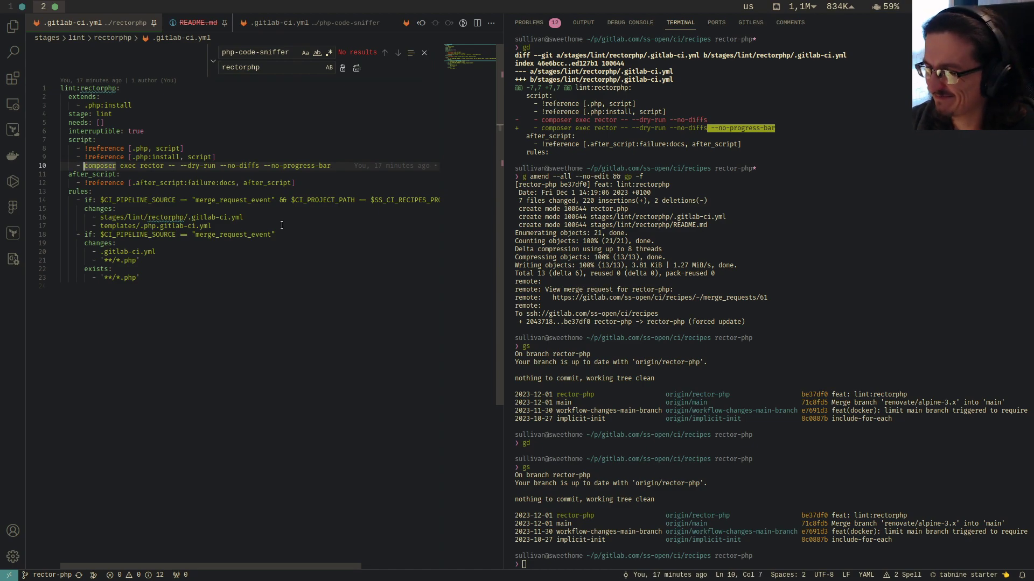
pyautogui.click(199, 24)
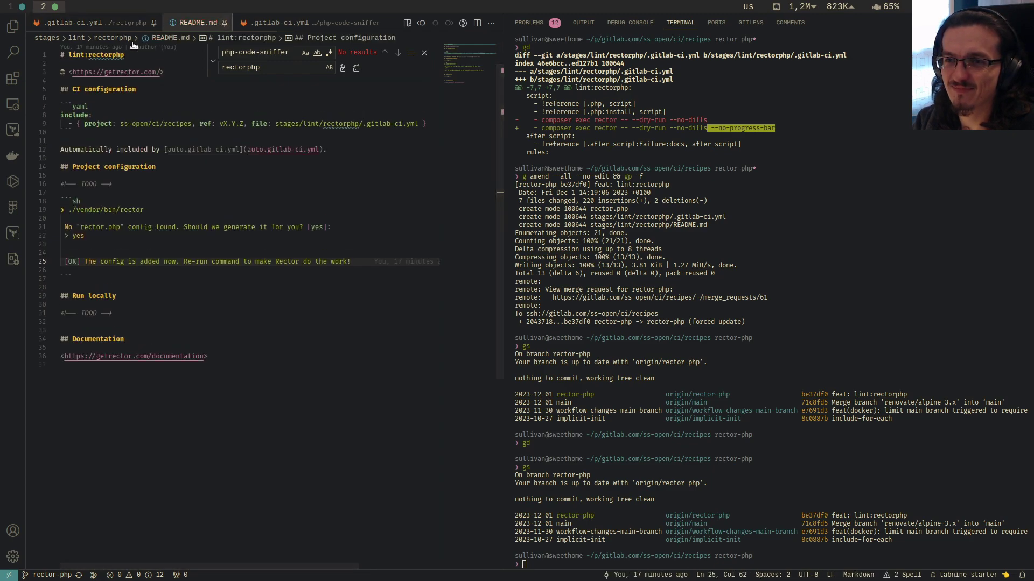
pyautogui.hotkey('ctrl', 'Tab')
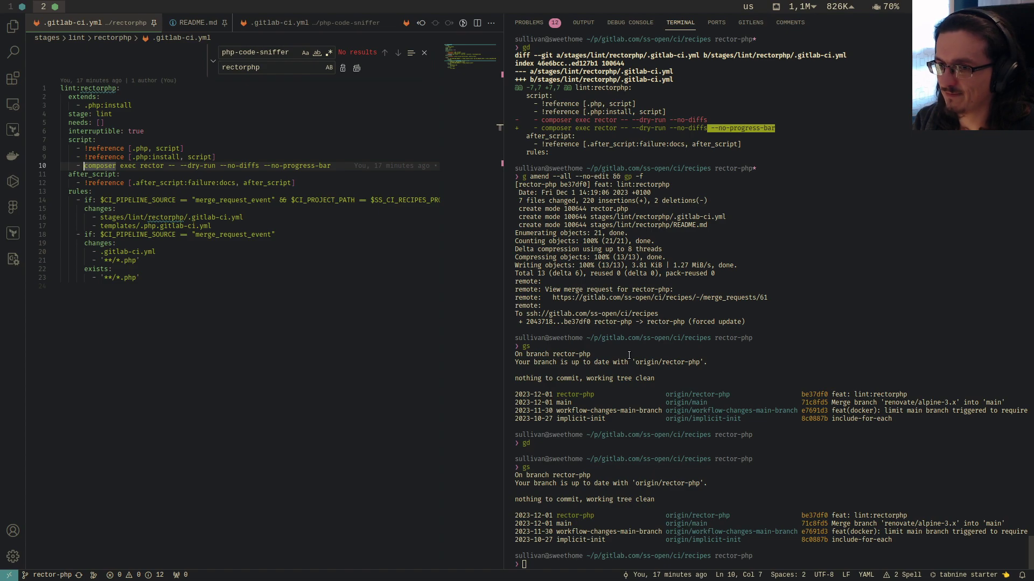
pyautogui.press('super+1')
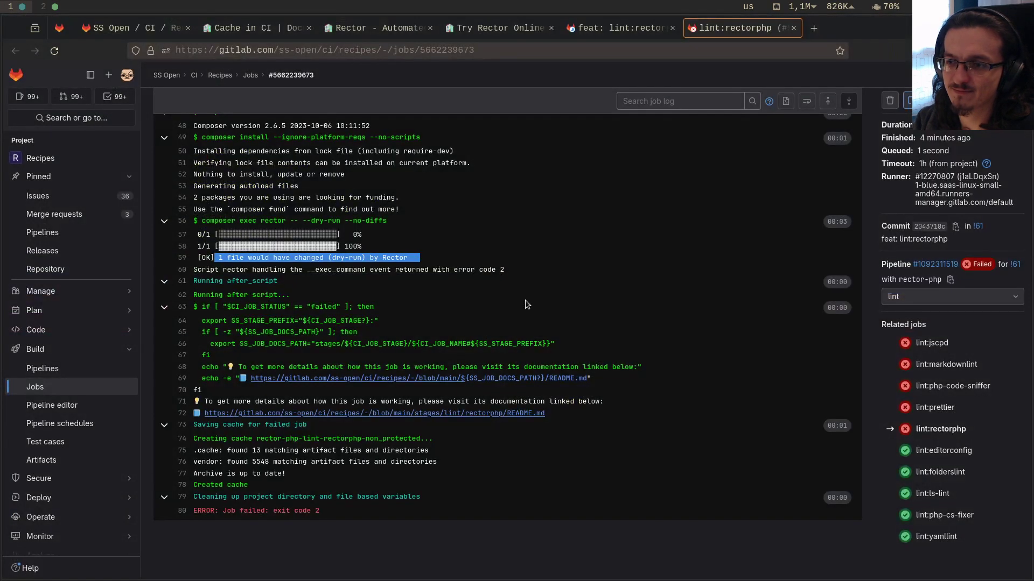
# Step: Close the old job, open the newest lint:rectorphp job, and highlight its '1 file would have changed' message
pyautogui.click(793, 27)
pyautogui.click(804, 262)
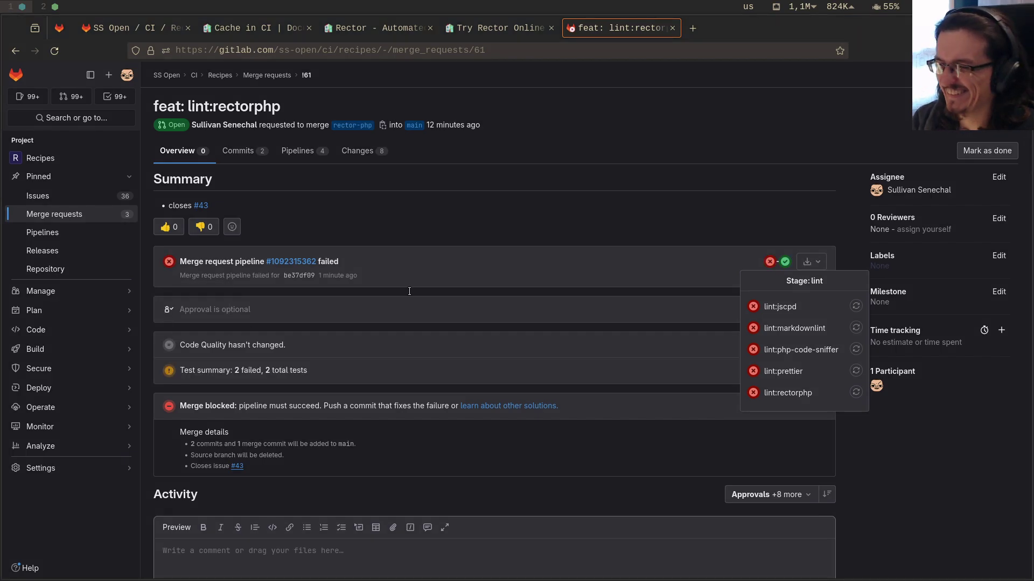
pyautogui.click(769, 263)
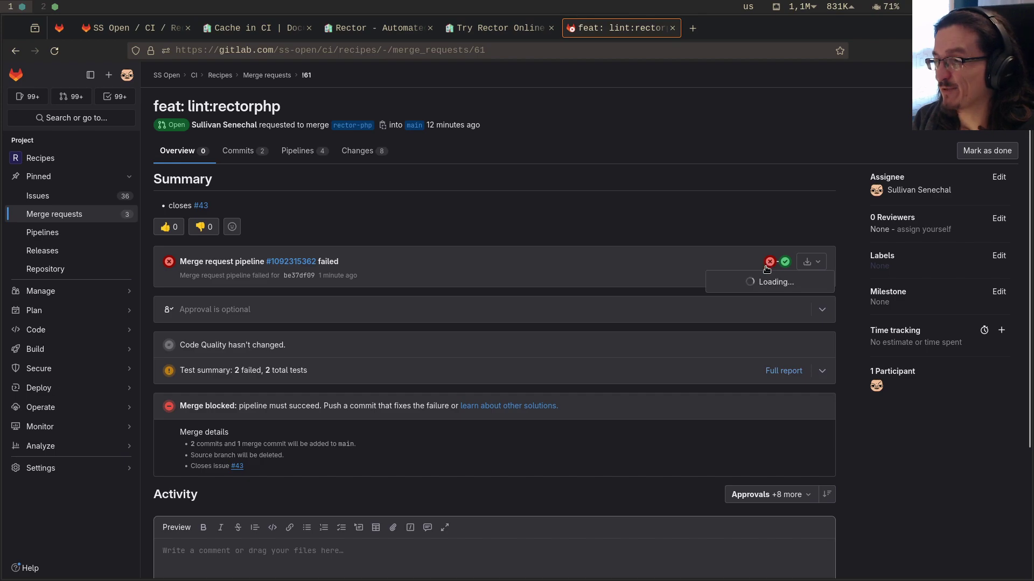
pyautogui.scroll(-2, 772, 368)
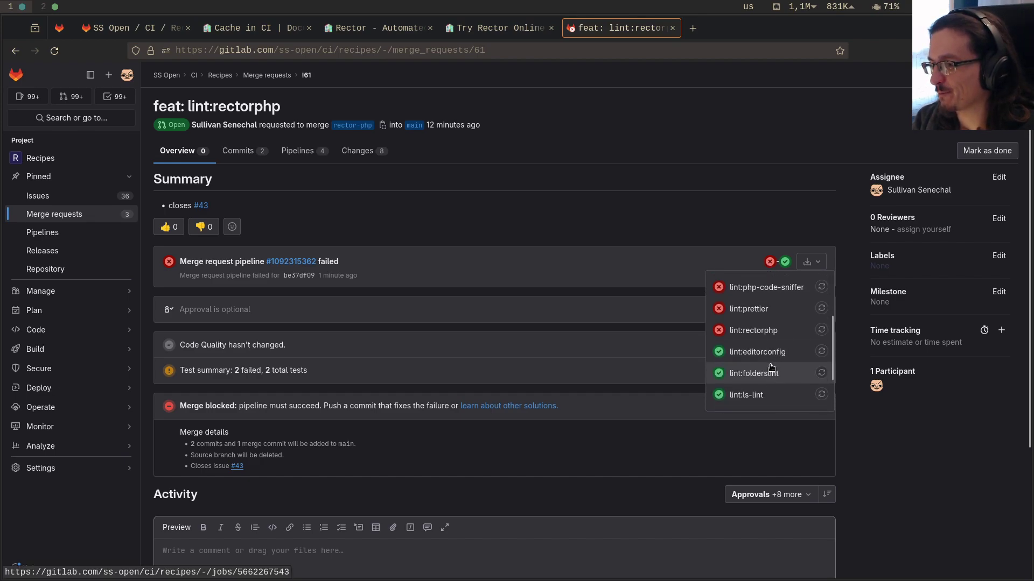
pyautogui.scroll(1, 771, 379)
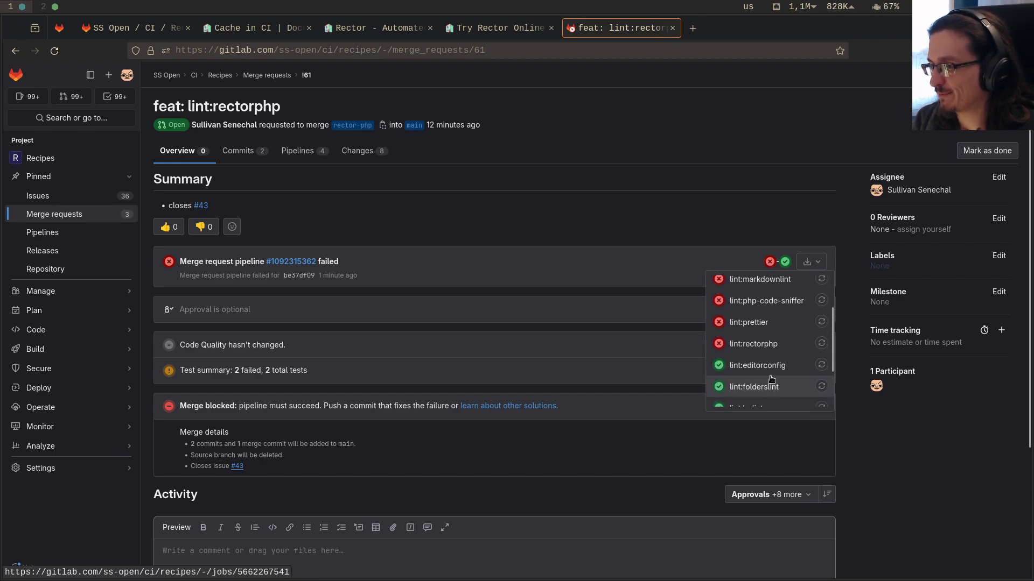
pyautogui.middleClick(753, 343)
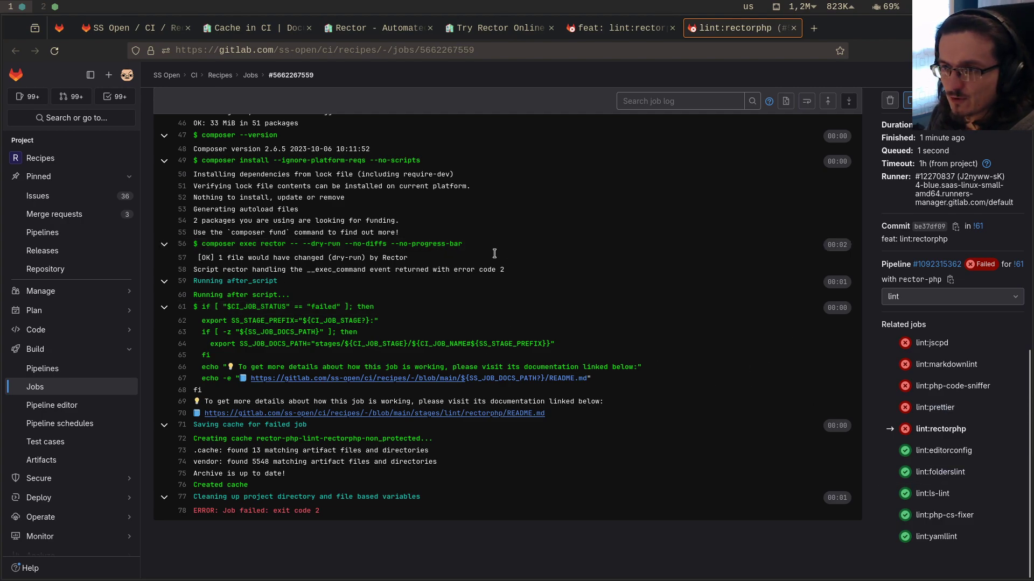
pyautogui.moveTo(206, 257); pyautogui.dragTo(529, 259)
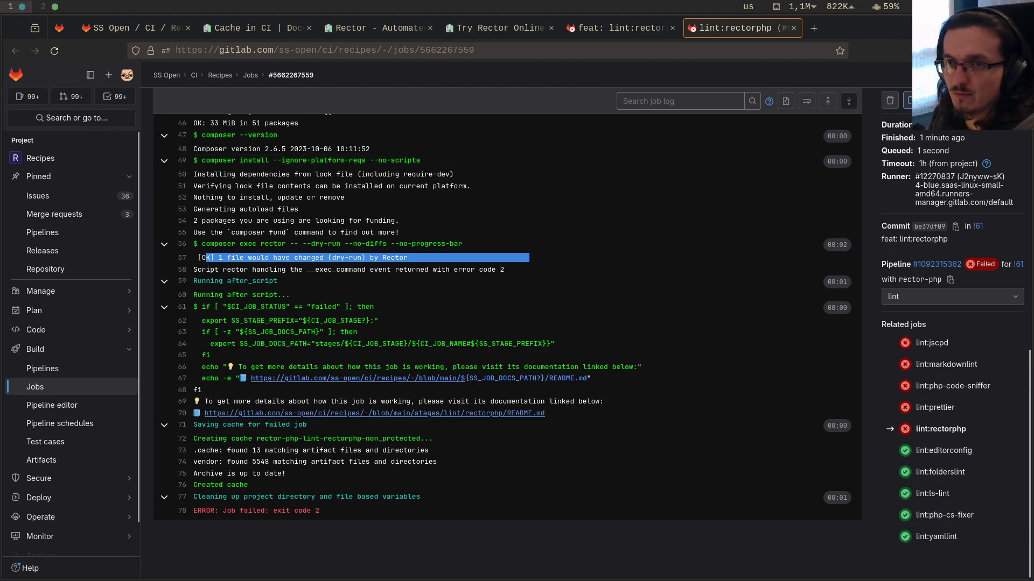
pyautogui.press('super+2')
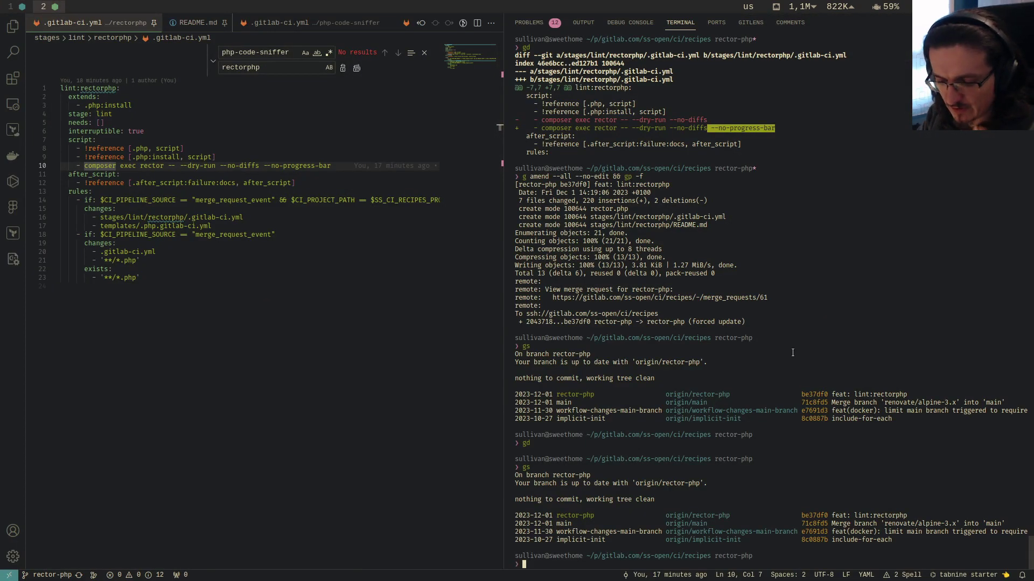
# Step: Run 'composer exec rector' without options so Rector rewrites fixture.php
pyautogui.write('./')
pyautogui.press('BackSpace')
pyautogui.press('BackSpace')
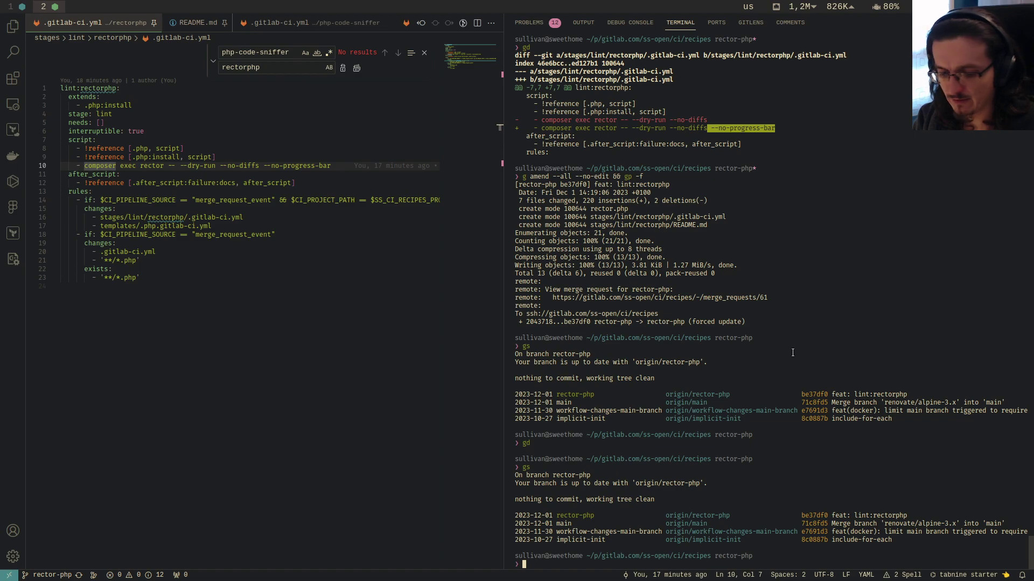
pyautogui.write('composer')
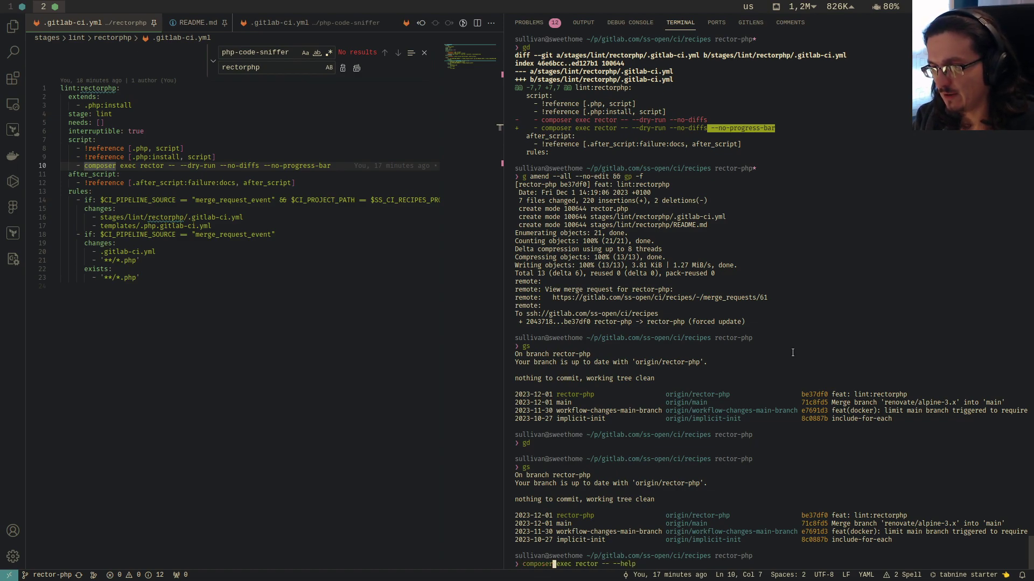
pyautogui.press('Right')
pyautogui.press('Left')
pyautogui.press('Left')
pyautogui.press('Left')
pyautogui.press('Left')
pyautogui.press('Left')
pyautogui.press('Left')
pyautogui.press('Left')
pyautogui.press('BackSpace')
pyautogui.press('BackSpace')
pyautogui.press('BackSpace')
pyautogui.hotkey('ctrl', 'k')
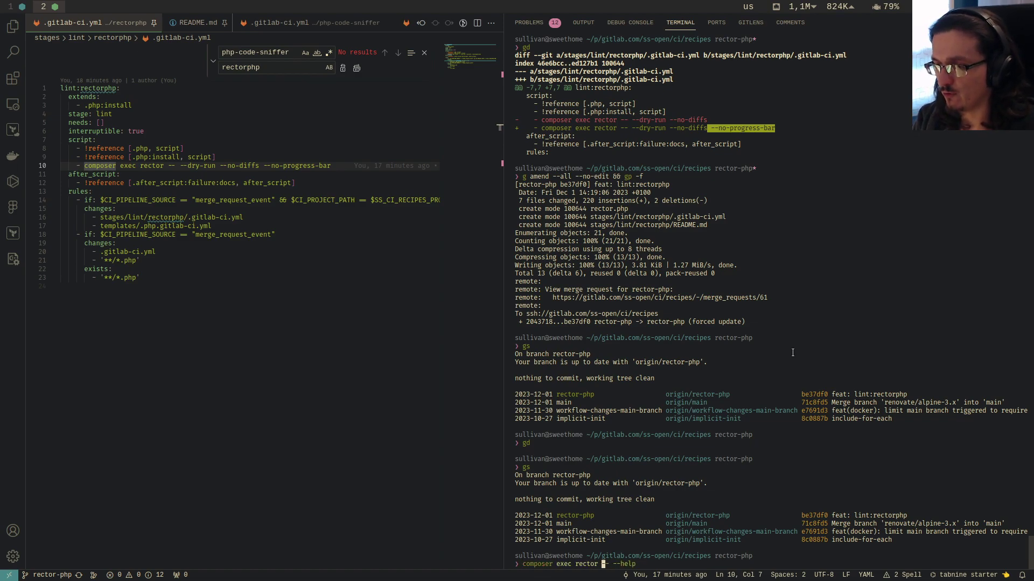
pyautogui.press('Return')
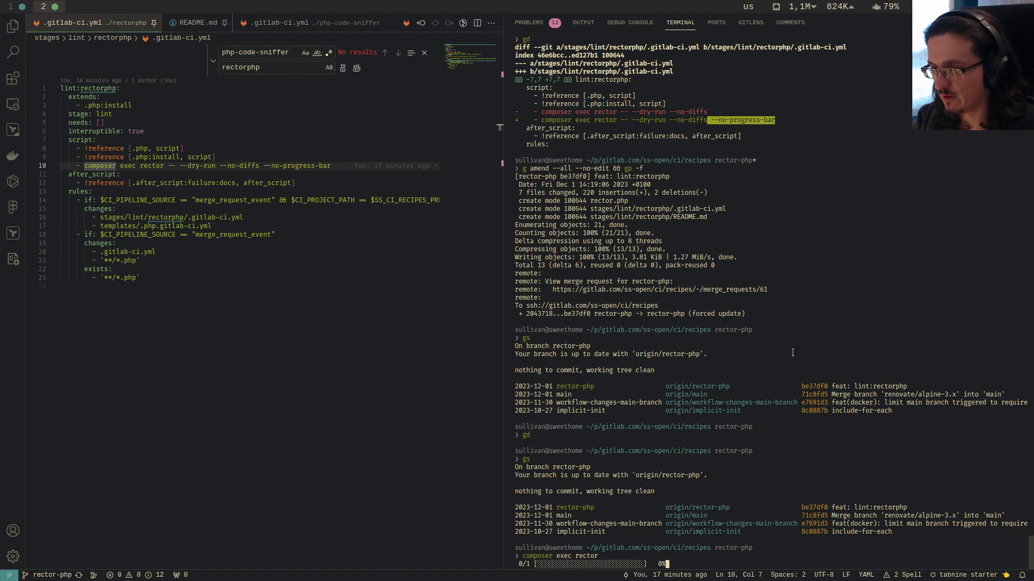
# Step: Review status, diff and commits since main, then amend with the fix and force-push
pyautogui.write('gs')
pyautogui.press('Return')
pyautogui.write('gd')
pyautogui.press('Return')
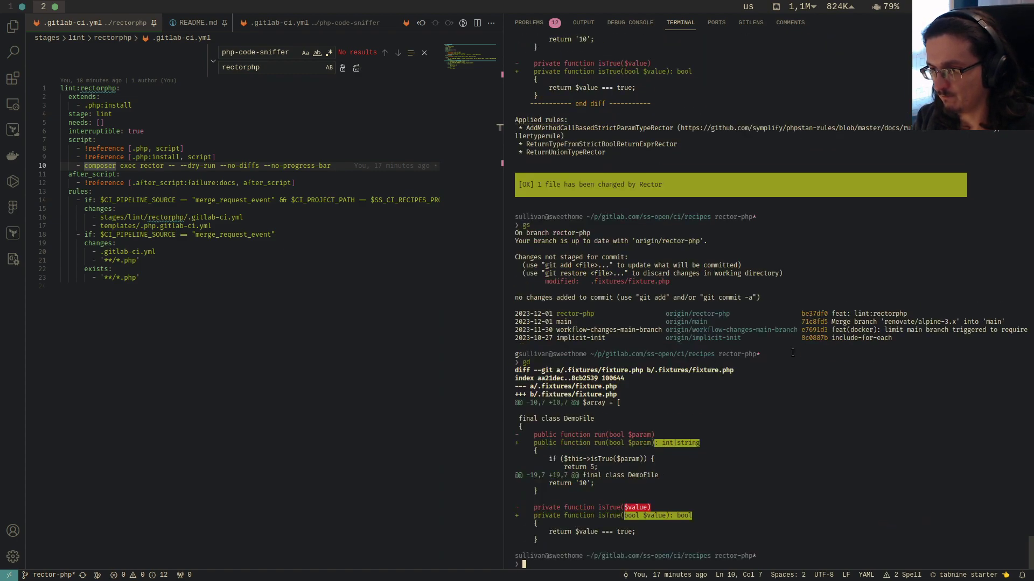
pyautogui.write('g oneline main..')
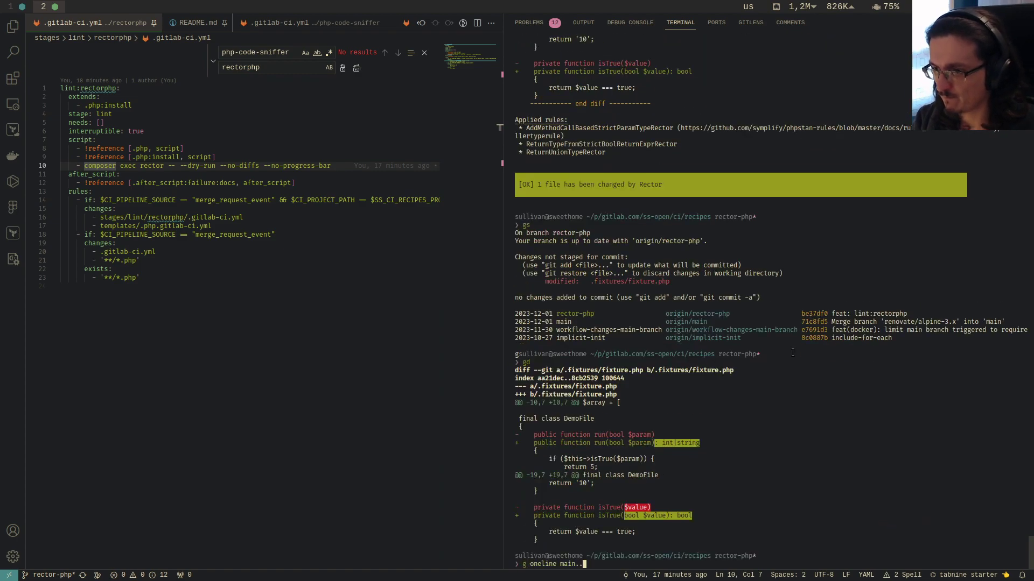
pyautogui.press('Return')
pyautogui.write('g amend --all --no-edit && gp -f')
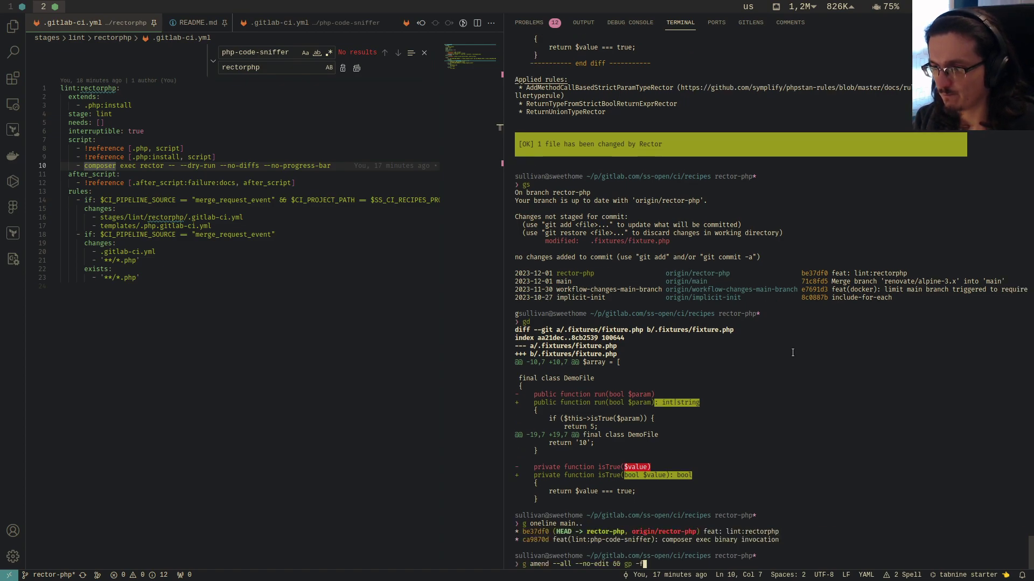
pyautogui.press('Return')
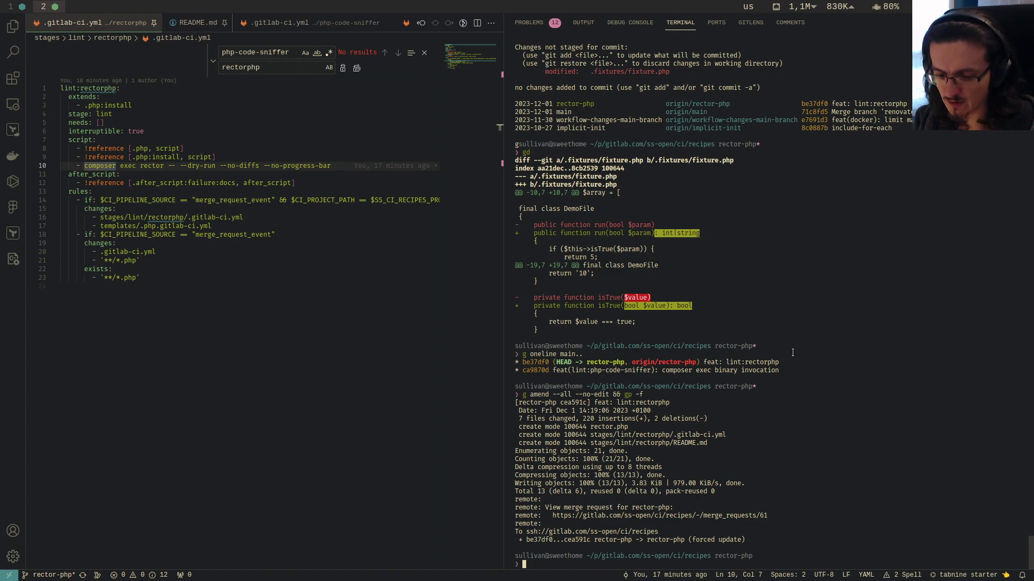
pyautogui.write('gp -f')
pyautogui.press('Return')
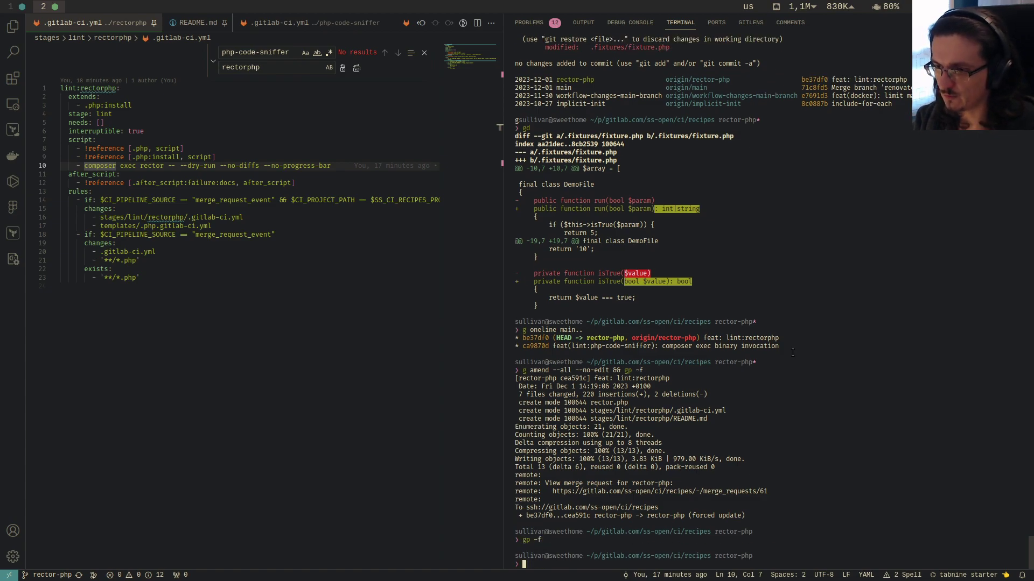
pyautogui.press('super+1')
# Step: Open lint:rectorphp from the merge request's lint stage and highlight its 'Rector is done' line
pyautogui.click(615, 27)
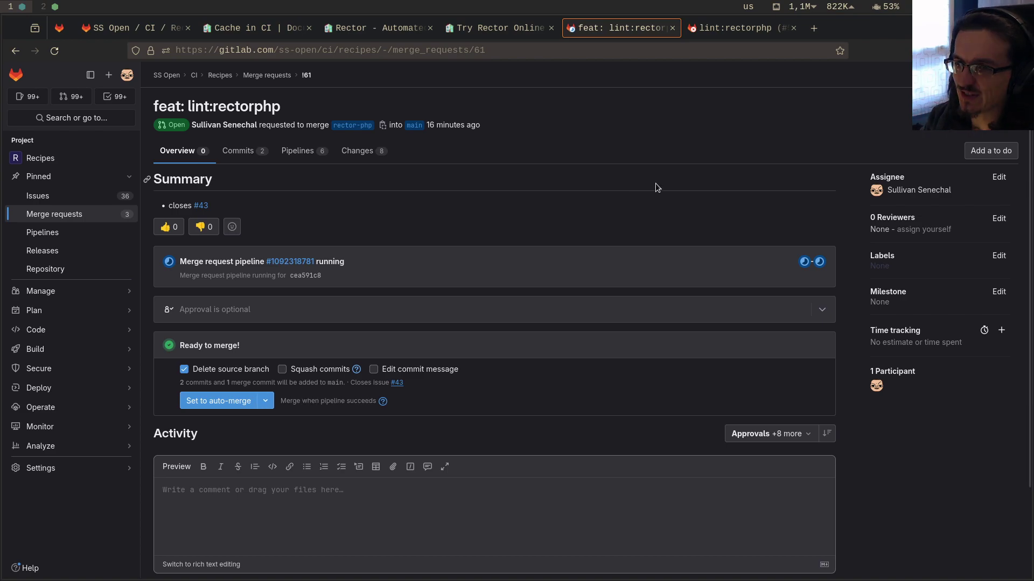
pyautogui.click(803, 264)
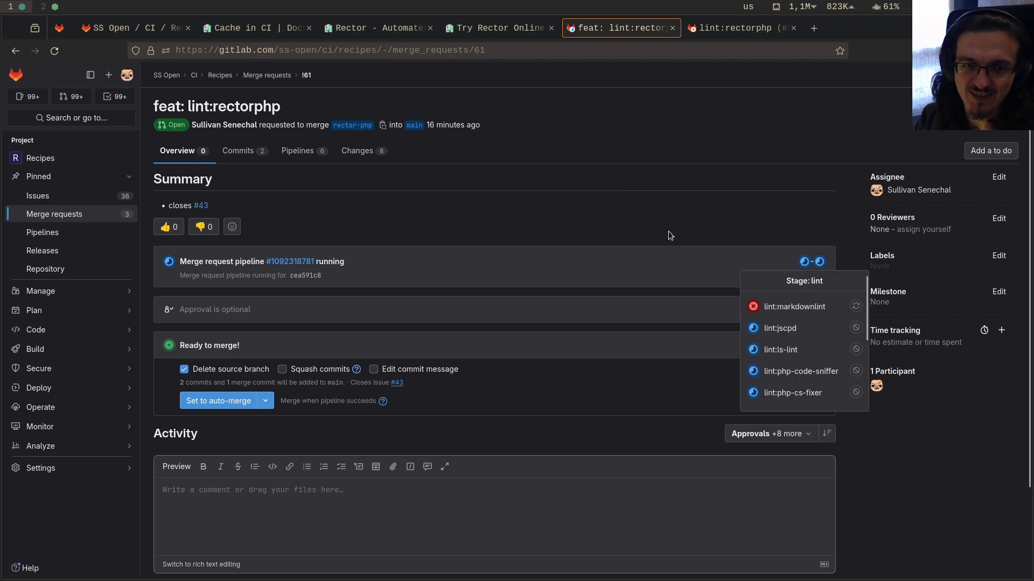
pyautogui.click(625, 208)
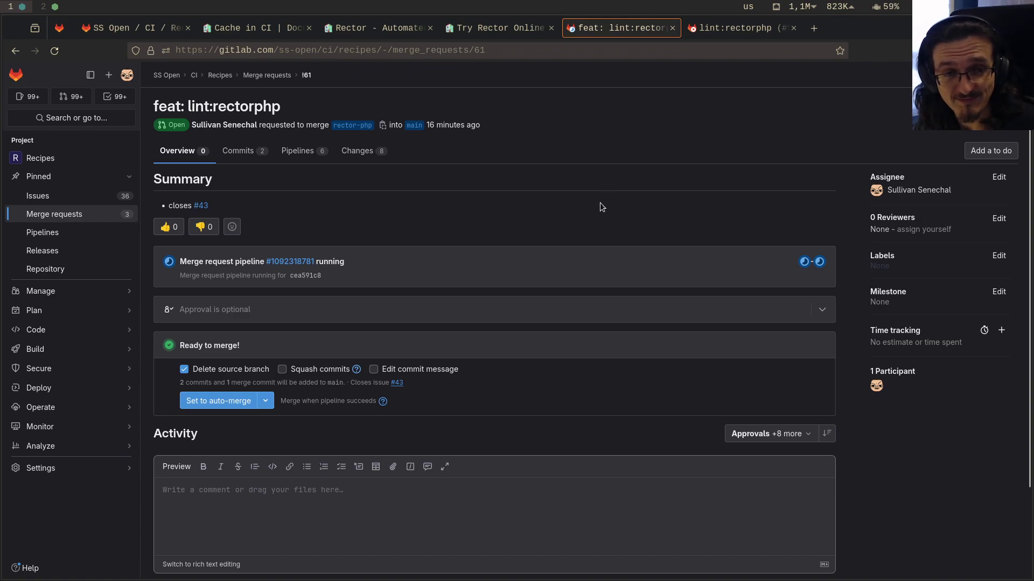
pyautogui.click(803, 262)
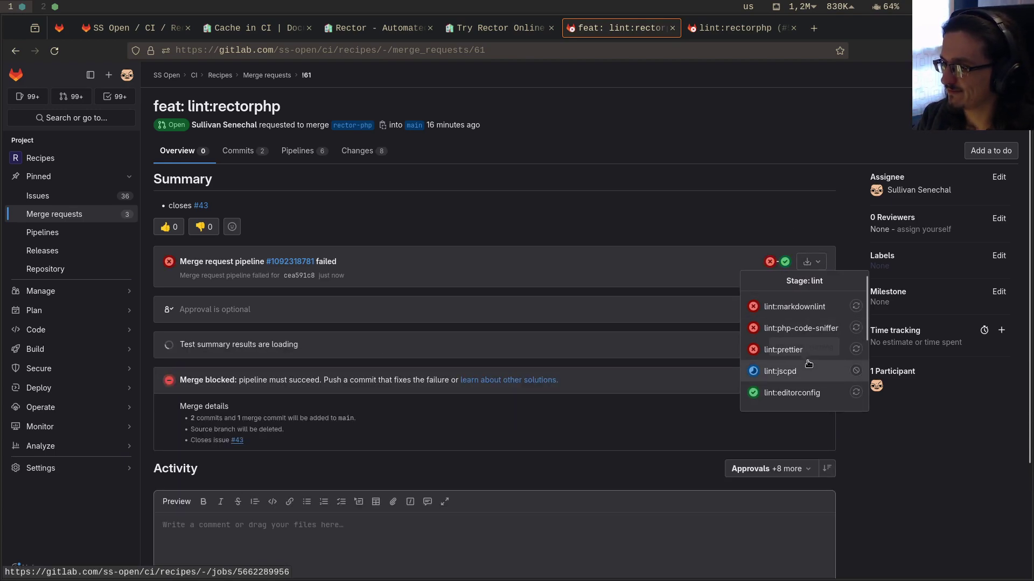
pyautogui.scroll(-2, 812, 371)
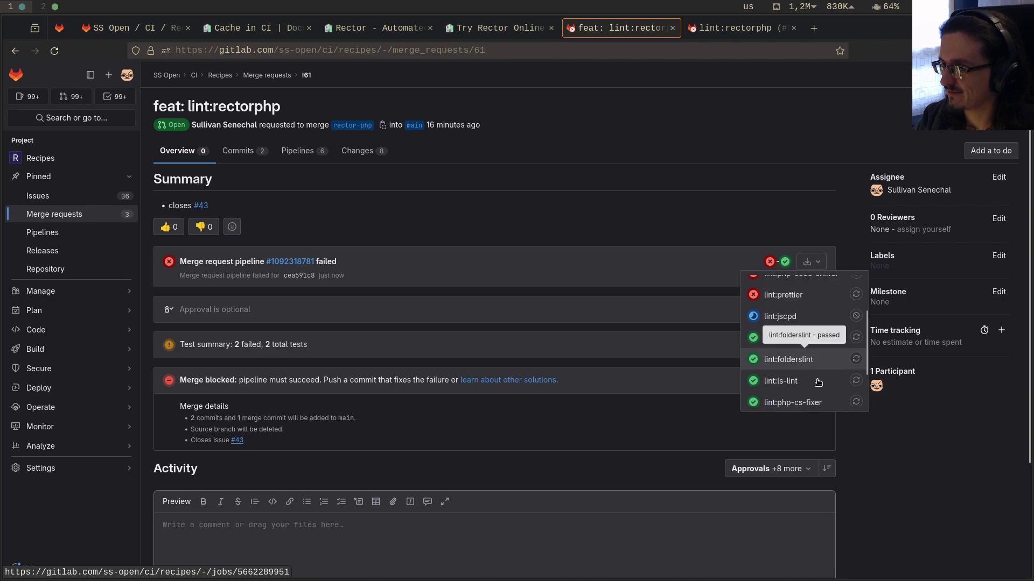
pyautogui.scroll(-2, 818, 382)
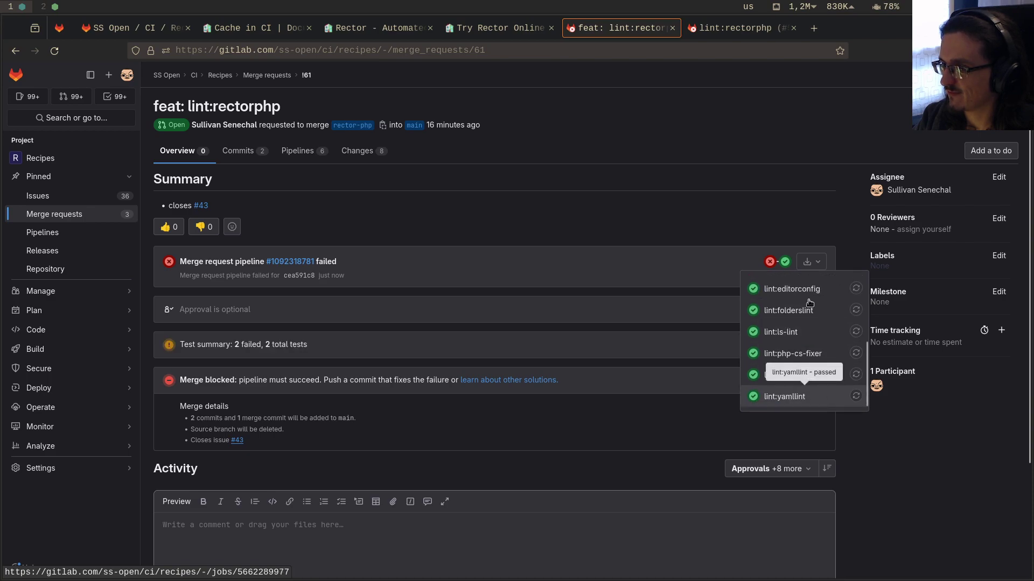
pyautogui.scroll(-3, 781, 317)
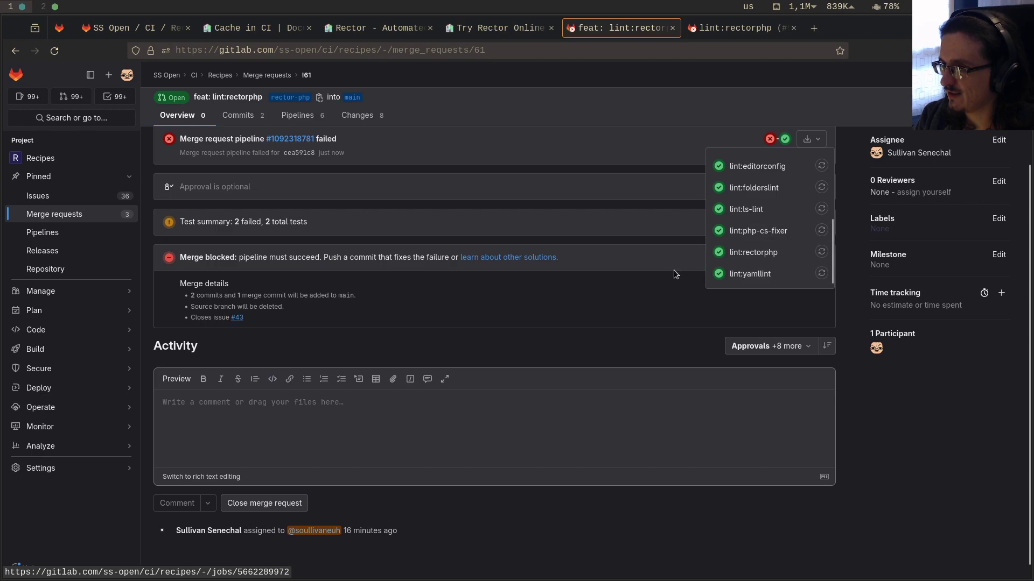
pyautogui.scroll(1, 673, 270)
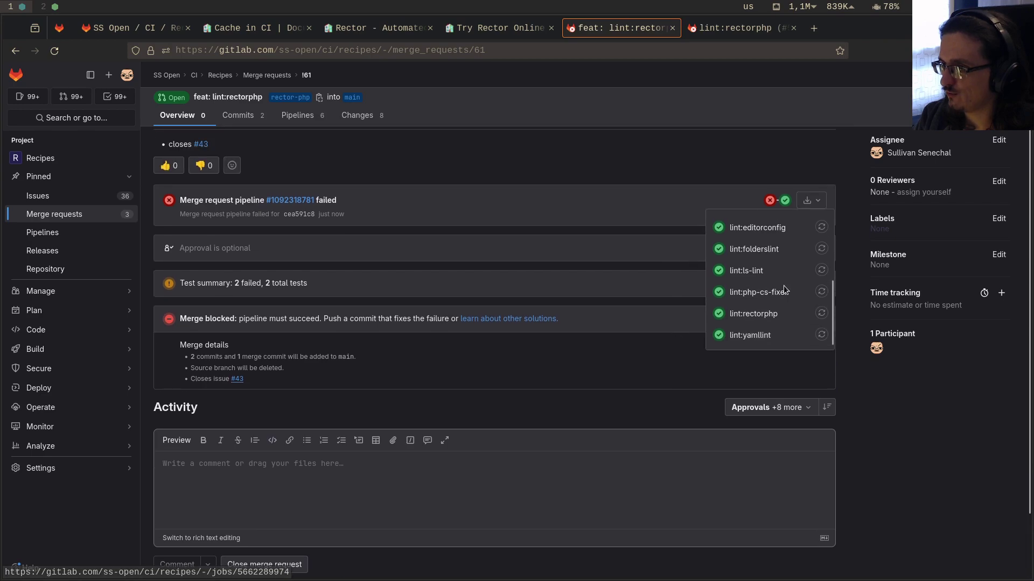
pyautogui.click(773, 323)
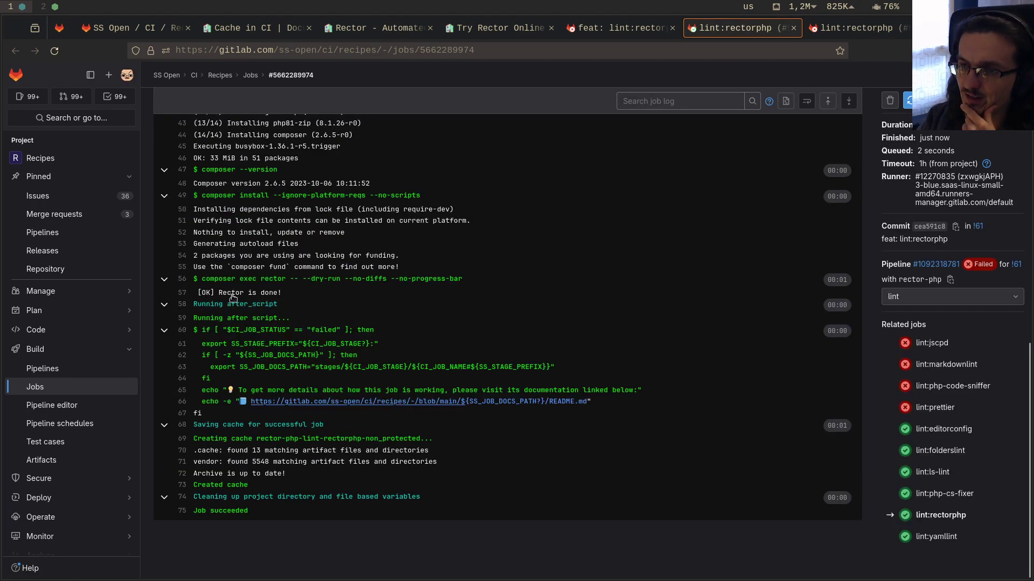
pyautogui.moveTo(218, 293); pyautogui.dragTo(273, 292)
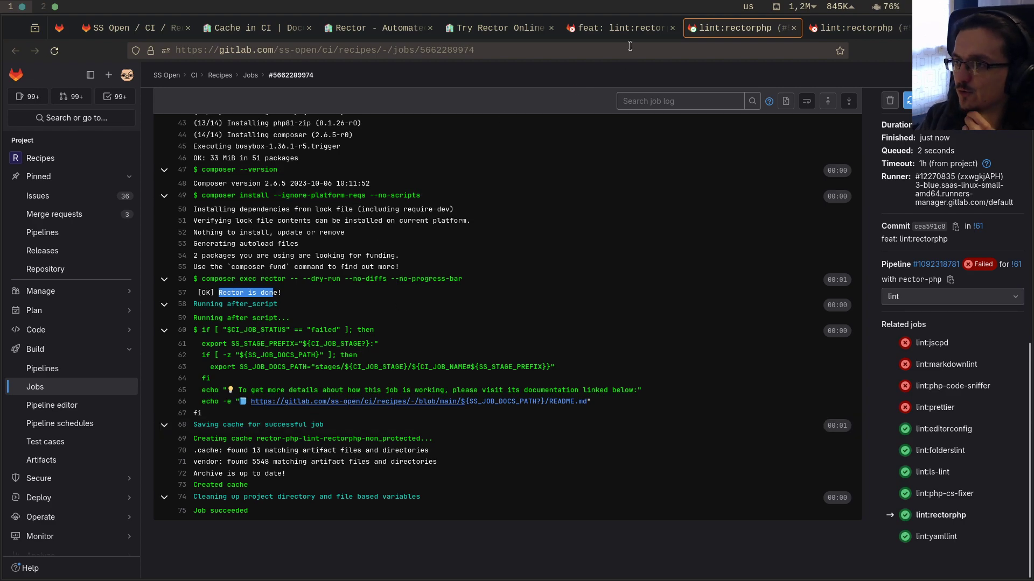
# Step: Glance at the php-code-sniffer pipeline, then reach the Cache in CI docs' ./var/cache/rector/ sentence
pyautogui.click(56, 7)
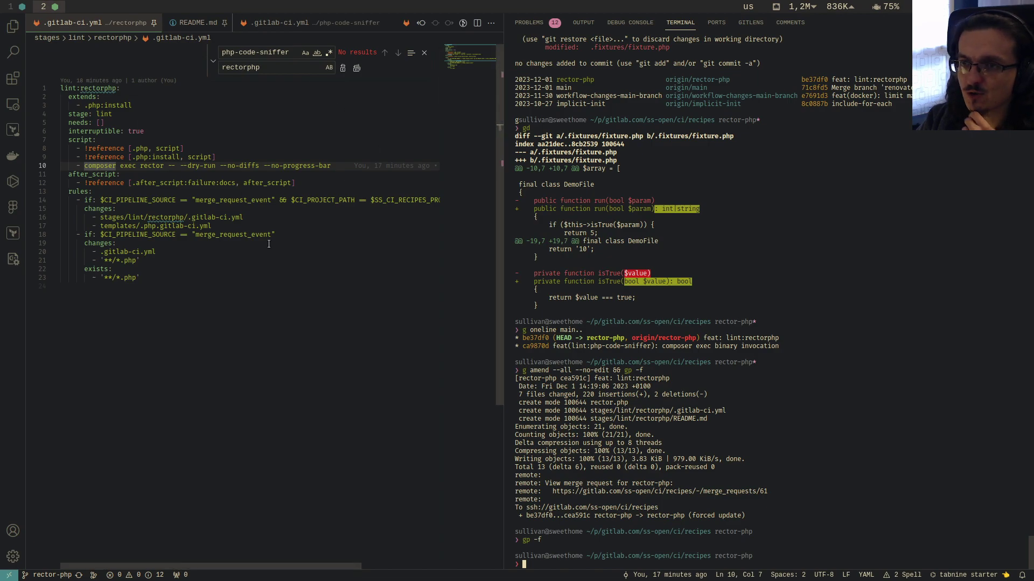
pyautogui.click(285, 24)
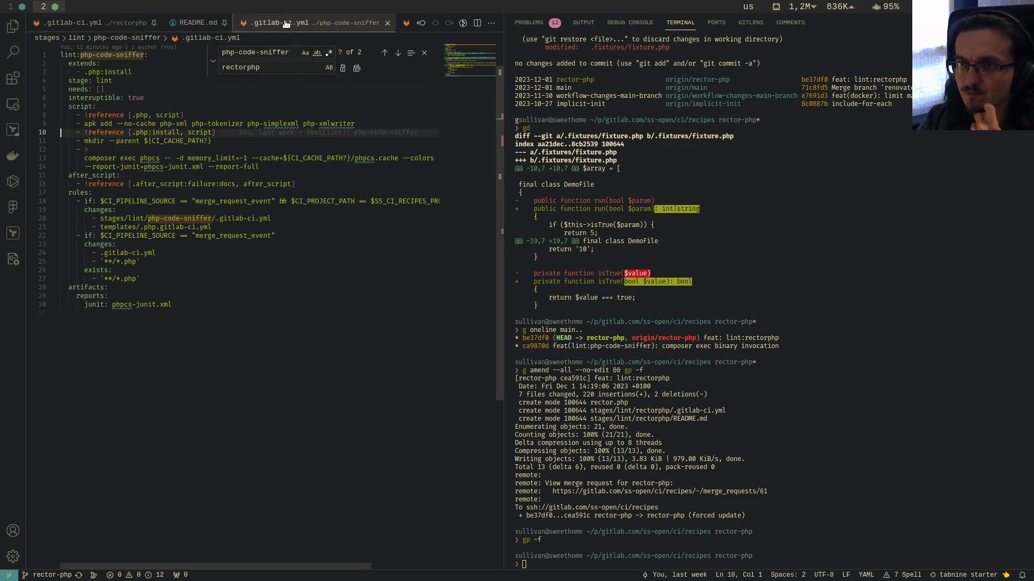
pyautogui.scroll(-2, 285, 23)
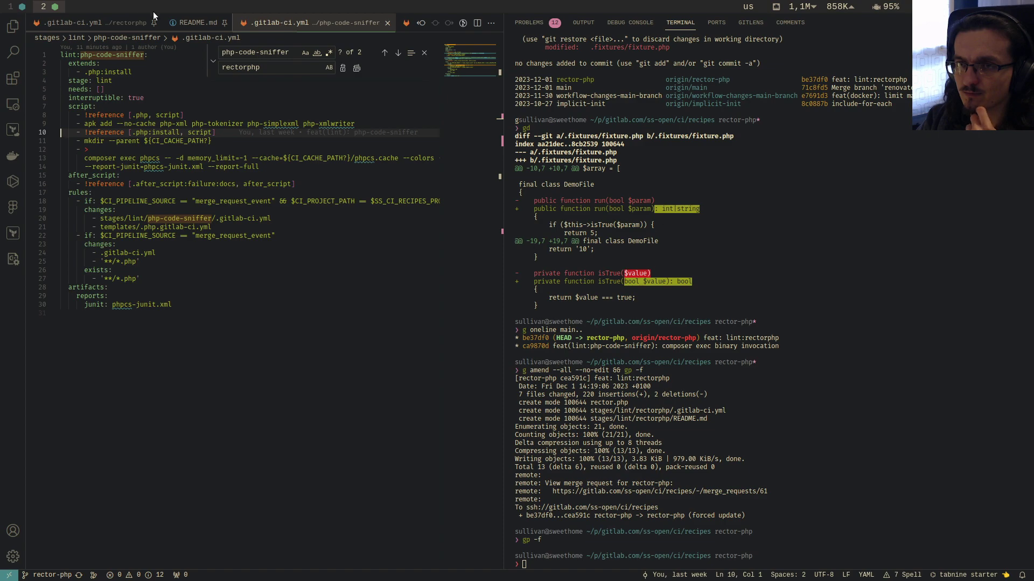
pyautogui.press('super+1')
pyautogui.click(473, 29)
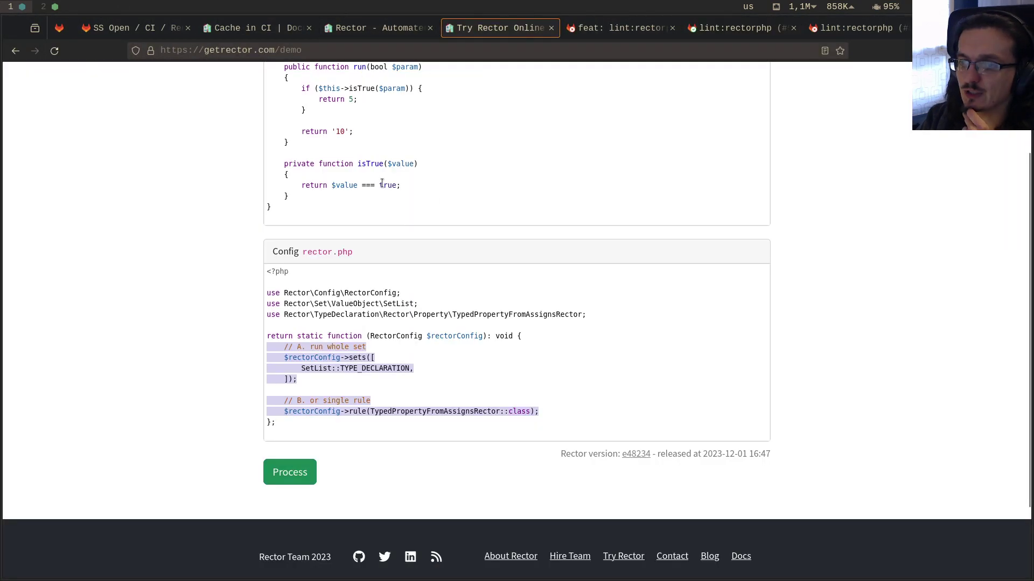
pyautogui.scroll(3, 445, 362)
pyautogui.click(387, 22)
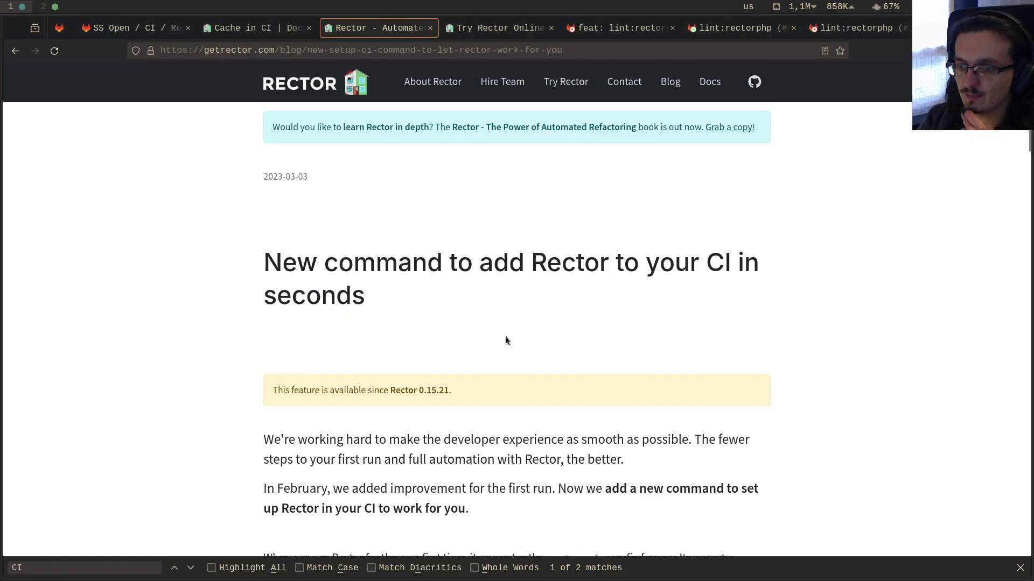
pyautogui.scroll(-5, 505, 381)
pyautogui.scroll(-5, 506, 381)
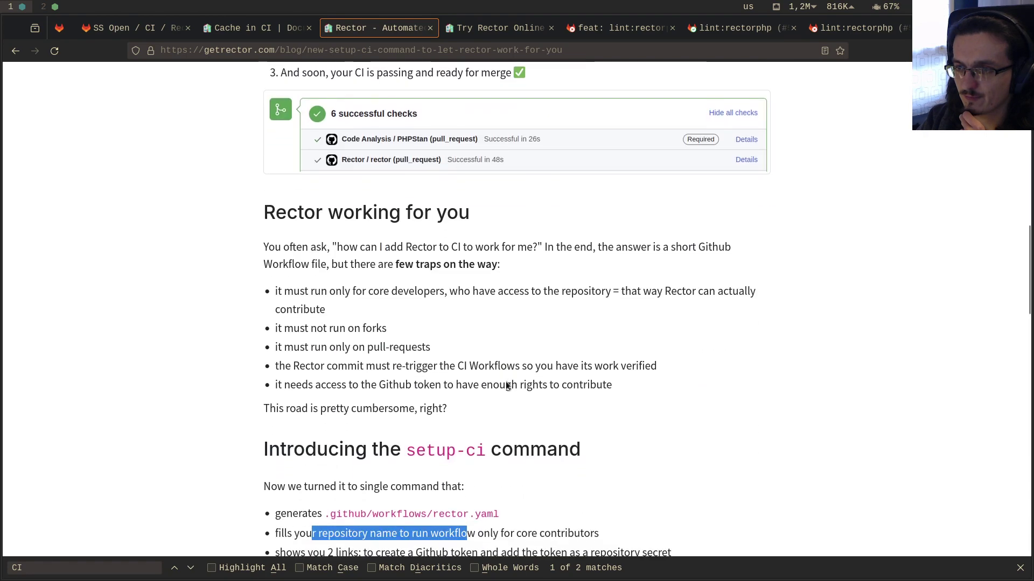
pyautogui.scroll(2, 491, 332)
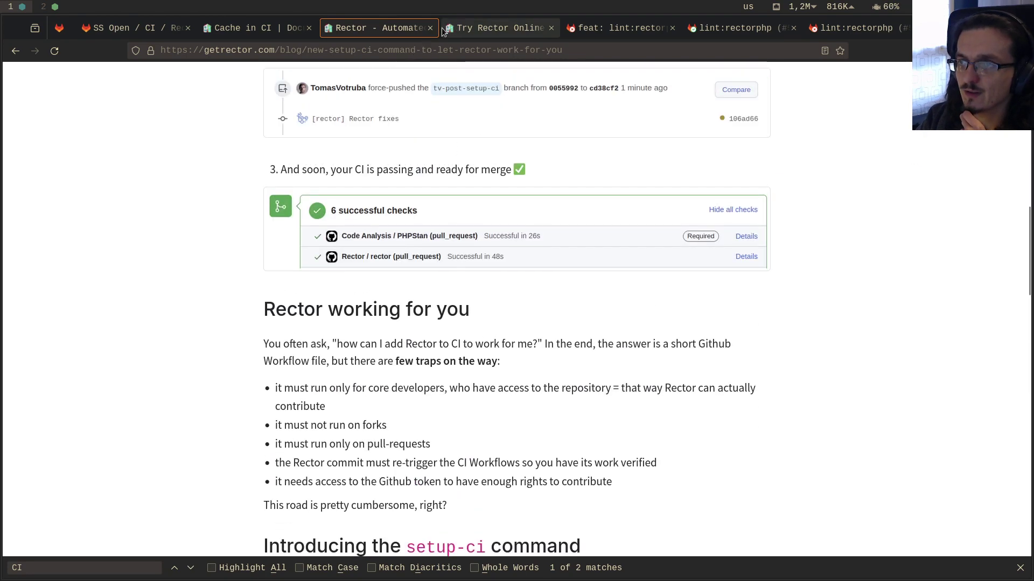
pyautogui.click(253, 28)
pyautogui.scroll(4, 699, 322)
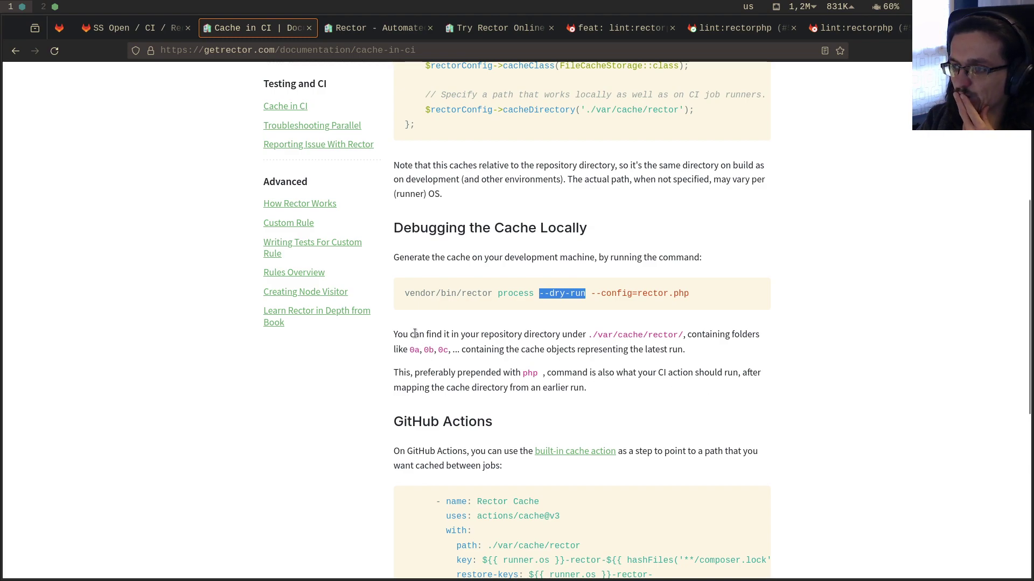
pyautogui.moveTo(413, 334); pyautogui.dragTo(701, 334)
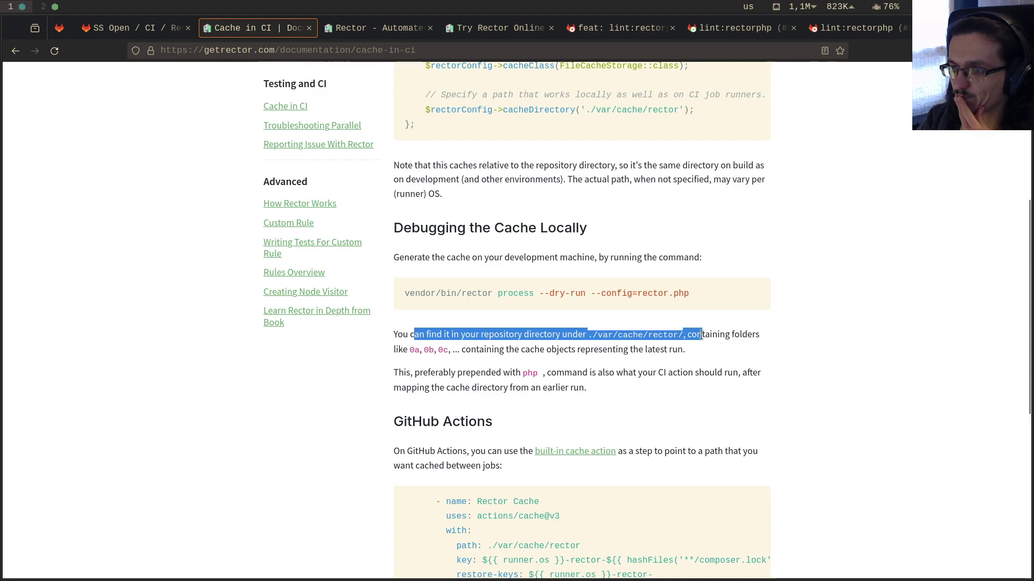
# Step: Collapse the stages, init and fixtures folders in the file tree, then return to the Cache in CI page top
pyautogui.click(44, 6)
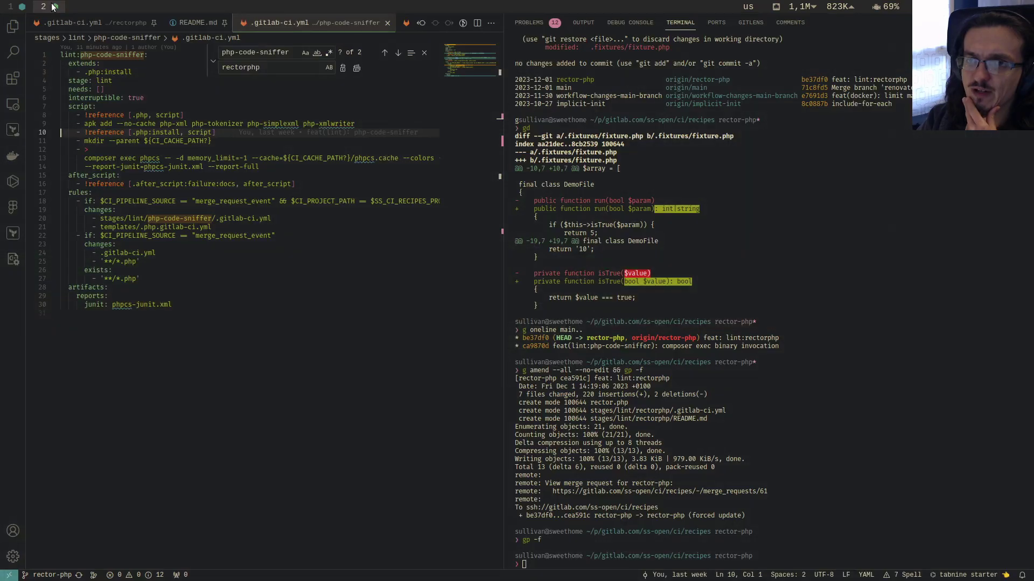
pyautogui.click(13, 26)
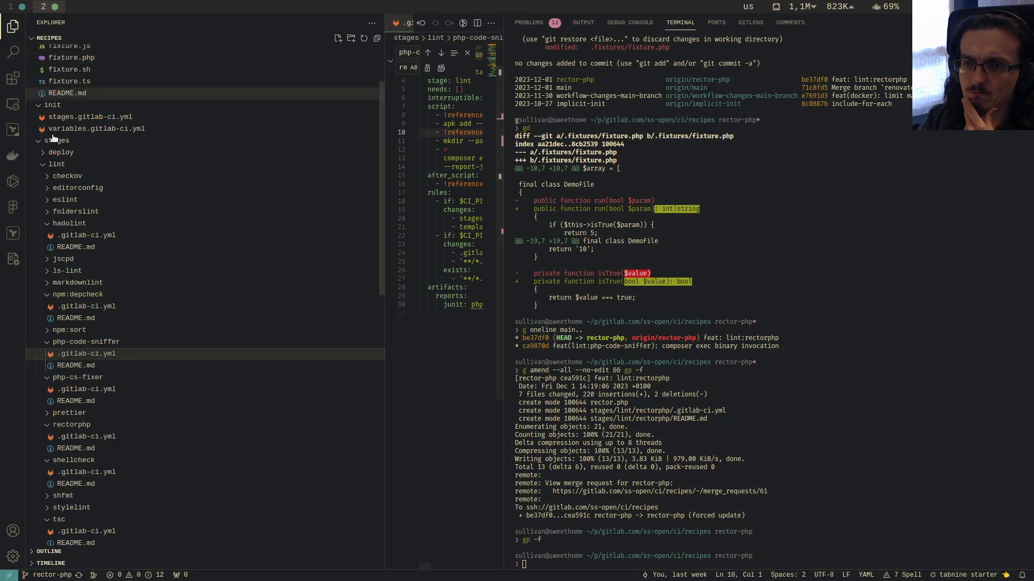
pyautogui.click(48, 142)
pyautogui.click(52, 105)
pyautogui.scroll(2, 108, 183)
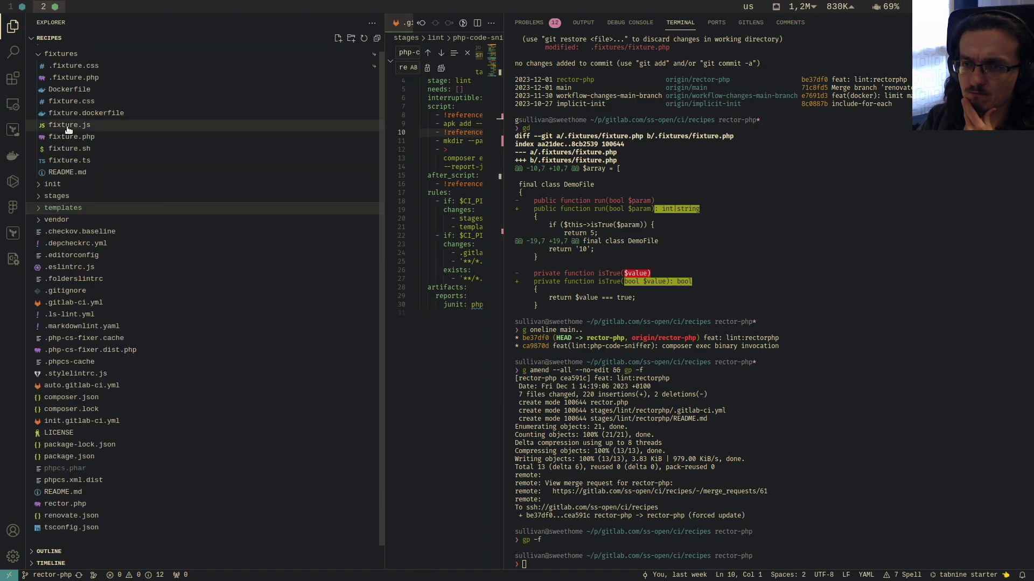
pyautogui.click(60, 54)
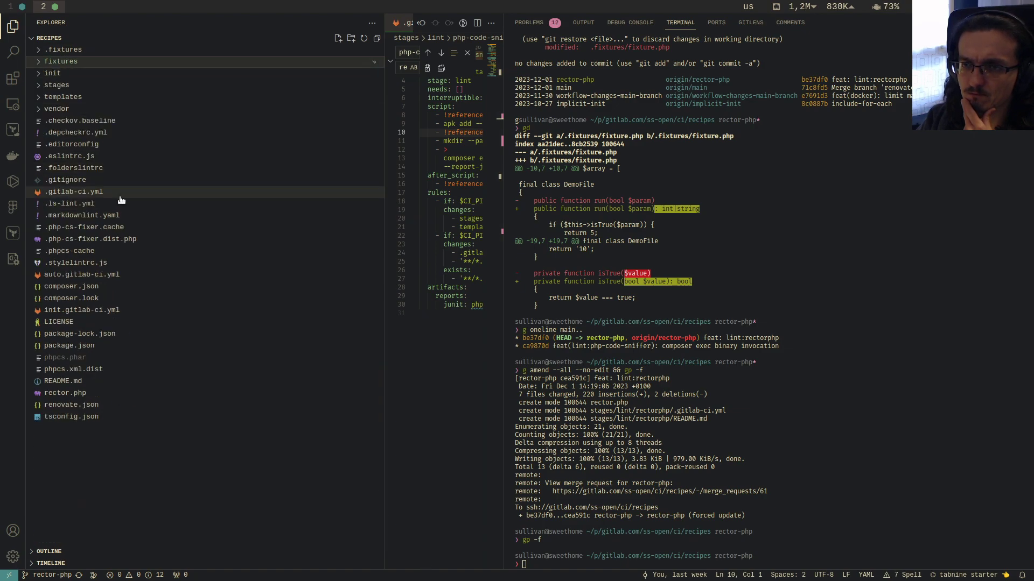
pyautogui.press('super+1')
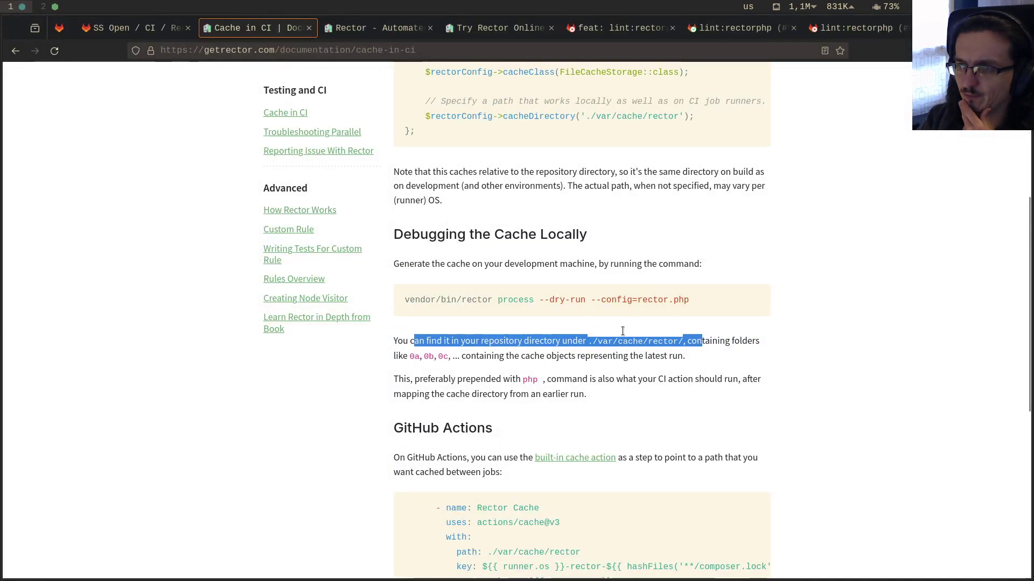
pyautogui.scroll(6, 619, 331)
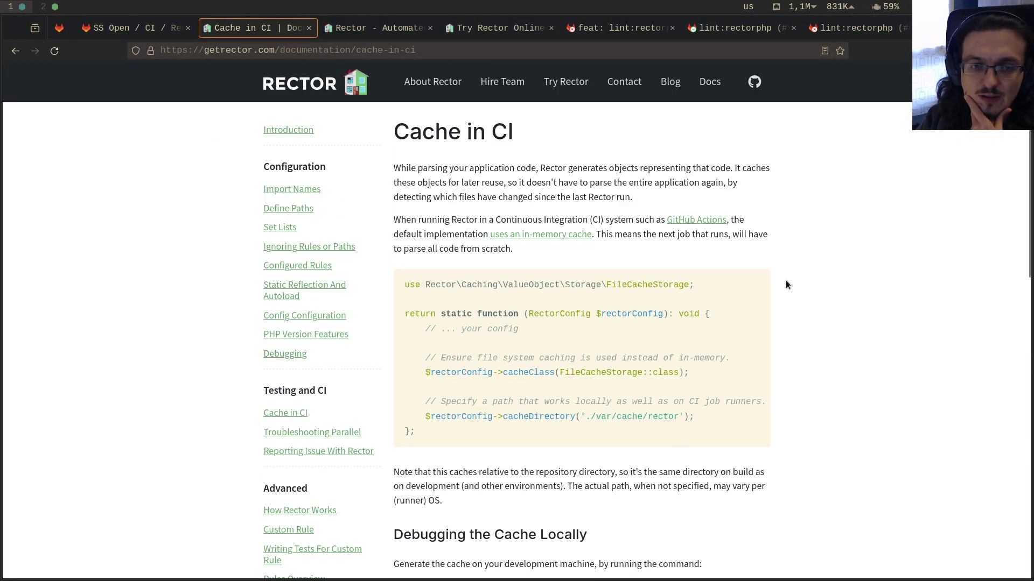
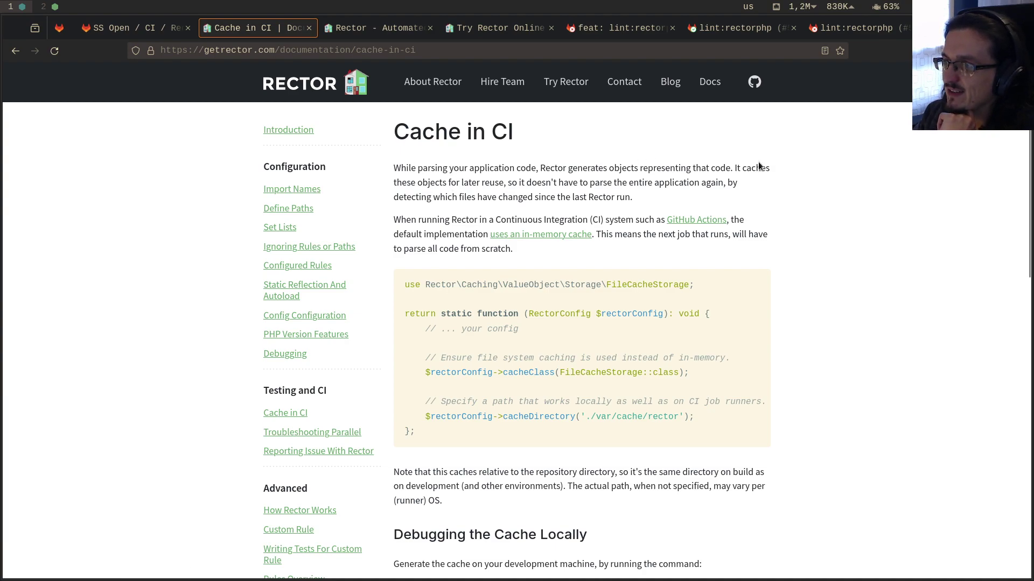
# Step: Read the Cache in CI page's explanation of caching and running Rector in CI
pyautogui.moveTo(770, 168); pyautogui.dragTo(738, 183)
pyautogui.moveTo(403, 197); pyautogui.dragTo(604, 197)
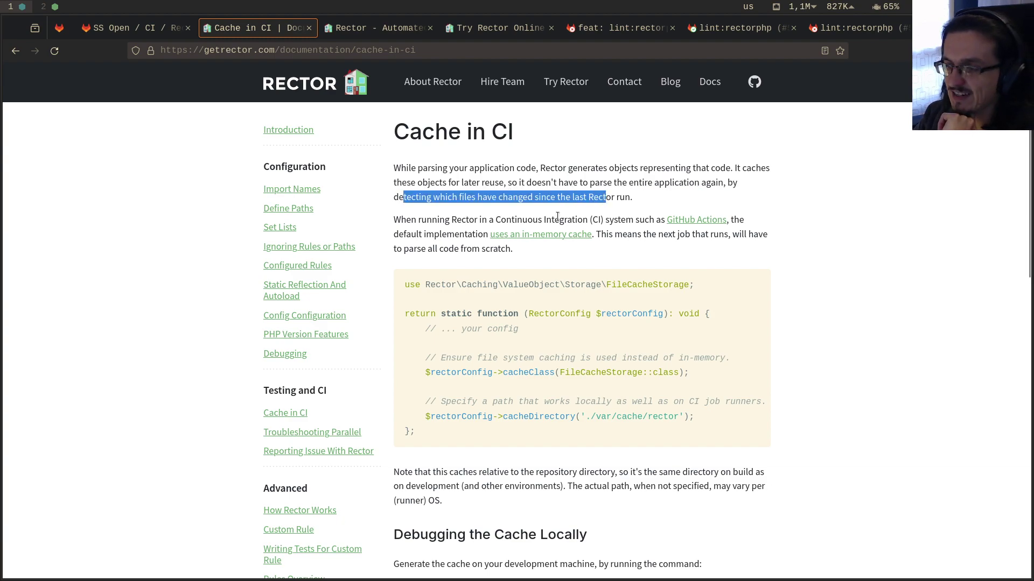
pyautogui.moveTo(394, 220); pyautogui.dragTo(641, 220)
pyautogui.click(640, 223)
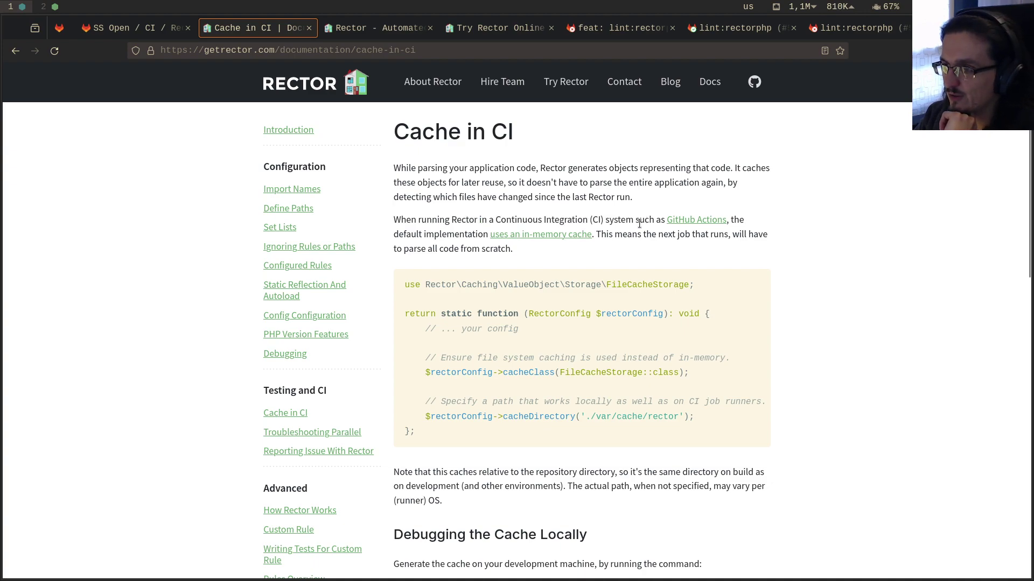
pyautogui.moveTo(406, 220); pyautogui.dragTo(464, 234)
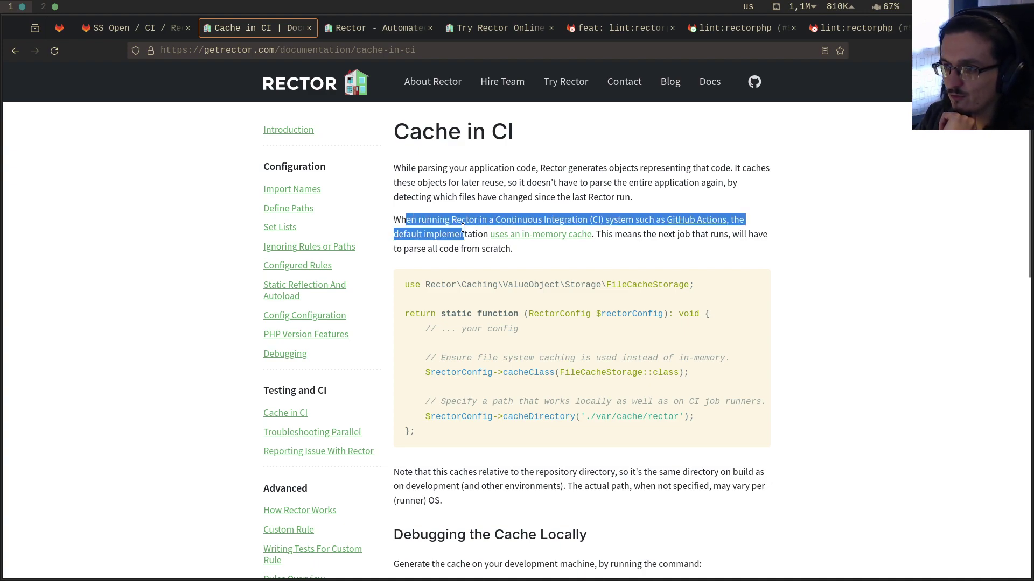
pyautogui.click(396, 216)
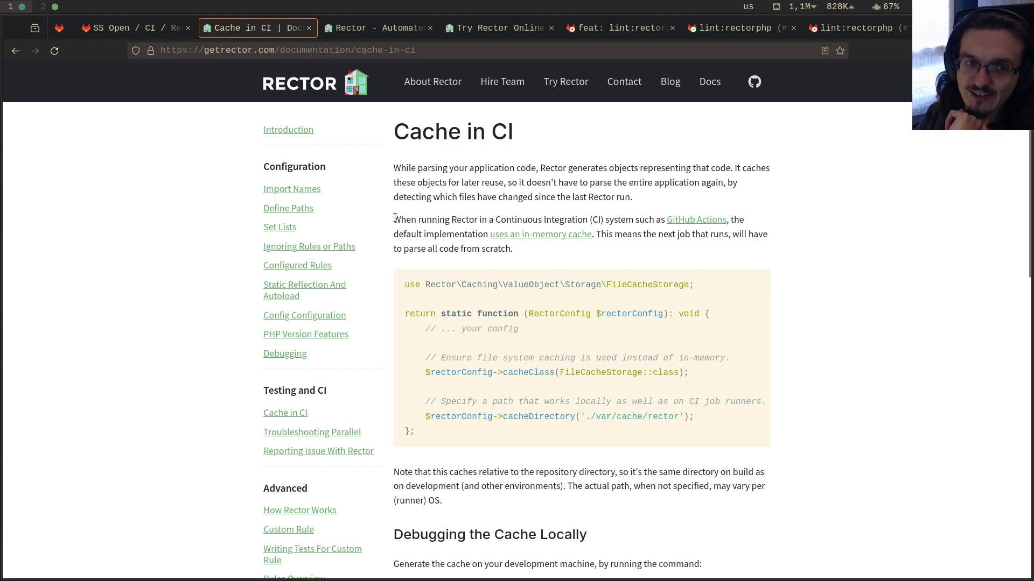
pyautogui.keyDown('shift'); pyautogui.click(410, 221); pyautogui.keyUp('shift')
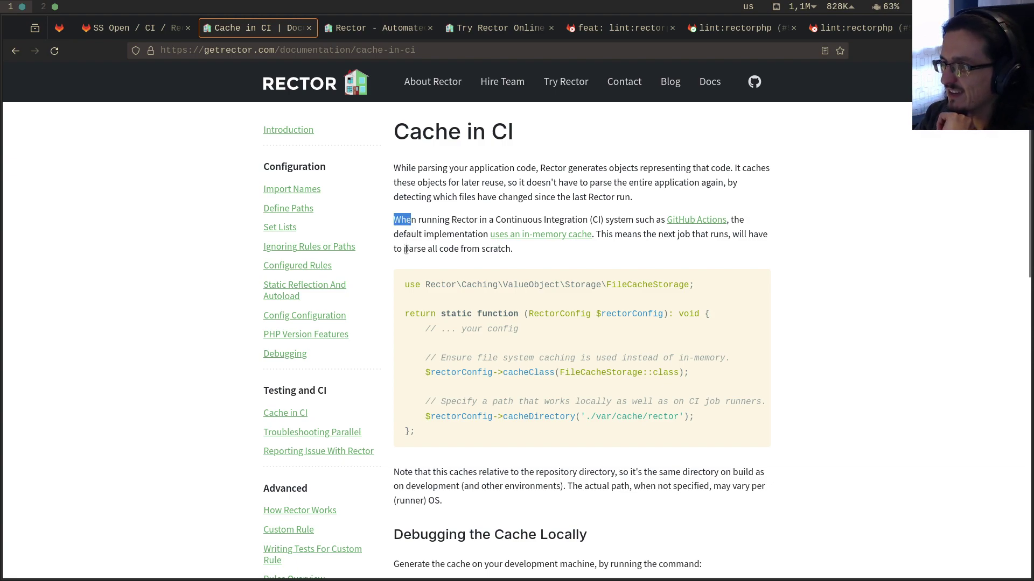
pyautogui.click(424, 262)
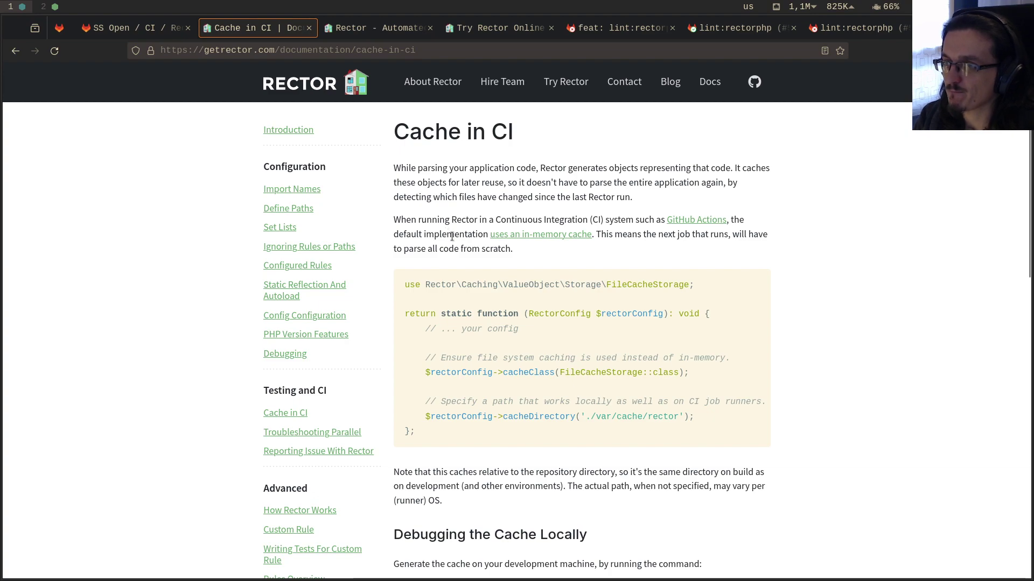
pyautogui.moveTo(730, 218); pyautogui.dragTo(614, 235)
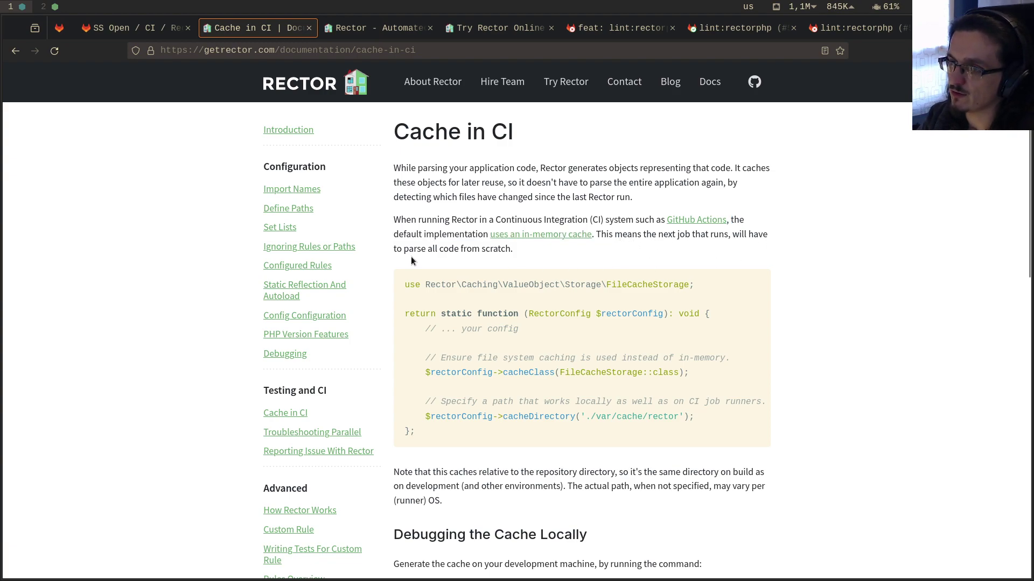
pyautogui.moveTo(405, 249); pyautogui.dragTo(519, 256)
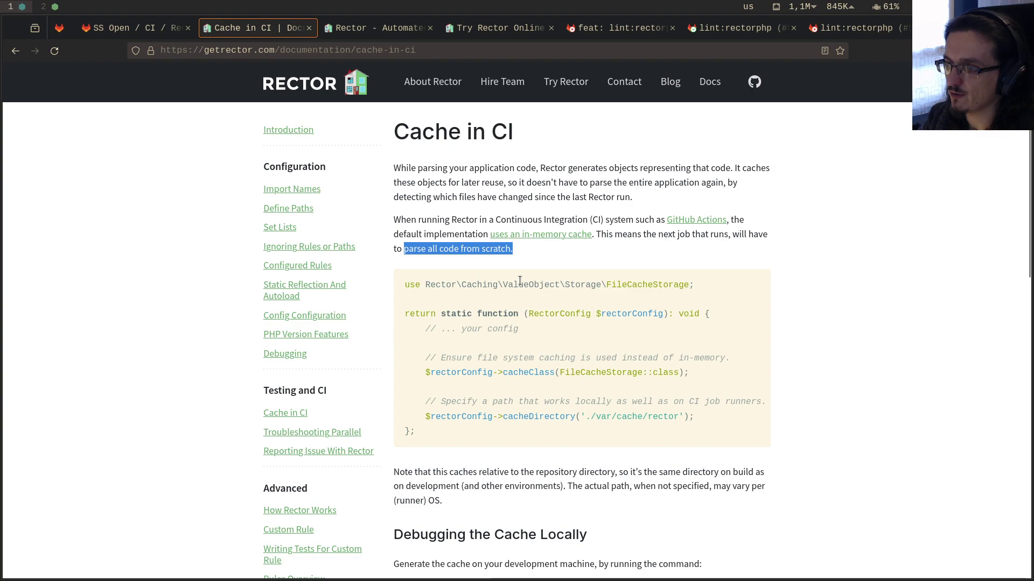
pyautogui.click(589, 373)
# Step: Highlight the cacheClass and cacheDirectory lines and comments in the PHP config example
pyautogui.moveTo(410, 373); pyautogui.dragTo(685, 371)
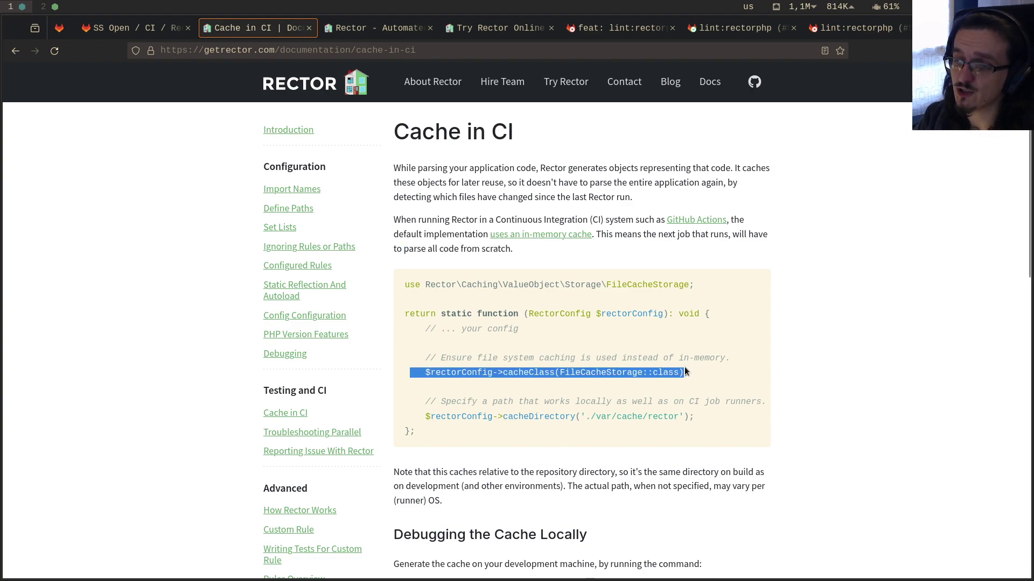
pyautogui.scroll(-2, 686, 371)
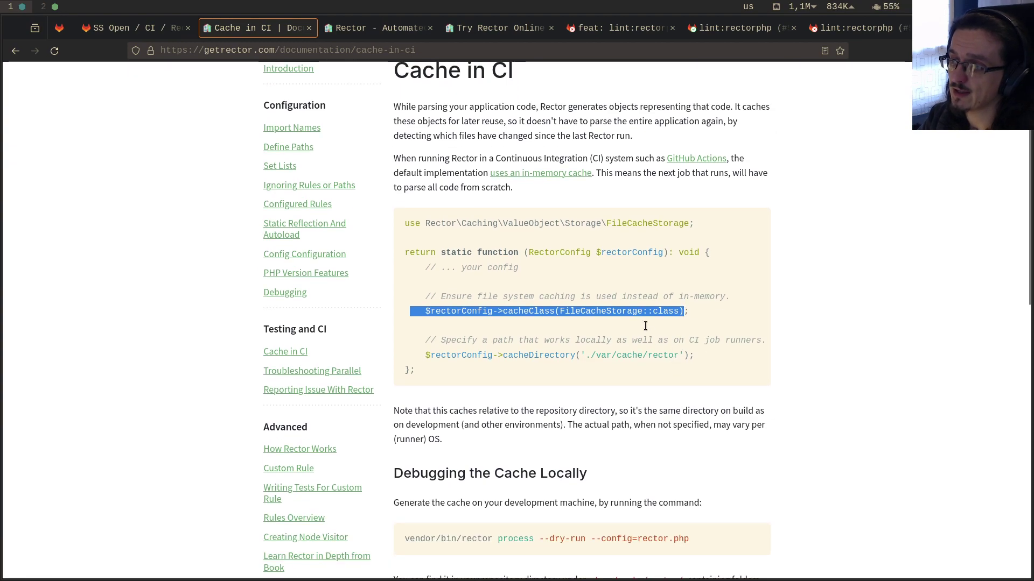
pyautogui.click(704, 323)
pyautogui.moveTo(704, 323); pyautogui.dragTo(423, 319)
pyautogui.click(420, 290)
pyautogui.click(423, 319)
pyautogui.moveTo(429, 355); pyautogui.dragTo(694, 357)
pyautogui.click(594, 378)
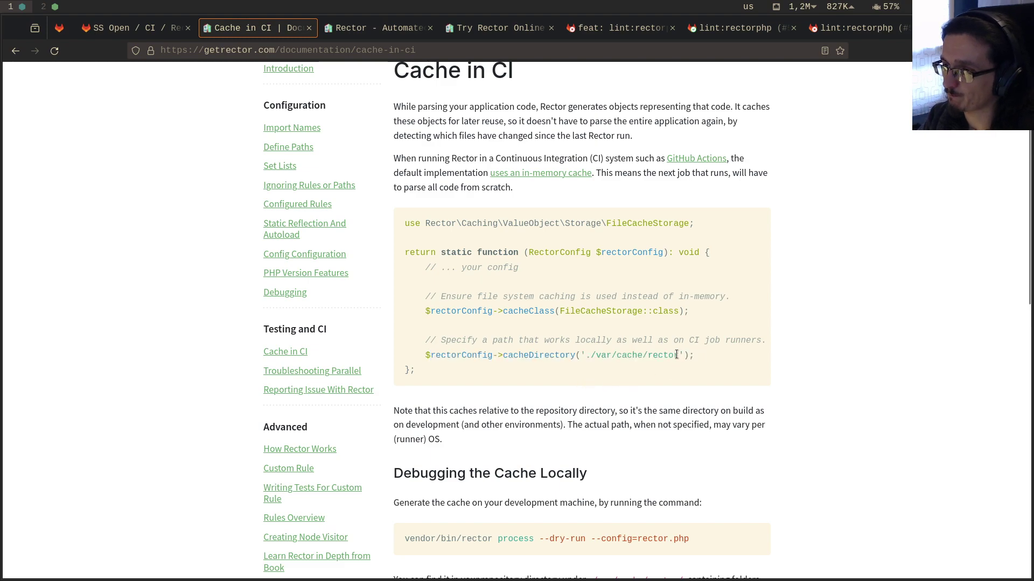
pyautogui.moveTo(478, 340); pyautogui.dragTo(748, 337)
pyautogui.rightClick(679, 337)
pyautogui.click(610, 341)
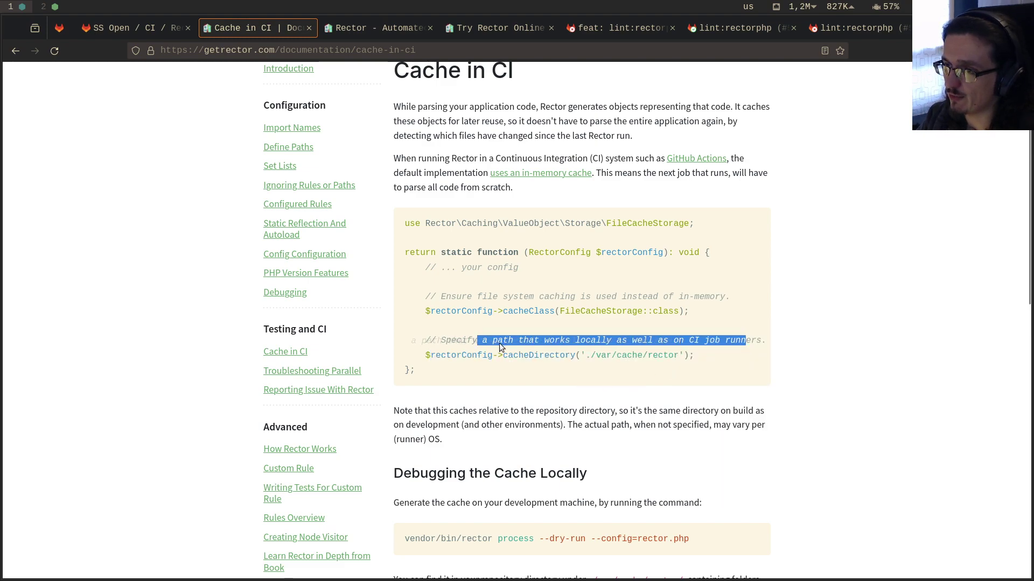
pyautogui.click(446, 366)
pyautogui.moveTo(447, 364); pyautogui.dragTo(437, 297)
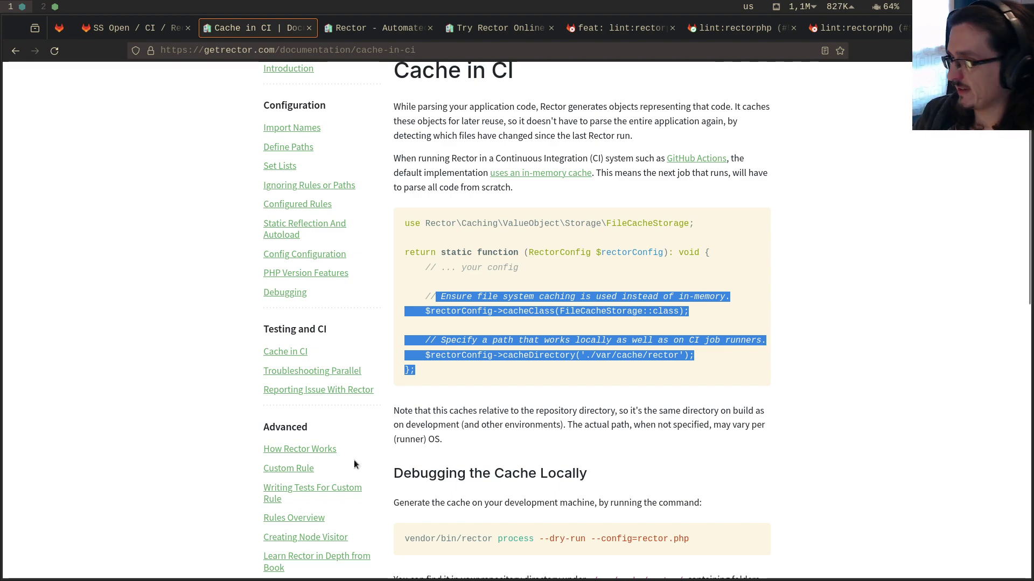
pyautogui.click(570, 383)
pyautogui.moveTo(422, 372); pyautogui.dragTo(411, 314)
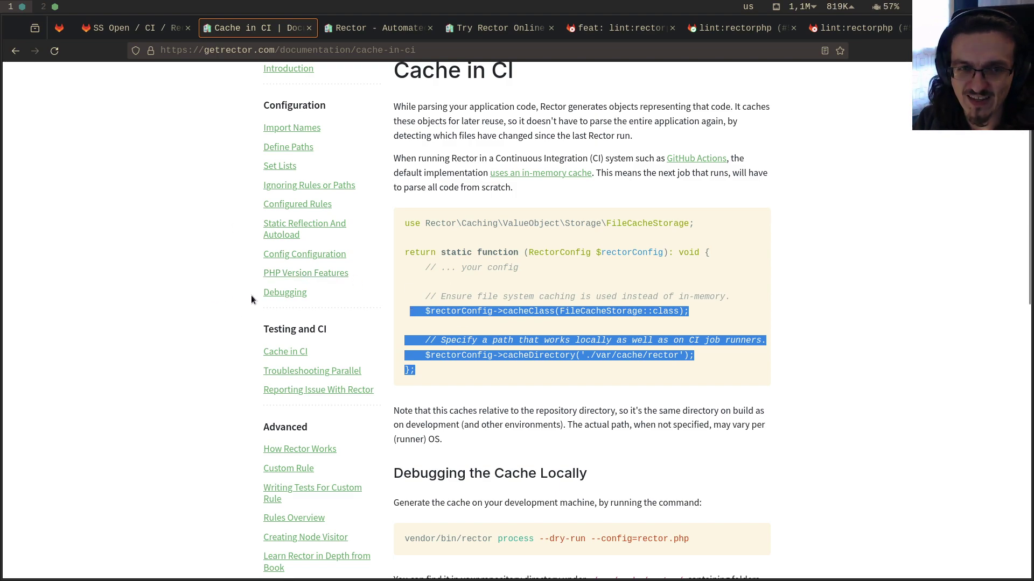
pyautogui.click(554, 349)
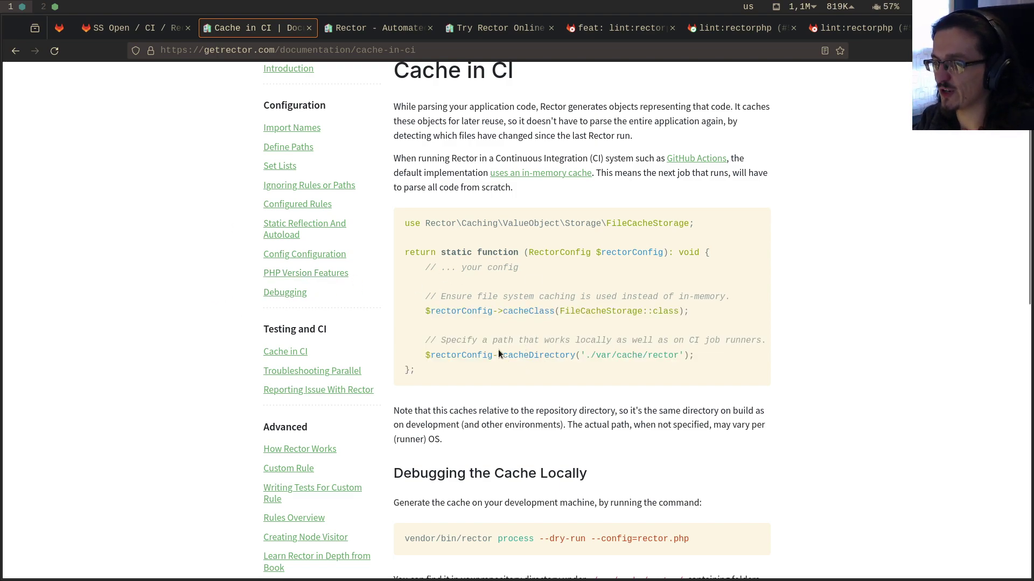
pyautogui.moveTo(498, 354); pyautogui.dragTo(404, 296)
pyautogui.click(409, 296)
# Step: Review the CI job example's cache path and the note about branches inheriting the cache
pyautogui.scroll(-3, 592, 403)
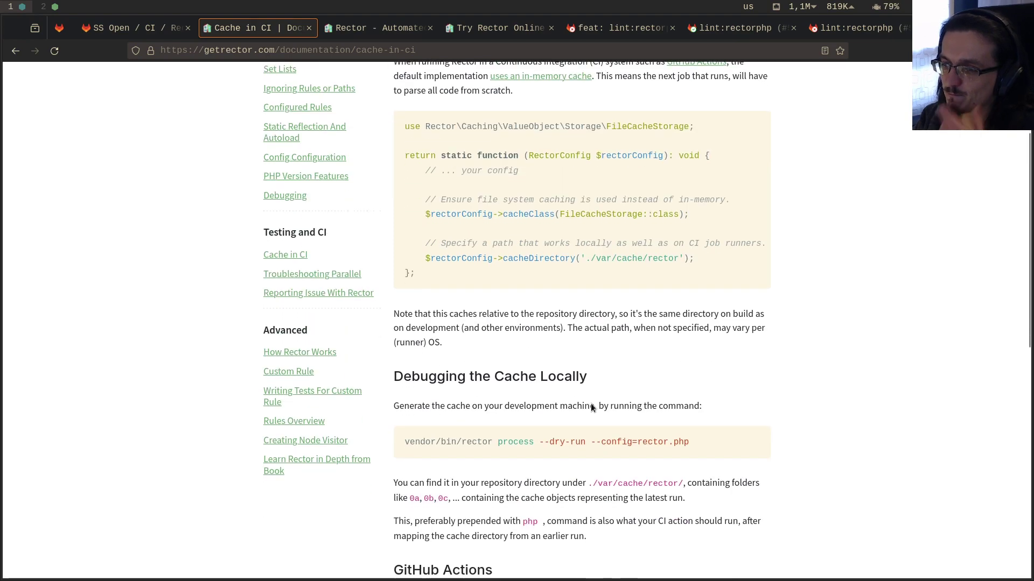
pyautogui.scroll(-1, 590, 404)
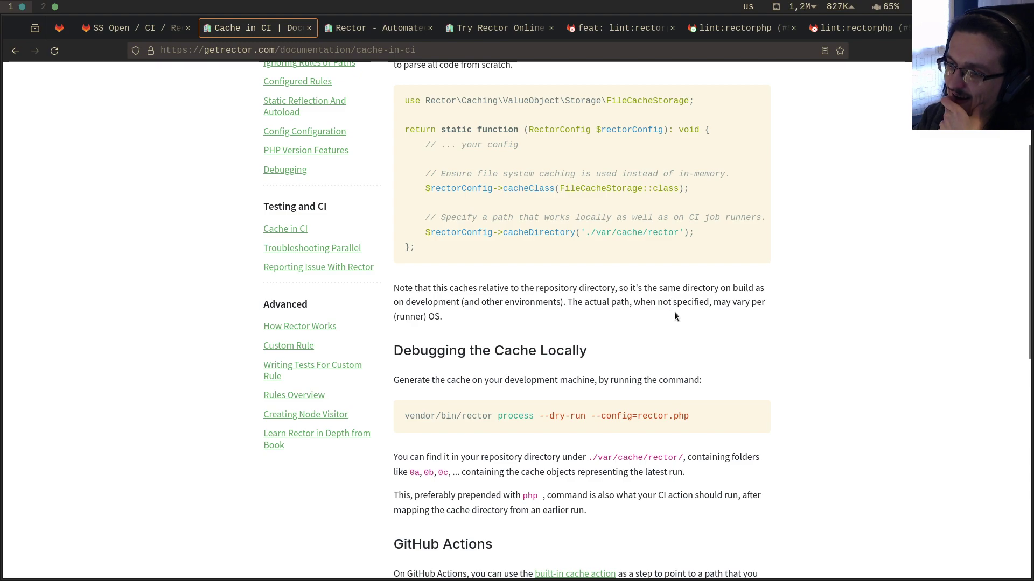
pyautogui.scroll(-2, 675, 317)
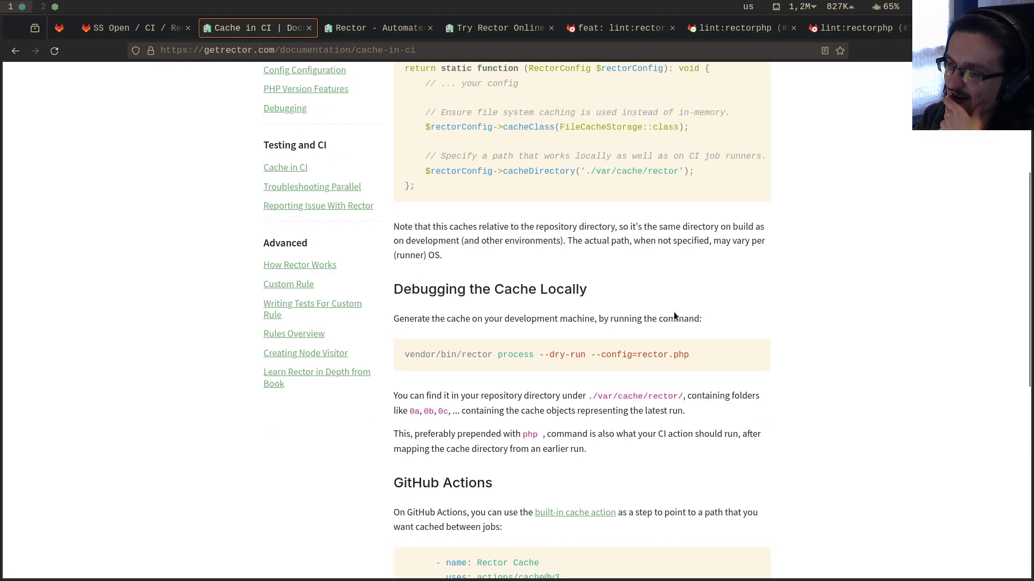
pyautogui.scroll(-3, 673, 312)
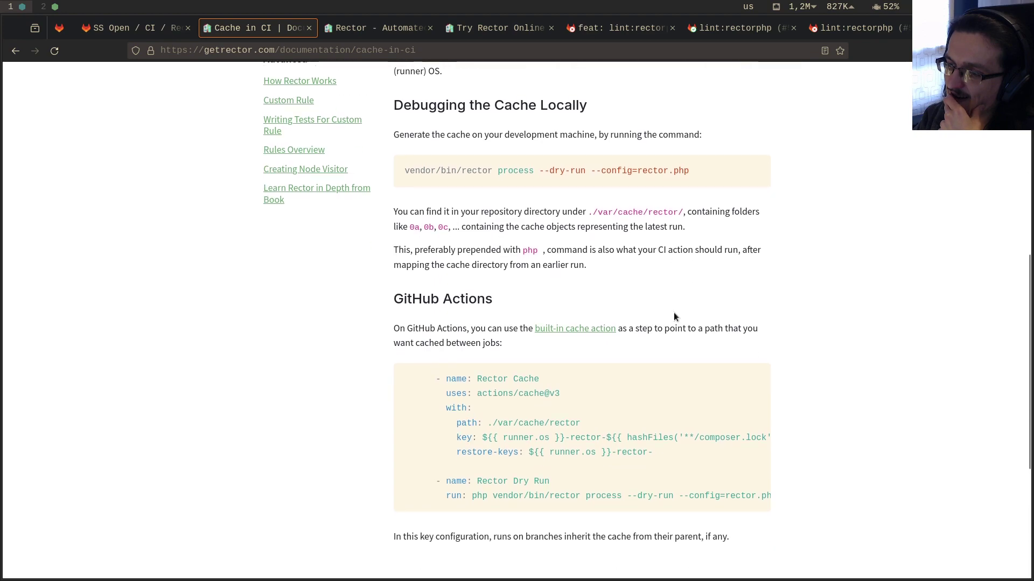
pyautogui.scroll(-1, 673, 317)
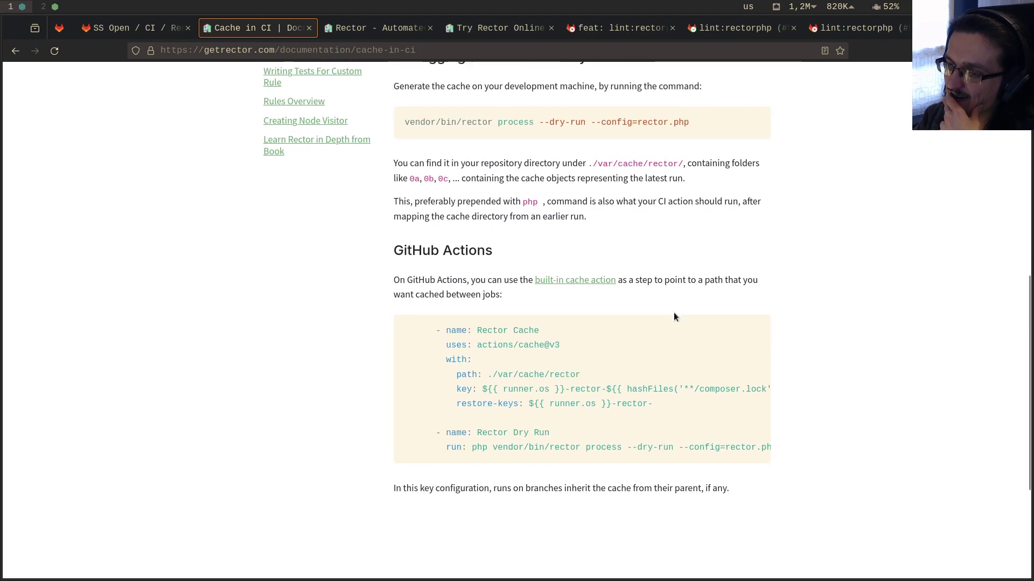
pyautogui.moveTo(576, 447); pyautogui.dragTo(612, 447)
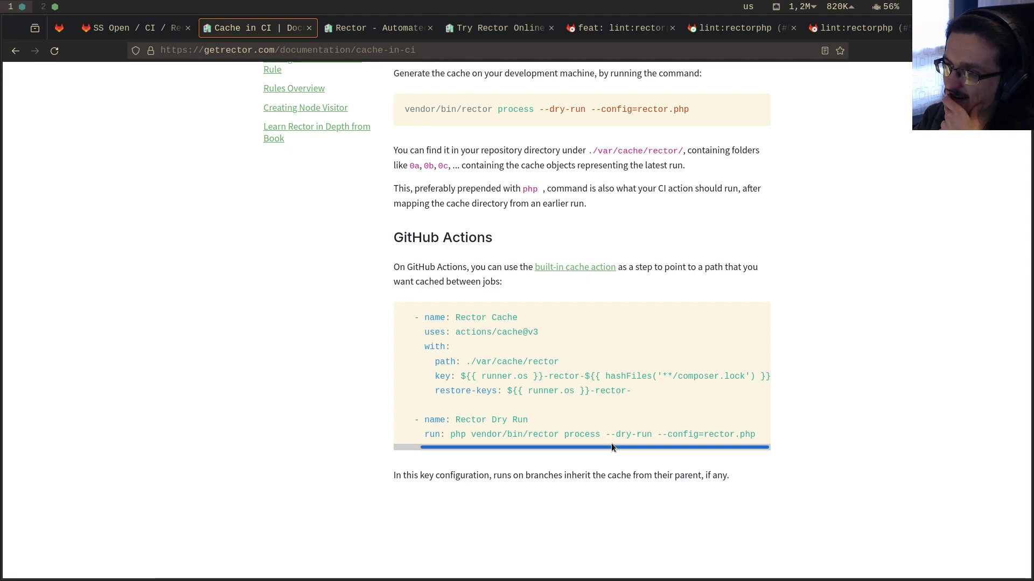
pyautogui.moveTo(611, 447); pyautogui.dragTo(571, 447)
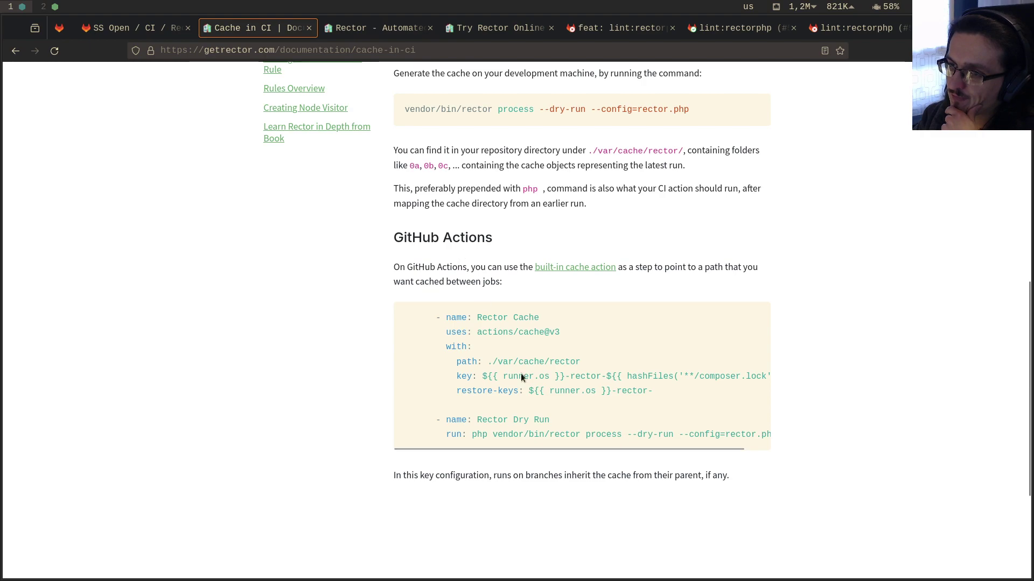
pyautogui.moveTo(457, 362); pyautogui.dragTo(577, 366)
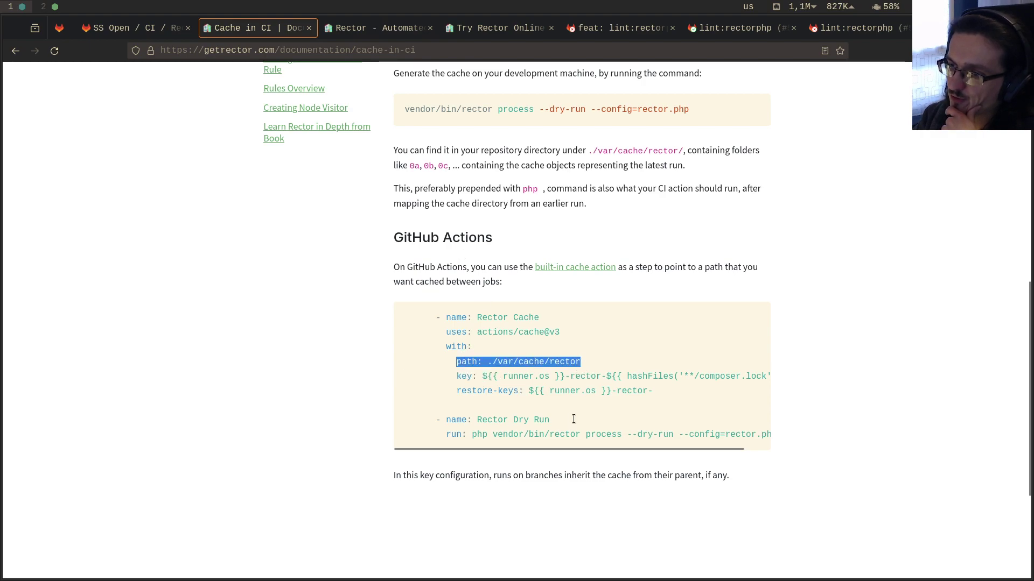
pyautogui.tripleClick(548, 451)
pyautogui.moveTo(551, 448)
pyautogui.mouseDown()
pyautogui.moveTo(618, 445)
pyautogui.moveTo(538, 443)
pyautogui.mouseUp()
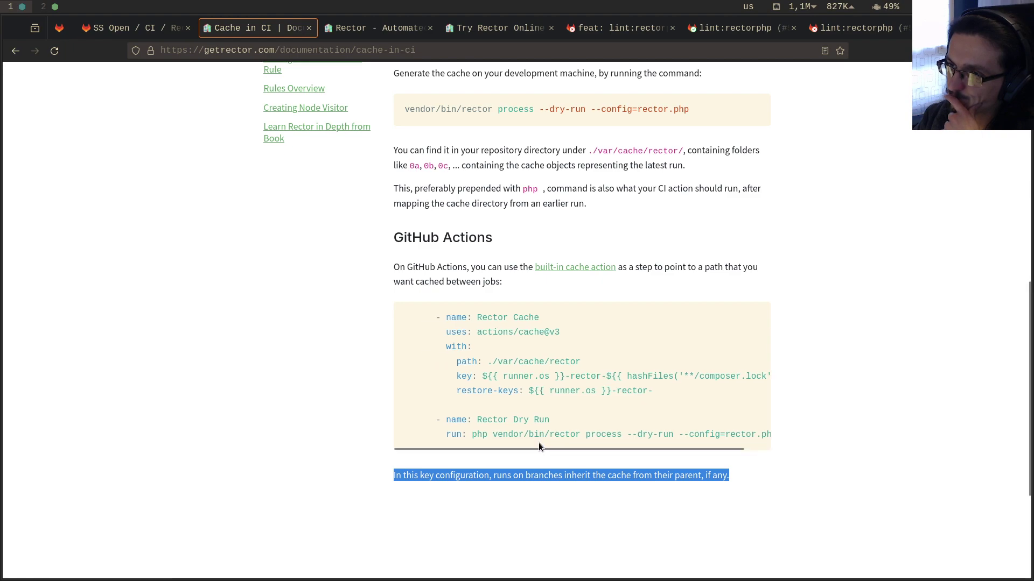
pyautogui.scroll(2, 538, 443)
pyautogui.scroll(3, 538, 442)
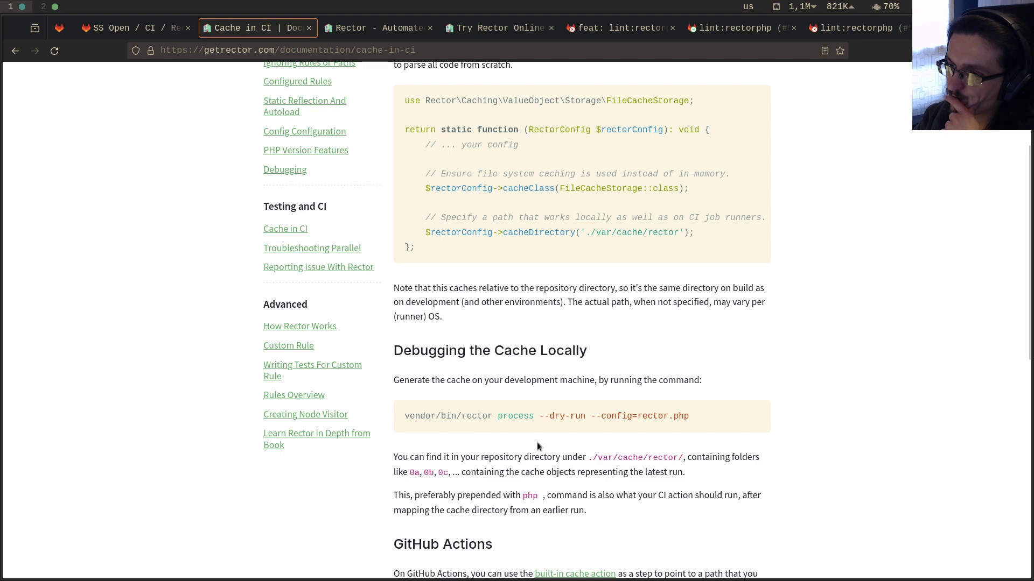
# Step: Select and copy the cacheClass and cacheDirectory example lines from the PHP config
pyautogui.moveTo(451, 188); pyautogui.dragTo(689, 189)
pyautogui.moveTo(741, 223); pyautogui.dragTo(695, 233)
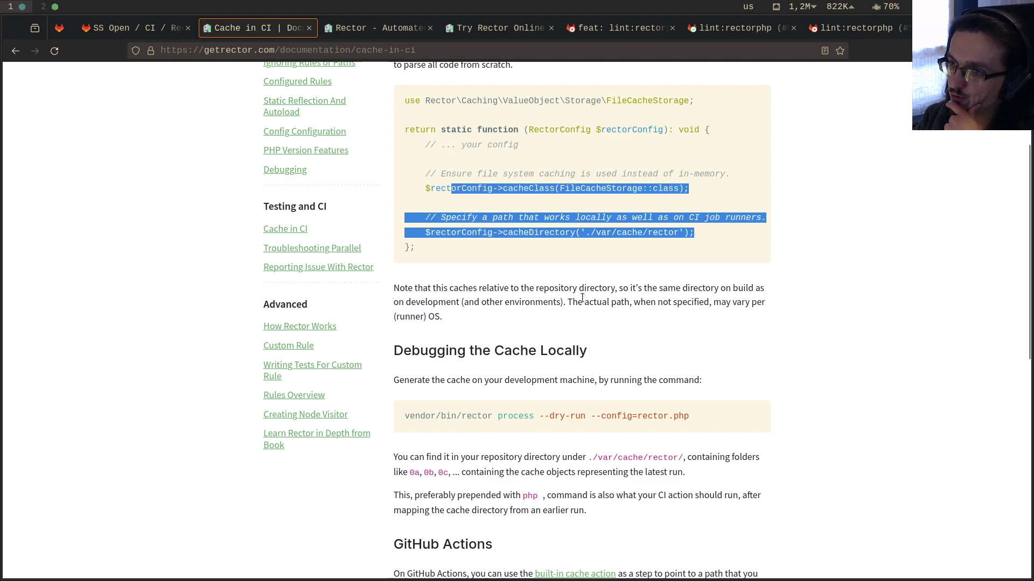
pyautogui.click(550, 223)
pyautogui.scroll(1, 541, 266)
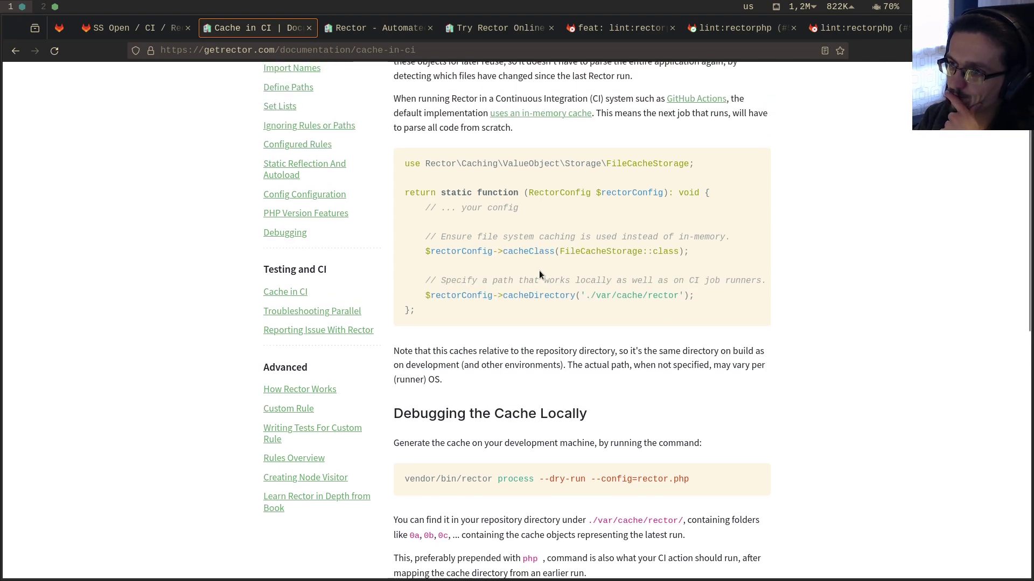
pyautogui.scroll(1, 539, 270)
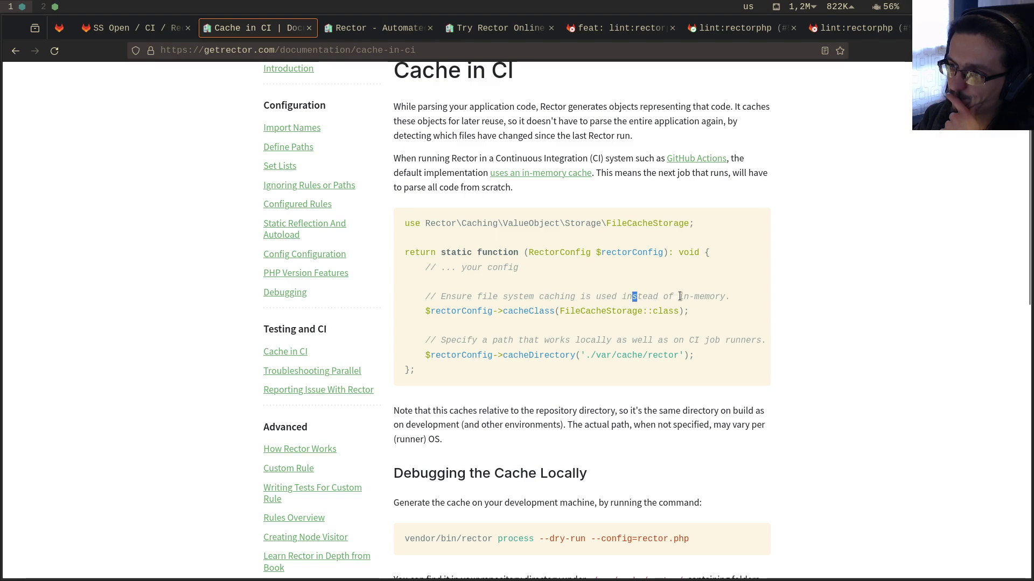
pyautogui.moveTo(632, 296); pyautogui.dragTo(700, 296)
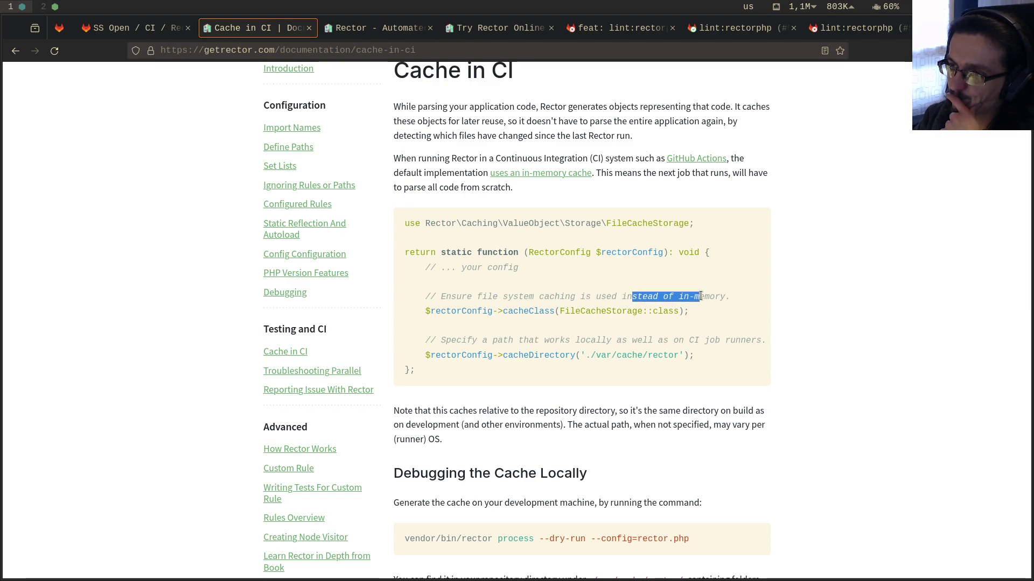
pyautogui.moveTo(724, 356); pyautogui.dragTo(405, 308)
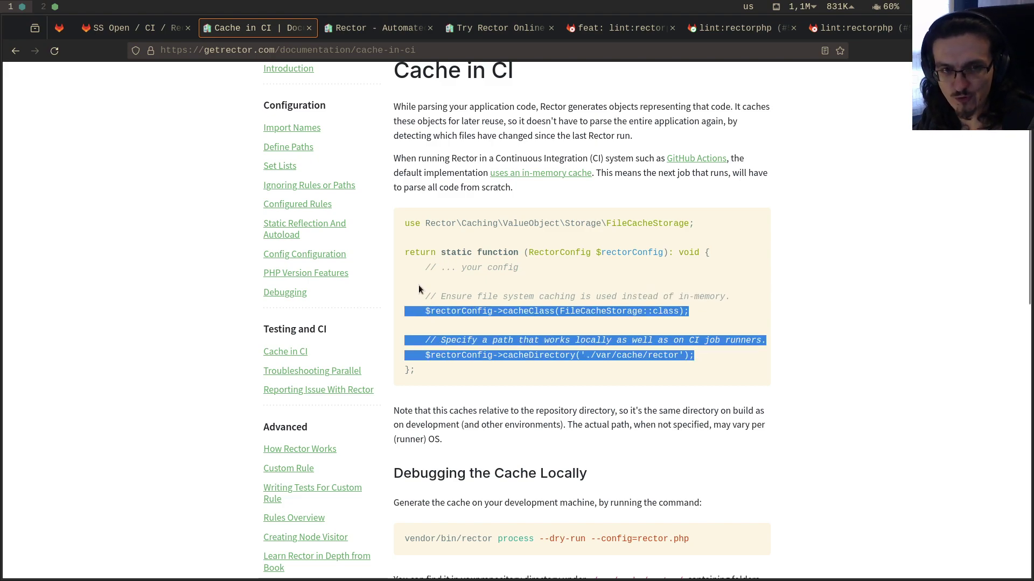
pyautogui.click(56, 6)
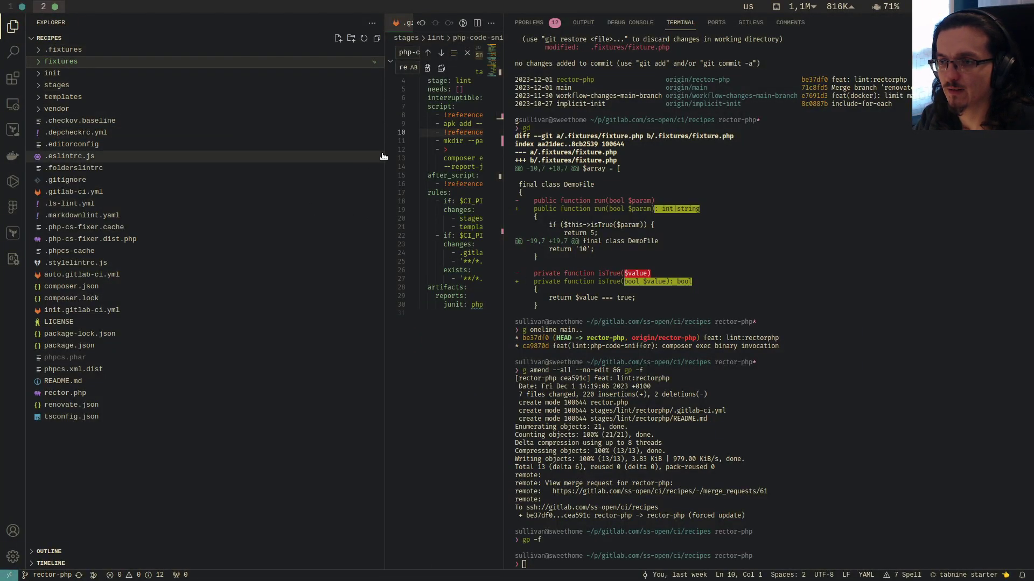
# Step: Widen the editor area and open rector.php
pyautogui.moveTo(385, 155); pyautogui.dragTo(187, 147)
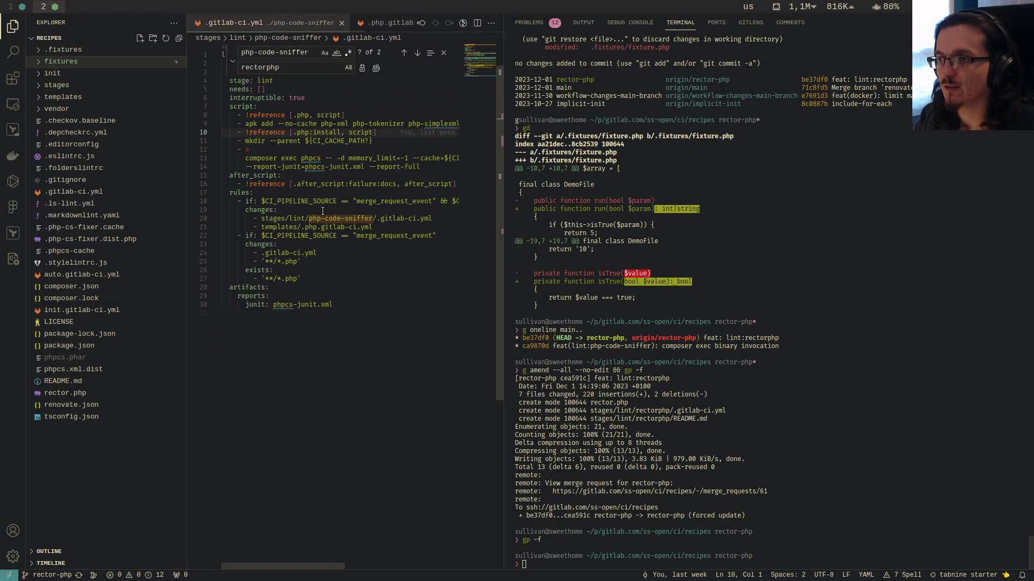
pyautogui.click(356, 288)
pyautogui.hotkey('ctrl', 'p')
pyautogui.write('recto')
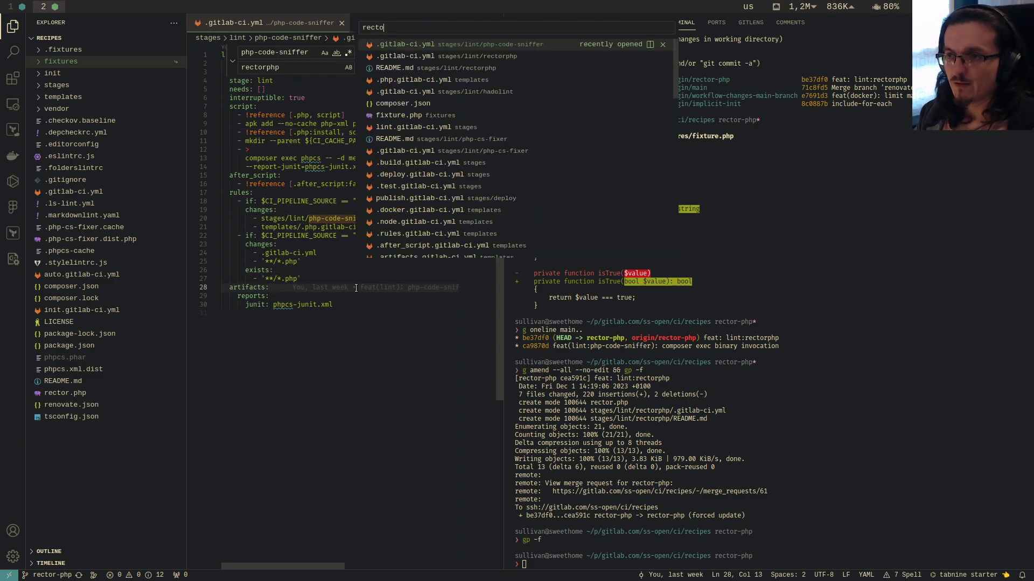
pyautogui.write('r')
pyautogui.press('Down')
pyautogui.press('Down')
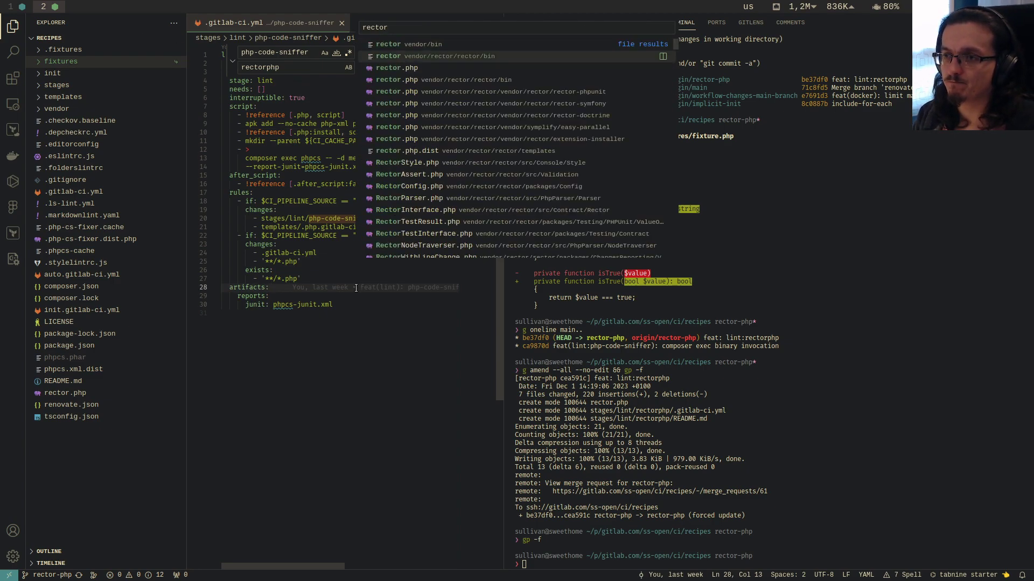
pyautogui.press('Return')
# Step: Paste the FileCacheStorage cacheClass and './var/cache/rector' cacheDirectory lines into the config closure
pyautogui.press('Down')
pyautogui.press('Down')
pyautogui.press('Down')
pyautogui.press('Down')
pyautogui.press('Down')
pyautogui.press('Down')
pyautogui.press('Down')
pyautogui.press('Down')
pyautogui.press('Down')
pyautogui.press('Down')
pyautogui.press('Down')
pyautogui.press('Down')
pyautogui.press('Down')
pyautogui.press('Down')
pyautogui.press('Down')
pyautogui.press('Down')
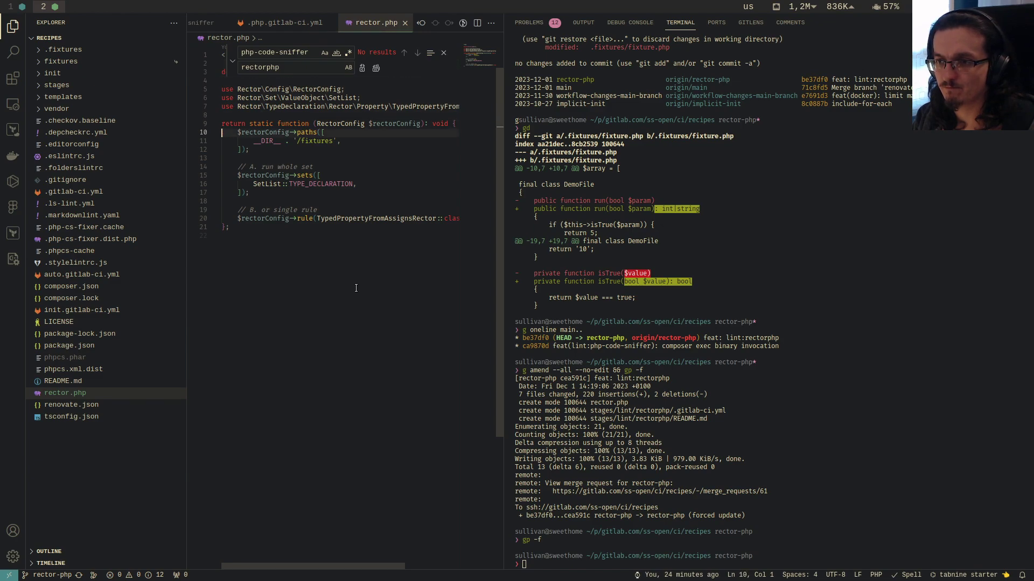
pyautogui.press('End')
pyautogui.press('Return')
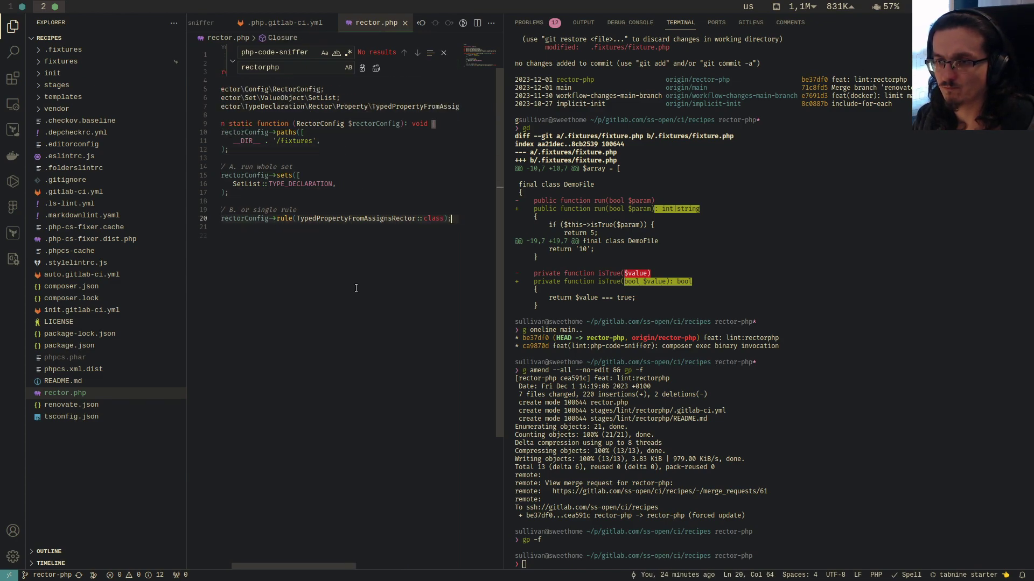
pyautogui.press('Tab')
pyautogui.press('Tab')
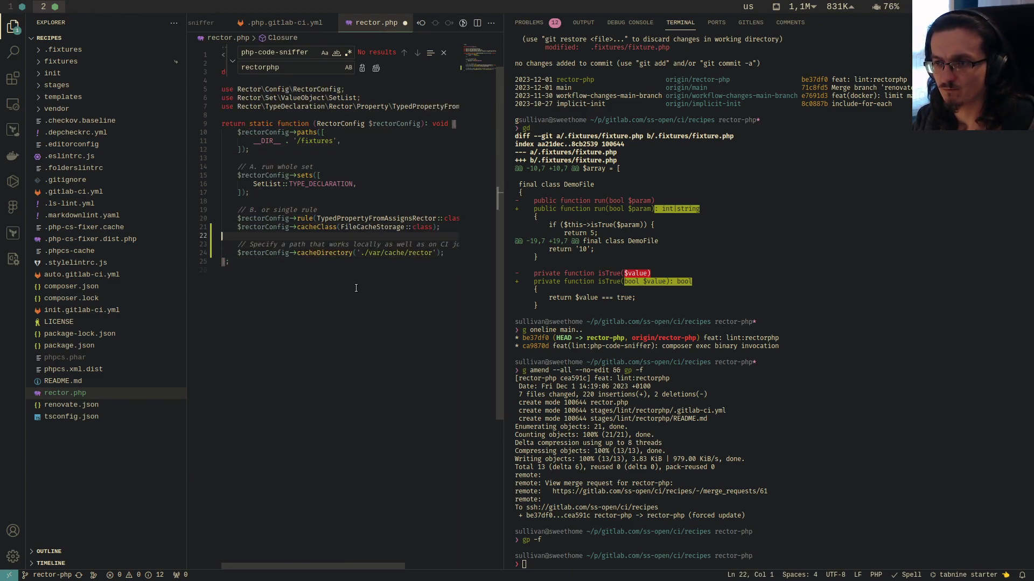
pyautogui.press('Up')
pyautogui.press('Up')
pyautogui.press('Up')
pyautogui.press('Up')
pyautogui.press('Home')
pyautogui.press('Down')
pyautogui.press('Down')
pyautogui.press('Down')
pyautogui.press('Up')
pyautogui.press('Up')
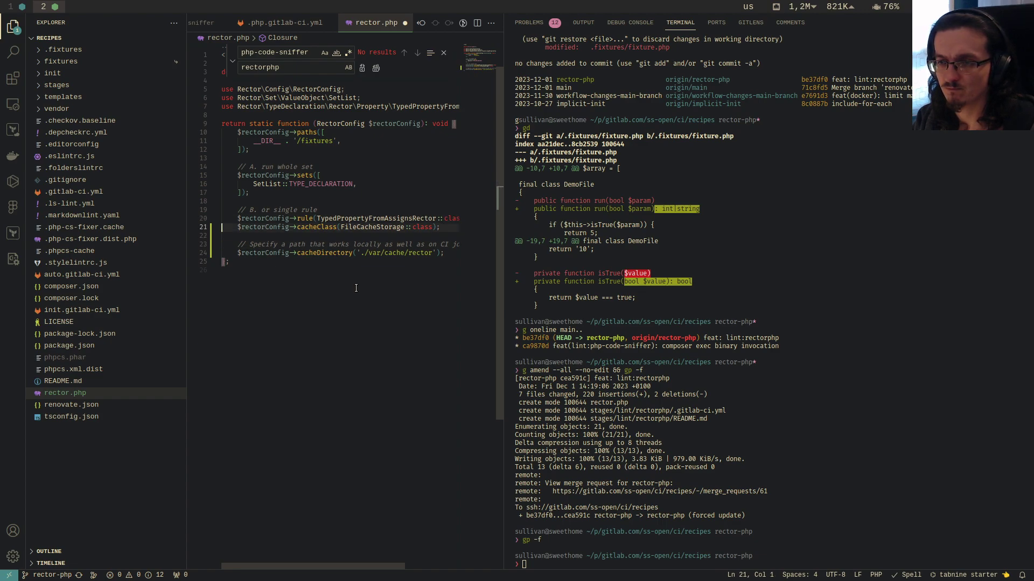
pyautogui.press('Return')
pyautogui.press('Up')
# Step: Delete the single-rule example and the "A. run whole set" comment, then save rector.php
pyautogui.hotkey('shift', 'Up')
pyautogui.hotkey('shift', 'Up')
pyautogui.hotkey('shift', 'Up')
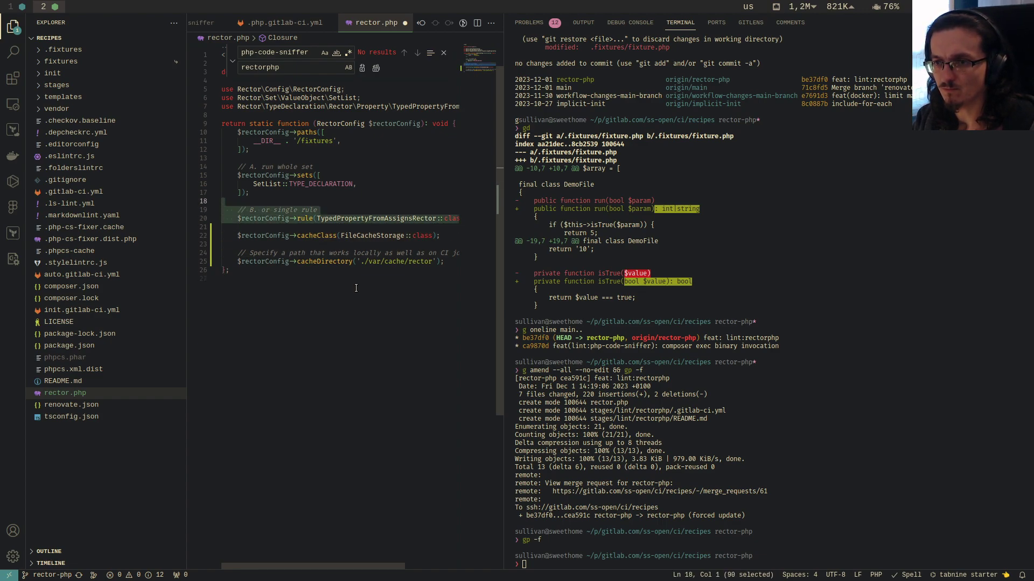
pyautogui.press('BackSpace')
pyautogui.press('Up')
pyautogui.press('Up')
pyautogui.press('Up')
pyautogui.press('Up')
pyautogui.hotkey('ctrl', 'shift', 'k')
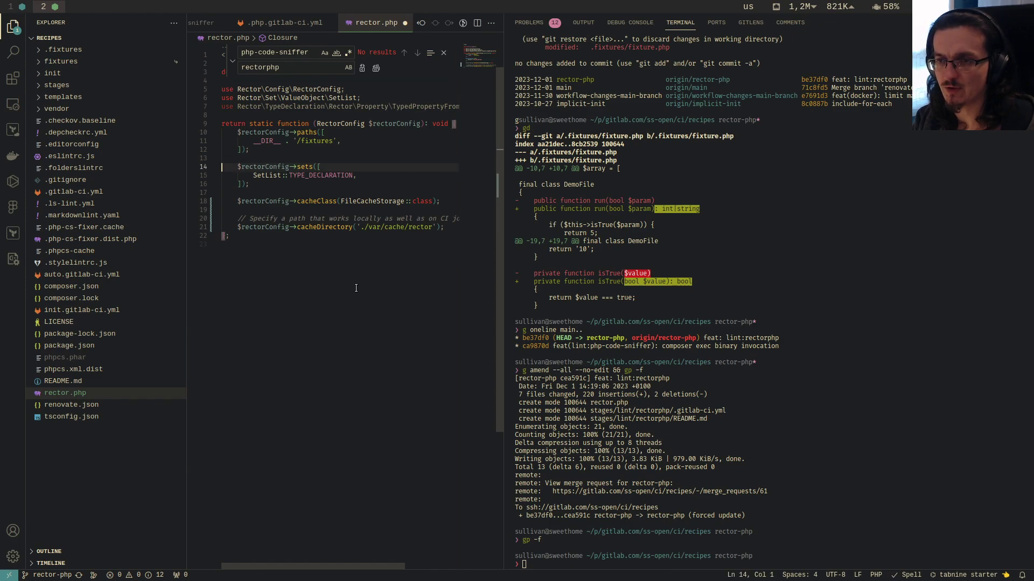
pyautogui.press('Down')
pyautogui.press('Down')
pyautogui.hotkey('ctrl', 's')
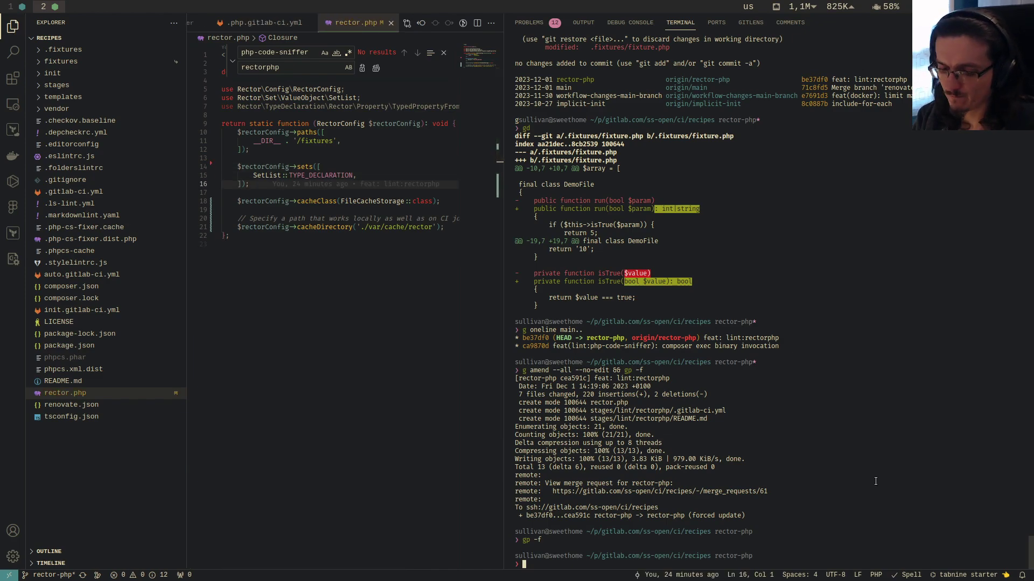
# Step: Open fixtures/fixture.php and select run()'s int|string return type on line 13
pyautogui.click(360, 301)
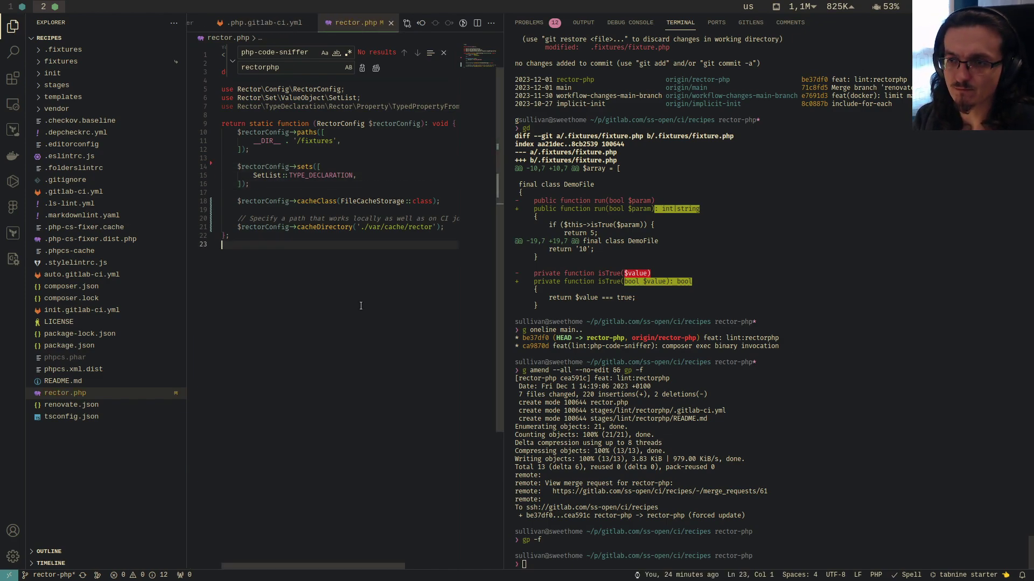
pyautogui.hotkey('ctrl', 'p')
pyautogui.write('fixture')
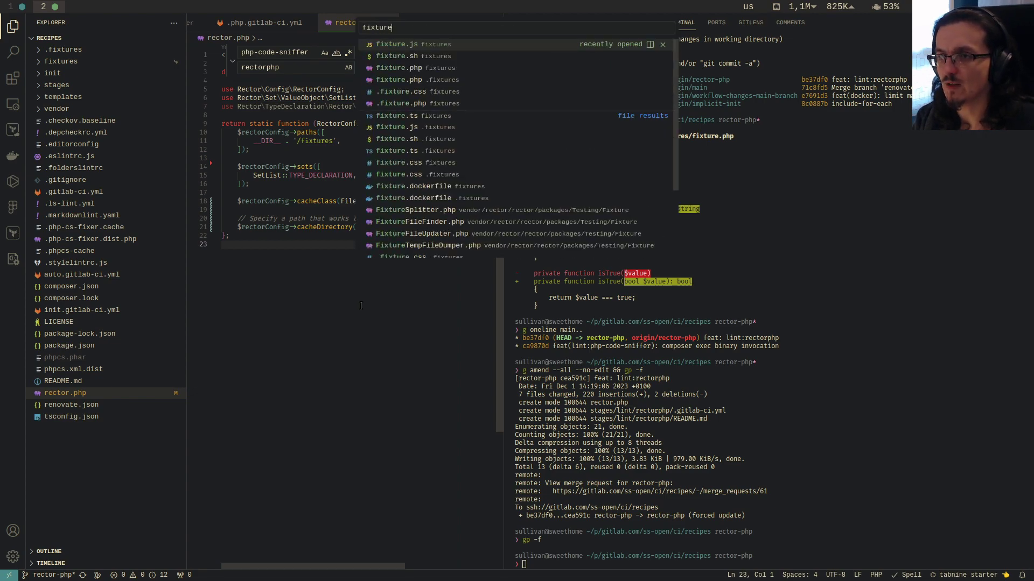
pyautogui.press('Down')
pyautogui.press('Down')
pyautogui.press('Return')
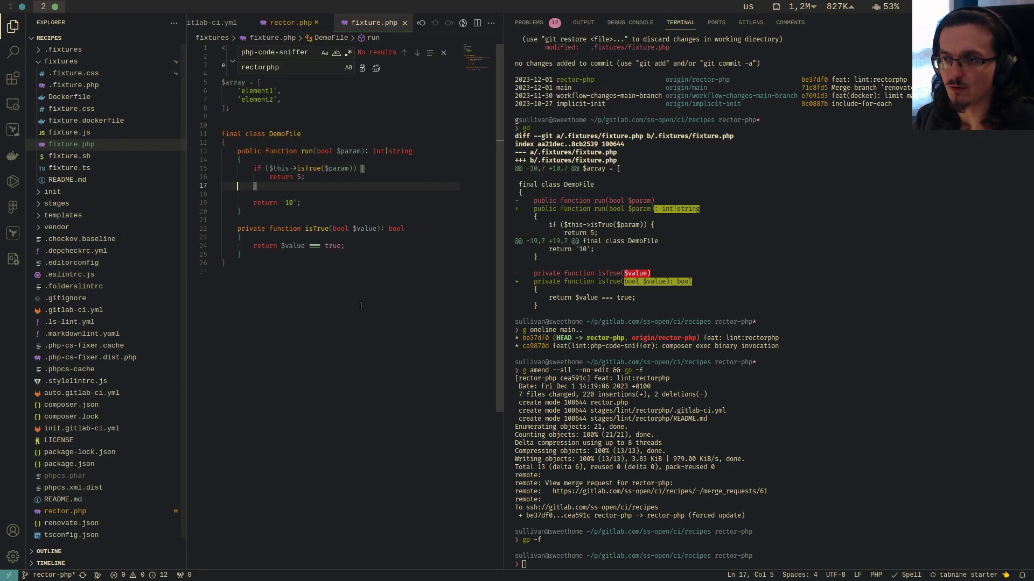
pyautogui.press('Up')
pyautogui.press('Up')
pyautogui.press('Up')
pyautogui.press('Up')
pyautogui.press('End')
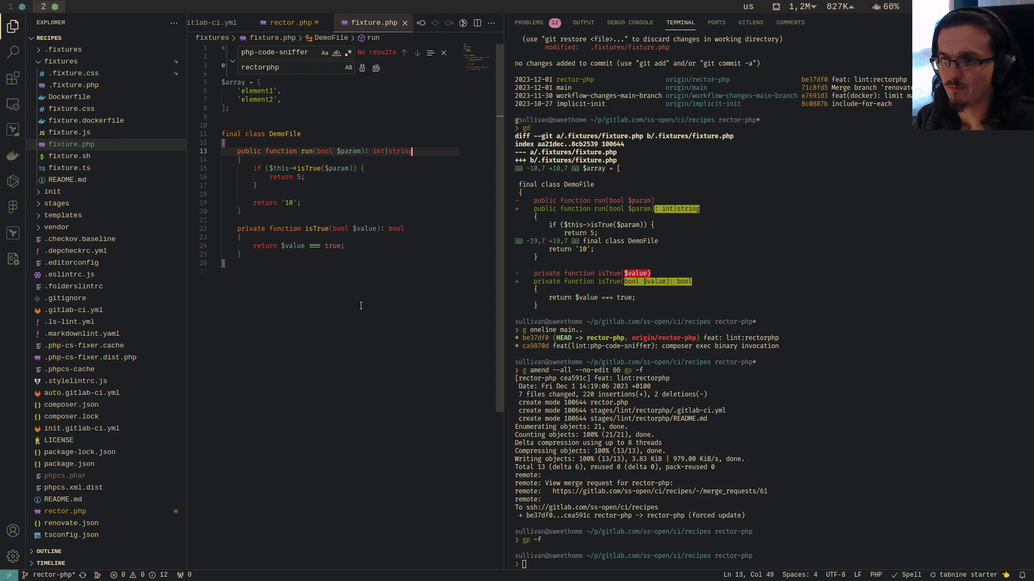
pyautogui.hotkey('ctrl', 'shift', 'Left')
pyautogui.hotkey('ctrl', 'shift', 'Left')
pyautogui.hotkey('ctrl', 'shift', 'Left')
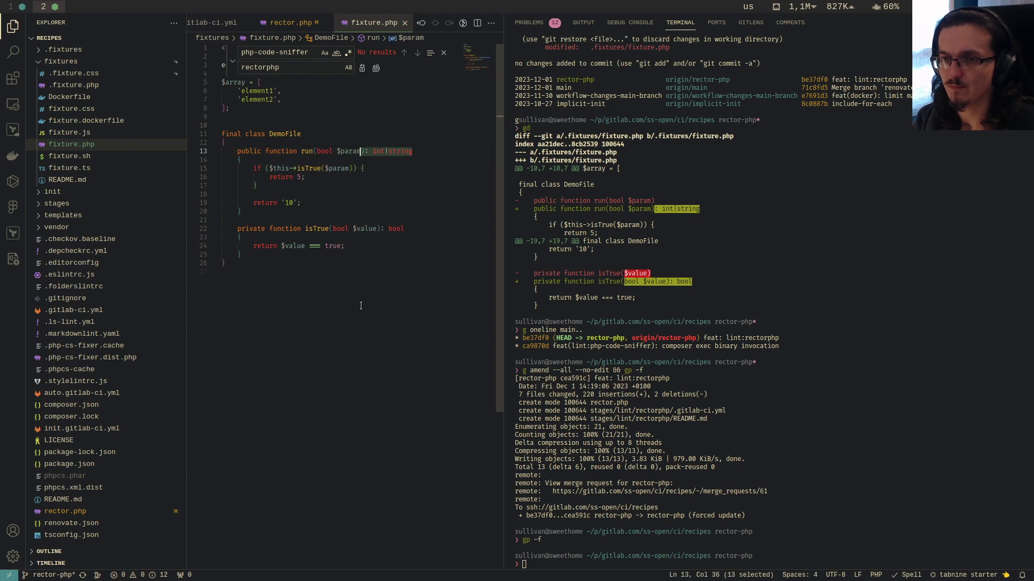
pyautogui.press('super+1')
# Step: Go to the Try Rector Online demo page and select all of its demo PHP code
pyautogui.click(377, 30)
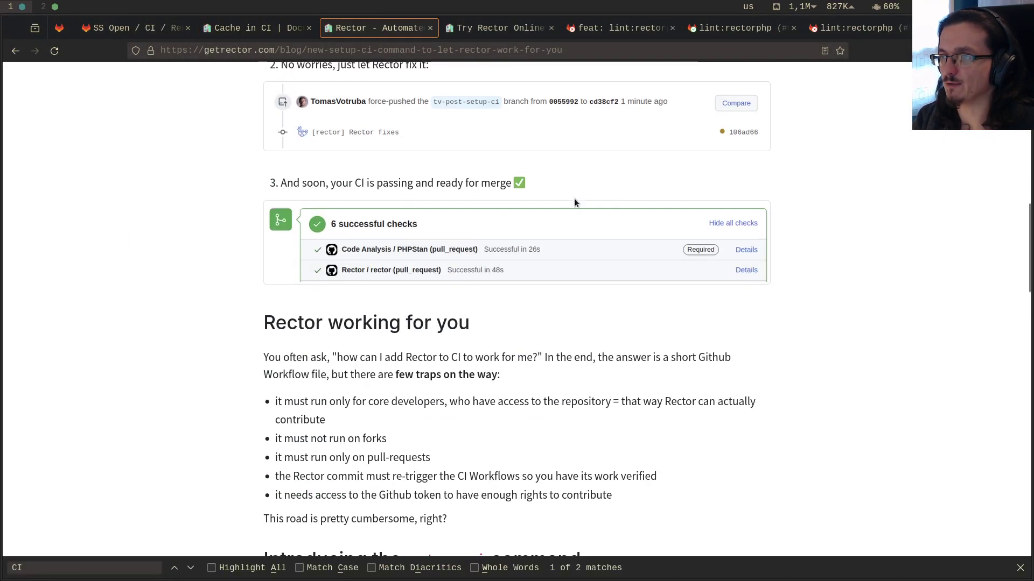
pyautogui.scroll(5, 538, 156)
pyautogui.click(506, 28)
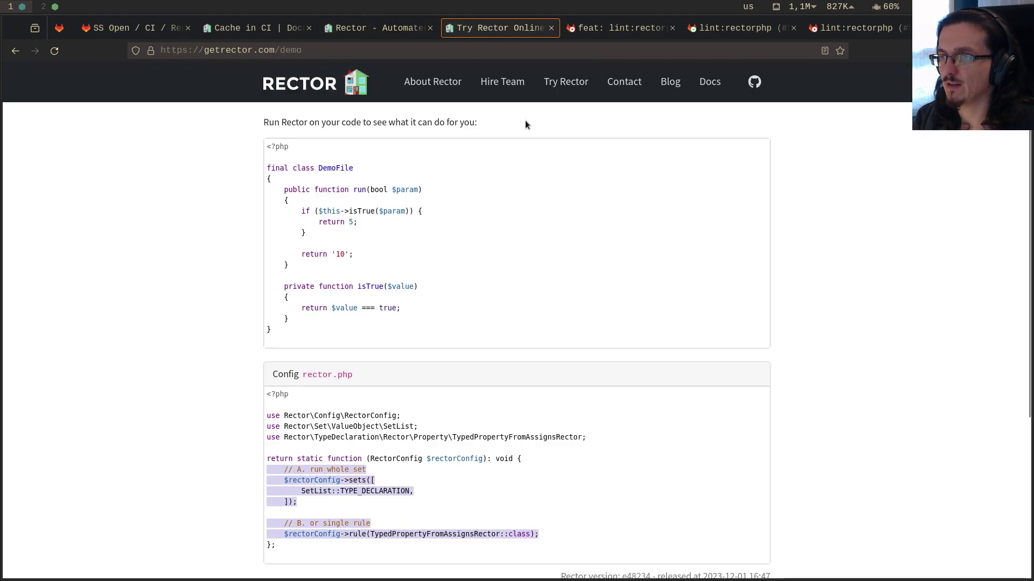
pyautogui.click(380, 316)
pyautogui.hotkey('ctrl', 'a')
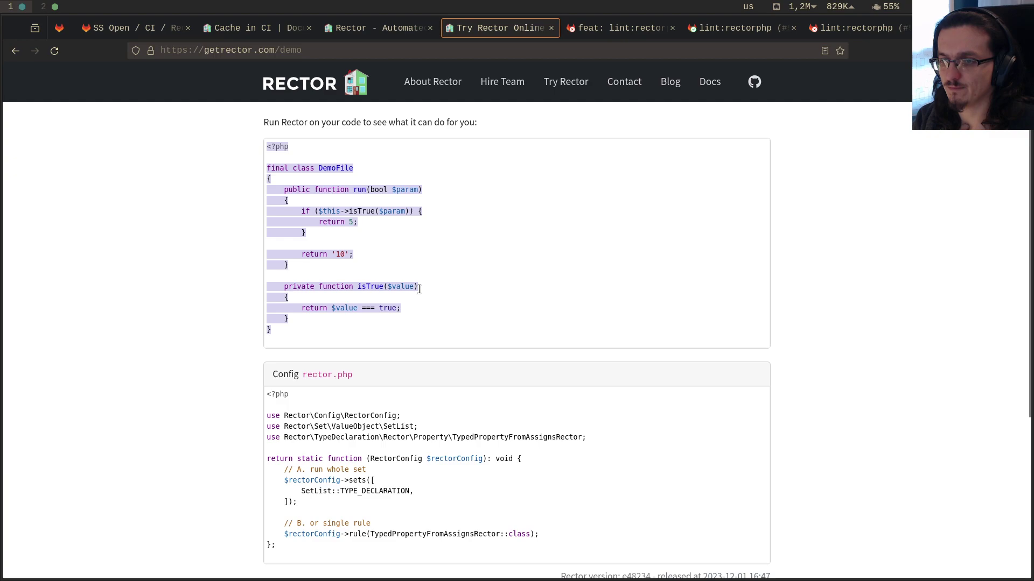
pyautogui.press('super+2')
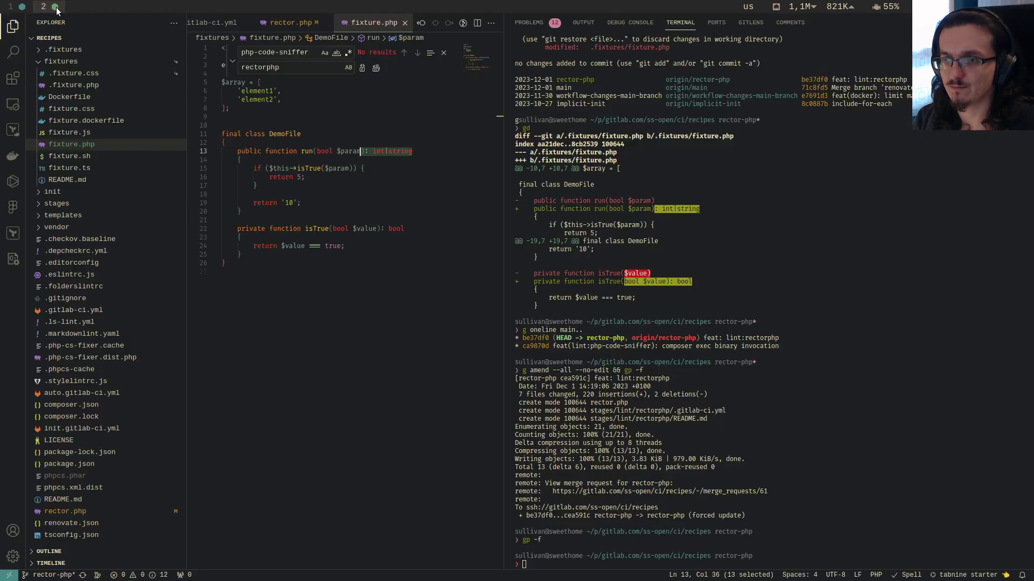
pyautogui.press('super+1')
# Step: Inspect the demo's run() method, selecting its body and the return '10' statement
pyautogui.click(371, 244)
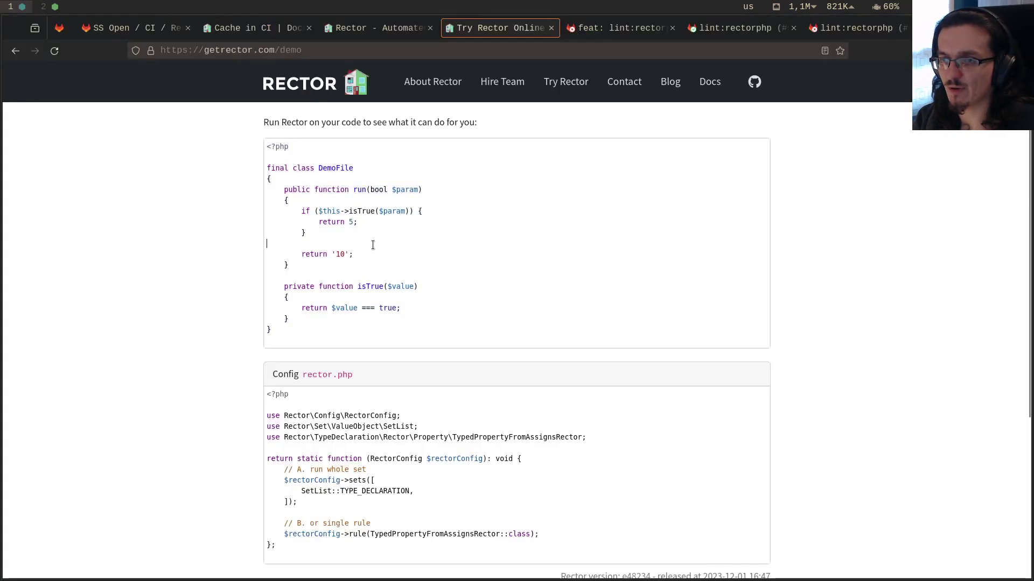
pyautogui.moveTo(344, 252); pyautogui.dragTo(284, 204)
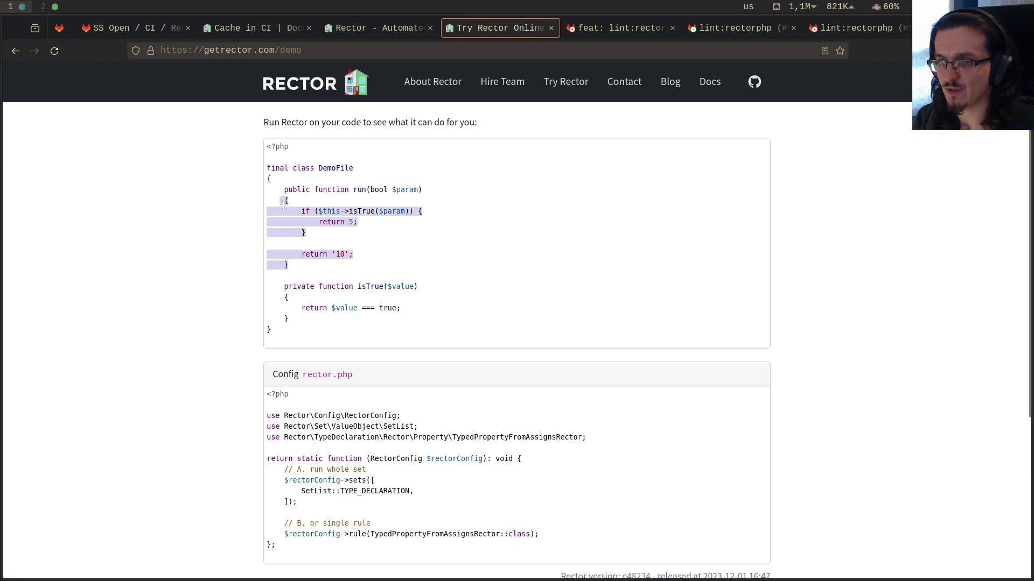
pyautogui.click(377, 223)
pyautogui.moveTo(395, 262); pyautogui.dragTo(295, 201)
pyautogui.click(429, 188)
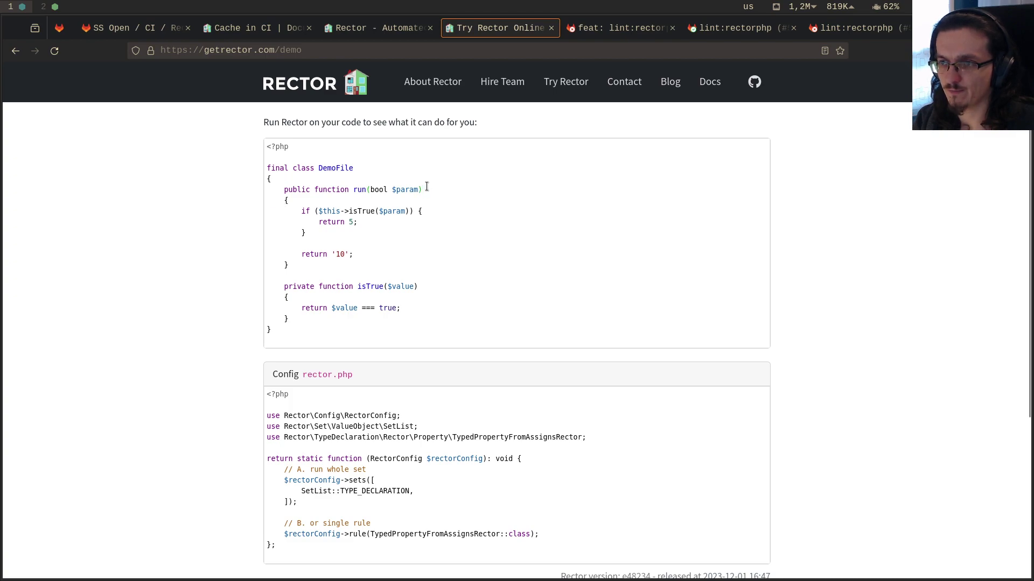
pyautogui.click(429, 200)
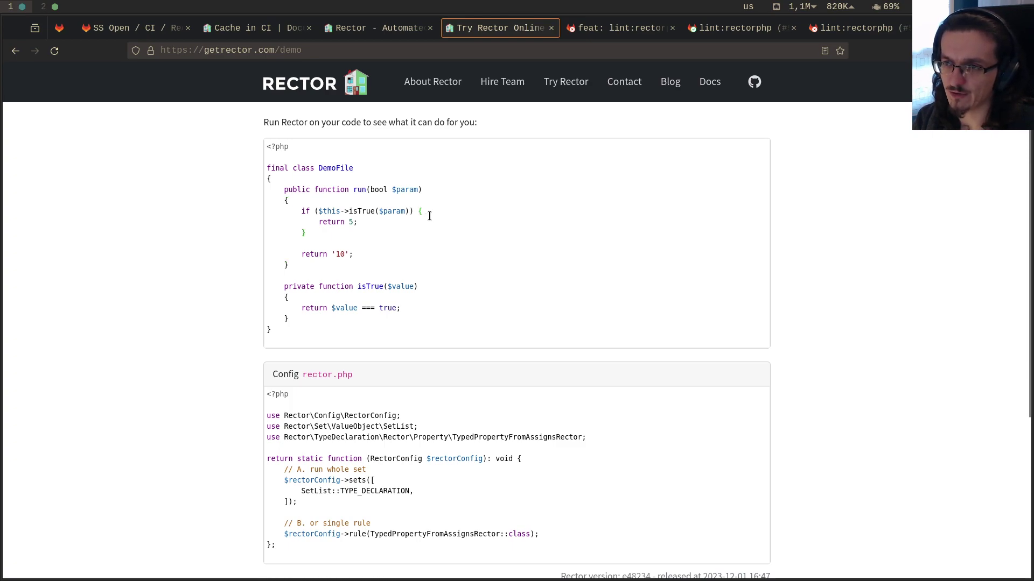
pyautogui.click(429, 185)
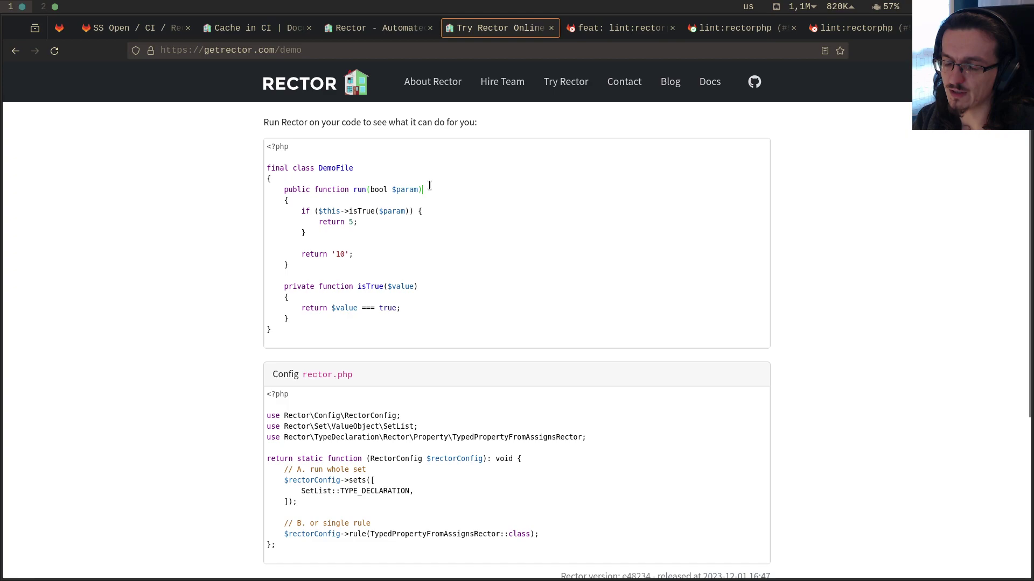
pyautogui.click(429, 203)
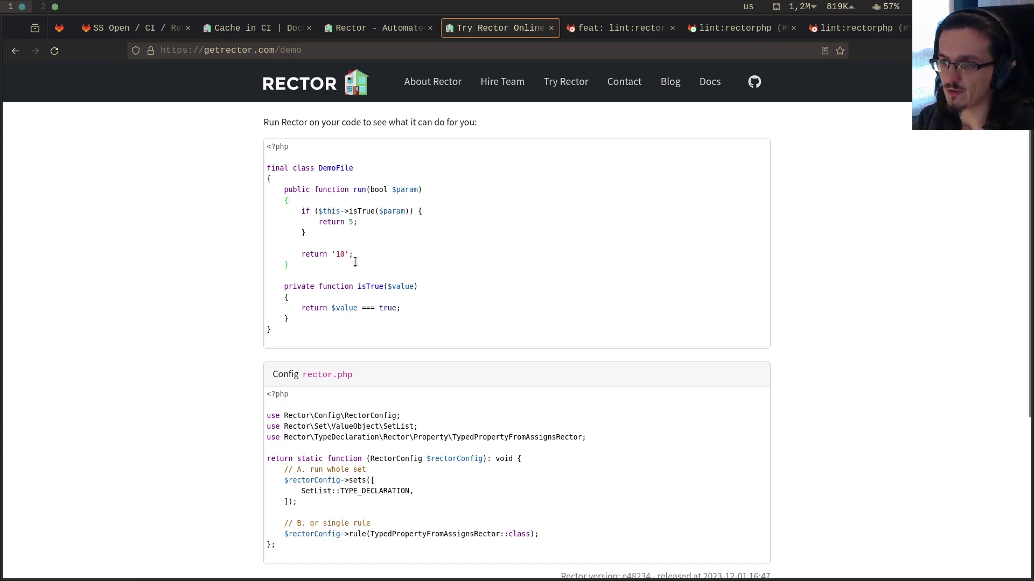
pyautogui.moveTo(354, 255); pyautogui.dragTo(353, 223)
pyautogui.click(351, 223)
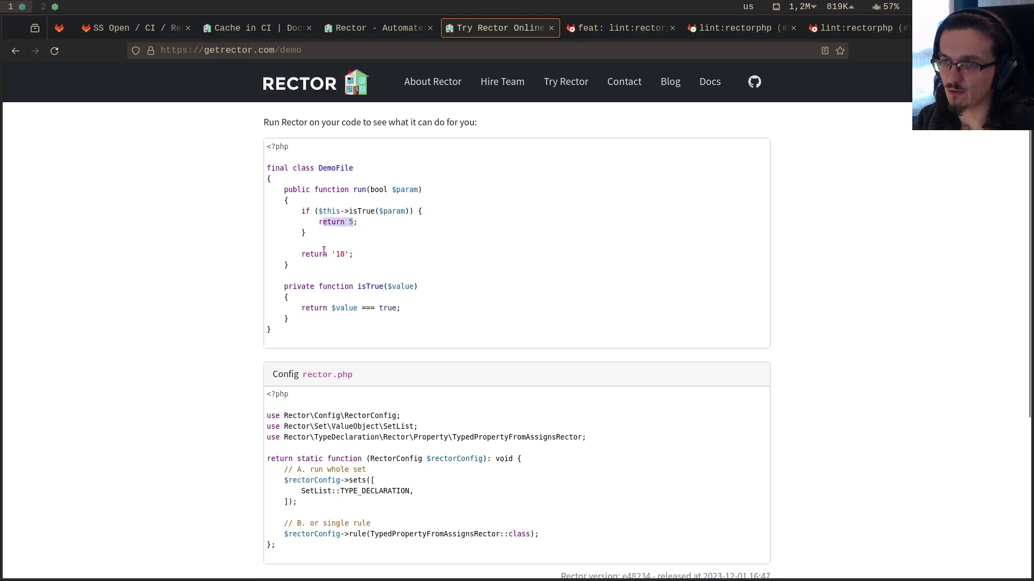
pyautogui.moveTo(323, 254); pyautogui.dragTo(354, 254)
pyautogui.click(316, 256)
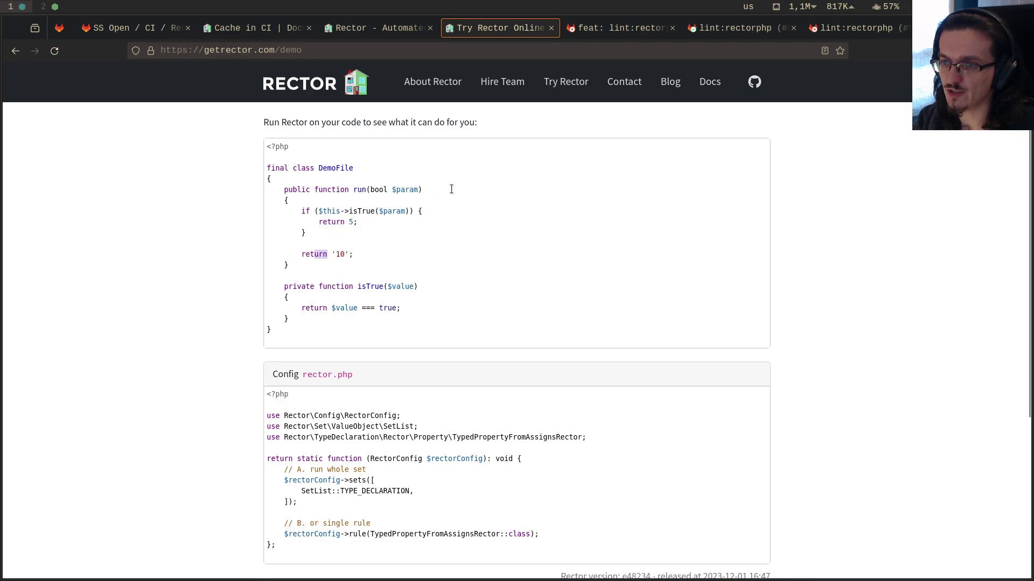
pyautogui.scroll(-4, 501, 237)
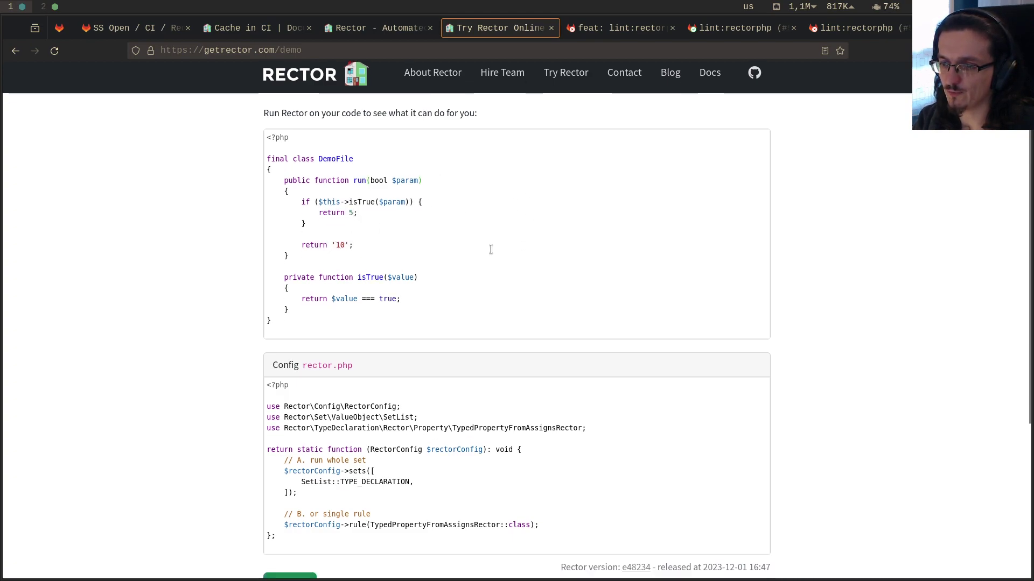
# Step: Process the sample with Rector, then select the original DemoFile class code to copy
pyautogui.click(311, 376)
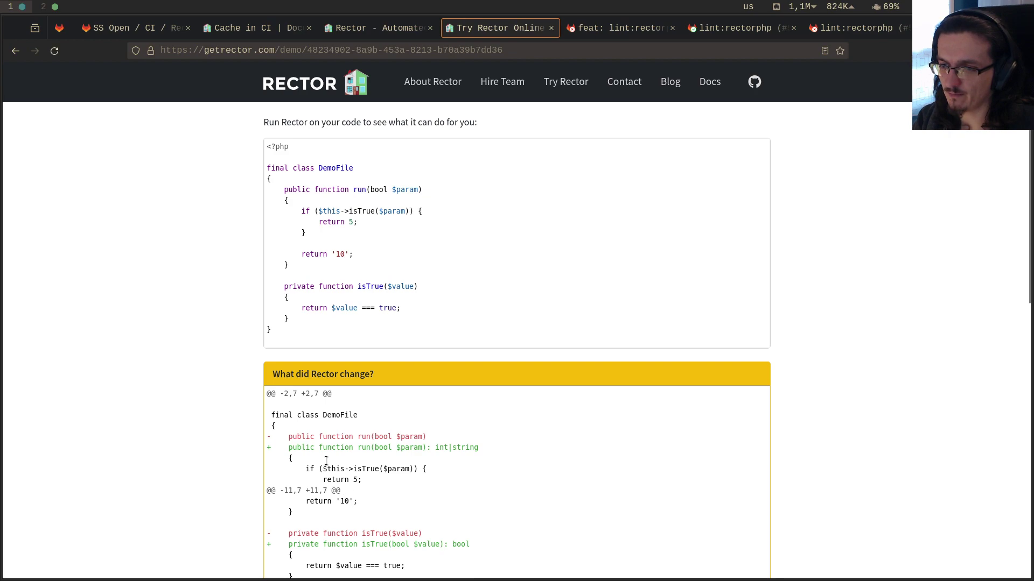
pyautogui.moveTo(362, 515); pyautogui.dragTo(375, 220)
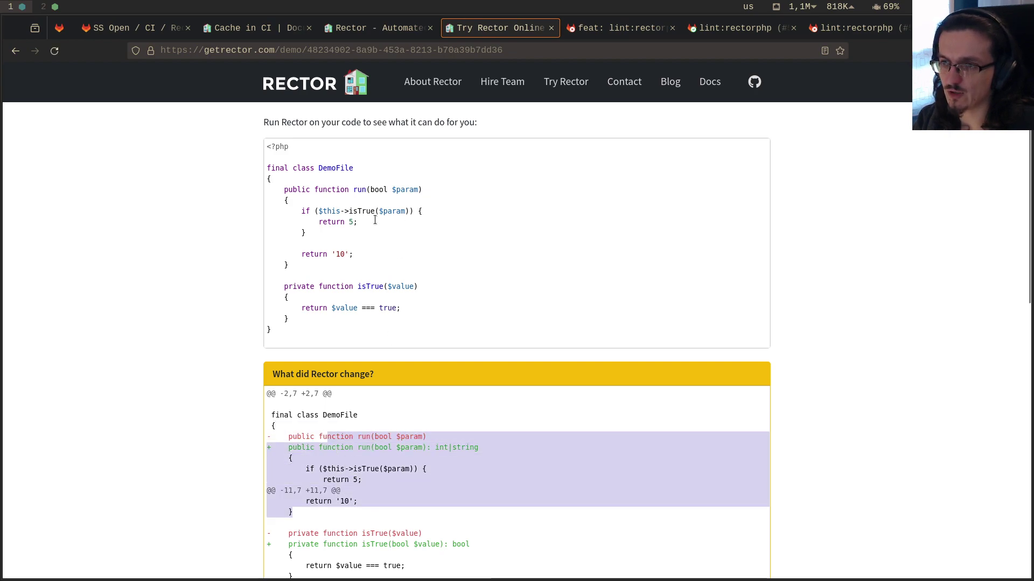
pyautogui.moveTo(289, 265); pyautogui.dragTo(264, 195)
pyautogui.click(388, 265)
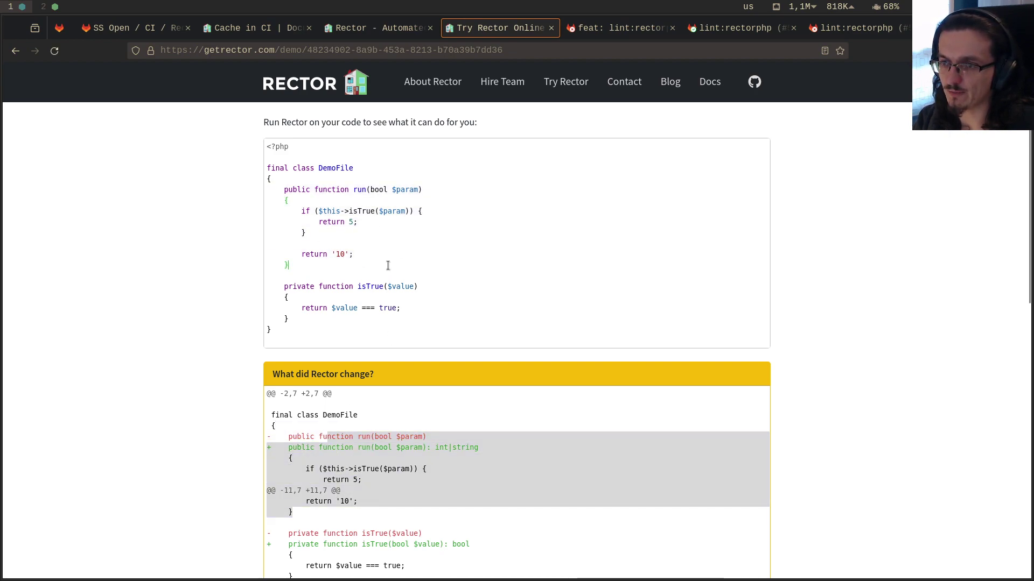
pyautogui.moveTo(297, 338); pyautogui.dragTo(260, 163)
pyautogui.hotkey('ctrl', 'c')
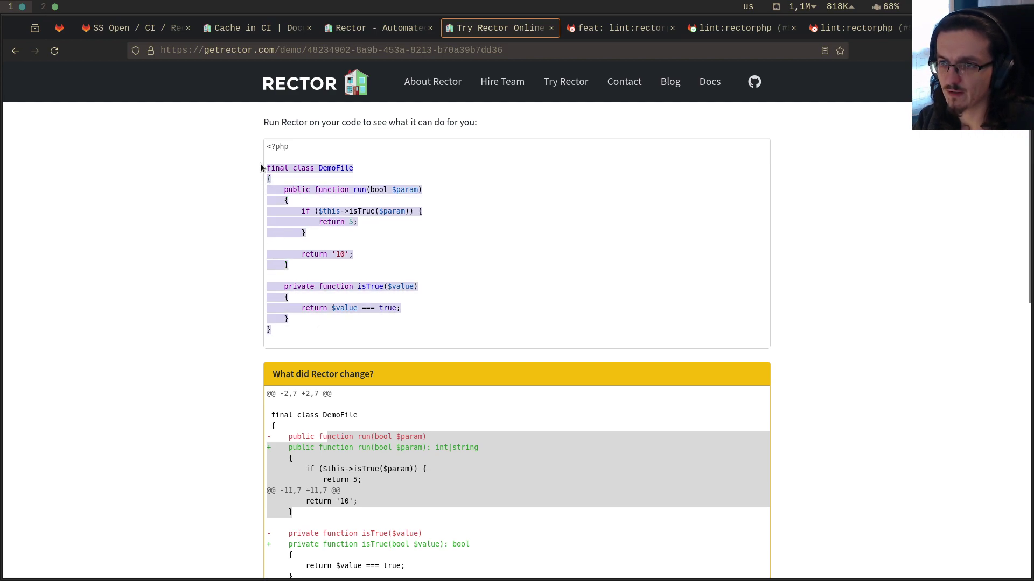
pyautogui.press('super+2')
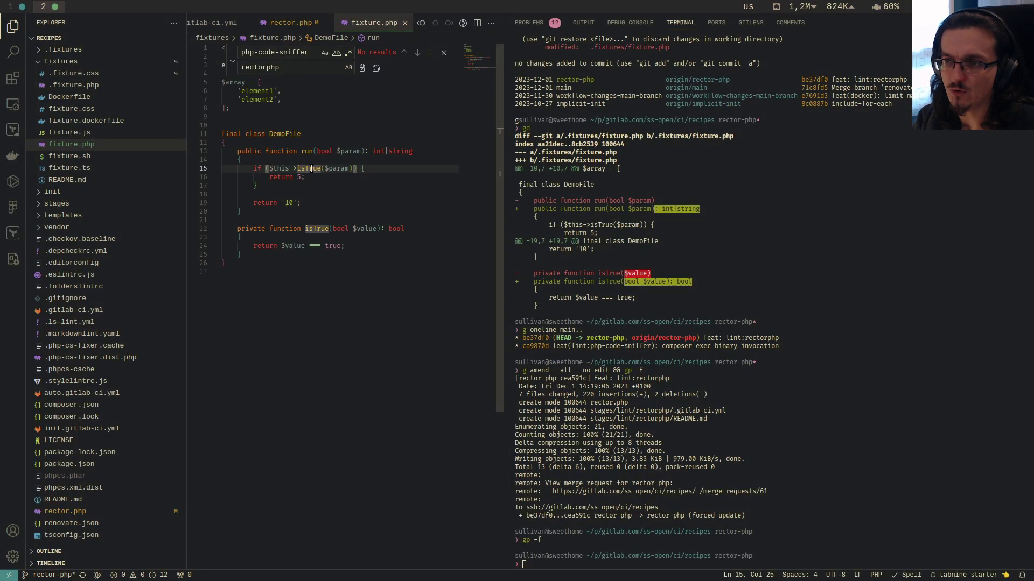
# Step: Replace the DemoFile class through end of file with the pasted original code, removing the extra blank line
pyautogui.press('Up')
pyautogui.press('Up')
pyautogui.press('Up')
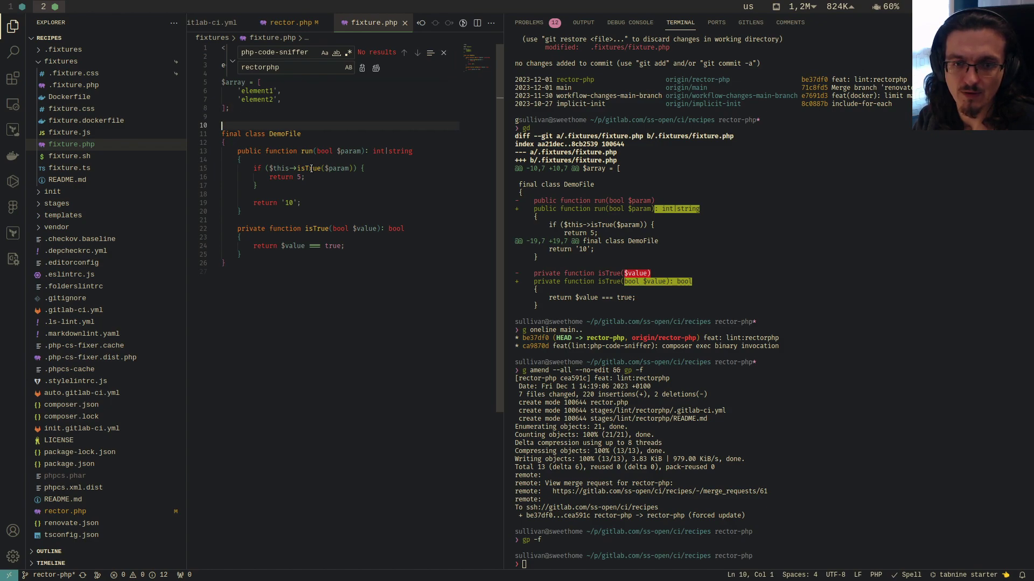
pyautogui.press('Down')
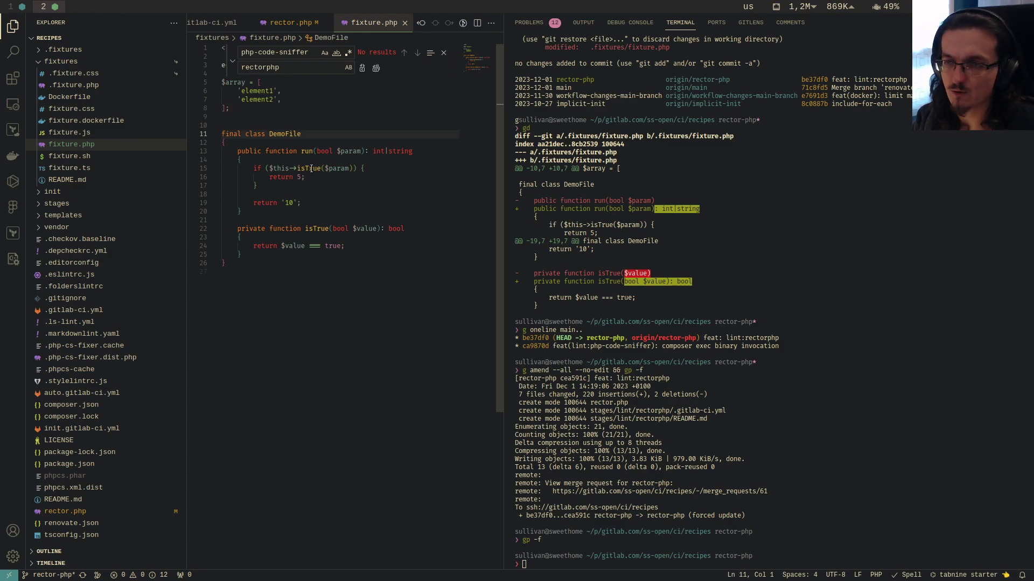
pyautogui.hotkey('ctrl', 'shift', 'End')
pyautogui.hotkey('ctrl', 'v')
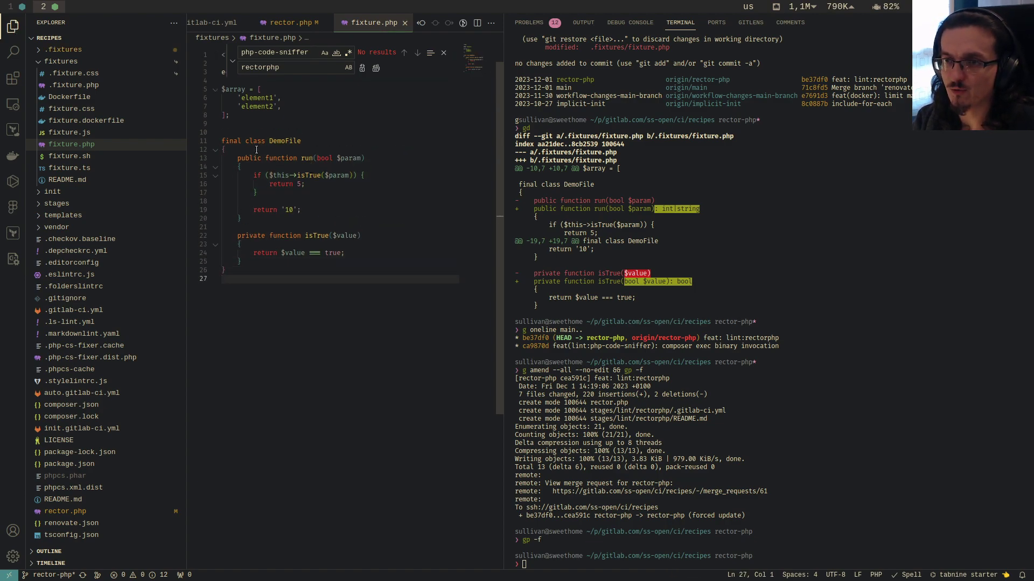
pyautogui.click(262, 133)
pyautogui.press('Delete')
pyautogui.press('Down')
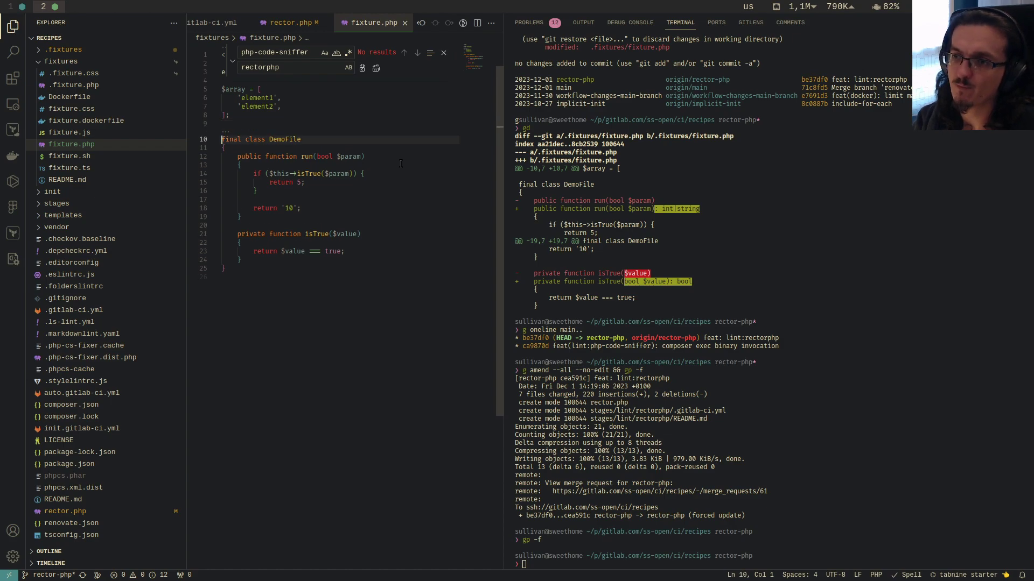
pyautogui.press('Down')
pyautogui.press('Down')
pyautogui.press('End')
pyautogui.press('Up')
pyautogui.press('Down')
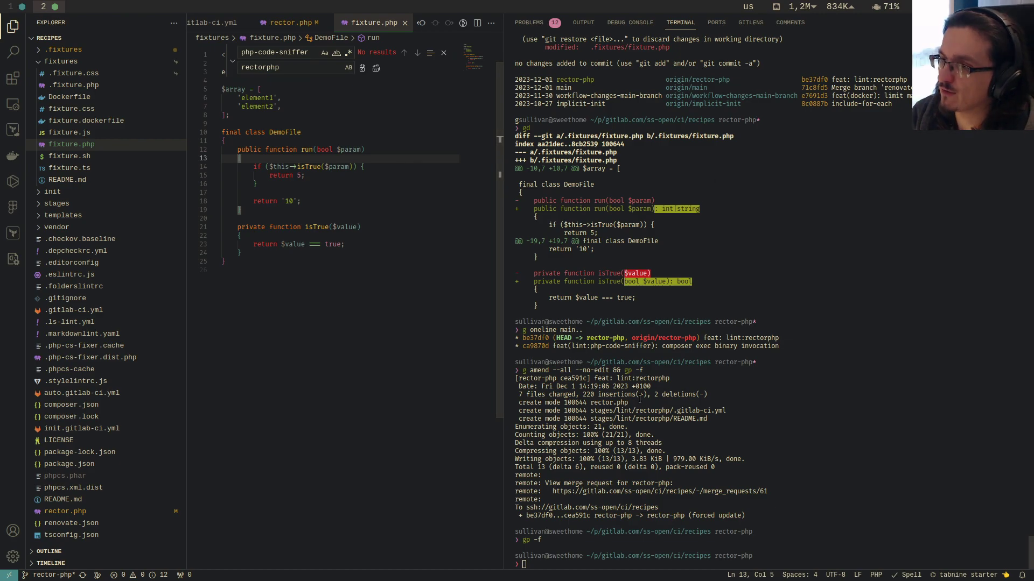
# Step: Look back through the terminal history and highlight the phpstan install line
pyautogui.scroll(10, 639, 396)
pyautogui.scroll(-20, 640, 395)
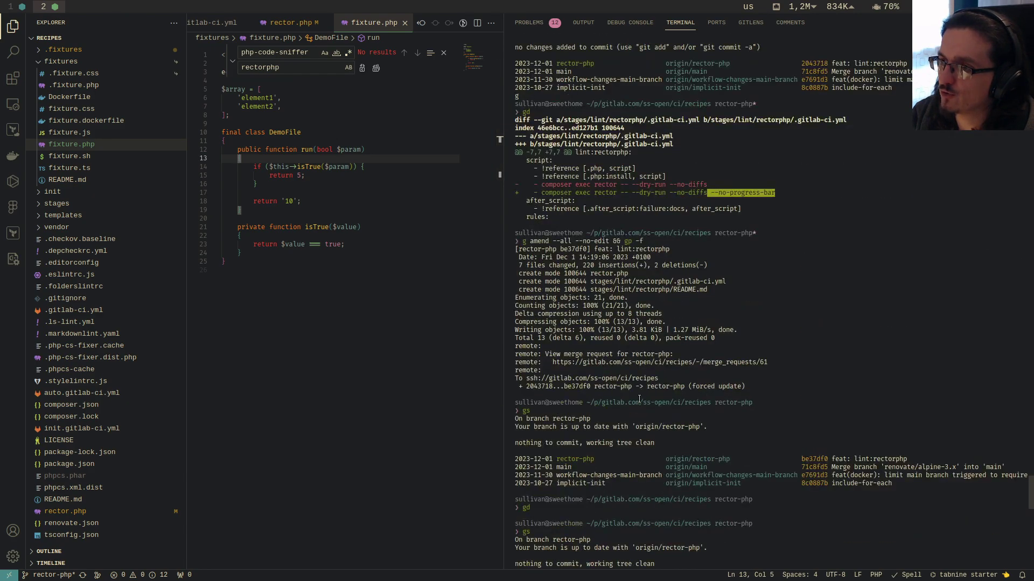
pyautogui.scroll(3, 639, 400)
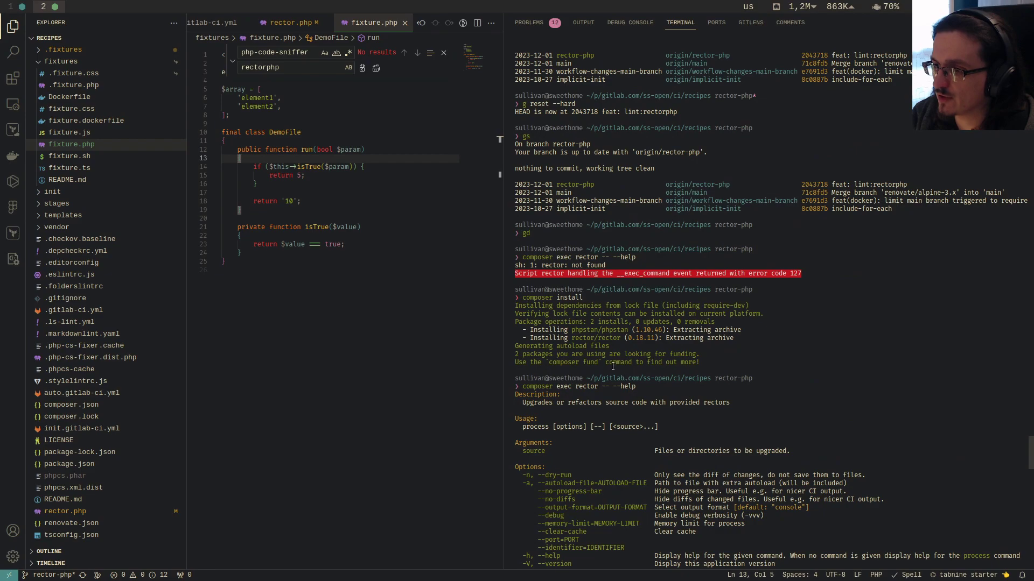
pyautogui.moveTo(556, 330); pyautogui.dragTo(740, 330)
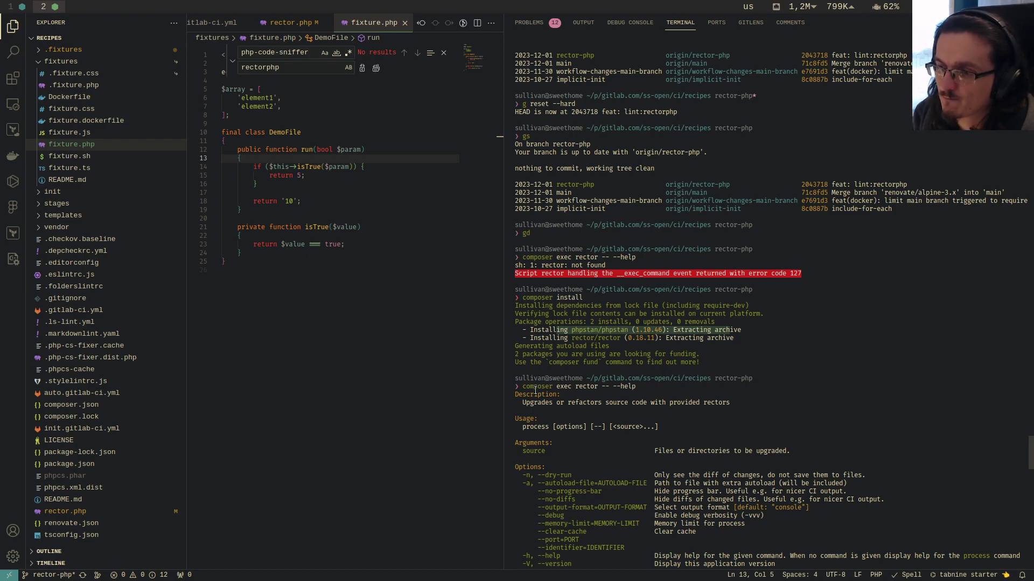
pyautogui.scroll(-20, 534, 389)
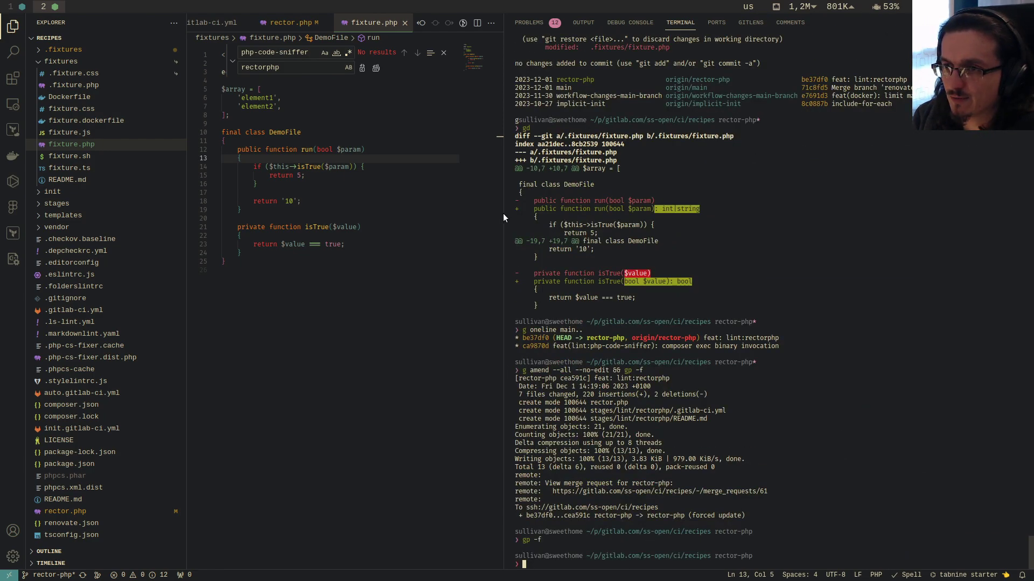
# Step: Widen the code editor and move from run()'s signature to the isTrue() declaration
pyautogui.moveTo(503, 214); pyautogui.dragTo(557, 214)
pyautogui.click(416, 210)
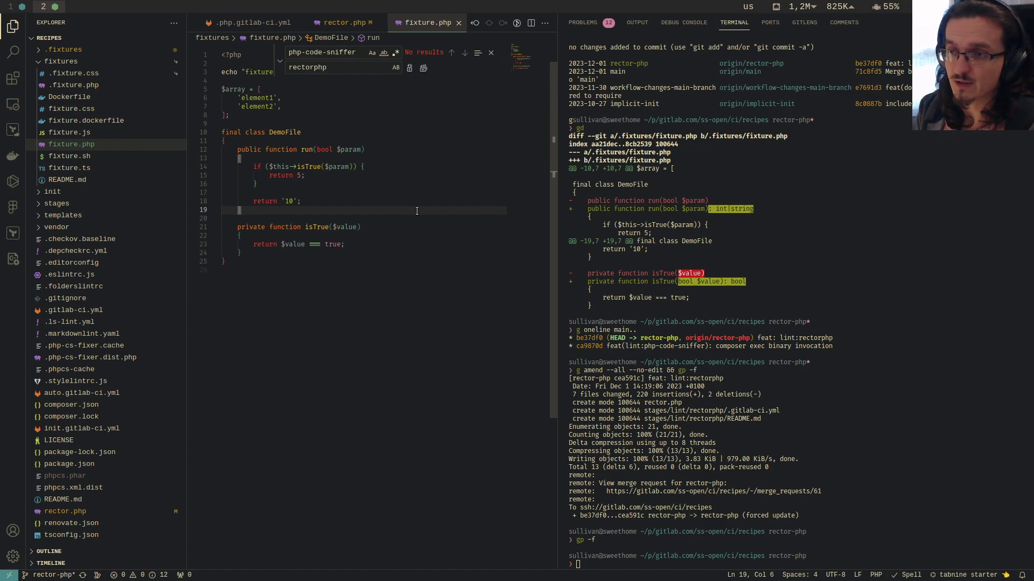
pyautogui.press('Up')
pyautogui.press('Up')
pyautogui.press('Up')
pyautogui.press('Up')
pyautogui.press('Up')
pyautogui.press('Up')
pyautogui.press('Up')
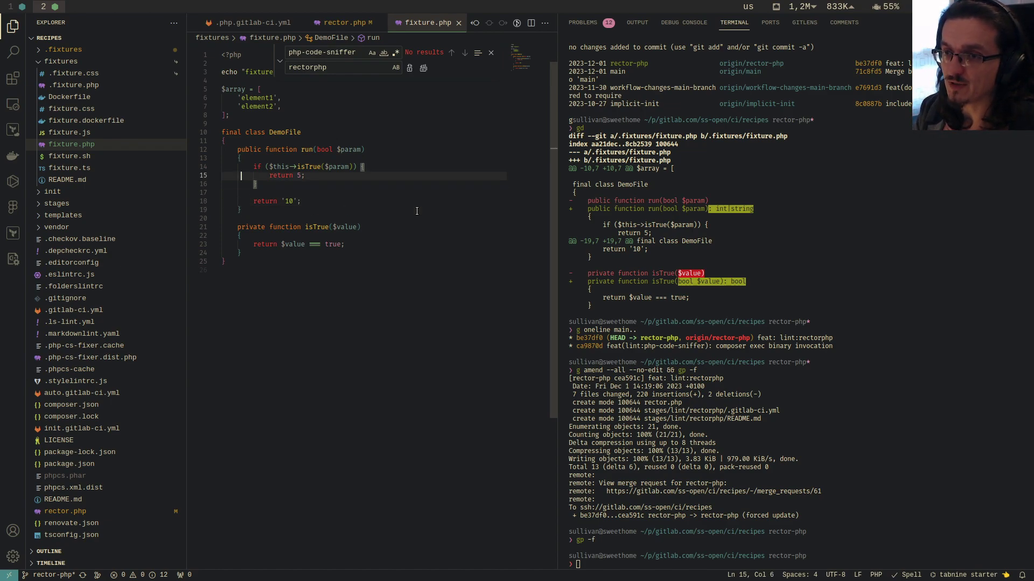
pyautogui.press('End')
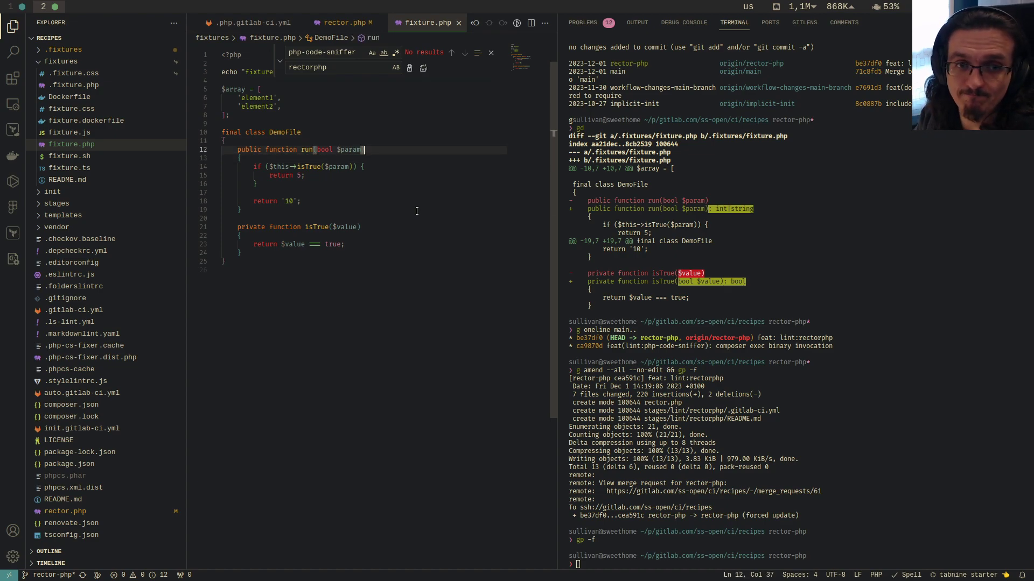
pyautogui.click(371, 249)
# Step: In rector.php, select the TYPE_DECLARATION set line
pyautogui.press('Up')
pyautogui.press('Up')
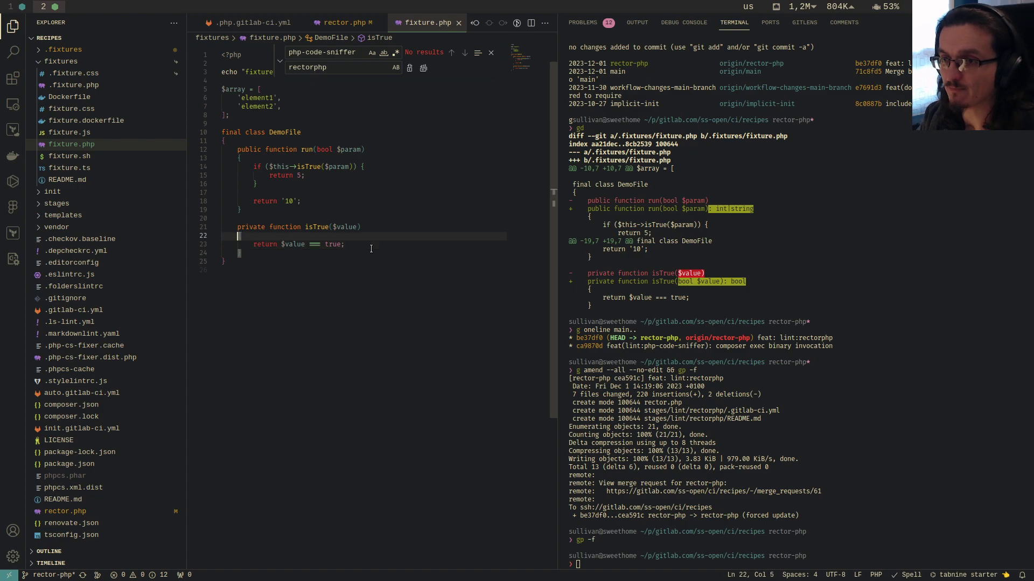
pyautogui.press('Home')
pyautogui.click(348, 25)
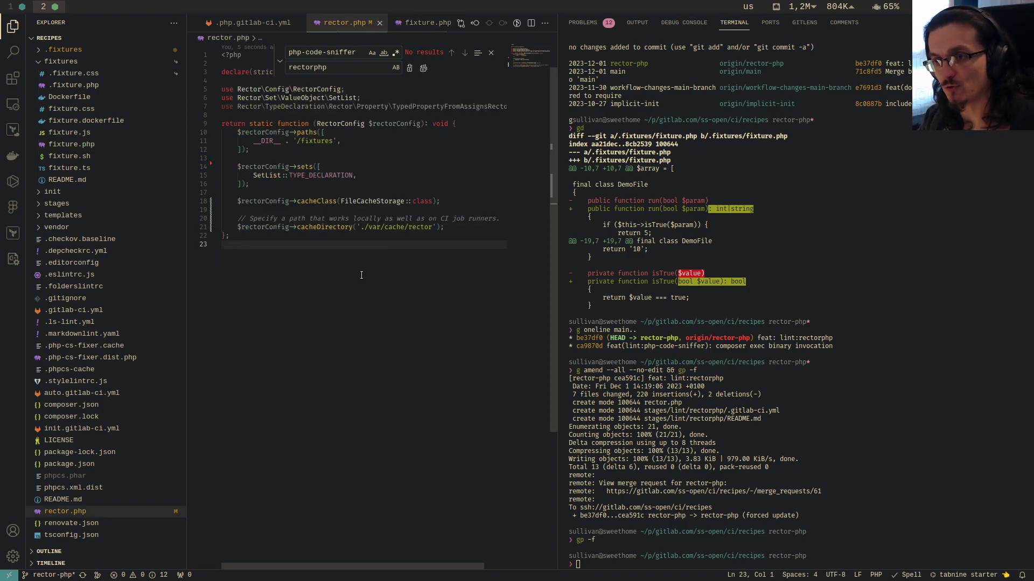
pyautogui.press('Up')
pyautogui.press('Up')
pyautogui.press('Up')
pyautogui.press('Up')
pyautogui.press('Up')
pyautogui.press('Up')
pyautogui.press('Up')
pyautogui.press('Up')
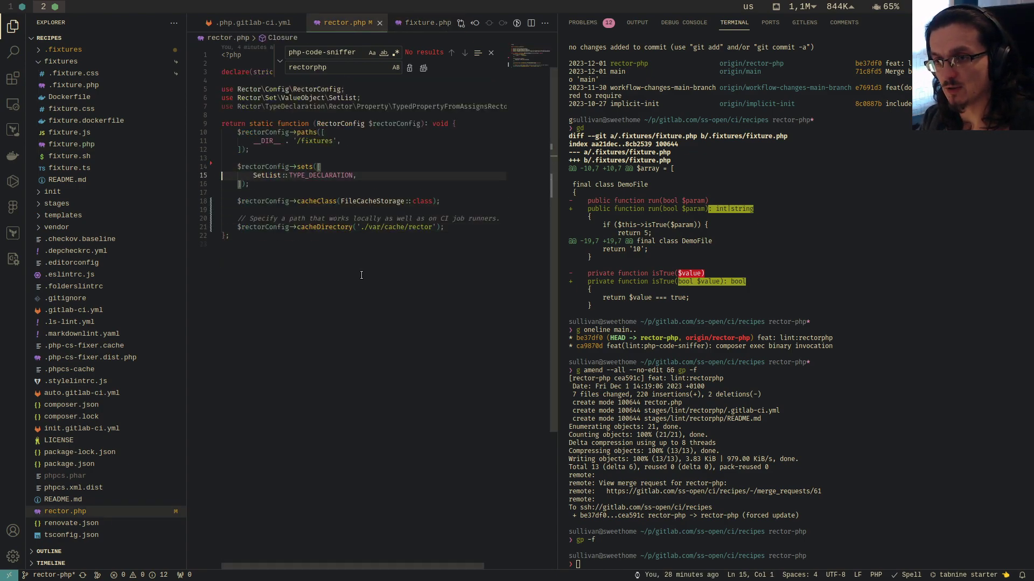
pyautogui.press('Up')
pyautogui.press('Down')
pyautogui.hotkey('ctrl', 'l')
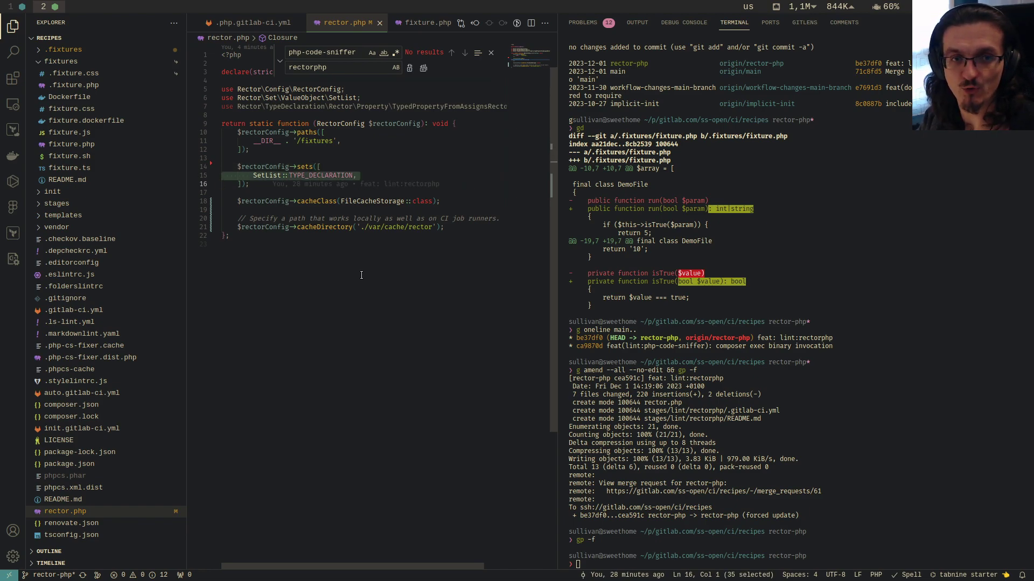
# Step: Recall the Rector dry-run command from history, drop its JSON output option, and run it
pyautogui.click(911, 406)
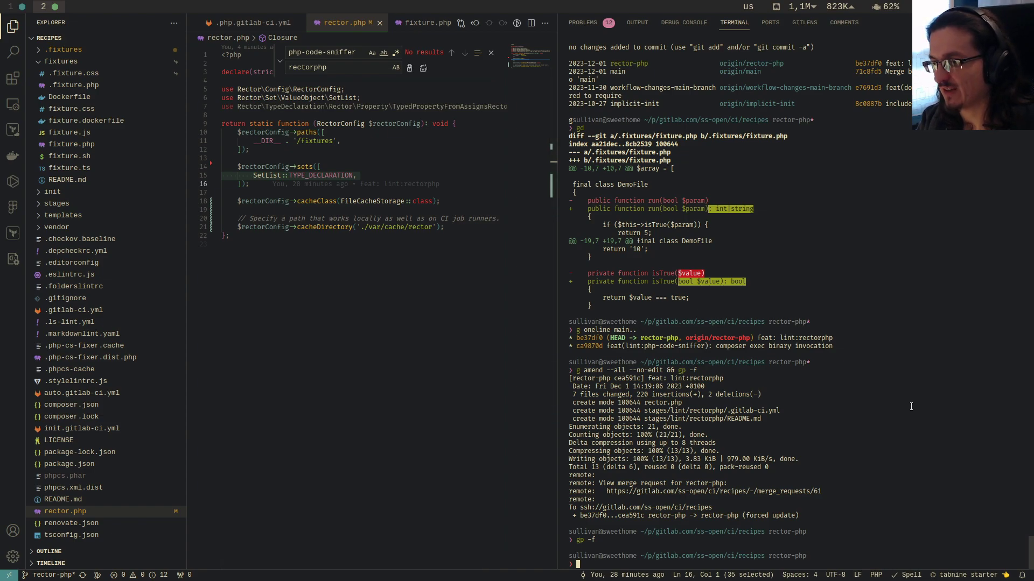
pyautogui.press('Up')
pyautogui.press('Up')
pyautogui.press('Up')
pyautogui.press('Down')
pyautogui.press('Down')
pyautogui.press('Down')
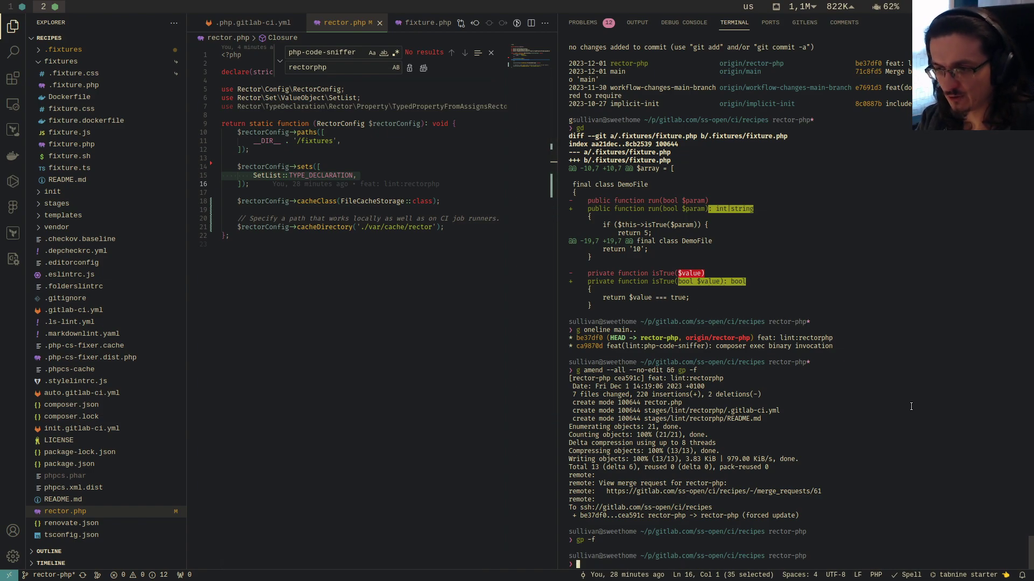
pyautogui.hotkey('ctrl', 'r')
pyautogui.write('--dru')
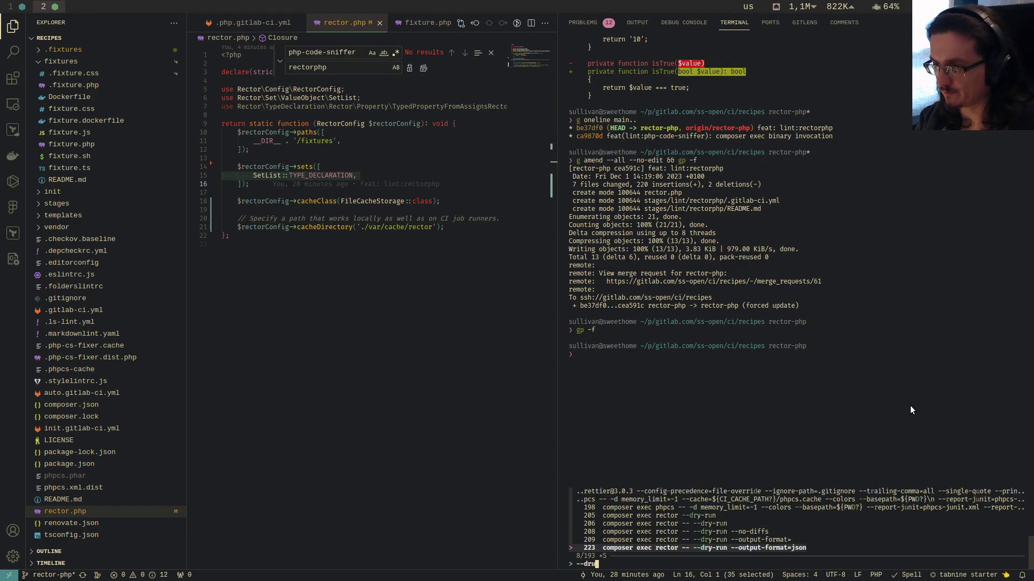
pyautogui.press('Return')
pyautogui.press('Left')
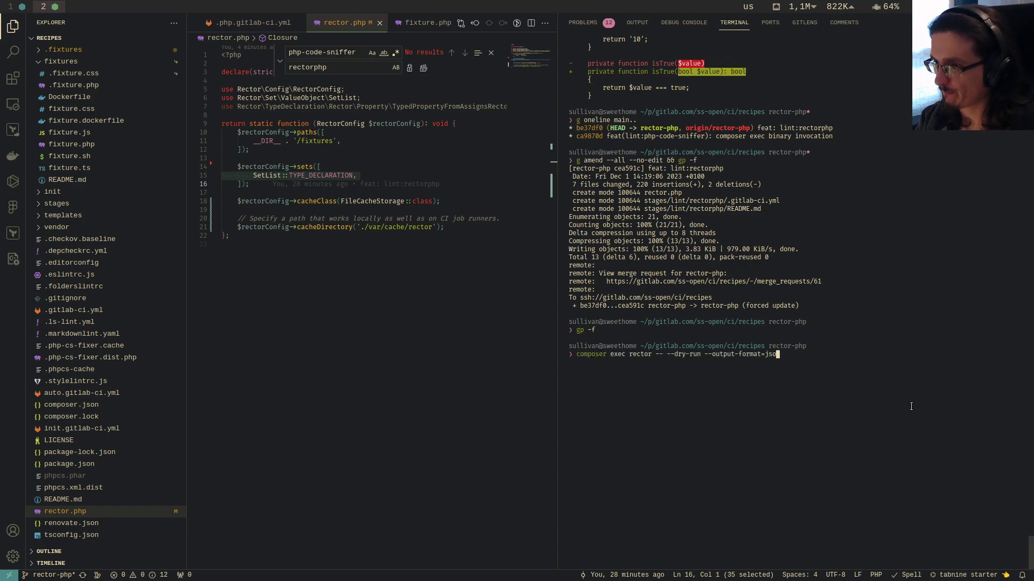
pyautogui.press('Left')
pyautogui.press('Left')
pyautogui.press('Left')
pyautogui.press('Left')
pyautogui.press('Left')
pyautogui.press('Left')
pyautogui.press('Left')
pyautogui.press('Left')
pyautogui.press('Left')
pyautogui.press('Left')
pyautogui.press('Left')
pyautogui.press('Left')
pyautogui.press('Left')
pyautogui.press('Left')
pyautogui.press('Left')
pyautogui.press('Left')
pyautogui.press('Left')
pyautogui.press('Left')
pyautogui.press('Left')
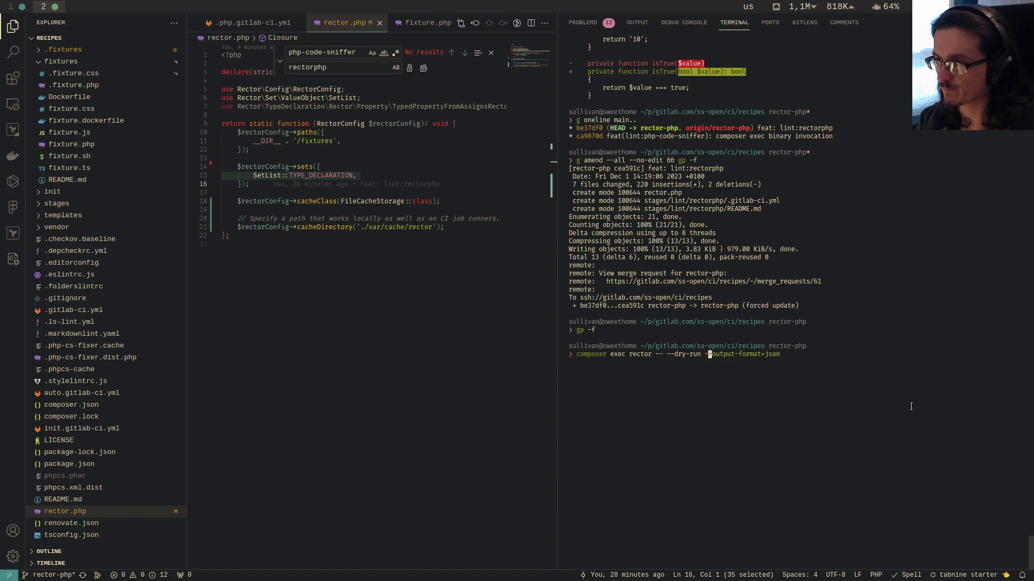
pyautogui.hotkey('ctrl', 'k')
pyautogui.press('Return')
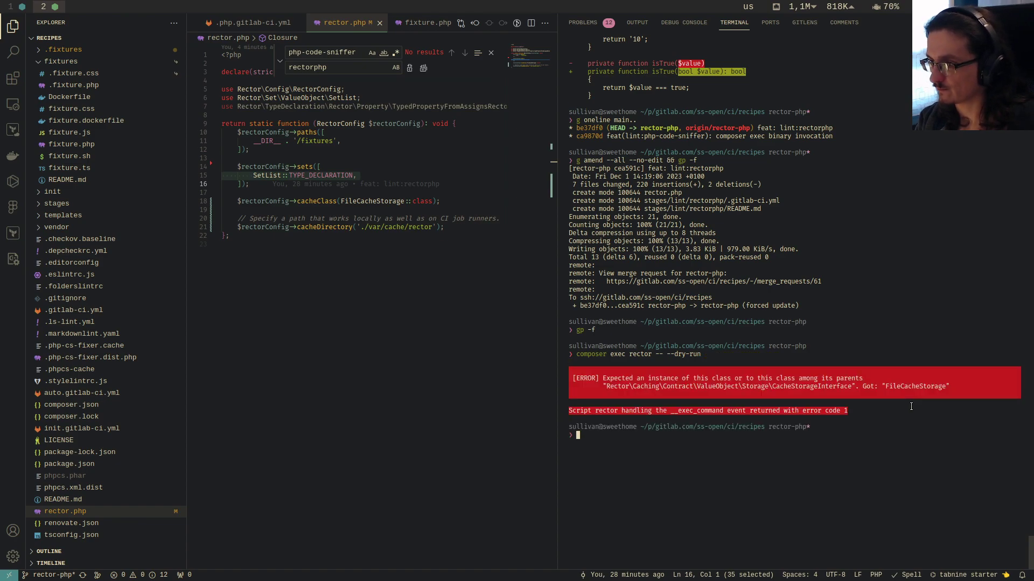
# Step: Add the FileCacheStorage import for the cacheClass line and save rector.php
pyautogui.click(437, 203)
pyautogui.press('Left')
pyautogui.press('Left')
pyautogui.press('Left')
pyautogui.press('Left')
pyautogui.press('Left')
pyautogui.press('Left')
pyautogui.press('Left')
pyautogui.press('Left')
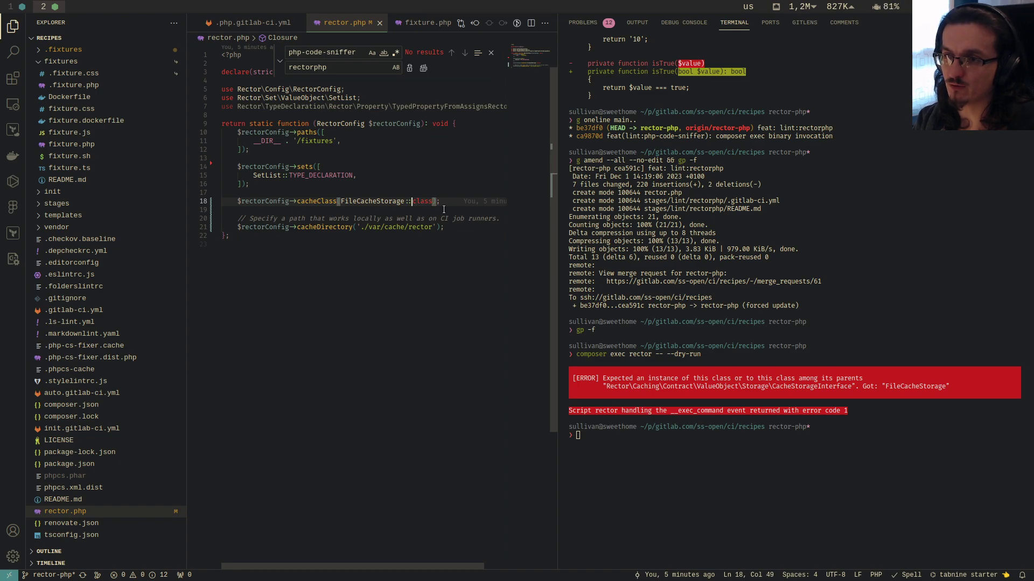
pyautogui.hotkey('ctrl', 'space')
pyautogui.press('Return')
pyautogui.press('Up')
pyautogui.press('Up')
pyautogui.press('Up')
pyautogui.press('Up')
pyautogui.press('Up')
pyautogui.press('Up')
pyautogui.press('Up')
pyautogui.press('Up')
pyautogui.press('Up')
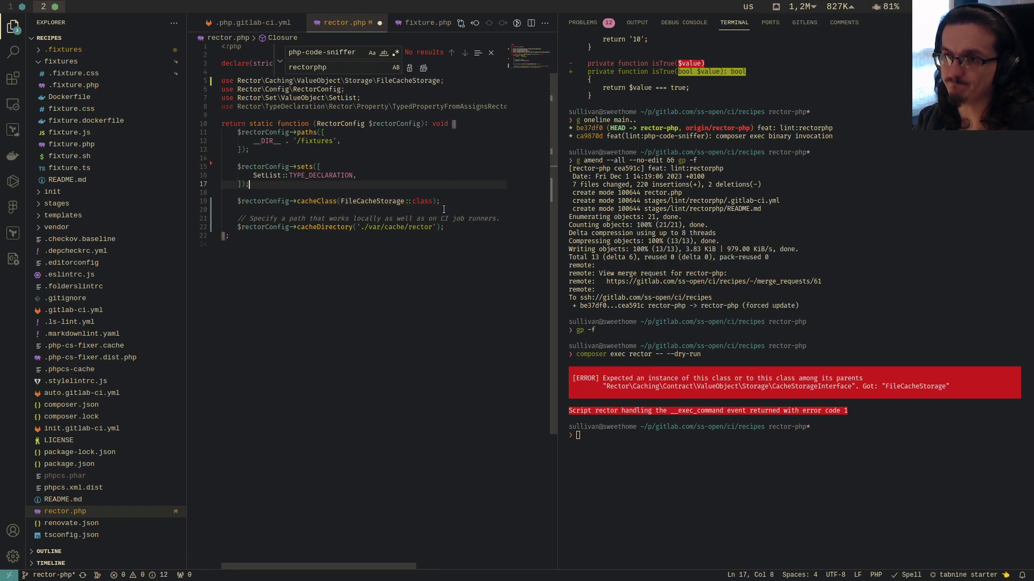
pyautogui.hotkey('ctrl', 's')
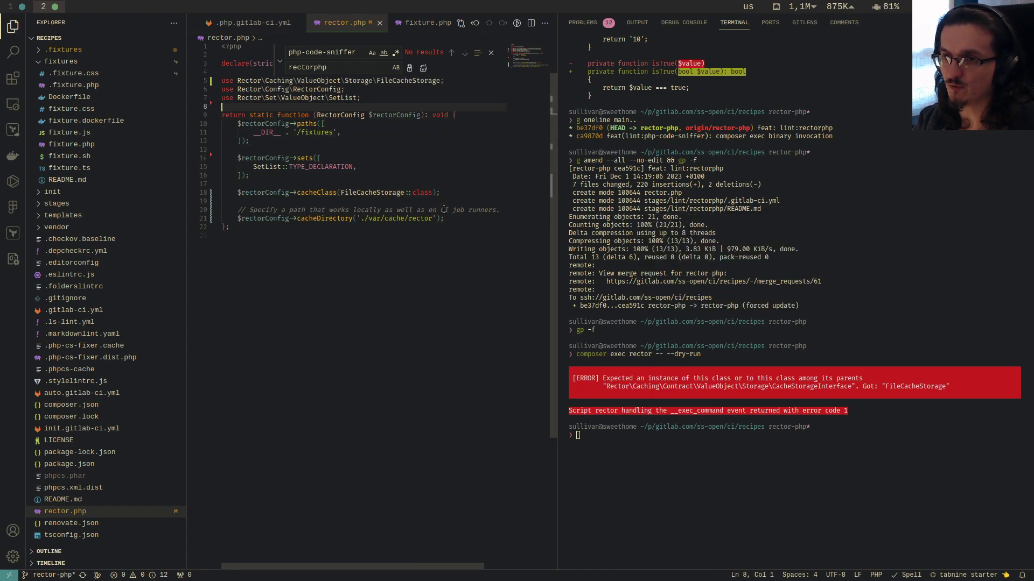
# Step: Rerun composer exec rector -- --dry-run in the terminal
pyautogui.click(807, 313)
pyautogui.press('Up')
pyautogui.press('Return')
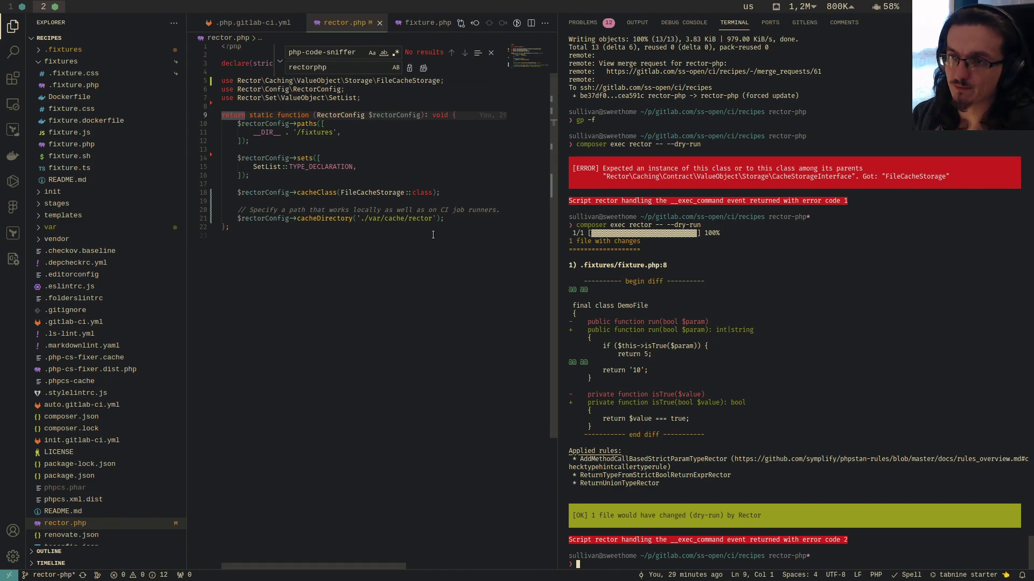
# Step: List the contents of var/cache/rector with ll
pyautogui.write('ll v')
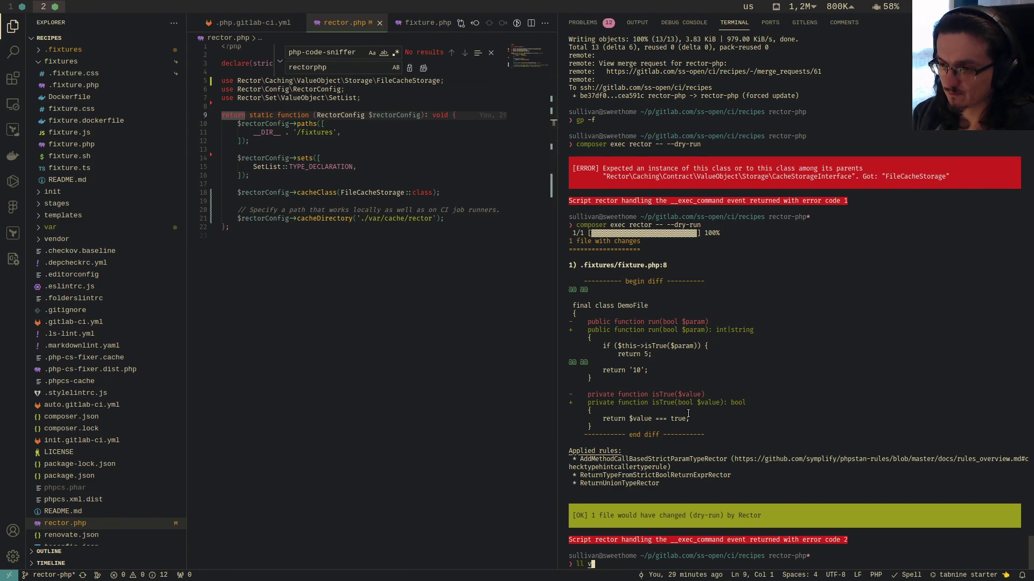
pyautogui.press('Tab')
pyautogui.press('Tab')
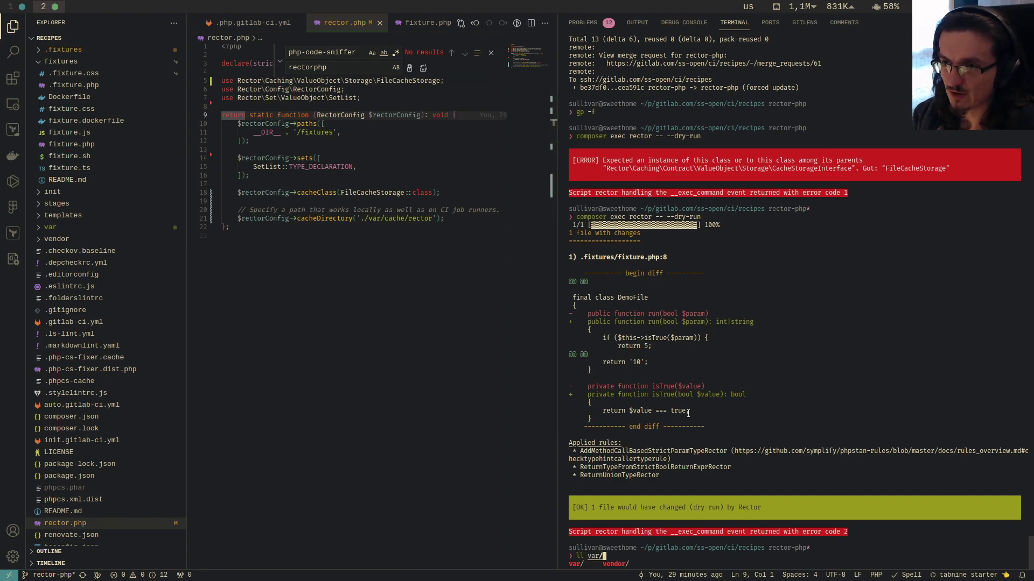
pyautogui.write('c')
pyautogui.press('Tab')
pyautogui.write('r')
pyautogui.press('Tab')
pyautogui.press('Return')
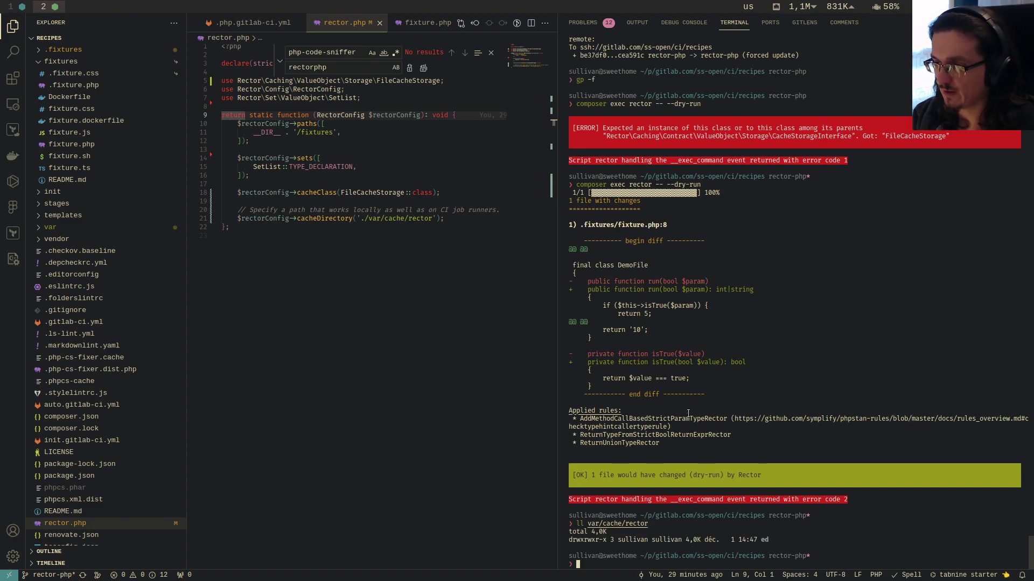
# Step: List var/cache/rector recursively with ls -R
pyautogui.press('Up')
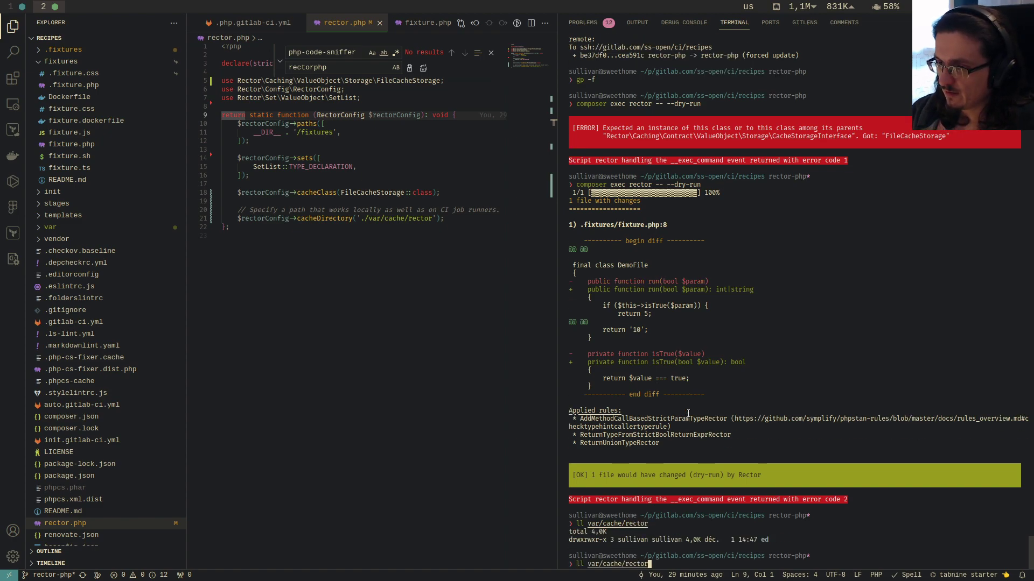
pyautogui.press('Home')
pyautogui.press('Delete')
pyautogui.press('Delete')
pyautogui.write('ls -R')
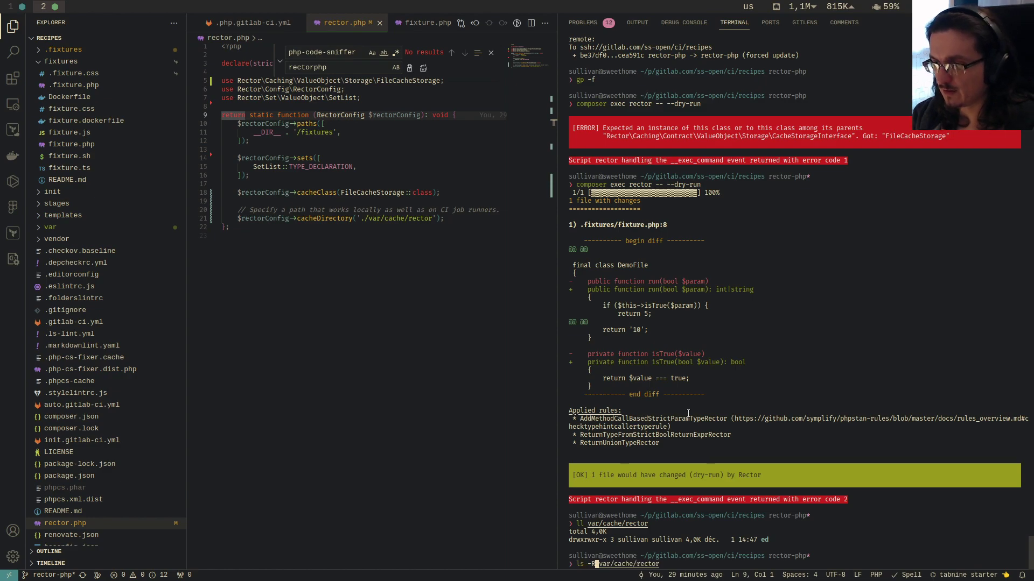
pyautogui.press('Return')
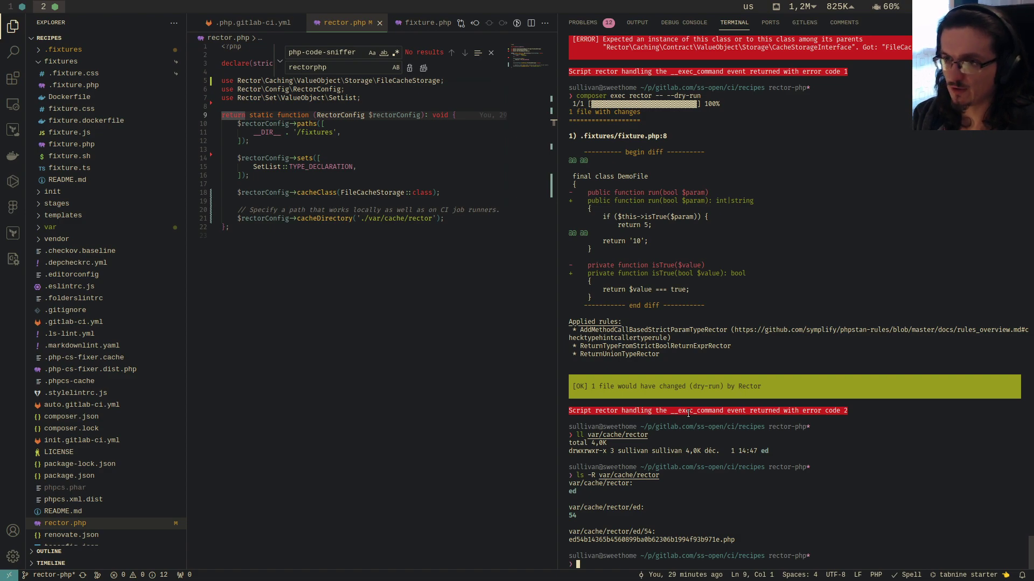
# Step: Show Rector's command-line help with composer exec rector -- --help
pyautogui.click(371, 274)
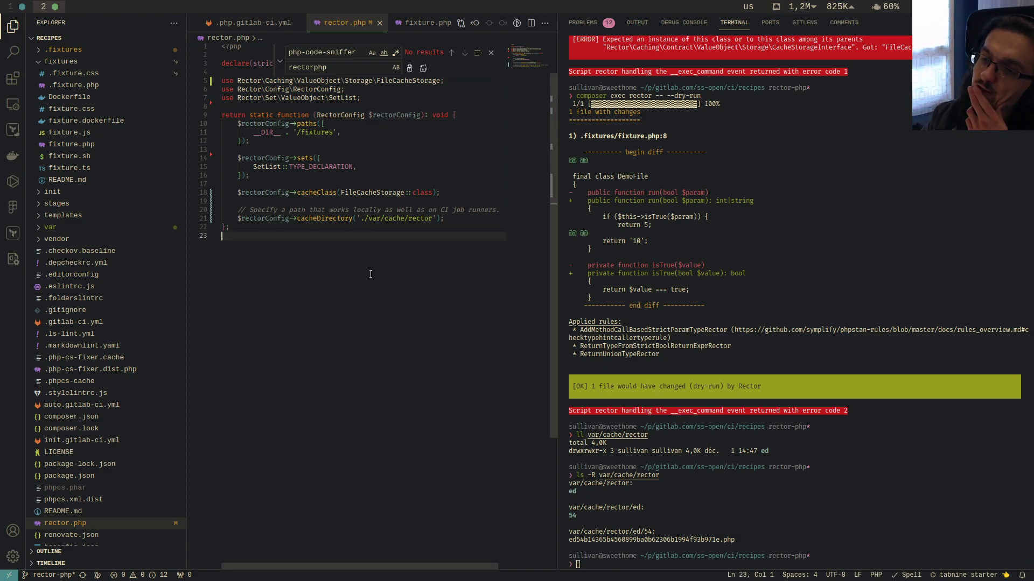
pyautogui.press('Up')
pyautogui.press('Up')
pyautogui.press('Up')
pyautogui.press('Up')
pyautogui.press('Up')
pyautogui.press('End')
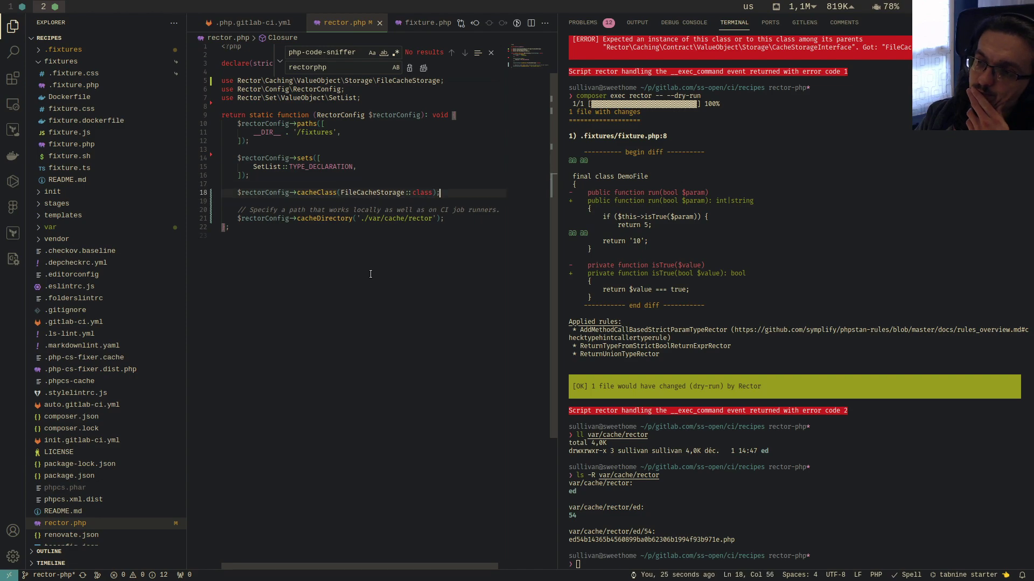
pyautogui.click(704, 427)
pyautogui.press('Up')
pyautogui.press('Up')
pyautogui.press('Up')
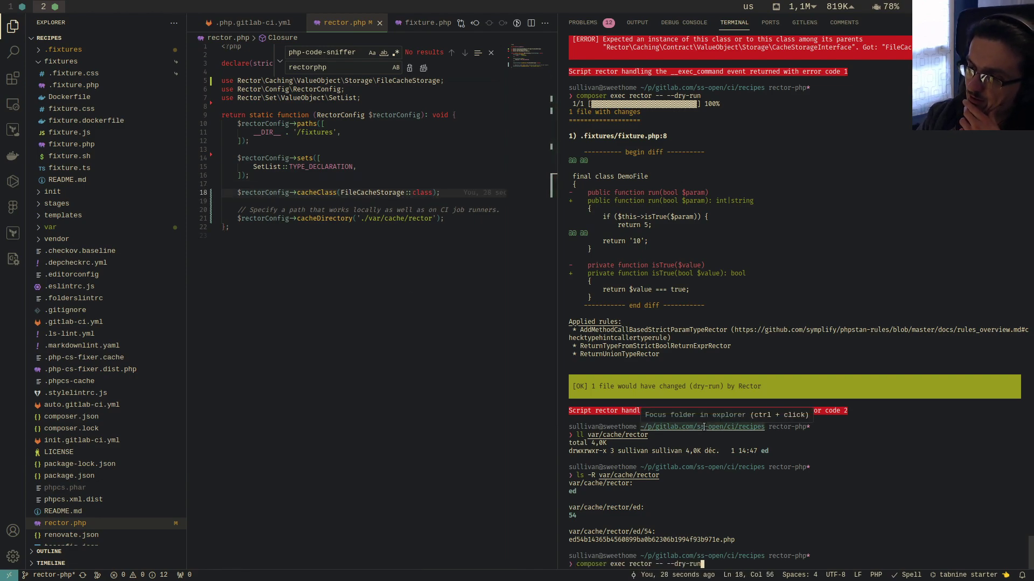
pyautogui.press('BackSpace')
pyautogui.press('BackSpace')
pyautogui.press('BackSpace')
pyautogui.press('BackSpace')
pyautogui.press('BackSpace')
pyautogui.press('BackSpace')
pyautogui.press('BackSpace')
pyautogui.write('h')
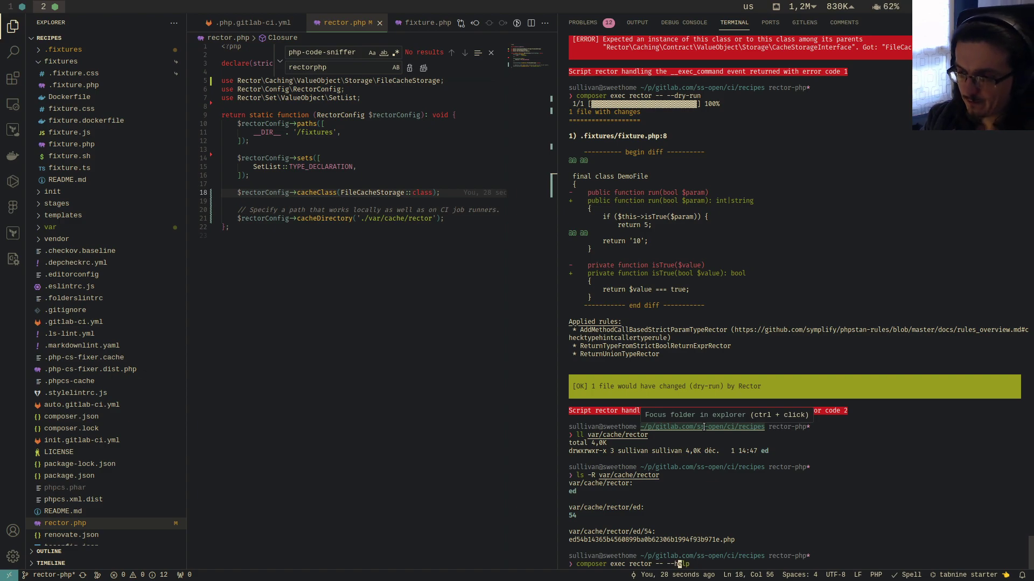
pyautogui.write('elp')
pyautogui.press('Return')
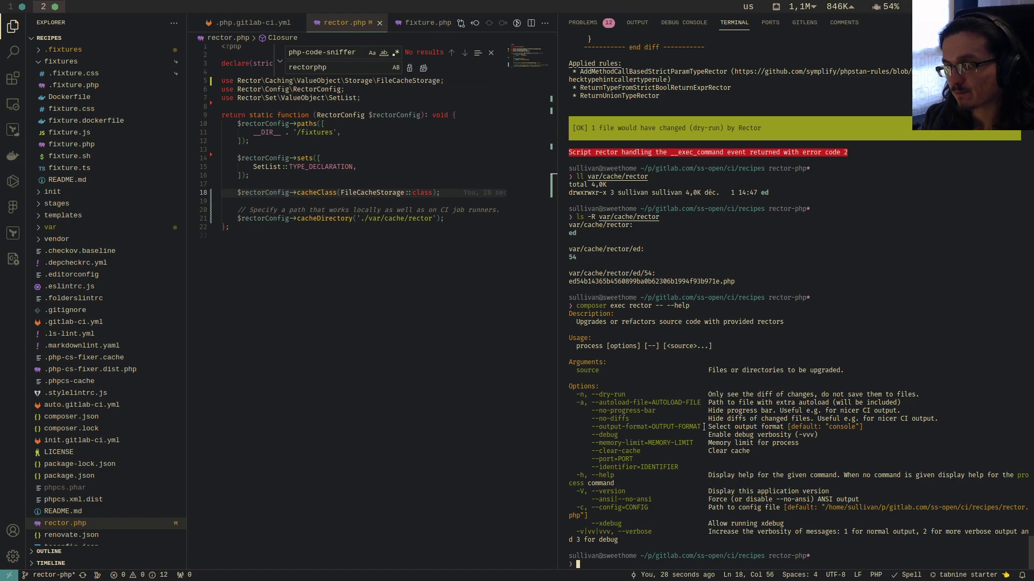
# Step: Switch to the php-code-sniffer .gitlab-ci.yml CI job file
pyautogui.press('Up')
pyautogui.press('Up')
pyautogui.press('Up')
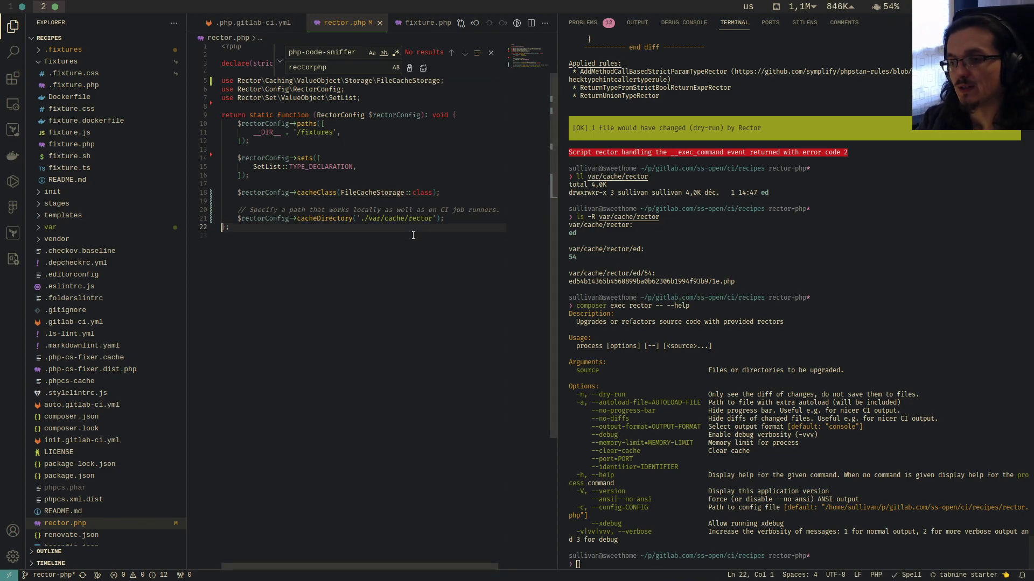
pyautogui.press('Left')
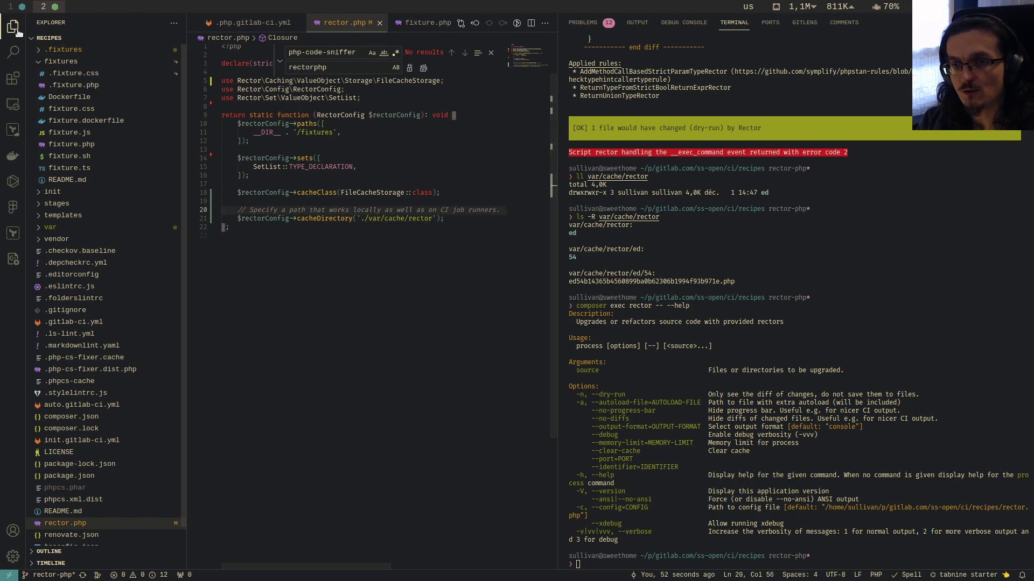
pyautogui.hotkey('ctrl', 'b')
pyautogui.hotkey('ctrl', 'pageup')
pyautogui.click(218, 174)
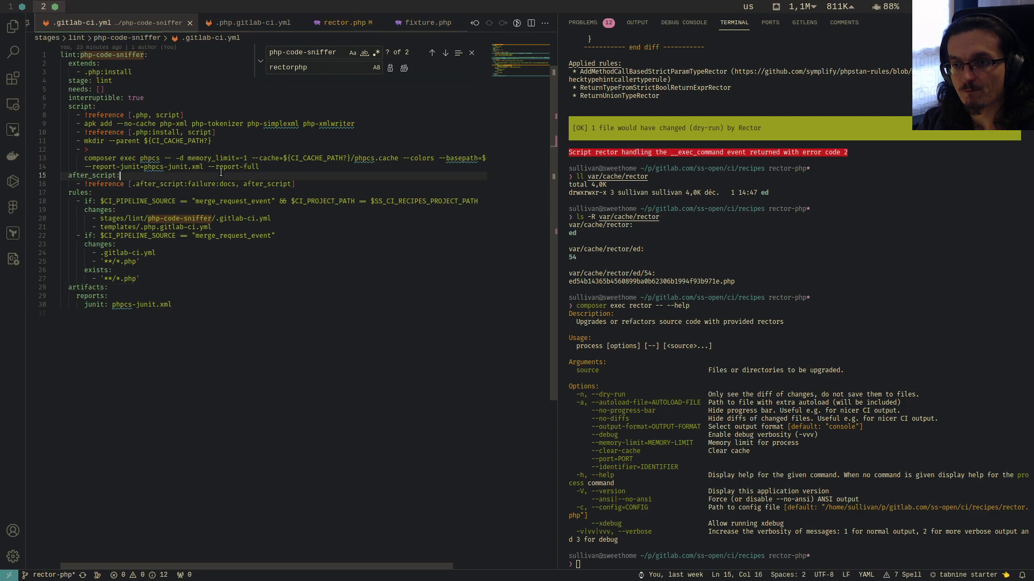
pyautogui.press('Up')
pyautogui.press('Up')
pyautogui.scroll(2, 254, 187)
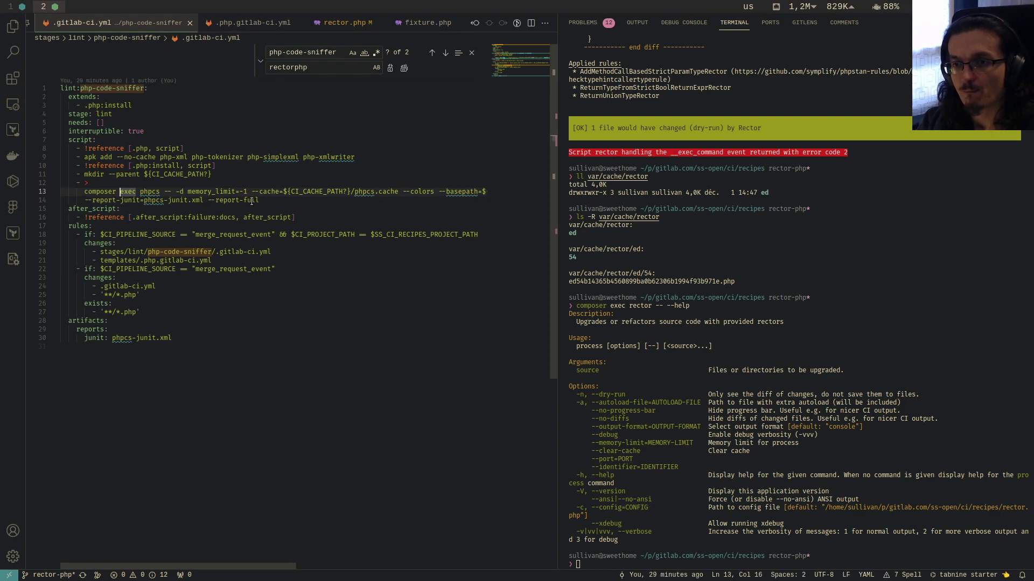
pyautogui.click(203, 174)
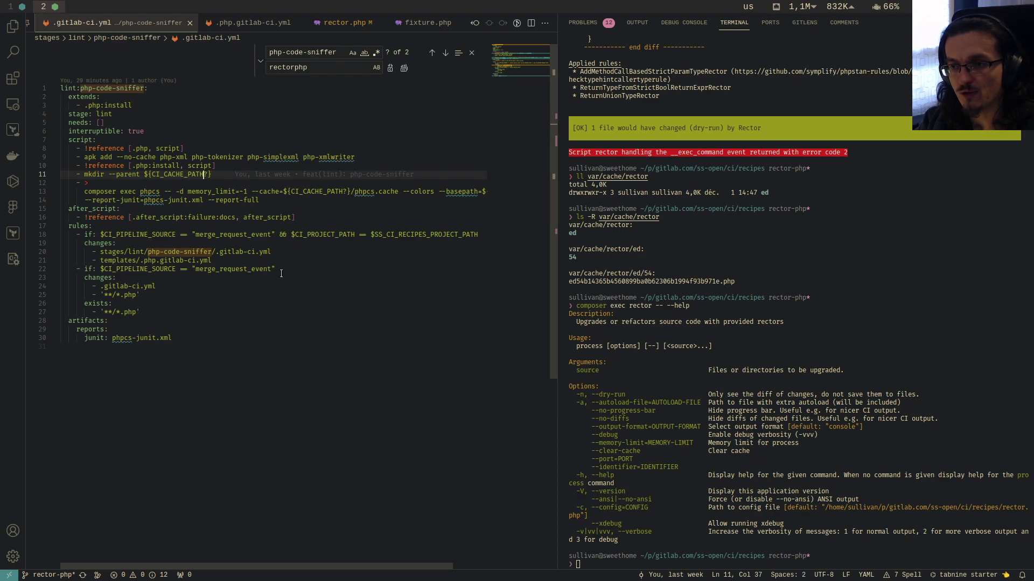
pyautogui.press('Down')
pyautogui.press('Down')
pyautogui.hotkey('ctrl', 'Right')
pyautogui.hotkey('ctrl', 'Right')
pyautogui.hotkey('ctrl', 'Right')
pyautogui.hotkey('ctrl', 'Right')
pyautogui.press('Right')
pyautogui.press('Right')
pyautogui.press('Right')
pyautogui.hotkey('ctrl', 'shift', 'Right')
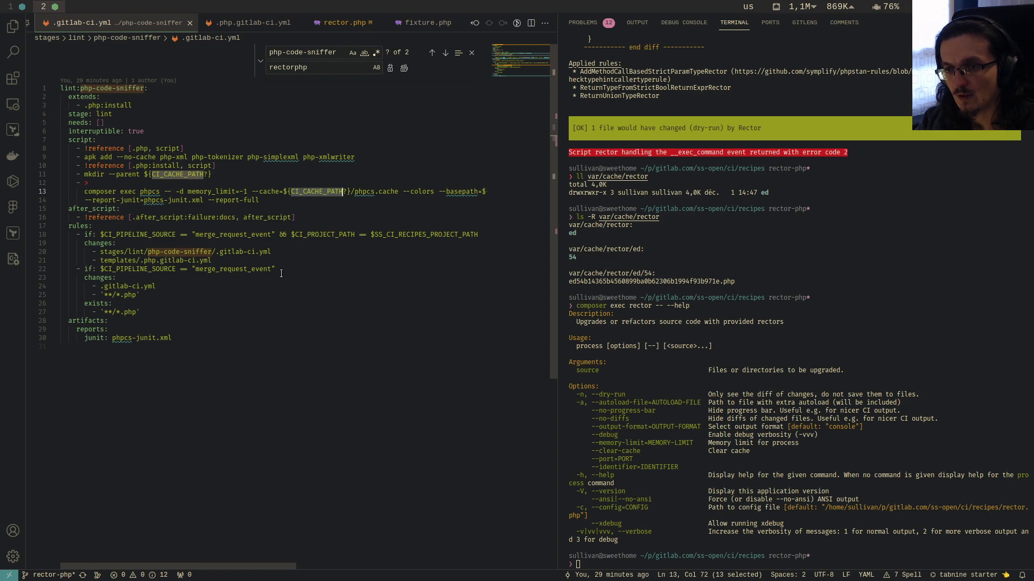
pyautogui.hotkey('ctrl', 'Tab')
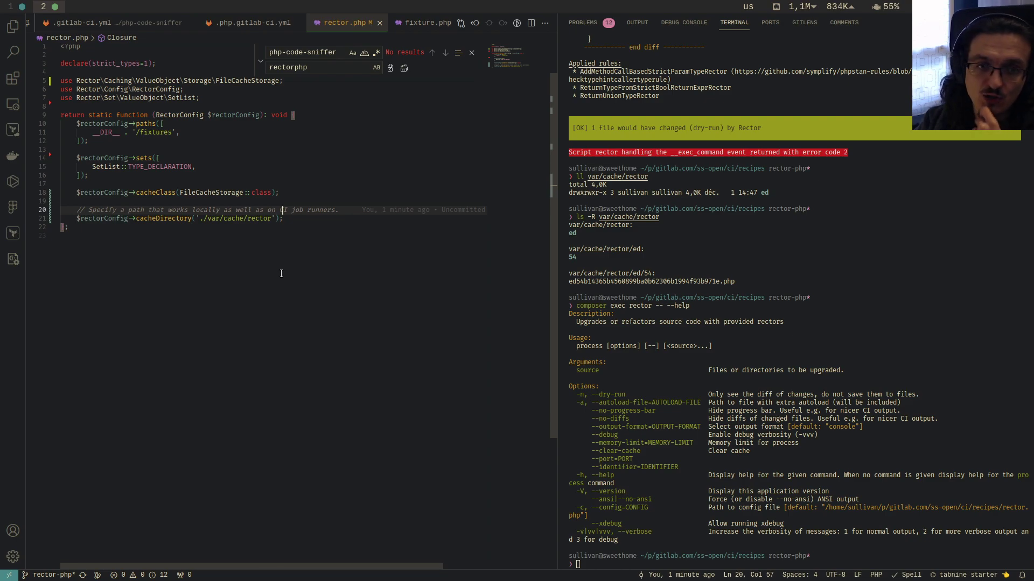
pyautogui.press('Down')
pyautogui.hotkey('ctrl', 'l')
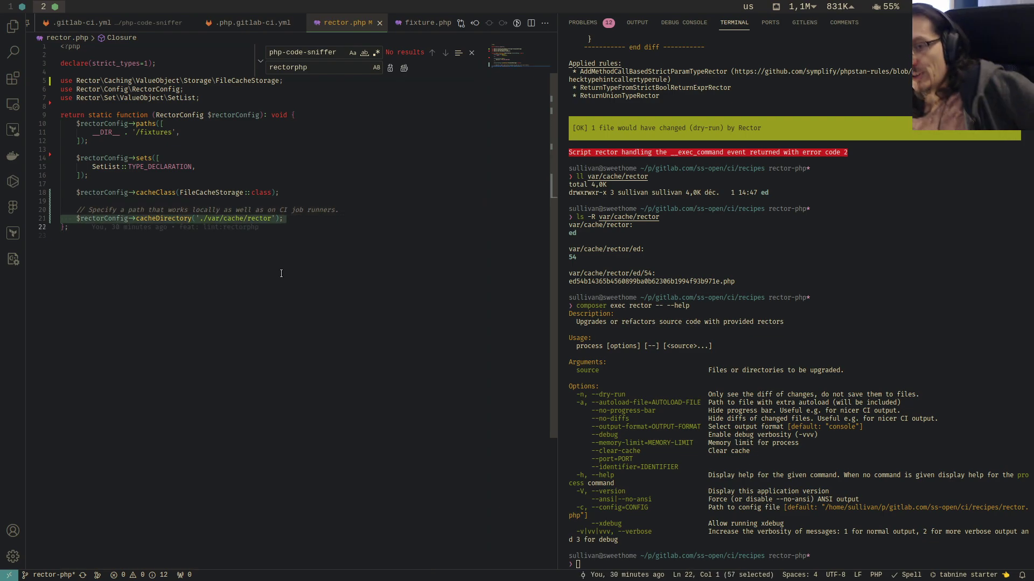
pyautogui.press('Up')
pyautogui.press('Up')
pyautogui.press('Up')
pyautogui.press('Up')
pyautogui.hotkey('ctrl', 'Right')
pyautogui.hotkey('ctrl', 'Right')
pyautogui.hotkey('ctrl', 'Right')
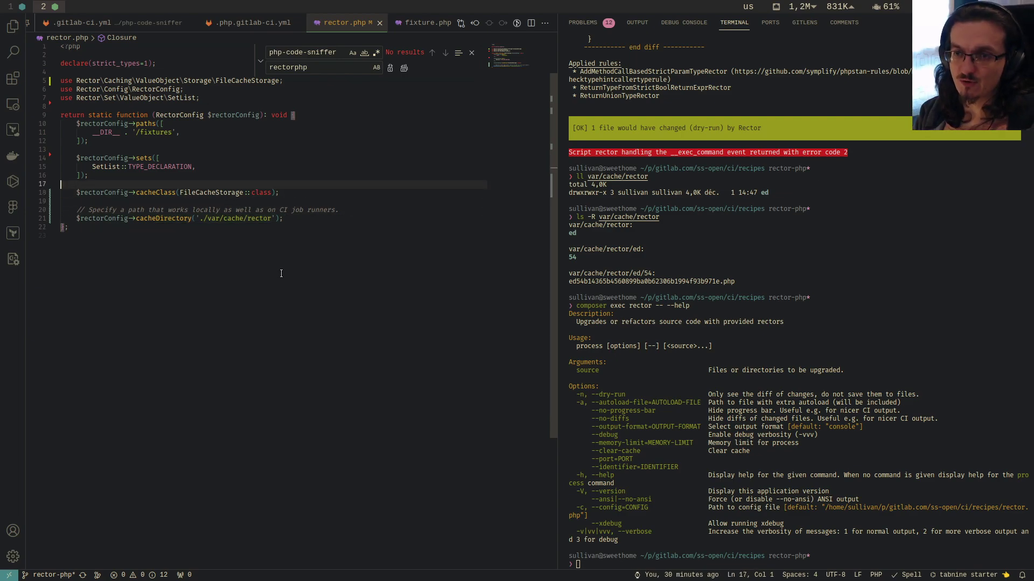
pyautogui.keyDown('ctrl'); pyautogui.click(210, 192); pyautogui.keyUp('ctrl')
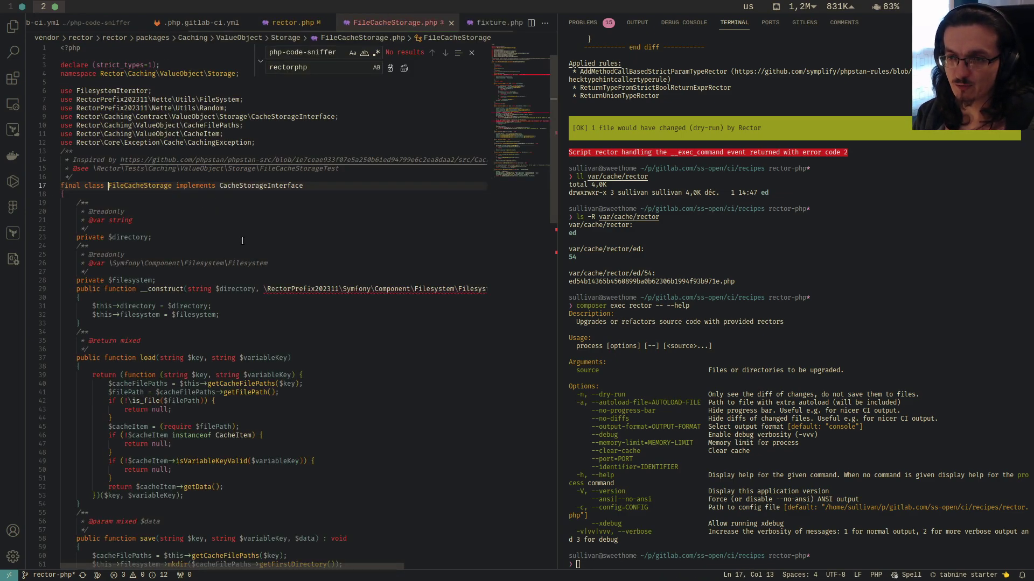
# Step: Read FileCacheStorage.php's load method and directory usage with the terminal hidden, then return to rector.php
pyautogui.press('Down')
pyautogui.press('Down')
pyautogui.press('Down')
pyautogui.press('Down')
pyautogui.press('Down')
pyautogui.press('Down')
pyautogui.press('Down')
pyautogui.press('Down')
pyautogui.press('Down')
pyautogui.press('Down')
pyautogui.press('Down')
pyautogui.press('Down')
pyautogui.press('Down')
pyautogui.press('Down')
pyautogui.press('Down')
pyautogui.press('Down')
pyautogui.press('Down')
pyautogui.press('Down')
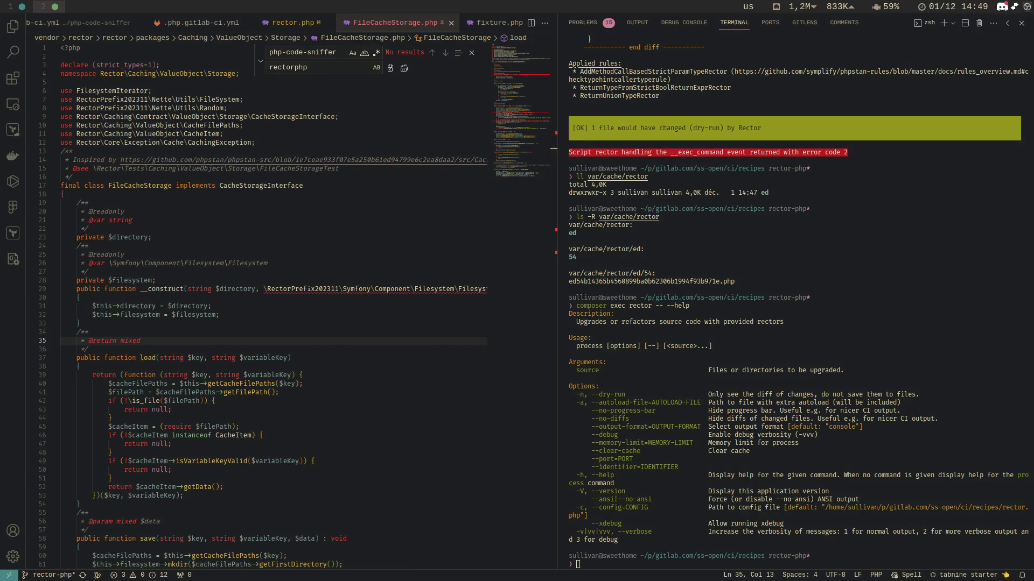
pyautogui.hotkey('ctrl', 'j')
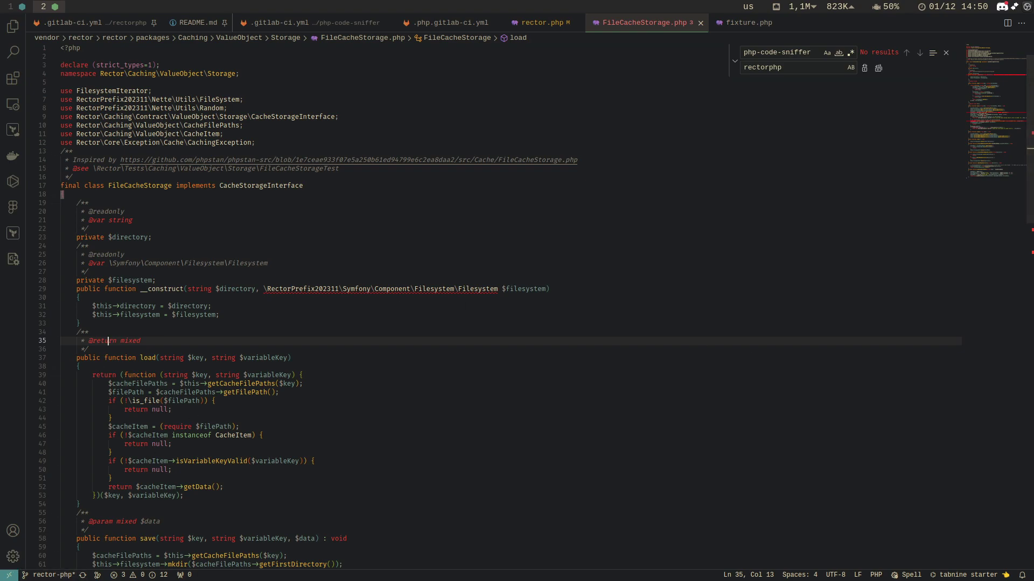
pyautogui.click(525, 368)
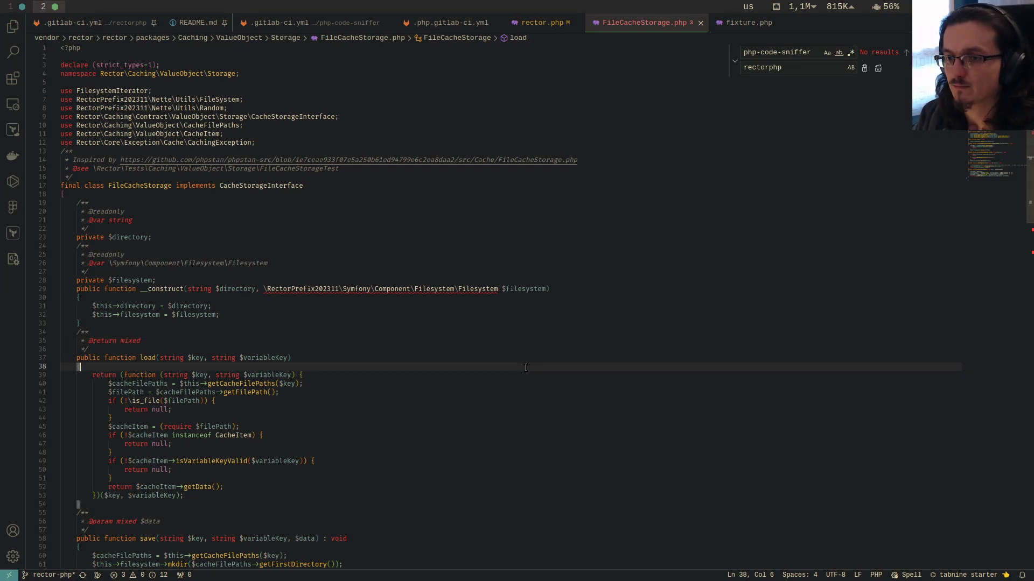
pyautogui.press('Up')
pyautogui.press('Home')
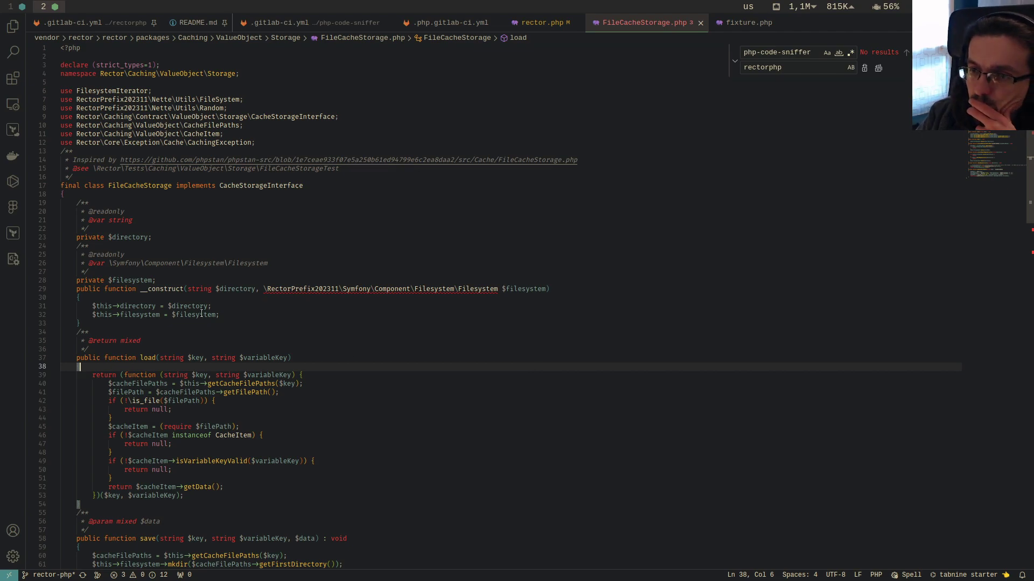
pyautogui.doubleClick(195, 307)
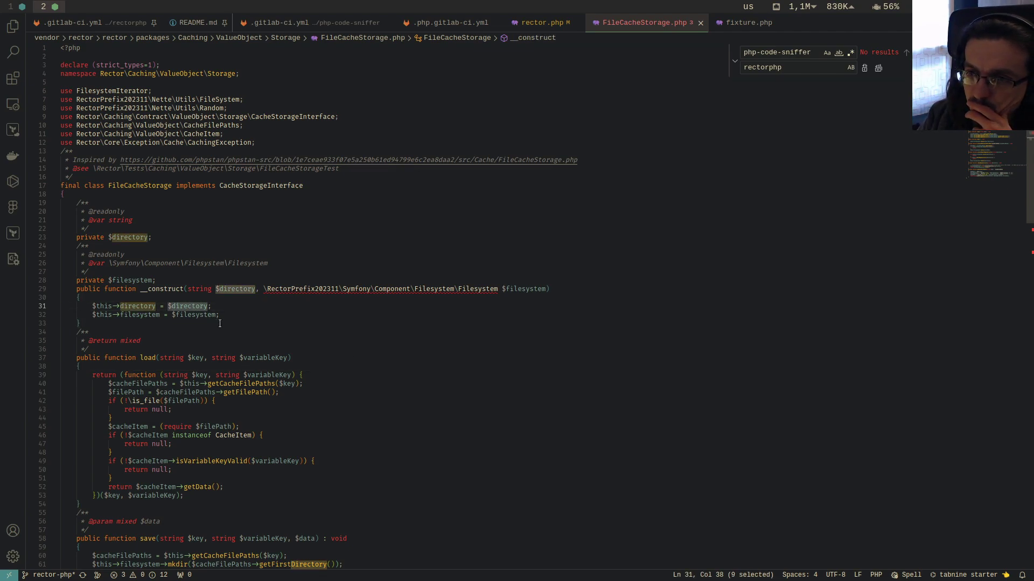
pyautogui.scroll(-10, 220, 323)
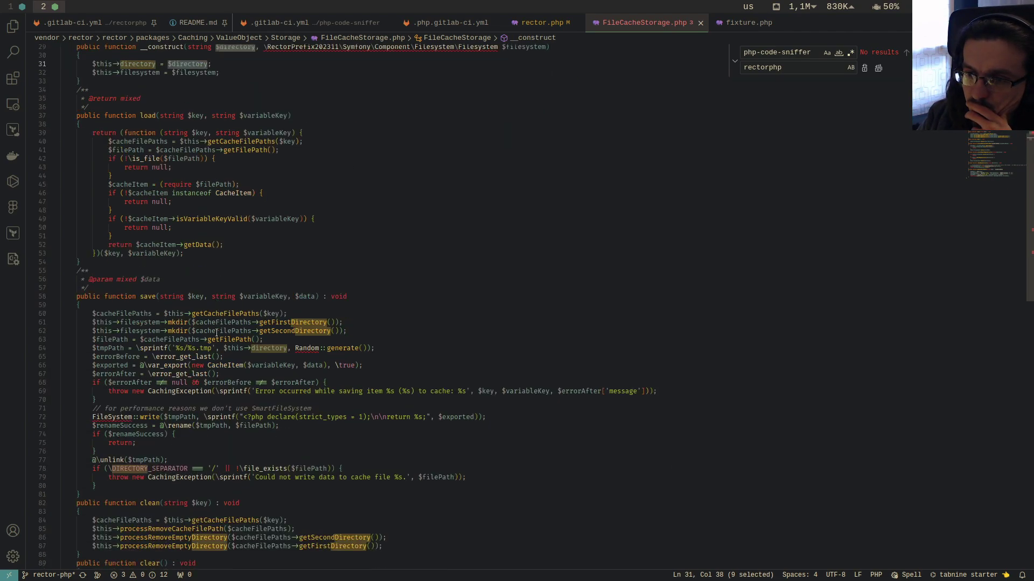
pyautogui.scroll(-6, 217, 332)
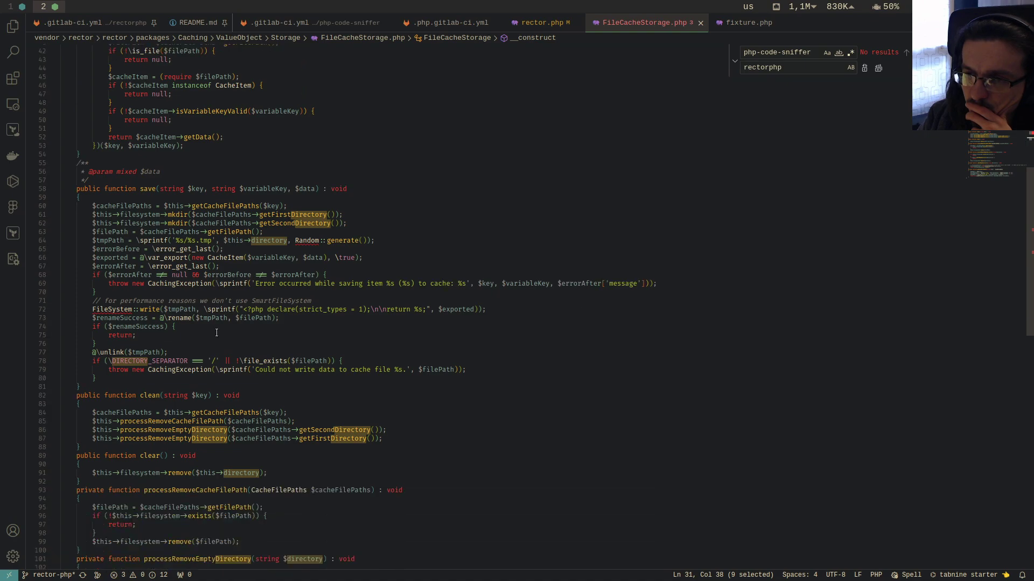
pyautogui.scroll(16, 217, 333)
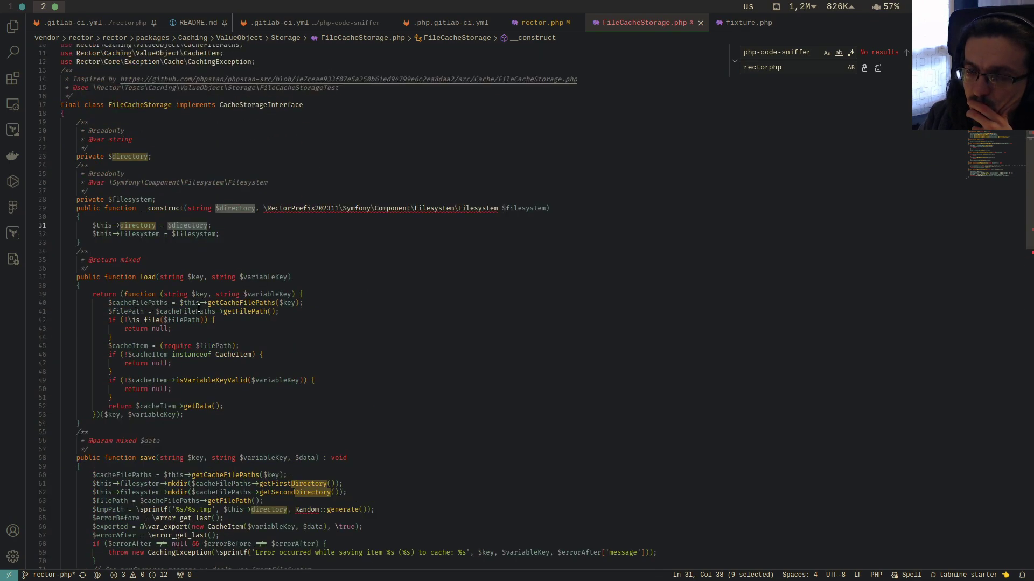
pyautogui.scroll(1, 162, 118)
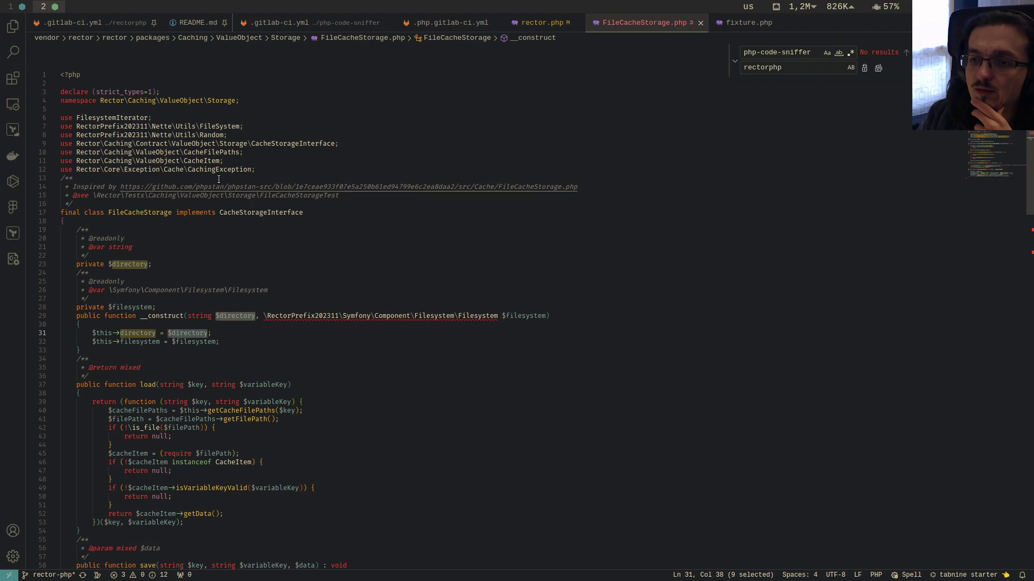
pyautogui.click(541, 22)
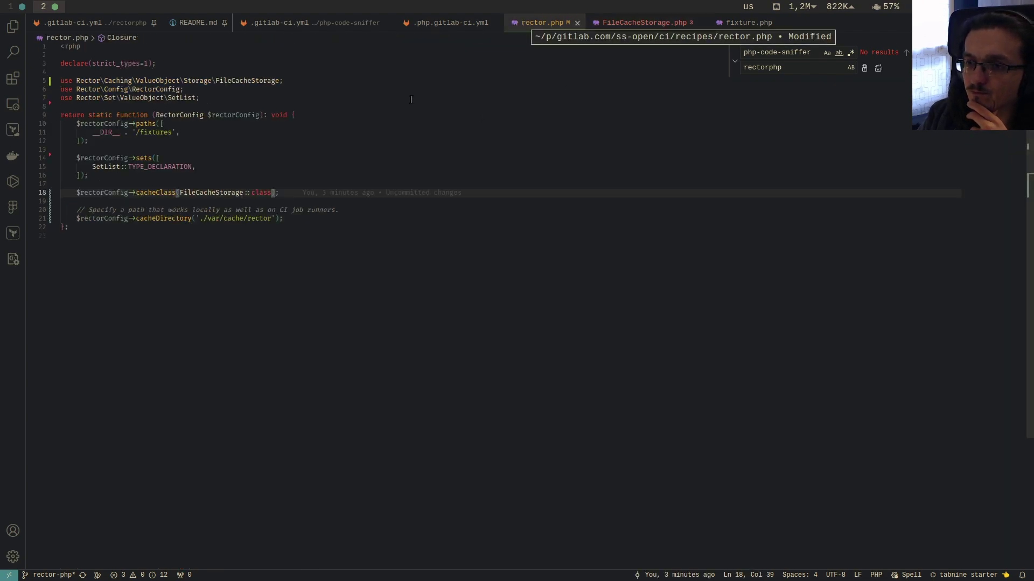
pyautogui.keyDown('ctrl'); pyautogui.click(156, 194); pyautogui.keyUp('ctrl')
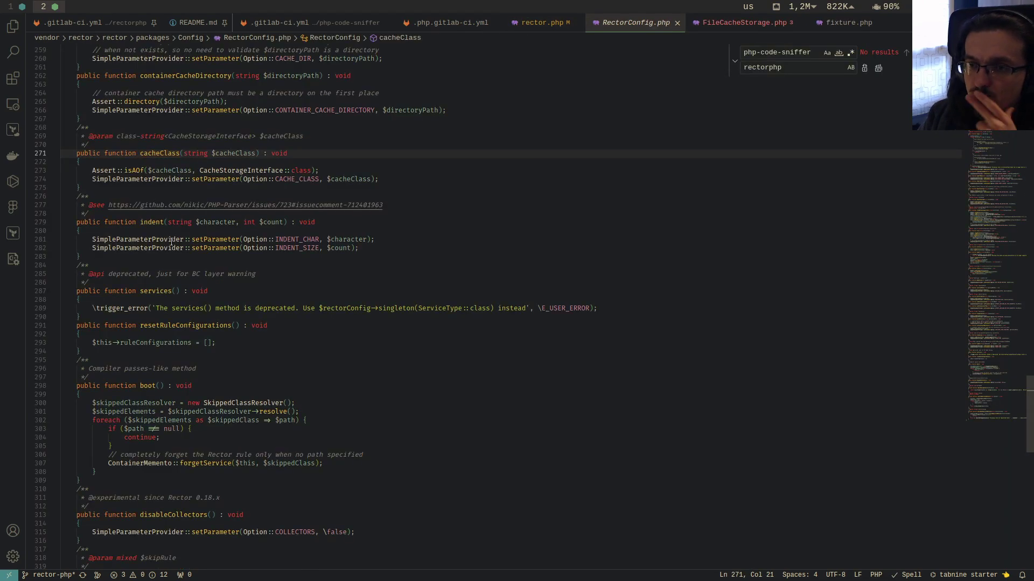
pyautogui.moveTo(208, 328)
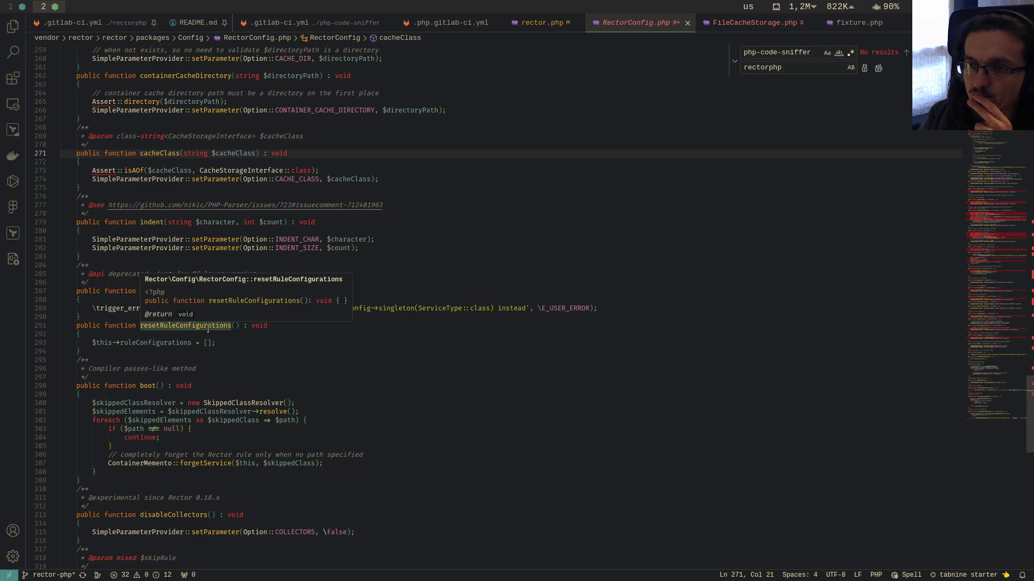
pyautogui.moveTo(308, 178)
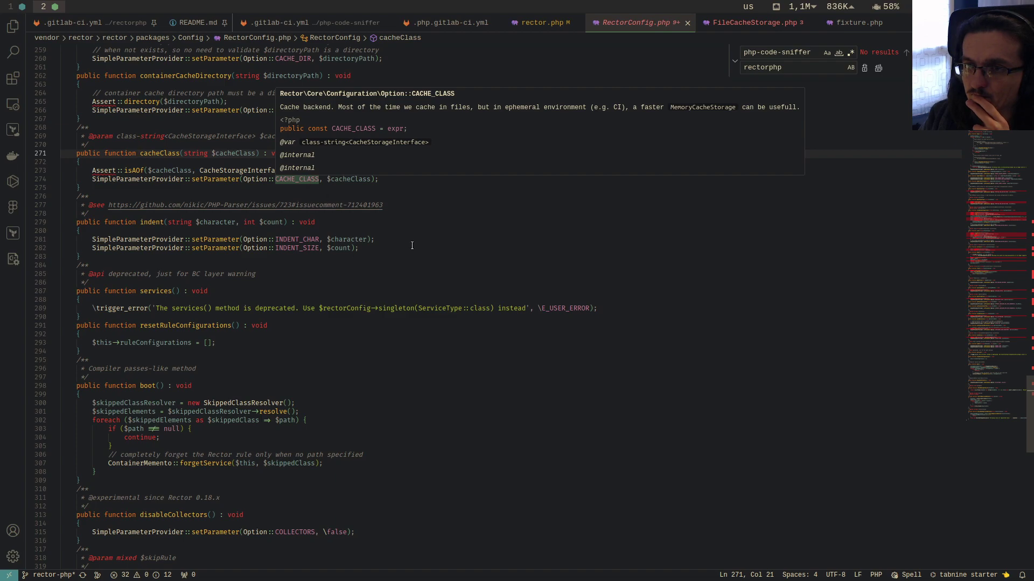
pyautogui.scroll(2, 427, 246)
pyautogui.moveTo(337, 164)
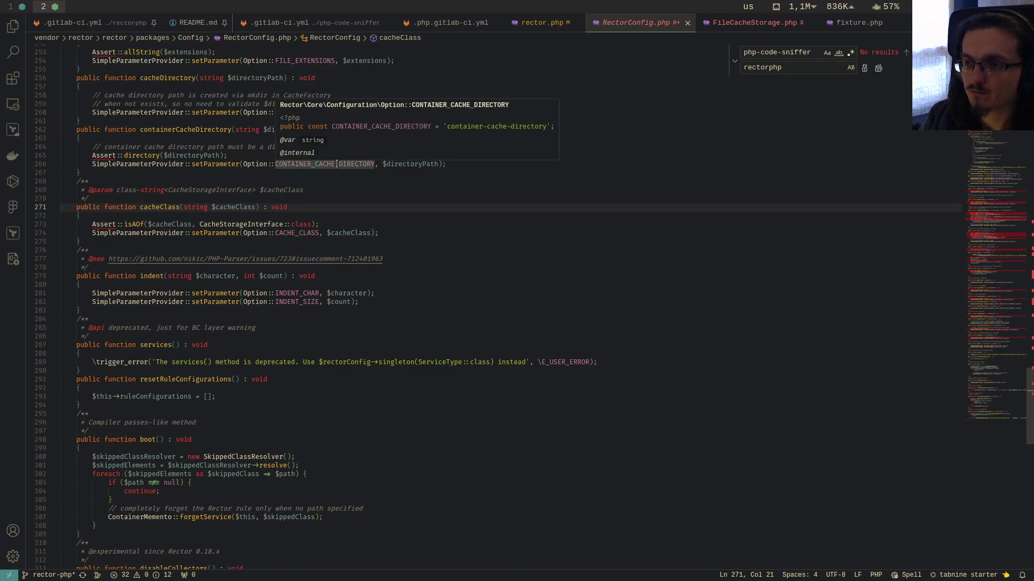
pyautogui.keyDown('ctrl'); pyautogui.click(336, 164); pyautogui.keyUp('ctrl')
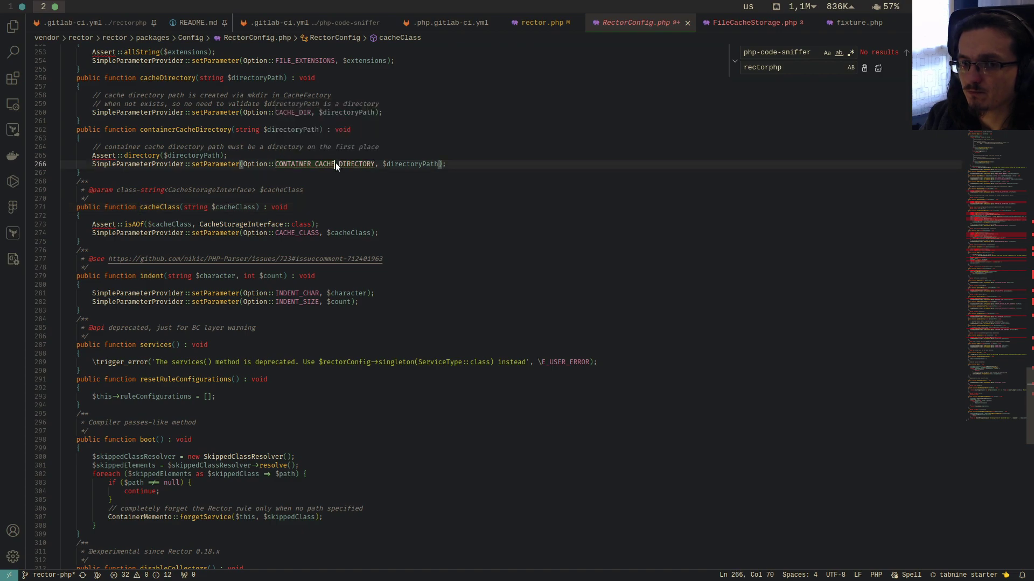
pyautogui.scroll(10, 305, 372)
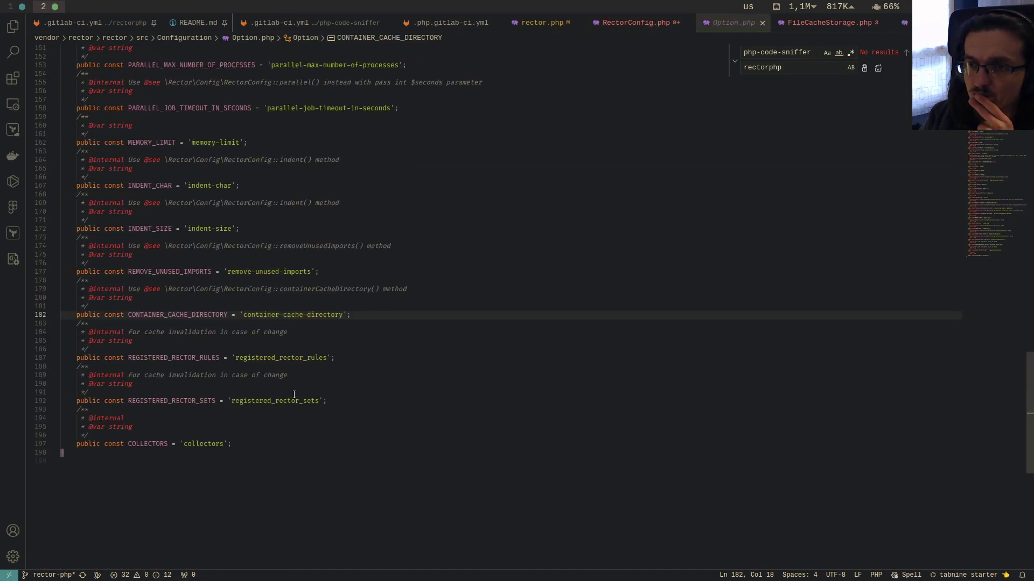
pyautogui.scroll(20, 293, 394)
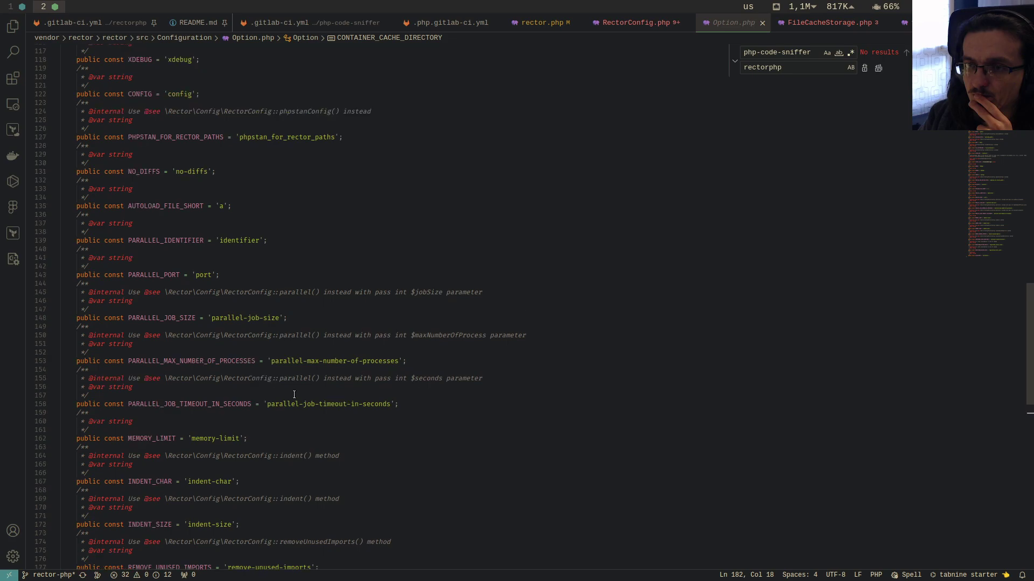
pyautogui.scroll(7, 294, 394)
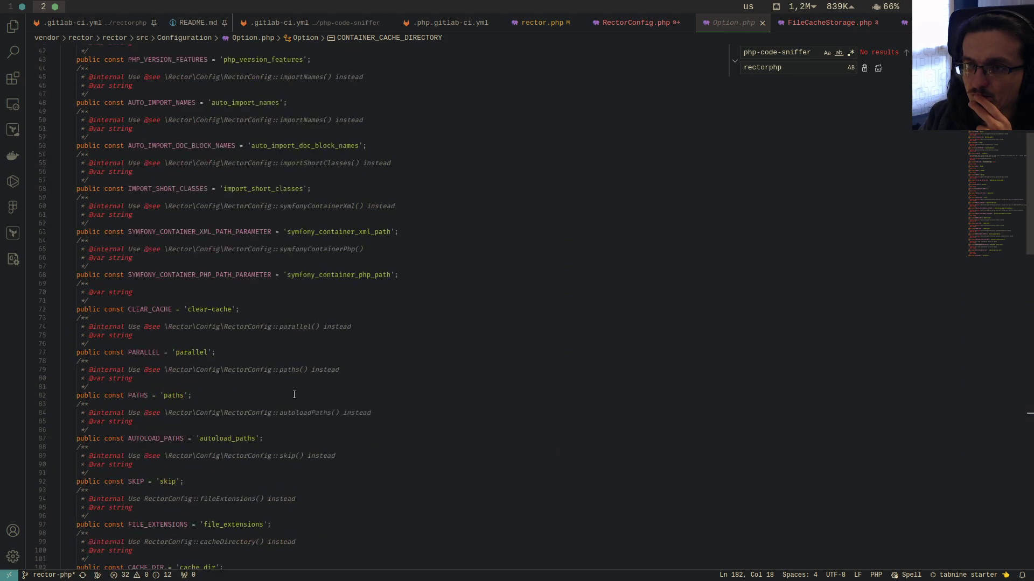
pyautogui.scroll(7, 1029, 153)
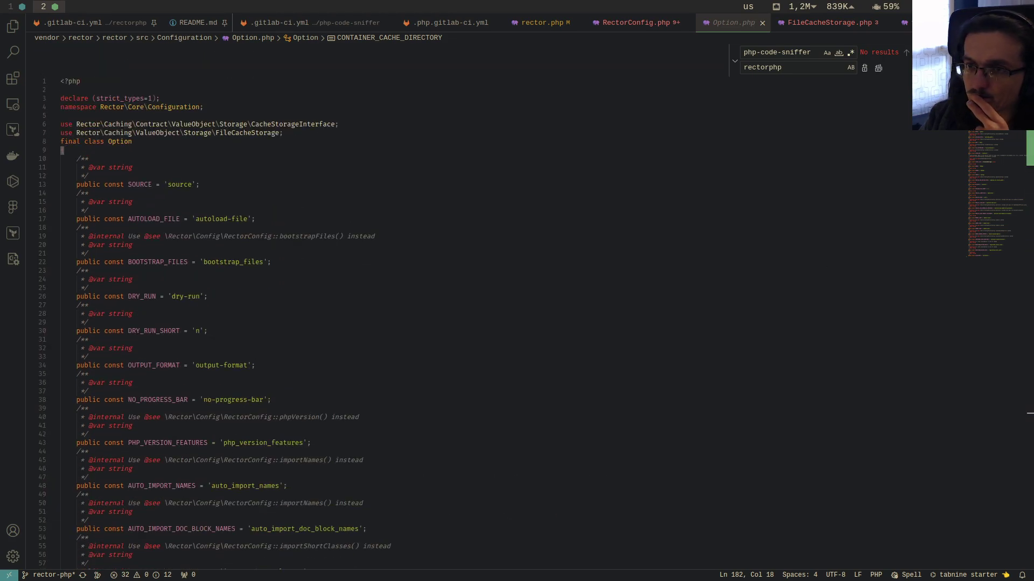
pyautogui.click(619, 22)
pyautogui.click(537, 21)
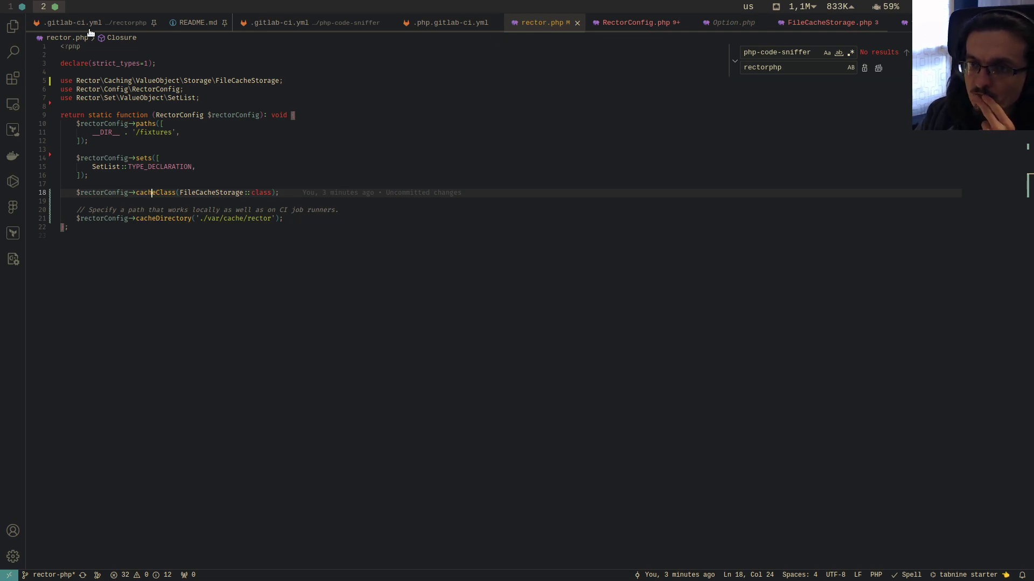
# Step: From Firefox's Try Rector page, open the rectorphp/rector GitHub repository in a new tab
pyautogui.press('super+1')
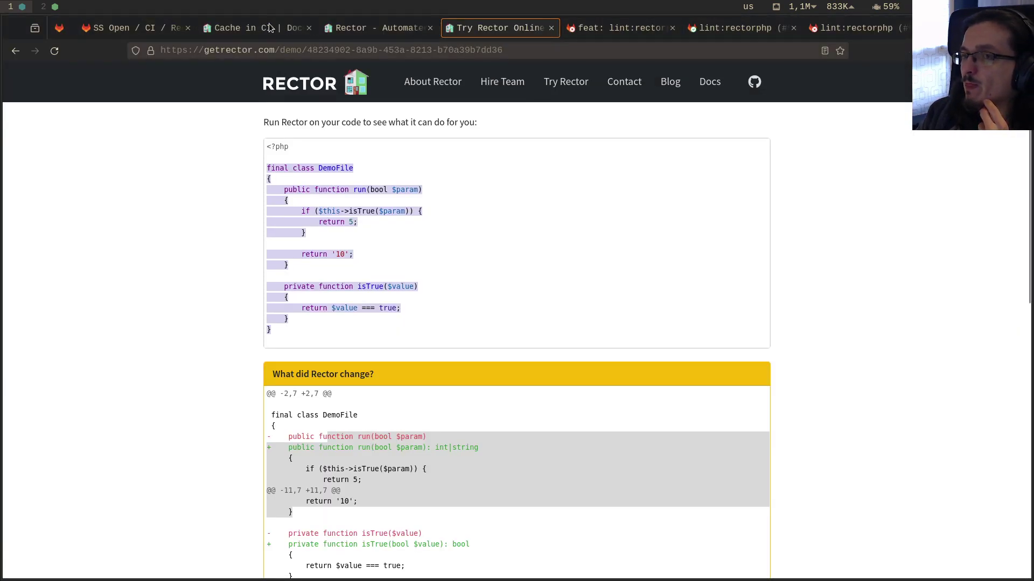
pyautogui.hotkey('ctrl', 't')
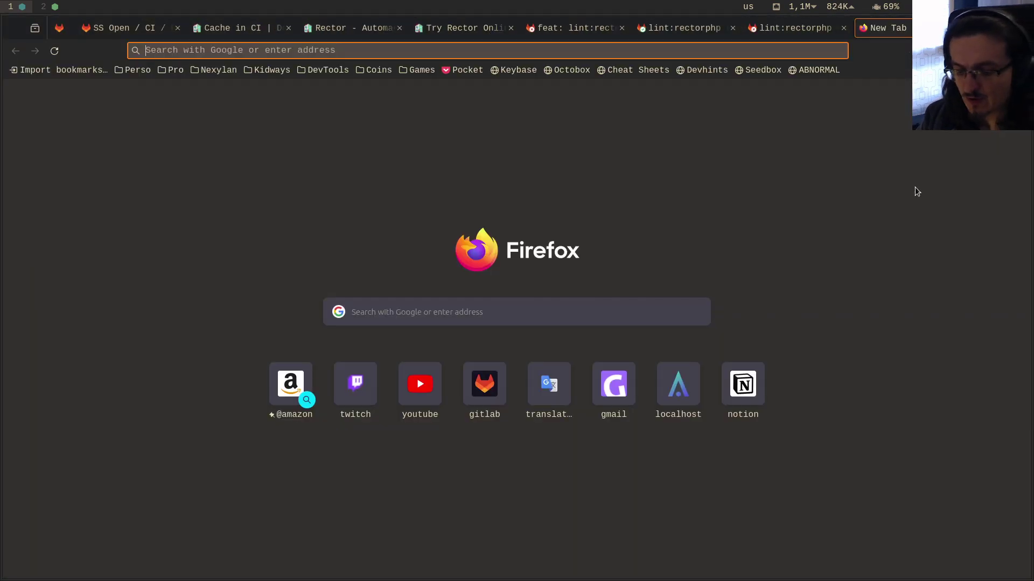
pyautogui.write('github.com/')
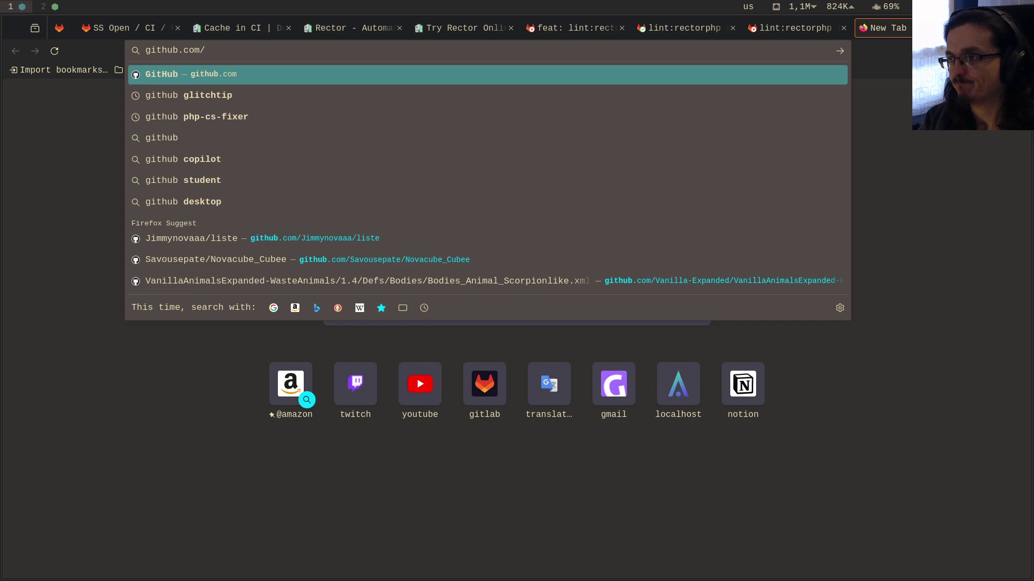
pyautogui.hotkey('ctrl', 'w')
pyautogui.hotkey('ctrl', 'Tab')
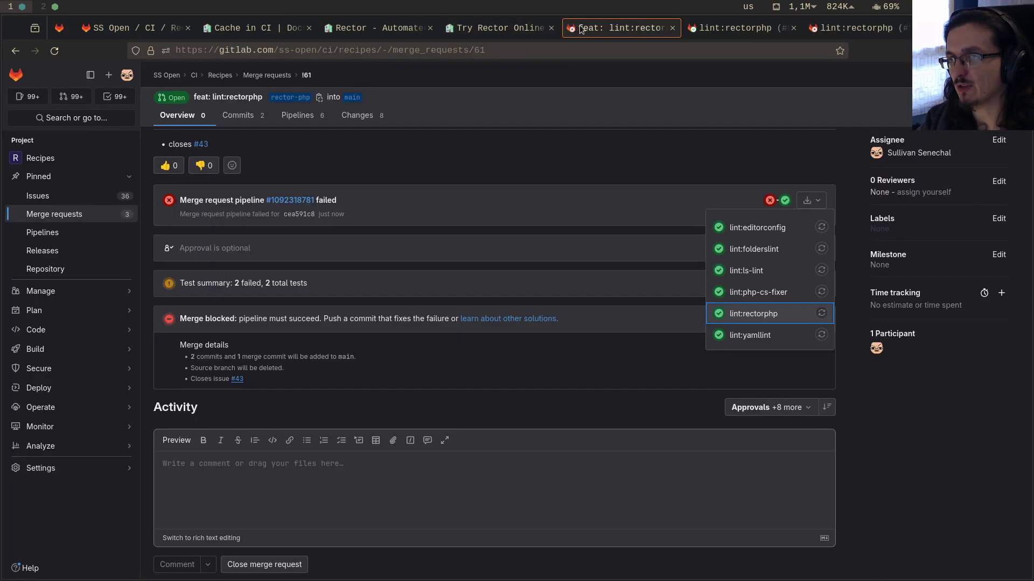
pyautogui.click(501, 28)
pyautogui.middleClick(754, 81)
pyautogui.click(580, 28)
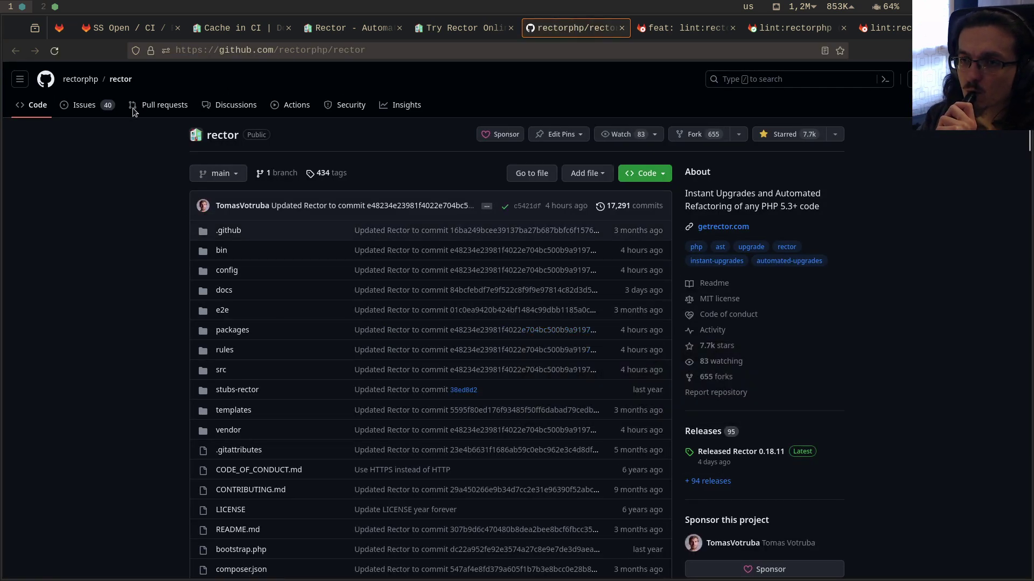
# Step: Search the repository's issues for 'cache cl' and show the 33 closed results
pyautogui.click(106, 106)
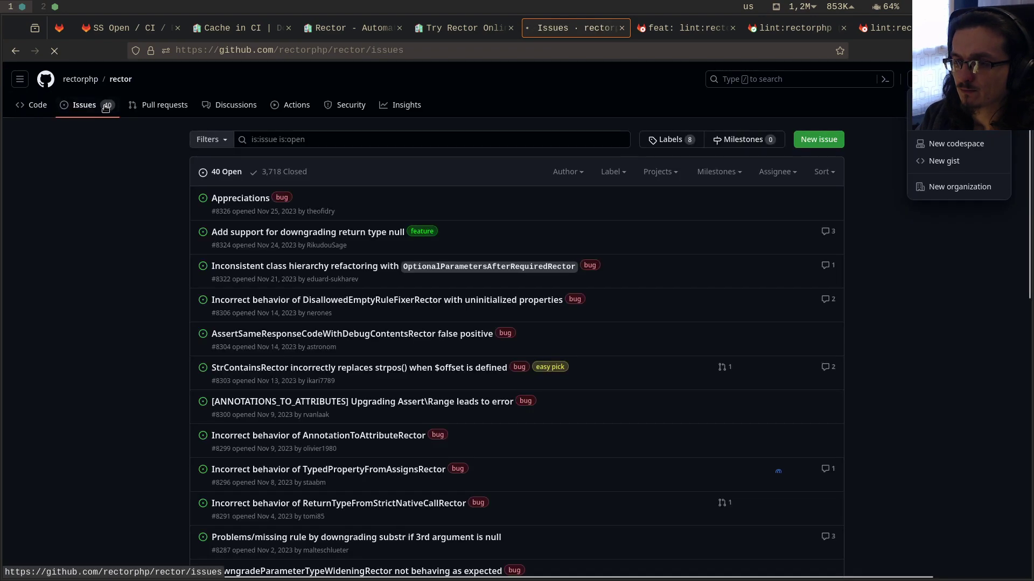
pyautogui.click(393, 144)
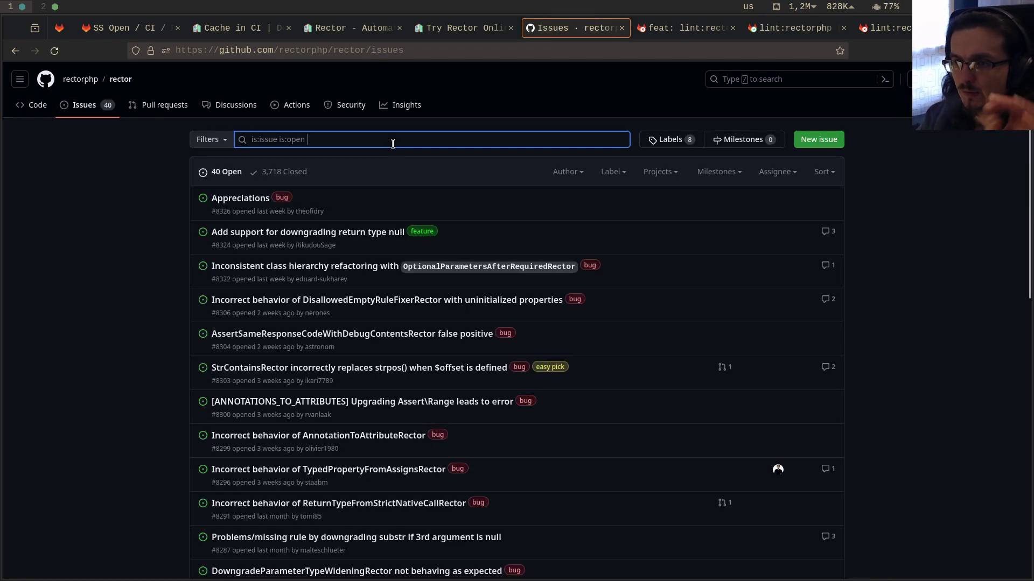
pyautogui.write('cache cli')
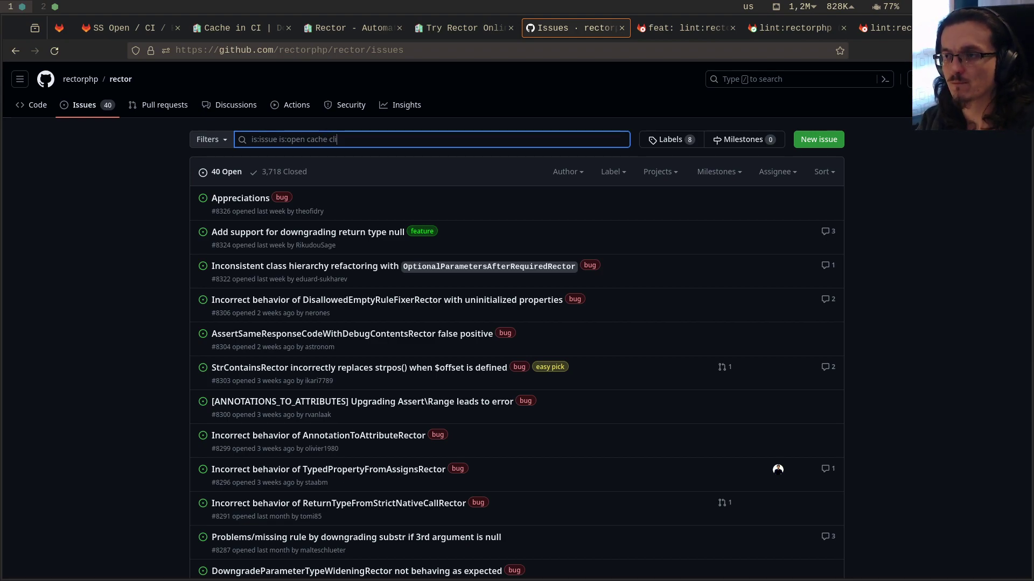
pyautogui.press('Return')
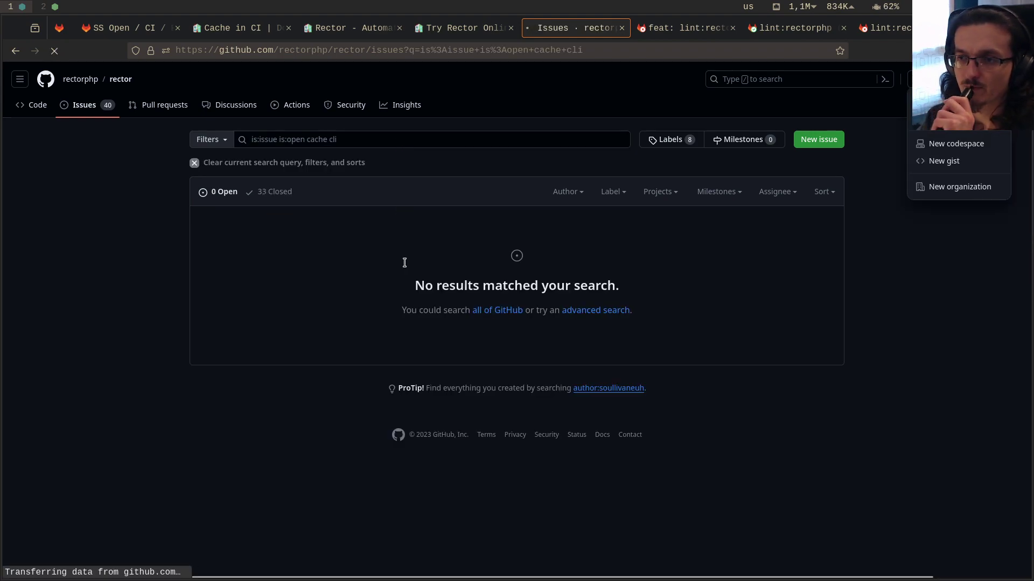
pyautogui.click(268, 191)
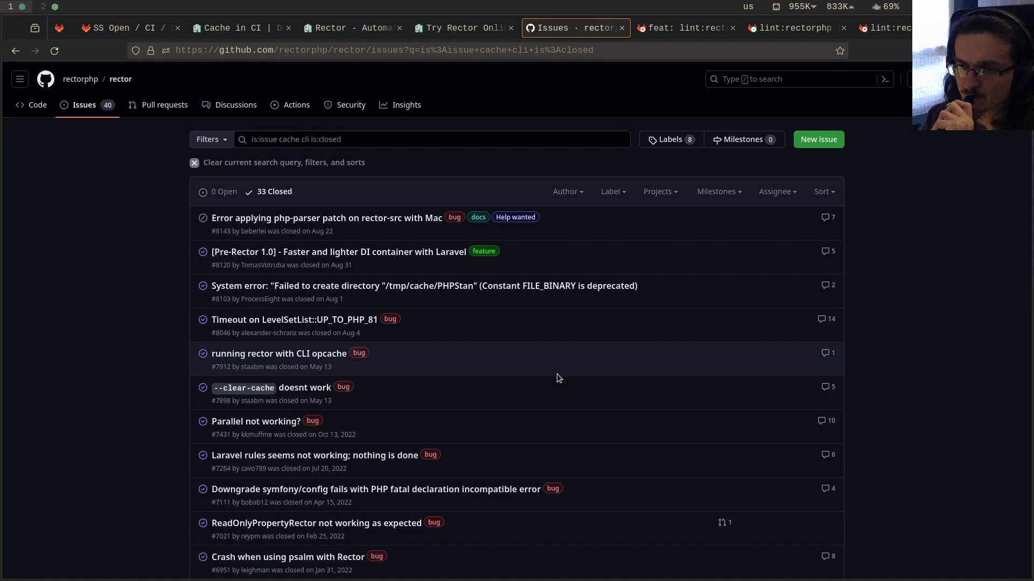
# Step: Review both pages of closed results, then start a new issue
pyautogui.scroll(-1, 557, 375)
pyautogui.scroll(-2, 557, 374)
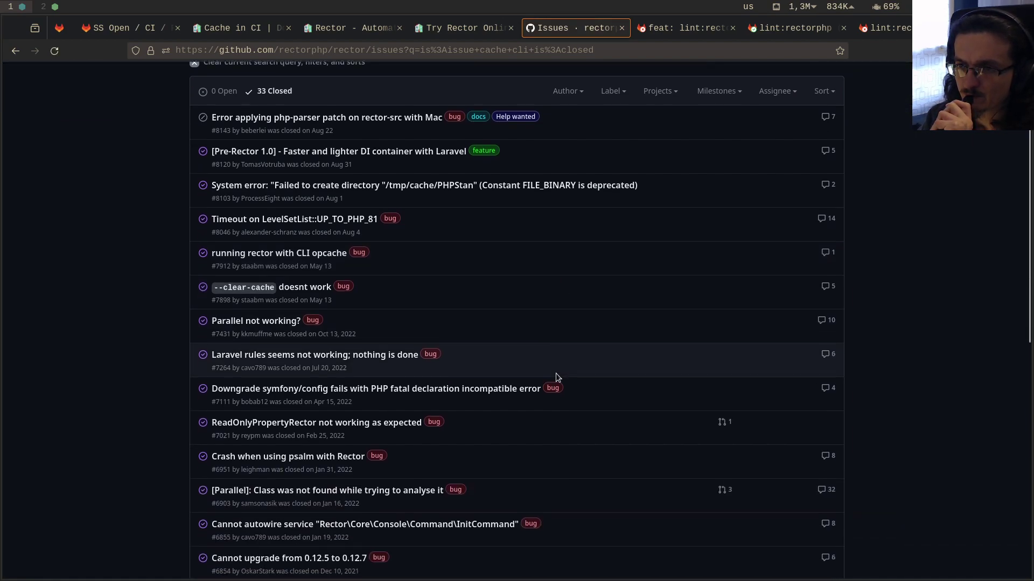
pyautogui.scroll(-2, 556, 376)
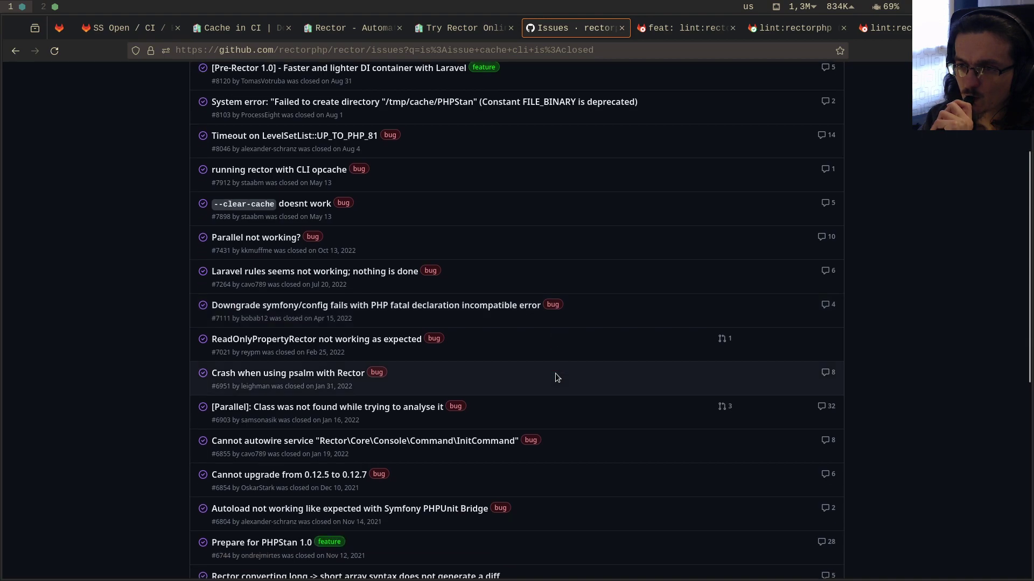
pyautogui.scroll(-6, 556, 375)
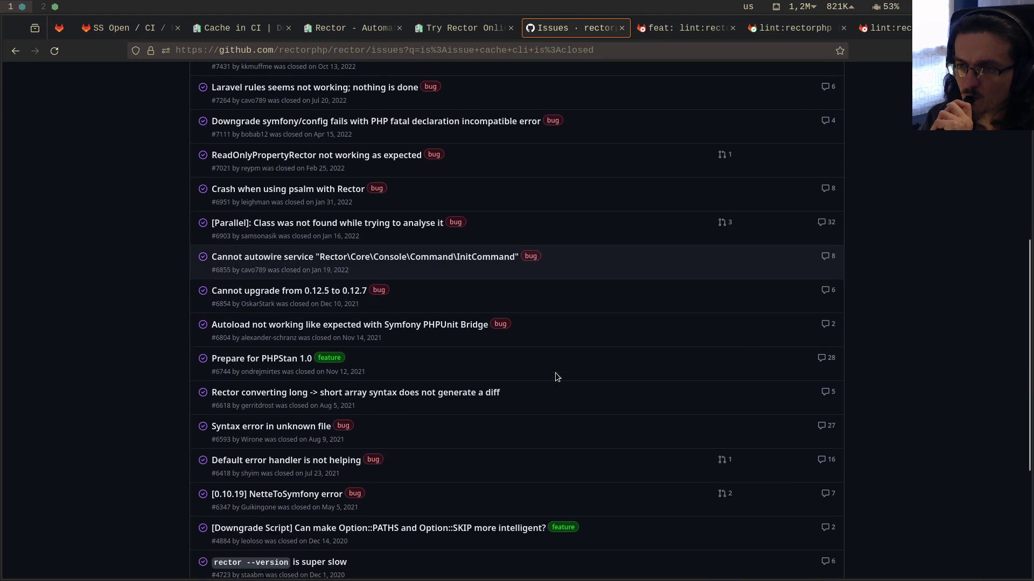
pyautogui.scroll(-2, 556, 376)
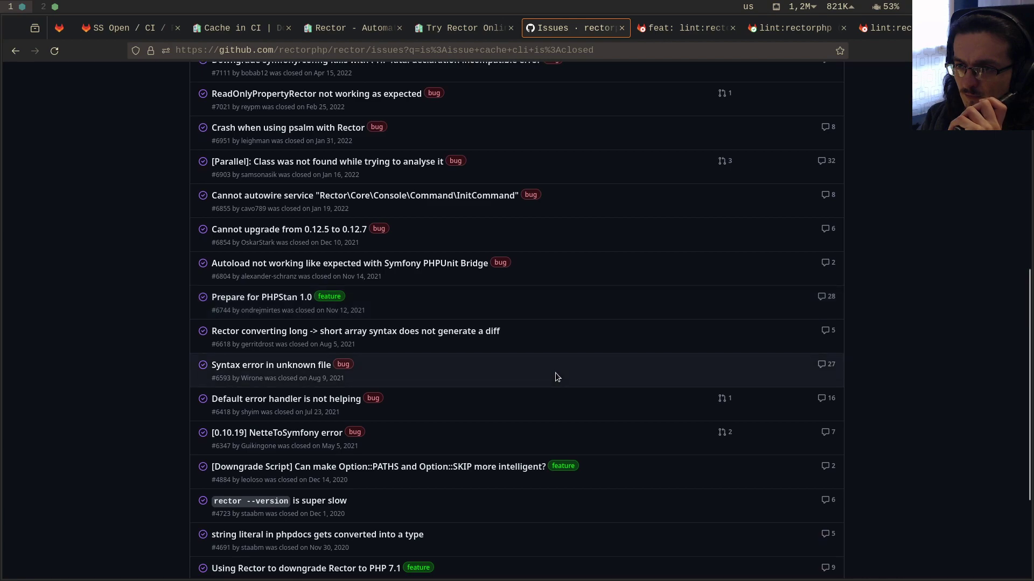
pyautogui.scroll(-2, 556, 376)
pyautogui.scroll(-2, 556, 376)
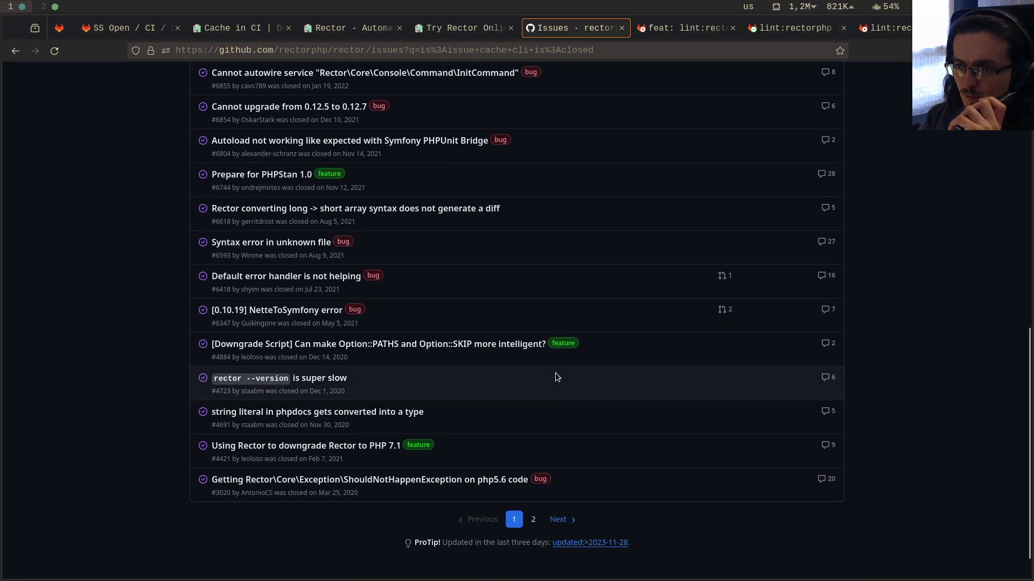
pyautogui.scroll(-2, 556, 376)
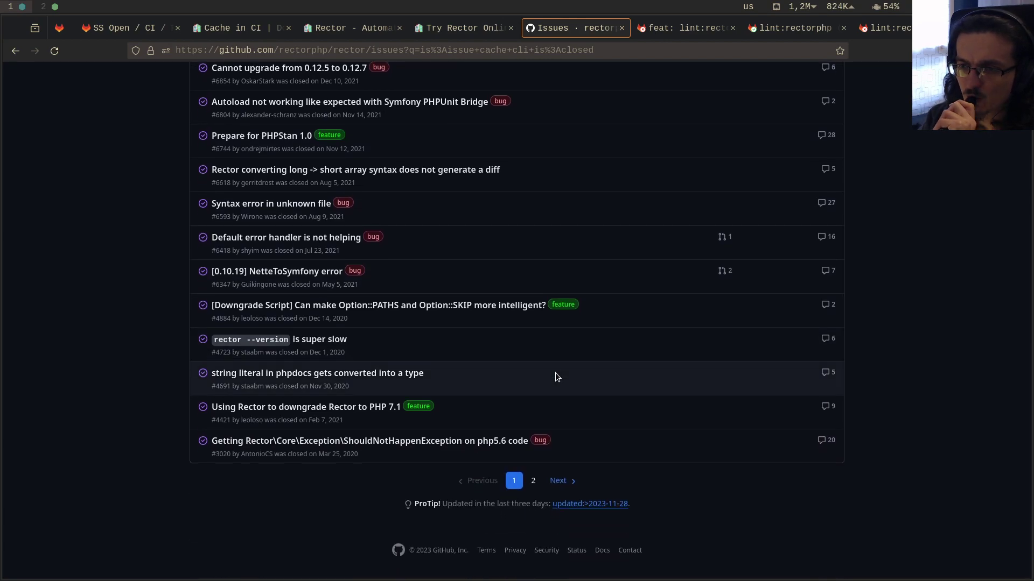
pyautogui.click(534, 486)
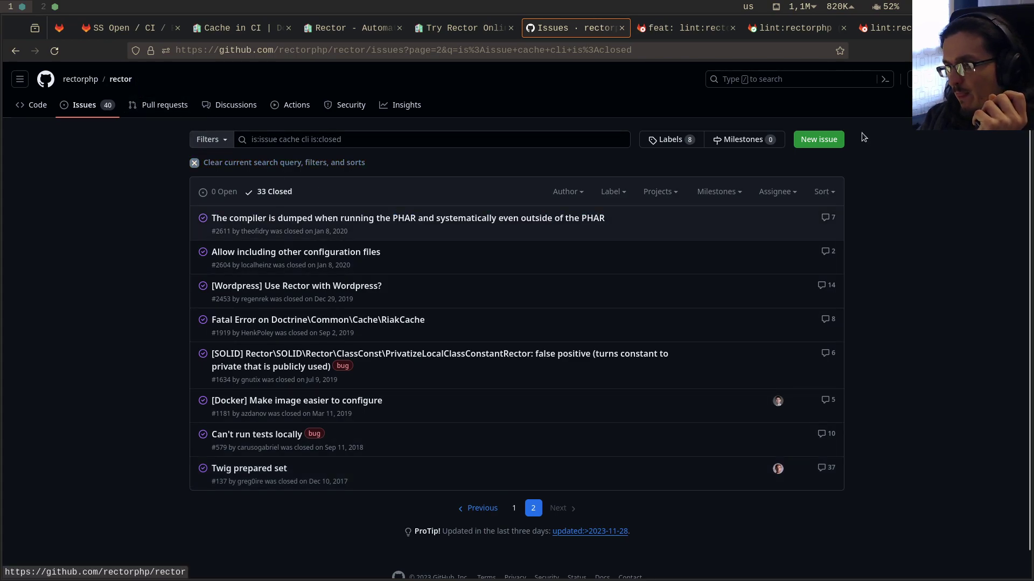
pyautogui.click(840, 141)
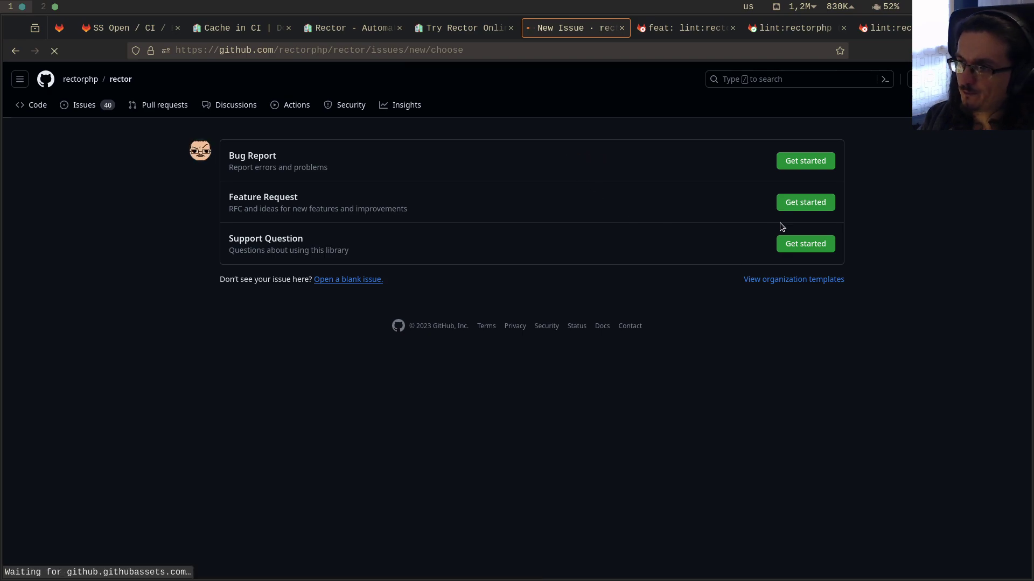
# Step: Choose the Feature Request template and title it 'Provide a --cache-directory cli option'
pyautogui.click(787, 207)
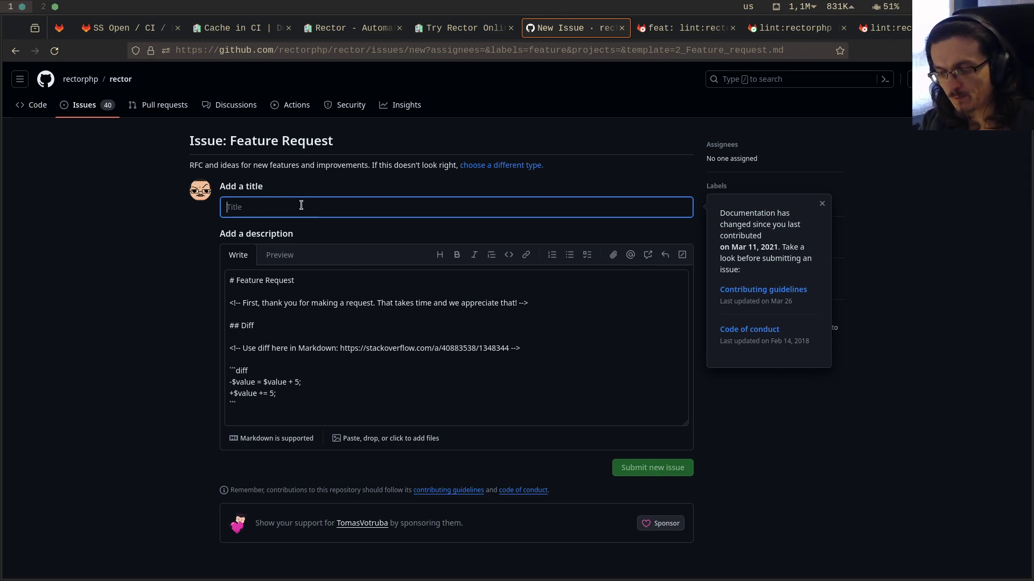
pyautogui.write('RP')
pyautogui.press('BackSpace')
pyautogui.press('BackSpace')
pyautogui.write('Provide a')
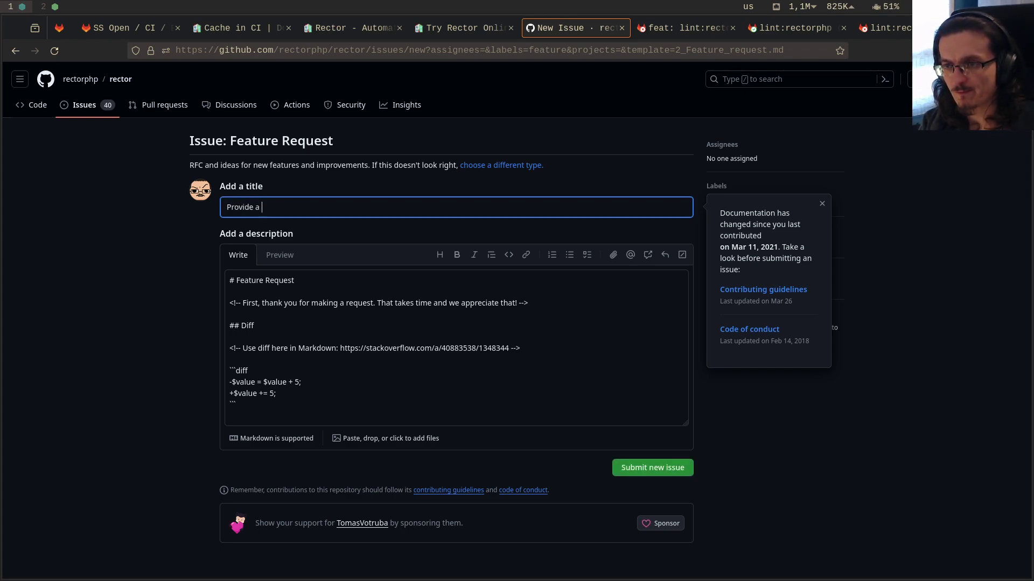
pyautogui.write(' --cache-dir')
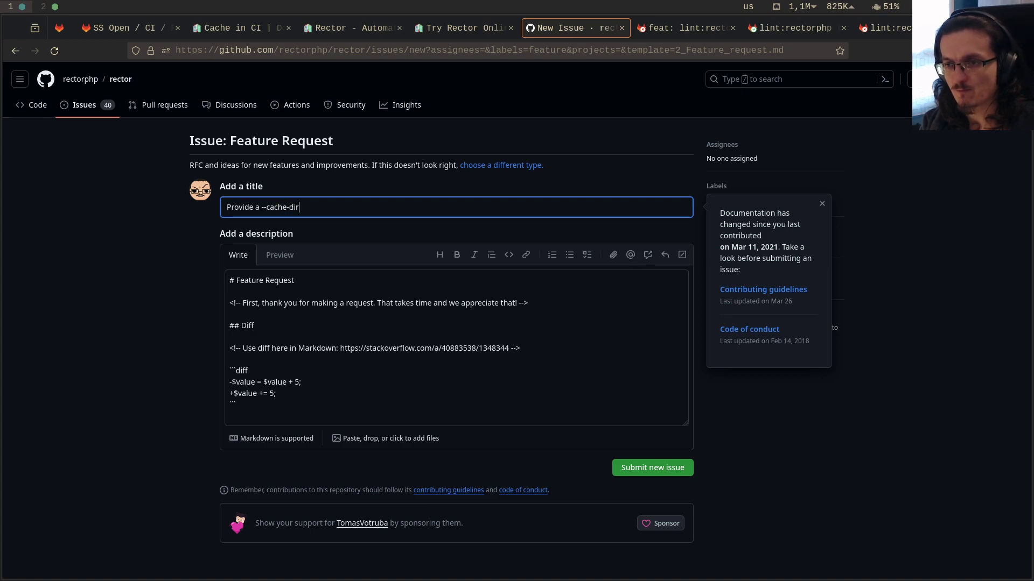
pyautogui.write('ectory cli option')
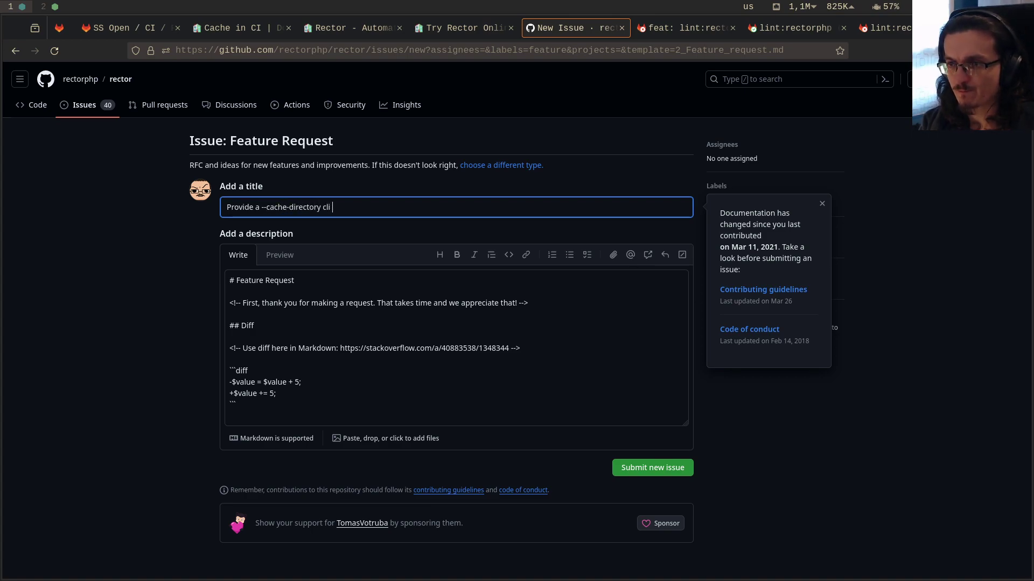
pyautogui.click(491, 291)
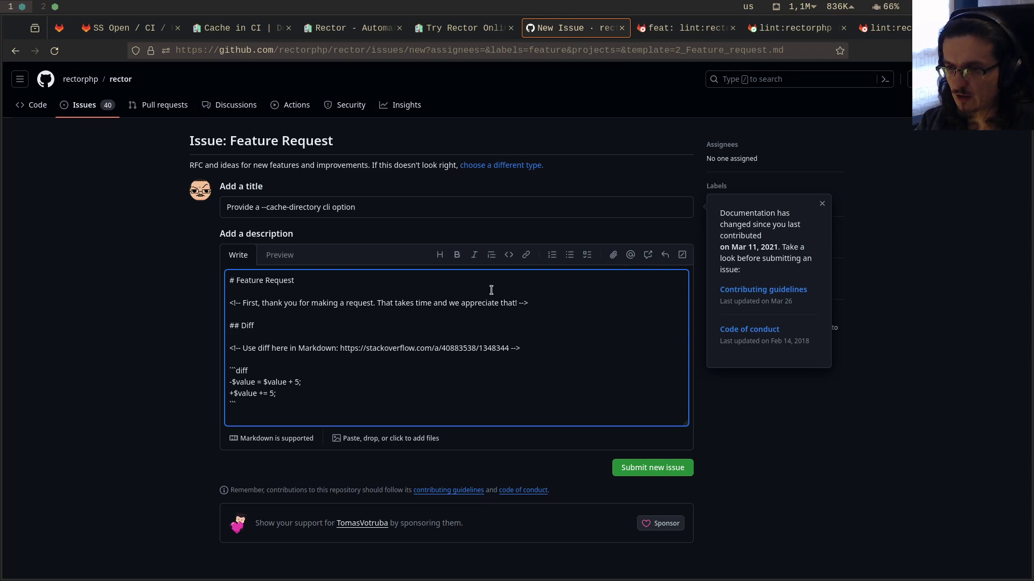
# Step: Delete the template's Diff section and thank-you comment from the description
pyautogui.hotkey('ctrl', 'shift', 'End')
pyautogui.press('BackSpace')
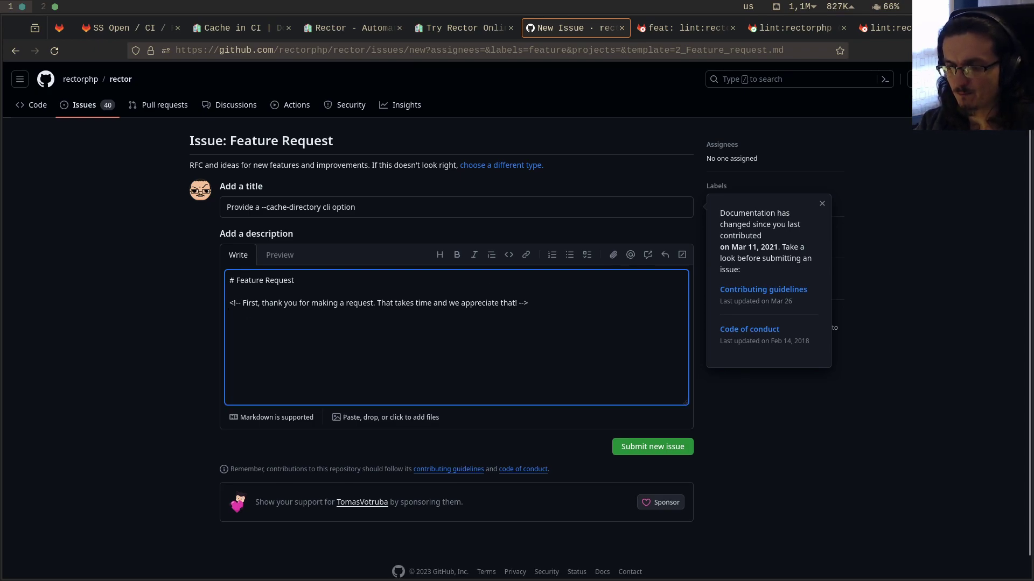
pyautogui.hotkey('shift', 'Up')
pyautogui.press('BackSpace')
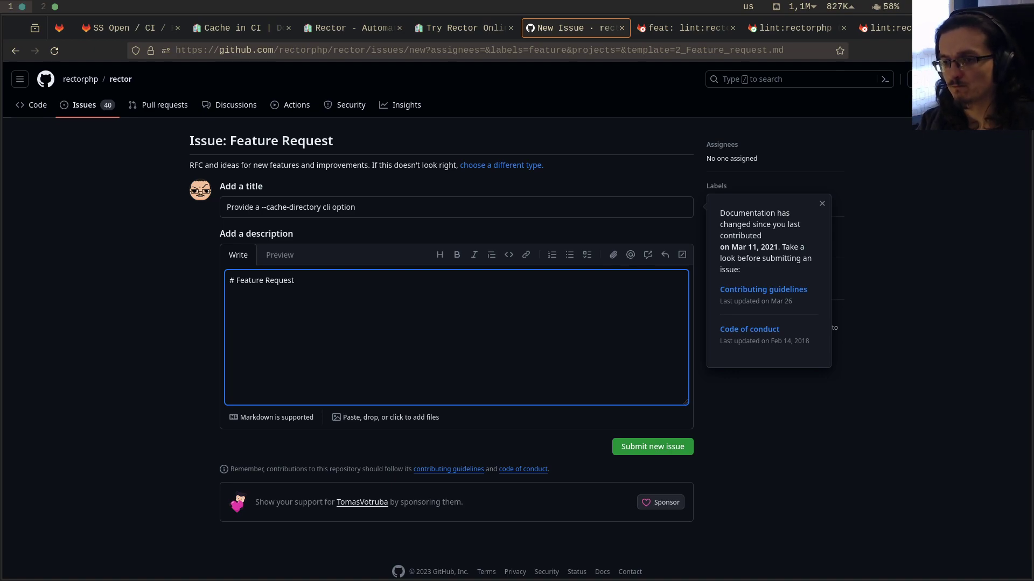
# Step: Write that the file cache directory must be set in local project configuration, followed by an empty ```php block
pyautogui.write('Currently')
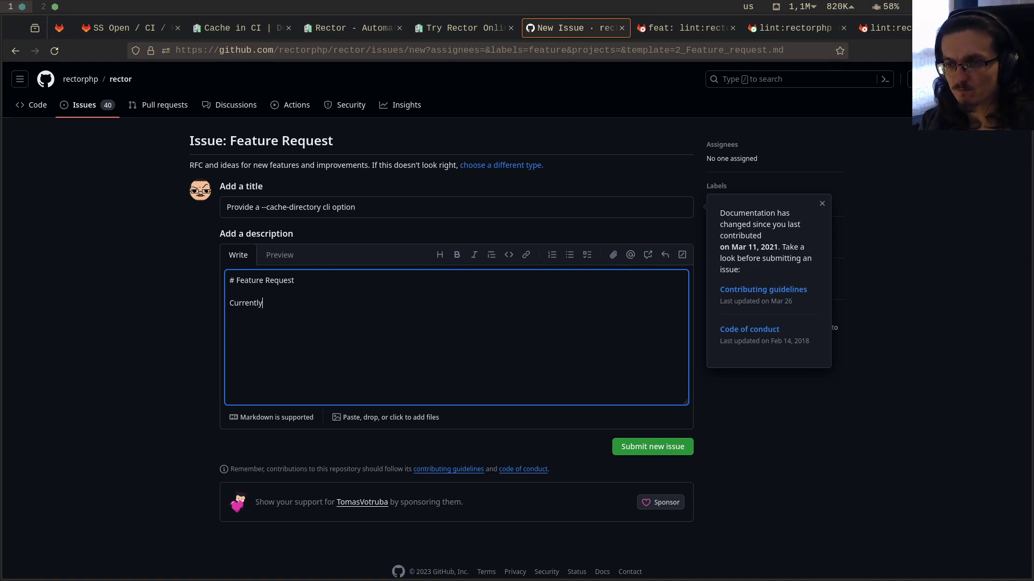
pyautogui.write(', the cache')
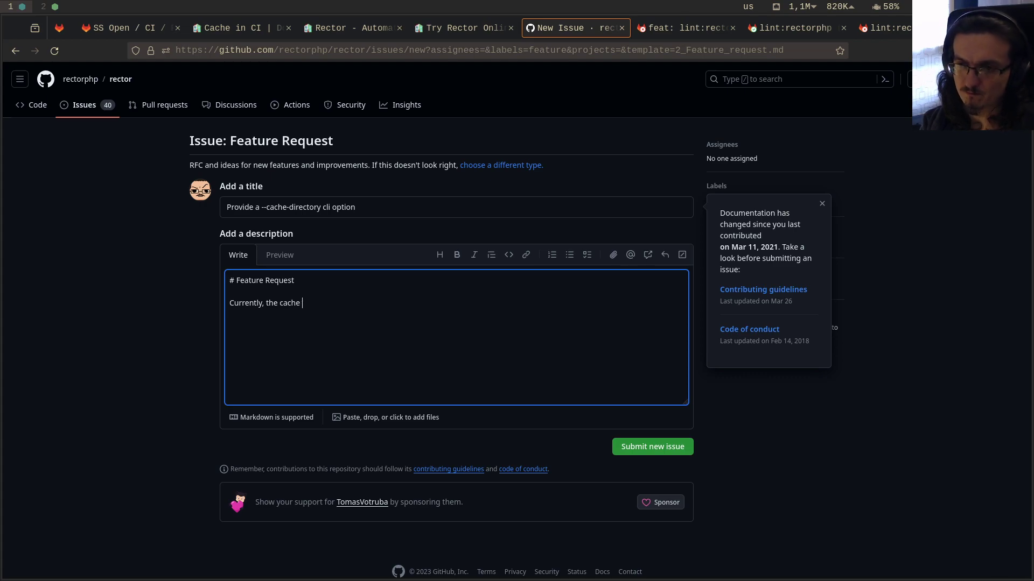
pyautogui.press('BackSpace')
pyautogui.press('BackSpace')
pyautogui.press('BackSpace')
pyautogui.press('BackSpace')
pyautogui.press('BackSpace')
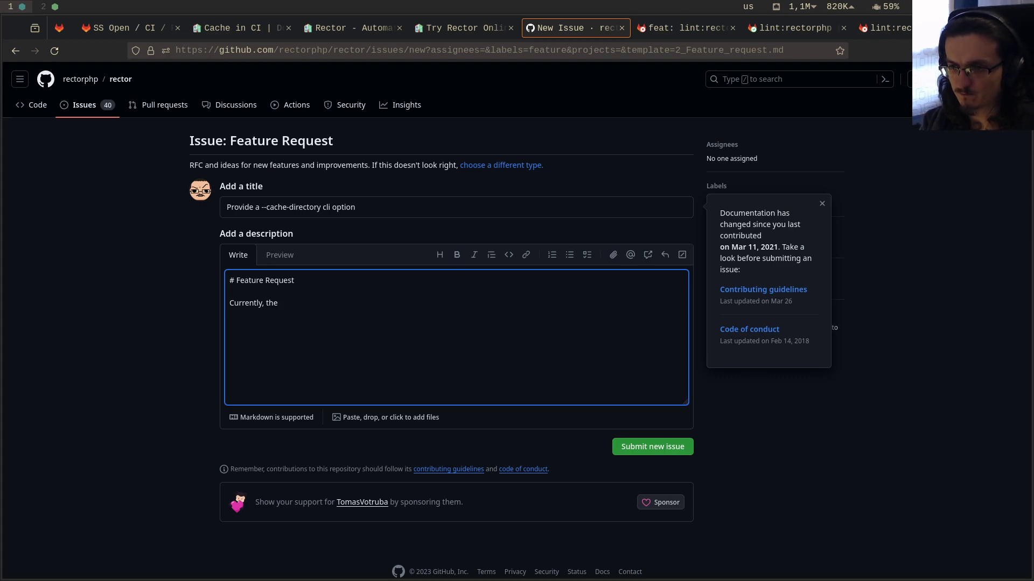
pyautogui.write('file cache direc')
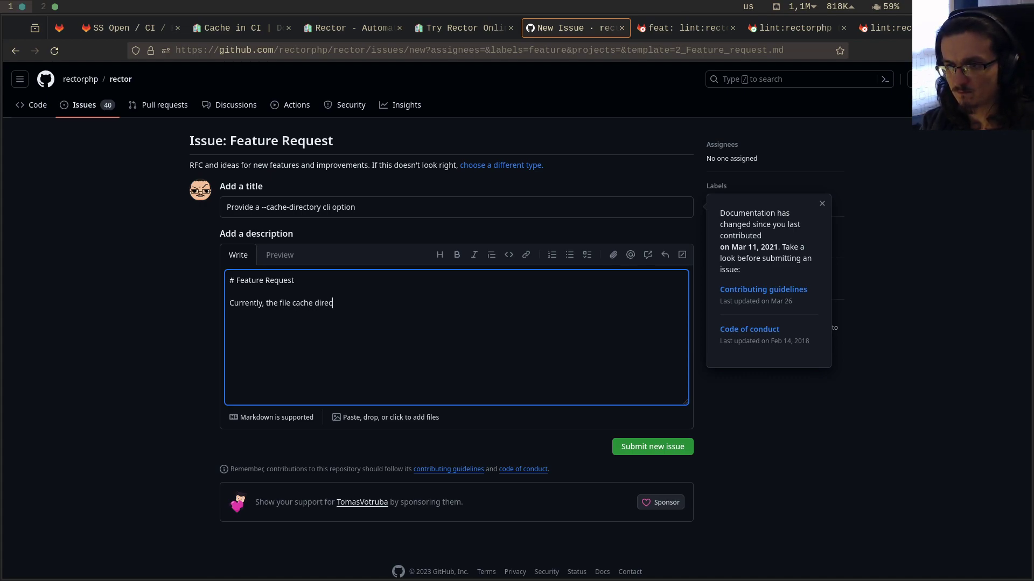
pyautogui.write('tory has to be set ')
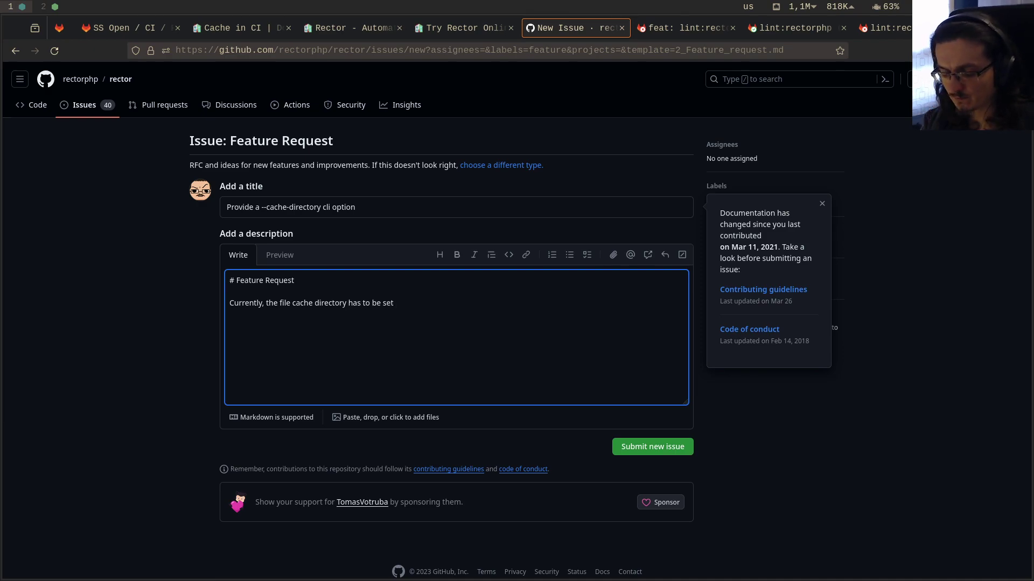
pyautogui.write('on ')
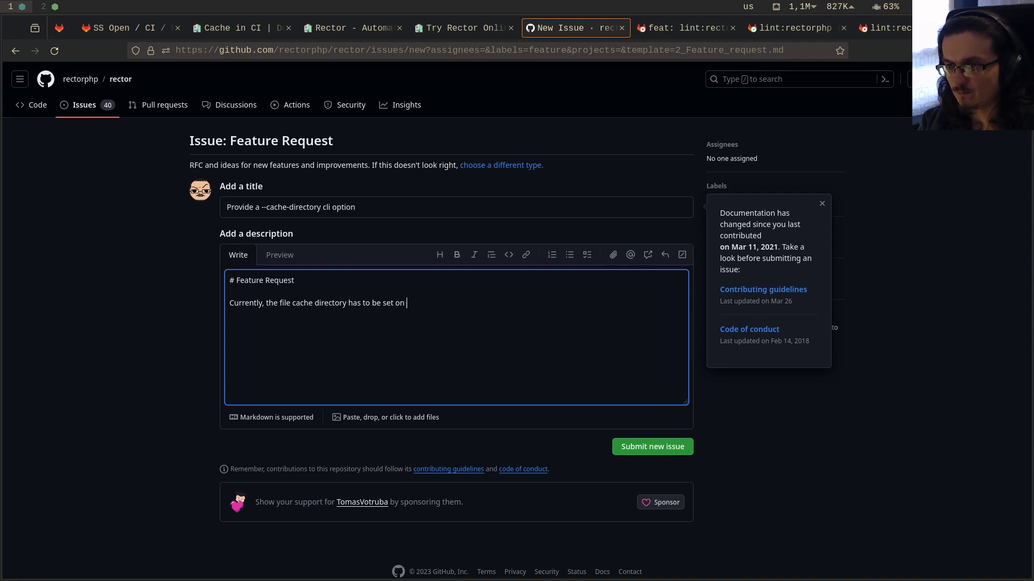
pyautogui.write('the project j')
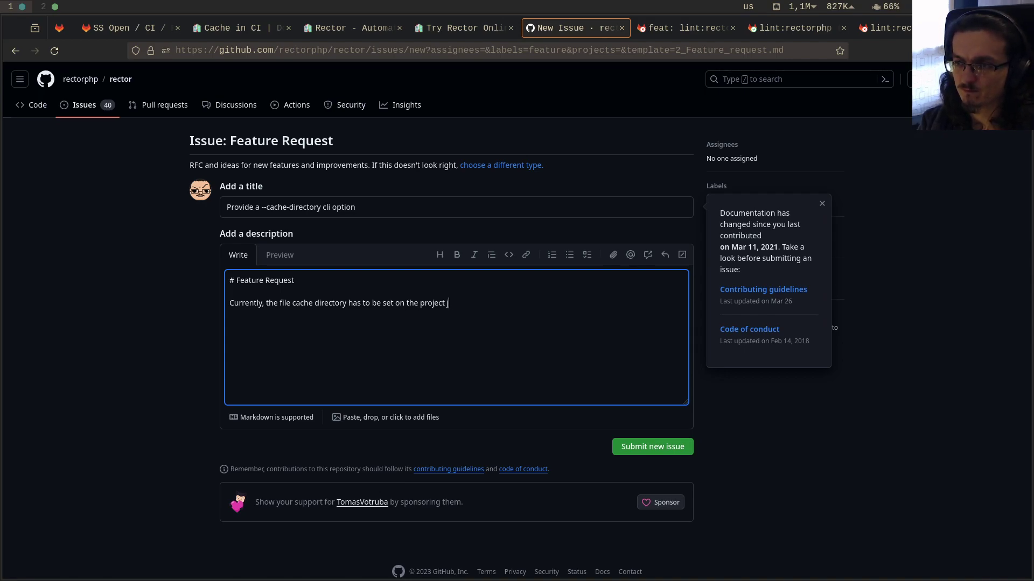
pyautogui.press('BackSpace')
pyautogui.write('local configur')
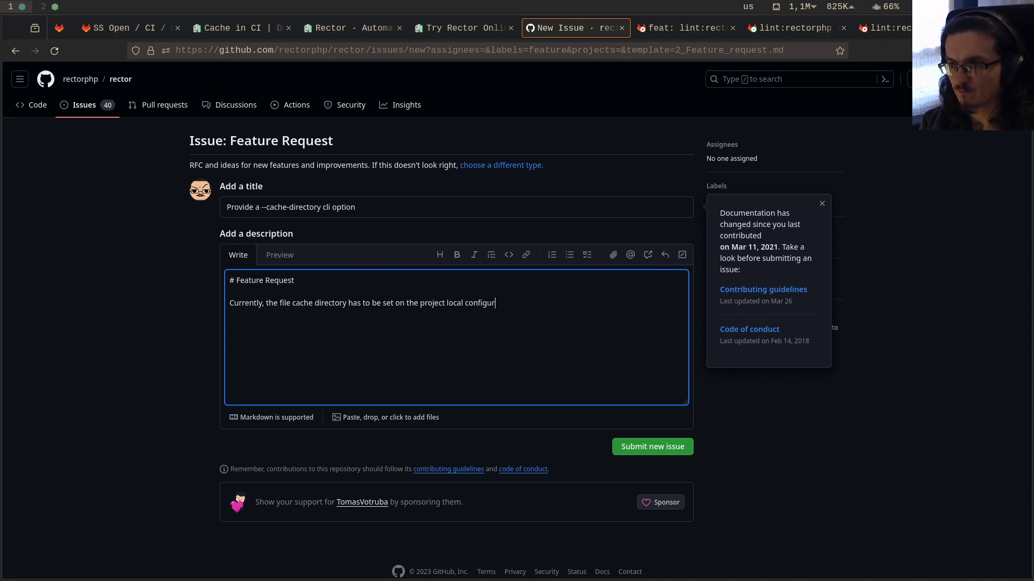
pyautogui.write('ation like so:')
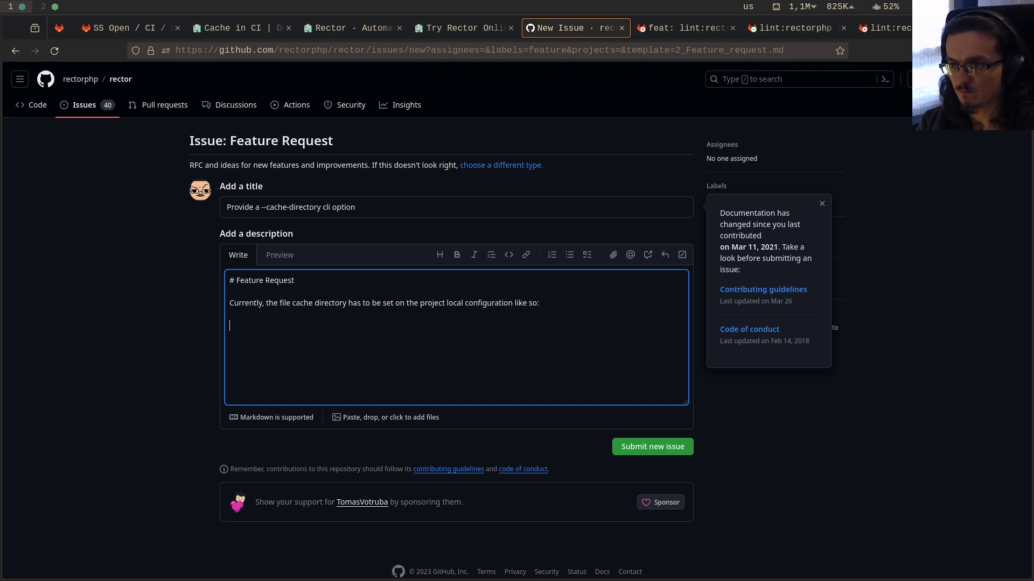
pyautogui.write('```php')
pyautogui.press('Return')
pyautogui.write('```')
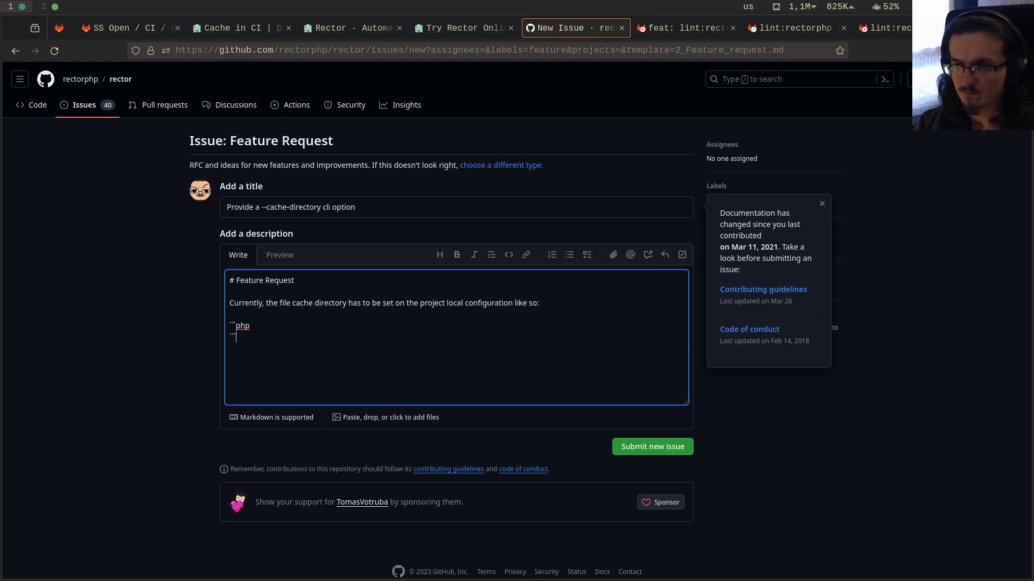
pyautogui.press('super+2')
# Step: Copy rector.php's return static function block and paste it into the issue's php block
pyautogui.press('Up')
pyautogui.press('Up')
pyautogui.press('Down')
pyautogui.press('Down')
pyautogui.press('Down')
pyautogui.press('Down')
pyautogui.press('Down')
pyautogui.press('Down')
pyautogui.press('Down')
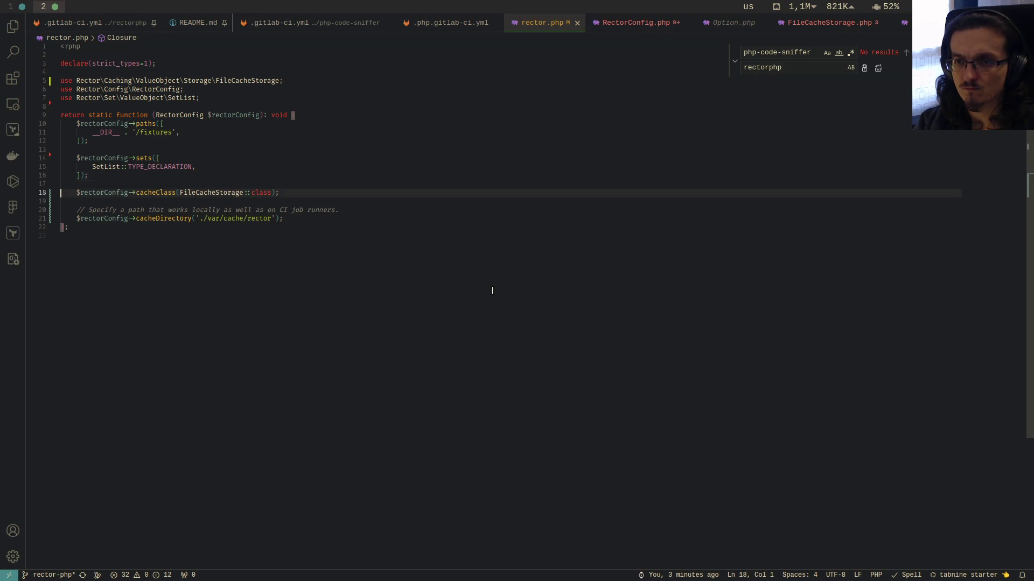
pyautogui.hotkey('shift', 'Up')
pyautogui.hotkey('shift', 'Up')
pyautogui.hotkey('shift', 'Up')
pyautogui.hotkey('shift', 'Up')
pyautogui.hotkey('shift', 'Up')
pyautogui.hotkey('shift', 'Up')
pyautogui.hotkey('shift', 'Up')
pyautogui.hotkey('shift', 'Up')
pyautogui.hotkey('shift', 'Up')
pyautogui.hotkey('shift', 'Up')
pyautogui.hotkey('shift', 'Up')
pyautogui.hotkey('shift', 'Up')
pyautogui.hotkey('shift', 'Up')
pyautogui.hotkey('shift', 'Up')
pyautogui.hotkey('ctrl', 'c')
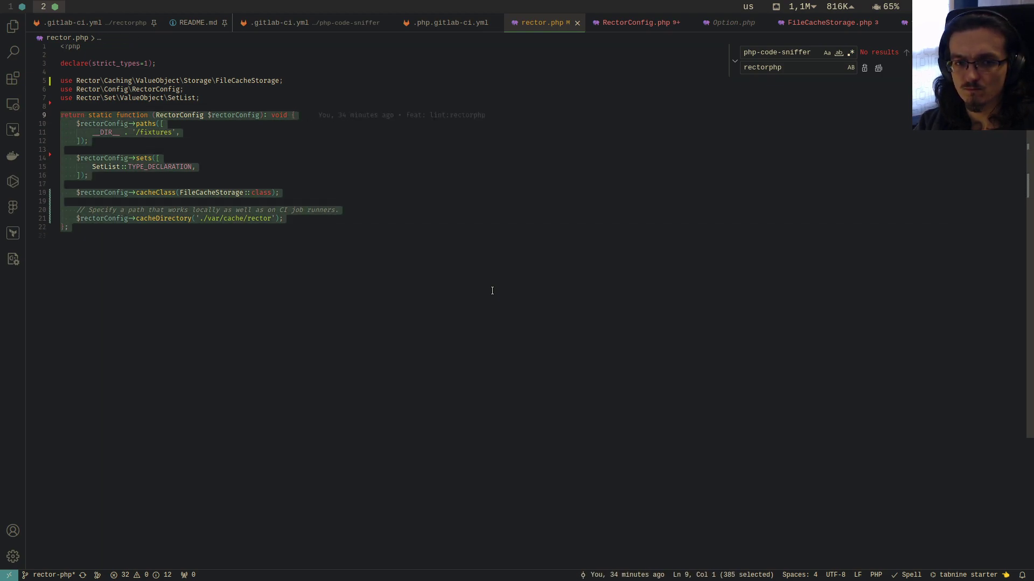
pyautogui.hotkey('ctrl', 'Tab')
pyautogui.hotkey('ctrl', 'Tab')
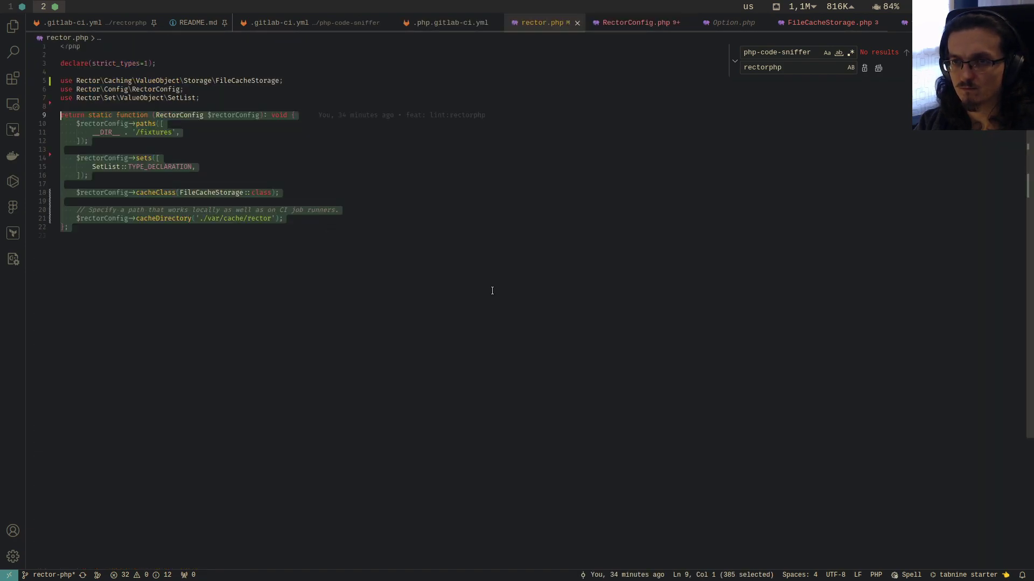
pyautogui.press('super+1')
pyautogui.hotkey('ctrl', 'v')
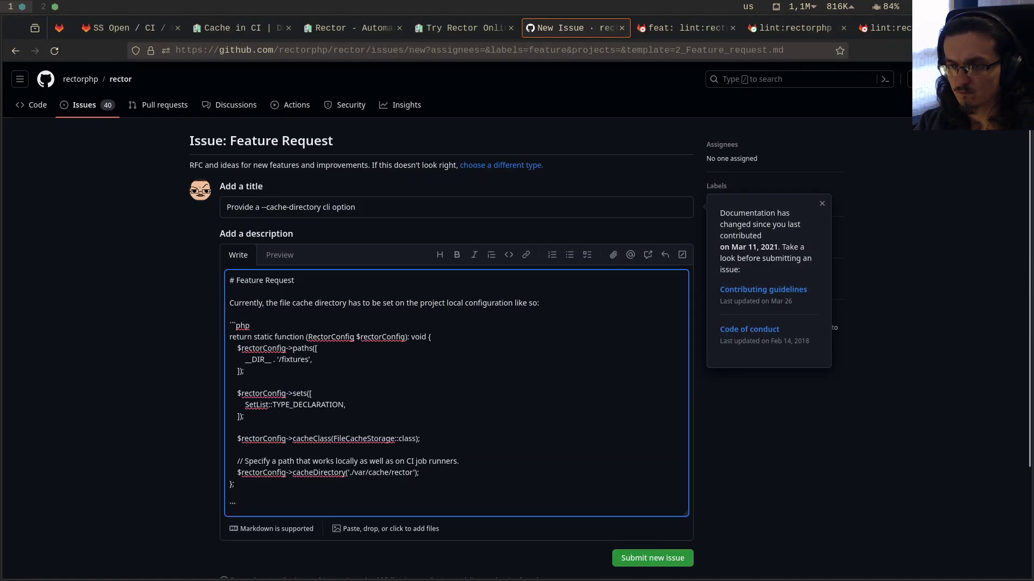
# Step: Delete the comment, paths, sets and blank lines, leaving only cacheClass and cacheDirectory, and start a new paragraph
pyautogui.press('BackSpace')
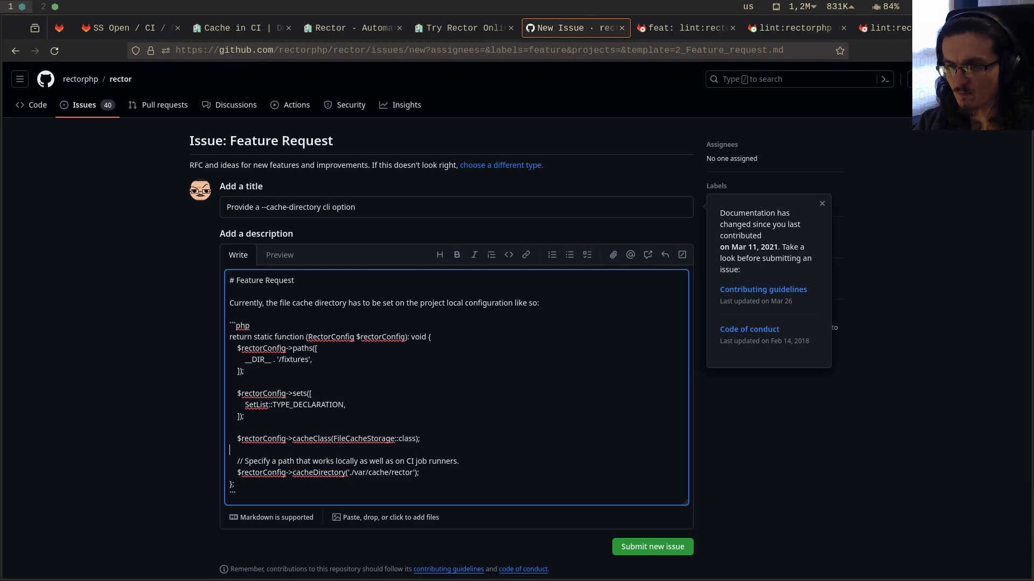
pyautogui.hotkey('shift', 'Up')
pyautogui.hotkey('shift', 'Up')
pyautogui.press('BackSpace')
pyautogui.hotkey('shift', 'Up')
pyautogui.hotkey('shift', 'Up')
pyautogui.hotkey('shift', 'Up')
pyautogui.hotkey('shift', 'Up')
pyautogui.hotkey('shift', 'Up')
pyautogui.hotkey('shift', 'Up')
pyautogui.hotkey('shift', 'Up')
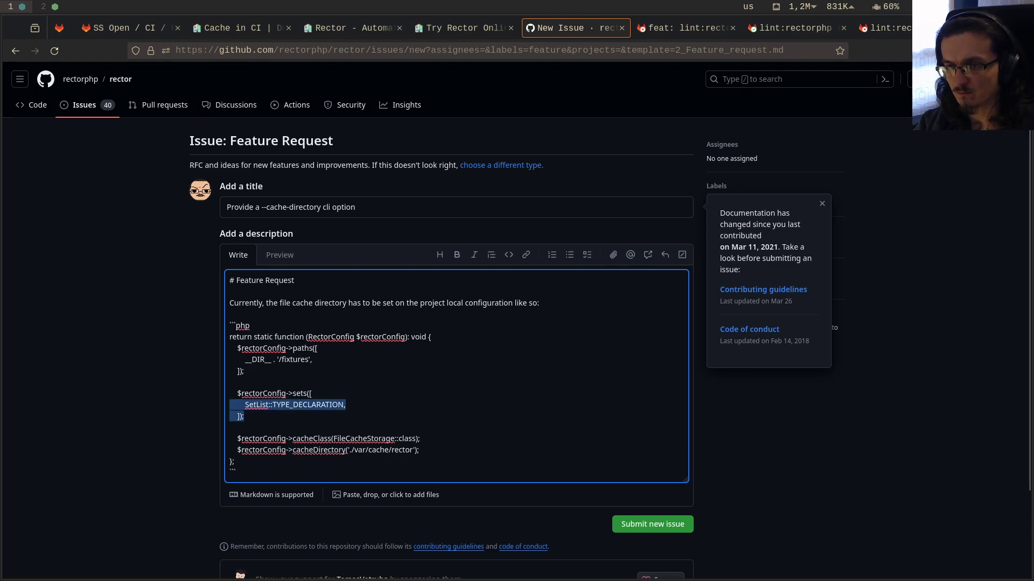
pyautogui.press('BackSpace')
pyautogui.press('BackSpace')
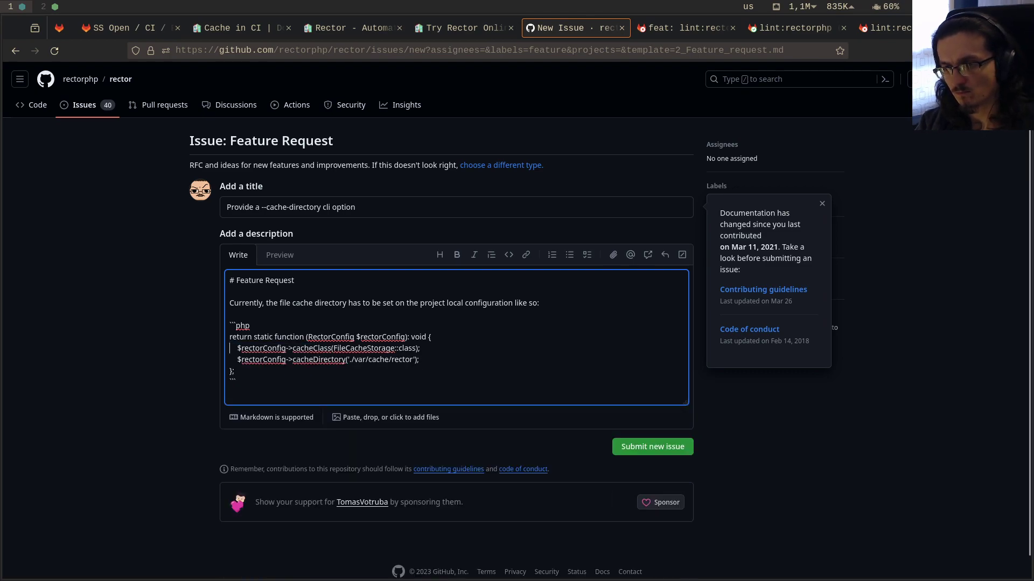
pyautogui.hotkey('ctrl', 'End')
pyautogui.press('Return')
pyautogui.press('Return')
# Step: Write 'I am working on a project gathering linters/fixers onto CI jobs, and I would like to integrate PHPStan.'
pyautogui.write('I')
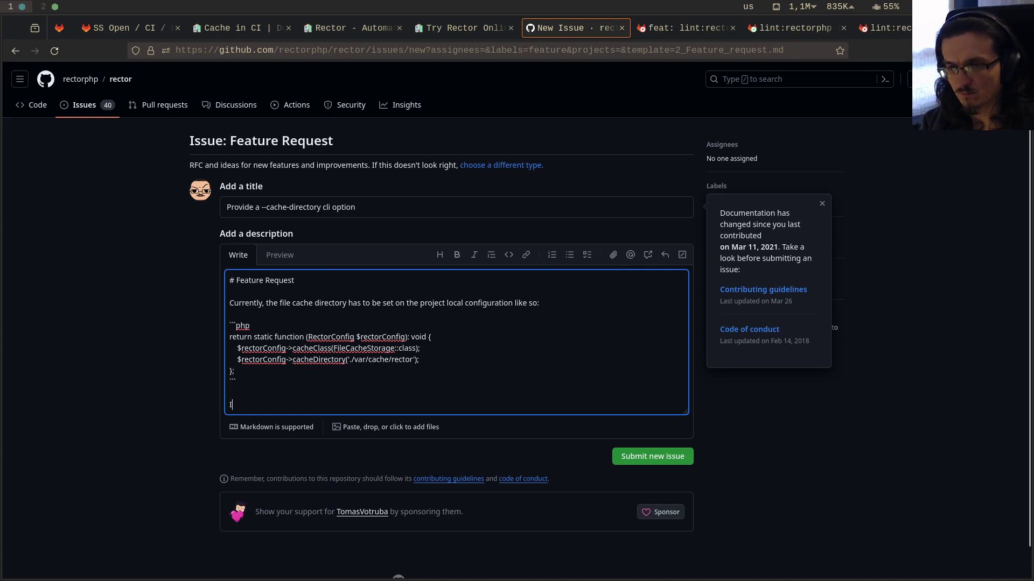
pyautogui.write(' am wh')
pyautogui.press('BackSpace')
pyautogui.press('BackSpace')
pyautogui.press('BackSpace')
pyautogui.write('w')
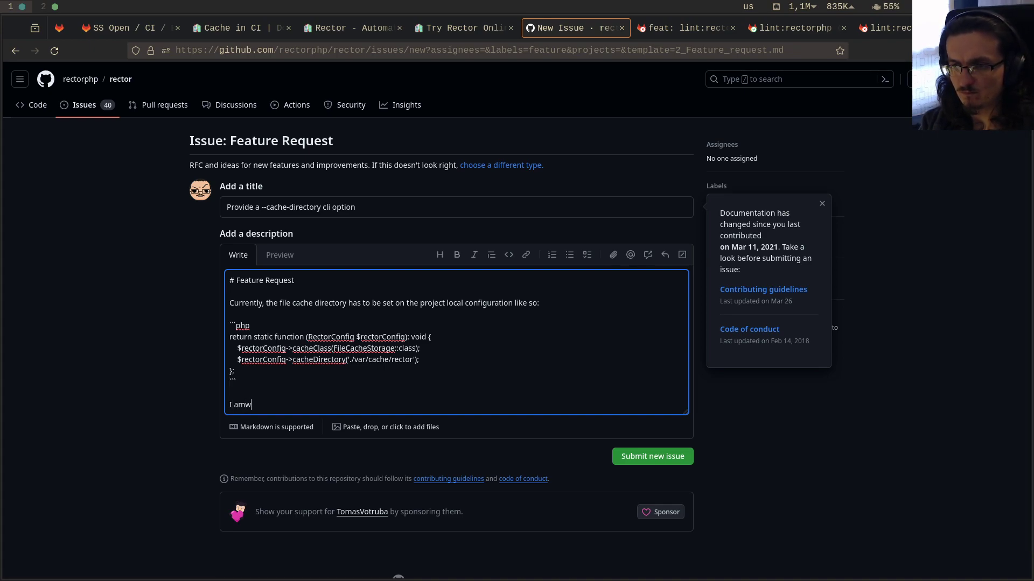
pyautogui.press('BackSpace')
pyautogui.write('work')
pyautogui.press('BackSpace')
pyautogui.press('BackSpace')
pyautogui.press('BackSpace')
pyautogui.write('ork')
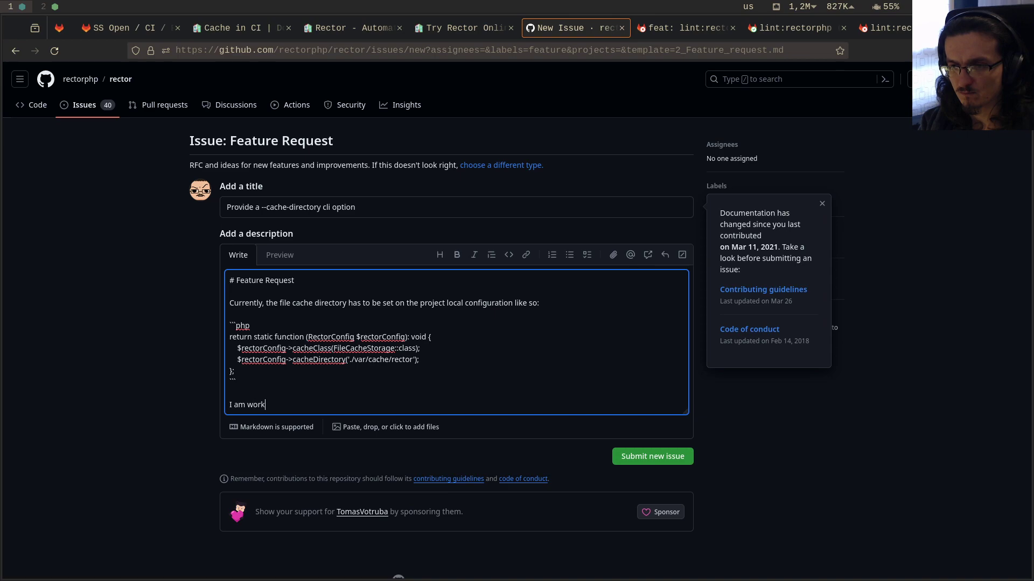
pyautogui.write('ing on a')
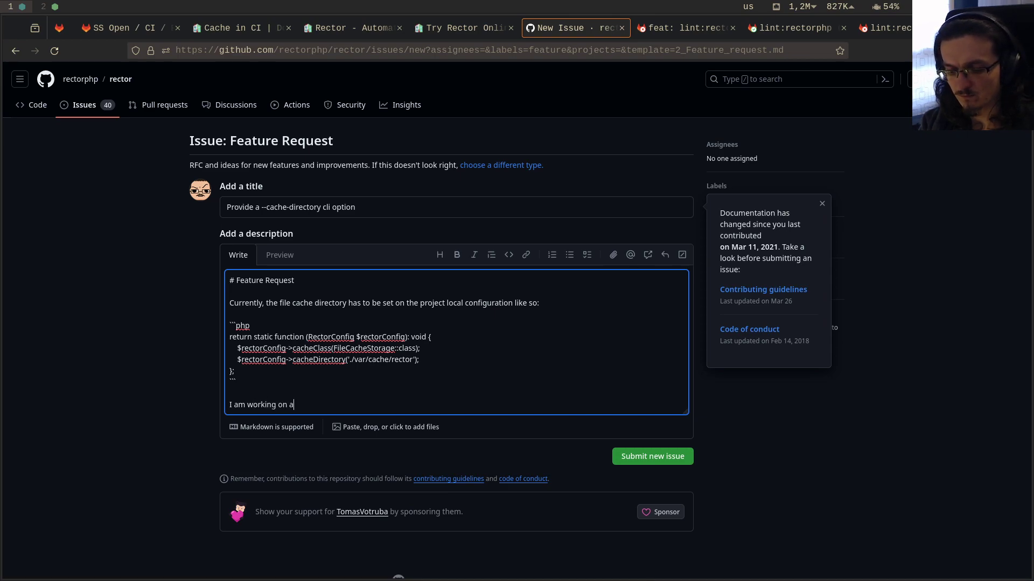
pyautogui.write(' project ')
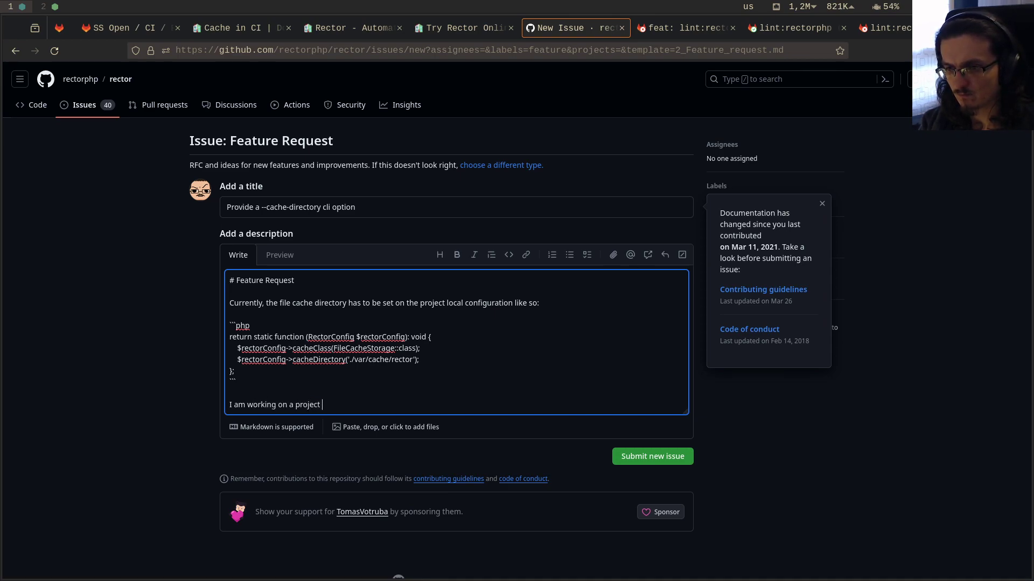
pyautogui.write('gathering')
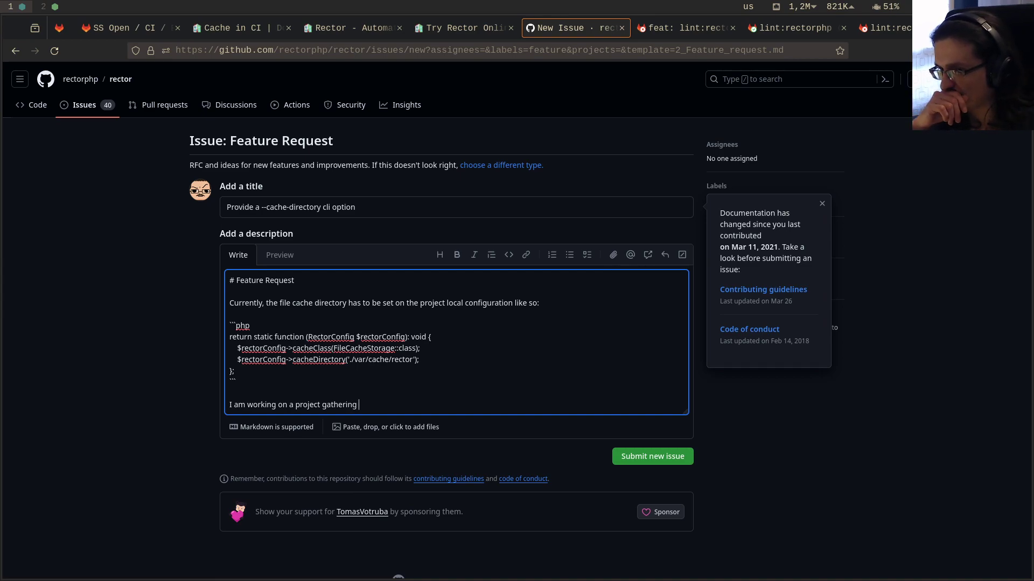
pyautogui.write(' l')
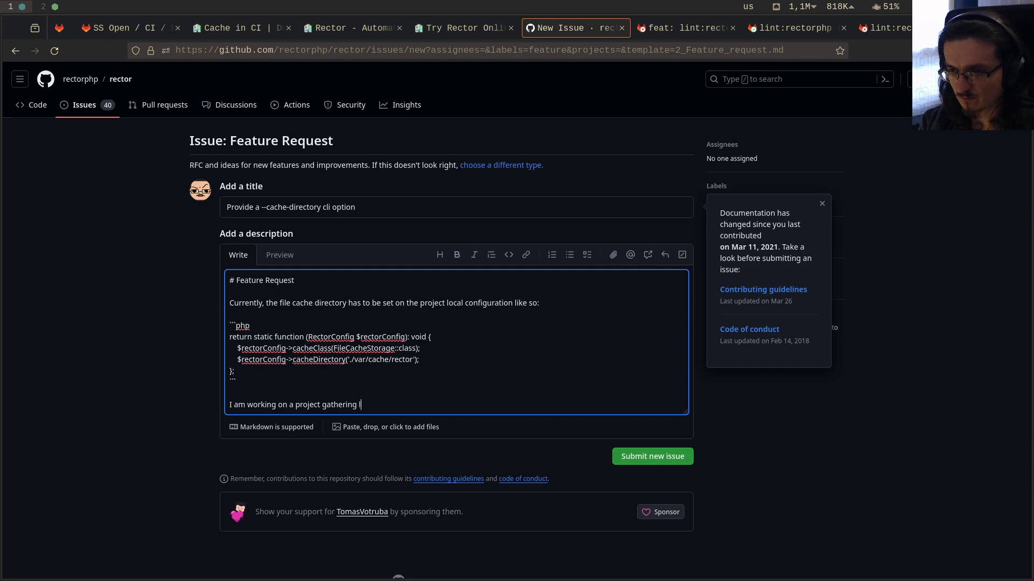
pyautogui.write('inters')
pyautogui.press('BackSpace')
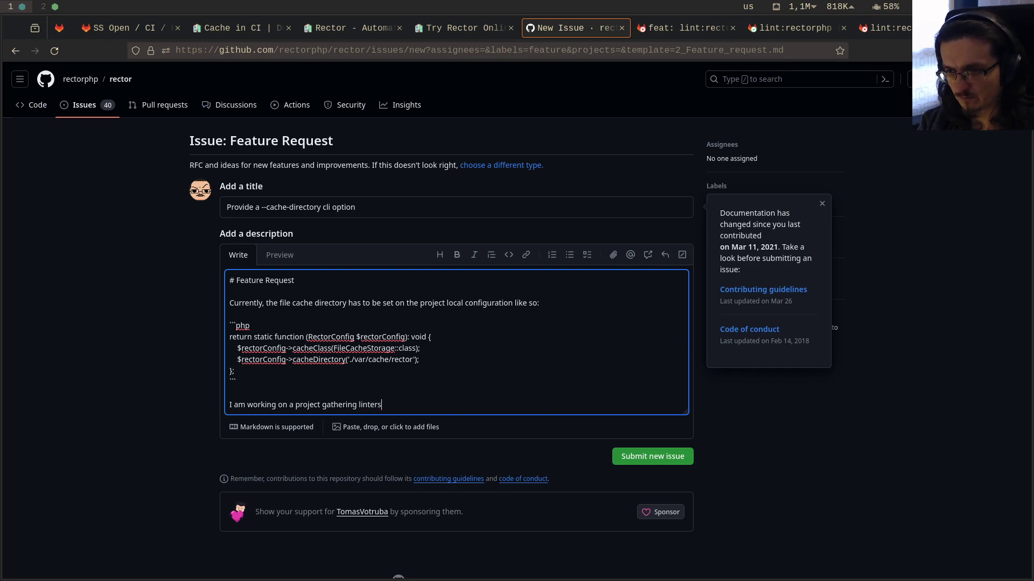
pyautogui.write('/fixers')
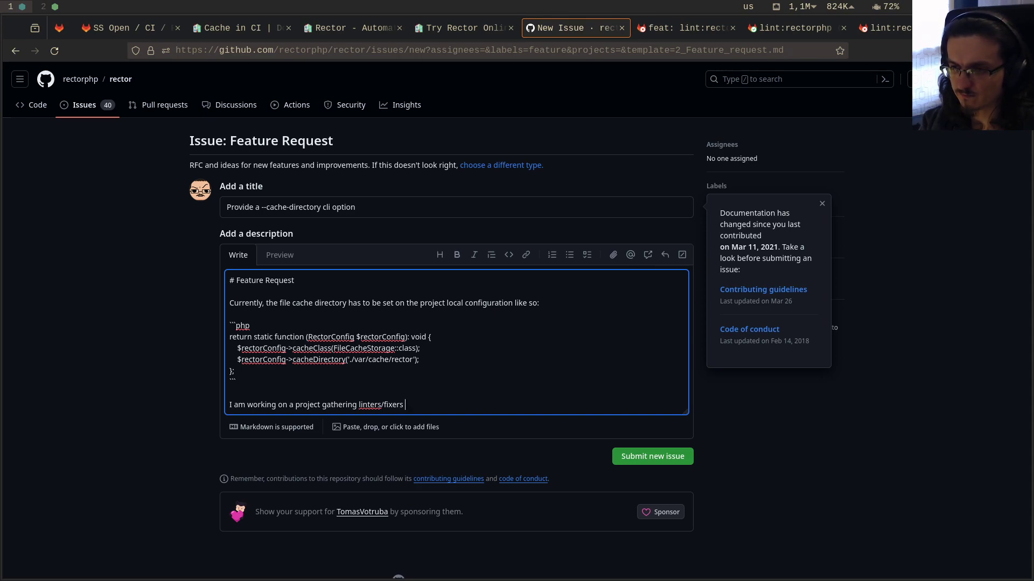
pyautogui.write(' onto CI job')
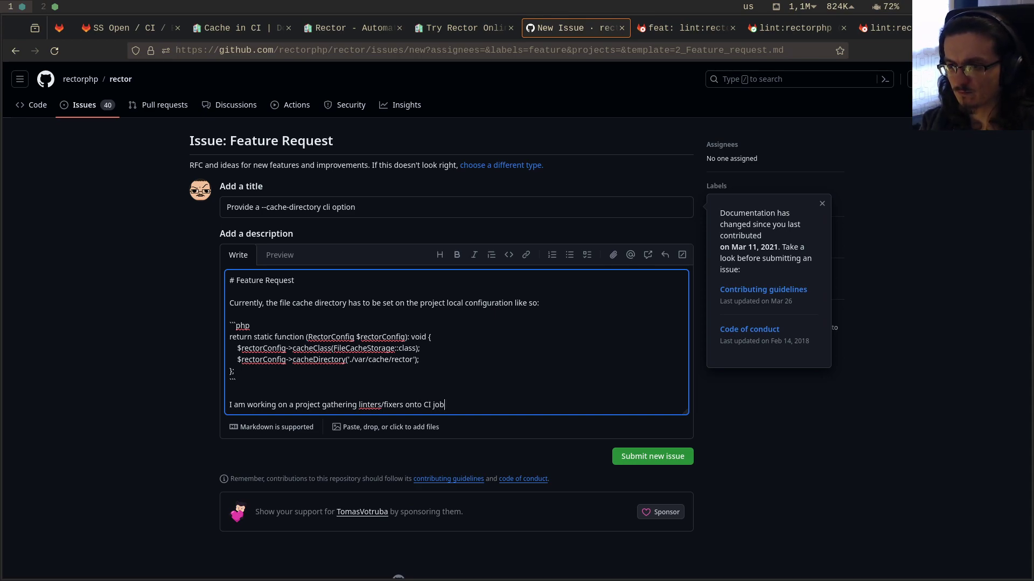
pyautogui.write('s, and I ')
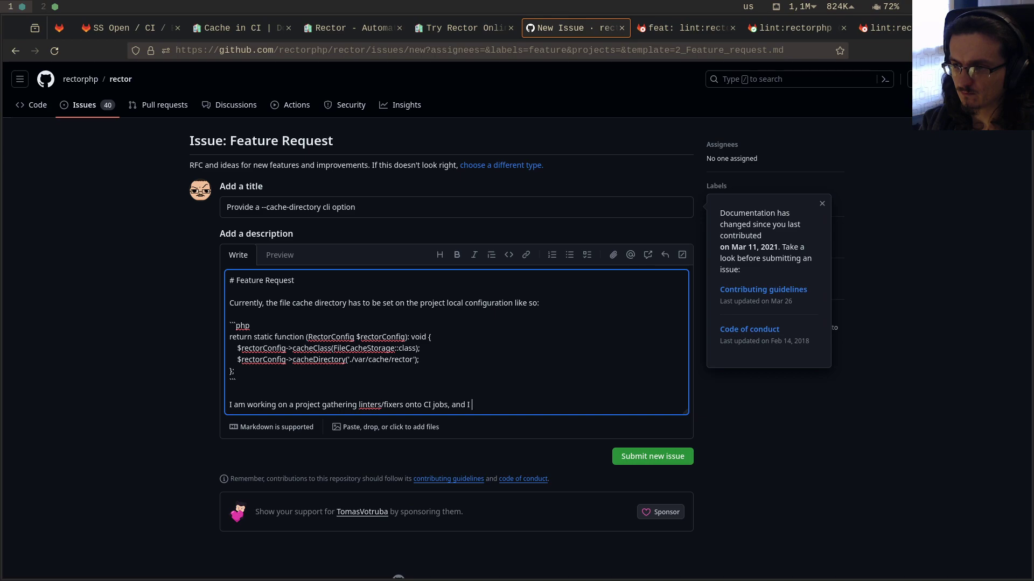
pyautogui.write('would like to')
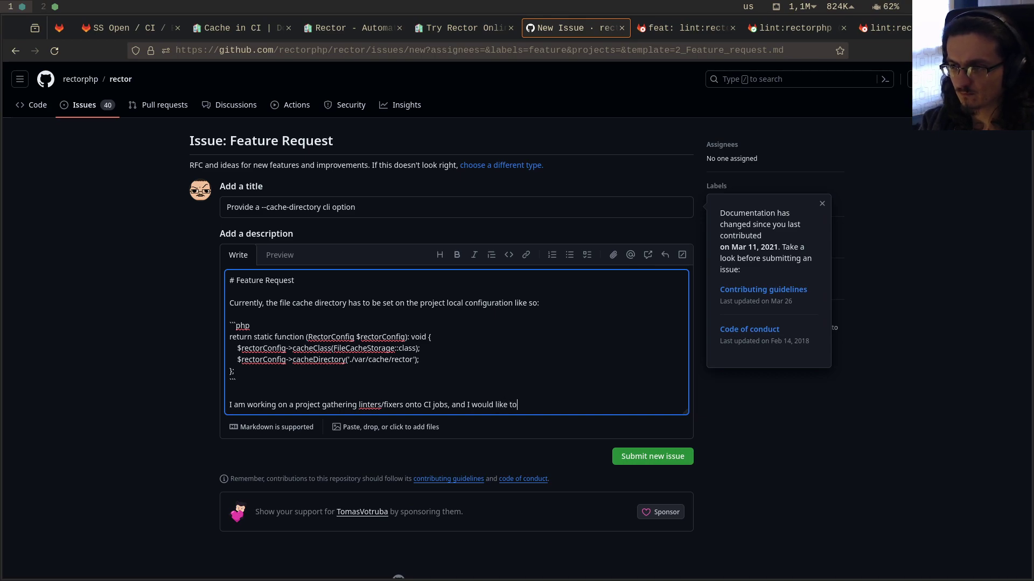
pyautogui.write(' integ')
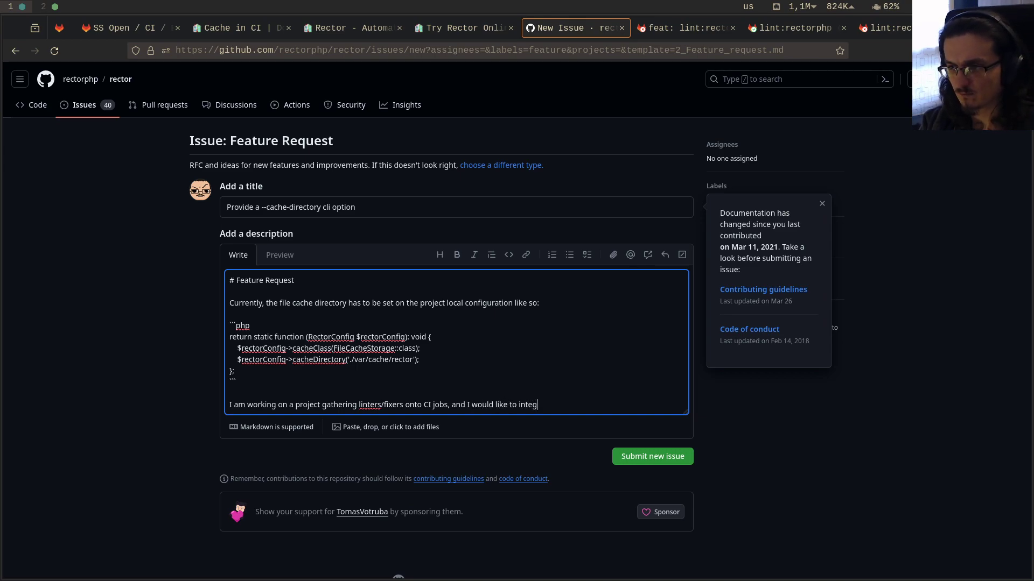
pyautogui.write('ratie PHPStan.')
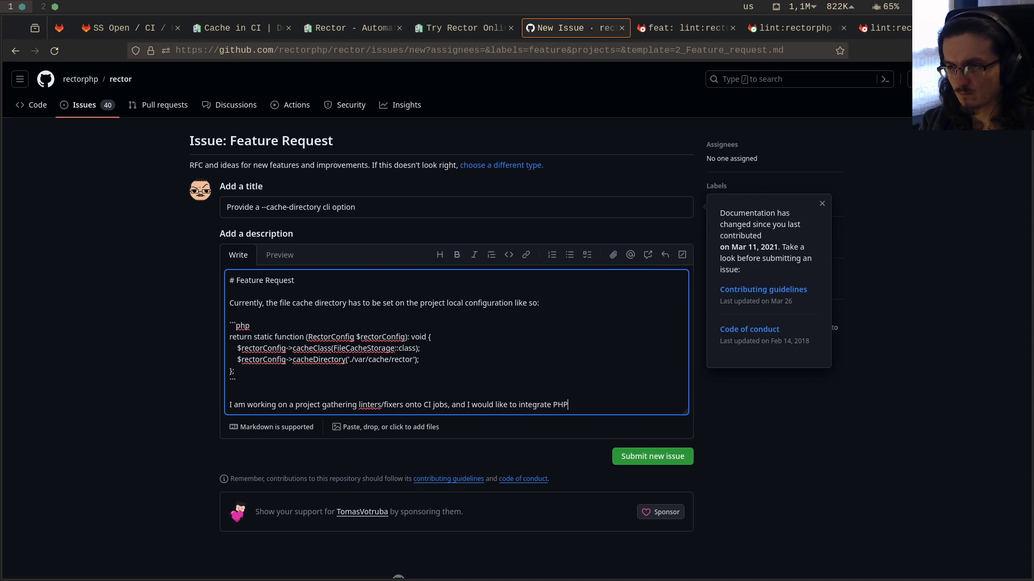
pyautogui.press('Return')
pyautogui.press('Return')
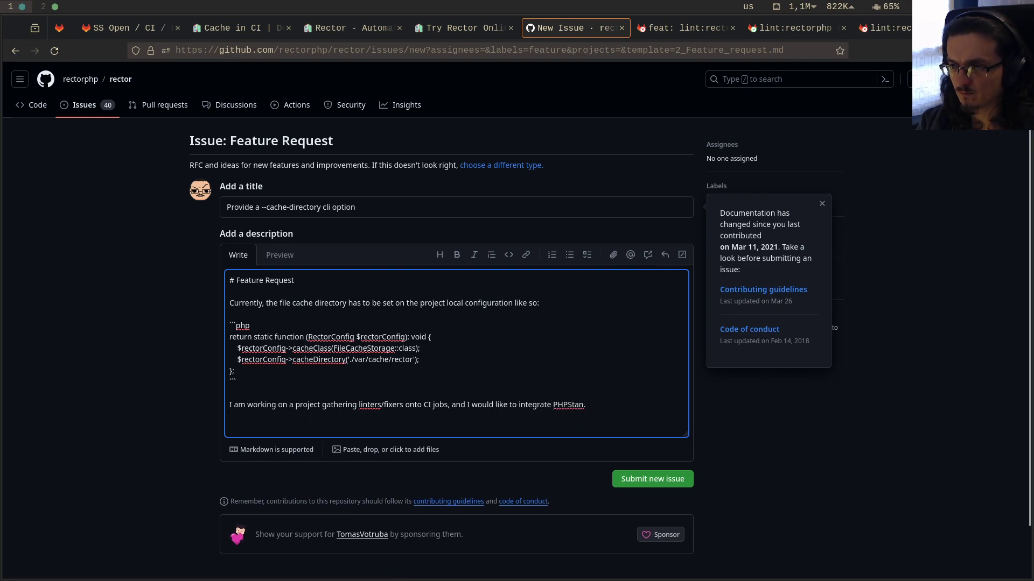
# Step: Add that this configuration is less convenient because the file cache directory can't be configured otherwise
pyautogui.write('This way')
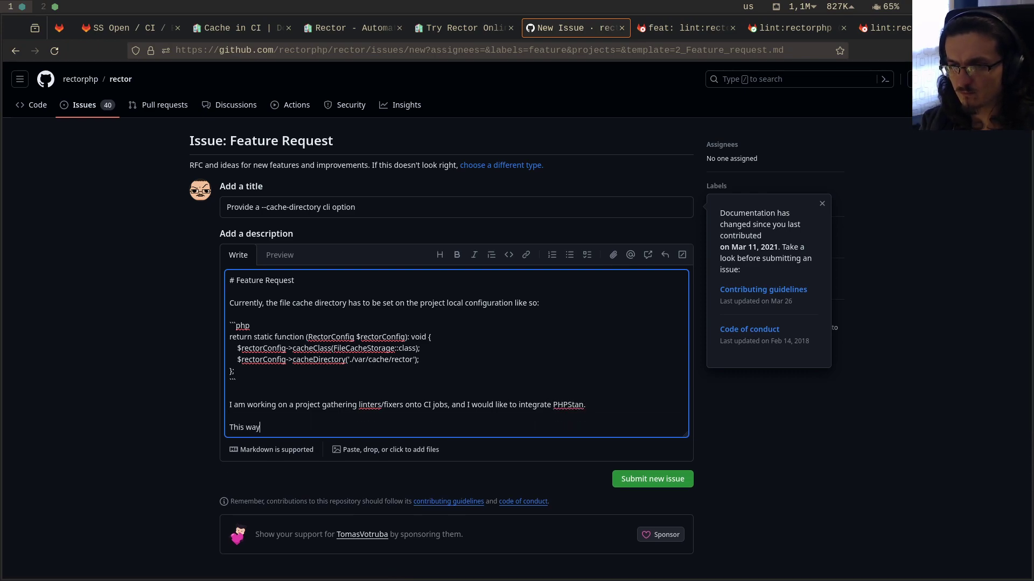
pyautogui.write(' of configura')
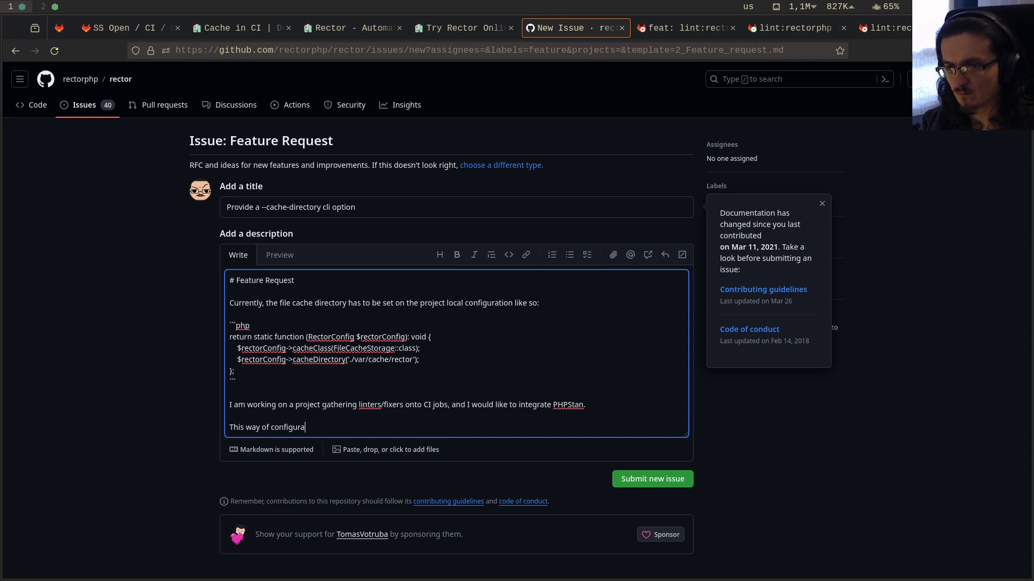
pyautogui.write('tion is less conve')
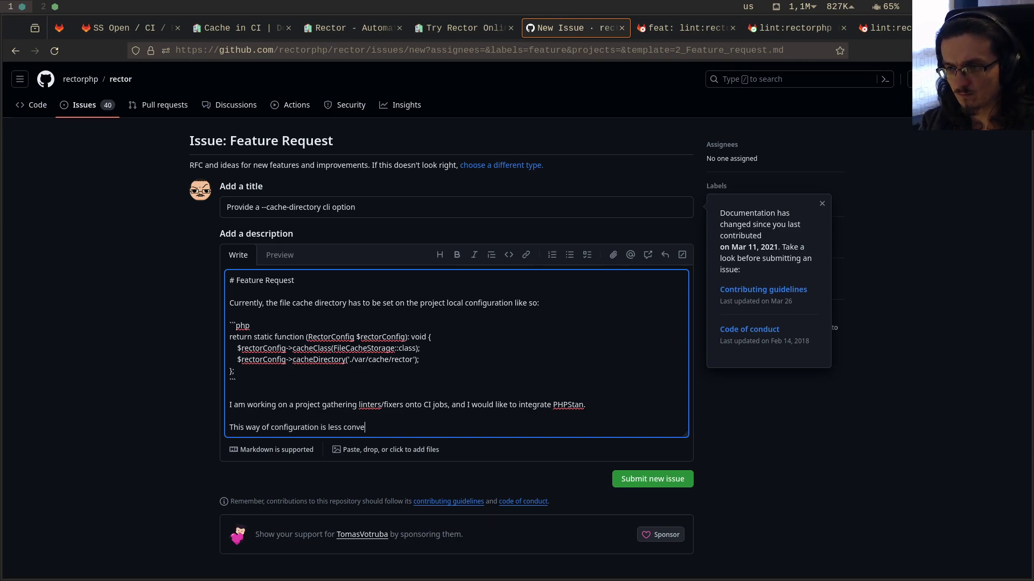
pyautogui.press('BackSpace')
pyautogui.write('inient for me ')
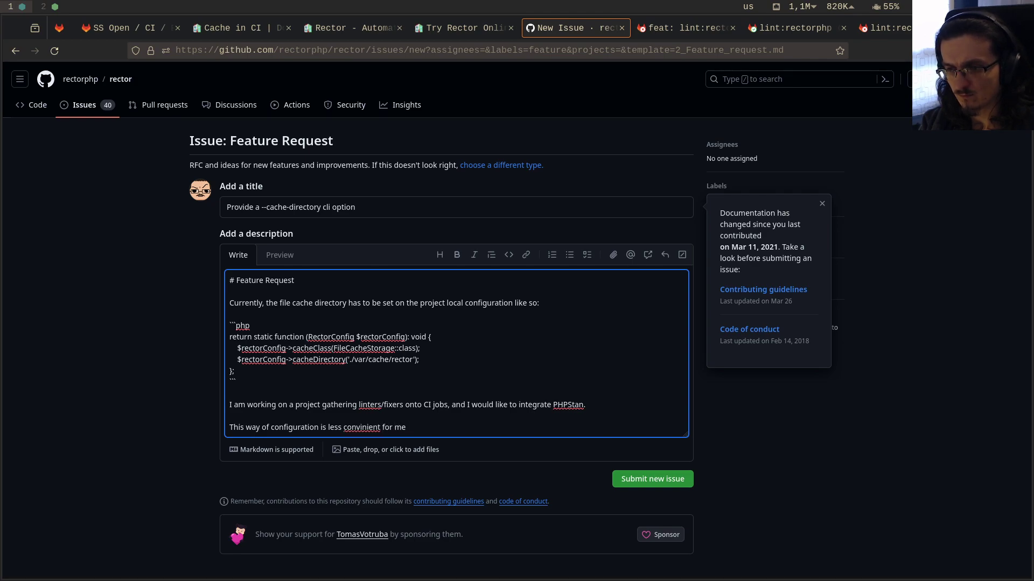
pyautogui.write('because I dont')
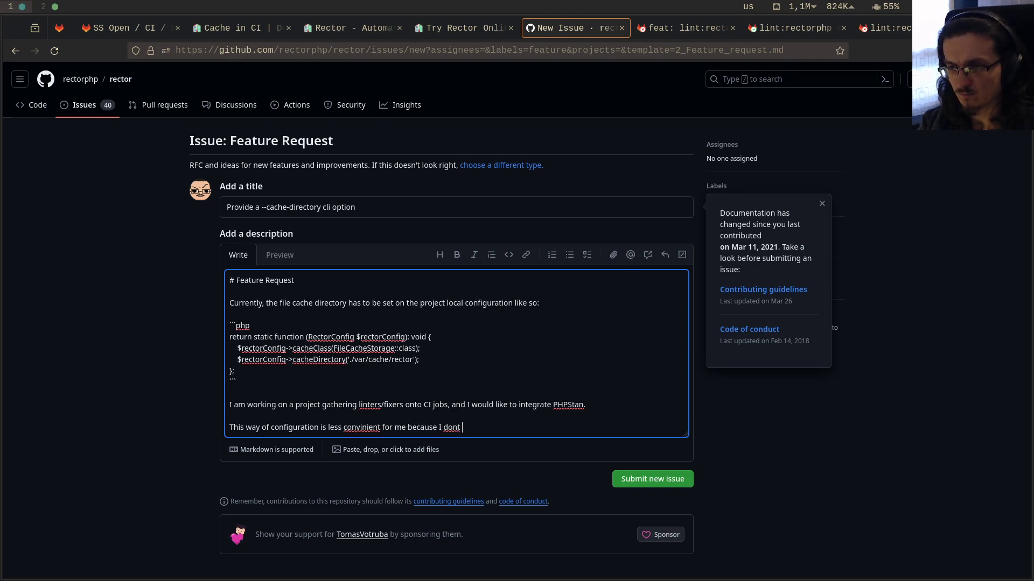
pyautogui.press('BackSpace')
pyautogui.press('BackSpace')
pyautogui.write("'t ha")
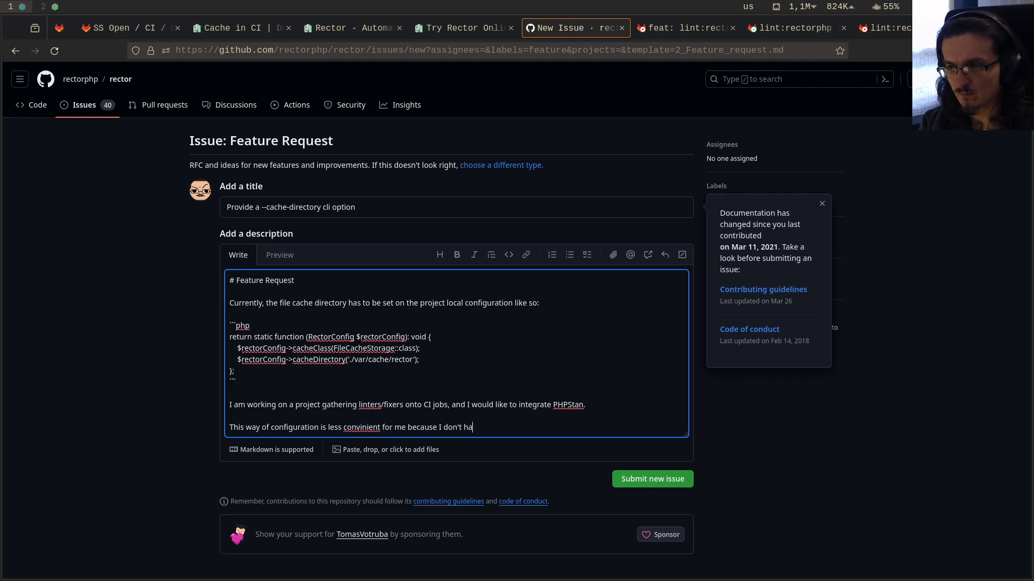
pyautogui.write('ve the possibilit')
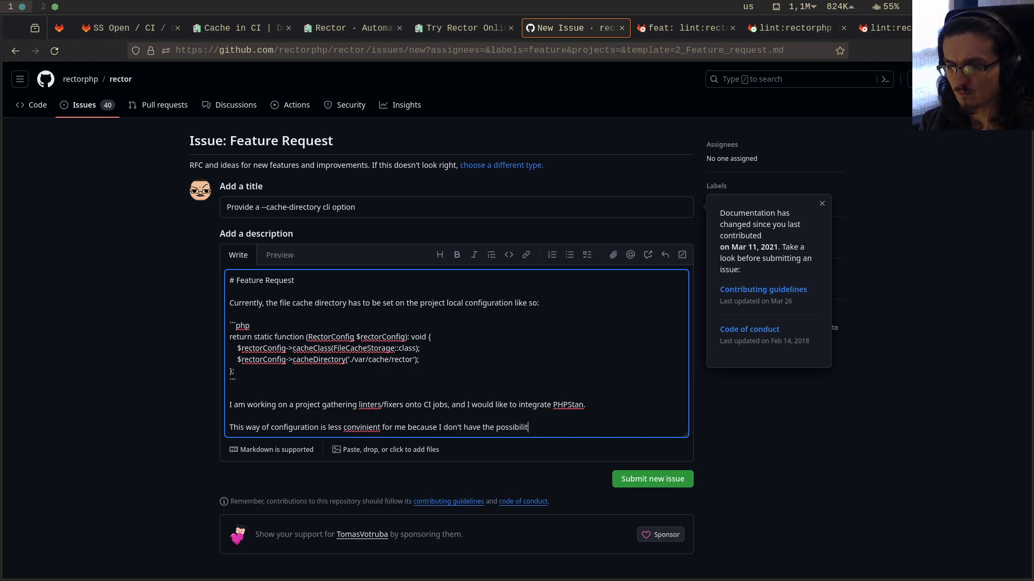
pyautogui.write('y to configure t')
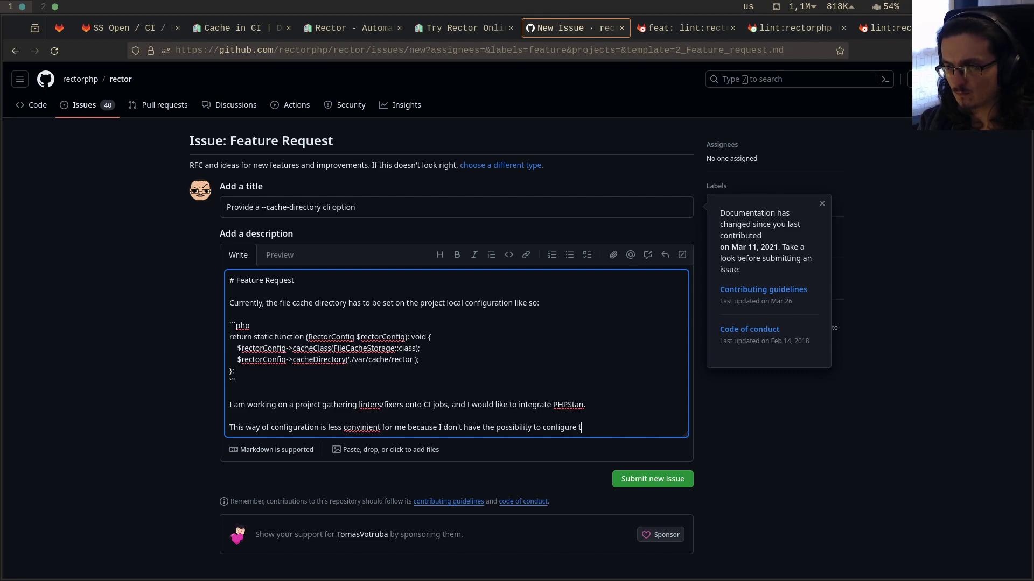
pyautogui.write('he file cache ')
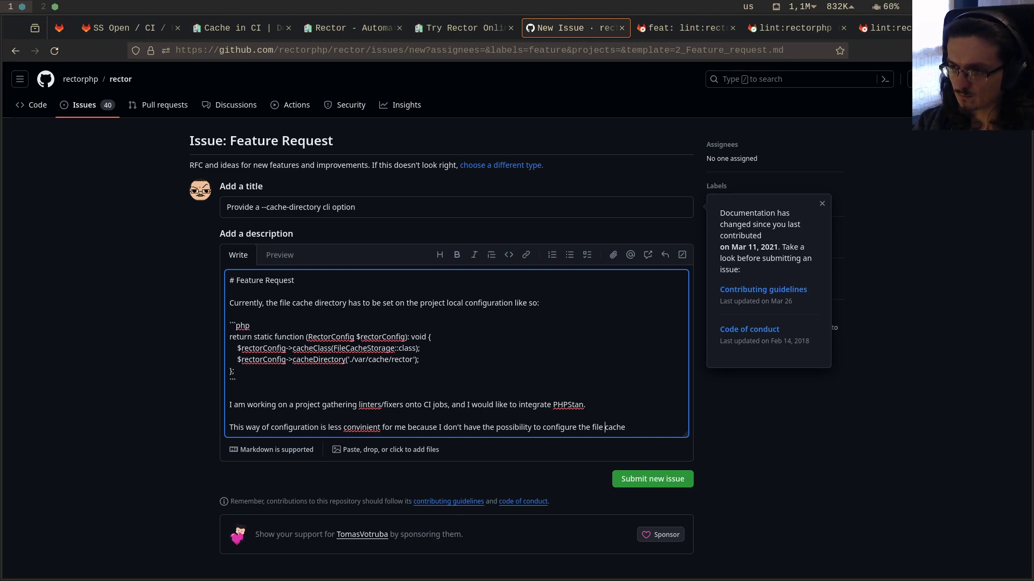
pyautogui.write('s')
pyautogui.write('directory')
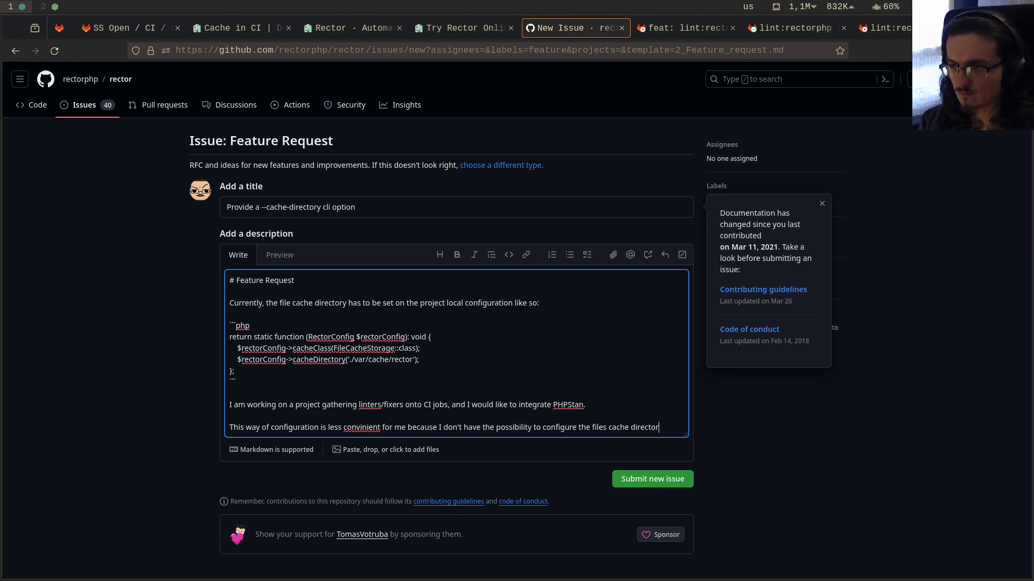
# Step: Correct the misspelled 'convinient' to 'convenient' from the spelling suggestions
pyautogui.rightClick(361, 428)
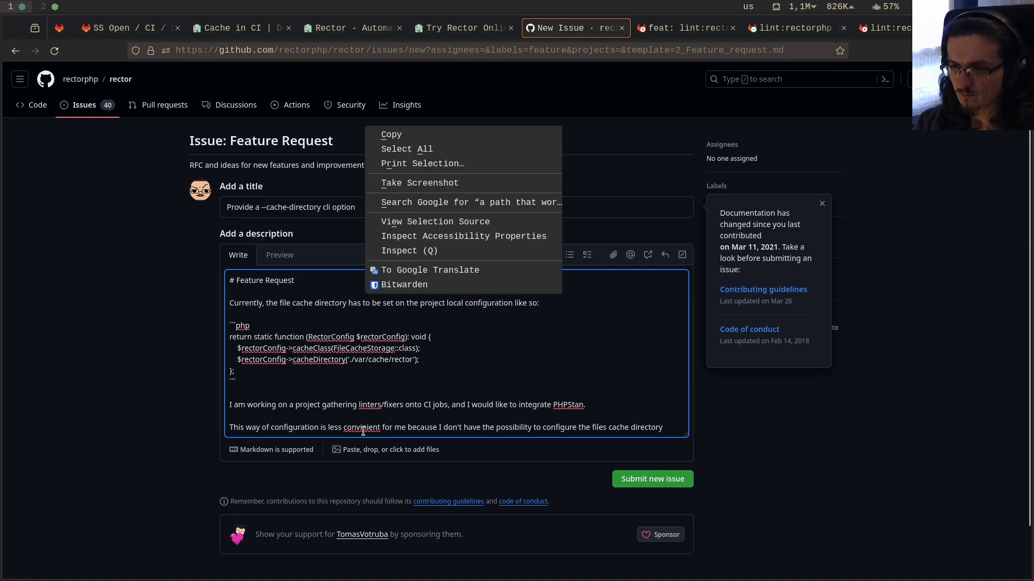
pyautogui.rightClick(362, 428)
pyautogui.click(446, 135)
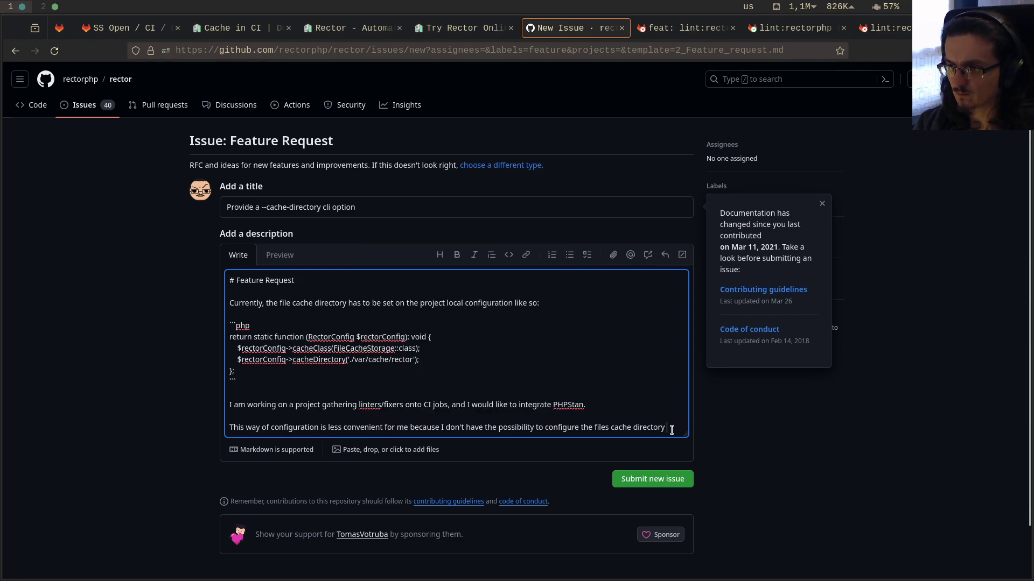
# Step: Finish the paragraph with 'to a special path I use for saving unless telling the user to do it on its project configuration.'
pyautogui.scroll(-2, 702, 407)
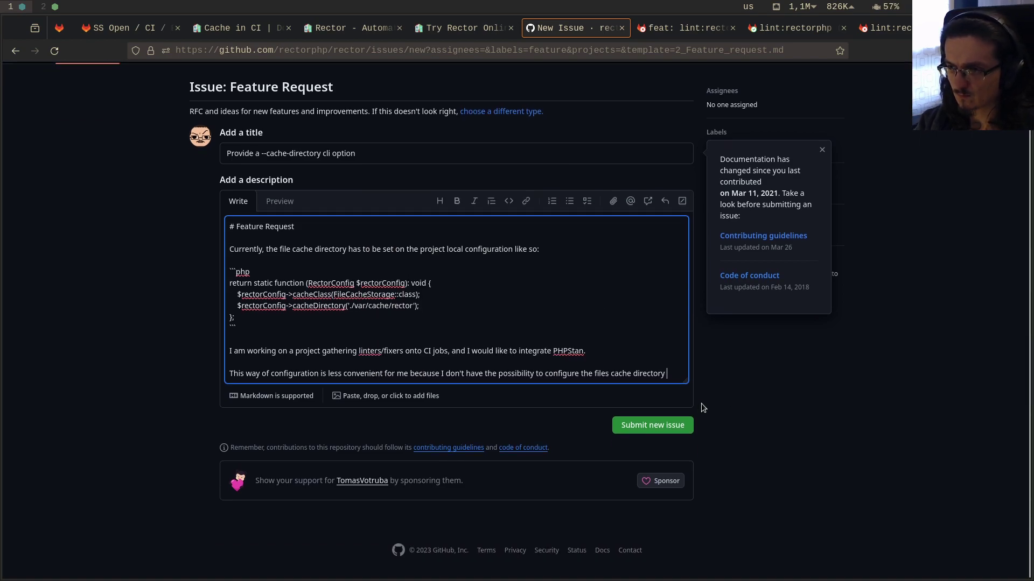
pyautogui.write('to')
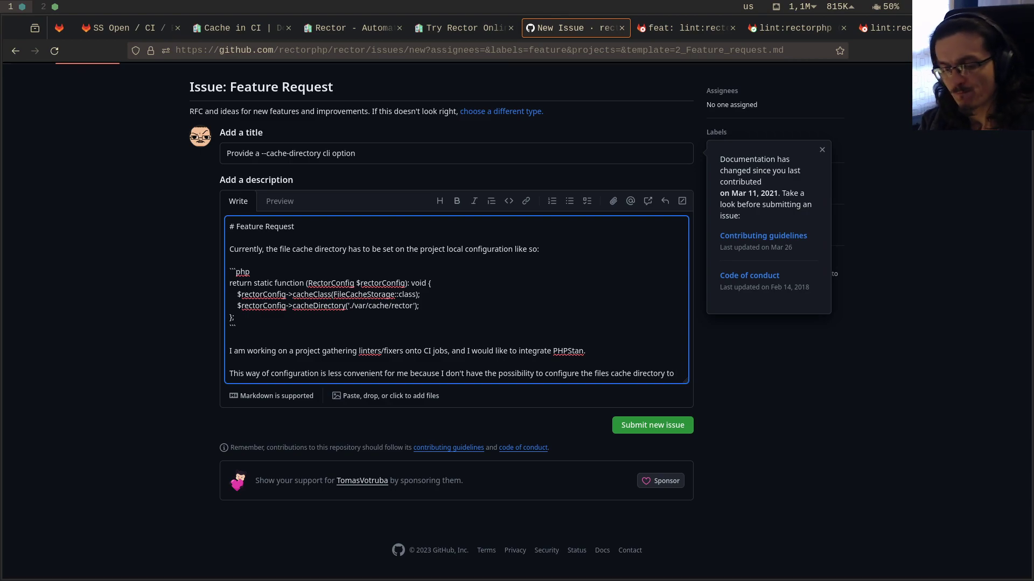
pyautogui.write('a sp')
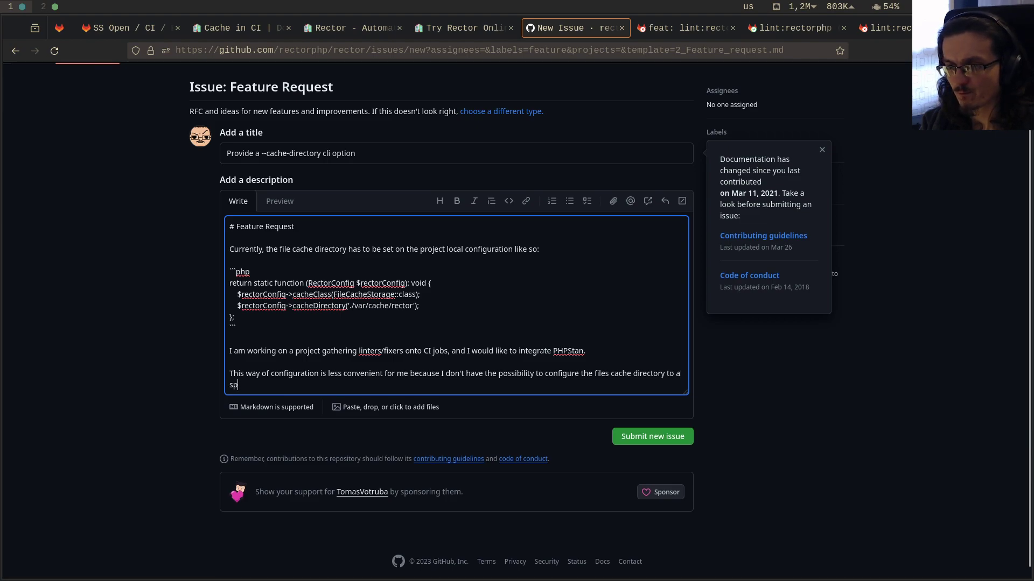
pyautogui.write('ecial path I ')
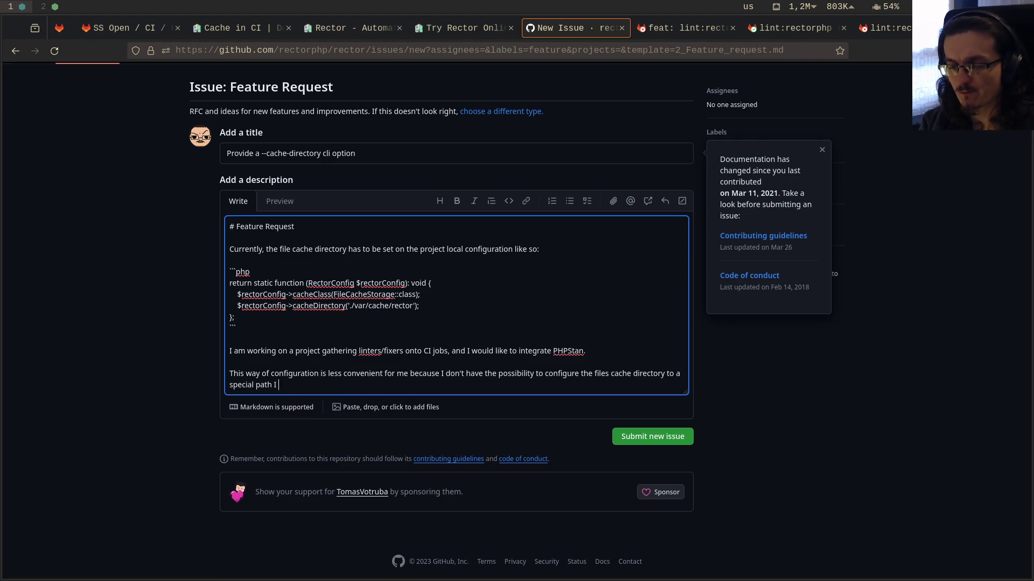
pyautogui.write('use for')
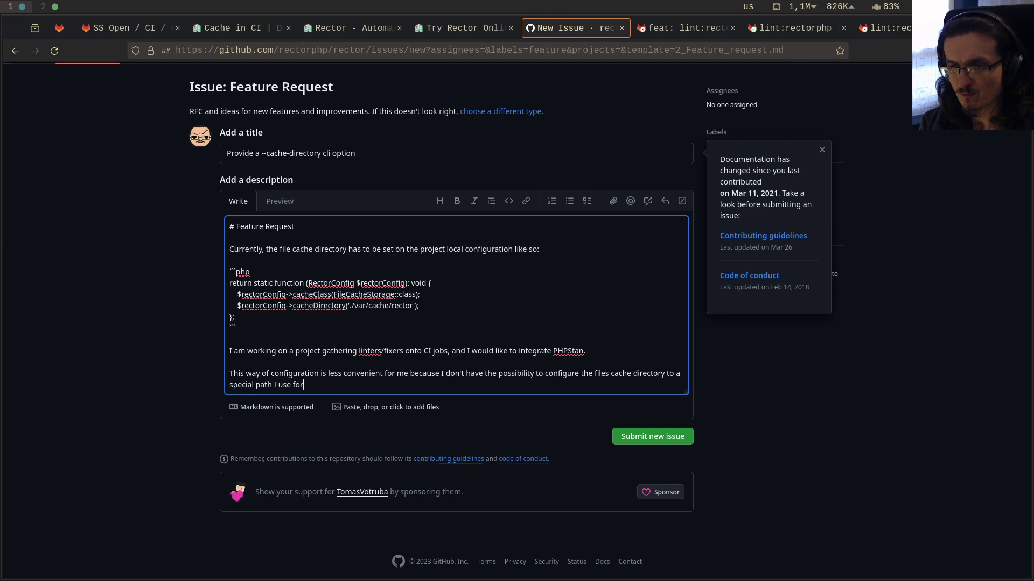
pyautogui.write(' t')
pyautogui.press('BackSpace')
pyautogui.write('saving')
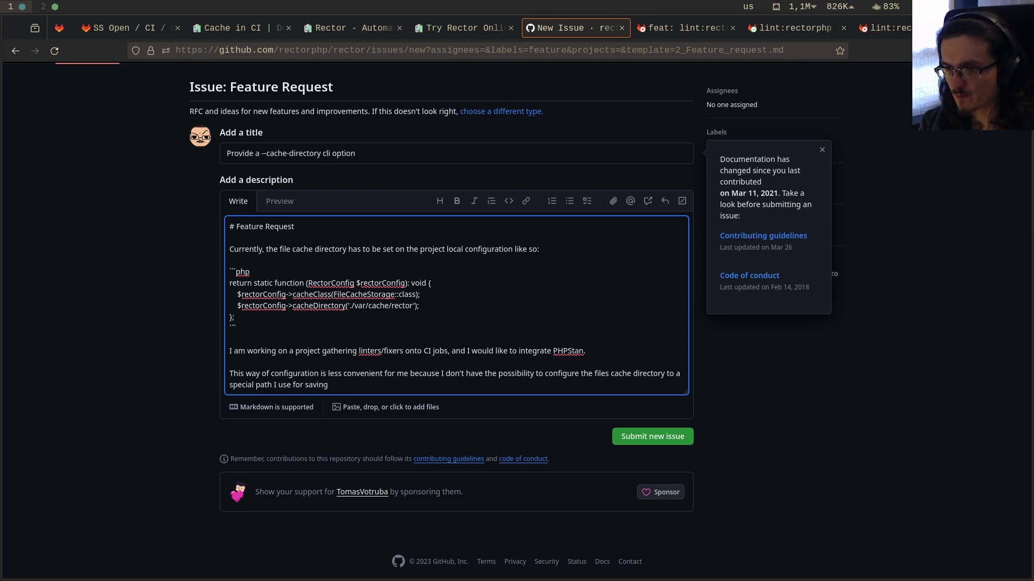
pyautogui.write(' unless')
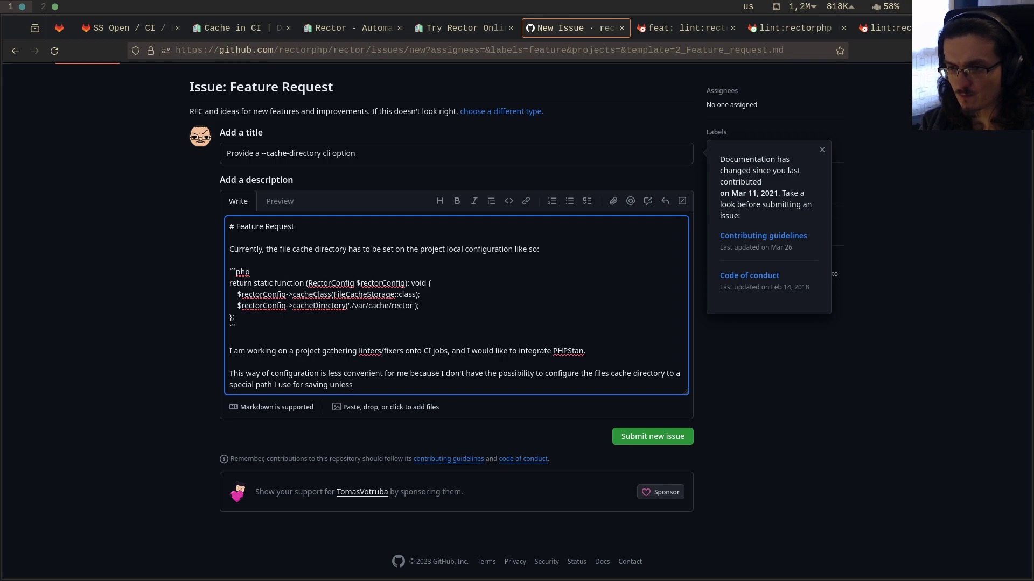
pyautogui.write(' telling the ')
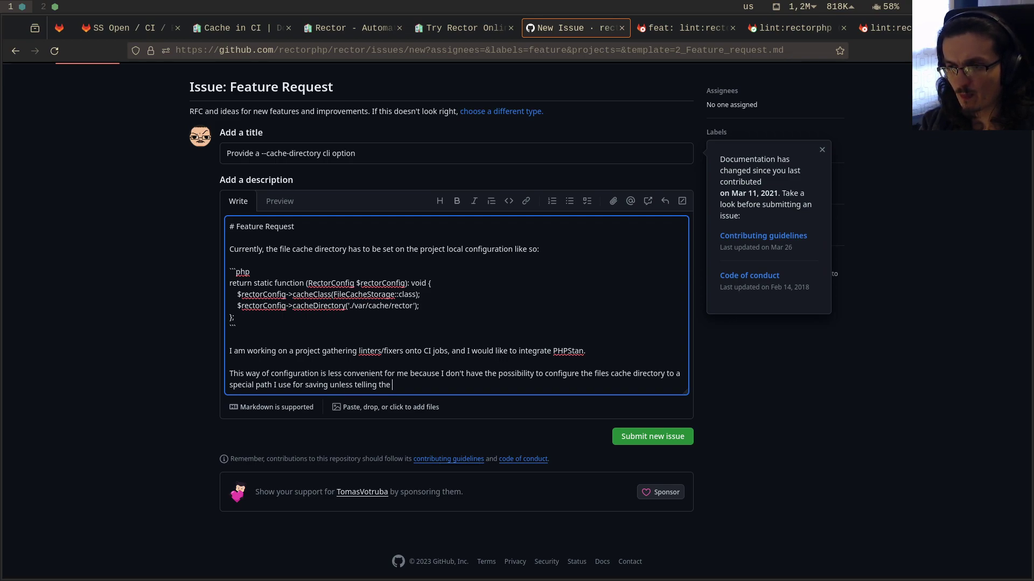
pyautogui.write('user to do ')
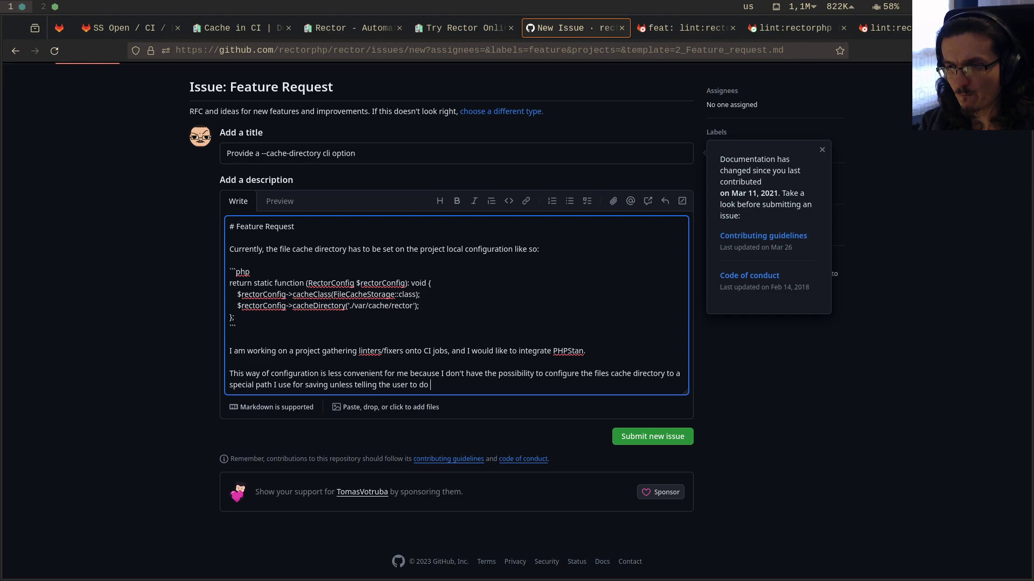
pyautogui.write('it on it')
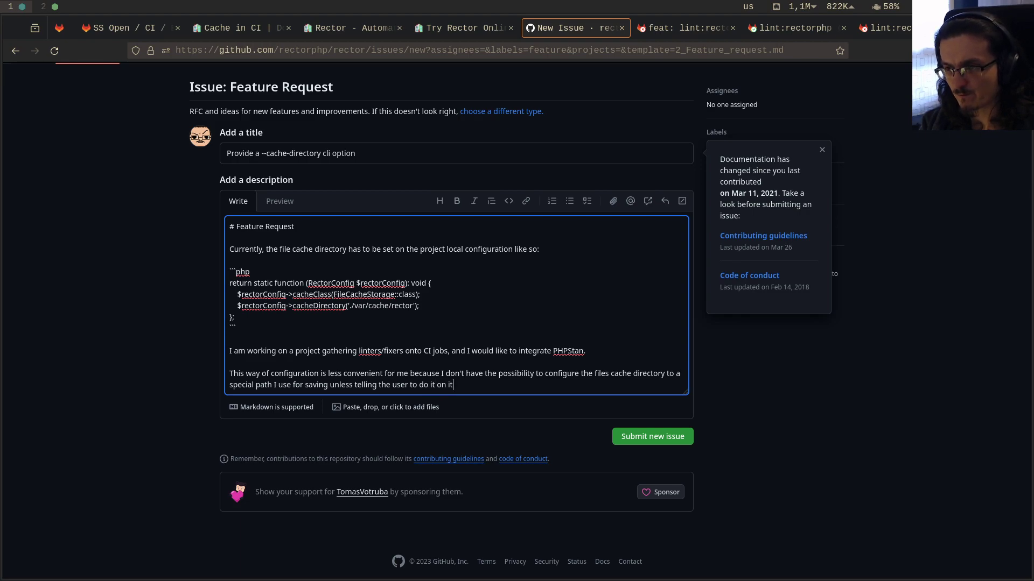
pyautogui.write('s project conf')
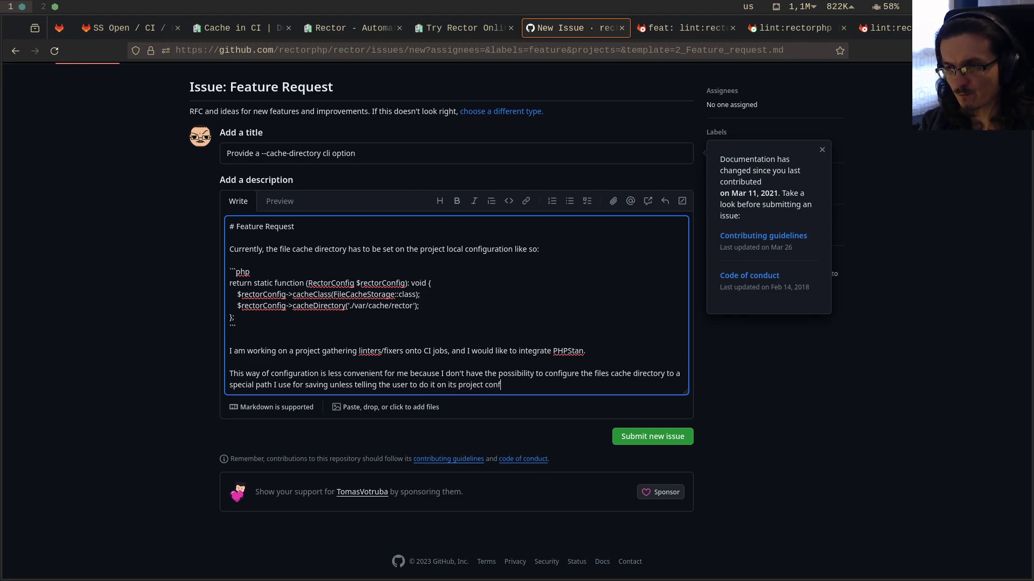
pyautogui.write('iguration.')
pyautogui.press('Return')
pyautogui.press('Return')
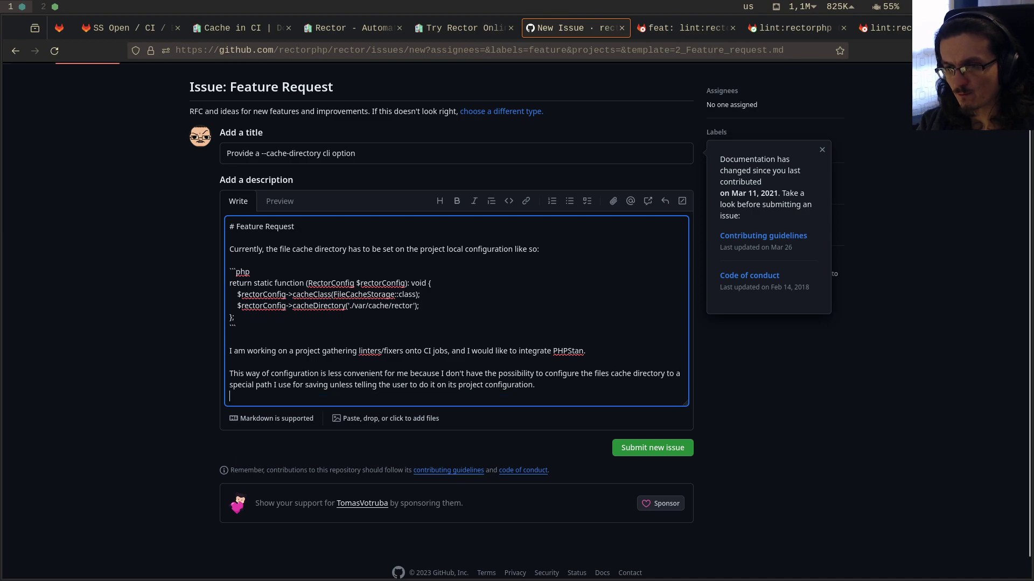
# Step: Copy the remote file URL for line 13 of php-code-sniffer's .gitlab-ci.yml via GitLens
pyautogui.click(55, 6)
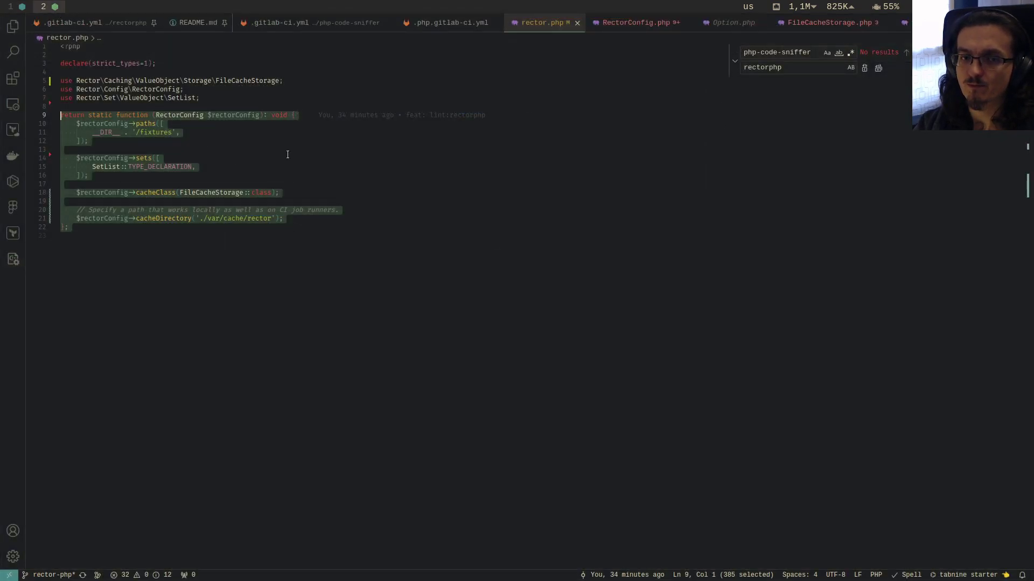
pyautogui.click(380, 191)
pyautogui.press('Up')
pyautogui.press('Up')
pyautogui.press('Up')
pyautogui.press('Up')
pyautogui.press('Up')
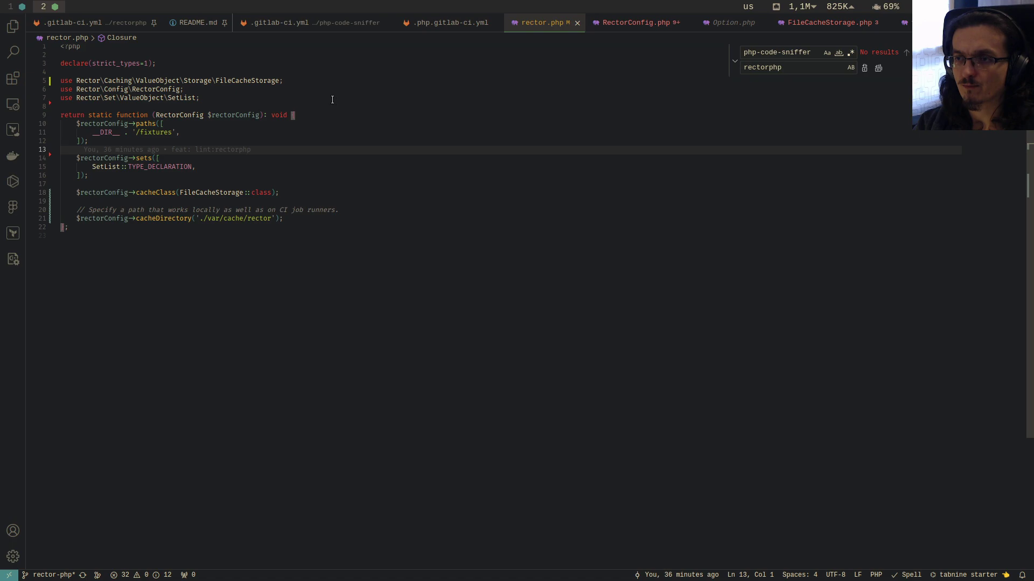
pyautogui.click(344, 20)
pyautogui.press('Down')
pyautogui.press('Down')
pyautogui.press('Down')
pyautogui.press('Down')
pyautogui.press('Down')
pyautogui.press('Down')
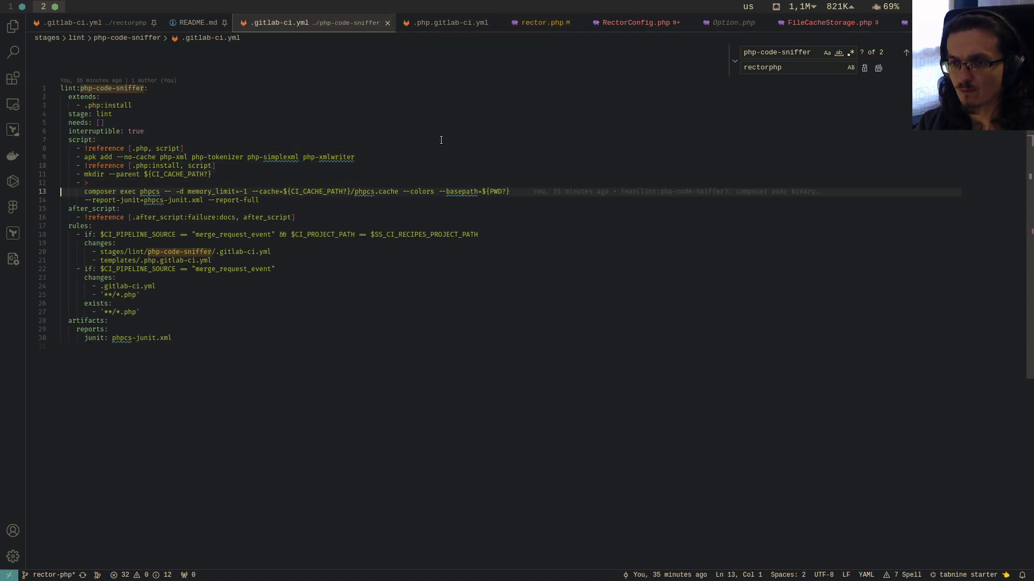
pyautogui.hotkey('shift', 'Down')
pyautogui.hotkey('ctrl', 'shift', 'p')
pyautogui.write('remot')
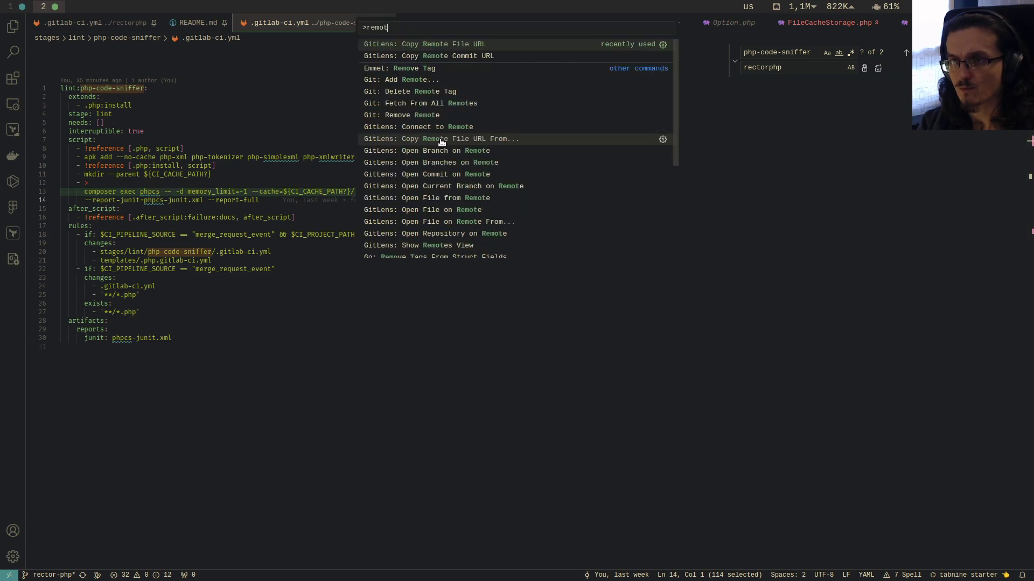
pyautogui.press('Return')
pyautogui.press('super+1')
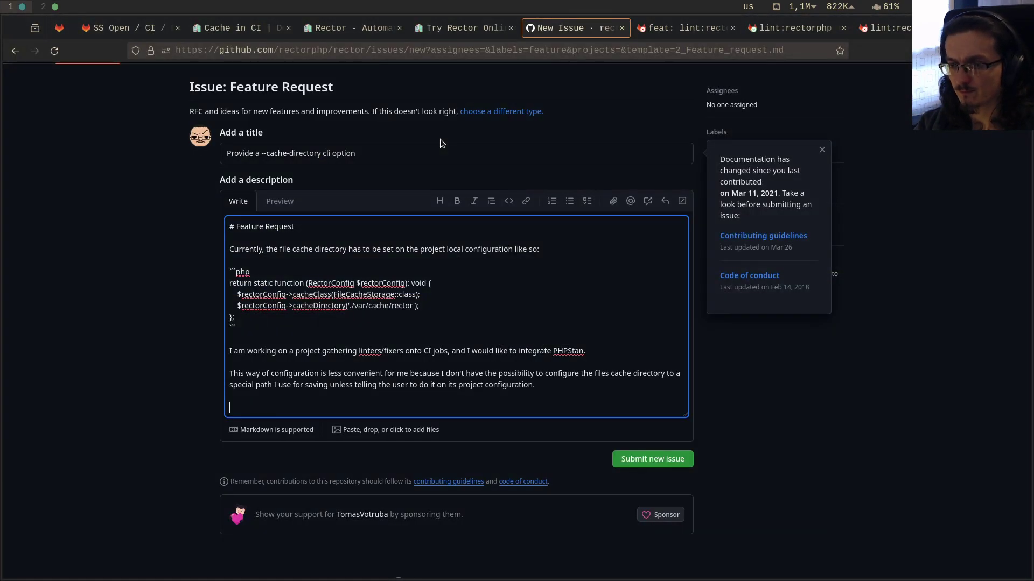
# Step: Write that a `--cache-directory` option would make the implementation easier and less intrusive
pyautogui.click(472, 409)
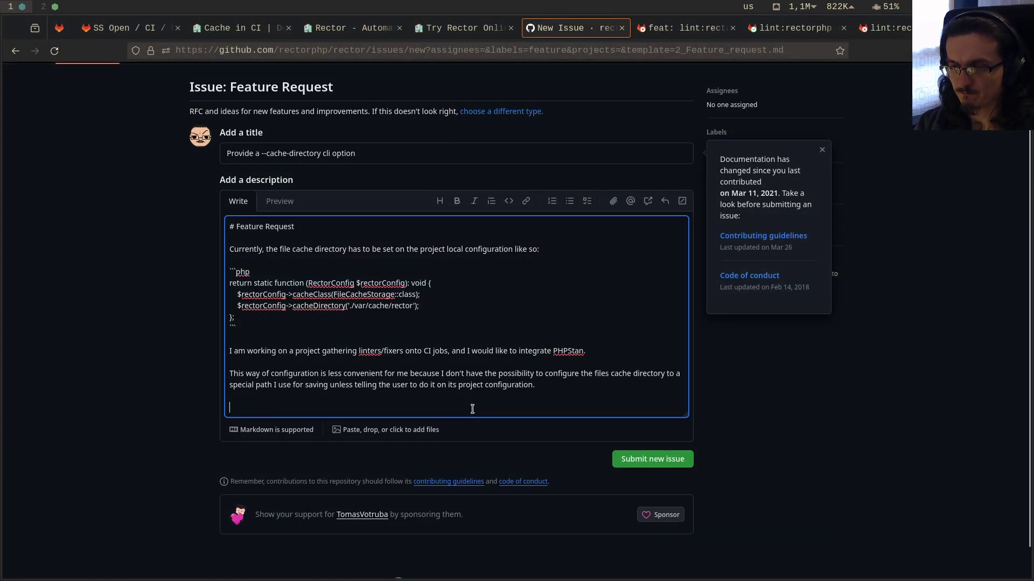
pyautogui.write('If the t')
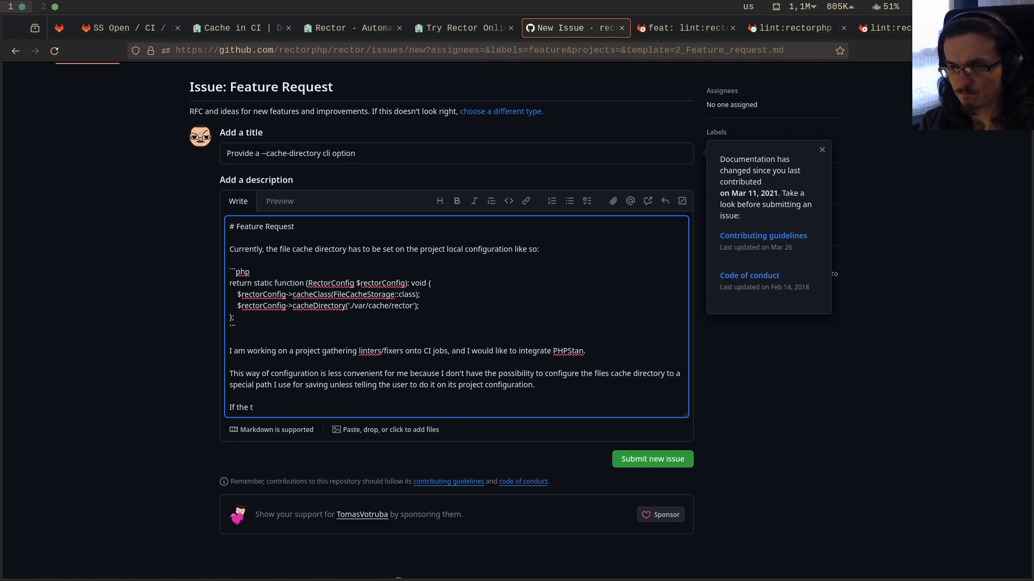
pyautogui.write('ool provide ')
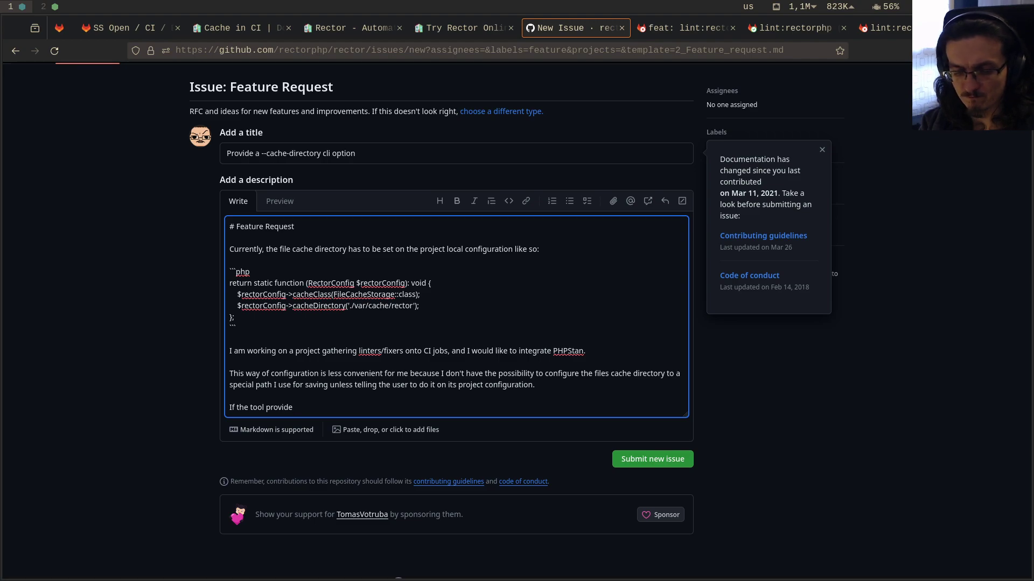
pyautogui.write('a `--cache')
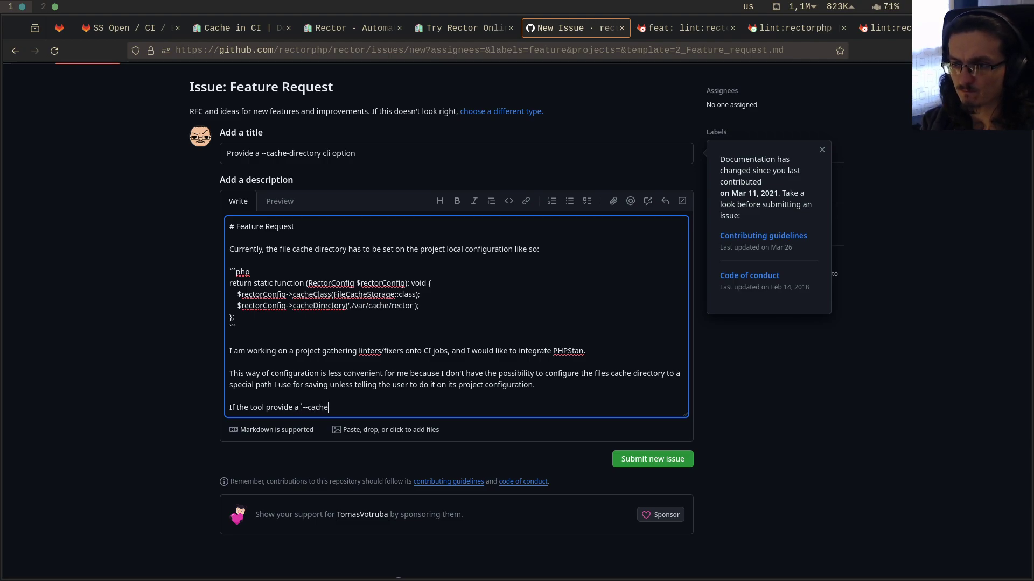
pyautogui.write('-irecto')
pyautogui.press('BackSpace')
pyautogui.press('BackSpace')
pyautogui.press('BackSpace')
pyautogui.press('BackSpace')
pyautogui.press('BackSpace')
pyautogui.press('BackSpace')
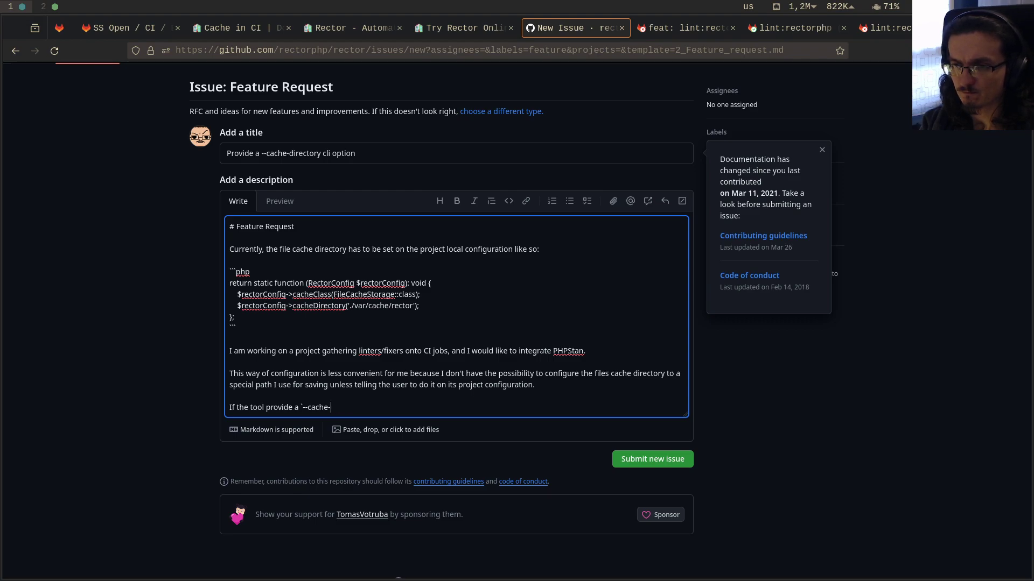
pyautogui.write('directroy')
pyautogui.press('BackSpace')
pyautogui.press('BackSpace')
pyautogui.press('BackSpace')
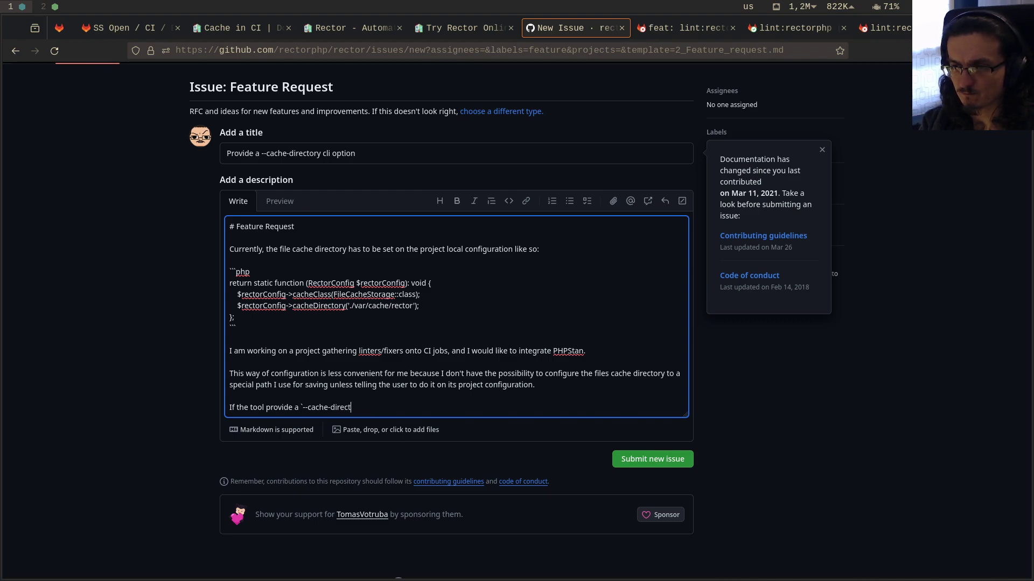
pyautogui.write('ory` option')
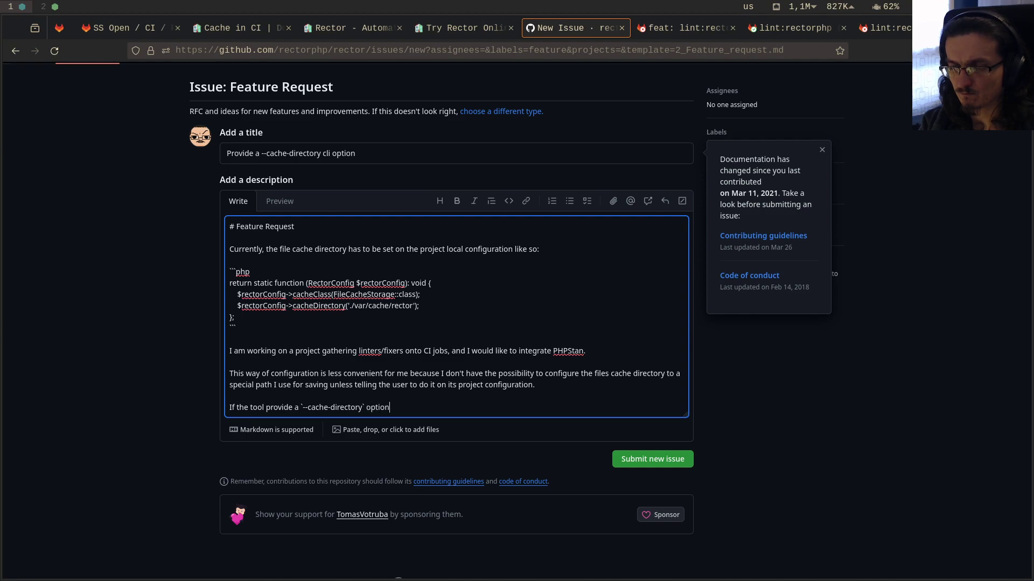
pyautogui.write(', it would m')
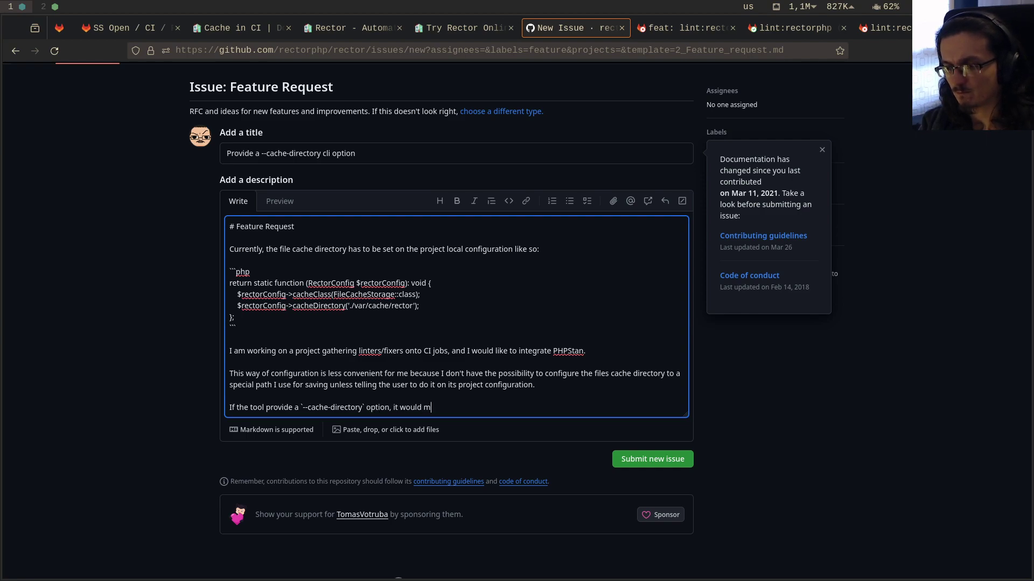
pyautogui.write('ake the impleme')
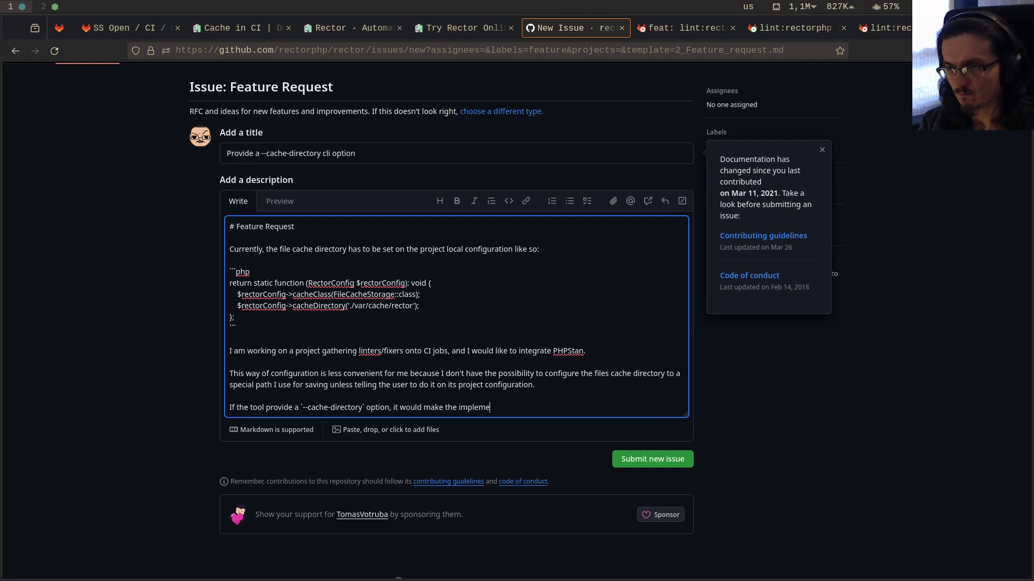
pyautogui.write('ntation easier an less ')
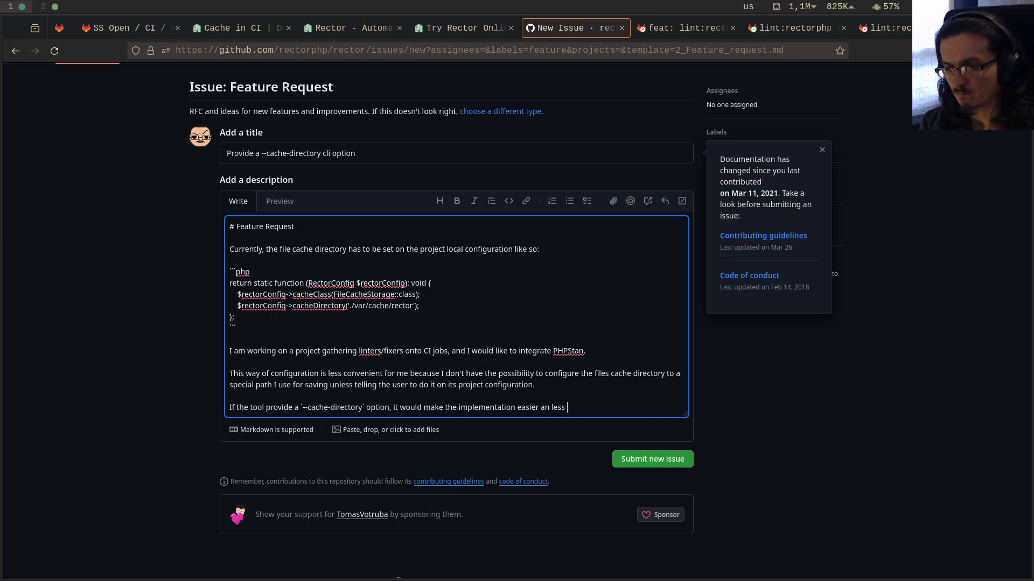
pyautogui.write('intrusive')
pyautogui.write('. Maybe someth')
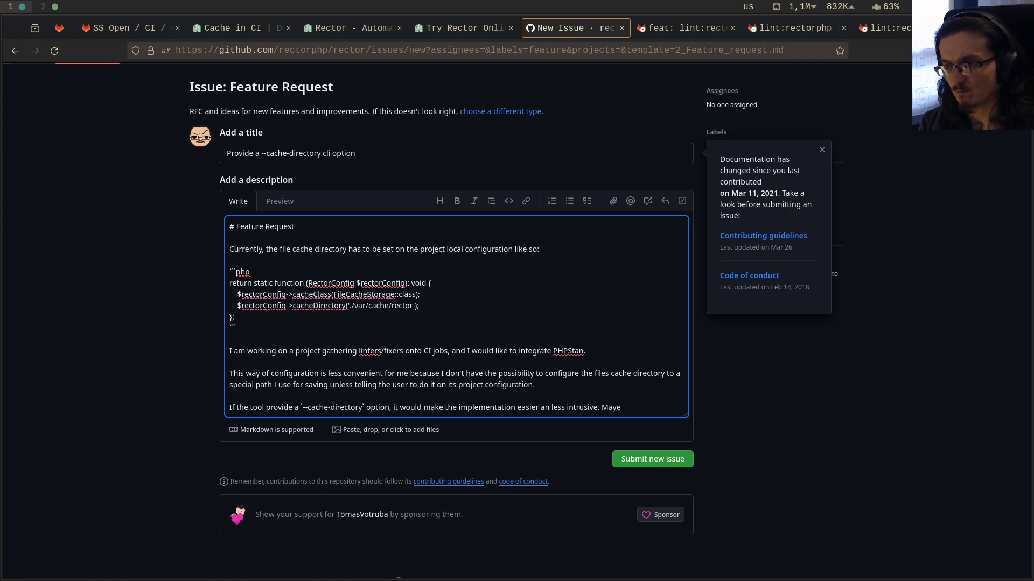
pyautogui.write('ing like this:')
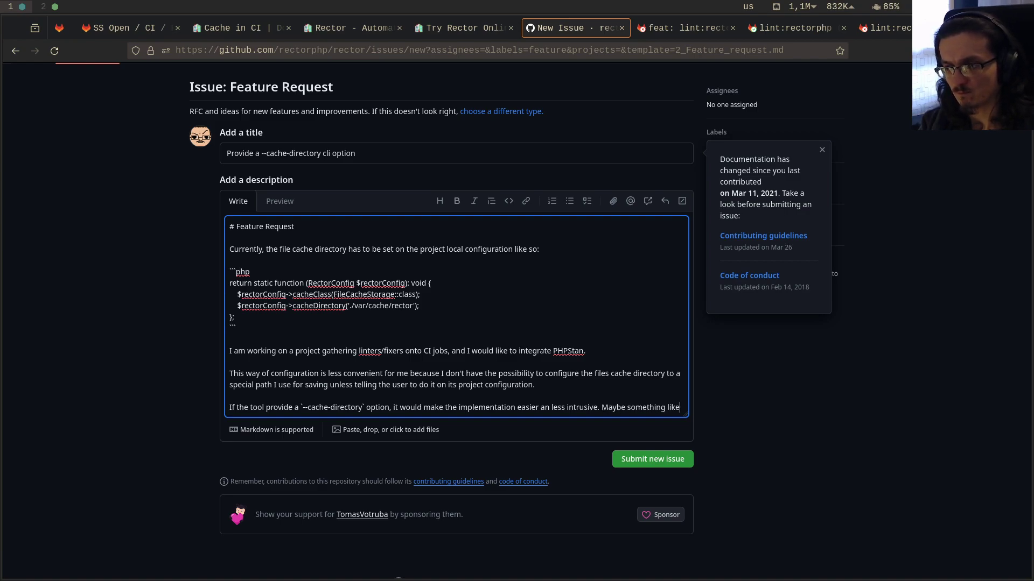
pyautogui.press('Return')
pyautogui.press('Return')
# Step: Add an empty ``` code block below the proposal sentence
pyautogui.write('```')
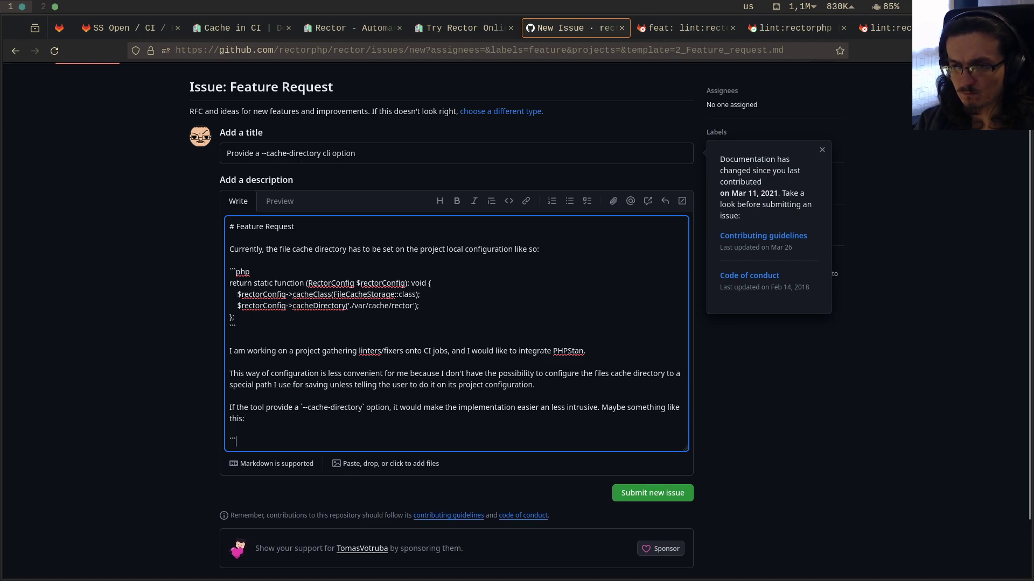
pyautogui.press('Return')
pyautogui.write('`')
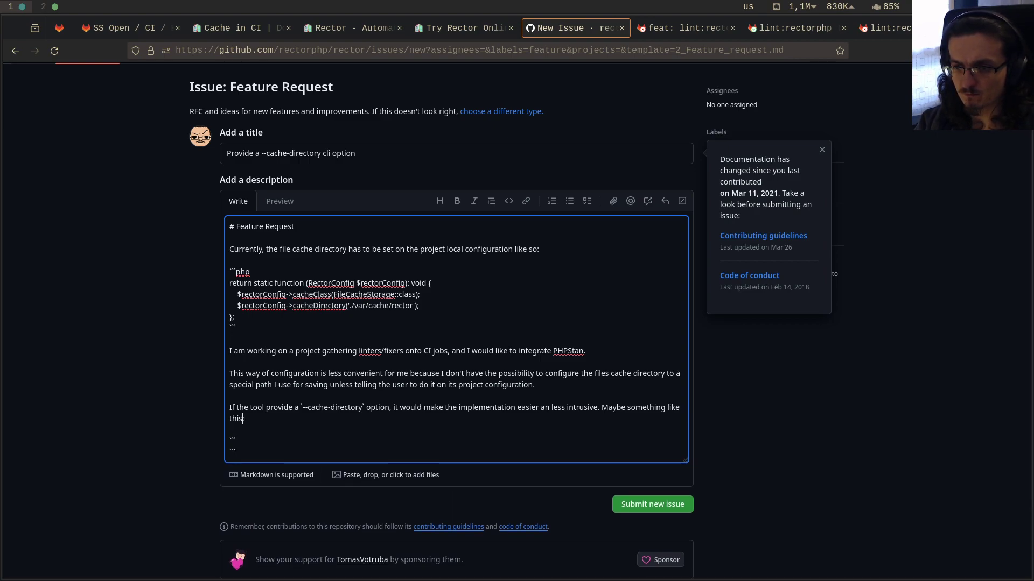
pyautogui.press('BackSpace')
pyautogui.press('BackSpace')
pyautogui.write('at:')
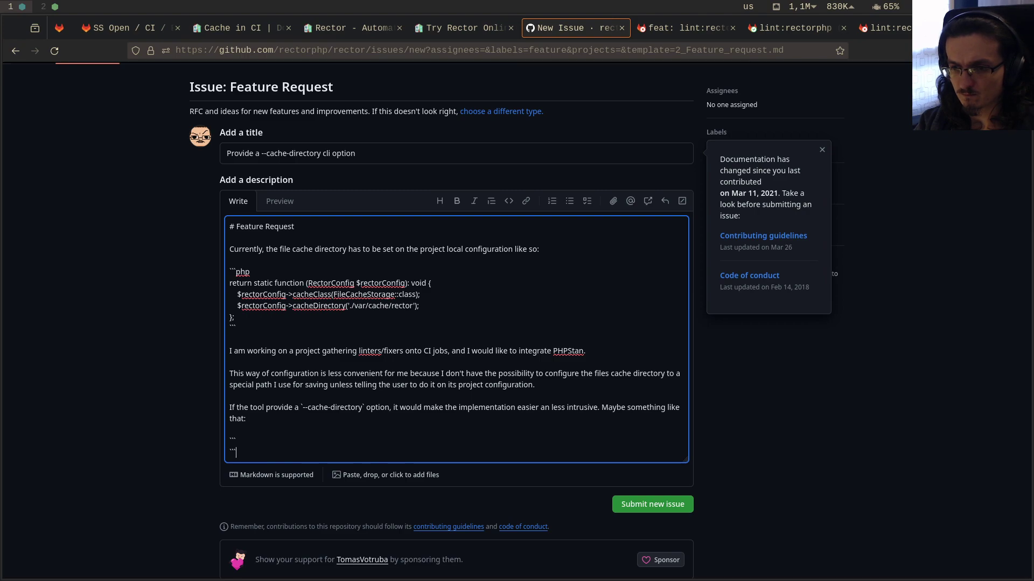
pyautogui.press('Return')
pyautogui.press('Return')
pyautogui.write('e')
pyautogui.press('BackSpace')
# Step: Add 'Here is an another sample of what I mean with PHPCodeSniffer:' followed by the pasted GitLab link
pyautogui.write('Here')
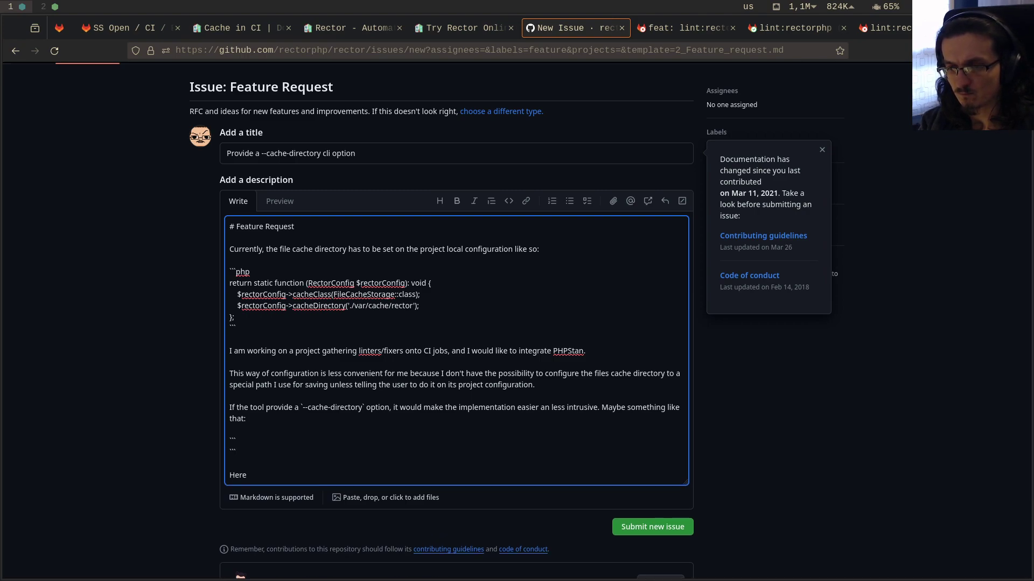
pyautogui.write(' is an another sample of what I ')
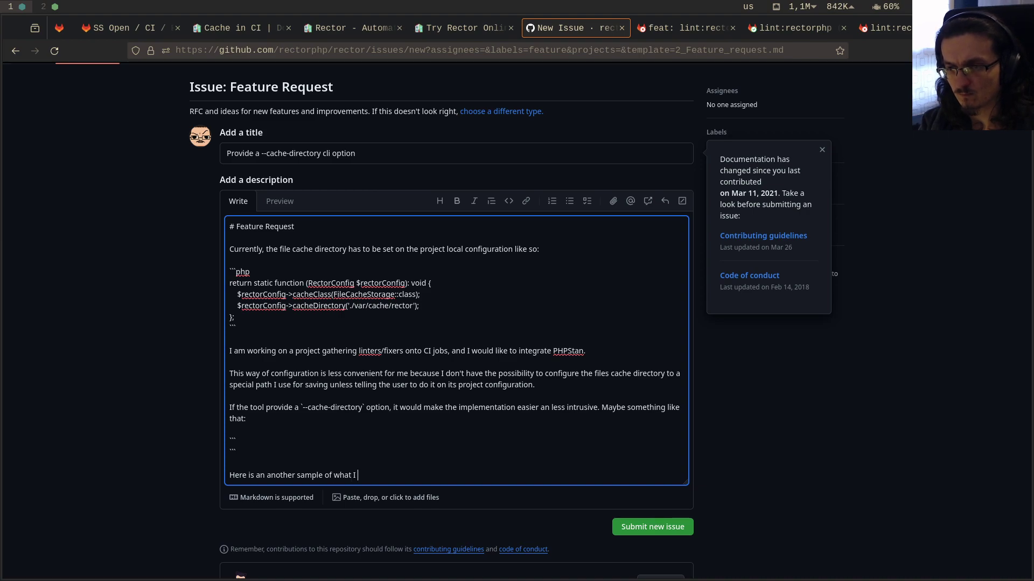
pyautogui.write('mean')
pyautogui.write(' with php')
pyautogui.press('BackSpace')
pyautogui.press('BackSpace')
pyautogui.press('BackSpace')
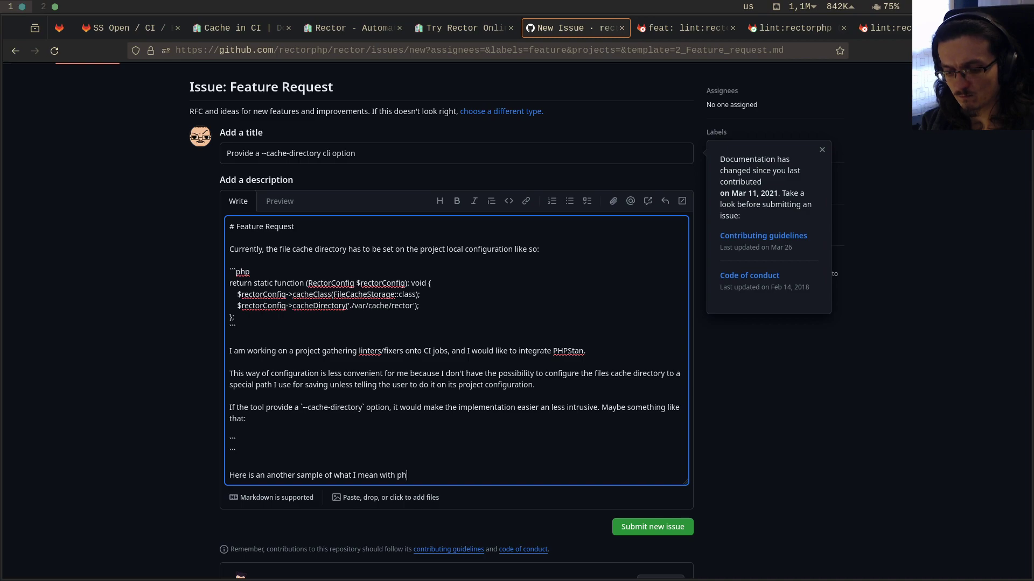
pyautogui.write('PHPCode')
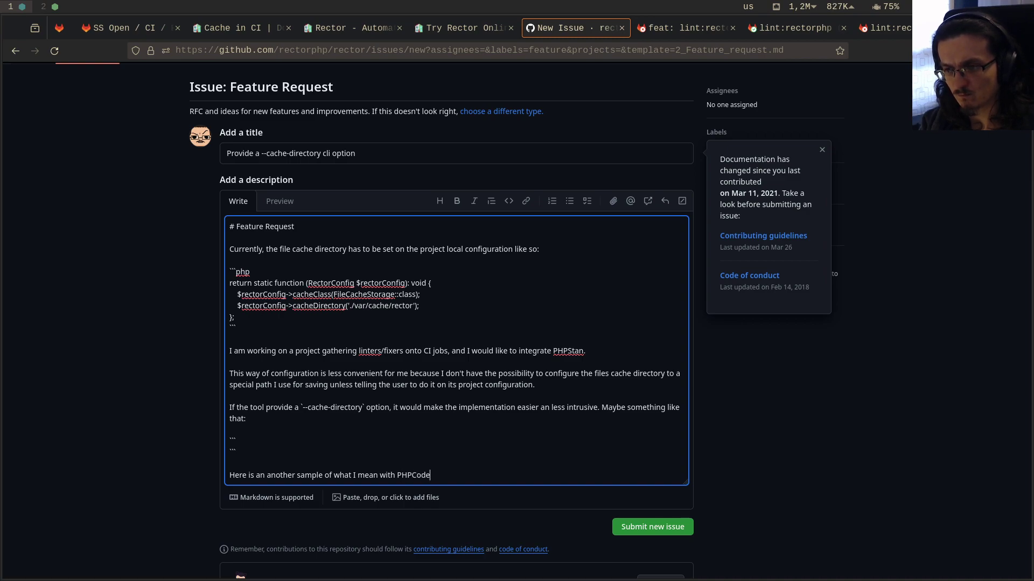
pyautogui.write('Sniffer:')
pyautogui.write('https://gitlab.com/ss-open/ci/recipes/-/blob/ca9870de82a7d7b858332426e28e4f62fe406c1a/stages/lint/php-code-sniffer/.gitlab-ci.yml#L13')
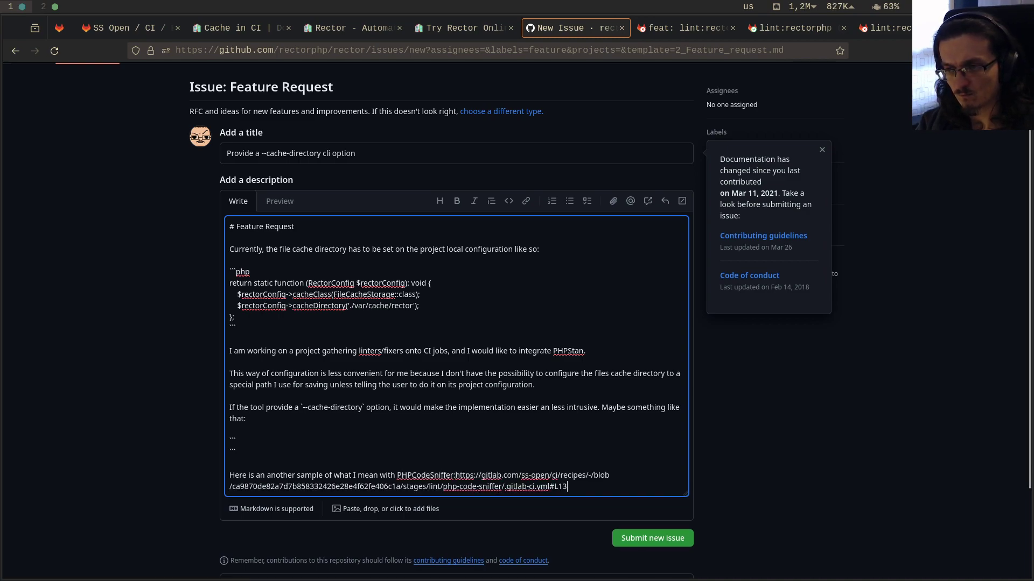
# Step: Turn the 'linters/fixers onto CI jobs' phrase into a markdown link to the ci/recipes repository
pyautogui.click(455, 474)
pyautogui.hotkey('ctrl', 'shift', 'Right')
pyautogui.hotkey('ctrl', 'shift', 'Right')
pyautogui.hotkey('ctrl', 'shift', 'Right')
pyautogui.hotkey('ctrl', 'shift', 'Right')
pyautogui.hotkey('ctrl', 'shift', 'Right')
pyautogui.hotkey('ctrl', 'shift', 'Right')
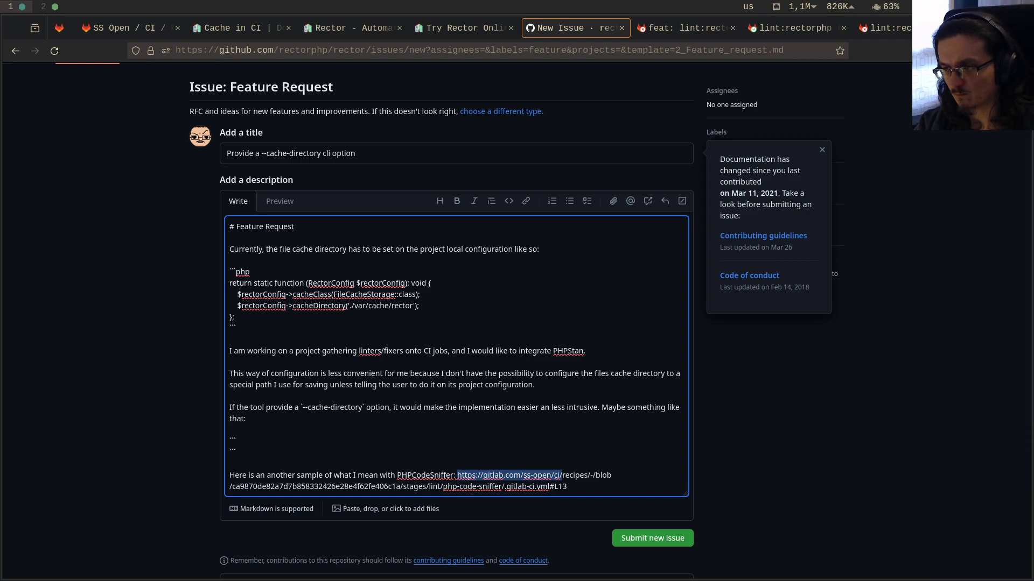
pyautogui.hotkey('shift', 'Left')
pyautogui.hotkey('shift', 'Left')
pyautogui.hotkey('shift', 'Left')
pyautogui.hotkey('shift', 'Left')
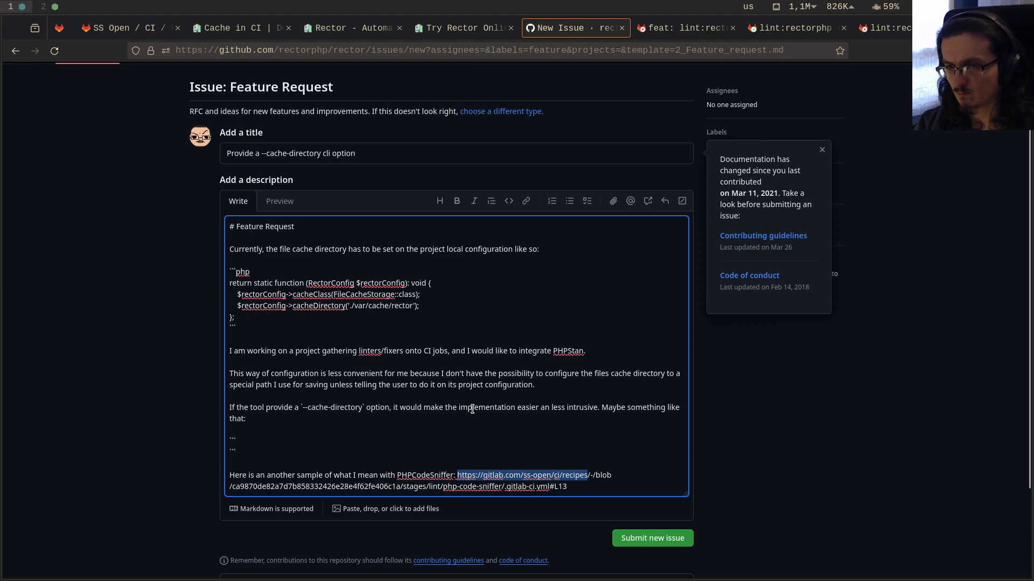
pyautogui.press('Up')
pyautogui.press('Up')
pyautogui.press('Up')
pyautogui.press('Up')
pyautogui.press('Up')
pyautogui.press('Up')
pyautogui.press('Up')
pyautogui.press('Up')
pyautogui.press('Up')
pyautogui.press('Up')
pyautogui.press('Up')
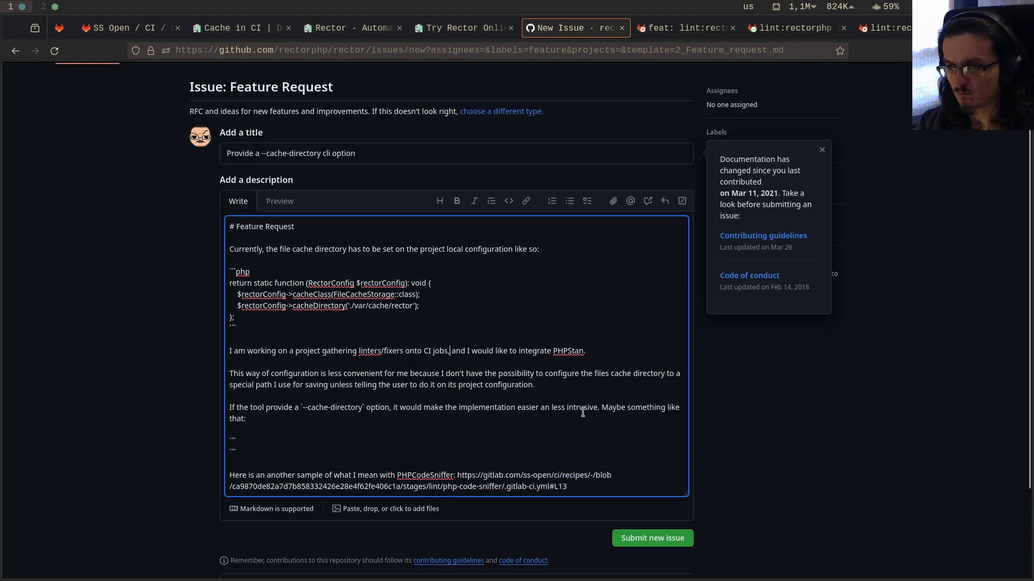
pyautogui.hotkey('ctrl', 'shift', 'Left')
pyautogui.hotkey('ctrl', 'shift', 'Left')
pyautogui.hotkey('ctrl', 'shift', 'Left')
pyautogui.hotkey('ctrl', 'shift', 'Left')
pyautogui.hotkey('ctrl', 'shift', 'Left')
pyautogui.hotkey('ctrl', 'shift', 'Left')
pyautogui.hotkey('ctrl', 'shift', 'Left')
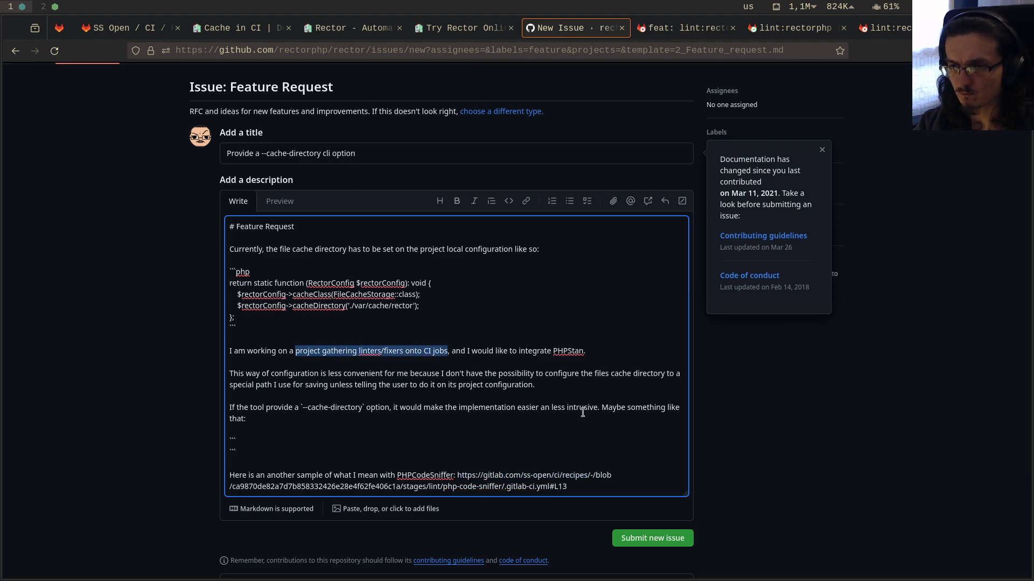
pyautogui.write('[project gathering linters/fixers onto CI jobs](https://gitlab.com/ss-open/ci/recipes)')
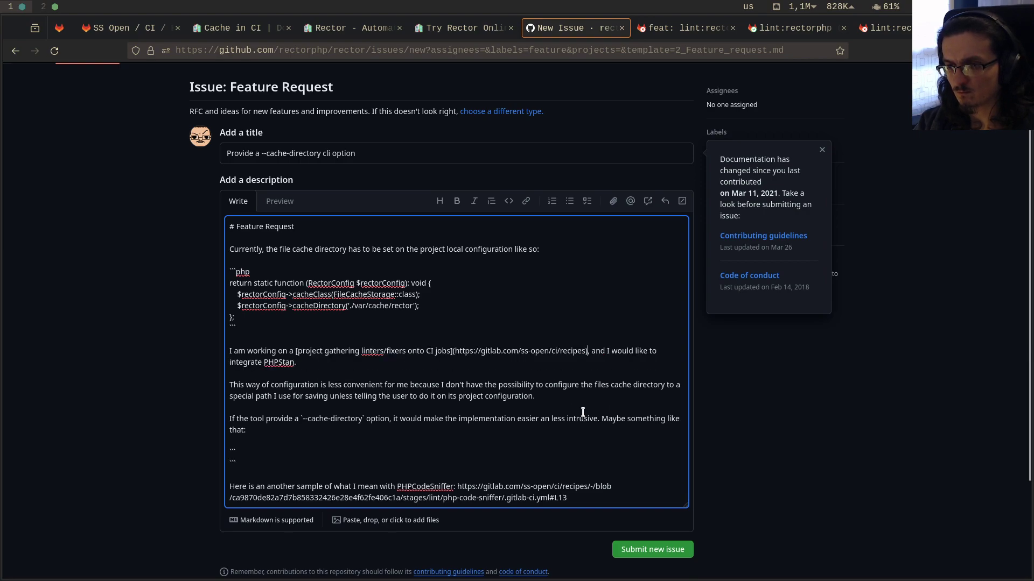
# Step: Open an empty line inside the example code block
pyautogui.press('Down')
pyautogui.press('Down')
pyautogui.press('Down')
pyautogui.press('Down')
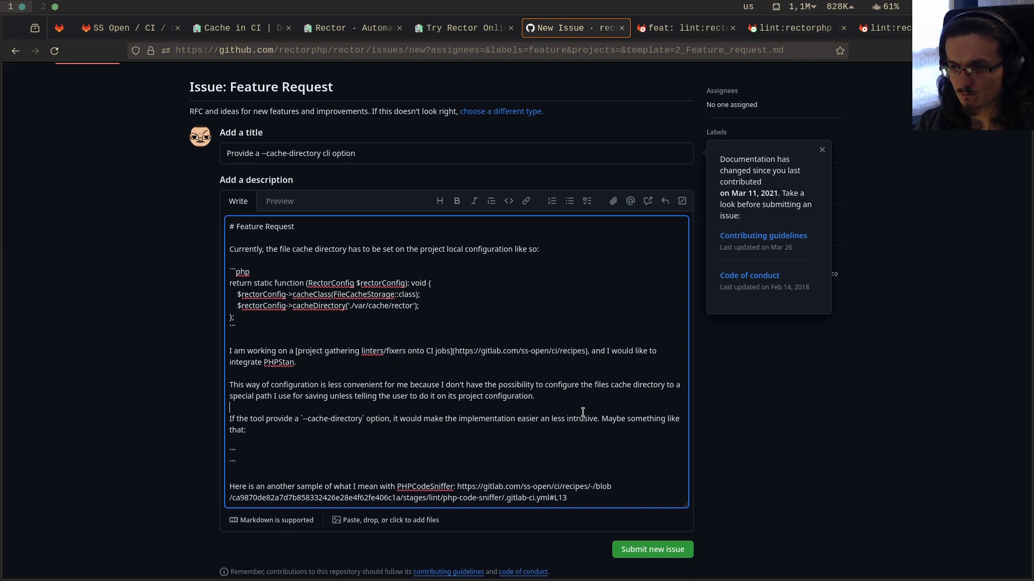
pyautogui.press('Return')
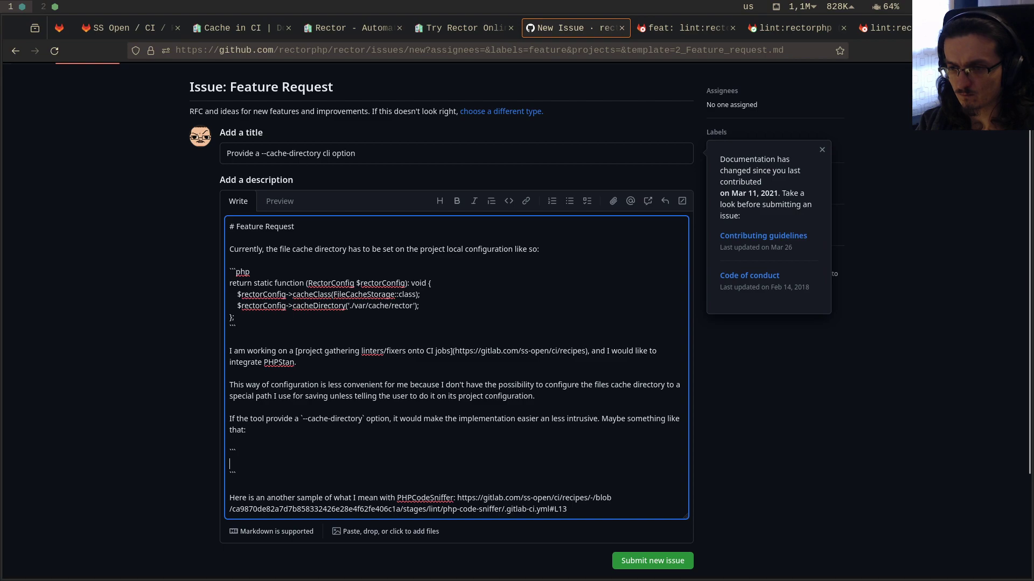
pyautogui.press('super+2')
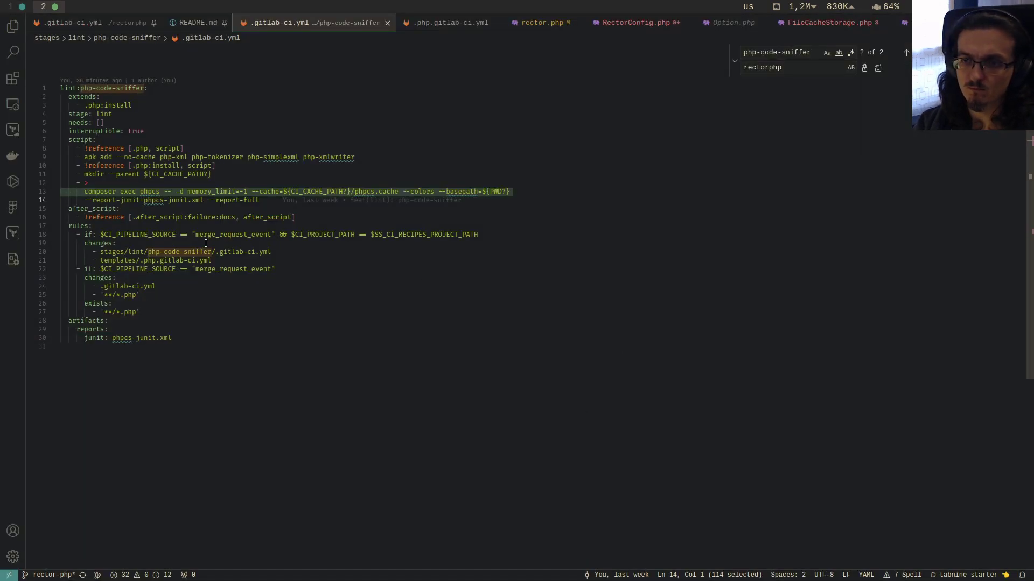
# Step: Copy 'composer exec rector -- --dry-run --no-diffs --no-progress-bar' from the rectorphp CI job into the code block
pyautogui.hotkey('ctrl', 'Tab')
pyautogui.click(297, 191)
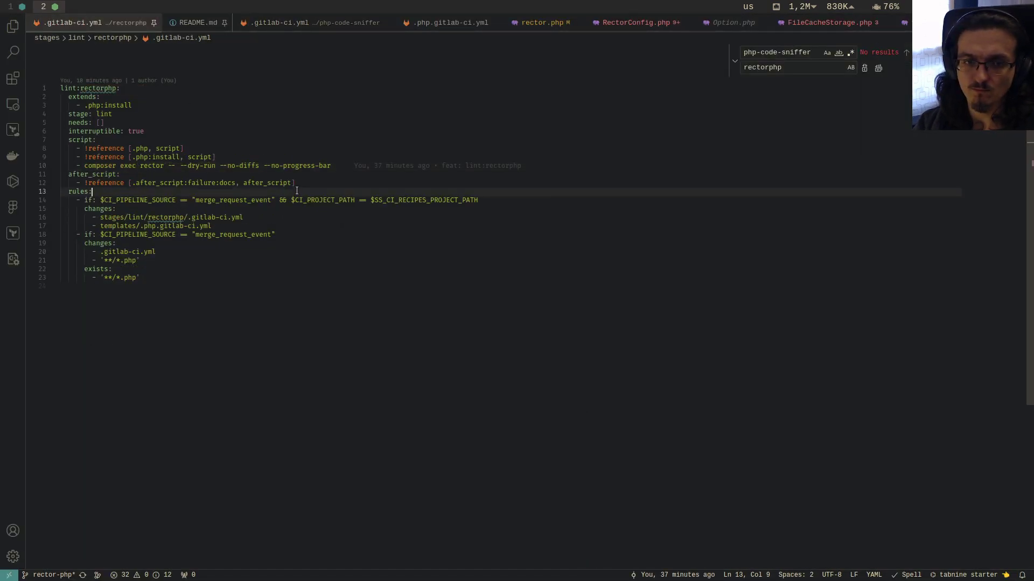
pyautogui.press('Up')
pyautogui.press('Down')
pyautogui.press('Down')
pyautogui.press('Up')
pyautogui.press('Up')
pyautogui.press('Up')
pyautogui.press('Up')
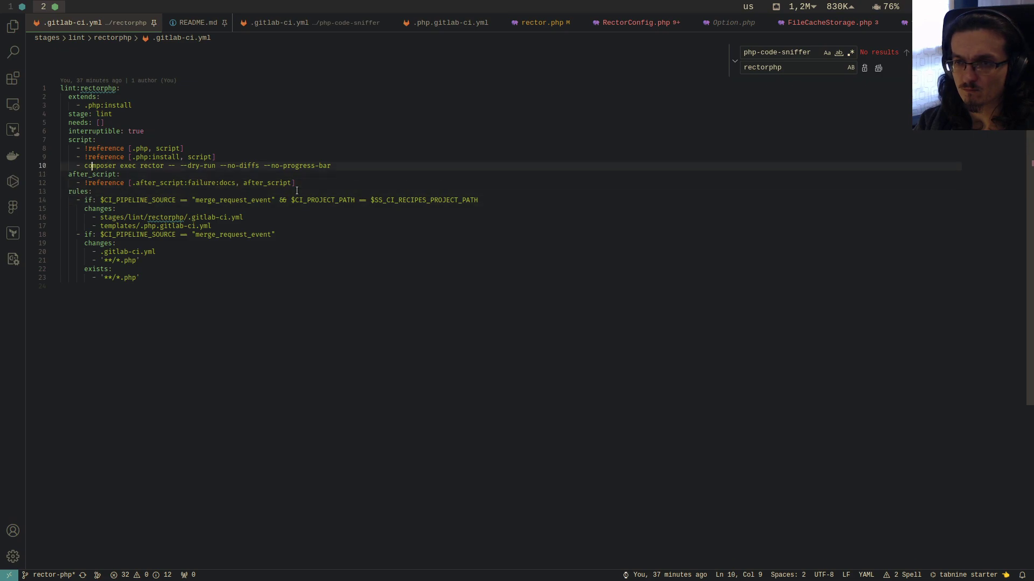
pyautogui.hotkey('ctrl', 'Left')
pyautogui.hotkey('shift', 'End')
pyautogui.press('super+1')
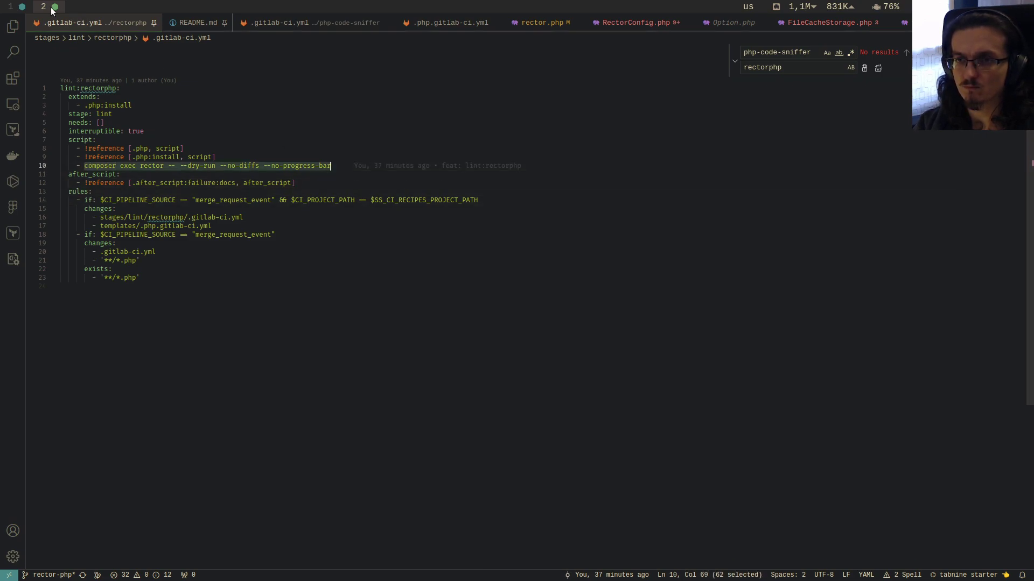
pyautogui.hotkey('ctrl', 'c')
pyautogui.hotkey('alt', 'Tab')
pyautogui.hotkey('ctrl', 'v')
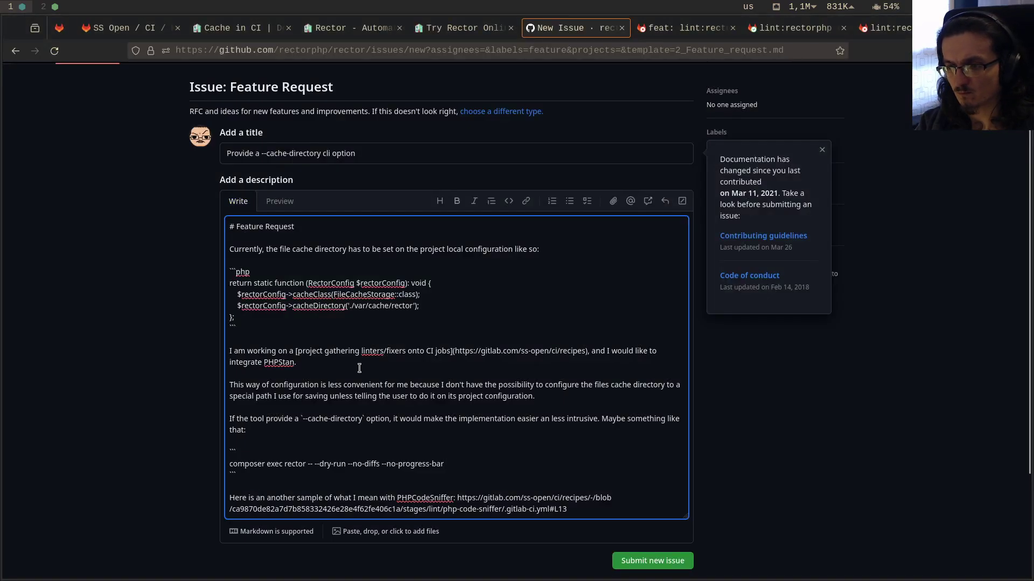
# Step: Replace the trailing flags with '--cache-mode=file --cache-directory=${}'
pyautogui.hotkey('ctrl', 'shift', 'Left')
pyautogui.hotkey('ctrl', 'shift', 'Left')
pyautogui.hotkey('ctrl', 'shift', 'Left')
pyautogui.hotkey('ctrl', 'shift', 'Left')
pyautogui.hotkey('ctrl', 'shift', 'Left')
pyautogui.press('BackSpace')
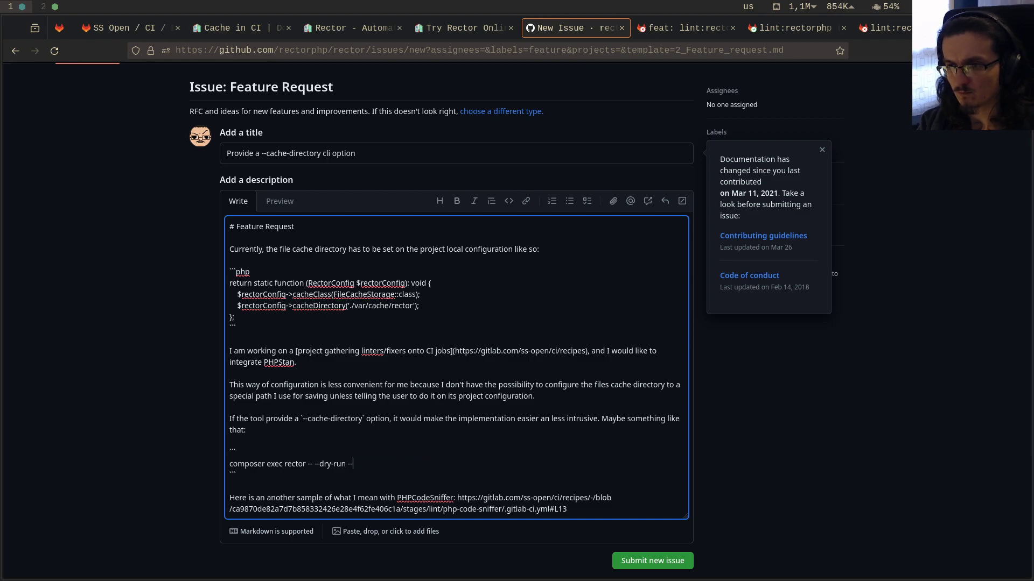
pyautogui.write('cache')
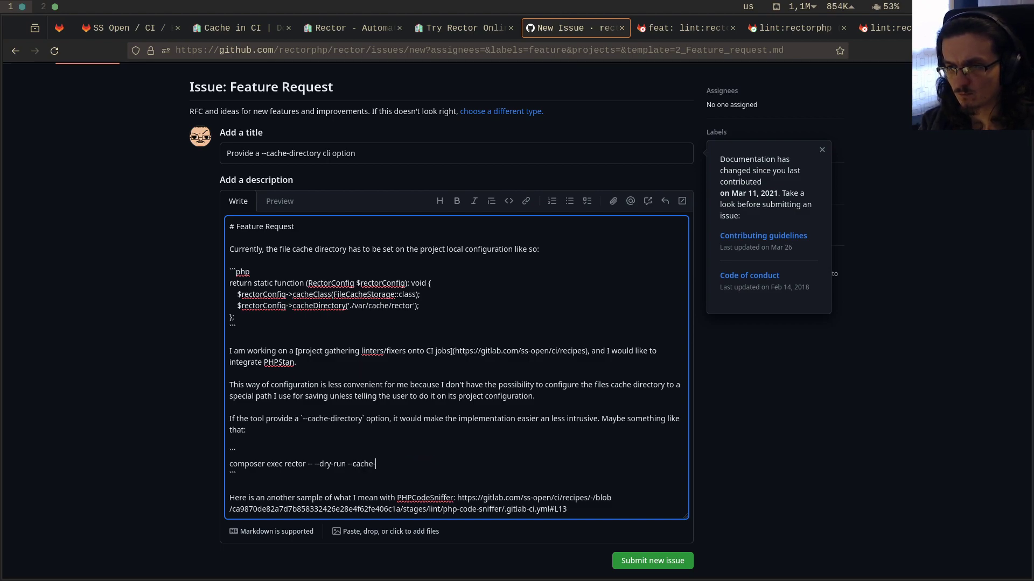
pyautogui.write('-')
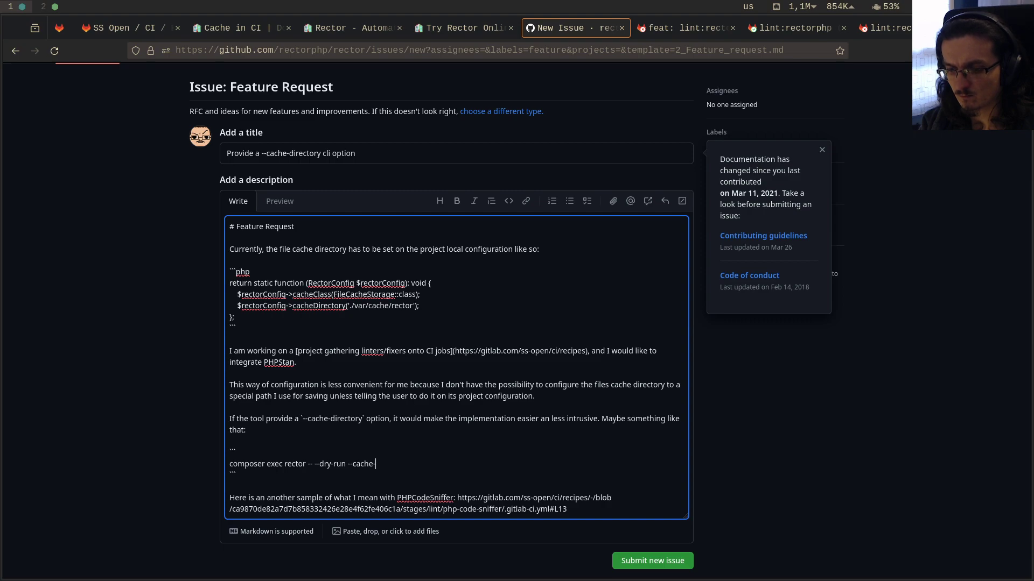
pyautogui.write('mode=""')
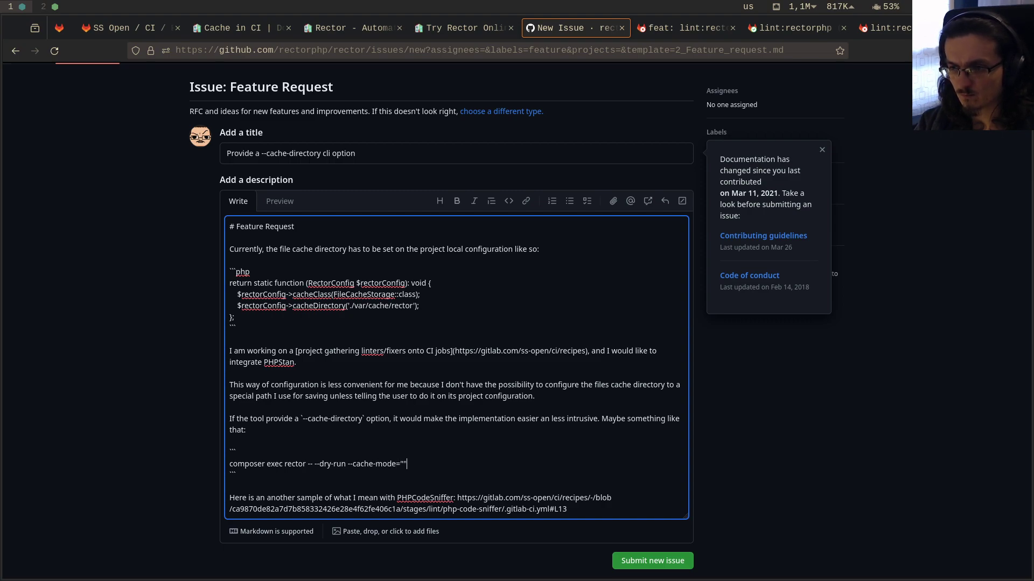
pyautogui.press('BackSpace')
pyautogui.press('BackSpace')
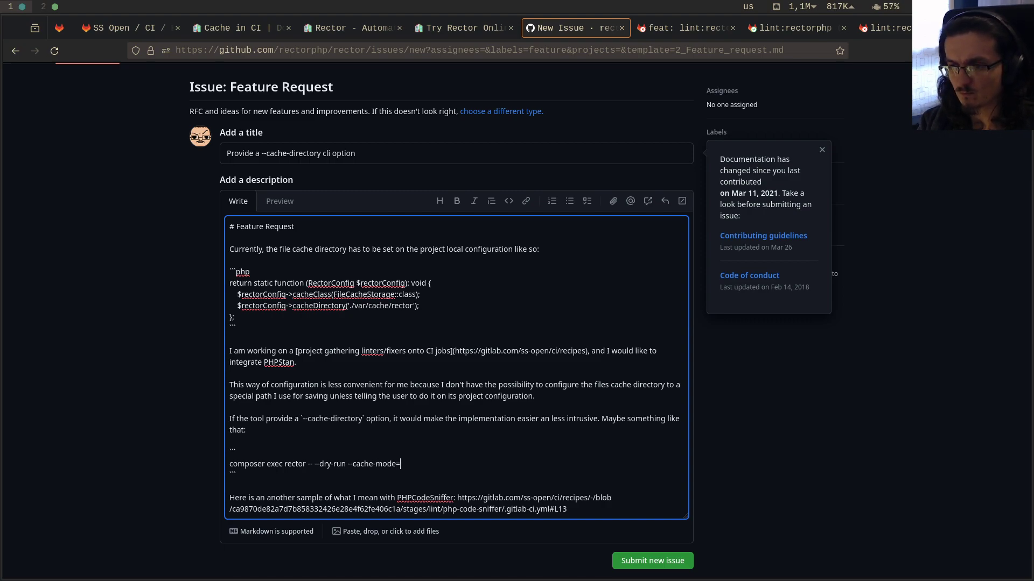
pyautogui.write('fie')
pyautogui.press('BackSpace')
pyautogui.write('le ')
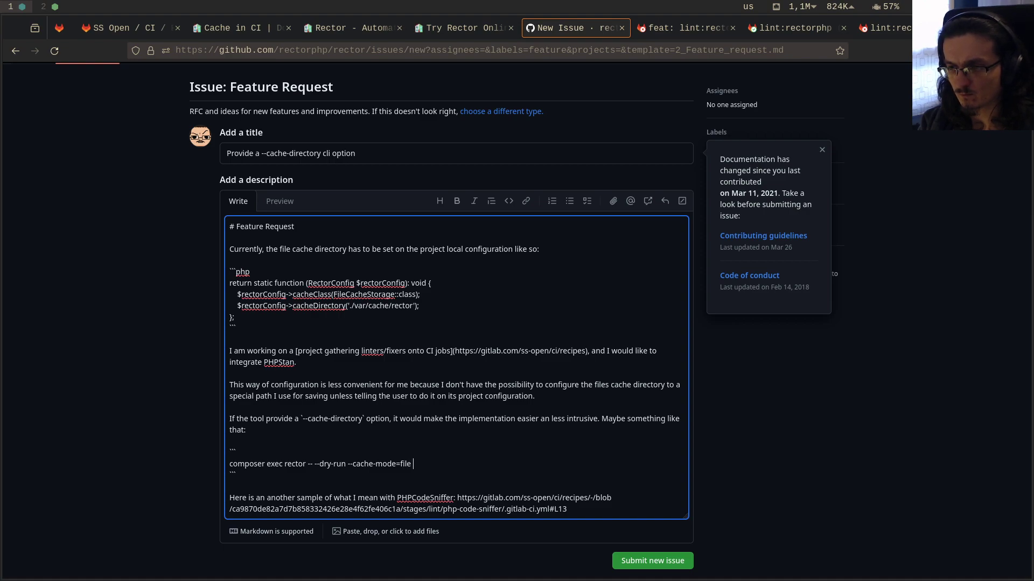
pyautogui.write('--cache-d')
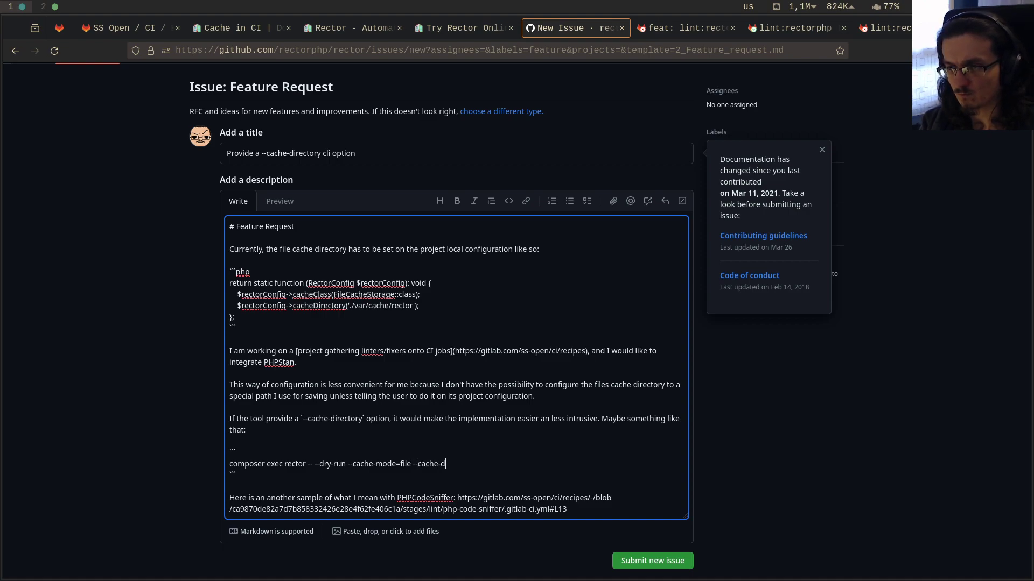
pyautogui.write('irectory=${}')
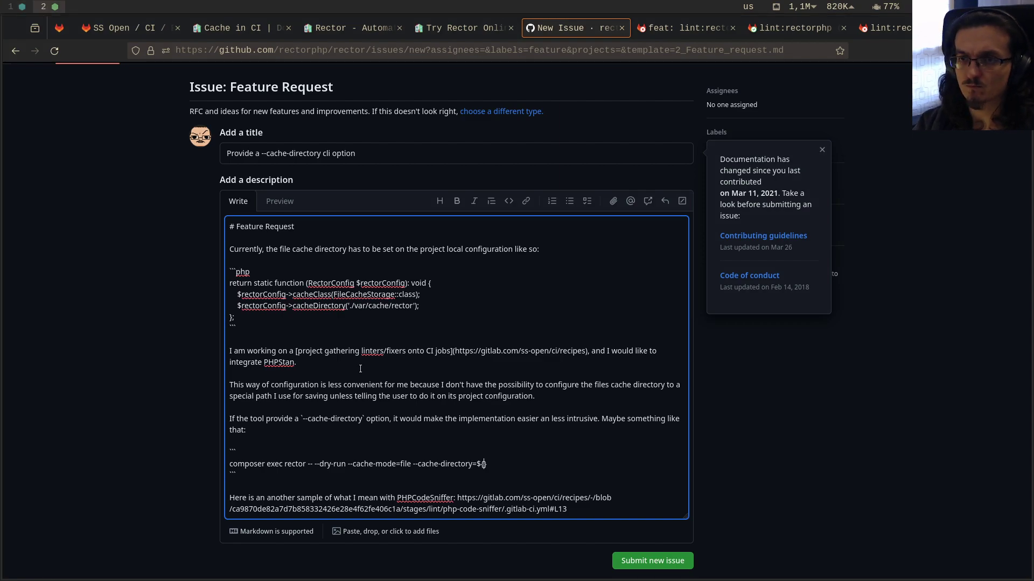
# Step: Select the cache path value of the phpcs cache option in the PHPCodeSniffer CI file
pyautogui.press('super+2')
pyautogui.hotkey('ctrl', 'Tab')
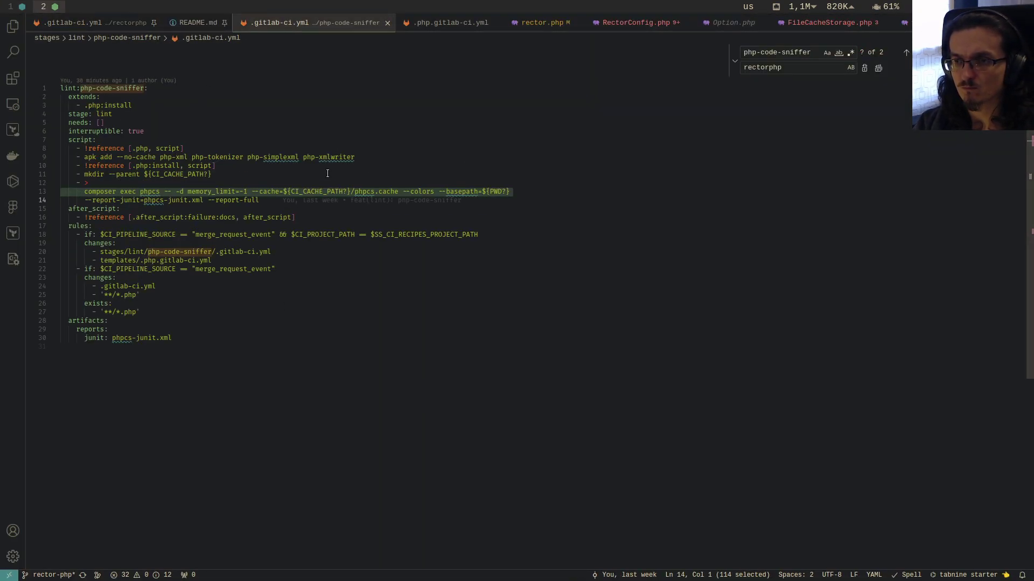
pyautogui.moveTo(301, 191); pyautogui.dragTo(306, 192)
pyautogui.hotkey('ctrl', 'Left')
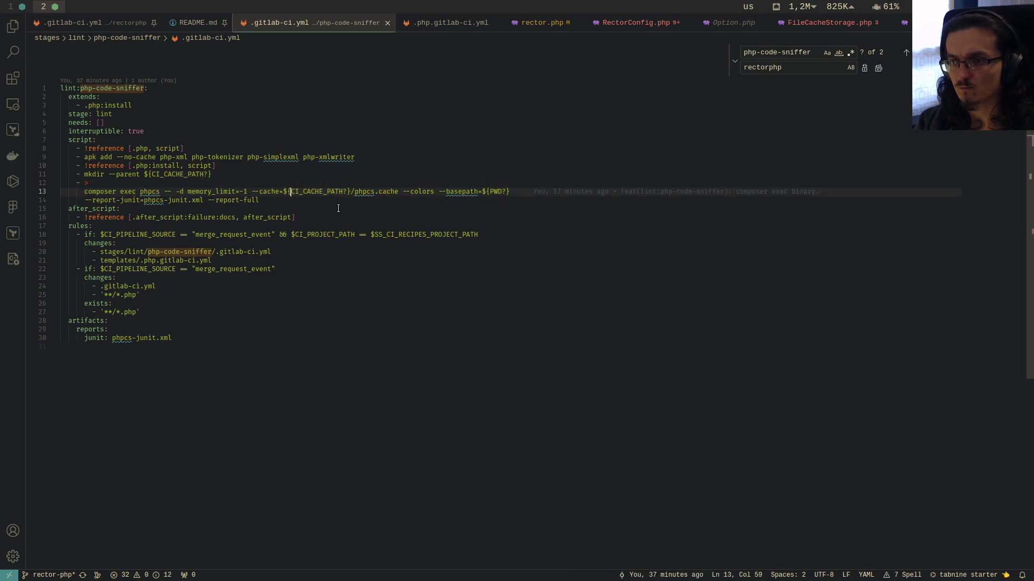
pyautogui.hotkey('ctrl', 'shift', 'Right')
pyautogui.hotkey('ctrl', 'shift', 'Right')
pyautogui.hotkey('ctrl', 'shift', 'Right')
pyautogui.hotkey('ctrl', 'shift', 'Right')
pyautogui.hotkey('ctrl', 'shift', 'Right')
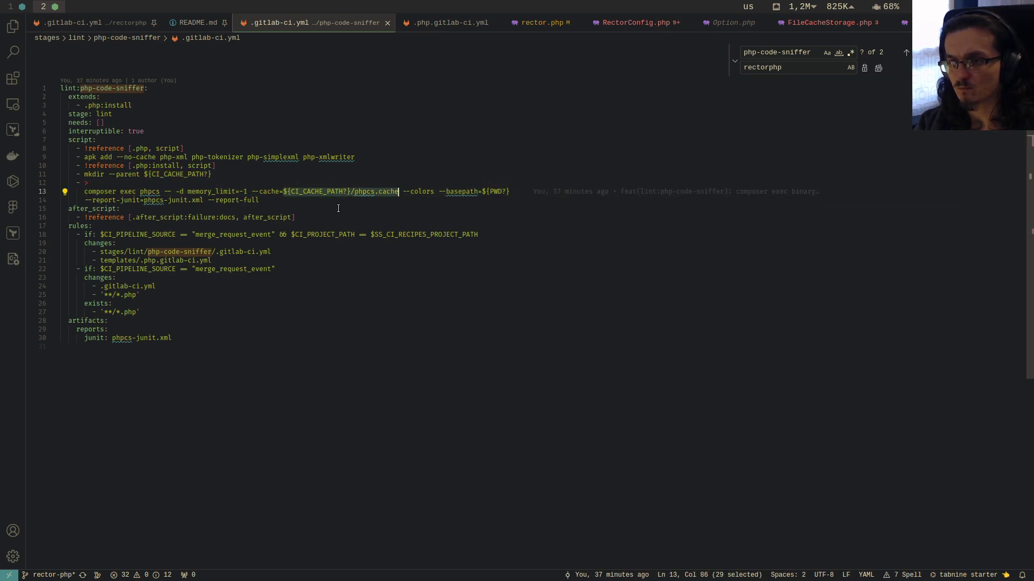
pyautogui.click(15, 3)
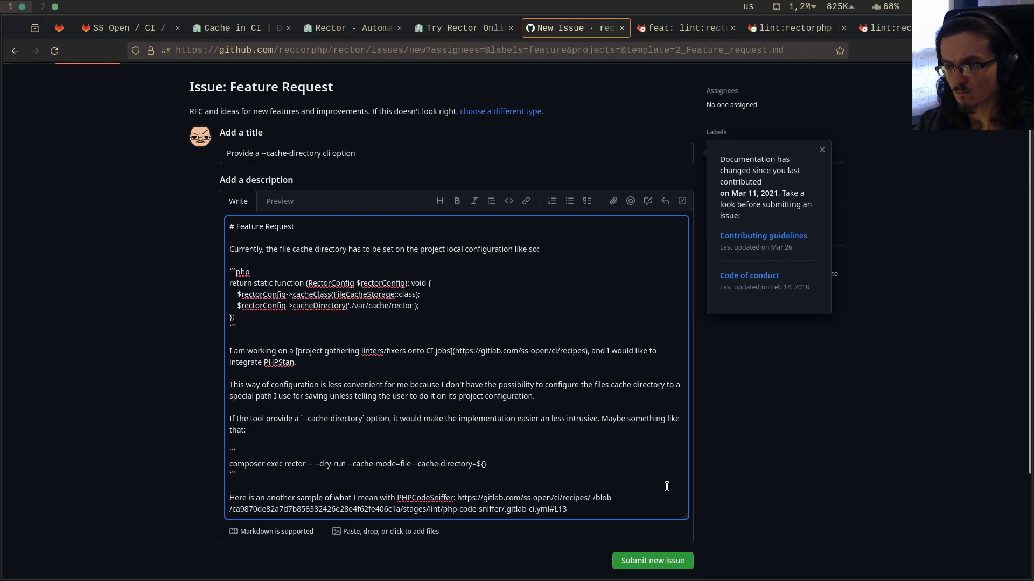
# Step: Set the cache directory to ${CI_CACHE_PATH?}/phpcs.cache and tag the code block as yaml
pyautogui.hotkey('ctrl', 'v')
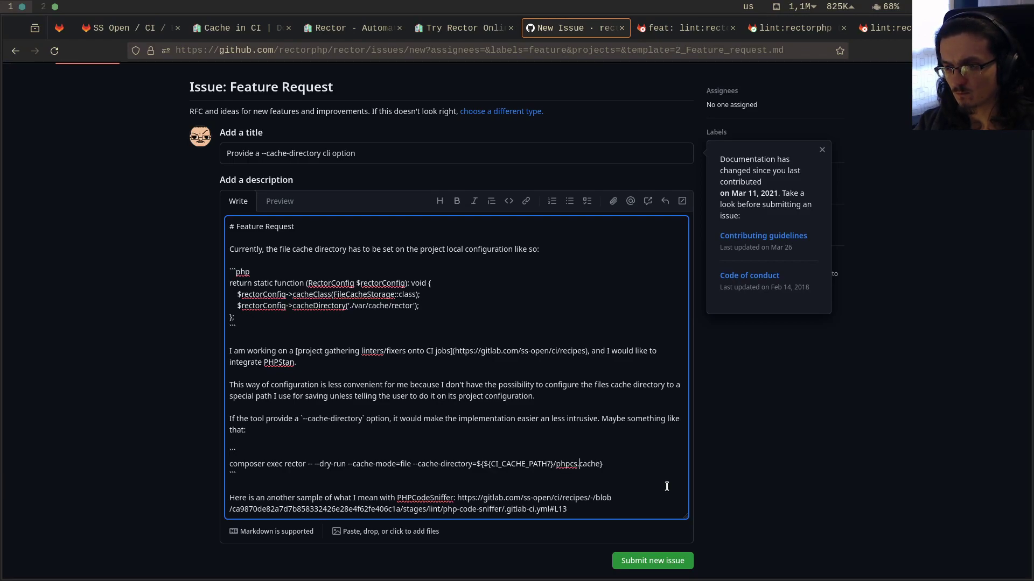
pyautogui.hotkey('ctrl', 'z')
pyautogui.hotkey('shift', 'Left')
pyautogui.hotkey('shift', 'Left')
pyautogui.hotkey('shift', 'Left')
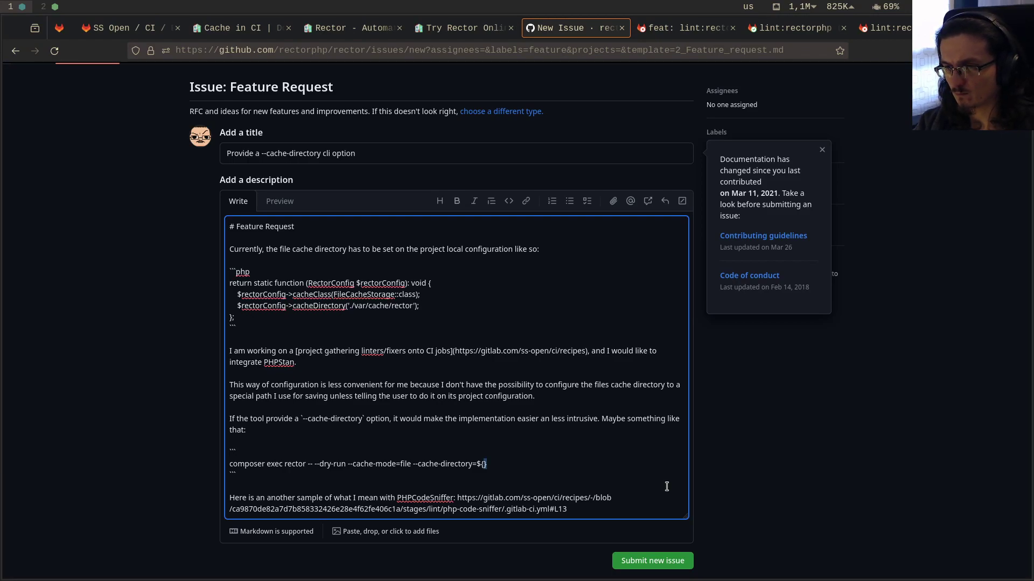
pyautogui.hotkey('ctrl', 'v')
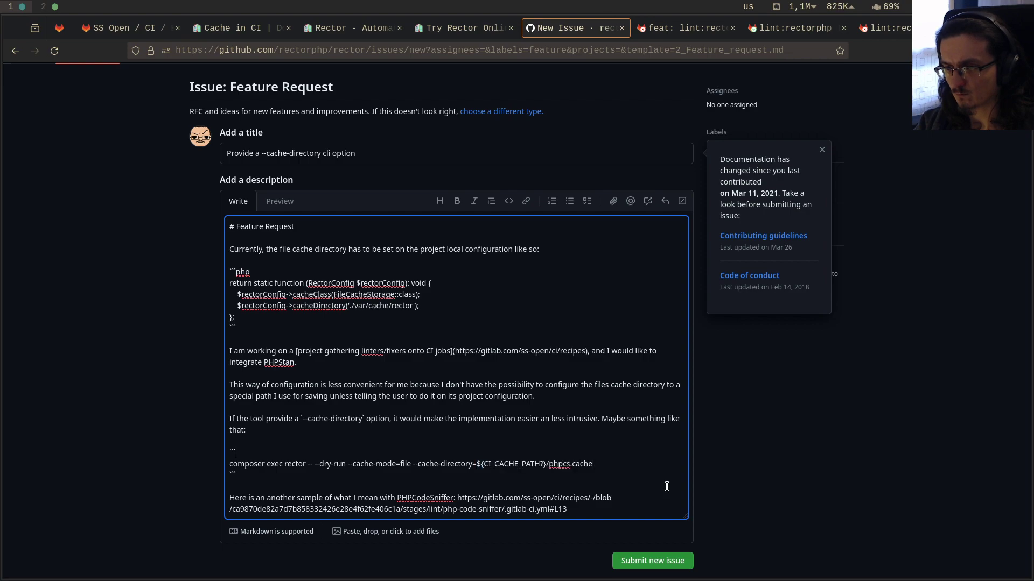
pyautogui.write('yaml')
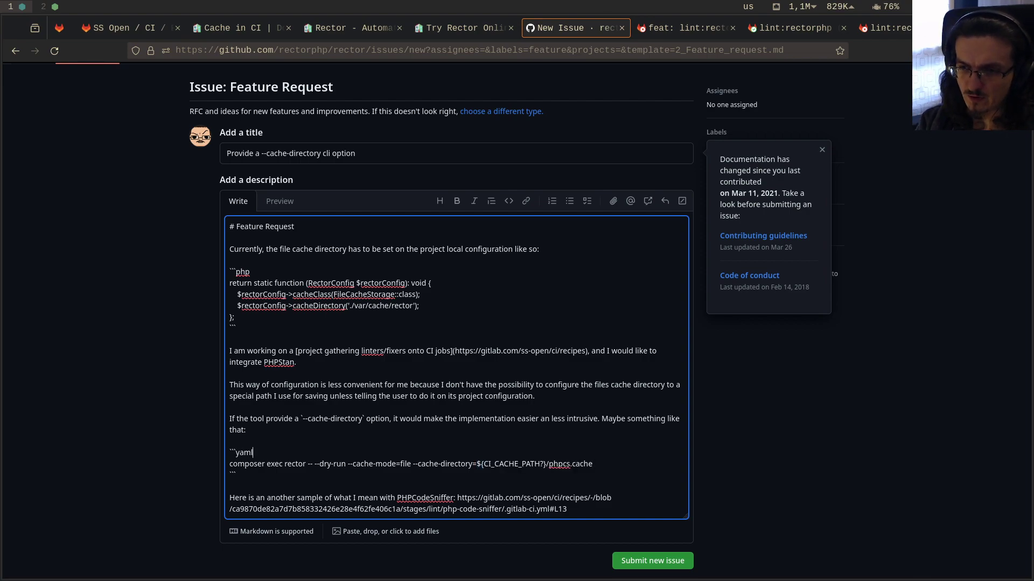
pyautogui.press('Return')
# Step: Copy the 'script:' line from the CI file in VS Code
pyautogui.click(56, 7)
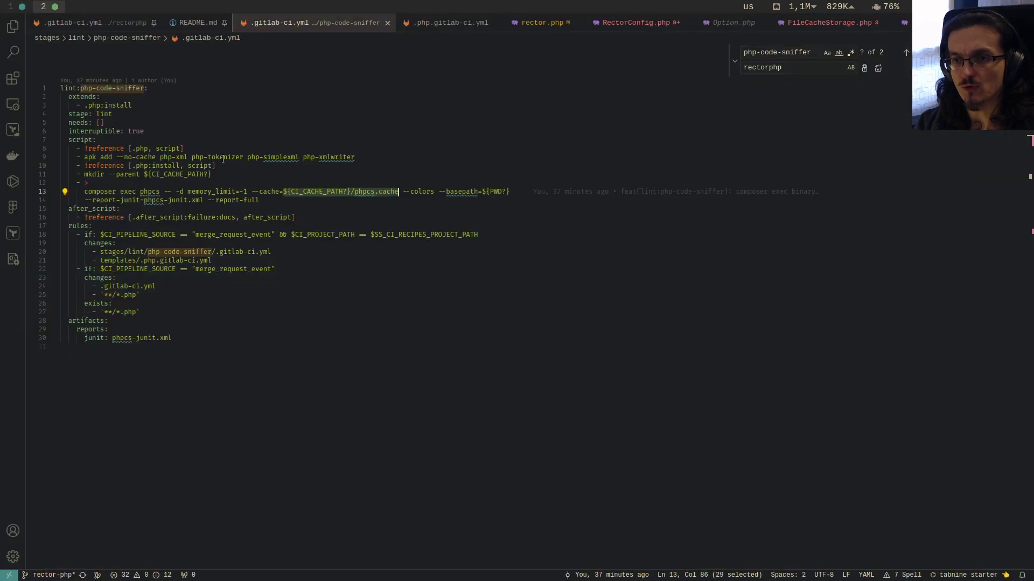
pyautogui.click(328, 147)
pyautogui.press('Up')
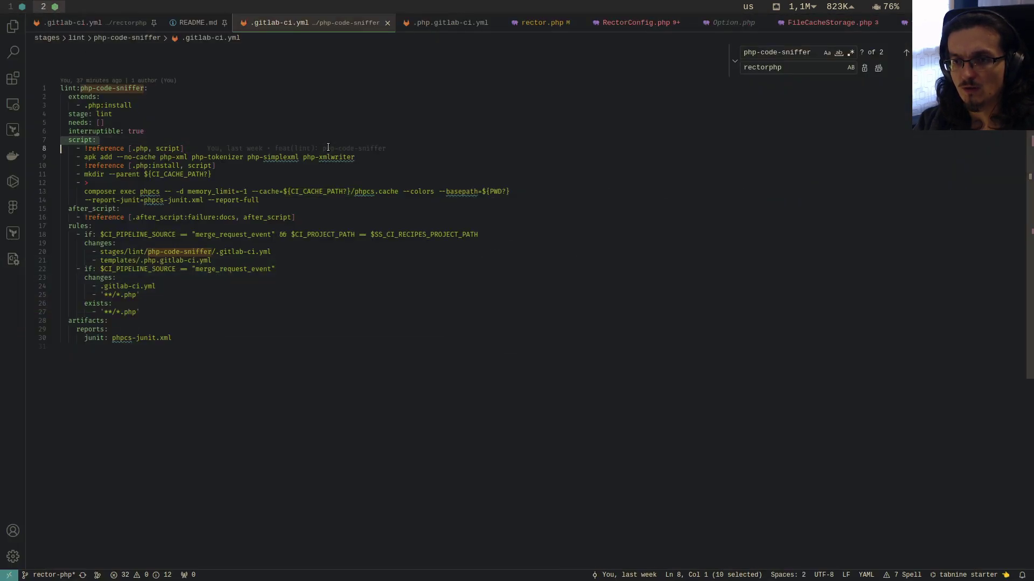
pyautogui.hotkey('ctrl', 'Tab')
pyautogui.hotkey('ctrl', 'Tab')
# Step: Paste 'script:' into the yaml block and add a 'lint:rectorphp' job line above it
pyautogui.press('super+1')
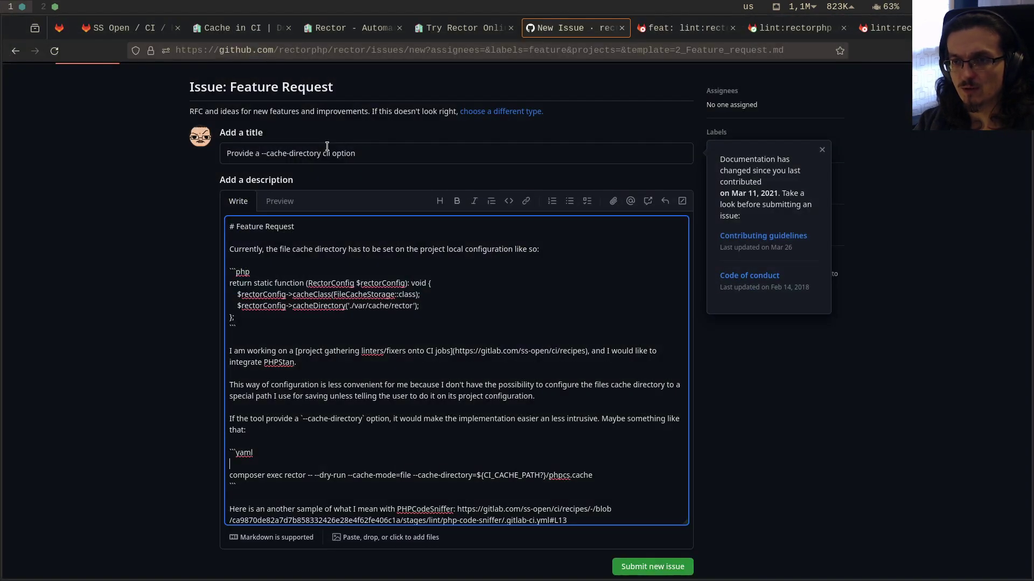
pyautogui.hotkey('ctrl', 'v')
pyautogui.press('BackSpace')
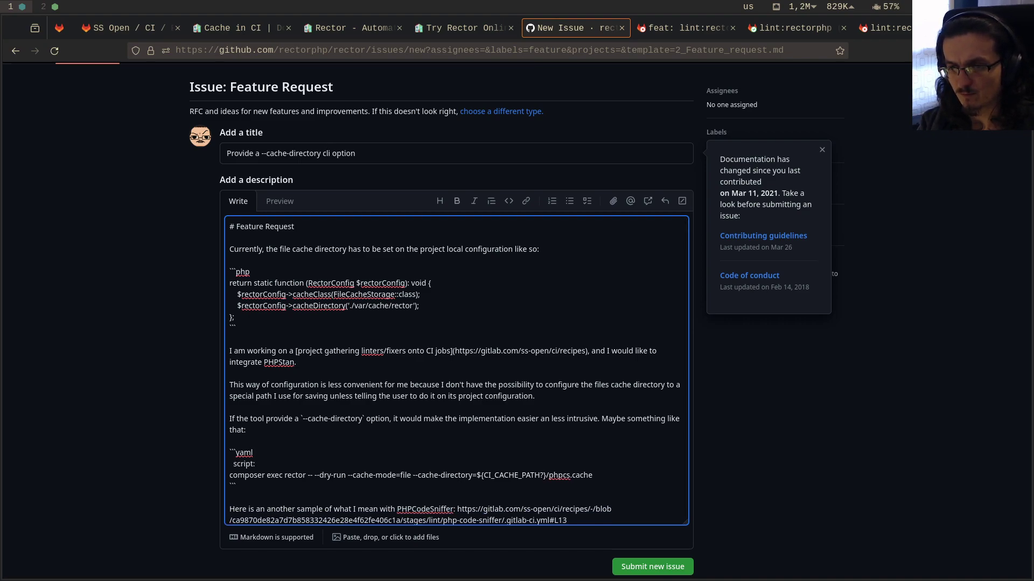
pyautogui.press('Home')
pyautogui.press('Delete')
pyautogui.press('Delete')
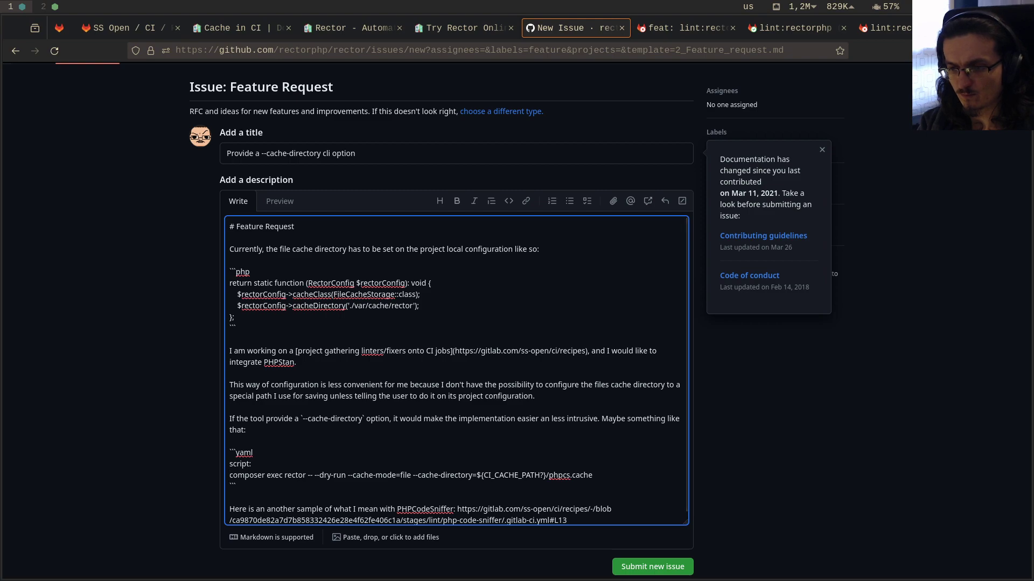
pyautogui.press('Up')
pyautogui.press('Return')
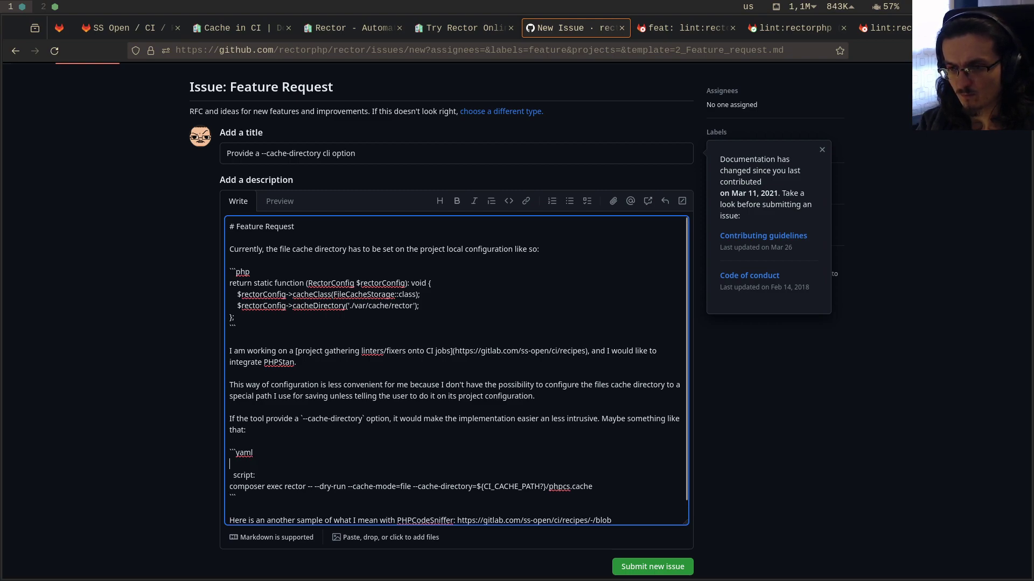
pyautogui.write('lint:r')
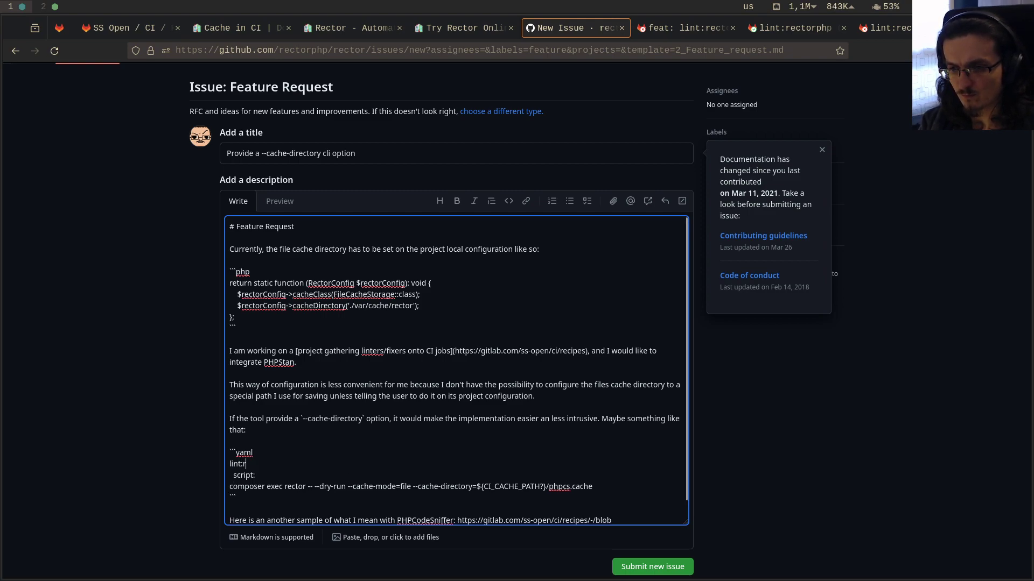
pyautogui.write('ectorphp')
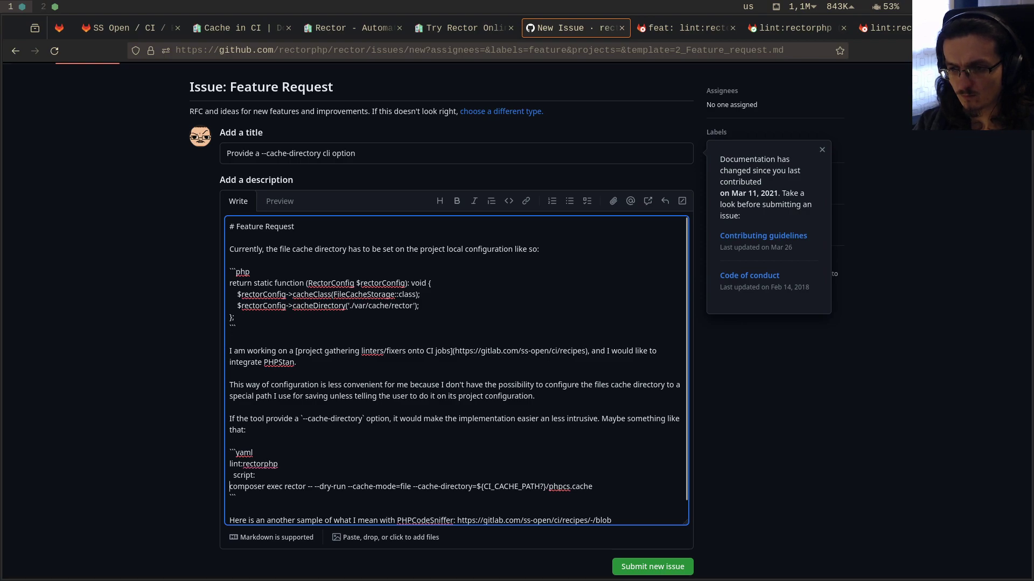
# Step: Make the composer rector command a '-' list item under script: and start another item
pyautogui.press('Down')
pyautogui.press('Down')
pyautogui.press('Home')
pyautogui.write('-')
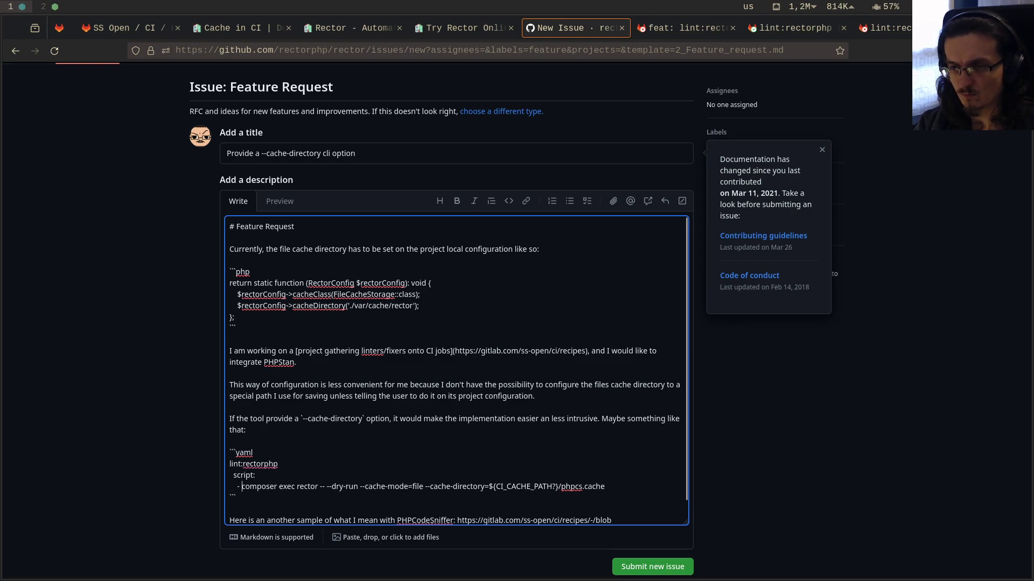
pyautogui.press('Return')
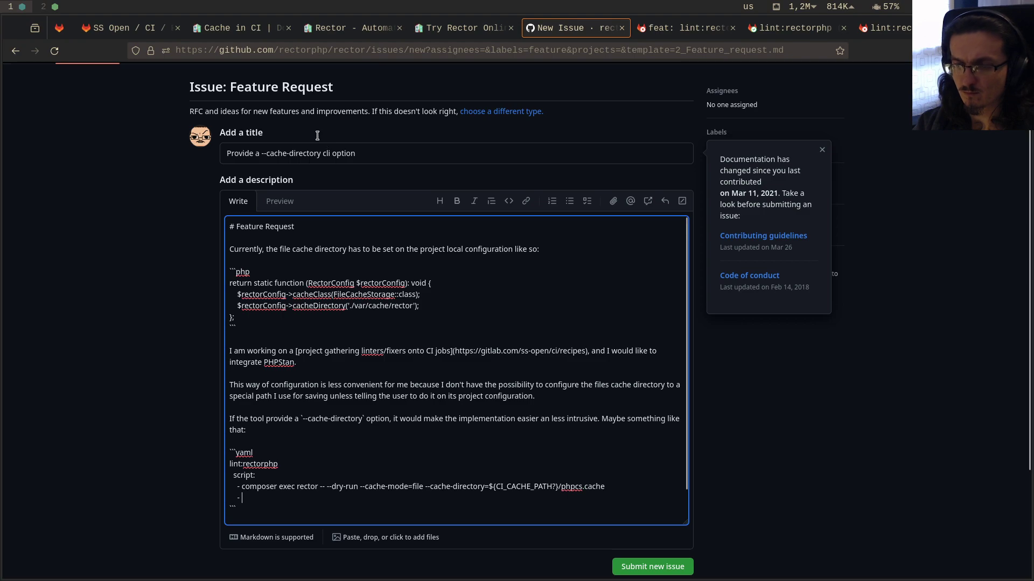
pyautogui.click(54, 6)
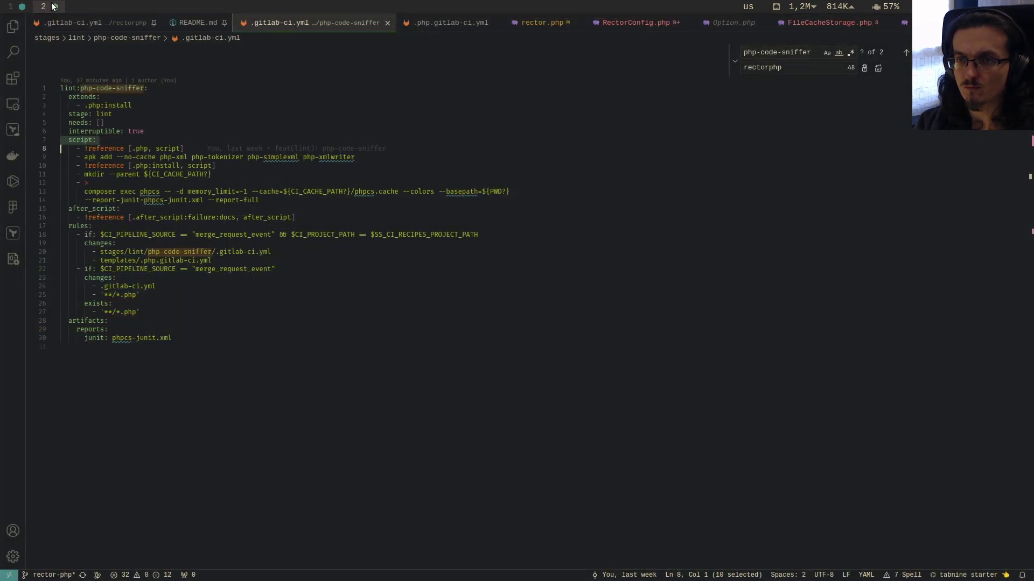
# Step: Copy the cache section with 'when: always' and its paths list from .php.gitlab-ci.yml
pyautogui.click(268, 311)
pyautogui.click(471, 27)
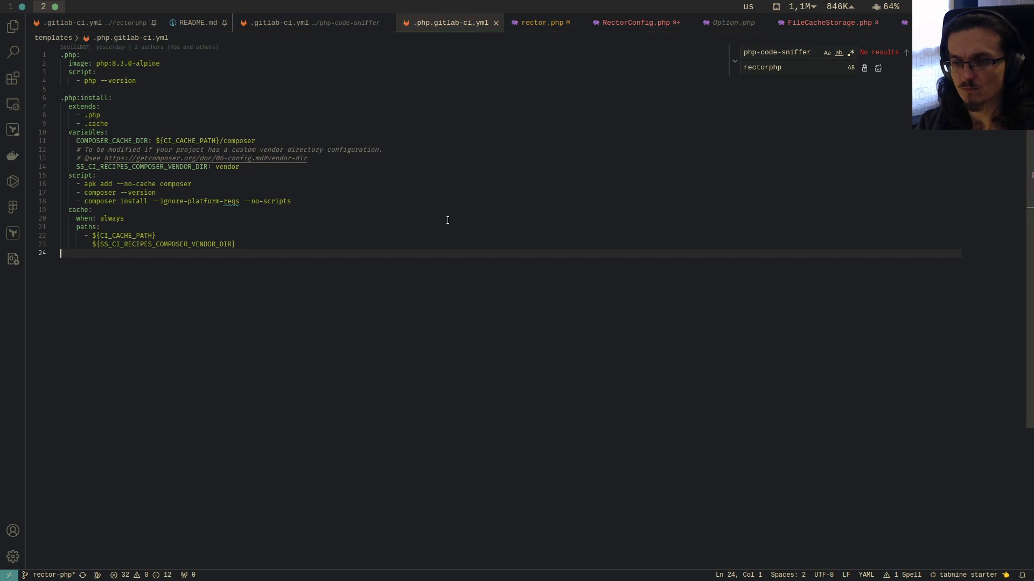
pyautogui.hotkey('shift', 'Up')
pyautogui.hotkey('shift', 'Up')
pyautogui.hotkey('shift', 'Up')
pyautogui.hotkey('shift', 'Up')
pyautogui.hotkey('shift', 'Up')
pyautogui.hotkey('ctrl', 'c')
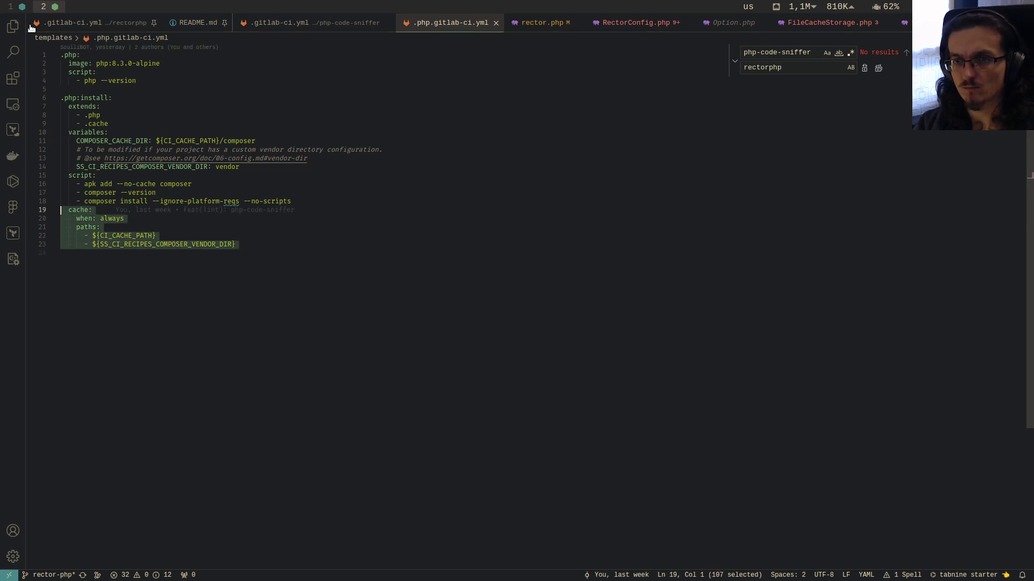
pyautogui.press('super+1')
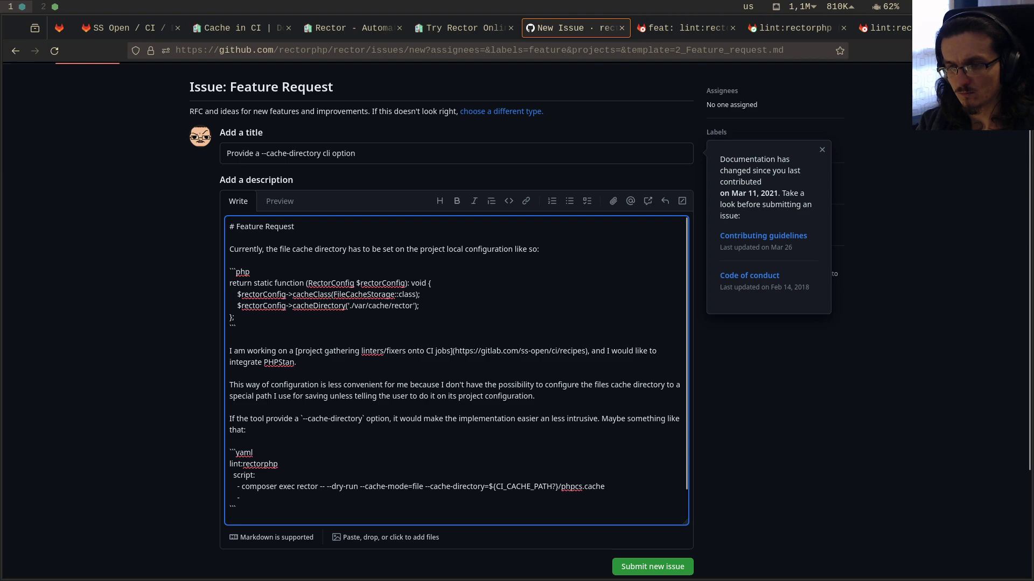
# Step: Paste the cache block keeping only the ${CI_CACHE_PATH} path, and change phpcs.cache to rector
pyautogui.press('BackSpace')
pyautogui.press('BackSpace')
pyautogui.press('BackSpace')
pyautogui.press('BackSpace')
pyautogui.press('BackSpace')
pyautogui.hotkey('ctrl', 'v')
pyautogui.hotkey('ctrl', 'v')
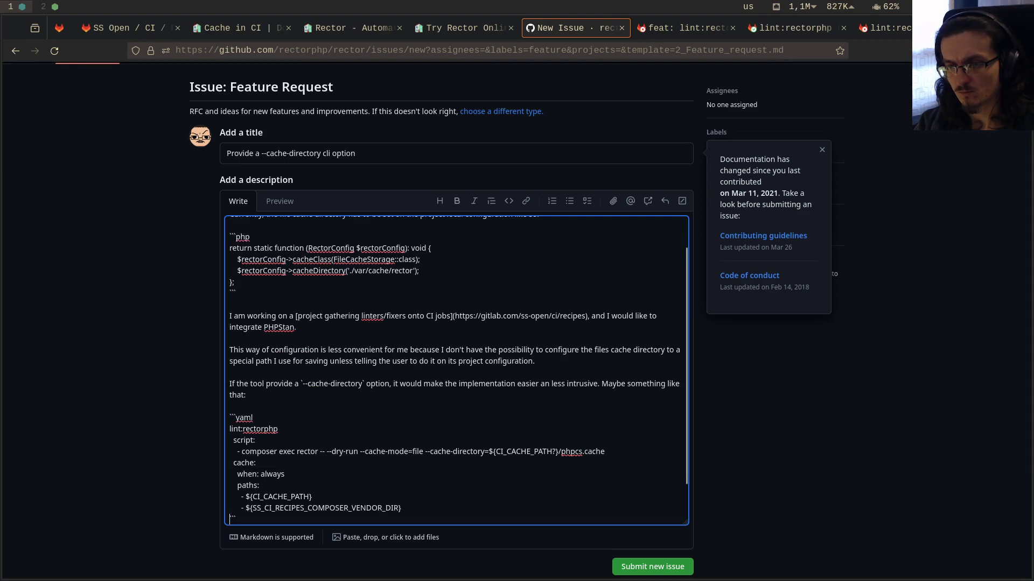
pyautogui.hotkey('shift', 'Down')
pyautogui.press('Delete')
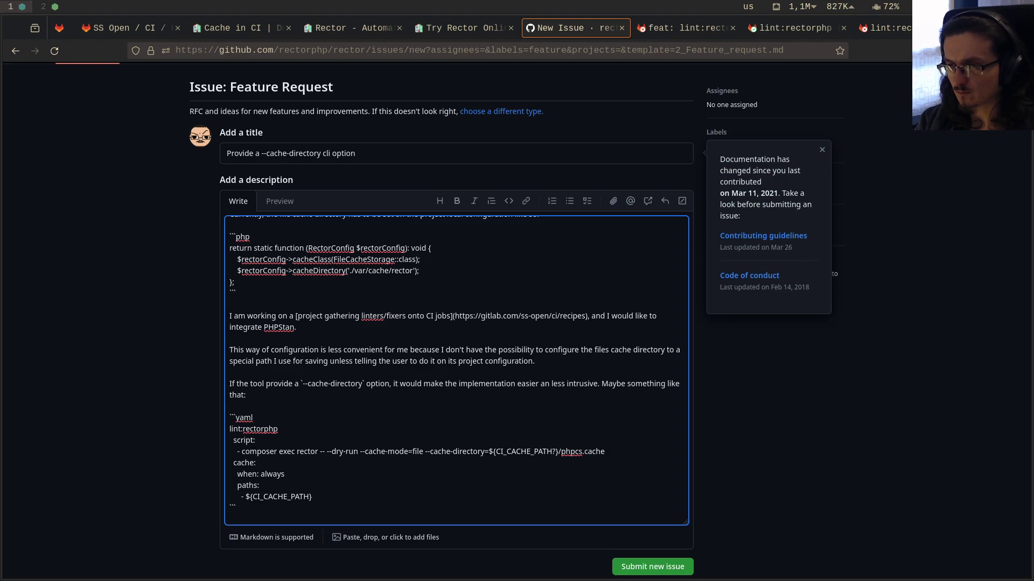
pyautogui.hotkey('ctrl', 'shift', 'Left')
pyautogui.hotkey('ctrl', 'shift', 'Left')
pyautogui.write('recto')
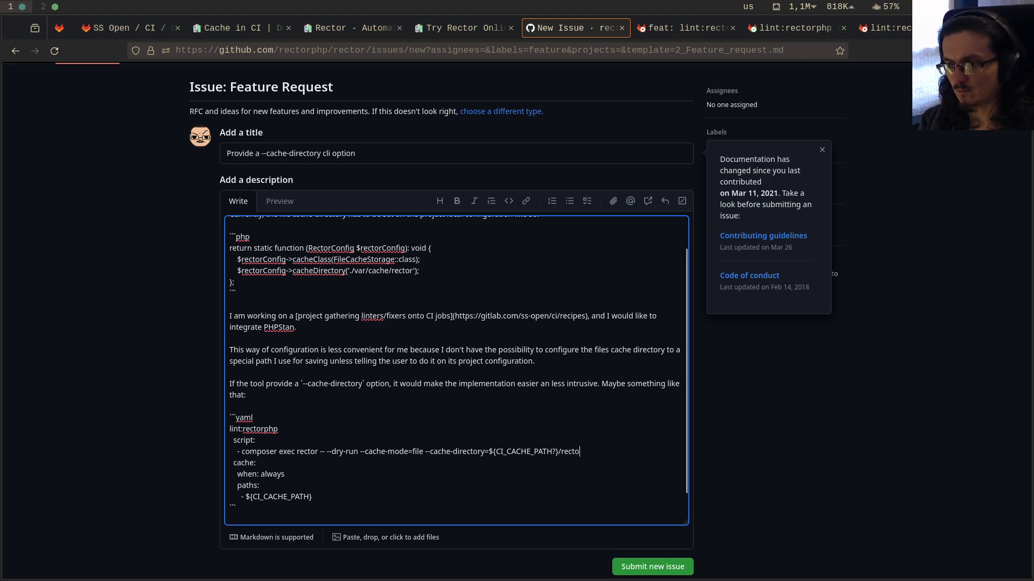
pyautogui.write('r')
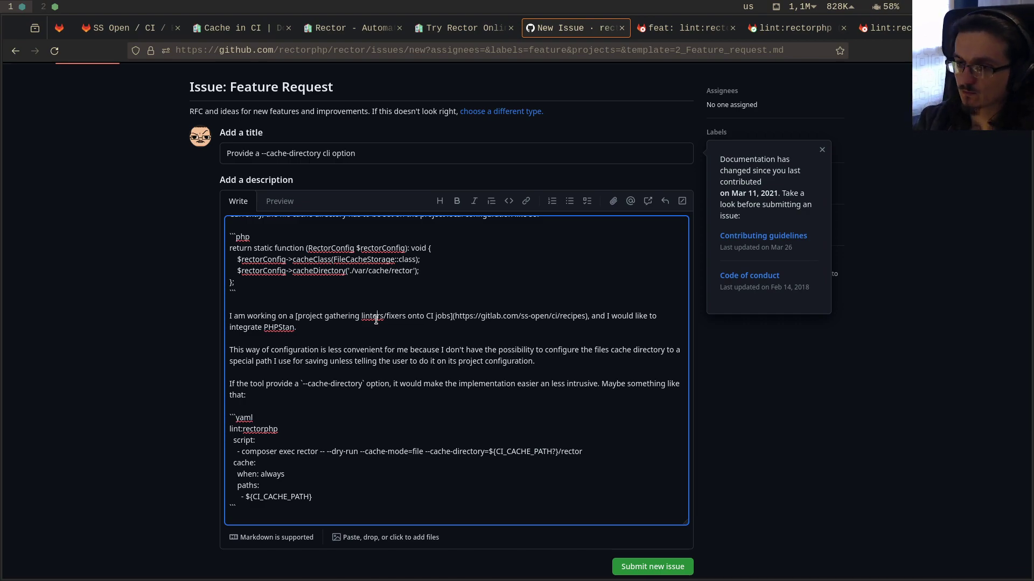
# Step: Make the issue description box taller and read down through the request to the yaml job example
pyautogui.scroll(2, 376, 320)
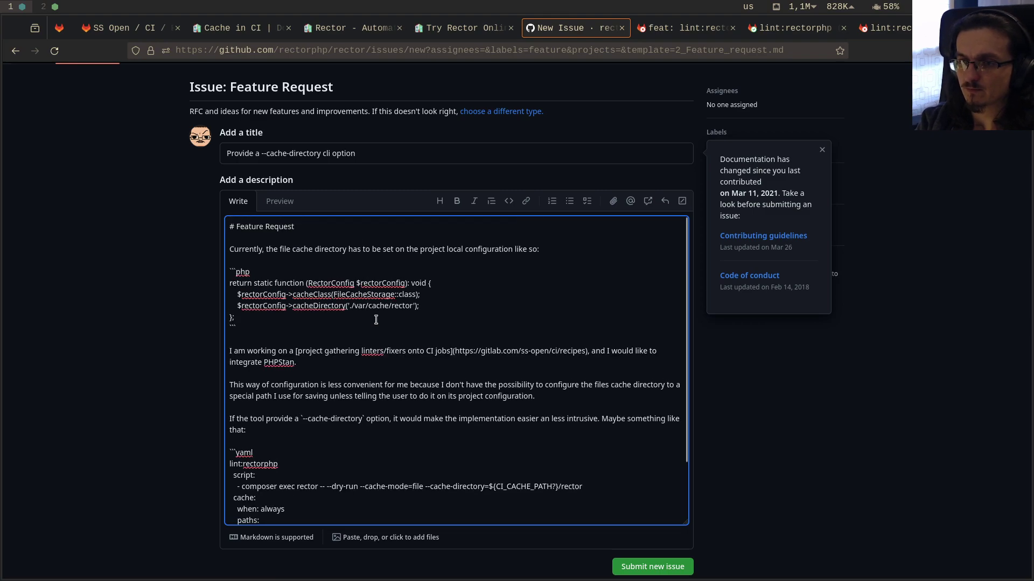
pyautogui.moveTo(684, 523); pyautogui.dragTo(685, 579)
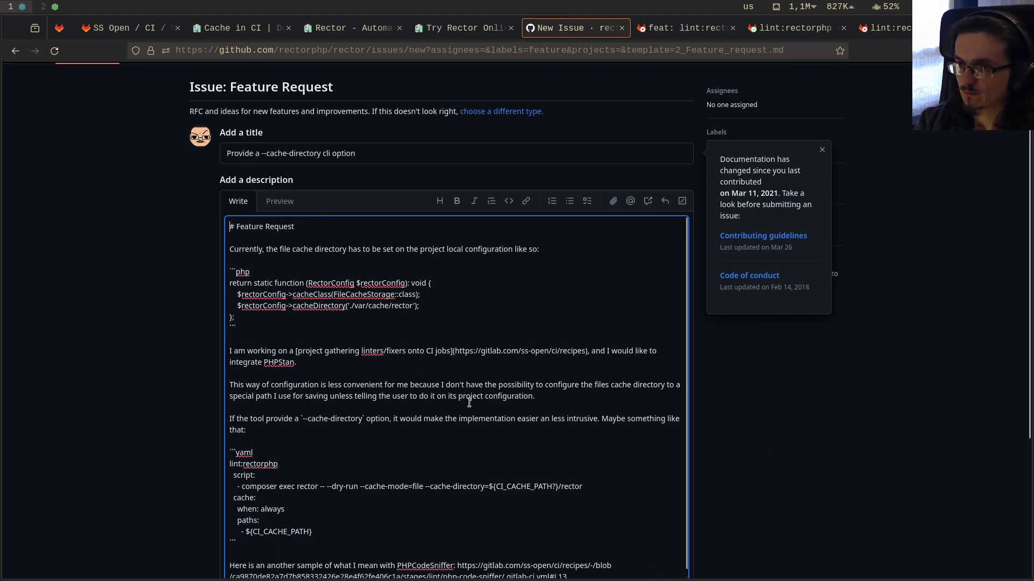
pyautogui.click(457, 277)
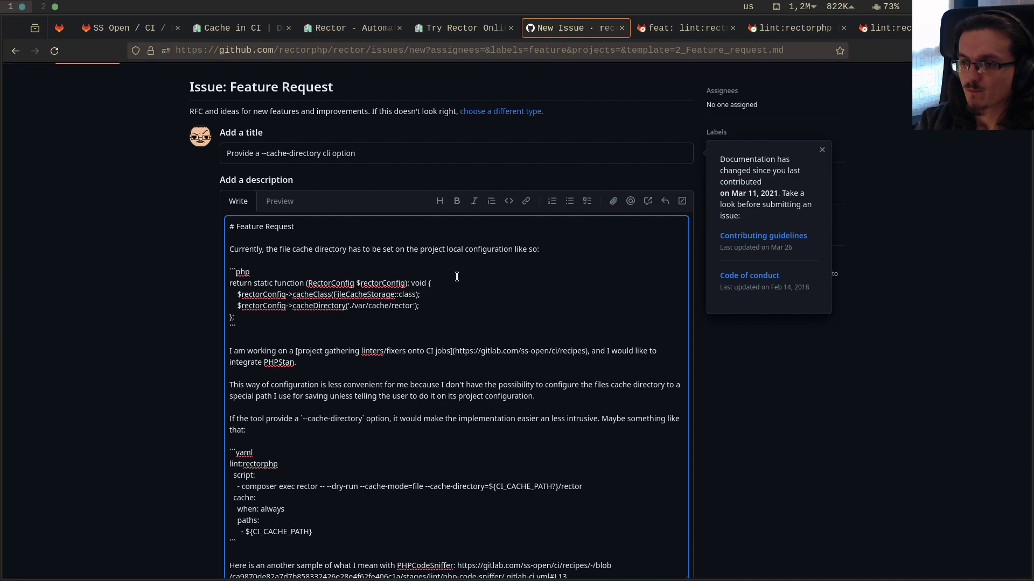
pyautogui.press('Down')
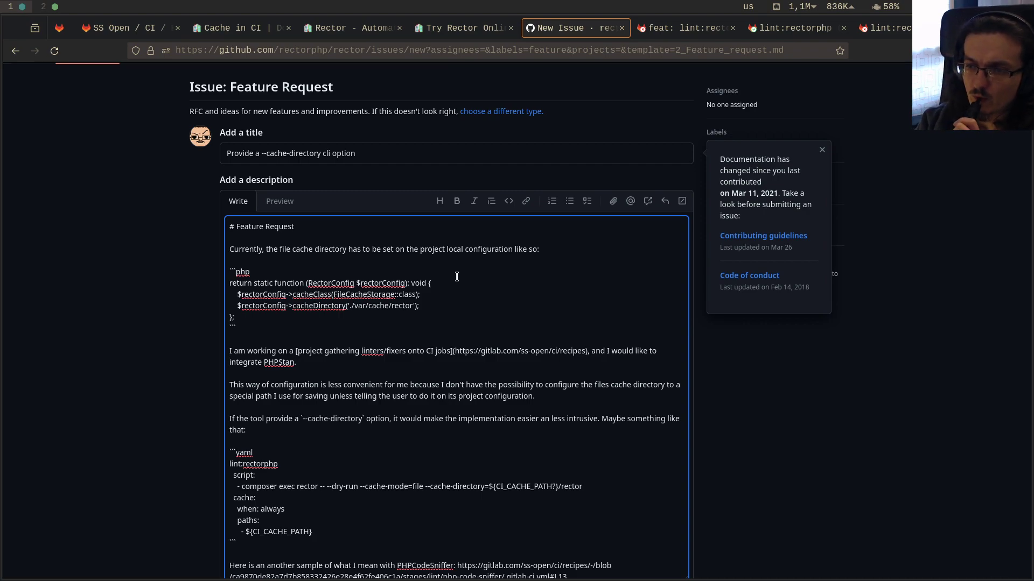
pyautogui.press('Down')
pyautogui.press('Down')
pyautogui.press('Down')
pyautogui.press('Down')
pyautogui.press('Down')
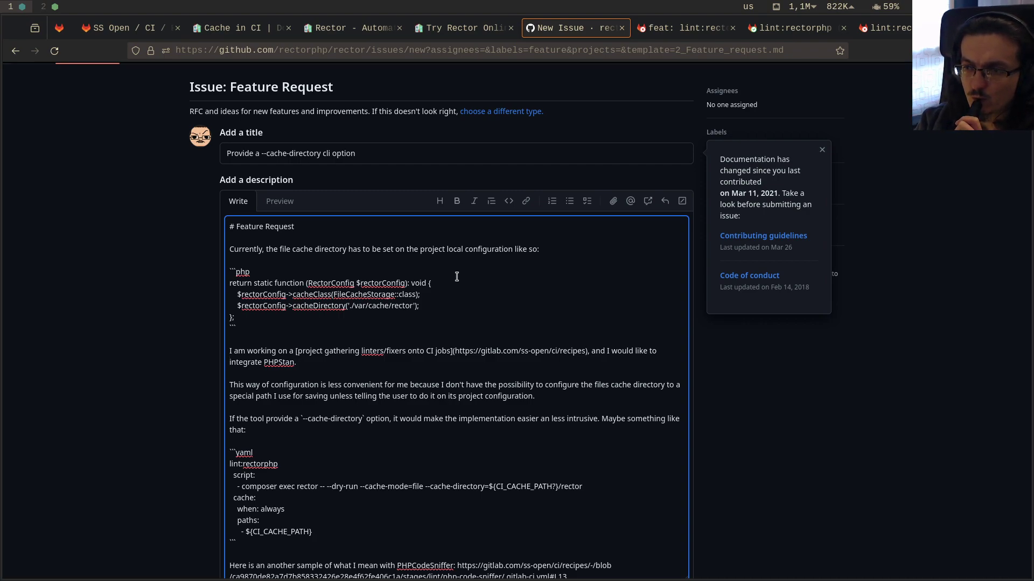
pyautogui.press('Down')
pyautogui.press('Down')
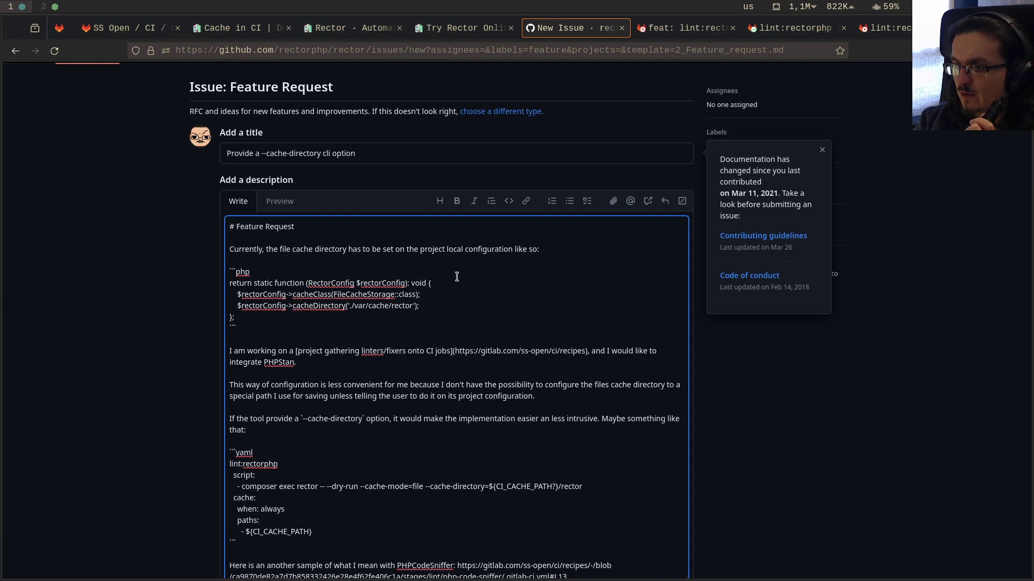
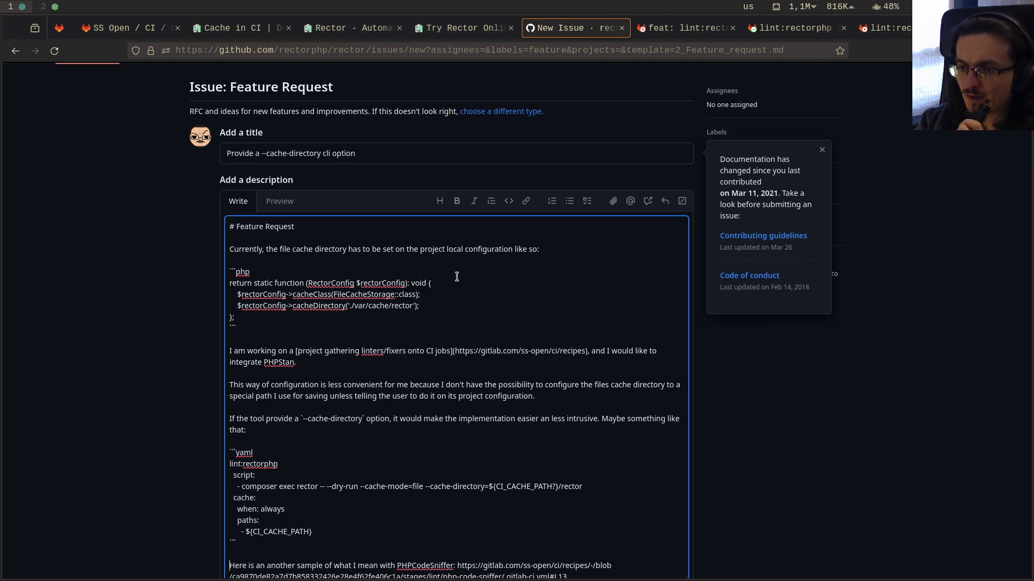
# Step: File the 'Provide a --cache-directory cli option' feature request on GitHub as issue #8335
pyautogui.hotkey('ctrl', 'End')
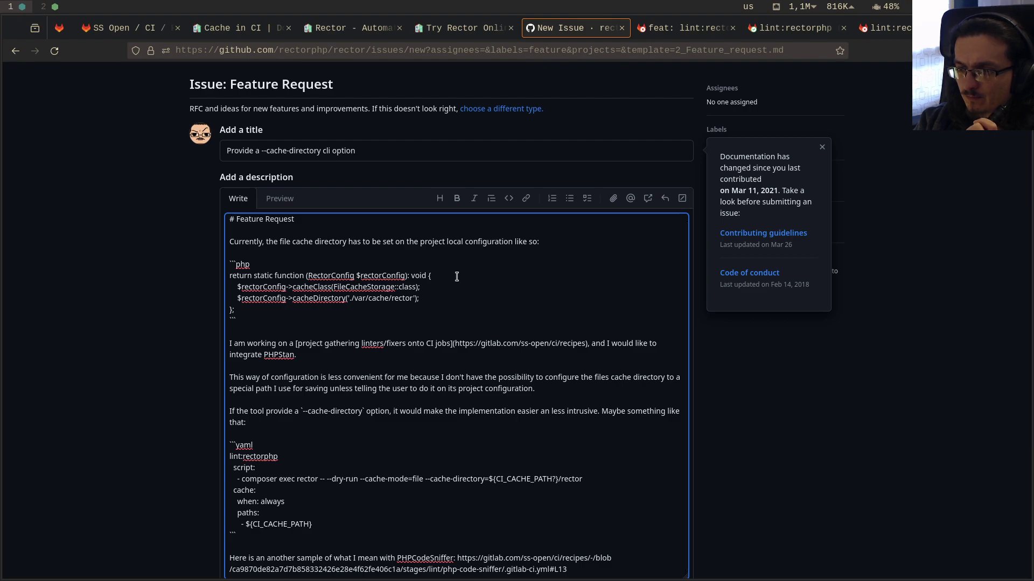
pyautogui.scroll(-3, 457, 277)
pyautogui.scroll(3, 434, 334)
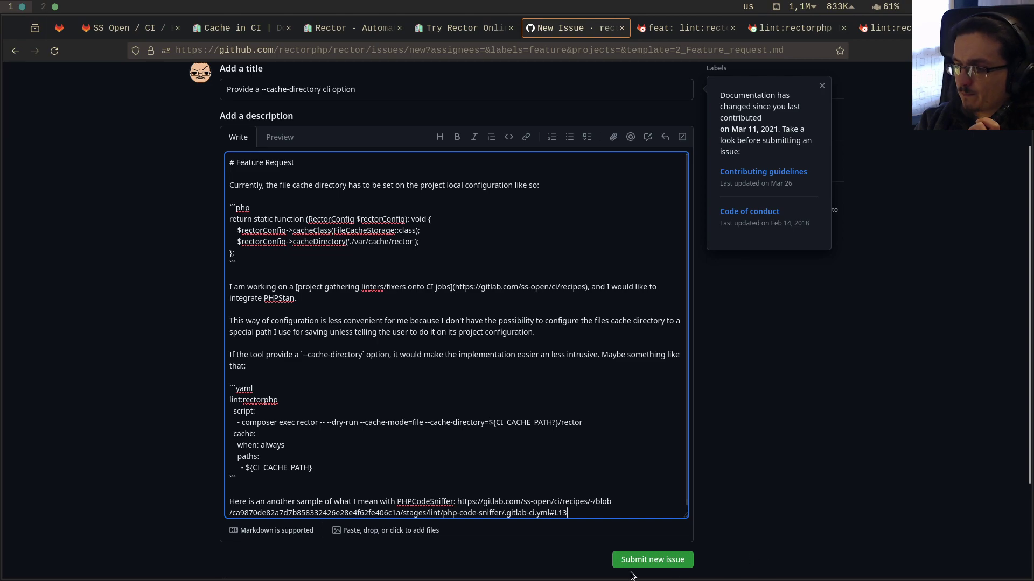
pyautogui.click(631, 562)
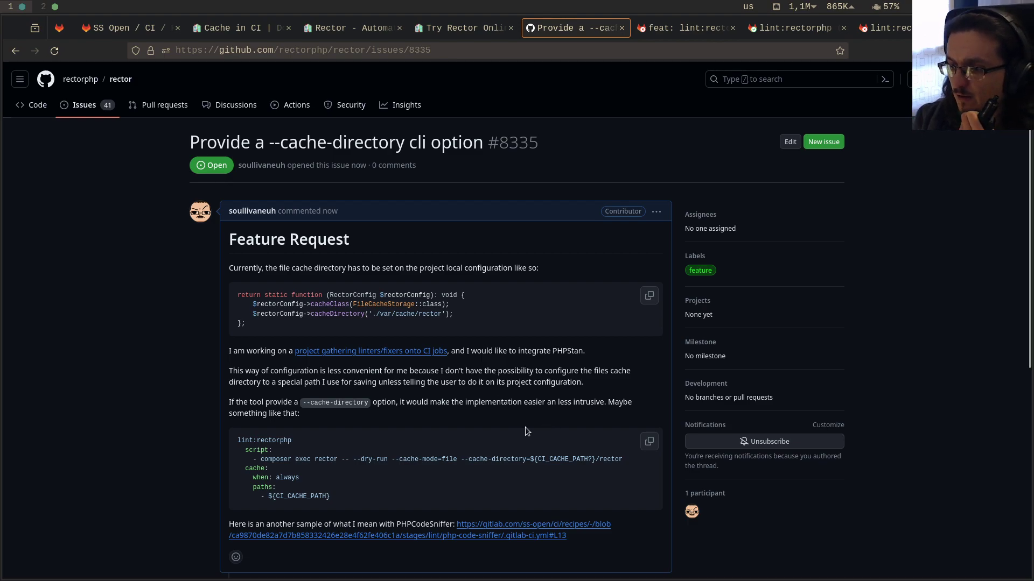
pyautogui.press('super+2')
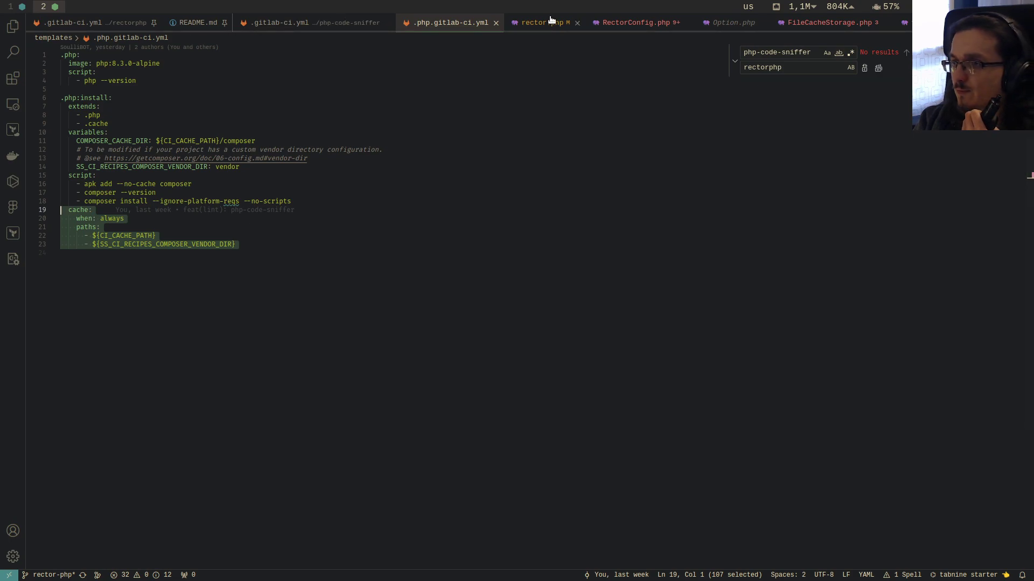
# Step: In rector.php, delete the comment and blank line above the cacheDirectory call
pyautogui.click(548, 23)
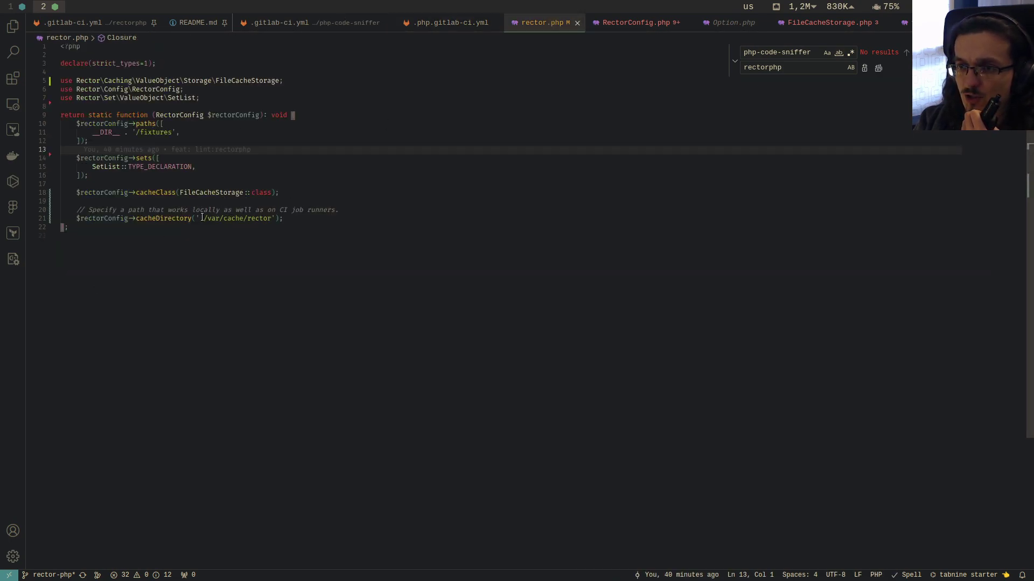
pyautogui.moveTo(196, 218); pyautogui.dragTo(311, 220)
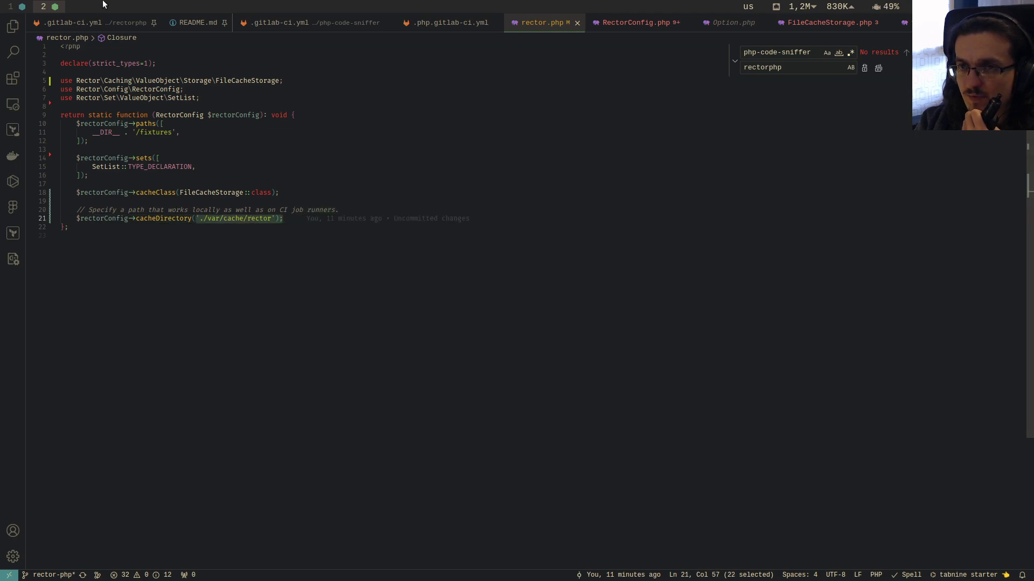
pyautogui.click(364, 221)
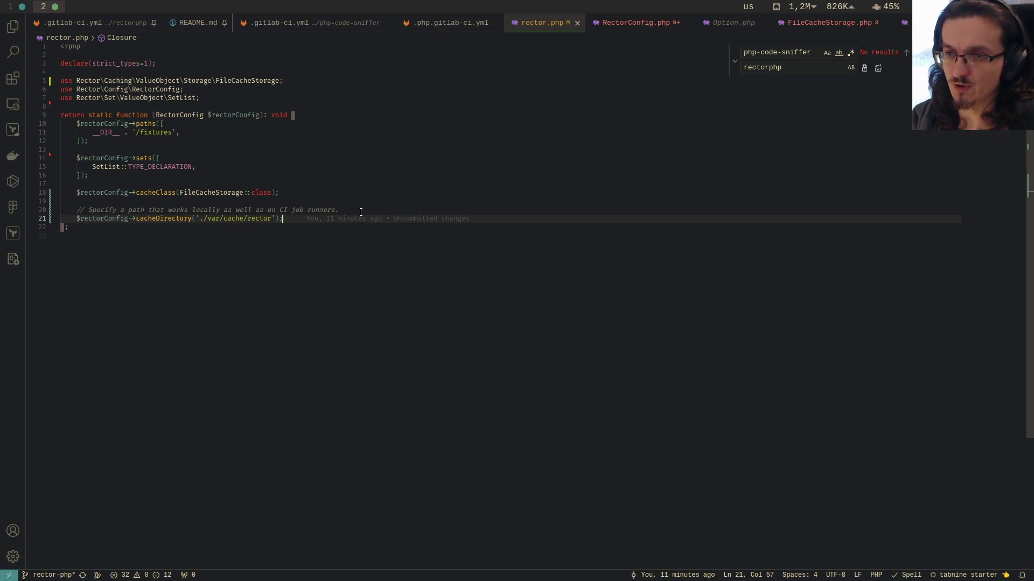
pyautogui.press('Up')
pyautogui.press('Up')
pyautogui.hotkey('shift', 'Down')
pyautogui.hotkey('shift', 'Down')
pyautogui.press('Delete')
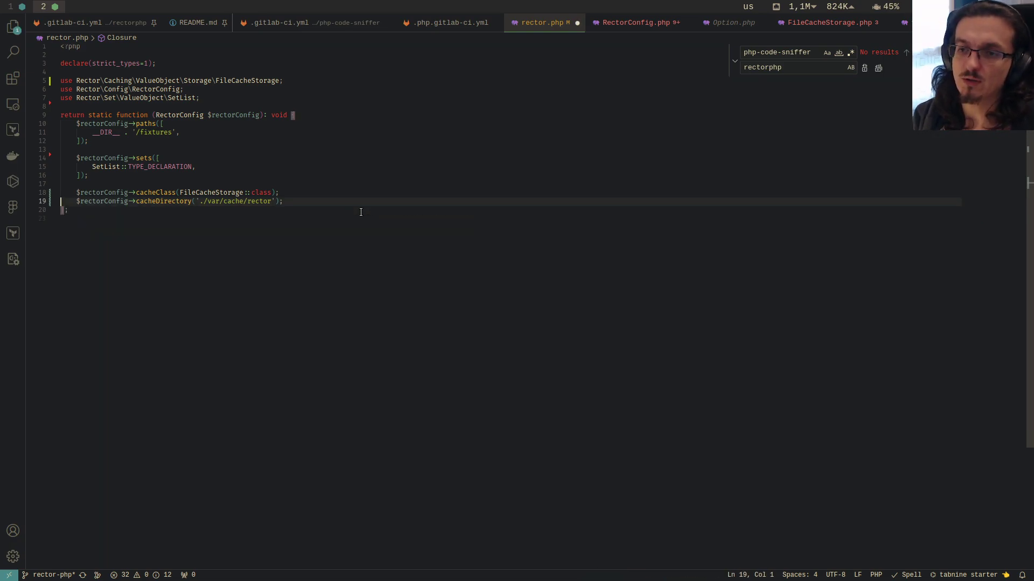
# Step: Move the cacheClass and cacheDirectory lines above the paths call
pyautogui.press('Up')
pyautogui.hotkey('shift', 'Down')
pyautogui.hotkey('shift', 'Down')
pyautogui.hotkey('alt', 'Up')
pyautogui.hotkey('alt', 'Up')
pyautogui.hotkey('alt', 'Up')
pyautogui.hotkey('alt', 'Up')
pyautogui.hotkey('alt', 'Up')
pyautogui.hotkey('alt', 'Up')
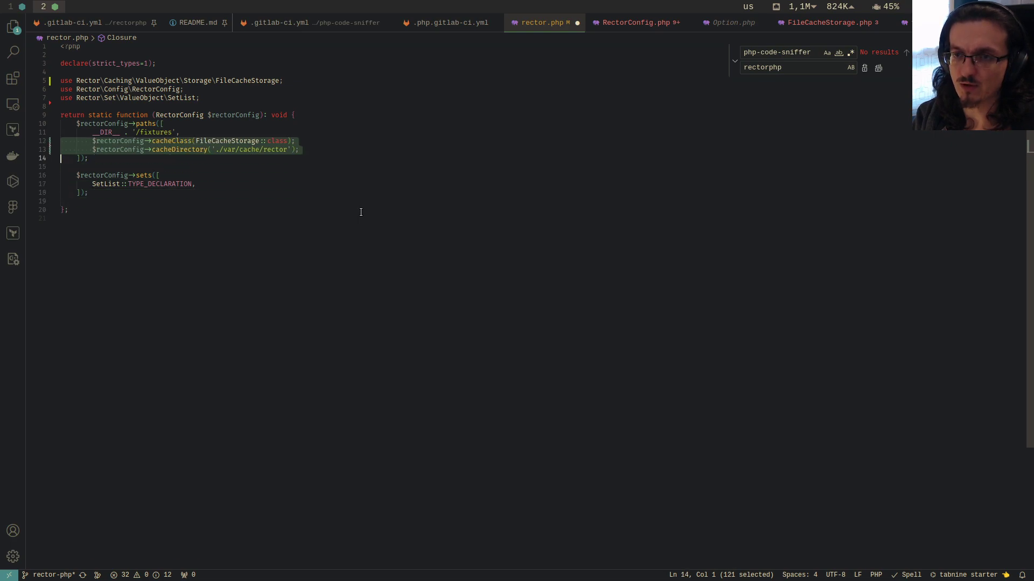
pyautogui.hotkey('alt', 'Up')
pyautogui.hotkey('alt', 'Up')
pyautogui.press('Escape')
# Step: Add a '// User config...' comment above the paths setting
pyautogui.press('Return')
pyautogui.press('Return')
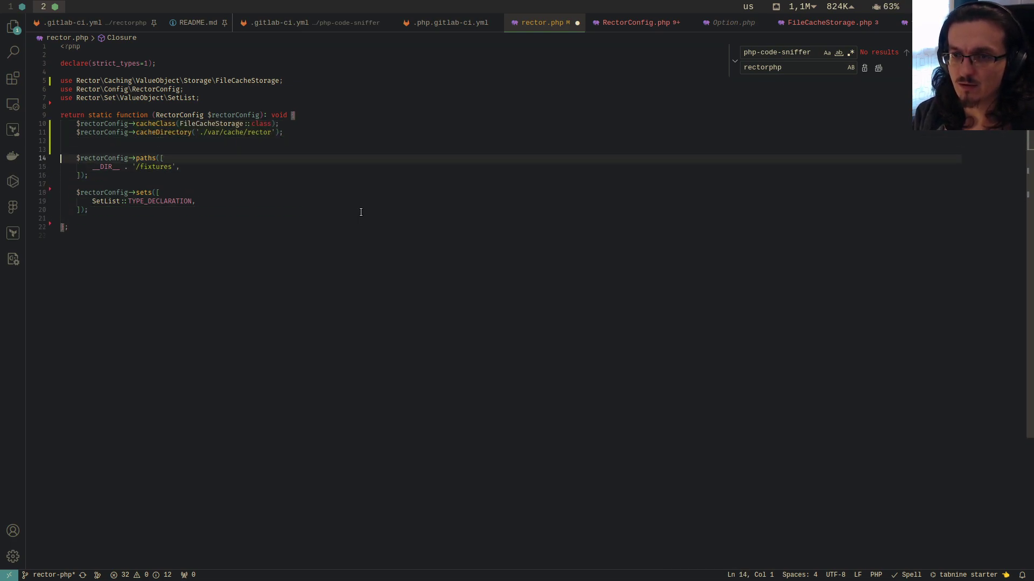
pyautogui.press('Up')
pyautogui.press('Tab')
pyautogui.write('// User config...')
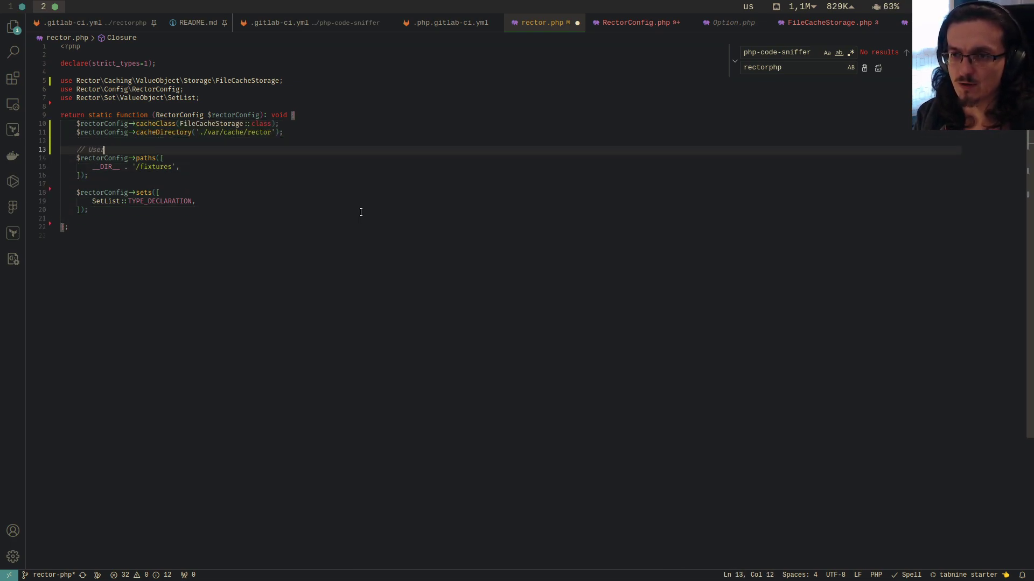
# Step: Remove the blank lines before sets and the closing brace, then save rector.php
pyautogui.press('Down')
pyautogui.press('Down')
pyautogui.press('Down')
pyautogui.press('Down')
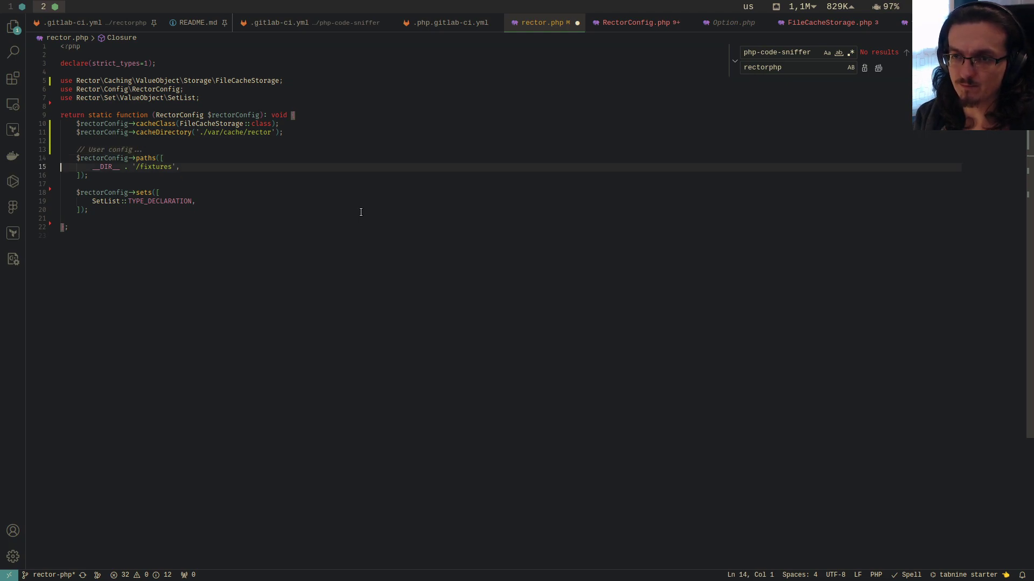
pyautogui.press('Delete')
pyautogui.press('Down')
pyautogui.press('Down')
pyautogui.press('Down')
pyautogui.press('Delete')
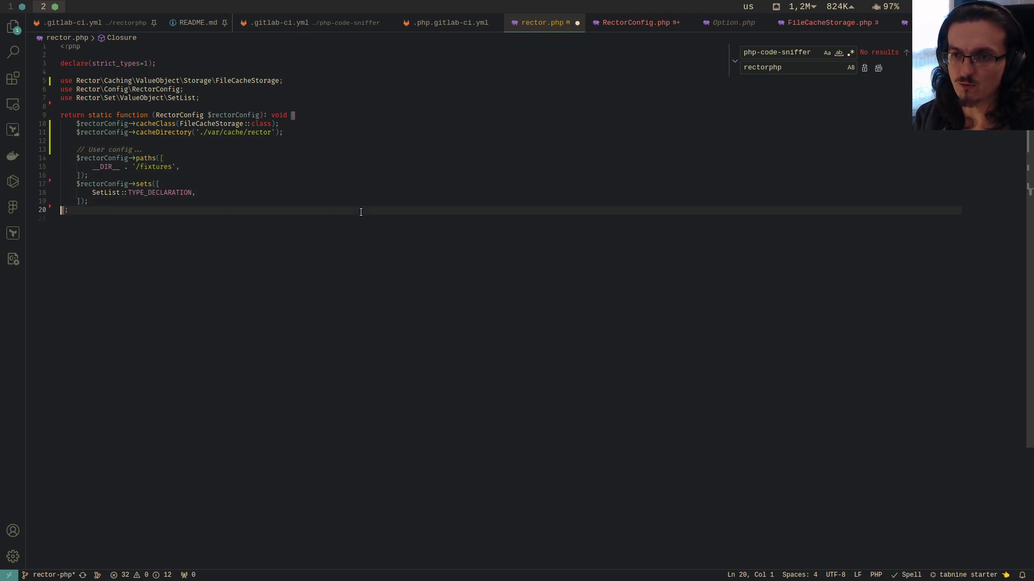
pyautogui.press('Up')
pyautogui.press('Up')
pyautogui.press('Up')
pyautogui.press('Up')
pyautogui.press('Up')
pyautogui.press('Up')
pyautogui.press('Up')
pyautogui.press('Up')
pyautogui.hotkey('shift', 'Up')
pyautogui.hotkey('shift', 'Up')
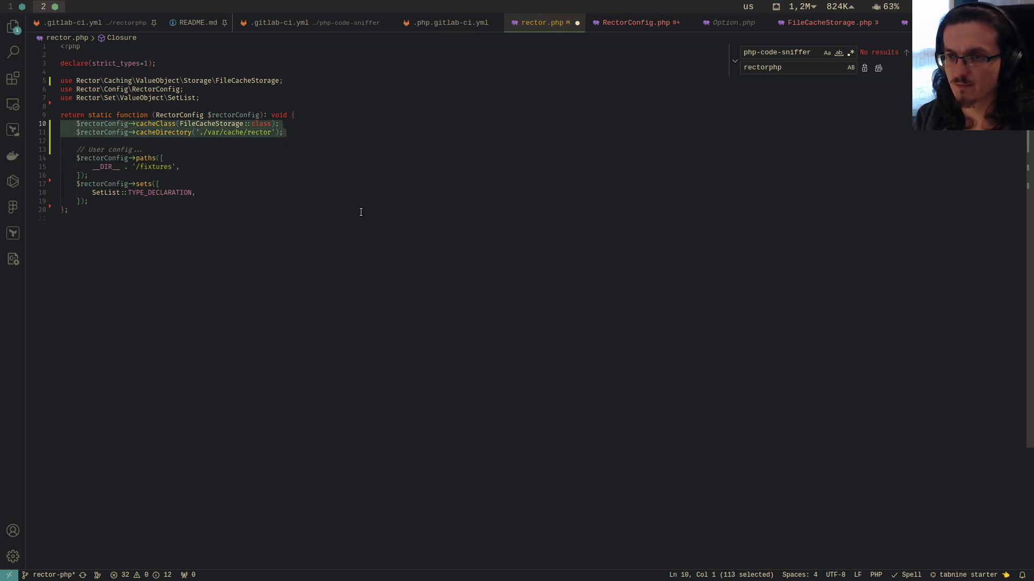
pyautogui.hotkey('ctrl', 's')
# Step: Review the cache directory path on the cacheDirectory line
pyautogui.press('Down')
pyautogui.press('Up')
pyautogui.press('Up')
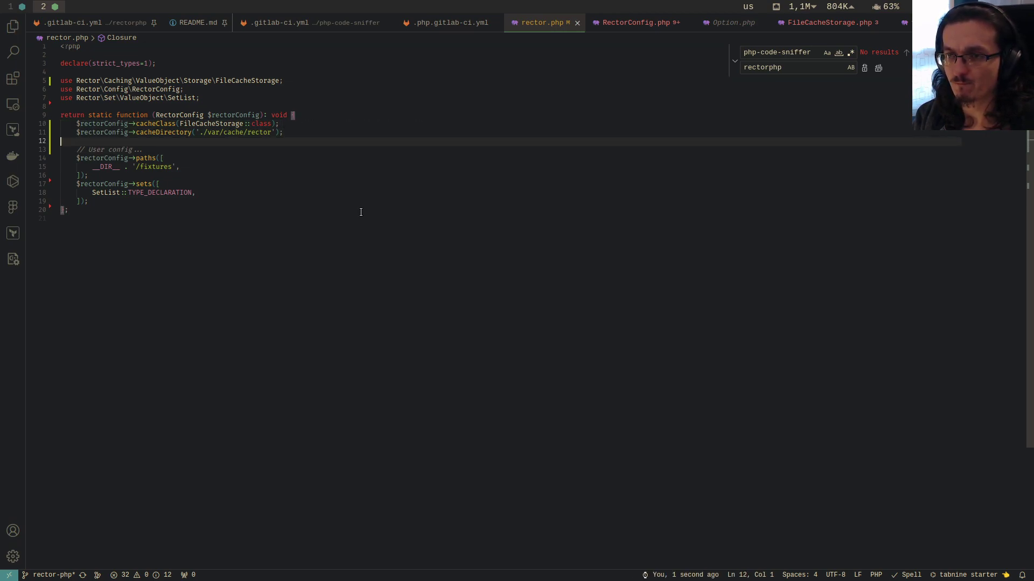
pyautogui.press('End')
pyautogui.hotkey('ctrl', 'Left')
pyautogui.hotkey('ctrl', 'Left')
pyautogui.hotkey('ctrl', 'Left')
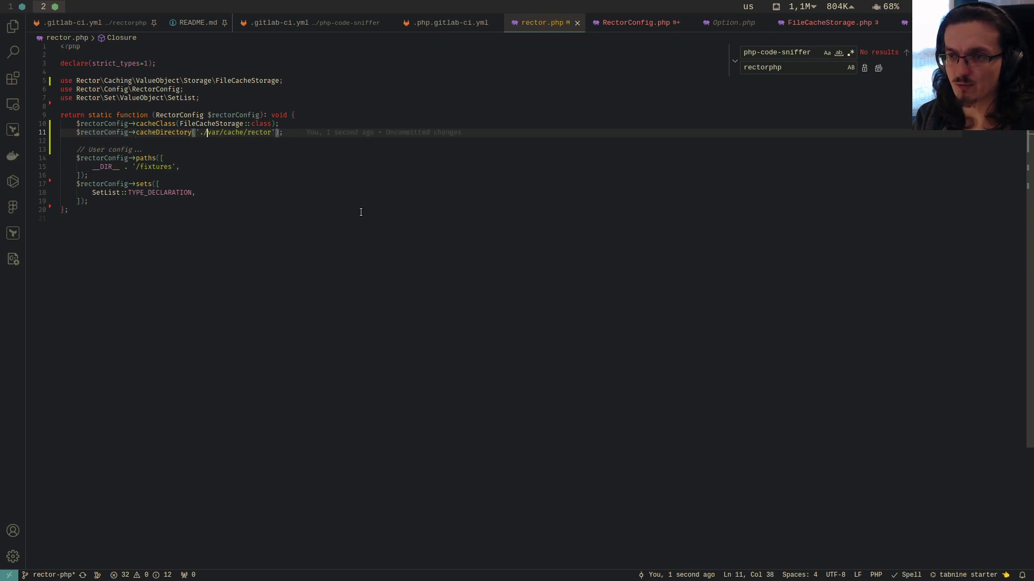
pyautogui.hotkey('ctrl', 'Right')
pyautogui.hotkey('ctrl', 'Left')
pyautogui.hotkey('ctrl', 'Left')
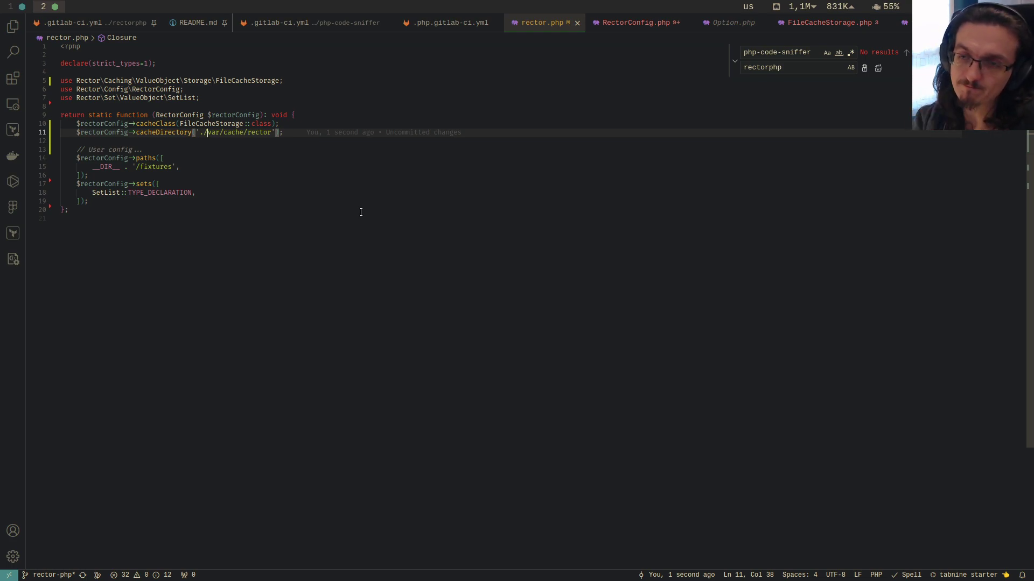
pyautogui.press('super+1')
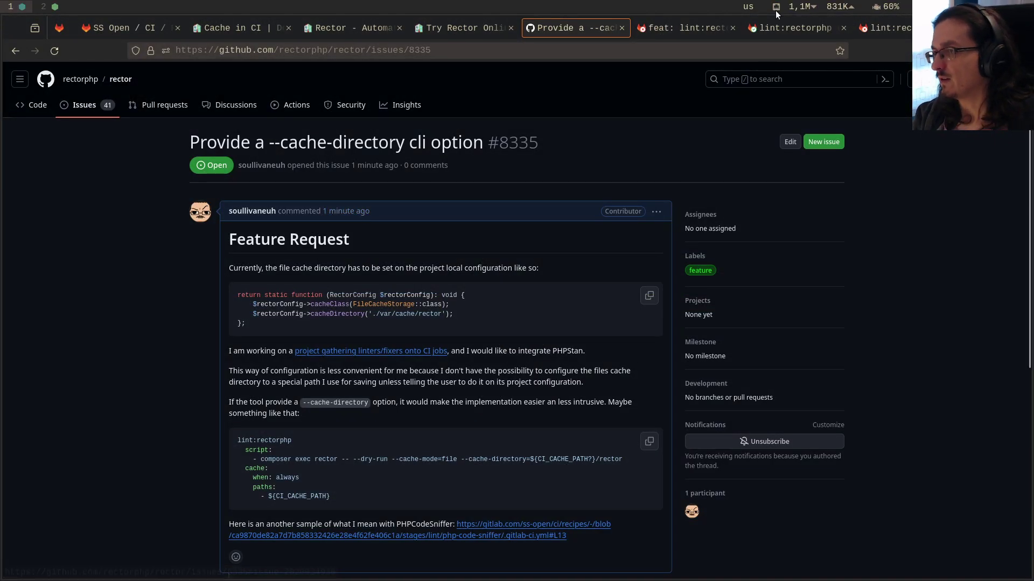
# Step: Close the GitLab merge request and both lint:rectorphp job tabs, leaving a new tab
pyautogui.click(695, 35)
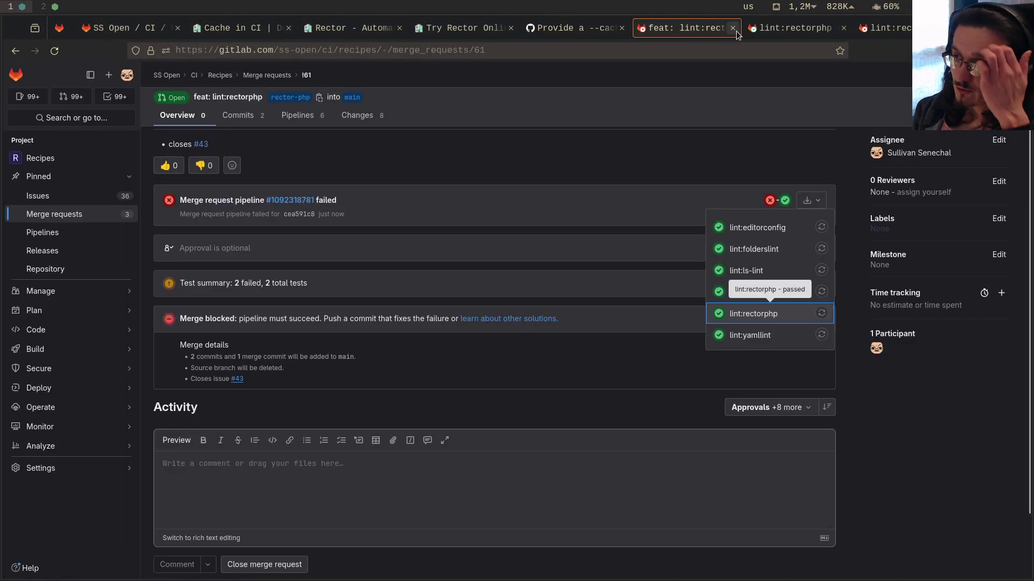
pyautogui.click(733, 29)
pyautogui.click(733, 28)
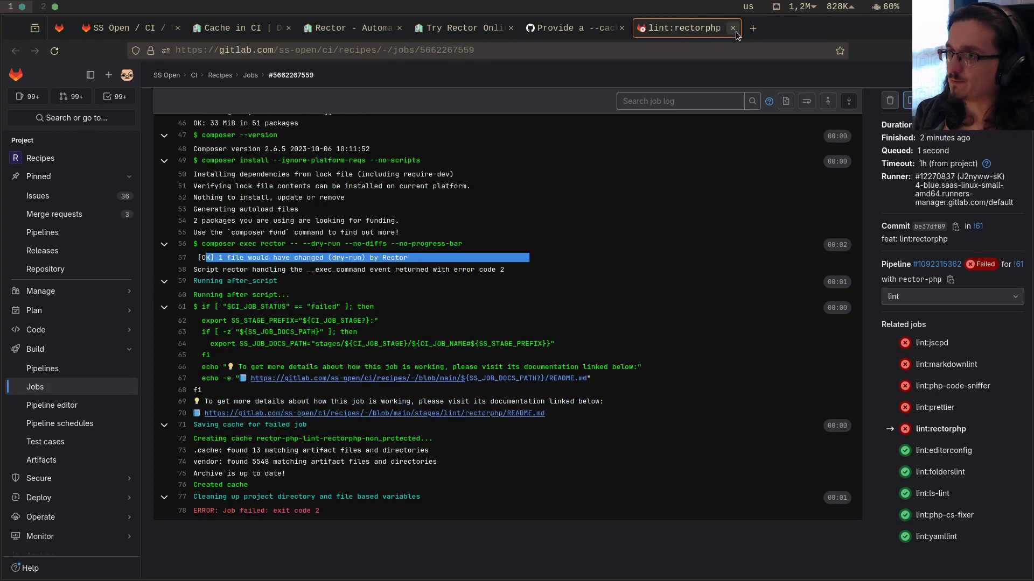
pyautogui.click(733, 28)
pyautogui.hotkey('ctrl', 't')
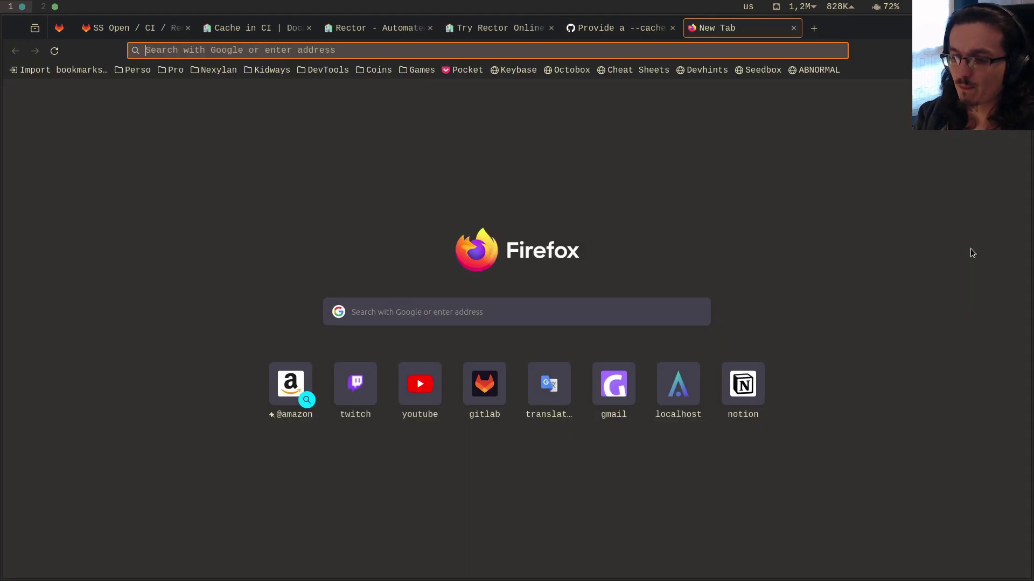
pyautogui.click(620, 28)
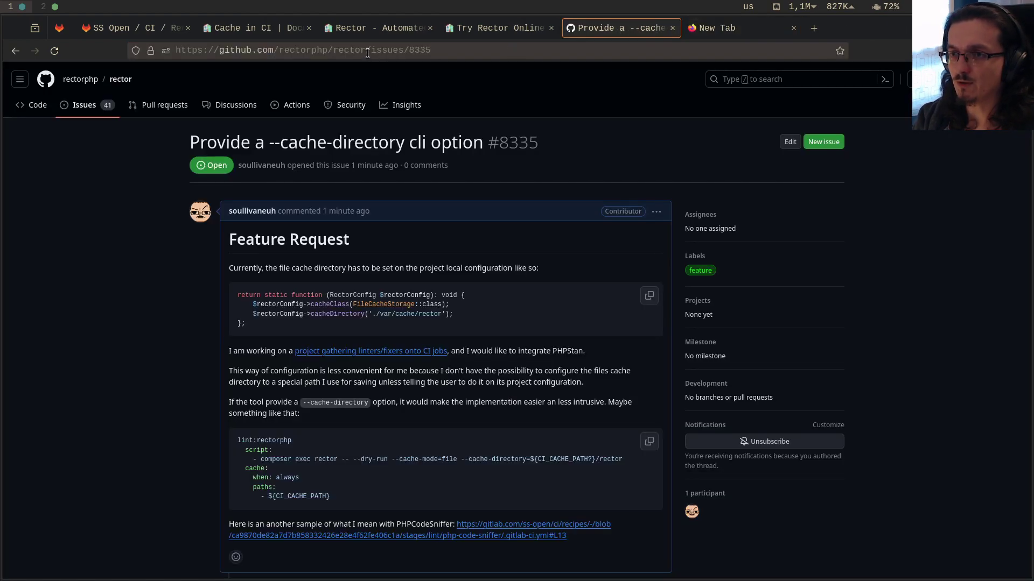
pyautogui.hotkey('ctrl', 'l')
pyautogui.click(56, 7)
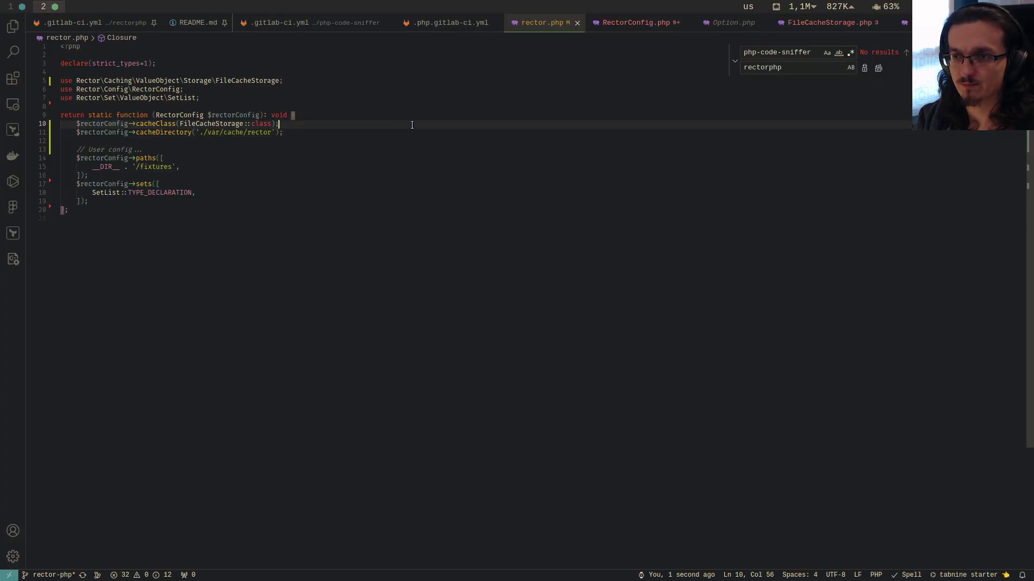
pyautogui.press('Return')
pyautogui.write('// @see')
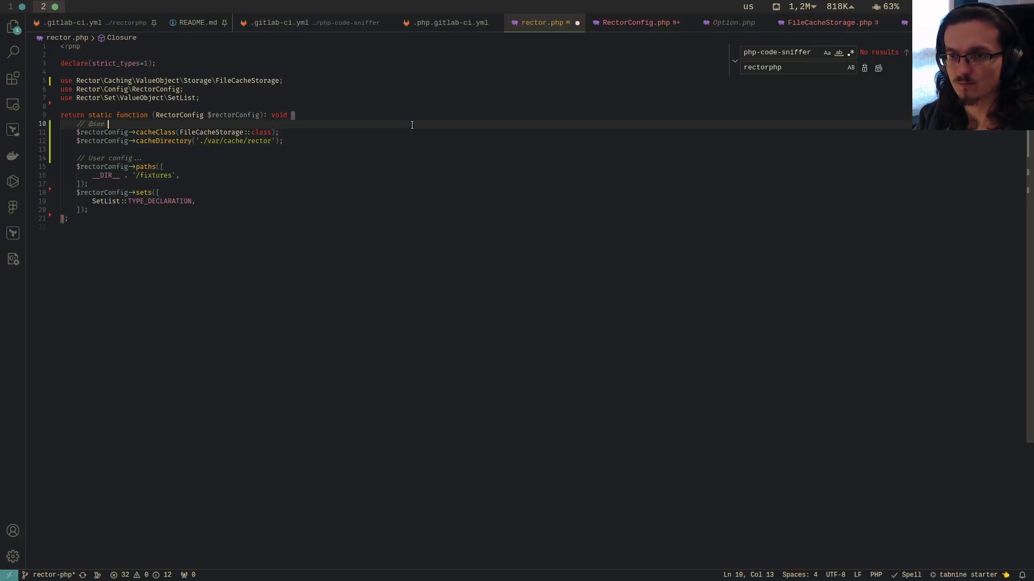
pyautogui.write('https://github.com/rectorphp/rector/issues/8339')
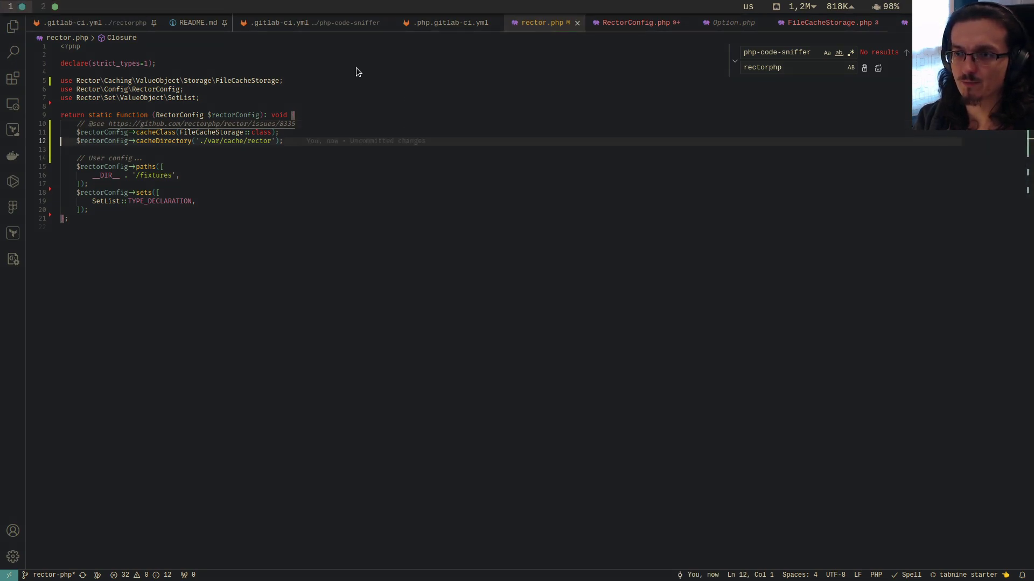
pyautogui.press('super+1')
pyautogui.click(672, 28)
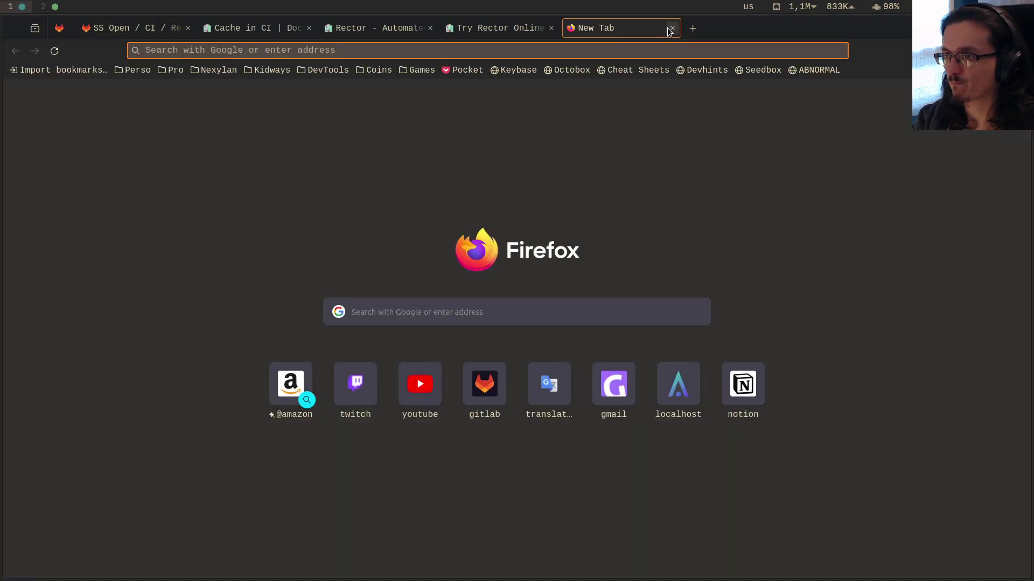
# Step: Search the web for 'php getenv' and open the php.net getenv manual page
pyautogui.click(617, 49)
pyautogui.write('php f')
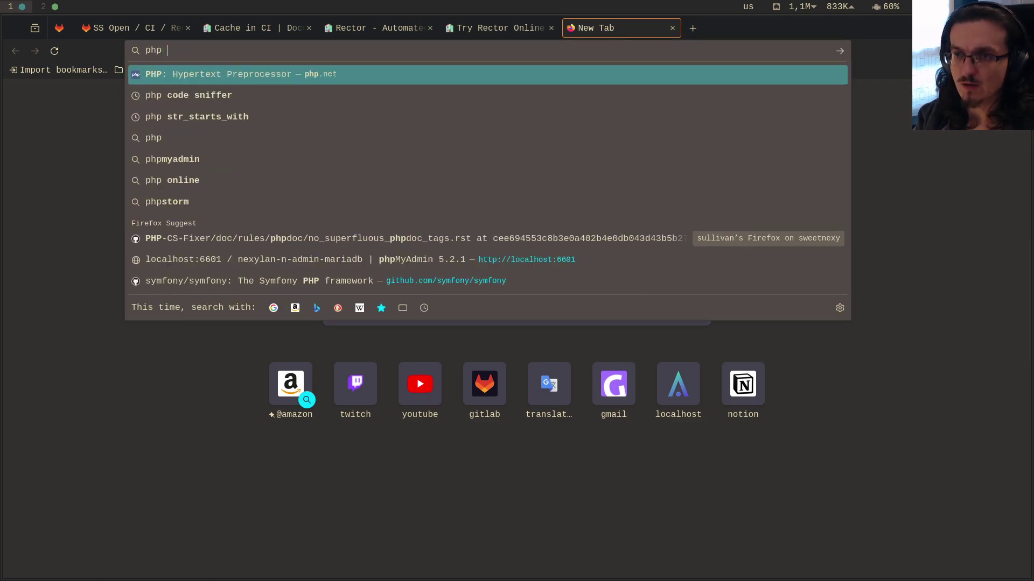
pyautogui.press('BackSpace')
pyautogui.write('gettenc')
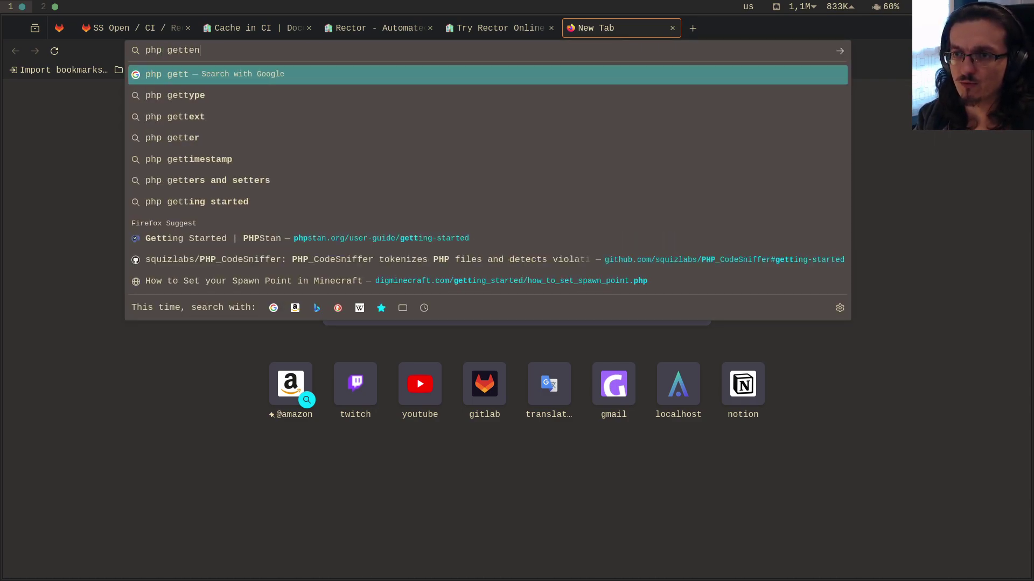
pyautogui.press('Return')
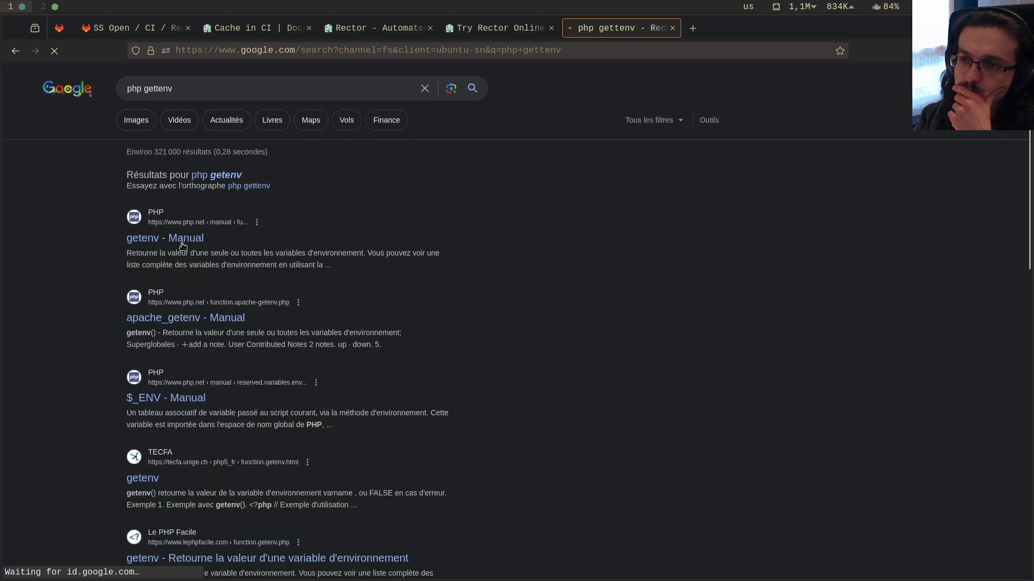
pyautogui.click(182, 242)
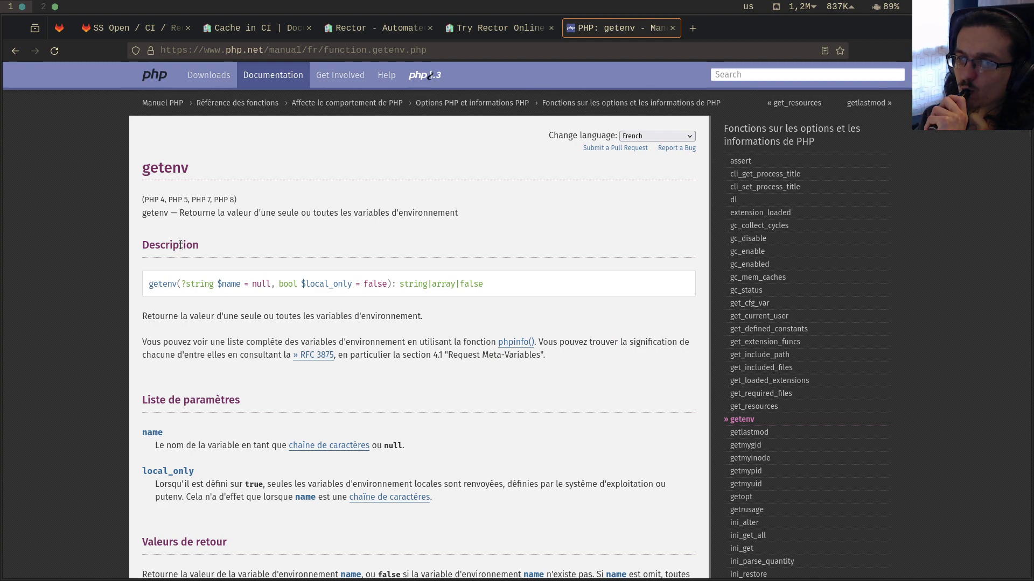
# Step: Read the getenv return value explanation
pyautogui.scroll(-2, 181, 244)
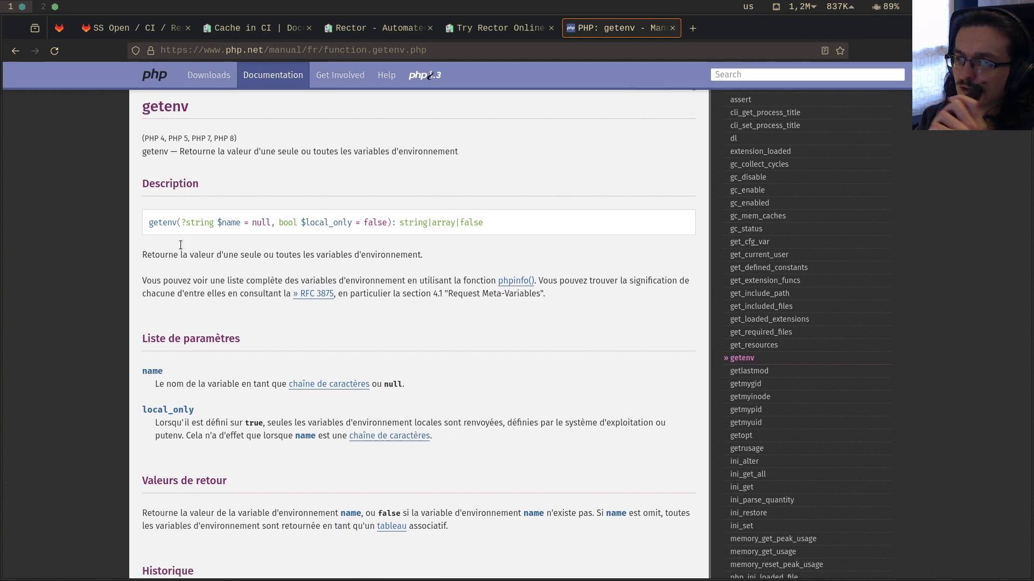
pyautogui.scroll(-8, 181, 245)
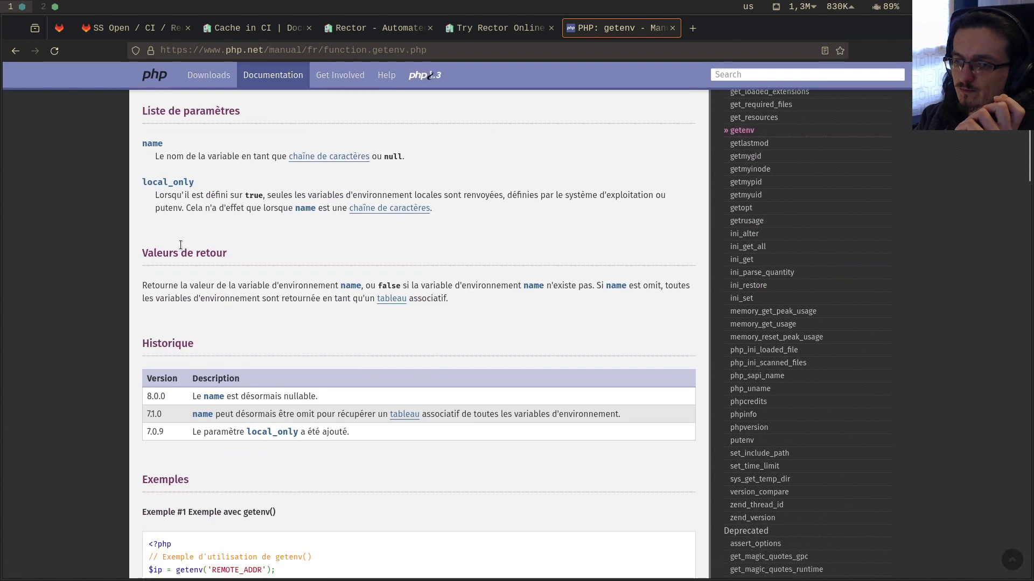
pyautogui.moveTo(169, 267); pyautogui.dragTo(673, 264)
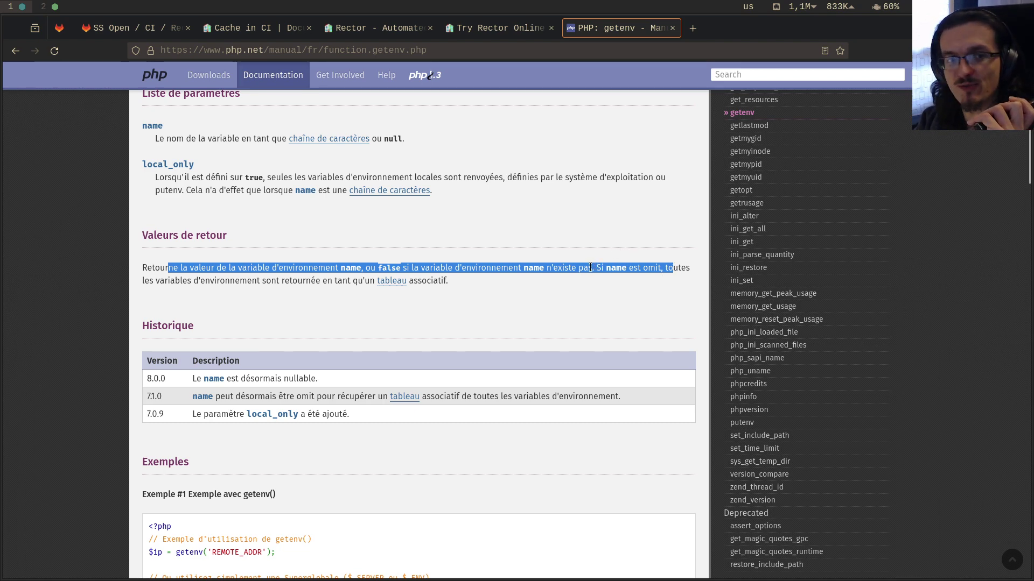
pyautogui.click(409, 312)
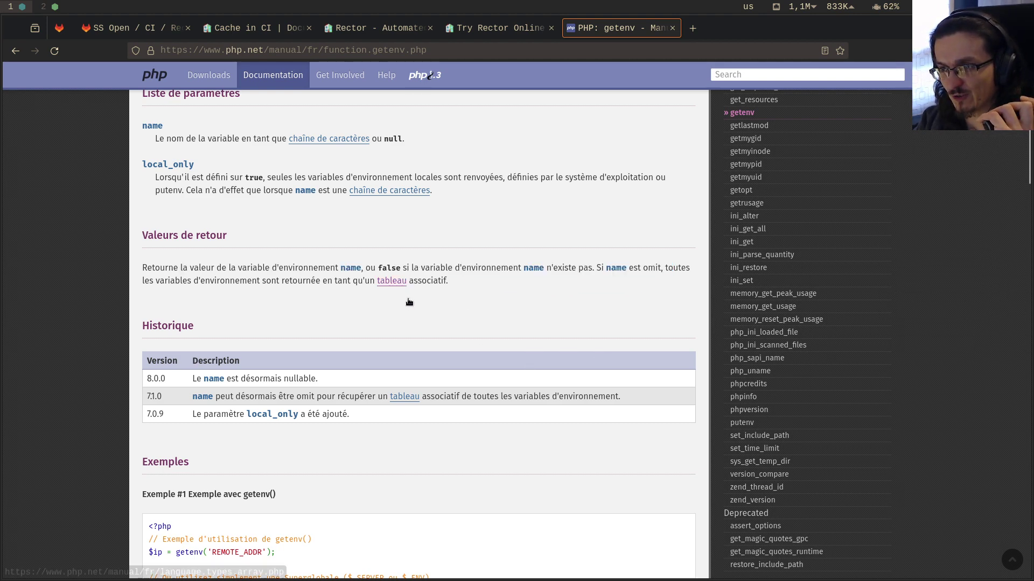
pyautogui.scroll(3, 405, 281)
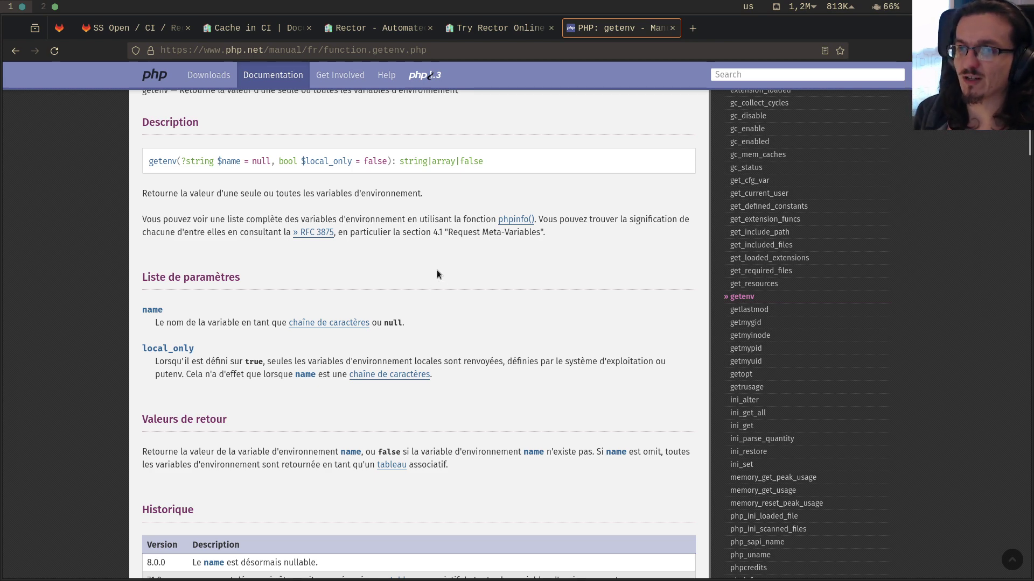
# Step: Examine the string, array and false parts of getenv's return type
pyautogui.moveTo(401, 161)
pyautogui.mouseDown()
pyautogui.moveTo(482, 160)
pyautogui.moveTo(470, 159)
pyautogui.mouseUp()
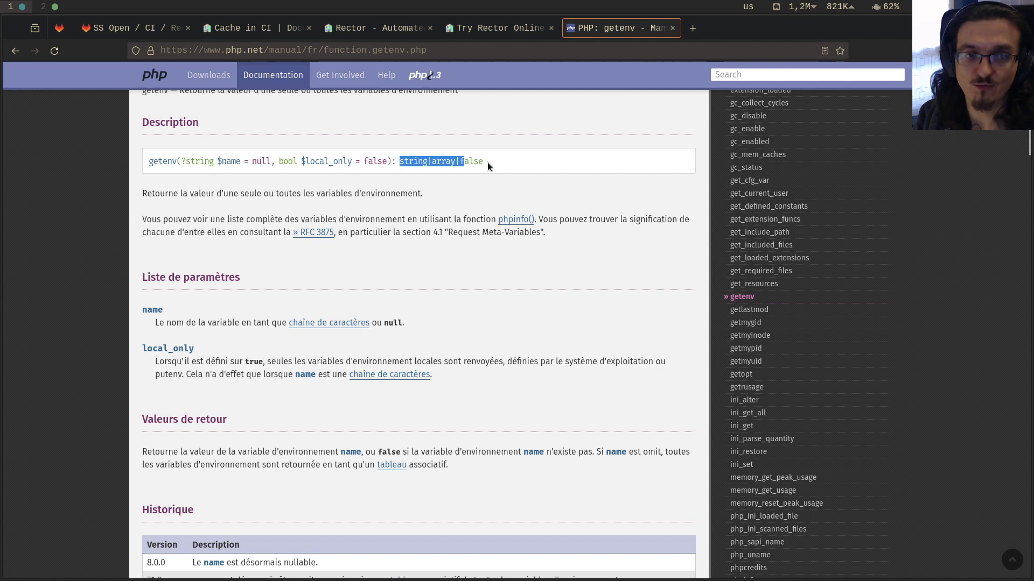
pyautogui.doubleClick(443, 161)
pyautogui.scroll(-1, 451, 284)
pyautogui.scroll(-1, 451, 284)
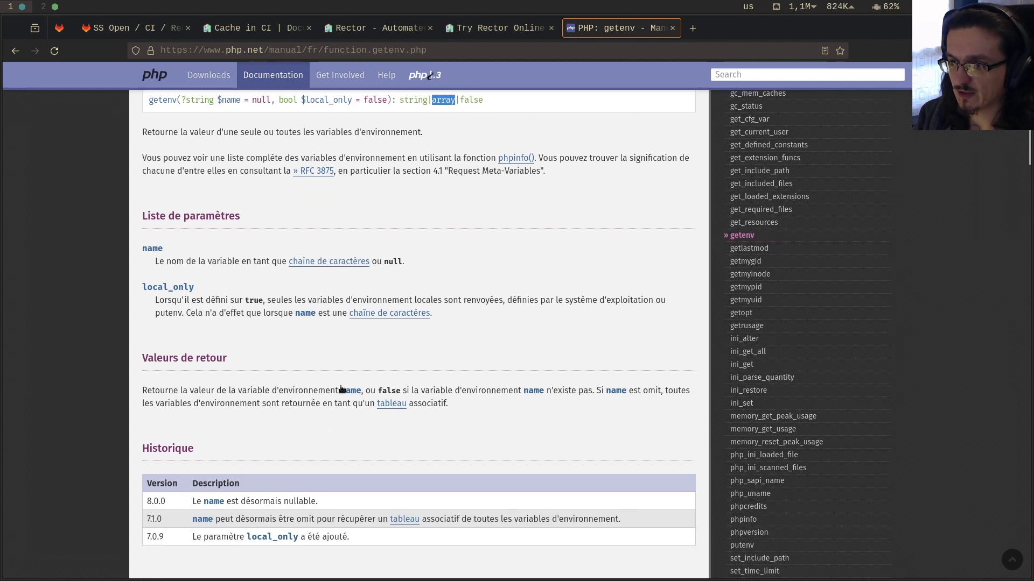
pyautogui.scroll(4, 395, 380)
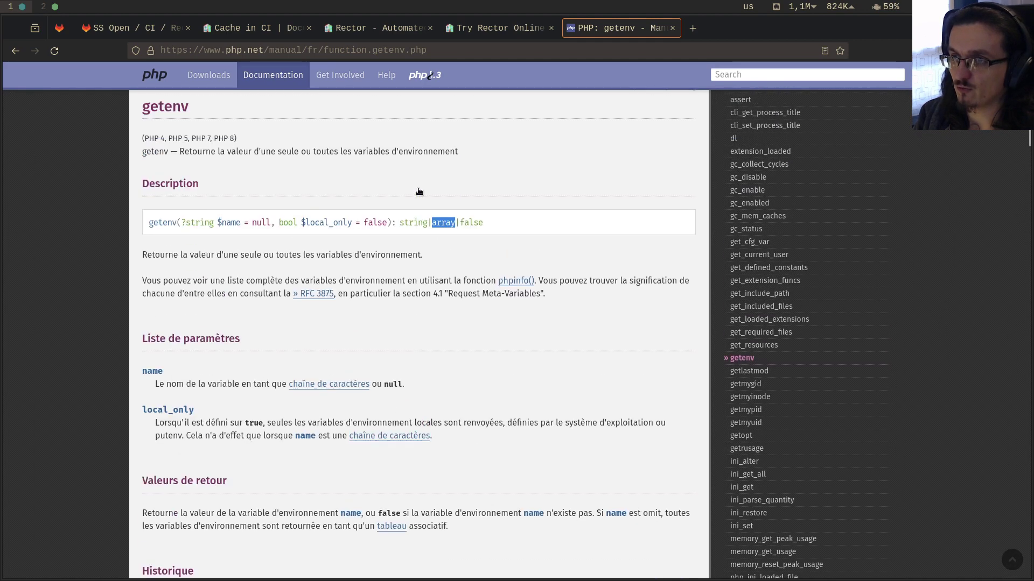
pyautogui.doubleClick(412, 223)
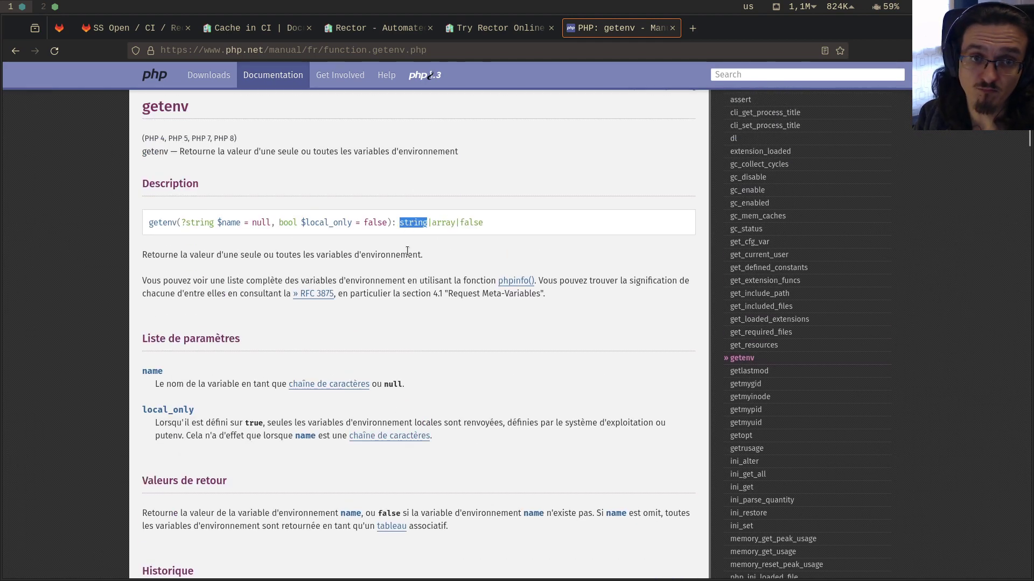
pyautogui.scroll(-4, 463, 218)
pyautogui.scroll(2, 458, 179)
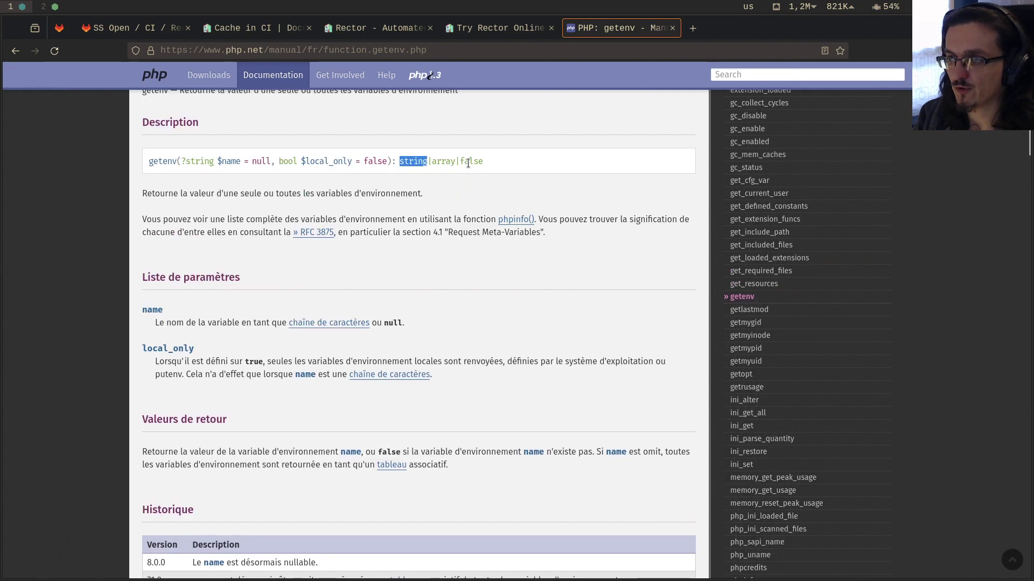
pyautogui.doubleClick(471, 161)
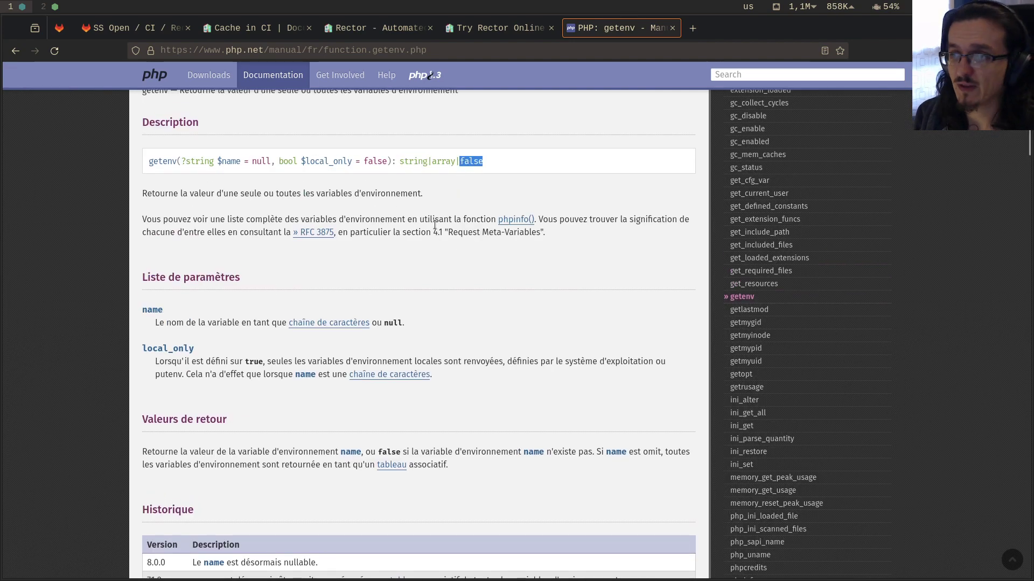
pyautogui.doubleClick(441, 161)
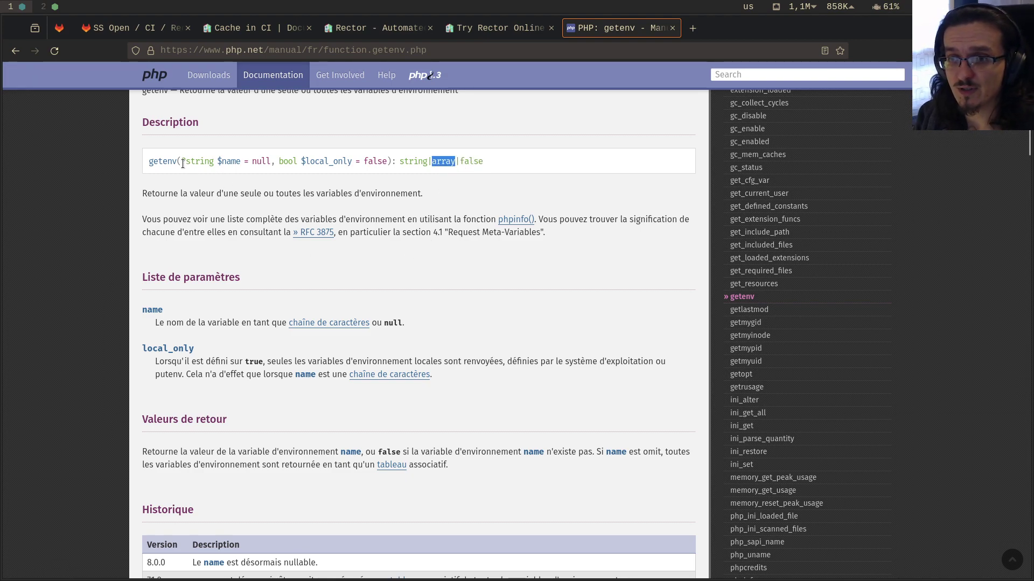
# Step: Study the getenv signature: the nullable name parameter and string|array|false return type
pyautogui.moveTo(182, 164); pyautogui.dragTo(276, 160)
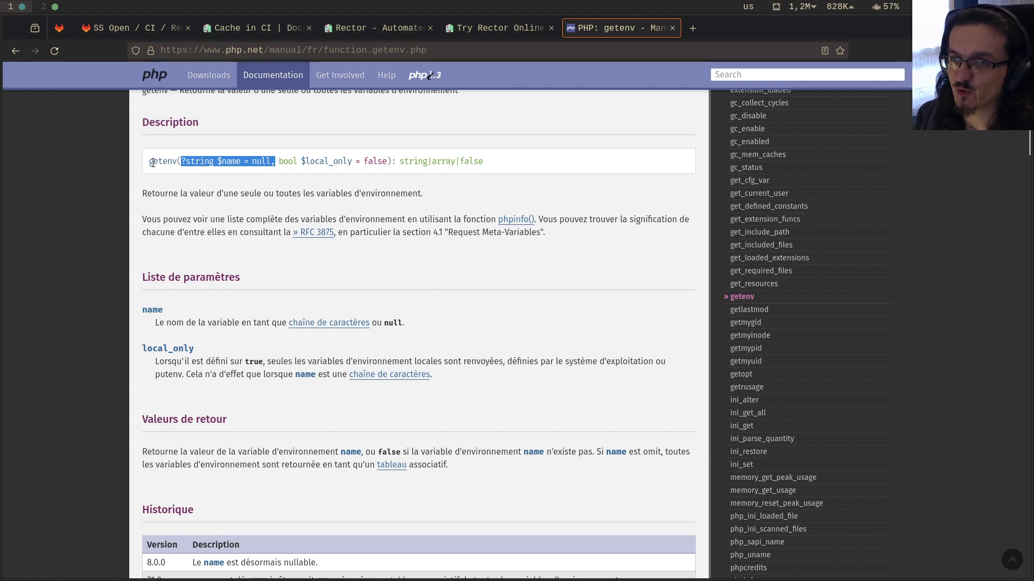
pyautogui.moveTo(152, 162); pyautogui.dragTo(267, 160)
pyautogui.moveTo(408, 161); pyautogui.dragTo(490, 160)
pyautogui.moveTo(402, 161); pyautogui.dragTo(485, 163)
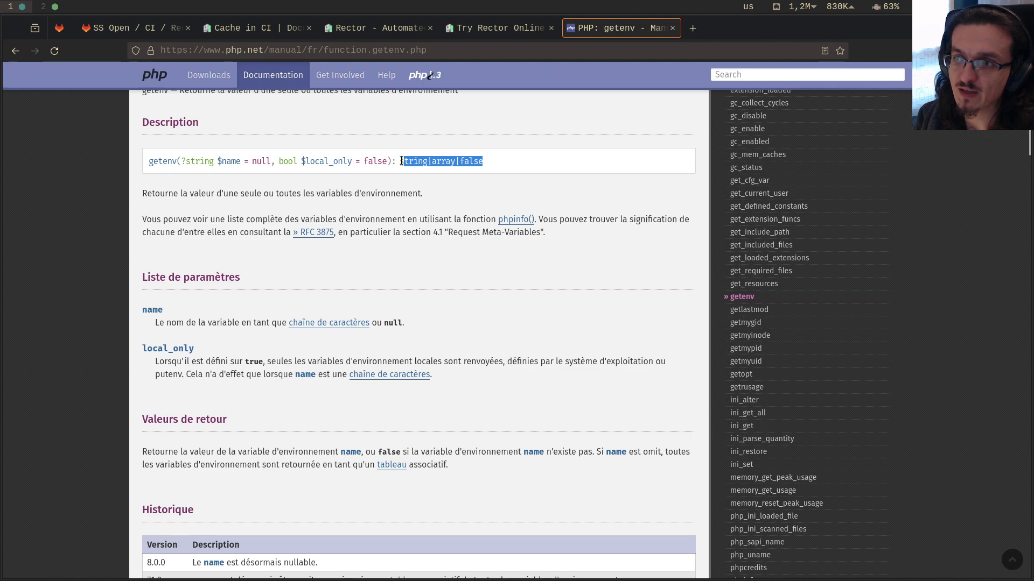
pyautogui.moveTo(401, 161); pyautogui.dragTo(480, 157)
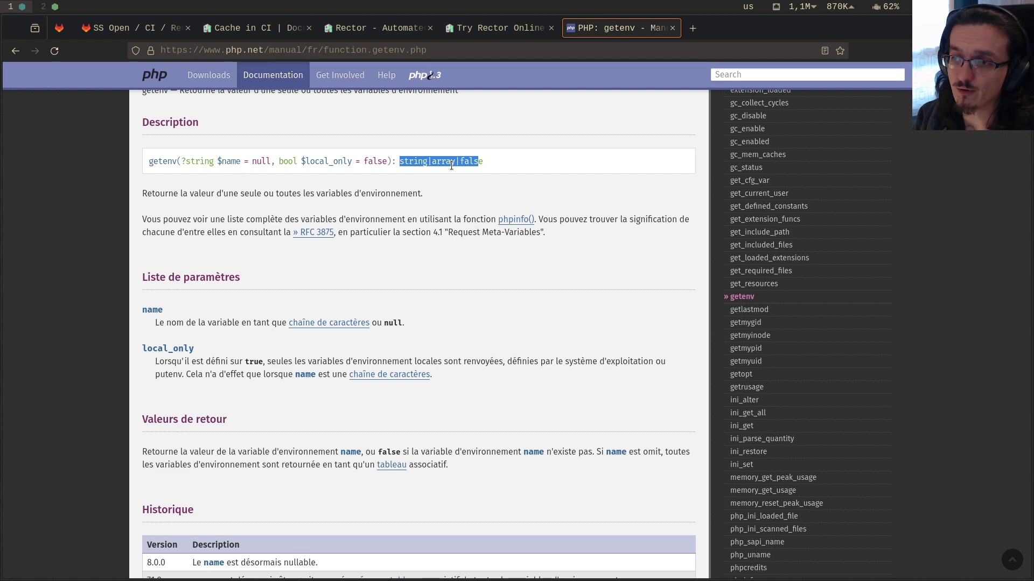
pyautogui.moveTo(404, 161); pyautogui.dragTo(458, 161)
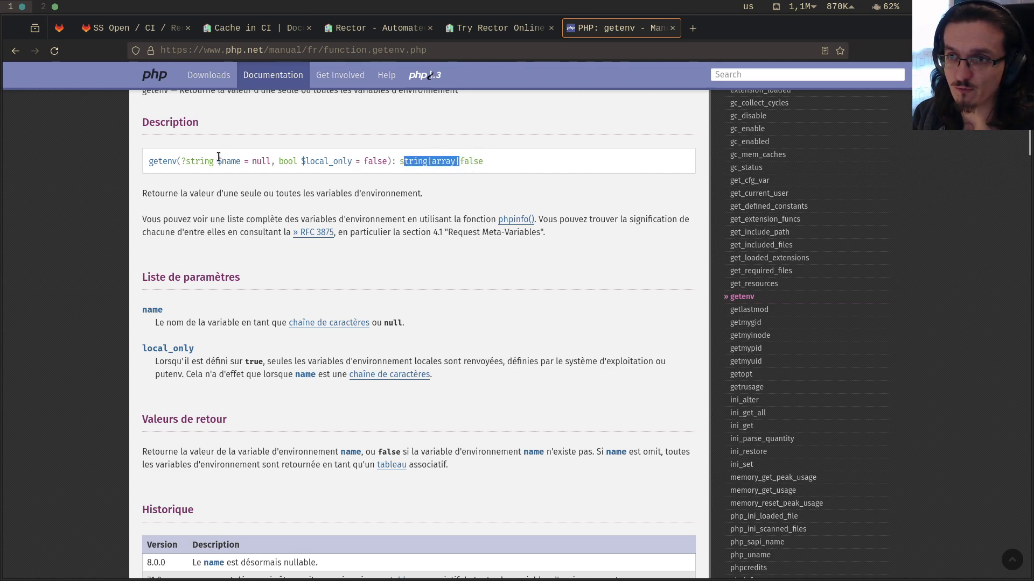
pyautogui.moveTo(218, 161); pyautogui.dragTo(200, 161)
pyautogui.moveTo(399, 162); pyautogui.dragTo(459, 161)
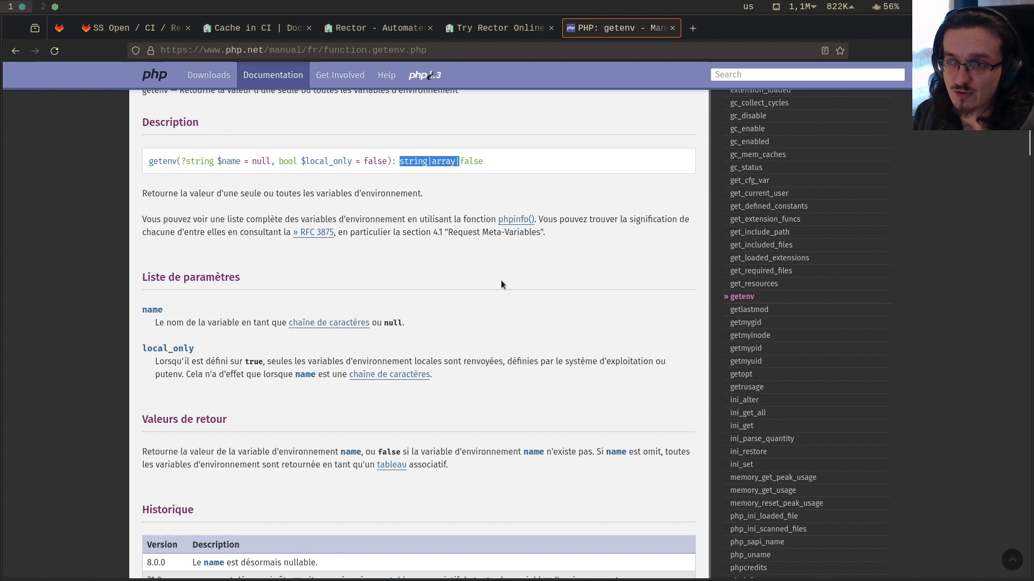
pyautogui.doubleClick(430, 161)
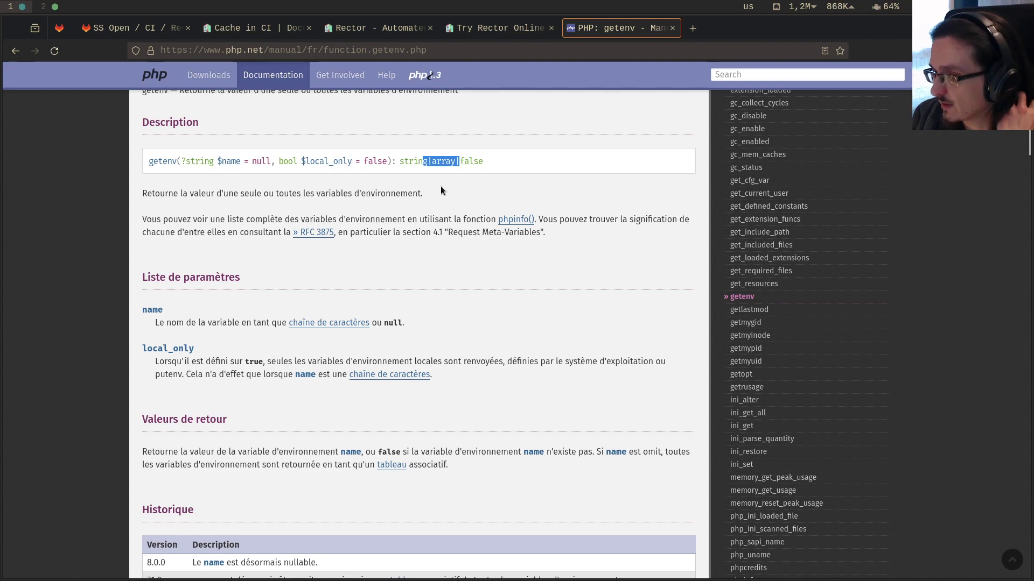
# Step: Look at the getenv('REMOTE_ADDR') usage example
pyautogui.scroll(-2, 397, 299)
pyautogui.scroll(-7, 398, 300)
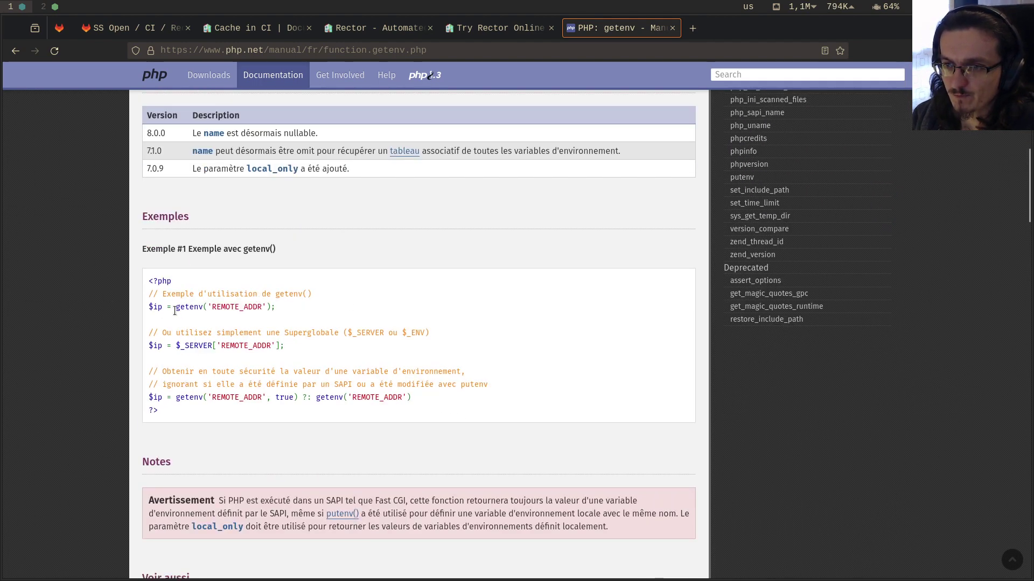
pyautogui.moveTo(176, 307); pyautogui.dragTo(272, 308)
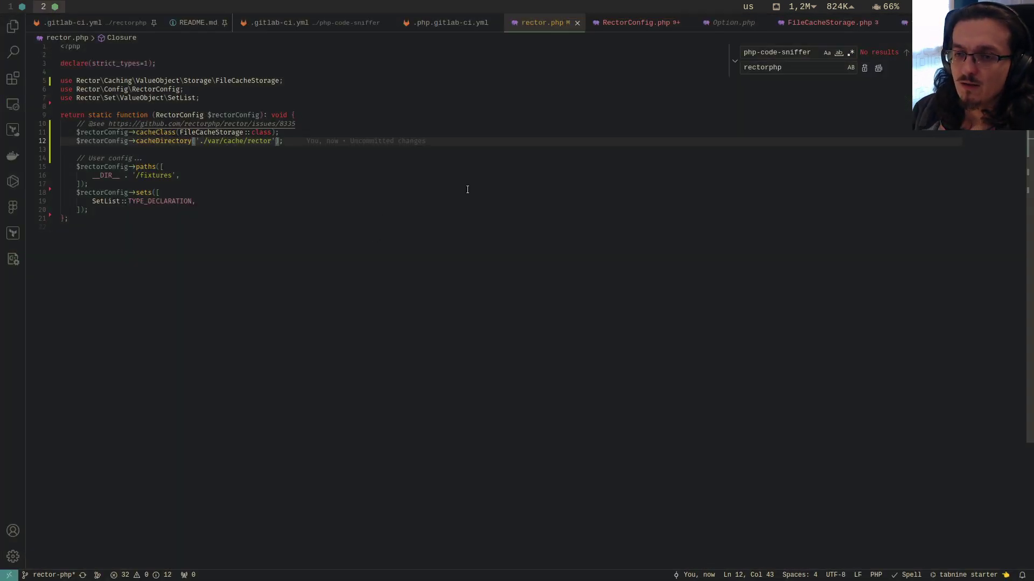
# Step: Add the line $cacheDir = getenv('REMOTE_ADDR'); after the cacheClass call
pyautogui.press('Up')
pyautogui.press('Up')
pyautogui.press('Up')
pyautogui.press('Down')
pyautogui.press('Down')
pyautogui.press('Down')
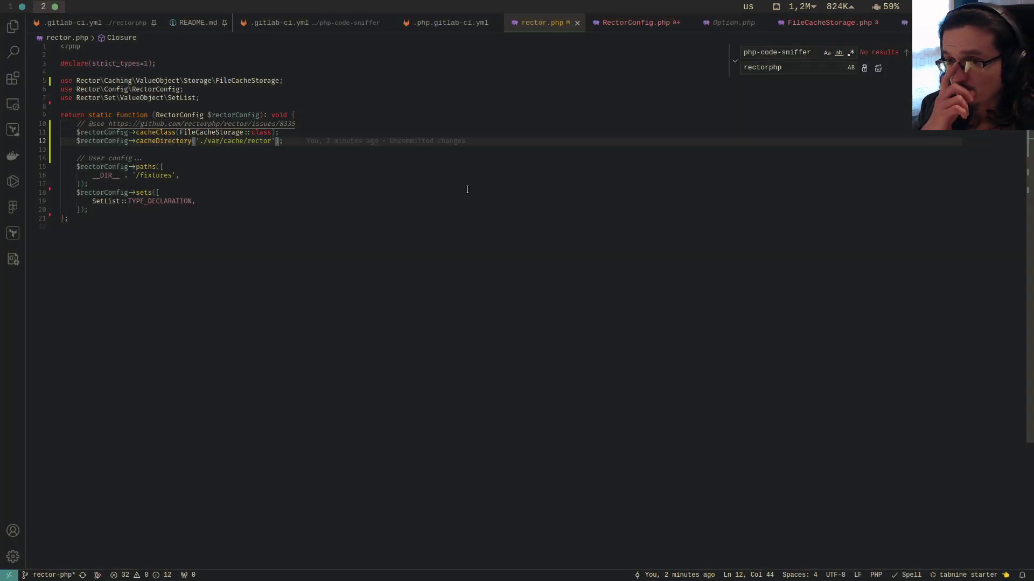
pyautogui.press('Up')
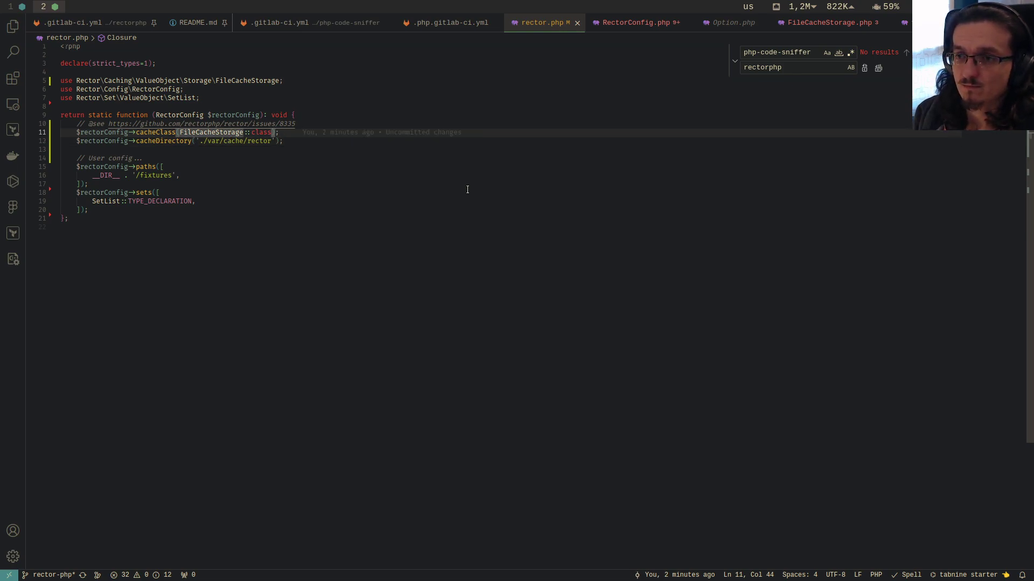
pyautogui.press('End')
pyautogui.press('Return')
pyautogui.write('$')
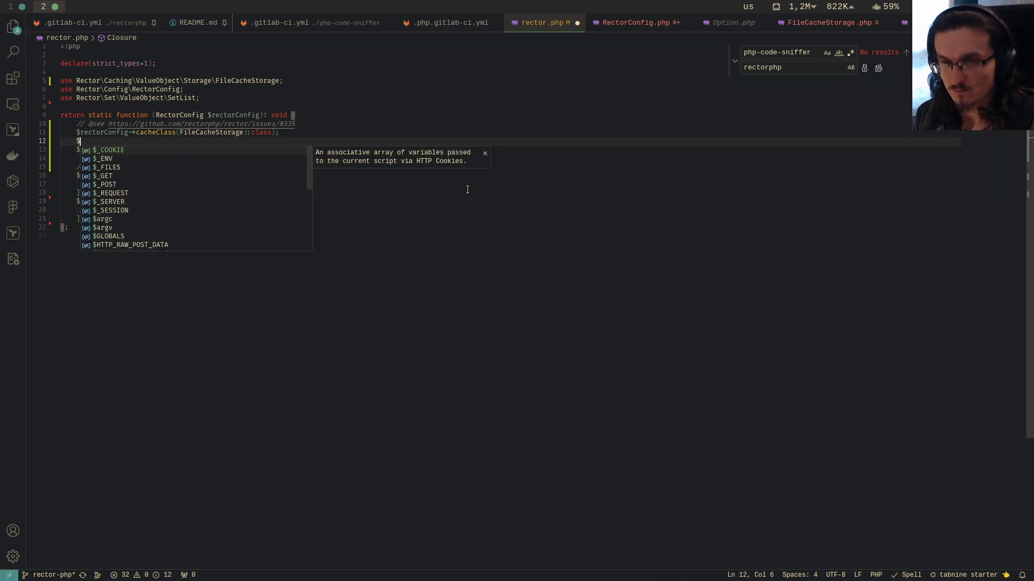
pyautogui.write("cacheDir = getenv('REMOTE_ADDR');")
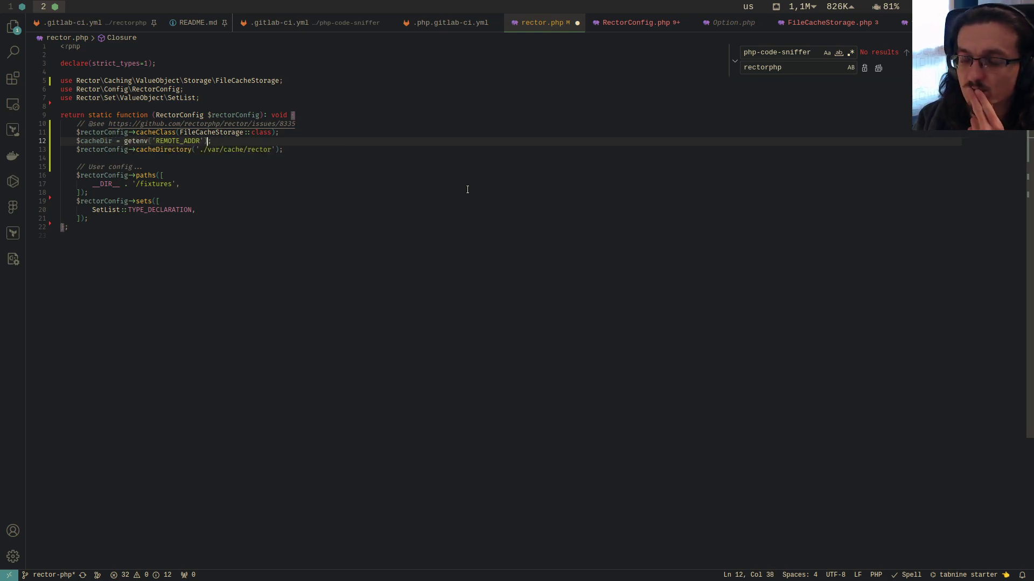
# Step: Replace REMOTE_ADDR with CI_CACHE_PATH copied from .php.gitlab-ci.yml
pyautogui.press('Left')
pyautogui.press('Left')
pyautogui.press('Left')
pyautogui.hotkey('ctrl', 'shift', 'Left')
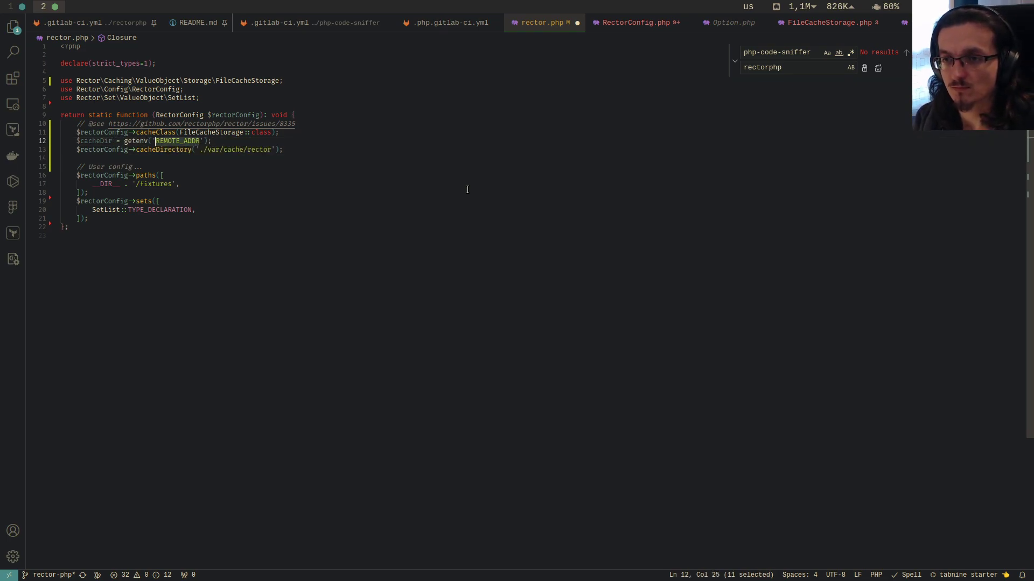
pyautogui.click(451, 23)
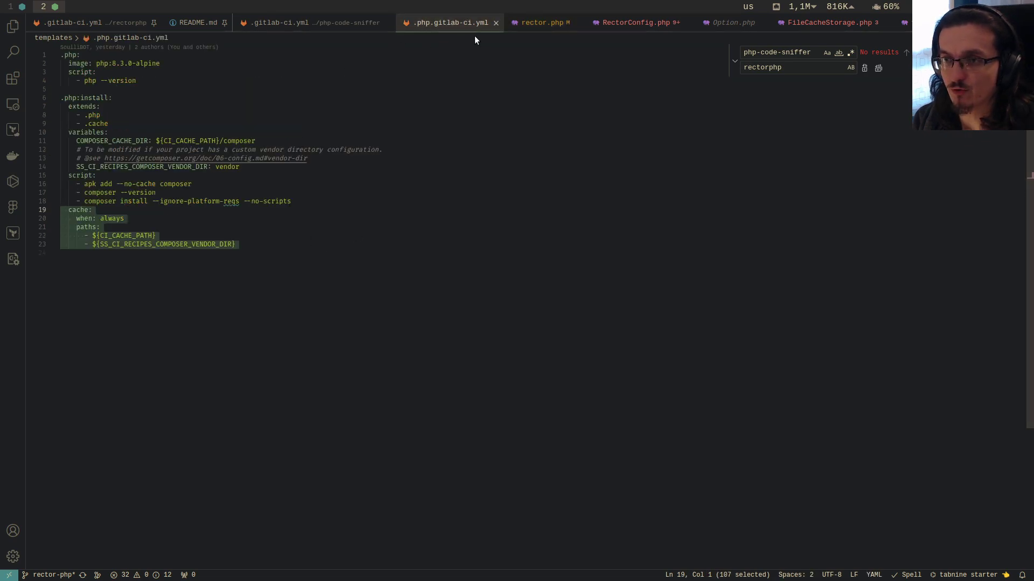
pyautogui.doubleClick(111, 232)
pyautogui.hotkey('ctrl', 'c')
pyautogui.hotkey('ctrl', 'Tab')
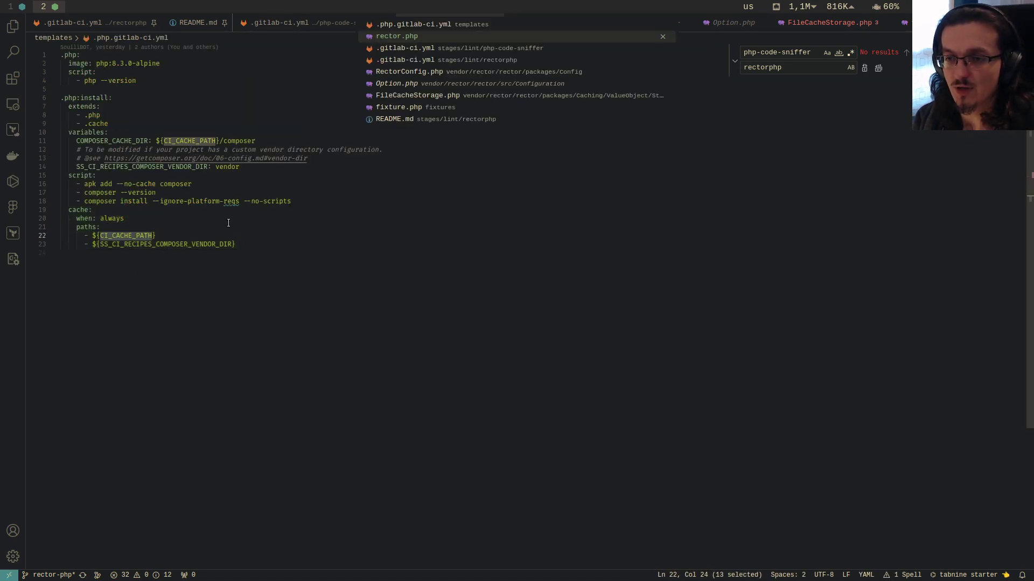
pyautogui.hotkey('ctrl', 'v')
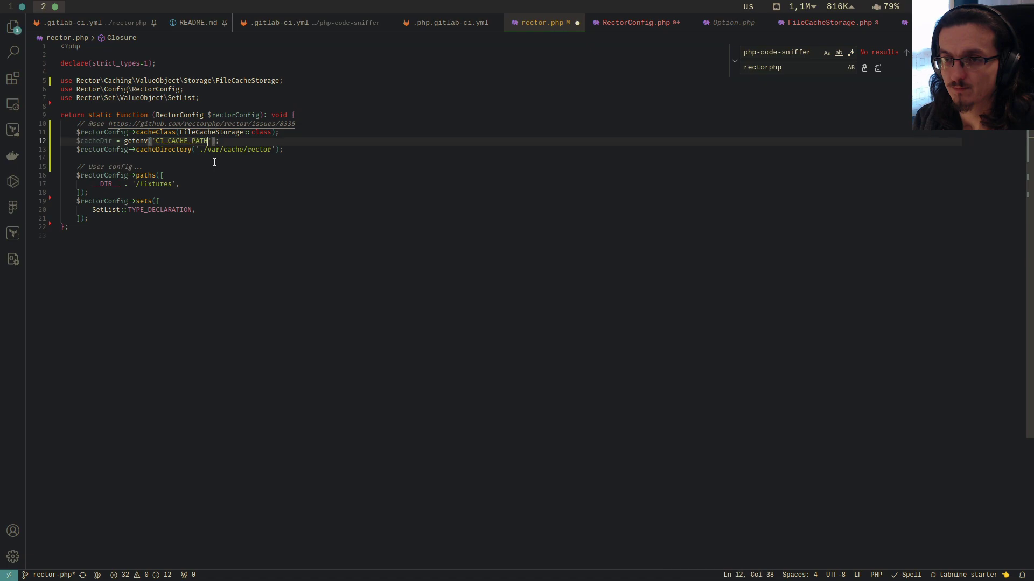
# Step: On the getenv manual page, read the local_only parameter description
pyautogui.press('super+1')
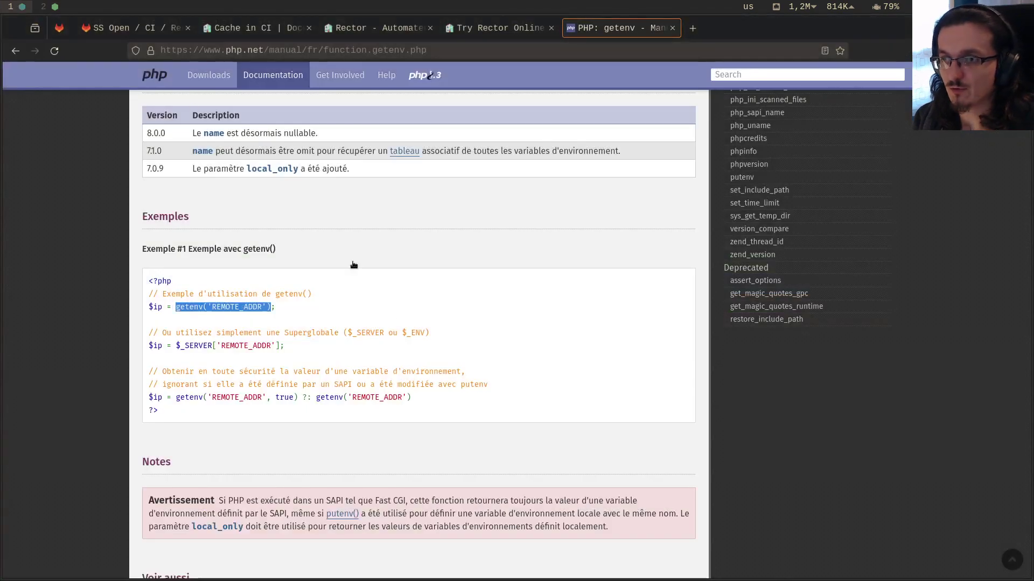
pyautogui.scroll(4, 397, 328)
pyautogui.scroll(3, 395, 327)
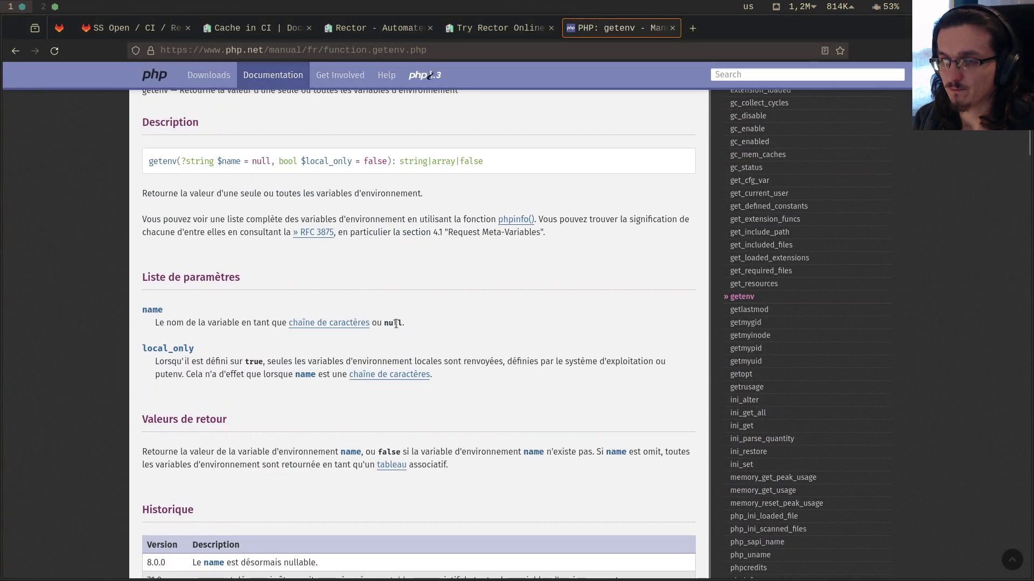
pyautogui.scroll(-4, 396, 327)
pyautogui.scroll(2, 395, 323)
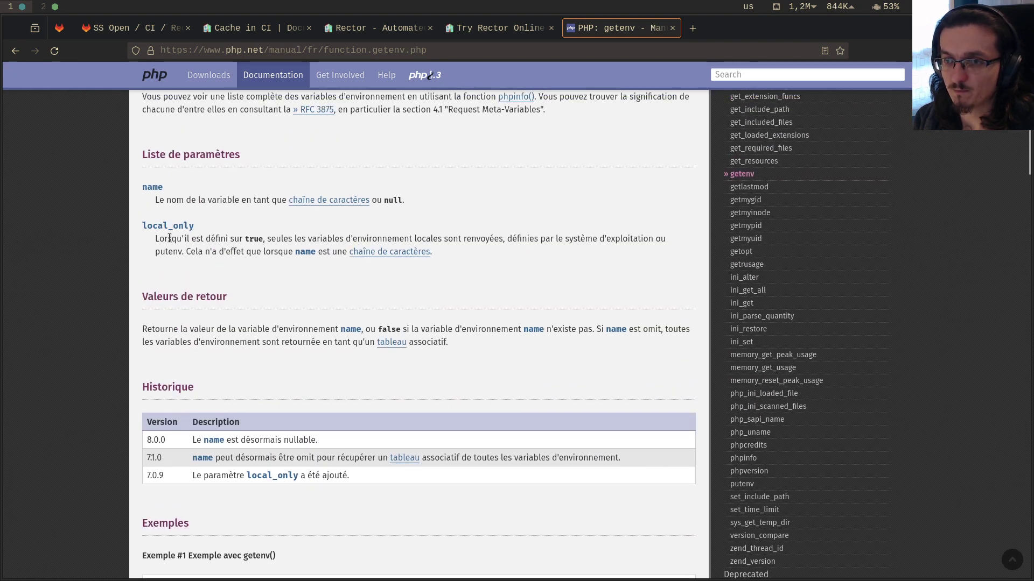
pyautogui.moveTo(167, 239); pyautogui.dragTo(611, 240)
pyautogui.moveTo(217, 251); pyautogui.dragTo(345, 254)
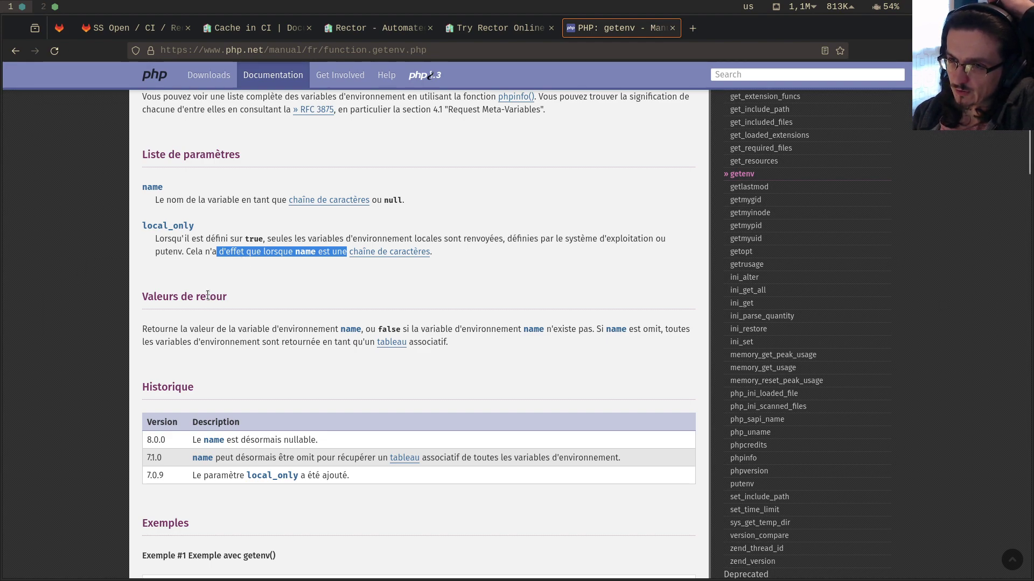
# Step: Read the example comment on ignoring SAPI-set values and the Avertissement warning note
pyautogui.scroll(-5, 207, 295)
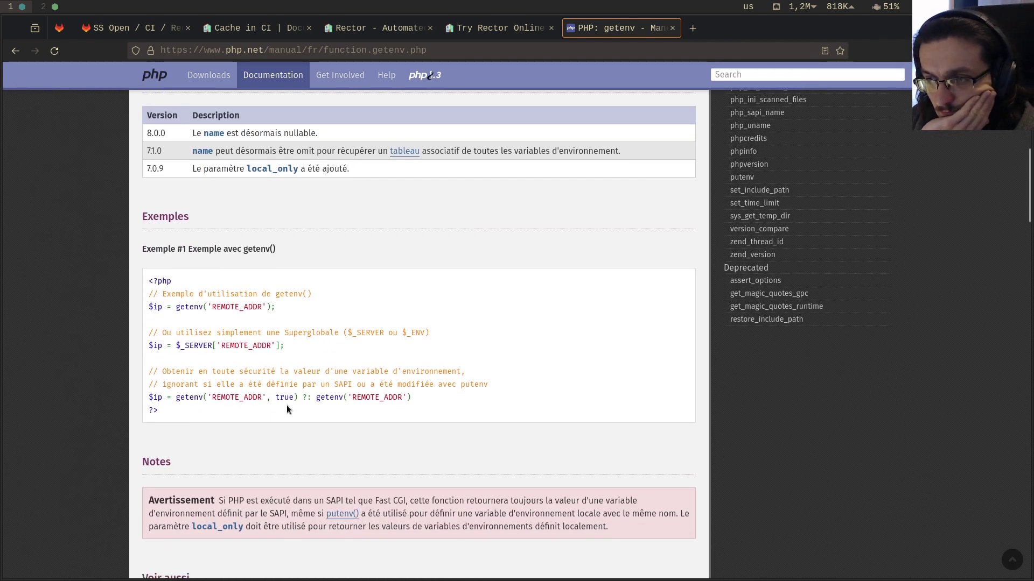
pyautogui.moveTo(198, 384); pyautogui.dragTo(471, 382)
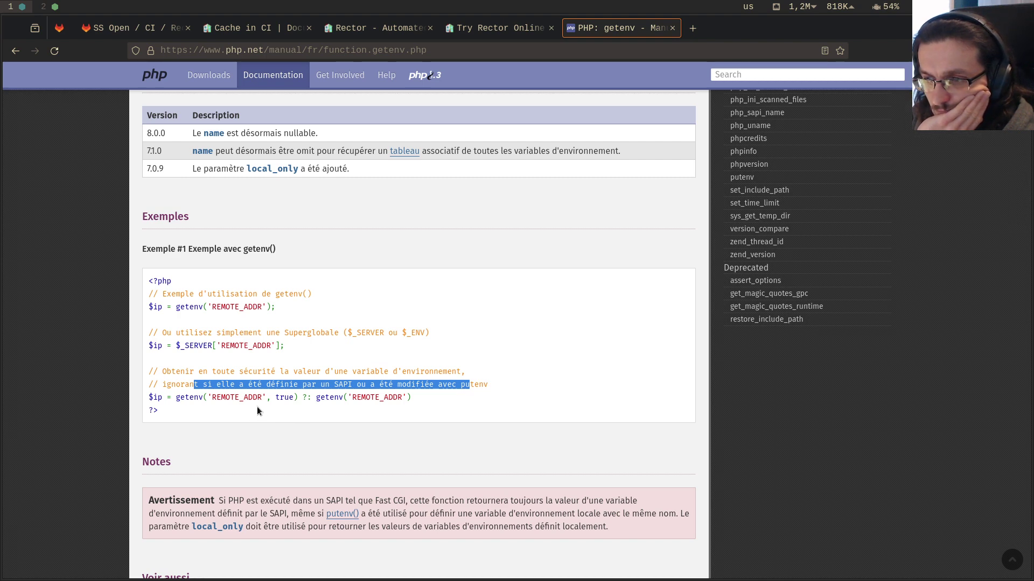
pyautogui.scroll(-2, 256, 411)
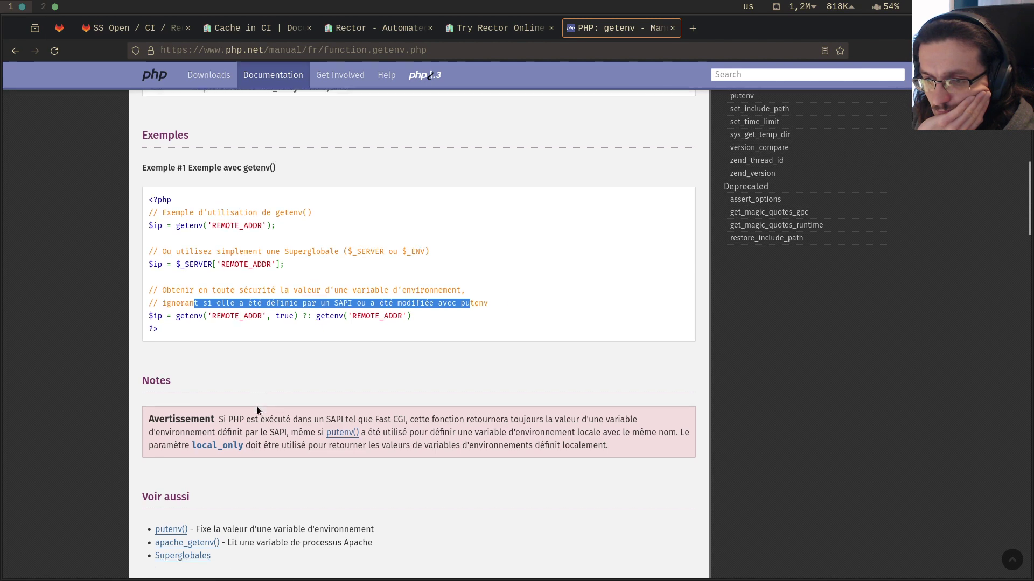
pyautogui.scroll(-1, 257, 409)
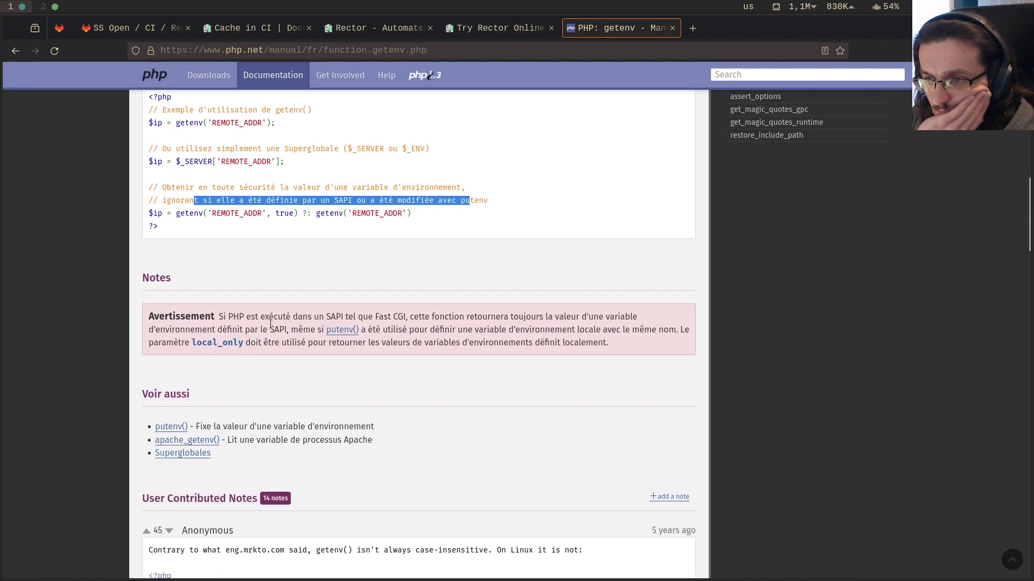
pyautogui.moveTo(307, 317); pyautogui.dragTo(602, 318)
pyautogui.moveTo(229, 330); pyautogui.dragTo(404, 330)
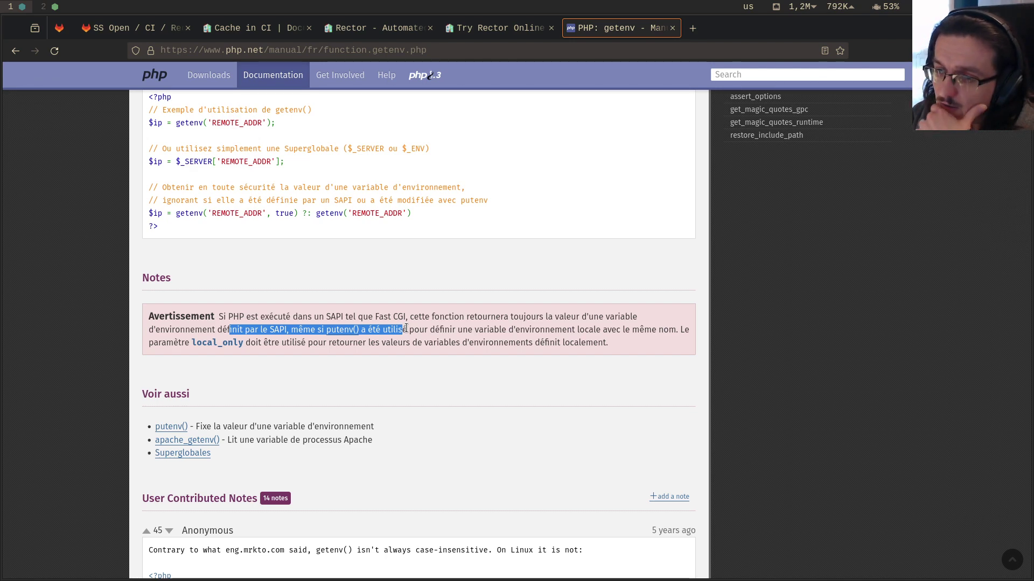
pyautogui.scroll(-2, 392, 339)
pyautogui.scroll(-2, 389, 340)
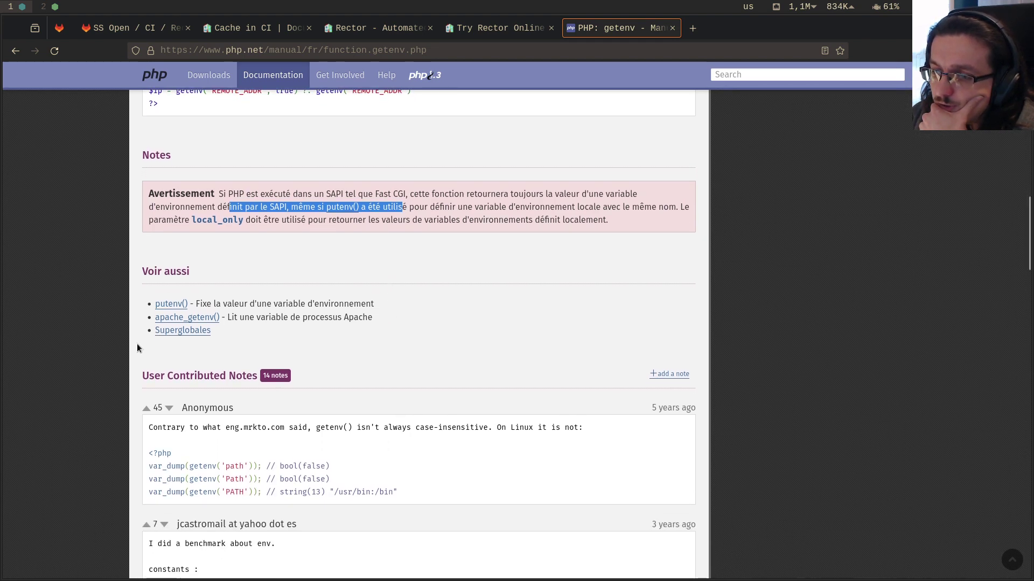
# Step: Browse the $_ENV manual page via Superglobales, then return to the Superglobales page
pyautogui.click(185, 332)
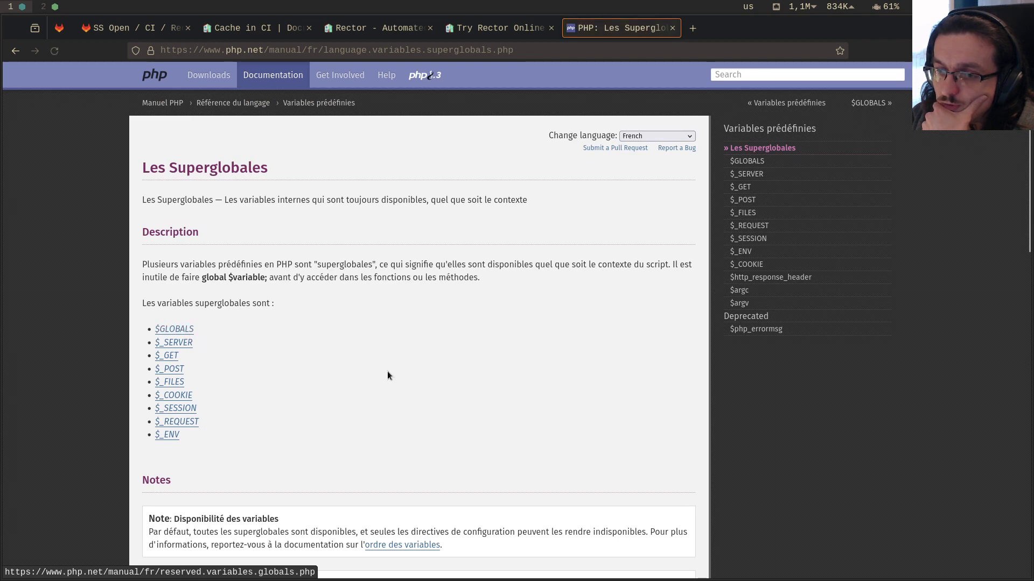
pyautogui.click(169, 437)
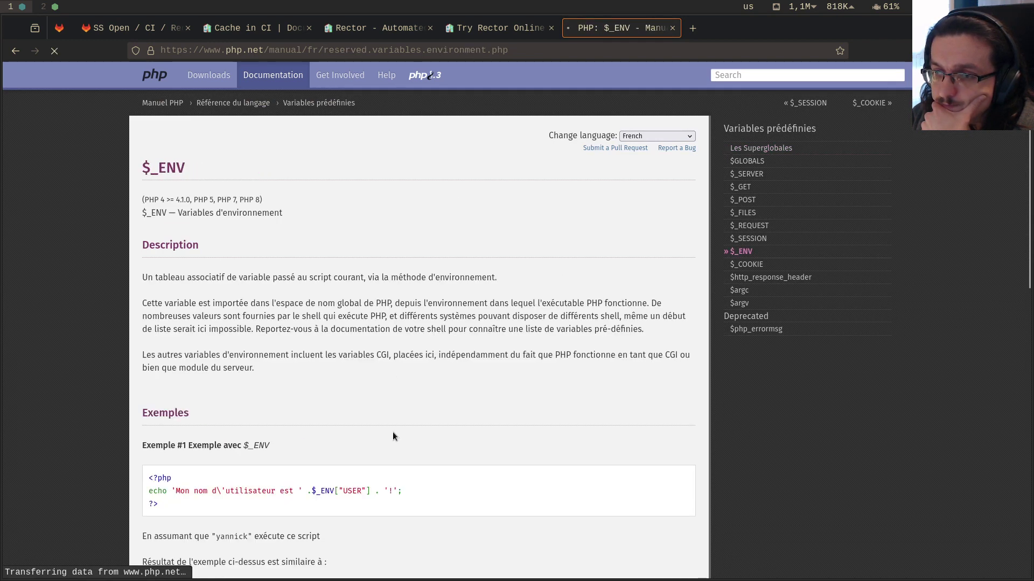
pyautogui.scroll(-3, 391, 437)
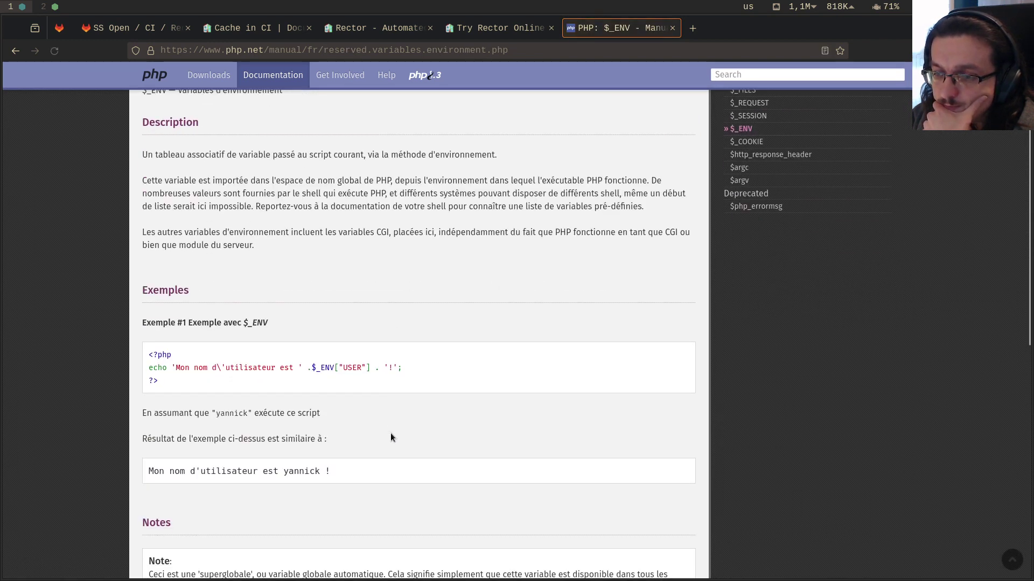
pyautogui.scroll(-2, 391, 436)
pyautogui.scroll(2, 391, 436)
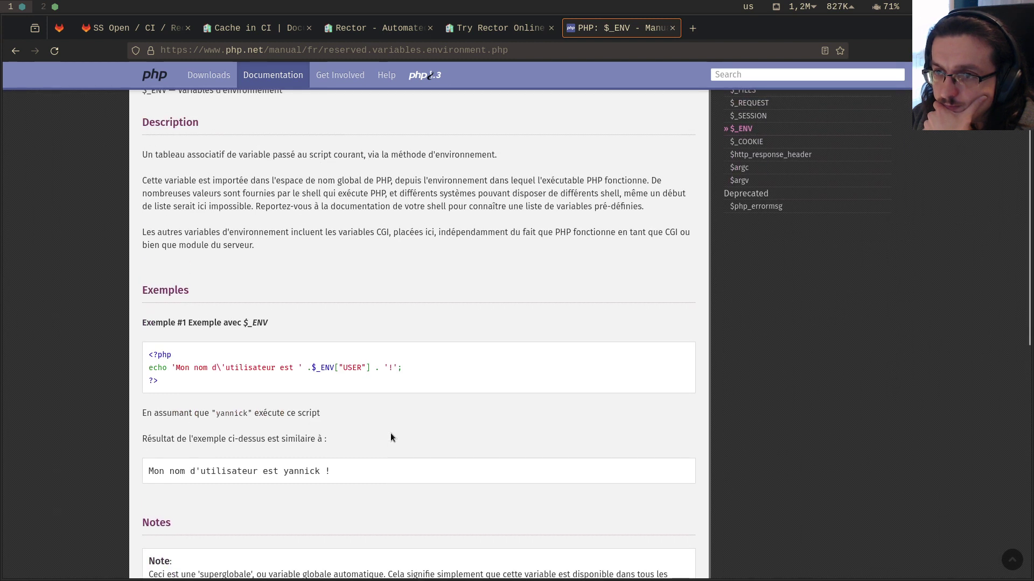
pyautogui.scroll(-5, 391, 437)
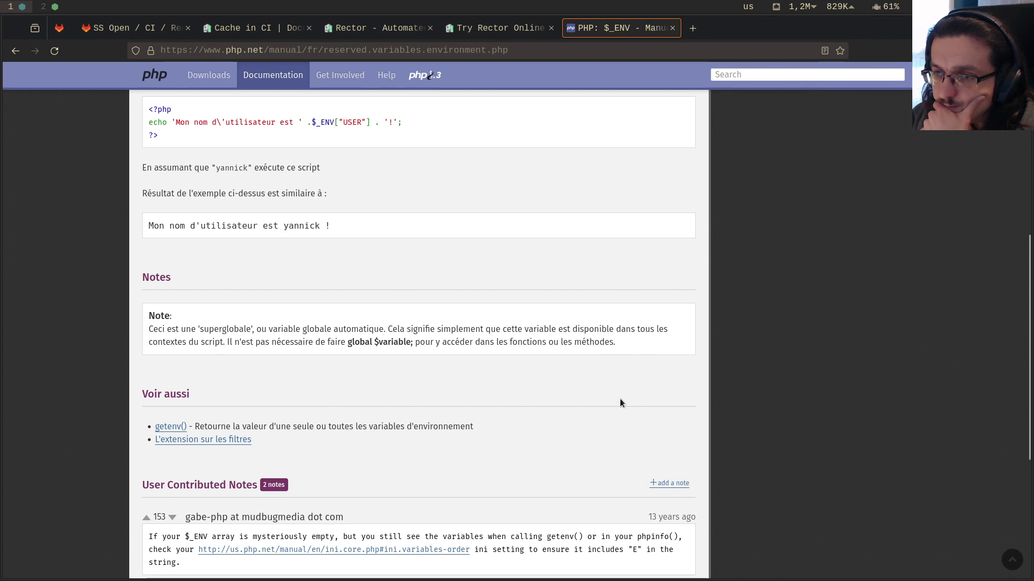
pyautogui.scroll(3, 619, 401)
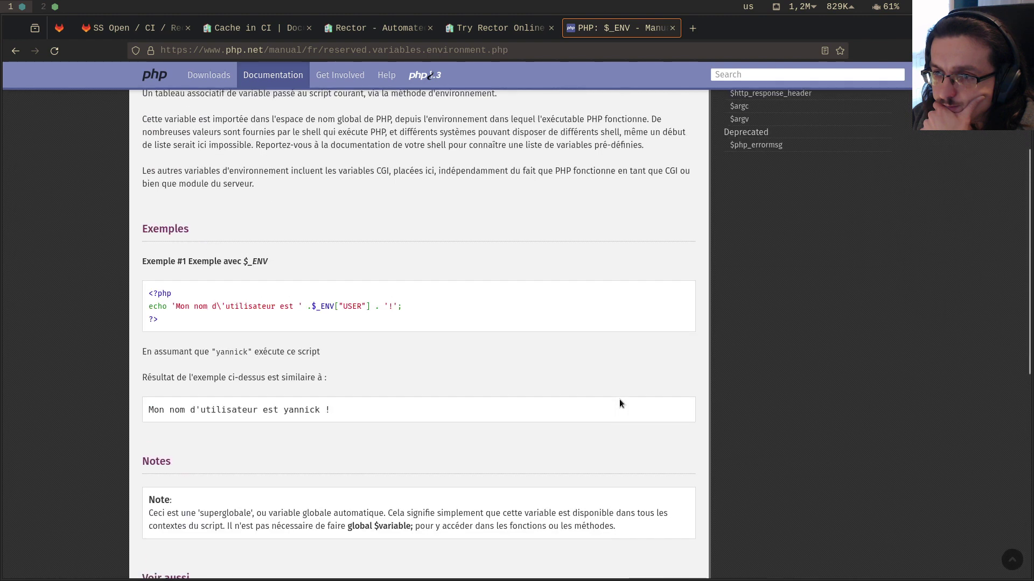
pyautogui.hotkey('alt', 'Left')
pyautogui.scroll(-10, 570, 404)
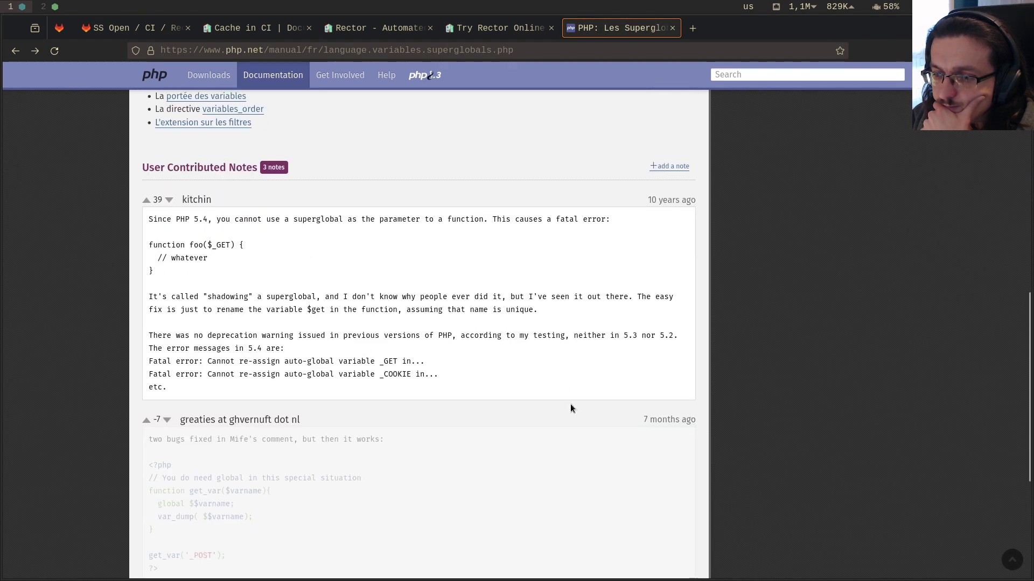
pyautogui.scroll(5, 570, 404)
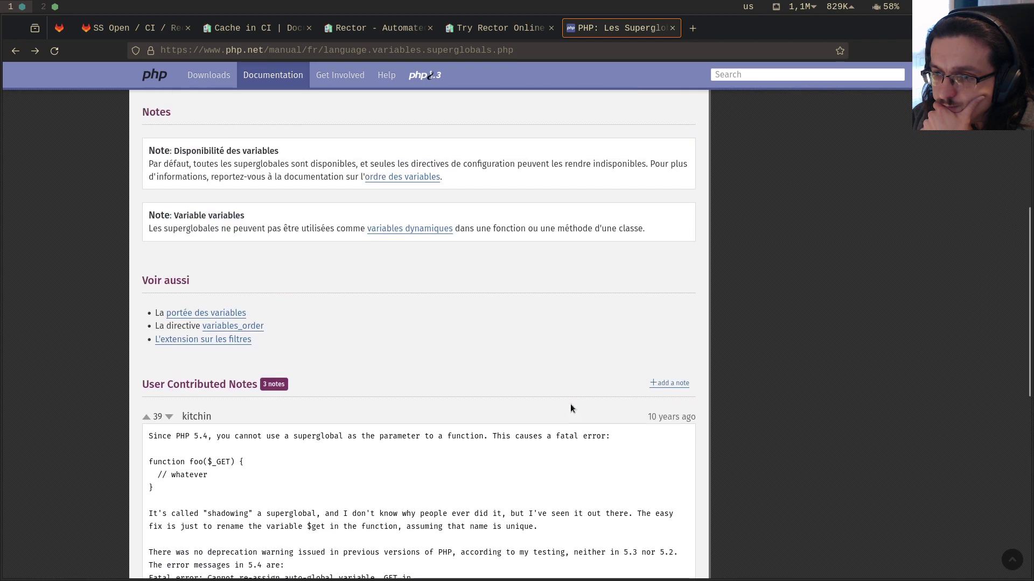
pyautogui.click(55, 8)
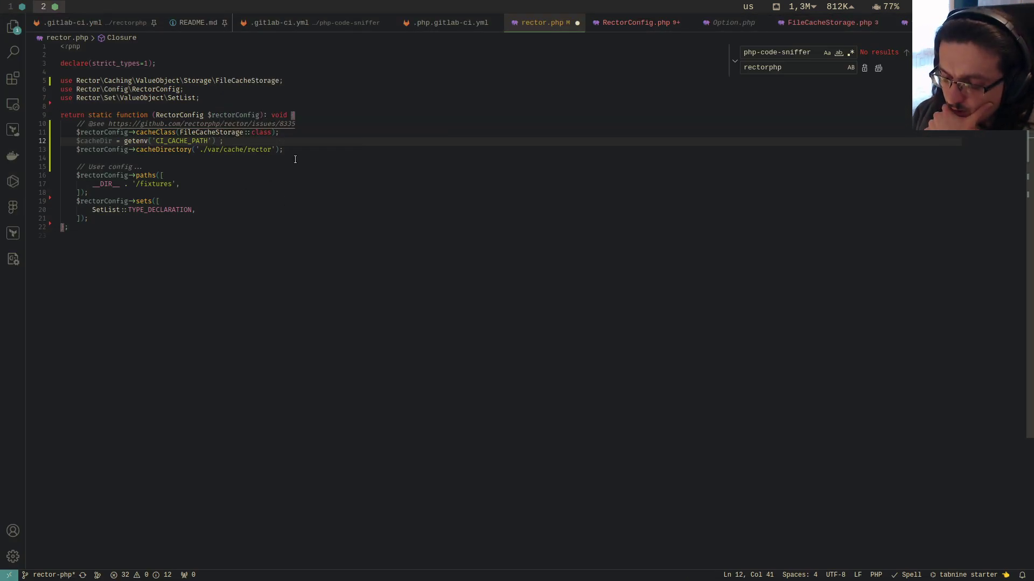
# Step: Give the getenv('CI_CACHE_PATH') call a ?: '.cache' fallback
pyautogui.write("?: '")
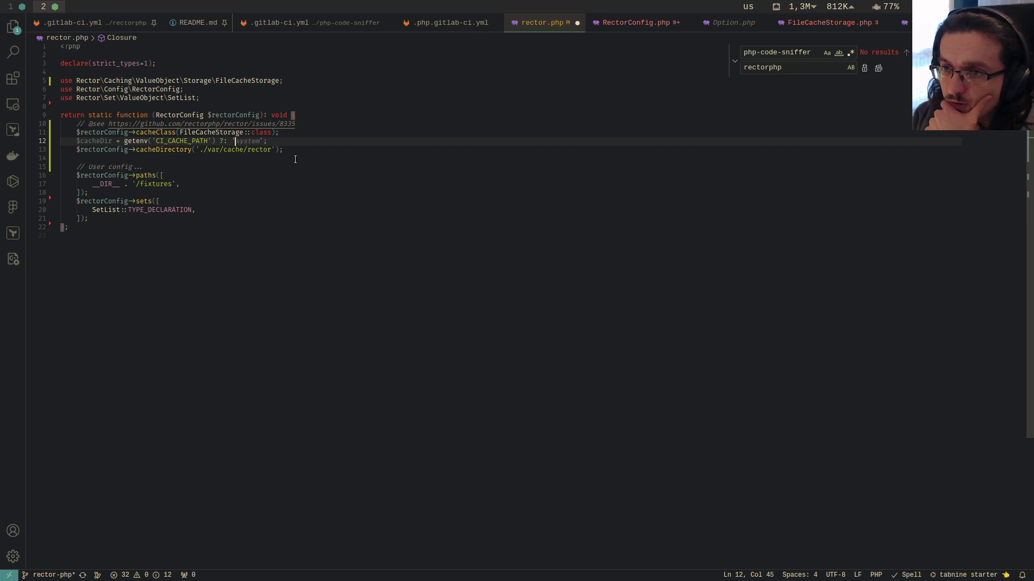
pyautogui.press('Down')
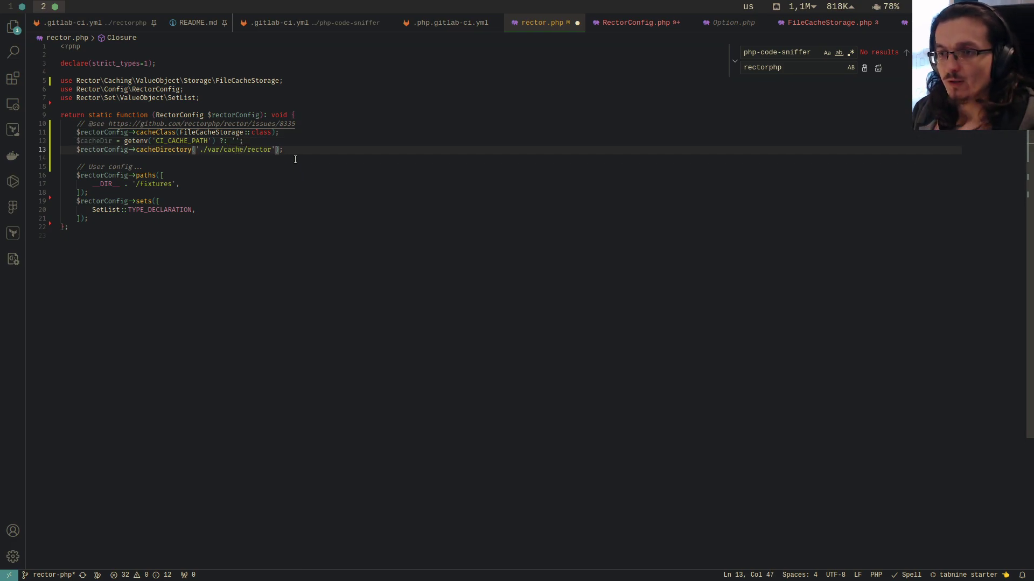
pyautogui.press('Up')
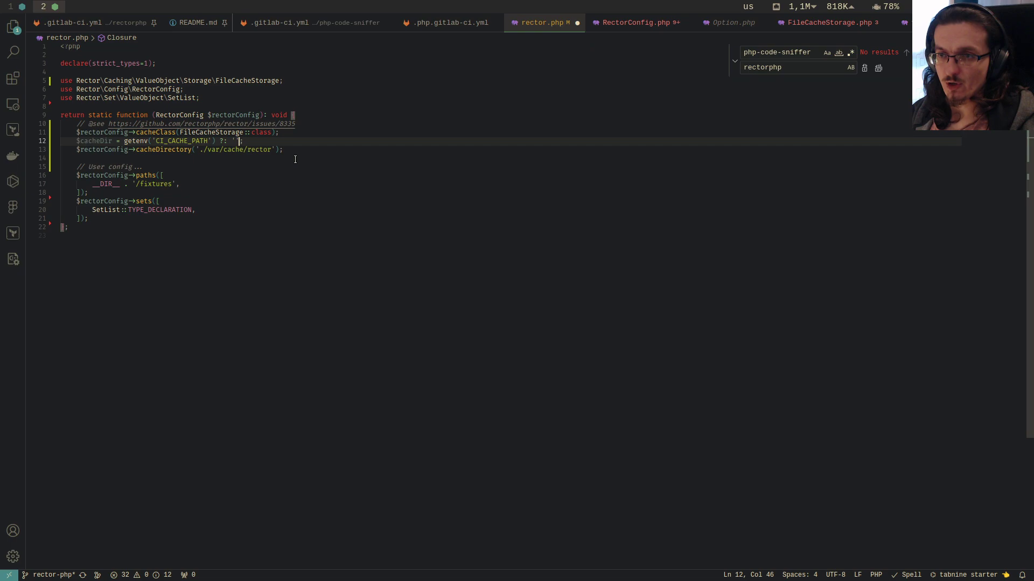
pyautogui.write('.cach')
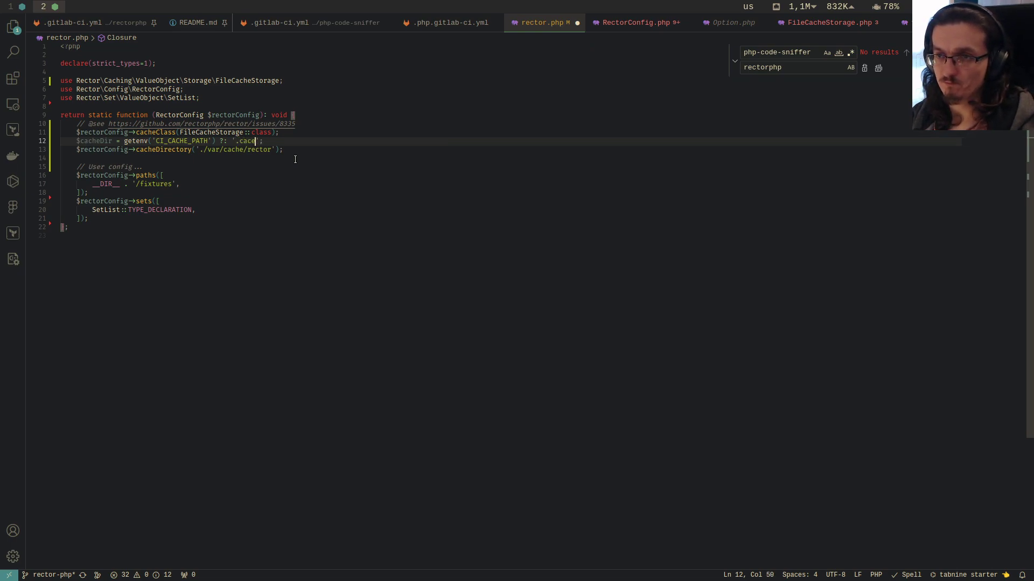
pyautogui.write('e')
# Step: Change cacheDirectory to $cacheDir.'/rector' and save rector.php
pyautogui.press('Down')
pyautogui.hotkey('ctrl', 'Left')
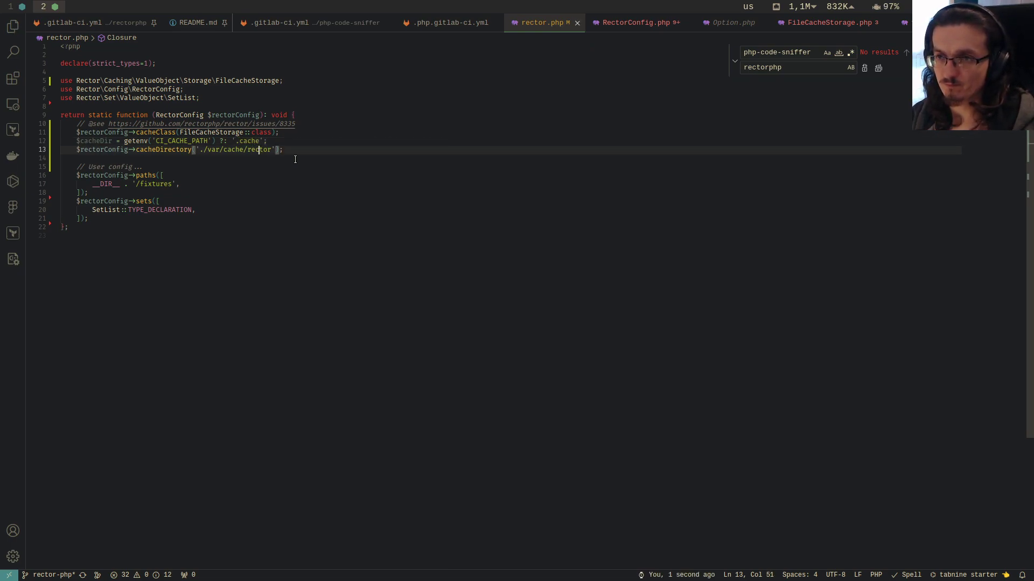
pyautogui.hotkey('ctrl', 'shift', 'Left')
pyautogui.hotkey('ctrl', 'shift', 'Left')
pyautogui.hotkey('ctrl', 'shift', 'Left')
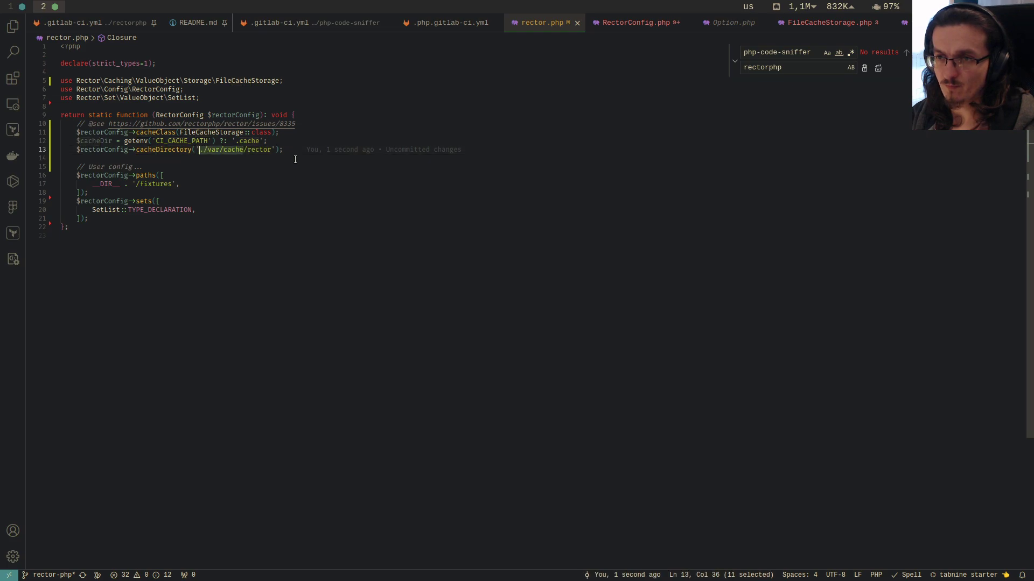
pyautogui.press('BackSpace')
pyautogui.press('Left')
pyautogui.write('$cacheDir')
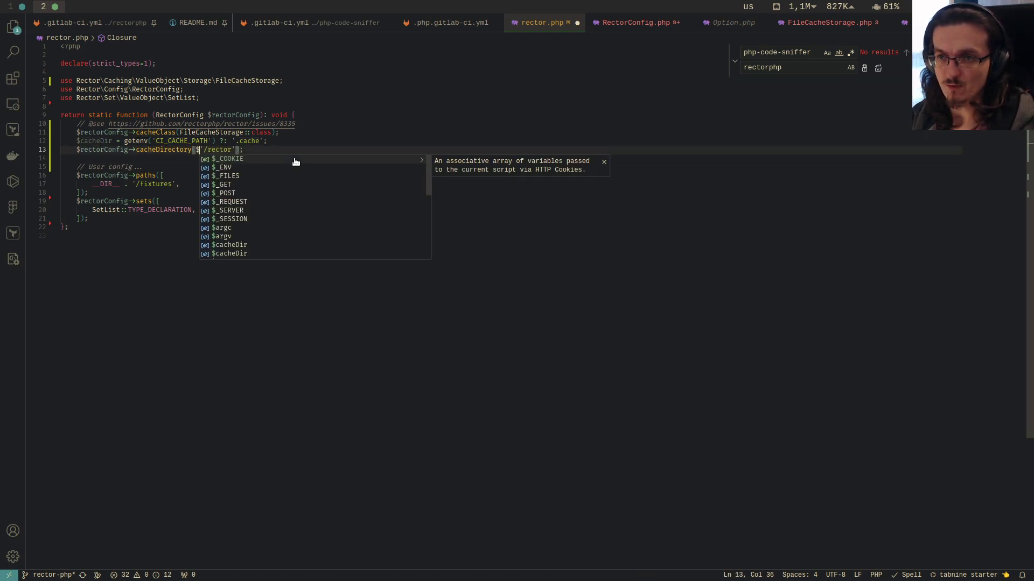
pyautogui.write('.')
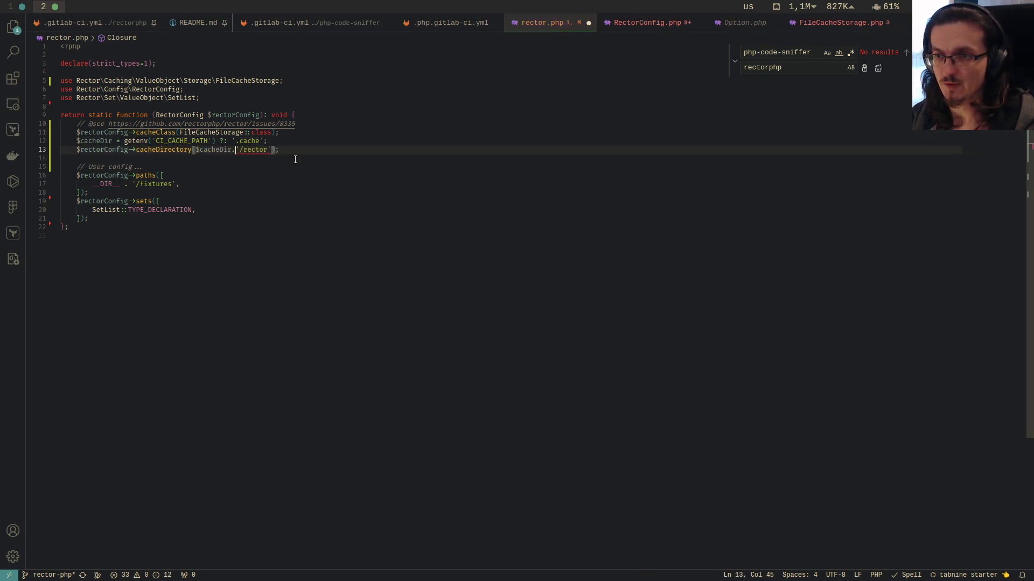
pyautogui.hotkey('ctrl', 's')
pyautogui.press('Up')
pyautogui.press('Up')
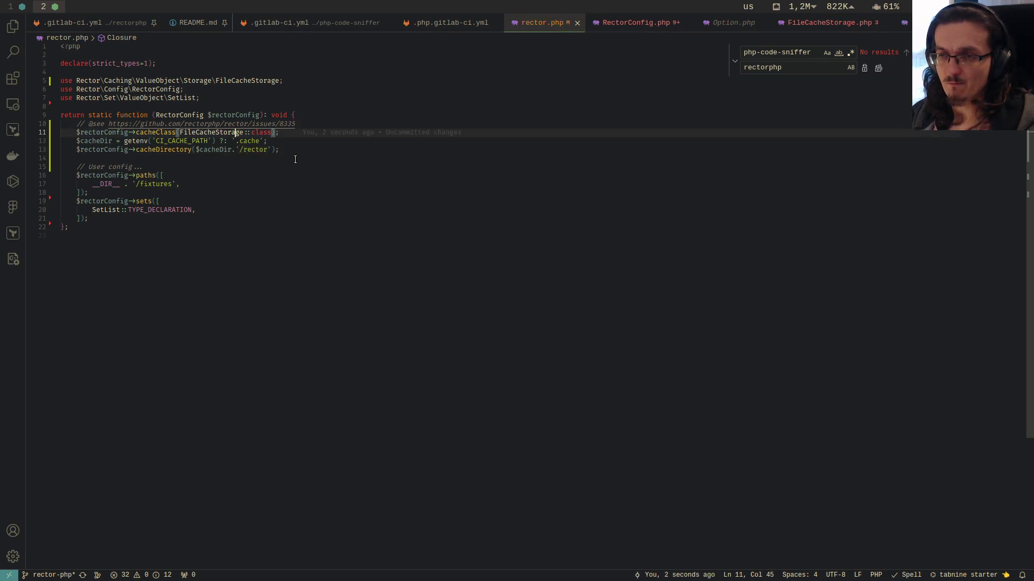
pyautogui.press('Up')
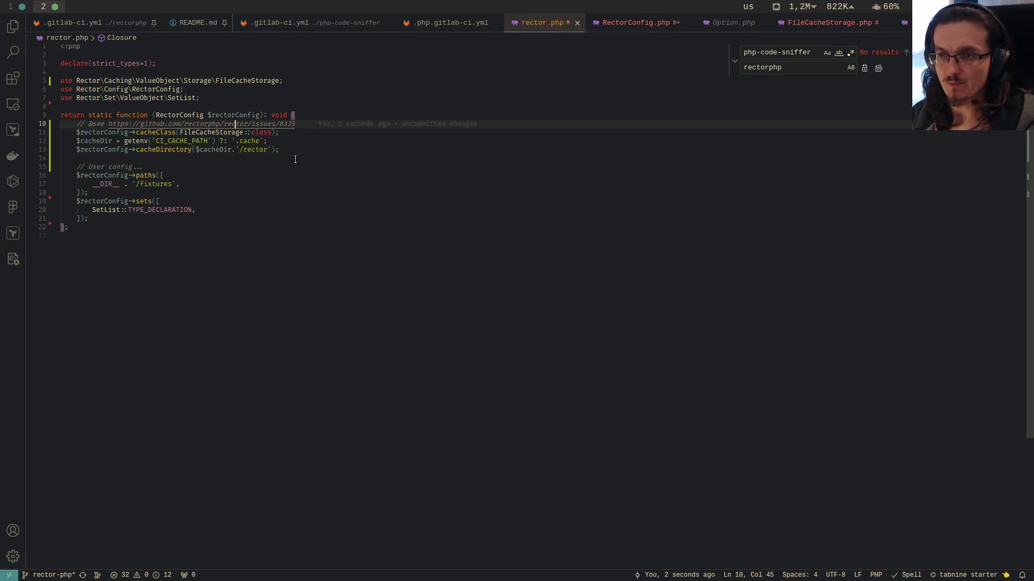
pyautogui.hotkey('ctrl', 'p')
# Step: Add '/.cache/' as a new first line of .gitignore and save it
pyautogui.write('.gi')
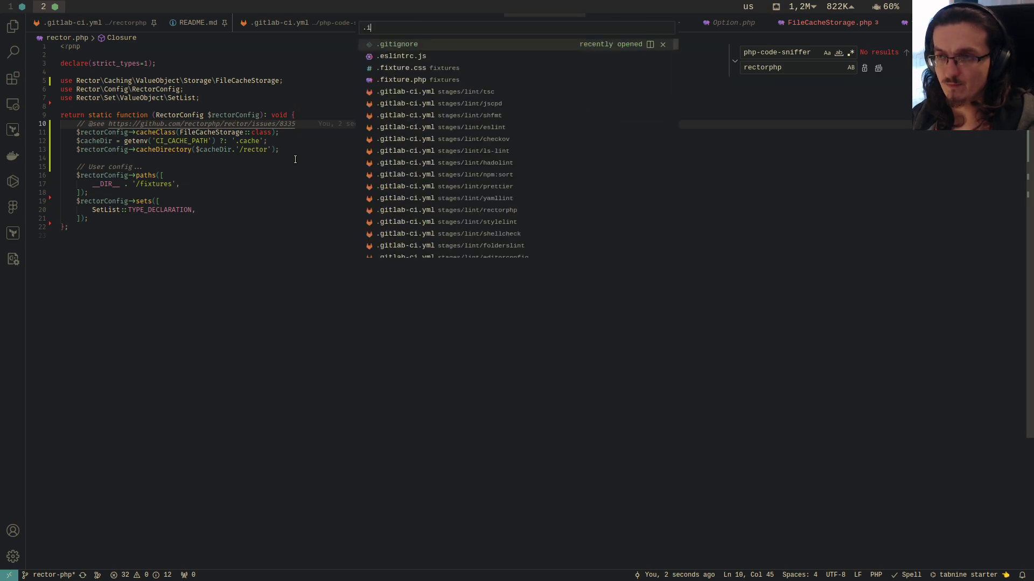
pyautogui.press('Return')
pyautogui.hotkey('ctrl', 'a')
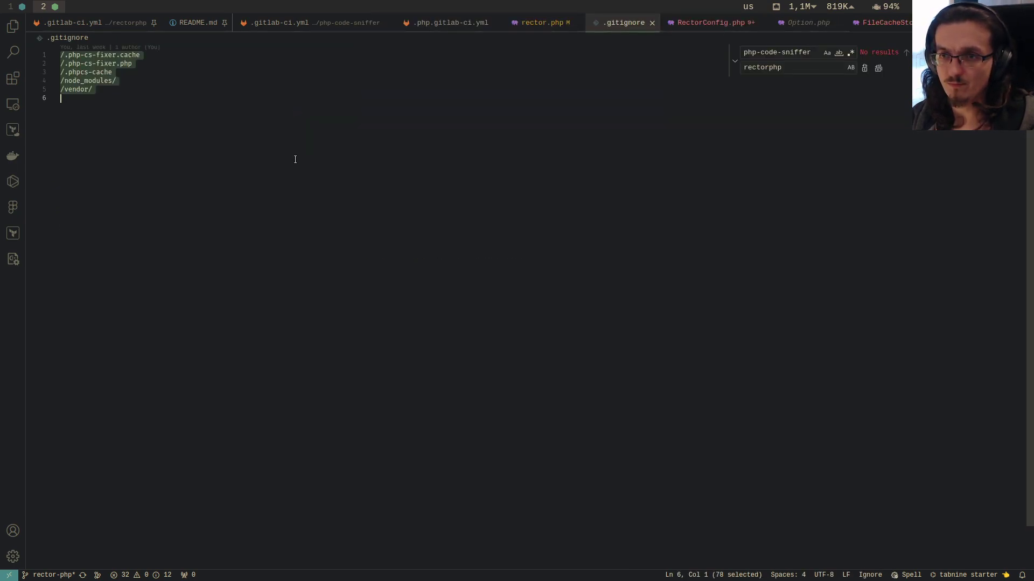
pyautogui.hotkey('ctrl', 'Home')
pyautogui.press('Down')
pyautogui.press('Down')
pyautogui.press('Down')
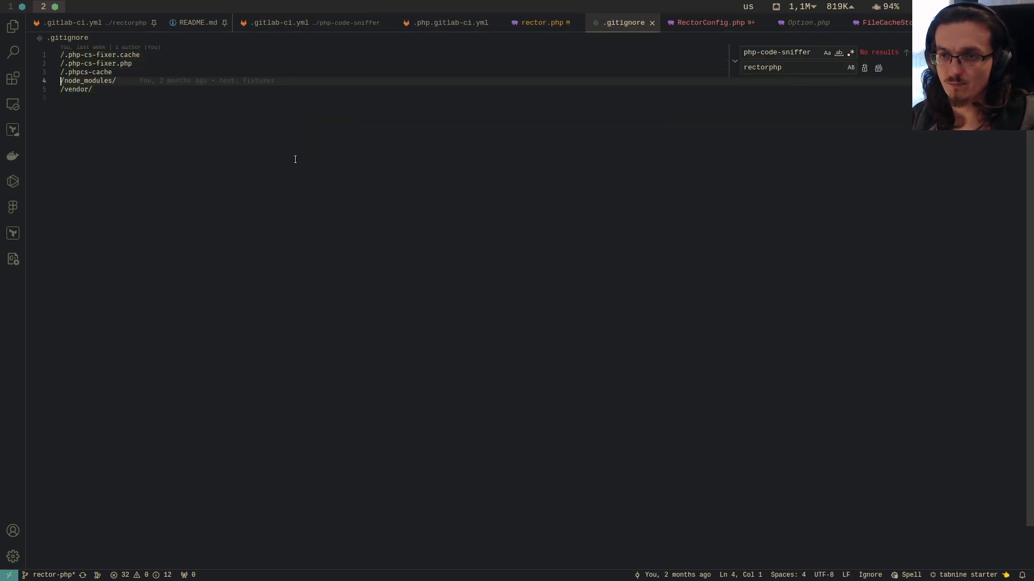
pyautogui.press('Up')
pyautogui.press('Up')
pyautogui.press('Up')
pyautogui.press('Return')
pyautogui.press('Up')
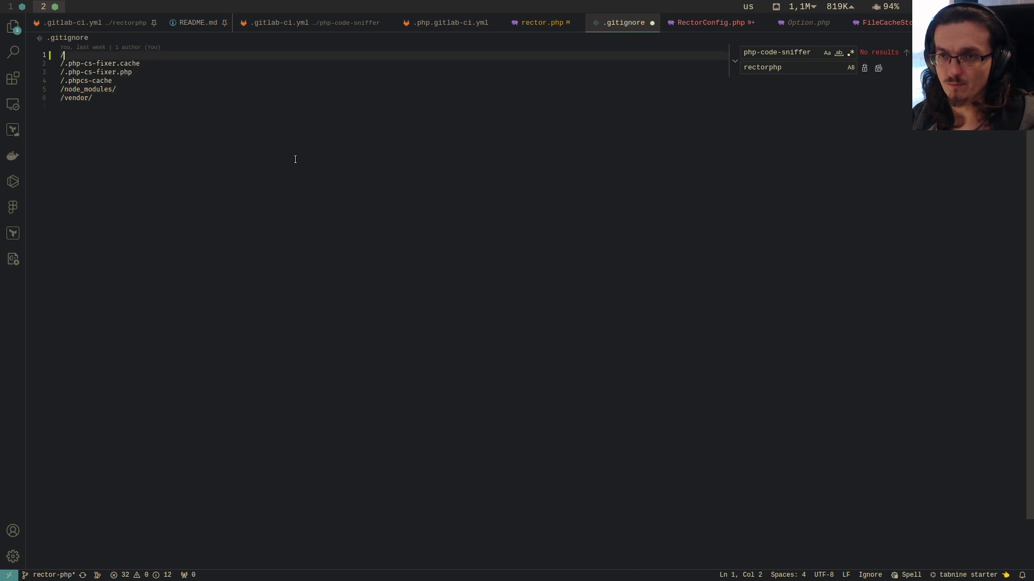
pyautogui.write('/.cache/')
pyautogui.hotkey('ctrl', 's')
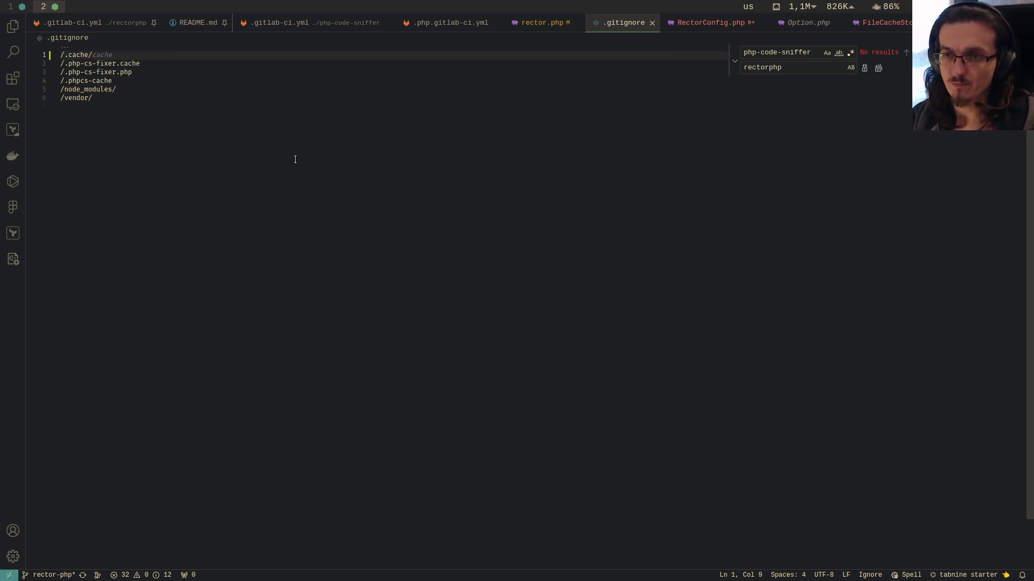
pyautogui.press('Down')
# Step: Flip to rector.php and back to .gitignore, then bring up the terminal panel
pyautogui.hotkey('ctrl', 'Tab')
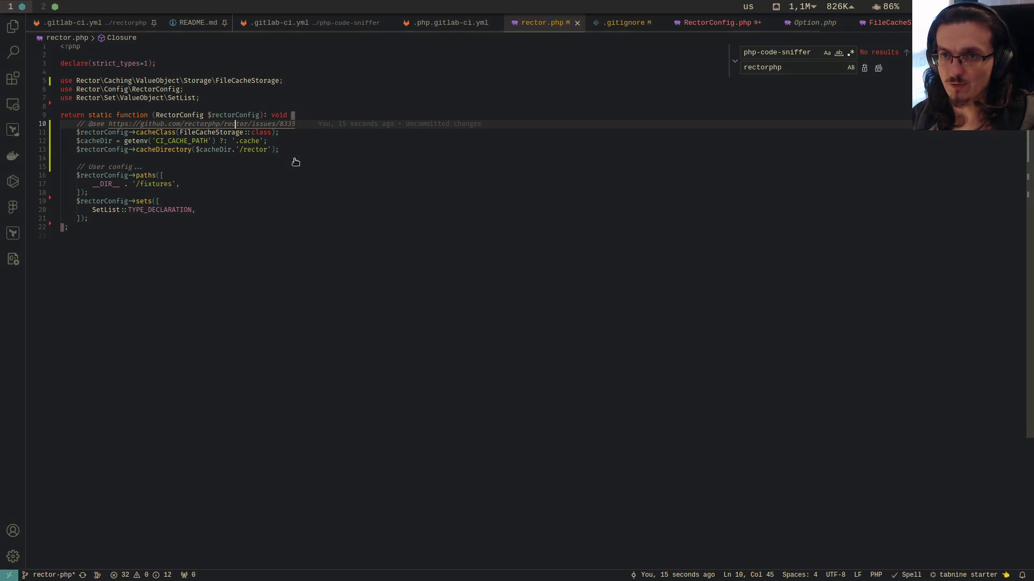
pyautogui.hotkey('ctrl', 'Tab')
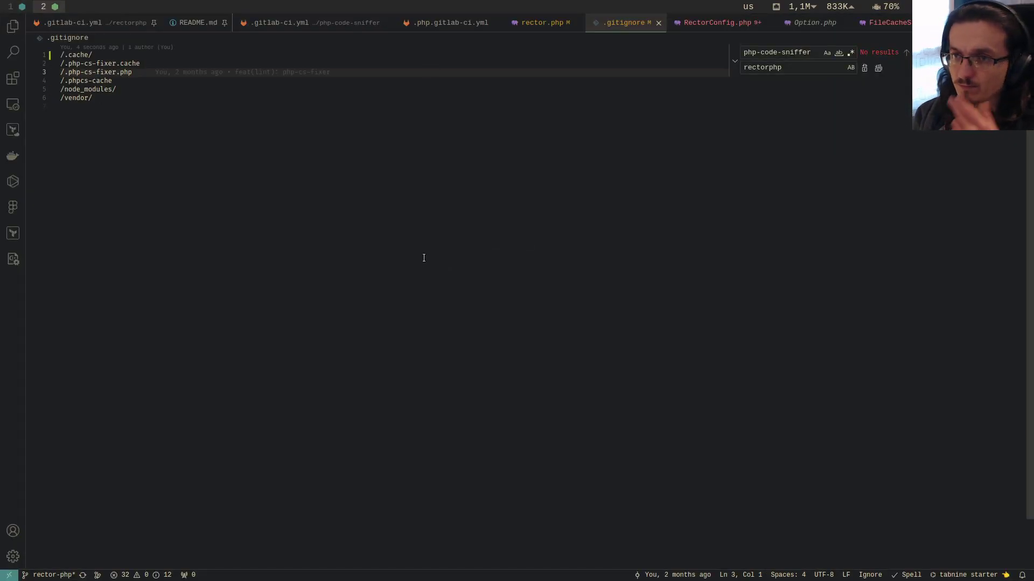
pyautogui.hotkey('ctrl', '`')
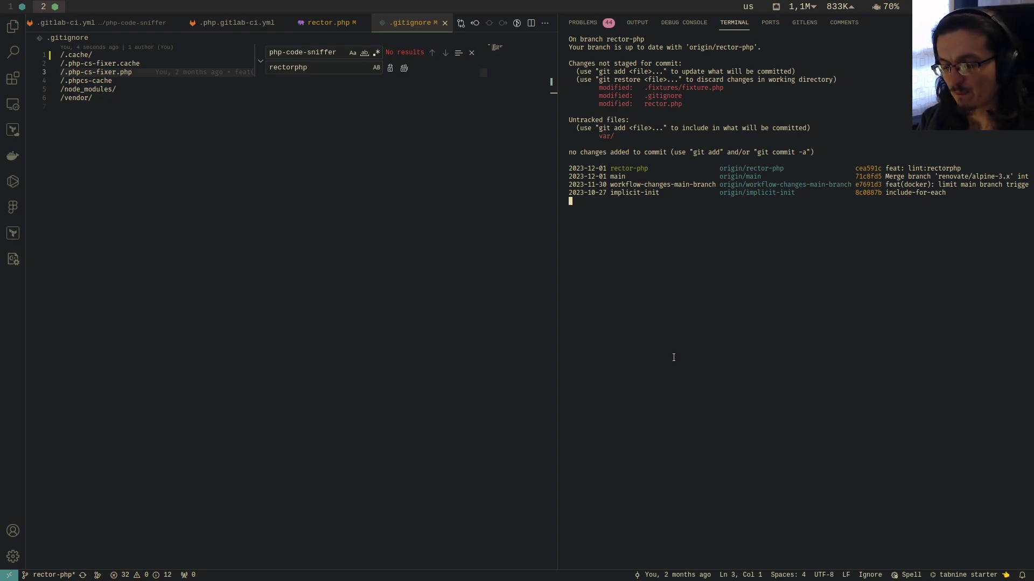
# Step: Remove untracked files with 'g clean -fd', recheck git status, and run ./vendor/bin/phpcs
pyautogui.write('g clean ')
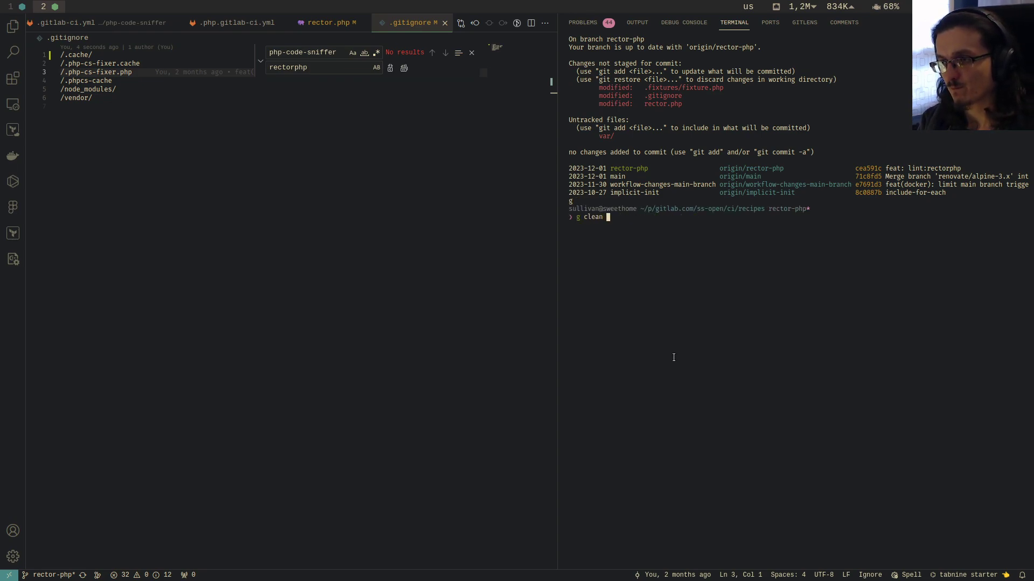
pyautogui.write('-fd')
pyautogui.press('Return')
pyautogui.write('gs')
pyautogui.press('Return')
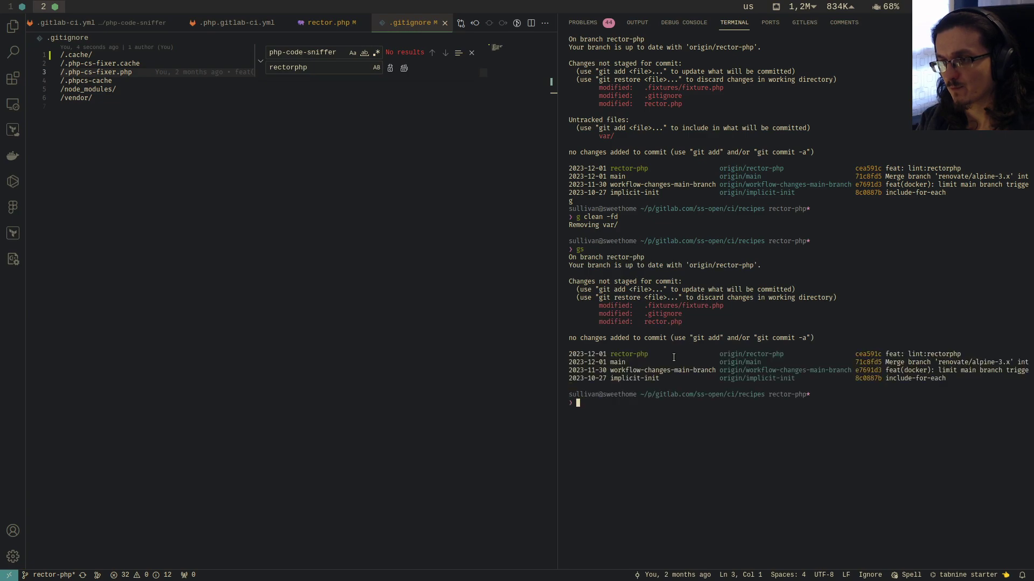
pyautogui.write('.')
pyautogui.press('Right')
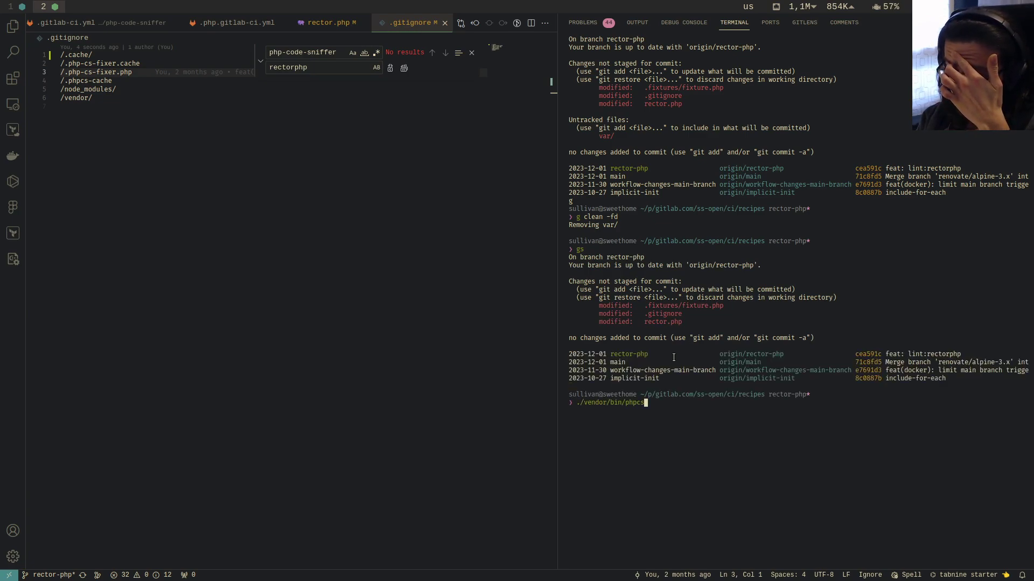
pyautogui.press('Return')
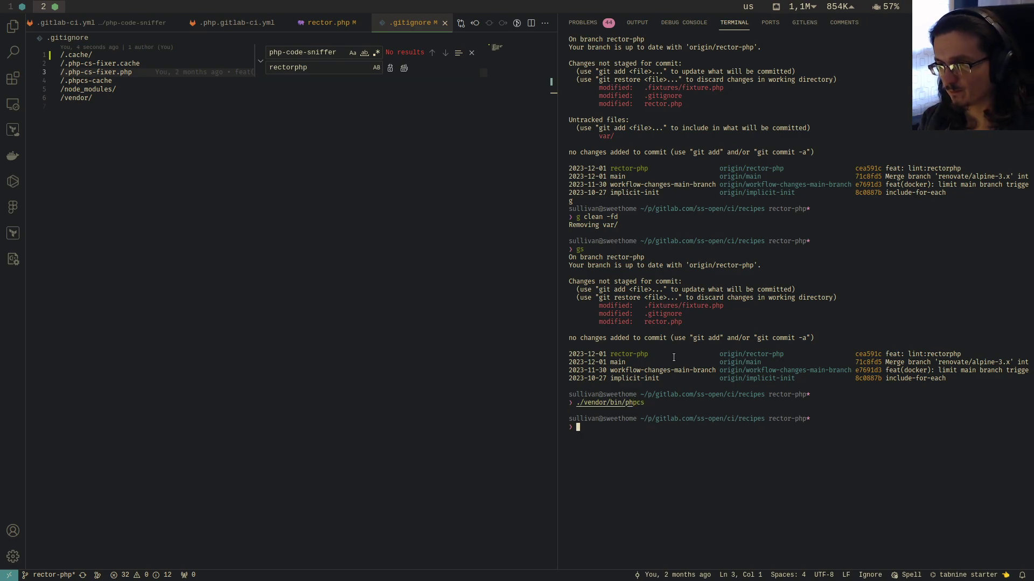
# Step: Run 'composer exec rector -- --dry-run' and list .cache/rector/ to confirm the cache folder exists
pyautogui.write('composer exec rector -- --d')
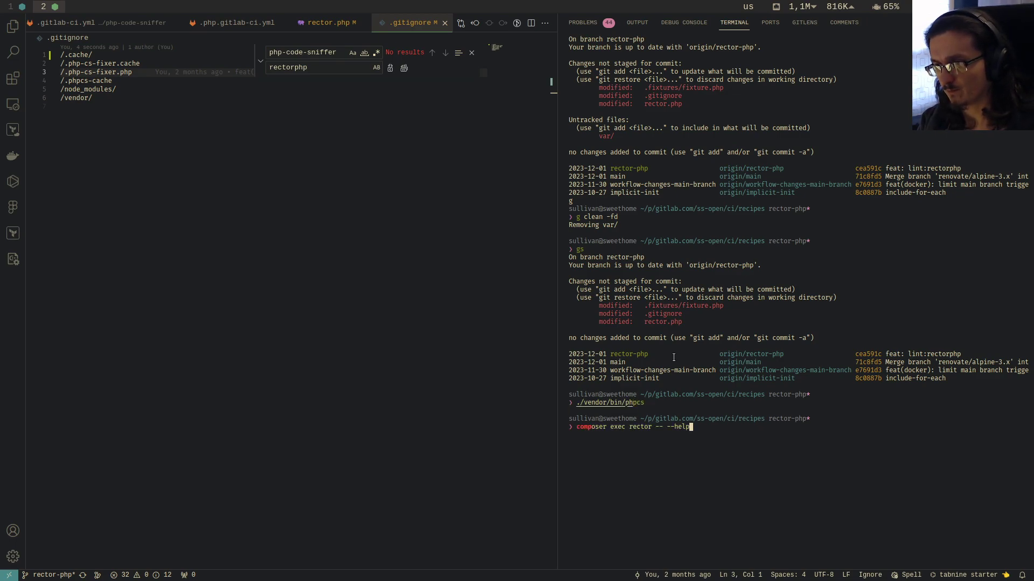
pyautogui.write('ry-run')
pyautogui.press('Right')
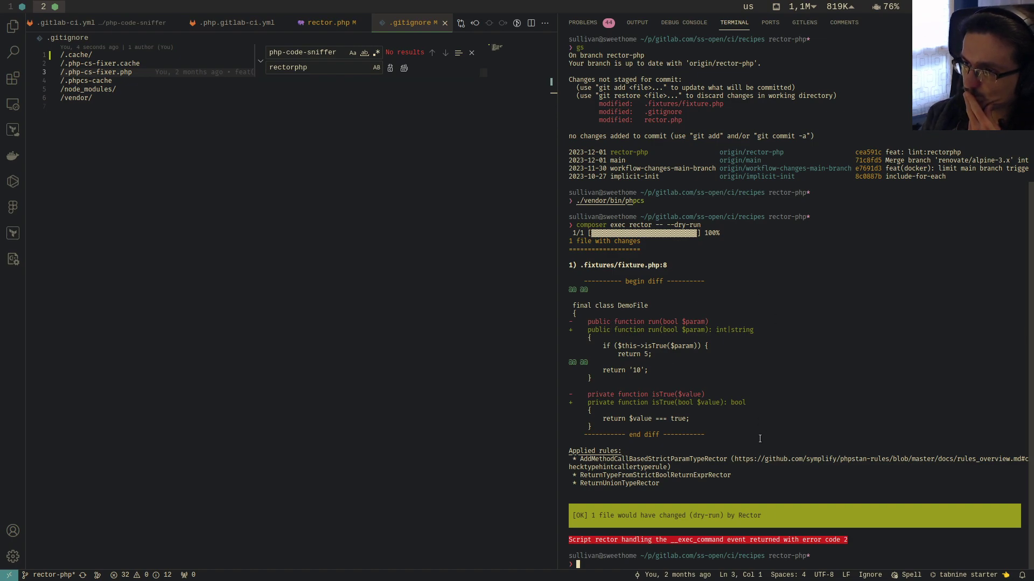
pyautogui.write('ll ')
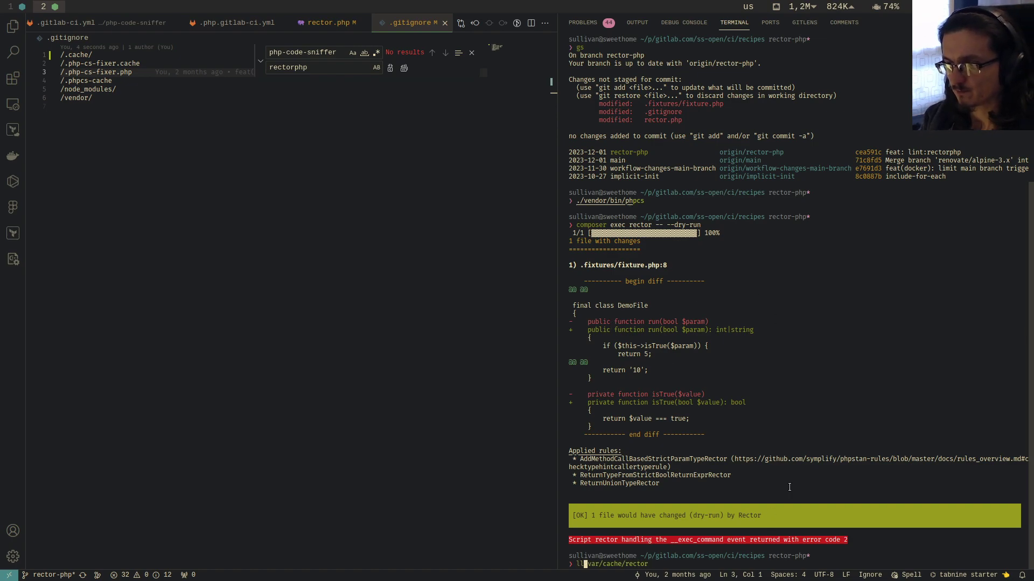
pyautogui.write('.cache/')
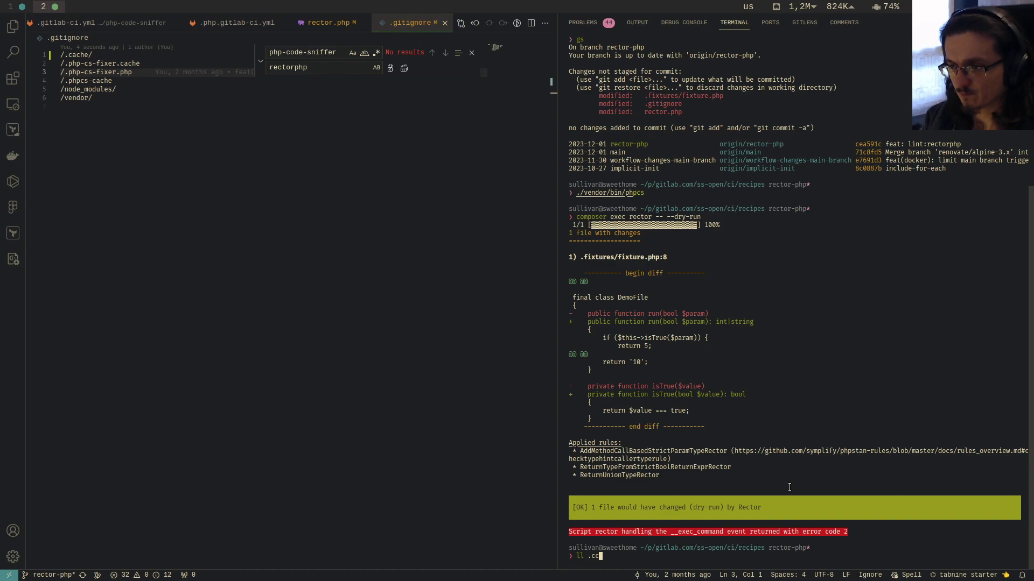
pyautogui.write('rector/')
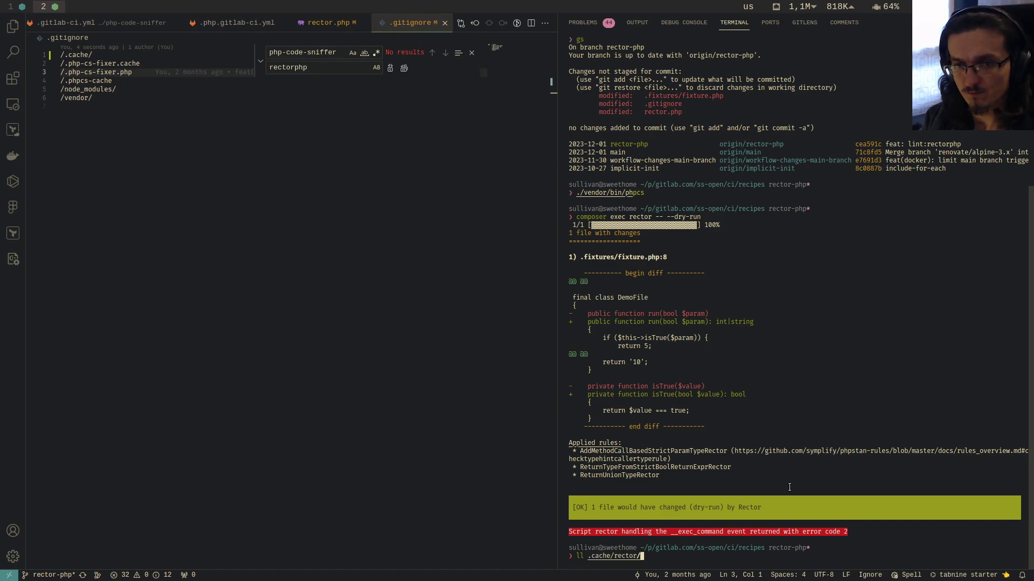
pyautogui.press('Return')
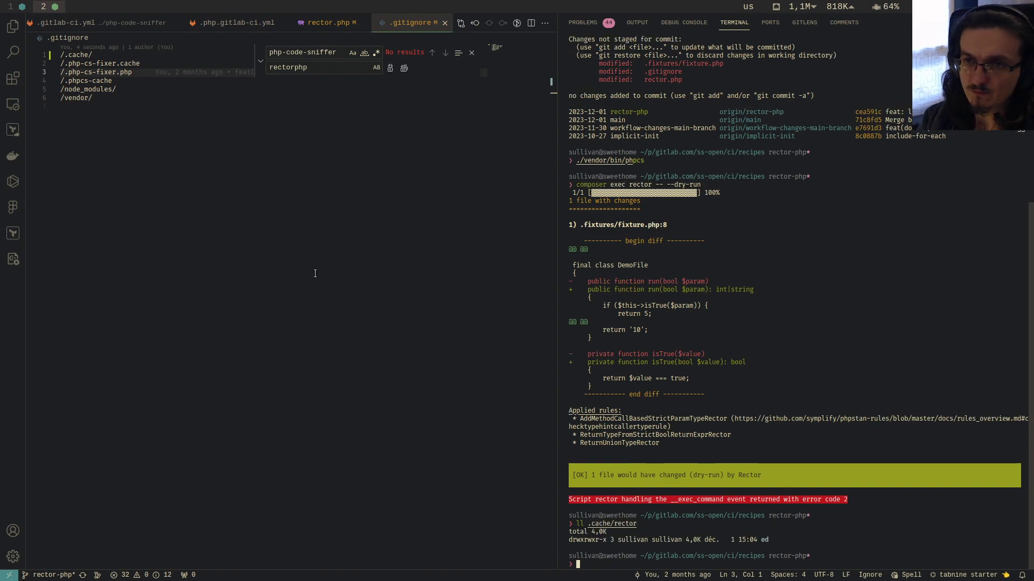
pyautogui.click(315, 273)
# Step: In rector.php, undo the stray 'gc_status' text accidentally typed on line 12
pyautogui.hotkey('ctrl', 'Tab')
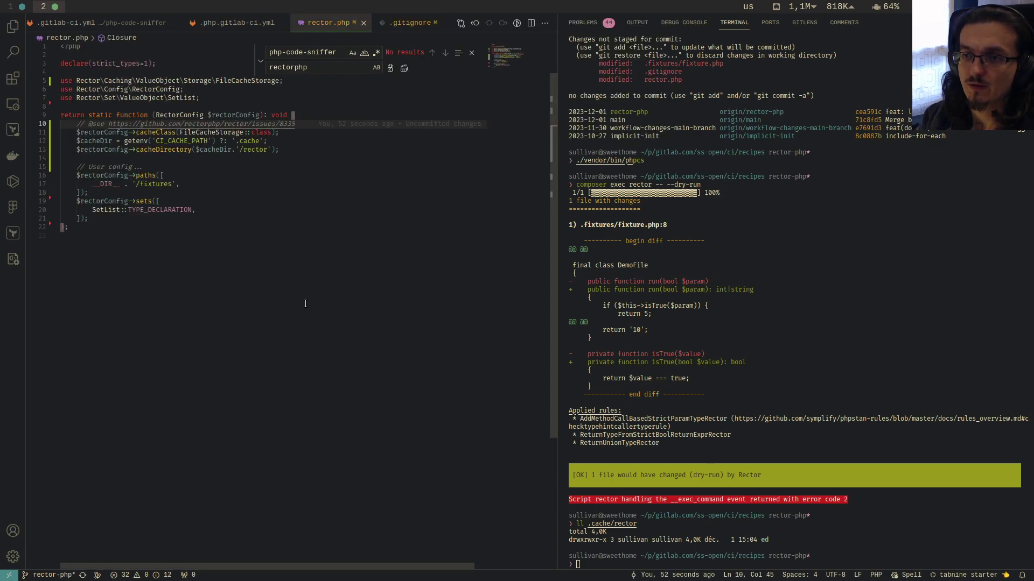
pyautogui.press('Down')
pyautogui.press('Down')
pyautogui.press('Left')
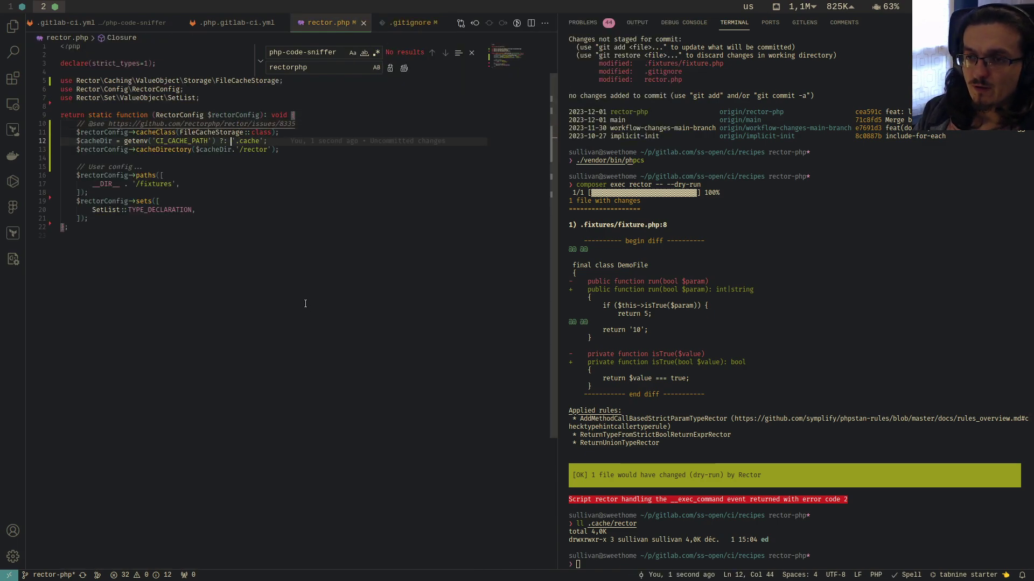
pyautogui.hotkey('ctrl', 'Left')
pyautogui.hotkey('ctrl', 'Left')
pyautogui.hotkey('ctrl', 'Left')
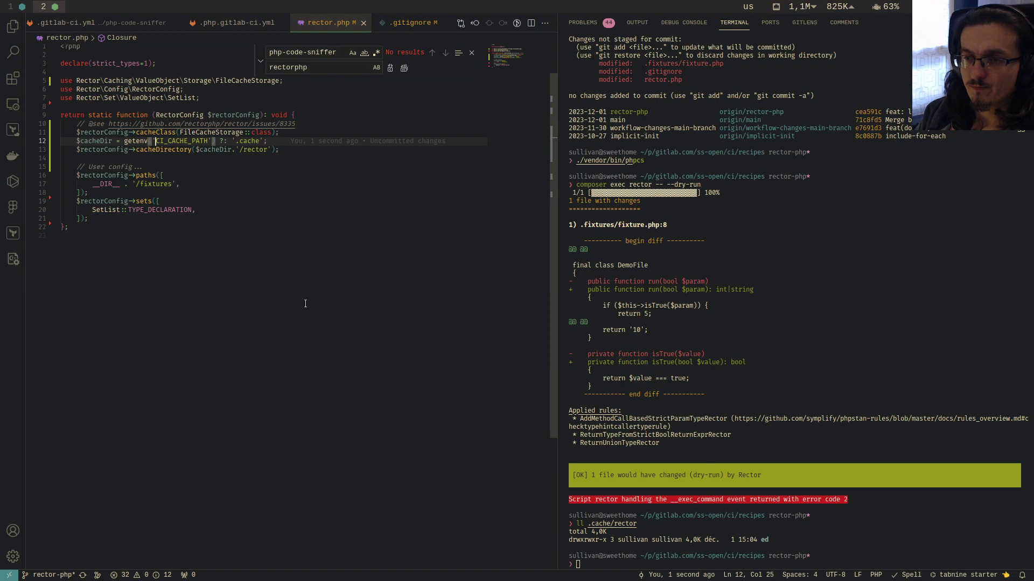
pyautogui.press('Right')
pyautogui.press('Right')
pyautogui.write('gc_status')
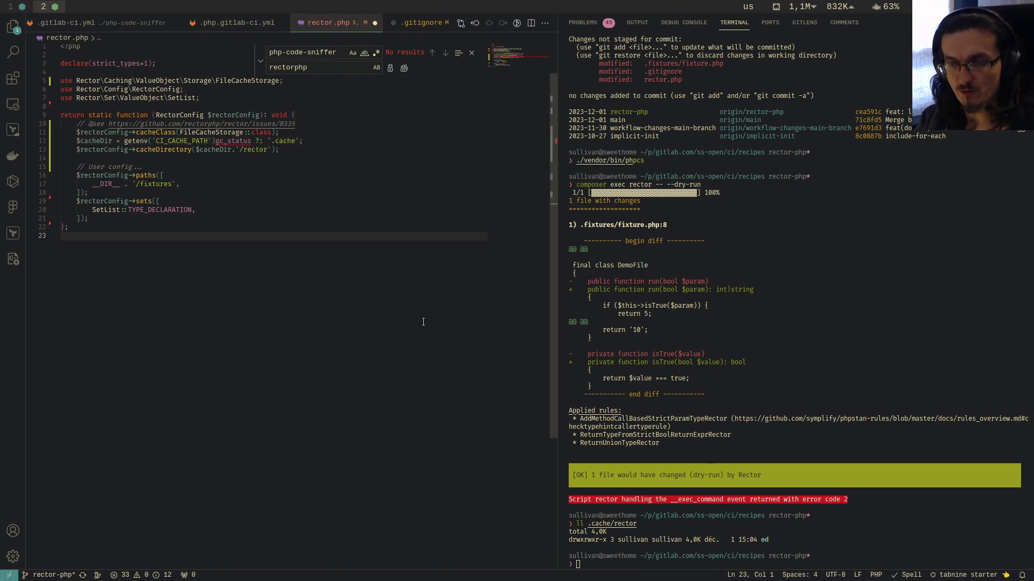
pyautogui.hotkey('ctrl', 'z')
# Step: Run 'gd' in the terminal to view the uncommitted git diff
pyautogui.click(781, 389)
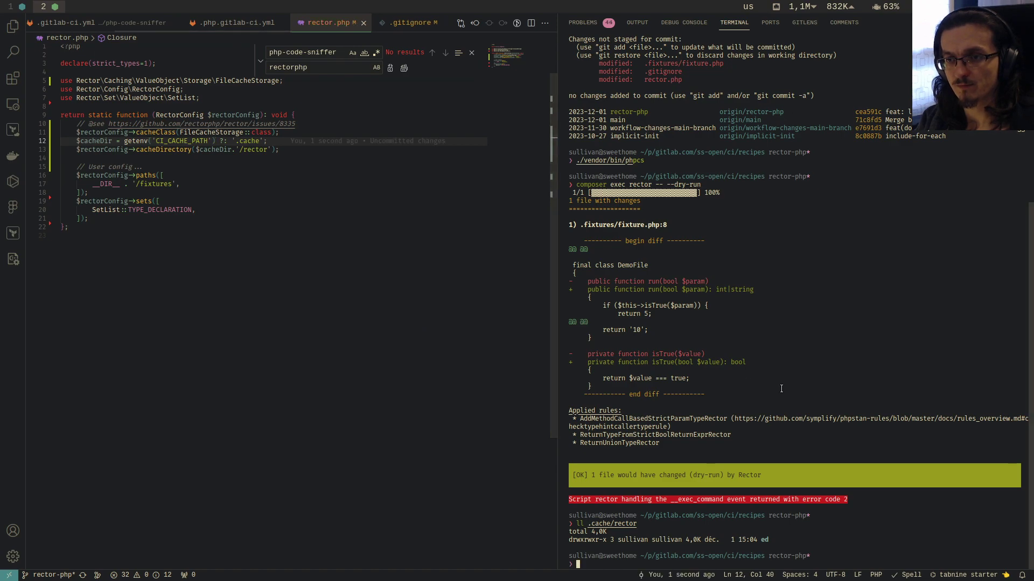
pyautogui.write('gd')
pyautogui.press('Return')
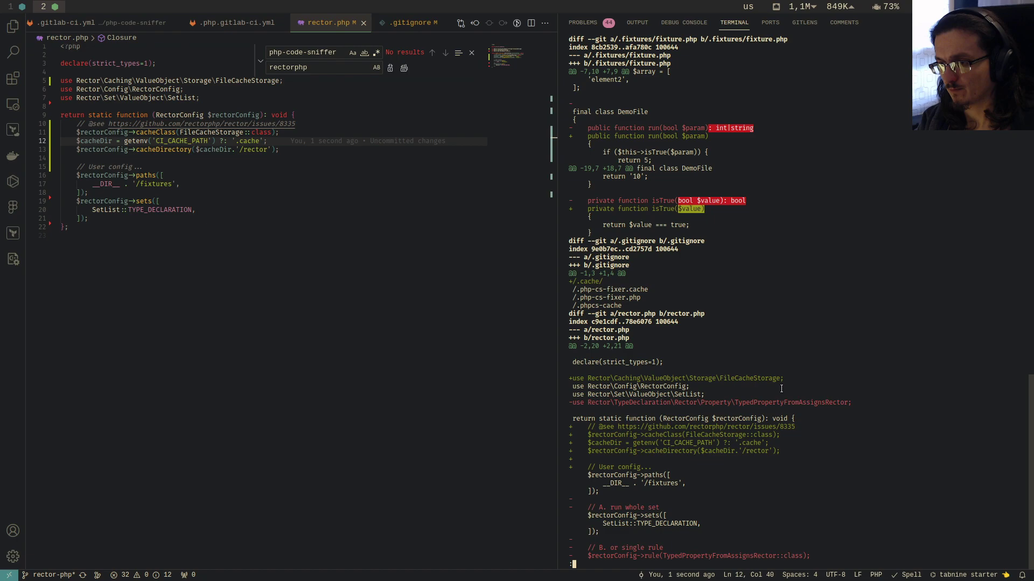
# Step: Close the diff, recheck git status, and commit all changes as 'ci-cache'
pyautogui.press('Down')
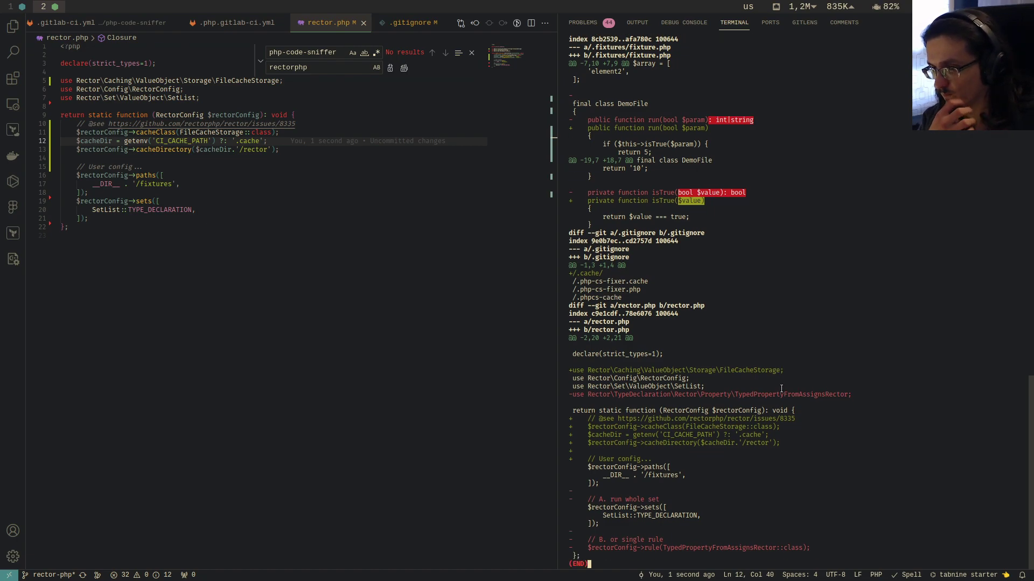
pyautogui.write('qgs')
pyautogui.press('Return')
pyautogui.write('g ')
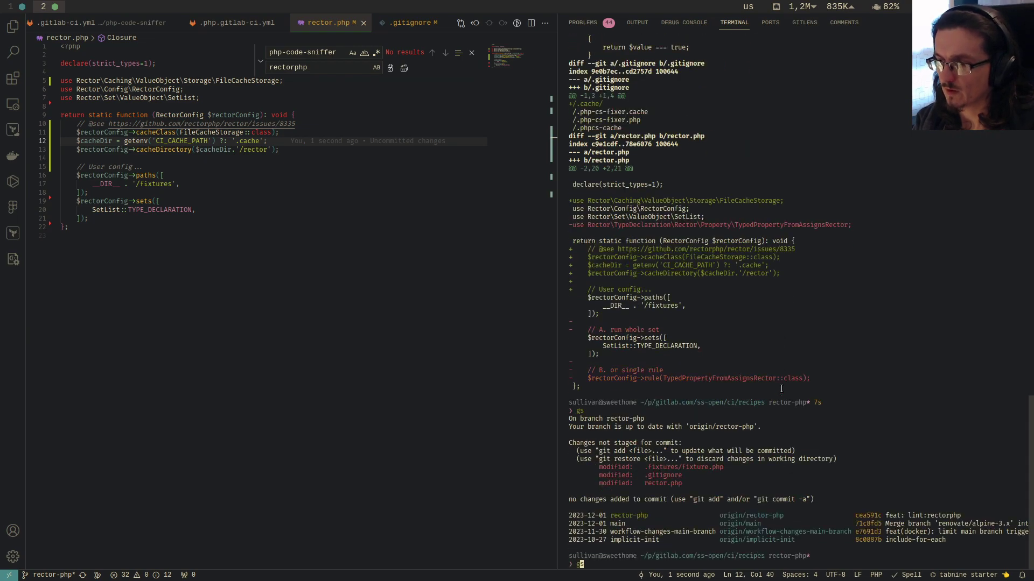
pyautogui.write('c')
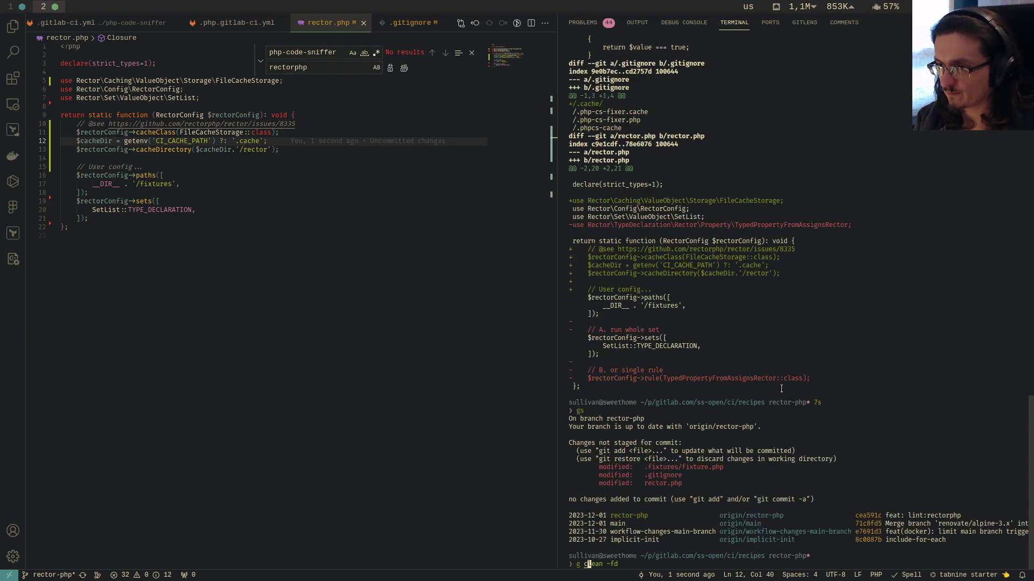
pyautogui.write('i -am')
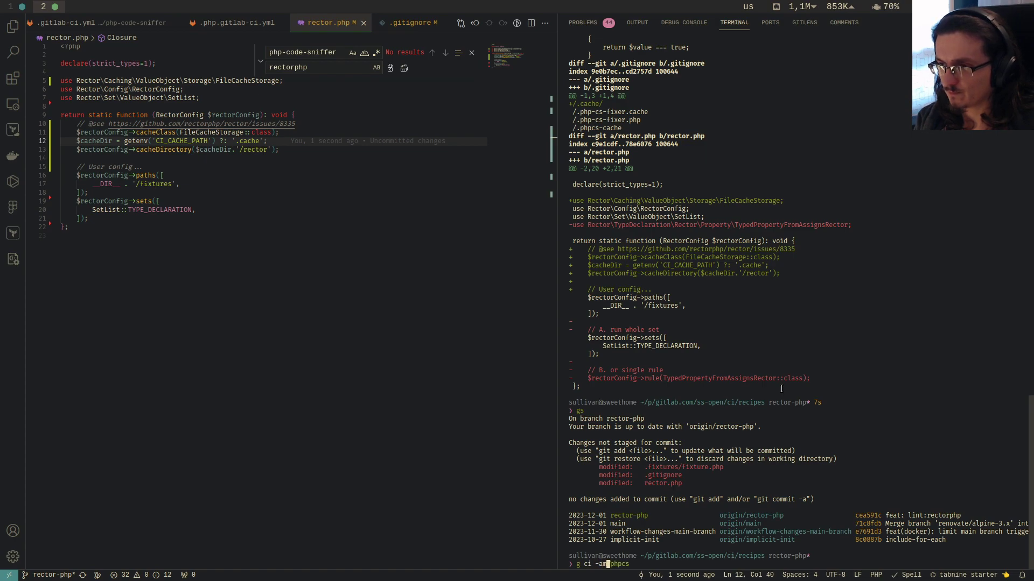
pyautogui.write(' ci-cache')
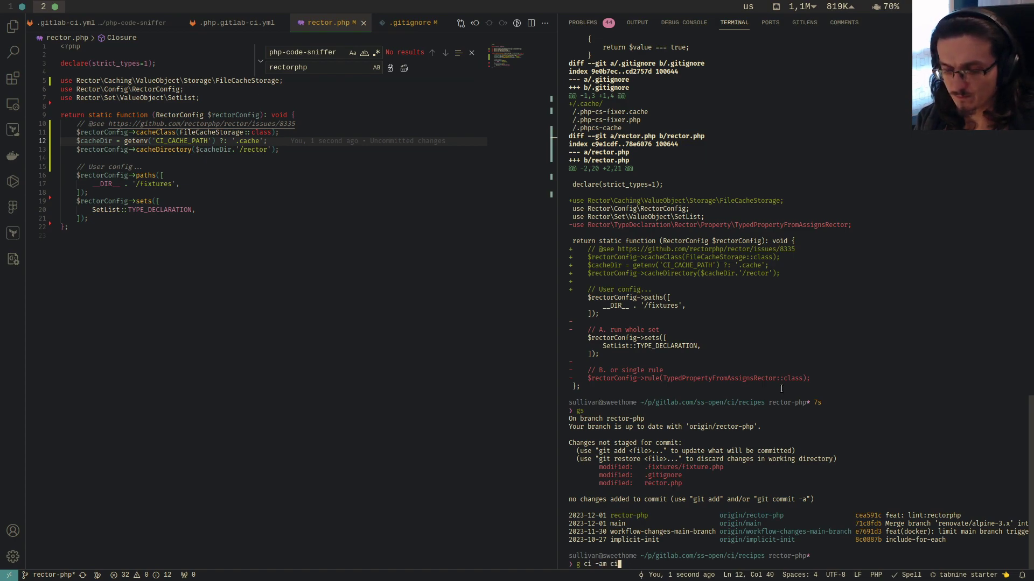
pyautogui.press('Return')
# Step: Push the rector-php branch with 'gp' and bring up the GitLab Recipes project in Firefox
pyautogui.write('gp')
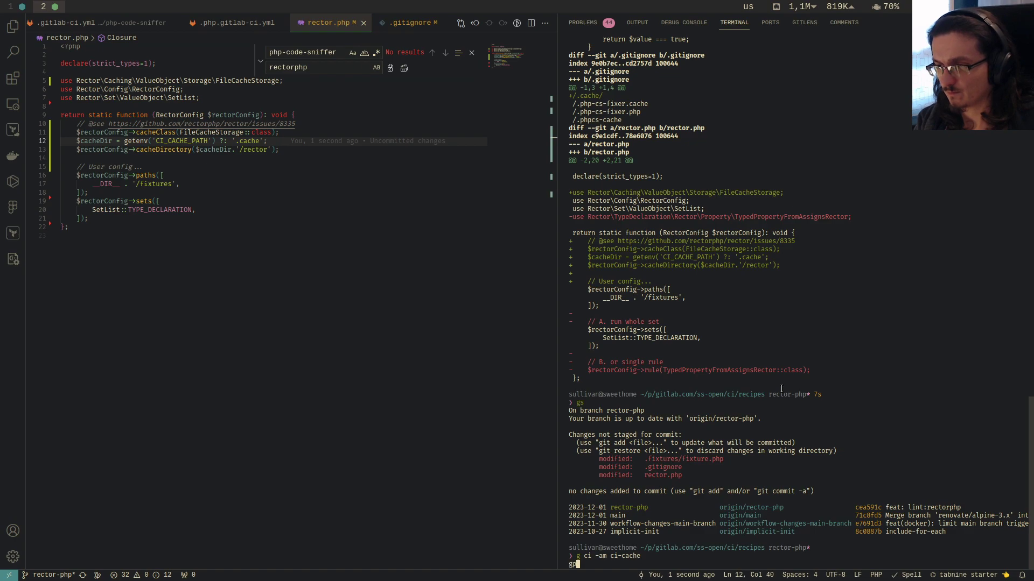
pyautogui.press('Return')
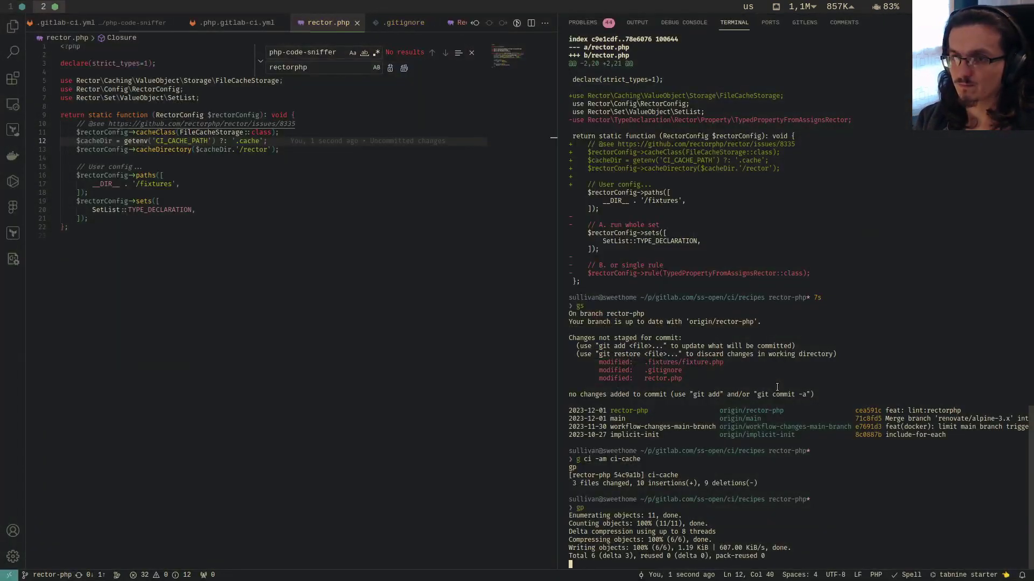
pyautogui.hotkey('alt', 'Tab')
pyautogui.hotkey('ctrl', 'pageup')
pyautogui.hotkey('ctrl', 'pageup')
pyautogui.hotkey('ctrl', 'pageup')
pyautogui.hotkey('ctrl', 'pageup')
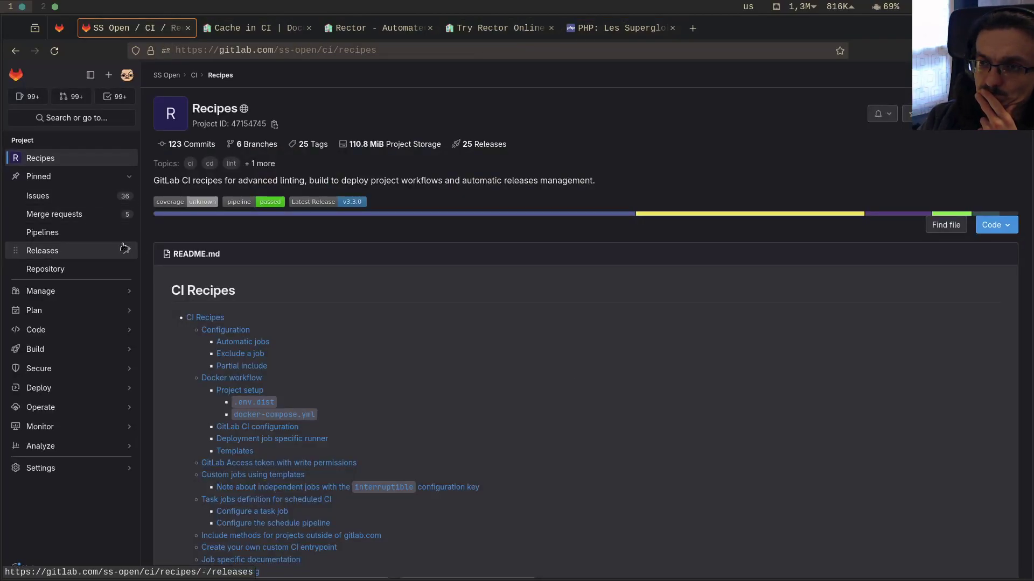
# Step: Check the failed pipeline on merge request 'feat: lint:rectorphp', then return to the editor workspace
pyautogui.click(124, 214)
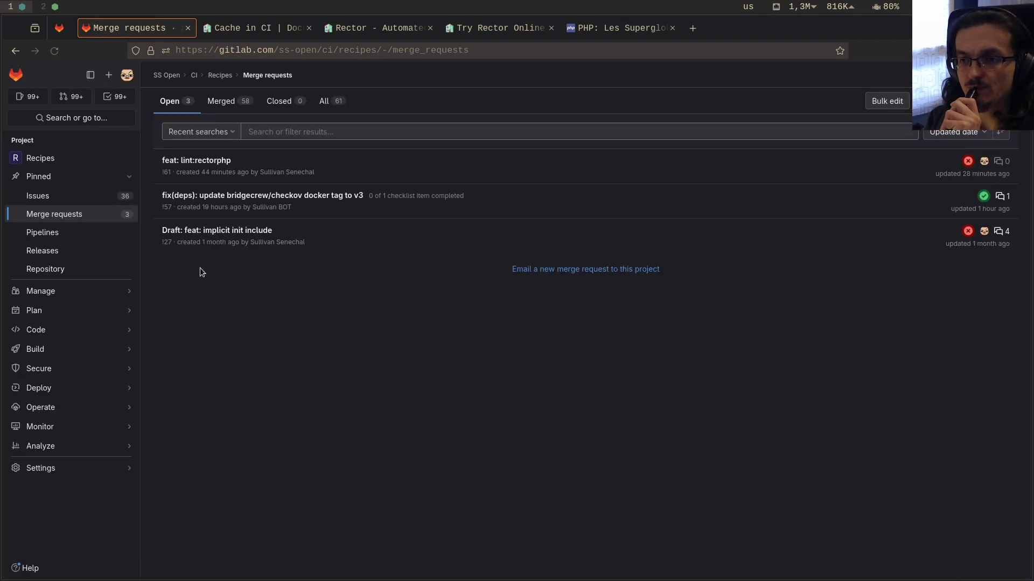
pyautogui.click(201, 163)
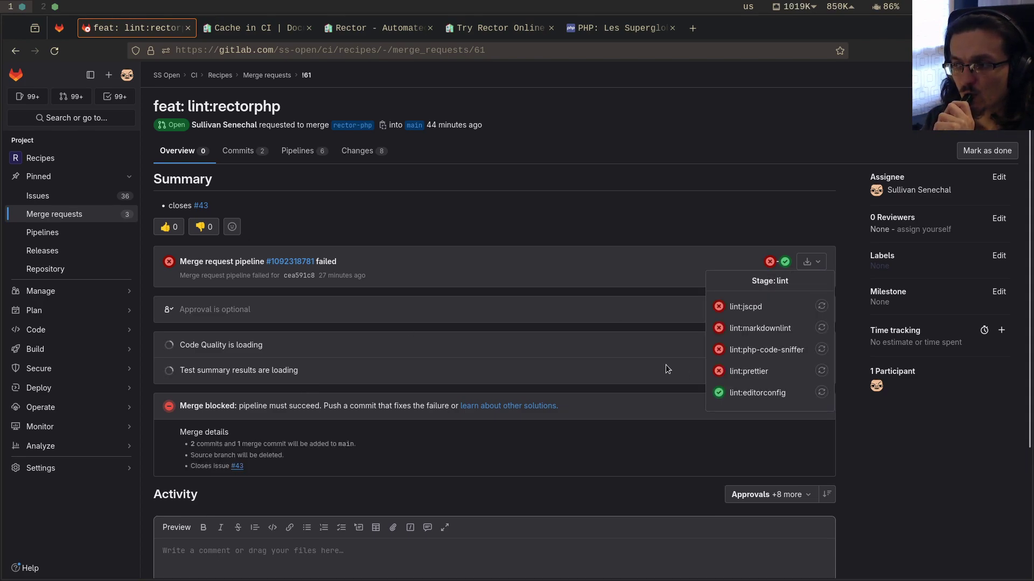
pyautogui.scroll(-5, 770, 350)
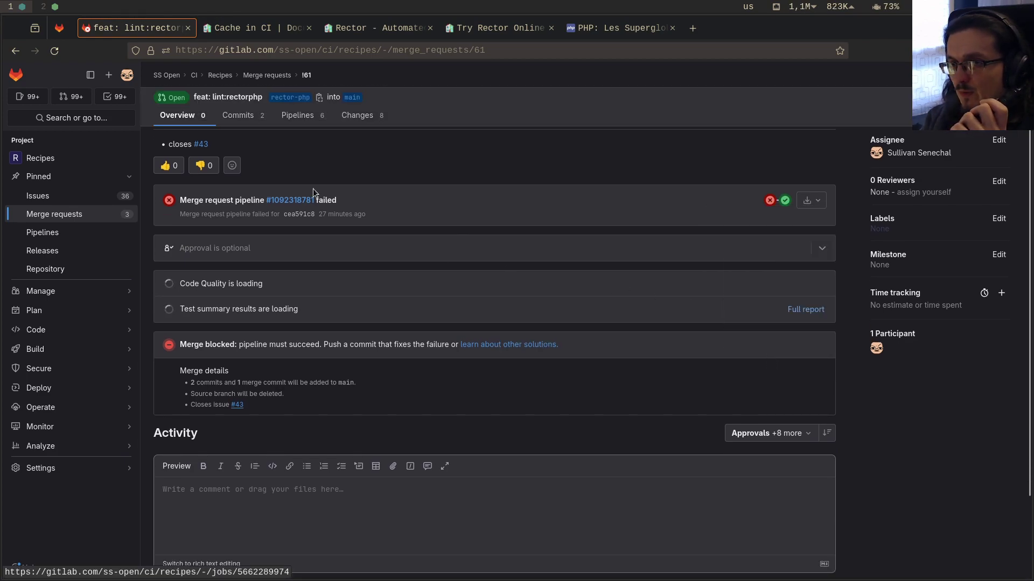
pyautogui.scroll(1, 377, 269)
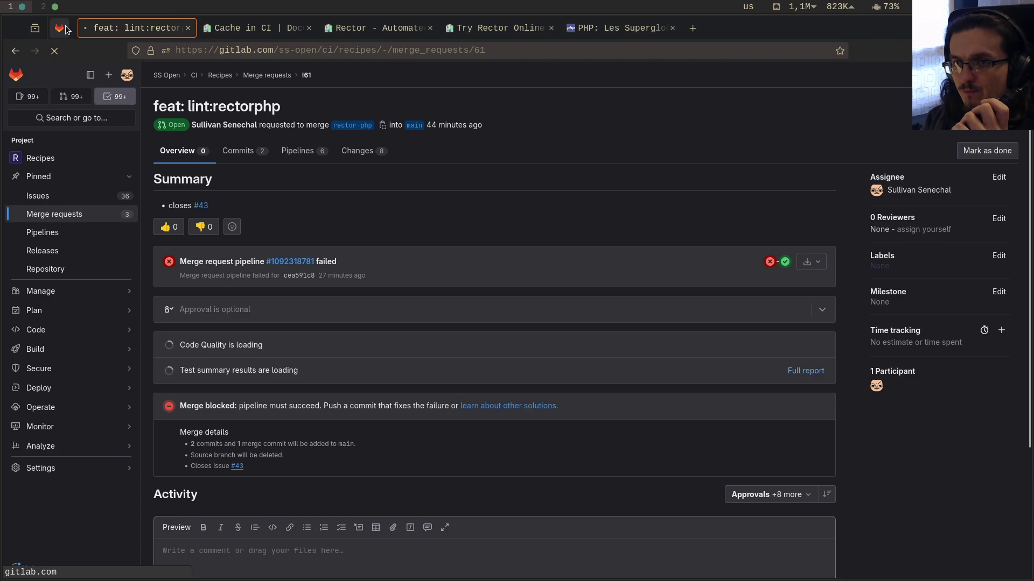
pyautogui.click(52, 6)
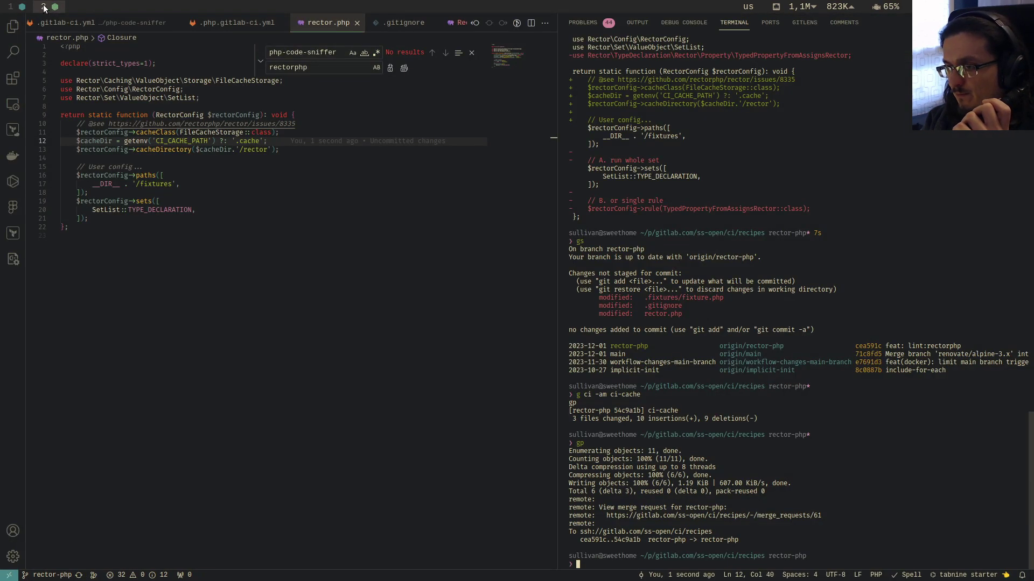
# Step: Switch to workspace 1 to show merge request !61 in the browser again
pyautogui.click(26, 7)
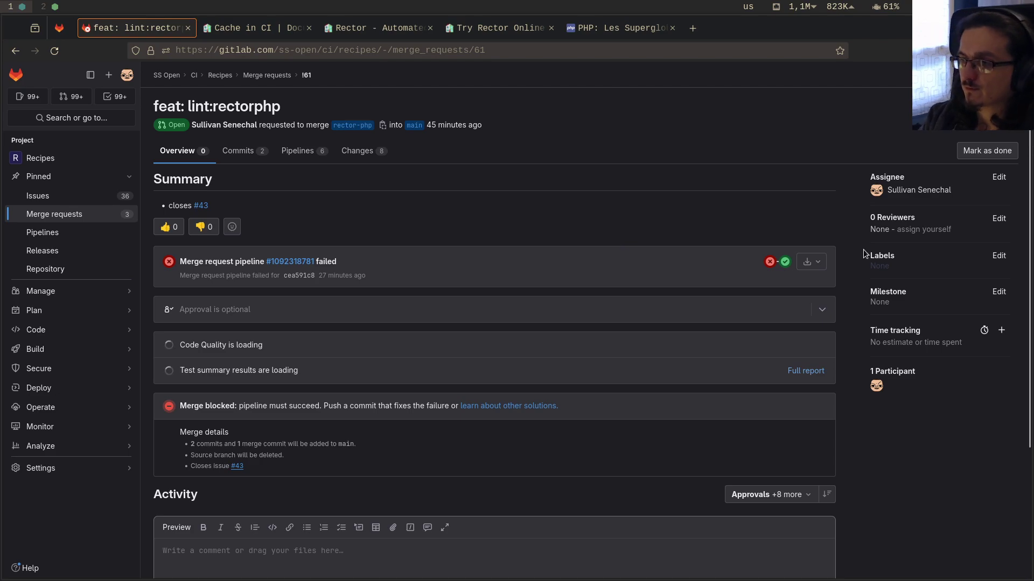
# Step: Open the lint:rectorphp job from the failed lint stage in a new tab and view its log
pyautogui.click(770, 262)
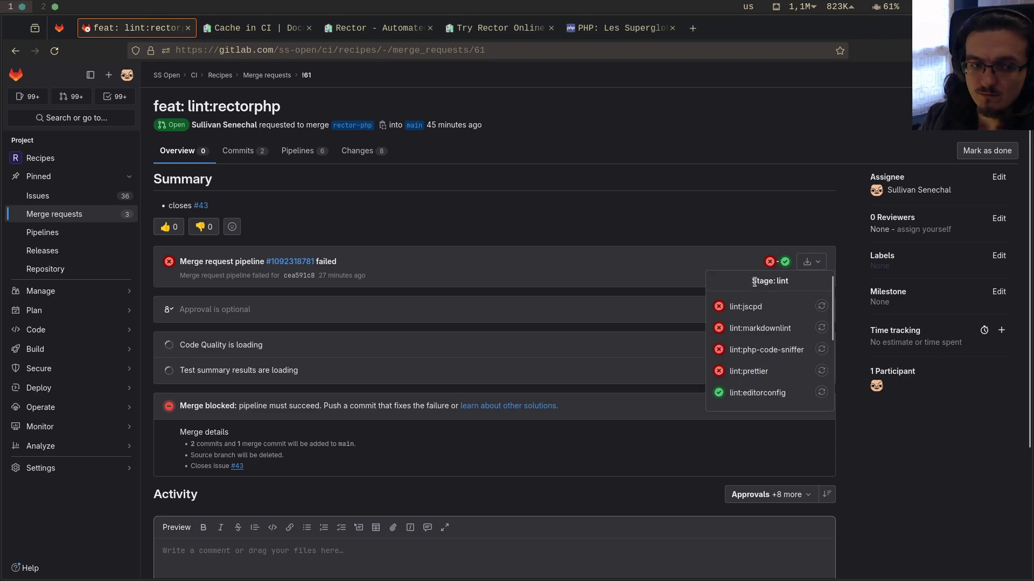
pyautogui.scroll(-3, 768, 356)
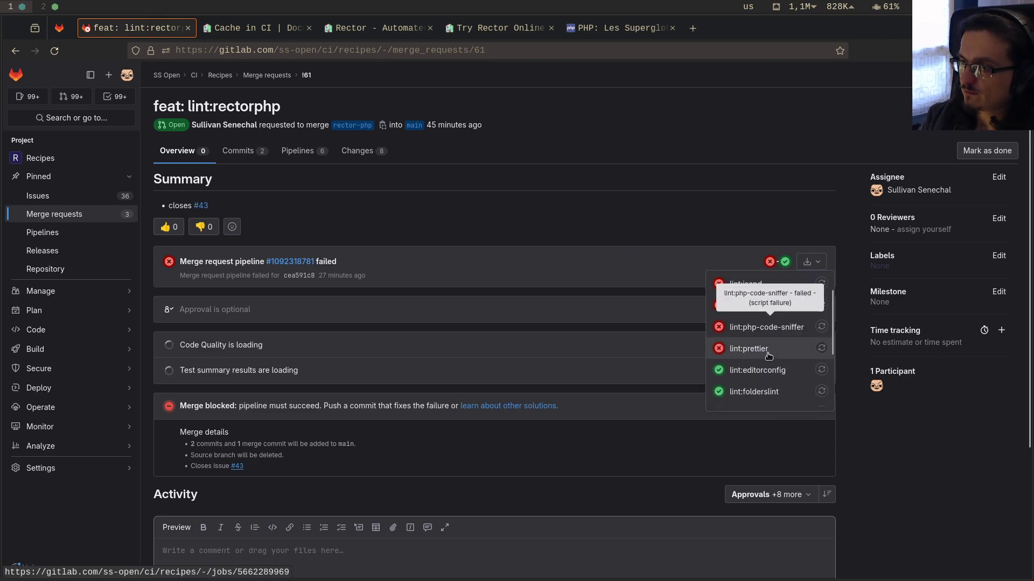
pyautogui.scroll(3, 770, 354)
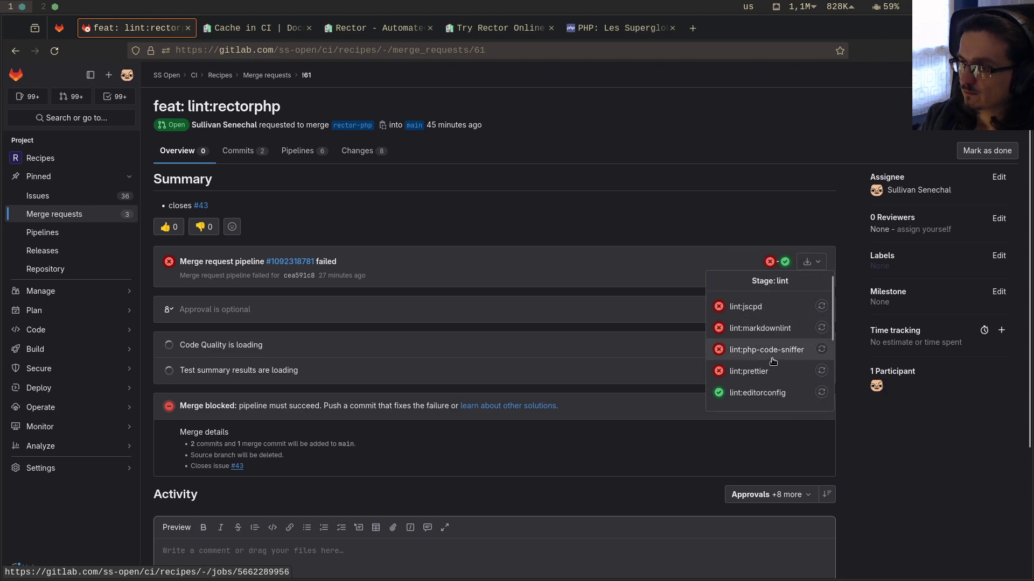
pyautogui.scroll(-5, 777, 382)
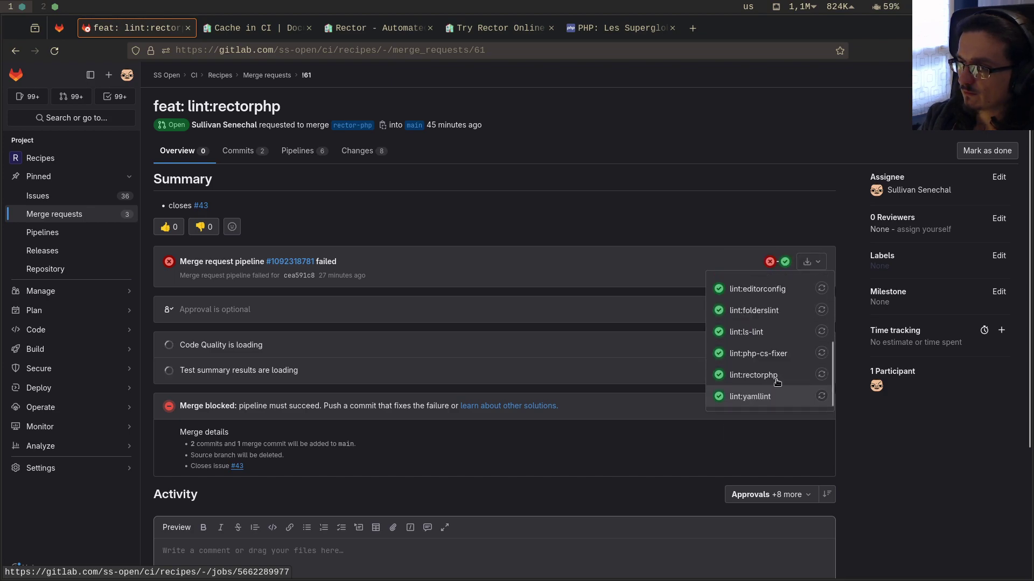
pyautogui.scroll(-2, 778, 379)
pyautogui.rightClick(770, 259)
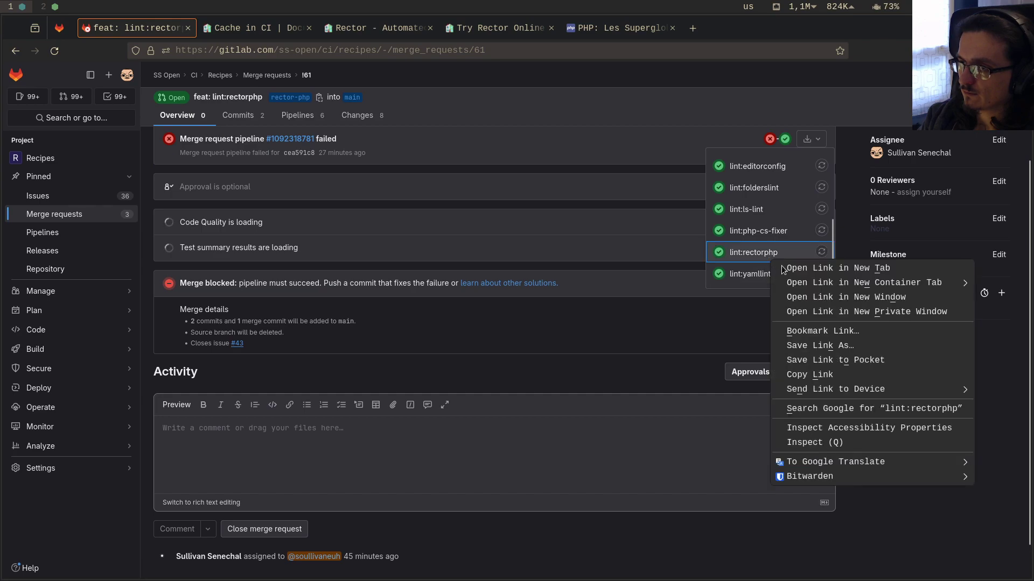
pyautogui.click(786, 269)
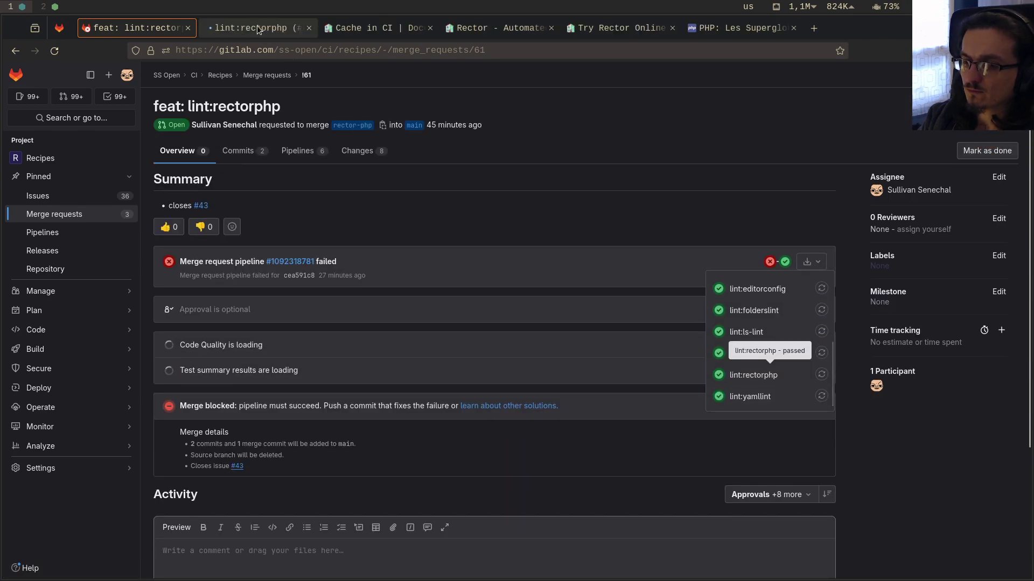
pyautogui.click(253, 32)
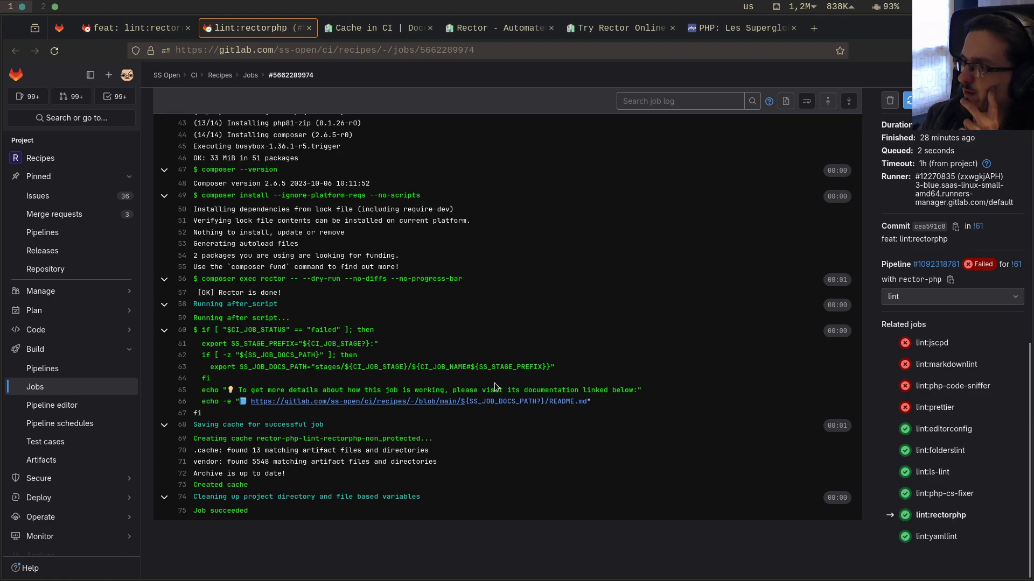
# Step: Compare the merge request's Commits tab with the local 'g oneline main..' output, reloading the page
pyautogui.click(135, 28)
pyautogui.click(263, 155)
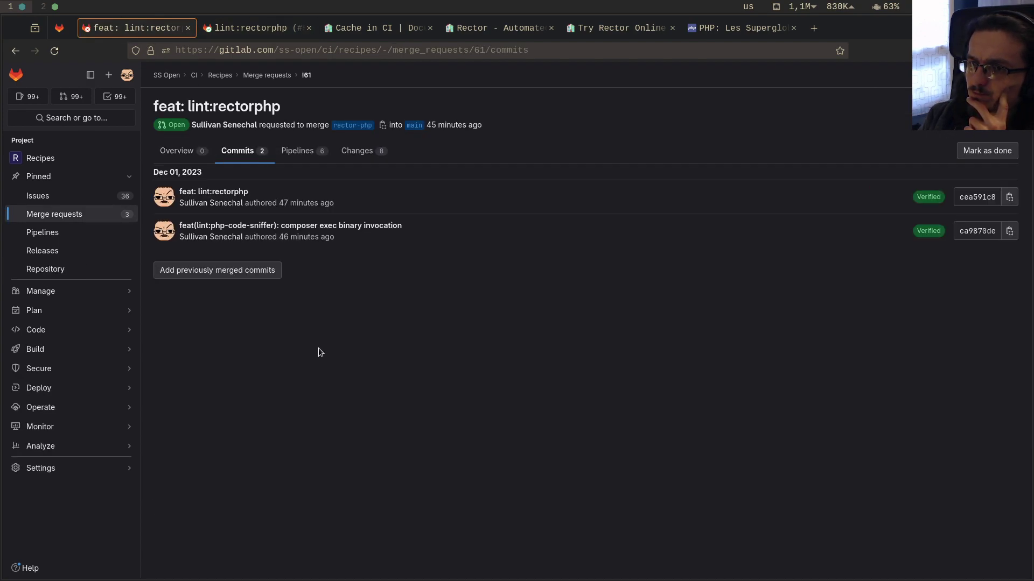
pyautogui.press('super+2')
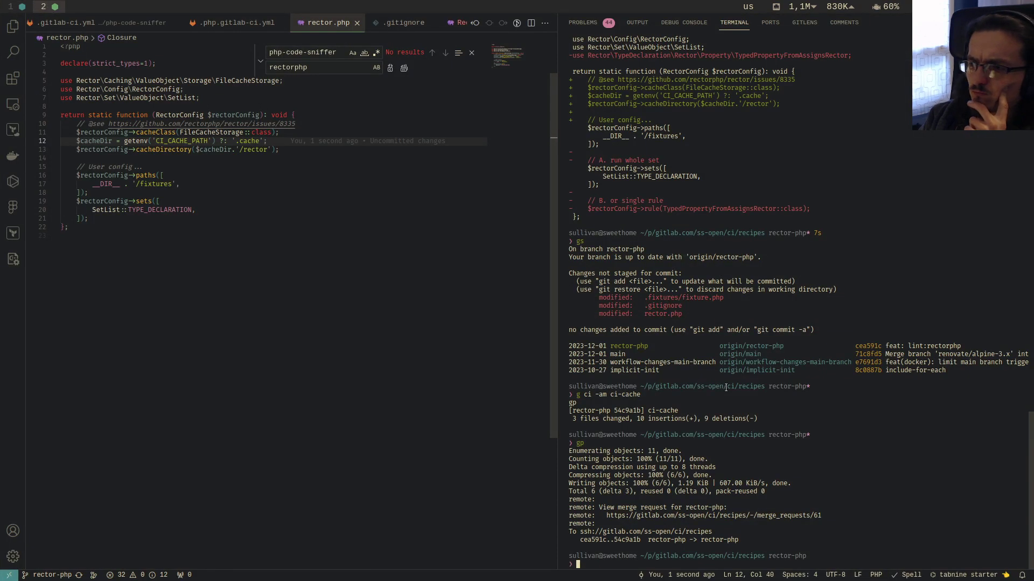
pyautogui.write('g oneline main..')
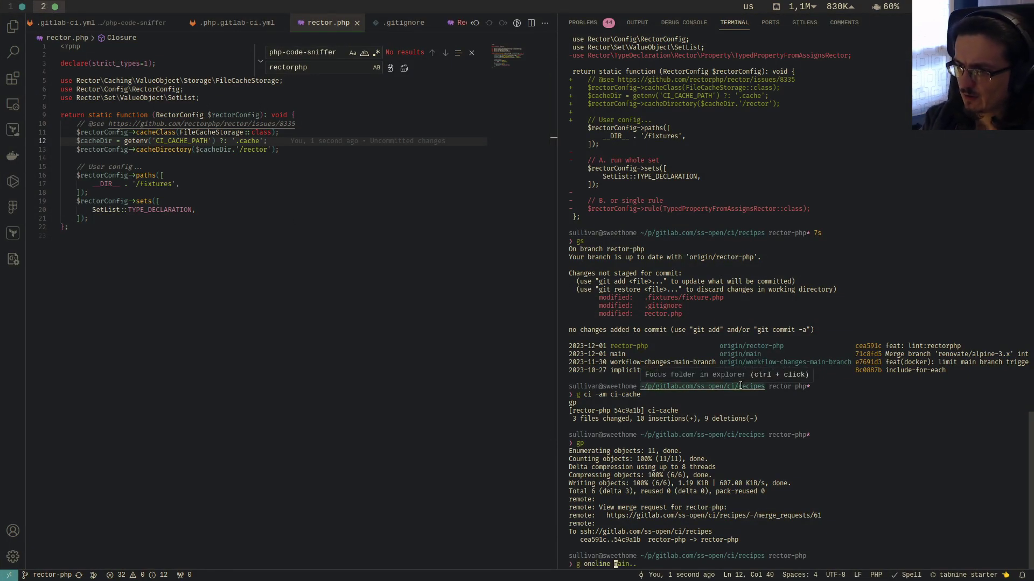
pyautogui.press('Return')
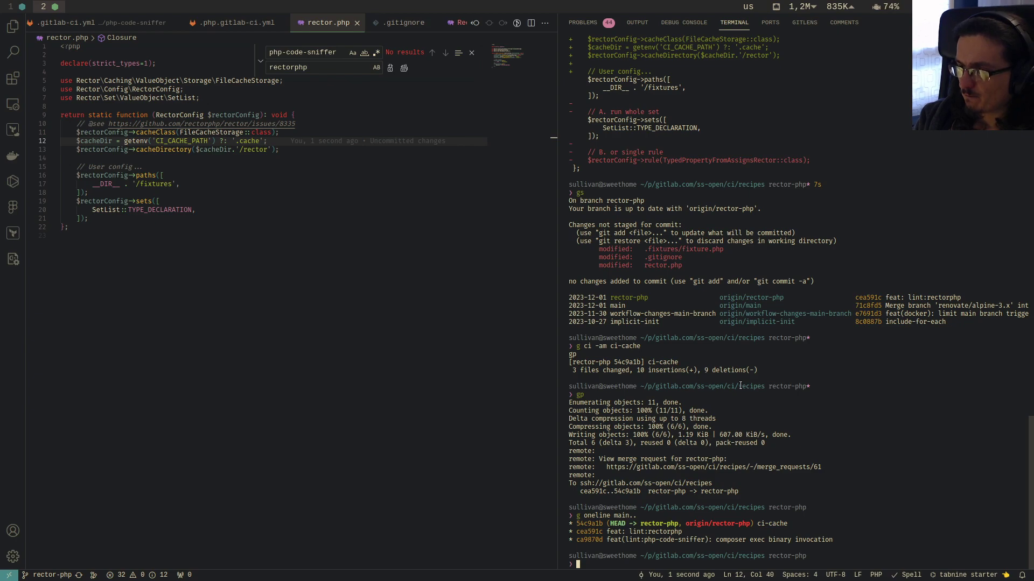
pyautogui.press('super+1')
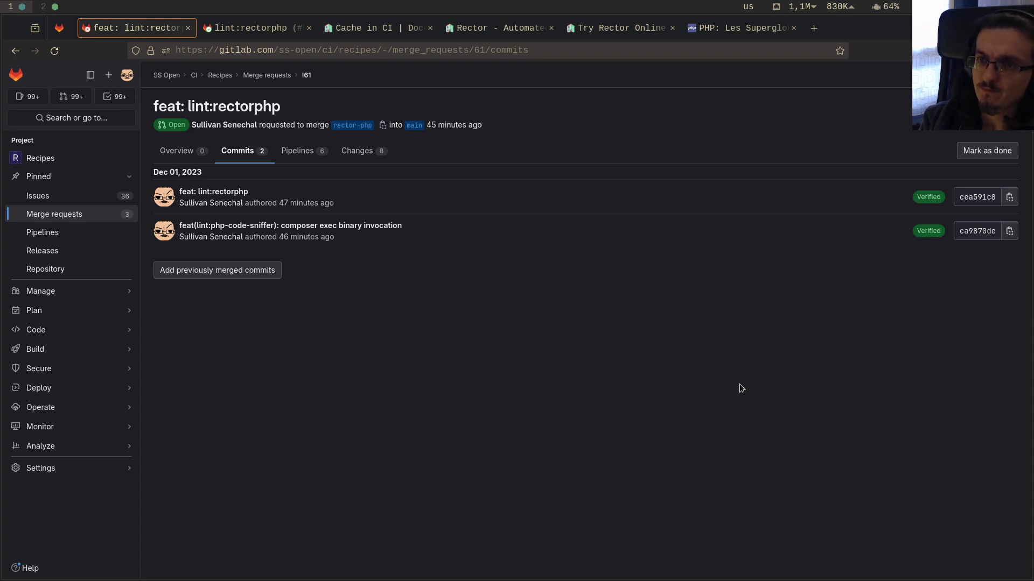
pyautogui.press('F5')
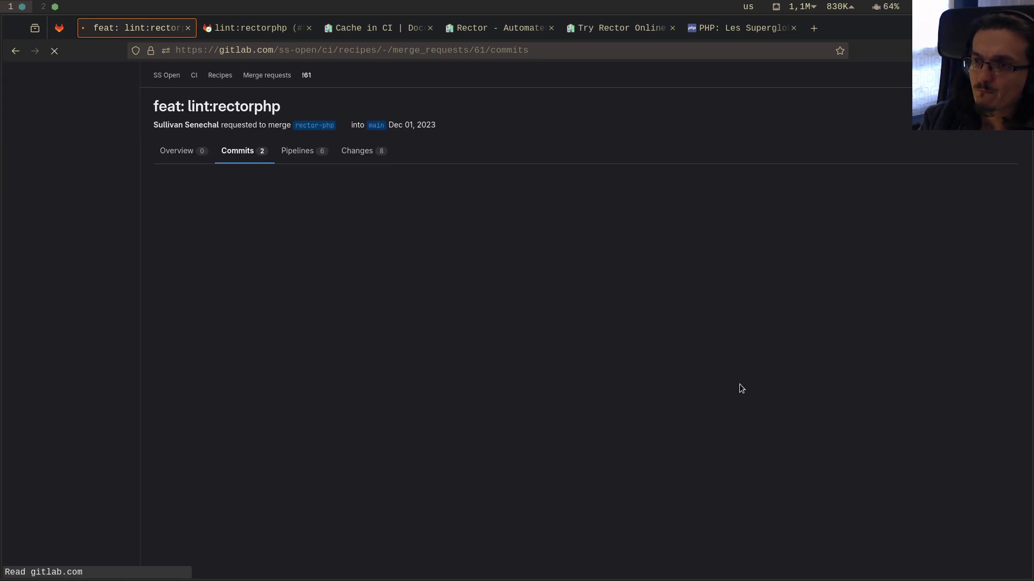
pyautogui.press('super+2')
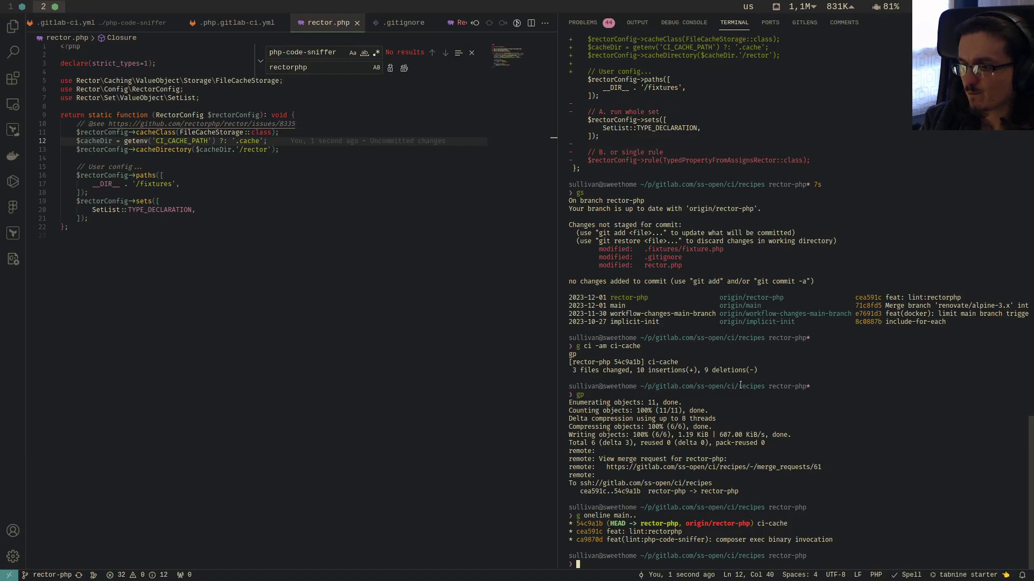
pyautogui.press('super+1')
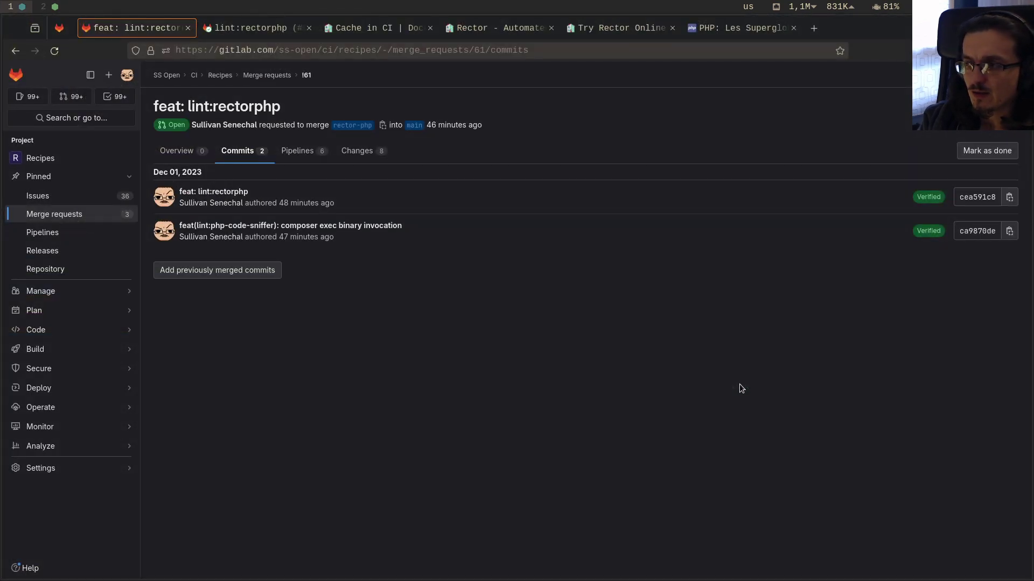
# Step: Review the merge request's Pipelines, Changes and Overview tabs, then start a new browser tab
pyautogui.click(326, 156)
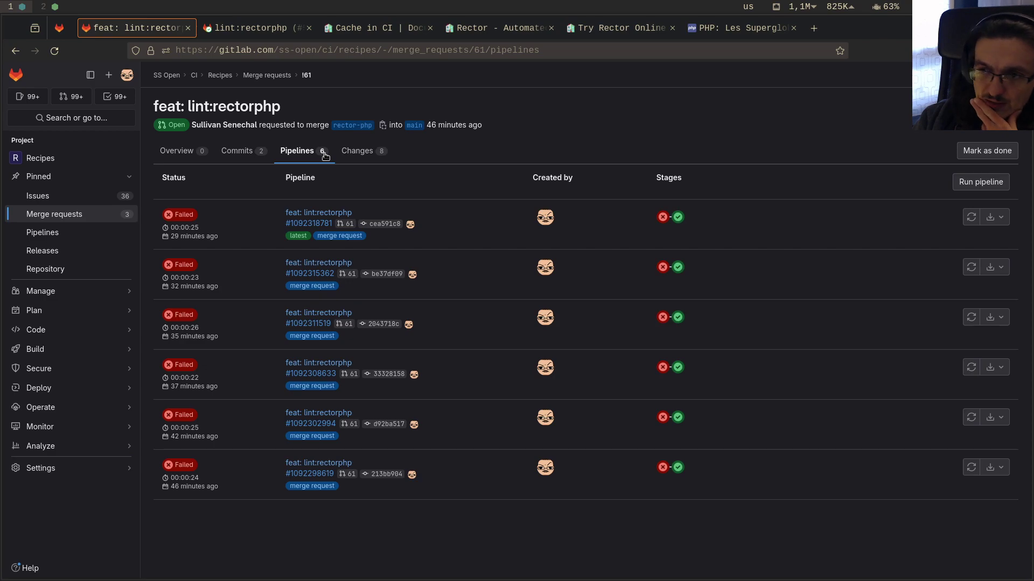
pyautogui.click(363, 157)
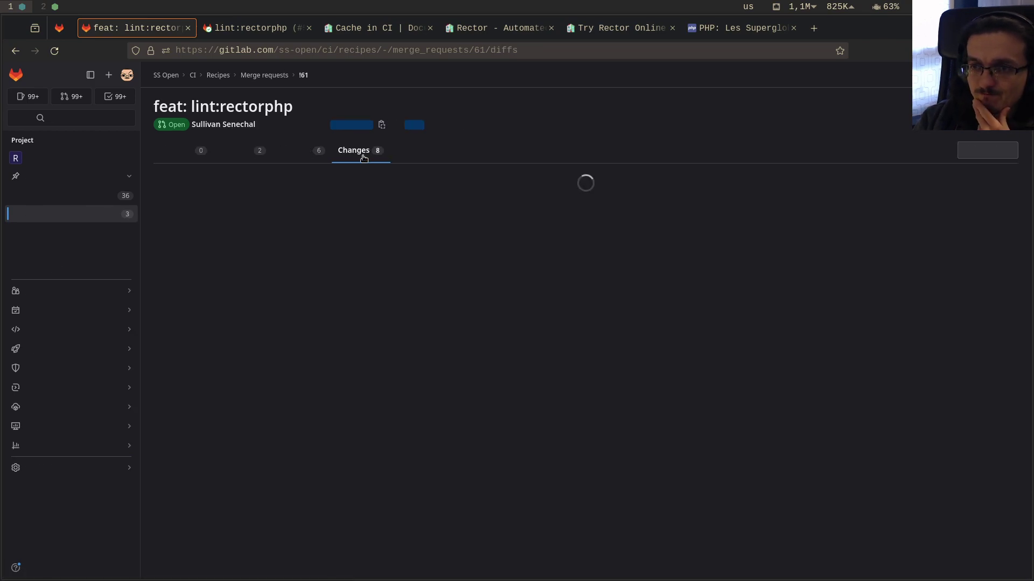
pyautogui.click(202, 163)
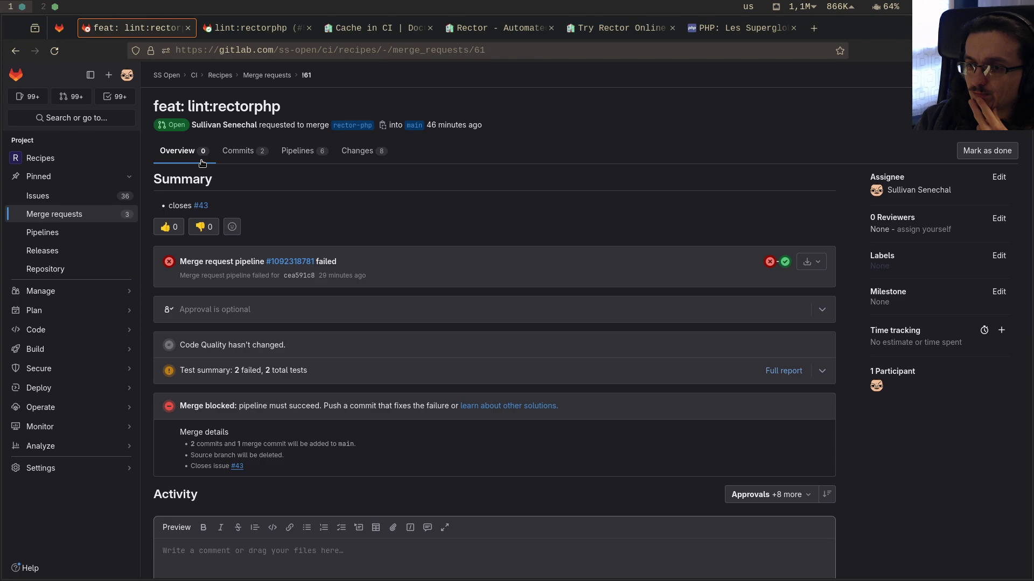
pyautogui.click(813, 28)
pyautogui.write('status.gitlab.com/')
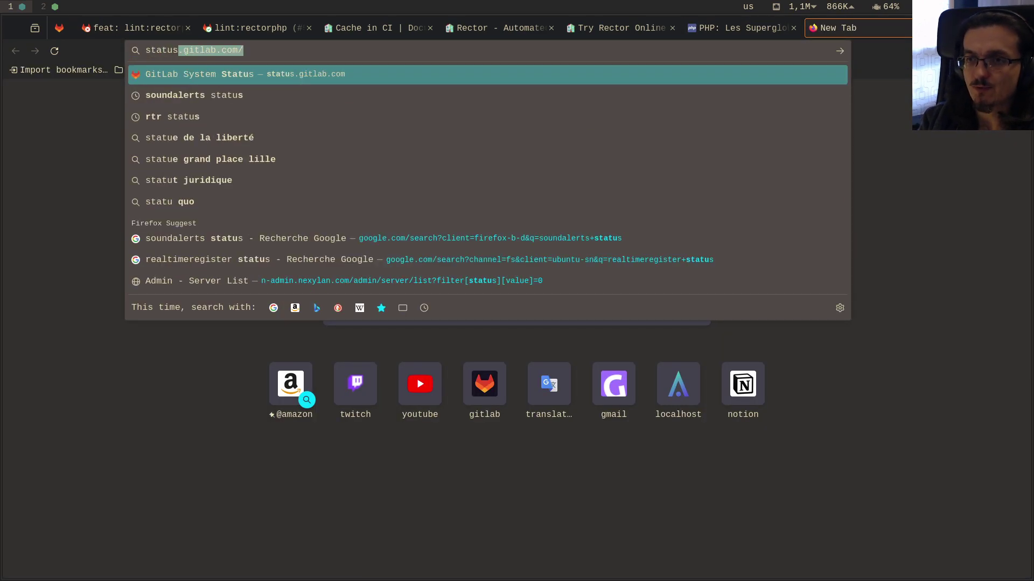
pyautogui.press('Return')
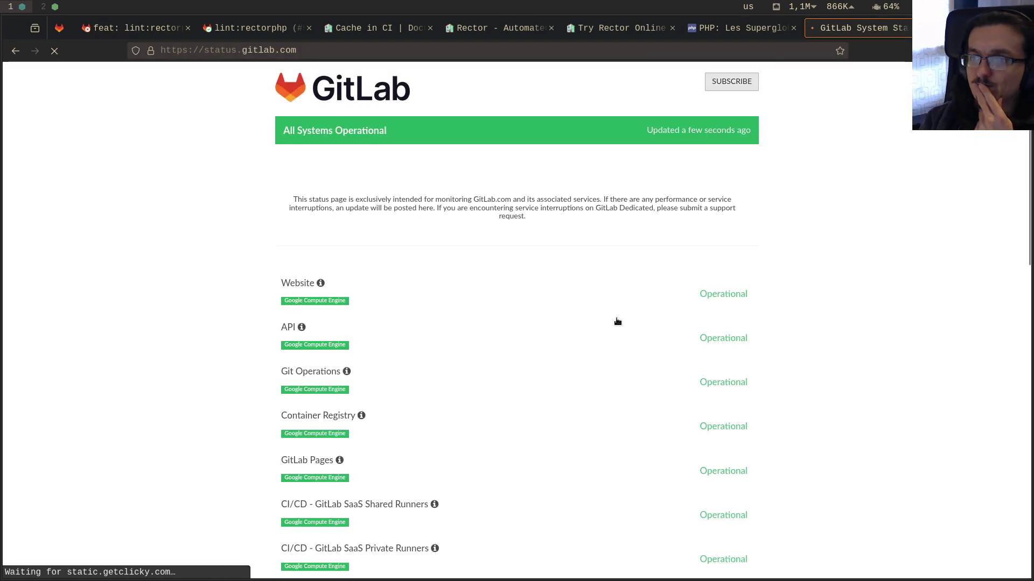
pyautogui.scroll(-6, 596, 327)
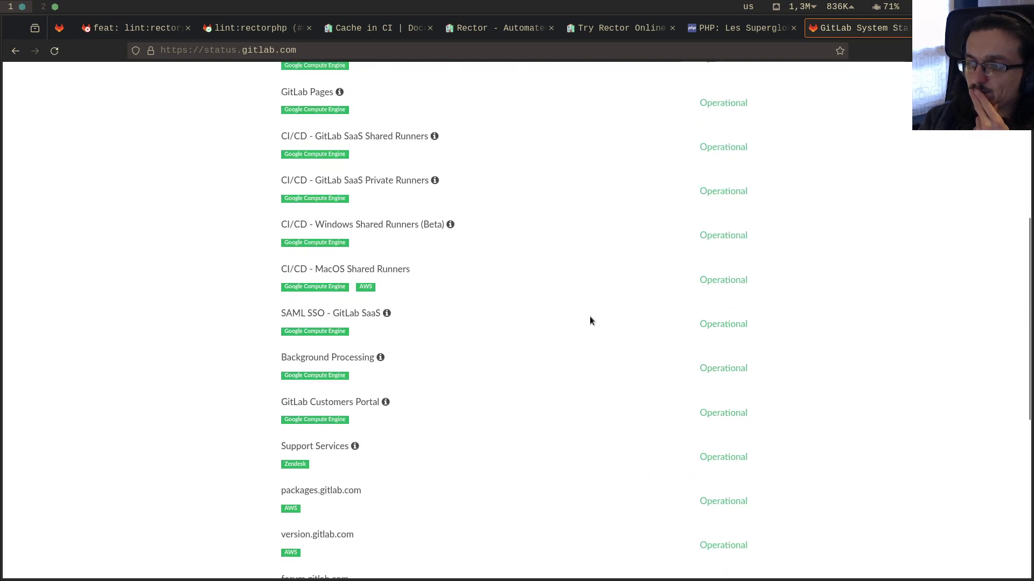
pyautogui.scroll(-3, 589, 315)
pyautogui.scroll(-1, 588, 312)
pyautogui.scroll(-2, 587, 314)
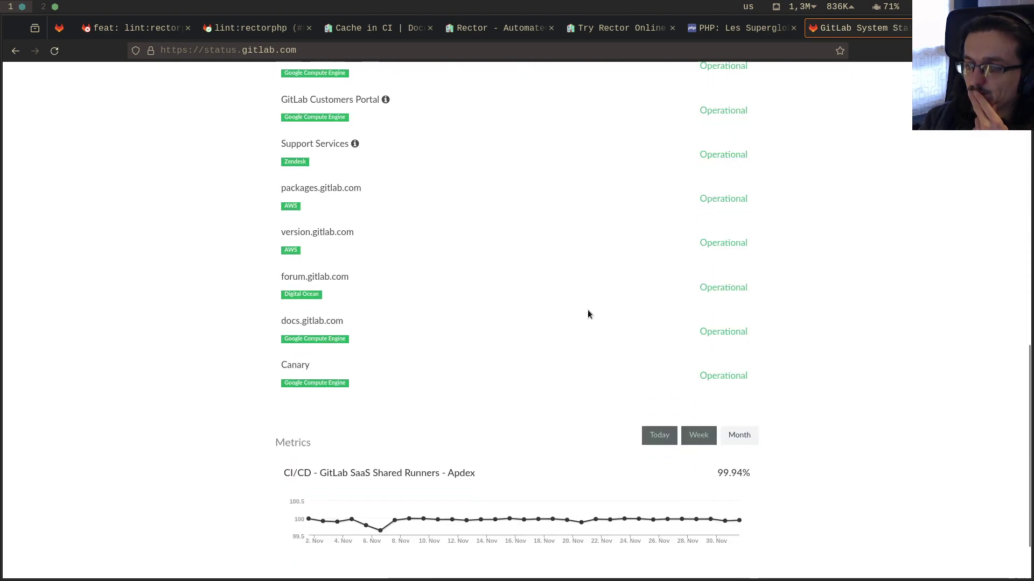
pyautogui.scroll(7, 587, 310)
pyautogui.scroll(5, 589, 306)
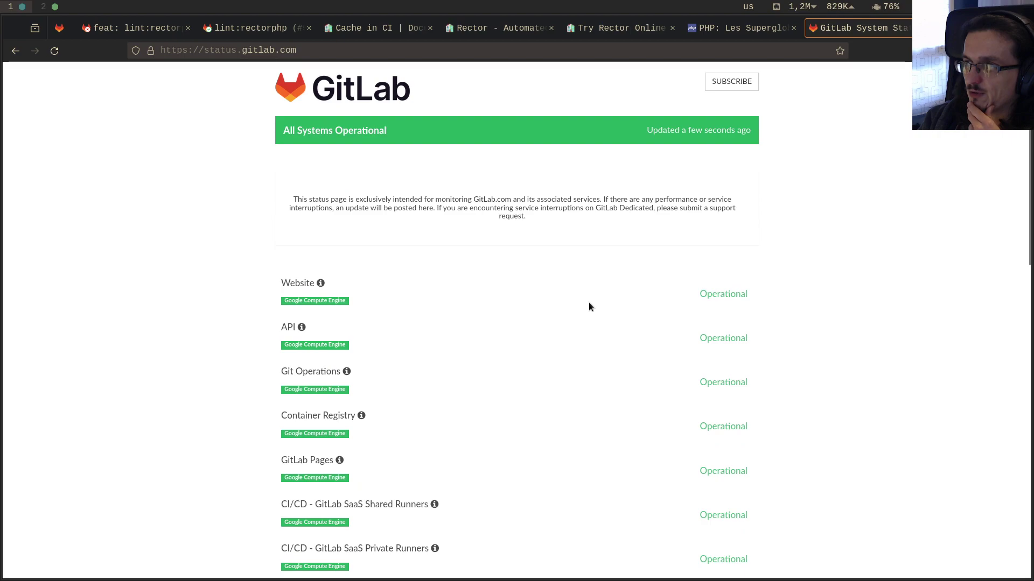
# Step: Amend all changes into the ci-cache commit and force-push with 'g amend --all --no-edit && gp -f'
pyautogui.click(909, 31)
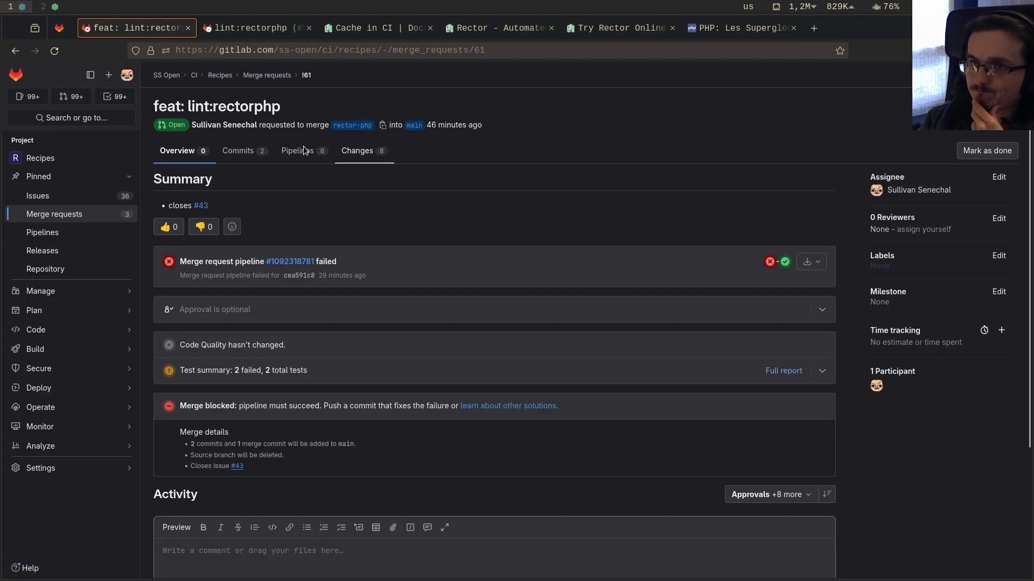
pyautogui.click(51, 5)
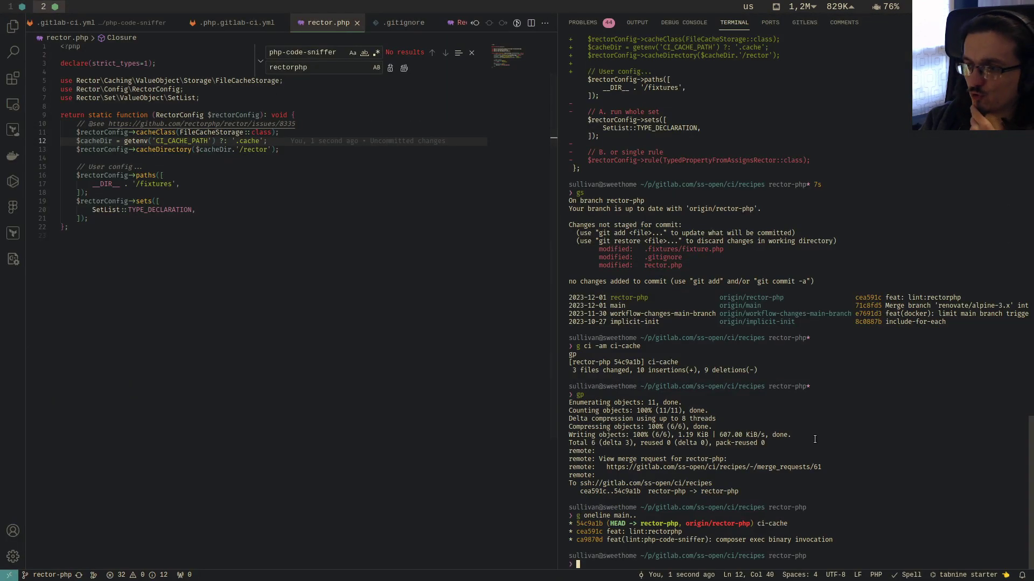
pyautogui.write('amend --all --no-edit && gp -f')
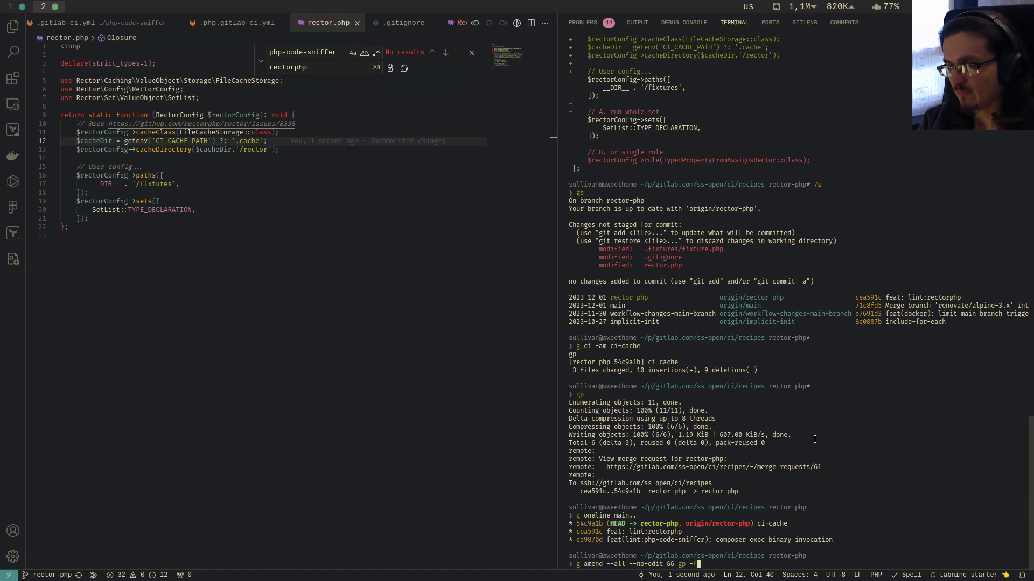
pyautogui.press('Return')
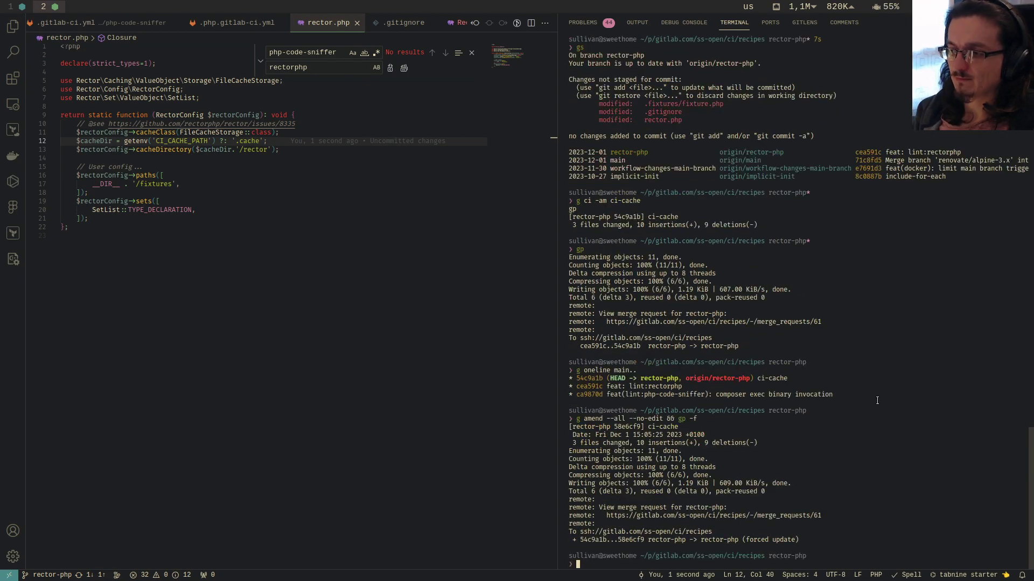
pyautogui.press('super+1')
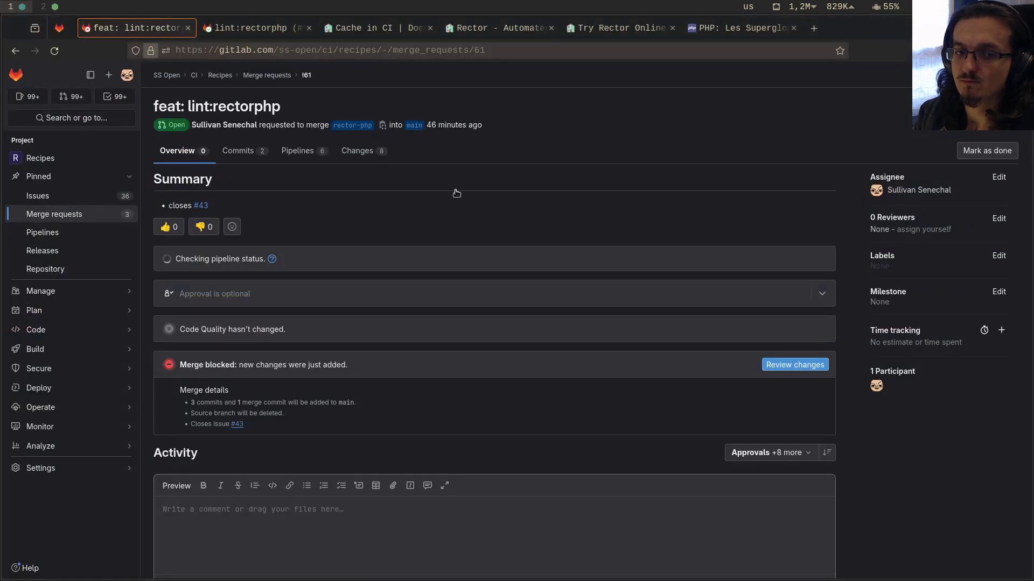
# Step: Reload merge request !61, check its commits, and show the Pipelines list with the new ci-cache pipelines
pyautogui.press('F5')
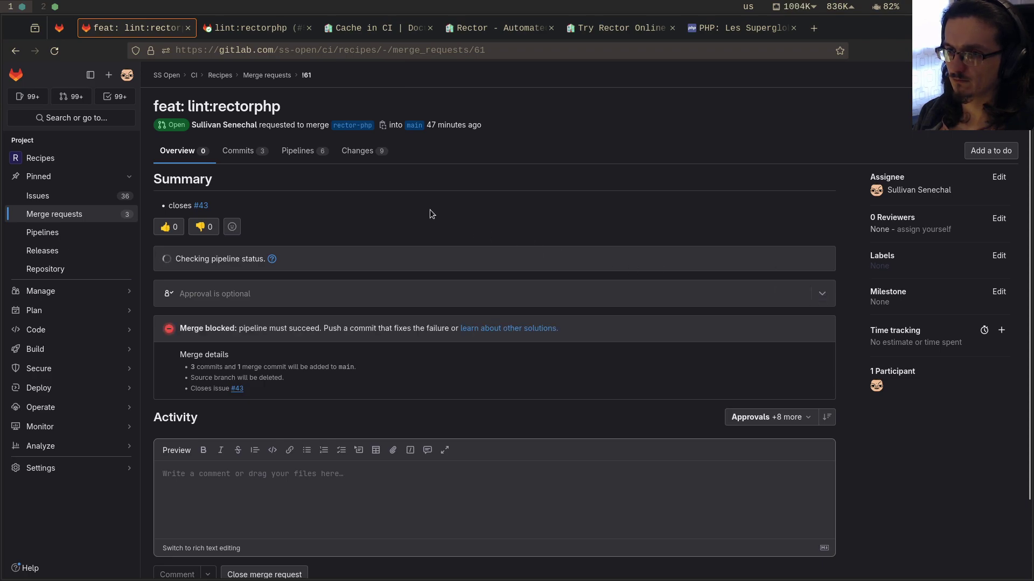
pyautogui.click(236, 156)
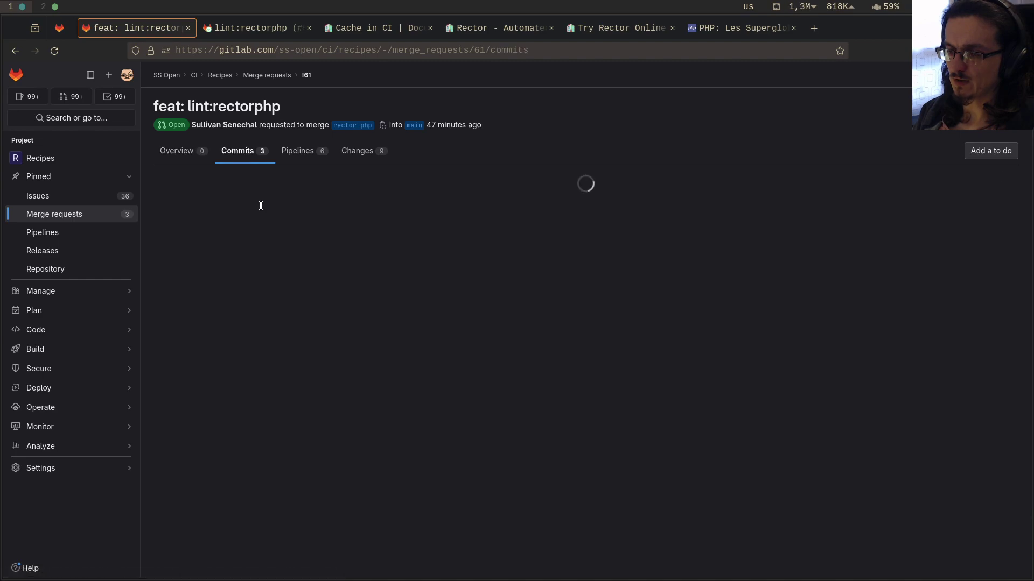
pyautogui.click(176, 161)
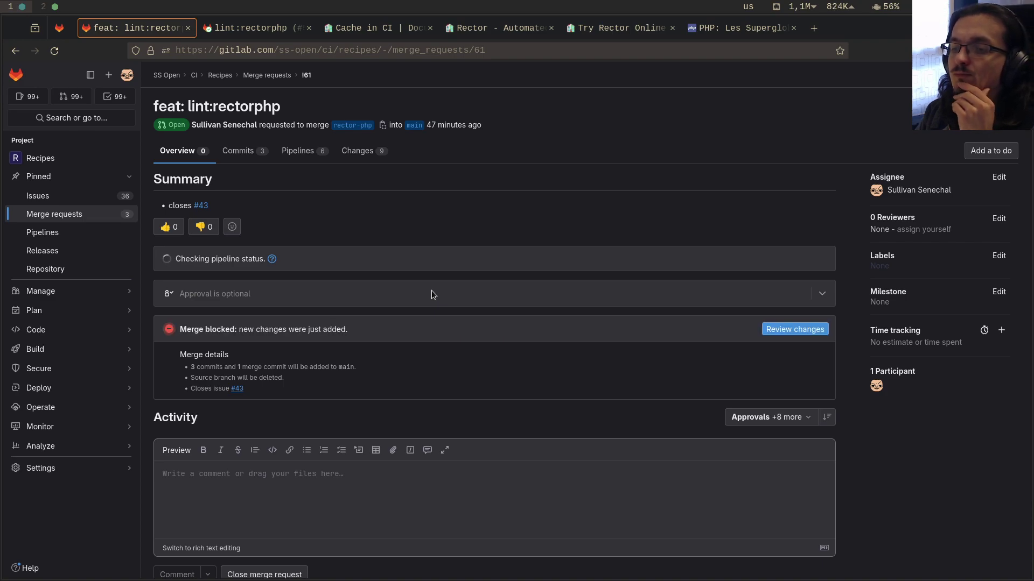
pyautogui.click(317, 155)
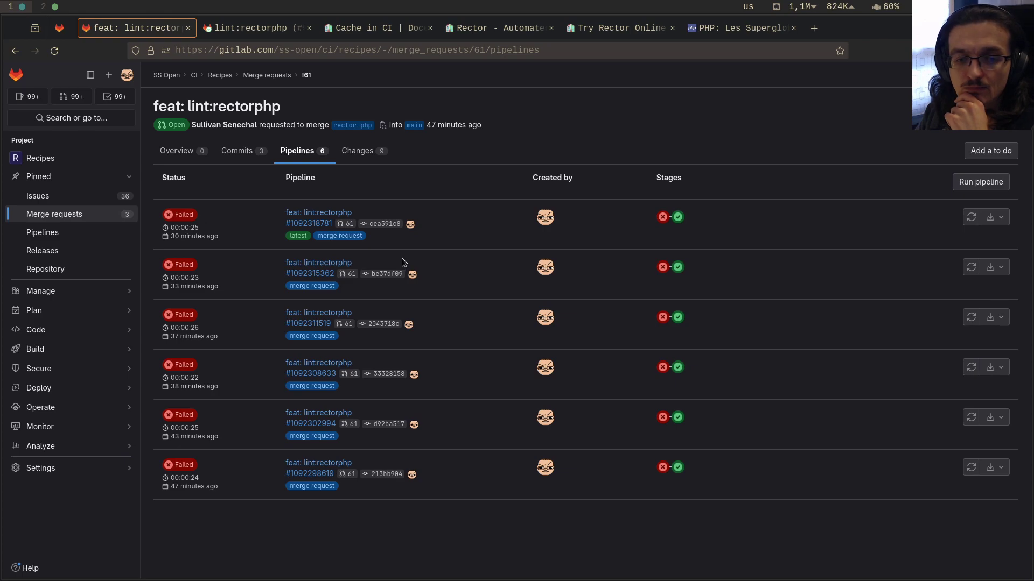
pyautogui.click(192, 154)
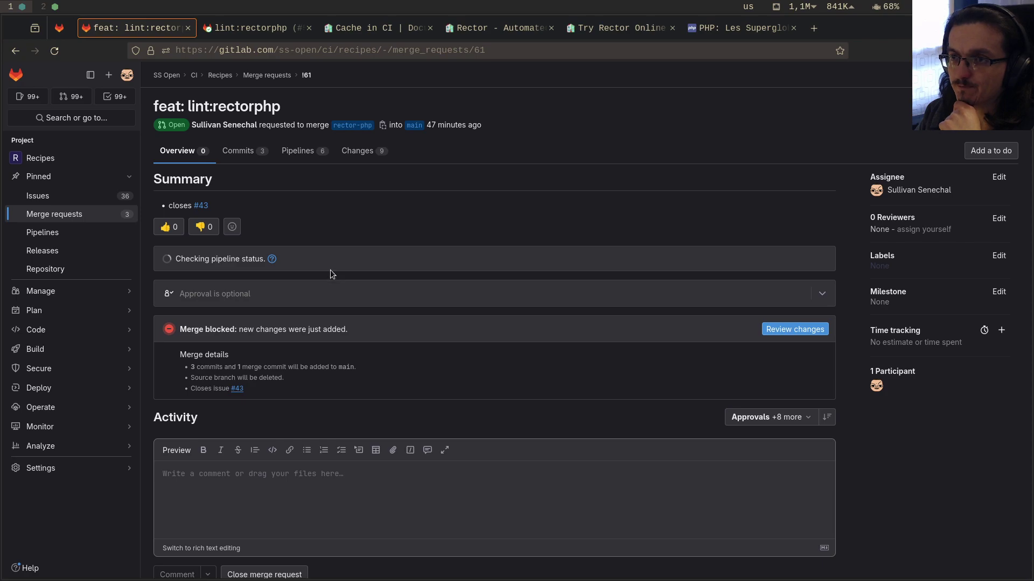
pyautogui.click(305, 153)
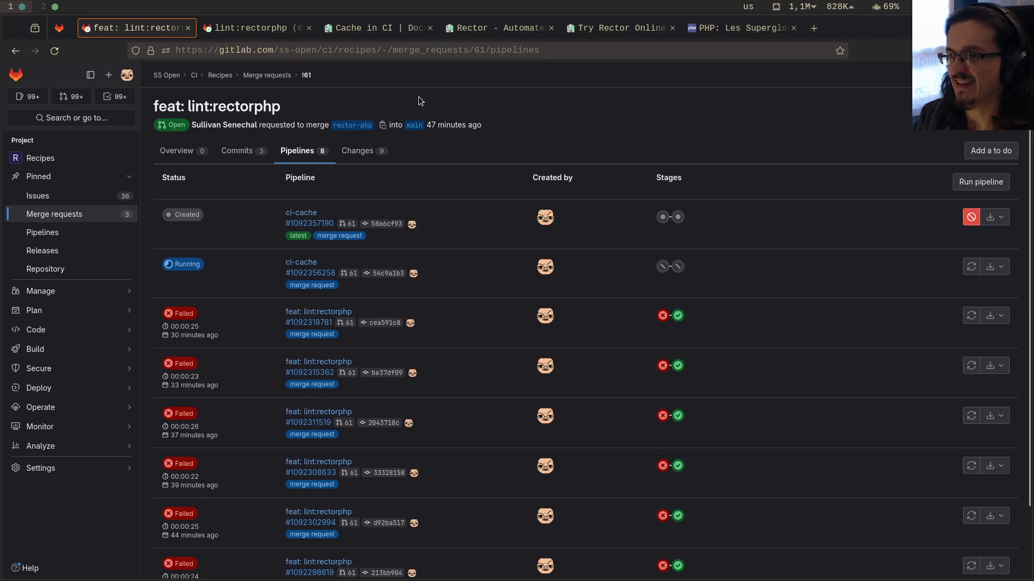
# Step: Open the newest ci-cache pipeline's lint:rectorphp job log and select its 'cache: found 17 matching artifact files' line
pyautogui.click(663, 217)
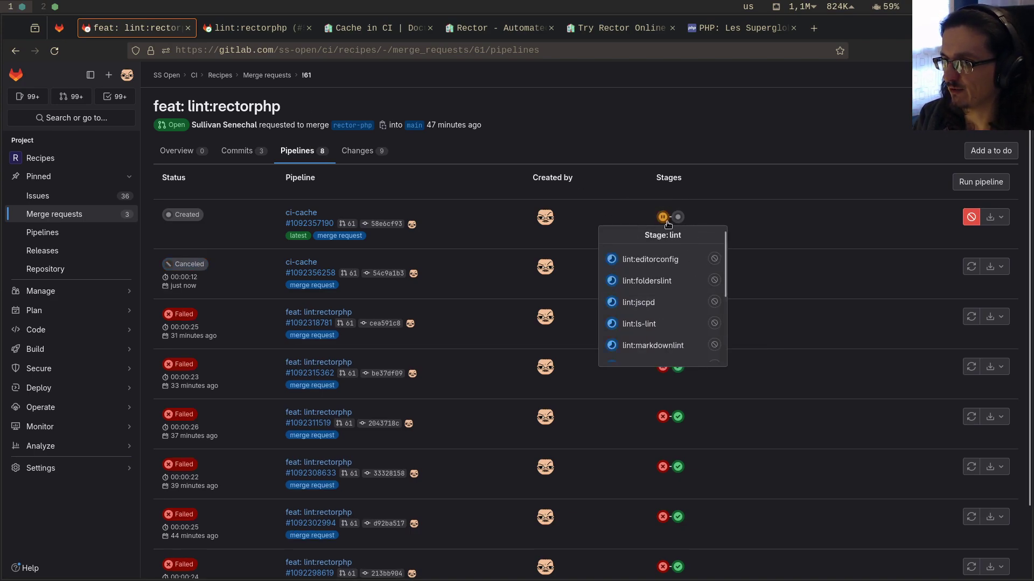
pyautogui.click(718, 256)
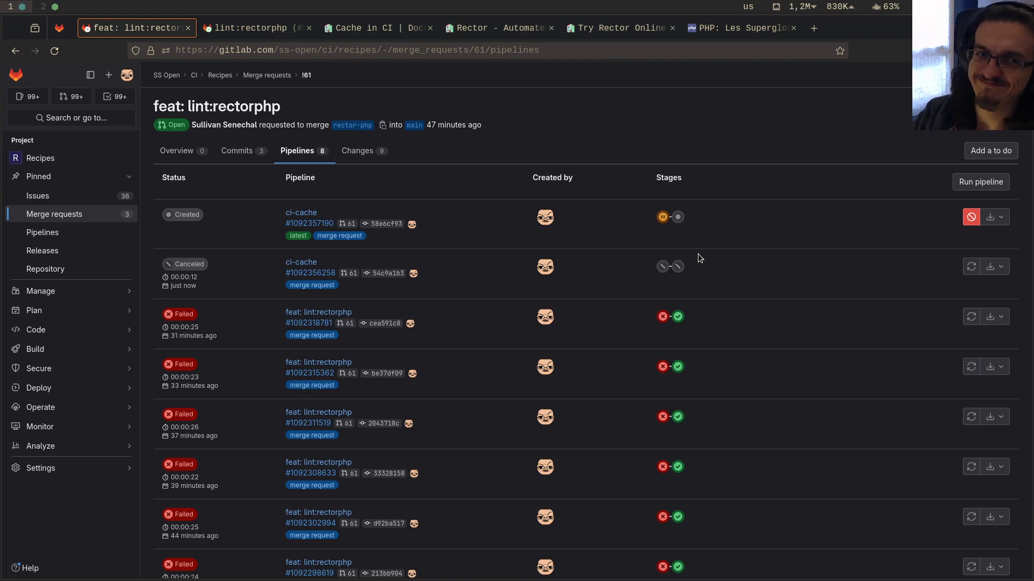
pyautogui.click(661, 217)
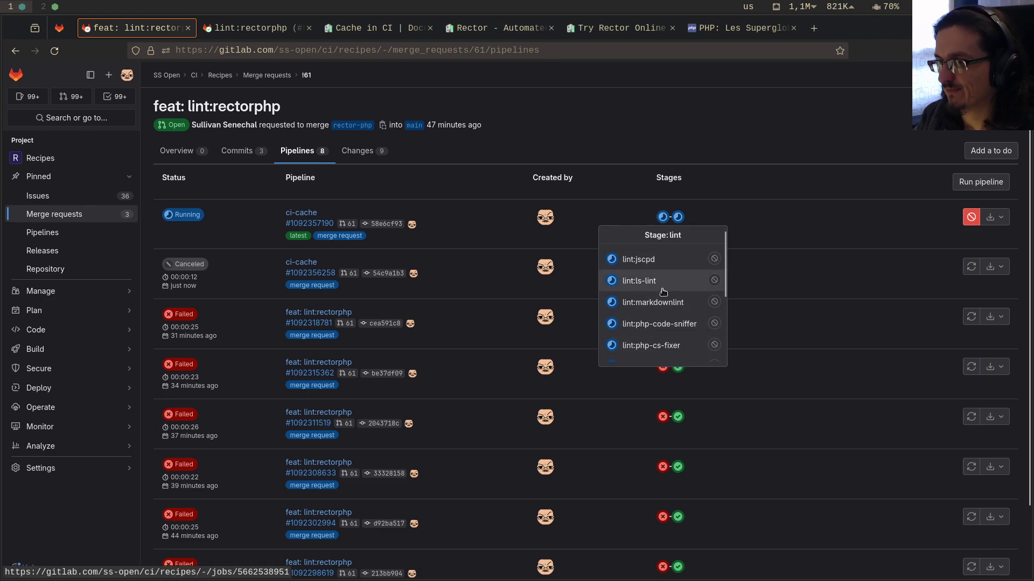
pyautogui.scroll(-4, 662, 292)
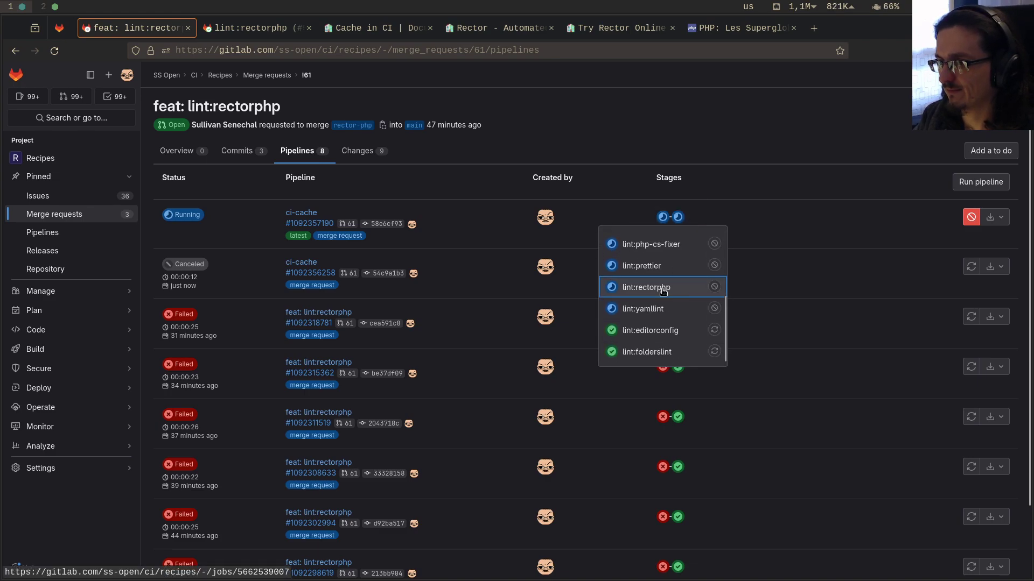
pyautogui.click(663, 290)
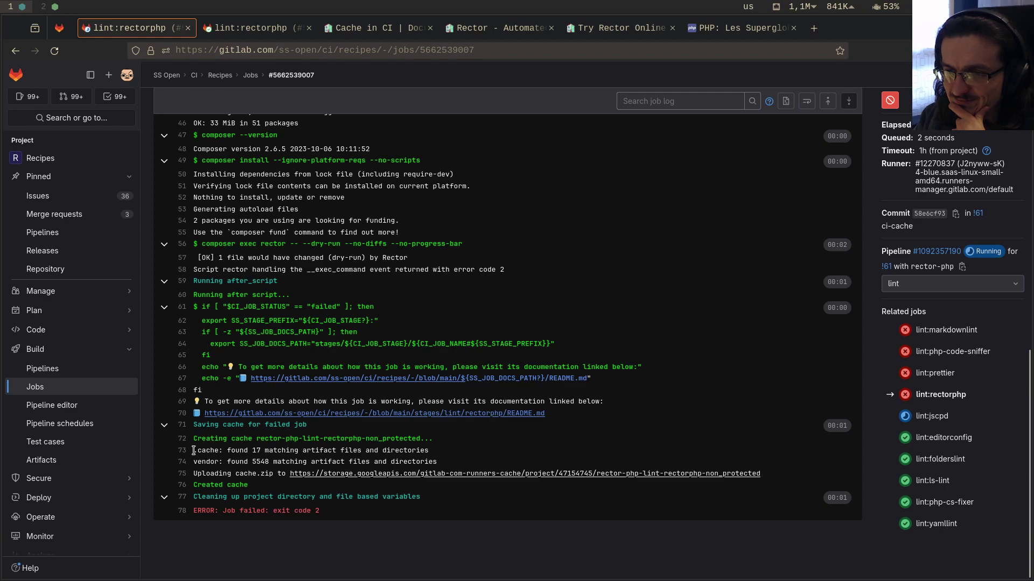
pyautogui.moveTo(194, 450); pyautogui.dragTo(423, 452)
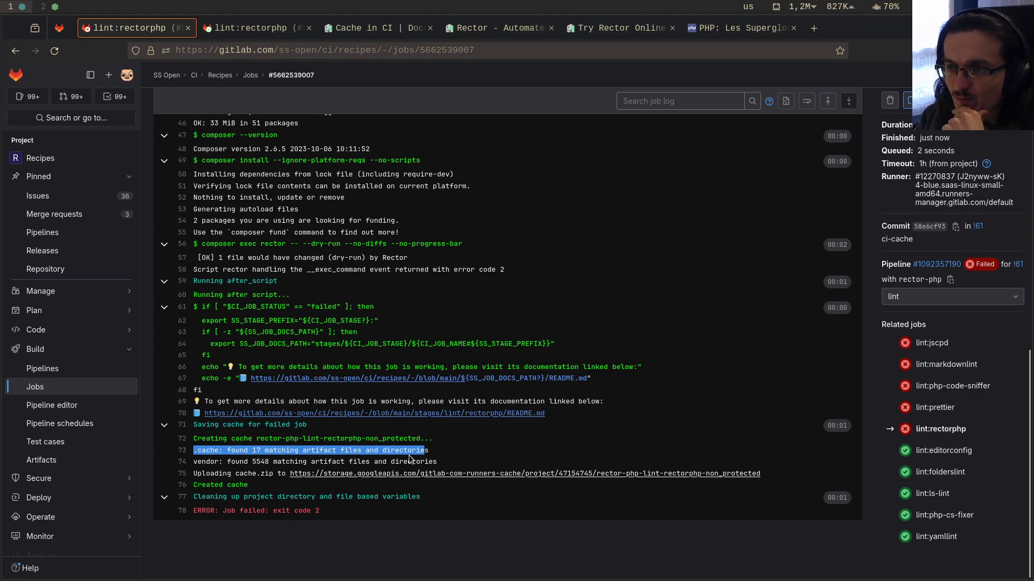
# Step: In the editor, open the rectorphp job's .gitlab-ci.yml at the end of its after_script entry
pyautogui.press('super+2')
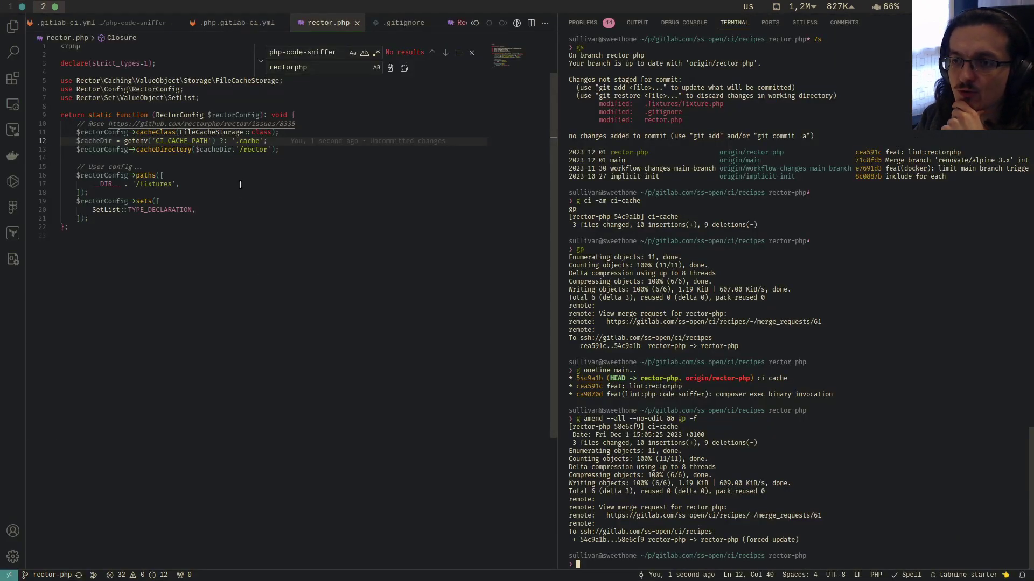
pyautogui.hotkey('ctrl', 'Tab')
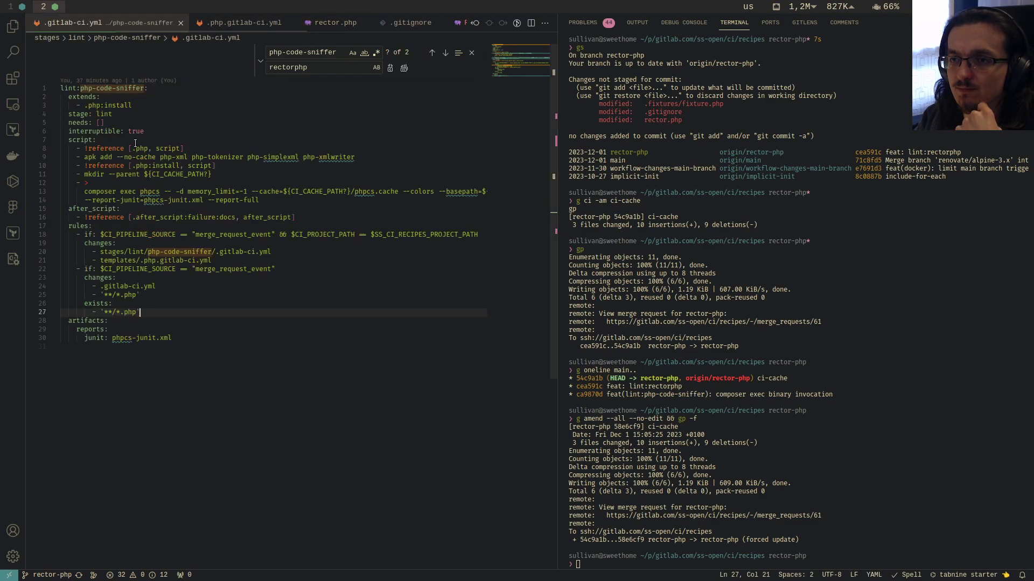
pyautogui.click(279, 285)
pyautogui.press('Up')
pyautogui.press('Up')
pyautogui.press('Up')
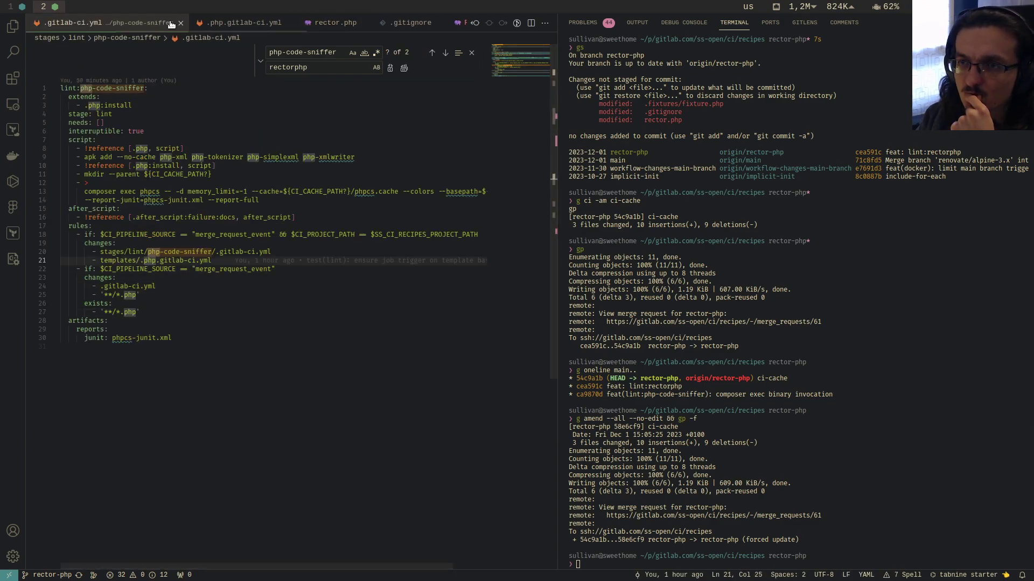
pyautogui.hotkey('ctrl', 'Tab')
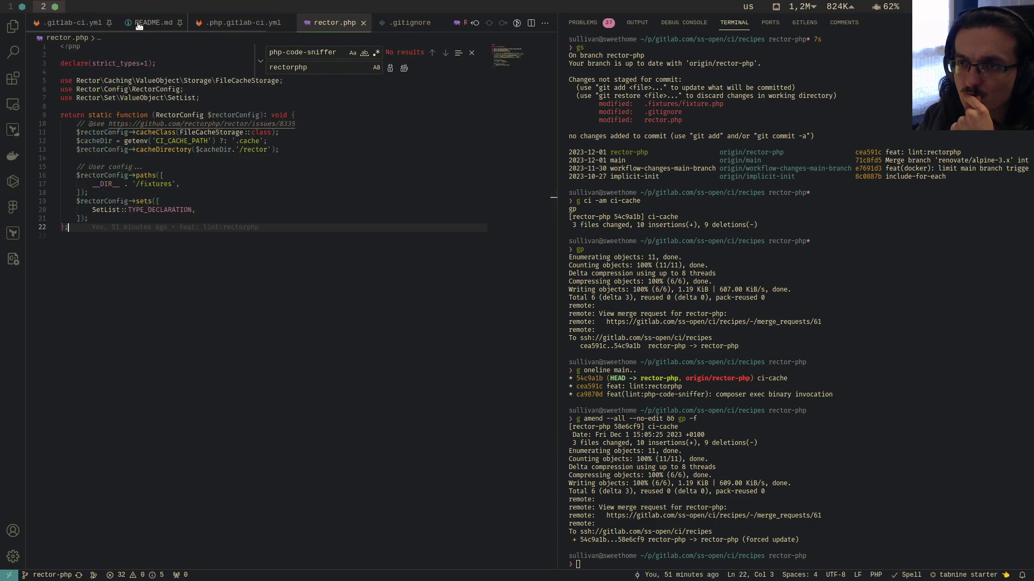
pyautogui.click(71, 23)
pyautogui.click(309, 220)
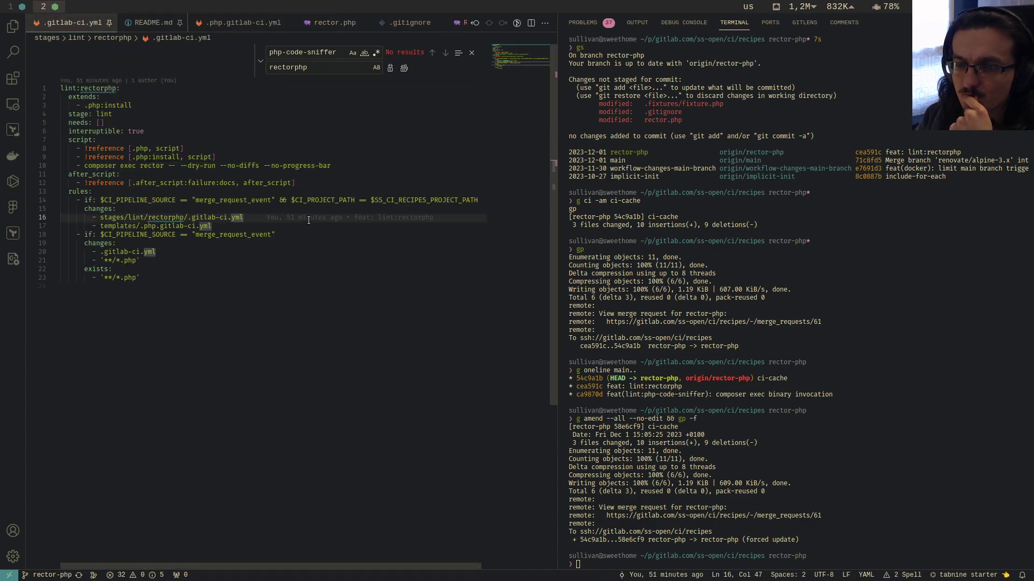
pyautogui.press('Up')
pyautogui.press('Up')
pyautogui.press('Up')
pyautogui.press('Up')
pyautogui.press('Up')
pyautogui.press('Up')
pyautogui.press('Down')
pyautogui.press('Down')
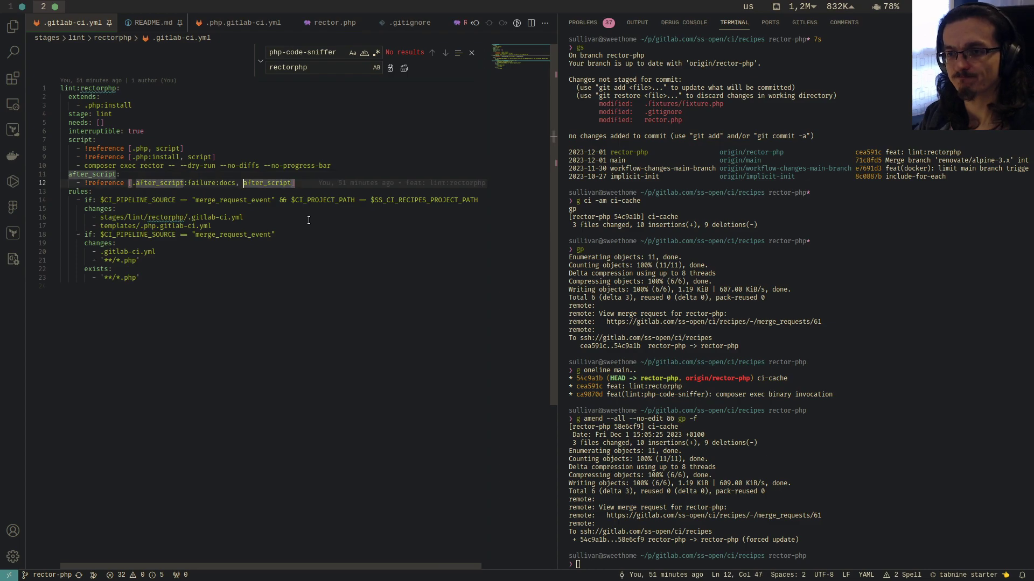
pyautogui.press('End')
# Step: Add an after_script item 'ls -R .cache/rector' and save the file
pyautogui.press('Return')
pyautogui.write('- ')
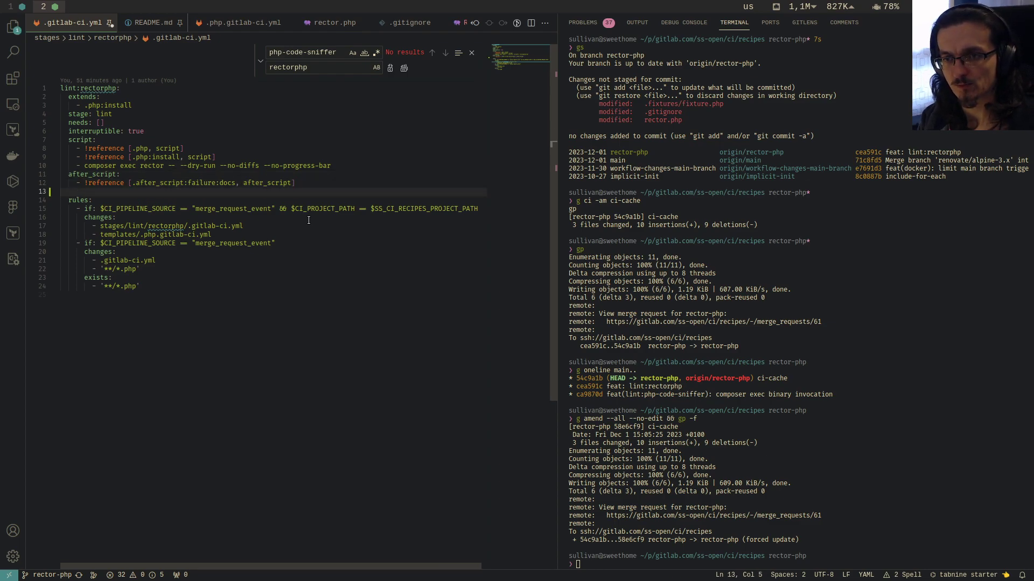
pyautogui.write('ls -R .ca')
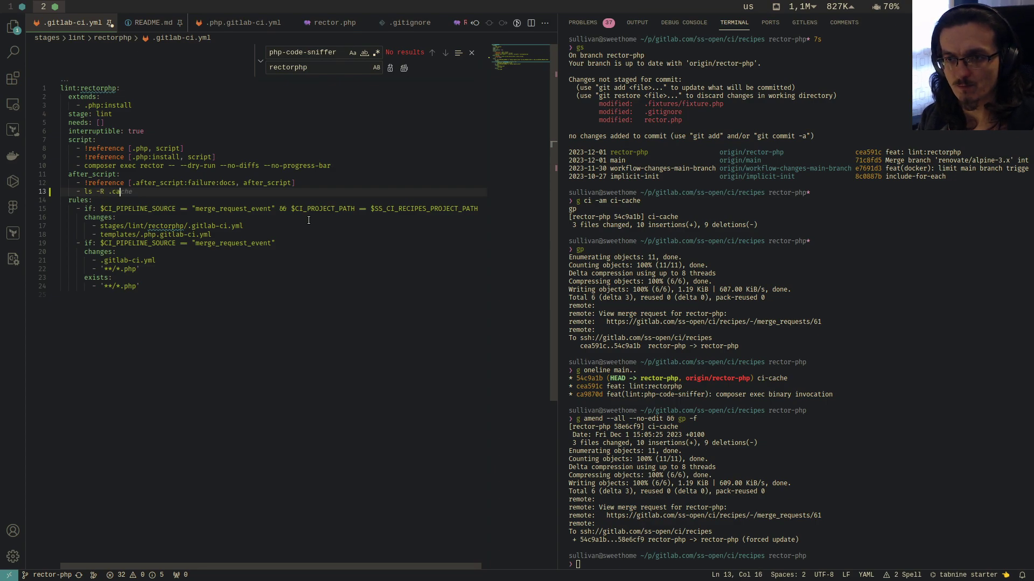
pyautogui.press('Down')
pyautogui.press('Down')
pyautogui.press('Home')
pyautogui.hotkey('ctrl', 's')
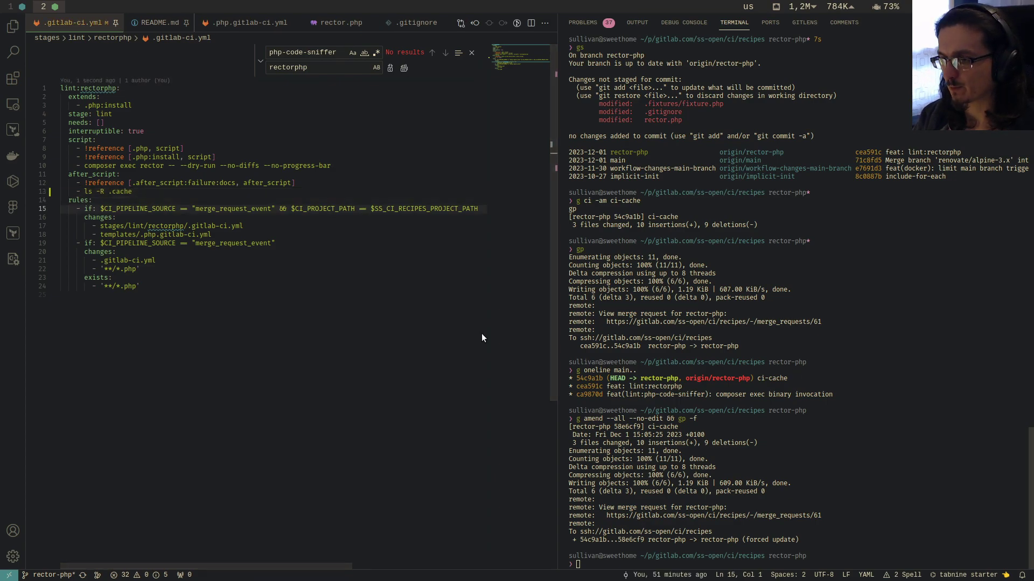
pyautogui.click(159, 193)
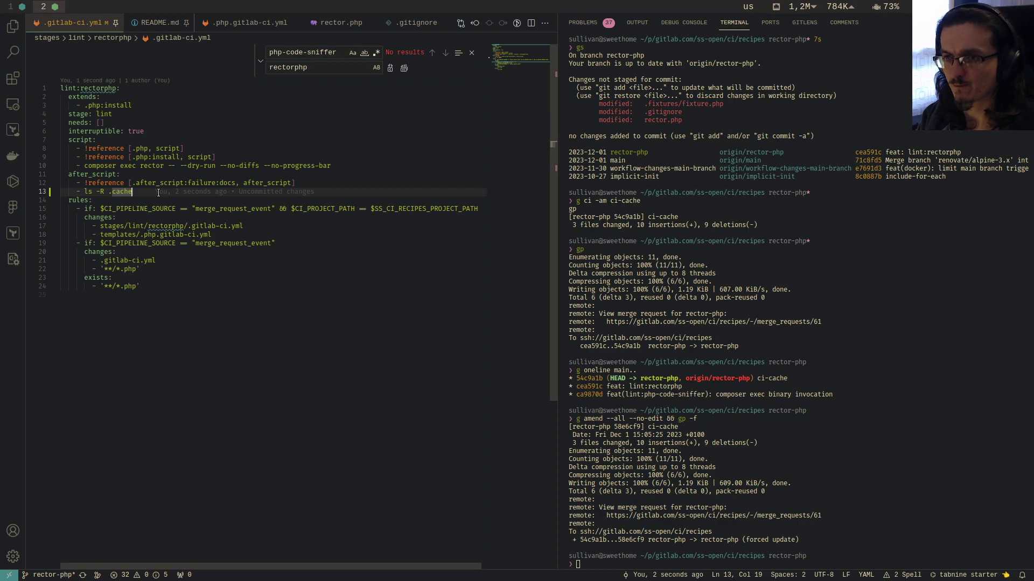
pyautogui.write('/recto')
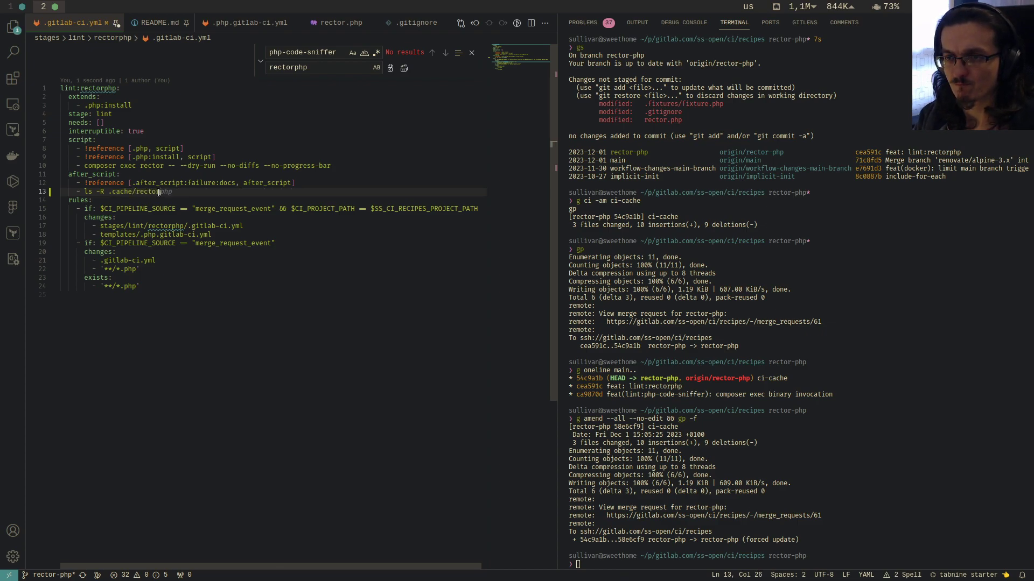
pyautogui.write('r')
pyautogui.press('Down')
pyautogui.press('Down')
pyautogui.press('Down')
pyautogui.press('Down')
pyautogui.press('Down')
pyautogui.press('Down')
pyautogui.press('Down')
pyautogui.press('Down')
pyautogui.press('Down')
pyautogui.press('Down')
pyautogui.press('Down')
pyautogui.press('Down')
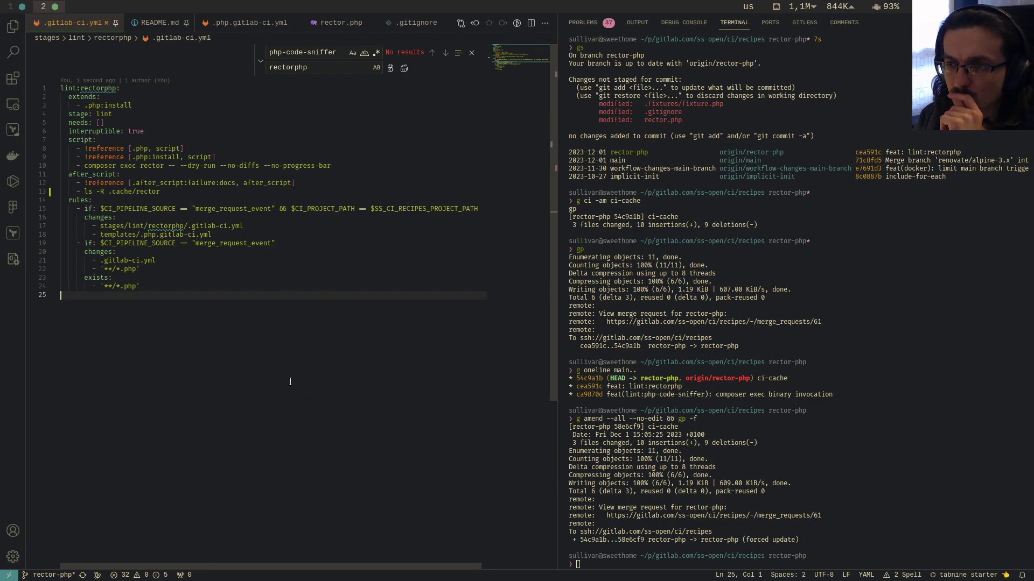
# Step: Check git status and diff, commit everything as 'ls-debug', and push it
pyautogui.click(580, 437)
pyautogui.write('gs')
pyautogui.press('Return')
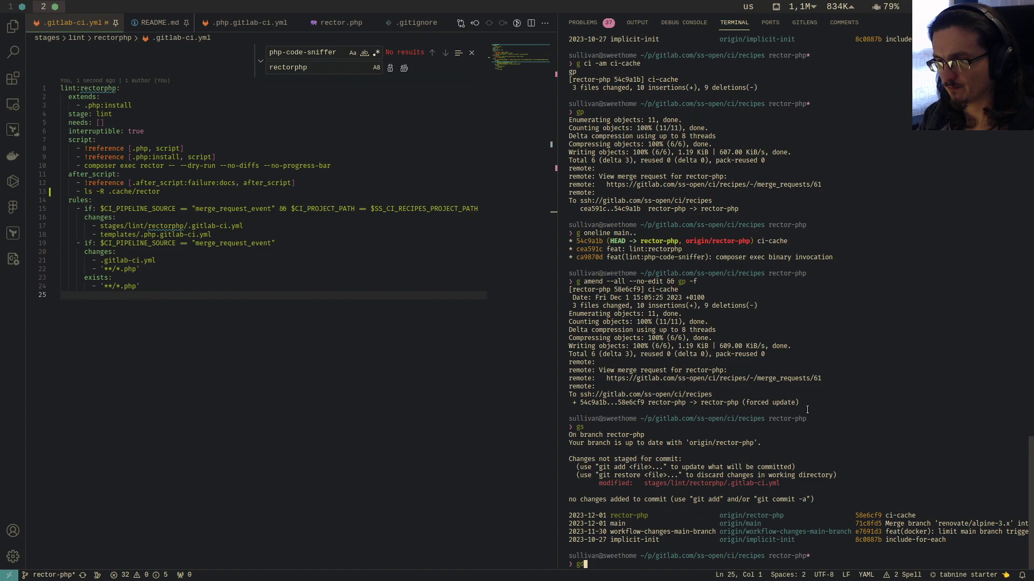
pyautogui.write('gd')
pyautogui.press('Return')
pyautogui.write('g ci -am ls-debug')
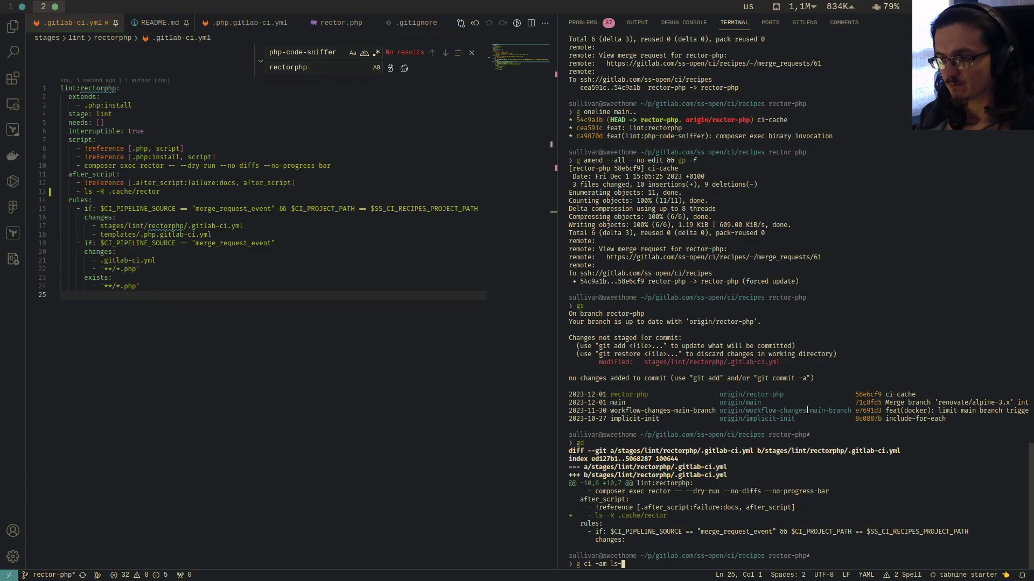
pyautogui.press('Return')
pyautogui.write('gp')
pyautogui.press('Return')
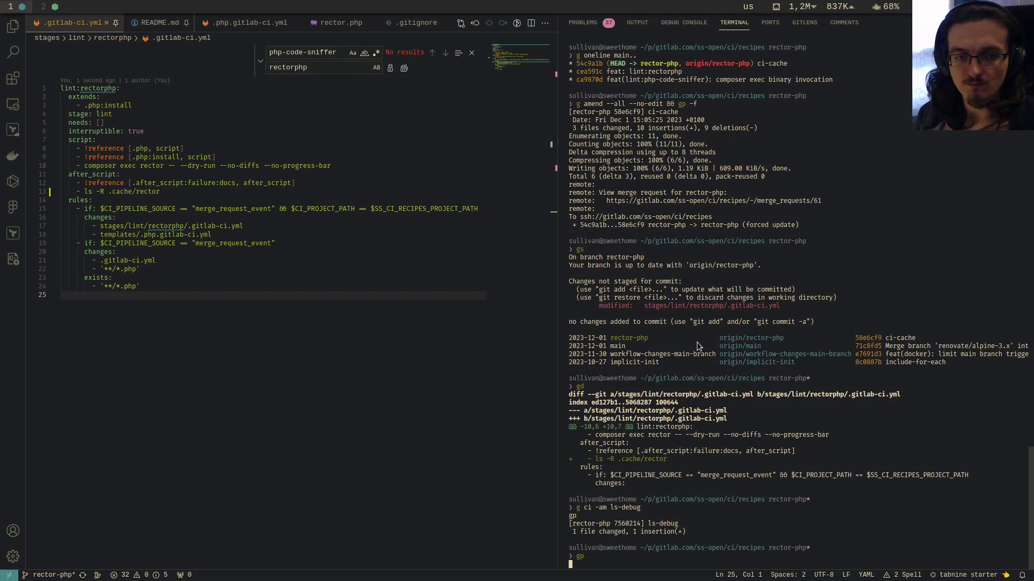
pyautogui.press('super+1')
# Step: Close the duplicate job tab and open MR !61's lint:rectorphp job in a new tab
pyautogui.hotkey('ctrl', 'pageup')
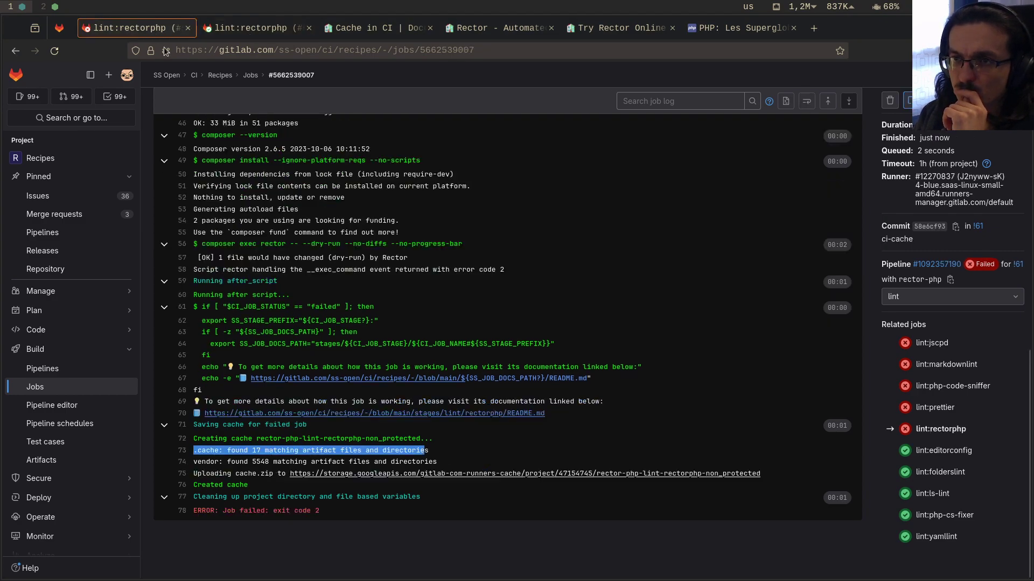
pyautogui.click(309, 28)
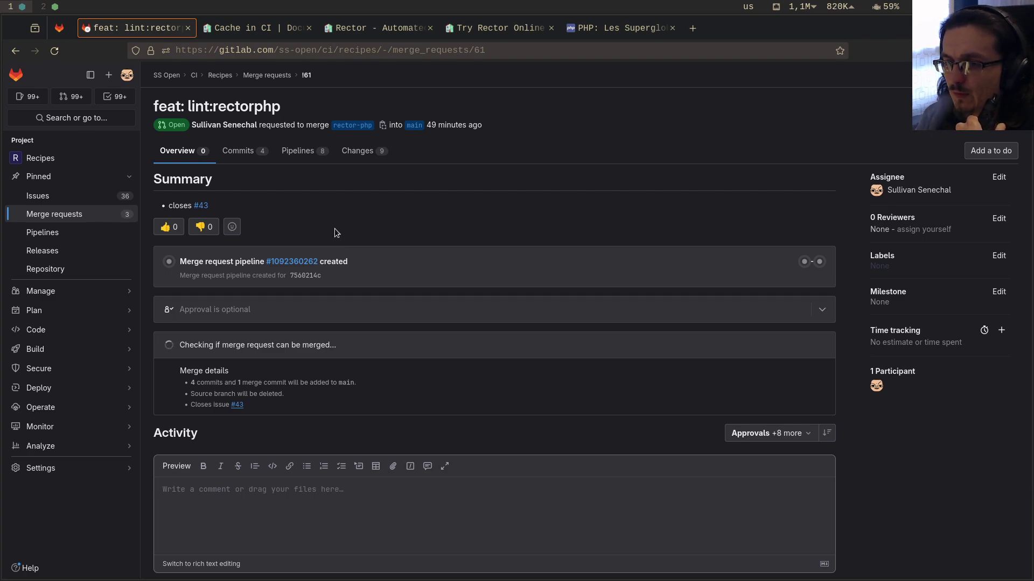
pyautogui.click(806, 263)
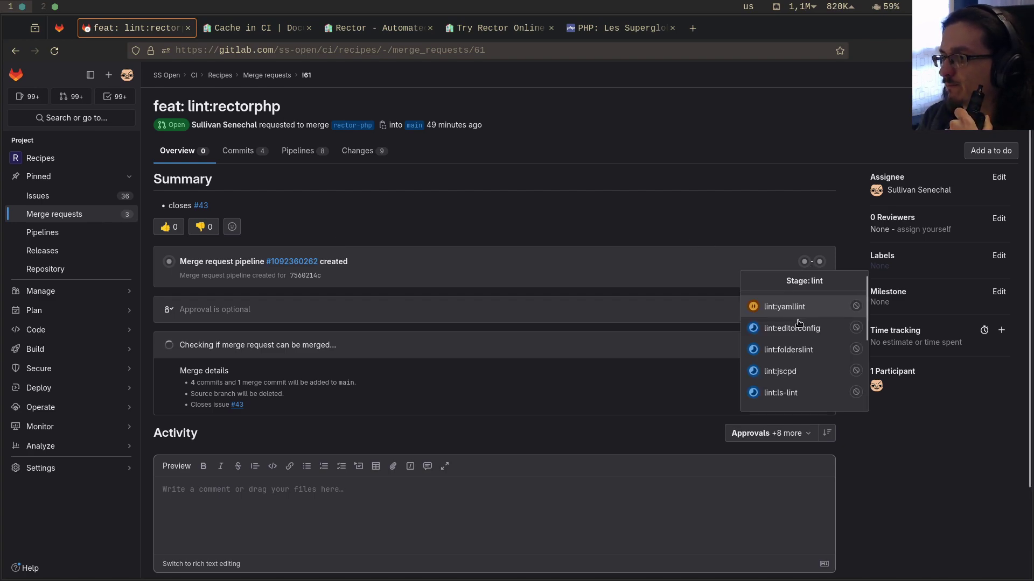
pyautogui.scroll(-3, 797, 368)
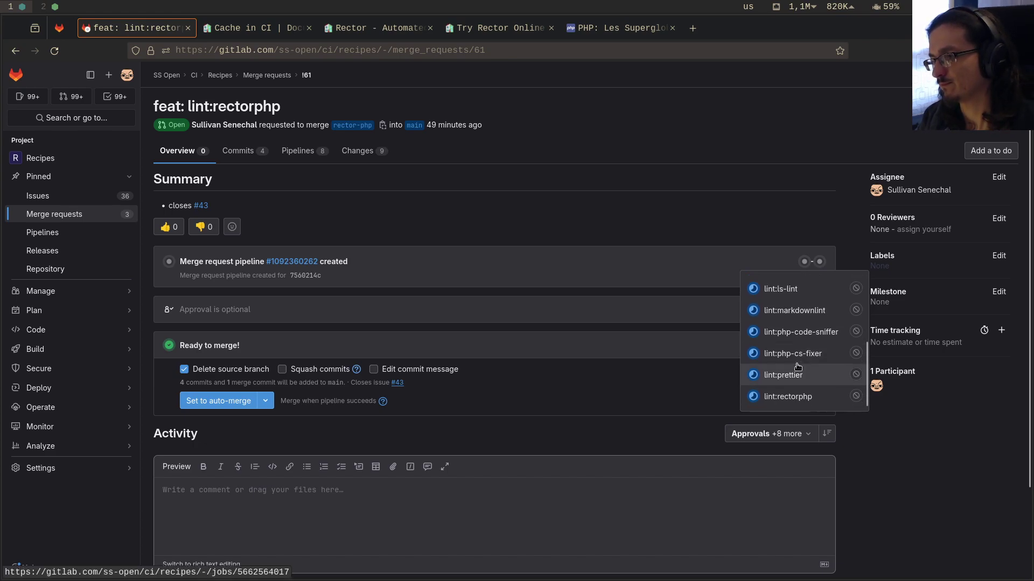
pyautogui.scroll(-2, 797, 370)
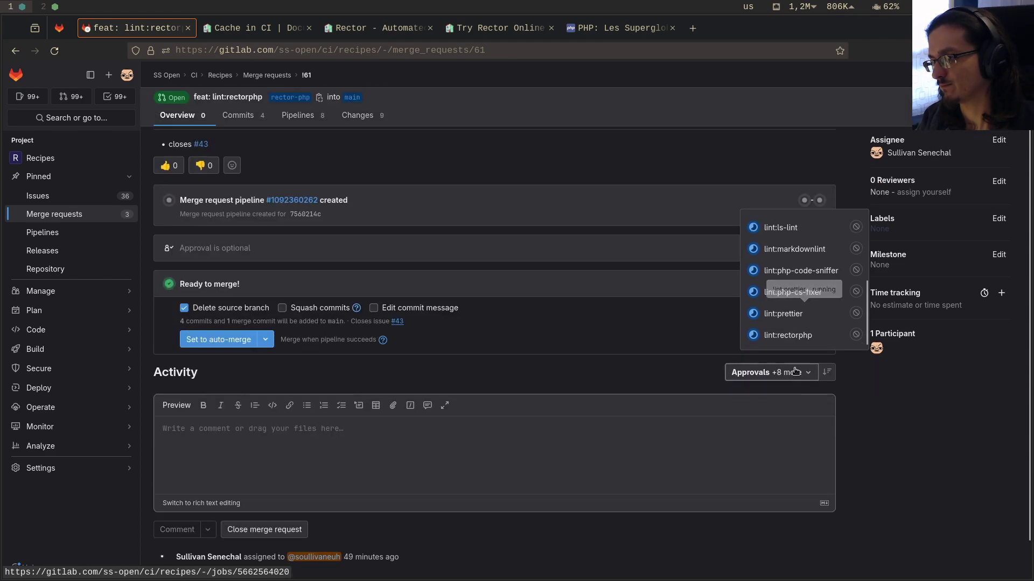
pyautogui.middleClick(792, 334)
pyautogui.hotkey('ctrl', 'Tab')
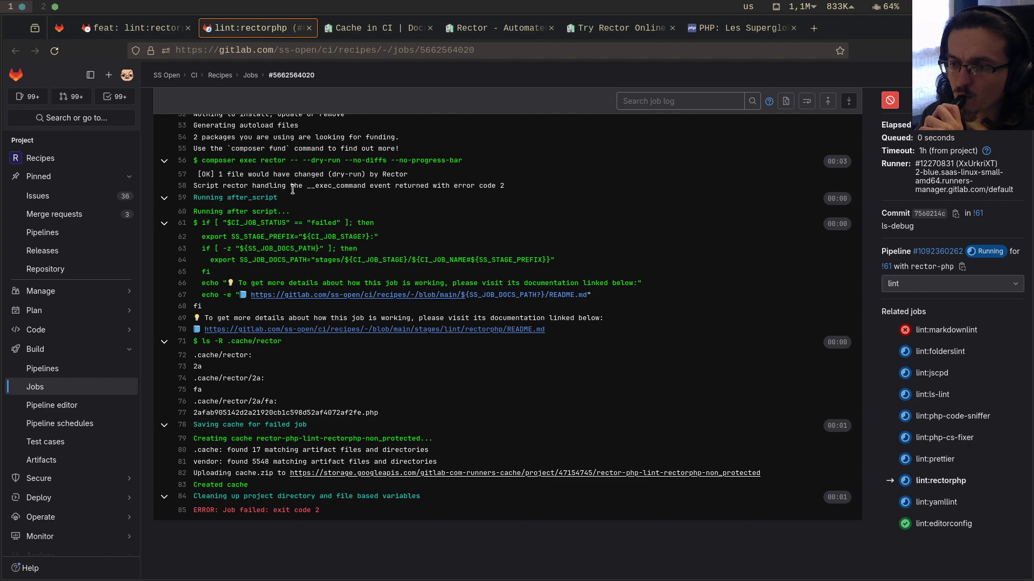
# Step: Select the .cache/rector listing in the job log, then return to the code editor
pyautogui.moveTo(222, 342); pyautogui.dragTo(278, 402)
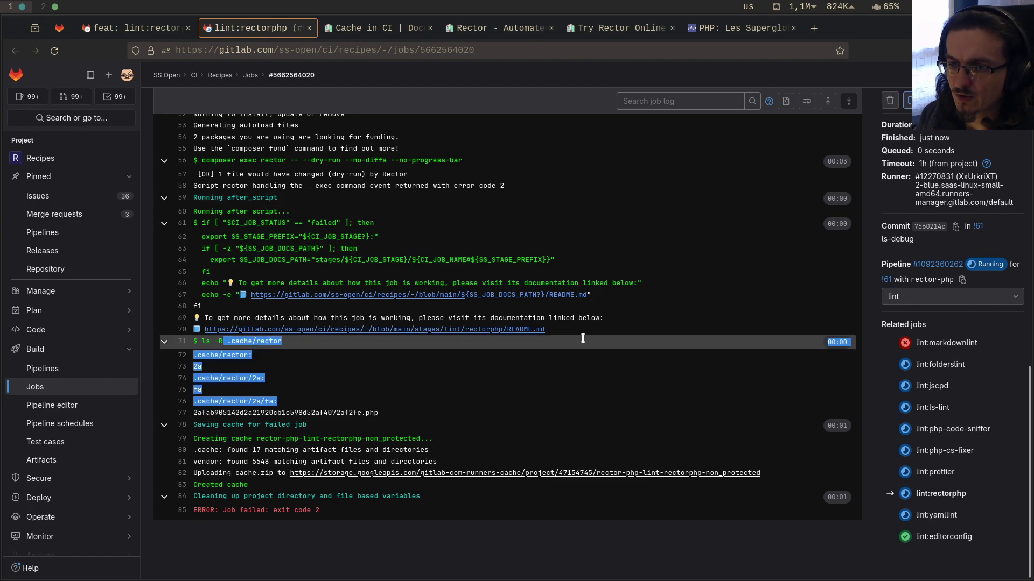
pyautogui.scroll(10, 560, 403)
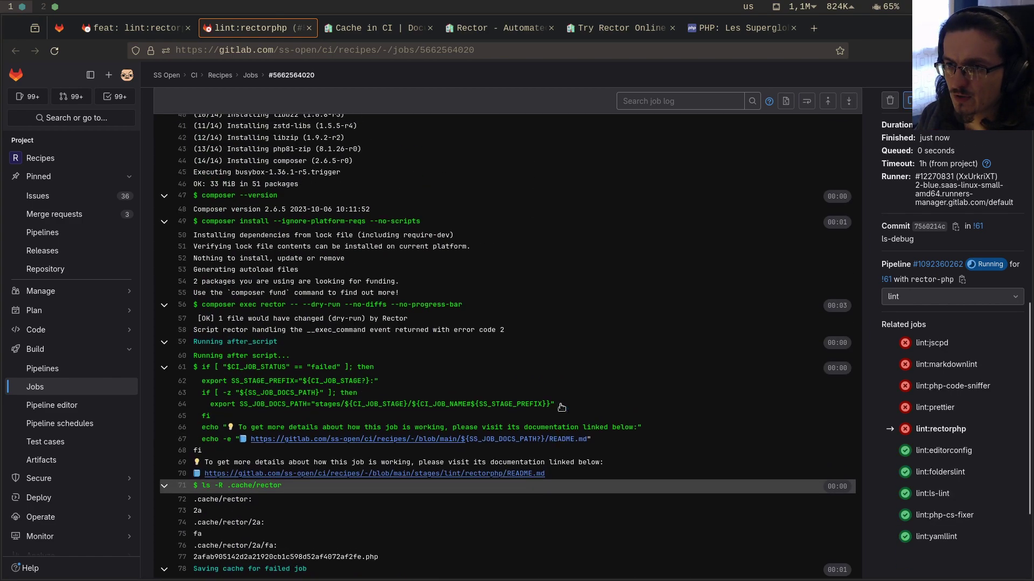
pyautogui.scroll(3, 560, 404)
pyautogui.scroll(-10, 560, 404)
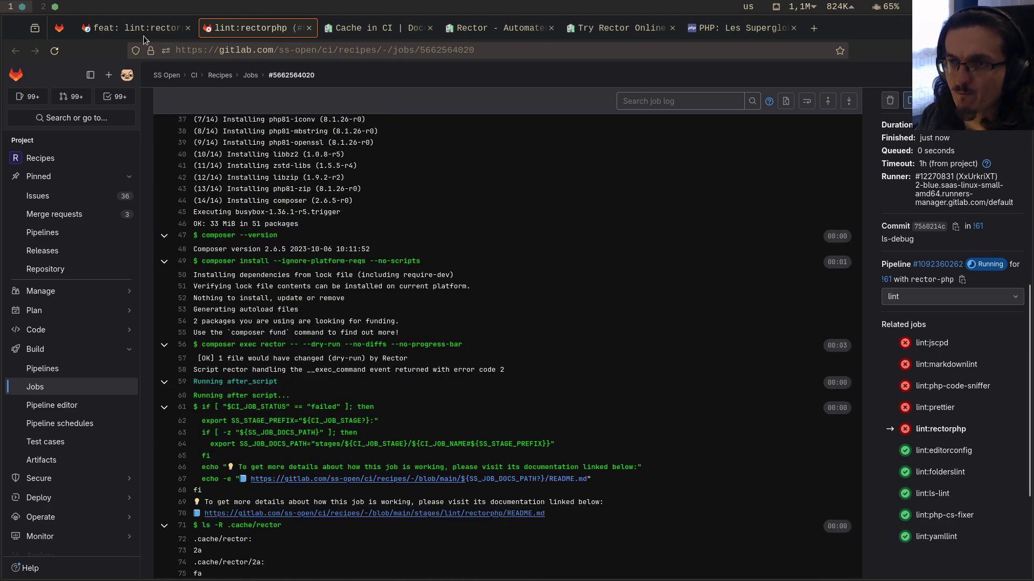
pyautogui.press('super+2')
pyautogui.click(302, 225)
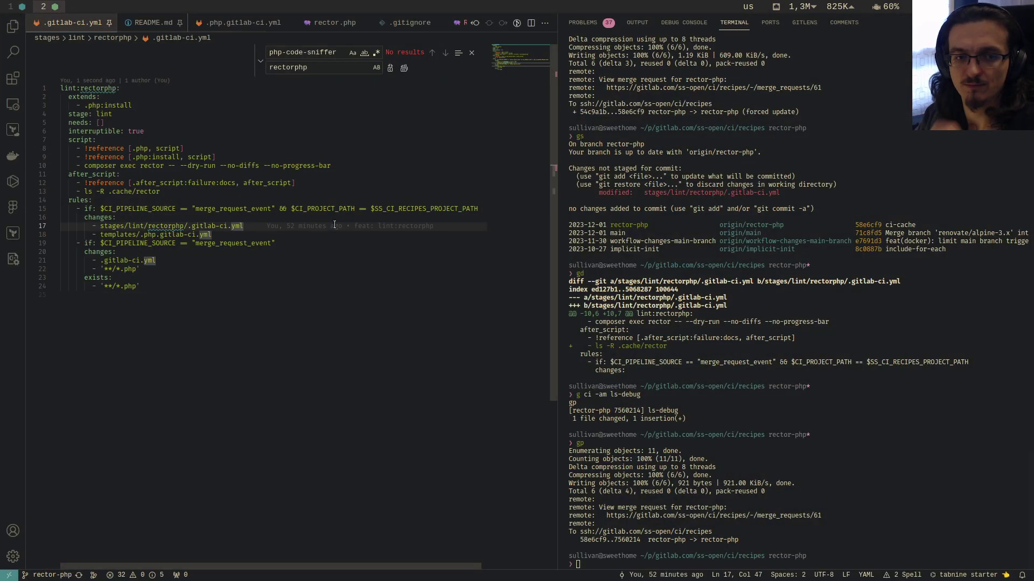
# Step: Delete the 'ls -R .cache/rector' line from the rectorphp job's after_script
pyautogui.click(243, 209)
pyautogui.click(332, 251)
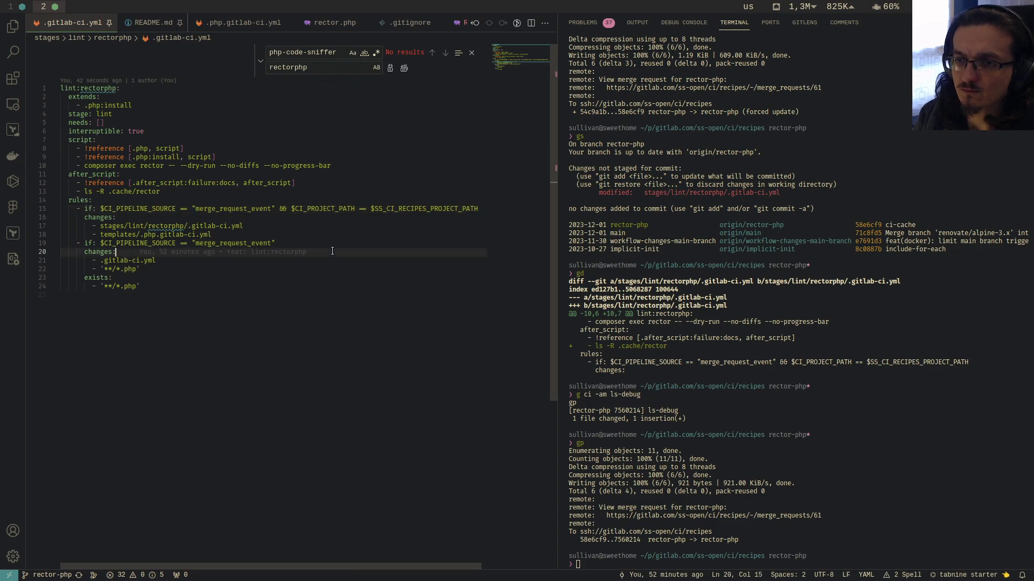
pyautogui.press('Down')
pyautogui.press('Up')
pyautogui.press('Up')
pyautogui.press('Up')
pyautogui.press('Up')
pyautogui.press('Up')
pyautogui.press('Home')
pyautogui.press('Home')
pyautogui.press('Up')
pyautogui.press('Up')
pyautogui.press('Up')
pyautogui.hotkey('ctrl', 'shift', 'k')
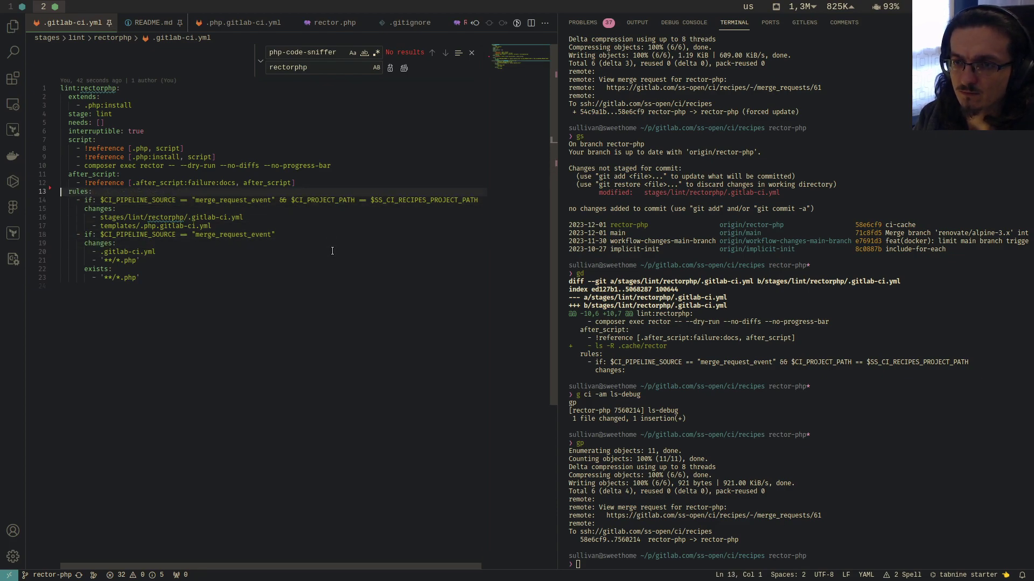
pyautogui.hotkey('ctrl', 'Right')
# Step: Check status and diff, run g reset --hard, and undo the ls-debug commit with g undo
pyautogui.click(776, 284)
pyautogui.write('gs')
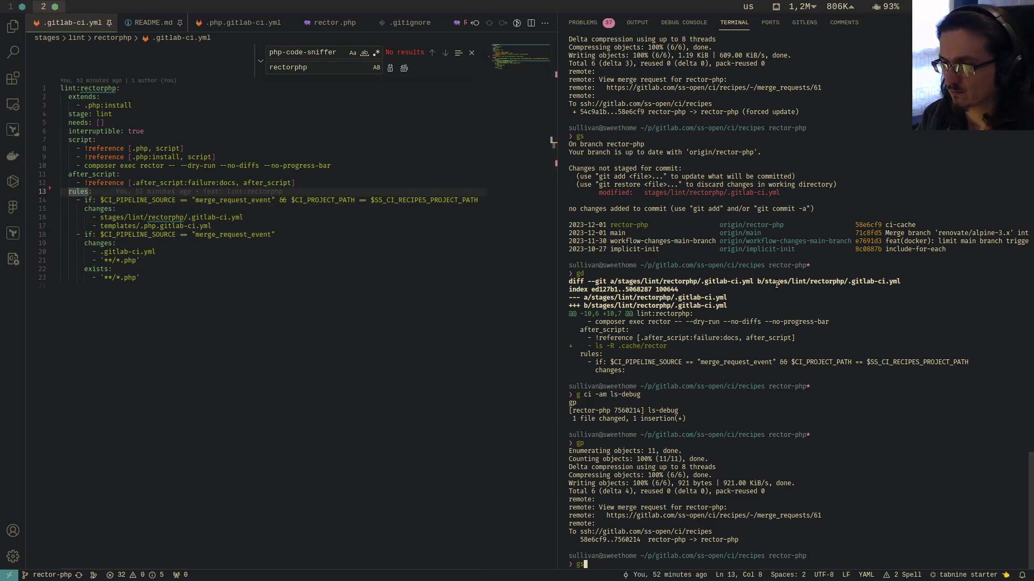
pyautogui.press('Return')
pyautogui.write('gd')
pyautogui.press('Return')
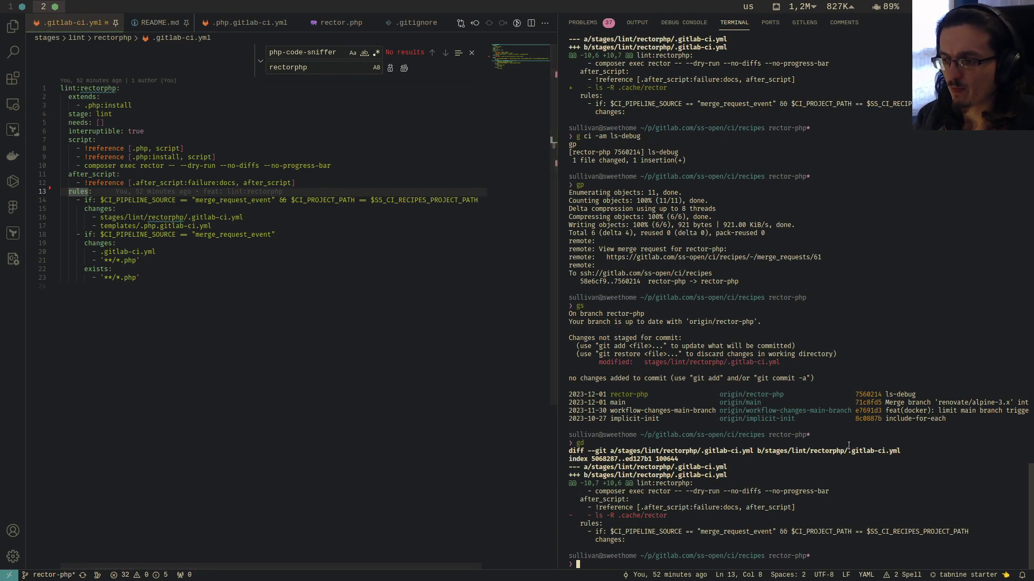
pyautogui.press('Return')
pyautogui.write('g reset --hard')
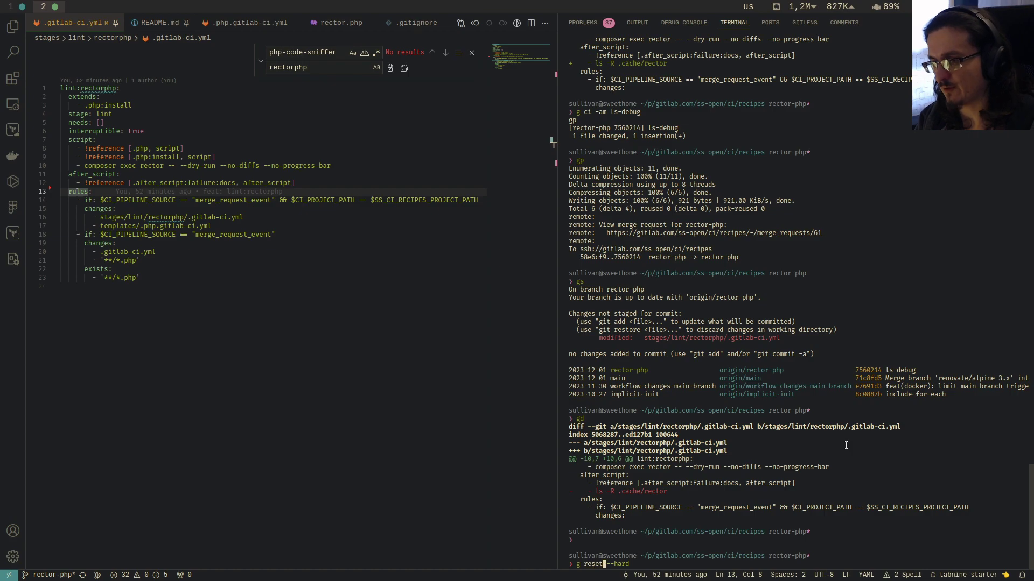
pyautogui.press('Return')
pyautogui.write('g undo')
pyautogui.press('Return')
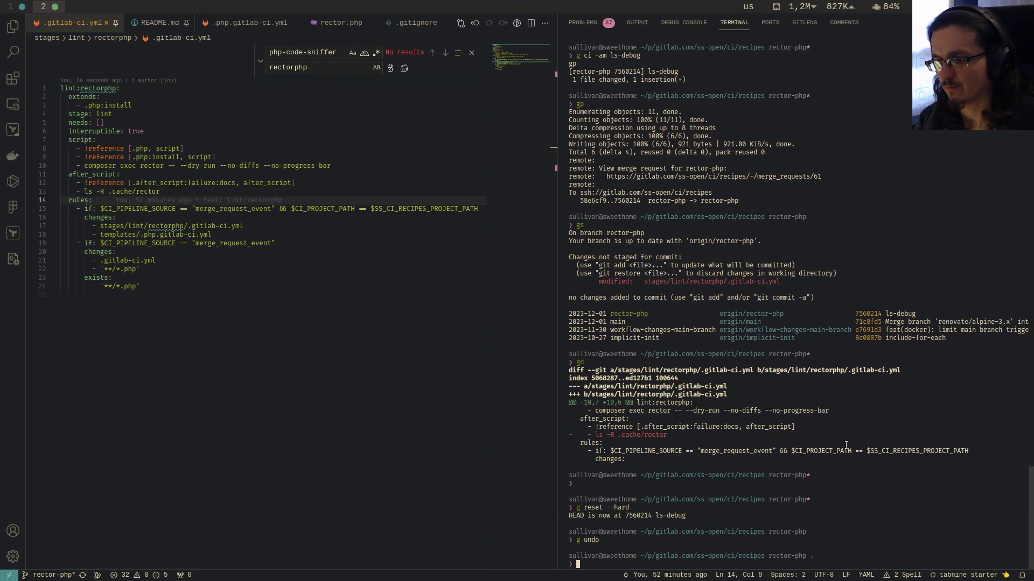
# Step: Hard-reset back to the ci-cache commit and list the branch commits with g oneline main..
pyautogui.write('g reset')
pyautogui.press('Right')
pyautogui.press('Return')
pyautogui.write('gs')
pyautogui.press('Return')
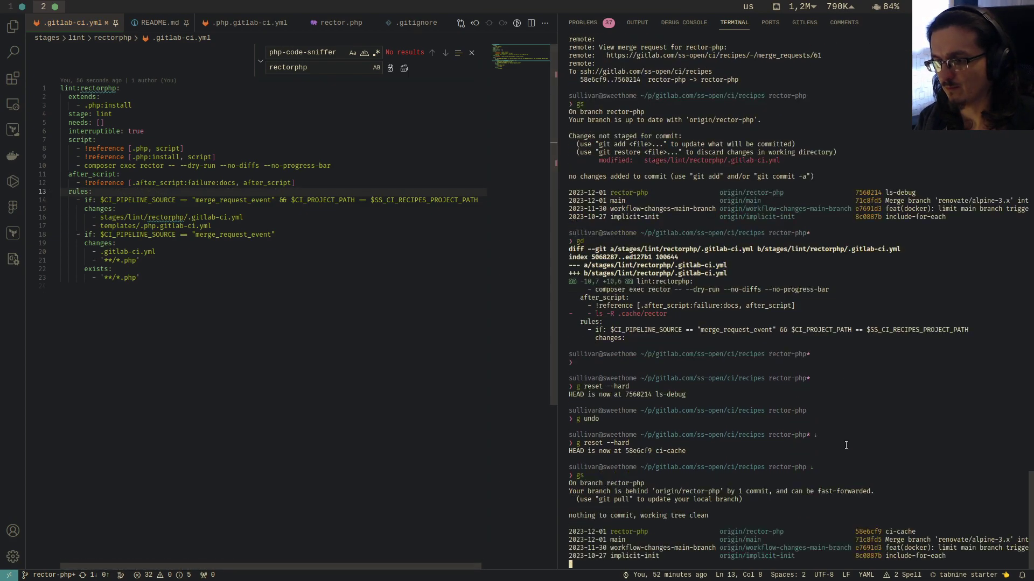
pyautogui.write('g oneline main..')
pyautogui.press('Return')
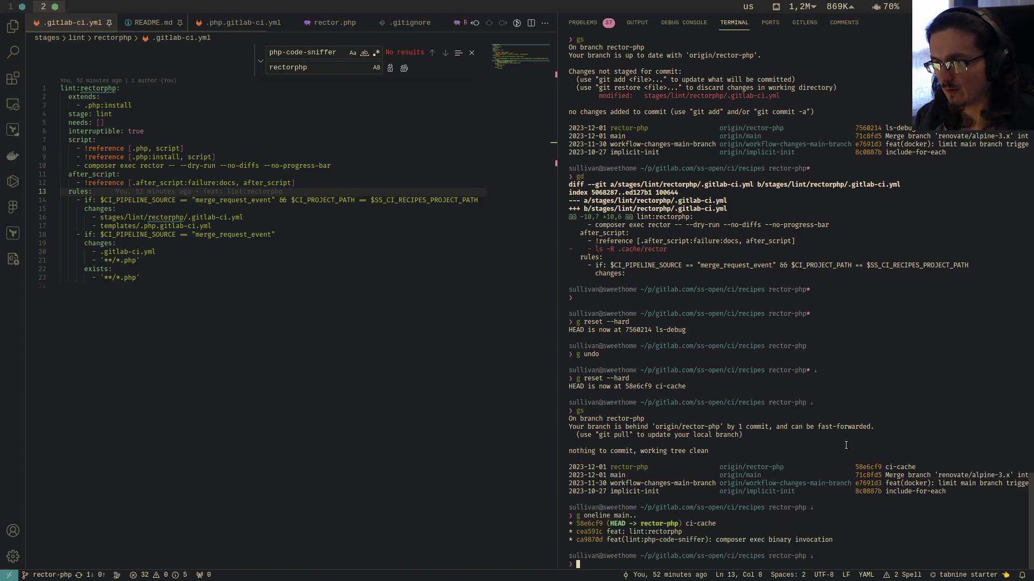
# Step: Undo the ci-cache commit and amend it into feat: lint:rectorphp with --all --no-edit, no push
pyautogui.write('g undo')
pyautogui.press('Return')
pyautogui.write('g ame')
pyautogui.press('Right')
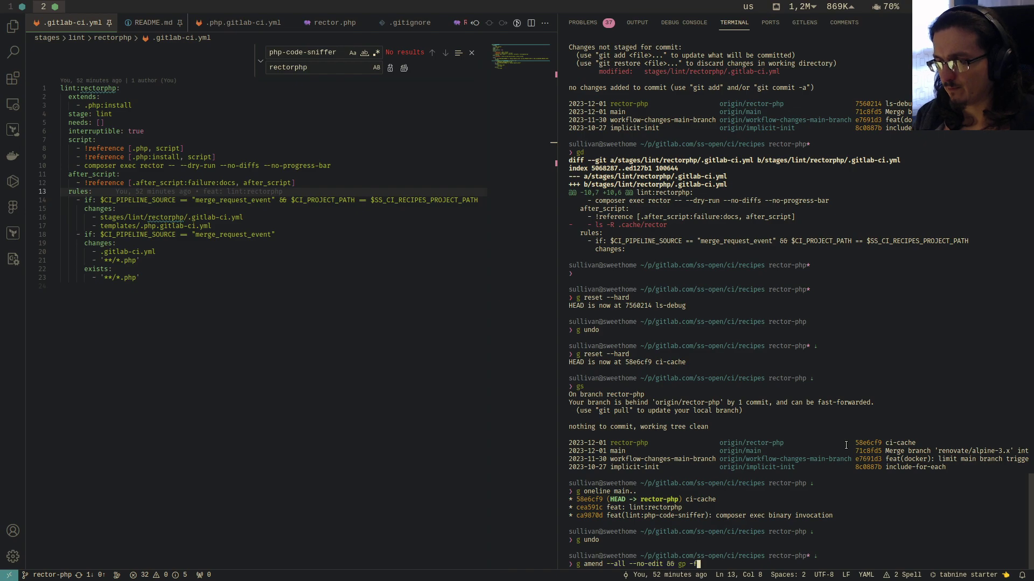
pyautogui.press('Left')
pyautogui.press('Left')
pyautogui.press('Left')
pyautogui.hotkey('ctrl', 'k')
pyautogui.press('Return')
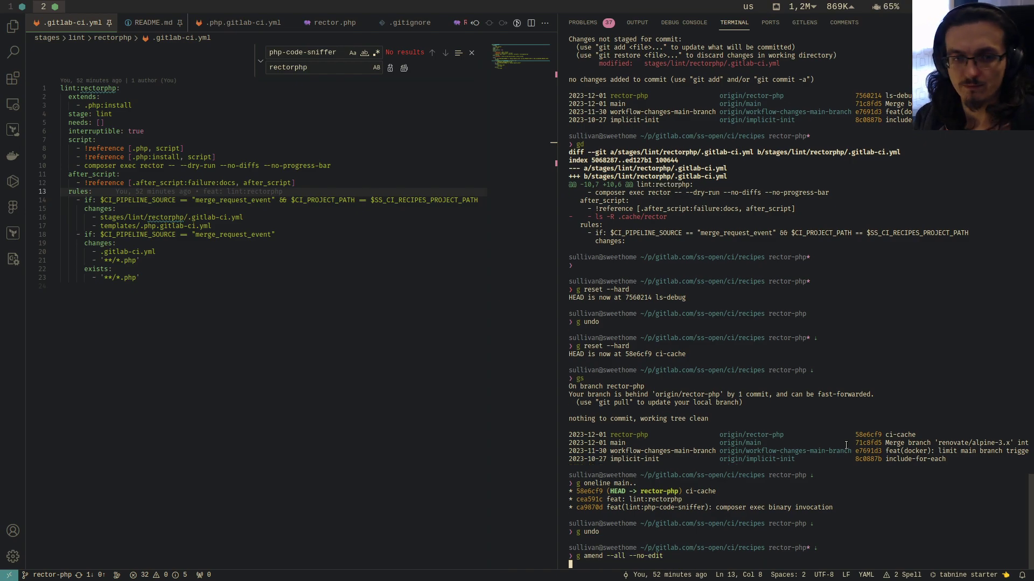
pyautogui.click(153, 22)
# Step: Look over README's Project configuration section, then switch to rector.php
pyautogui.click(315, 183)
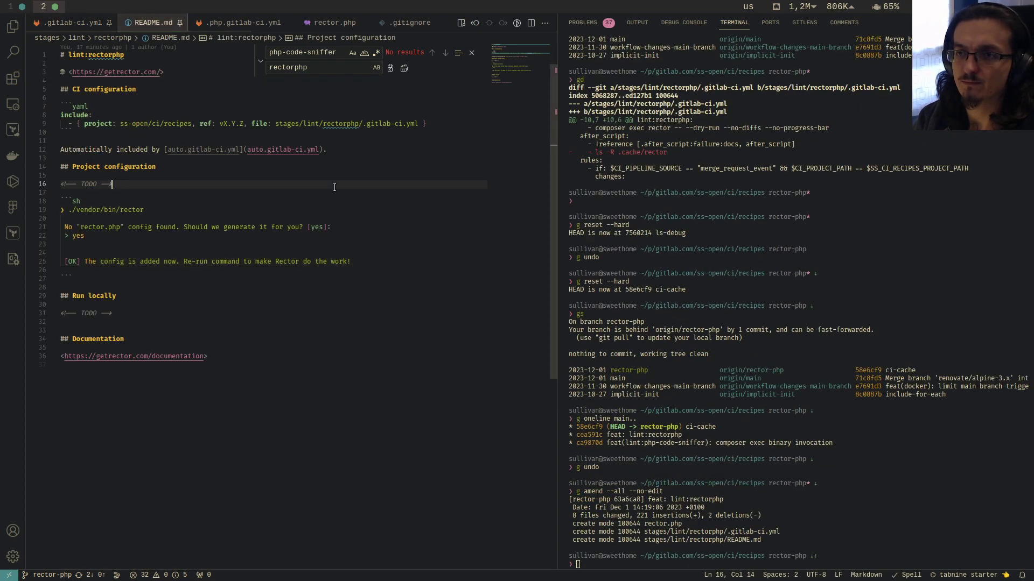
pyautogui.click(339, 192)
pyautogui.press('Down')
pyautogui.press('Down')
pyautogui.press('Down')
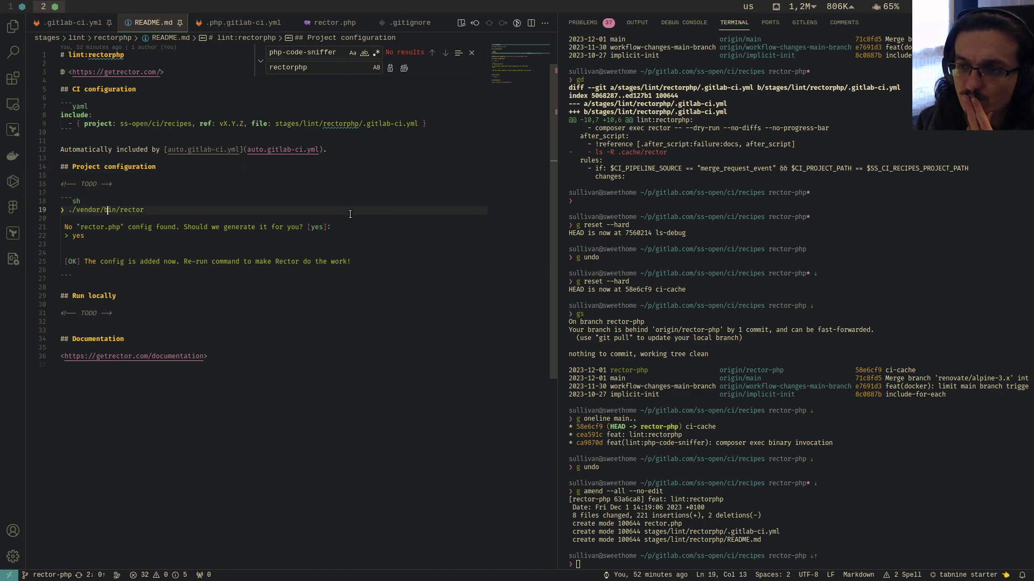
pyautogui.press('Up')
pyautogui.press('Up')
pyautogui.press('Up')
pyautogui.press('Up')
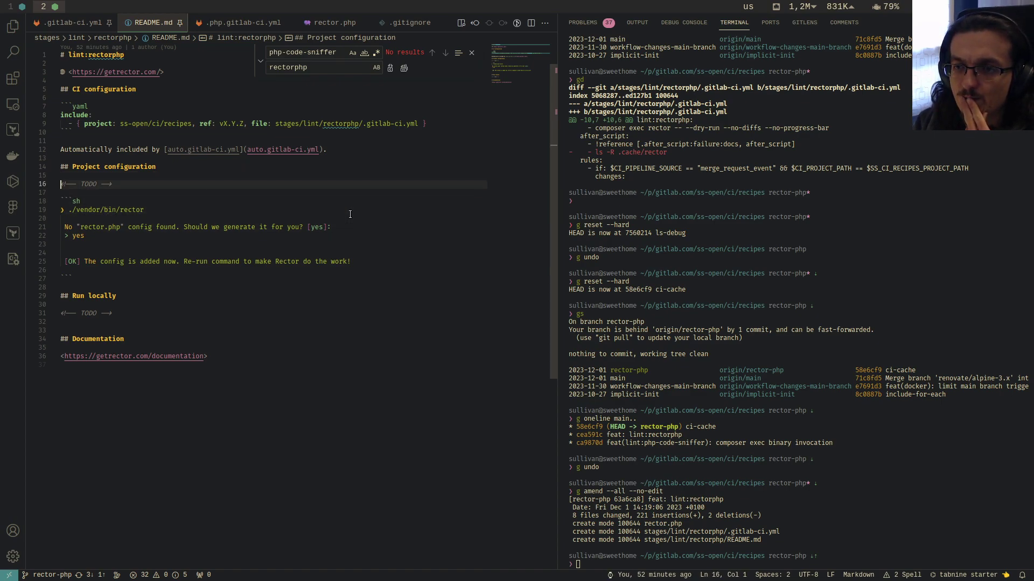
pyautogui.click(239, 23)
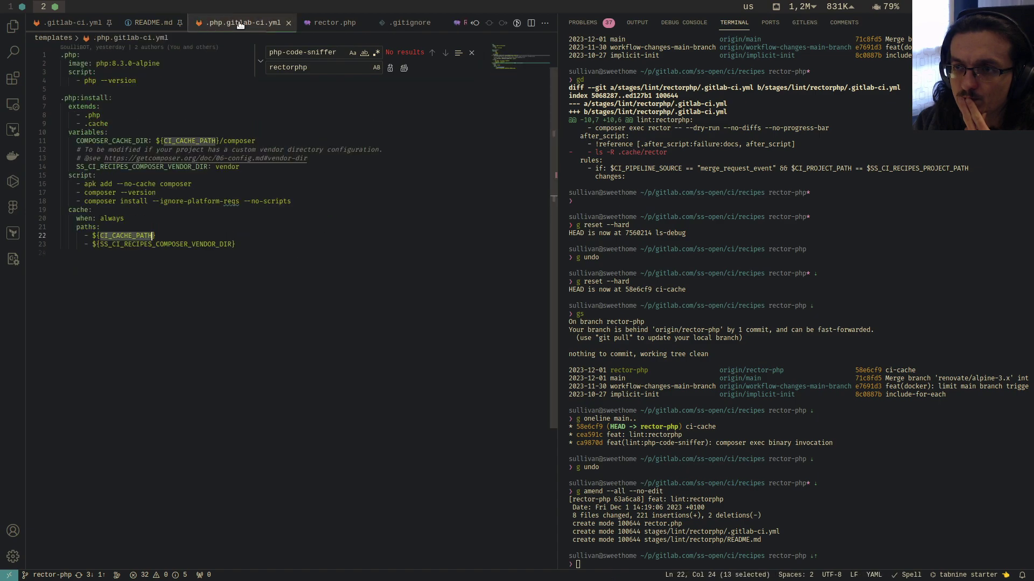
pyautogui.click(289, 23)
pyautogui.click(225, 25)
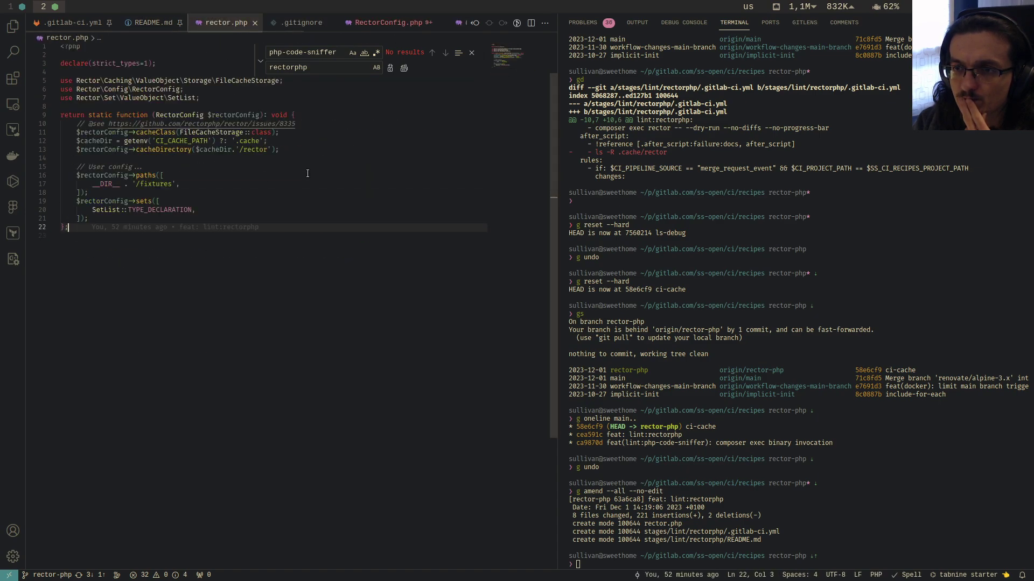
pyautogui.press('Up')
pyautogui.press('Up')
pyautogui.press('Up')
pyautogui.press('Up')
pyautogui.press('Up')
pyautogui.press('Up')
pyautogui.press('Up')
pyautogui.press('Up')
pyautogui.press('Up')
pyautogui.press('Up')
pyautogui.press('Up')
pyautogui.press('Up')
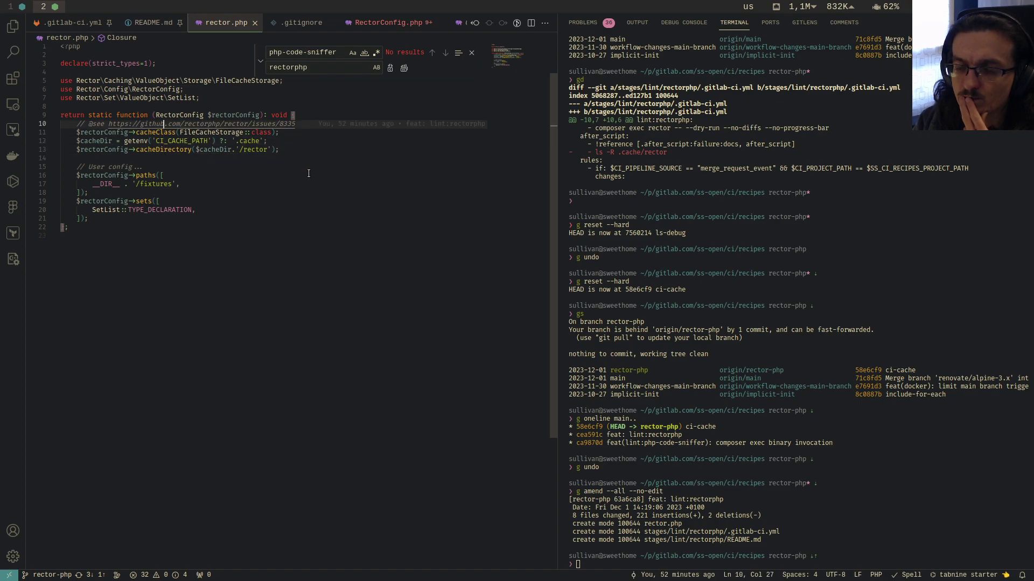
pyautogui.press('Up')
pyautogui.press('Up')
pyautogui.press('Up')
pyautogui.press('Down')
pyautogui.press('Down')
pyautogui.press('Down')
pyautogui.press('Right')
pyautogui.press('Right')
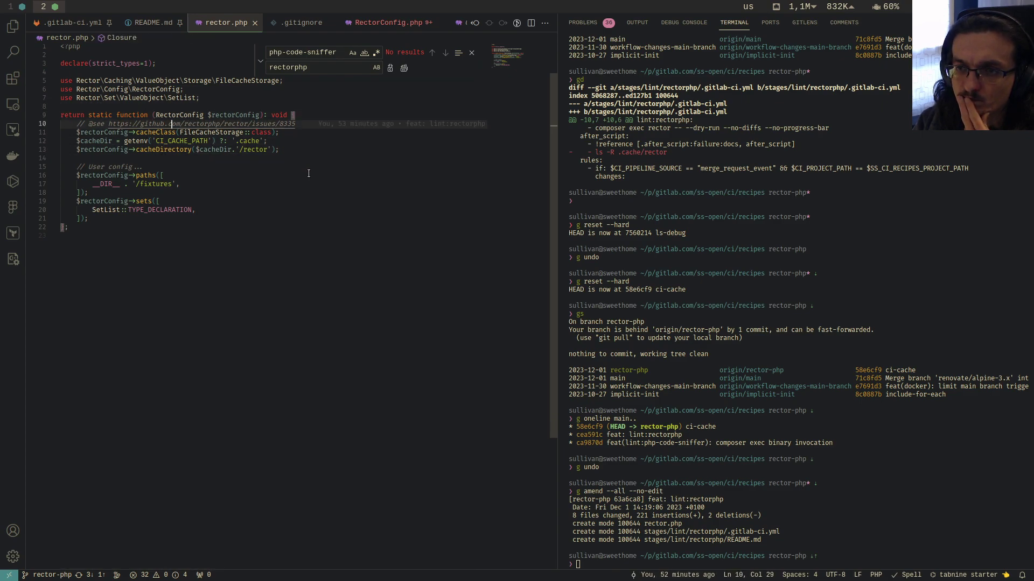
pyautogui.press('Up')
pyautogui.press('Home')
pyautogui.press('Down')
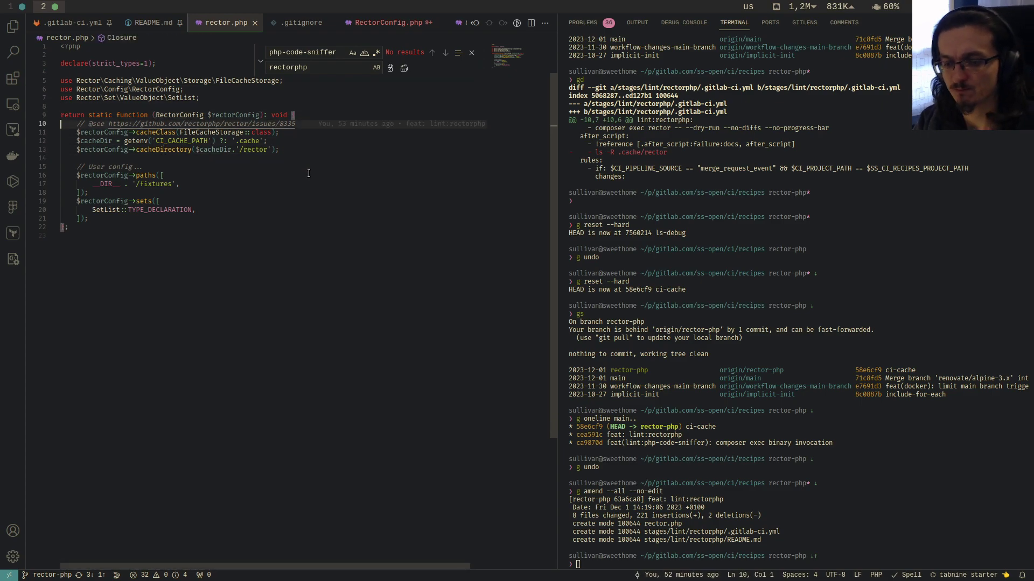
pyautogui.press('Down')
pyautogui.hotkey('alt', 'Up')
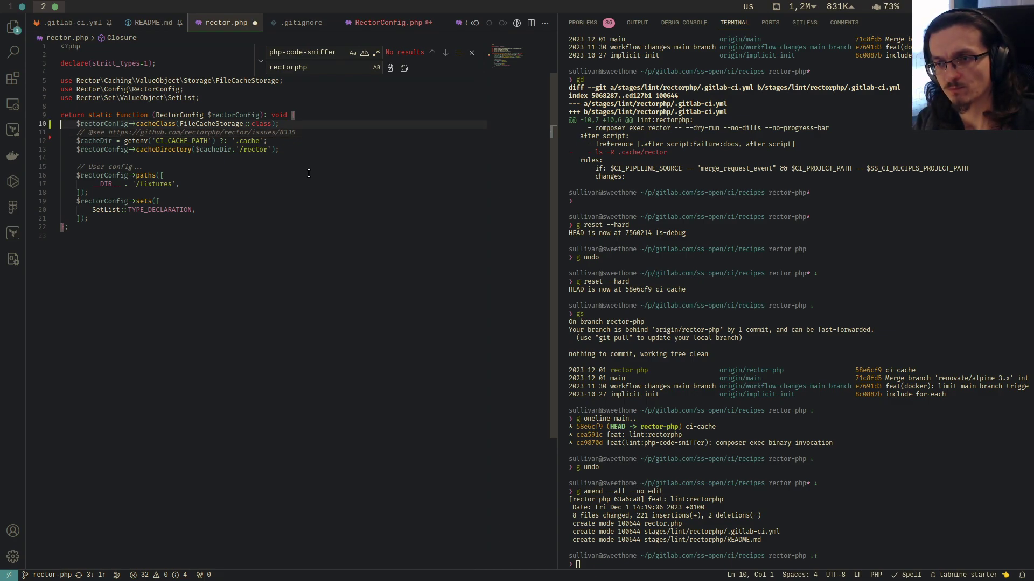
pyautogui.press('Down')
pyautogui.hotkey('ctrl', 's')
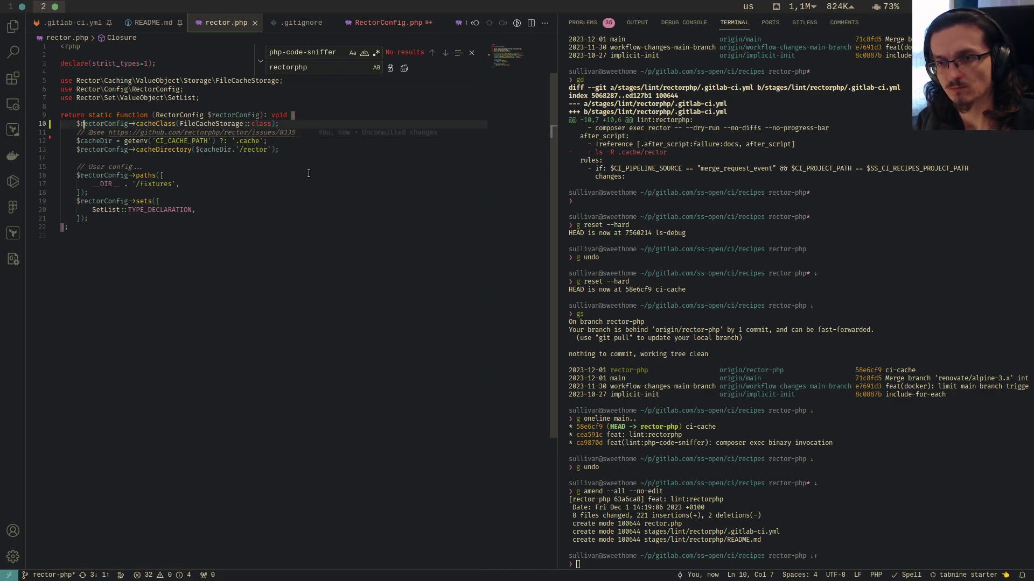
pyautogui.hotkey('ctrl', 'shift', 'Return')
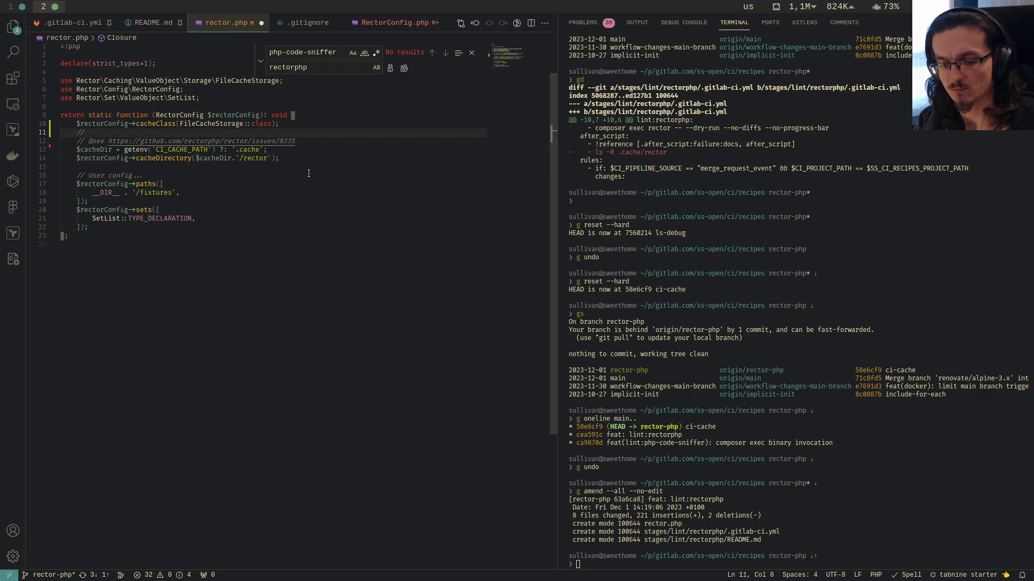
pyautogui.write('// Needed to')
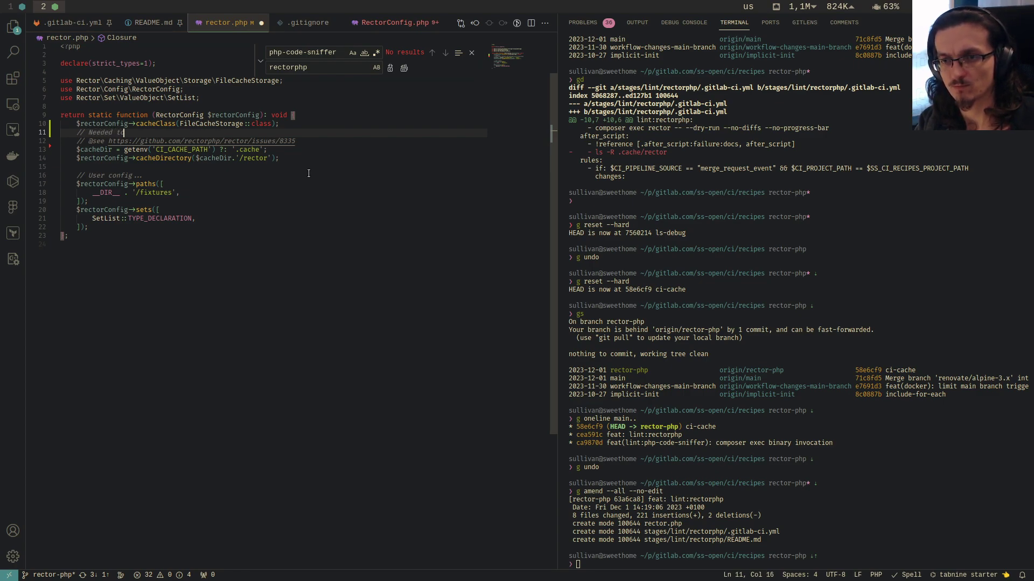
pyautogui.write(' get the cache wo')
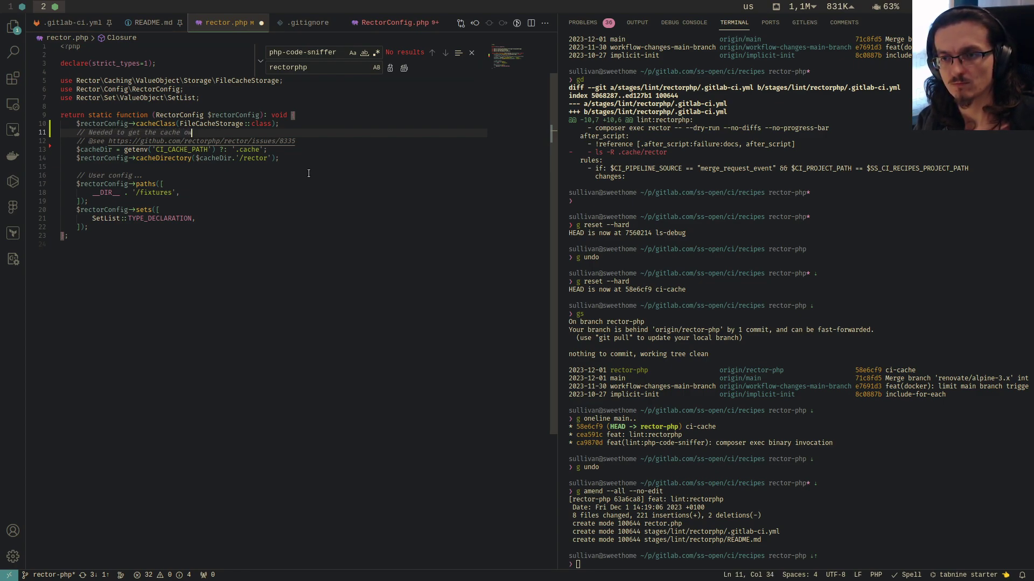
pyautogui.write('rkin')
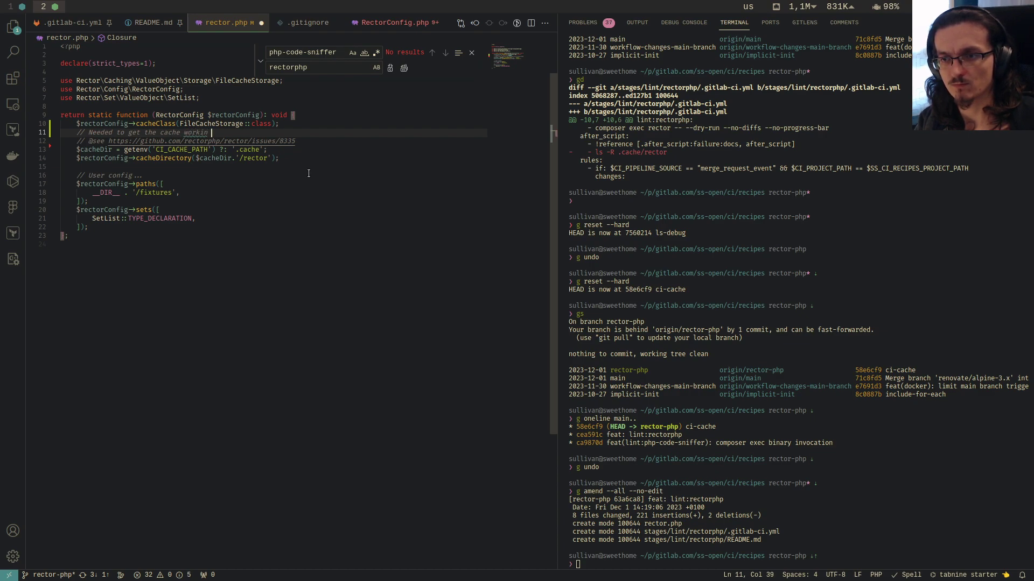
pyautogui.write('g trou')
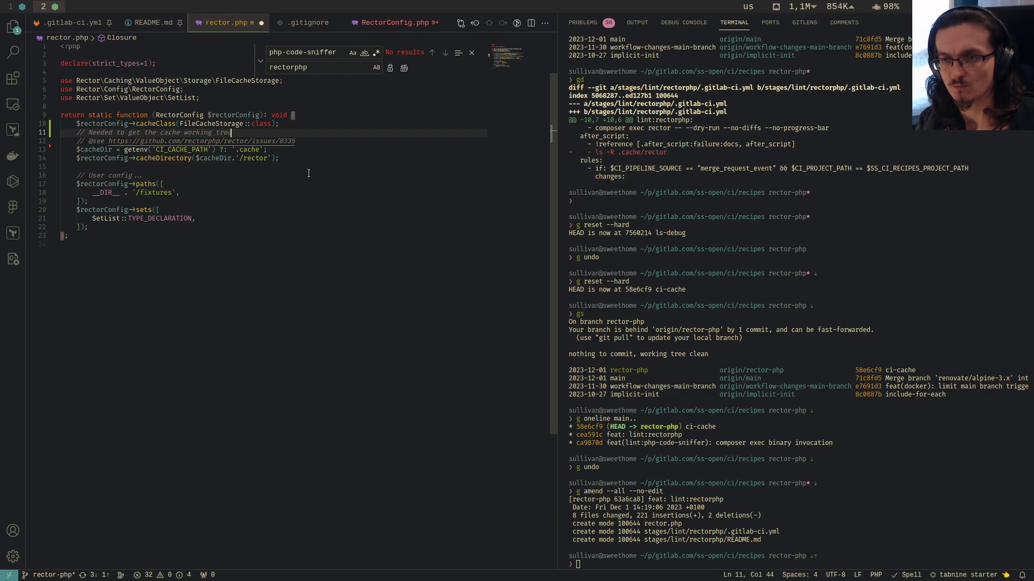
pyautogui.write('gh the CI jo')
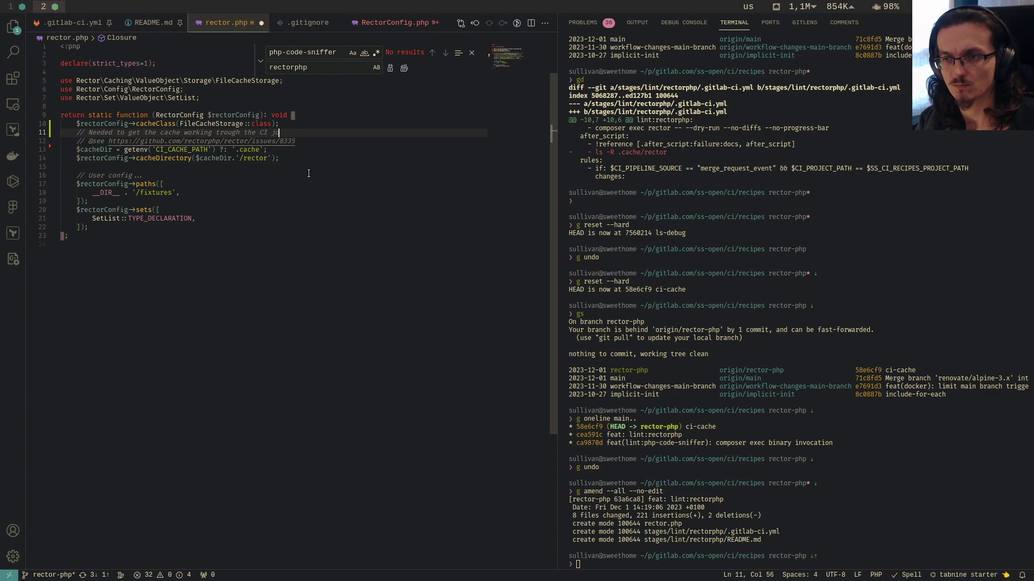
pyautogui.write('b.')
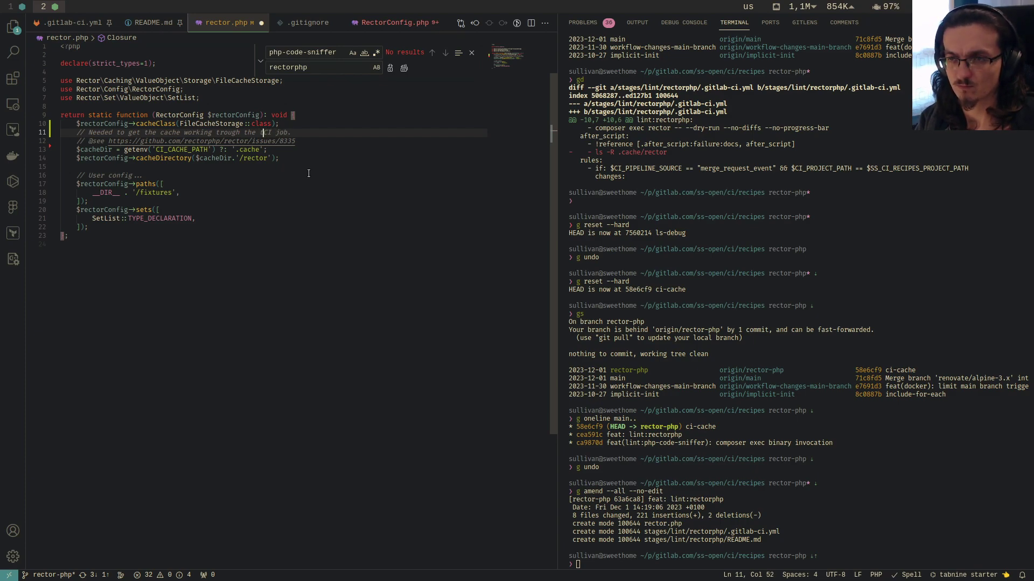
pyautogui.write('related')
pyautogui.press('End')
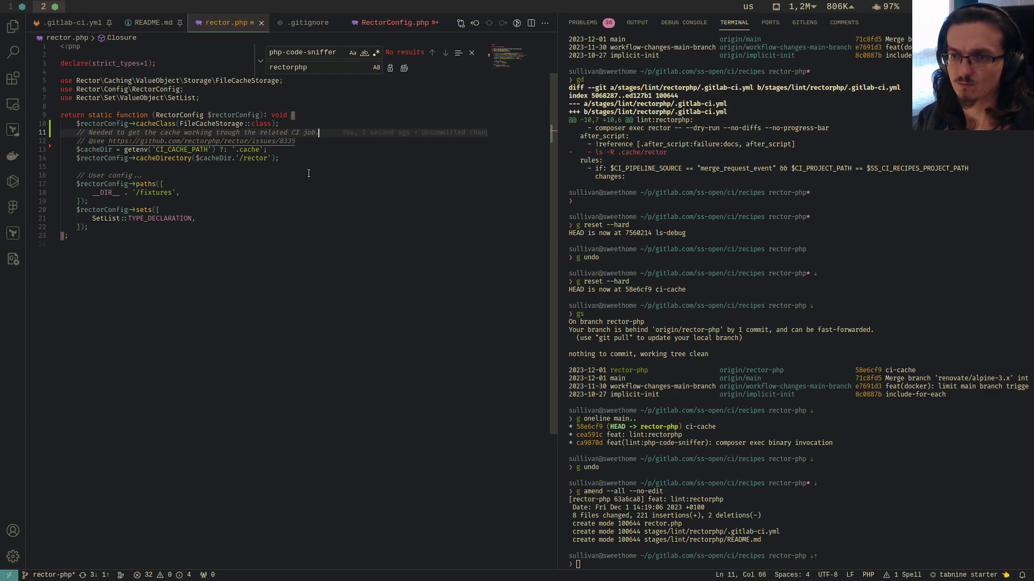
# Step: Change the '/fixtures' path entry to '/src'
pyautogui.press('Down')
pyautogui.press('Down')
pyautogui.press('Down')
pyautogui.press('Down')
pyautogui.press('Down')
pyautogui.press('Down')
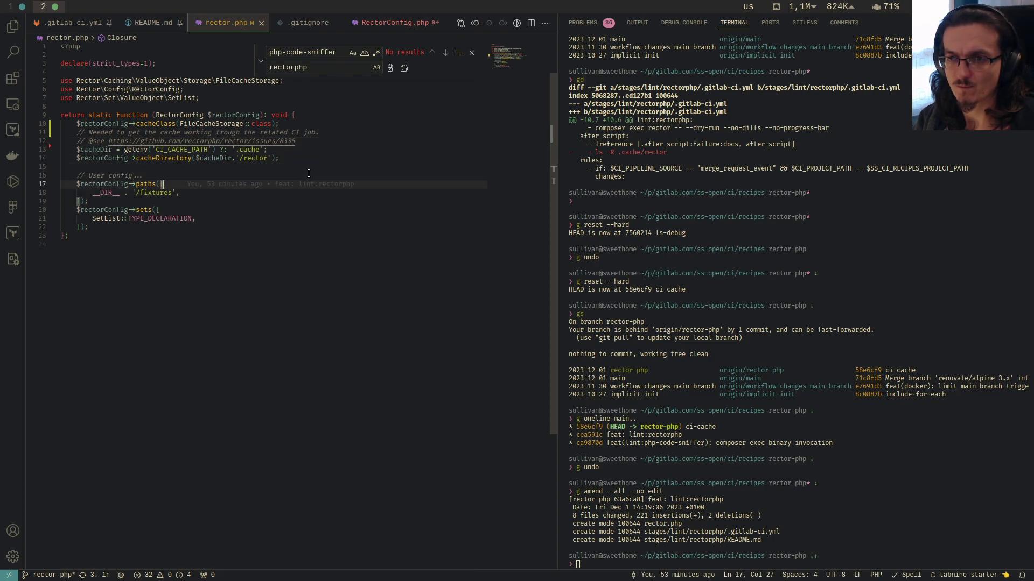
pyautogui.press('Down')
pyautogui.hotkey('ctrl', 'Delete')
pyautogui.hotkey('ctrl', 'BackSpace')
pyautogui.write('s')
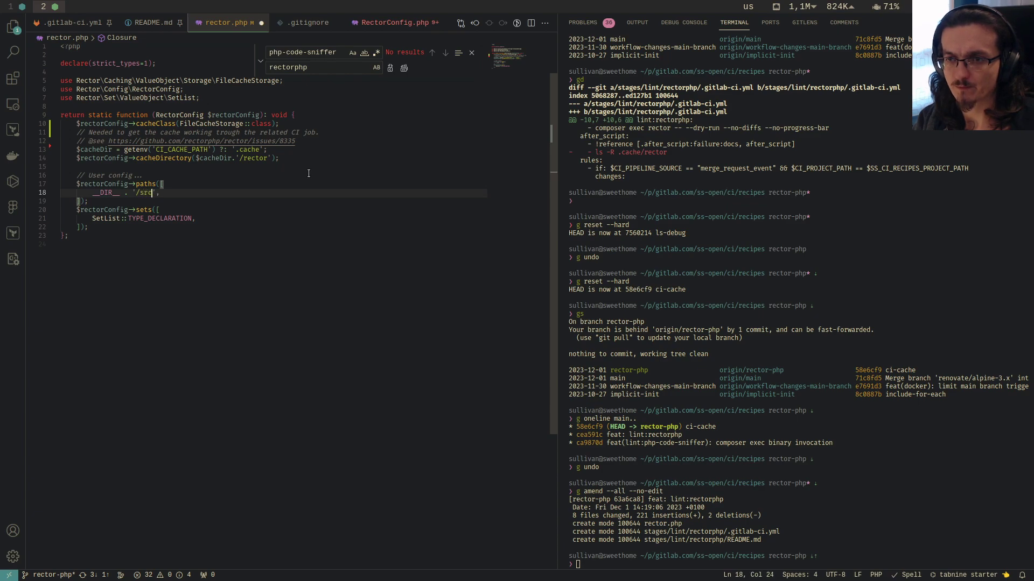
pyautogui.write('rc')
pyautogui.press('Down')
pyautogui.press('Home')
pyautogui.press('Home')
pyautogui.press('Down')
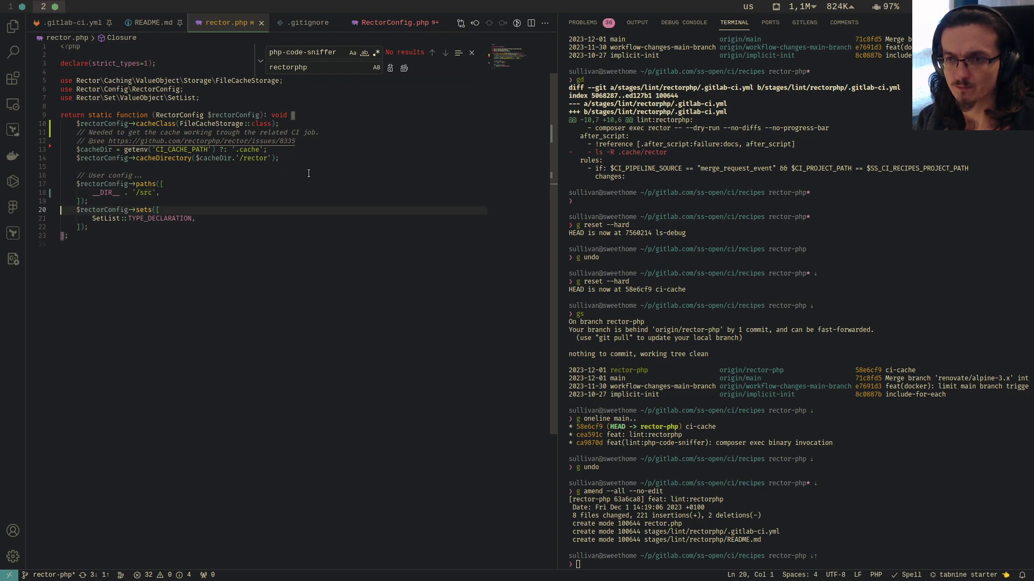
# Step: Expand the comment to 'User configuration, to be adapted according to your project structure.' and save
pyautogui.press('Up')
pyautogui.press('Up')
pyautogui.press('Up')
pyautogui.press('Up')
pyautogui.press('End')
pyautogui.press('BackSpace')
pyautogui.press('BackSpace')
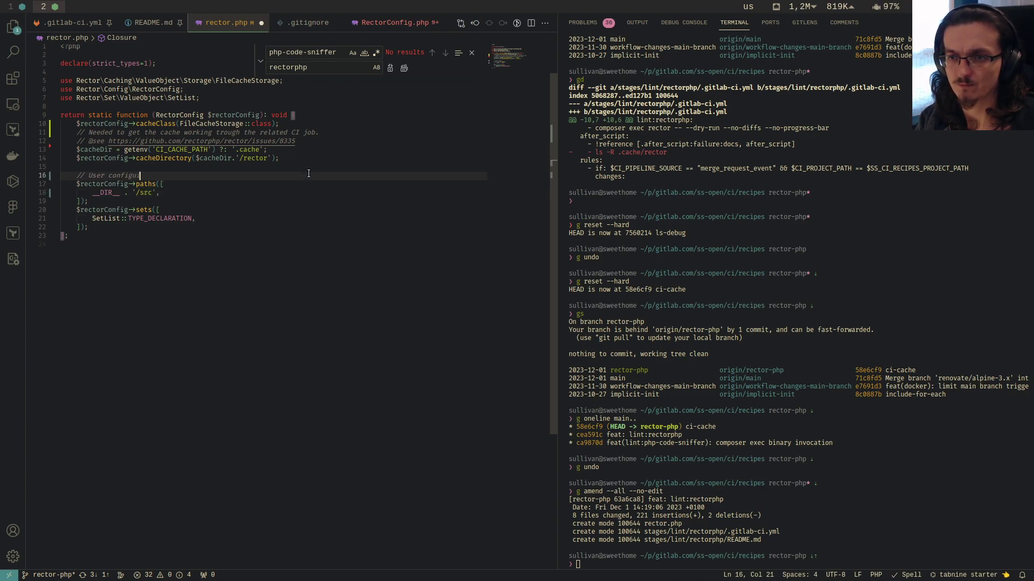
pyautogui.write('ration')
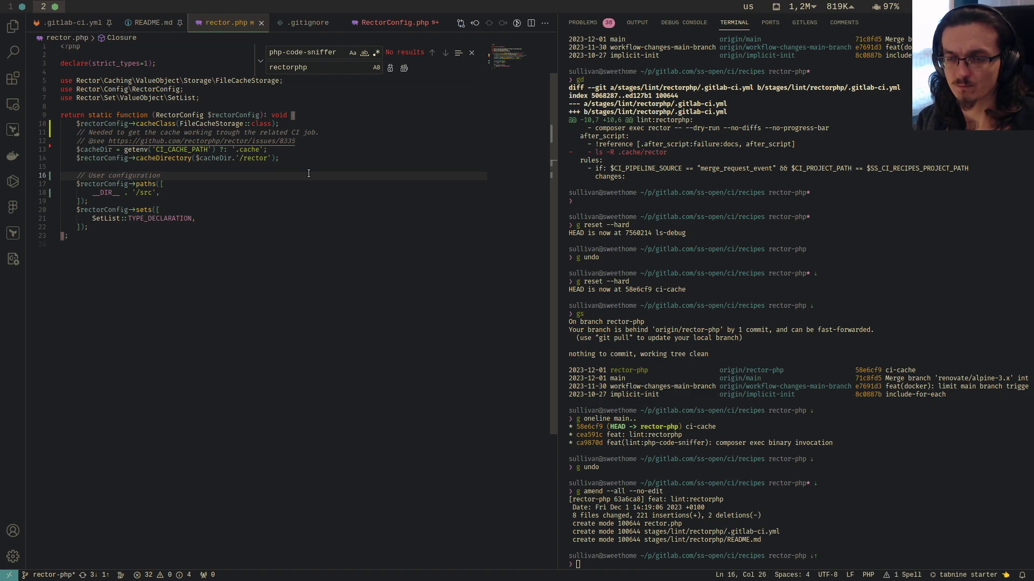
pyautogui.write(', to be')
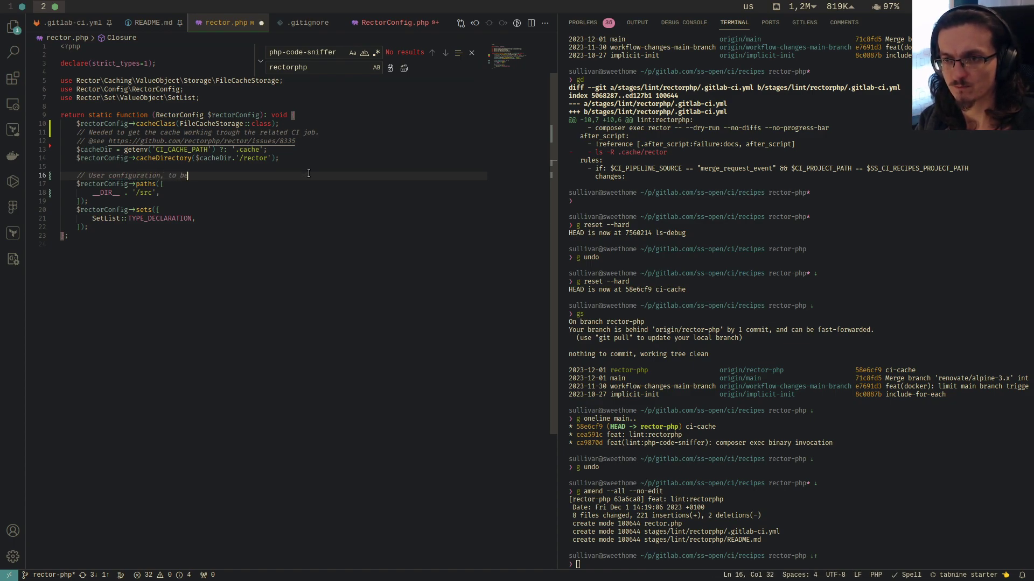
pyautogui.write(' adapted ')
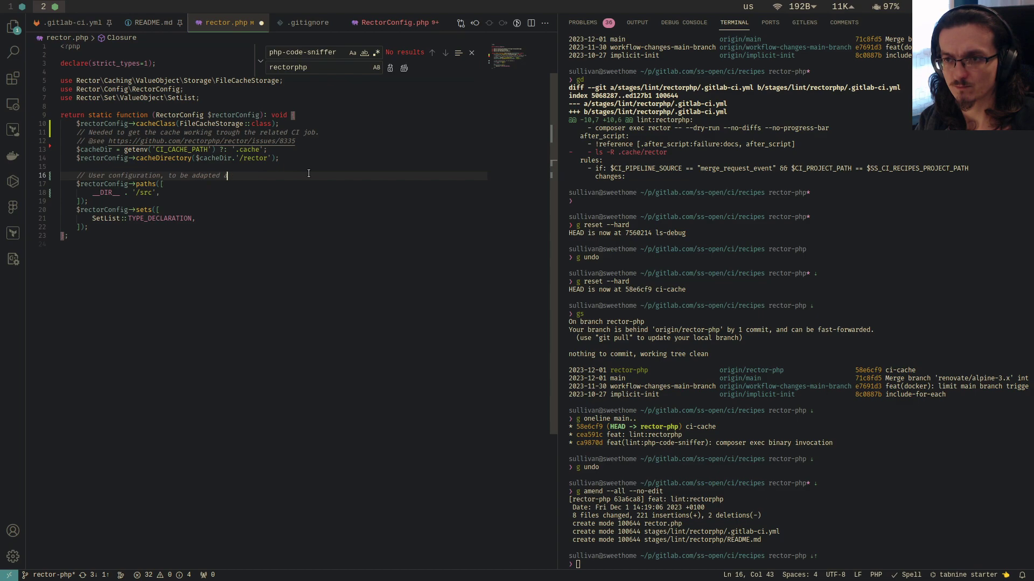
pyautogui.write('according to your p')
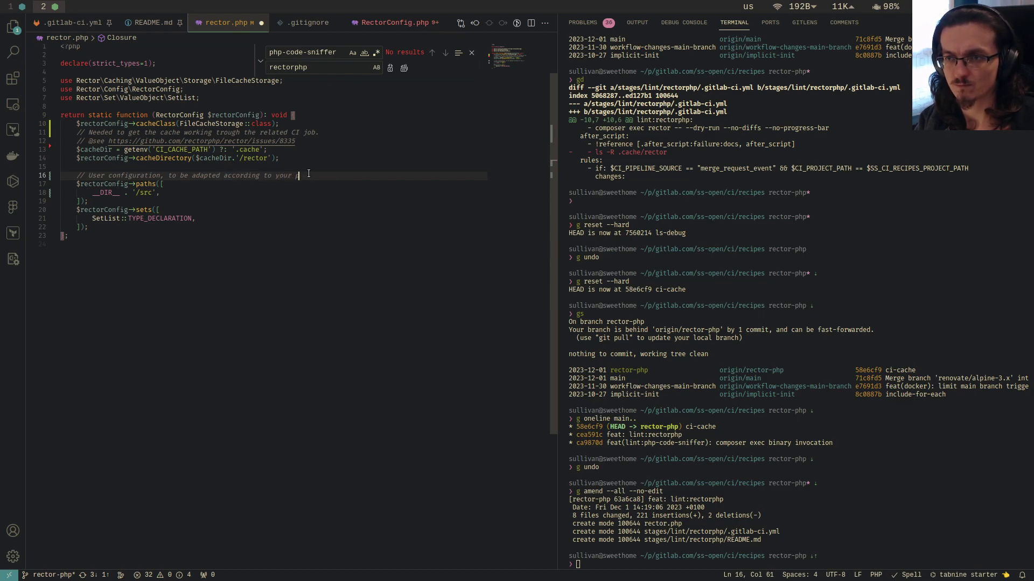
pyautogui.write('roject str')
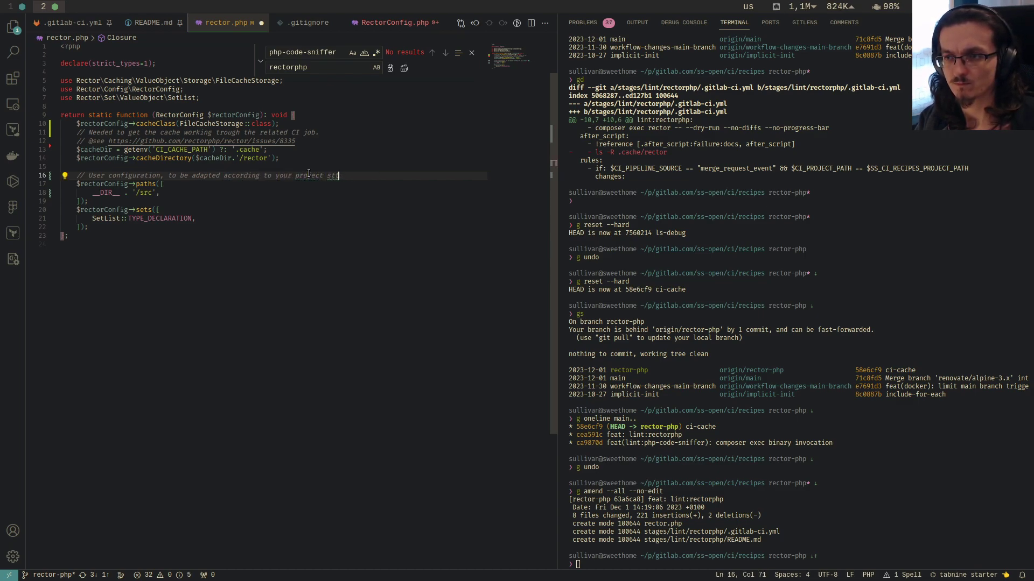
pyautogui.write('ucture.')
pyautogui.hotkey('ctrl', 's')
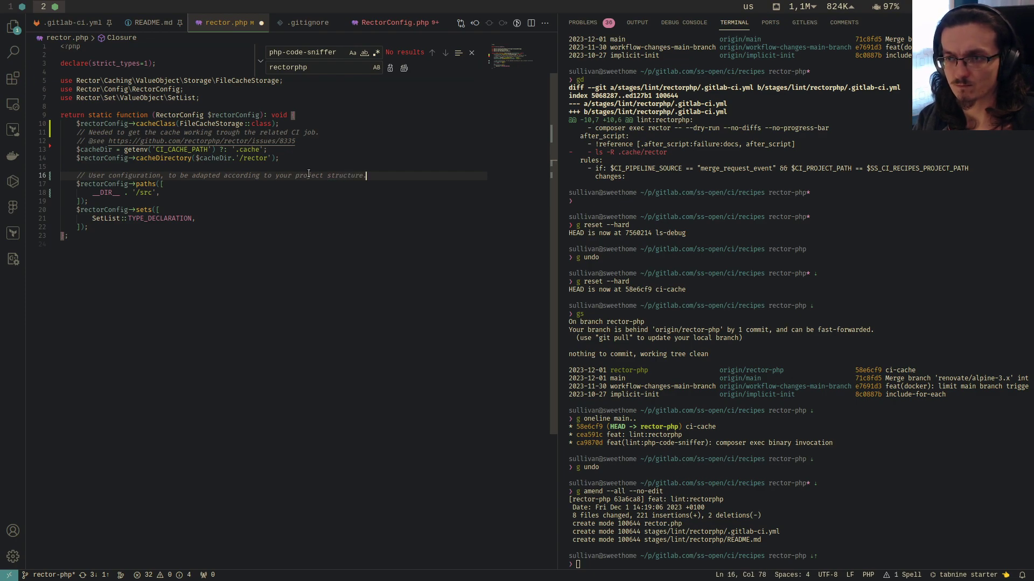
pyautogui.press('Up')
pyautogui.press('Down')
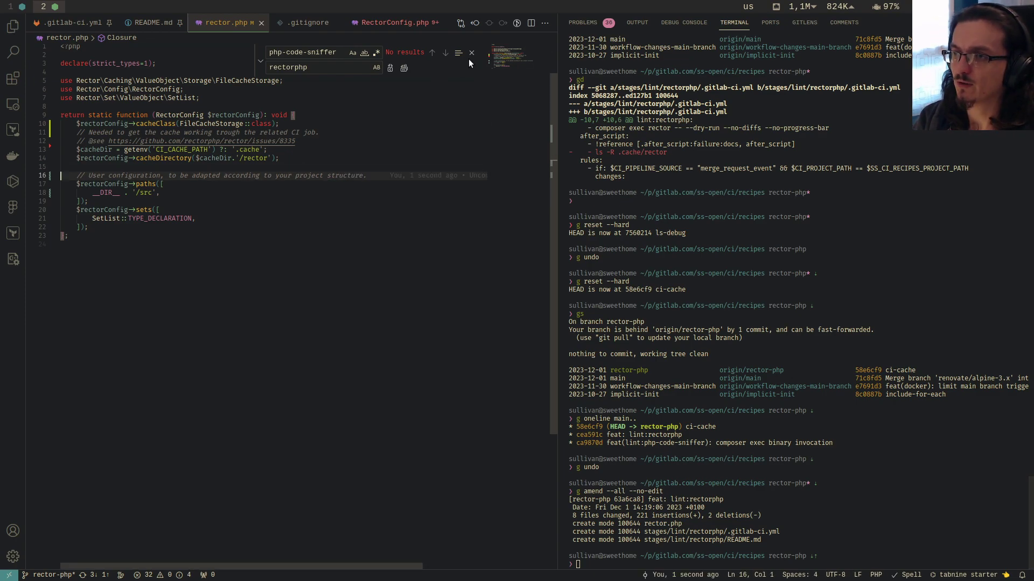
pyautogui.press('Escape')
pyautogui.hotkey('ctrl', 'a')
pyautogui.press('Left')
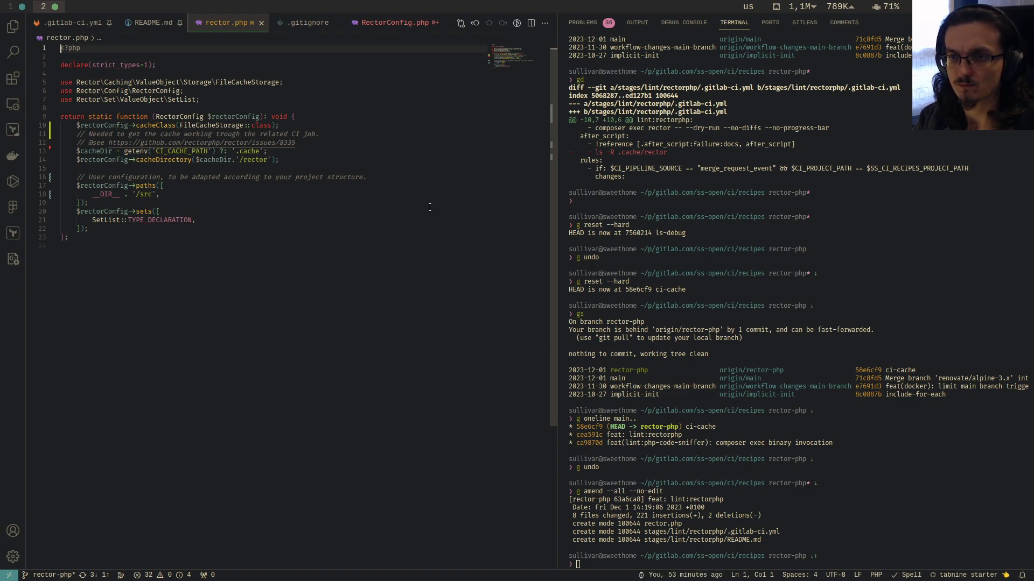
pyautogui.hotkey('ctrl', 'a')
pyautogui.hotkey('ctrl', 'c')
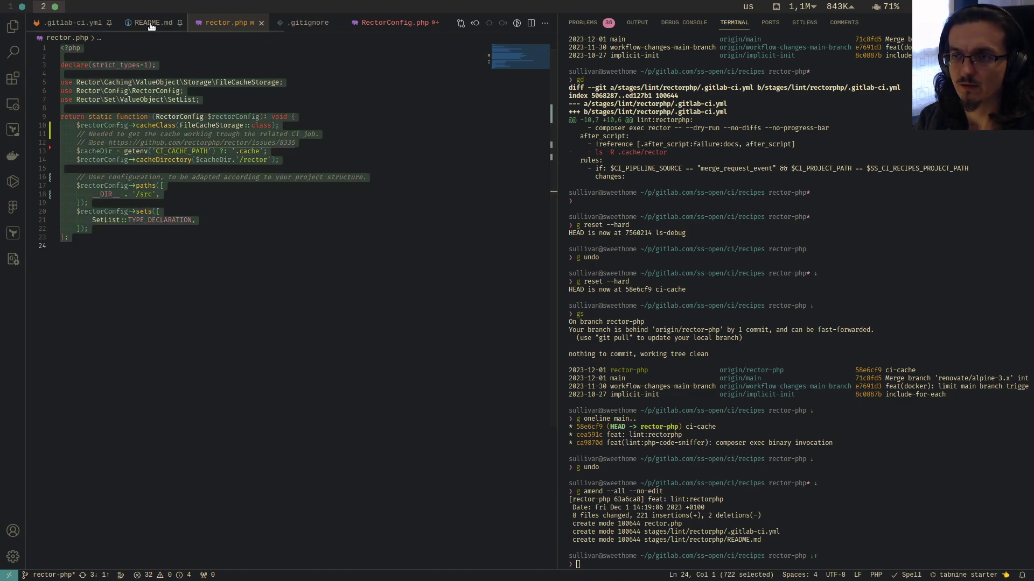
# Step: In README.md, replace the Project configuration TODO with a sentence introducing a minimal `.rector.php` configuration file
pyautogui.click(71, 23)
pyautogui.click(151, 23)
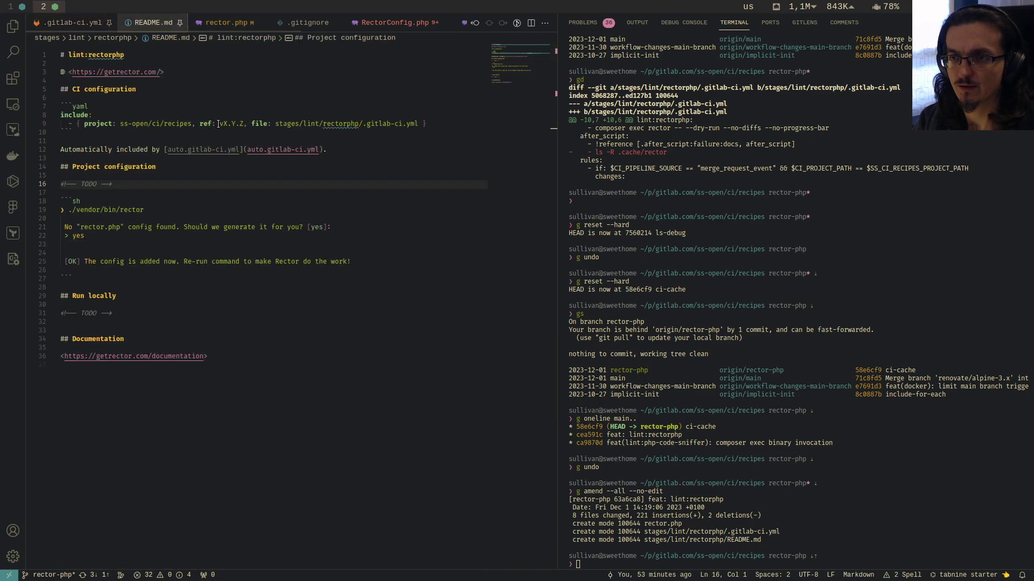
pyautogui.tripleClick(263, 184)
pyautogui.press('BackSpace')
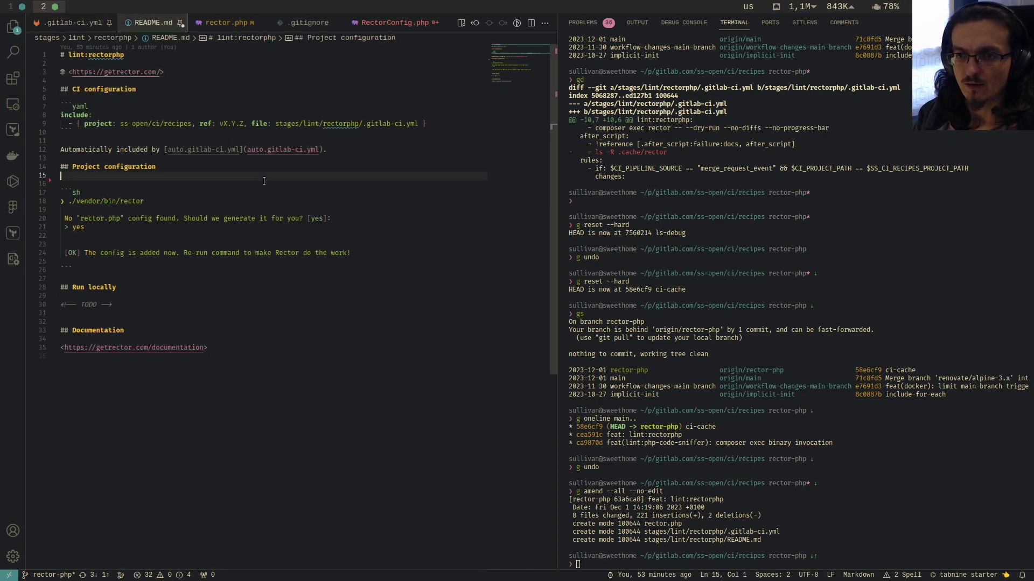
pyautogui.press('Return')
pyautogui.press('Up')
pyautogui.write('Create ')
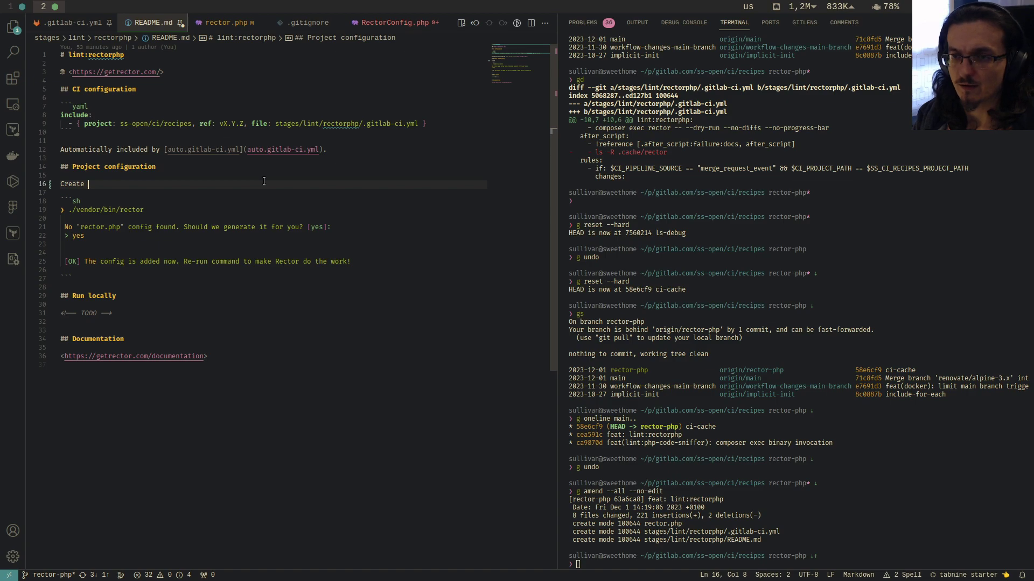
pyautogui.write('a `.')
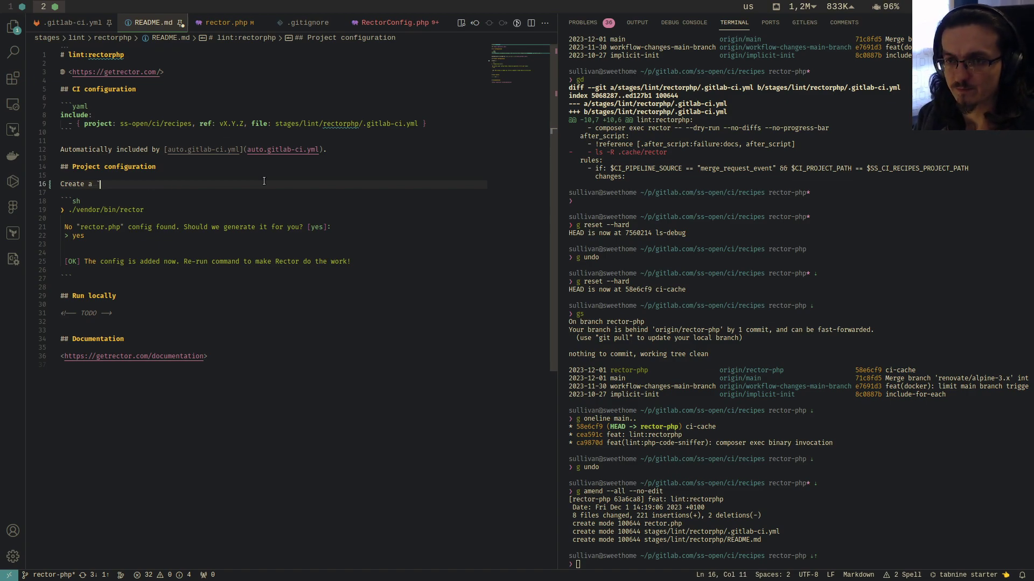
pyautogui.write('rector')
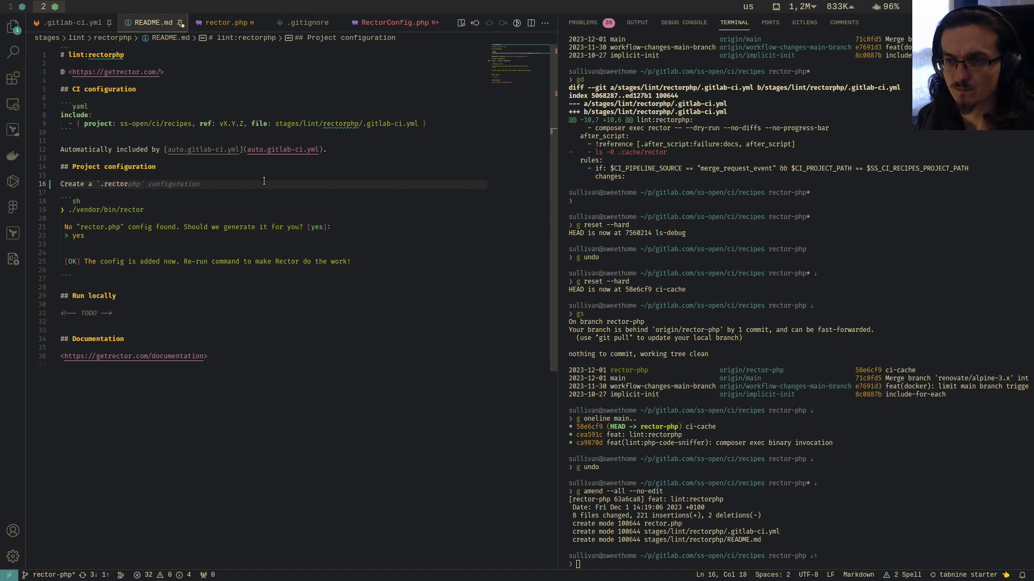
pyautogui.write('.php` c')
pyautogui.press('Tab')
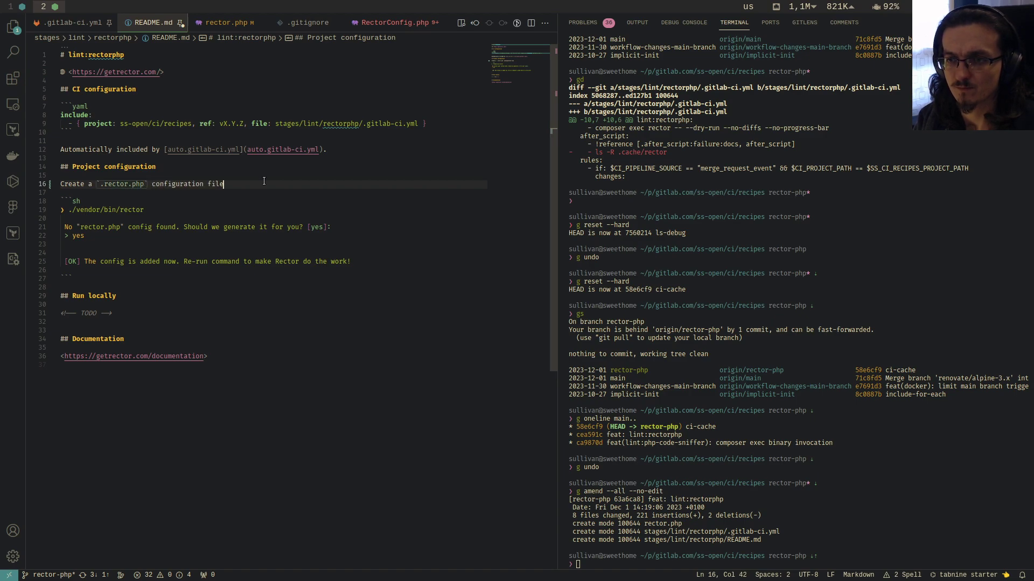
pyautogui.write('with the ')
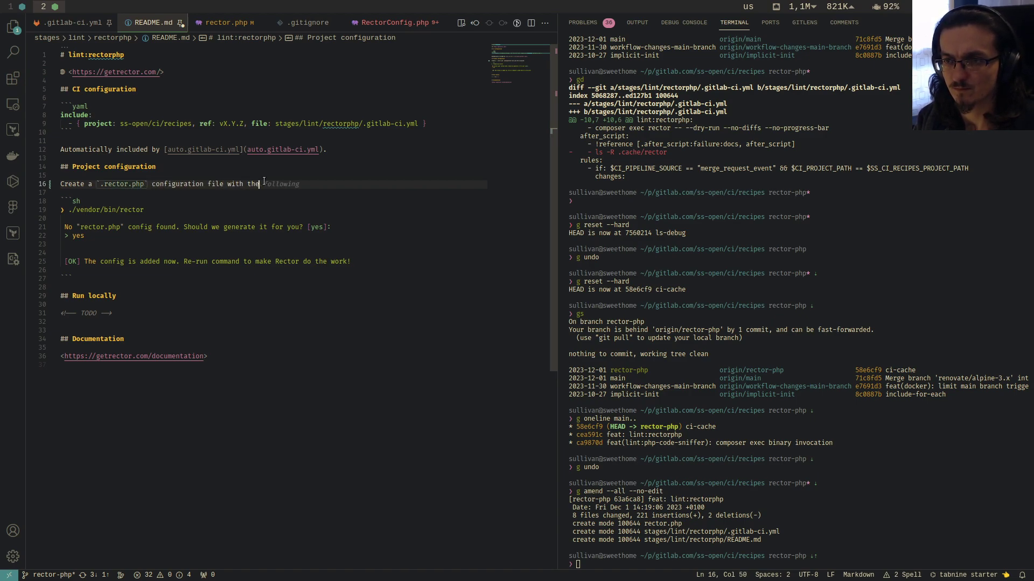
pyautogui.write('foll')
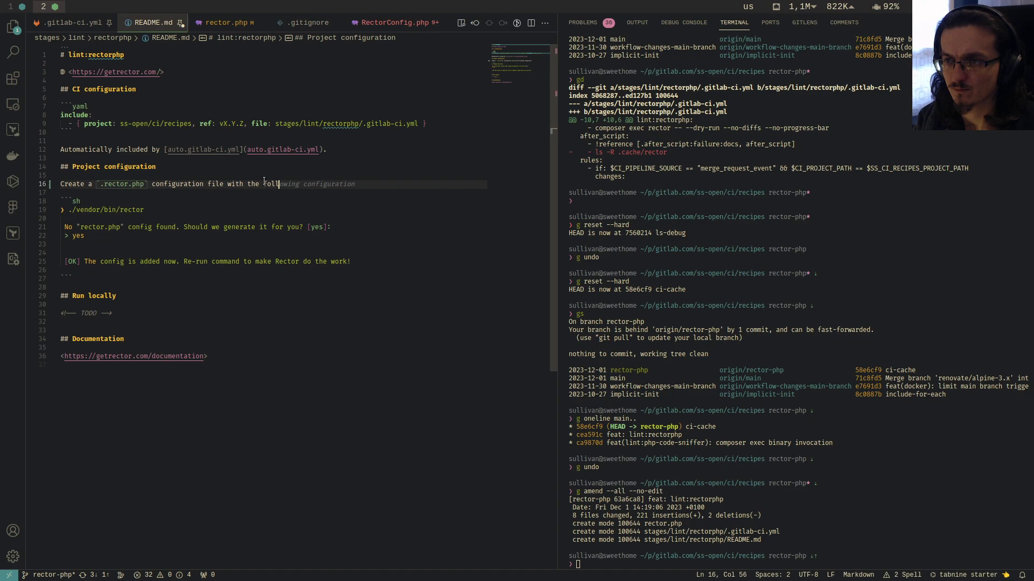
pyautogui.write('owing')
pyautogui.press('Tab')
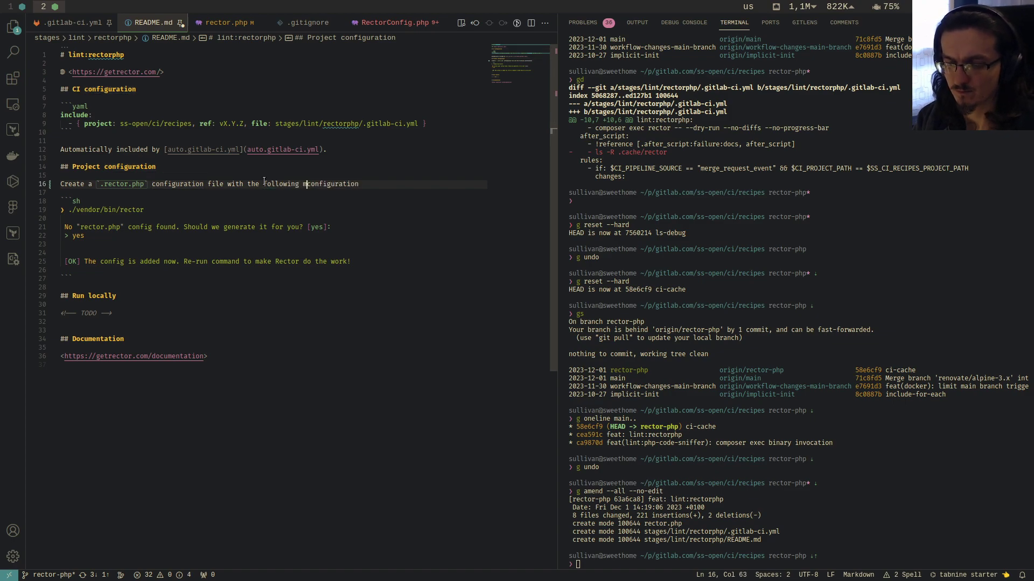
pyautogui.write('minimal')
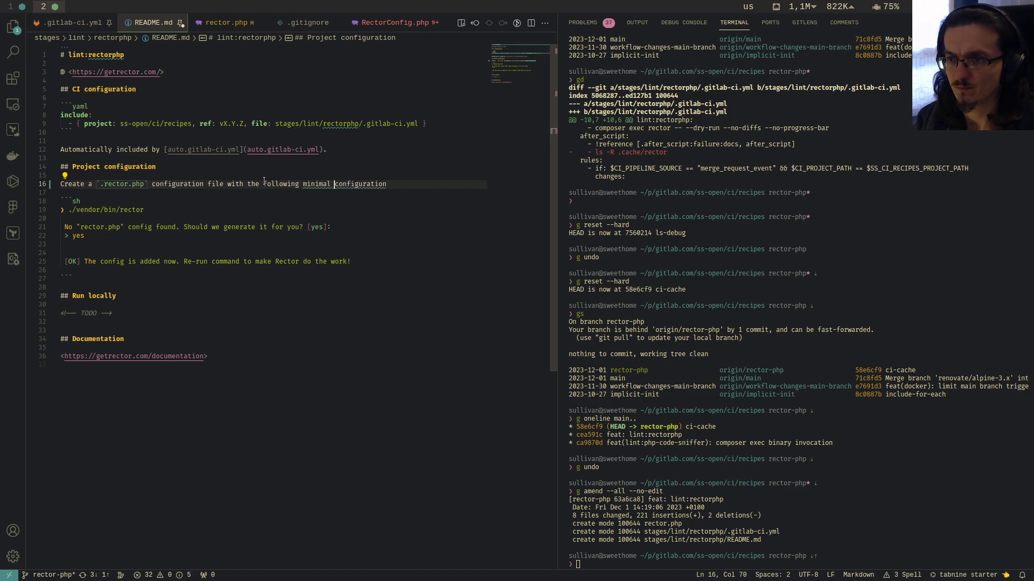
pyautogui.press('End')
pyautogui.press('BackSpace')
pyautogui.write(':')
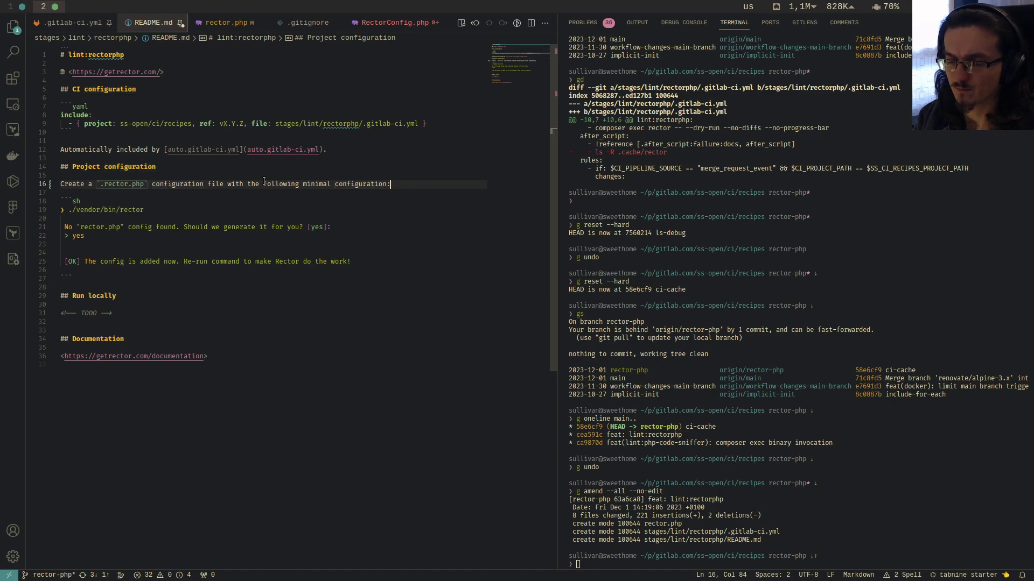
pyautogui.press('Return')
# Step: Change the ```sh fence to ```php and paste the rector.php configuration over the old shell output
pyautogui.press('Down')
pyautogui.press('End')
pyautogui.press('BackSpace')
pyautogui.press('BackSpace')
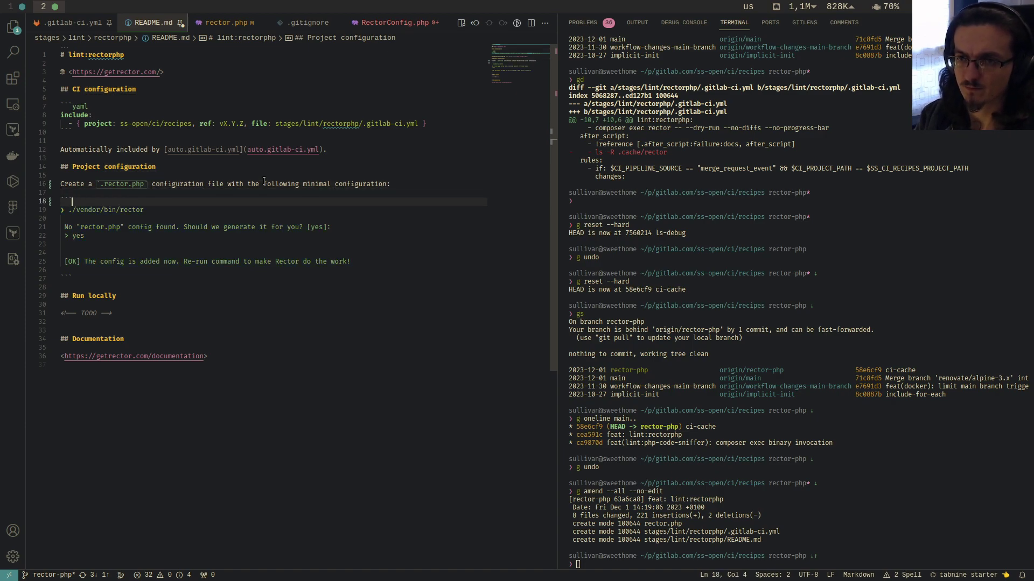
pyautogui.press('Right')
pyautogui.hotkey('shift', 'Down')
pyautogui.hotkey('shift', 'Down')
pyautogui.hotkey('shift', 'Down')
pyautogui.hotkey('shift', 'Down')
pyautogui.hotkey('shift', 'Down')
pyautogui.hotkey('shift', 'Down')
pyautogui.hotkey('shift', 'Down')
pyautogui.hotkey('shift', 'Down')
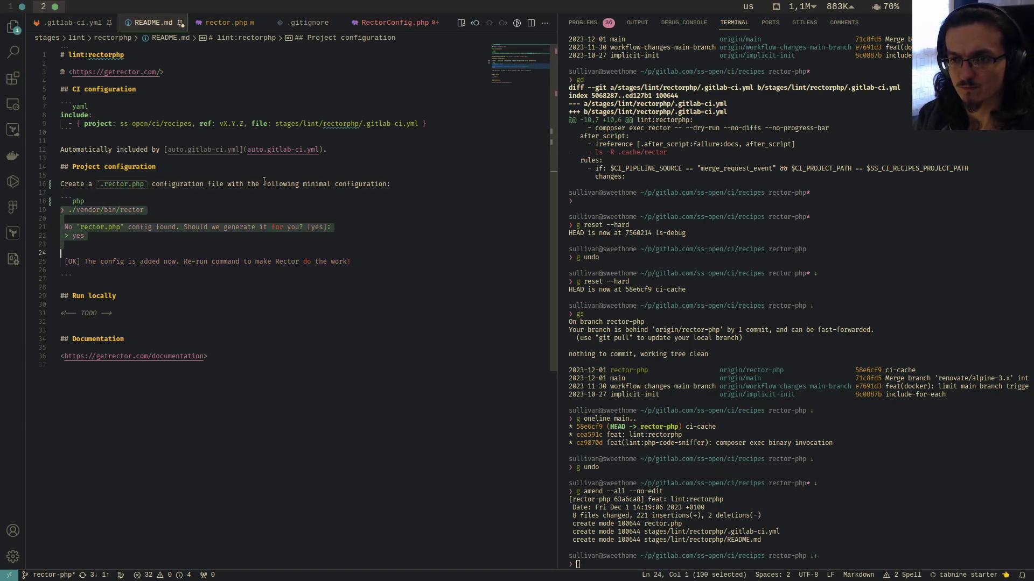
pyautogui.press('BackSpace')
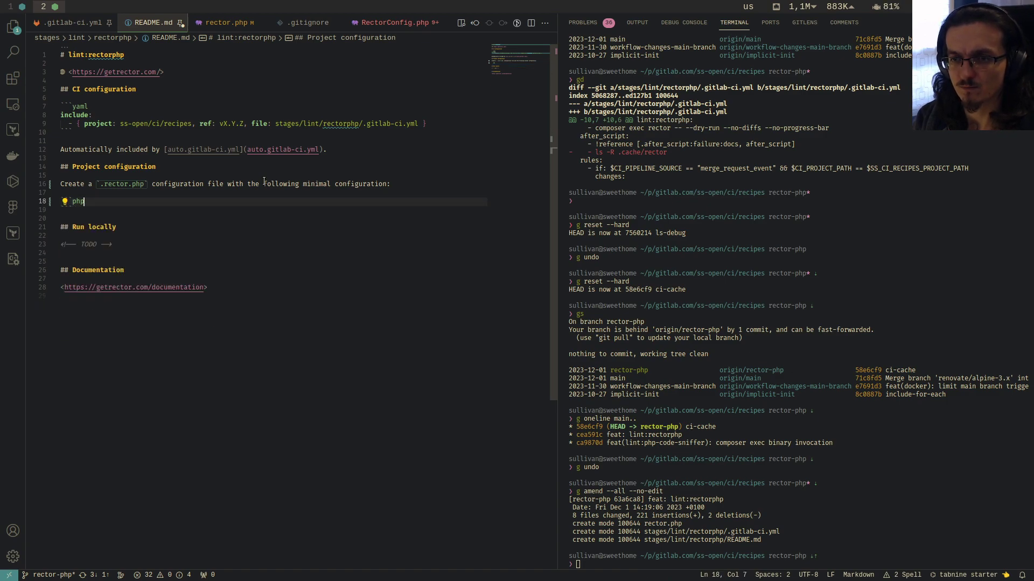
pyautogui.hotkey('ctrl', 'v')
pyautogui.write('}')
pyautogui.press('End')
pyautogui.press('Delete')
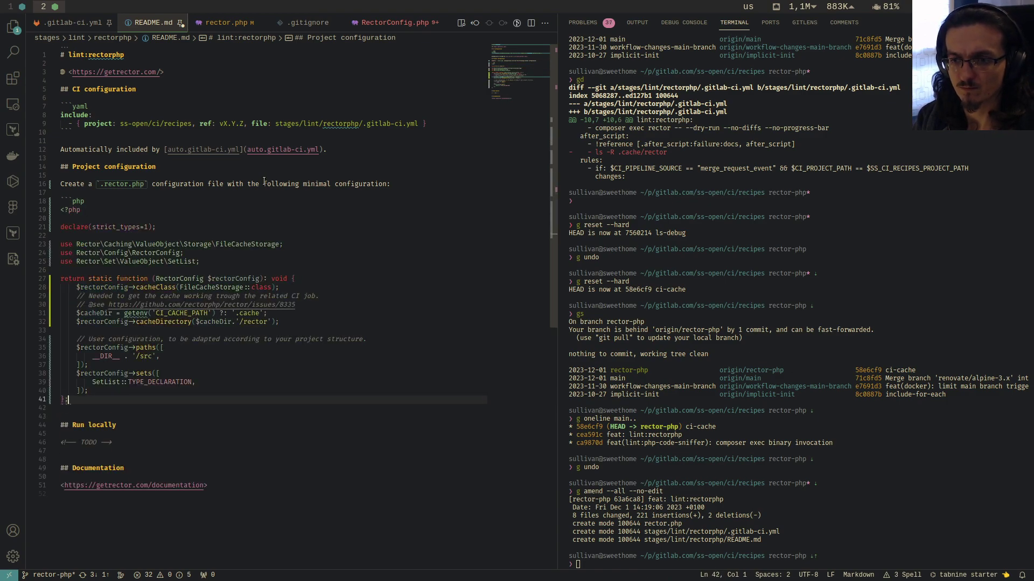
# Step: Review the pasted config, including the FileCacheStorage import, and add a blank line below the code block
pyautogui.press('Up')
pyautogui.press('Up')
pyautogui.press('Up')
pyautogui.press('Up')
pyautogui.press('Up')
pyautogui.press('Up')
pyautogui.press('Up')
pyautogui.press('Up')
pyautogui.press('Up')
pyautogui.press('Up')
pyautogui.press('Up')
pyautogui.press('Up')
pyautogui.press('Up')
pyautogui.press('Up')
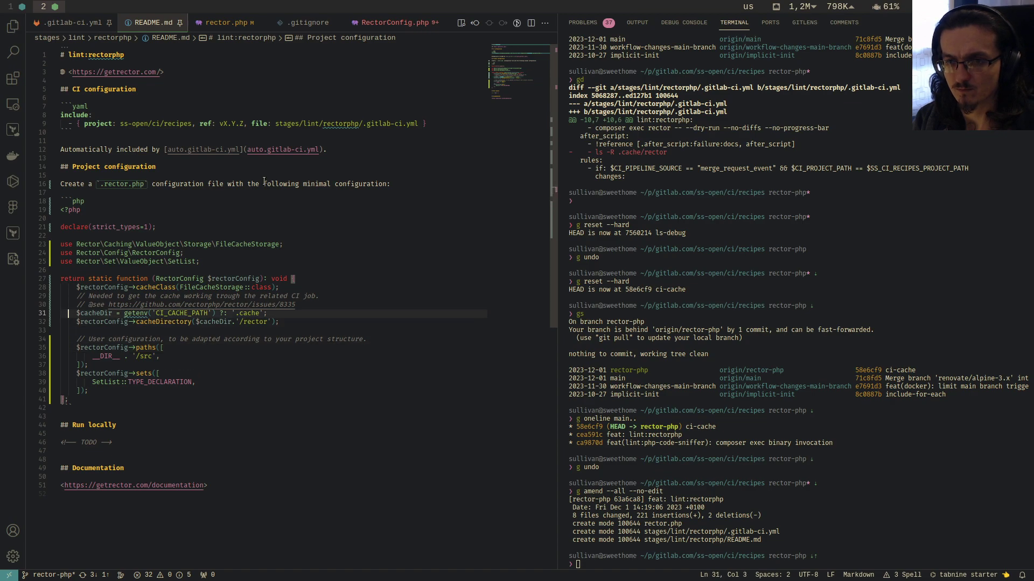
pyautogui.press('Up')
pyautogui.press('Up')
pyautogui.press('Up')
pyautogui.press('Up')
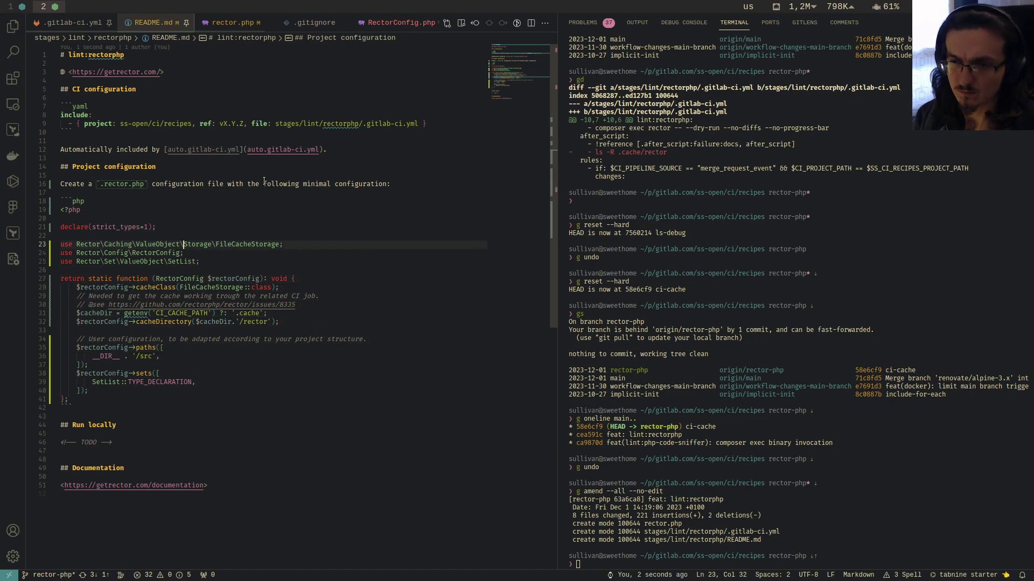
pyautogui.press('Down')
pyautogui.press('Down')
pyautogui.press('Down')
pyautogui.press('Down')
pyautogui.press('Down')
pyautogui.hotkey('ctrl', 'Right')
pyautogui.hotkey('ctrl', 'Right')
pyautogui.hotkey('ctrl', 'Right')
pyautogui.press('Down')
pyautogui.press('Down')
pyautogui.press('Down')
pyautogui.press('Down')
pyautogui.press('Down')
pyautogui.press('Down')
pyautogui.press('Down')
pyautogui.press('Down')
pyautogui.press('Down')
pyautogui.press('Down')
pyautogui.press('Down')
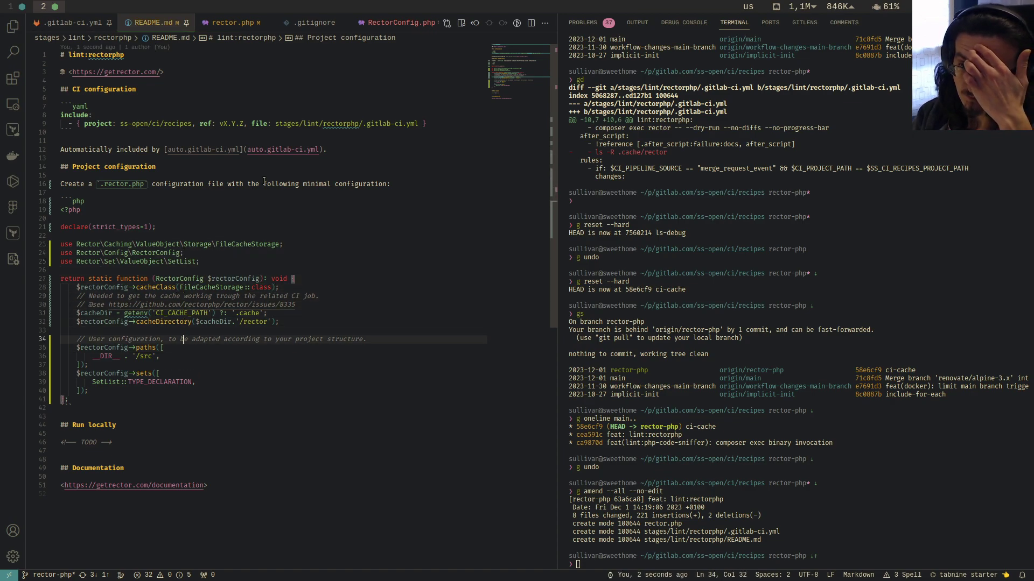
pyautogui.press('Down')
pyautogui.press('Down')
pyautogui.press('Down')
pyautogui.press('Down')
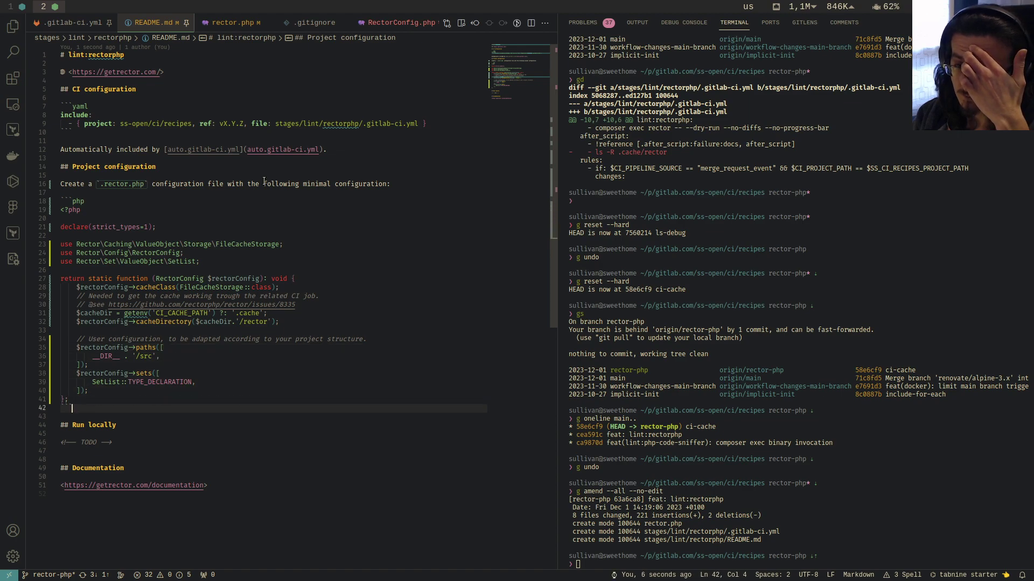
pyautogui.press('Return')
pyautogui.press('Return')
pyautogui.press('Up')
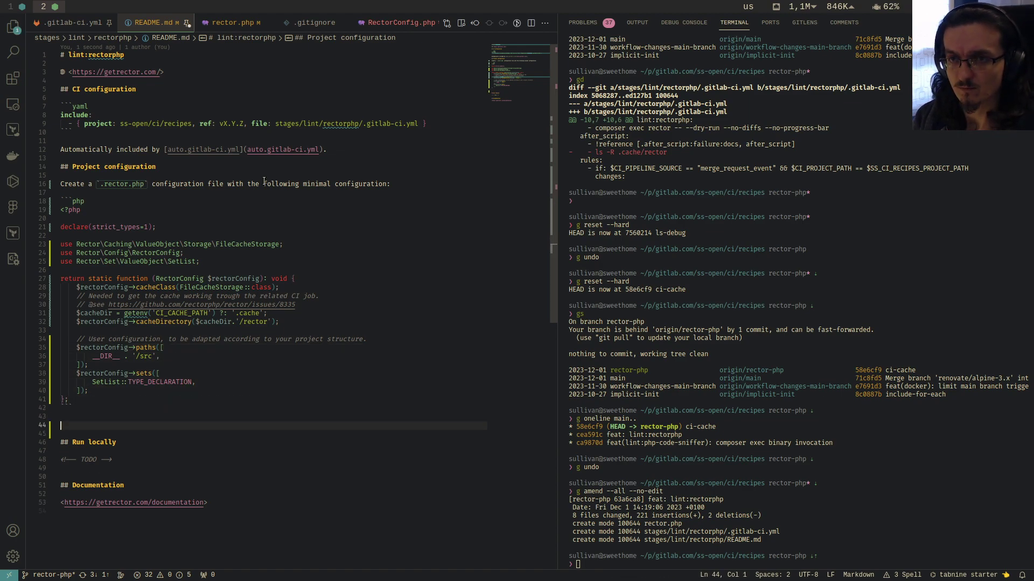
pyautogui.press('super+1')
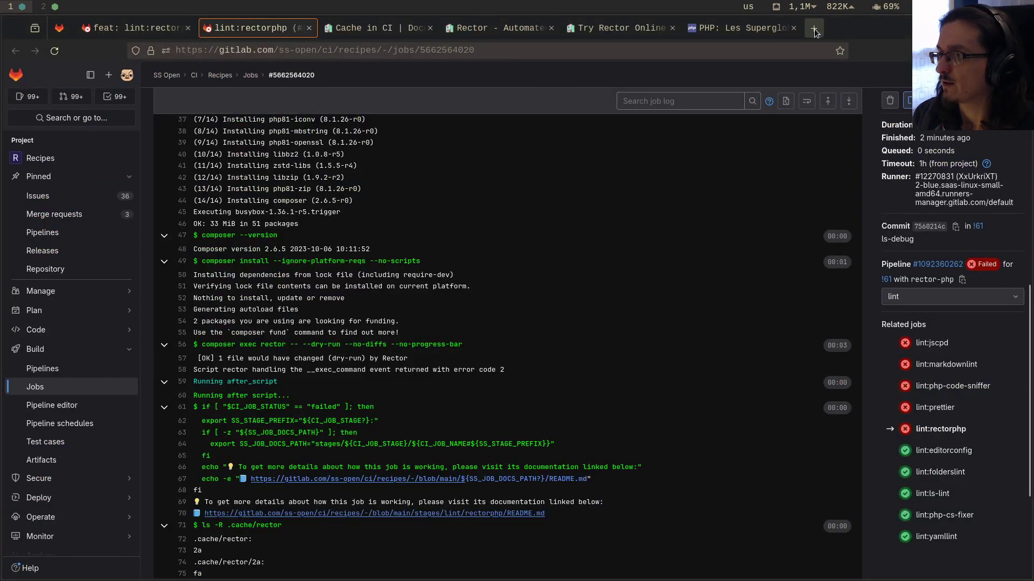
# Step: Search emojipedia.org for 'warning' and copy the Warning ⚠️ emoji, then close the tab
pyautogui.click(814, 28)
pyautogui.write('em')
pyautogui.press('Return')
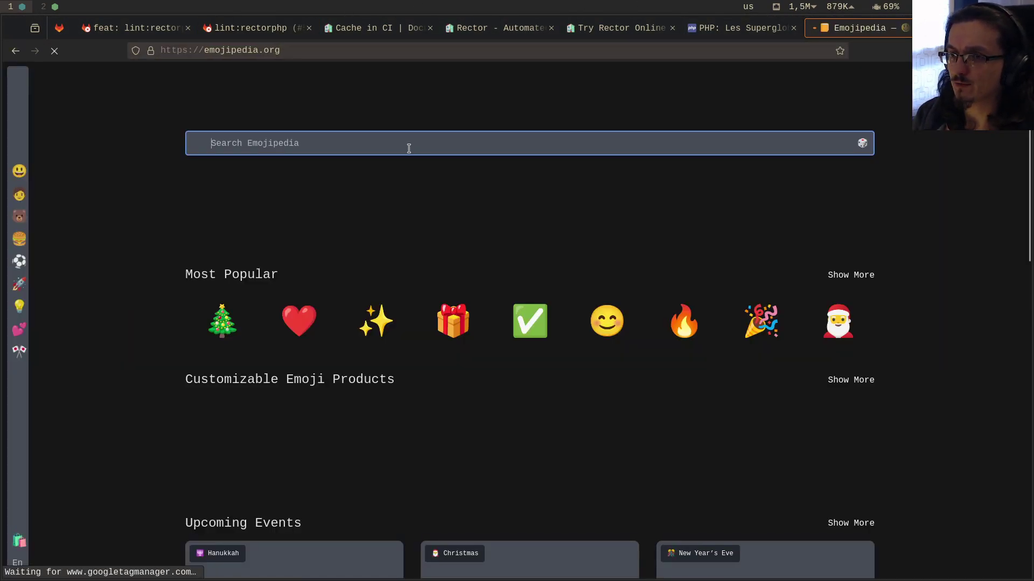
pyautogui.write('warning')
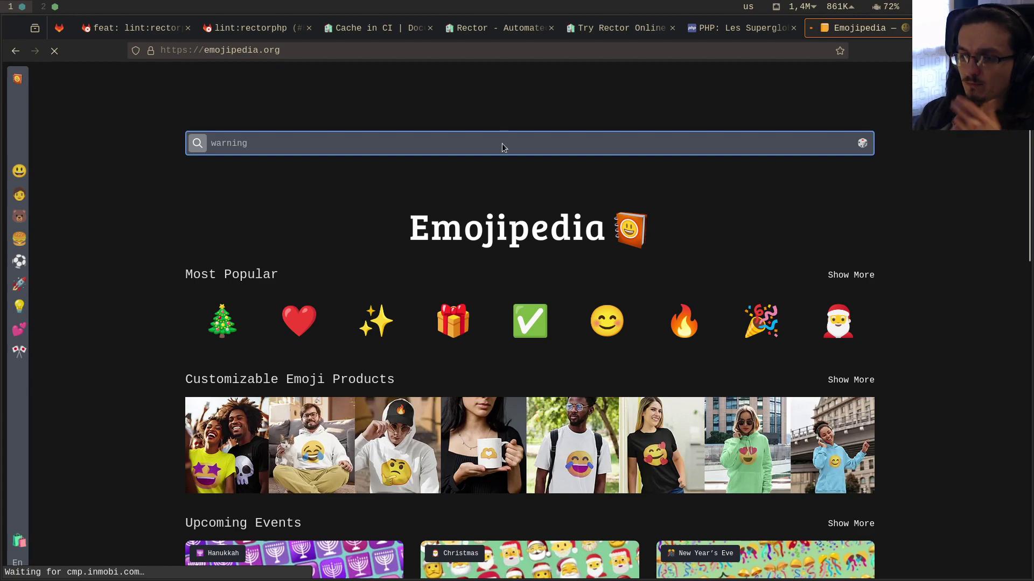
pyautogui.press('Return')
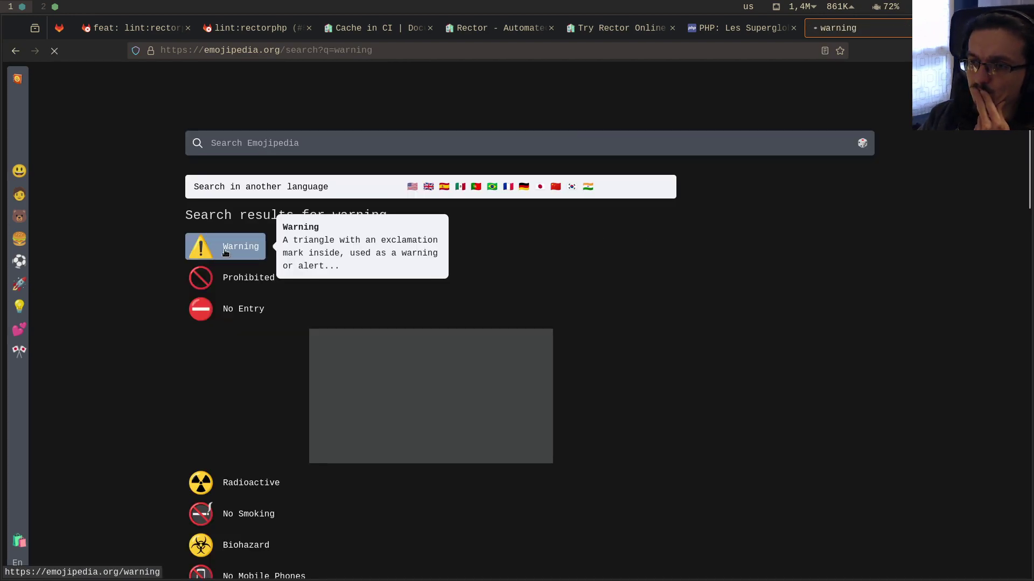
pyautogui.click(225, 252)
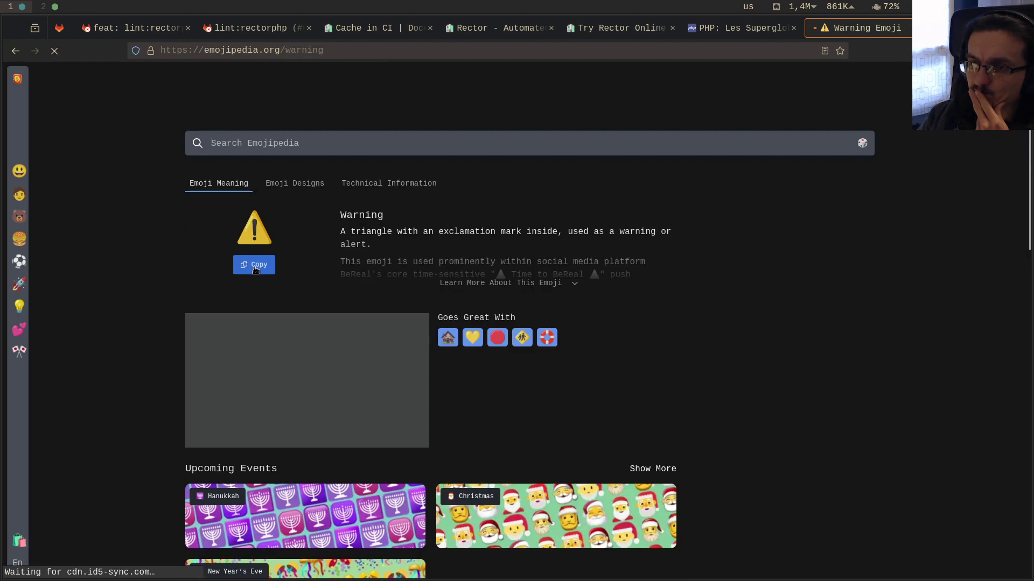
pyautogui.click(256, 269)
pyautogui.hotkey('ctrl', 'w')
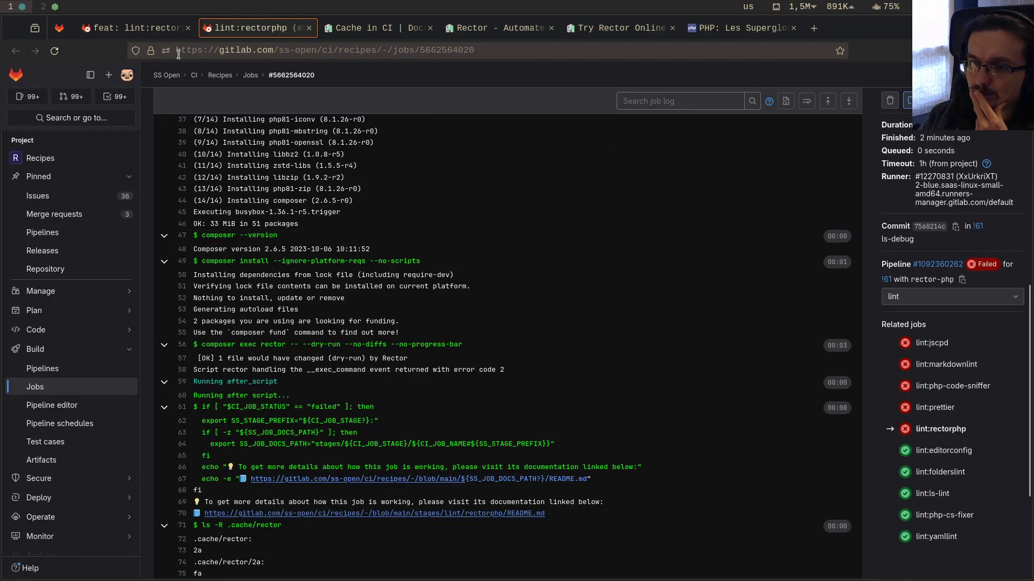
pyautogui.click(61, 8)
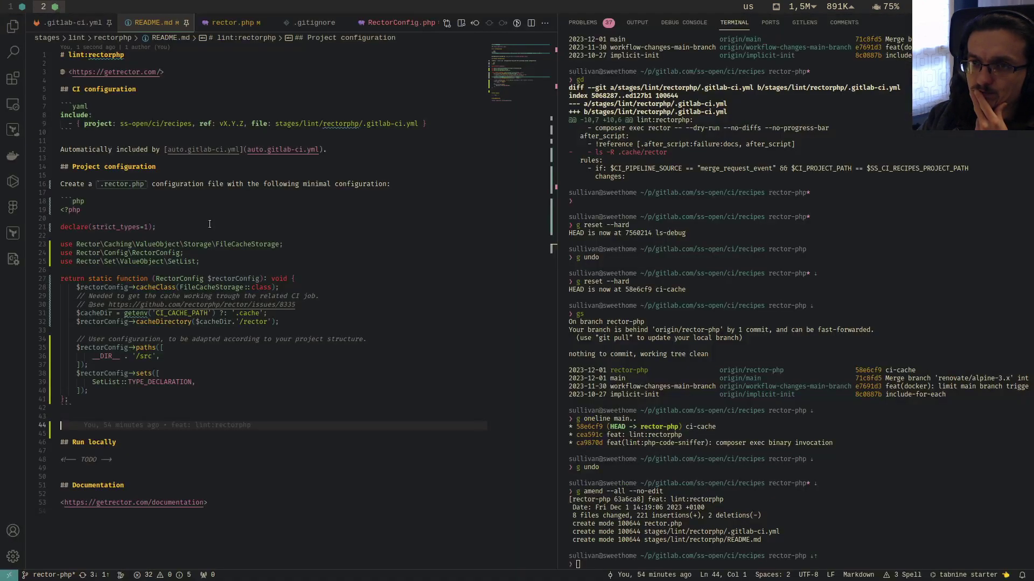
# Step: Paste the ⚠️ emoji on empty line 44 just below the rector.php code sample
pyautogui.hotkey('ctrl', 'v')
pyautogui.click(106, 415)
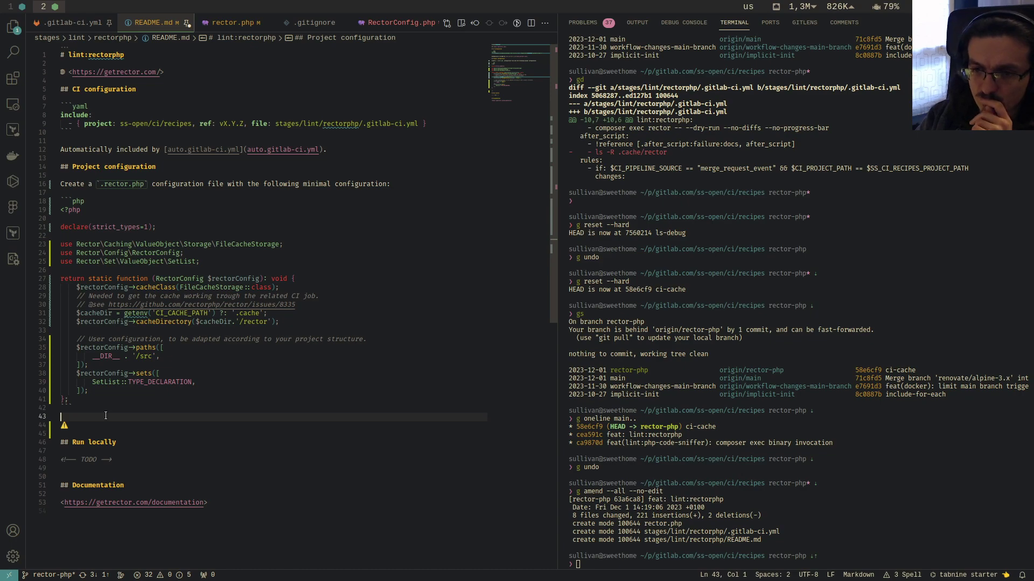
pyautogui.press('Down')
pyautogui.press('End')
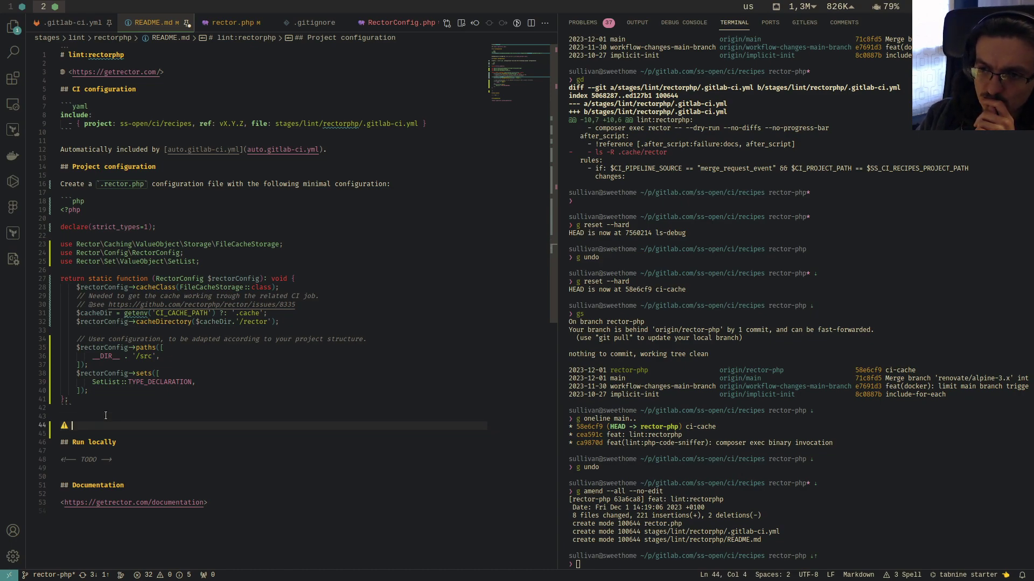
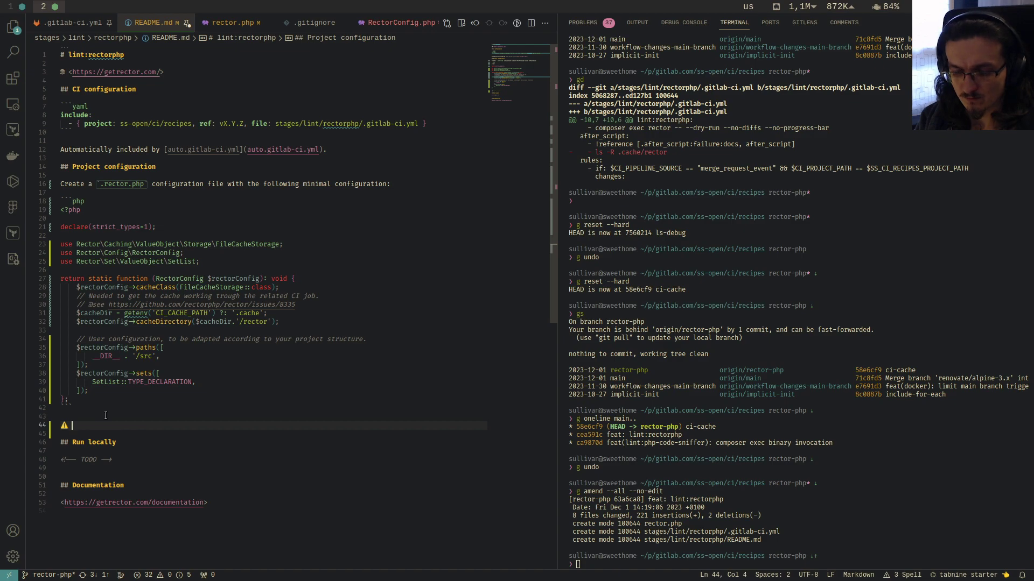
# Step: Add the note to reuse the same file cache configuration in CI, plus a CLI-option discussion line
pyautogui.write('re to')
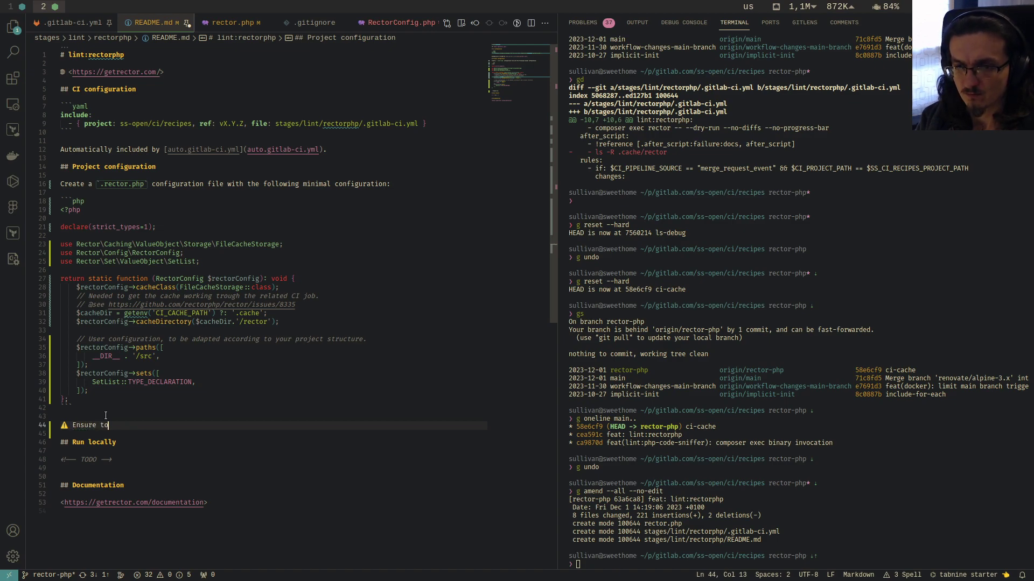
pyautogui.write(' set ')
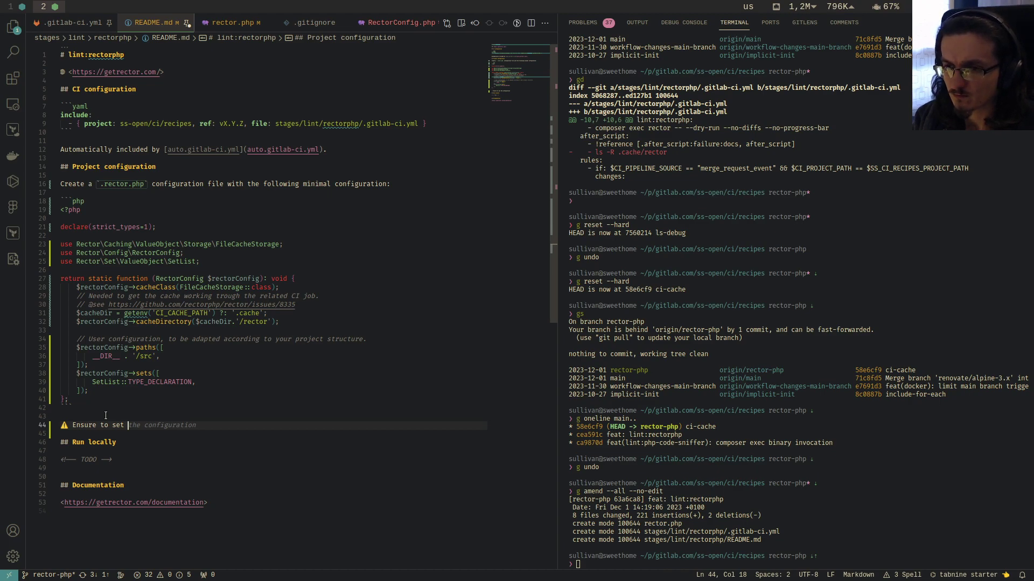
pyautogui.write('the ')
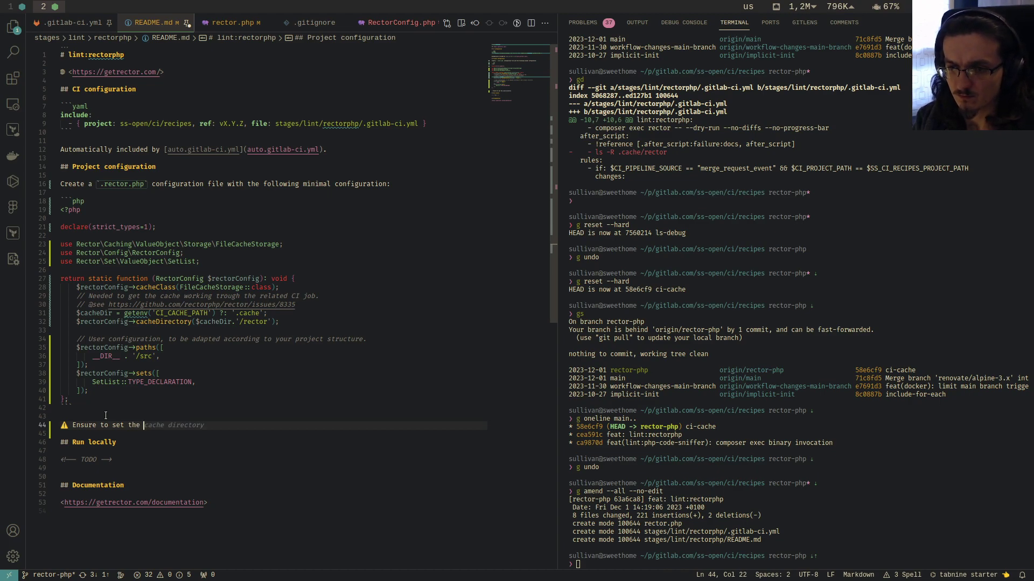
pyautogui.write('same file cac')
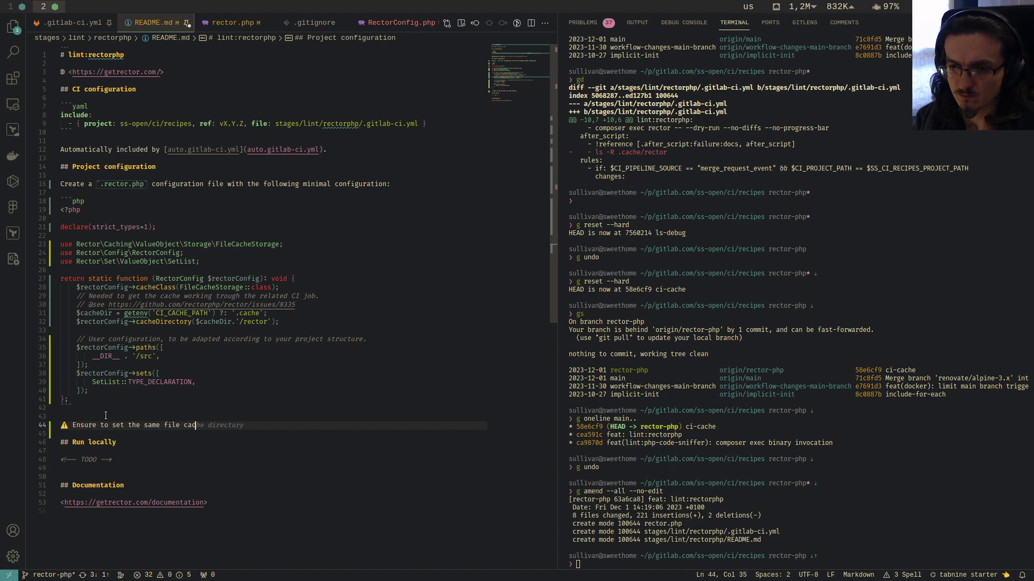
pyautogui.write('he configurat')
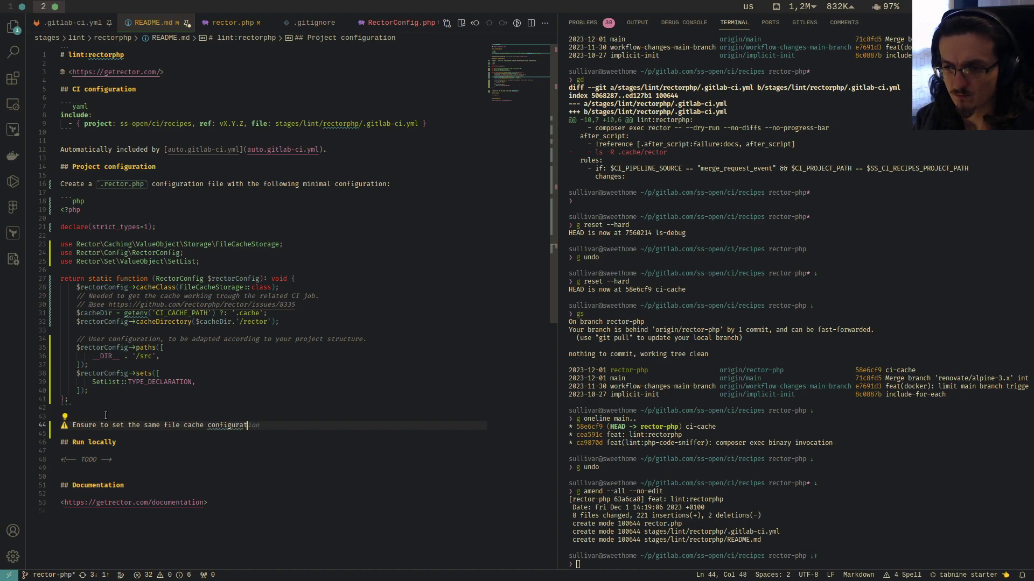
pyautogui.write('ion as described')
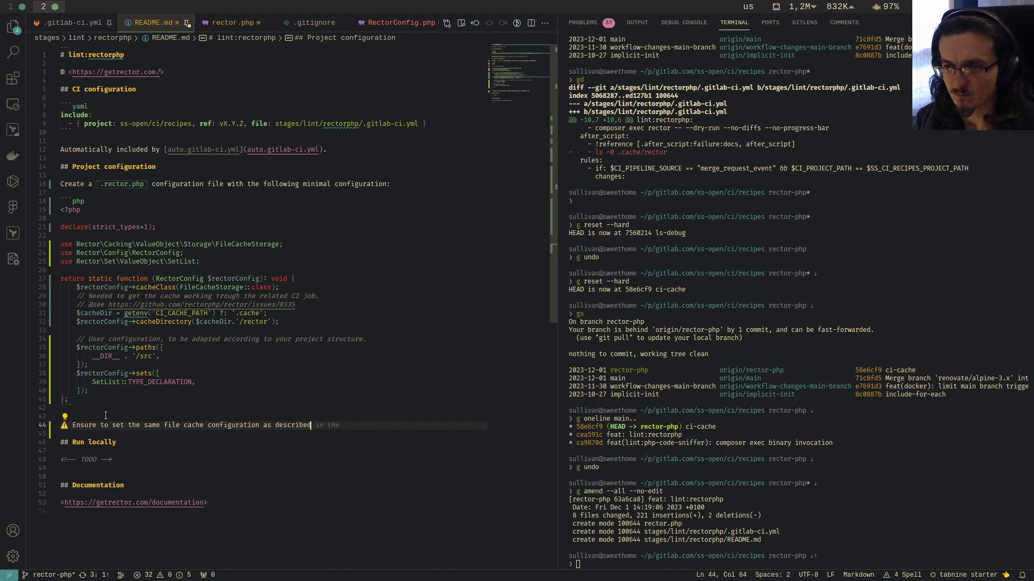
pyautogui.write(' above ')
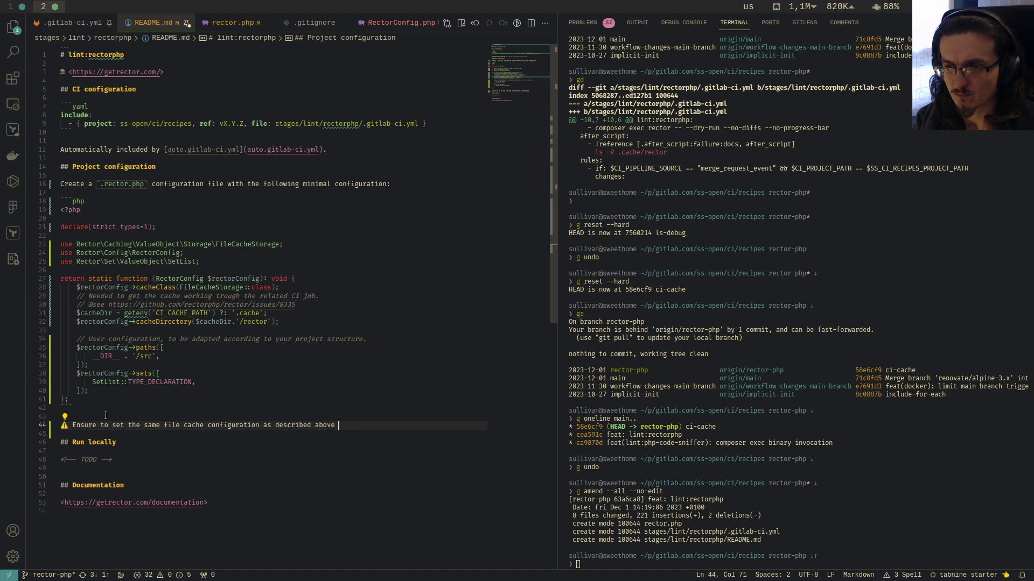
pyautogui.write('to m')
pyautogui.press('BackSpace')
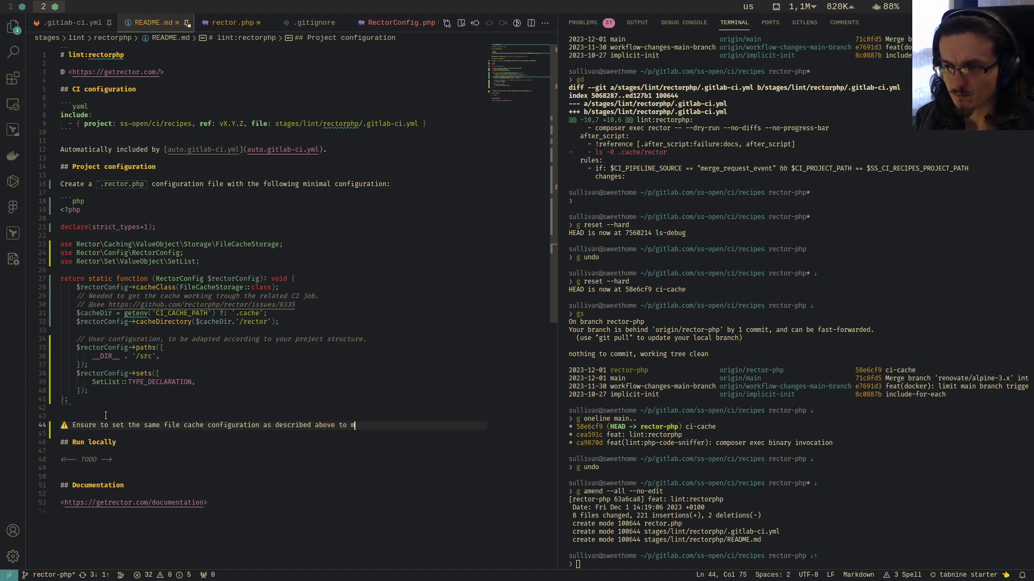
pyautogui.write('ake it working trough th')
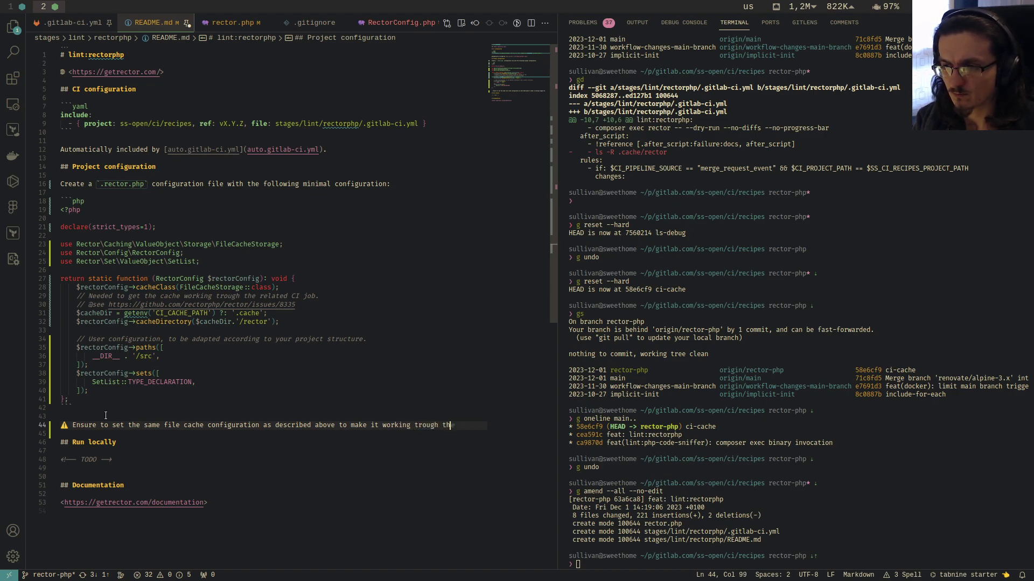
pyautogui.write('e CI job.')
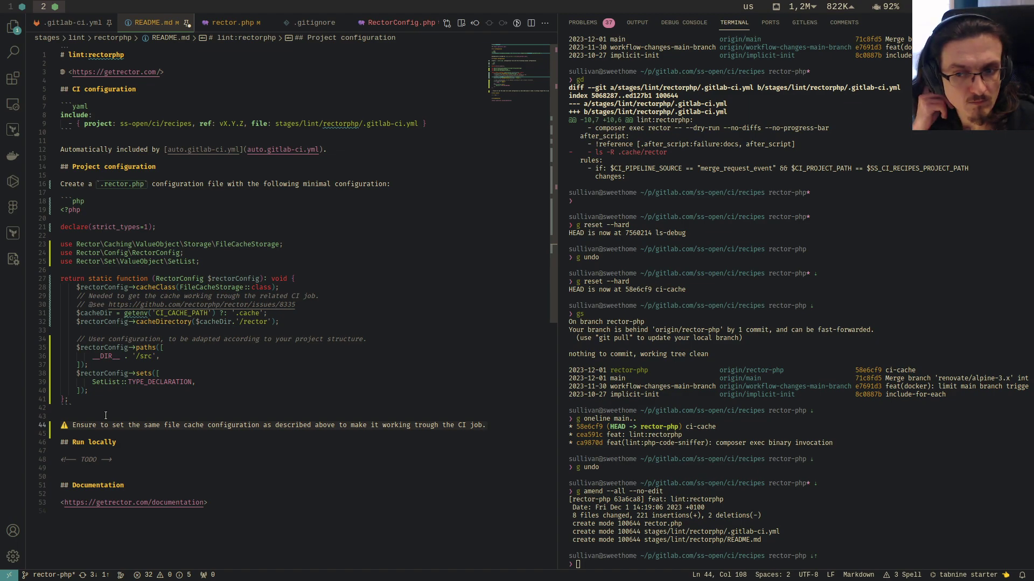
pyautogui.press('Return')
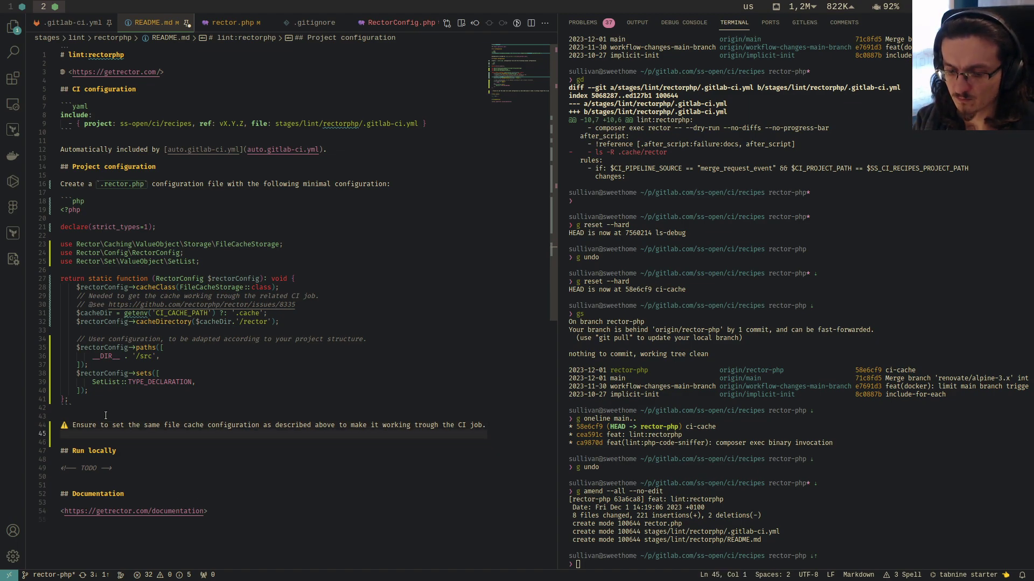
pyautogui.write('A discussion was')
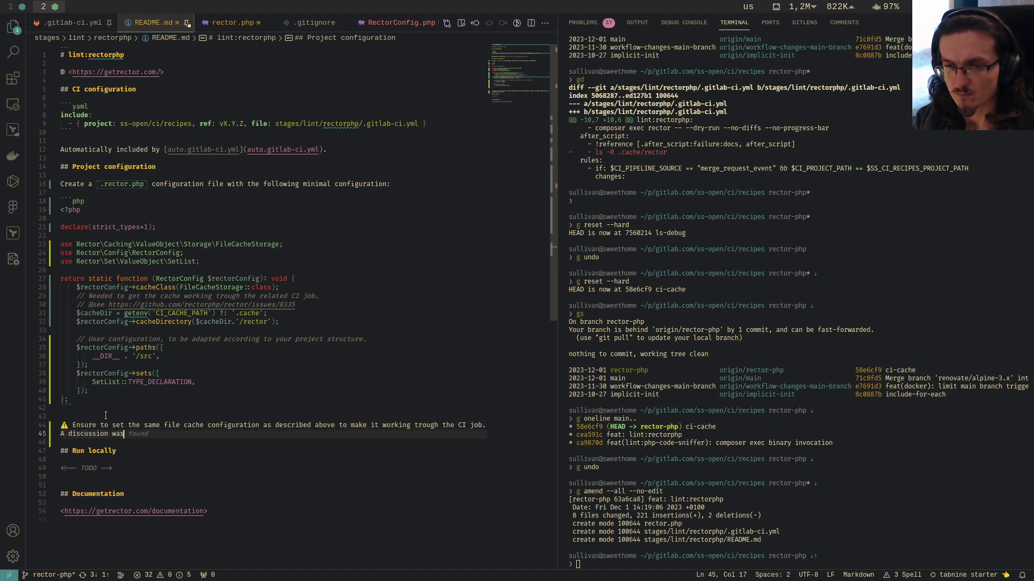
pyautogui.write(' initiated ')
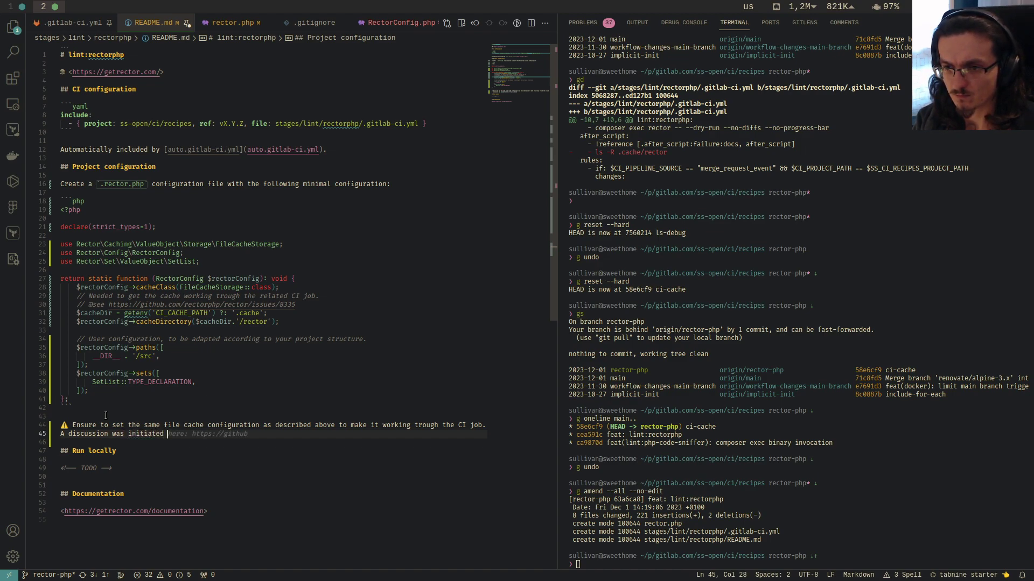
pyautogui.write('to a')
pyautogui.write('et ')
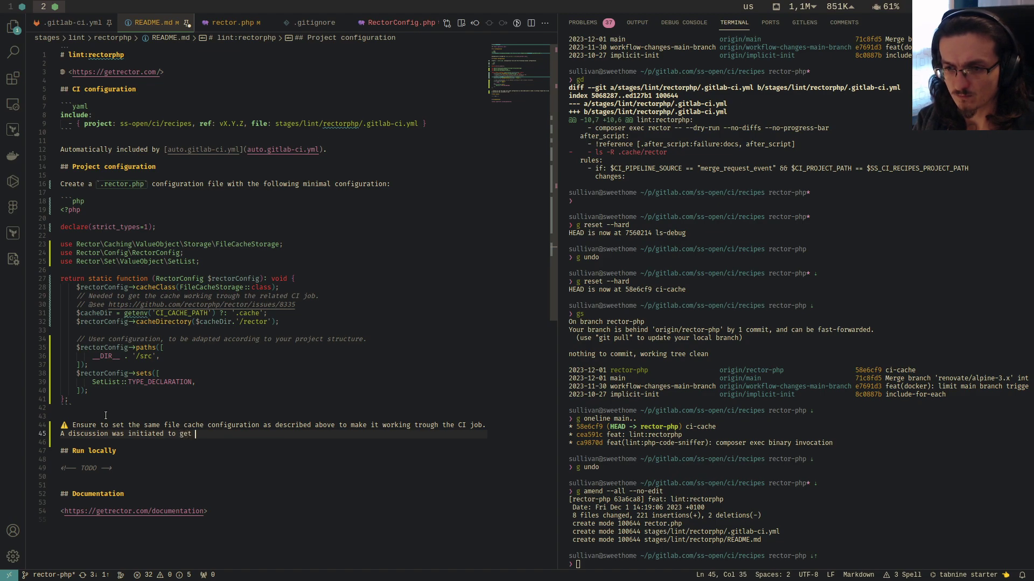
pyautogui.write('a CLI option ')
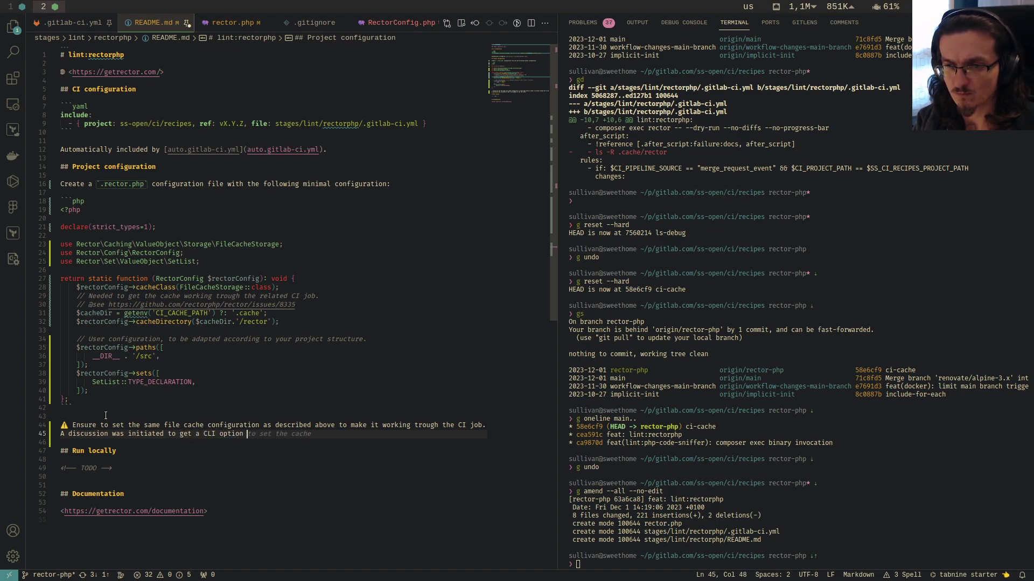
pyautogui.write('instead:')
# Step: Copy the rector issue 8335 link from the config comment and paste it after 'instead:'
pyautogui.press('Up')
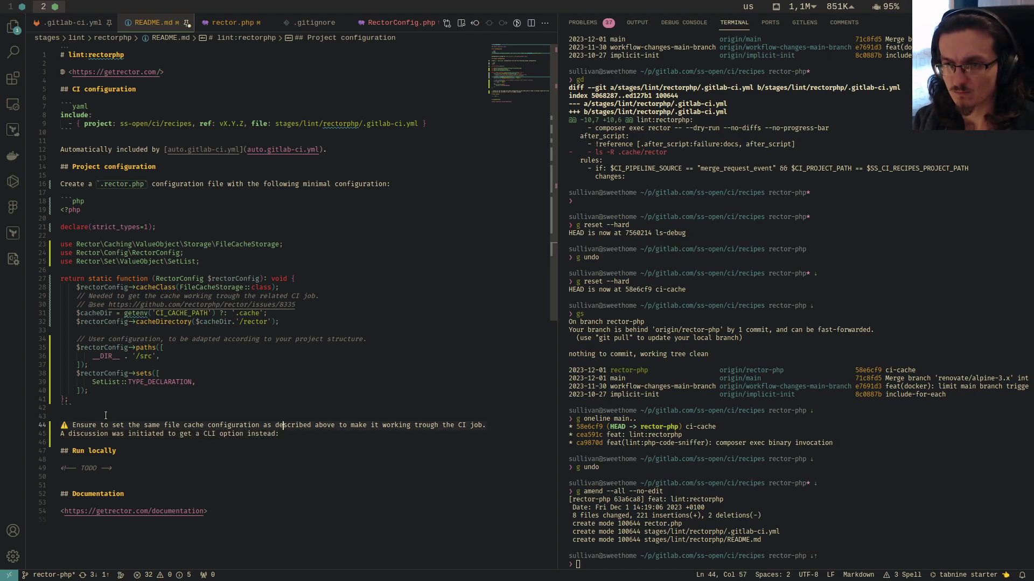
pyautogui.click(308, 304)
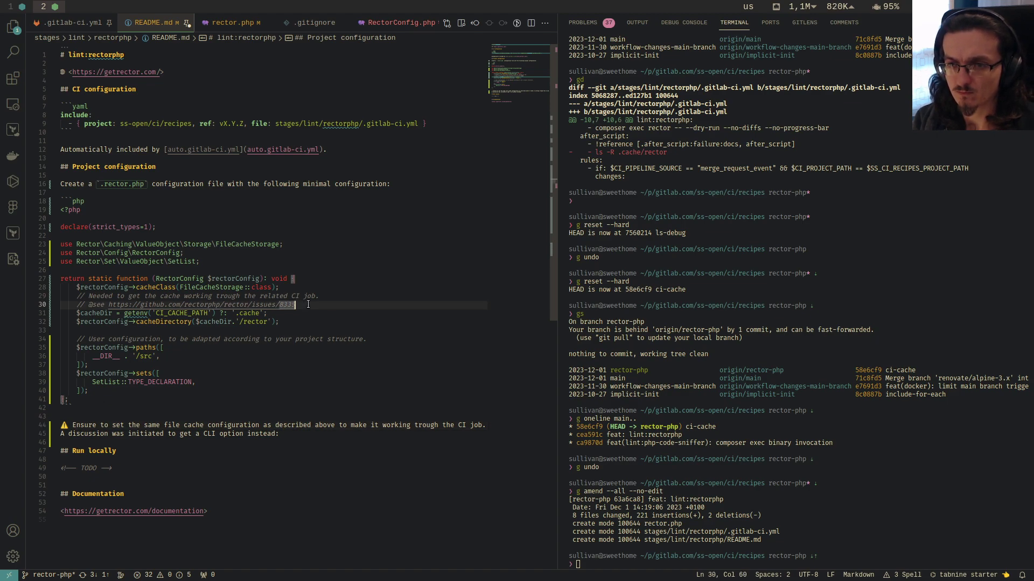
pyautogui.hotkey('shift', 'Left')
pyautogui.hotkey('shift', 'Left')
pyautogui.hotkey('shift', 'Left')
pyautogui.hotkey('shift', 'Left')
pyautogui.hotkey('shift', 'Left')
pyautogui.hotkey('shift', 'Left')
pyautogui.hotkey('shift', 'Left')
pyautogui.hotkey('shift', 'Left')
pyautogui.hotkey('shift', 'Left')
pyautogui.hotkey('shift', 'Left')
pyautogui.hotkey('shift', 'Left')
pyautogui.hotkey('shift', 'Left')
pyautogui.hotkey('shift', 'Left')
pyautogui.hotkey('shift', 'Left')
pyautogui.hotkey('shift', 'Left')
pyautogui.hotkey('shift', 'Left')
pyautogui.hotkey('shift', 'Left')
pyautogui.hotkey('shift', 'Left')
pyautogui.hotkey('shift', 'Left')
pyautogui.hotkey('shift', 'Left')
pyautogui.hotkey('ctrl', 'c')
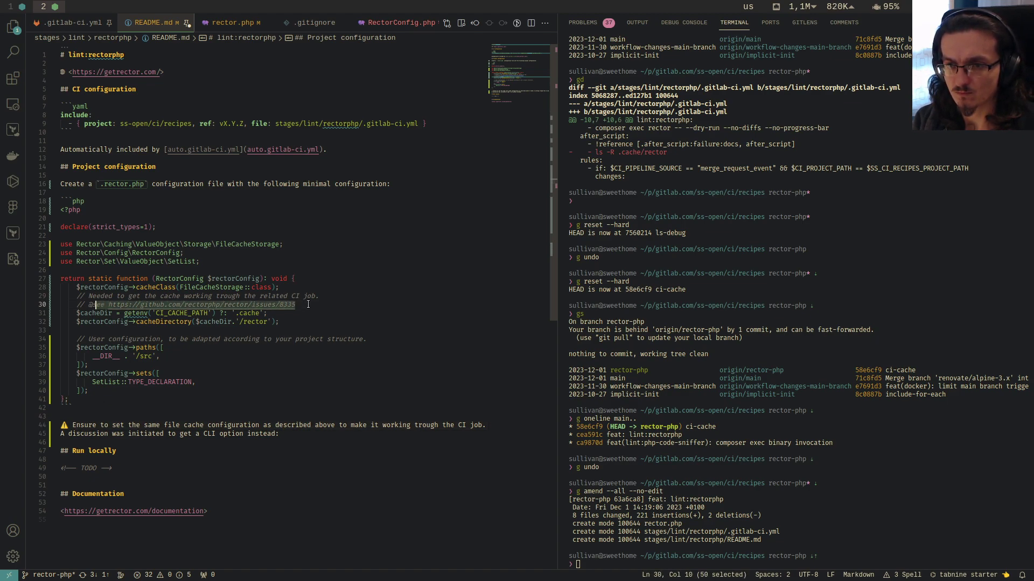
pyautogui.press('End')
pyautogui.press('Down')
pyautogui.press('Down')
pyautogui.press('Down')
pyautogui.press('Down')
pyautogui.press('Down')
pyautogui.press('Down')
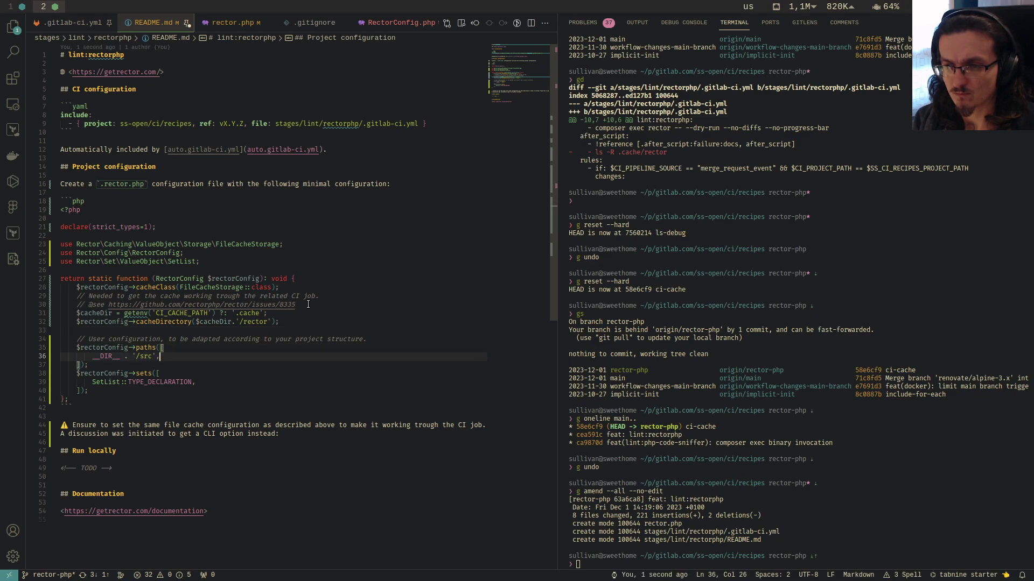
pyautogui.press('Down')
pyautogui.press('Down')
pyautogui.press('Down')
pyautogui.press('Down')
pyautogui.press('Down')
pyautogui.press('Down')
pyautogui.press('Down')
pyautogui.press('Down')
pyautogui.press('Down')
pyautogui.press('End')
pyautogui.write('@see')
pyautogui.hotkey('ctrl', 'v')
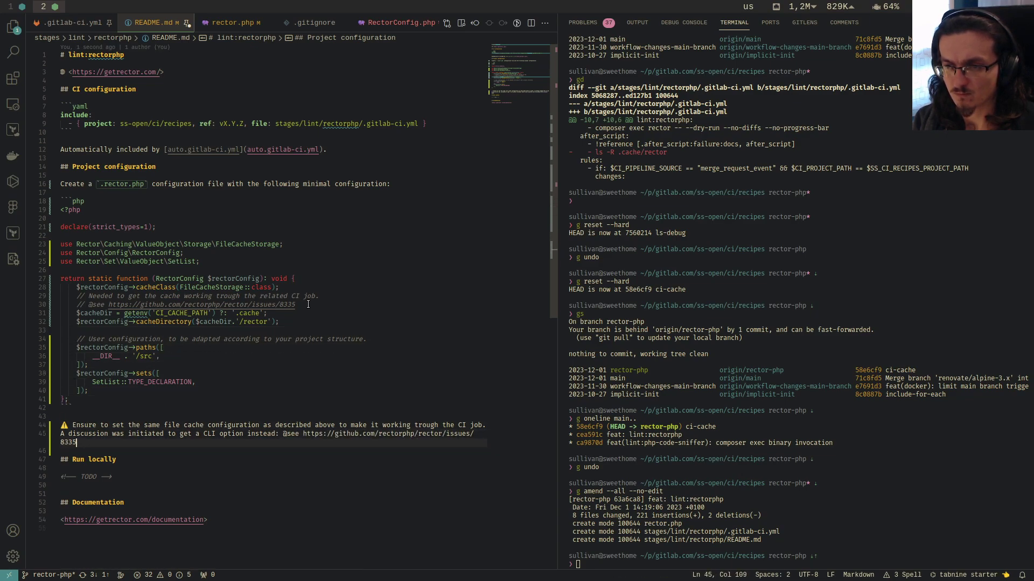
pyautogui.press('Down')
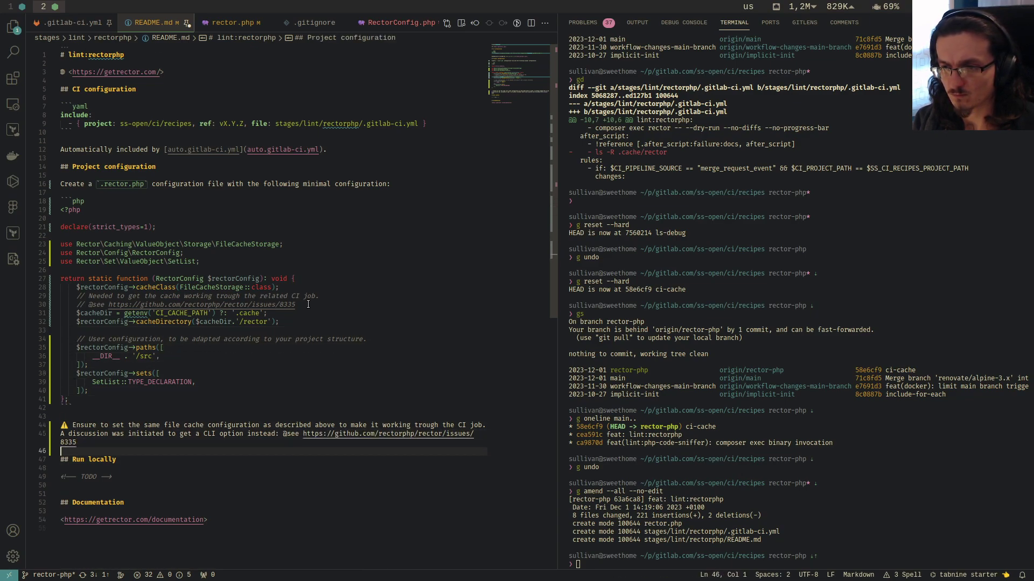
pyautogui.press('Up')
pyautogui.press('Up')
pyautogui.hotkey('ctrl', 'Right')
pyautogui.hotkey('ctrl', 'Right')
pyautogui.hotkey('ctrl', 'Right')
pyautogui.hotkey('ctrl', 'Right')
pyautogui.hotkey('ctrl', 'Right')
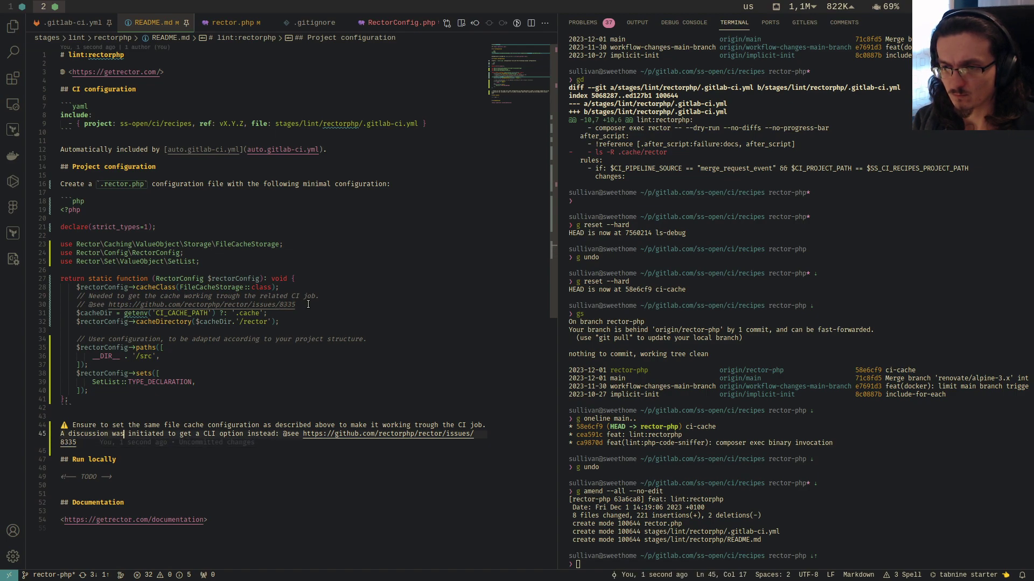
pyautogui.hotkey('ctrl', 'Right')
pyautogui.hotkey('ctrl', 'Right')
pyautogui.hotkey('ctrl', 'Right')
pyautogui.press('Right')
pyautogui.hotkey('ctrl', 'shift', 'Right')
pyautogui.press('Delete')
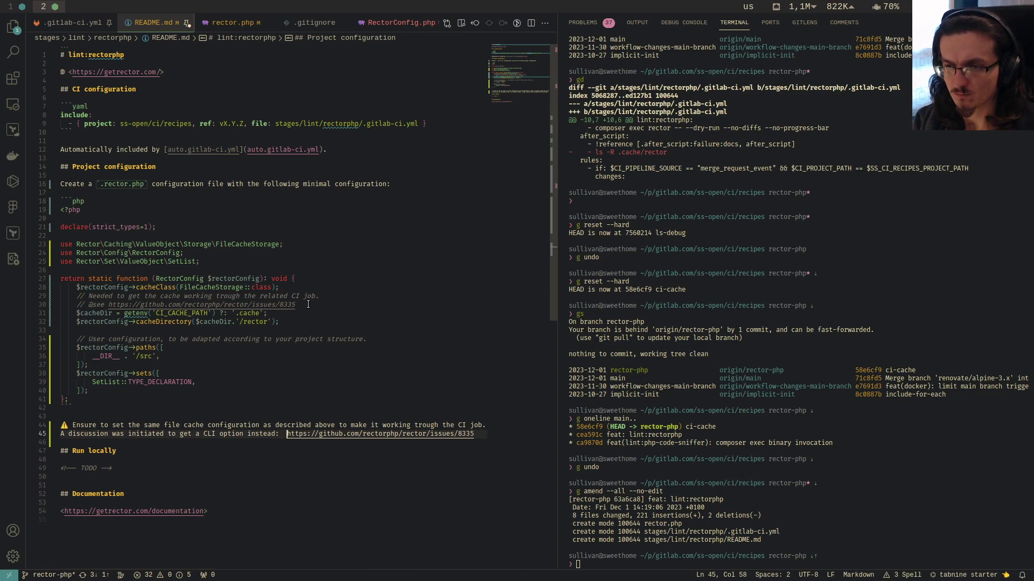
pyautogui.press('Delete')
pyautogui.hotkey('shift', 'End')
pyautogui.hotkey('ctrl', 'x')
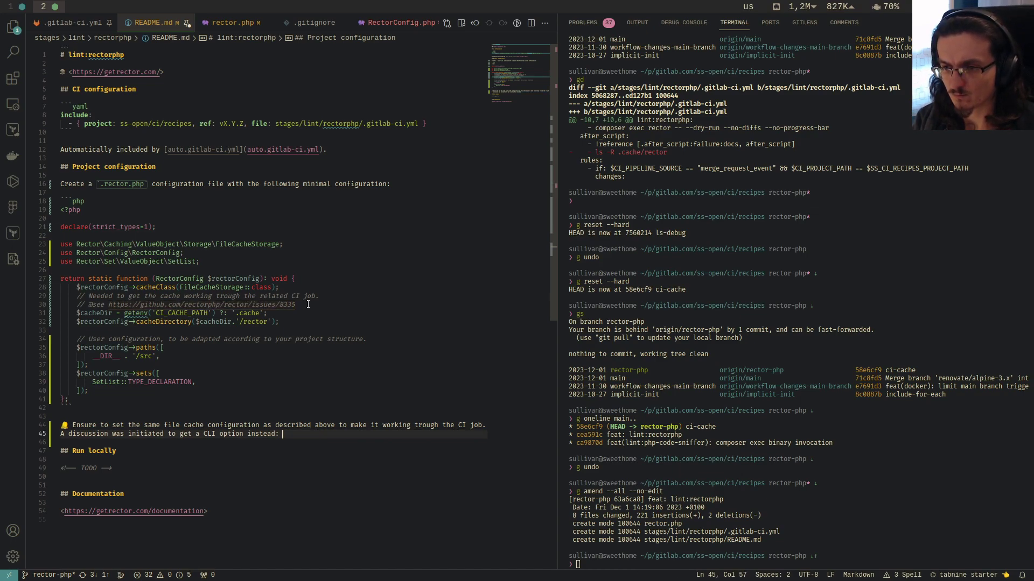
pyautogui.write('<>')
pyautogui.hotkey('ctrl', 'v')
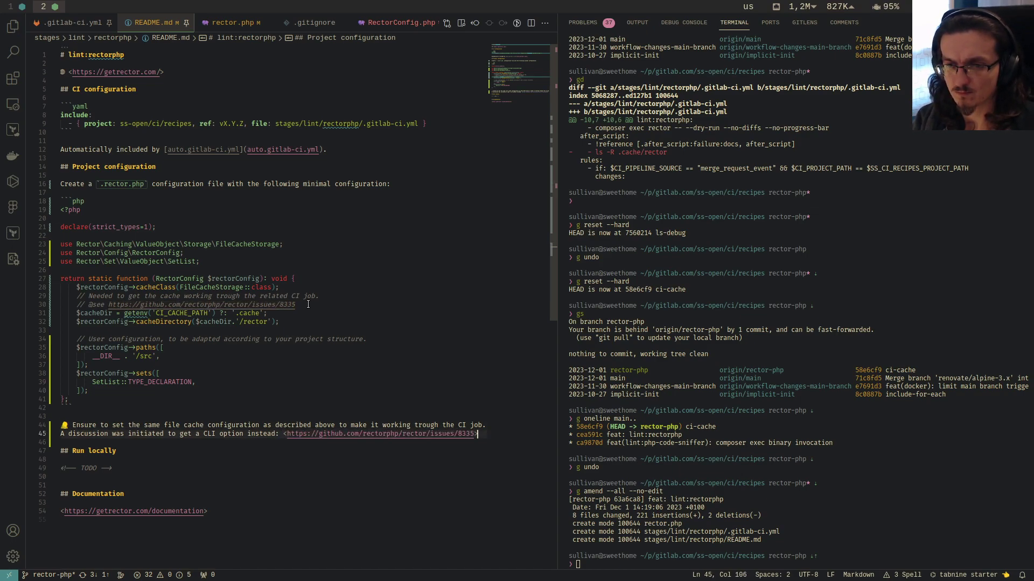
pyautogui.press('Down')
pyautogui.press('Up')
pyautogui.press('Up')
pyautogui.press('Up')
pyautogui.press('Up')
pyautogui.press('Up')
pyautogui.press('Up')
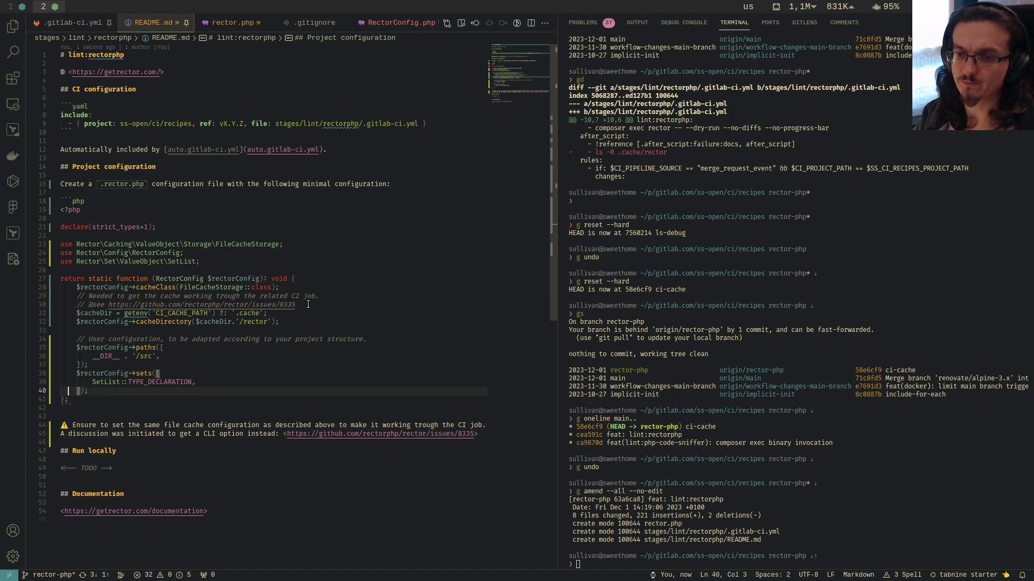
pyautogui.press('Down')
pyautogui.press('Down')
pyautogui.press('Down')
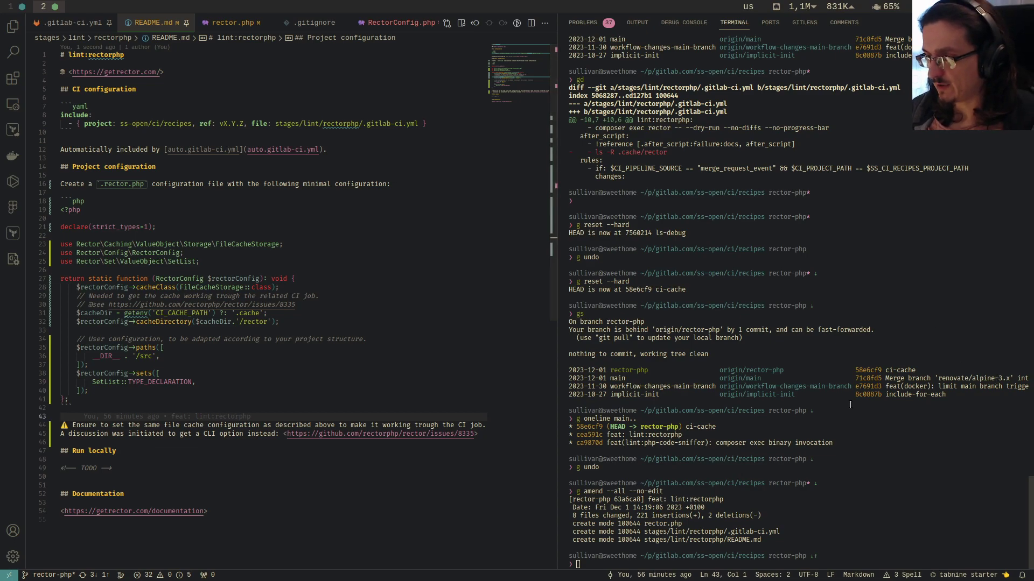
# Step: Check git status and review the uncommitted diff of rector.php and README.md in the terminal
pyautogui.write('gs')
pyautogui.press('Return')
pyautogui.write('g ')
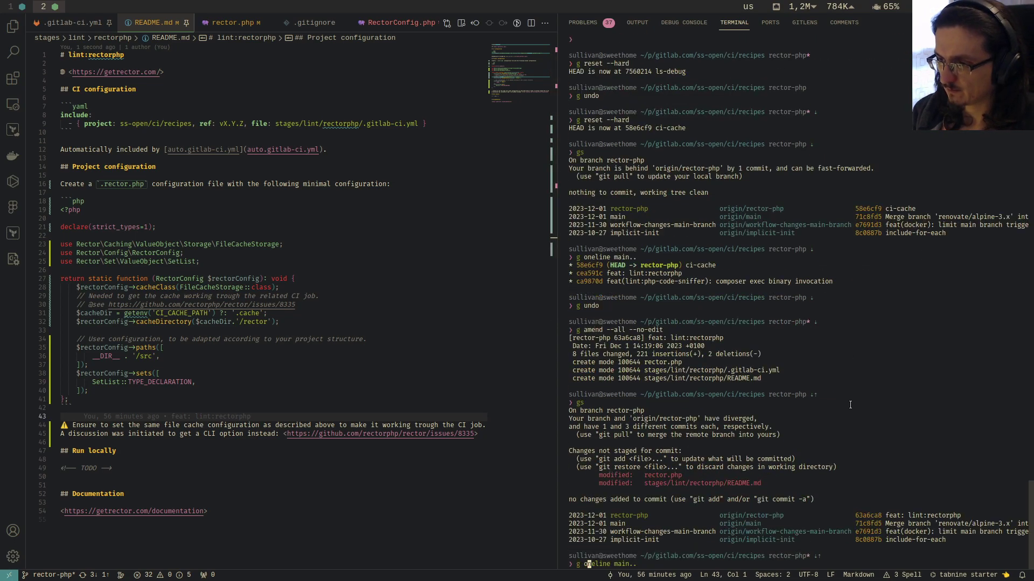
pyautogui.write('d')
pyautogui.press('Return')
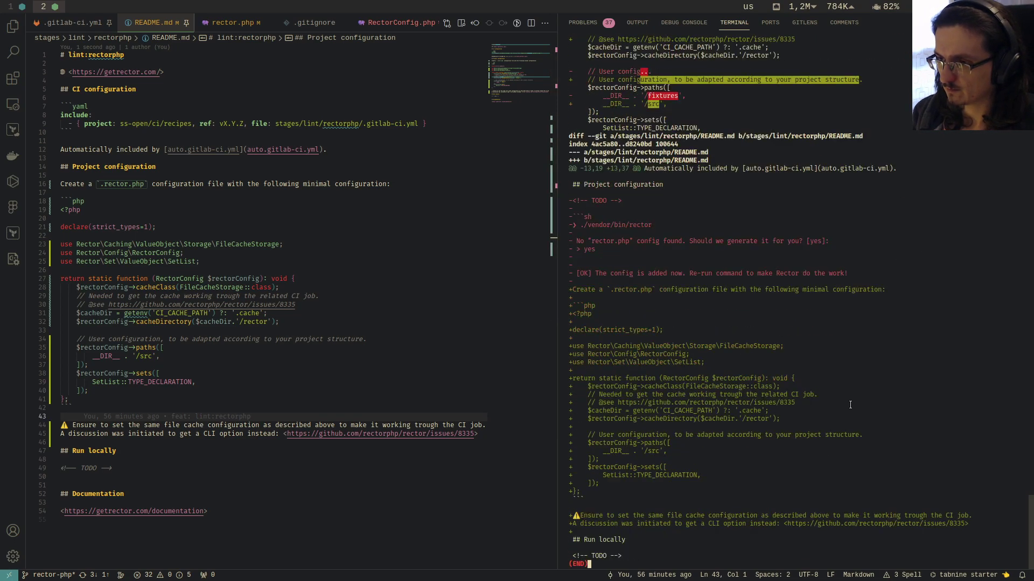
pyautogui.press('q')
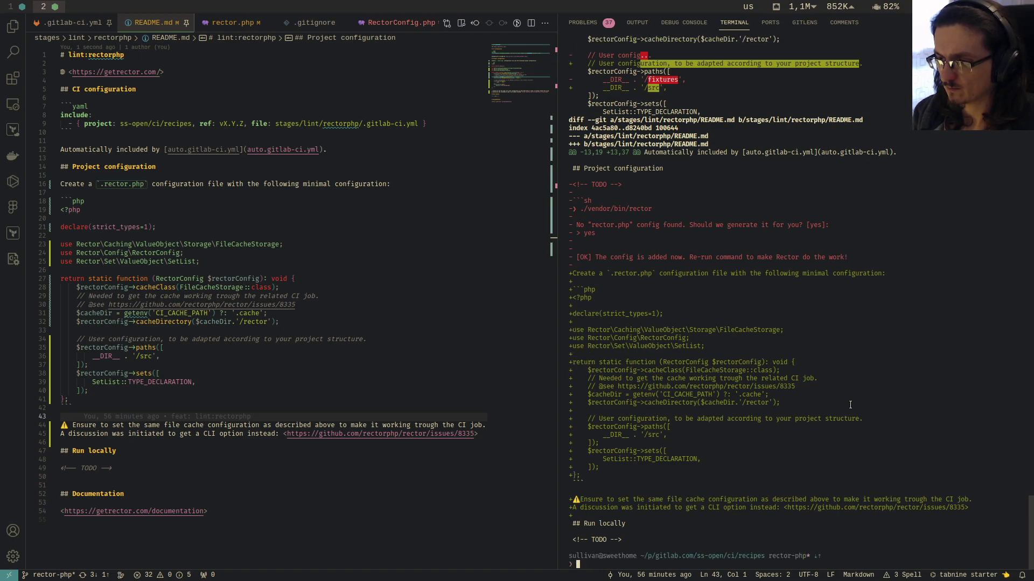
# Step: Replace the Run locally TODO with an empty fenced code block and a blank line above it
pyautogui.click(250, 479)
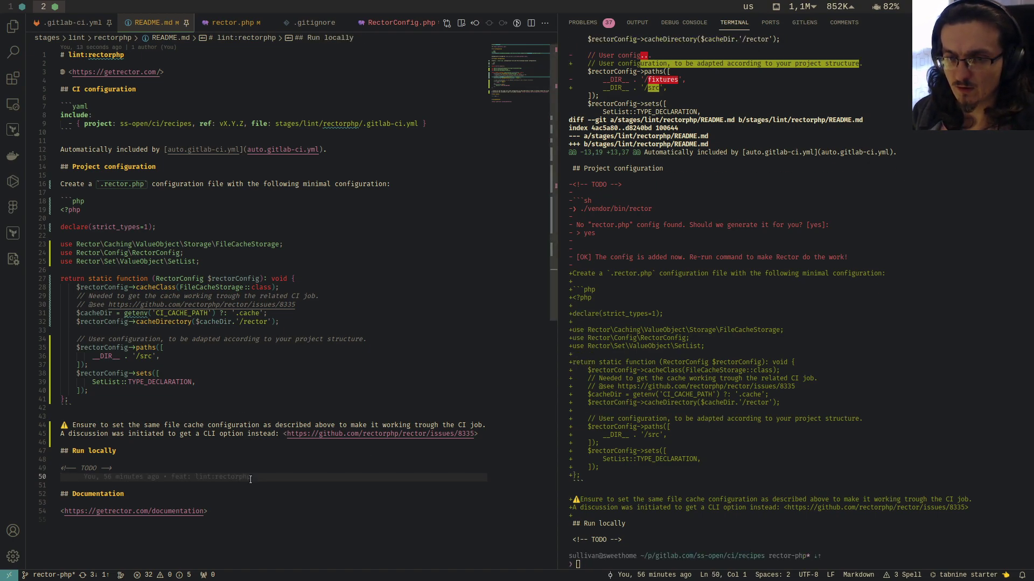
pyautogui.press('Up')
pyautogui.hotkey('shift', 'Down')
pyautogui.write('```')
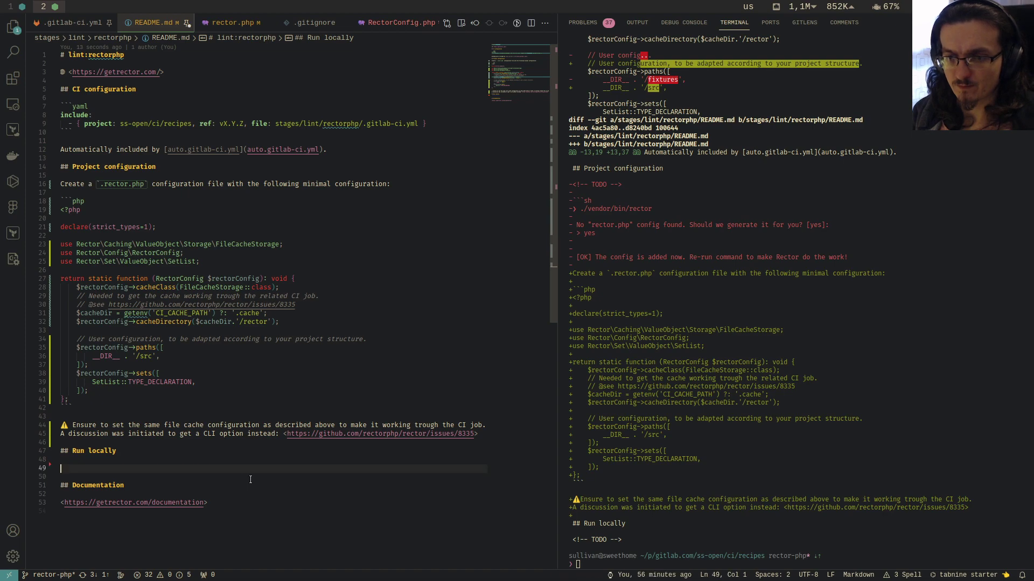
pyautogui.press('Return')
pyautogui.write('```')
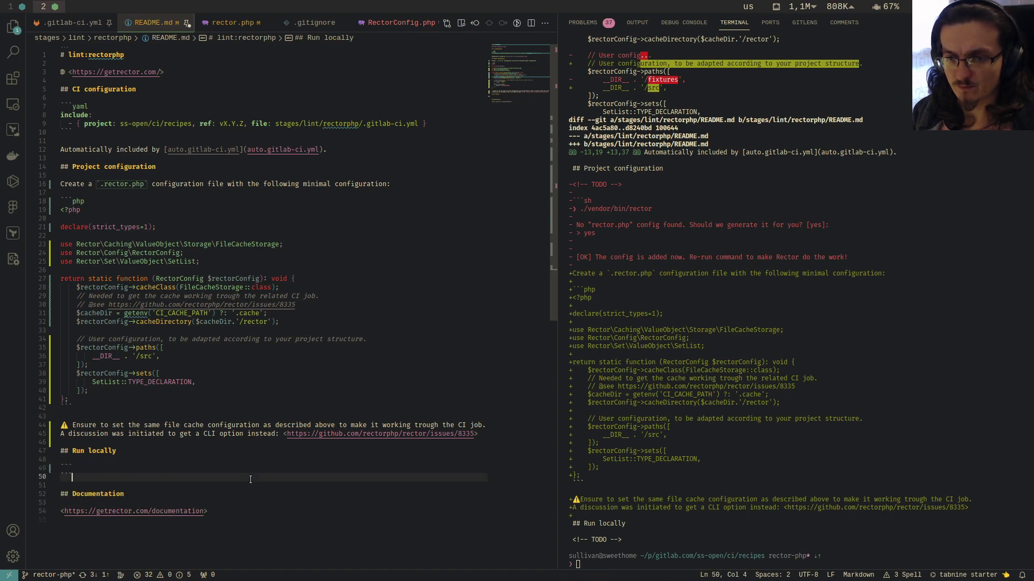
pyautogui.press('Return')
pyautogui.hotkey('alt', 'Up')
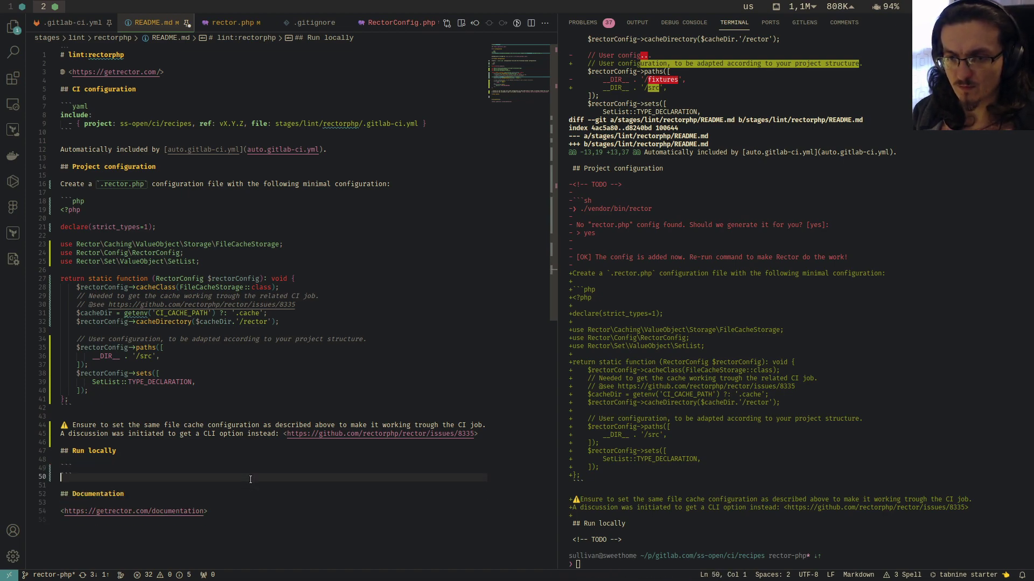
pyautogui.press('Up')
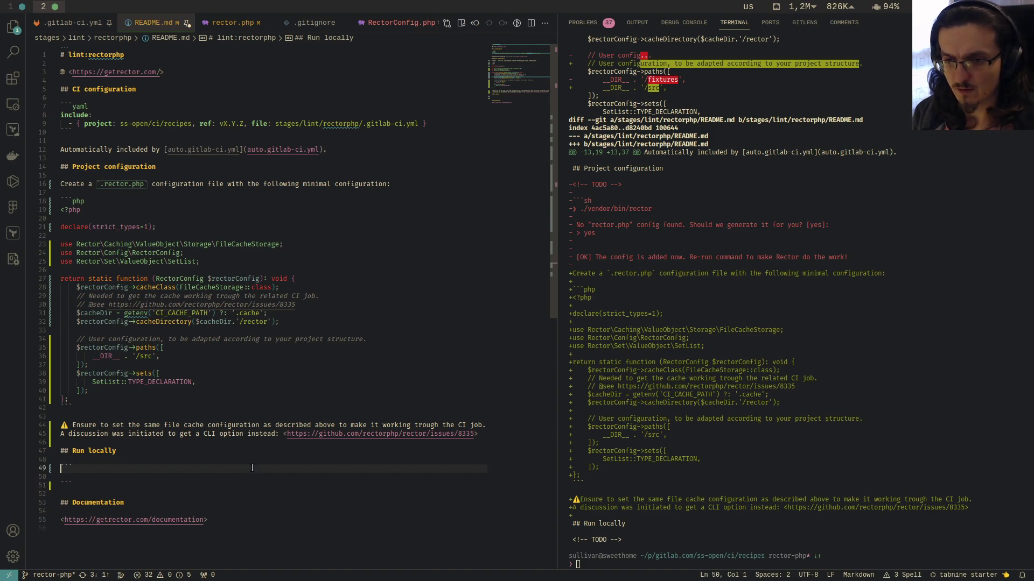
pyautogui.press('Return')
pyautogui.press('Return')
pyautogui.press('Up')
pyautogui.press('Up')
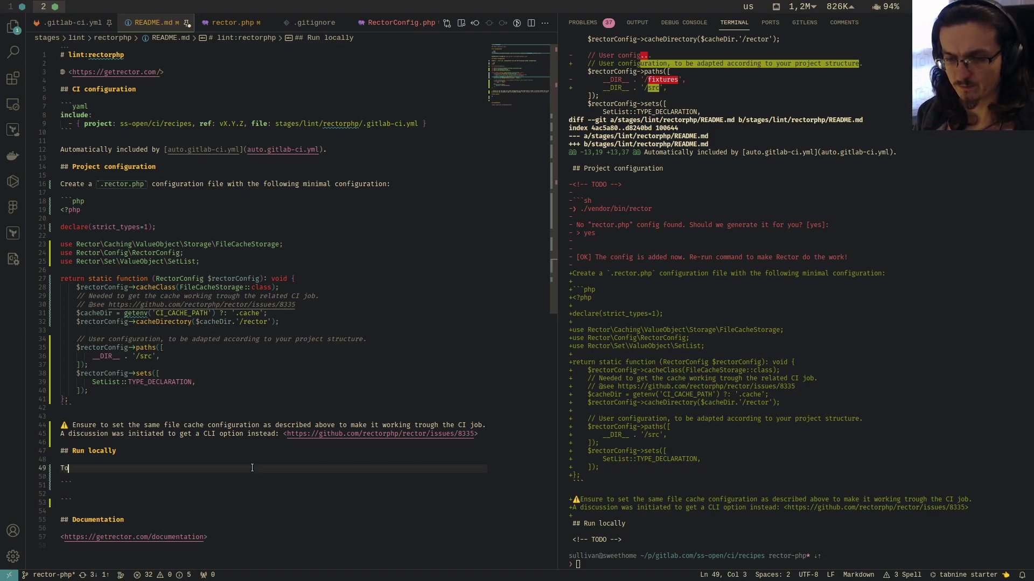
# Step: Write the sentence 'To fix the file by applying the Rector migration, run the following command'
pyautogui.write('To fix the file by applied')
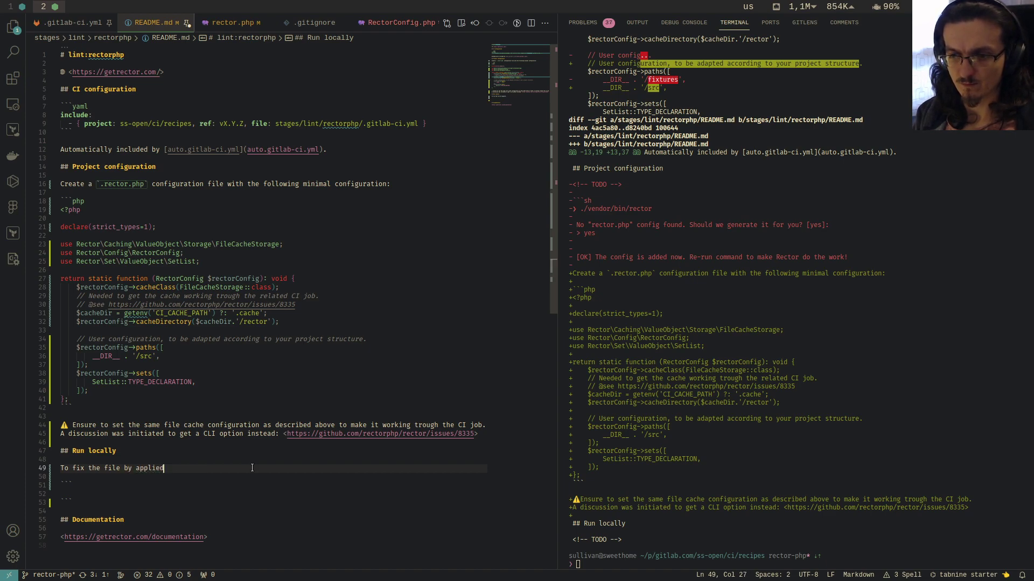
pyautogui.press('BackSpace')
pyautogui.press('BackSpace')
pyautogui.write('ing the ')
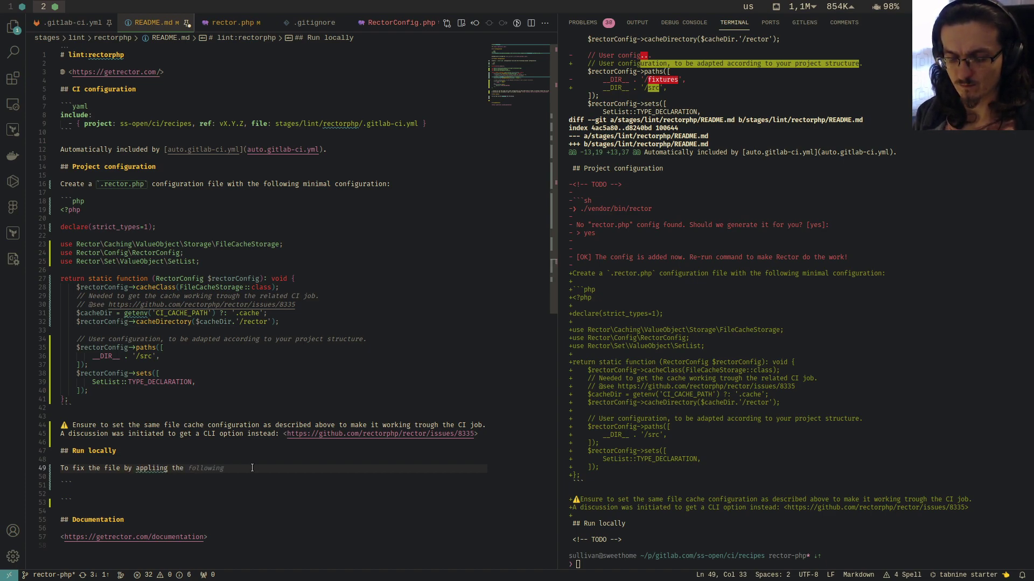
pyautogui.write('Rector de')
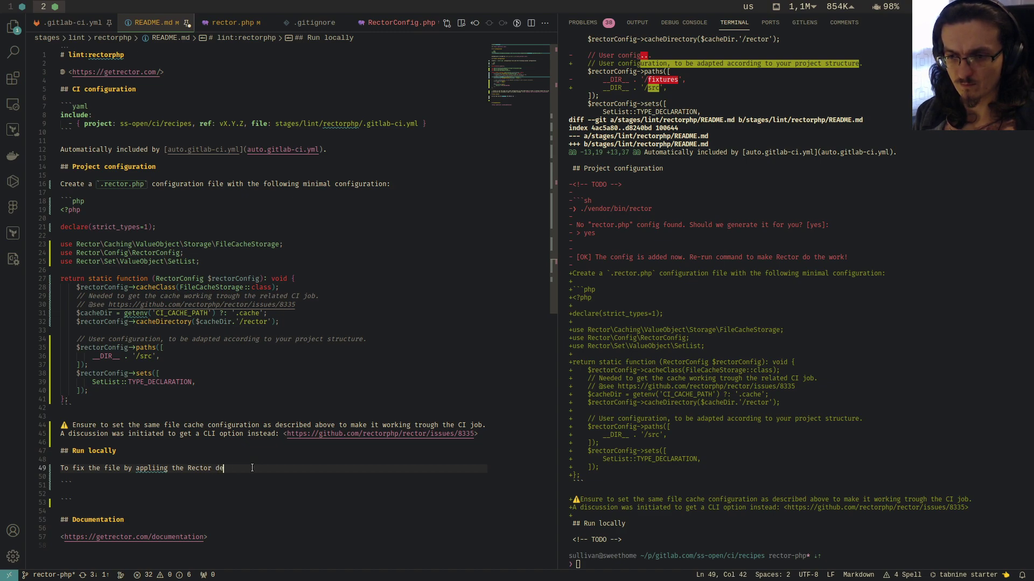
pyautogui.write('gindm')
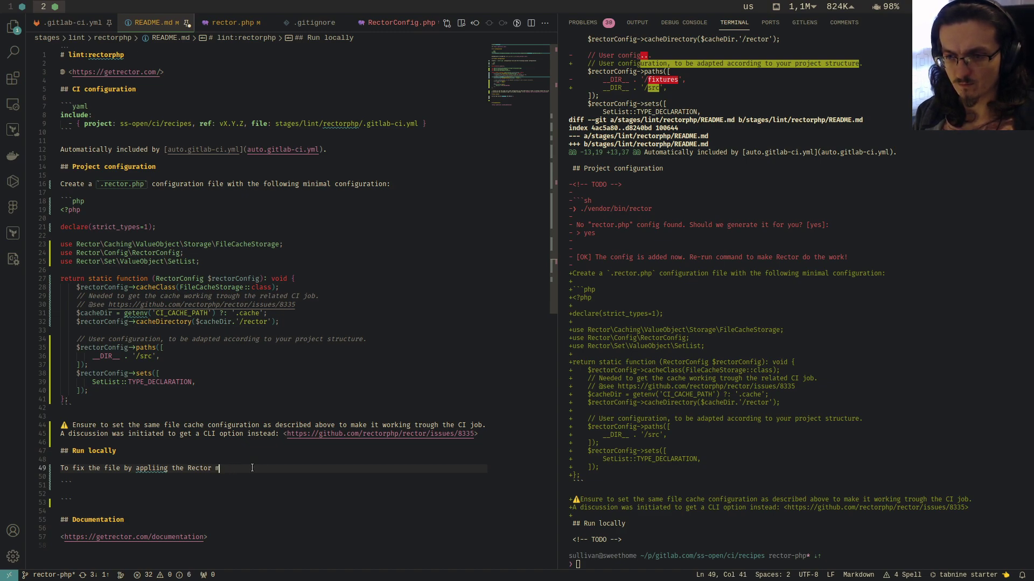
pyautogui.write('igration')
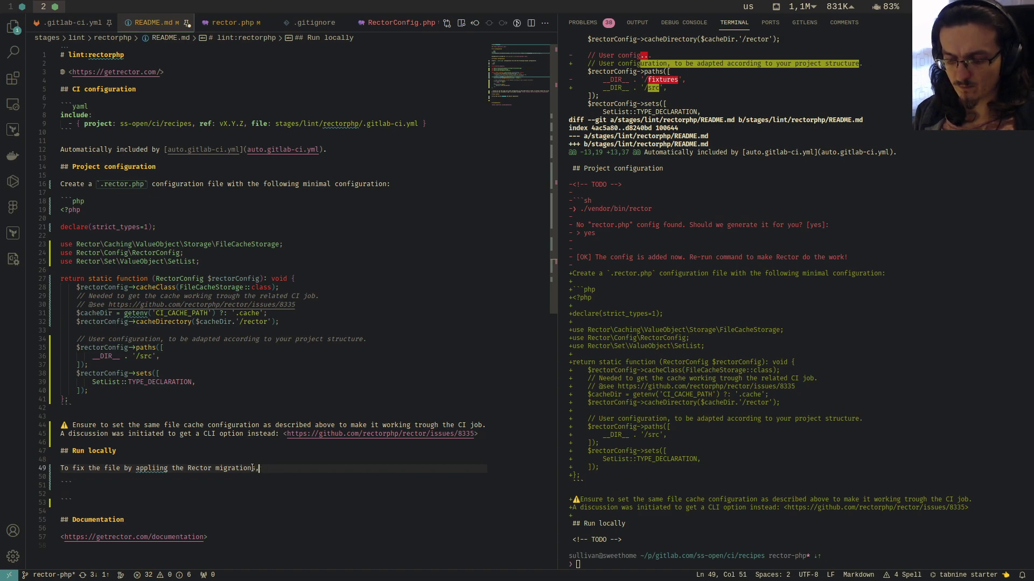
pyautogui.write(', runt')
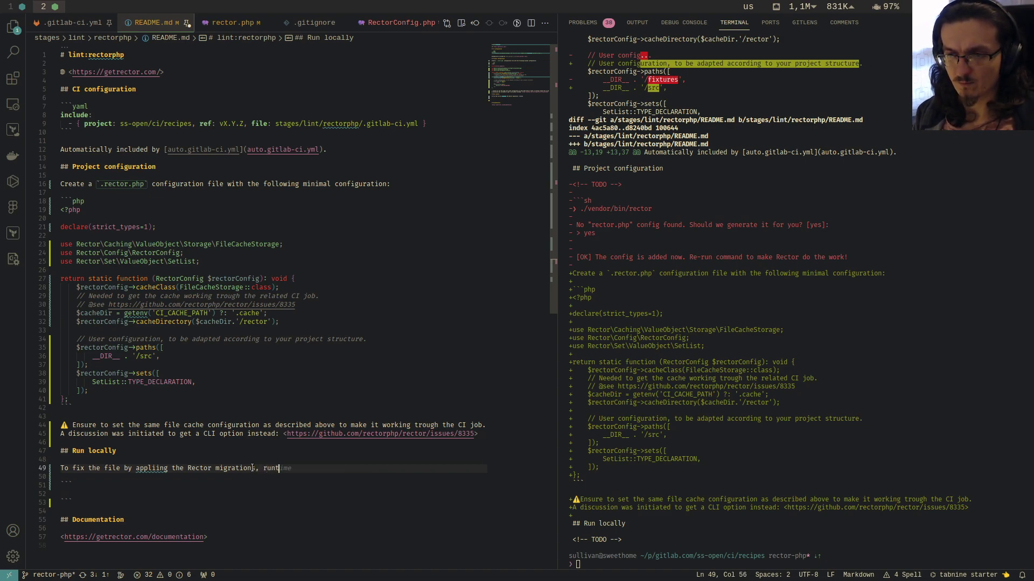
pyautogui.press('BackSpace')
pyautogui.write(' the following command')
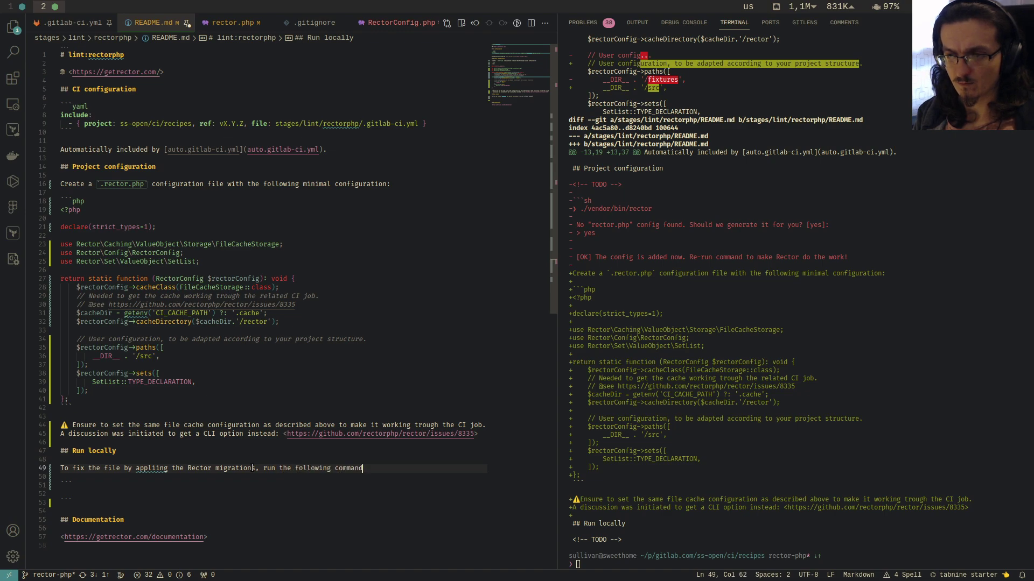
pyautogui.press('Home')
pyautogui.hotkey('ctrl', 'Right')
pyautogui.hotkey('ctrl', 'Right')
pyautogui.hotkey('ctrl', 'Right')
pyautogui.hotkey('ctrl', 'Right')
pyautogui.hotkey('ctrl', 'Right')
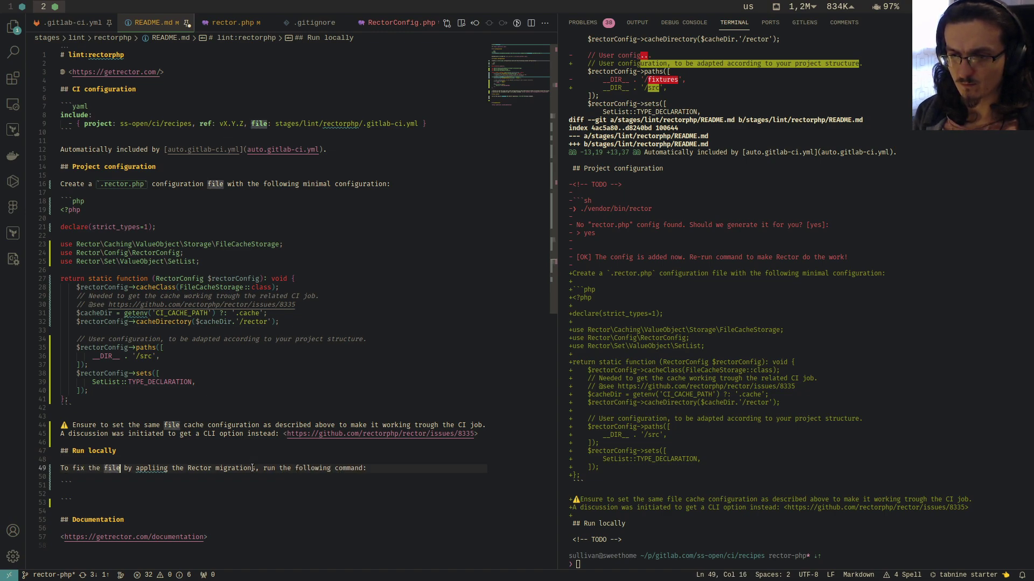
pyautogui.press('Right')
pyautogui.press('Delete')
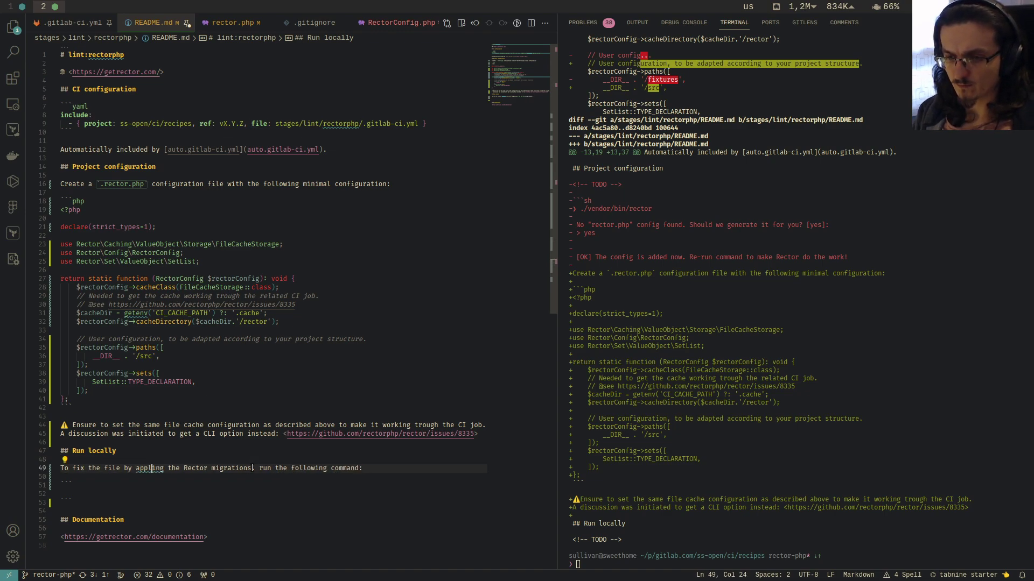
pyautogui.write('y')
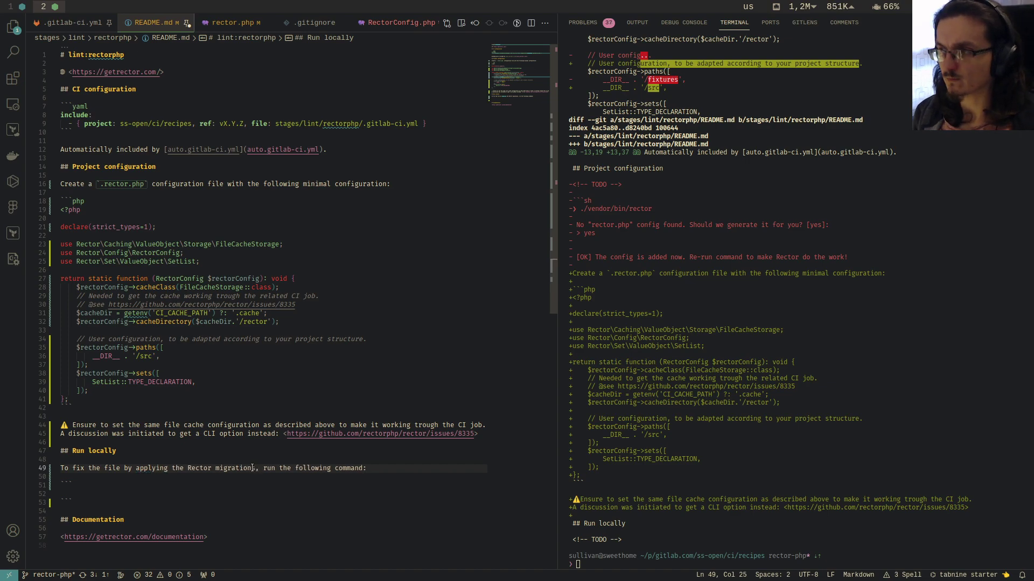
# Step: Mark the code block as sh and start the command with 'composer'
pyautogui.press('Down')
pyautogui.press('Down')
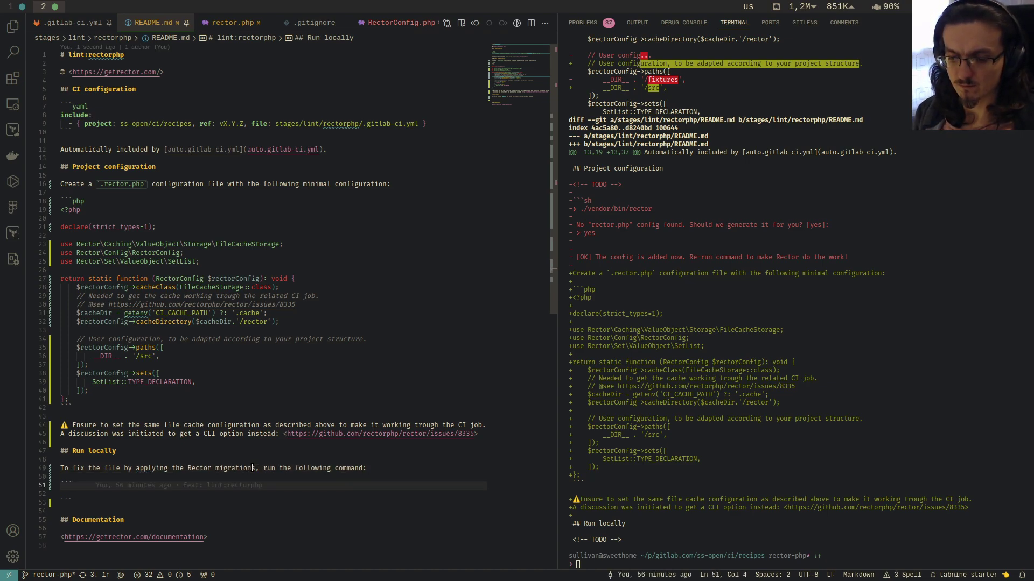
pyautogui.write('s')
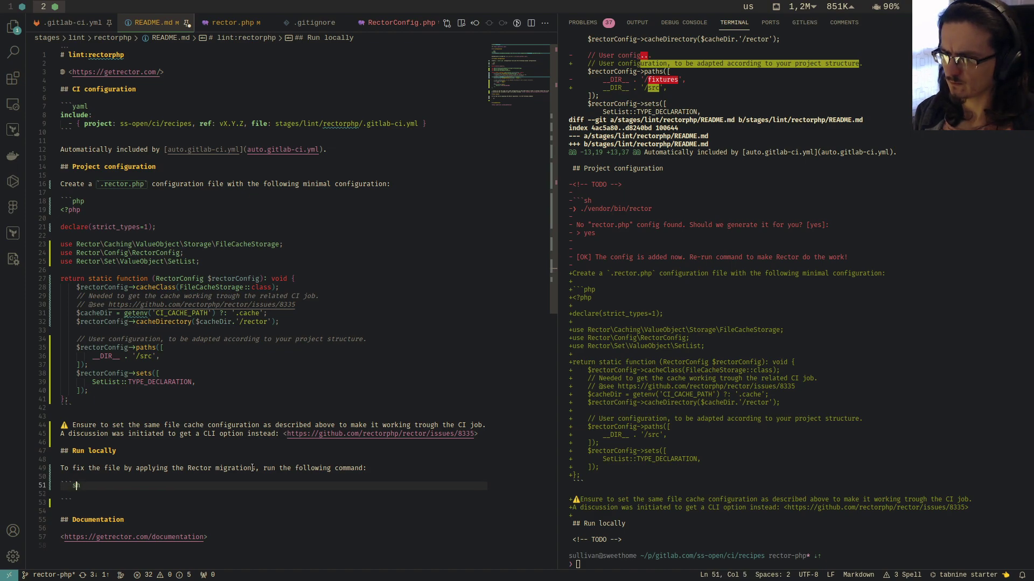
pyautogui.write('h')
pyautogui.press('Return')
pyautogui.write('com')
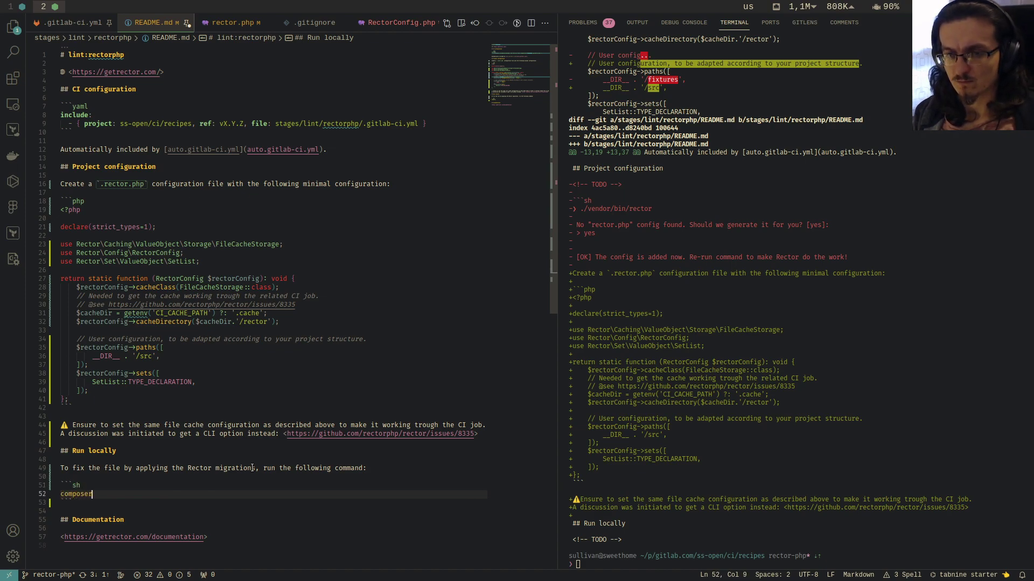
pyautogui.write('poser')
pyautogui.click(251, 304)
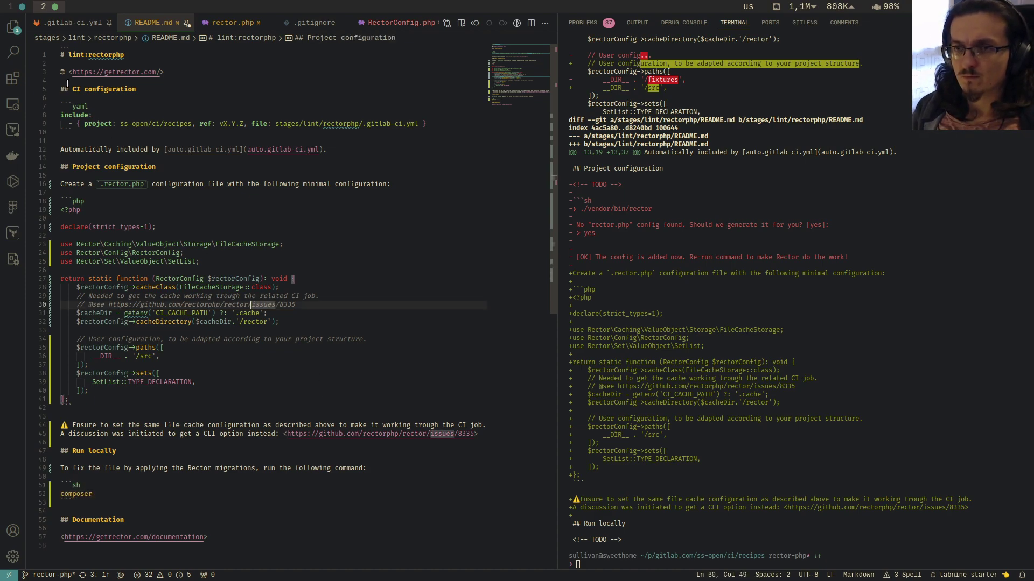
# Step: Copy 'composer exec rector' from .gitlab-ci.yml into the README sh block
pyautogui.click(75, 22)
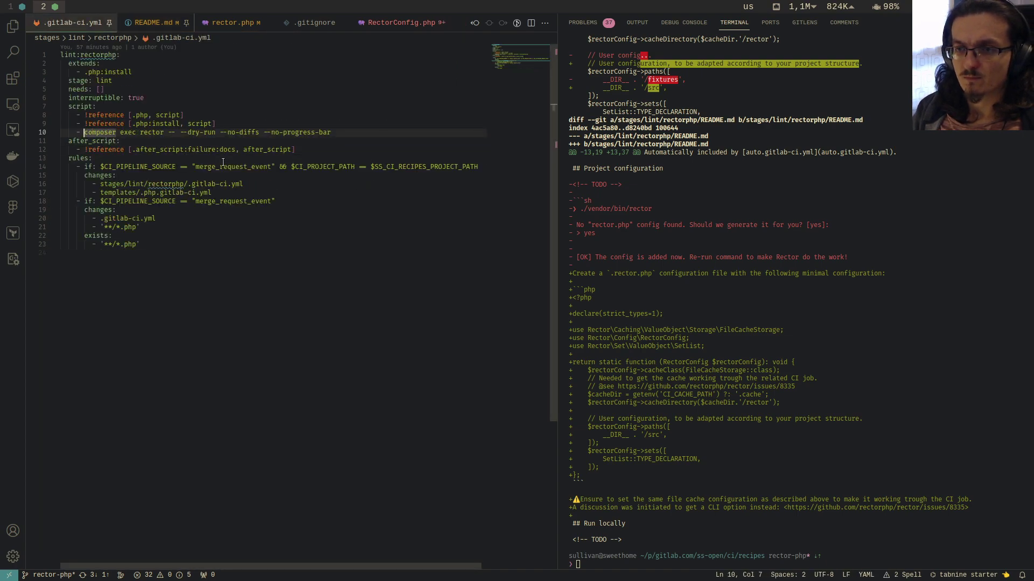
pyautogui.hotkey('ctrl', 'shift', 'Right')
pyautogui.hotkey('ctrl', 'shift', 'Right')
pyautogui.hotkey('ctrl', 'shift', 'Right')
pyautogui.hotkey('ctrl', 'c')
pyautogui.hotkey('ctrl', 'Tab')
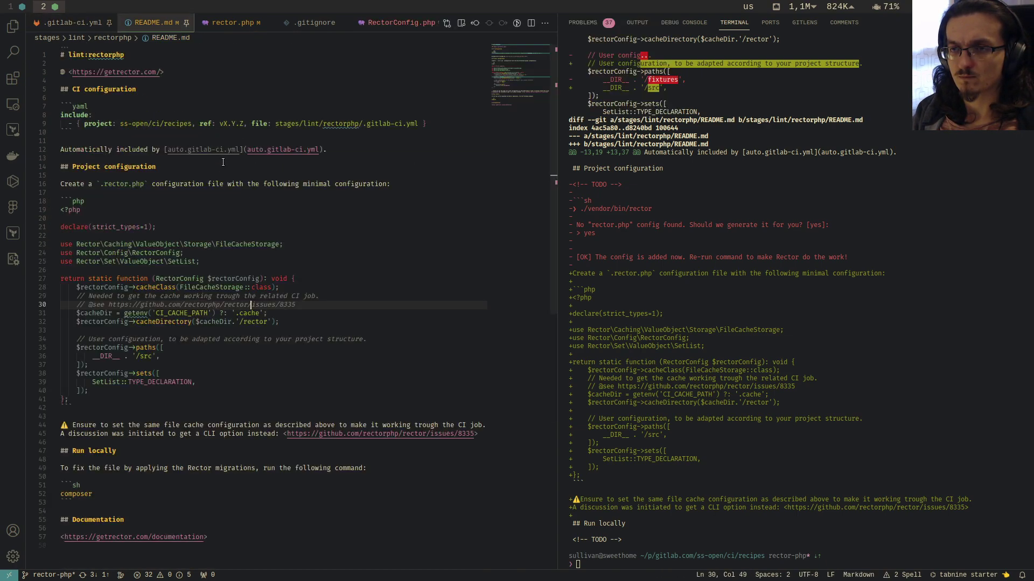
pyautogui.press('Down')
pyautogui.press('Down')
pyautogui.press('Down')
pyautogui.press('Down')
pyautogui.press('Down')
pyautogui.press('Down')
pyautogui.press('Down')
pyautogui.press('Down')
pyautogui.press('Down')
pyautogui.press('Down')
pyautogui.press('Down')
pyautogui.press('Down')
pyautogui.press('Down')
pyautogui.press('Down')
pyautogui.press('Down')
pyautogui.press('Down')
pyautogui.press('Down')
pyautogui.press('Down')
pyautogui.press('Down')
pyautogui.press('Down')
pyautogui.press('Down')
pyautogui.press('Down')
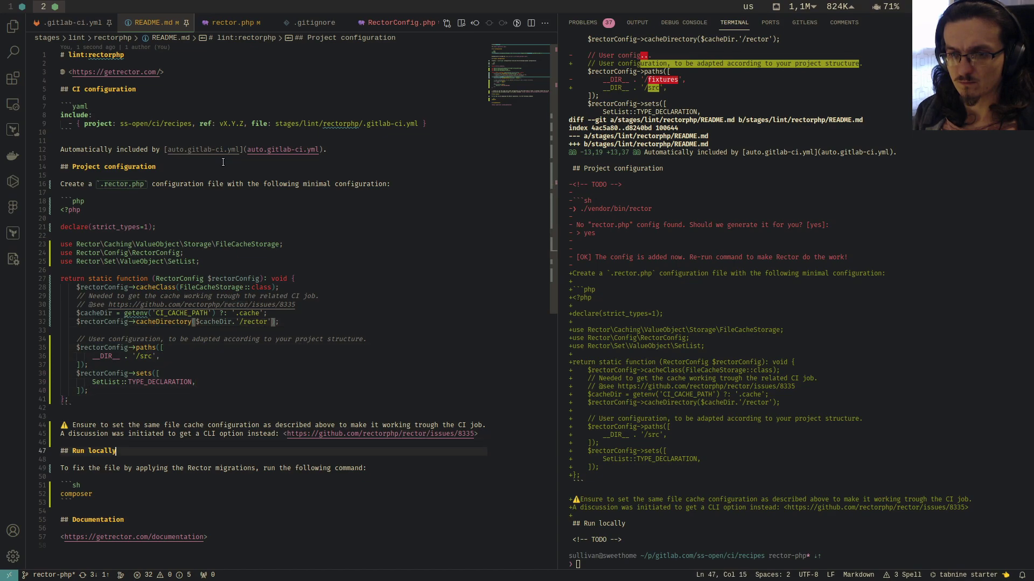
pyautogui.press('Home')
pyautogui.press('Up')
pyautogui.hotkey('shift', 'End')
pyautogui.hotkey('ctrl', 'v')
pyautogui.press('Delete')
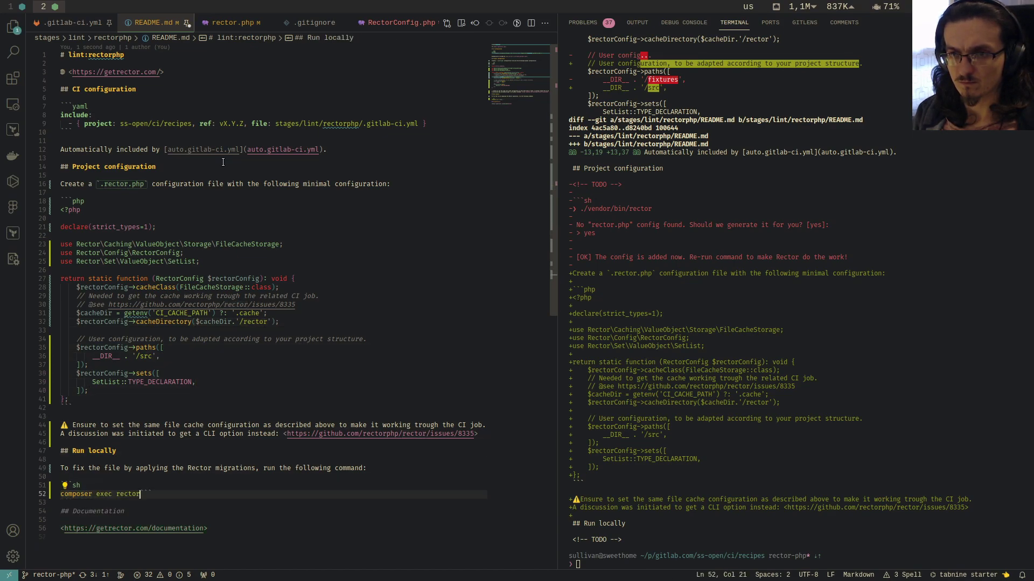
pyautogui.press('Up')
pyautogui.press('Up')
# Step: Put the closing fence back on its own line and hide the terminal panel
pyautogui.press('Down')
pyautogui.press('Down')
pyautogui.press('End')
pyautogui.press('Left')
pyautogui.press('Left')
pyautogui.press('Left')
pyautogui.press('Return')
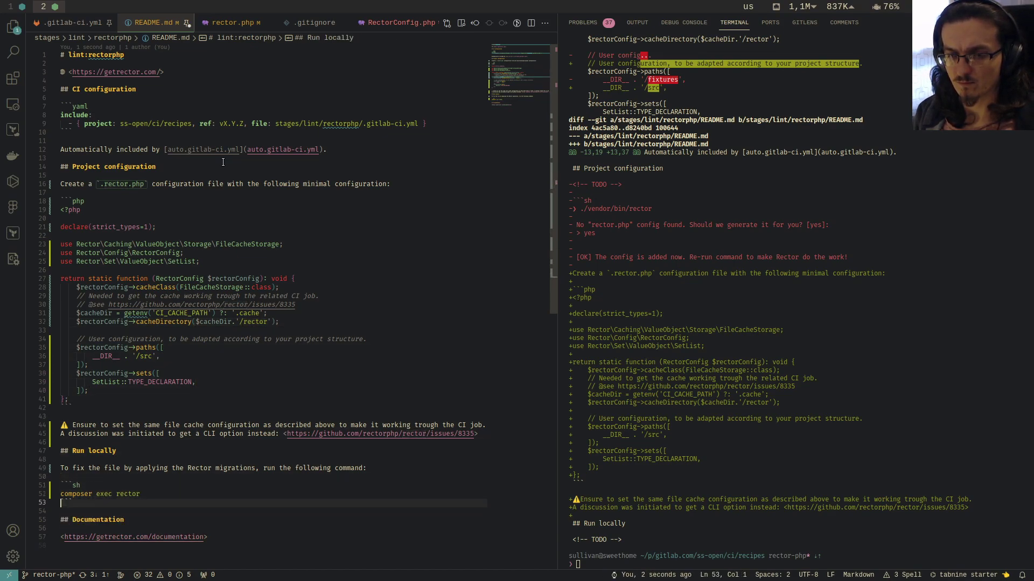
pyautogui.press('Up')
pyautogui.press('Up')
pyautogui.click(410, 338)
pyautogui.hotkey('ctrl', 'j')
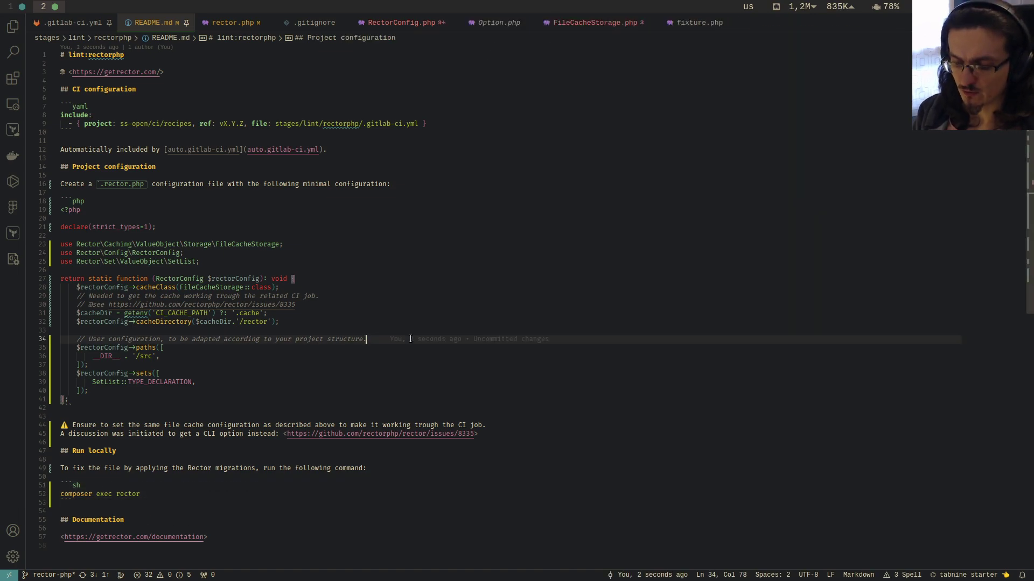
# Step: Open the php-code-sniffer .gitlab-ci.yml and inspect its composer exec phpcs command
pyautogui.hotkey('ctrl', 'p')
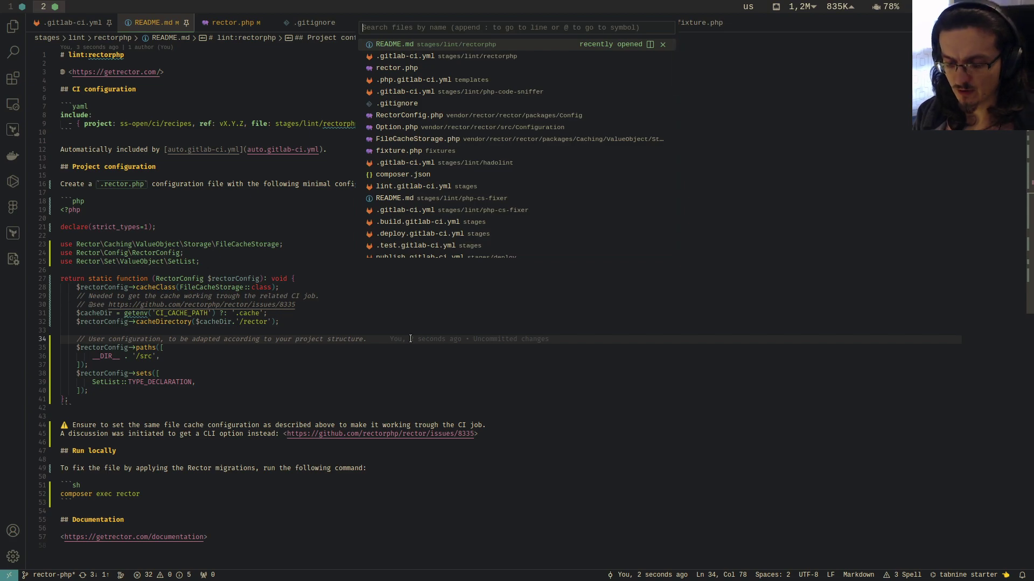
pyautogui.write('php-code')
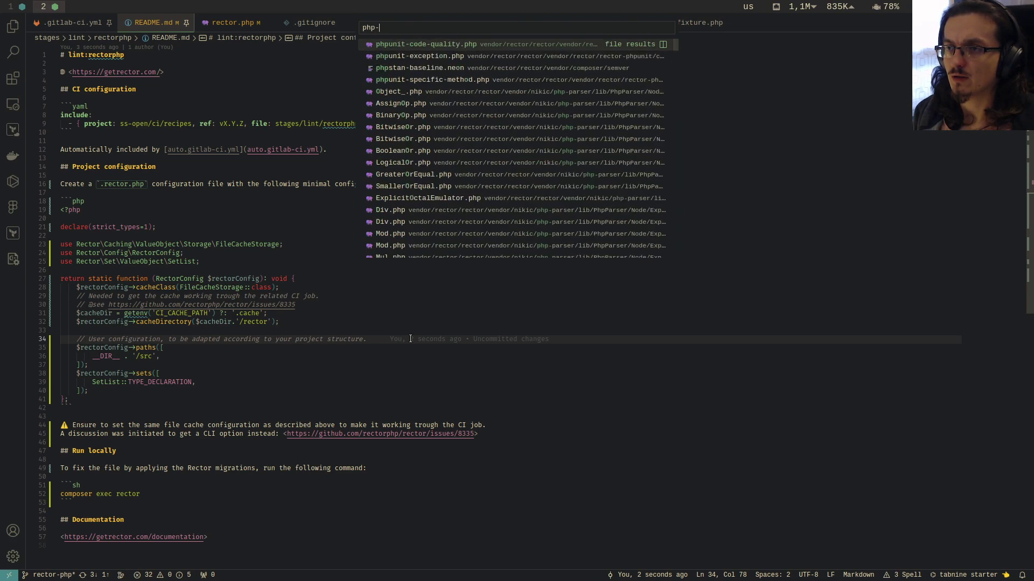
pyautogui.press('Down')
pyautogui.press('Down')
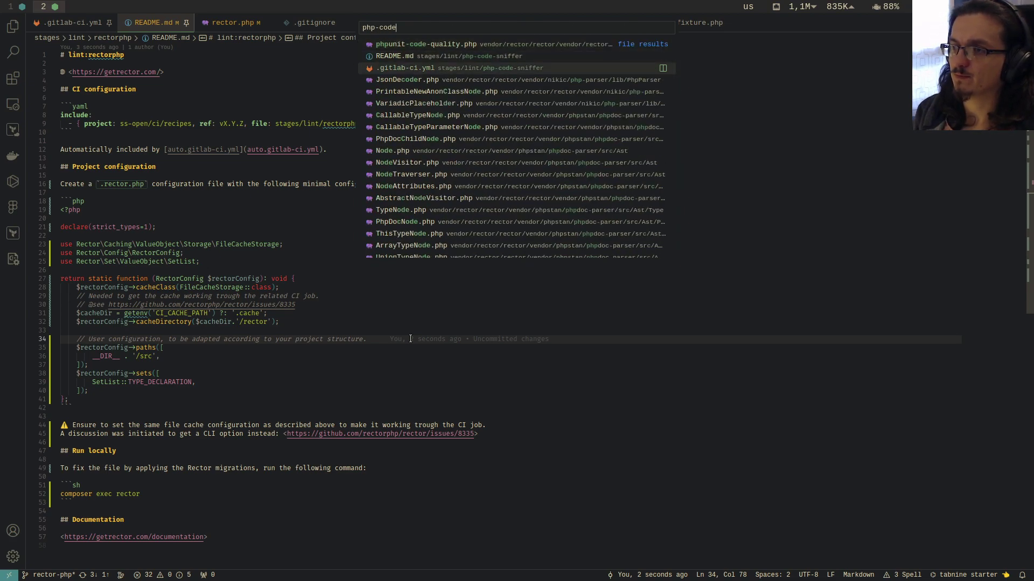
pyautogui.press('Return')
pyautogui.press('Up')
pyautogui.press('Up')
pyautogui.press('Up')
pyautogui.press('Up')
pyautogui.press('Up')
pyautogui.press('Up')
pyautogui.press('Up')
pyautogui.press('Up')
pyautogui.press('Up')
pyautogui.press('Up')
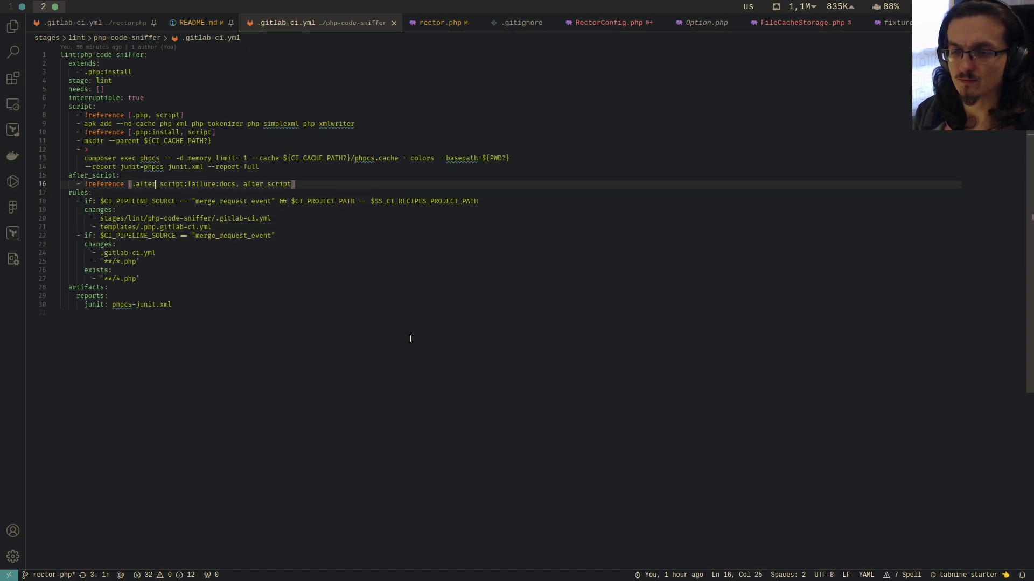
pyautogui.hotkey('ctrl', 'Right')
pyautogui.hotkey('ctrl', 'Right')
pyautogui.hotkey('shift', 'Home')
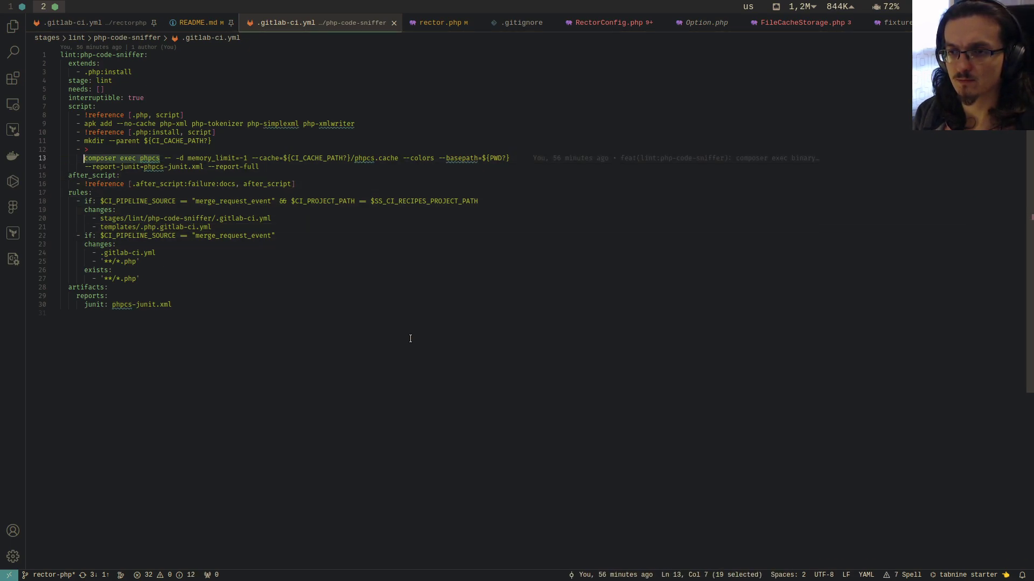
pyautogui.press('Up')
pyautogui.press('Up')
# Step: Copy the install-as-dev-dependency instructions from the php-code-sniffer README and return to the rectorphp README
pyautogui.hotkey('ctrl', 'p')
pyautogui.write('php')
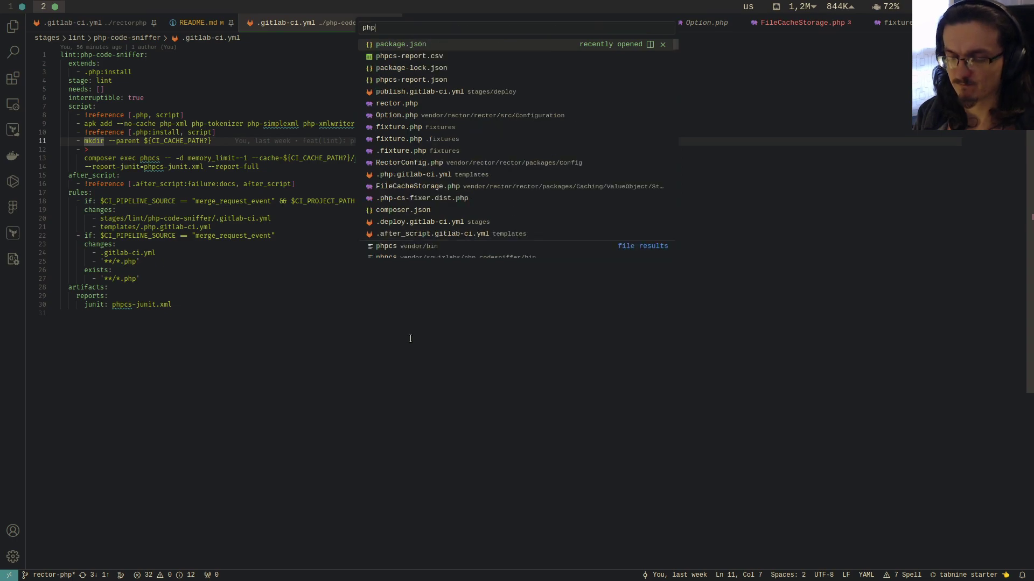
pyautogui.write('-code-sni')
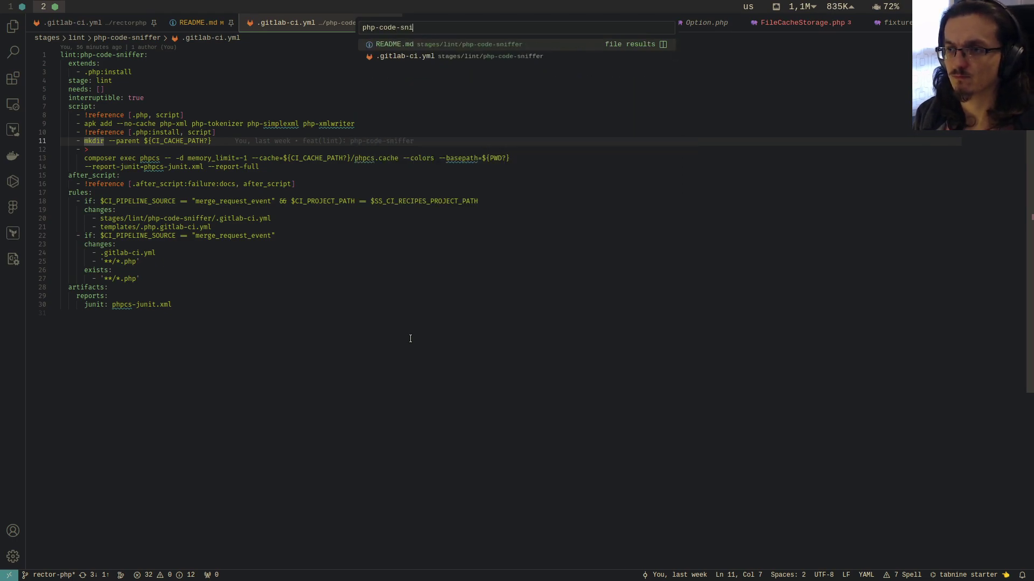
pyautogui.press('Return')
pyautogui.press('Down')
pyautogui.press('Down')
pyautogui.press('Down')
pyautogui.press('Down')
pyautogui.press('Down')
pyautogui.press('Down')
pyautogui.press('Down')
pyautogui.press('Down')
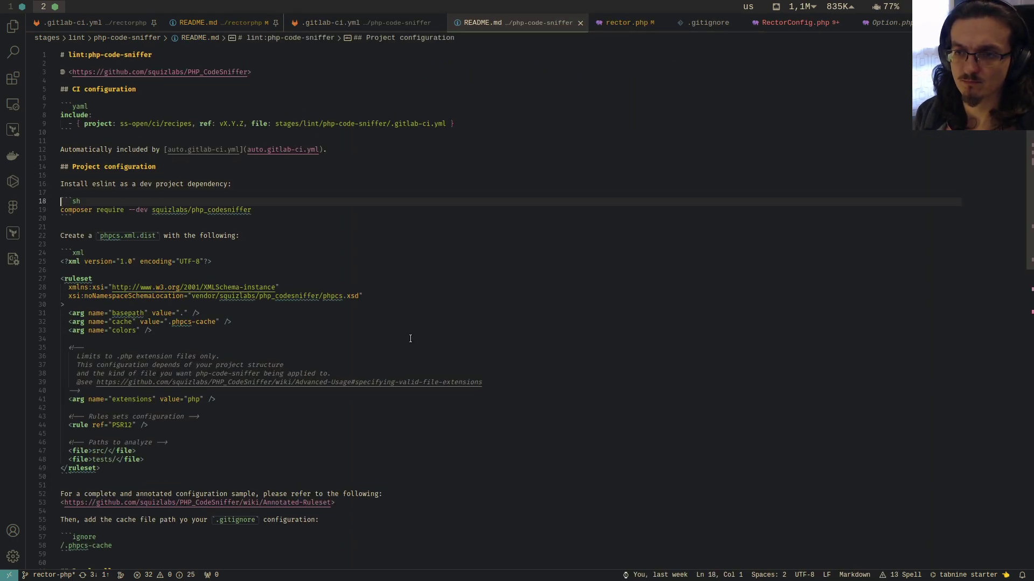
pyautogui.press('Up')
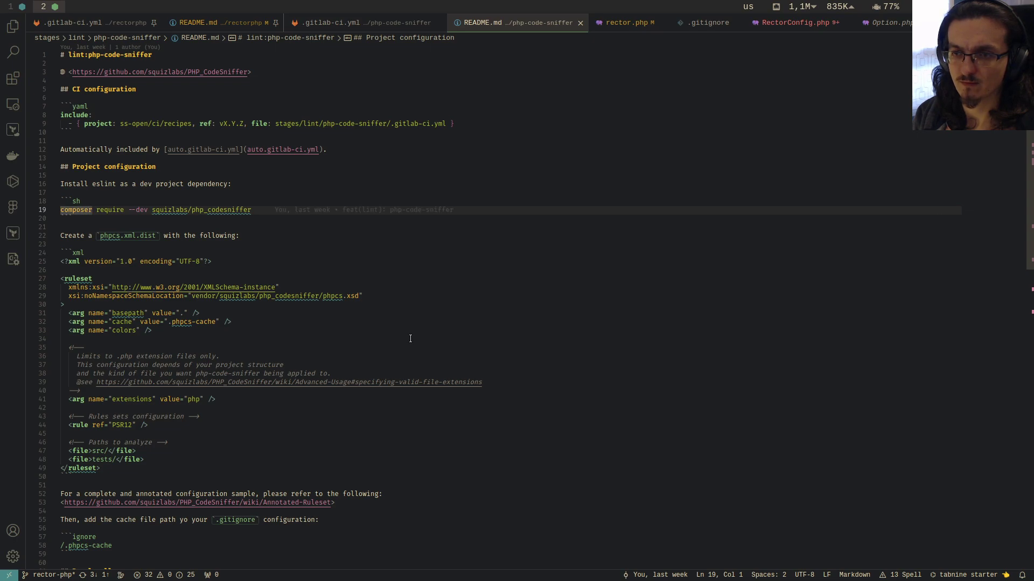
pyautogui.press('Up')
pyautogui.press('Up')
pyautogui.press('Up')
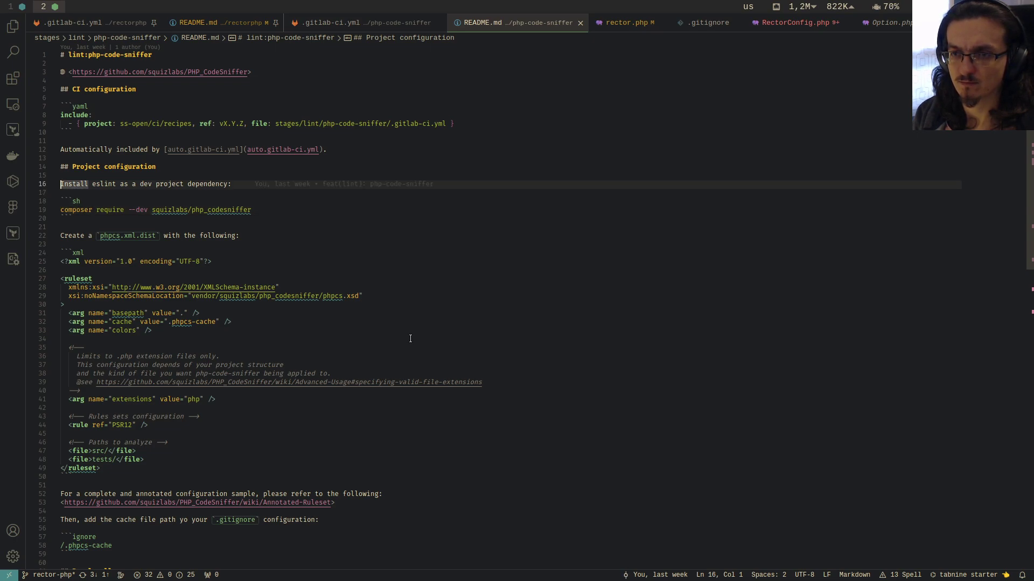
pyautogui.press('Right')
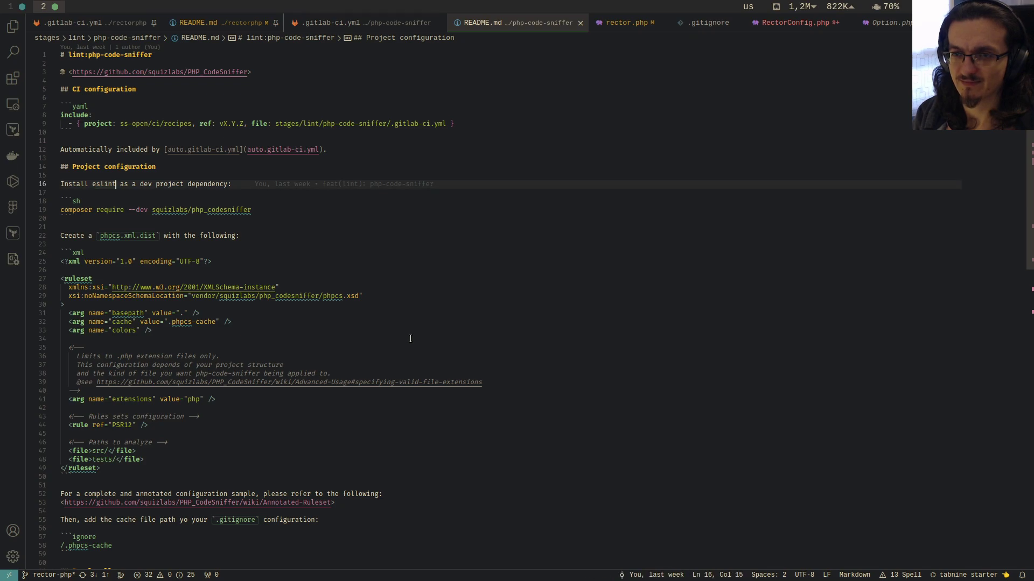
pyautogui.hotkey('ctrl', 'd')
pyautogui.press('Right')
pyautogui.hotkey('ctrl', 'd')
pyautogui.press('Right')
pyautogui.press('Home')
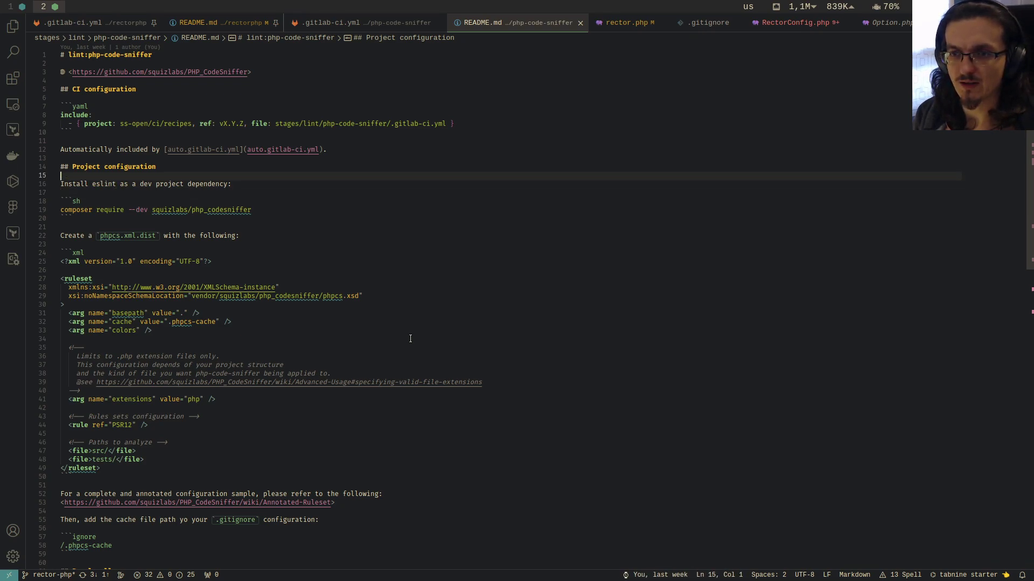
pyautogui.hotkey('shift', 'Down')
pyautogui.hotkey('shift', 'Down')
pyautogui.hotkey('shift', 'Down')
pyautogui.hotkey('shift', 'Down')
pyautogui.hotkey('shift', 'Down')
pyautogui.hotkey('ctrl', 'c')
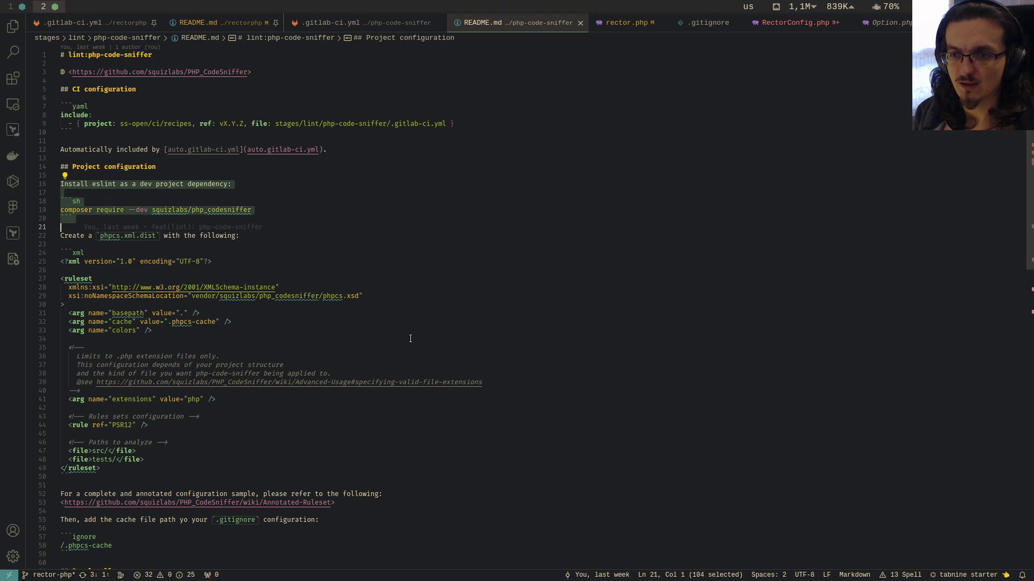
pyautogui.hotkey('ctrl', 'Tab')
pyautogui.hotkey('ctrl', 'Tab')
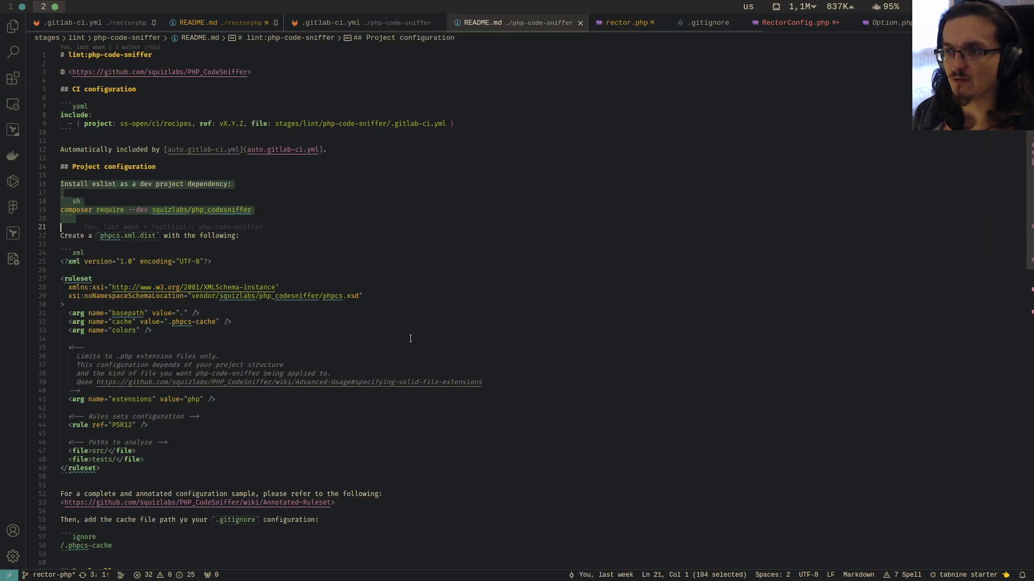
pyautogui.hotkey('ctrl', 'Tab')
pyautogui.hotkey('ctrl', 'Tab')
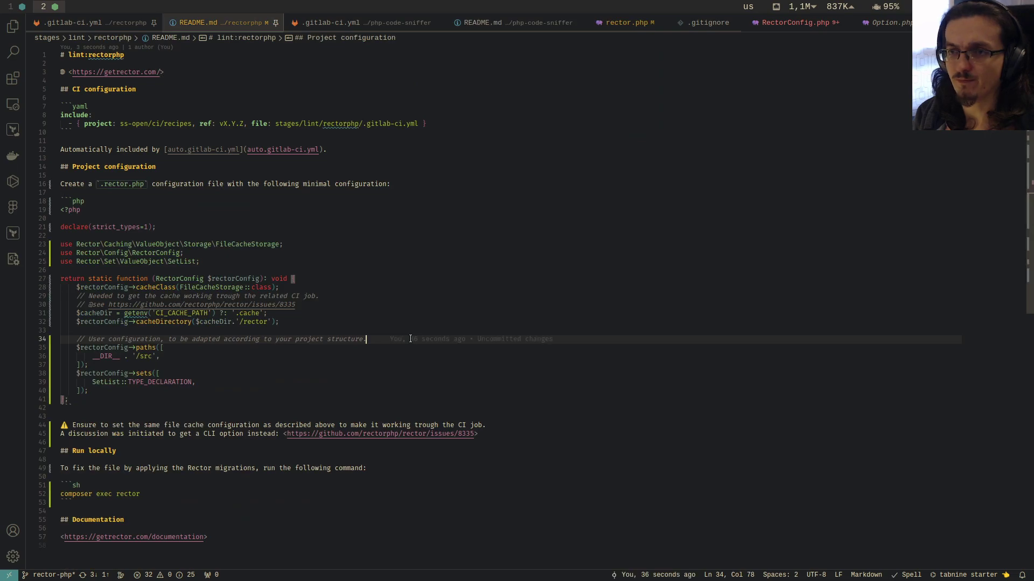
# Step: Paste the install instructions at line 15 and replace 'eslint' with 'rector'
pyautogui.press('Up')
pyautogui.press('Up')
pyautogui.press('Up')
pyautogui.press('Up')
pyautogui.press('Up')
pyautogui.press('Up')
pyautogui.press('Up')
pyautogui.press('Up')
pyautogui.press('Up')
pyautogui.press('Up')
pyautogui.press('Up')
pyautogui.press('Up')
pyautogui.press('Up')
pyautogui.press('Up')
pyautogui.press('Up')
pyautogui.press('Up')
pyautogui.press('Up')
pyautogui.press('Up')
pyautogui.press('Up')
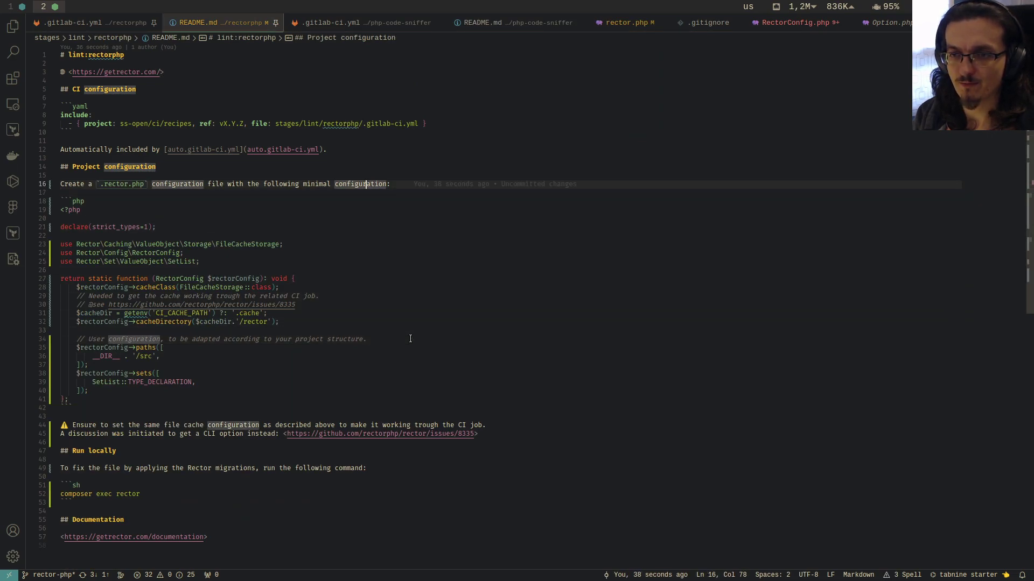
pyautogui.hotkey('ctrl', 'v')
pyautogui.hotkey('ctrl', 'Tab')
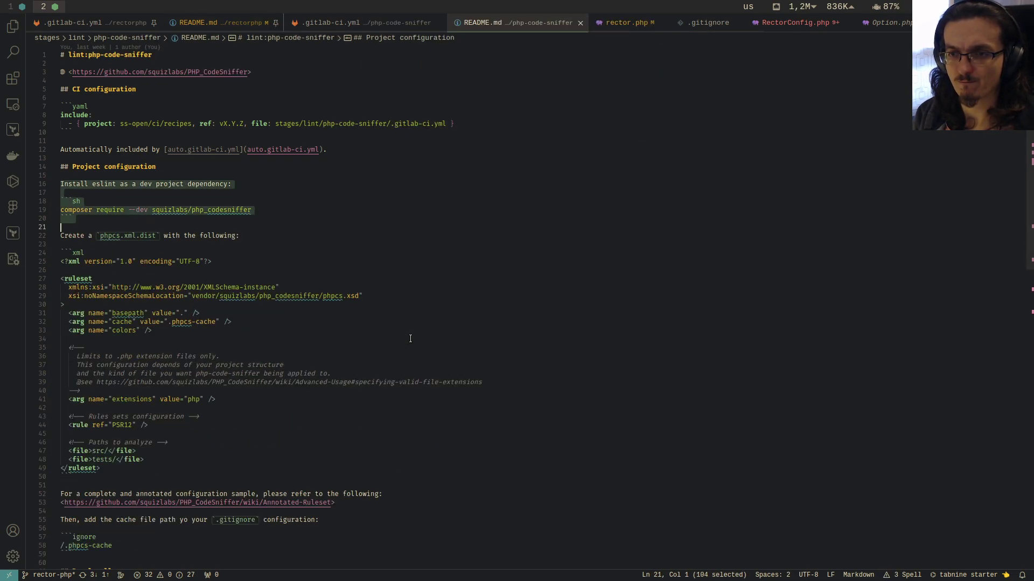
pyautogui.press('Down')
pyautogui.press('Down')
pyautogui.scroll(-3, 440, 380)
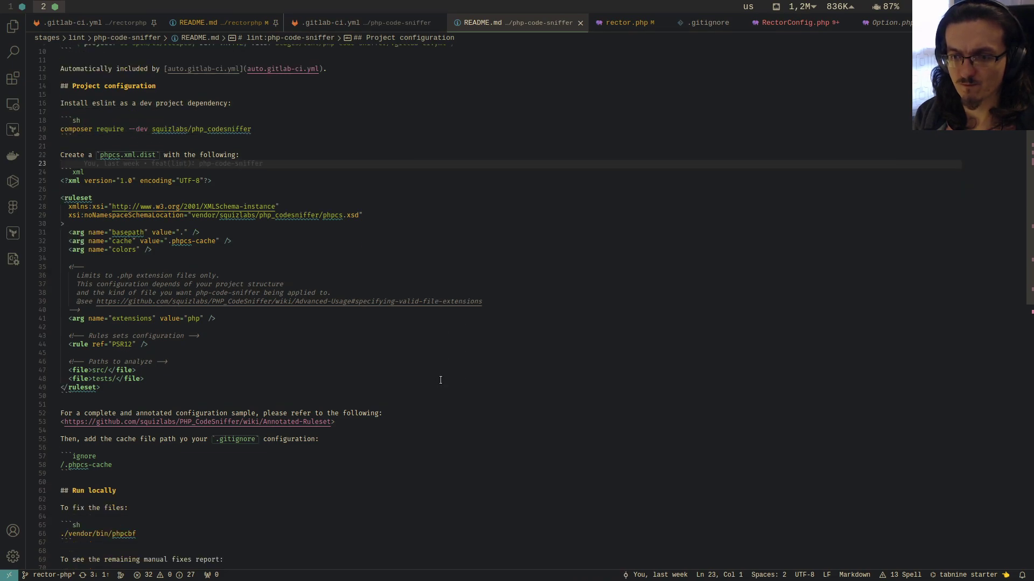
pyautogui.scroll(-2, 440, 380)
pyautogui.scroll(4, 440, 380)
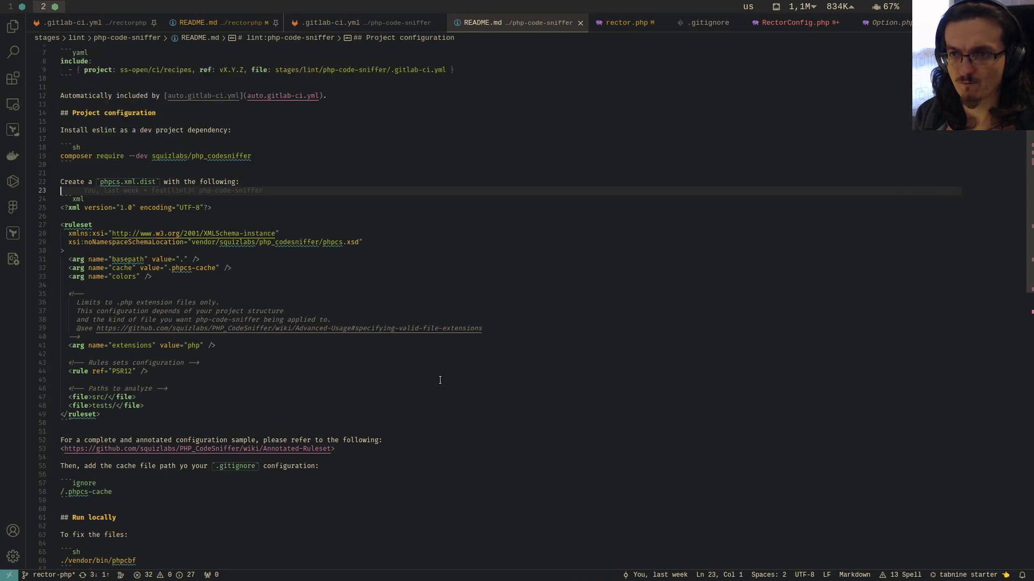
pyautogui.hotkey('ctrl', 'Tab')
pyautogui.press('Up')
pyautogui.press('Up')
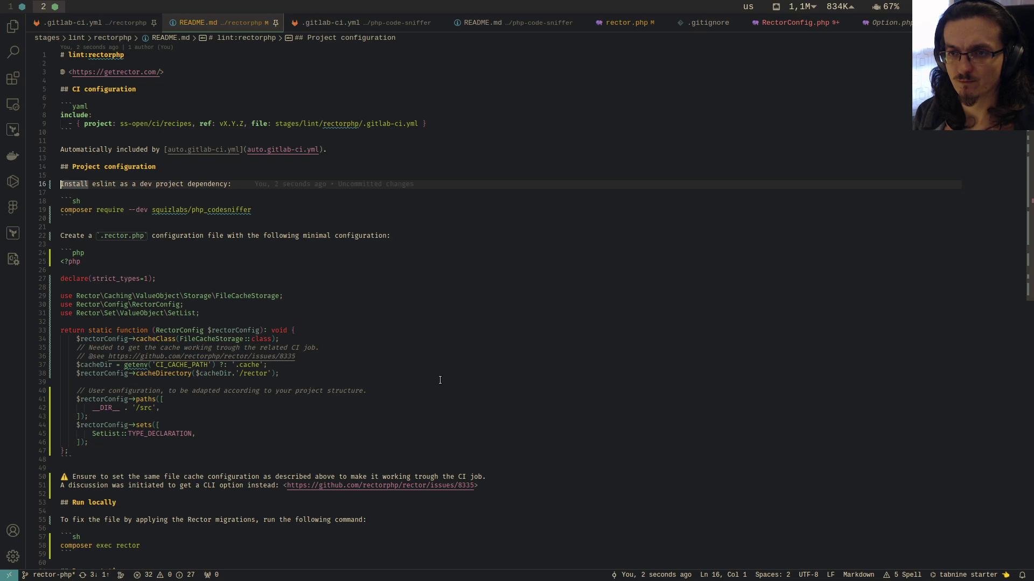
pyautogui.hotkey('ctrl', 'Right')
pyautogui.hotkey('ctrl', 'Right')
pyautogui.hotkey('ctrl', 'shift', 'Left')
pyautogui.write('rector')
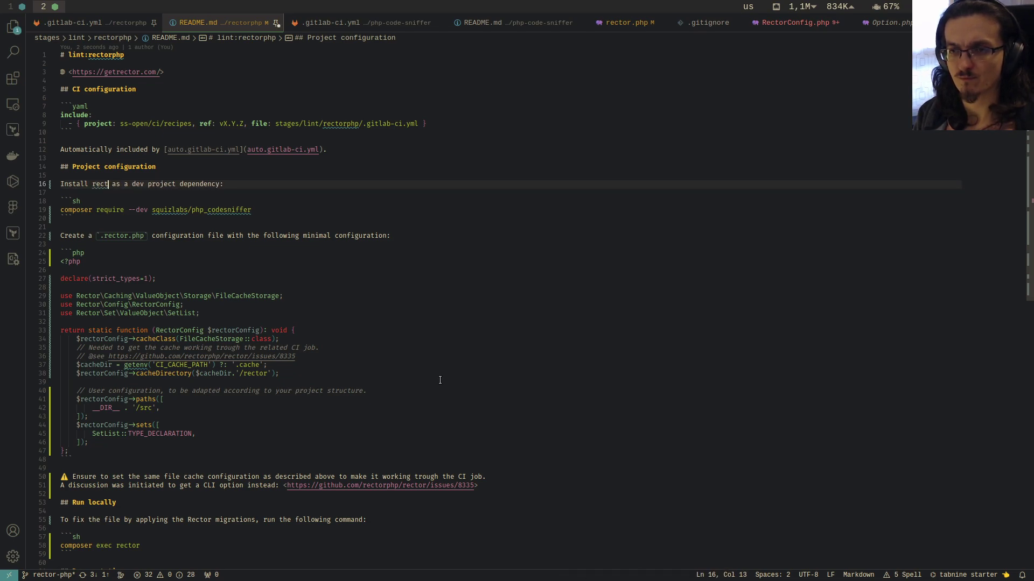
pyautogui.press('Down')
# Step: Copy rector/rector from composer.json to replace squizlabs/php_codesniffer in the composer require command
pyautogui.hotkey('ctrl', 'p')
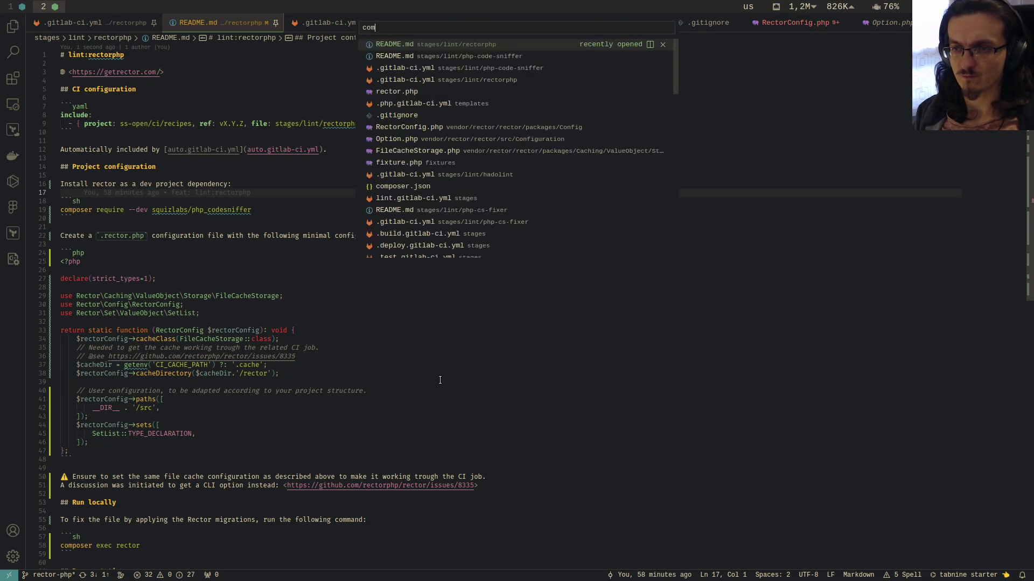
pyautogui.write('composer.')
pyautogui.press('Return')
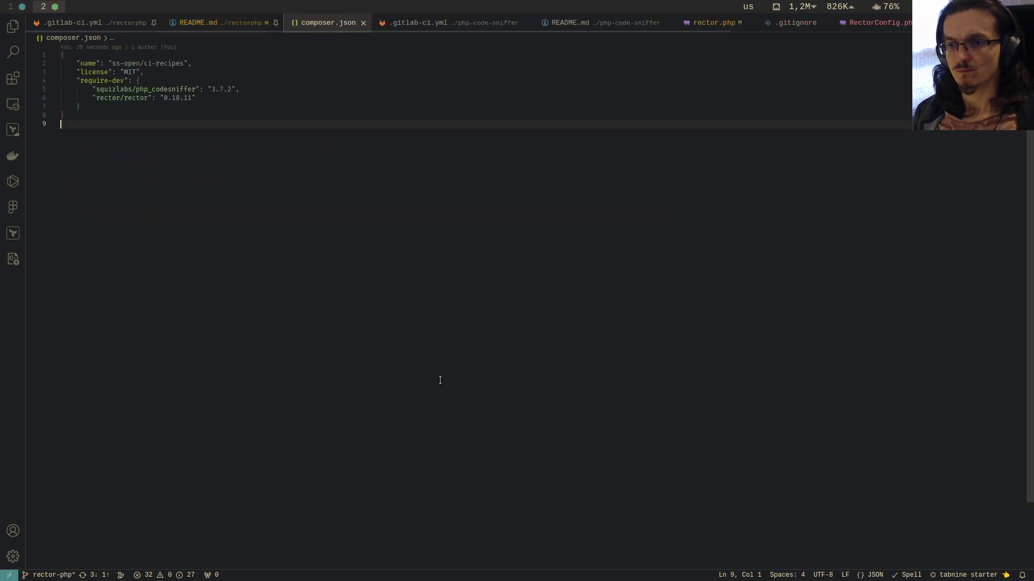
pyautogui.press('Up')
pyautogui.press('Up')
pyautogui.press('Up')
pyautogui.hotkey('ctrl', 'Right')
pyautogui.hotkey('ctrl', 'Right')
pyautogui.hotkey('ctrl', 'Right')
pyautogui.hotkey('ctrl', 'shift', 'Left')
pyautogui.hotkey('ctrl', 'shift', 'Left')
pyautogui.hotkey('ctrl', 'shift', 'Left')
pyautogui.hotkey('ctrl', 'c')
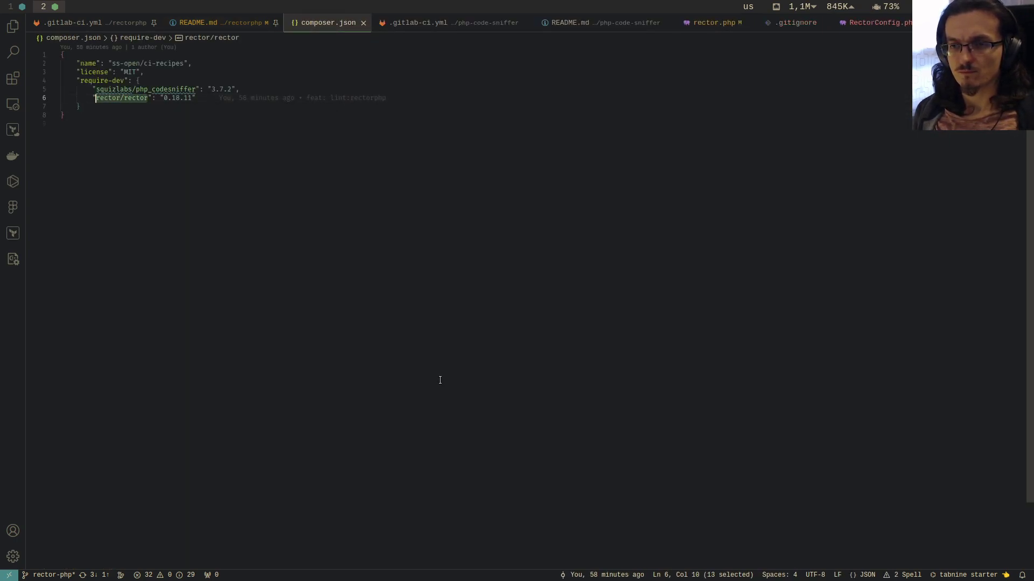
pyautogui.hotkey('ctrl', 'Tab')
pyautogui.press('Down')
pyautogui.press('Down')
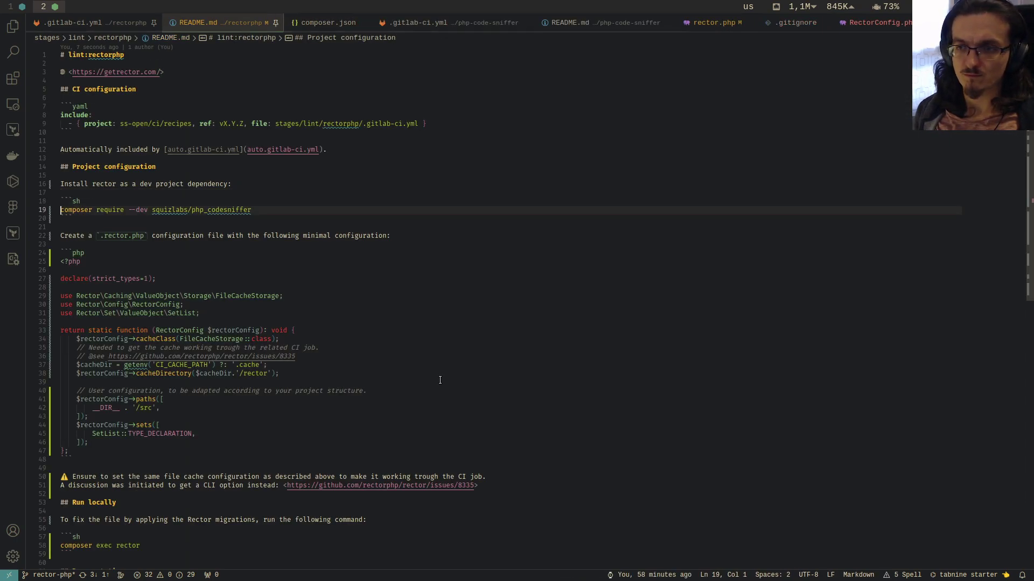
pyautogui.hotkey('ctrl', 'Right')
pyautogui.hotkey('ctrl', 'Right')
pyautogui.hotkey('ctrl', 'Right')
pyautogui.hotkey('ctrl', 'Right')
pyautogui.hotkey('ctrl', 'Right')
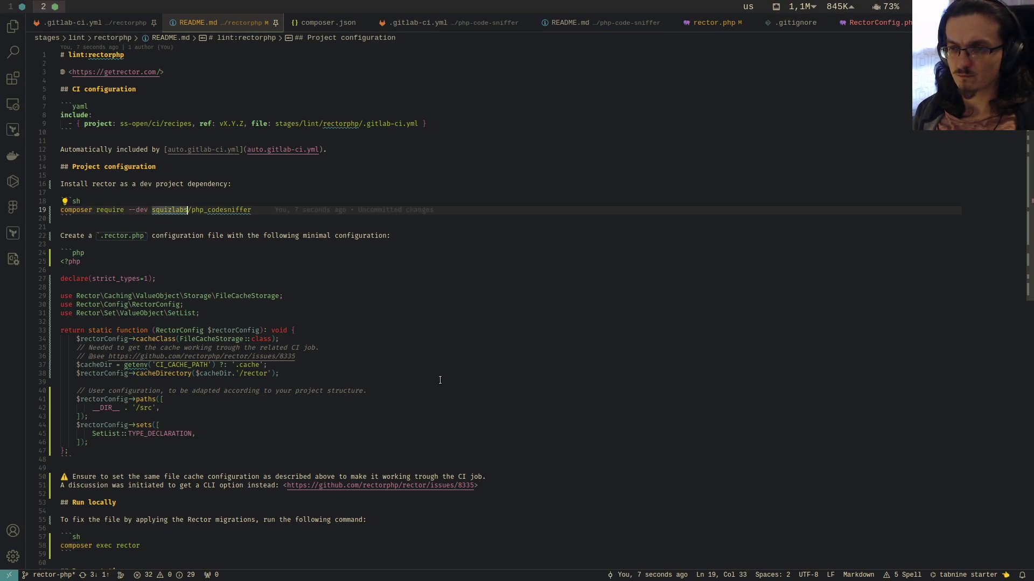
pyautogui.hotkey('shift', 'End')
pyautogui.hotkey('ctrl', 'v')
# Step: Review the README's install section, then switch through composer.json to the php-code-sniffer CI config
pyautogui.press('Down')
pyautogui.press('Down')
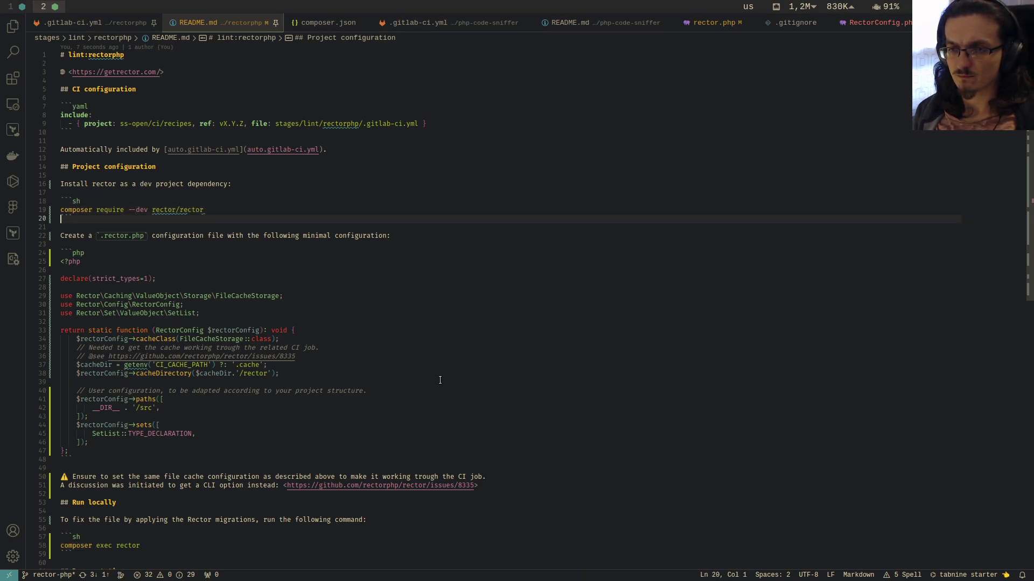
pyautogui.press('Up')
pyautogui.press('Up')
pyautogui.press('Up')
pyautogui.press('Up')
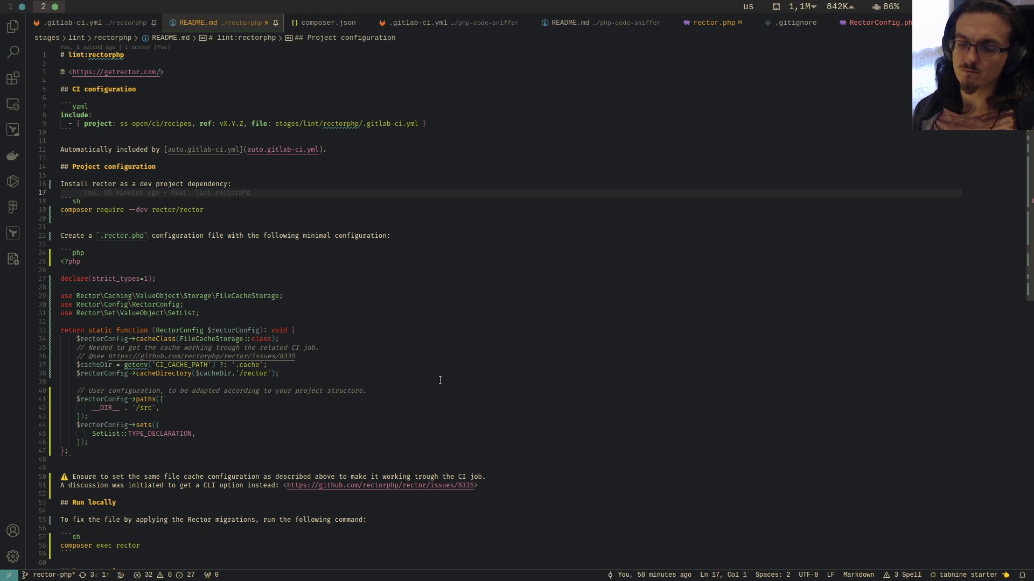
pyautogui.press('Down')
pyautogui.press('Down')
pyautogui.press('Down')
pyautogui.press('Down')
pyautogui.press('Down')
pyautogui.press('Down')
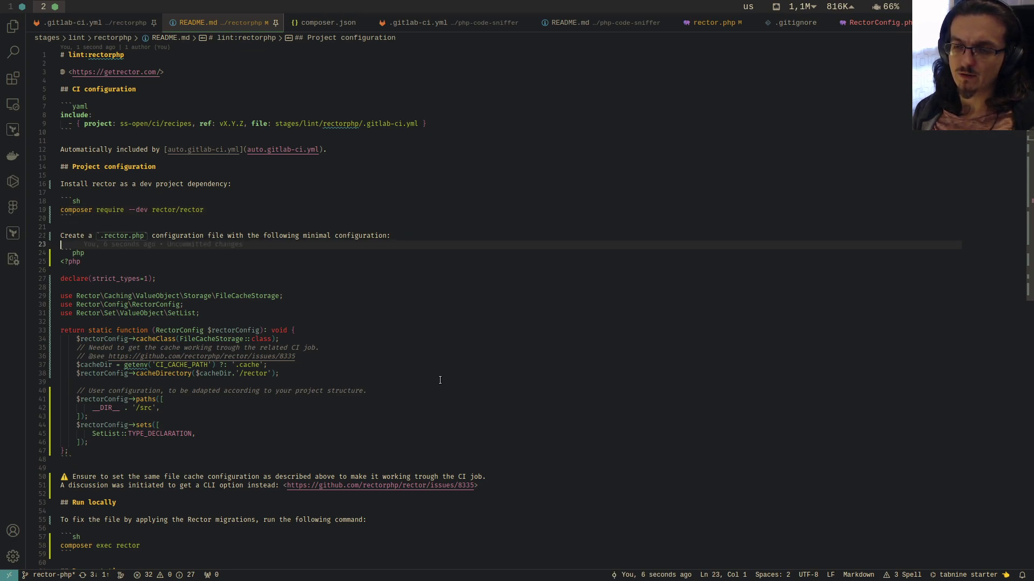
pyautogui.press('Up')
pyautogui.press('Up')
pyautogui.press('Up')
pyautogui.press('Up')
pyautogui.press('Up')
pyautogui.press('Up')
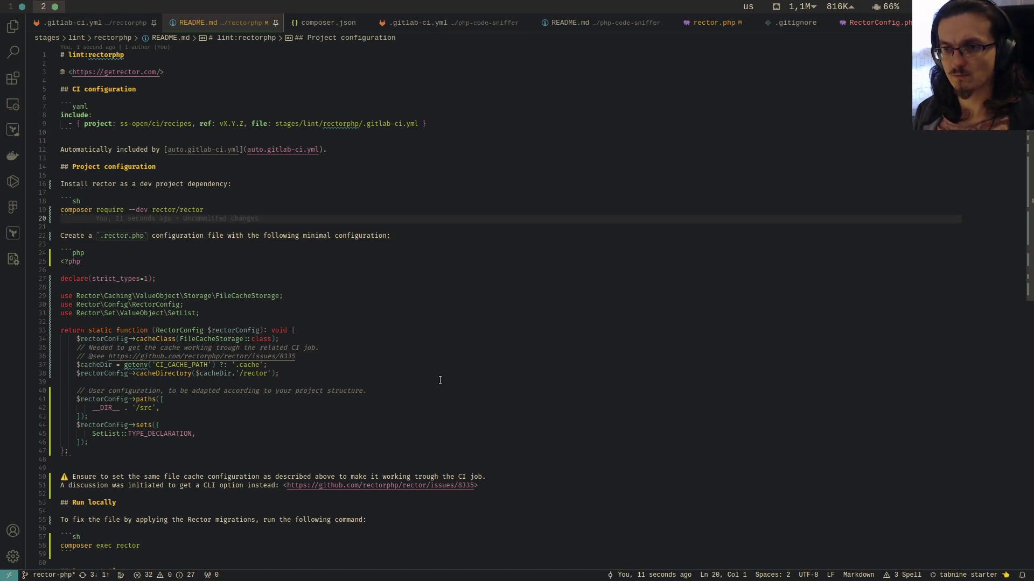
pyautogui.press('Up')
pyautogui.press('Up')
pyautogui.press('Up')
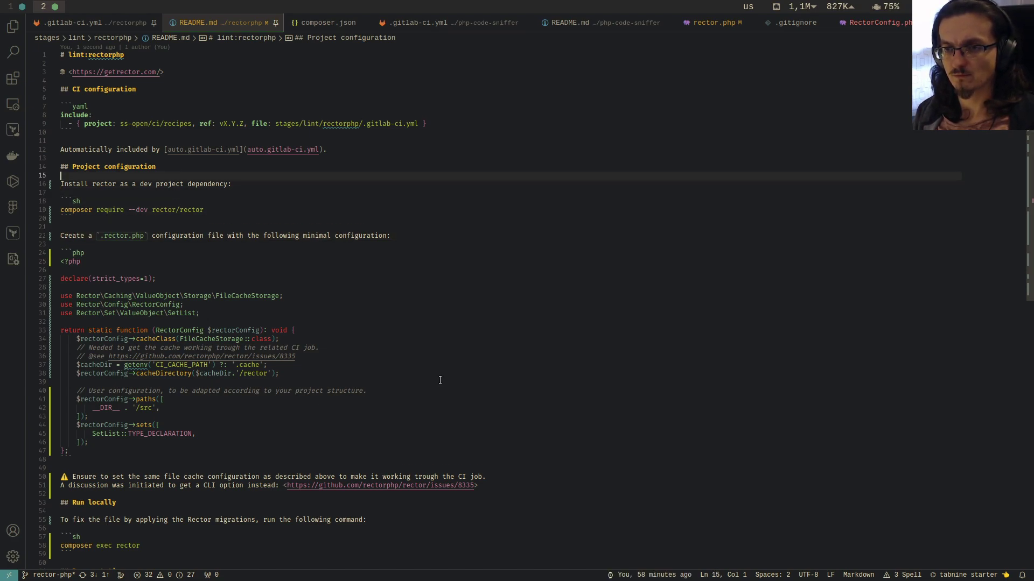
pyautogui.hotkey('ctrl', 'pagedown')
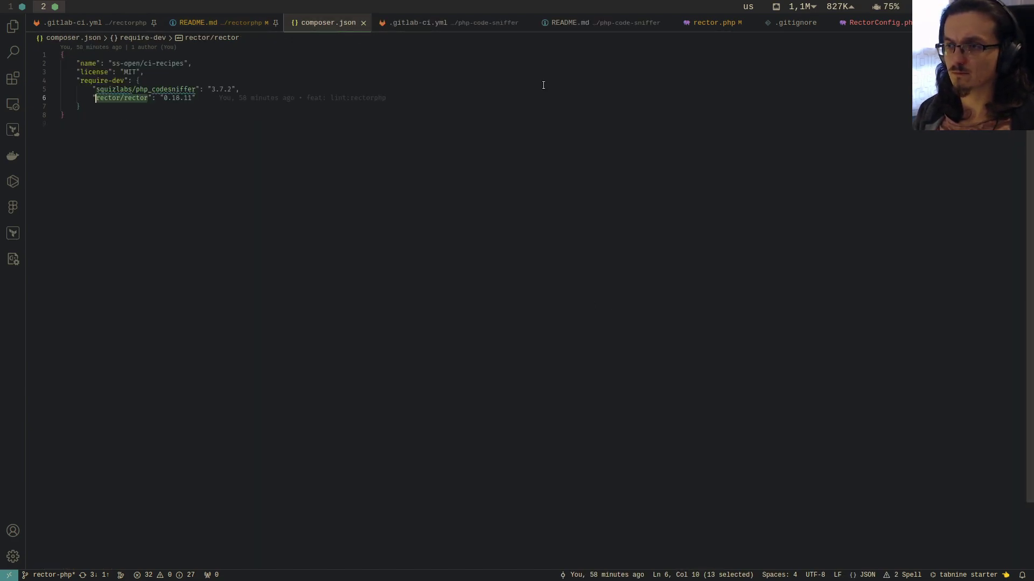
pyautogui.hotkey('ctrl', 'pagedown')
pyautogui.click(409, 128)
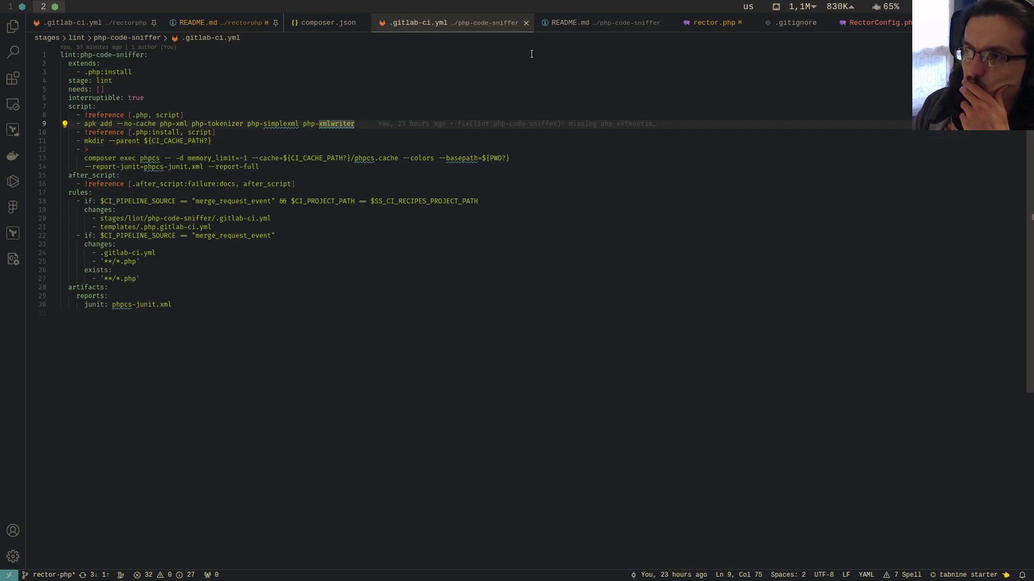
# Step: Replace 'eslint' on line 16 of the php-code-sniffer README with 'php codesniffer' and save
pyautogui.hotkey('ctrl', 'pagedown')
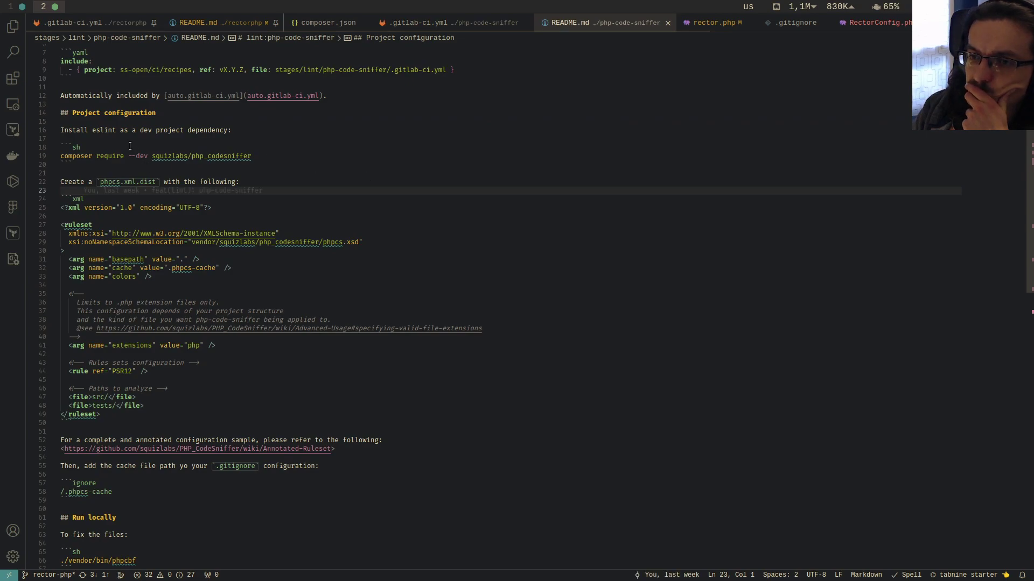
pyautogui.doubleClick(103, 131)
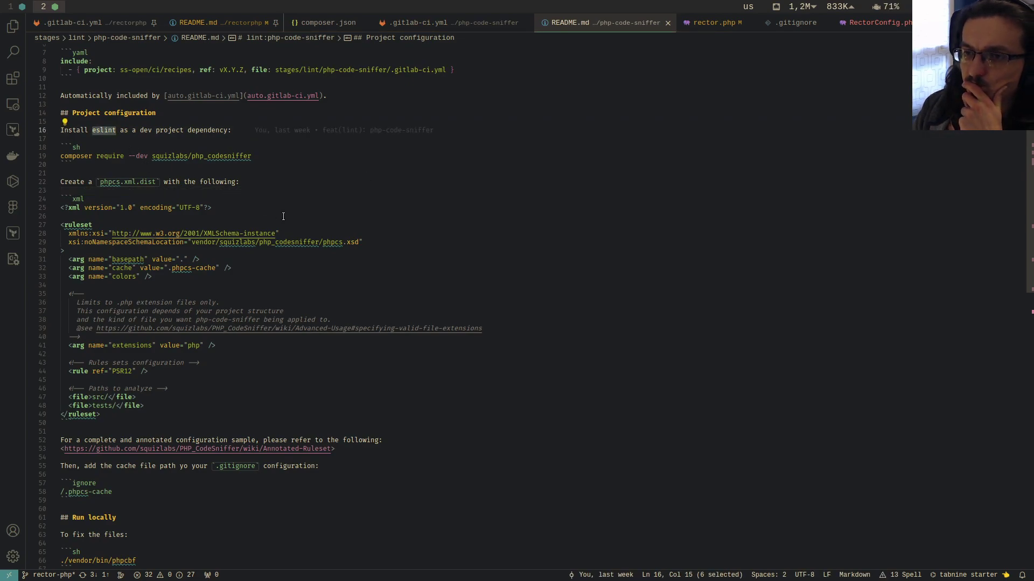
pyautogui.write('php codes')
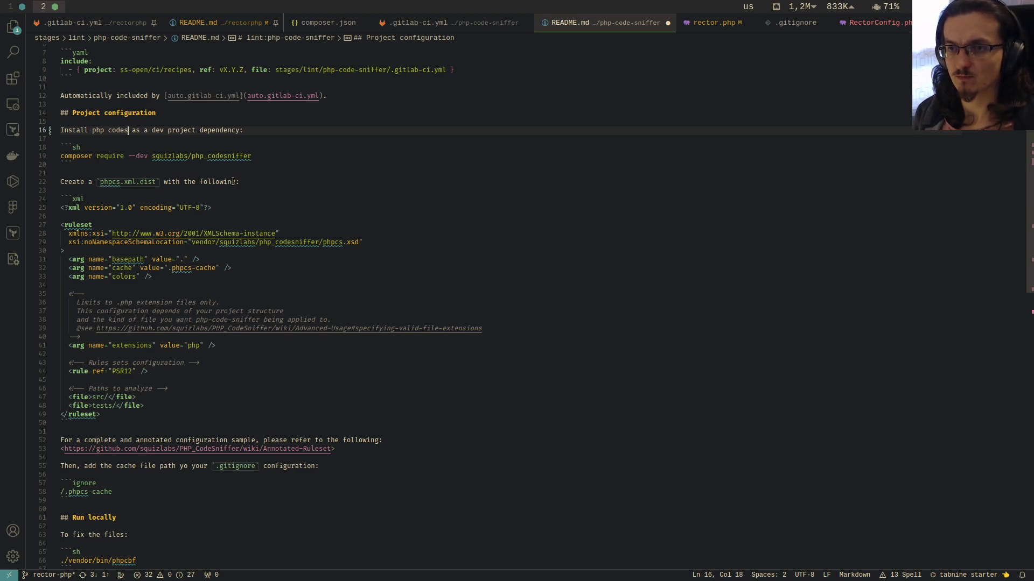
pyautogui.click(211, 156)
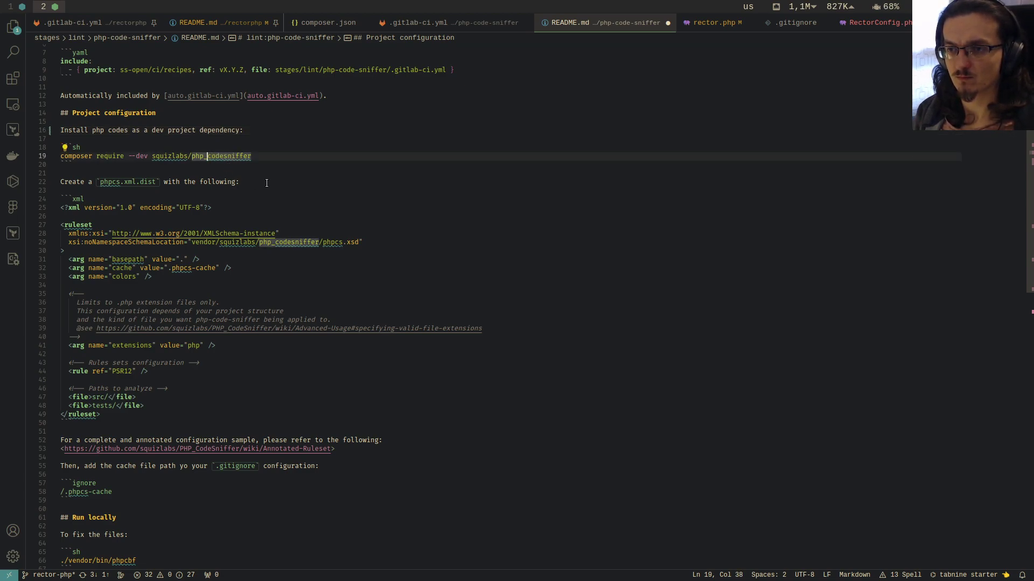
pyautogui.hotkey('shift', 'End')
pyautogui.hotkey('ctrl', 'c')
pyautogui.doubleClick(118, 130)
pyautogui.hotkey('ctrl', 'v')
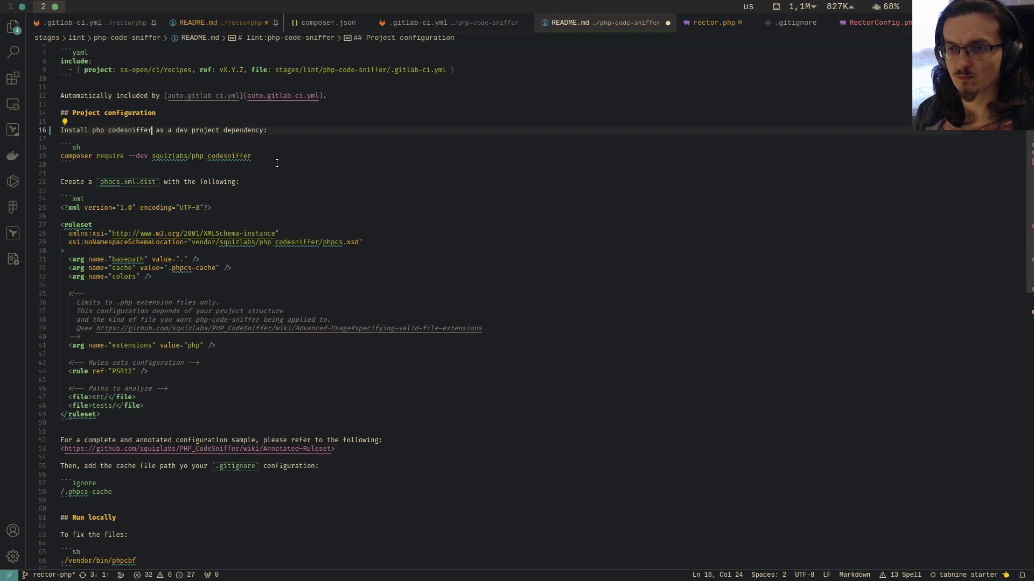
pyautogui.click(278, 164)
pyautogui.hotkey('ctrl', 's')
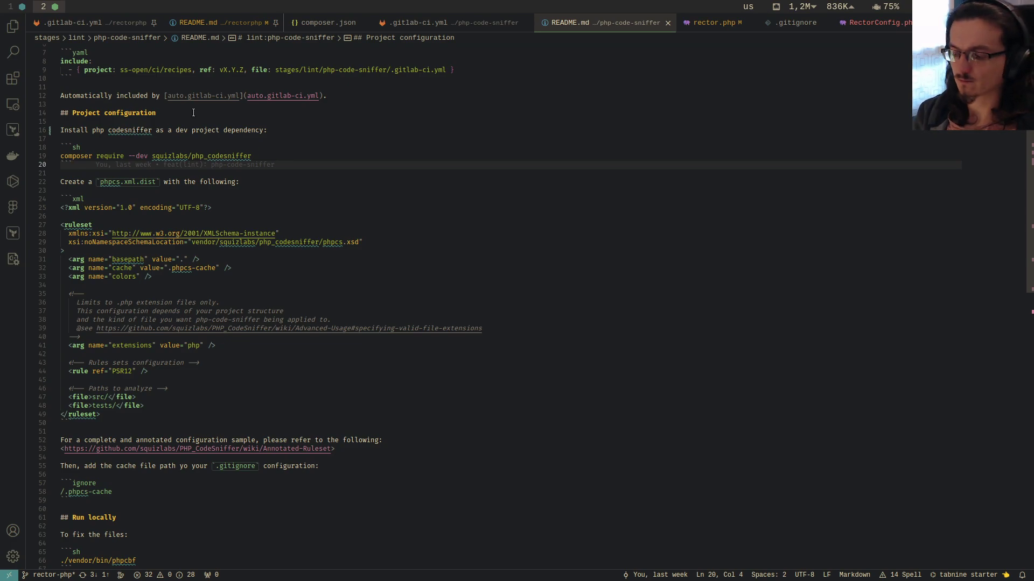
# Step: Look over the ruleset example, then go back to the rectorphp README's install instruction
pyautogui.click(403, 234)
pyautogui.press('Down')
pyautogui.press('Down')
pyautogui.press('Down')
pyautogui.press('Down')
pyautogui.press('Down')
pyautogui.press('Down')
pyautogui.press('Down')
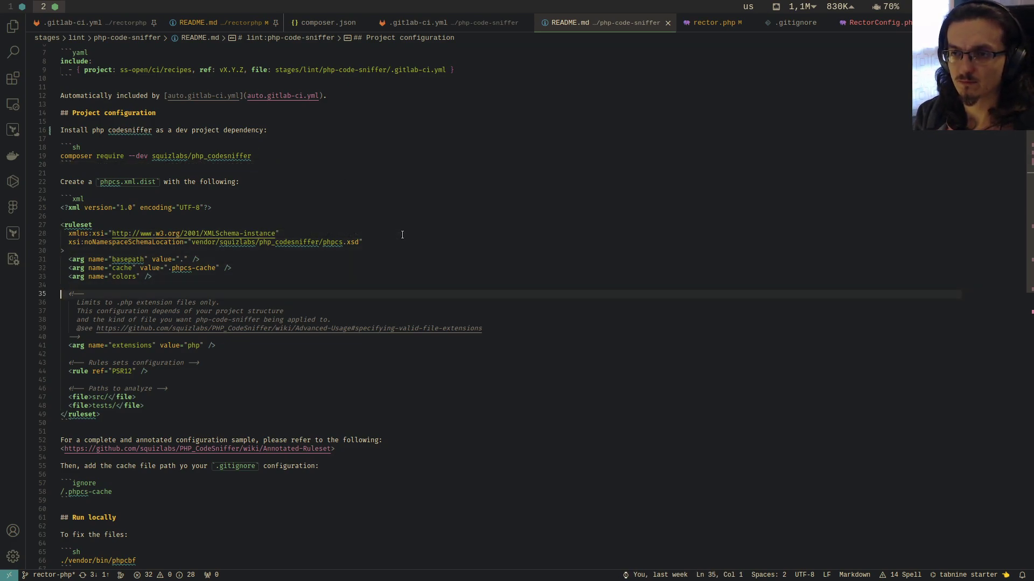
pyautogui.press('Down')
pyautogui.press('Down')
pyautogui.press('Down')
pyautogui.press('Down')
pyautogui.press('Down')
pyautogui.press('Down')
pyautogui.press('Down')
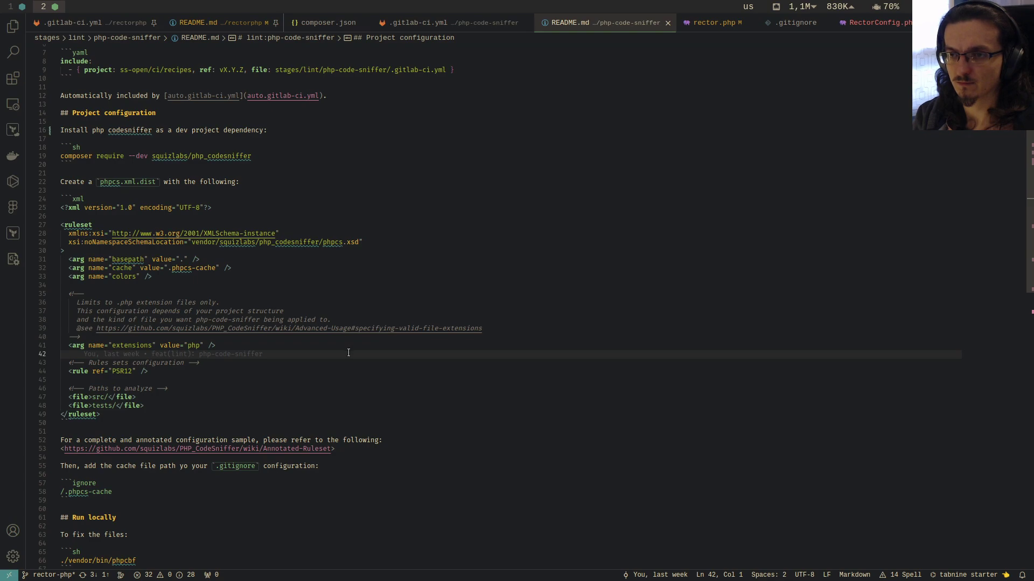
pyautogui.scroll(-1, 348, 353)
pyautogui.hotkey('ctrl', 'Tab')
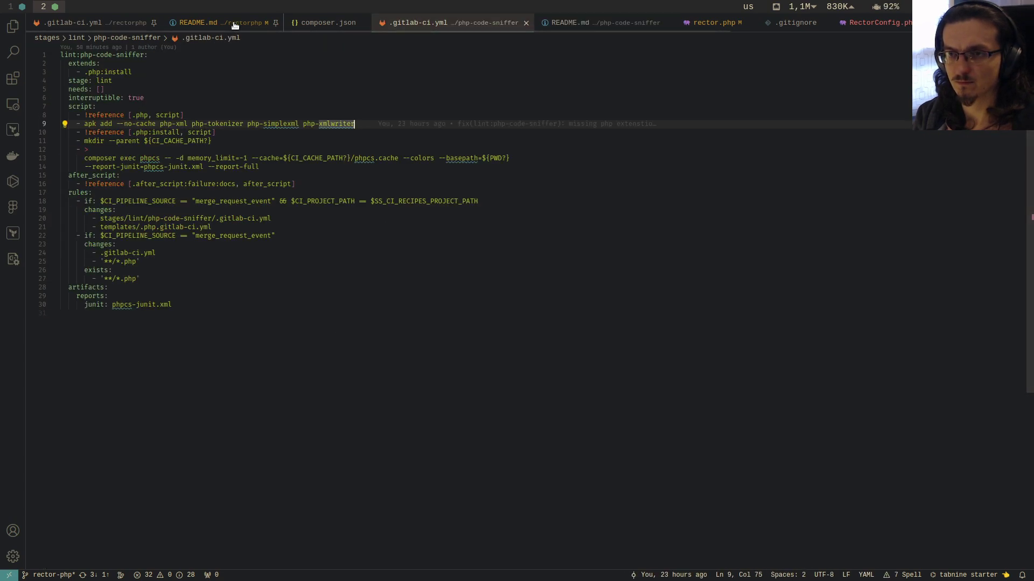
pyautogui.click(235, 26)
pyautogui.click(278, 143)
pyautogui.press('Down')
pyautogui.press('Down')
pyautogui.press('Down')
pyautogui.press('Down')
pyautogui.press('Down')
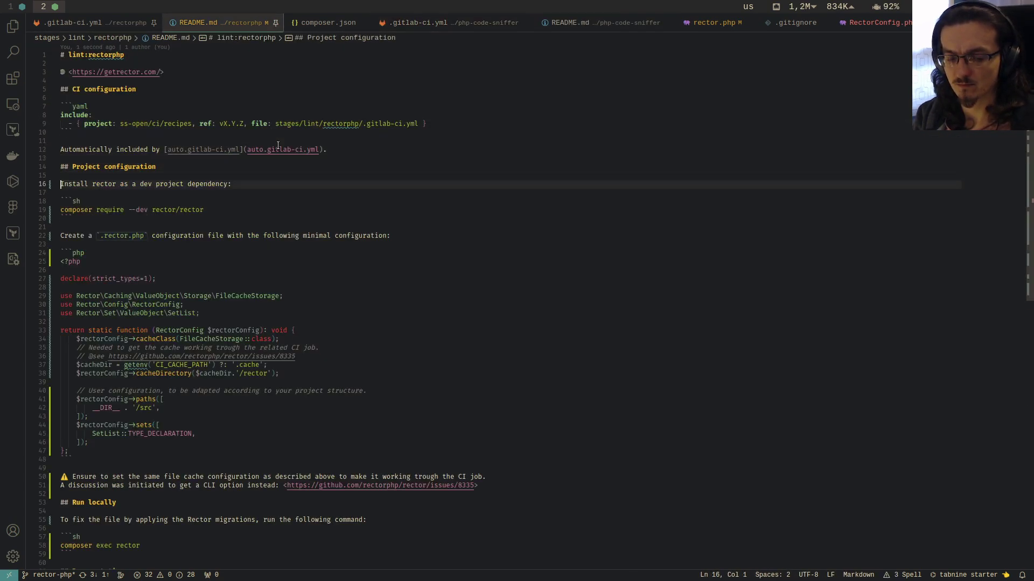
# Step: Open the integrated terminal and run git status to list modified files
pyautogui.click(409, 347)
pyautogui.hotkey('ctrl', '`')
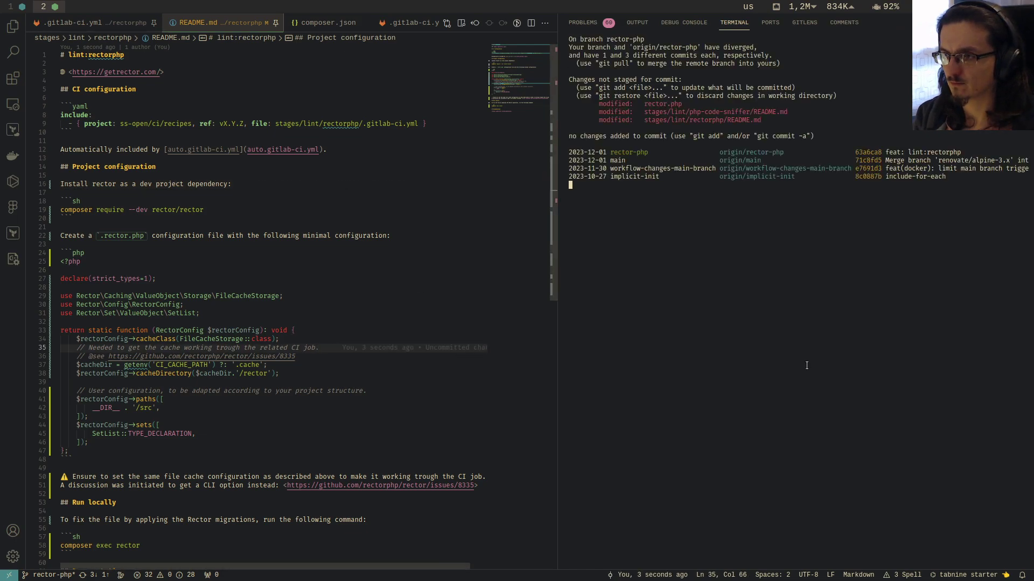
pyautogui.write('gs')
pyautogui.press('Return')
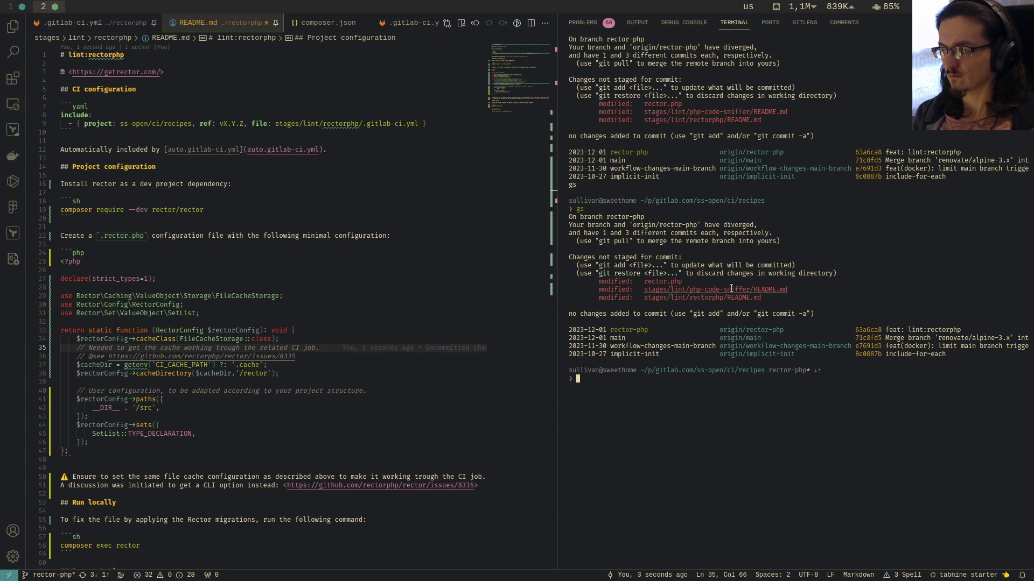
# Step: Commit the php-code-sniffer README as 'docs(lint:php-code-sniffer): wrong required package name', then git show HEAD
pyautogui.write('g ci')
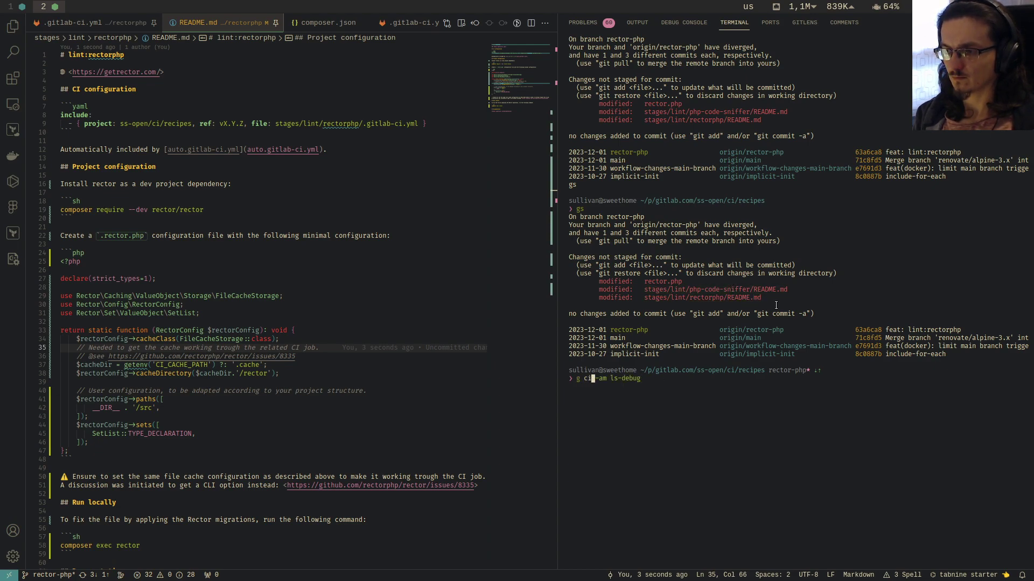
pyautogui.hotkey('ctrl', 'shift', 'v')
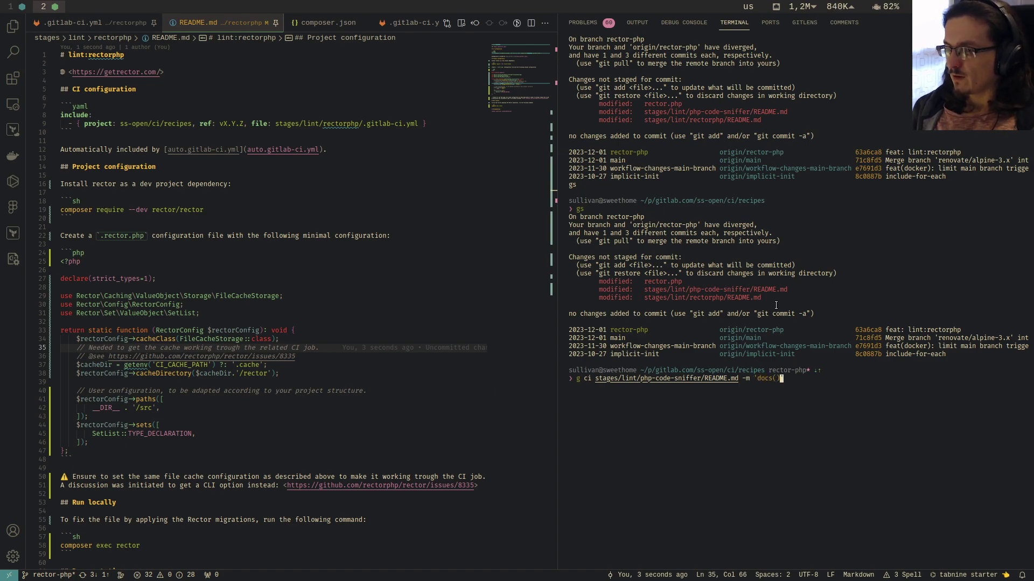
pyautogui.write("-m 'docs(lint:")
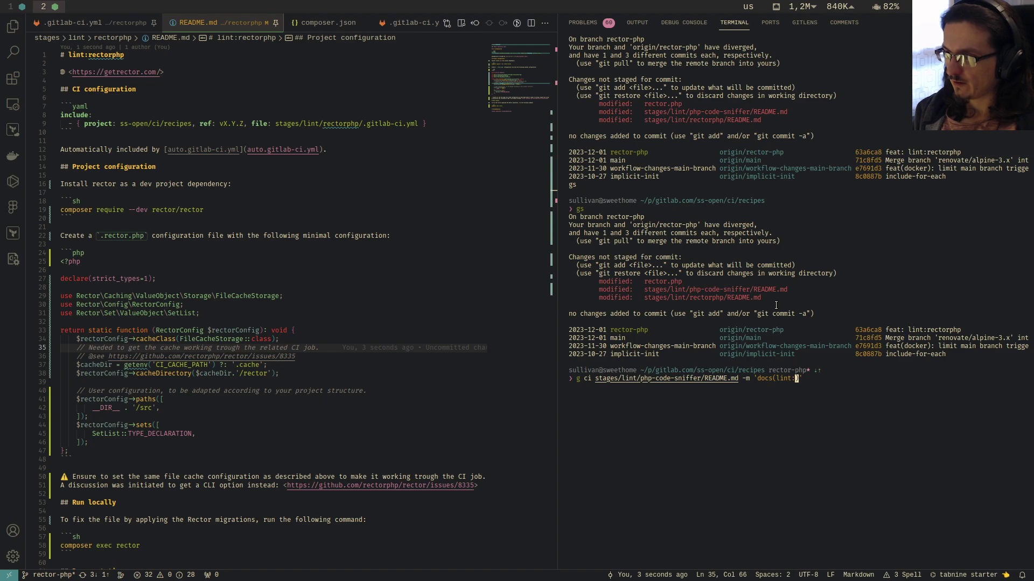
pyautogui.write('php-code-sn')
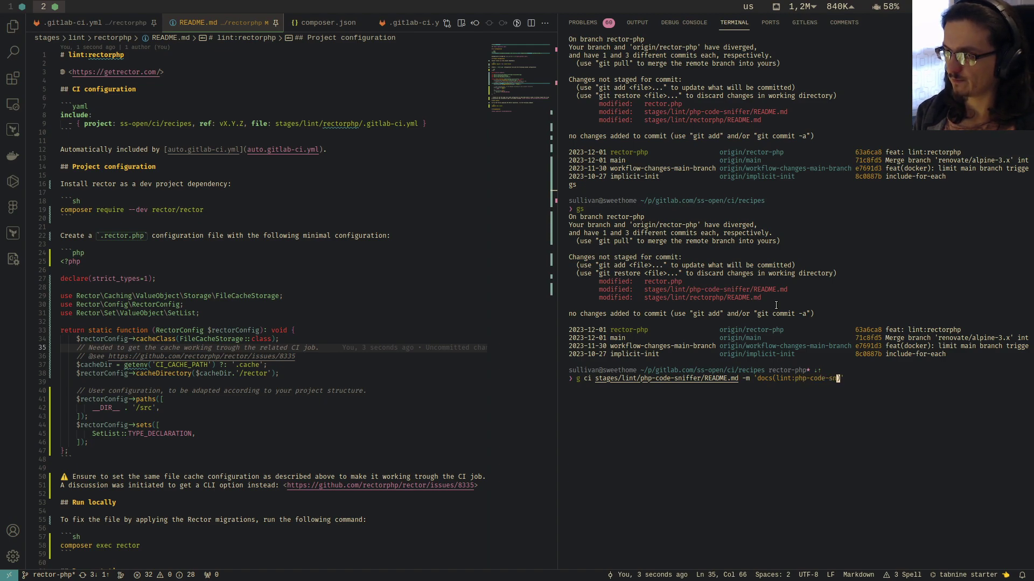
pyautogui.write('iffer)')
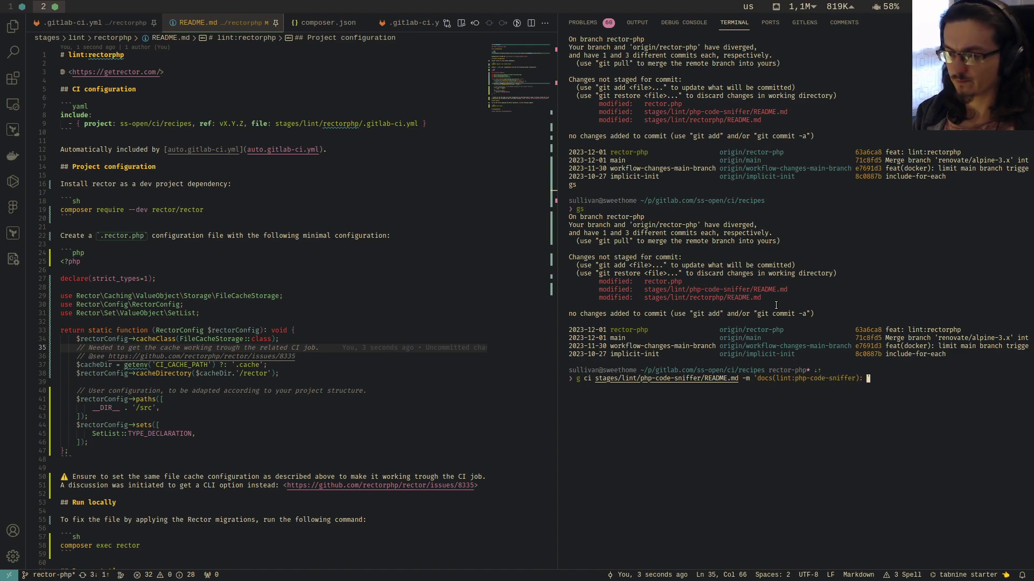
pyautogui.write(': package')
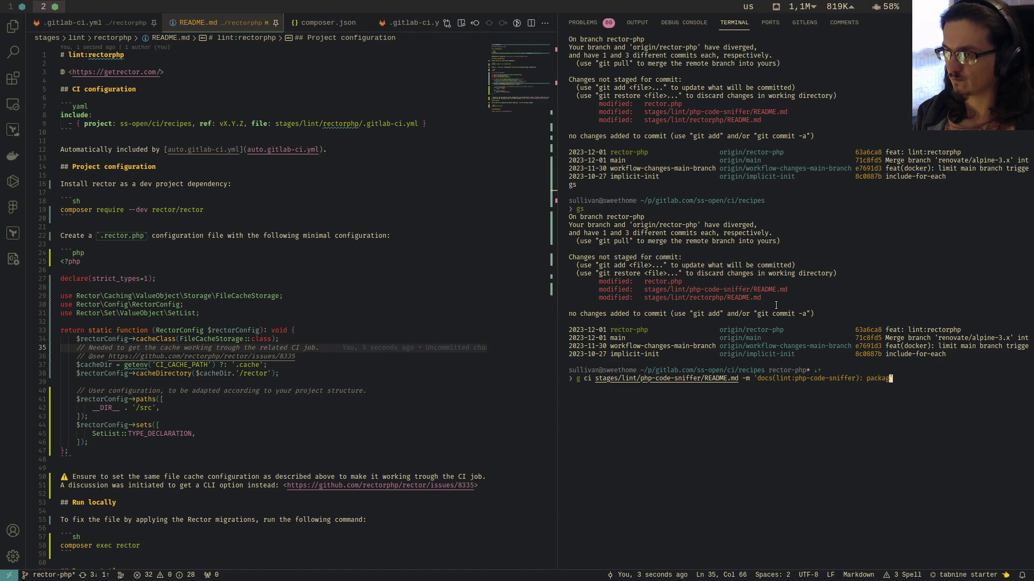
pyautogui.press('BackSpace')
pyautogui.press('BackSpace')
pyautogui.press('BackSpace')
pyautogui.press('BackSpace')
pyautogui.press('BackSpace')
pyautogui.press('BackSpace')
pyautogui.write('required pa')
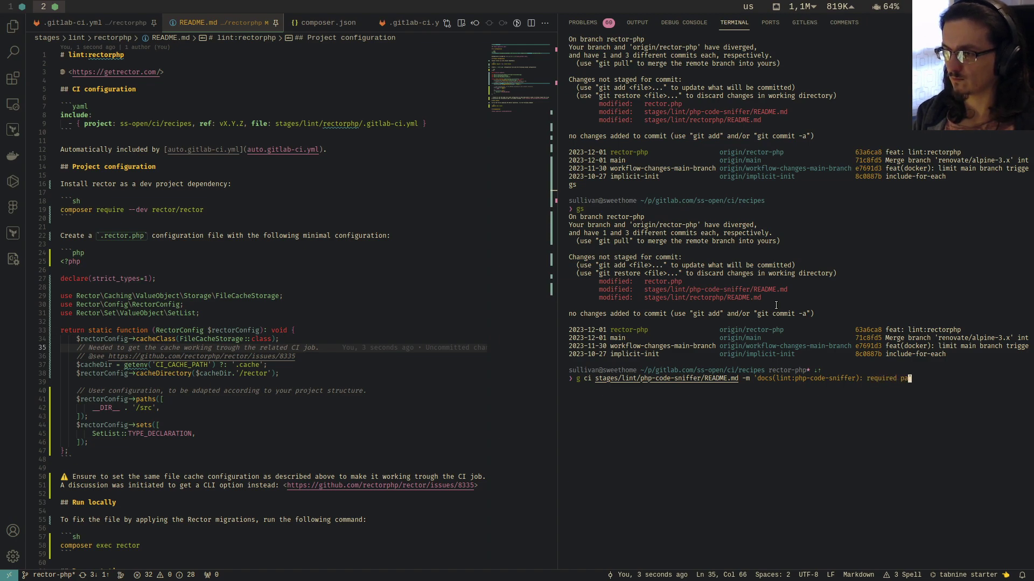
pyautogui.write('kage')
pyautogui.press('BackSpace')
pyautogui.press('BackSpace')
pyautogui.press('BackSpace')
pyautogui.press('BackSpace')
pyautogui.press('BackSpace')
pyautogui.press('BackSpace')
pyautogui.press('BackSpace')
pyautogui.press('BackSpace')
pyautogui.press('BackSpace')
pyautogui.press('BackSpace')
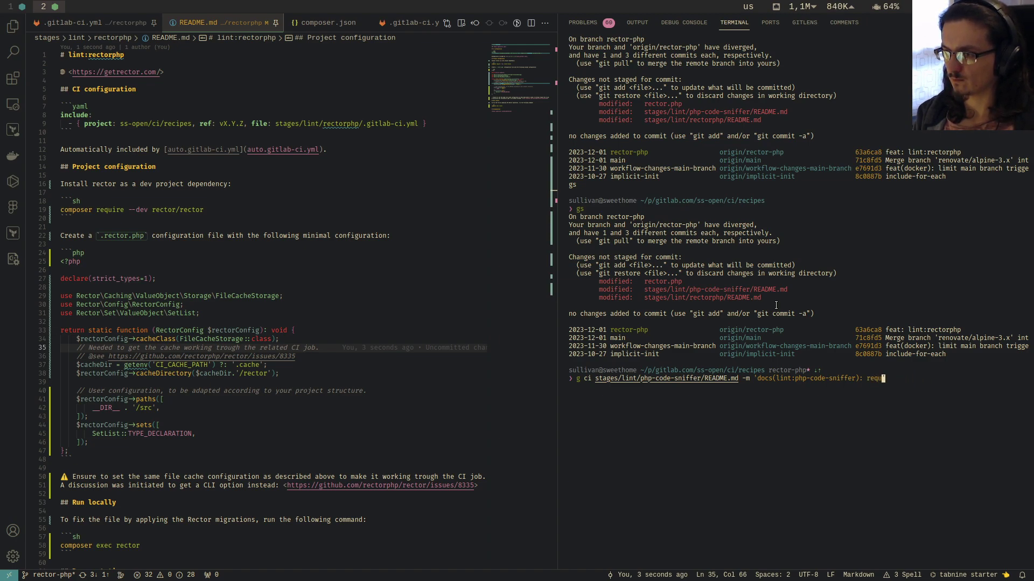
pyautogui.write('wrong requi')
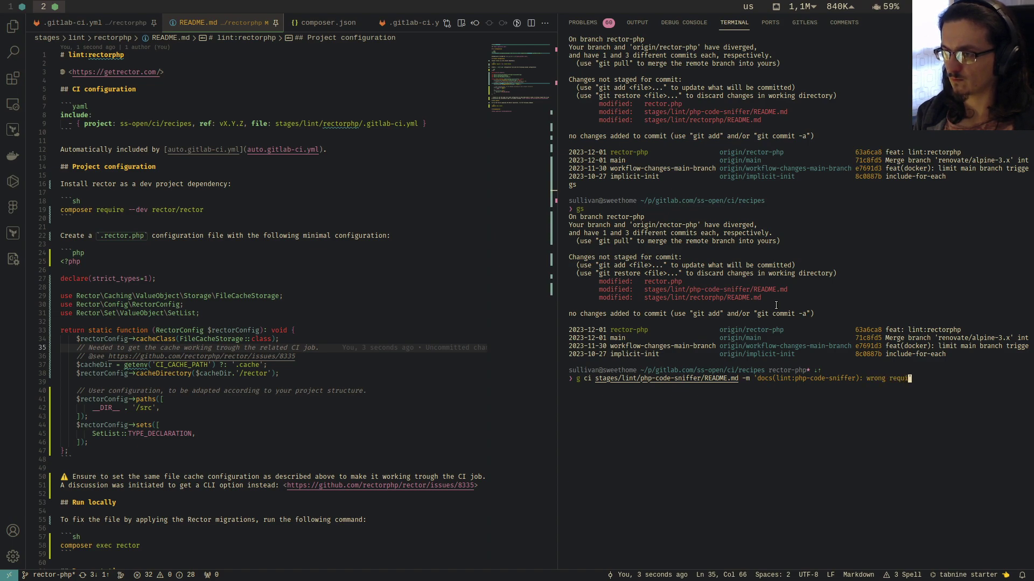
pyautogui.write('red package name')
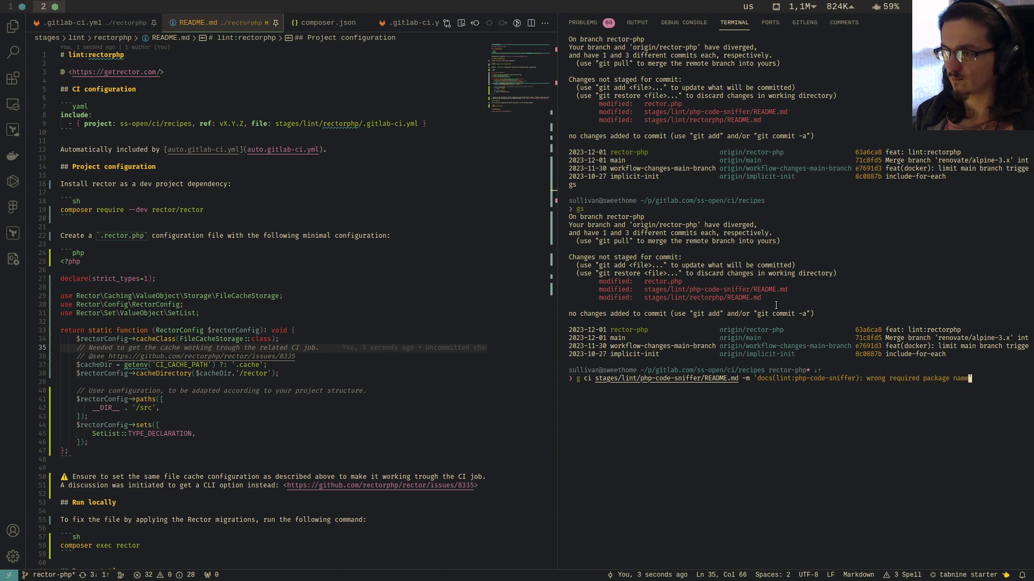
pyautogui.write("' g show")
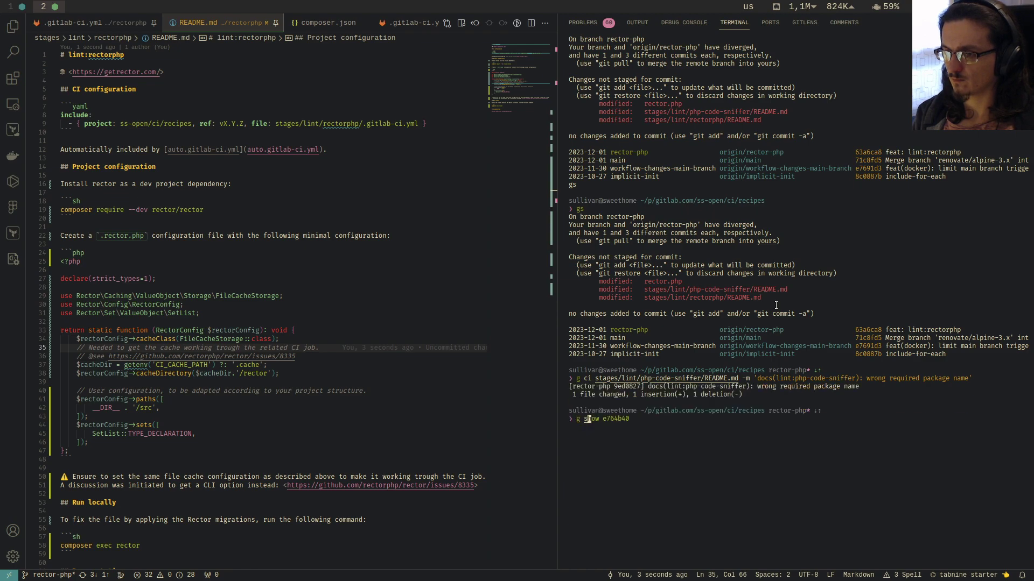
pyautogui.write(' HEAD')
# Step: Show the new commit, list branch commits ahead of main, and stash uncommitted changes
pyautogui.press('Return')
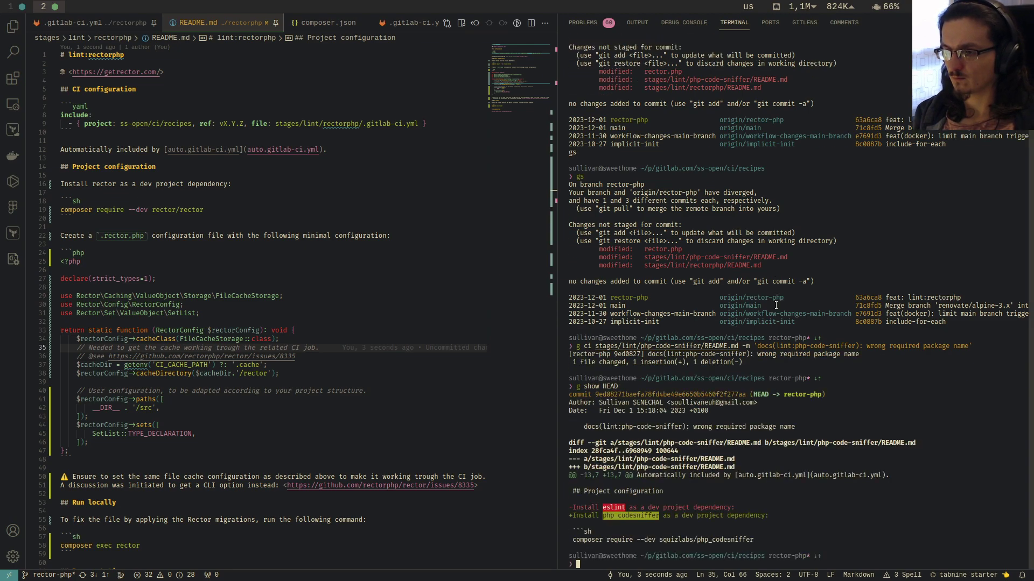
pyautogui.write('g oneline main..')
pyautogui.press('Return')
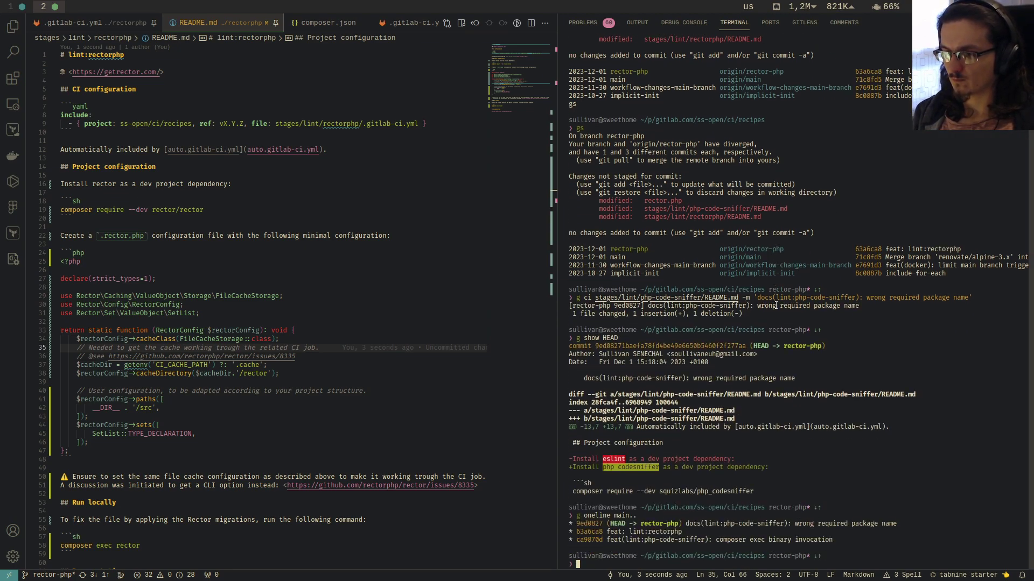
pyautogui.write('g stash')
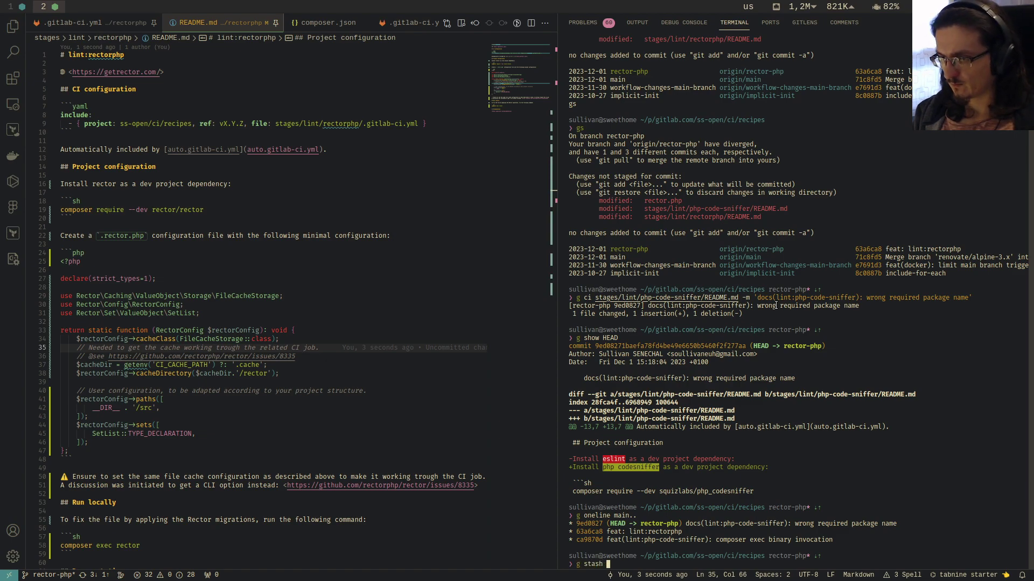
pyautogui.press('Return')
# Step: Interactively rebase onto main, moving the docs fix commit to the top, and verify the order
pyautogui.write('g rebase -i main')
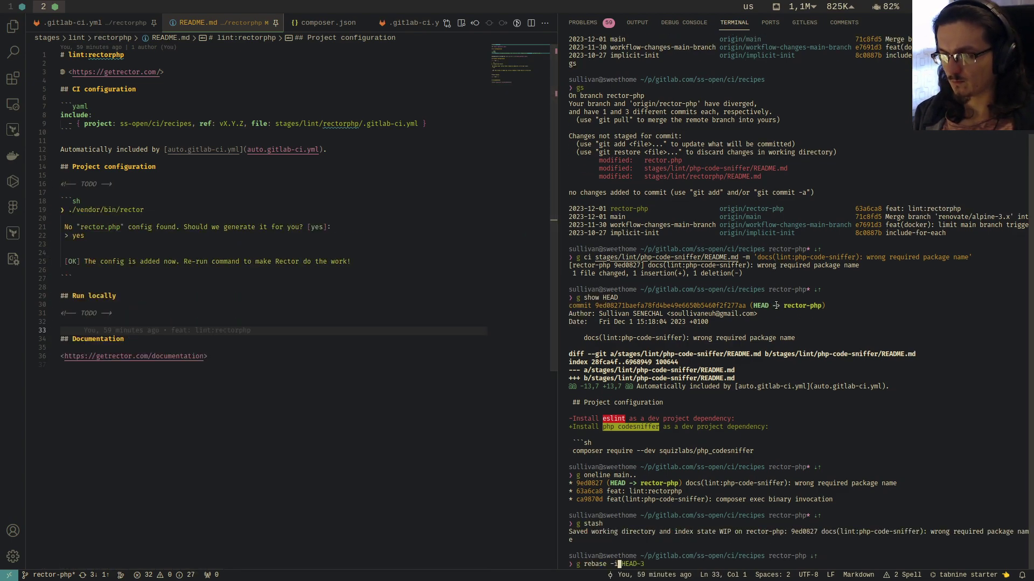
pyautogui.press('Return')
pyautogui.press('j')
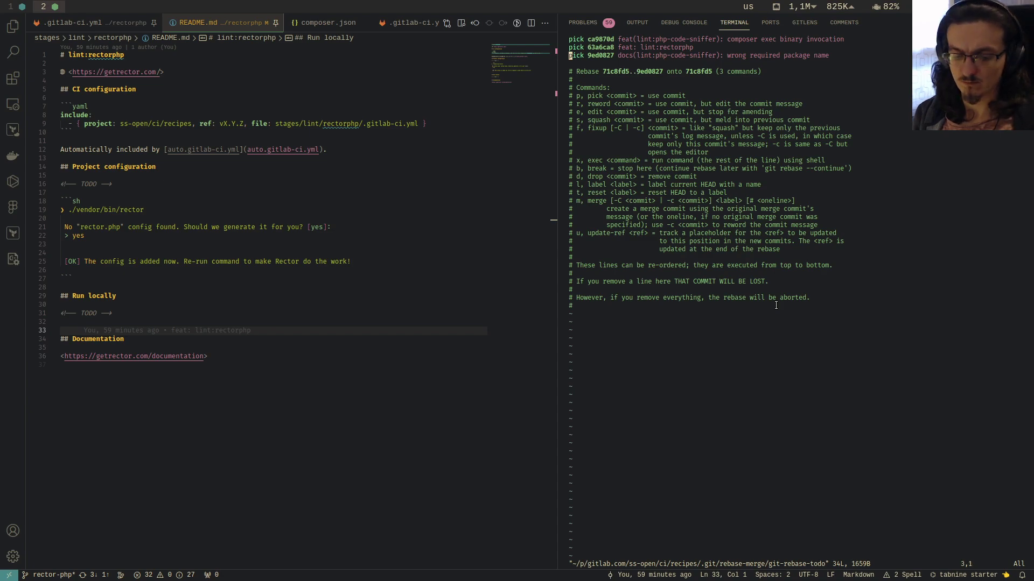
pyautogui.press('k')
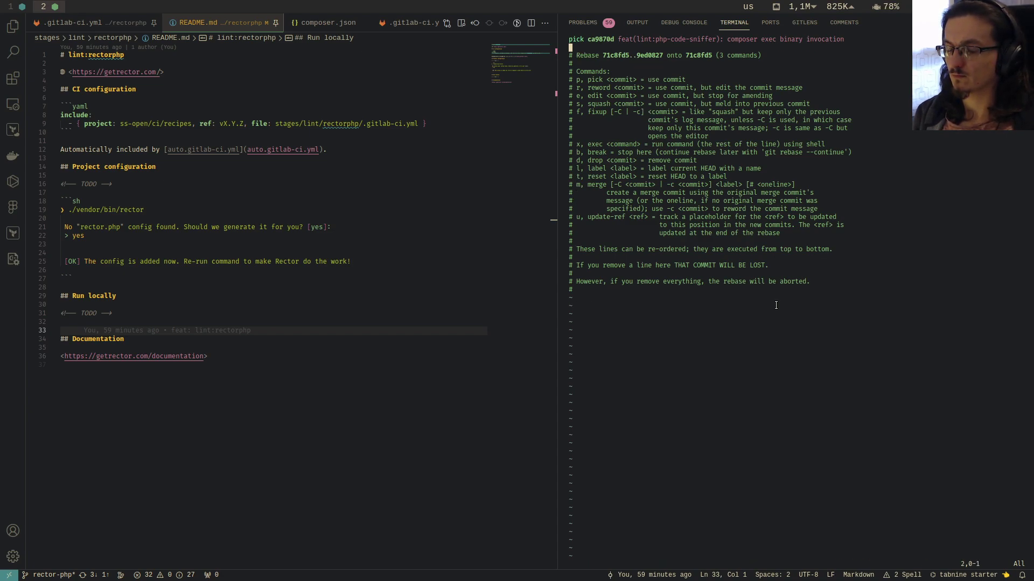
pyautogui.press('u')
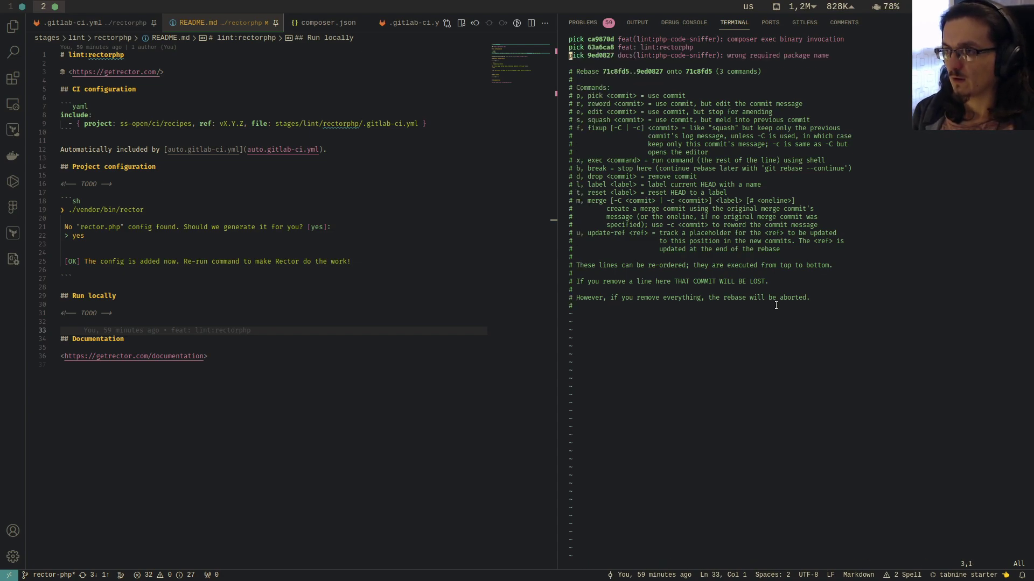
pyautogui.press('d')
pyautogui.press('d')
pyautogui.press('g')
pyautogui.press('g')
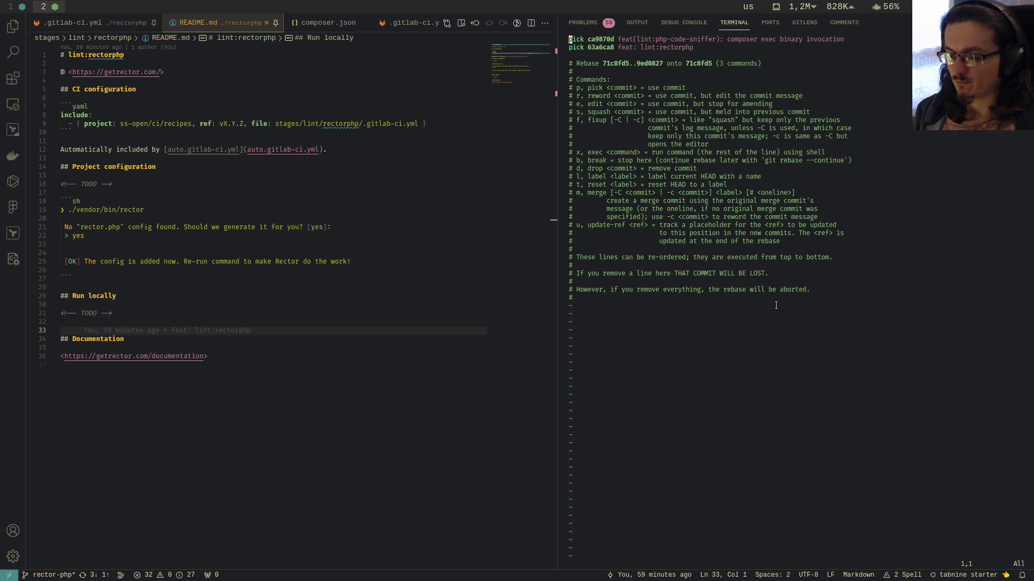
pyautogui.press('u')
pyautogui.press('Escape')
pyautogui.write(':wq')
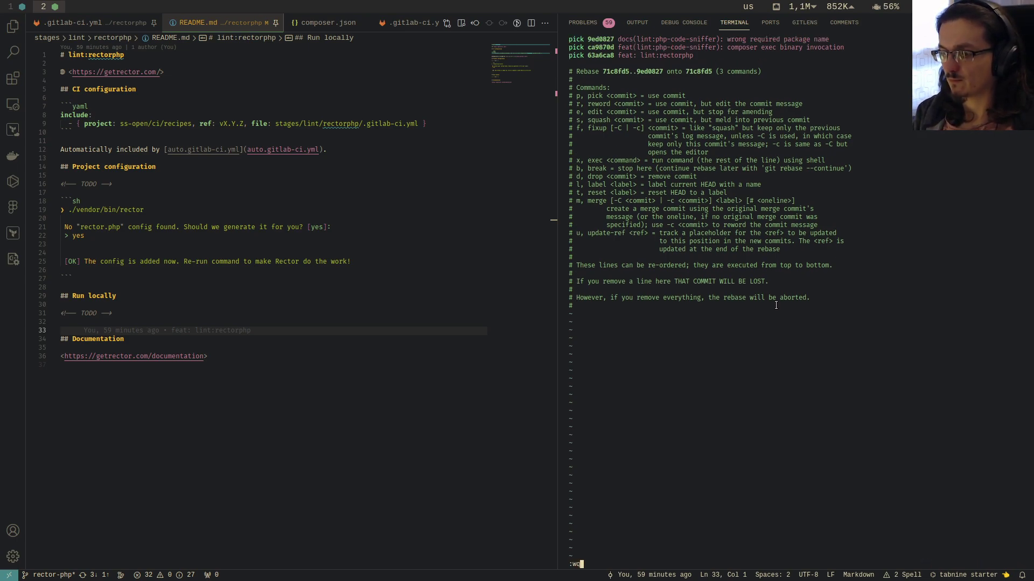
pyautogui.press('Return')
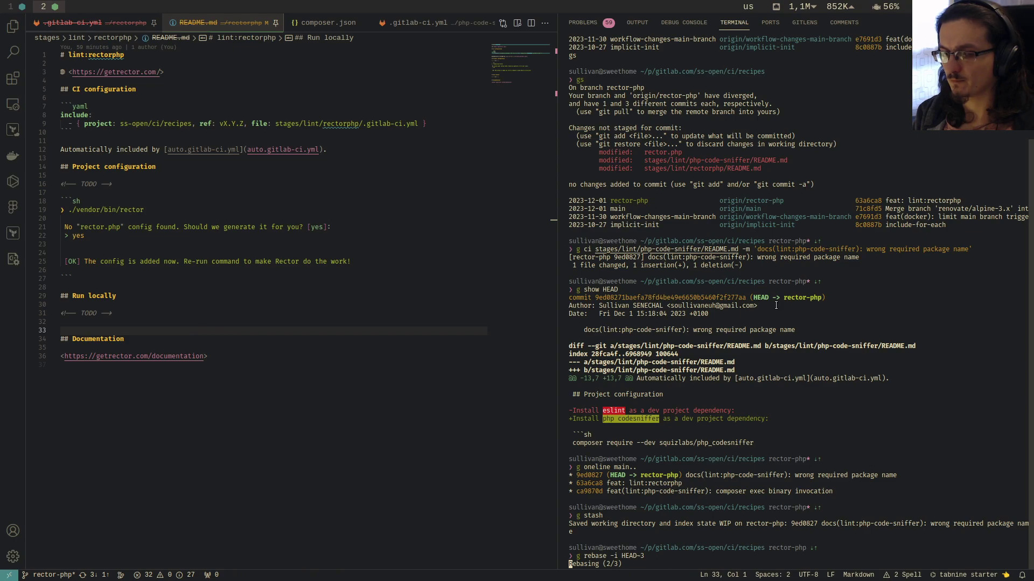
pyautogui.write('g ')
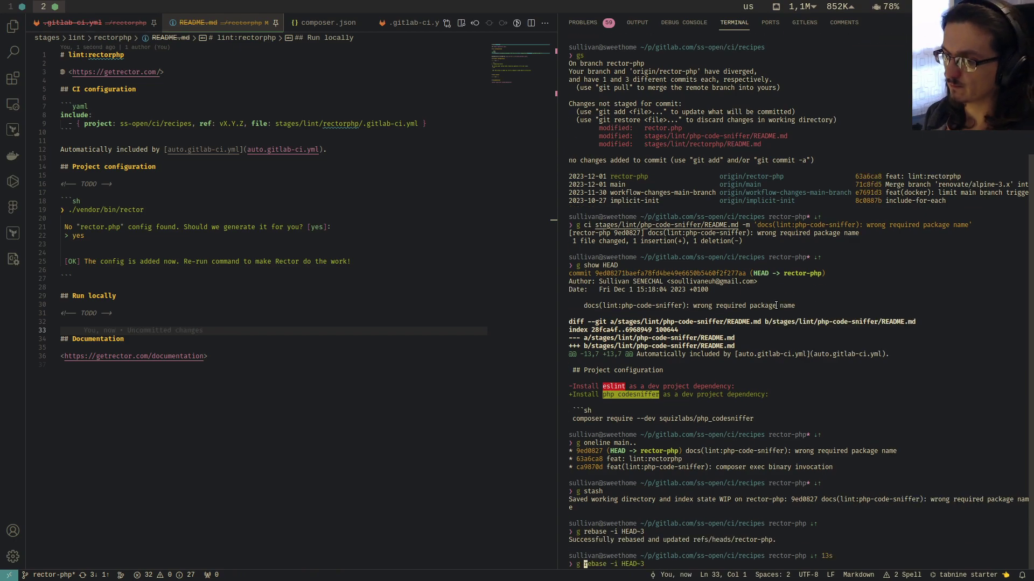
pyautogui.write('oneline main..')
pyautogui.press('Return')
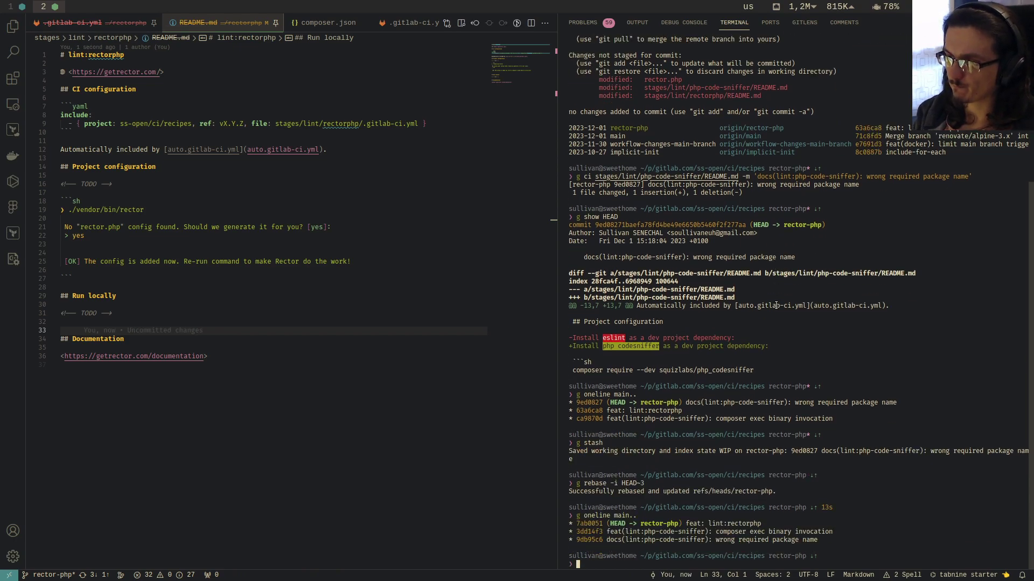
# Step: Pop the stash and review the restored changes with git diff and git status
pyautogui.write('g stash pop')
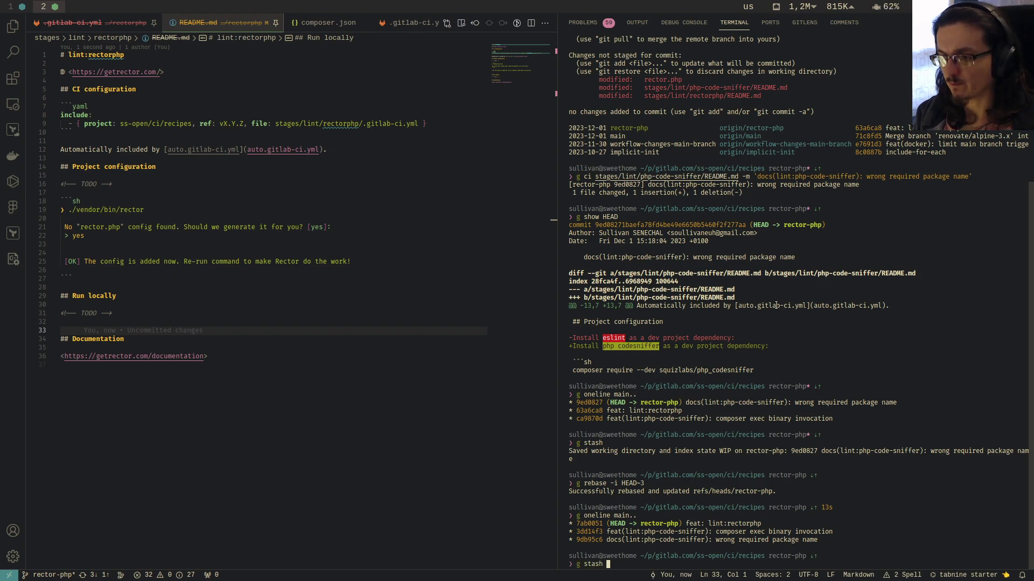
pyautogui.press('Return')
pyautogui.write('g diff')
pyautogui.press('Return')
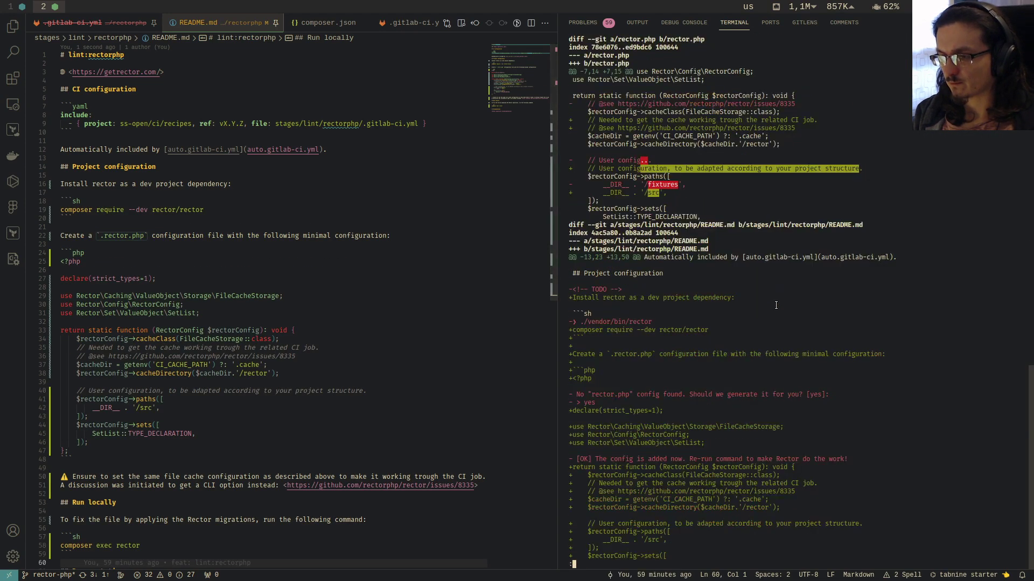
pyautogui.write('qgs')
pyautogui.press('Return')
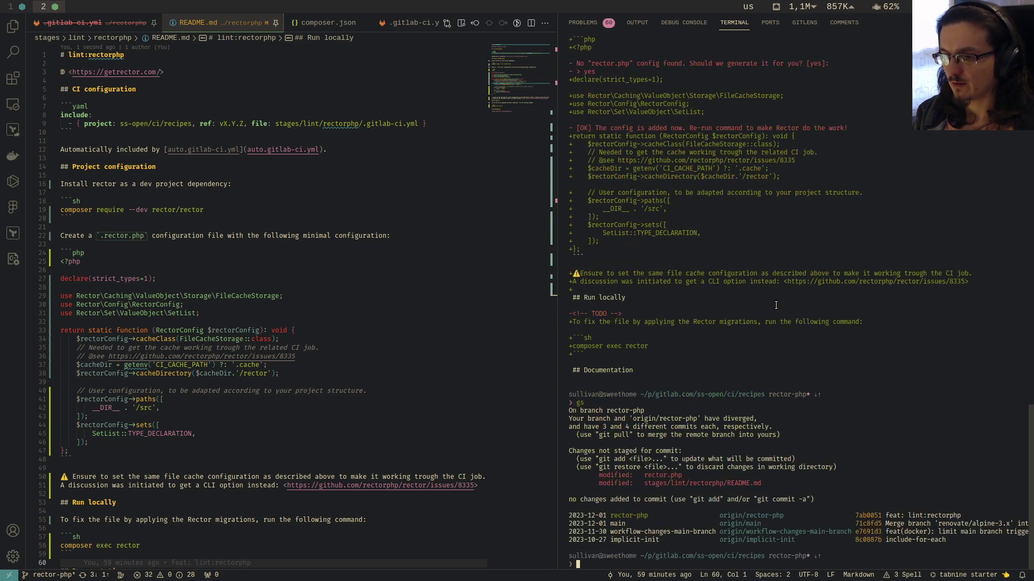
# Step: Amend all changes into the lint:rectorphp commit without editing its message and force-push
pyautogui.write('g ')
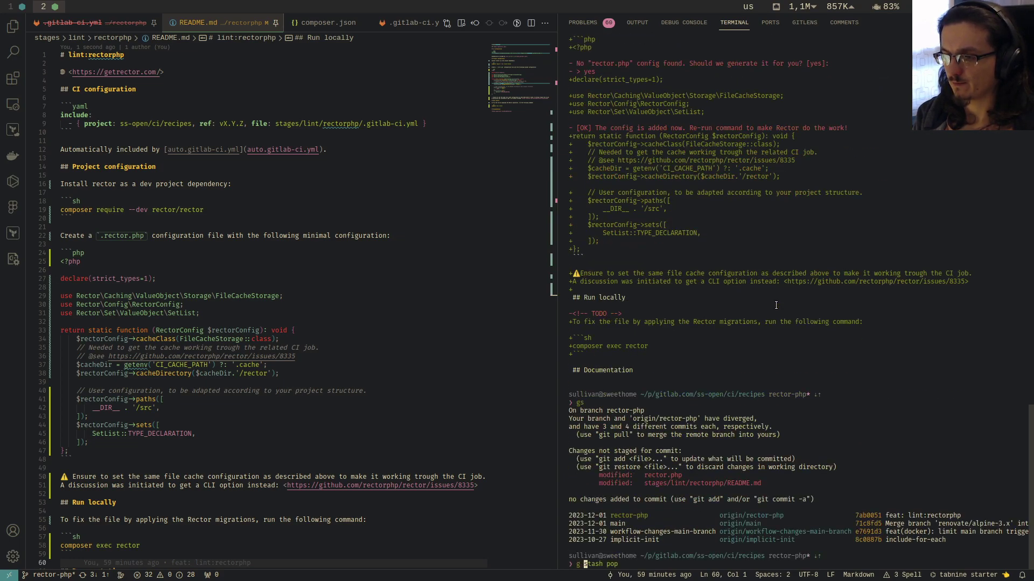
pyautogui.write('oneline main..')
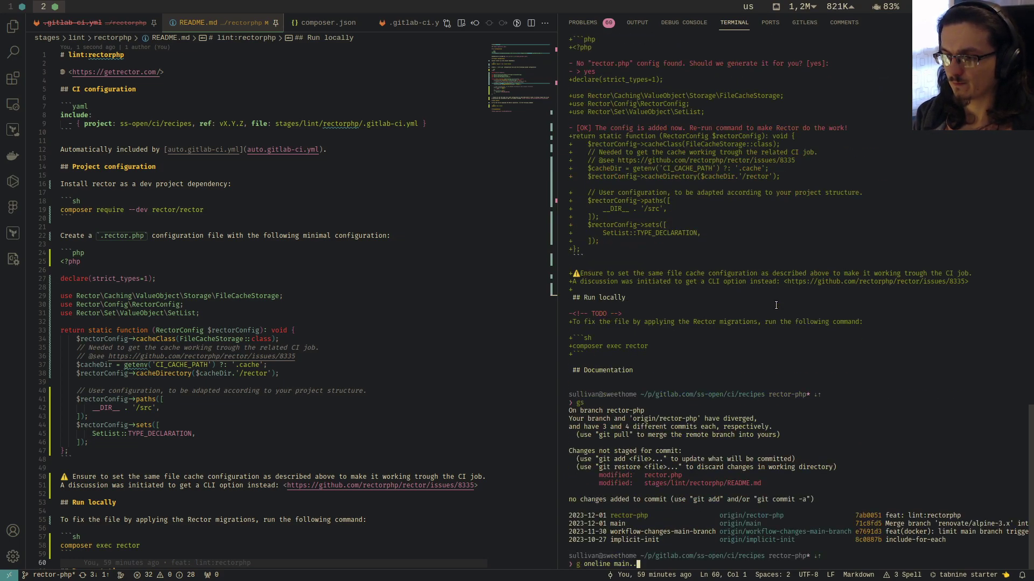
pyautogui.press('Return')
pyautogui.write('g amend --all --no-edit && gp -f')
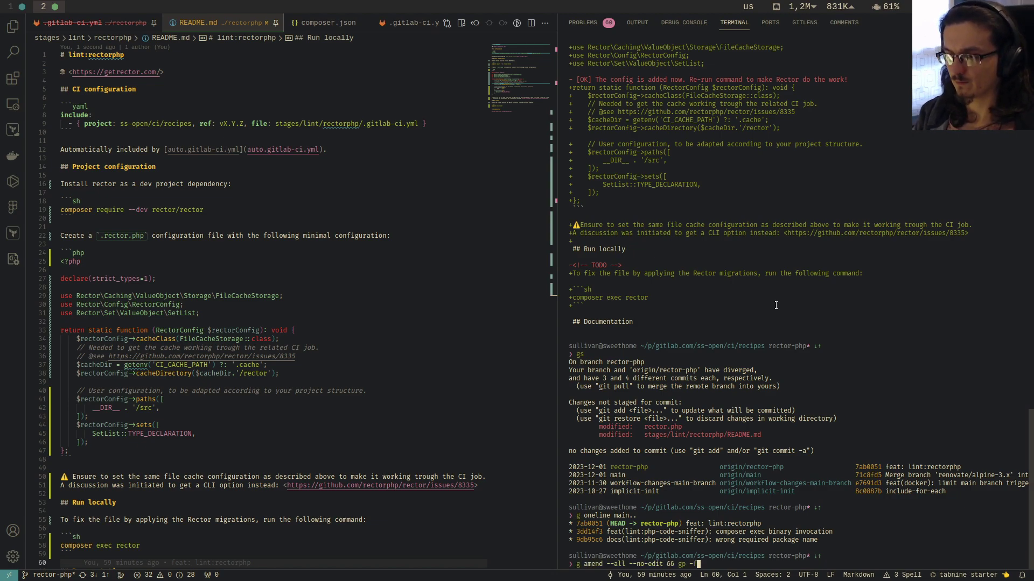
pyautogui.press('Return')
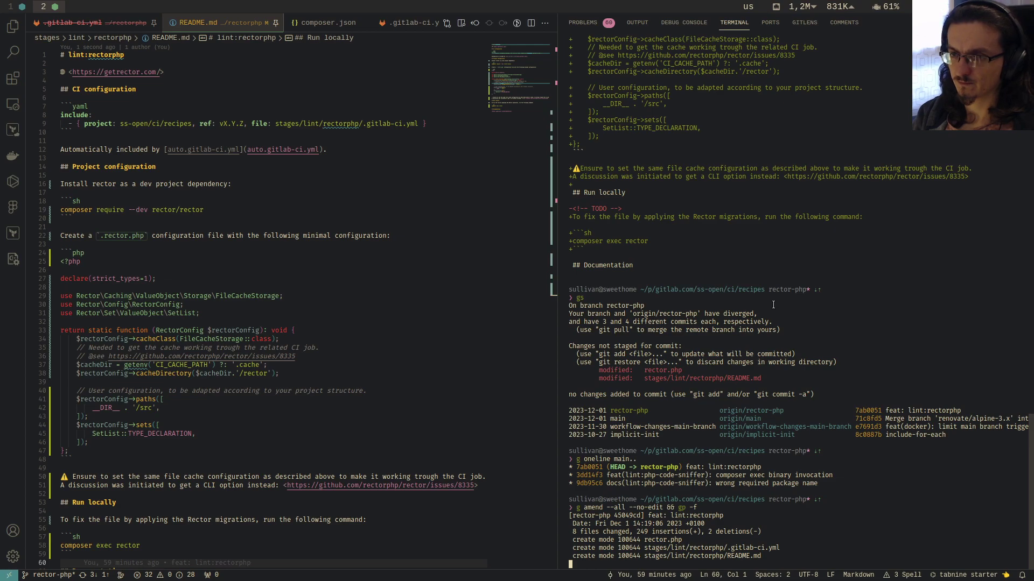
pyautogui.press('super+1')
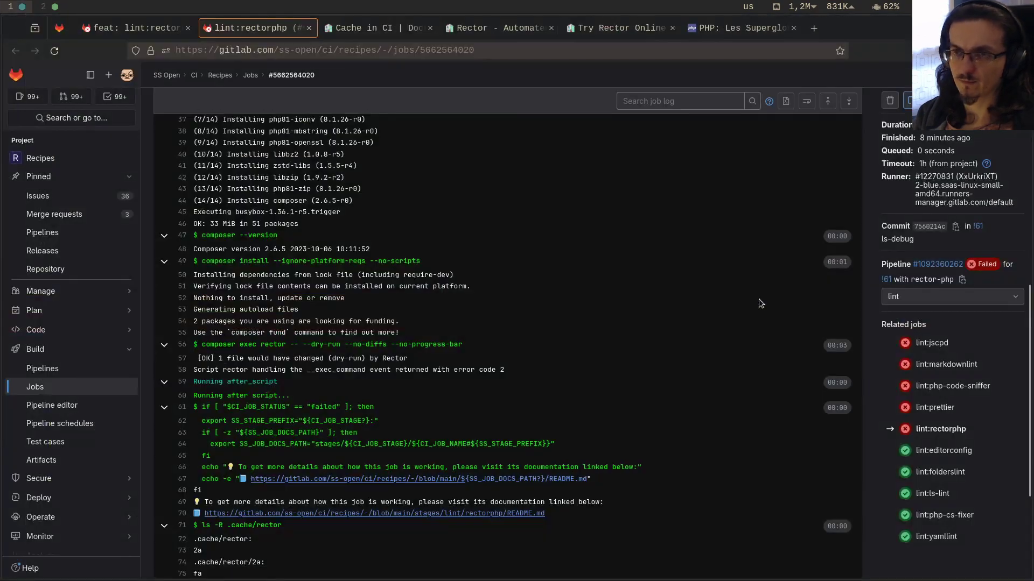
pyautogui.hotkey('ctrl', 'pageup')
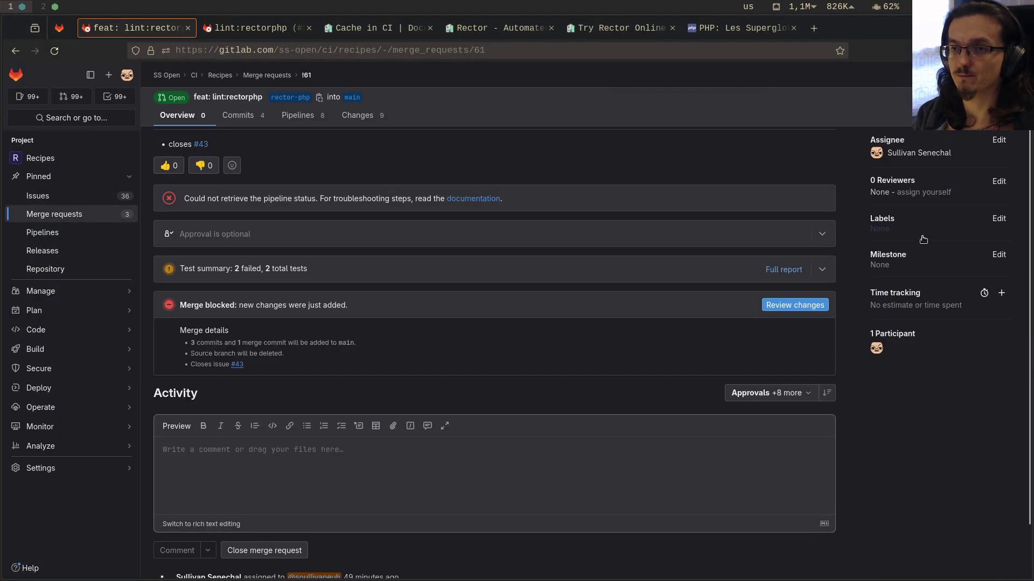
pyautogui.press('F5')
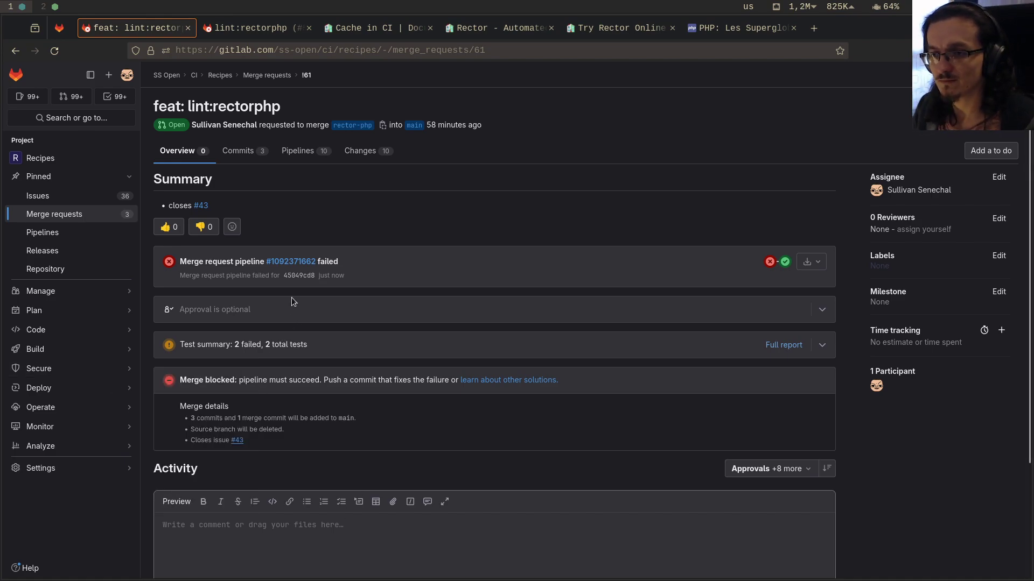
pyautogui.middleClick(294, 264)
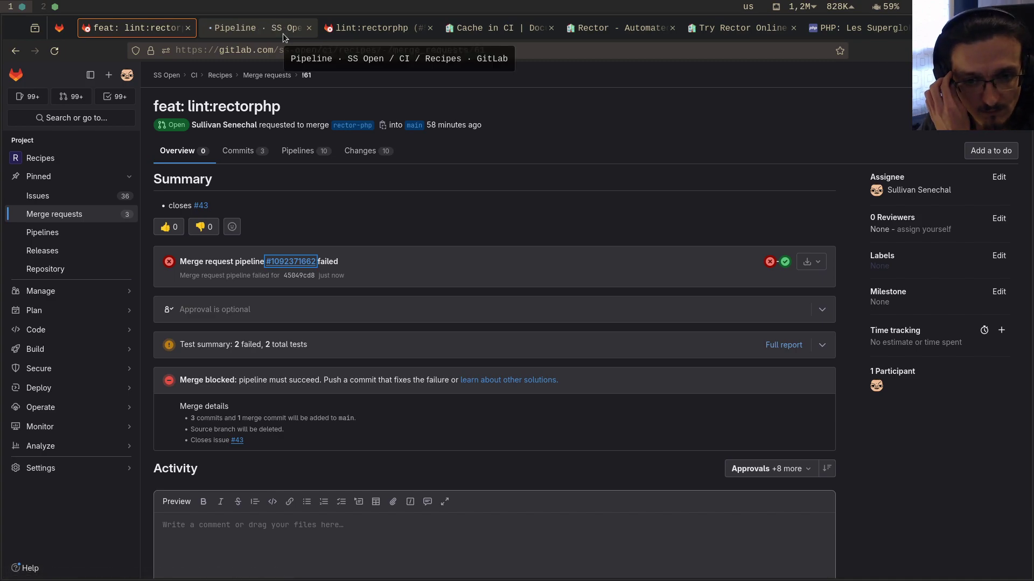
# Step: Open the failed lint:jscpd job, close later tabs, select 'npx jscpd' in its log, and return to VS Code
pyautogui.click(283, 33)
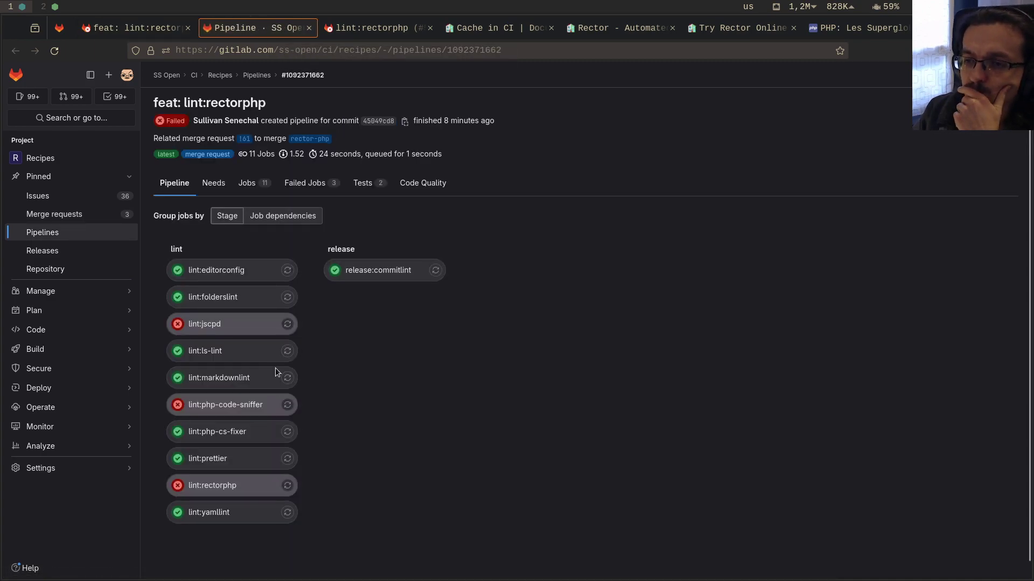
pyautogui.middleClick(205, 325)
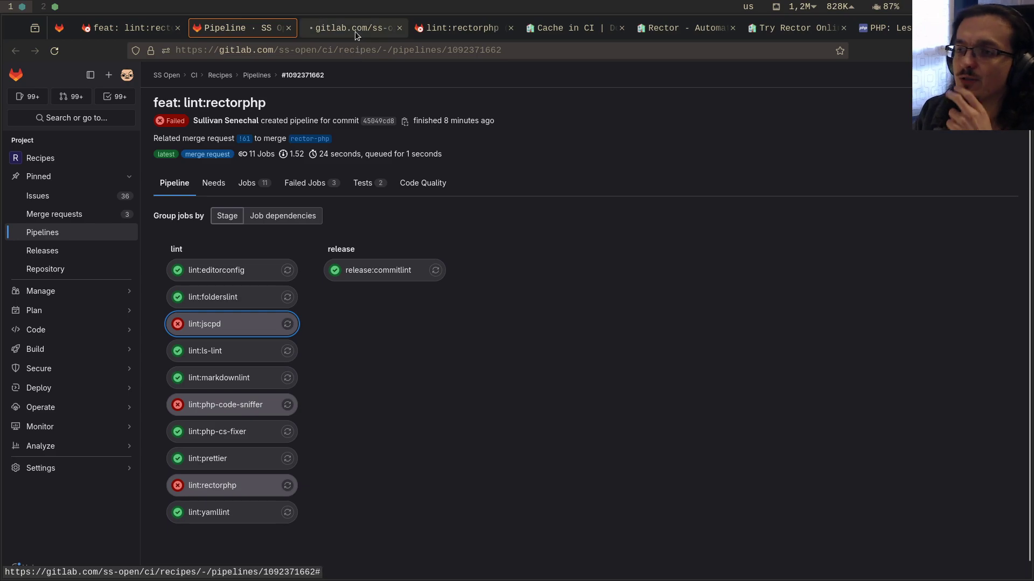
pyautogui.click(354, 30)
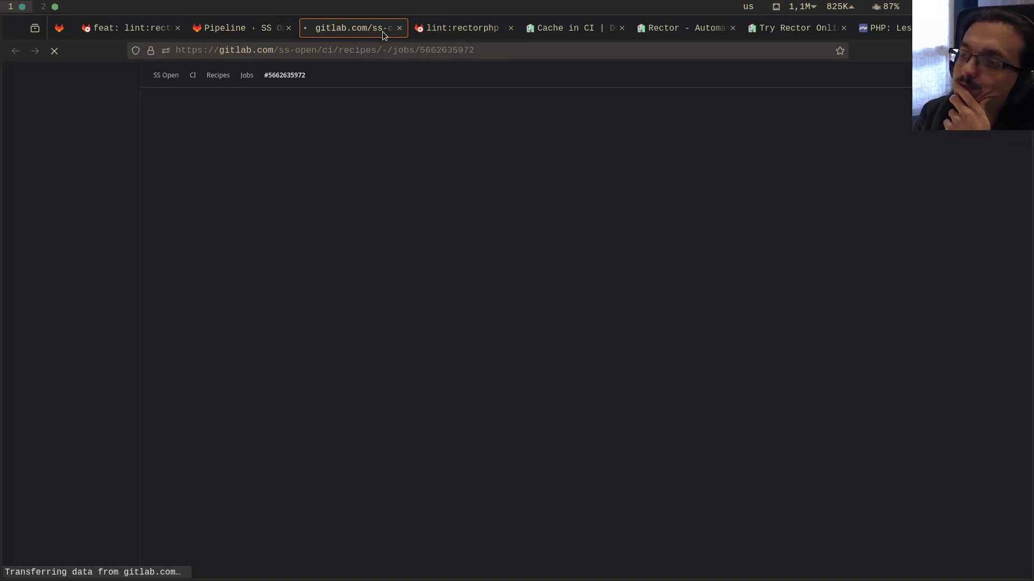
pyautogui.rightClick(383, 31)
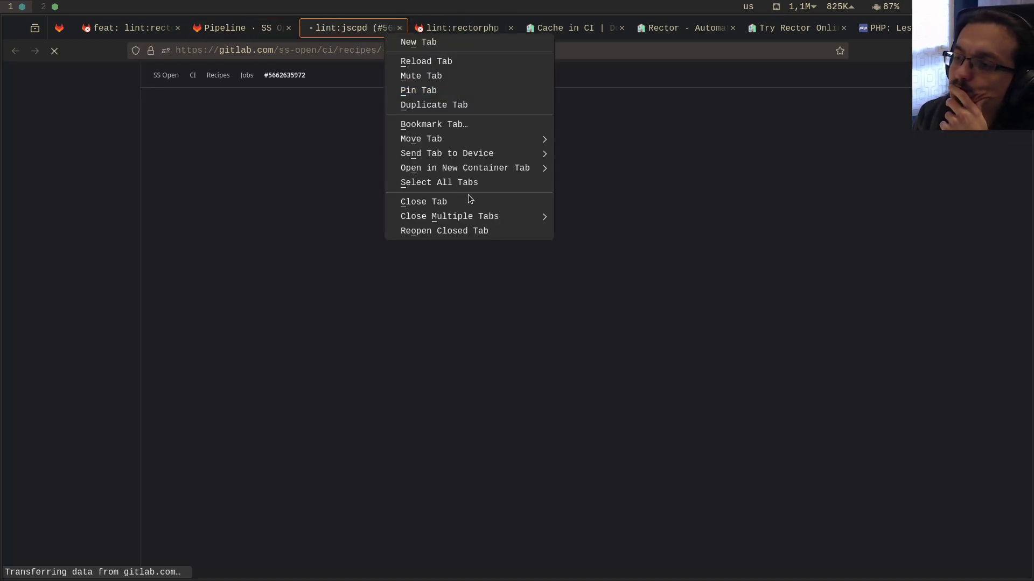
pyautogui.moveTo(479, 216)
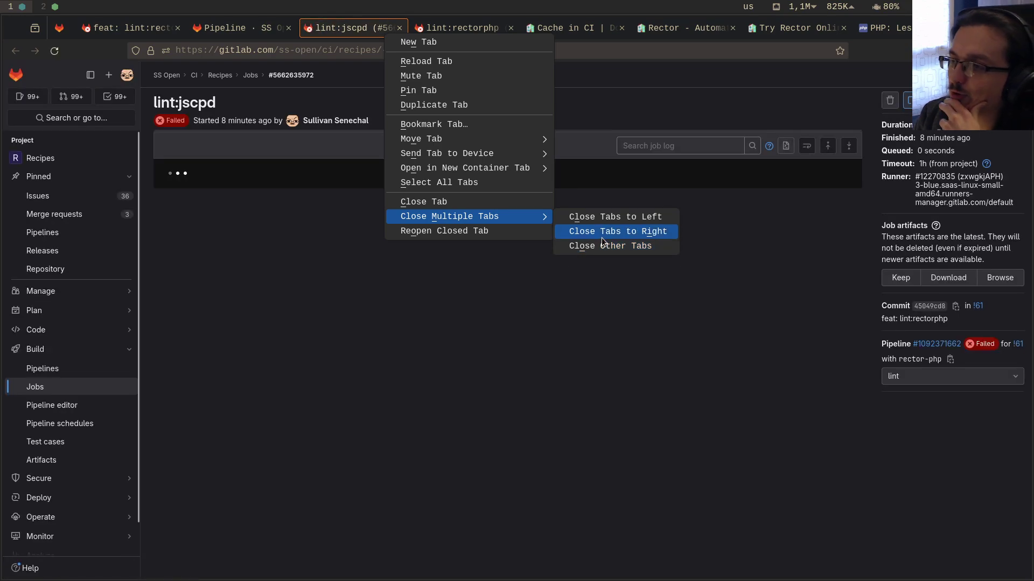
pyautogui.click(601, 238)
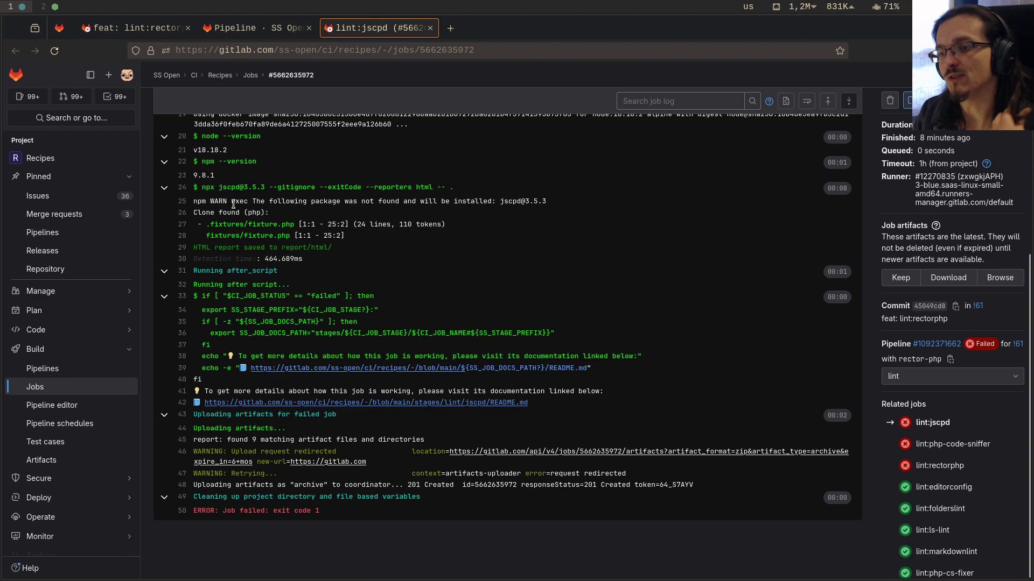
pyautogui.moveTo(241, 191); pyautogui.dragTo(204, 190)
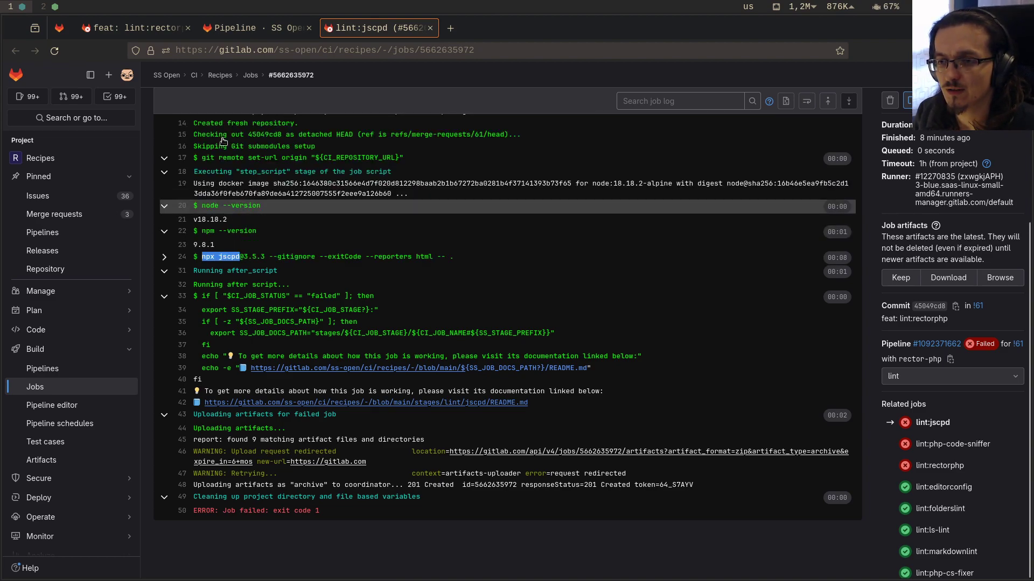
pyautogui.click(62, 5)
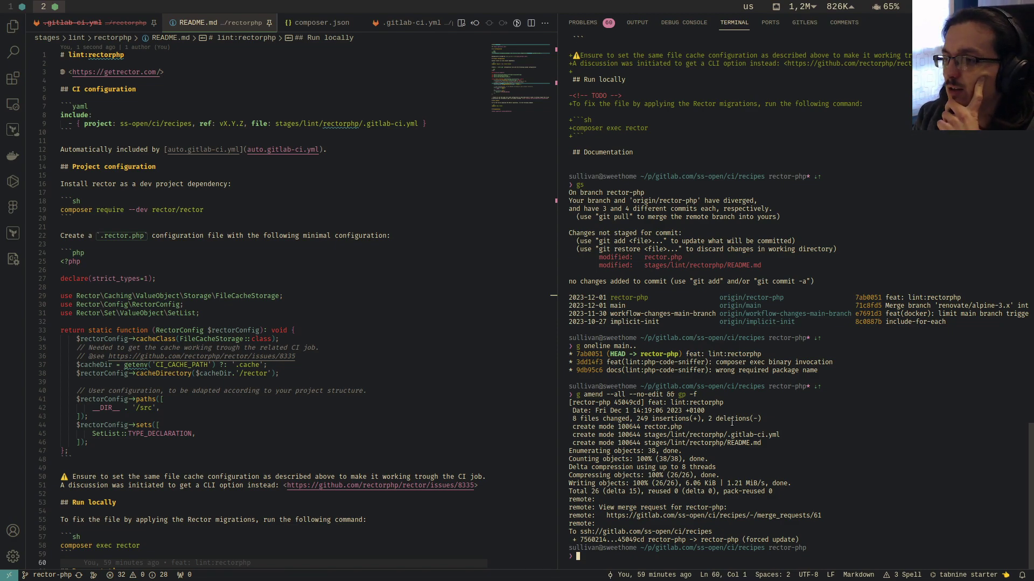
# Step: Run git status and npx jscpd --help, selecting the --noSymlinks option
pyautogui.write('gs')
pyautogui.press('Return')
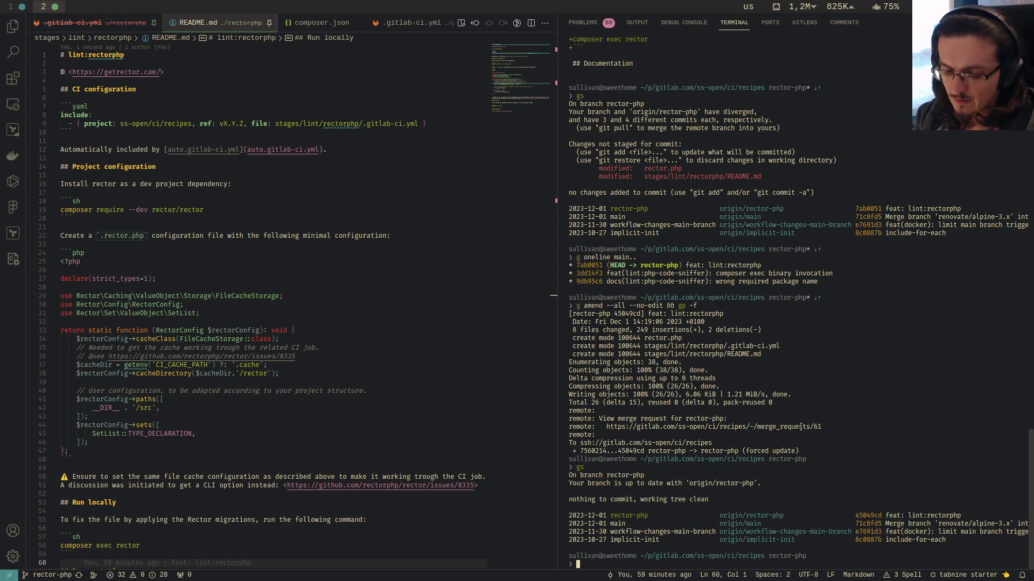
pyautogui.write('npx jscpd --help')
pyautogui.press('Return')
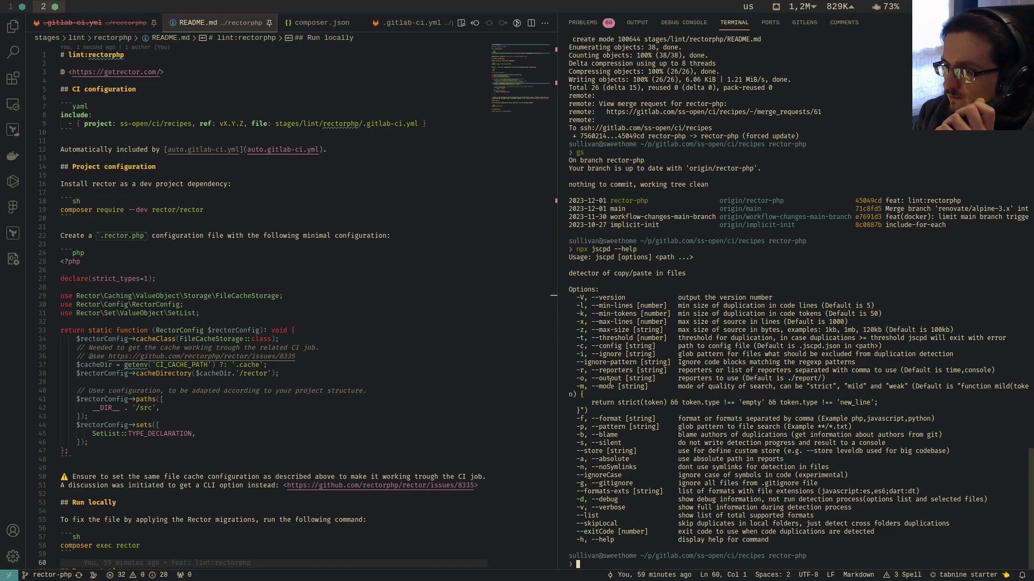
pyautogui.doubleClick(606, 468)
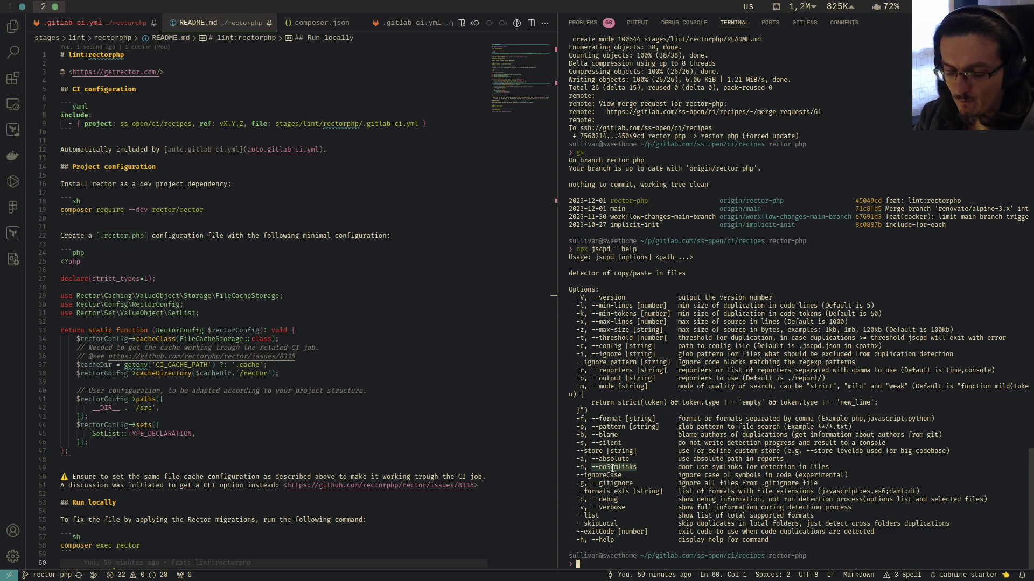
# Step: Search the workspace files for 'jscpd'
pyautogui.click(377, 348)
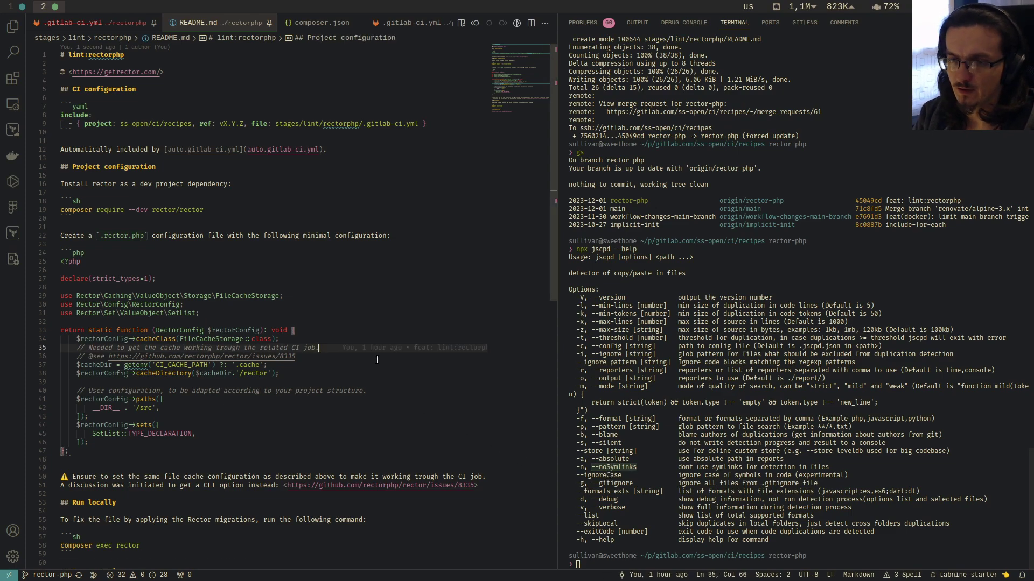
pyautogui.hotkey('ctrl', 'p')
pyautogui.write('jscpd')
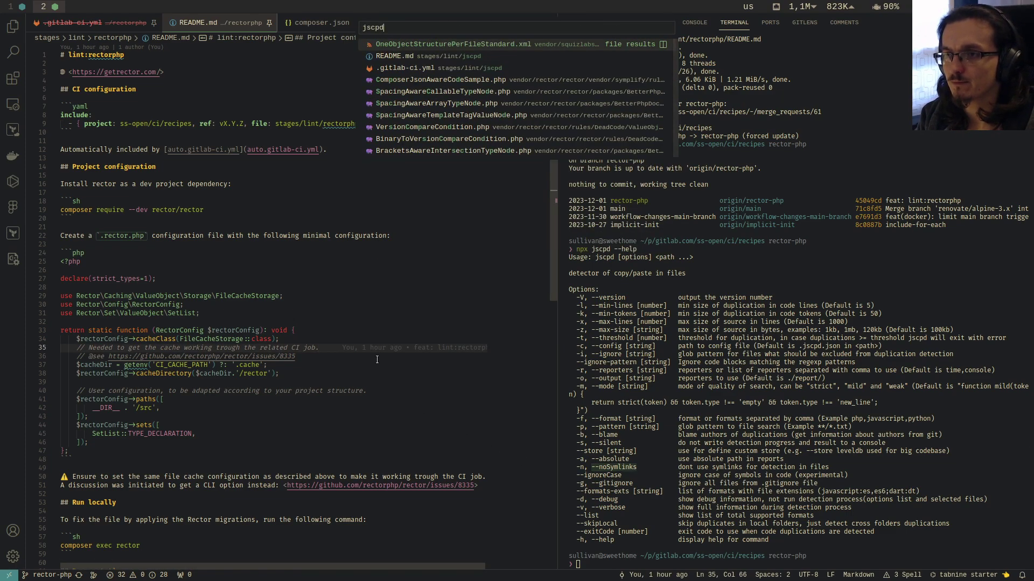
# Step: Add --noSymlinks to the npx jscpd command in the jscpd .gitlab-ci.yml and save
pyautogui.press('Down')
pyautogui.press('Down')
pyautogui.press('Return')
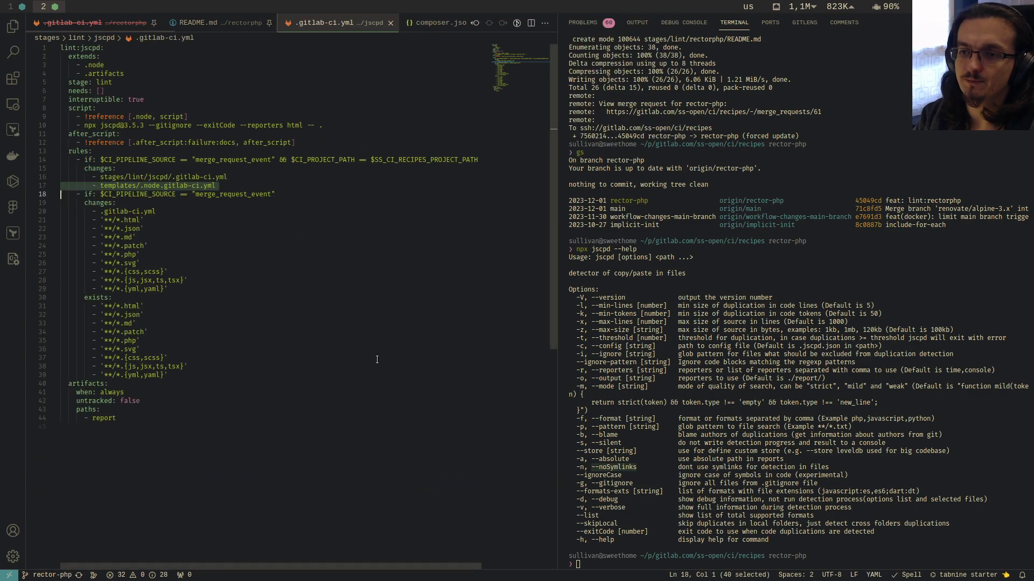
pyautogui.press('Up')
pyautogui.press('Up')
pyautogui.press('Up')
pyautogui.press('Up')
pyautogui.press('Up')
pyautogui.press('Up')
pyautogui.press('Up')
pyautogui.press('Up')
pyautogui.press('Up')
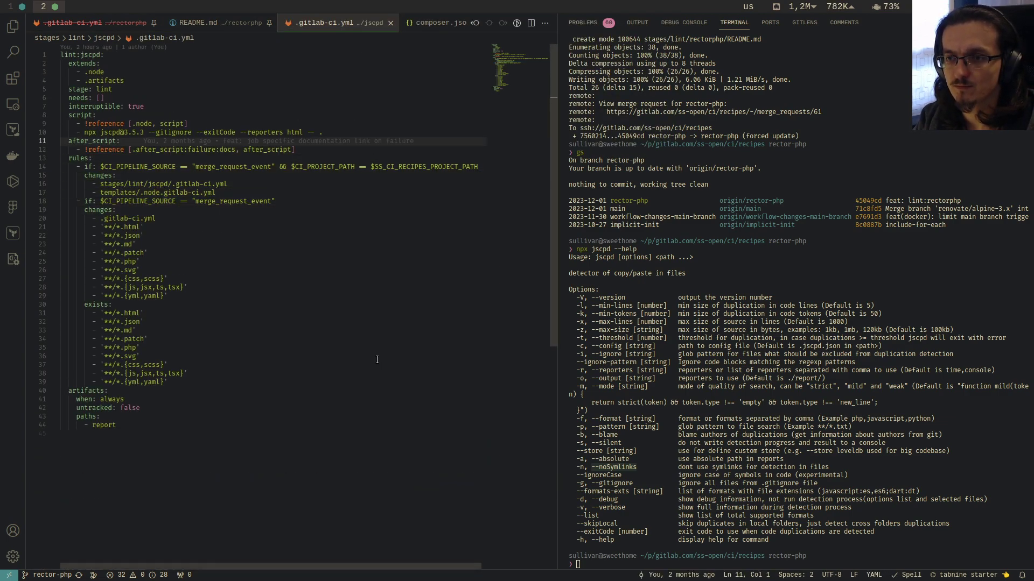
pyautogui.hotkey('ctrl', 'Right')
pyautogui.hotkey('ctrl', 'Right')
pyautogui.hotkey('ctrl', 'Right')
pyautogui.hotkey('ctrl', 'Right')
pyautogui.hotkey('ctrl', 'Right')
pyautogui.hotkey('ctrl', 'Right')
pyautogui.hotkey('ctrl', 'Right')
pyautogui.hotkey('ctrl', 'Right')
pyautogui.hotkey('ctrl', 'Right')
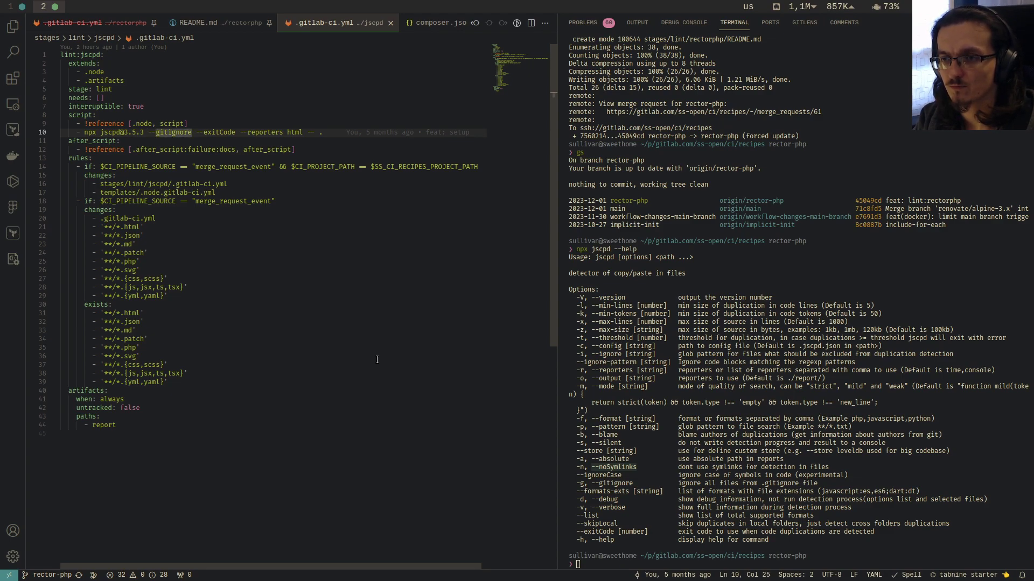
pyautogui.write('--noSymlinks')
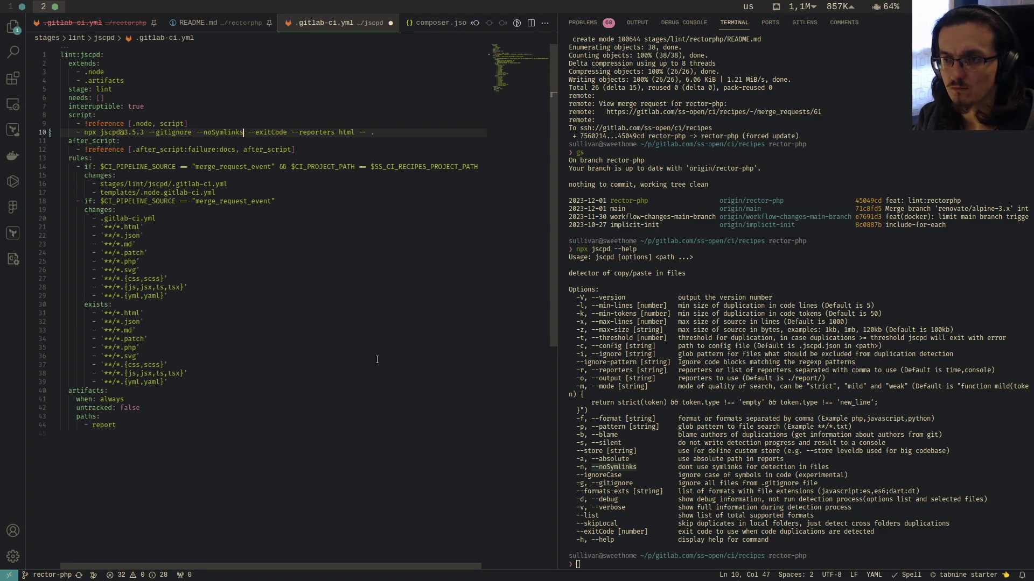
pyautogui.hotkey('ctrl', 's')
pyautogui.press('Down')
pyautogui.press('Down')
pyautogui.press('Down')
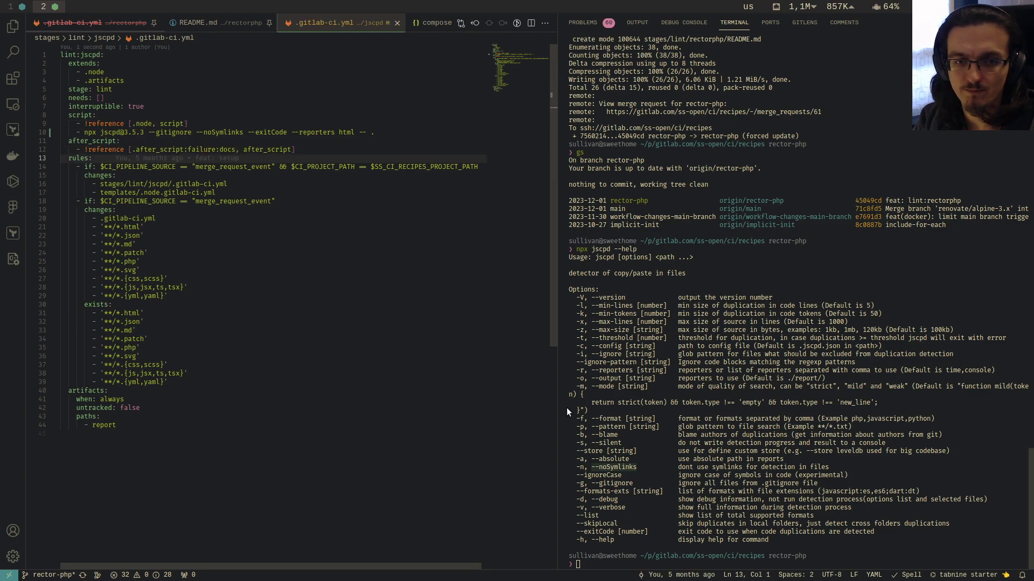
# Step: Check git status and the diff of the jscpd config change
pyautogui.click(854, 428)
pyautogui.write('gs')
pyautogui.press('Return')
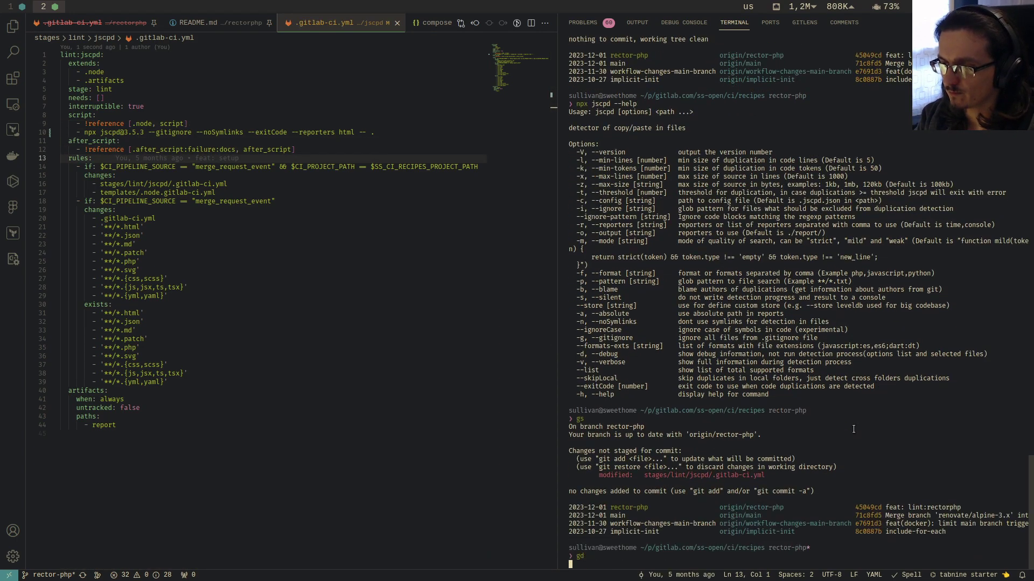
pyautogui.write('gd')
pyautogui.press('Return')
# Step: Commit all changes with message 'feat(lint:jscpd): ignore symlinks'
pyautogui.write('g ci -am ')
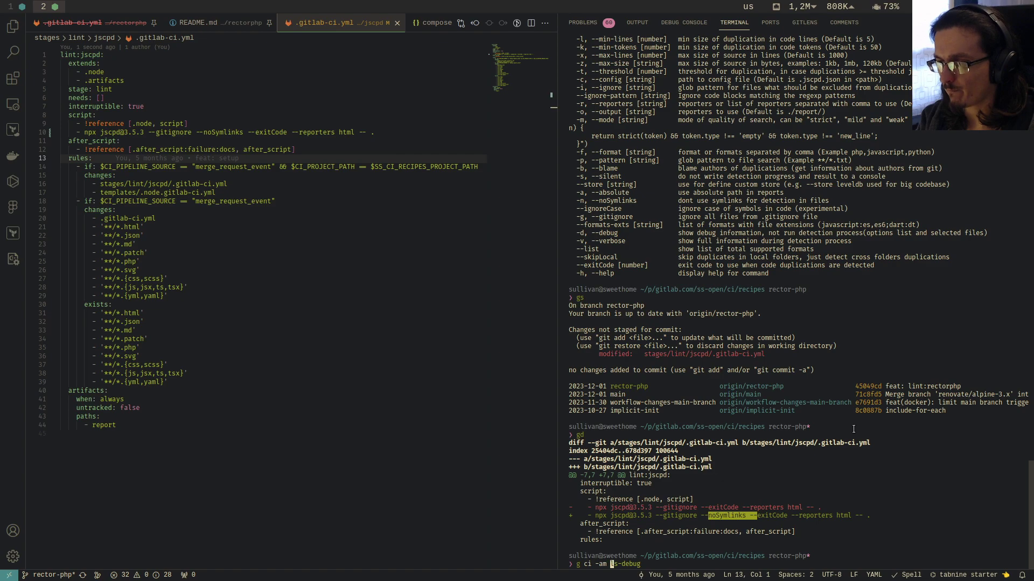
pyautogui.write("'fix")
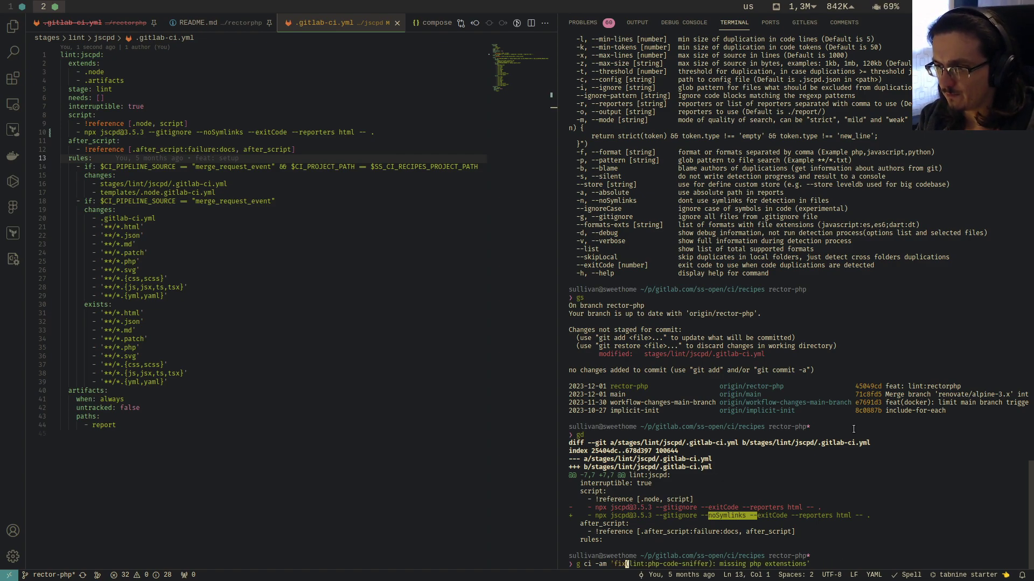
pyautogui.press('BackSpace')
pyautogui.press('BackSpace')
pyautogui.write('eat(')
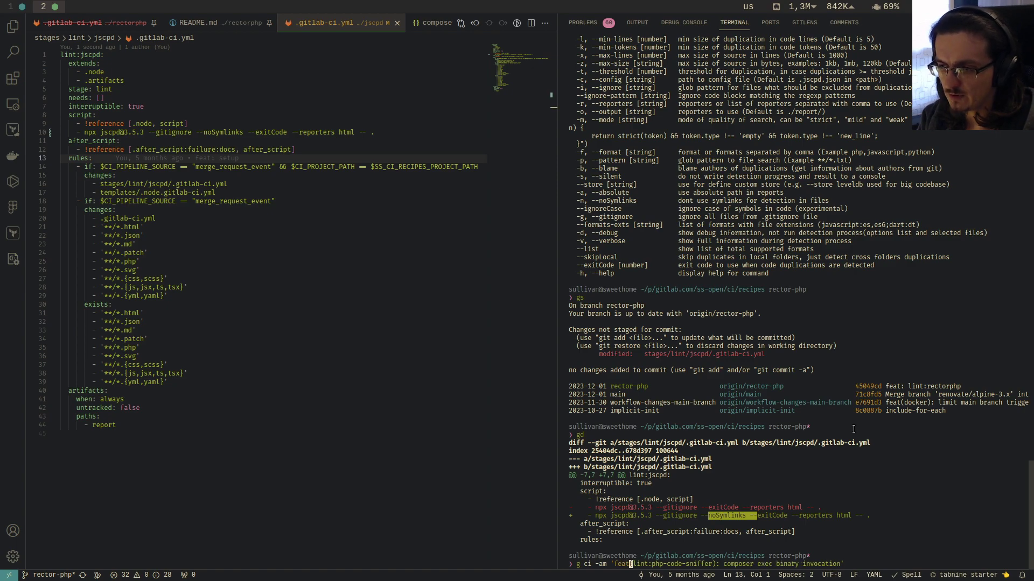
pyautogui.write('):')
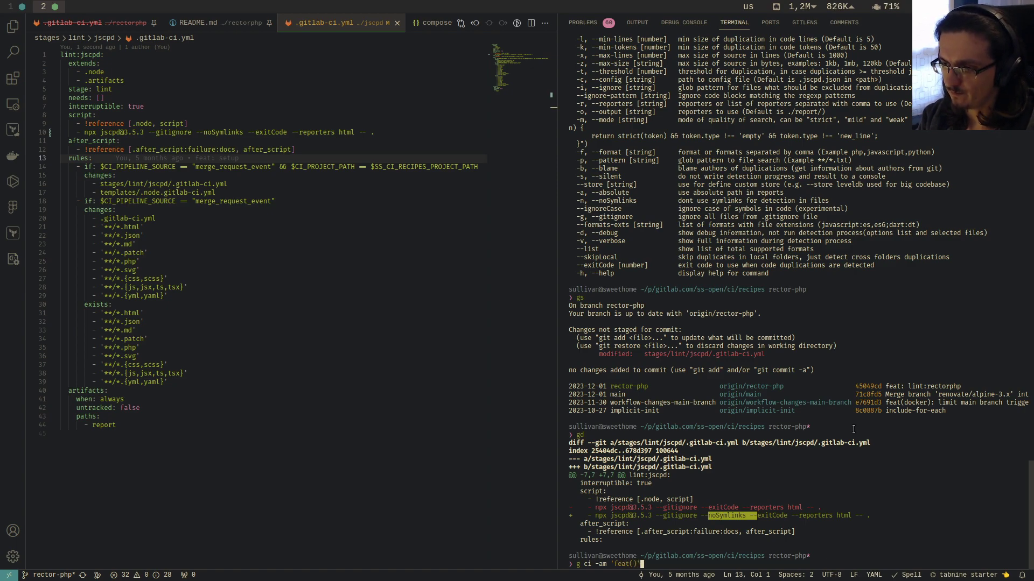
pyautogui.press('Left')
pyautogui.write('lint:jscpd')
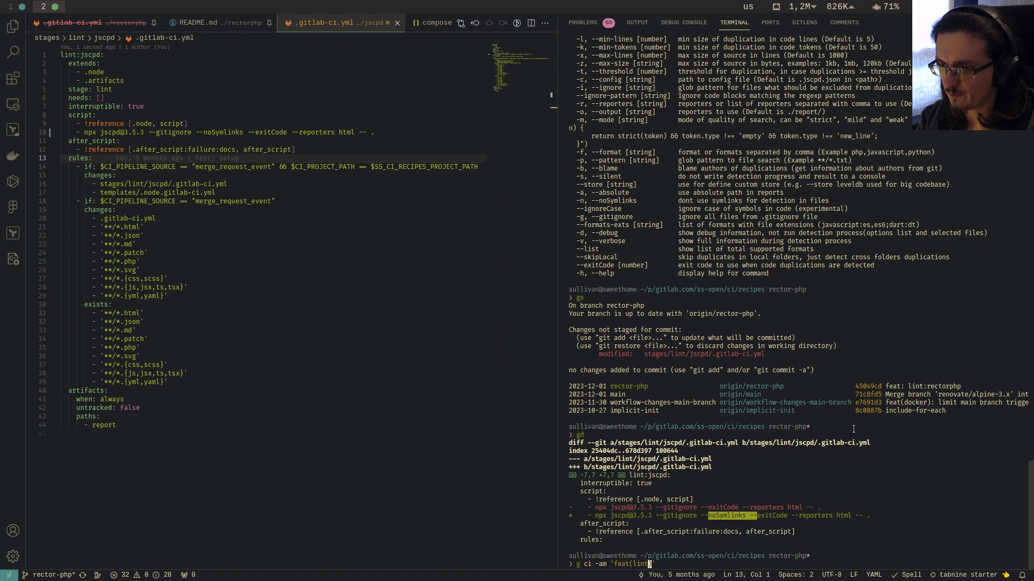
pyautogui.press('Right')
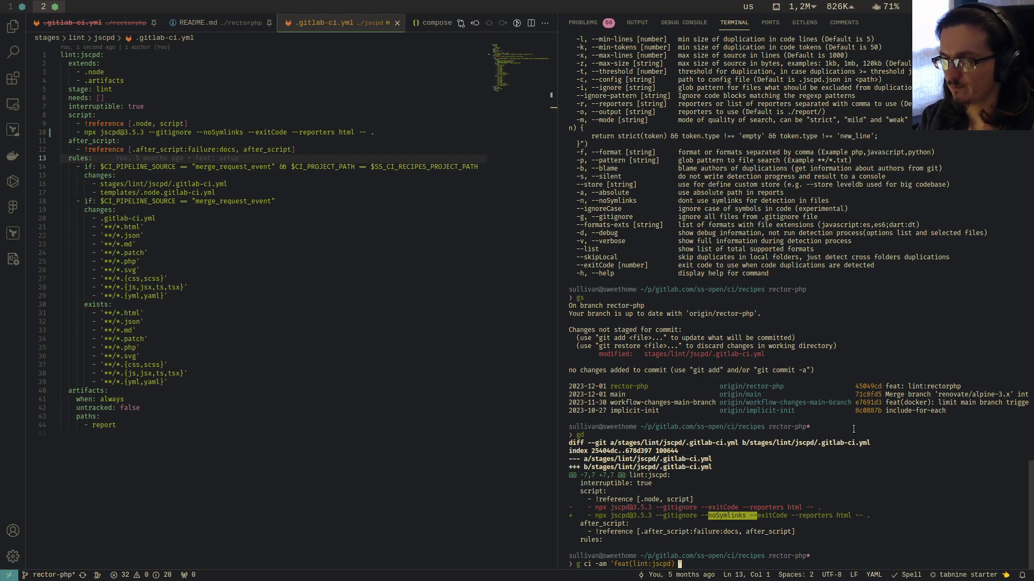
pyautogui.write(': ignore')
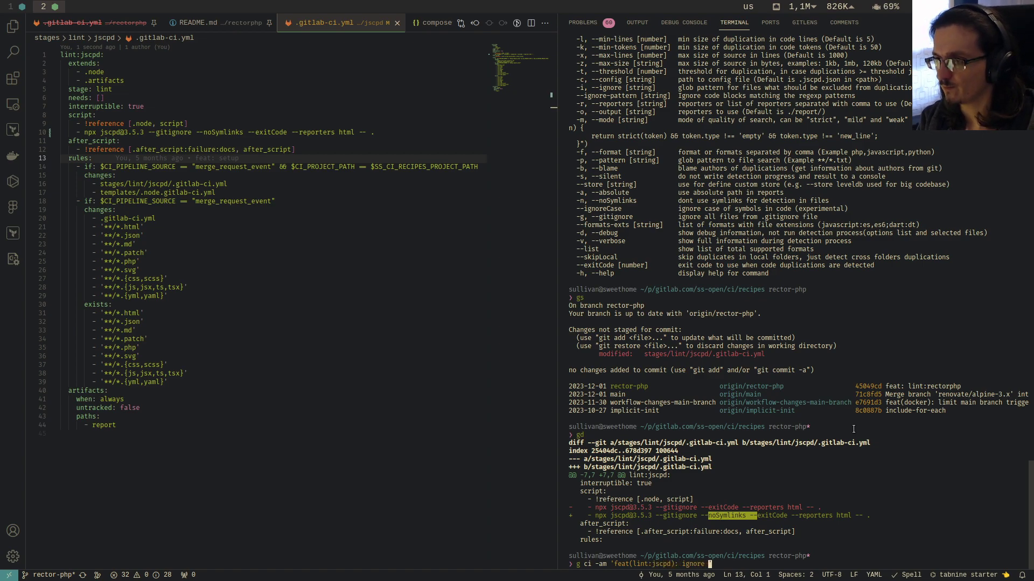
pyautogui.doubleClick(720, 203)
pyautogui.hotkey('ctrl', 'shift', 'c')
pyautogui.hotkey('ctrl', 'shift', 'v')
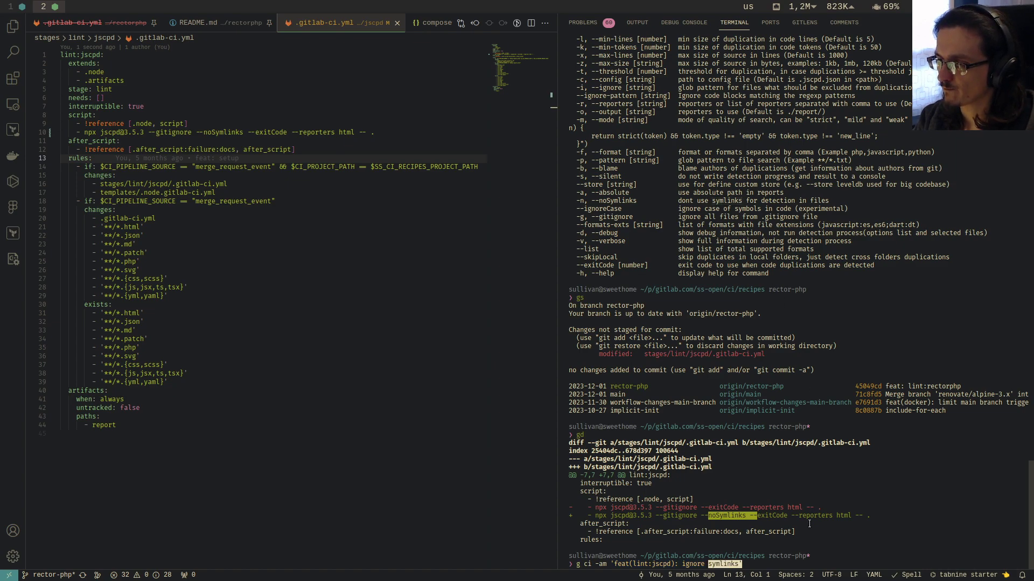
pyautogui.press('End')
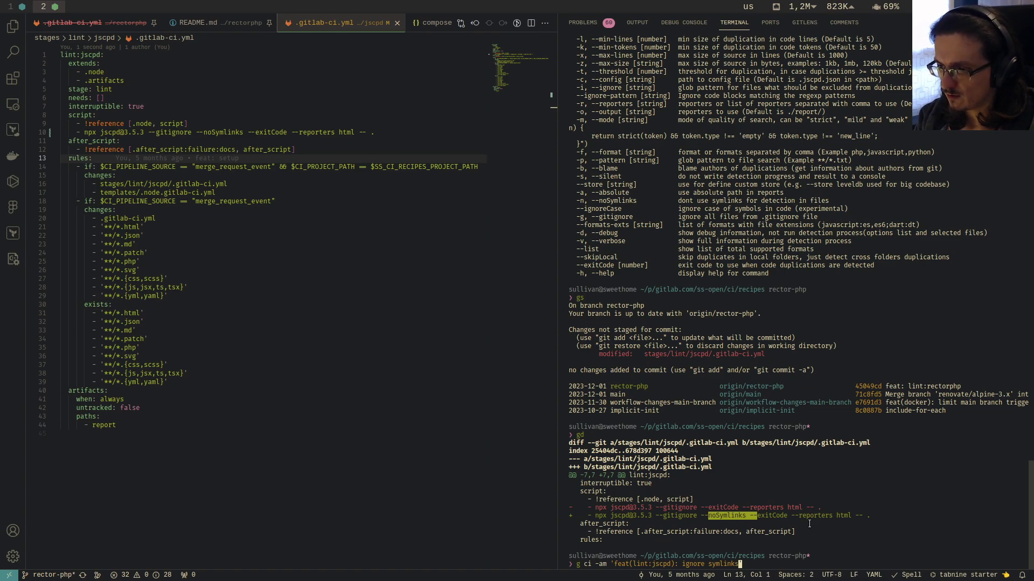
pyautogui.write('files')
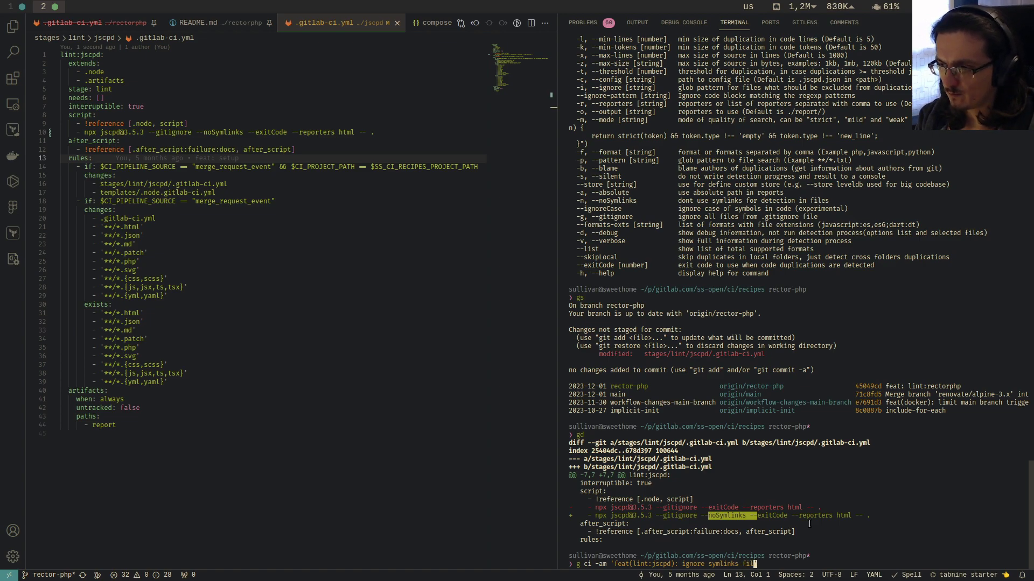
pyautogui.press('BackSpace')
pyautogui.press('BackSpace')
pyautogui.press('BackSpace')
pyautogui.press('BackSpace')
pyautogui.press('BackSpace')
pyautogui.press('BackSpace')
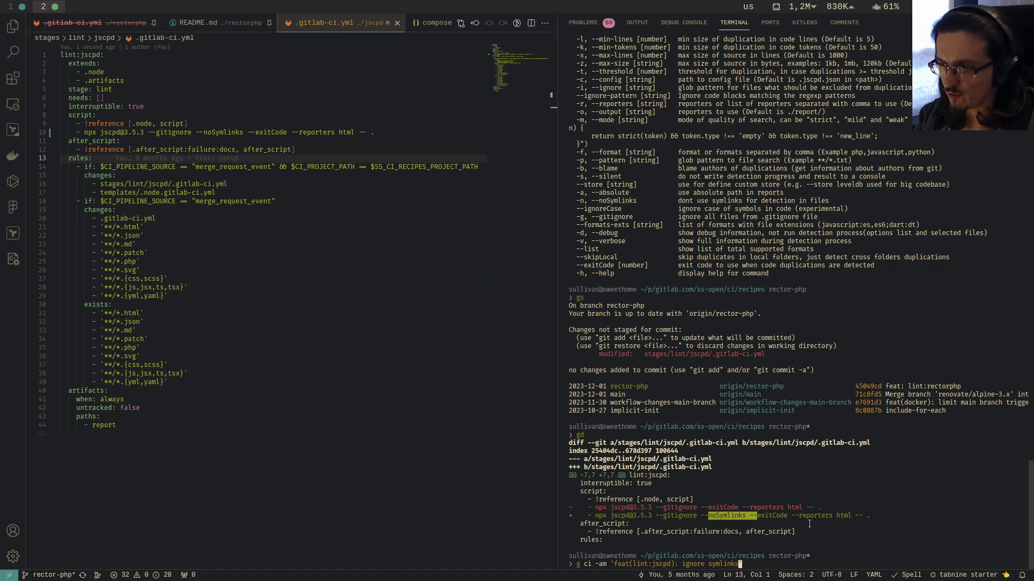
pyautogui.press('End')
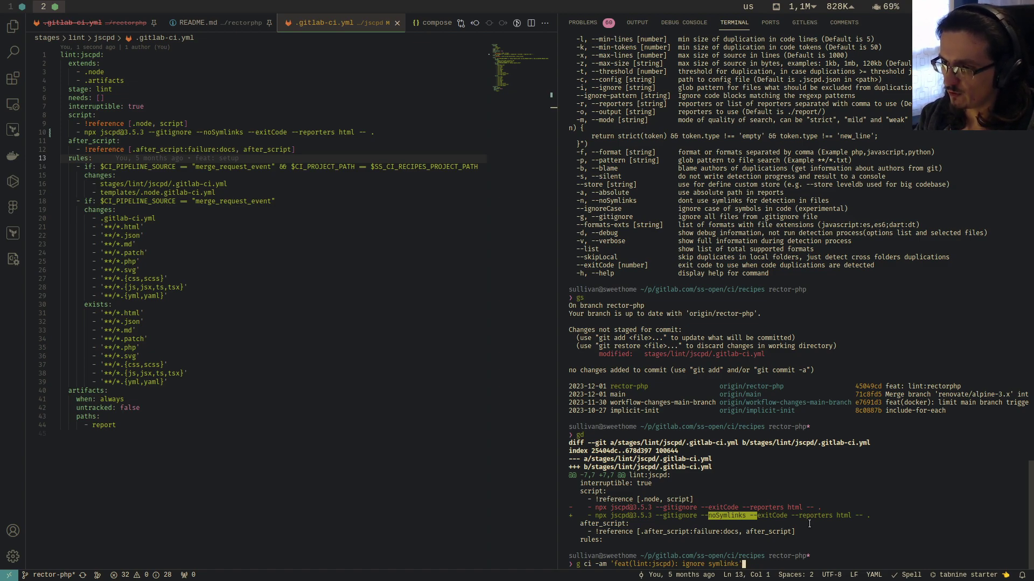
pyautogui.press('Return')
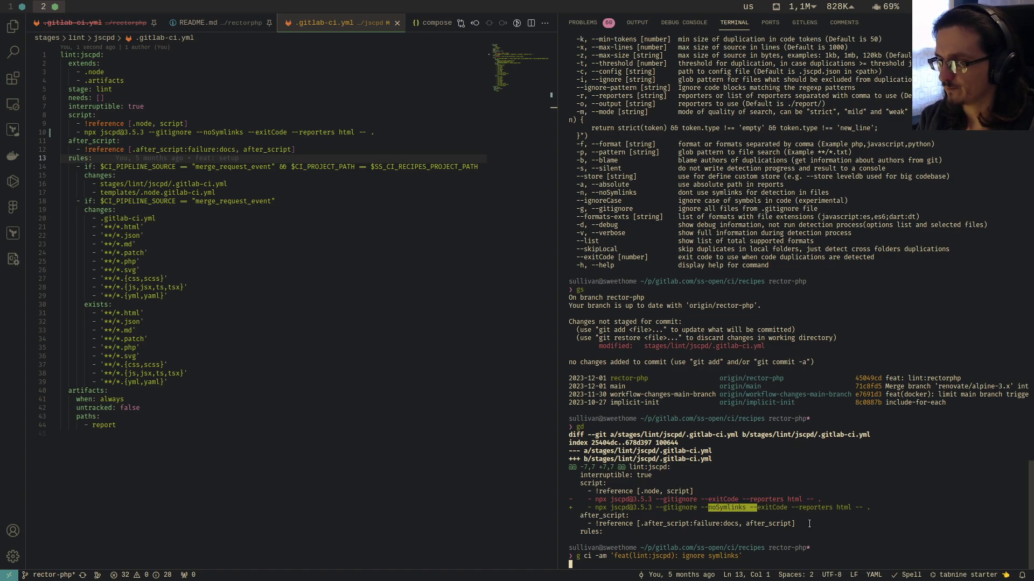
# Step: Rebase the last 4 commits interactively, moving the ignore symlinks commit to the top
pyautogui.write('gs')
pyautogui.press('Return')
pyautogui.write('g ')
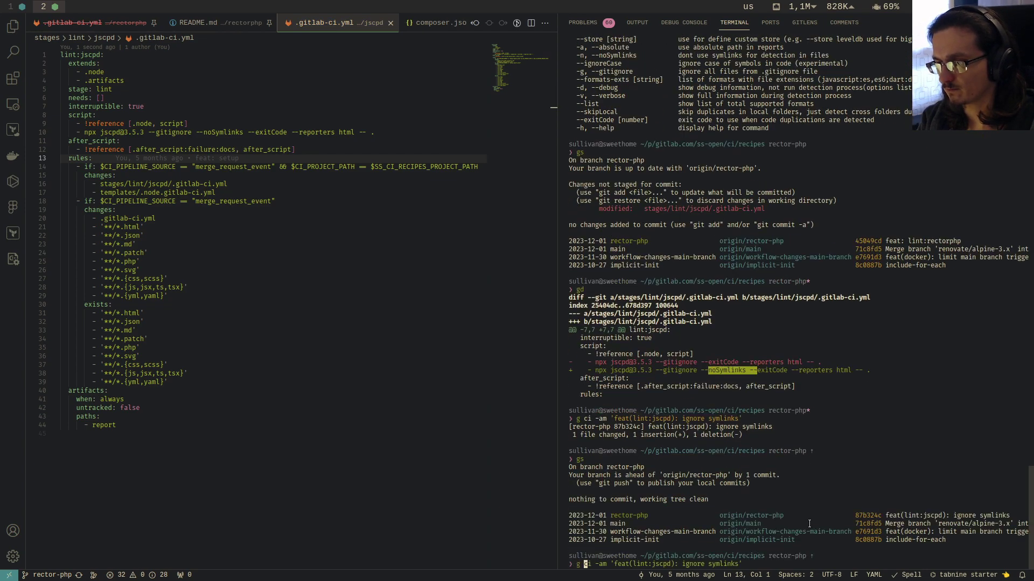
pyautogui.write('oneline main..')
pyautogui.press('Return')
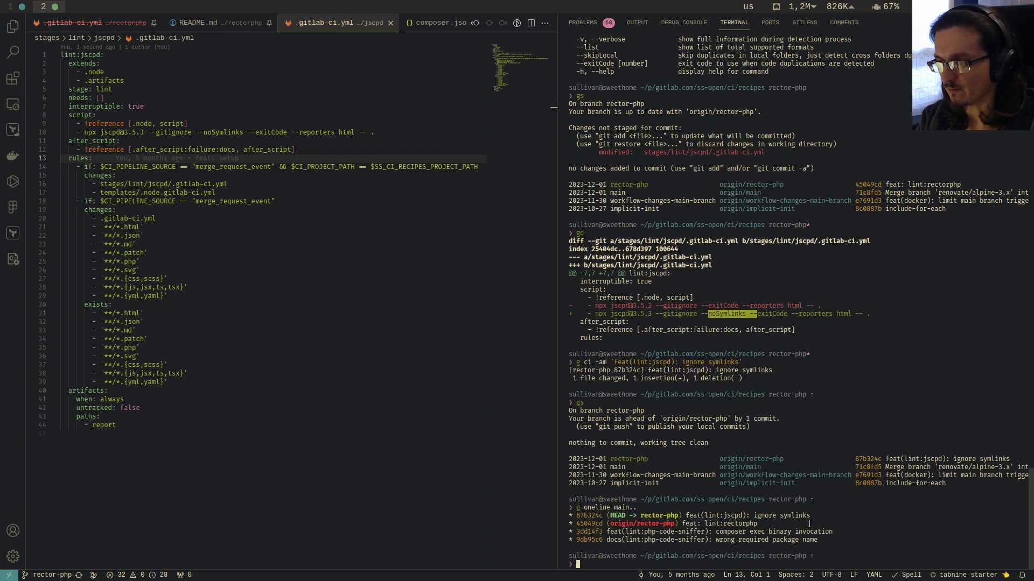
pyautogui.write('g rebase -i HEAD~3')
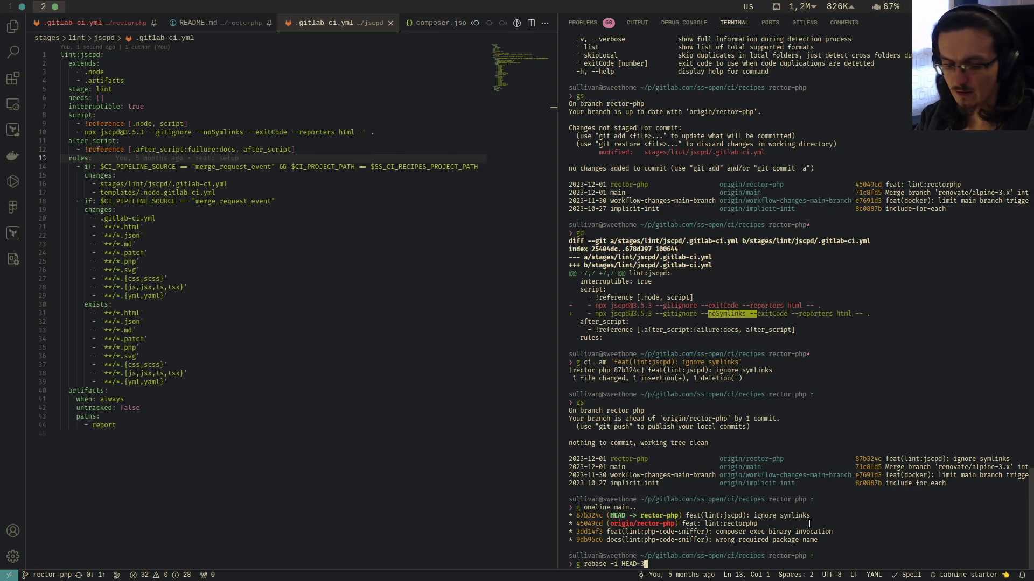
pyautogui.press('BackSpace')
pyautogui.write('4')
pyautogui.press('Return')
pyautogui.press('j')
pyautogui.press('j')
pyautogui.press('j')
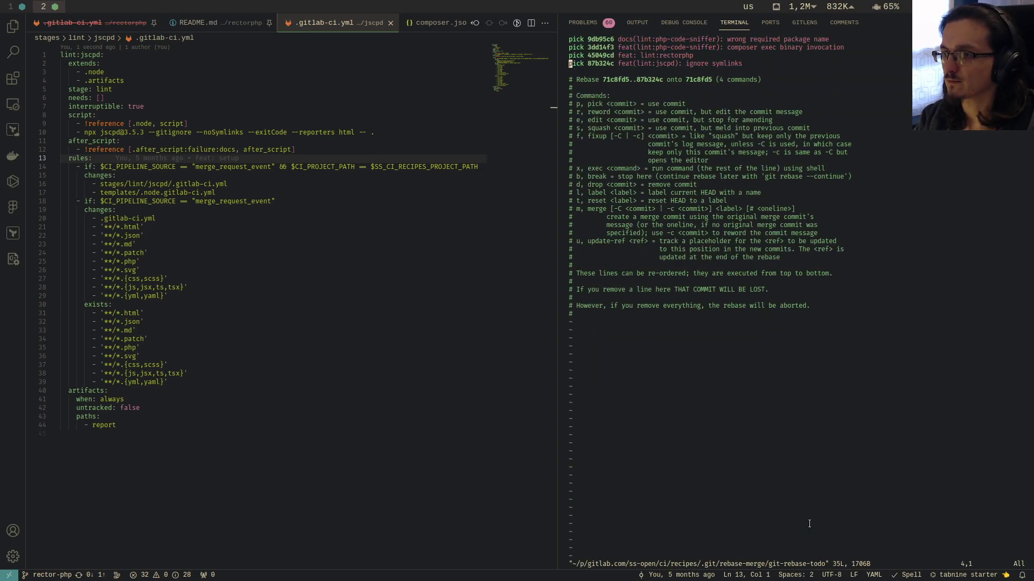
pyautogui.press('d')
pyautogui.press('k')
pyautogui.press('k')
pyautogui.press('k')
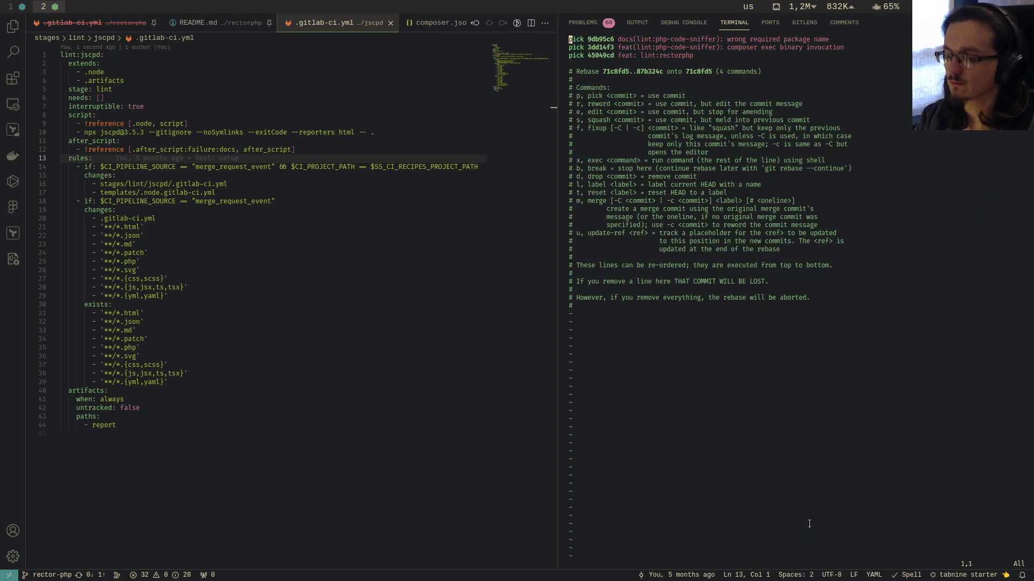
pyautogui.write('P')
pyautogui.write(':wq')
pyautogui.press('Return')
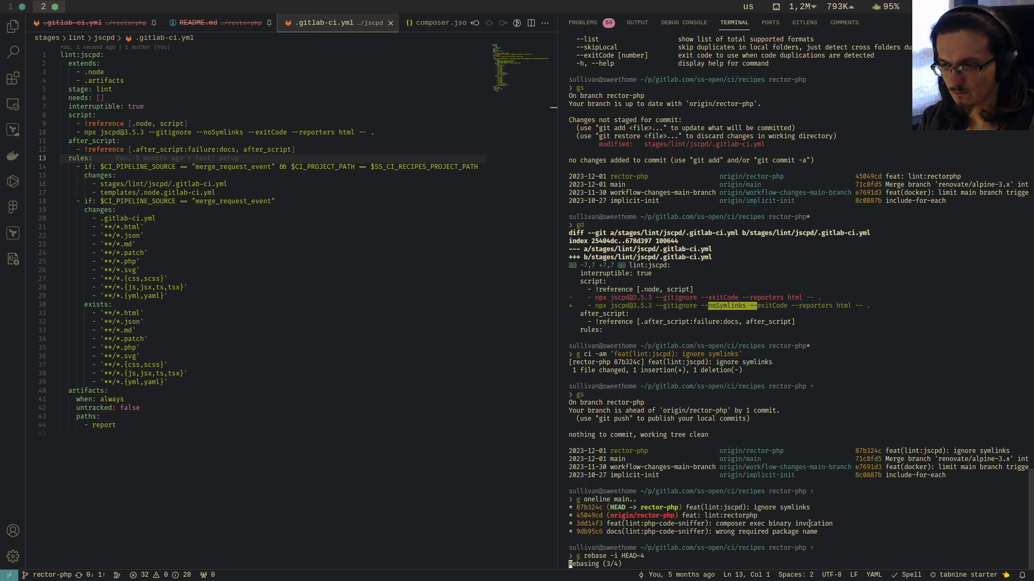
# Step: Force-push the rewritten rector-php branch
pyautogui.write('gp ')
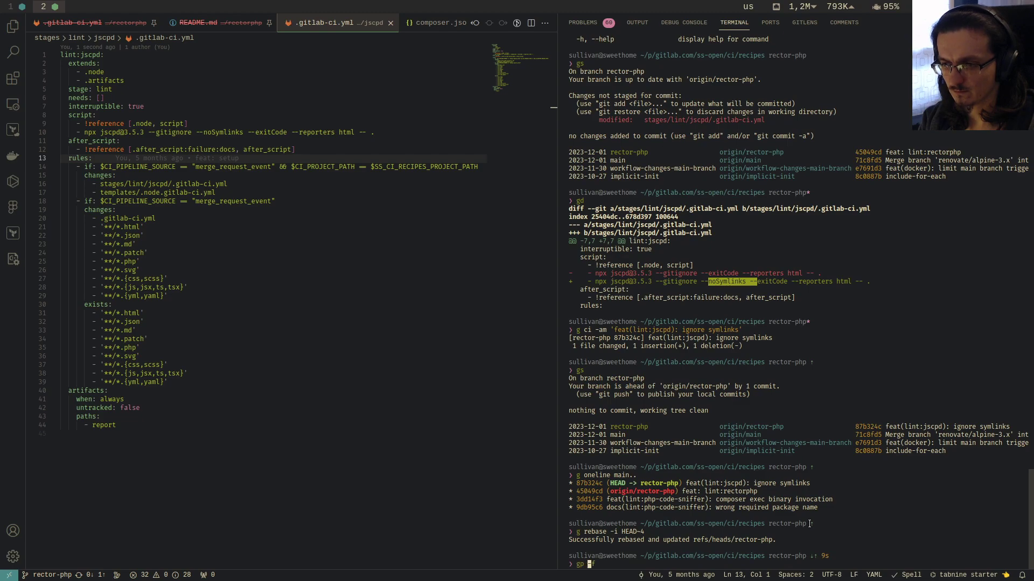
pyautogui.write('-f')
pyautogui.press('Return')
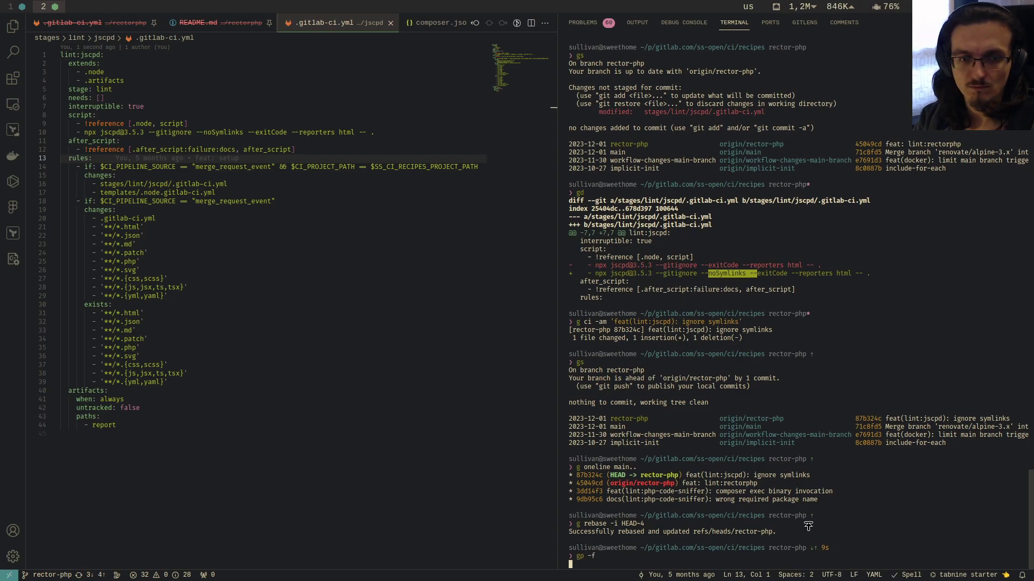
pyautogui.press('super+1')
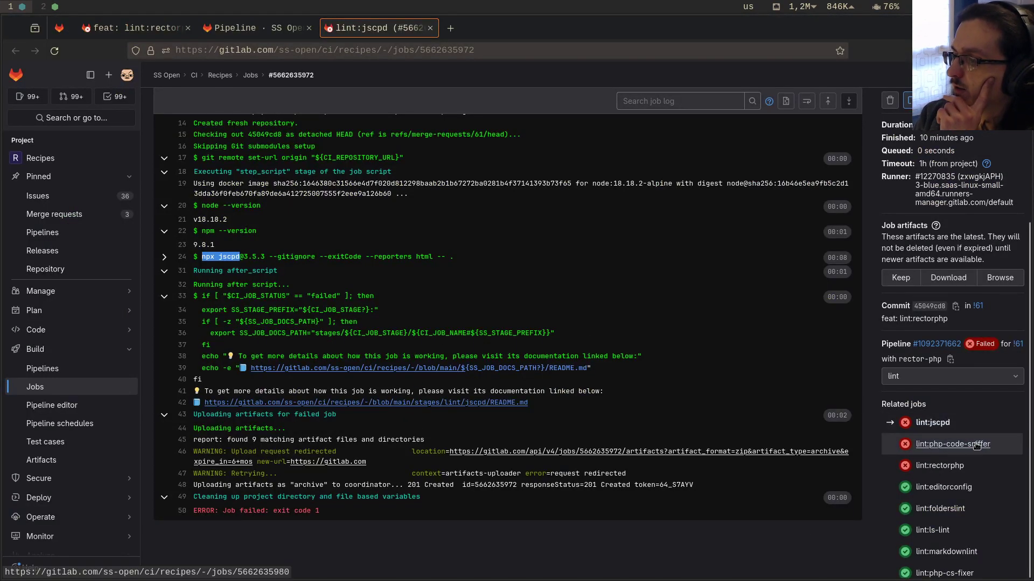
# Step: Read the phpcs side-effects errors in the lint:php-code-sniffer log, then go back to merge request !61
pyautogui.click(976, 446)
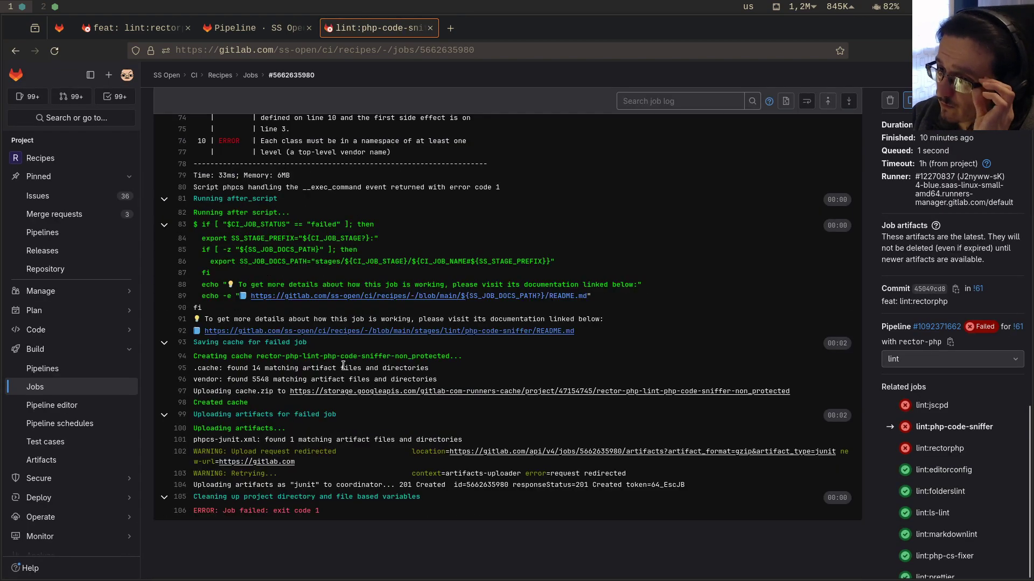
pyautogui.scroll(4, 352, 364)
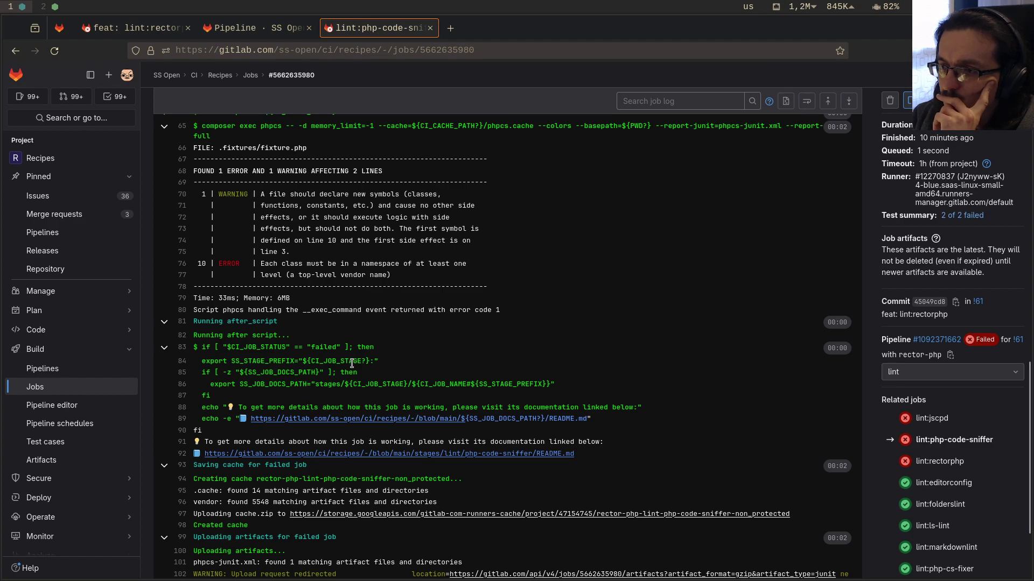
pyautogui.scroll(2, 352, 363)
pyautogui.moveTo(393, 258); pyautogui.dragTo(324, 257)
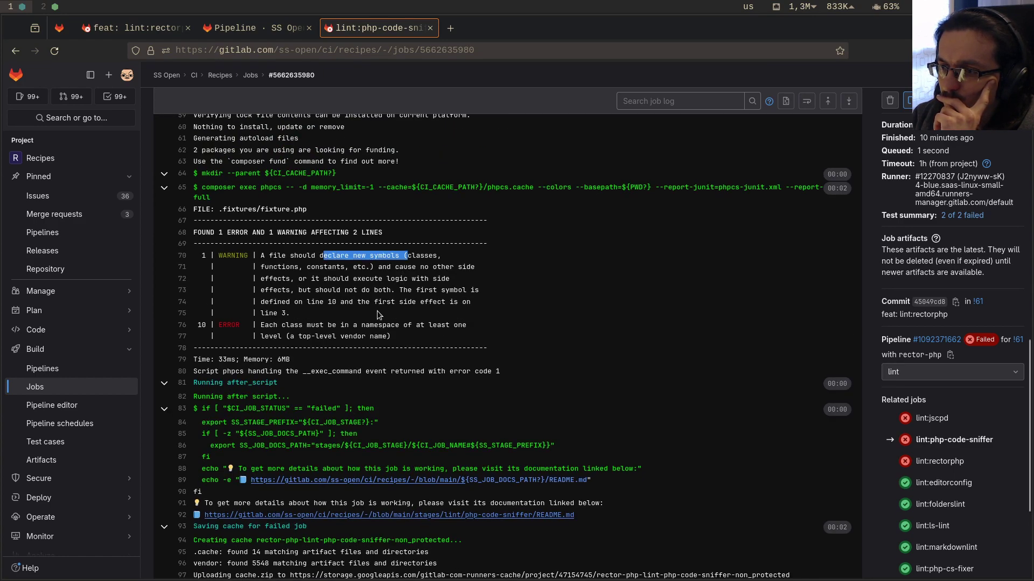
pyautogui.moveTo(390, 267); pyautogui.dragTo(311, 282)
pyautogui.click(300, 284)
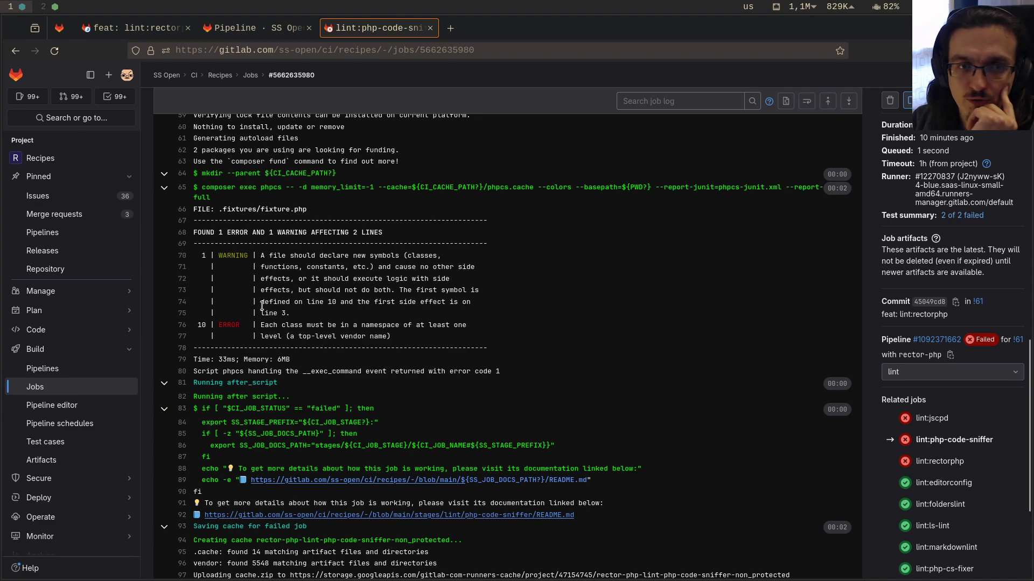
pyautogui.click(978, 302)
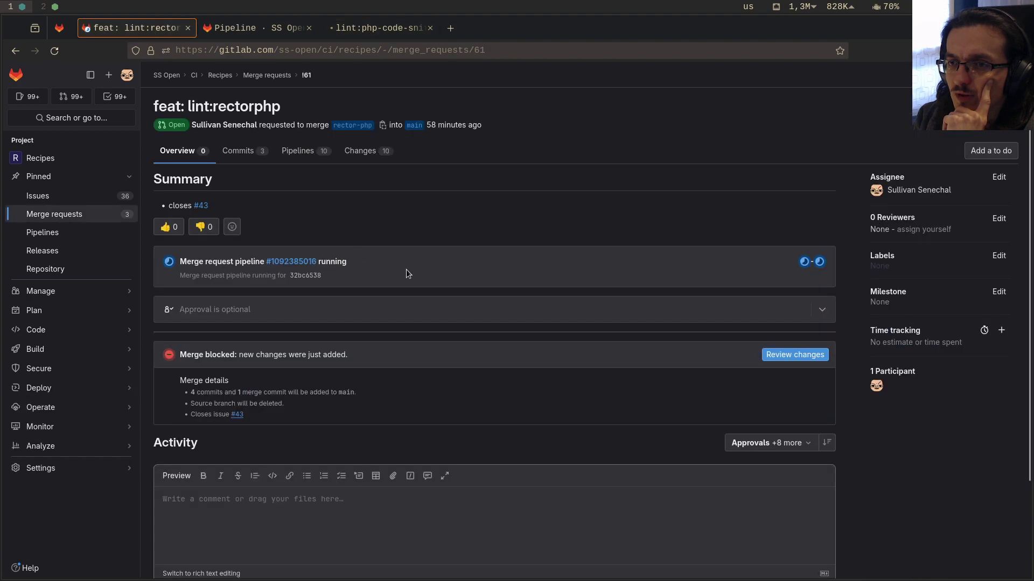
pyautogui.middleClick(288, 263)
pyautogui.rightClick(238, 31)
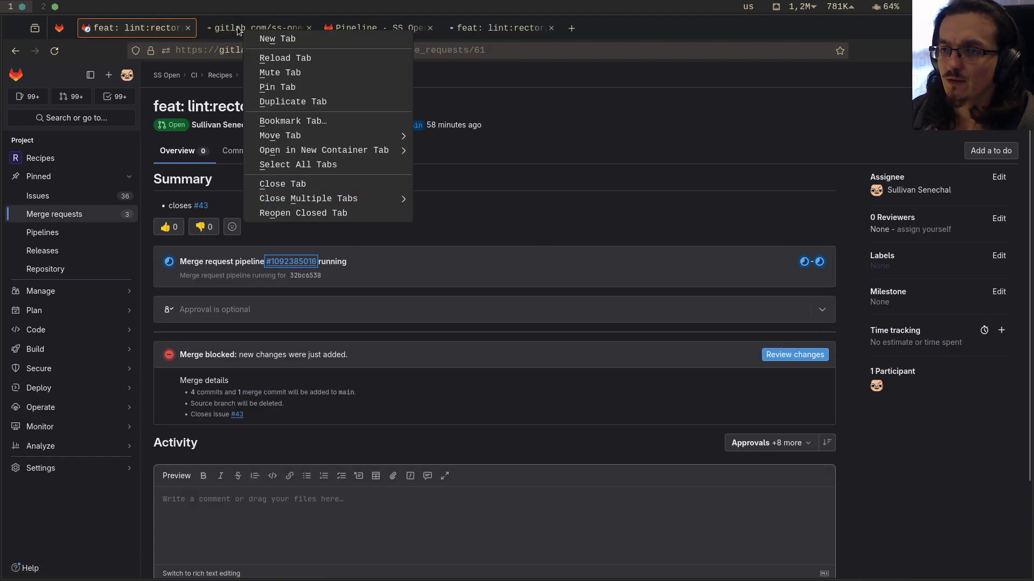
pyautogui.click(238, 30)
pyautogui.rightClick(235, 26)
pyautogui.moveTo(337, 215)
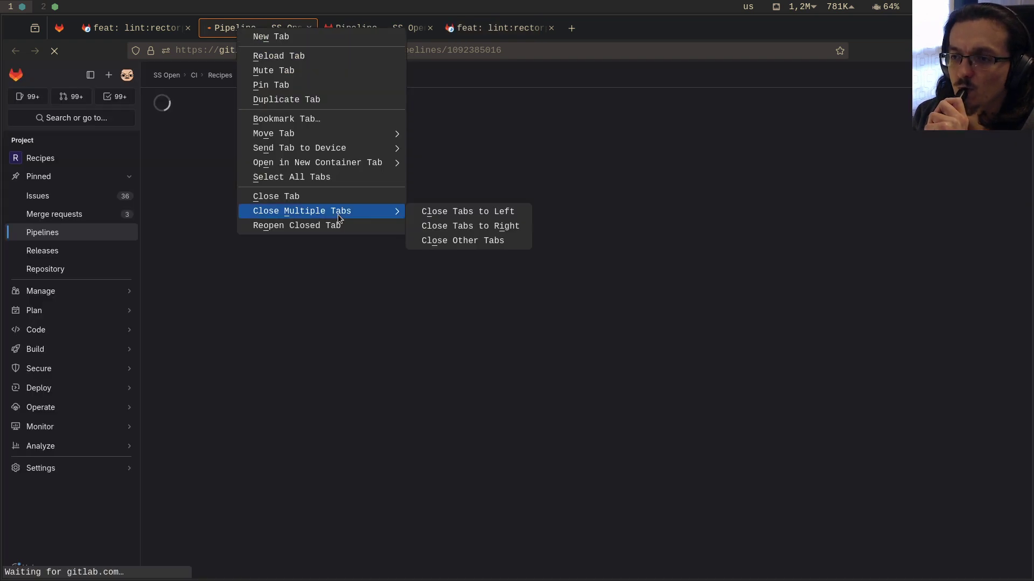
pyautogui.click(469, 226)
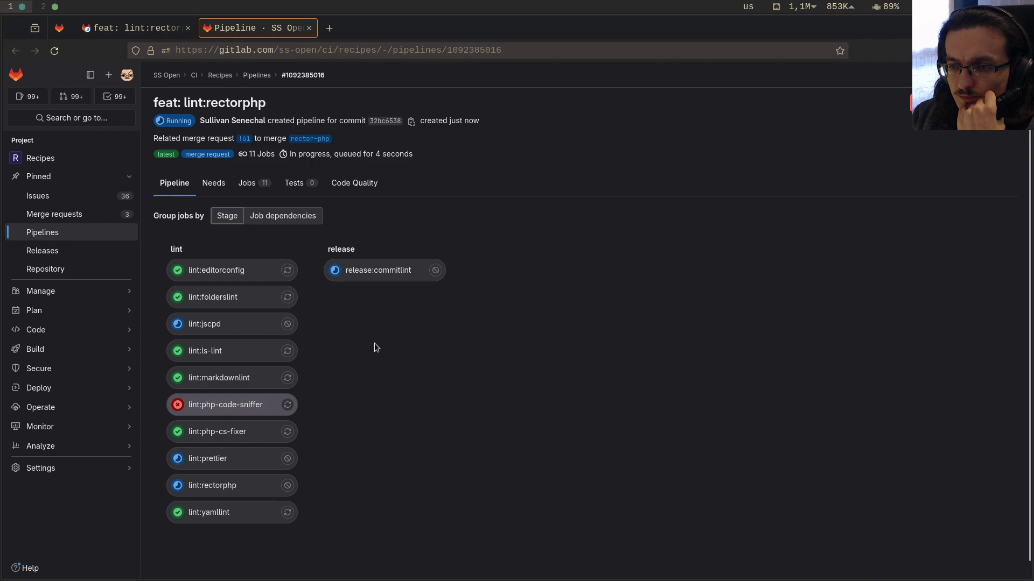
# Step: Check that the lint:jscpd job log succeeds, then close it to return to !61
pyautogui.click(204, 330)
pyautogui.rightClick(203, 330)
pyautogui.press('Escape')
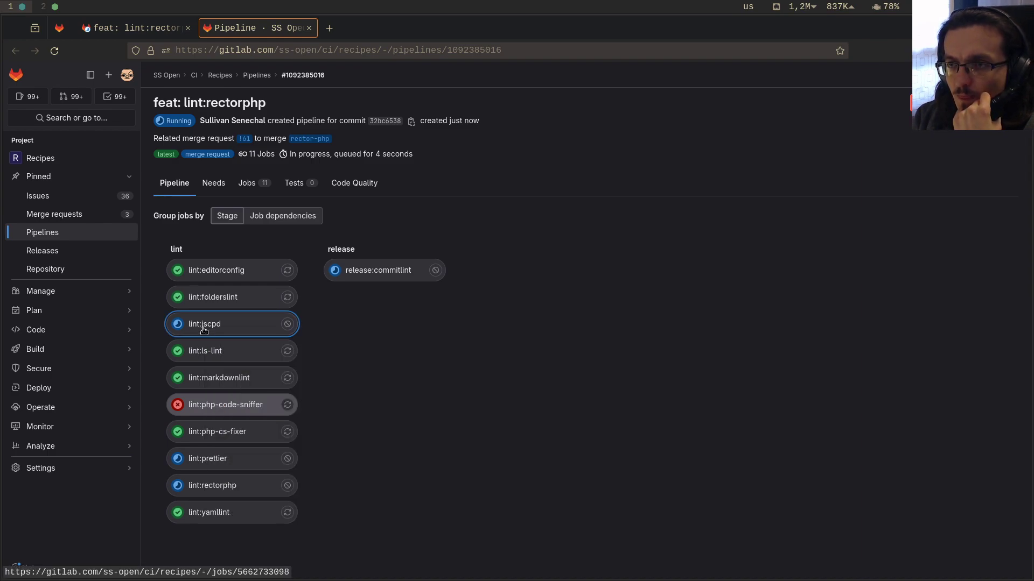
pyautogui.click(204, 330)
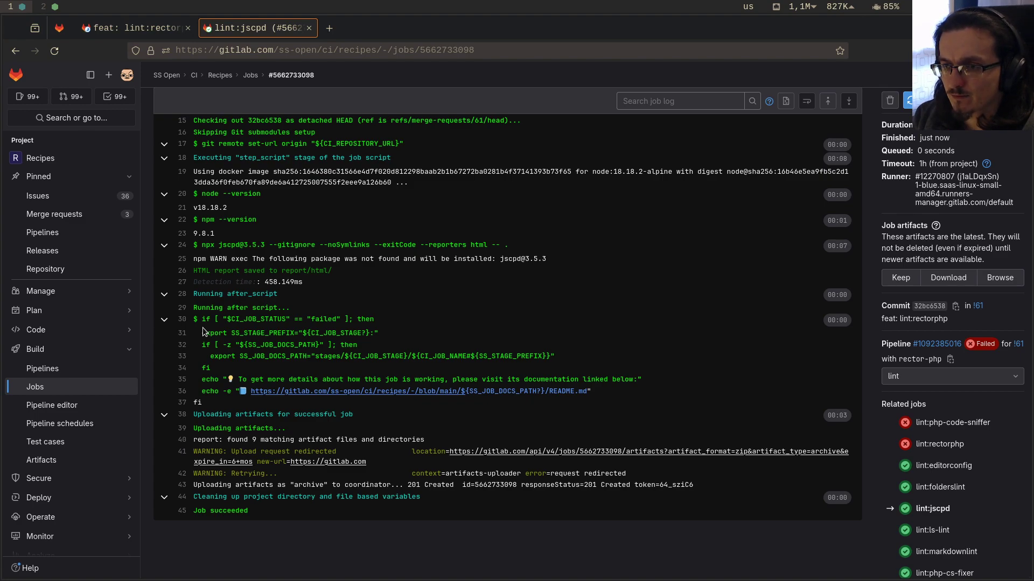
pyautogui.click(309, 28)
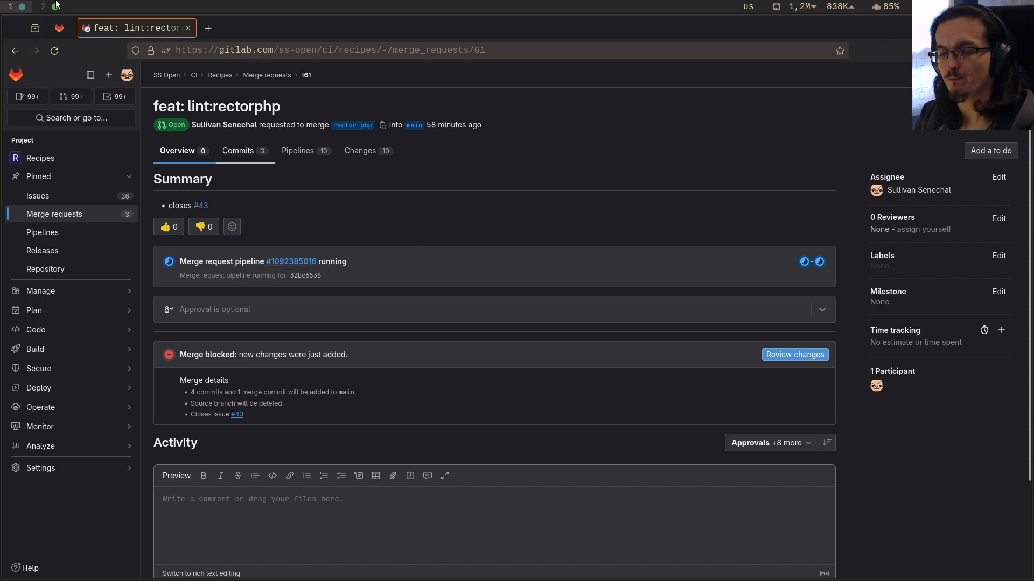
# Step: Duplicate fixture.php in the project tree and name the copy Fixture.php
pyautogui.press('super+2')
pyautogui.click(12, 26)
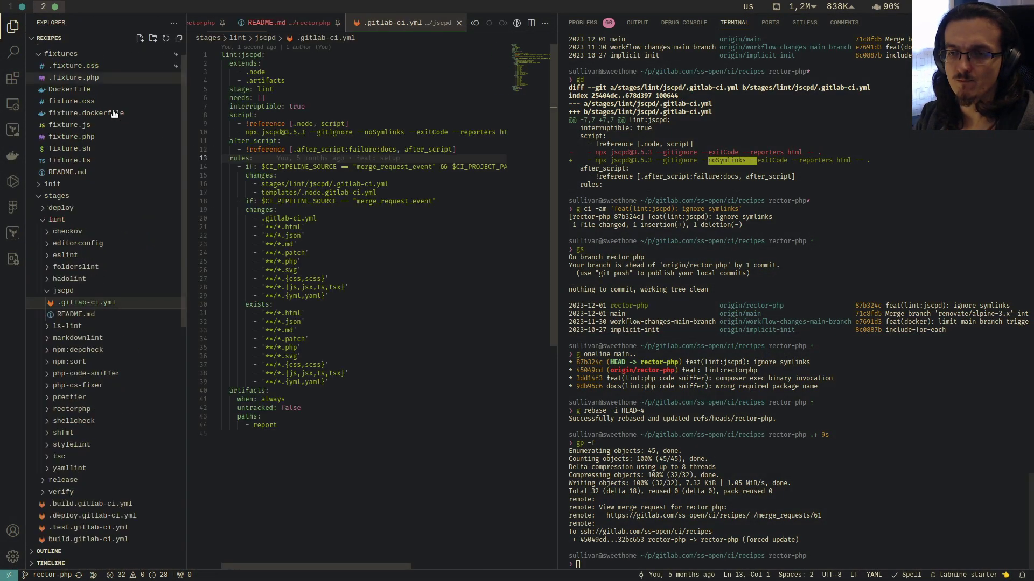
pyautogui.scroll(2, 129, 268)
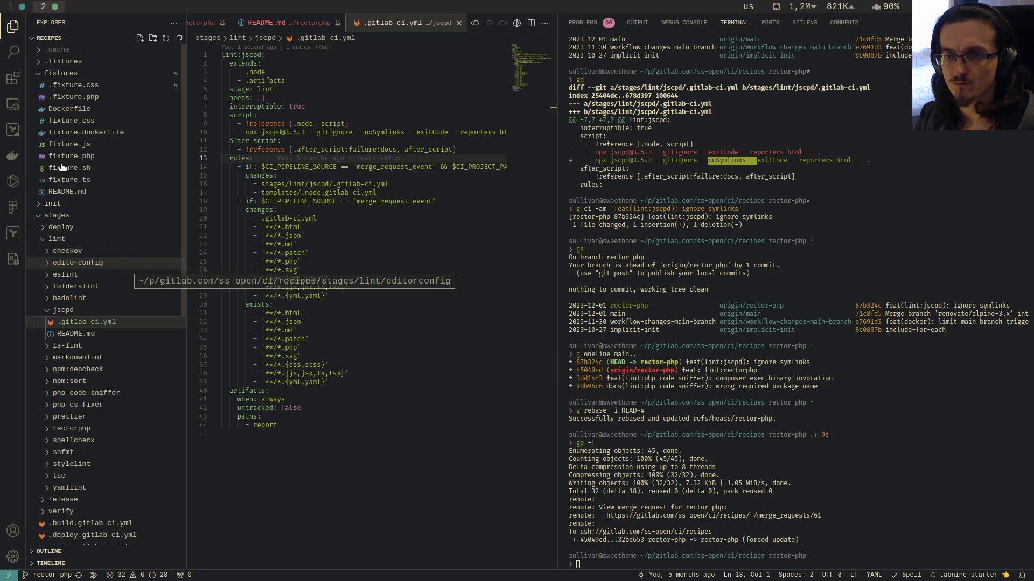
pyautogui.click(77, 123)
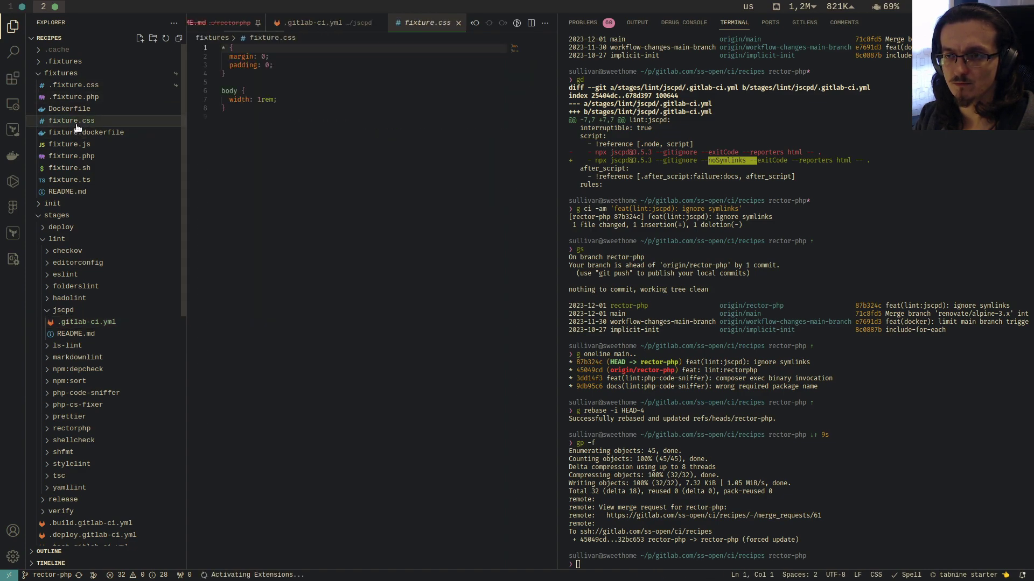
pyautogui.click(85, 168)
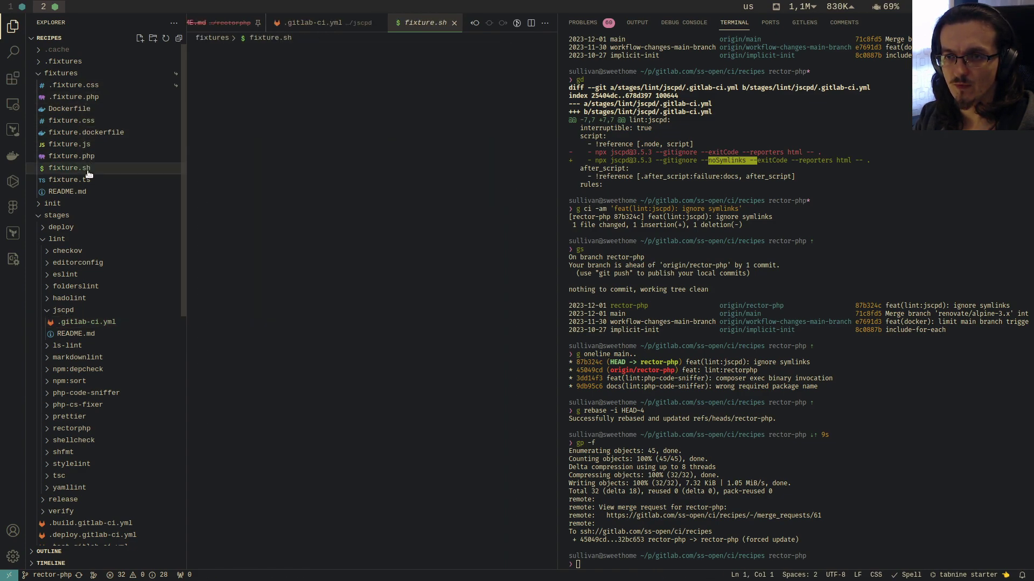
pyautogui.click(84, 160)
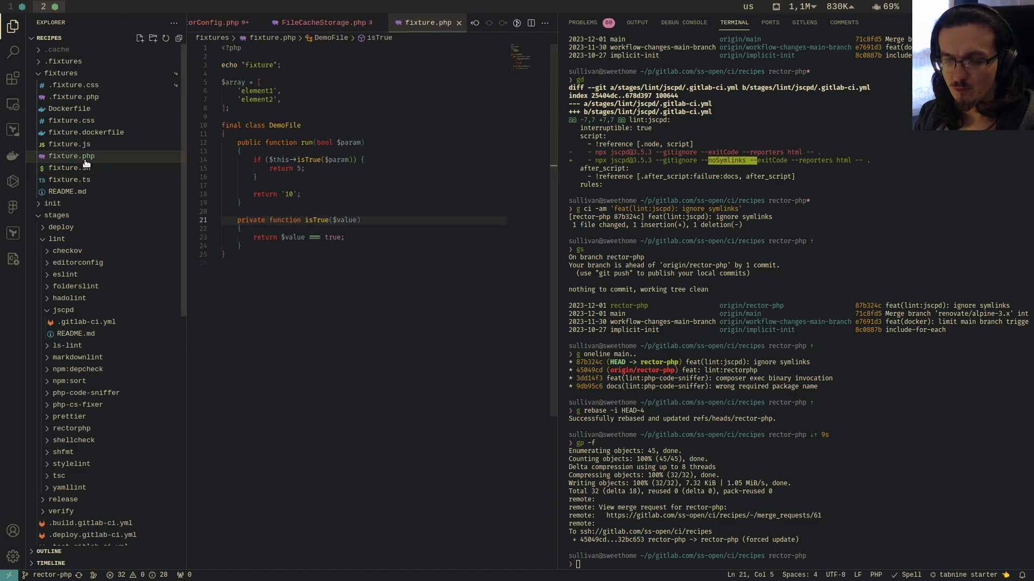
pyautogui.hotkey('ctrl', 'c')
pyautogui.hotkey('ctrl', 'v')
pyautogui.press('F2')
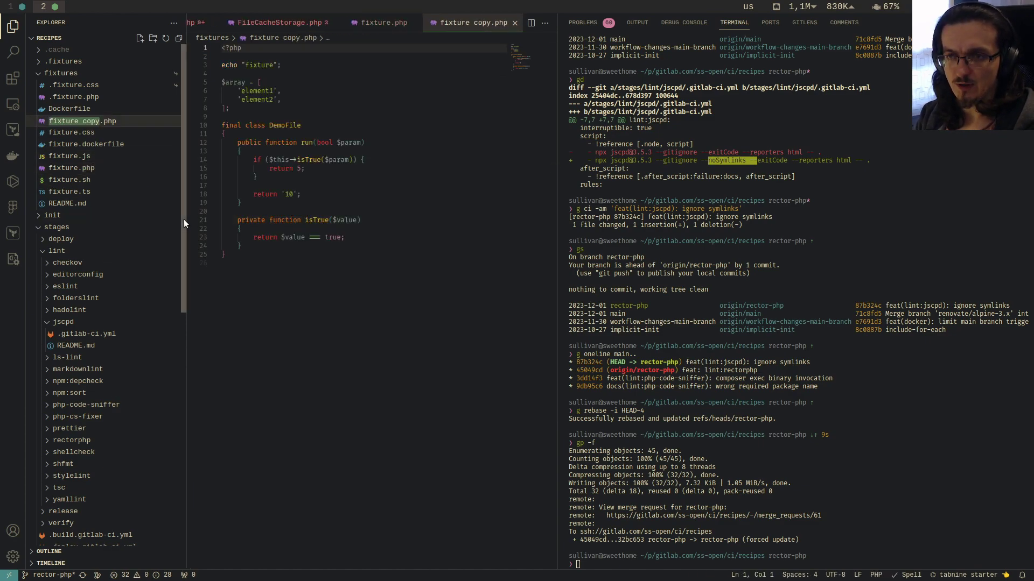
pyautogui.write('Fixture')
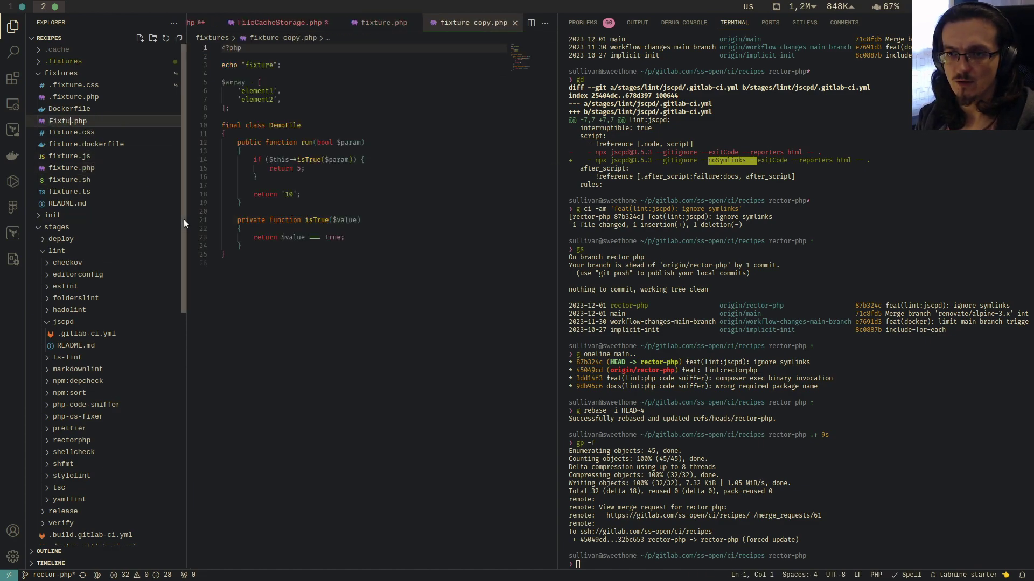
pyautogui.press('Return')
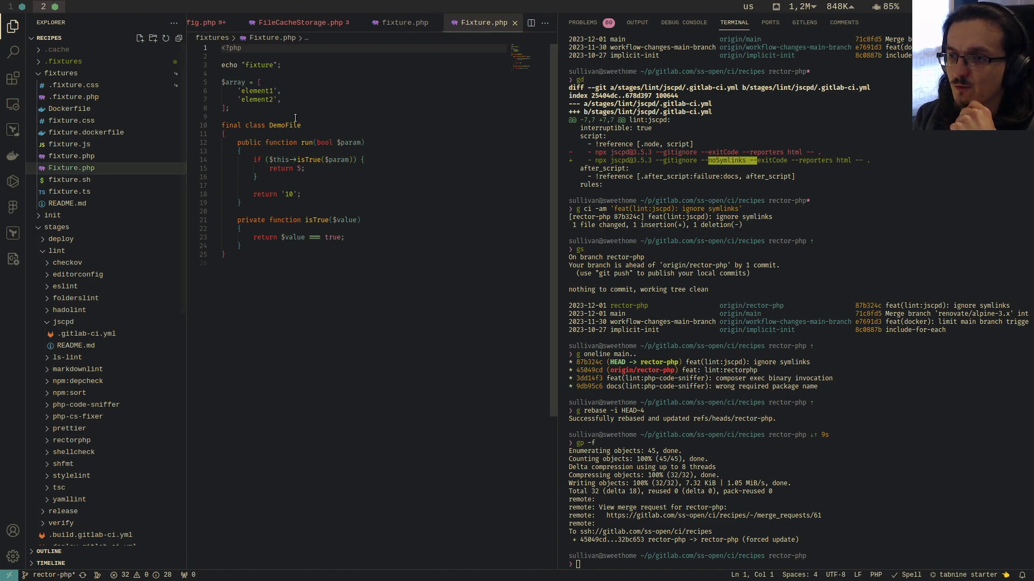
# Step: Delete the echo and array lines, rename DemoFile to Fixture, and type 'composer exec phpcs' in the terminal
pyautogui.click(344, 116)
pyautogui.hotkey('shift', 'Up')
pyautogui.hotkey('shift', 'Up')
pyautogui.hotkey('shift', 'Up')
pyautogui.hotkey('shift', 'Up')
pyautogui.hotkey('shift', 'Up')
pyautogui.hotkey('shift', 'Up')
pyautogui.hotkey('shift', 'Up')
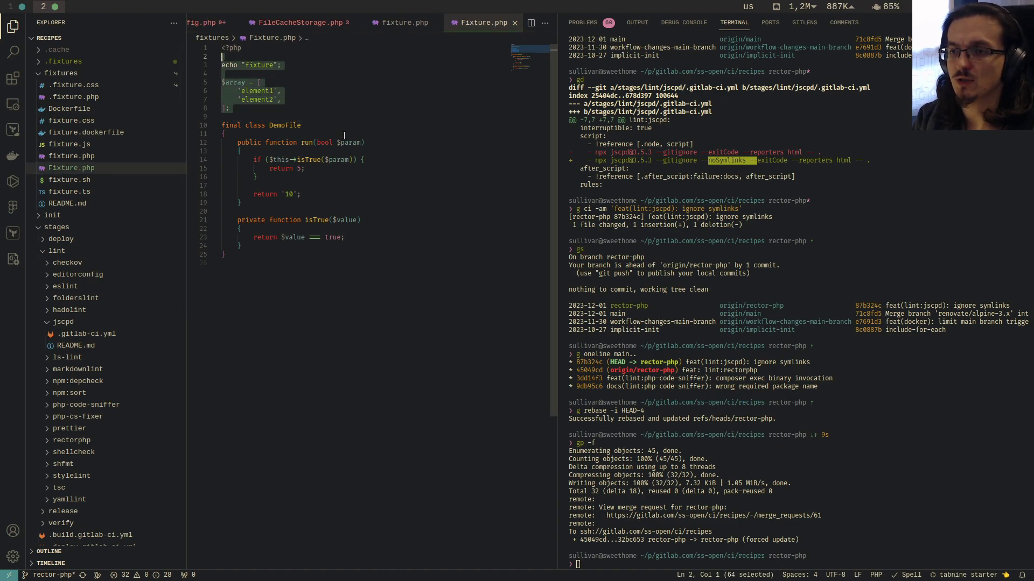
pyautogui.press('BackSpace')
pyautogui.press('Down')
pyautogui.press('End')
pyautogui.hotkey('ctrl', 'BackSpace')
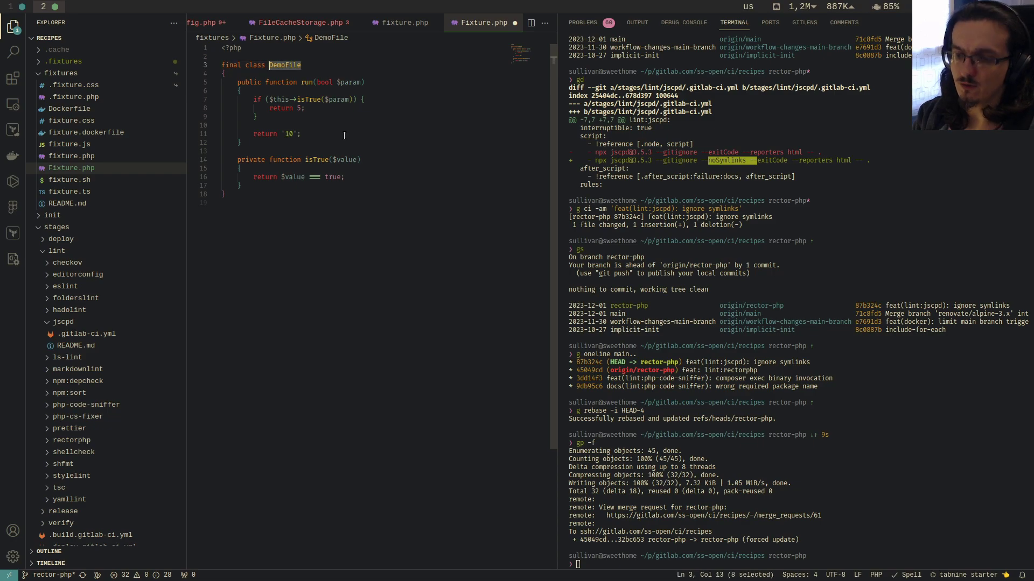
pyautogui.write('Fixture')
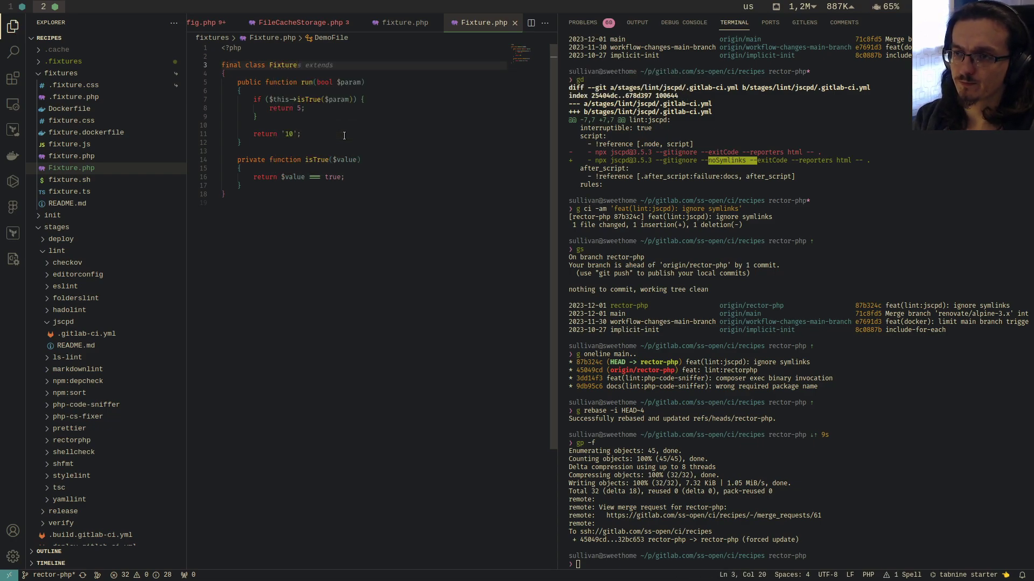
pyautogui.click(803, 362)
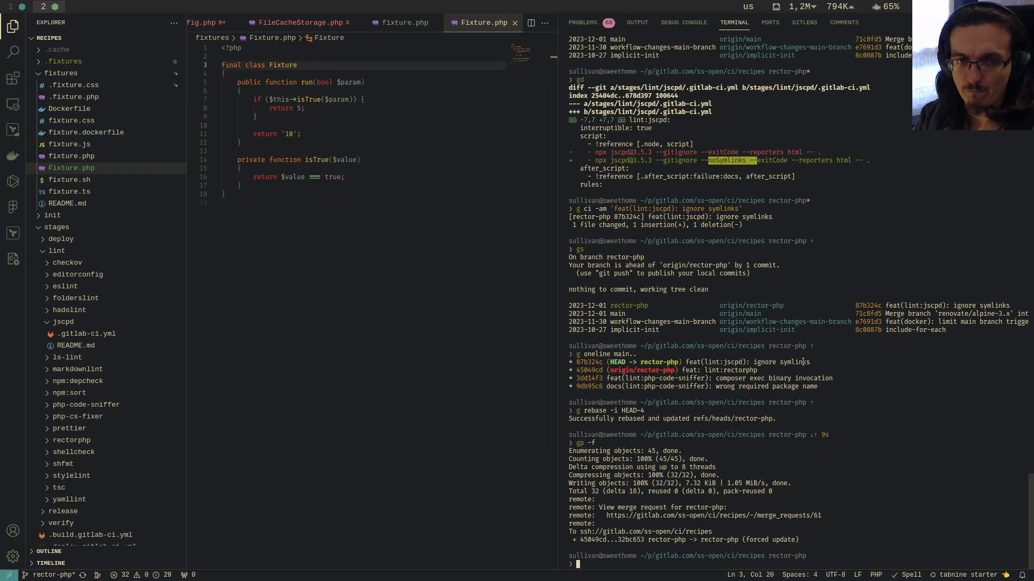
pyautogui.write('com')
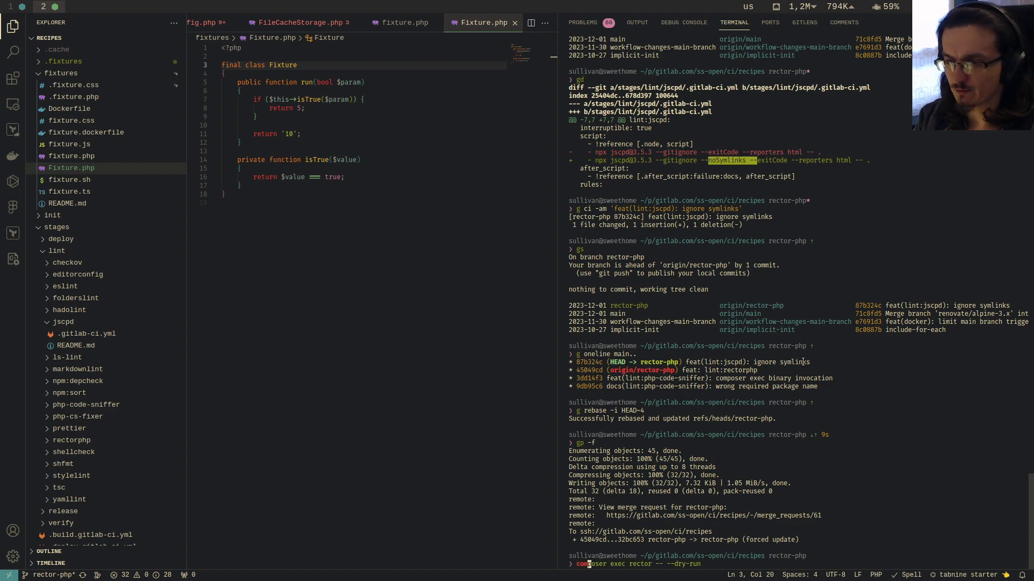
pyautogui.write('poser exe')
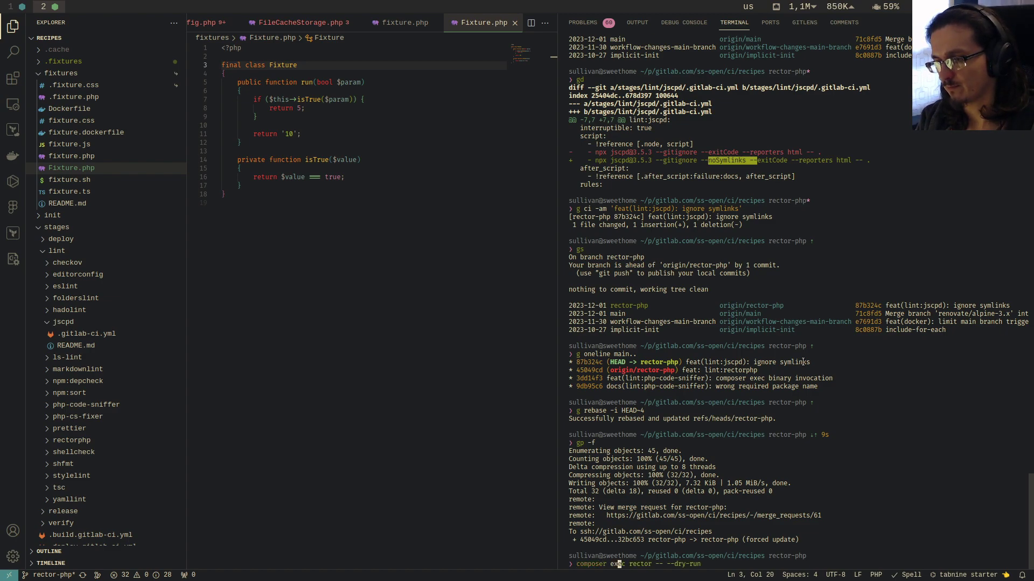
pyautogui.write('c p')
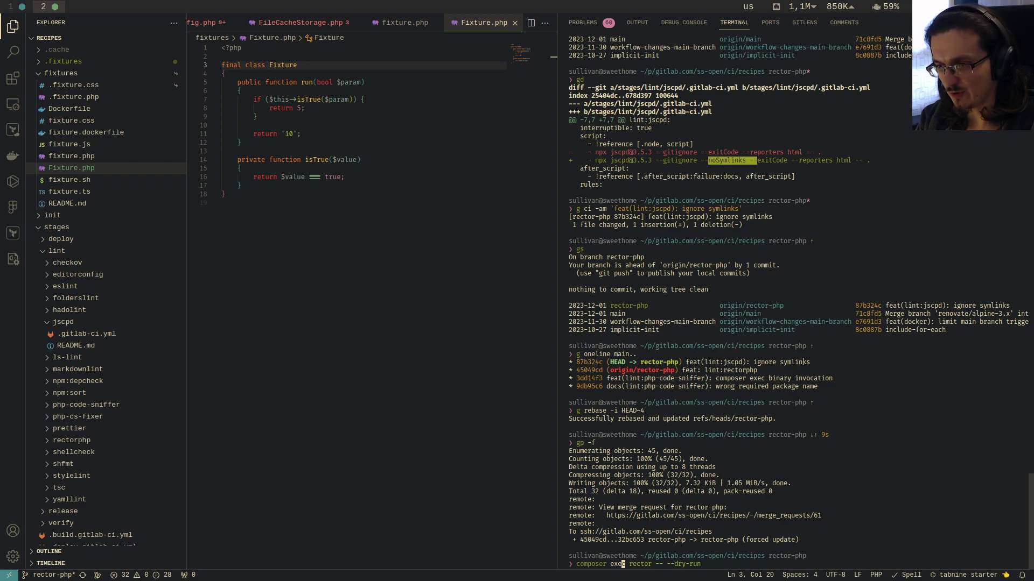
pyautogui.write('hpcs')
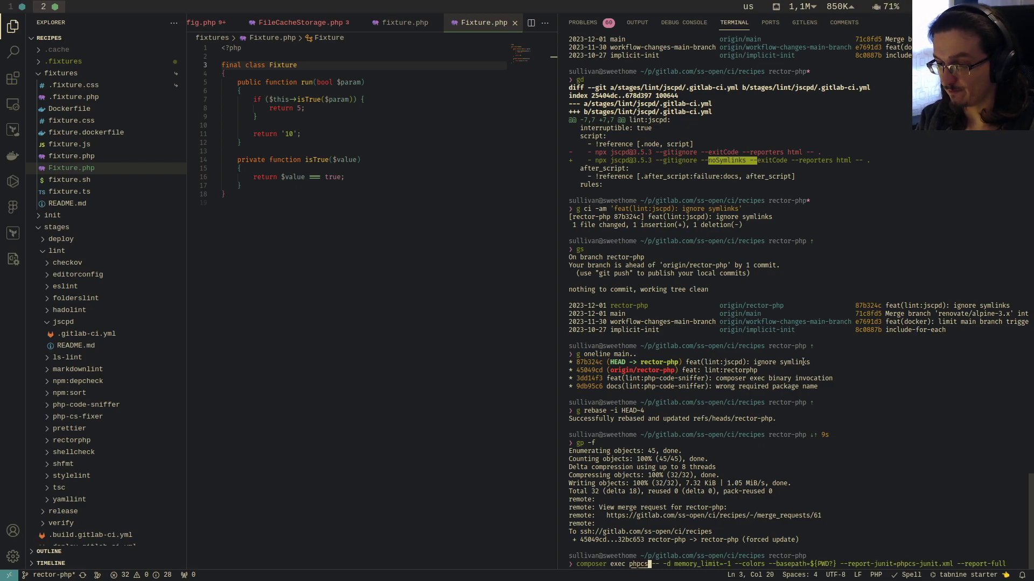
# Step: Run the phpcs check, then delete the DemoFile class from fixture.php, keeping echo and array
pyautogui.press('Return')
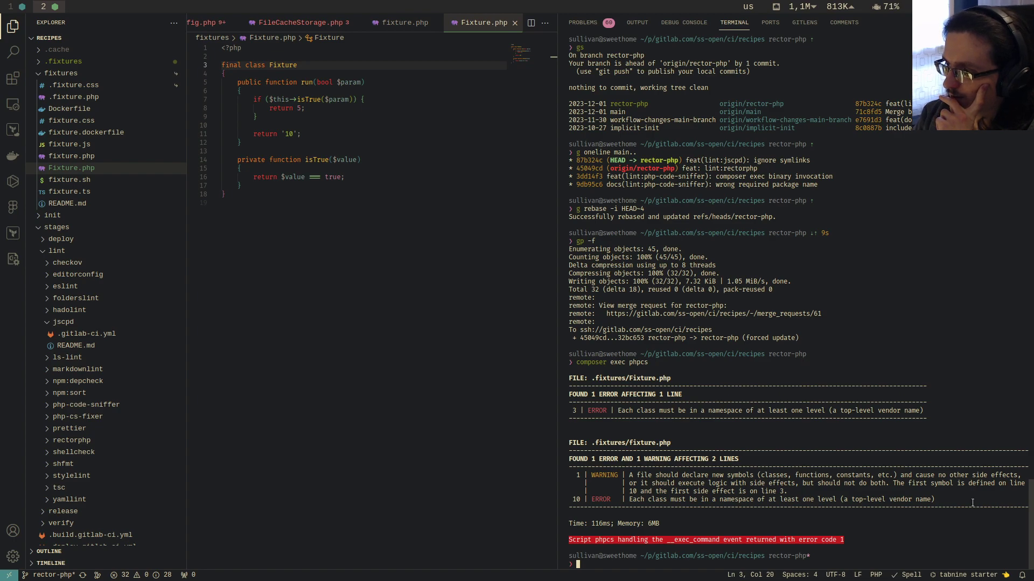
pyautogui.click(70, 156)
pyautogui.click(342, 240)
pyautogui.press('Down')
pyautogui.press('Down')
pyautogui.press('Down')
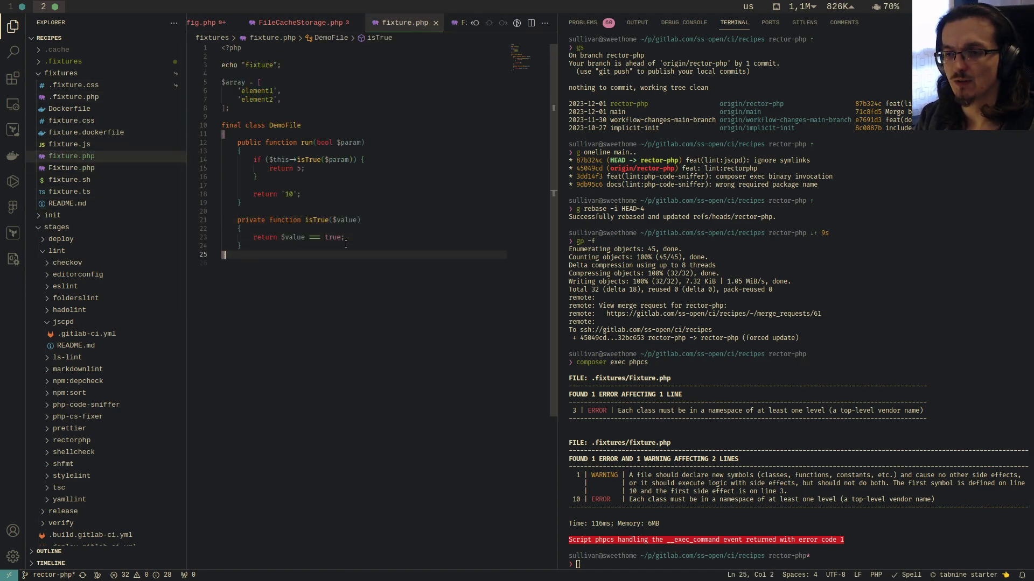
pyautogui.hotkey('shift', 'Up')
pyautogui.hotkey('shift', 'Up')
pyautogui.hotkey('shift', 'Up')
pyautogui.hotkey('shift', 'Up')
pyautogui.hotkey('shift', 'Up')
pyautogui.hotkey('shift', 'Up')
pyautogui.hotkey('shift', 'Up')
pyautogui.hotkey('shift', 'Up')
pyautogui.hotkey('shift', 'Up')
pyautogui.hotkey('shift', 'Up')
pyautogui.hotkey('shift', 'Up')
pyautogui.hotkey('shift', 'Up')
pyautogui.hotkey('shift', 'Up')
pyautogui.hotkey('shift', 'Up')
pyautogui.hotkey('shift', 'Up')
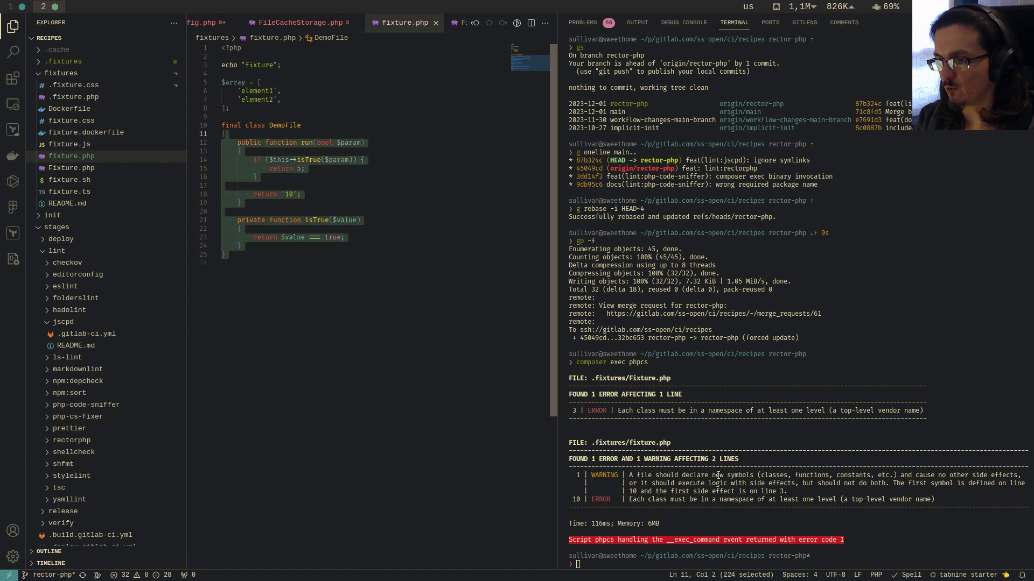
pyautogui.moveTo(661, 485); pyautogui.dragTo(634, 462)
pyautogui.click(303, 74)
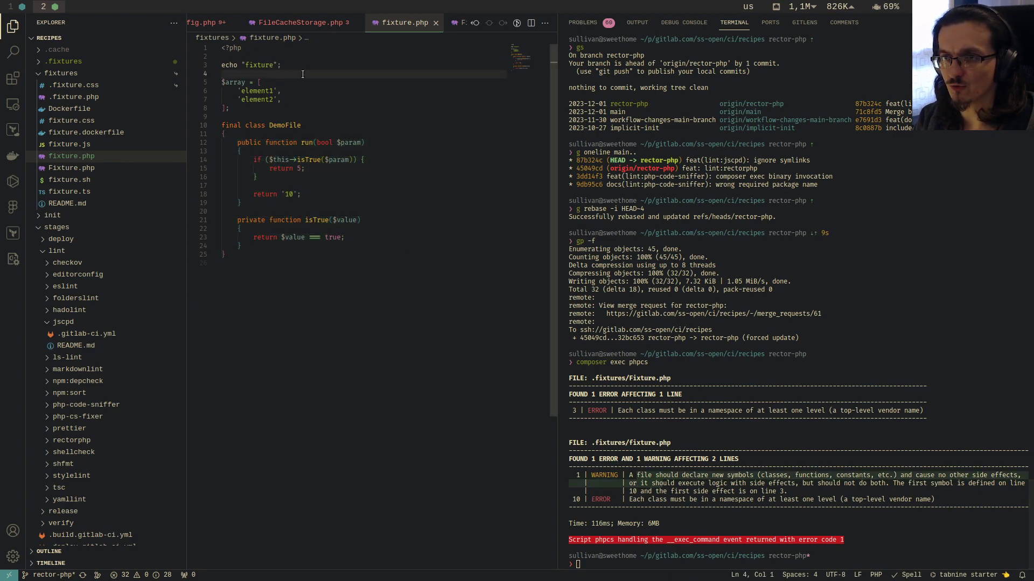
pyautogui.hotkey('shift', 'Up')
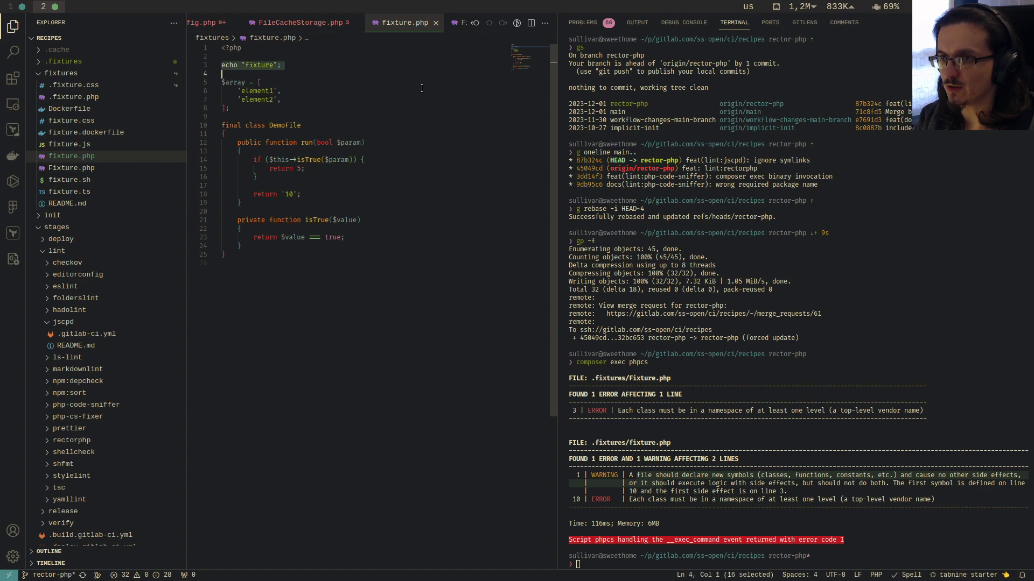
pyautogui.press('Down')
pyautogui.press('Down')
pyautogui.press('Down')
pyautogui.press('Down')
pyautogui.press('Down')
pyautogui.press('Down')
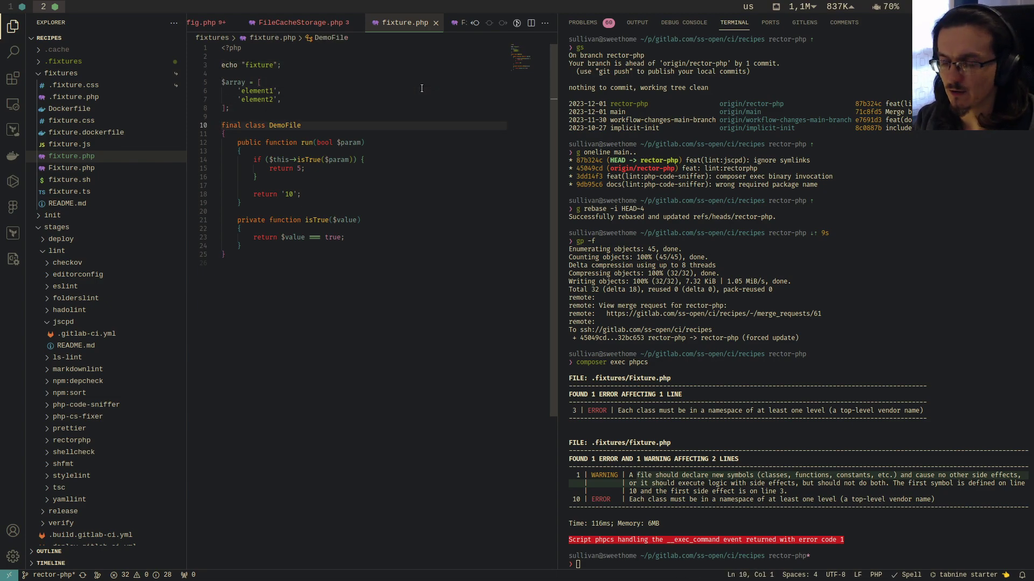
pyautogui.hotkey('ctrl', 'shift', 'End')
pyautogui.press('Delete')
# Step: Save the trimmed fixture.php and return to editing Fixture.php
pyautogui.press('BackSpace')
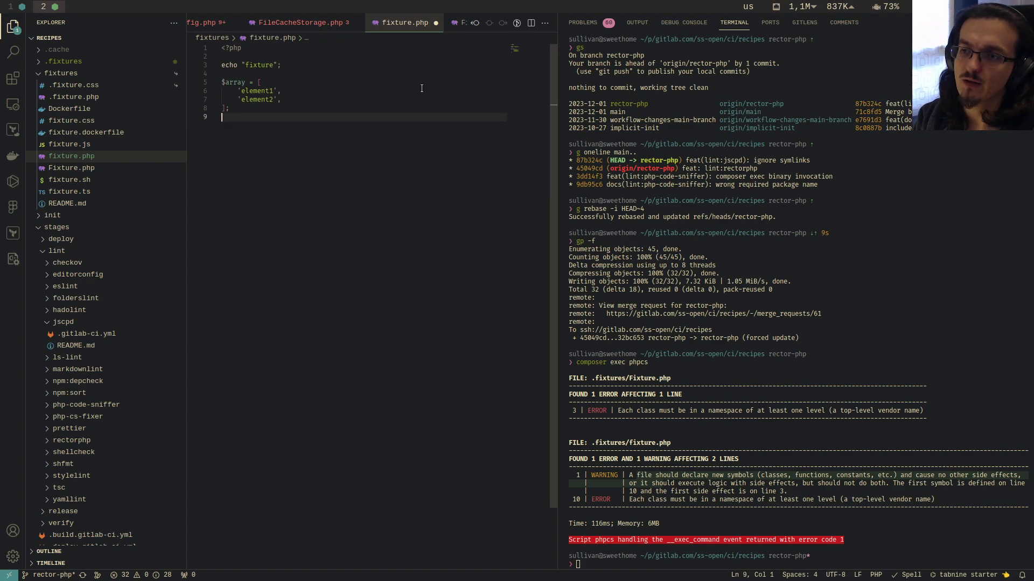
pyautogui.click(71, 168)
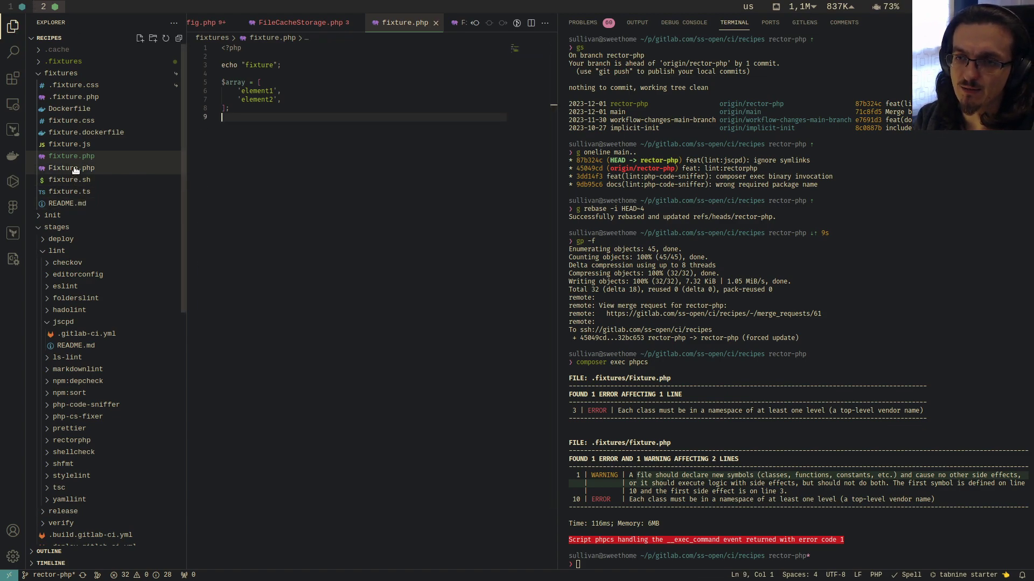
pyautogui.click(317, 190)
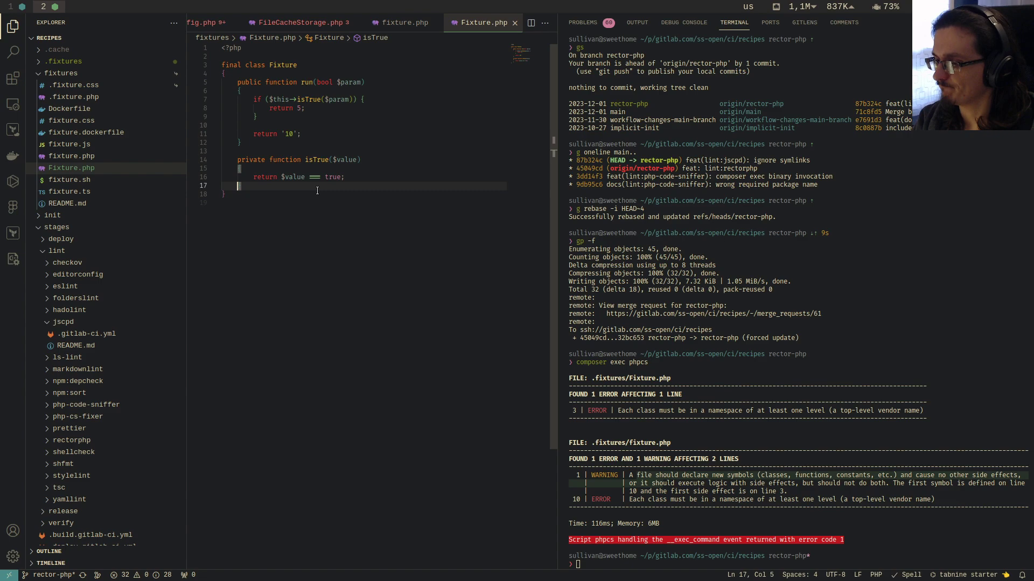
# Step: Rerun phpcs, then add 'namespace Fixture;' under the opening tag of Fixture.php and save
pyautogui.click(961, 232)
pyautogui.press('Up')
pyautogui.press('Return')
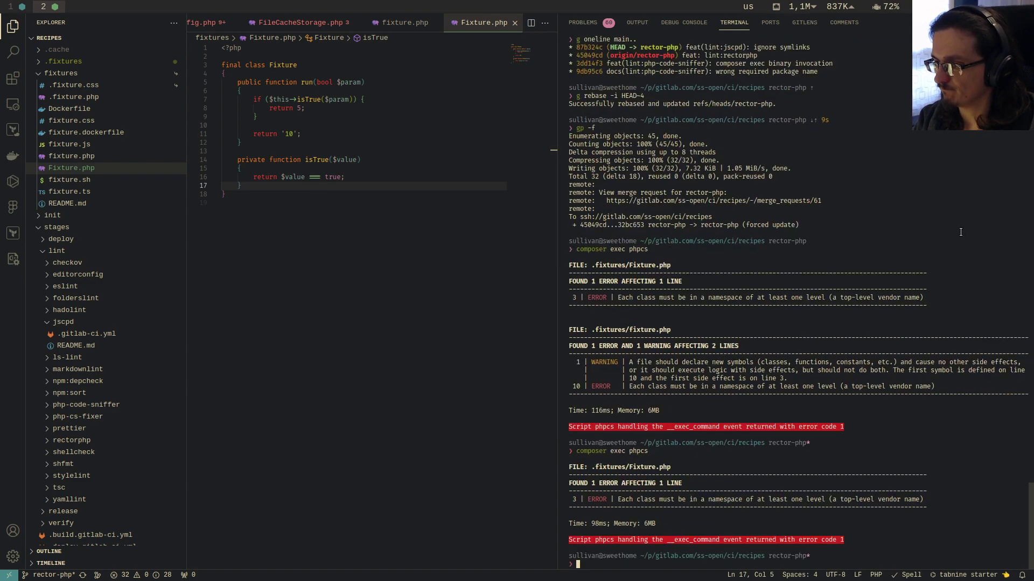
pyautogui.click(350, 109)
pyautogui.press('Up')
pyautogui.press('Up')
pyautogui.press('Up')
pyautogui.press('Up')
pyautogui.press('Up')
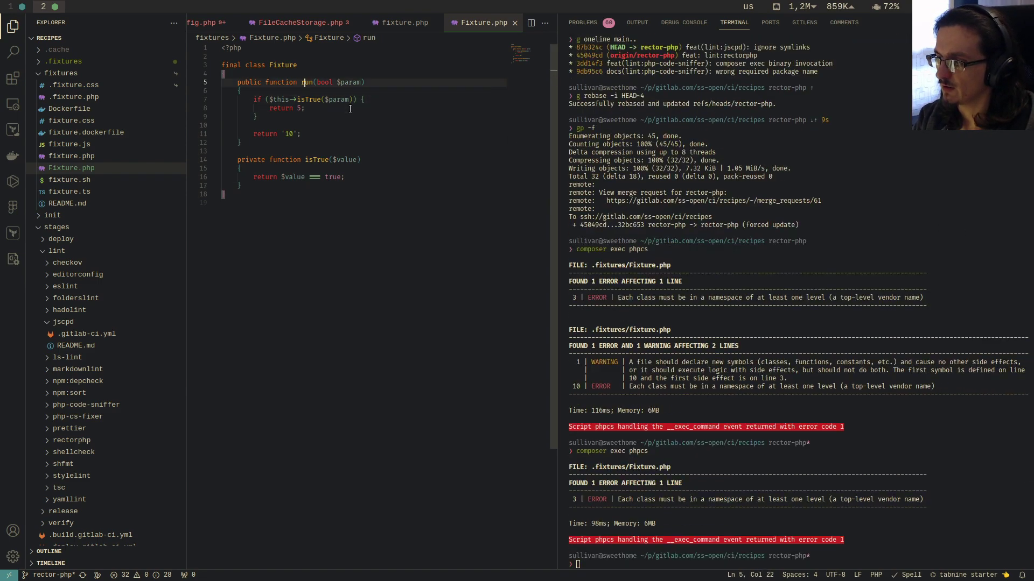
pyautogui.press('Up')
pyautogui.press('Return')
pyautogui.press('Return')
pyautogui.press('Up')
pyautogui.press('Up')
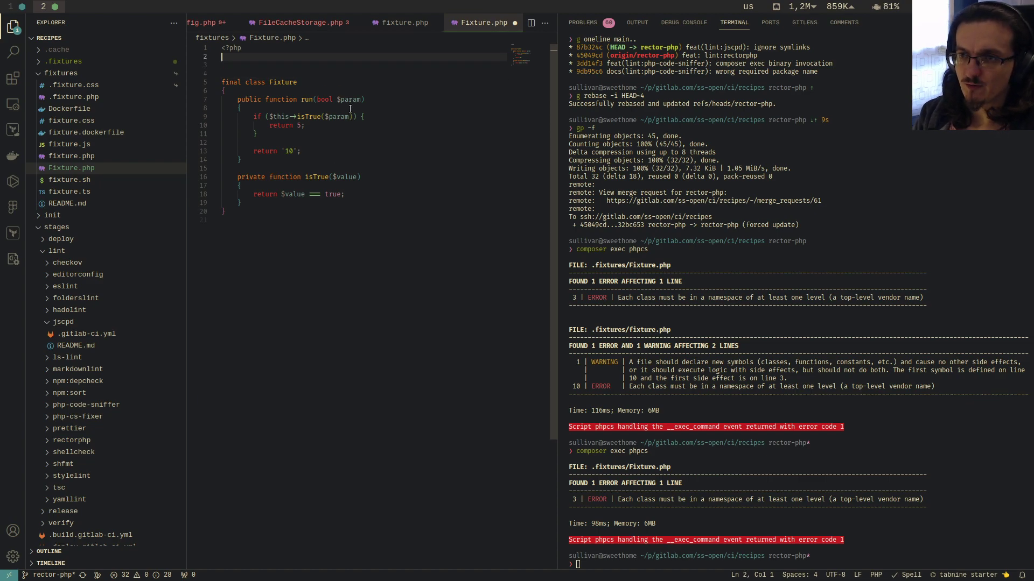
pyautogui.press('Down')
pyautogui.write('namesp')
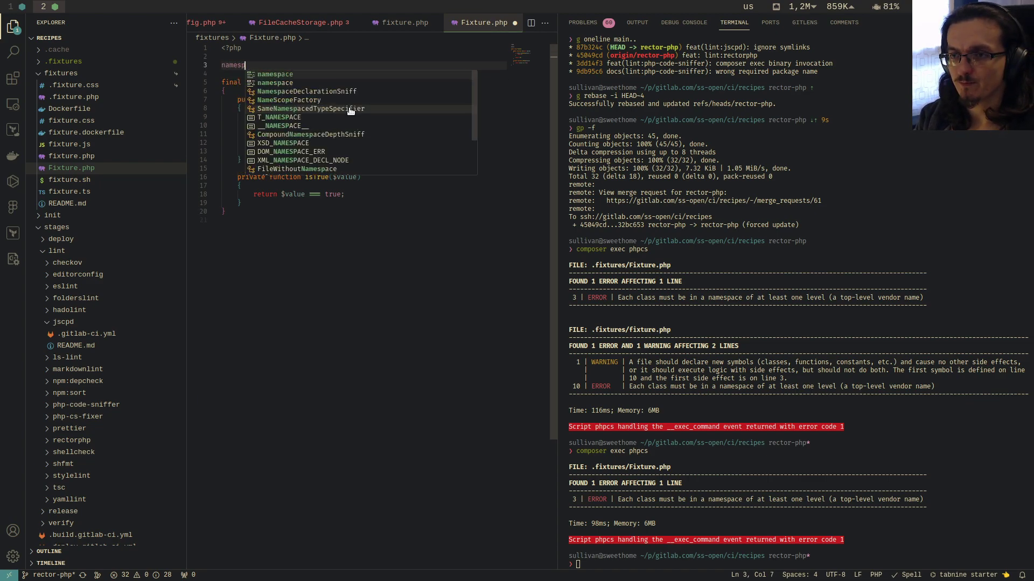
pyautogui.write('ace Fixture;')
pyautogui.hotkey('ctrl', 's')
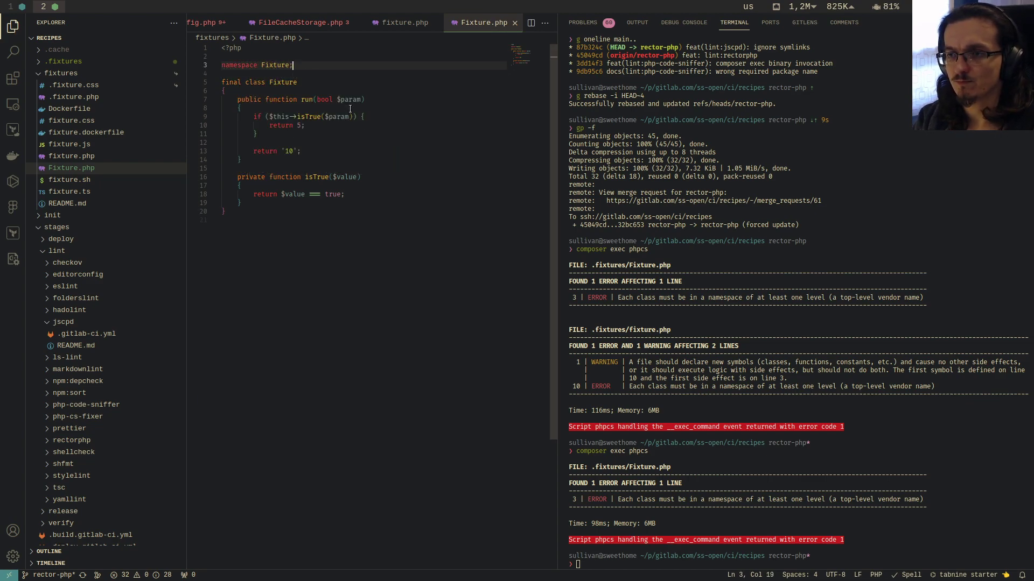
pyautogui.press('Down')
pyautogui.press('Down')
pyautogui.press('Home')
# Step: Rerun phpcs, check git status, and stage the new Fixture.php and modified fixture.php
pyautogui.click(829, 353)
pyautogui.press('Up')
pyautogui.press('Return')
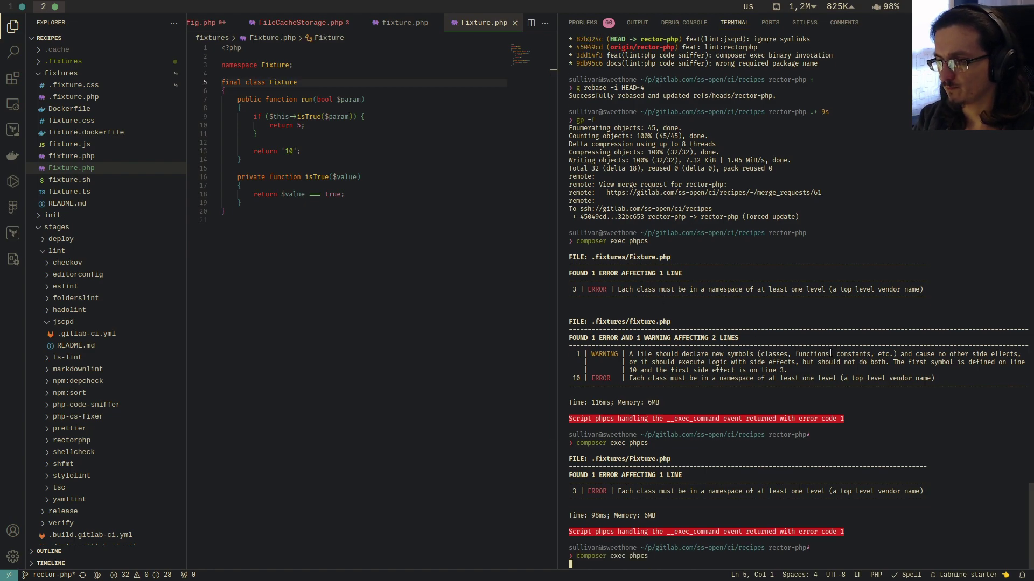
pyautogui.write('gs')
pyautogui.press('Return')
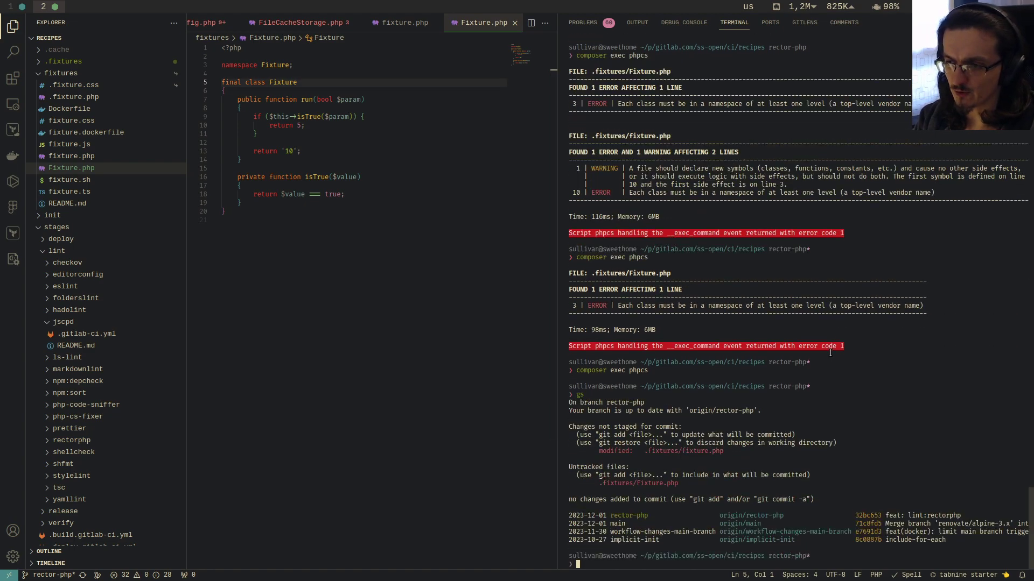
pyautogui.write('g addu')
pyautogui.press('Return')
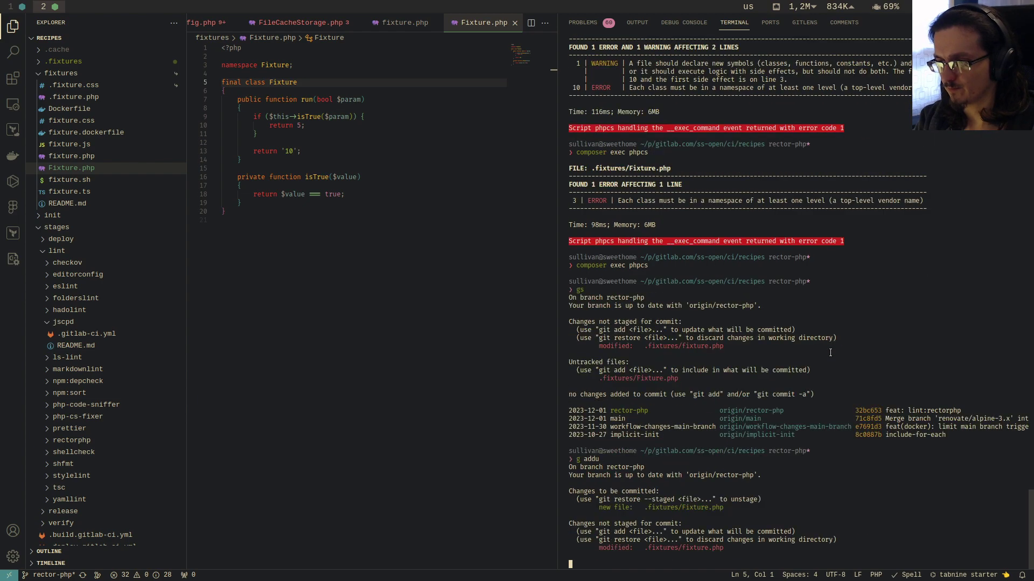
pyautogui.write('g addm')
pyautogui.press('Return')
# Step: Run 'composer exec rector -- --dry-run', which fails because src does not exist
pyautogui.hotkey('ctrl', 'r')
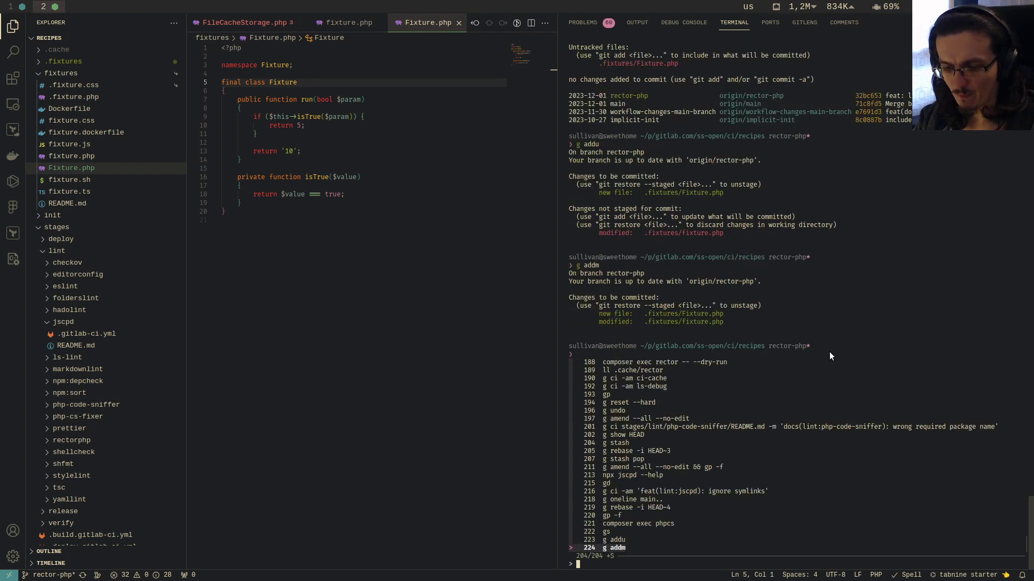
pyautogui.write('recto')
pyautogui.press('Up')
pyautogui.press('Up')
pyautogui.press('Up')
pyautogui.press('Up')
pyautogui.press('Up')
pyautogui.press('Up')
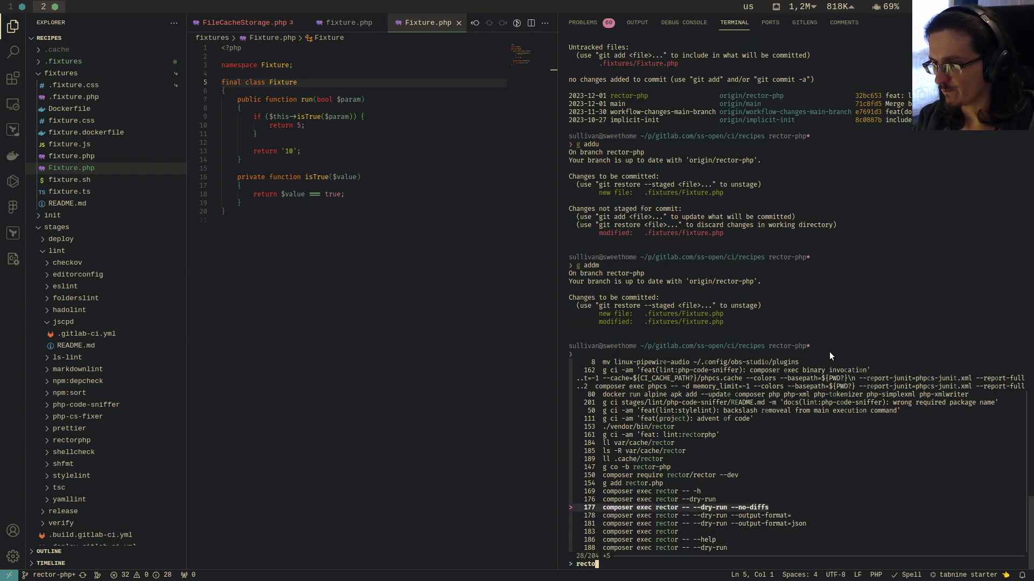
pyautogui.press('Return')
pyautogui.press('Return')
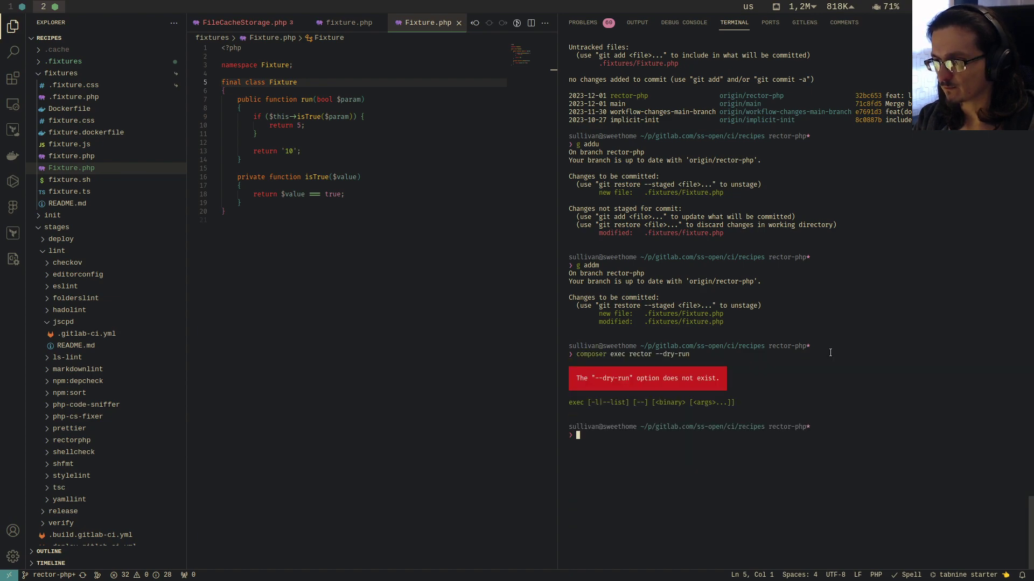
pyautogui.press('Up')
pyautogui.hotkey('ctrl', 'Left')
pyautogui.hotkey('ctrl', 'Left')
pyautogui.hotkey('ctrl', 'Left')
pyautogui.write('--')
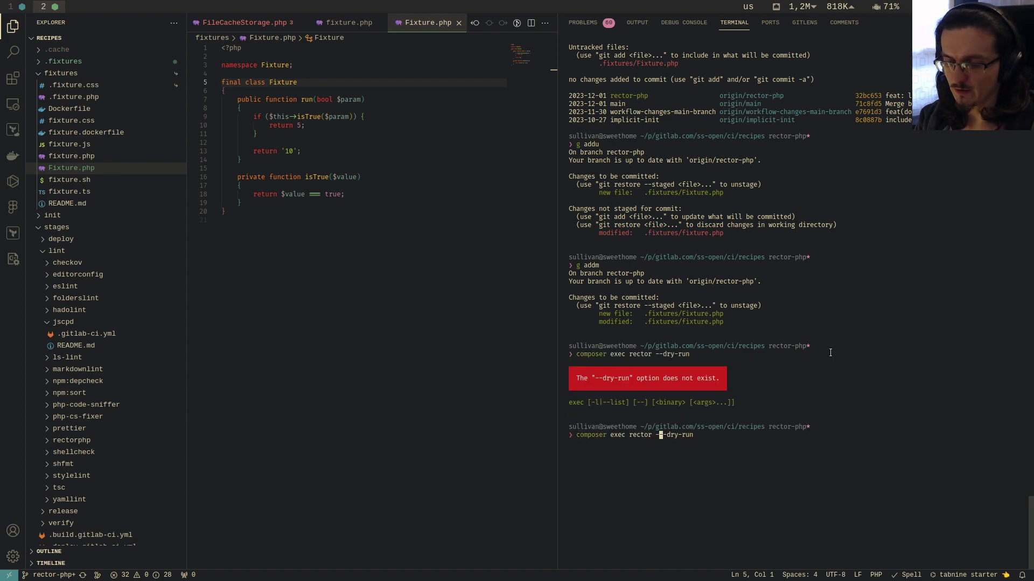
pyautogui.press('Return')
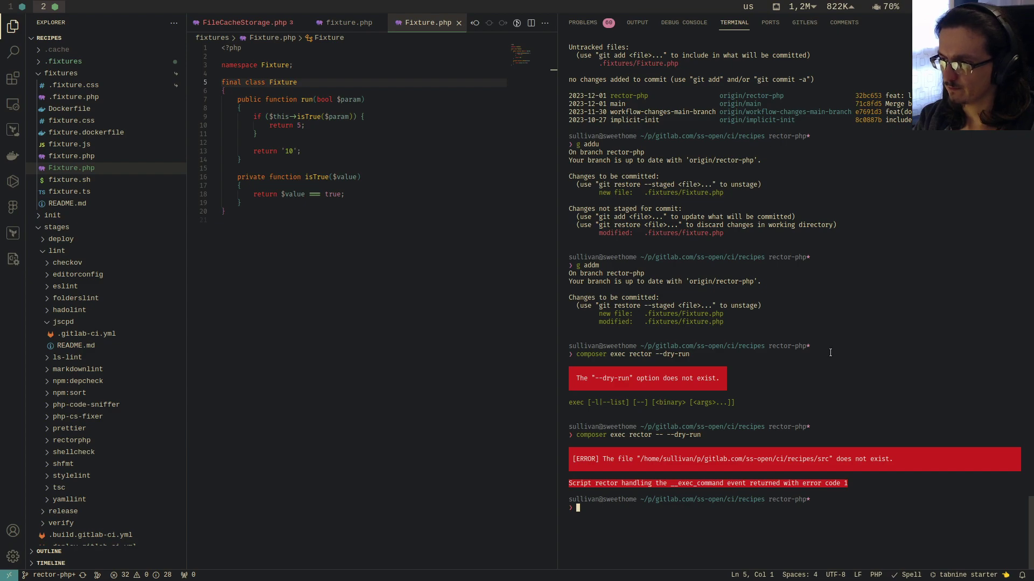
pyautogui.click(510, 270)
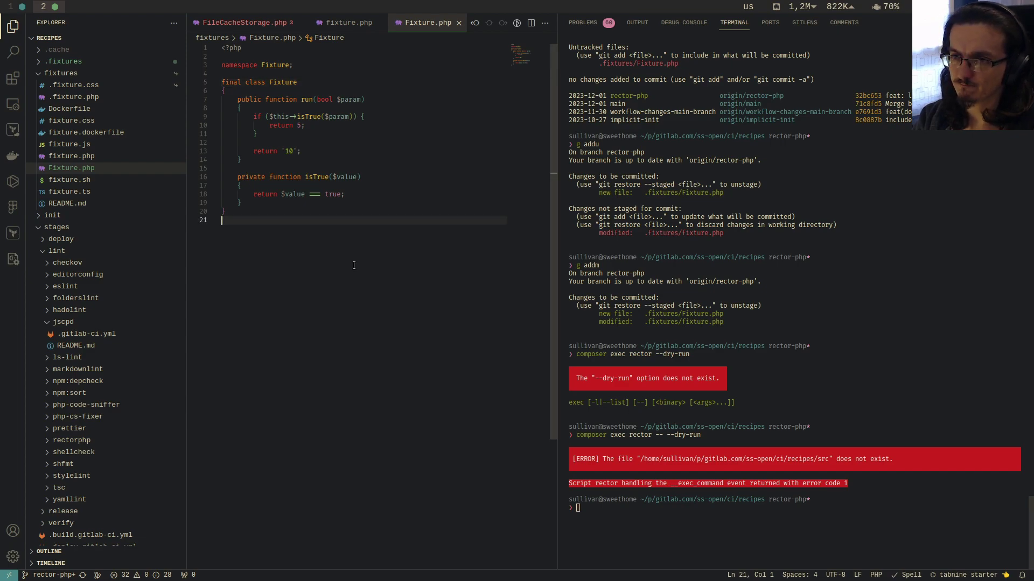
# Step: Change the paths in rector.php from 'src' to 'fixtures' and save
pyautogui.hotkey('ctrl', 'p')
pyautogui.write('re')
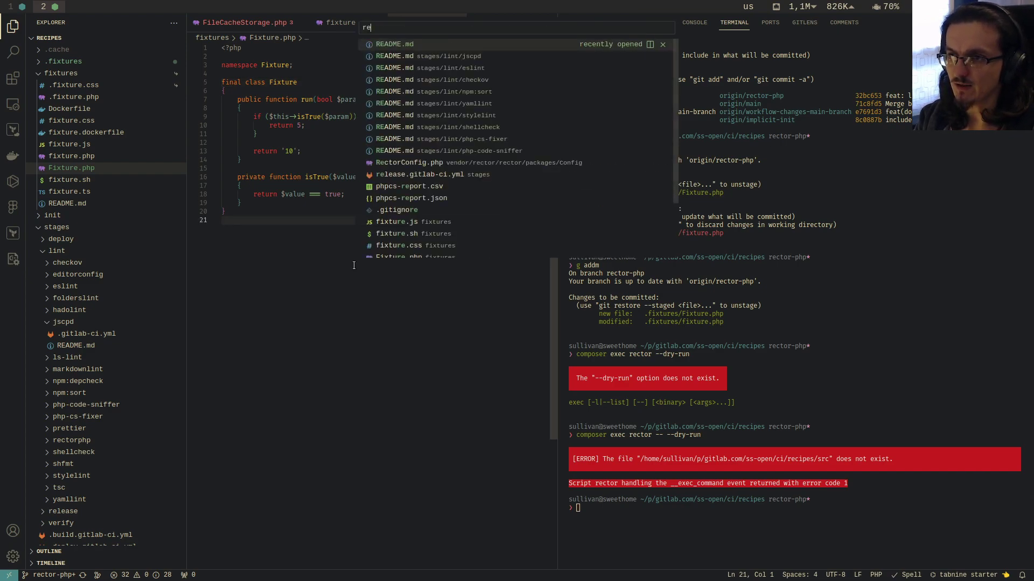
pyautogui.write('cto')
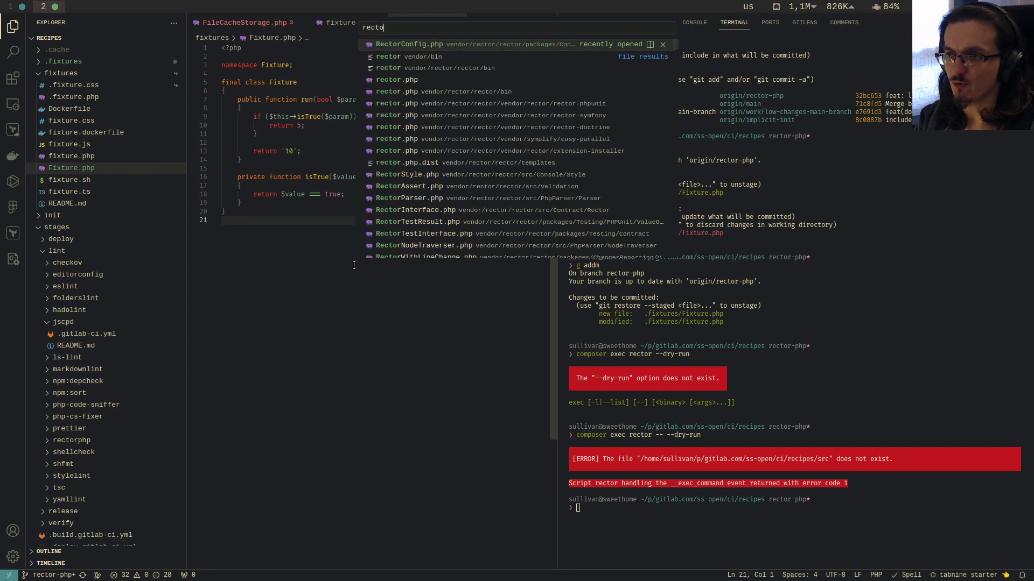
pyautogui.press('Down')
pyautogui.press('Down')
pyautogui.press('Down')
pyautogui.press('Return')
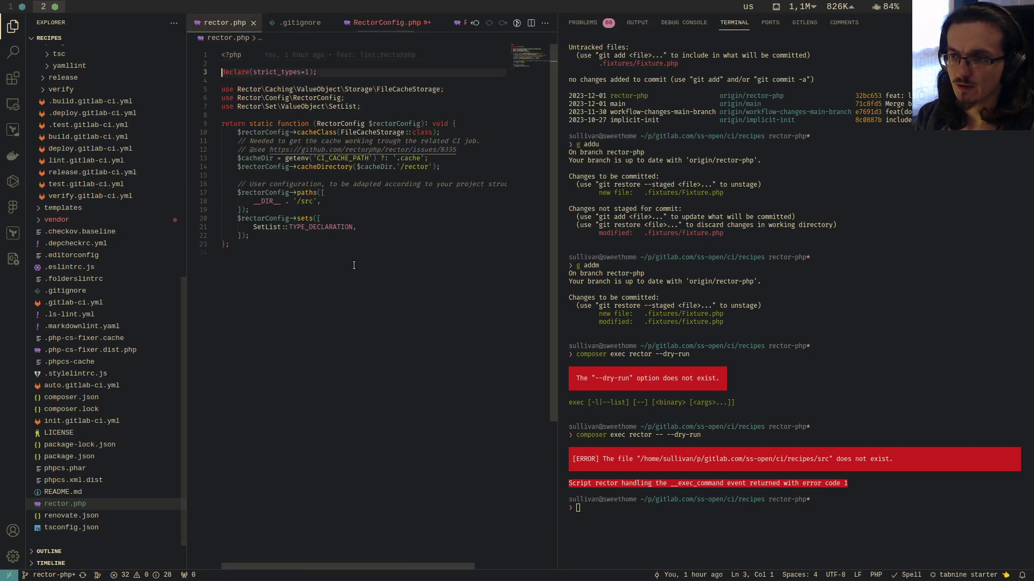
pyautogui.doubleClick(305, 201)
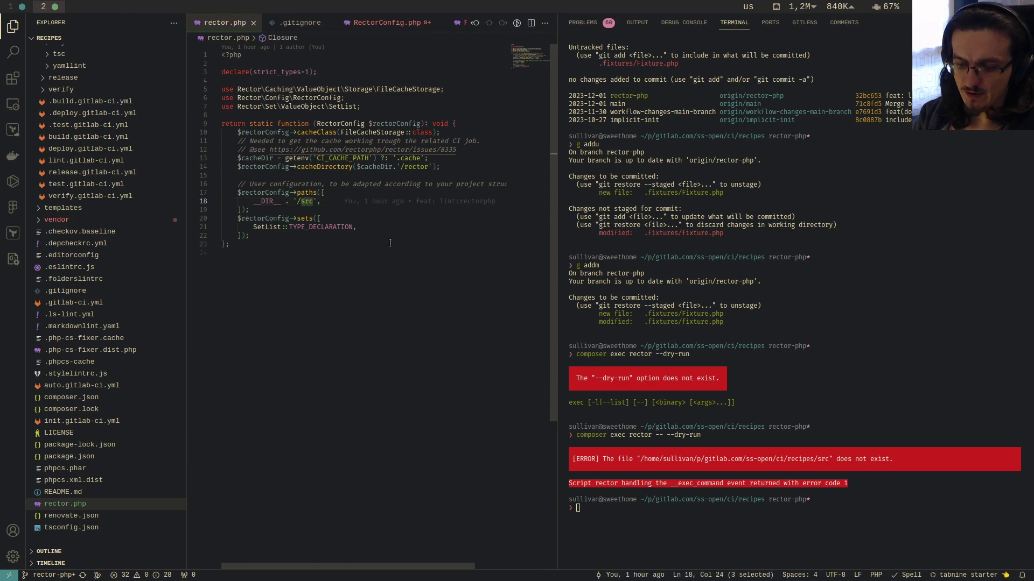
pyautogui.write('fixtures')
pyautogui.press('Down')
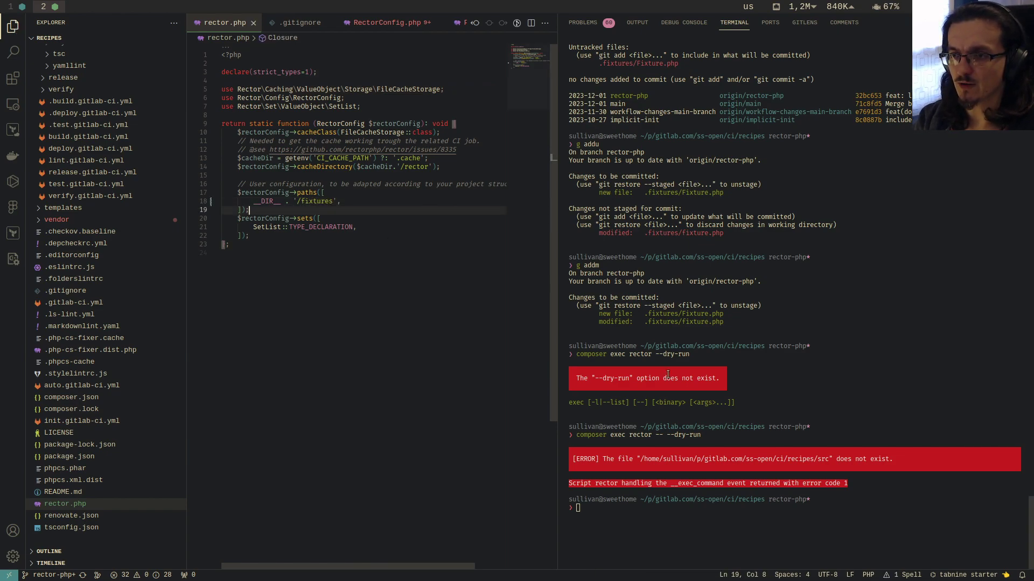
pyautogui.hotkey('ctrl', 's')
# Step: Rerun the Rector dry run on fixtures, then run Rector without --dry-run to apply fixes
pyautogui.click(762, 380)
pyautogui.press('Up')
pyautogui.press('Return')
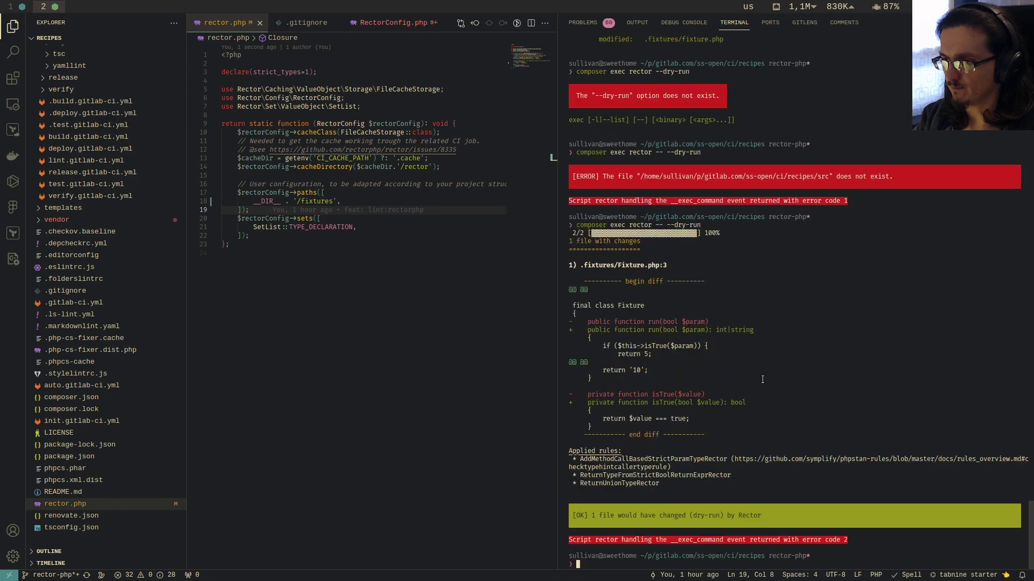
pyautogui.press('Up')
pyautogui.press('Left')
pyautogui.press('Left')
pyautogui.press('Left')
pyautogui.press('Left')
pyautogui.press('Left')
pyautogui.press('Left')
pyautogui.press('Left')
pyautogui.press('Left')
pyautogui.press('Left')
pyautogui.press('Left')
pyautogui.press('Left')
pyautogui.press('Left')
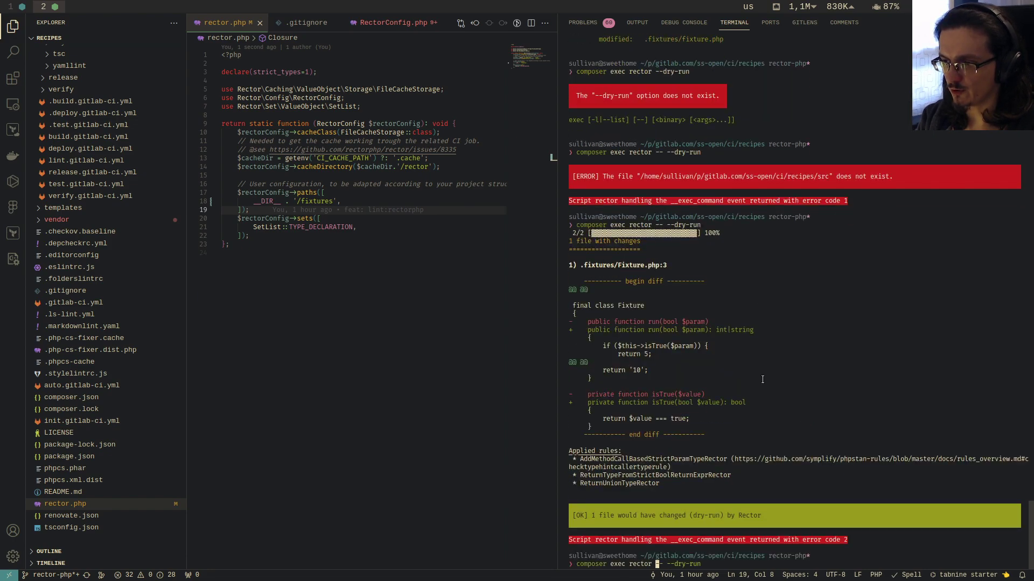
pyautogui.hotkey('ctrl', 'k')
pyautogui.press('Return')
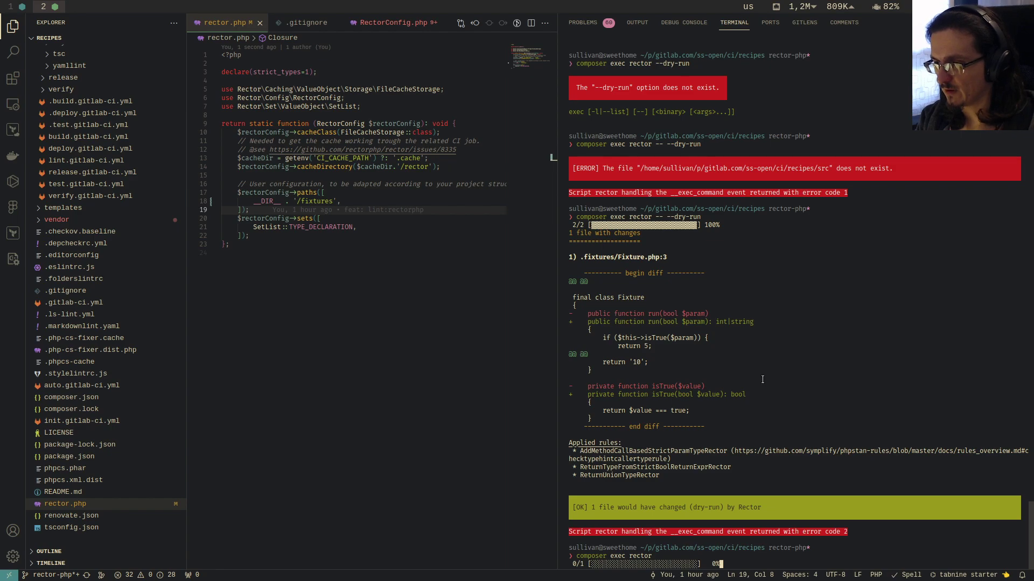
# Step: Stage the changes, list commits since main, and run 'g amend --all --no-edit && gp -f'
pyautogui.write('gs')
pyautogui.press('Return')
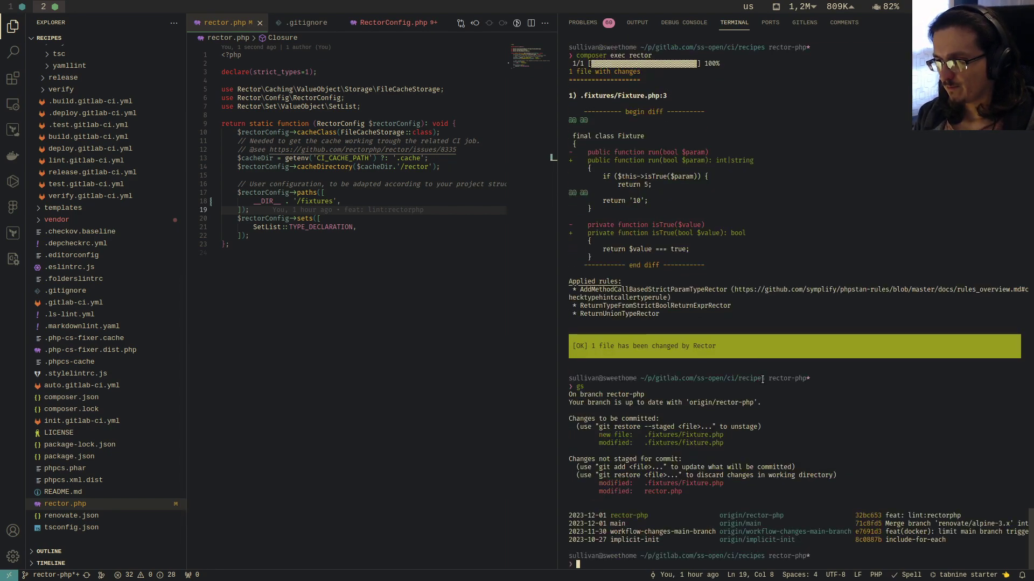
pyautogui.write('g addm')
pyautogui.press('Return')
pyautogui.write('g one')
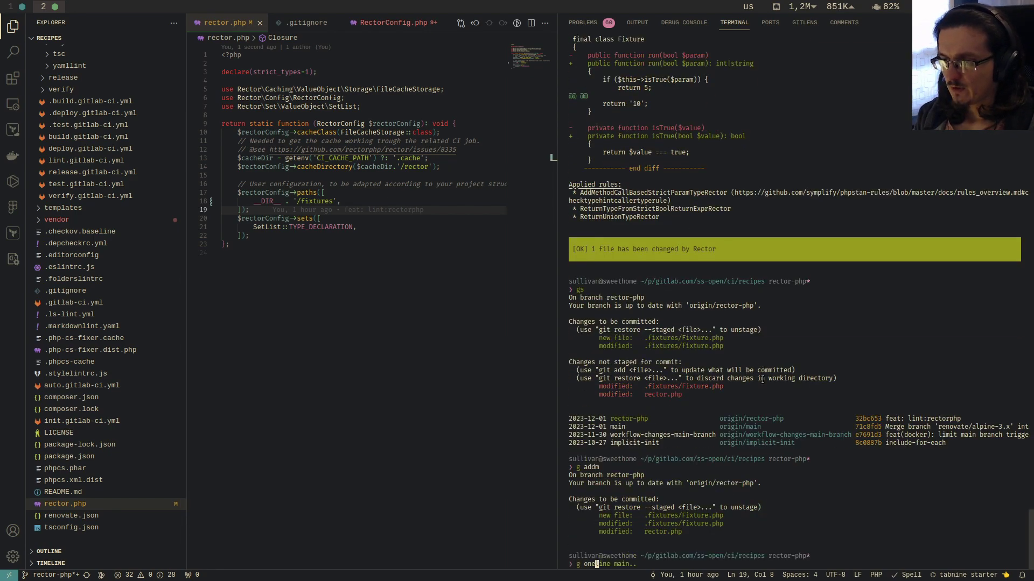
pyautogui.press('Right')
pyautogui.press('Return')
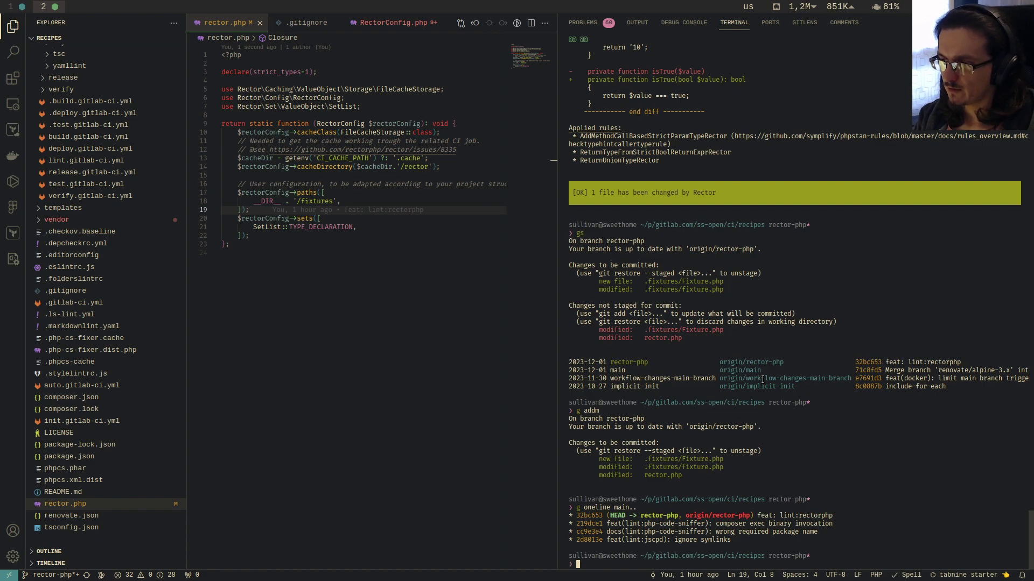
pyautogui.write('g amend --all --no-edit && gp -f')
pyautogui.press('Return')
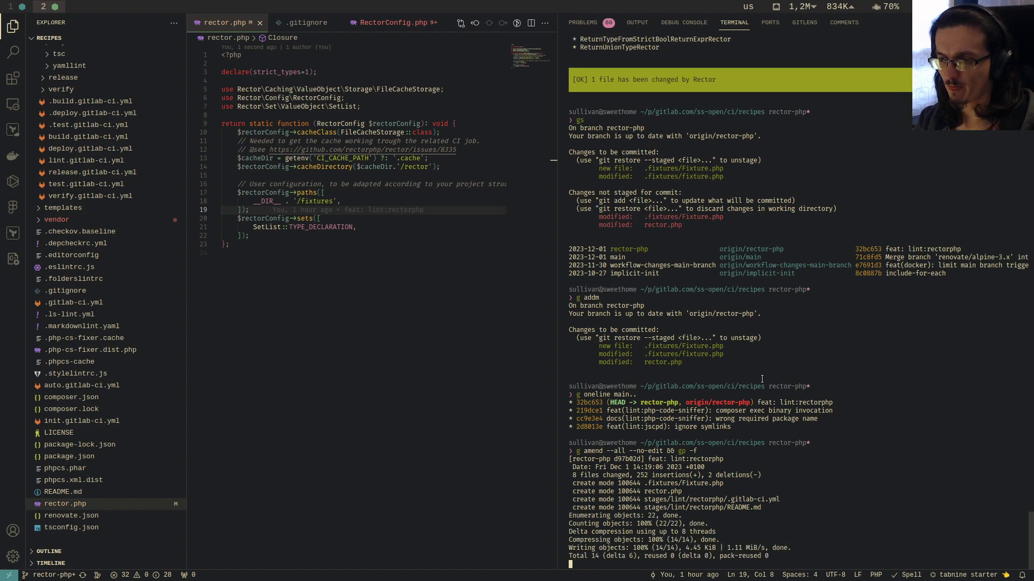
pyautogui.press('super+1')
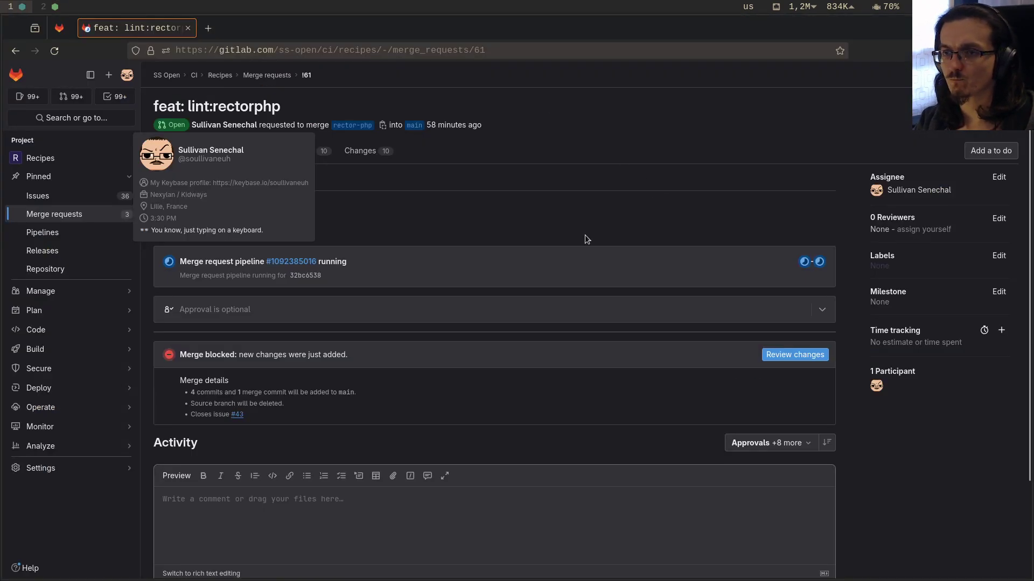
pyautogui.hotkey('ctrl', 'r')
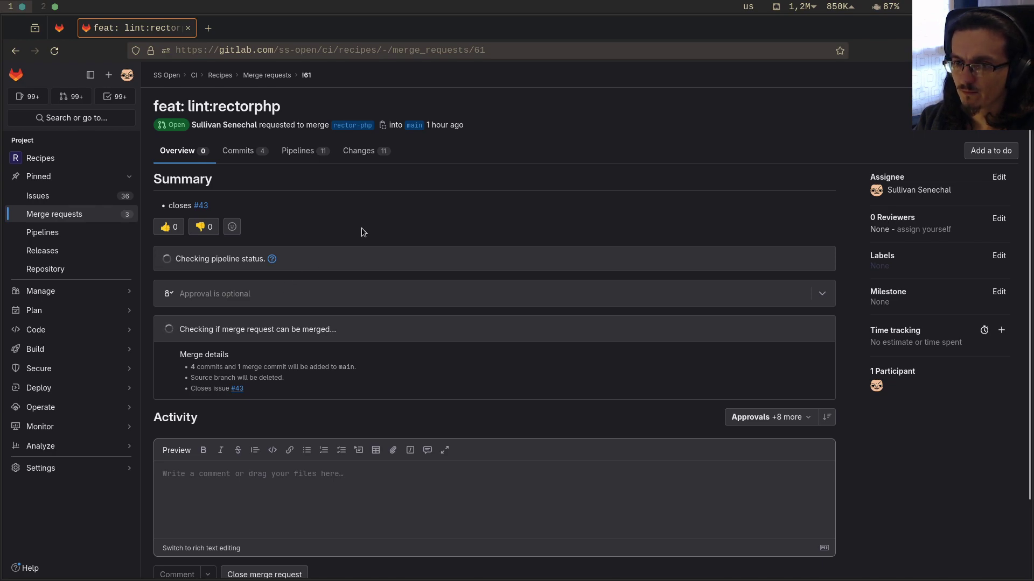
pyautogui.middleClick(298, 261)
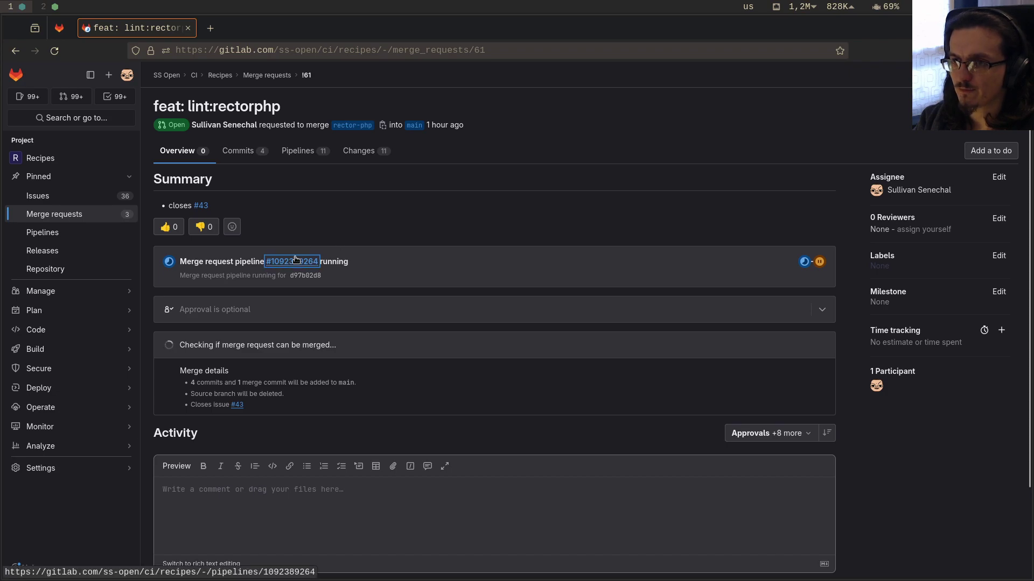
pyautogui.click(271, 34)
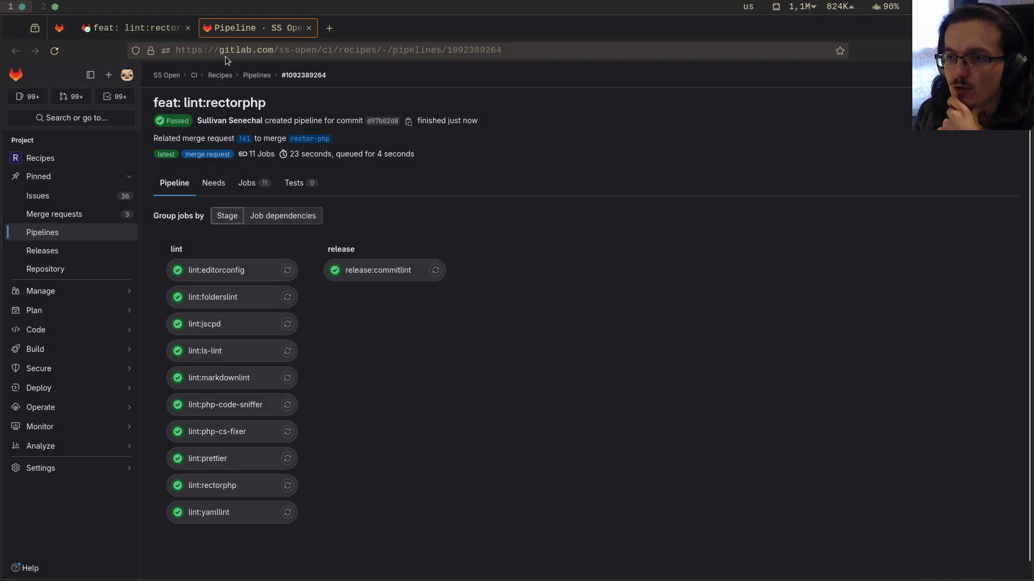
pyautogui.click(309, 28)
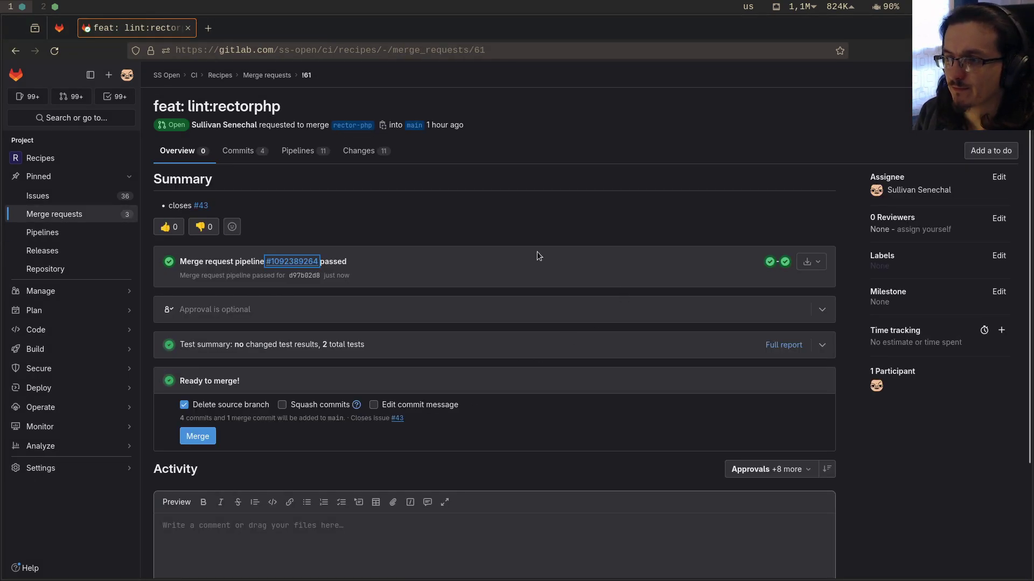
pyautogui.click(365, 151)
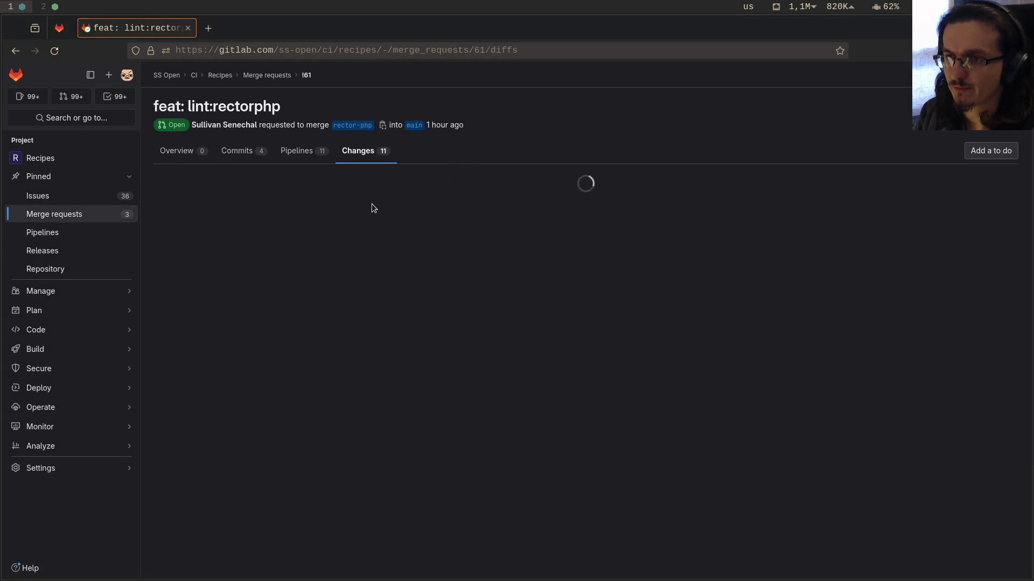
# Step: Step through the commits from 'ignore symlinks', marking the jscpd and php-code-sniffer files as viewed
pyautogui.click(255, 154)
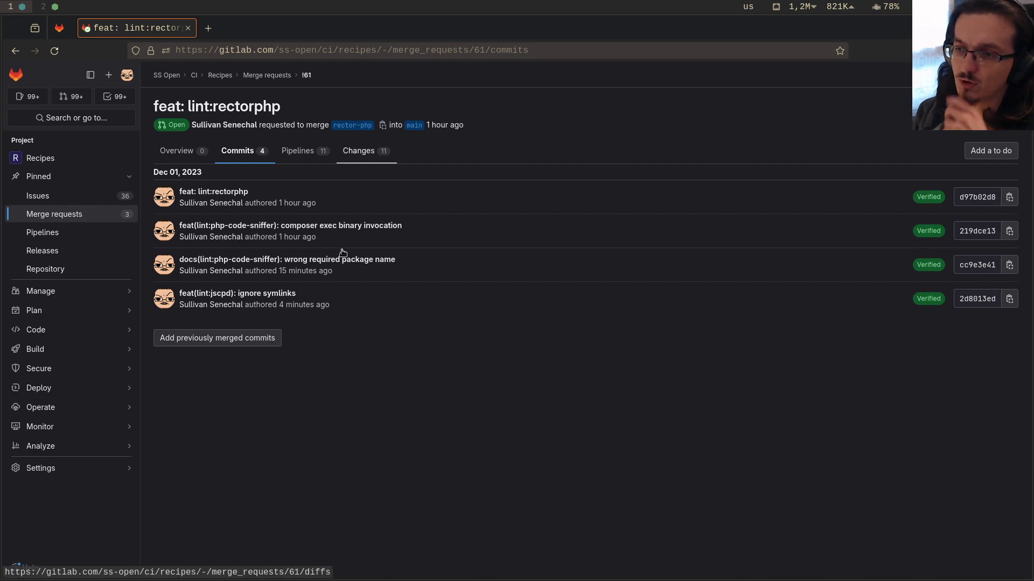
pyautogui.click(240, 294)
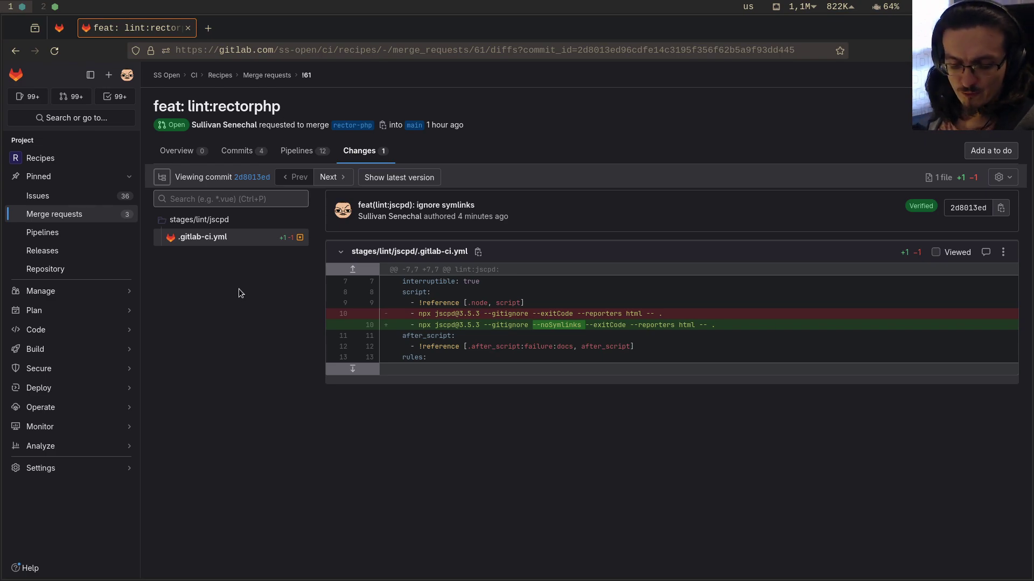
pyautogui.click(936, 252)
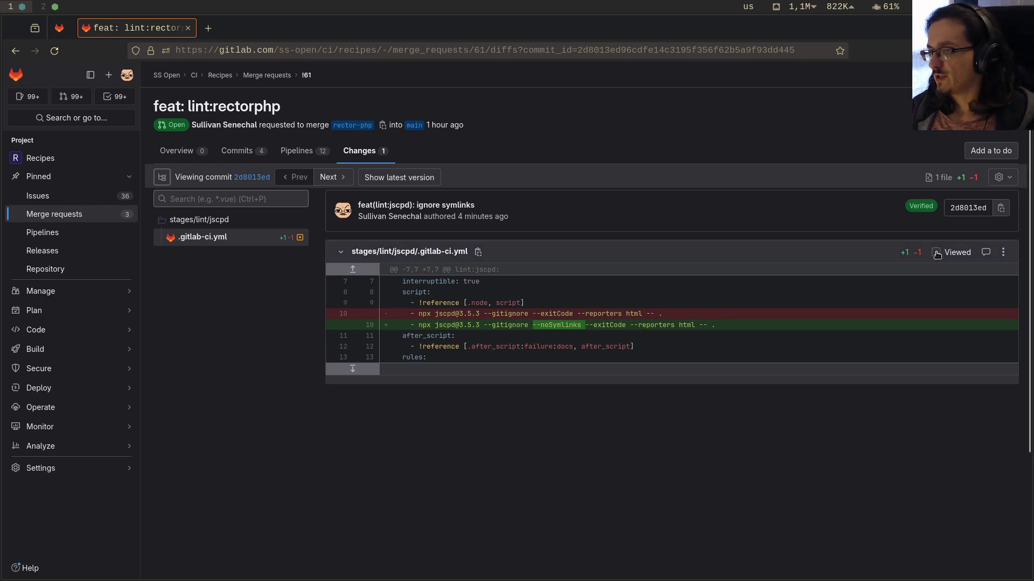
pyautogui.scroll(2, 425, 419)
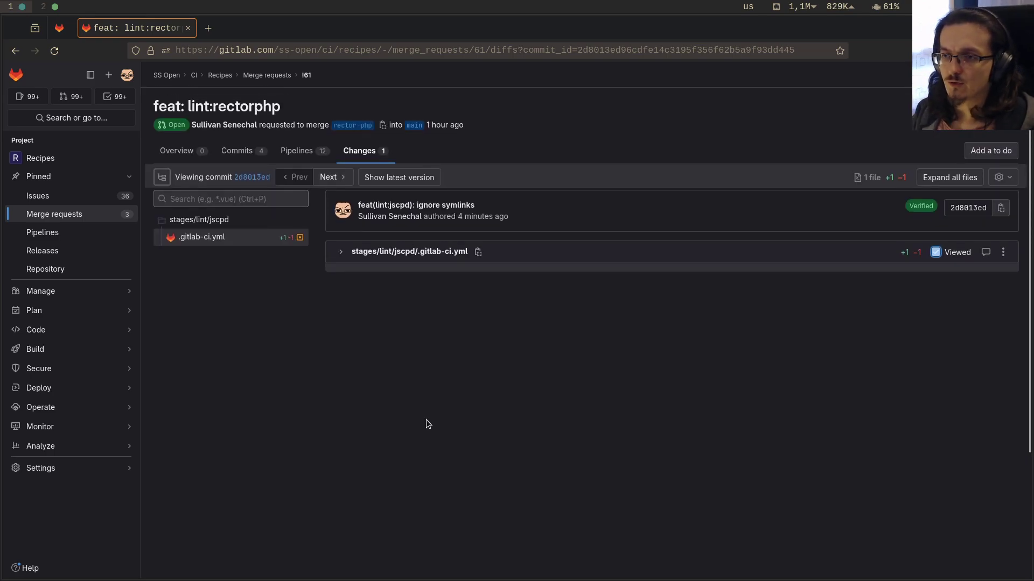
pyautogui.click(335, 176)
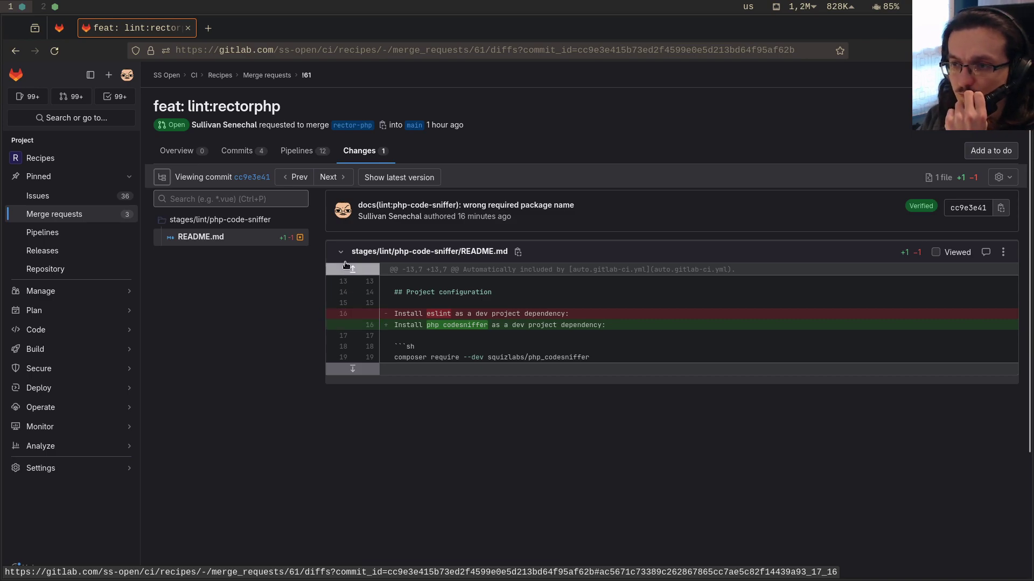
pyautogui.click(936, 252)
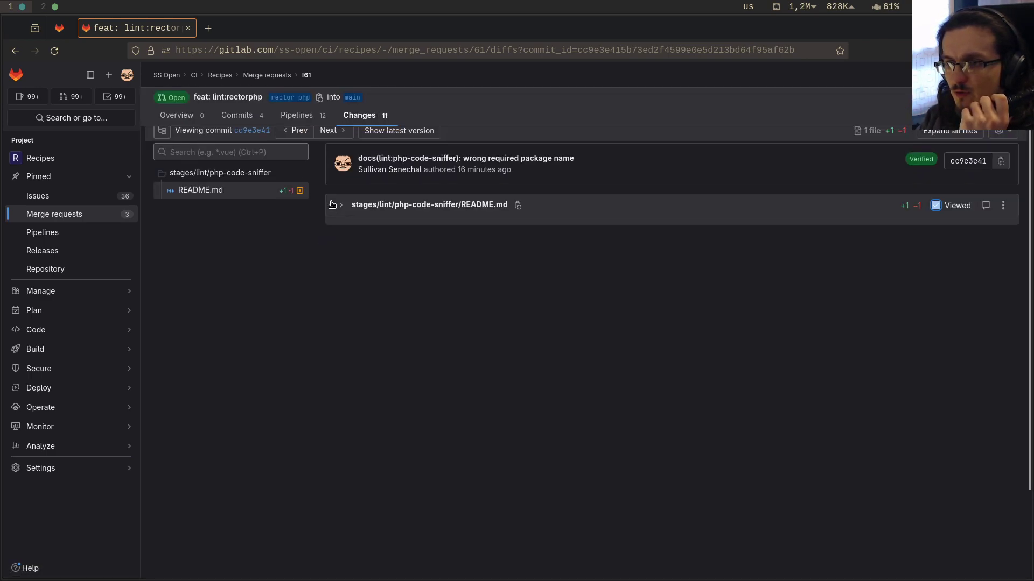
pyautogui.click(330, 175)
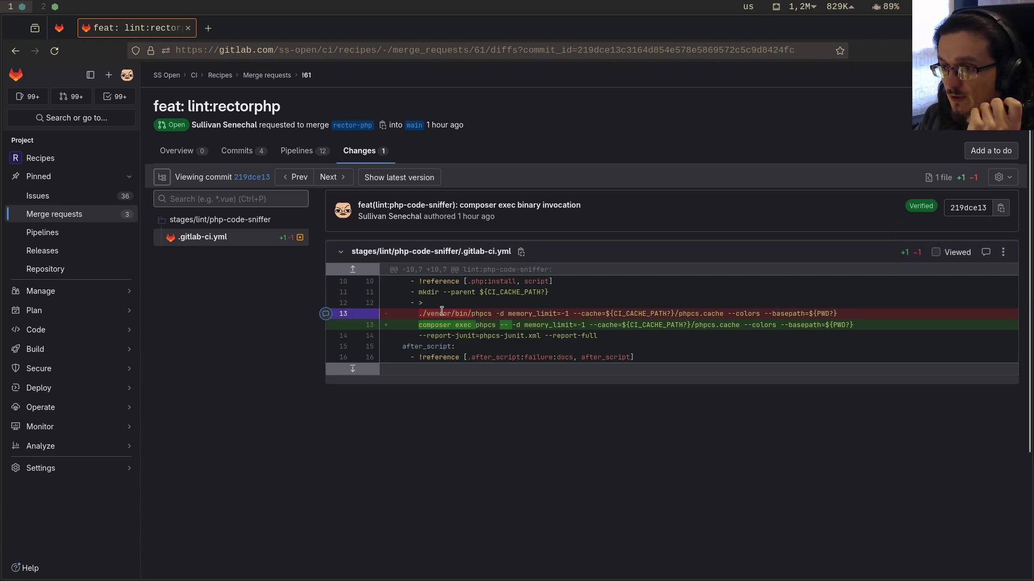
pyautogui.moveTo(434, 314); pyautogui.dragTo(477, 316)
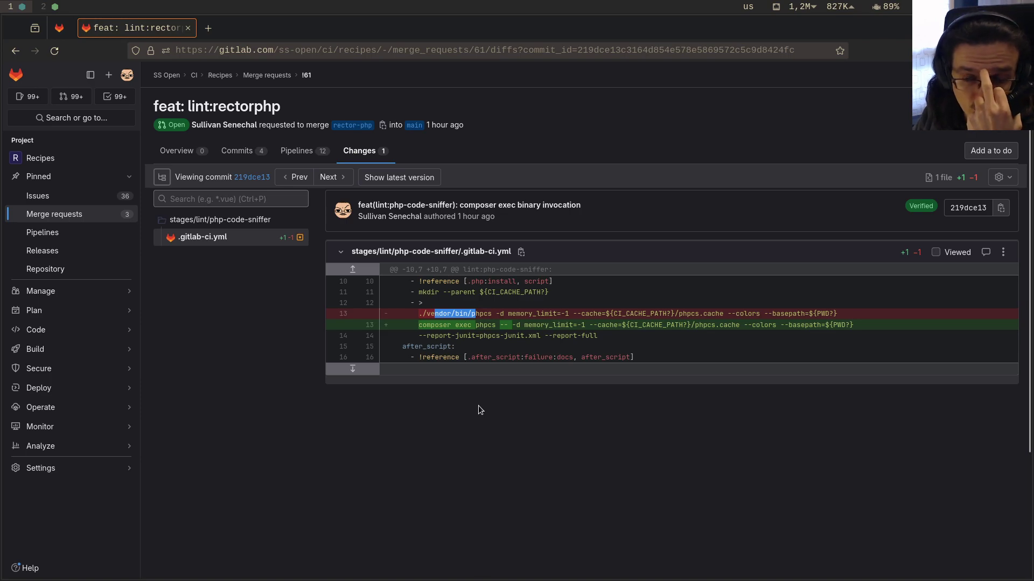
pyautogui.click(936, 252)
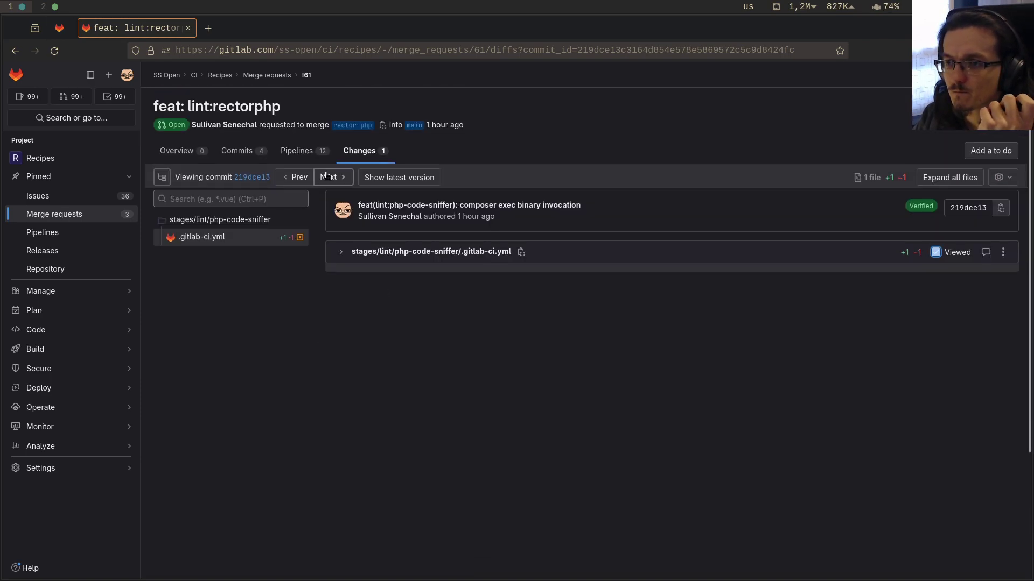
pyautogui.click(327, 176)
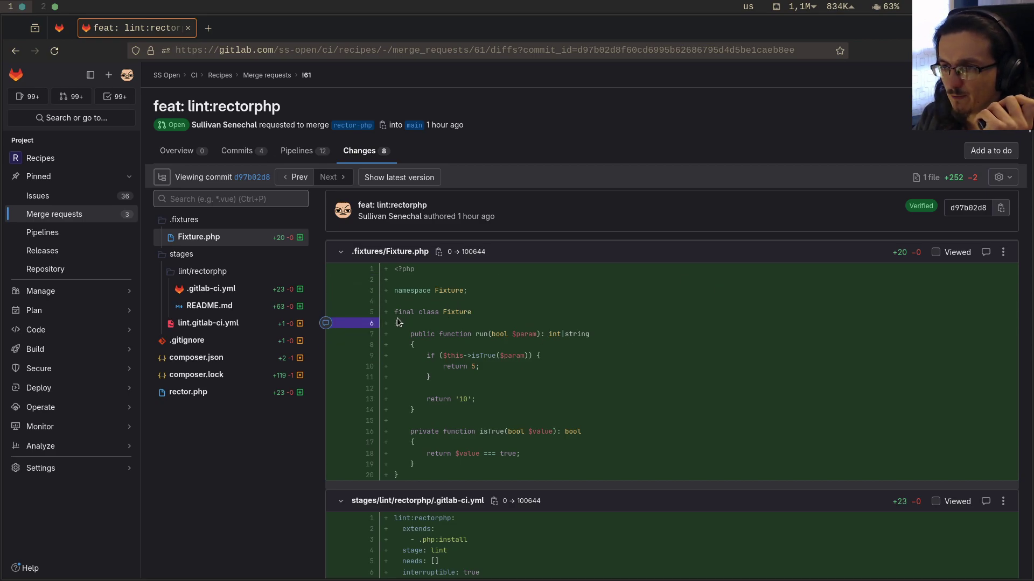
# Step: Mark Fixture.php viewed and read the rectorphp job's script, dry-run command and after_script lines
pyautogui.click(936, 253)
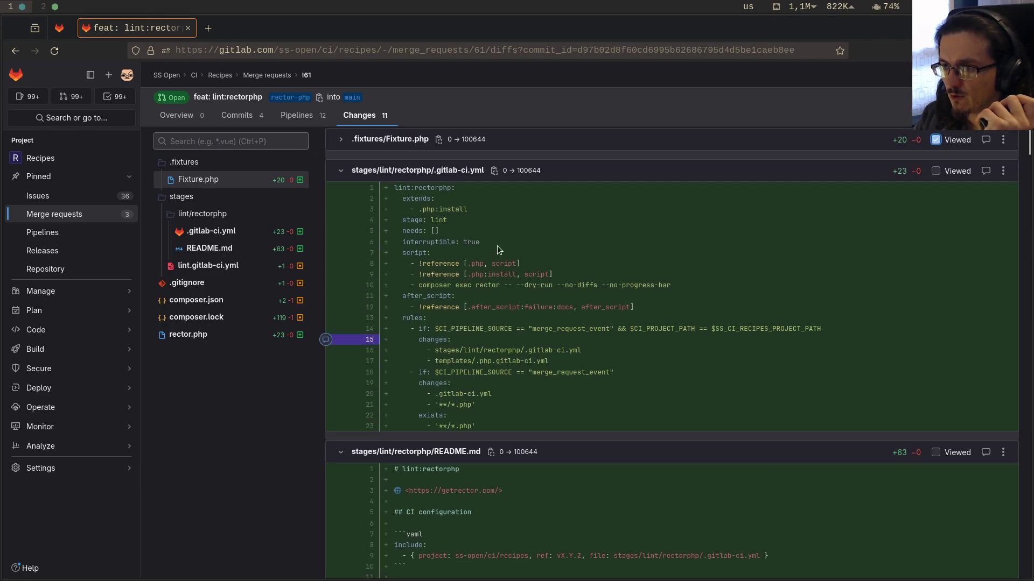
pyautogui.moveTo(414, 199); pyautogui.dragTo(493, 244)
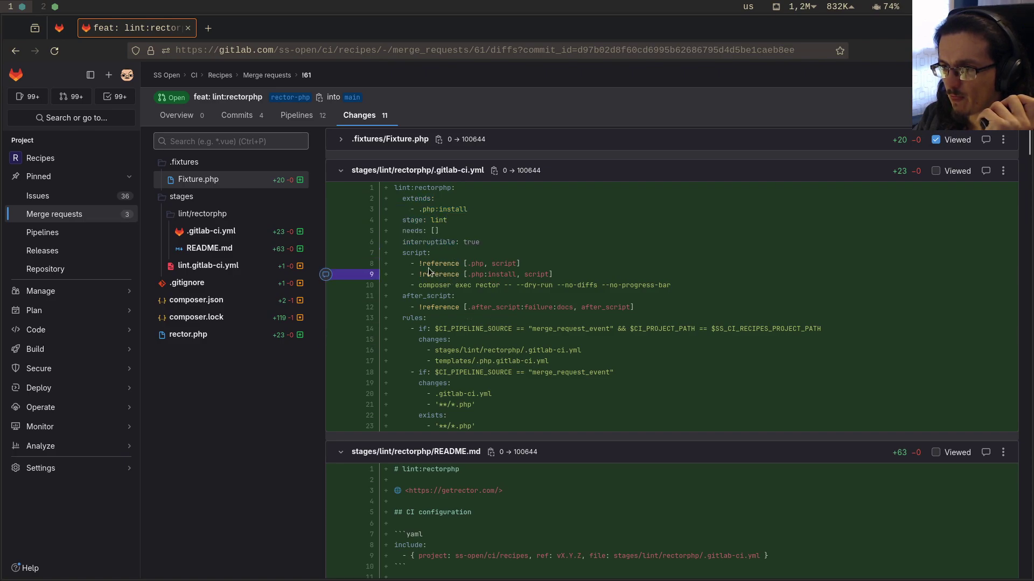
pyautogui.moveTo(426, 263); pyautogui.dragTo(540, 274)
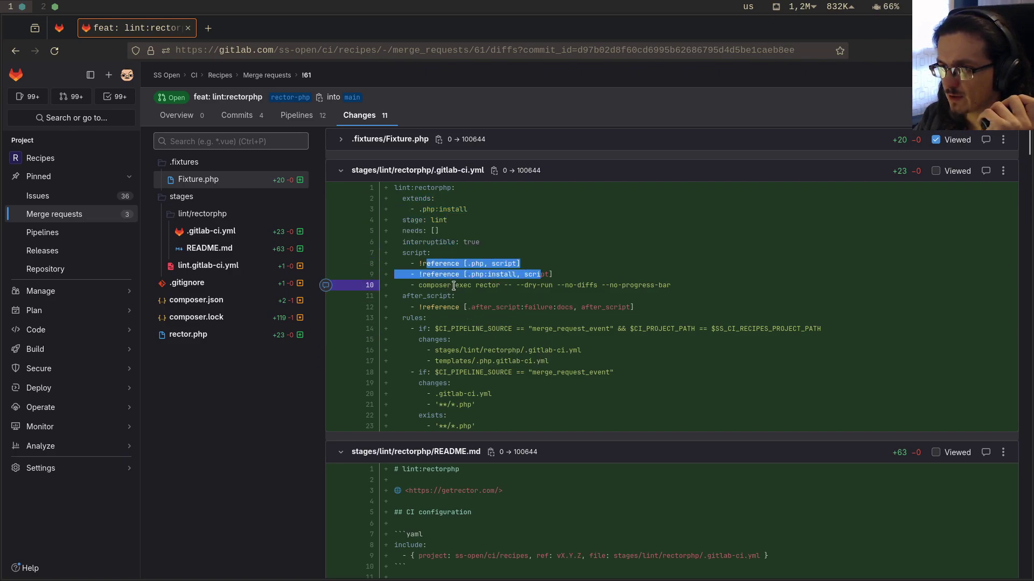
pyautogui.moveTo(447, 285); pyautogui.dragTo(677, 285)
pyautogui.doubleClick(528, 286)
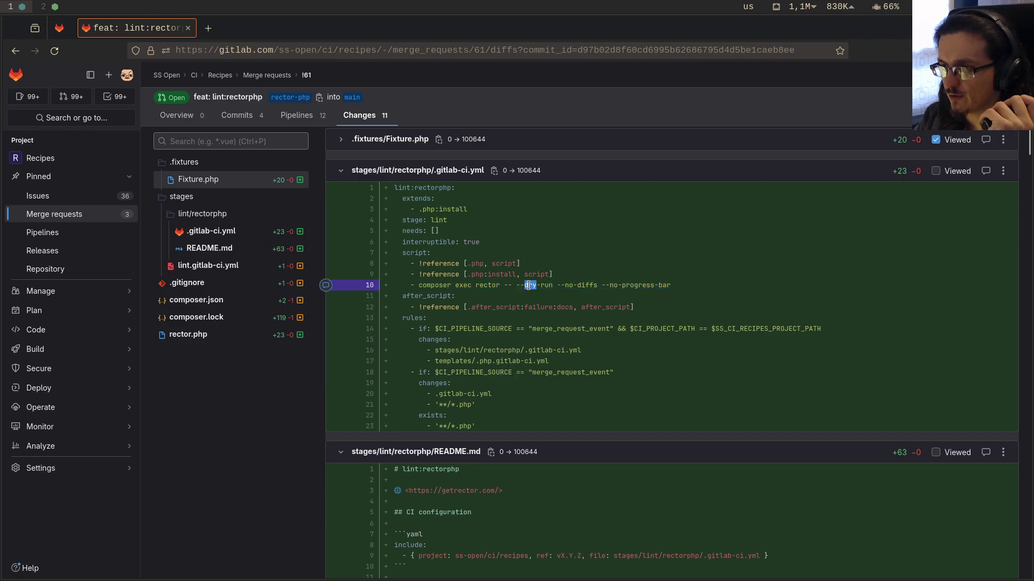
pyautogui.moveTo(404, 294); pyautogui.dragTo(649, 310)
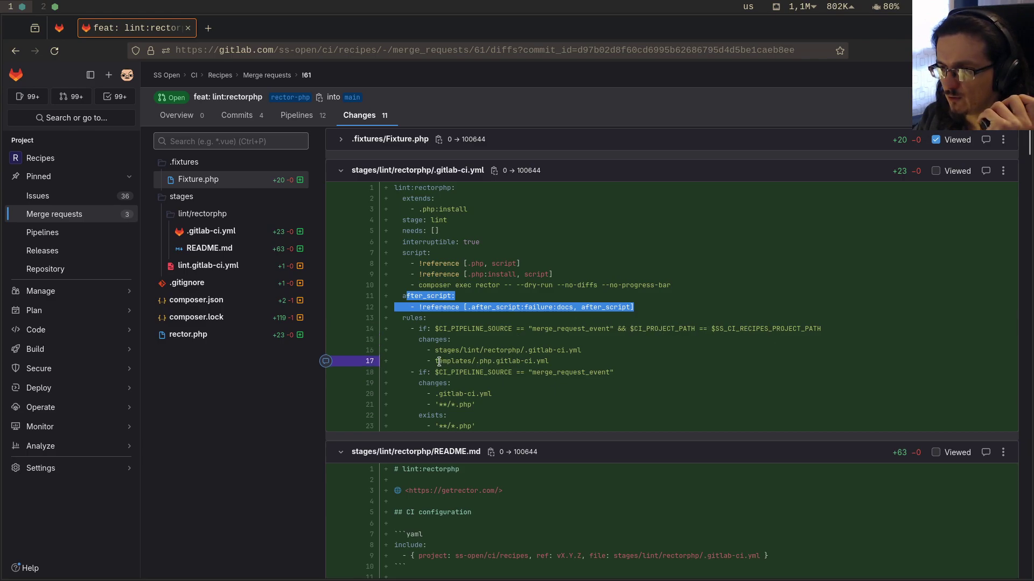
pyautogui.moveTo(434, 356); pyautogui.dragTo(593, 372)
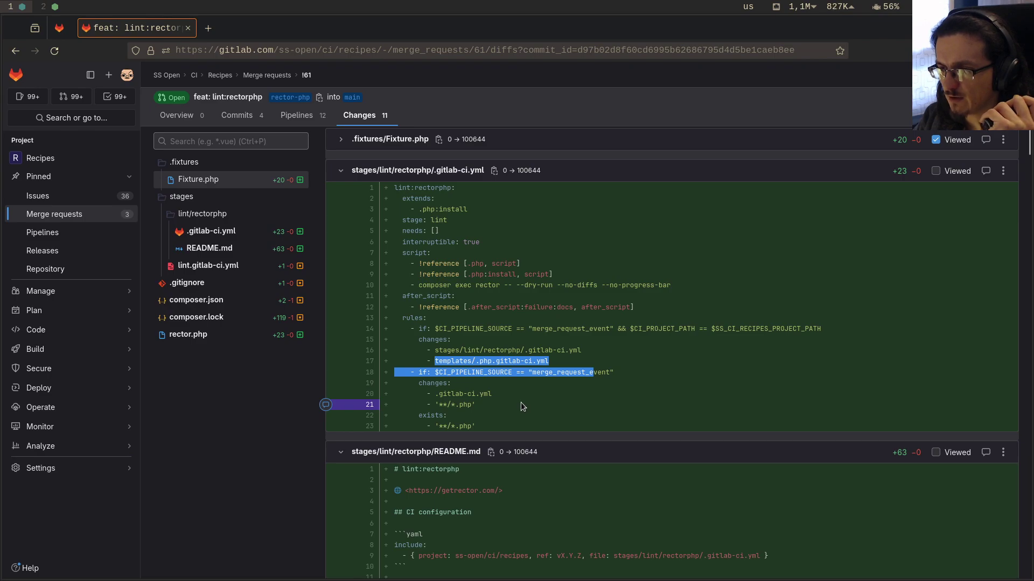
# Step: Check the merge request rule's changes and exists paths, mark .gitlab-ci.yml viewed, and open README.md separately
pyautogui.scroll(-2, 521, 404)
pyautogui.click(465, 353)
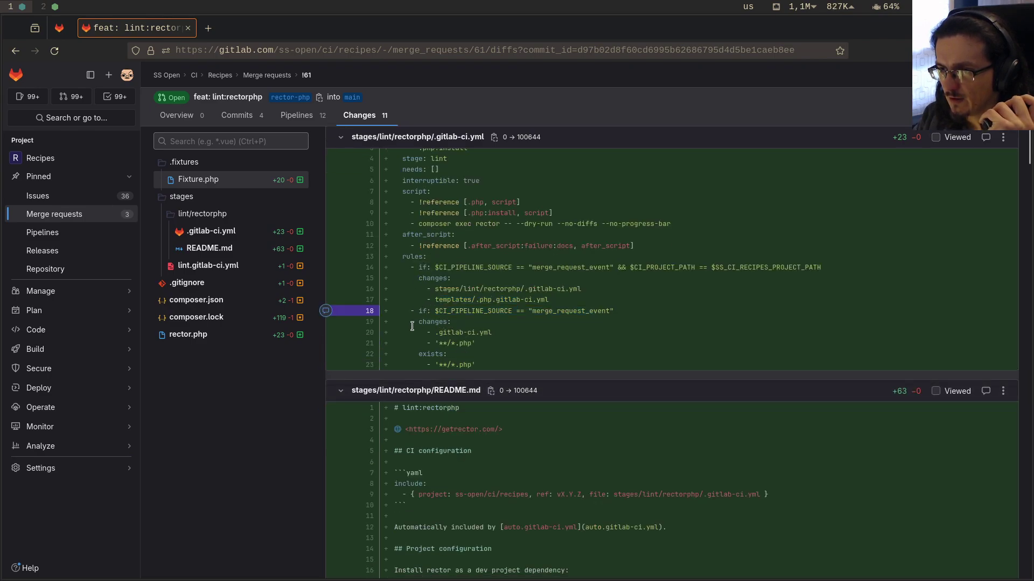
pyautogui.moveTo(395, 332); pyautogui.dragTo(547, 364)
pyautogui.doubleClick(440, 335)
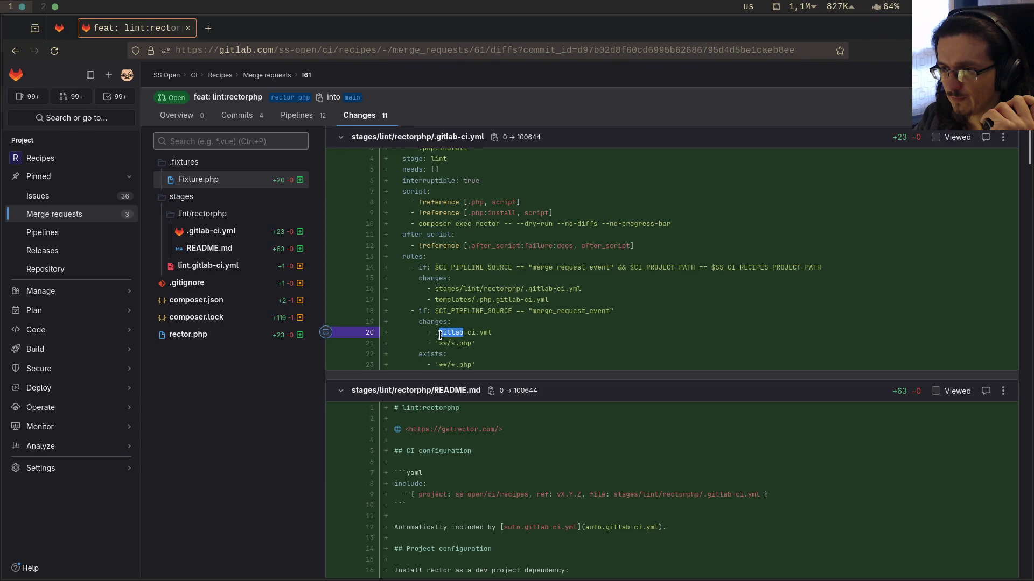
pyautogui.click(475, 333)
pyautogui.doubleClick(480, 333)
pyautogui.moveTo(435, 344); pyautogui.dragTo(496, 344)
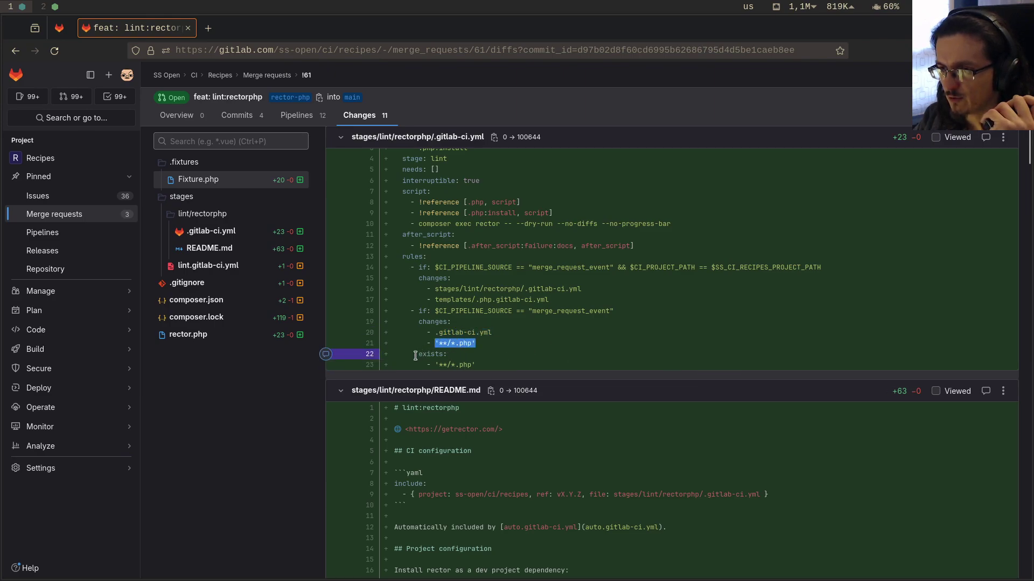
pyautogui.moveTo(415, 356); pyautogui.dragTo(538, 367)
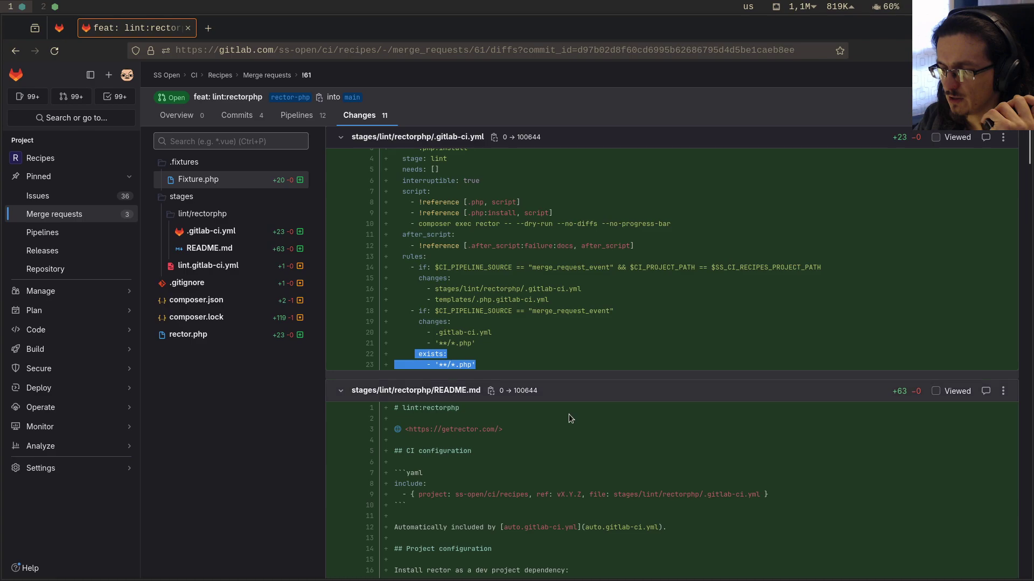
pyautogui.click(935, 138)
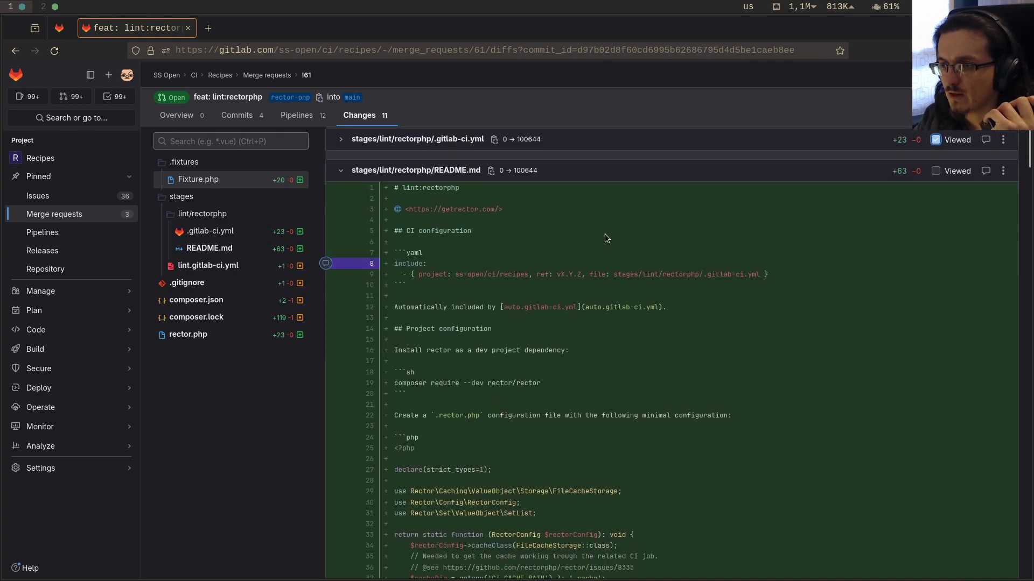
pyautogui.click(1004, 171)
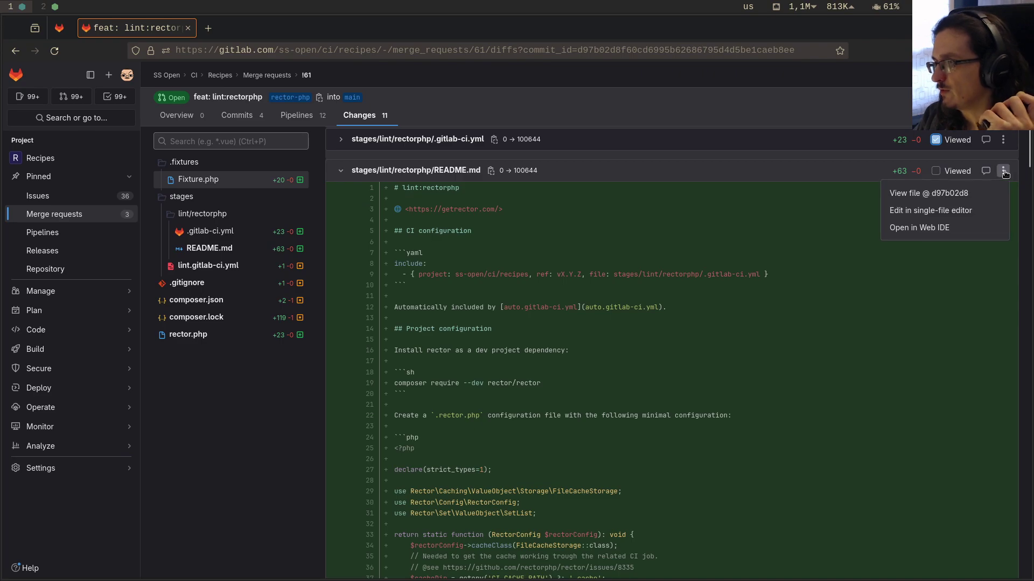
pyautogui.middleClick(949, 193)
# Step: Read the rendered rectorphp README.md, including the cache warning, and open Rector issue 8335 in a new tab
pyautogui.click(244, 28)
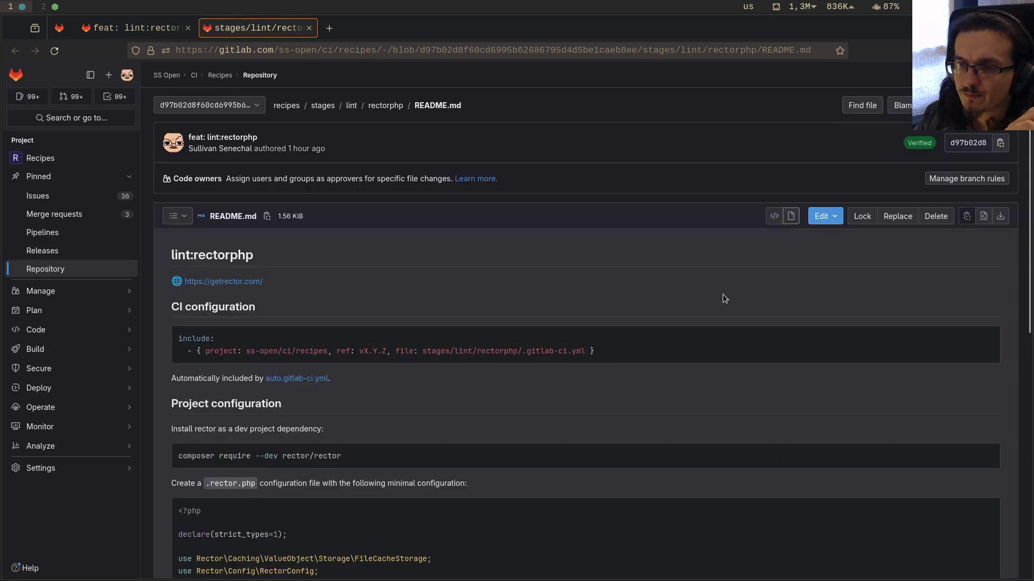
pyautogui.scroll(-3, 719, 316)
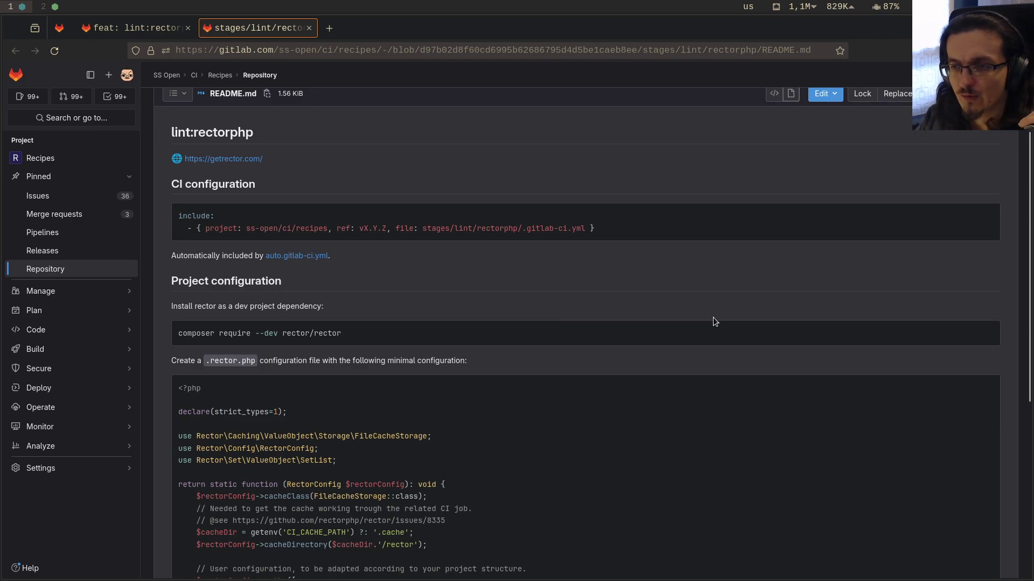
pyautogui.scroll(-3, 635, 322)
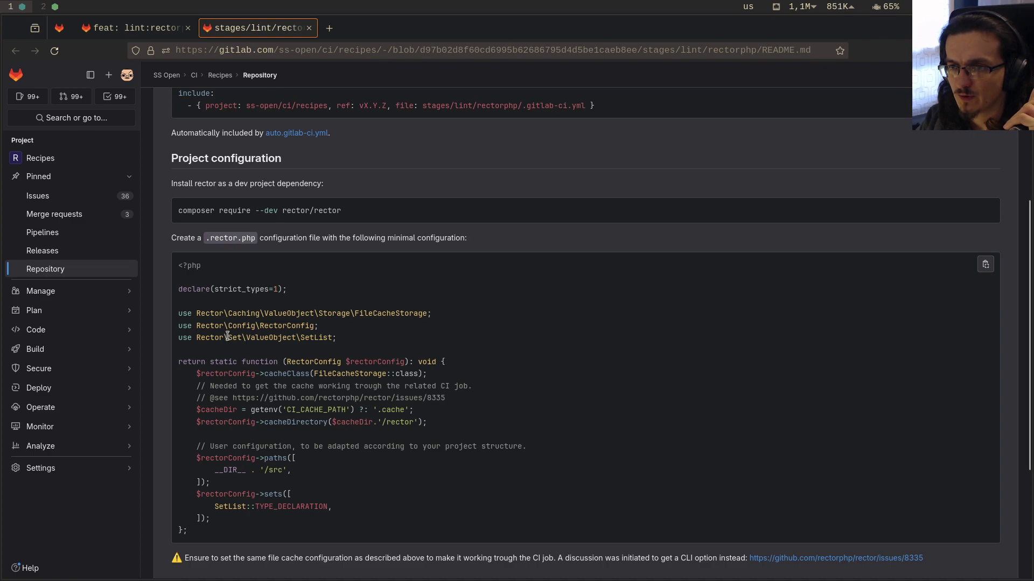
pyautogui.scroll(-2, 227, 336)
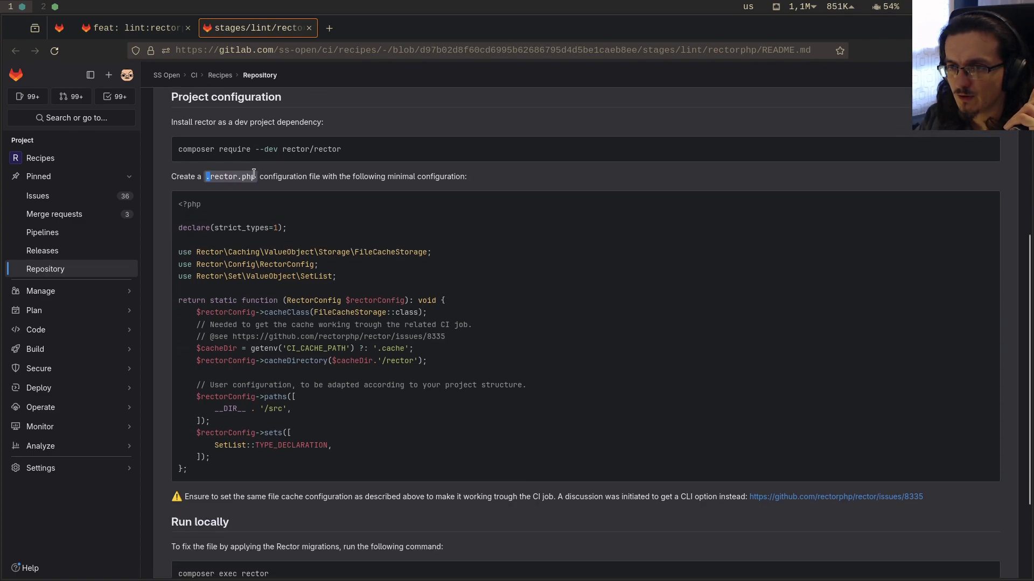
pyautogui.moveTo(254, 175); pyautogui.dragTo(256, 176)
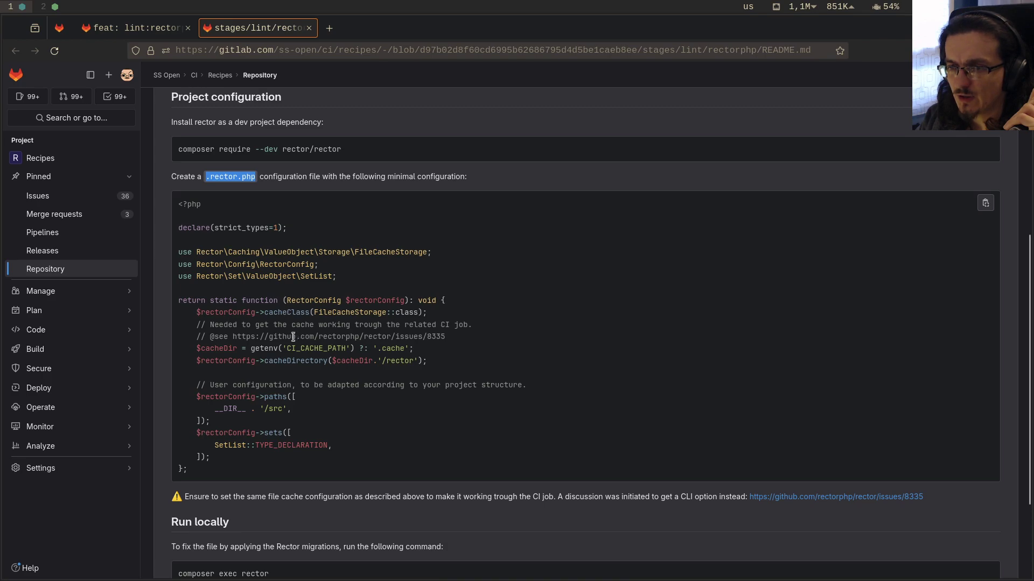
pyautogui.scroll(-2, 293, 337)
pyautogui.moveTo(200, 251); pyautogui.dragTo(434, 307)
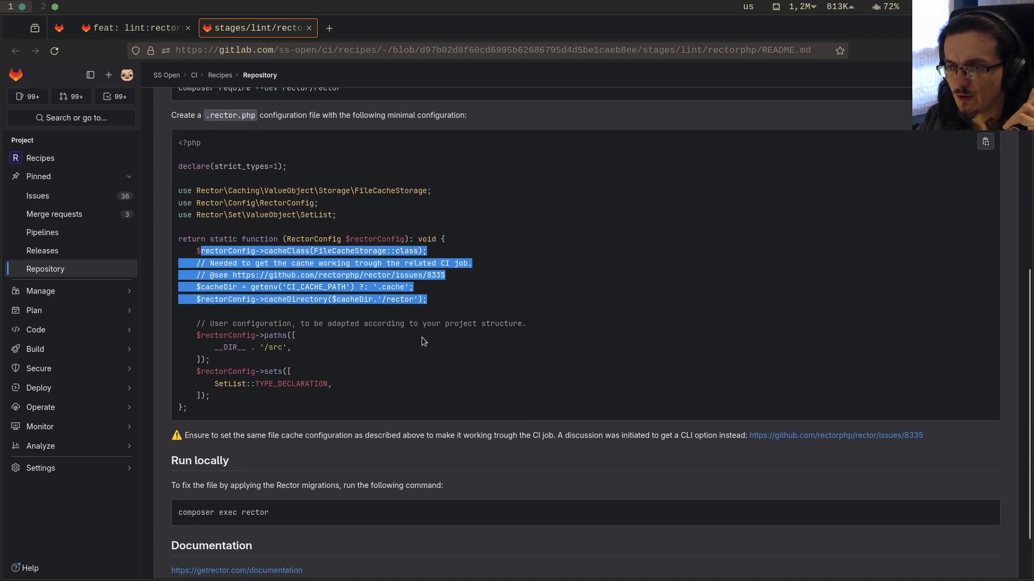
pyautogui.click(399, 303)
pyautogui.scroll(-2, 350, 366)
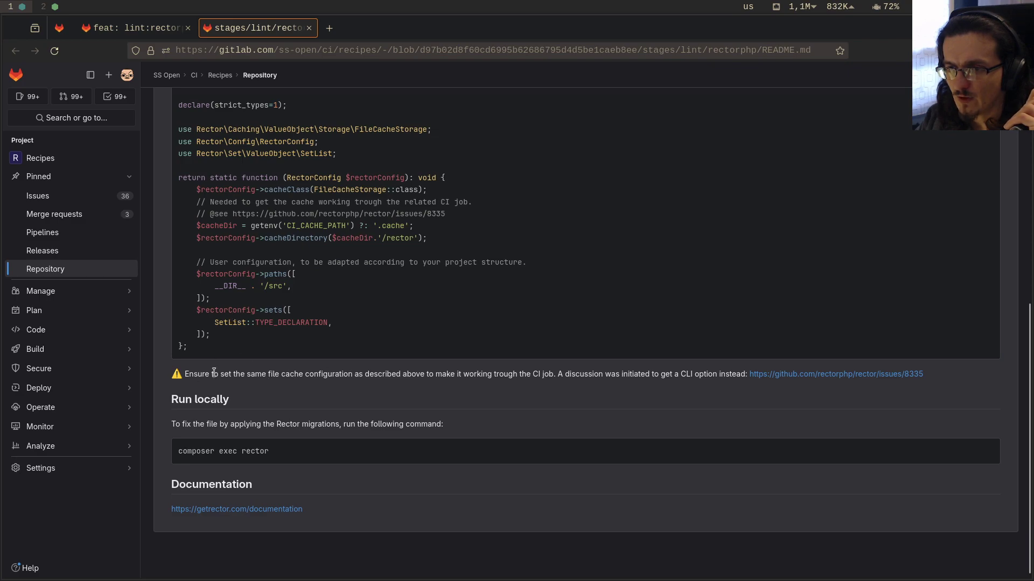
pyautogui.moveTo(184, 373); pyautogui.dragTo(642, 381)
pyautogui.click(708, 392)
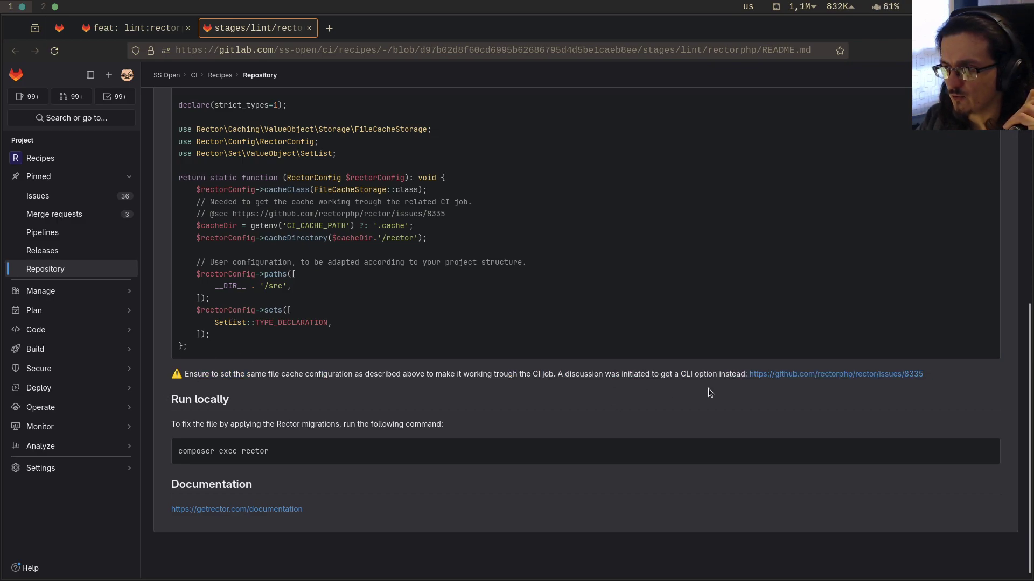
pyautogui.middleClick(783, 375)
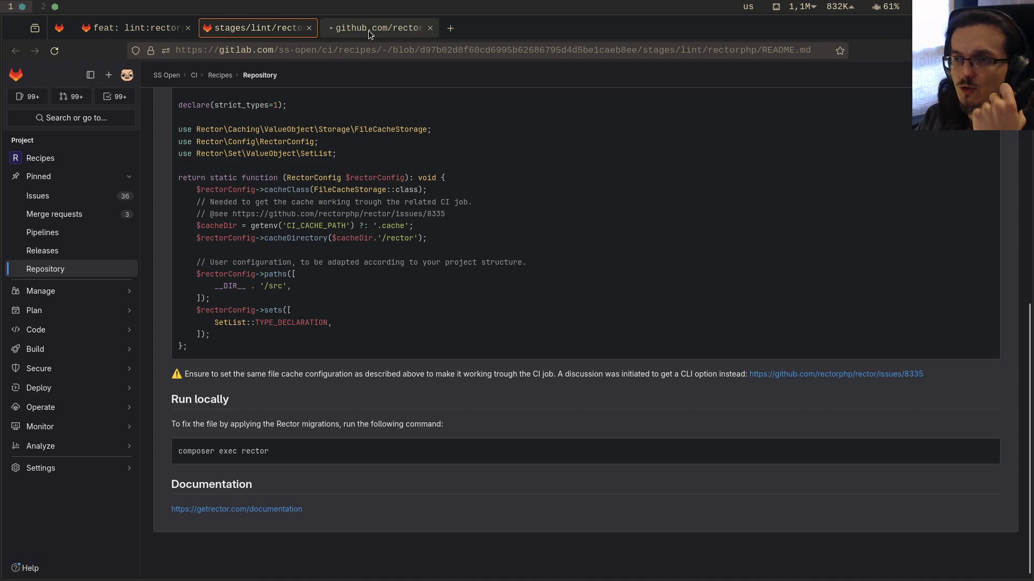
# Step: View Rector issue #8335 and highlight the maintainer's config-only explanation
pyautogui.click(368, 30)
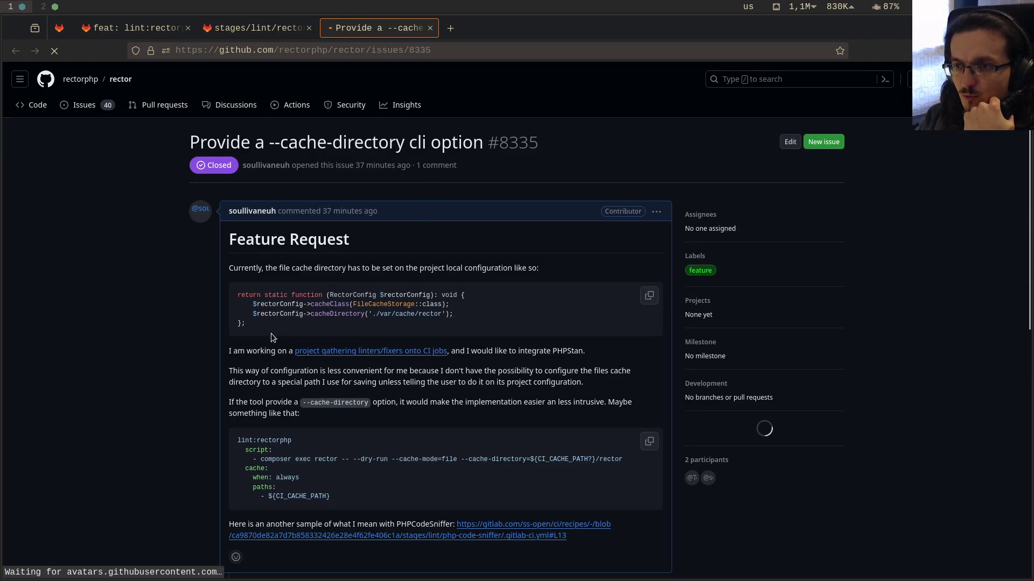
pyautogui.scroll(-5, 267, 338)
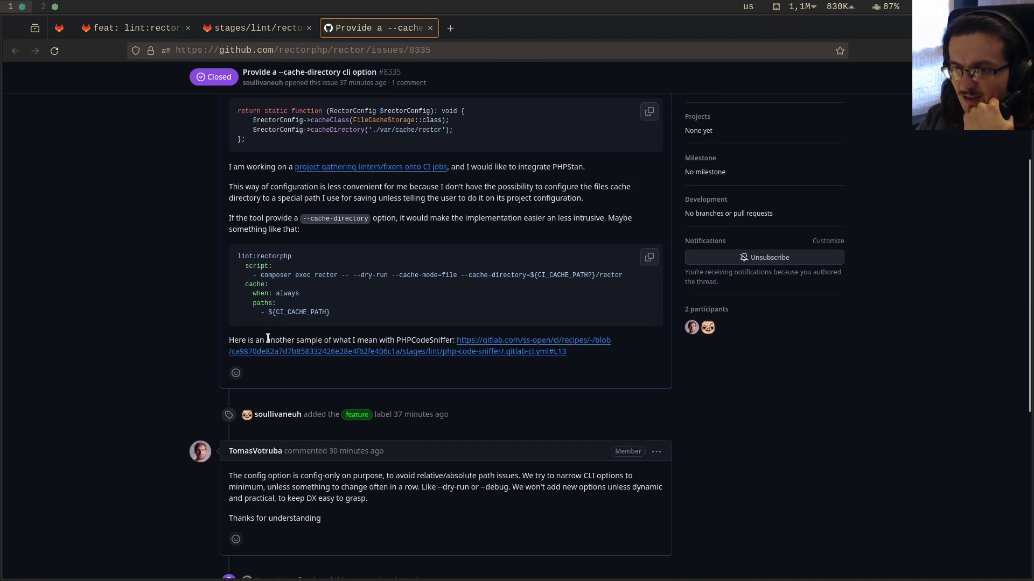
pyautogui.scroll(-5, 268, 337)
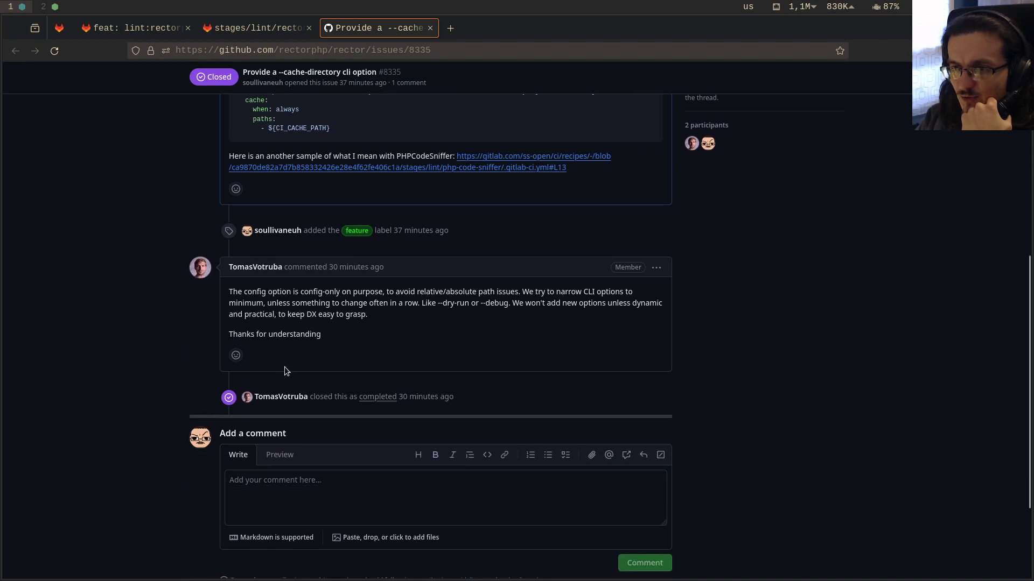
pyautogui.moveTo(286, 291); pyautogui.dragTo(363, 291)
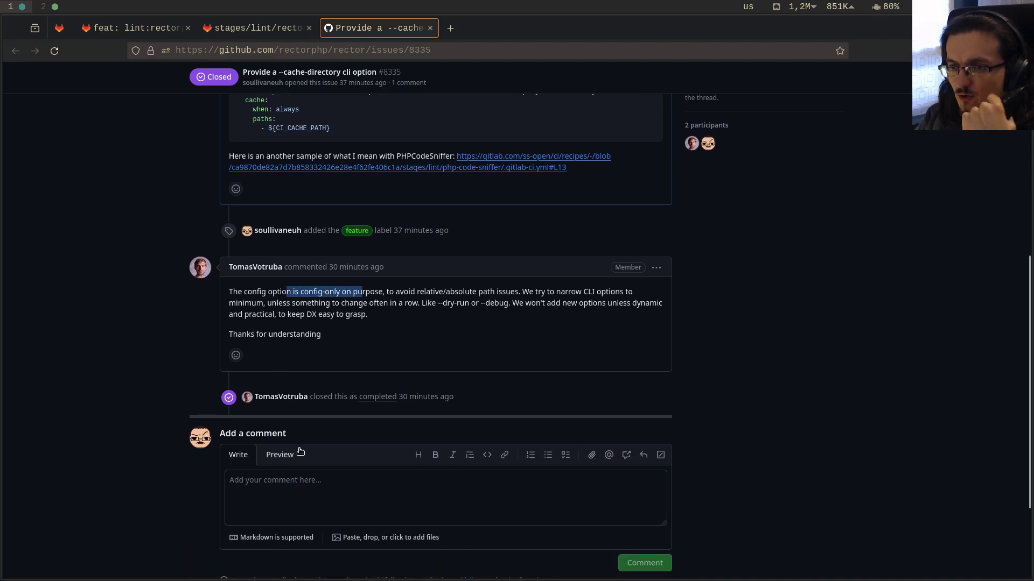
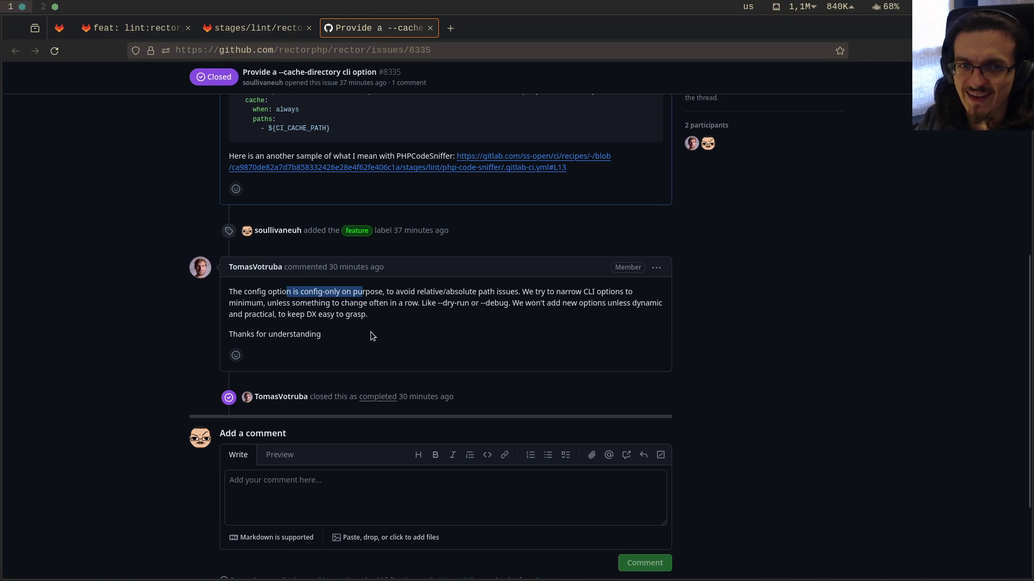
# Step: Reread the maintainer's cache-directory example in GitHub issue #8335, then return to rector.php in the editor
pyautogui.scroll(3, 371, 332)
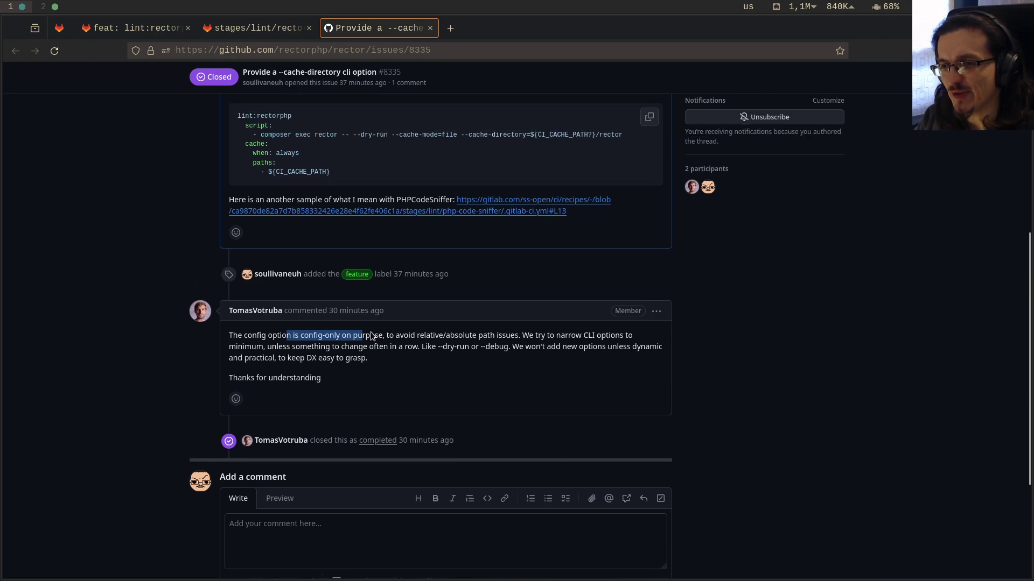
pyautogui.scroll(2, 370, 336)
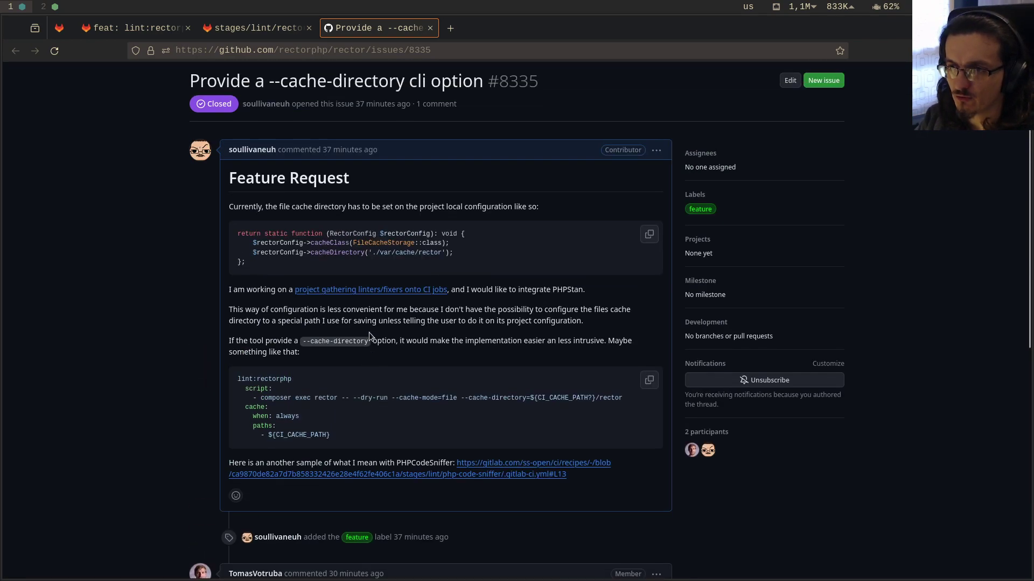
pyautogui.scroll(1, 369, 336)
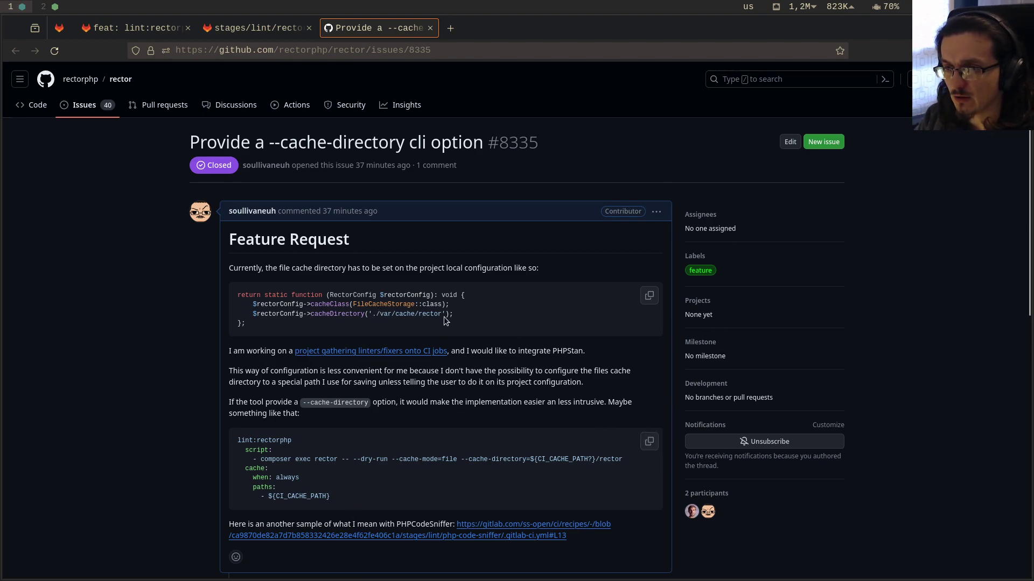
pyautogui.tripleClick(298, 310)
pyautogui.click(534, 386)
pyautogui.scroll(-5, 534, 398)
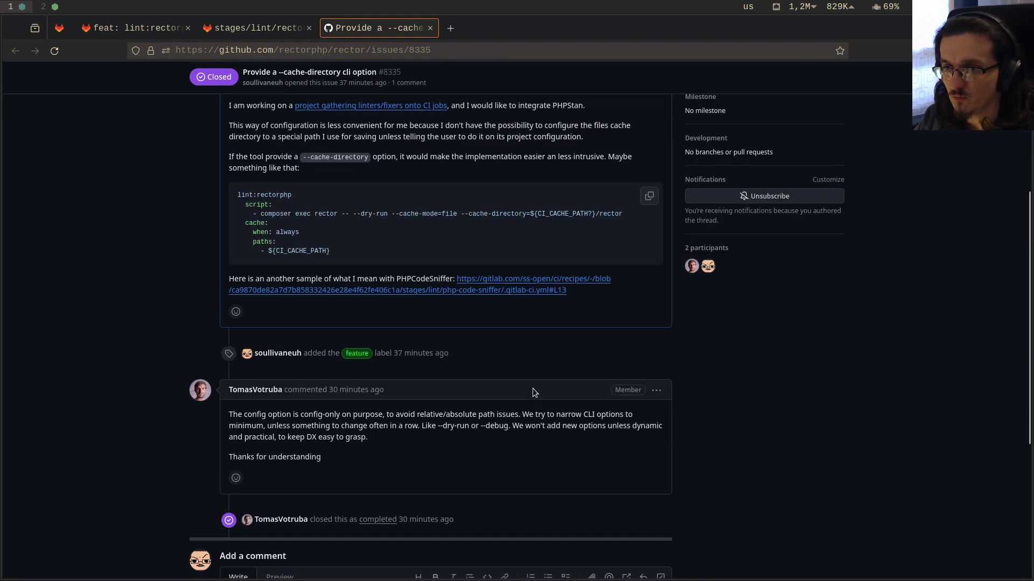
pyautogui.click(62, 6)
pyautogui.click(369, 133)
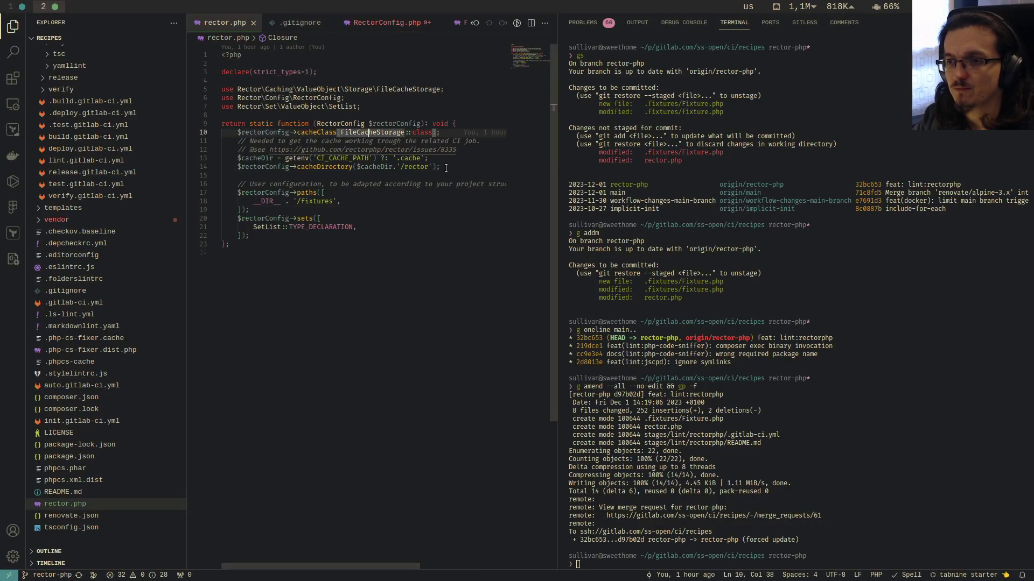
# Step: Open vendor/rector/rector/README.md with the file tree hidden and read its install and usage sections
pyautogui.press('Down')
pyautogui.press('Down')
pyautogui.press('Down')
pyautogui.click(339, 269)
pyautogui.hotkey('ctrl', 'p')
pyautogui.write('rector readme')
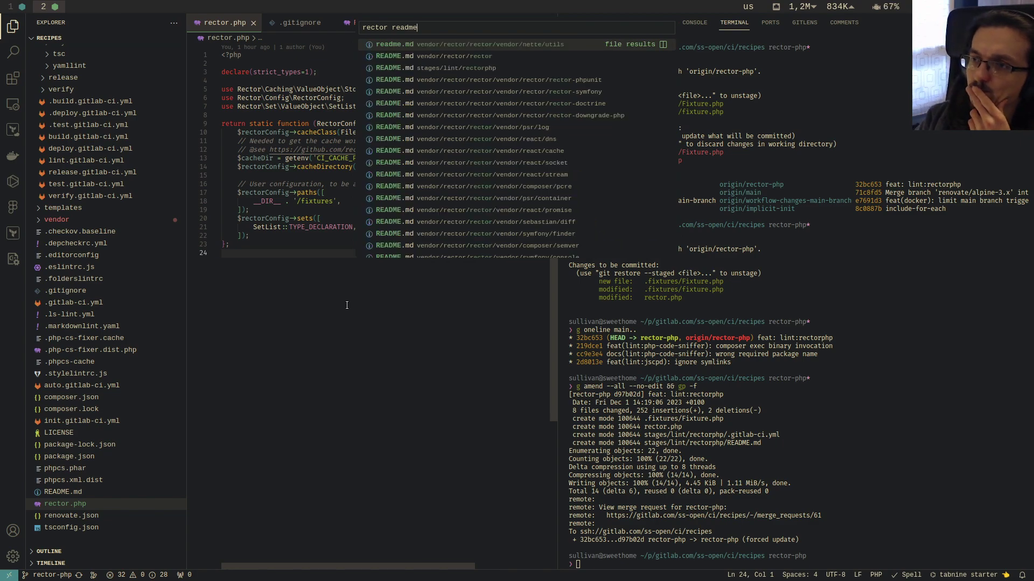
pyautogui.press('Down')
pyautogui.press('Return')
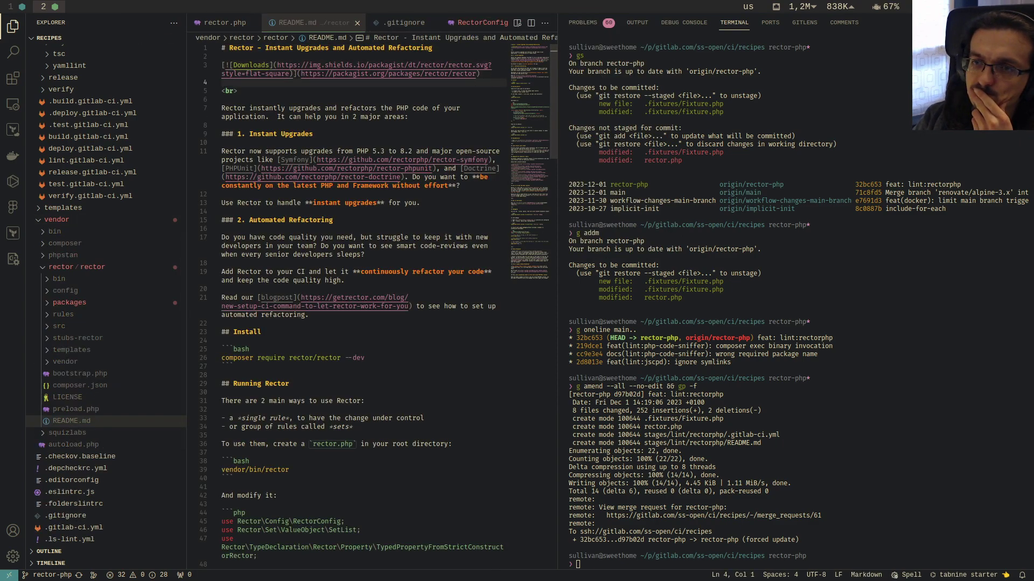
pyautogui.hotkey('ctrl', 'b')
pyautogui.click(284, 301)
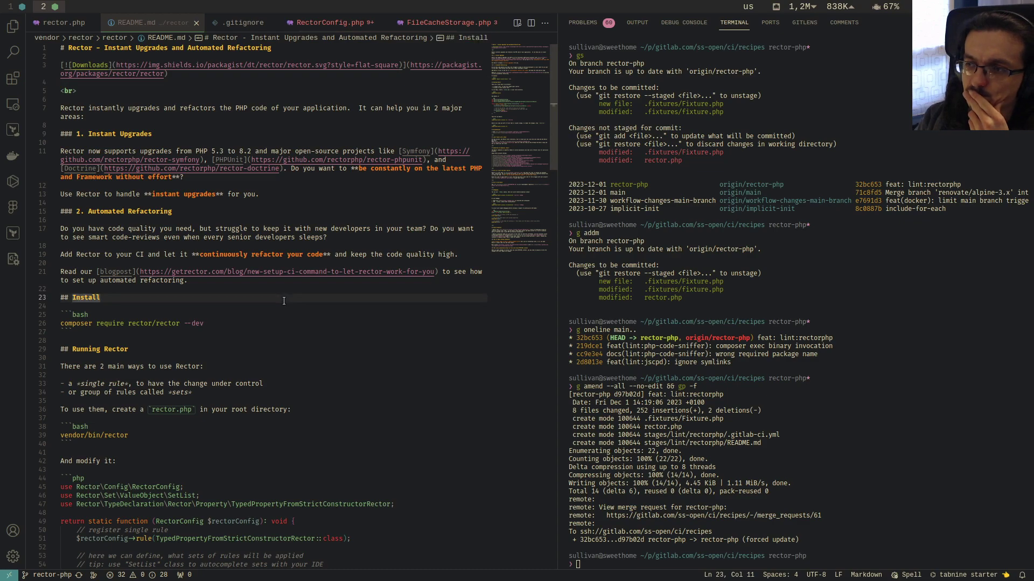
pyautogui.scroll(-5, 342, 358)
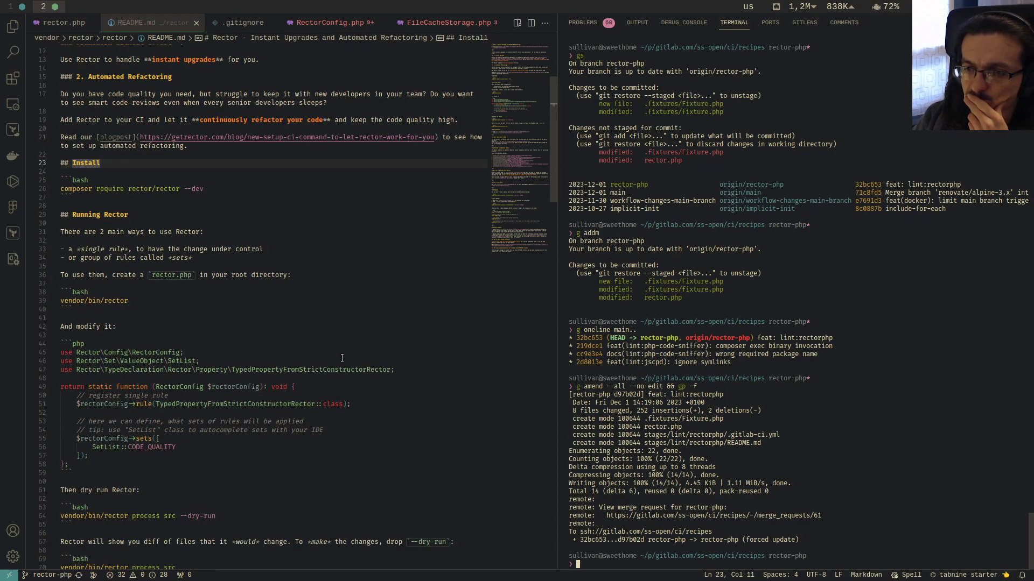
pyautogui.scroll(-6, 342, 358)
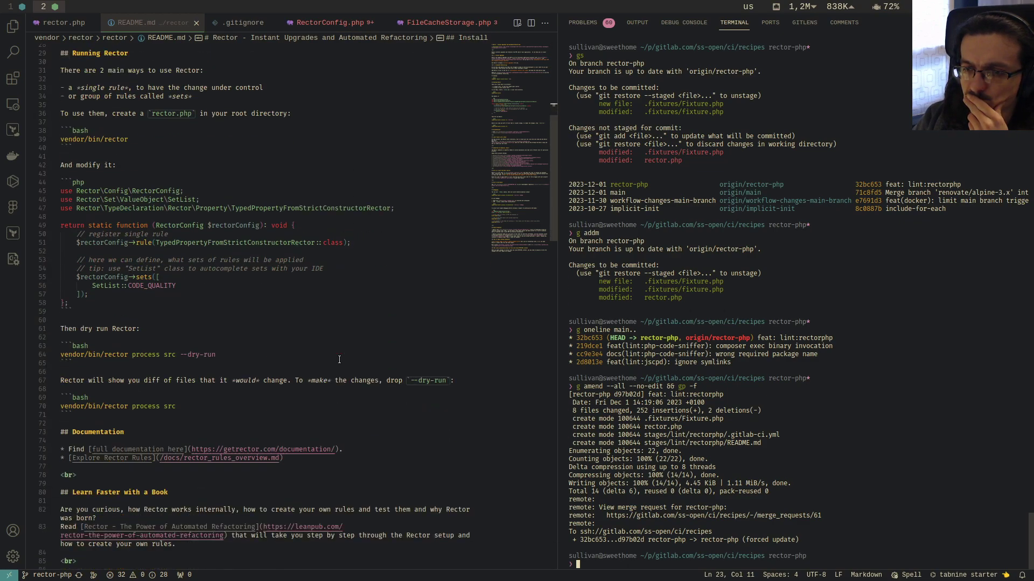
pyautogui.scroll(-1, 339, 359)
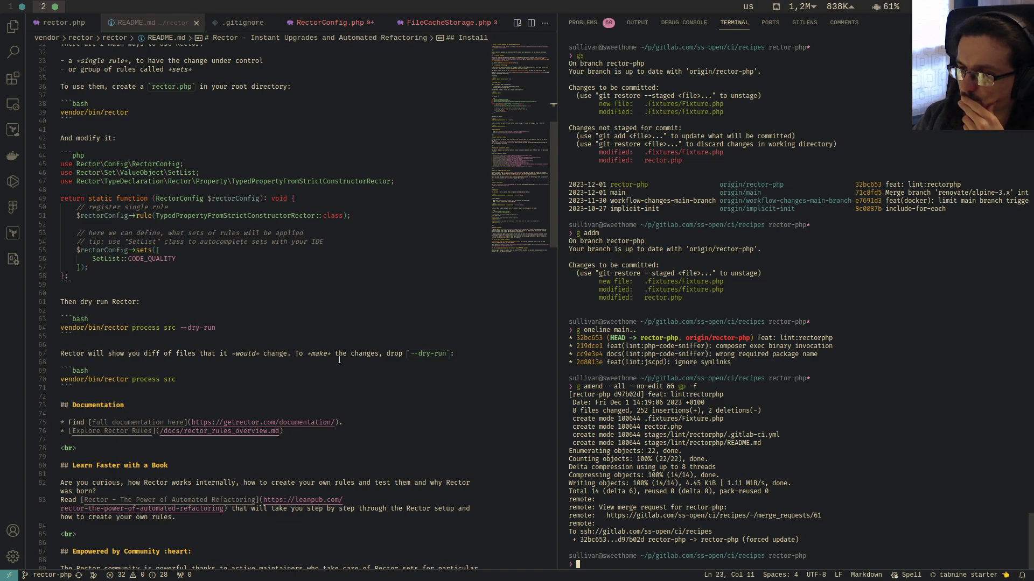
pyautogui.scroll(1, 339, 360)
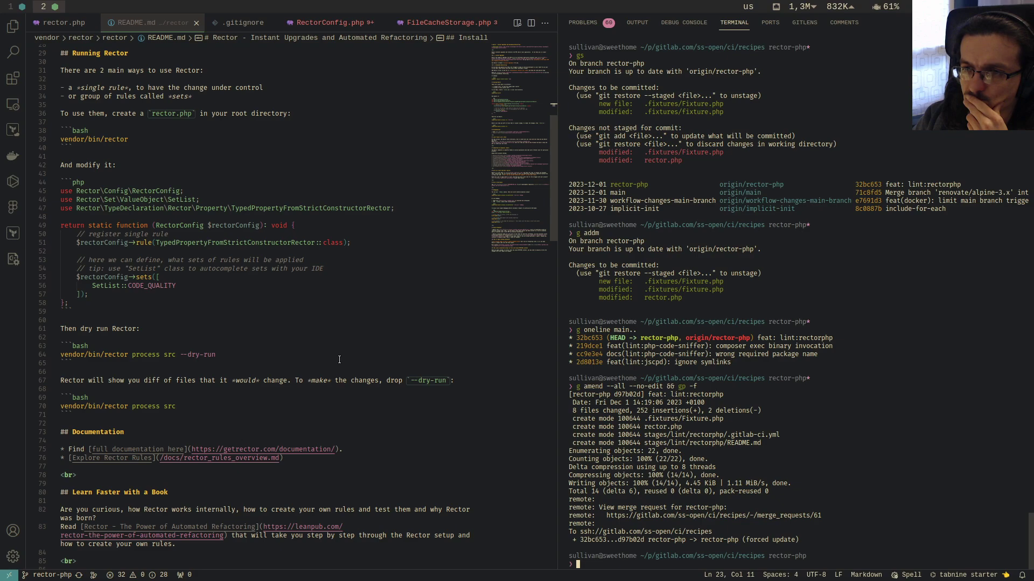
pyautogui.scroll(1, 339, 359)
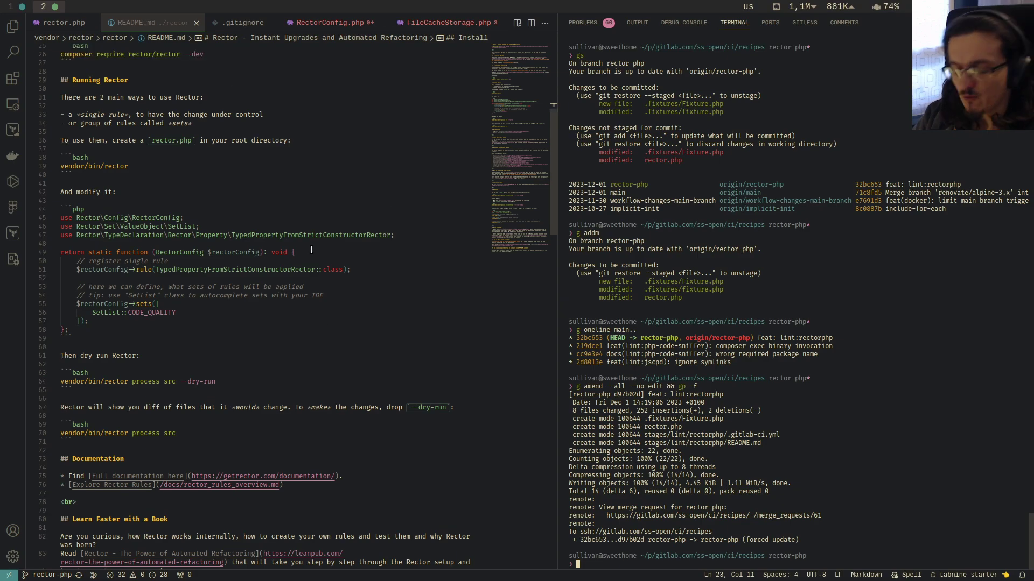
# Step: Open stages/lint/rectorphp/README.md through quick file search
pyautogui.hotkey('ctrl', 'p')
pyautogui.write('rector')
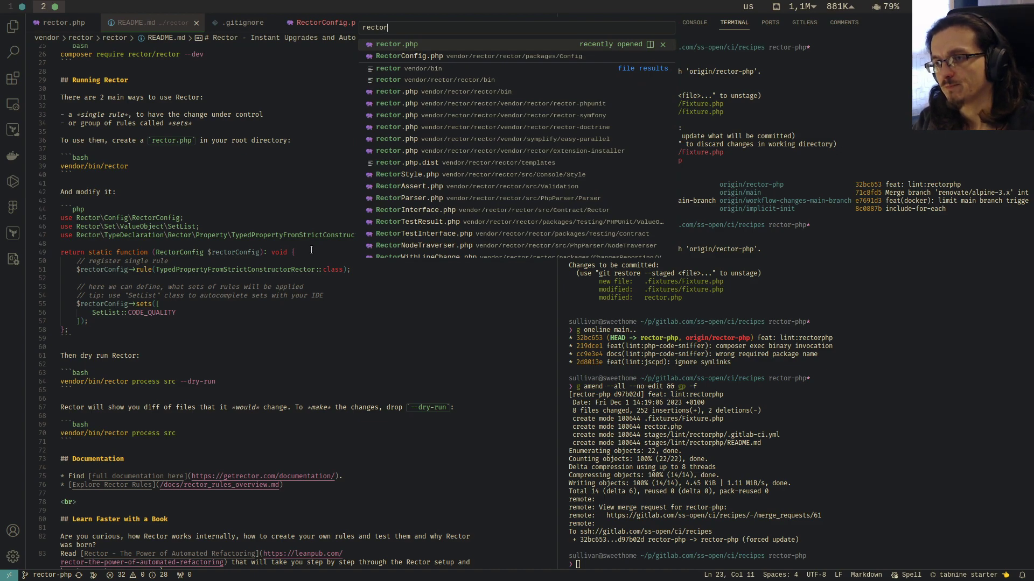
pyautogui.press('Down')
pyautogui.write('re')
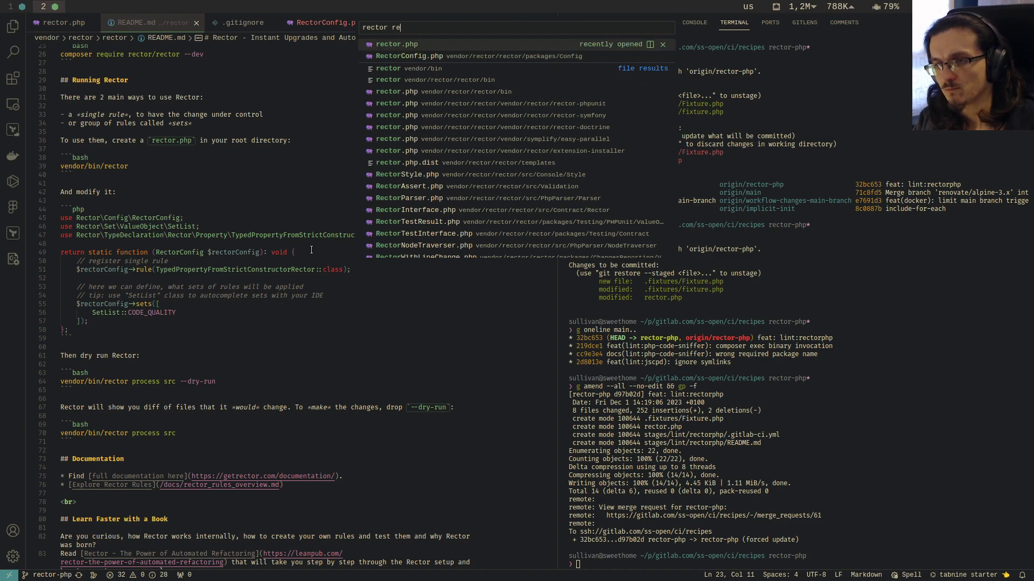
pyautogui.press('Down')
pyautogui.press('Down')
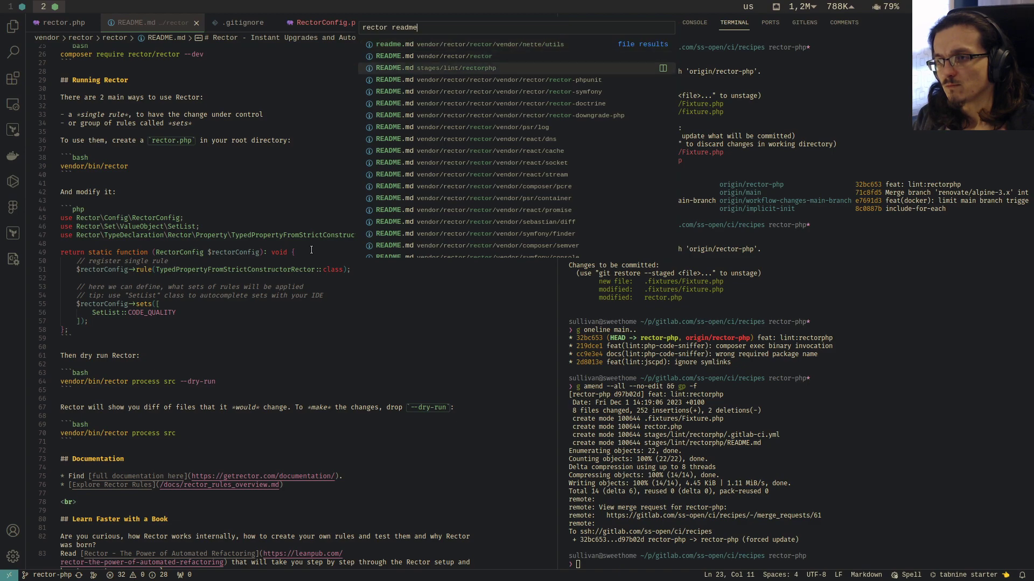
pyautogui.press('Return')
pyautogui.scroll(-5, 223, 363)
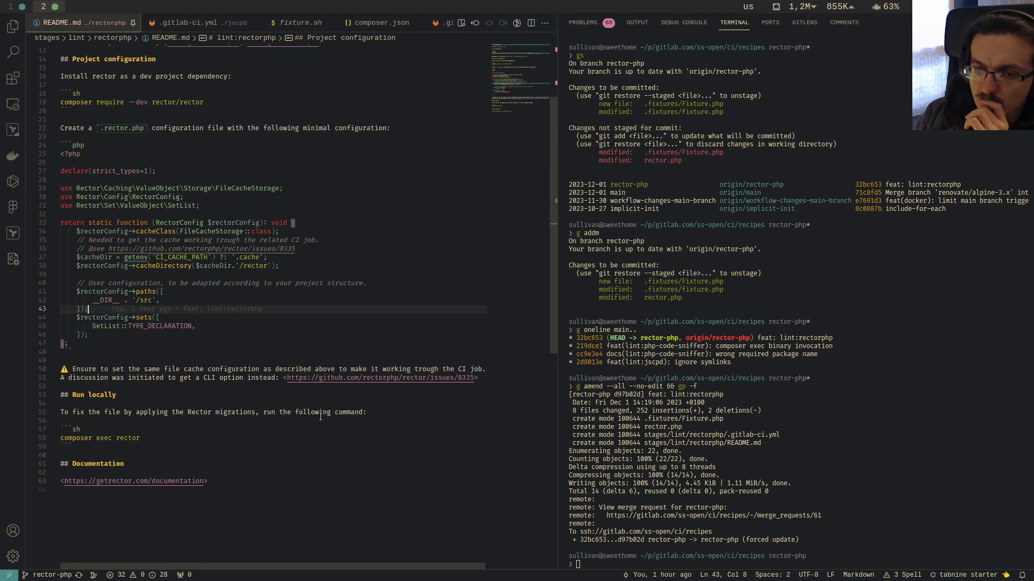
# Step: Replace the line-51 sentence with 'See the following issue for context' and save the README
pyautogui.click(230, 351)
pyautogui.moveTo(271, 351); pyautogui.dragTo(275, 351)
pyautogui.press('Escape')
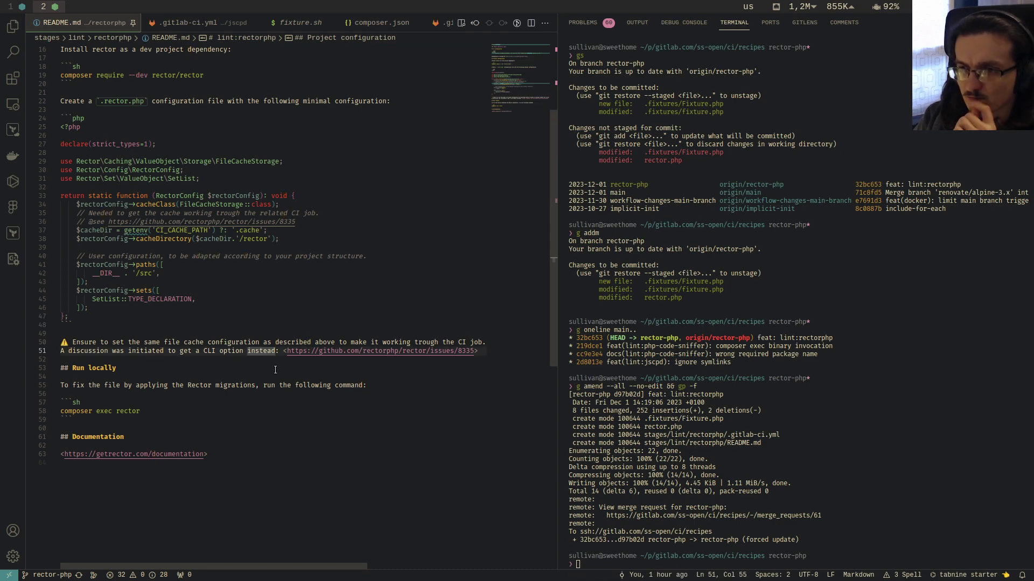
pyautogui.hotkey('ctrl', 'shift', 'Left')
pyautogui.hotkey('ctrl', 'shift', 'Left')
pyautogui.hotkey('ctrl', 'shift', 'Left')
pyautogui.hotkey('ctrl', 'shift', 'Left')
pyautogui.hotkey('ctrl', 'shift', 'Left')
pyautogui.hotkey('ctrl', 'shift', 'Left')
pyautogui.hotkey('ctrl', 'shift', 'Left')
pyautogui.hotkey('ctrl', 'shift', 'Left')
pyautogui.hotkey('ctrl', 'shift', 'Left')
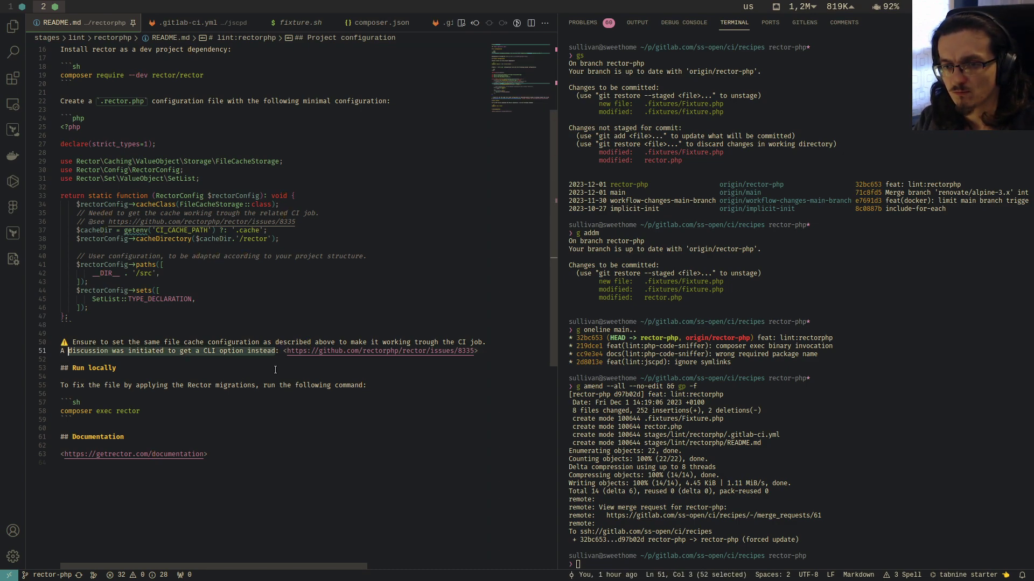
pyautogui.write('See the fol')
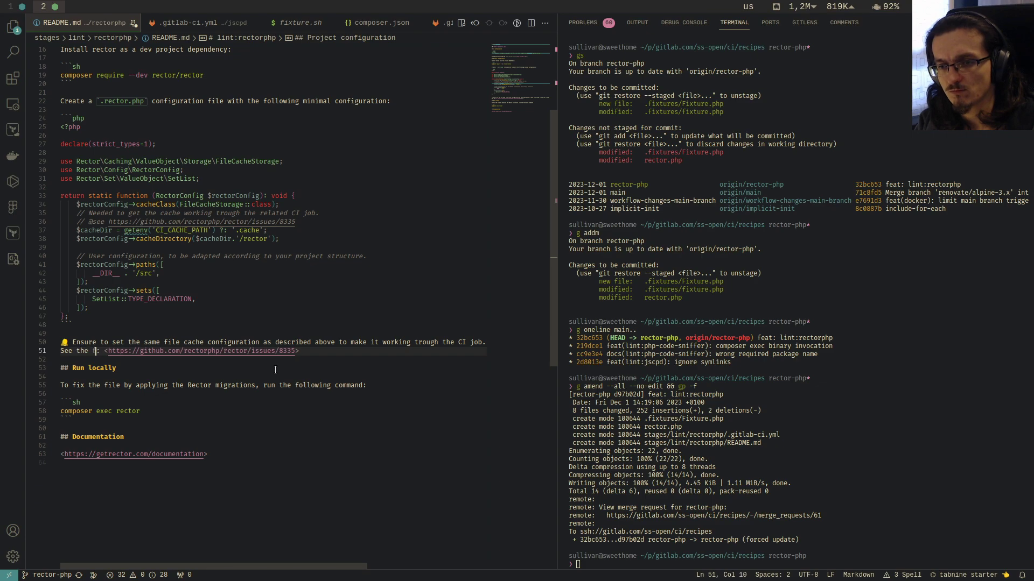
pyautogui.write('lowing s')
pyautogui.write('ssue for context')
pyautogui.hotkey('ctrl', 's')
# Step: Check git status, then amend the commit with all changes and force-push it
pyautogui.click(958, 410)
pyautogui.write('gs')
pyautogui.press('Return')
pyautogui.write('gdg amend --all --no-edit && gp -f')
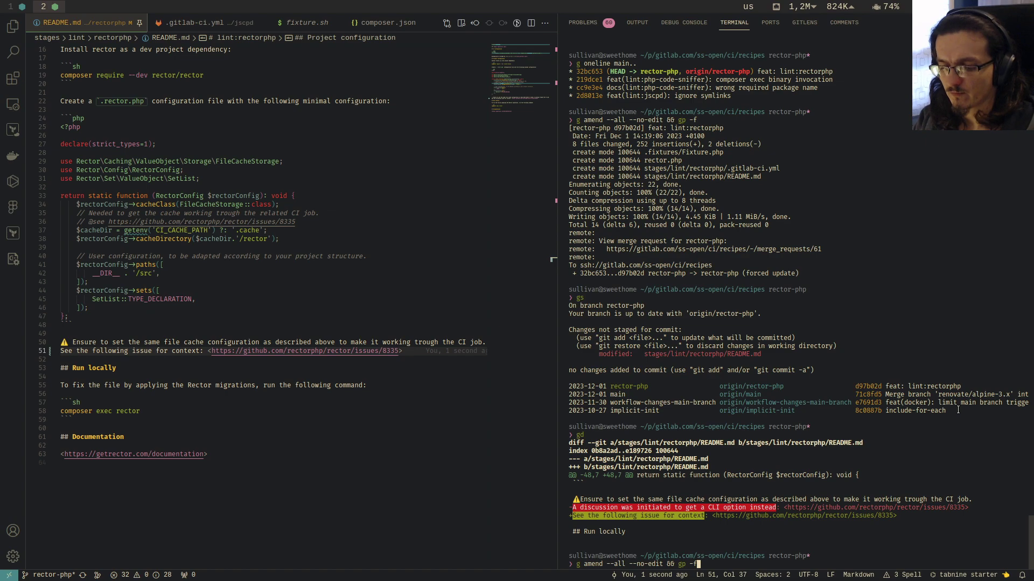
pyautogui.press('Return')
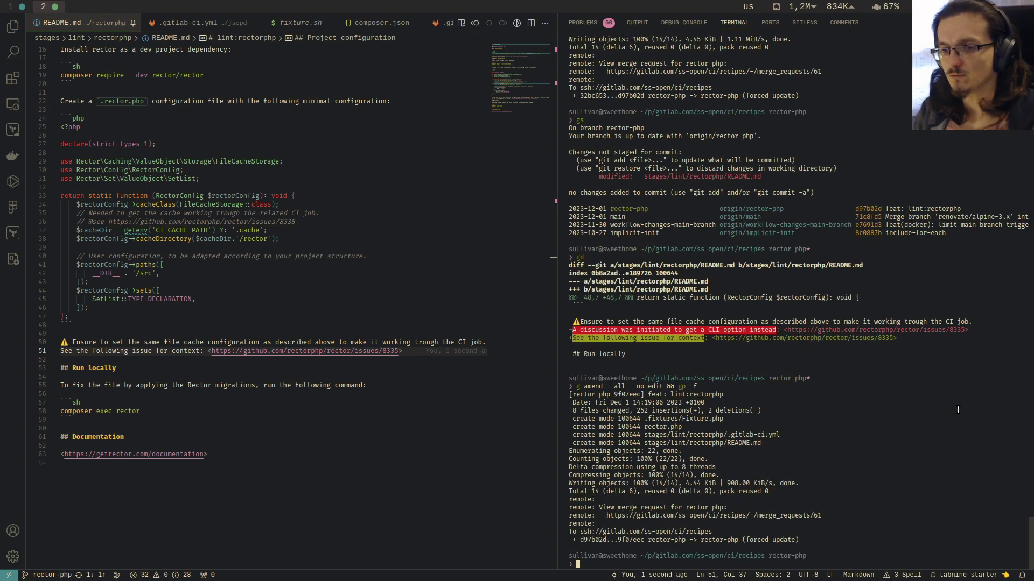
pyautogui.press('super+1')
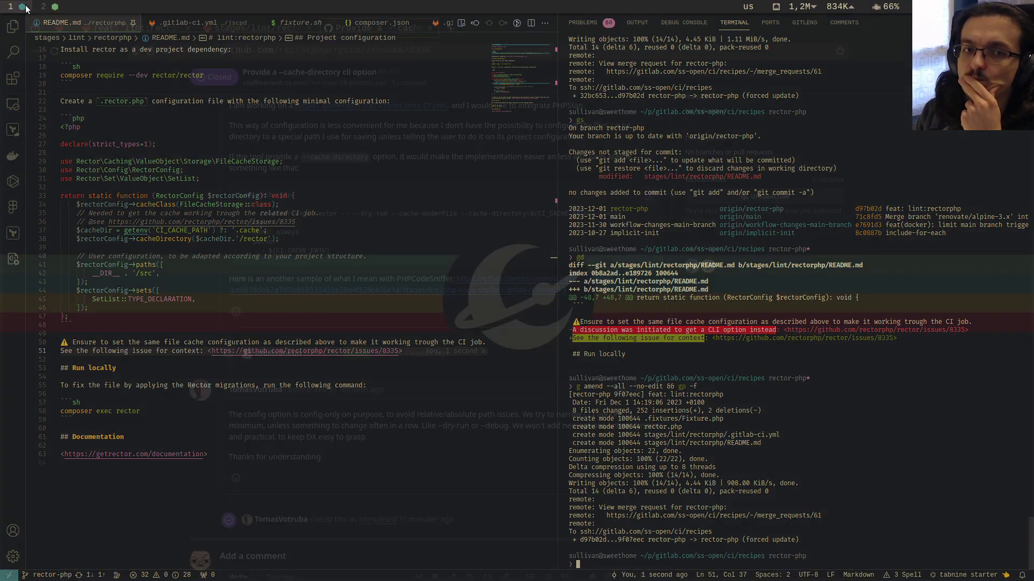
# Step: Reload the merge request and open the feat: lint:rectorphp commit's diffs
pyautogui.click(134, 28)
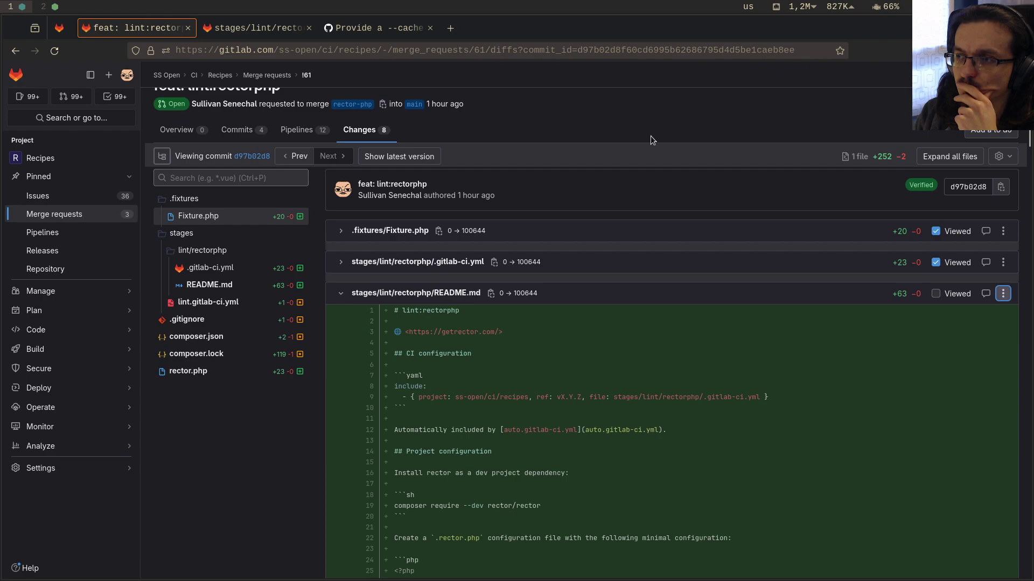
pyautogui.press('F5')
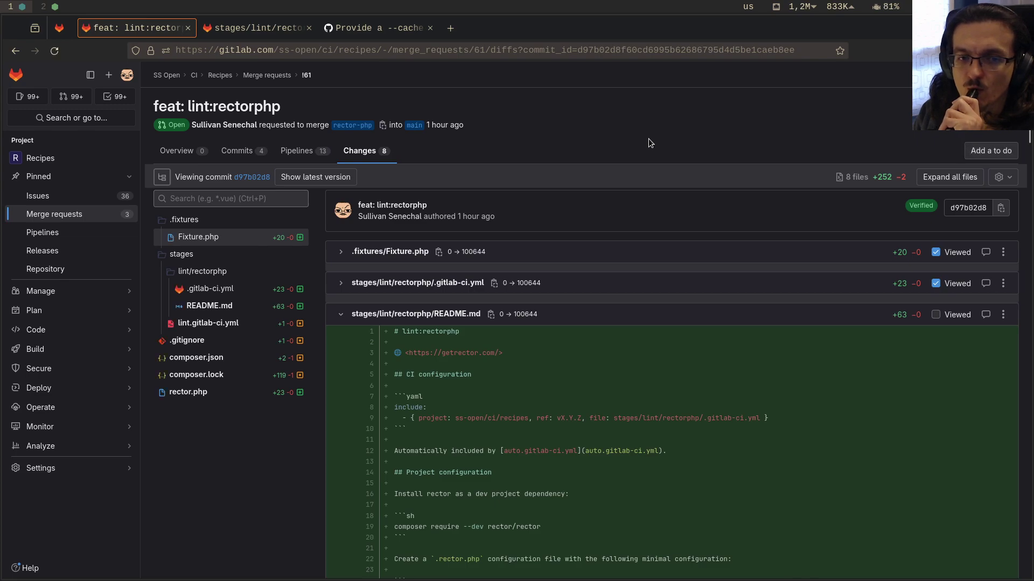
pyautogui.scroll(-5, 608, 426)
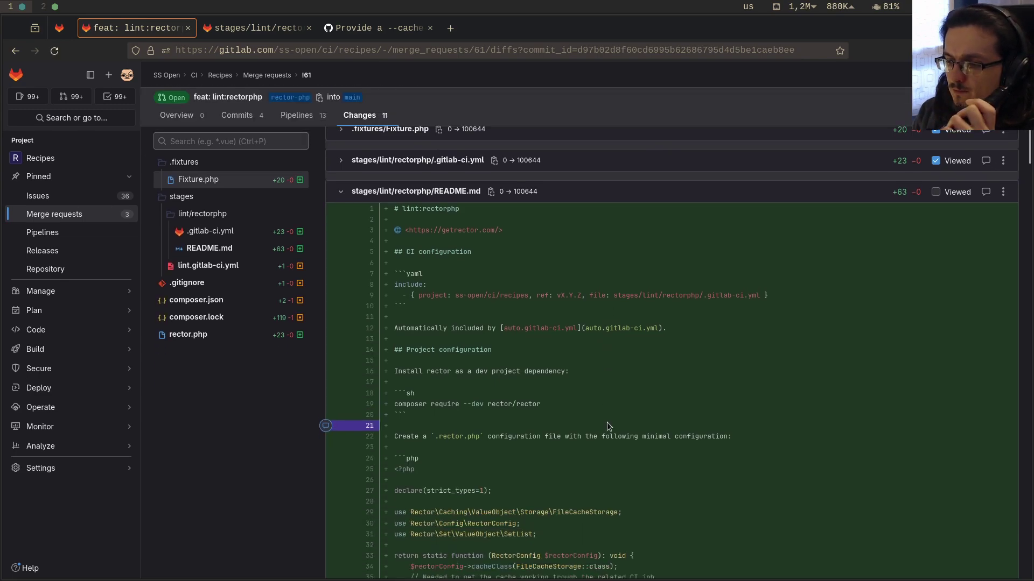
pyautogui.scroll(-6, 607, 422)
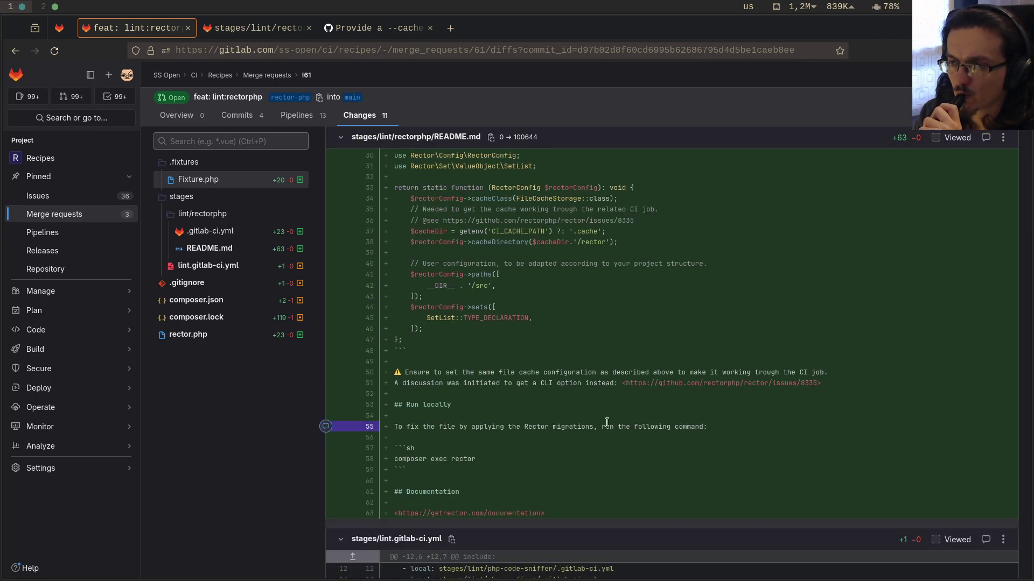
pyautogui.click(244, 115)
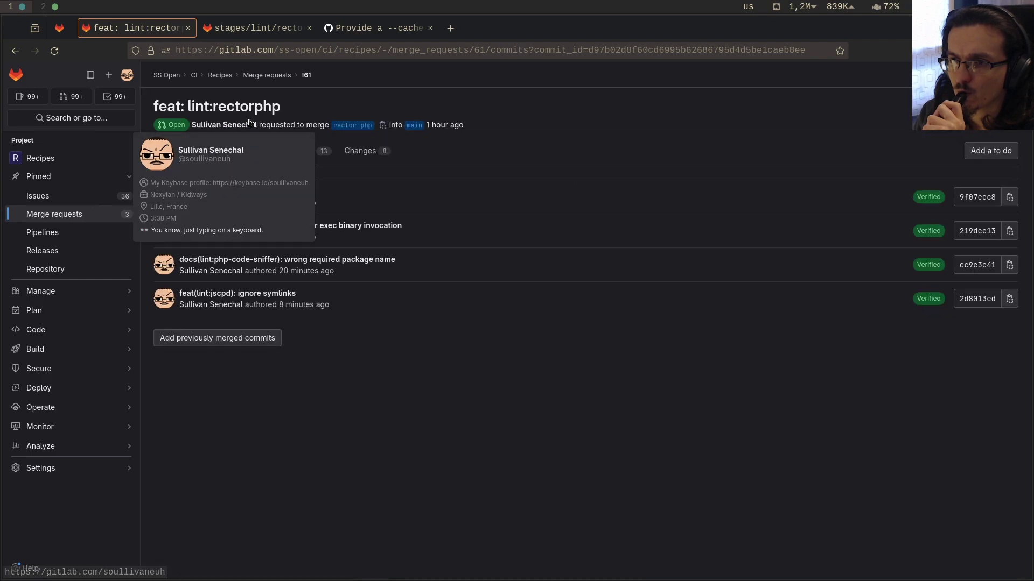
pyautogui.click(230, 196)
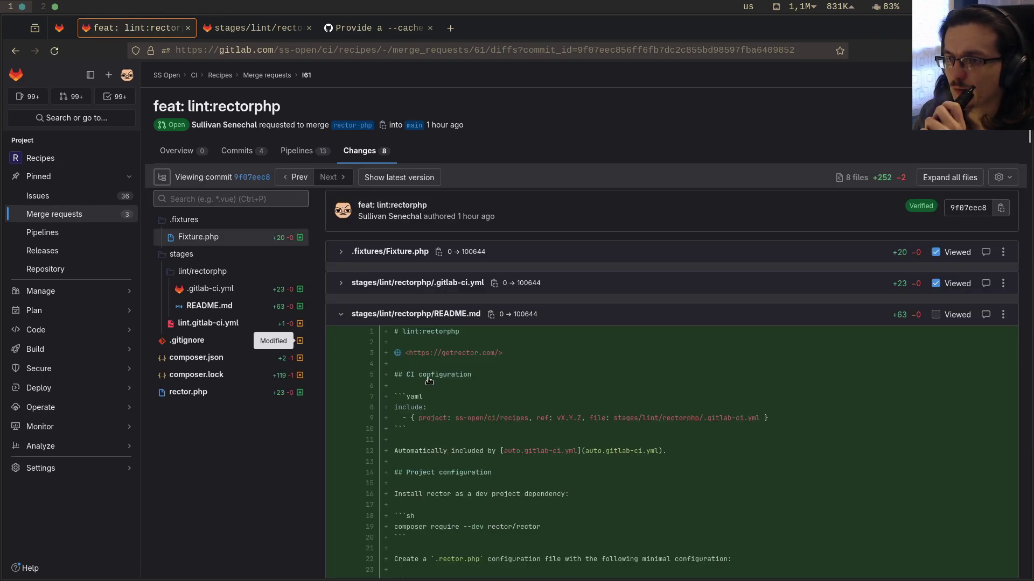
pyautogui.scroll(-5, 612, 448)
pyautogui.scroll(-4, 612, 448)
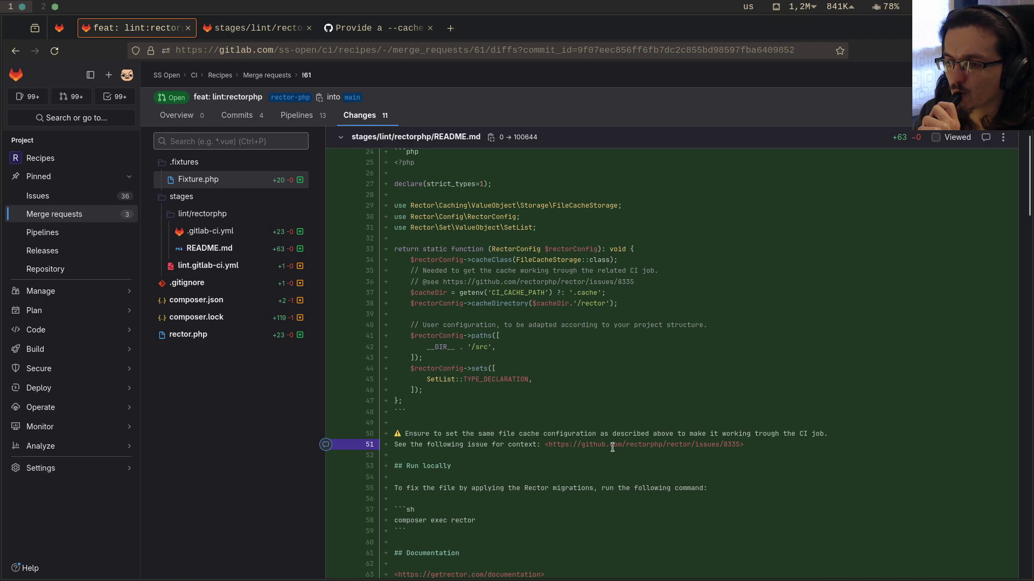
pyautogui.scroll(-3, 612, 448)
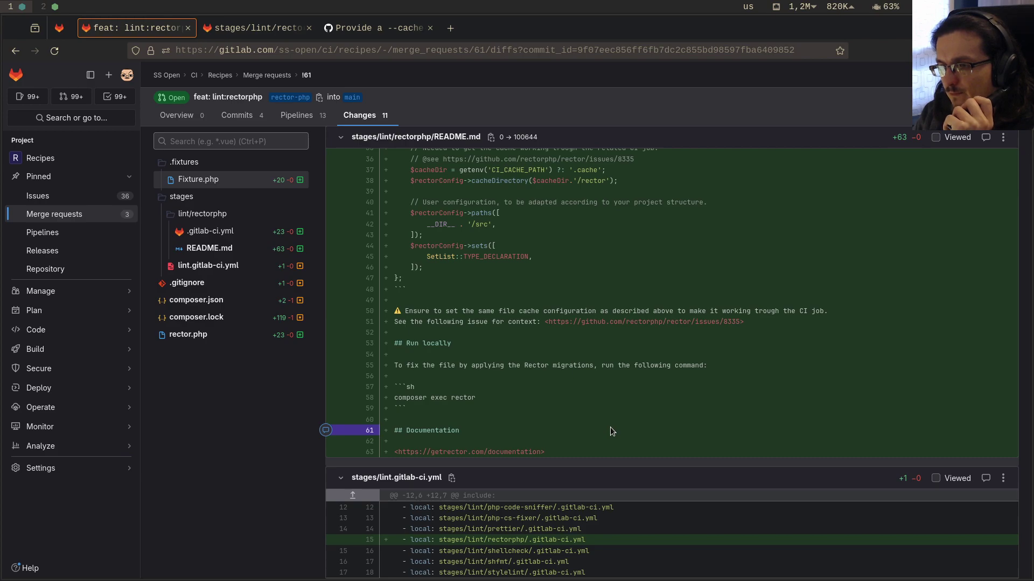
pyautogui.scroll(-3, 612, 430)
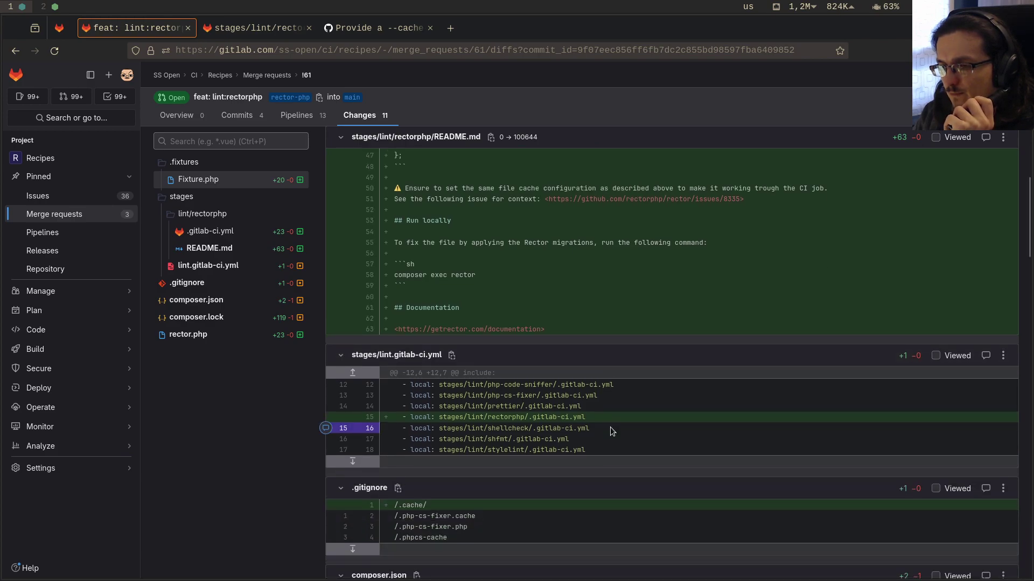
pyautogui.scroll(-3, 611, 431)
# Step: Mark README.md, stages/lint.gitlab-ci.yml, .gitignore, composer.json, composer.lock and rector.php as viewed
pyautogui.click(935, 138)
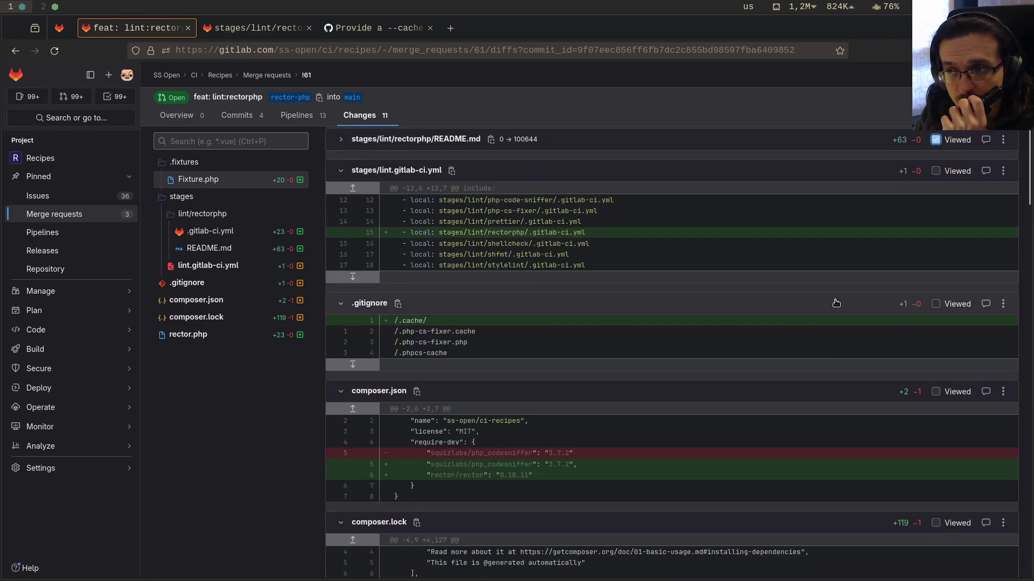
pyautogui.click(935, 170)
pyautogui.click(936, 173)
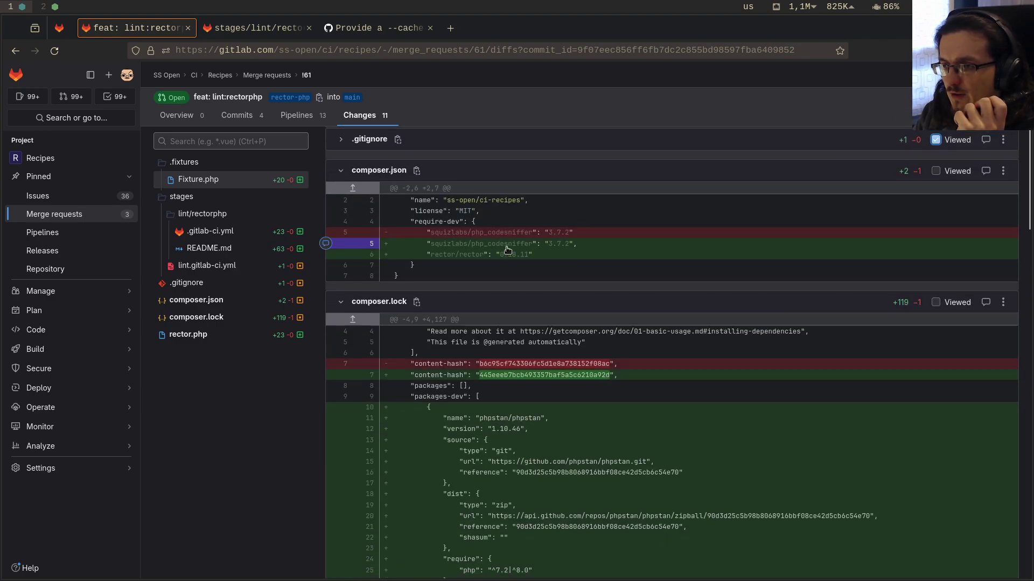
pyautogui.click(935, 170)
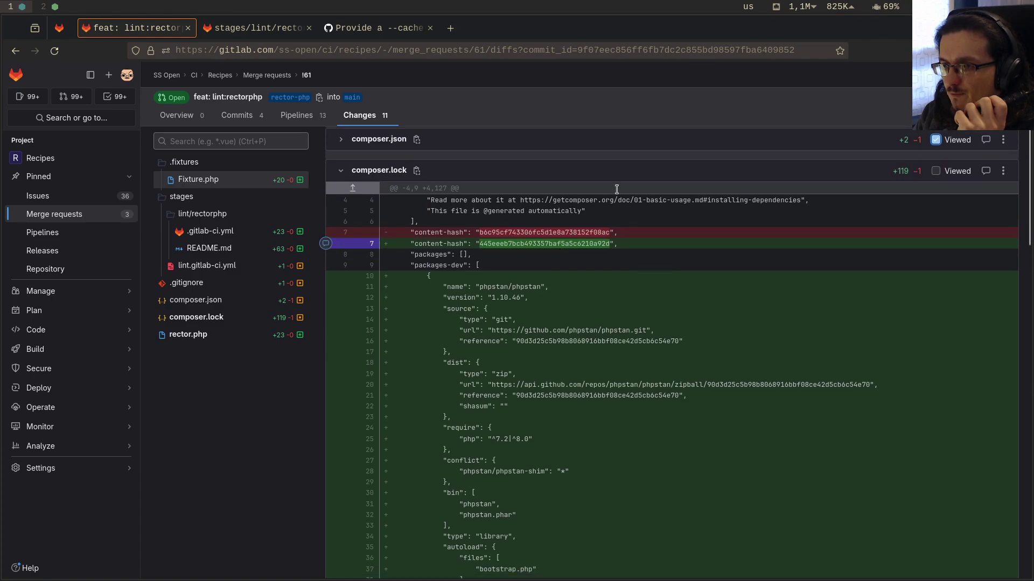
pyautogui.click(936, 170)
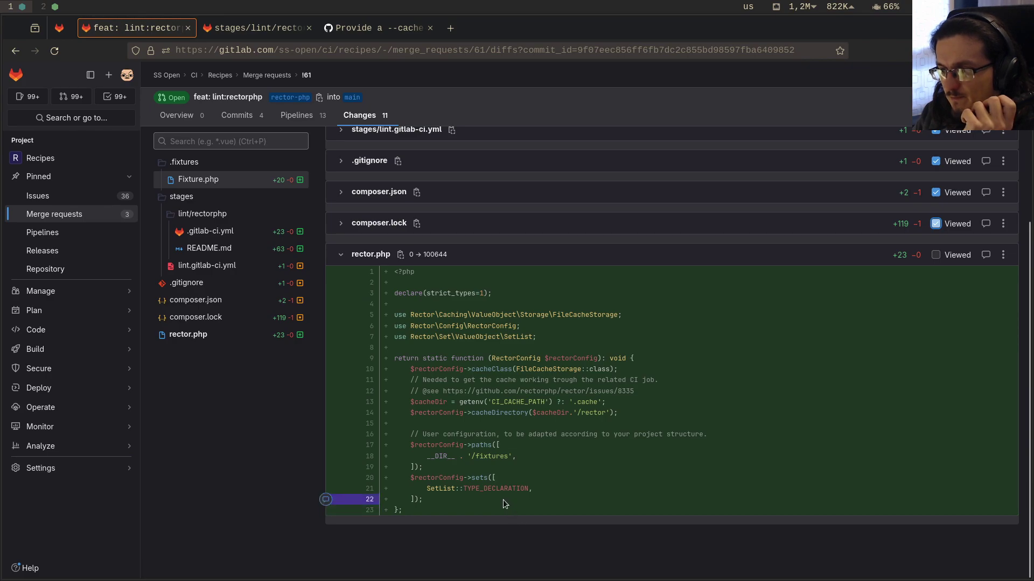
pyautogui.click(936, 255)
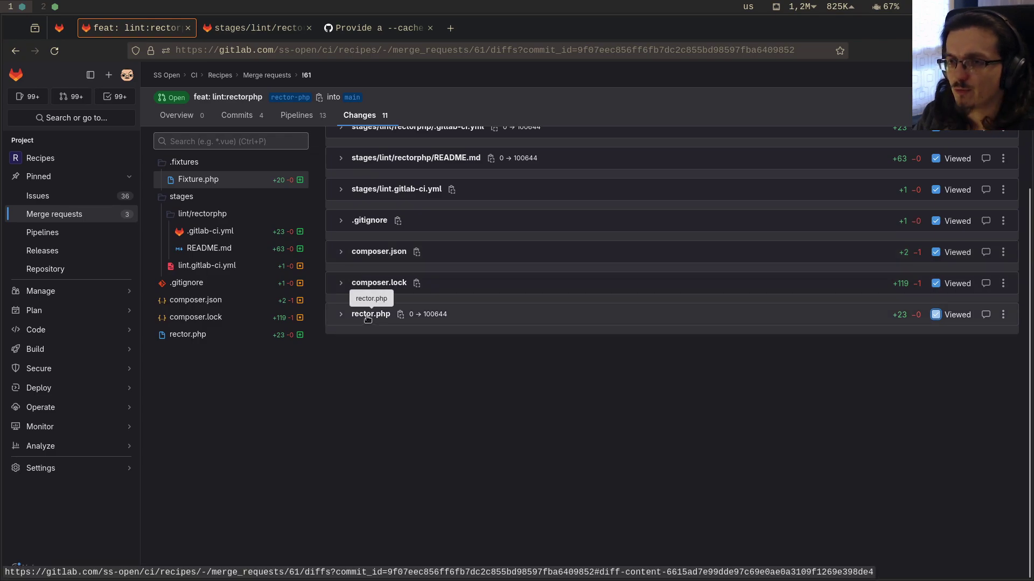
pyautogui.click(451, 24)
# Step: Search for getrector and open the Rector documentation Introduction page on getrector.com
pyautogui.write('g')
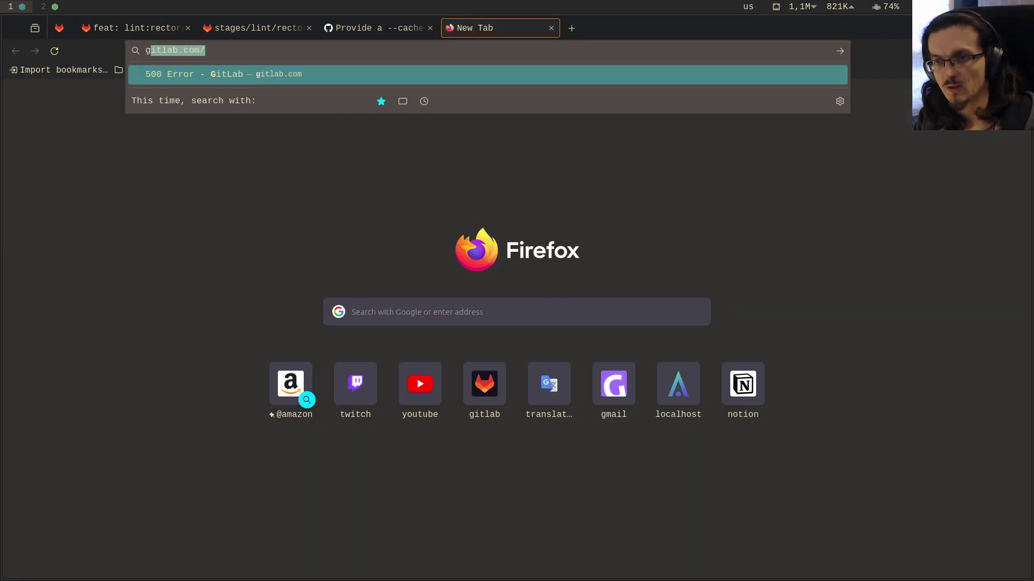
pyautogui.write('etrector')
pyautogui.press('Return')
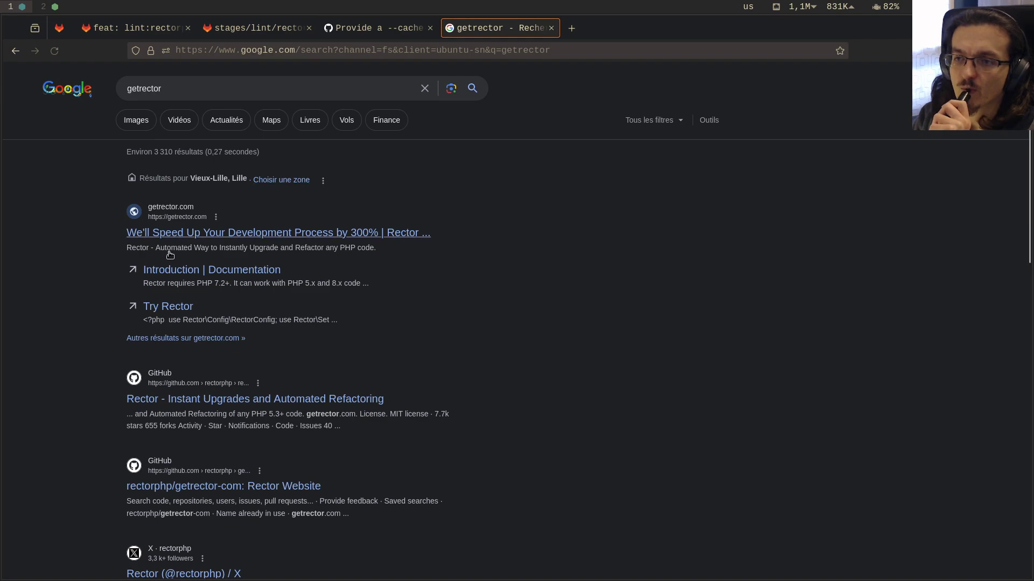
pyautogui.click(239, 399)
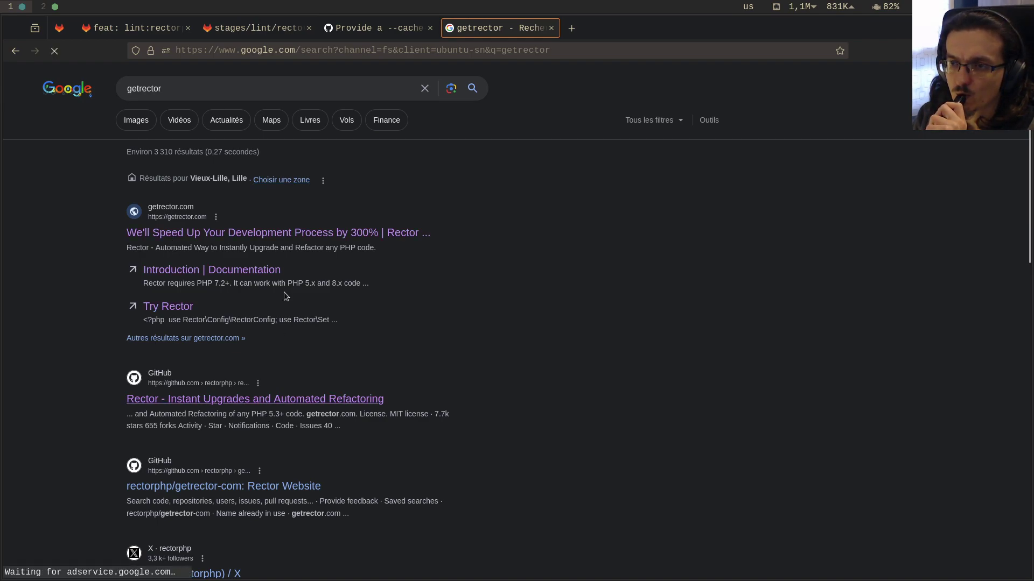
pyautogui.click(303, 239)
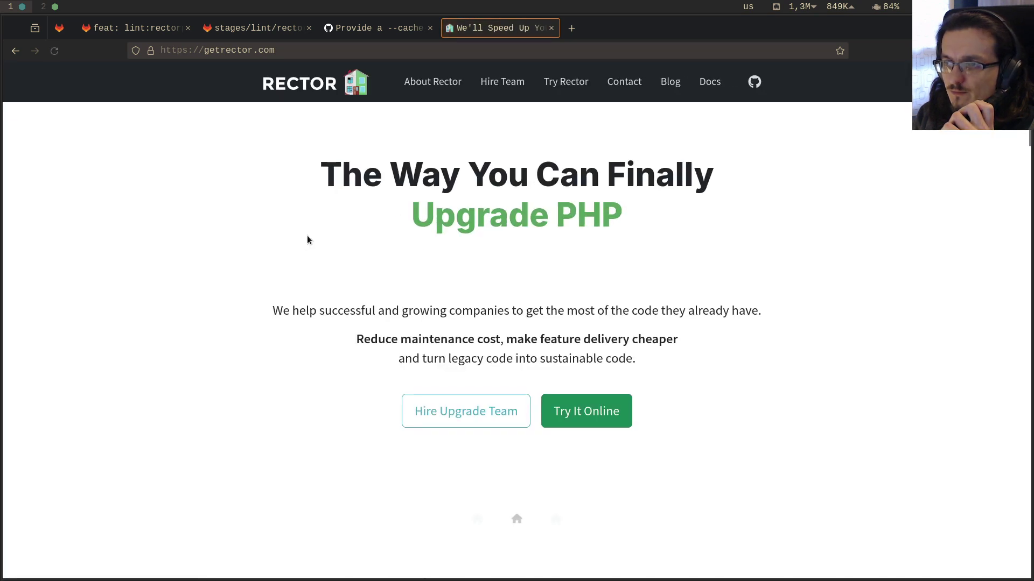
pyautogui.click(709, 81)
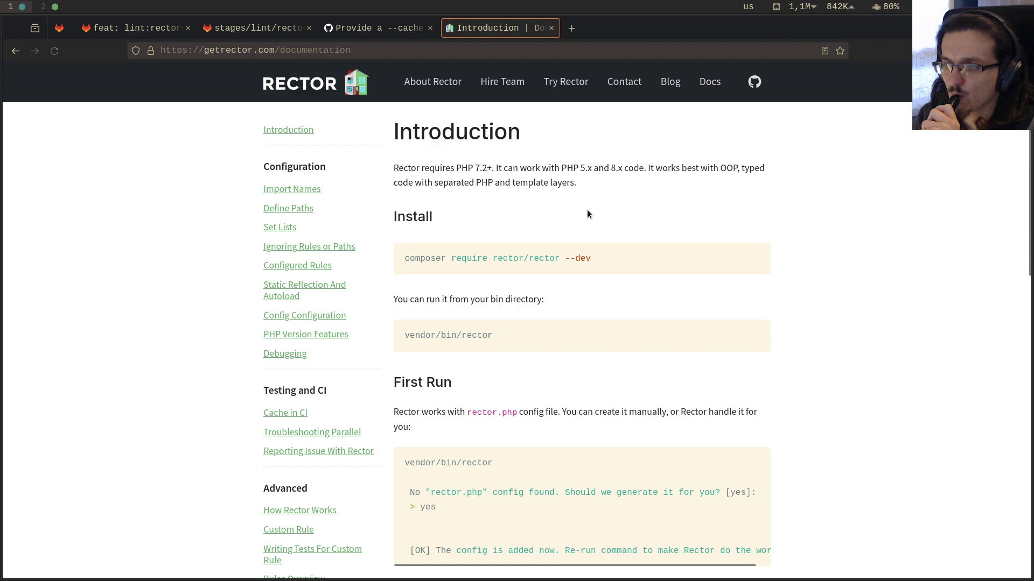
pyautogui.scroll(-2, 587, 213)
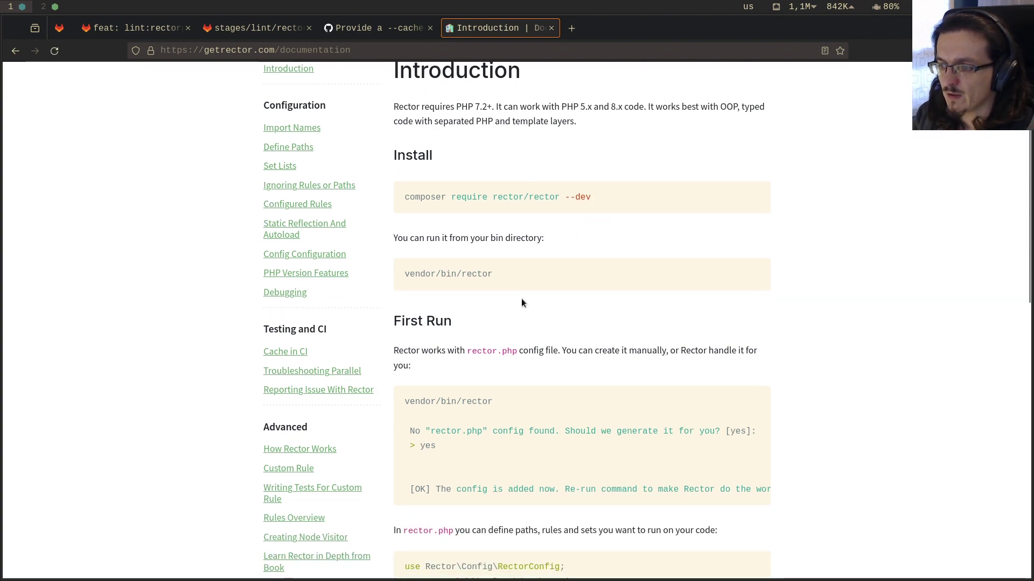
pyautogui.moveTo(468, 349); pyautogui.dragTo(490, 351)
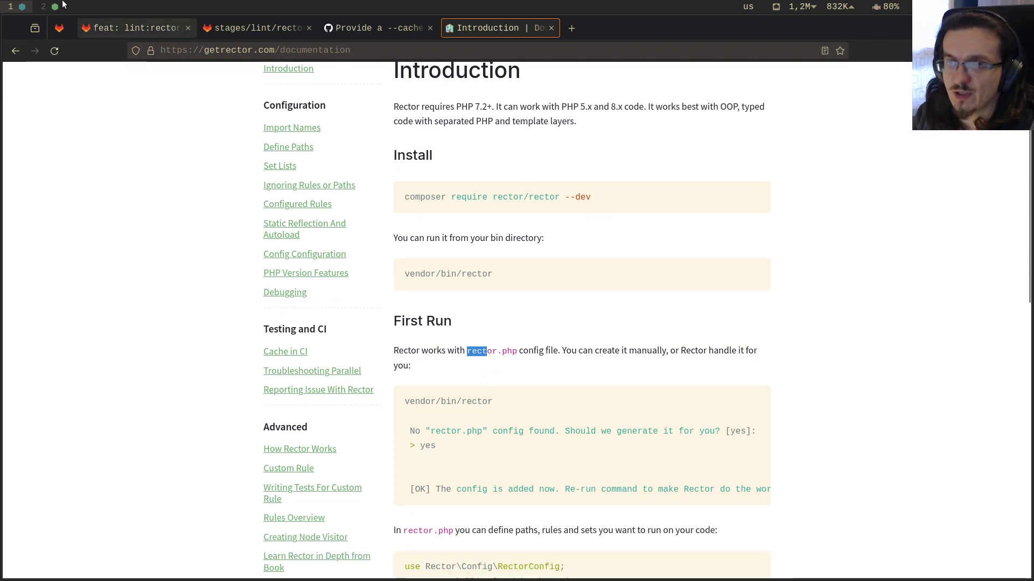
# Step: Return to the rectorphp stage README's configuration example in the editor
pyautogui.press('super+2')
pyautogui.scroll(2, 280, 248)
pyautogui.click(324, 208)
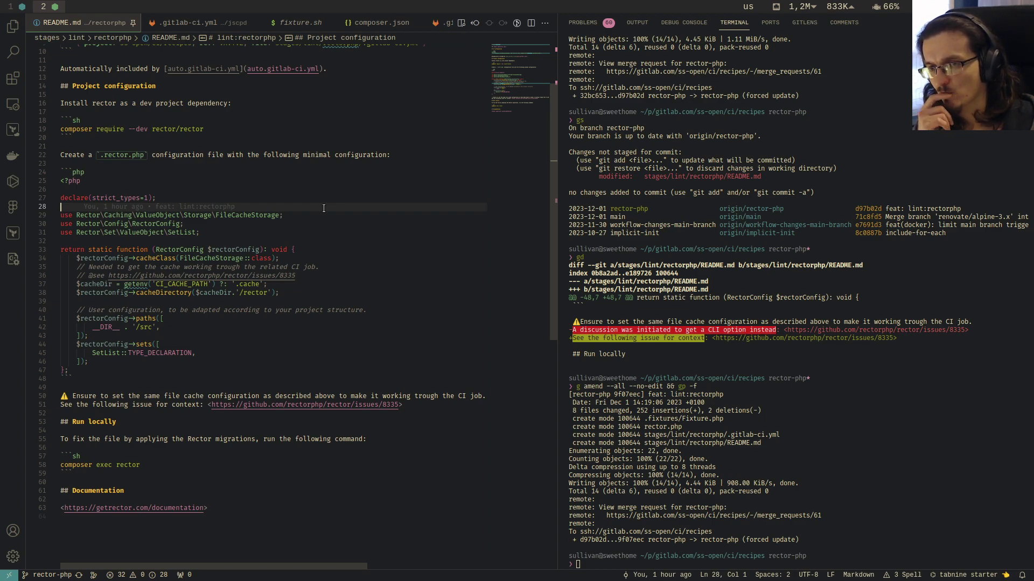
# Step: Rename .rector.php to rector.php in the README's 'Create a' sentence and save
pyautogui.press('Up')
pyautogui.press('Up')
pyautogui.press('Up')
pyautogui.press('Up')
pyautogui.press('Up')
pyautogui.press('Up')
pyautogui.hotkey('ctrl', 'Right')
pyautogui.hotkey('ctrl', 'Right')
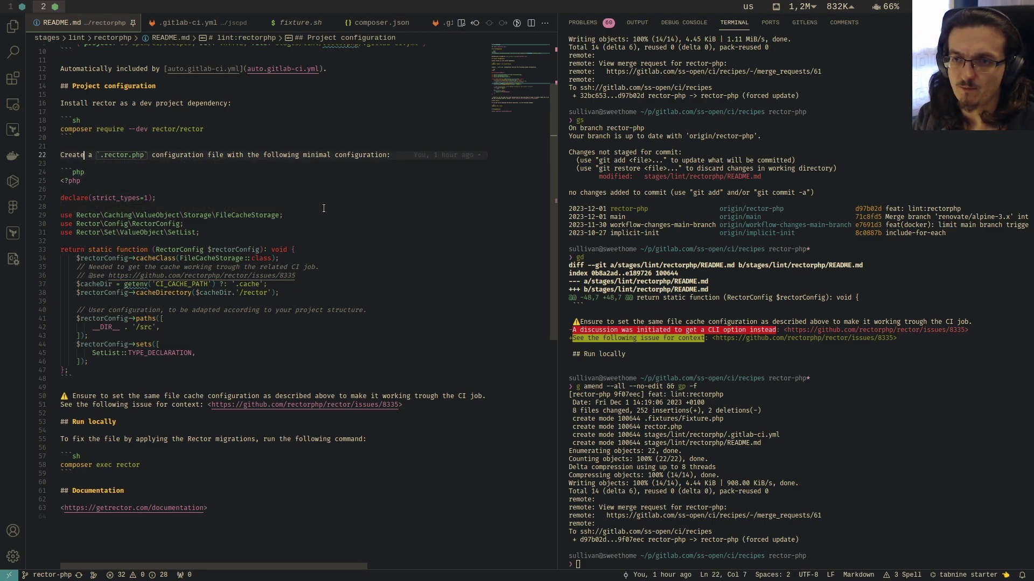
pyautogui.press('Right')
pyautogui.press('Right')
pyautogui.press('Delete')
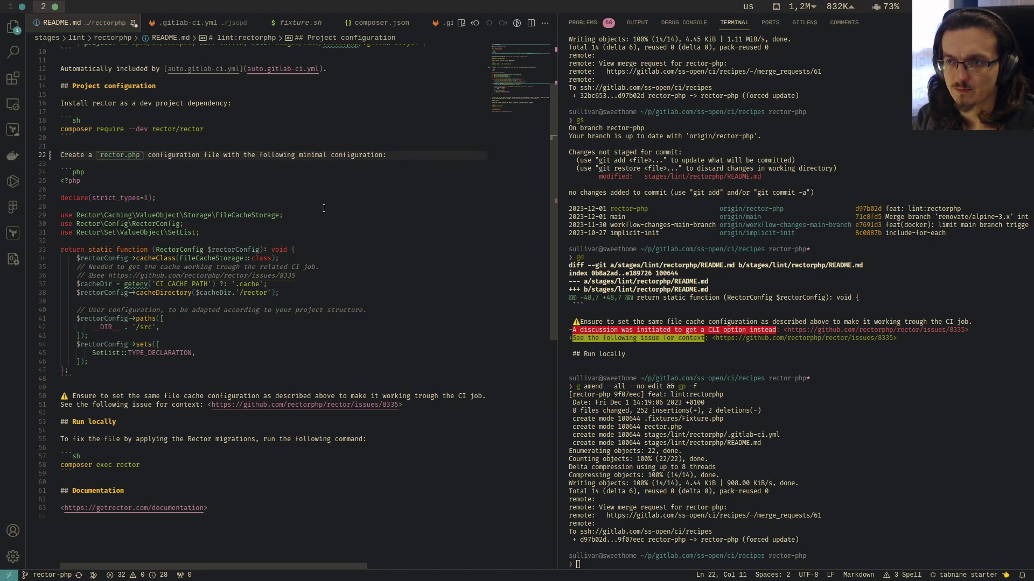
pyautogui.hotkey('ctrl', 's')
pyautogui.press('Left')
pyautogui.press('Left')
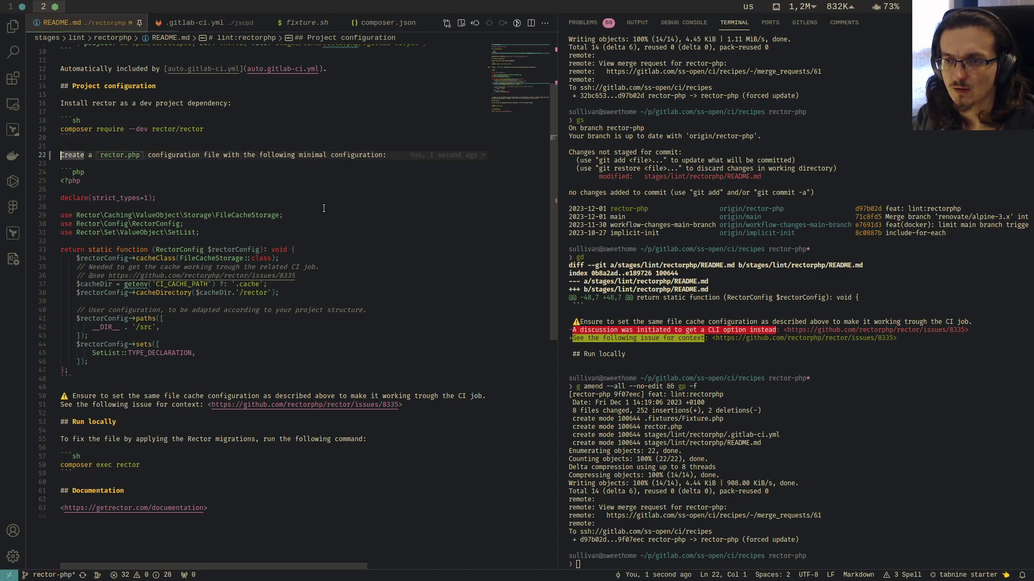
pyautogui.hotkey('ctrl', 'Right')
pyautogui.hotkey('ctrl', 'Right')
pyautogui.hotkey('ctrl', 'Right')
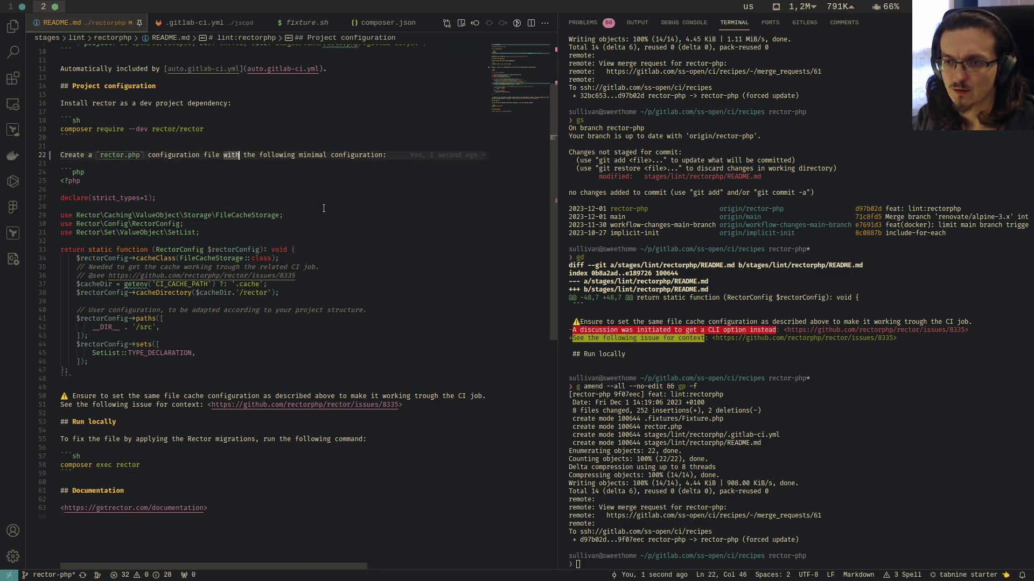
# Step: Delete the user-configuration paths and sets block, leaving a new indented line inside the function
pyautogui.press('Down')
pyautogui.press('Down')
pyautogui.press('Down')
pyautogui.press('Down')
pyautogui.press('Down')
pyautogui.press('Down')
pyautogui.press('Down')
pyautogui.press('Down')
pyautogui.press('Down')
pyautogui.press('Down')
pyautogui.press('Down')
pyautogui.press('Down')
pyautogui.press('Down')
pyautogui.press('Down')
pyautogui.press('Down')
pyautogui.press('Down')
pyautogui.press('Down')
pyautogui.press('Down')
pyautogui.press('Down')
pyautogui.press('Down')
pyautogui.press('Down')
pyautogui.press('Down')
pyautogui.press('Down')
pyautogui.press('Down')
pyautogui.press('Up')
pyautogui.press('Up')
pyautogui.press('Up')
pyautogui.press('Up')
pyautogui.press('Up')
pyautogui.press('Up')
pyautogui.press('Up')
pyautogui.press('Up')
pyautogui.press('Up')
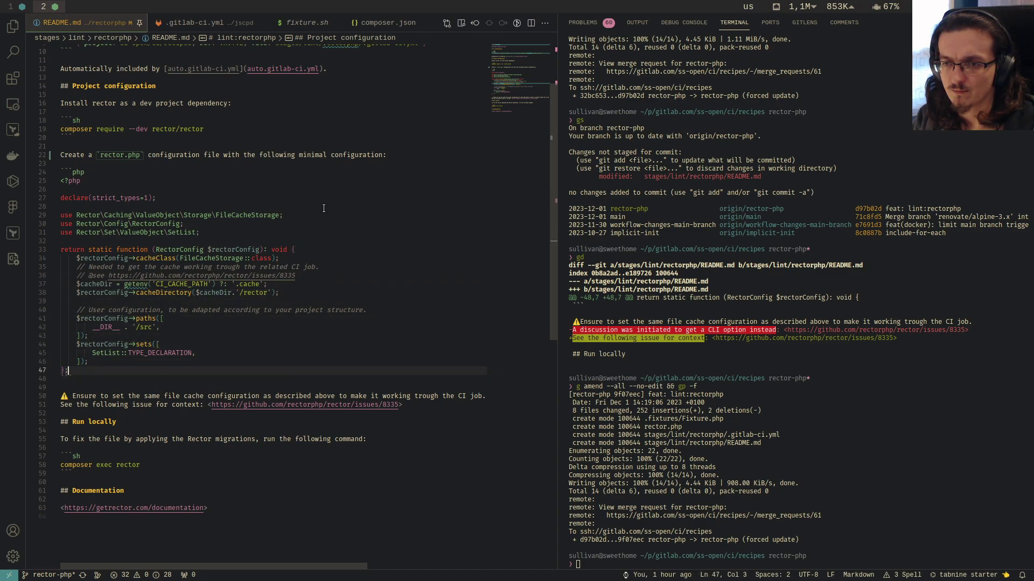
pyautogui.press('Down')
pyautogui.hotkey('shift', 'Down')
pyautogui.hotkey('shift', 'Down')
pyautogui.hotkey('shift', 'Down')
pyautogui.hotkey('shift', 'Down')
pyautogui.hotkey('shift', 'Down')
pyautogui.hotkey('shift', 'Down')
pyautogui.hotkey('shift', 'Down')
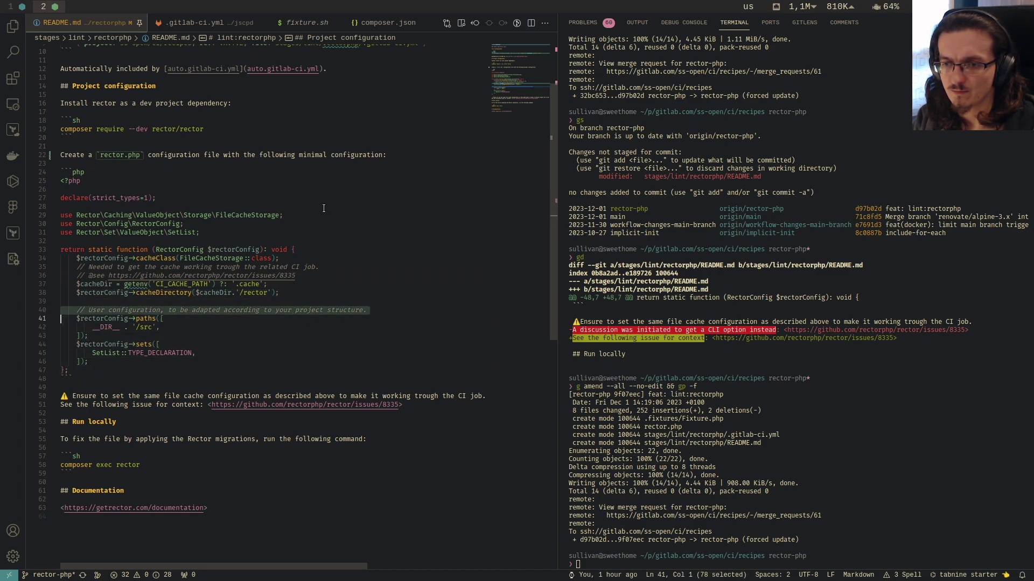
pyautogui.press('Delete')
pyautogui.press('Up')
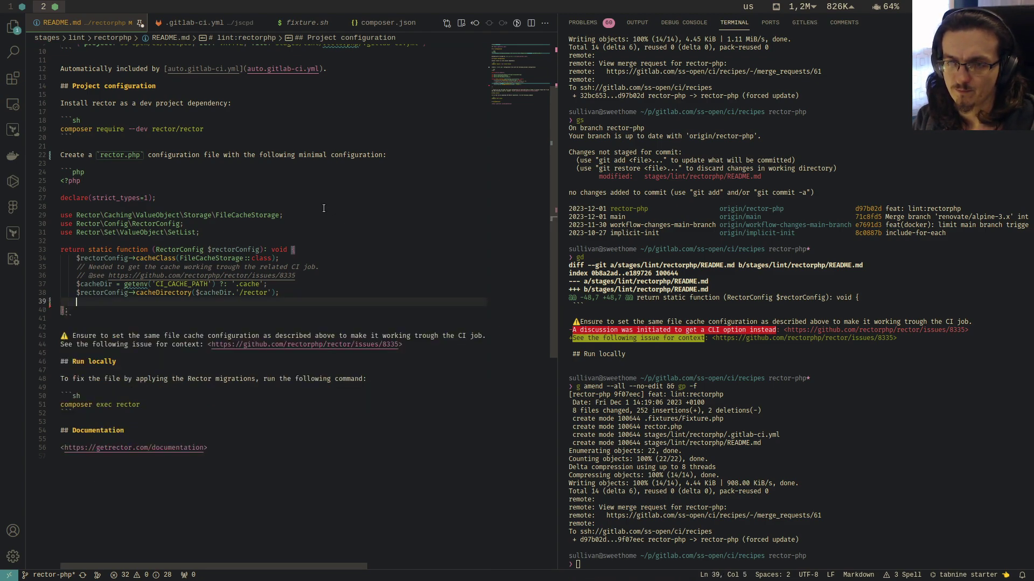
pyautogui.press('Return')
pyautogui.press('Down')
pyautogui.press('Down')
pyautogui.press('Down')
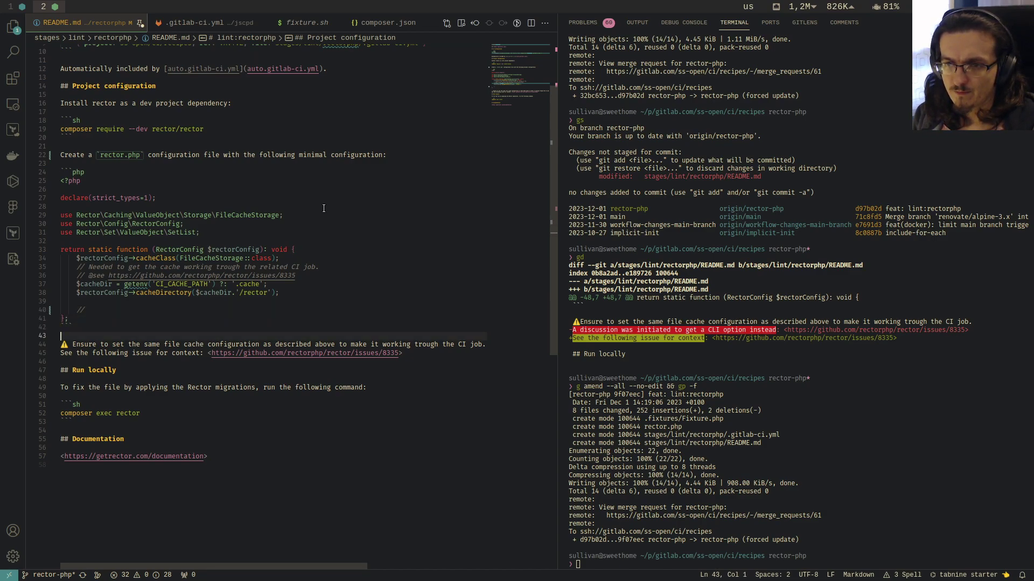
pyautogui.press('Up')
pyautogui.press('Up')
pyautogui.press('Up')
pyautogui.press('Up')
pyautogui.press('Up')
pyautogui.press('Up')
pyautogui.press('Up')
pyautogui.press('Up')
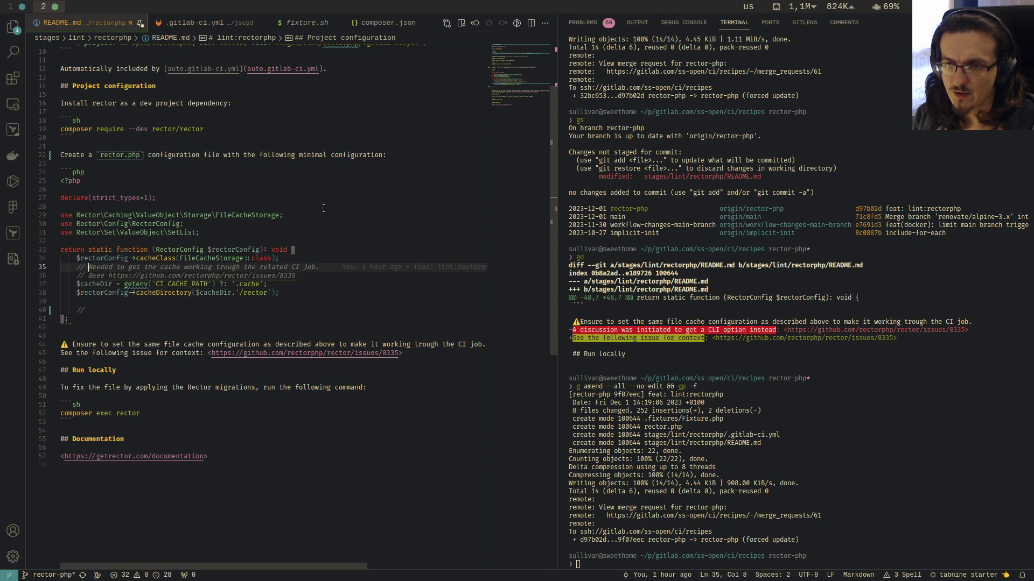
# Step: Select the cache warning line and its issue link
pyautogui.press('w')
pyautogui.press('w')
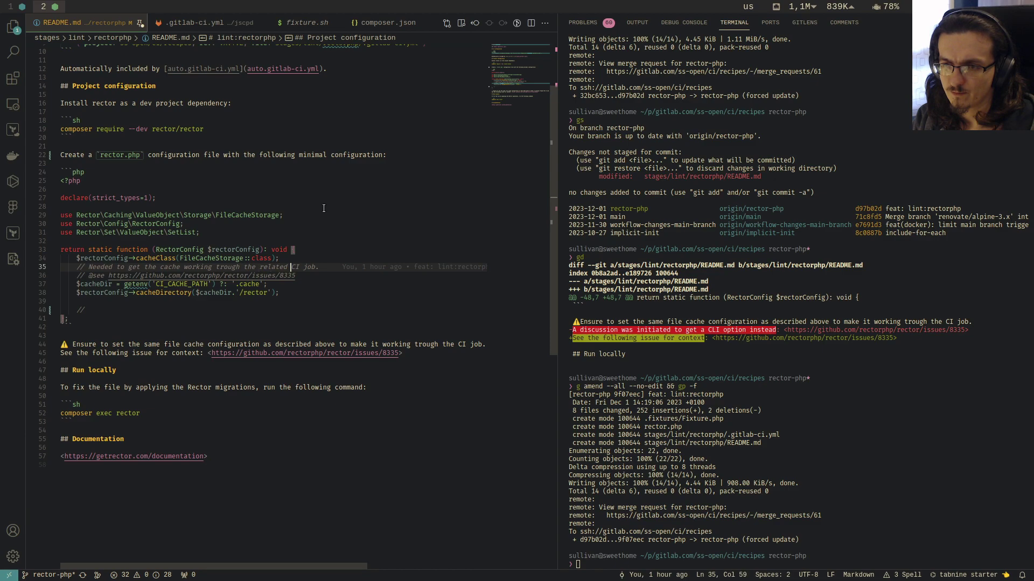
pyautogui.press('Down')
pyautogui.press('Down')
pyautogui.press('Down')
pyautogui.press('Down')
pyautogui.press('Down')
pyautogui.press('Down')
pyautogui.press('Down')
pyautogui.press('Down')
pyautogui.press('Down')
pyautogui.press('End')
pyautogui.hotkey('shift', 'v')
# Step: Delete the cache warning and issue link lines, adding a blank line above Run locally
pyautogui.press('j')
pyautogui.press('d')
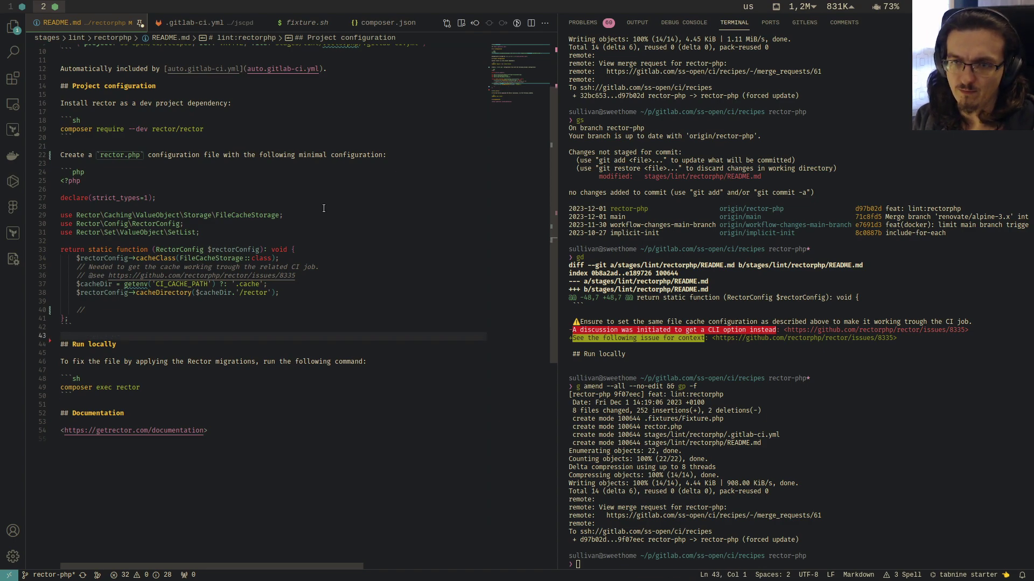
pyautogui.press('O')
pyautogui.press('Escape')
pyautogui.press('k')
pyautogui.press('k')
pyautogui.press('j')
pyautogui.press('j')
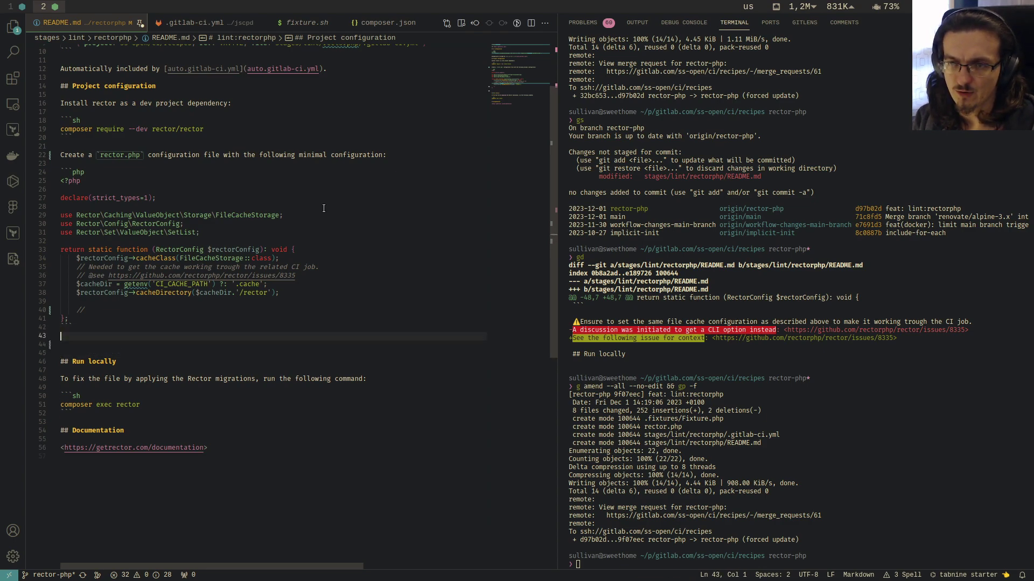
# Step: Add the line 'See also this project configuration for a complete working sample.' below the example
pyautogui.write('See also ')
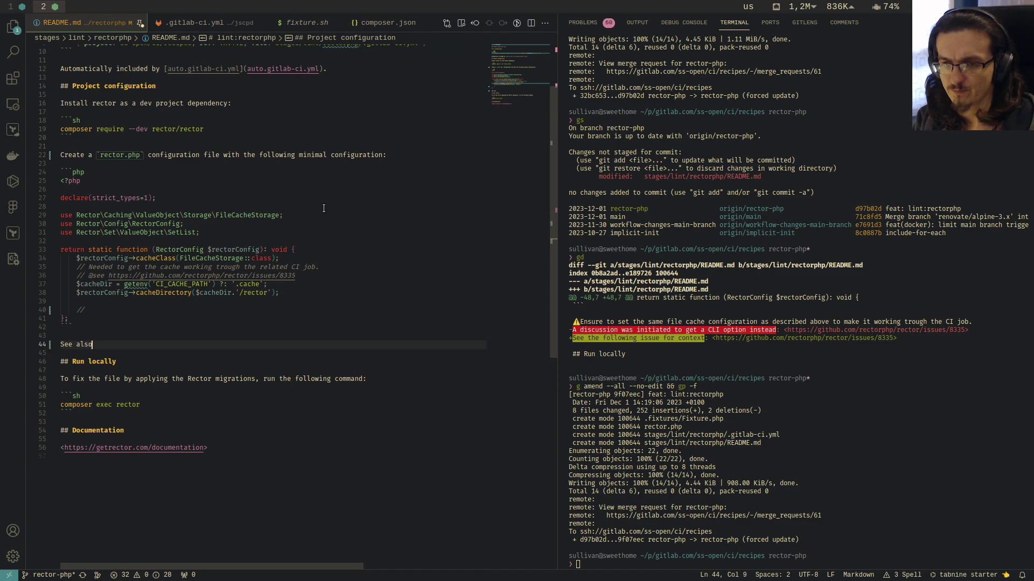
pyautogui.write('the ')
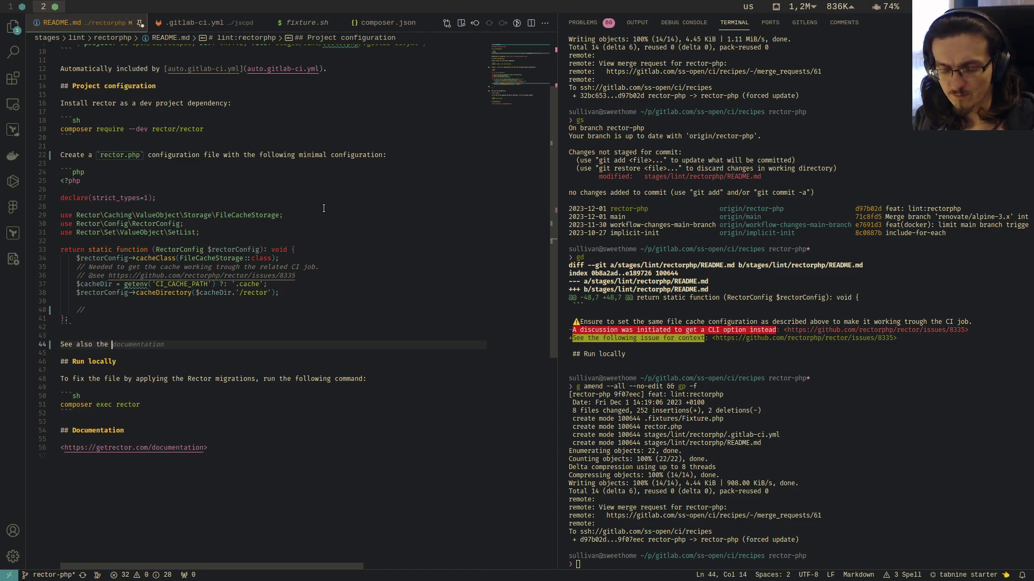
pyautogui.write('donfiguration of this project.')
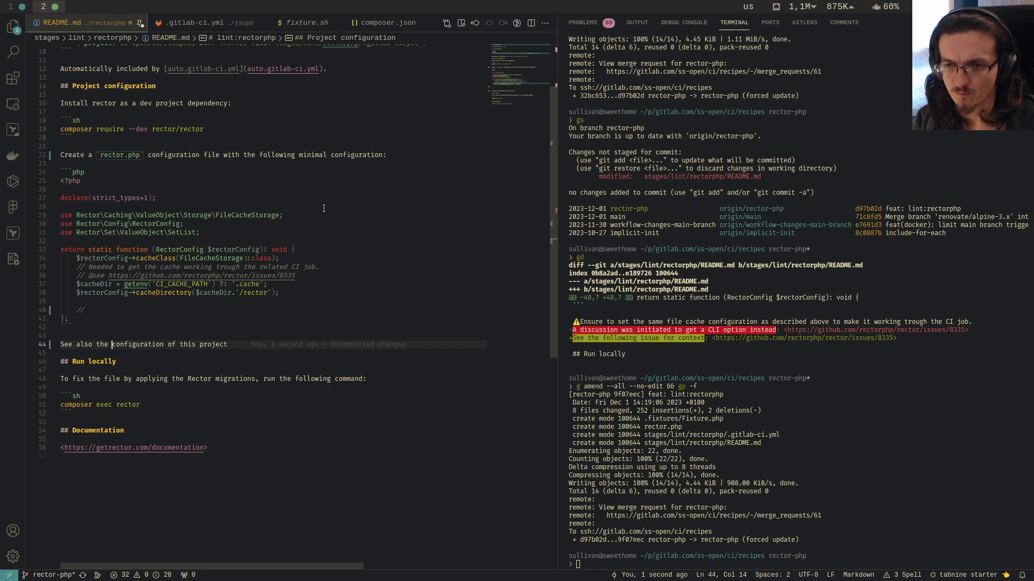
pyautogui.press('Left')
pyautogui.press('Left')
pyautogui.press('Left')
pyautogui.press('Left')
pyautogui.press('Left')
pyautogui.press('Right')
pyautogui.hotkey('shift', 'End')
pyautogui.write('this project configr')
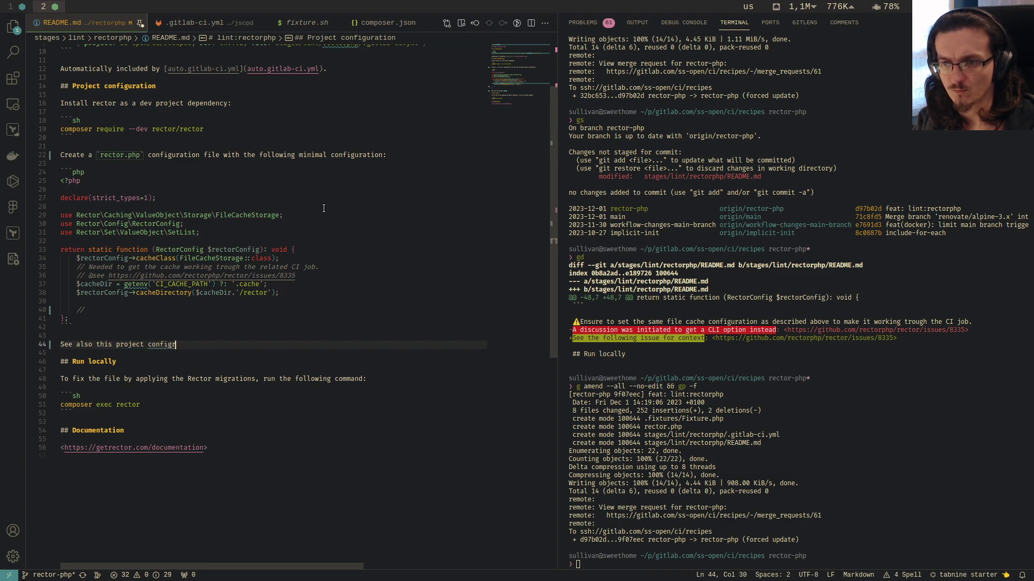
pyautogui.write('atuon for a comple')
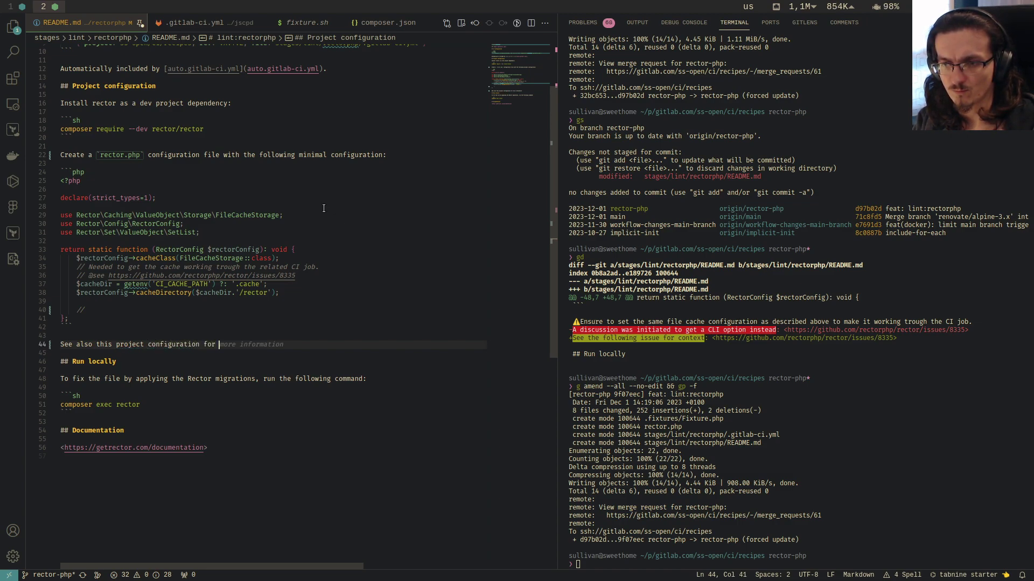
pyautogui.write('te eow')
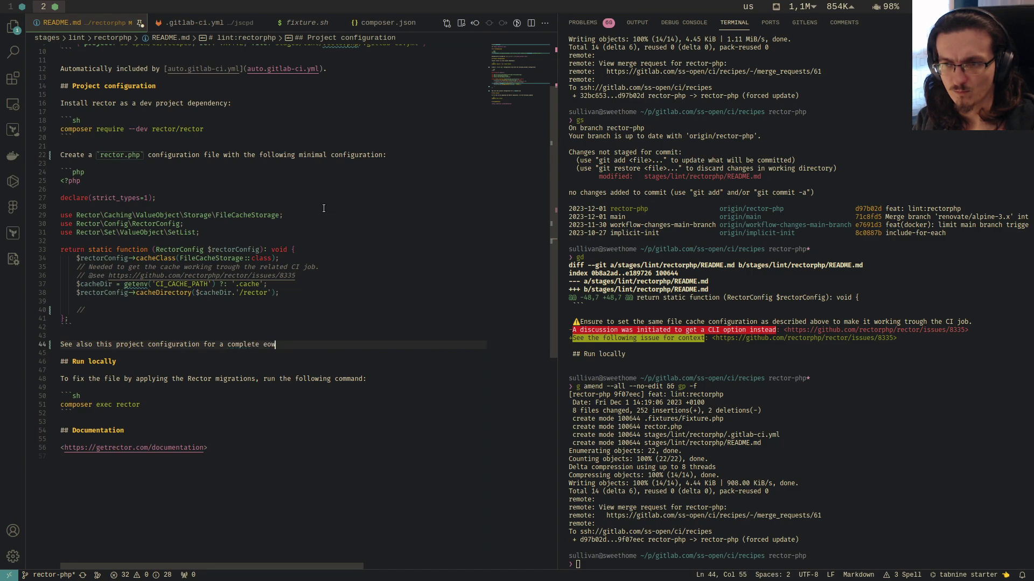
pyautogui.write('working sample.')
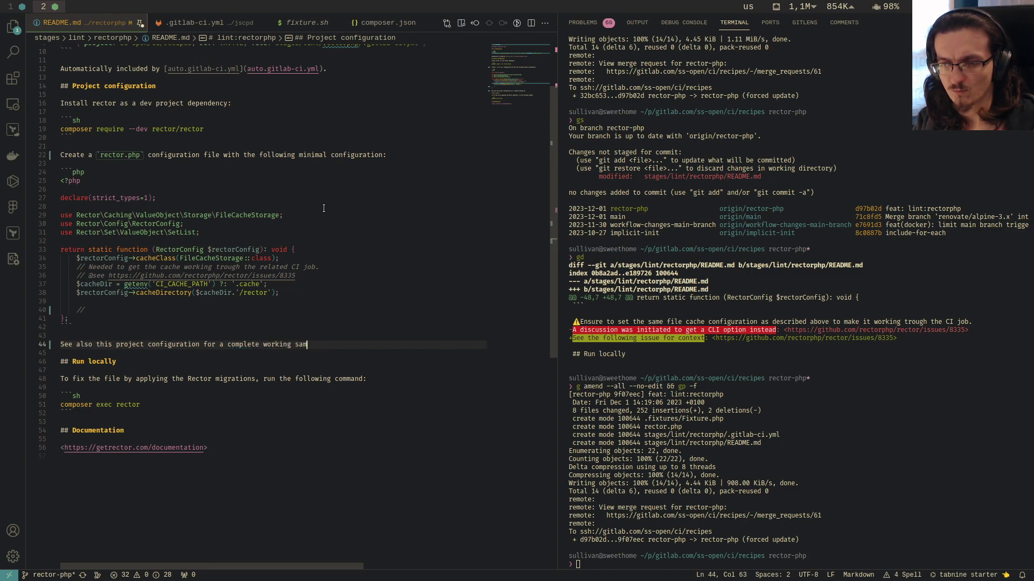
# Step: Put '...' in the empty comment on line 40 and delete the unused SetList import
pyautogui.press('Up')
pyautogui.press('Up')
pyautogui.press('Up')
pyautogui.press('Up')
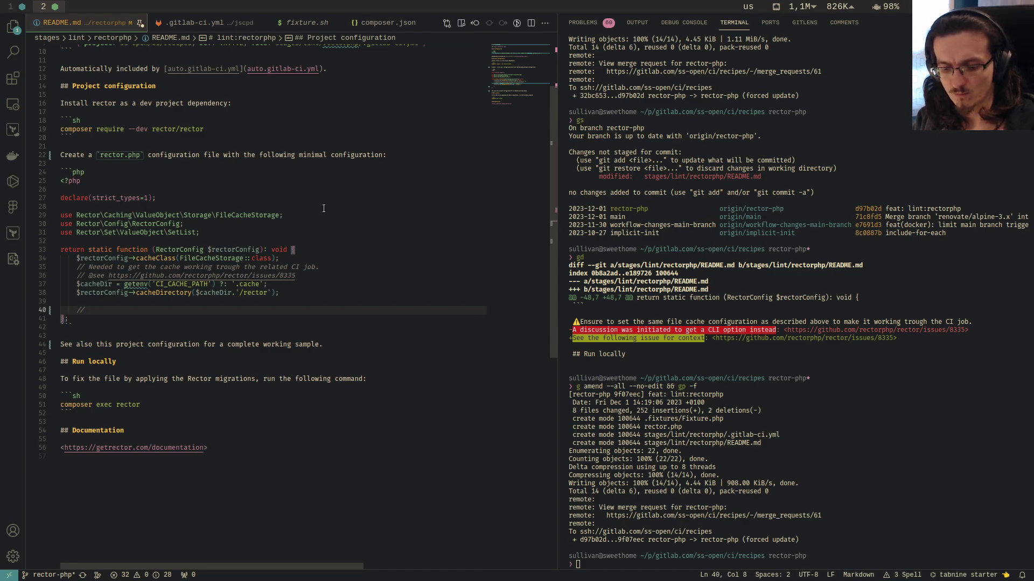
pyautogui.write('...')
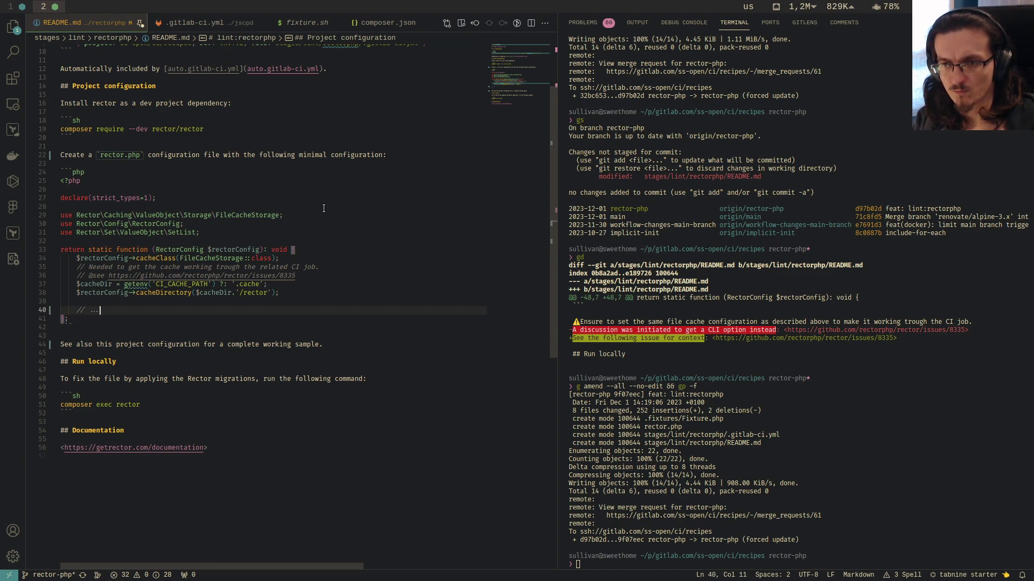
pyautogui.press('Down')
pyautogui.press('Down')
pyautogui.press('Down')
pyautogui.press('Up')
pyautogui.press('Up')
pyautogui.press('Up')
pyautogui.press('Up')
pyautogui.press('Up')
pyautogui.press('Home')
pyautogui.press('Up')
pyautogui.press('Up')
pyautogui.press('Up')
pyautogui.press('Up')
pyautogui.press('Up')
pyautogui.press('Up')
pyautogui.press('Up')
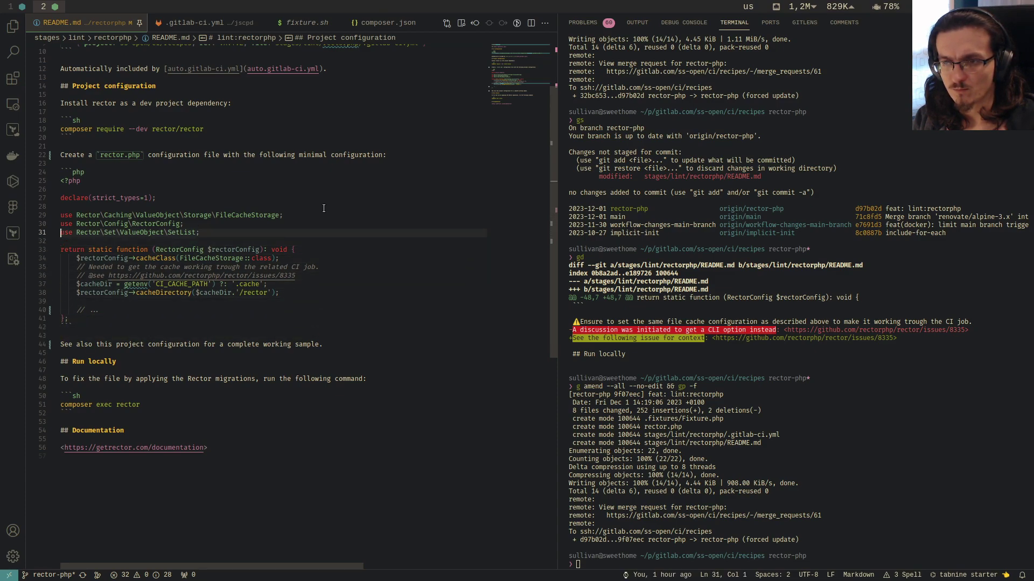
pyautogui.hotkey('ctrl', 'shift', 'k')
pyautogui.press('Down')
pyautogui.press('Down')
pyautogui.press('Down')
pyautogui.press('Down')
pyautogui.press('Down')
pyautogui.press('Down')
pyautogui.press('Down')
pyautogui.press('Down')
pyautogui.press('Down')
pyautogui.press('Down')
pyautogui.press('Down')
pyautogui.press('Down')
# Step: Link 'this project configuration' to ../../../rector.php in the README
pyautogui.hotkey('ctrl', 'Right')
pyautogui.hotkey('ctrl', 'Right')
pyautogui.hotkey('ctrl', 'Right')
pyautogui.hotkey('ctrl', 'Left')
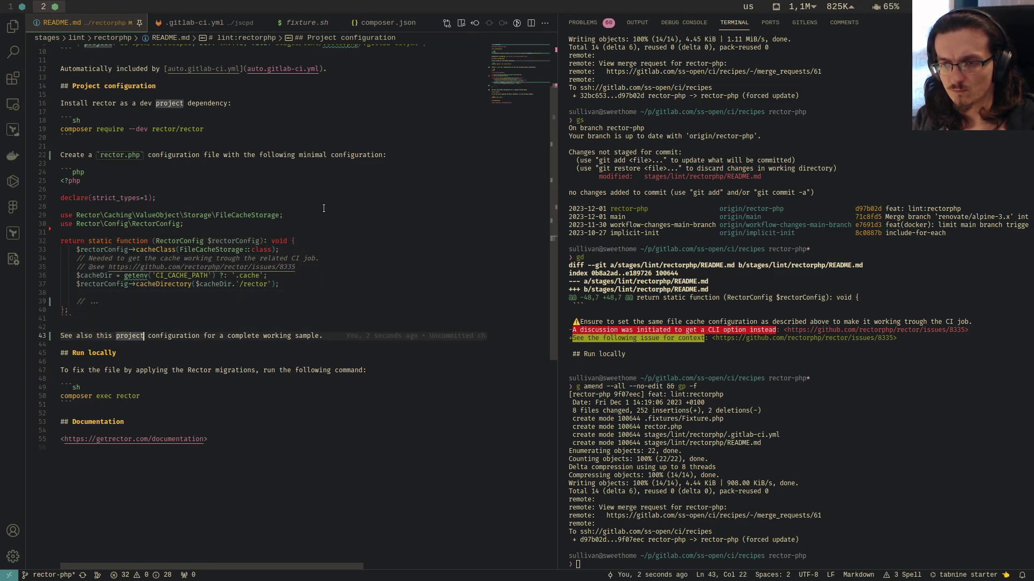
pyautogui.hotkey('ctrl', 'shift', 'Right')
pyautogui.hotkey('ctrl', 'shift', 'Right')
pyautogui.hotkey('ctrl', 'shift', 'Right')
pyautogui.write('[')
pyautogui.press('Right')
pyautogui.write('()')
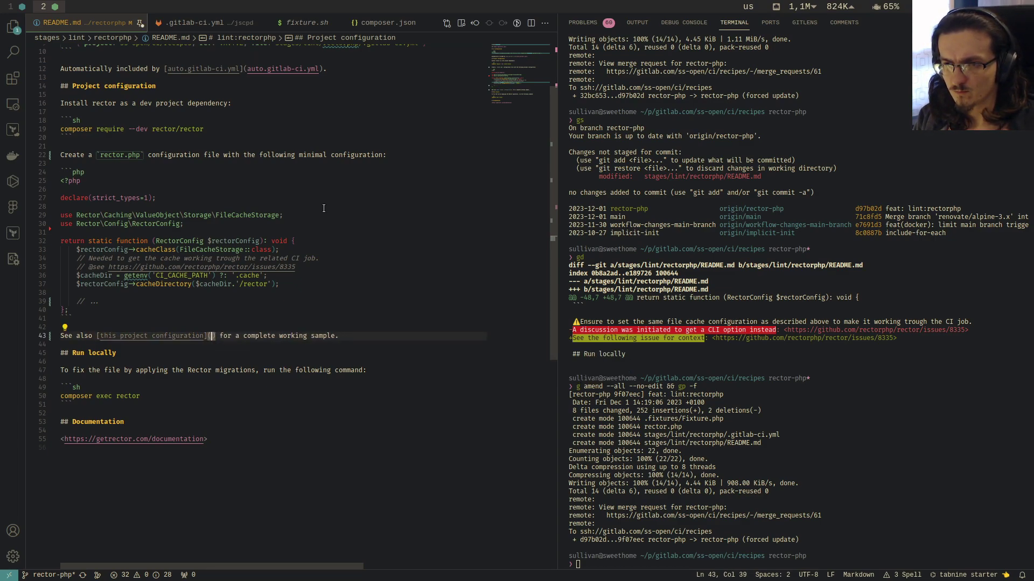
pyautogui.write('../../')
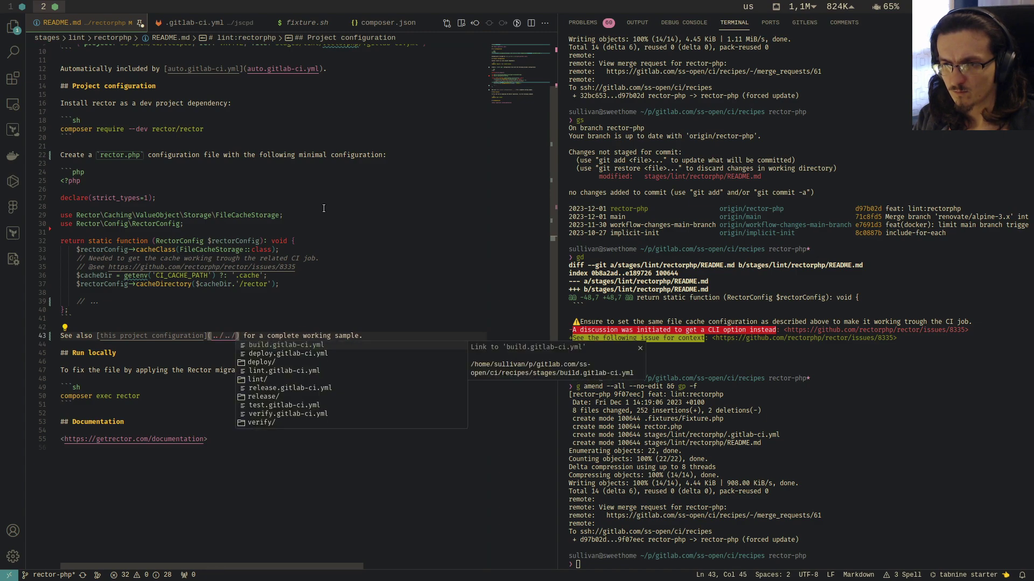
pyautogui.write('re')
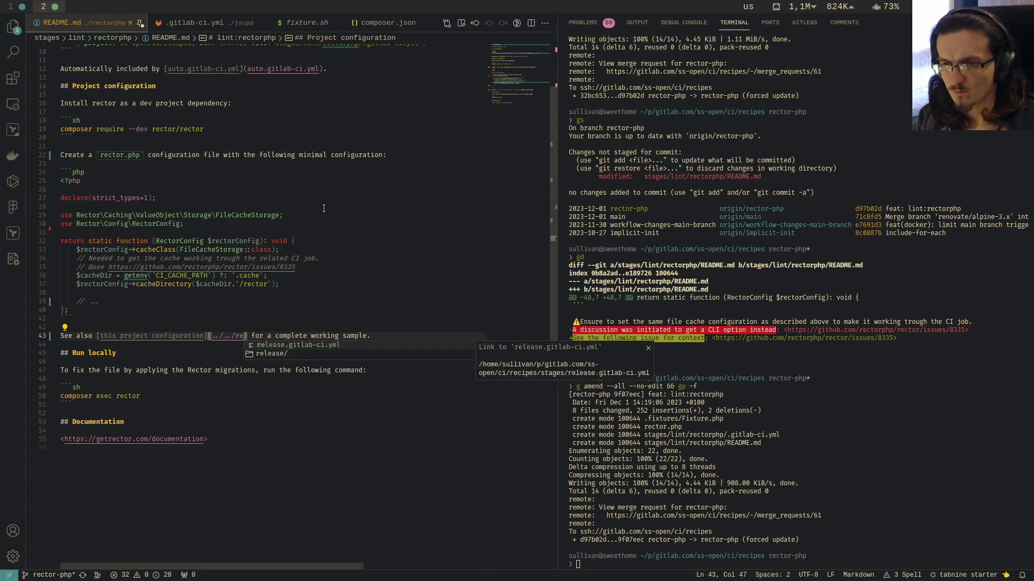
pyautogui.press('BackSpace')
pyautogui.press('BackSpace')
pyautogui.write('../re')
pyautogui.press('Return')
pyautogui.press('Up')
pyautogui.press('Up')
pyautogui.press('Up')
pyautogui.press('Up')
pyautogui.press('Up')
pyautogui.press('Up')
pyautogui.press('Up')
pyautogui.press('Up')
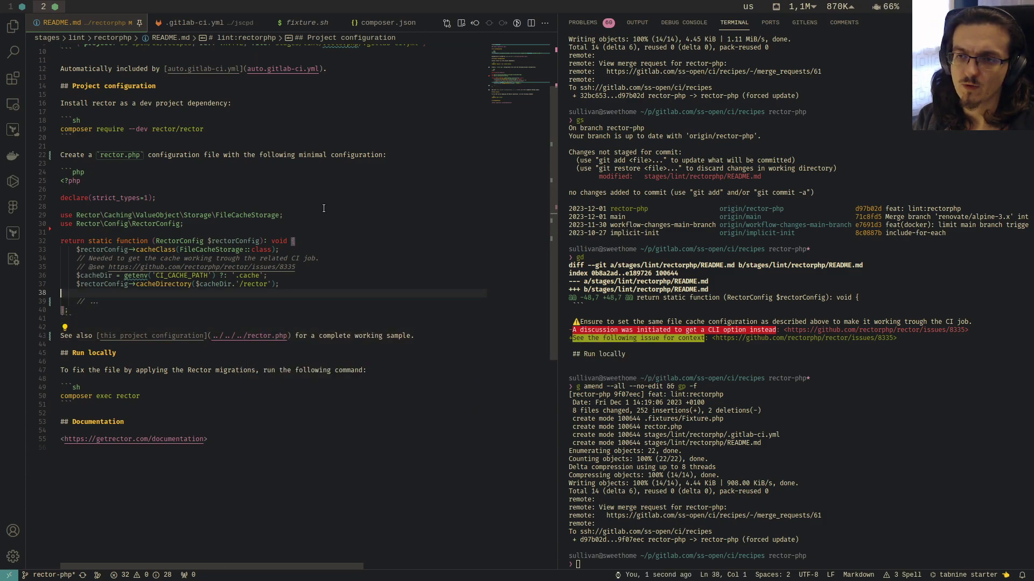
pyautogui.press('Up')
pyautogui.press('Up')
pyautogui.press('Up')
pyautogui.press('Up')
pyautogui.press('Up')
pyautogui.press('Up')
pyautogui.press('Up')
pyautogui.press('Up')
# Step: Review the diff with gd, then amend the commit and force-push it
pyautogui.click(880, 431)
pyautogui.write('gd')
pyautogui.press('Return')
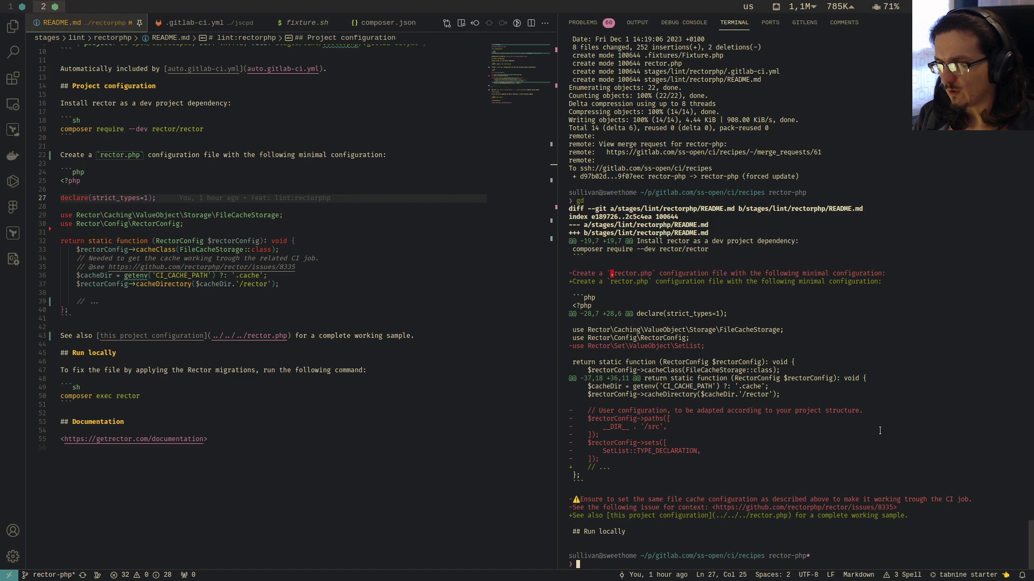
pyautogui.write('g amend')
pyautogui.press('Right')
pyautogui.press('Return')
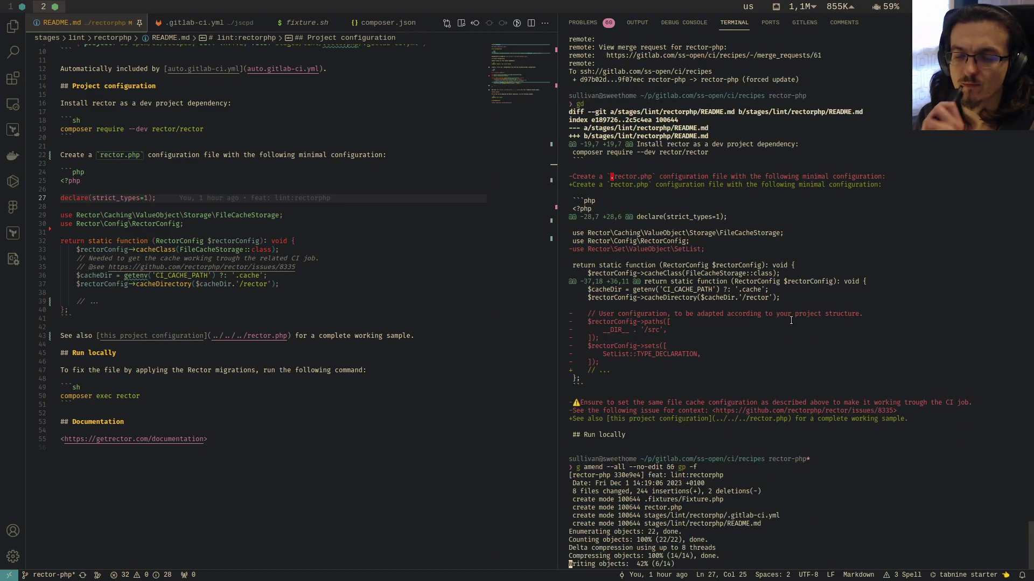
pyautogui.click(24, 6)
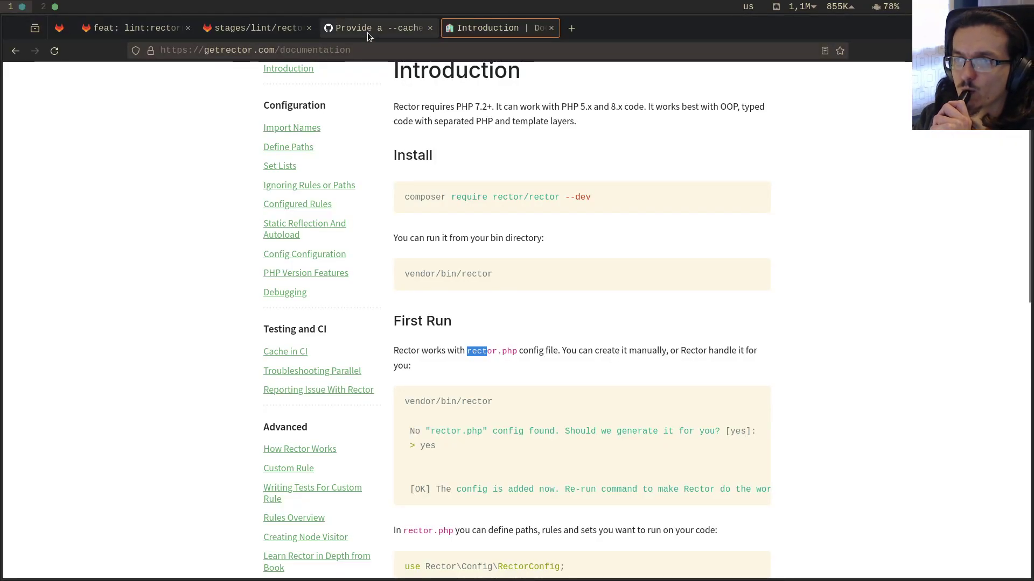
# Step: Look through the open tabs, refresh and skim the README page, then close that tab
pyautogui.click(367, 30)
pyautogui.click(211, 27)
pyautogui.click(144, 27)
pyautogui.click(207, 33)
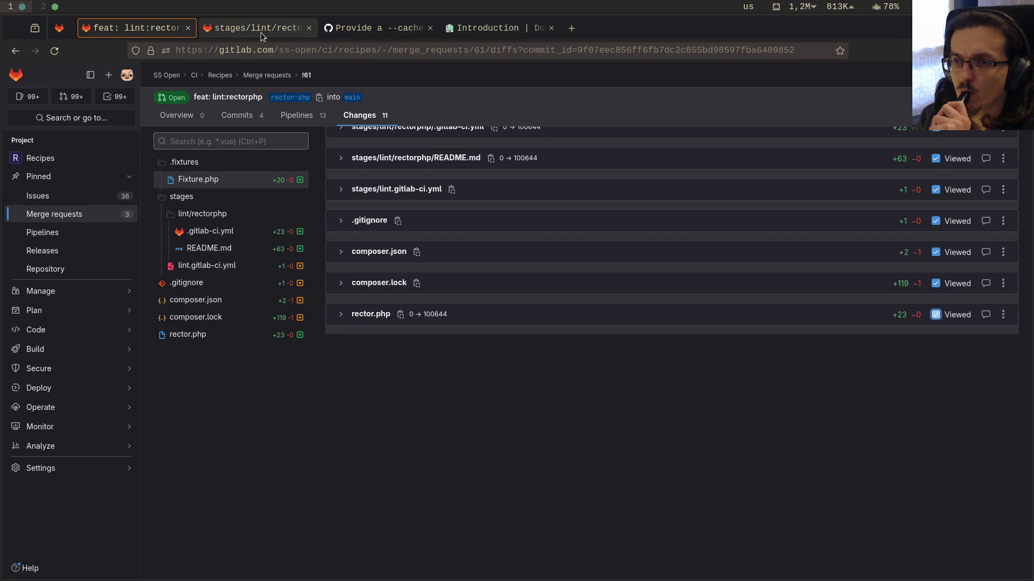
pyautogui.click(14, 71)
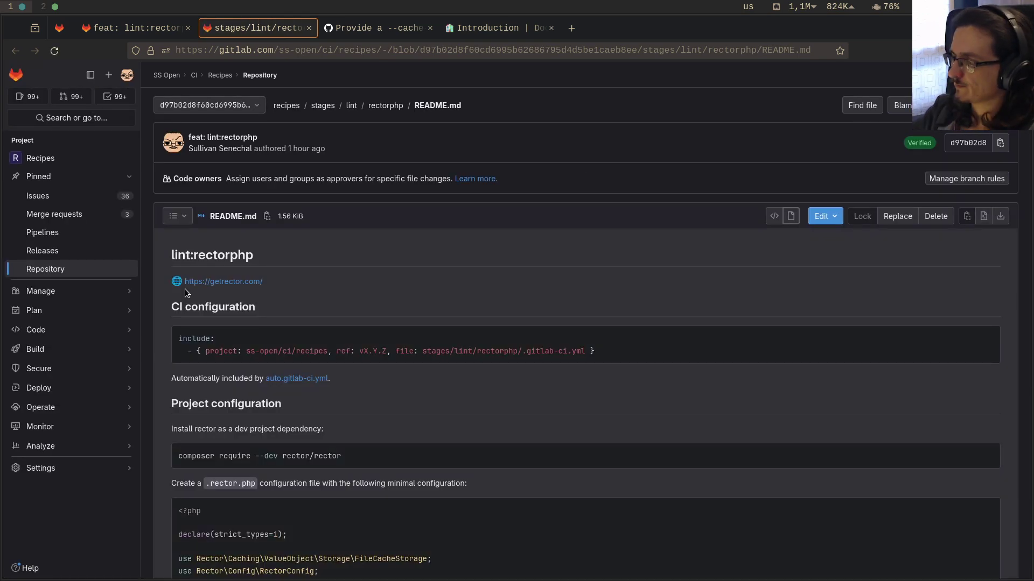
pyautogui.scroll(-6, 425, 341)
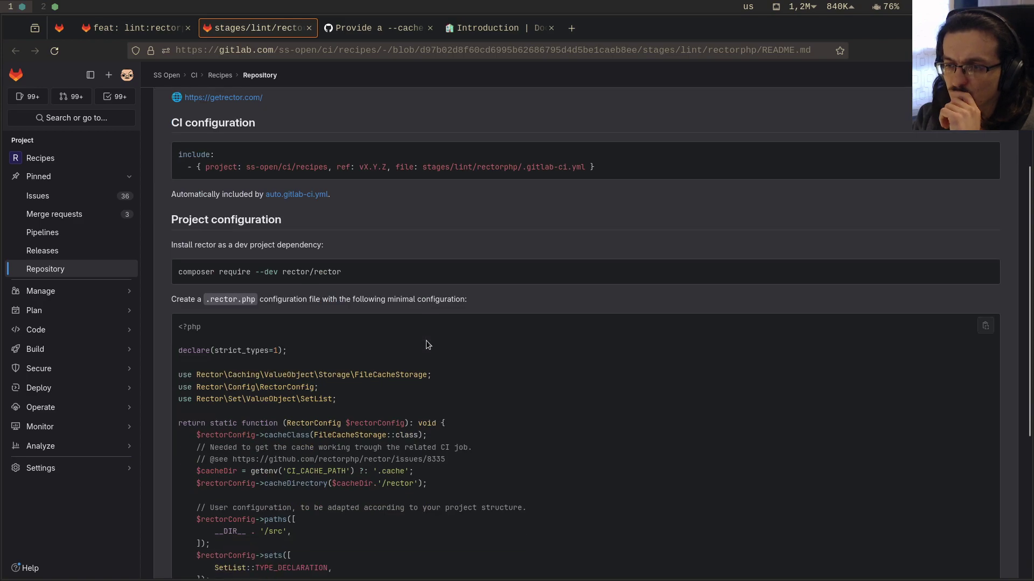
pyautogui.scroll(-2, 420, 349)
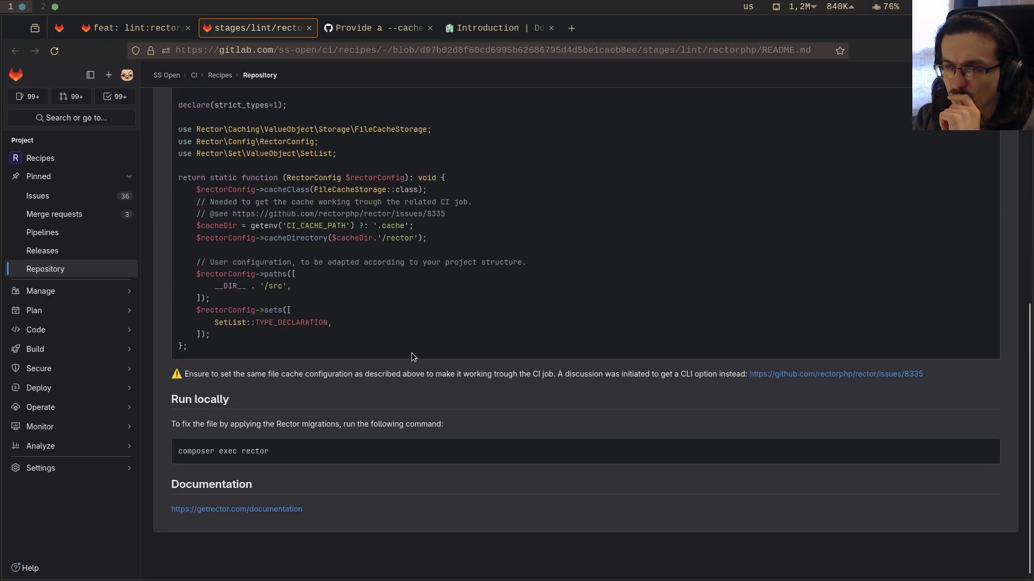
pyautogui.scroll(8, 411, 354)
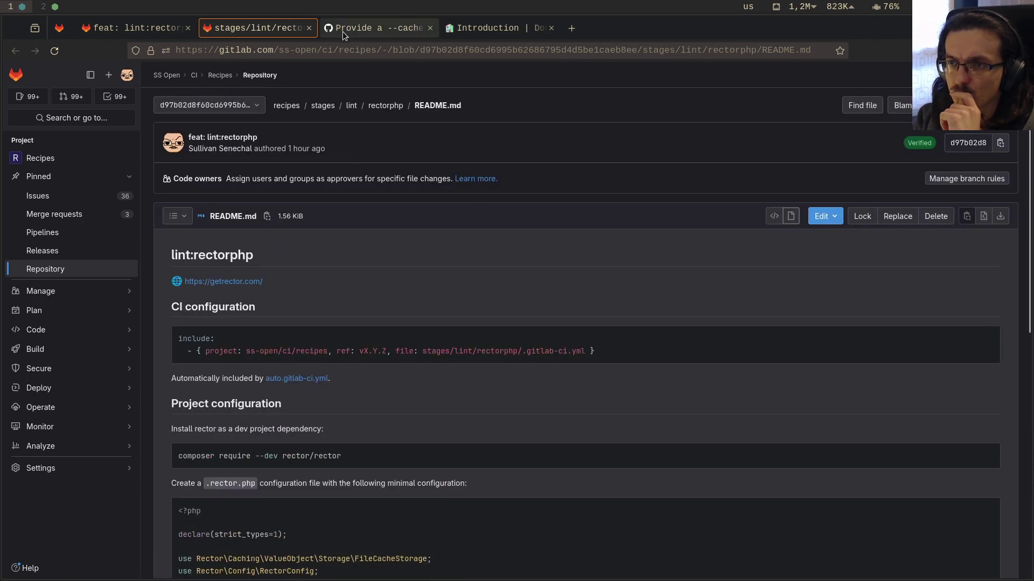
pyautogui.click(309, 28)
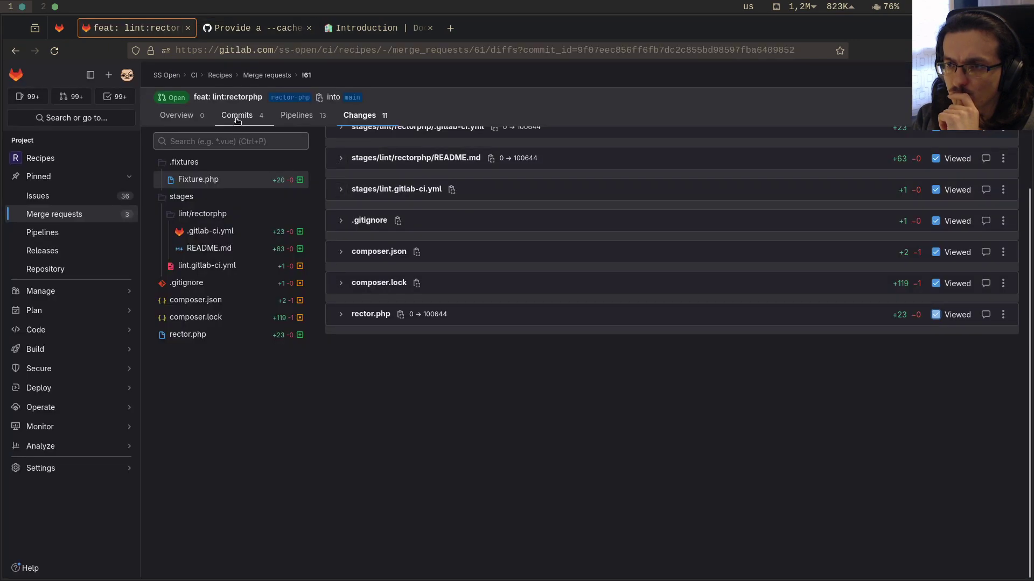
# Step: Open the merge request's commit list and review the 'feat: lint:rectorphp' commit diff
pyautogui.click(237, 118)
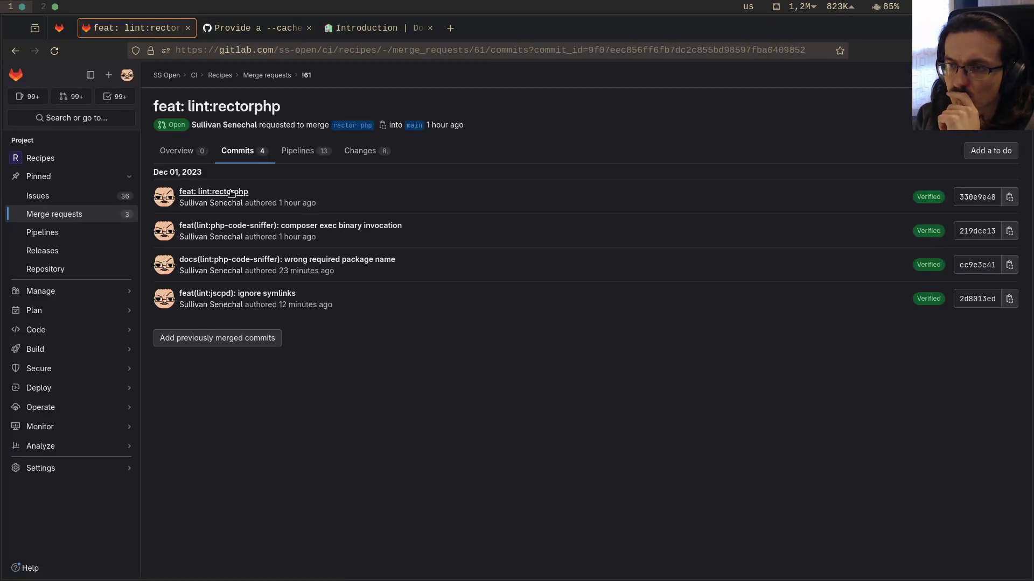
pyautogui.click(232, 194)
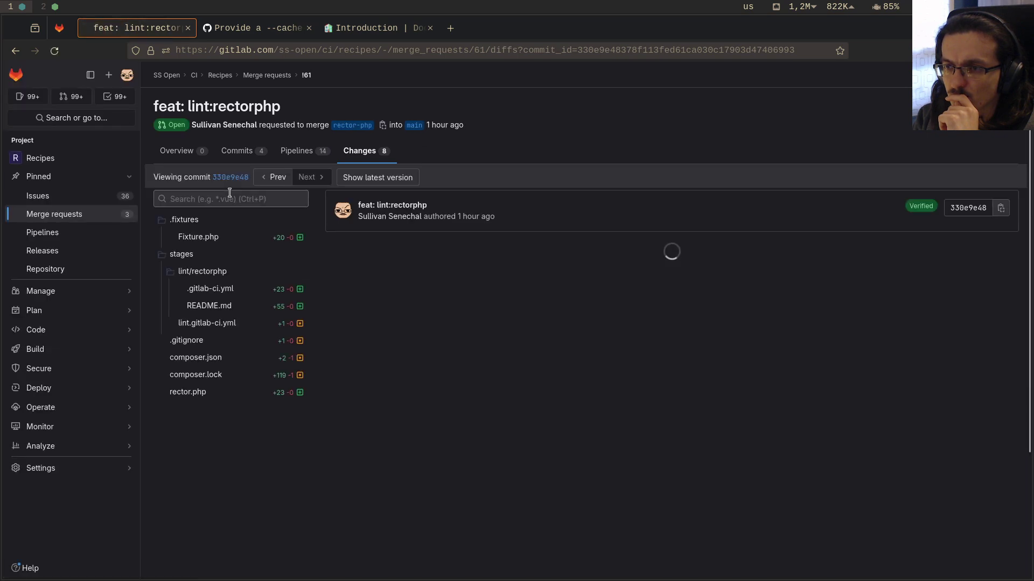
pyautogui.scroll(-5, 580, 309)
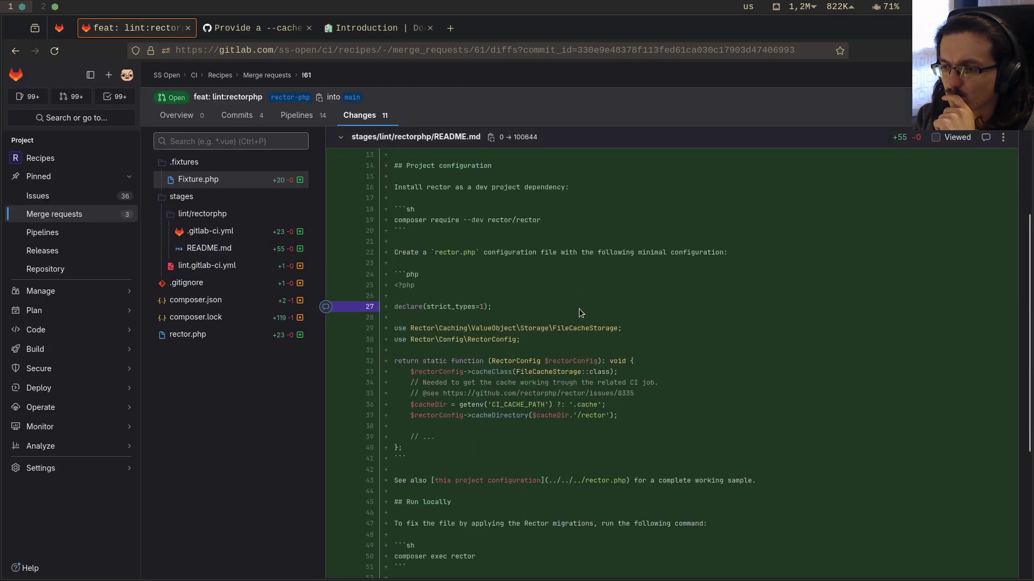
pyautogui.scroll(-3, 578, 310)
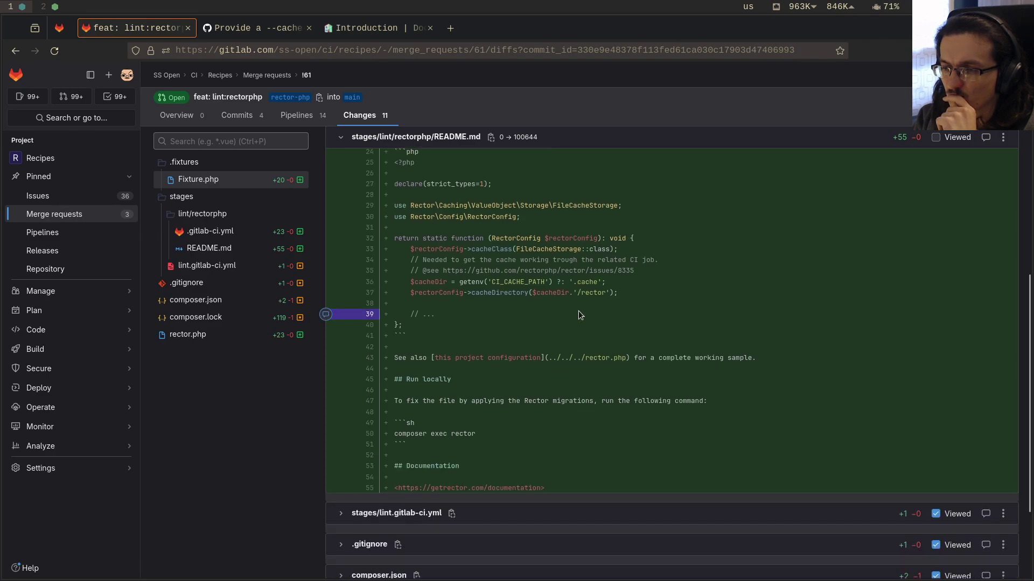
pyautogui.scroll(7, 578, 311)
# Step: Open README.md's file view, follow its sample configuration link to rector.php, then return to the MR changes
pyautogui.click(1002, 192)
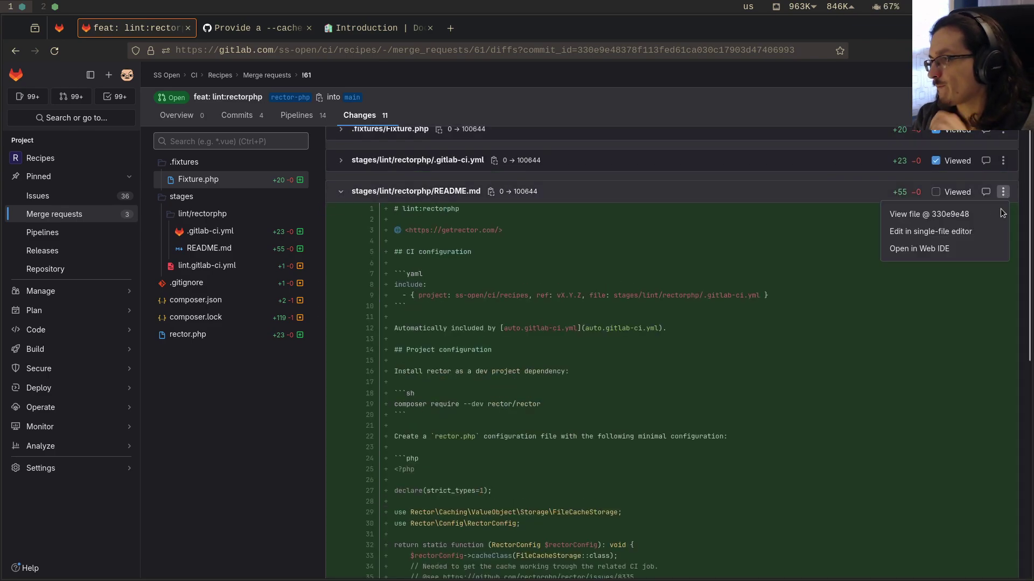
pyautogui.middleClick(943, 215)
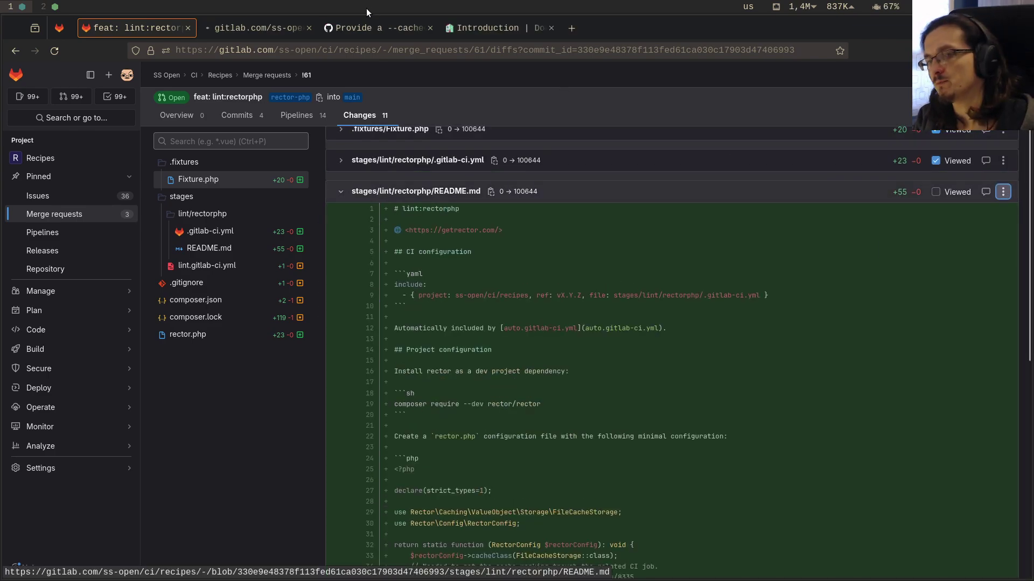
pyautogui.click(270, 33)
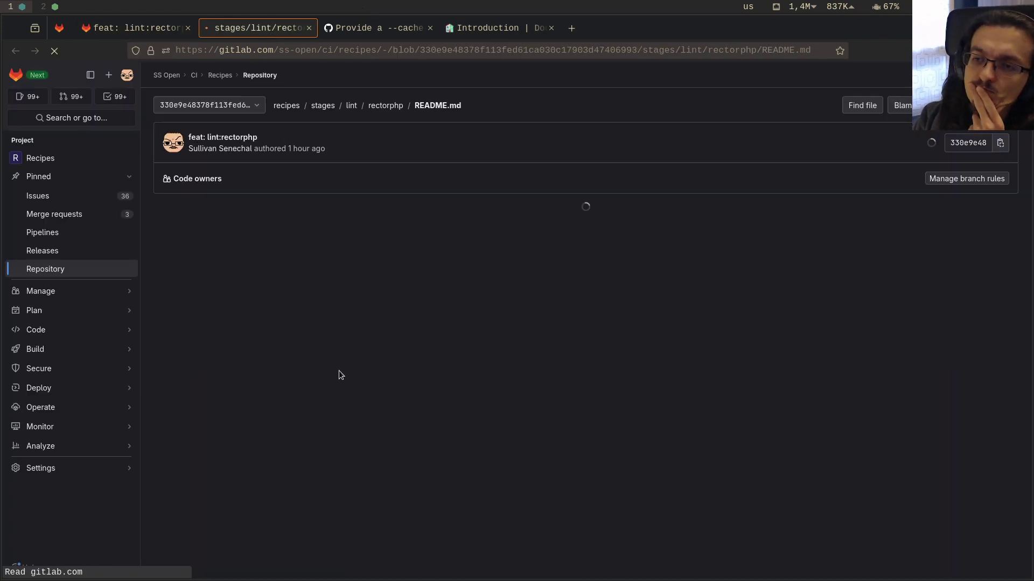
pyautogui.scroll(-6, 341, 363)
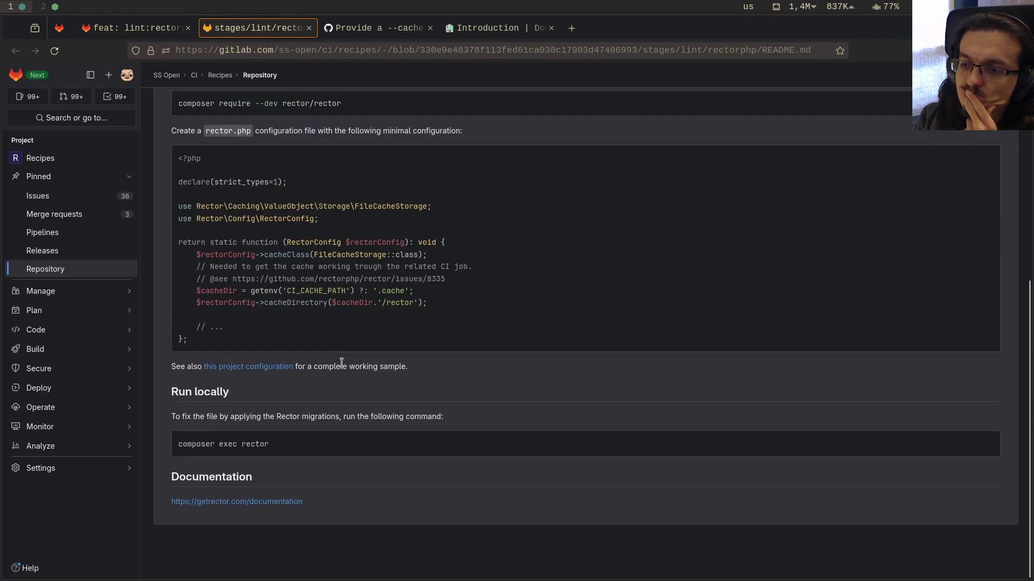
pyautogui.click(253, 368)
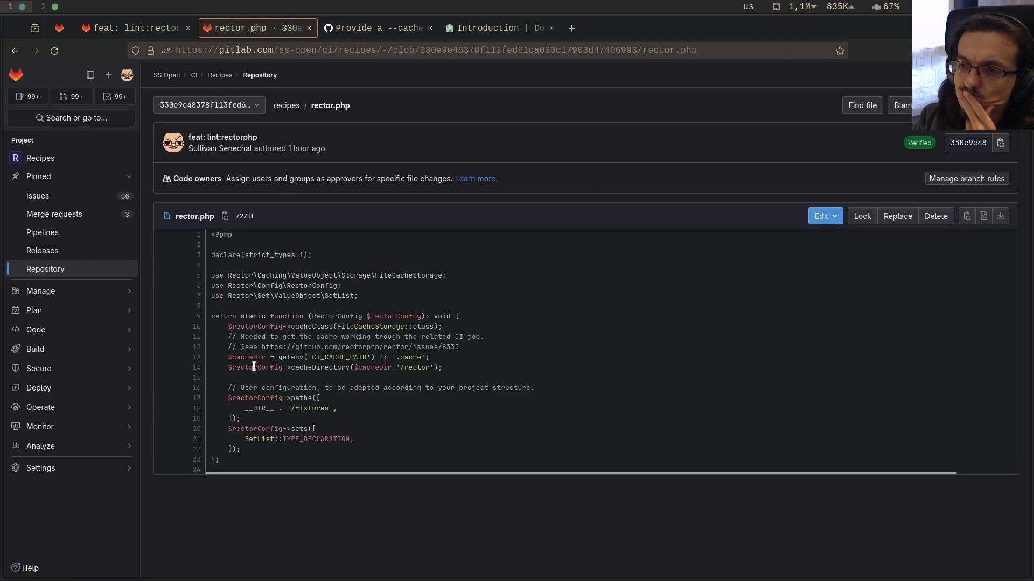
pyautogui.moveTo(353, 459); pyautogui.dragTo(237, 337)
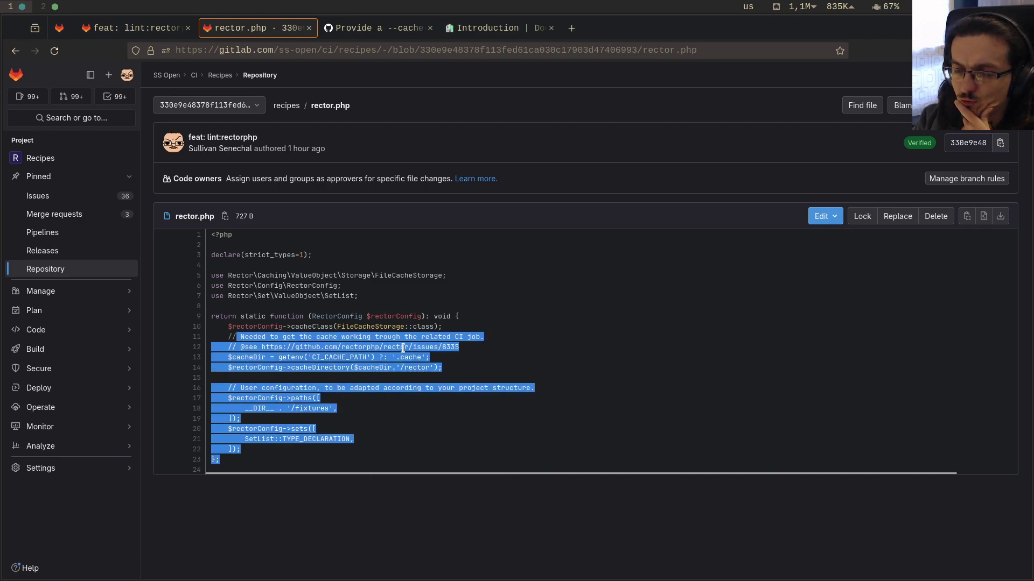
pyautogui.hotkey('alt', 'Left')
pyautogui.click(138, 26)
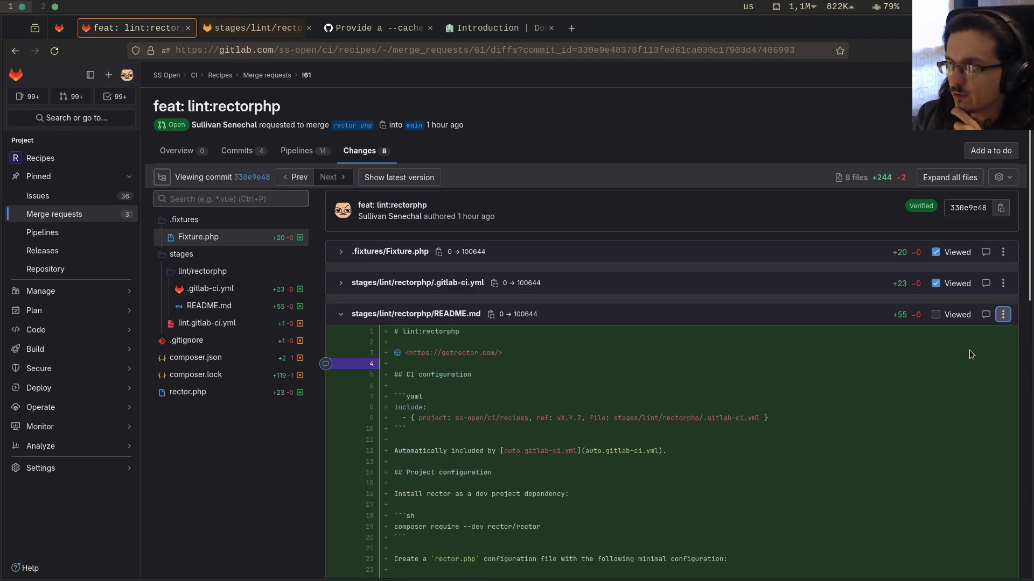
# Step: Mark README.md as viewed and merge merge request !61 into main from the Overview
pyautogui.click(934, 314)
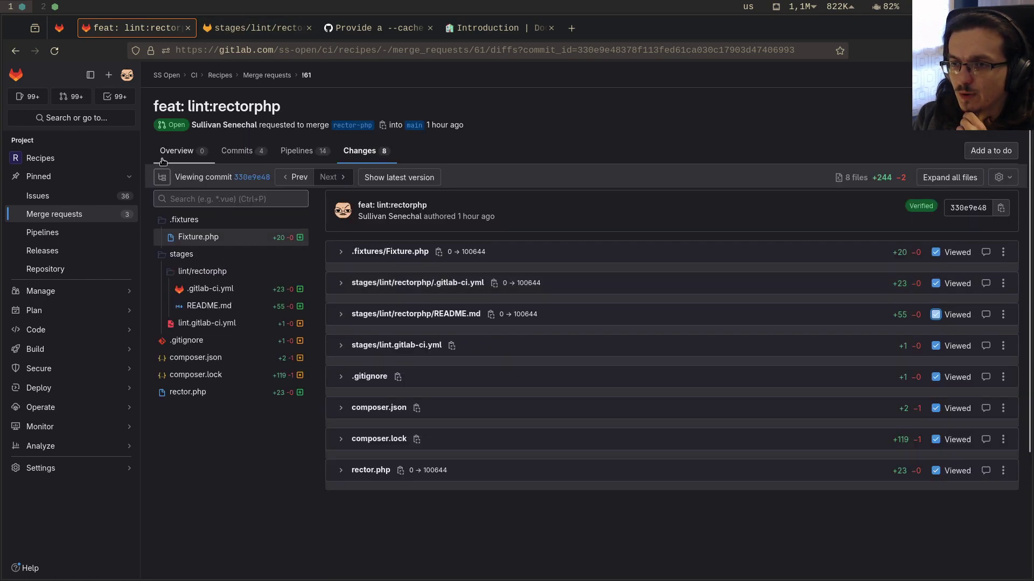
pyautogui.click(185, 155)
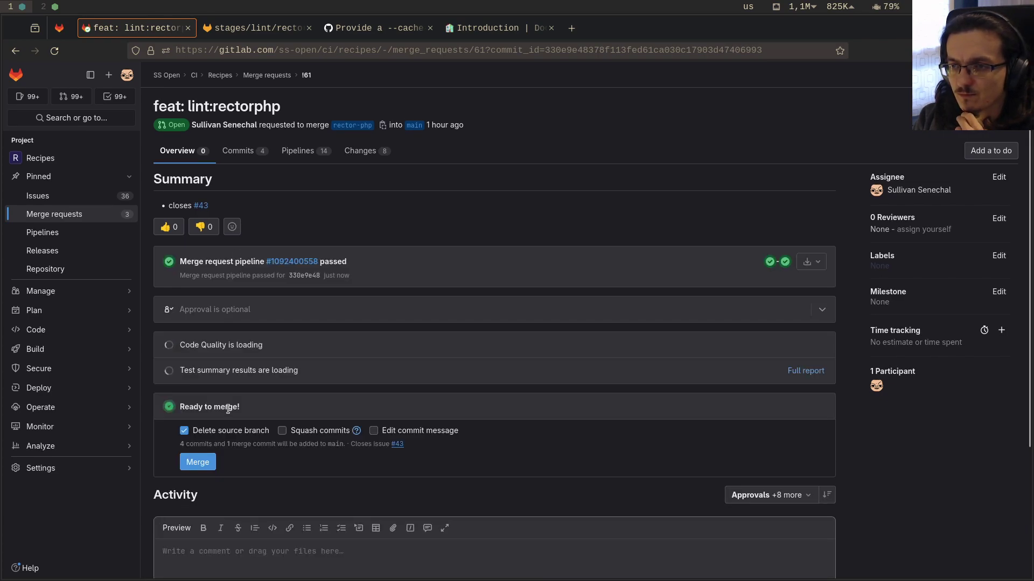
pyautogui.click(205, 464)
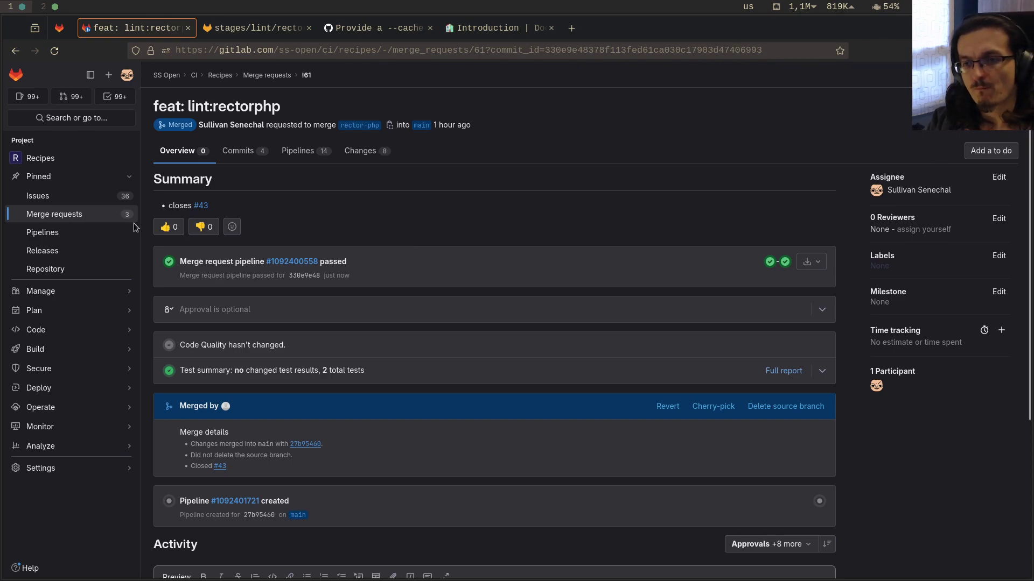
pyautogui.press('F5')
# Step: Close all tabs to the right, reload the issue page, and close the pinned tab
pyautogui.rightClick(113, 27)
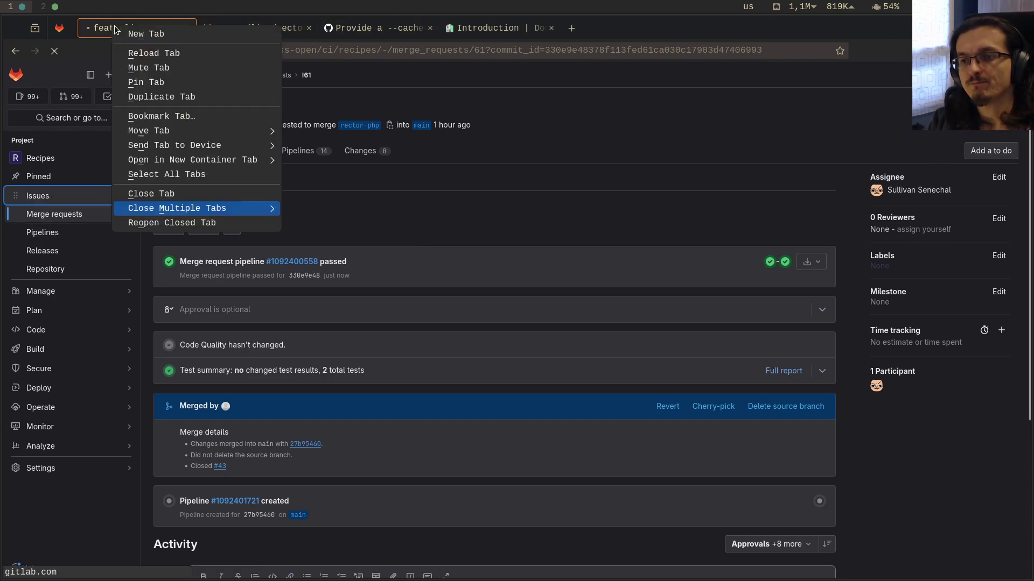
pyautogui.moveTo(216, 208)
pyautogui.click(330, 224)
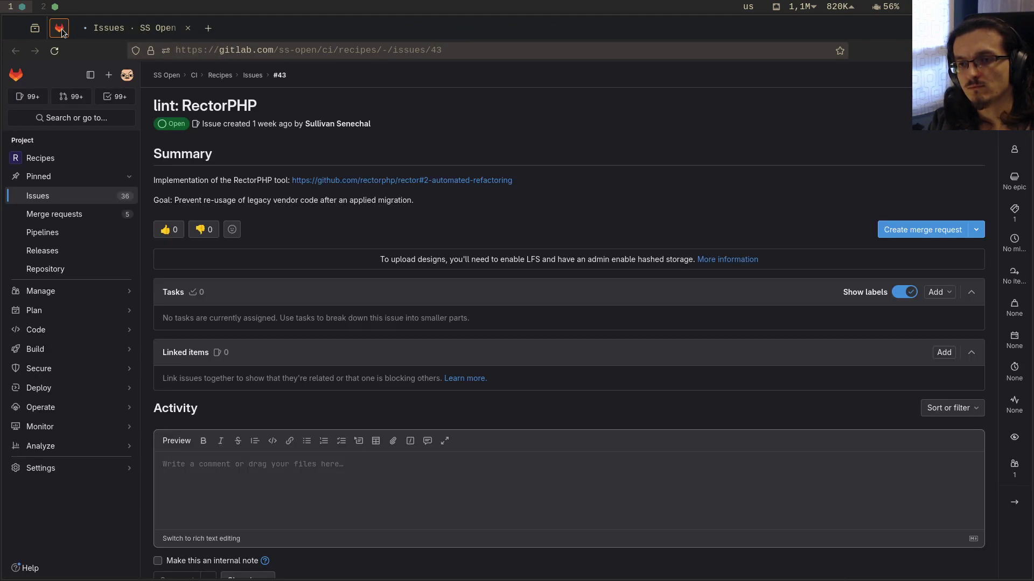
pyautogui.rightClick(63, 33)
pyautogui.press('Escape')
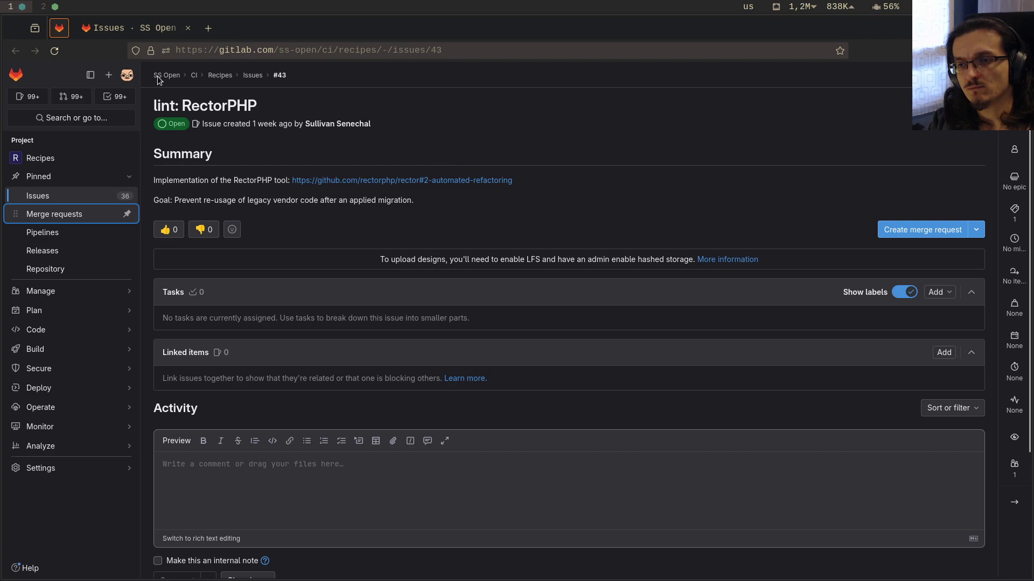
pyautogui.click(54, 51)
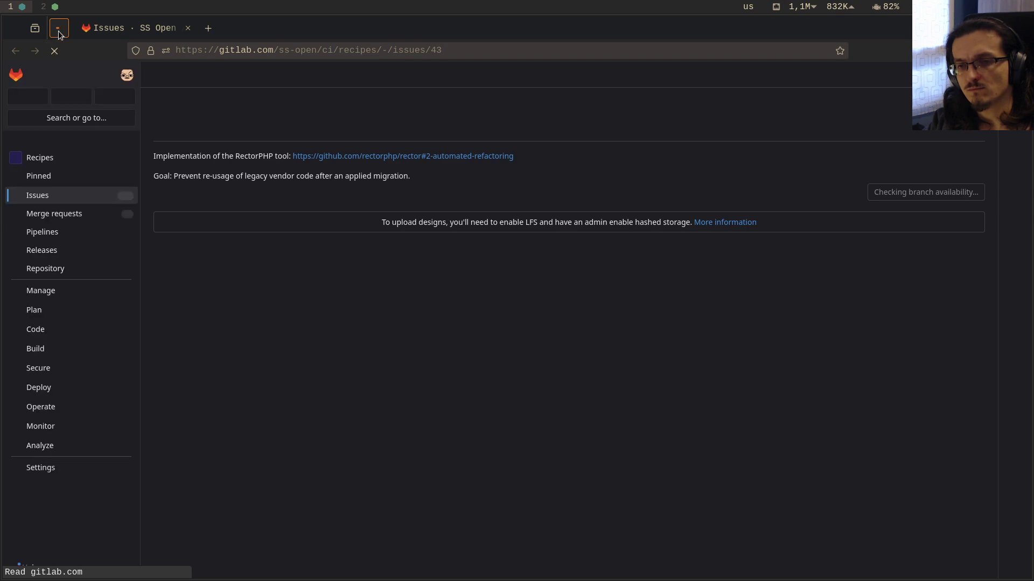
pyautogui.rightClick(59, 34)
pyautogui.click(97, 202)
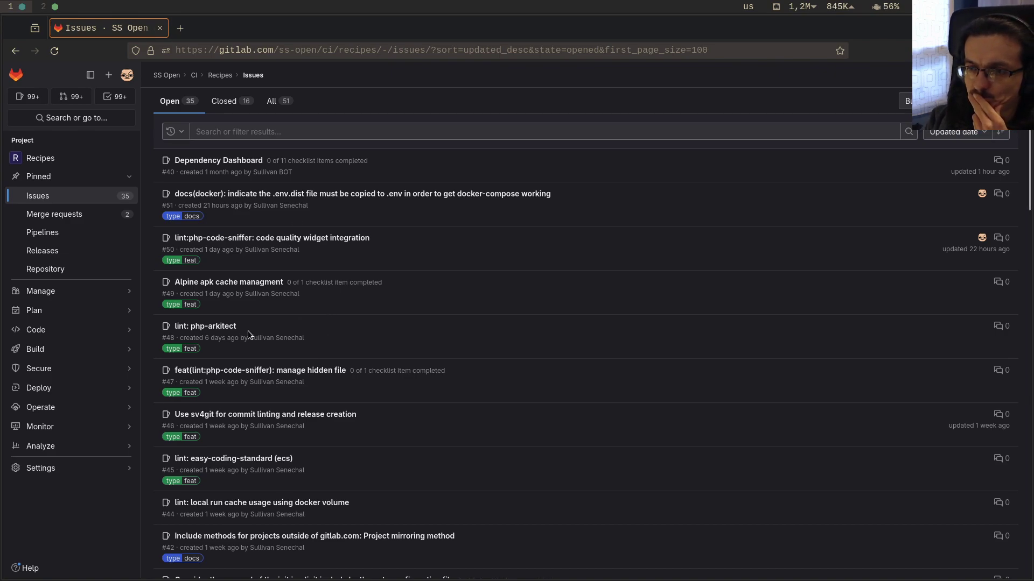
# Step: Open the 'lint: php-arkitect' issue in a new tab
pyautogui.rightClick(206, 326)
pyautogui.click(242, 337)
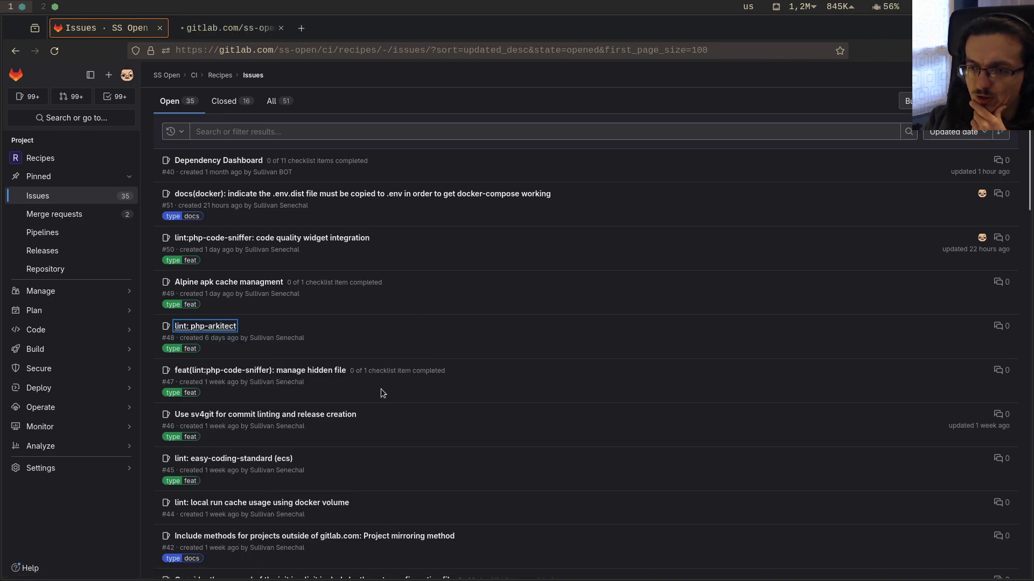
pyautogui.scroll(-2, 379, 390)
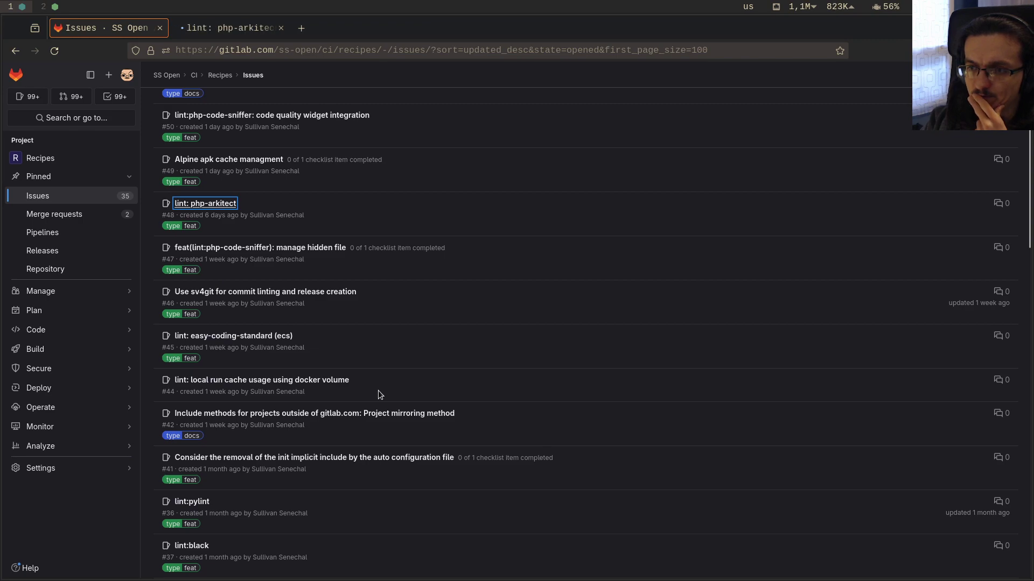
pyautogui.scroll(-1, 371, 387)
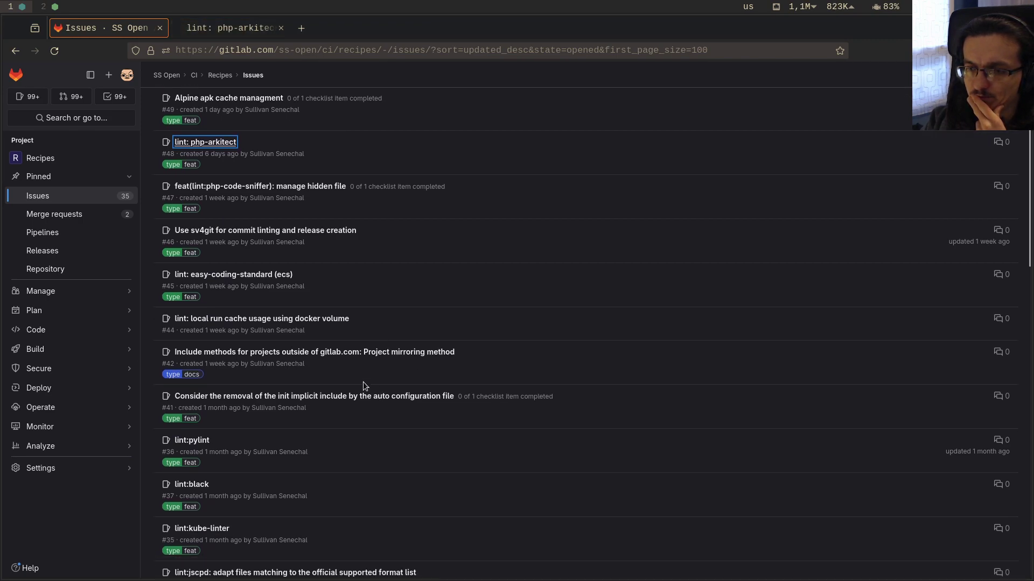
pyautogui.click(264, 229)
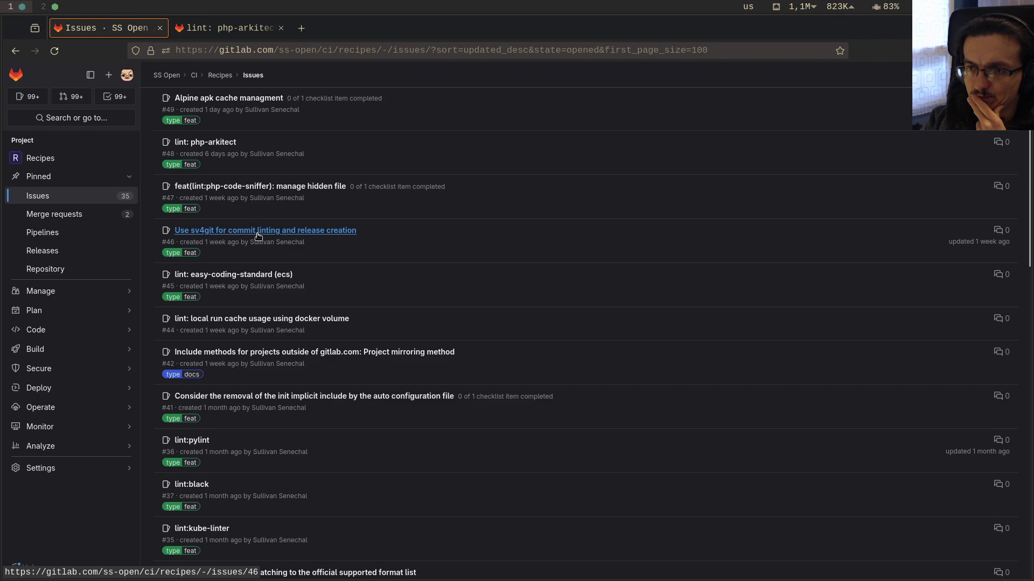
pyautogui.rightClick(203, 231)
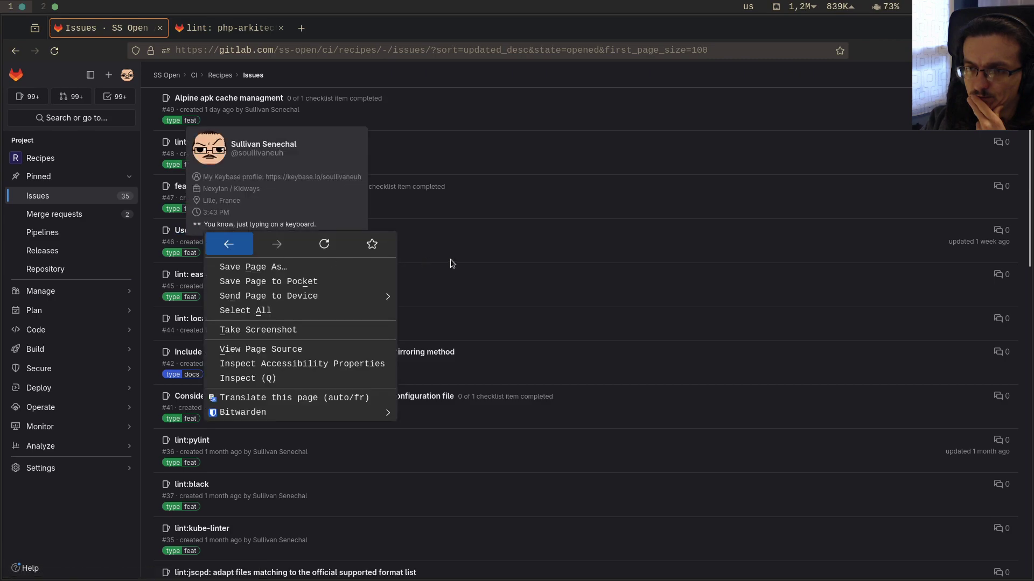
pyautogui.click(414, 241)
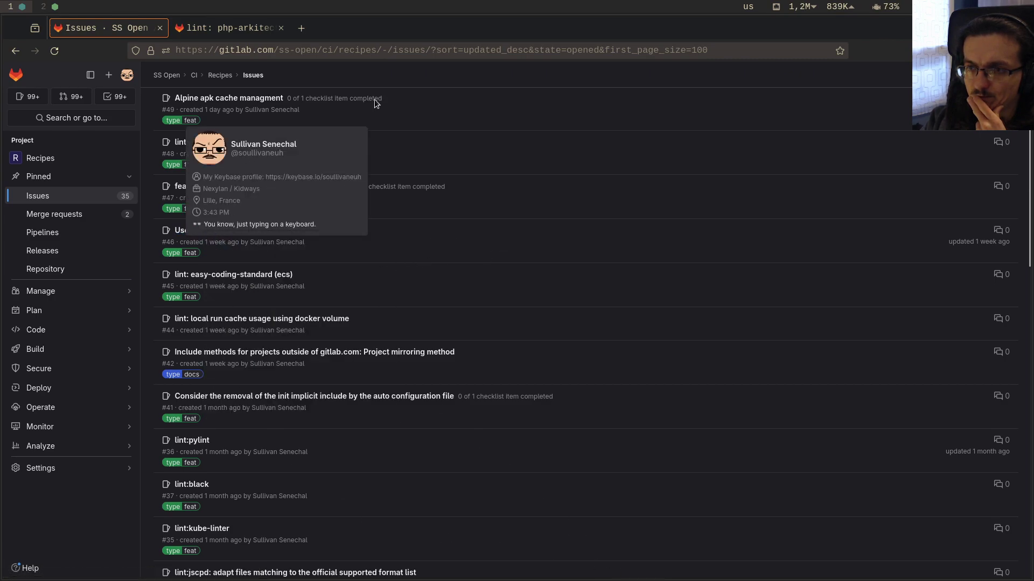
pyautogui.scroll(4, 522, 365)
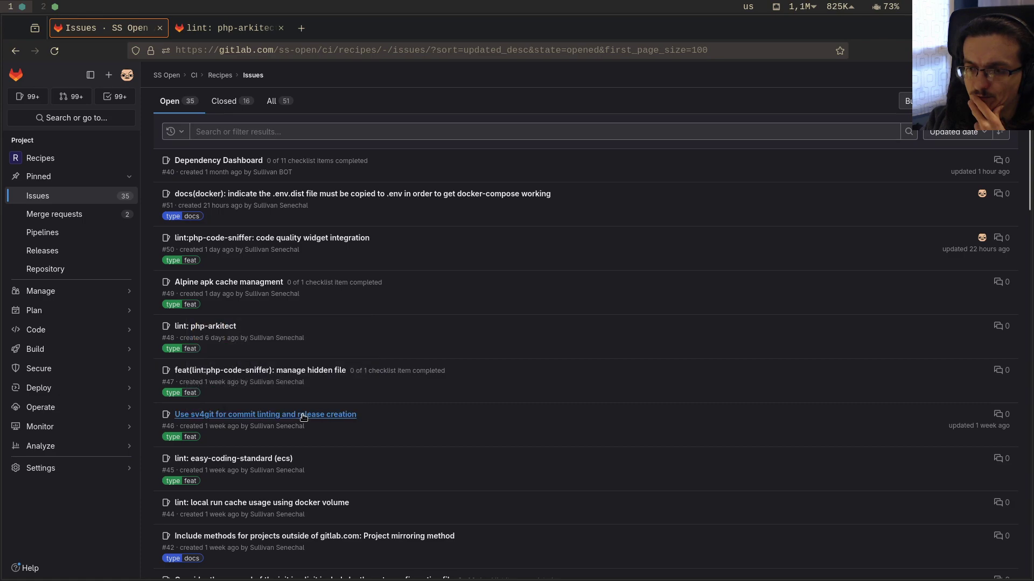
# Step: Open the sv4git issue and, further down the list, the lint:dprint issue in new tabs
pyautogui.rightClick(303, 416)
pyautogui.click(375, 195)
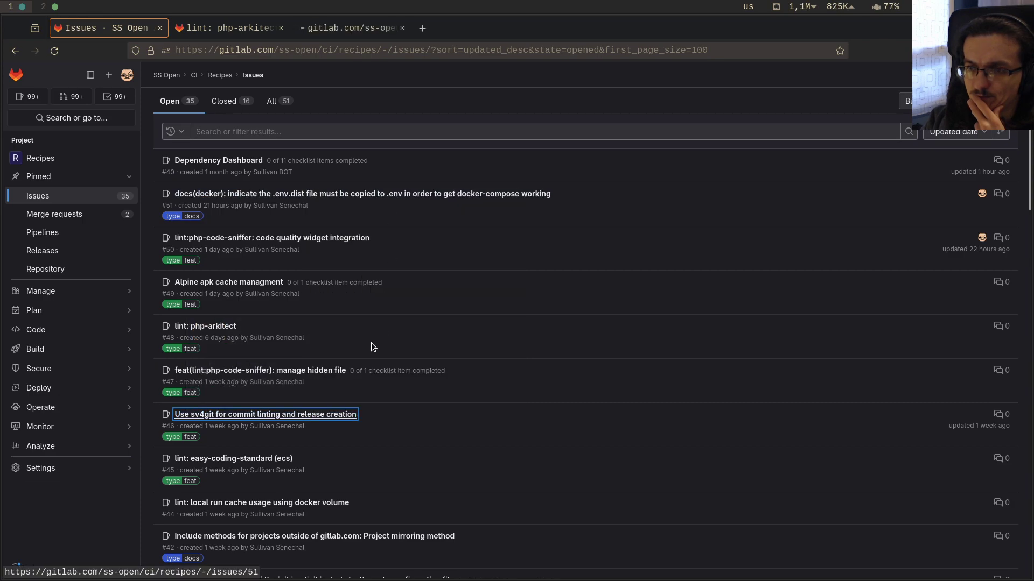
pyautogui.scroll(-5, 371, 344)
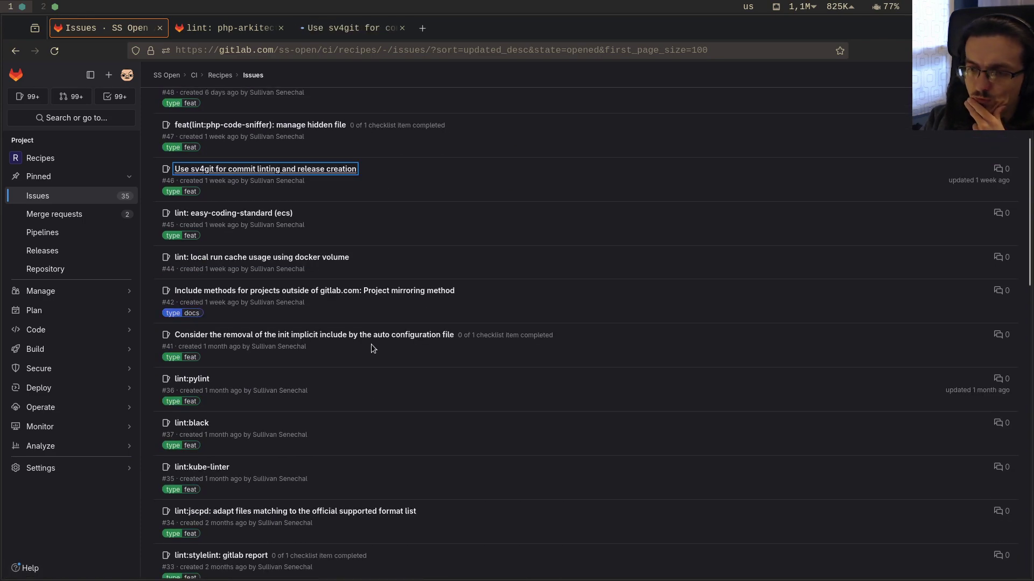
pyautogui.scroll(-1, 371, 345)
pyautogui.scroll(-1, 371, 345)
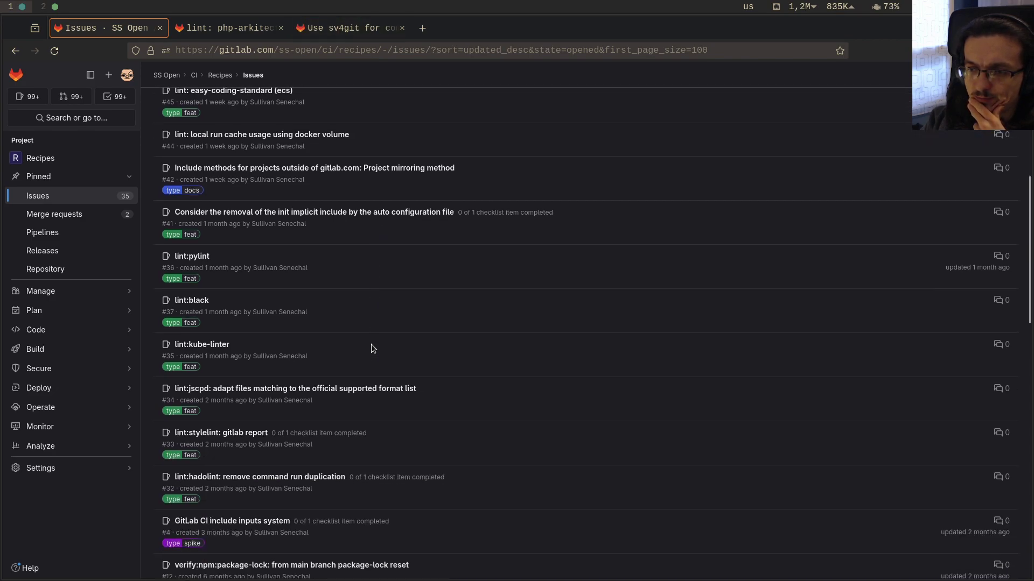
pyautogui.scroll(-2, 371, 345)
pyautogui.scroll(-1, 370, 345)
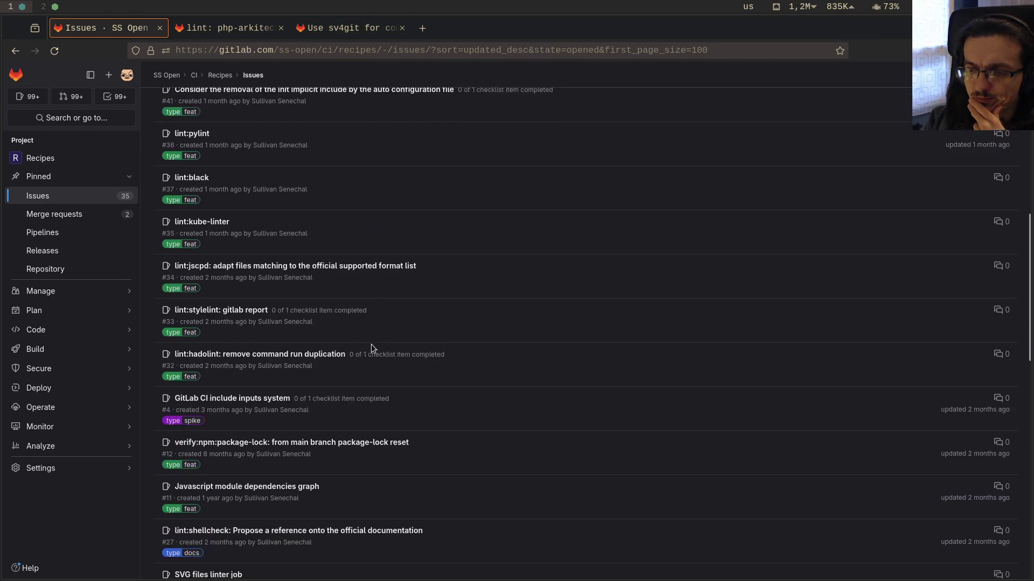
pyautogui.scroll(-1, 370, 344)
pyautogui.scroll(-1, 371, 343)
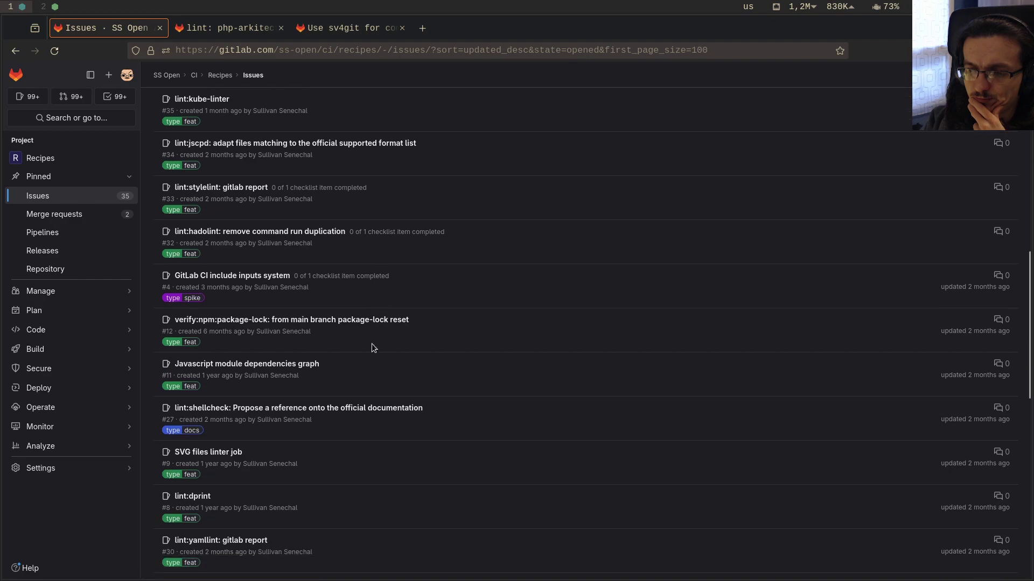
pyautogui.scroll(-3, 281, 370)
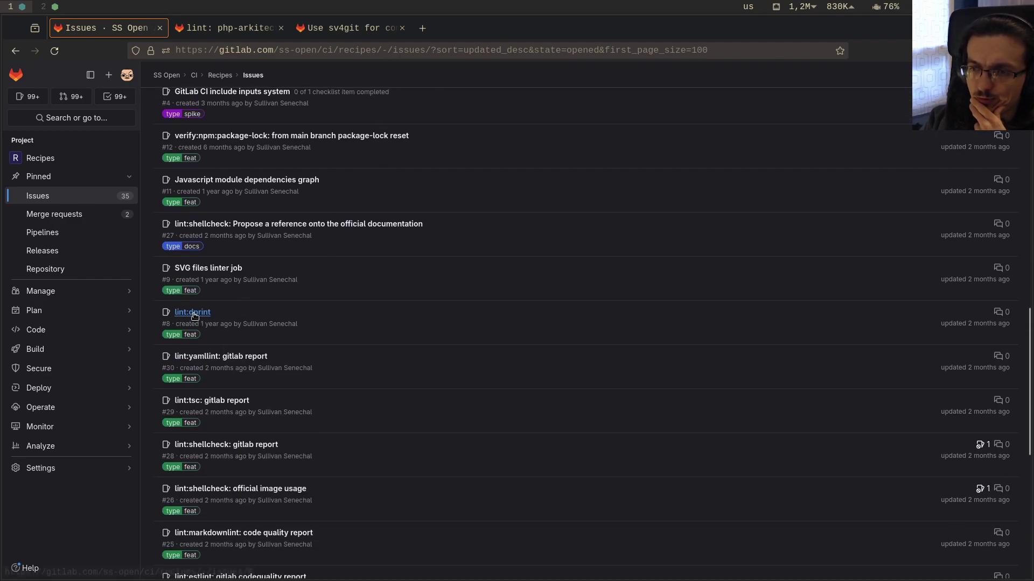
pyautogui.rightClick(195, 316)
pyautogui.click(232, 323)
# Step: Read the lint:dprint issue, open the dprint website from it, review it, and close it
pyautogui.click(463, 22)
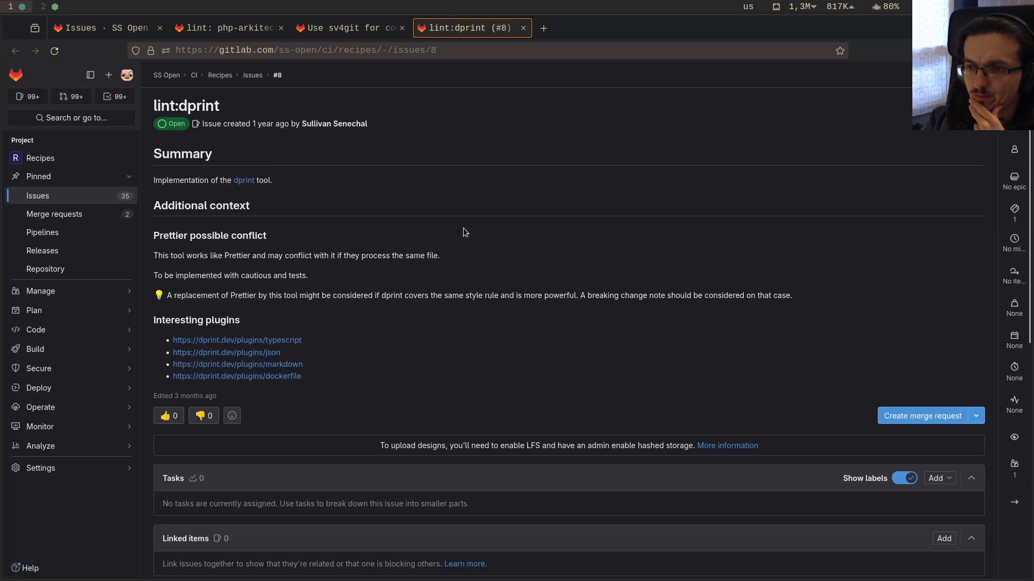
pyautogui.moveTo(261, 256); pyautogui.dragTo(413, 254)
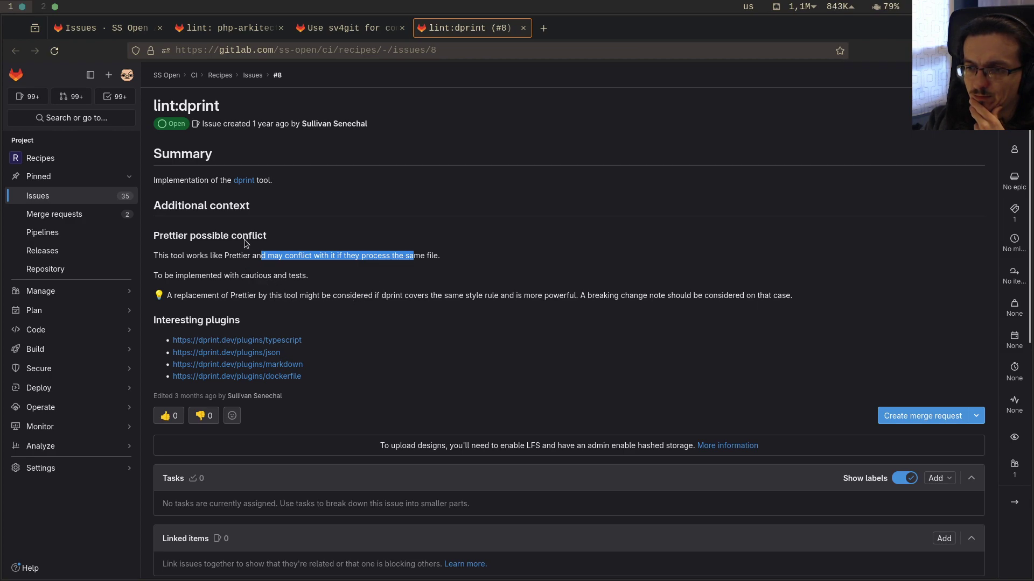
pyautogui.rightClick(249, 181)
pyautogui.click(291, 192)
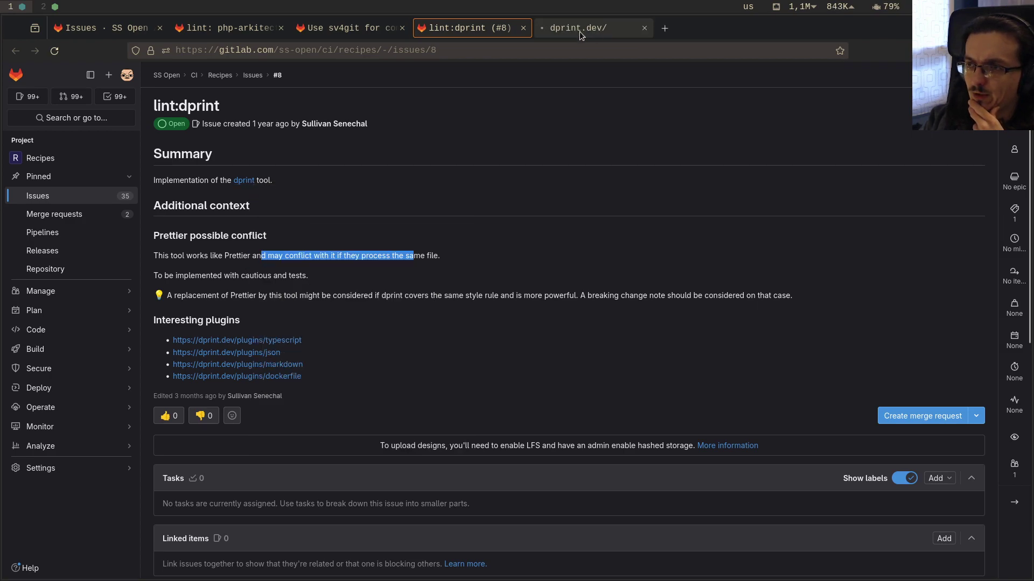
pyautogui.click(580, 34)
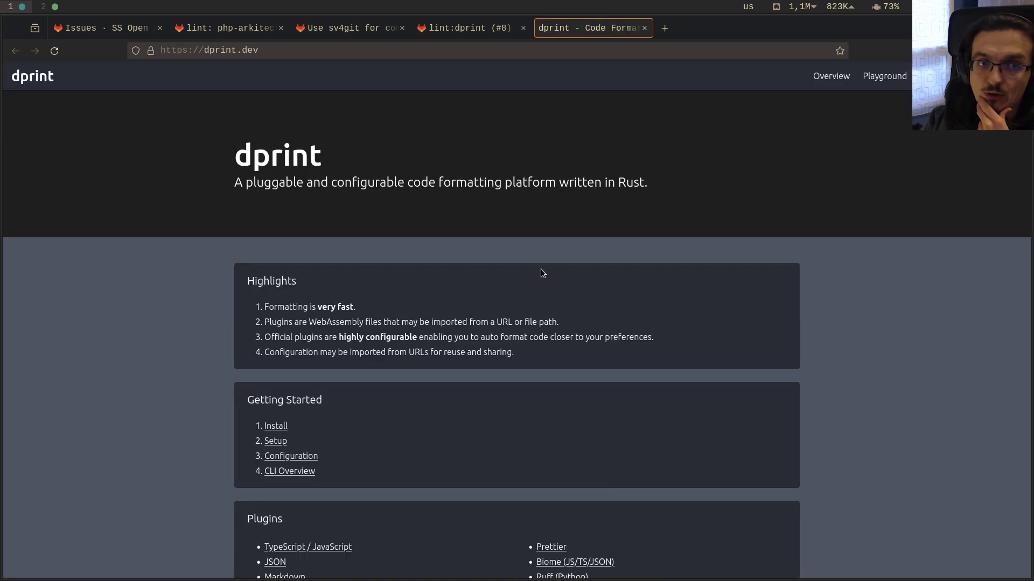
pyautogui.moveTo(506, 183); pyautogui.dragTo(650, 185)
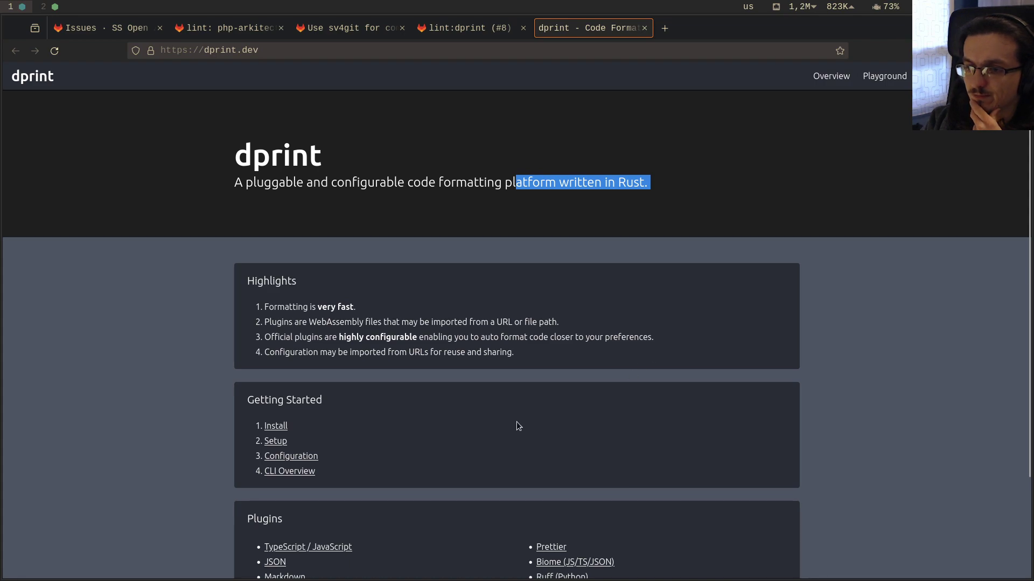
pyautogui.click(425, 311)
pyautogui.scroll(-4, 426, 311)
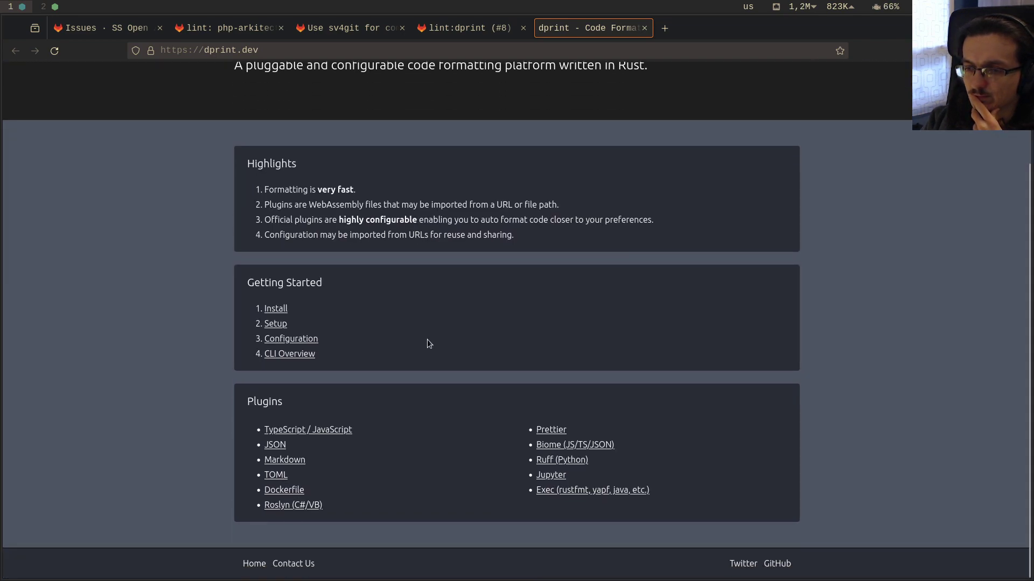
pyautogui.scroll(5, 427, 339)
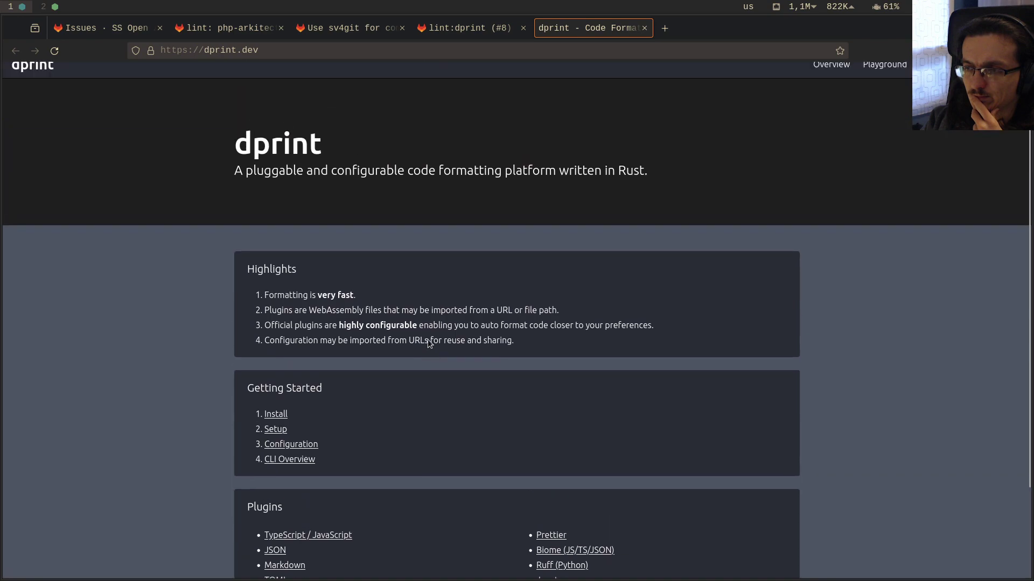
pyautogui.click(645, 28)
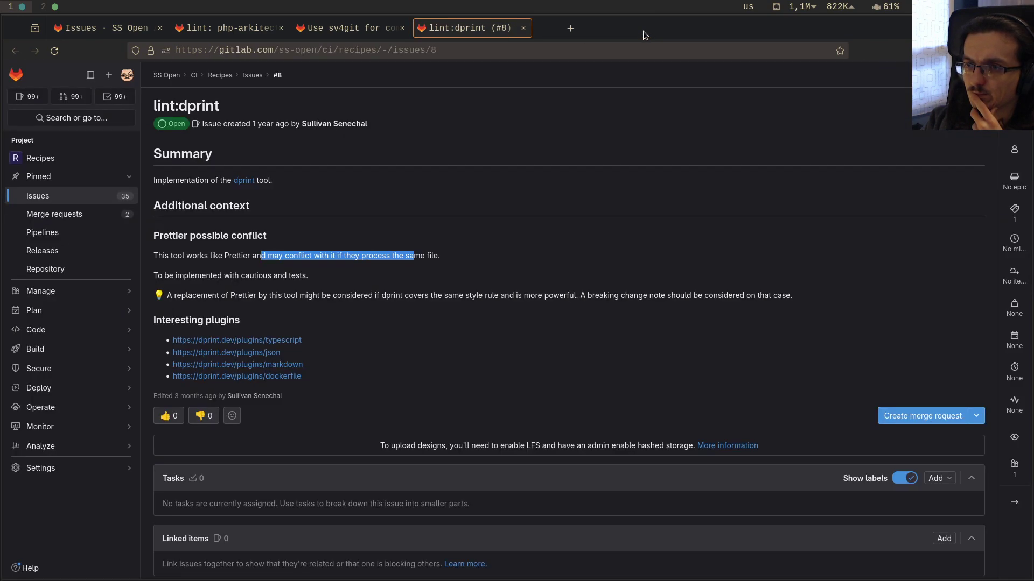
# Step: Glance at the sv4git and php-arkitect issue tabs, then scroll the open issues list
pyautogui.scroll(-2, 400, 369)
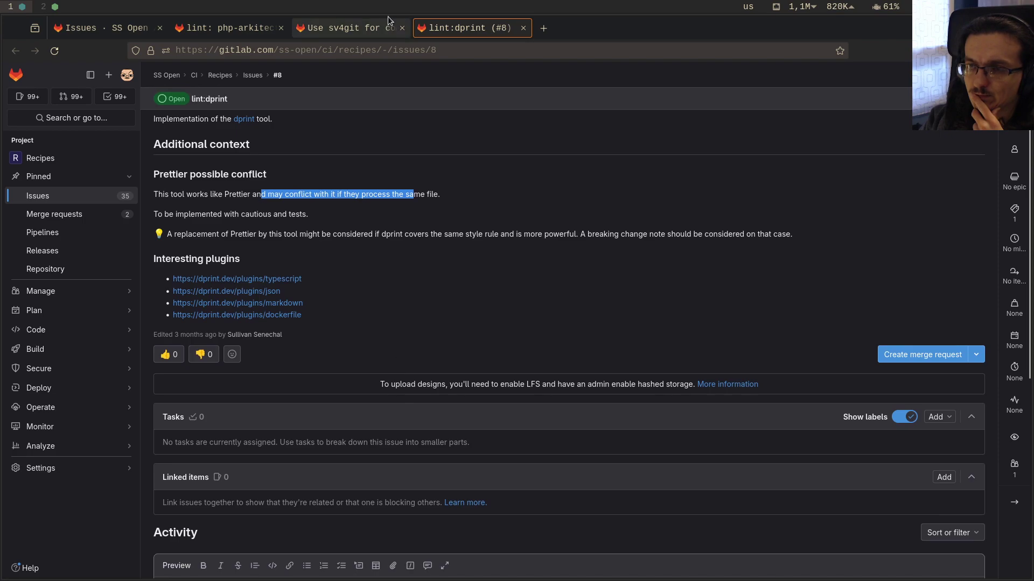
pyautogui.click(347, 28)
pyautogui.click(253, 28)
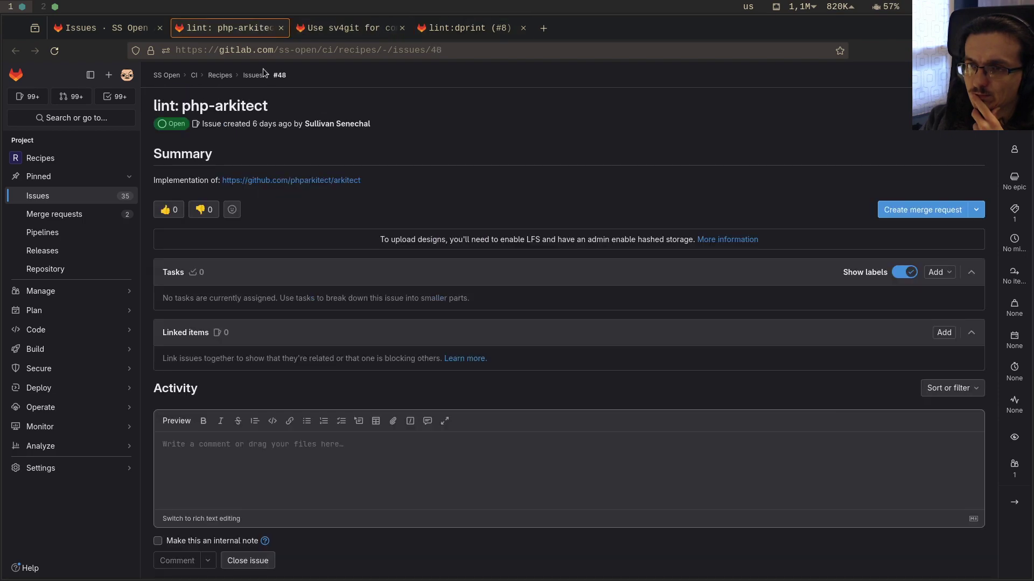
pyautogui.click(116, 27)
pyautogui.scroll(-3, 333, 384)
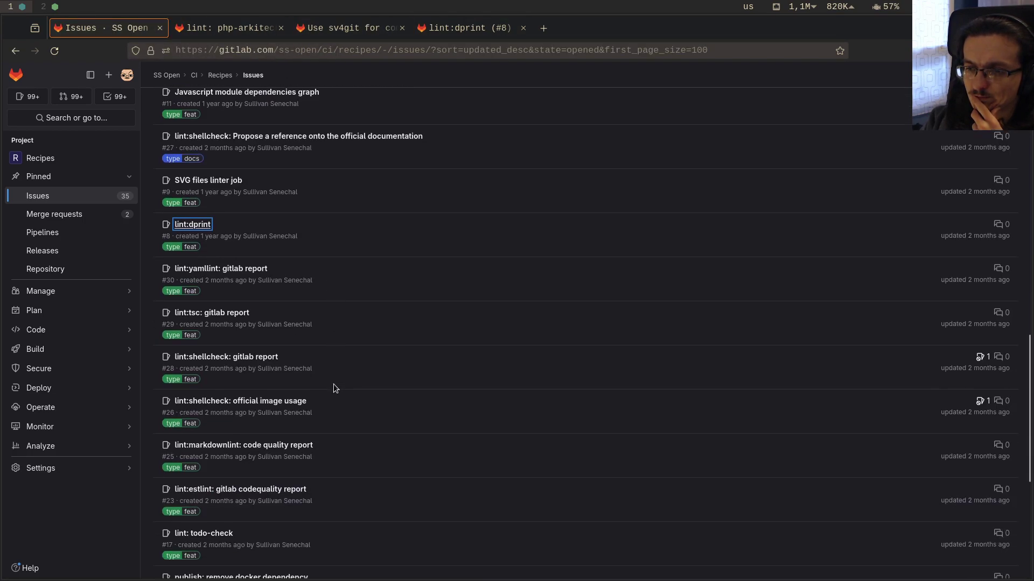
pyautogui.scroll(-1, 334, 389)
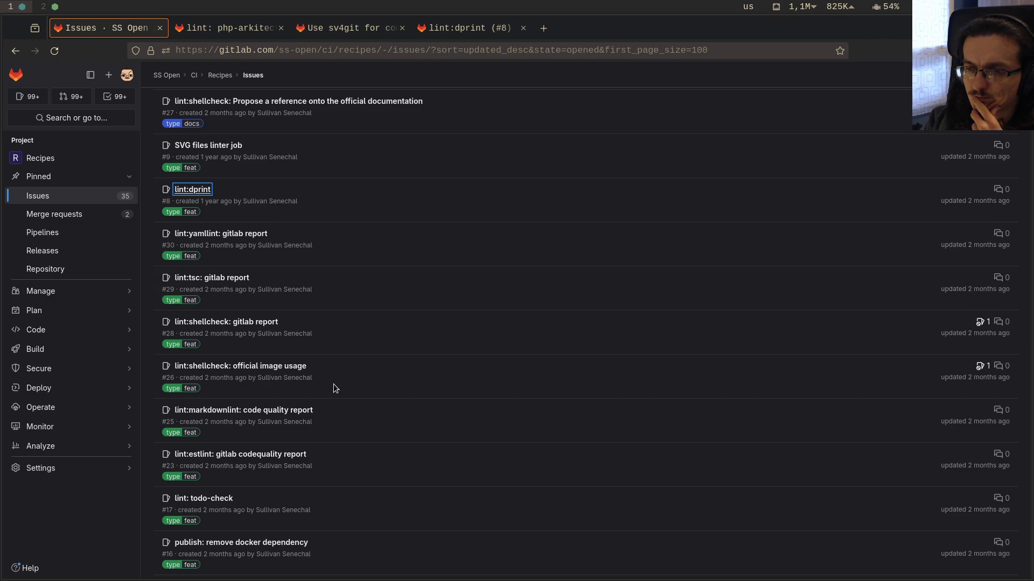
pyautogui.scroll(-2, 334, 384)
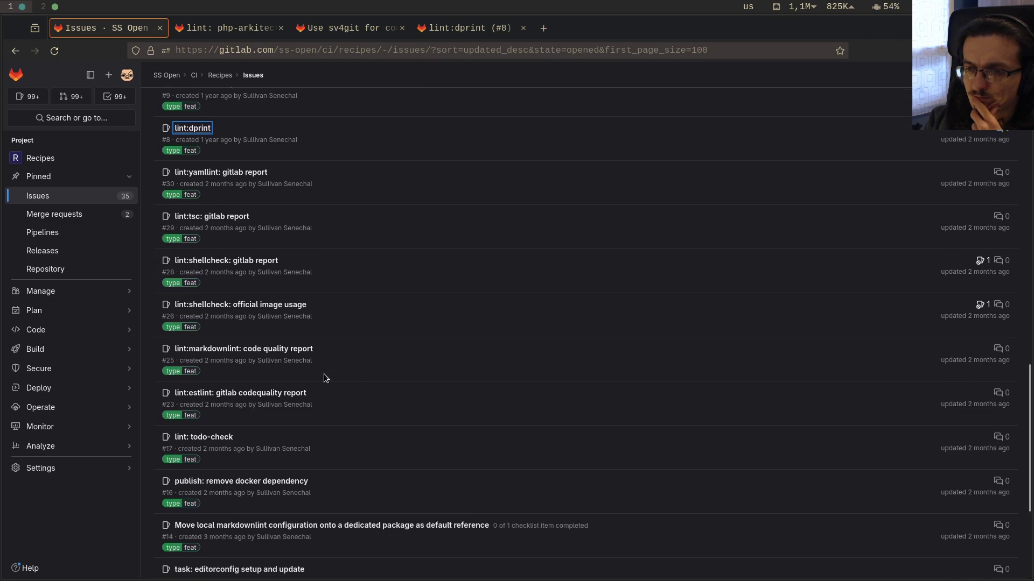
# Step: Open issue #26 in a new tab, change 'exista' to 'exist', and save the description
pyautogui.rightClick(257, 308)
pyautogui.click(291, 312)
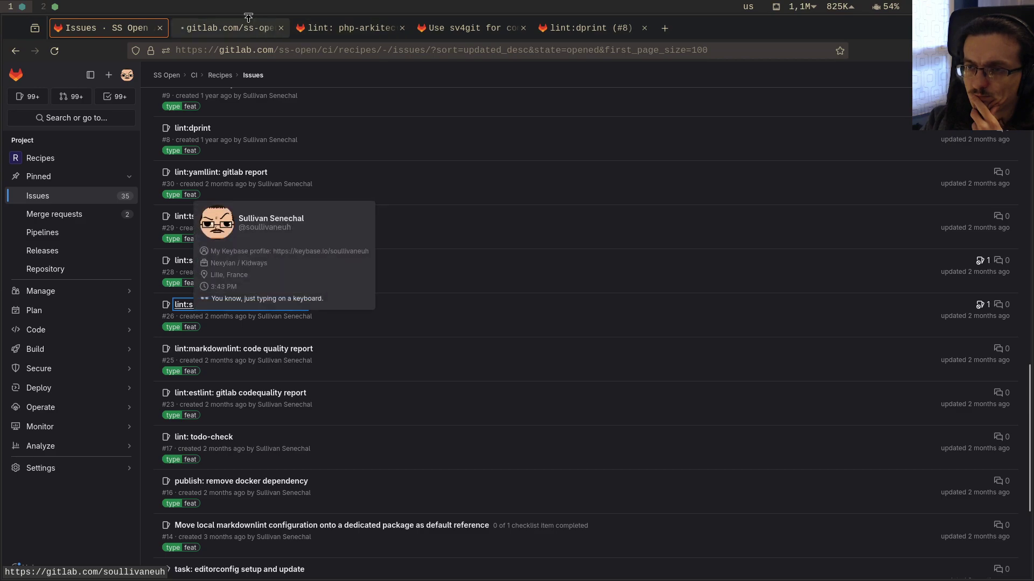
pyautogui.click(248, 21)
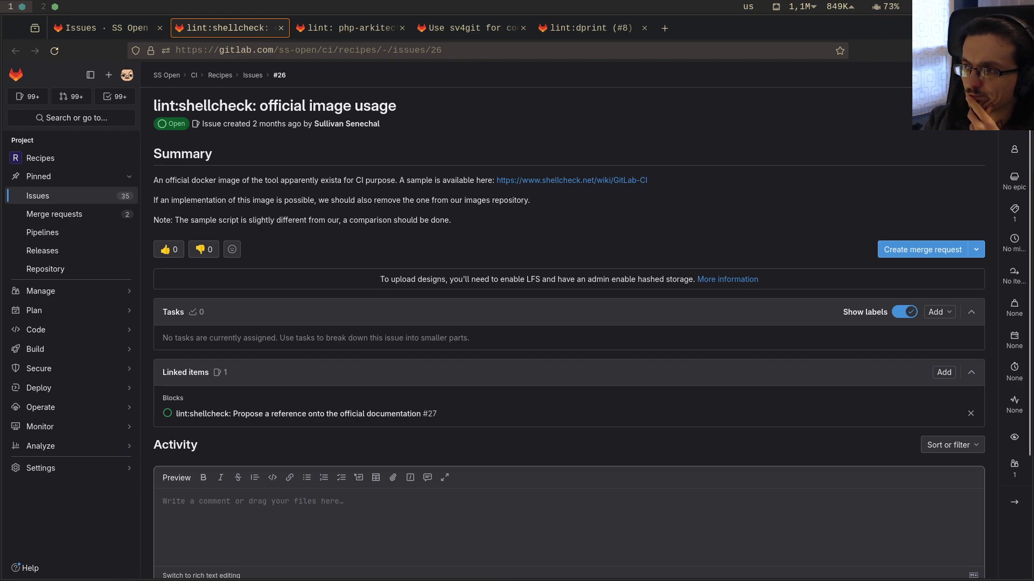
pyautogui.press('e')
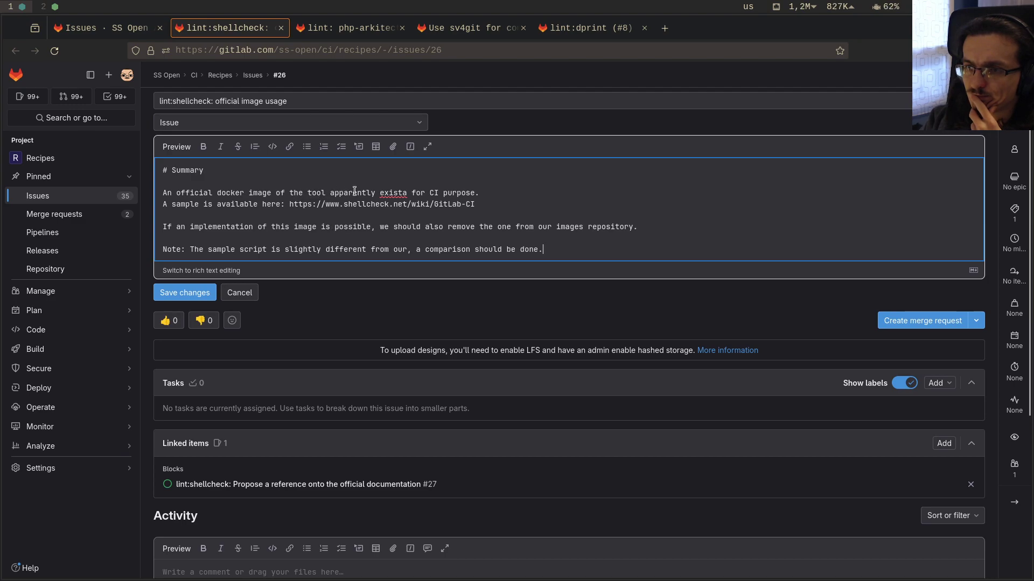
pyautogui.doubleClick(385, 192)
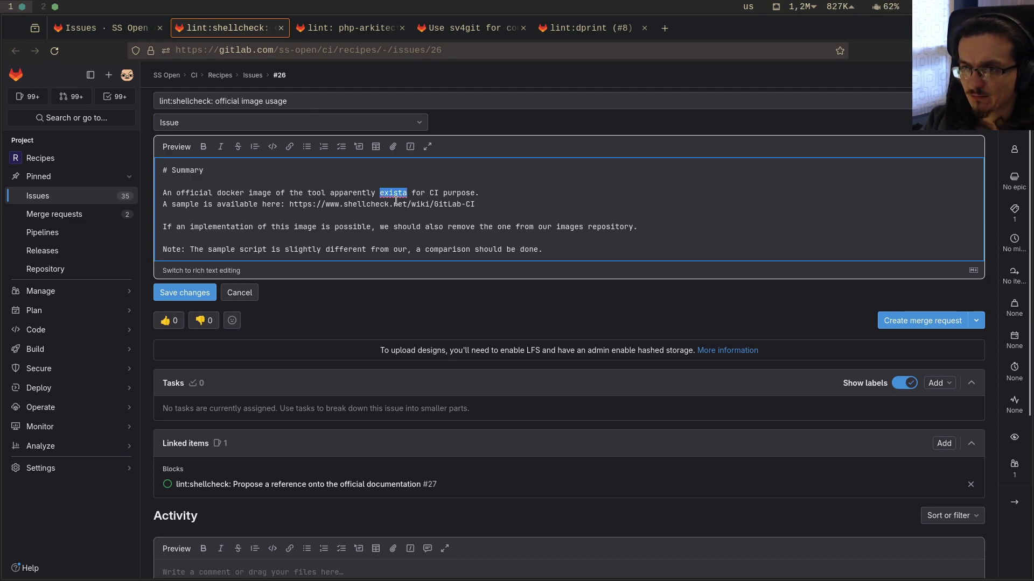
pyautogui.write('exist')
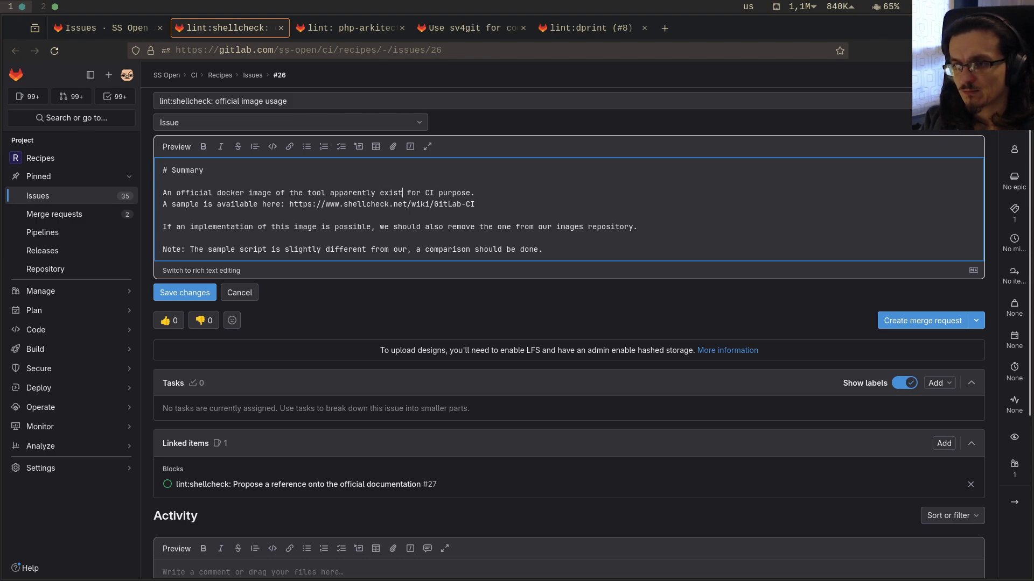
pyautogui.hotkey('ctrl', 'Return')
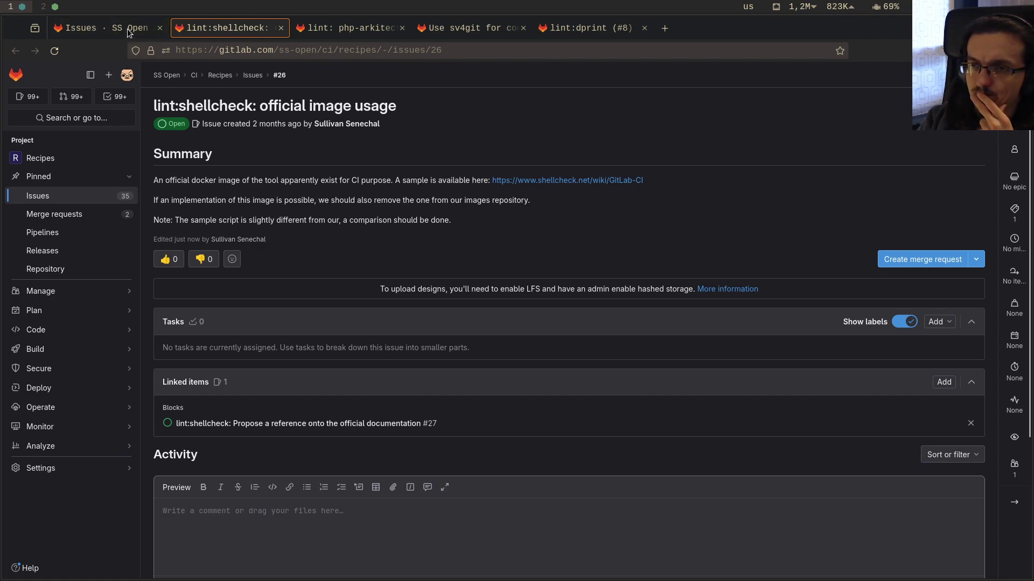
pyautogui.hotkey('ctrl', 'pageup')
pyautogui.scroll(-2, 348, 323)
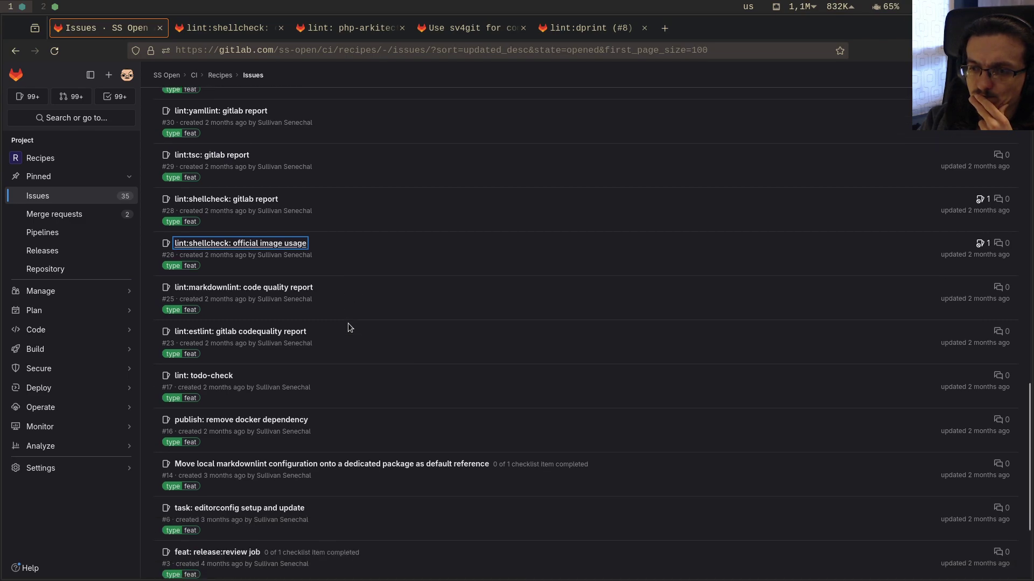
# Step: Open the markdownlint issue #25 and estlint issue #23 in new tabs
pyautogui.scroll(-2, 348, 323)
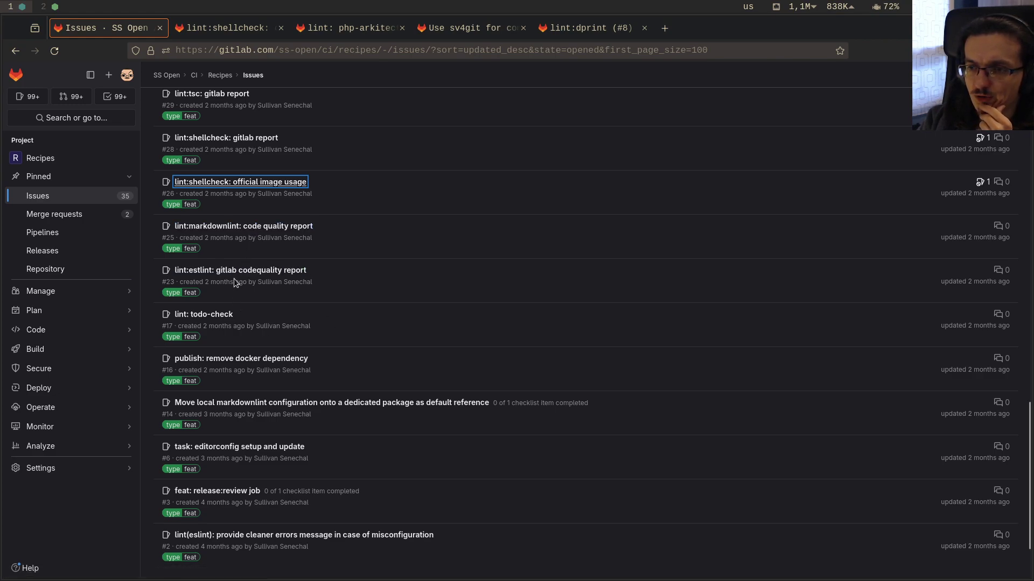
pyautogui.scroll(-2, 245, 339)
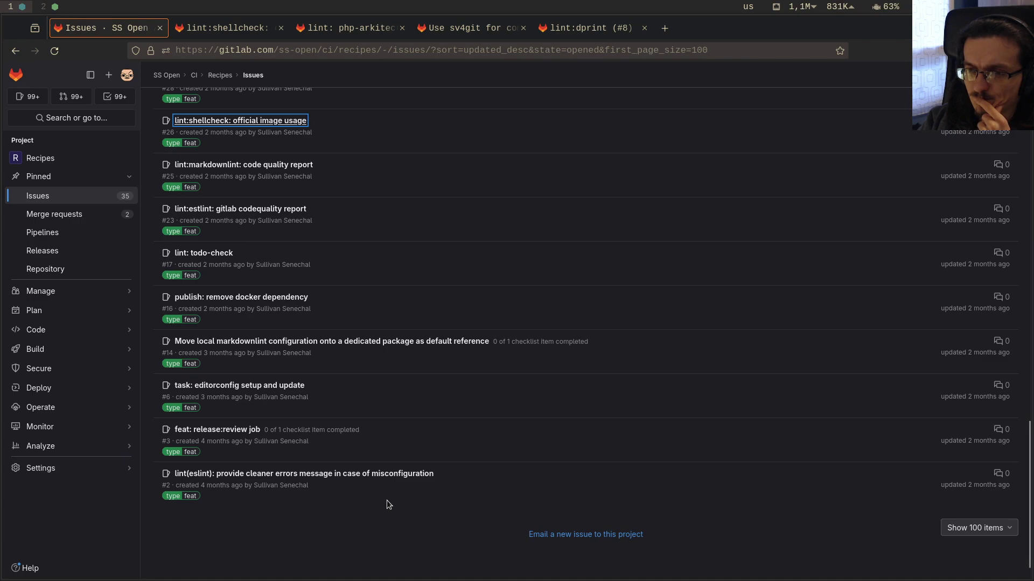
pyautogui.scroll(-1, 387, 500)
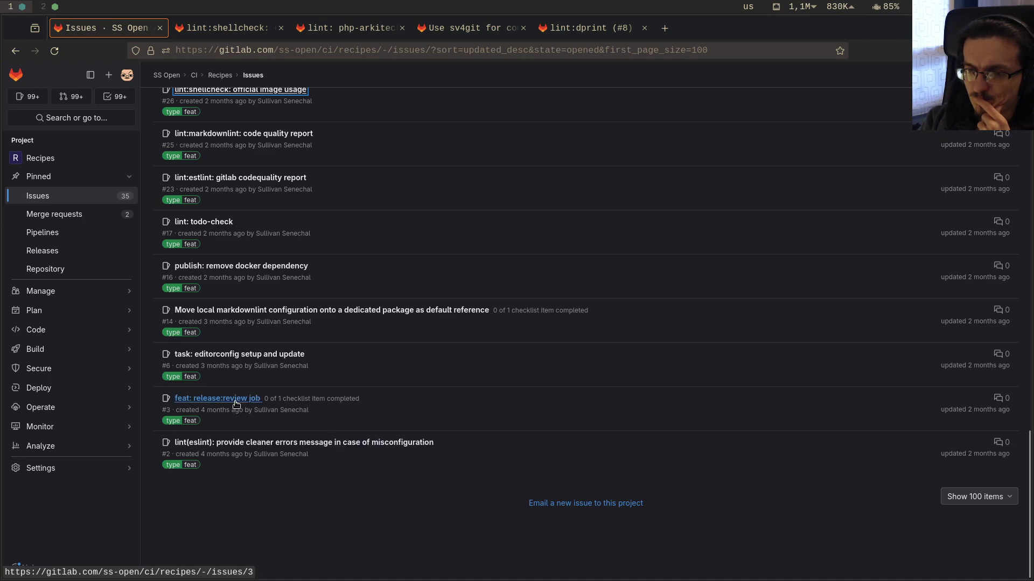
pyautogui.scroll(4, 235, 402)
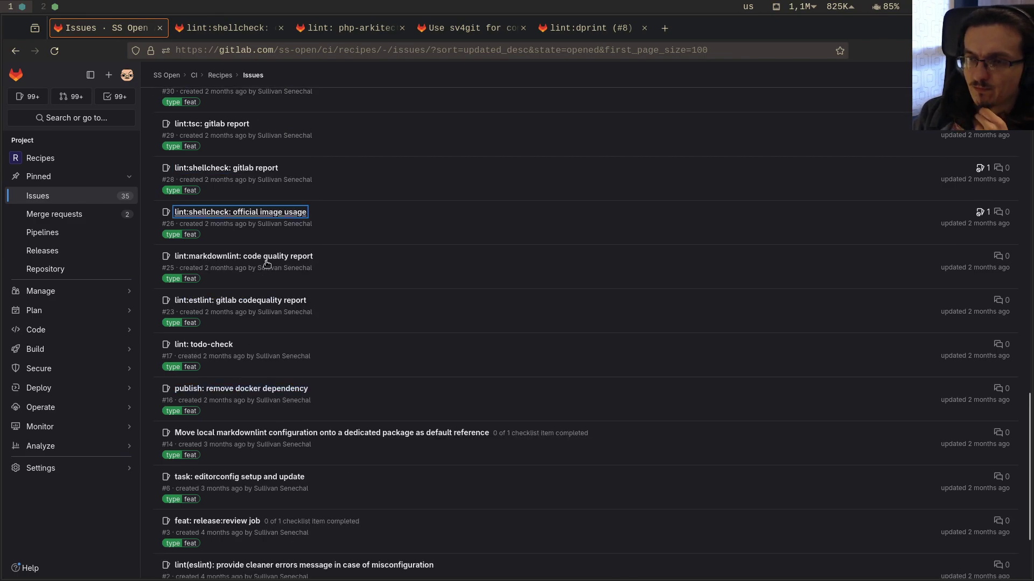
pyautogui.rightClick(271, 257)
pyautogui.click(291, 268)
pyautogui.rightClick(278, 300)
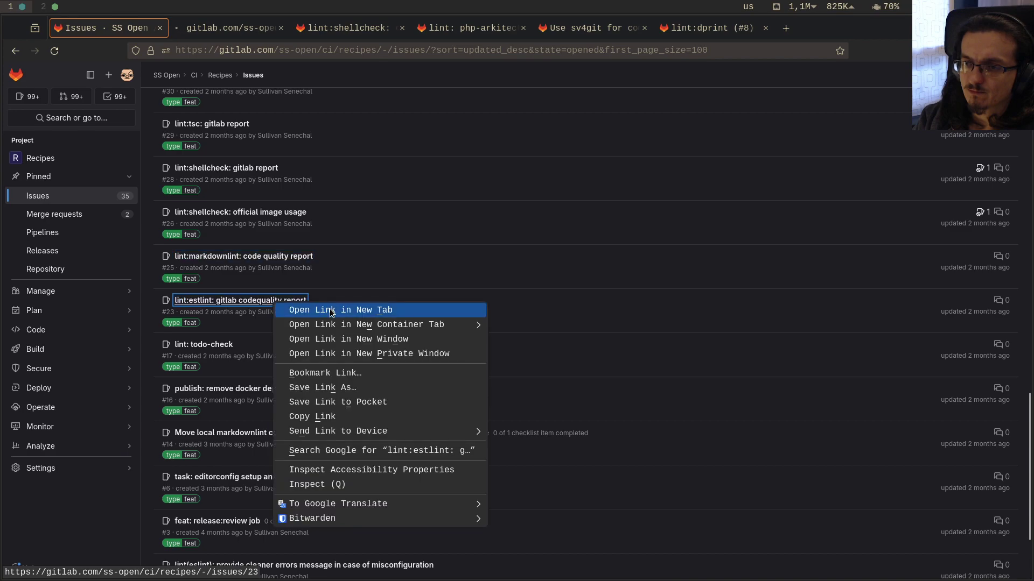
pyautogui.click(294, 307)
# Step: Read issues #25 and #23, then bring up the markdownlint-cli2 link's menu on #25
pyautogui.click(240, 32)
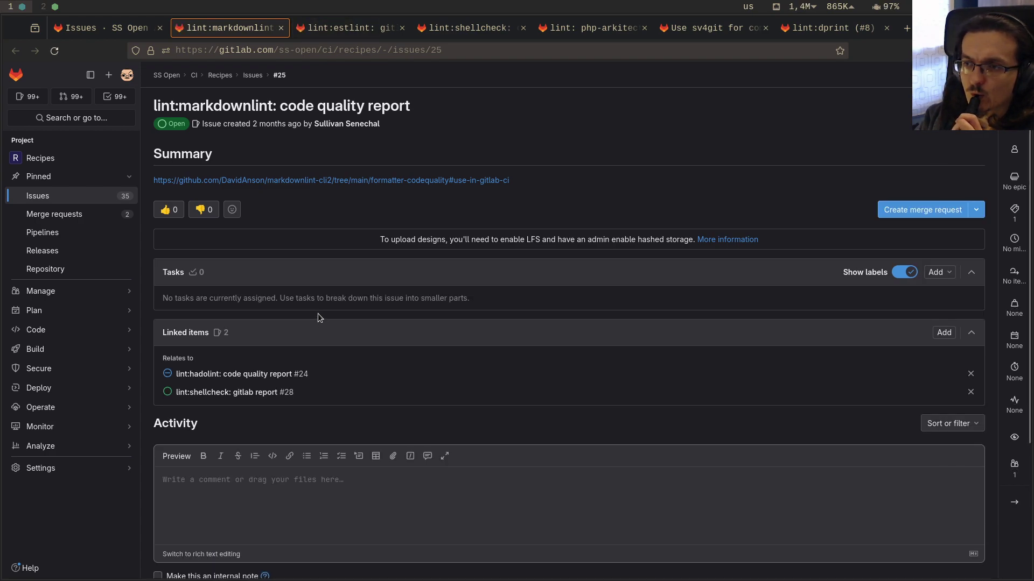
pyautogui.click(332, 27)
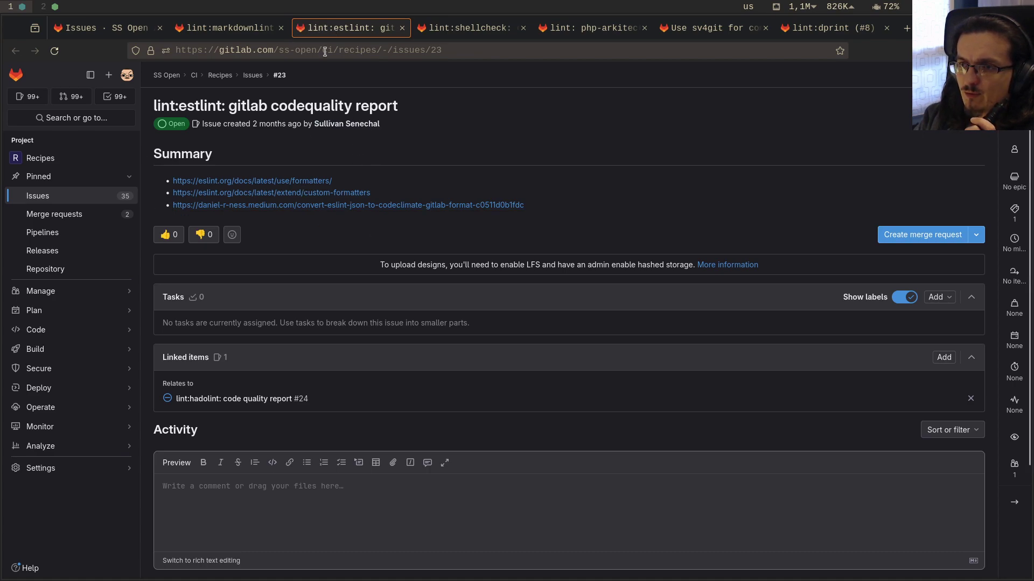
pyautogui.click(256, 28)
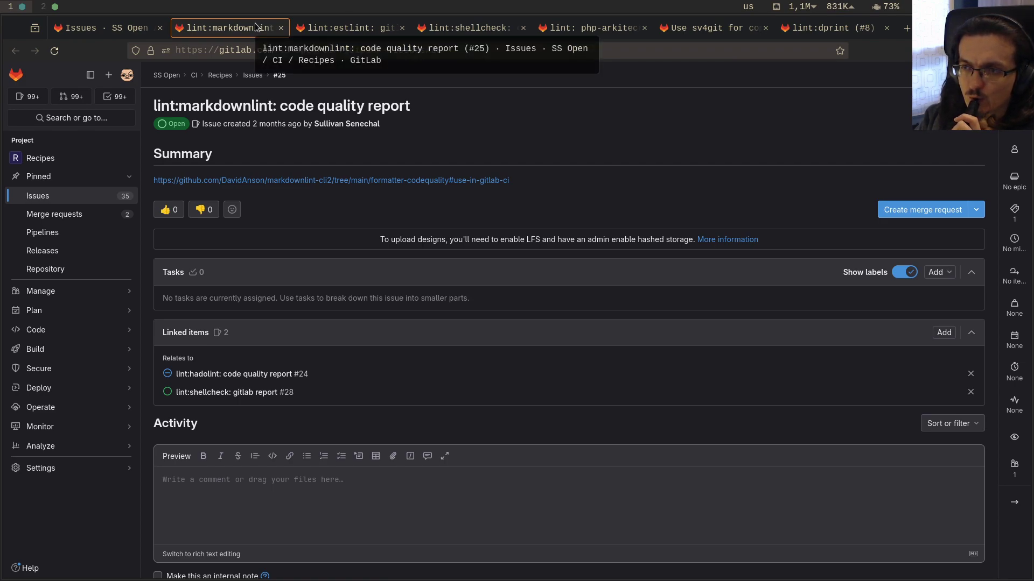
pyautogui.rightClick(386, 180)
# Step: Open the markdownlint-cli2 link in a new tab and read its GitHub page
pyautogui.press('t')
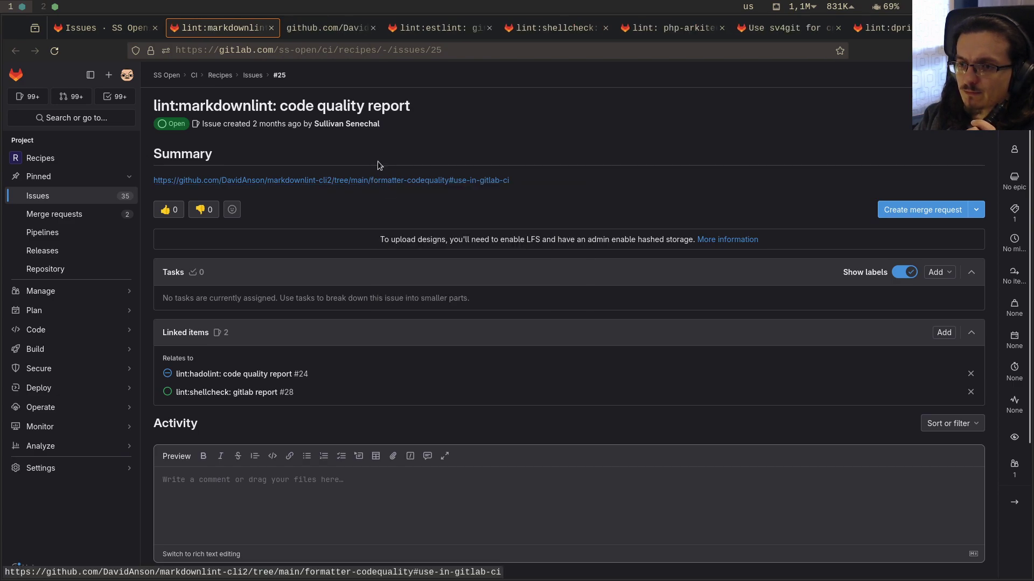
pyautogui.click(318, 28)
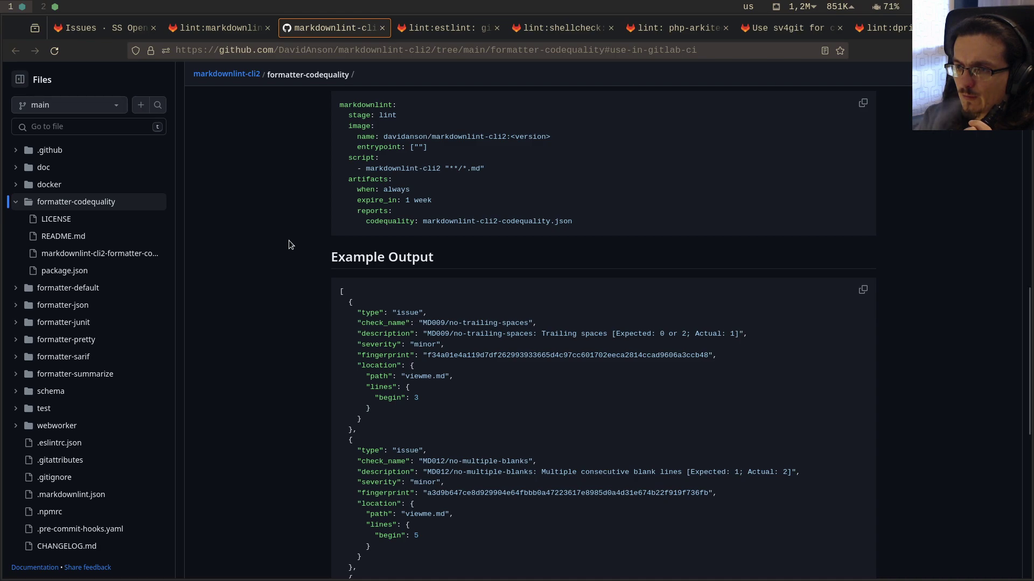
pyautogui.scroll(1, 289, 245)
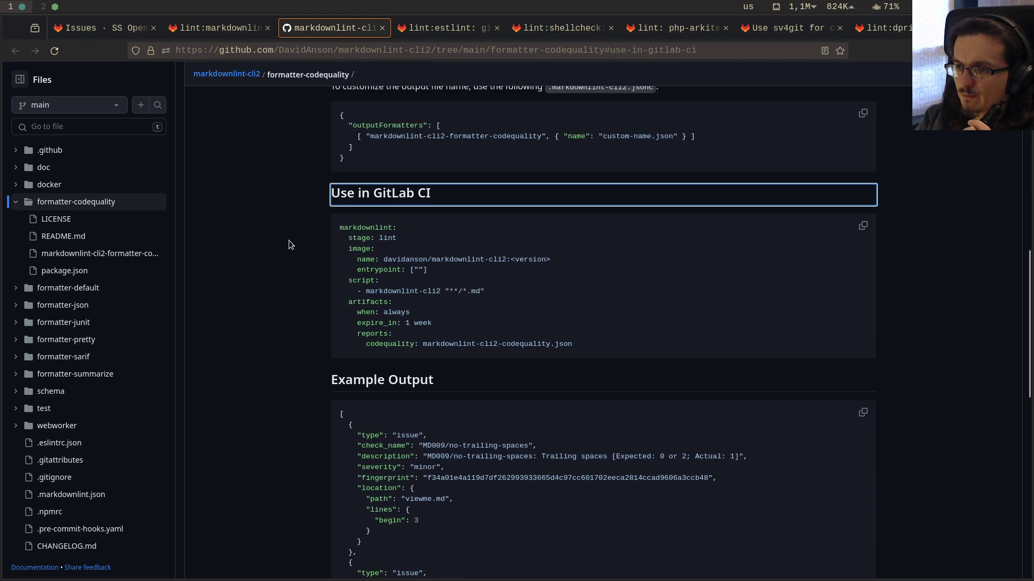
pyautogui.scroll(1, 289, 245)
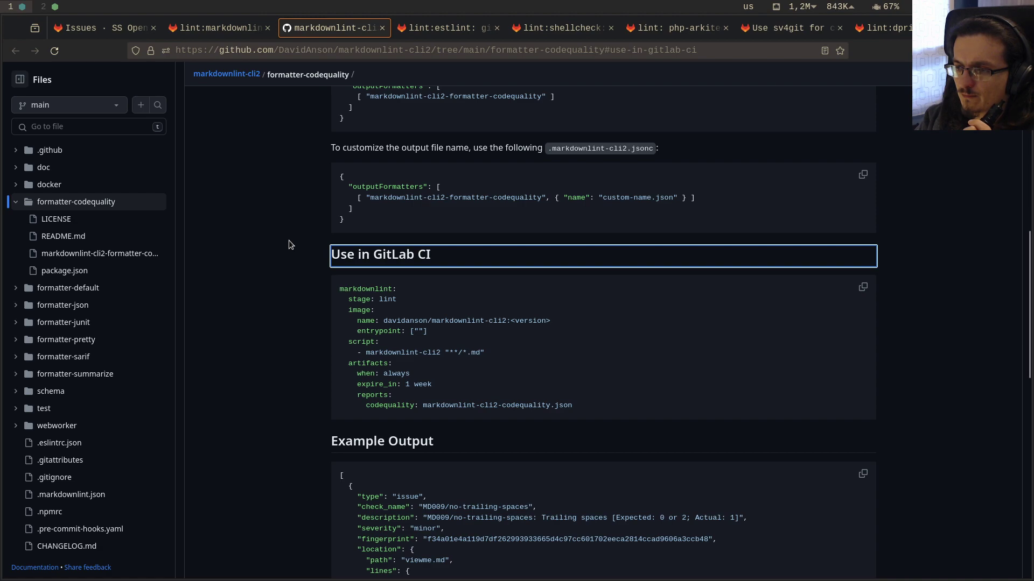
pyautogui.scroll(2, 289, 245)
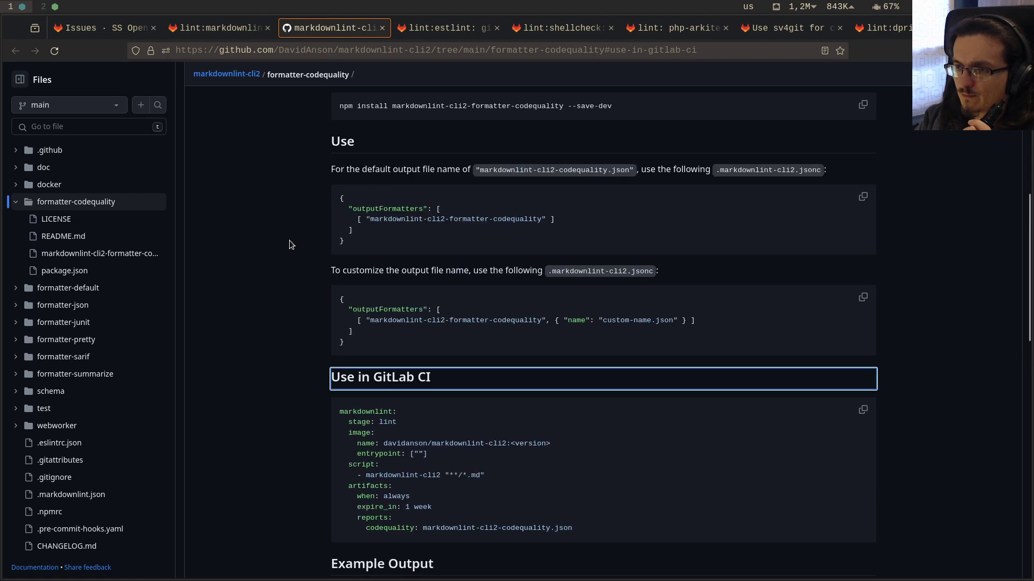
pyautogui.scroll(1, 289, 245)
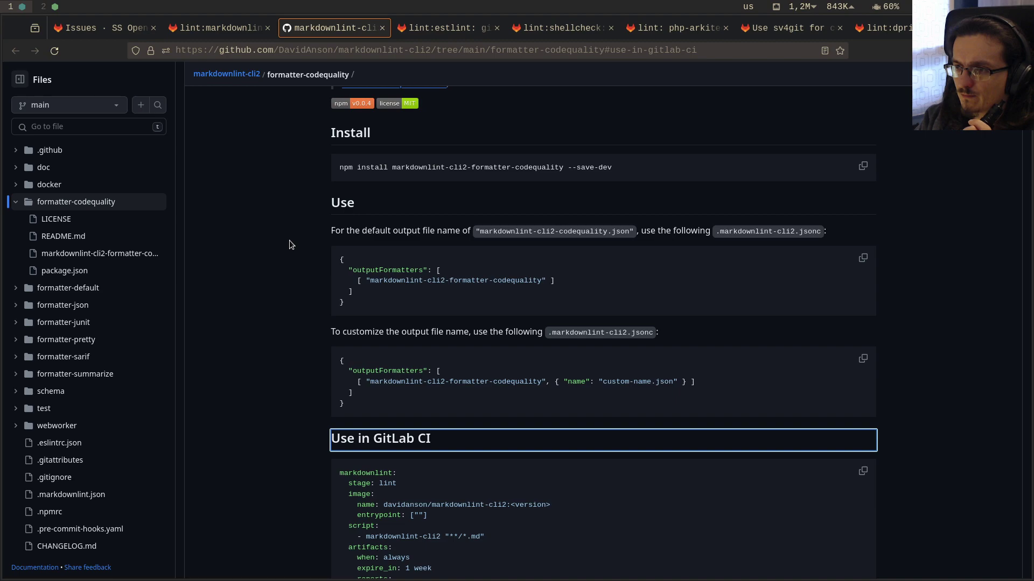
pyautogui.scroll(1, 290, 245)
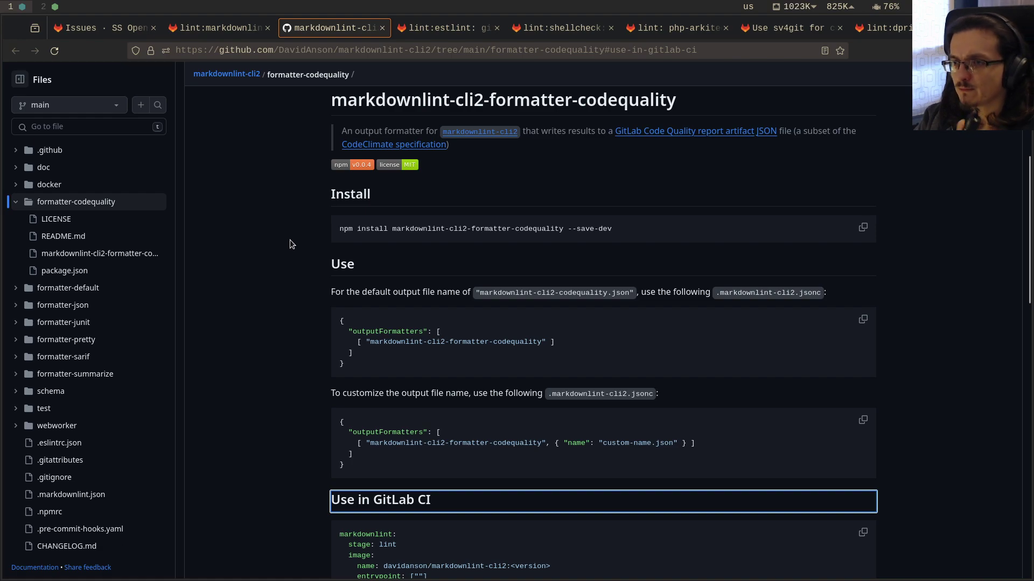
# Step: Pin the lint:markdownlint issue tab and close the GitLab issues list tab
pyautogui.click(248, 34)
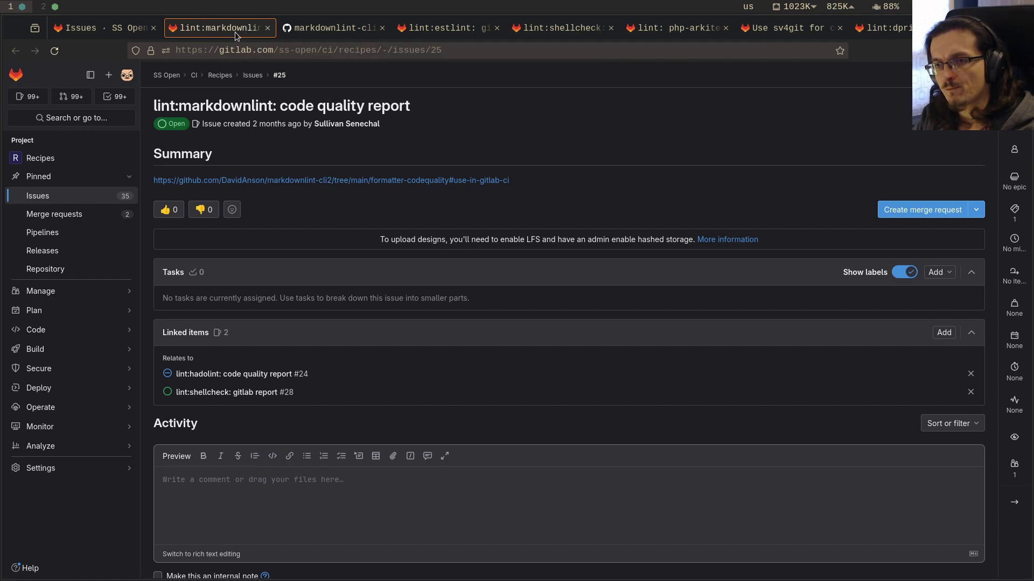
pyautogui.rightClick(232, 30)
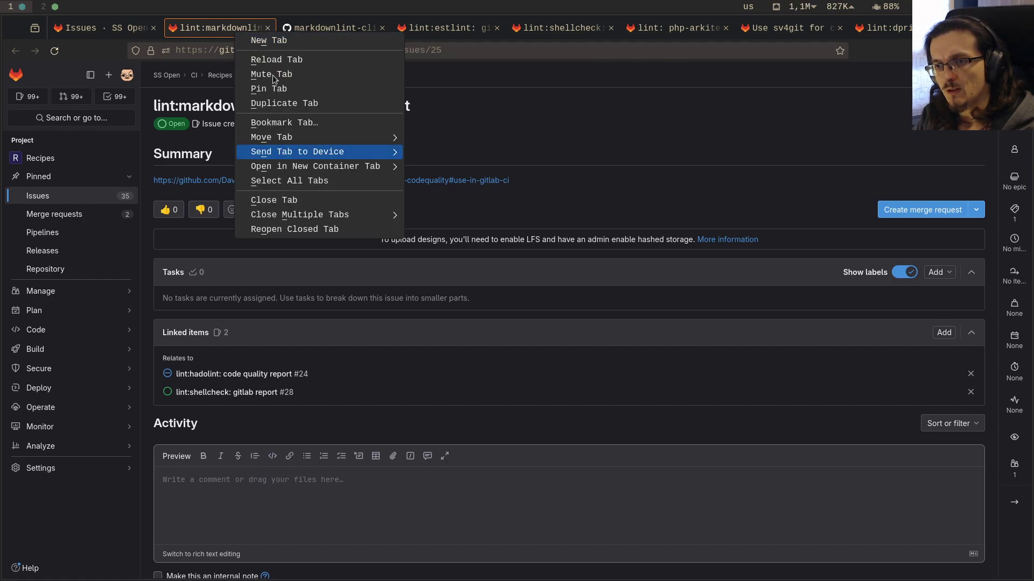
pyautogui.click(274, 88)
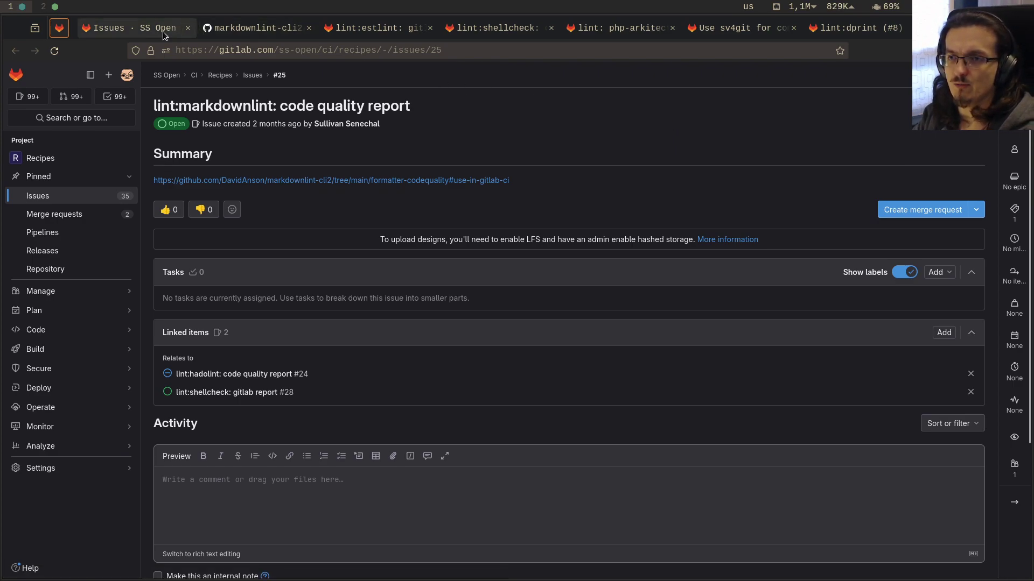
pyautogui.hotkey('alt', 'Left')
pyautogui.hotkey('ctrl', 'w')
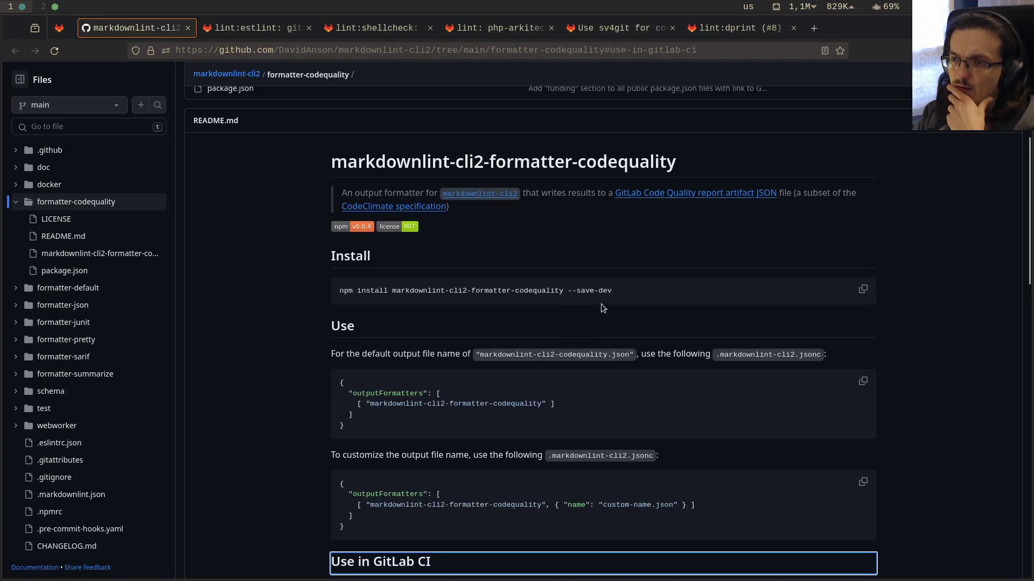
# Step: Scroll the formatter-codequality README to its GitLab CI setup and select the formatter name
pyautogui.scroll(1, 597, 309)
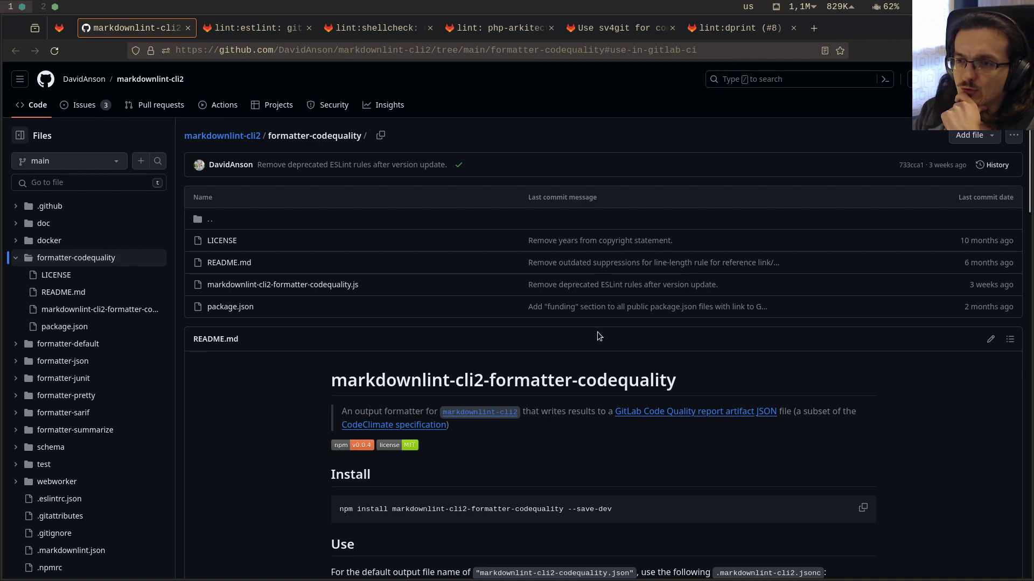
pyautogui.scroll(-1, 598, 336)
pyautogui.scroll(-2, 598, 339)
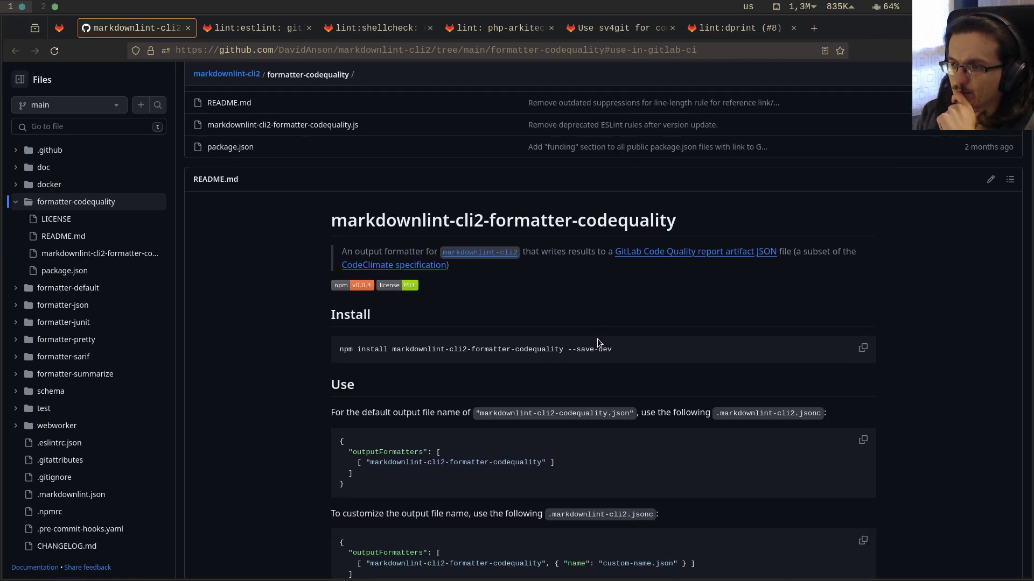
pyautogui.scroll(-2, 599, 343)
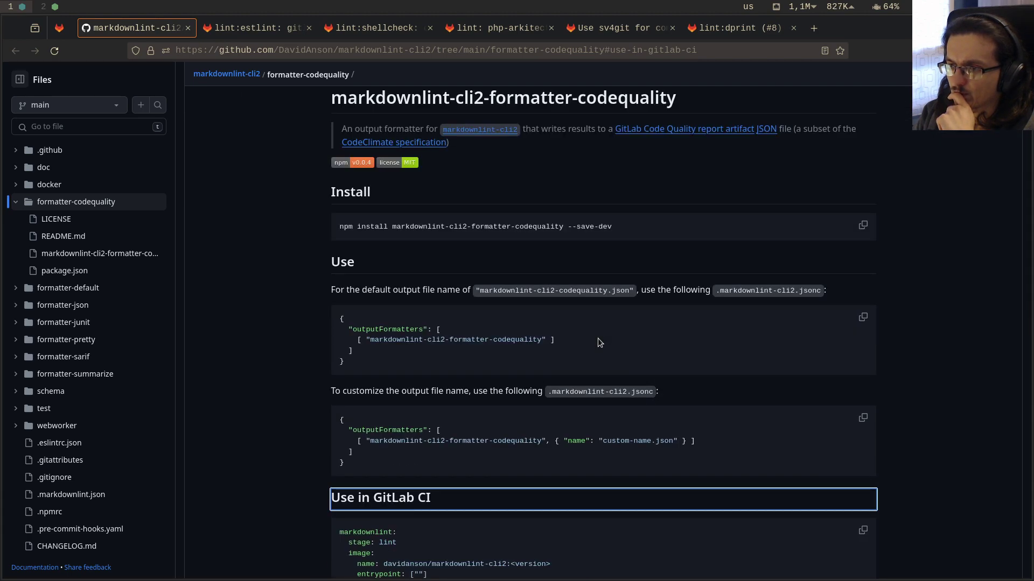
pyautogui.scroll(-1, 599, 342)
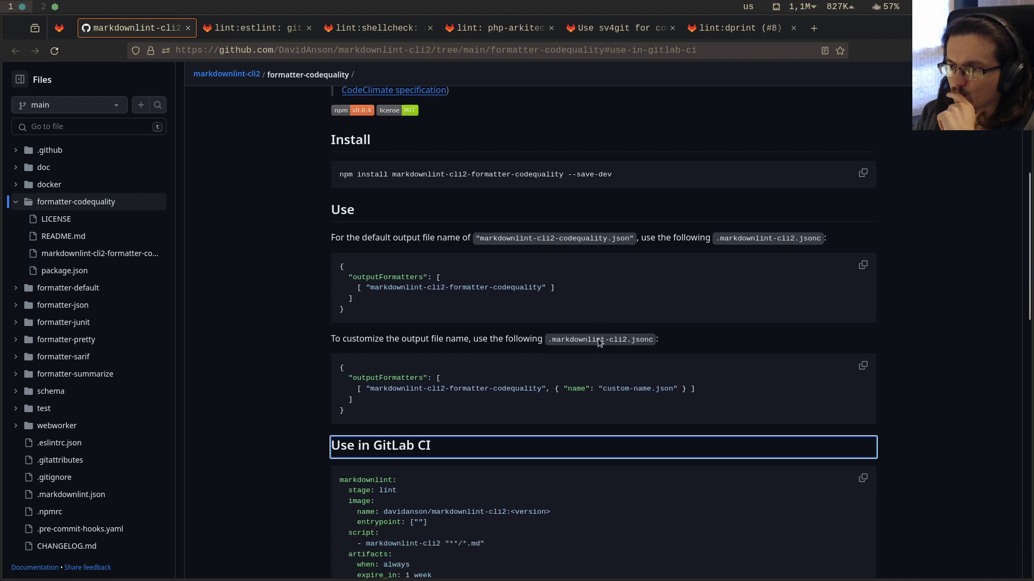
pyautogui.scroll(-1, 599, 342)
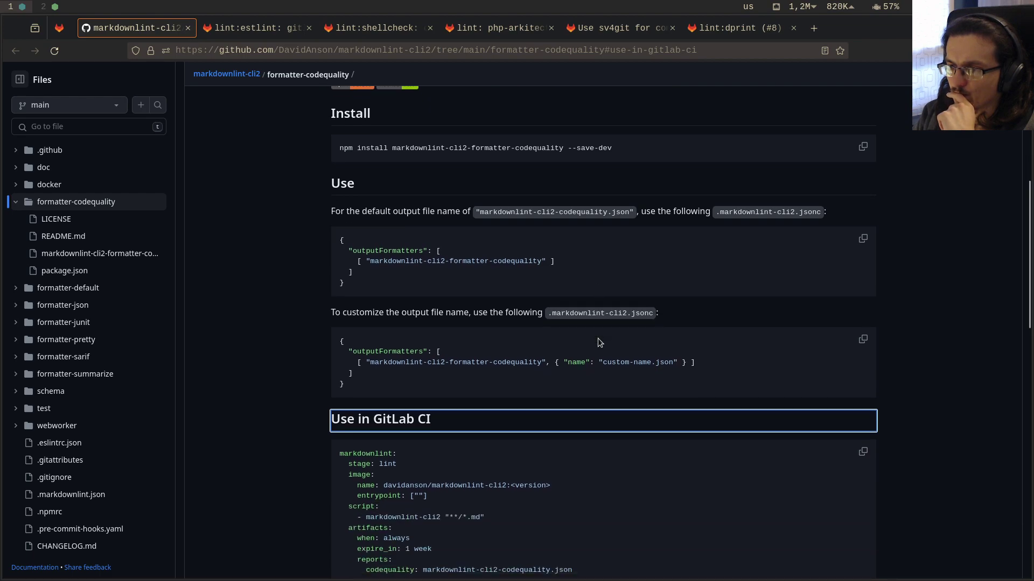
pyautogui.scroll(-1, 599, 343)
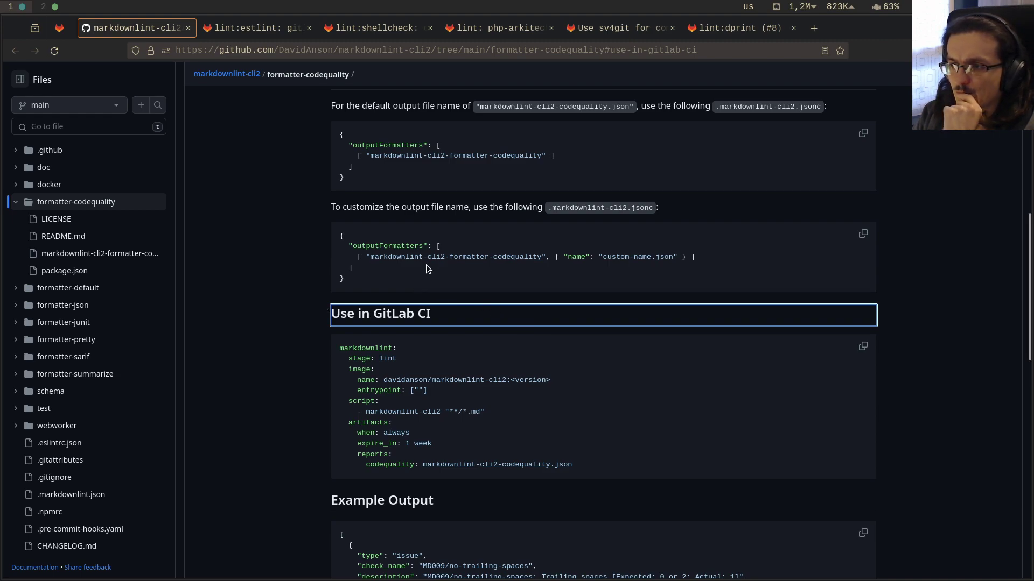
pyautogui.moveTo(367, 155); pyautogui.dragTo(542, 157)
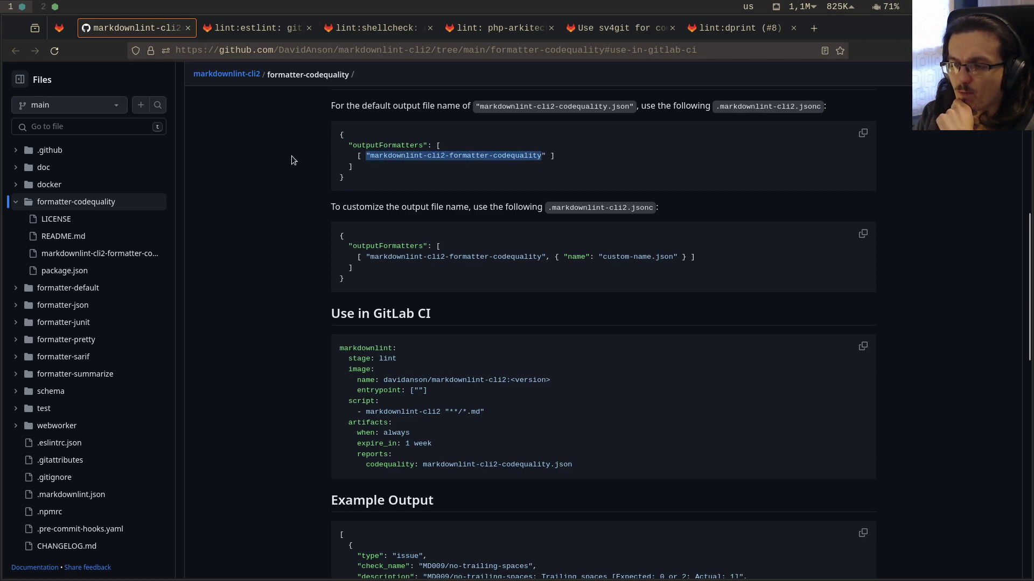
pyautogui.click(54, 6)
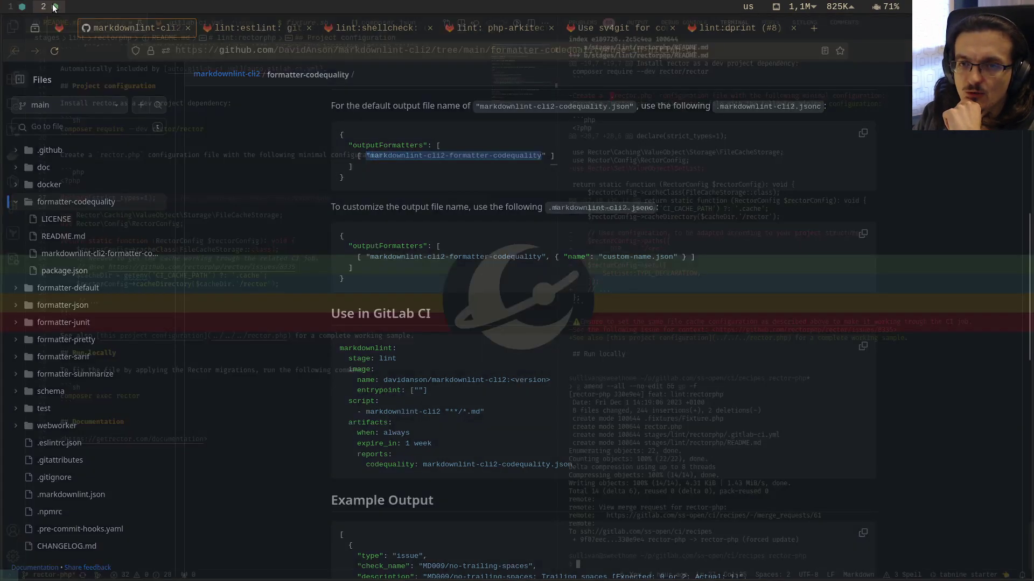
# Step: Check the repository status with gs and check out the main branch with 'g co main'
pyautogui.write('gs')
pyautogui.press('Return')
pyautogui.write('g co mas')
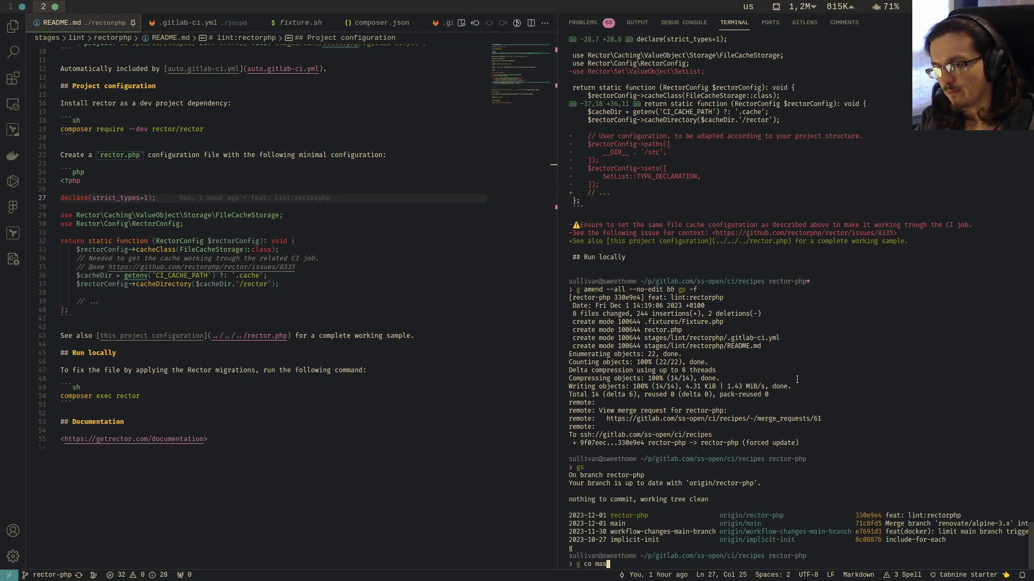
pyautogui.press('Return')
pyautogui.write('g ci na')
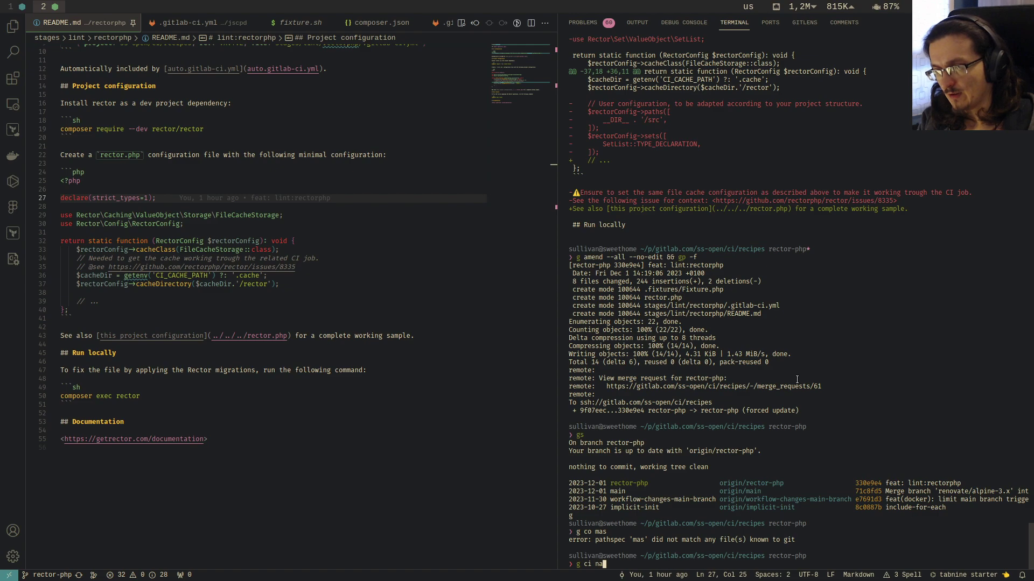
pyautogui.press('BackSpace')
pyautogui.press('BackSpace')
pyautogui.press('BackSpace')
pyautogui.press('BackSpace')
pyautogui.press('BackSpace')
pyautogui.press('Up')
pyautogui.hotkey('ctrl', 'k')
pyautogui.write('main')
pyautogui.press('Return')
# Step: Run g pull and g delete-merged-branches, then recheck the status with gs
pyautogui.write('g pul')
pyautogui.press('Return')
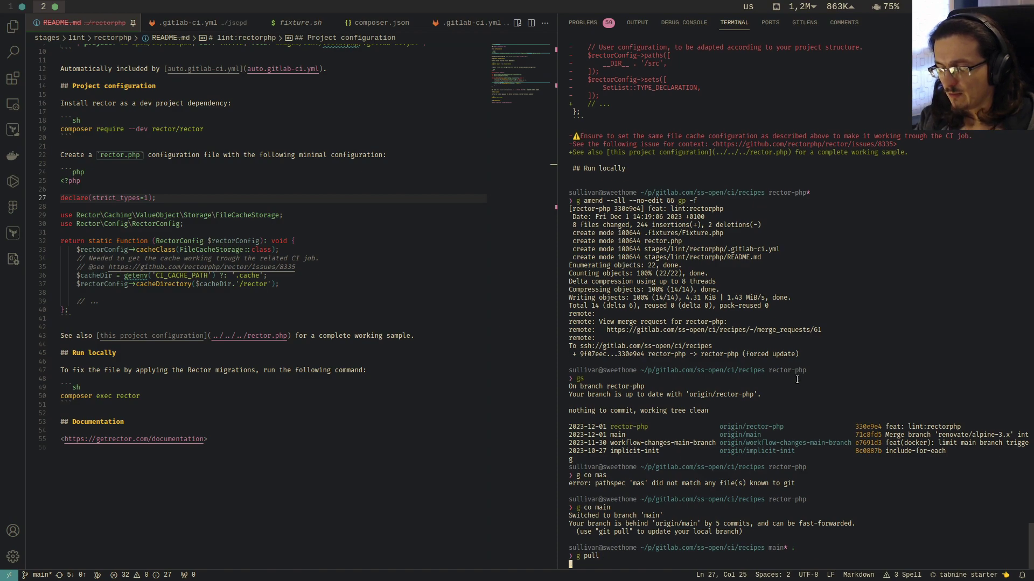
pyautogui.write('g del')
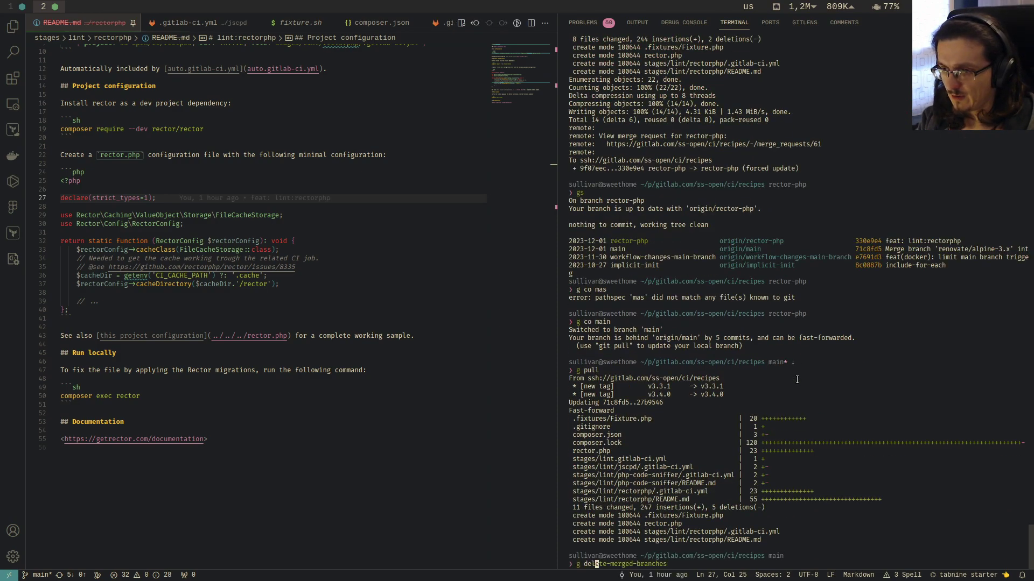
pyautogui.press('Right')
pyautogui.press('Return')
pyautogui.write('gs')
pyautogui.press('Return')
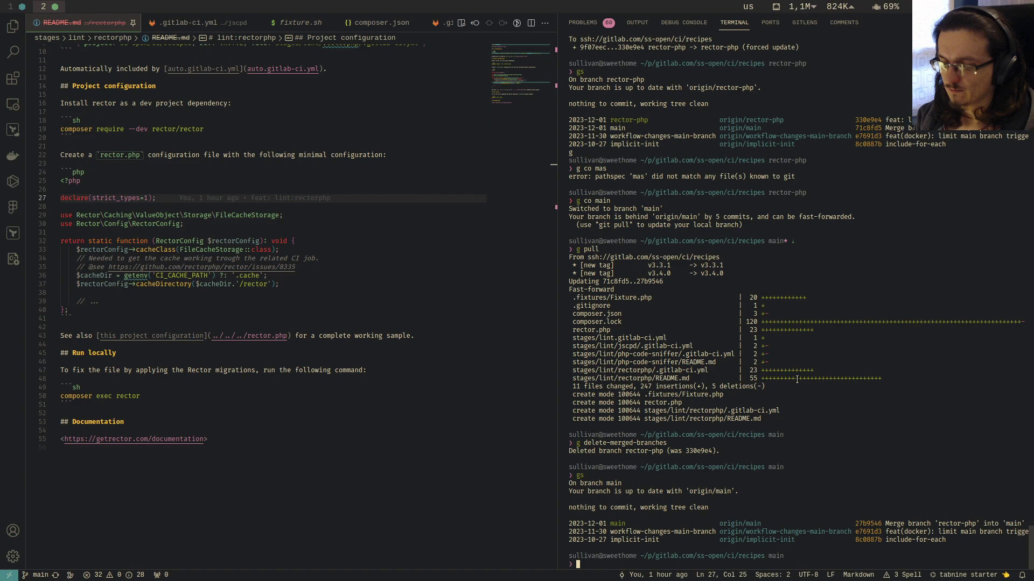
# Step: Close all open editor tabs, including .gitlab-ci.yml
pyautogui.rightClick(33, 22)
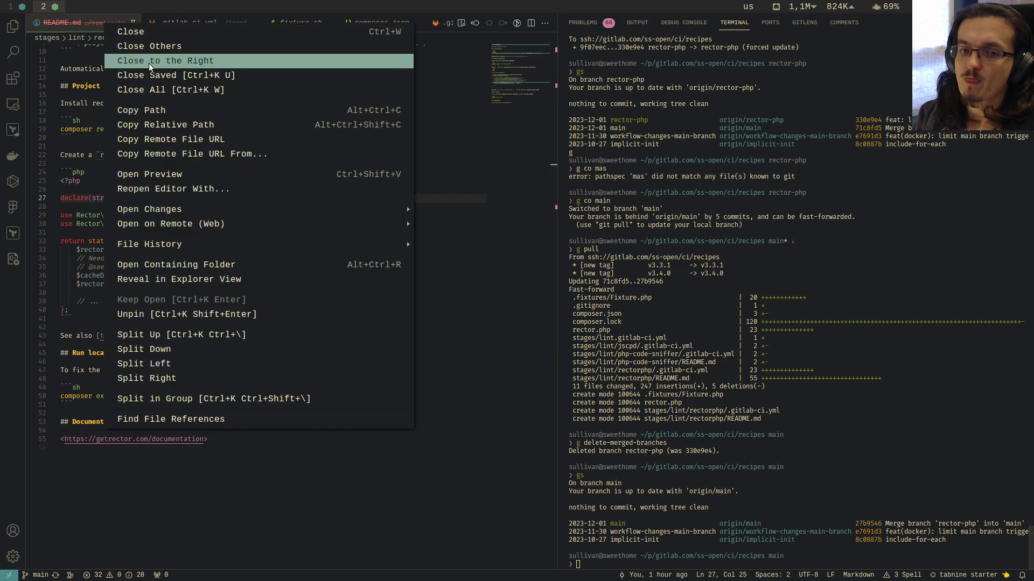
pyautogui.click(183, 86)
pyautogui.click(225, 120)
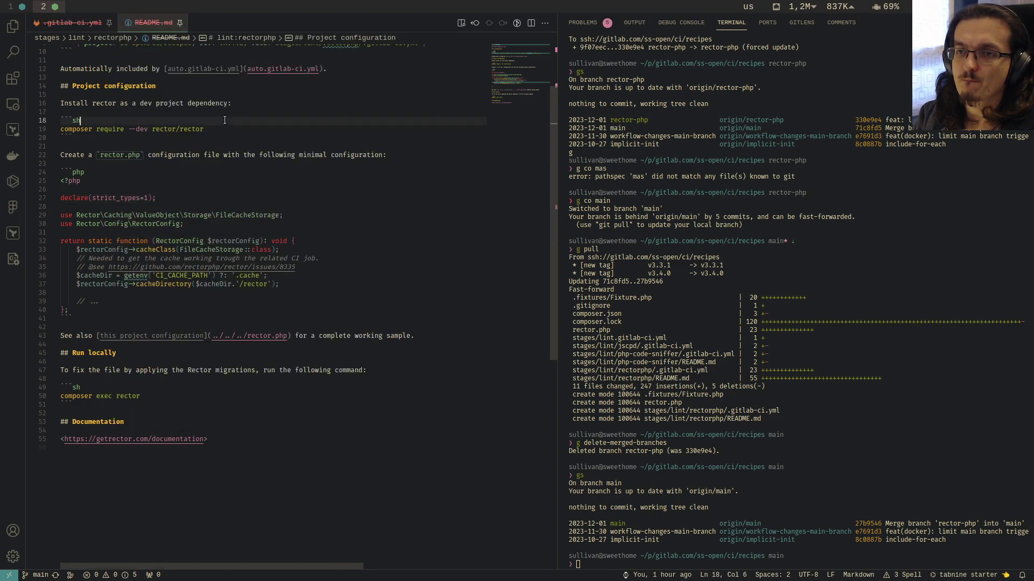
pyautogui.click(107, 26)
# Step: Close README.md and open .markdownlint.yaml to check its line_length setting
pyautogui.click(89, 22)
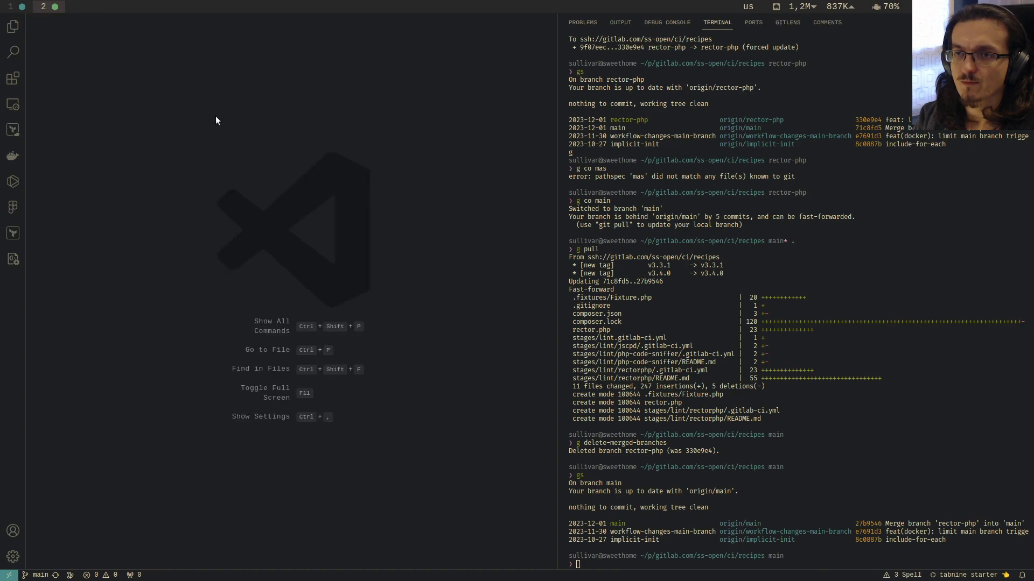
pyautogui.hotkey('ctrl', 'p')
pyautogui.write('marako')
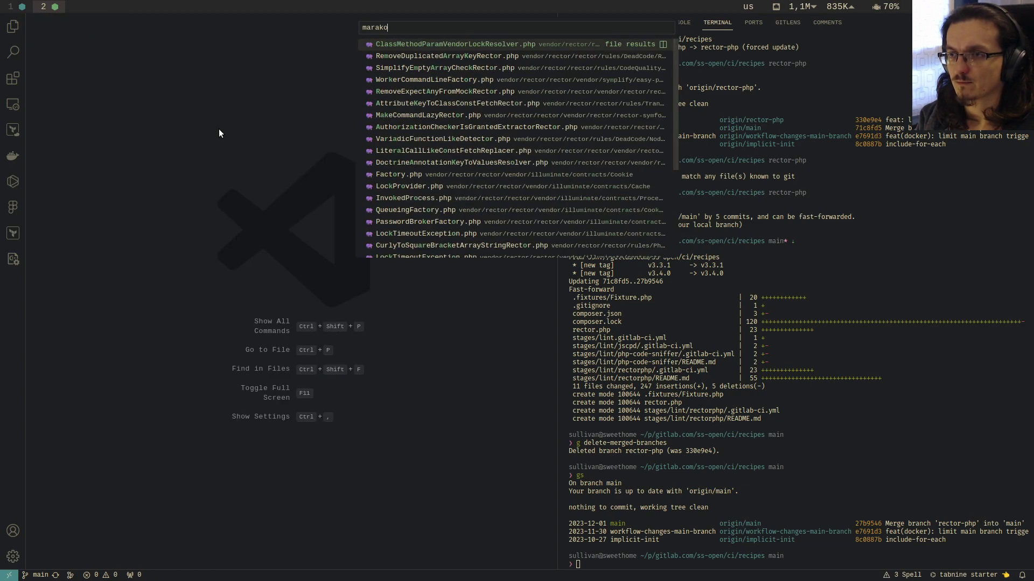
pyautogui.write('kdown')
pyautogui.press('Down')
pyautogui.press('Down')
pyautogui.press('Return')
pyautogui.press('Up')
pyautogui.press('Up')
pyautogui.press('Up')
pyautogui.press('Up')
pyautogui.press('Up')
pyautogui.press('End')
pyautogui.press('Down')
pyautogui.press('Down')
pyautogui.press('Down')
pyautogui.press('Down')
pyautogui.press('Down')
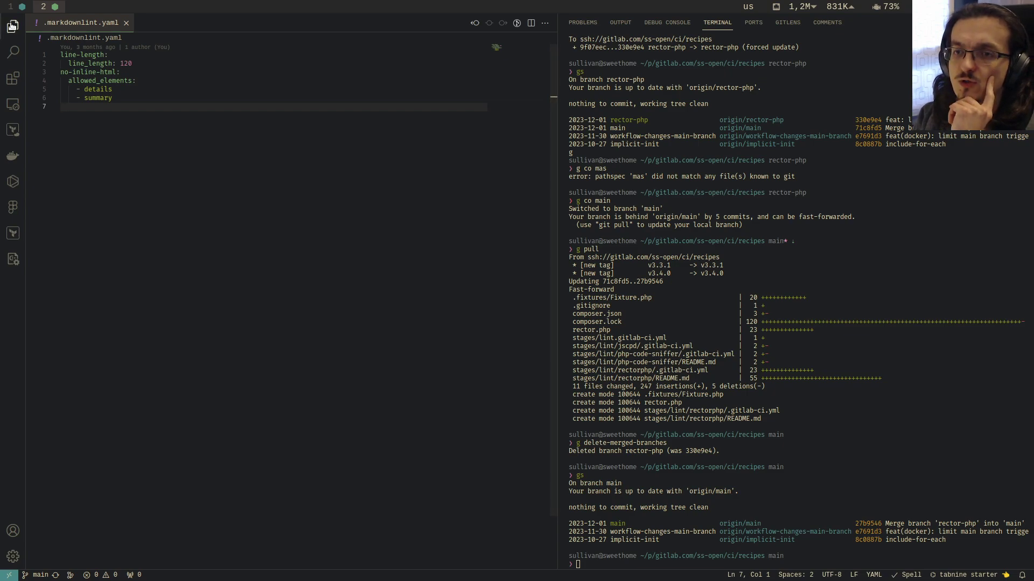
pyautogui.click(13, 26)
pyautogui.click(13, 26)
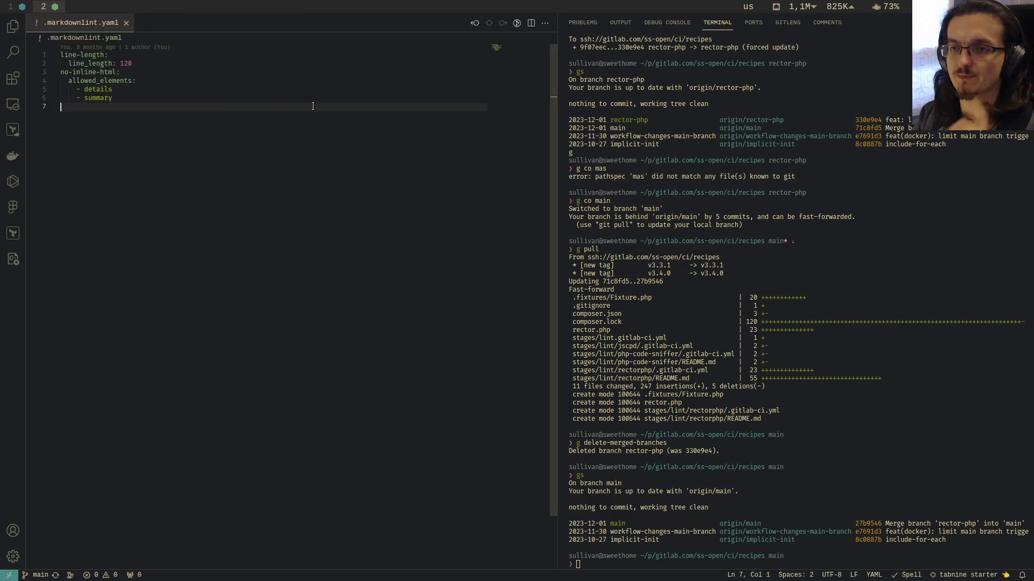
# Step: Open the markdownlint job's .gitlab-ci.yml and find its markdownlint-cli2 command line
pyautogui.hotkey('ctrl', 'p')
pyautogui.write('markdow')
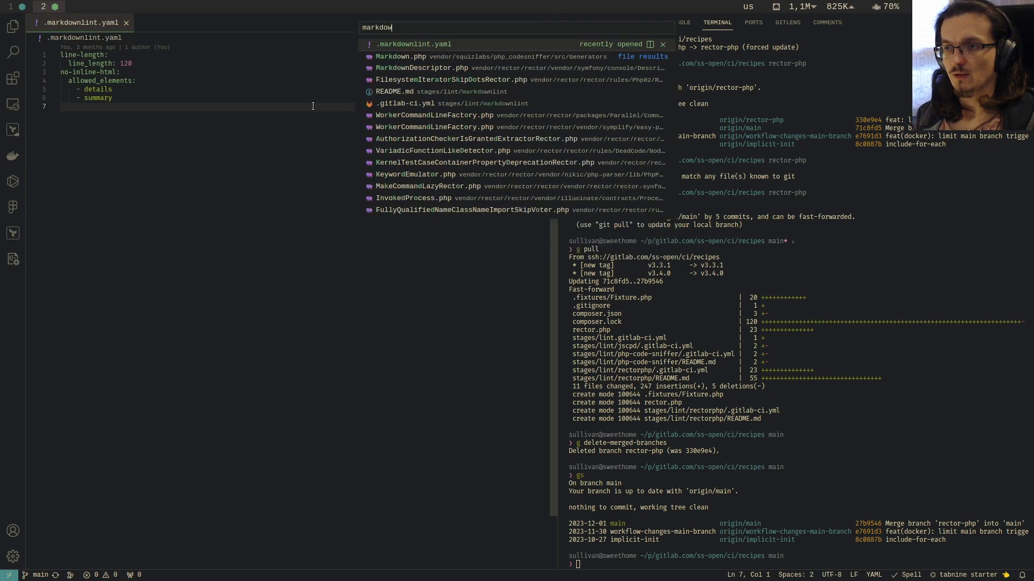
pyautogui.write('nlin')
pyautogui.press('Down')
pyautogui.press('Down')
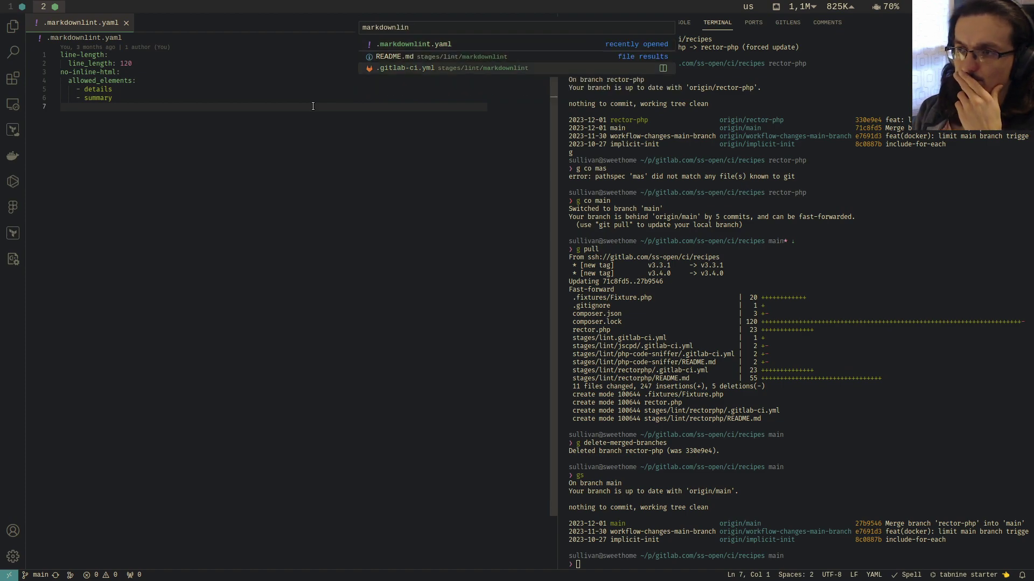
pyautogui.press('Return')
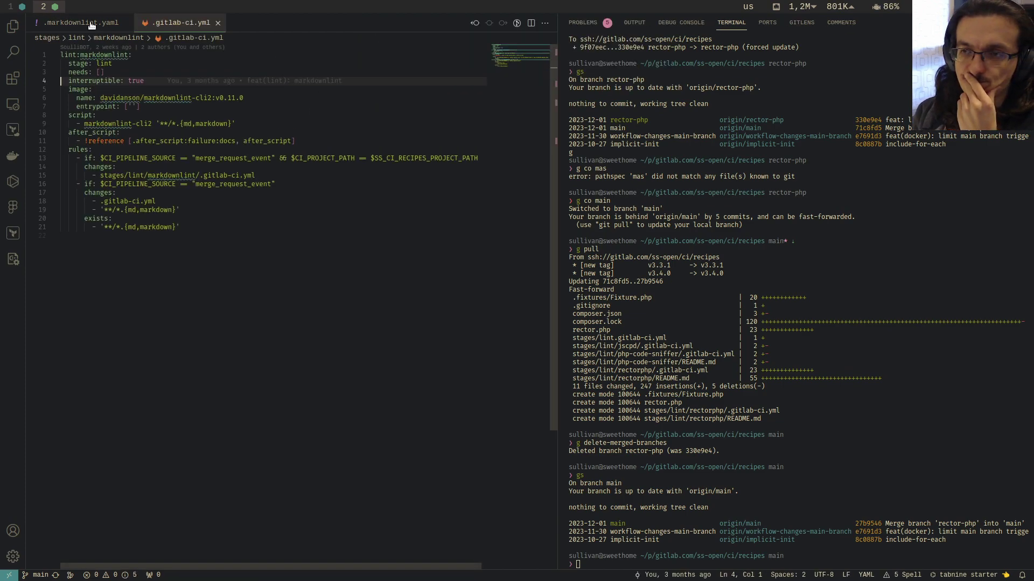
pyautogui.click(171, 118)
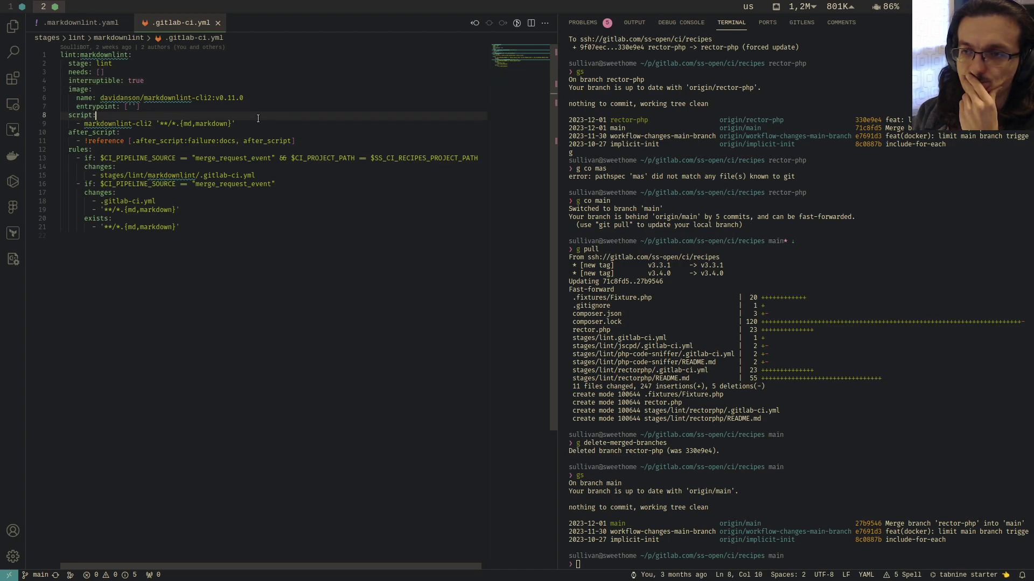
pyautogui.press('Up')
pyautogui.press('Down')
pyautogui.press('Down')
pyautogui.press('Down')
pyautogui.press('Up')
pyautogui.press('Up')
pyautogui.press('Down')
pyautogui.press('Right')
pyautogui.press('Right')
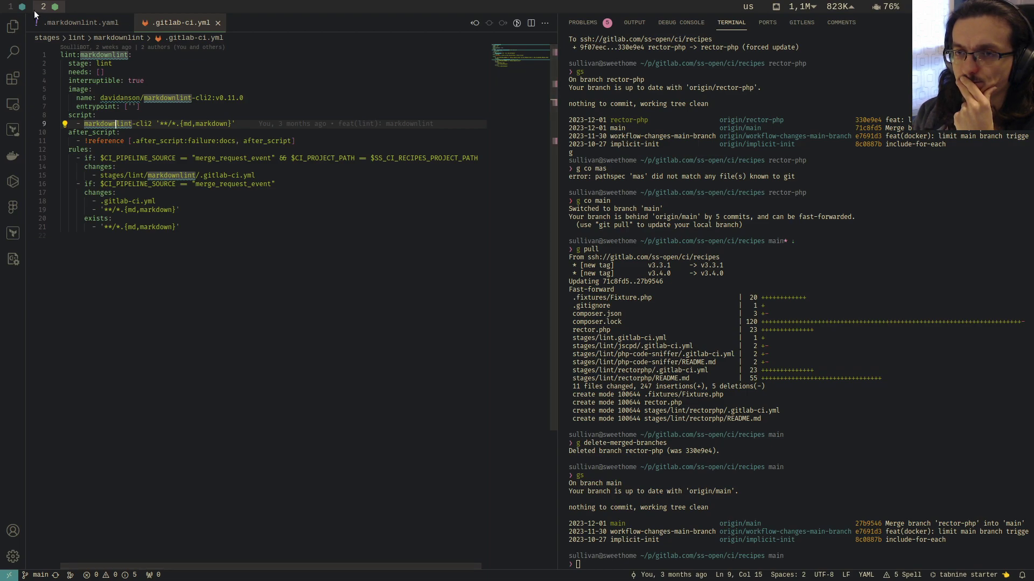
# Step: Open README.md and move the .markdownlint.yaml tab to the end of the tab row
pyautogui.moveTo(281, 120)
pyautogui.hotkey('ctrl', 'p')
pyautogui.write('README')
pyautogui.press('Return')
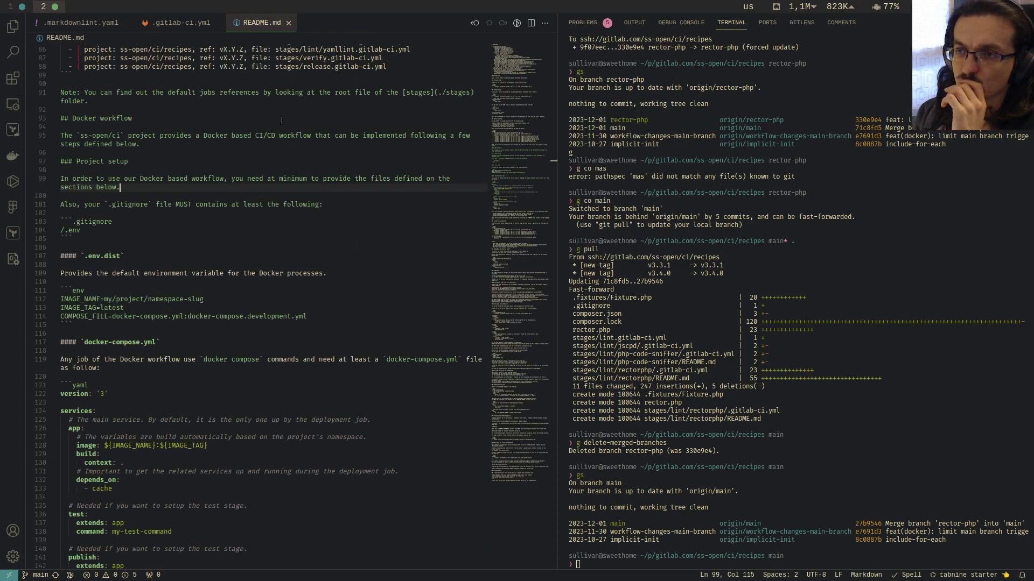
pyautogui.click(95, 24)
pyautogui.moveTo(94, 25); pyautogui.dragTo(258, 22)
# Step: Pin the .gitlab-ci.yml and README.md tabs so they stay open
pyautogui.click(77, 25)
pyautogui.rightClick(77, 25)
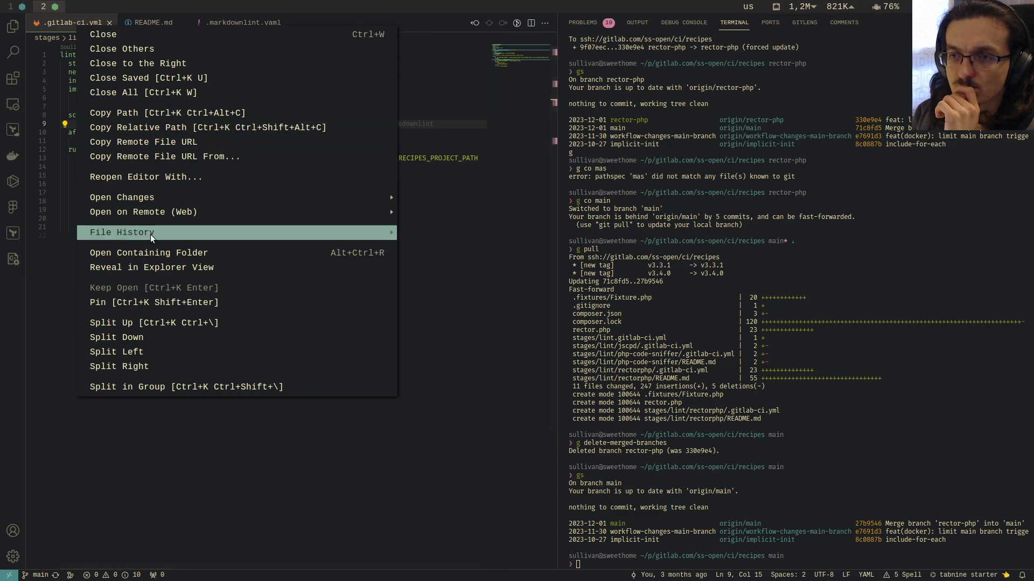
pyautogui.click(162, 303)
pyautogui.click(152, 22)
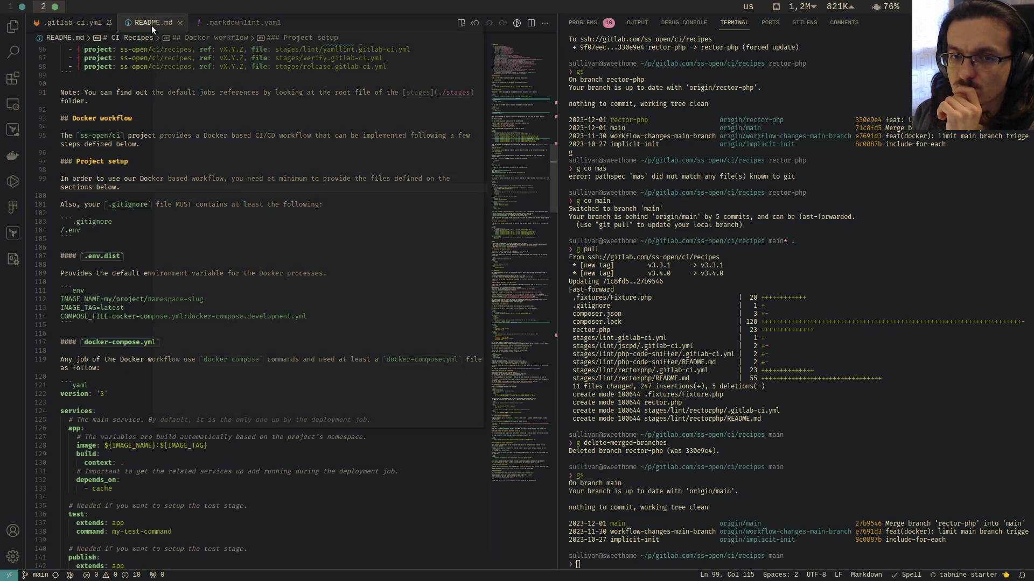
pyautogui.rightClick(153, 22)
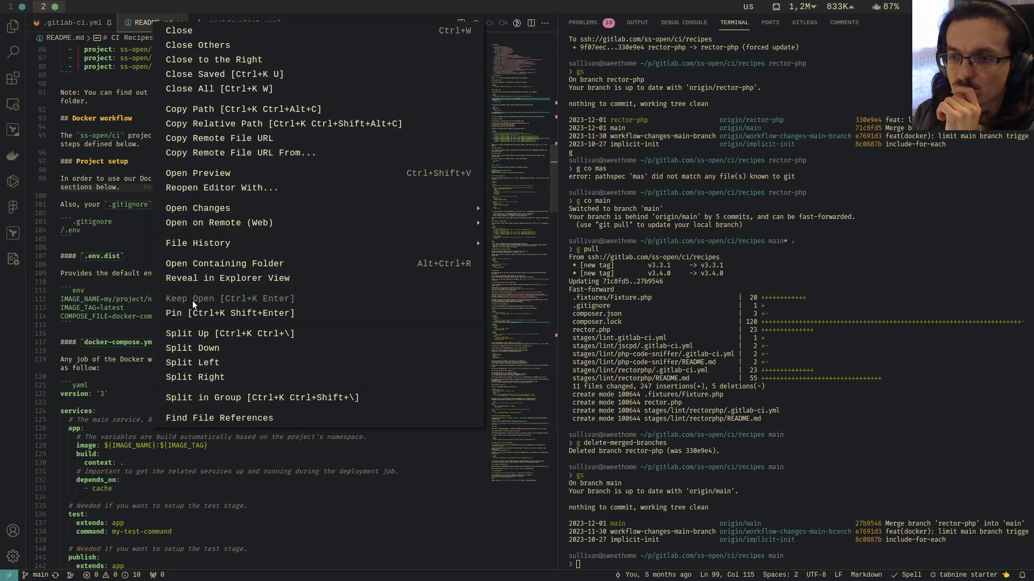
pyautogui.click(228, 314)
pyautogui.click(226, 24)
pyautogui.click(161, 25)
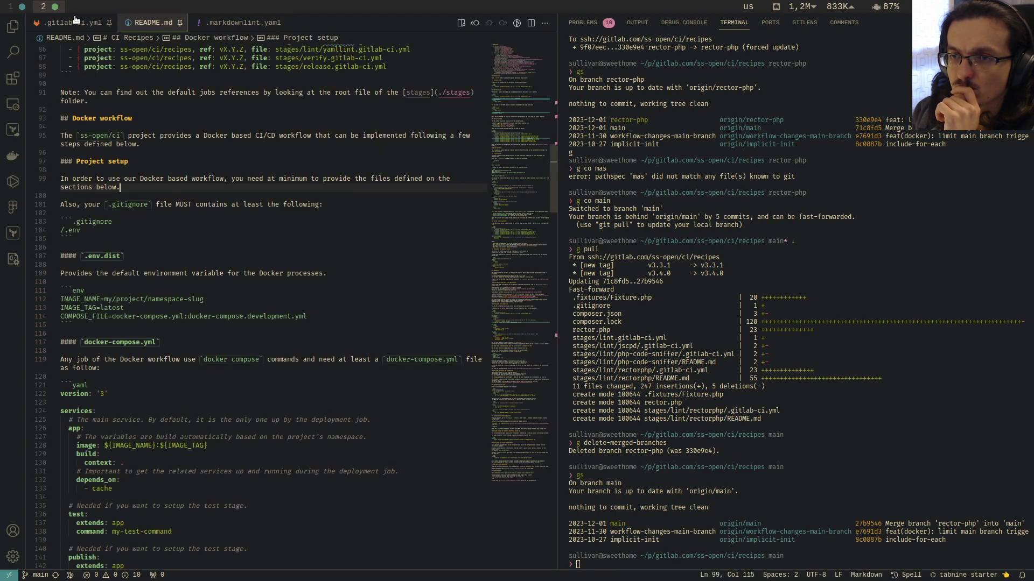
# Step: Skim README.md, return to the job config, then go to the markdownlint-cli2 GitHub page
pyautogui.click(225, 238)
pyautogui.scroll(10, 225, 239)
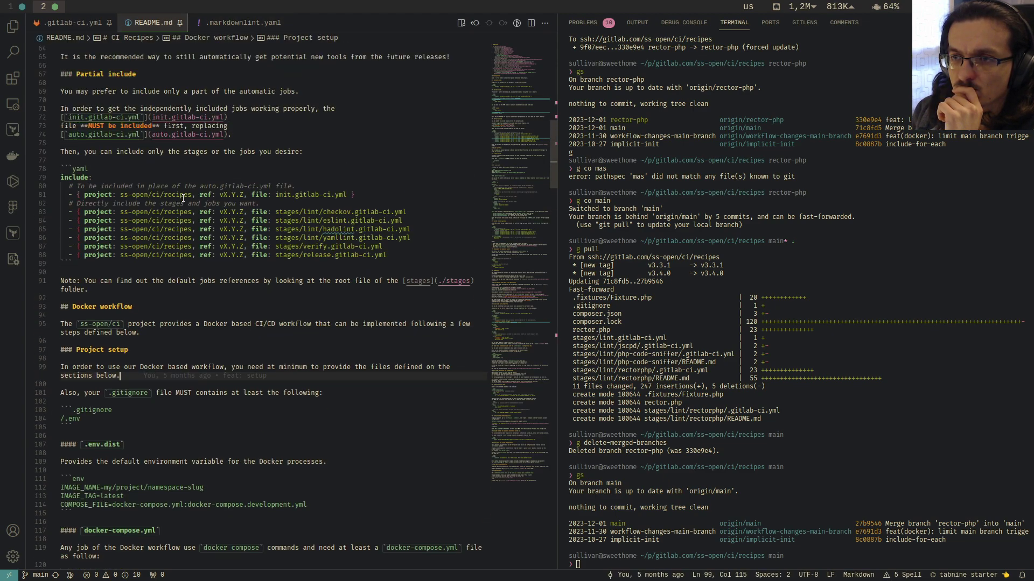
pyautogui.scroll(7, 183, 198)
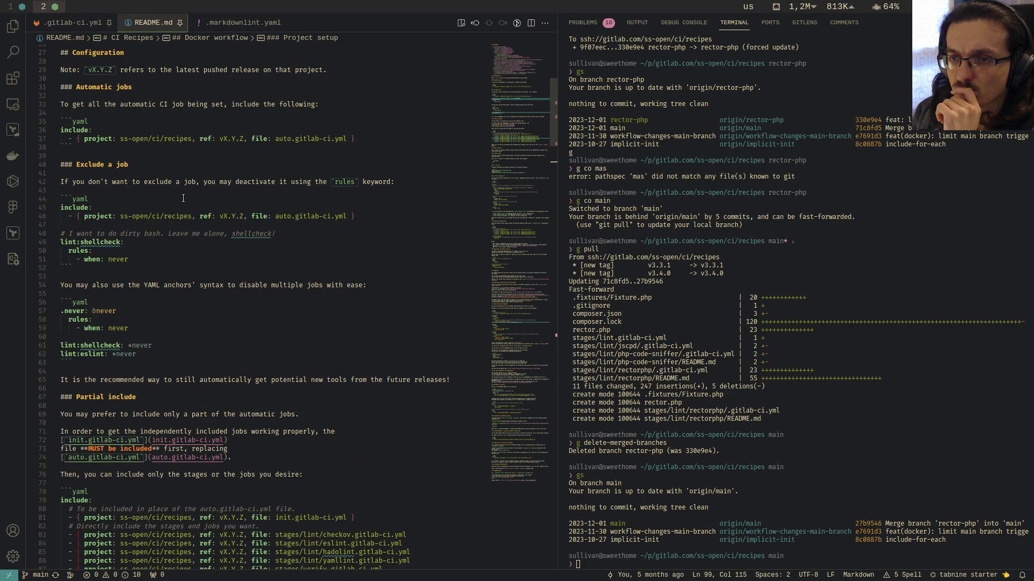
pyautogui.scroll(-4, 183, 199)
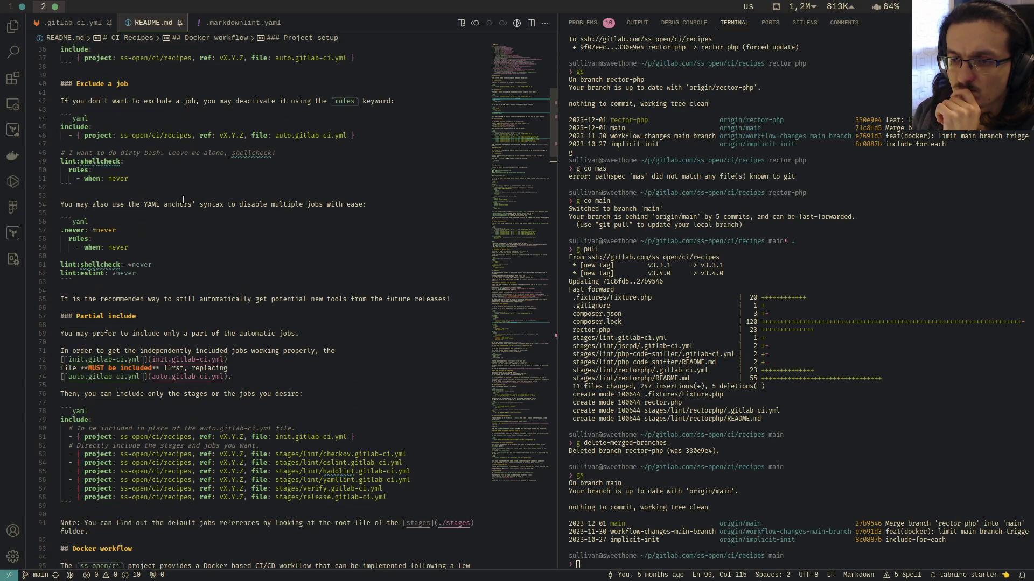
pyautogui.click(83, 26)
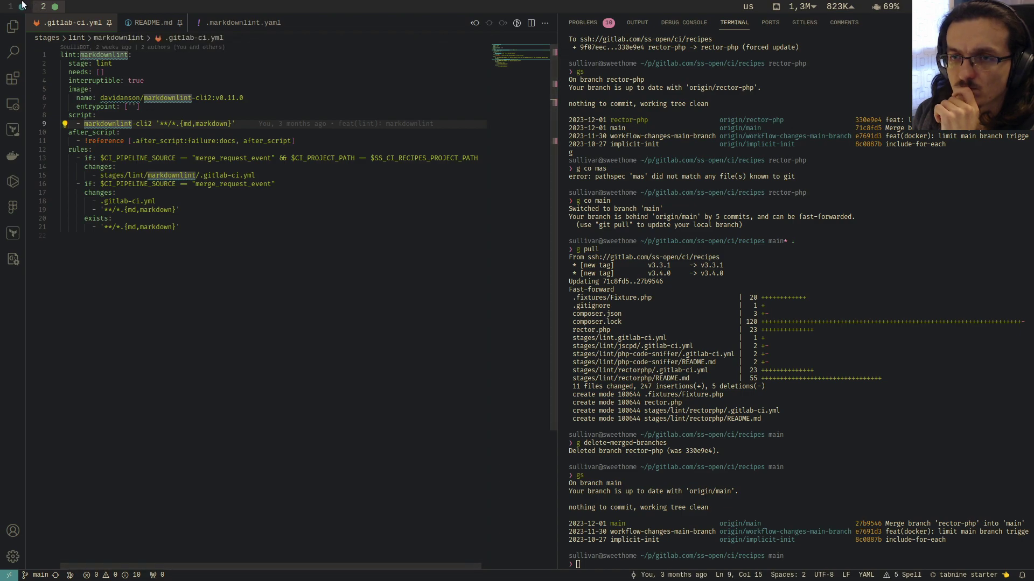
pyautogui.press('super+1')
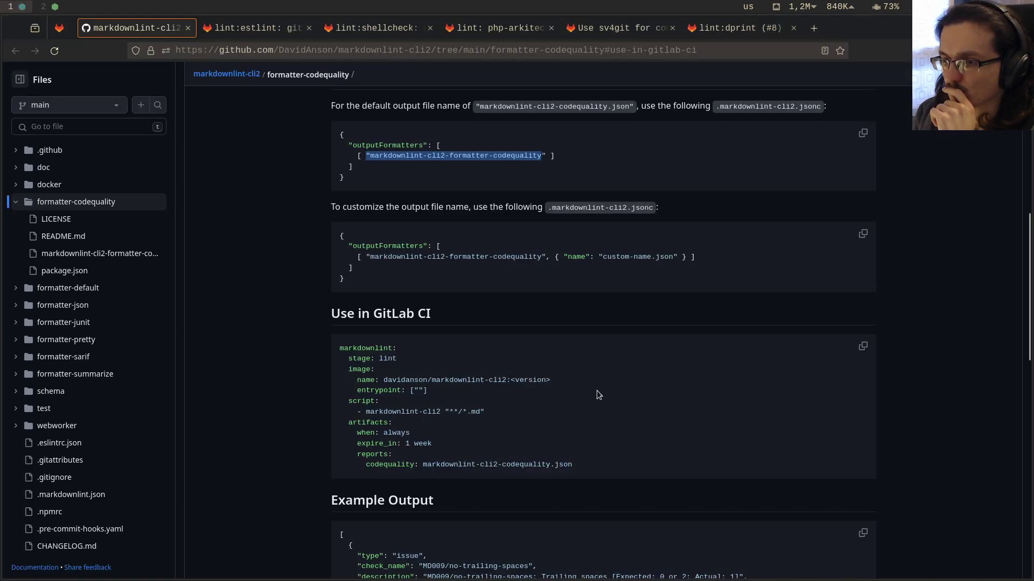
# Step: Read the formatter-codequality Install, Use and Use in GitLab CI sections, then return to VS Code
pyautogui.scroll(-2, 596, 395)
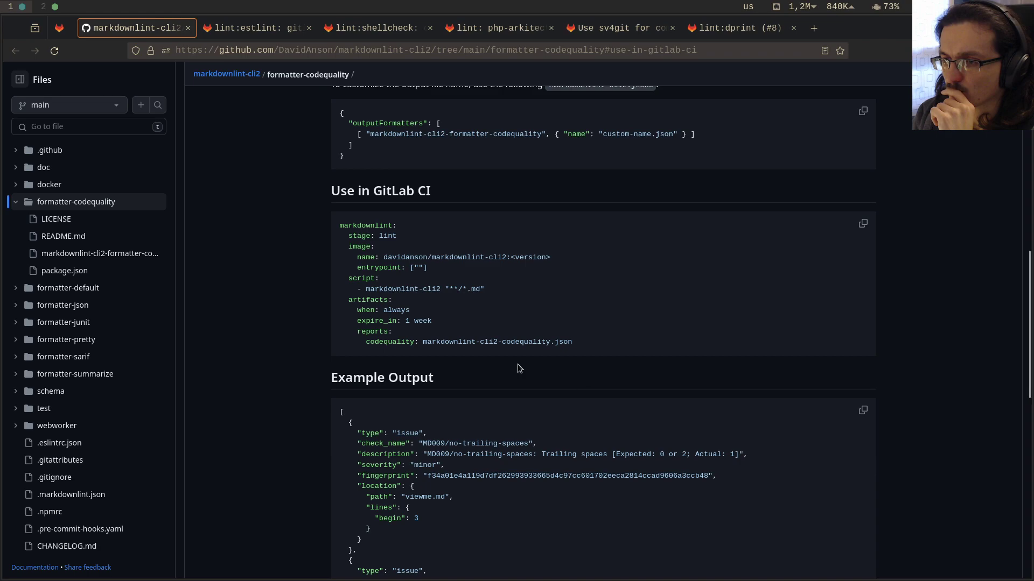
pyautogui.click(54, 8)
pyautogui.press('super+1')
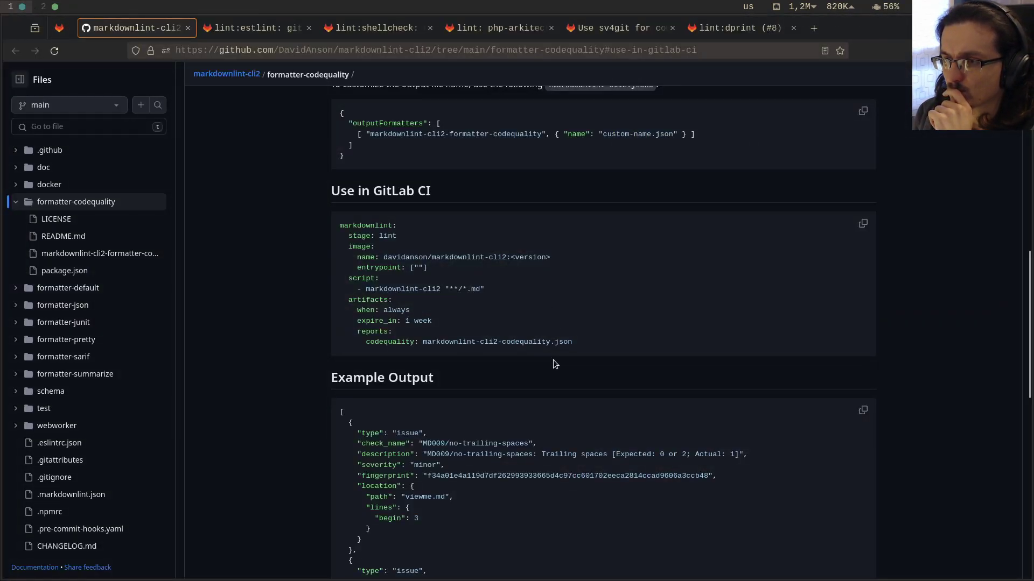
pyautogui.scroll(2, 554, 364)
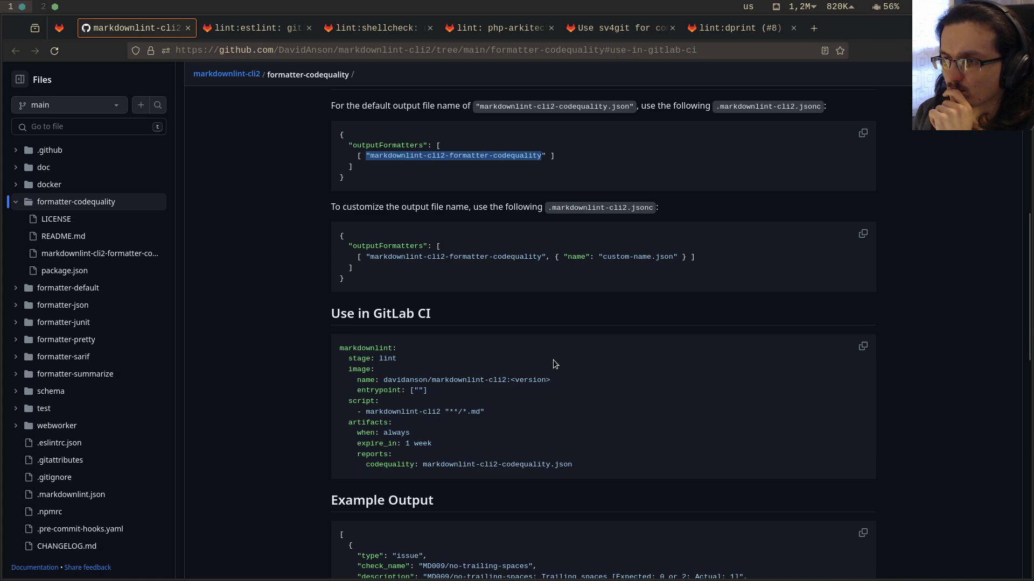
pyautogui.scroll(1, 555, 364)
pyautogui.scroll(1, 554, 364)
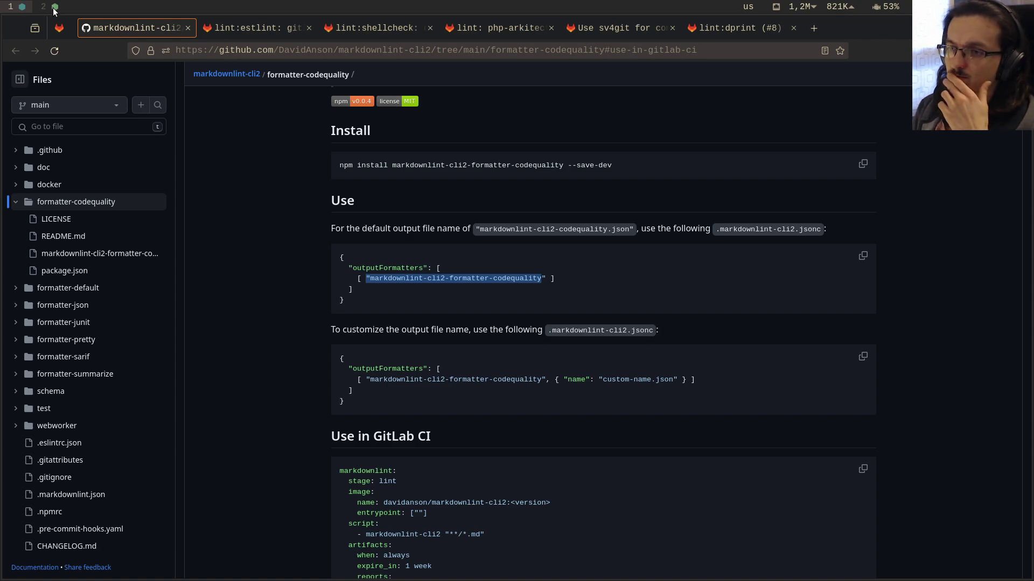
pyautogui.scroll(4, 728, 222)
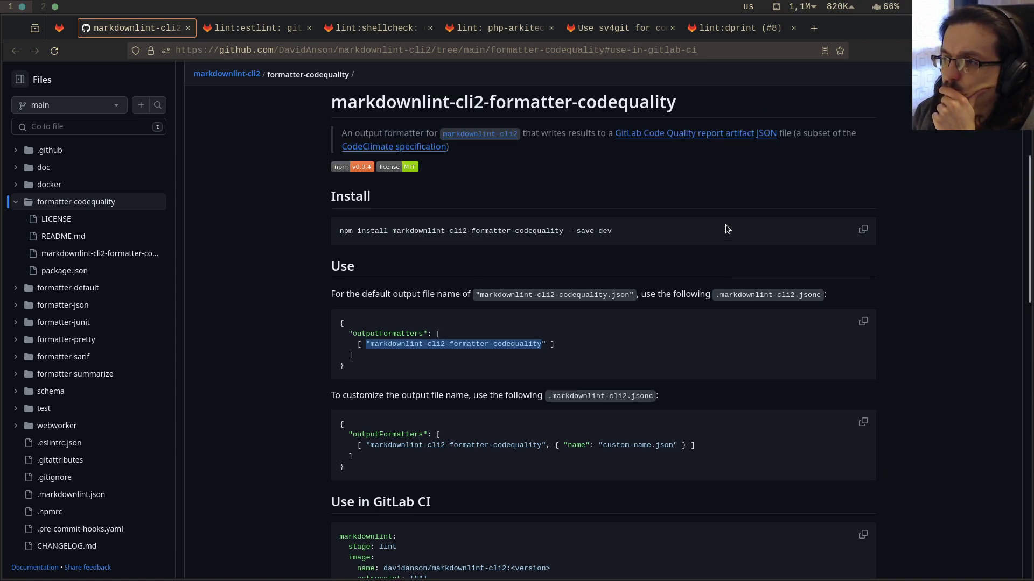
pyautogui.scroll(2, 548, 183)
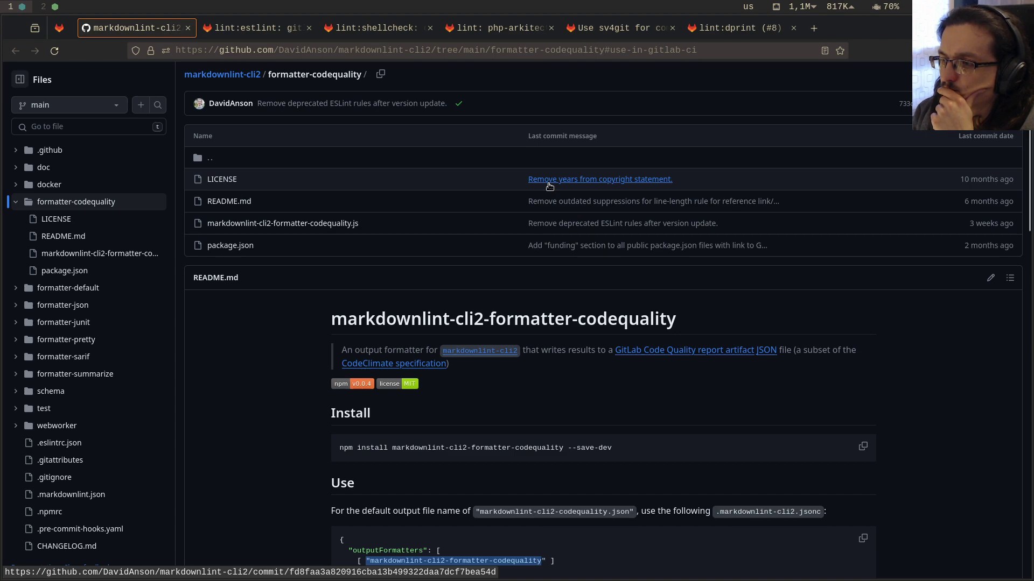
pyautogui.click(49, 7)
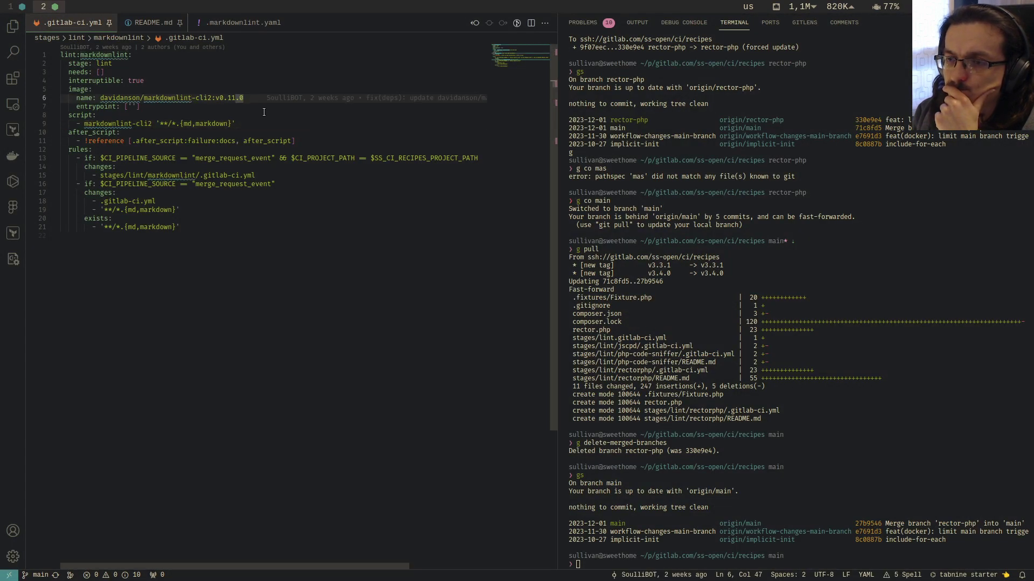
# Step: Select the line-6 image name and run the hadolint docker check in the terminal
pyautogui.hotkey('ctrl', 'shift', 'Left')
pyautogui.hotkey('ctrl', 'shift', 'Left')
pyautogui.hotkey('ctrl', 'shift', 'Left')
pyautogui.hotkey('ctrl', 'shift', 'Left')
pyautogui.hotkey('ctrl', 'shift', 'Left')
pyautogui.hotkey('ctrl', 'shift', 'Left')
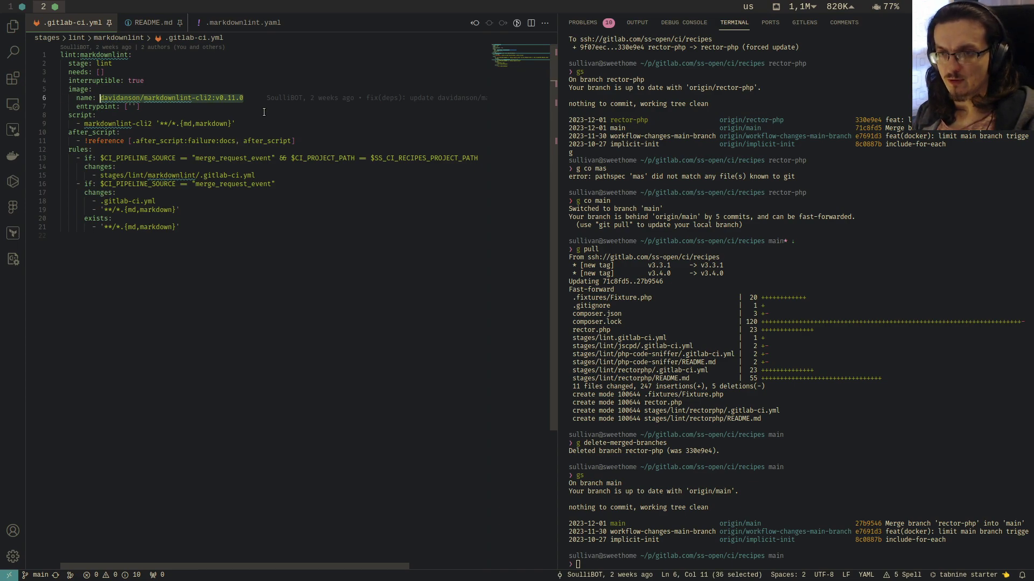
pyautogui.click(813, 396)
pyautogui.write('d')
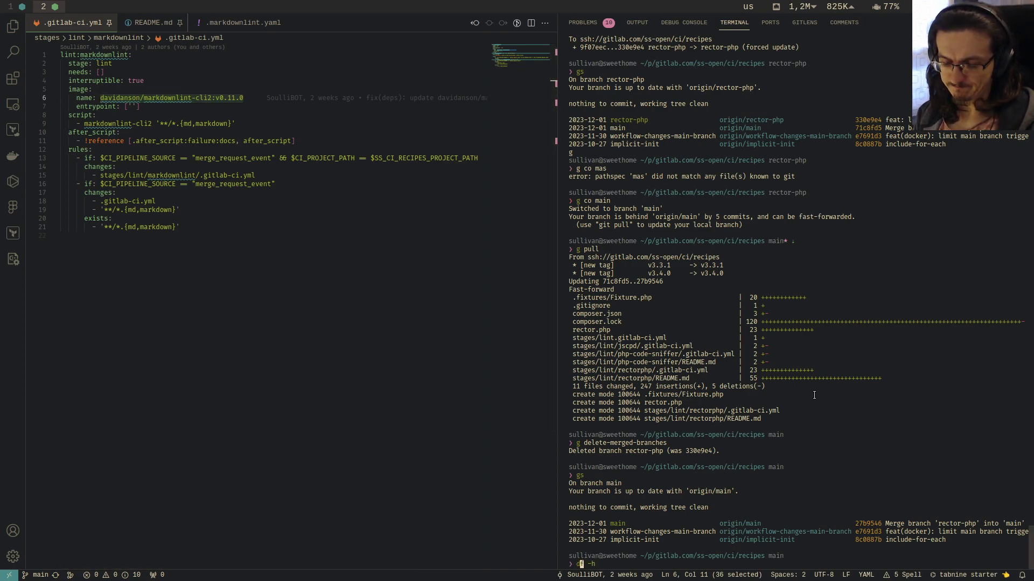
pyautogui.write('ocker run')
pyautogui.press('Right')
pyautogui.press('Return')
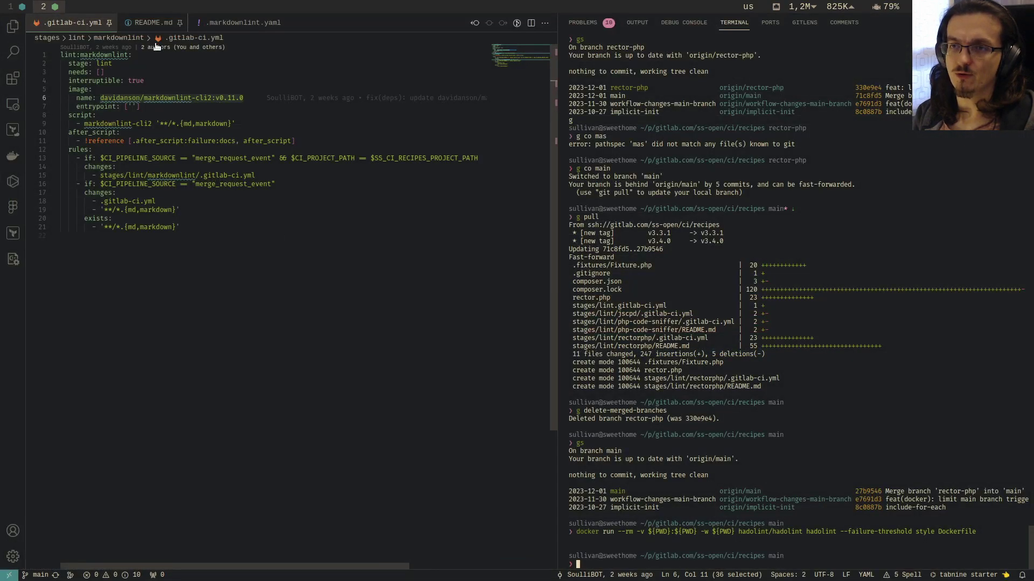
# Step: Review README.md to its end, close it, and show the project file tree
pyautogui.click(162, 24)
pyautogui.scroll(-10, 318, 329)
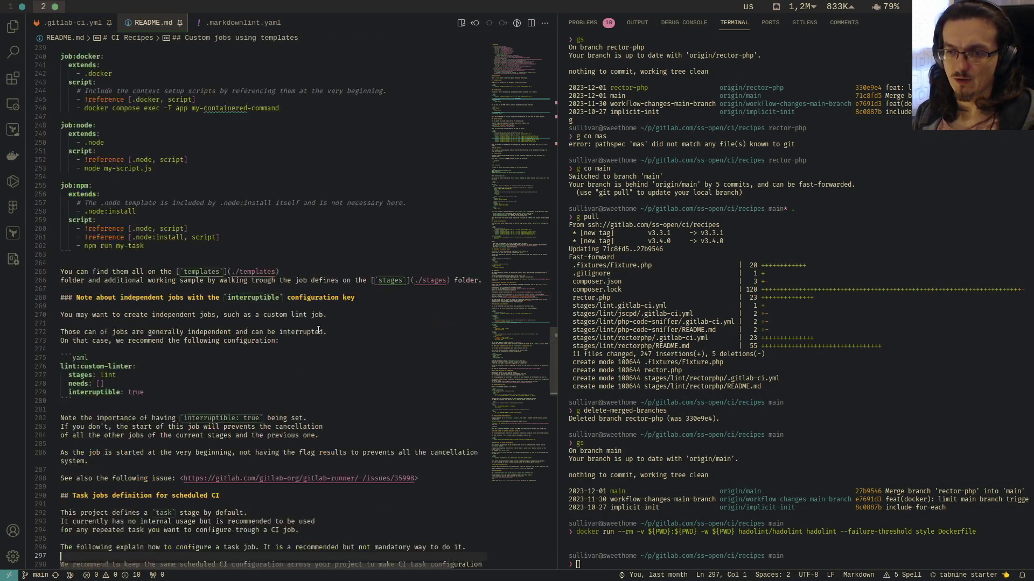
pyautogui.press('pagedown')
pyautogui.press('pagedown')
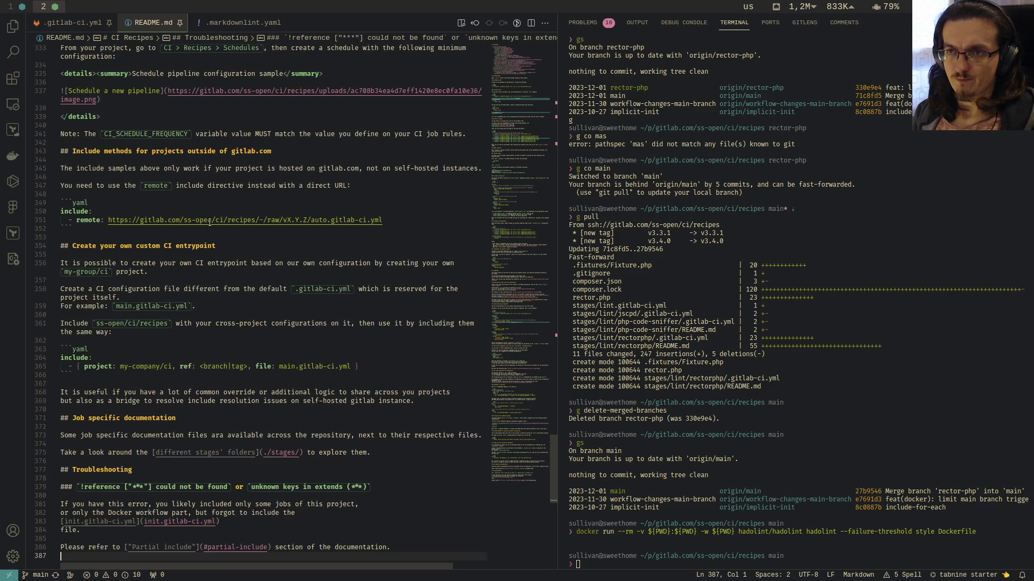
pyautogui.scroll(1, 220, 335)
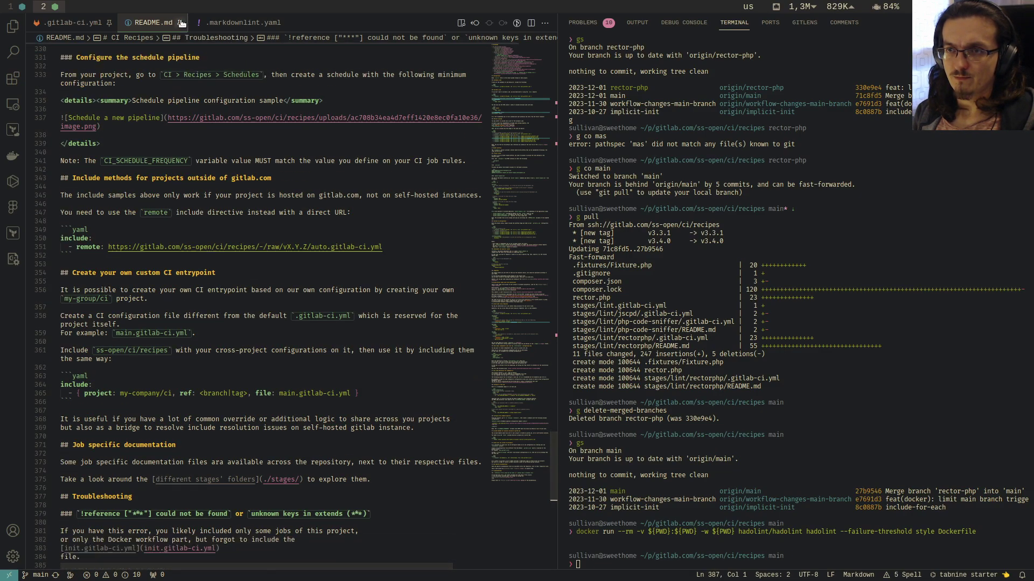
pyautogui.click(181, 23)
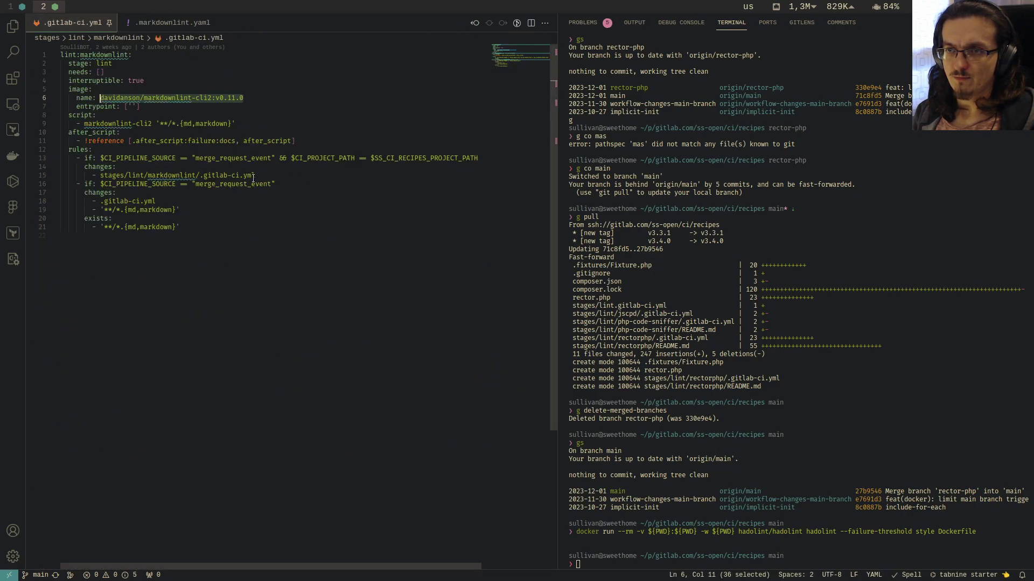
pyautogui.click(13, 26)
# Step: Open the markdownlint stage's README.md and pin its tab
pyautogui.press('Down')
pyautogui.press('Return')
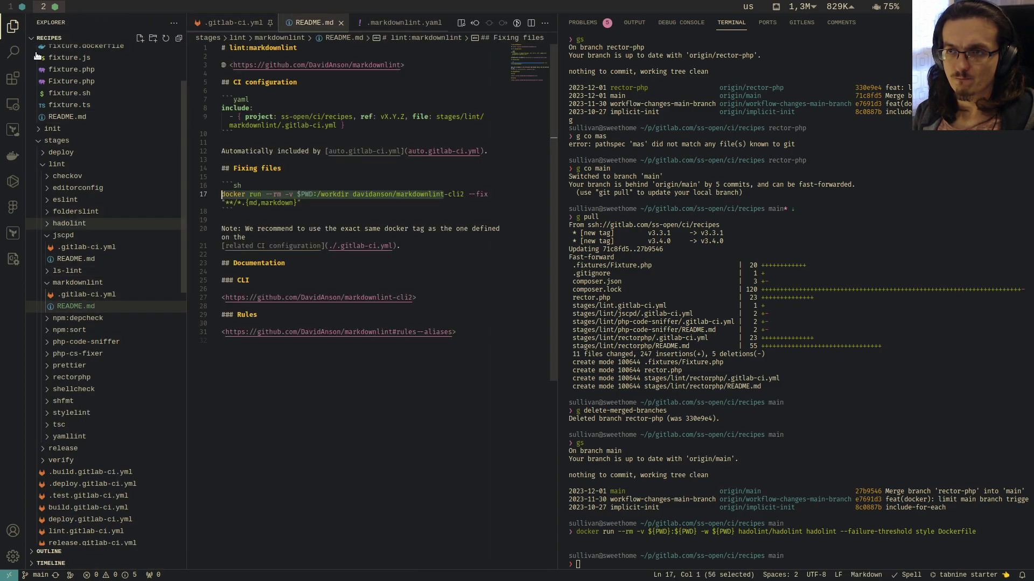
pyautogui.click(5, 25)
pyautogui.rightClick(163, 23)
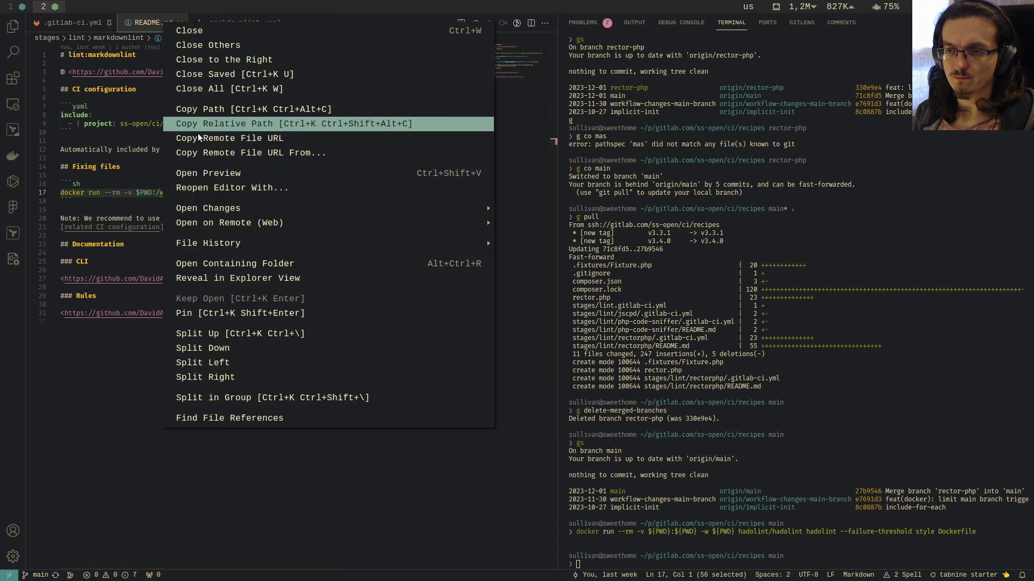
pyautogui.click(263, 312)
# Step: Copy the README's line-17 docker command into the terminal and run it with --help
pyautogui.click(297, 218)
pyautogui.press('Up')
pyautogui.press('Up')
pyautogui.press('Up')
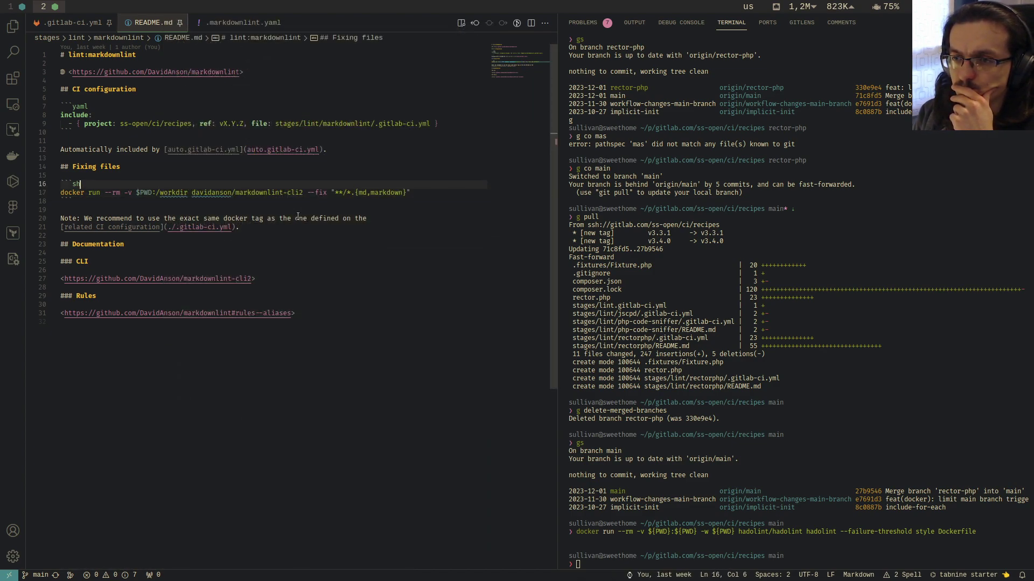
pyautogui.press('Right')
pyautogui.hotkey('shift', 'Home')
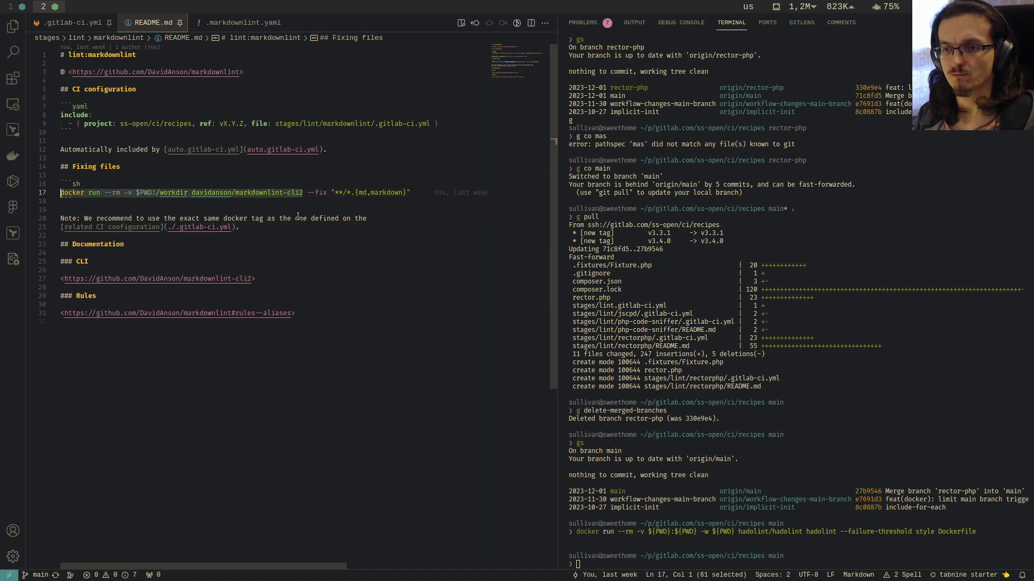
pyautogui.hotkey('ctrl', 'c')
pyautogui.hotkey('ctrl', '`')
pyautogui.hotkey('ctrl', 'shift', 'v')
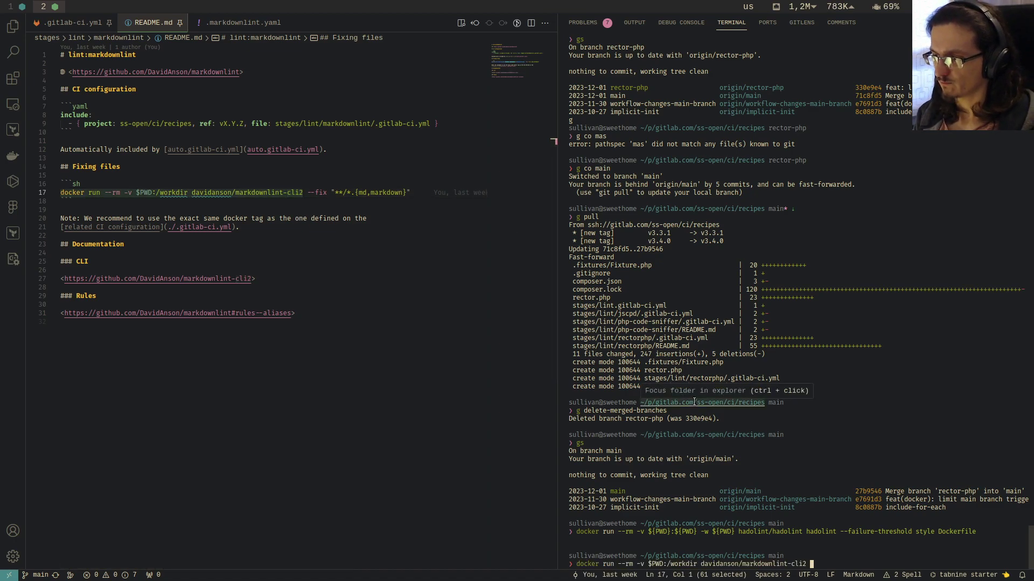
pyautogui.write('--help')
pyautogui.press('Return')
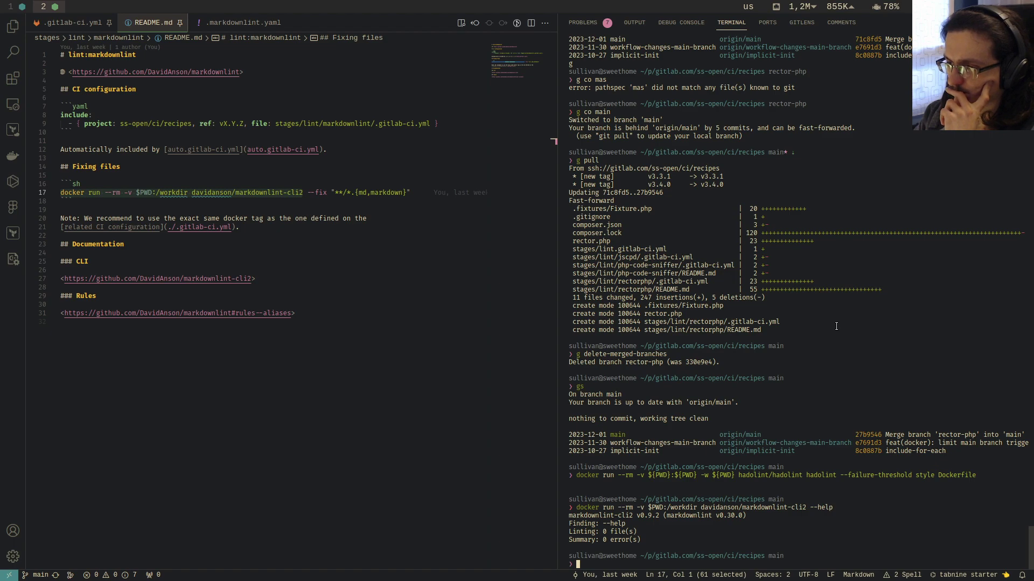
# Step: Rerun the docker command with plain 'help', then with '-h'
pyautogui.press('Up')
pyautogui.press('Left')
pyautogui.press('Left')
pyautogui.press('Left')
pyautogui.press('Left')
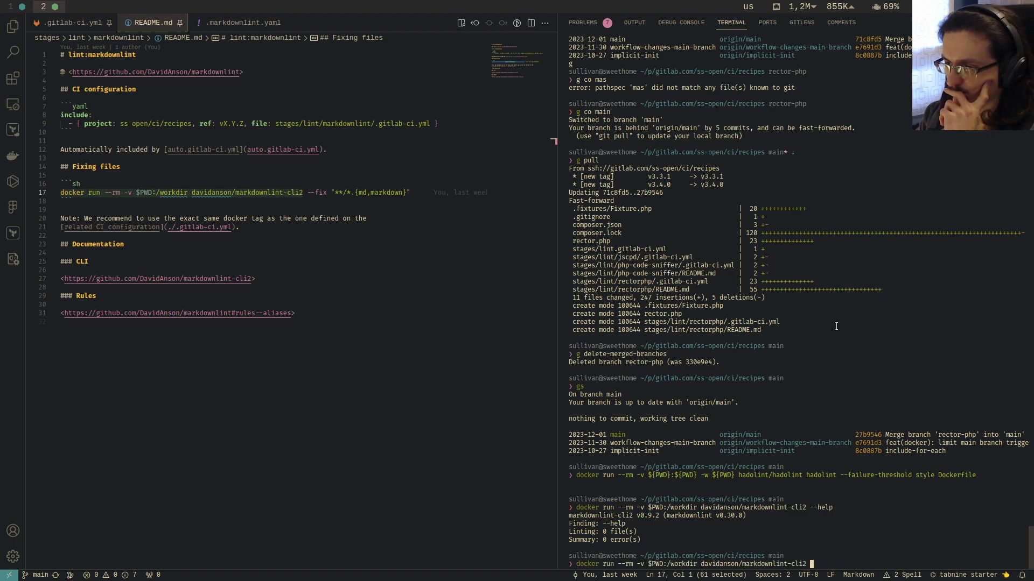
pyautogui.press('Delete')
pyautogui.press('Delete')
pyautogui.press('Return')
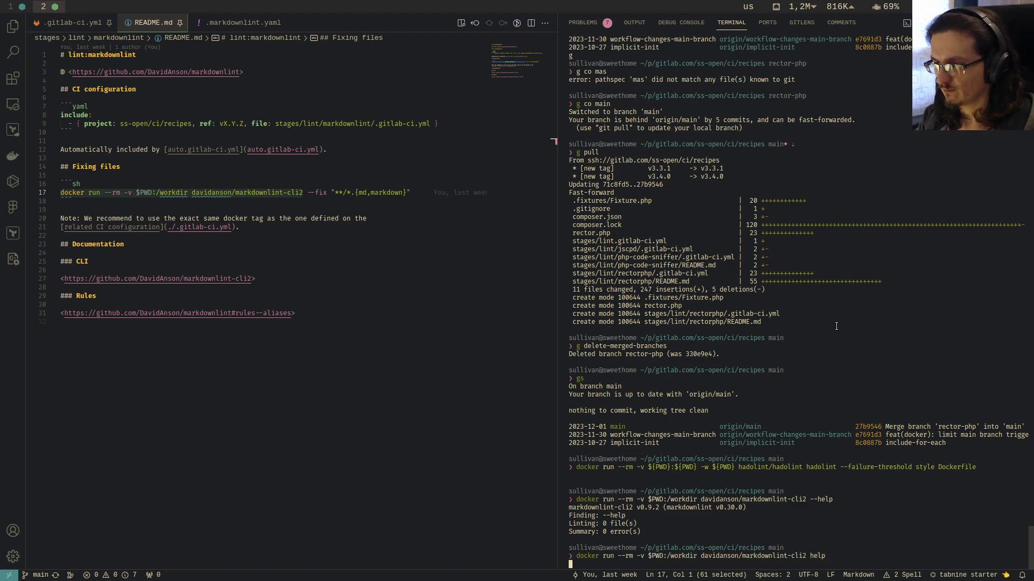
pyautogui.press('Up')
pyautogui.press('BackSpace')
pyautogui.press('BackSpace')
pyautogui.press('BackSpace')
pyautogui.press('BackSpace')
pyautogui.write('-h')
pyautogui.press('Return')
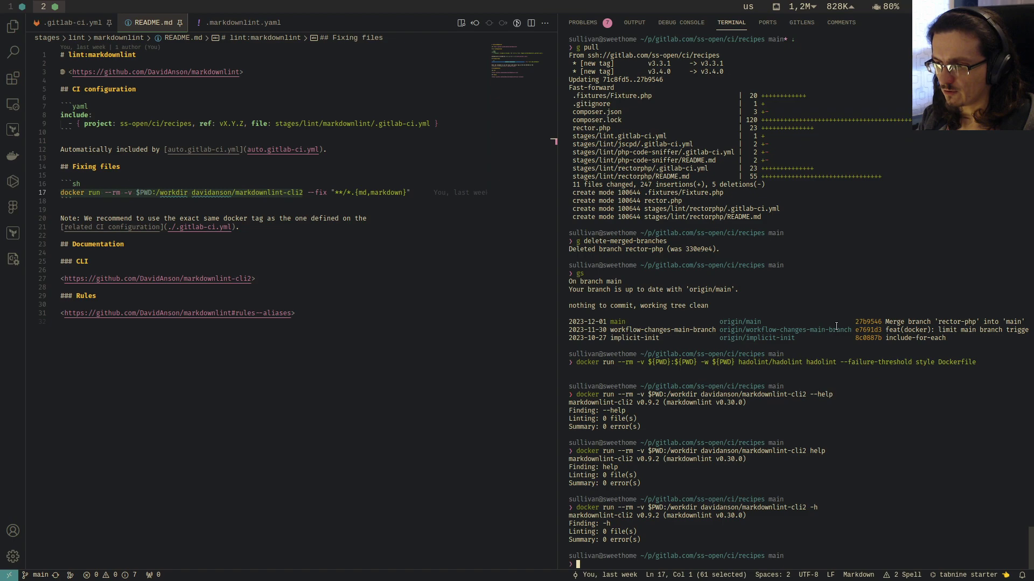
# Step: Run 'npx davidanson/markdownlint-cli2' in the terminal and confirm installing the package
pyautogui.doubleClick(770, 507)
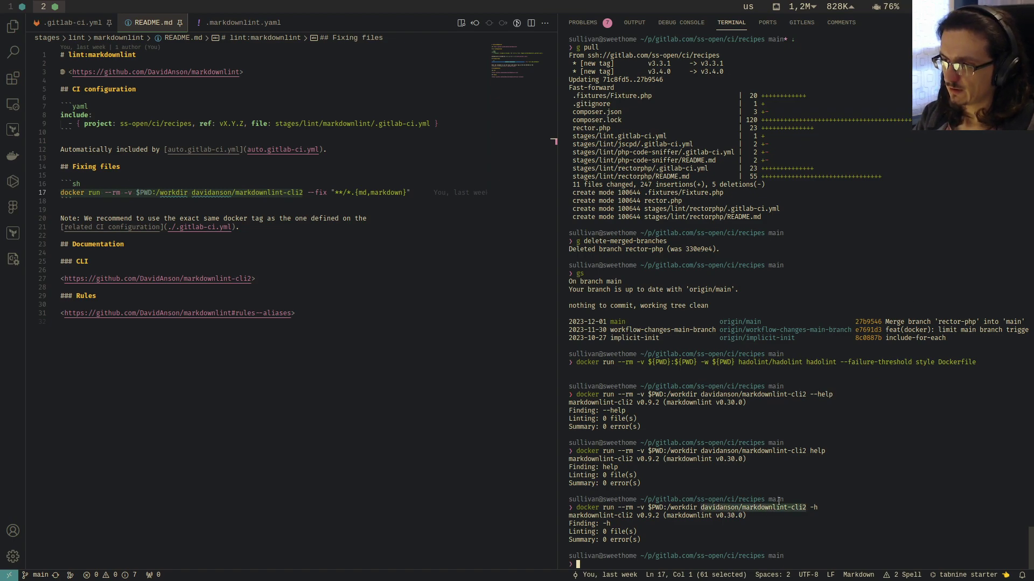
pyautogui.press('Return')
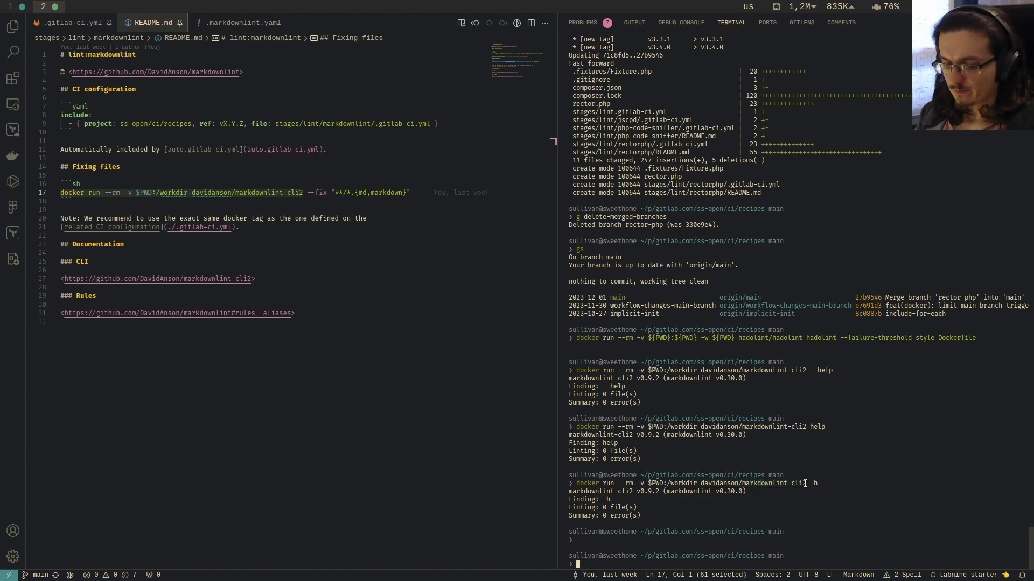
pyautogui.write('nox')
pyautogui.write('x')
pyautogui.hotkey('ctrl', 'shift', 'v')
pyautogui.hotkey('ctrl', 'c')
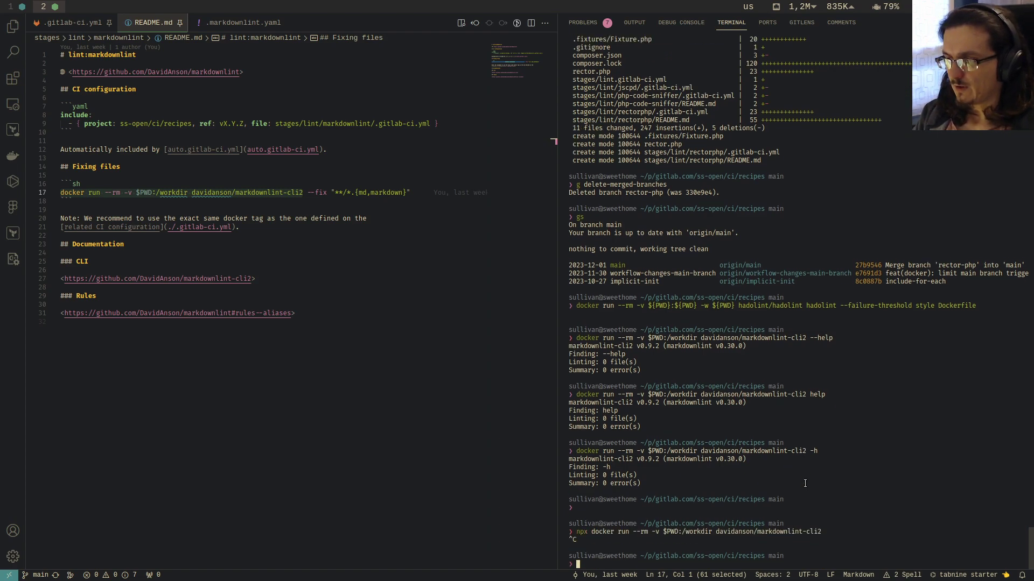
pyautogui.write('nox')
pyautogui.press('BackSpace')
pyautogui.press('BackSpace')
pyautogui.press('BackSpace')
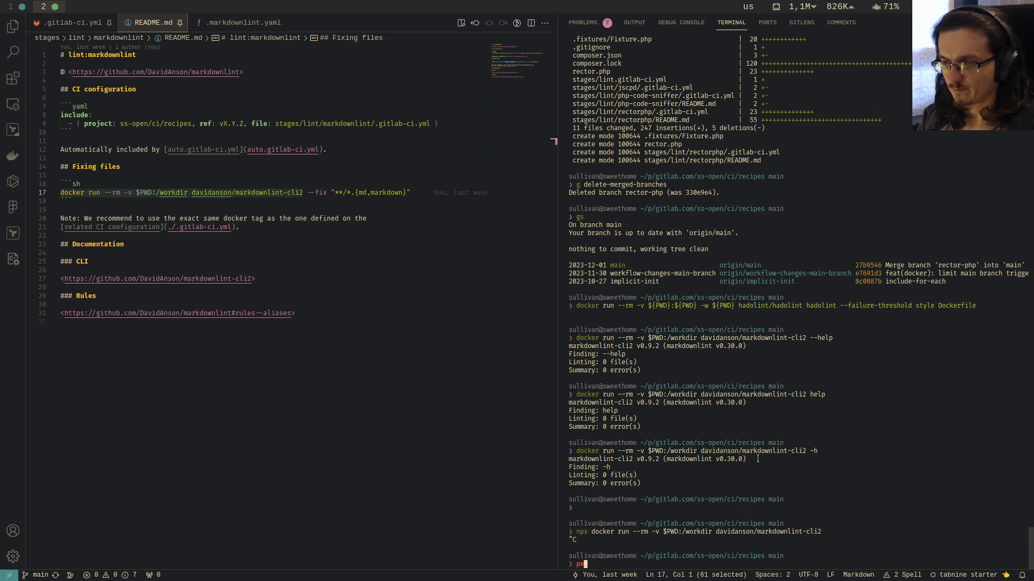
pyautogui.write('npx davidanson/markdownlint-cli2')
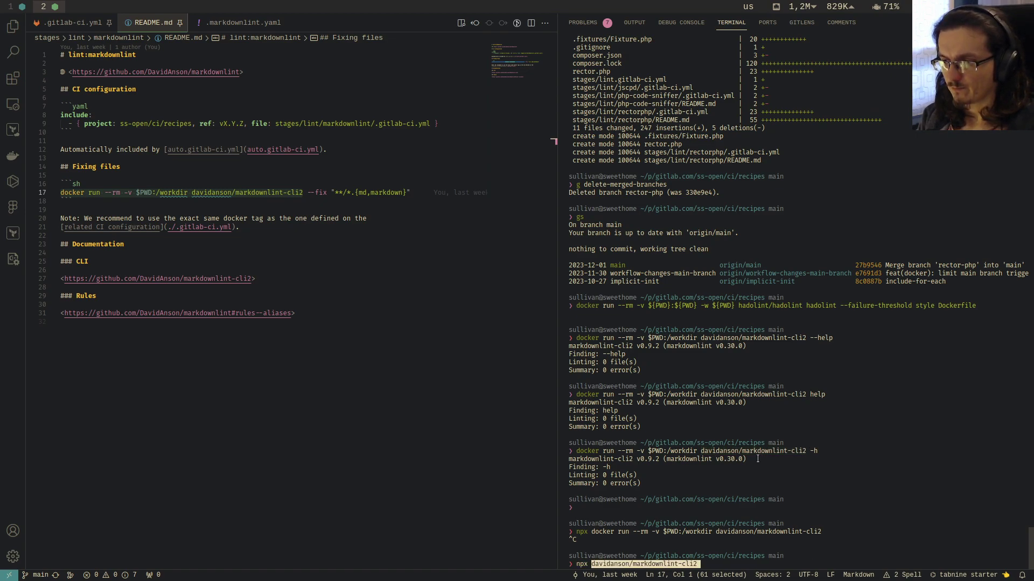
pyautogui.press('Return')
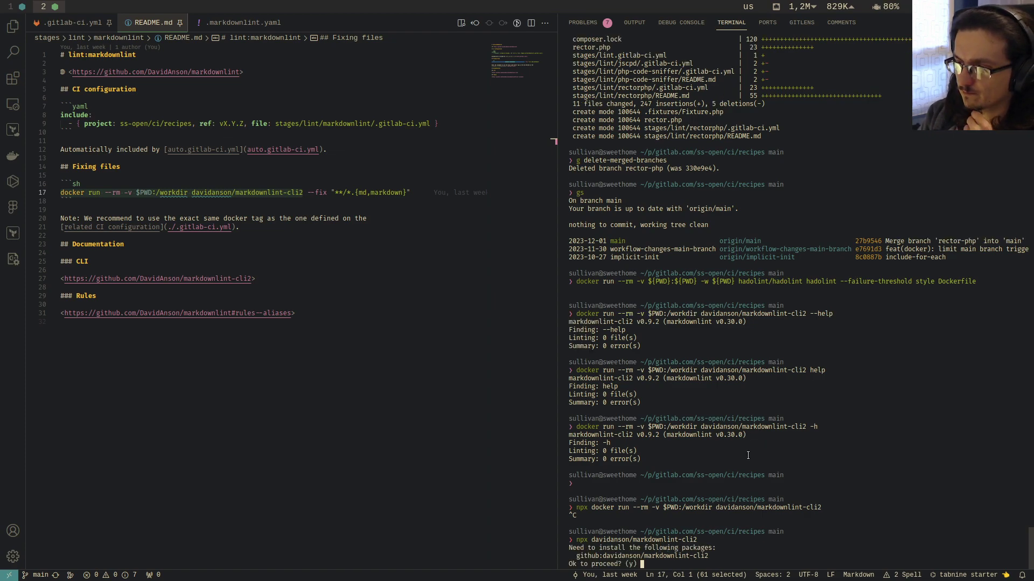
pyautogui.press('Return')
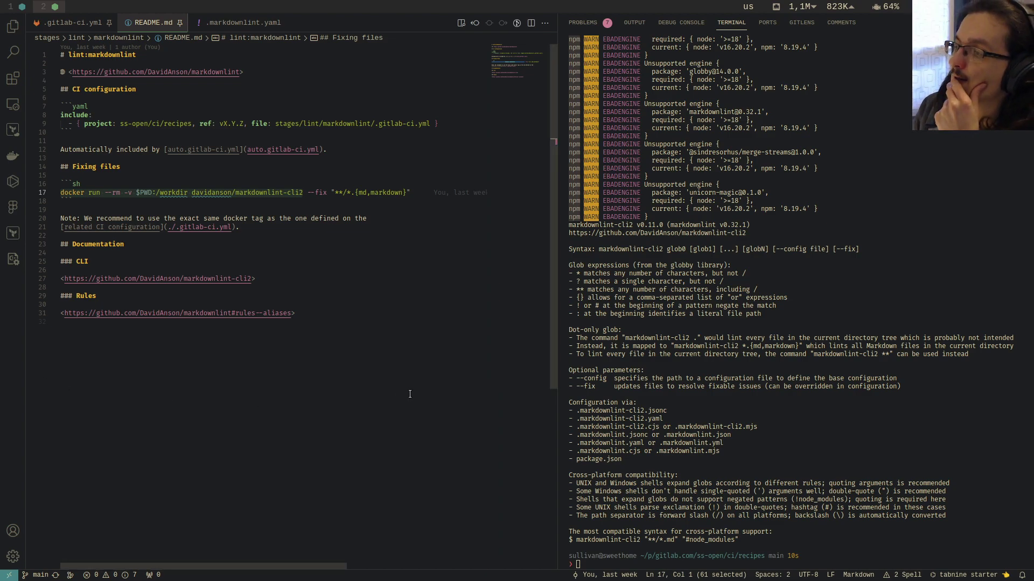
# Step: Select the printed markdownlint-cli2 v0.11.0 usage help in the terminal
pyautogui.scroll(5, 672, 474)
pyautogui.scroll(-5, 672, 474)
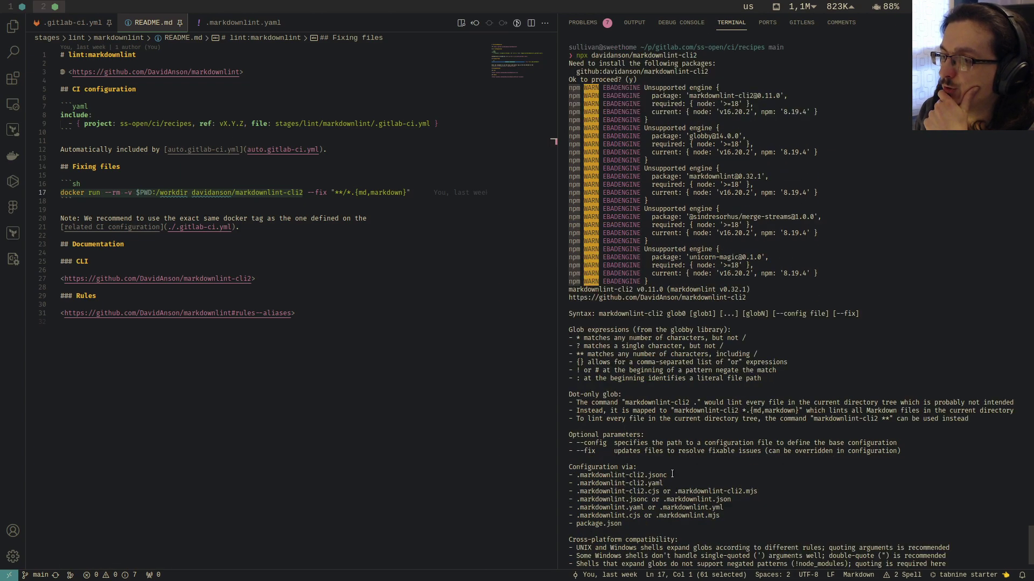
pyautogui.moveTo(622, 305); pyautogui.dragTo(722, 524)
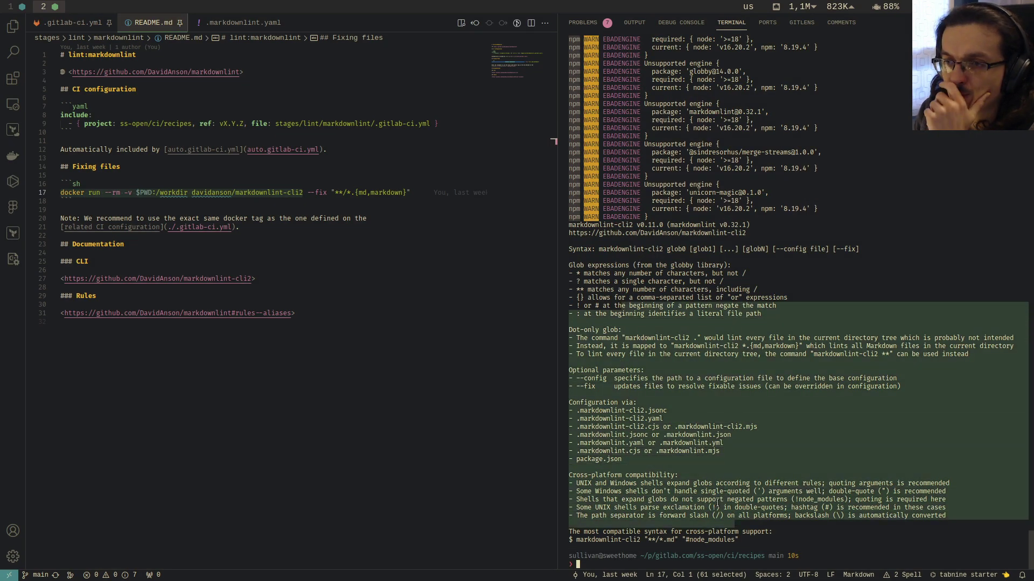
pyautogui.click(376, 350)
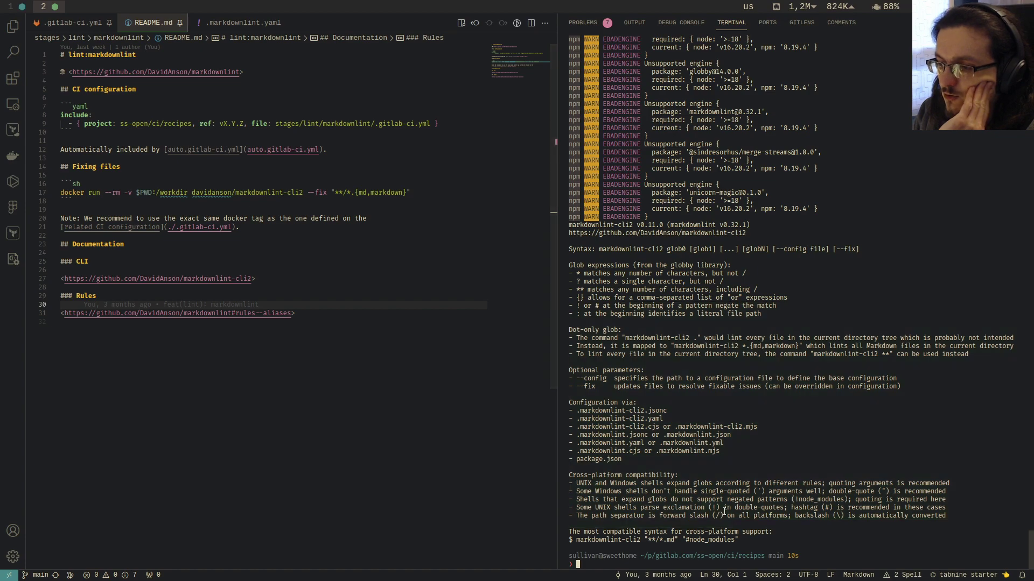
# Step: Open release.gitlab-ci.yml and commitlint.gitlab-ci.yml, going to the commitlint command line
pyautogui.hotkey('ctrl', 'p')
pyautogui.write('release')
pyautogui.press('Return')
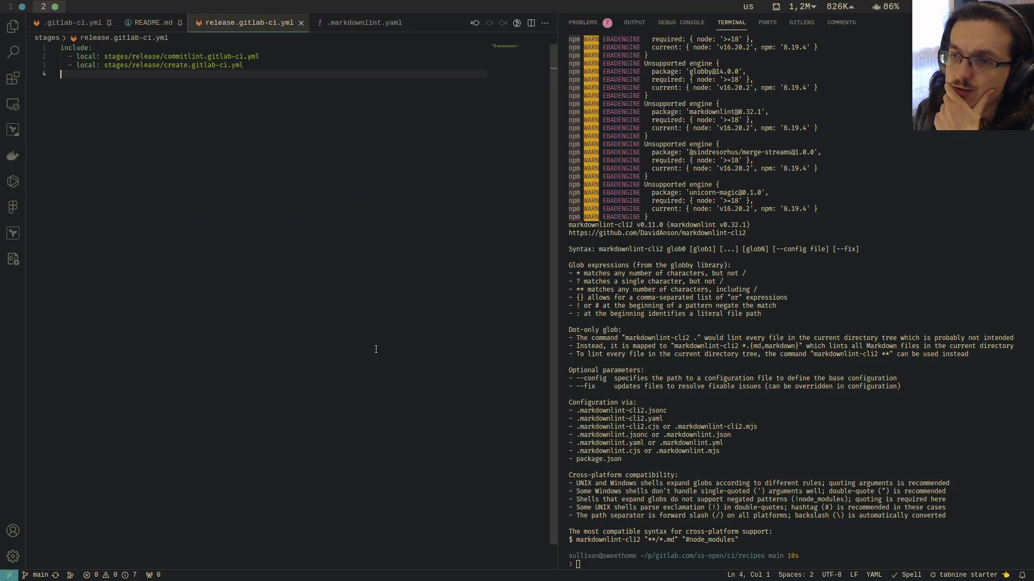
pyautogui.hotkey('ctrl', 'p')
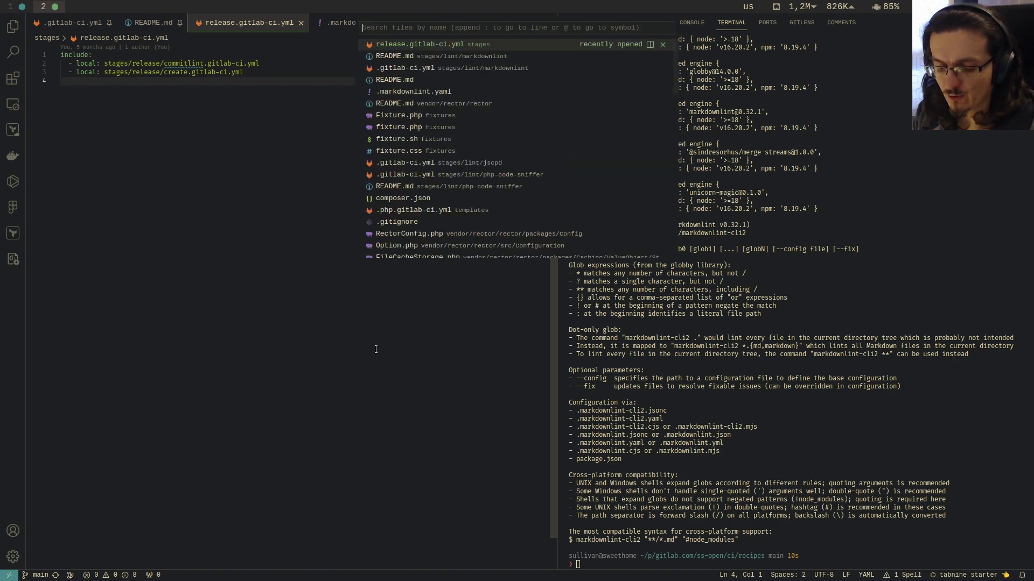
pyautogui.write('commit')
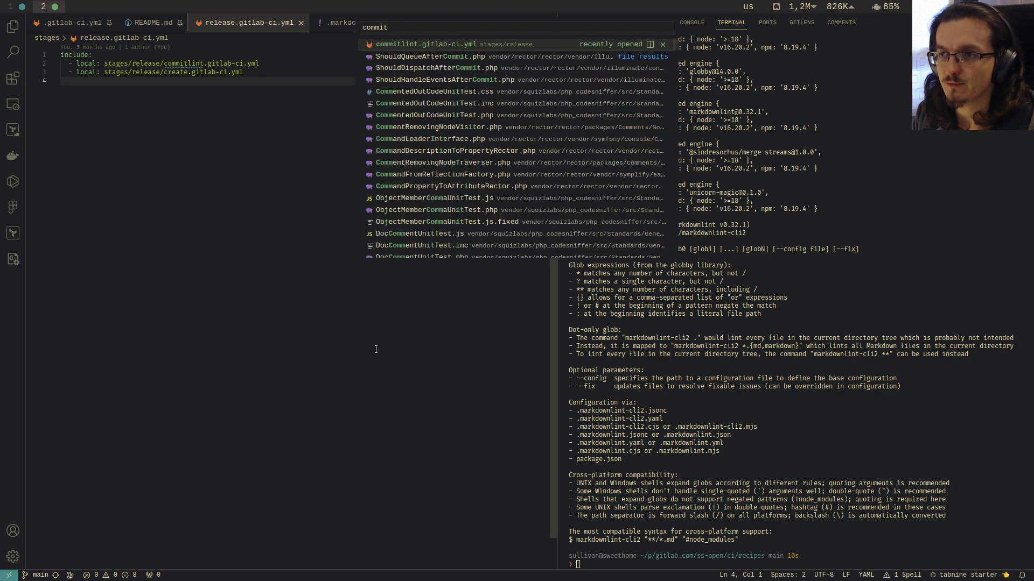
pyautogui.press('Return')
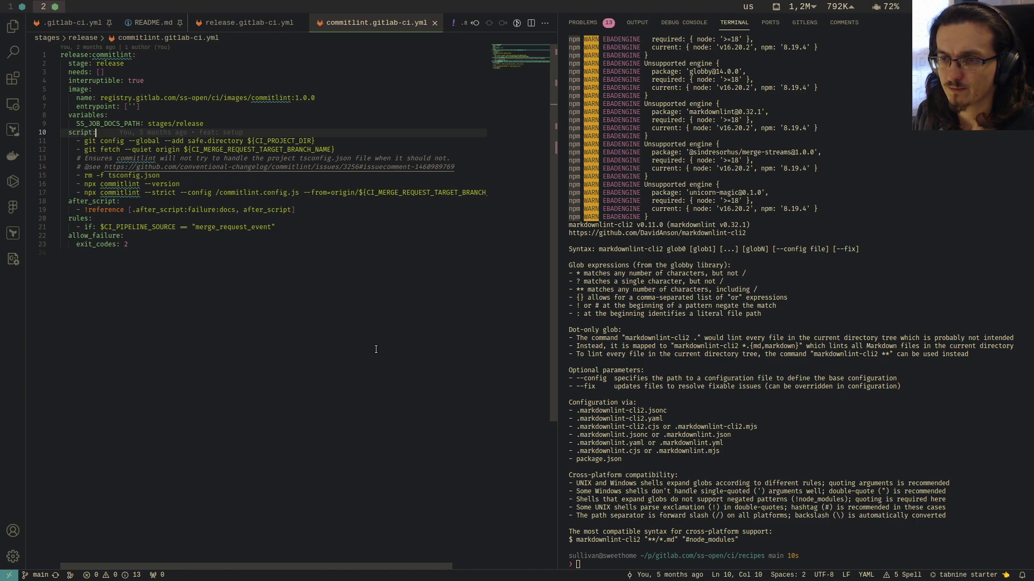
pyautogui.press('Down')
pyautogui.press('Down')
pyautogui.press('Down')
pyautogui.press('Down')
pyautogui.press('Down')
pyautogui.press('Down')
pyautogui.press('Down')
pyautogui.press('End')
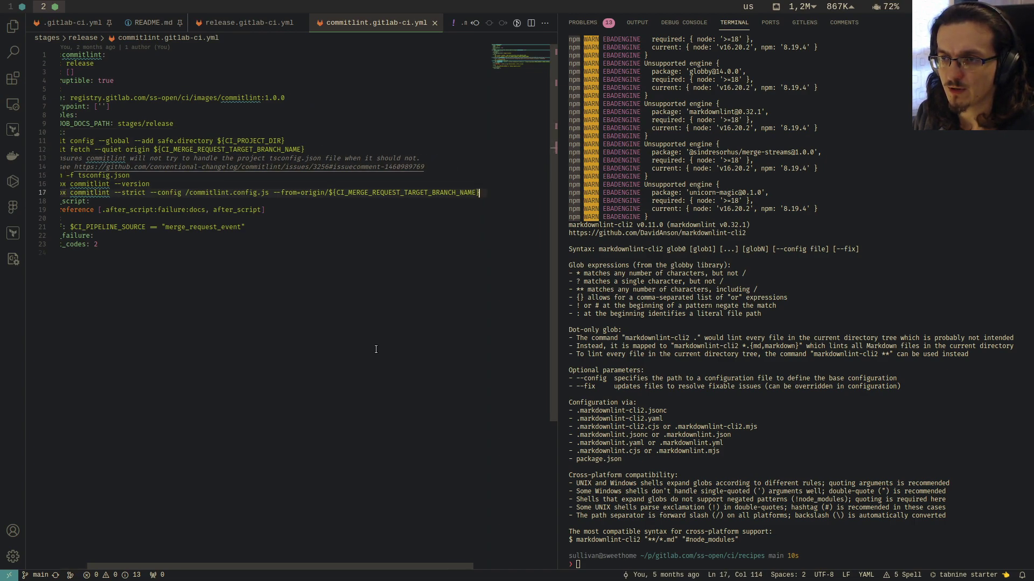
# Step: Open create.gitlab-ci.yml and select its line-21 npx --package arguments before switching to Firefox
pyautogui.hotkey('ctrl', 'p')
pyautogui.write('create')
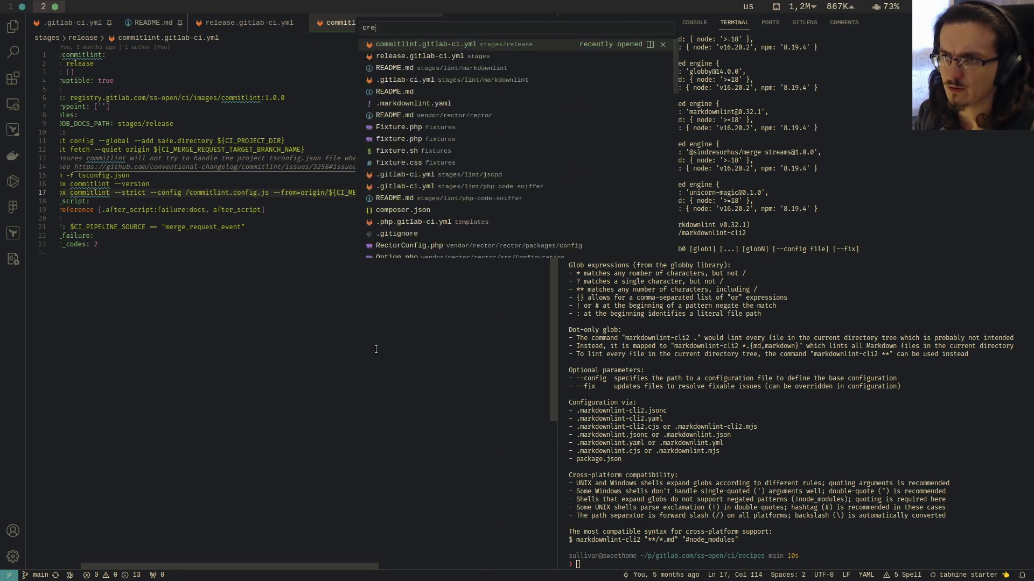
pyautogui.press('Return')
pyautogui.press('Up')
pyautogui.press('Up')
pyautogui.press('Up')
pyautogui.press('Up')
pyautogui.press('Up')
pyautogui.press('Up')
pyautogui.press('Up')
pyautogui.press('Up')
pyautogui.press('Up')
pyautogui.press('Right')
pyautogui.press('Right')
pyautogui.press('Right')
pyautogui.press('Right')
pyautogui.press('Right')
pyautogui.press('Right')
pyautogui.press('Right')
pyautogui.press('Right')
pyautogui.press('Right')
pyautogui.press('Right')
pyautogui.hotkey('ctrl', 'shift', 'Right')
pyautogui.hotkey('ctrl', 'shift', 'Right')
pyautogui.hotkey('ctrl', 'shift', 'Right')
pyautogui.hotkey('ctrl', 'shift', 'Right')
pyautogui.hotkey('ctrl', 'shift', 'Right')
pyautogui.hotkey('ctrl', 'shift', 'Right')
pyautogui.hotkey('ctrl', 'shift', 'Right')
pyautogui.hotkey('ctrl', 'shift', 'Right')
pyautogui.hotkey('ctrl', 'shift', 'Right')
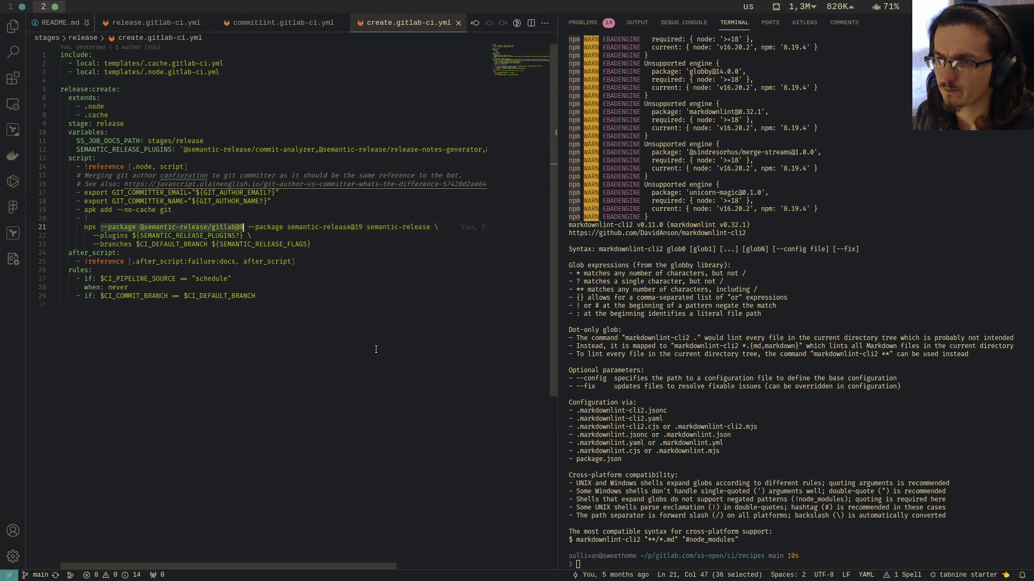
pyautogui.hotkey('ctrl', 'shift', 'Right')
pyautogui.hotkey('ctrl', 'shift', 'Right')
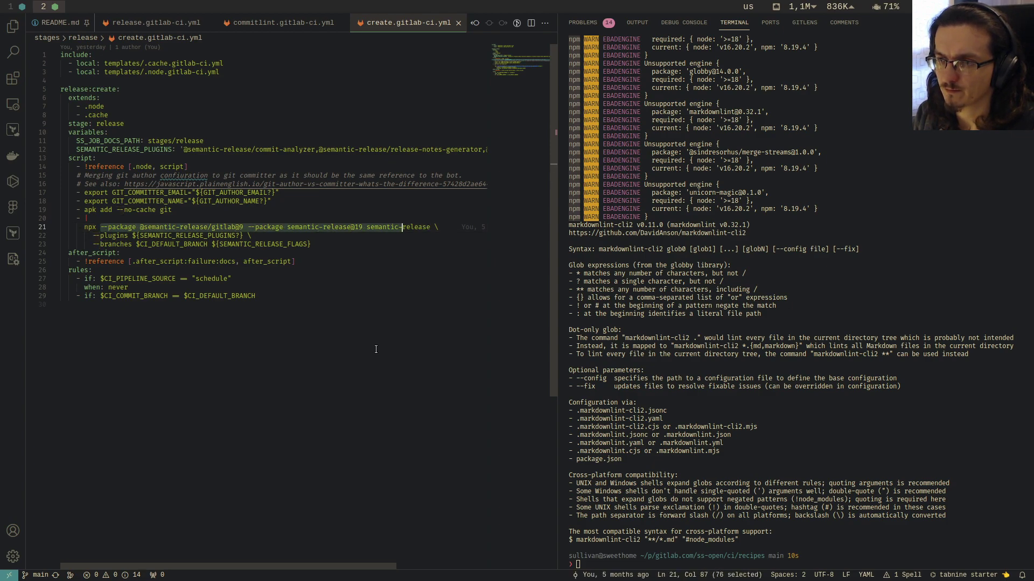
pyautogui.hotkey('ctrl', 'shift', 'Right')
pyautogui.hotkey('ctrl', 'shift', 'Right')
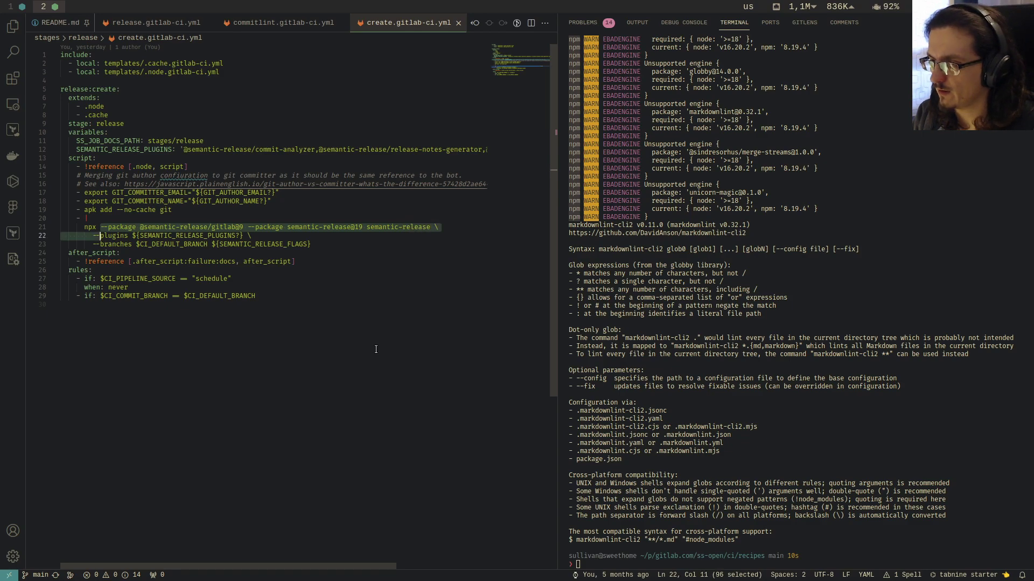
pyautogui.hotkey('ctrl', 'shift', 'Left')
pyautogui.hotkey('ctrl', 'shift', 'Left')
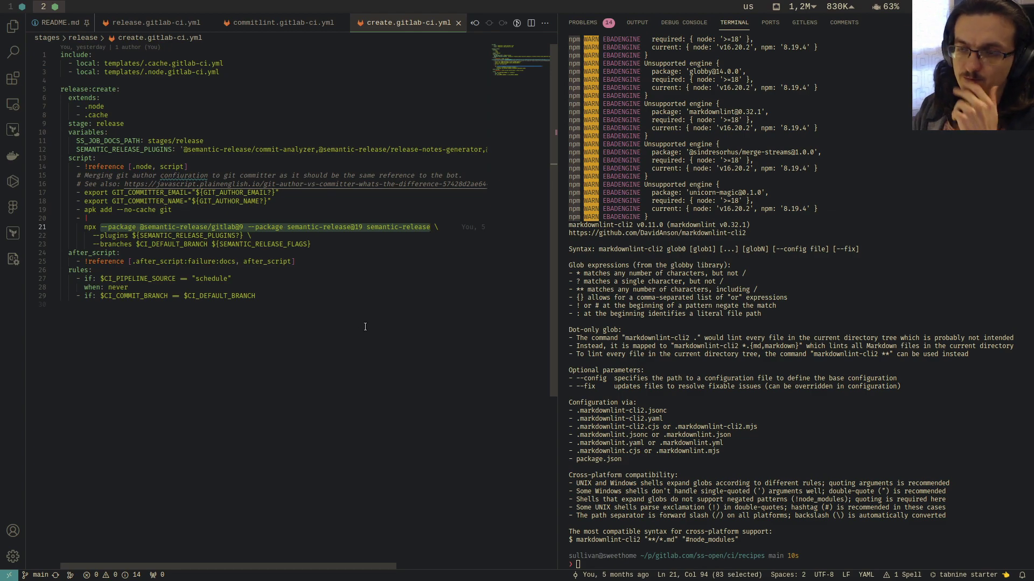
pyautogui.press('super+1')
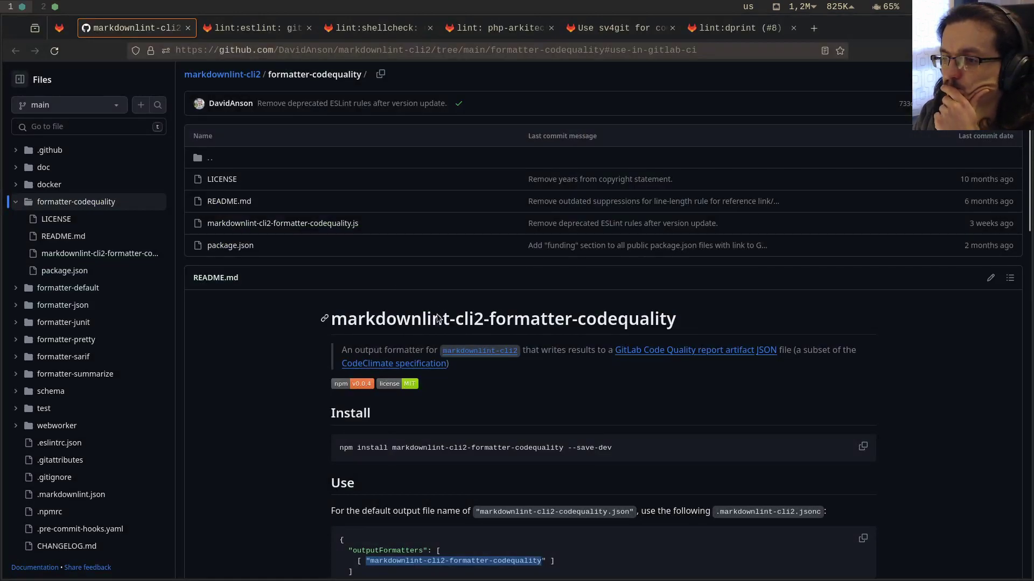
pyautogui.scroll(-4, 420, 334)
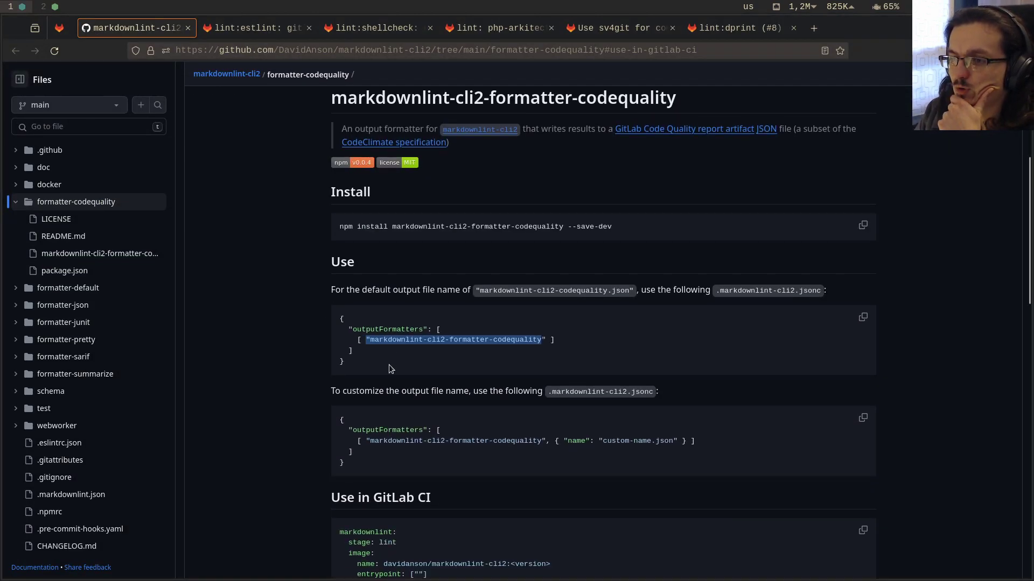
# Step: Read the codequality formatter's GitLab CI setup and example report on GitHub
pyautogui.scroll(-2, 389, 364)
pyautogui.scroll(1, 388, 364)
pyautogui.scroll(-1, 388, 364)
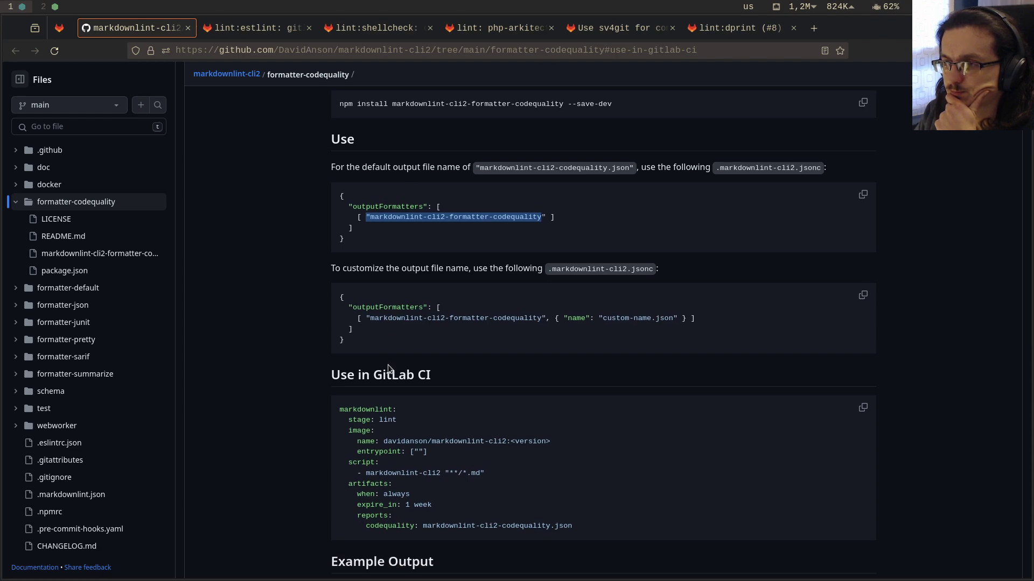
pyautogui.scroll(-2, 387, 364)
pyautogui.scroll(-1, 387, 364)
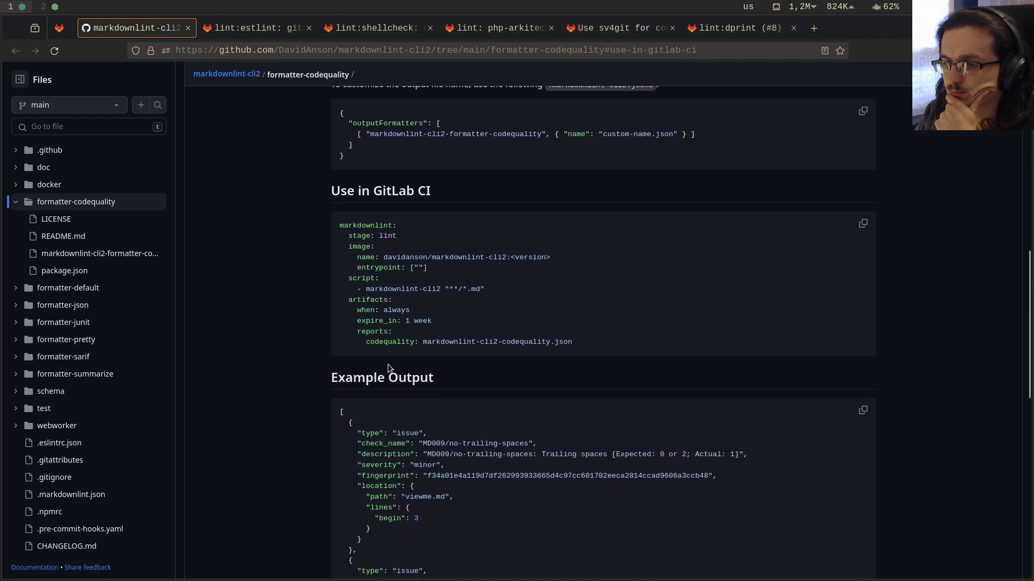
pyautogui.scroll(-1, 387, 364)
pyautogui.scroll(-8, 388, 367)
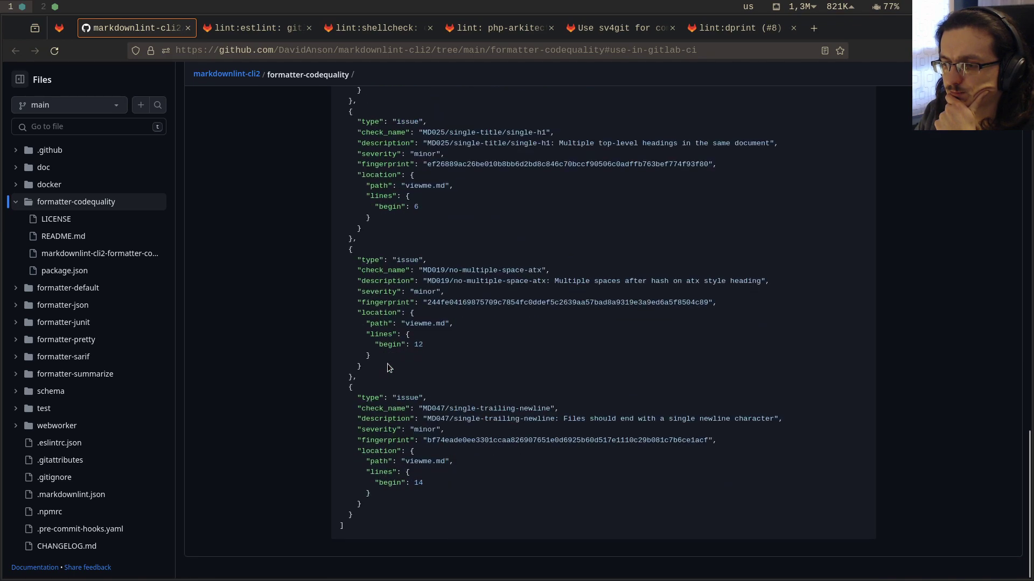
pyautogui.scroll(15, 388, 367)
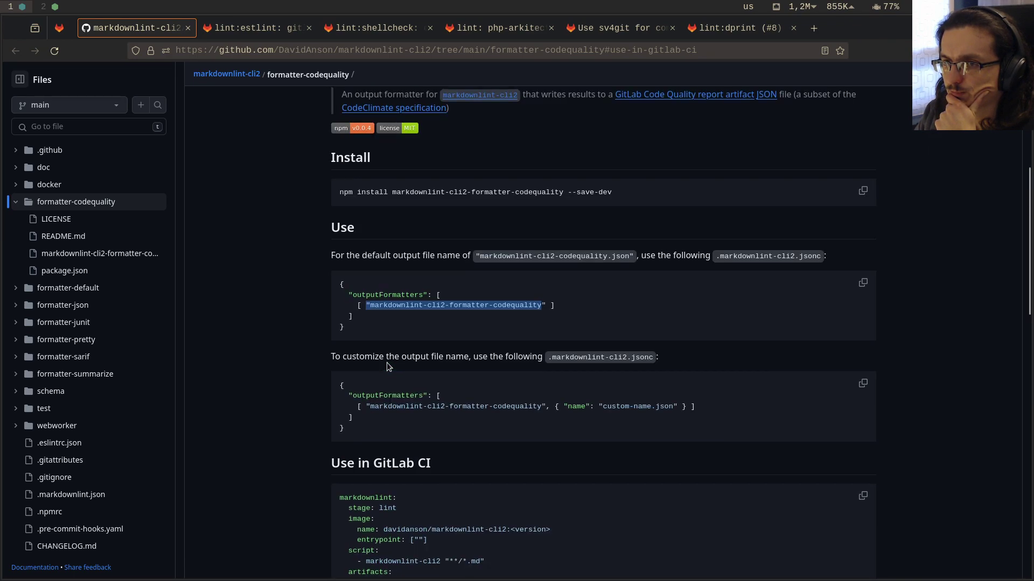
pyautogui.scroll(3, 386, 363)
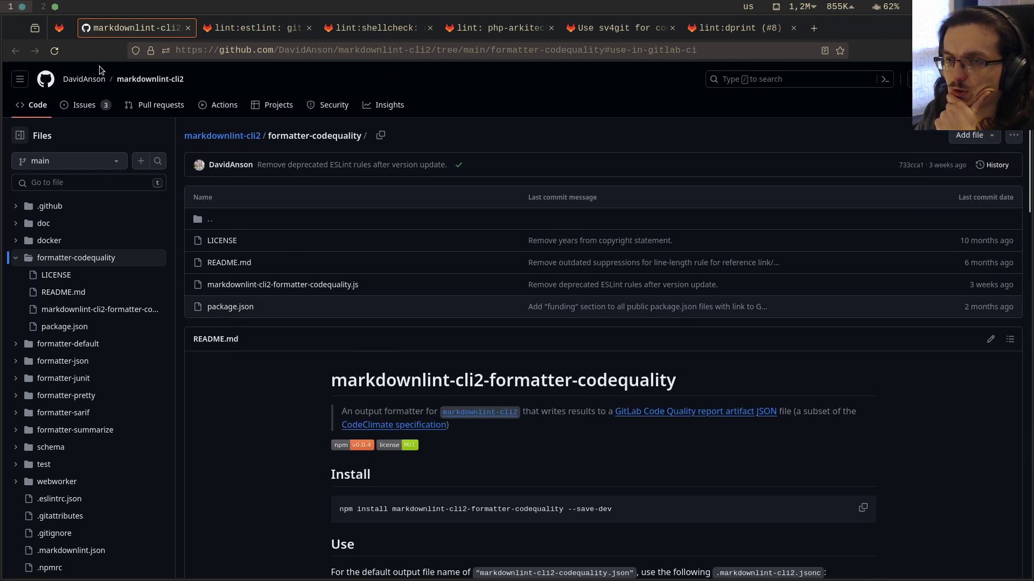
# Step: Run 'gs' (git status) in VS Code to confirm the recipes repo is clean, then return to issue #25
pyautogui.hotkey('alt', 'Tab')
pyautogui.write('gs')
pyautogui.press('Return')
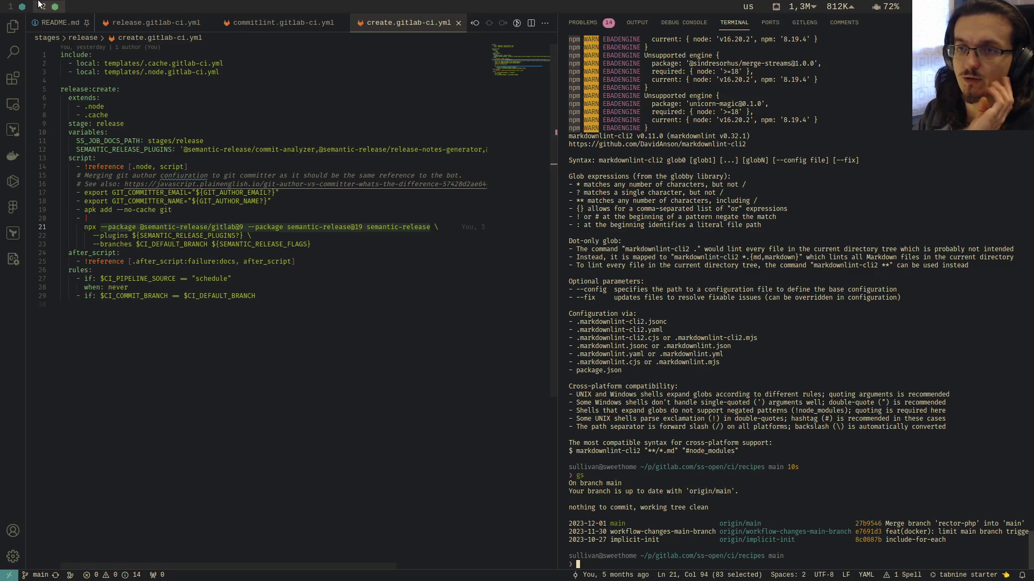
pyautogui.hotkey('alt', 'Tab')
# Step: Unpin the markdownlint issue #25 tab, glance at the markdownlint-cli2 README, and return to the issue
pyautogui.click(60, 30)
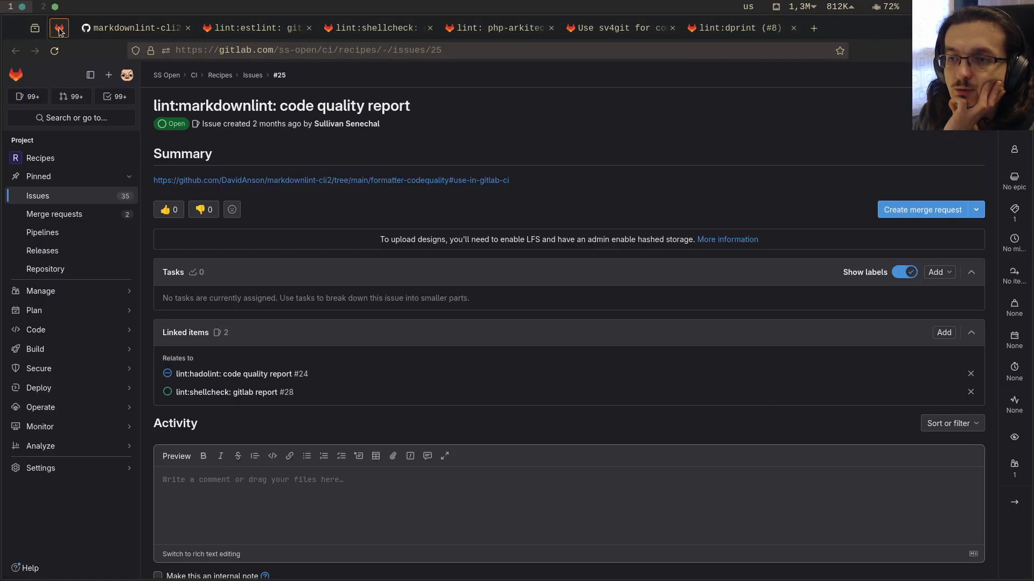
pyautogui.rightClick(59, 30)
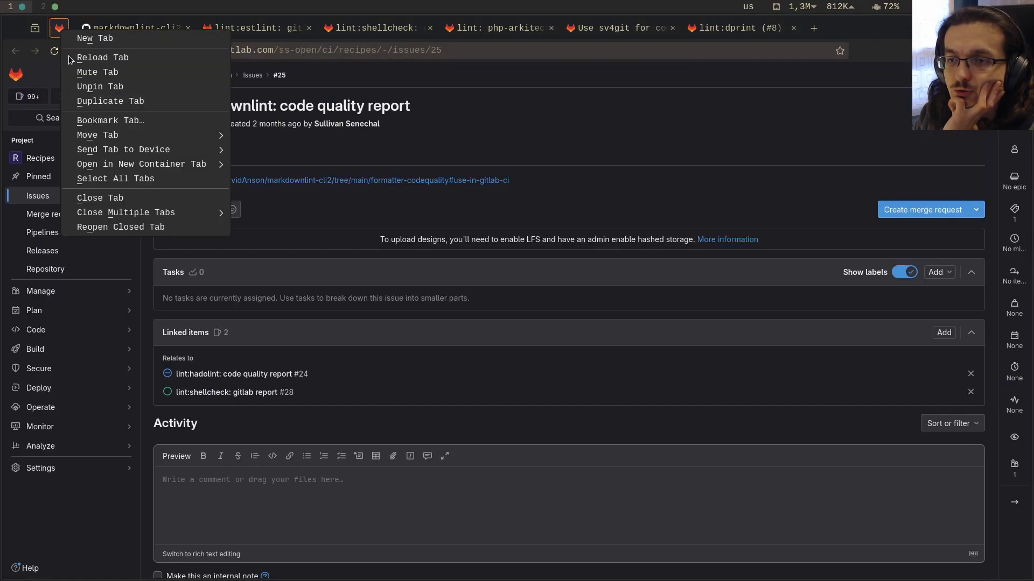
pyautogui.click(124, 91)
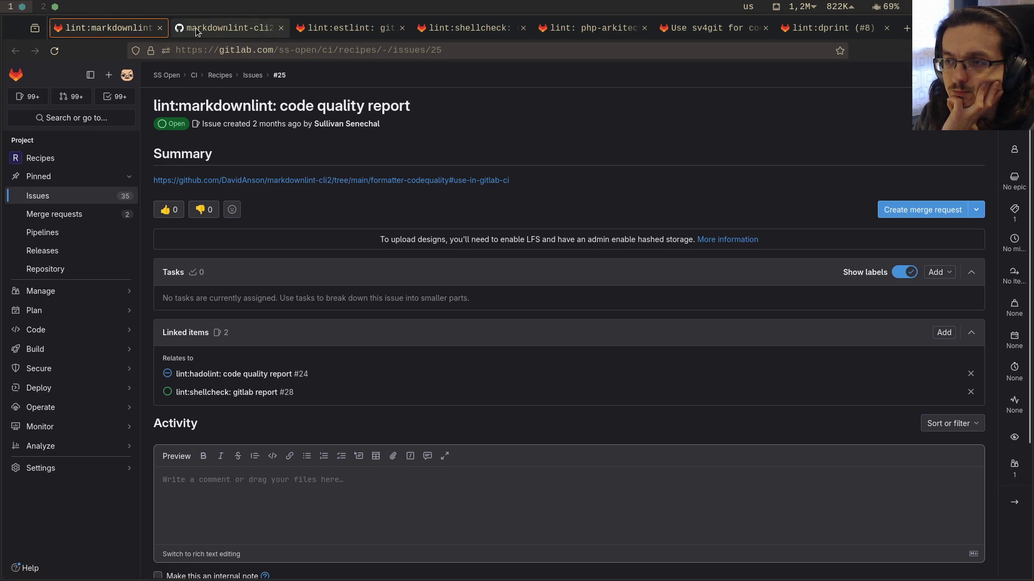
pyautogui.click(197, 32)
pyautogui.click(121, 30)
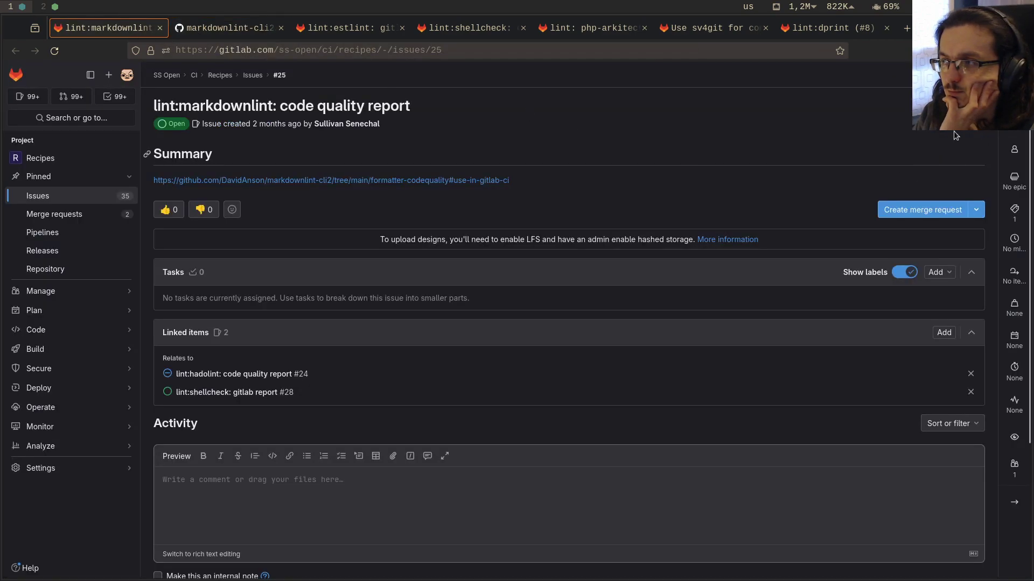
# Step: Add a line 'Note: Requires to install a formatter package to the project dependencies' below the URL
pyautogui.press('e')
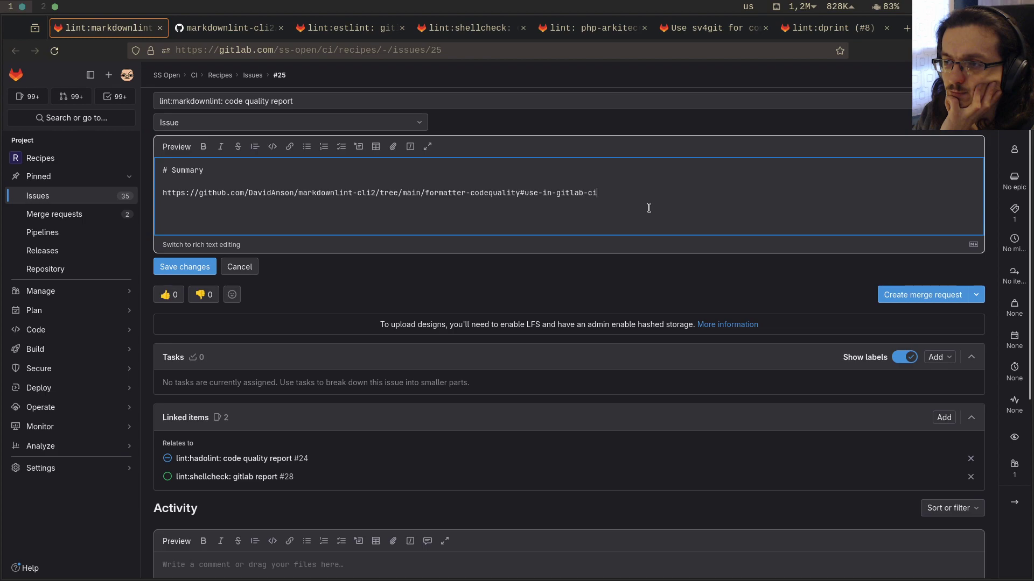
pyautogui.press('Return')
pyautogui.press('Return')
pyautogui.write('NOte')
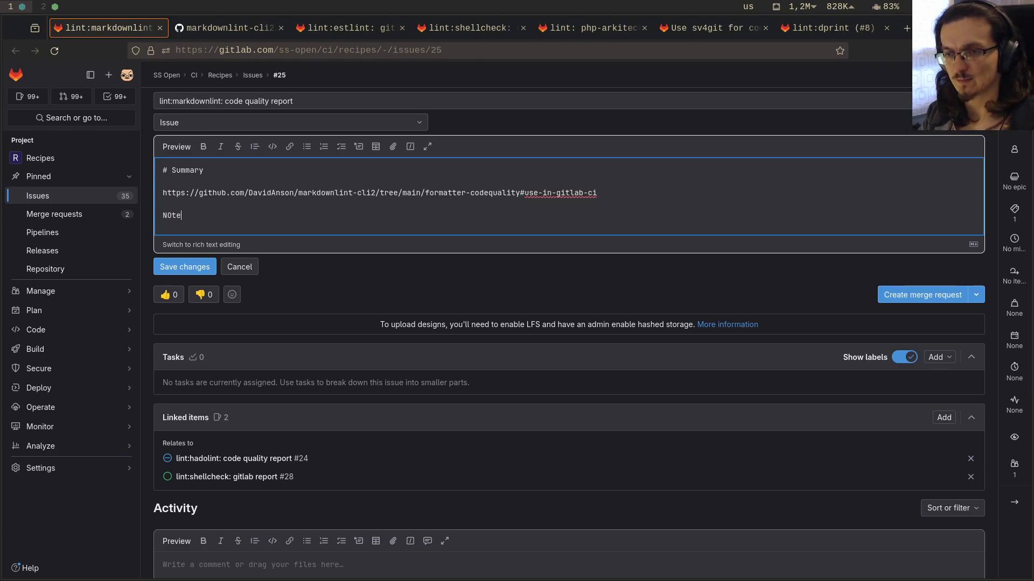
pyautogui.press('BackSpace')
pyautogui.press('BackSpace')
pyautogui.press('BackSpace')
pyautogui.write('ote')
pyautogui.press('BackSpace')
pyautogui.press('BackSpace')
pyautogui.write('te: Requires to install a formatter pacag')
pyautogui.press('BackSpace')
pyautogui.press('BackSpace')
pyautogui.write('kage to th')
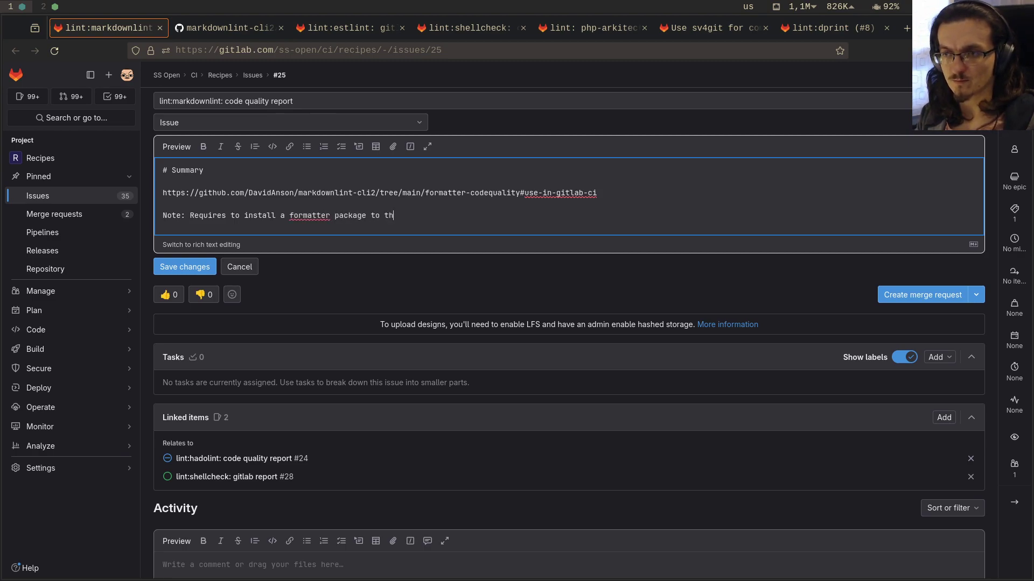
pyautogui.write('e project dependencies')
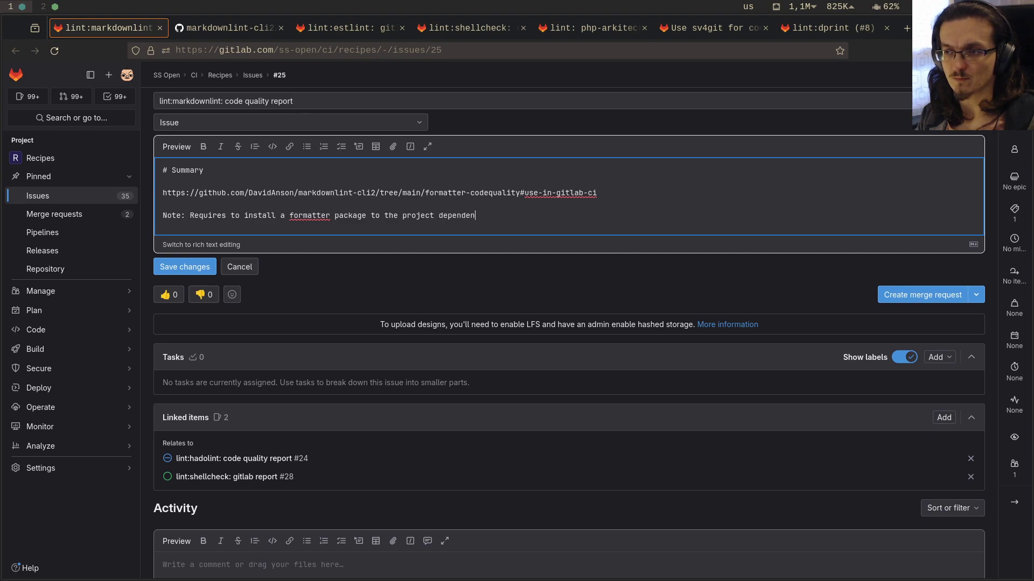
# Step: Fix the spelling of 'formatter' and change 'install' to 'add' in the note
pyautogui.click(323, 215)
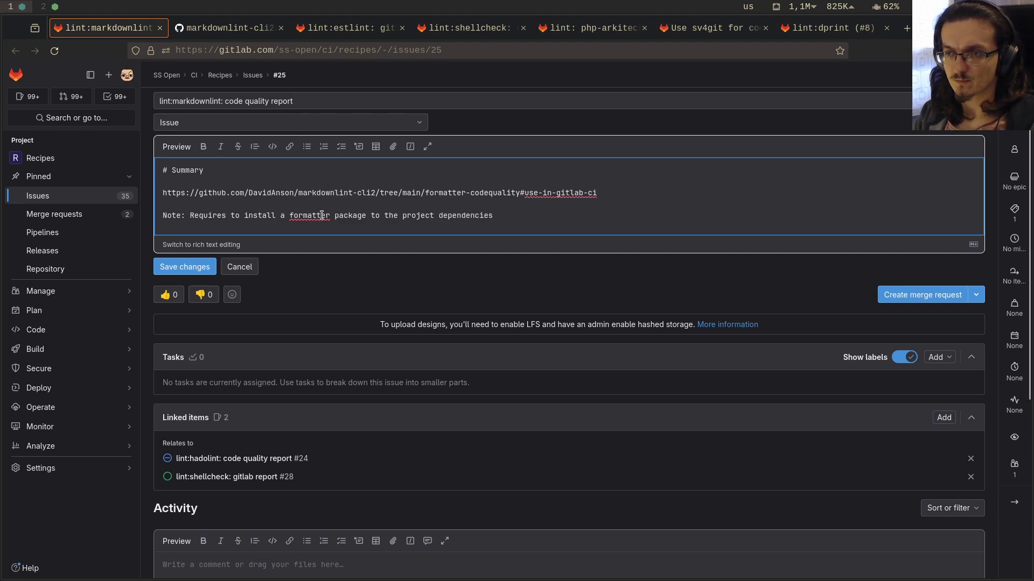
pyautogui.press('BackSpace')
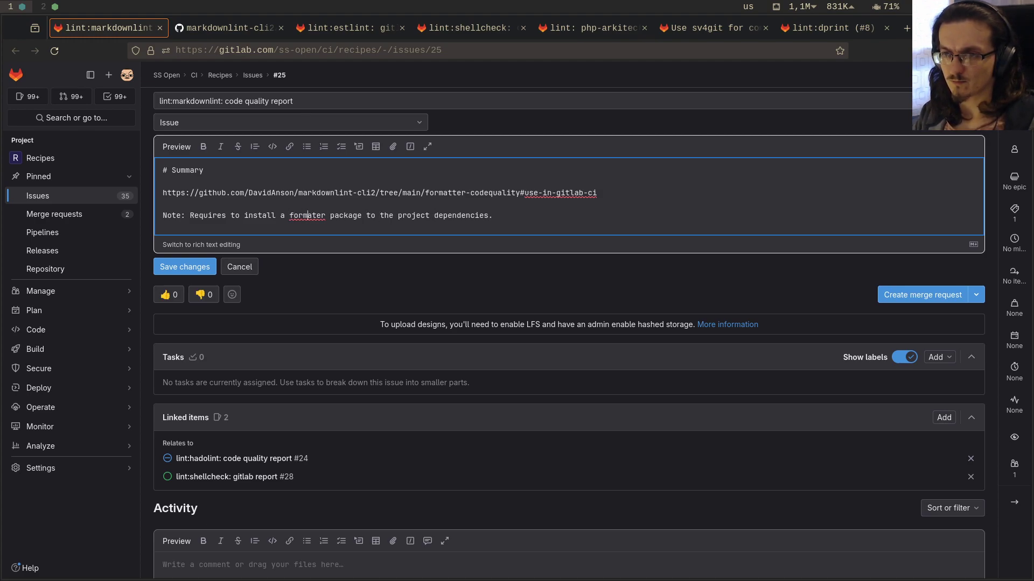
pyautogui.write('t')
pyautogui.click(280, 215)
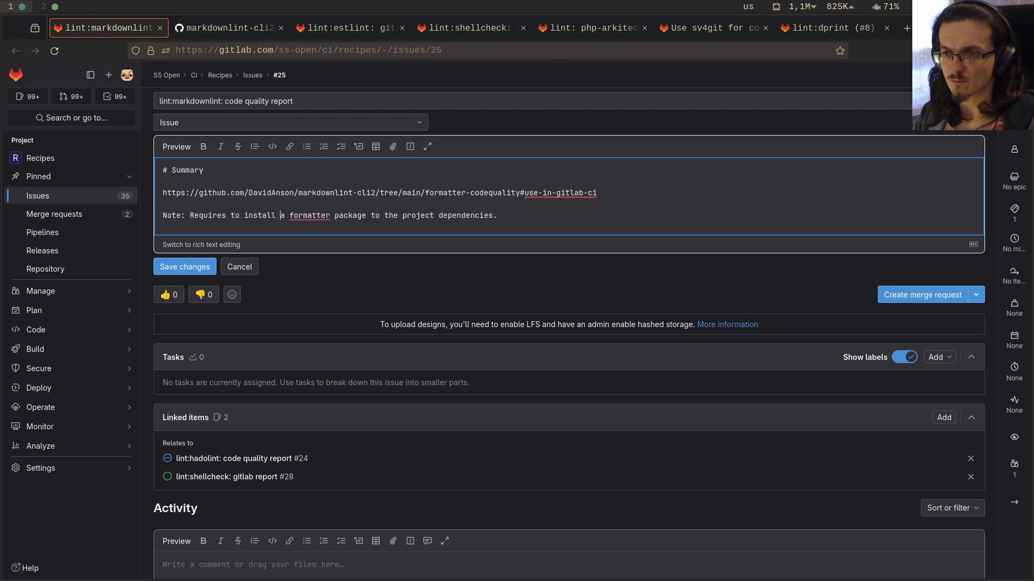
pyautogui.hotkey('ctrl', 'shift', 'Right')
pyautogui.write('add')
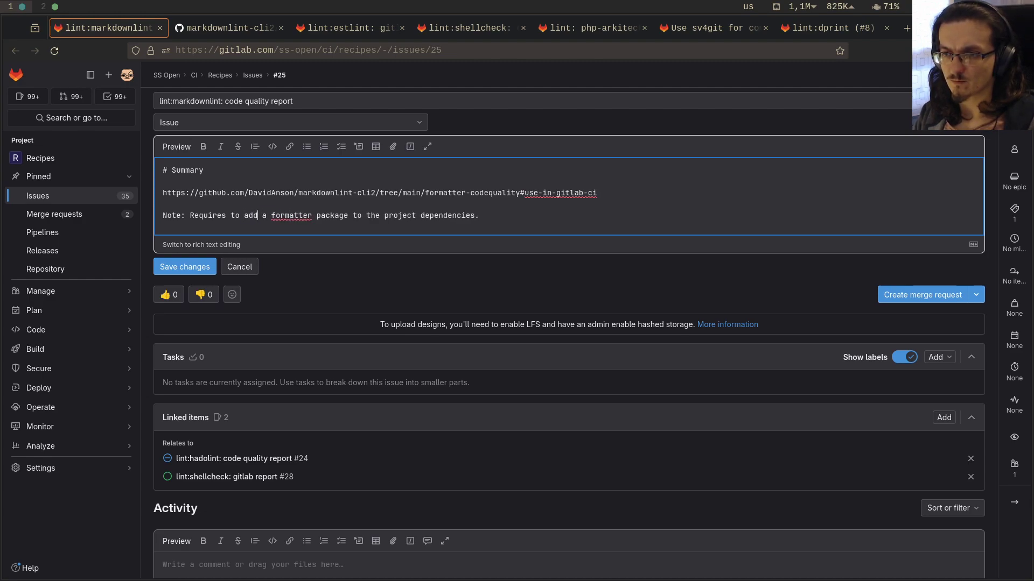
pyautogui.rightClick(273, 215)
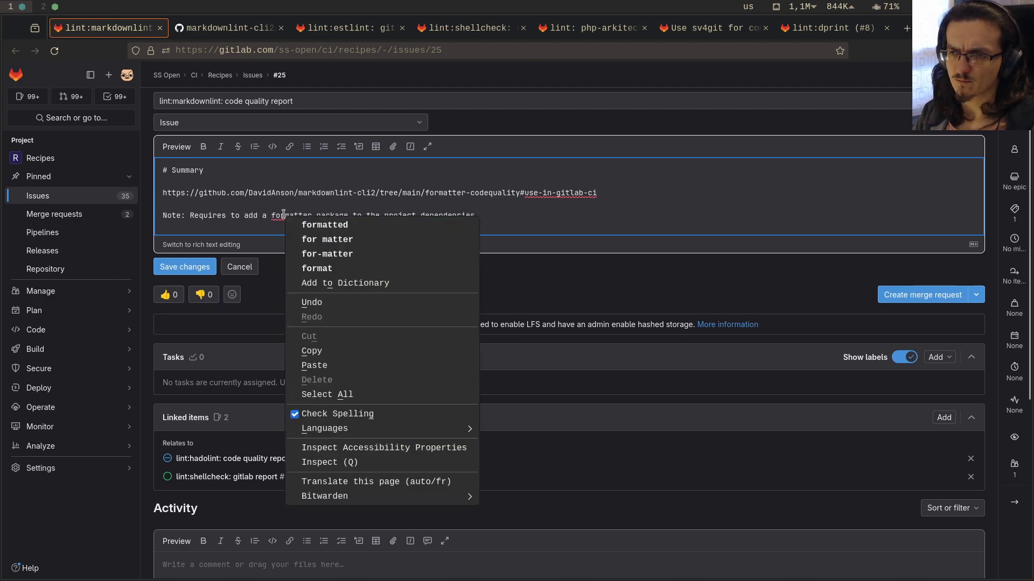
pyautogui.press('Escape')
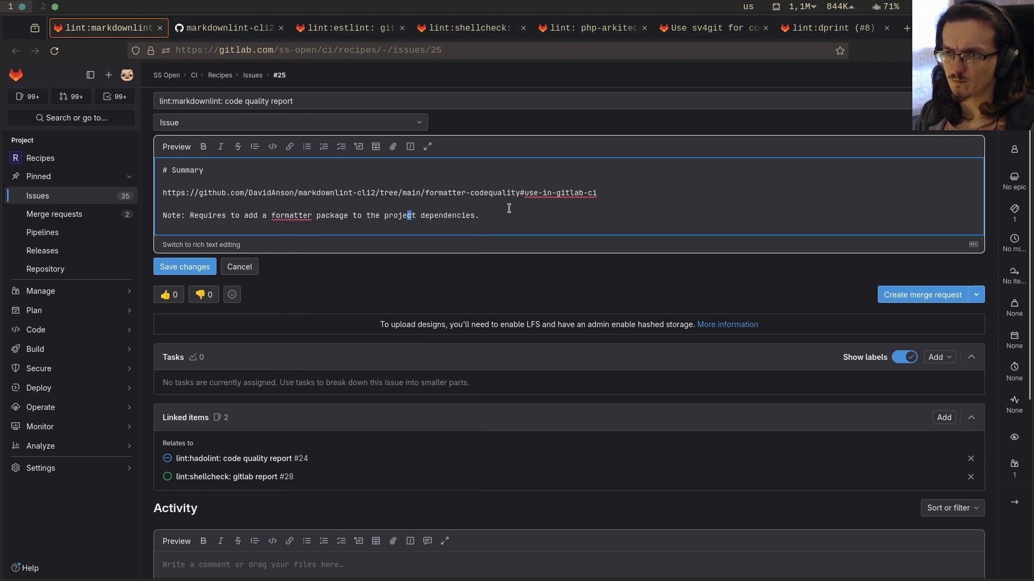
pyautogui.click(509, 208)
# Step: Save the edited issue description and go to the project's issues list
pyautogui.click(183, 267)
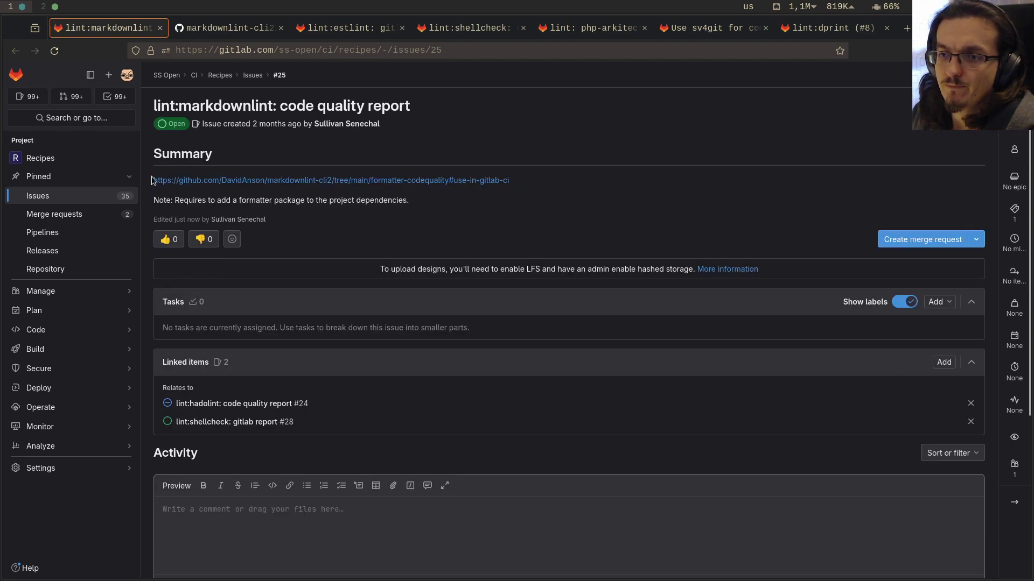
pyautogui.click(59, 199)
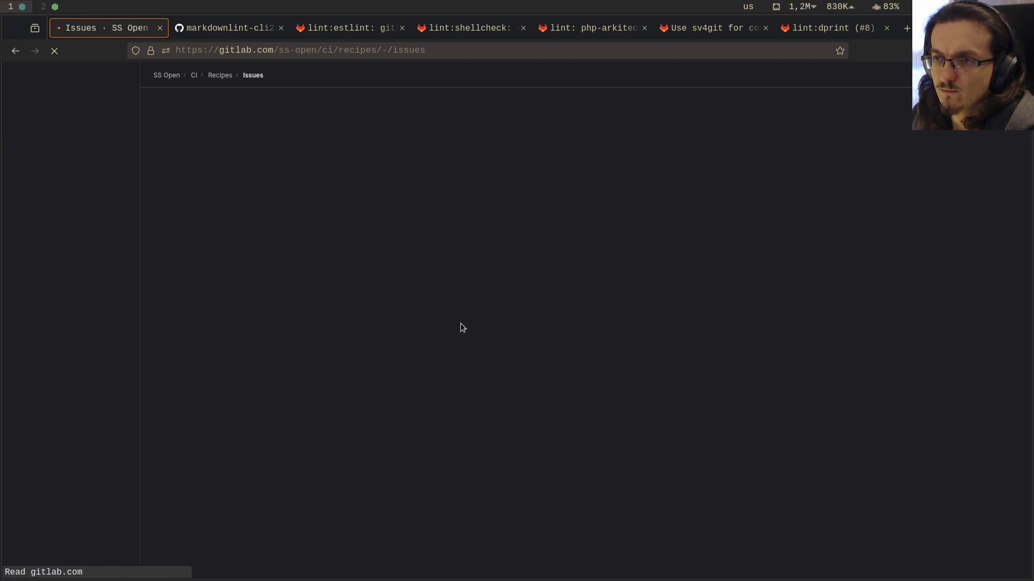
pyautogui.click(160, 29)
# Step: Close the leftover lint issue, sv4git and README tabs and open the phparkitect/arkitect repository page
pyautogui.click(160, 29)
pyautogui.click(160, 29)
pyautogui.click(160, 29)
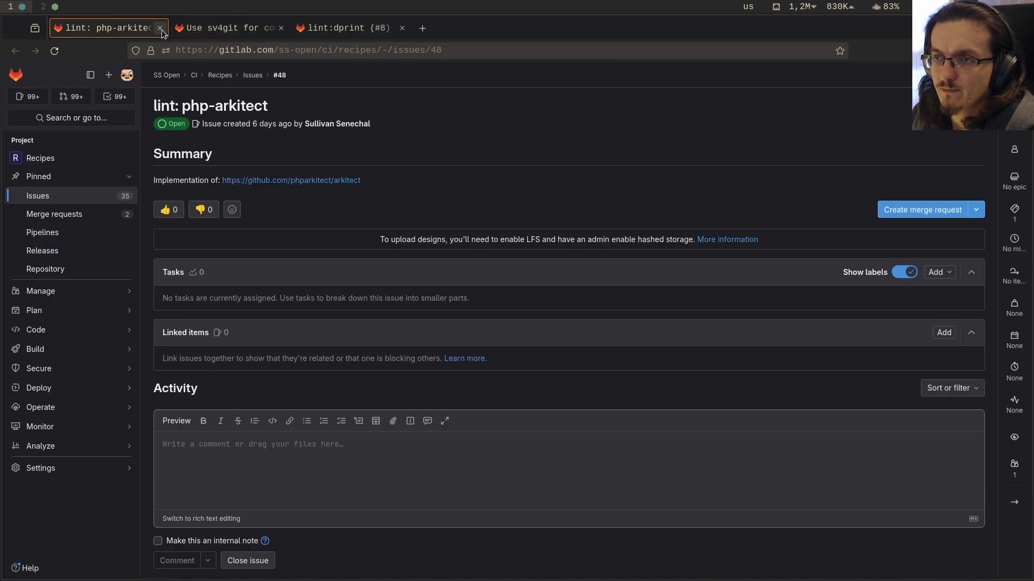
pyautogui.click(271, 32)
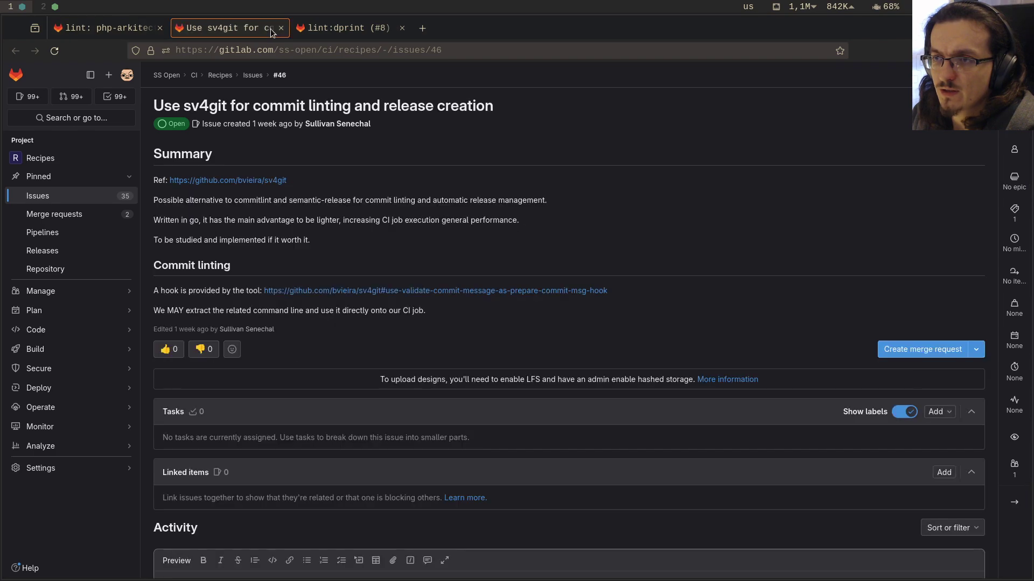
pyautogui.click(281, 28)
pyautogui.click(281, 28)
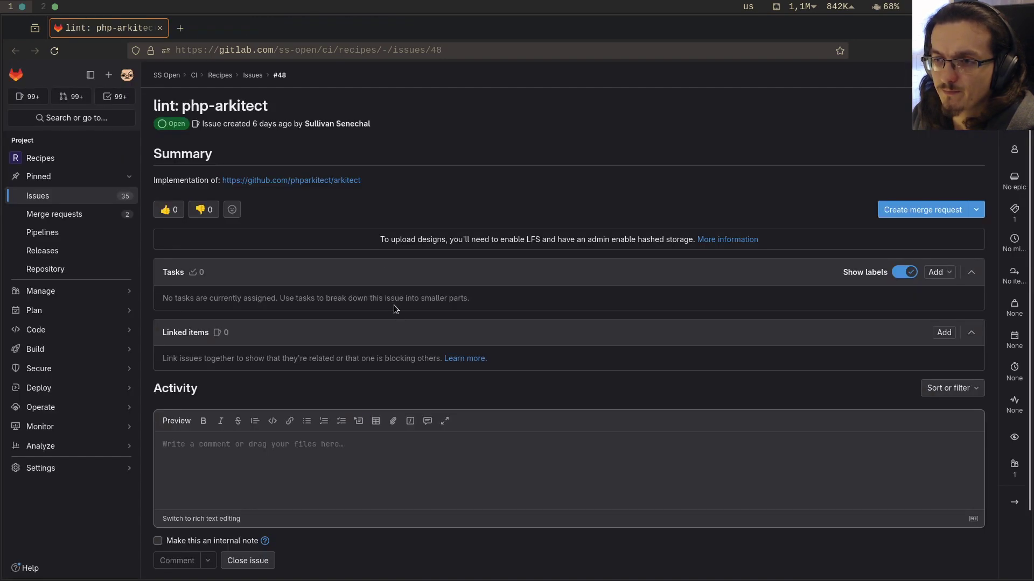
pyautogui.middleClick(346, 181)
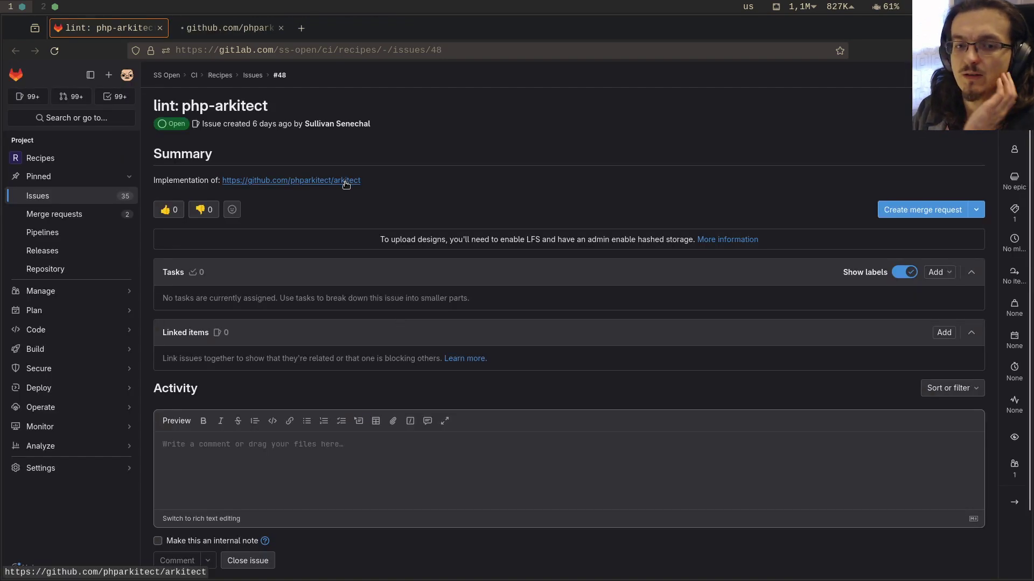
pyautogui.click(231, 28)
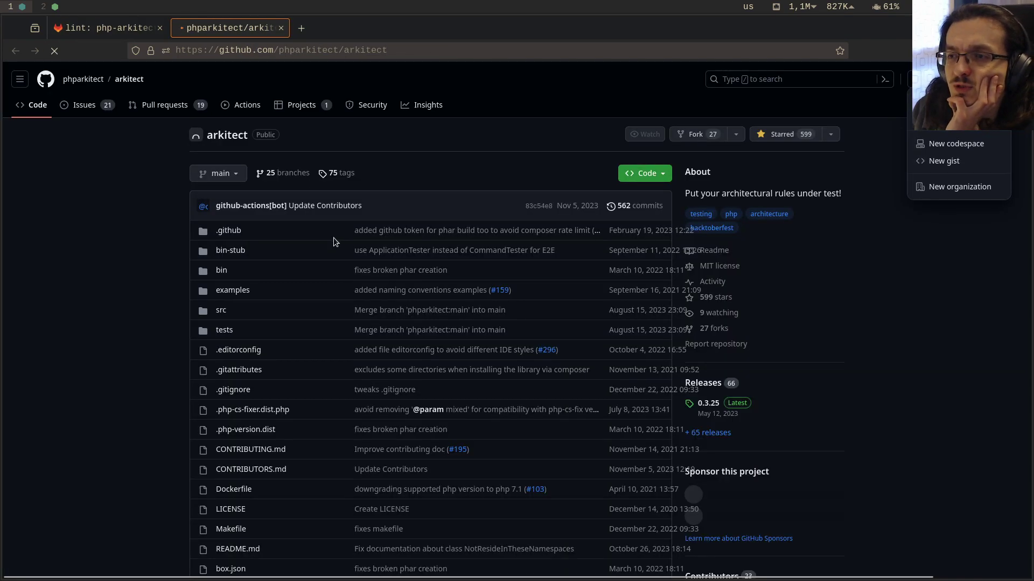
pyautogui.scroll(-3, 236, 277)
pyautogui.scroll(-4, 235, 289)
pyautogui.scroll(7, 226, 294)
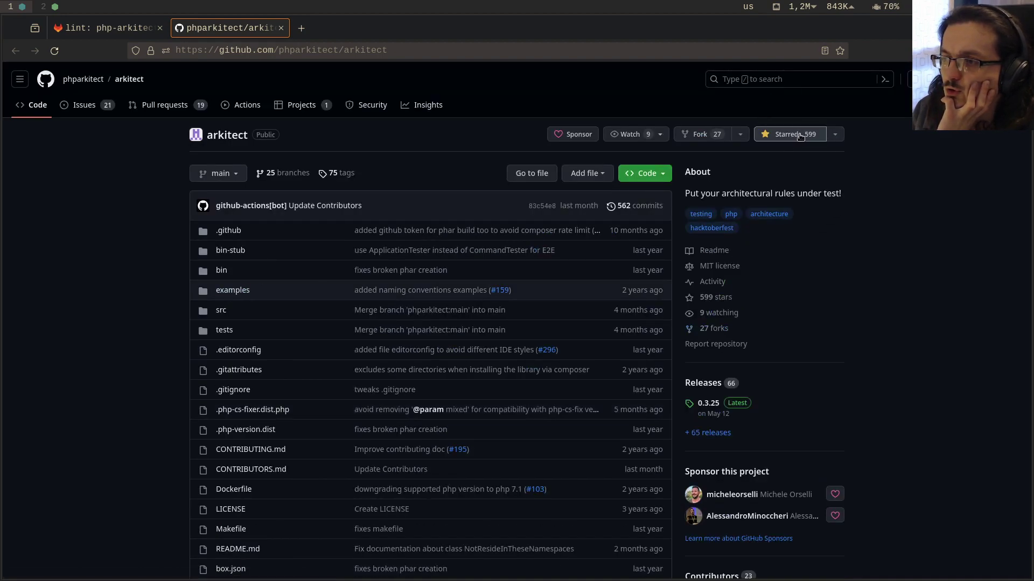
# Step: Browse the arkitect commit history, load older commits, then go back to the newest commits
pyautogui.click(633, 207)
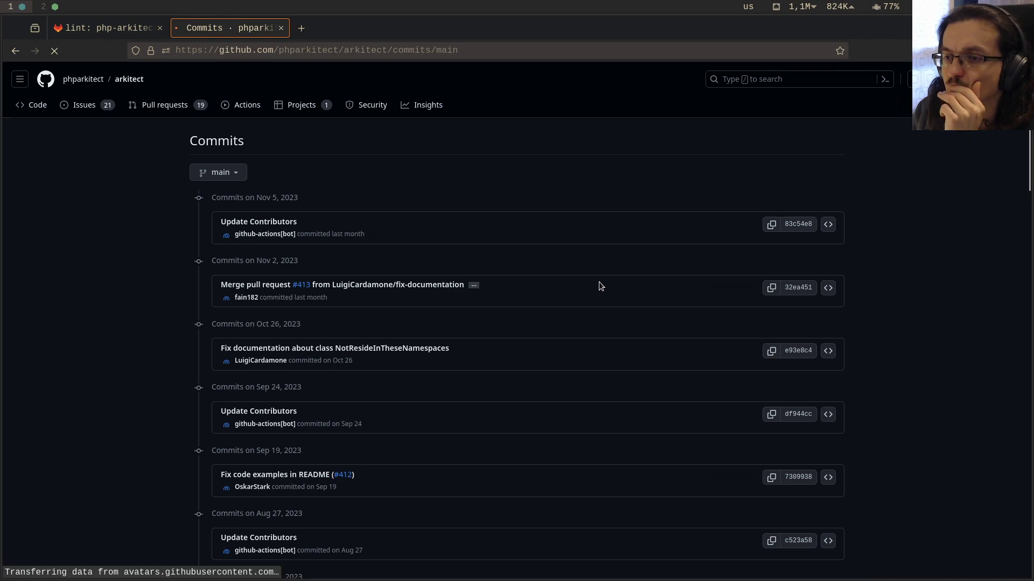
pyautogui.scroll(-2, 1028, 148)
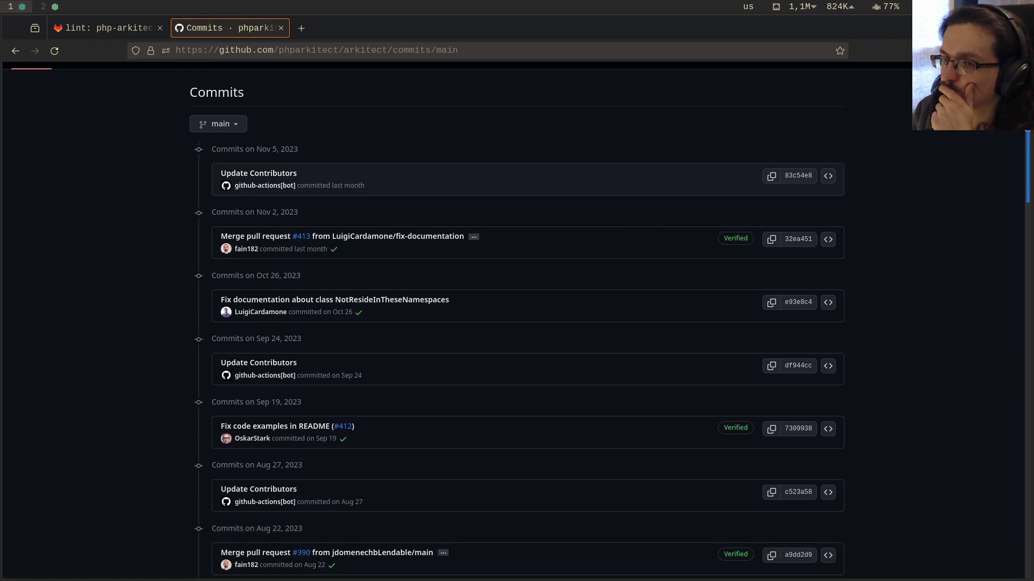
pyautogui.moveTo(1028, 148); pyautogui.dragTo(1030, 554)
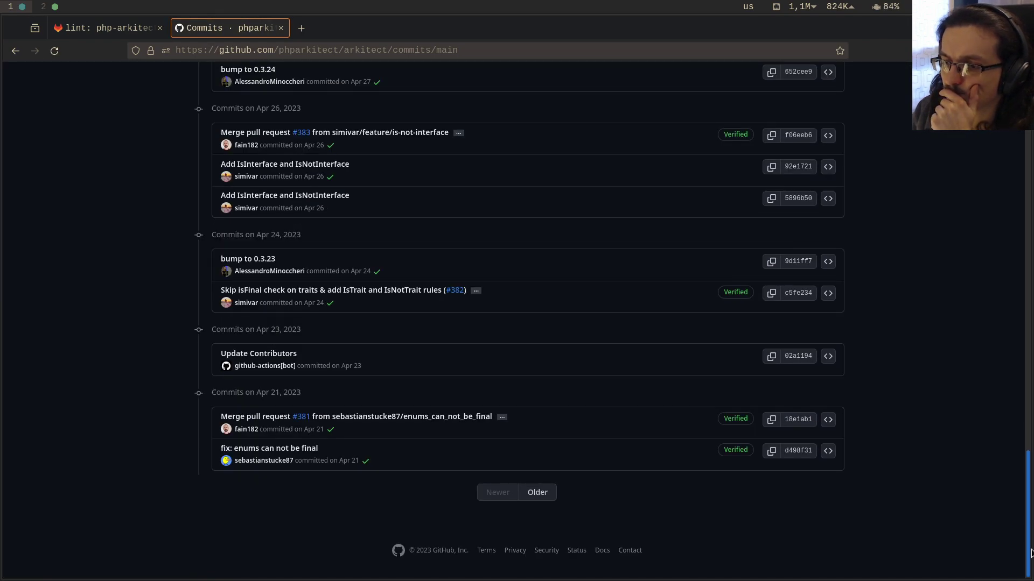
pyautogui.click(545, 496)
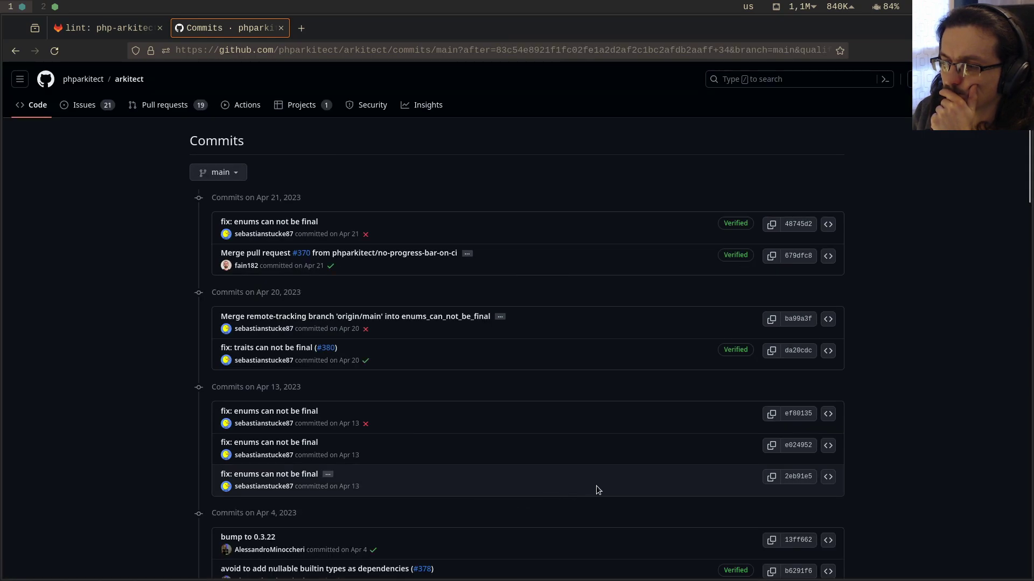
pyautogui.scroll(-20, 596, 486)
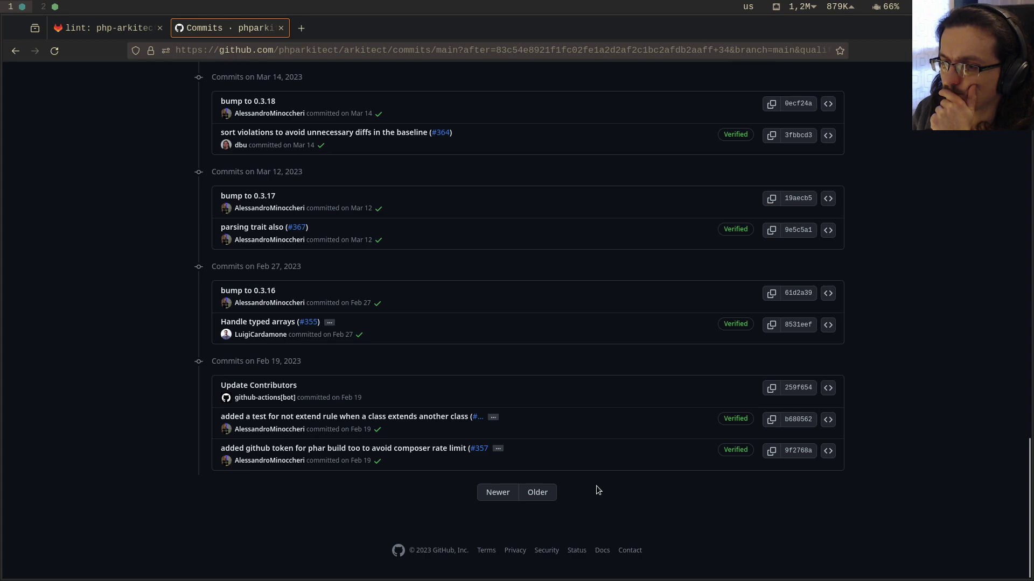
pyautogui.hotkey('alt', 'Left')
pyautogui.hotkey('alt', 'Left')
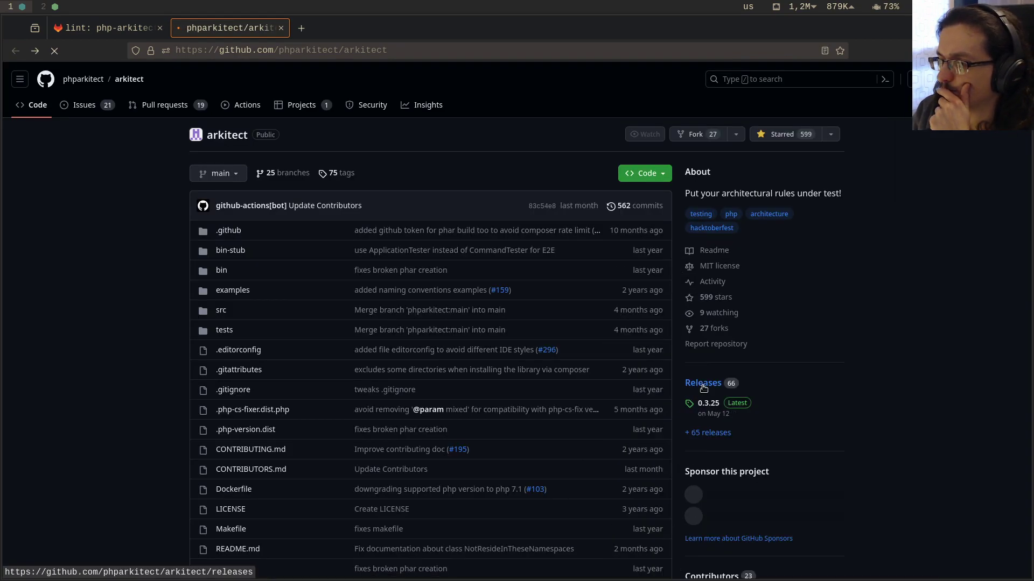
pyautogui.press('f')
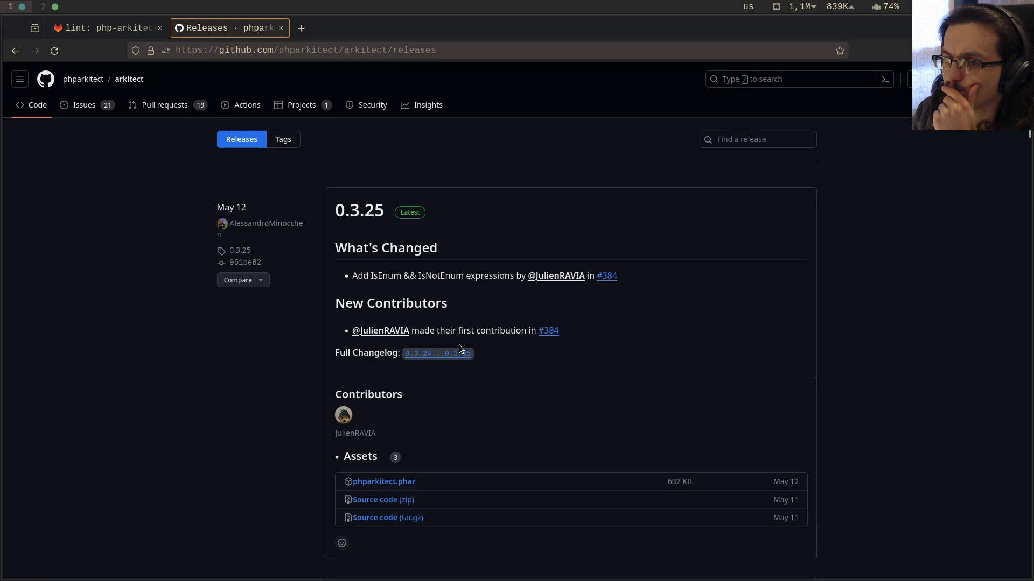
pyautogui.scroll(-20, 459, 344)
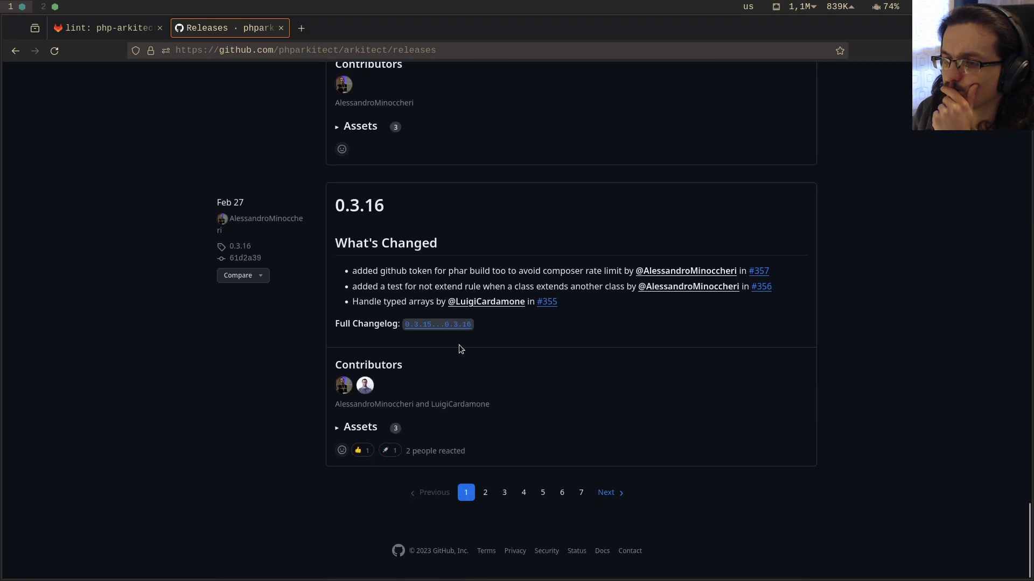
pyautogui.click(581, 492)
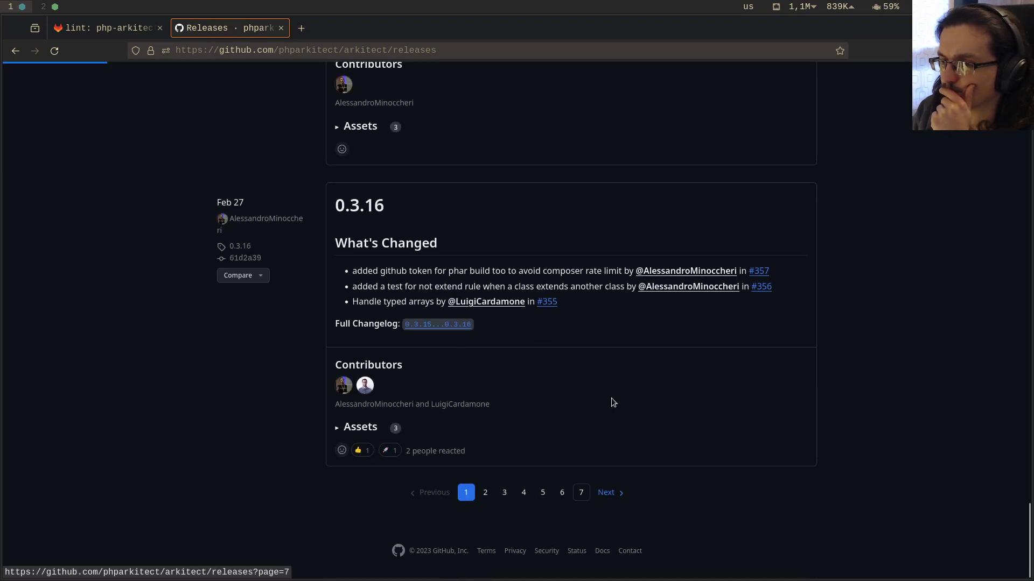
pyautogui.scroll(-10, 622, 402)
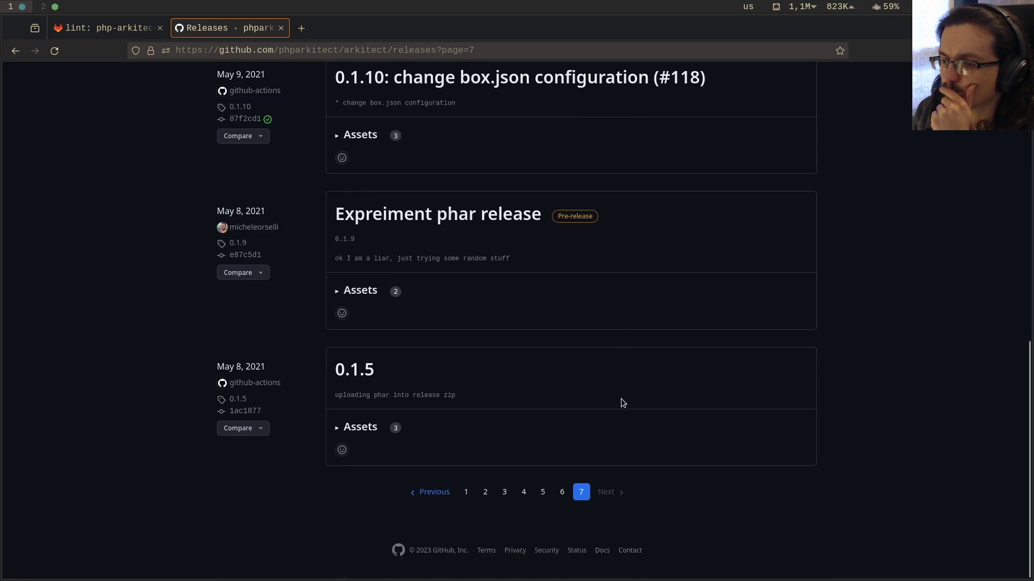
pyautogui.scroll(10, 622, 399)
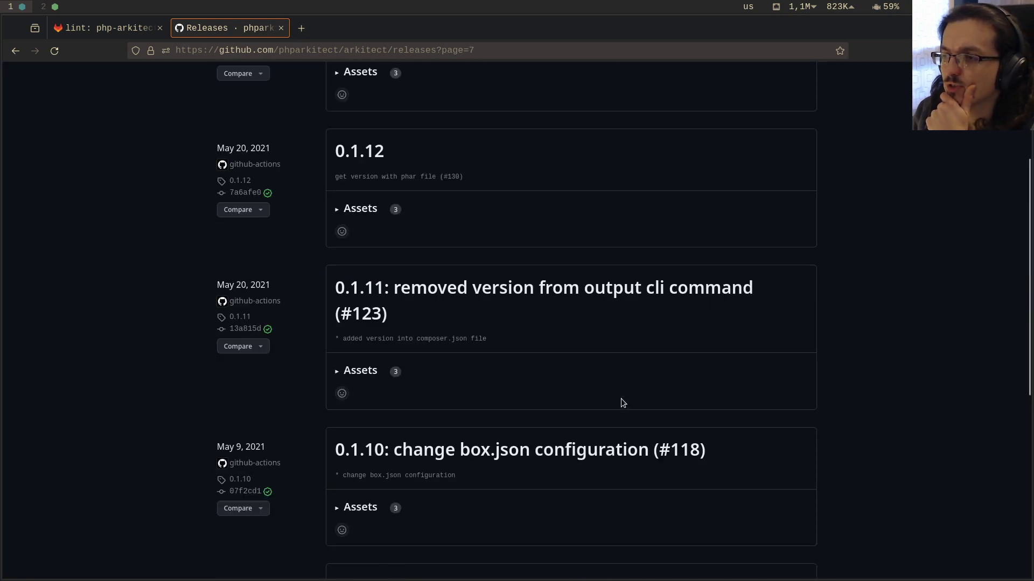
pyautogui.click(135, 81)
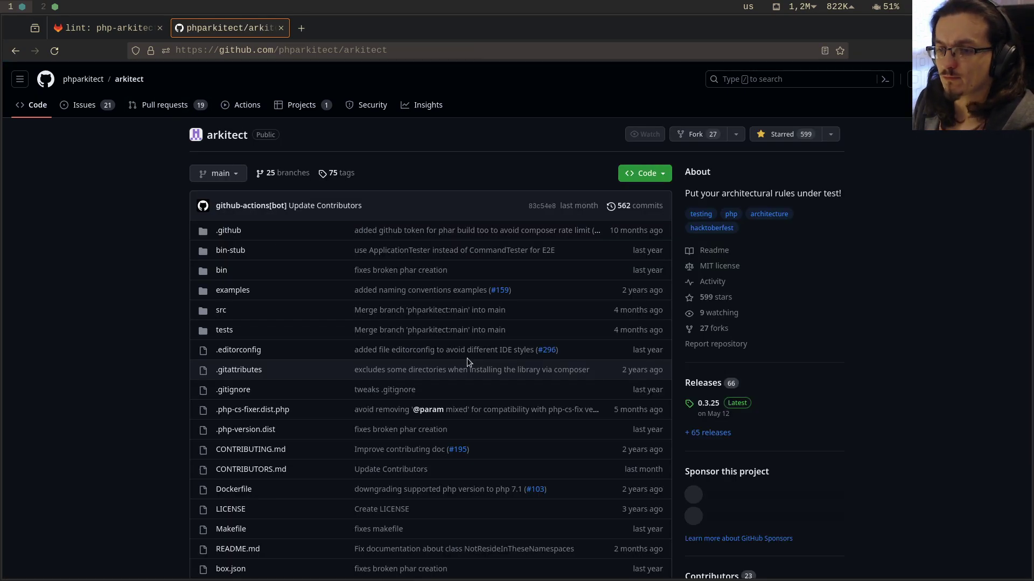
# Step: Scroll the README to 'Using a Phar' and select the phar download and run commands
pyautogui.scroll(-7, 461, 361)
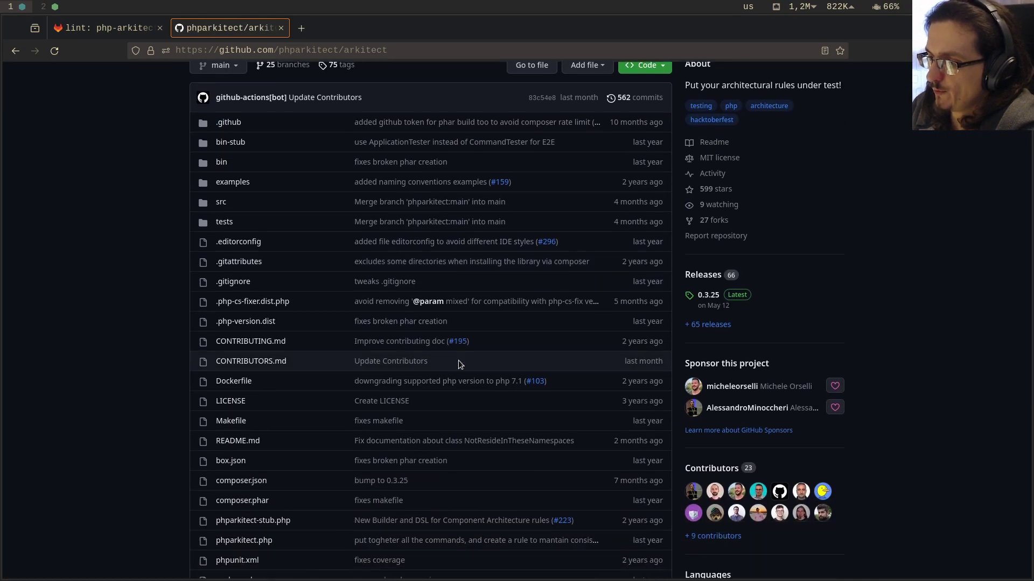
pyautogui.scroll(-7, 456, 360)
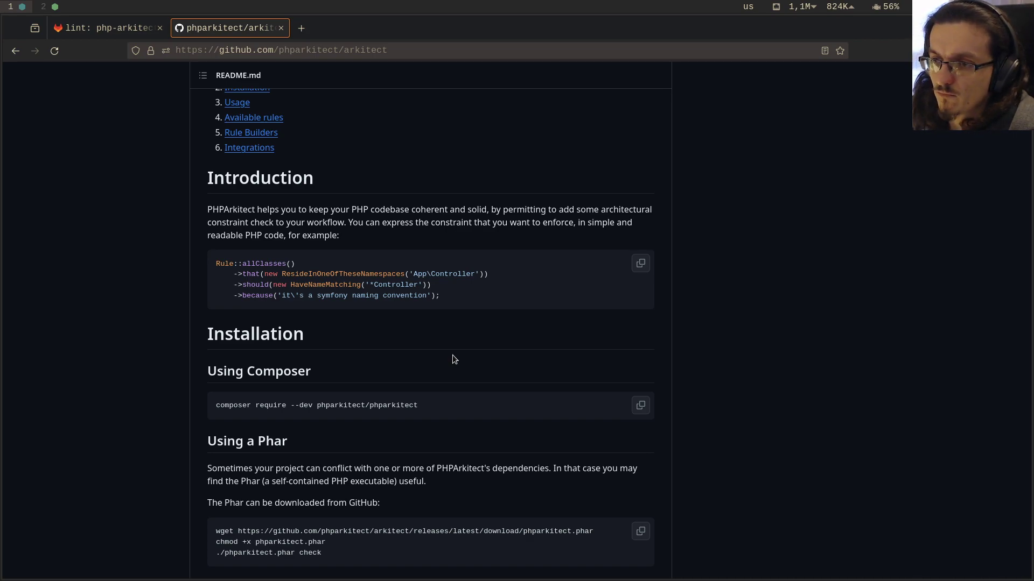
pyautogui.scroll(-3, 452, 359)
pyautogui.scroll(-1, 453, 375)
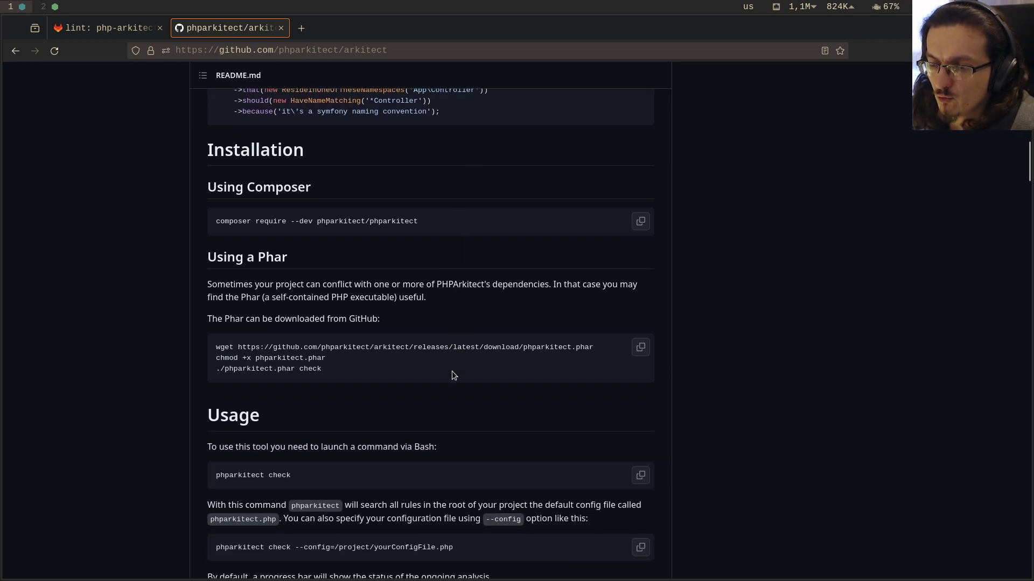
pyautogui.scroll(-1, 452, 375)
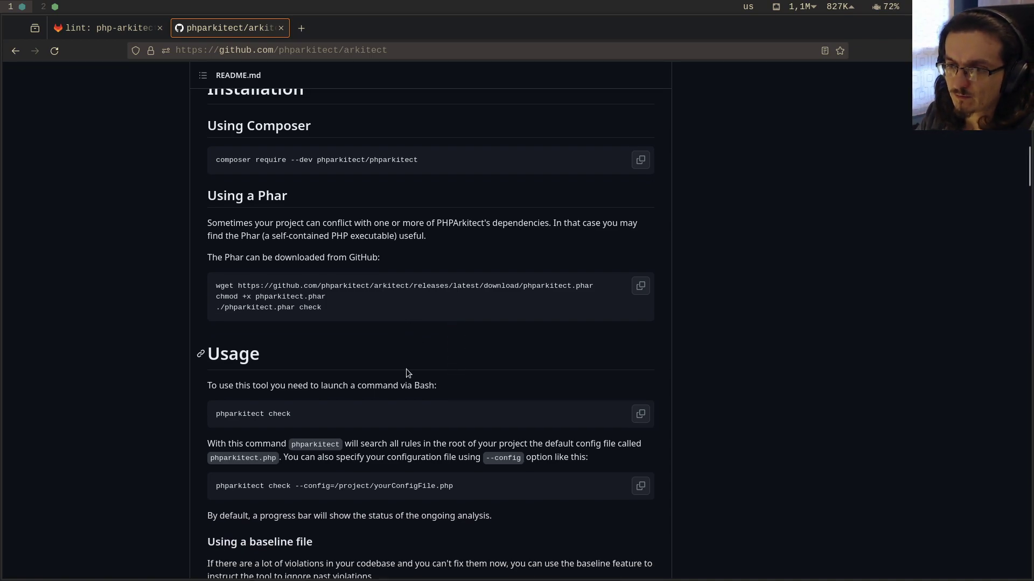
pyautogui.scroll(-3, 404, 372)
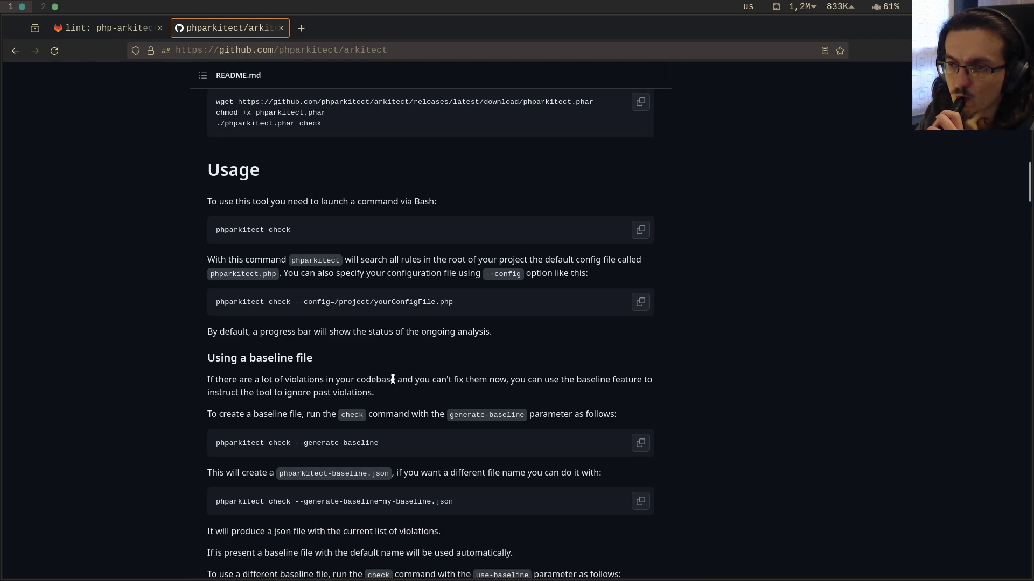
pyautogui.scroll(2, 392, 379)
pyautogui.moveTo(322, 247); pyautogui.dragTo(224, 225)
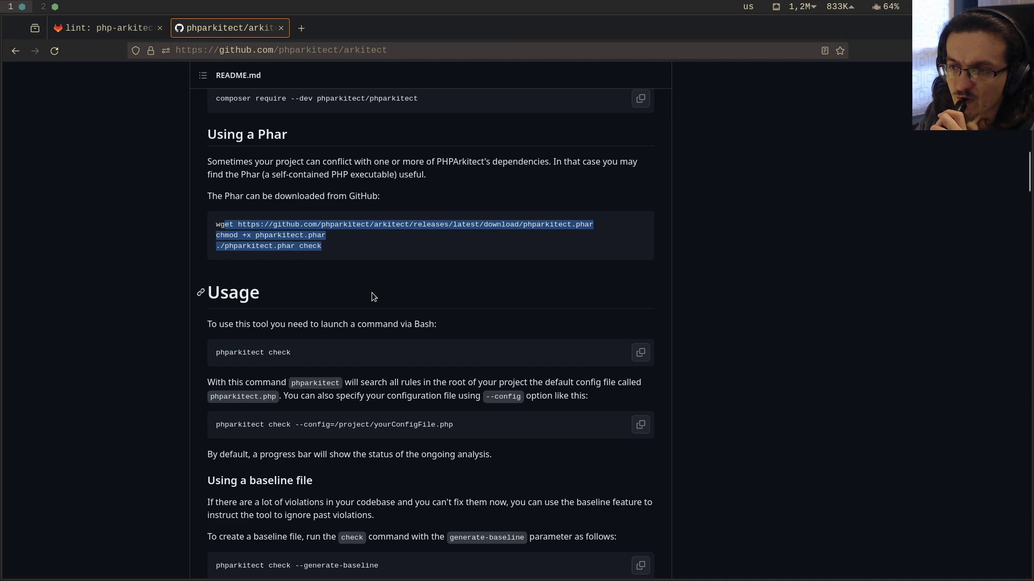
# Step: Read the Usage section, marking the sentence about where rules are searched
pyautogui.scroll(-1, 372, 292)
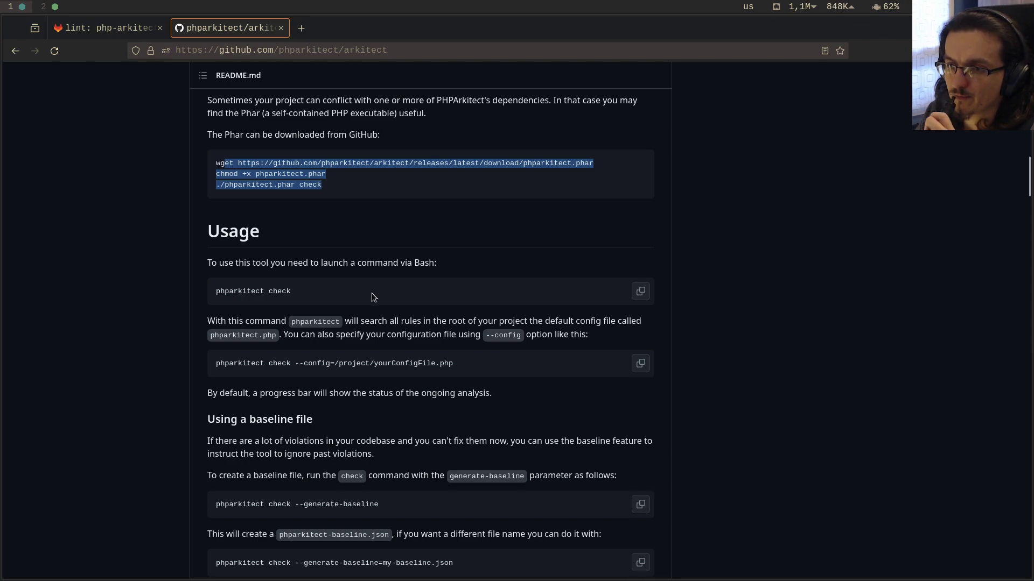
pyautogui.scroll(-1, 372, 293)
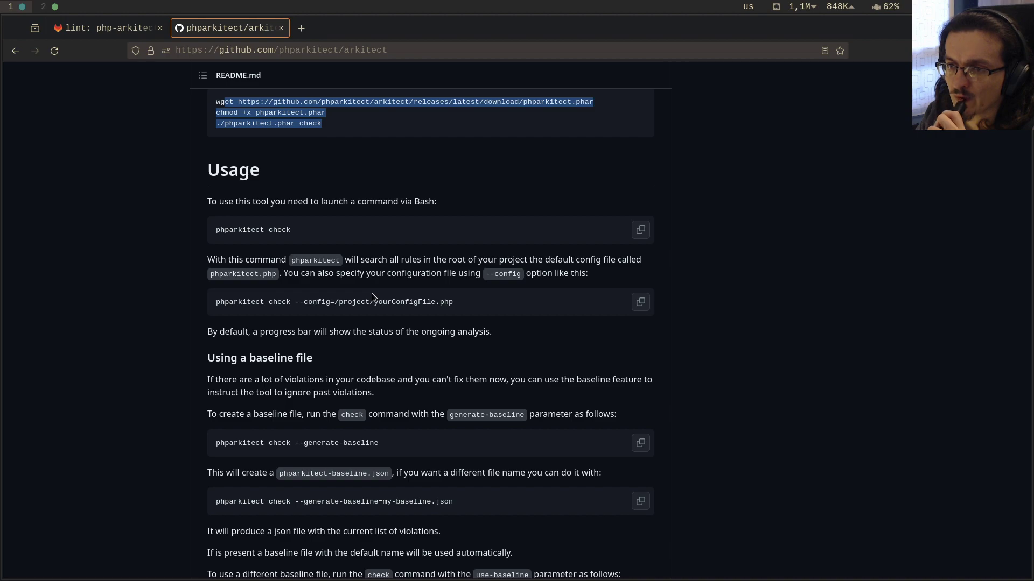
pyautogui.moveTo(362, 261); pyautogui.dragTo(601, 260)
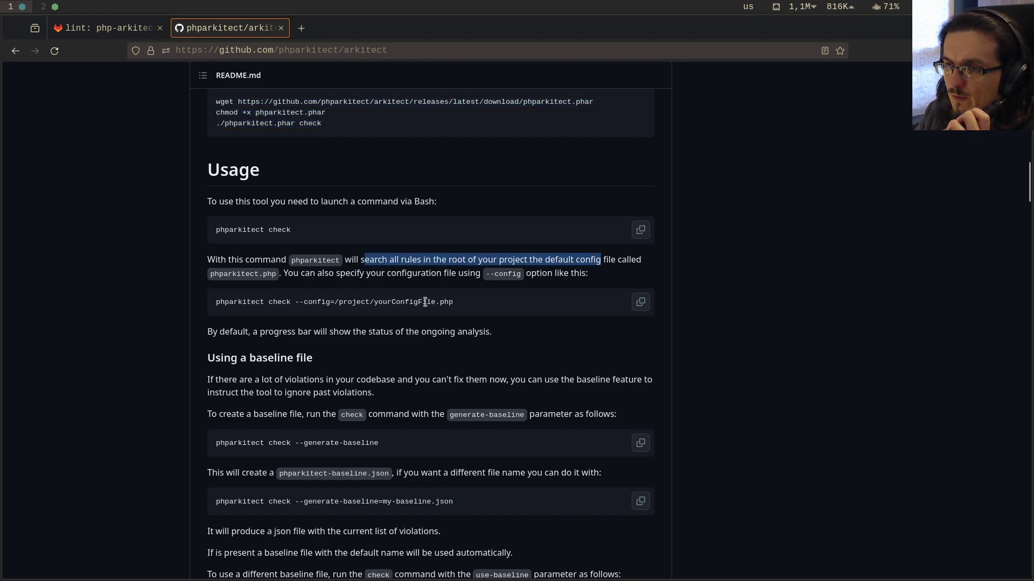
pyautogui.scroll(-2, 425, 302)
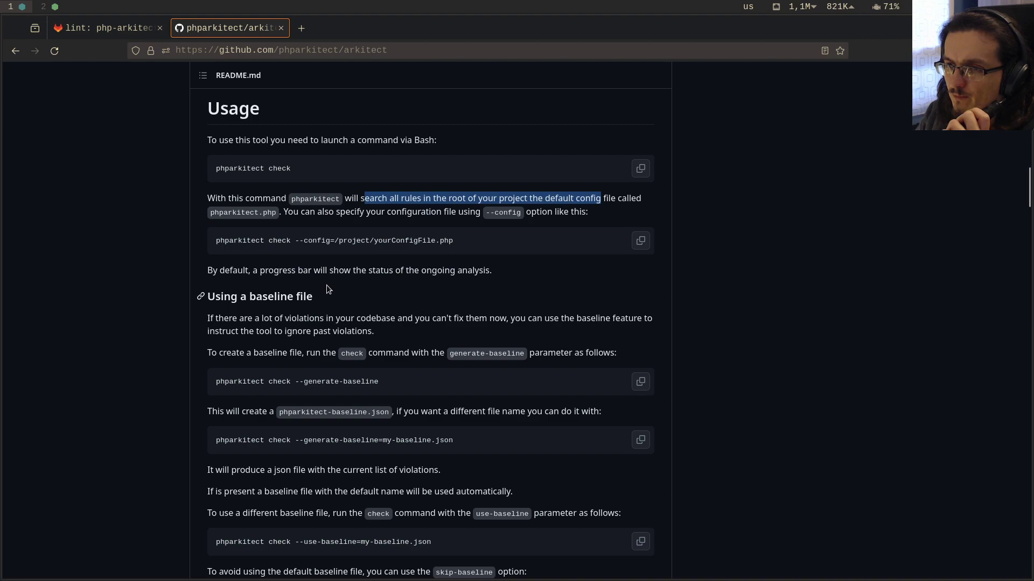
# Step: Highlight the --config example, then read through the baseline options and line-numbers section to Configuration
pyautogui.moveTo(213, 212); pyautogui.dragTo(363, 245)
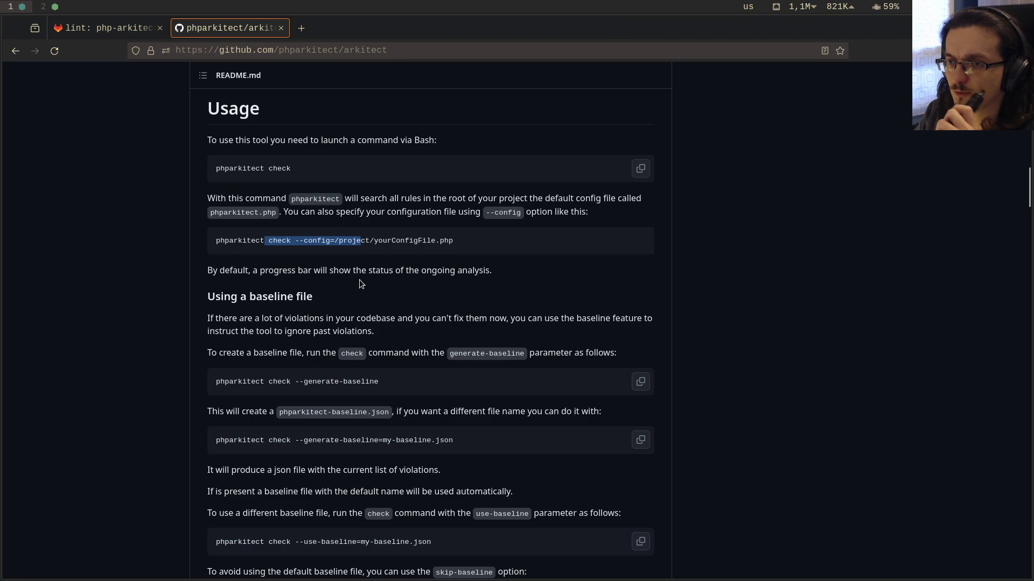
pyautogui.scroll(-2, 266, 404)
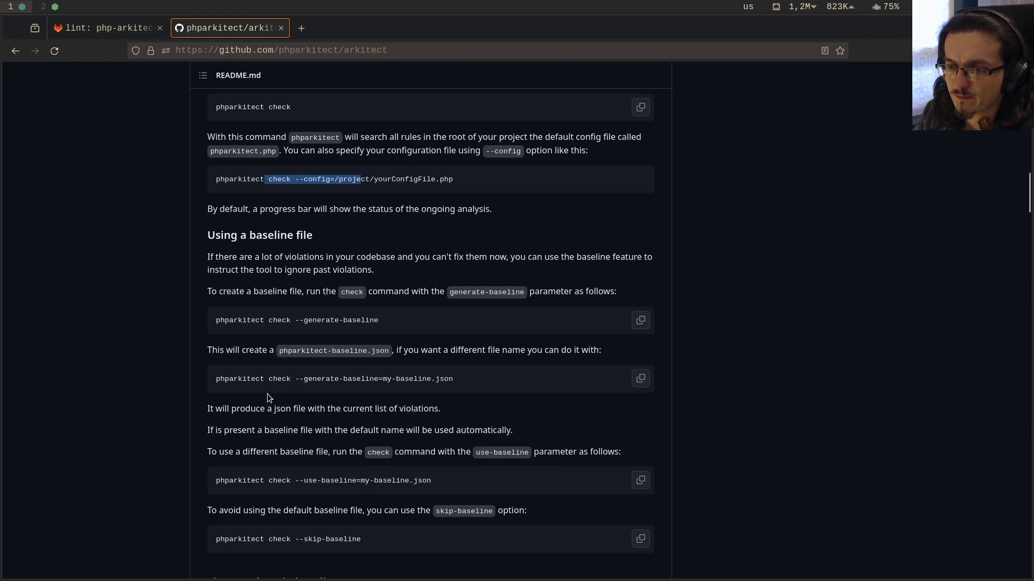
pyautogui.scroll(-2, 267, 394)
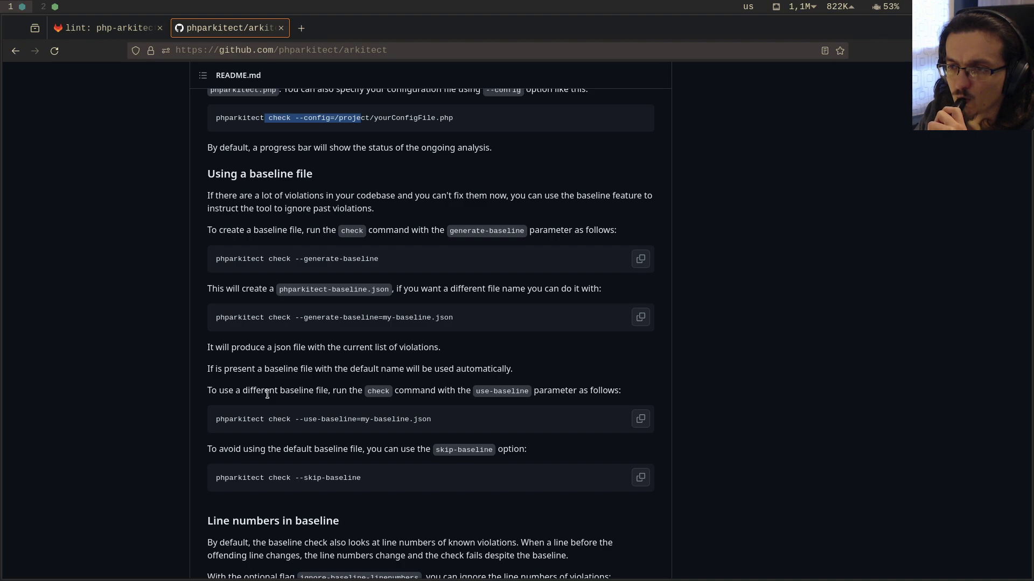
pyautogui.scroll(-6, 267, 394)
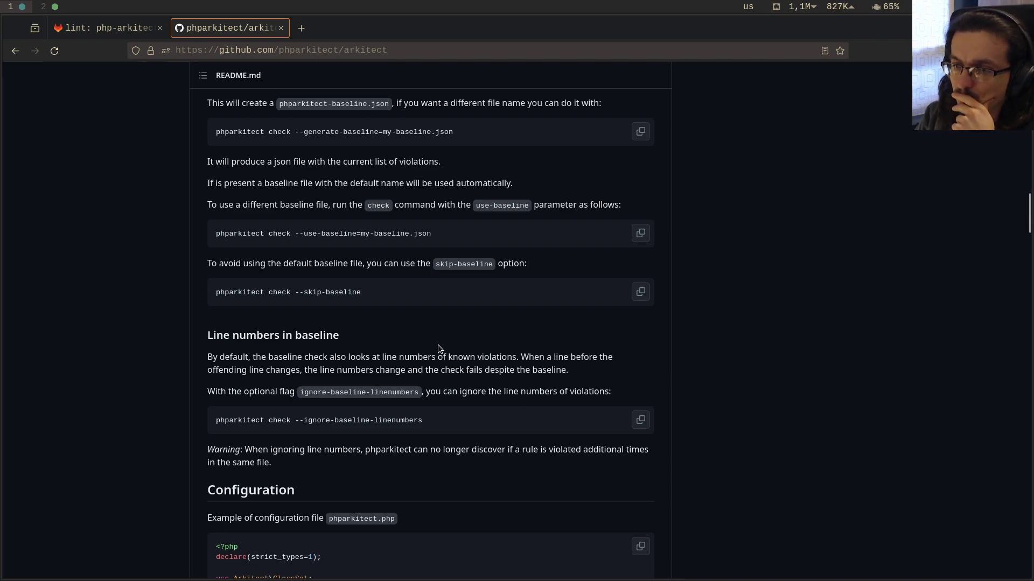
pyautogui.scroll(-2, 437, 345)
pyautogui.scroll(-4, 438, 350)
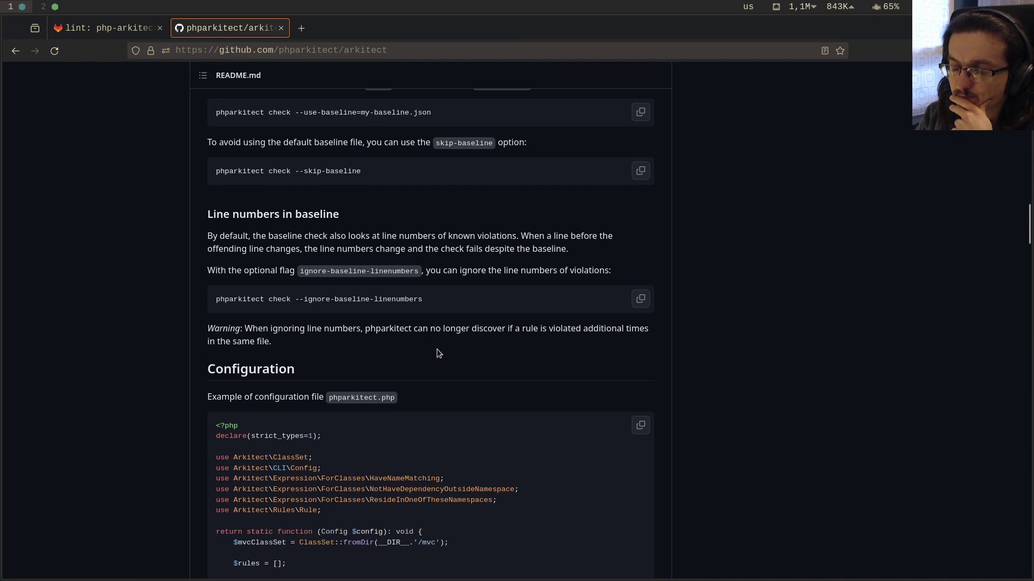
pyautogui.scroll(8, 437, 353)
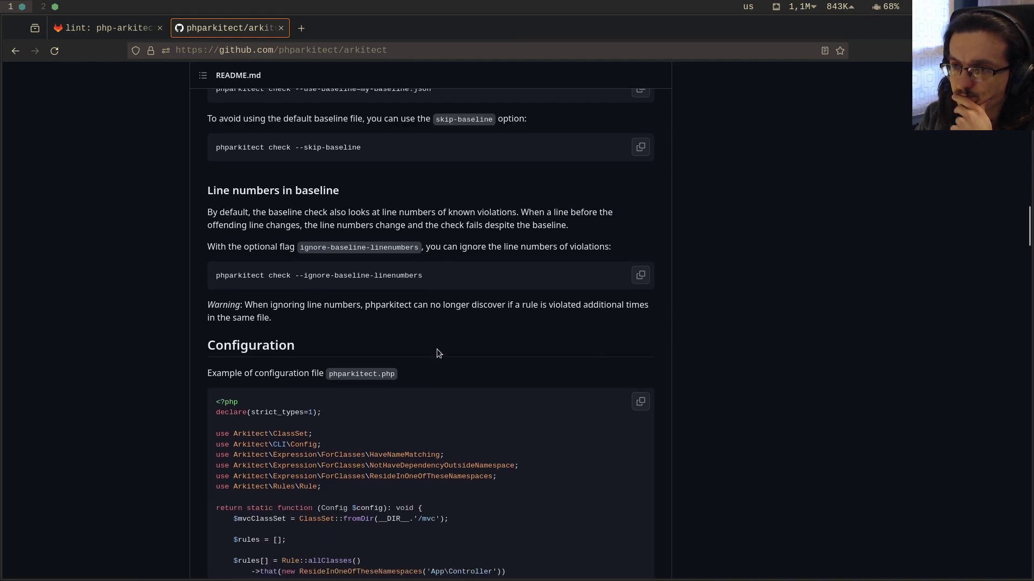
pyautogui.scroll(2, 393, 367)
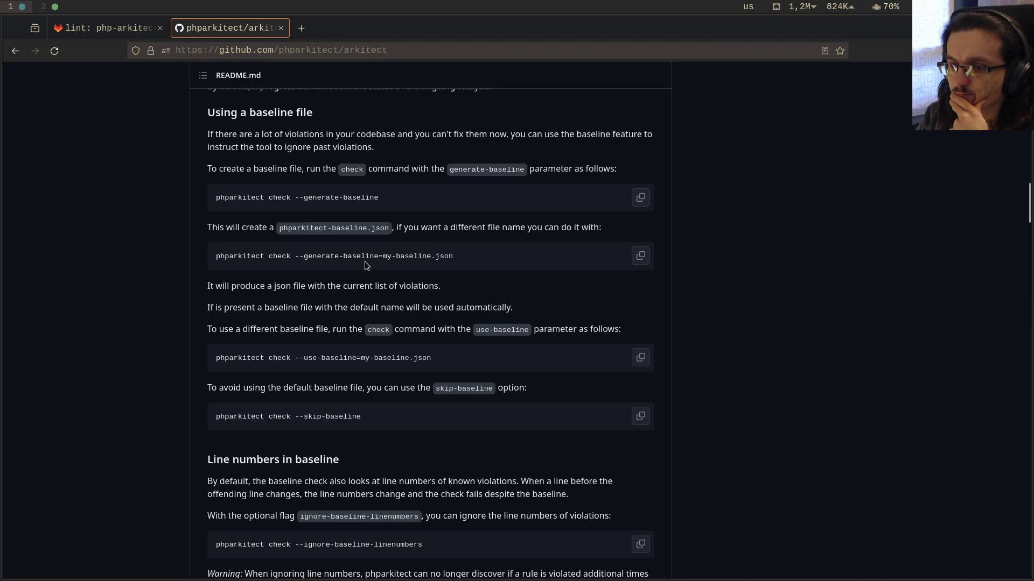
pyautogui.scroll(-2, 294, 338)
pyautogui.scroll(-2, 294, 339)
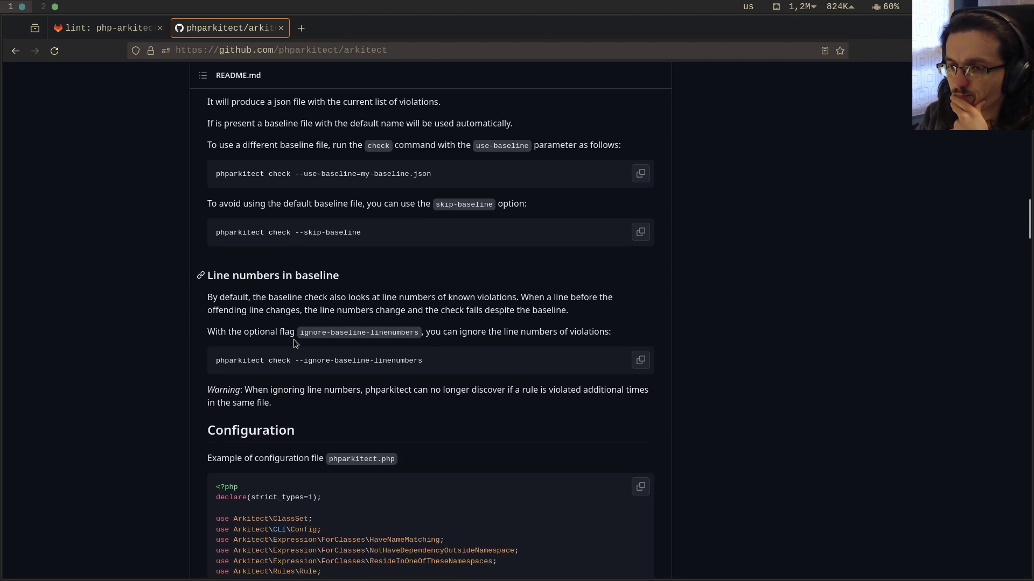
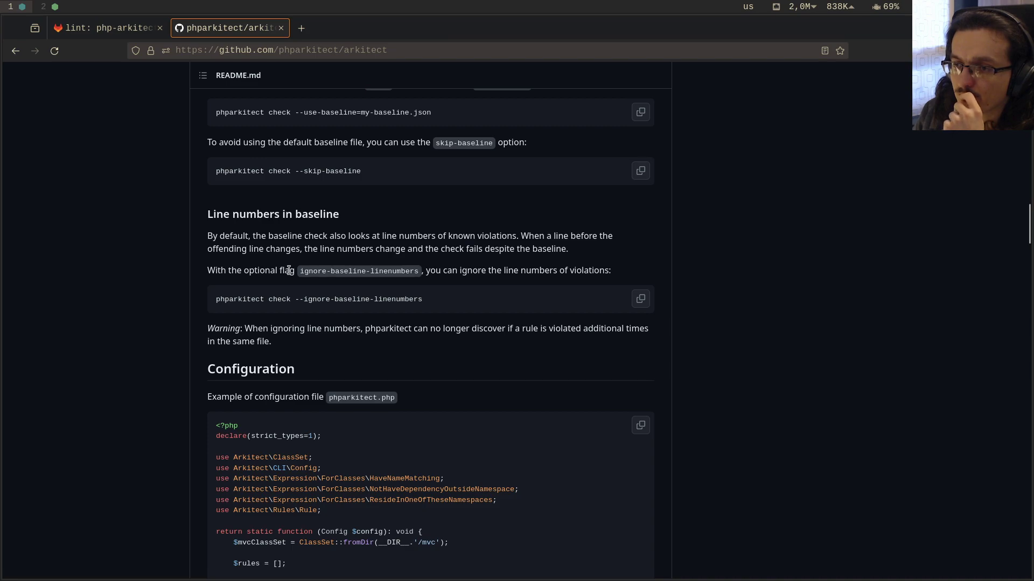
# Step: Highlight the README sentences about the failing check and the warning about ignoring line numbers
pyautogui.moveTo(296, 248); pyautogui.dragTo(425, 260)
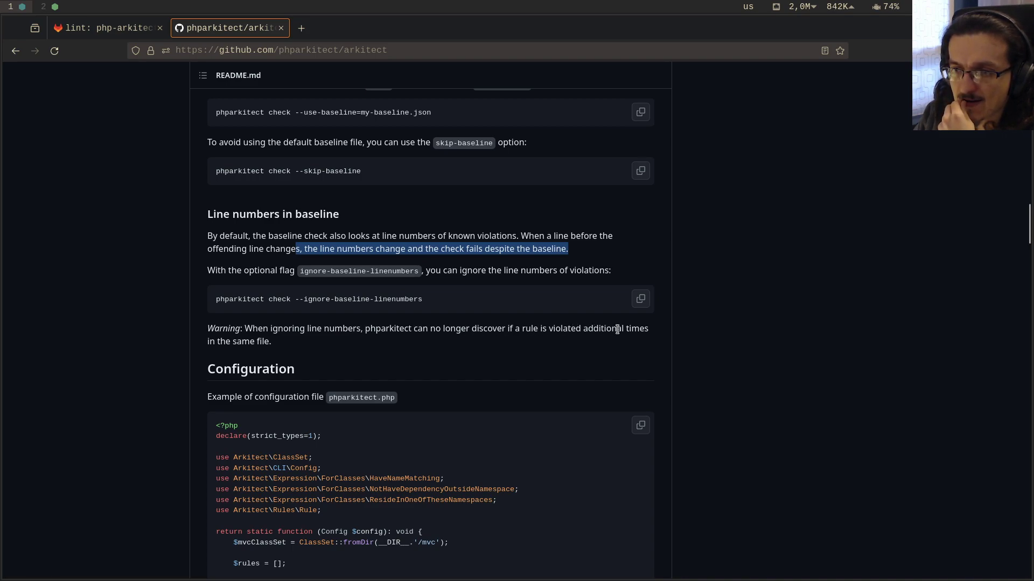
pyautogui.moveTo(252, 329); pyautogui.dragTo(348, 344)
pyautogui.click(344, 339)
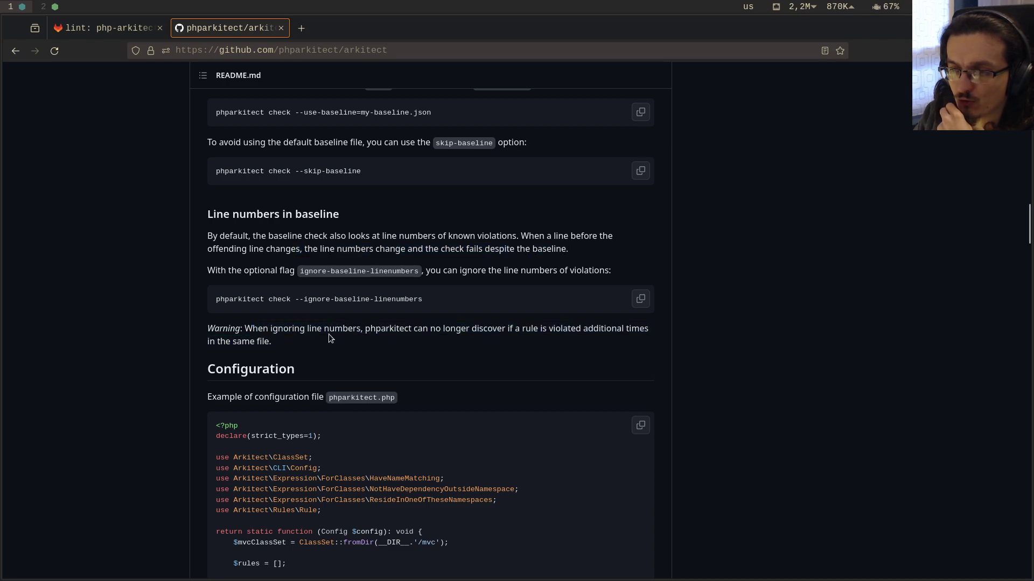
pyautogui.moveTo(242, 328); pyautogui.dragTo(303, 341)
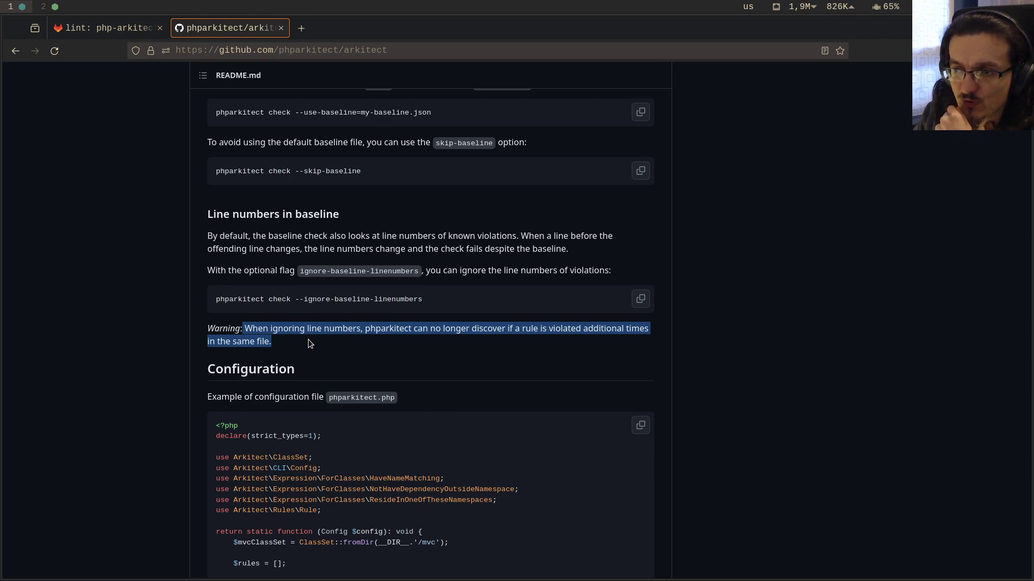
pyautogui.click(308, 340)
pyautogui.moveTo(236, 329); pyautogui.dragTo(271, 343)
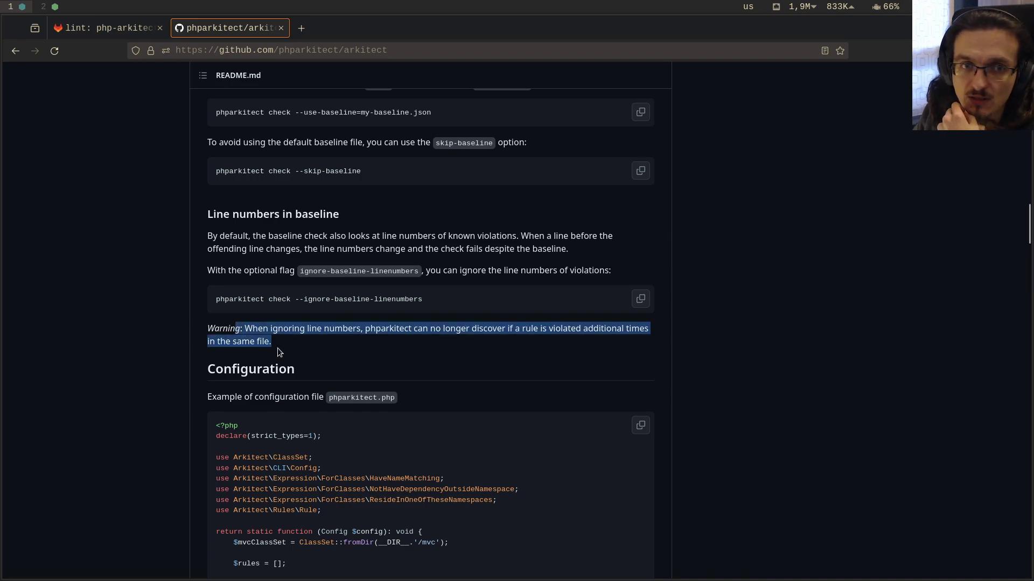
# Step: Review and highlight the README's baseline section, then clear the selection
pyautogui.scroll(-3, 382, 351)
pyautogui.scroll(-1, 382, 351)
pyautogui.scroll(4, 367, 347)
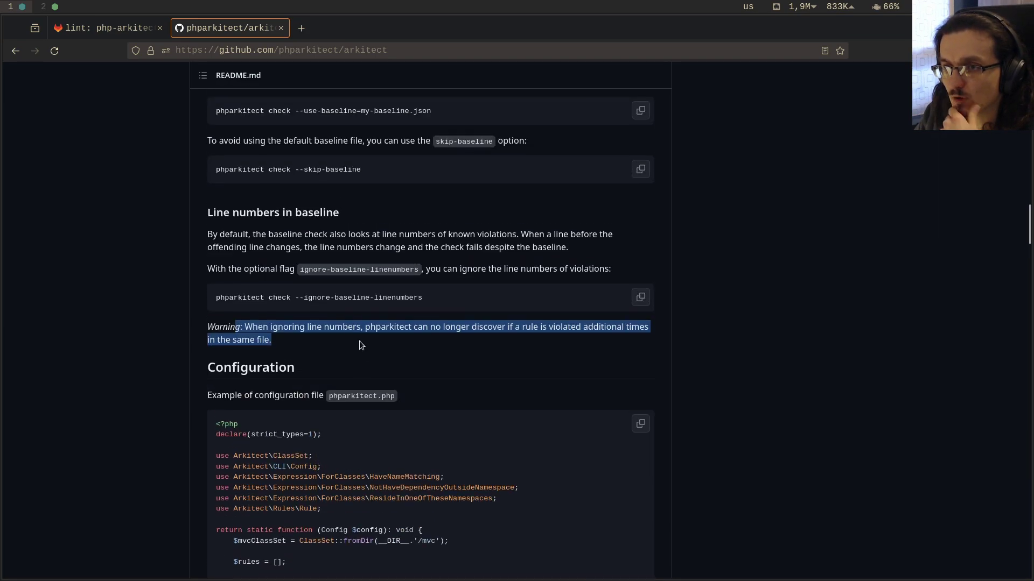
pyautogui.click(196, 254)
pyautogui.moveTo(272, 343); pyautogui.dragTo(189, 211)
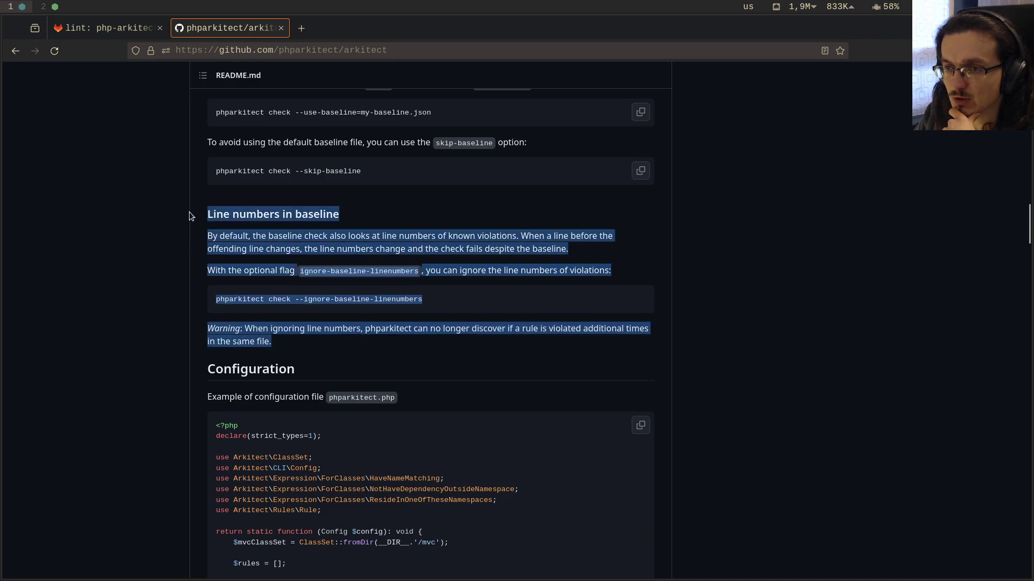
pyautogui.click(302, 360)
pyautogui.scroll(-3, 305, 359)
pyautogui.scroll(-3, 303, 360)
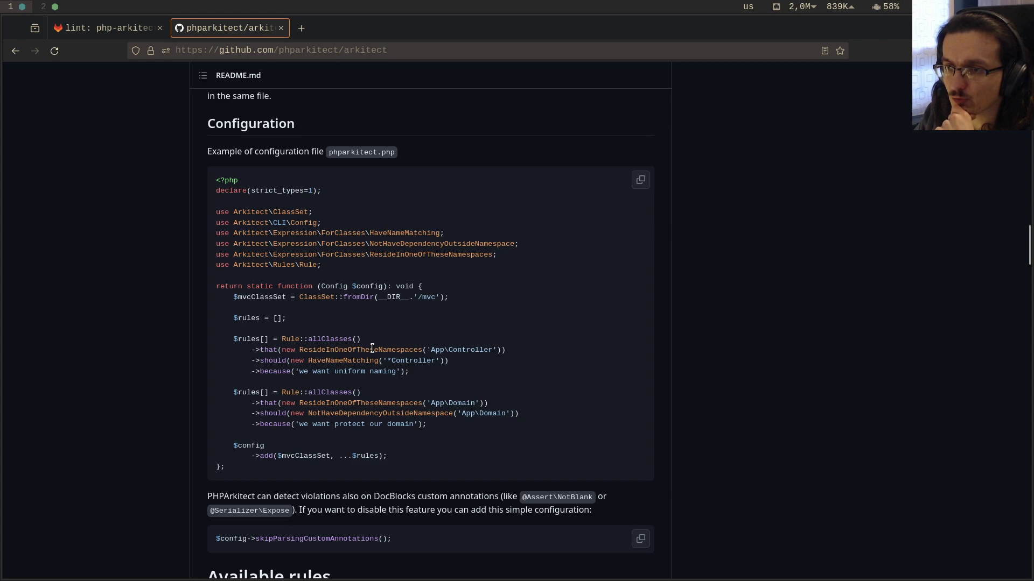
# Step: Highlight the first rule example: ResideInOneOfTheseNamespaces App\Controller and the '*Controller' pattern
pyautogui.moveTo(260, 290); pyautogui.dragTo(393, 377)
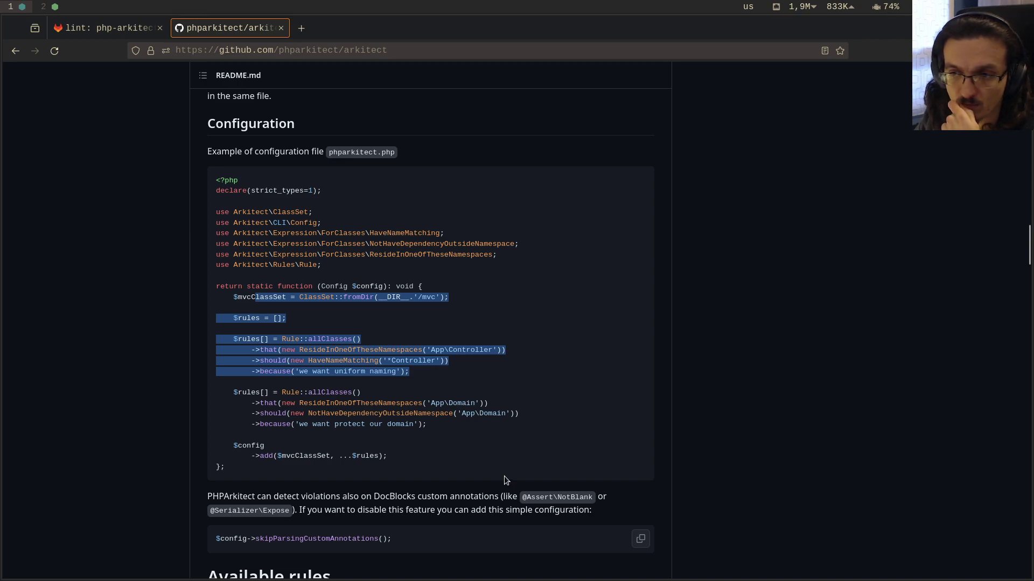
pyautogui.scroll(-2, 474, 455)
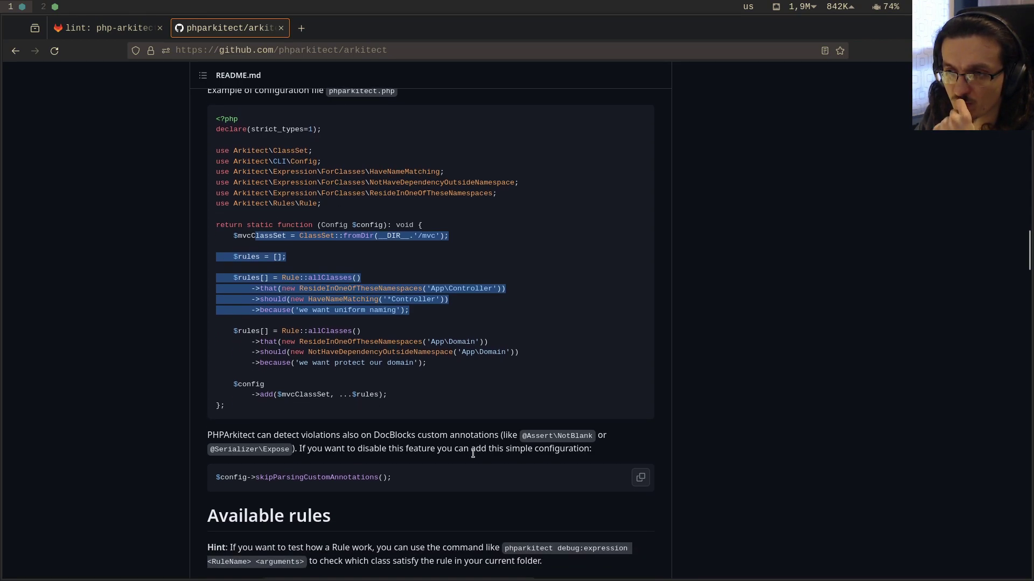
pyautogui.scroll(-2, 474, 455)
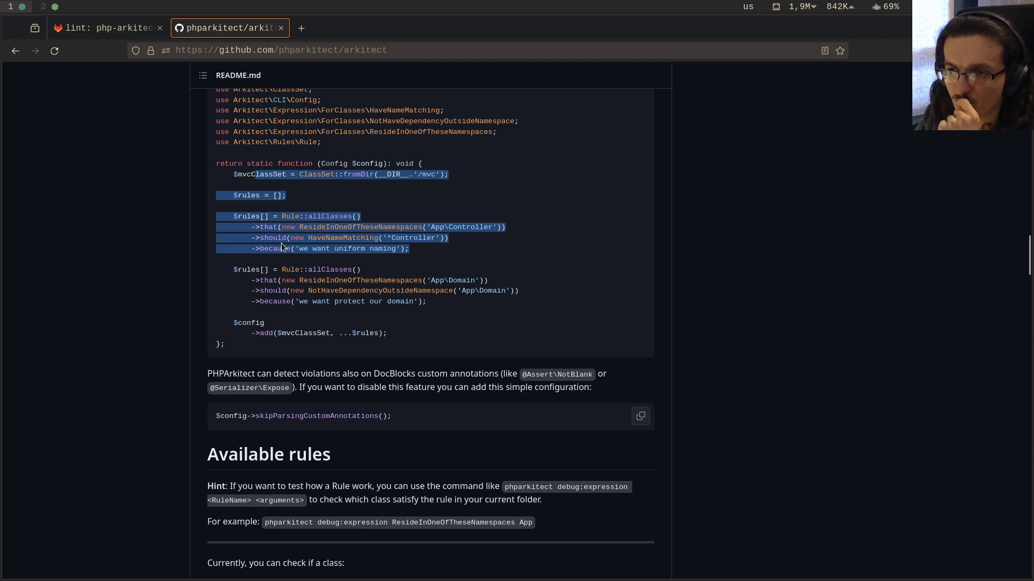
pyautogui.moveTo(255, 227); pyautogui.dragTo(510, 231)
pyautogui.click(479, 273)
pyautogui.moveTo(299, 226); pyautogui.dragTo(423, 229)
pyautogui.tripleClick(337, 229)
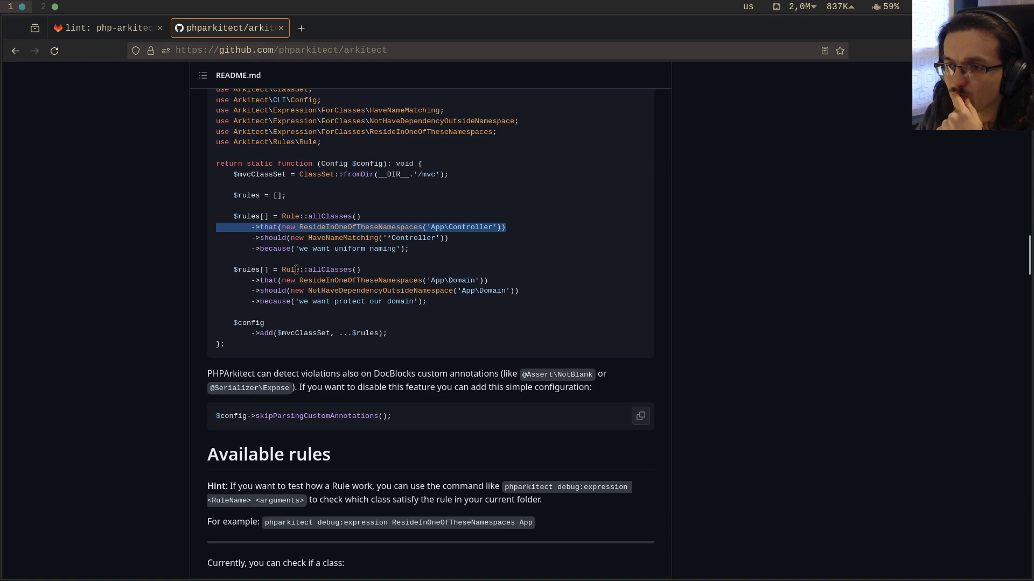
pyautogui.moveTo(379, 239); pyautogui.dragTo(436, 239)
pyautogui.click(377, 238)
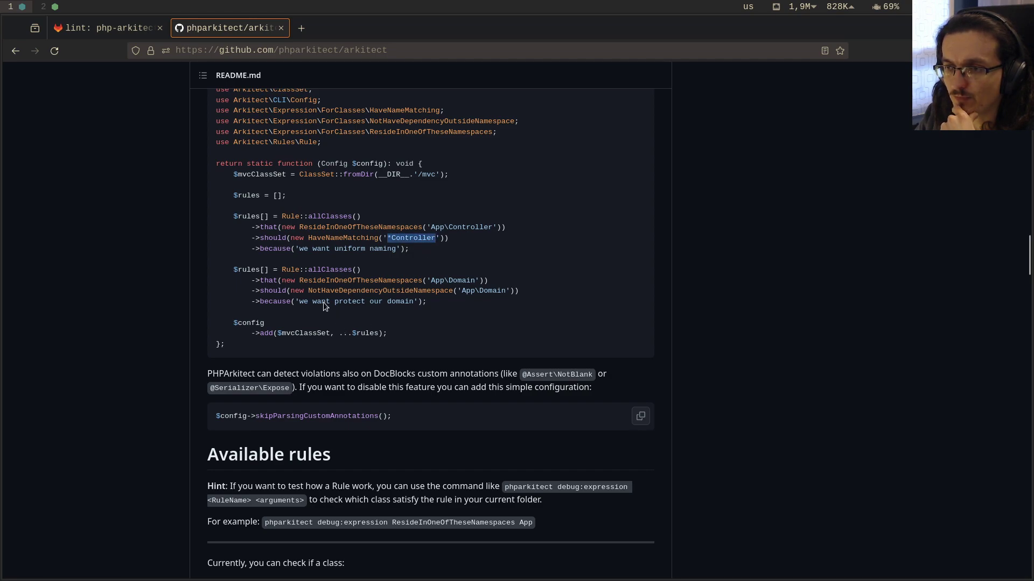
# Step: Highlight the uniform-naming and protect-our-domain reasons and the NotHaveDependencyOutsideNamespace rule
pyautogui.moveTo(281, 248); pyautogui.dragTo(405, 249)
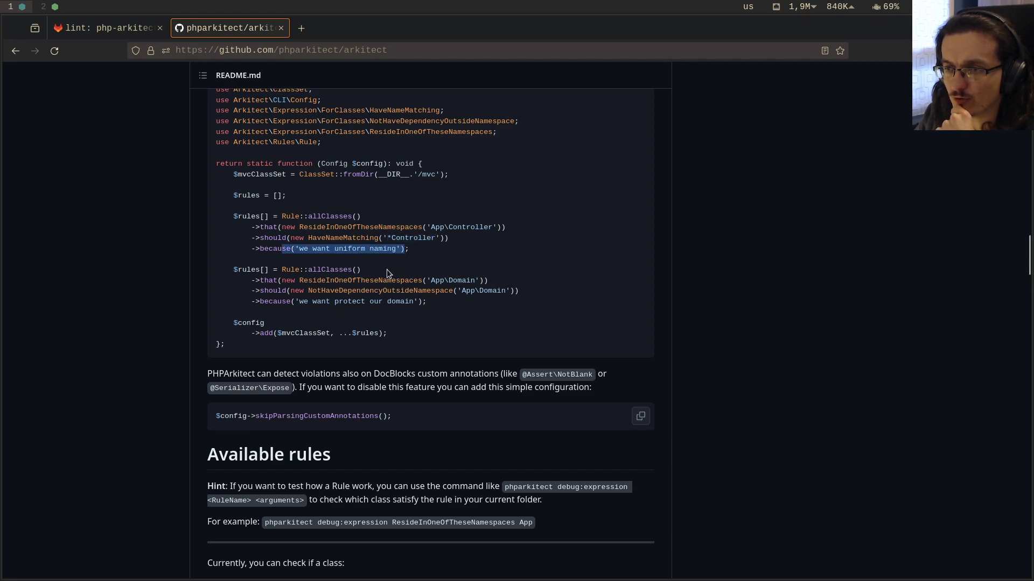
pyautogui.moveTo(263, 302); pyautogui.dragTo(420, 312)
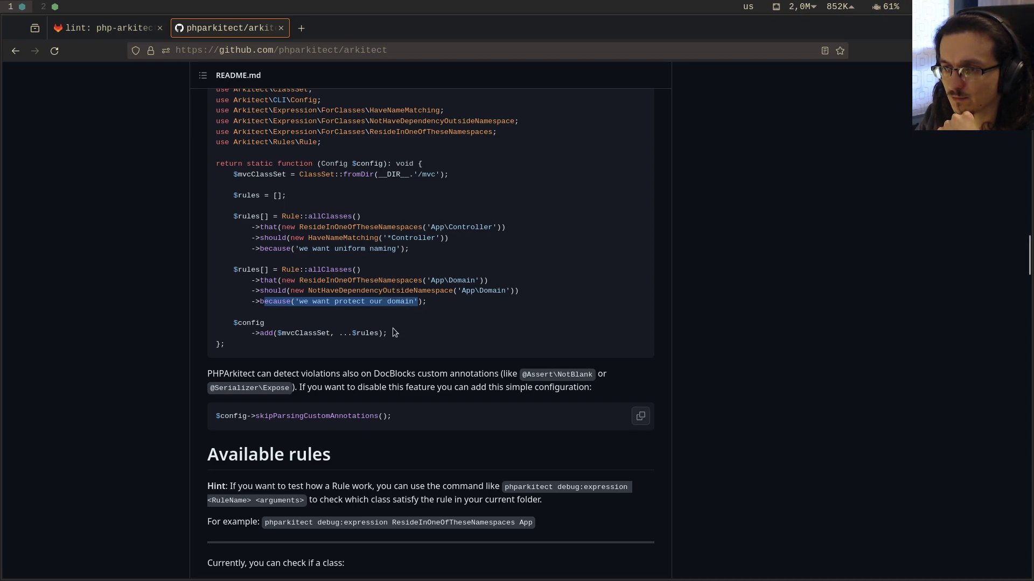
pyautogui.moveTo(300, 291); pyautogui.dragTo(458, 292)
pyautogui.moveTo(305, 248); pyautogui.dragTo(391, 252)
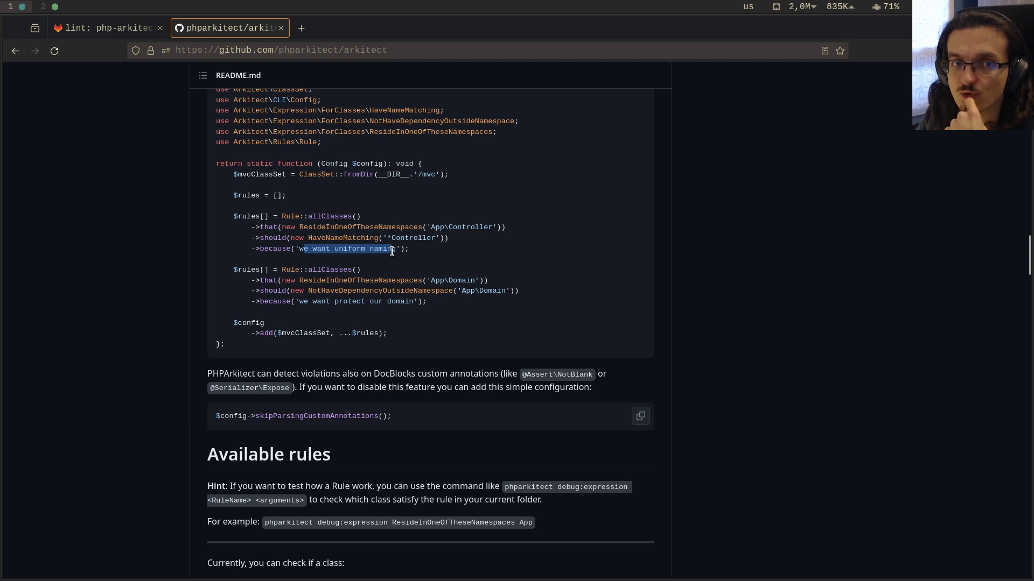
pyautogui.click(335, 276)
pyautogui.moveTo(311, 291); pyautogui.dragTo(451, 290)
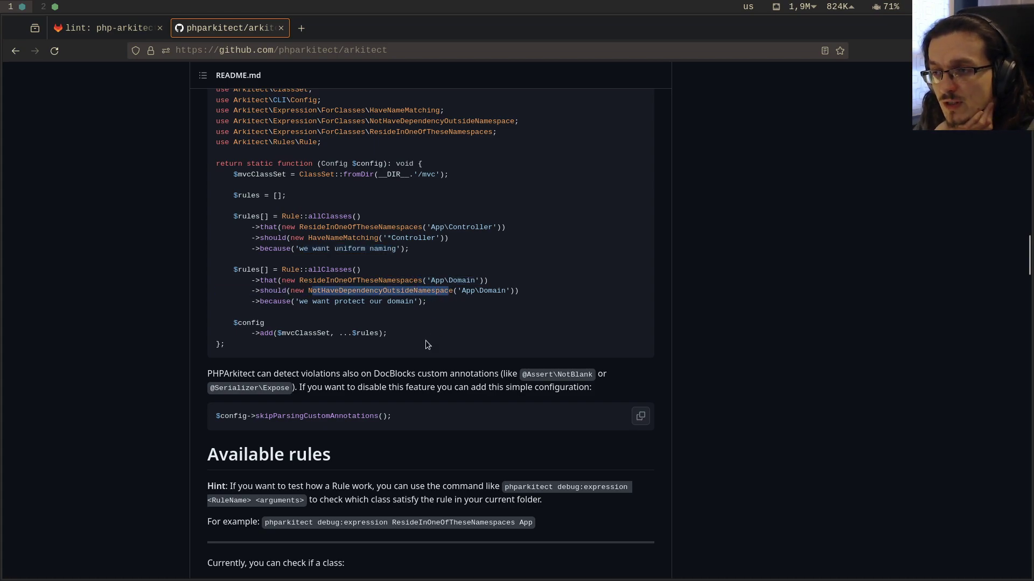
pyautogui.click(342, 307)
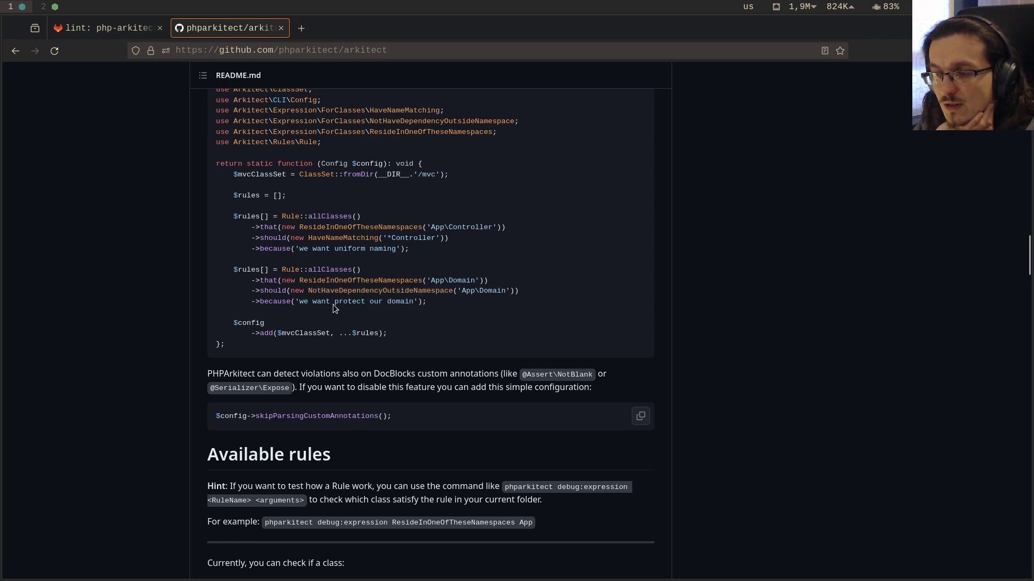
pyautogui.moveTo(308, 291); pyautogui.dragTo(453, 291)
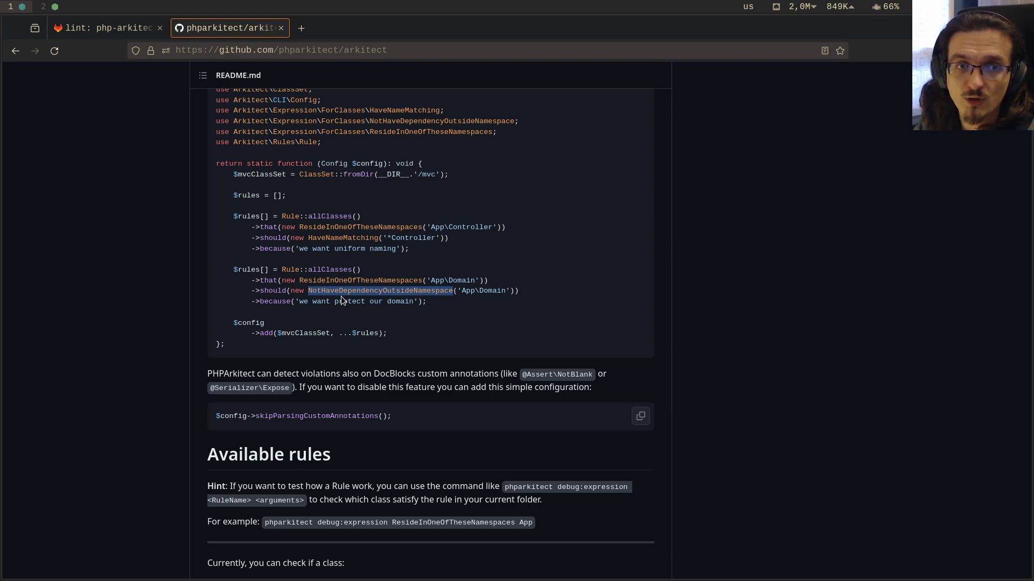
pyautogui.moveTo(508, 291); pyautogui.dragTo(309, 280)
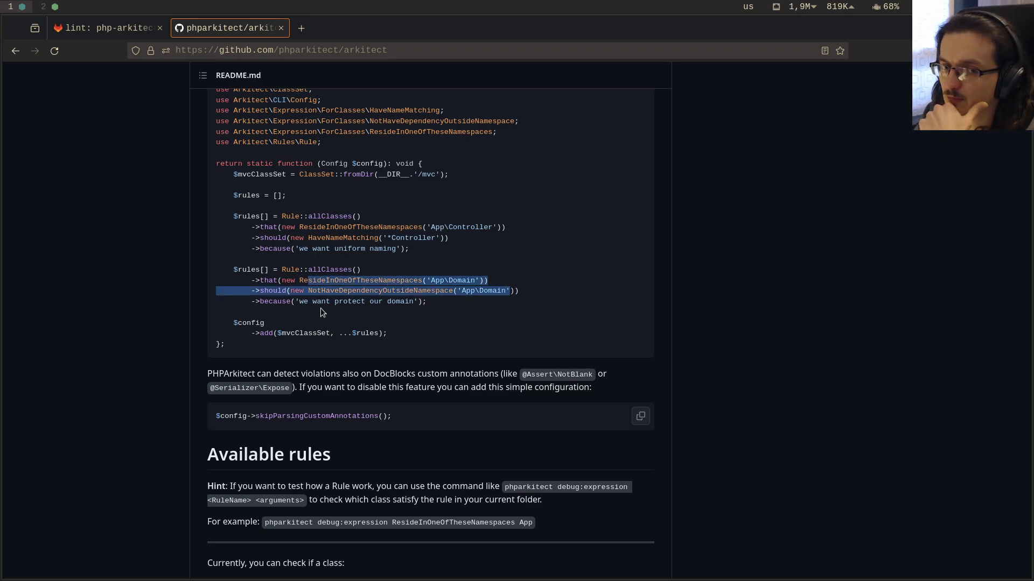
pyautogui.scroll(-2, 320, 336)
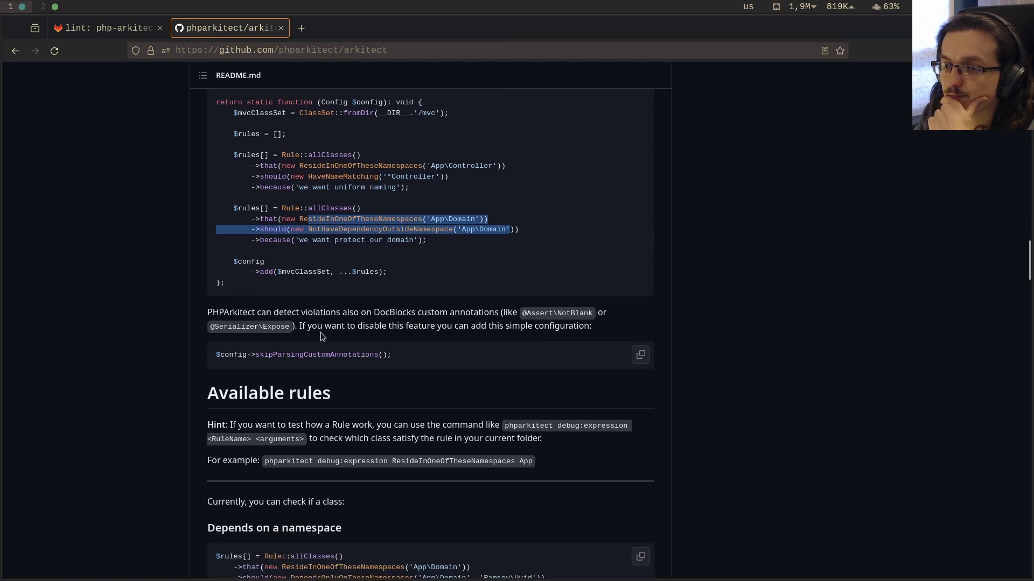
pyautogui.scroll(-2, 321, 336)
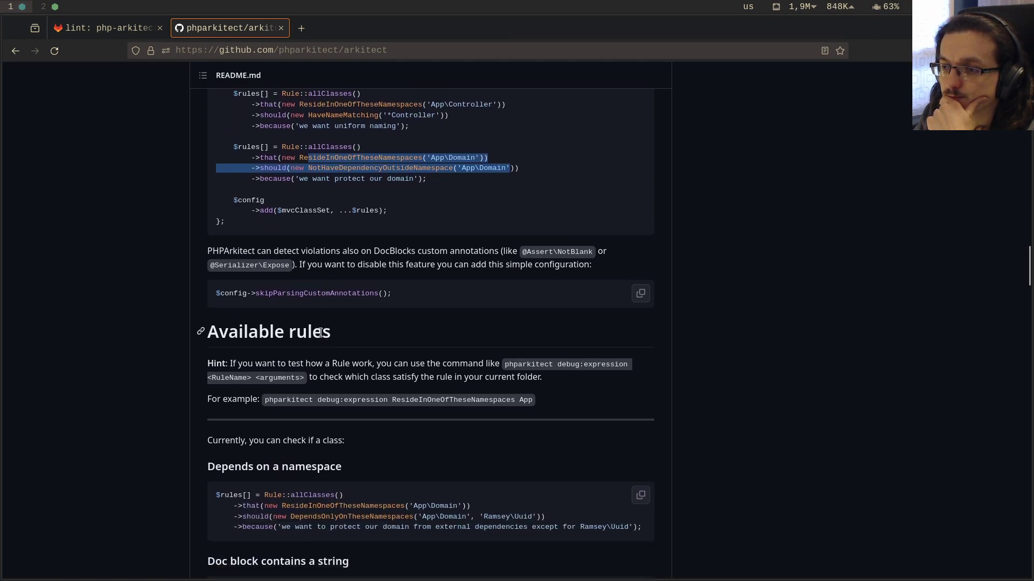
pyautogui.moveTo(520, 251); pyautogui.dragTo(581, 251)
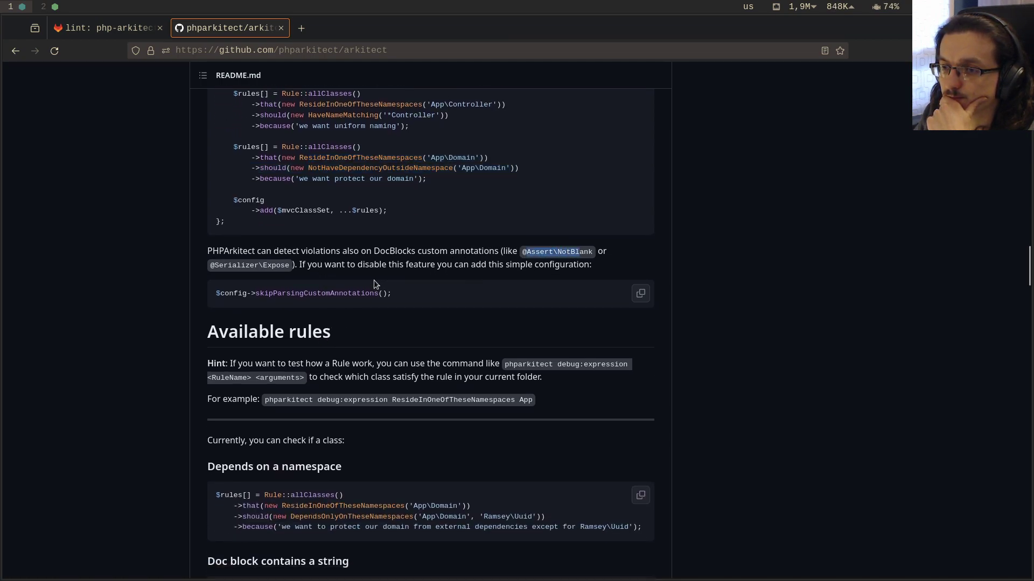
pyautogui.click(269, 270)
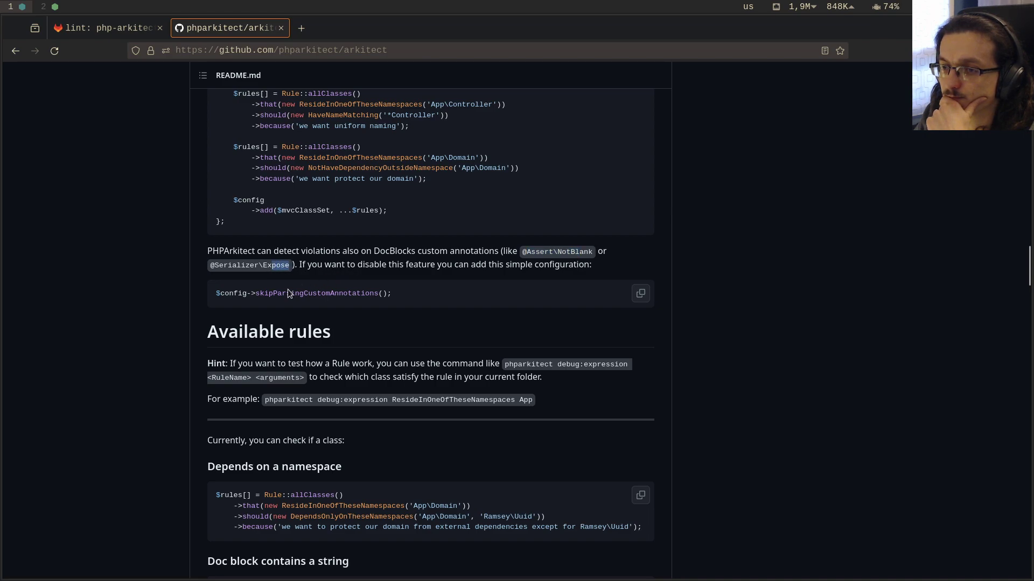
pyautogui.moveTo(286, 293); pyautogui.dragTo(269, 293)
pyautogui.moveTo(372, 290); pyautogui.dragTo(370, 292)
pyautogui.scroll(-3, 337, 319)
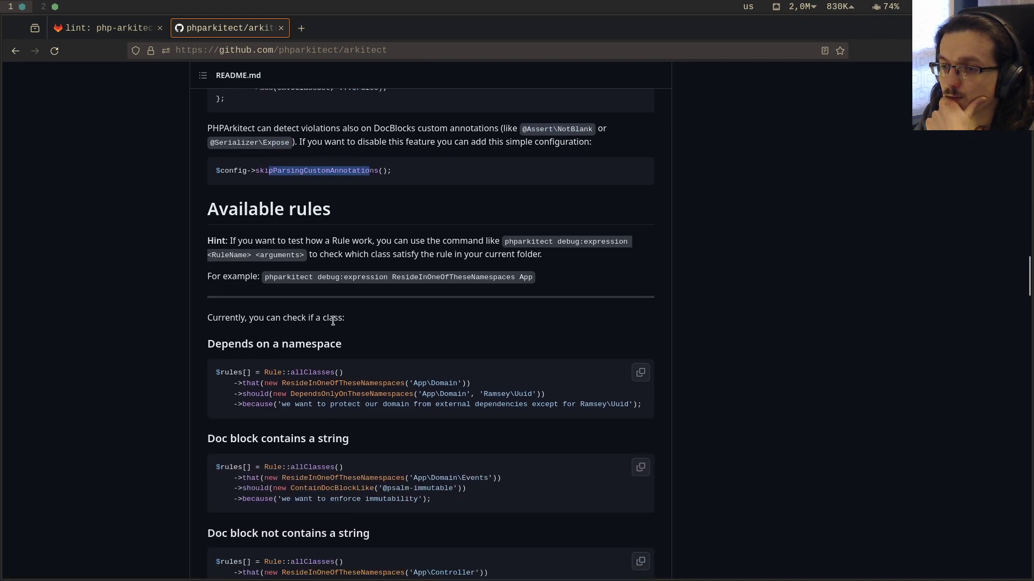
pyautogui.moveTo(232, 179); pyautogui.dragTo(605, 181)
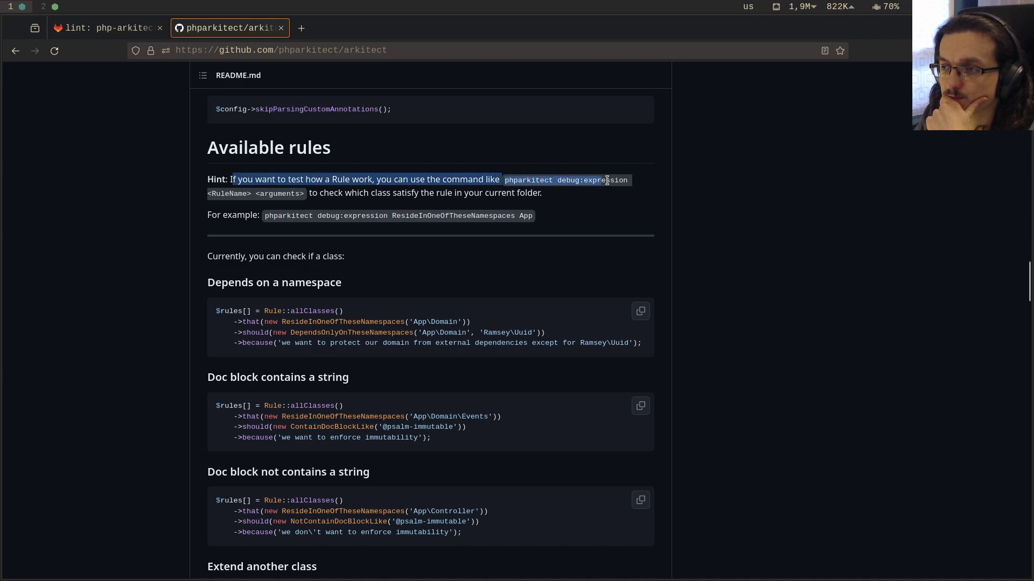
pyautogui.click(418, 244)
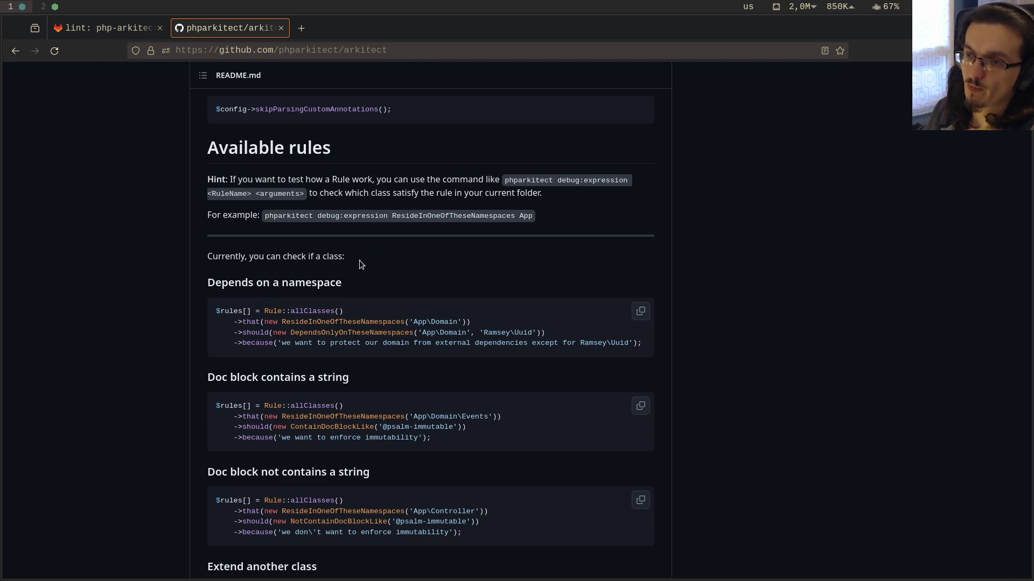
pyautogui.scroll(-3, 360, 260)
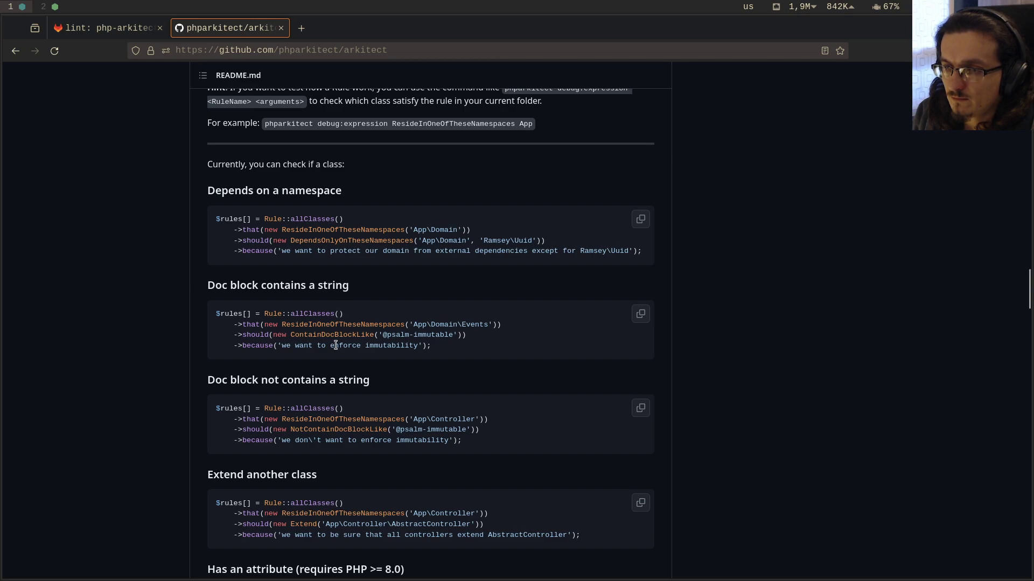
# Step: Select the rule names DependsOnlyOnTheseNamespaces, ContainDocBlockLike and NotContainDocBlockLike
pyautogui.doubleClick(344, 241)
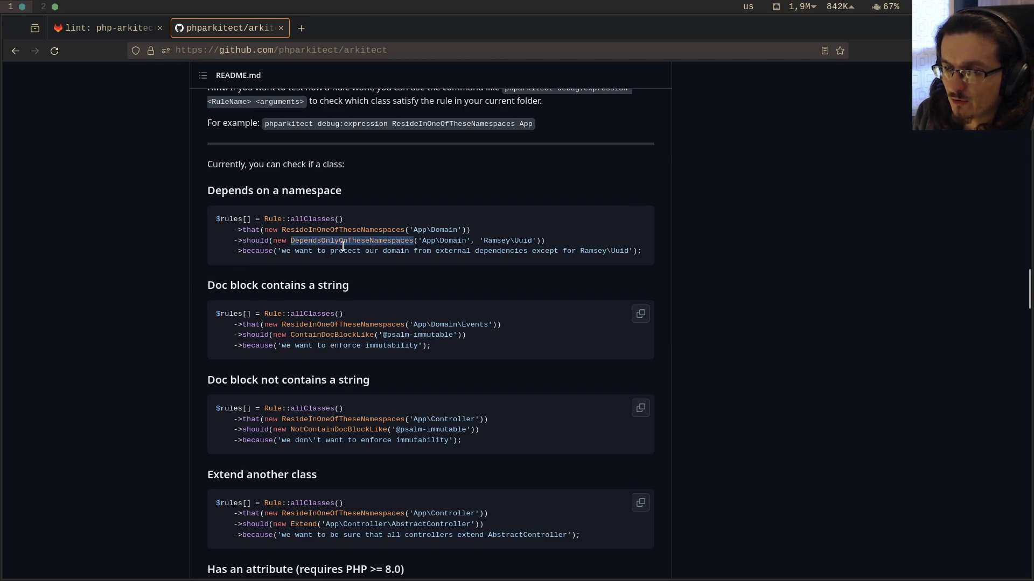
pyautogui.doubleClick(332, 335)
pyautogui.scroll(-1, 311, 373)
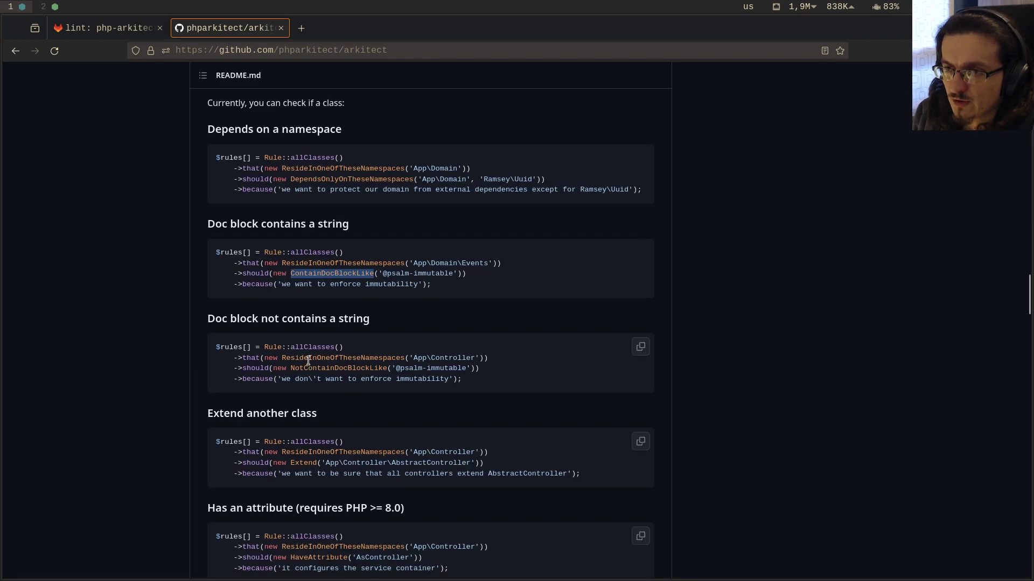
pyautogui.scroll(-1, 308, 361)
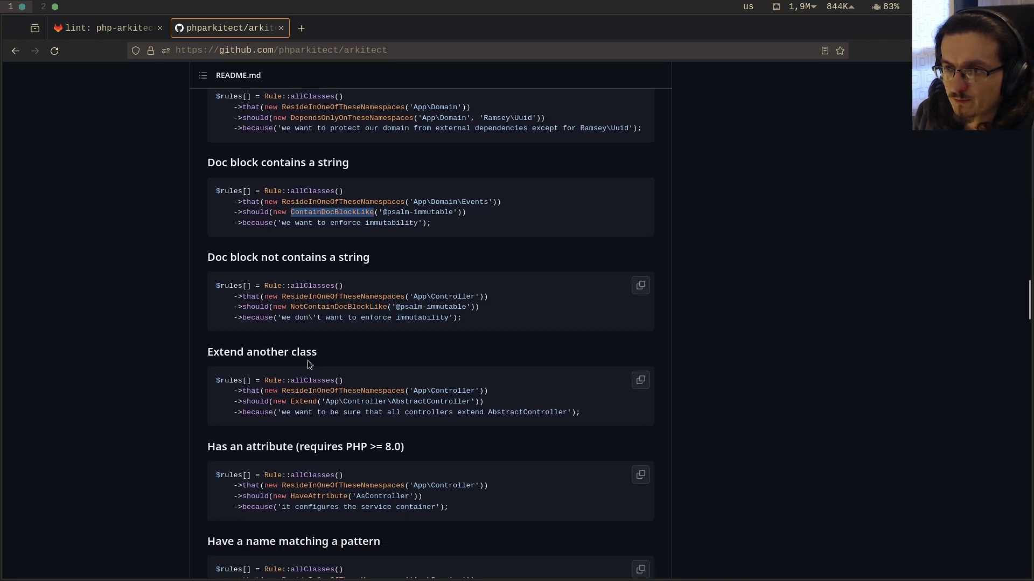
pyautogui.doubleClick(338, 308)
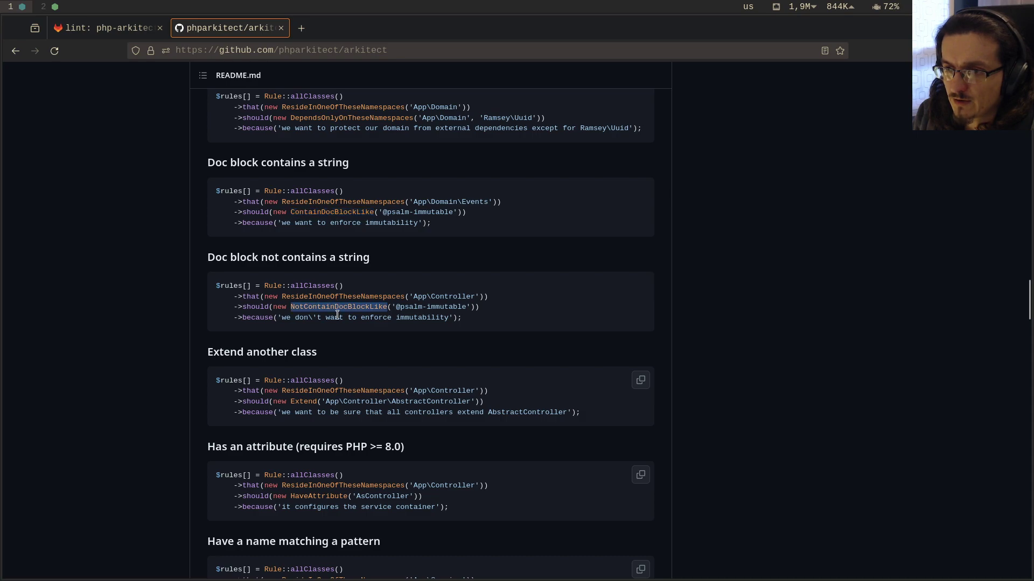
pyautogui.scroll(-1, 327, 345)
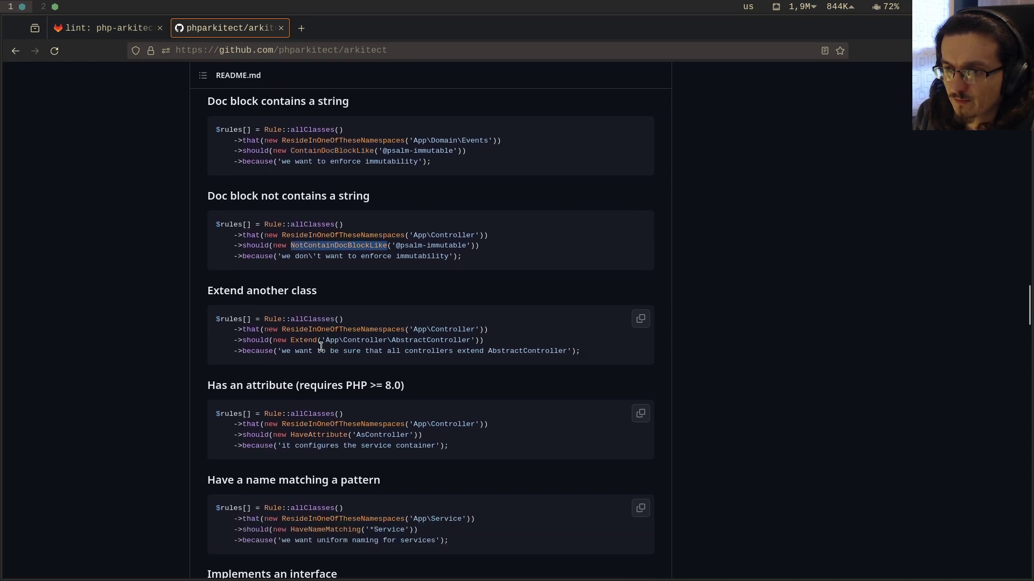
# Step: Select Extend, ResideInOneOfTheseNamespaces and Controller in the Extend example, then HaveAttribute
pyautogui.doubleClick(313, 341)
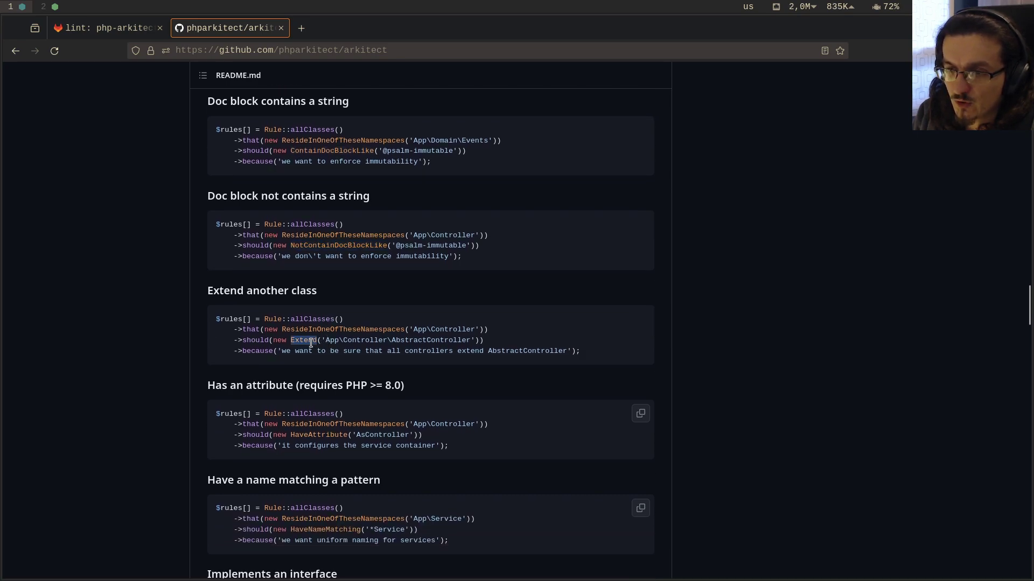
pyautogui.doubleClick(369, 327)
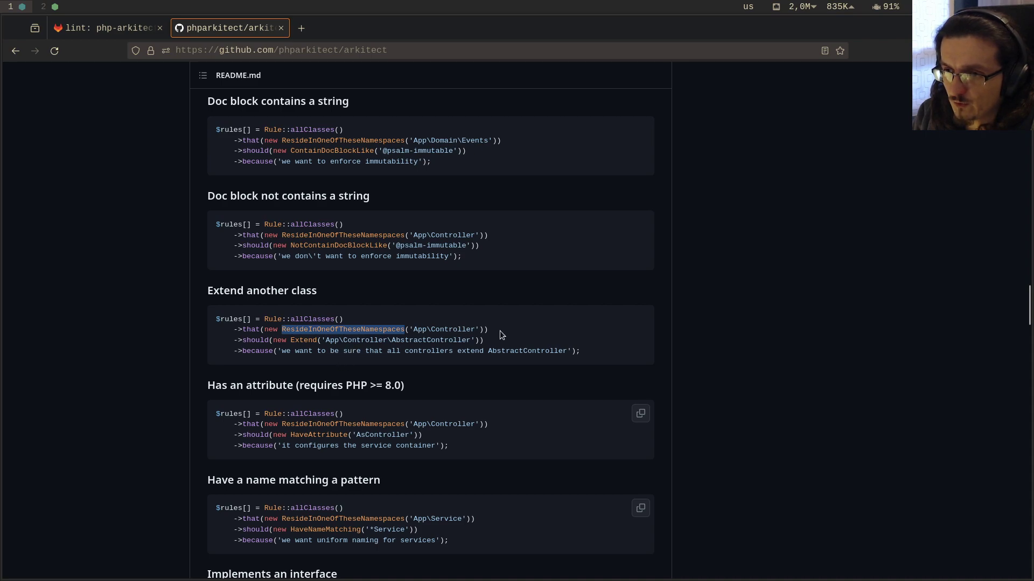
pyautogui.doubleClick(452, 330)
pyautogui.doubleClick(428, 351)
pyautogui.click(428, 351)
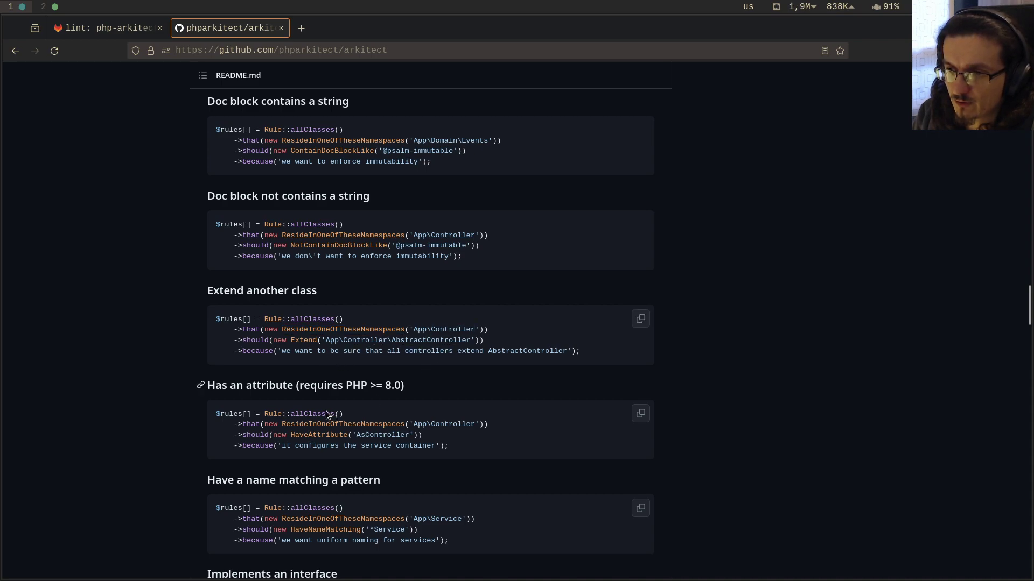
pyautogui.scroll(-2, 264, 416)
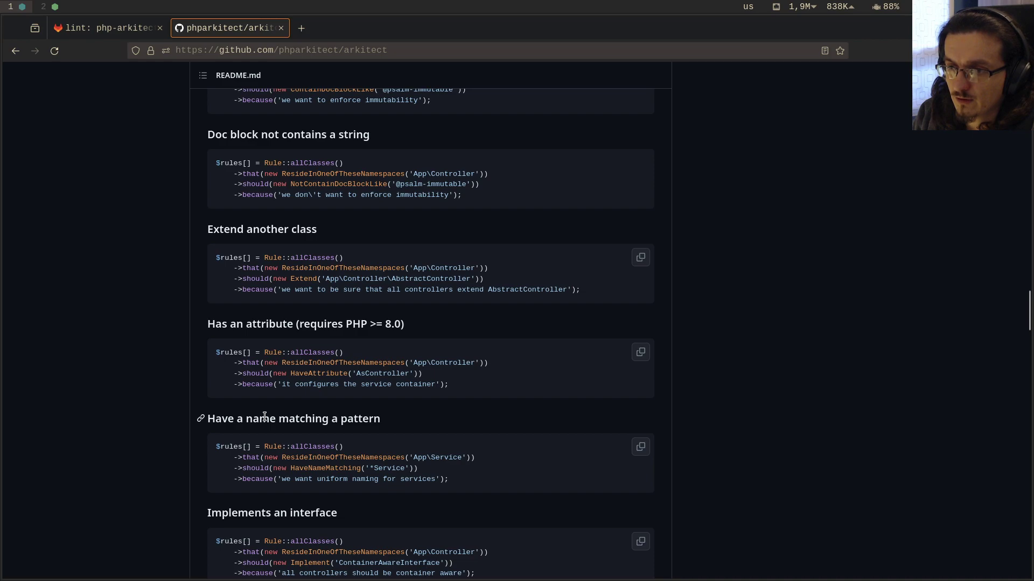
pyautogui.scroll(-2, 264, 416)
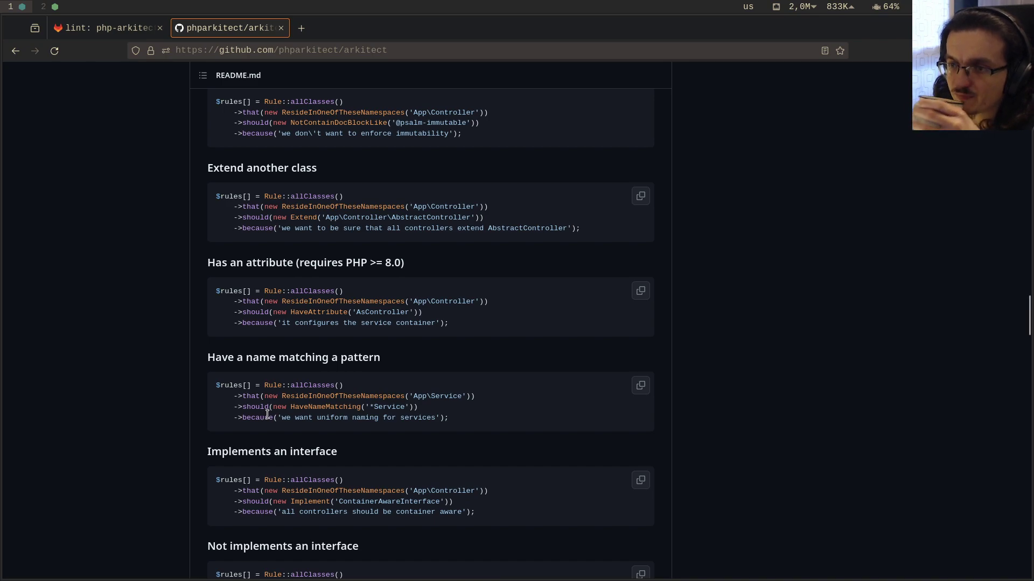
pyautogui.doubleClick(309, 313)
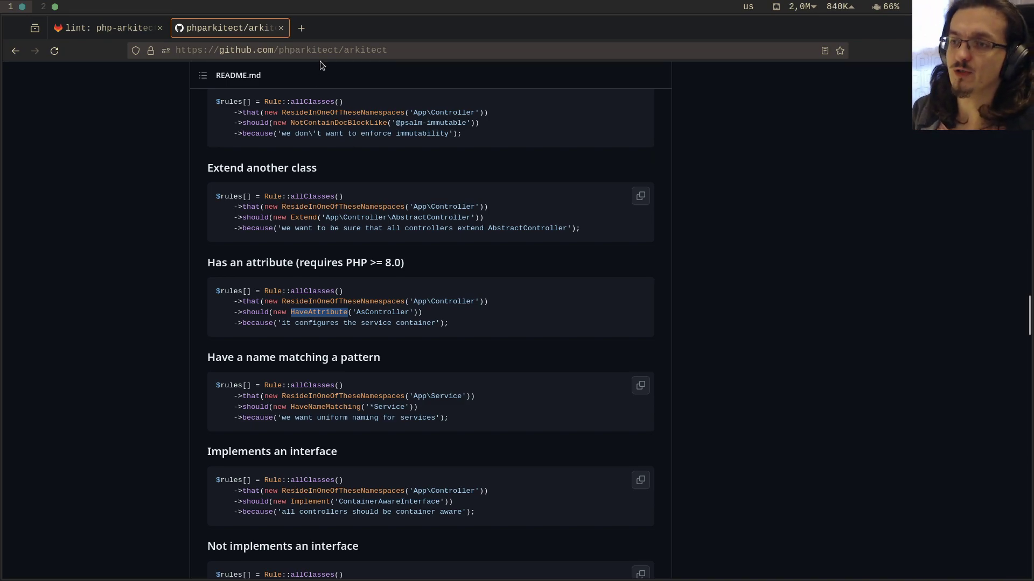
# Step: Search the web for 'php attributes' and open the 'Aperçu des attributs - Manual' result
pyautogui.click(303, 28)
pyautogui.write('php attrb')
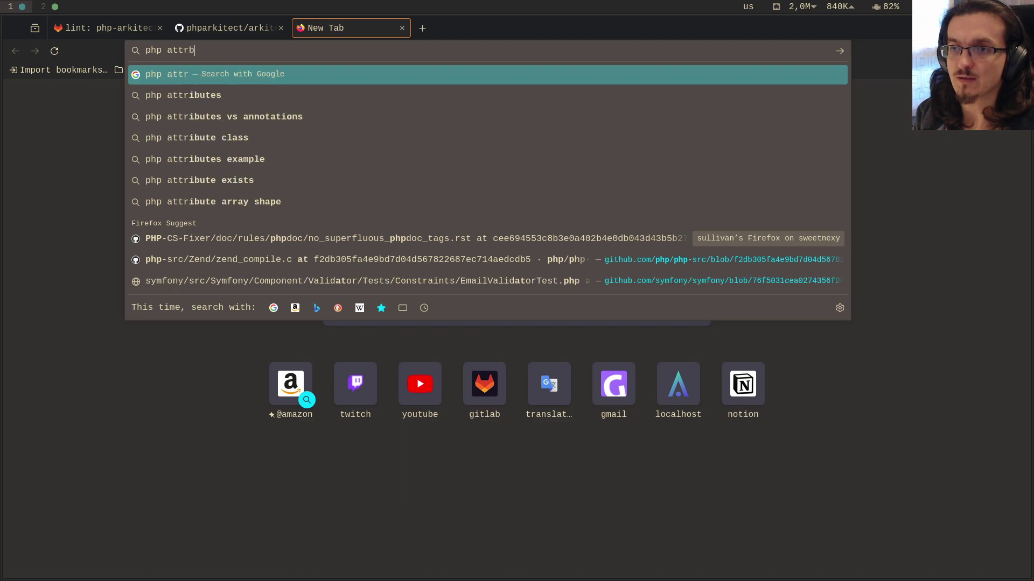
pyautogui.press('BackSpace')
pyautogui.write('ibute')
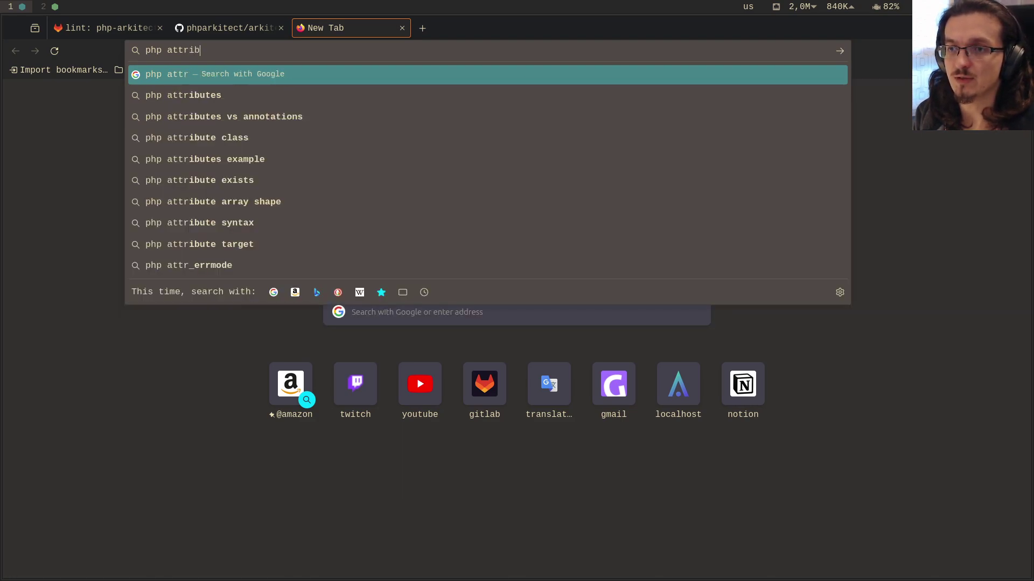
pyautogui.write('s')
pyautogui.press('Return')
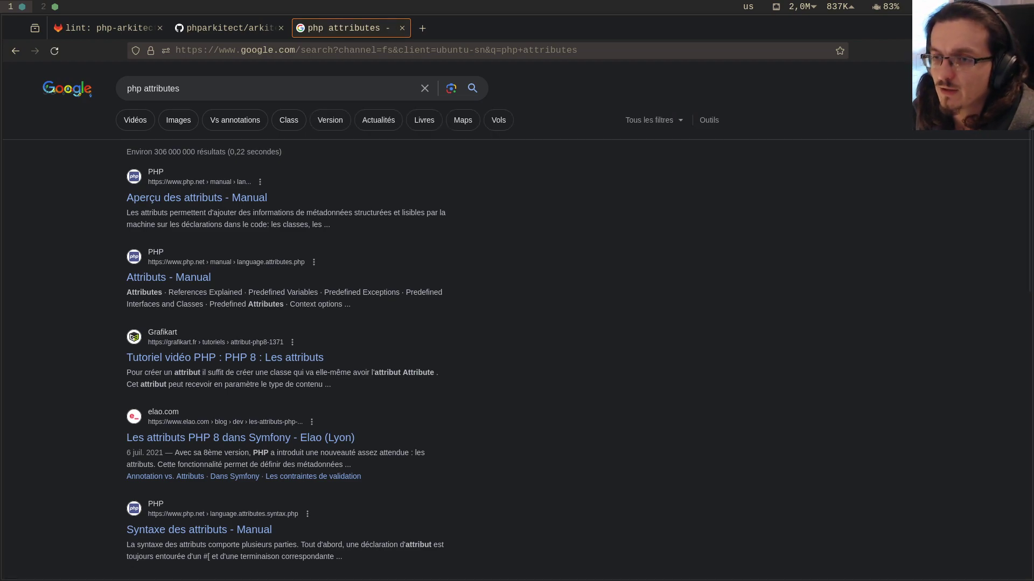
pyautogui.click(253, 199)
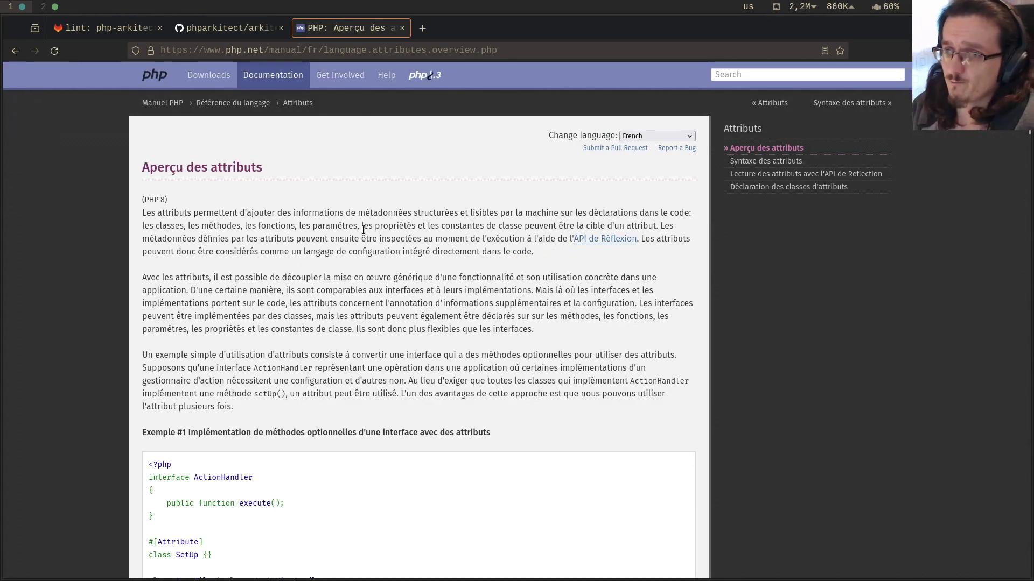
# Step: Mark the manual's opening sentence on attributes and the #[SetUp] lines in Example #1
pyautogui.moveTo(203, 214); pyautogui.dragTo(684, 214)
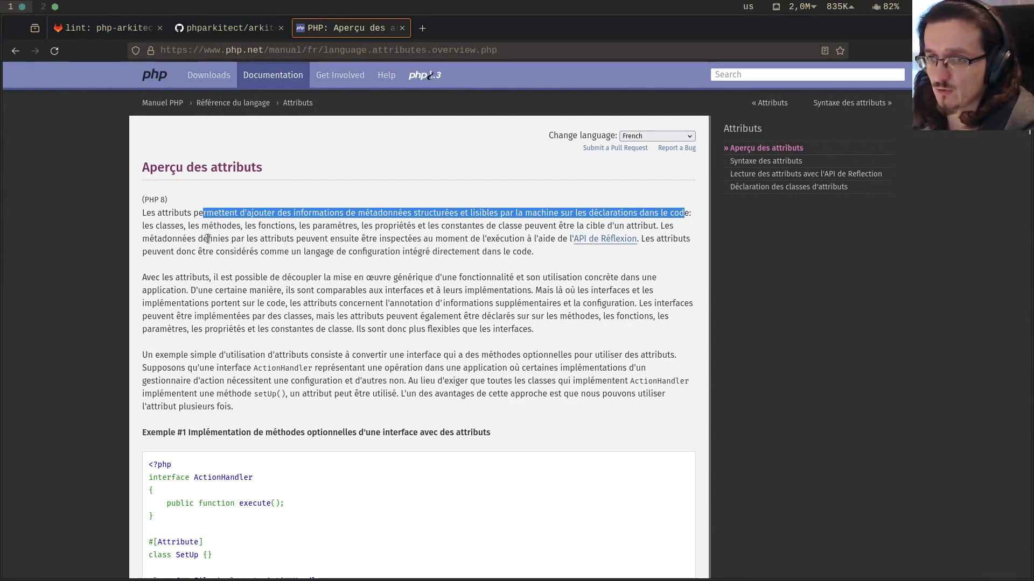
pyautogui.scroll(-5, 205, 240)
pyautogui.scroll(-1, 205, 241)
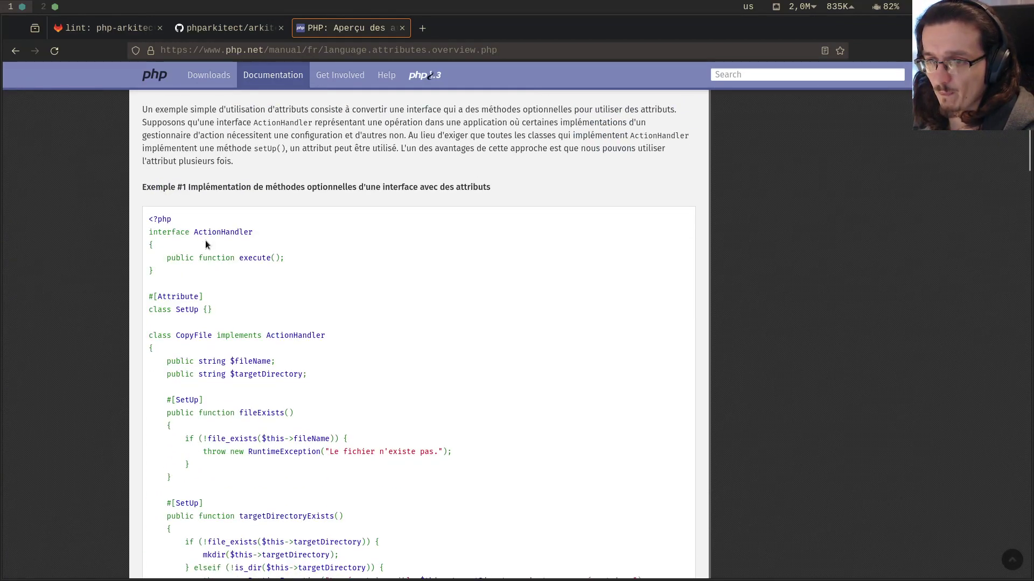
pyautogui.scroll(-2, 206, 244)
pyautogui.moveTo(166, 339); pyautogui.dragTo(203, 338)
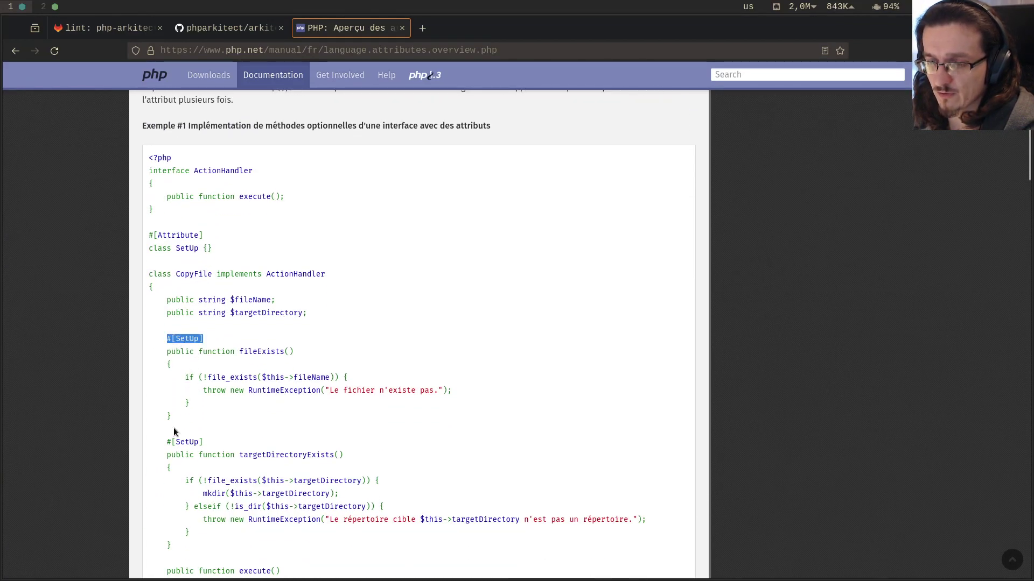
pyautogui.moveTo(171, 442); pyautogui.dragTo(198, 442)
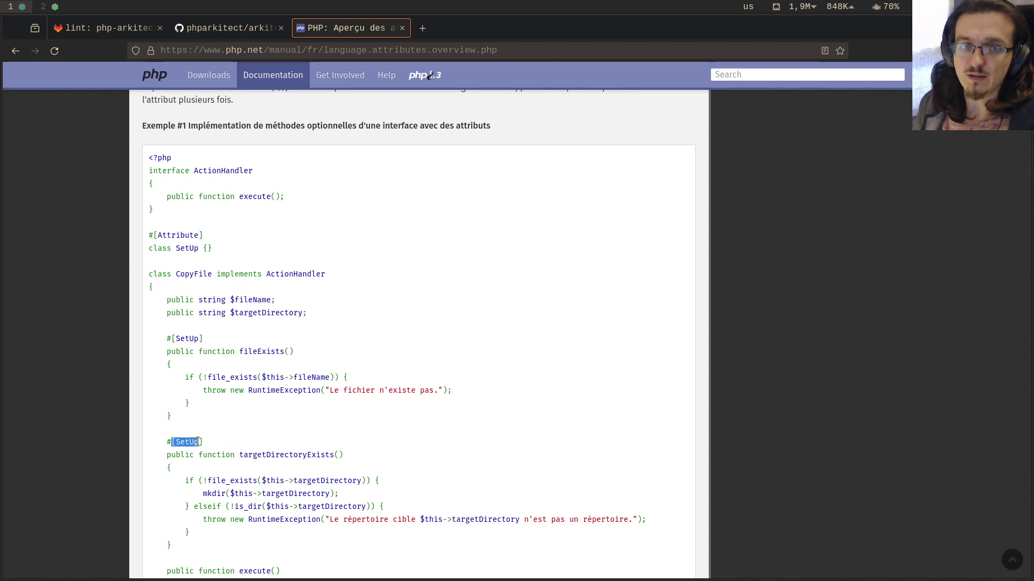
# Step: Open the doctrine/annotations package page on packagist.org in a new tab
pyautogui.click(425, 29)
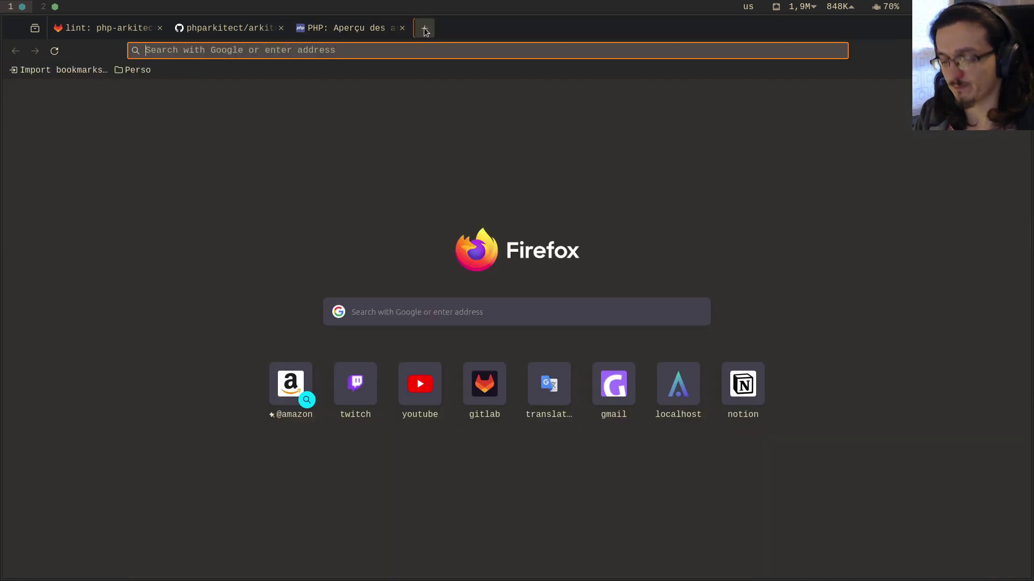
pyautogui.write('packagist.org')
pyautogui.press('Return')
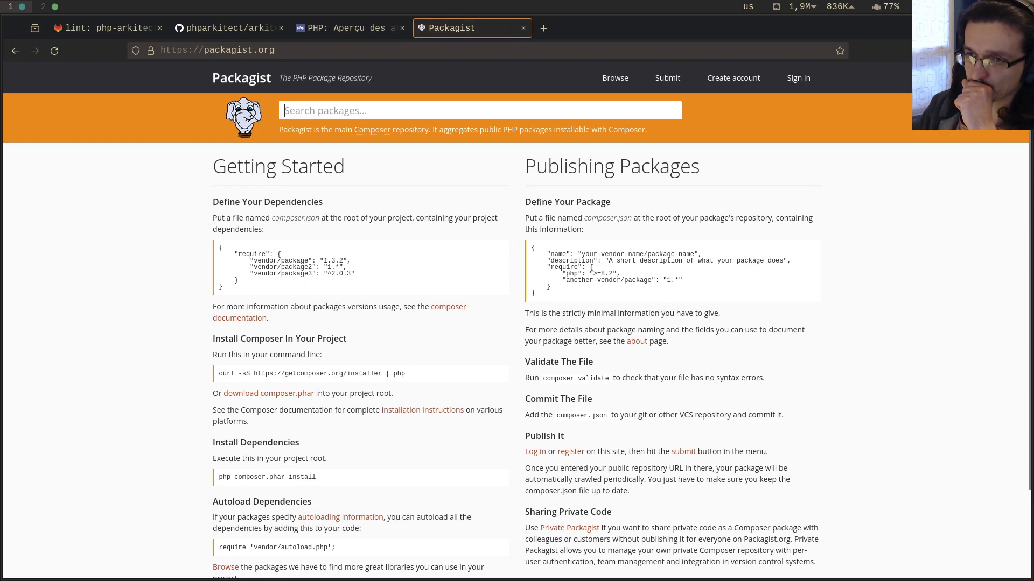
pyautogui.write('doctrine/anno')
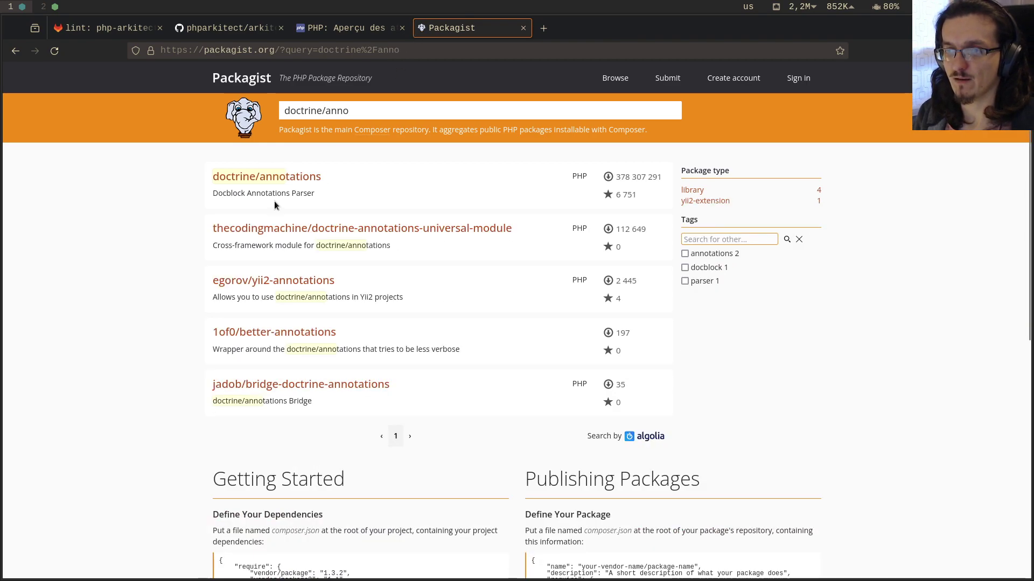
pyautogui.click(302, 176)
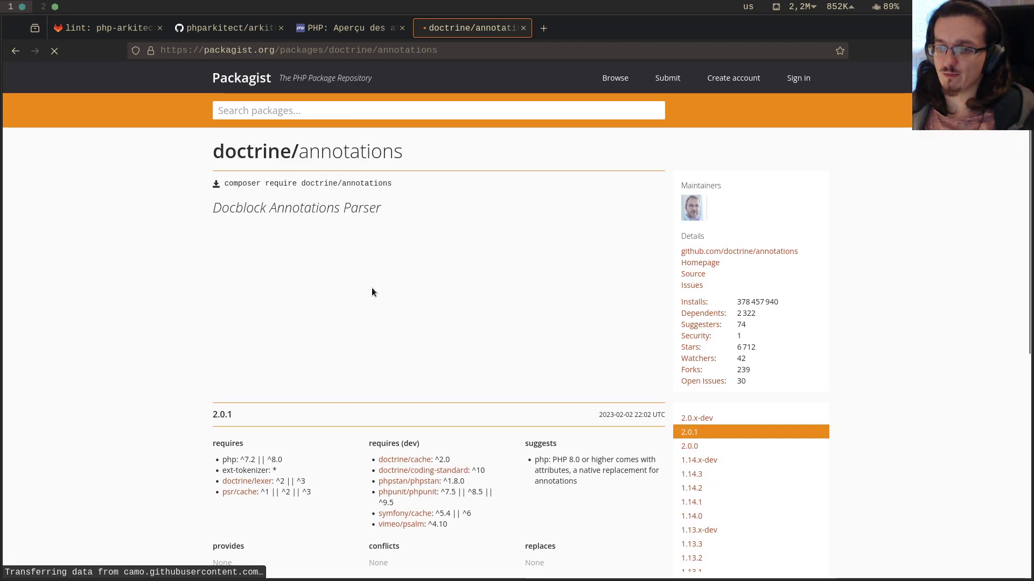
# Step: Mark the README note that PHP 8 attributes are a native replacement for annotations
pyautogui.scroll(-5, 370, 291)
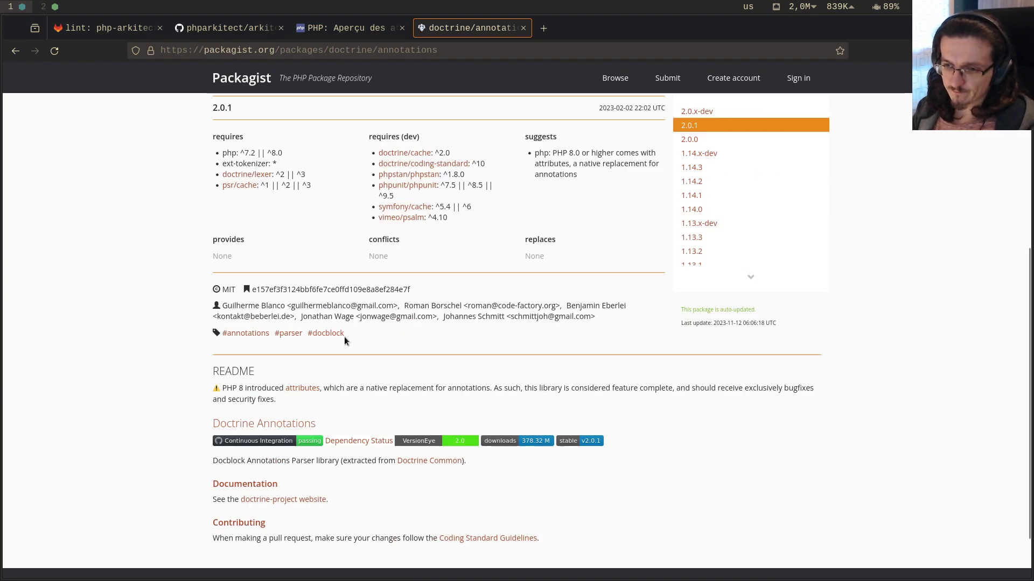
pyautogui.scroll(-1, 344, 337)
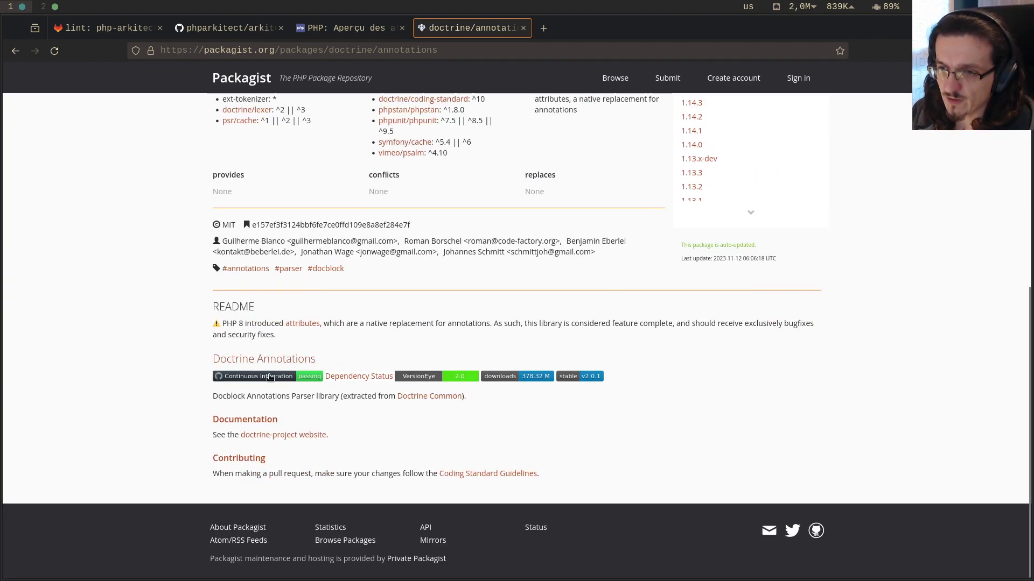
pyautogui.scroll(1, 483, 332)
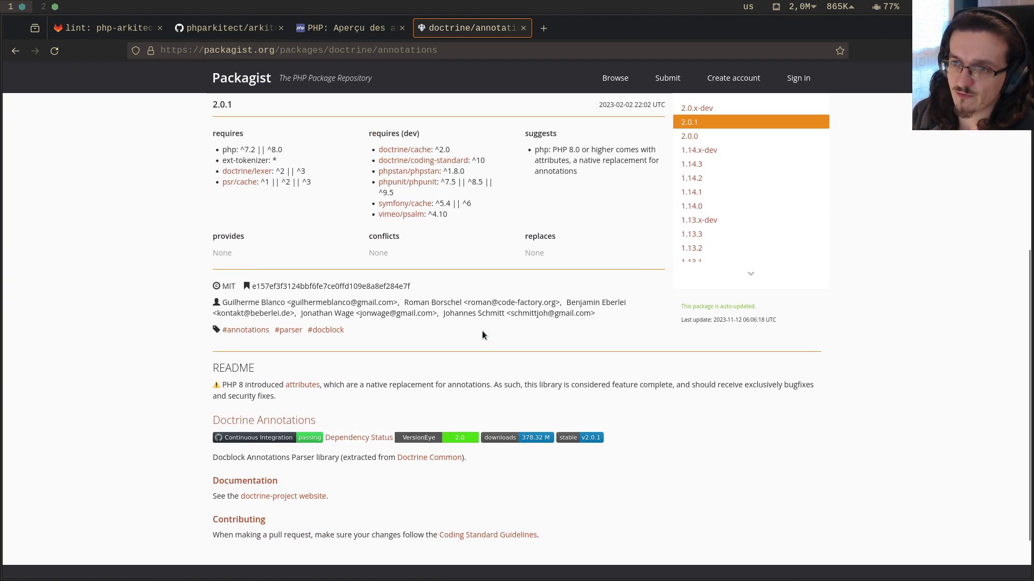
pyautogui.scroll(4, 482, 335)
pyautogui.scroll(1, 482, 335)
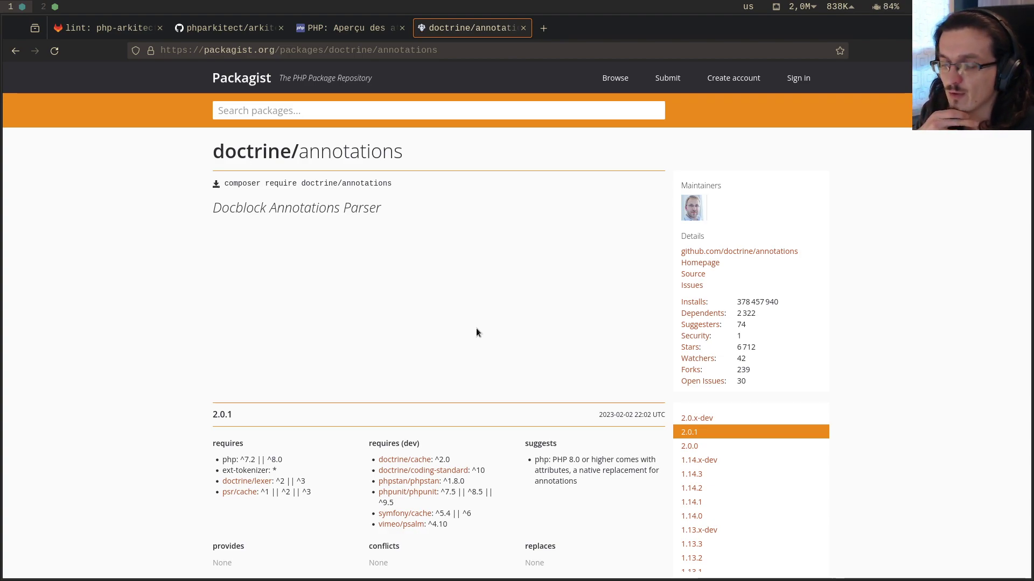
pyautogui.scroll(-5, 479, 333)
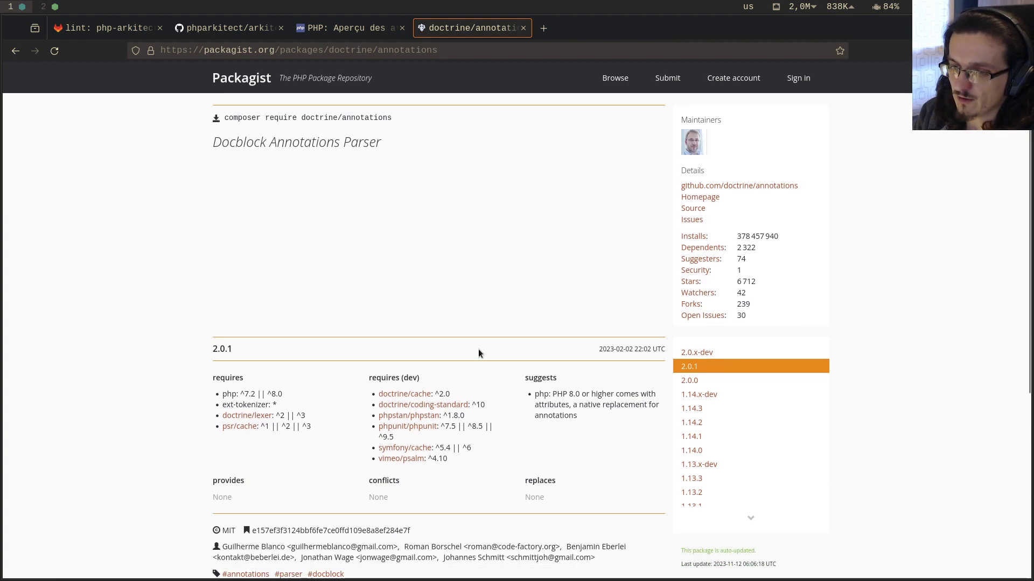
pyautogui.scroll(-3, 388, 409)
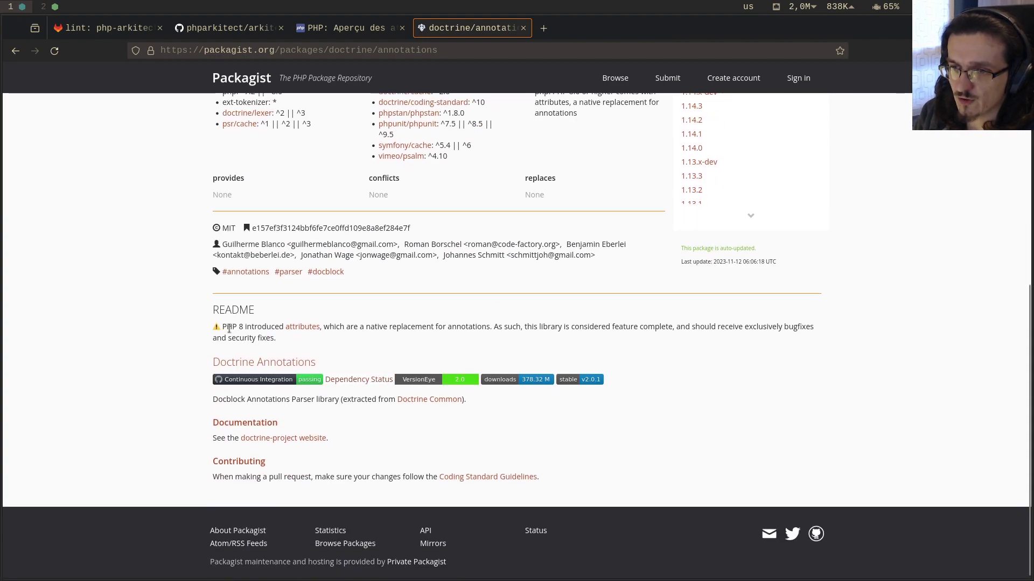
pyautogui.moveTo(225, 326); pyautogui.dragTo(340, 326)
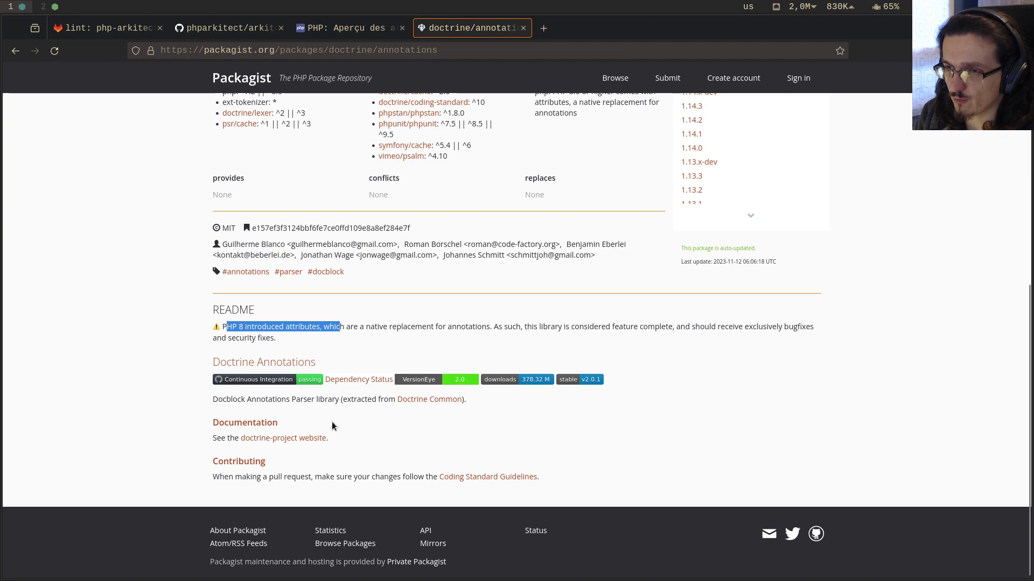
pyautogui.click(291, 345)
pyautogui.doubleClick(359, 327)
pyautogui.moveTo(419, 327); pyautogui.dragTo(475, 326)
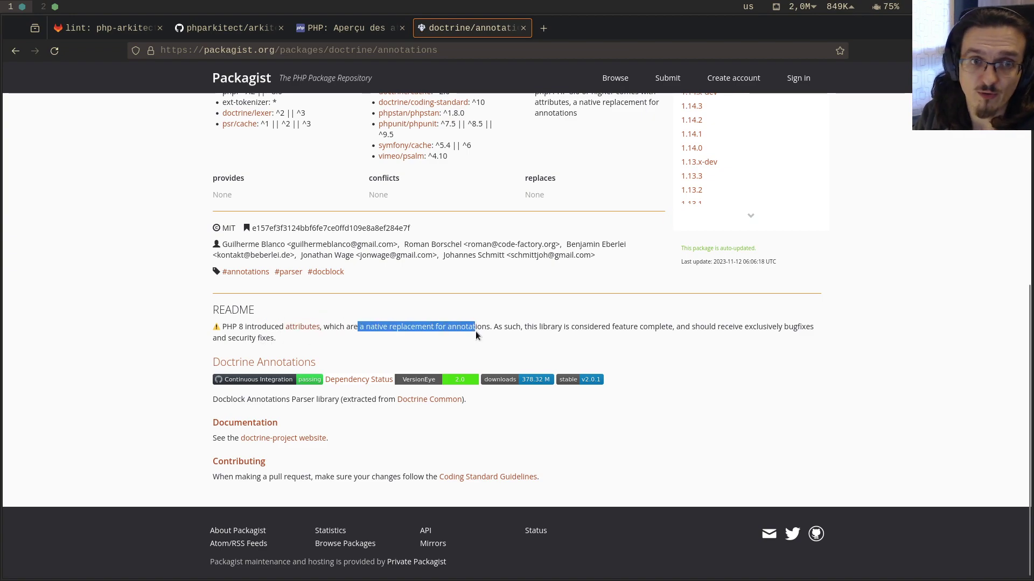
# Step: Note the package title and PHP 8.0 requirement, then close it and return to the arkitect README
pyautogui.scroll(10, 630, 360)
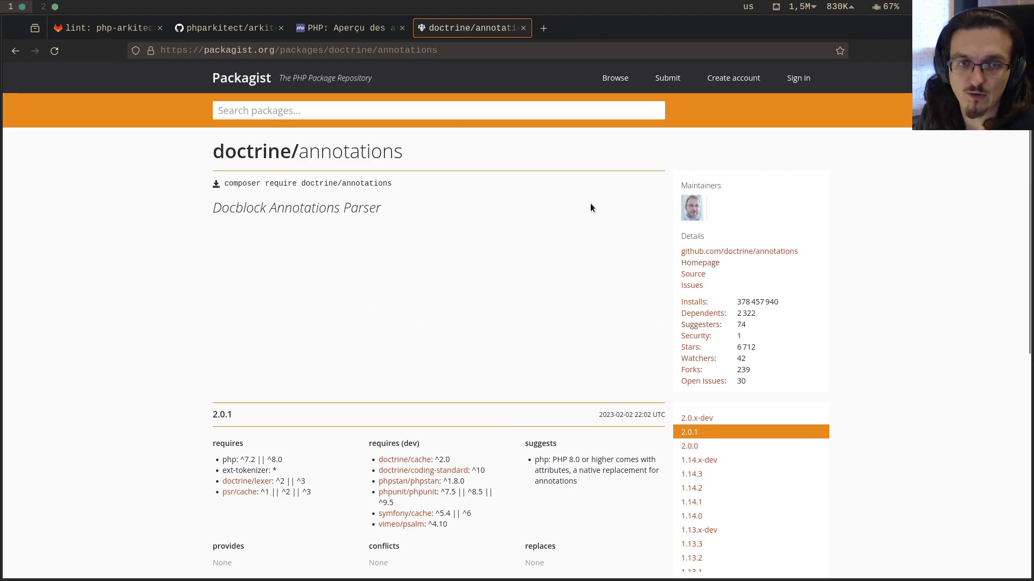
pyautogui.tripleClick(275, 149)
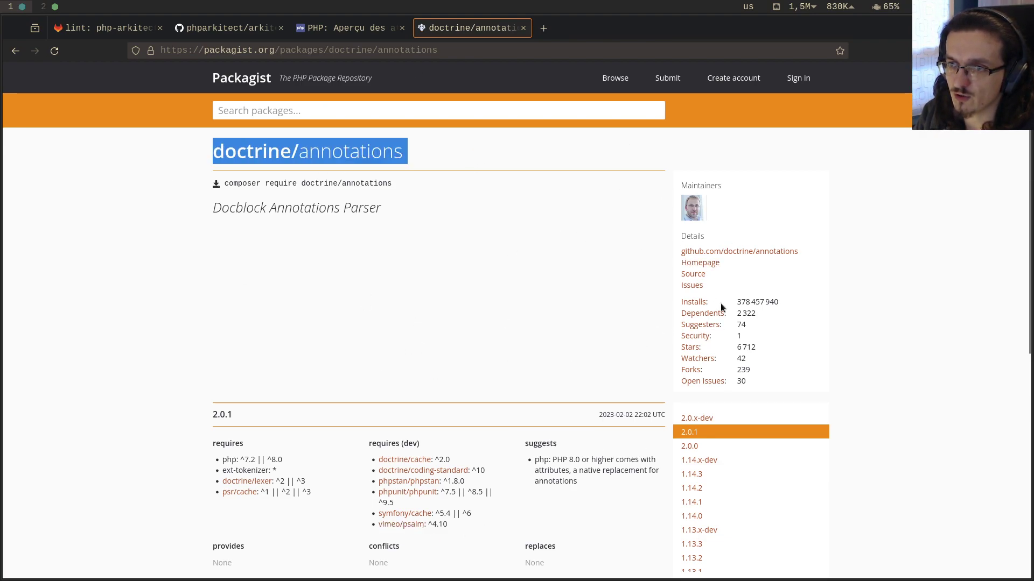
pyautogui.moveTo(272, 460); pyautogui.dragTo(282, 460)
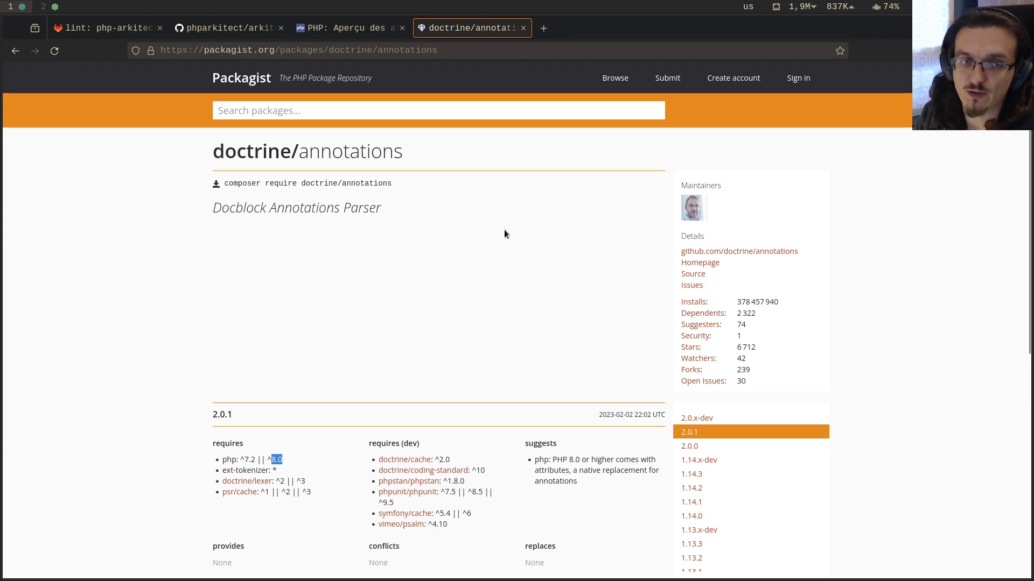
pyautogui.click(523, 27)
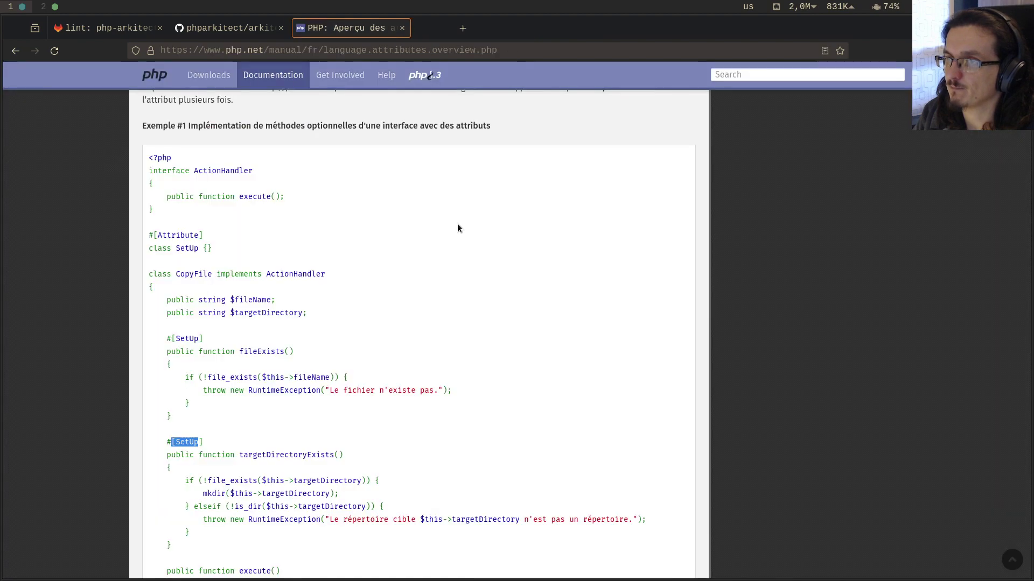
pyautogui.click(230, 32)
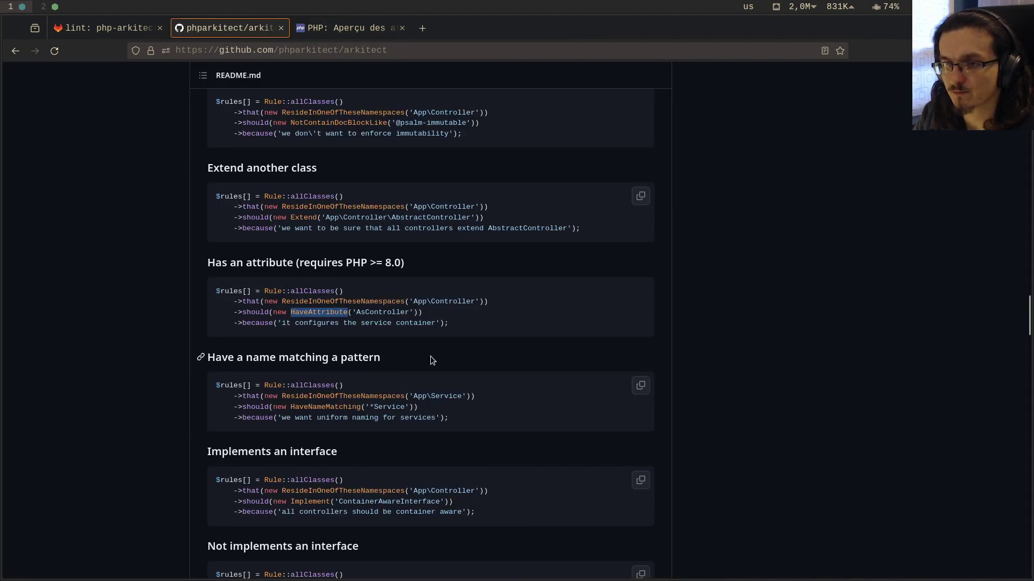
pyautogui.scroll(-3, 431, 357)
pyautogui.scroll(-1, 430, 356)
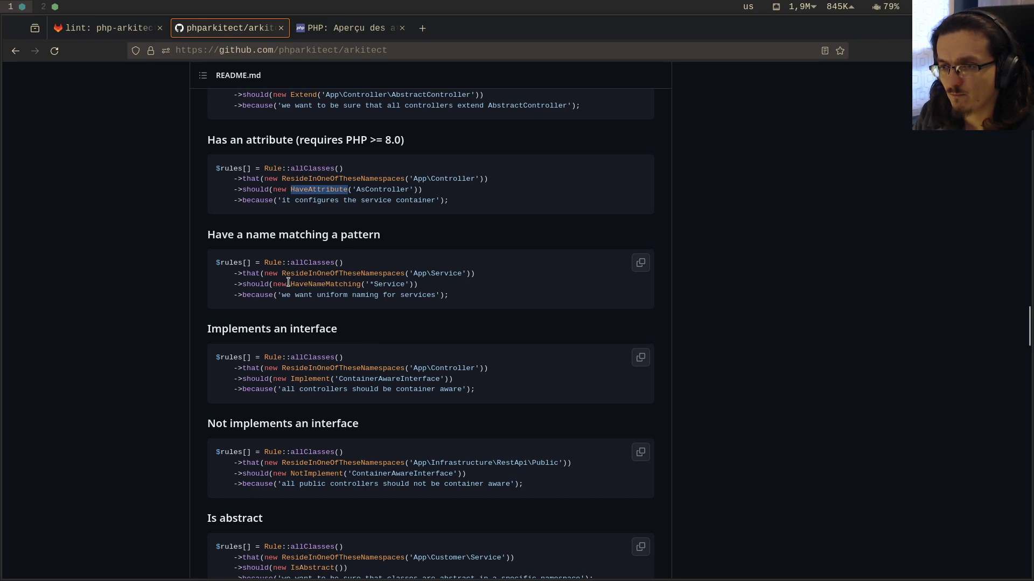
pyautogui.moveTo(290, 284); pyautogui.dragTo(388, 273)
pyautogui.scroll(-2, 366, 344)
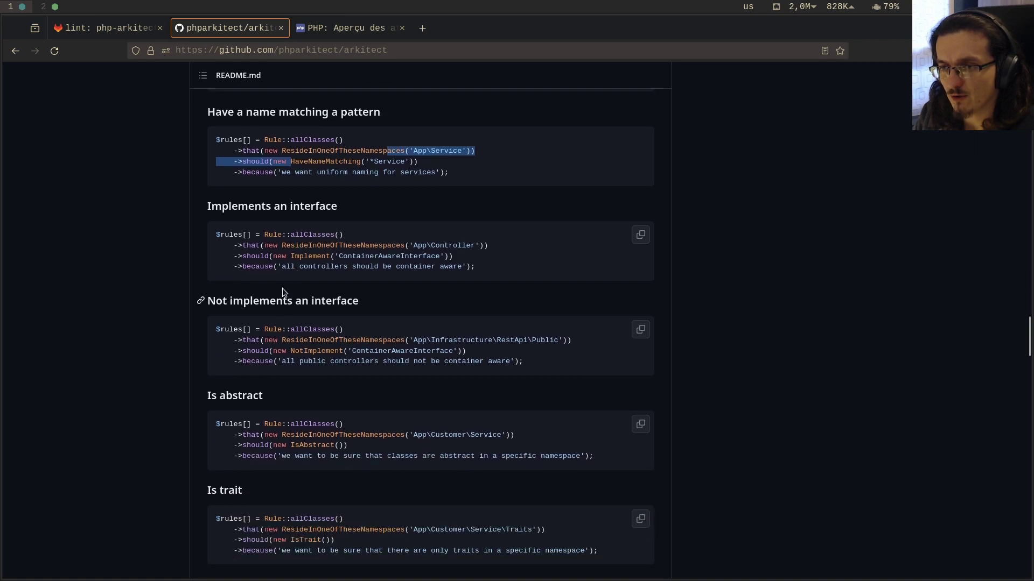
pyautogui.moveTo(264, 257); pyautogui.dragTo(400, 257)
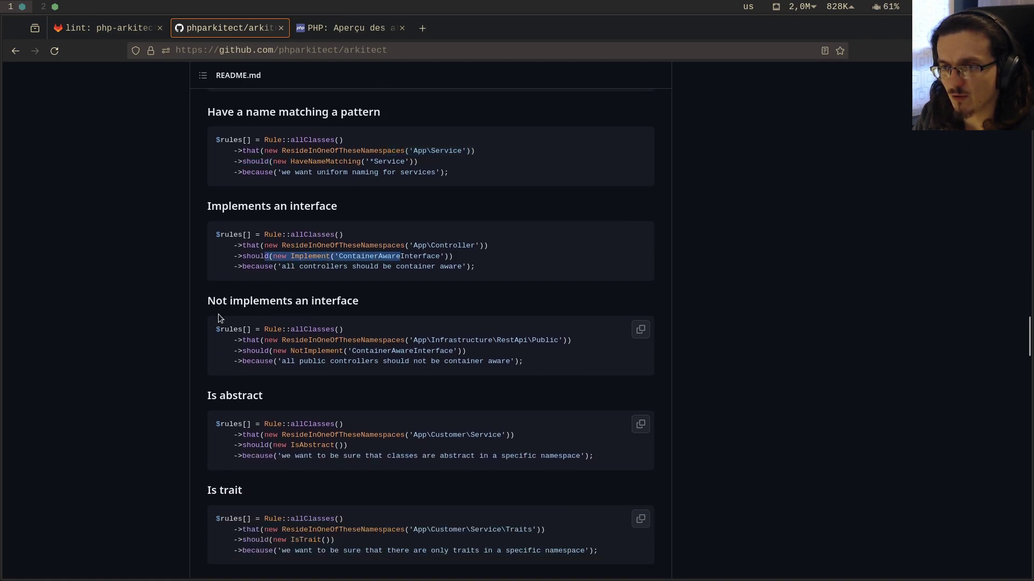
pyautogui.moveTo(276, 353); pyautogui.dragTo(352, 352)
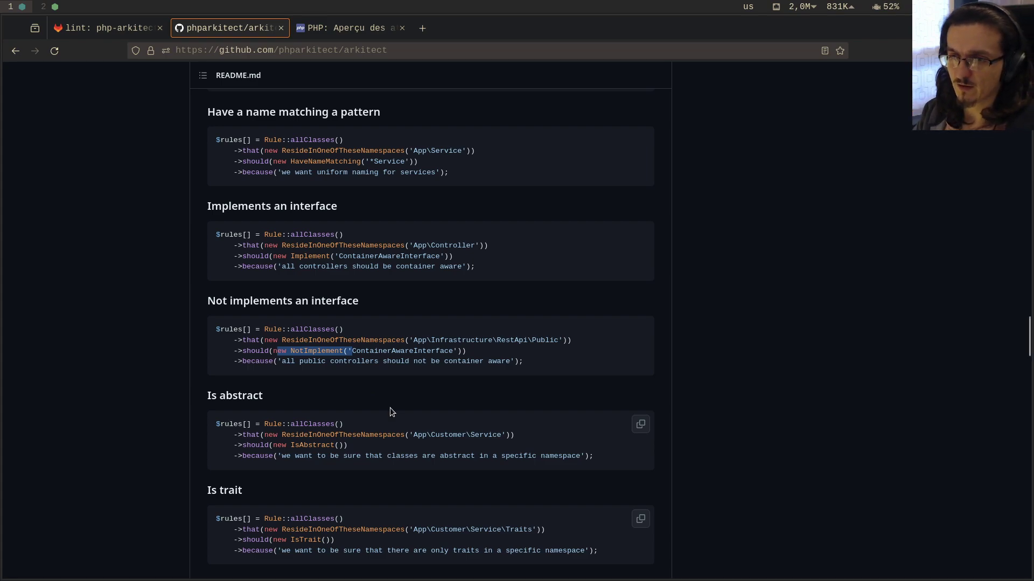
pyautogui.scroll(-2, 387, 405)
pyautogui.scroll(2, 384, 404)
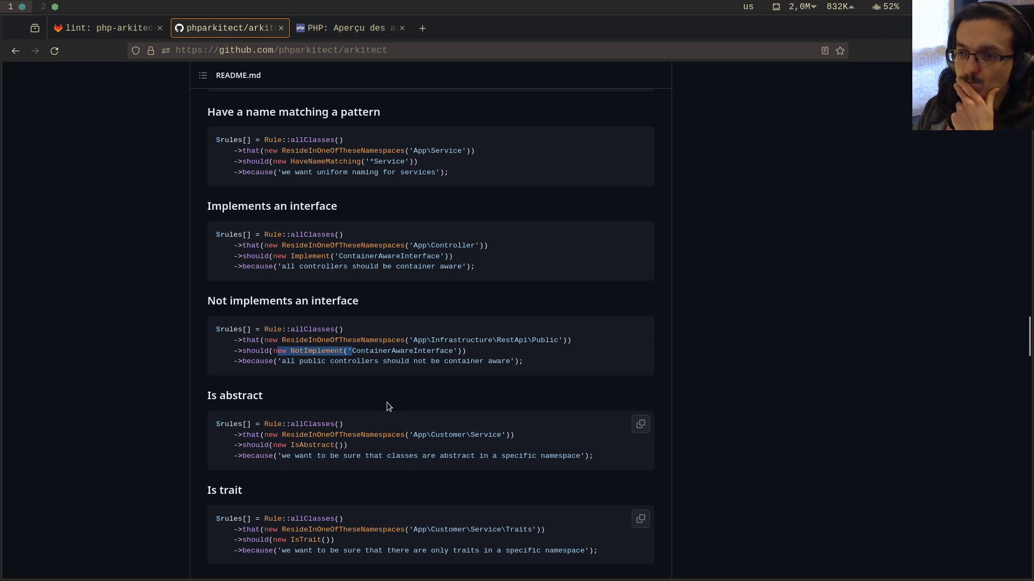
pyautogui.scroll(-5, 387, 404)
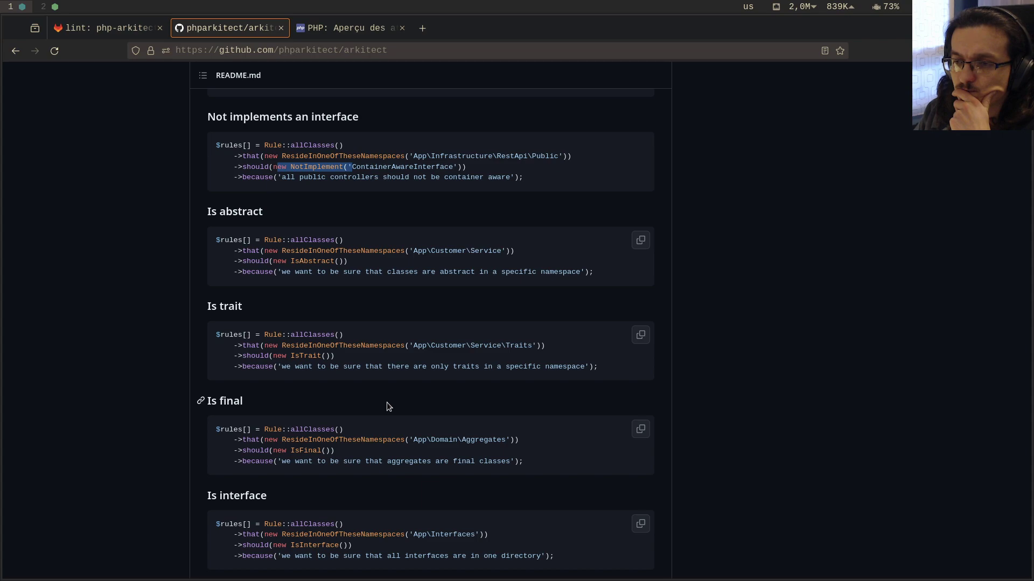
pyautogui.scroll(-2, 386, 405)
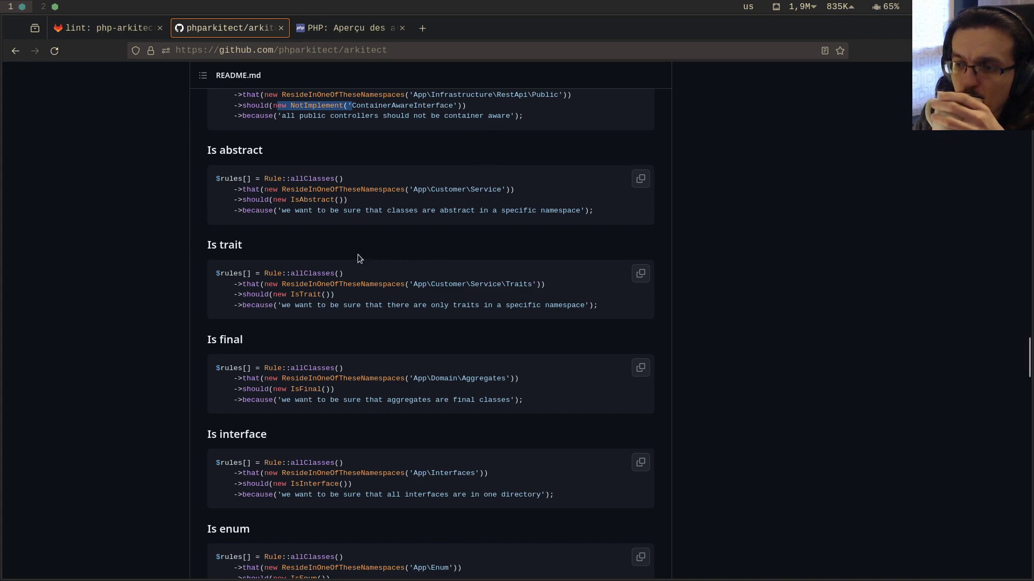
pyautogui.scroll(-2, 325, 213)
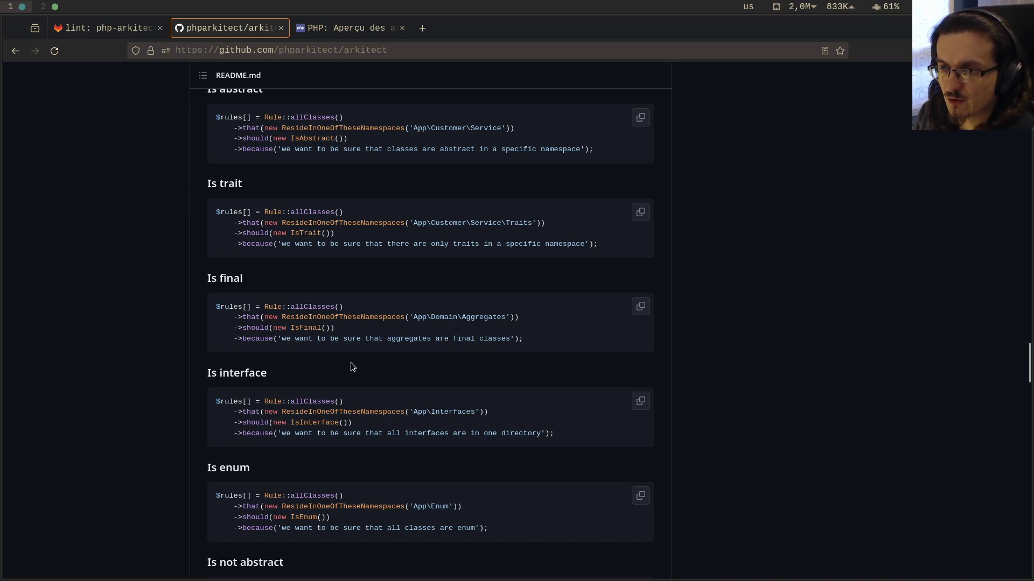
pyautogui.scroll(-4, 328, 340)
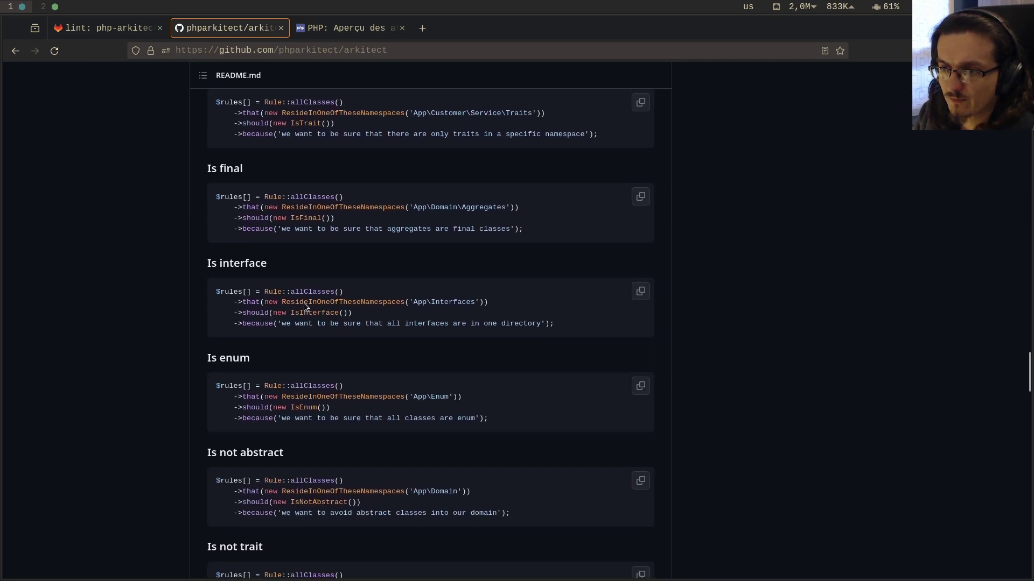
pyautogui.scroll(-6, 302, 255)
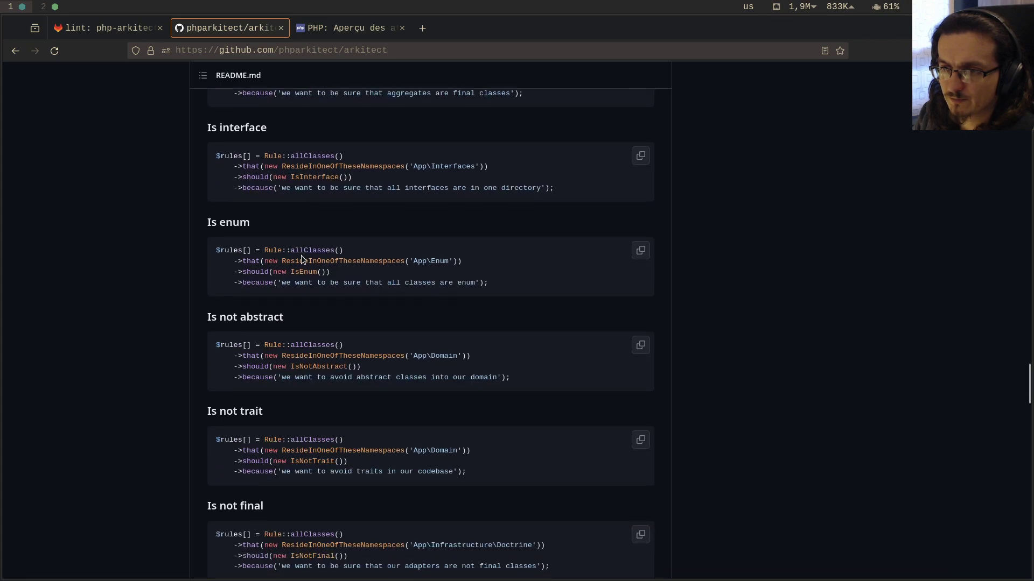
pyautogui.scroll(-8, 301, 255)
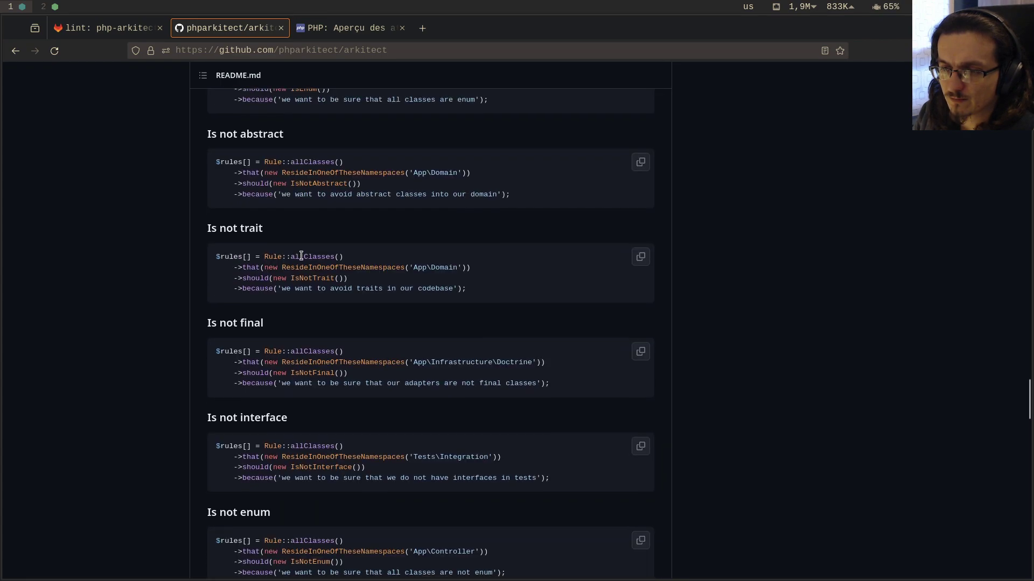
pyautogui.scroll(-2, 299, 258)
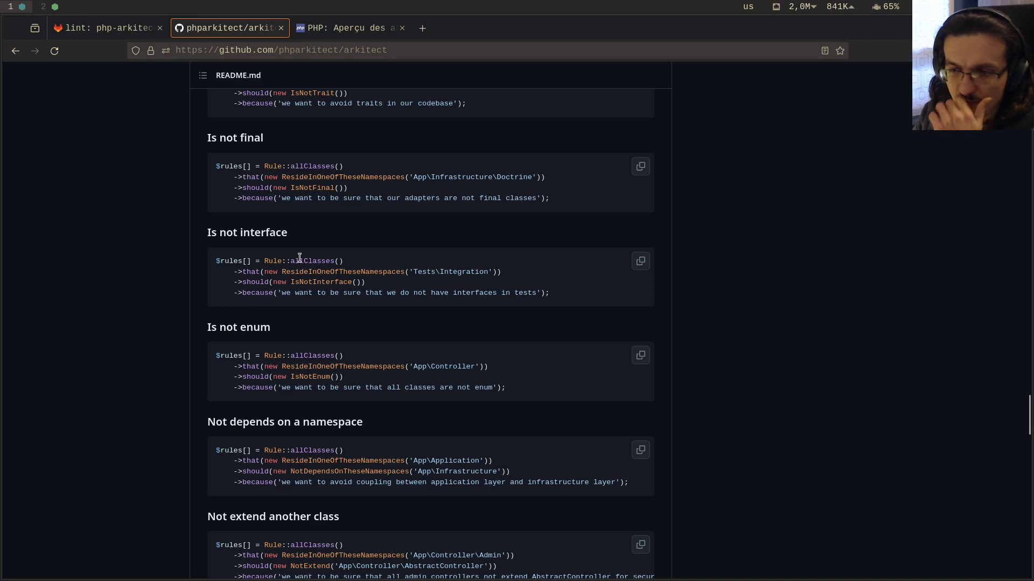
pyautogui.scroll(-6, 299, 258)
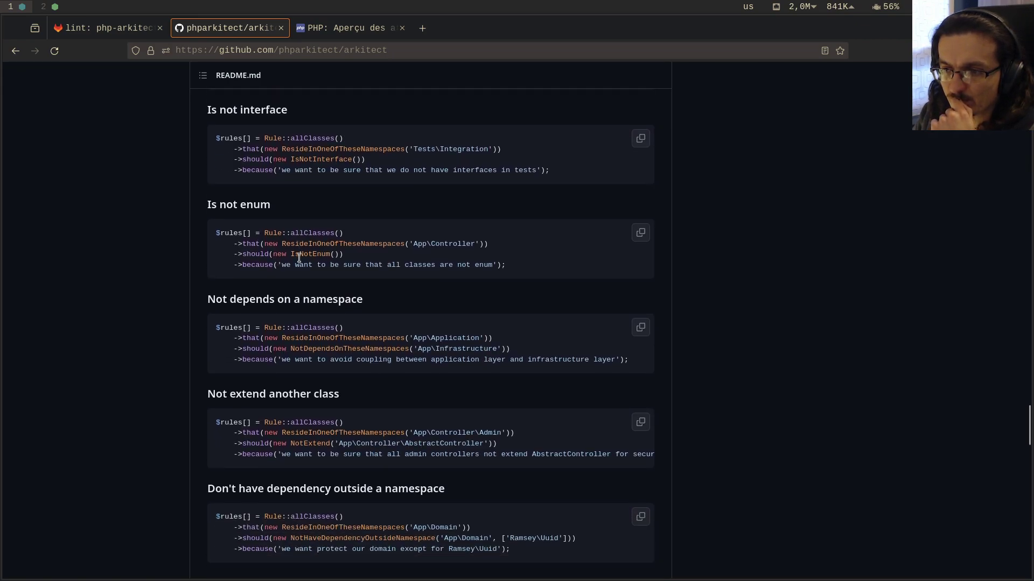
pyautogui.scroll(-2, 298, 258)
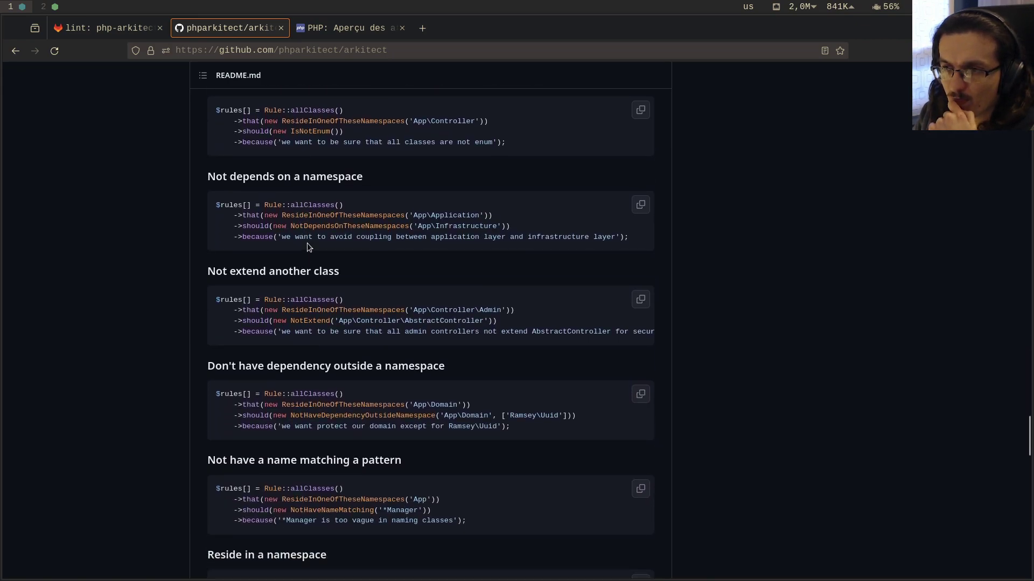
pyautogui.moveTo(295, 226); pyautogui.dragTo(500, 227)
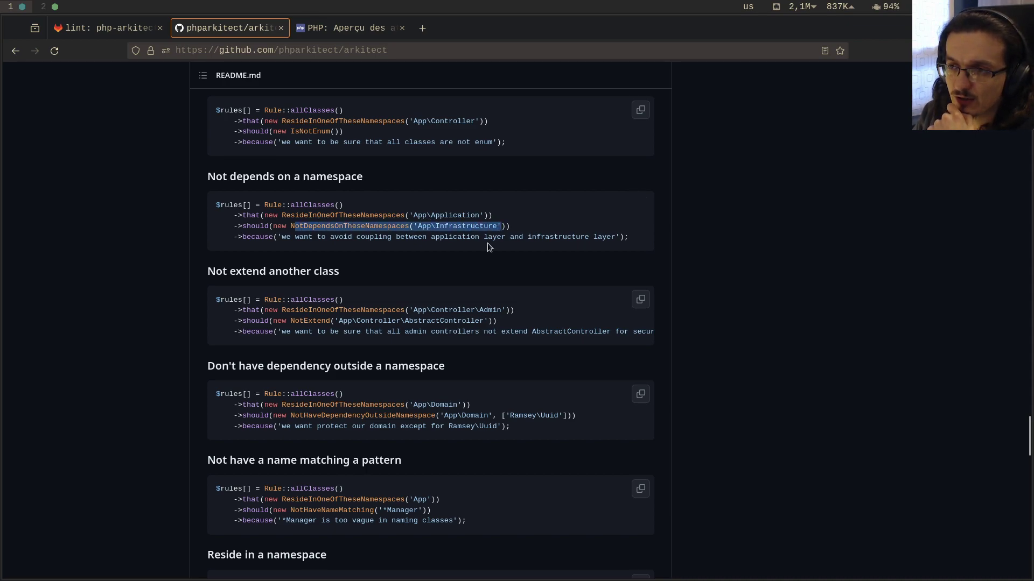
pyautogui.doubleClick(364, 226)
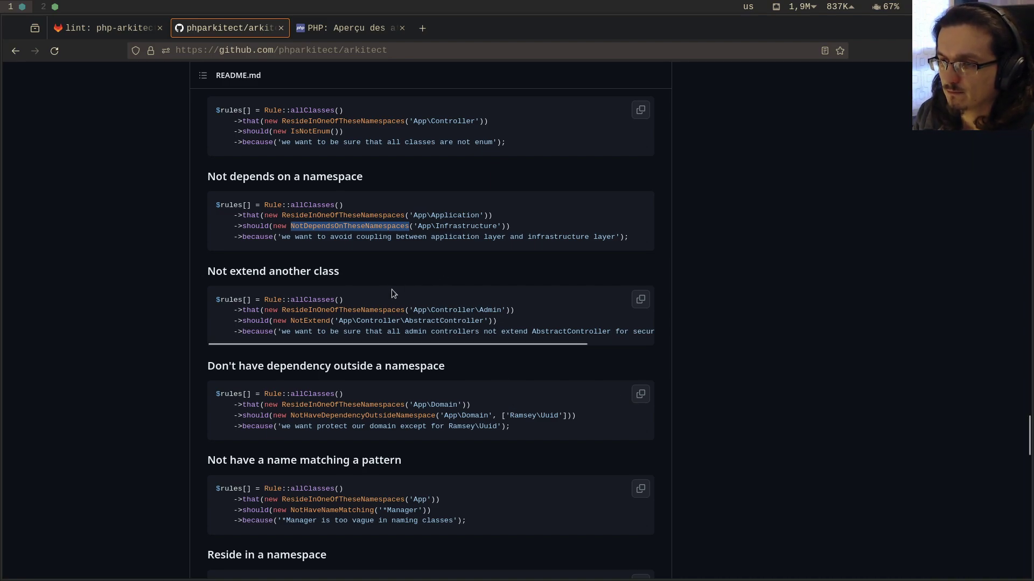
pyautogui.scroll(-1, 390, 290)
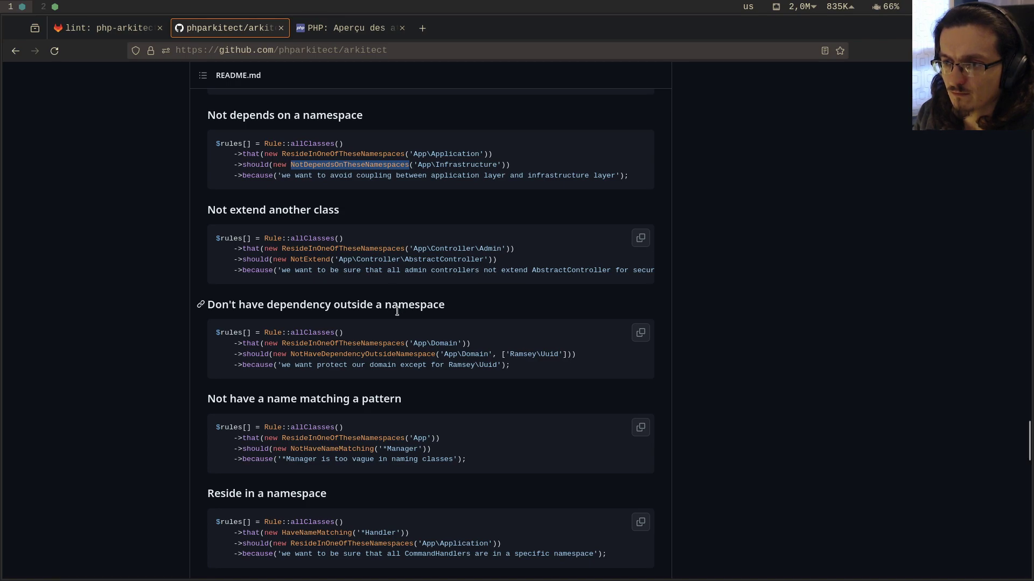
pyautogui.scroll(-1, 397, 311)
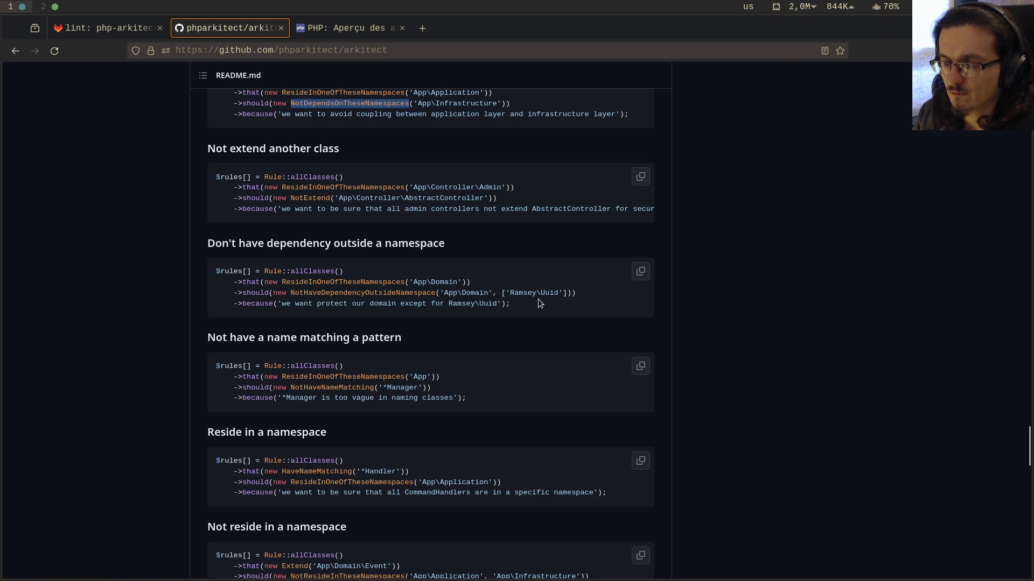
pyautogui.scroll(-2, 278, 327)
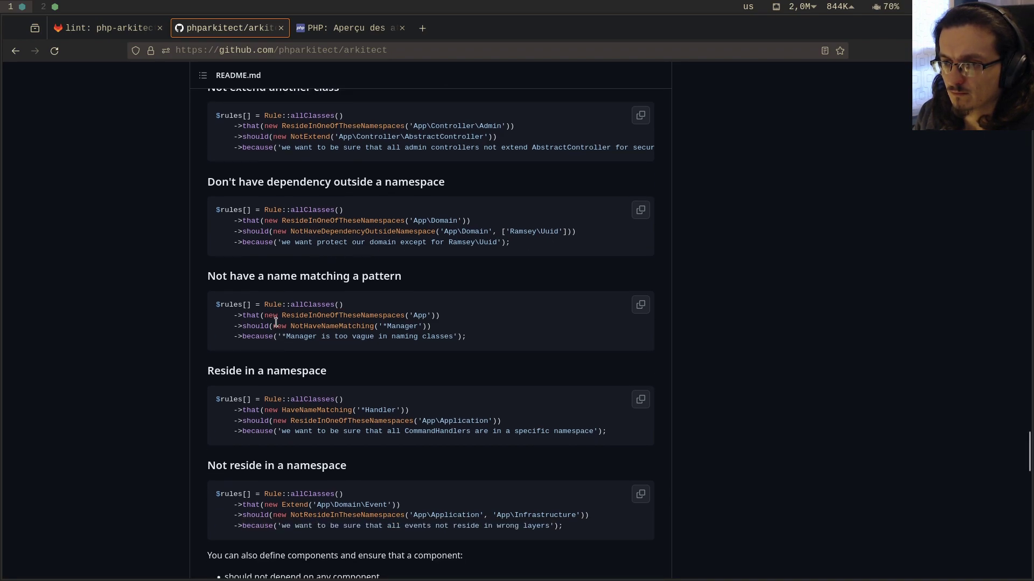
pyautogui.scroll(-2, 276, 322)
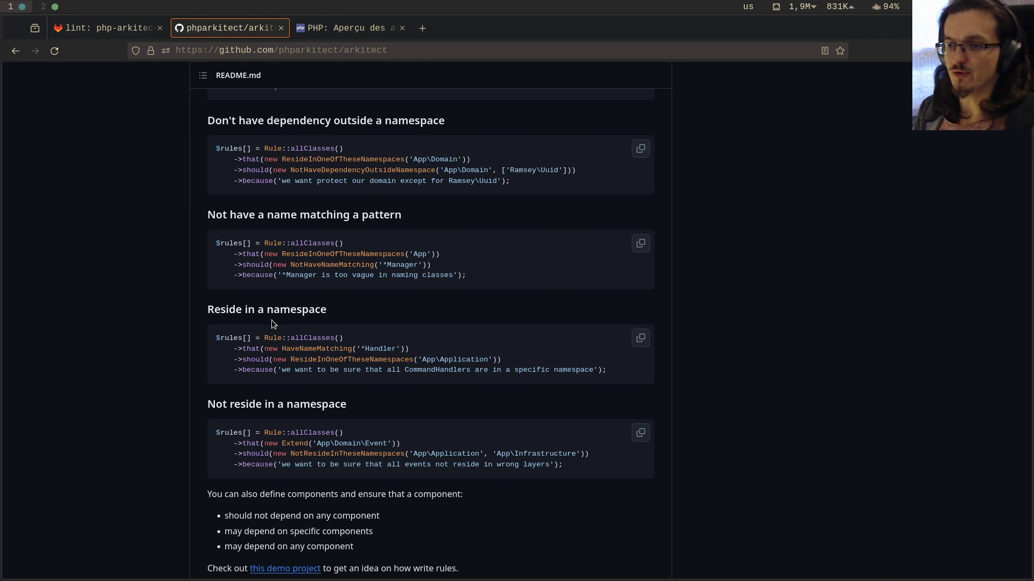
pyautogui.moveTo(307, 265); pyautogui.dragTo(404, 267)
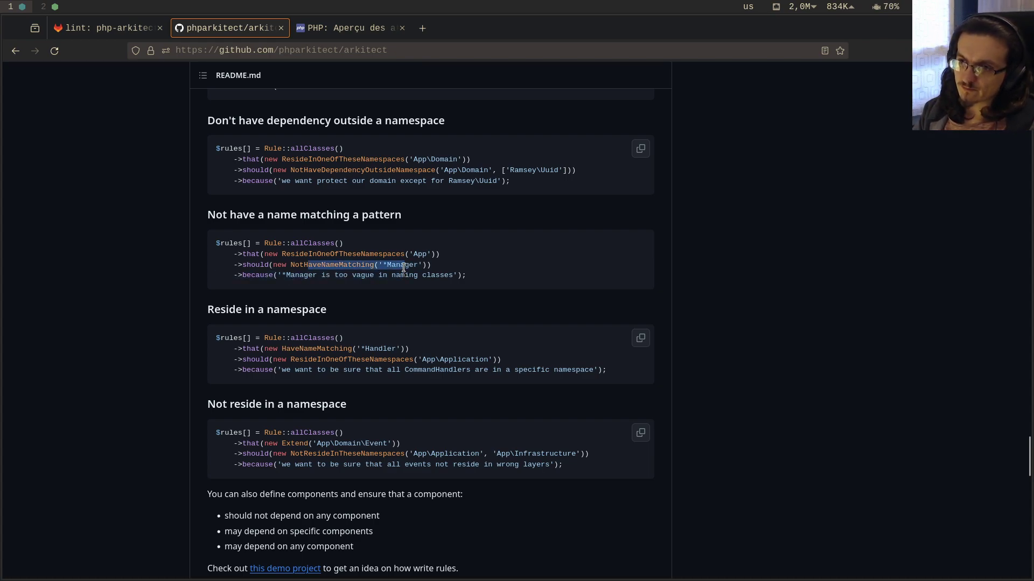
pyautogui.click(412, 266)
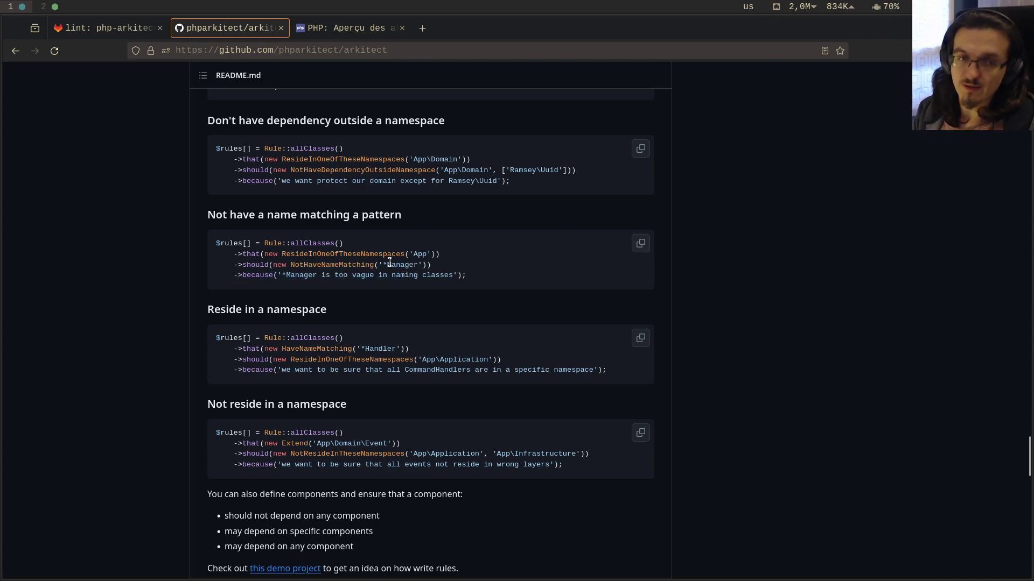
pyautogui.moveTo(386, 265); pyautogui.dragTo(409, 266)
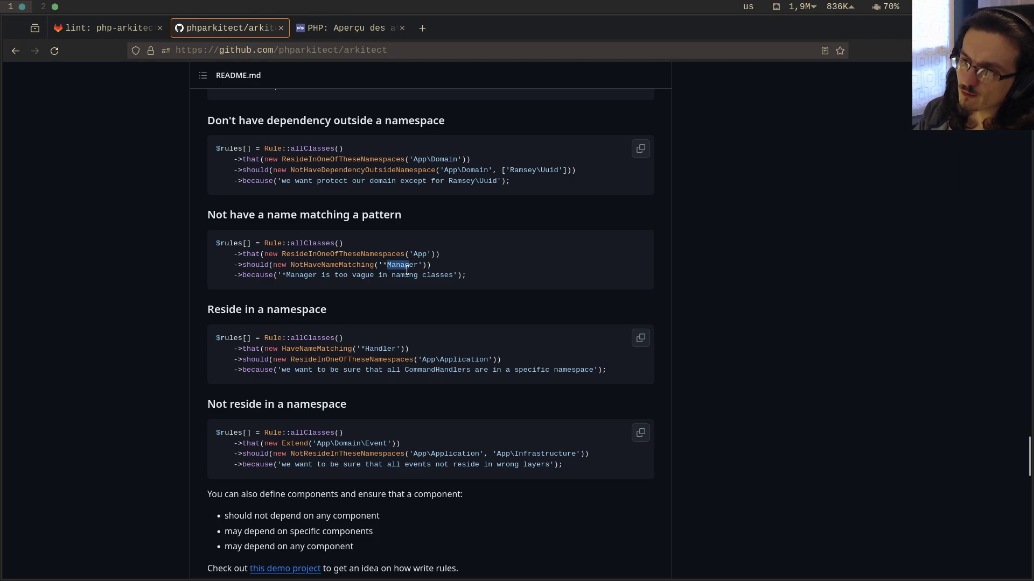
pyautogui.moveTo(283, 275); pyautogui.dragTo(458, 288)
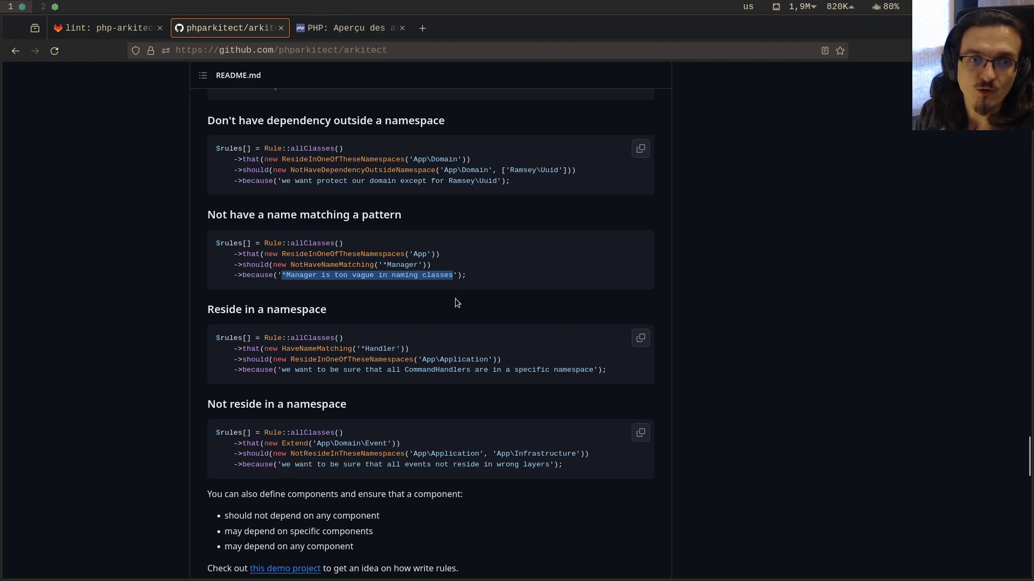
pyautogui.doubleClick(402, 265)
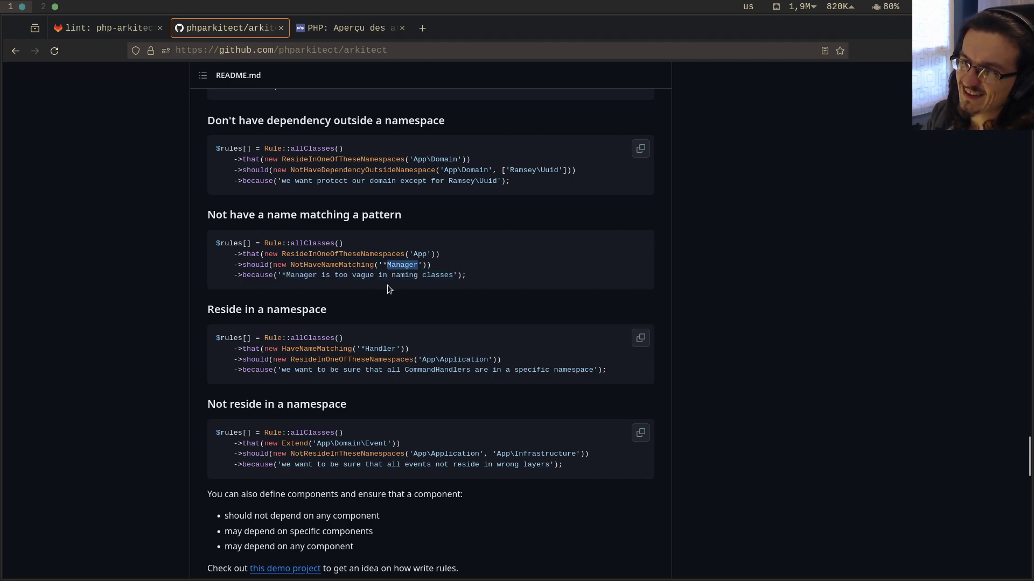
pyautogui.doubleClick(302, 275)
pyautogui.doubleClick(402, 265)
pyautogui.doubleClick(311, 276)
pyautogui.doubleClick(402, 265)
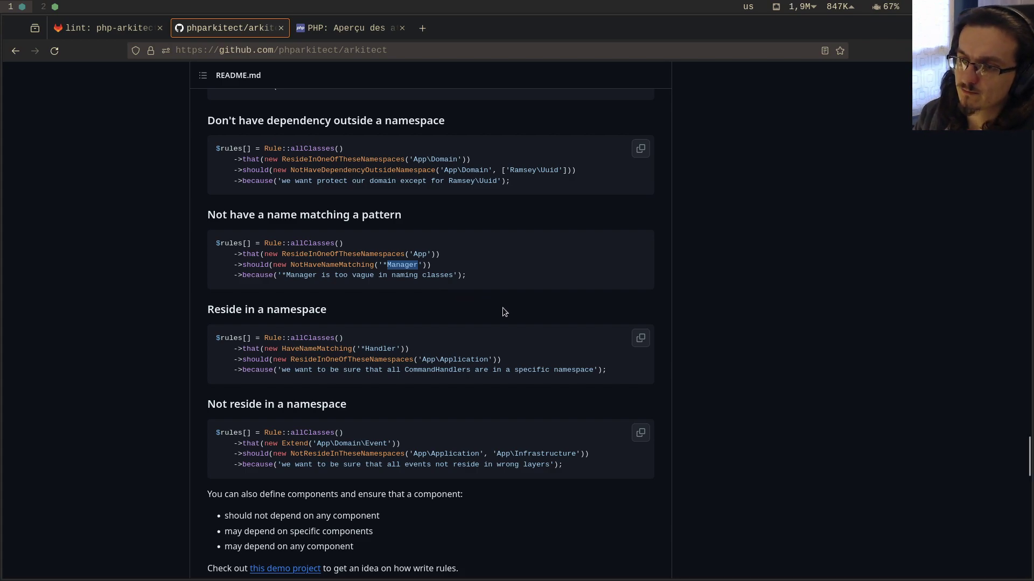
# Step: Highlight HaveNameMatching, the 'Handler' pattern and the App\Application namespace in the Reside example
pyautogui.scroll(-2, 411, 334)
pyautogui.scroll(-2, 411, 335)
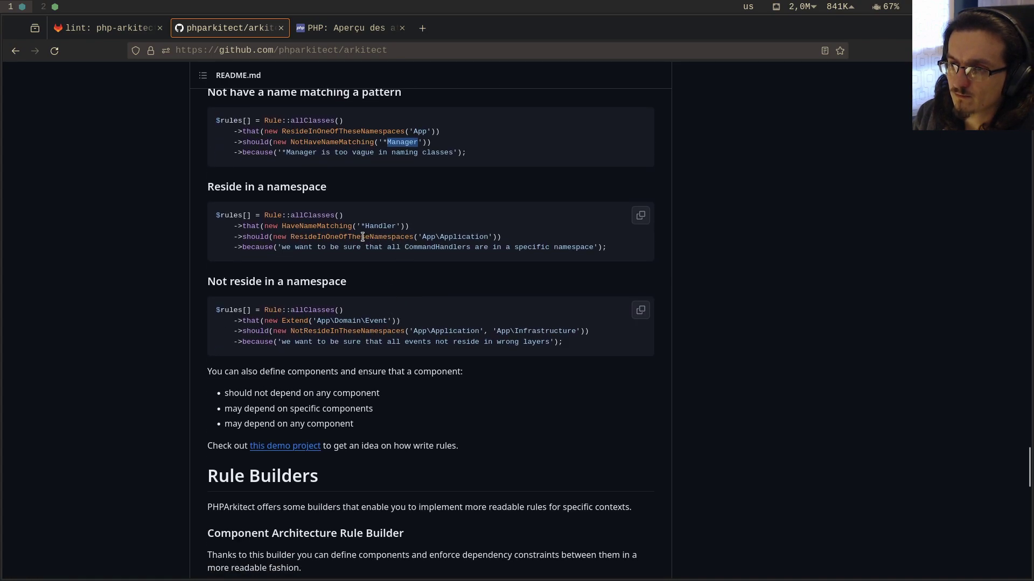
pyautogui.doubleClick(312, 226)
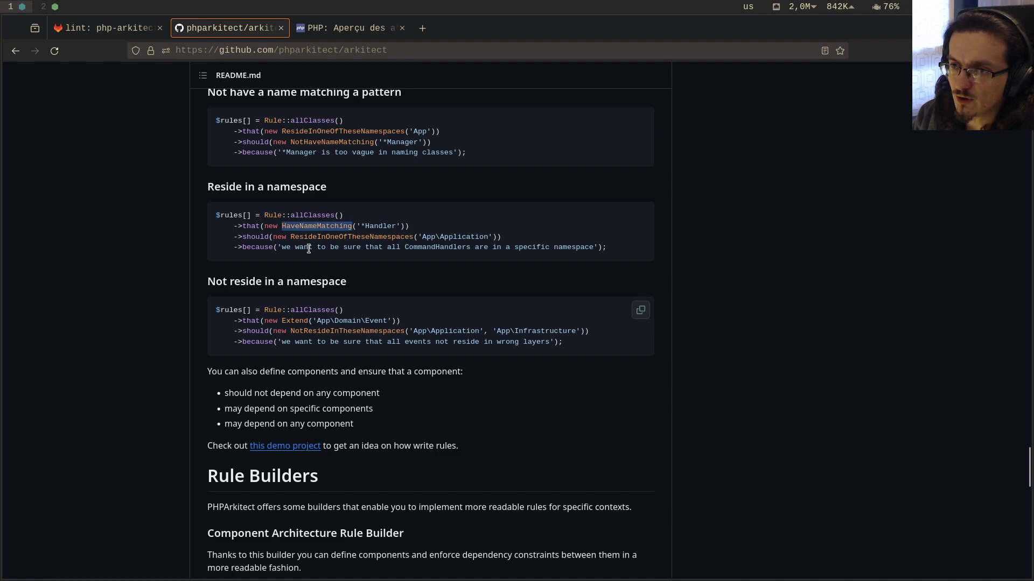
pyautogui.doubleClick(367, 226)
pyautogui.click(367, 226)
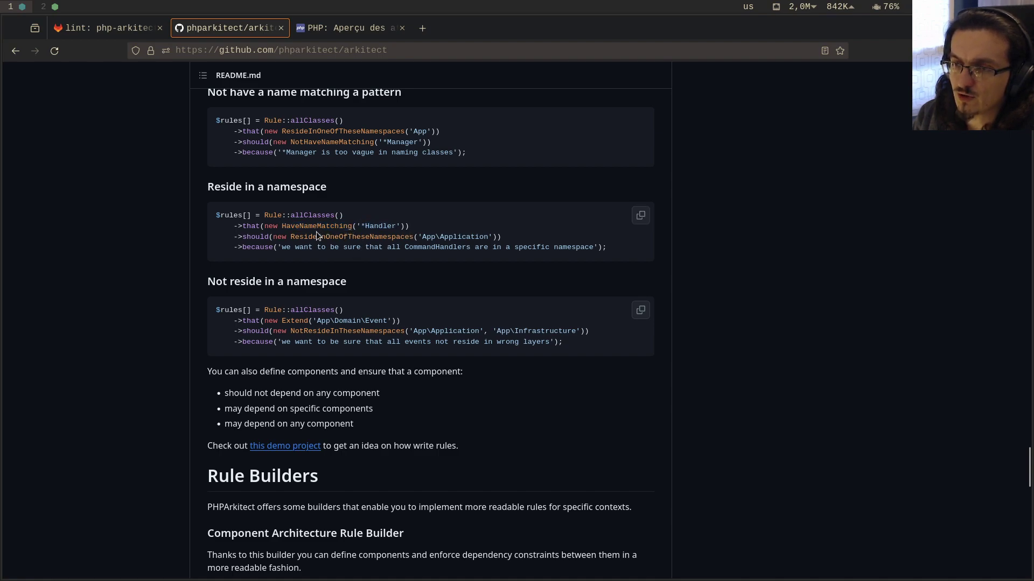
pyautogui.doubleClick(368, 228)
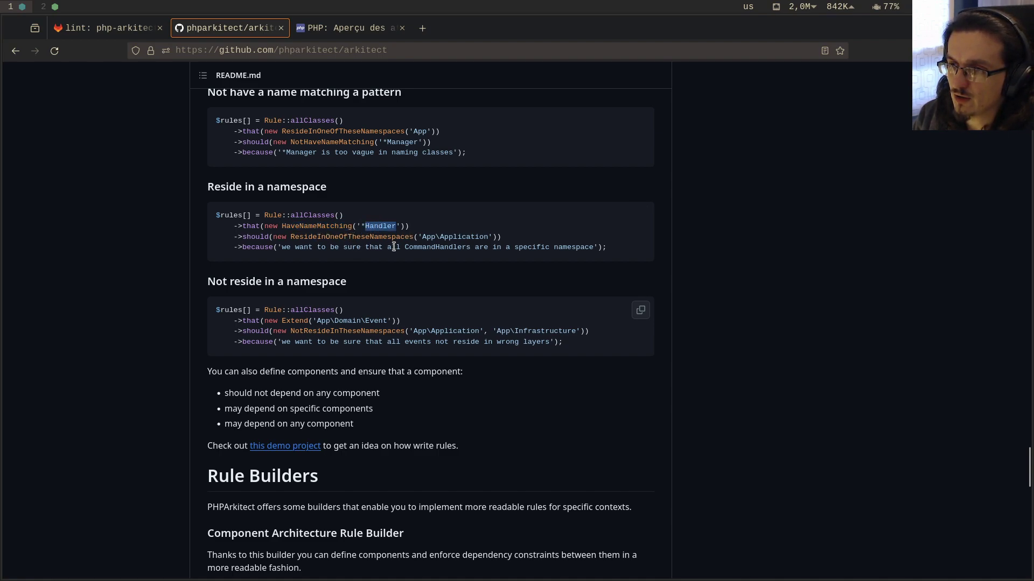
pyautogui.moveTo(295, 237); pyautogui.dragTo(440, 236)
pyautogui.moveTo(427, 237); pyautogui.dragTo(492, 236)
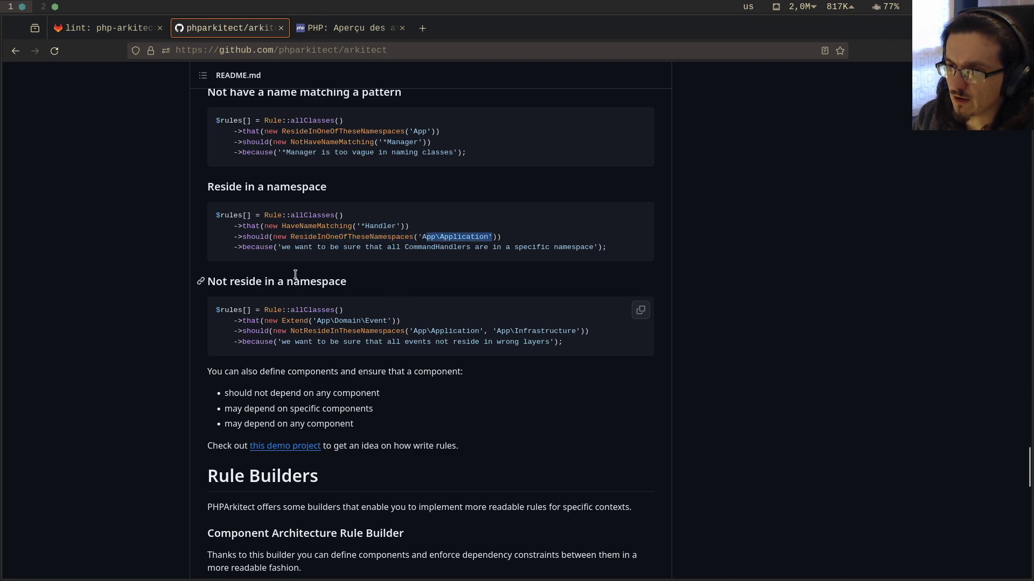
# Step: Highlight the README sentence about defining components
pyautogui.scroll(-2, 230, 341)
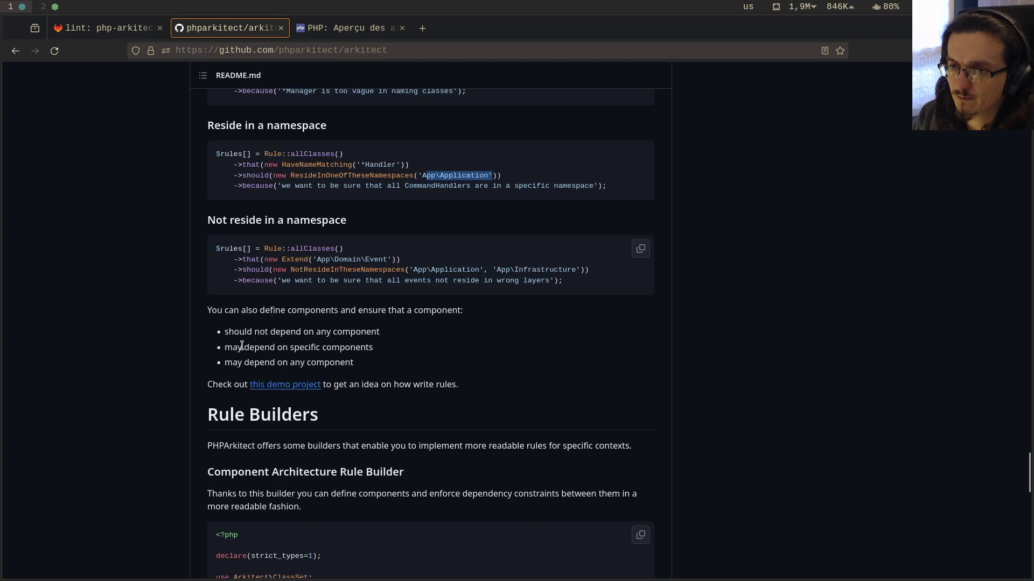
pyautogui.moveTo(304, 259); pyautogui.dragTo(402, 270)
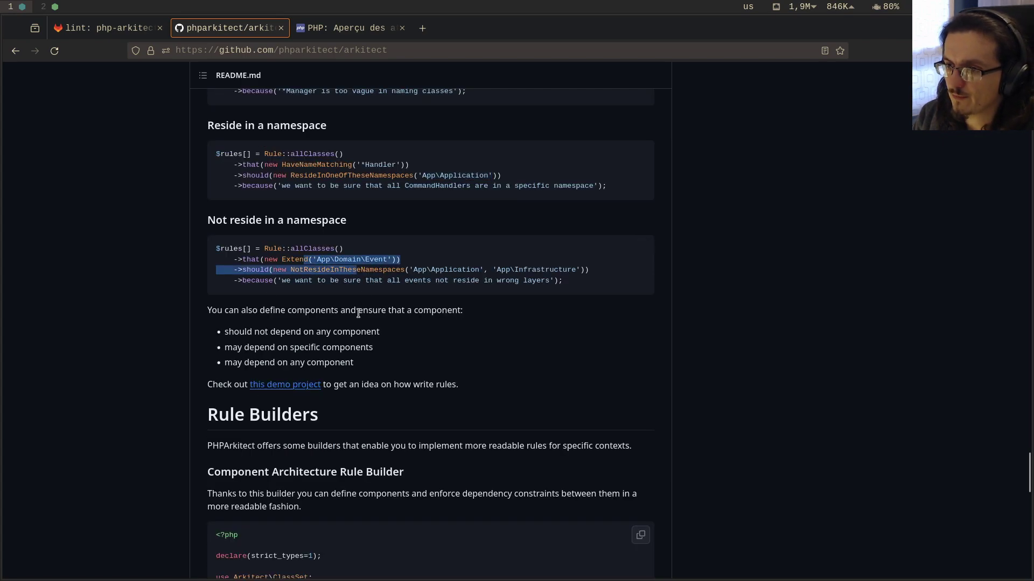
pyautogui.click(357, 309)
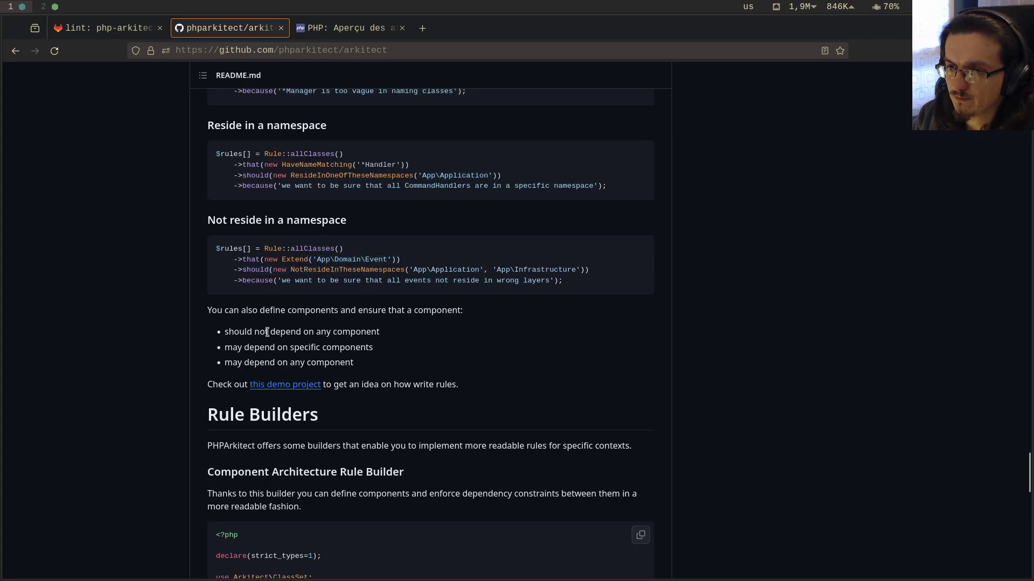
pyautogui.moveTo(222, 310); pyautogui.dragTo(445, 318)
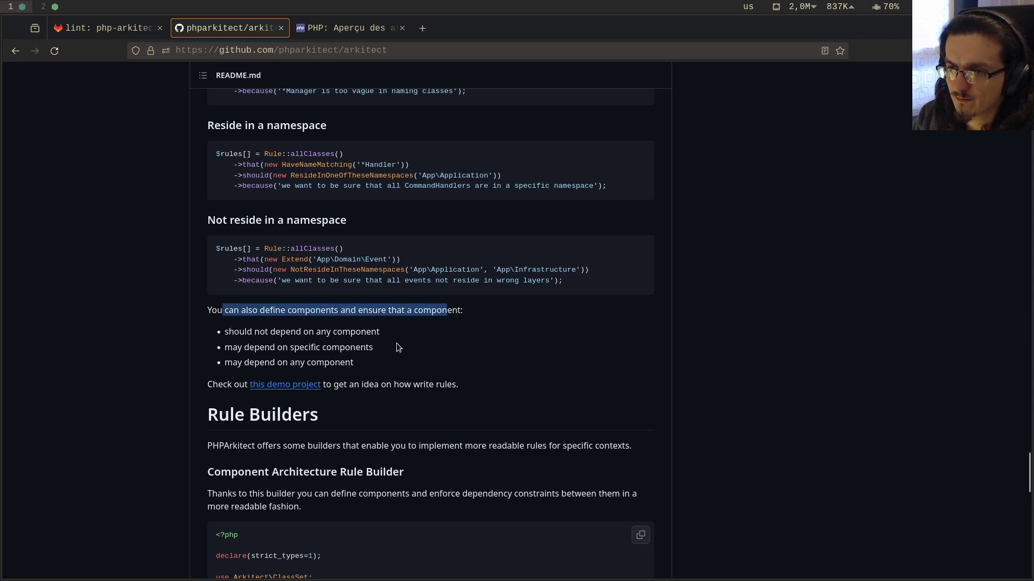
# Step: Open the 'this demo project' link in a new tab
pyautogui.scroll(-2, 365, 350)
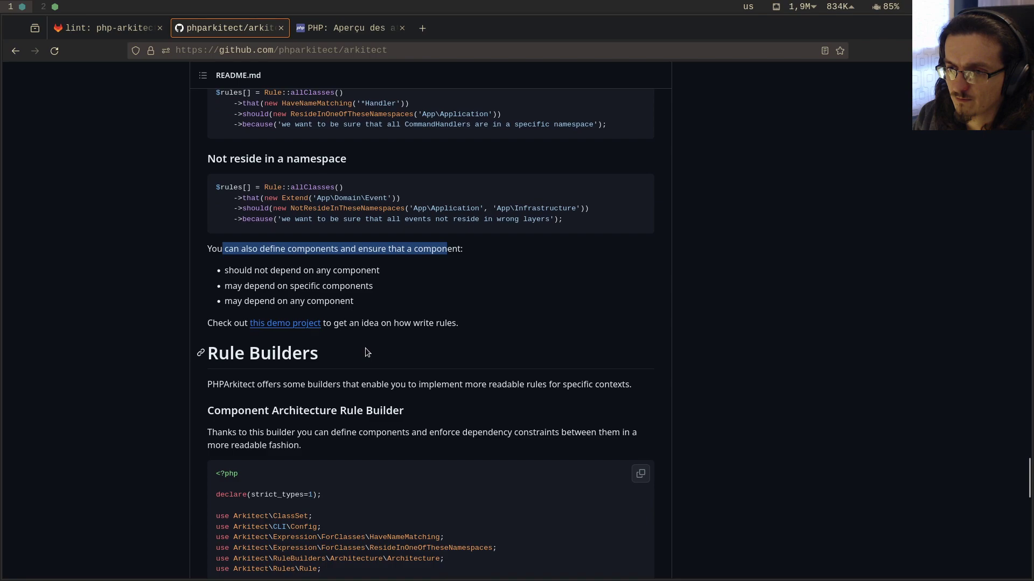
pyautogui.scroll(-2, 365, 347)
pyautogui.rightClick(291, 263)
pyautogui.click(327, 274)
pyautogui.click(323, 28)
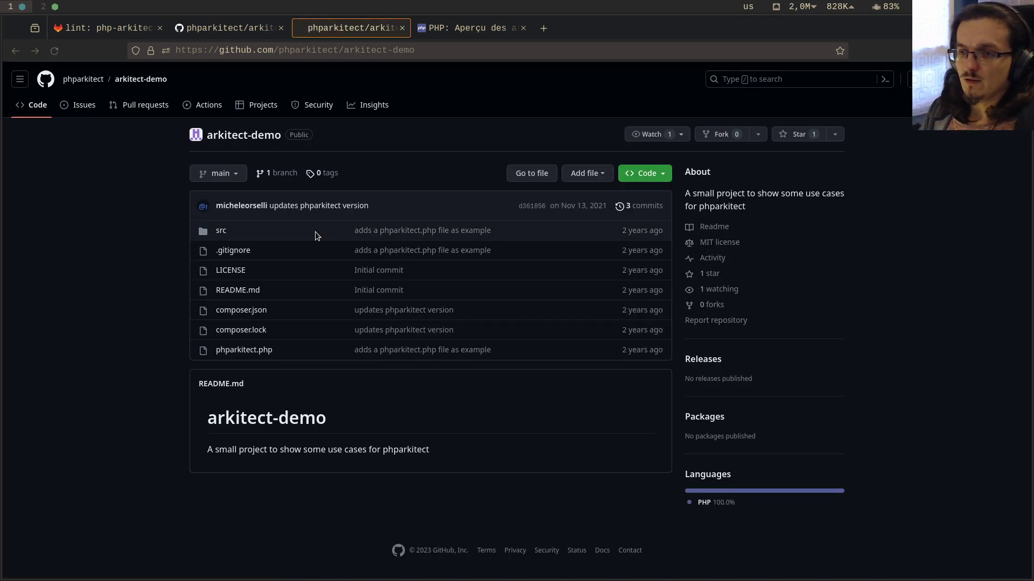
pyautogui.click(230, 351)
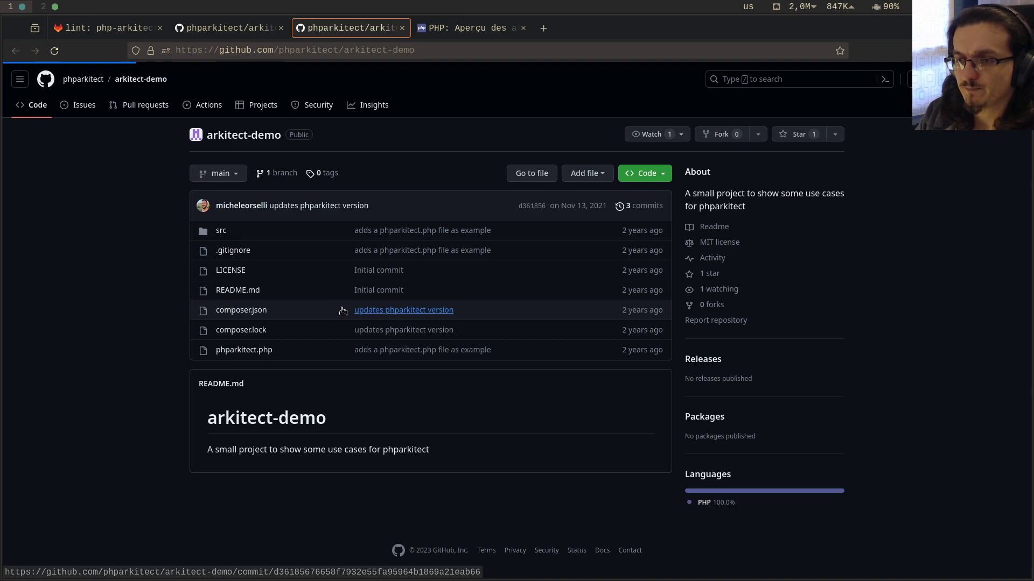
pyautogui.scroll(-3, 264, 302)
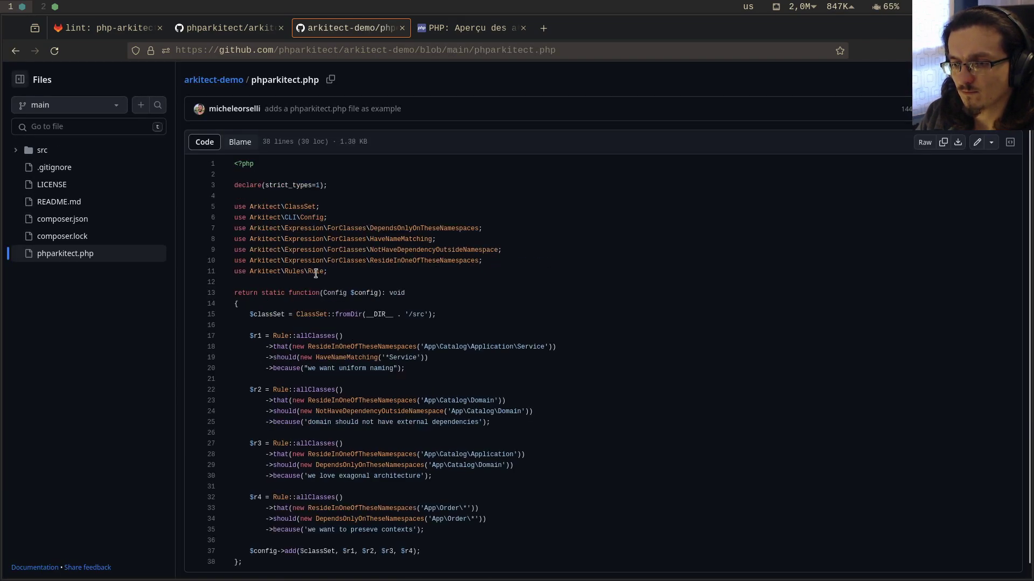
pyautogui.scroll(-1, 315, 273)
pyautogui.hotkey('alt', 'Left')
pyautogui.click(230, 231)
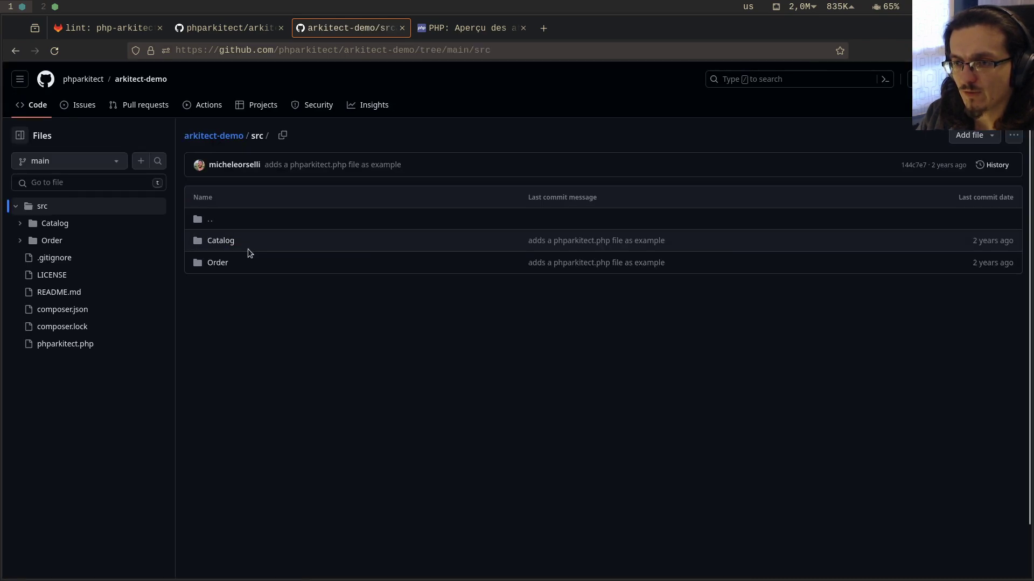
pyautogui.hotkey('alt', 'Left')
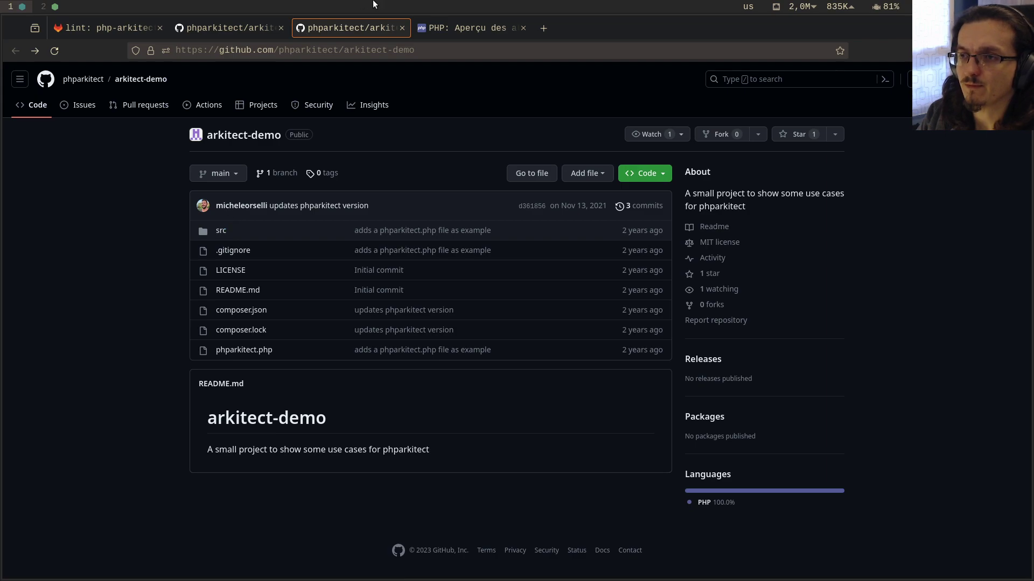
pyautogui.click(402, 27)
pyautogui.scroll(-3, 434, 312)
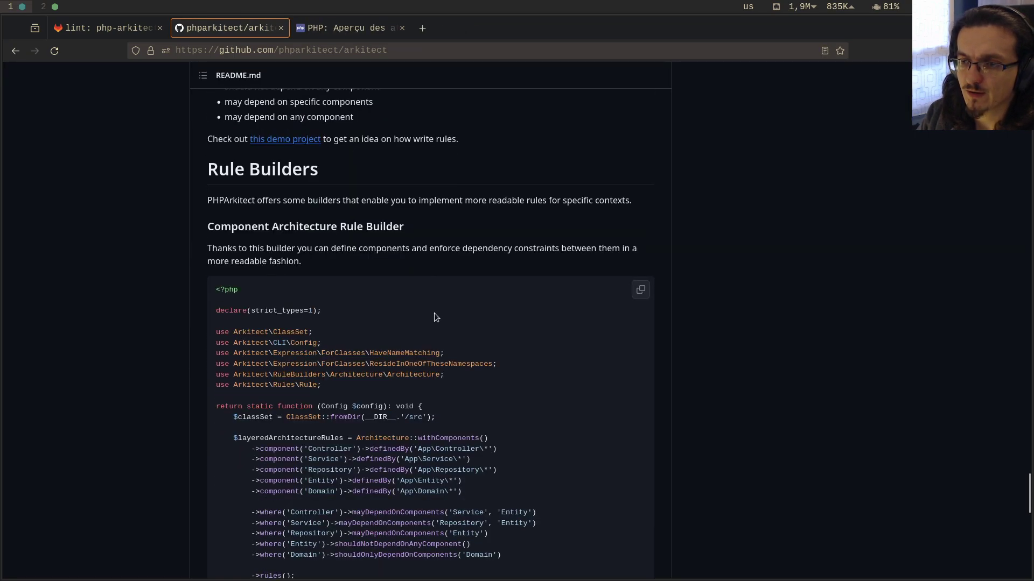
pyautogui.scroll(-2, 435, 316)
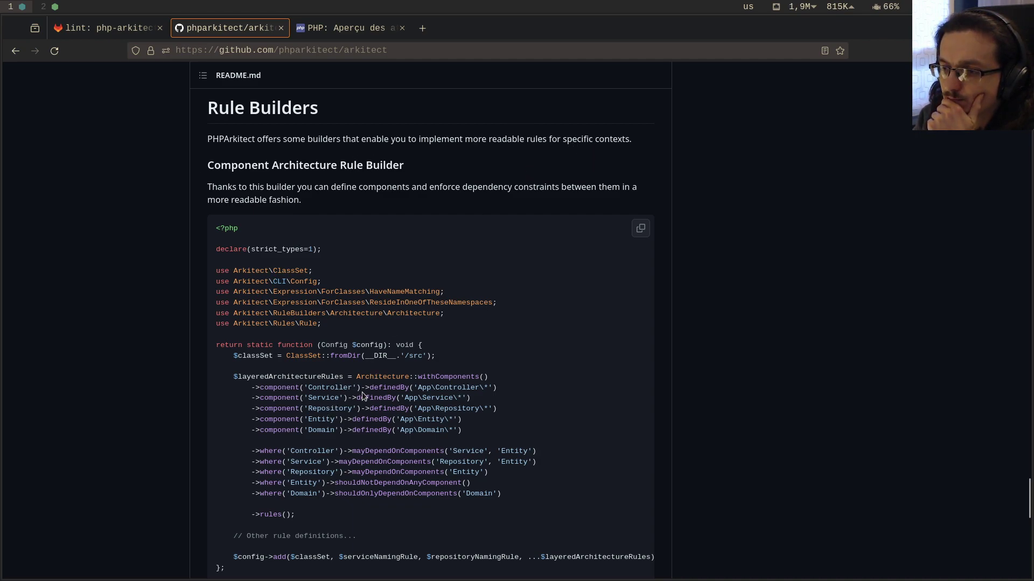
pyautogui.scroll(-1, 290, 385)
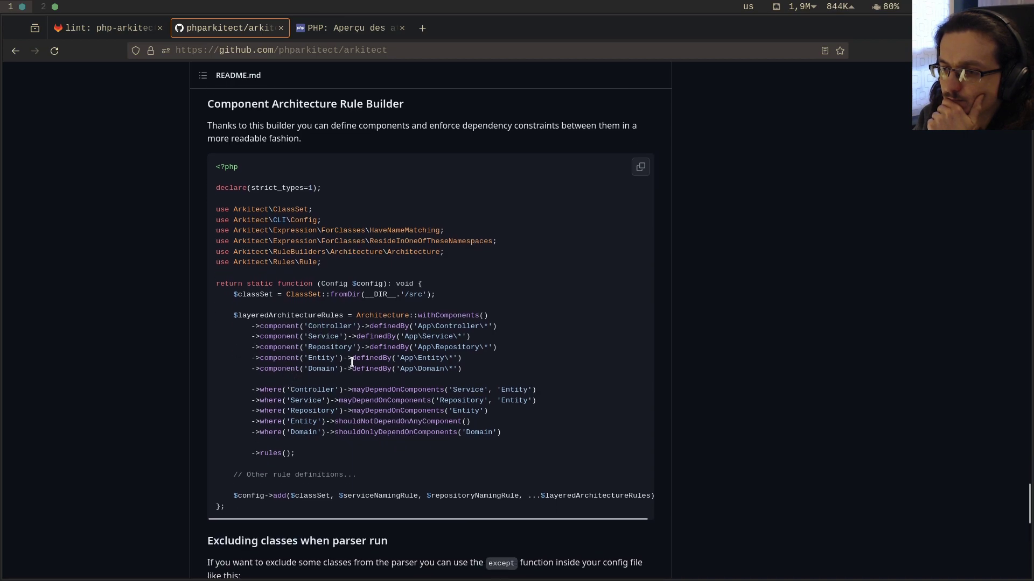
pyautogui.scroll(-1, 345, 401)
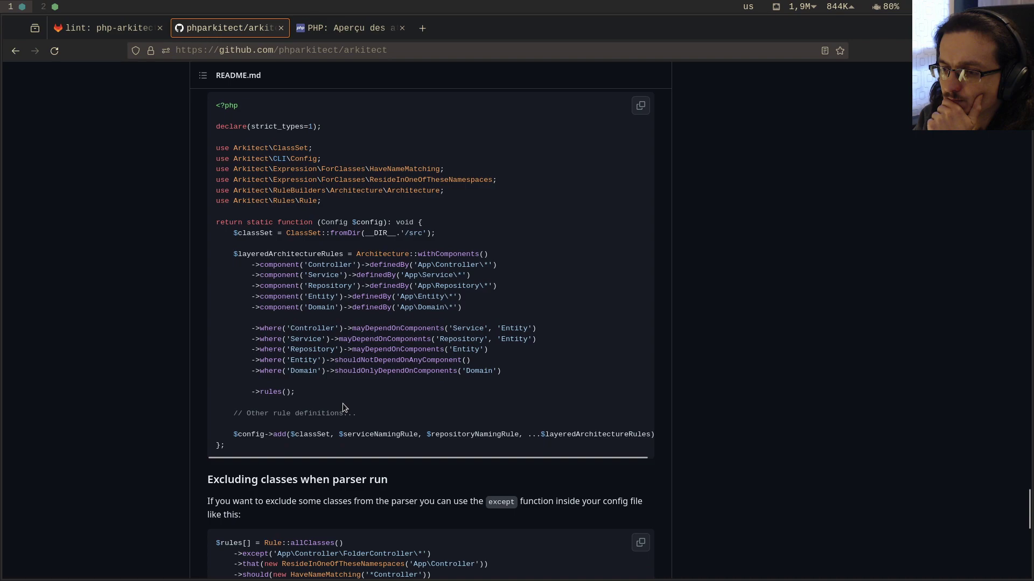
pyautogui.scroll(2, 342, 402)
pyautogui.moveTo(232, 186); pyautogui.dragTo(592, 187)
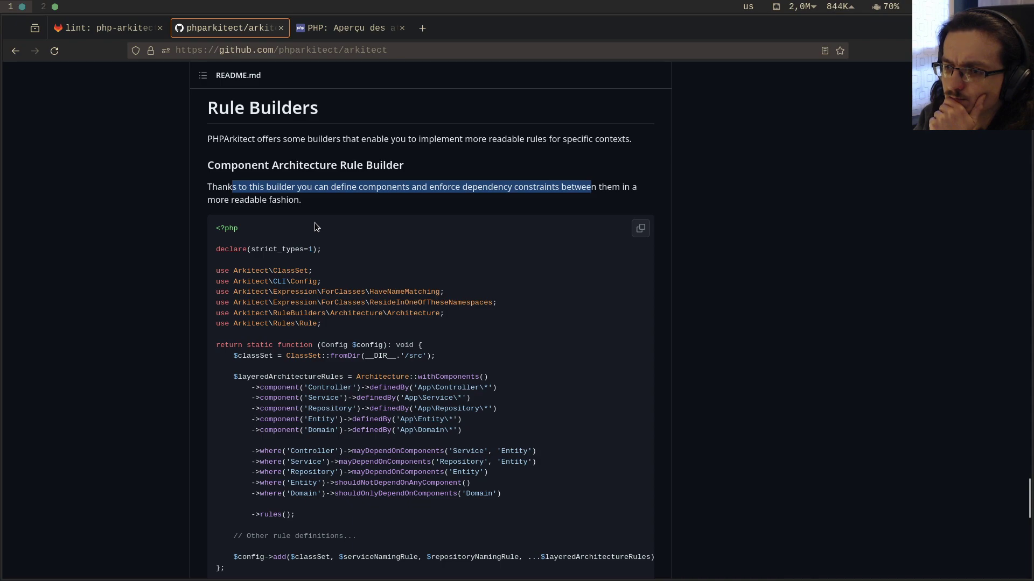
pyautogui.scroll(-2, 317, 391)
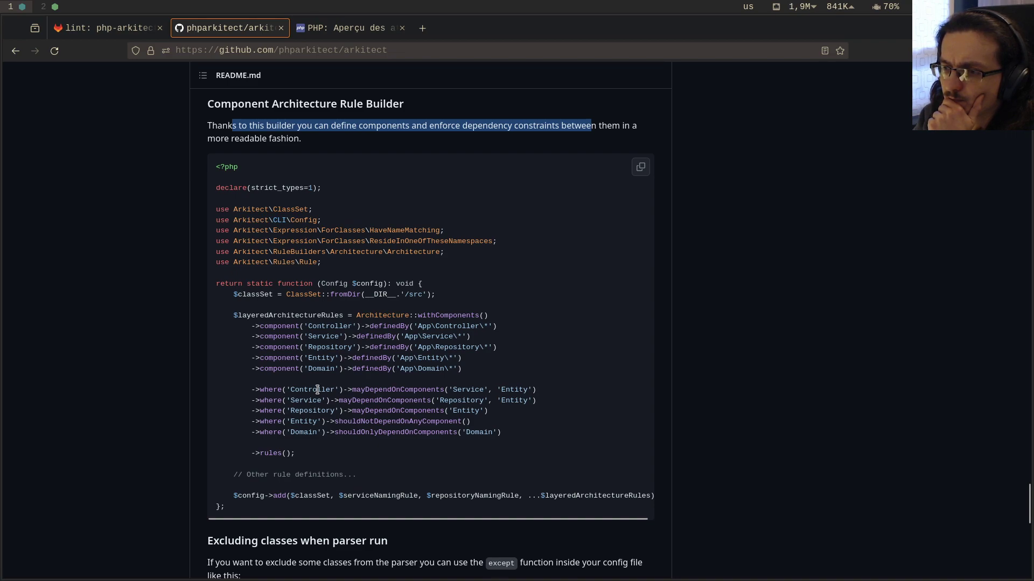
pyautogui.scroll(-2, 317, 389)
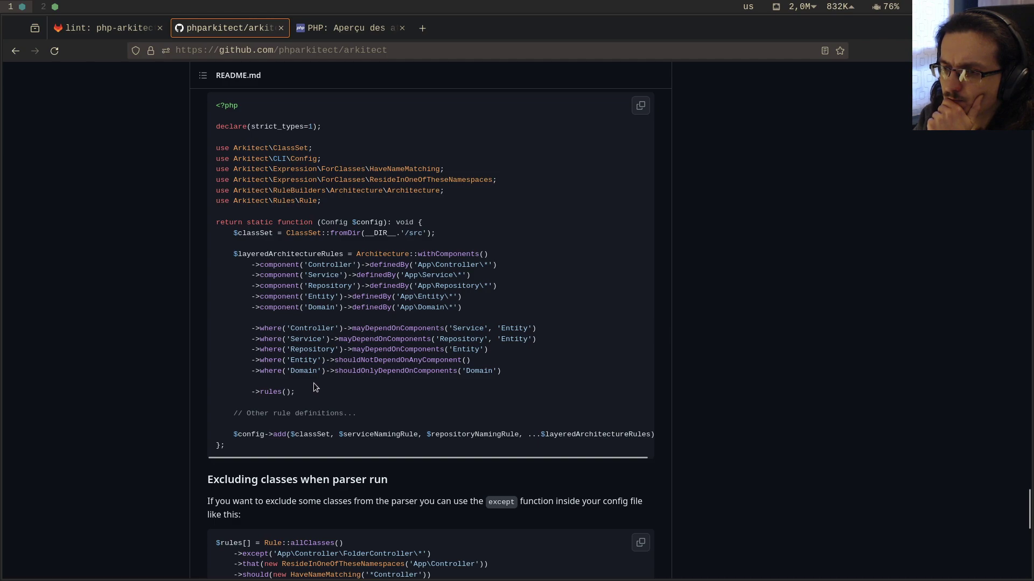
pyautogui.scroll(4, 315, 385)
pyautogui.scroll(12, 314, 382)
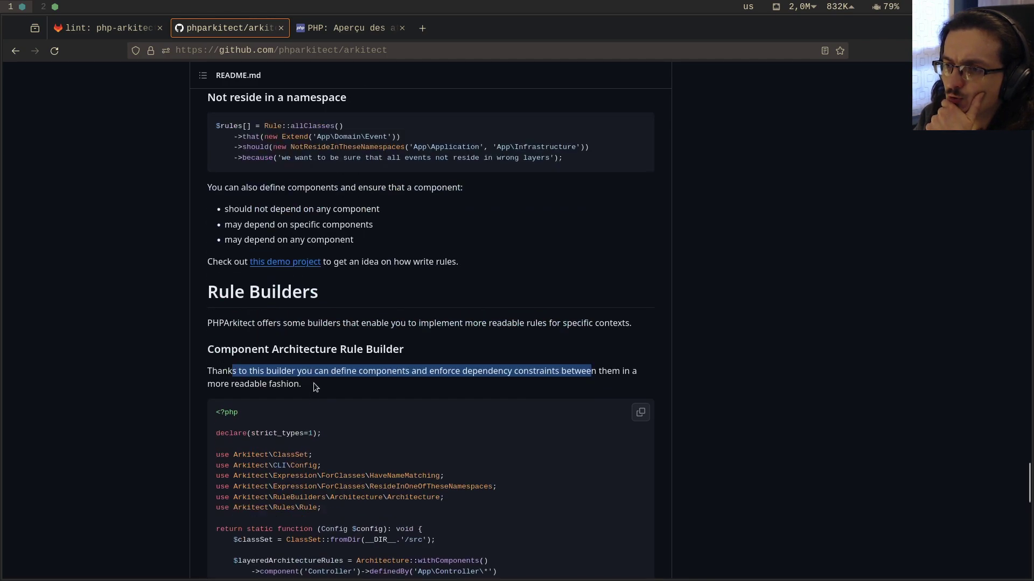
pyautogui.moveTo(304, 310); pyautogui.dragTo(492, 337)
pyautogui.scroll(-14, 312, 338)
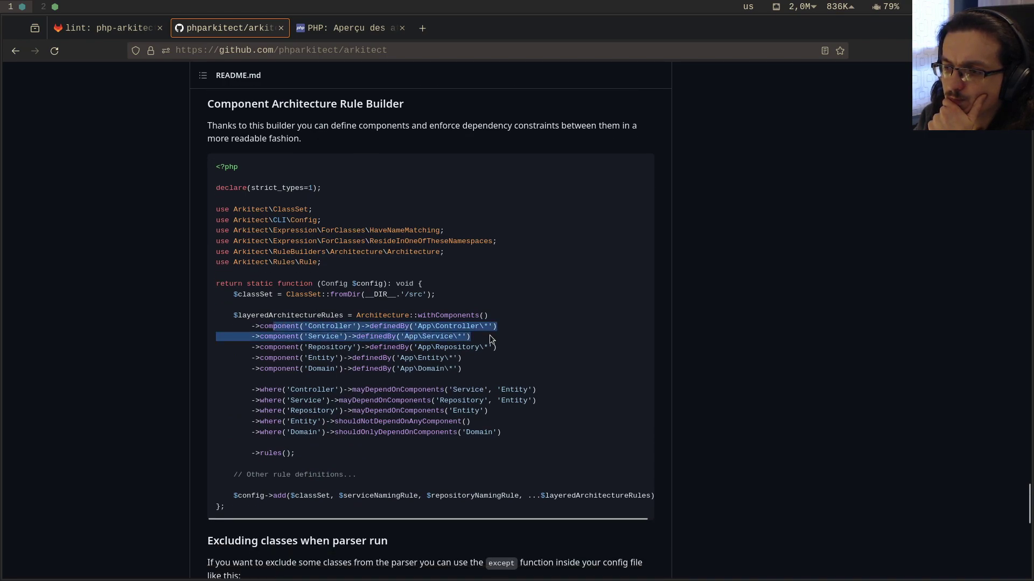
pyautogui.click(463, 404)
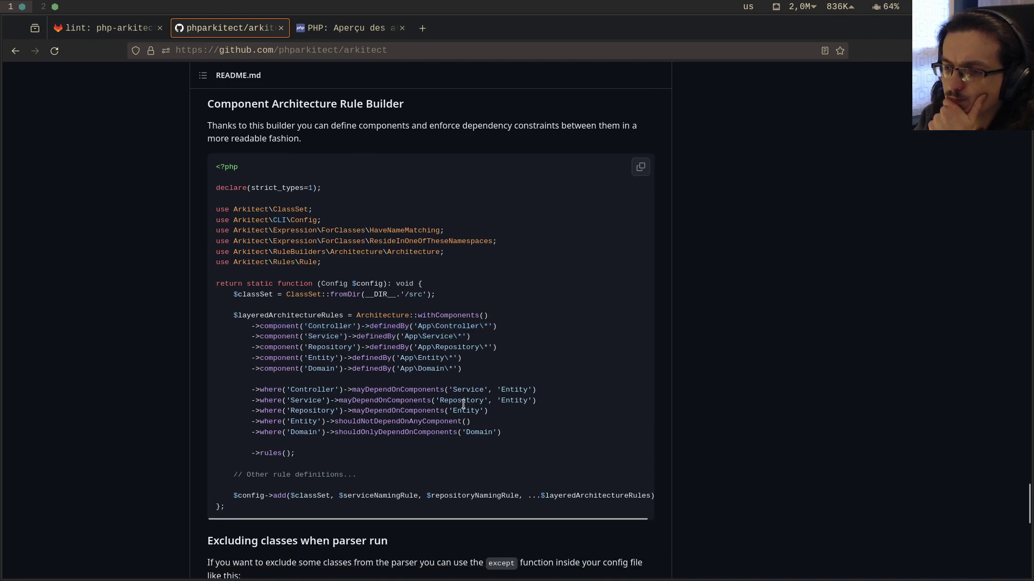
pyautogui.scroll(-2, 452, 403)
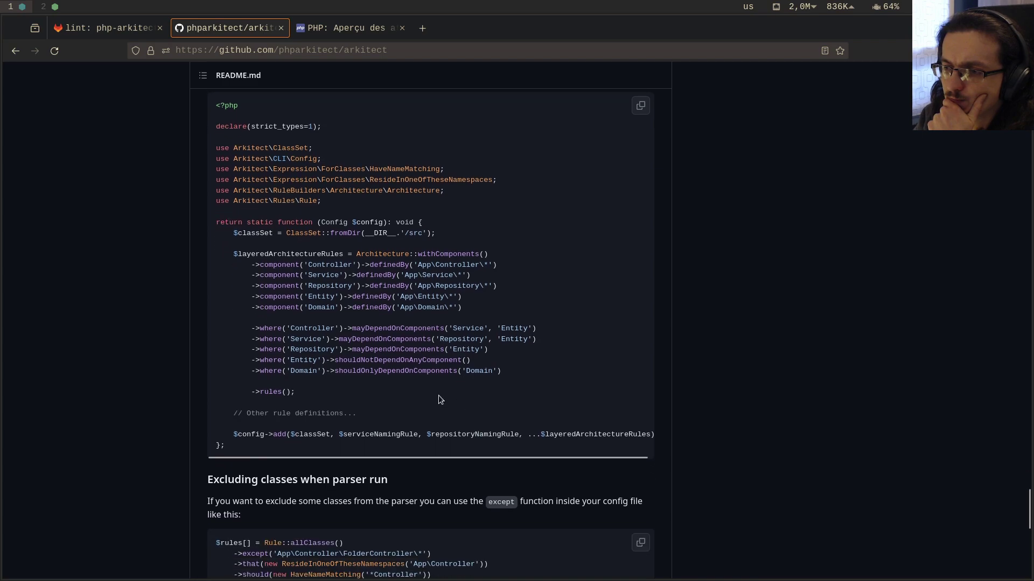
pyautogui.moveTo(273, 264); pyautogui.dragTo(494, 264)
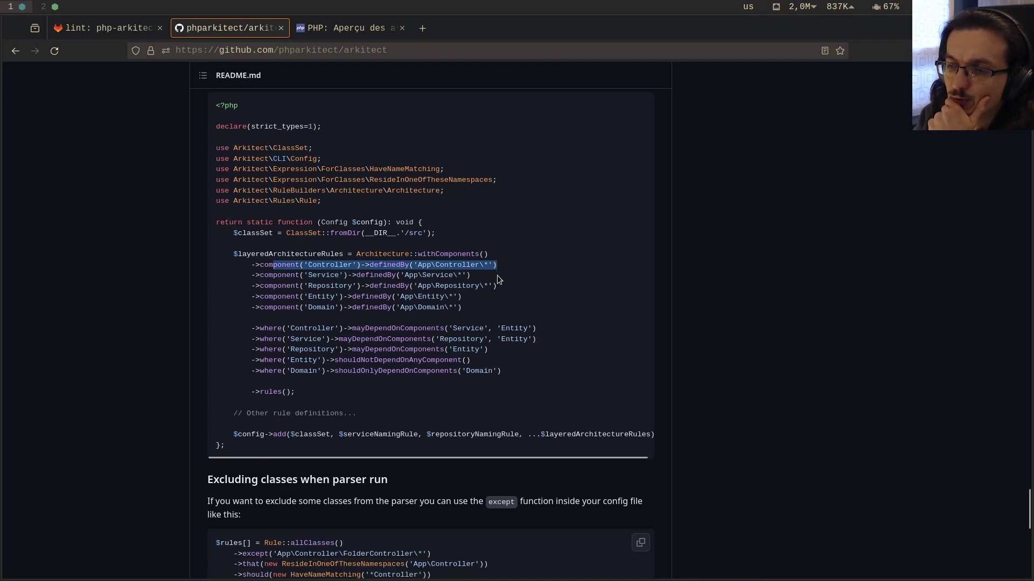
pyautogui.scroll(8, 483, 307)
# Step: Scroll through the README rules and find-in-page for 'InName', which reports Phrase not found
pyautogui.scroll(20, 483, 307)
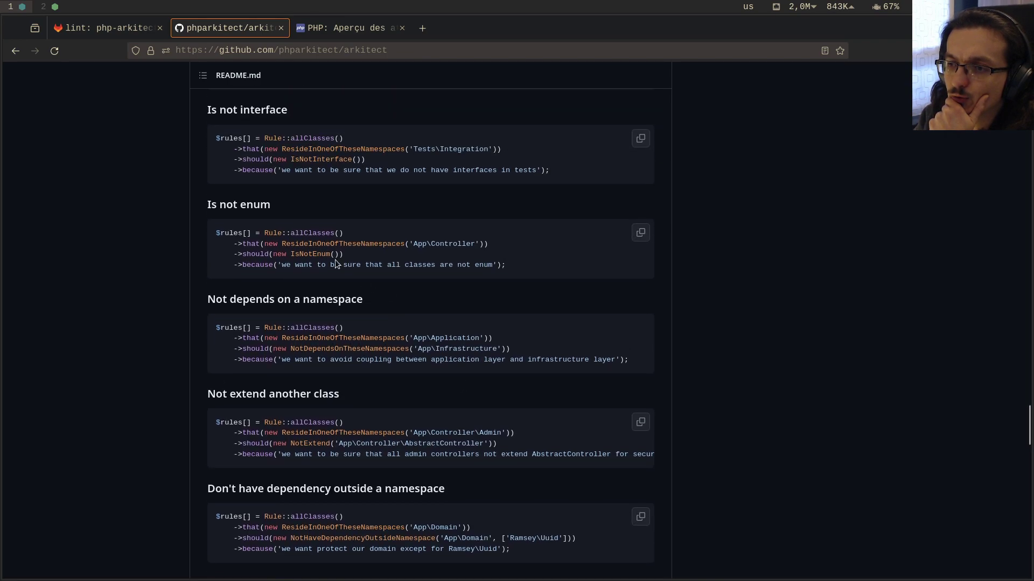
pyautogui.scroll(12, 356, 351)
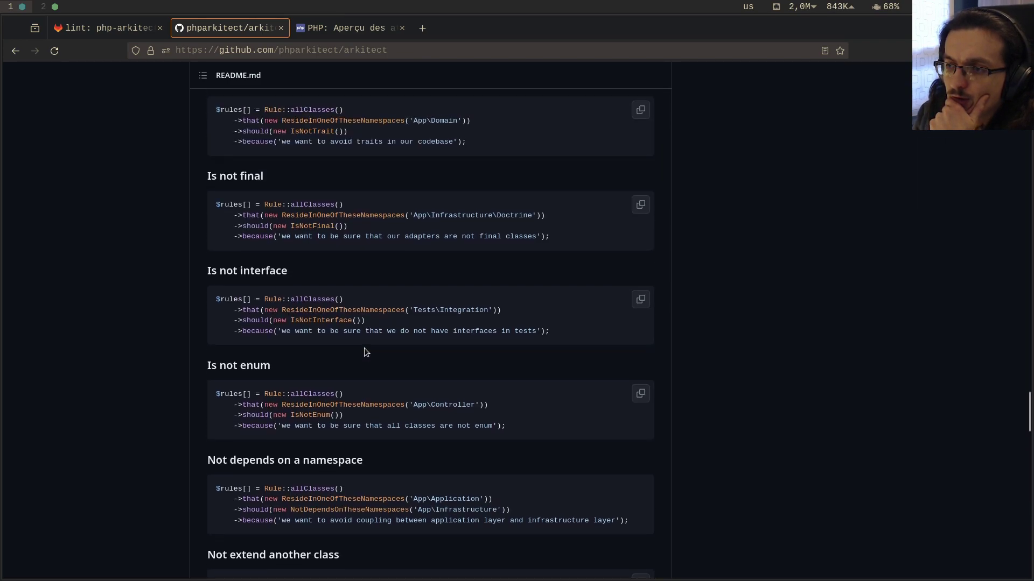
pyautogui.scroll(20, 365, 351)
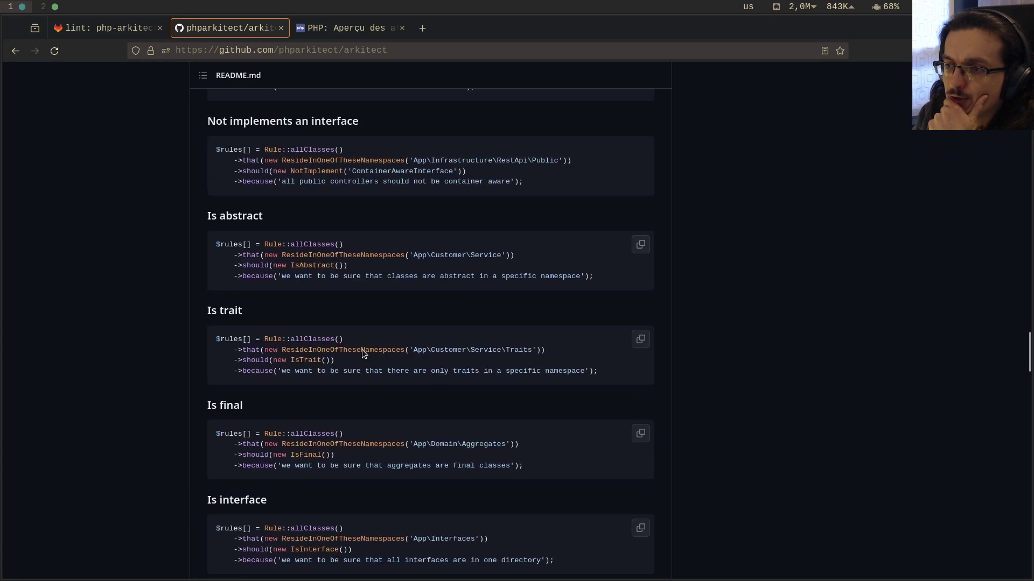
pyautogui.scroll(4, 363, 355)
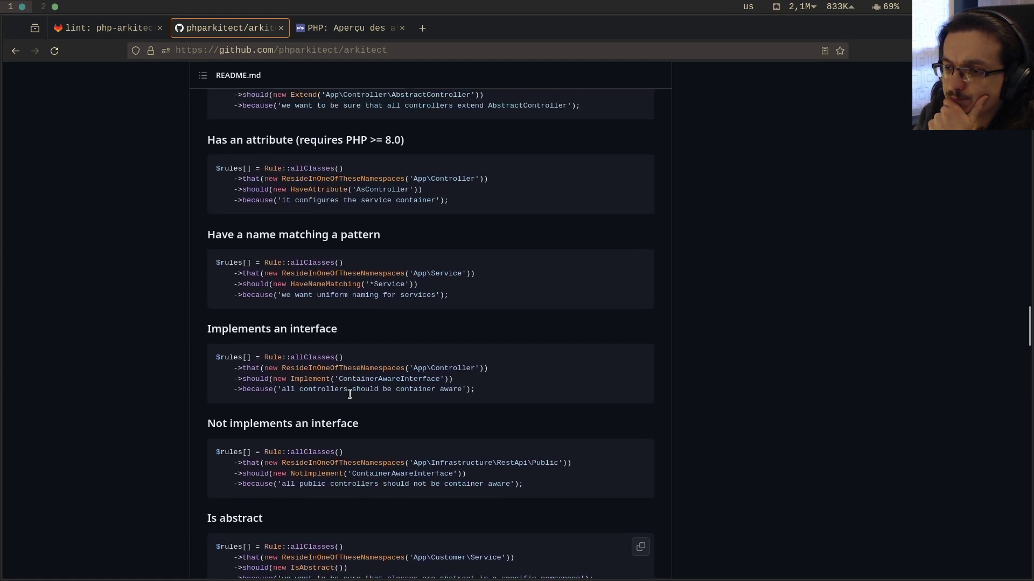
pyautogui.scroll(10, 350, 394)
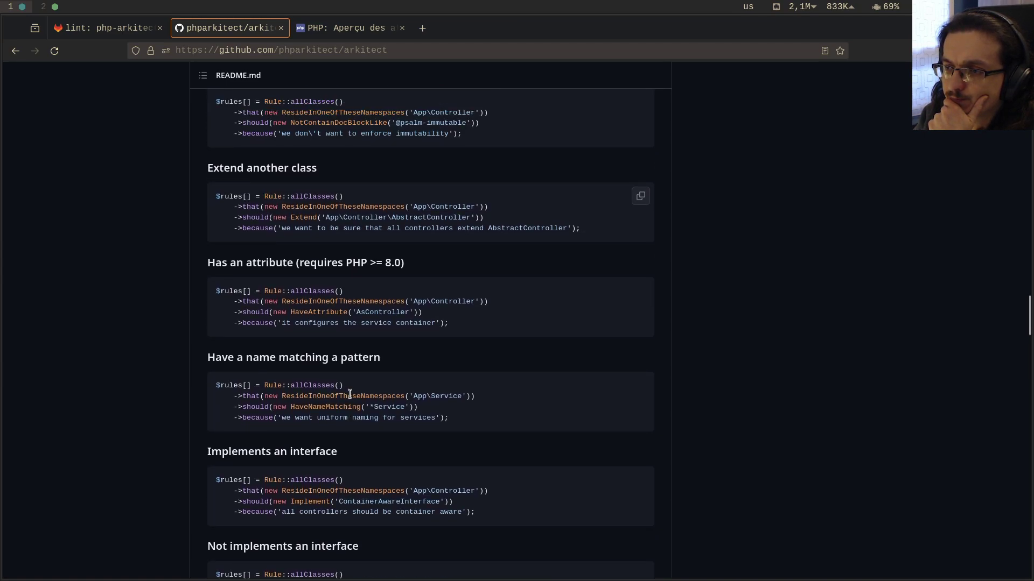
pyautogui.scroll(8, 350, 394)
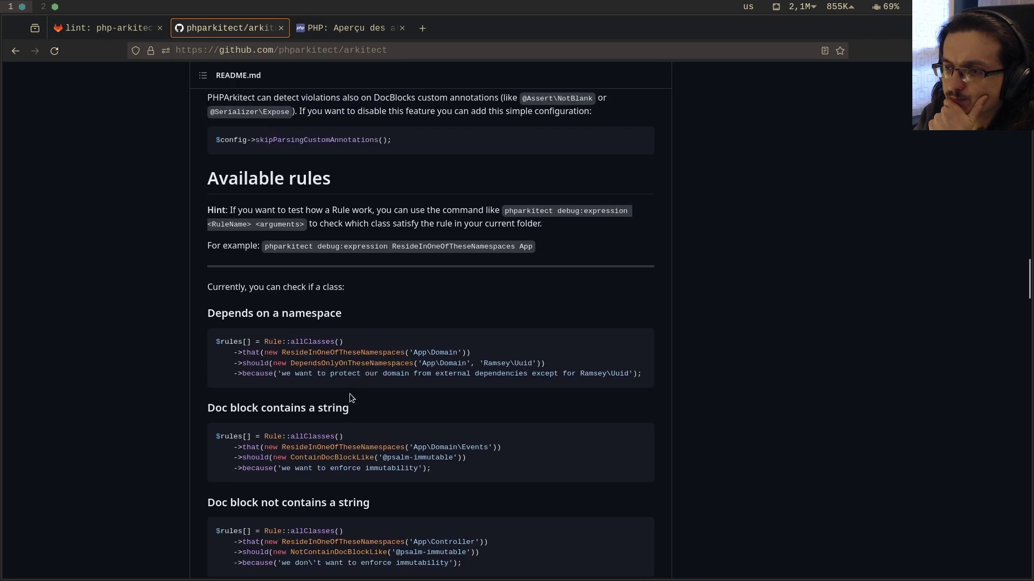
pyautogui.scroll(-6, 350, 397)
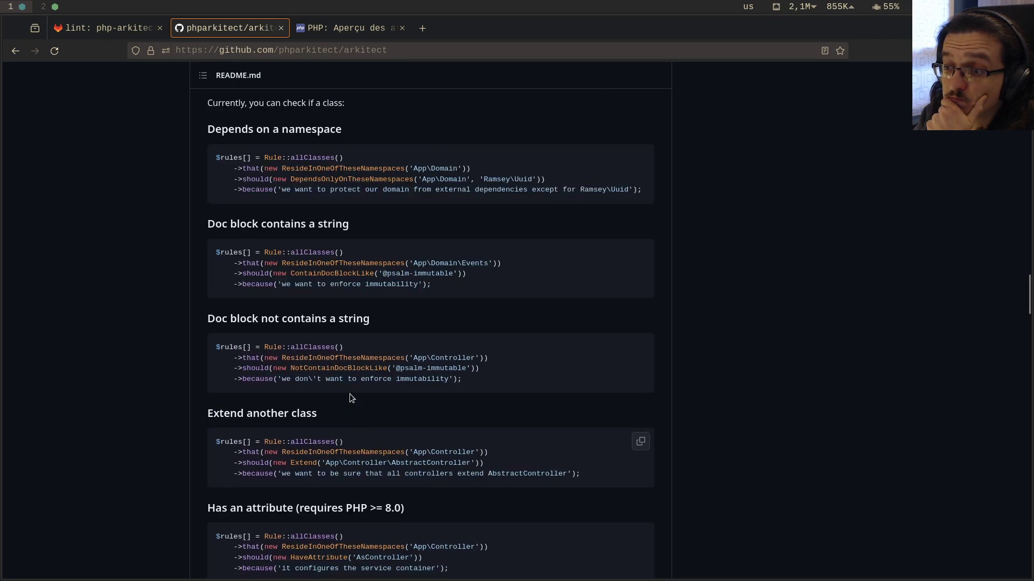
pyautogui.scroll(-2, 350, 398)
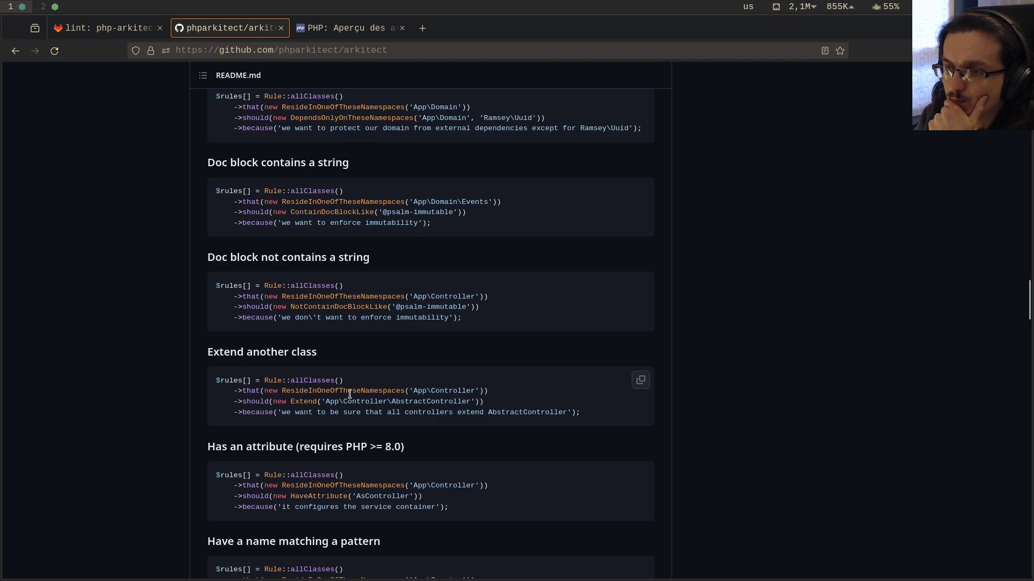
pyautogui.scroll(-6, 349, 394)
pyautogui.scroll(-2, 350, 396)
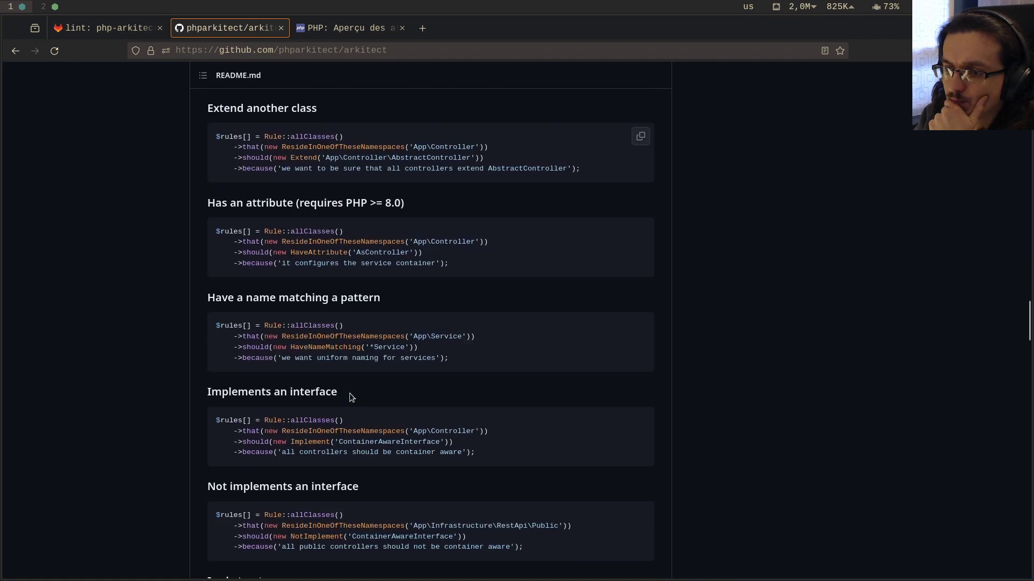
pyautogui.scroll(-4, 350, 397)
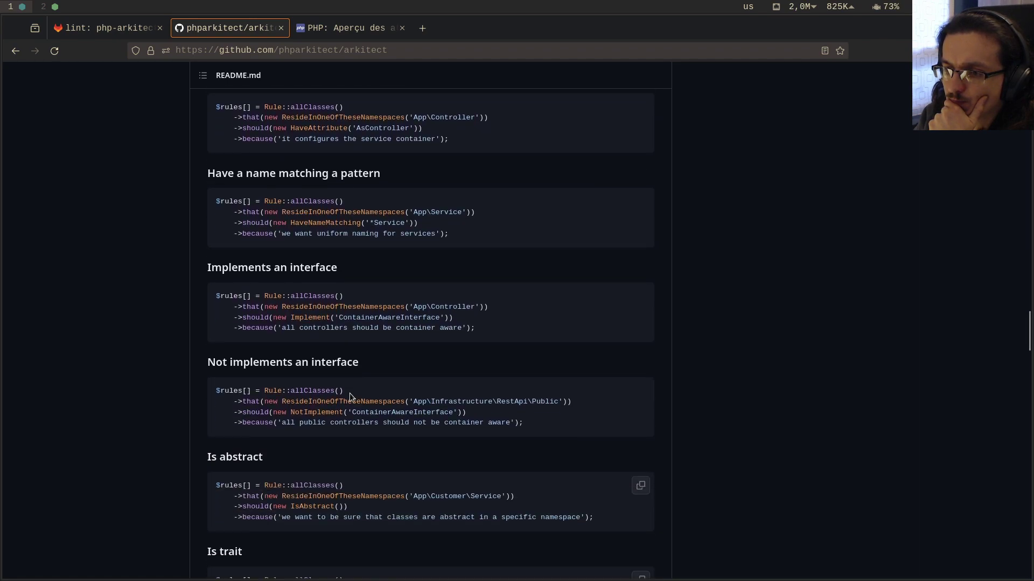
pyautogui.scroll(-9, 350, 396)
pyautogui.scroll(-6, 350, 397)
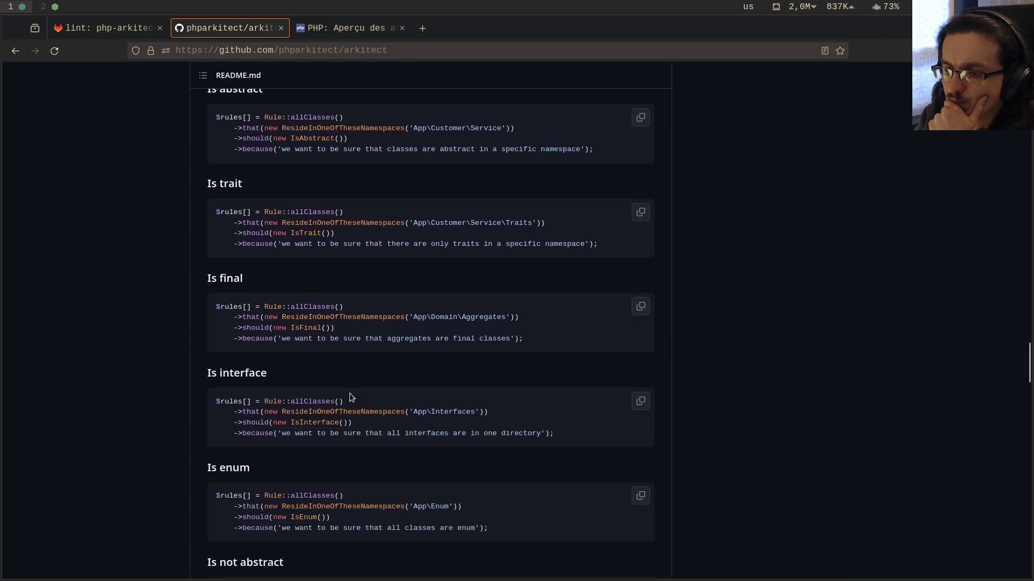
pyautogui.hotkey('ctrl', 'f')
pyautogui.write('InName')
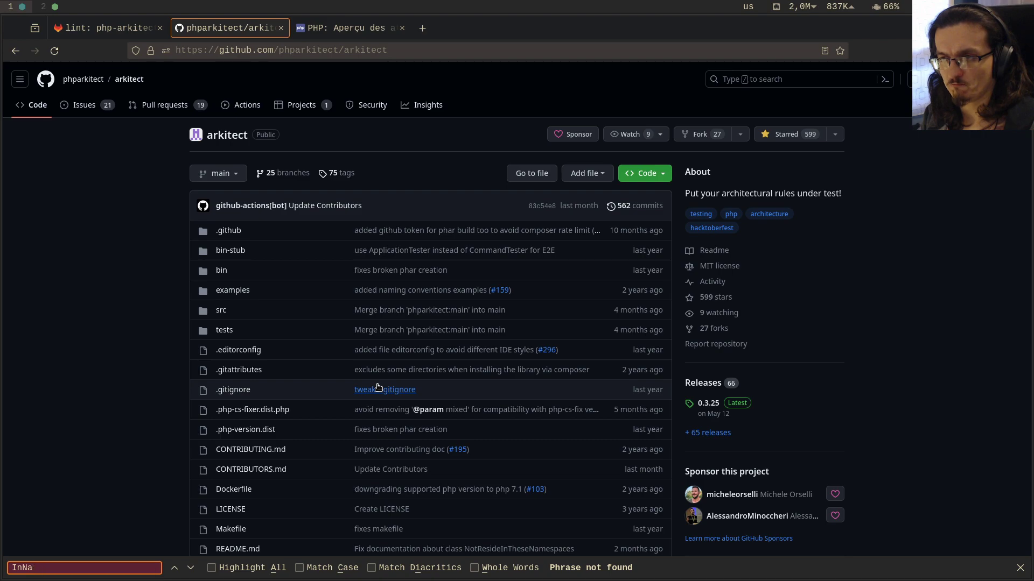
pyautogui.press('BackSpace')
pyautogui.press('BackSpace')
pyautogui.press('BackSpace')
pyautogui.press('BackSpace')
# Step: Scroll the README to 'Excluding classes when parser run' and select the except() line
pyautogui.scroll(-3, 377, 242)
pyautogui.moveTo(1025, 99); pyautogui.dragTo(1021, 146)
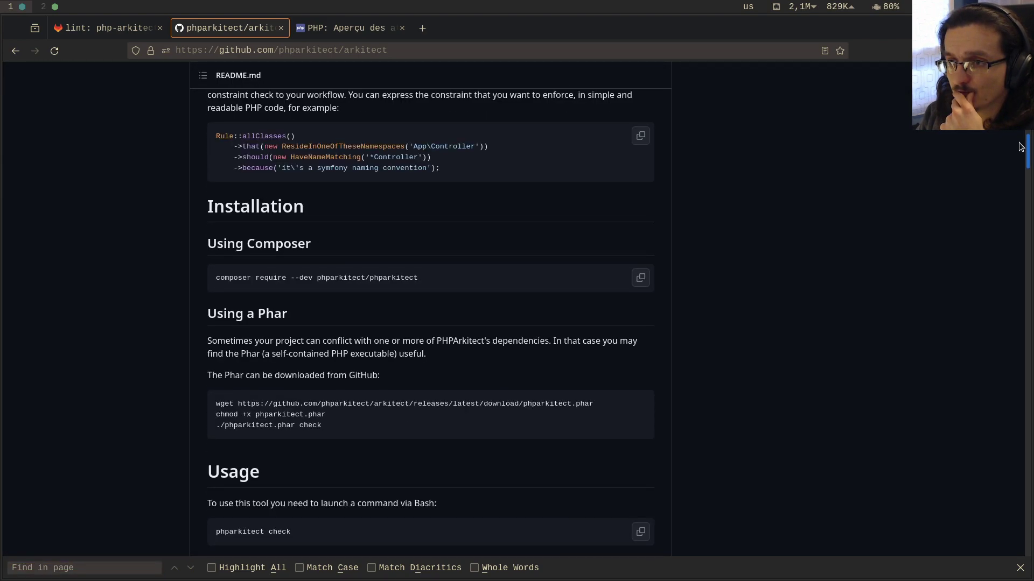
pyautogui.scroll(1, 700, 161)
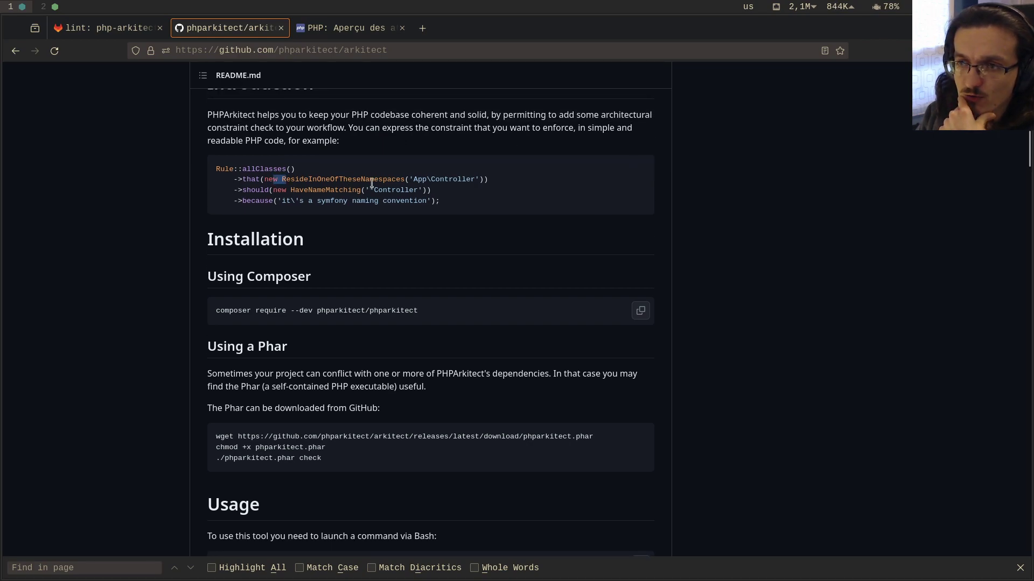
pyautogui.moveTo(371, 183); pyautogui.dragTo(574, 208)
pyautogui.moveTo(1025, 169); pyautogui.dragTo(1028, 495)
pyautogui.scroll(-1, 589, 369)
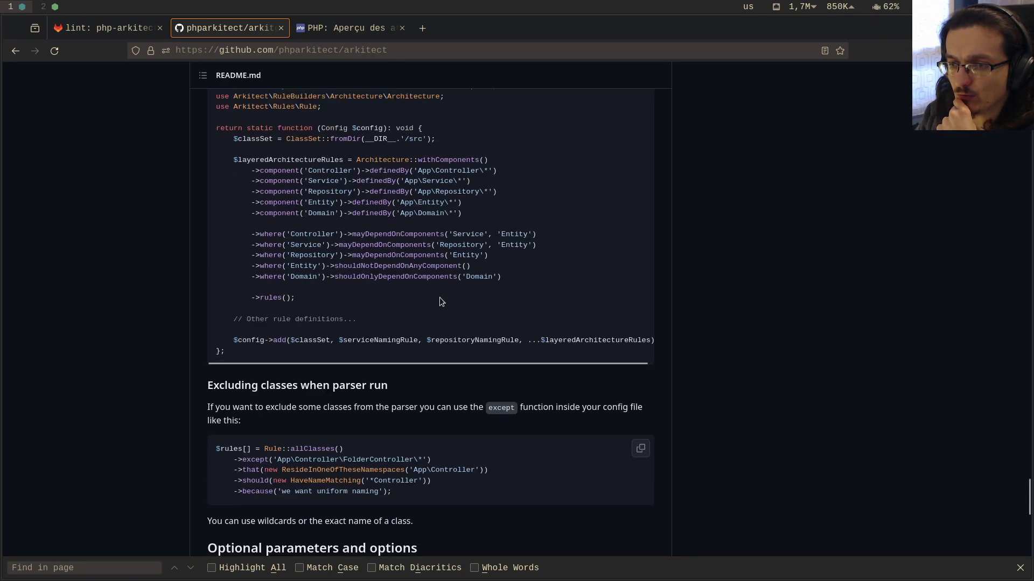
pyautogui.scroll(-2, 298, 292)
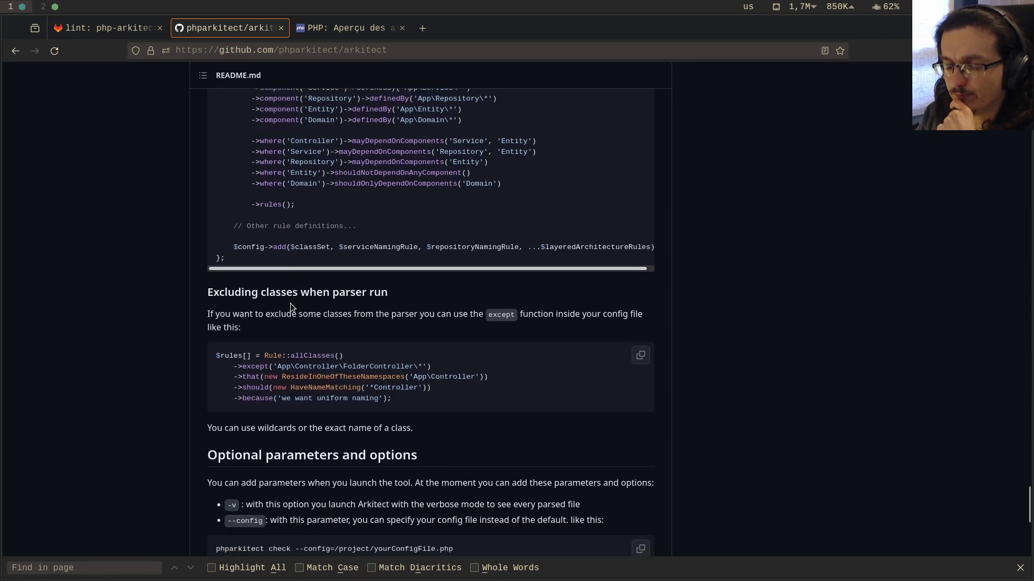
pyautogui.scroll(-2, 289, 302)
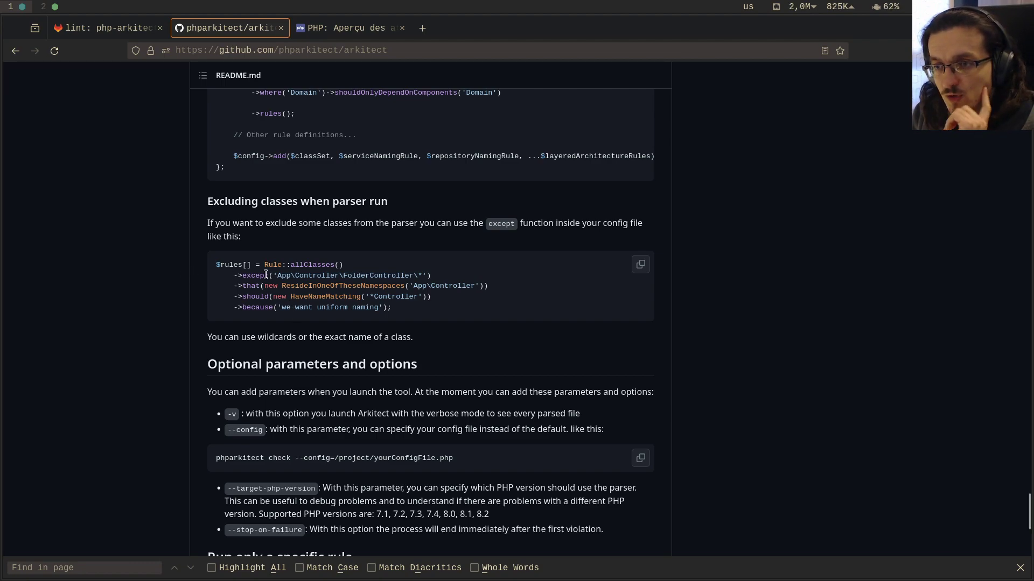
pyautogui.moveTo(229, 275); pyautogui.dragTo(452, 280)
# Step: Read the README's wildcard note and target-php-version option, highlighting the supported PHP versions
pyautogui.scroll(-2, 271, 370)
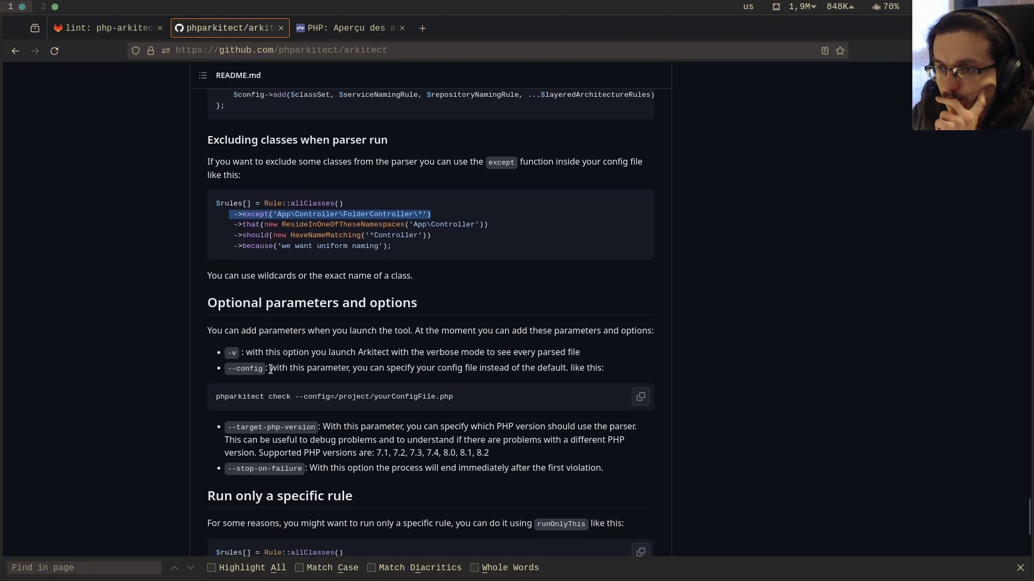
pyautogui.moveTo(278, 276); pyautogui.dragTo(421, 285)
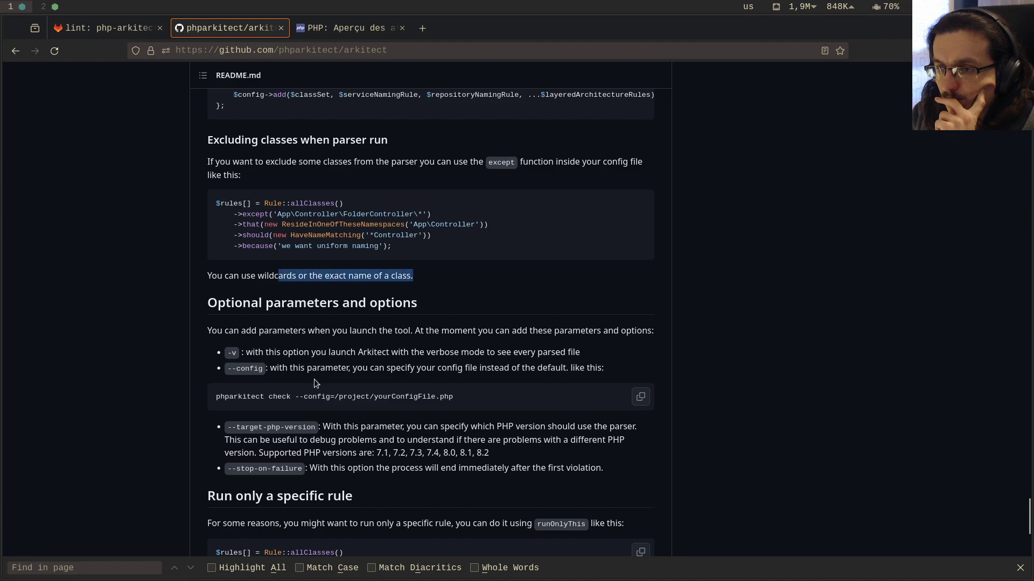
pyautogui.scroll(-2, 314, 380)
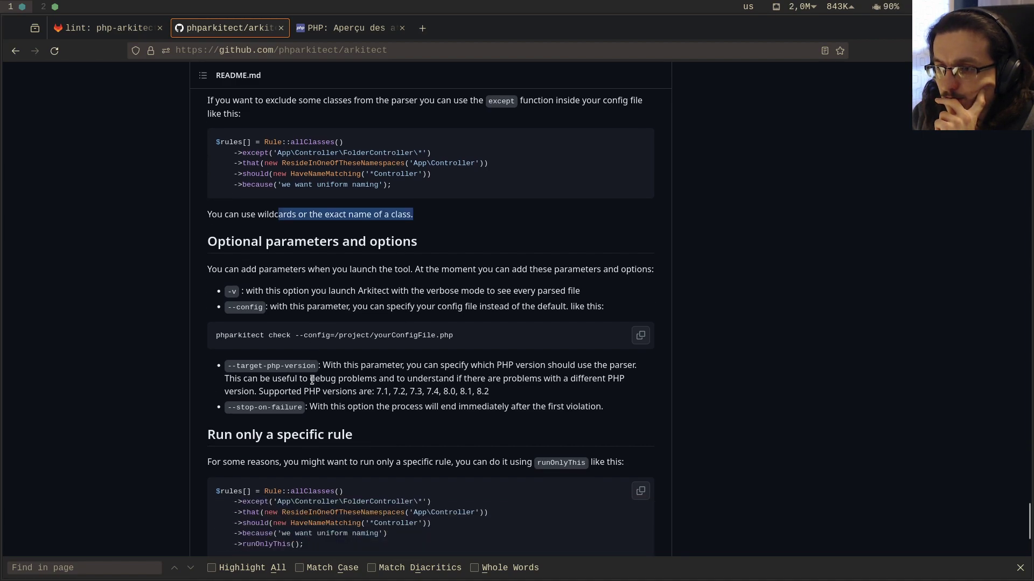
pyautogui.scroll(-2, 312, 380)
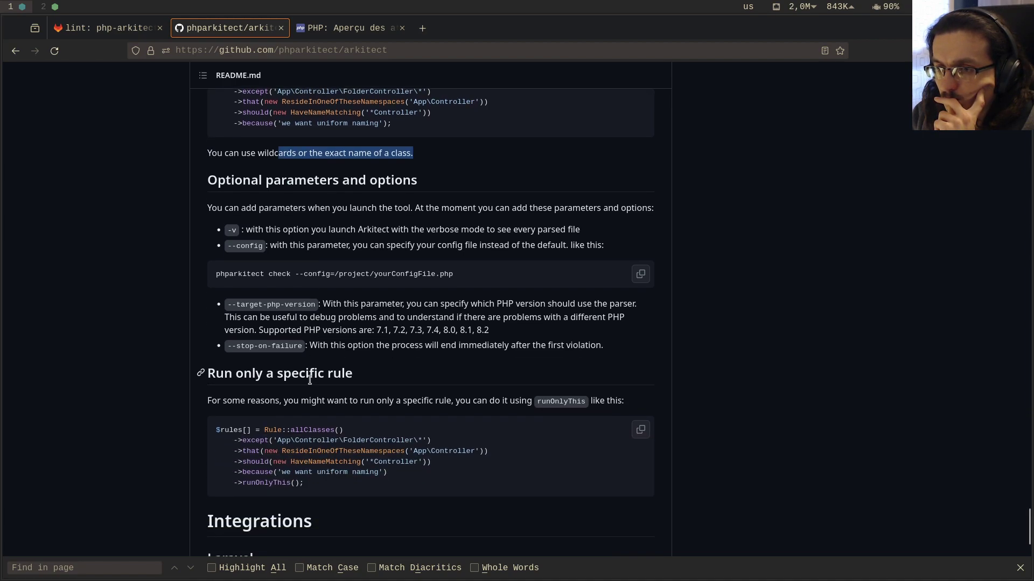
pyautogui.scroll(-2, 291, 364)
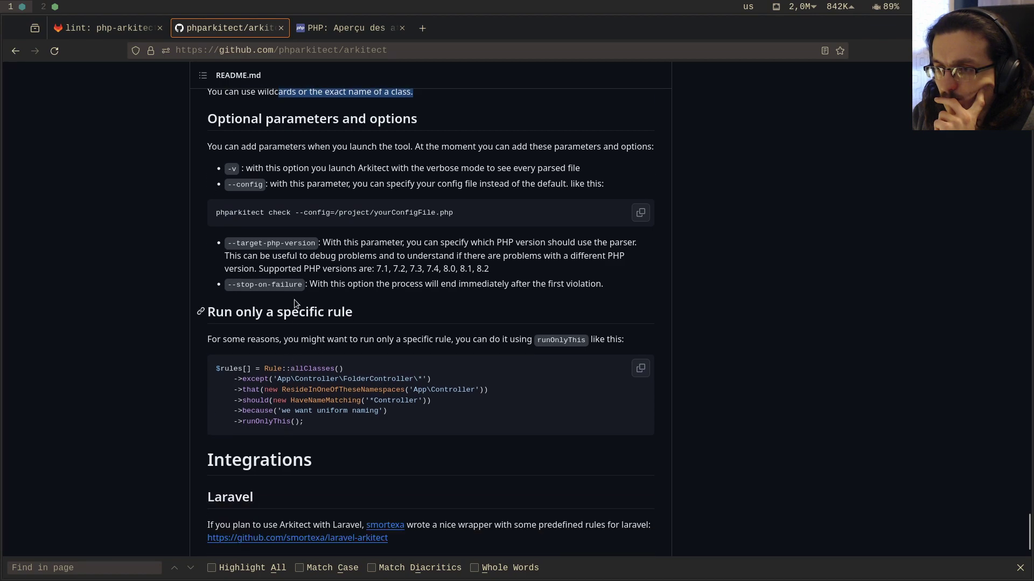
pyautogui.moveTo(263, 269); pyautogui.dragTo(498, 272)
pyautogui.moveTo(445, 243); pyautogui.dragTo(615, 243)
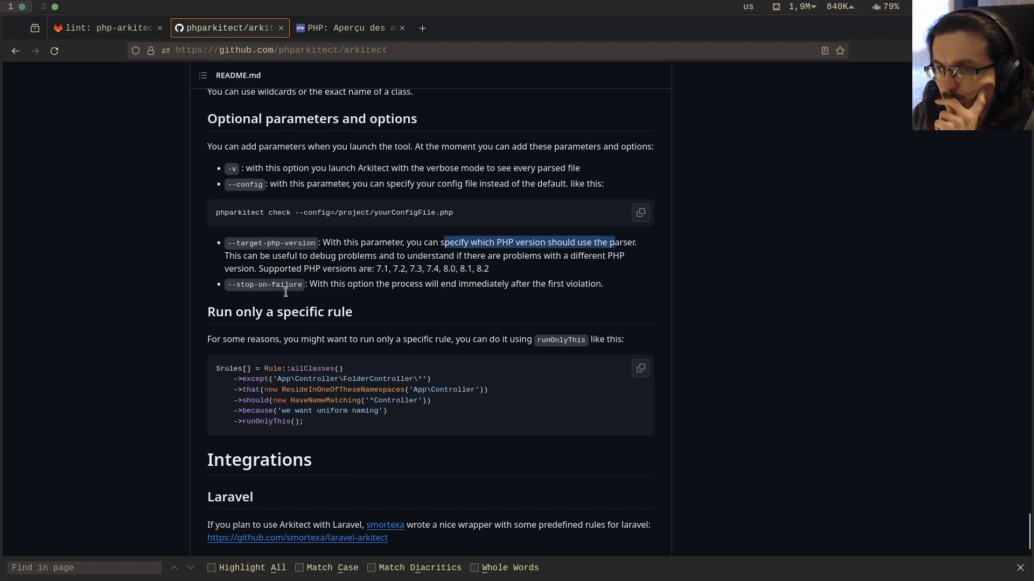
# Step: Read the stop-on-failure and run-only-one-rule sections, then return to the repository file list
pyautogui.scroll(-2, 296, 320)
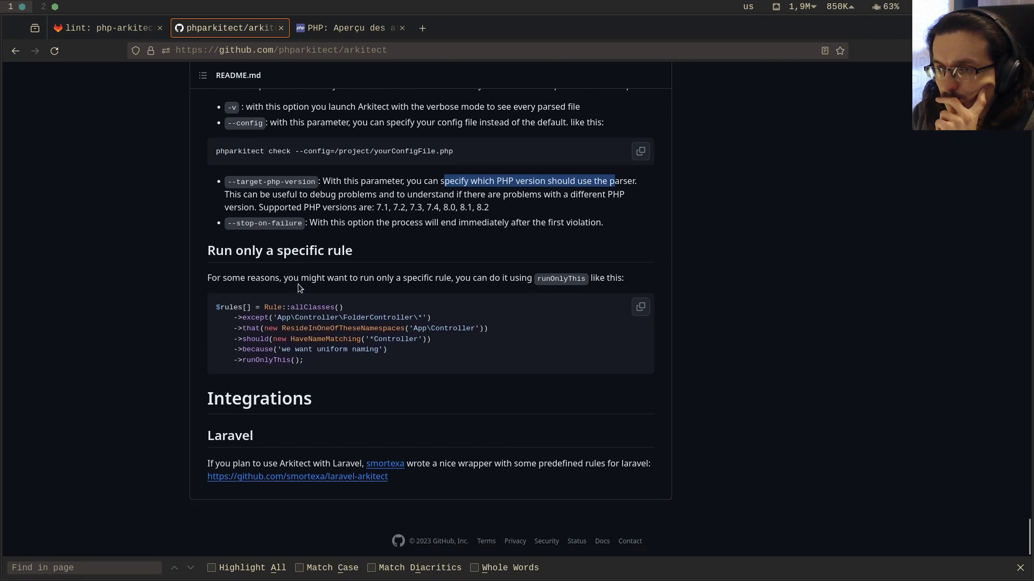
pyautogui.click(497, 219)
pyautogui.moveTo(431, 223); pyautogui.dragTo(536, 222)
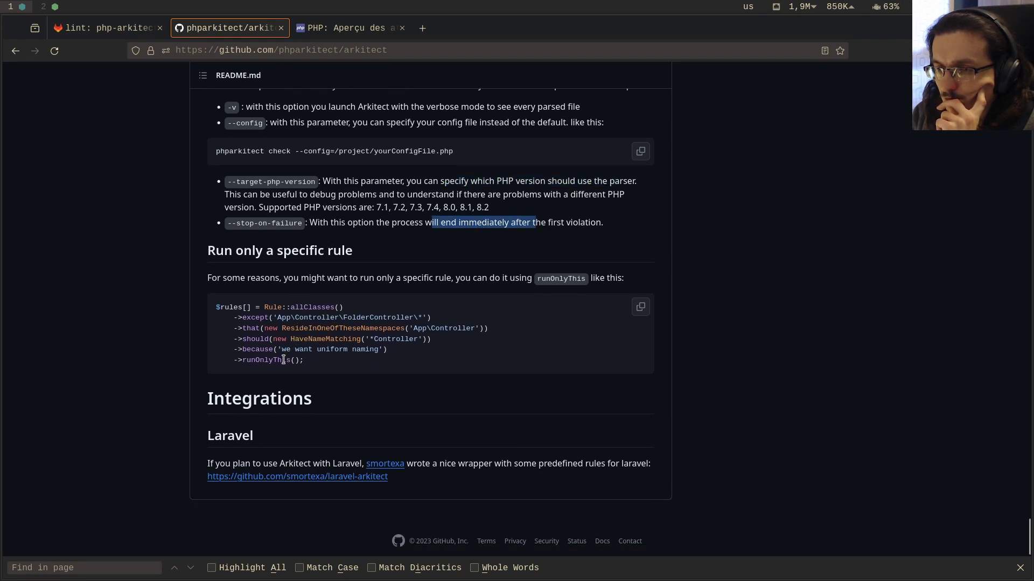
pyautogui.scroll(-1, 282, 360)
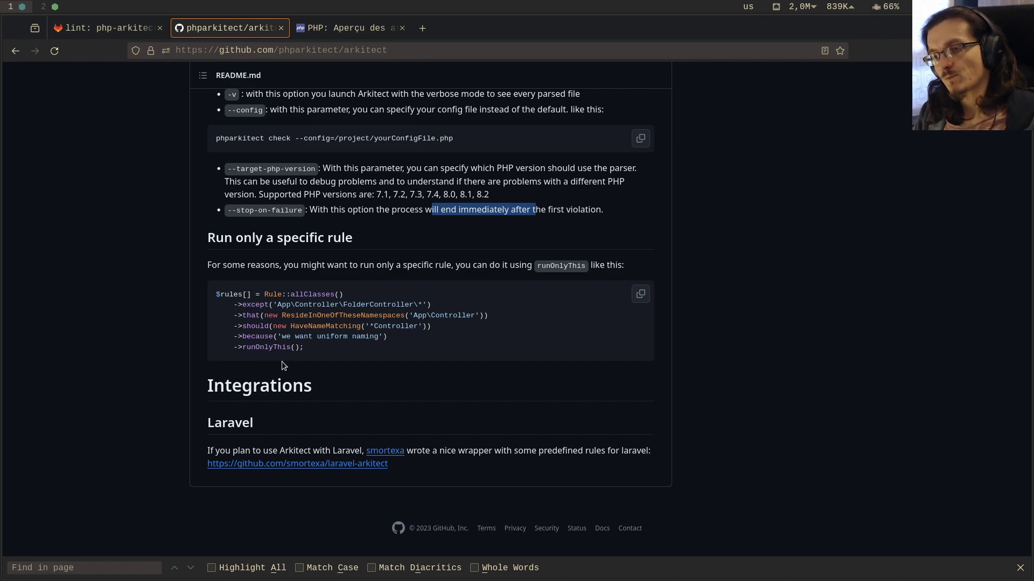
pyautogui.scroll(-1, 282, 360)
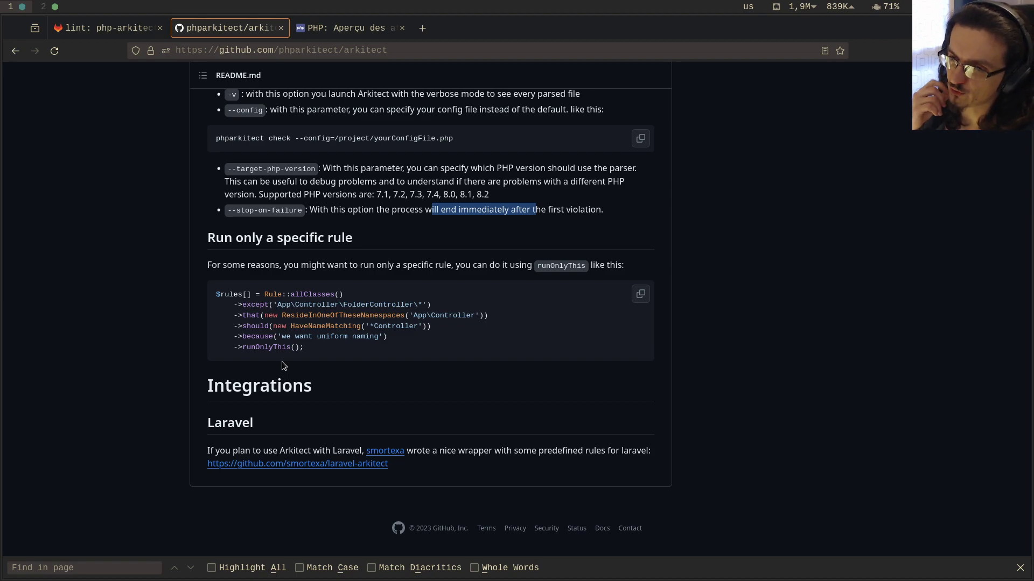
pyautogui.click(849, 337)
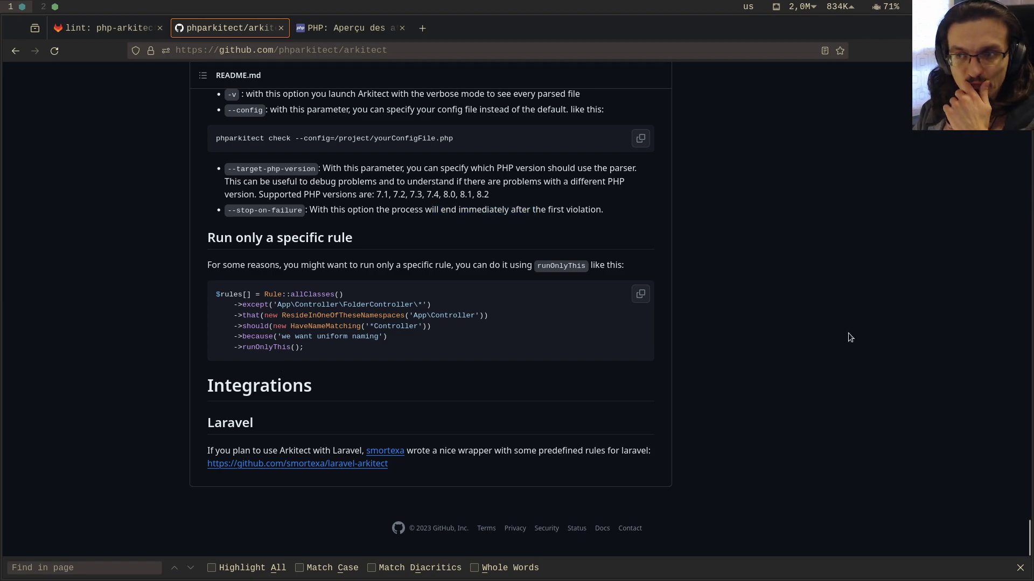
pyautogui.scroll(20, 848, 333)
pyautogui.scroll(20, 848, 337)
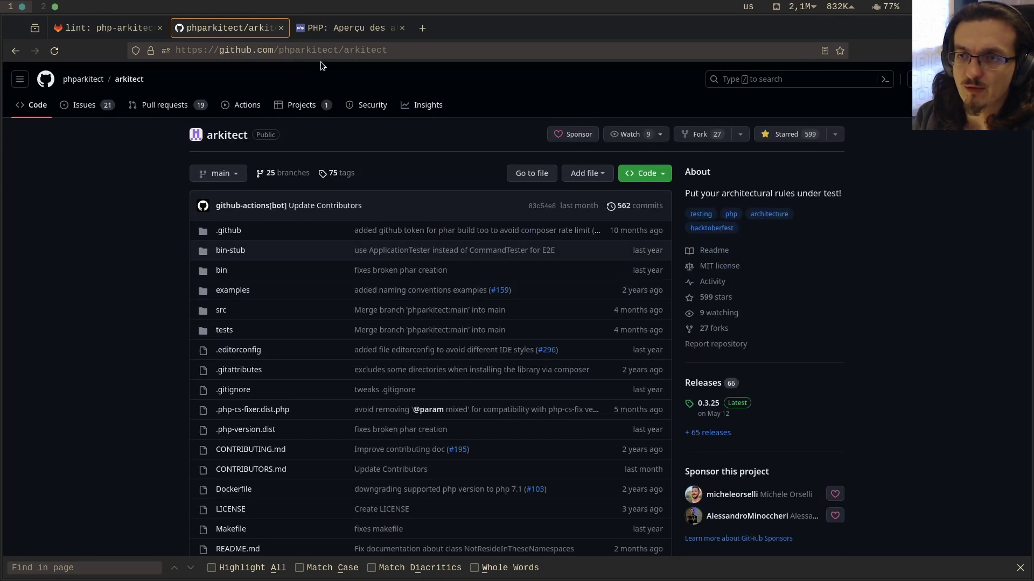
# Step: Highlight the 'Using a Phar' wget URL and 'phparkitect' in the chmod line, then open a new tab
pyautogui.scroll(-8, 295, 231)
pyautogui.scroll(-5, 295, 231)
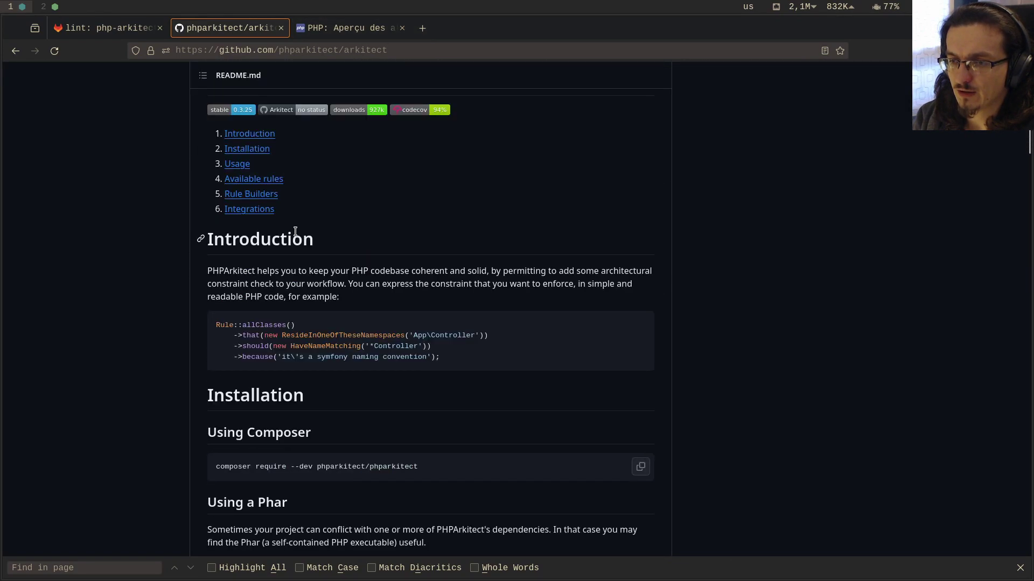
pyautogui.scroll(-5, 297, 307)
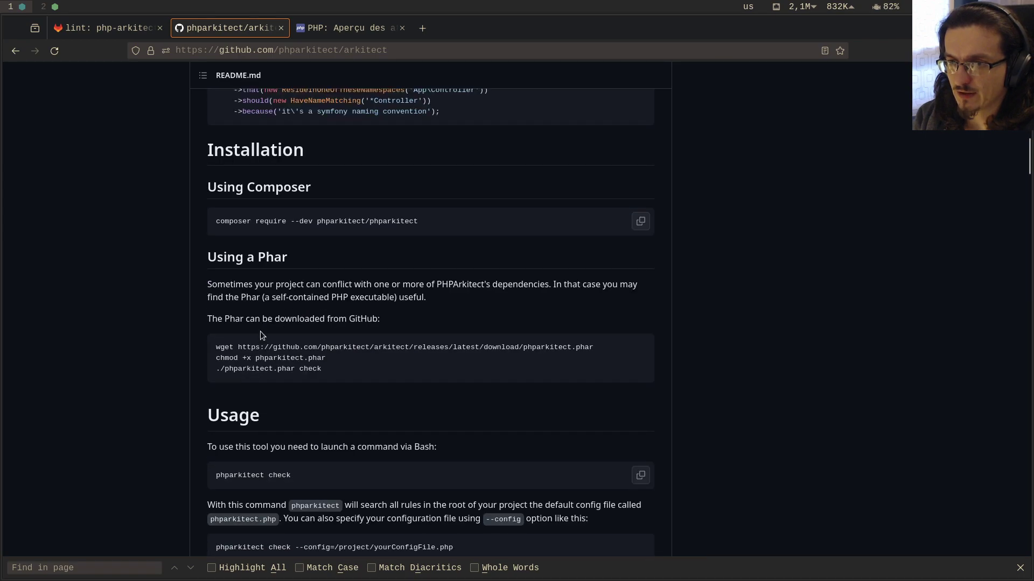
pyautogui.moveTo(326, 358); pyautogui.dragTo(251, 347)
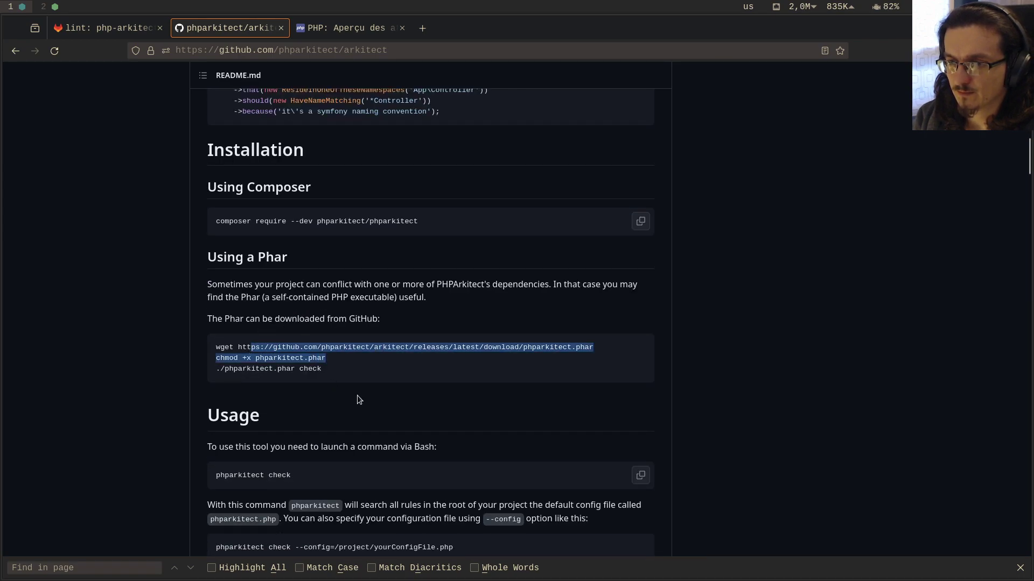
pyautogui.scroll(-4, 349, 371)
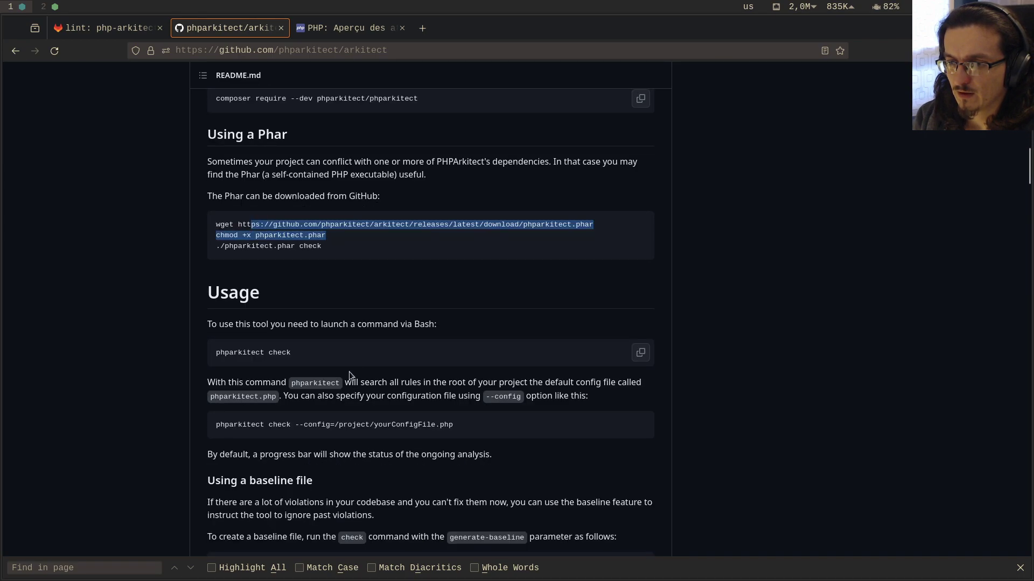
pyautogui.doubleClick(277, 235)
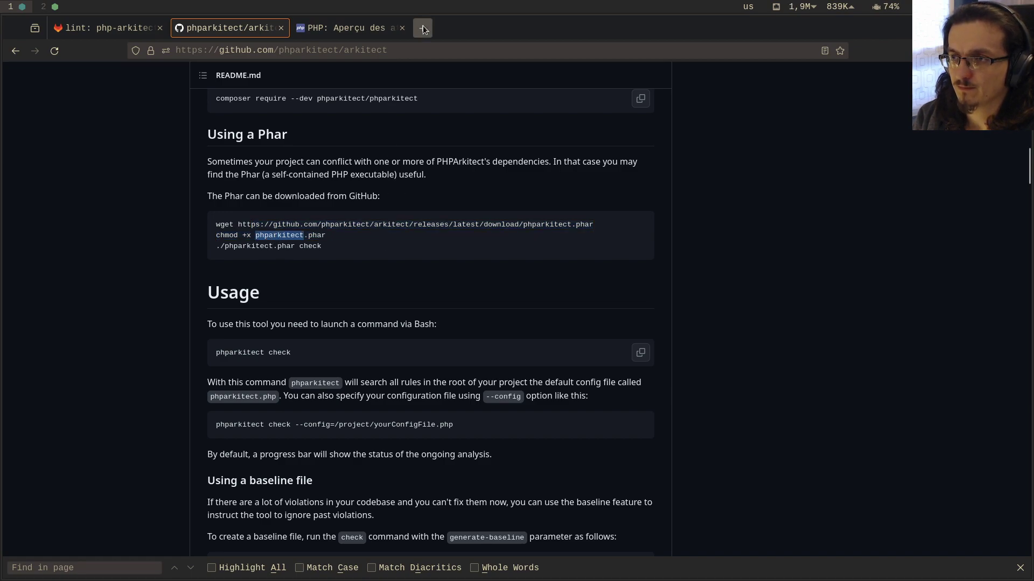
pyautogui.click(422, 27)
# Step: Search Google for 'phive phparkitect' and check the Packagist phparkitect/phparkitect result
pyautogui.write('phive phparkitect')
pyautogui.press('Return')
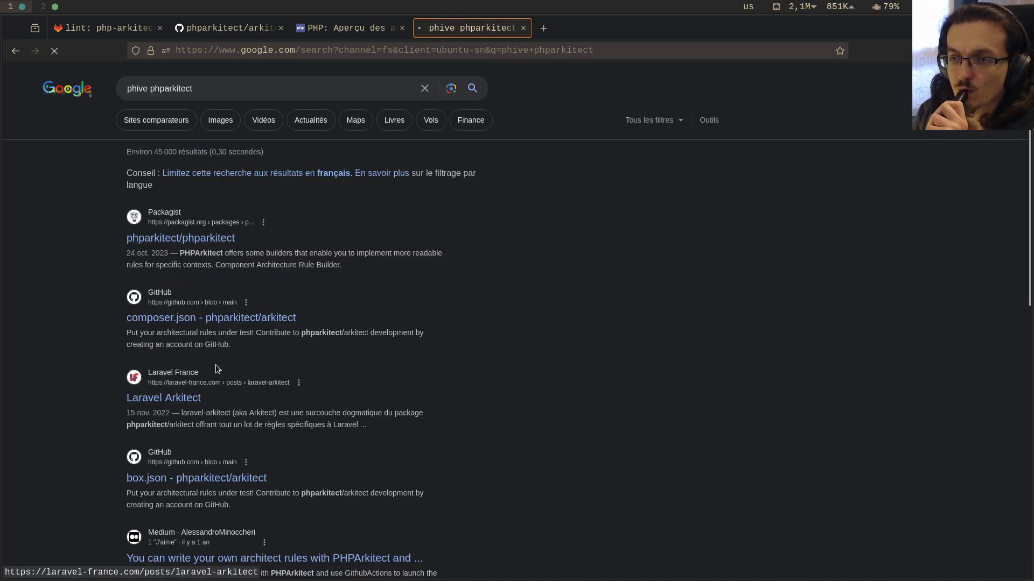
pyautogui.click(233, 238)
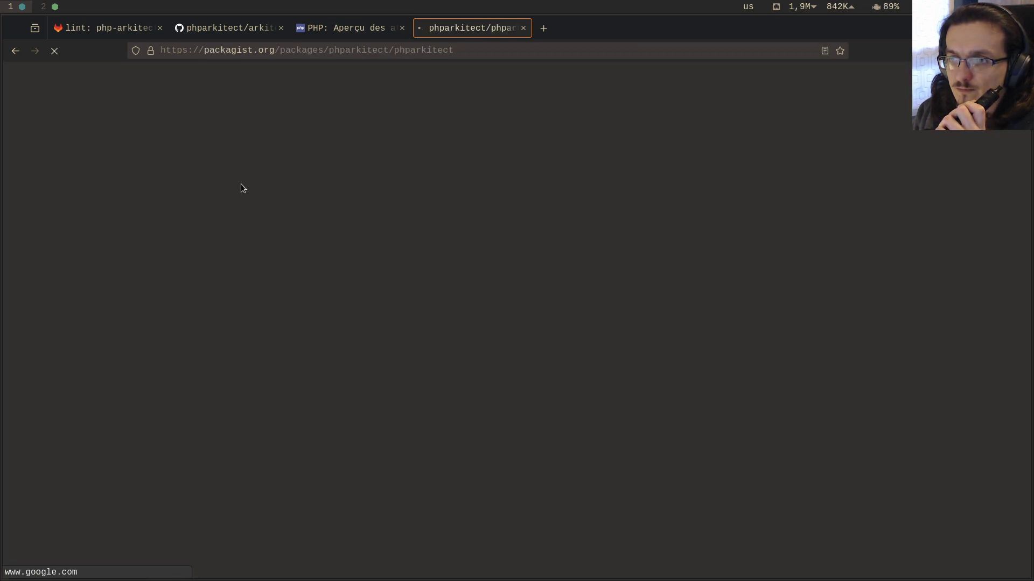
pyautogui.hotkey('alt', 'Left')
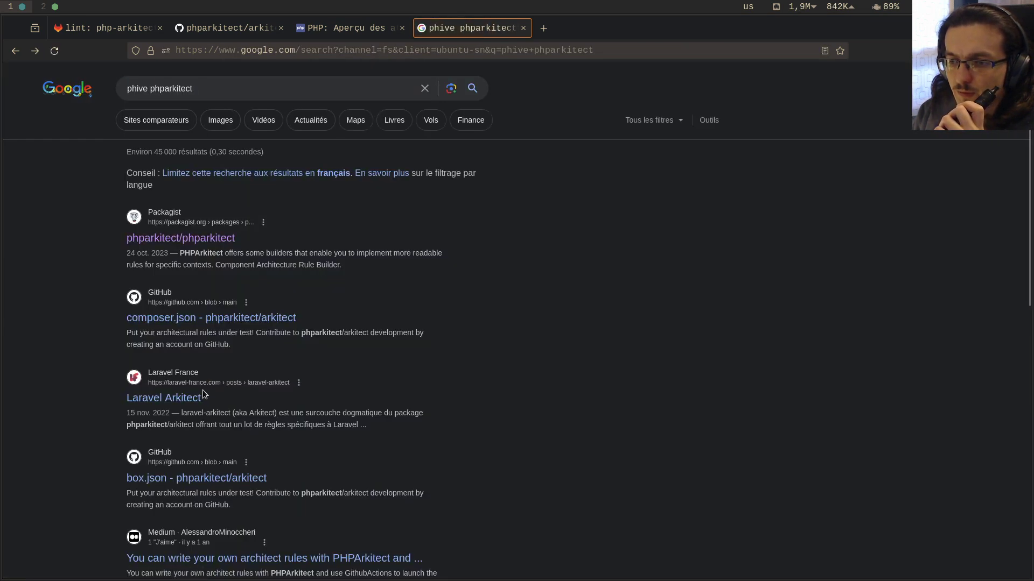
pyautogui.scroll(-2, 204, 394)
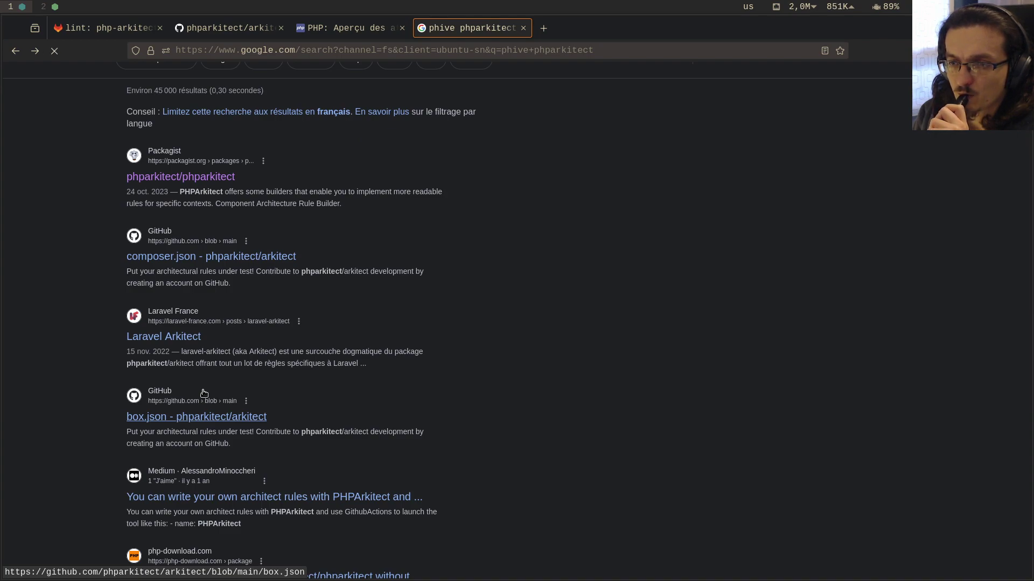
pyautogui.scroll(-4, 204, 393)
# Step: Refine the search to 'phive phar phparkitect' and open the box.json result in a new tab
pyautogui.click(146, 76)
pyautogui.write('phive p phparkitect')
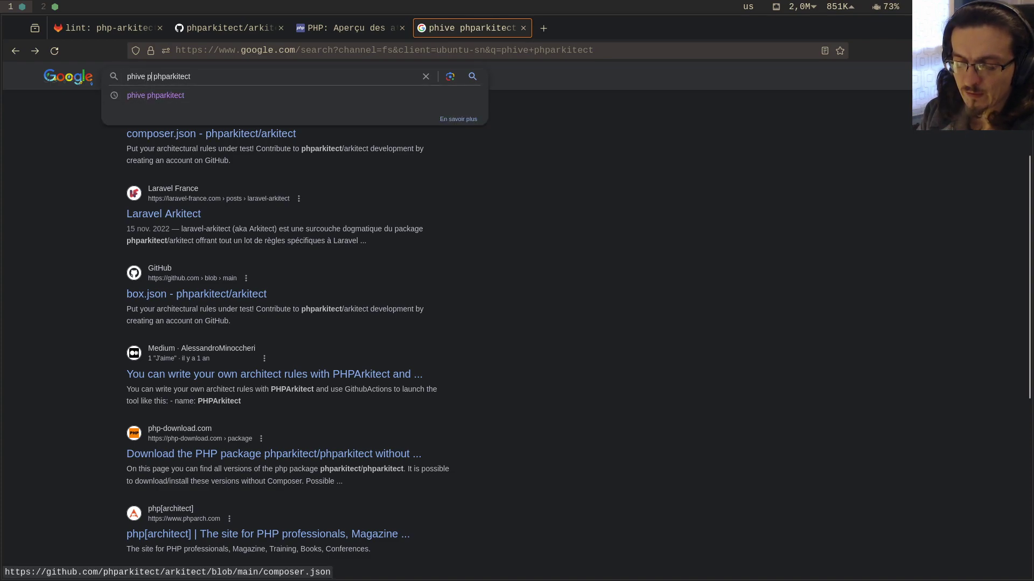
pyautogui.write('har')
pyautogui.press('Return')
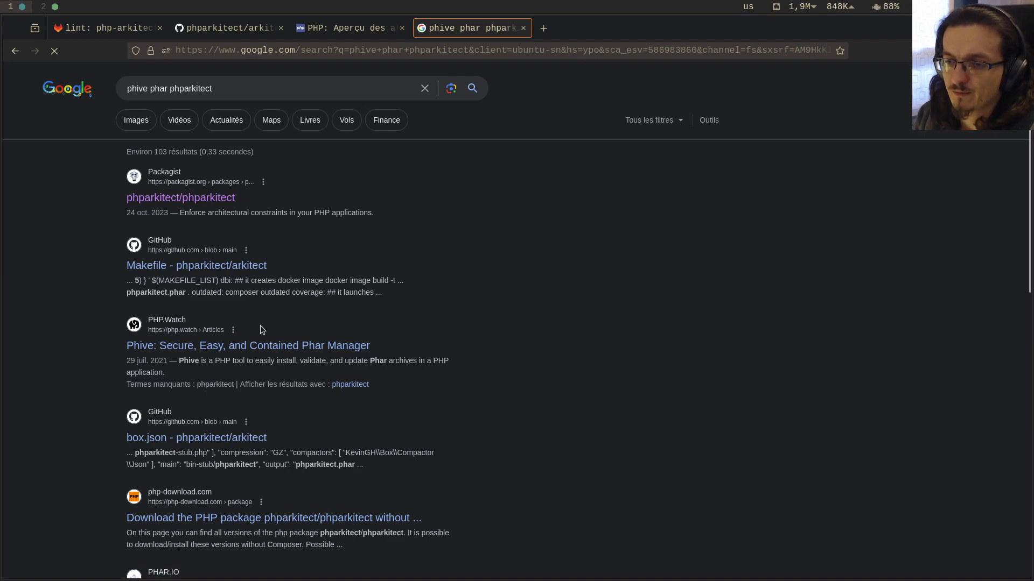
pyautogui.rightClick(241, 437)
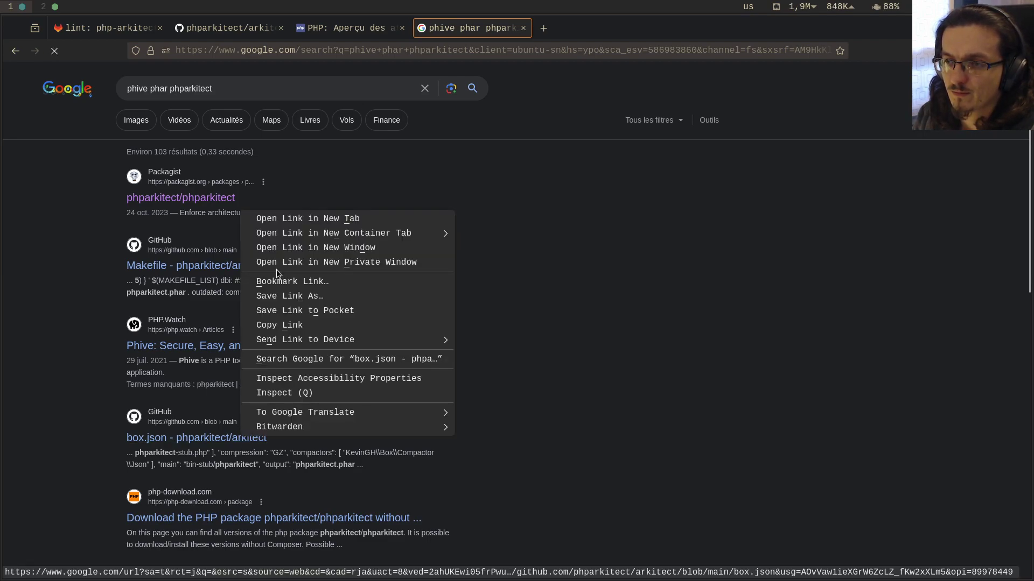
pyautogui.click(304, 221)
# Step: Drop 'phparkitect' from the query and search for 'phive phar'
pyautogui.click(202, 88)
pyautogui.doubleClick(201, 88)
pyautogui.press('BackSpace')
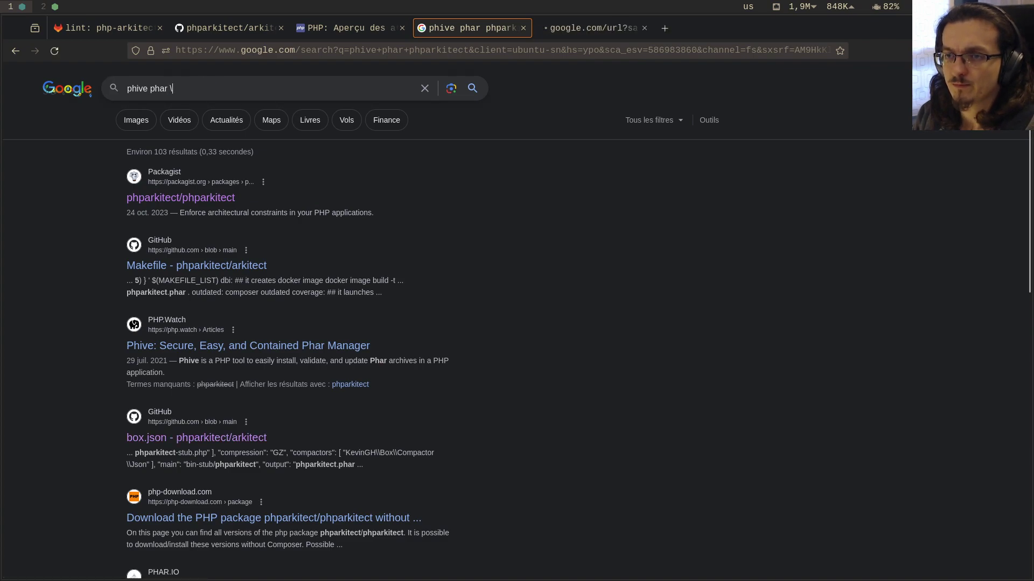
pyautogui.press('Return')
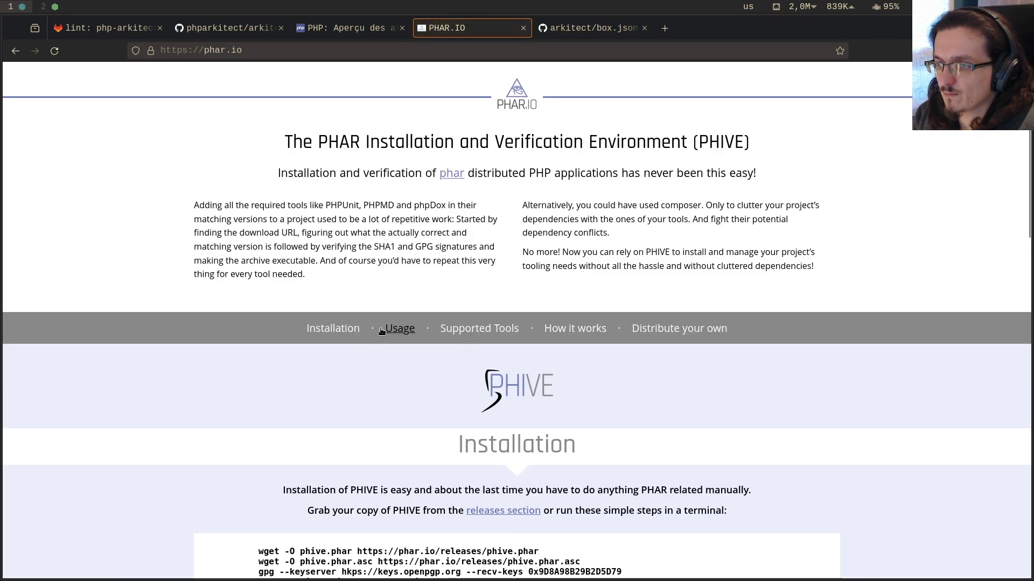
# Step: Browse PHIVE's Supported Tools list and phive install usage examples, then return to VS Code
pyautogui.click(467, 331)
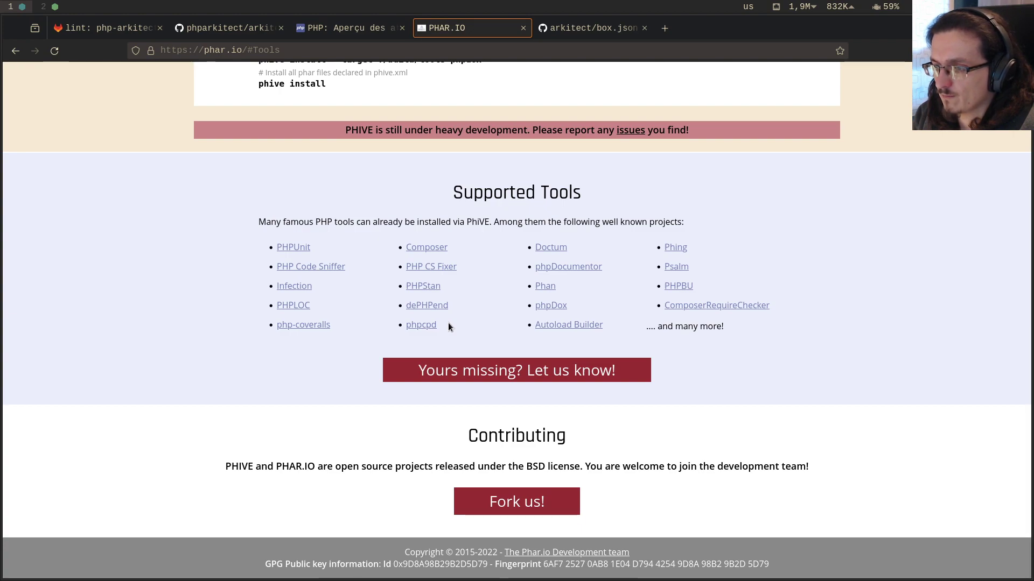
pyautogui.scroll(3, 448, 323)
pyautogui.scroll(-4, 448, 323)
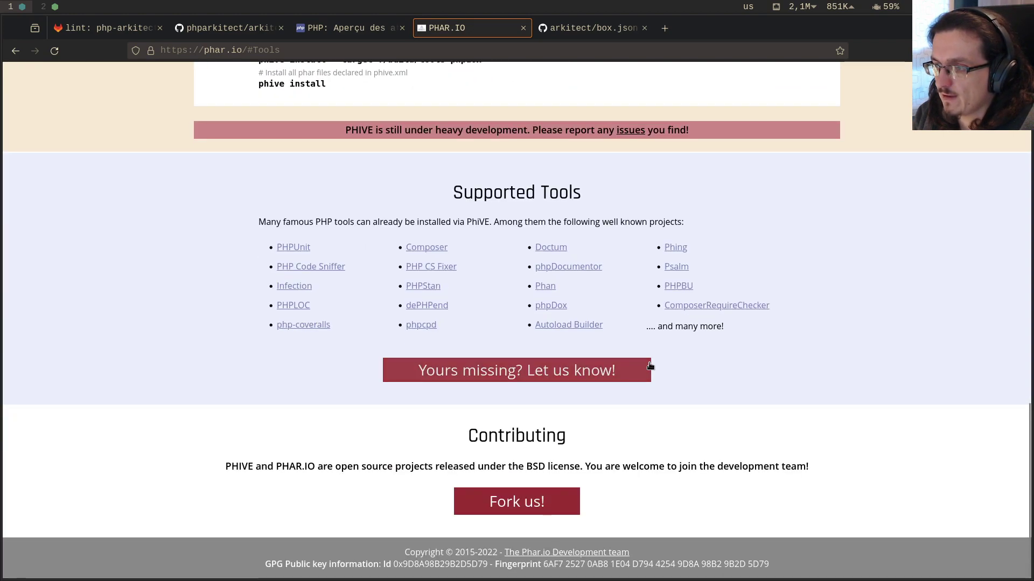
pyautogui.tripleClick(659, 325)
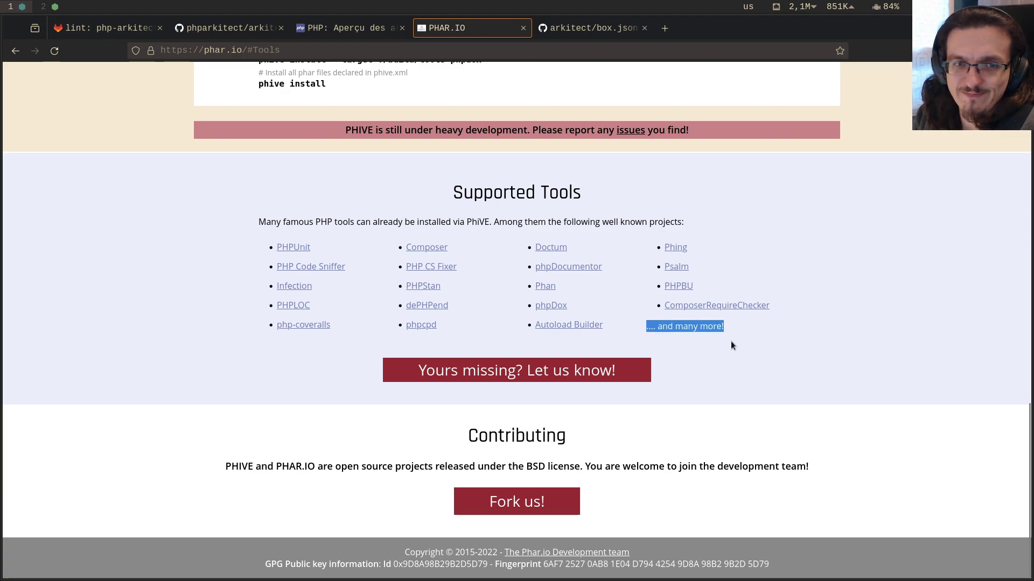
pyautogui.scroll(5, 662, 372)
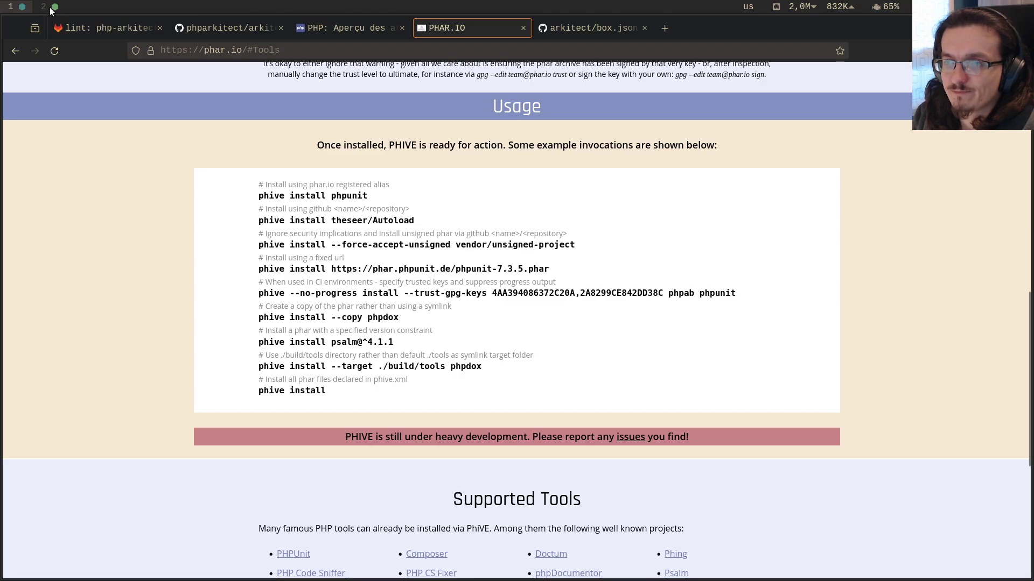
pyautogui.press('super+2')
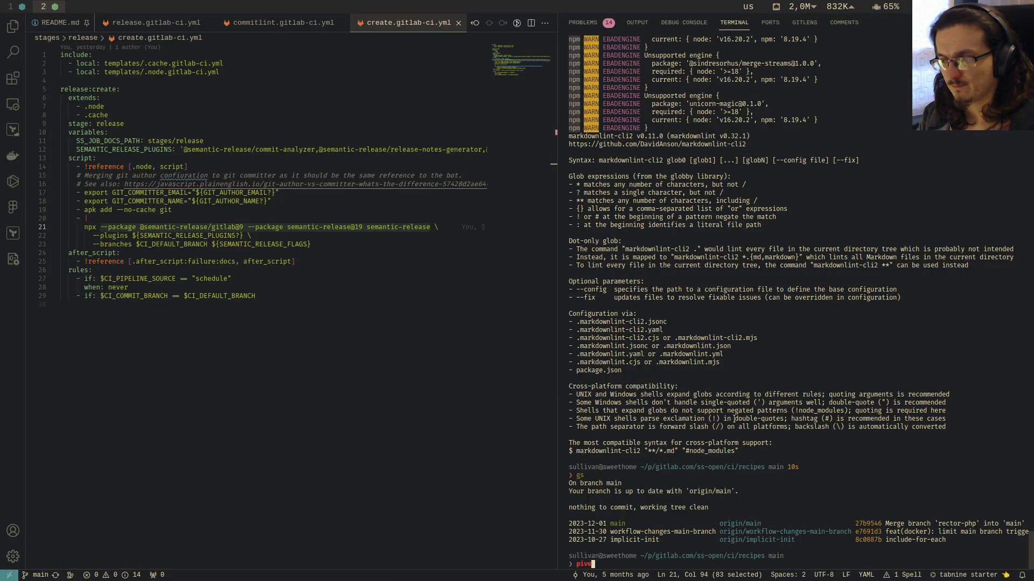
# Step: Open the ci images project and close all open editors
pyautogui.write('hi')
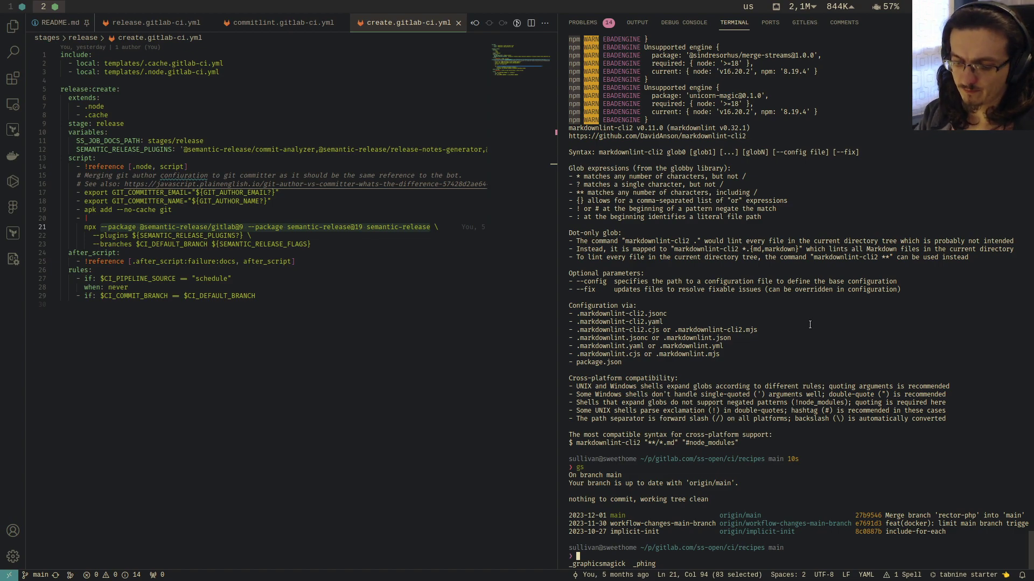
pyautogui.press('super+p')
pyautogui.write('images')
pyautogui.press('Down')
pyautogui.press('Return')
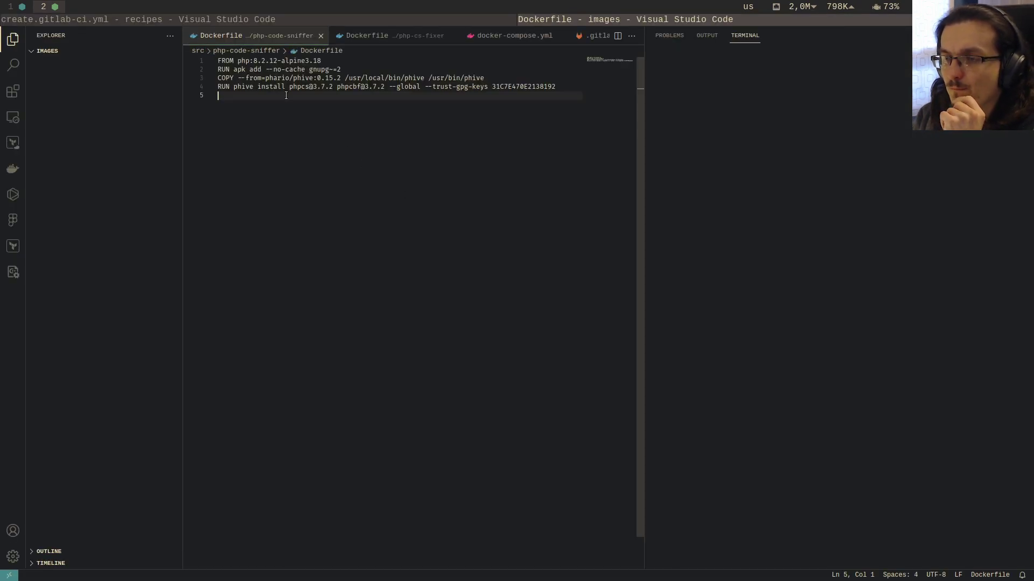
pyautogui.rightClick(260, 33)
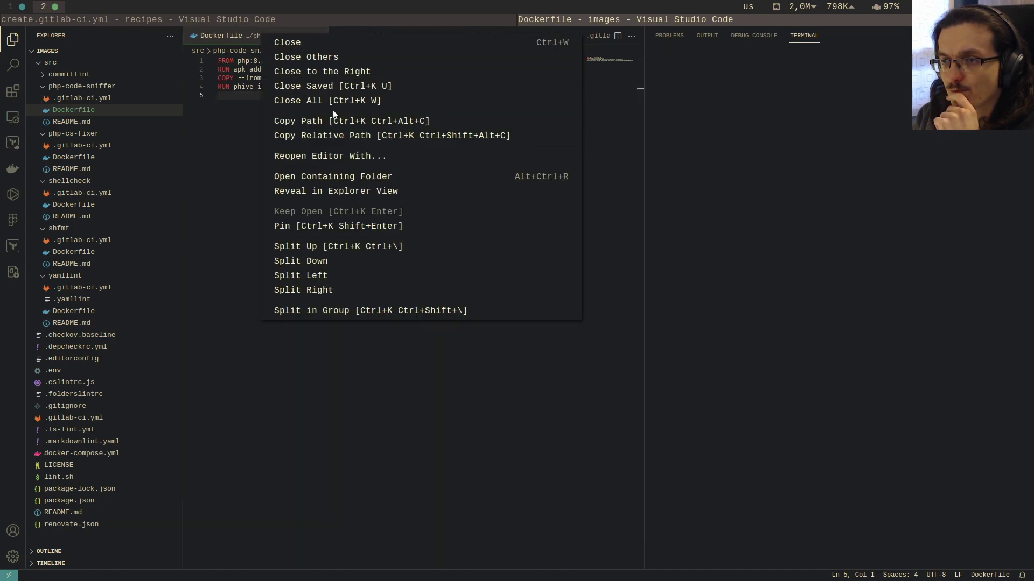
pyautogui.click(340, 101)
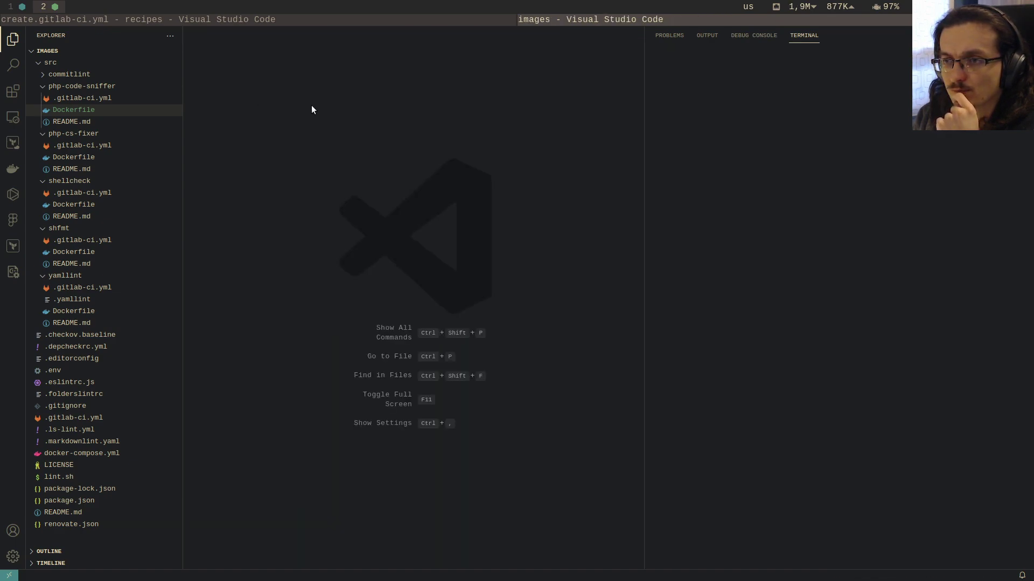
pyautogui.click(90, 88)
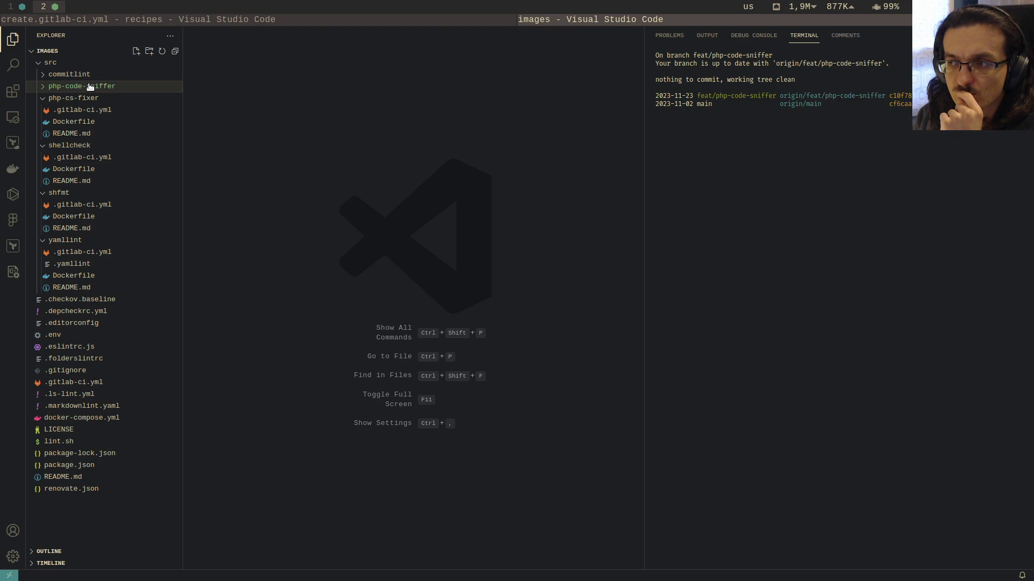
pyautogui.click(90, 87)
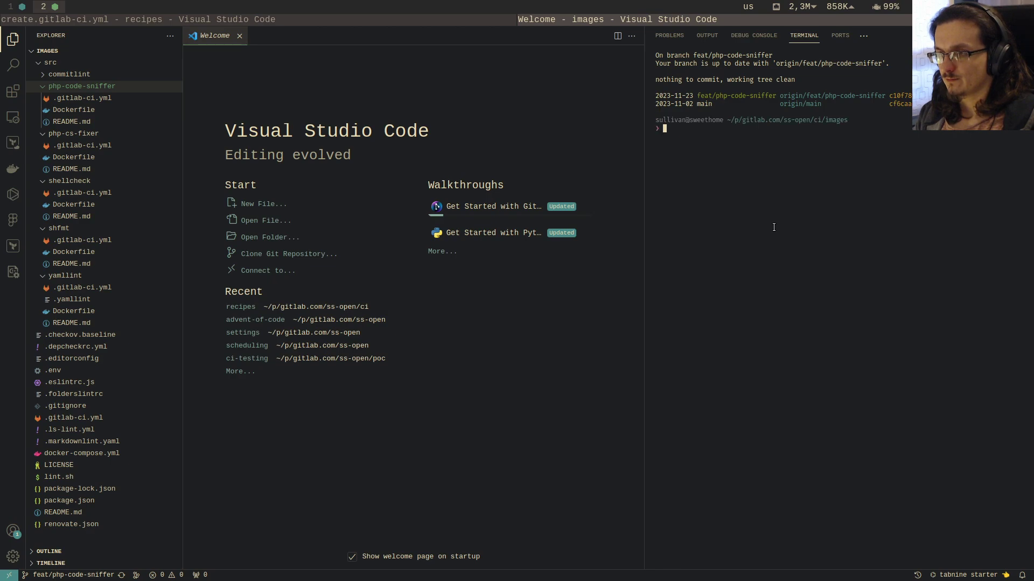
# Step: Check out main, pull the latest changes and clean up merged local branches
pyautogui.write('gs')
pyautogui.press('Return')
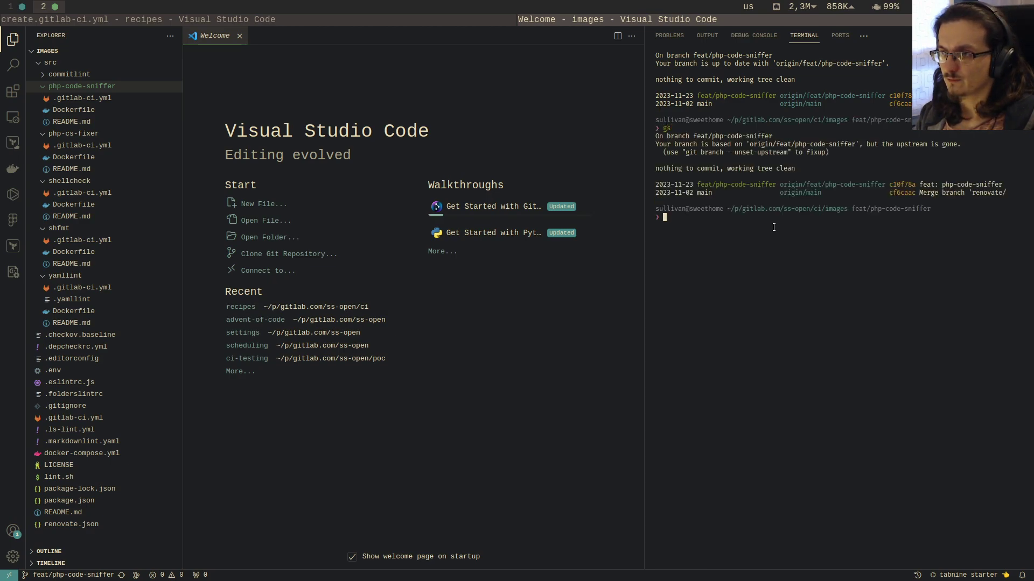
pyautogui.write('g co main')
pyautogui.press('Return')
pyautogui.write('g')
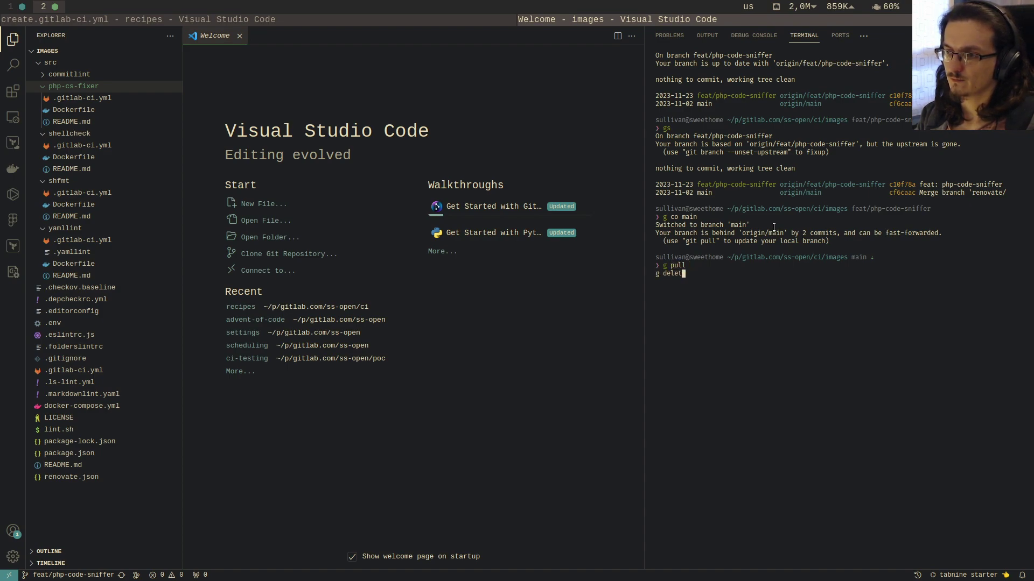
pyautogui.write('e')
pyautogui.press('Right')
pyautogui.press('Return')
pyautogui.write('gs')
pyautogui.press('Return')
pyautogui.write('gd')
pyautogui.press('Return')
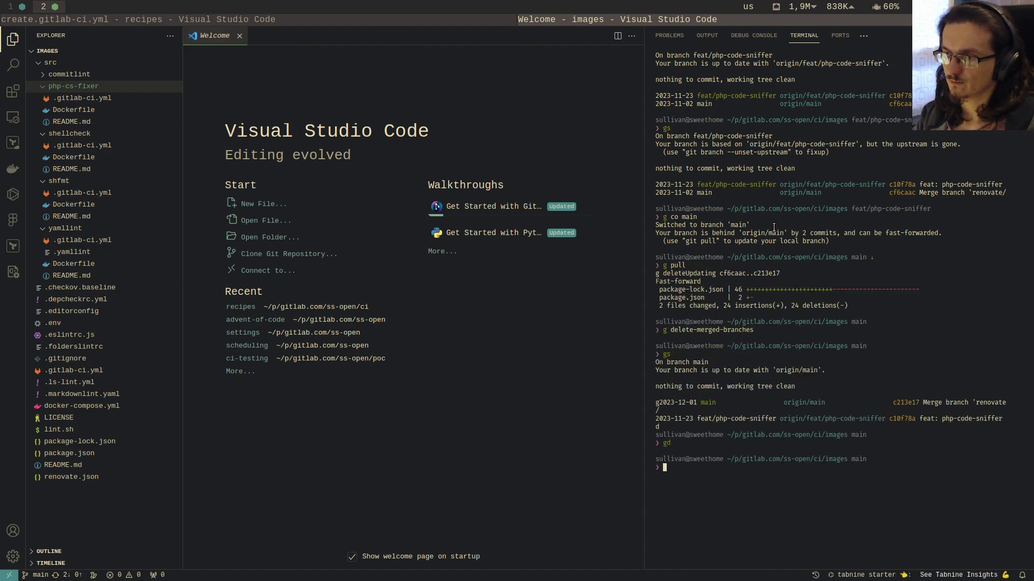
# Step: Force-delete the local feat/php-code-sniffer branch with g br -D and open php-cs-fixer/Dockerfile
pyautogui.write('g br')
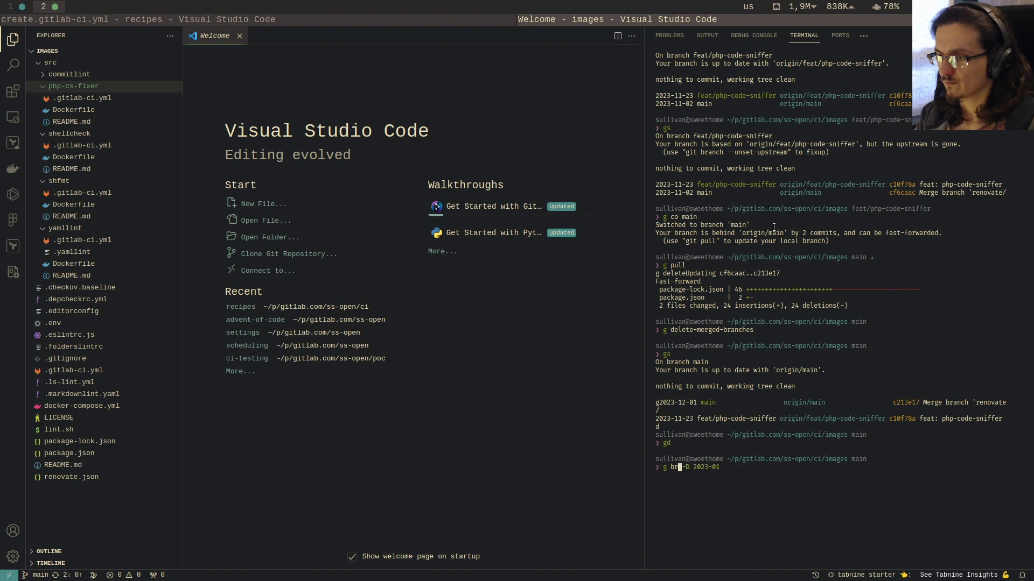
pyautogui.press('BackSpace')
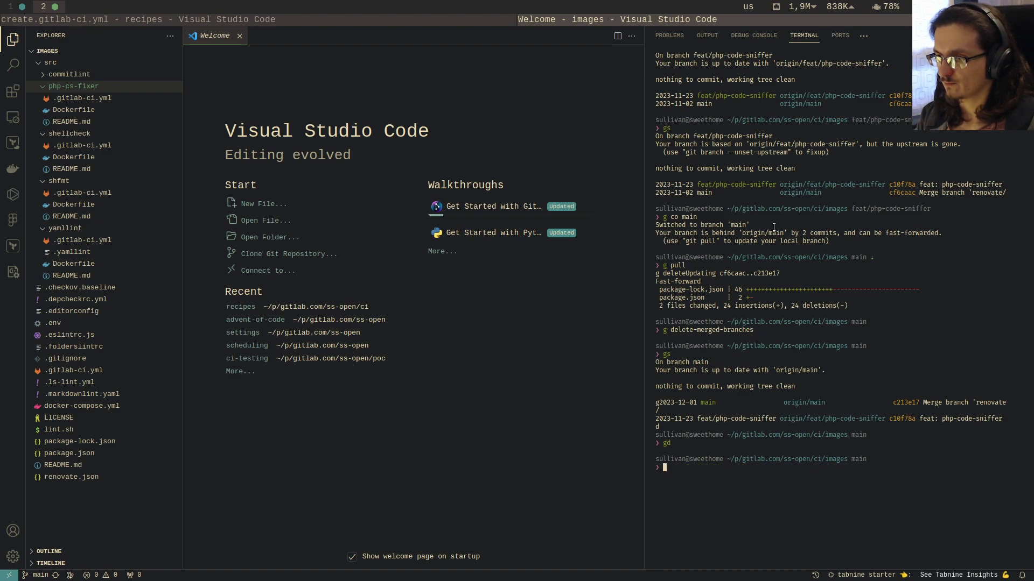
pyautogui.write('g br')
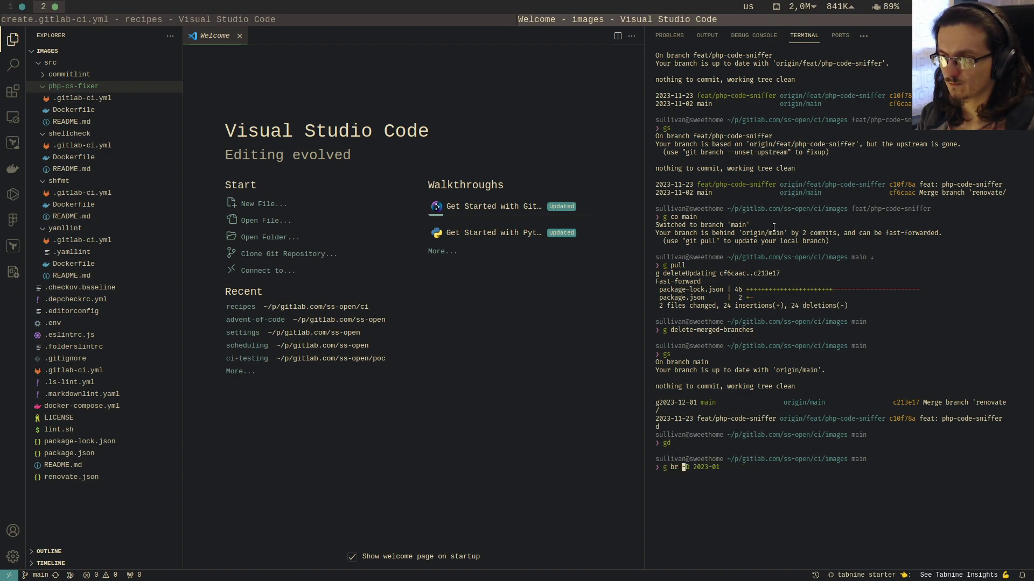
pyautogui.write(' -D fe')
pyautogui.press('Tab')
pyautogui.press('Return')
pyautogui.write('gs')
pyautogui.press('Return')
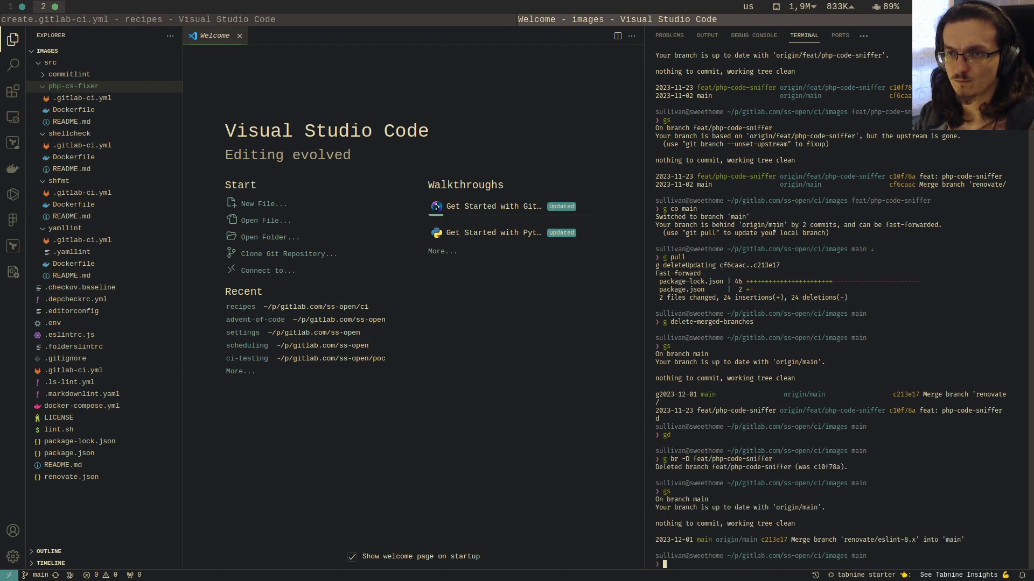
pyautogui.click(69, 110)
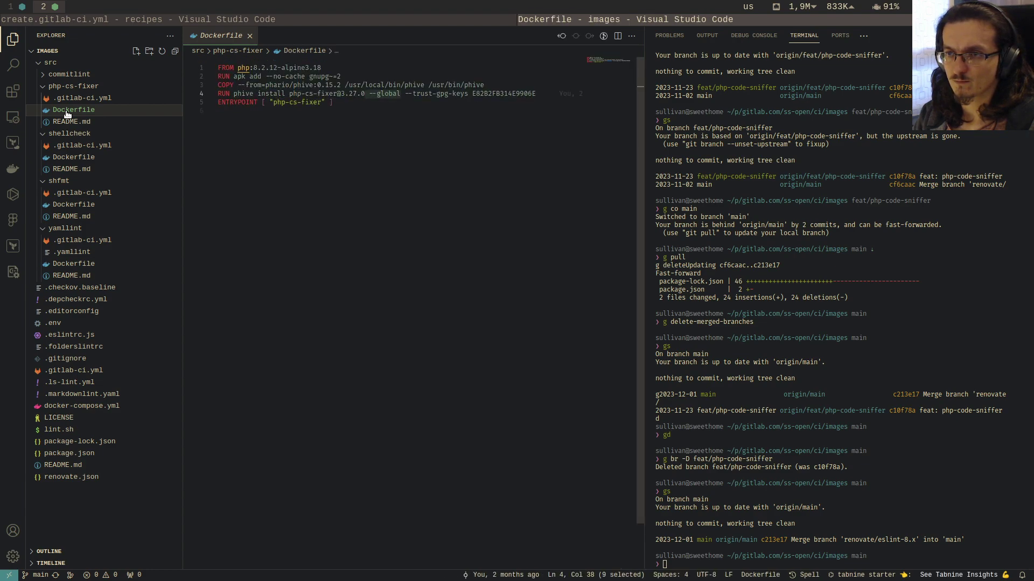
# Step: Duplicate the php-cs-fixer folder and name the copy phparkitect
pyautogui.click(78, 88)
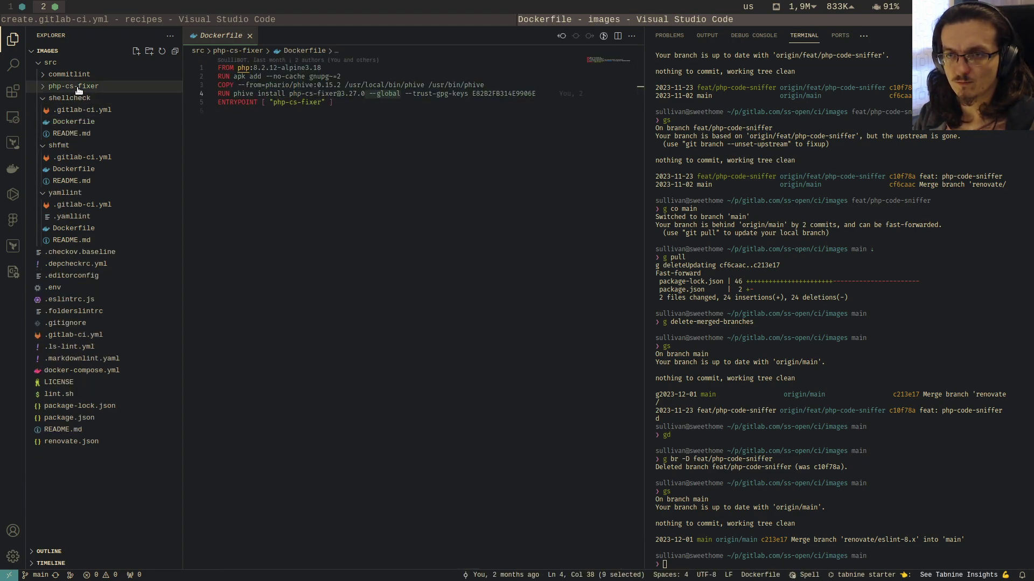
pyautogui.click(54, 7)
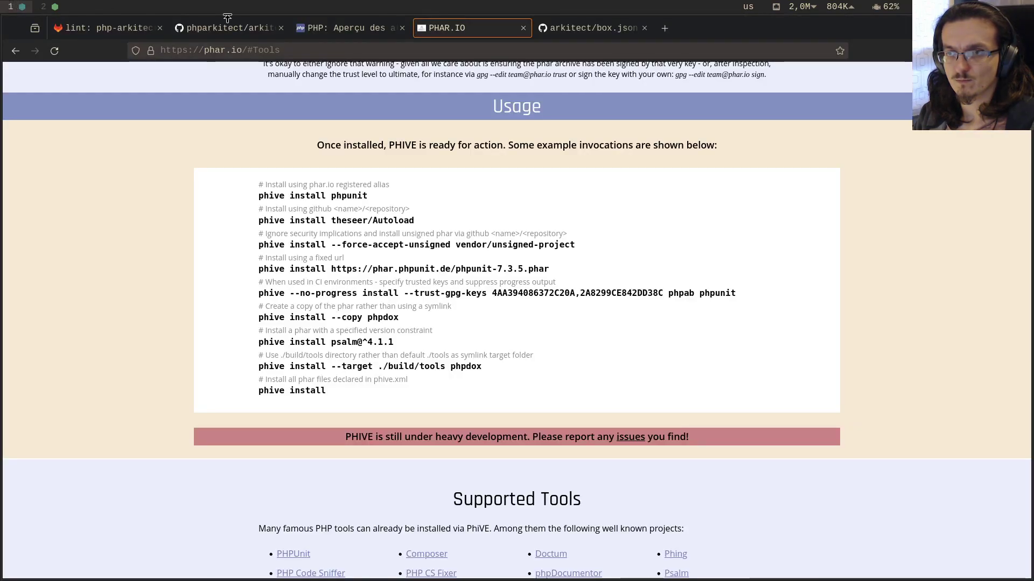
pyautogui.click(255, 30)
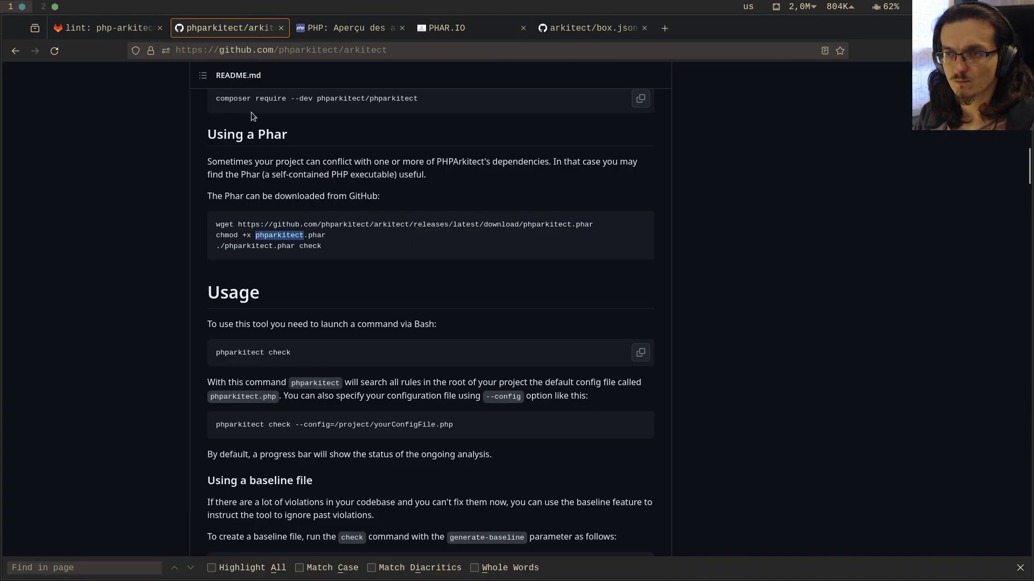
pyautogui.click(43, 6)
pyautogui.hotkey('ctrl', 'v')
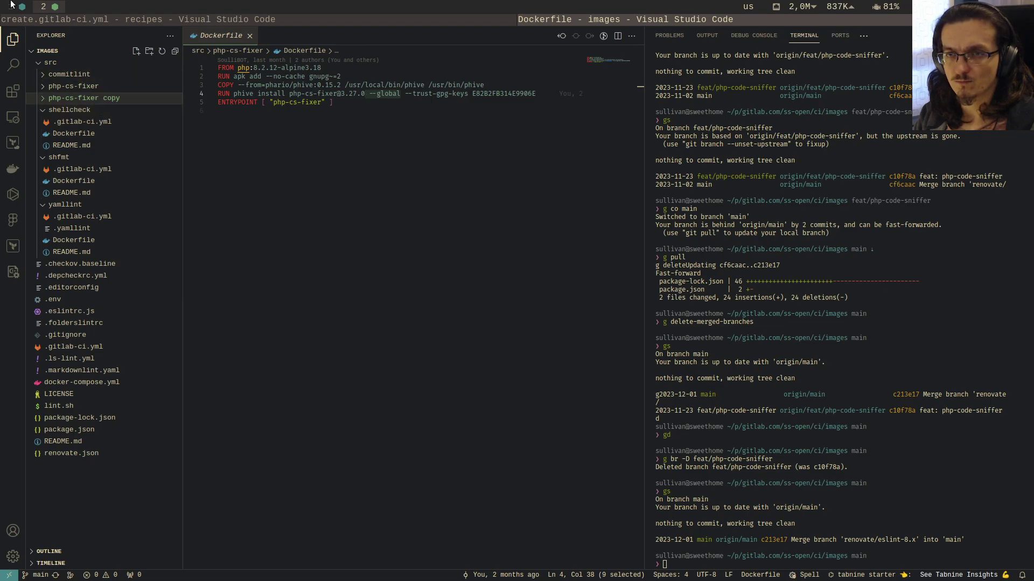
pyautogui.press('super+1')
pyautogui.doubleClick(318, 49)
pyautogui.hotkey('ctrl', 'c')
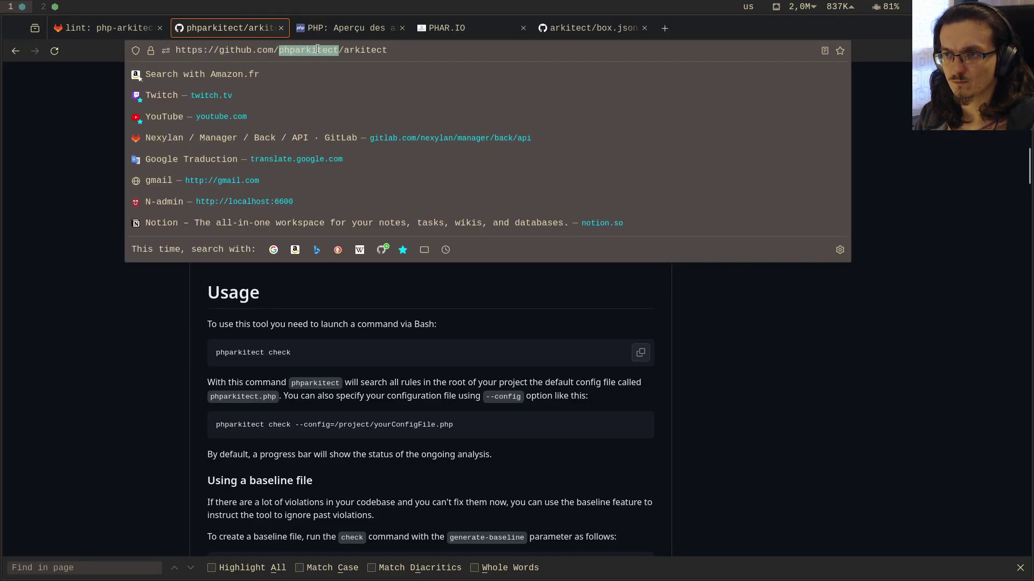
pyautogui.click(46, 6)
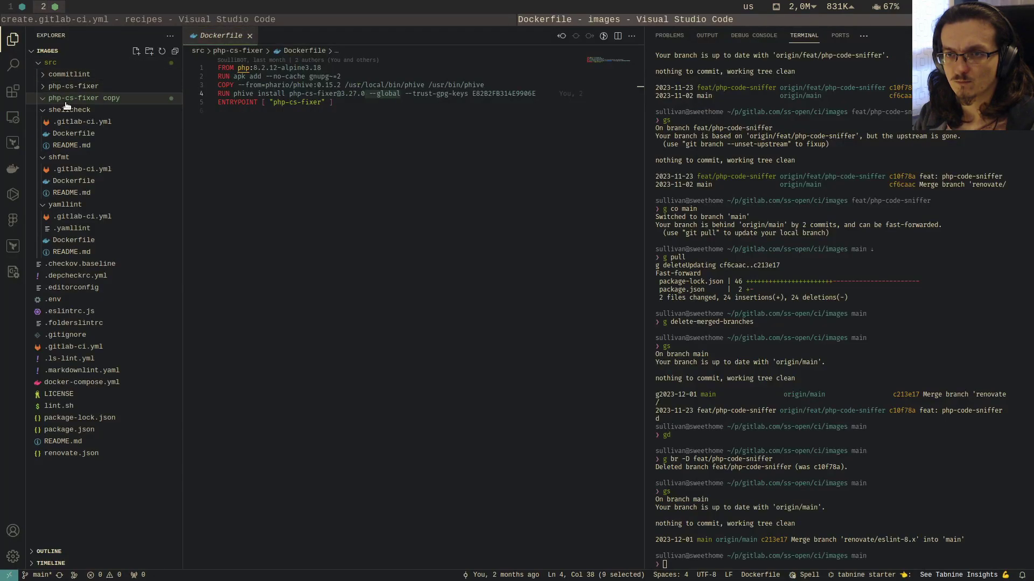
pyautogui.press('F2')
pyautogui.hotkey('ctrl', 'v')
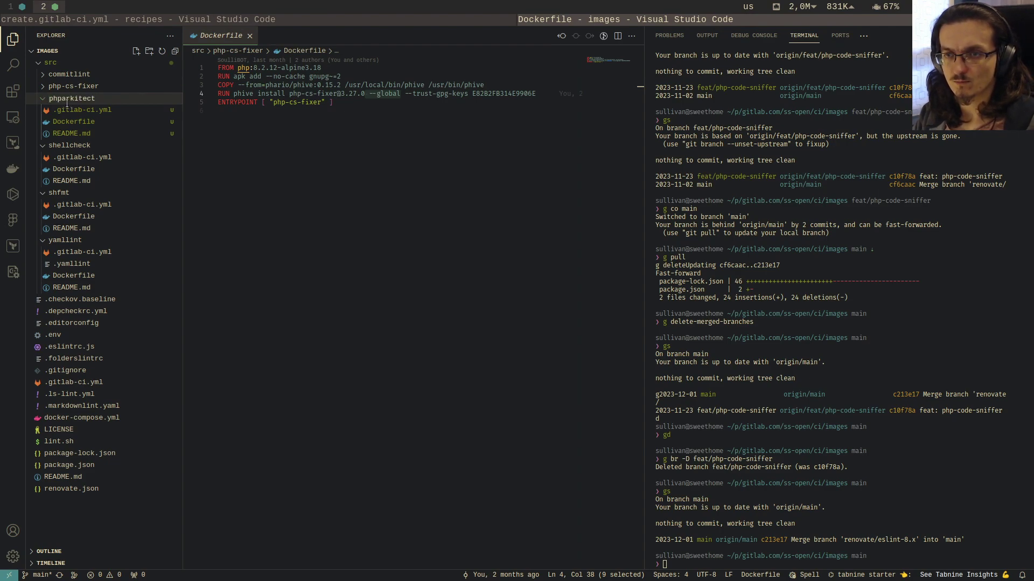
pyautogui.press('Return')
# Step: Replace php-cs-fixer with phparkitect throughout phparkitect/.gitlab-ci.yml
pyautogui.click(89, 111)
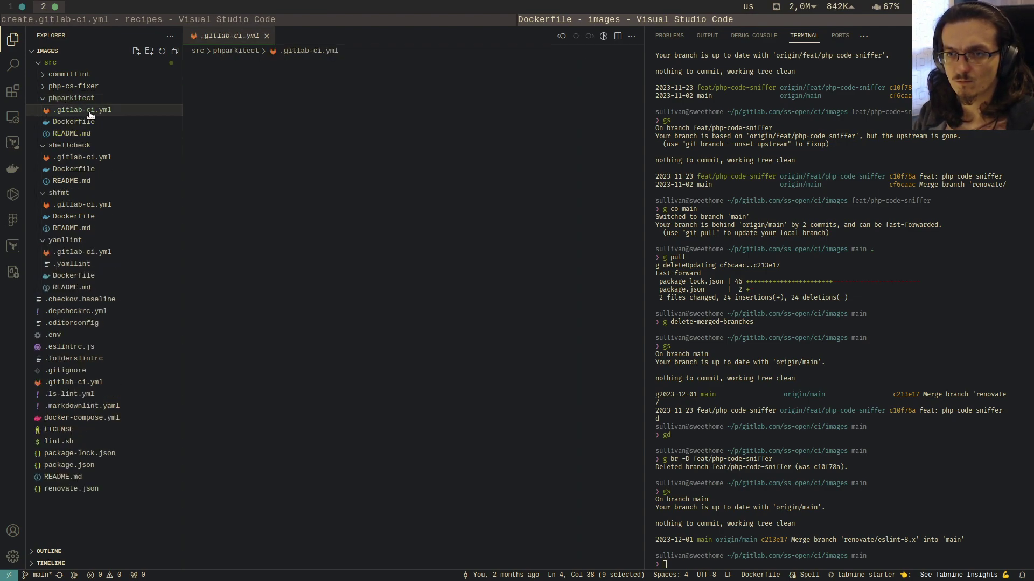
pyautogui.click(293, 61)
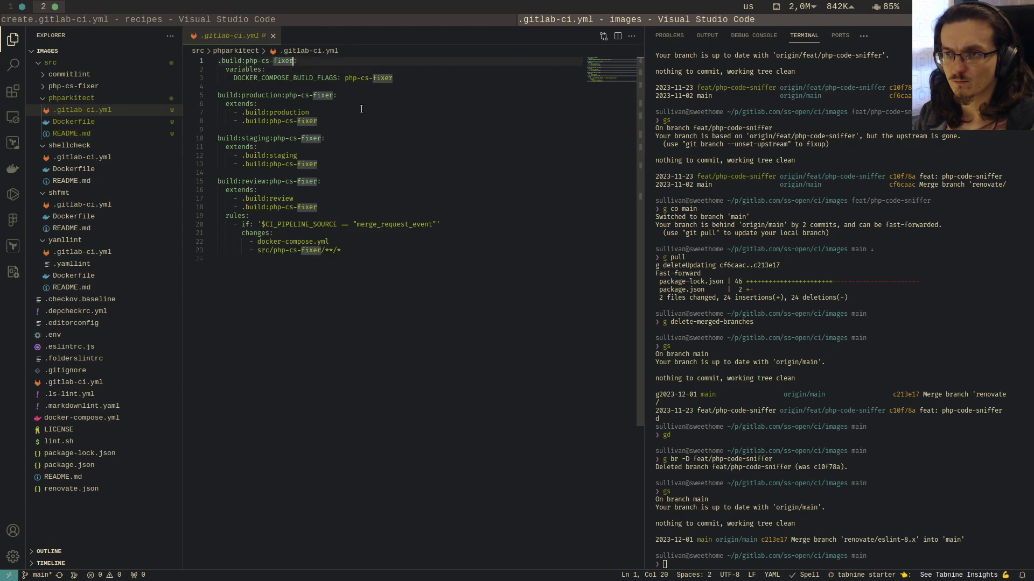
pyautogui.hotkey('ctrl', 'shift', 'Left')
pyautogui.hotkey('ctrl', 'shift', 'Left')
pyautogui.hotkey('ctrl', 'shift', 'Left')
pyautogui.hotkey('ctrl', 'h')
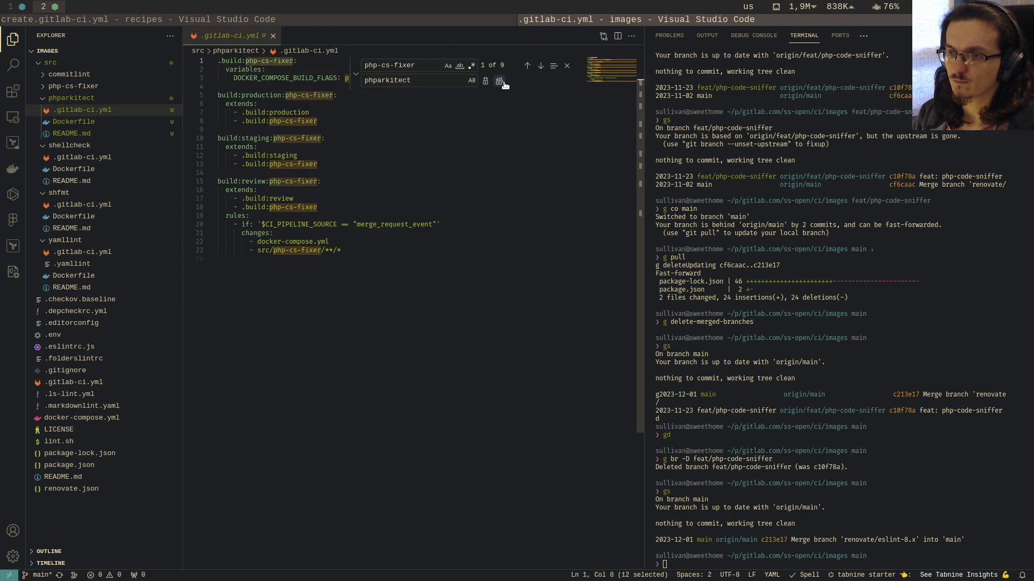
# Step: Change the Dockerfile's phive install package from php-cs-fixer to phparkitect
pyautogui.click(97, 122)
pyautogui.click(500, 100)
pyautogui.click(565, 66)
pyautogui.press('Up')
pyautogui.press('Up')
pyautogui.hotkey('ctrl', 'Delete')
pyautogui.hotkey('ctrl', 'Delete')
pyautogui.write('arkitect')
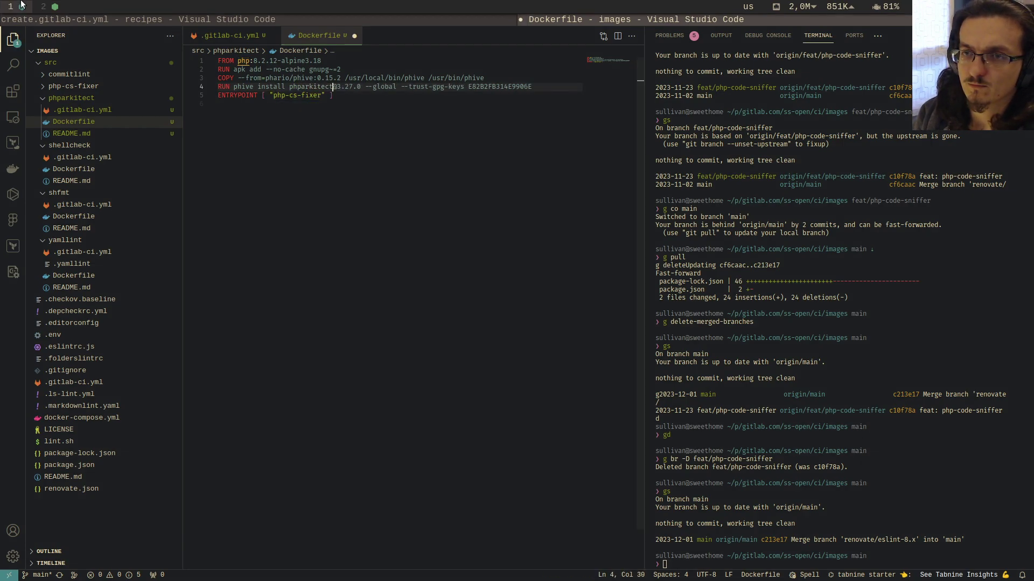
# Step: Set the phparkitect version to 0.3.25, matching the latest GitHub release, and save
pyautogui.press('super+1')
pyautogui.scroll(7, 654, 335)
pyautogui.scroll(8, 655, 340)
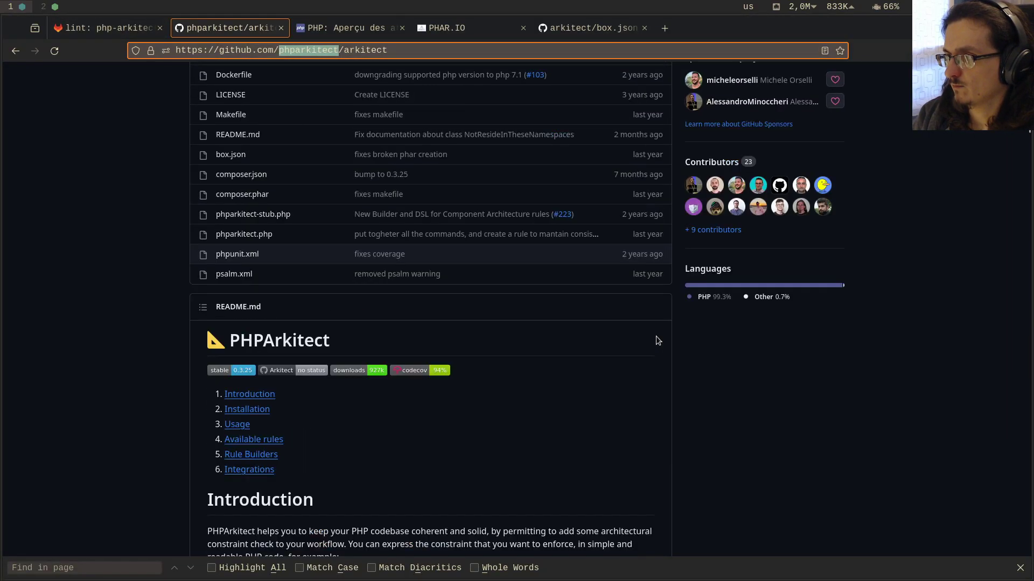
pyautogui.click(40, 6)
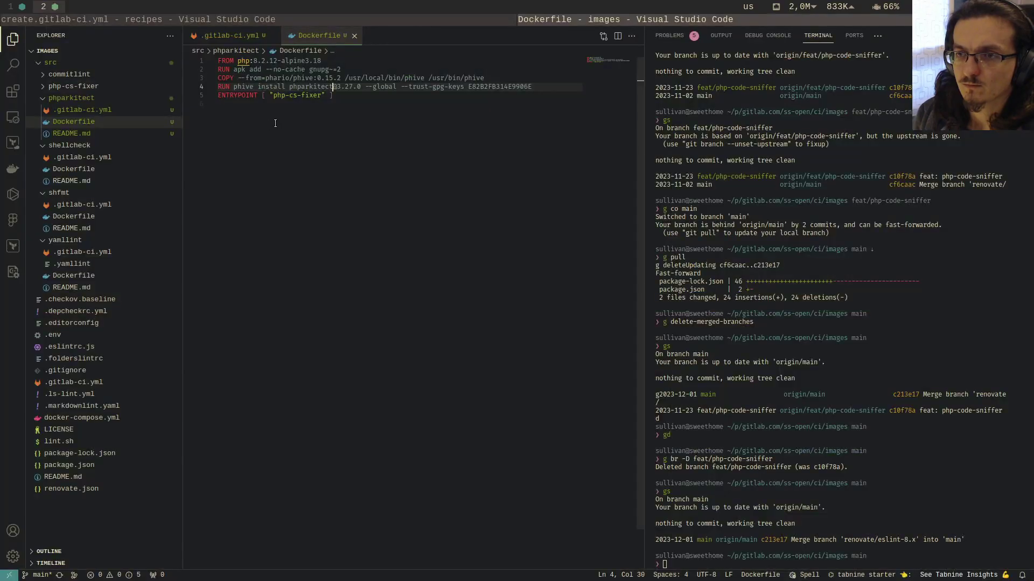
pyautogui.press('Right')
pyautogui.hotkey('shift', 'Right')
pyautogui.hotkey('shift', 'Right')
pyautogui.hotkey('shift', 'Right')
pyautogui.hotkey('shift', 'Right')
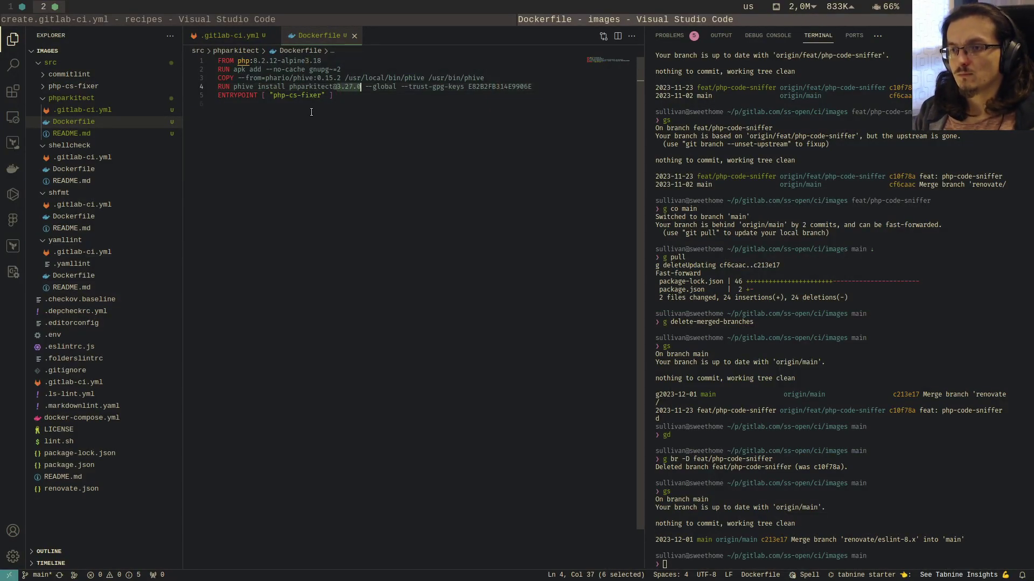
pyautogui.write('0.3.2')
pyautogui.press('Delete')
pyautogui.press('Delete')
pyautogui.write('5')
pyautogui.hotkey('ctrl', 's')
pyautogui.press('Up')
pyautogui.press('Up')
# Step: Change the Dockerfile ENTRYPOINT from php-cs-fixer to phparkitect
pyautogui.press('Down')
pyautogui.press('Down')
pyautogui.press('Down')
pyautogui.press('Up')
pyautogui.press('Home')
pyautogui.hotkey('ctrl', 'Right')
pyautogui.hotkey('ctrl', 'Right')
pyautogui.hotkey('ctrl', 'Right')
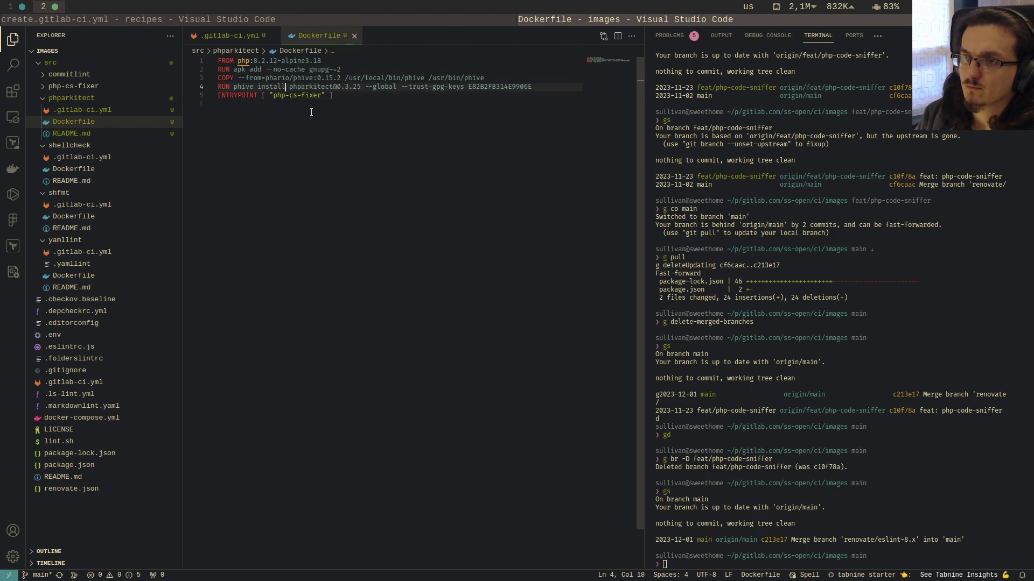
pyautogui.press('Up')
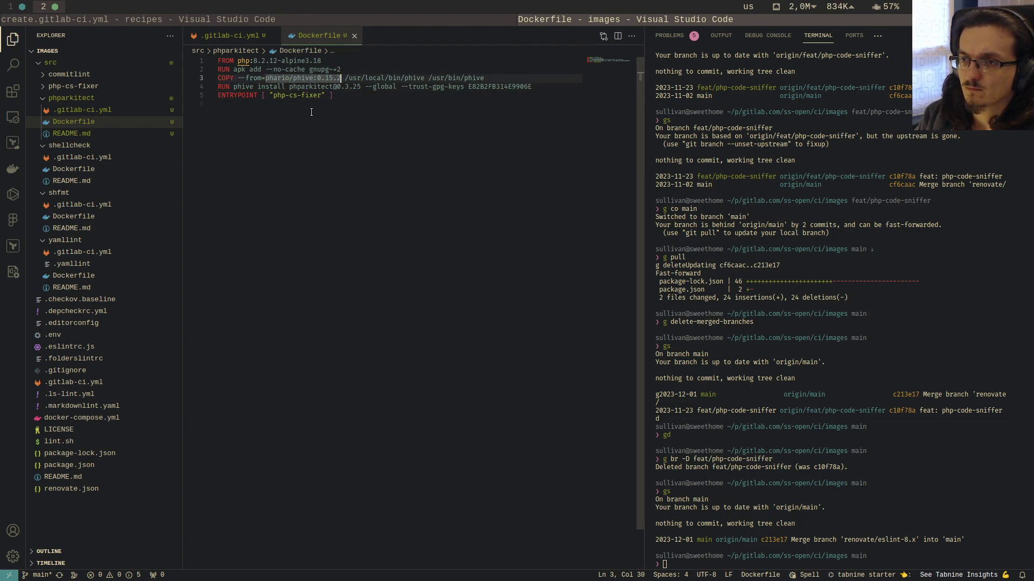
pyautogui.press('End')
pyautogui.press('Down')
pyautogui.press('Left')
pyautogui.hotkey('ctrl', 'shift', 'Right')
pyautogui.hotkey('ctrl', 'c')
pyautogui.press('Down')
pyautogui.press('Left')
pyautogui.press('Left')
pyautogui.hotkey('ctrl', 'shift', 'Left')
pyautogui.hotkey('ctrl', 'shift', 'Left')
pyautogui.hotkey('ctrl', 'shift', 'Left')
pyautogui.hotkey('ctrl', 'v')
pyautogui.press('Down')
# Step: Review the renamed phparkitect job names in the phparkitect CI file
pyautogui.click(162, 110)
pyautogui.click(412, 132)
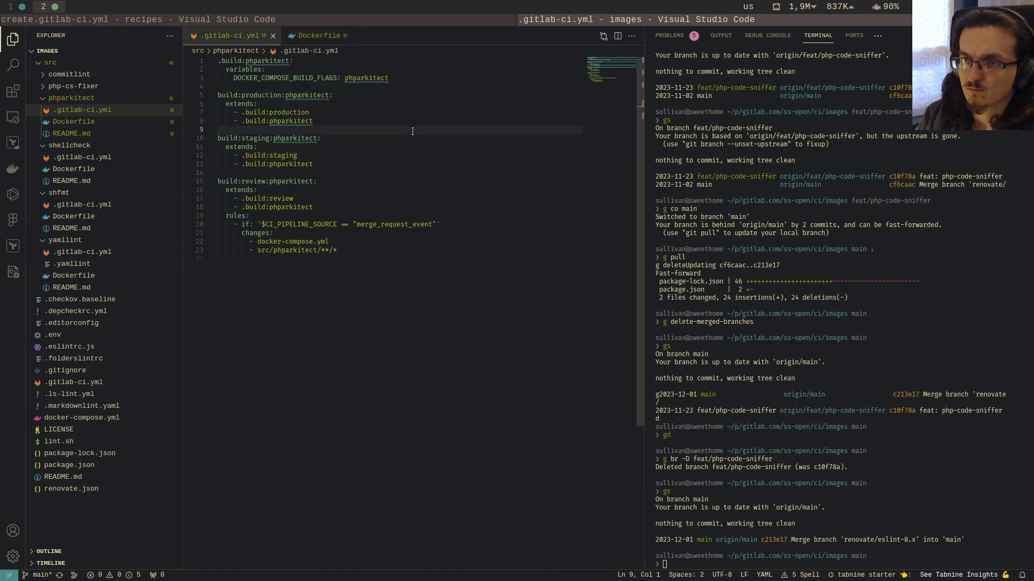
pyautogui.press('Down')
pyautogui.hotkey('ctrl', 'Right')
pyautogui.hotkey('ctrl', 'Right')
pyautogui.hotkey('ctrl', 'Right')
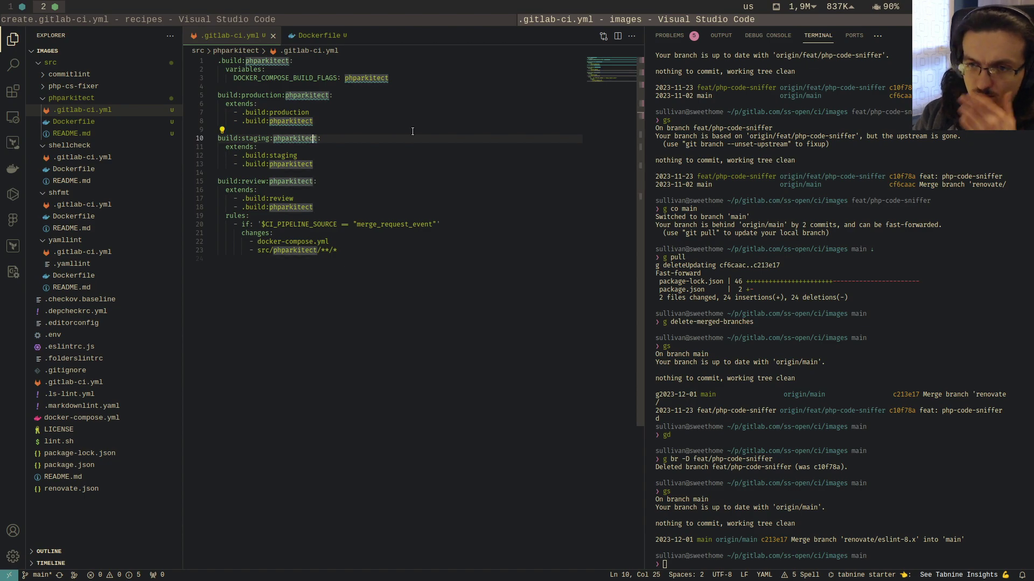
# Step: In docker-compose.yml, duplicate the php-cs-fixer service block and rename the copy to phparkitect
pyautogui.click(100, 419)
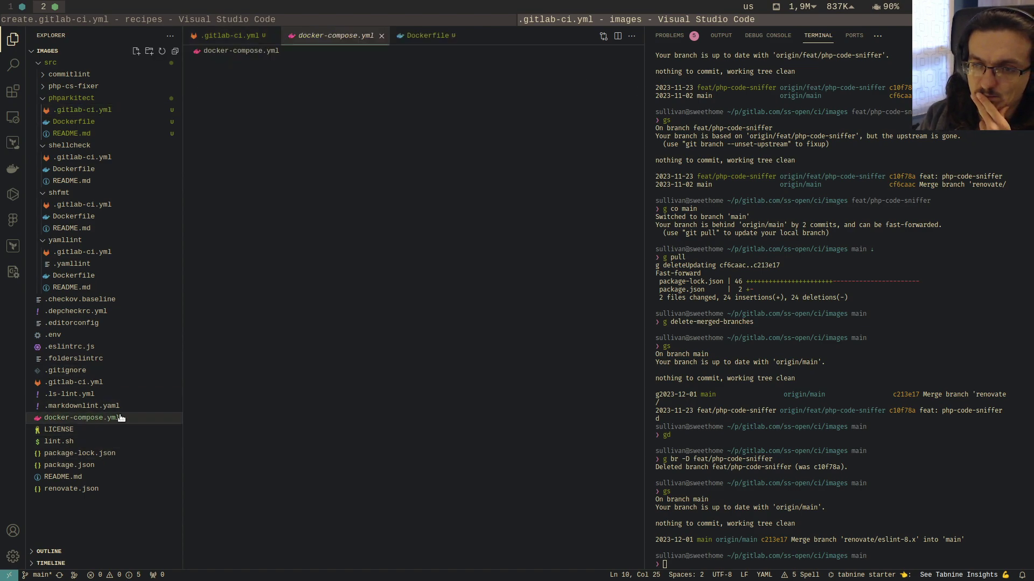
pyautogui.click(277, 384)
pyautogui.press('Up')
pyautogui.press('Up')
pyautogui.click(448, 190)
pyautogui.press('Home')
pyautogui.press('Home')
pyautogui.hotkey('shift', 'Up')
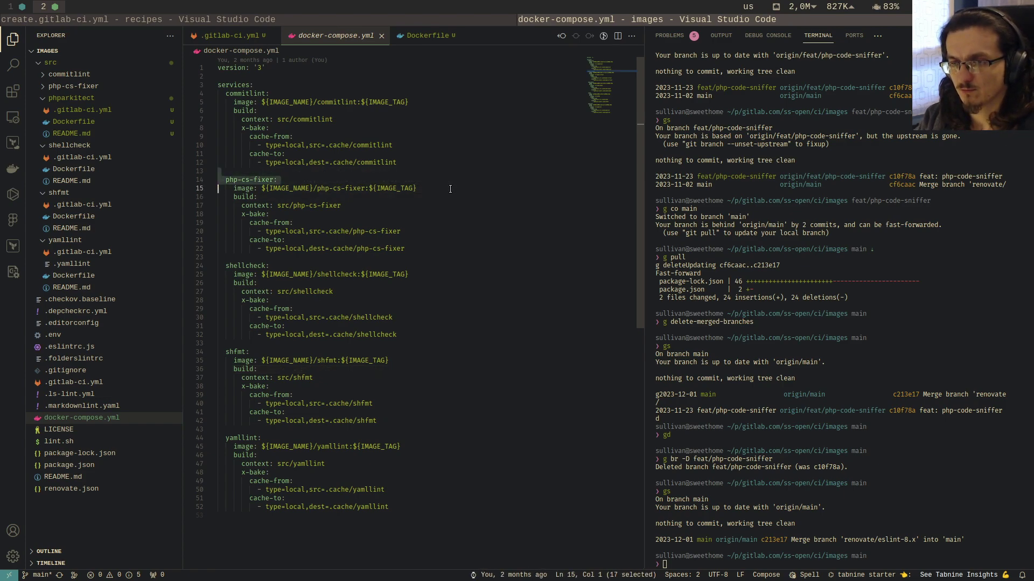
pyautogui.hotkey('shift', 'Down')
pyautogui.hotkey('shift', 'Down')
pyautogui.hotkey('shift', 'Down')
pyautogui.hotkey('shift', 'Down')
pyautogui.hotkey('shift', 'Down')
pyautogui.hotkey('shift', 'Down')
pyautogui.hotkey('shift', 'Down')
pyautogui.hotkey('shift', 'Down')
pyautogui.hotkey('shift', 'Down')
pyautogui.hotkey('shift', 'Down')
pyautogui.hotkey('ctrl', 'shift', 'alt', 'Down')
pyautogui.click(274, 265)
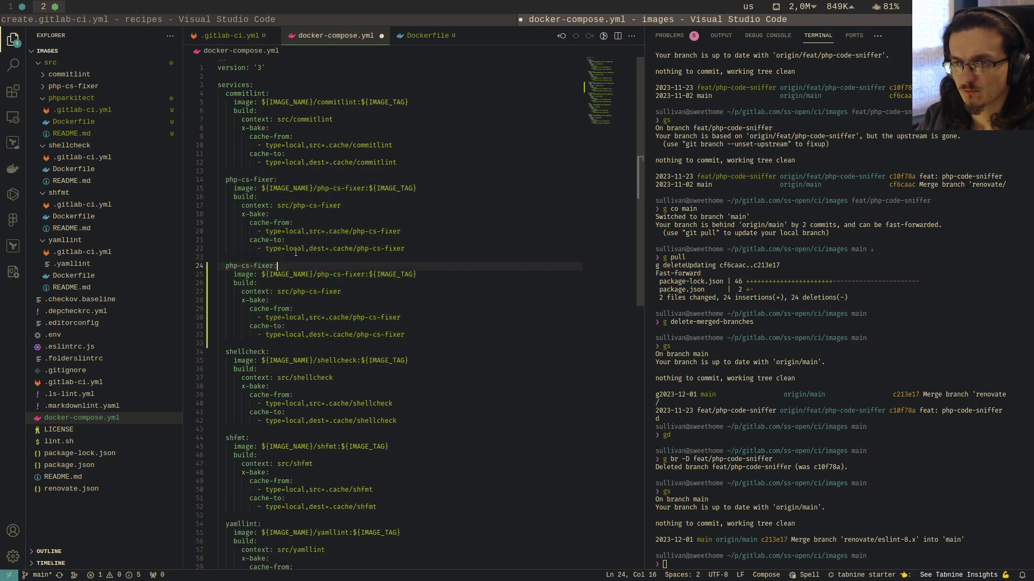
pyautogui.hotkey('ctrl', 'shift', 'Left')
pyautogui.hotkey('ctrl', 'shift', 'Left')
pyautogui.press('BackSpace')
pyautogui.press('BackSpace')
pyautogui.write('arkitect:')
# Step: Point the new service's image, build context, cache-from and cache-to at phparkitect, then save
pyautogui.press('Down')
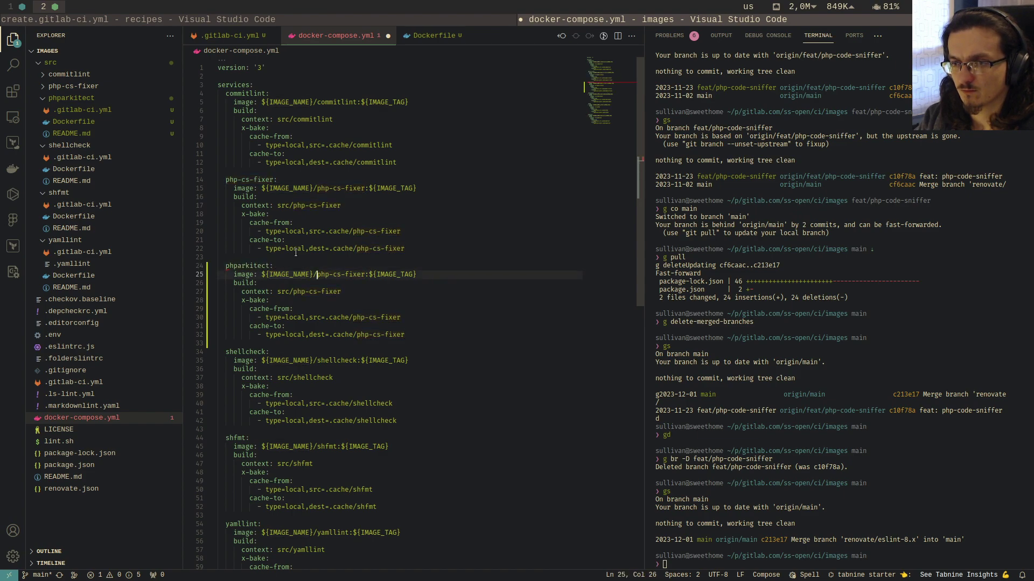
pyautogui.hotkey('ctrl', 'Right')
pyautogui.hotkey('ctrl', 'Right')
pyautogui.hotkey('ctrl', 'Left')
pyautogui.hotkey('ctrl', 'shift', 'Right')
pyautogui.hotkey('ctrl', 'shift', 'Right')
pyautogui.hotkey('ctrl', 'shift', 'Right')
pyautogui.write('phparkitect')
pyautogui.press('Down')
pyautogui.press('Down')
pyautogui.hotkey('ctrl', 'shift', 'Left')
pyautogui.hotkey('ctrl', 'shift', 'Left')
pyautogui.hotkey('ctrl', 'shift', 'Left')
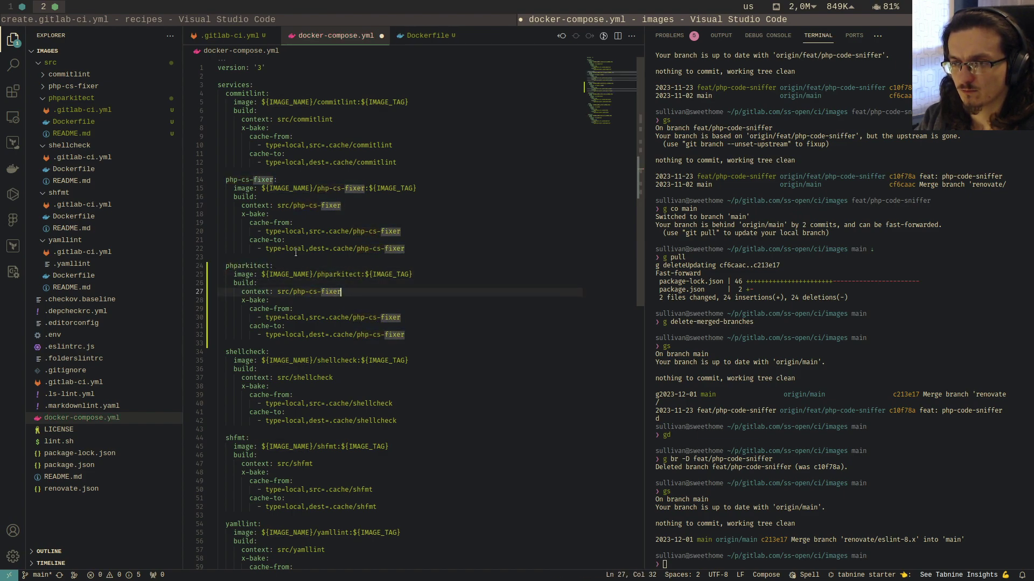
pyautogui.write('phparkitect')
pyautogui.press('Down')
pyautogui.press('Down')
pyautogui.press('Down')
pyautogui.press('Down')
pyautogui.press('Up')
pyautogui.press('End')
pyautogui.hotkey('ctrl', 'shift', 'Left')
pyautogui.hotkey('ctrl', 'shift', 'Left')
pyautogui.hotkey('ctrl', 'shift', 'Left')
pyautogui.write('phparkitect')
pyautogui.press('Down')
pyautogui.press('Down')
pyautogui.press('End')
pyautogui.hotkey('ctrl', 'shift', 'Left')
pyautogui.hotkey('ctrl', 'shift', 'Left')
pyautogui.hotkey('ctrl', 'shift', 'Left')
pyautogui.write('phparkitect')
pyautogui.hotkey('ctrl', 's')
# Step: Duplicate the php-cs-fixer include in root .gitlab-ci.yml to include src/phparkitect/.gitlab-ci.yml, and save
pyautogui.press('Up')
pyautogui.press('Down')
pyautogui.press('Home')
pyautogui.press('Home')
pyautogui.press('Down')
pyautogui.click(687, 356)
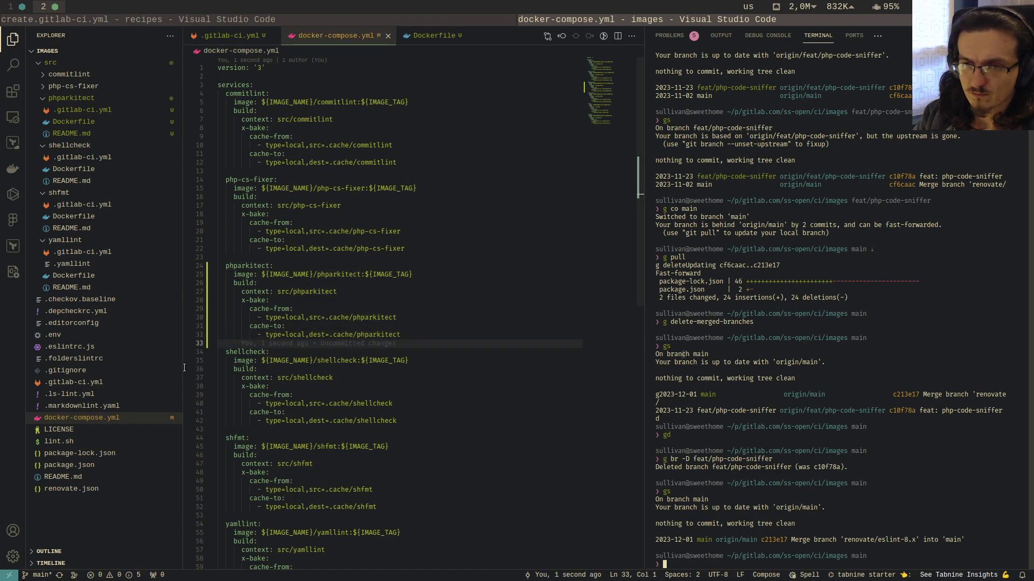
pyautogui.click(75, 382)
pyautogui.press('Down')
pyautogui.press('Down')
pyautogui.press('Down')
pyautogui.press('Down')
pyautogui.press('End')
pyautogui.hotkey('shift', 'alt', 'Down')
pyautogui.press('Left')
pyautogui.hotkey('ctrl', 'shift', 'Left')
pyautogui.hotkey('ctrl', 'shift', 'Left')
pyautogui.hotkey('ctrl', 'shift', 'Left')
pyautogui.hotkey('ctrl', 'shift', 'Left')
pyautogui.hotkey('ctrl', 'shift', 'Left')
pyautogui.write('phparkitect')
pyautogui.hotkey('ctrl', 's')
pyautogui.press('Down')
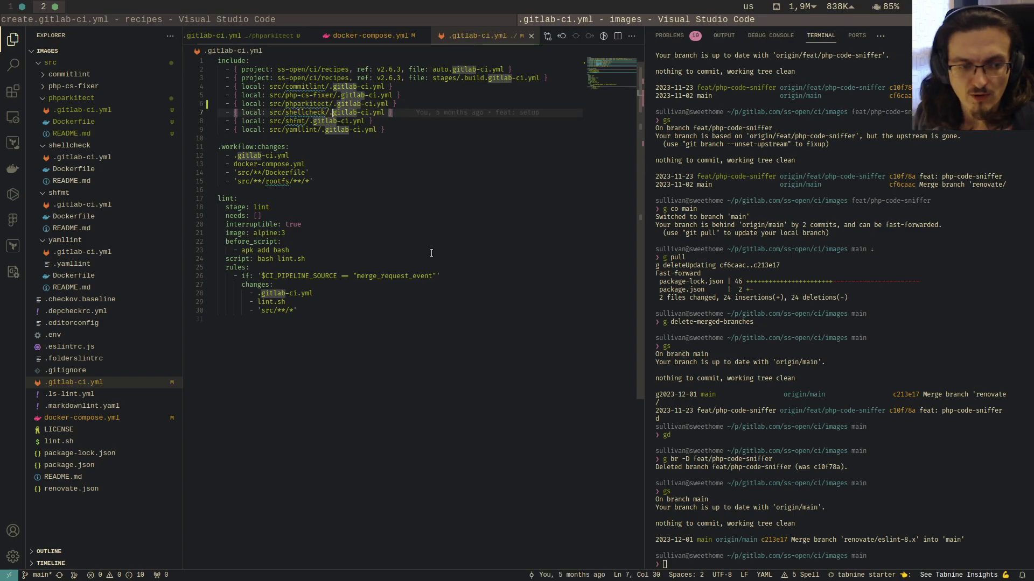
# Step: Run gs and gd in the terminal to review the git status and diff
pyautogui.click(814, 356)
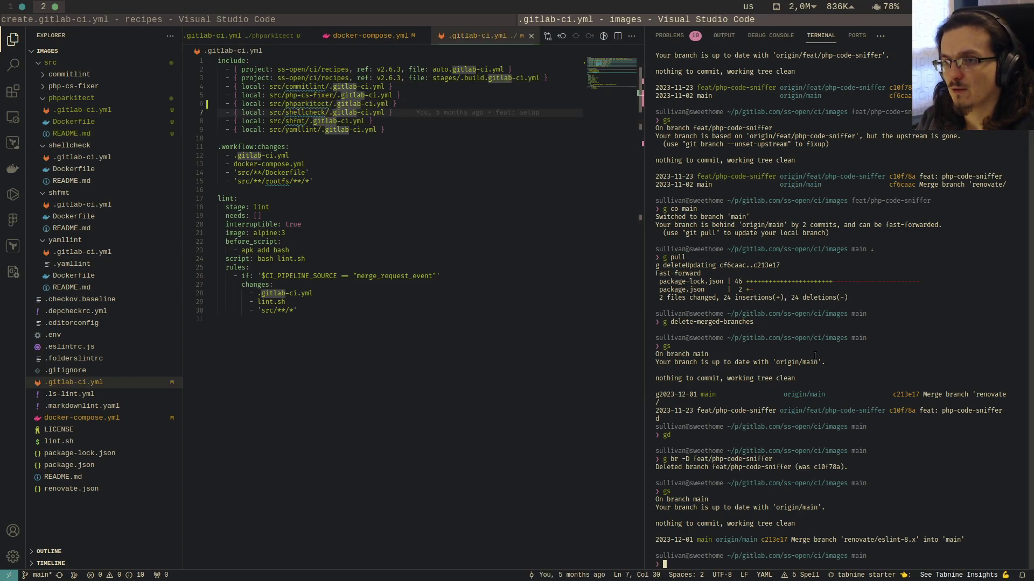
pyautogui.write('gs')
pyautogui.press('Return')
pyautogui.write('gd')
pyautogui.press('Return')
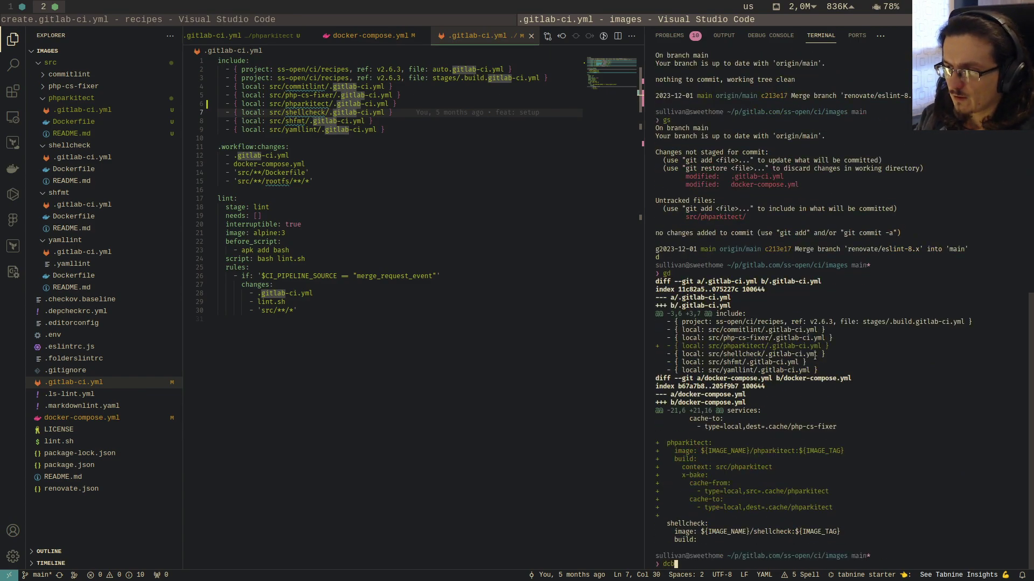
# Step: Build only the phparkitect image with dcb phparkitect
pyautogui.press('Return')
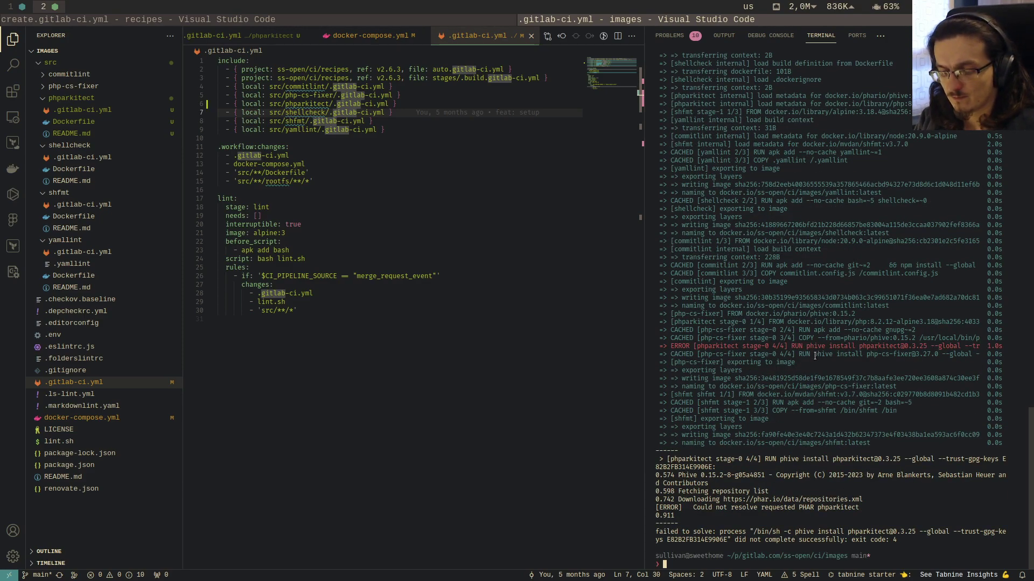
pyautogui.hotkey('ctrl', 'shift', 'v')
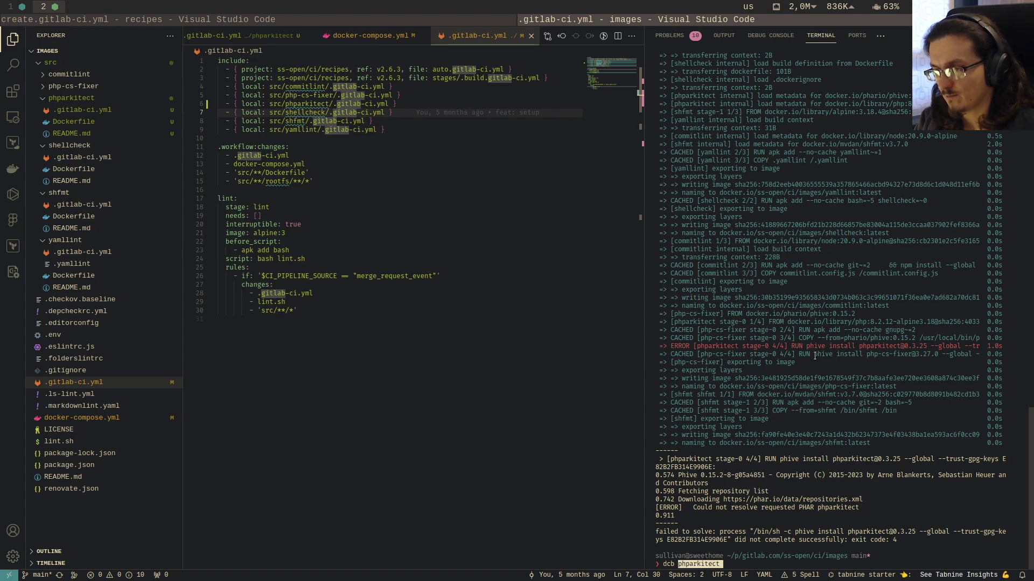
pyautogui.press('Return')
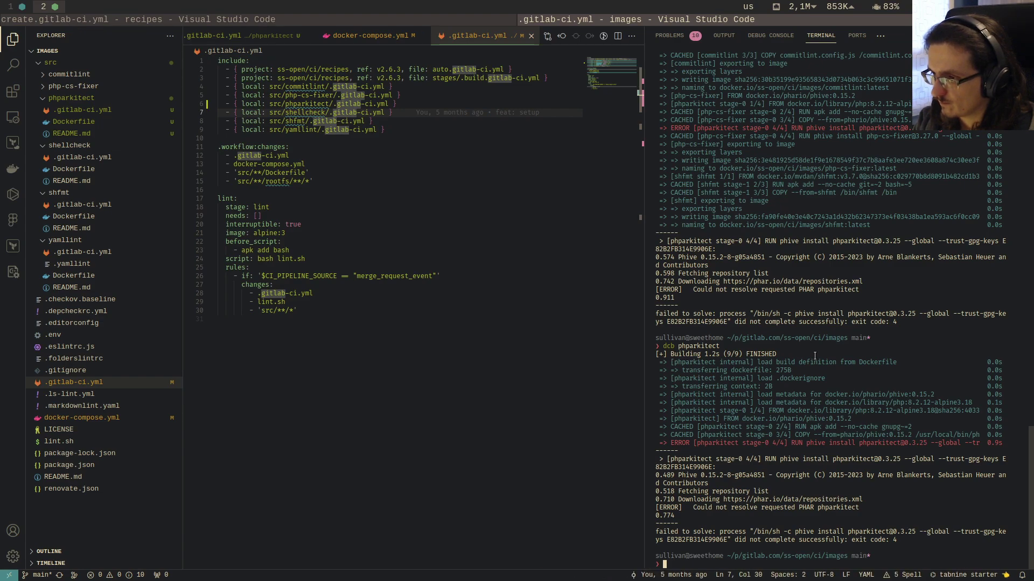
pyautogui.click(76, 110)
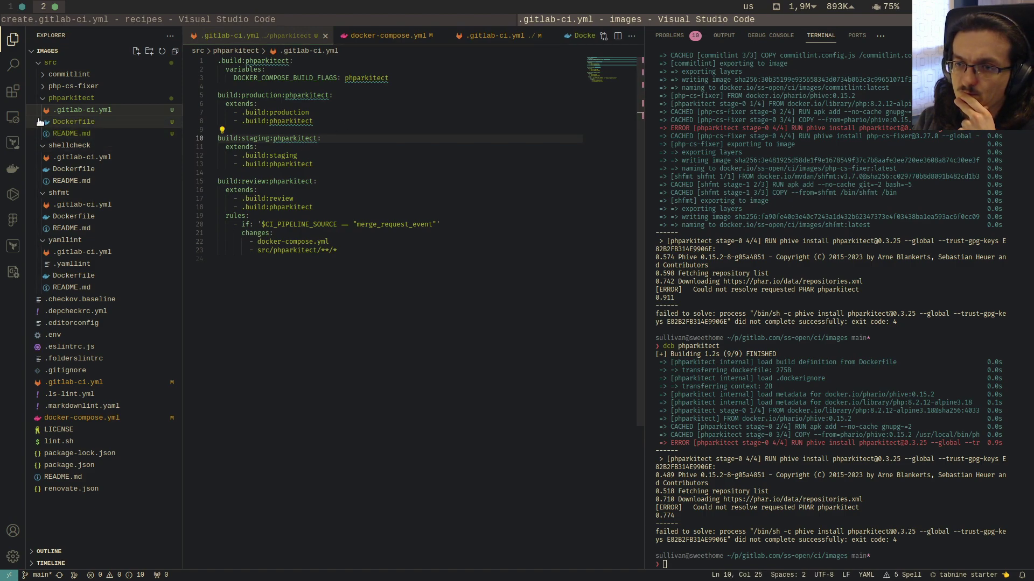
pyautogui.click(74, 122)
pyautogui.press('Up')
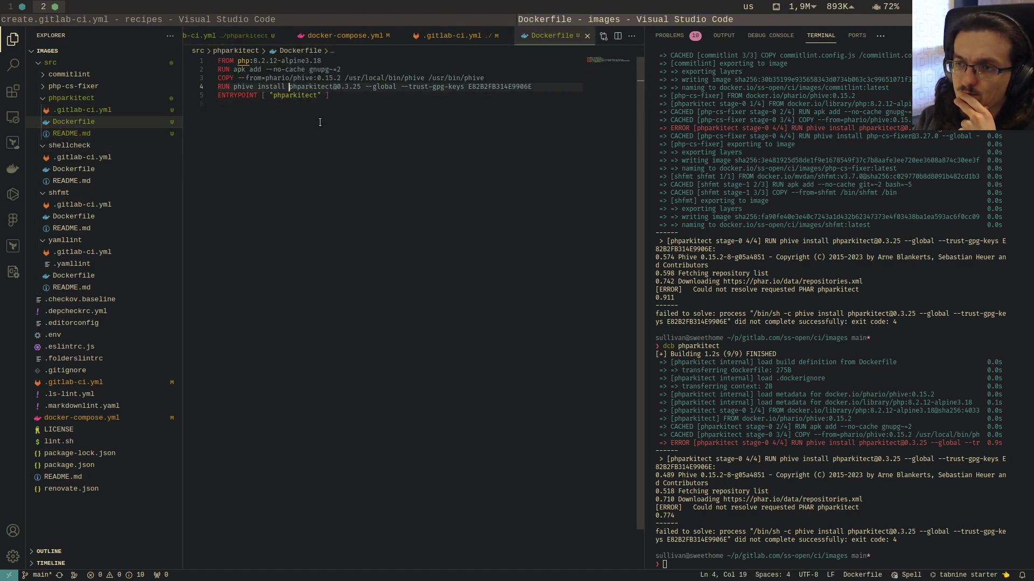
pyautogui.press('Delete')
pyautogui.press('Delete')
pyautogui.click(826, 307)
pyautogui.press('Up')
pyautogui.press('Return')
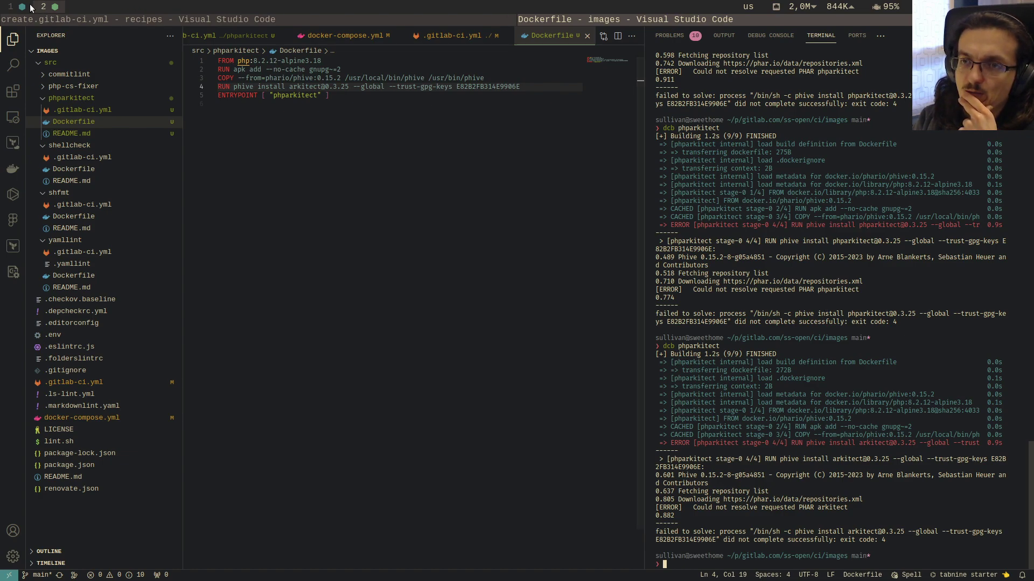
pyautogui.press('super+1')
pyautogui.click(447, 27)
pyautogui.scroll(4, 657, 248)
pyautogui.scroll(1, 656, 248)
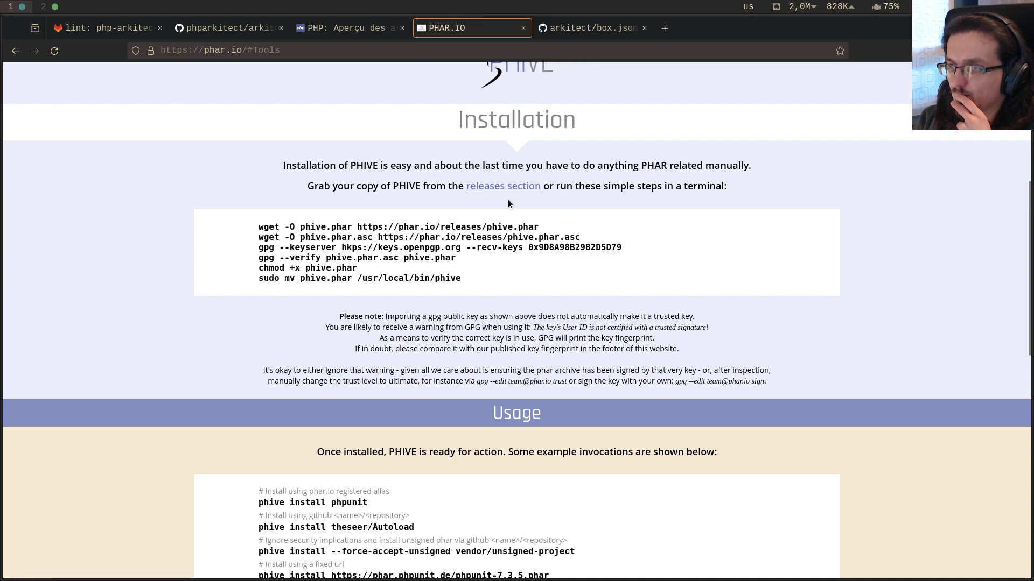
pyautogui.scroll(2, 483, 192)
pyautogui.scroll(6, 483, 192)
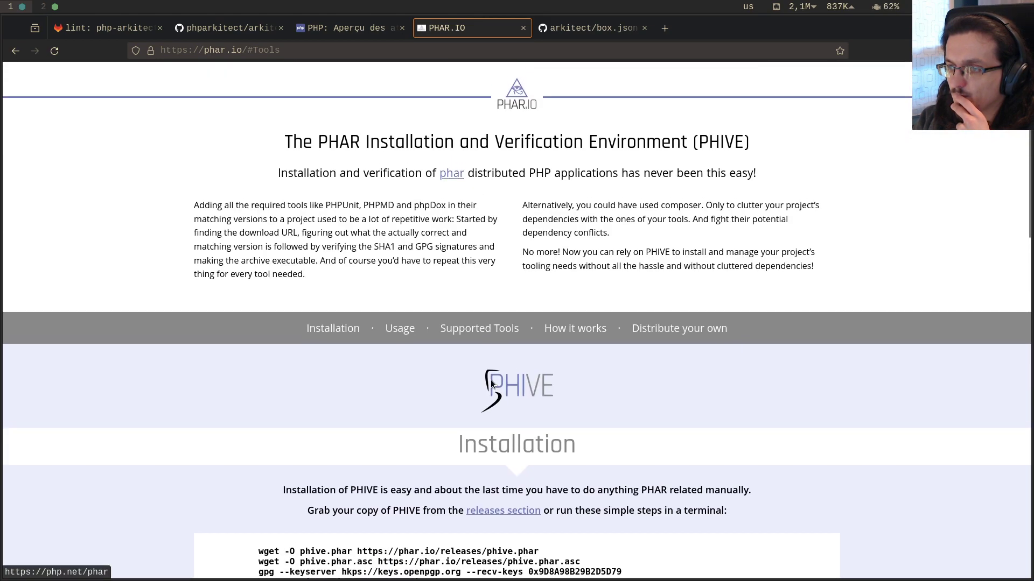
pyautogui.click(492, 333)
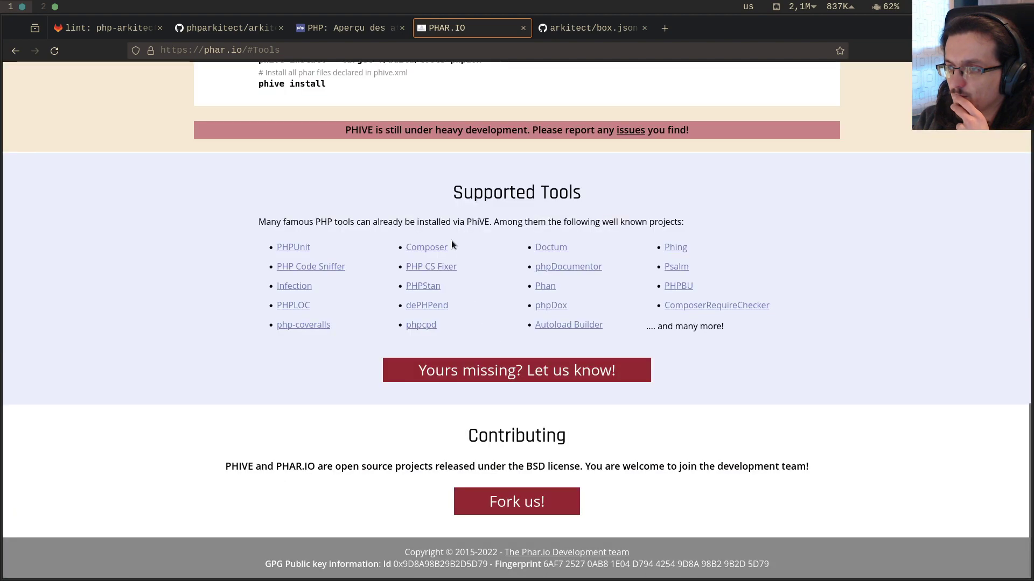
pyautogui.scroll(12, 438, 248)
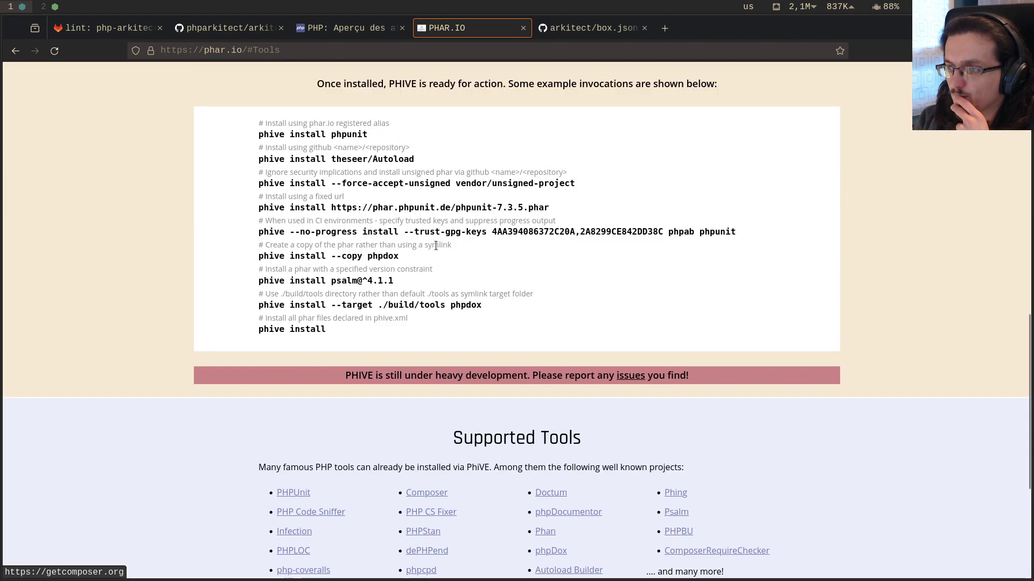
pyautogui.scroll(3, 437, 248)
pyautogui.click(506, 251)
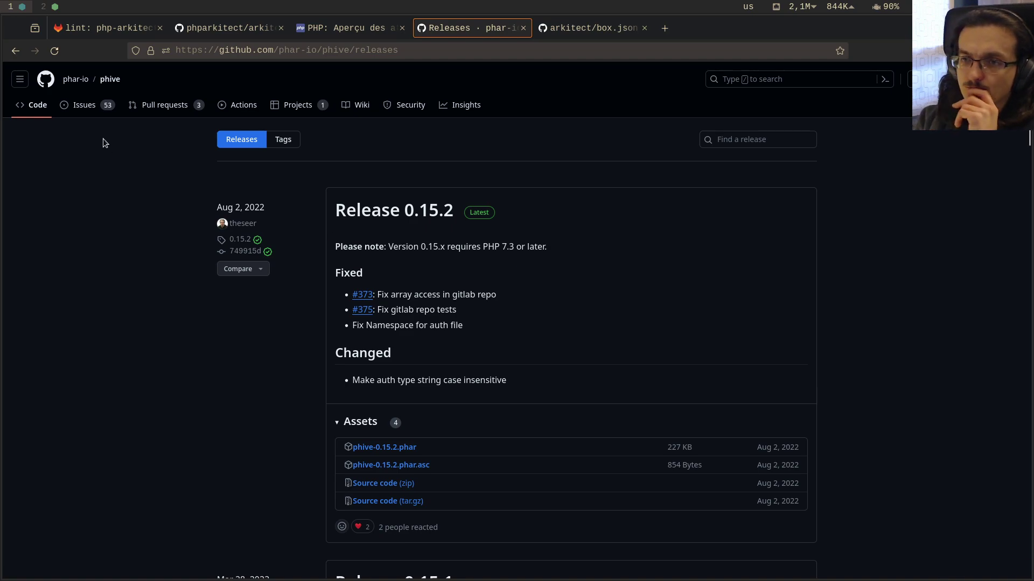
pyautogui.click(110, 79)
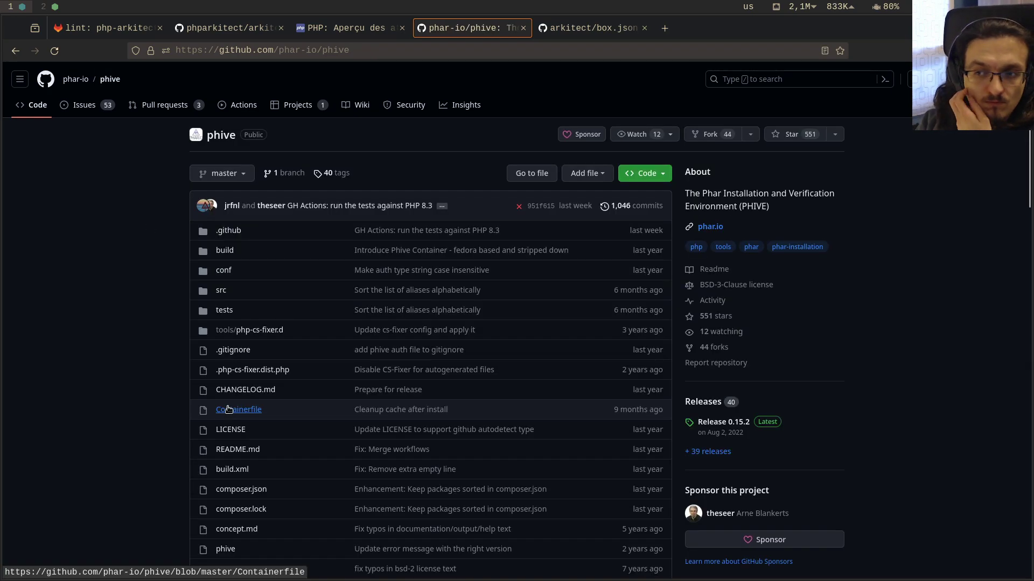
pyautogui.scroll(-2, 237, 362)
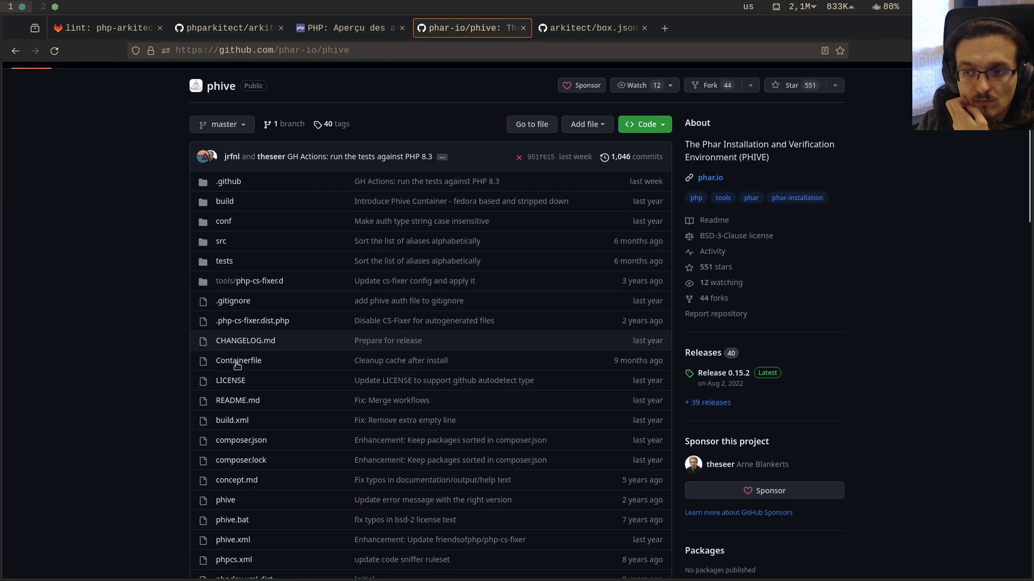
pyautogui.scroll(-12, 236, 366)
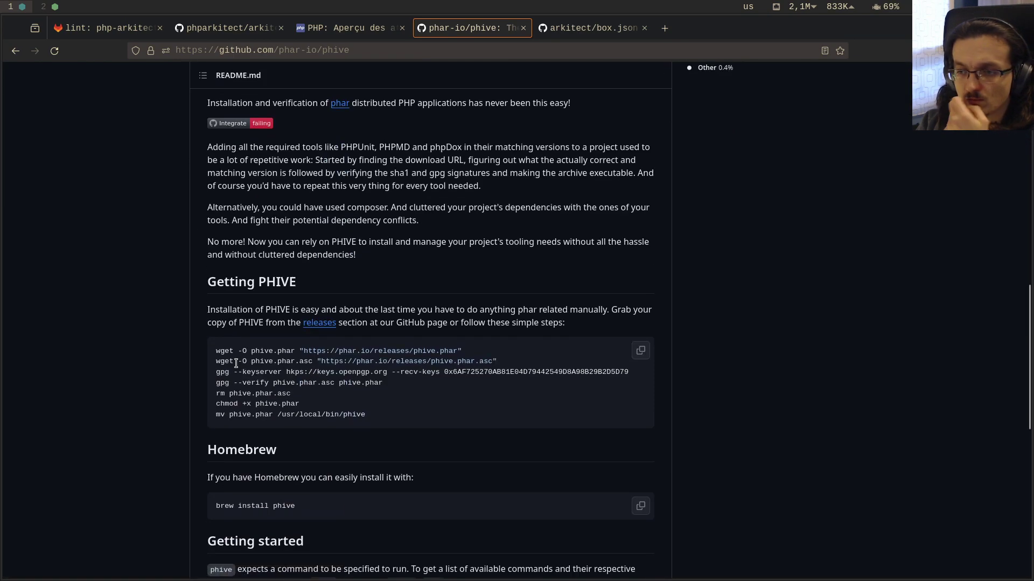
pyautogui.scroll(-2, 236, 363)
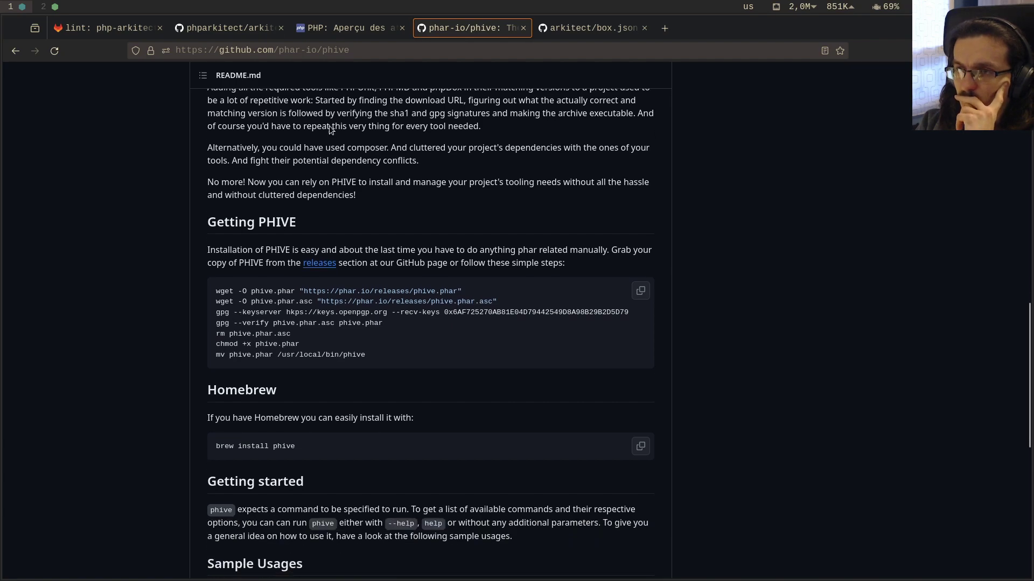
pyautogui.scroll(-10, 360, 473)
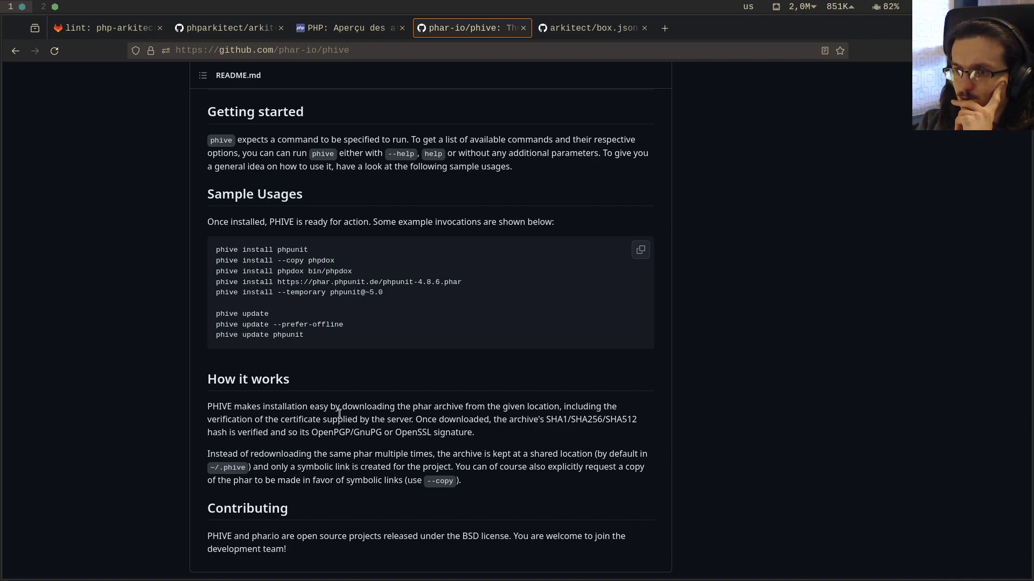
pyautogui.scroll(-2, 340, 414)
pyautogui.scroll(6, 340, 417)
pyautogui.scroll(15, 339, 416)
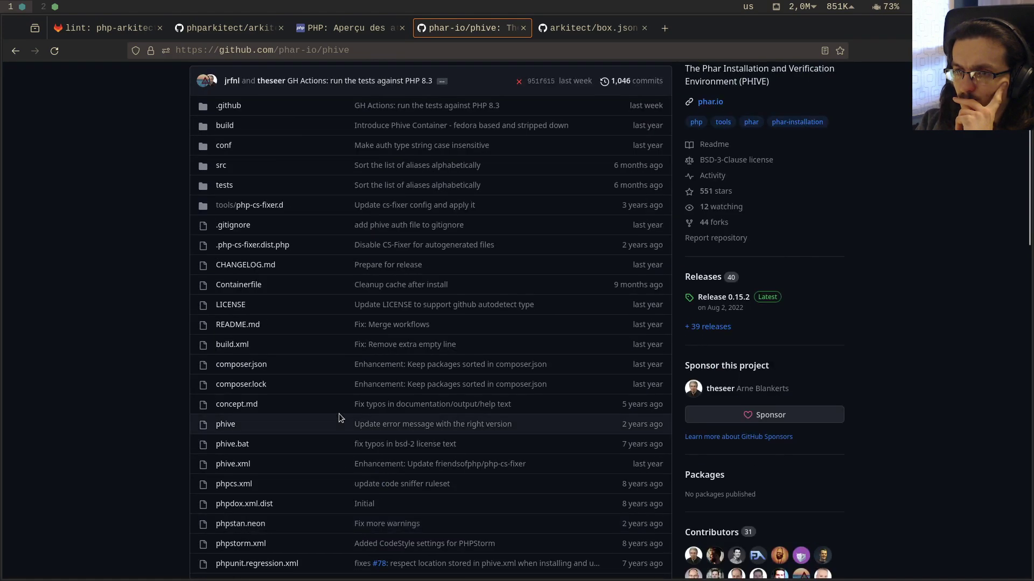
pyautogui.scroll(3, 339, 413)
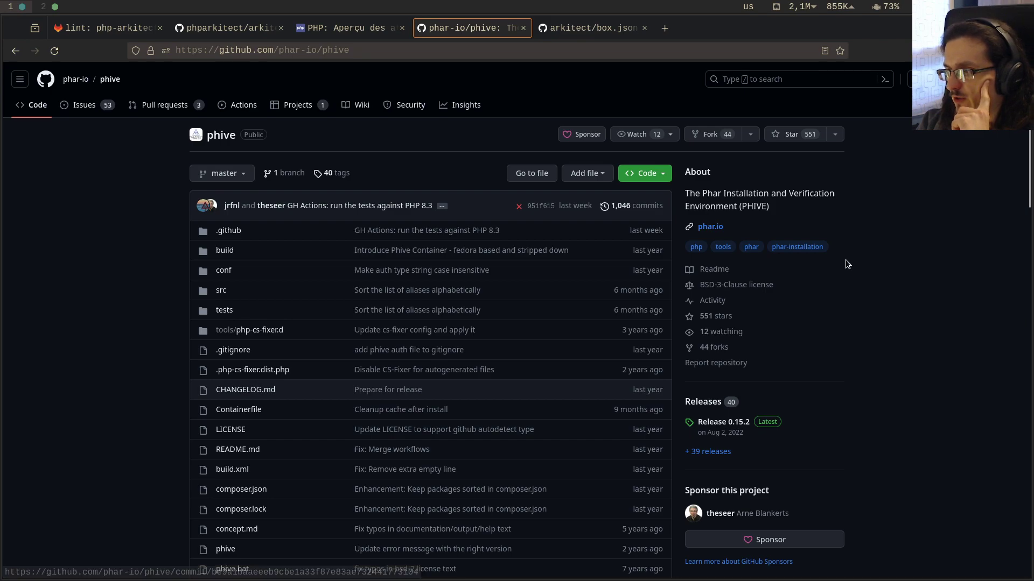
pyautogui.middleClick(711, 227)
# Step: On phar.io, follow the Distribute your own guide to the repositories.xml database file
pyautogui.click(565, 33)
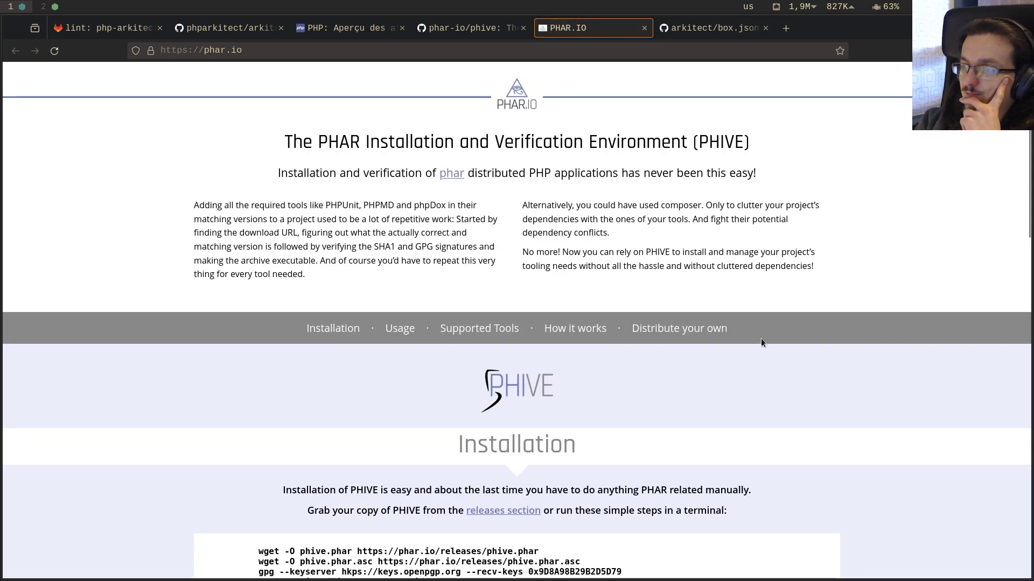
pyautogui.click(679, 328)
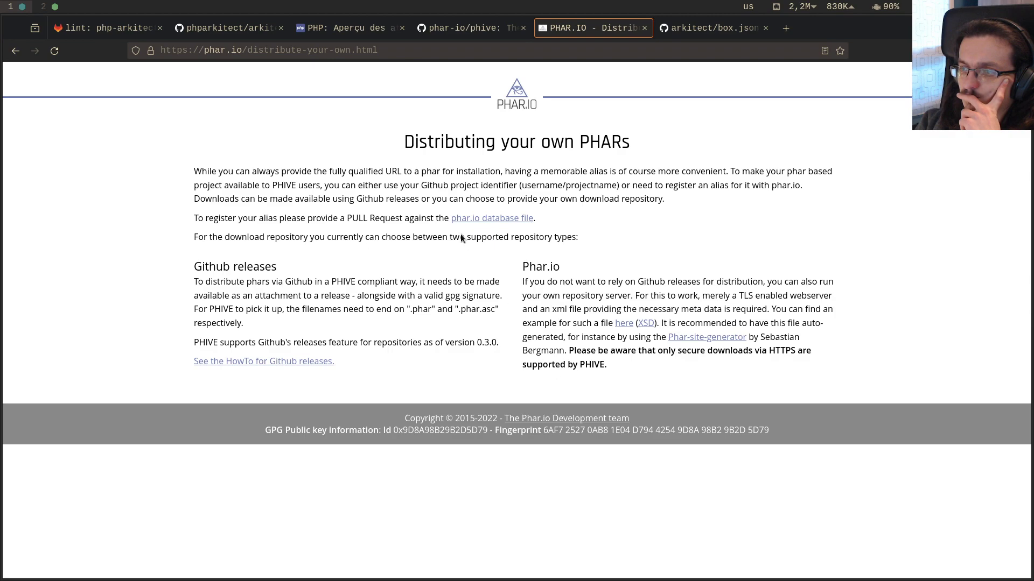
pyautogui.click(461, 224)
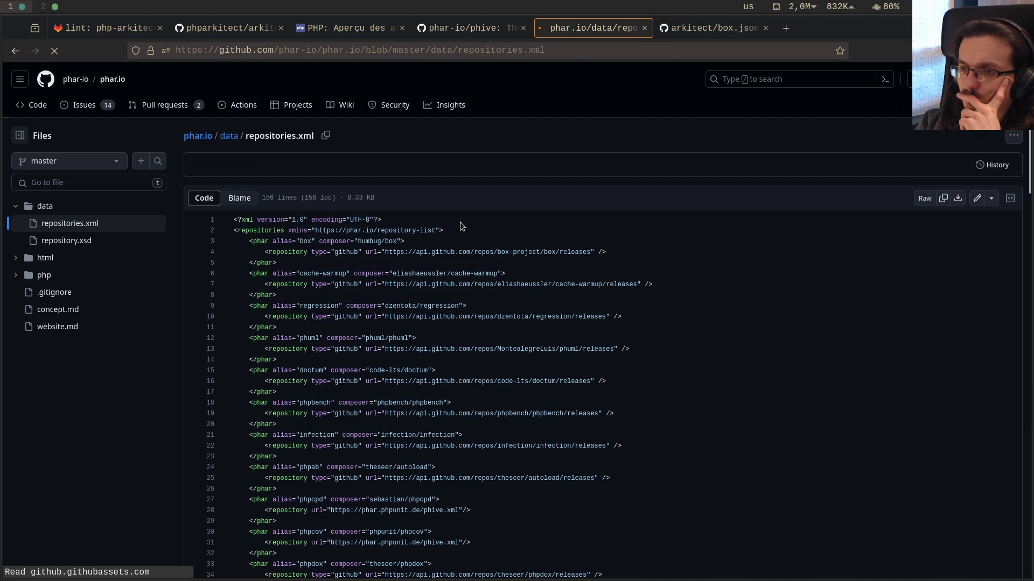
pyautogui.click(432, 306)
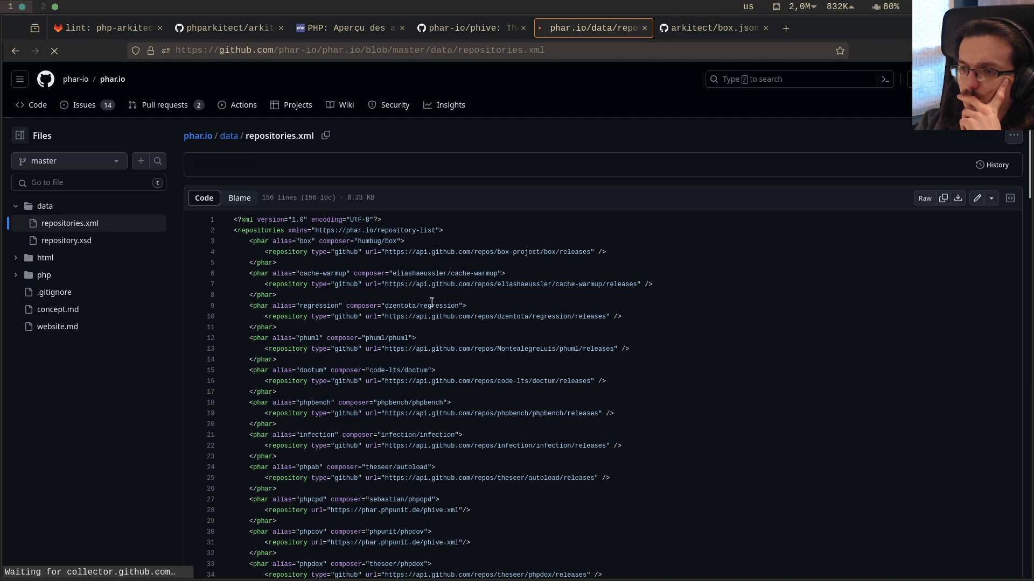
# Step: Copy the phparkitect/arkitect repository path and search the repositories file for it
pyautogui.click(249, 29)
pyautogui.doubleClick(307, 50)
pyautogui.click(307, 51)
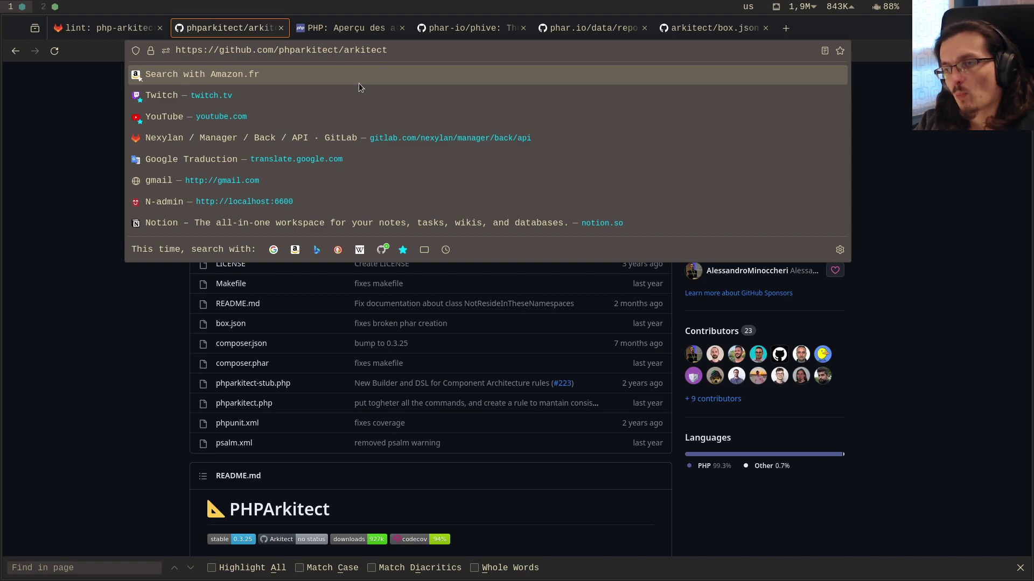
pyautogui.hotkey('ctrl', 'Left')
pyautogui.hotkey('shift', 'End')
pyautogui.hotkey('ctrl', 'c')
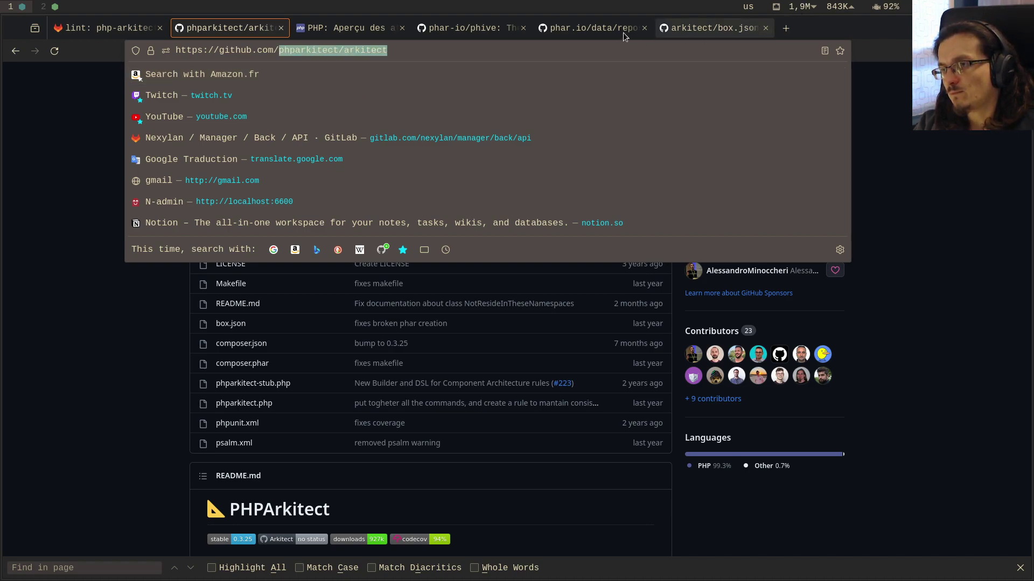
pyautogui.click(636, 33)
pyautogui.hotkey('ctrl', 'f')
pyautogui.hotkey('ctrl', 'v')
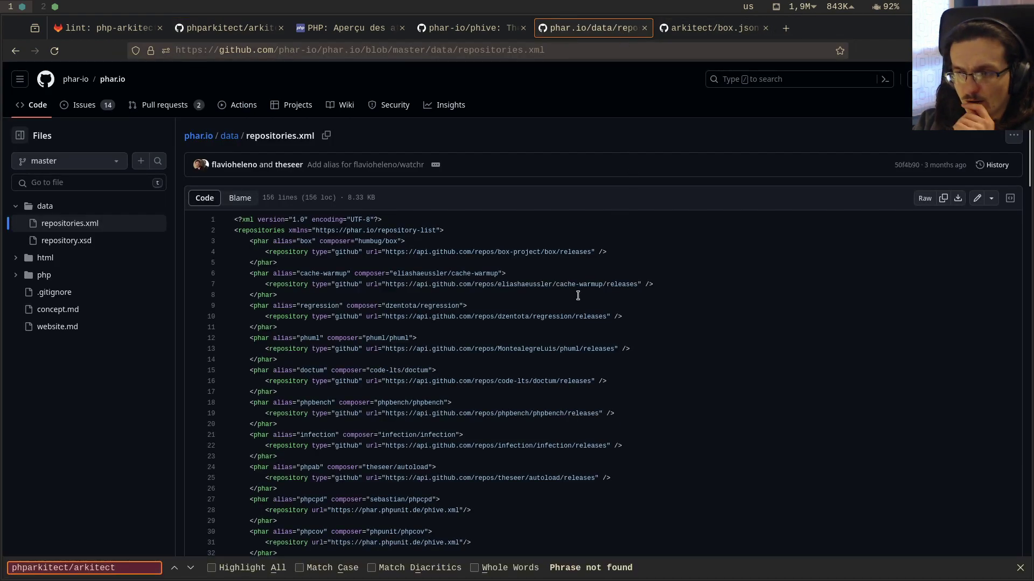
# Step: Search the phive repository page for 'install' and select the install-from-URL example
pyautogui.click(471, 28)
pyautogui.click(356, 28)
pyautogui.click(468, 28)
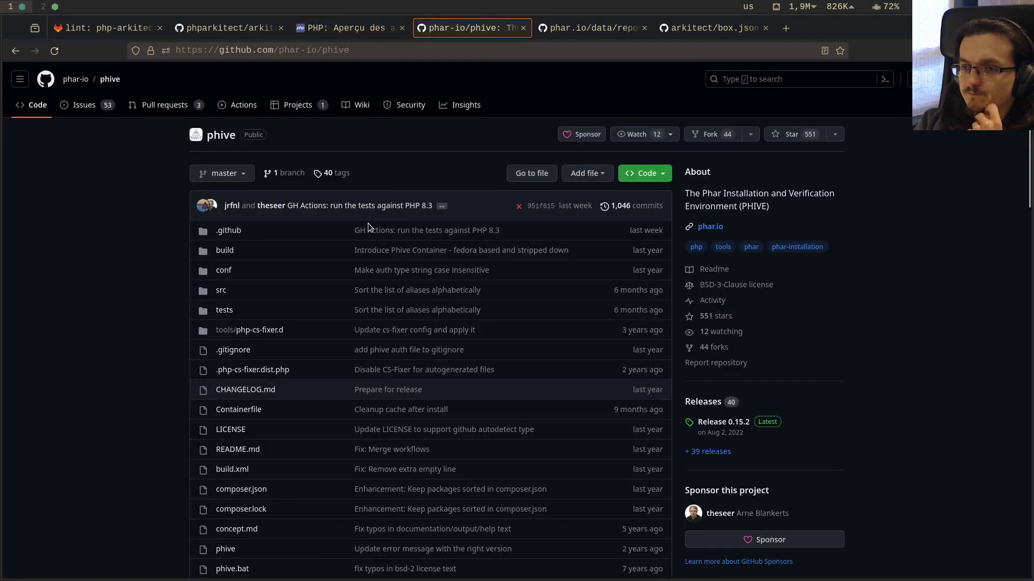
pyautogui.scroll(-2, 49, 300)
pyautogui.hotkey('ctrl', 'f')
pyautogui.write('install')
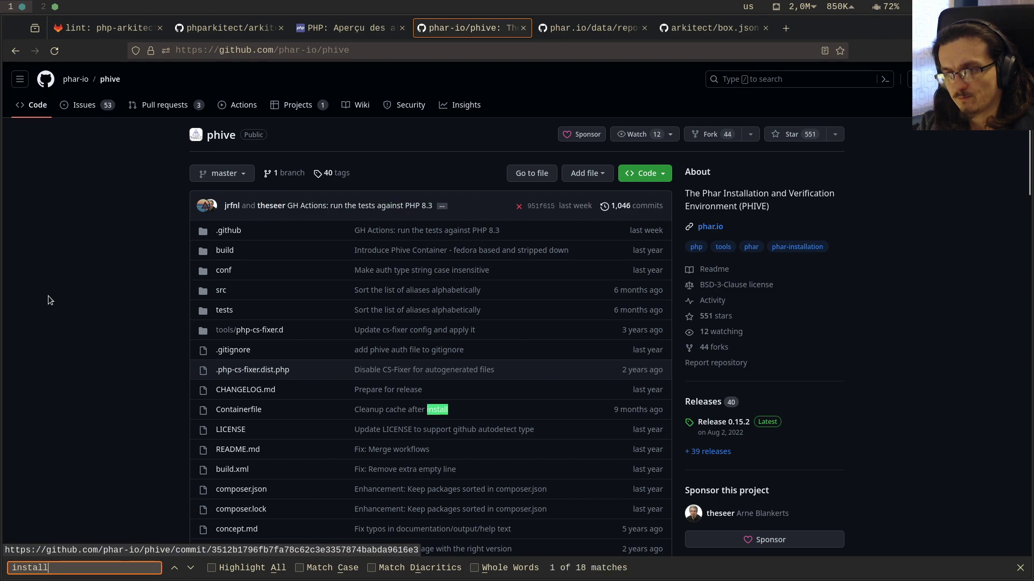
pyautogui.scroll(-10, 196, 347)
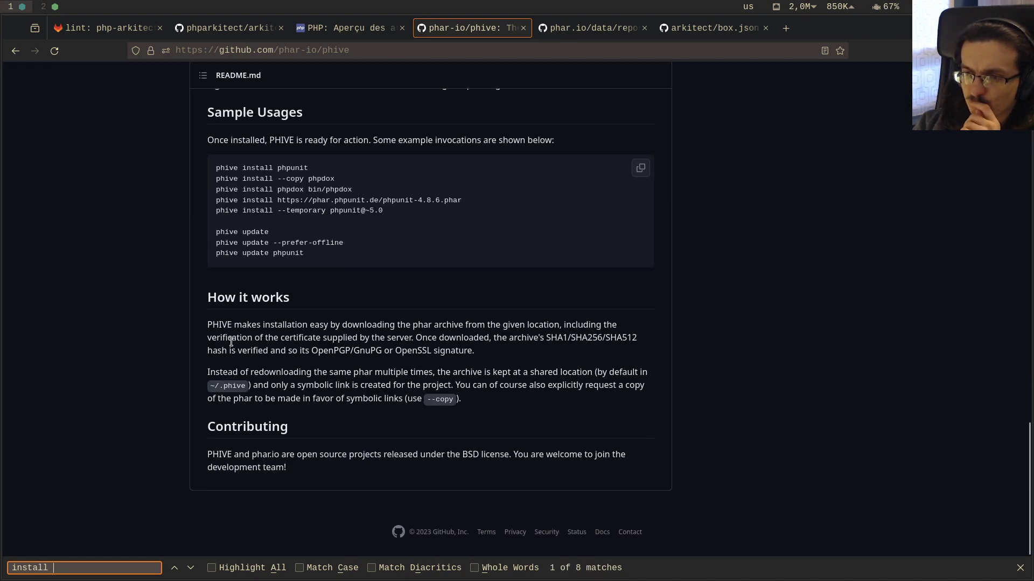
pyautogui.scroll(1, 230, 342)
pyautogui.moveTo(312, 257); pyautogui.dragTo(383, 268)
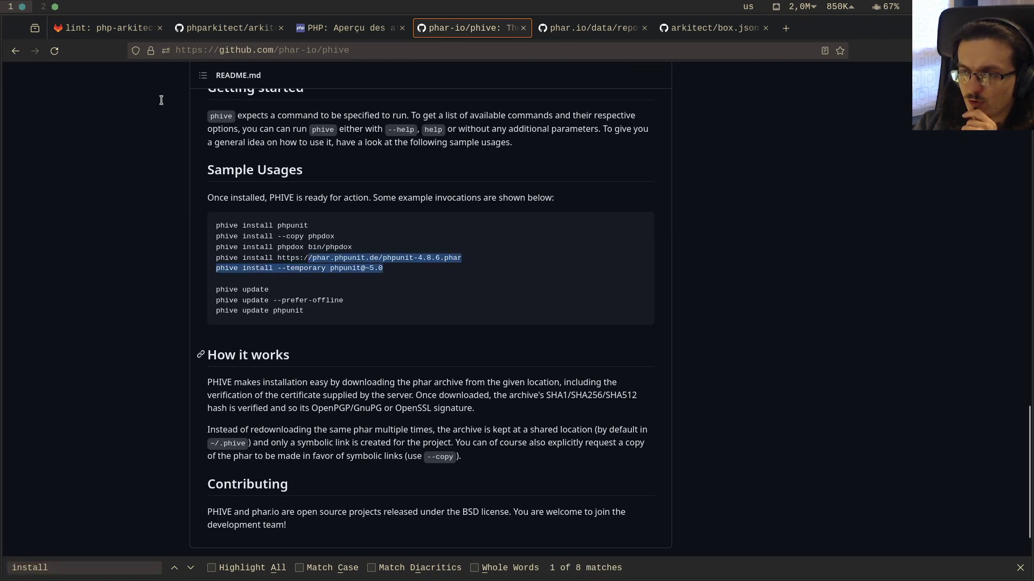
# Step: Select the phparkitect phar wget download URL in the arkitect README's Using a Phar section
pyautogui.hotkey('alt', '2')
pyautogui.scroll(1, 758, 237)
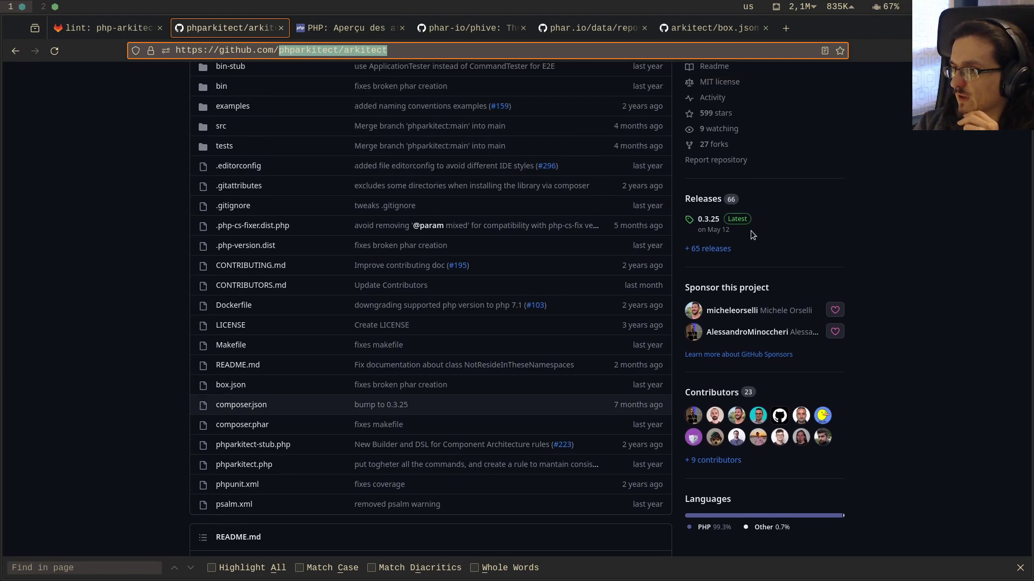
pyautogui.scroll(-5, 408, 373)
pyautogui.scroll(-6, 408, 374)
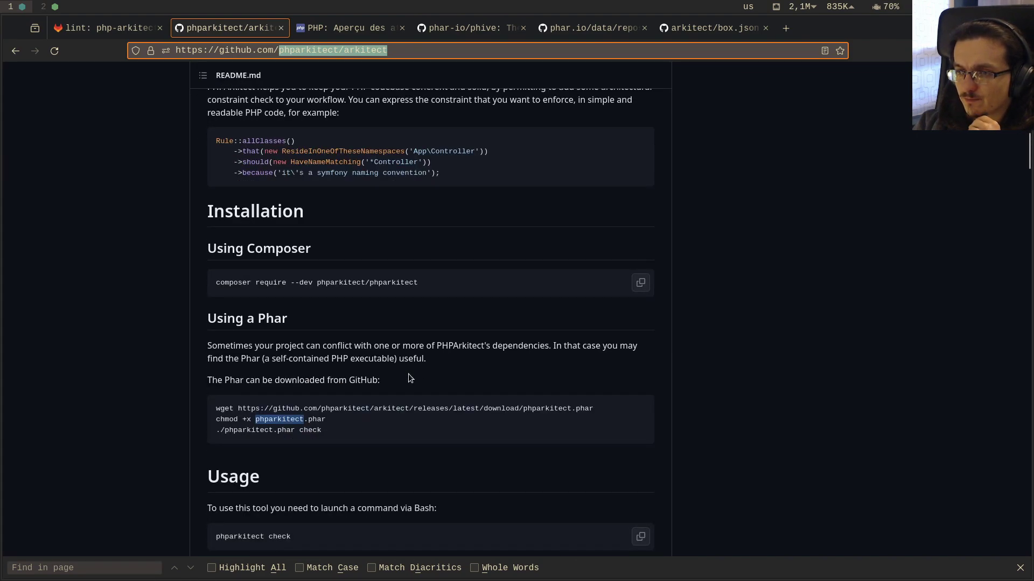
pyautogui.scroll(-4, 408, 373)
pyautogui.click(590, 286)
pyautogui.moveTo(597, 286); pyautogui.dragTo(241, 285)
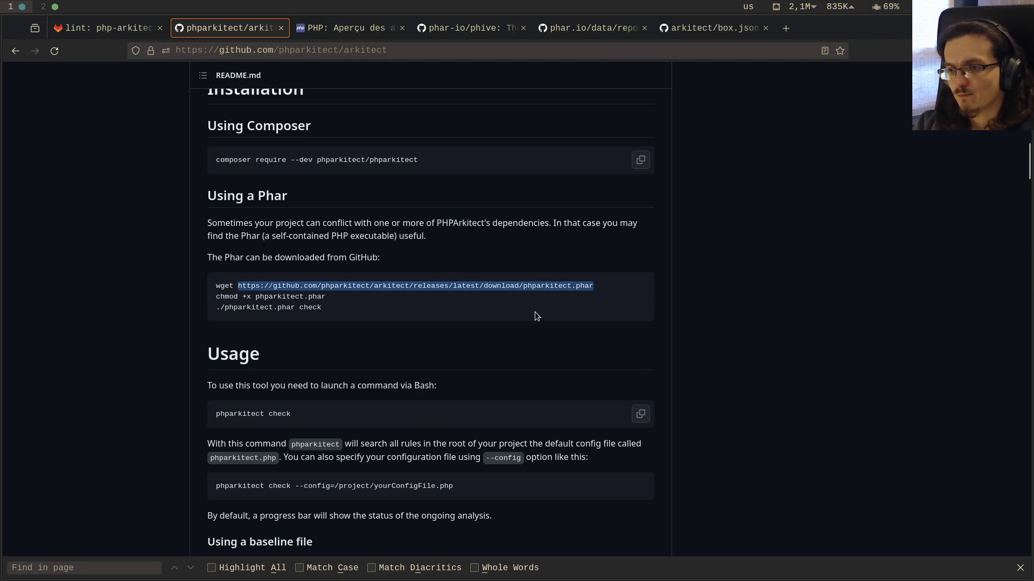
pyautogui.press('super+2')
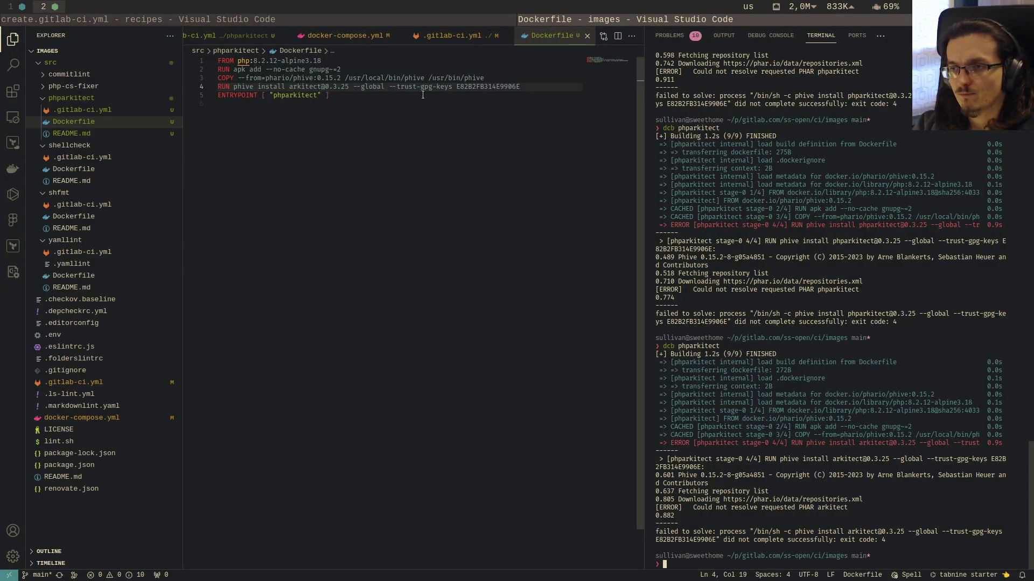
pyautogui.press('Left')
pyautogui.press('Left')
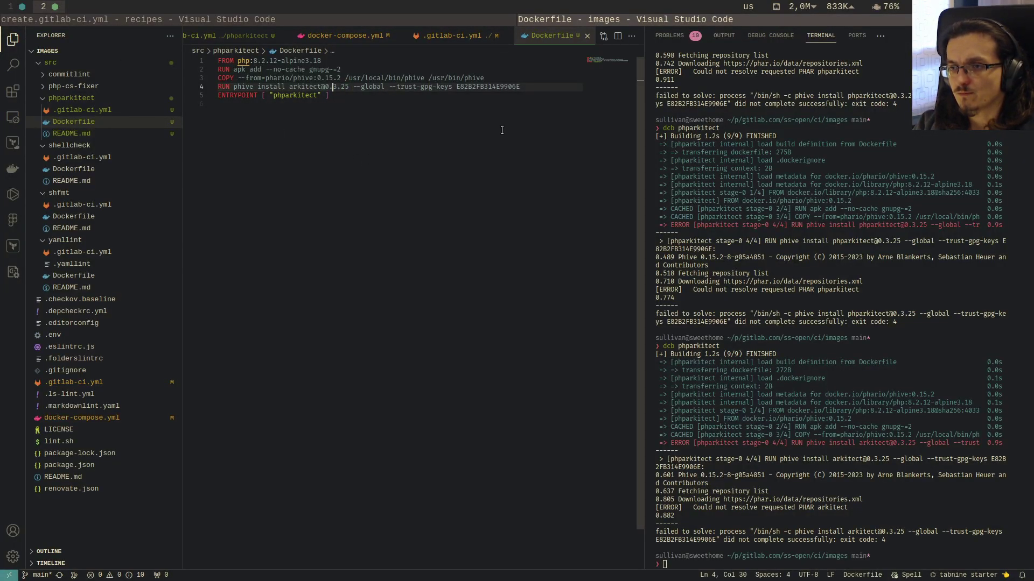
pyautogui.hotkey('shift', 'End')
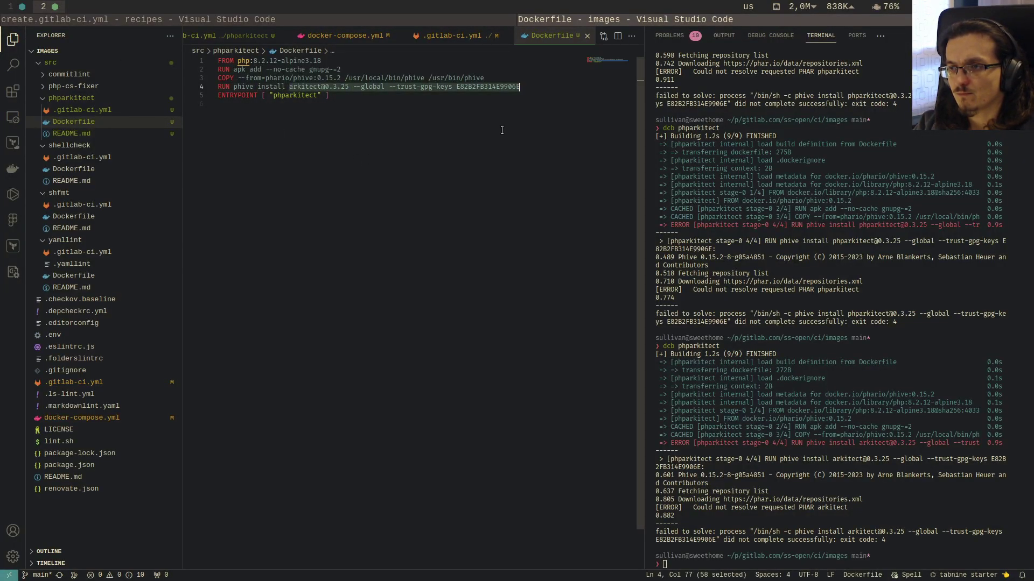
pyautogui.hotkey('ctrl', 'v')
pyautogui.press('Delete')
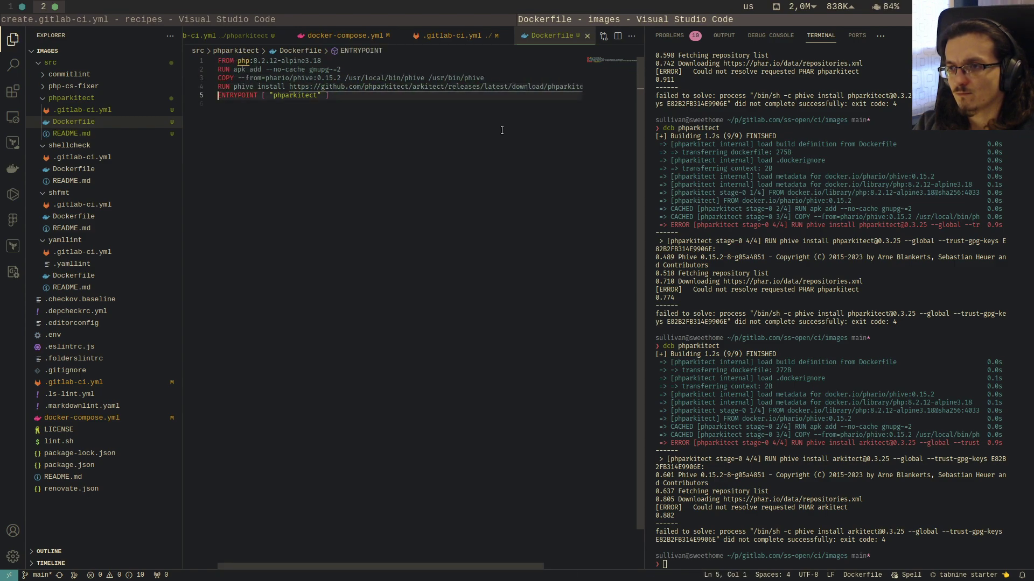
pyautogui.press('Up')
pyautogui.press('Return')
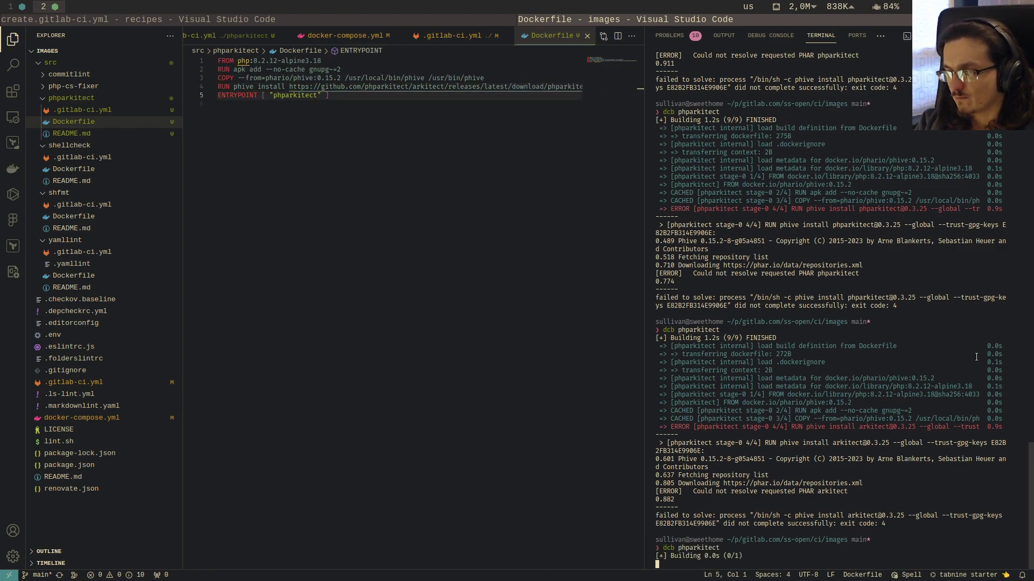
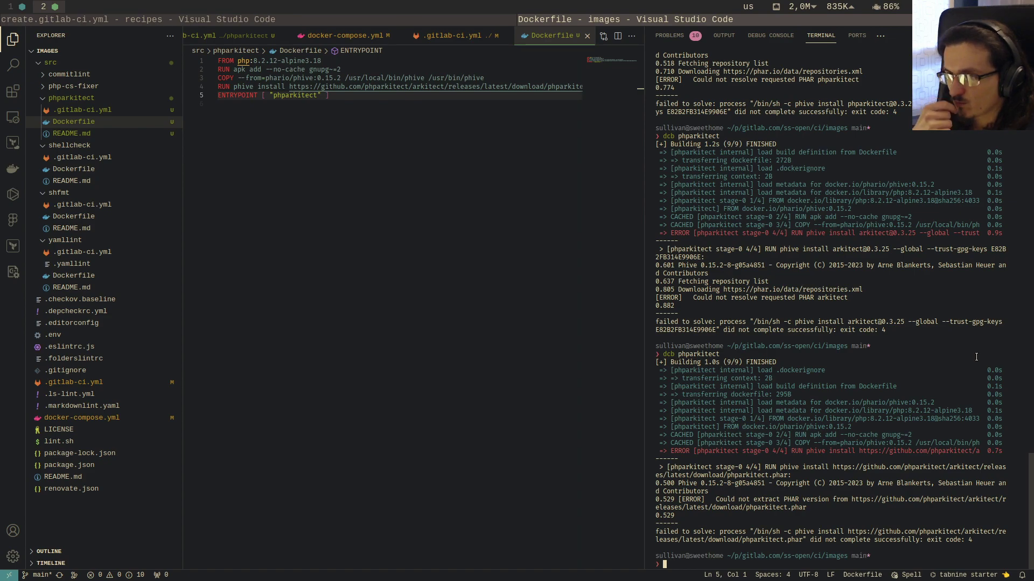
# Step: Copy the wget, chmod and check Phar commands from the arkitect README's Using a Phar section
pyautogui.press('super+1')
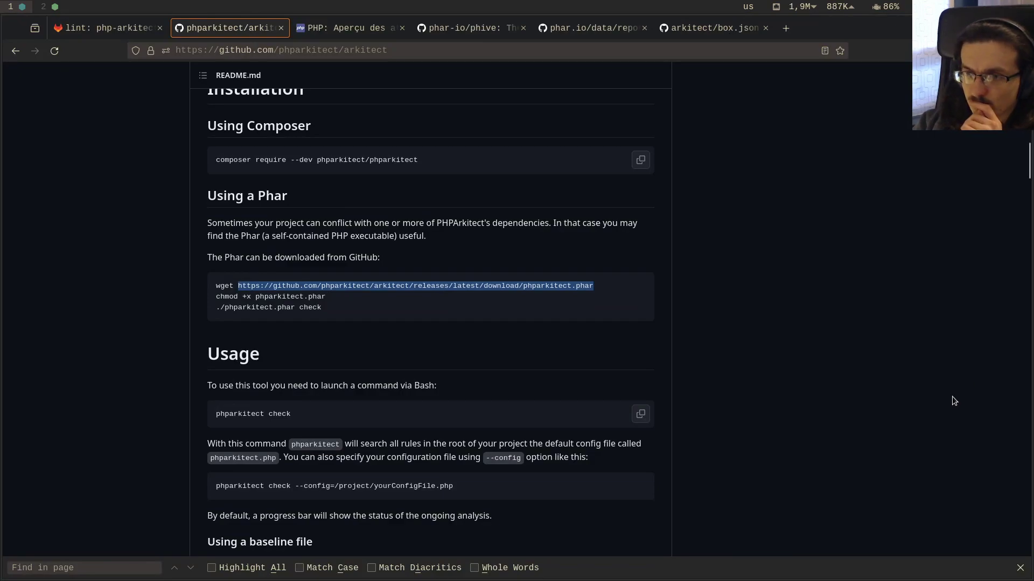
pyautogui.click(457, 29)
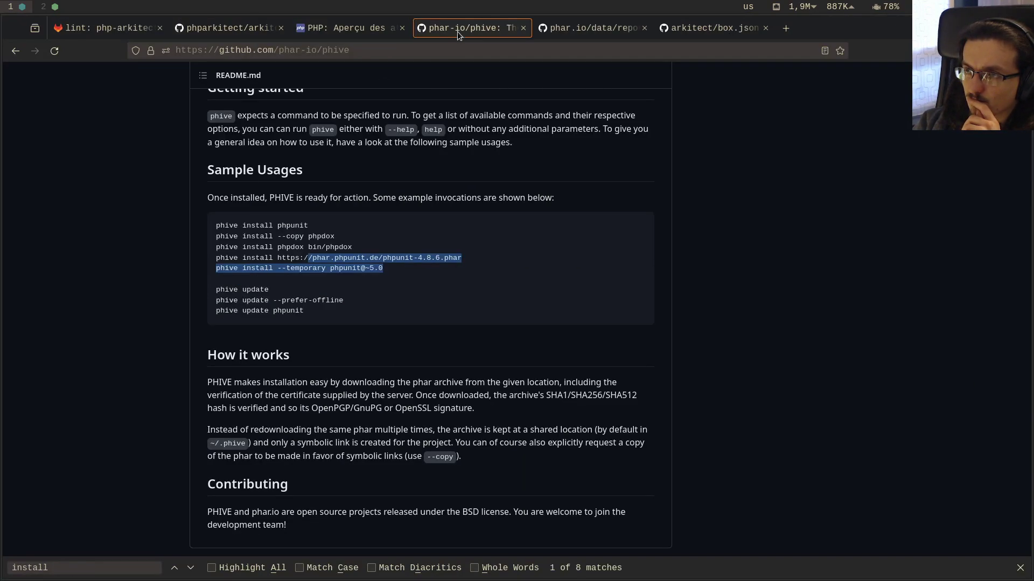
pyautogui.click(476, 388)
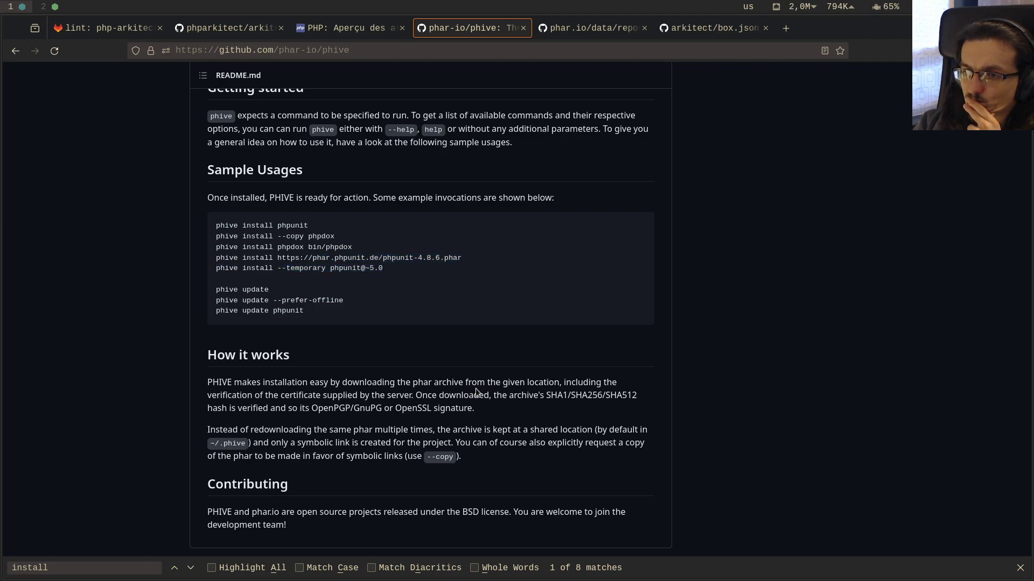
pyautogui.scroll(-2, 476, 389)
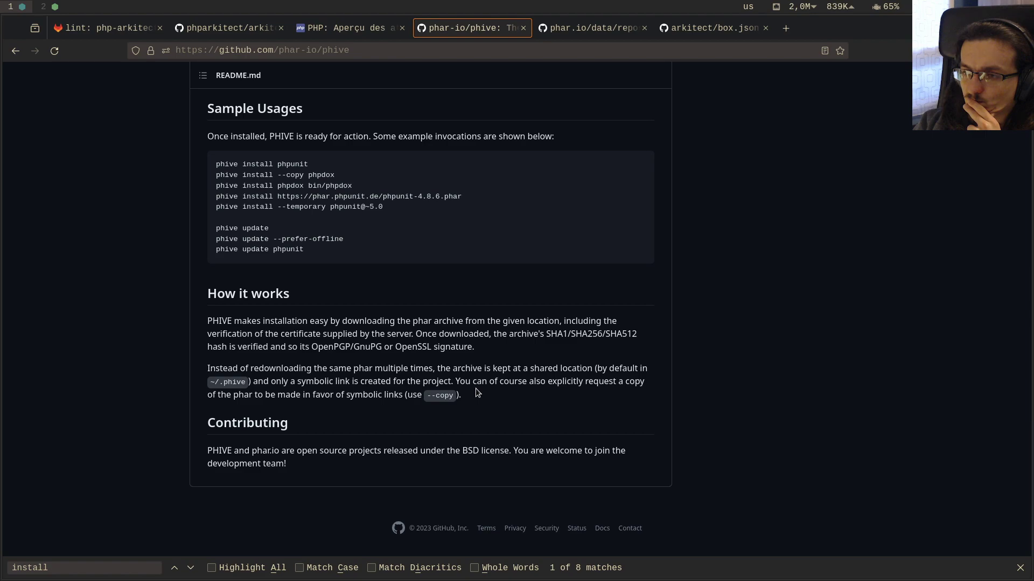
pyautogui.click(367, 34)
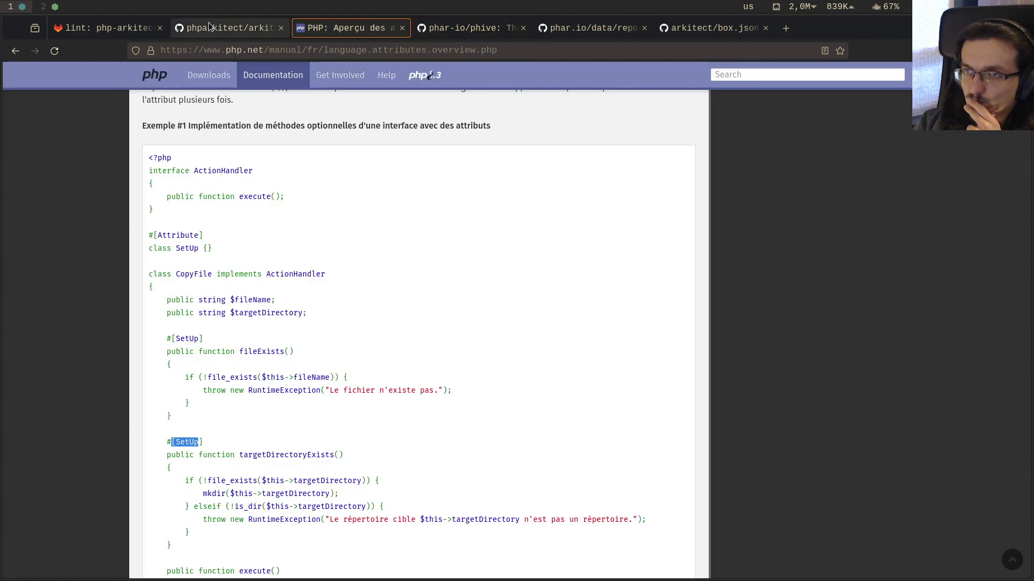
pyautogui.click(226, 28)
pyautogui.moveTo(334, 306); pyautogui.dragTo(224, 291)
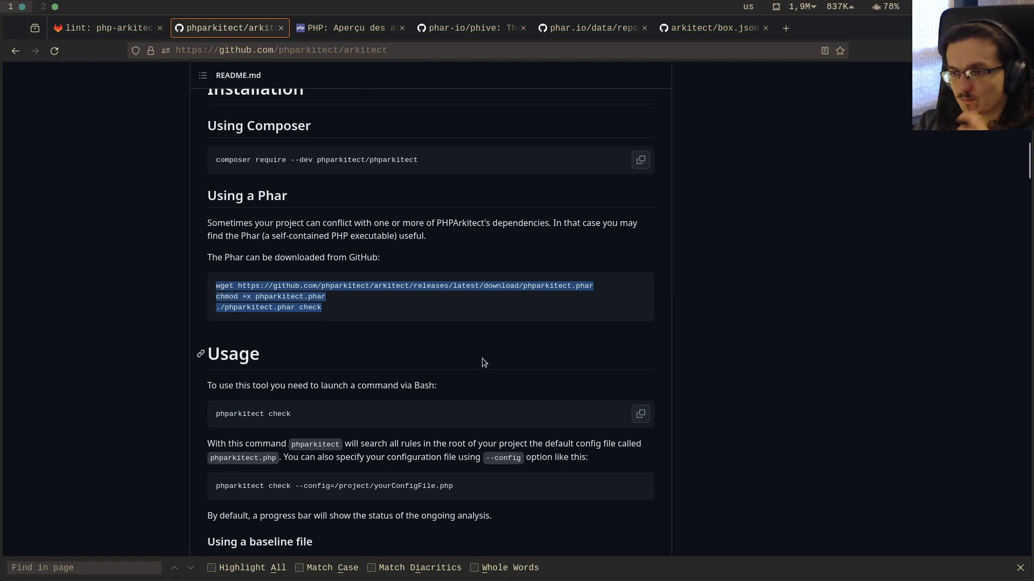
# Step: Paste the copied Phar commands over the phive install line in the phparkitect Dockerfile
pyautogui.press('super+2')
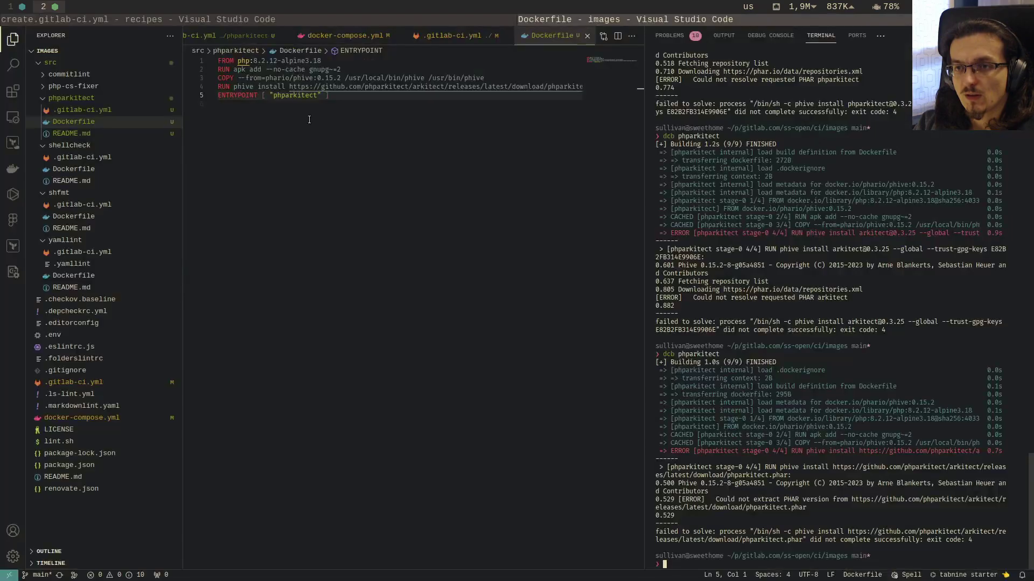
pyautogui.press('Right')
pyautogui.press('Right')
pyautogui.press('Right')
pyautogui.press('Right')
pyautogui.hotkey('shift', 'End')
pyautogui.write('wget https://github.com/phparkitect/arkitect/releases/latest/download/phparkitect.phar chmod +x phparkitect.phar ./phparkitect.phar check')
# Step: Chain the chmod command onto the wget RUN with '\ &&' and start another continued line
pyautogui.press('Up')
pyautogui.press('Home')
pyautogui.press('Up')
pyautogui.hotkey('ctrl', 'Right')
pyautogui.press('Down')
pyautogui.press('Left')
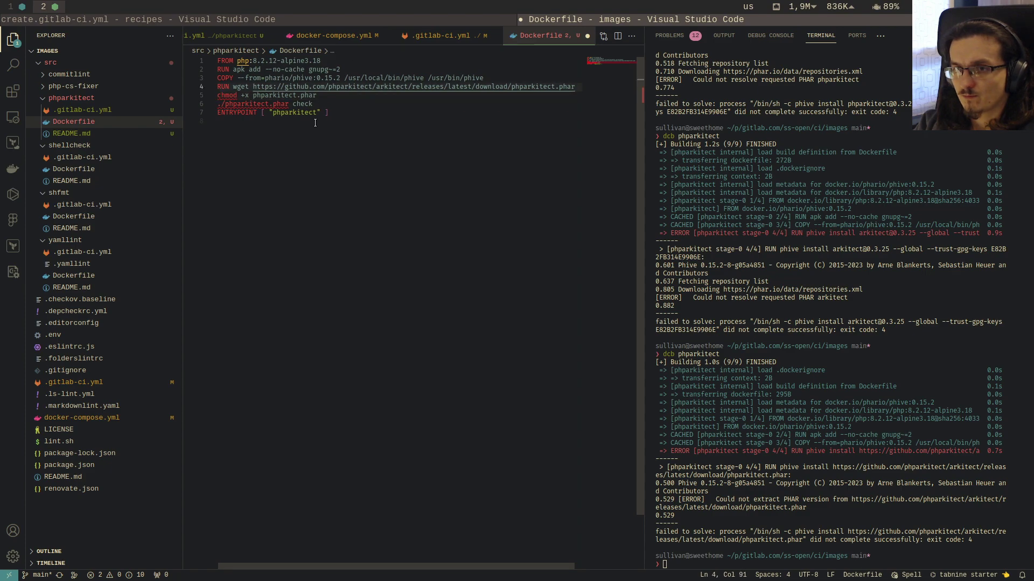
pyautogui.press('Return')
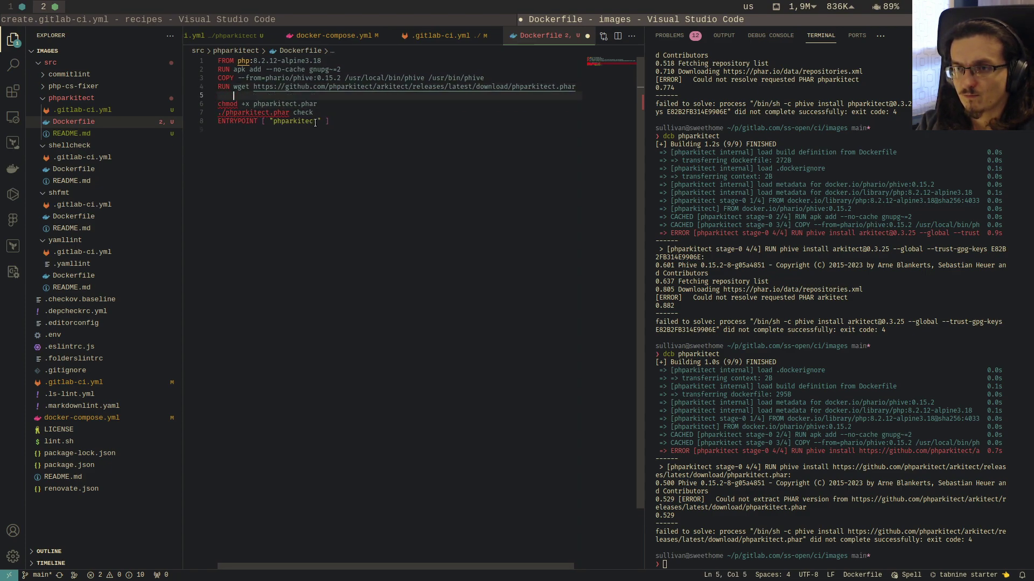
pyautogui.write('\\ &&')
pyautogui.press('Delete')
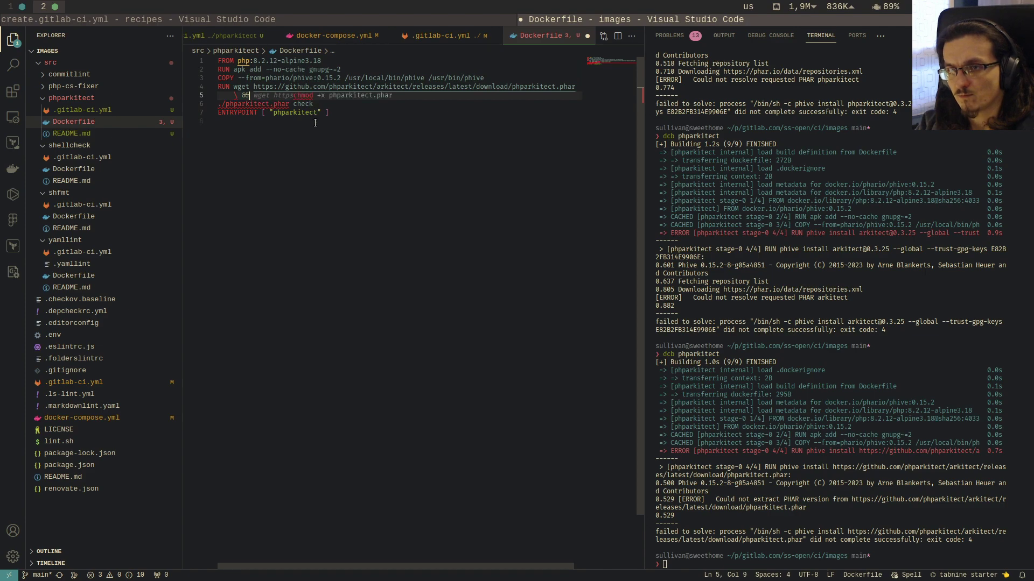
pyautogui.press('Return')
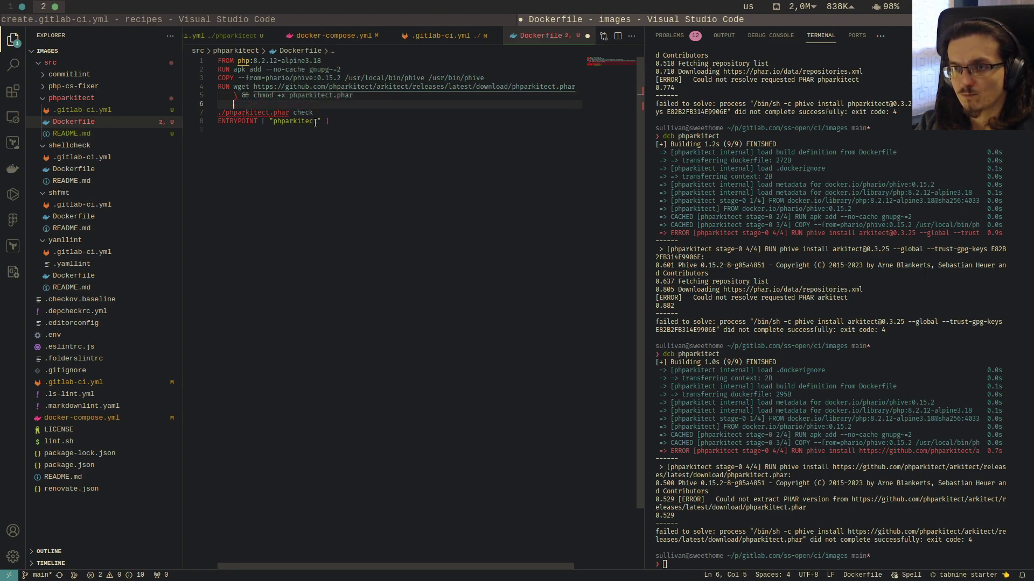
pyautogui.write('\\ && /v')
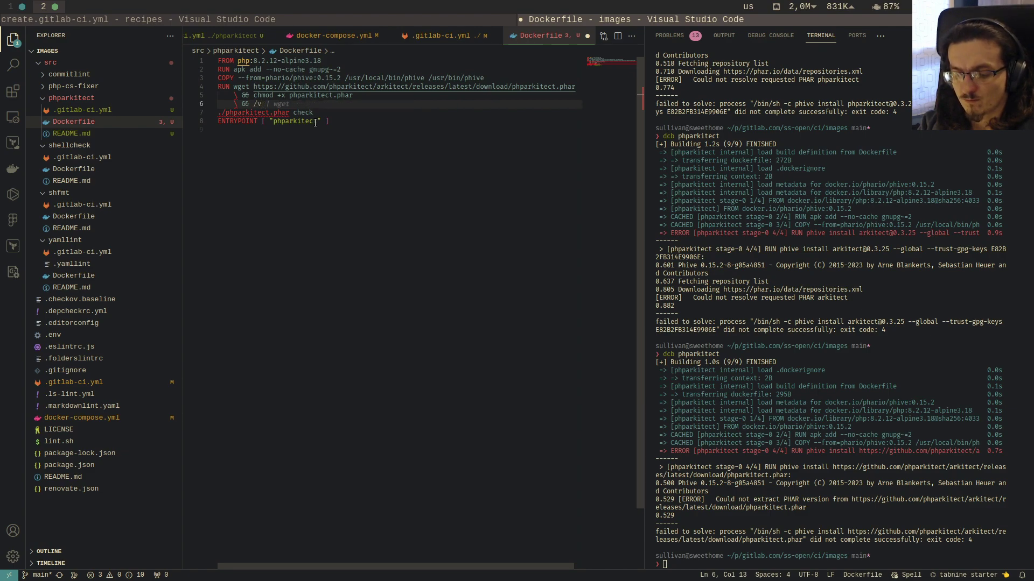
# Step: Complete the mv phparkitect.phar /usr/local/bin/phparkitect line, delete the check command, and save
pyautogui.press('Down')
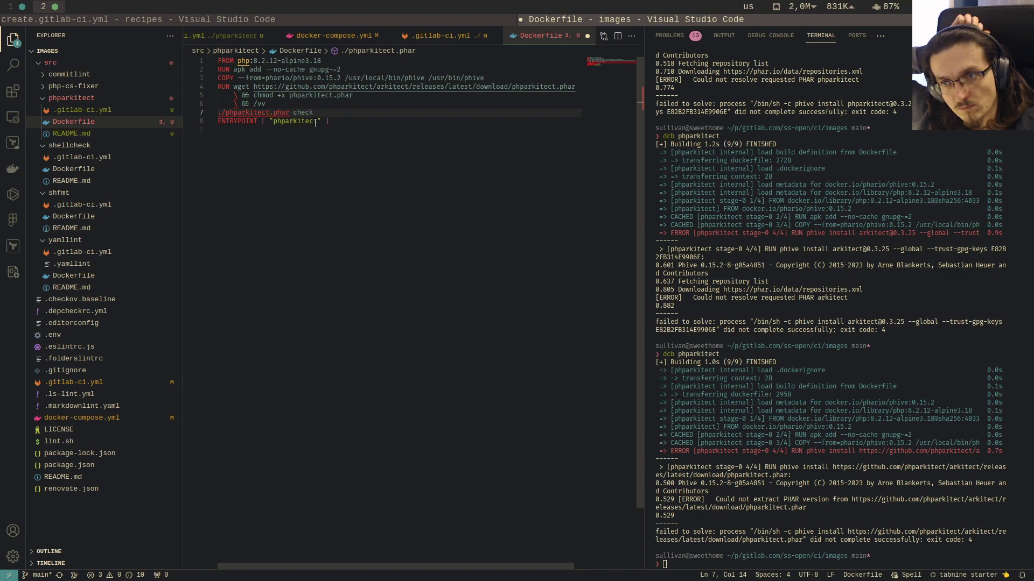
pyautogui.press('Up')
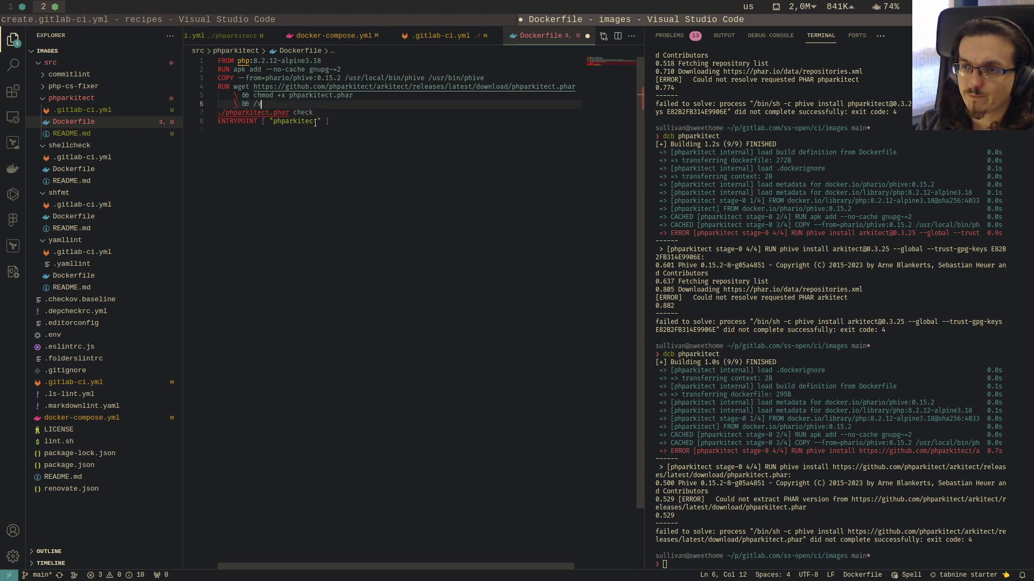
pyautogui.press('Up')
pyautogui.press('Right')
pyautogui.press('Right')
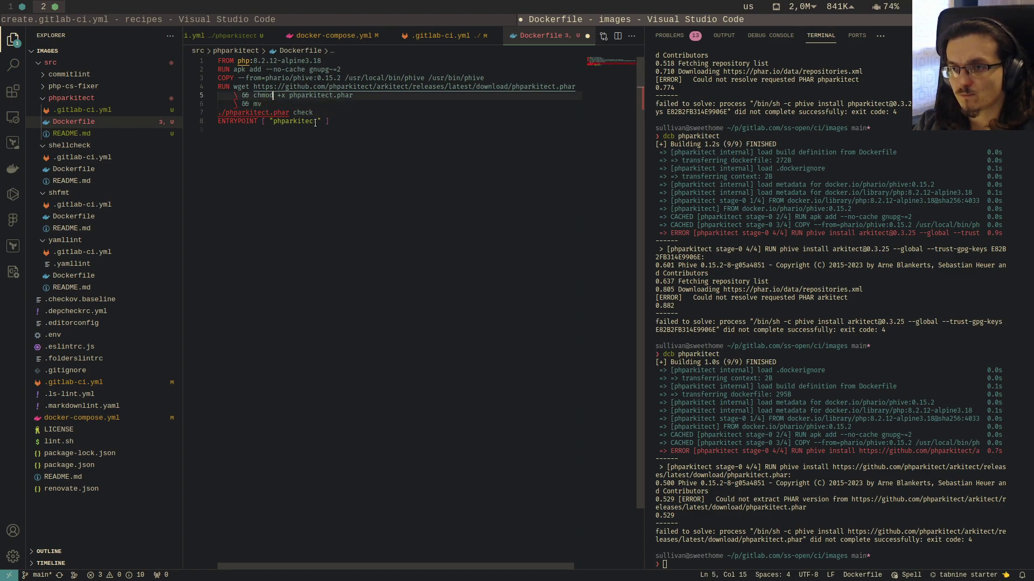
pyautogui.press('Down')
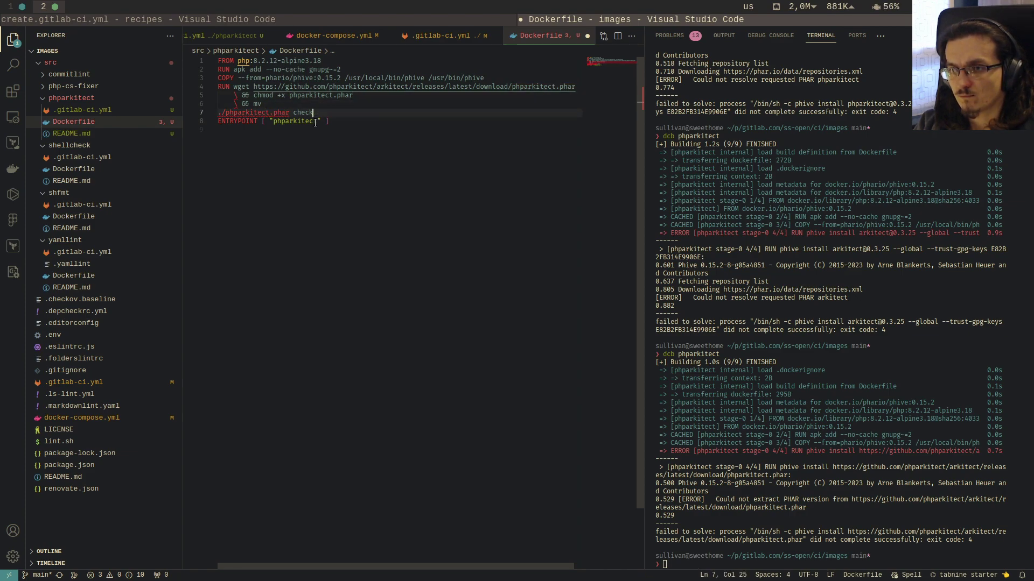
pyautogui.write('phparkitect.phar /usr/local/')
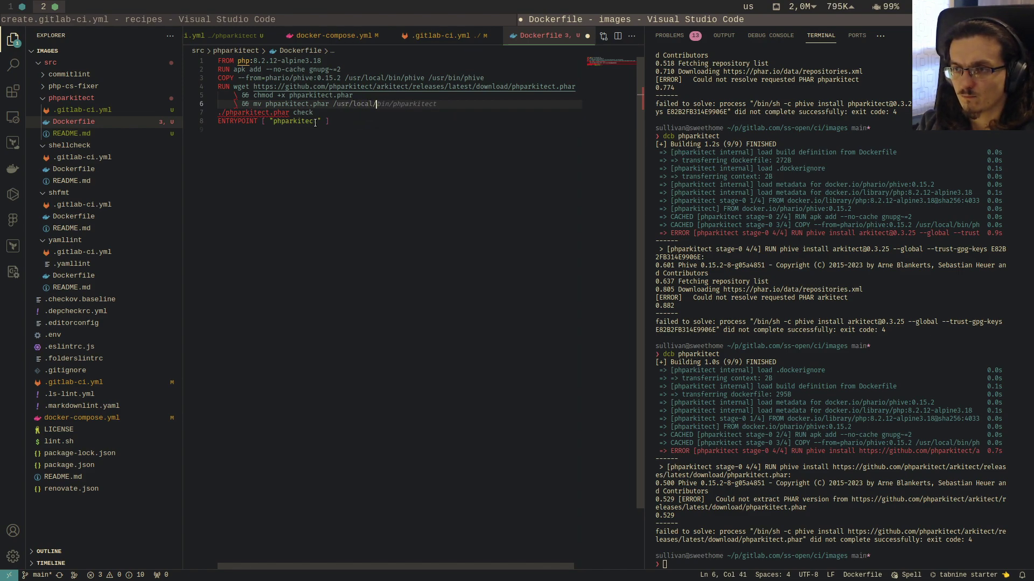
pyautogui.press('Tab')
pyautogui.press('Down')
pyautogui.press('Down')
pyautogui.press('Up')
pyautogui.hotkey('shift', 'Home')
pyautogui.press('Delete')
pyautogui.press('Delete')
pyautogui.hotkey('ctrl', 's')
# Step: Add a backslash line continuation at the end of the wget line
pyautogui.press('Up')
pyautogui.press('Up')
pyautogui.hotkey('ctrl', 'Right')
pyautogui.hotkey('ctrl', 'Right')
pyautogui.hotkey('ctrl', 'Right')
pyautogui.hotkey('ctrl', 'Right')
pyautogui.hotkey('ctrl', 'Right')
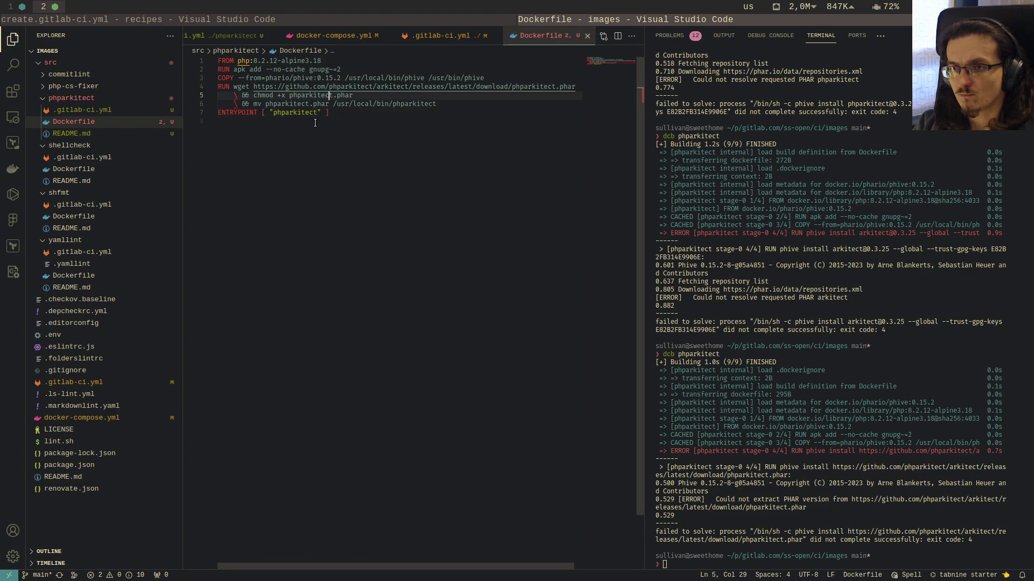
pyautogui.press('Up')
pyautogui.press('End')
pyautogui.press('Right')
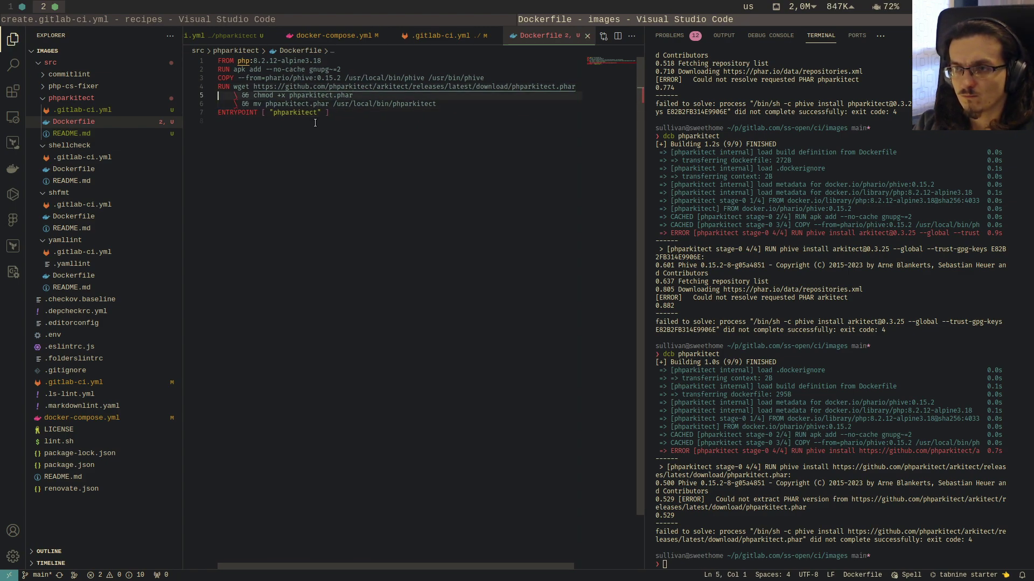
pyautogui.click(236, 103)
pyautogui.press('BackSpace')
pyautogui.hotkey('ctrl', 'z')
pyautogui.press('Up')
pyautogui.press('Up')
pyautogui.press('End')
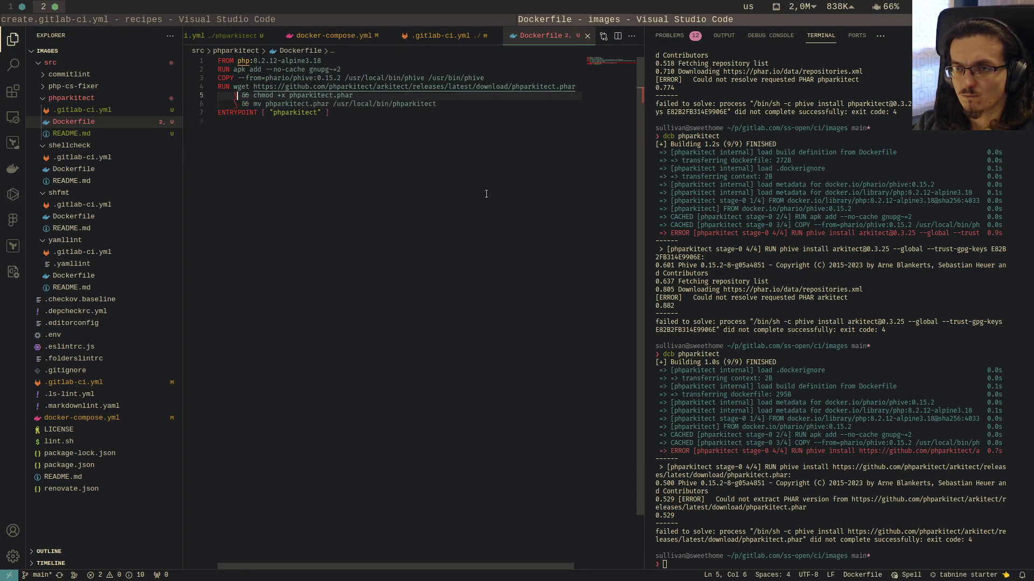
pyautogui.write('\\')
pyautogui.press('Right')
# Step: Add a continuation backslash after the chmod command and save the three-line RUN
pyautogui.press('End')
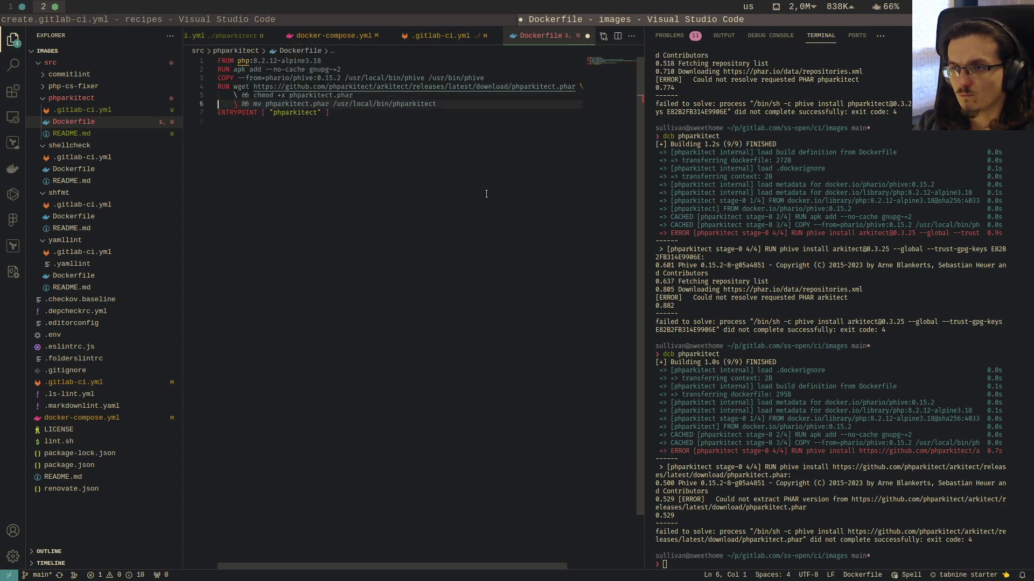
pyautogui.write('\\')
pyautogui.press('Home')
pyautogui.press('Right')
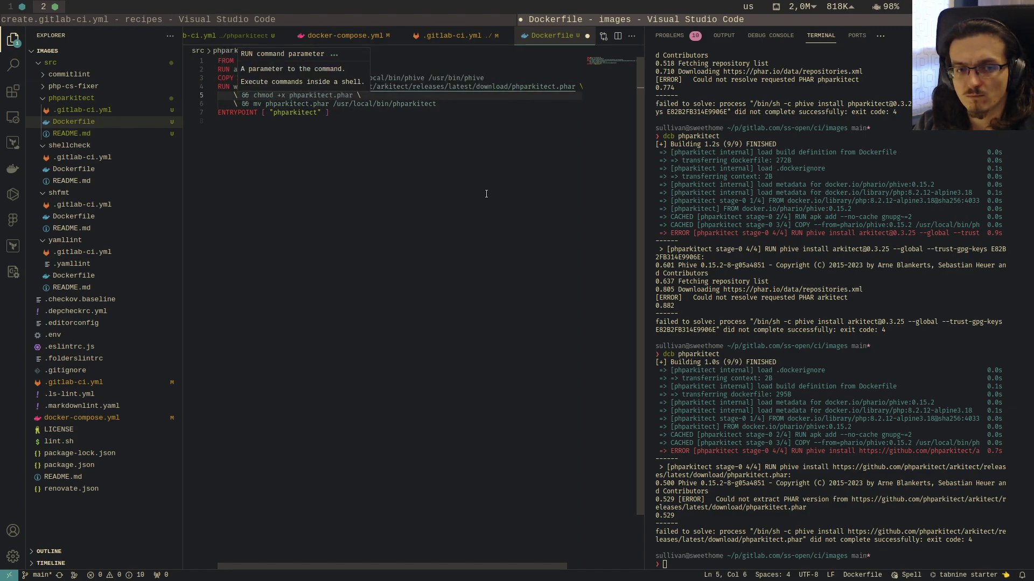
pyautogui.press('BackSpace')
pyautogui.hotkey('ctrl', 'z')
pyautogui.hotkey('ctrl', 'z')
pyautogui.hotkey('ctrl', 'z')
pyautogui.hotkey('ctrl', 'z')
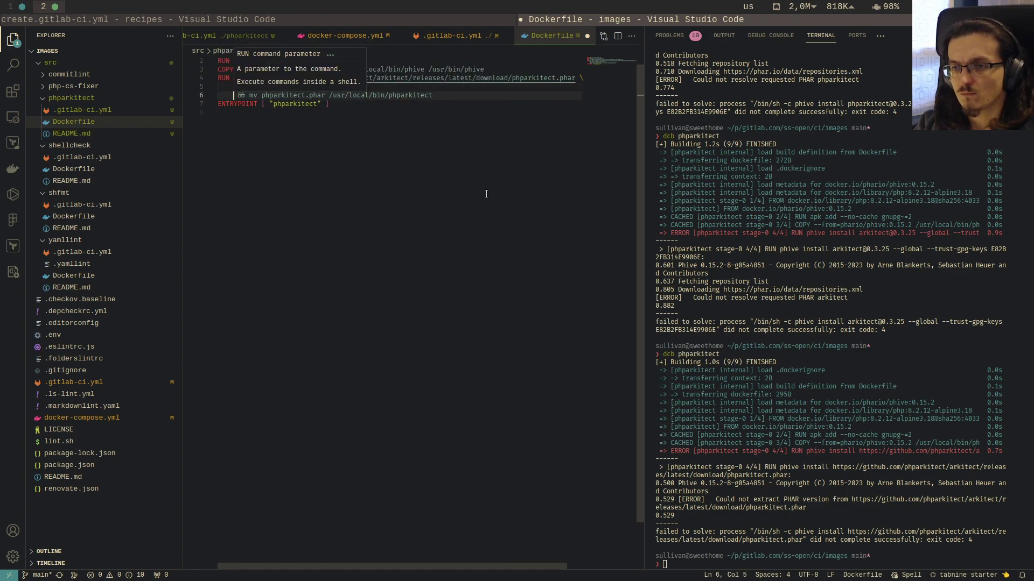
pyautogui.hotkey('ctrl', 's')
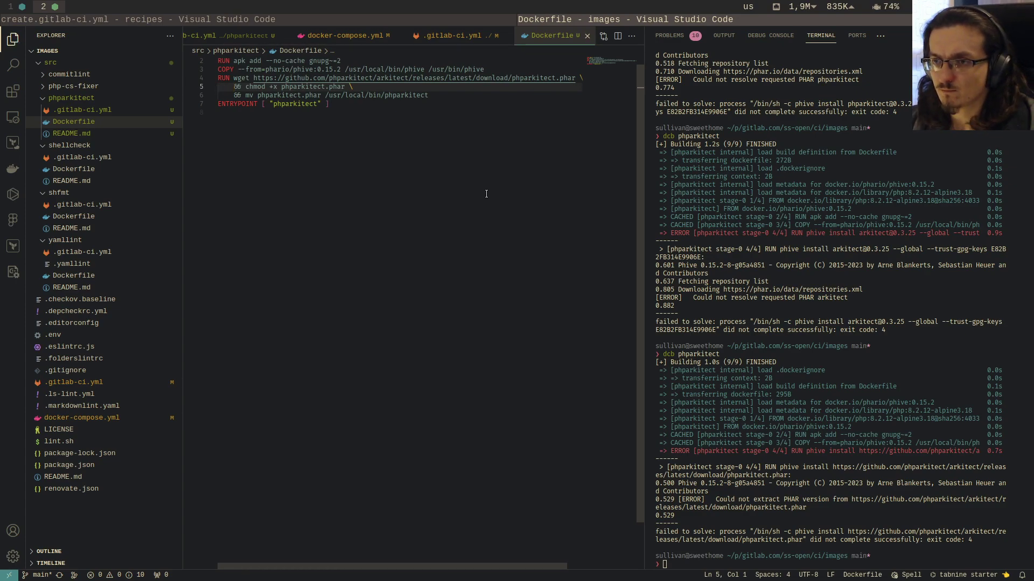
pyautogui.hotkey('shift', 'Down')
pyautogui.hotkey('shift', 'Down')
pyautogui.hotkey('shift', 'Down')
pyautogui.press('Escape')
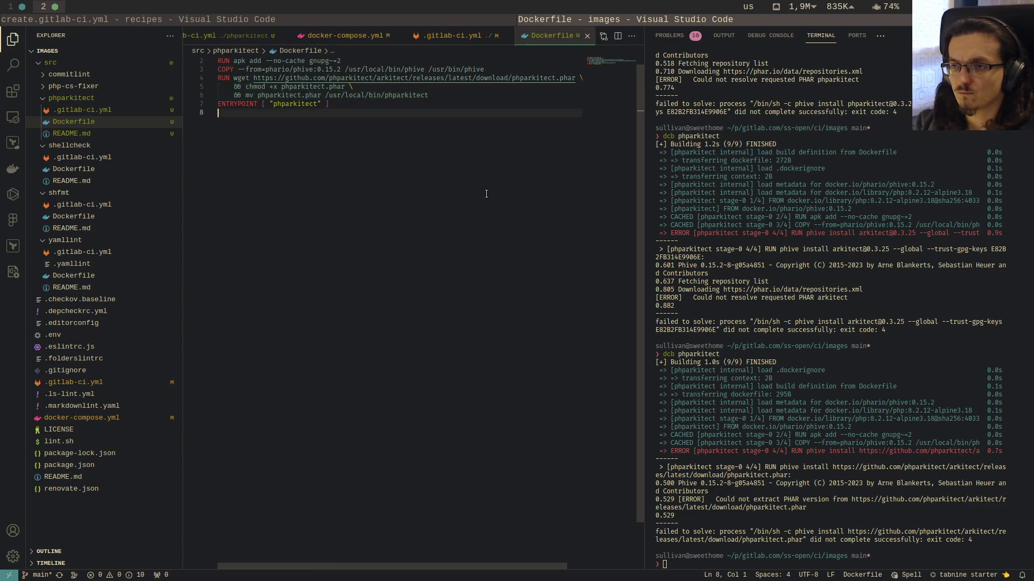
# Step: Comment out the ENTRYPOINT line in the php-cs-fixer Dockerfile and save it
pyautogui.click(57, 169)
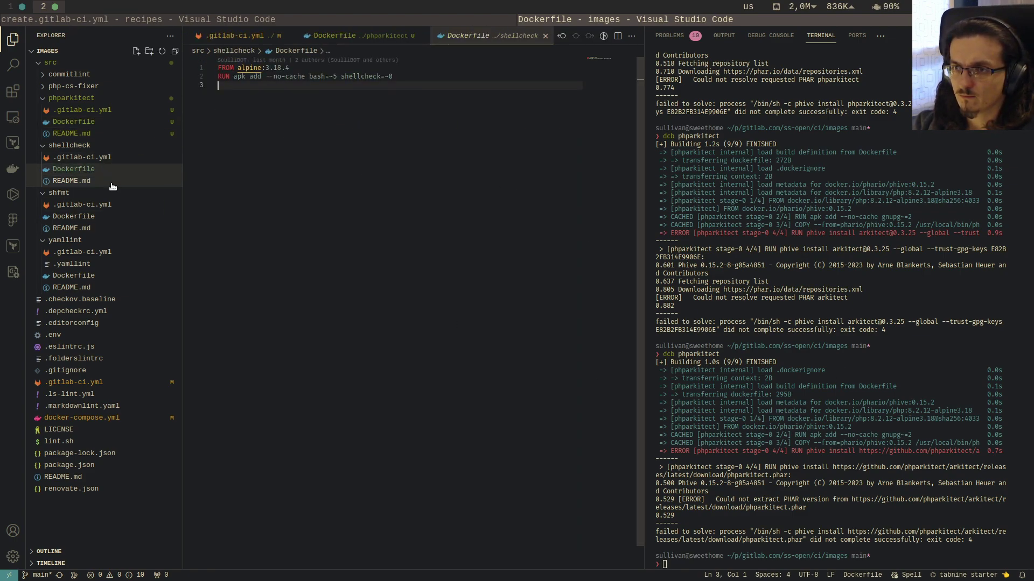
pyautogui.click(81, 181)
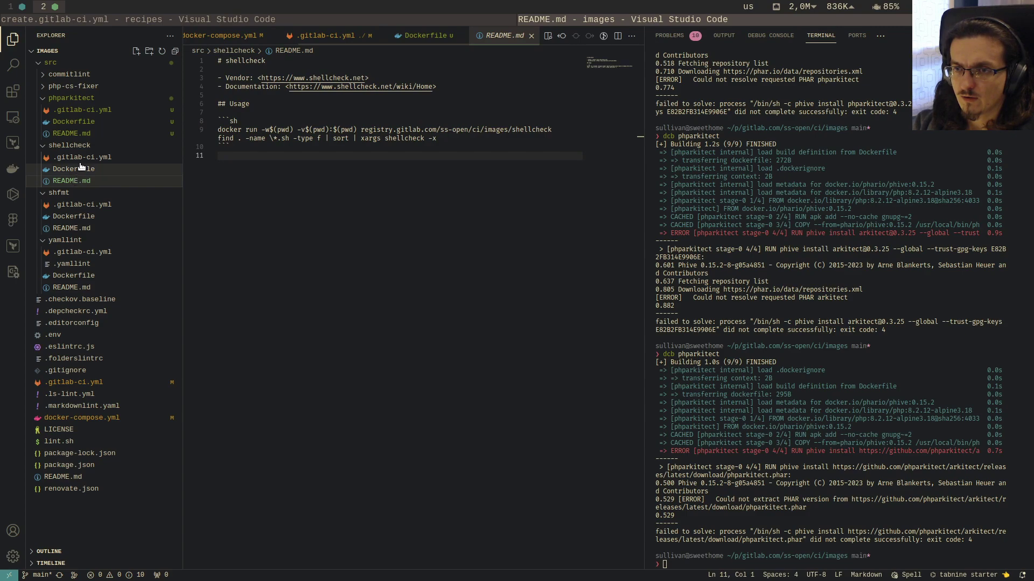
pyautogui.click(73, 86)
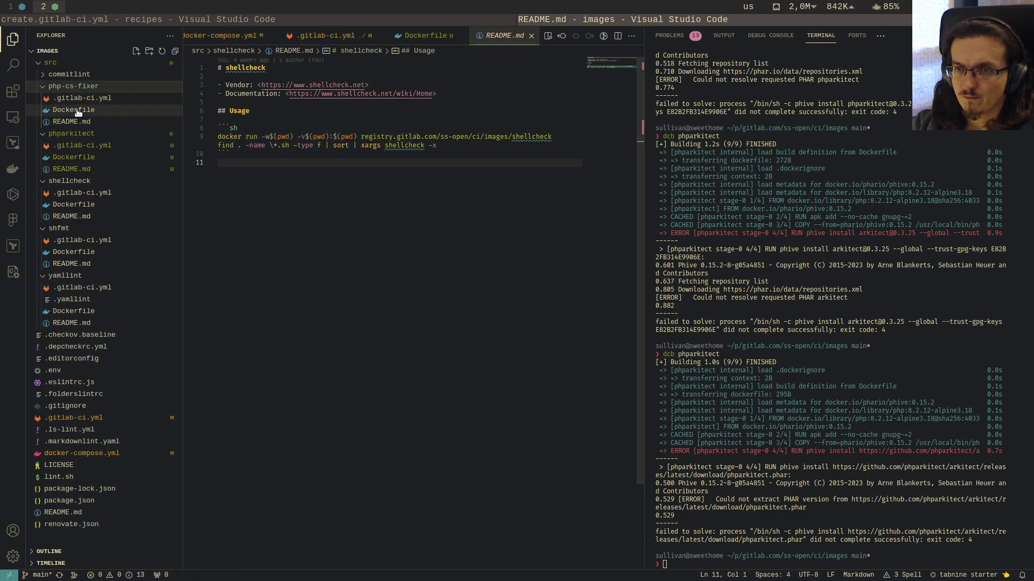
pyautogui.click(75, 110)
pyautogui.click(398, 121)
pyautogui.press('Up')
pyautogui.hotkey('ctrl', '/')
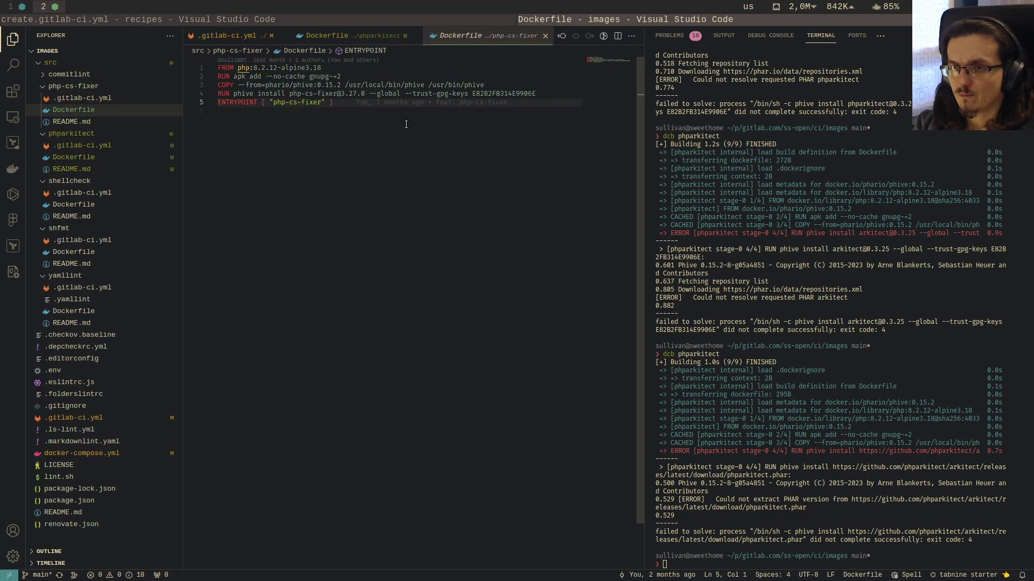
pyautogui.hotkey('ctrl', 's')
# Step: Rebuild with dcb php-cs-fixer and check where php-cs-fixer is installed with which
pyautogui.click(783, 435)
pyautogui.write('dcb ')
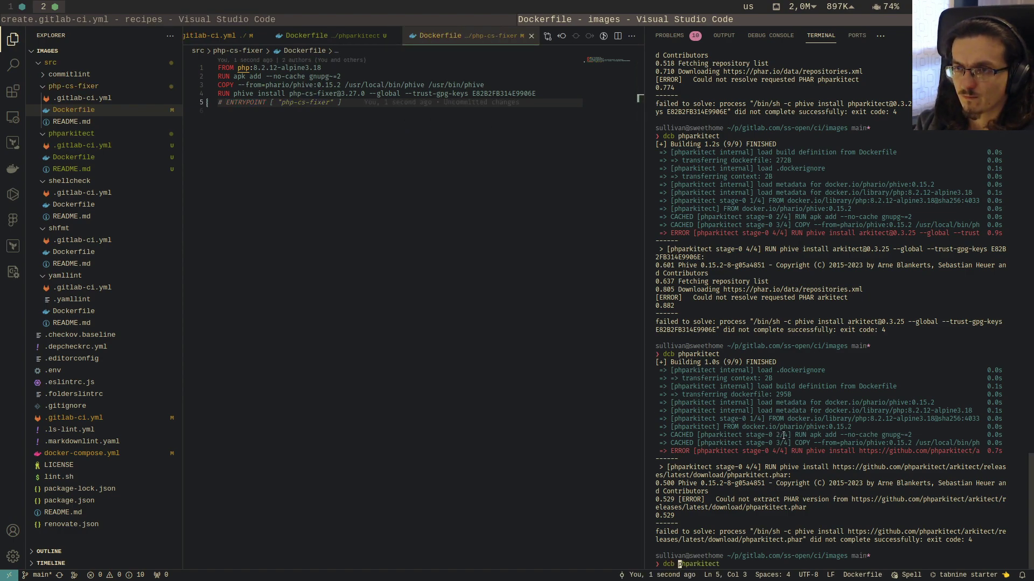
pyautogui.write('php-cs-fixer')
pyautogui.press('Return')
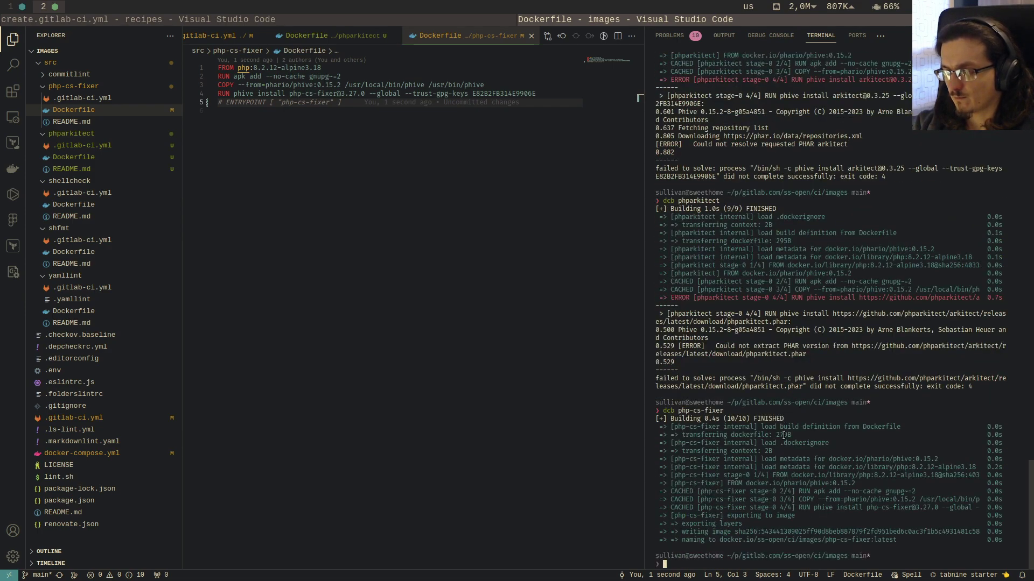
pyautogui.press('Up')
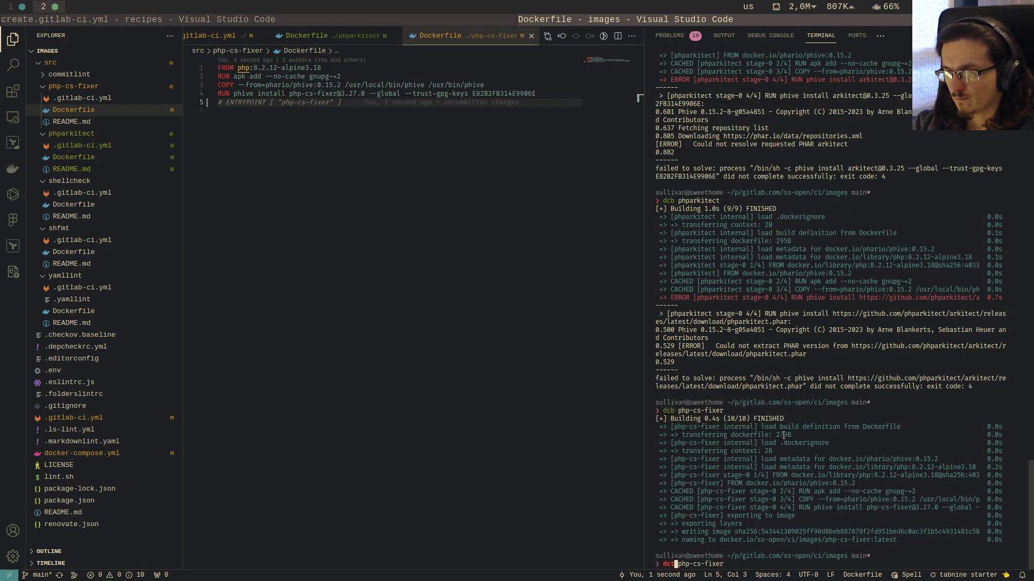
pyautogui.write('who')
pyautogui.write('ch php')
pyautogui.write('-cs-fixer')
pyautogui.press('Return')
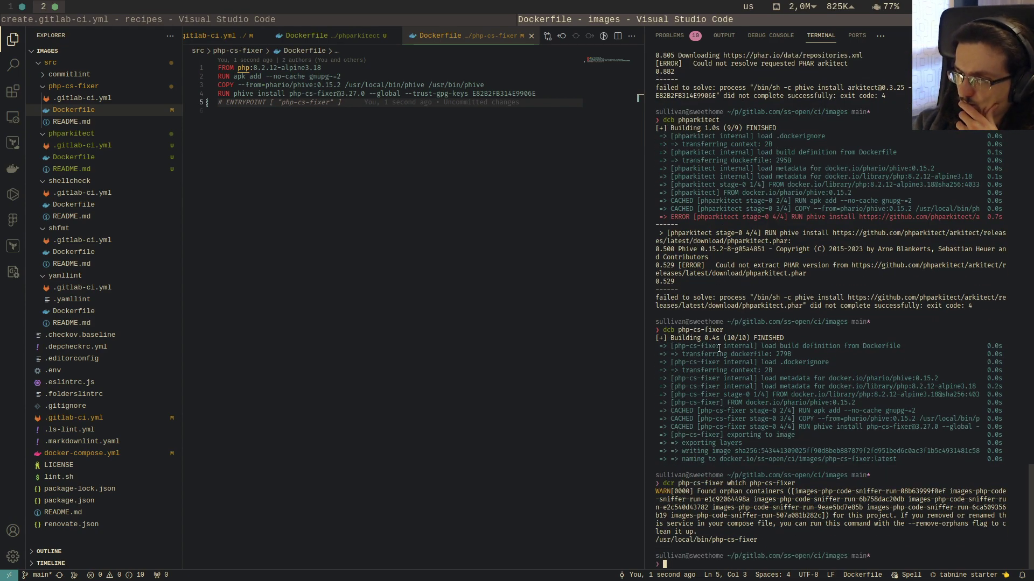
# Step: Uncomment the php-cs-fixer ENTRYPOINT line again and save the Dockerfile
pyautogui.click(73, 158)
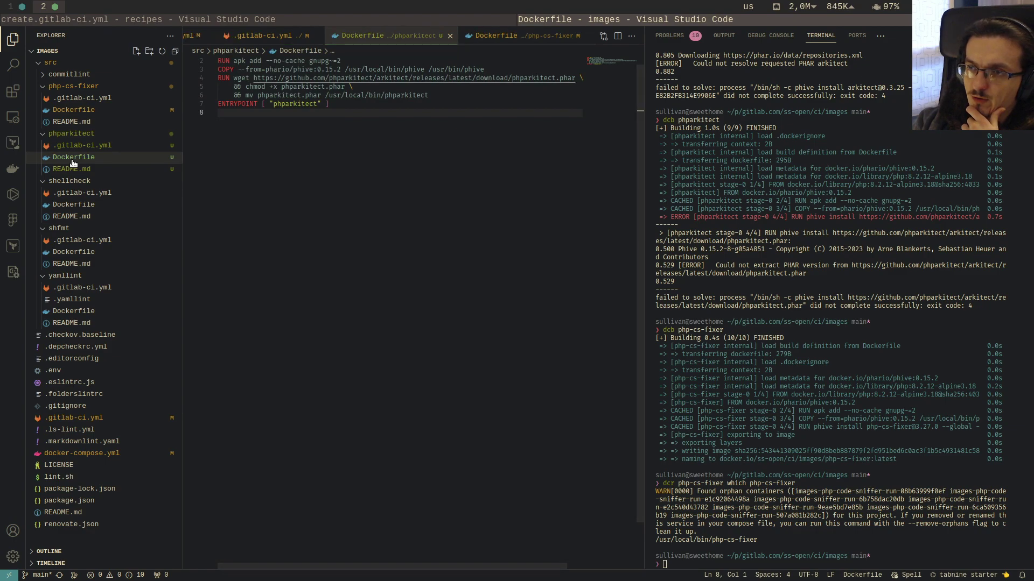
pyautogui.click(74, 110)
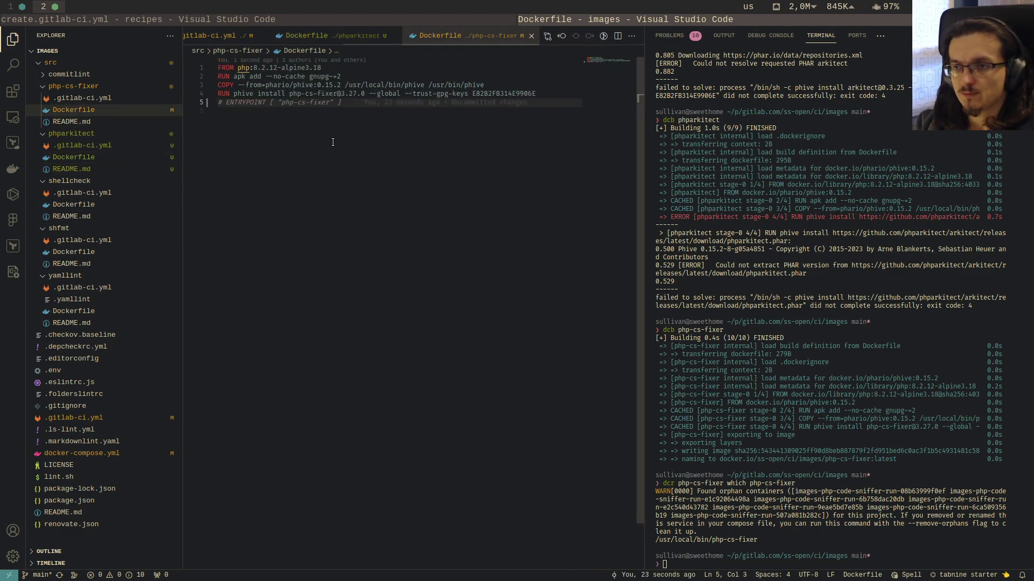
pyautogui.press('BackSpace')
pyautogui.press('BackSpace')
pyautogui.press('Left')
pyautogui.hotkey('ctrl', 's')
pyautogui.click(842, 392)
# Step: Check git status, then build the image with dcb phparkitect
pyautogui.write('gs')
pyautogui.press('Return')
pyautogui.write('gs')
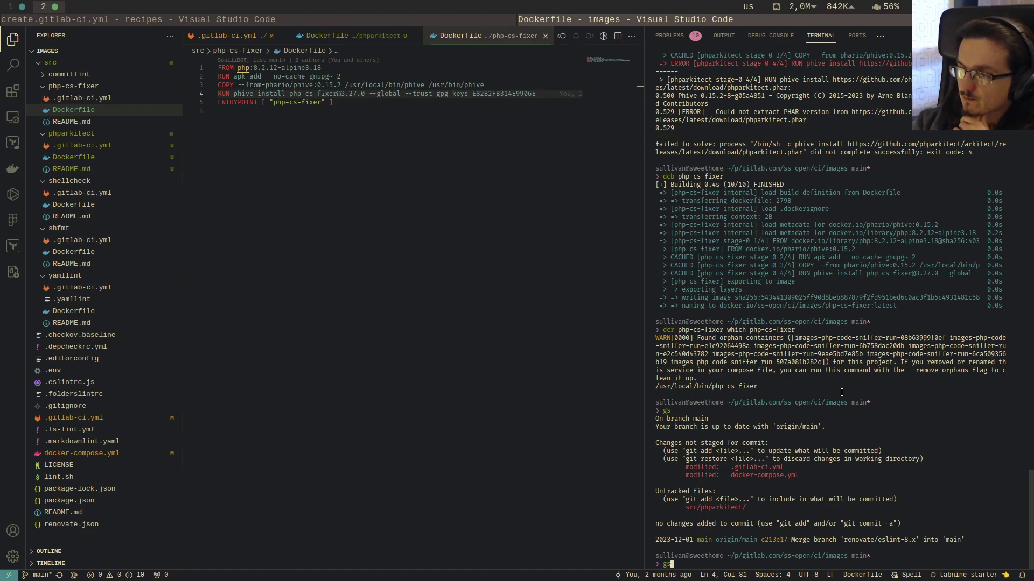
pyautogui.press('BackSpace')
pyautogui.press('BackSpace')
pyautogui.press('Up')
pyautogui.press('Up')
pyautogui.press('Up')
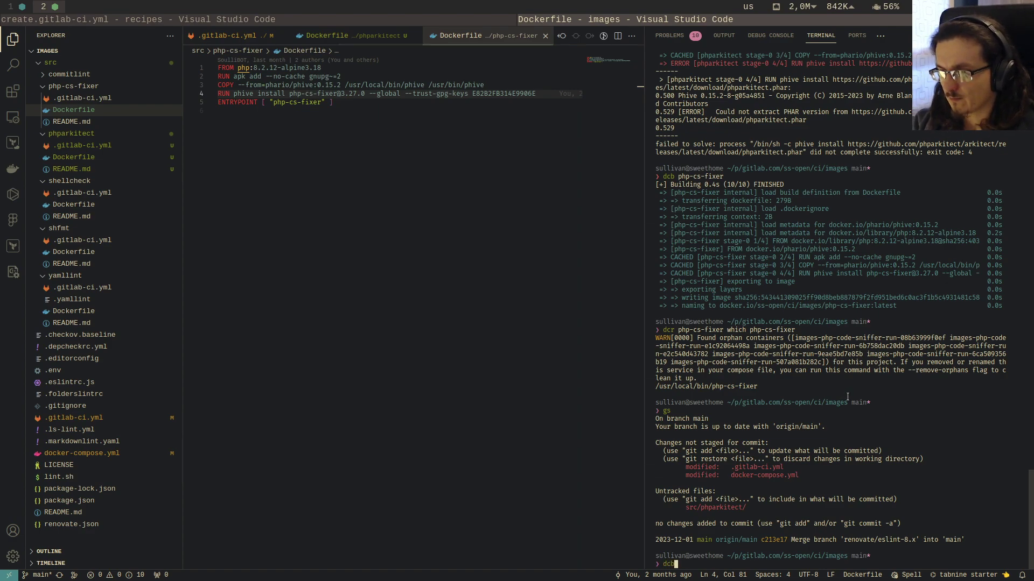
pyautogui.hotkey('ctrl', 'Left')
pyautogui.press('Right')
pyautogui.hotkey('ctrl', 'k')
pyautogui.write('a')
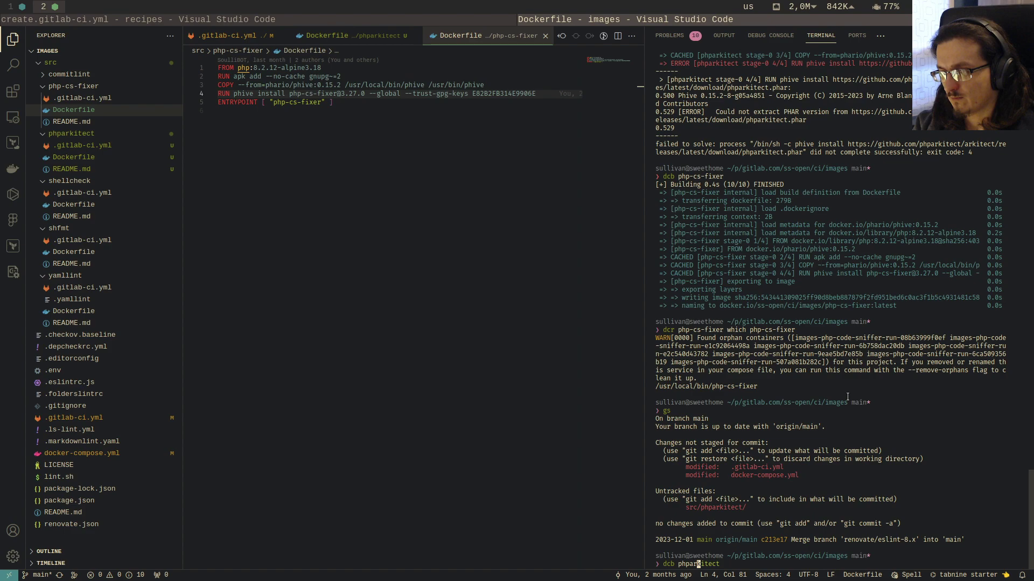
pyautogui.write('r')
pyautogui.press('Right')
pyautogui.press('Return')
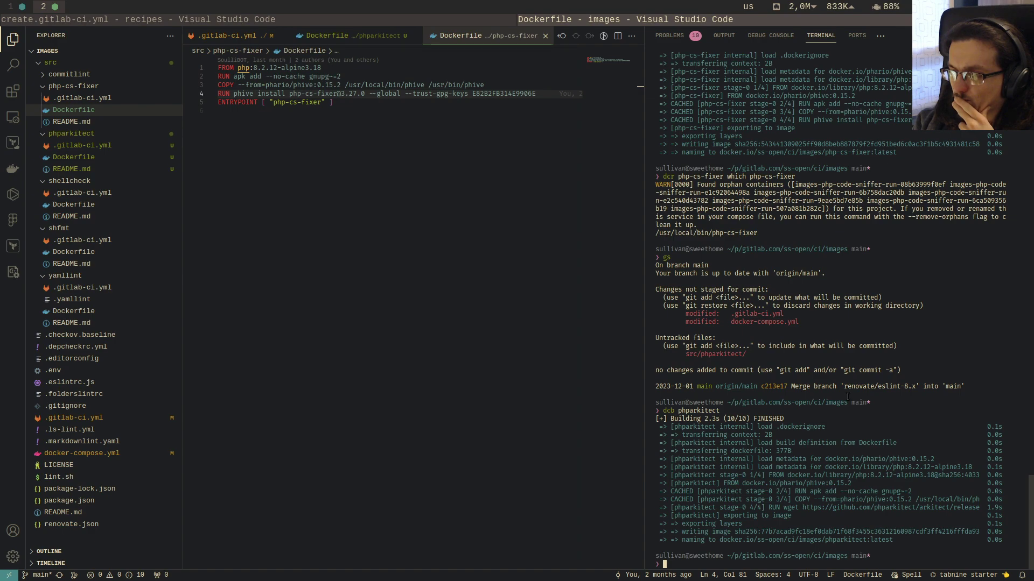
# Step: Run the phparkitect container with dcr phparkitect, showing PHPArkitect 0.3.25
pyautogui.write('dcr phpar')
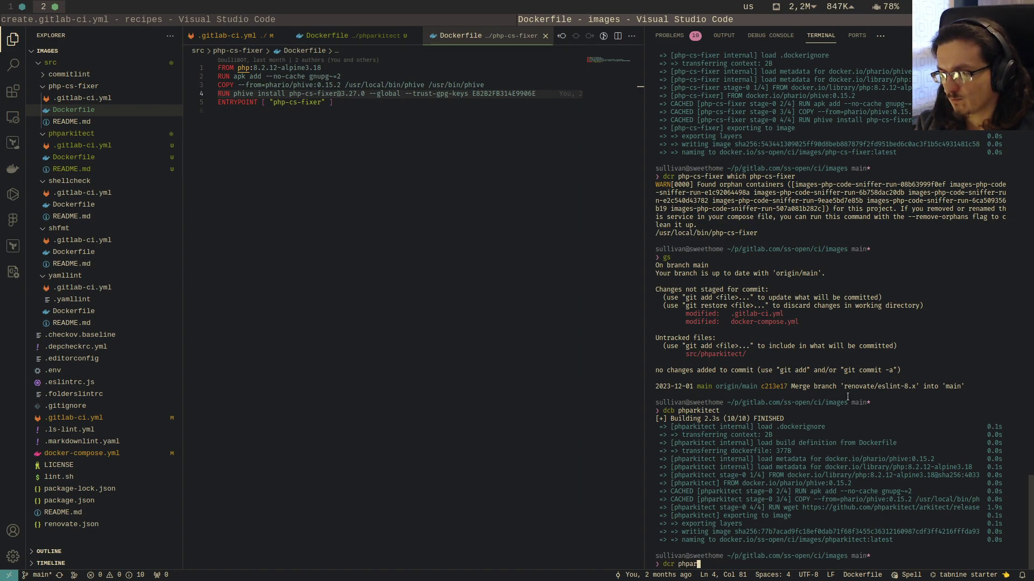
pyautogui.press('BackSpace')
pyautogui.hotkey('ctrl', 'c')
pyautogui.press('Up')
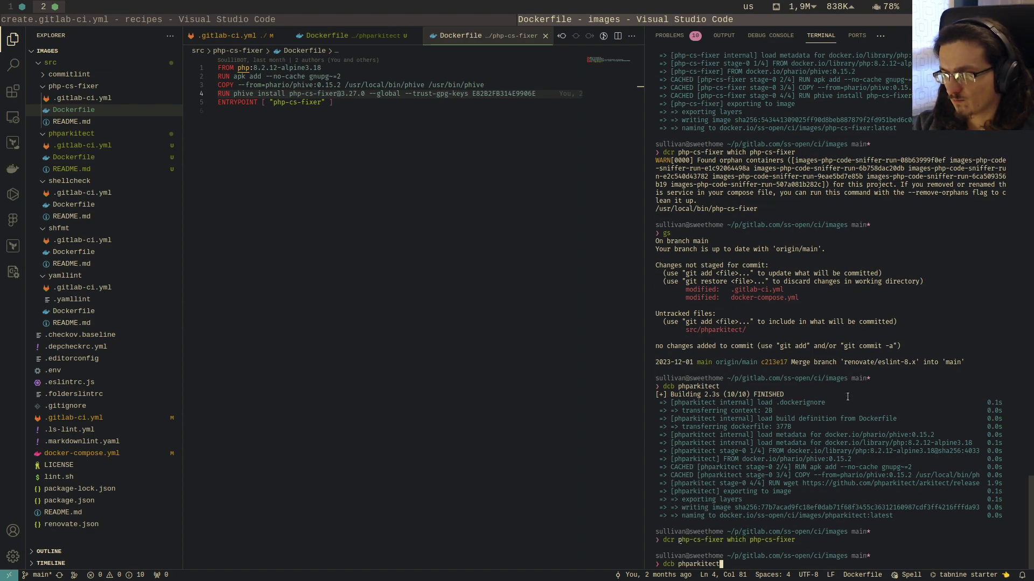
pyautogui.press('Delete')
pyautogui.write('r')
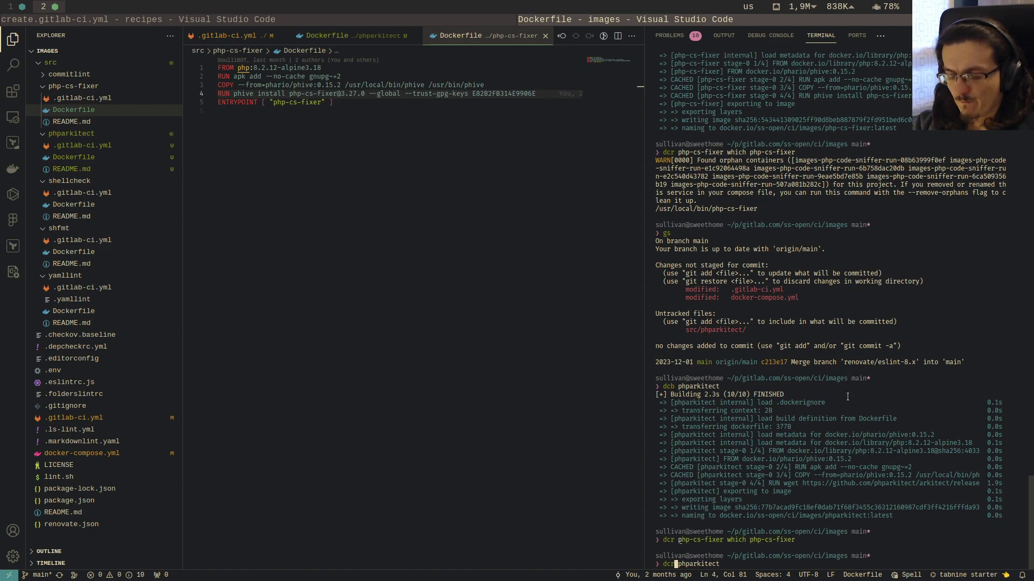
pyautogui.press('Return')
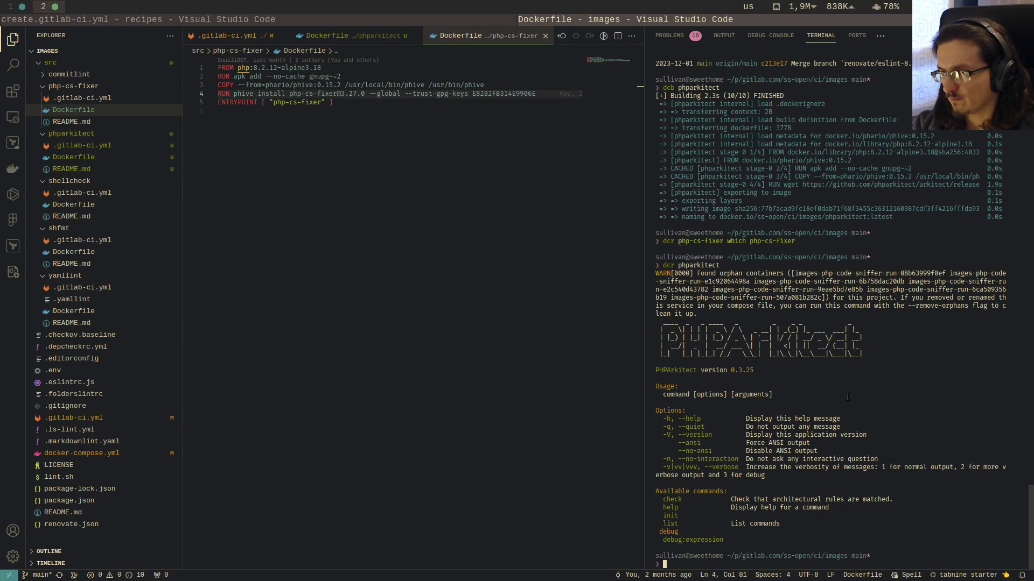
# Step: Stage the new and modified files with g addu and g addm
pyautogui.write('gs')
pyautogui.press('Return')
pyautogui.write('g addu')
pyautogui.press('Return')
pyautogui.write('g adm')
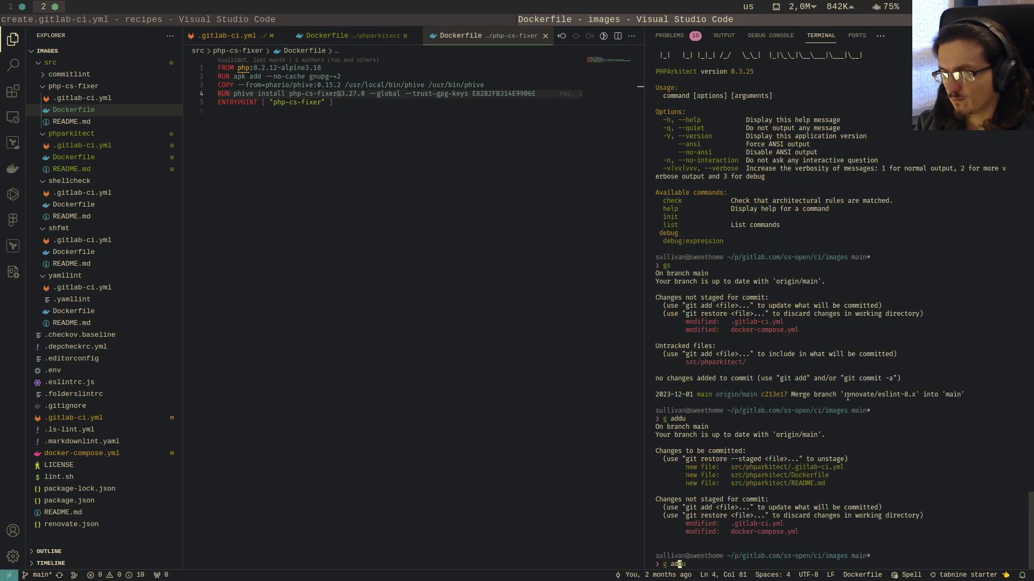
pyautogui.press('Return')
pyautogui.write('g ad')
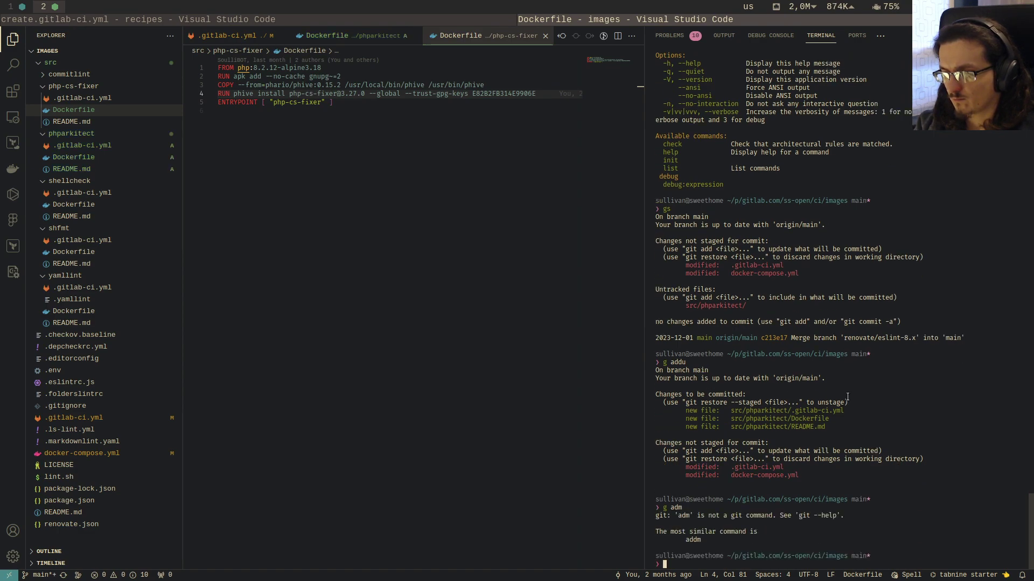
pyautogui.write('dm')
pyautogui.press('Return')
# Step: Delete the phive COPY and gnupg install lines from the phparkitect Dockerfile and save
pyautogui.write('g co -b')
pyautogui.press('BackSpace')
pyautogui.press('BackSpace')
pyautogui.press('BackSpace')
pyautogui.press('BackSpace')
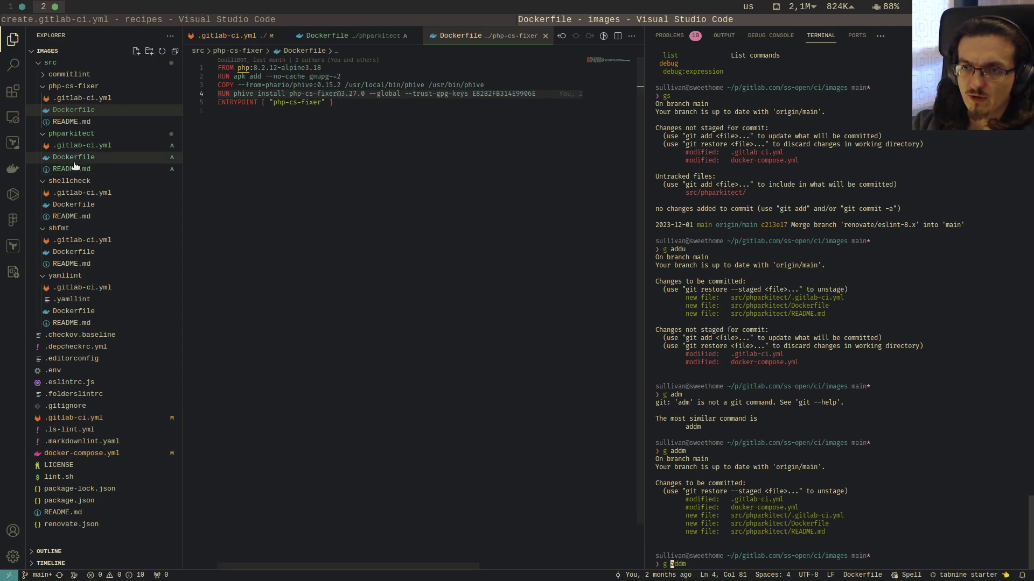
pyautogui.click(75, 161)
pyautogui.press('Up')
pyautogui.press('Up')
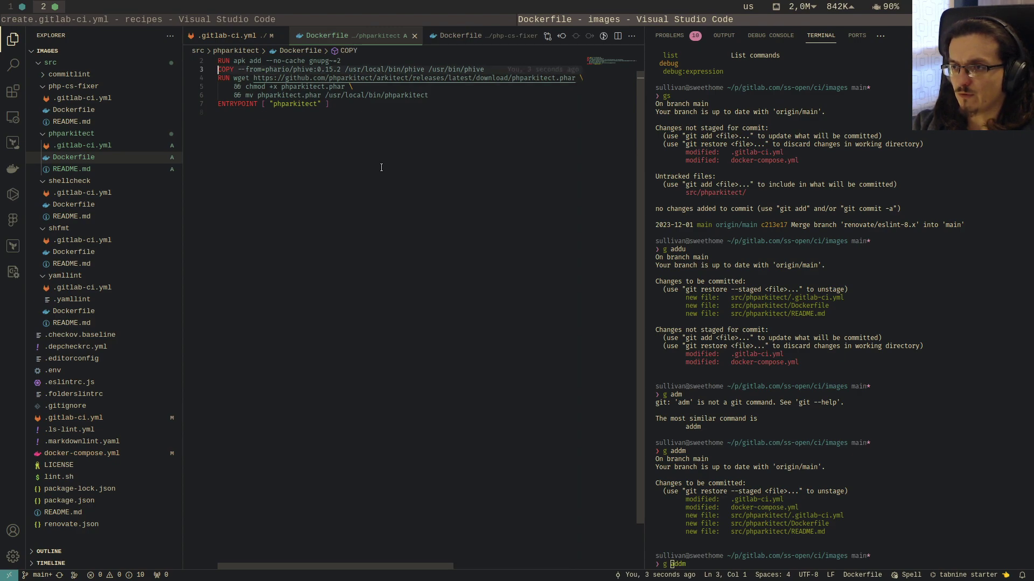
pyautogui.hotkey('shift', 'Down')
pyautogui.press('Delete')
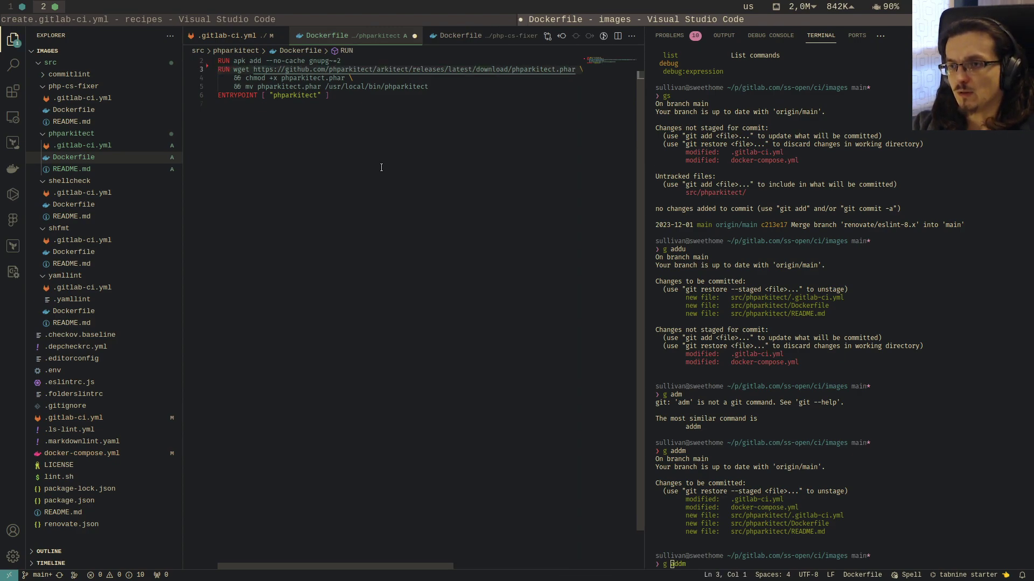
pyautogui.press('Up')
pyautogui.press('Down')
pyautogui.hotkey('shift', 'Down')
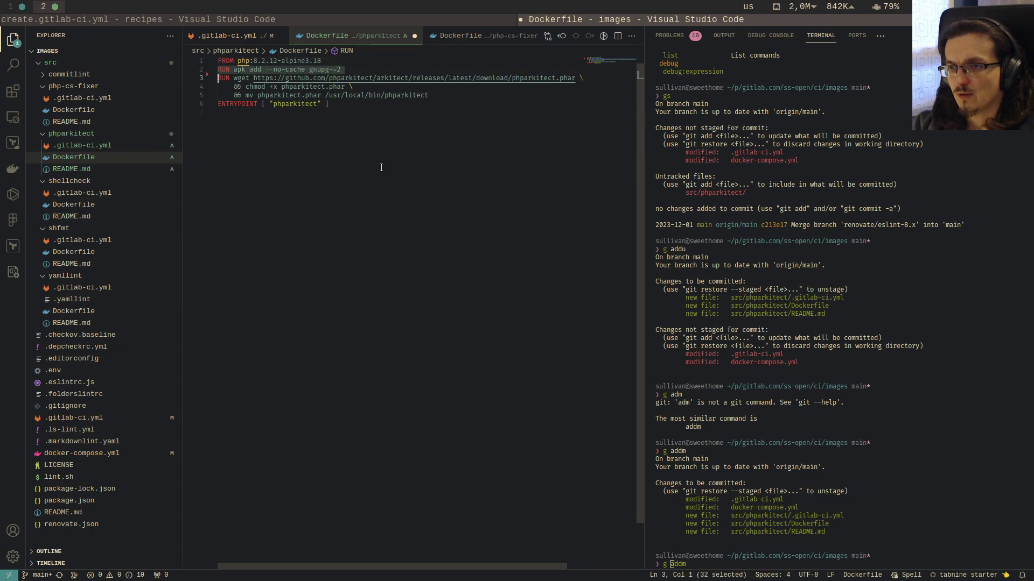
pyautogui.press('Delete')
pyautogui.hotkey('ctrl', 's')
# Step: Stage the Dockerfile change and rebuild the image with dcb phparkitect
pyautogui.press('End')
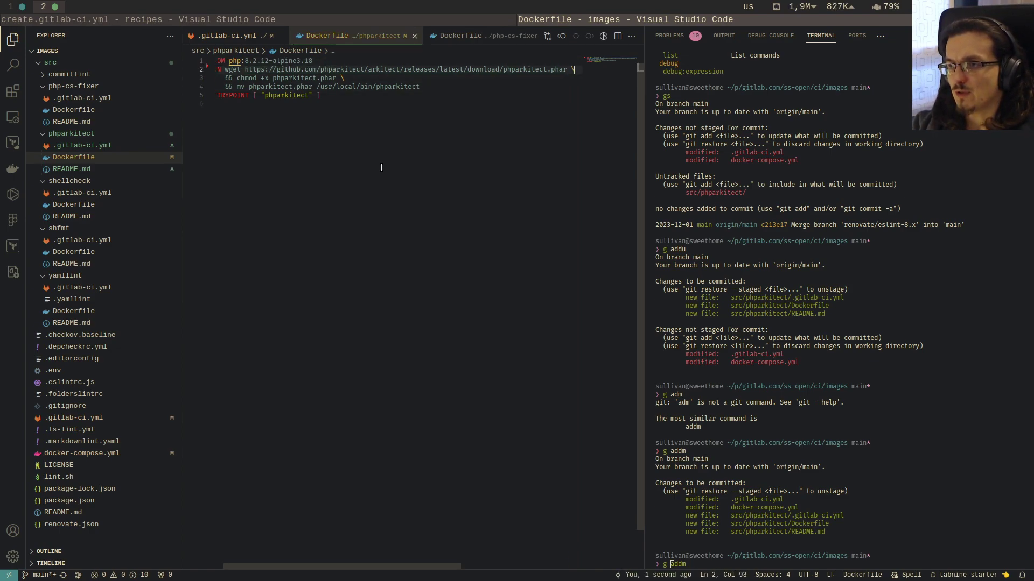
pyautogui.click(723, 419)
pyautogui.press('Return')
pyautogui.write('d')
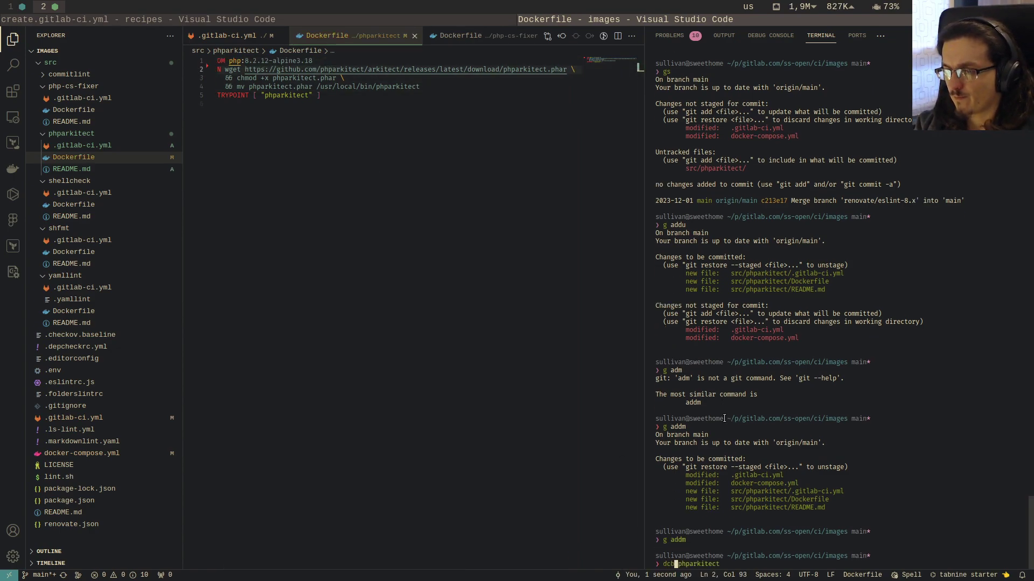
pyautogui.write('cb')
pyautogui.press('Right')
pyautogui.press('Return')
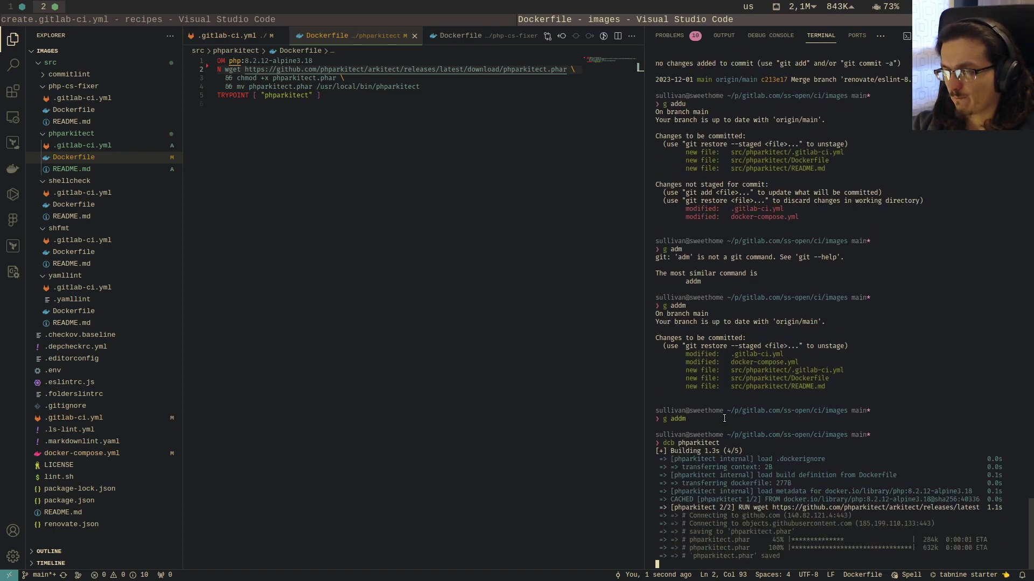
# Step: Glance at the arkitect project README on GitHub, then return to the editor
pyautogui.press('super+1')
pyautogui.click(656, 349)
pyautogui.scroll(20, 656, 350)
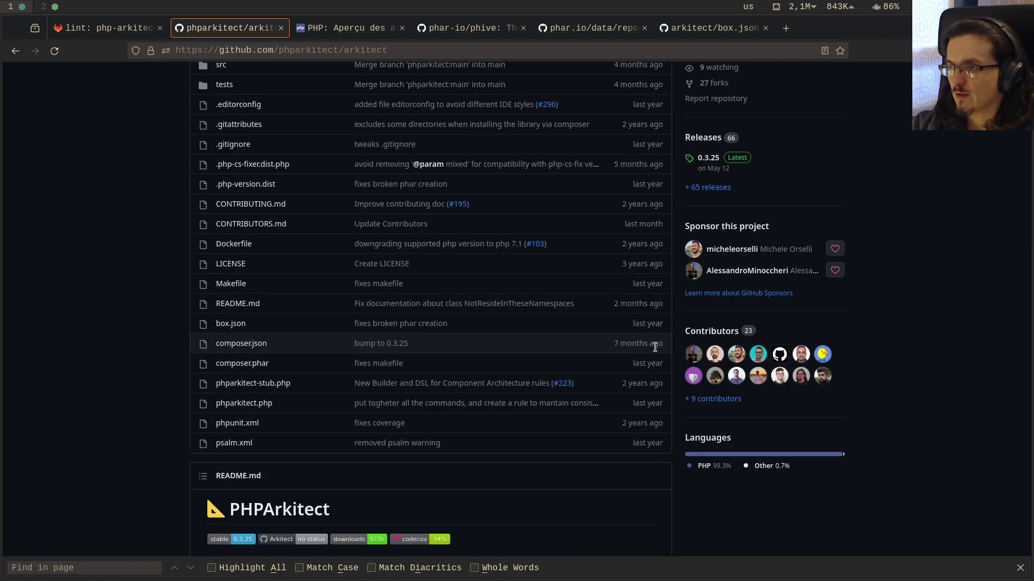
pyautogui.press('super+2')
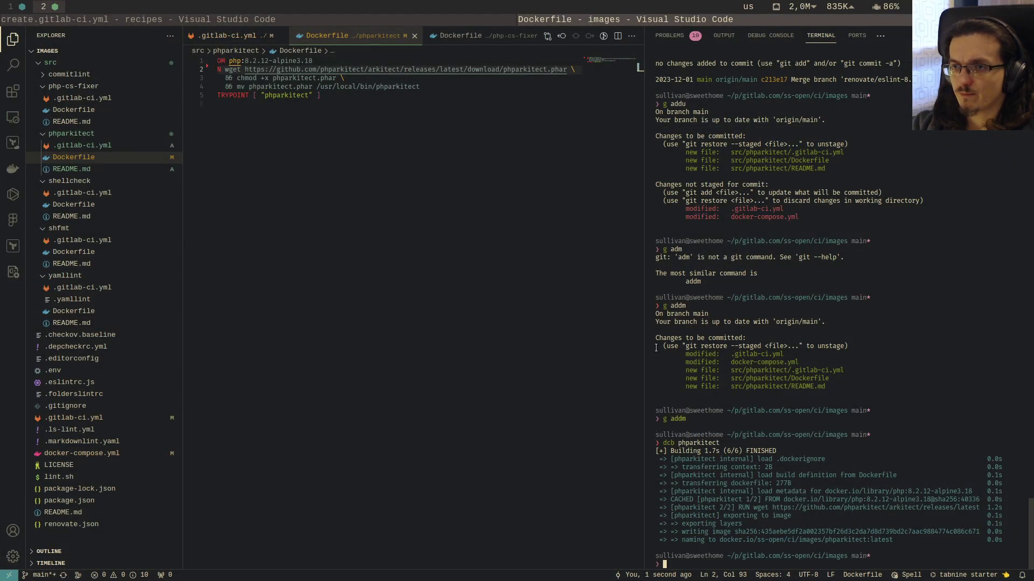
# Step: Pin the phar download URL in the Dockerfile to version 0.3.25 and save
pyautogui.doubleClick(451, 70)
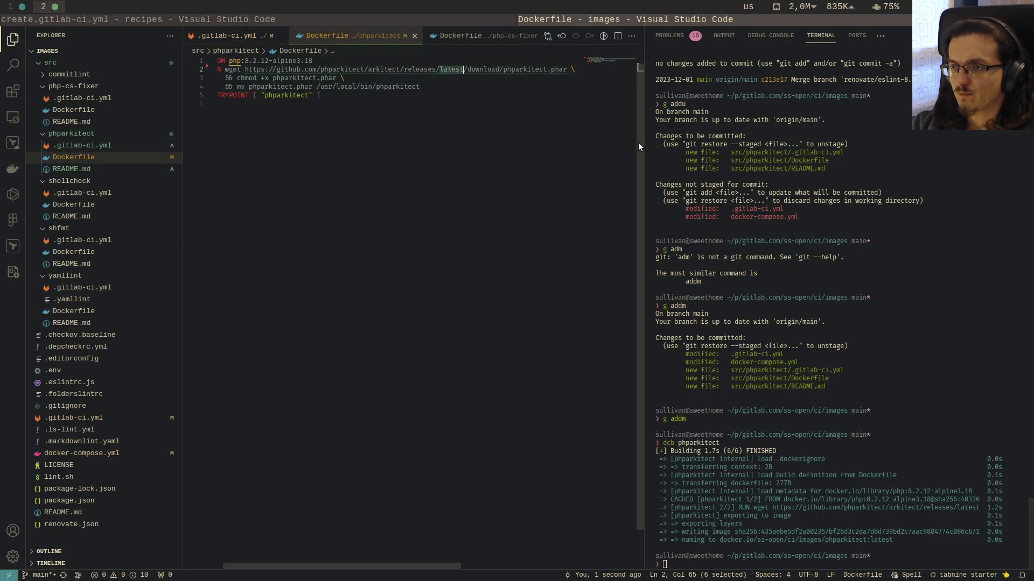
pyautogui.write('0.3.25')
pyautogui.hotkey('ctrl', 's')
pyautogui.press('Home')
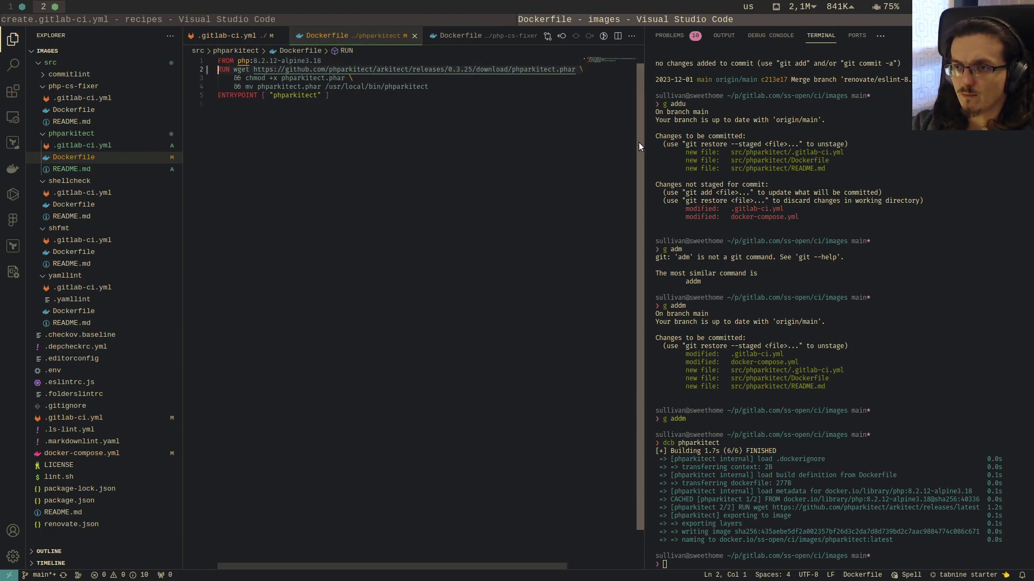
pyautogui.press('Down')
pyautogui.hotkey('ctrl', 'Right')
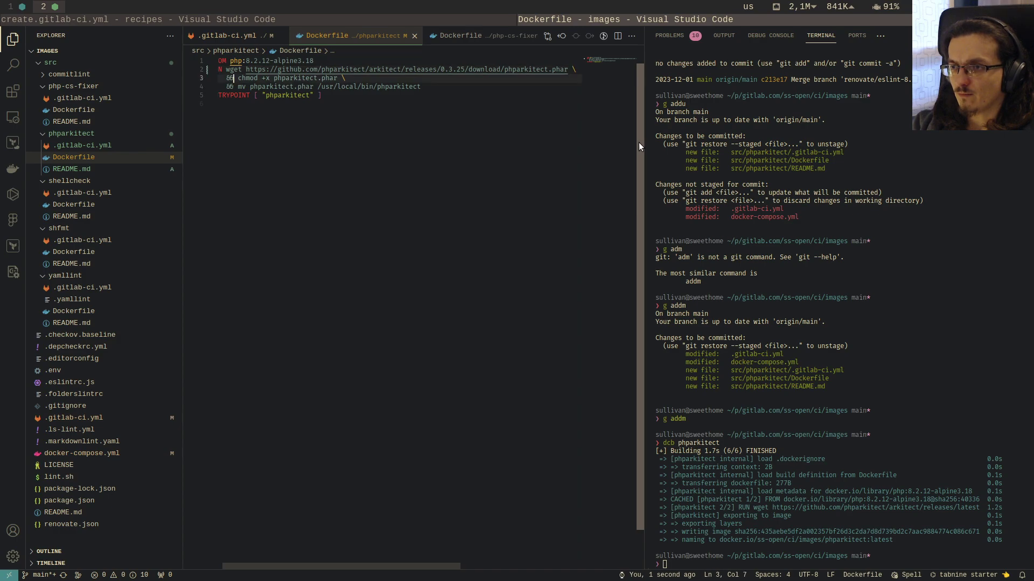
pyautogui.press('Up')
pyautogui.hotkey('ctrl', 'Right')
pyautogui.hotkey('ctrl', 'shift', 'Right')
pyautogui.hotkey('ctrl', 'shift', 'Right')
pyautogui.hotkey('ctrl', 'shift', 'Right')
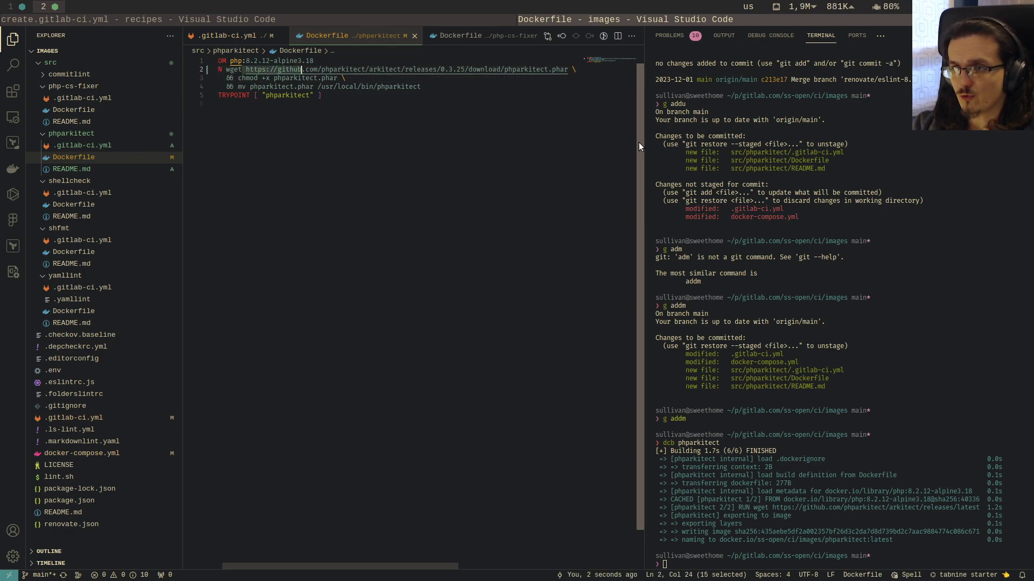
pyautogui.hotkey('ctrl', 'shift', 'Right')
pyautogui.hotkey('ctrl', 'shift', 'Right')
pyautogui.hotkey('ctrl', 'shift', 'Right')
pyautogui.hotkey('ctrl', 'shift', 'Right')
pyautogui.hotkey('ctrl', 'shift', 'Right')
pyautogui.hotkey('ctrl', 'shift', 'Right')
pyautogui.hotkey('ctrl', 'shift', 'Right')
pyautogui.hotkey('ctrl', 'shift', 'Right')
pyautogui.hotkey('ctrl', 'shift', 'Right')
pyautogui.hotkey('ctrl', 'shift', 'Right')
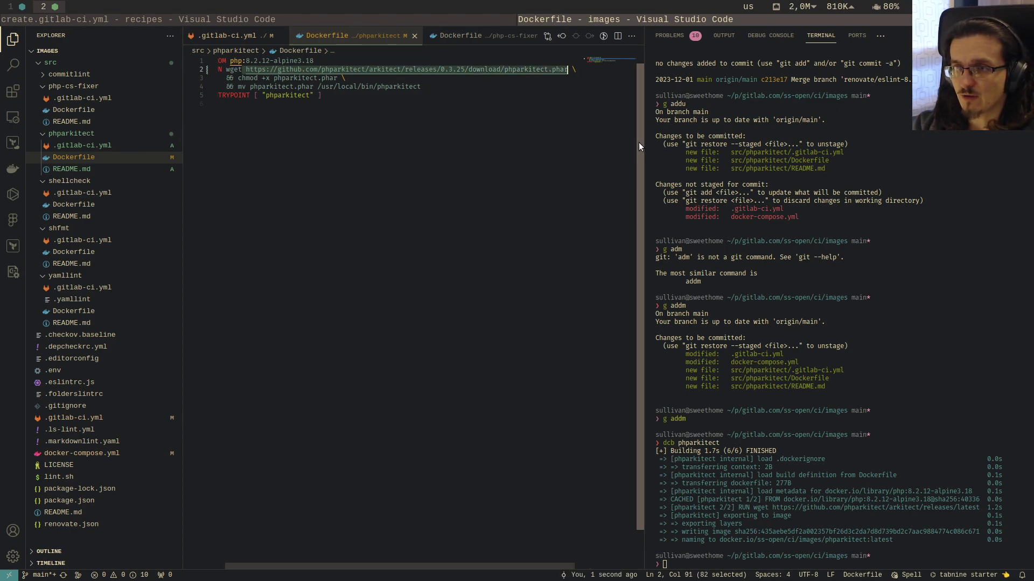
pyautogui.press('End')
pyautogui.press('Right')
# Step: Check git status and the Dockerfile diff in the terminal
pyautogui.click(1010, 360)
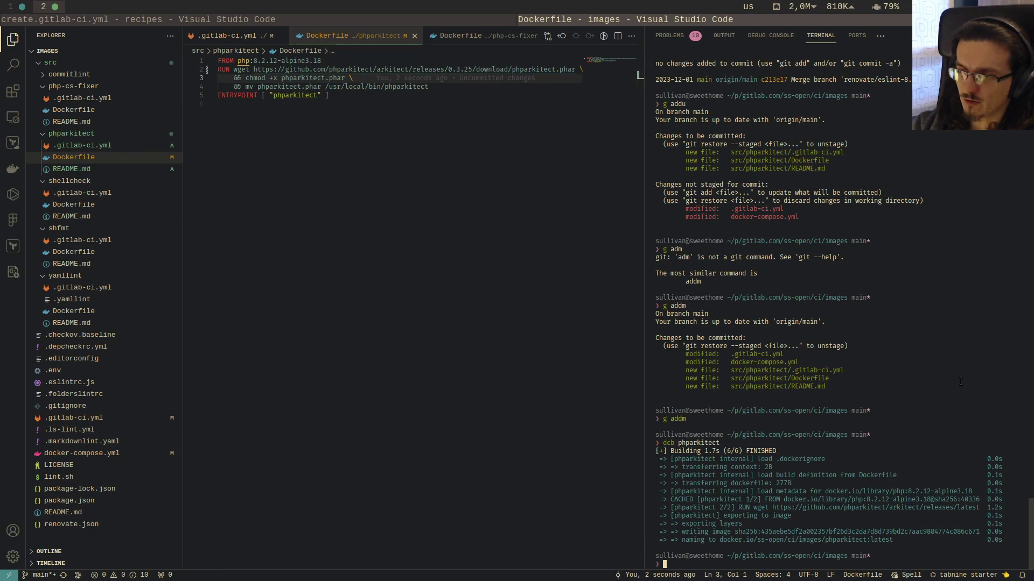
pyautogui.write('gs')
pyautogui.press('Return')
pyautogui.write('gd')
pyautogui.press('Return')
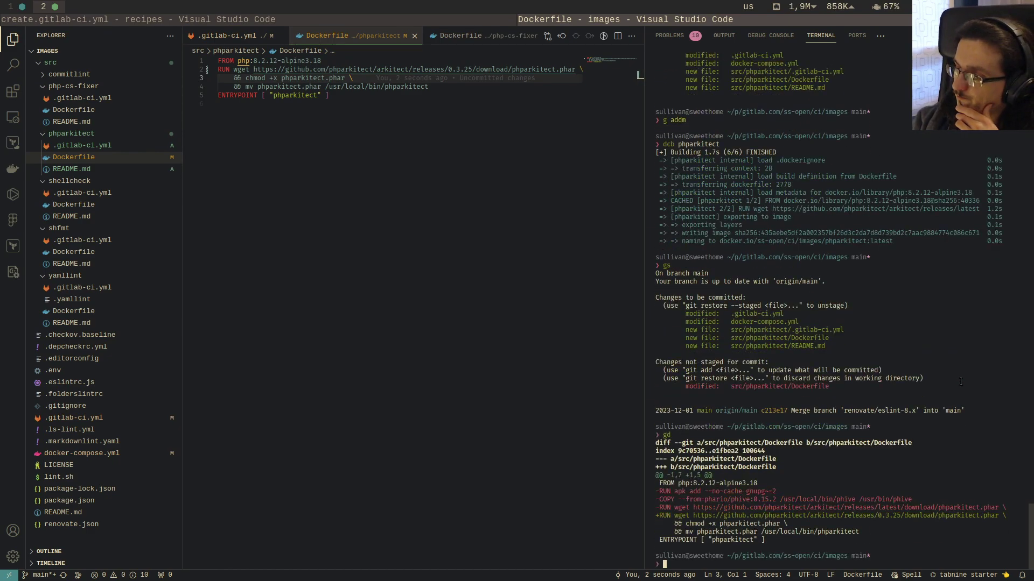
pyautogui.write('gd')
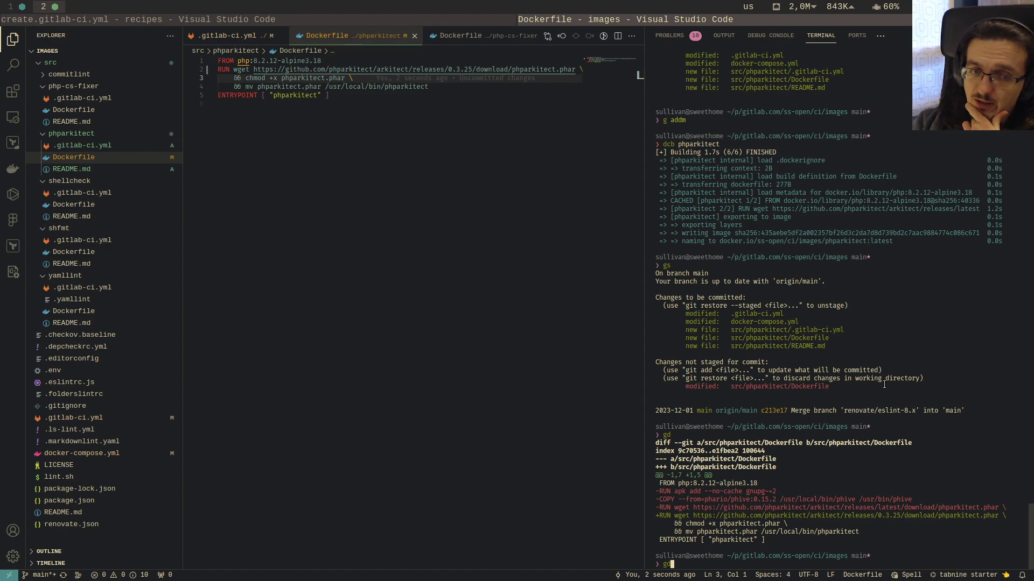
pyautogui.press('BackSpace')
pyautogui.press('BackSpace')
# Step: Rebuild the phparkitect image with dcb, which fails with a 404 on the 0.3.25 phar
pyautogui.write('dcb')
pyautogui.press('Right')
pyautogui.press('Return')
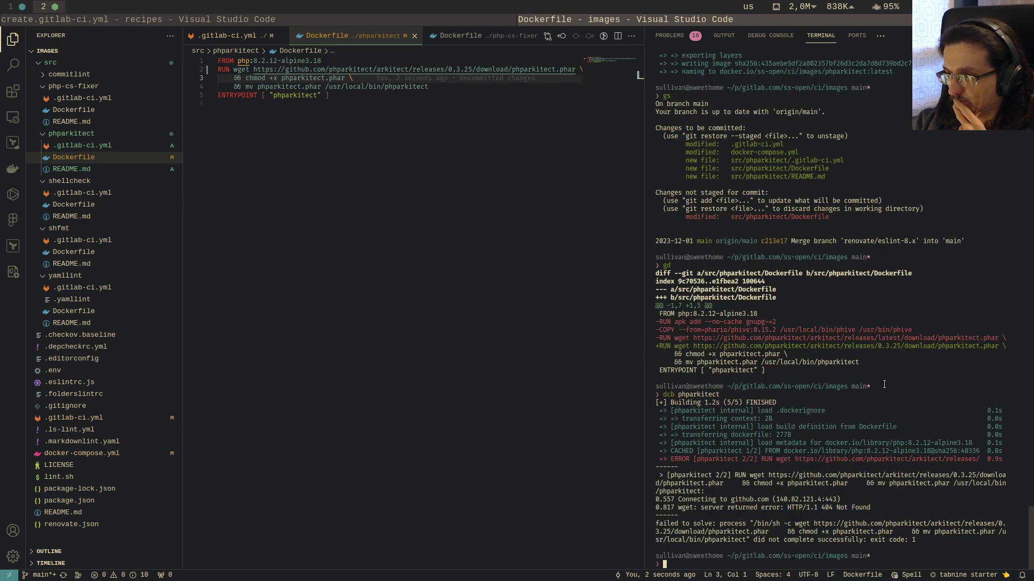
pyautogui.press('super+1')
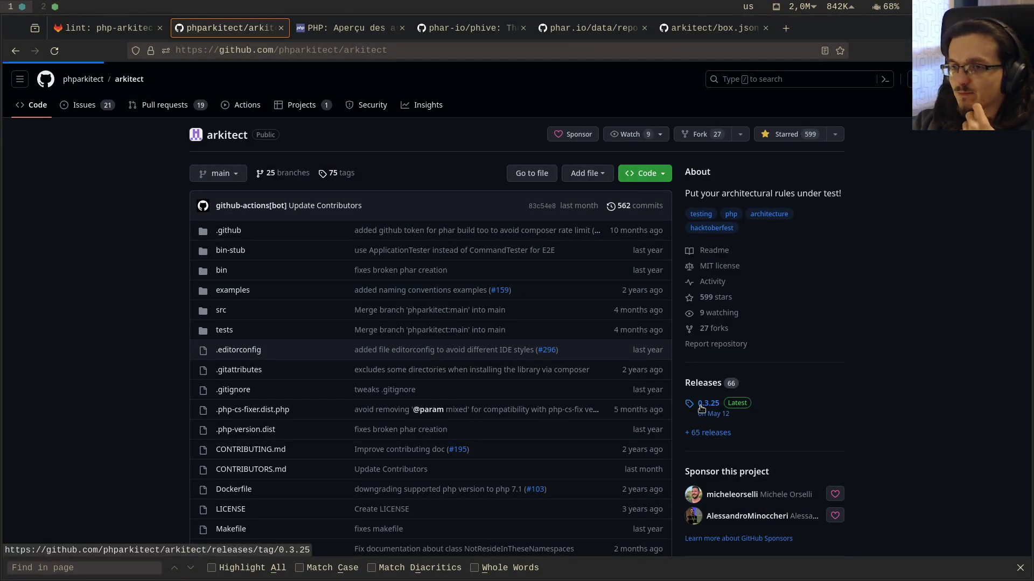
# Step: Copy the phparkitect.phar asset link from the arkitect 0.3.25 release page
pyautogui.click(703, 405)
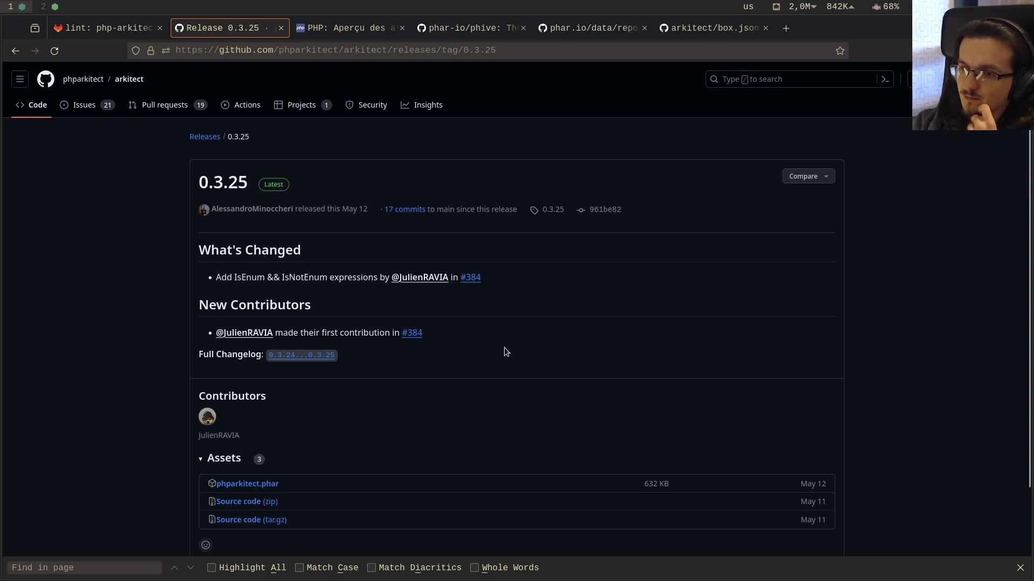
pyautogui.scroll(-2, 504, 347)
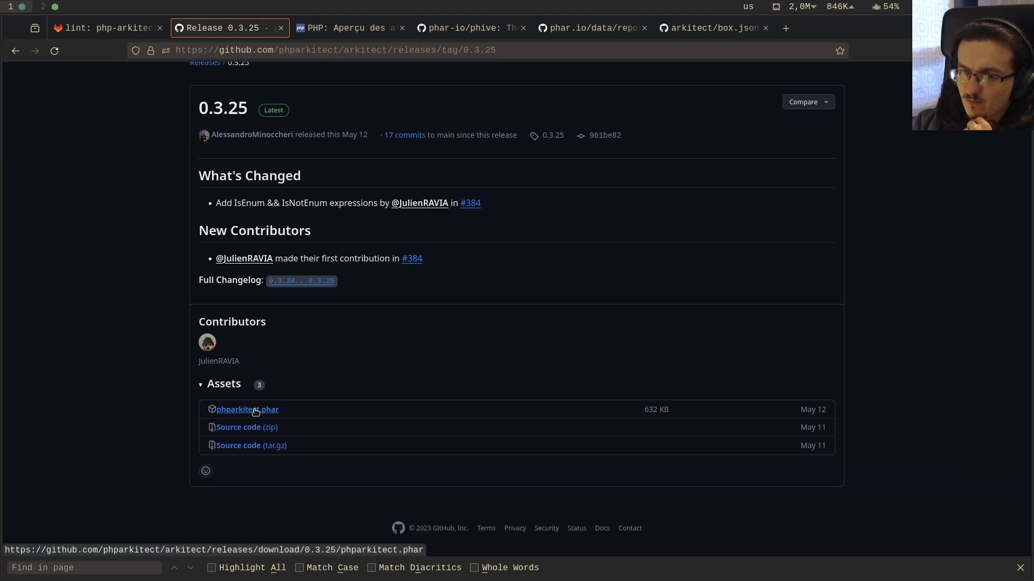
pyautogui.rightClick(256, 412)
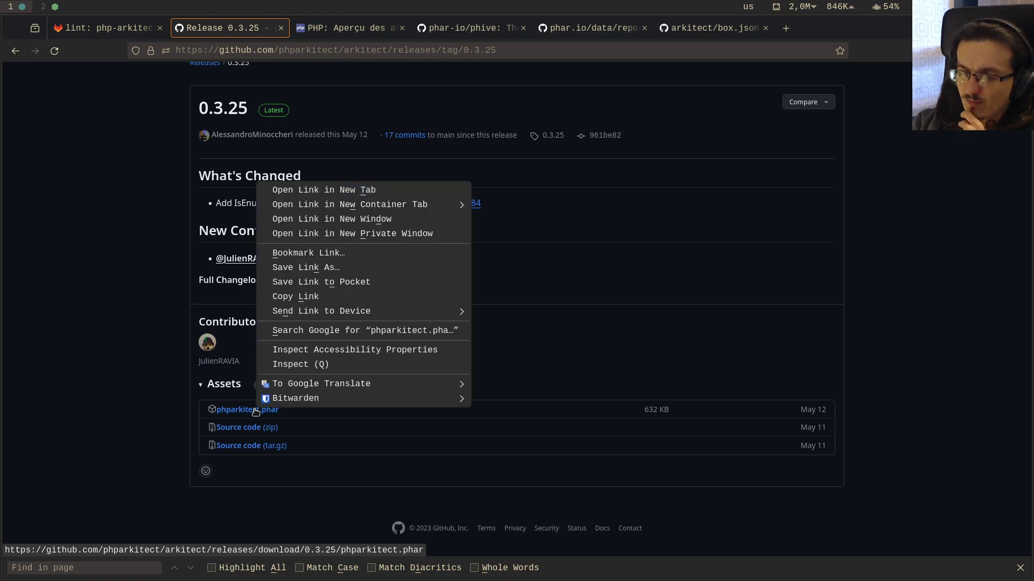
pyautogui.click(315, 301)
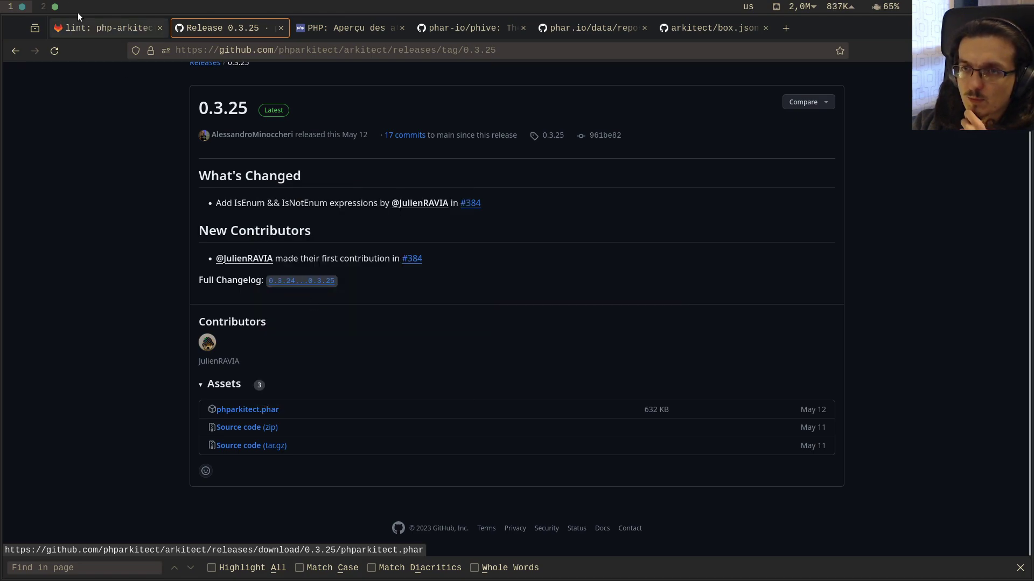
pyautogui.click(43, 7)
pyautogui.click(432, 70)
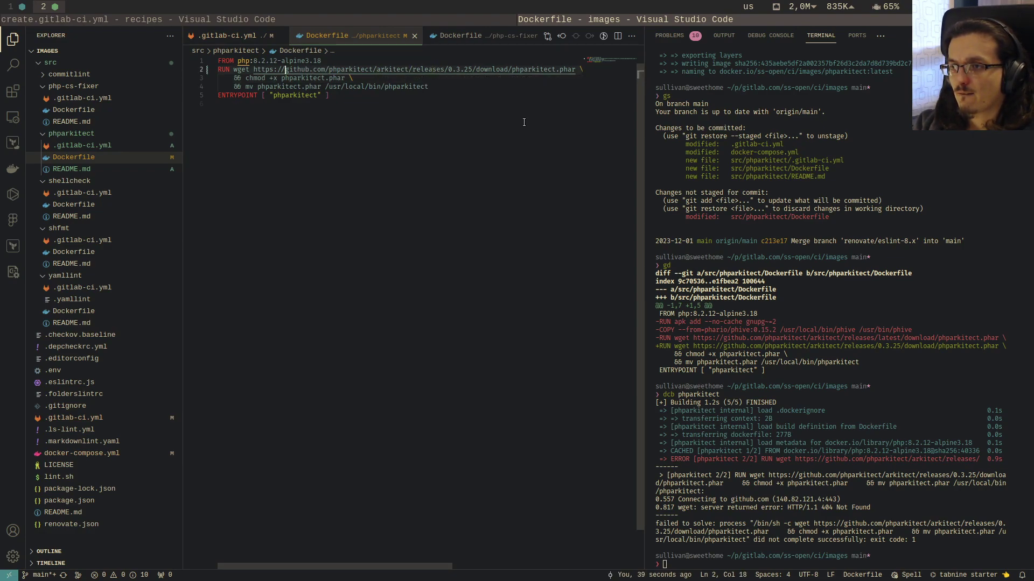
# Step: Replace the line 2 download URL with the copied 0.3.25 phparkitect.phar link
pyautogui.hotkey('shift', 'End')
pyautogui.hotkey('shift', 'Left')
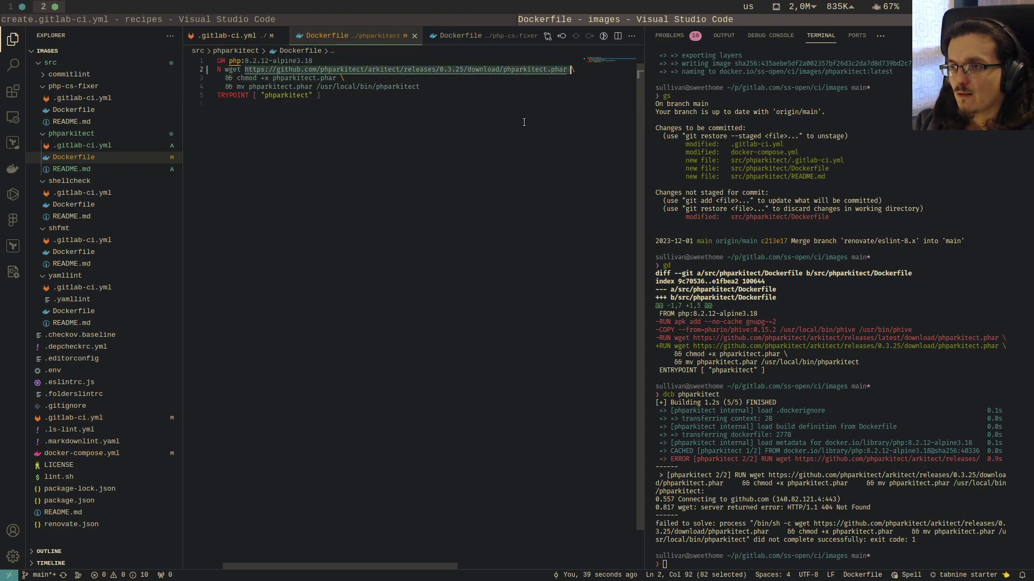
pyautogui.hotkey('ctrl', 'v')
pyautogui.press('Down')
pyautogui.press('Home')
pyautogui.press('Home')
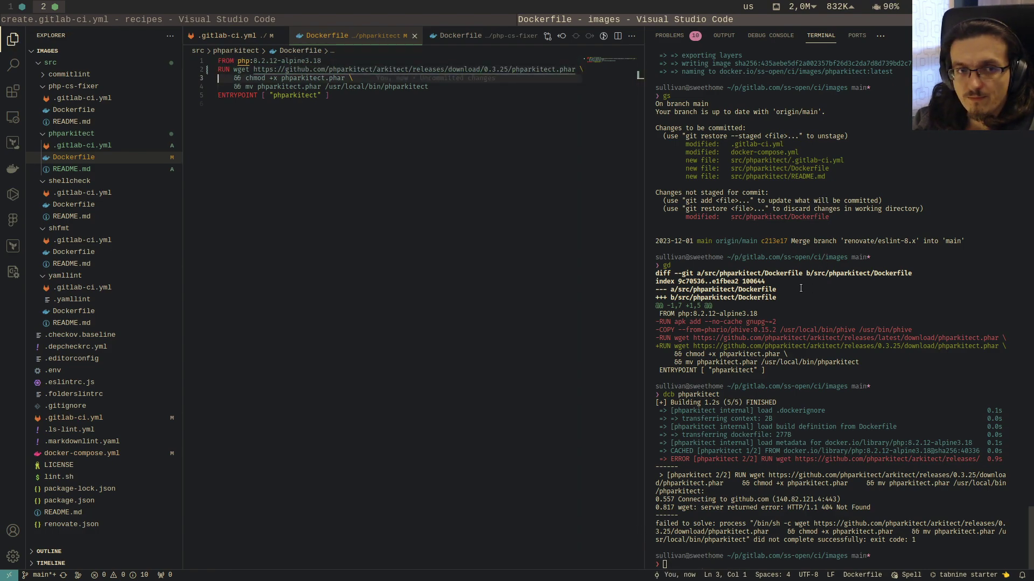
# Step: Review git status and diff, then stage the modified files with g addm
pyautogui.click(802, 425)
pyautogui.write('gs')
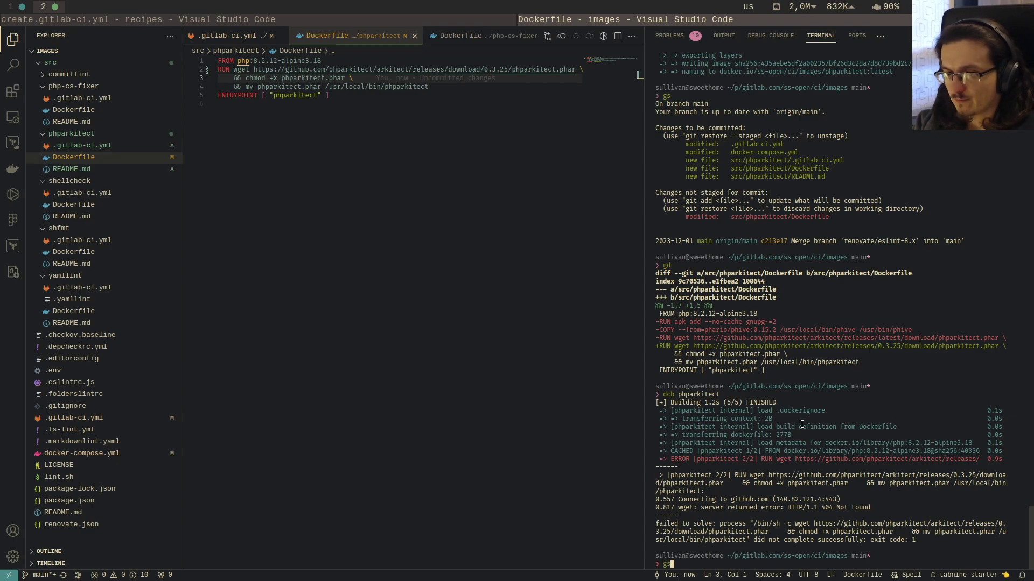
pyautogui.press('Return')
pyautogui.write('gd')
pyautogui.press('Return')
pyautogui.write('g addm')
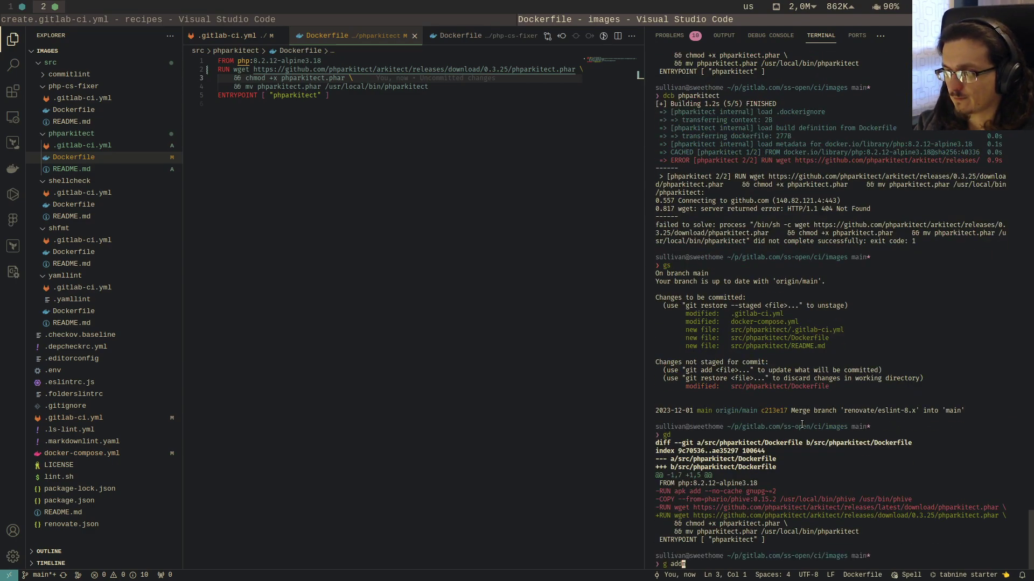
pyautogui.press('Return')
# Step: Rebuild the phparkitect image with dcb, this time successfully
pyautogui.write('dcb')
pyautogui.press('Right')
pyautogui.press('Return')
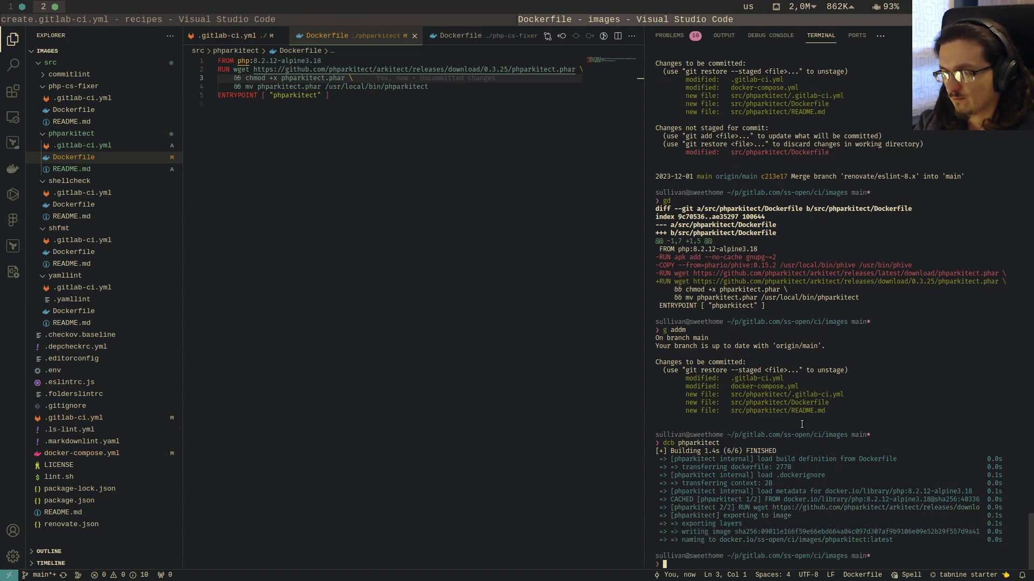
# Step: Create and switch to a new git branch named phparkitect
pyautogui.write('gs')
pyautogui.press('Return')
pyautogui.write('g co -b')
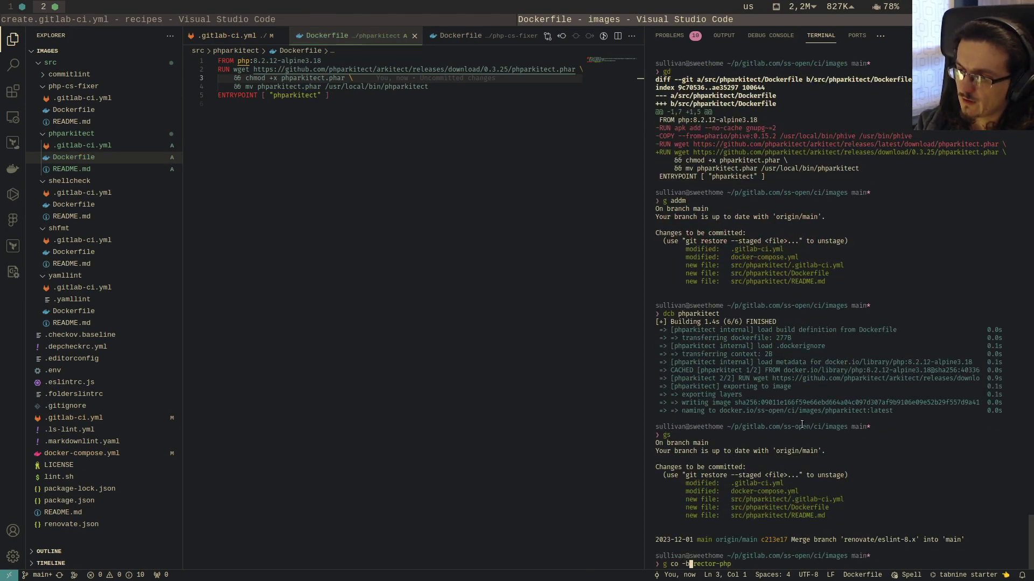
pyautogui.doubleClick(537, 70)
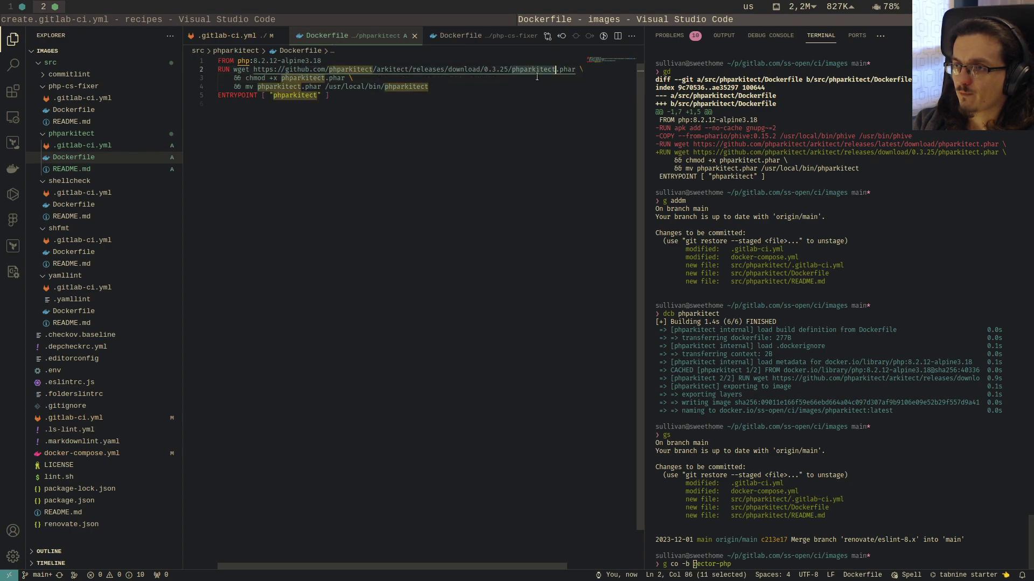
pyautogui.middleClick(803, 424)
pyautogui.press('Return')
# Step: Commit all changes with the message 'feat: phparkitect'
pyautogui.write("g ci -am 'feat:")
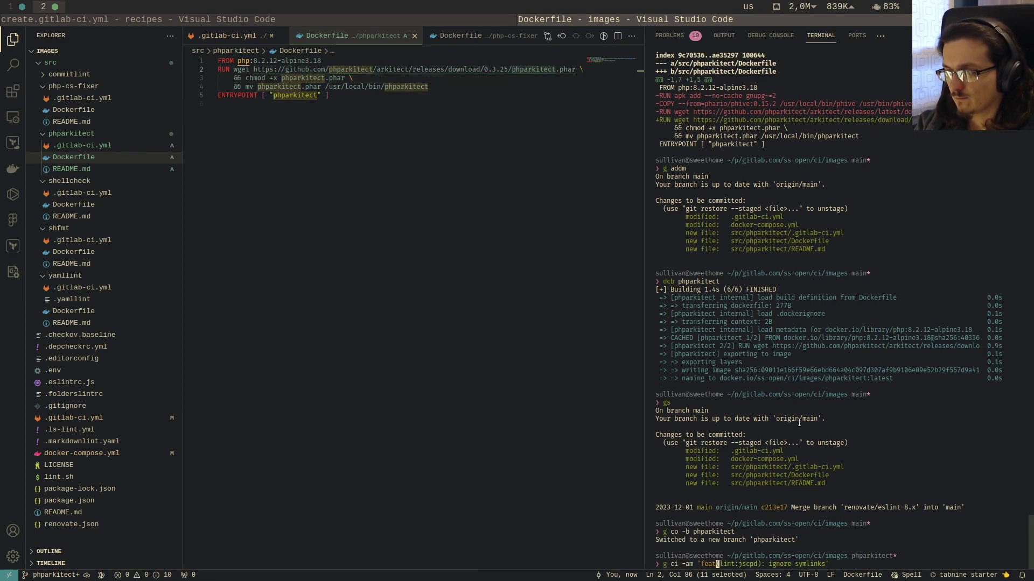
pyautogui.middleClick(799, 422)
pyautogui.hotkey('ctrl', 'c')
pyautogui.write("g ci -am 'feat:")
pyautogui.middleClick(799, 423)
pyautogui.write("'")
pyautogui.press('Return')
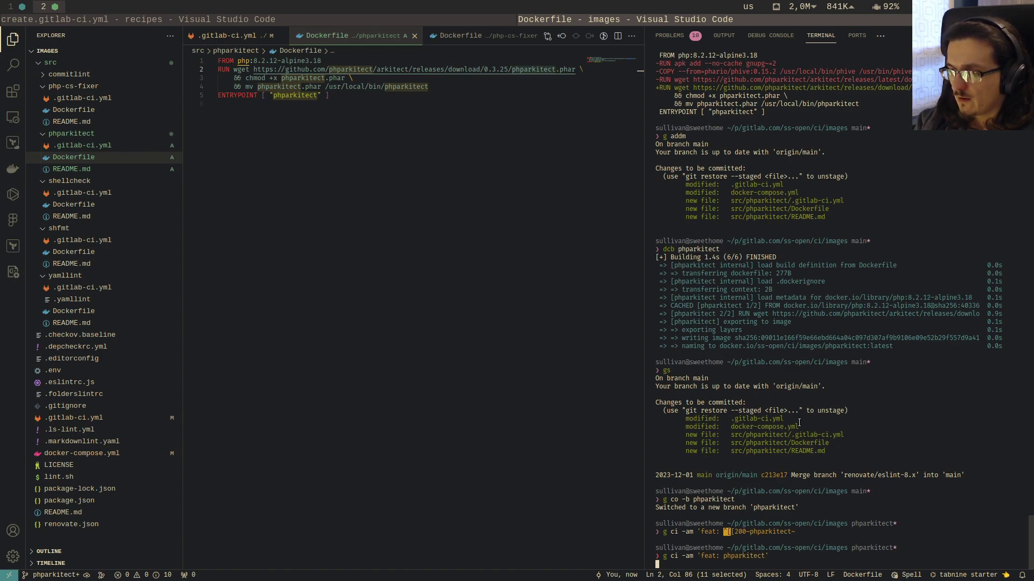
# Step: Push the new branch to origin with gp -u origin HEAD
pyautogui.write('gp -u origin HEAD')
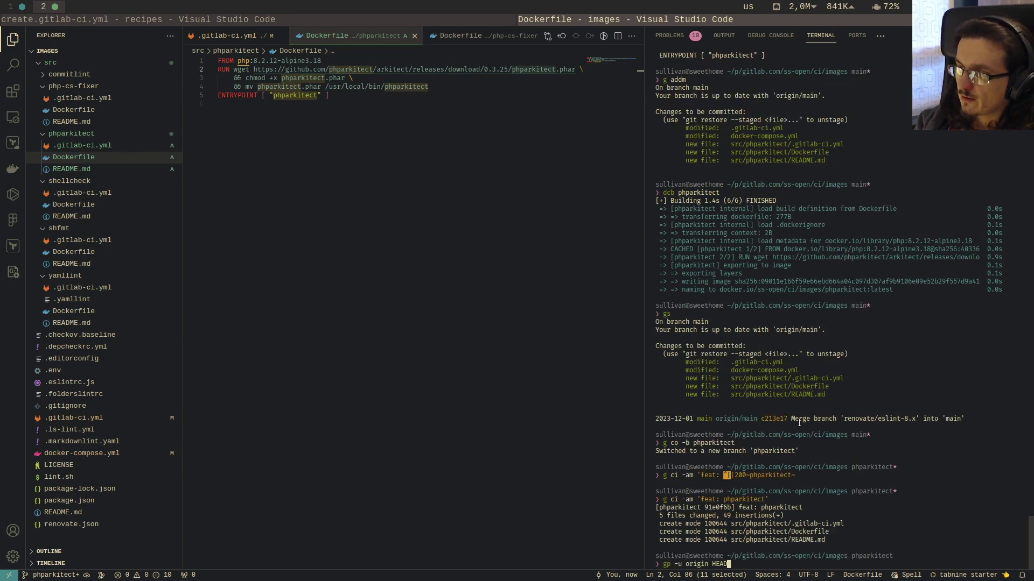
pyautogui.press('Return')
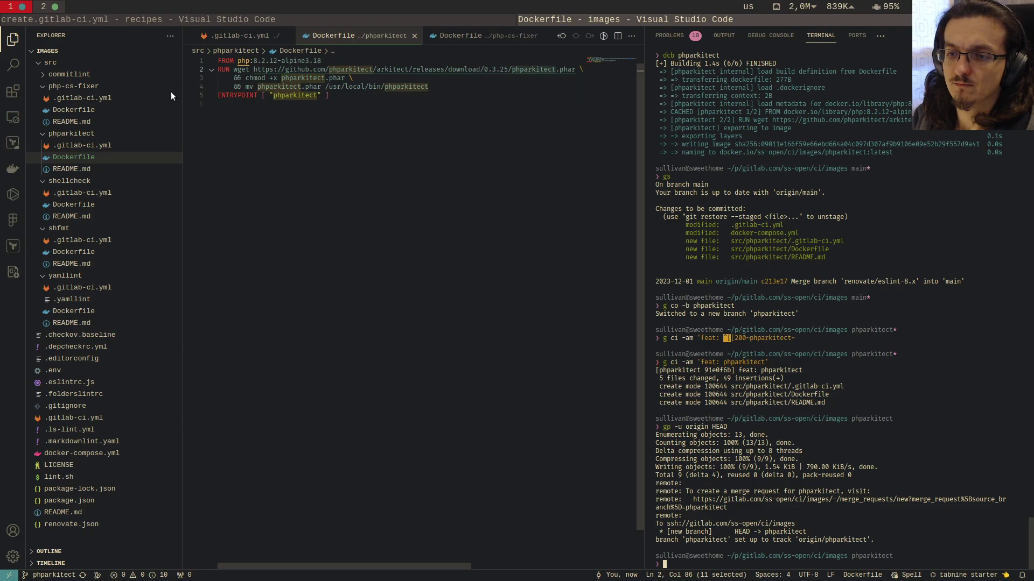
pyautogui.press('super+1')
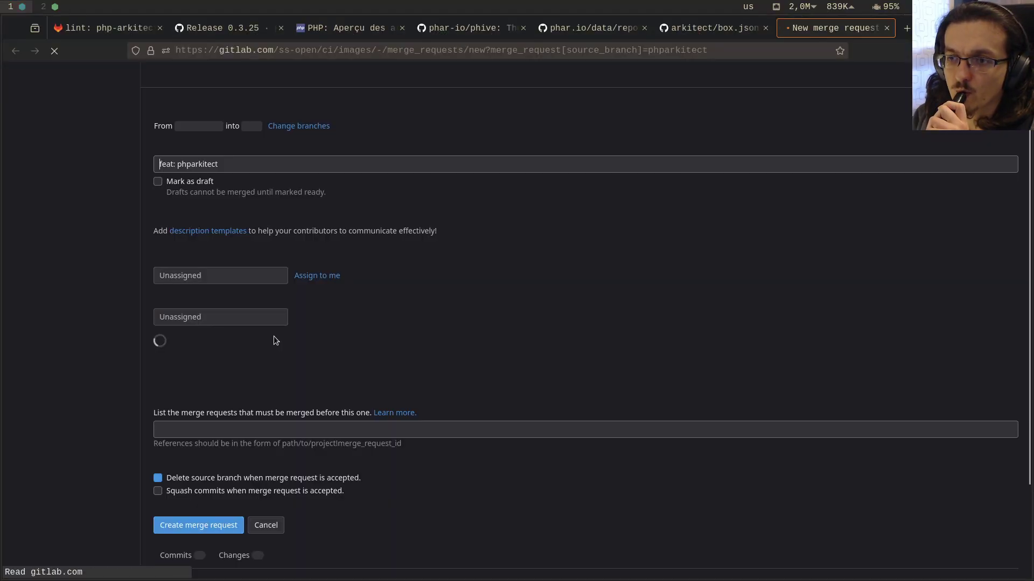
# Step: Assign the merge request to yourself and copy the recipes issue #48 URL
pyautogui.click(319, 275)
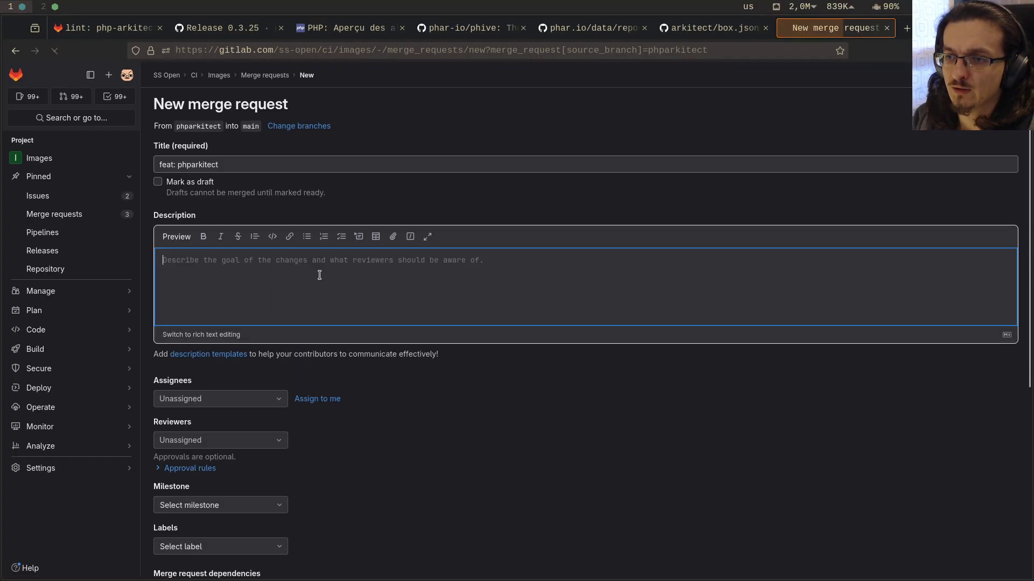
pyautogui.click(328, 399)
pyautogui.click(107, 31)
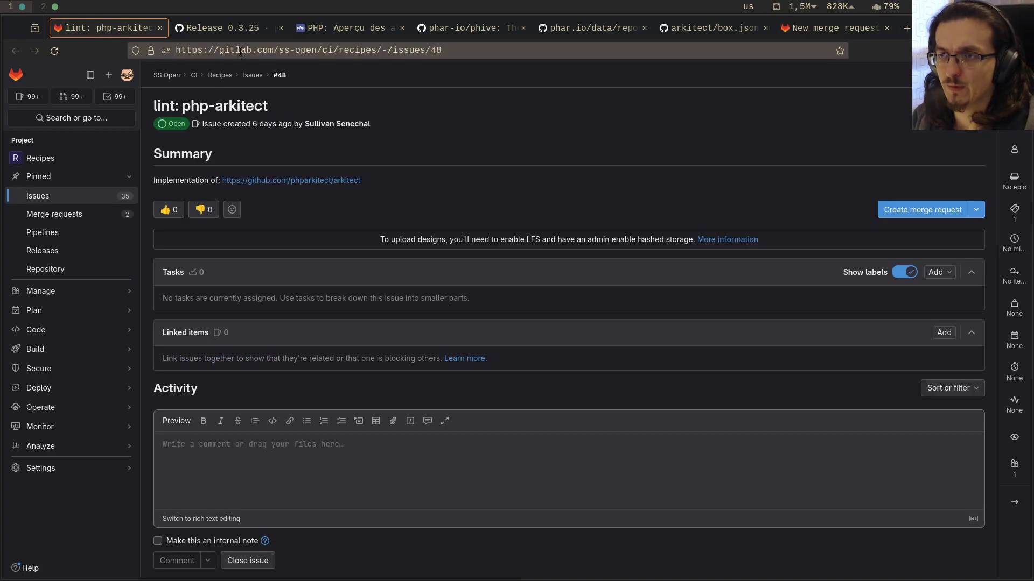
pyautogui.click(241, 50)
pyautogui.click(834, 28)
# Step: Write a '# Summary' description linking issue #48 and submit the merge request
pyautogui.click(434, 307)
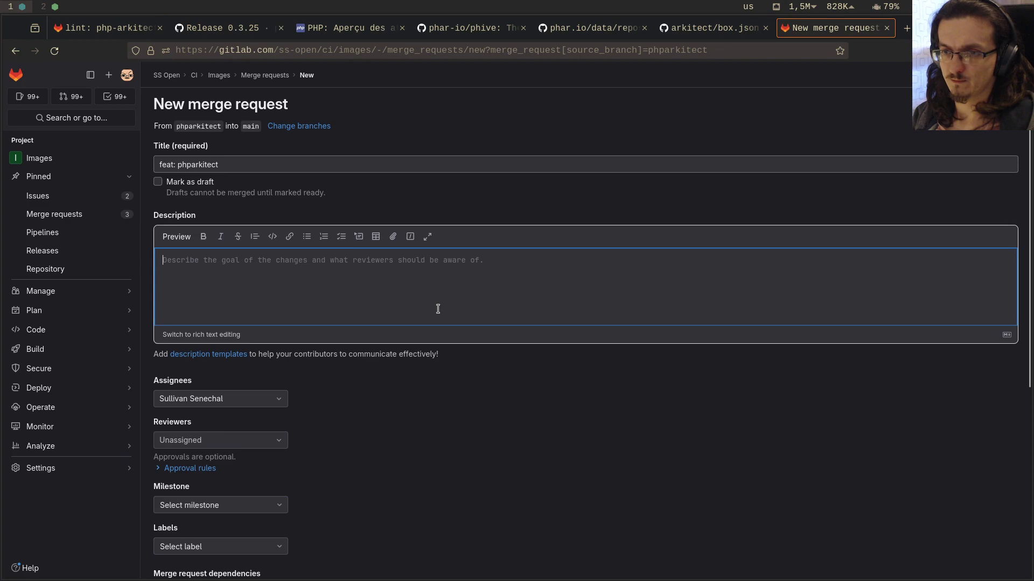
pyautogui.write('# Summary')
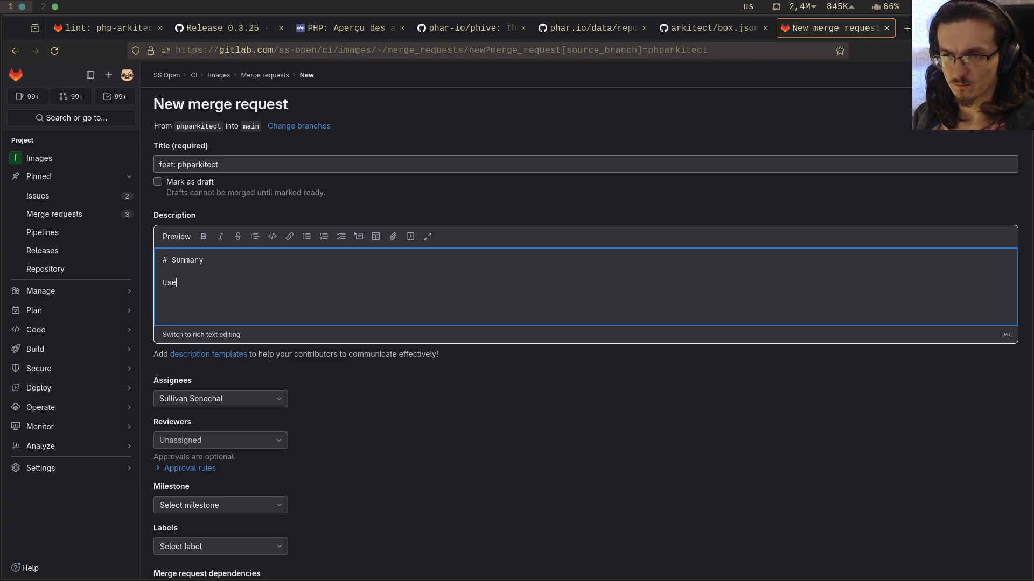
pyautogui.write('or')
pyautogui.hotkey('ctrl', 'v')
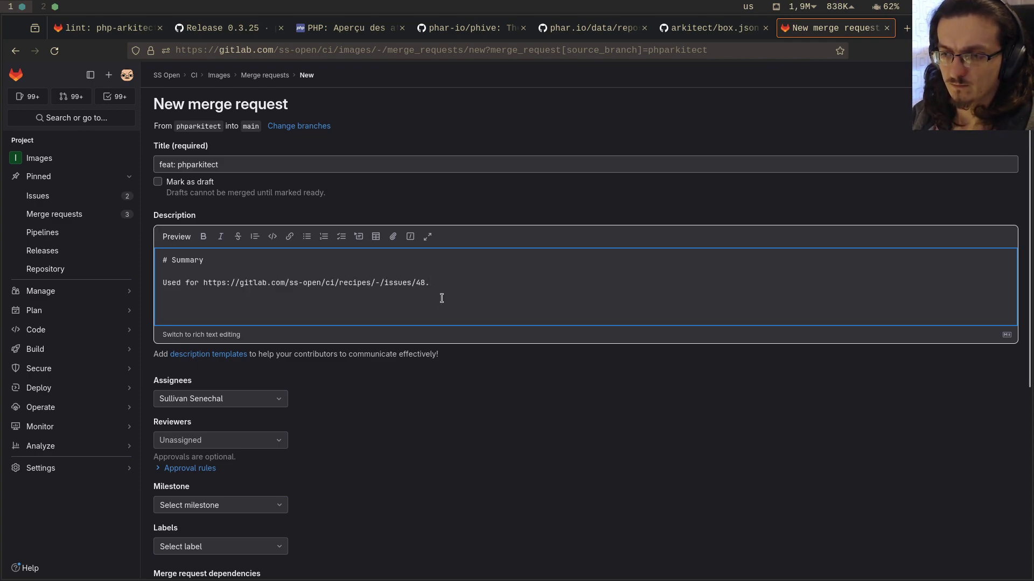
pyautogui.hotkey('ctrl', 'Return')
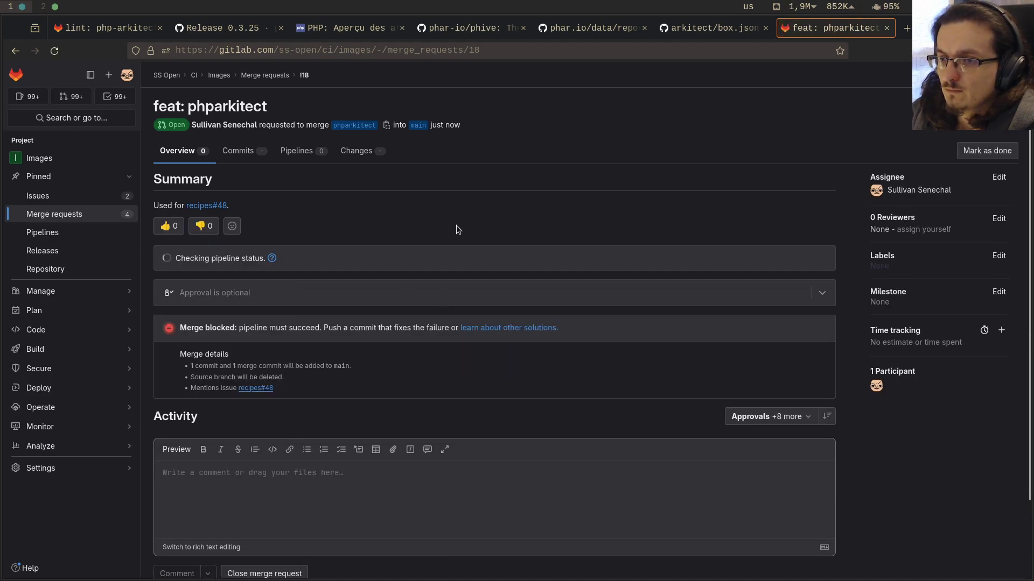
# Step: Scroll the Changes diffs and mark both .gitlab-ci.yml files, Dockerfile and README.md as viewed
pyautogui.click(355, 151)
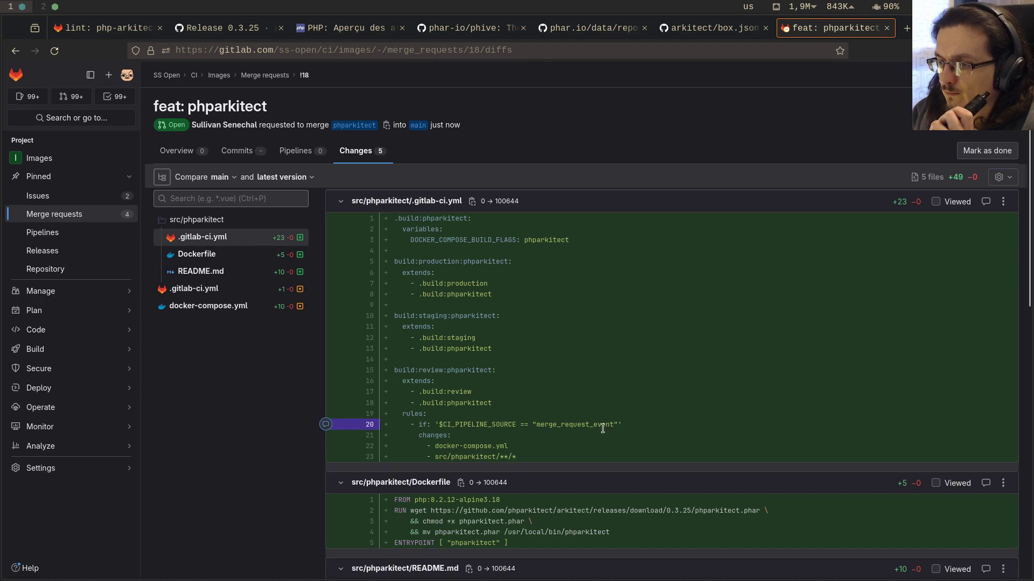
pyautogui.scroll(-5, 603, 428)
pyautogui.scroll(-4, 603, 430)
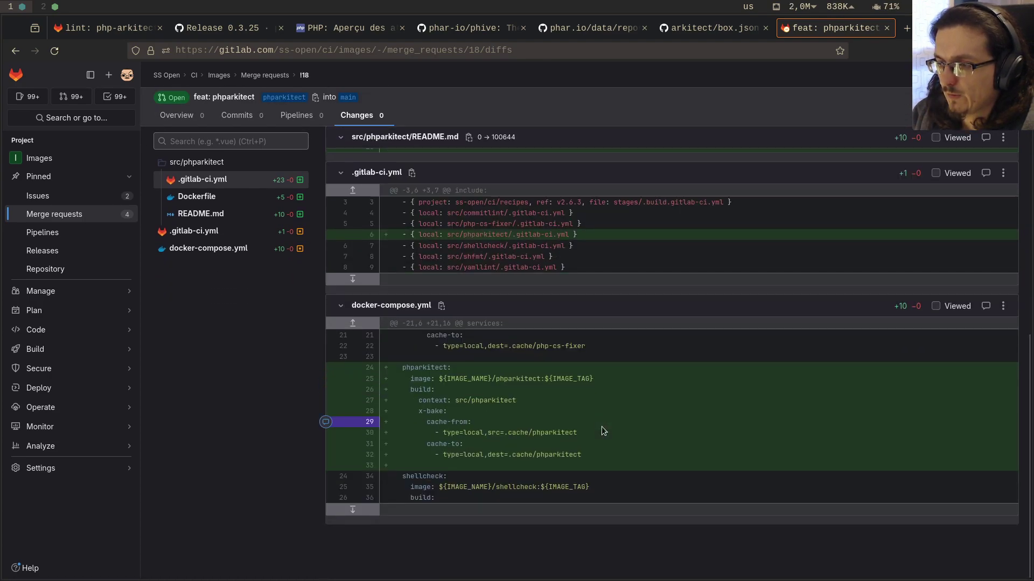
pyautogui.scroll(10, 602, 426)
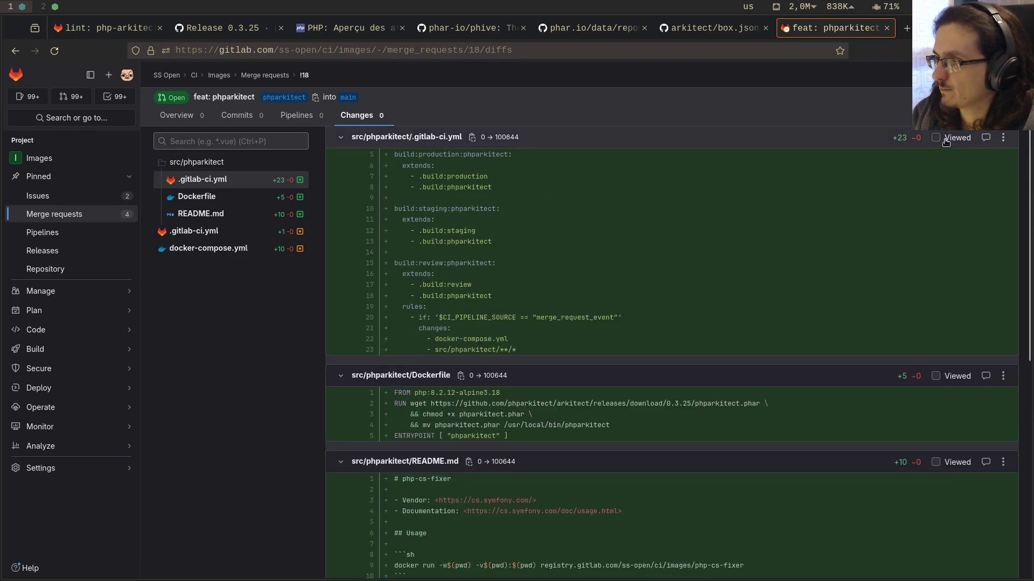
pyautogui.click(935, 138)
pyautogui.click(951, 171)
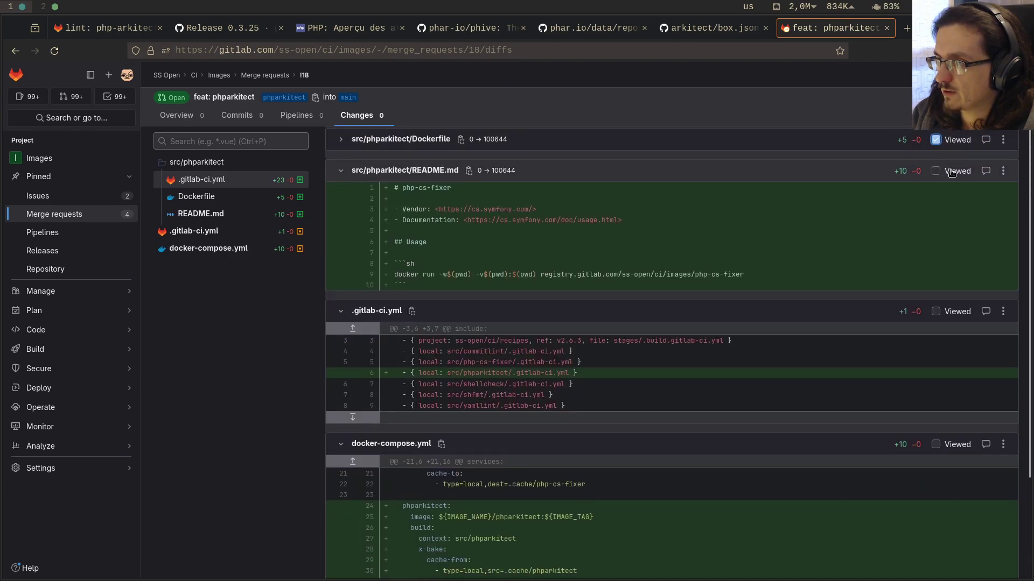
pyautogui.click(952, 171)
pyautogui.click(952, 171)
# Step: Mark the docker-compose.yml diff viewed and check the pipeline's build stage jobs
pyautogui.click(952, 171)
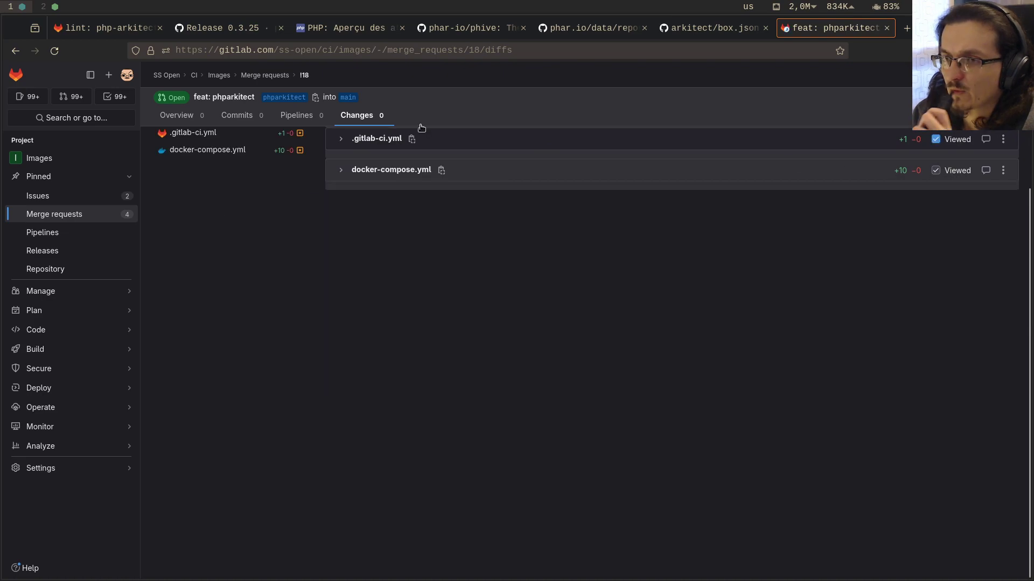
pyautogui.click(176, 116)
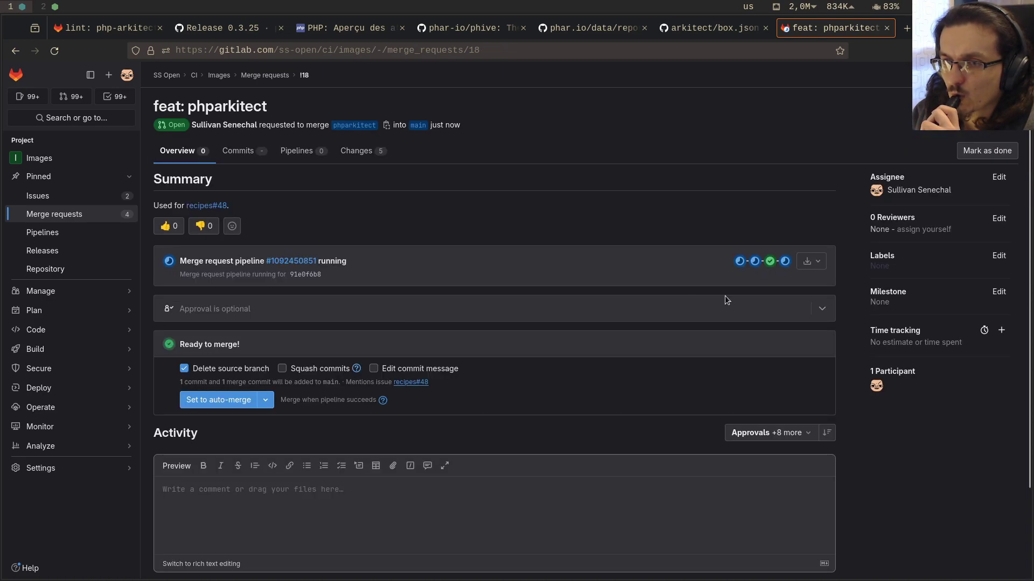
pyautogui.click(740, 261)
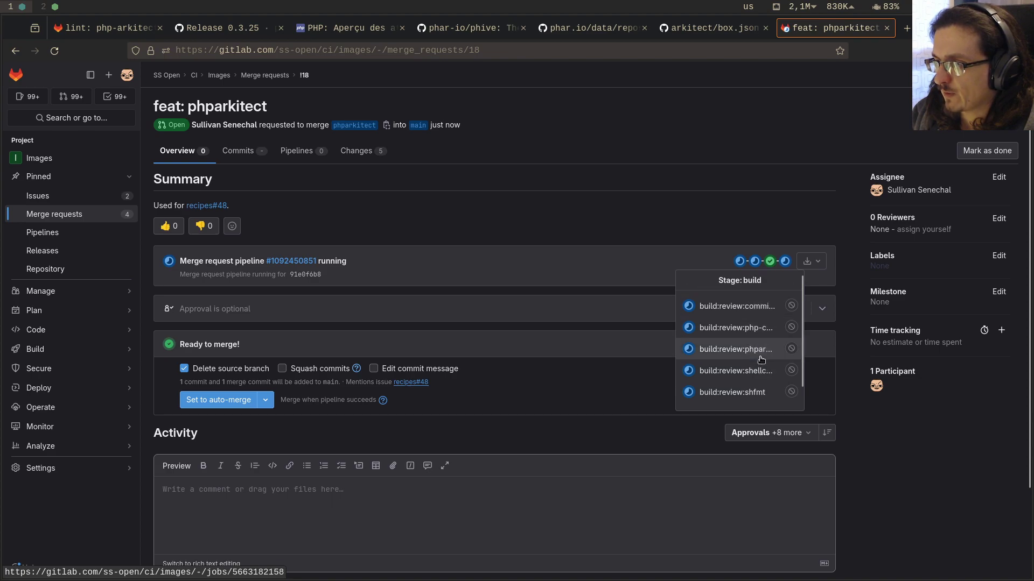
pyautogui.click(422, 224)
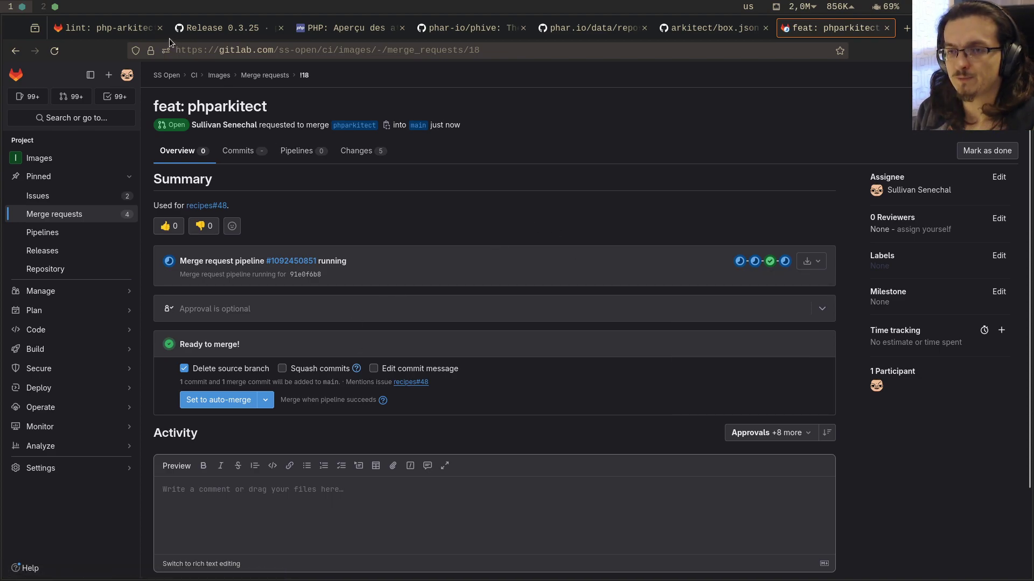
pyautogui.click(739, 261)
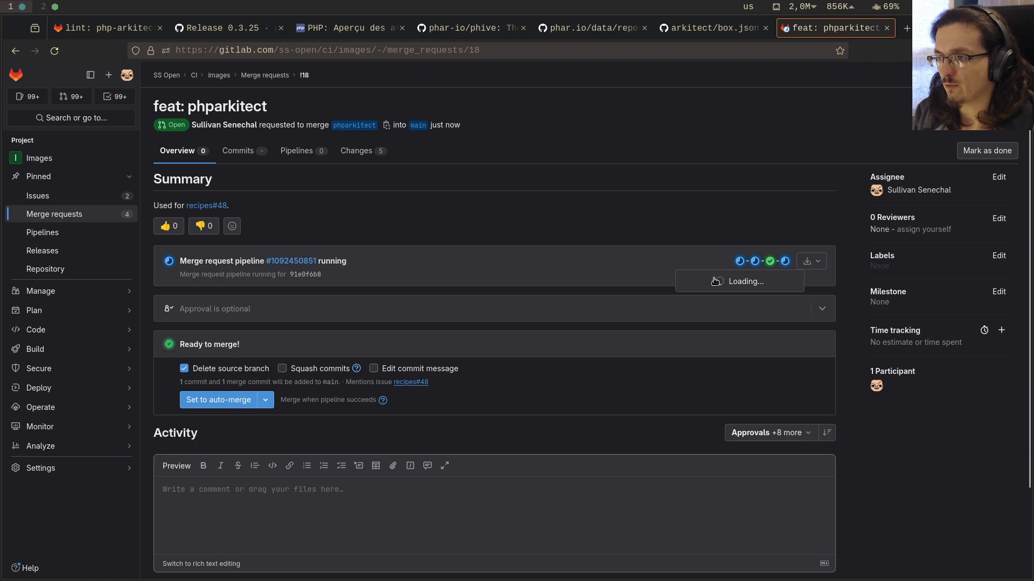
# Step: Compare the lint and build stage jobs, then open the root .gitlab-ci.yml in VS Code
pyautogui.click(756, 262)
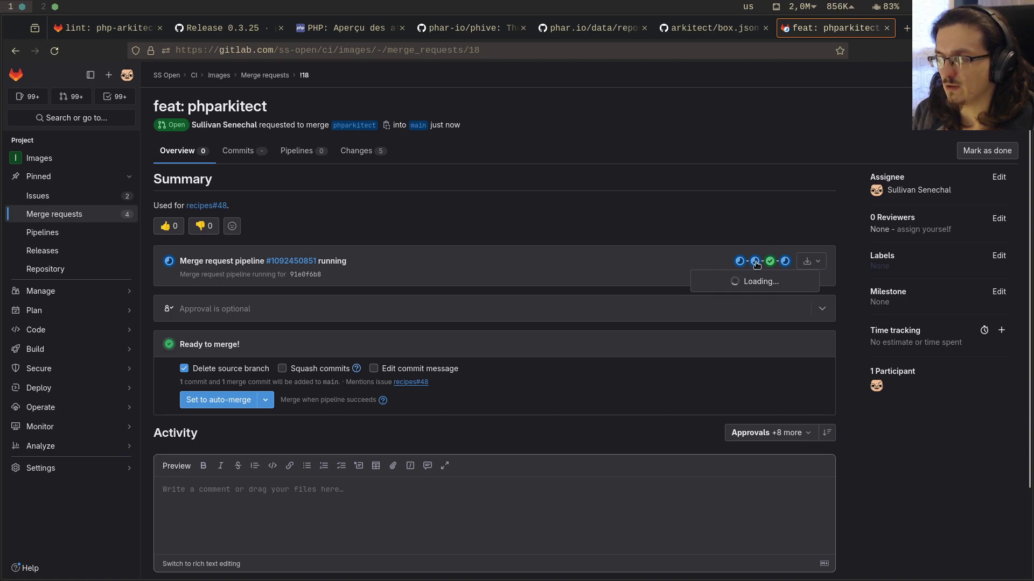
pyautogui.click(742, 262)
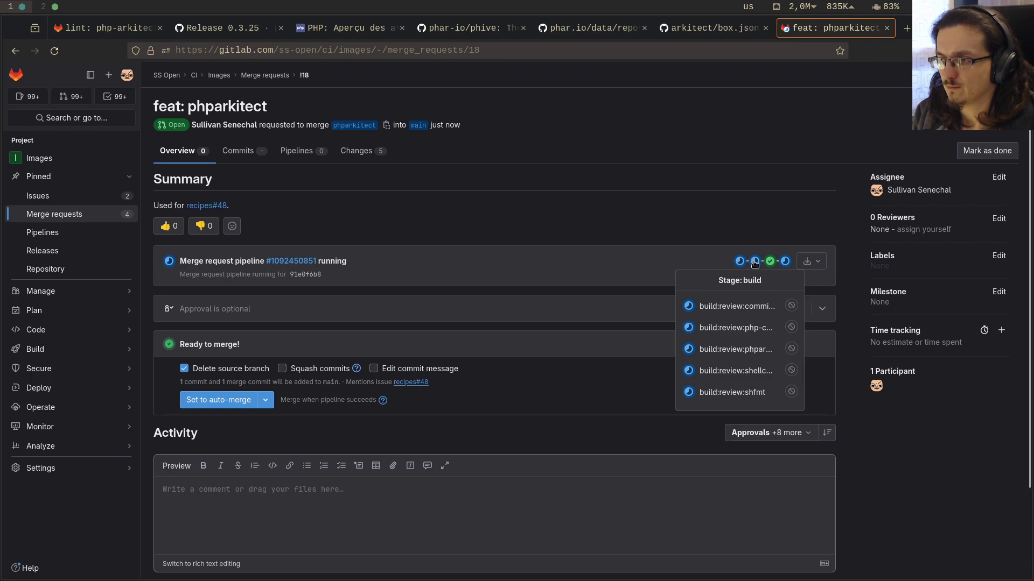
pyautogui.click(754, 262)
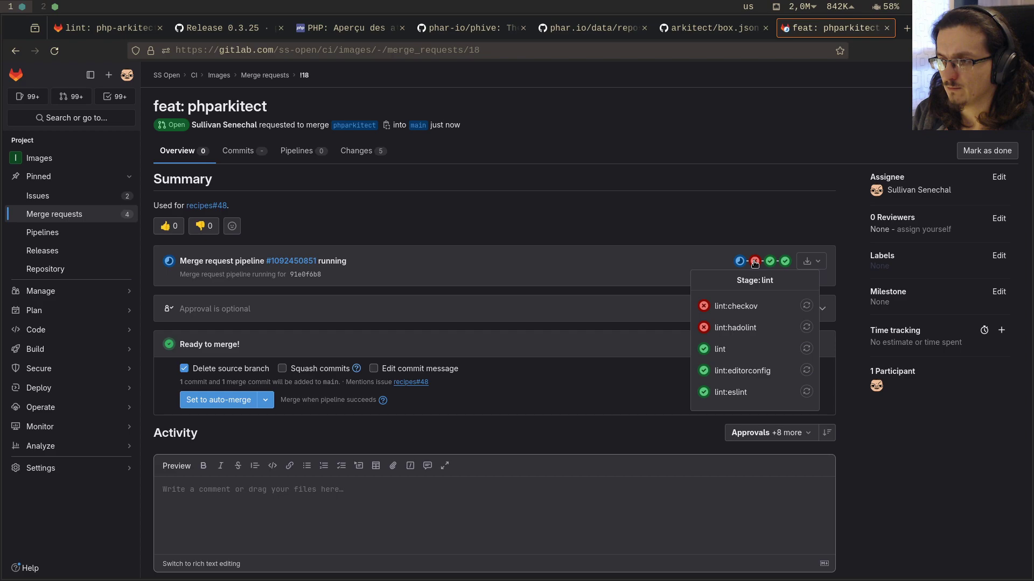
pyautogui.click(740, 262)
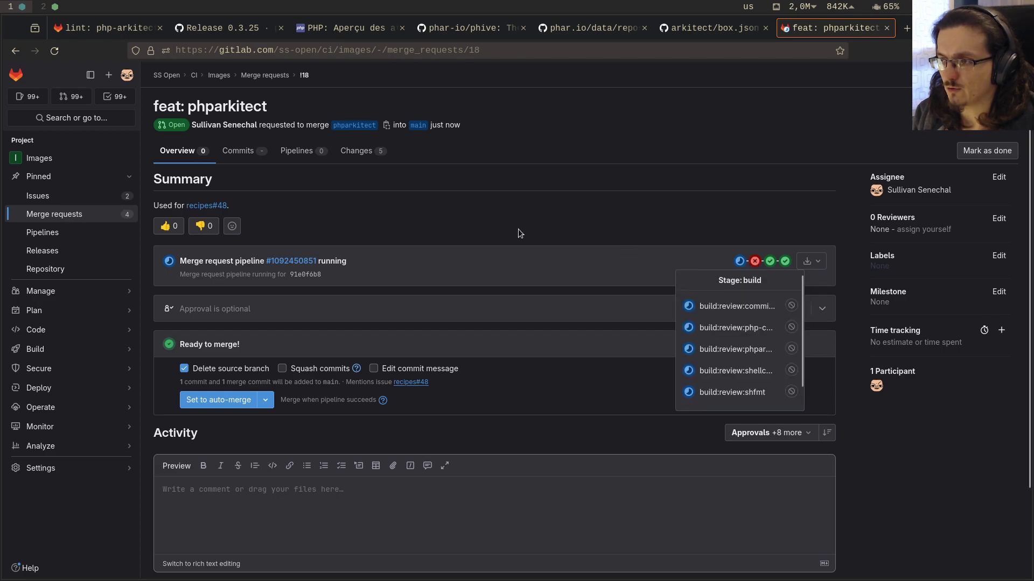
pyautogui.press('super+2')
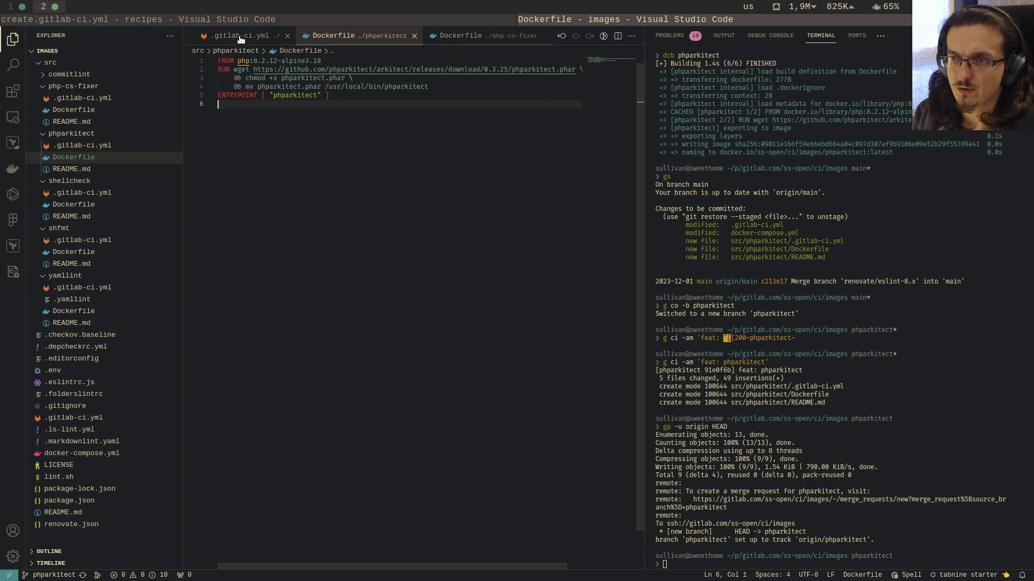
pyautogui.click(240, 38)
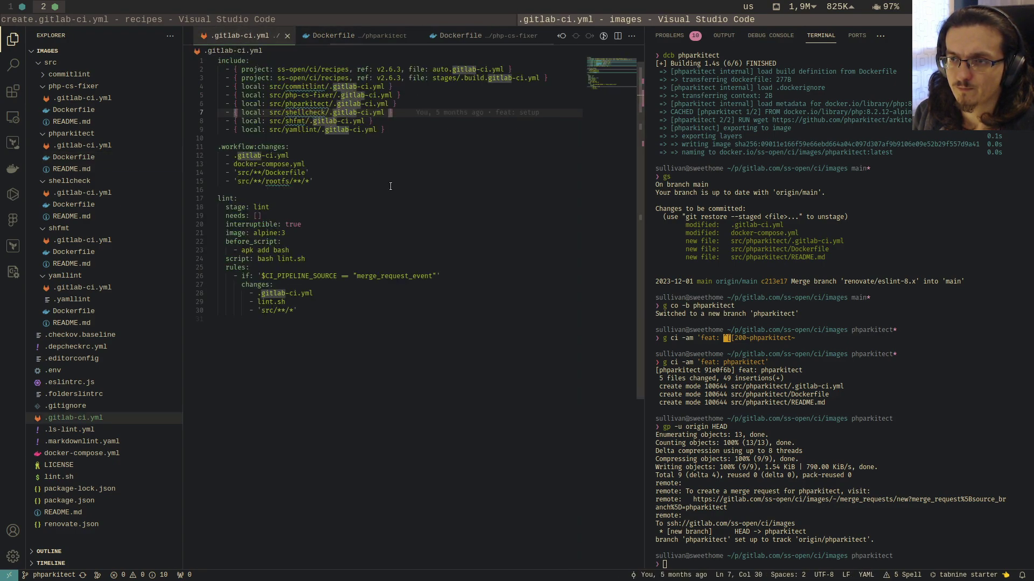
# Step: Inspect the lint job's workflow changes rule in the root .gitlab-ci.yml
pyautogui.click(402, 202)
pyautogui.press('Up')
pyautogui.press('Up')
pyautogui.press('Up')
pyautogui.press('Up')
pyautogui.press('Up')
pyautogui.press('Up')
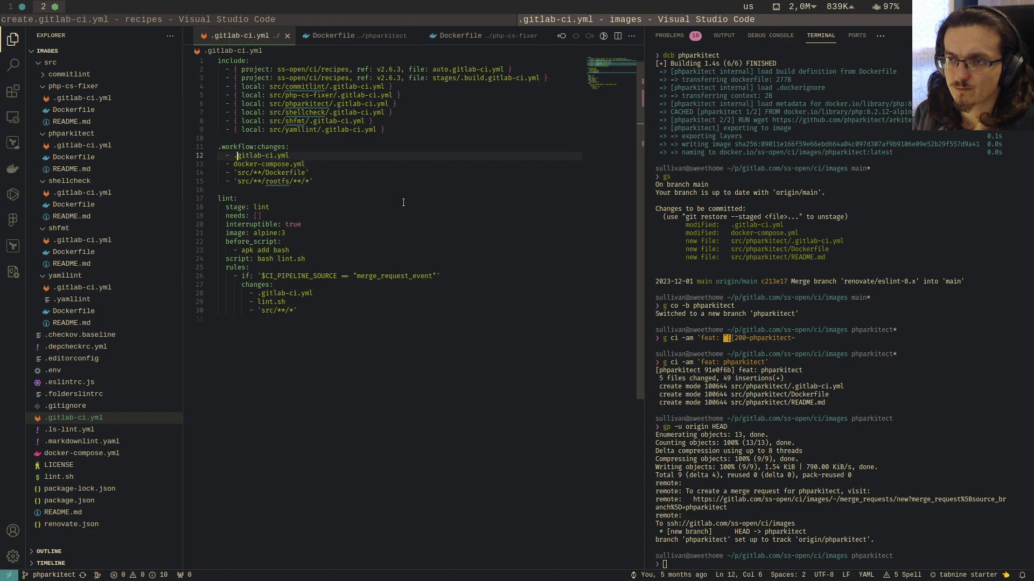
pyautogui.hotkey('ctrl', 'shift', 'Right')
pyautogui.hotkey('ctrl', 'shift', 'Right')
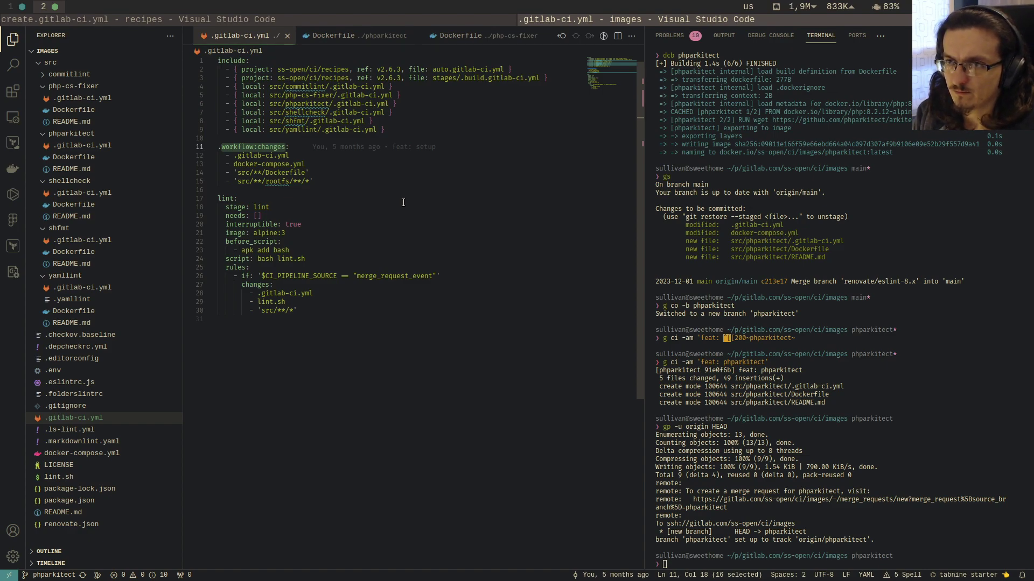
# Step: Open php-cs-fixer/.gitlab-ci.yml and check its build:review docker-compose.yml change rule
pyautogui.hotkey('ctrl', 'p')
pyautogui.write('phpsr')
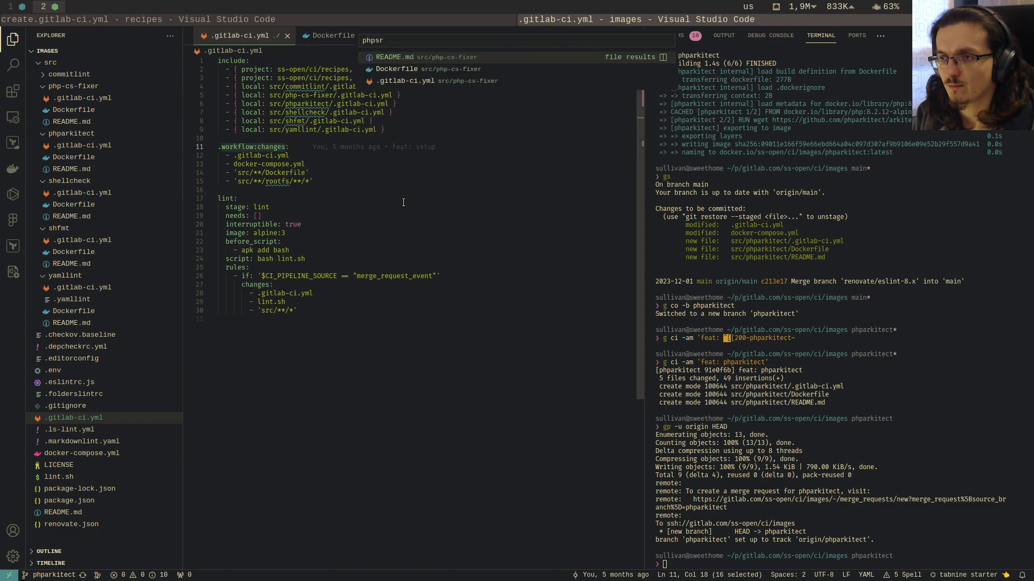
pyautogui.press('Down')
pyautogui.press('Down')
pyautogui.press('Return')
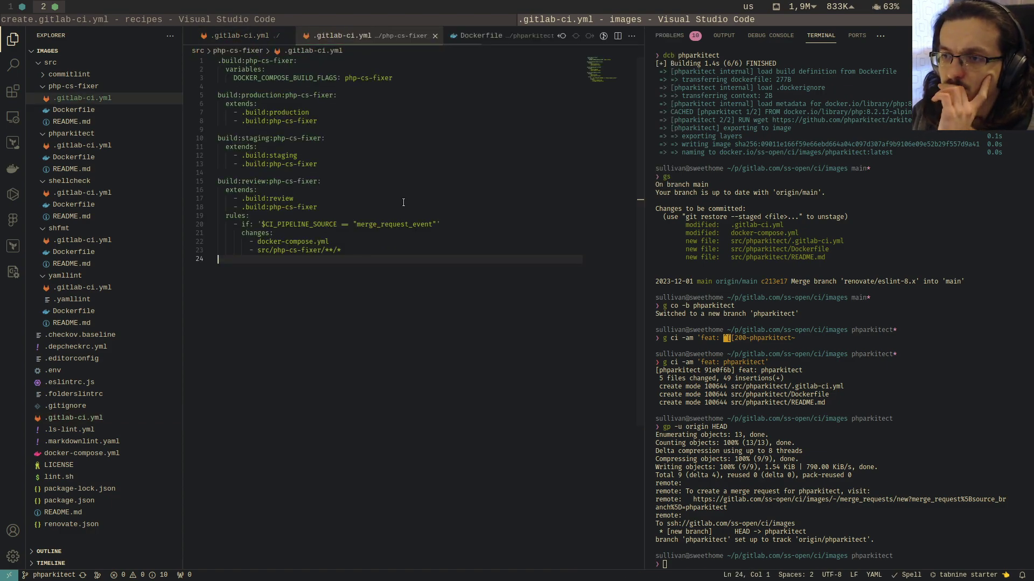
pyautogui.press('Down')
pyautogui.press('Up')
pyautogui.press('Up')
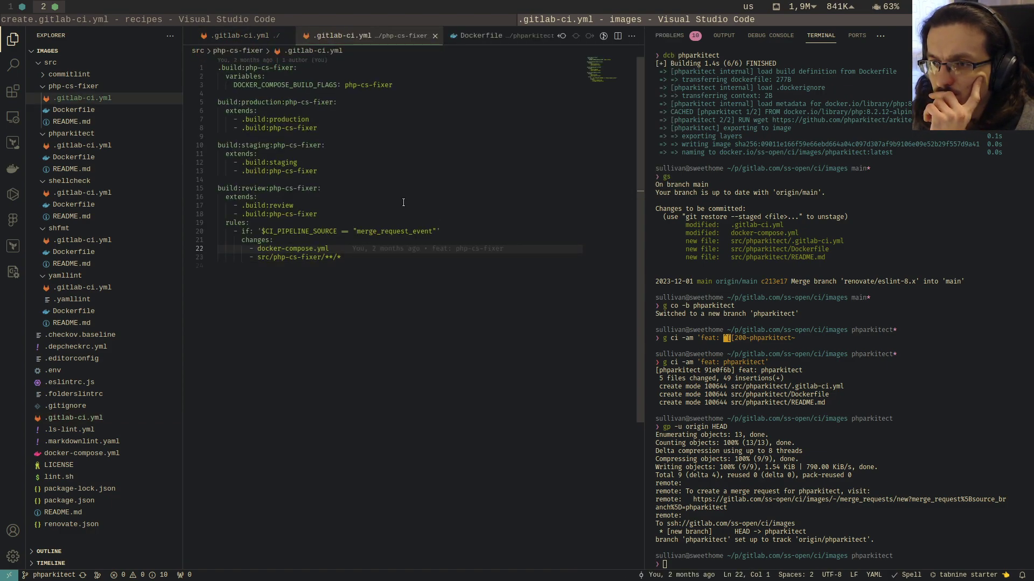
pyautogui.press('Up')
pyautogui.press('Up')
pyautogui.press('Up')
pyautogui.press('Up')
pyautogui.press('Up')
pyautogui.press('Up')
pyautogui.press('Up')
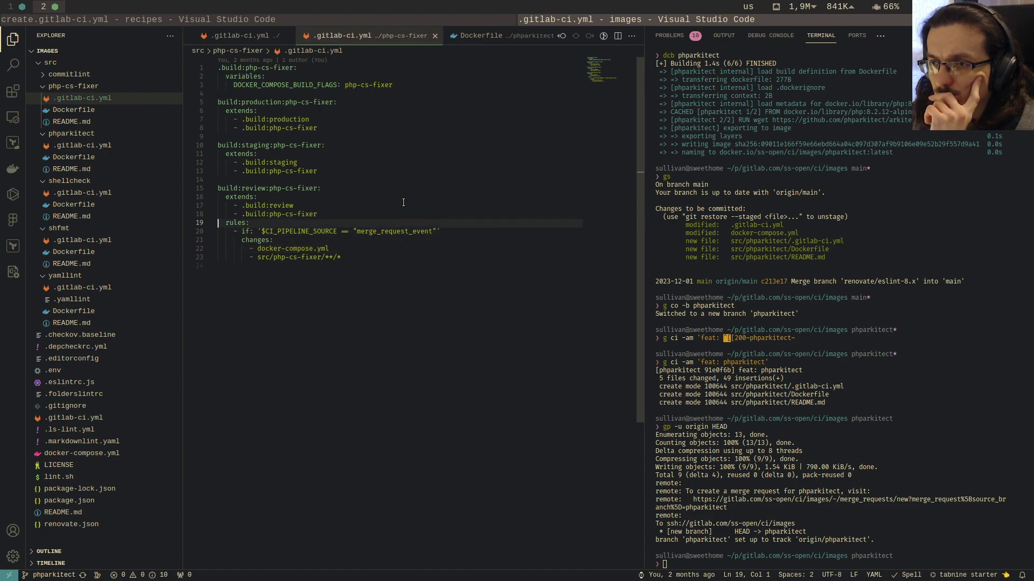
pyautogui.press('Down')
pyautogui.press('Down')
pyautogui.press('Down')
pyautogui.press('Down')
pyautogui.press('Down')
pyautogui.press('Down')
pyautogui.press('Down')
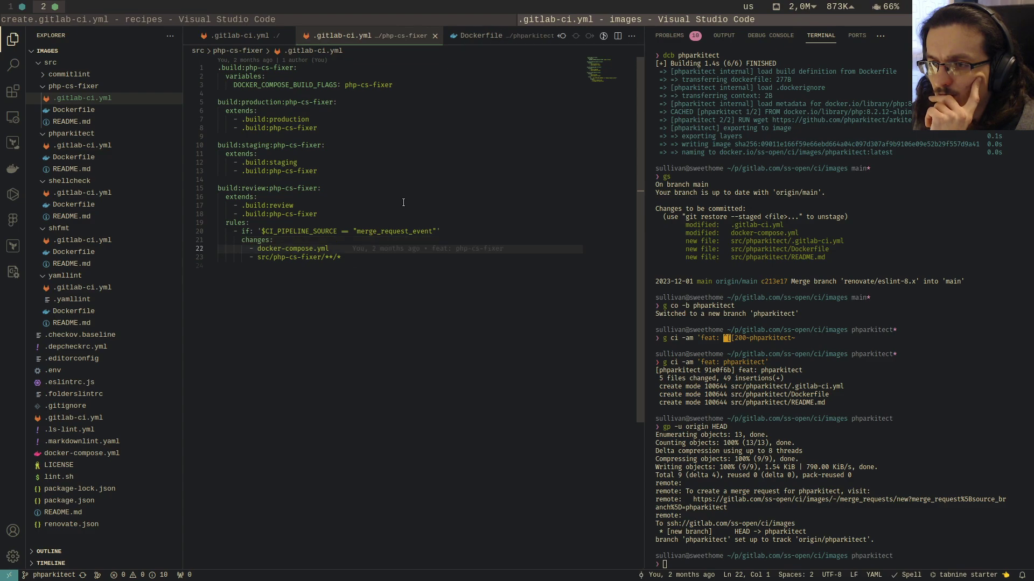
pyautogui.press('End')
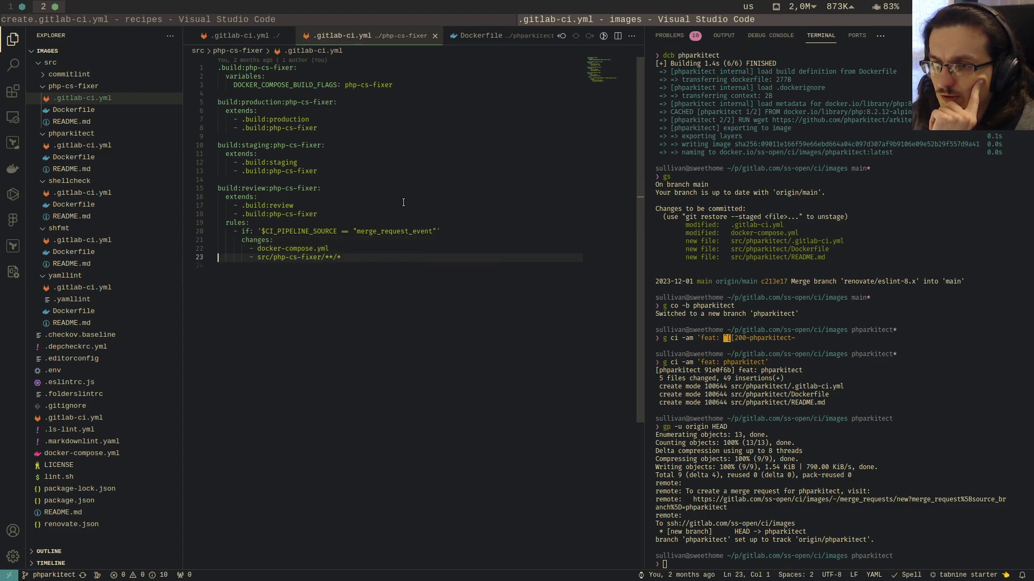
pyautogui.hotkey('ctrl', 'shift', 'Left')
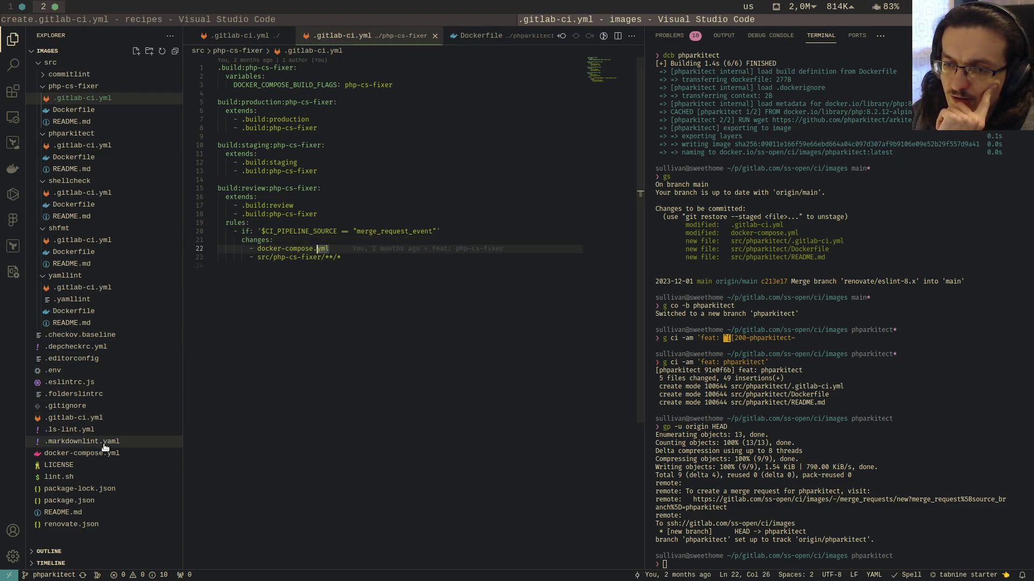
# Step: Review the services in docker-compose.yml, then return to the merge request
pyautogui.click(104, 453)
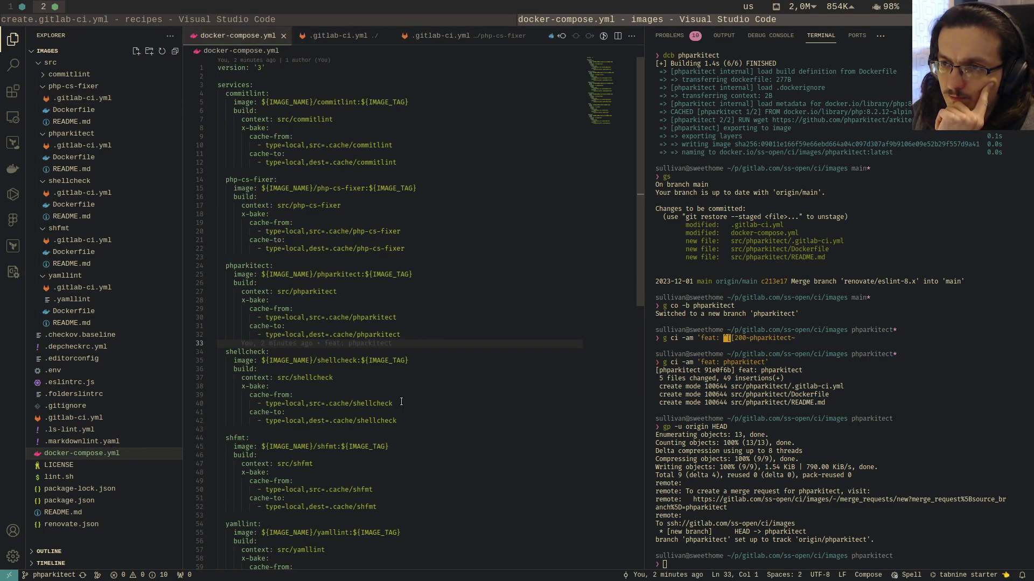
pyautogui.scroll(-3, 401, 402)
pyautogui.scroll(3, 401, 402)
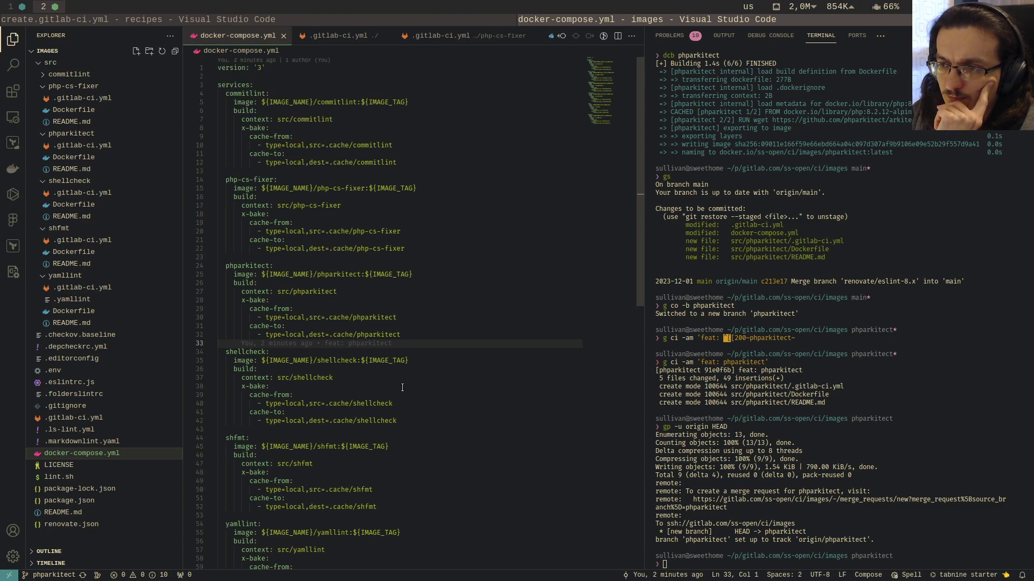
pyautogui.moveTo(487, 425); pyautogui.dragTo(259, 128)
pyautogui.click(269, 385)
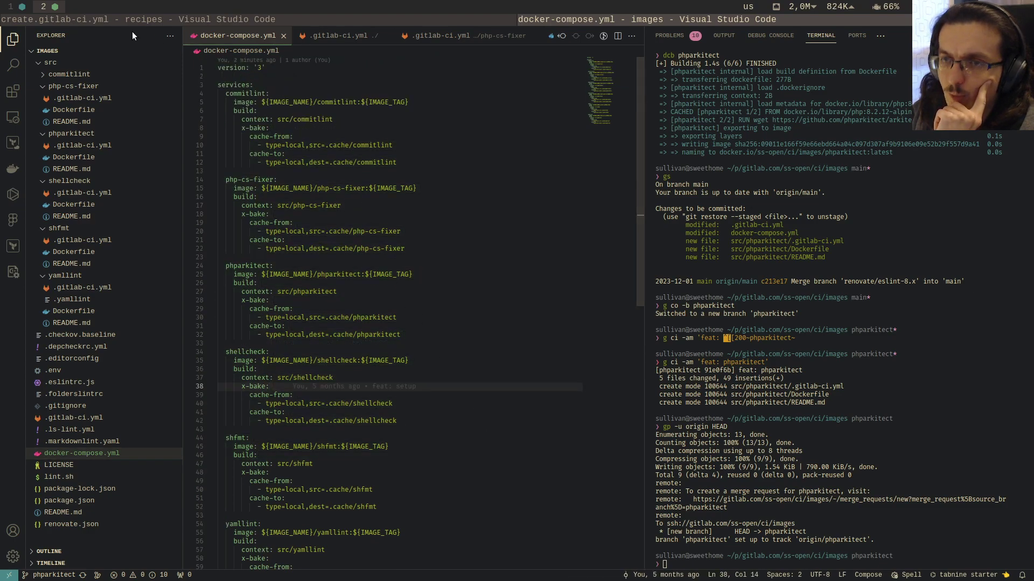
pyautogui.click(25, 7)
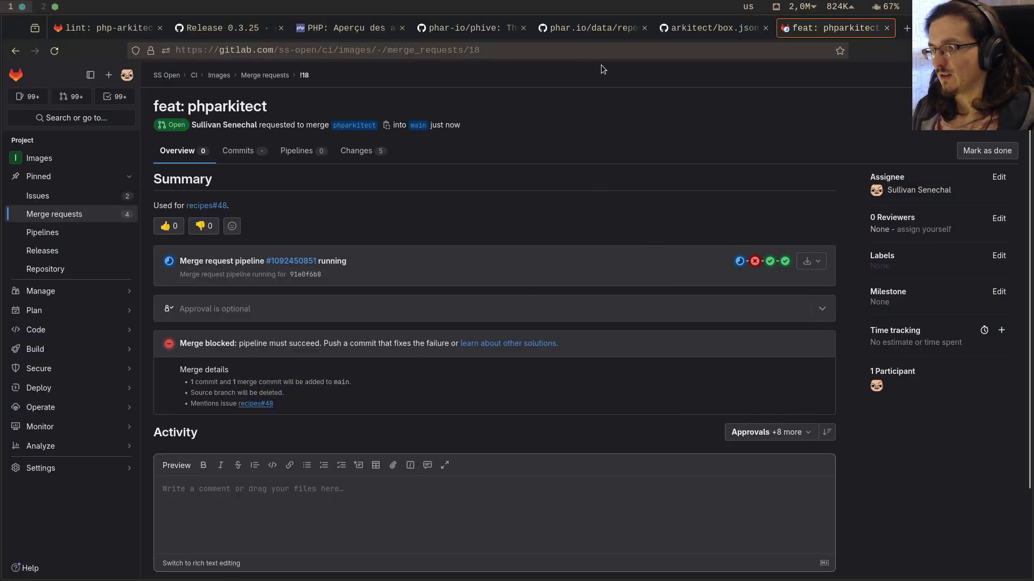
# Step: Open the failed lint:hadolint job log showing DL3047 for wget's progress bar
pyautogui.click(754, 262)
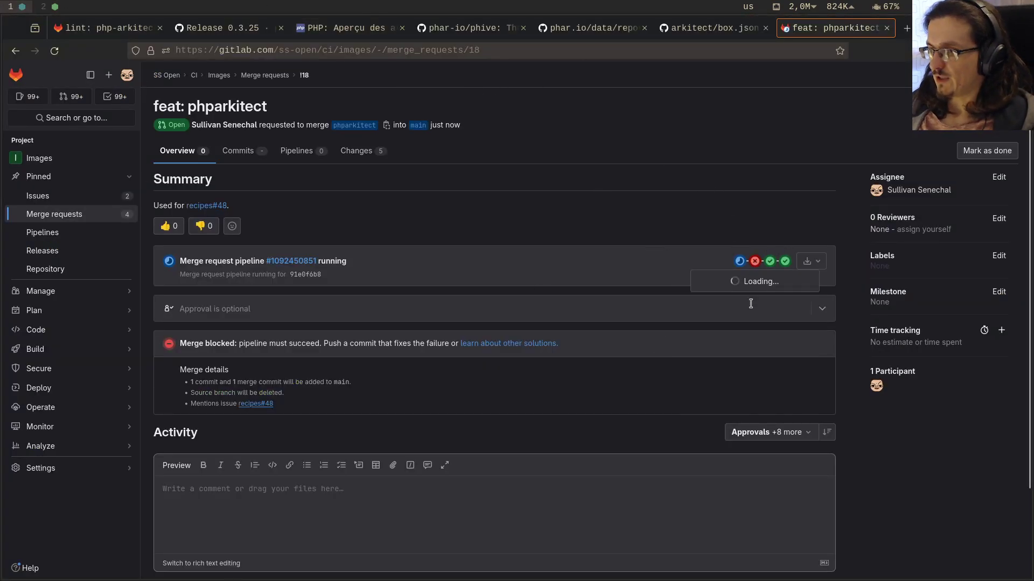
pyautogui.middleClick(750, 327)
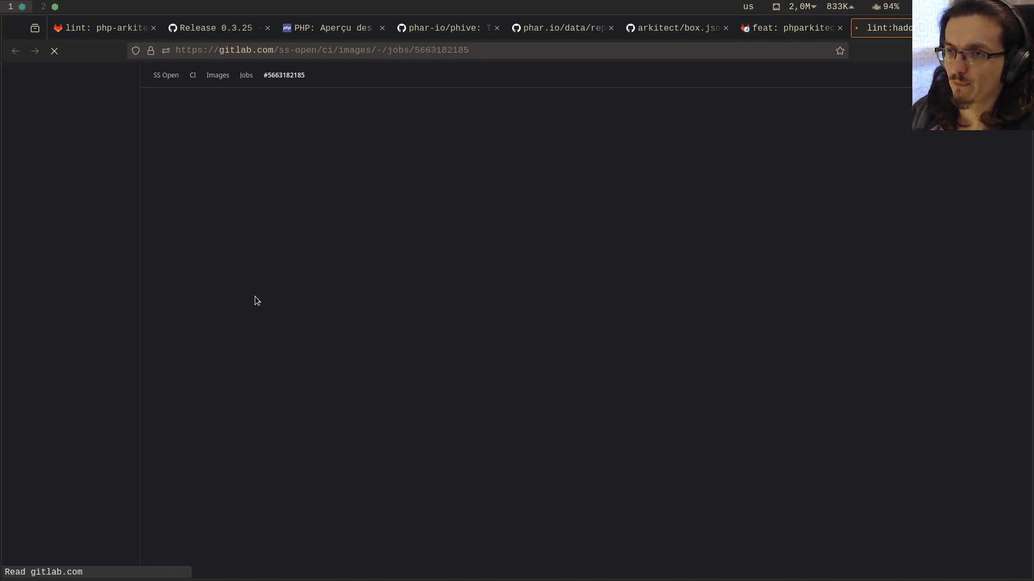
pyautogui.scroll(-5, 255, 300)
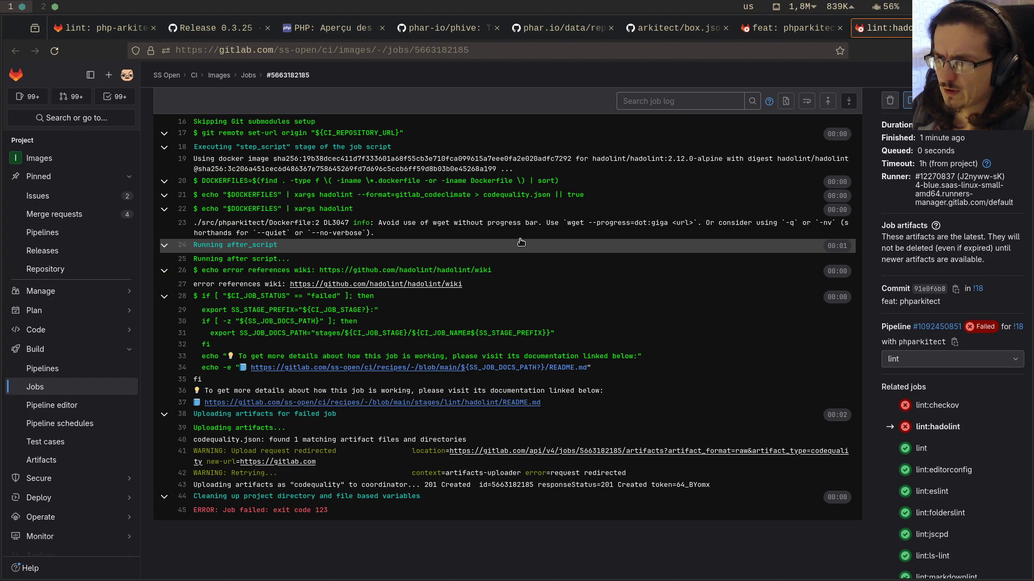
pyautogui.hotkey('ctrl', 't')
# Step: Search the web for 'docker copy remote' and scan the results
pyautogui.write('docker ru')
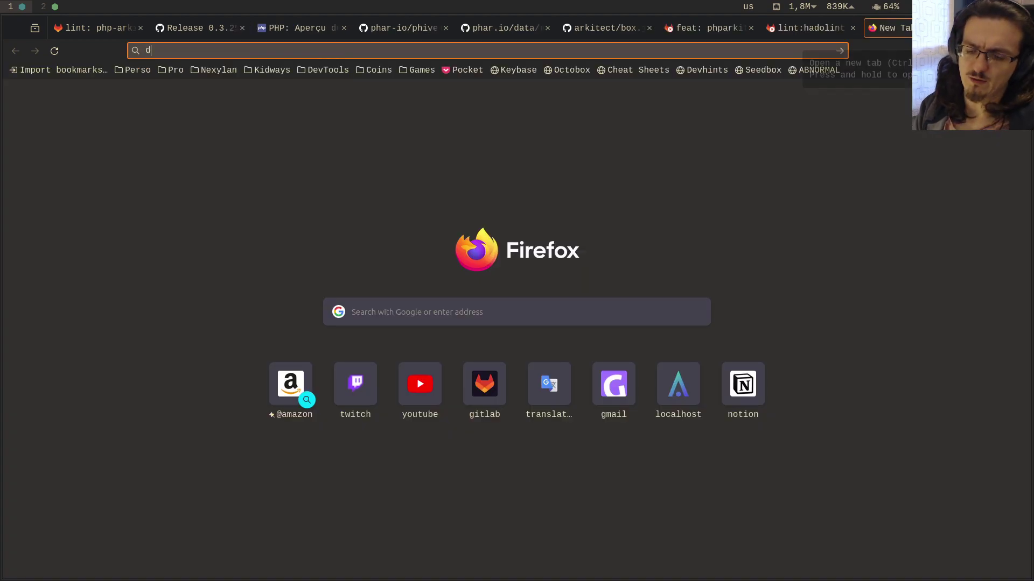
pyautogui.press('BackSpace')
pyautogui.press('BackSpace')
pyautogui.write('cop')
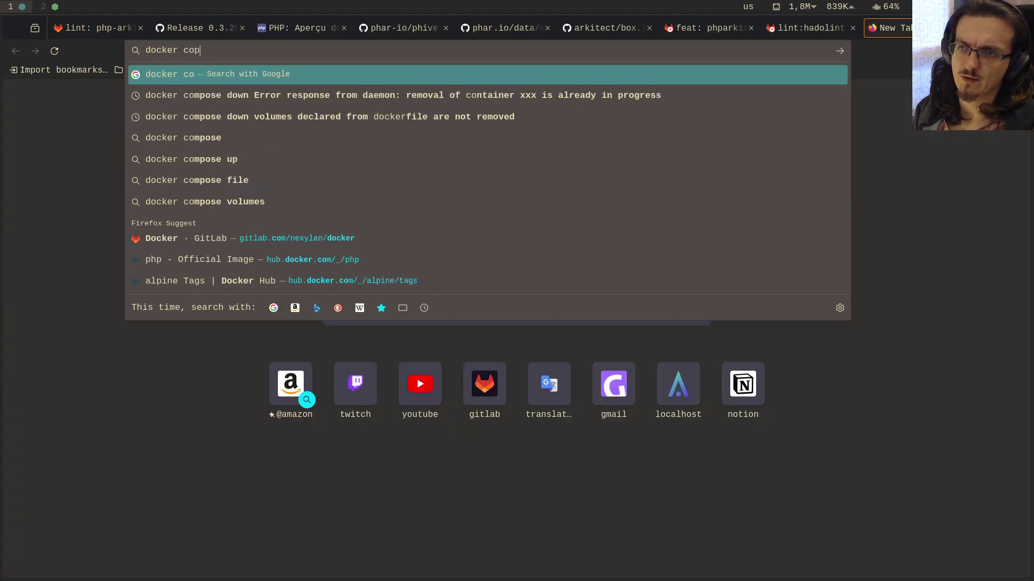
pyautogui.write('y remote')
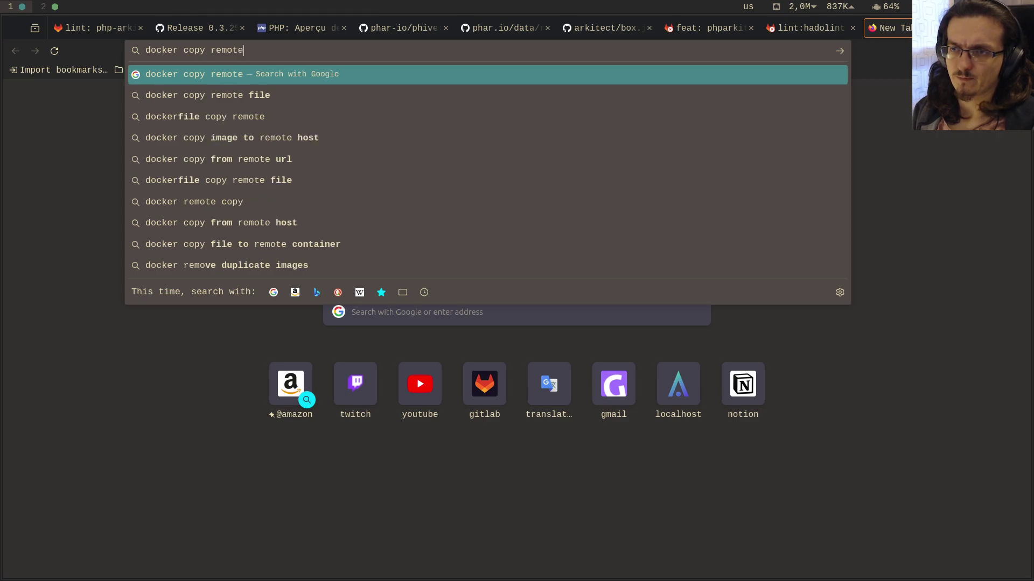
pyautogui.press('Return')
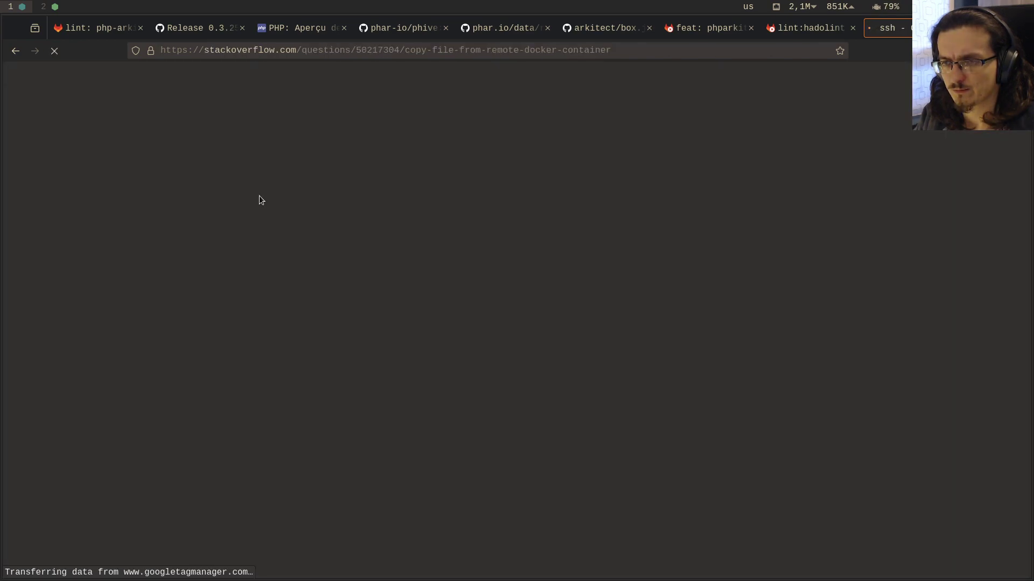
pyautogui.scroll(-5, 259, 199)
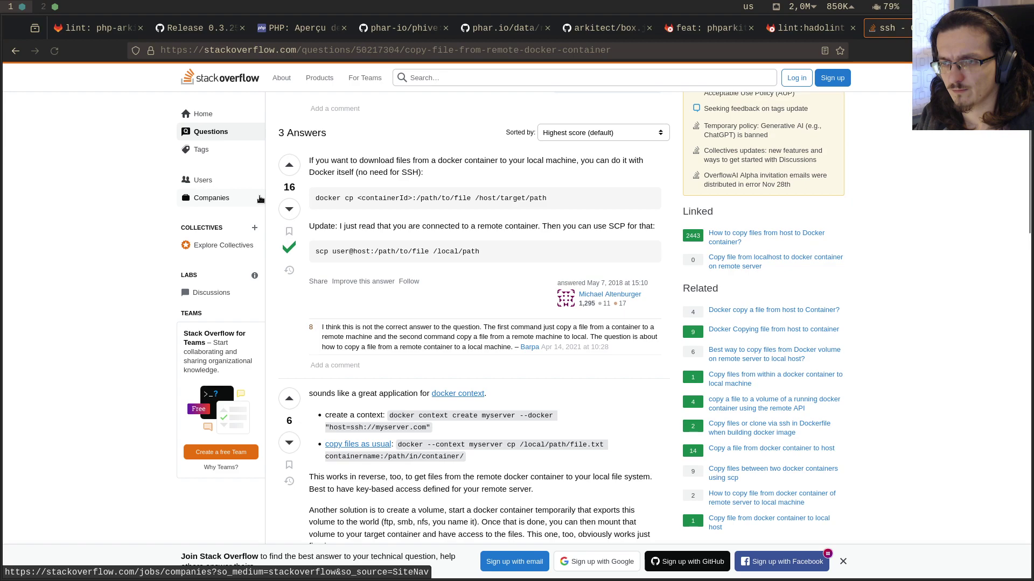
pyautogui.scroll(-3, 259, 200)
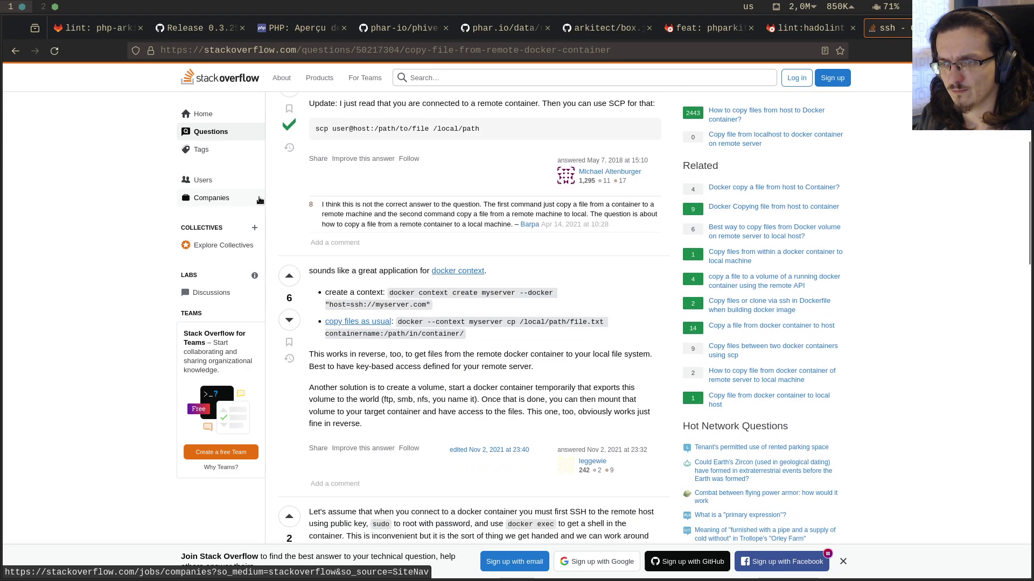
pyautogui.scroll(-5, 259, 200)
# Step: Search 'dockerfile copy instruction remote file' and open Docker's Dockerfile reference page
pyautogui.click(196, 51)
pyautogui.hotkey('alt', 'Left')
pyautogui.write('o')
pyautogui.press('BackSpace')
pyautogui.press('BackSpace')
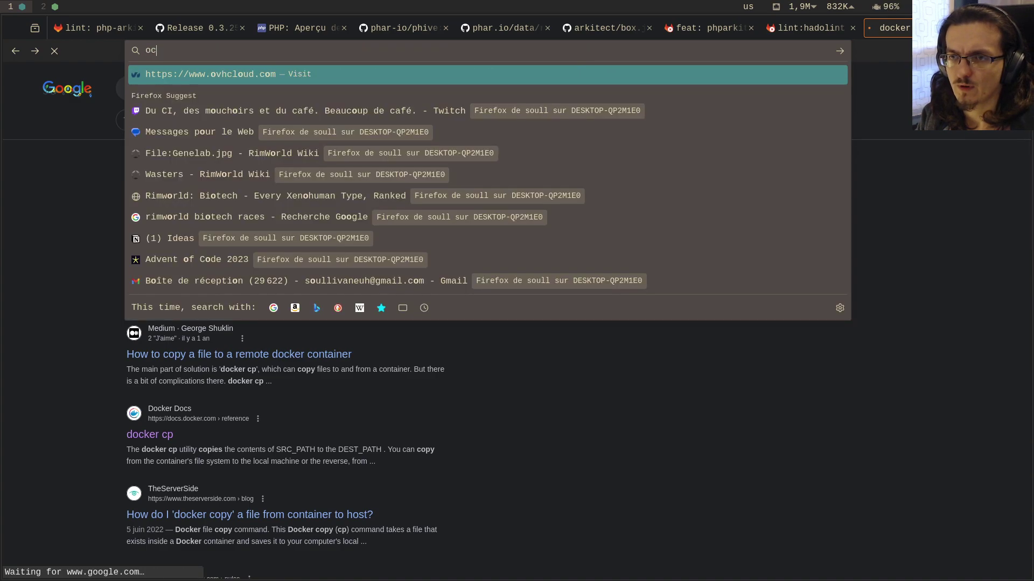
pyautogui.write('dockergi')
pyautogui.press('BackSpace')
pyautogui.press('BackSpace')
pyautogui.write('file copy instruction remot')
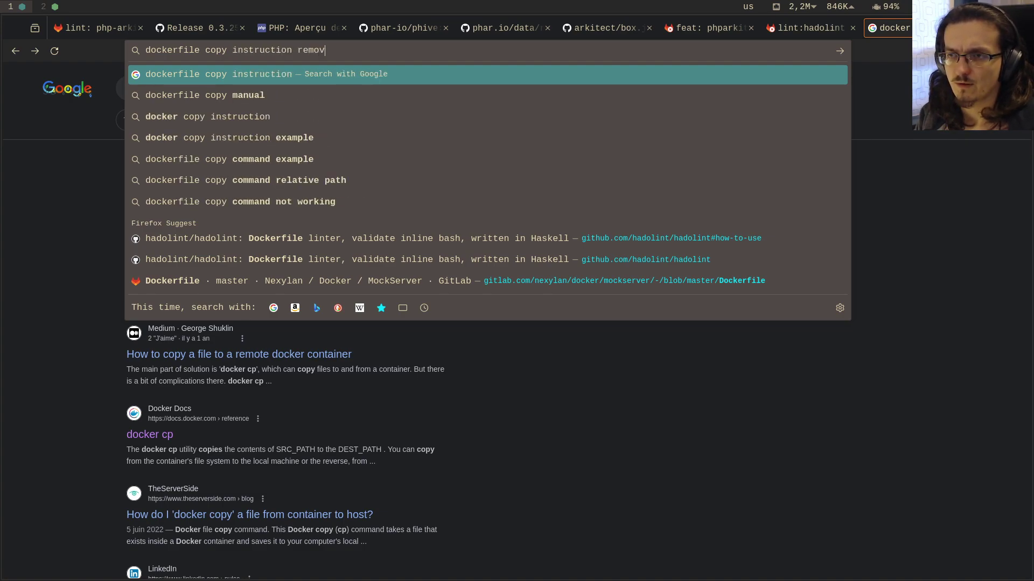
pyautogui.write('e file')
pyautogui.press('Return')
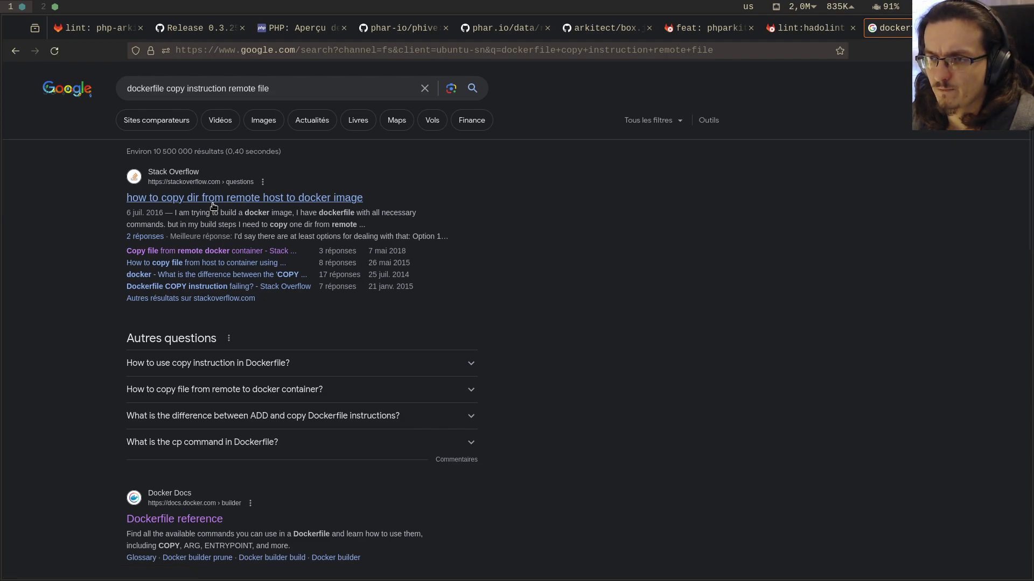
pyautogui.click(201, 519)
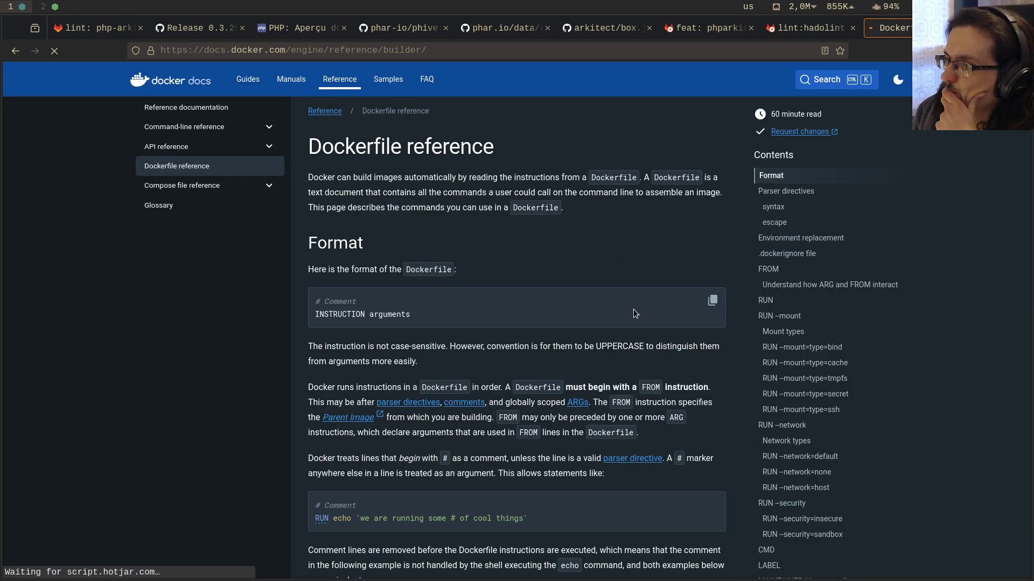
pyautogui.scroll(-3, 633, 311)
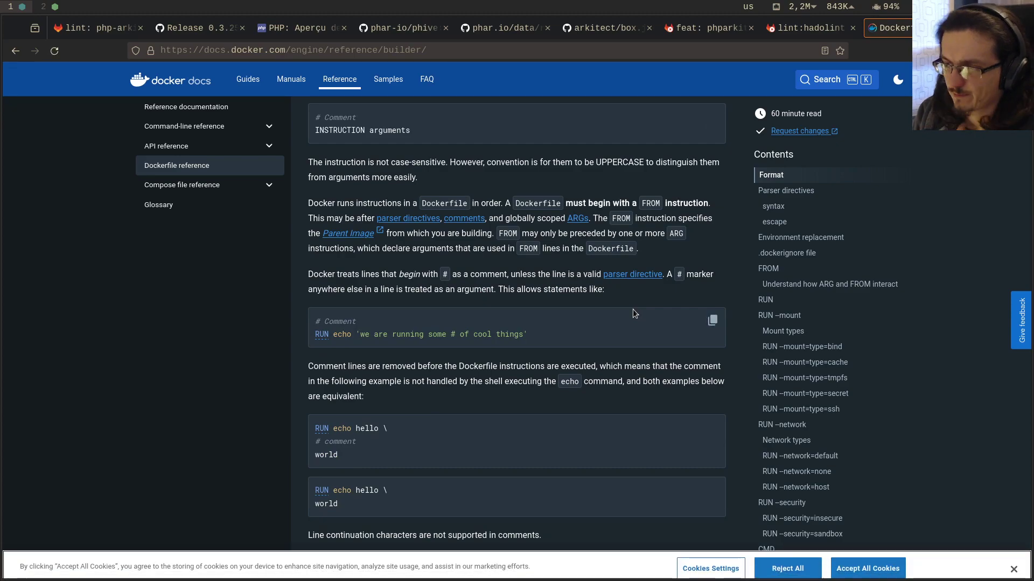
# Step: Search the Docker reference for COPY and read the COPY instruction section
pyautogui.hotkey('ctrl', 'f')
pyautogui.write('COPY')
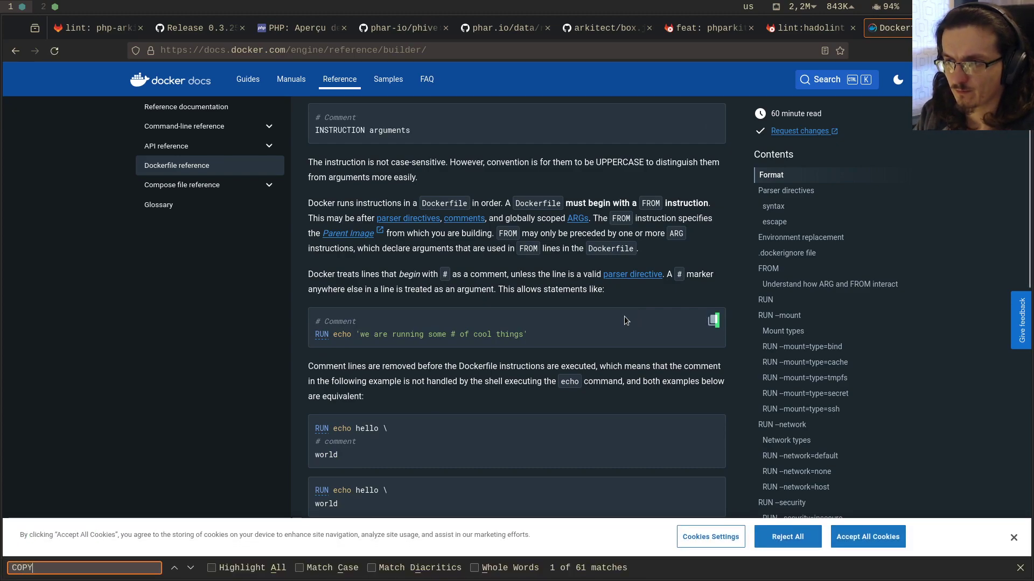
pyautogui.press('Return')
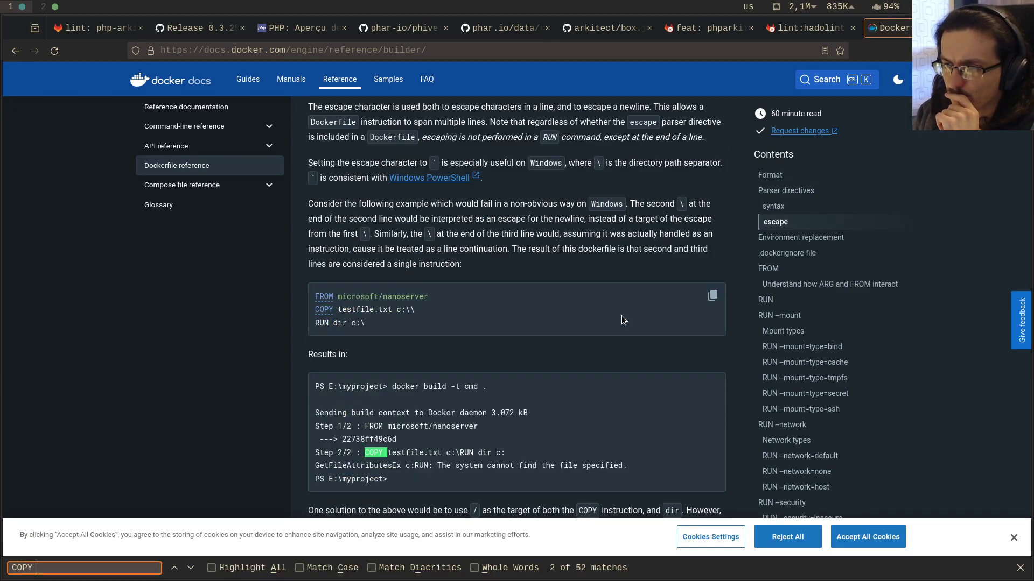
pyautogui.scroll(-4, 810, 334)
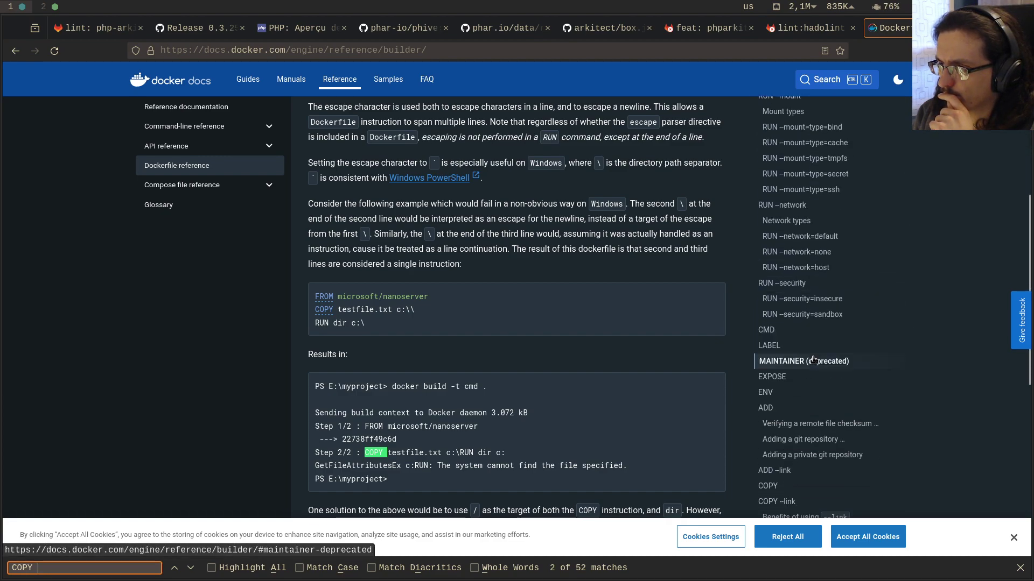
pyautogui.scroll(-4, 812, 360)
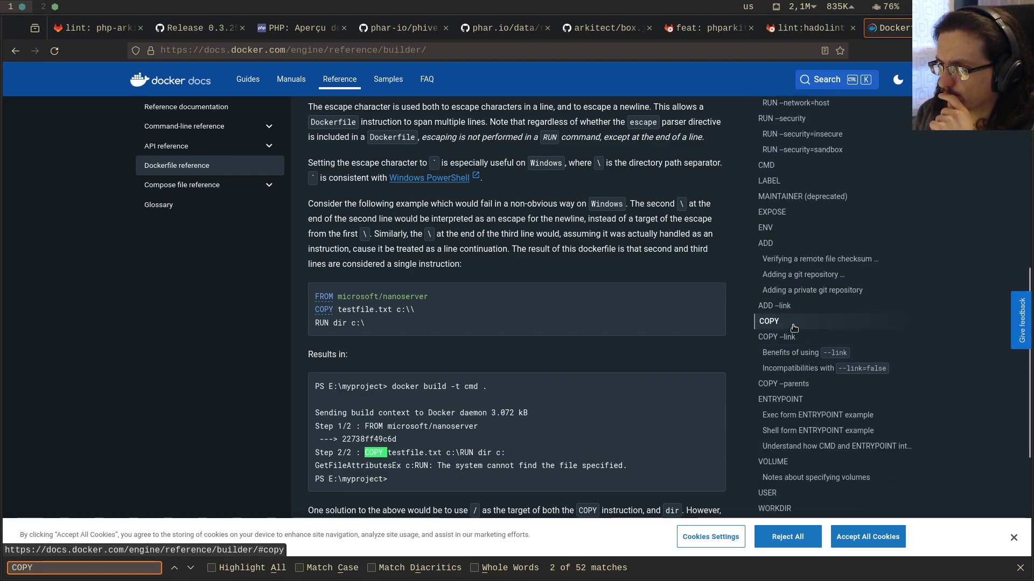
pyautogui.click(793, 326)
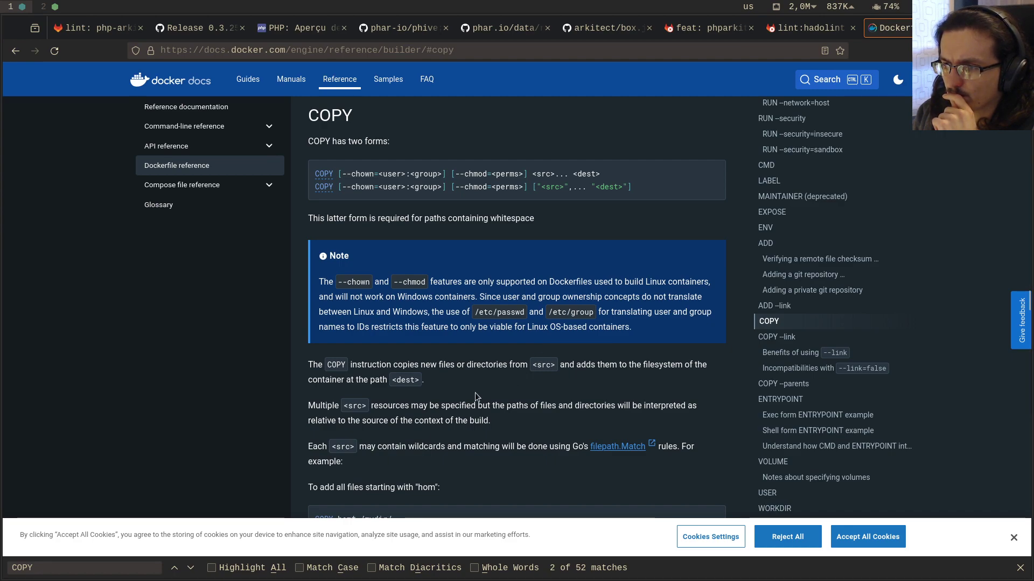
pyautogui.scroll(-2, 475, 395)
pyautogui.scroll(-2, 475, 396)
pyautogui.scroll(-5, 475, 396)
pyautogui.scroll(-6, 475, 393)
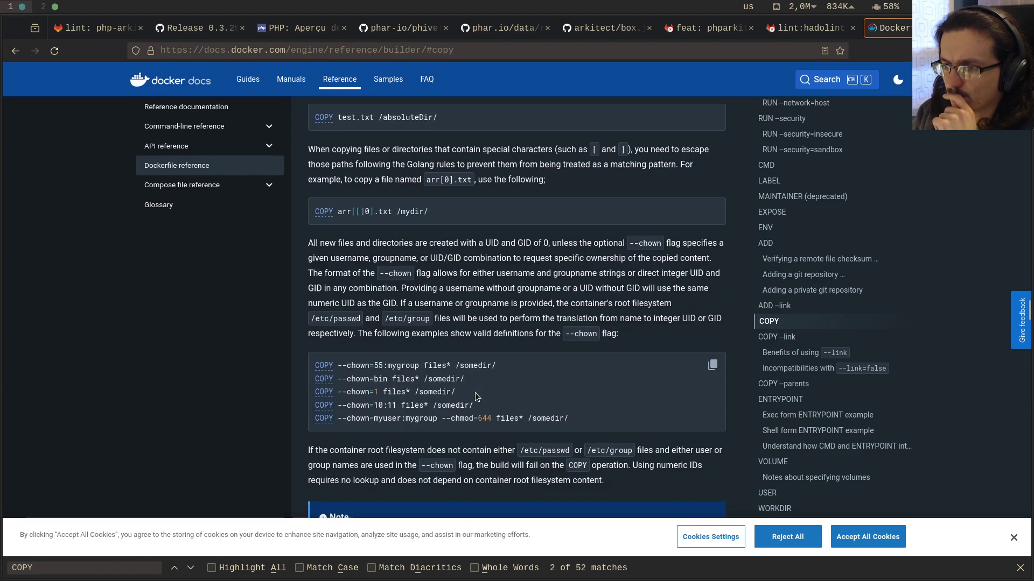
# Step: Read the COPY --link section, then close the Docker Docs page
pyautogui.click(776, 337)
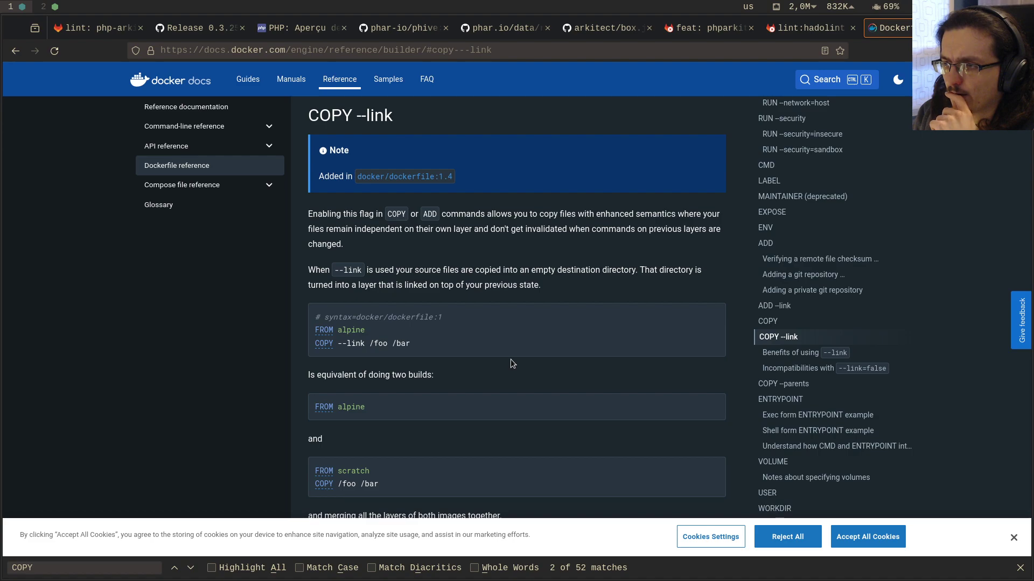
pyautogui.scroll(-2, 511, 364)
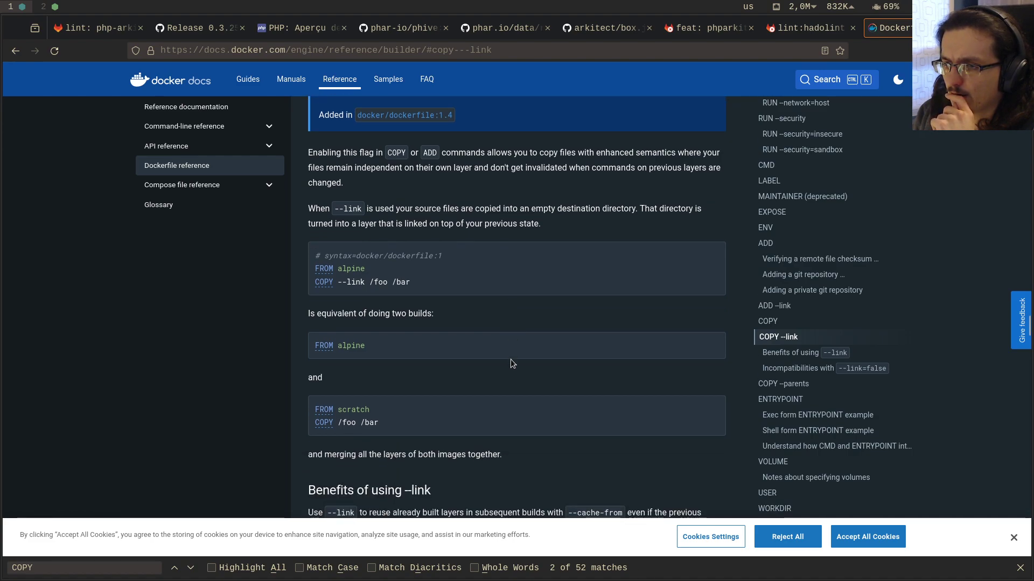
pyautogui.scroll(-2, 511, 363)
pyautogui.scroll(-3, 510, 359)
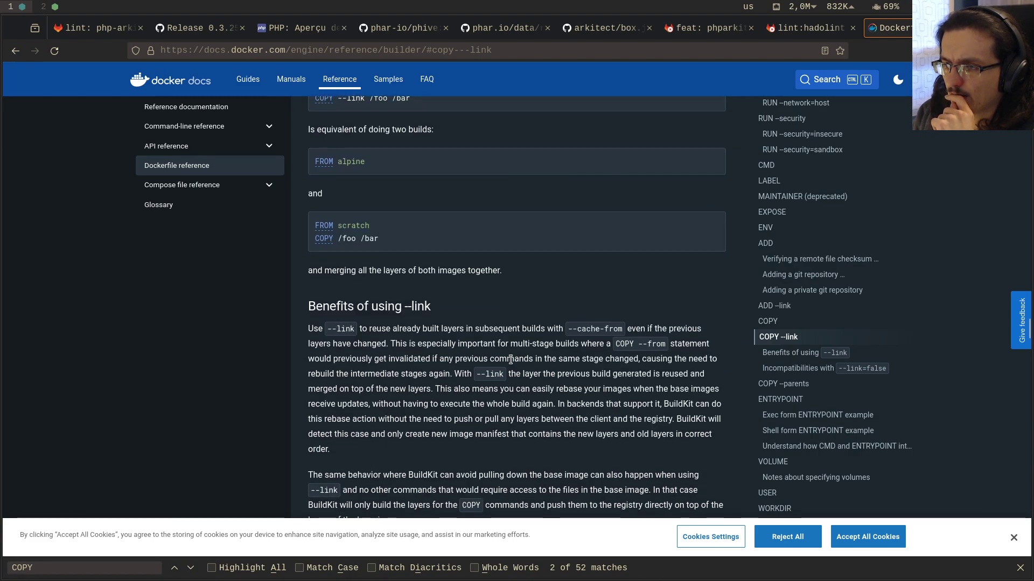
pyautogui.scroll(-8, 510, 360)
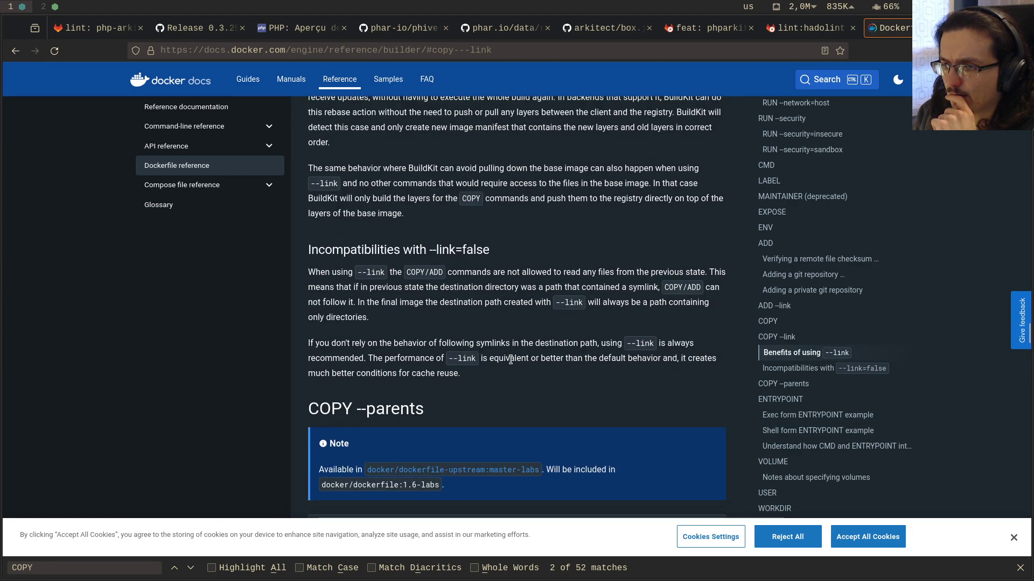
pyautogui.scroll(-4, 511, 360)
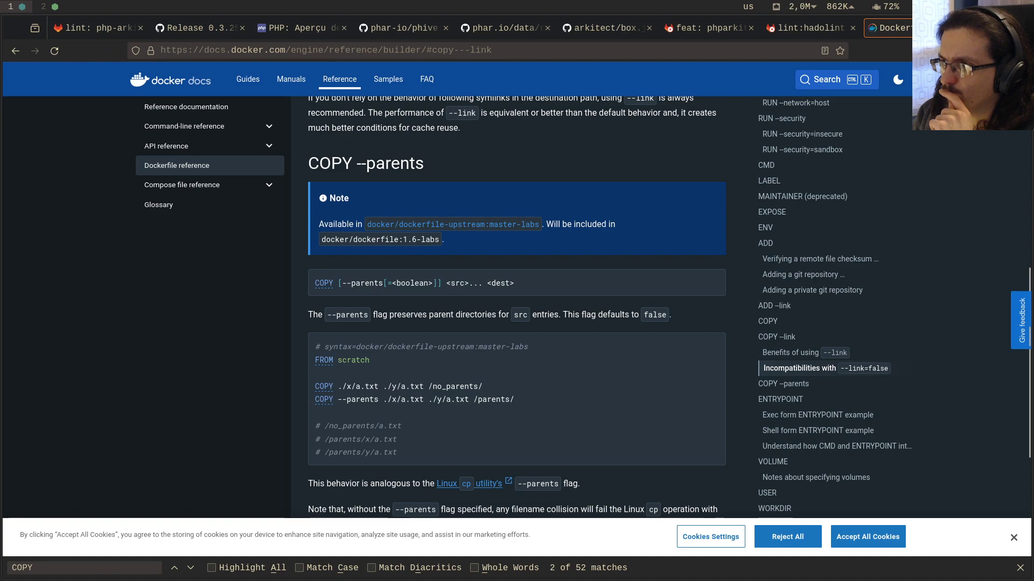
pyautogui.hotkey('ctrl', 'w')
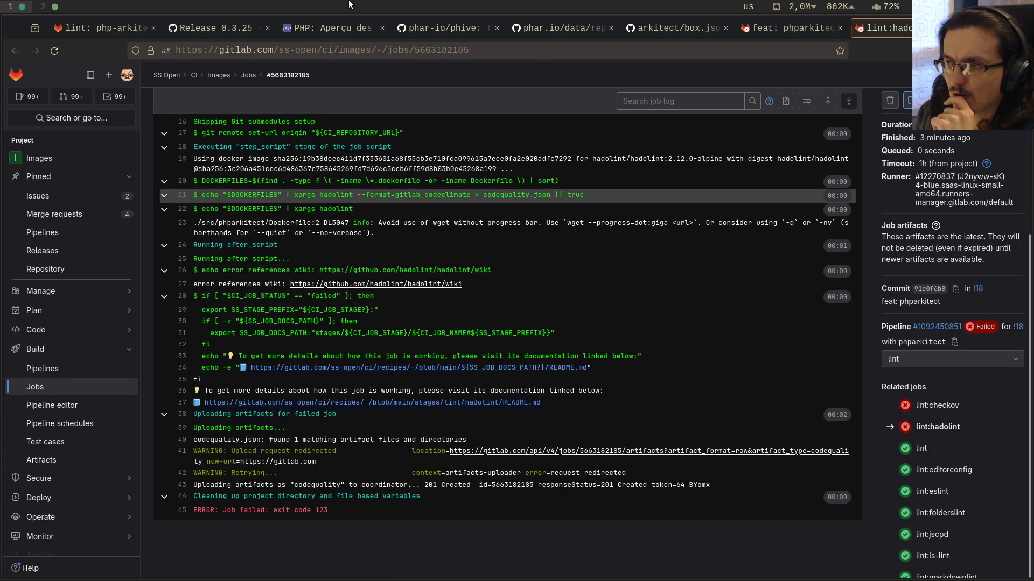
# Step: Copy DL3047 from the job log, Google 'hadolint DL3047', and open the hadolint GitHub result
pyautogui.doubleClick(334, 222)
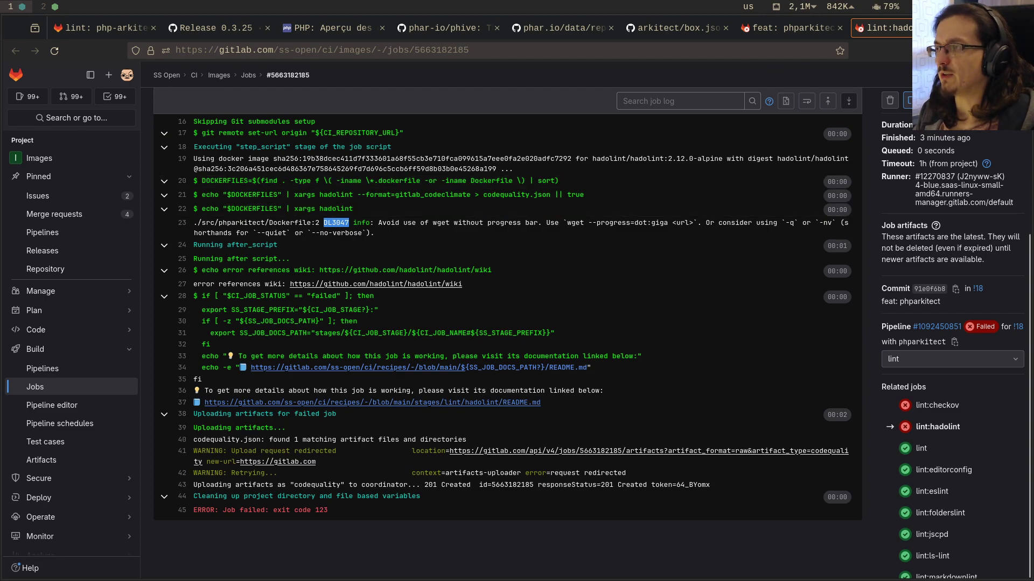
pyautogui.hotkey('ctrl', 't')
pyautogui.write('hado')
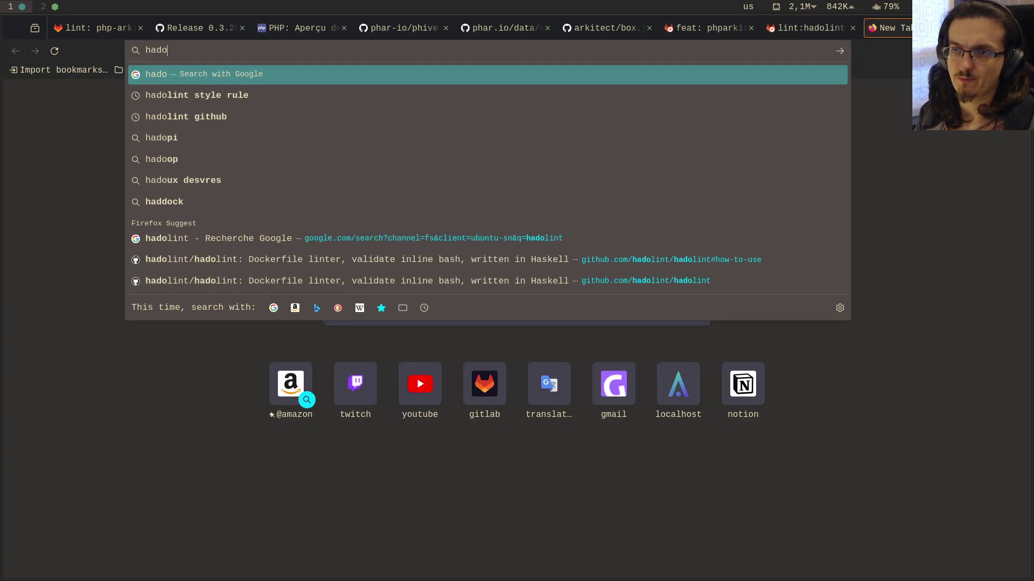
pyautogui.write('lint')
pyautogui.hotkey('ctrl', 'v')
pyautogui.press('Return')
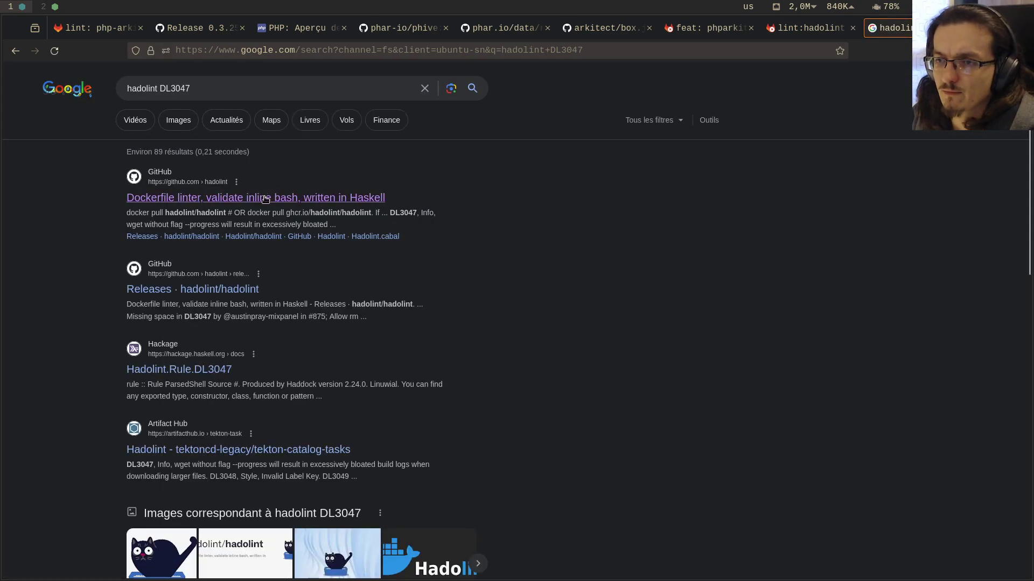
pyautogui.click(266, 200)
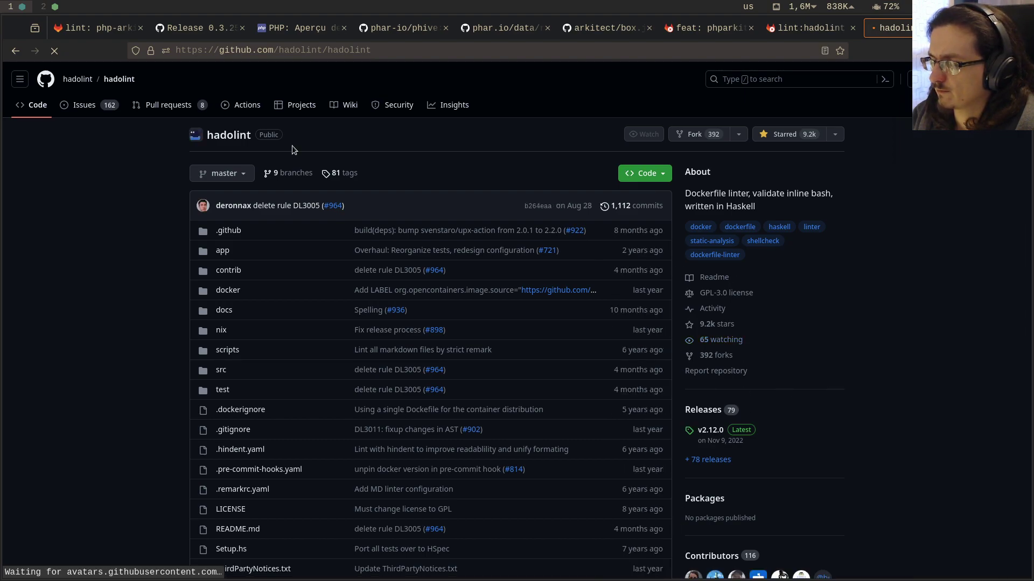
# Step: Filter the hadolint wiki for DL3047 and open its page
pyautogui.click(338, 104)
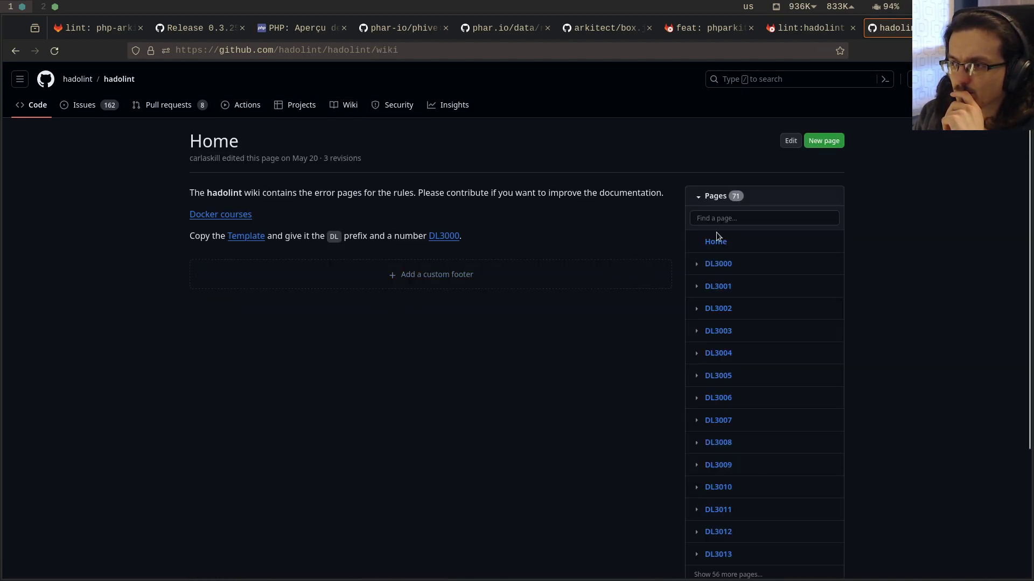
pyautogui.click(729, 222)
pyautogui.write('DL3047')
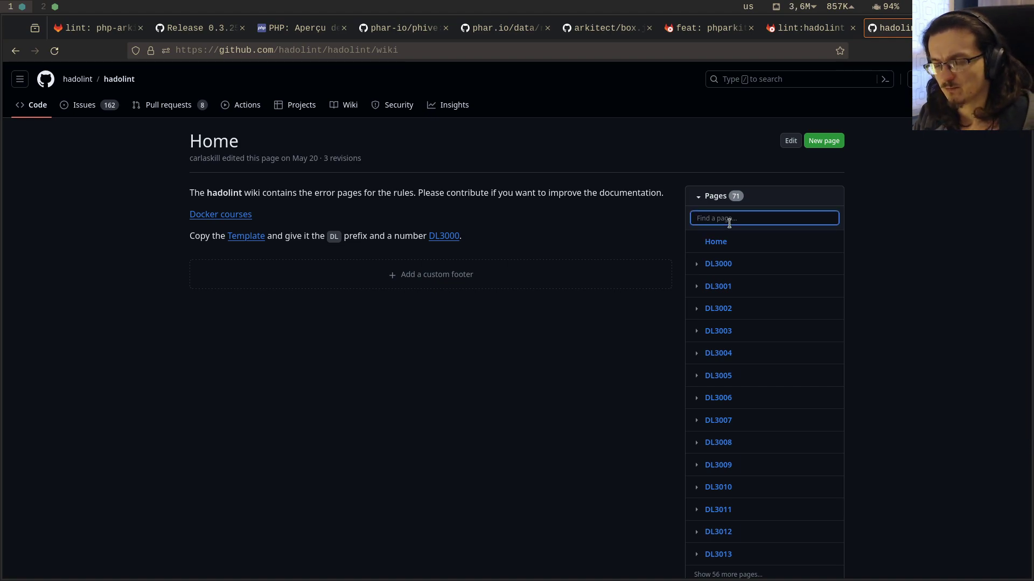
pyautogui.click(718, 241)
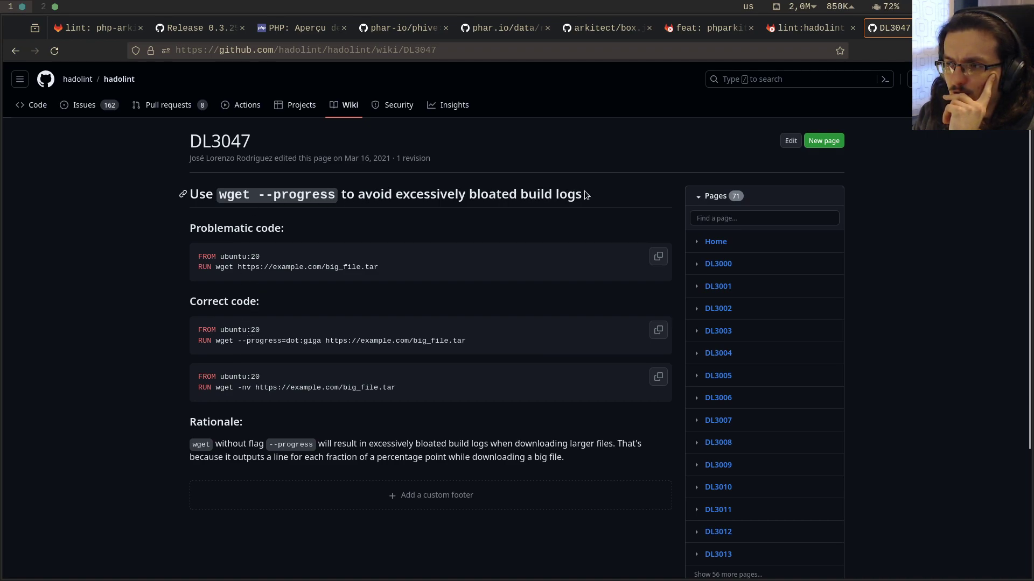
# Step: Read the DL3047 fixes and select the wget --progress=dot:giga and -nv options
pyautogui.moveTo(578, 194); pyautogui.dragTo(340, 196)
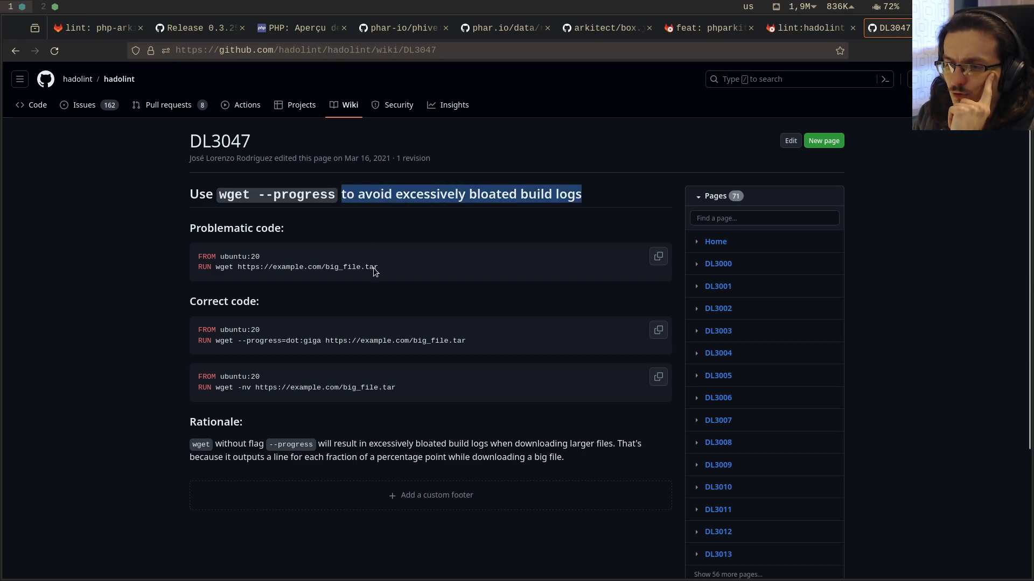
pyautogui.scroll(-2, 361, 295)
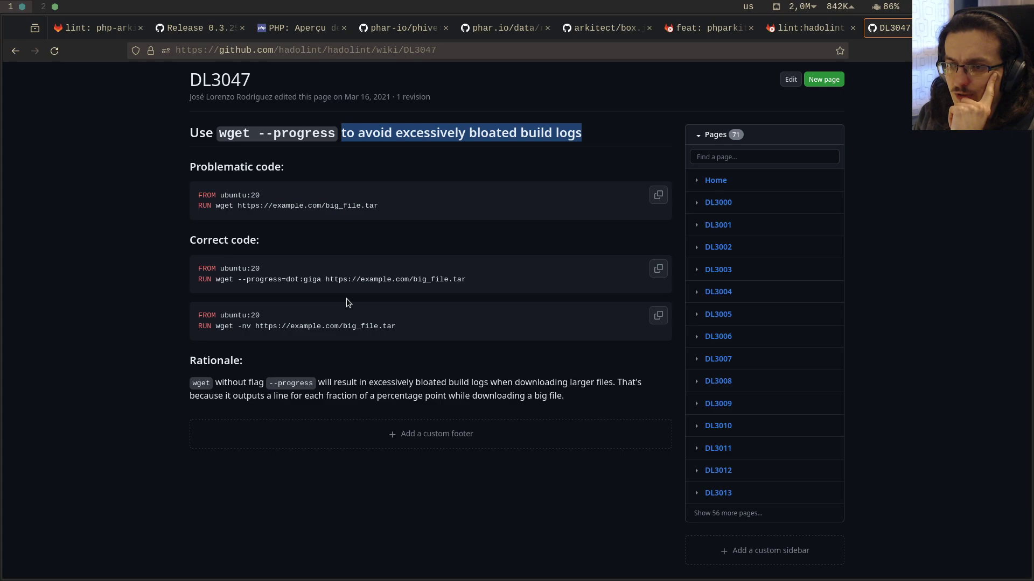
pyautogui.scroll(-2, 347, 299)
pyautogui.moveTo(321, 218); pyautogui.dragTo(246, 220)
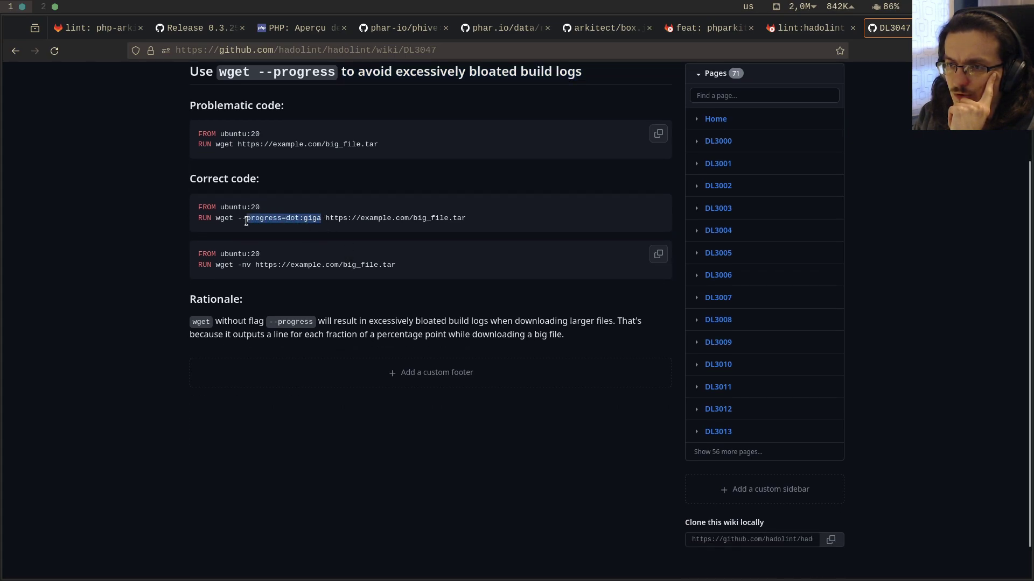
pyautogui.click(308, 223)
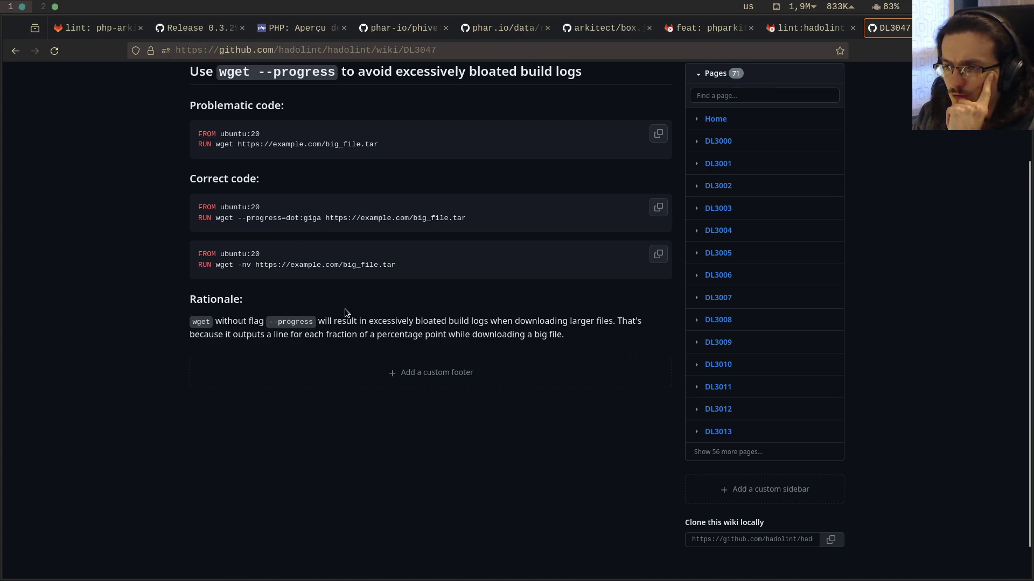
pyautogui.moveTo(237, 266); pyautogui.dragTo(255, 266)
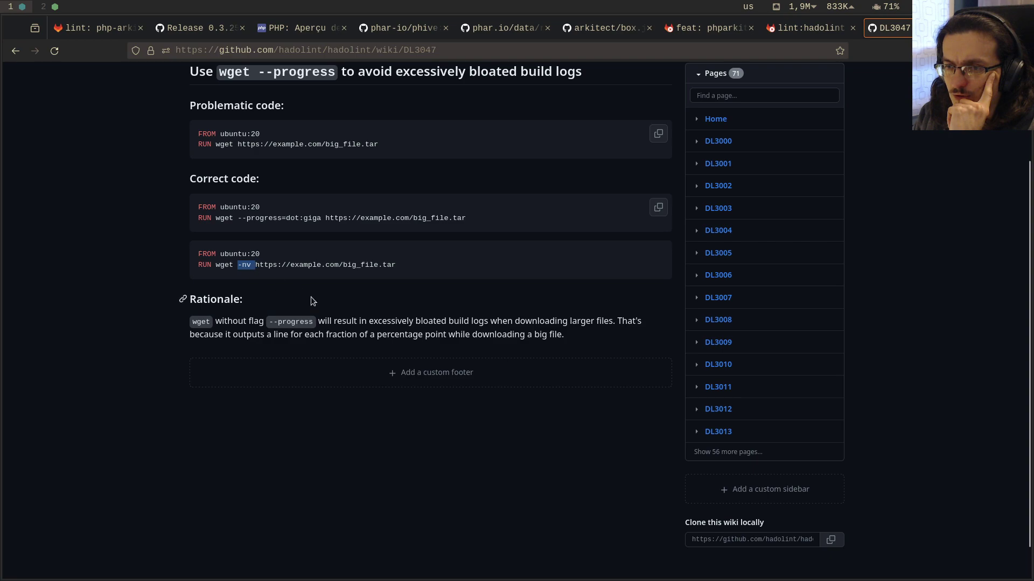
pyautogui.hotkey('shift', 'Left')
pyautogui.hotkey('ctrl', 'c')
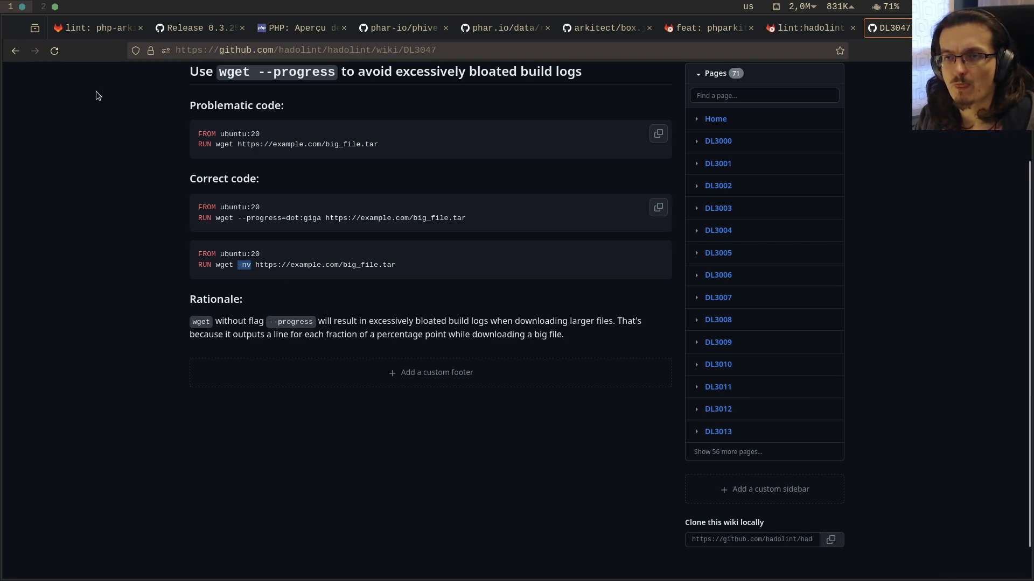
pyautogui.click(43, 5)
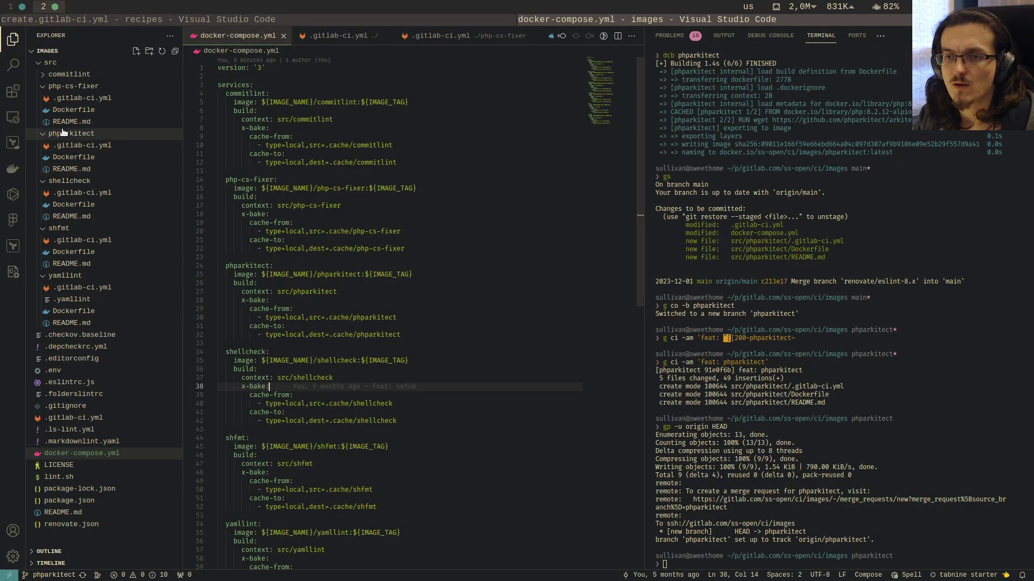
# Step: Insert -nv after wget on line 2 of src/phparkitect/Dockerfile and save it
pyautogui.click(73, 156)
pyautogui.click(253, 70)
pyautogui.hotkey('ctrl', 'v')
pyautogui.hotkey('ctrl', 's')
pyautogui.click(343, 161)
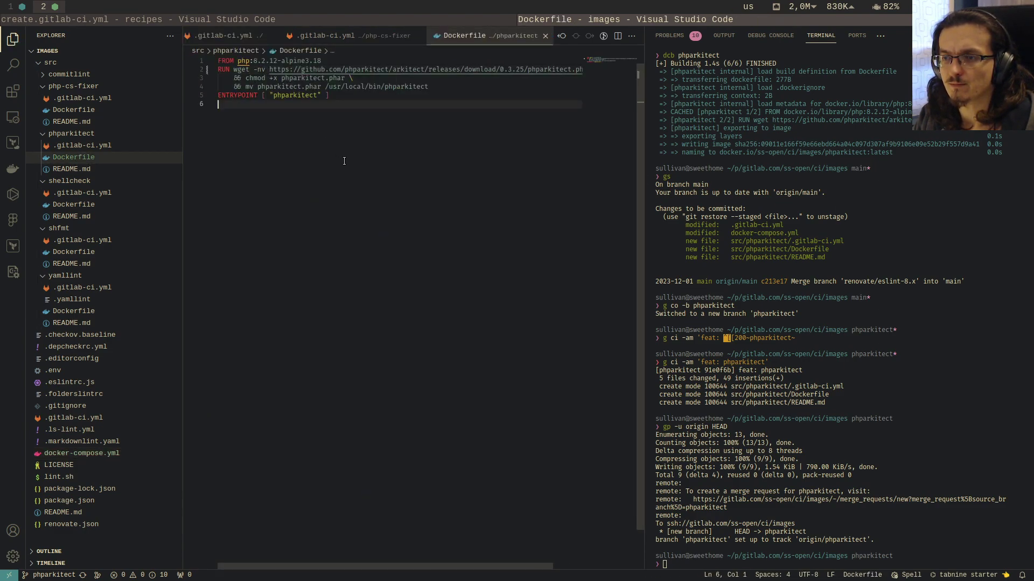
pyautogui.press('Up')
pyautogui.press('Up')
pyautogui.press('Up')
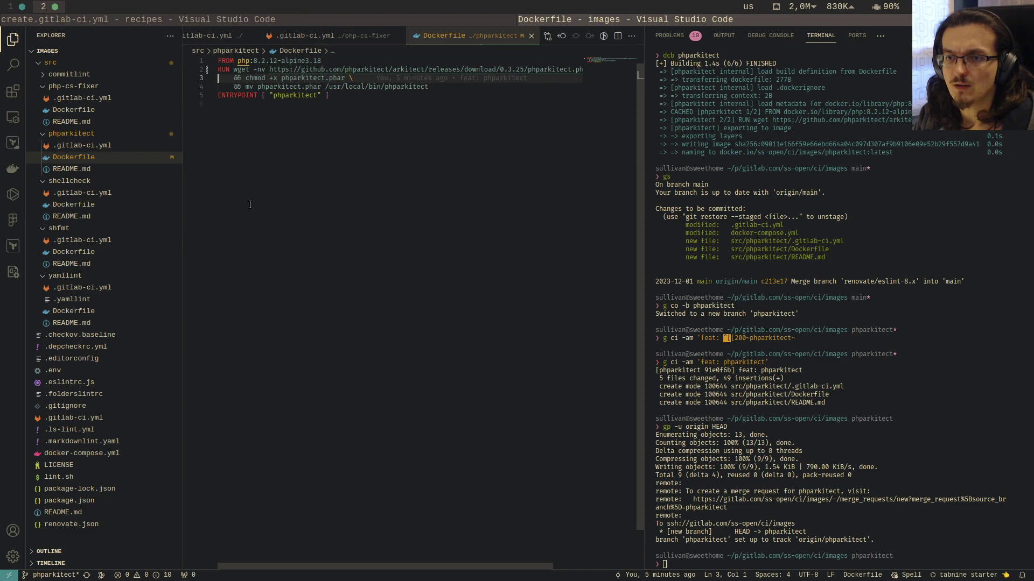
pyautogui.click(24, 5)
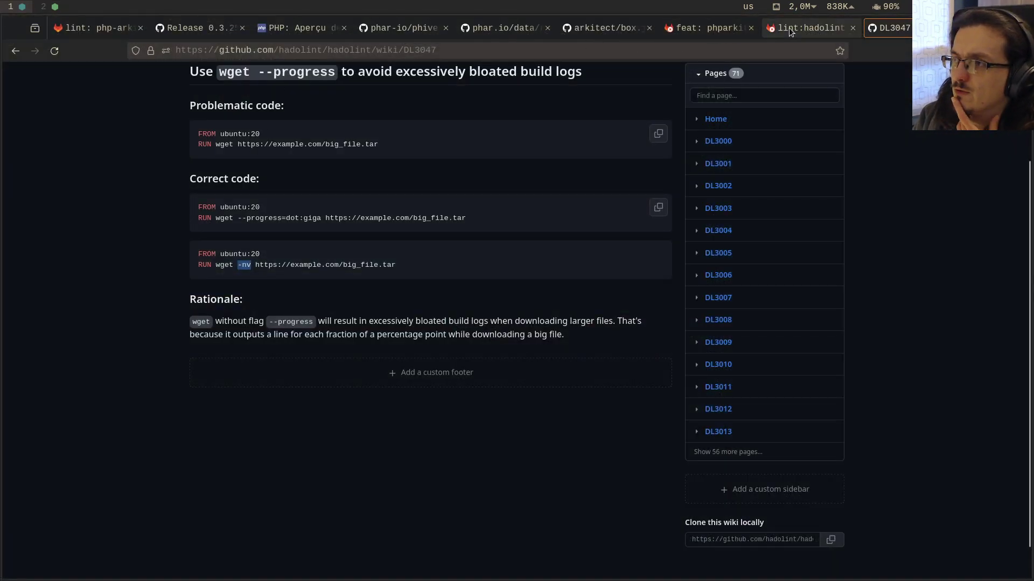
pyautogui.click(789, 27)
# Step: Open the failed lint:checkov job from the merge request's lint stage in a new tab
pyautogui.click(686, 30)
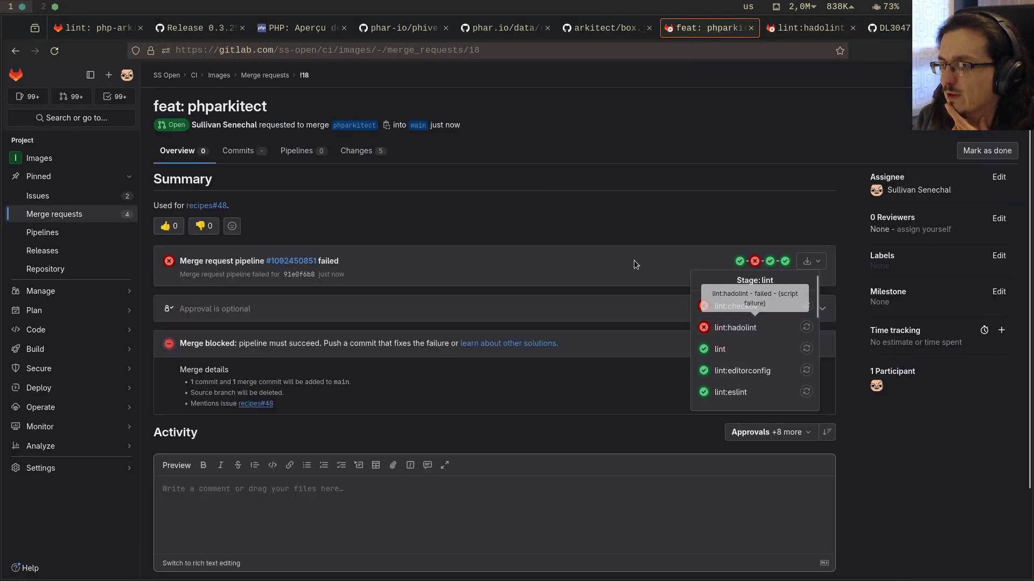
pyautogui.click(770, 261)
pyautogui.click(755, 261)
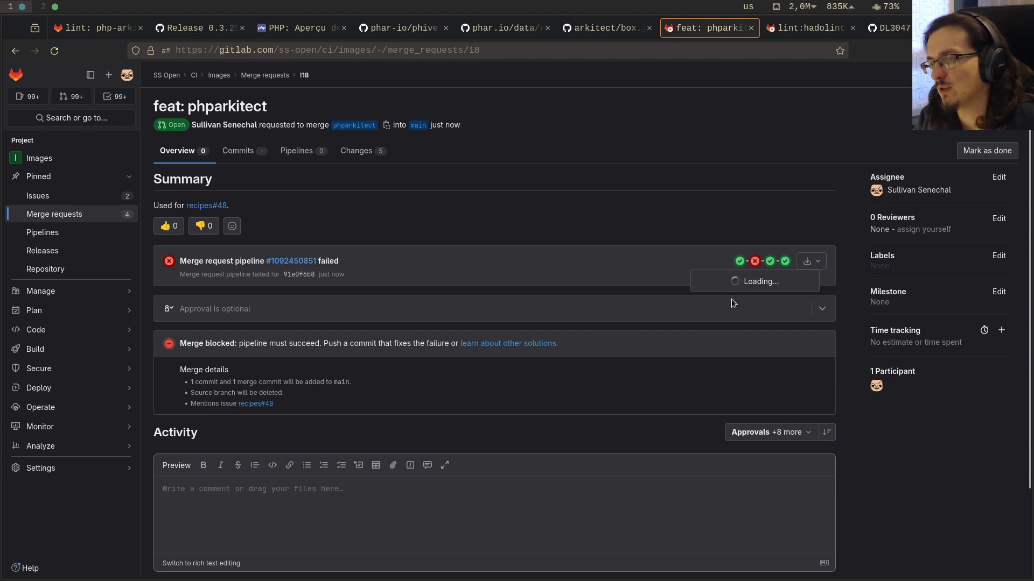
pyautogui.middleClick(733, 306)
pyautogui.click(718, 29)
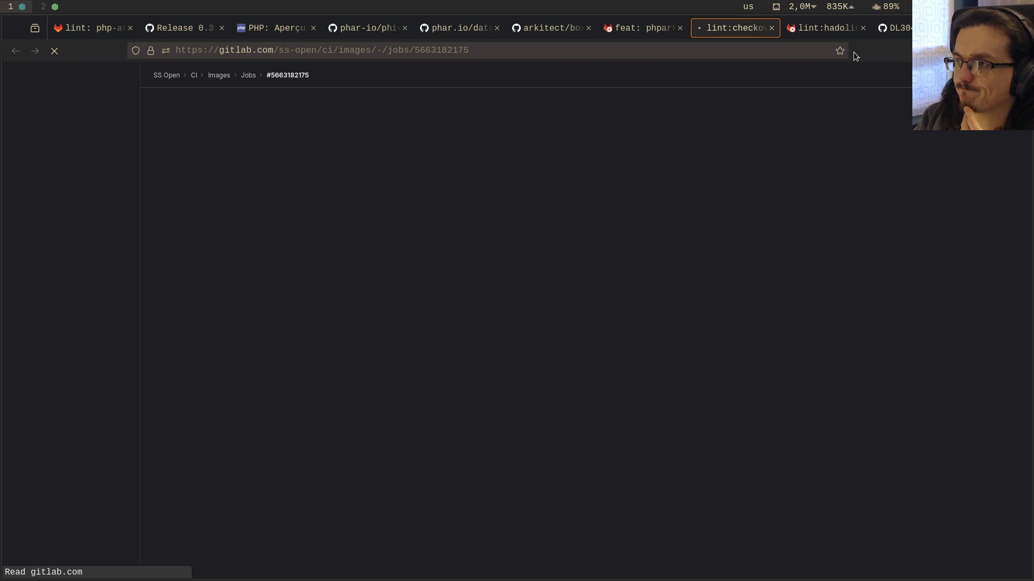
pyautogui.click(862, 28)
pyautogui.hotkey('ctrl', 'Tab')
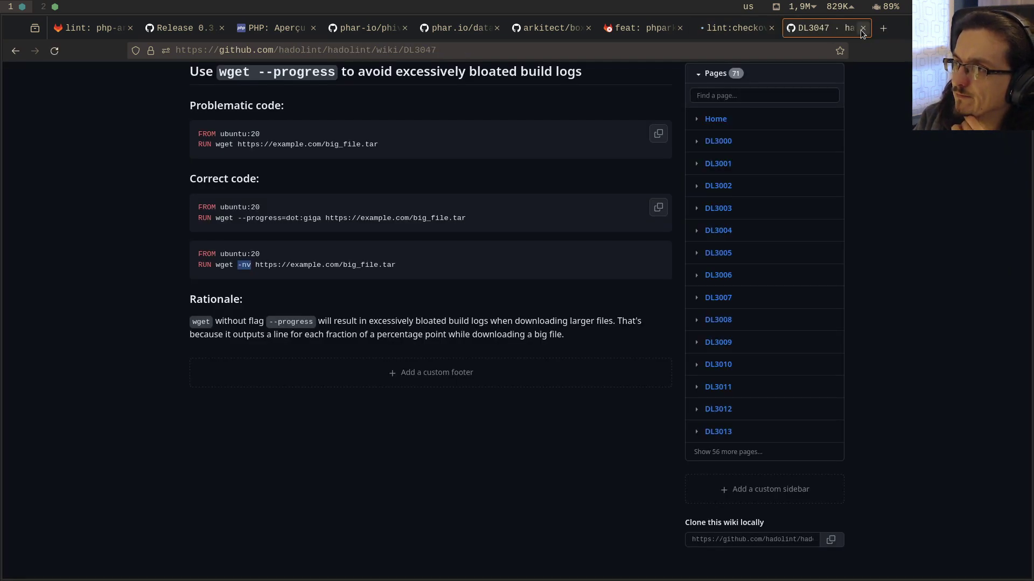
pyautogui.click(862, 28)
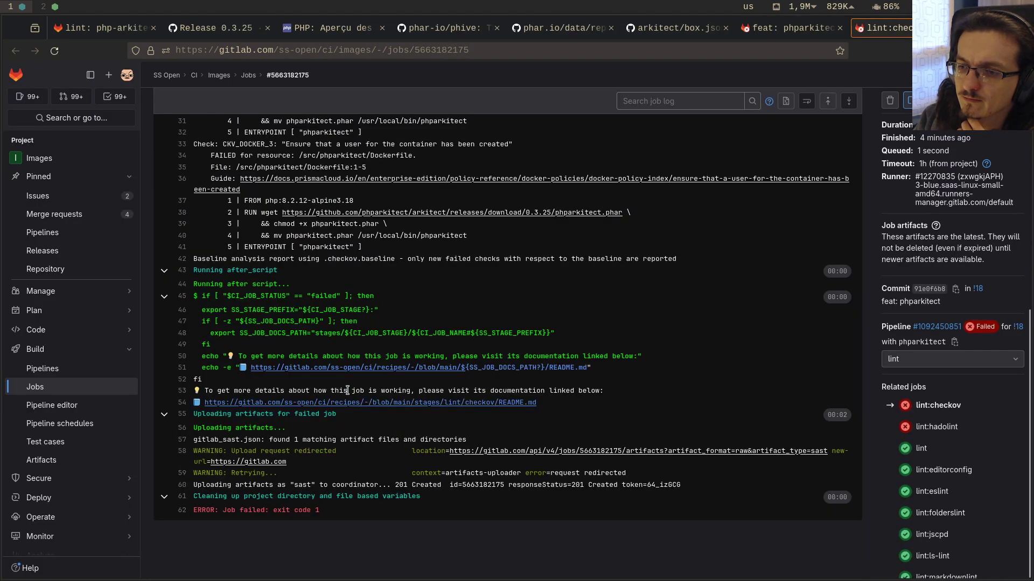
# Step: Follow the log to the checkov recipe README and copy its --create-baseline command
pyautogui.scroll(5, 348, 390)
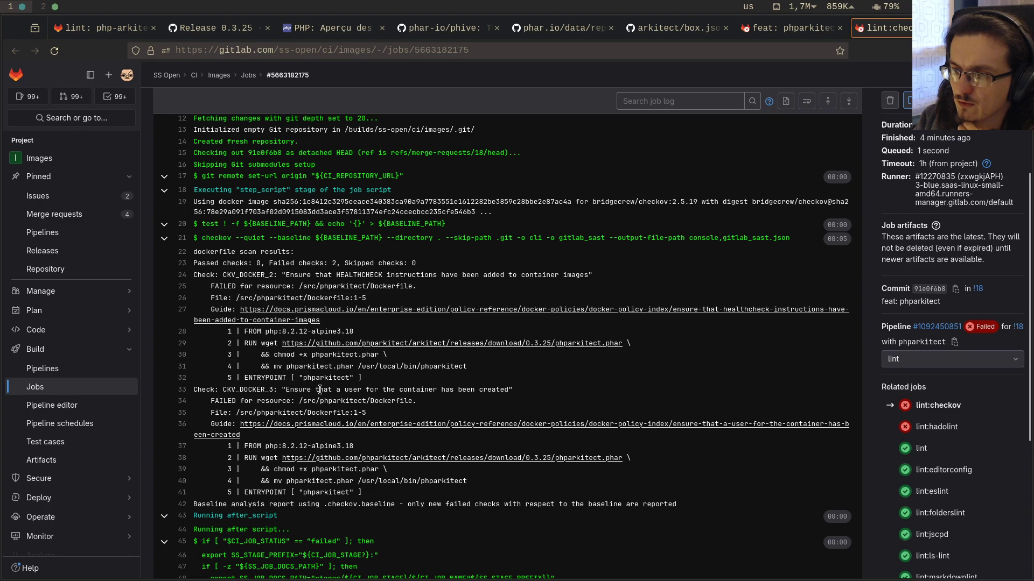
pyautogui.moveTo(457, 392); pyautogui.dragTo(324, 392)
pyautogui.scroll(-5, 373, 441)
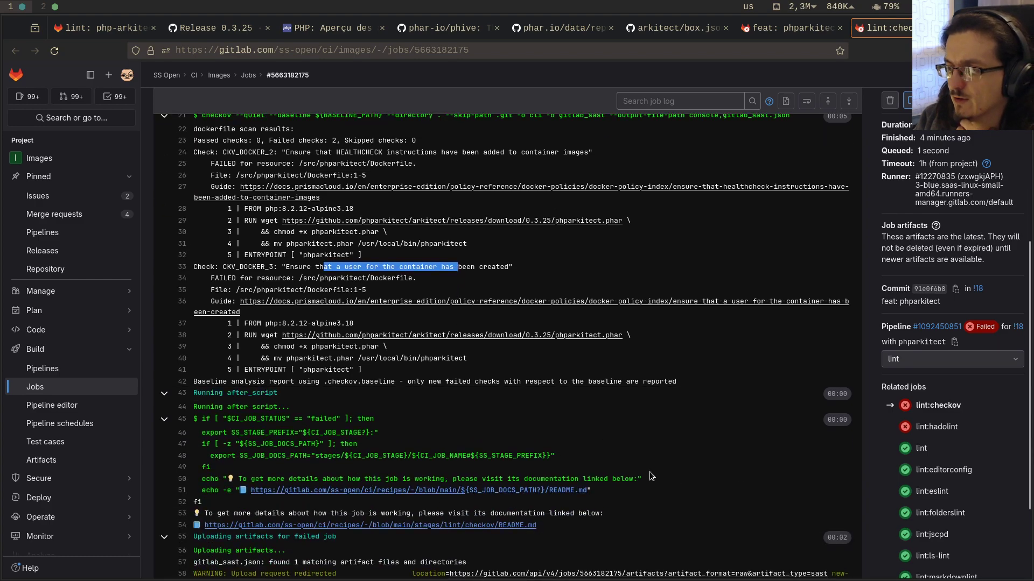
pyautogui.click(384, 464)
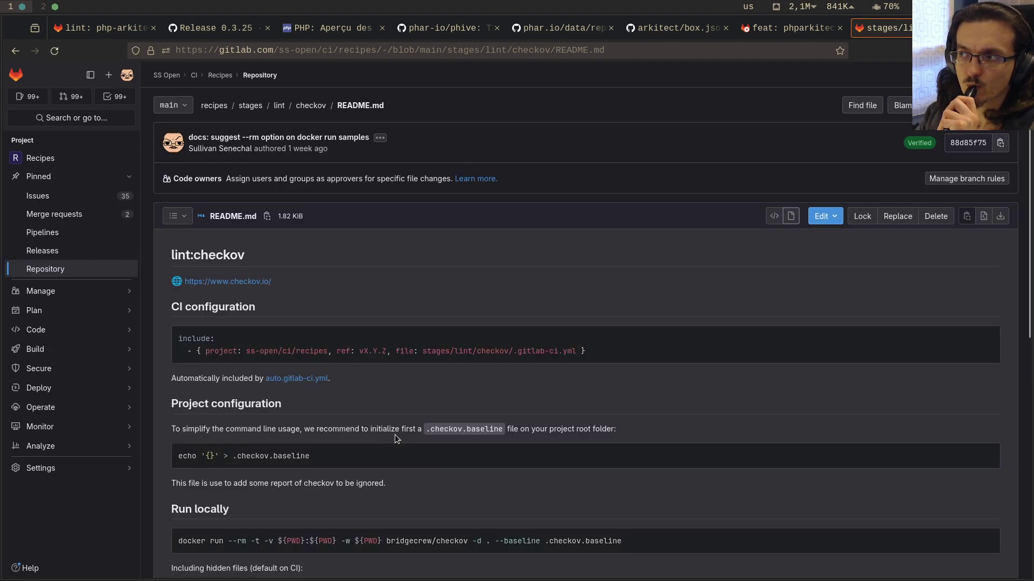
pyautogui.scroll(-8, 395, 434)
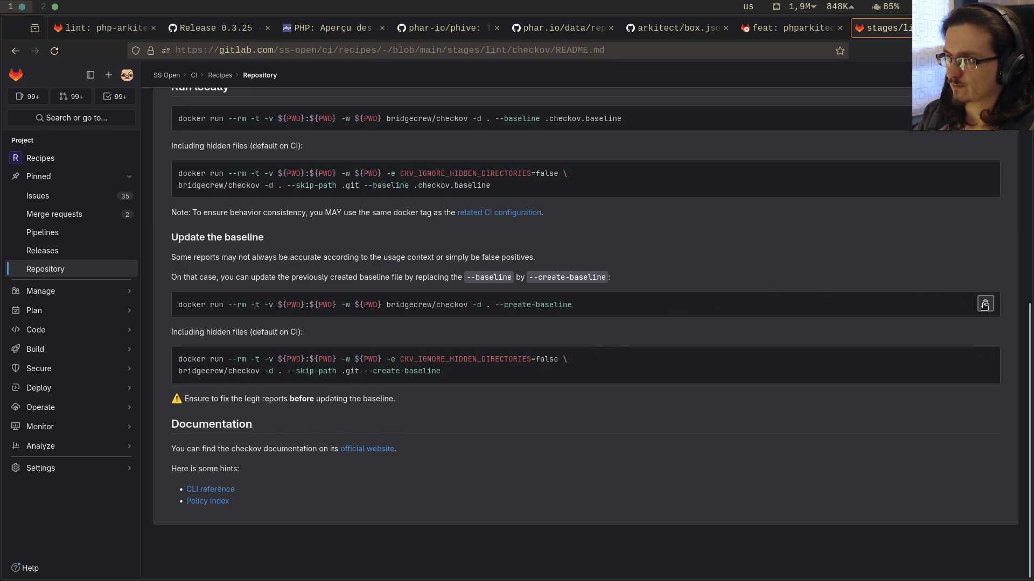
pyautogui.click(984, 305)
pyautogui.press('super+2')
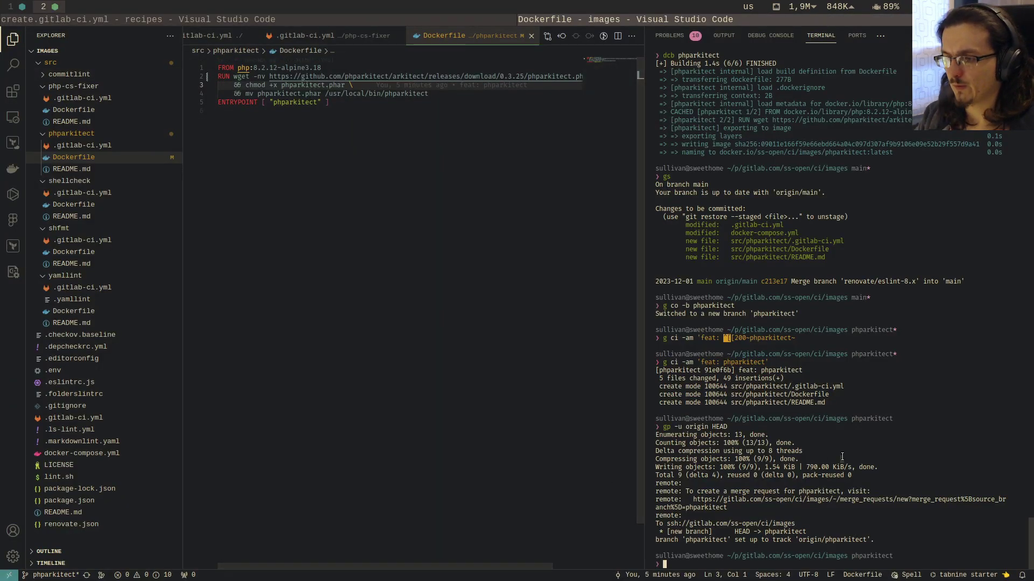
# Step: Run the checkov --create-baseline command, then review gs and gd output
pyautogui.hotkey('ctrl', 'shift', 'v')
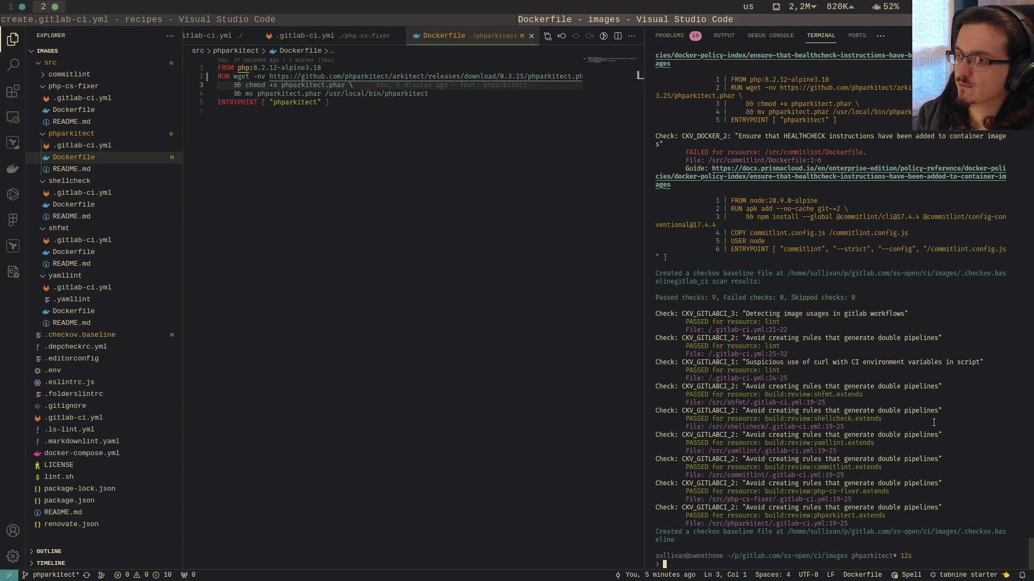
pyautogui.moveTo(645, 291); pyautogui.dragTo(448, 291)
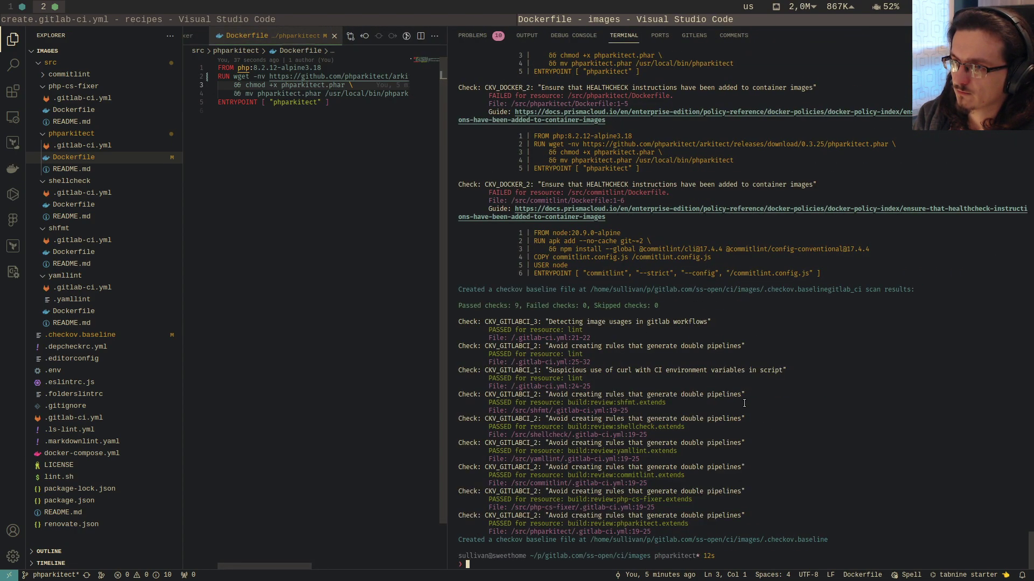
pyautogui.write('gs')
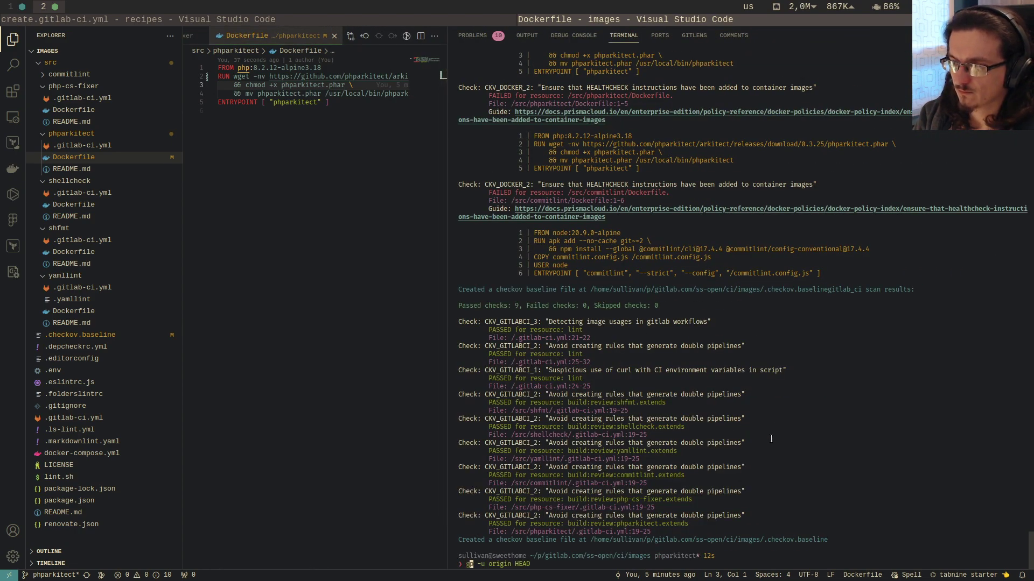
pyautogui.press('Return')
pyautogui.write('gd')
pyautogui.press('Return')
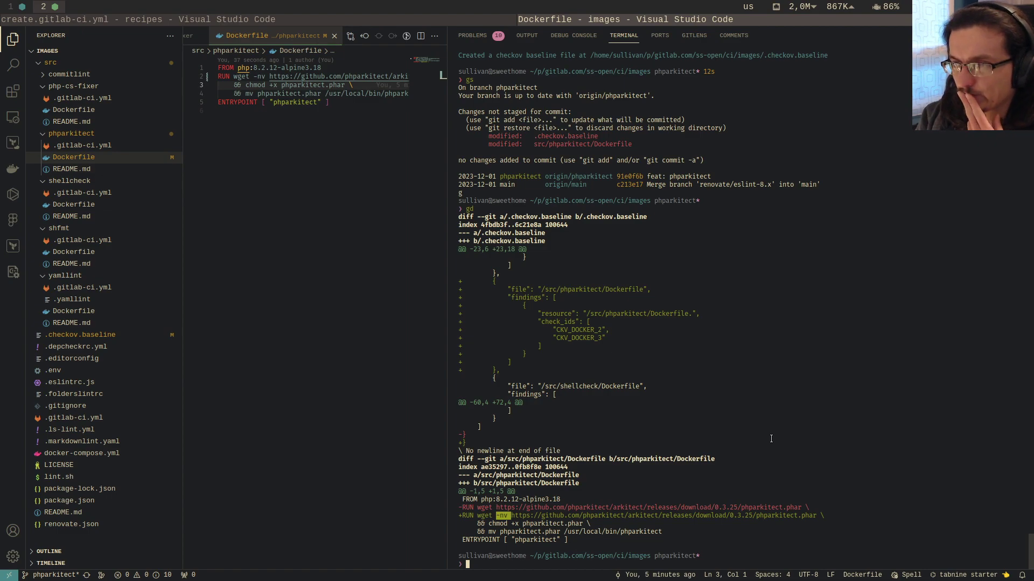
# Step: Amend the baseline into the phparkitect commit with g amend --all --no-edit && gp -f
pyautogui.write('g oneline main..')
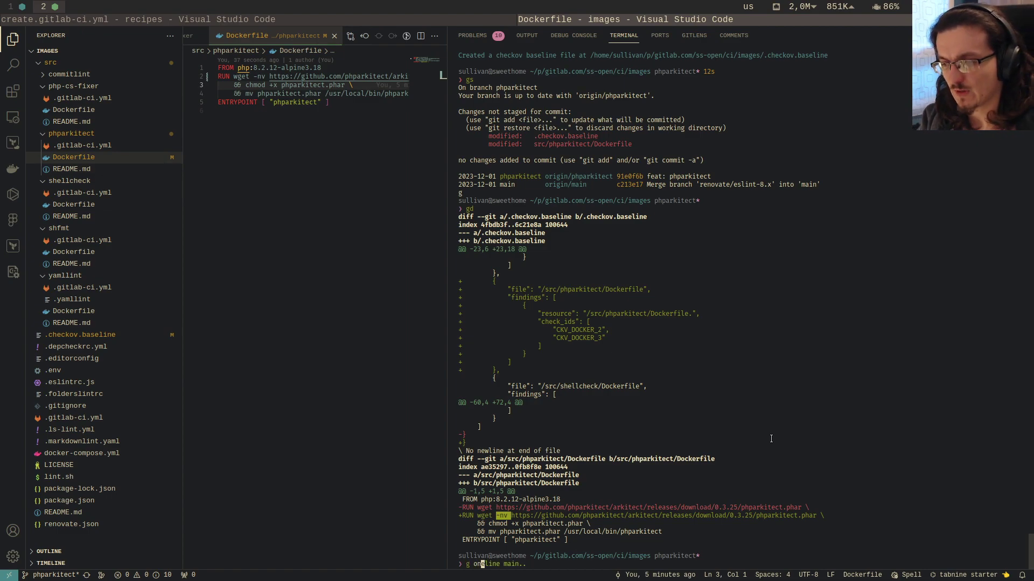
pyautogui.press('Return')
pyautogui.write('g amend --all --no-edit && gp -f')
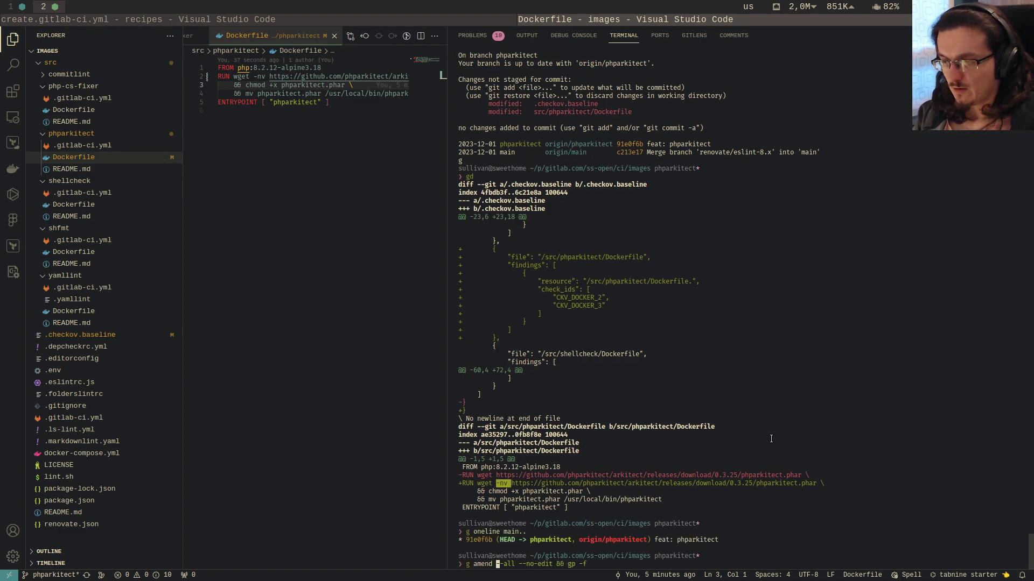
pyautogui.press('Return')
pyautogui.press('super+1')
pyautogui.click(985, 304)
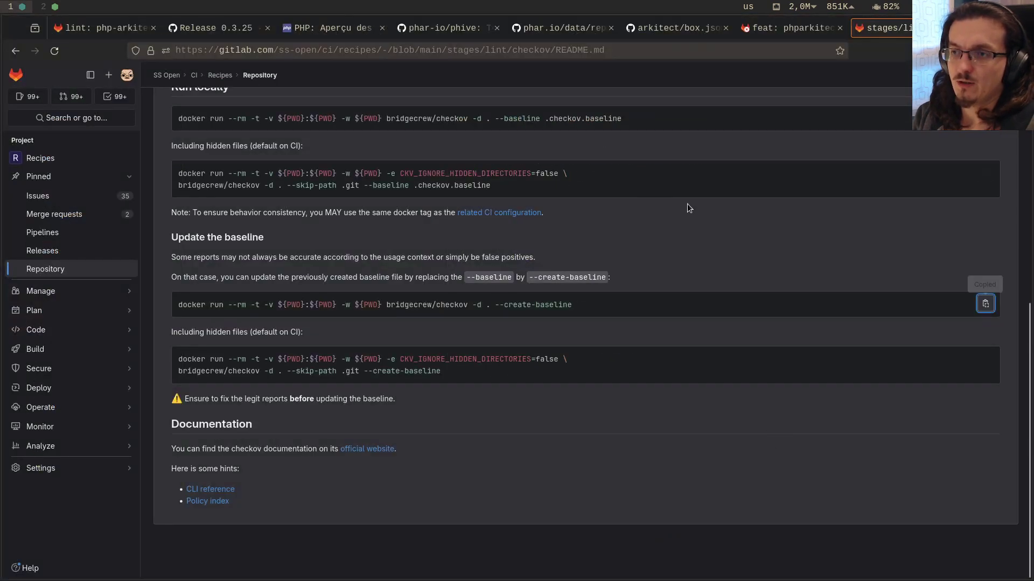
pyautogui.hotkey('ctrl', 'w')
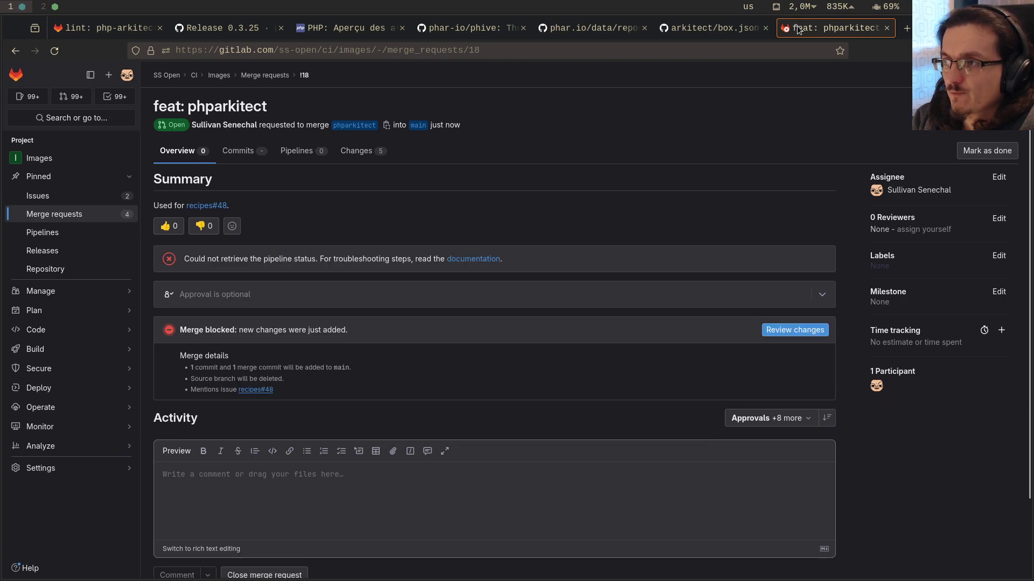
# Step: Pin the merge request and php-arkitect issue tabs
pyautogui.rightClick(822, 33)
pyautogui.click(843, 87)
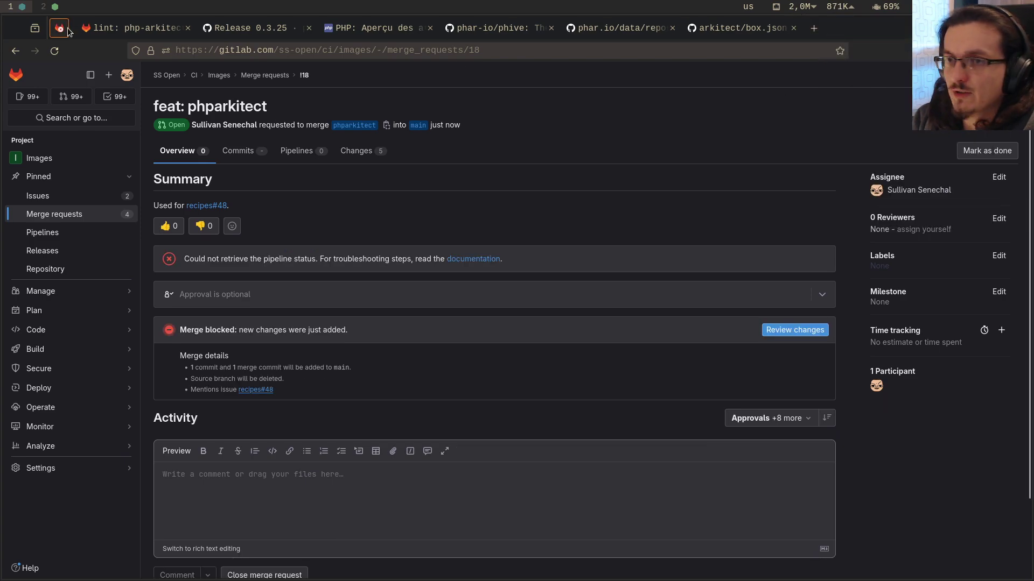
pyautogui.click(129, 28)
pyautogui.rightClick(130, 29)
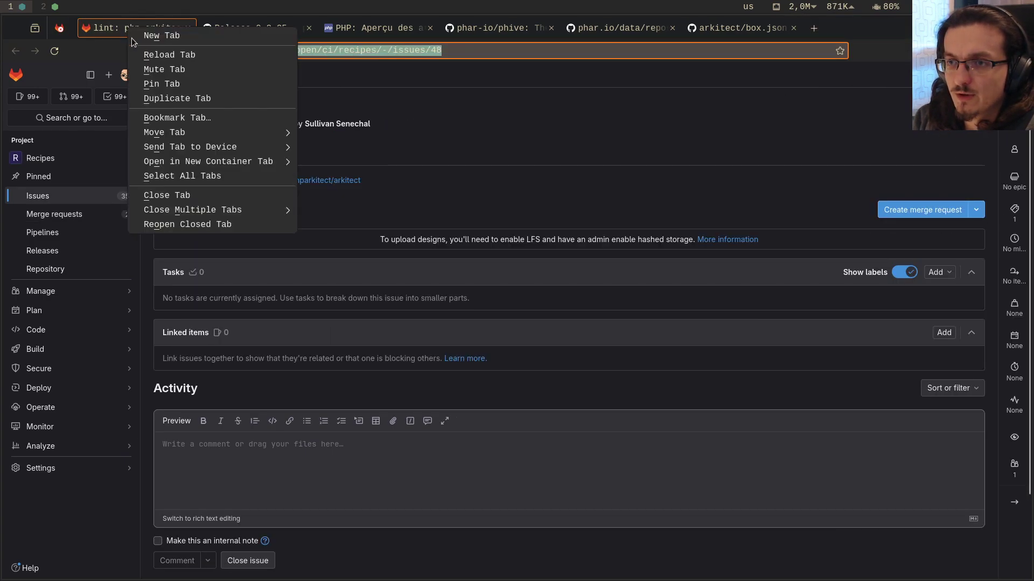
pyautogui.click(187, 84)
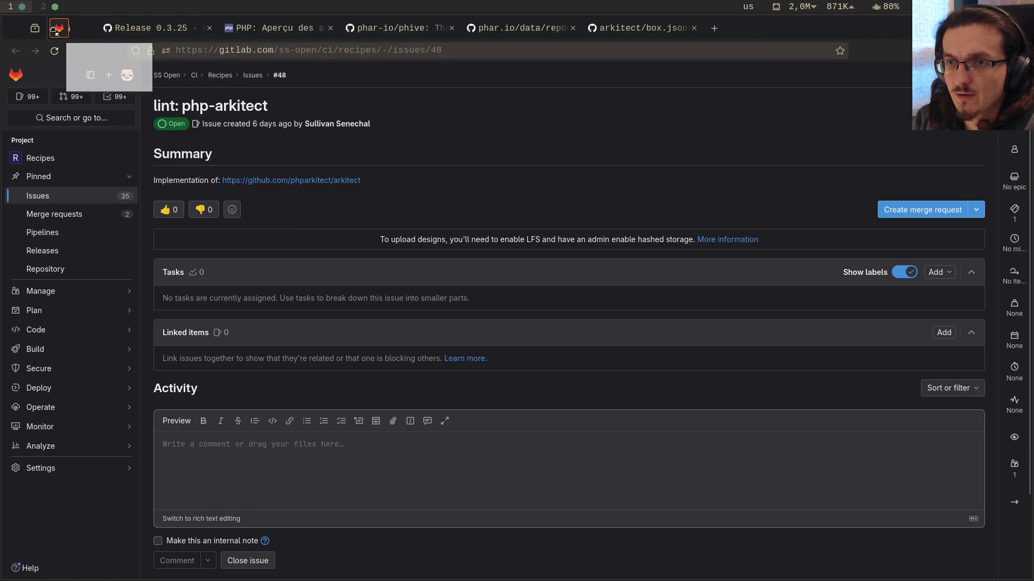
# Step: Create a phparkitect branch in the recipes repository with g co -b phparkitect
pyautogui.click(43, 6)
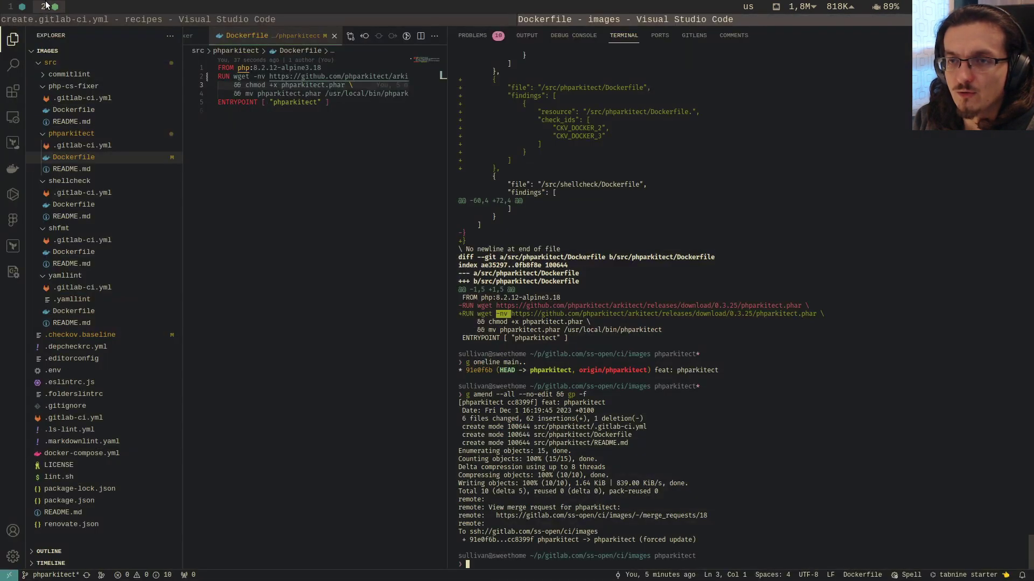
pyautogui.press('super+Left')
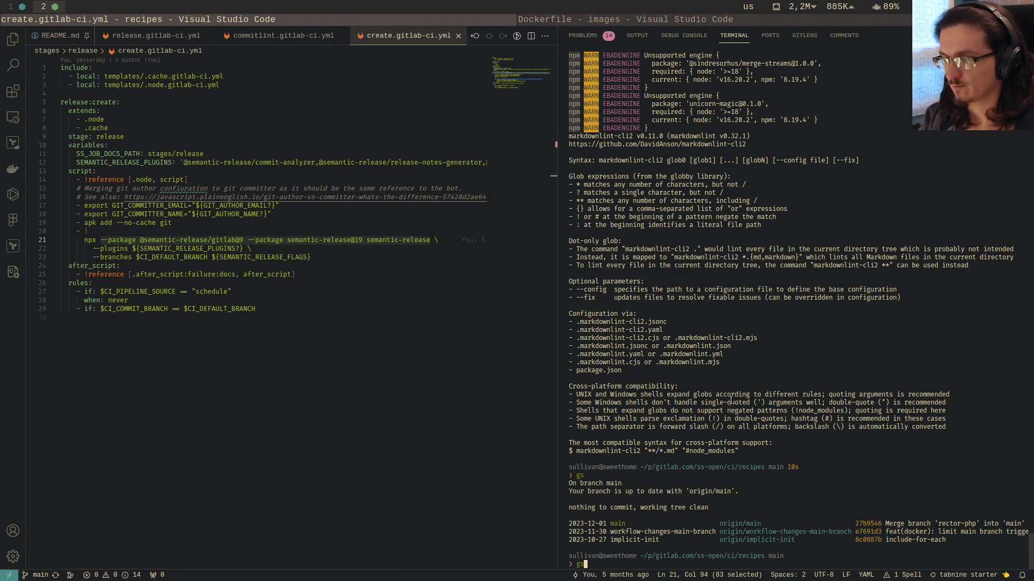
pyautogui.press('Return')
pyautogui.write('g co -b phparkitect')
pyautogui.press('Right')
pyautogui.press('Return')
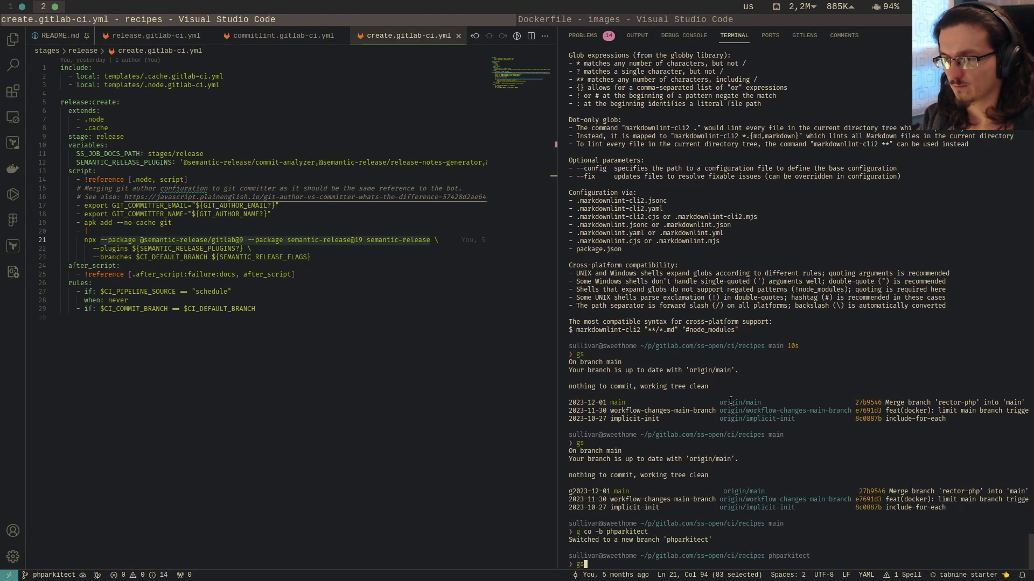
pyautogui.write('gs')
pyautogui.press('Return')
# Step: Show the recipes file tree and bring up the editor tab's close options
pyautogui.click(398, 239)
pyautogui.click(14, 46)
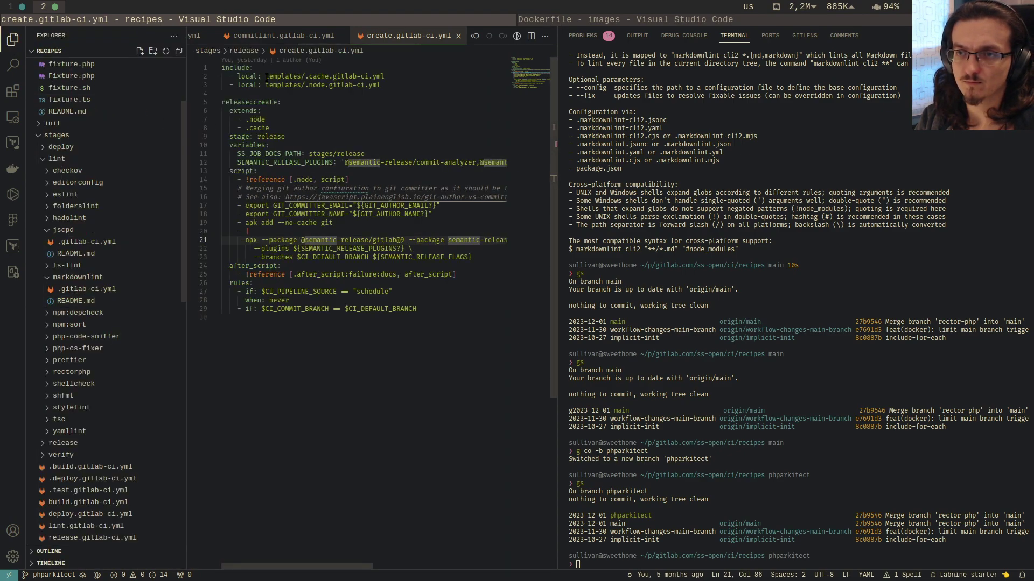
pyautogui.click(284, 37)
pyautogui.rightClick(284, 37)
# Step: Close unpinned files and duplicate the php-cs-fixer recipe folder
pyautogui.click(354, 105)
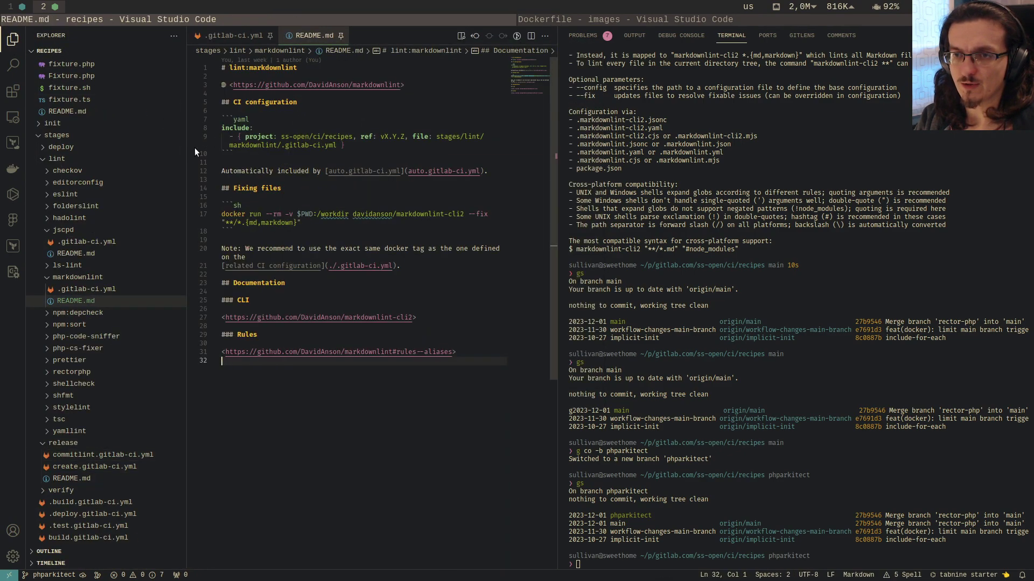
pyautogui.click(68, 231)
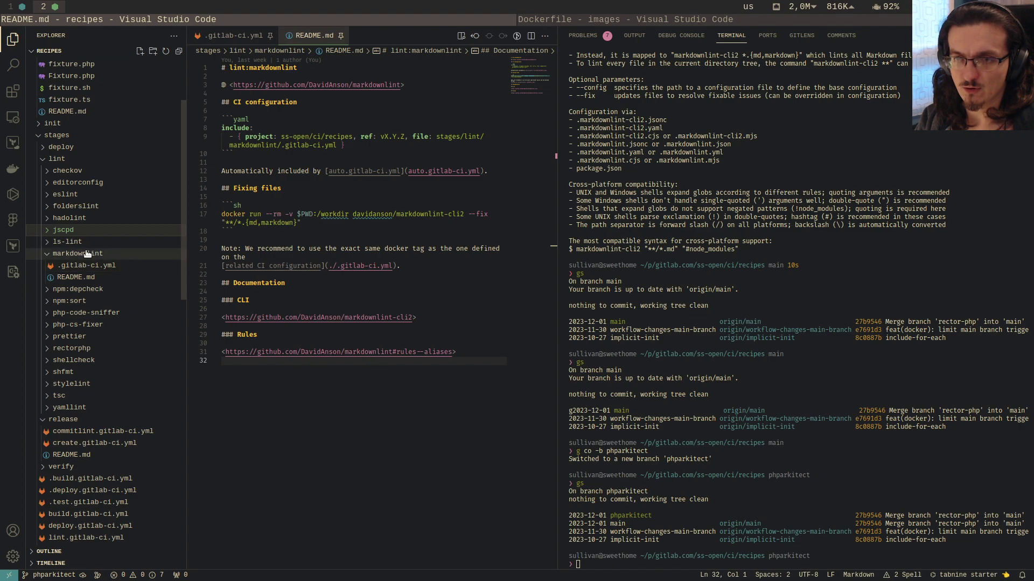
pyautogui.click(86, 253)
pyautogui.click(107, 305)
pyautogui.hotkey('ctrl', 'c')
pyautogui.hotkey('ctrl', 'v')
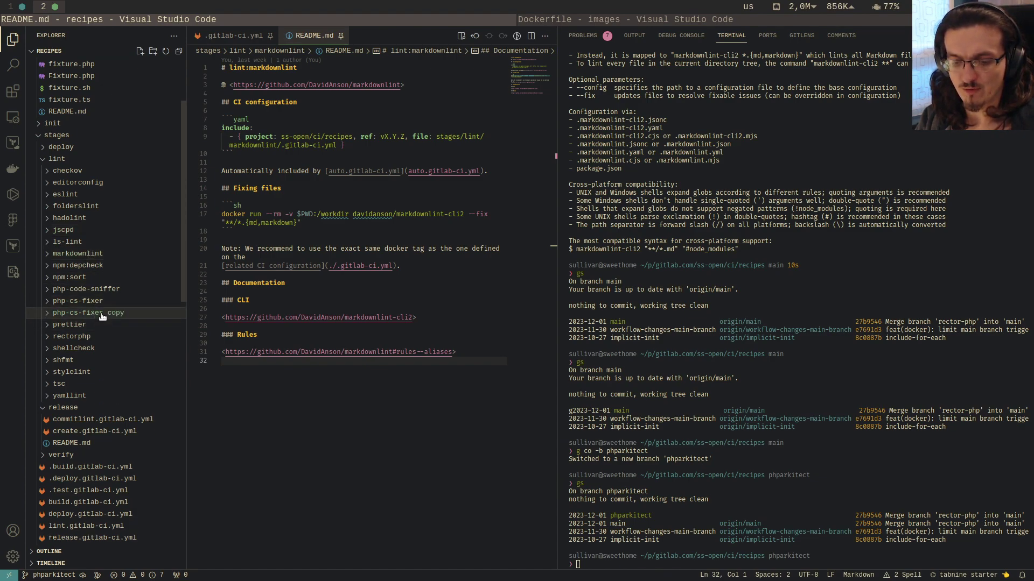
# Step: Rename the 'php-cs-fixer copy' folder to phparkitect
pyautogui.press('F2')
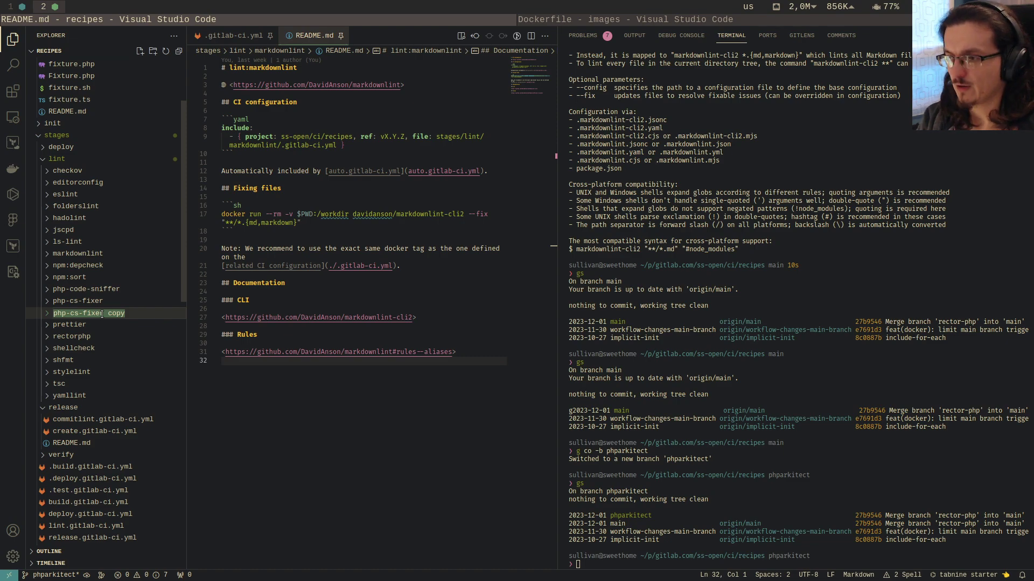
pyautogui.press('Return')
pyautogui.click(106, 312)
pyautogui.press('F2')
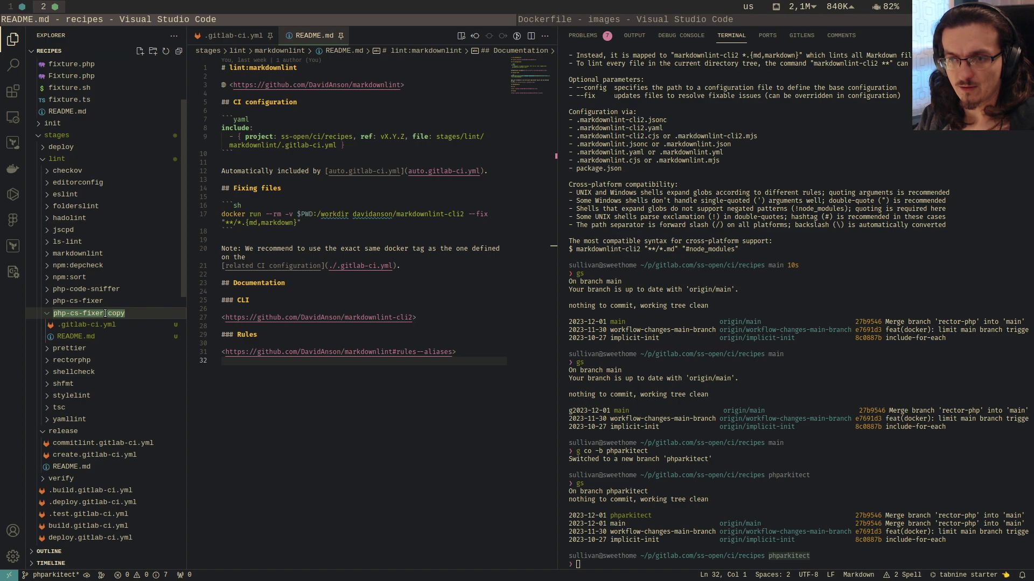
pyautogui.write('phparkitect')
pyautogui.press('Return')
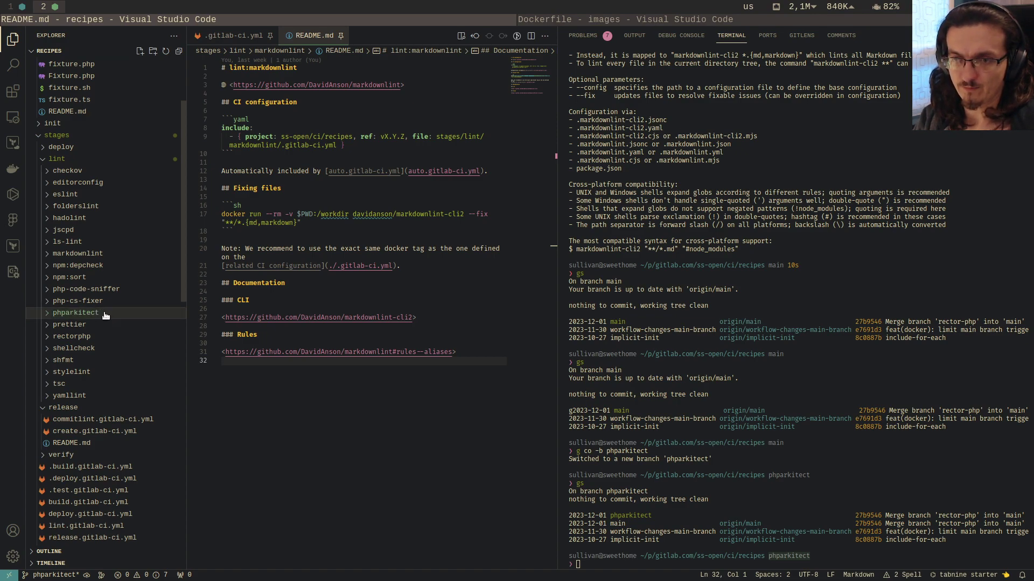
# Step: Open phparkitect's .gitlab-ci.yml and select php-cs-fixer on line 1 for replacement
pyautogui.click(106, 313)
pyautogui.click(107, 324)
pyautogui.click(374, 131)
pyautogui.hotkey('ctrl', 'Home')
pyautogui.hotkey('ctrl', 'Right')
pyautogui.press('Right')
pyautogui.hotkey('ctrl', 'shift', 'Right')
pyautogui.hotkey('ctrl', 'shift', 'Right')
pyautogui.hotkey('ctrl', 'shift', 'Right')
pyautogui.hotkey('ctrl', 'h')
# Step: Replace all php-cs-fixer with phparkitect in the CI file, then open the phparkitect README
pyautogui.write('phparkitect')
pyautogui.click(423, 80)
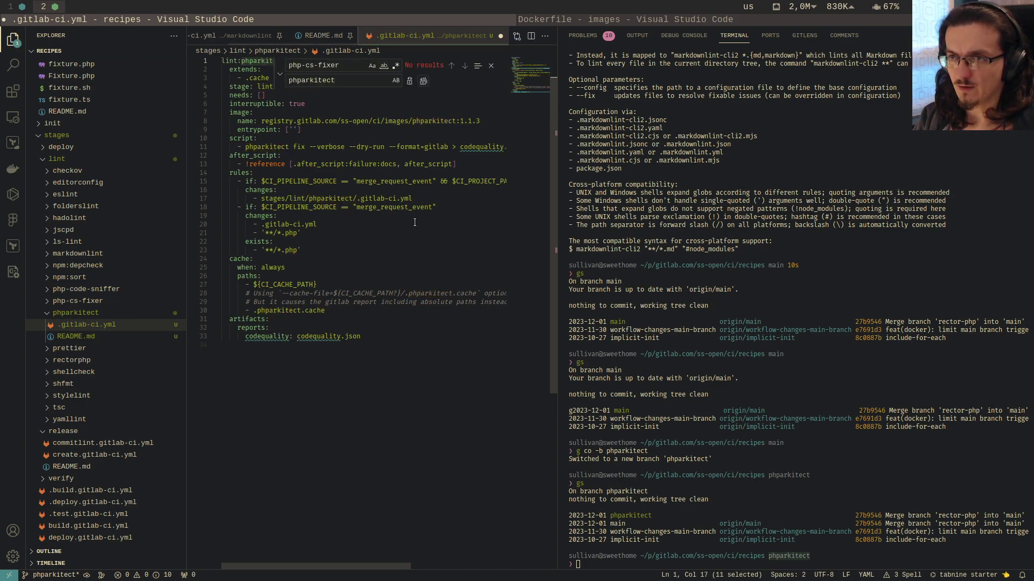
pyautogui.click(285, 268)
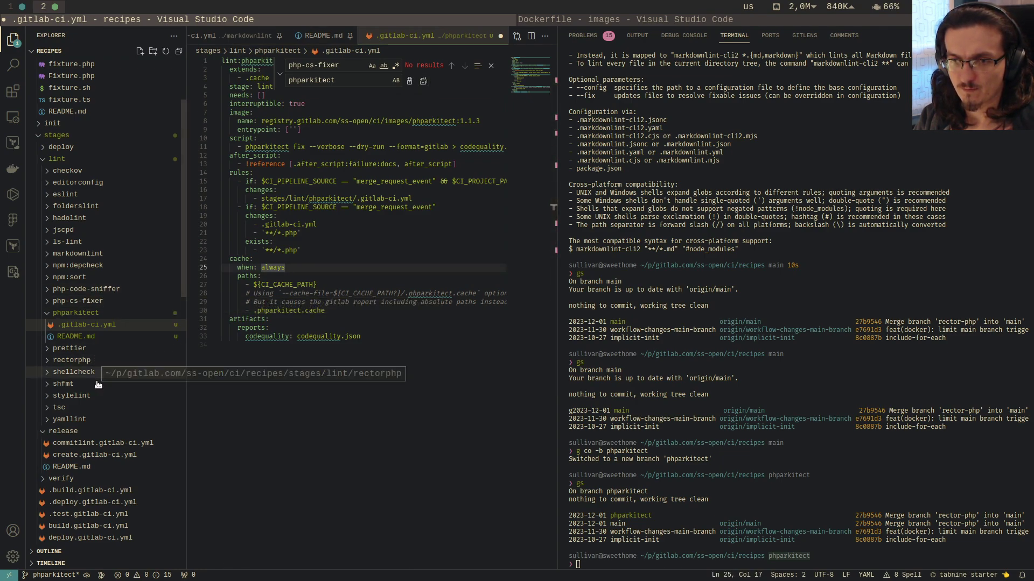
pyautogui.click(98, 361)
pyautogui.scroll(5, 364, 323)
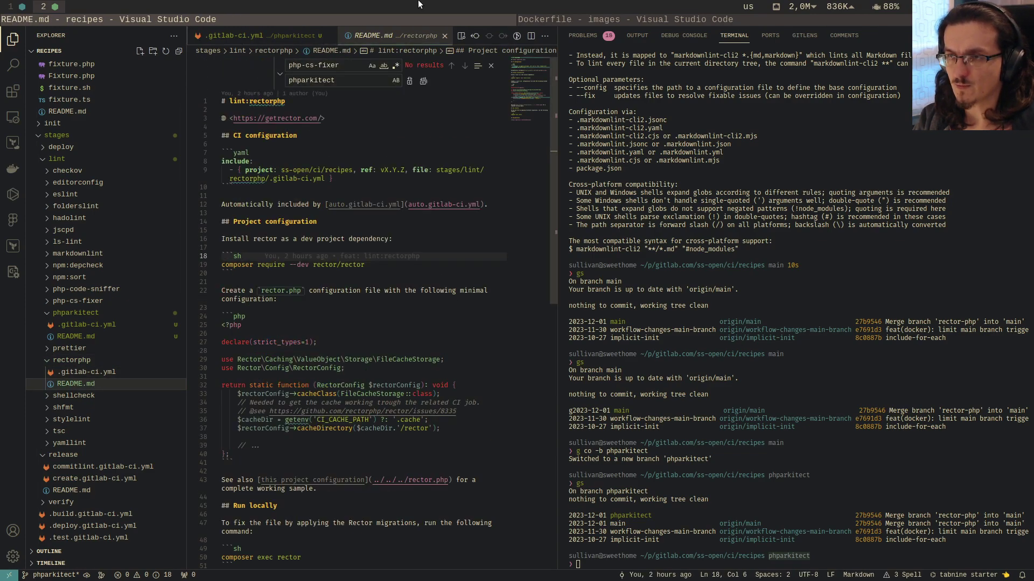
pyautogui.hotkey('ctrl', 'alt', '-')
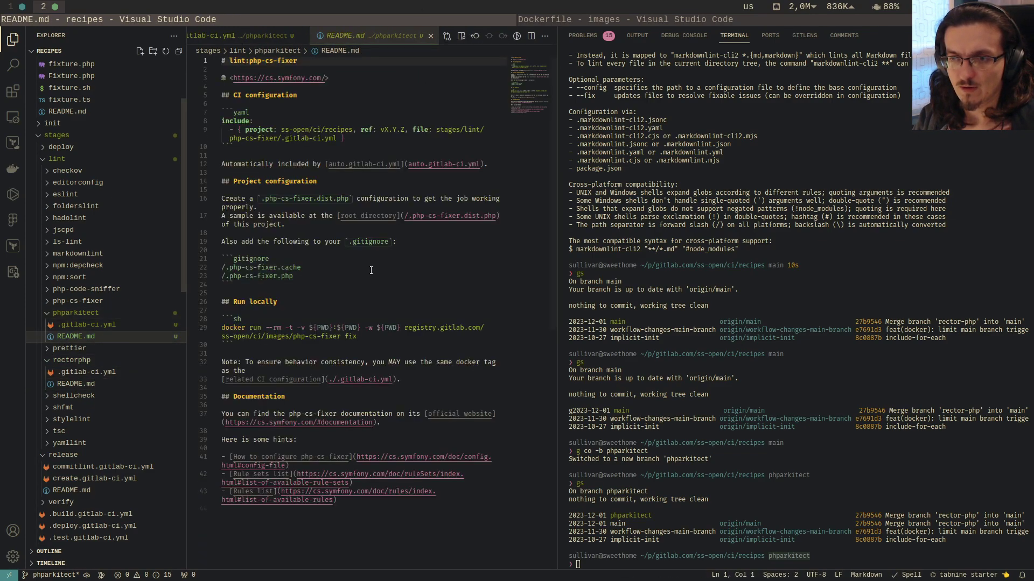
# Step: Replace every php-cs-fixer in the README with phparkitect
pyautogui.moveTo(248, 61); pyautogui.dragTo(297, 61)
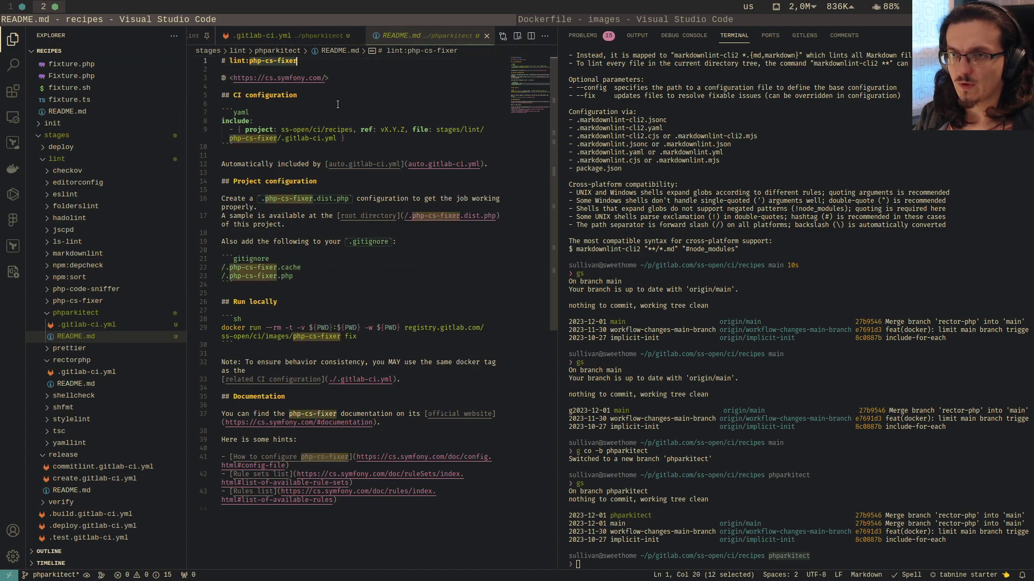
pyautogui.hotkey('ctrl', 'h')
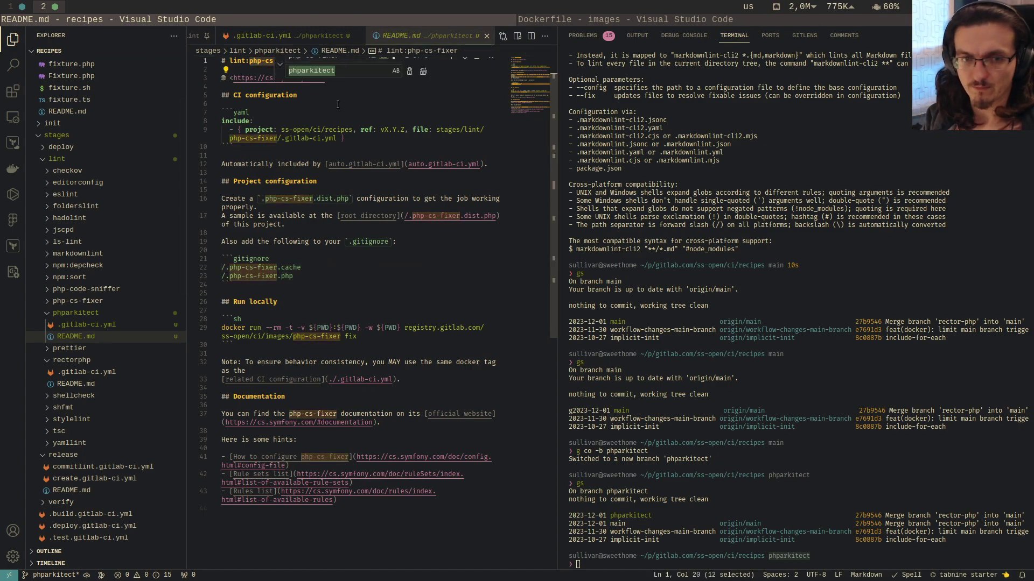
pyautogui.press('End')
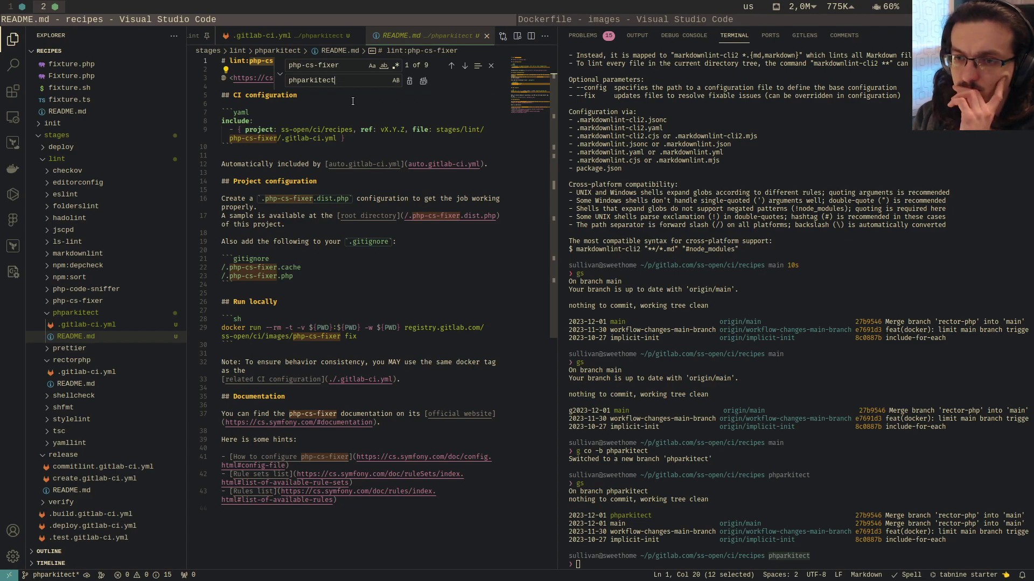
pyautogui.click(423, 82)
pyautogui.click(409, 285)
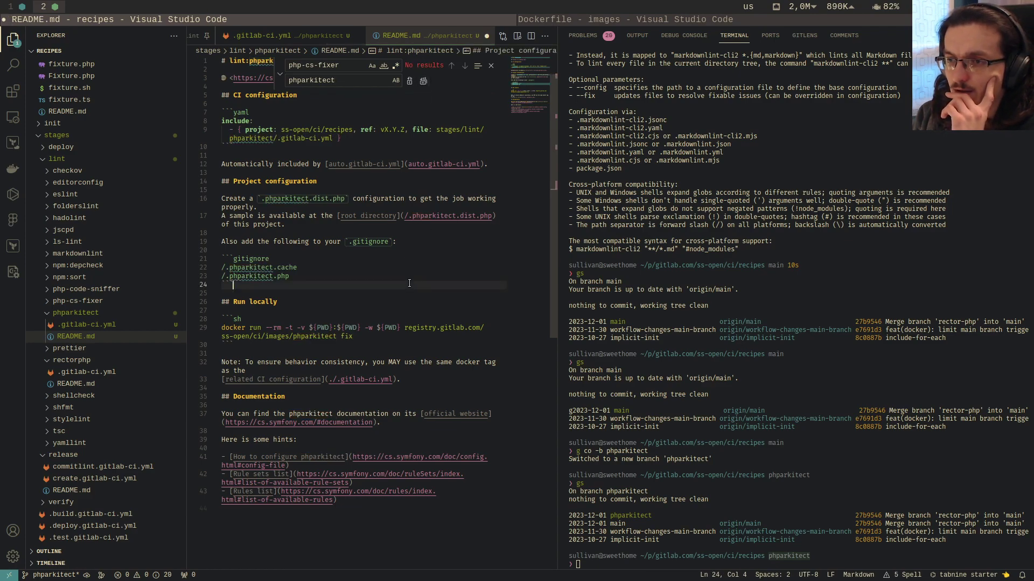
# Step: Replace the Project configuration and Run locally section bodies with <!-- TODO --> comments
pyautogui.hotkey('ctrl', 'j')
pyautogui.click(401, 287)
pyautogui.press('Up')
pyautogui.press('Up')
pyautogui.hotkey('shift', 'Up')
pyautogui.hotkey('shift', 'Up')
pyautogui.hotkey('shift', 'Up')
pyautogui.hotkey('shift', 'Up')
pyautogui.hotkey('shift', 'Up')
pyautogui.hotkey('shift', 'Up')
pyautogui.hotkey('shift', 'Up')
pyautogui.hotkey('shift', 'Up')
pyautogui.hotkey('shift', 'Up')
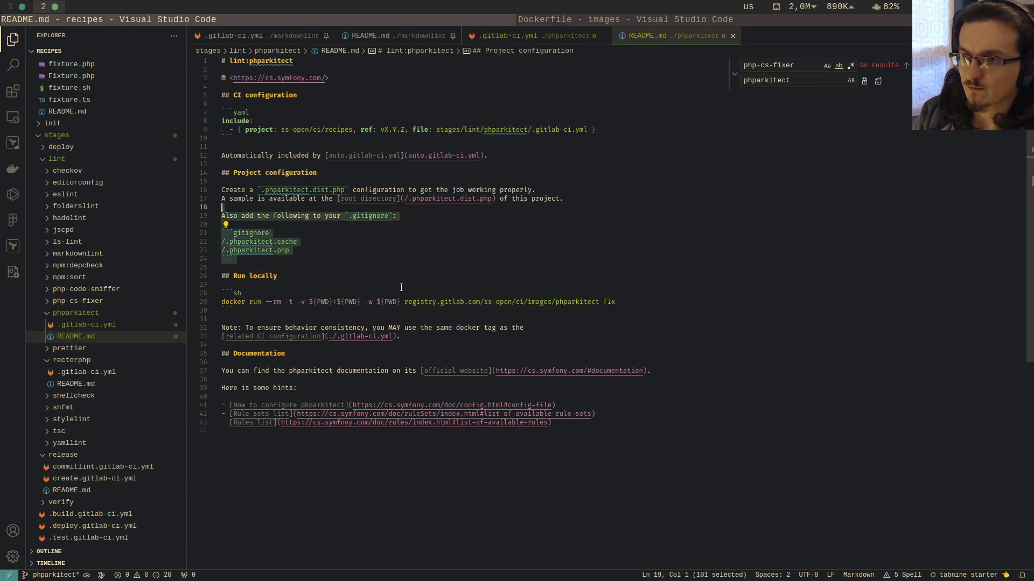
pyautogui.write('<!-- ')
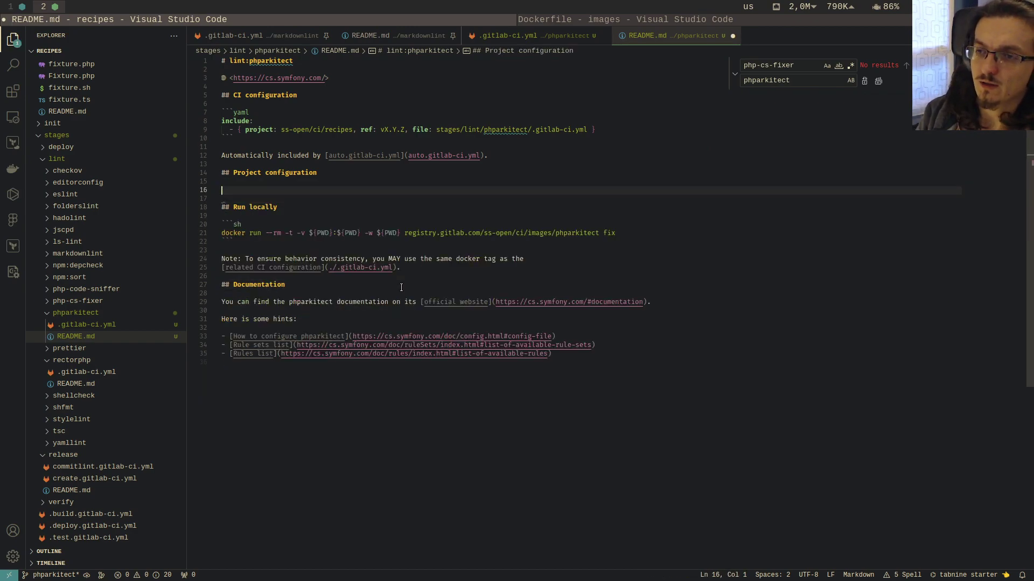
pyautogui.write('TODO -->')
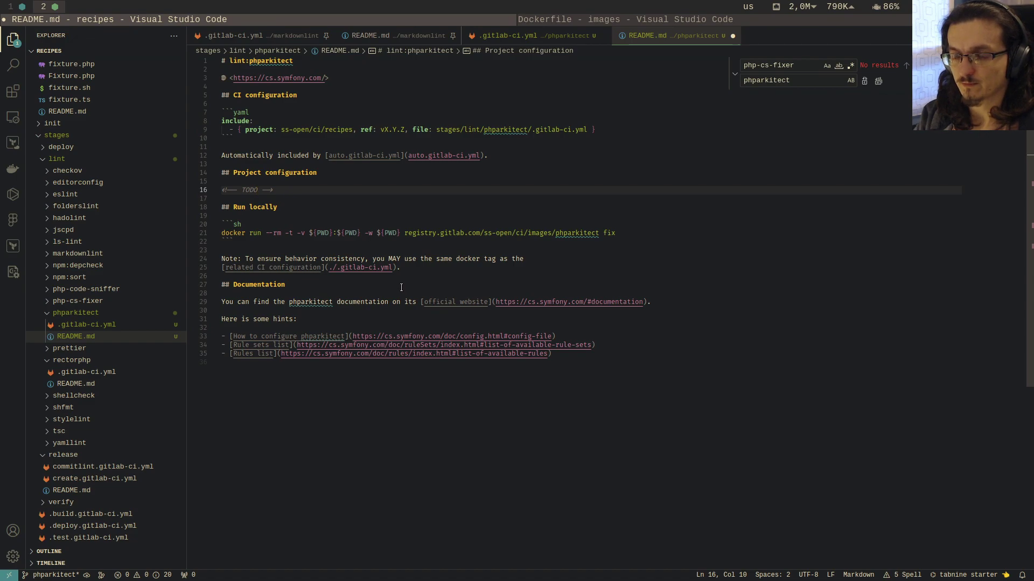
pyautogui.press('Down')
pyautogui.press('Down')
pyautogui.press('Down')
pyautogui.press('Down')
pyautogui.press('Home')
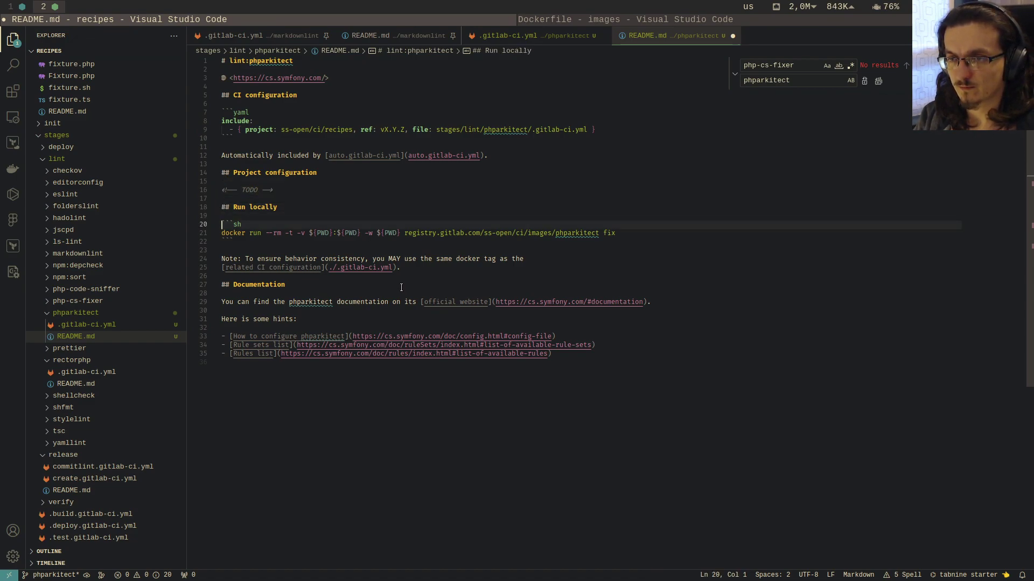
pyautogui.hotkey('shift', 'Down')
pyautogui.hotkey('shift', 'Down')
pyautogui.hotkey('shift', 'Down')
pyautogui.hotkey('shift', 'Down')
pyautogui.hotkey('shift', 'Down')
pyautogui.hotkey('shift', 'Down')
pyautogui.hotkey('ctrl', 'v')
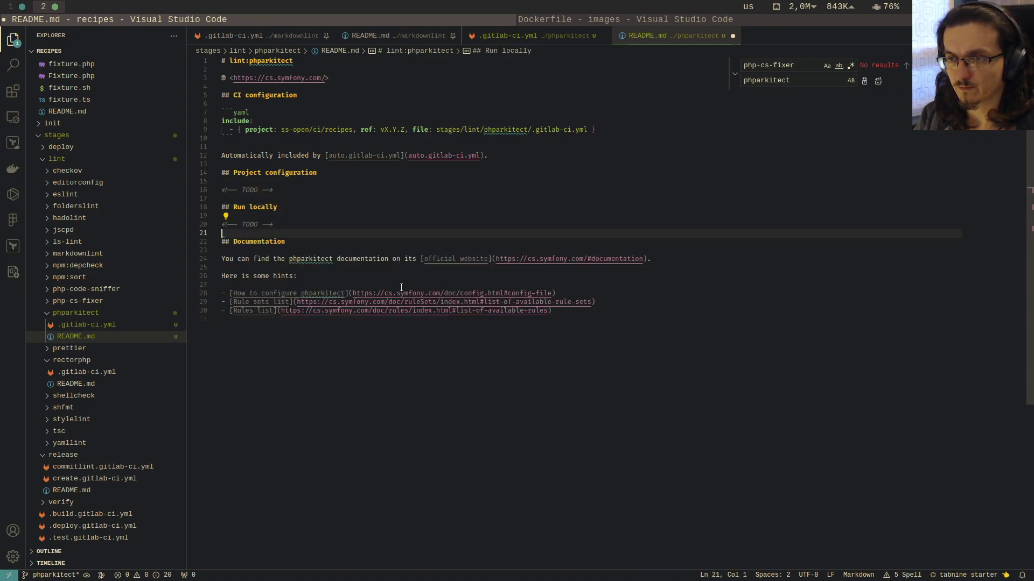
# Step: Replace the Documentation section body with a <!-- TODO --> comment
pyautogui.press('Down')
pyautogui.press('Down')
pyautogui.press('Down')
pyautogui.hotkey('shift', 'Down')
pyautogui.hotkey('shift', 'Down')
pyautogui.hotkey('shift', 'Down')
pyautogui.hotkey('shift', 'Down')
pyautogui.hotkey('shift', 'Down')
pyautogui.hotkey('shift', 'Down')
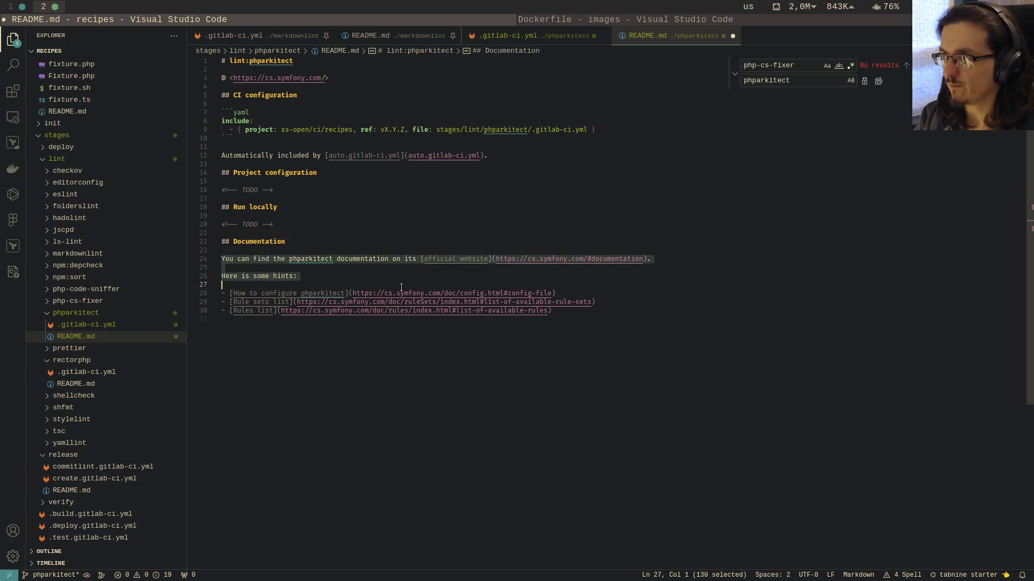
pyautogui.hotkey('shift', 'Down')
pyautogui.hotkey('ctrl', 'v')
pyautogui.press('Up')
pyautogui.press('Up')
pyautogui.press('Up')
pyautogui.press('Up')
pyautogui.press('Up')
pyautogui.press('Up')
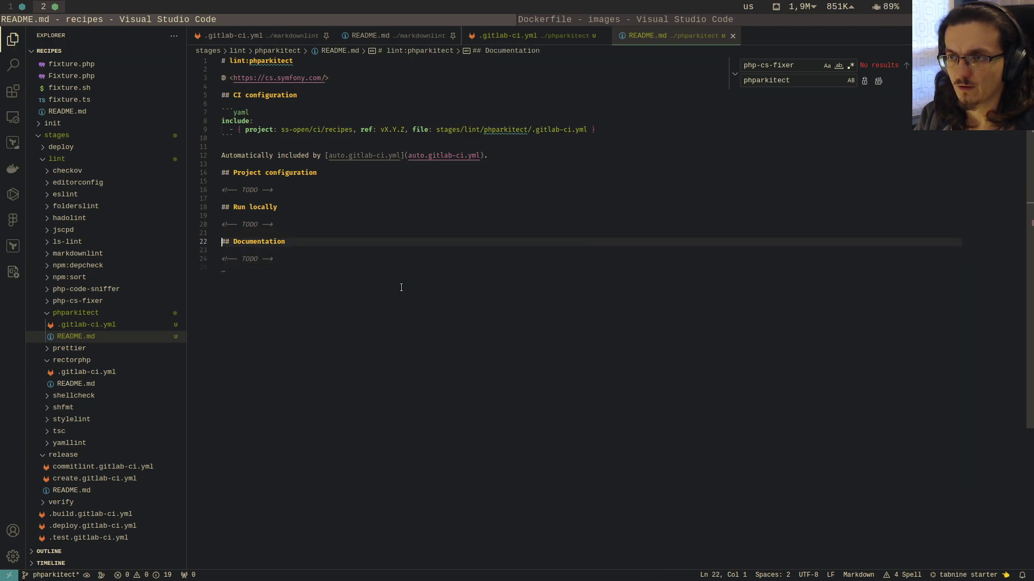
pyautogui.press('Up')
pyautogui.press('Up')
pyautogui.press('Up')
pyautogui.press('Up')
pyautogui.press('Up')
pyautogui.press('Up')
pyautogui.press('Up')
pyautogui.press('Up')
pyautogui.press('Up')
pyautogui.press('Up')
pyautogui.press('Up')
pyautogui.press('Up')
pyautogui.press('Up')
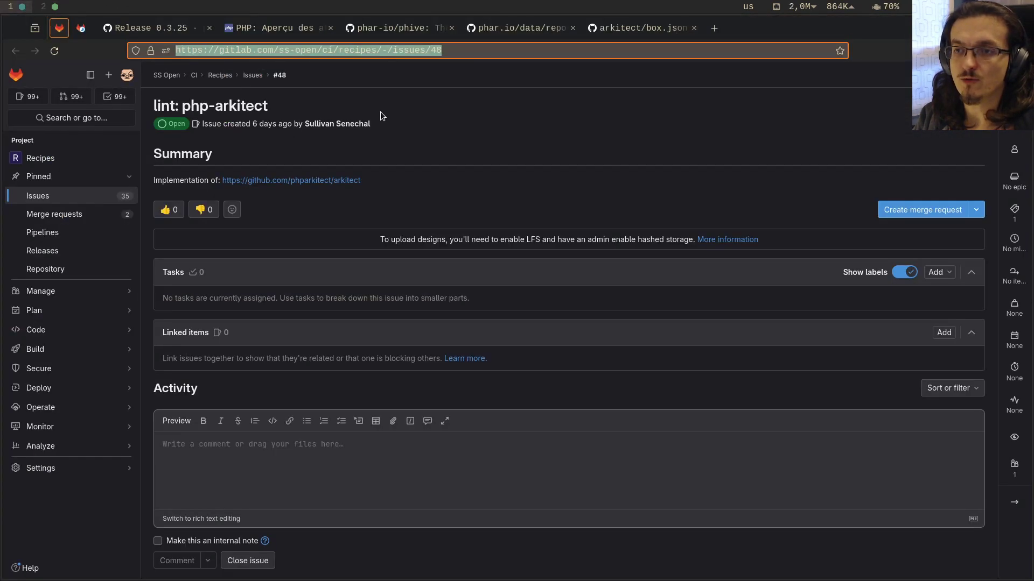
# Step: Google 'phparkitect' in a new tab and open the phparkitect/arkitect GitHub repository
pyautogui.click(716, 29)
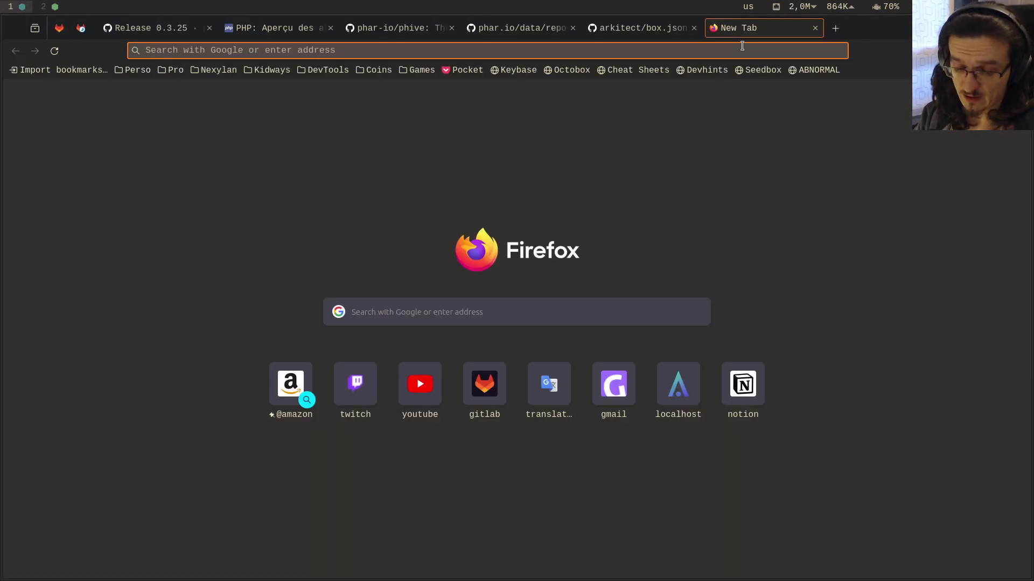
pyautogui.write('phpartiketk')
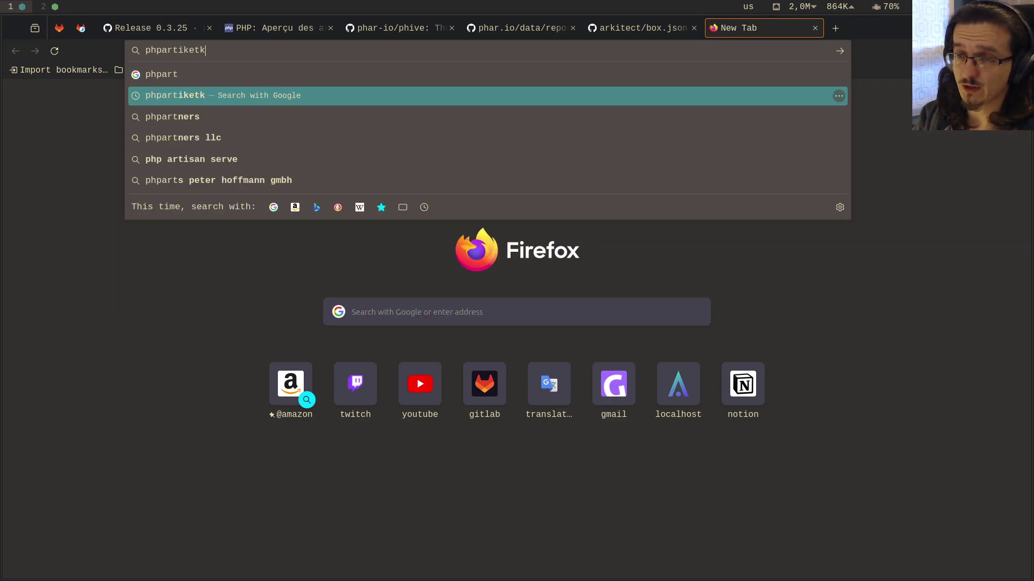
pyautogui.press('Return')
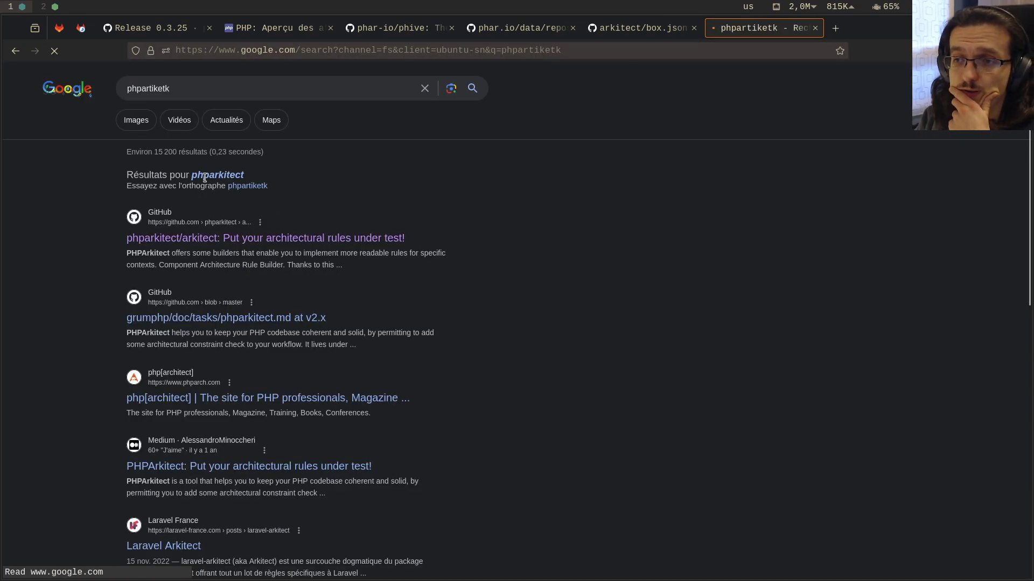
pyautogui.click(211, 202)
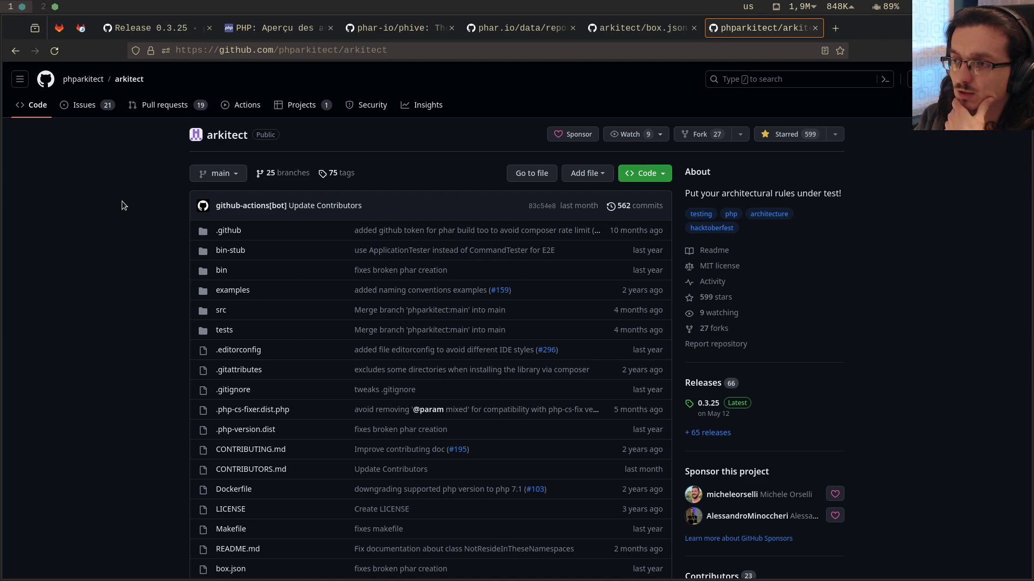
# Step: Check the arkitect README install command, then select the repository's web address
pyautogui.scroll(-3, 122, 201)
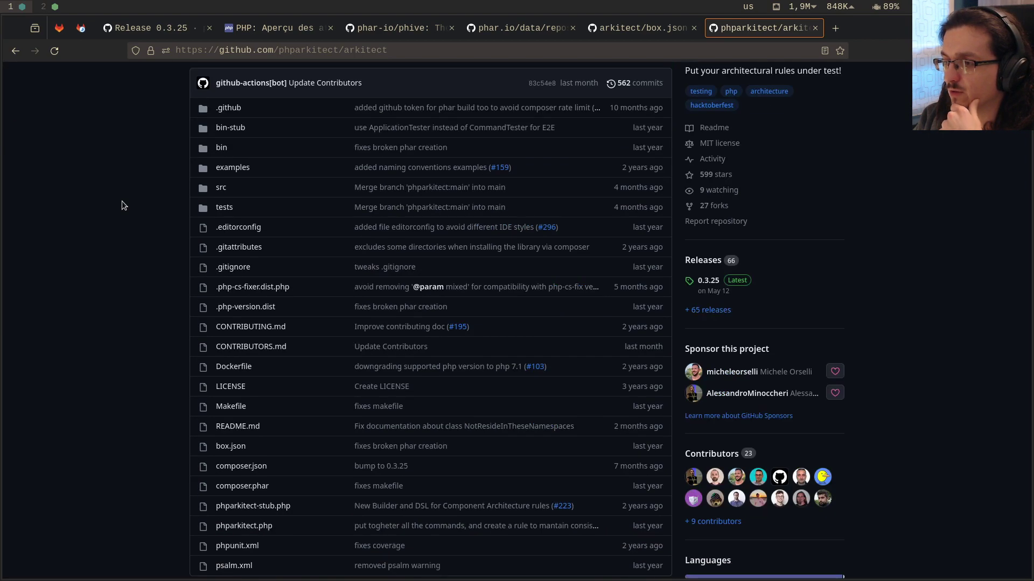
pyautogui.scroll(-3, 122, 202)
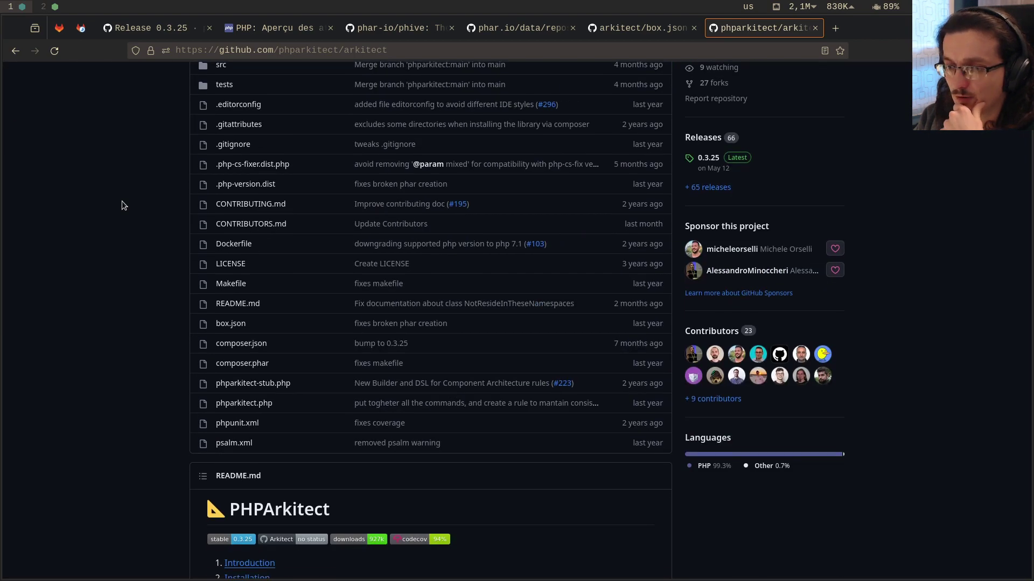
pyautogui.scroll(-13, 122, 202)
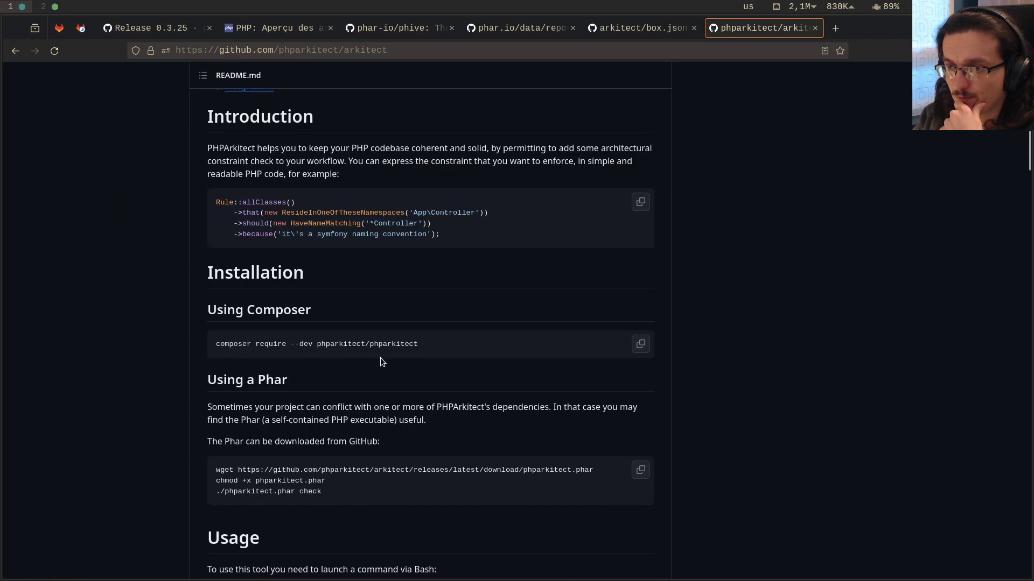
pyautogui.moveTo(418, 346); pyautogui.dragTo(319, 343)
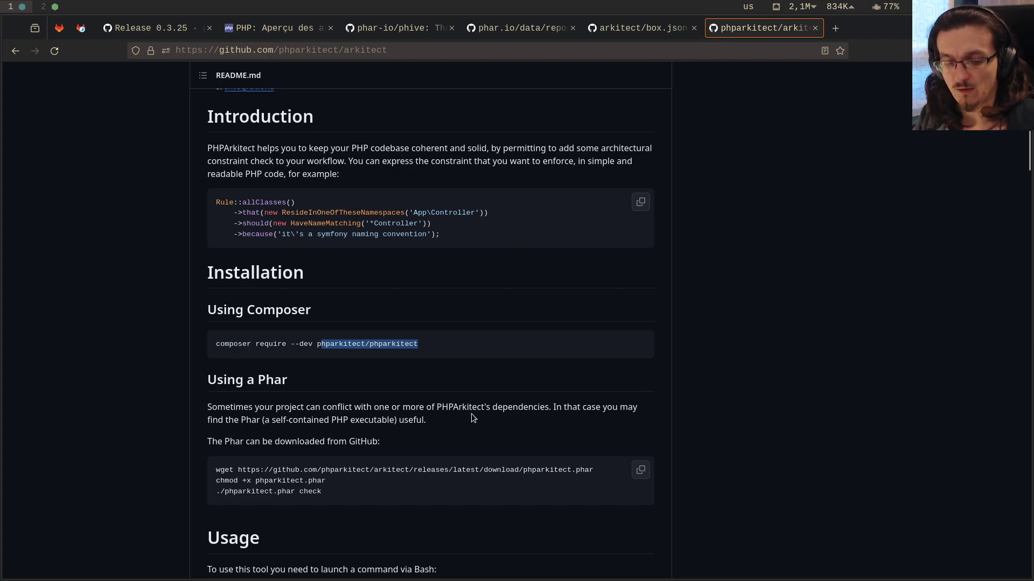
pyautogui.press('super+2')
pyautogui.press('super+1')
pyautogui.scroll(13, 479, 352)
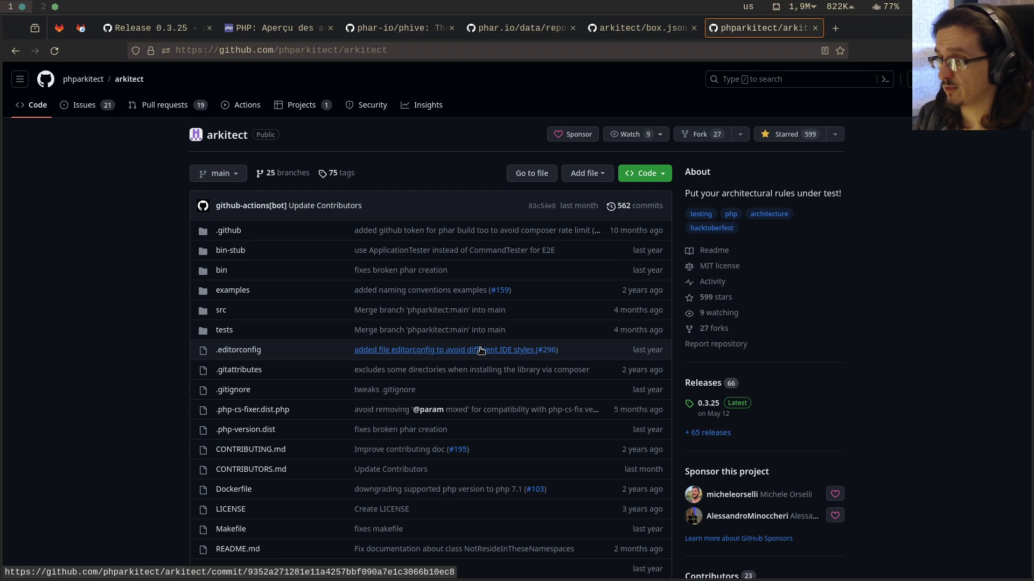
pyautogui.click(302, 51)
pyautogui.hotkey('ctrl', 'c')
# Step: Replace the old project link on README line 3 with the arkitect GitHub address, then return to the browser
pyautogui.press('super+2')
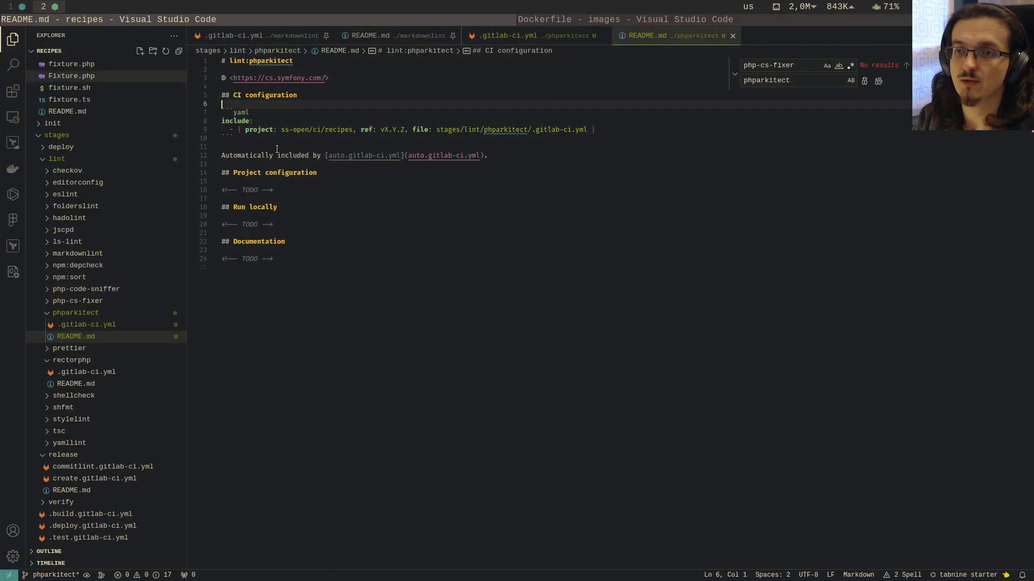
pyautogui.press('Up')
pyautogui.press('Up')
pyautogui.press('Up')
pyautogui.hotkey('shift', 'End')
pyautogui.hotkey('shift', 'Left')
pyautogui.hotkey('ctrl', 'v')
pyautogui.press('Down')
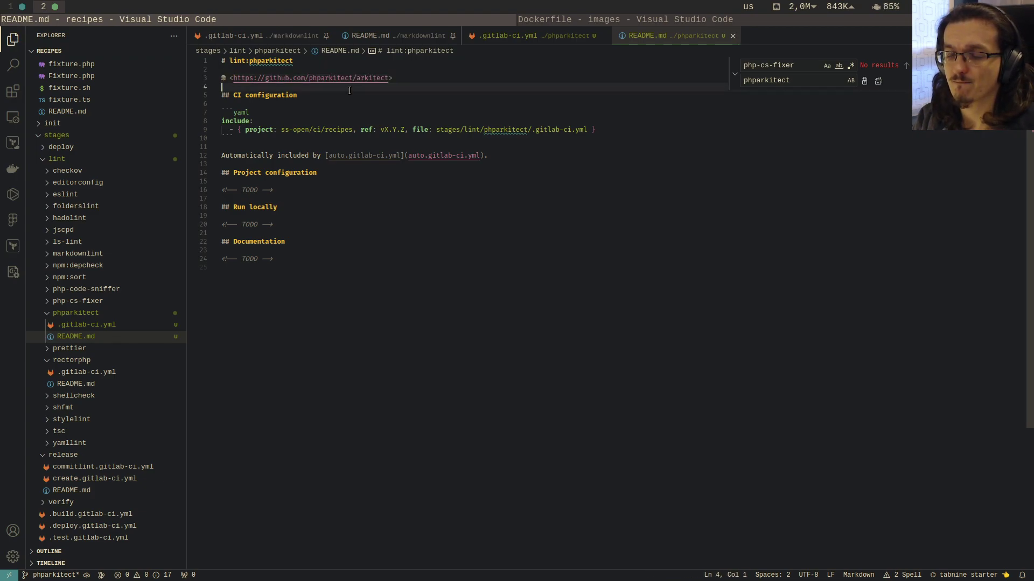
pyautogui.press('super+1')
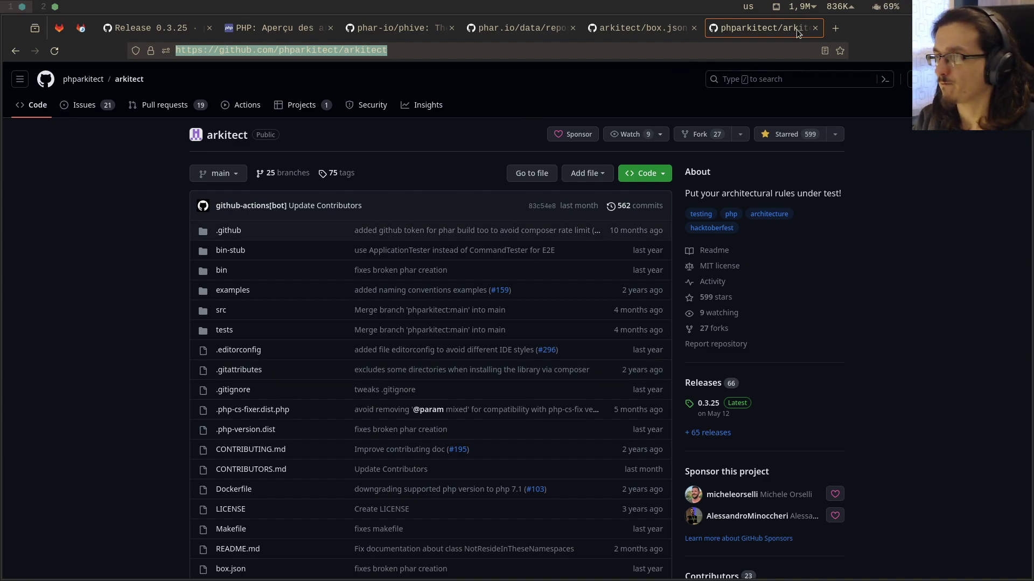
# Step: Load the Deptrac documentation home page in a new tab
pyautogui.click(835, 28)
pyautogui.write('https://qossmic.github.io/deptrac/')
pyautogui.press('Return')
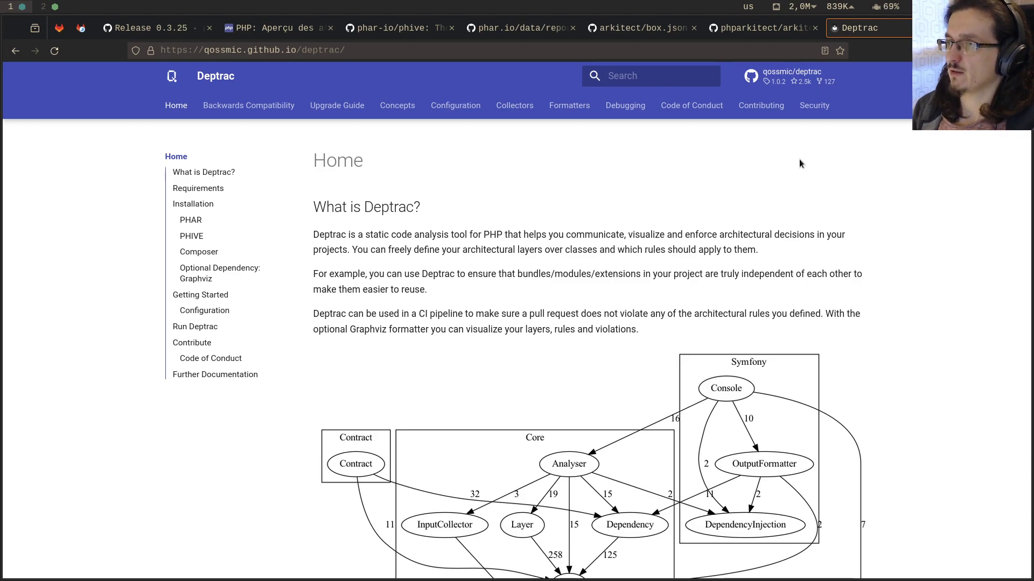
pyautogui.scroll(-5, 821, 314)
pyautogui.scroll(-2, 816, 316)
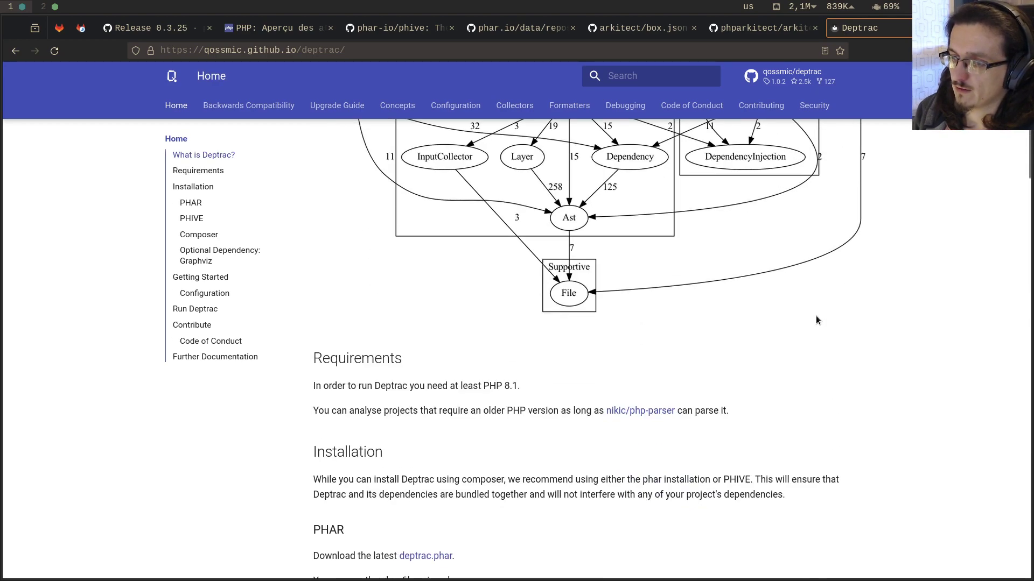
pyautogui.scroll(-2, 816, 320)
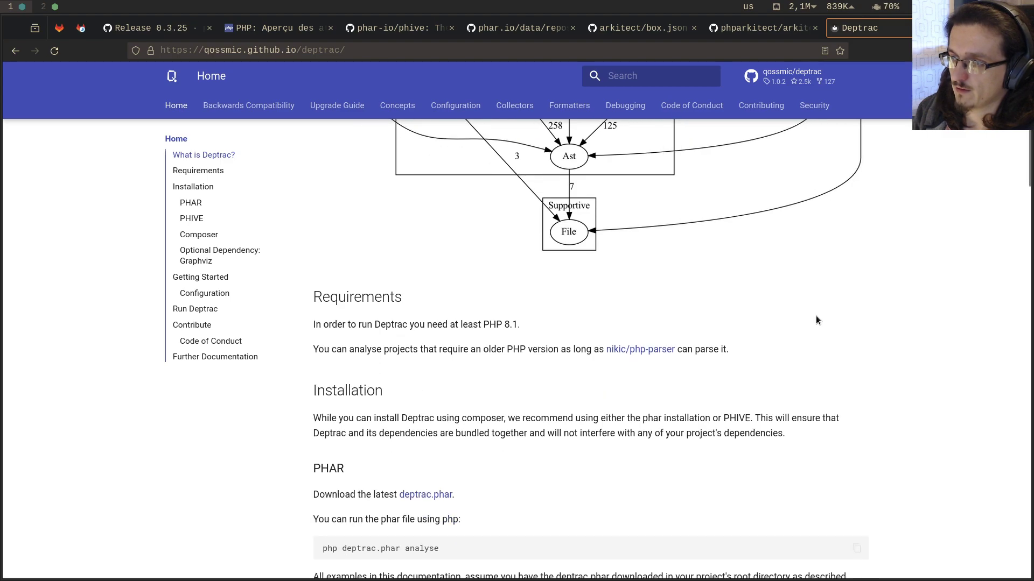
pyautogui.scroll(-5, 812, 323)
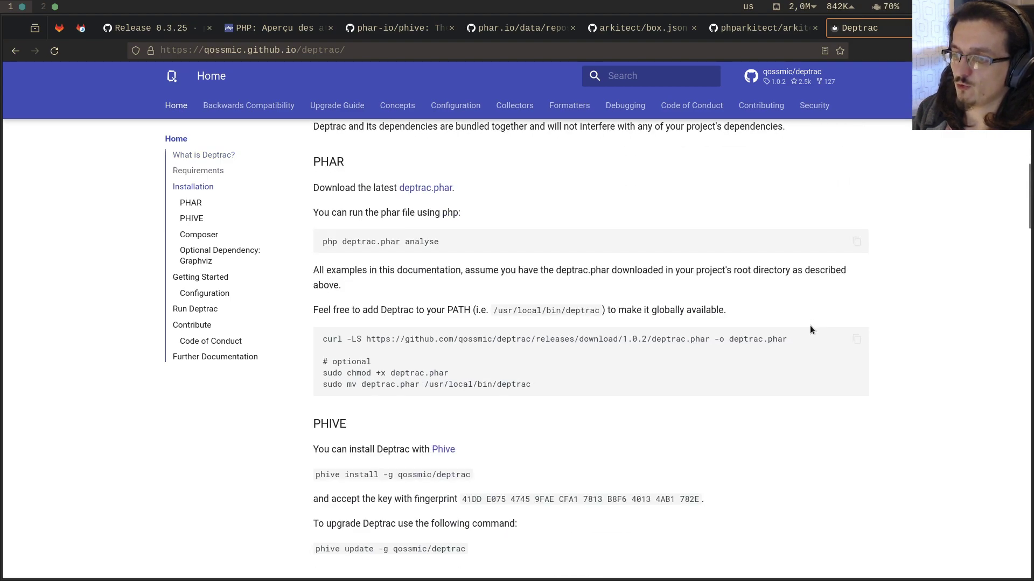
# Step: Read further down the Deptrac documentation, then start another blank tab
pyautogui.scroll(-2, 809, 328)
pyautogui.scroll(-10, 807, 333)
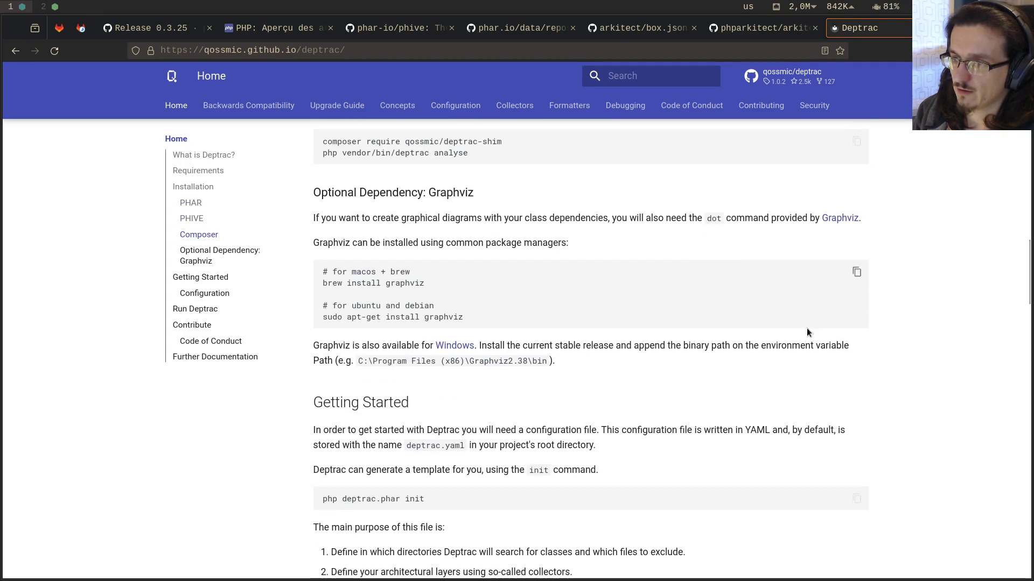
pyautogui.scroll(-4, 806, 329)
pyautogui.scroll(-3, 806, 332)
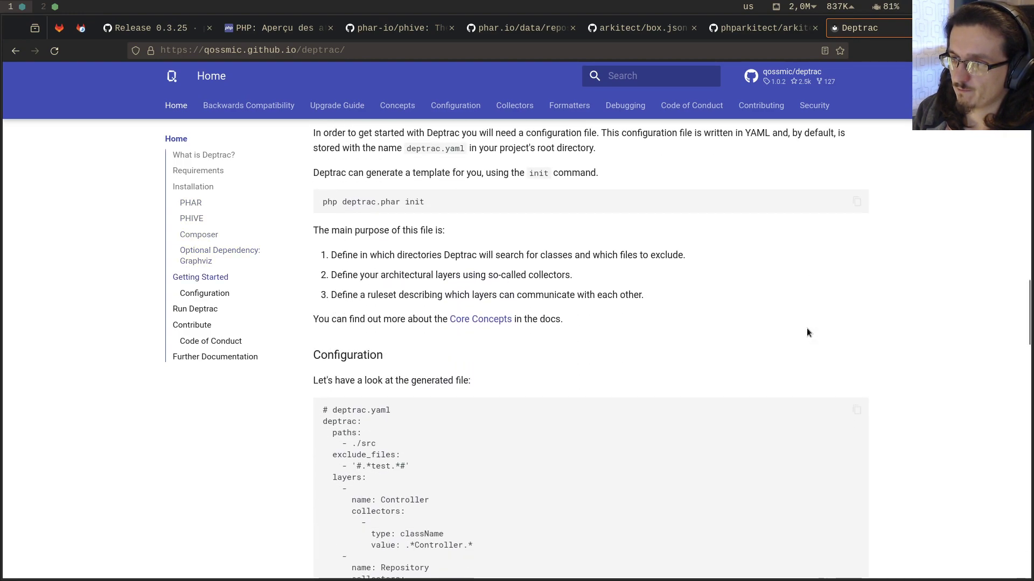
pyautogui.scroll(-4, 806, 332)
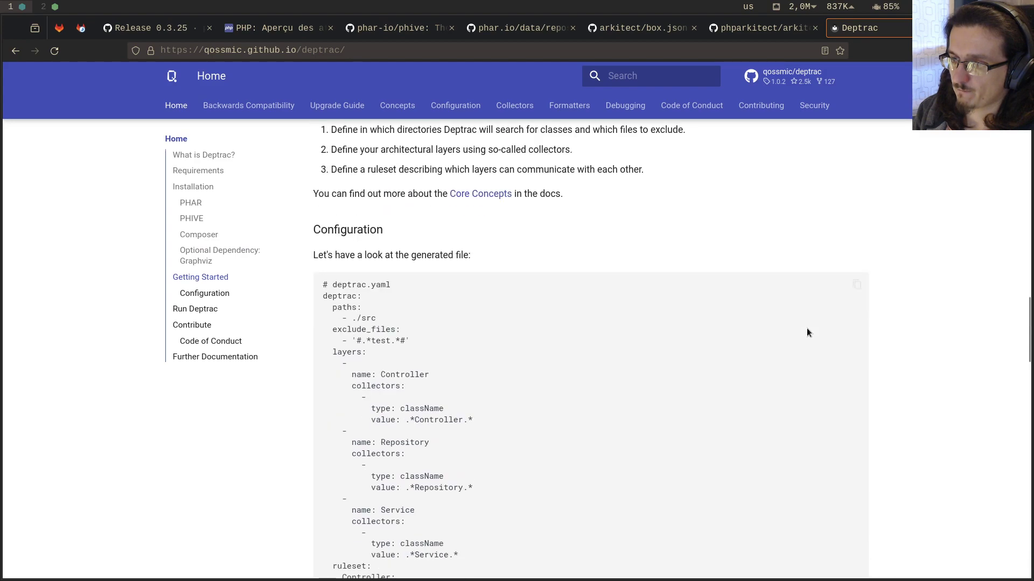
pyautogui.scroll(-2, 807, 332)
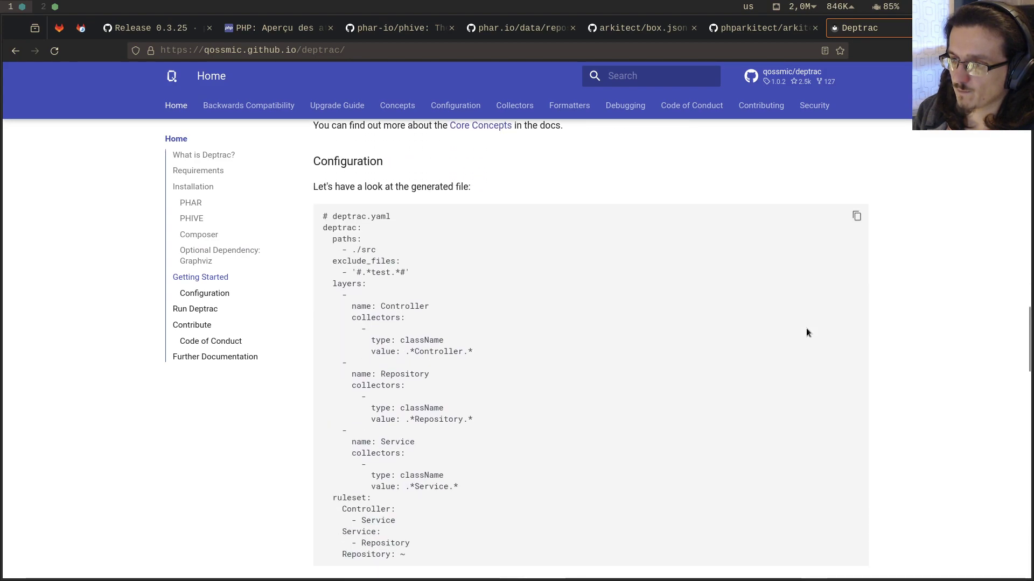
pyautogui.scroll(-4, 805, 332)
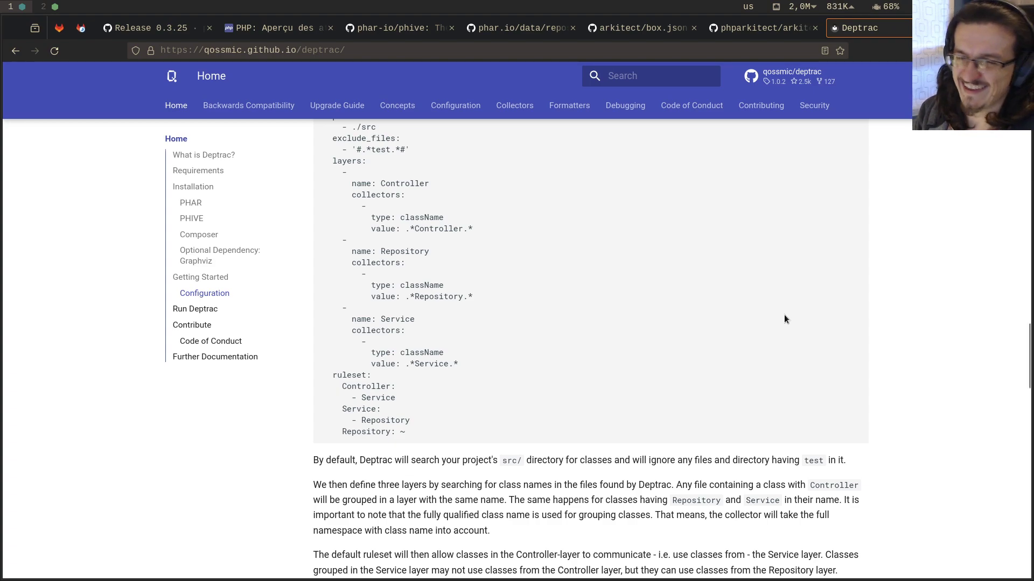
pyautogui.scroll(-5, 784, 316)
pyautogui.scroll(-3, 784, 317)
pyautogui.scroll(-6, 781, 319)
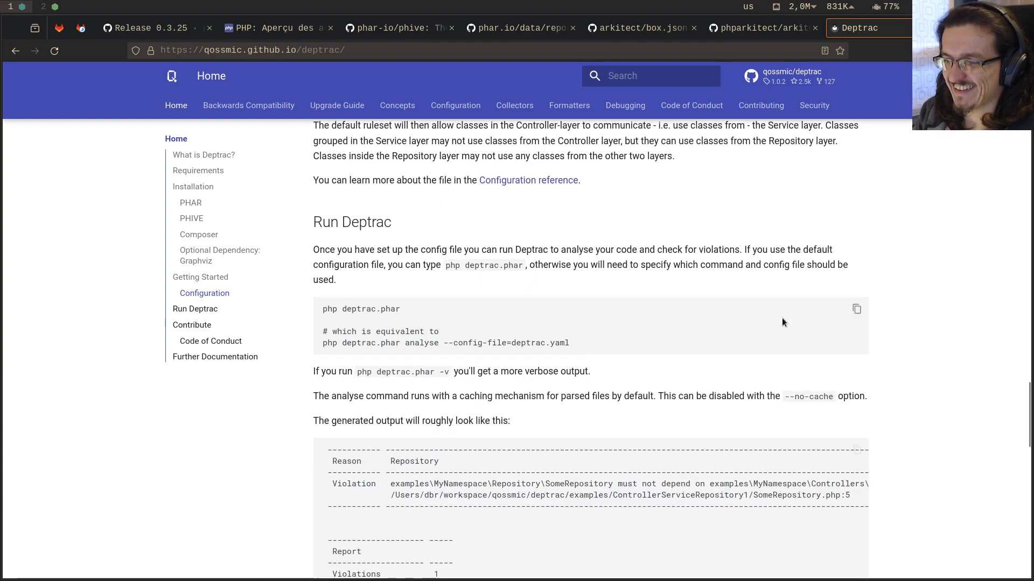
pyautogui.scroll(-4, 782, 318)
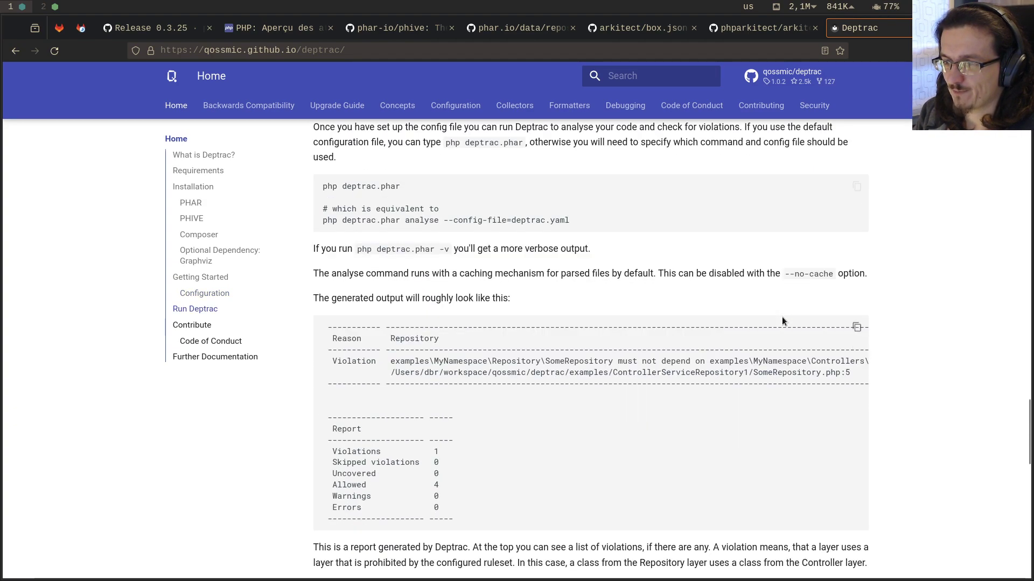
pyautogui.hotkey('ctrl', 't')
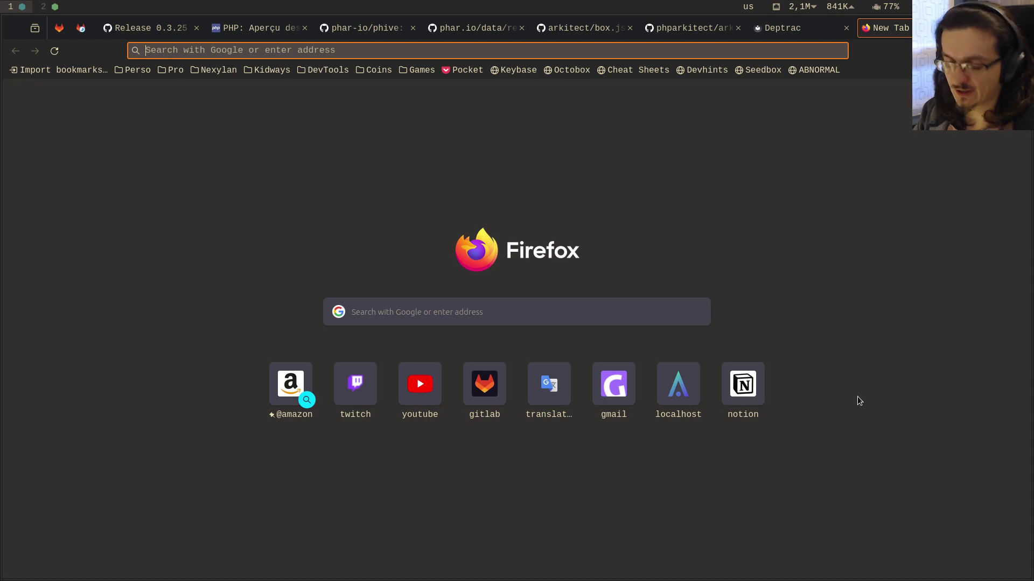
# Step: Google 'phpda' and look over the results
pyautogui.write('phpda')
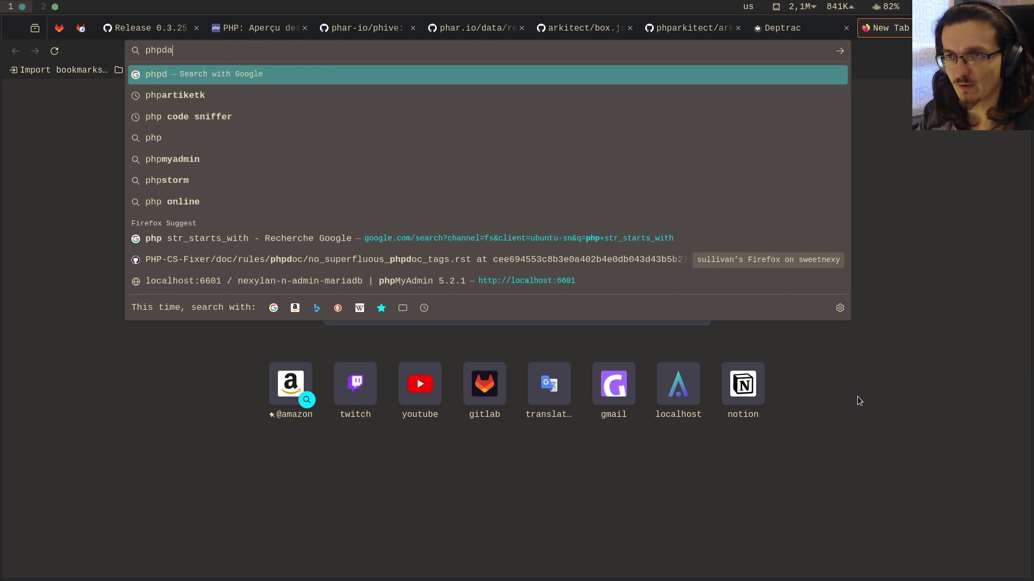
pyautogui.press('Return')
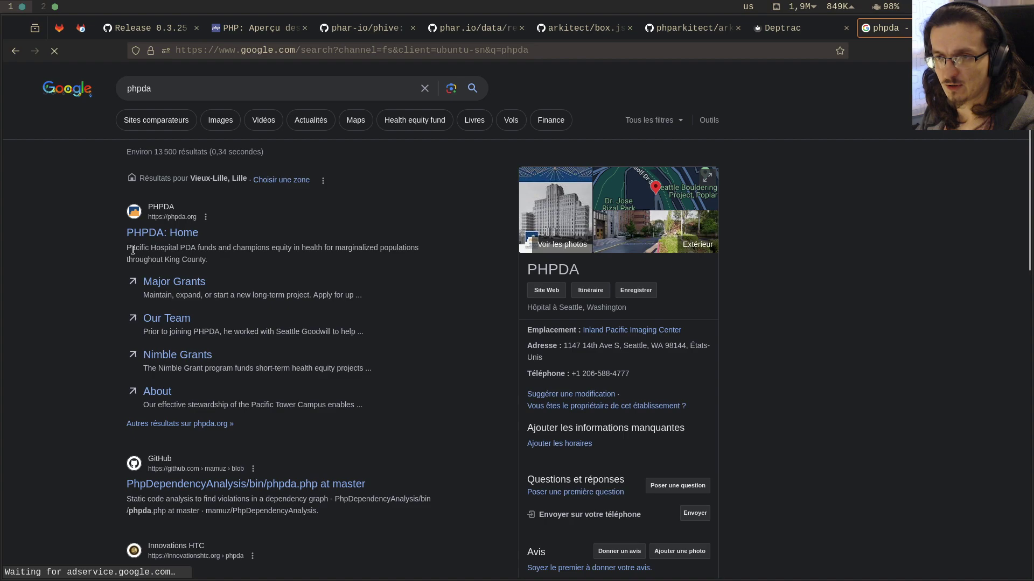
pyautogui.scroll(-2, 221, 485)
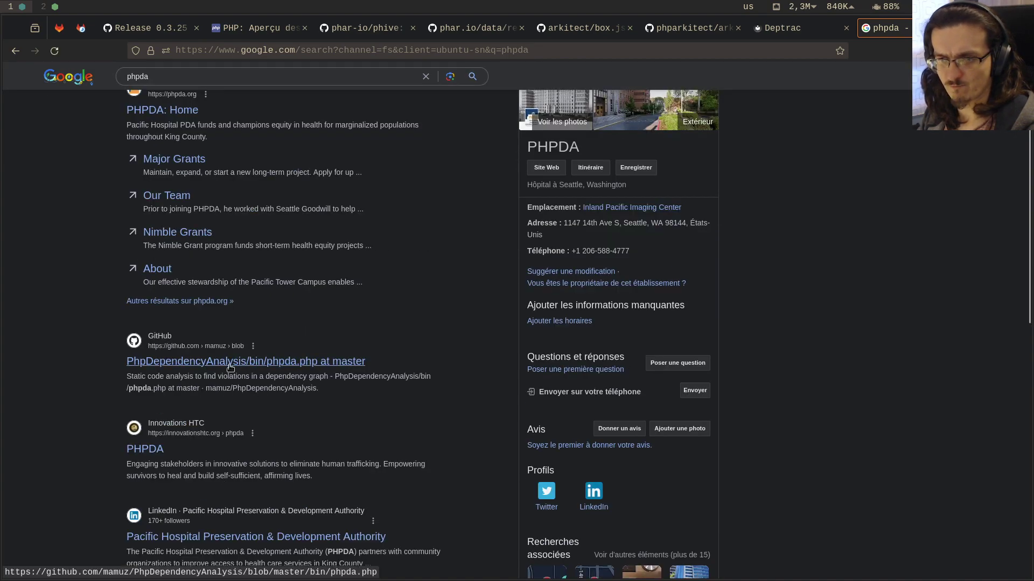
pyautogui.scroll(3, 210, 278)
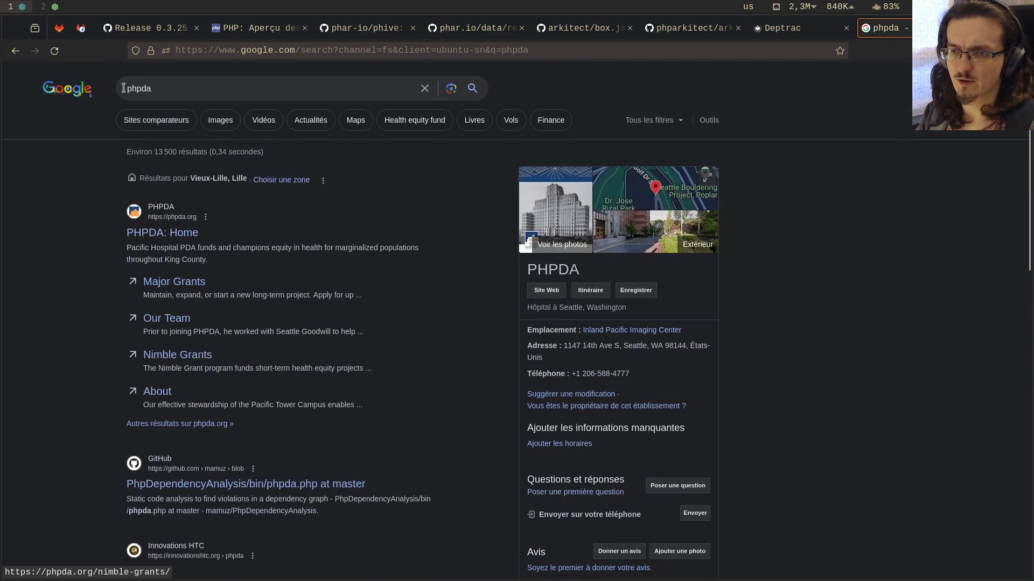
# Step: Rework the query to 'php dependen' and take the 'php dependency injection' suggestion
pyautogui.click(161, 90)
pyautogui.press('BackSpace')
pyautogui.press('BackSpace')
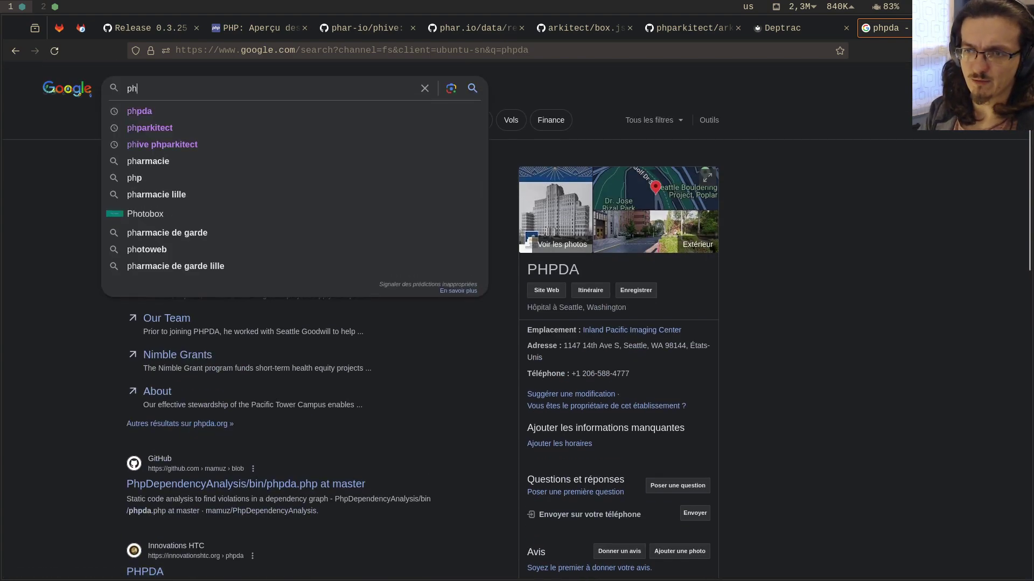
pyautogui.write('dependen')
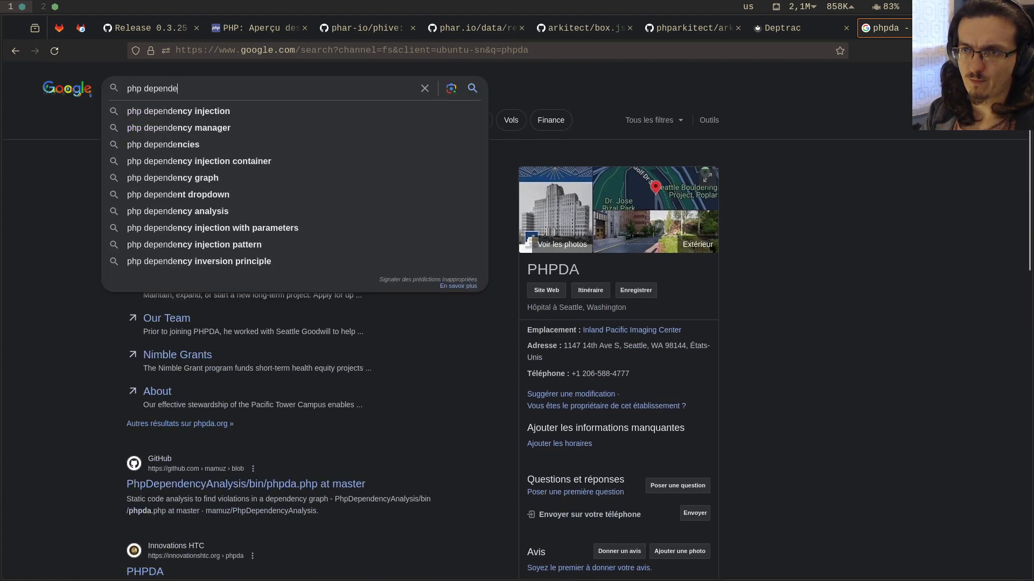
pyautogui.press('Down')
pyautogui.press('Up')
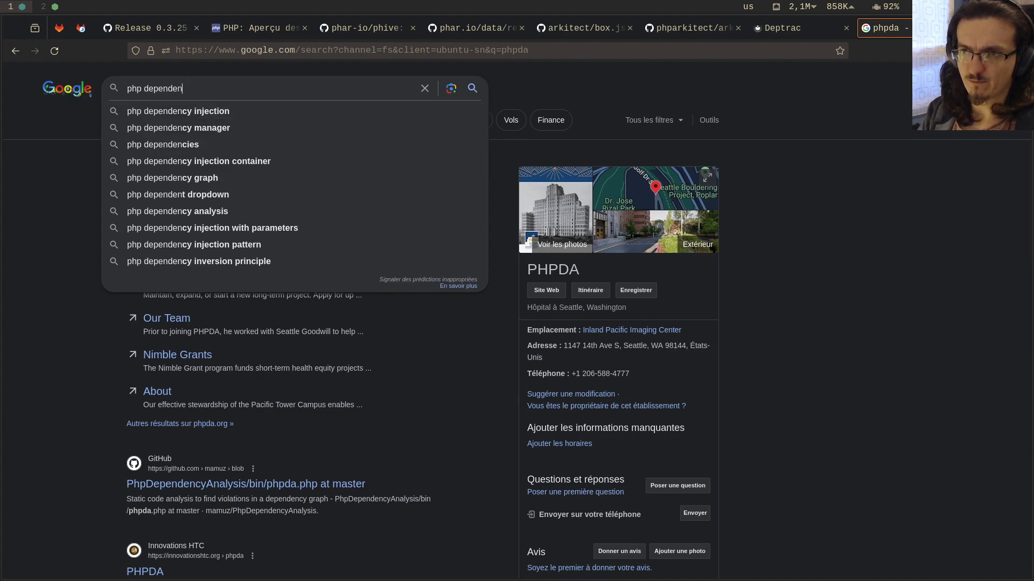
pyautogui.press('Down')
pyautogui.press('Up')
pyautogui.press('Down')
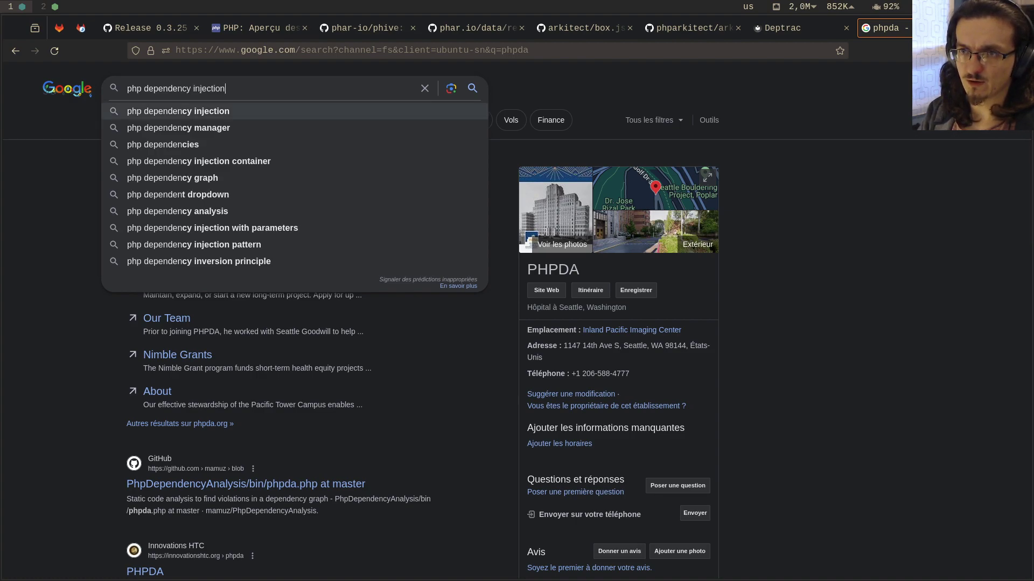
pyautogui.press('Up')
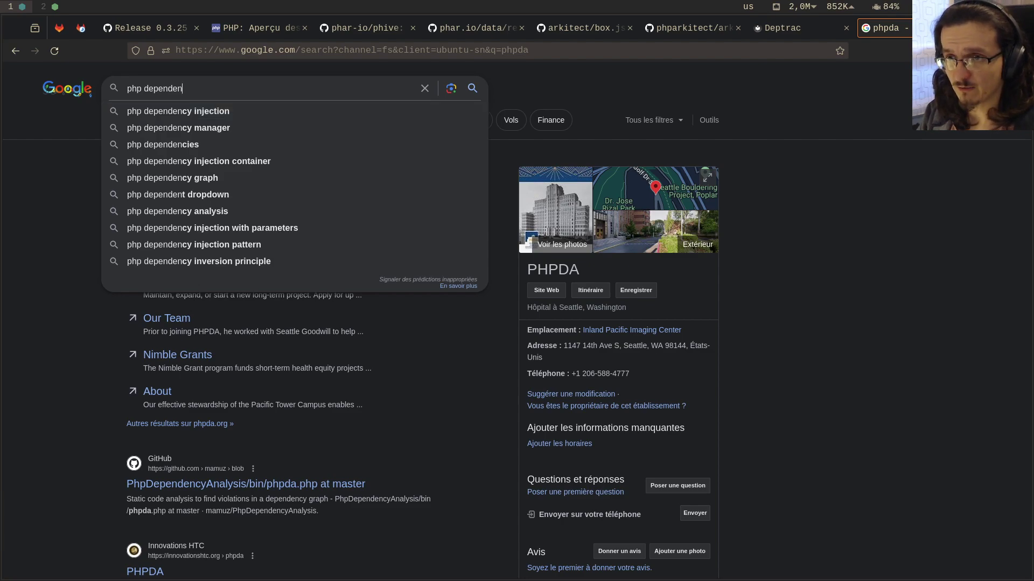
pyautogui.press('Down')
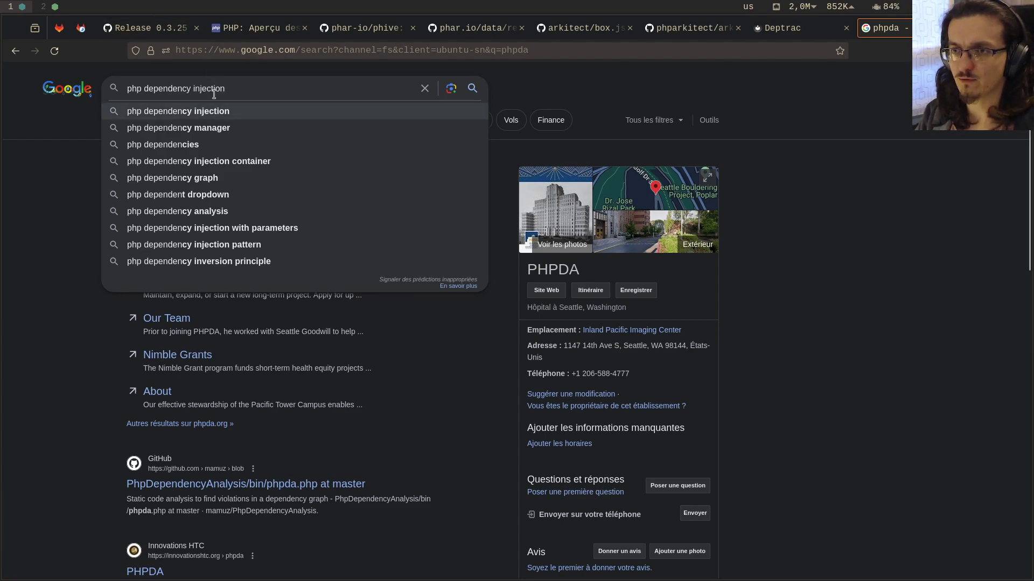
# Step: Search 'php dependency analysis' and open the mamuz/PhpDependencyAnalysis GitHub result
pyautogui.doubleClick(213, 91)
pyautogui.press('BackSpace')
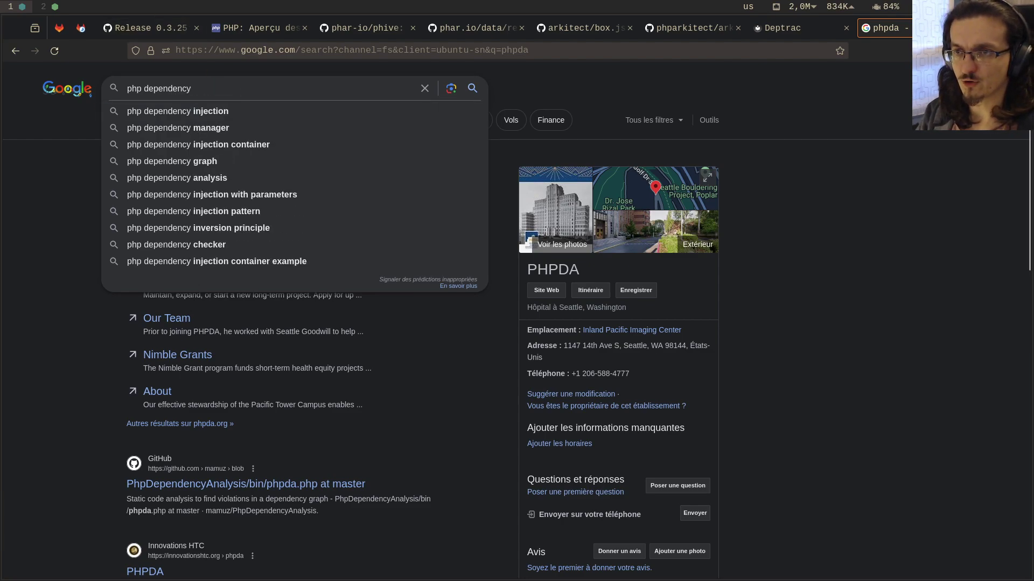
pyautogui.write('ana')
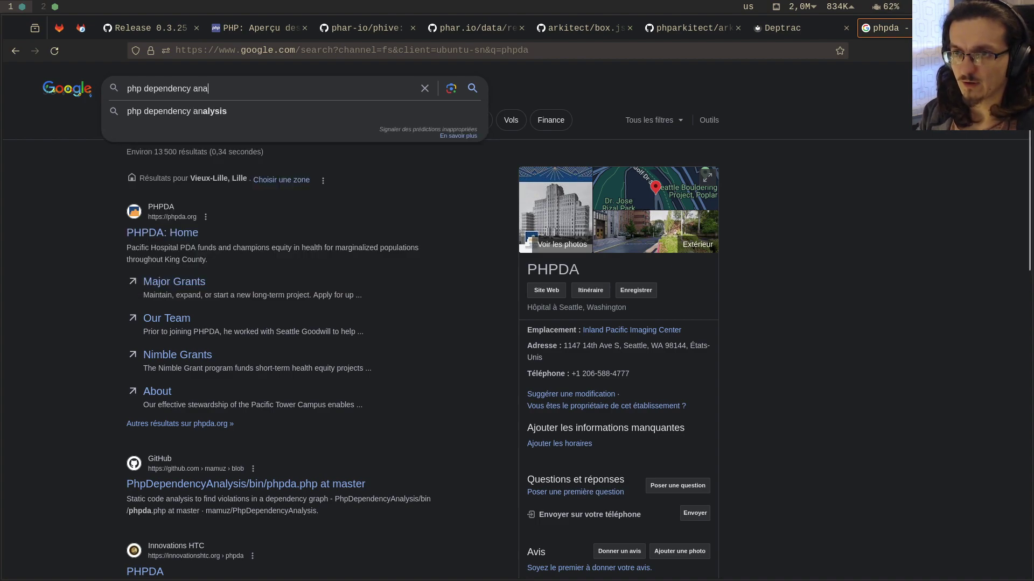
pyautogui.write('lysis')
pyautogui.press('Return')
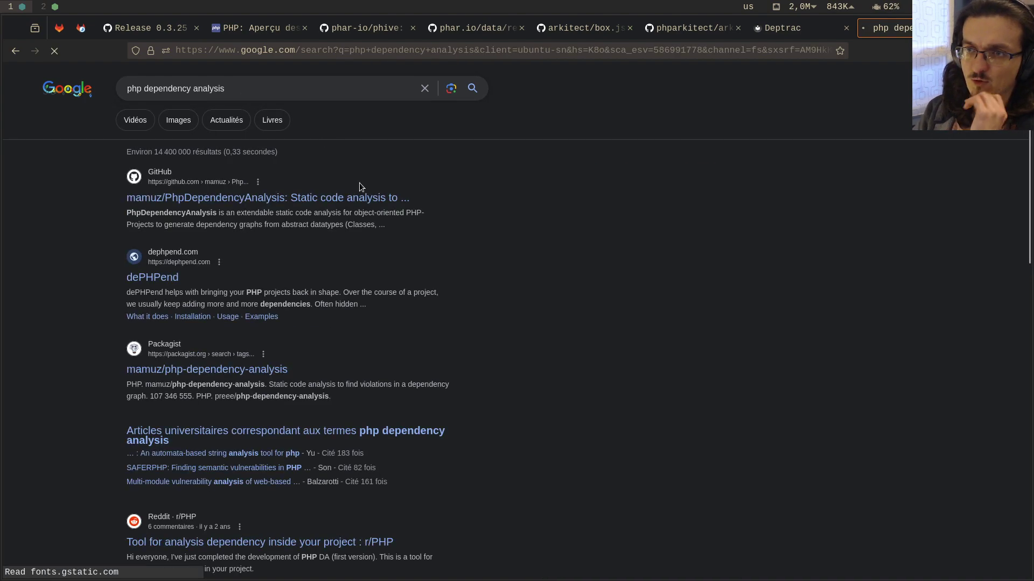
pyautogui.click(262, 202)
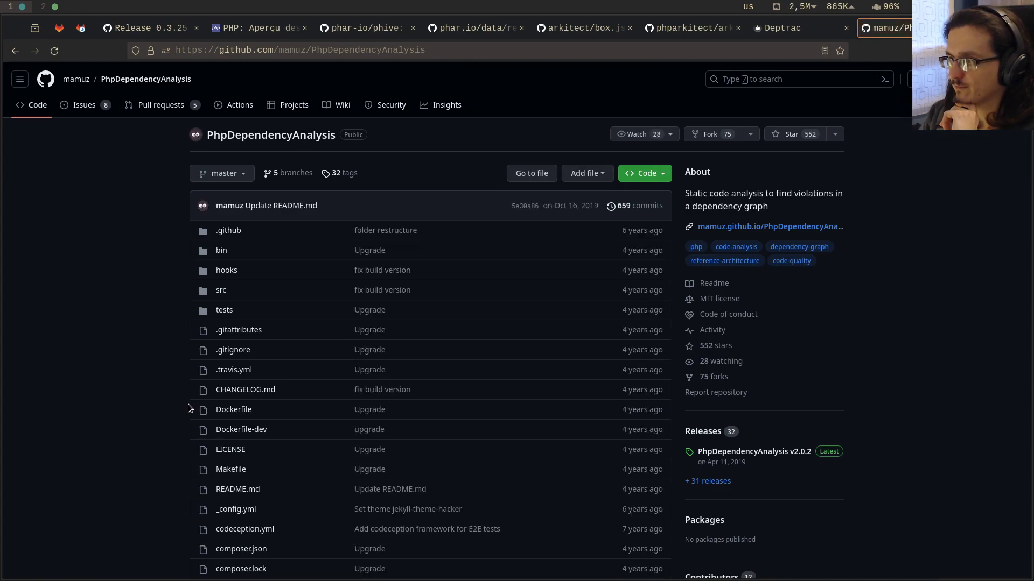
# Step: Skim the top of the PhpDependencyAnalysis README, then glance at the Deptrac documentation
pyautogui.scroll(-8, 188, 403)
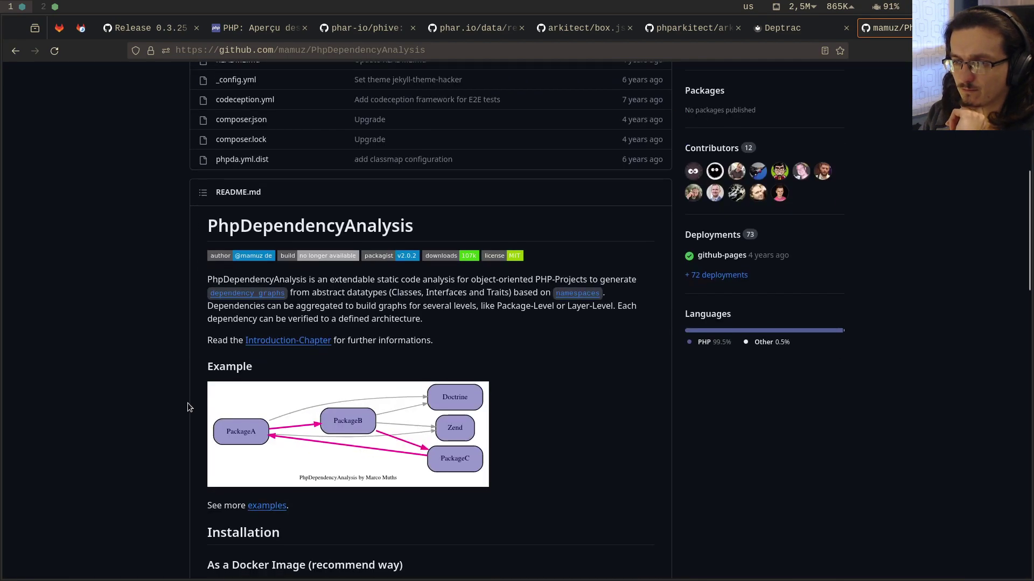
pyautogui.scroll(-2, 188, 403)
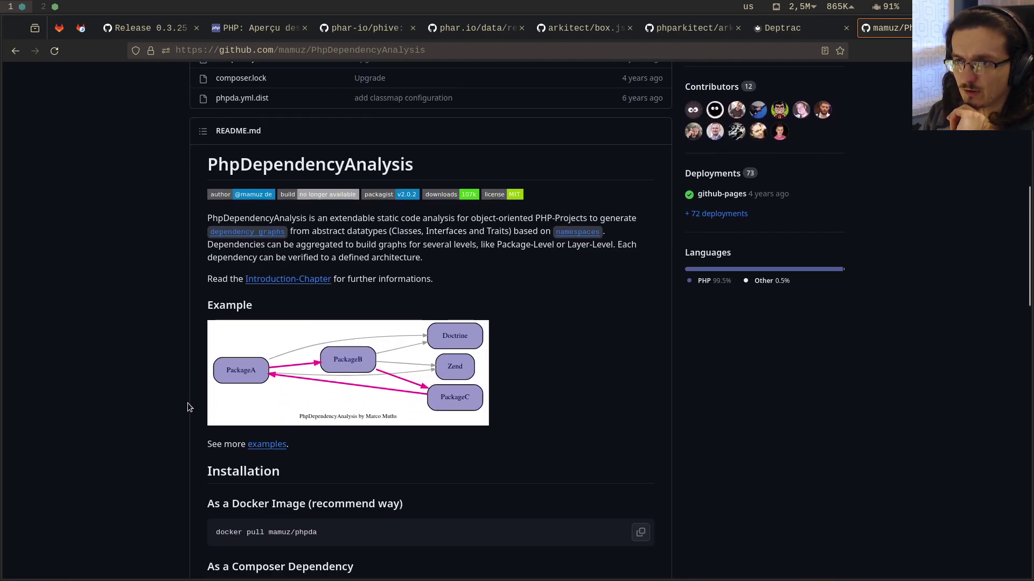
pyautogui.scroll(-1, 188, 401)
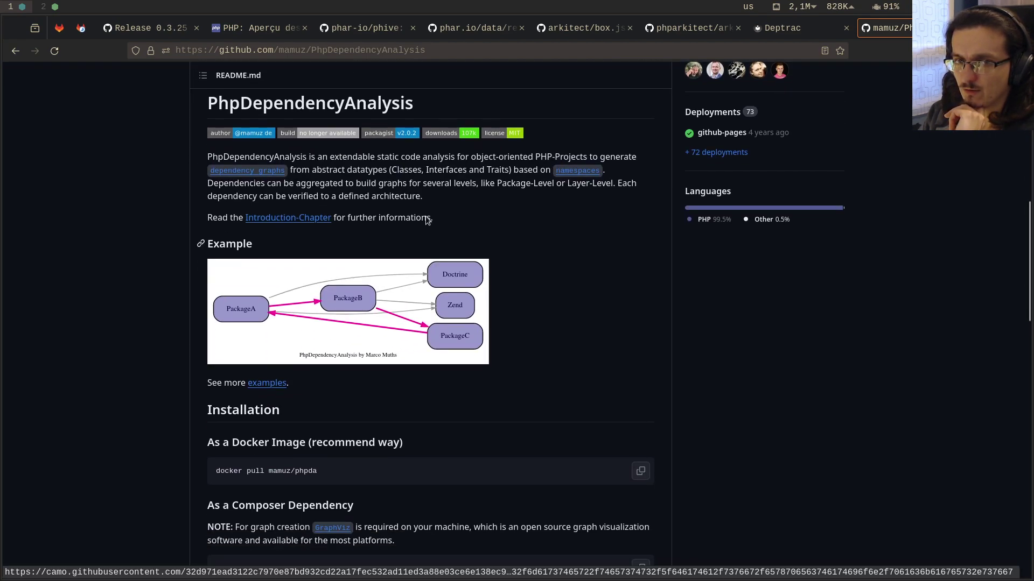
pyautogui.click(794, 32)
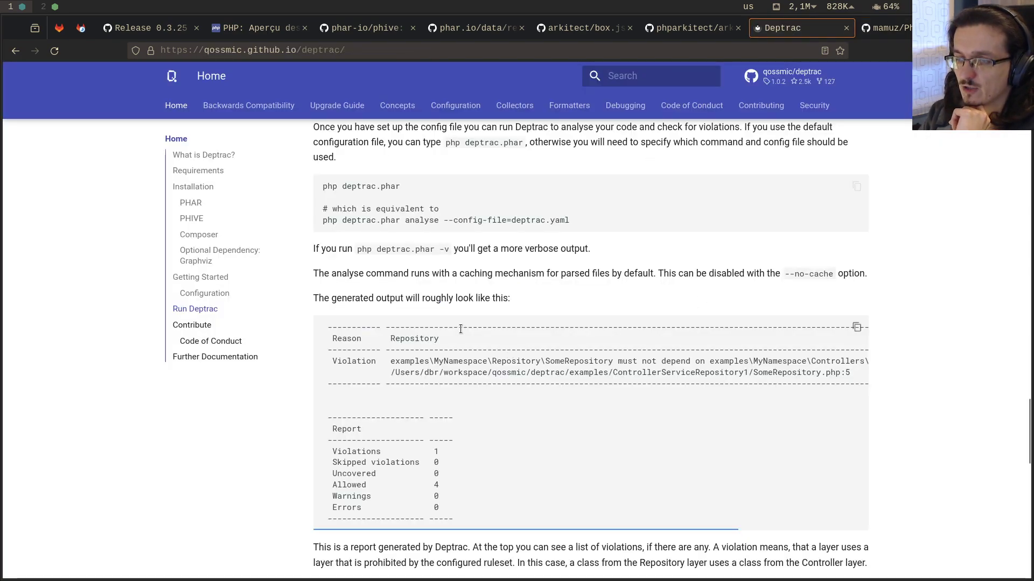
pyautogui.scroll(20, 460, 328)
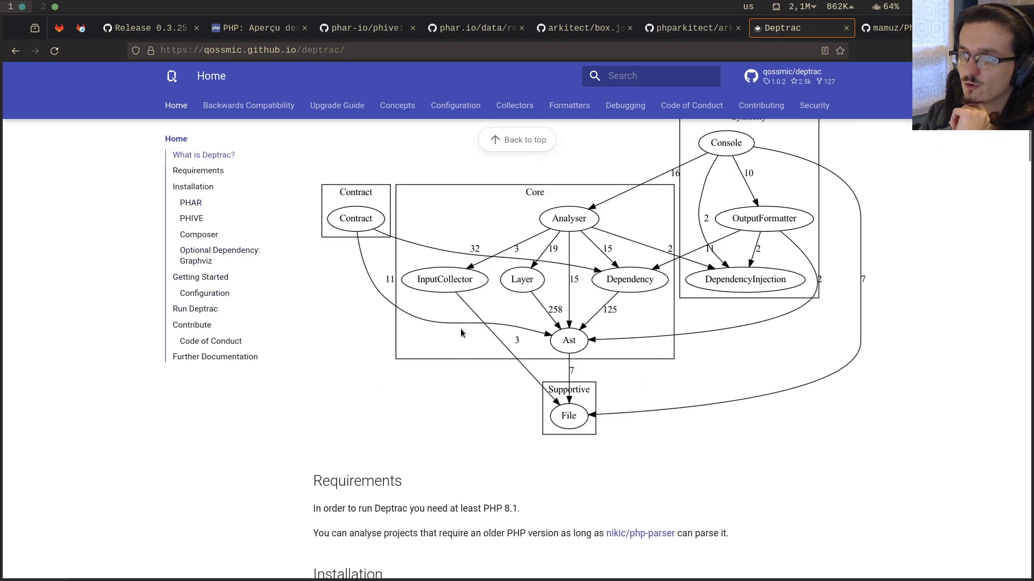
pyautogui.scroll(4, 461, 328)
pyautogui.scroll(-1, 465, 328)
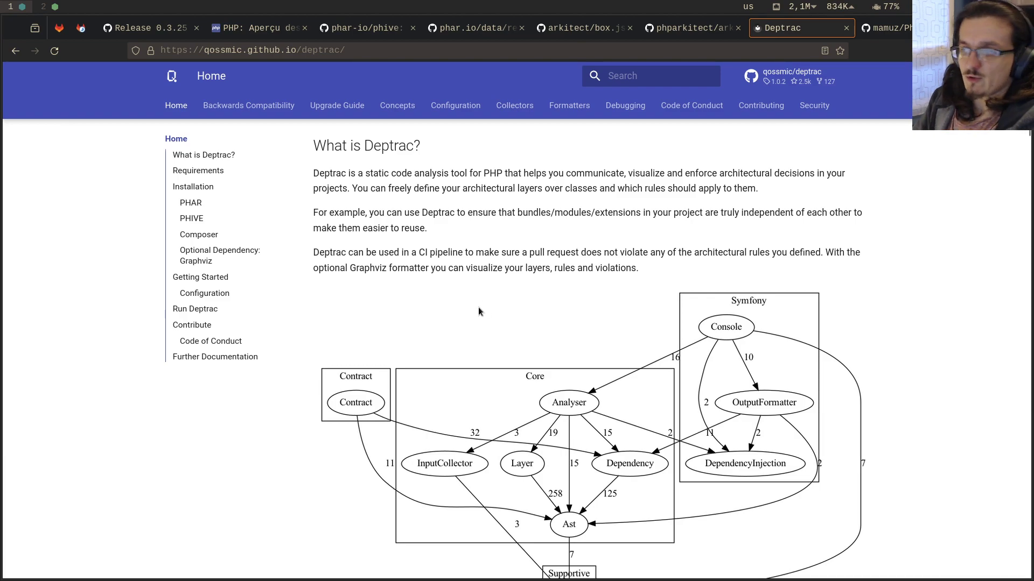
# Step: Read the PhpDependencyAnalysis README through its usage and wiki sections, then return to Deptrac
pyautogui.click(885, 28)
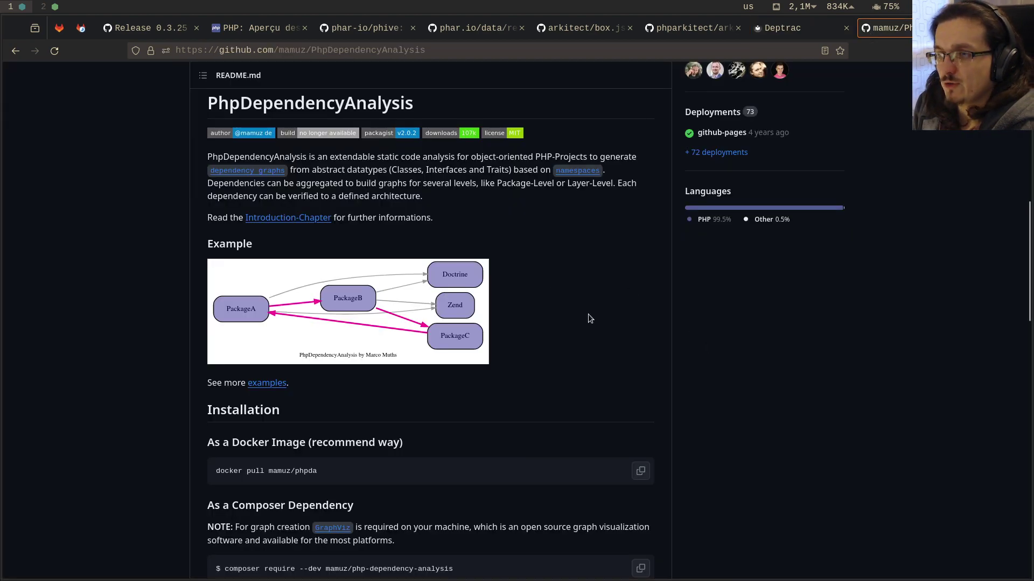
pyautogui.scroll(-2, 545, 345)
pyautogui.scroll(-1, 541, 343)
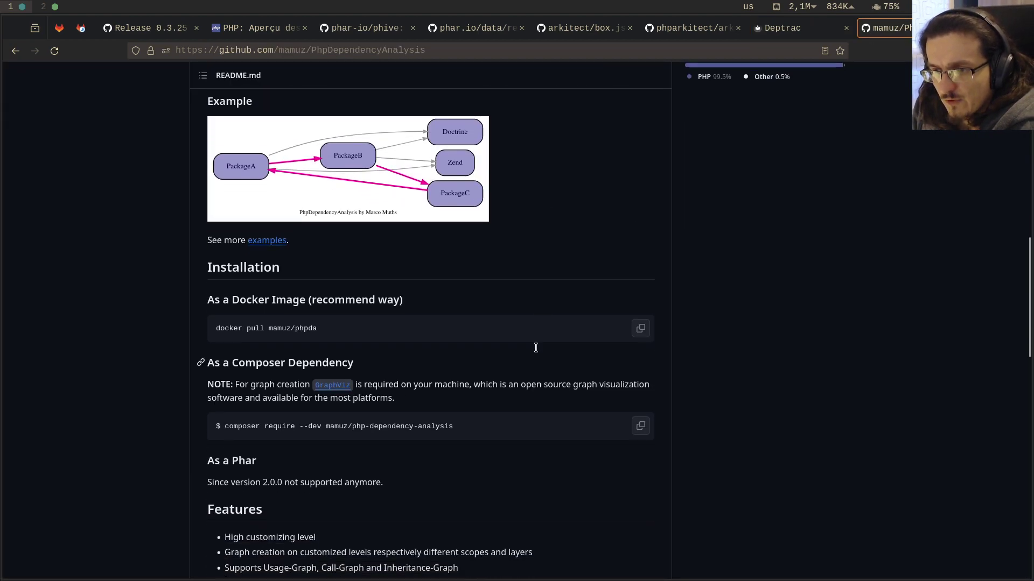
pyautogui.scroll(-2, 533, 350)
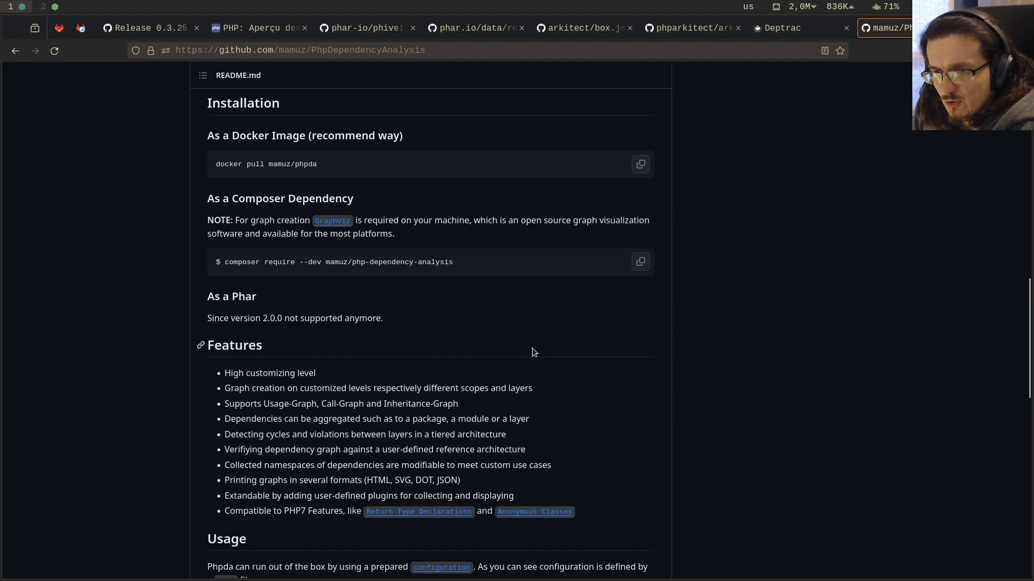
pyautogui.scroll(-1, 532, 348)
pyautogui.scroll(-3, 532, 347)
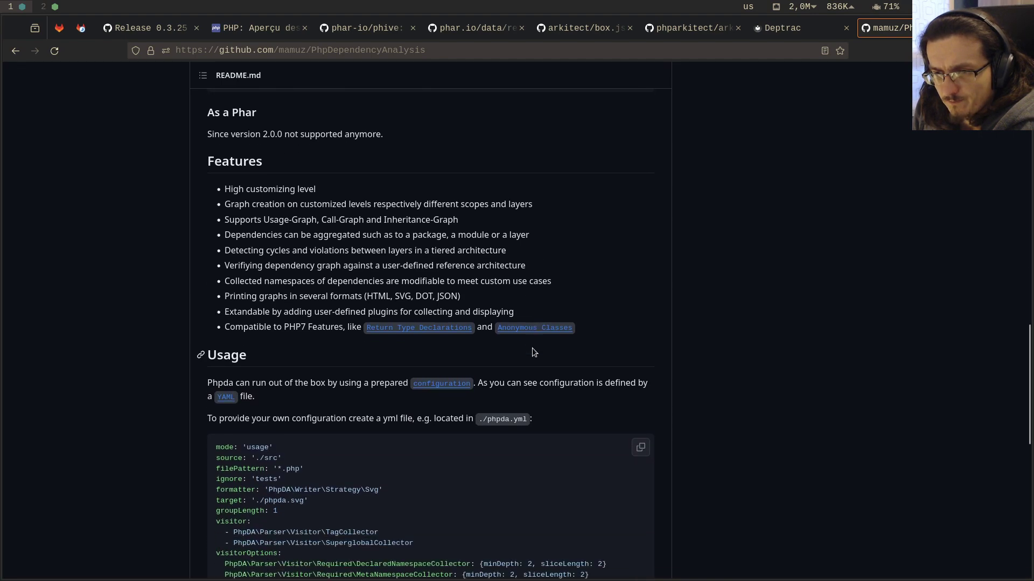
pyautogui.scroll(-1, 531, 354)
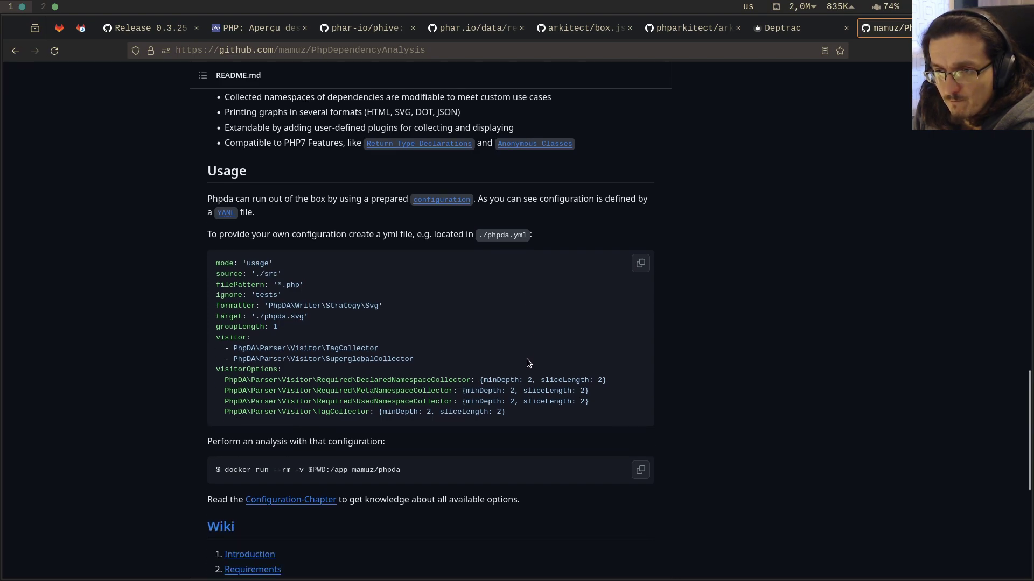
pyautogui.scroll(-5, 527, 358)
pyautogui.scroll(-2, 519, 379)
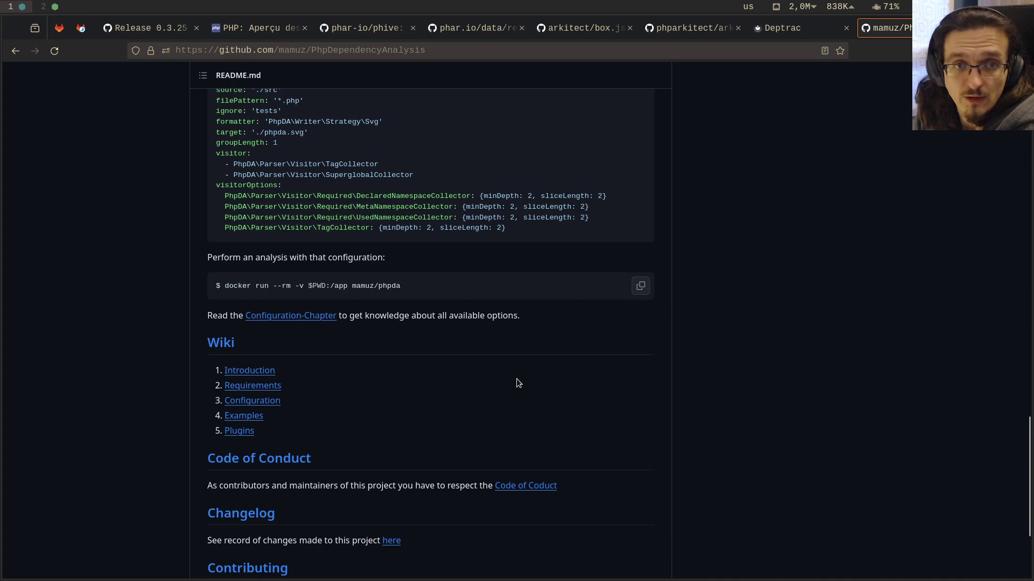
pyautogui.scroll(-2, 516, 381)
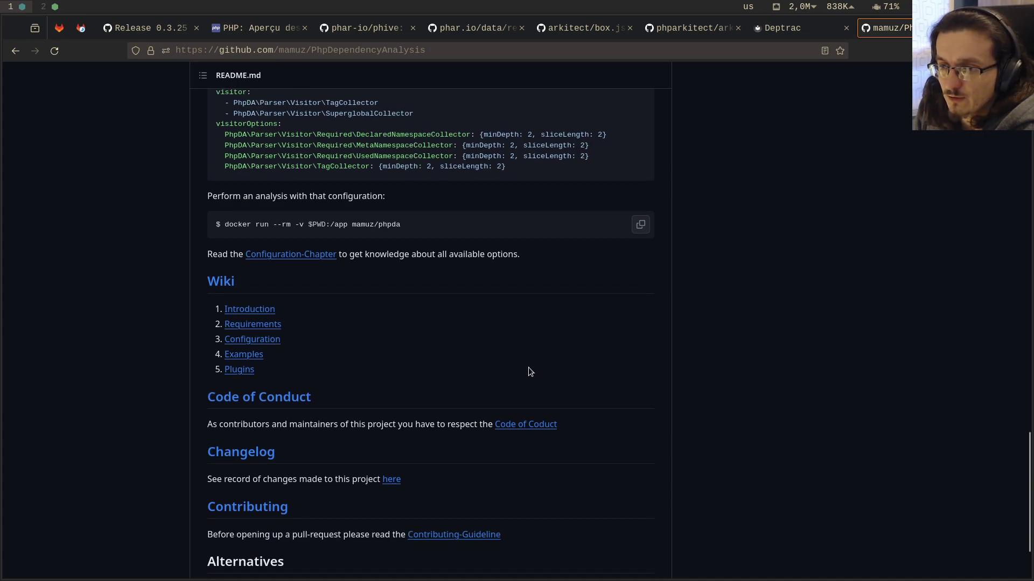
pyautogui.click(805, 34)
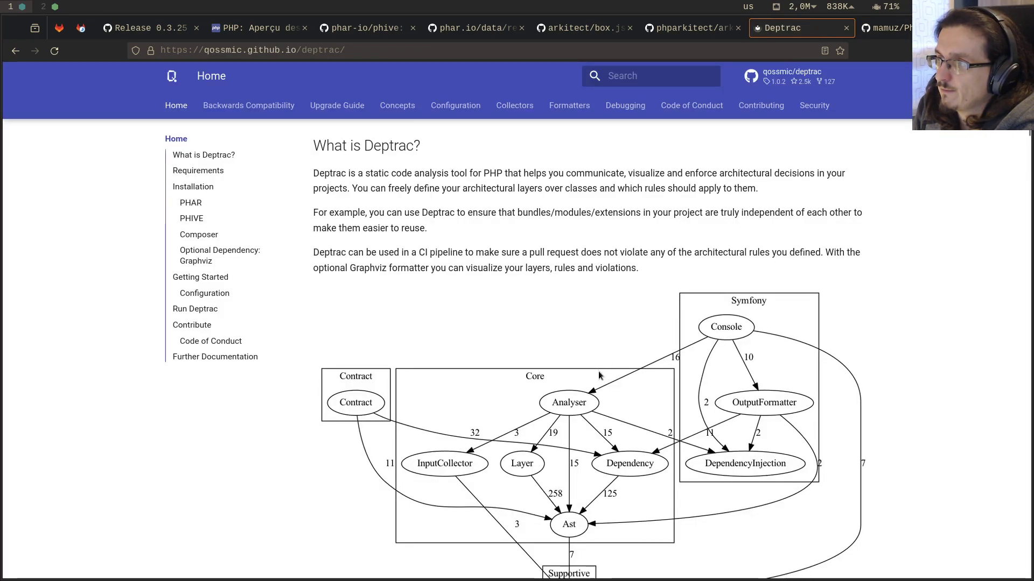
# Step: Go to the Deptrac PHIVE installation instructions and read the Composer warning
pyautogui.scroll(-2, 599, 375)
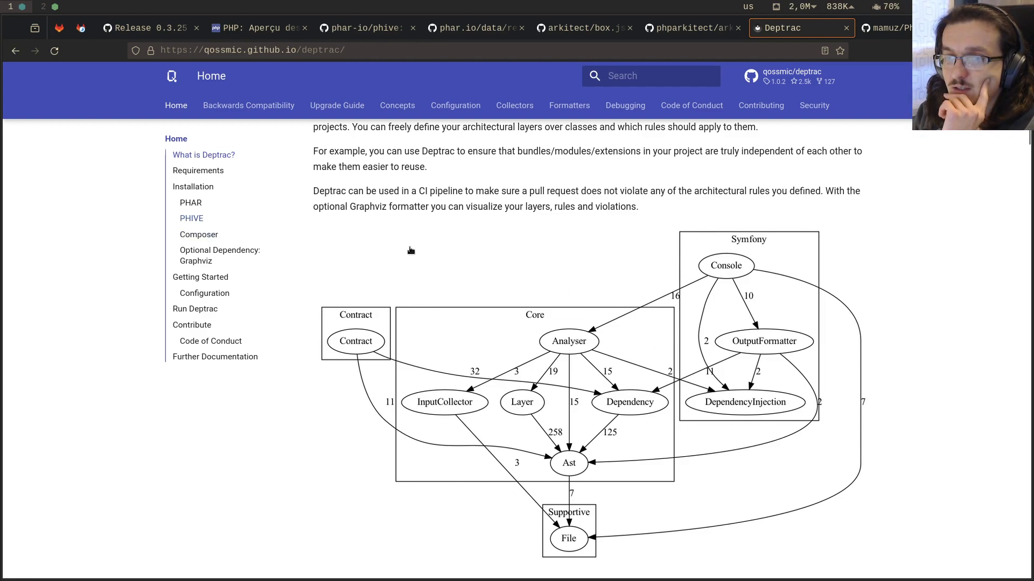
pyautogui.click(187, 220)
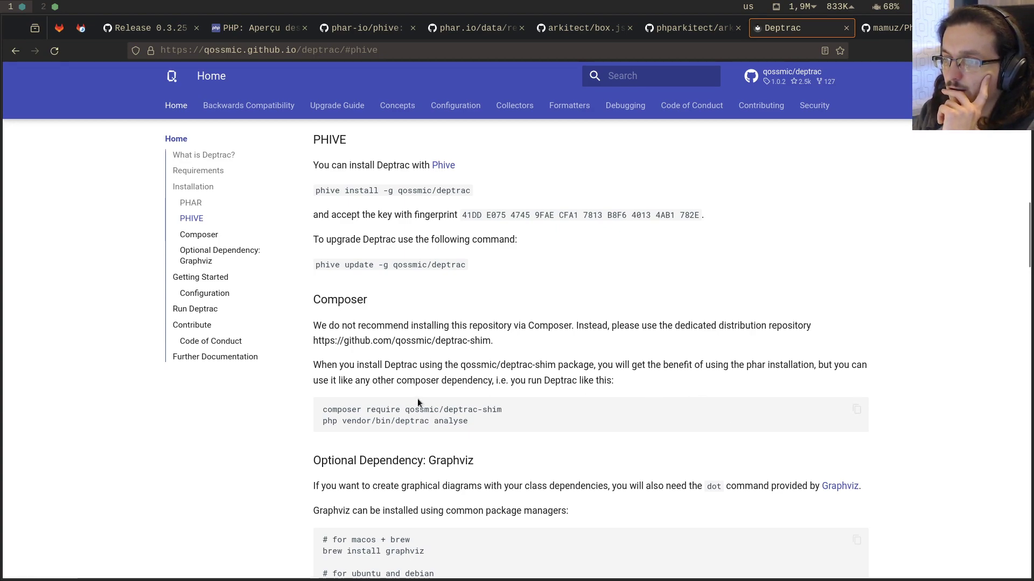
pyautogui.moveTo(322, 328); pyautogui.dragTo(649, 329)
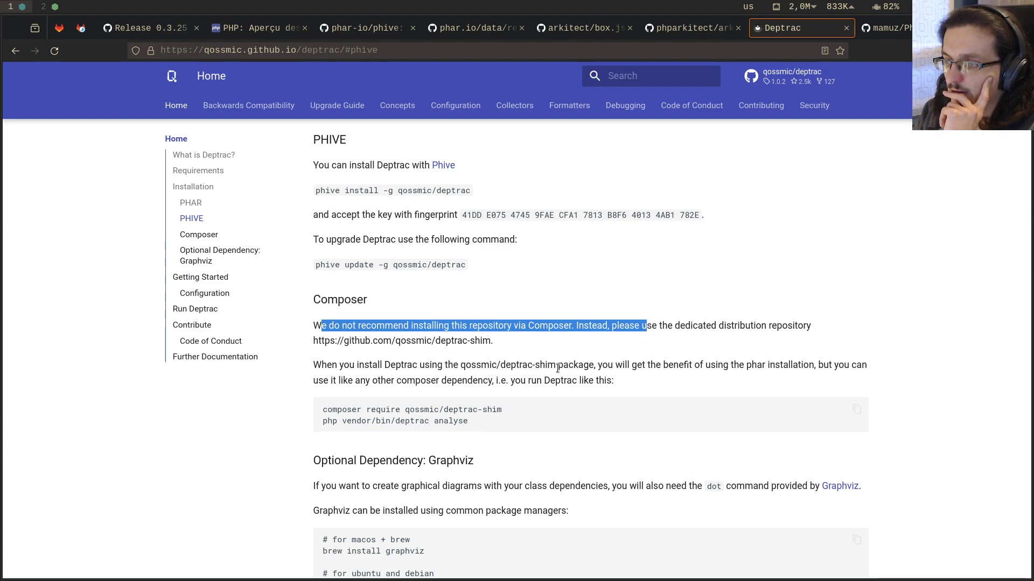
pyautogui.click(557, 369)
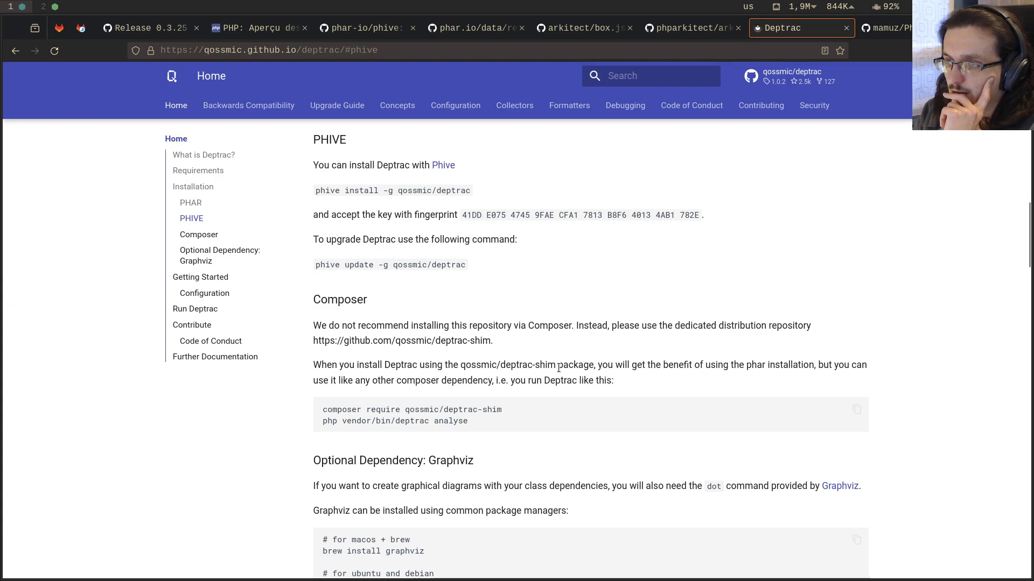
pyautogui.moveTo(313, 325); pyautogui.dragTo(530, 347)
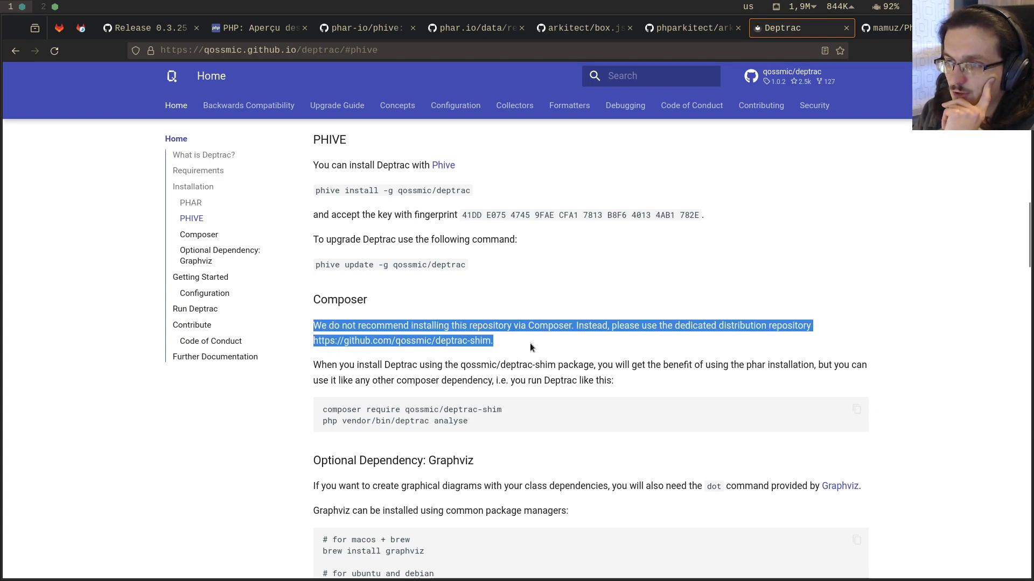
pyautogui.click(483, 342)
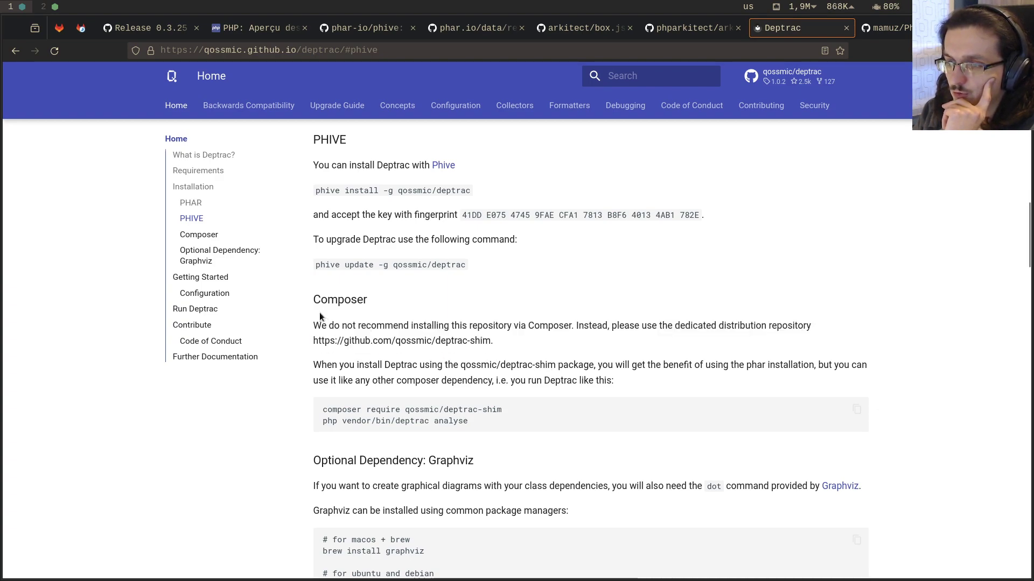
pyautogui.moveTo(314, 325); pyautogui.dragTo(472, 330)
pyautogui.moveTo(531, 264); pyautogui.dragTo(397, 165)
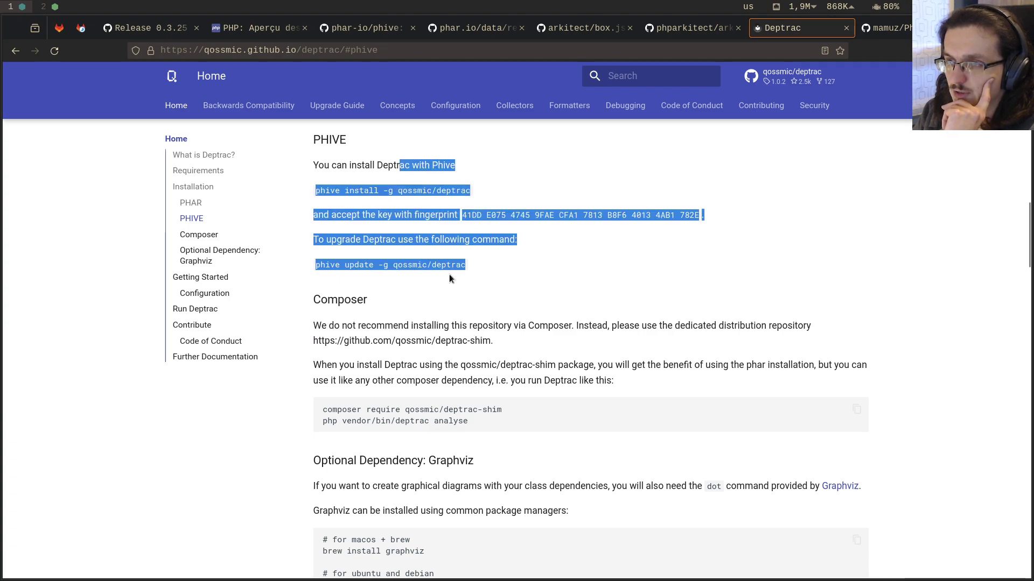
pyautogui.click(603, 295)
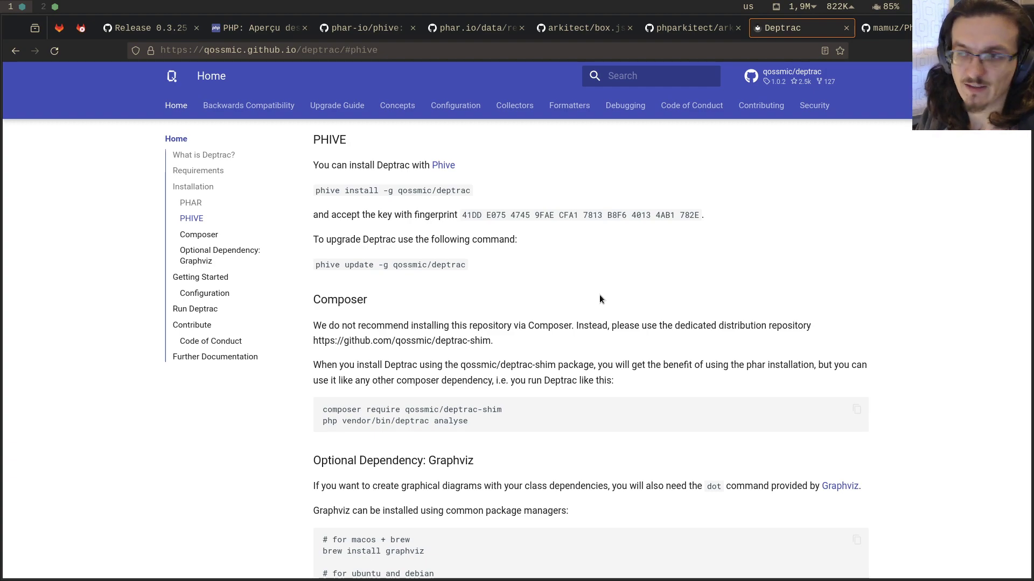
# Step: Return to What is Deptrac? and read down to the optional Graphviz dependency
pyautogui.scroll(-3, 490, 272)
pyautogui.scroll(-5, 469, 274)
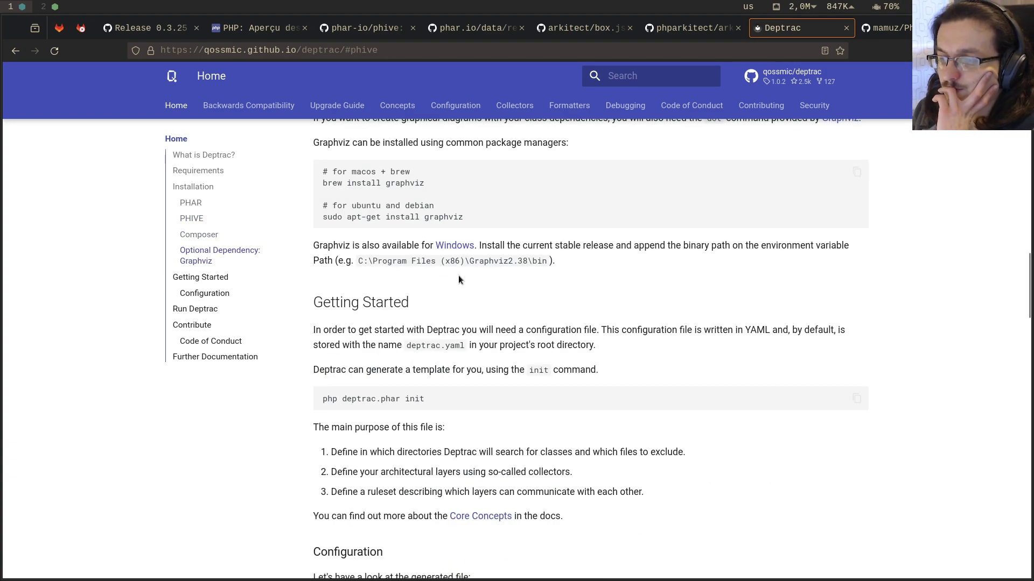
pyautogui.click(210, 156)
pyautogui.scroll(-12, 444, 359)
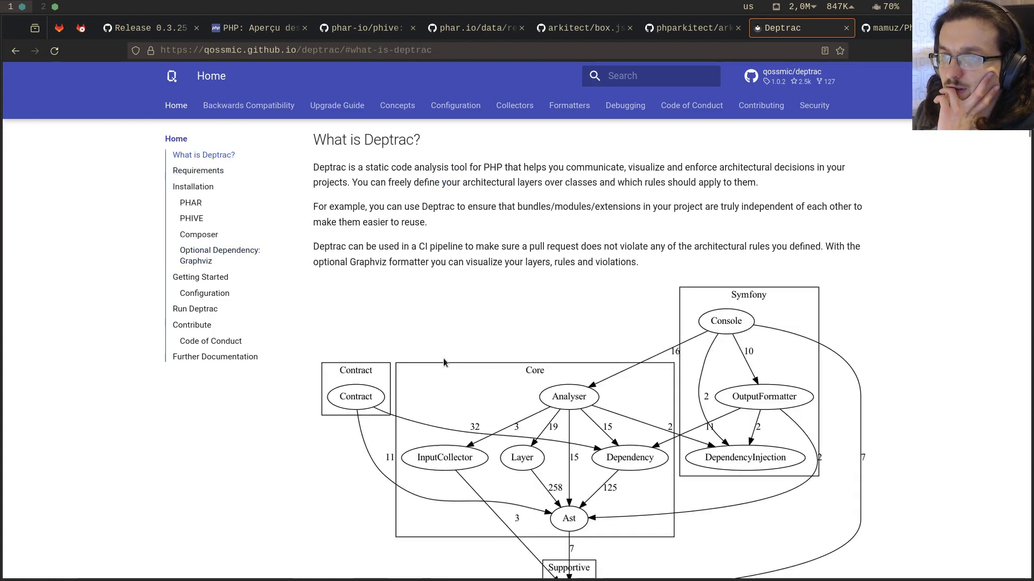
pyautogui.scroll(-2, 444, 359)
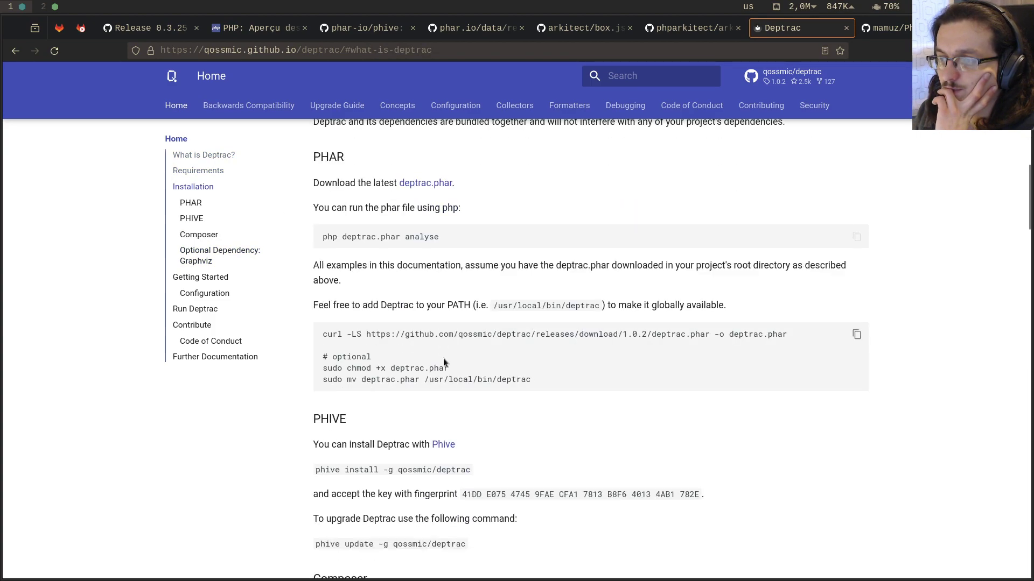
pyautogui.scroll(-2, 444, 359)
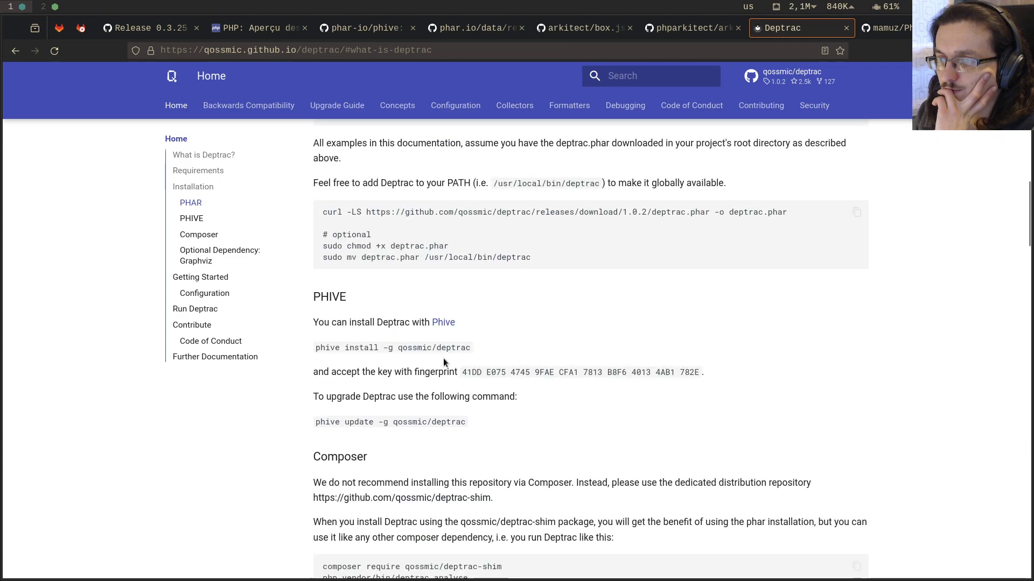
pyautogui.scroll(-1, 444, 362)
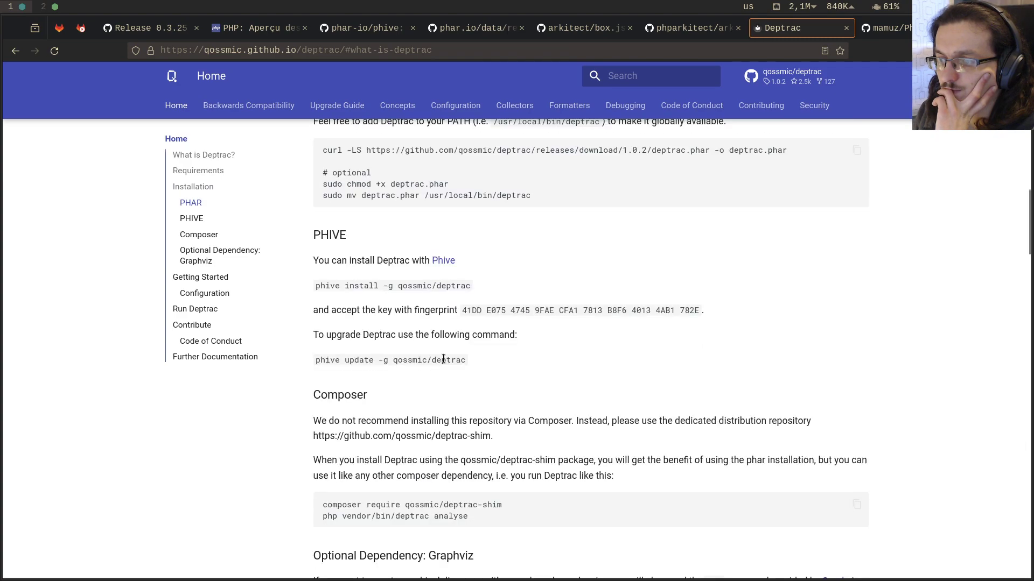
pyautogui.scroll(-3, 444, 361)
pyautogui.scroll(-4, 444, 361)
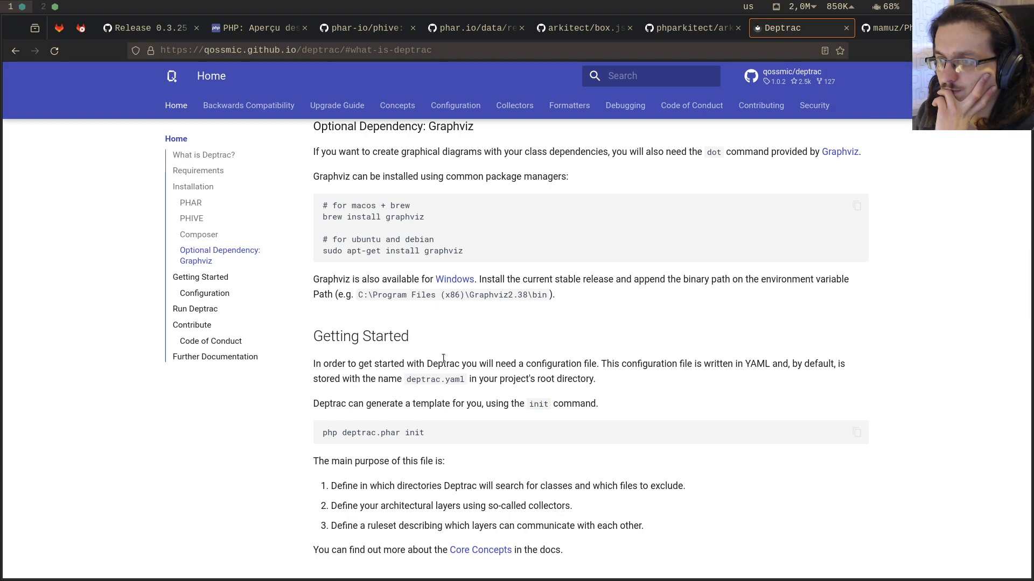
pyautogui.moveTo(393, 151); pyautogui.dragTo(666, 153)
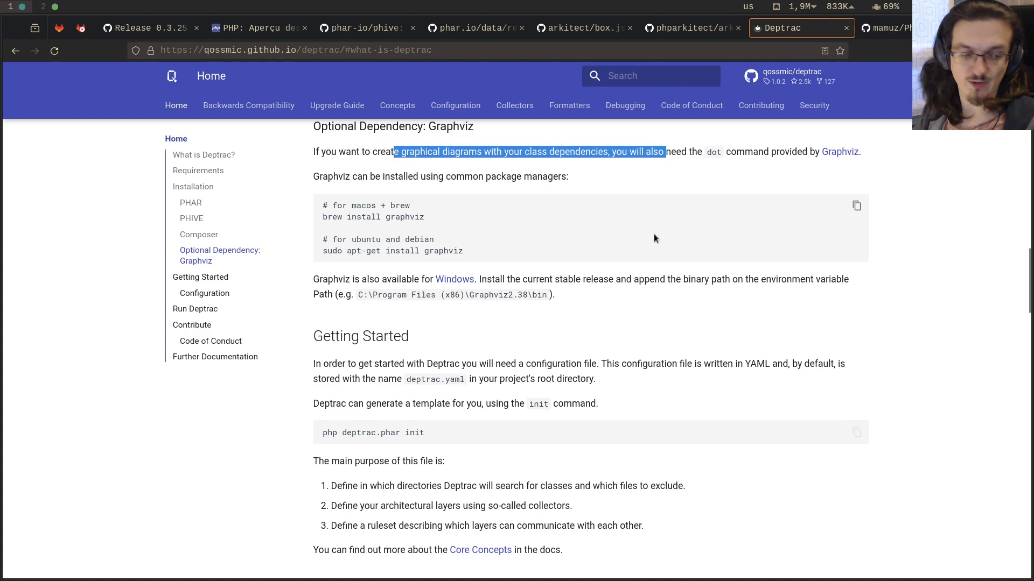
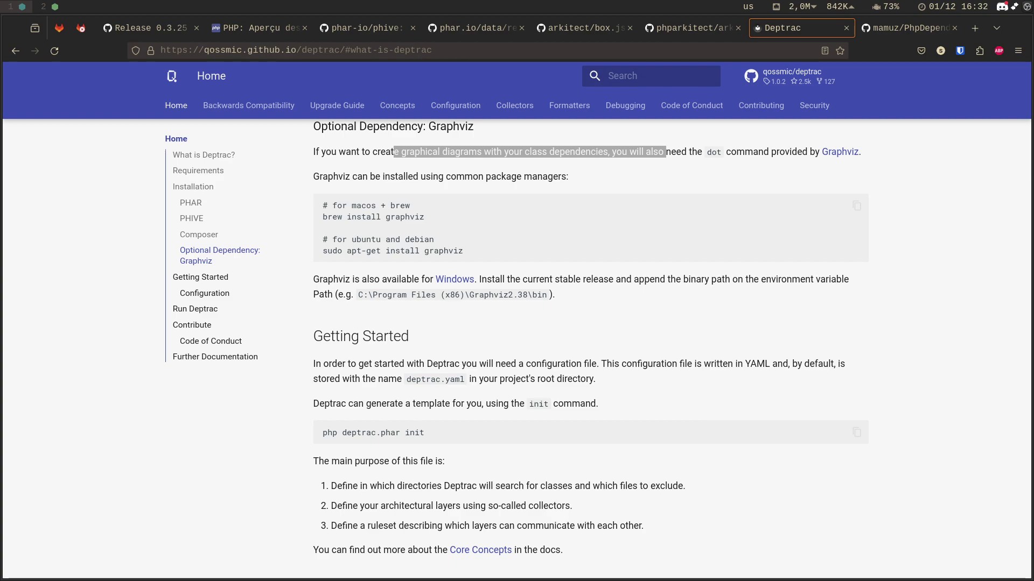
# Step: Highlight the layer-communication and ruleset sentences in item 3 of Deptrac's Getting Started
pyautogui.scroll(-3, 483, 340)
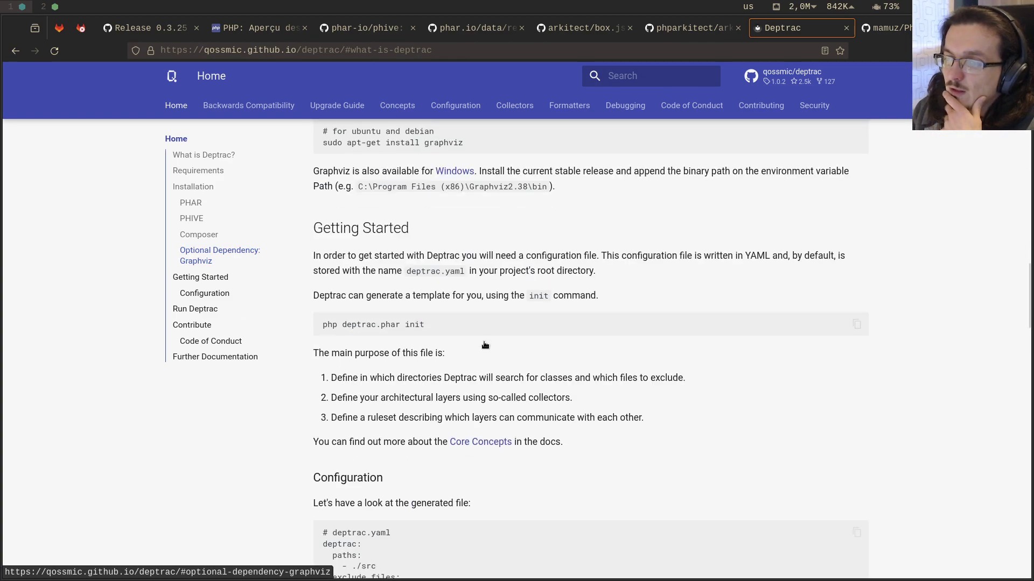
pyautogui.scroll(-3, 477, 344)
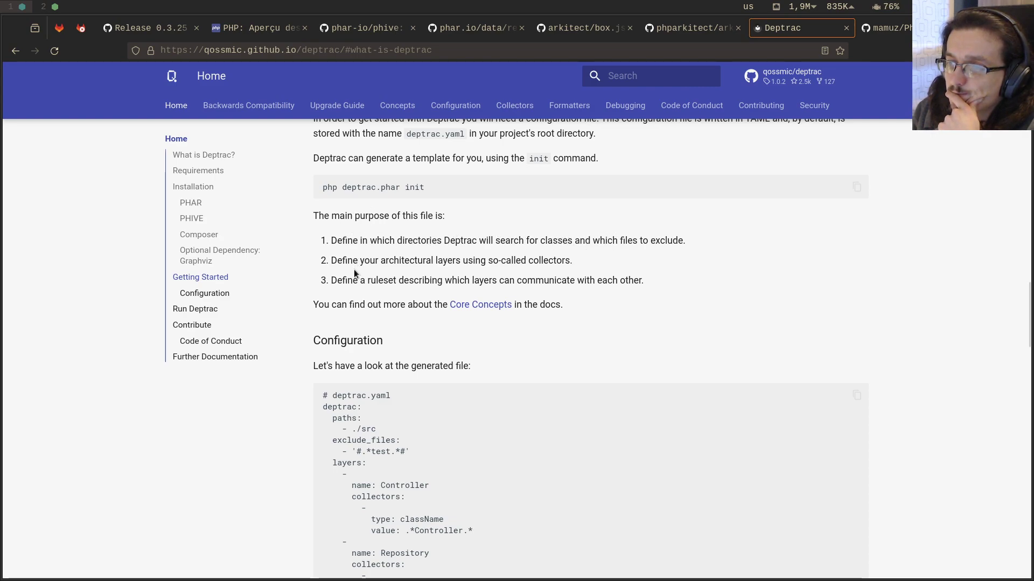
pyautogui.scroll(-2, 350, 293)
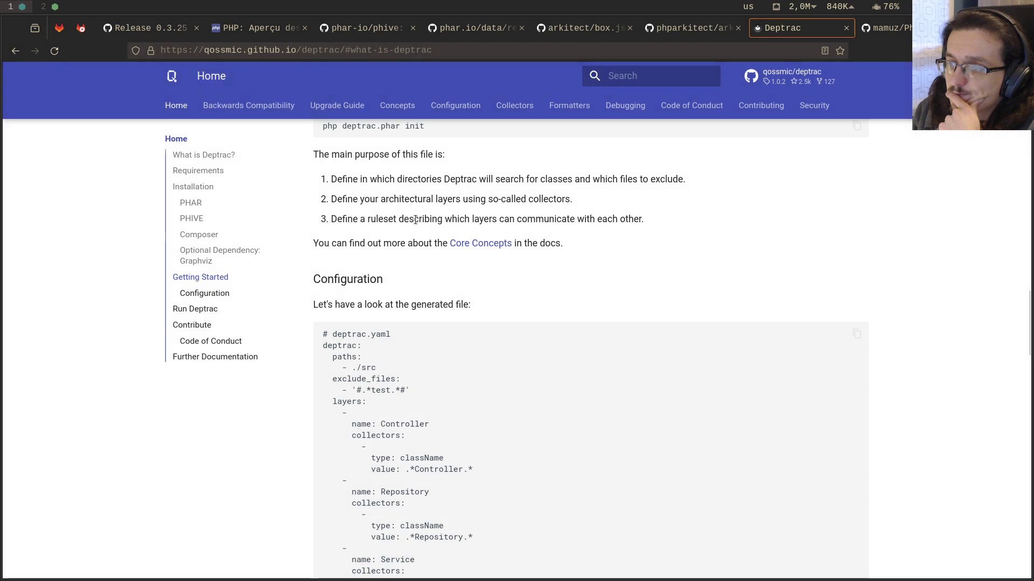
pyautogui.moveTo(419, 219); pyautogui.dragTo(602, 219)
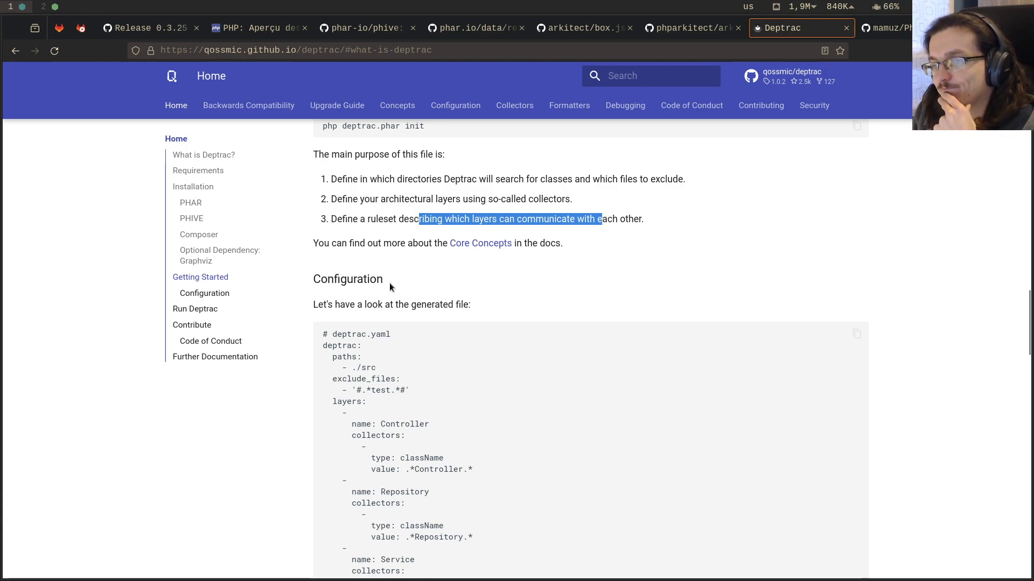
pyautogui.click(351, 220)
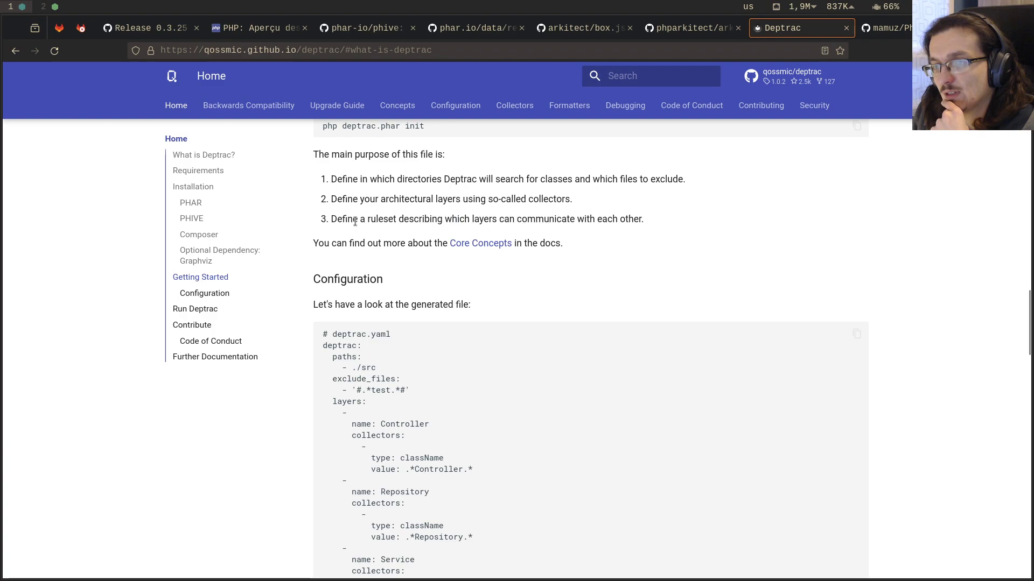
pyautogui.moveTo(338, 219); pyautogui.dragTo(330, 220)
pyautogui.moveTo(424, 217); pyautogui.dragTo(624, 219)
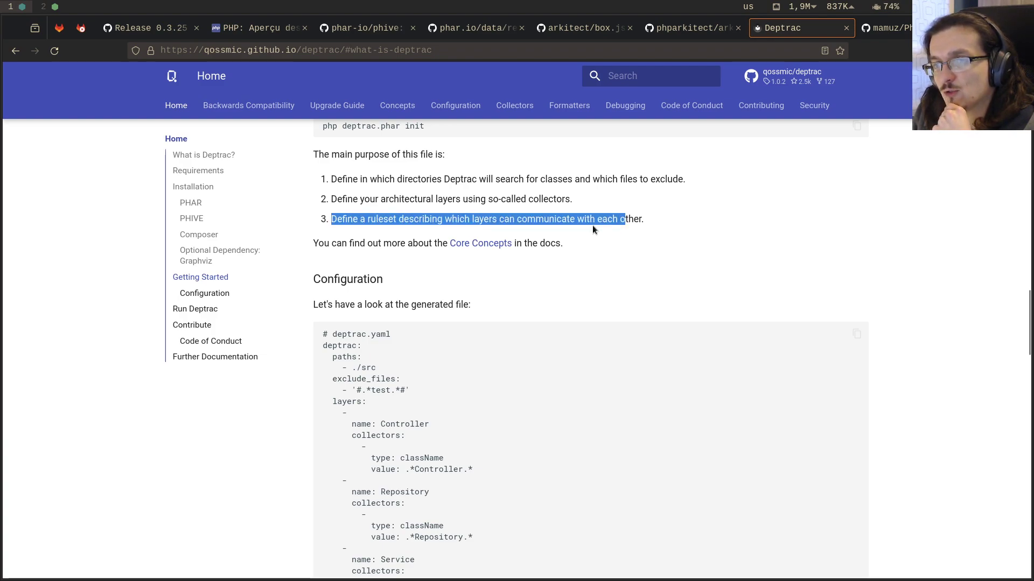
pyautogui.scroll(-2, 509, 247)
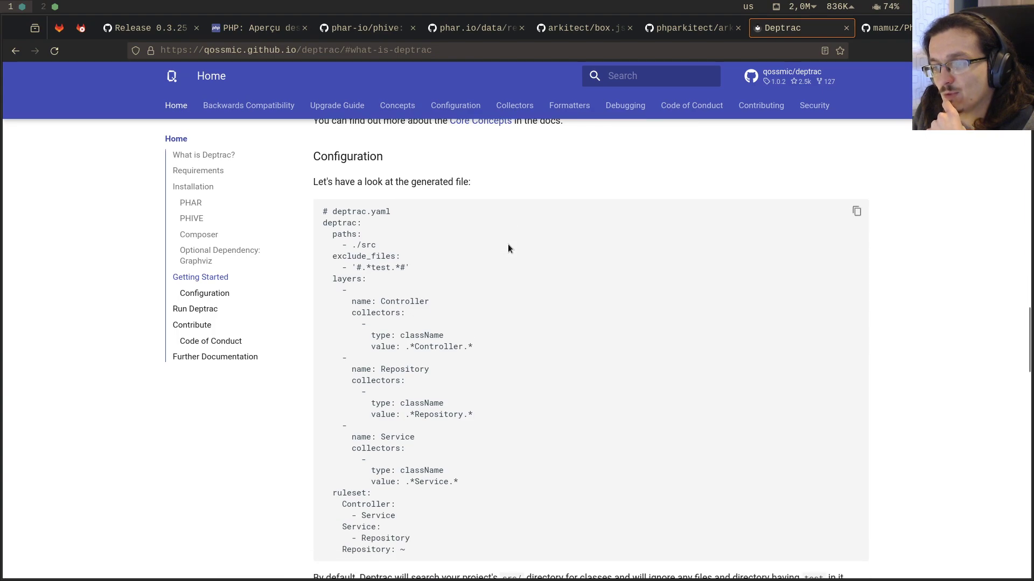
pyautogui.scroll(2, 508, 248)
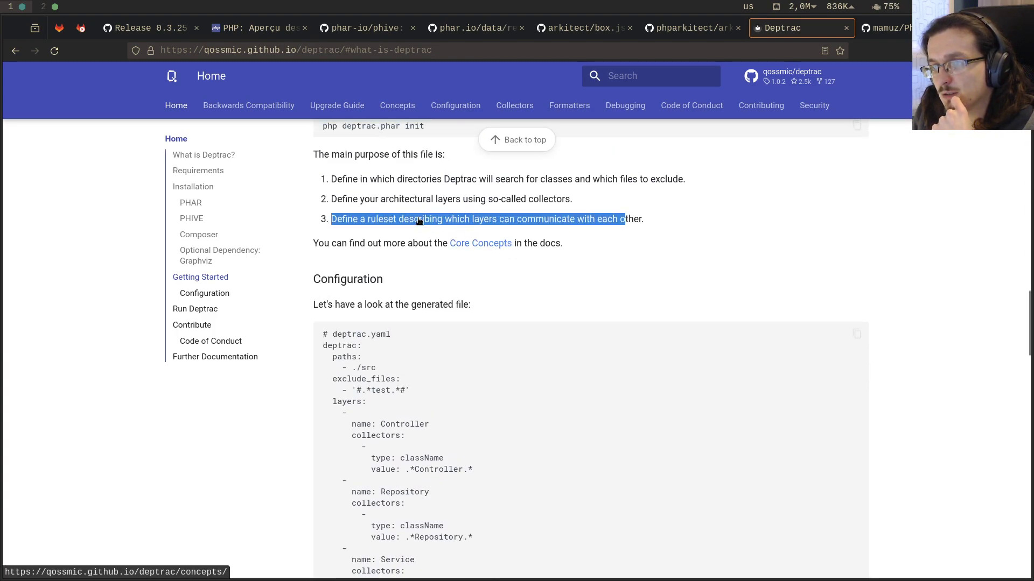
pyautogui.moveTo(399, 219); pyautogui.dragTo(639, 219)
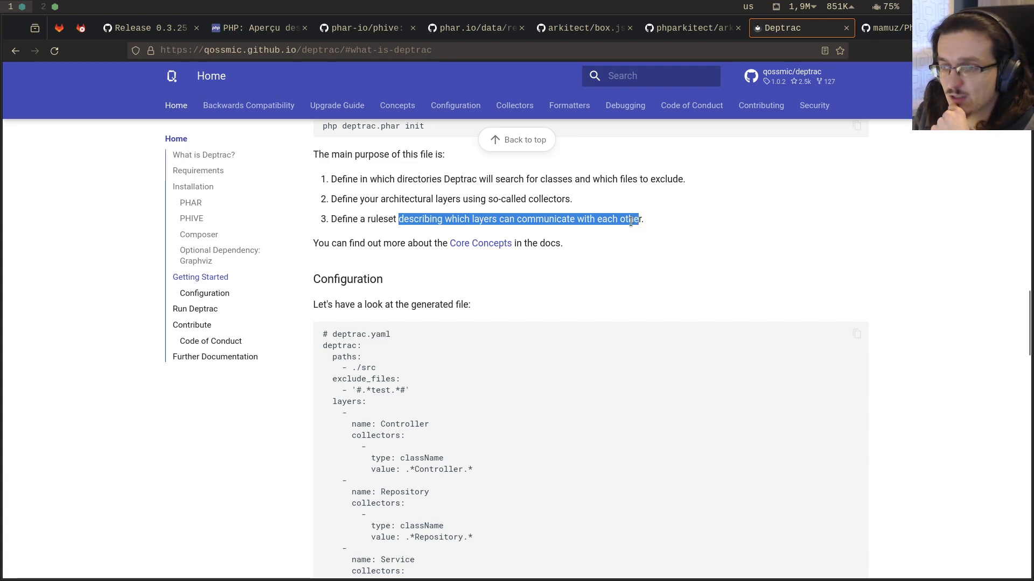
# Step: Review the Is final and Is interface rule examples on the phparkitect/arkitect repository page
pyautogui.click(664, 34)
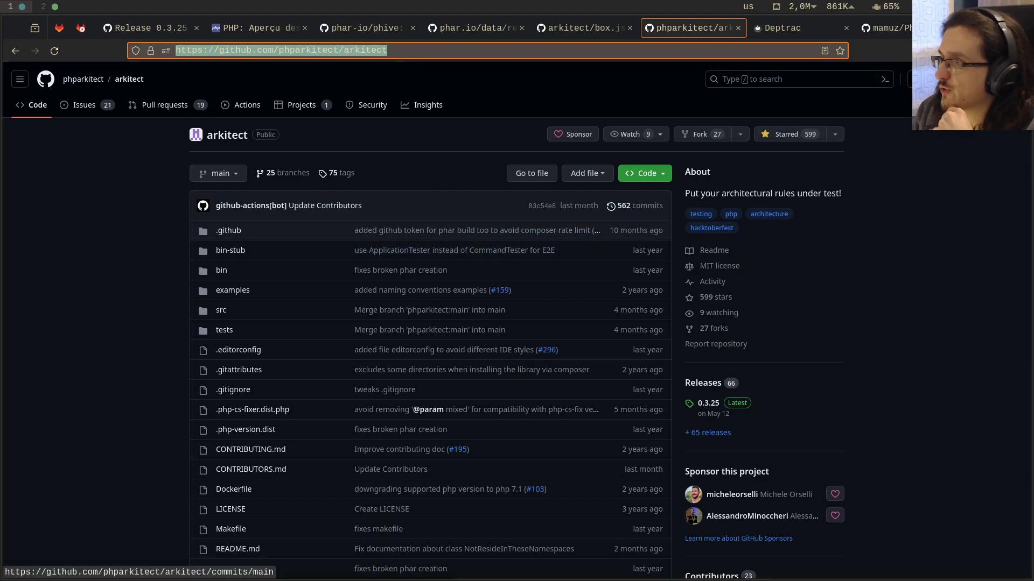
pyautogui.scroll(-2, 1023, 178)
pyautogui.moveTo(1023, 177); pyautogui.dragTo(995, 371)
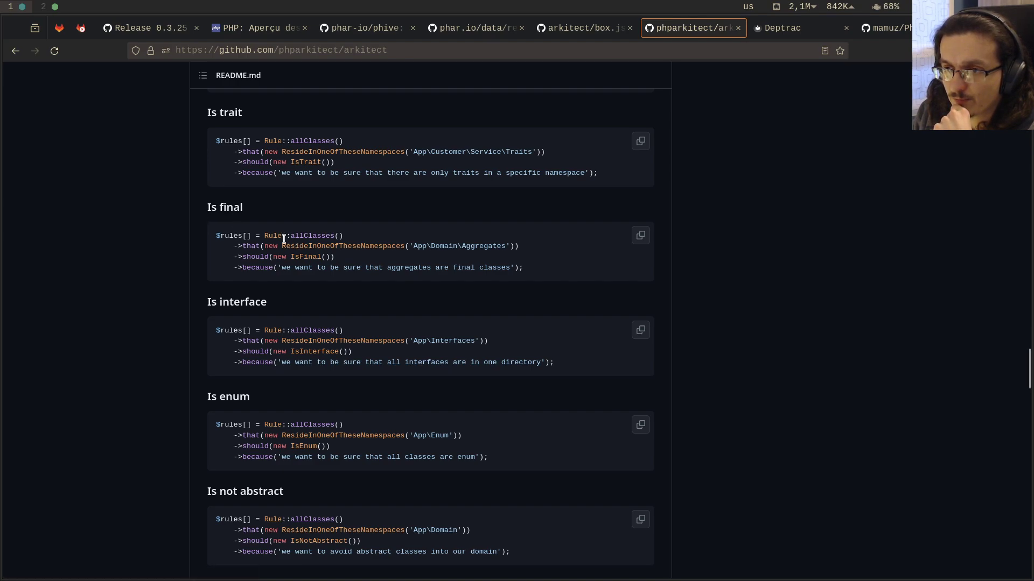
pyautogui.moveTo(283, 237); pyautogui.dragTo(390, 272)
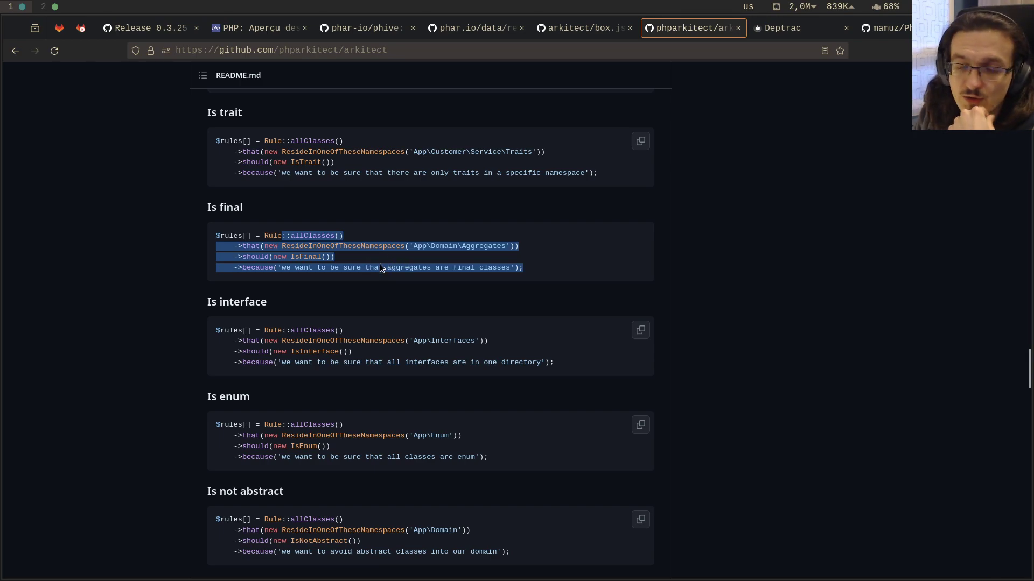
pyautogui.click(326, 269)
pyautogui.moveTo(292, 257); pyautogui.dragTo(334, 257)
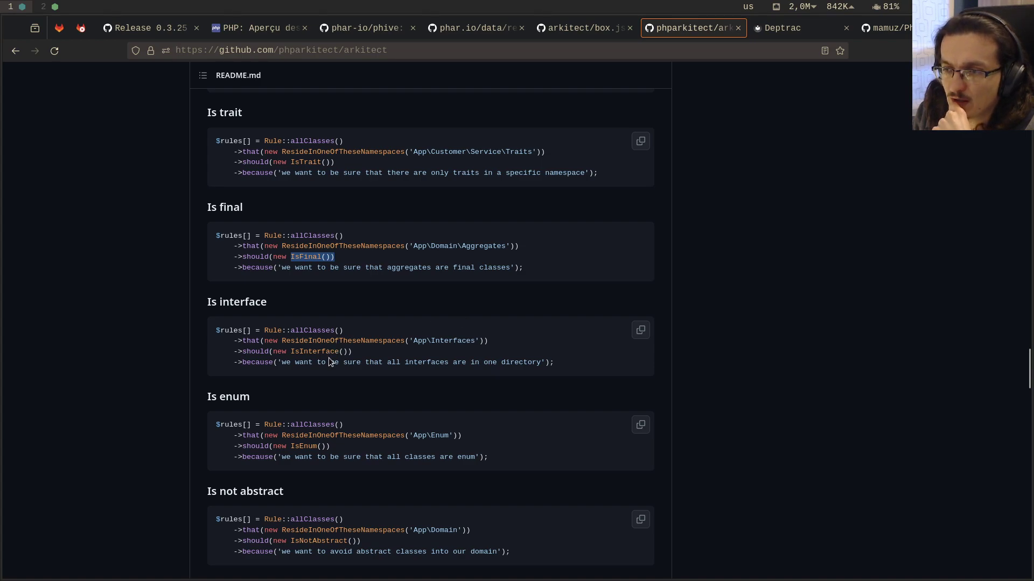
pyautogui.click(294, 346)
pyautogui.moveTo(273, 341); pyautogui.dragTo(330, 351)
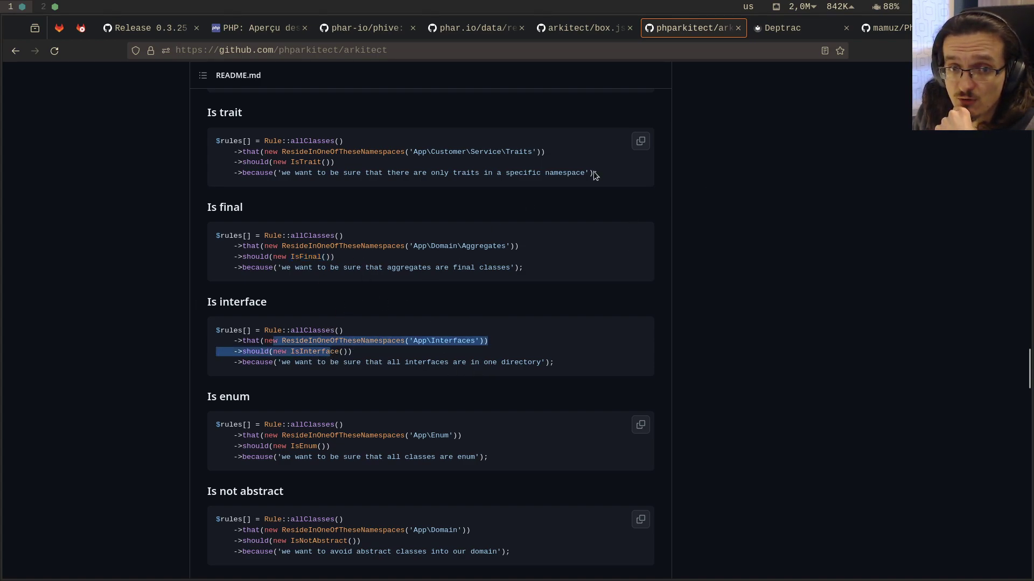
# Step: Back in the Deptrac docs, highlight the sentence about the default src/ directory
pyautogui.click(802, 27)
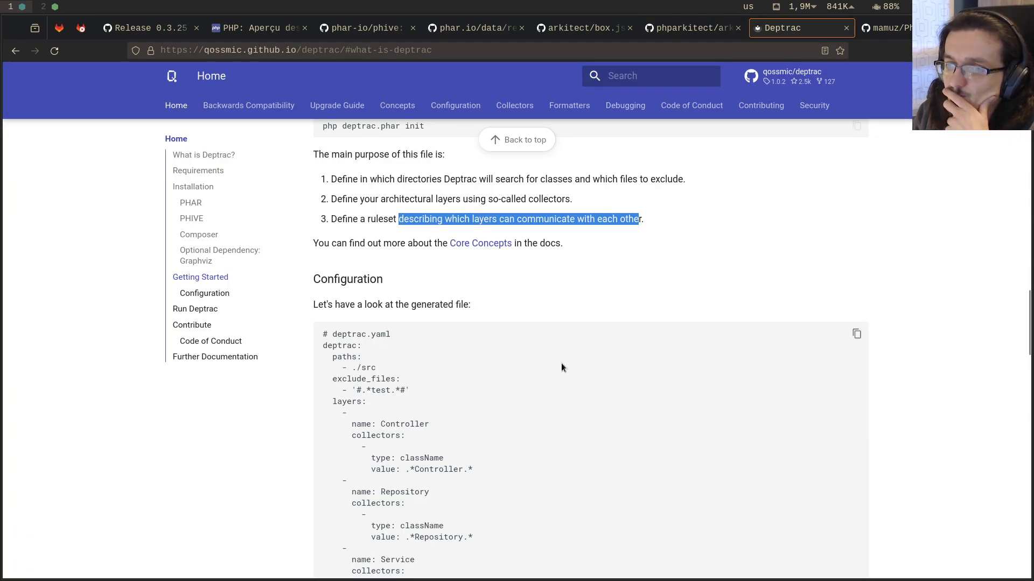
pyautogui.scroll(-3, 561, 363)
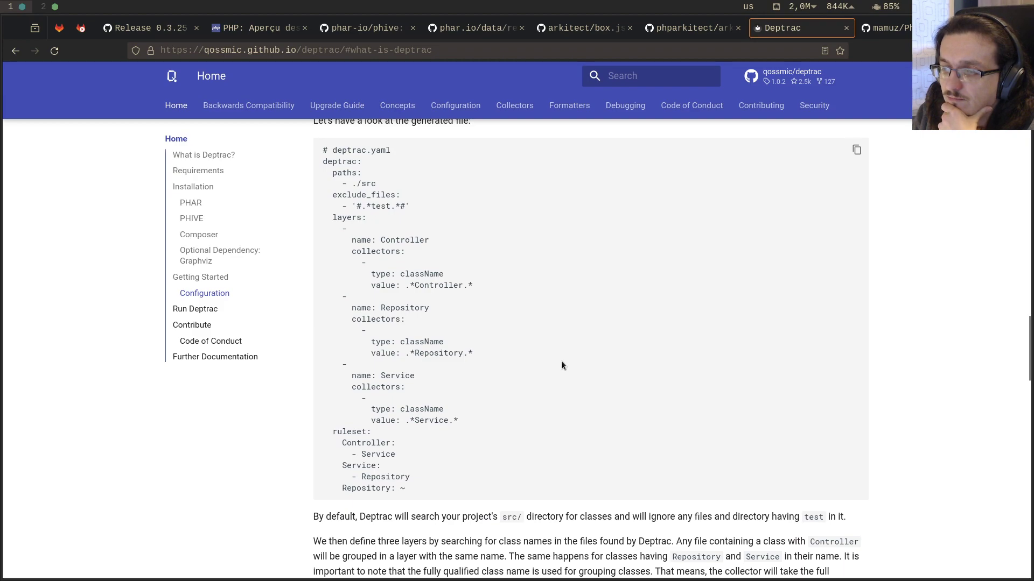
pyautogui.scroll(-1, 561, 360)
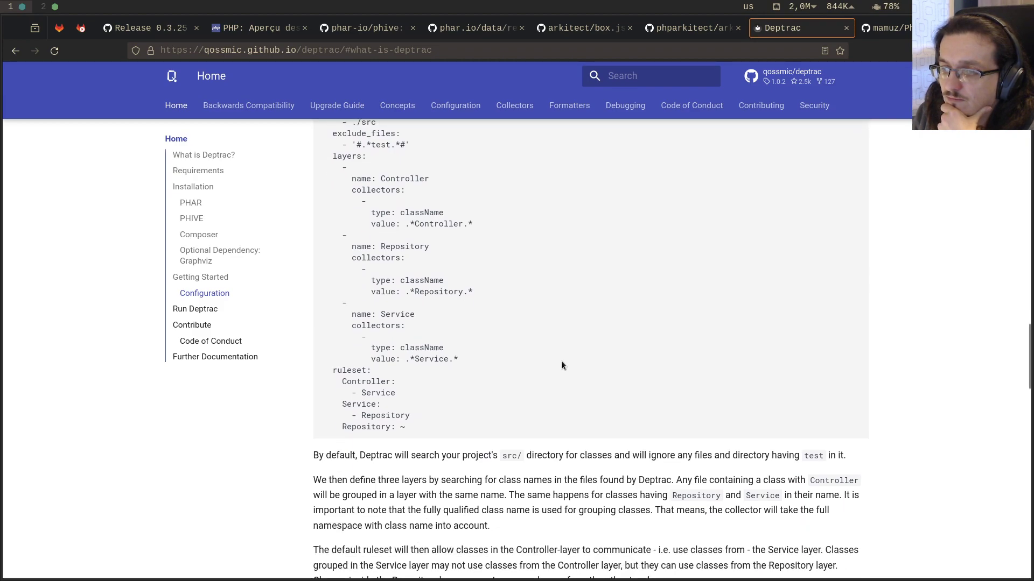
pyautogui.scroll(-1, 561, 366)
pyautogui.scroll(-1, 561, 365)
pyautogui.moveTo(383, 333); pyautogui.dragTo(851, 355)
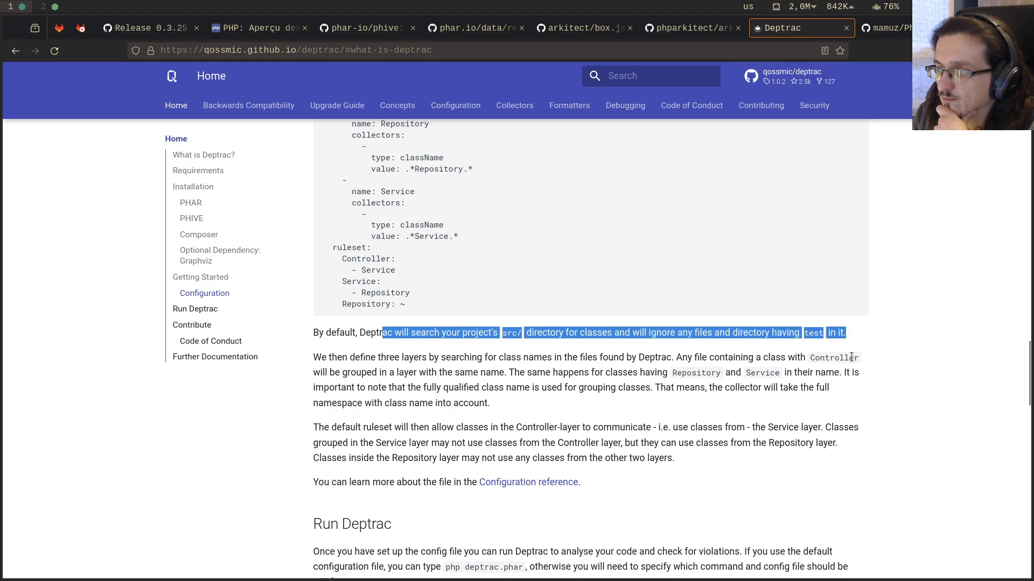
# Step: Scroll further and open the Configuration reference link in a new background tab
pyautogui.scroll(-1, 849, 376)
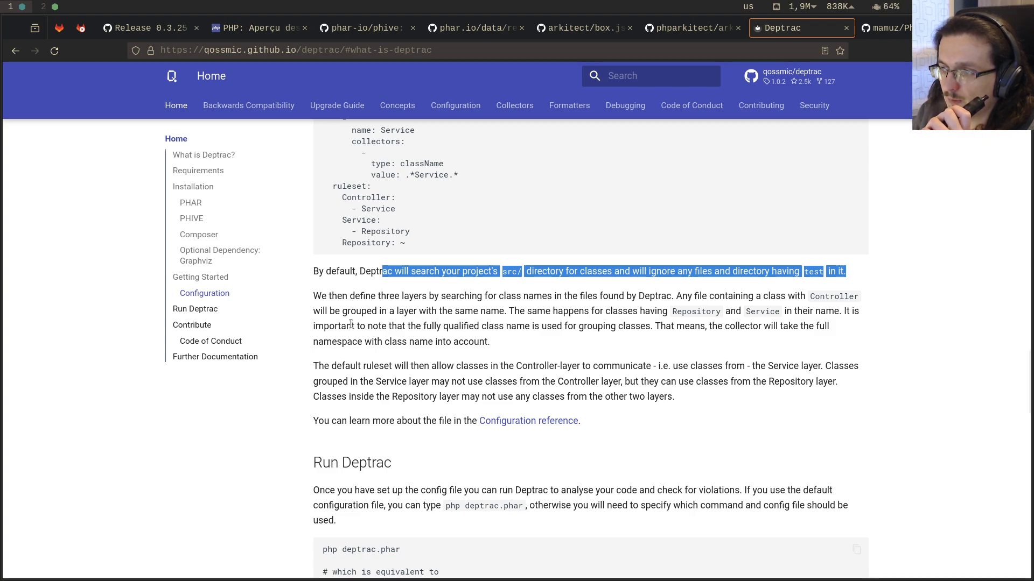
pyautogui.scroll(-2, 351, 324)
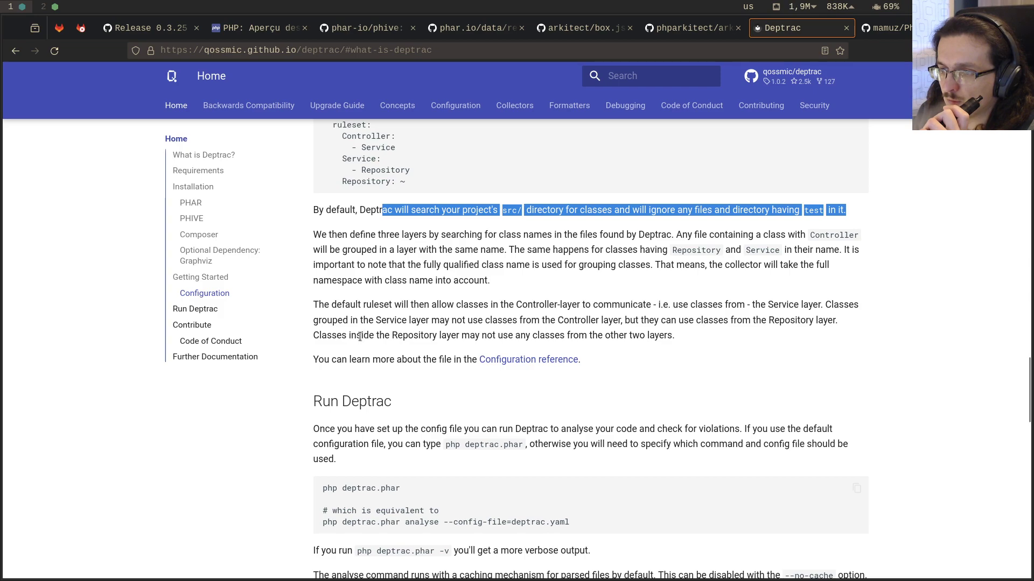
pyautogui.scroll(-1, 363, 350)
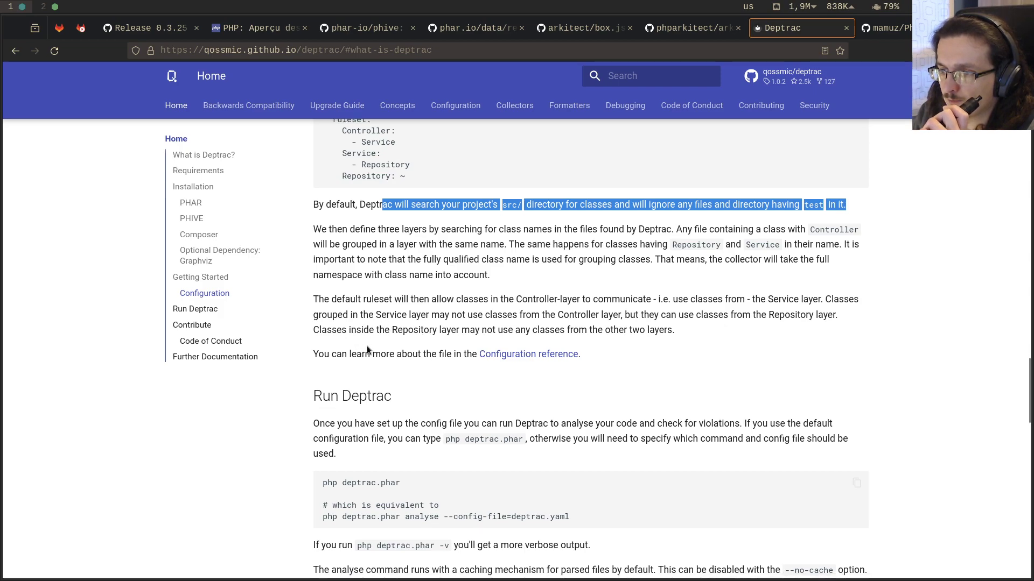
pyautogui.scroll(-2, 362, 348)
pyautogui.rightClick(520, 300)
pyautogui.click(557, 309)
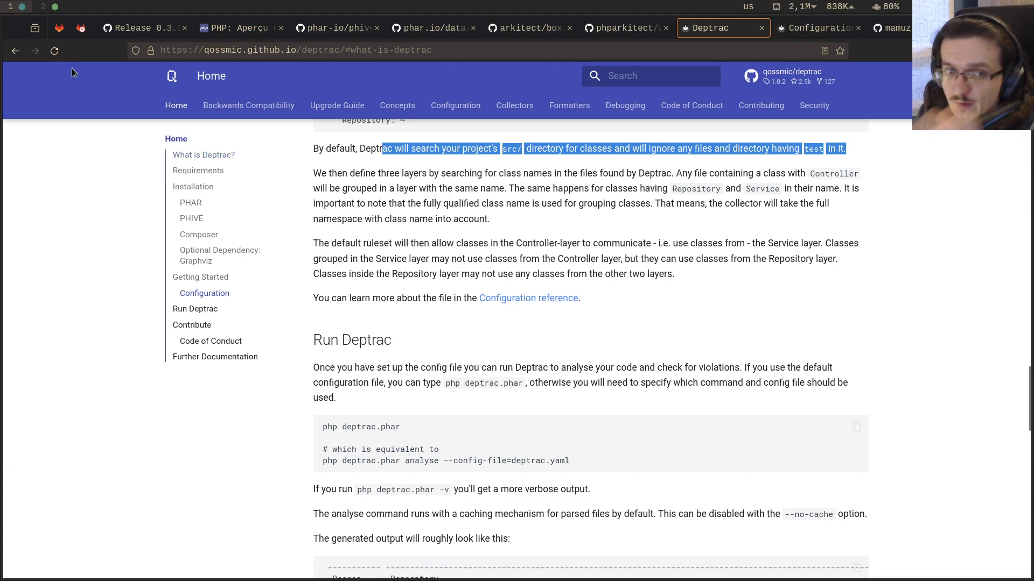
# Step: Open the CI Recipes project from the lint: php-arkitect issue's breadcrumbs in a new tab
pyautogui.click(62, 30)
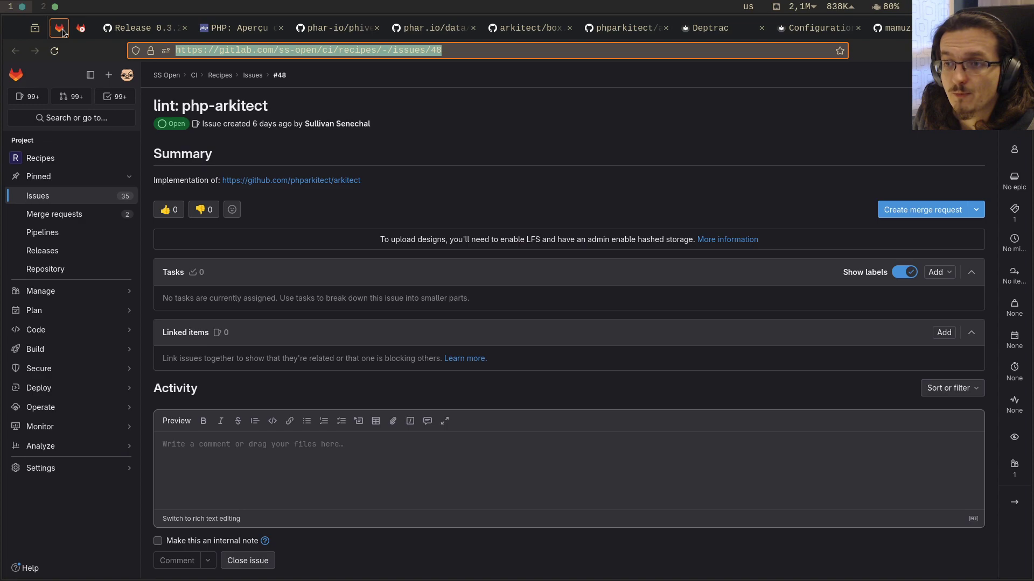
pyautogui.middleClick(194, 75)
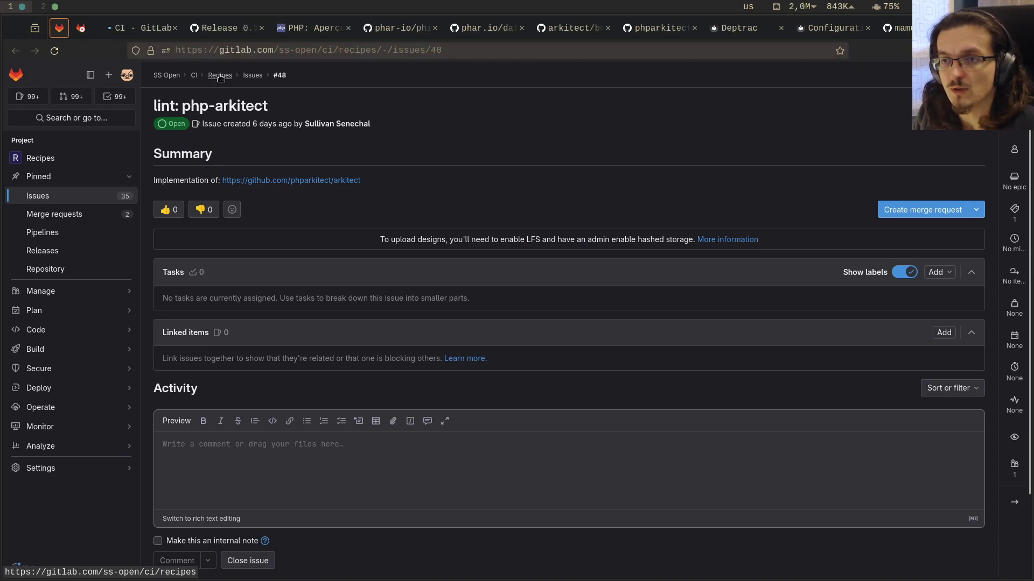
pyautogui.middleClick(219, 75)
pyautogui.middleClick(160, 33)
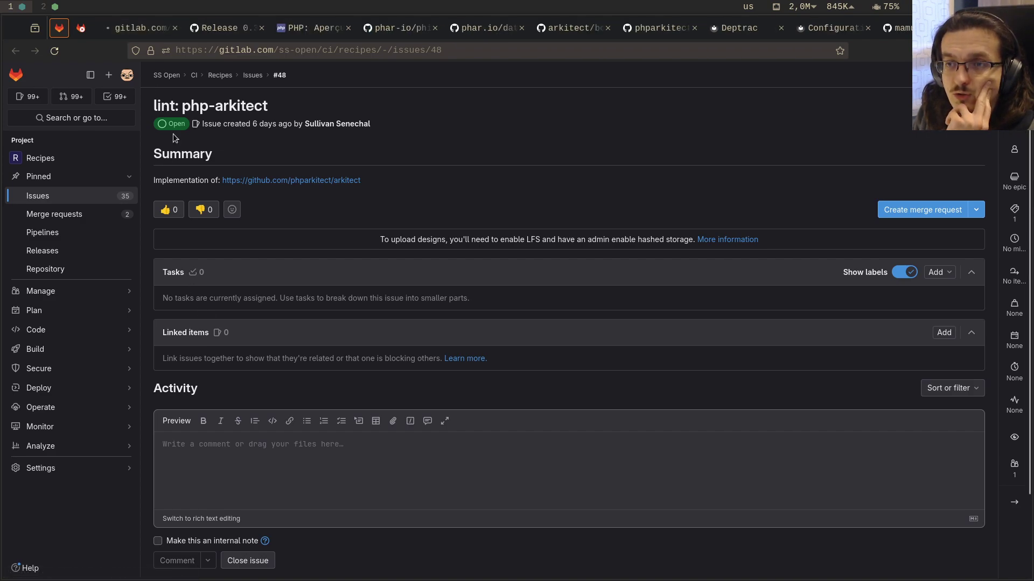
pyautogui.click(144, 27)
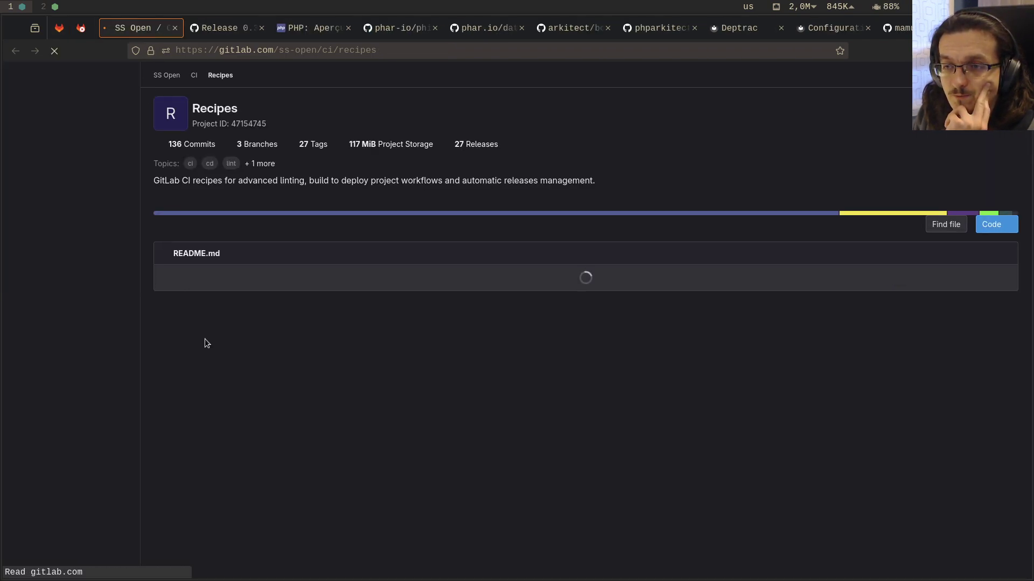
# Step: Highlight the two lint job lines in the Recipes anchors example before moving to the PhpDependencyAnalysis README
pyautogui.scroll(-7, 207, 343)
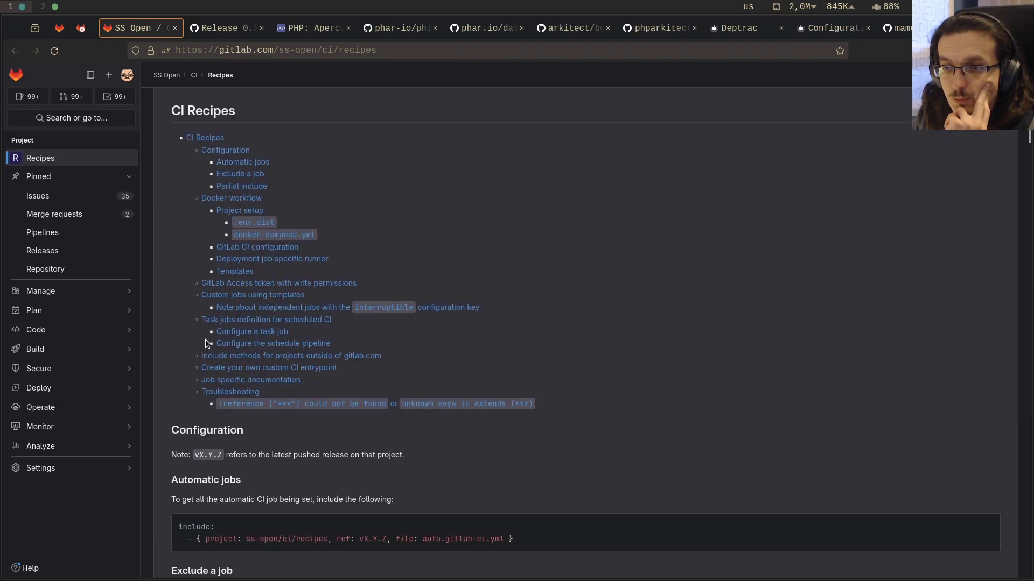
pyautogui.moveTo(192, 350); pyautogui.dragTo(362, 349)
pyautogui.scroll(-5, 363, 349)
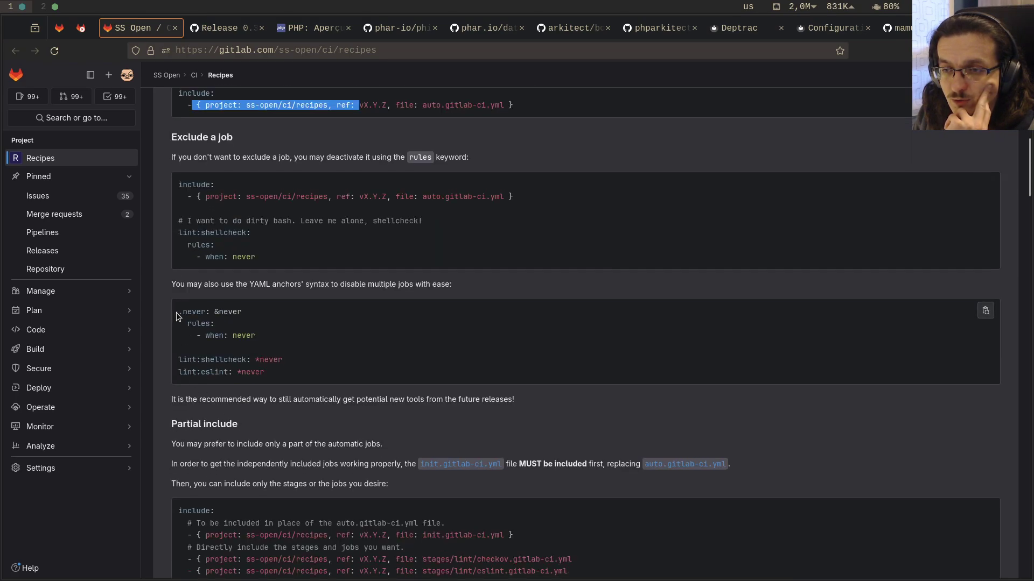
pyautogui.moveTo(176, 312); pyautogui.dragTo(189, 341)
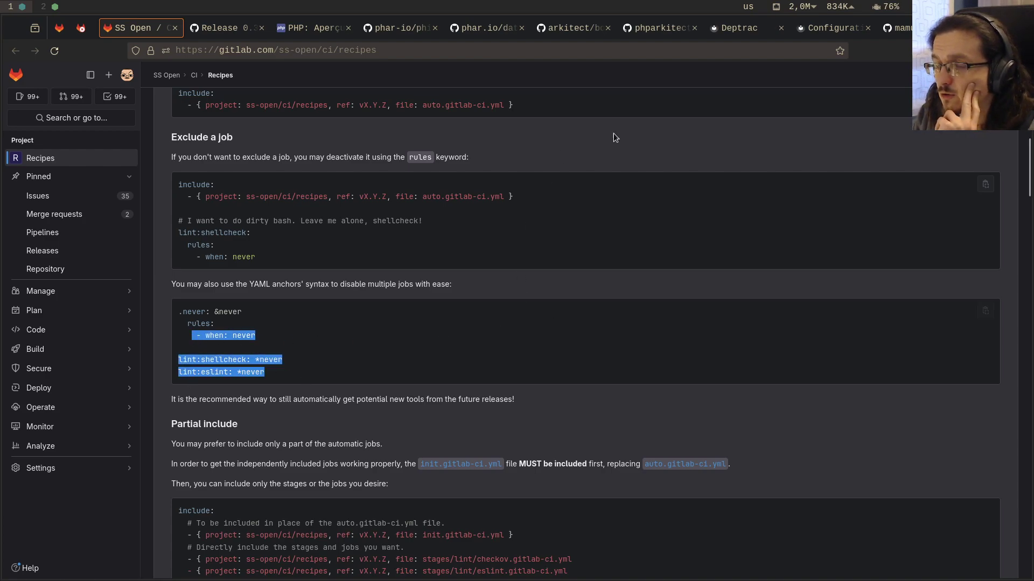
pyautogui.click(307, 347)
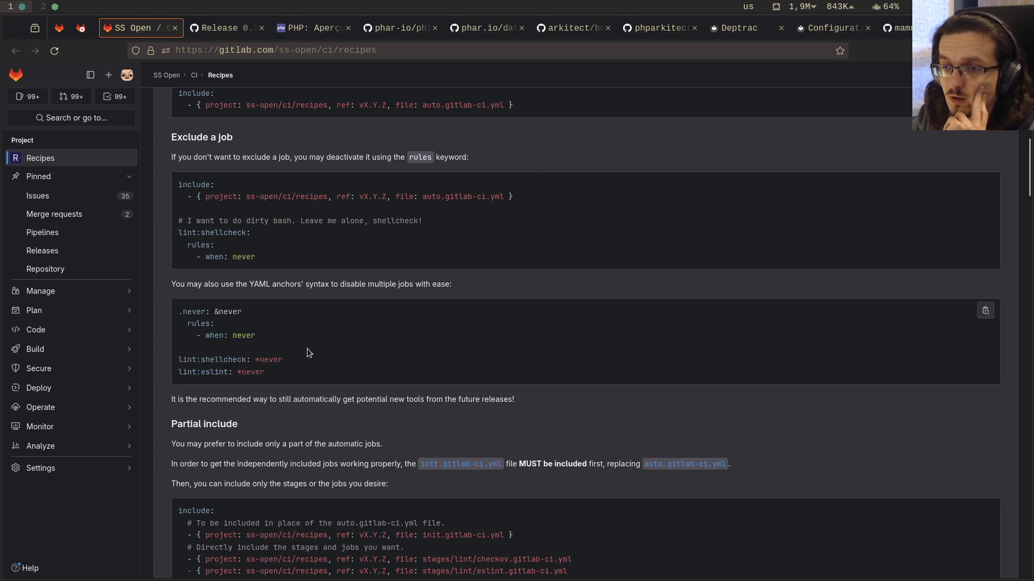
pyautogui.moveTo(279, 373); pyautogui.dragTo(182, 356)
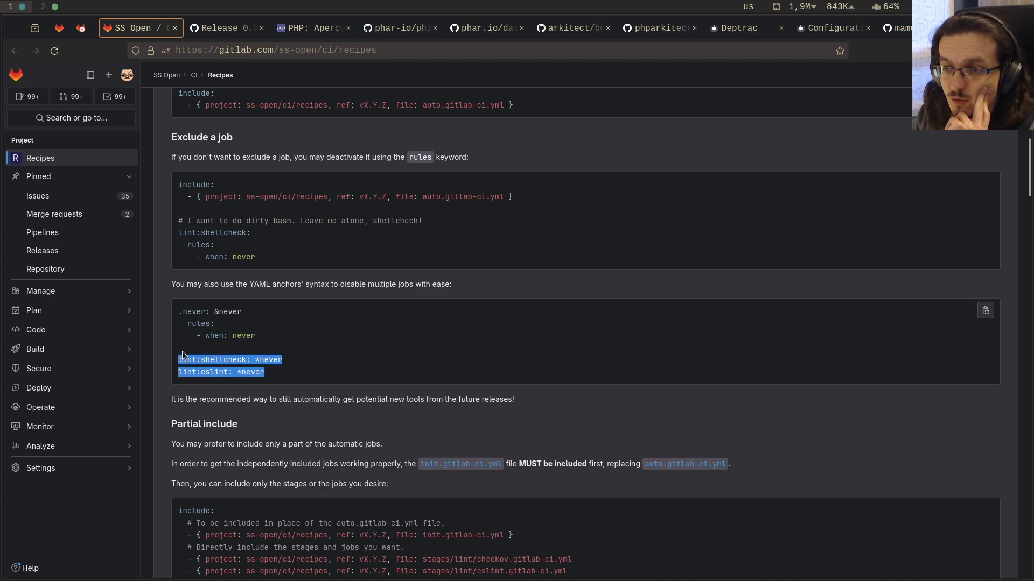
pyautogui.click(538, 361)
pyautogui.click(895, 28)
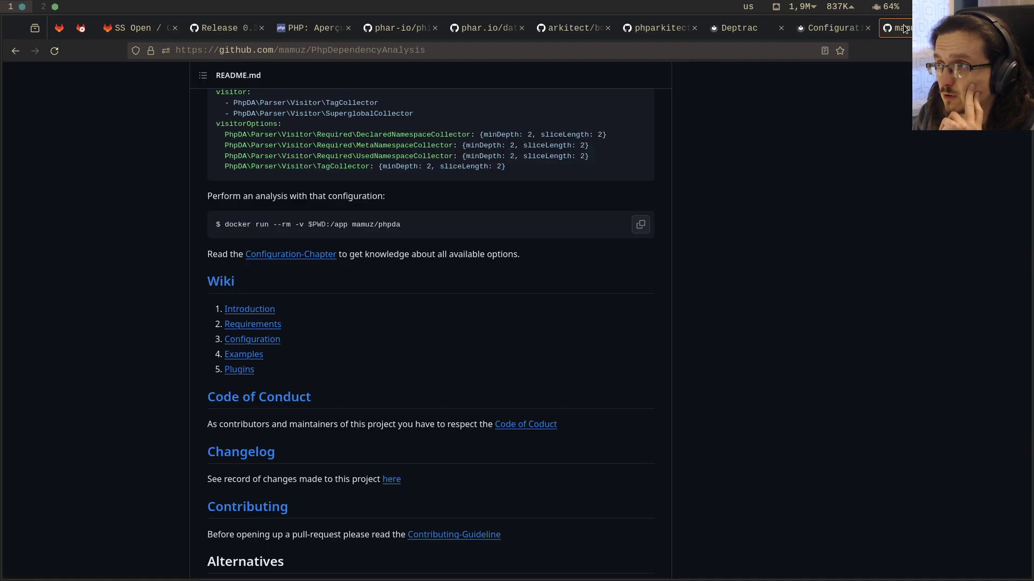
# Step: Go to the Deptrac home page and select part of the Run Deptrac example violation message
pyautogui.click(823, 30)
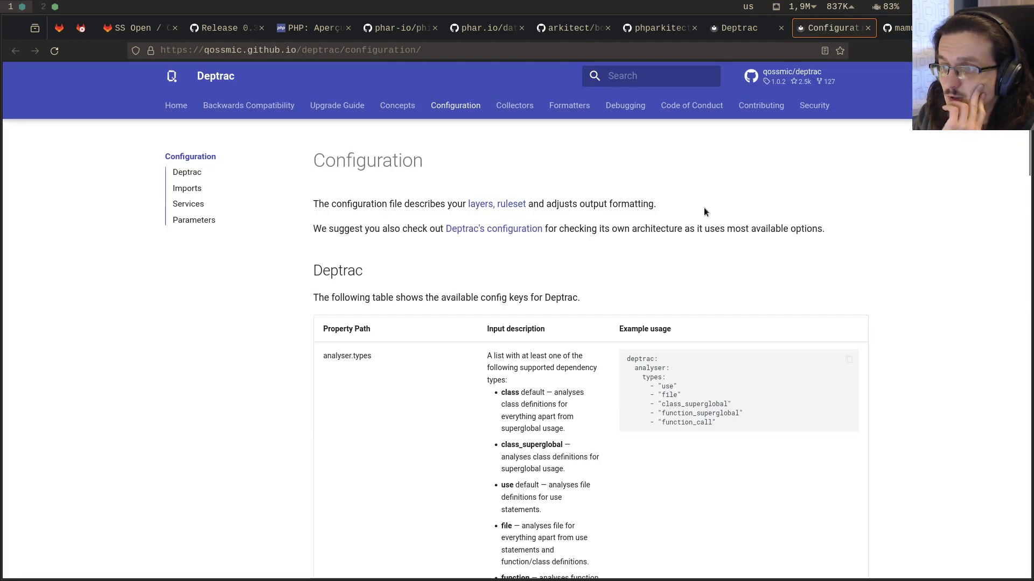
pyautogui.click(741, 30)
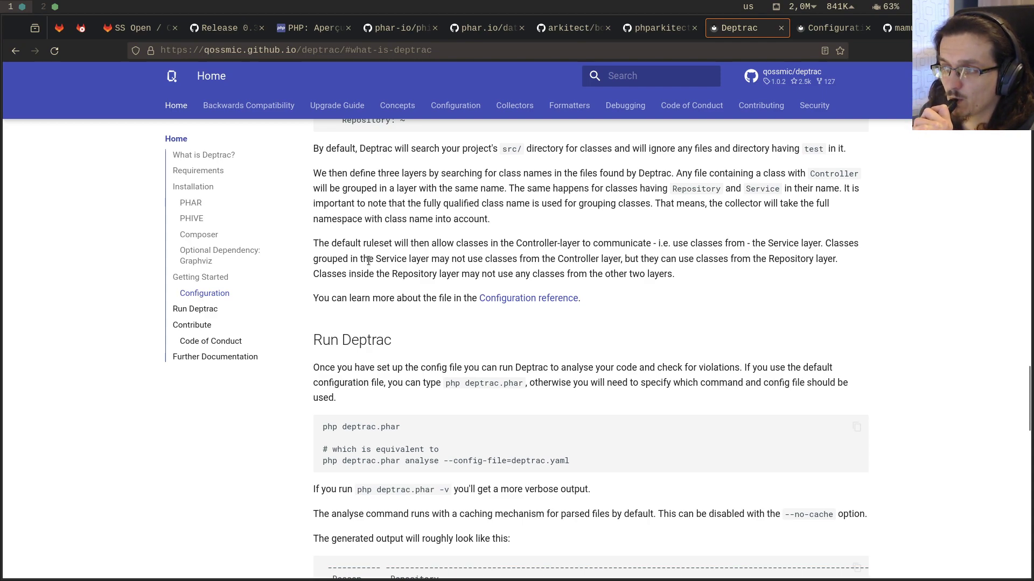
pyautogui.scroll(-2, 369, 263)
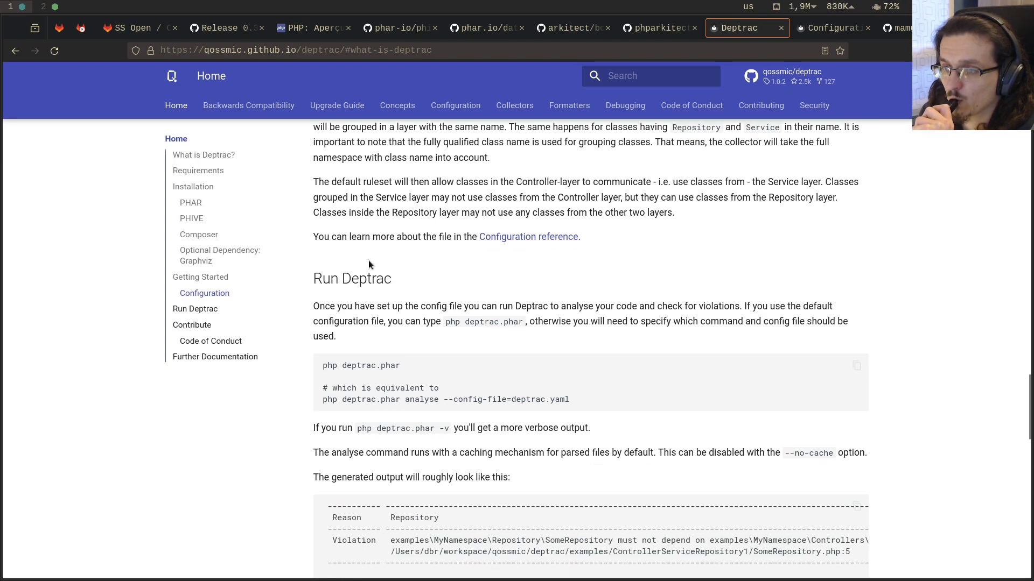
pyautogui.scroll(-2, 369, 264)
pyautogui.scroll(-2, 369, 260)
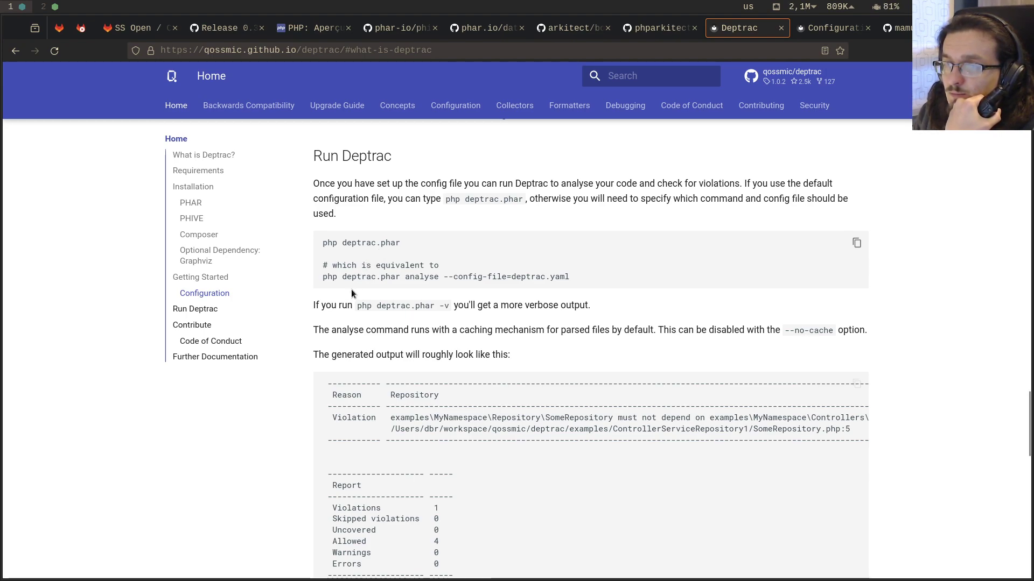
pyautogui.scroll(-2, 324, 311)
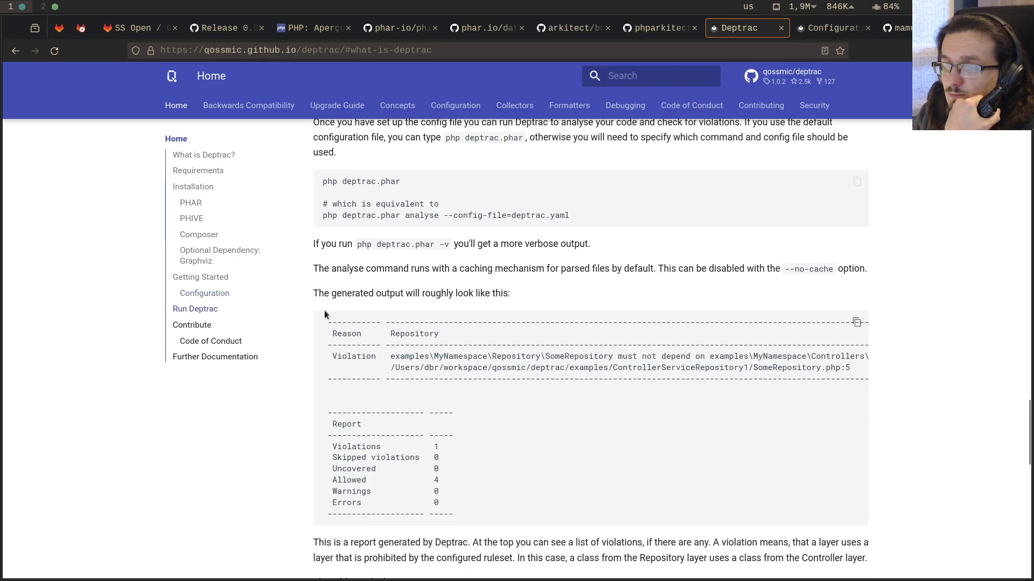
pyautogui.scroll(-2, 583, 311)
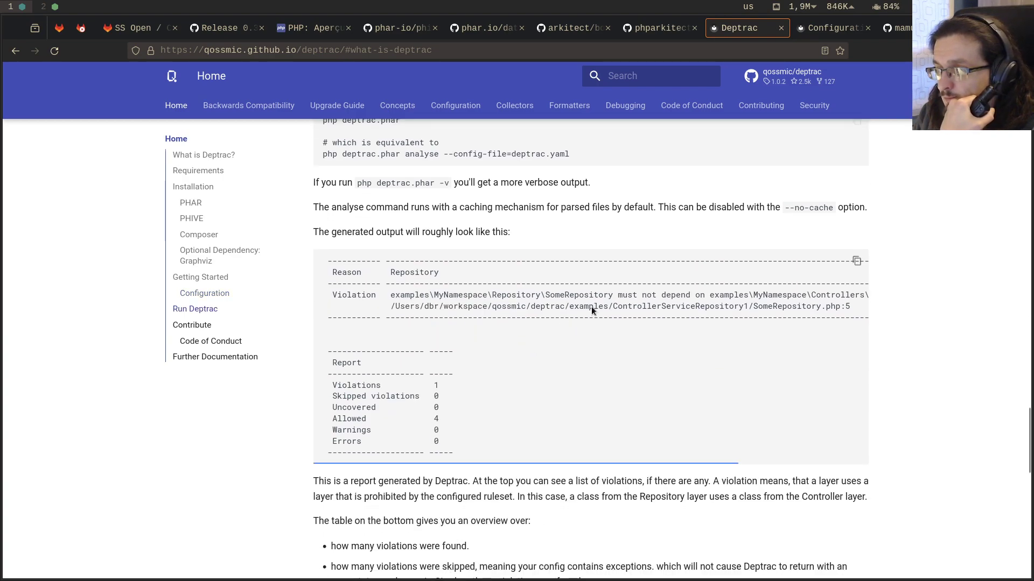
pyautogui.moveTo(450, 298); pyautogui.dragTo(699, 298)
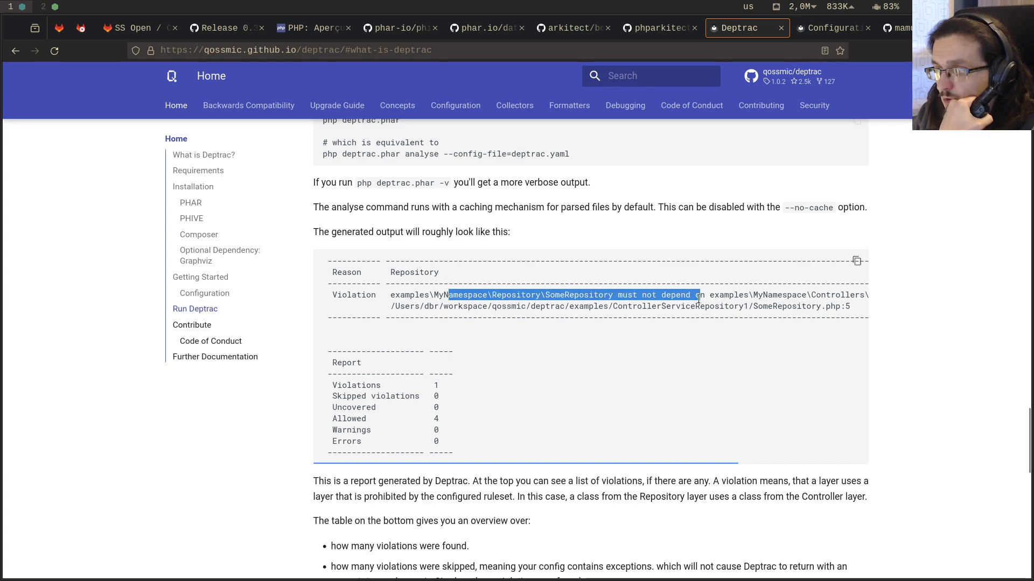
pyautogui.click(651, 466)
pyautogui.moveTo(715, 467); pyautogui.dragTo(632, 463)
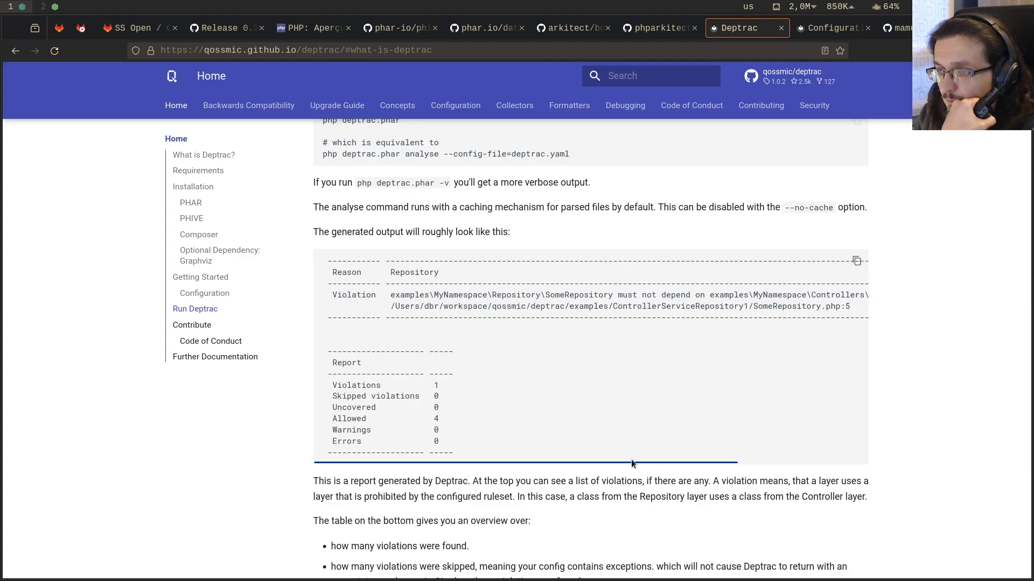
# Step: Scroll down through the Contribute section of the Deptrac home page
pyautogui.scroll(-3, 454, 359)
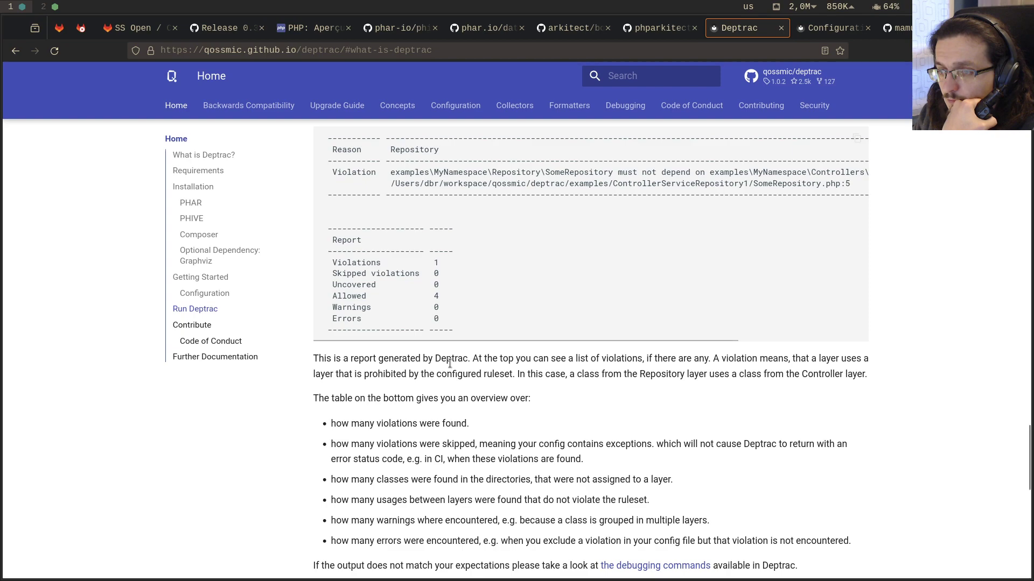
pyautogui.scroll(-1, 449, 363)
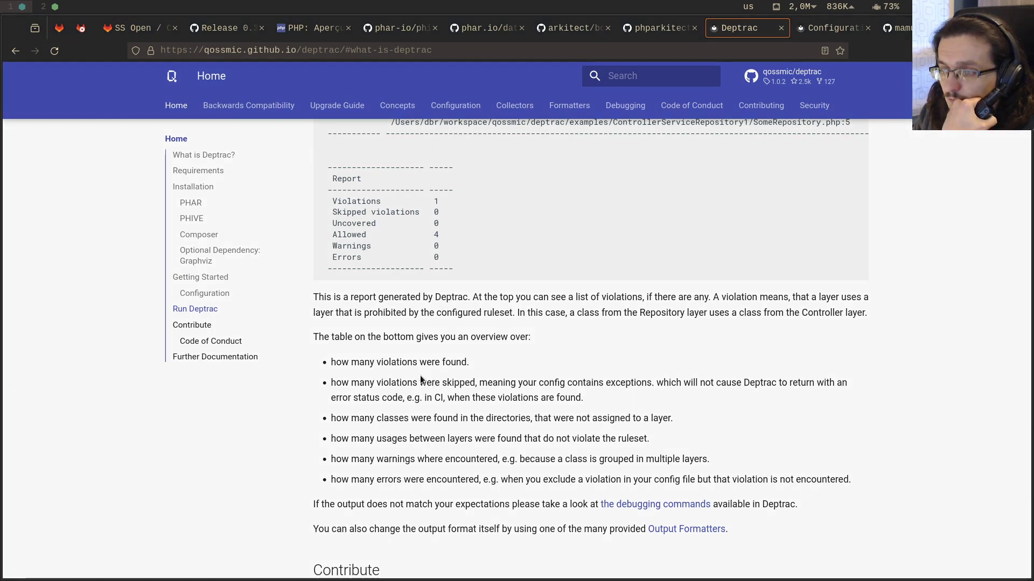
pyautogui.scroll(-2, 454, 377)
pyautogui.scroll(-2, 454, 377)
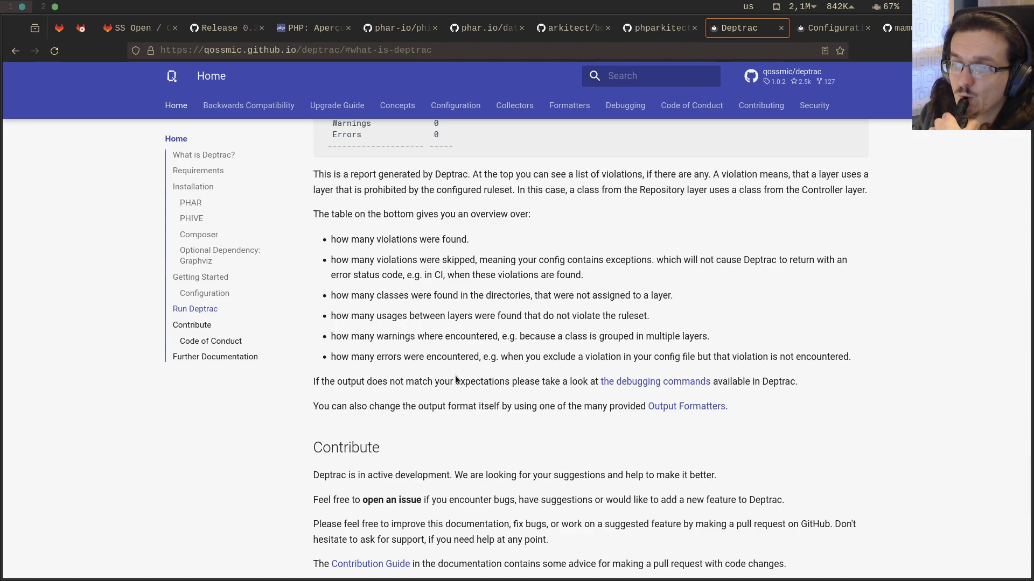
pyautogui.scroll(-2, 455, 379)
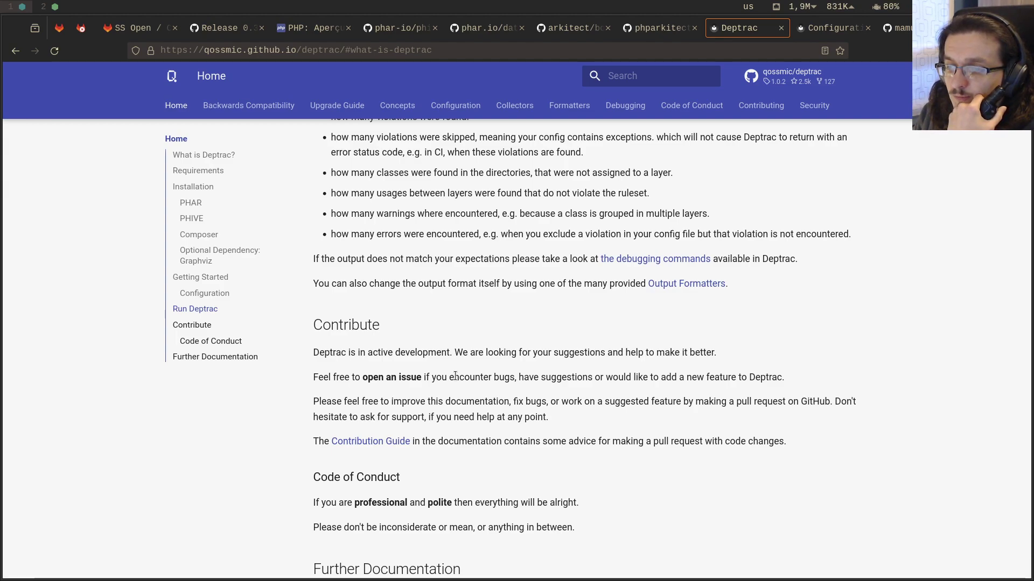
pyautogui.scroll(-2, 455, 376)
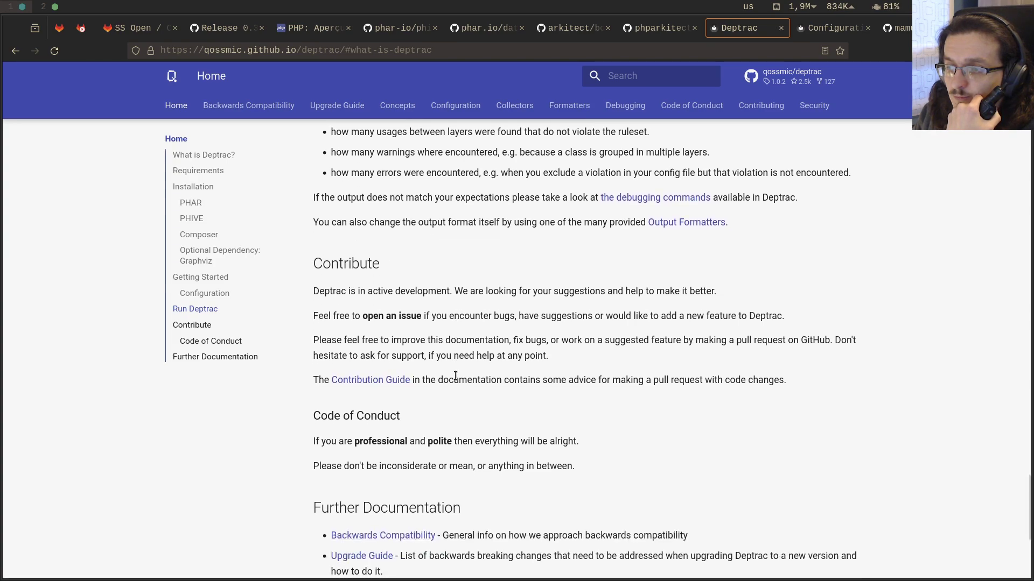
pyautogui.scroll(-2, 455, 375)
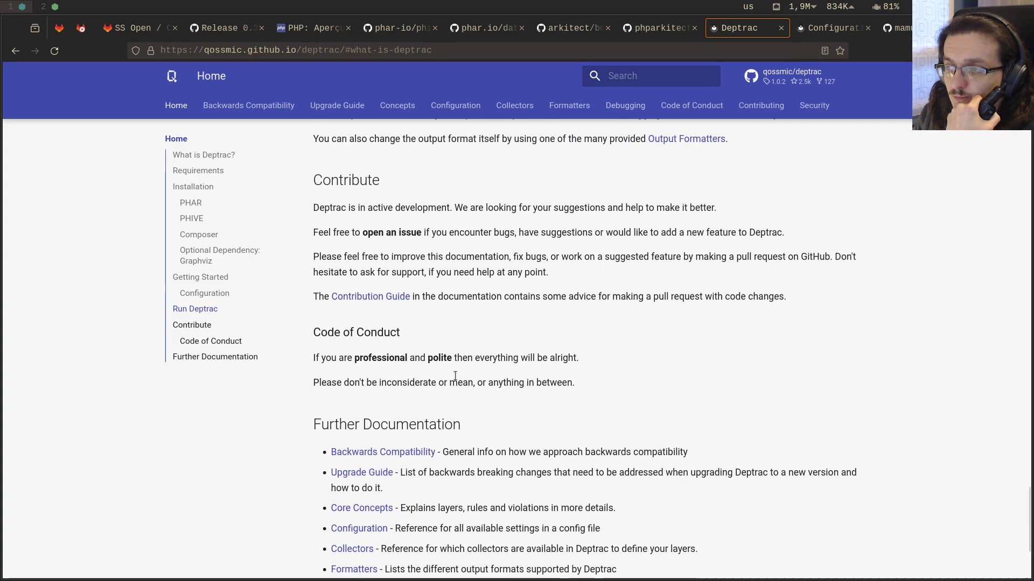
pyautogui.scroll(-2, 455, 376)
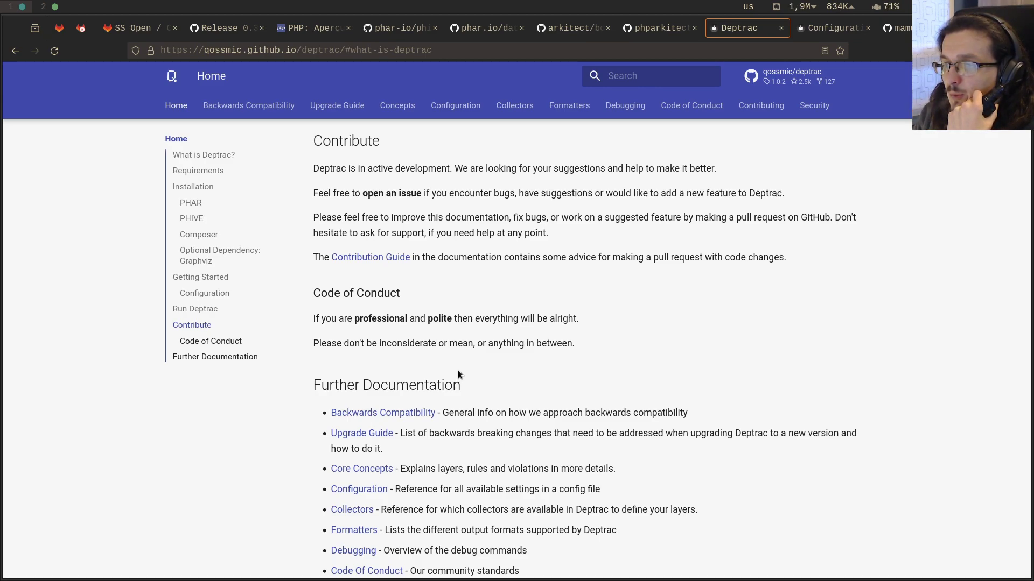
pyautogui.scroll(-2, 457, 370)
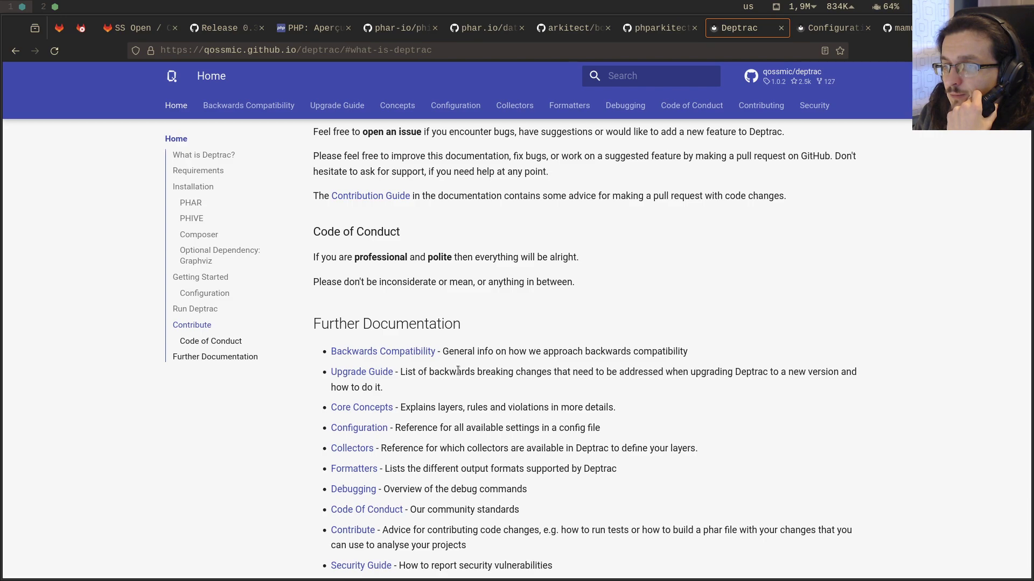
pyautogui.scroll(-2, 457, 370)
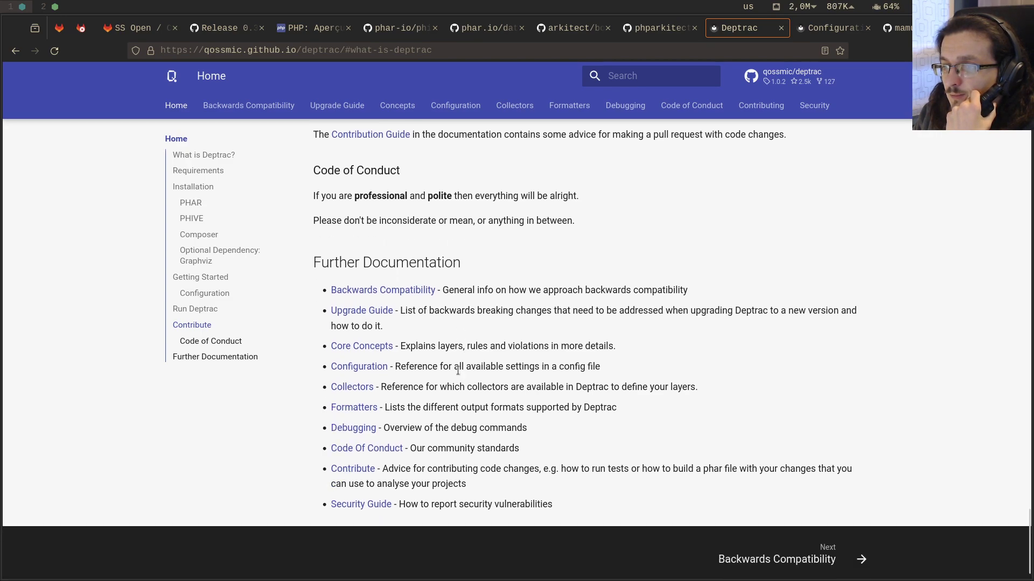
pyautogui.press('XF86AudioRaiseVolume')
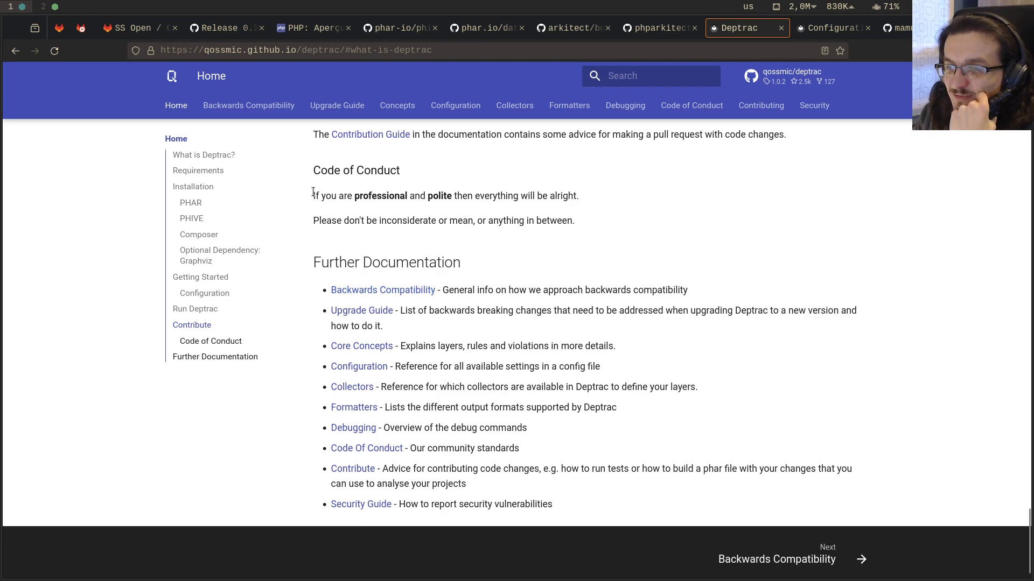
# Step: Highlight the Code of Conduct's professional and polite sentence, then scroll to Further Documentation
pyautogui.moveTo(314, 195); pyautogui.dragTo(619, 197)
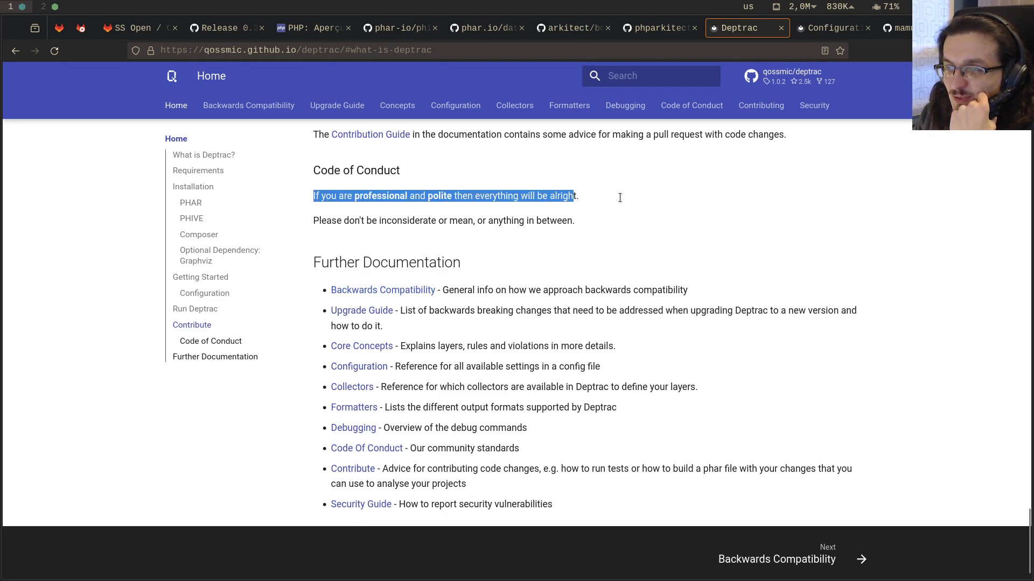
pyautogui.click(317, 195)
pyautogui.moveTo(316, 196); pyautogui.dragTo(577, 198)
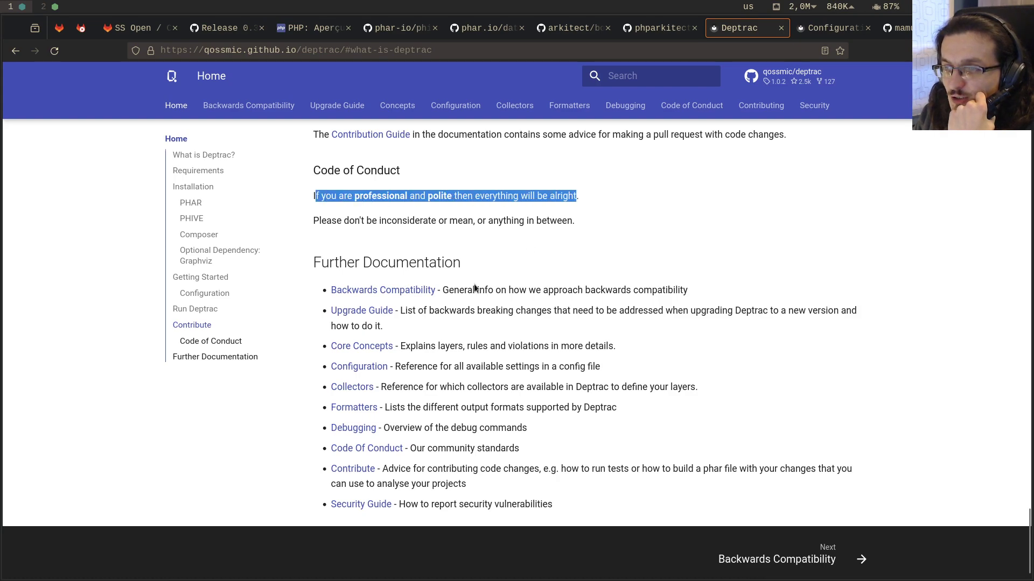
pyautogui.click(415, 246)
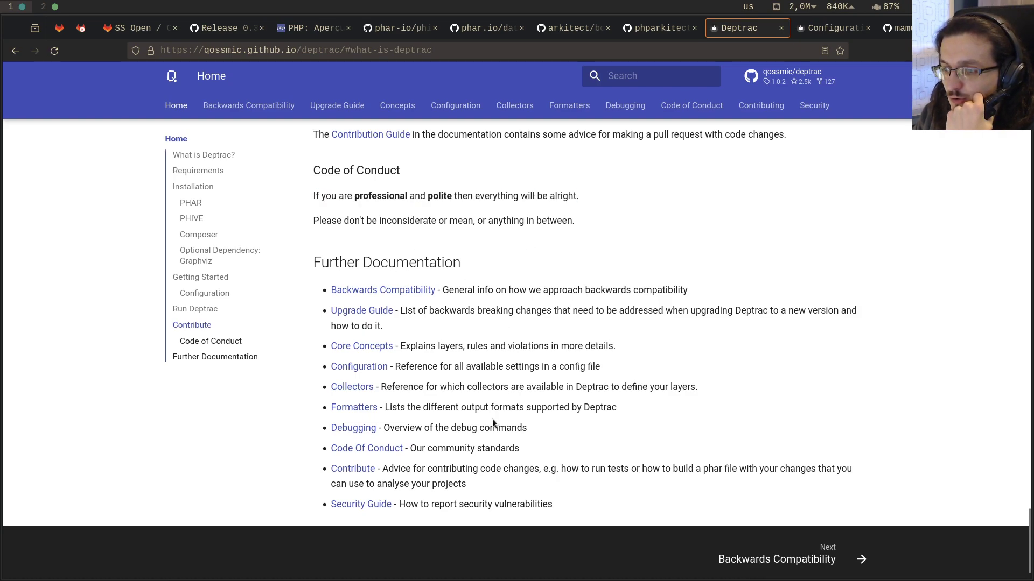
pyautogui.scroll(-1, 493, 423)
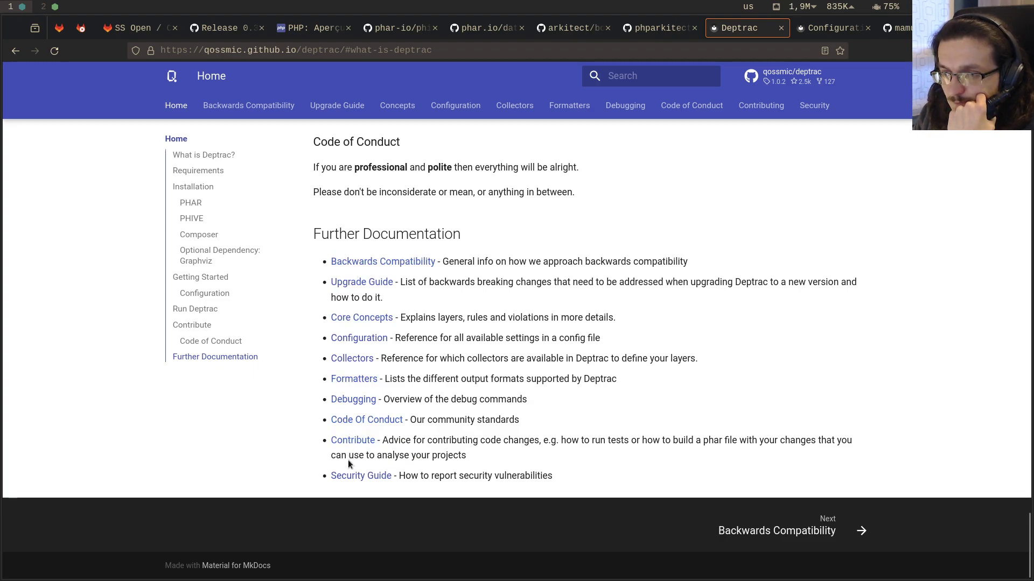
# Step: Scroll back to What is Deptrac? and view the Contract, Core, Symfony and Supportive layer graph
pyautogui.scroll(8, 683, 379)
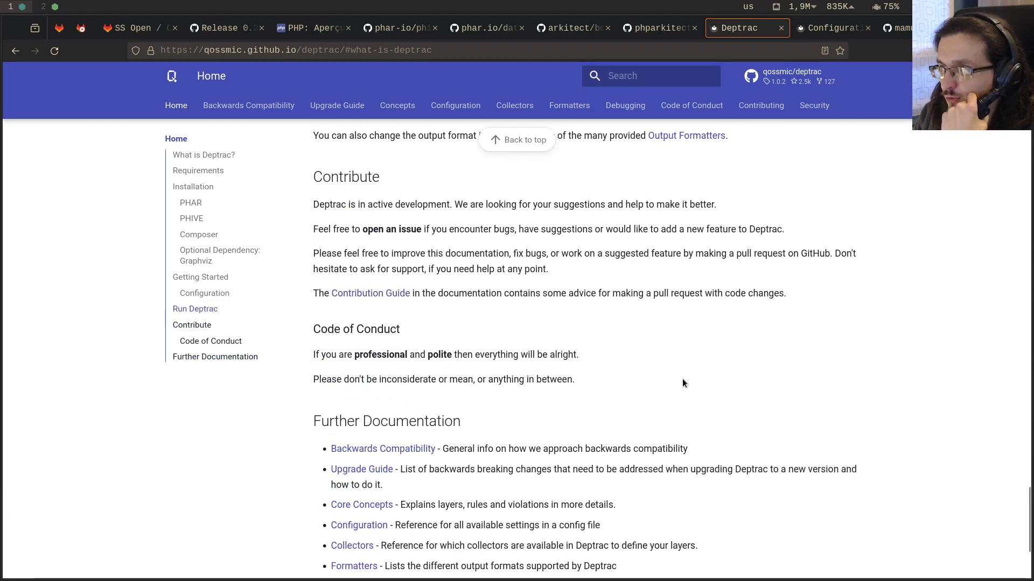
pyautogui.scroll(12, 652, 369)
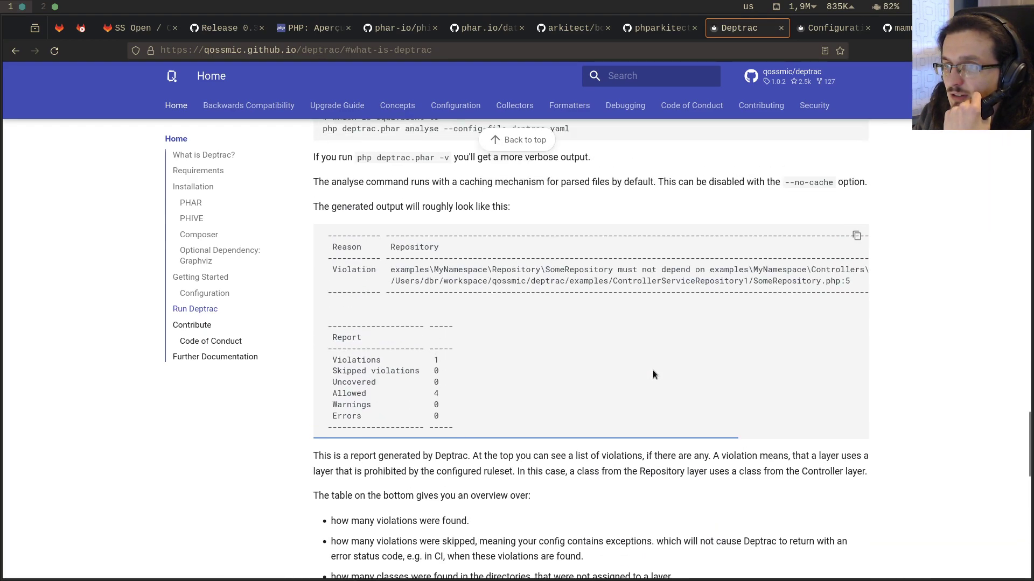
pyautogui.scroll(20, 653, 375)
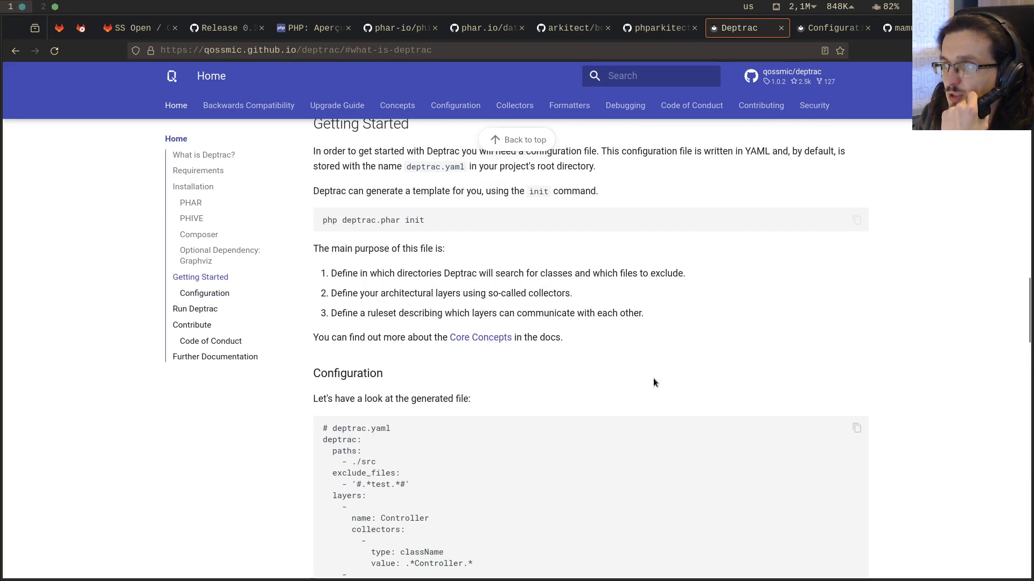
pyautogui.scroll(15, 655, 376)
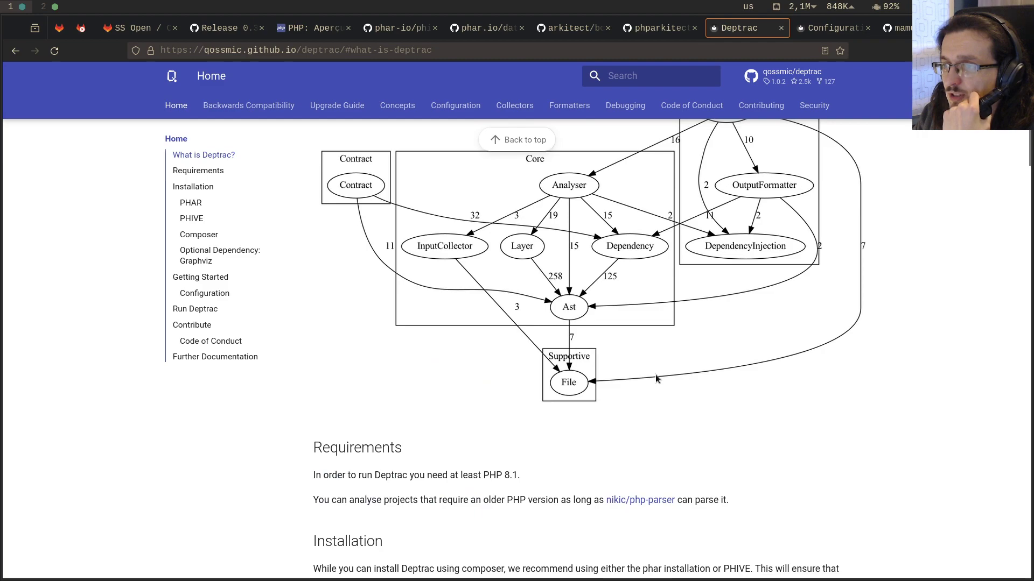
pyautogui.scroll(1, 655, 374)
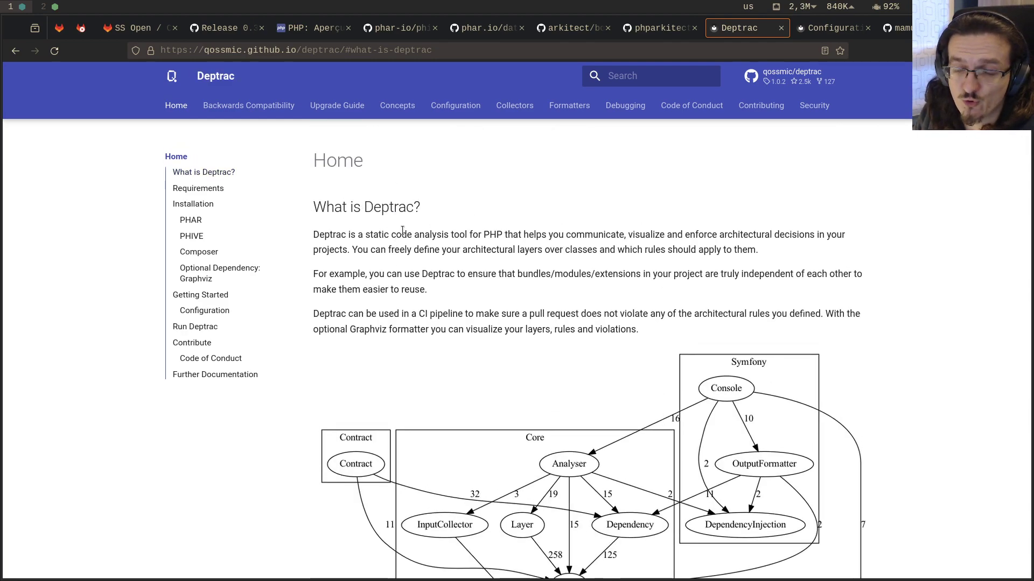
pyautogui.scroll(-2, 445, 277)
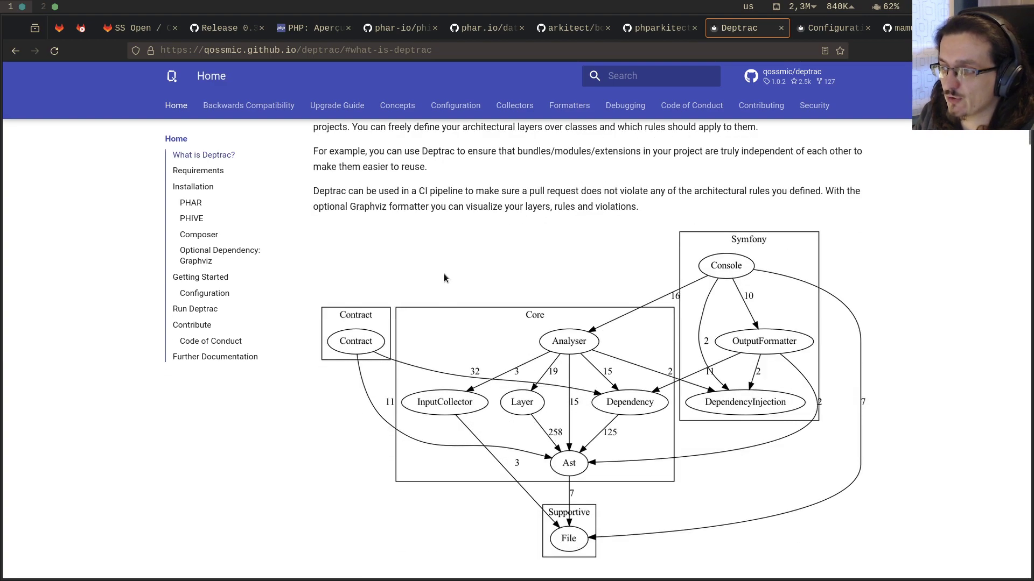
pyautogui.scroll(-1, 444, 279)
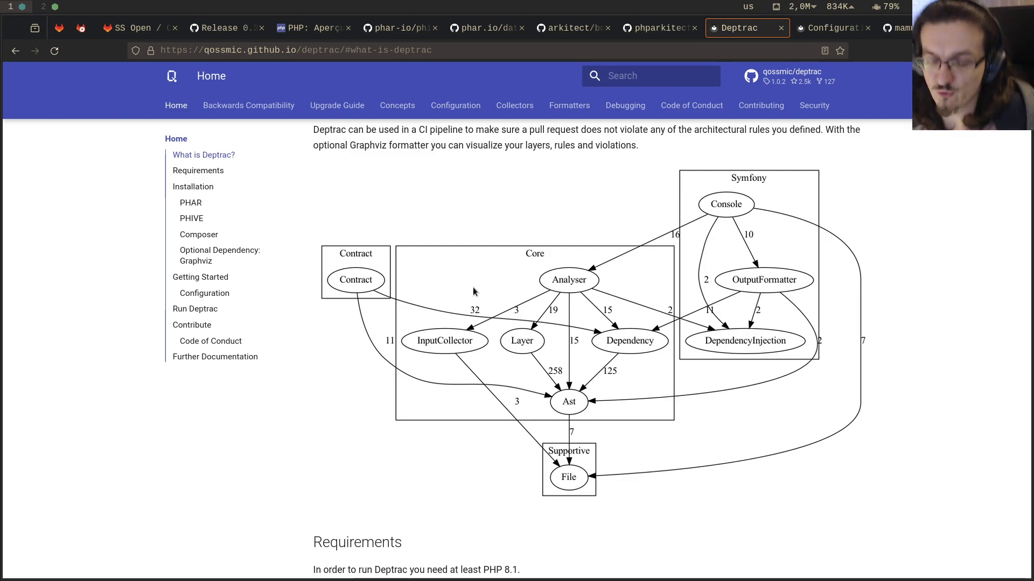
pyautogui.scroll(-4, 487, 333)
pyautogui.scroll(4, 215, 266)
pyautogui.scroll(3, 563, 299)
pyautogui.scroll(-2, 561, 311)
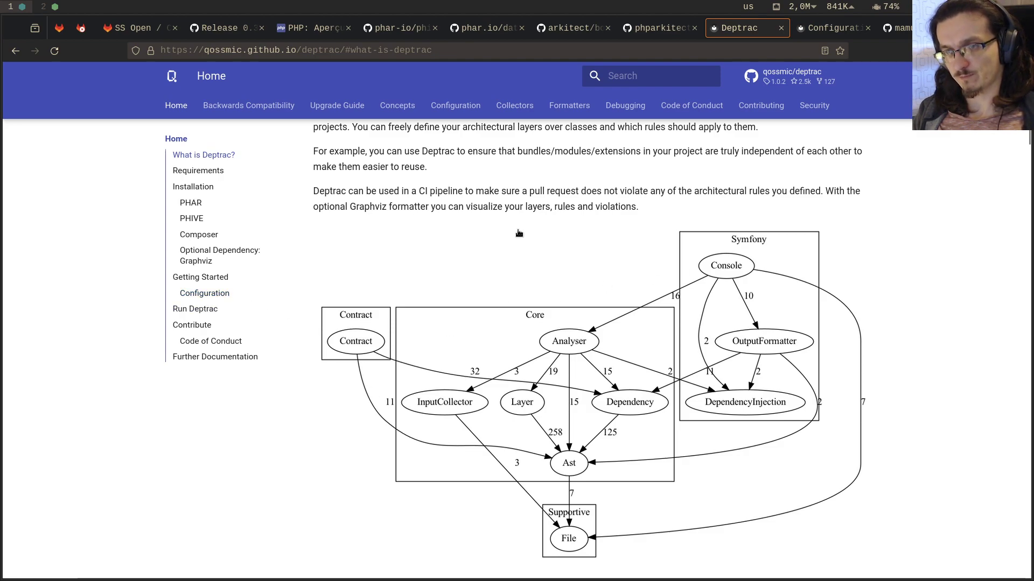
pyautogui.click(841, 22)
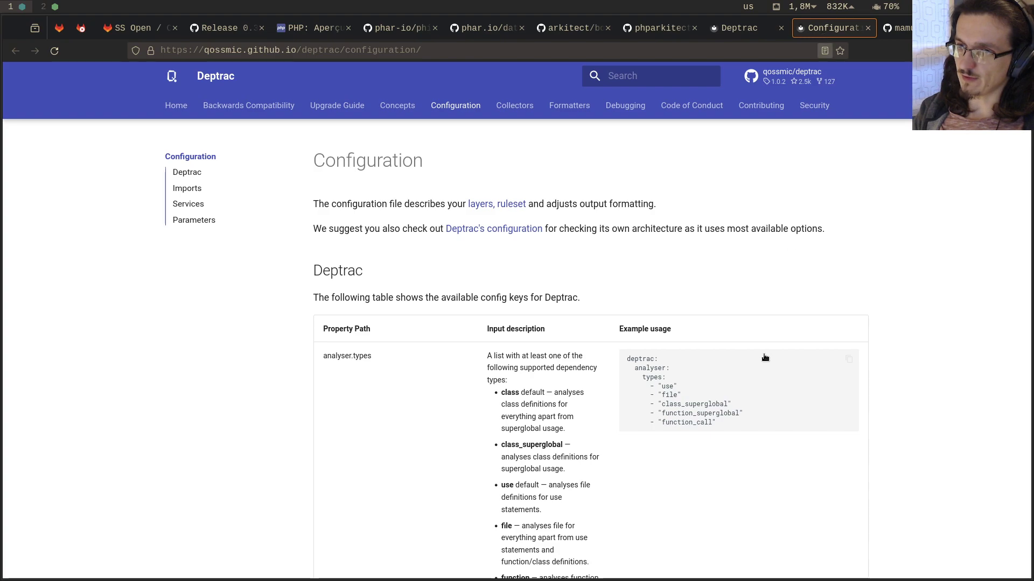
# Step: Switch to the PhpDependencyAnalysis GitHub README and scroll to the docker pull command
pyautogui.click(904, 31)
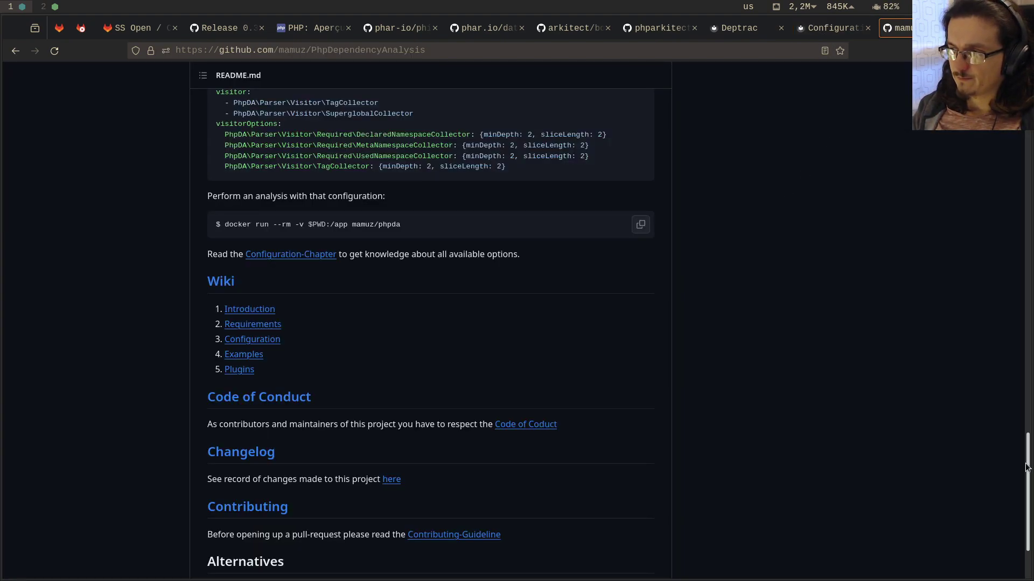
pyautogui.moveTo(1026, 467); pyautogui.dragTo(1030, 144)
pyautogui.moveTo(689, 186); pyautogui.dragTo(802, 199)
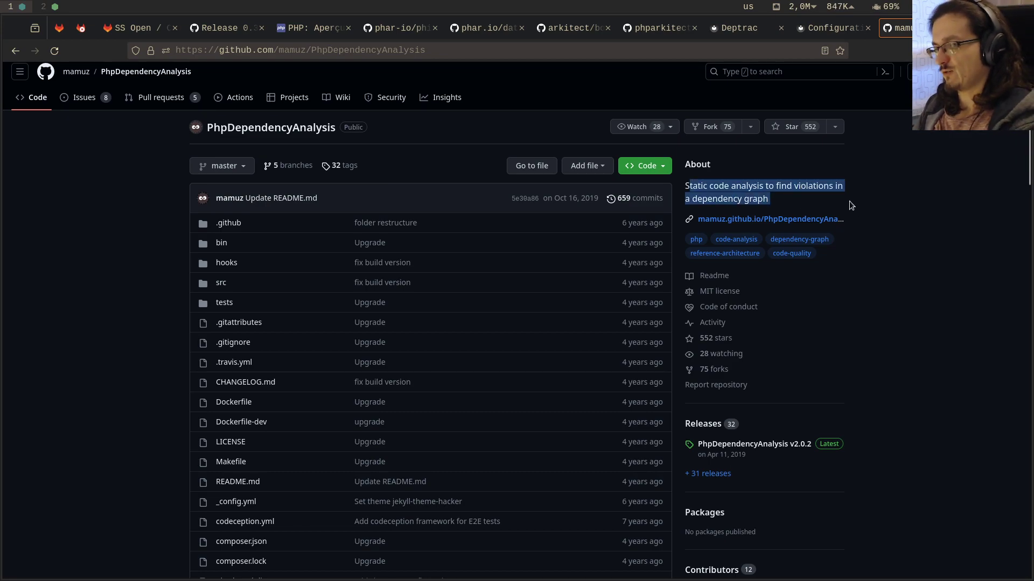
pyautogui.scroll(-5, 790, 327)
pyautogui.scroll(-4, 790, 326)
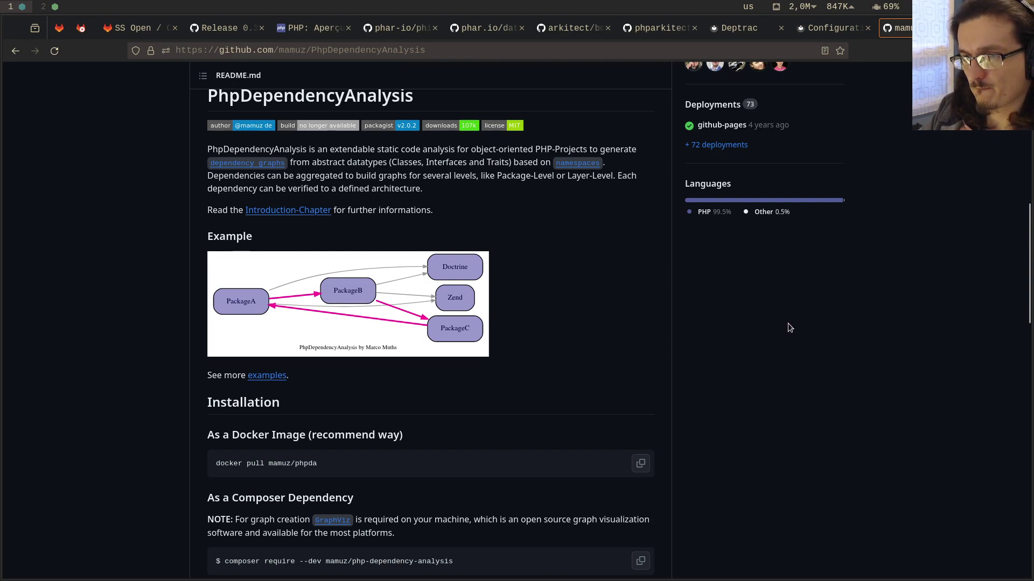
pyautogui.moveTo(269, 464); pyautogui.dragTo(309, 468)
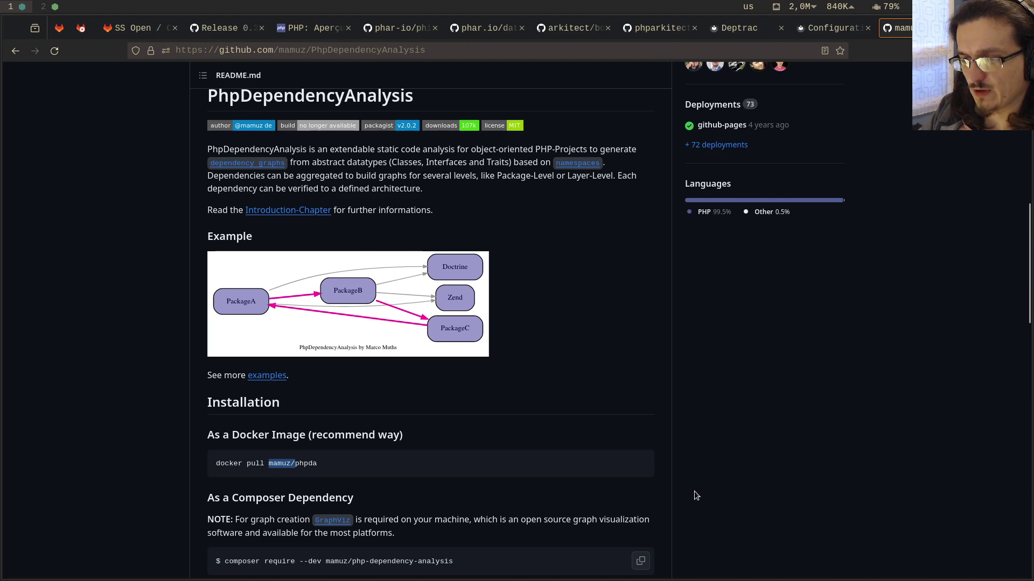
pyautogui.scroll(-1, 694, 495)
# Step: Select the image name phpda in the docker pull line, then return to Deptrac's configuration docs
pyautogui.doubleClick(306, 403)
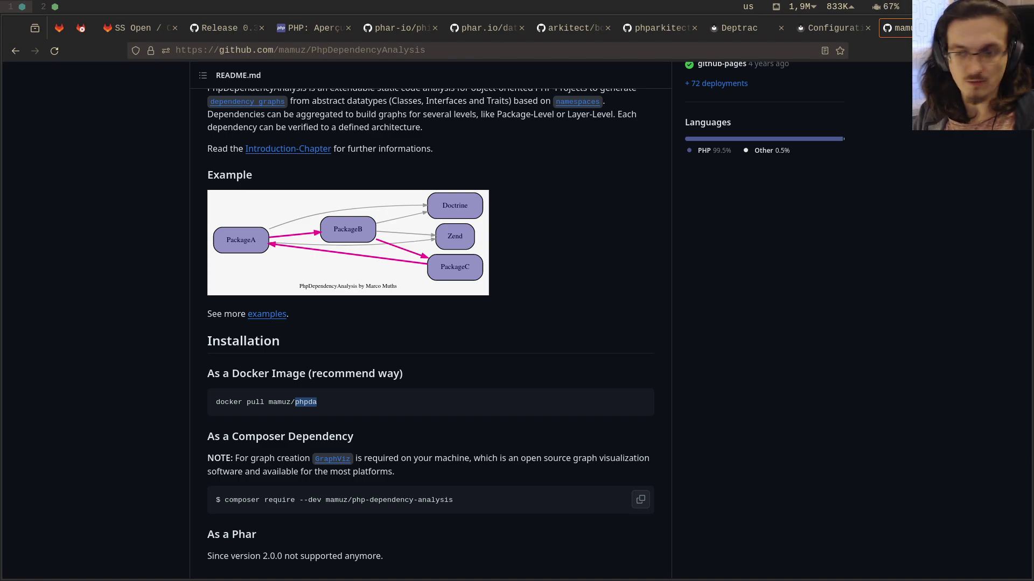
pyautogui.moveTo(229, 402); pyautogui.dragTo(277, 403)
pyautogui.moveTo(343, 408); pyautogui.dragTo(323, 409)
pyautogui.doubleClick(282, 410)
pyautogui.doubleClick(305, 404)
pyautogui.click(810, 30)
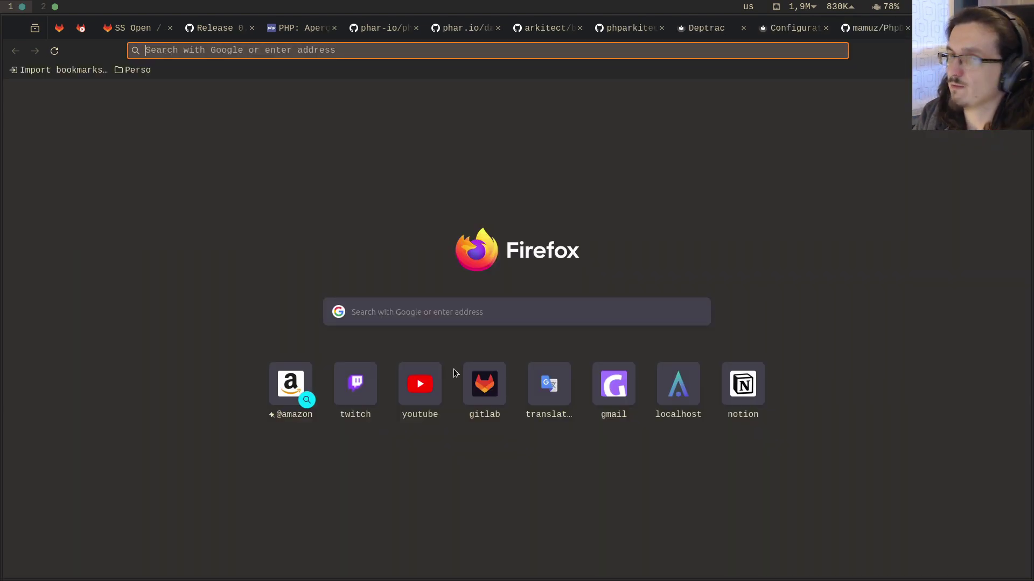
# Step: Load the gitlab.com ss-open group page in a new tab
pyautogui.hotkey('ctrl', 't')
pyautogui.write('gitla')
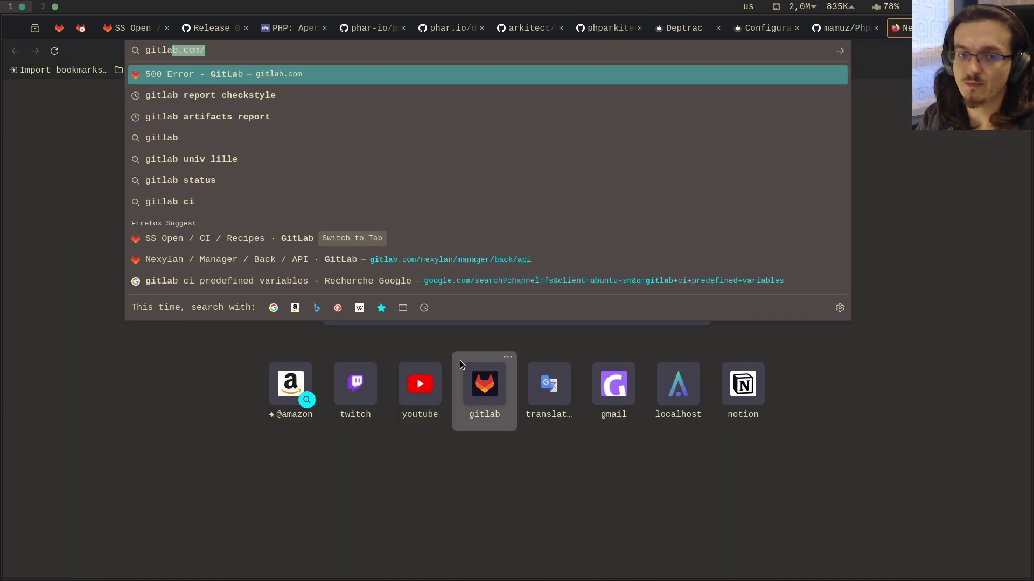
pyautogui.press('Right')
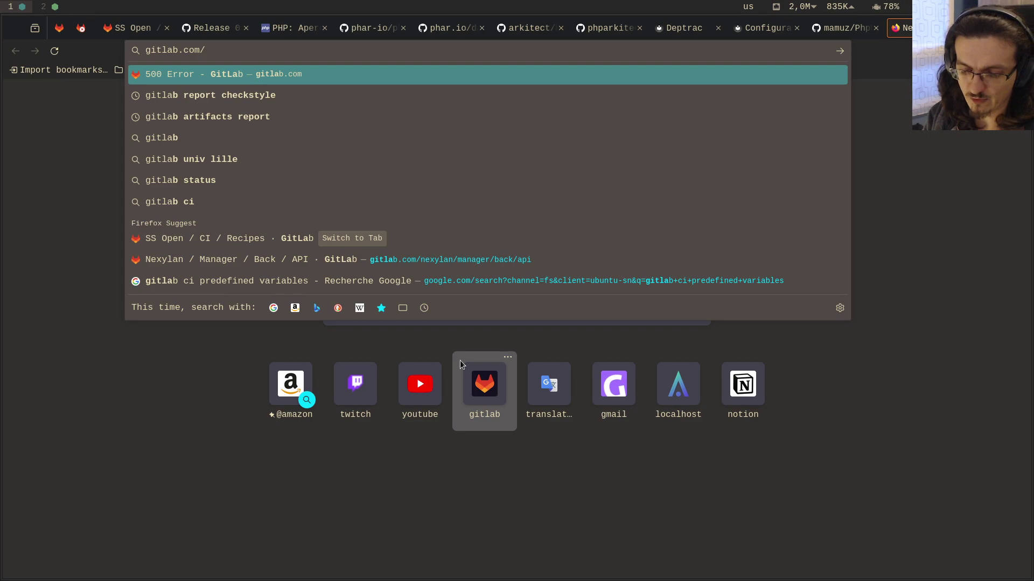
pyautogui.write('ss')
pyautogui.press('Right')
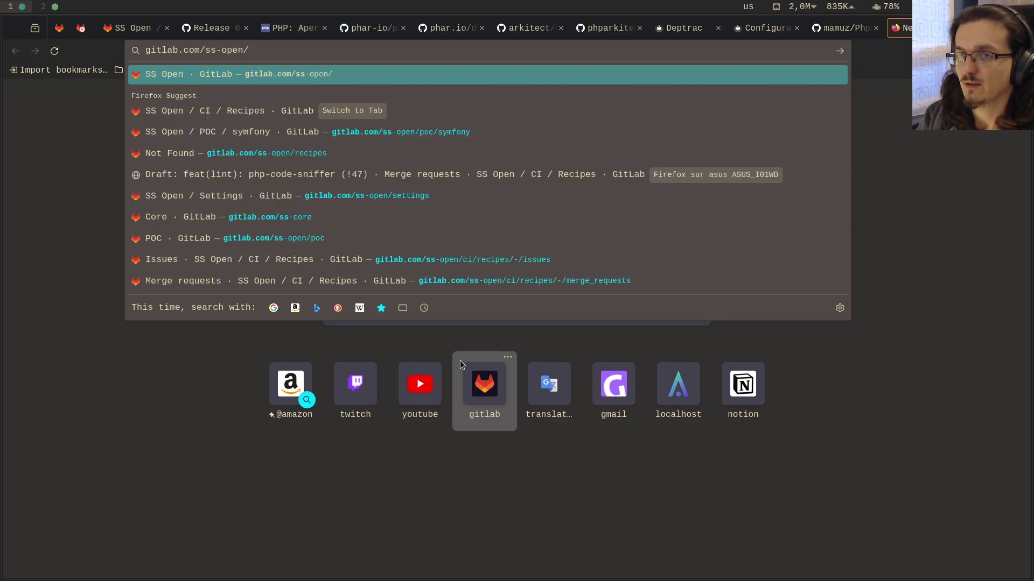
pyautogui.write('recipes')
pyautogui.press('Right')
pyautogui.press('Return')
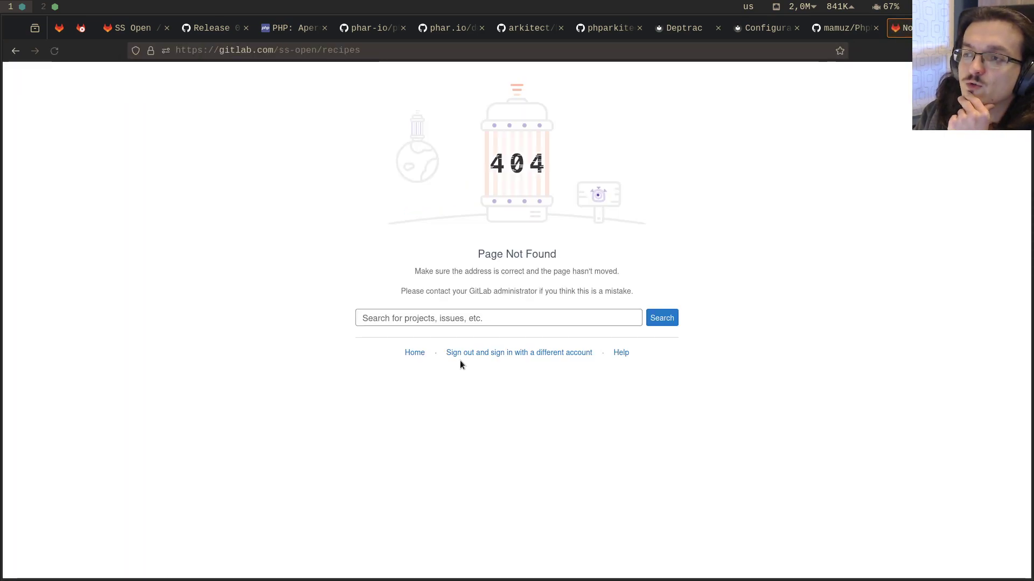
pyautogui.hotkey('ctrl', 'l')
pyautogui.hotkey('ctrl', 'shift', 'Left')
pyautogui.press('BackSpace')
pyautogui.press('Escape')
pyautogui.press('Return')
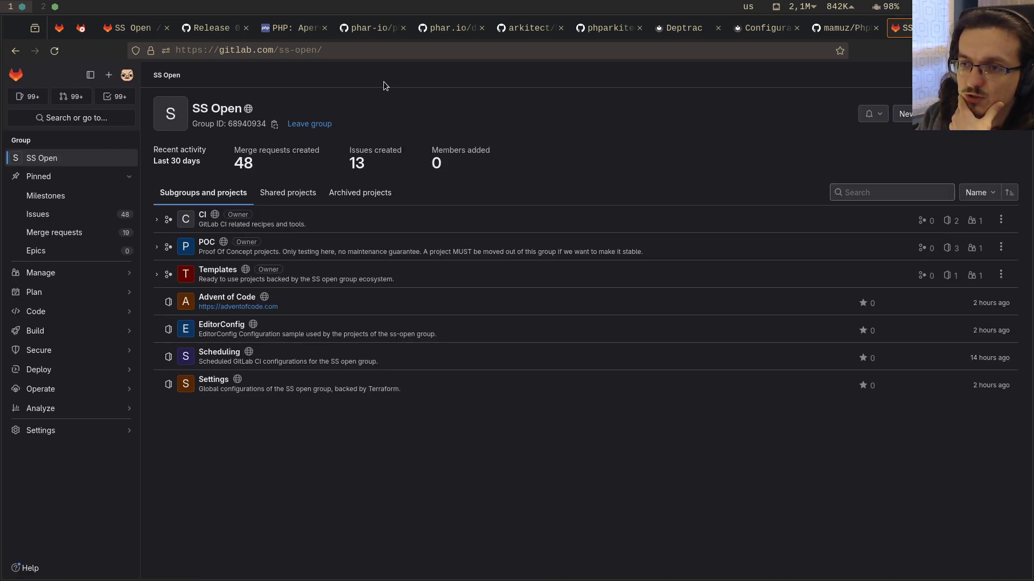
# Step: Open the CI Recipes project's issues and search them for 'phpda'
pyautogui.click(157, 221)
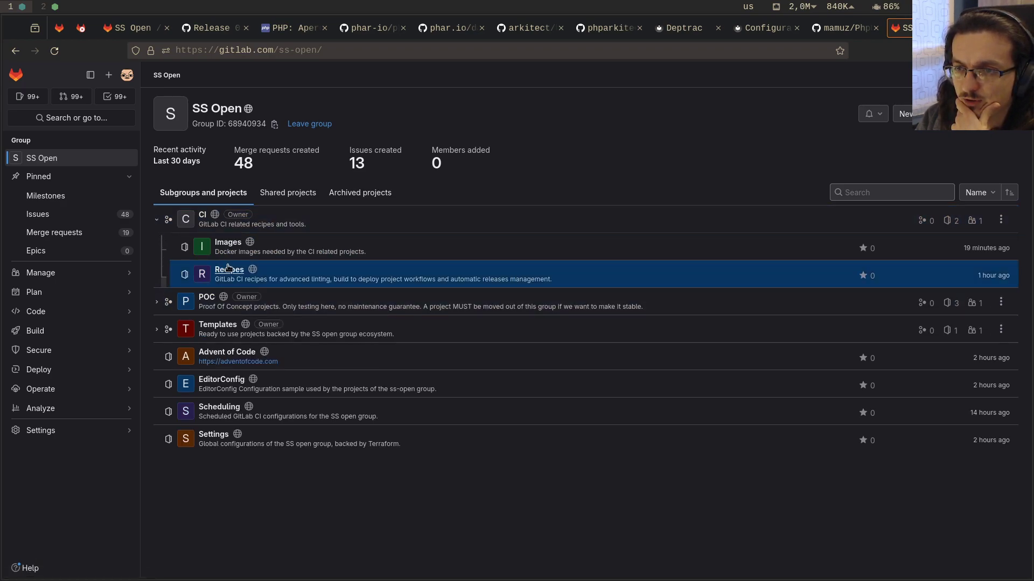
pyautogui.click(229, 270)
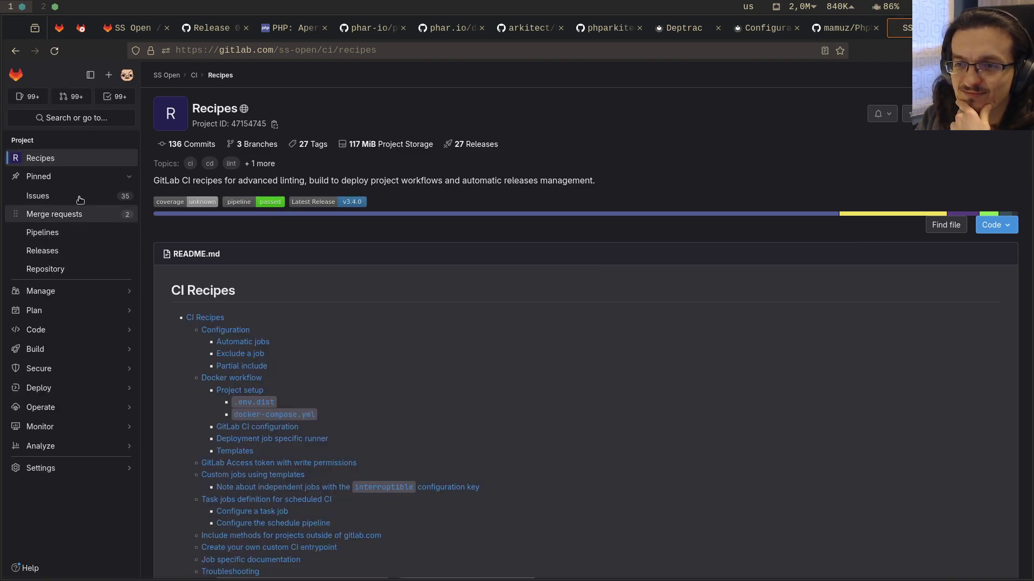
pyautogui.click(79, 199)
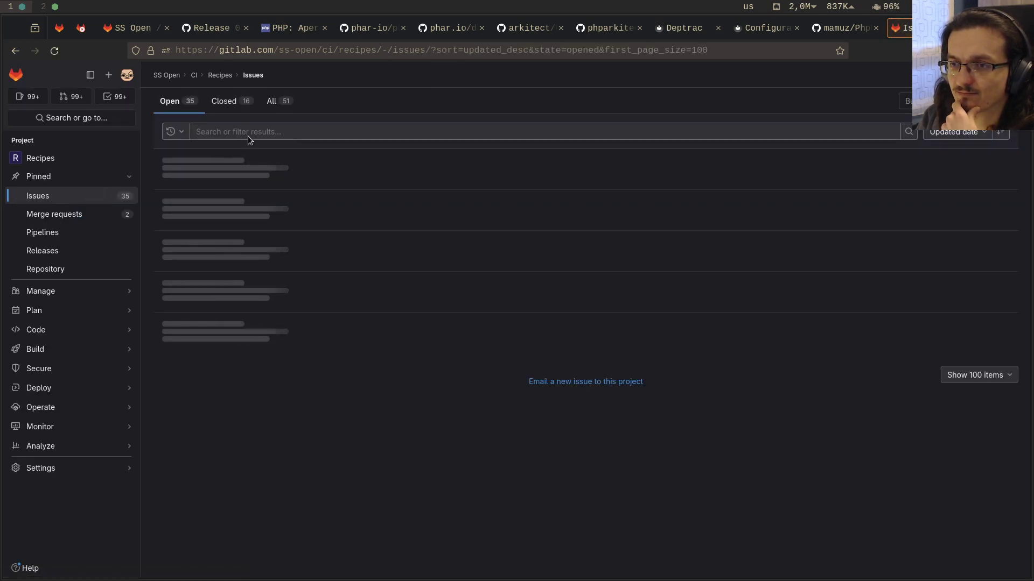
pyautogui.click(248, 134)
pyautogui.write('php')
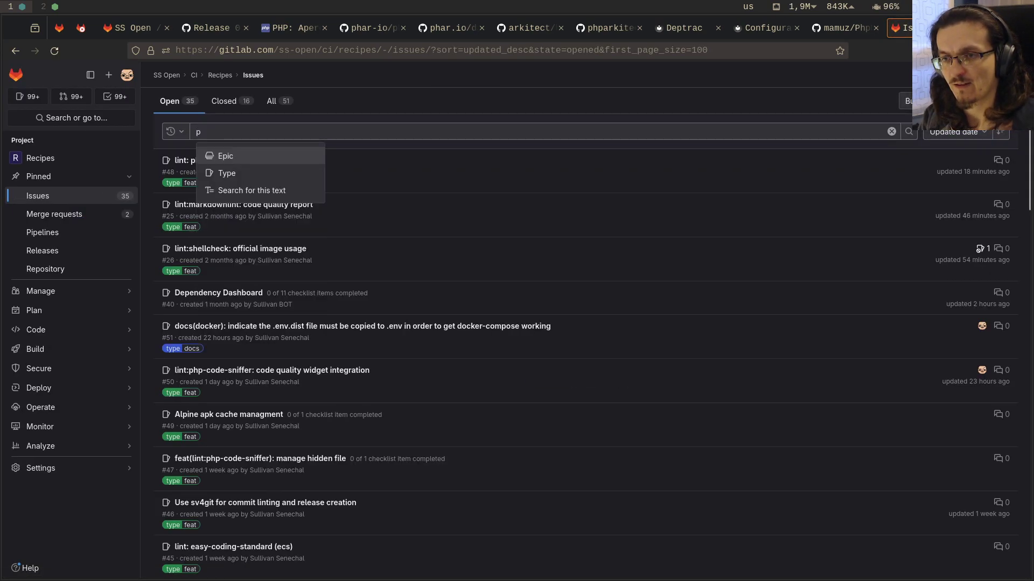
pyautogui.press('BackSpace')
pyautogui.press('BackSpace')
pyautogui.write('hpda')
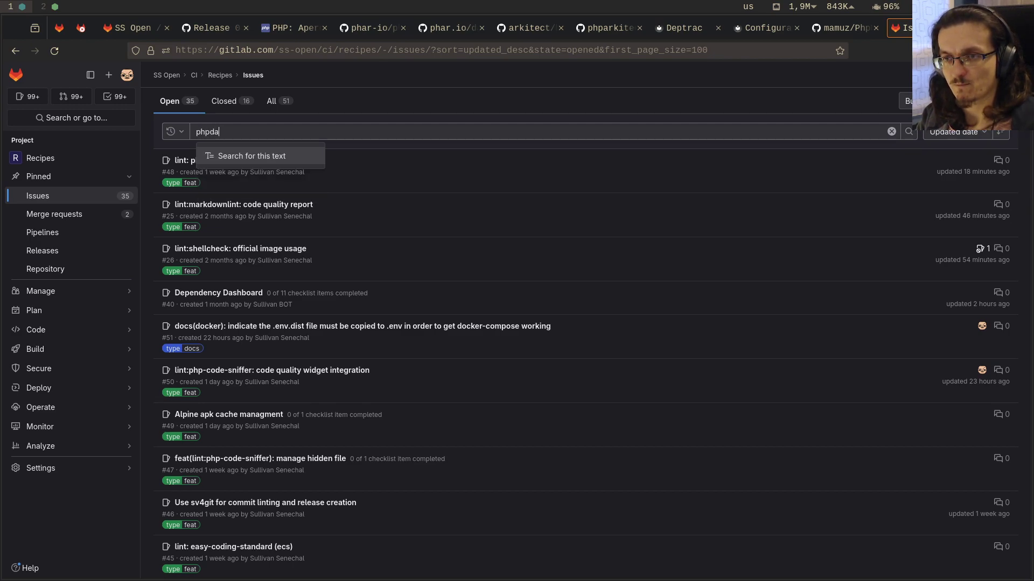
pyautogui.press('Return')
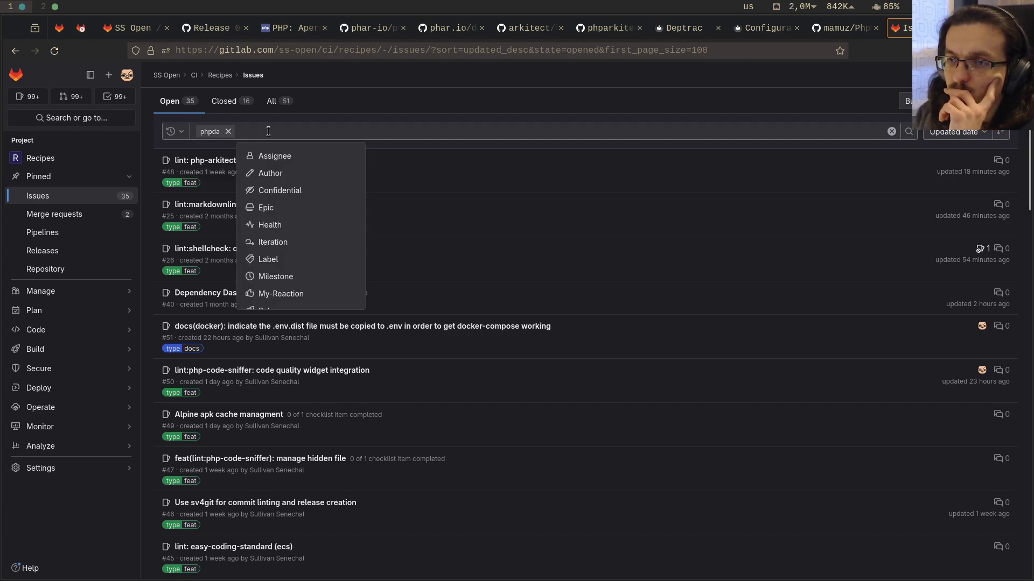
pyautogui.press('Return')
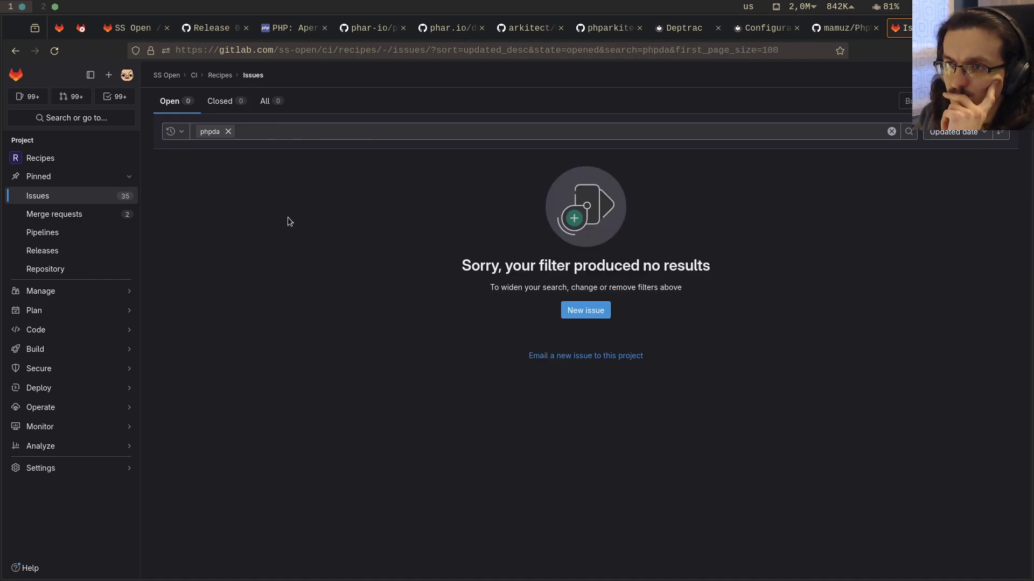
# Step: Clear the search, search issues for 'dependency' and open issue #11
pyautogui.click(228, 131)
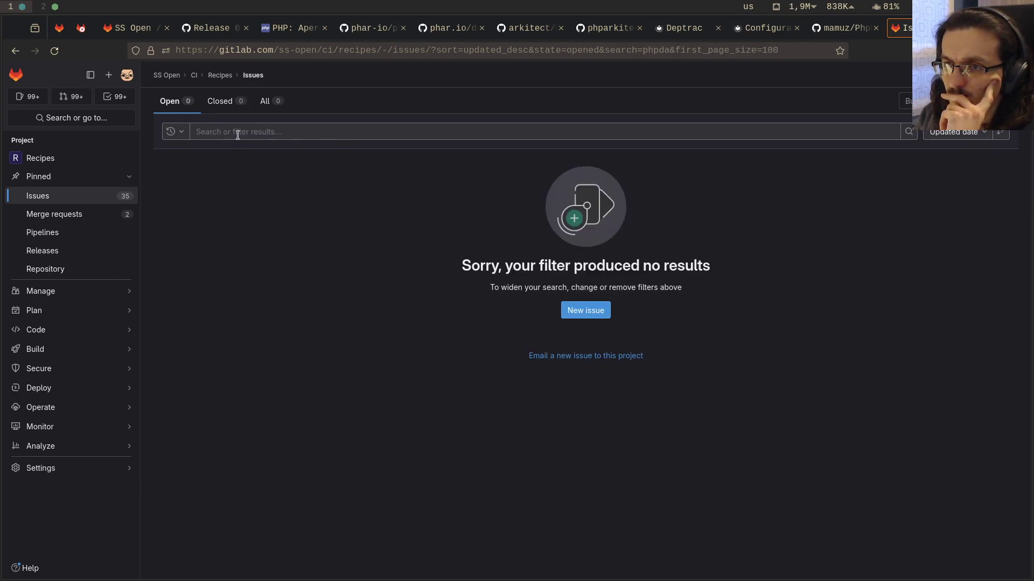
pyautogui.click(238, 133)
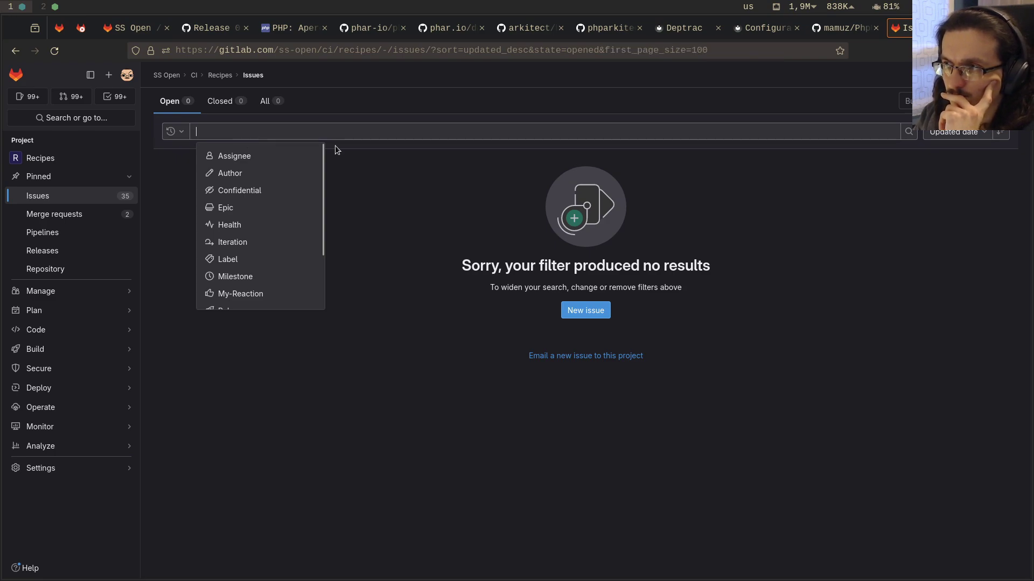
pyautogui.click(335, 125)
pyautogui.click(545, 95)
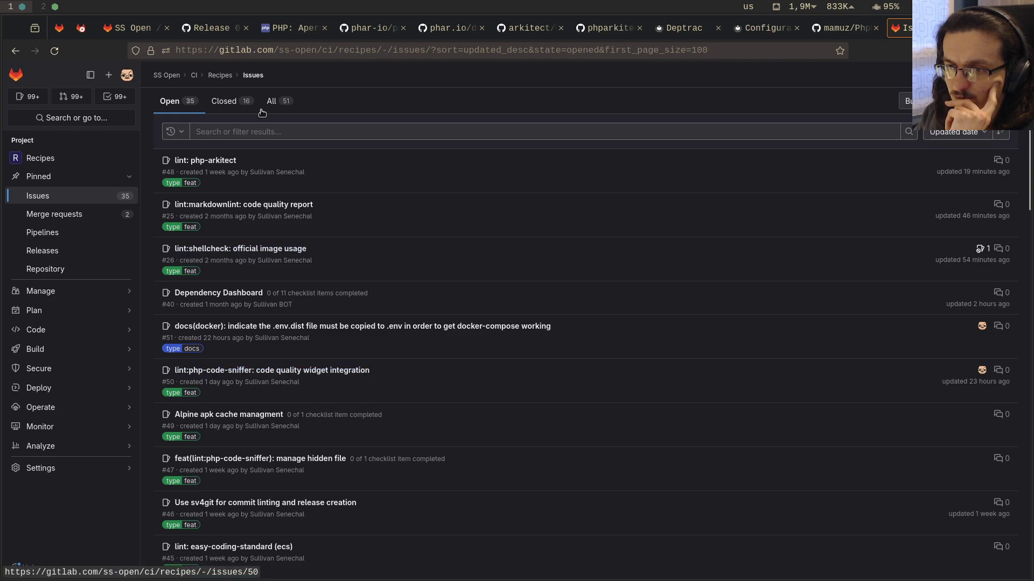
pyautogui.click(259, 131)
pyautogui.write('dependency')
pyautogui.press('Return')
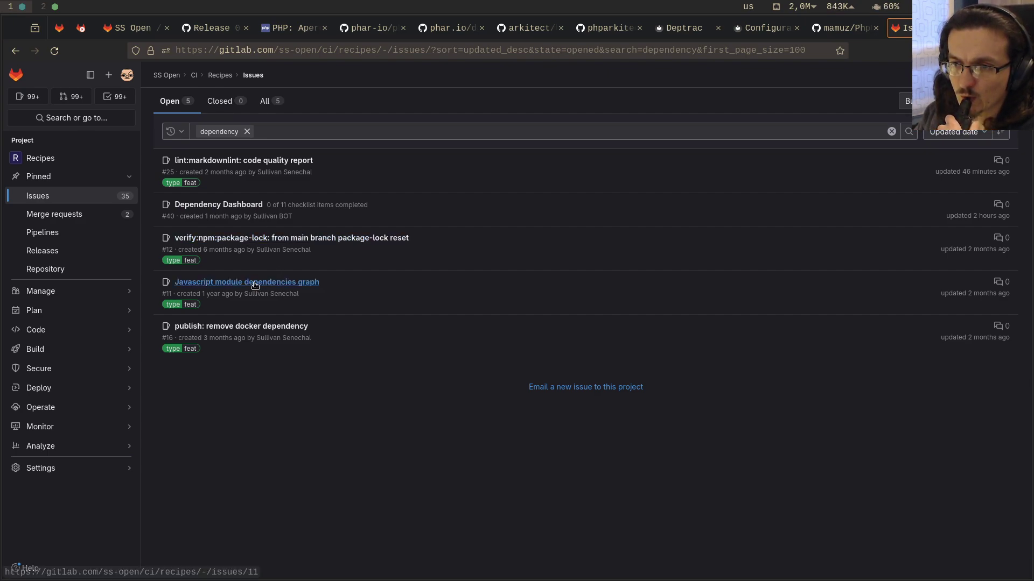
pyautogui.click(255, 284)
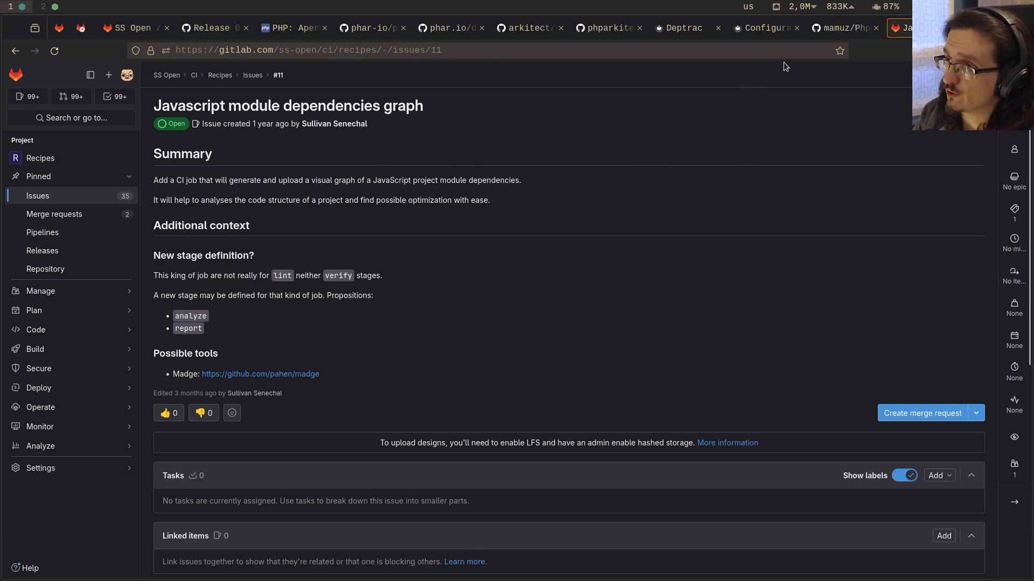
# Step: Glance back at the PhpDependencyAnalysis README and Deptrac configuration docs, then return to issue #11
pyautogui.click(852, 29)
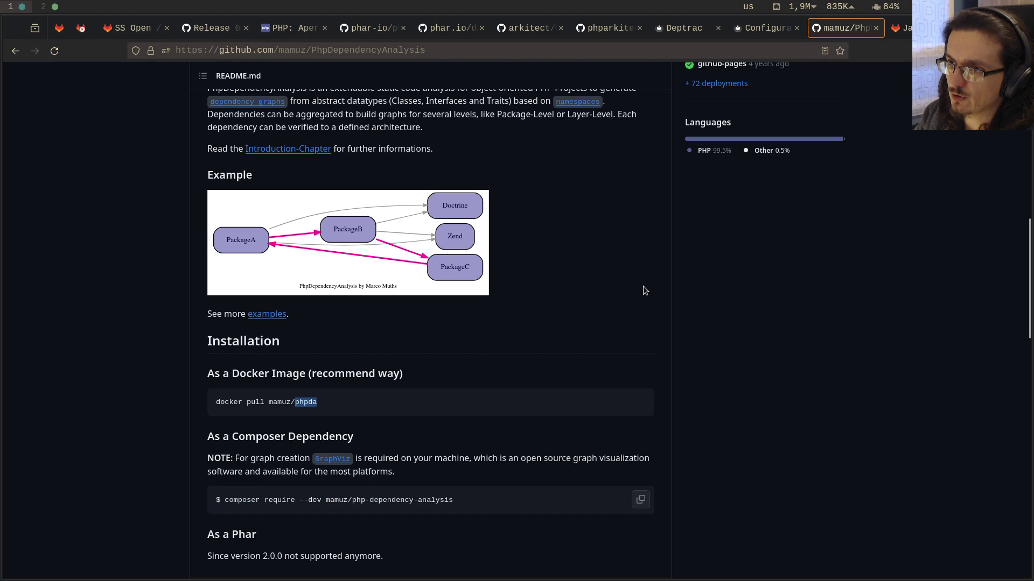
pyautogui.scroll(10, 644, 291)
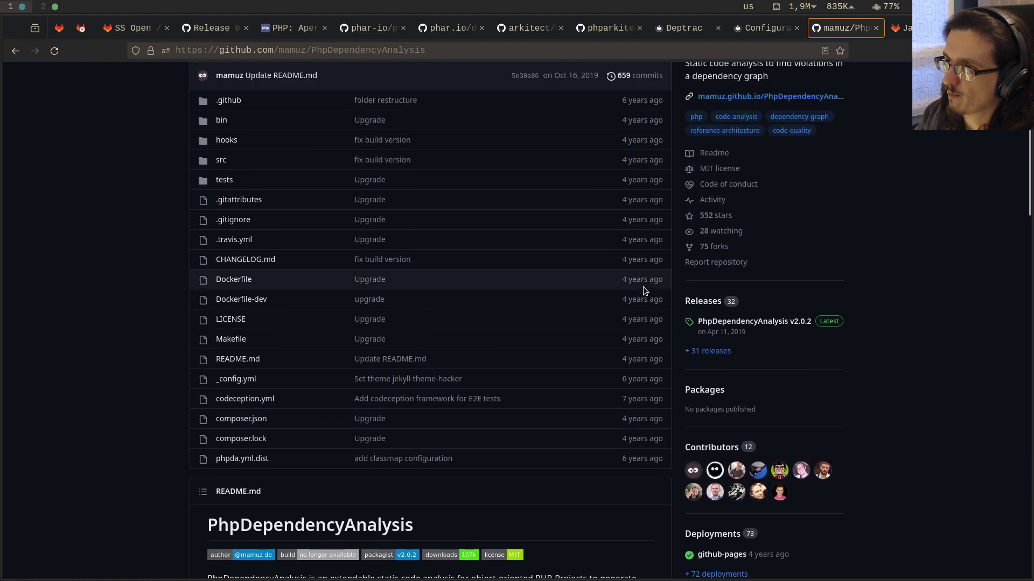
pyautogui.scroll(3, 642, 287)
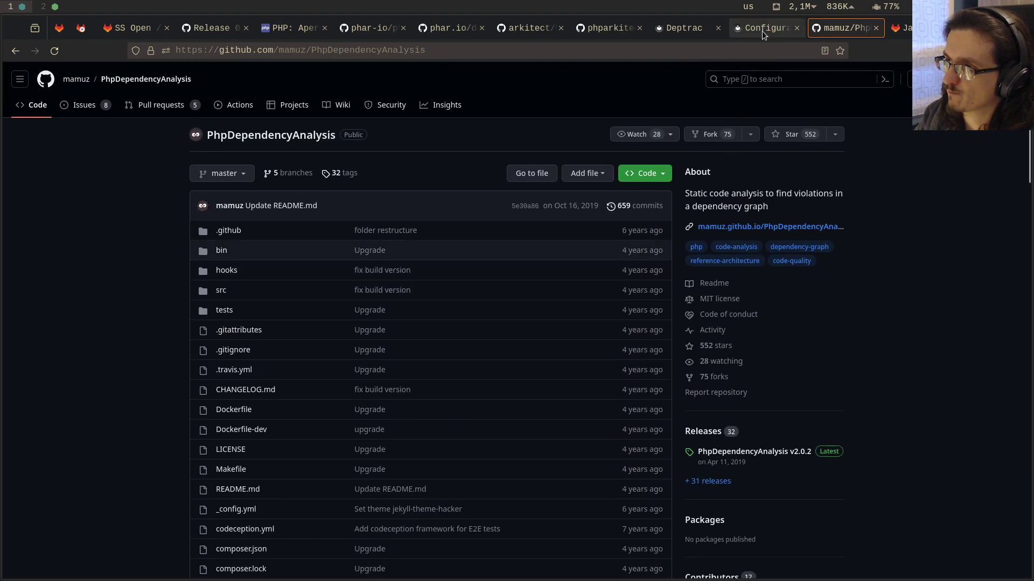
pyautogui.click(762, 33)
pyautogui.click(851, 30)
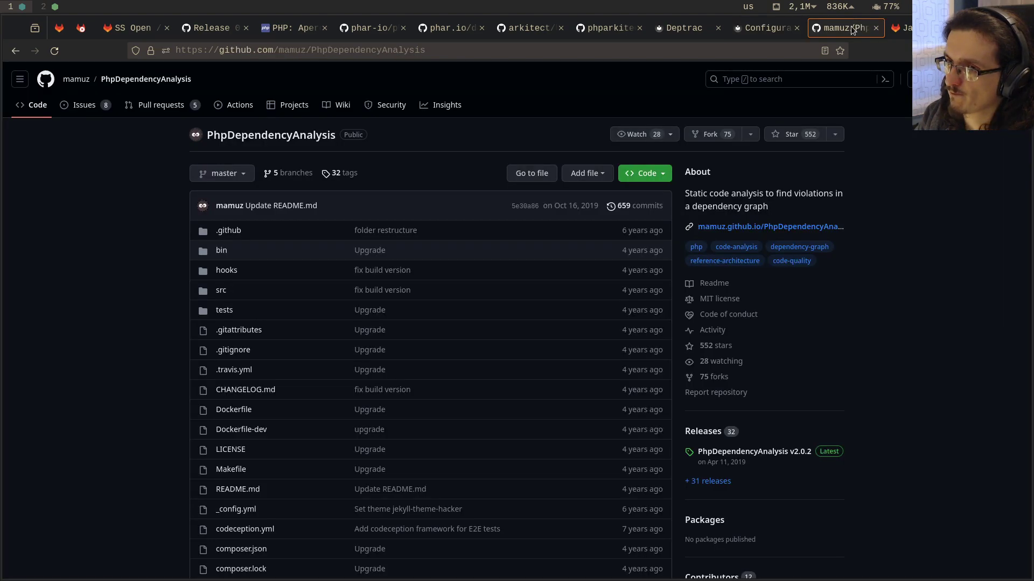
pyautogui.scroll(-3, 802, 225)
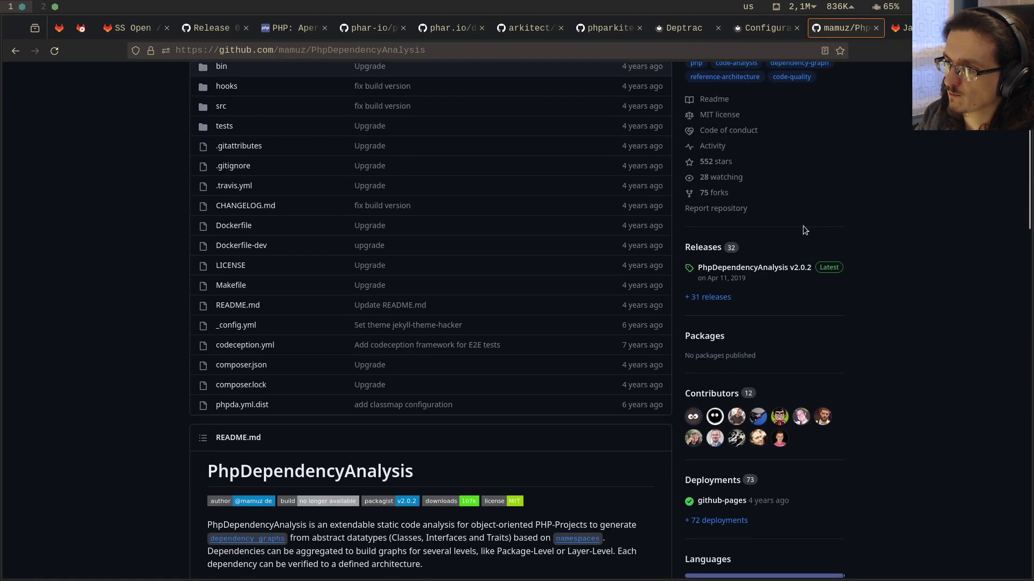
pyautogui.click(907, 34)
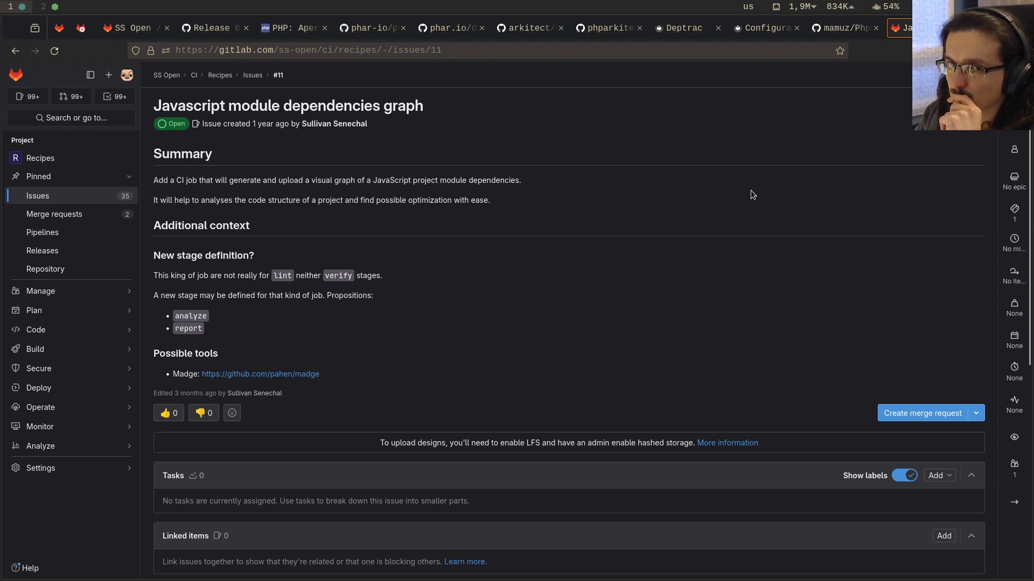
# Step: Start a New related issue from issue #11's actions, then go back to the issue
pyautogui.click(975, 106)
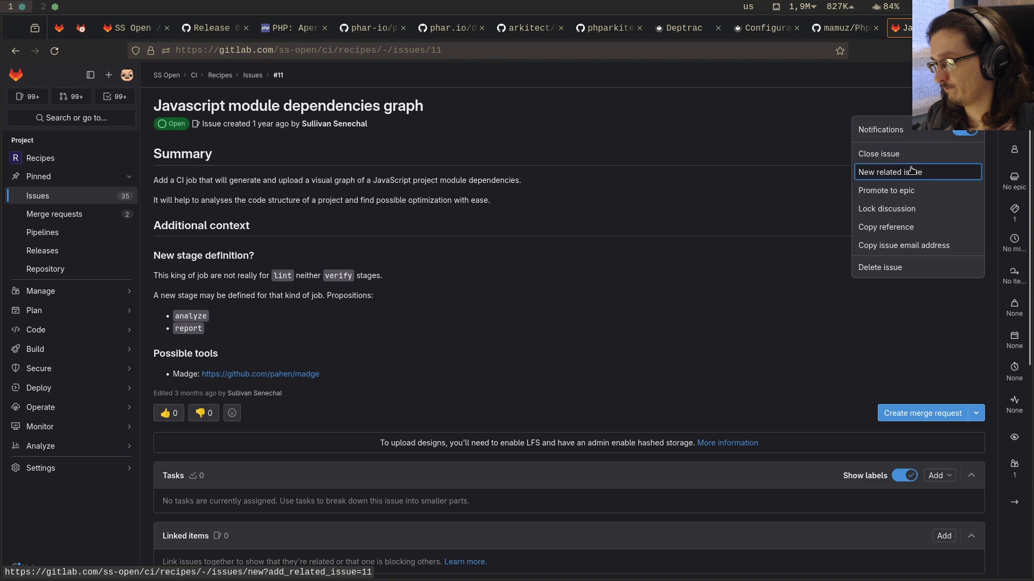
pyautogui.click(912, 172)
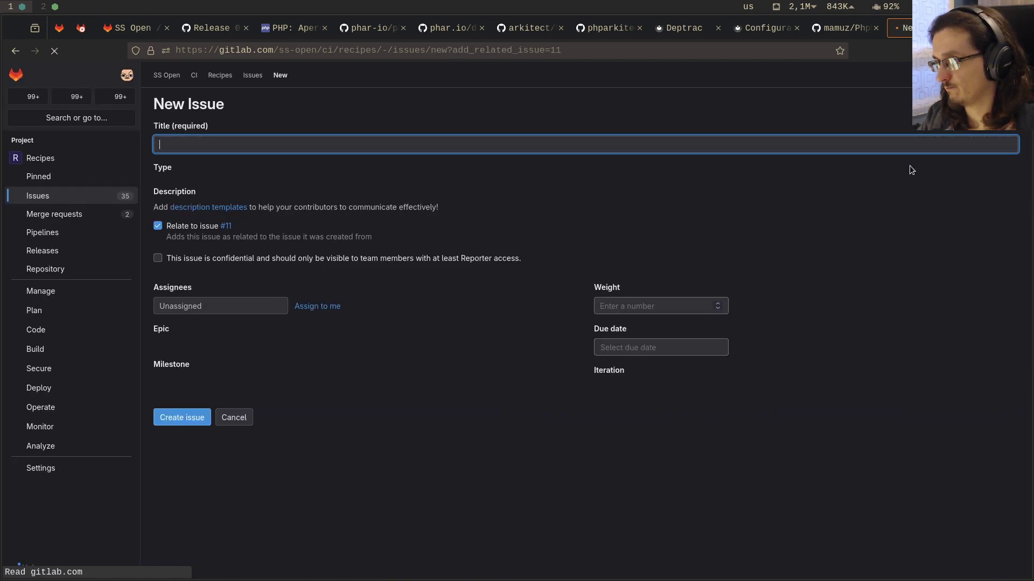
pyautogui.hotkey('alt', 'Left')
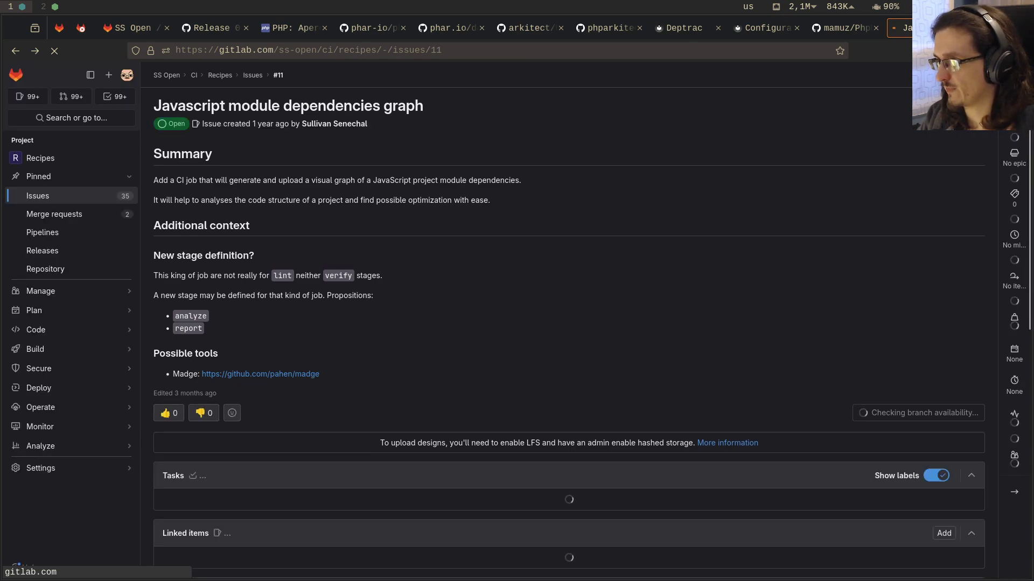
# Step: Start a new issue related to #11, reusing its title with Javascript changed to PHP
pyautogui.click(969, 107)
pyautogui.middleClick(921, 173)
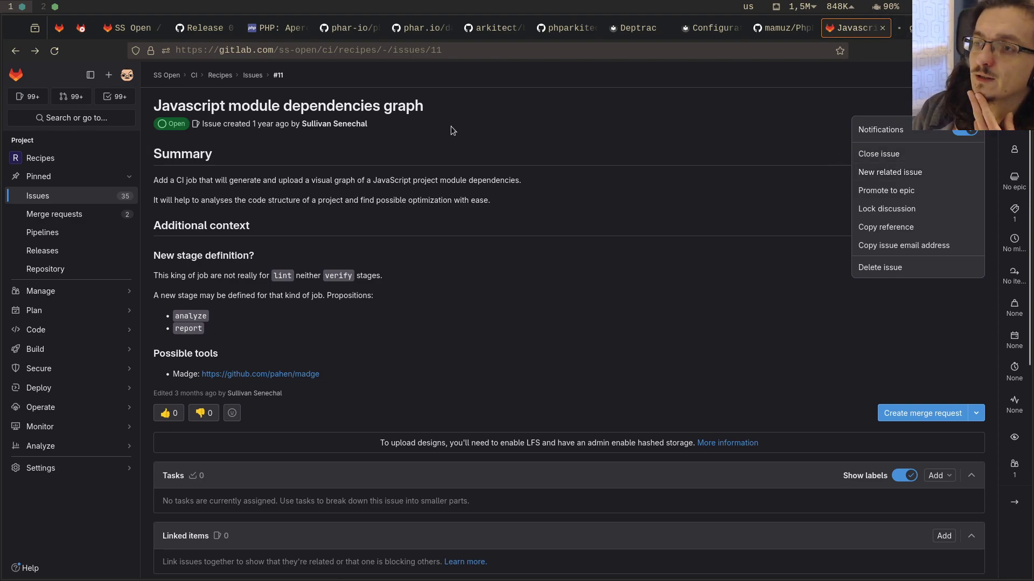
pyautogui.moveTo(428, 108); pyautogui.dragTo(156, 108)
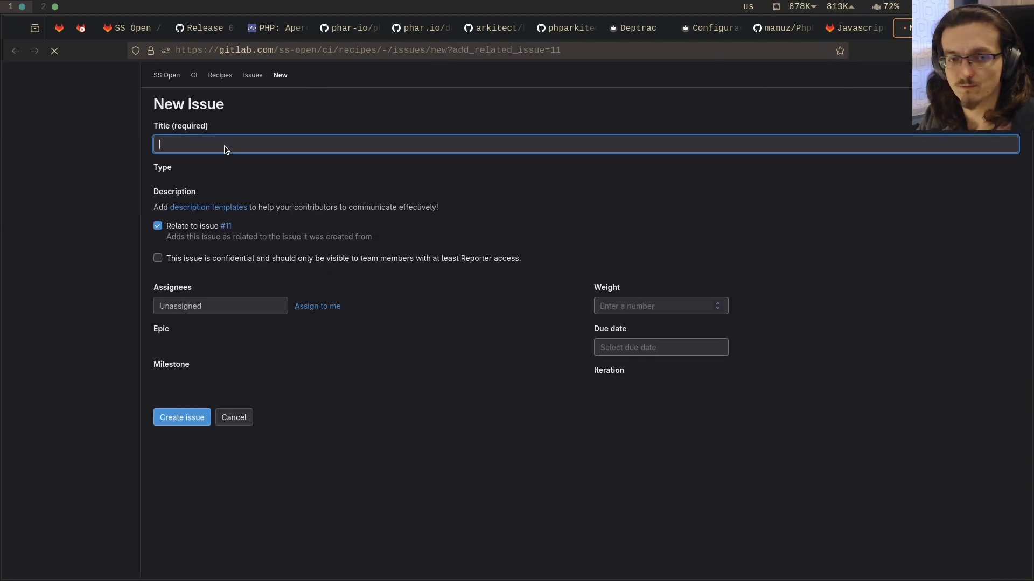
pyautogui.write('Javascript module dependencies graph')
pyautogui.press('Home')
pyautogui.hotkey('ctrl', 'shift', 'Right')
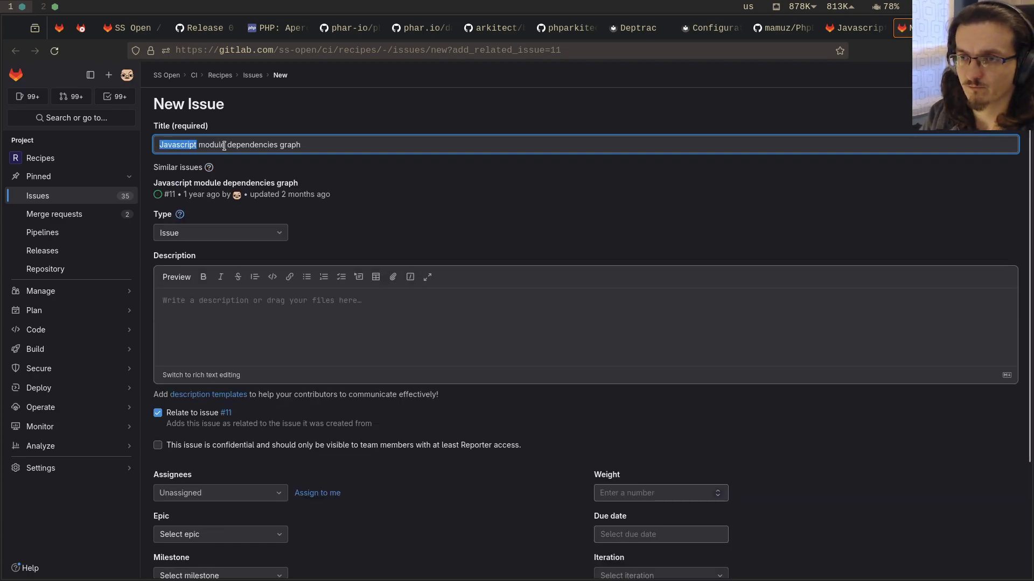
pyautogui.write('PHP')
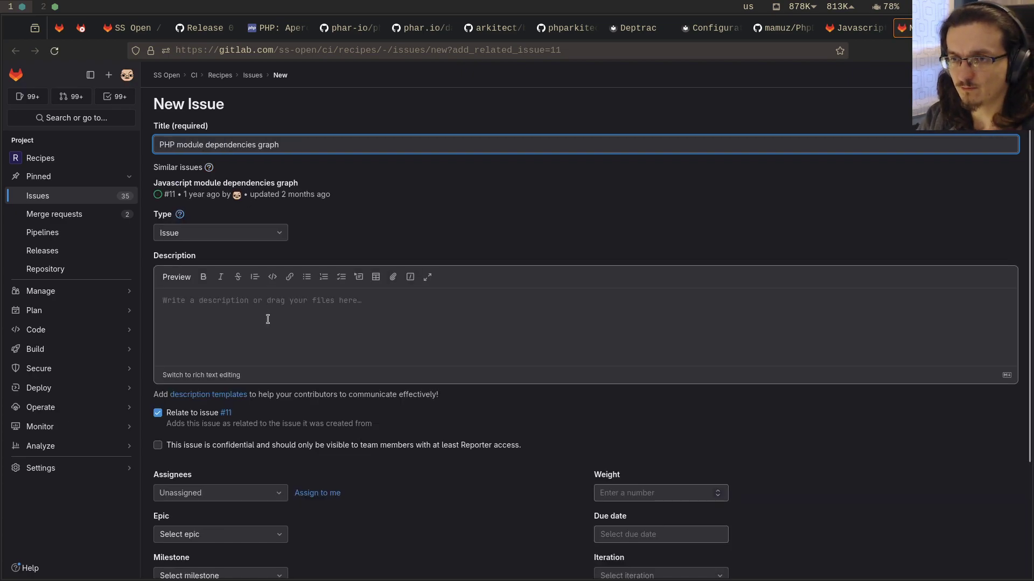
# Step: Copy issue #11's full description markdown into the new issue's description
pyautogui.click(266, 316)
pyautogui.hotkey('ctrl', 'pageup')
pyautogui.moveTo(277, 181); pyautogui.dragTo(521, 181)
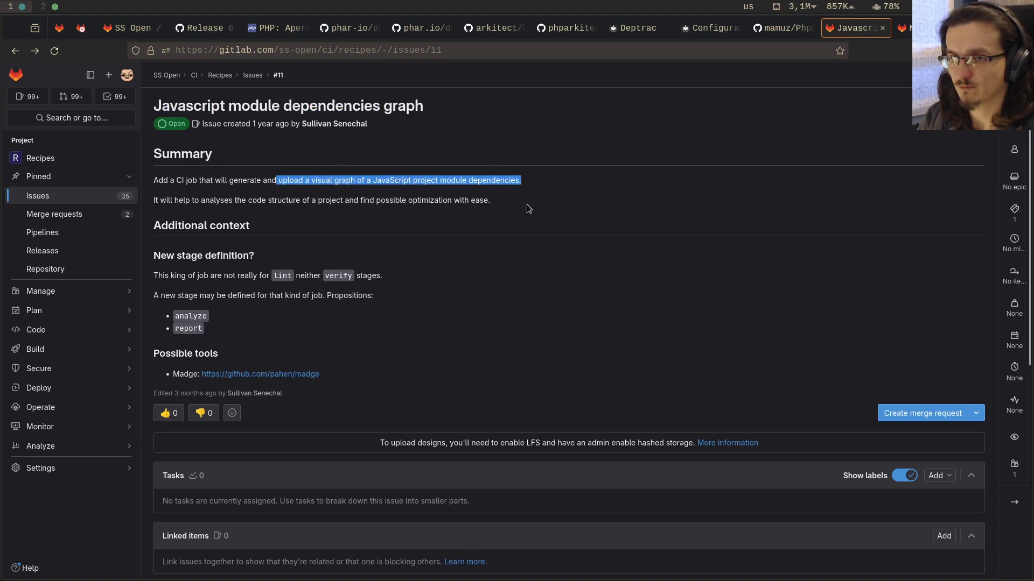
pyautogui.press('e')
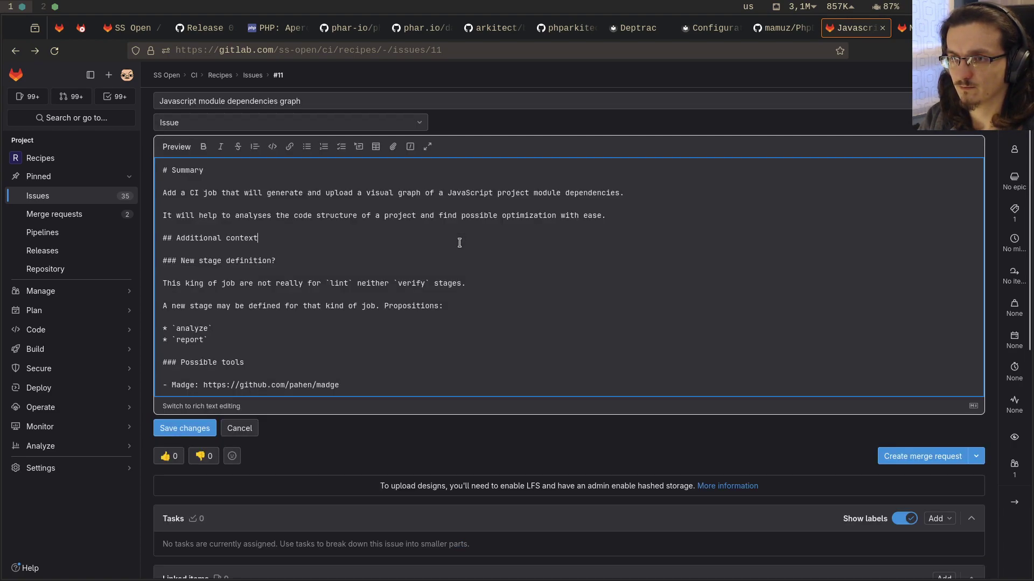
pyautogui.hotkey('ctrl', 'a')
pyautogui.hotkey('ctrl', 'c')
pyautogui.hotkey('ctrl', 'pagedown')
pyautogui.hotkey('ctrl', 'v')
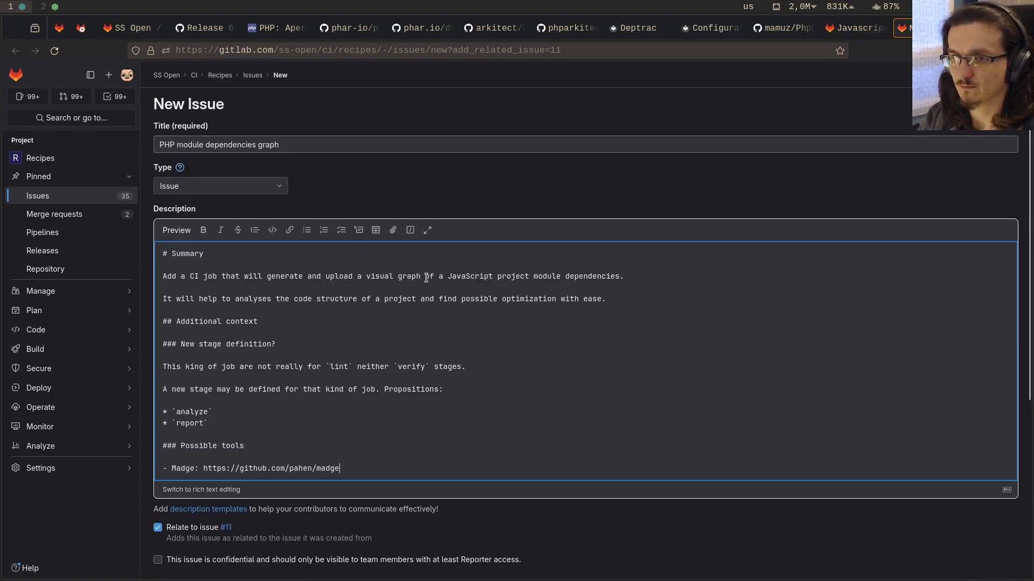
# Step: Change the summary's JavaScript to PHP and module to composer/, and drop 'module' from the title
pyautogui.hotkey('ctrl', 'Right')
pyautogui.hotkey('ctrl', 'shift', 'Right')
pyautogui.write('PHP')
pyautogui.hotkey('ctrl', 'shift', 'Right')
pyautogui.write('co')
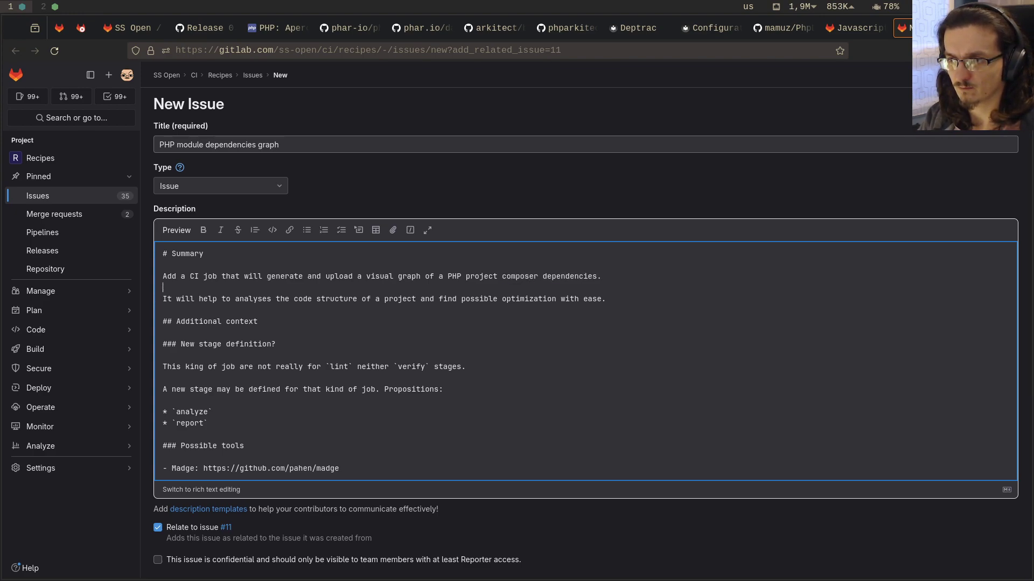
pyautogui.write('mposer/class')
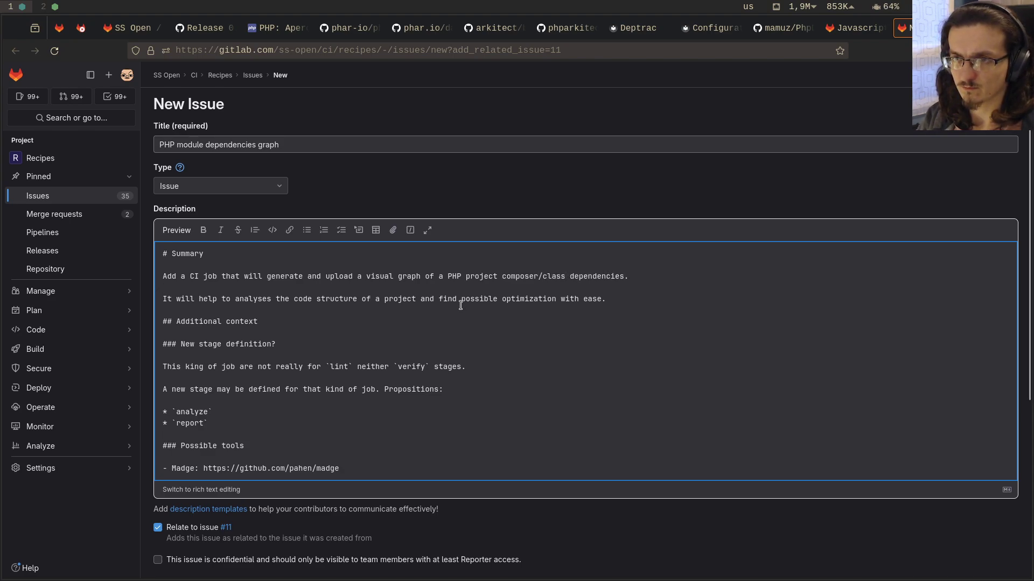
pyautogui.doubleClick(188, 144)
pyautogui.press('BackSpace')
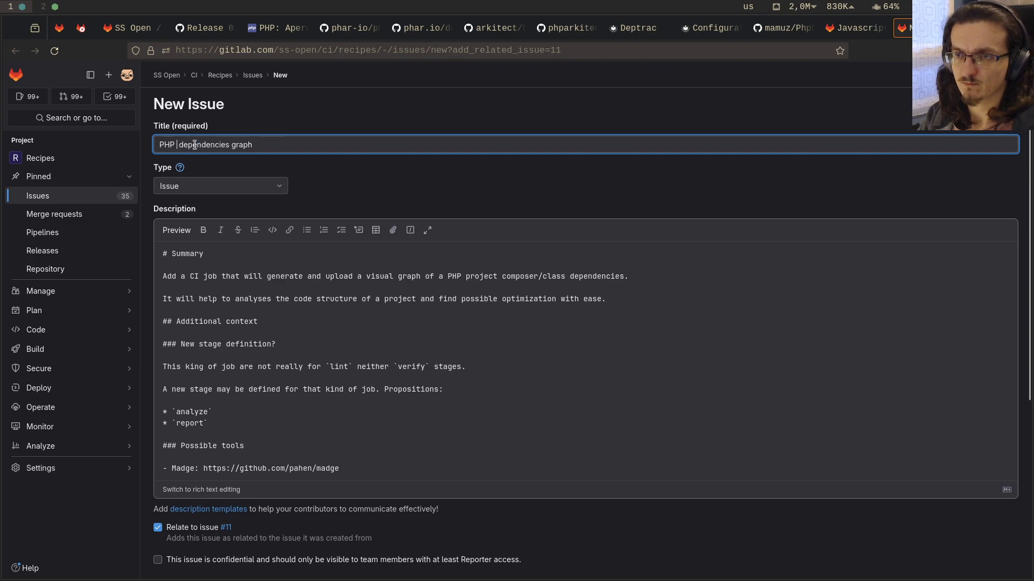
# Step: Replace the Madge tool entry with 'PHPDa:' followed by the PhpDependencyAnalysis GitHub URL
pyautogui.moveTo(342, 299); pyautogui.dragTo(348, 299)
pyautogui.press('Down')
pyautogui.press('Down')
pyautogui.press('Down')
pyautogui.press('Down')
pyautogui.press('Down')
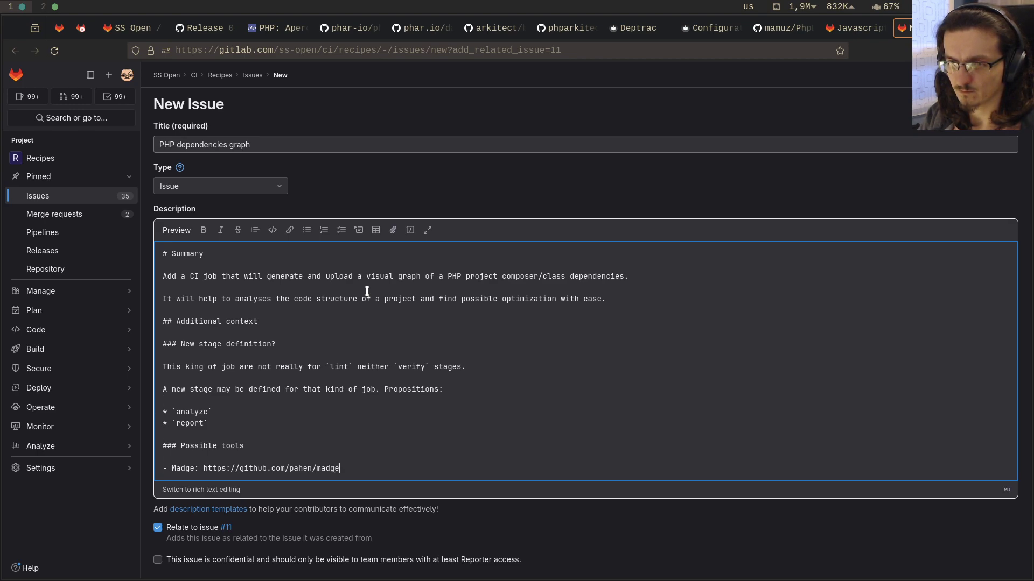
pyautogui.hotkey('ctrl', 'shift', 'Left')
pyautogui.hotkey('ctrl', 'shift', 'Left')
pyautogui.hotkey('ctrl', 'shift', 'Left')
pyautogui.hotkey('ctrl', 'shift', 'Left')
pyautogui.hotkey('ctrl', 'shift', 'Left')
pyautogui.write('P')
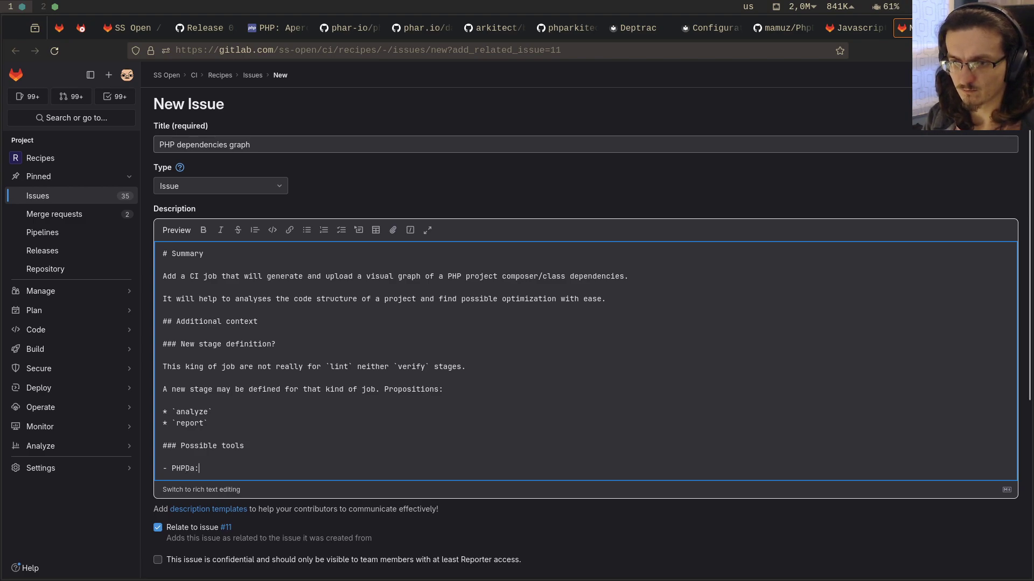
pyautogui.write('HPDa:')
pyautogui.click(780, 28)
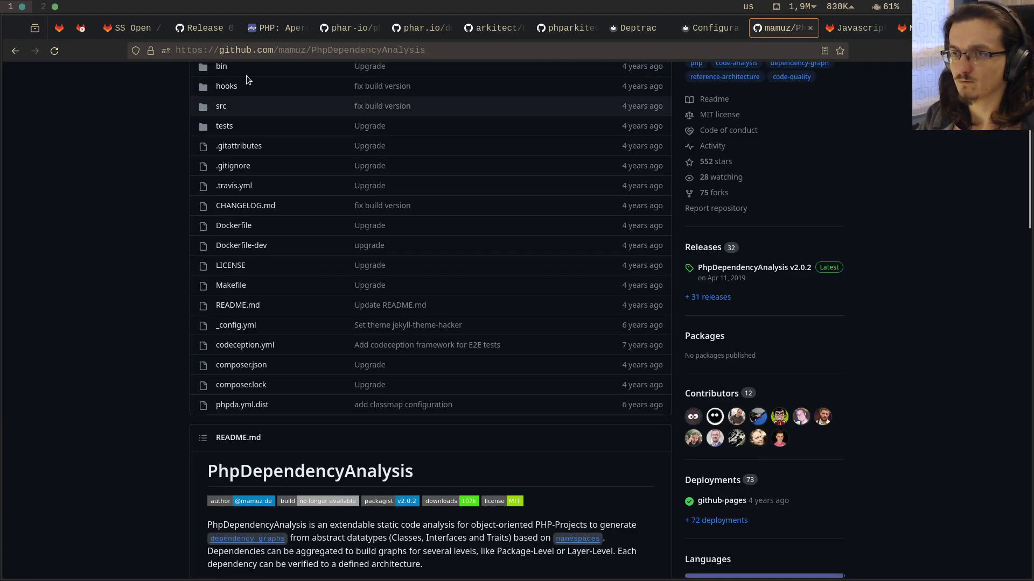
pyautogui.click(266, 51)
pyautogui.hotkey('ctrl', 'c')
pyautogui.hotkey('ctrl', 'Tab')
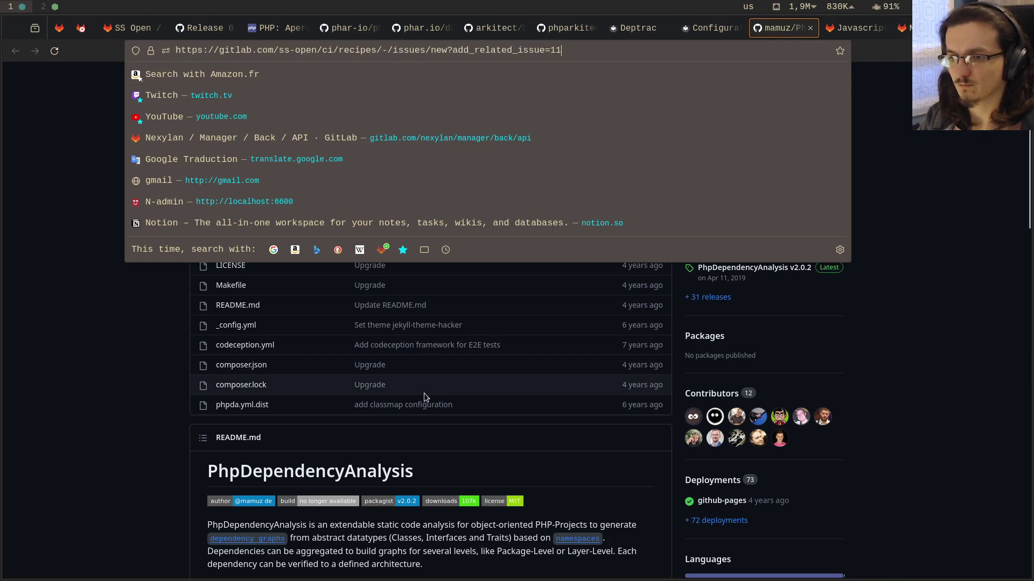
pyautogui.hotkey('ctrl', 'v')
# Step: Create issue #52 'PHP dependencies graph' and close the leftover #11 tab
pyautogui.scroll(-5, 286, 464)
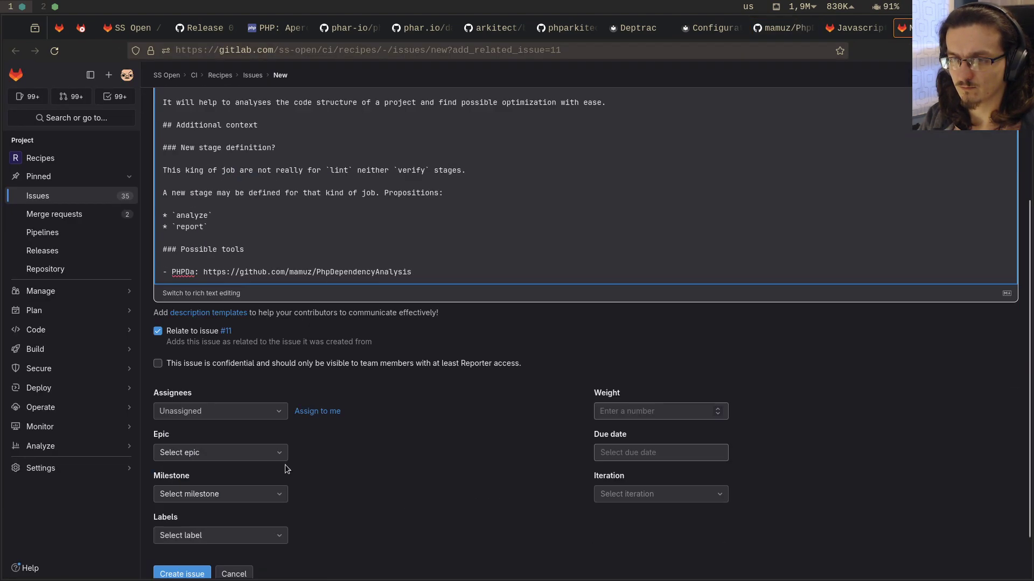
pyautogui.click(193, 516)
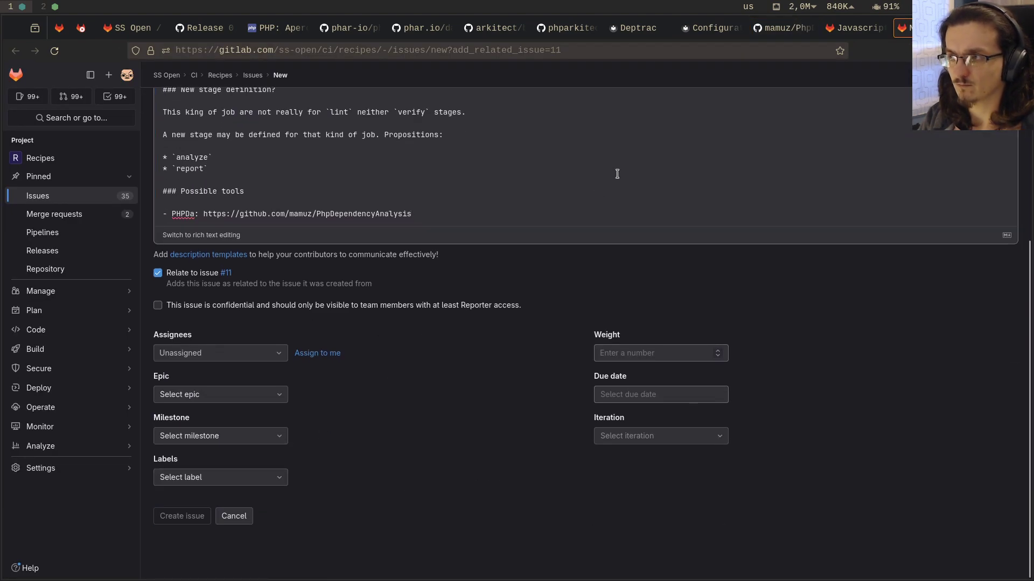
pyautogui.click(860, 29)
pyautogui.click(881, 31)
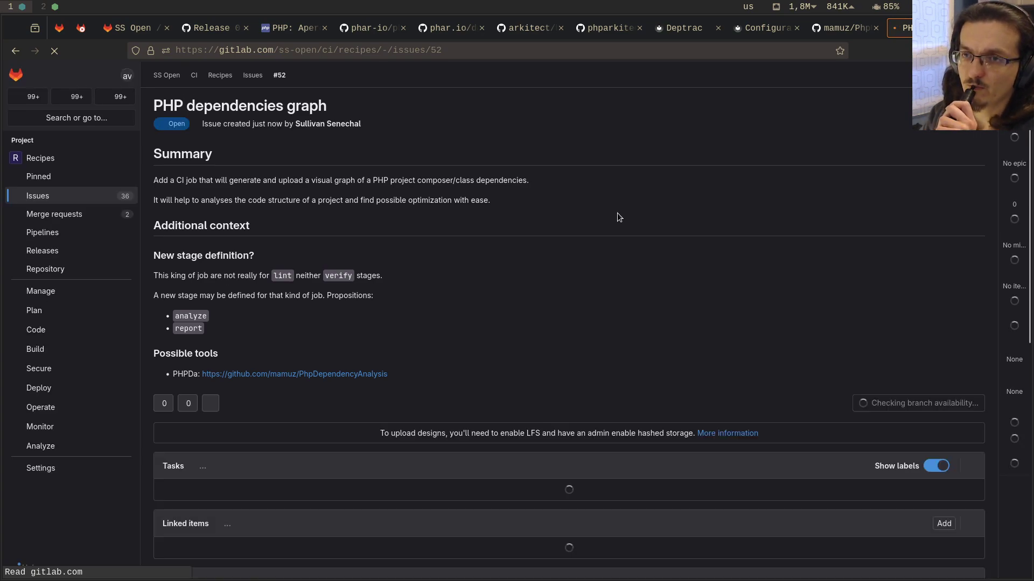
# Step: Start an issue related to #52 titled 'lint:php:deptrac' with the Deptrac configuration docs link as its description
pyautogui.click(975, 105)
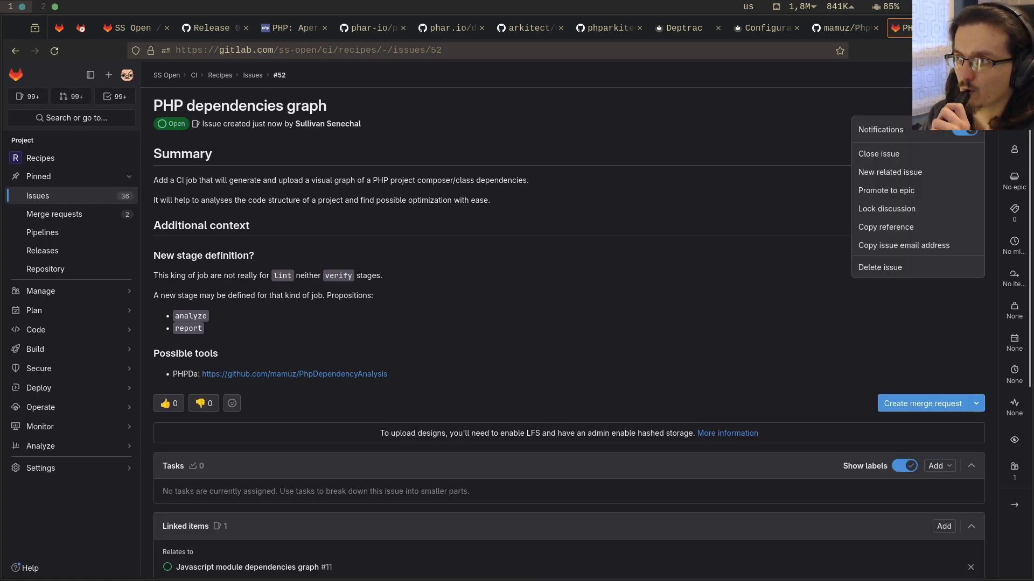
pyautogui.click(901, 174)
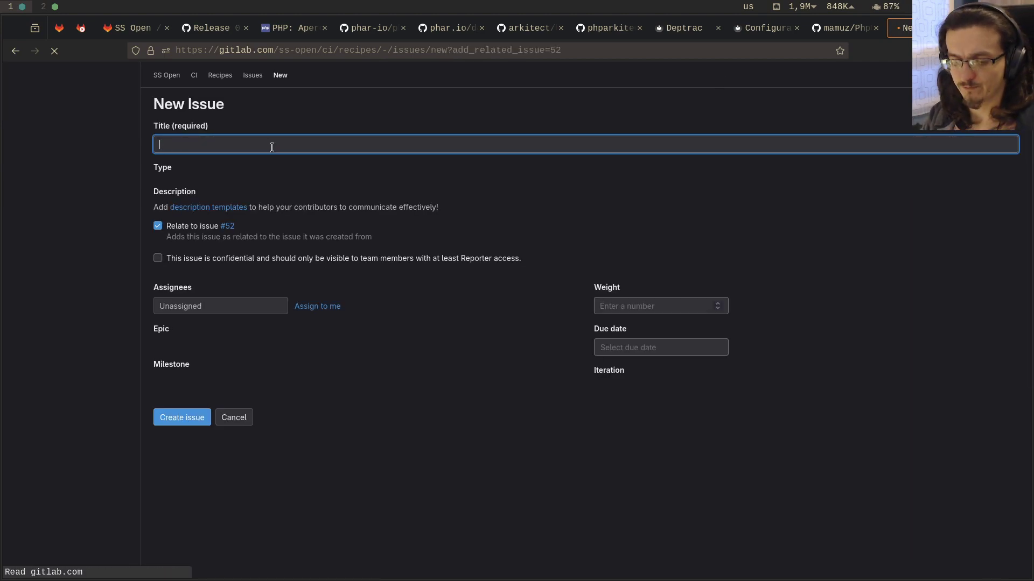
pyautogui.write('lint:')
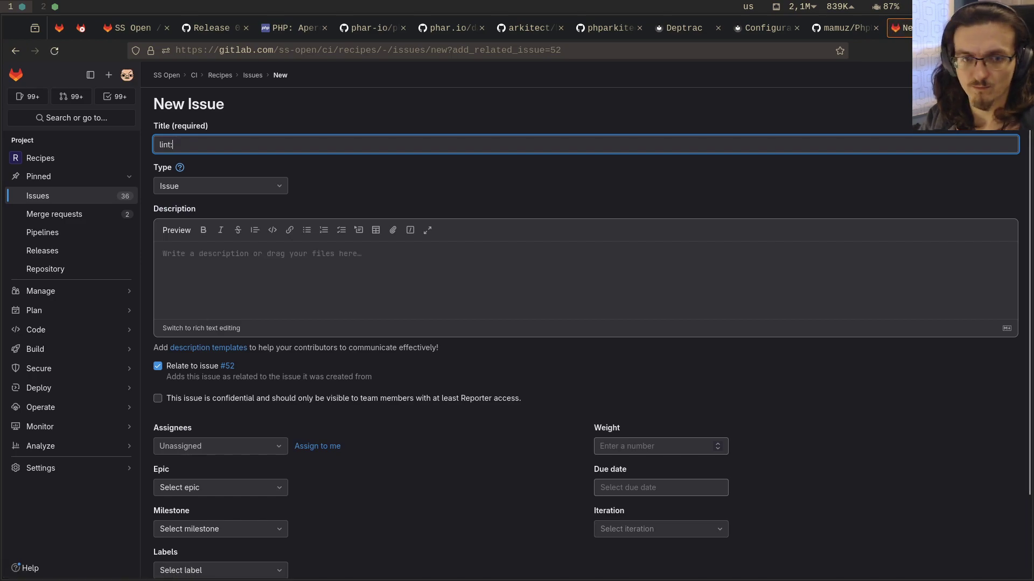
pyautogui.click(829, 28)
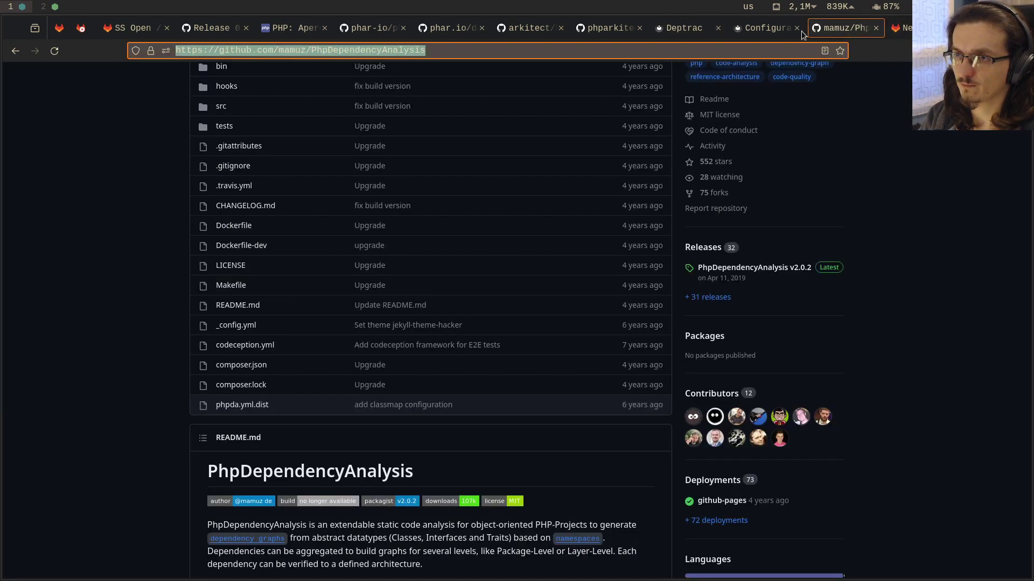
pyautogui.click(778, 29)
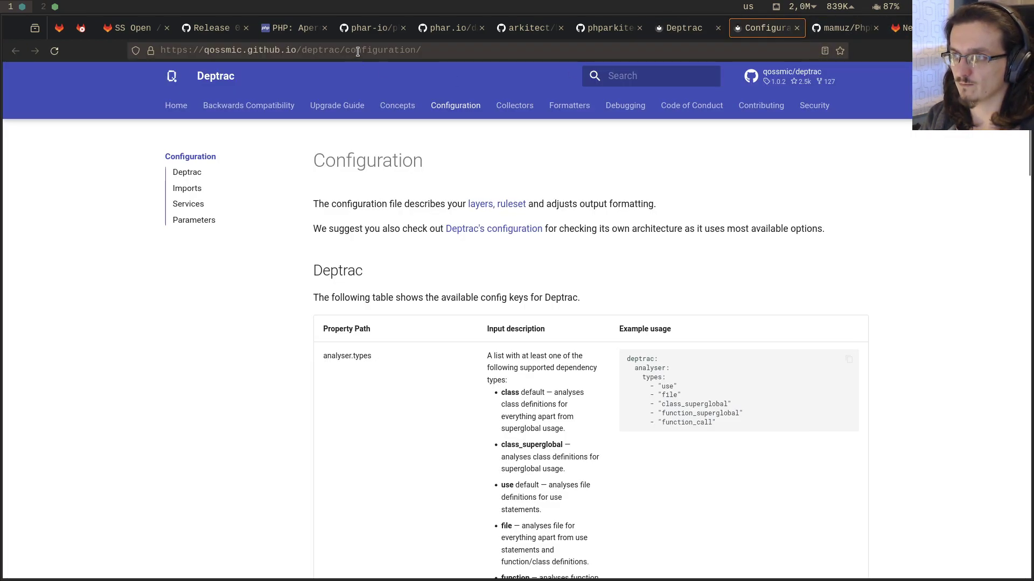
pyautogui.click(357, 51)
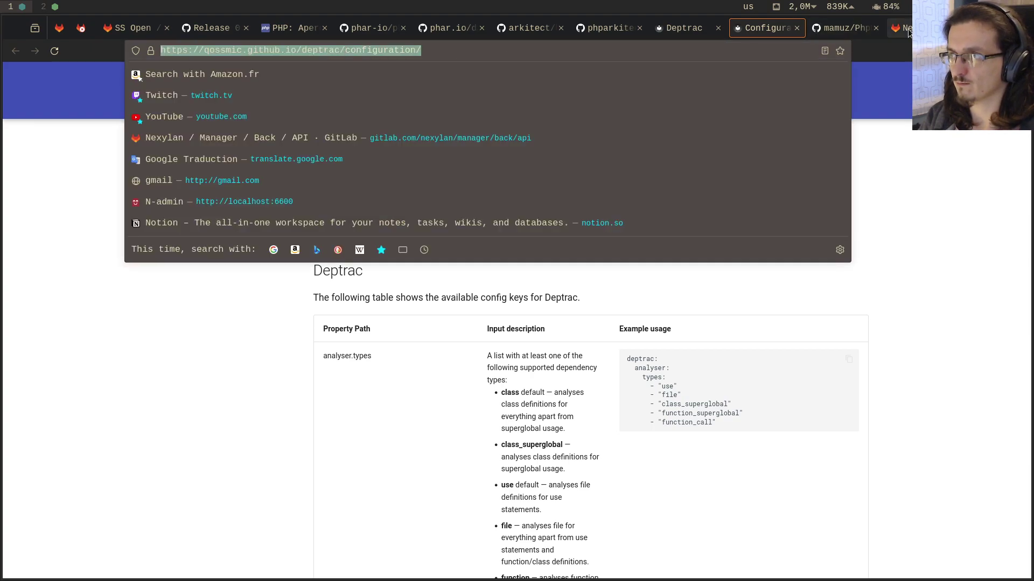
pyautogui.click(900, 28)
pyautogui.write('php:de')
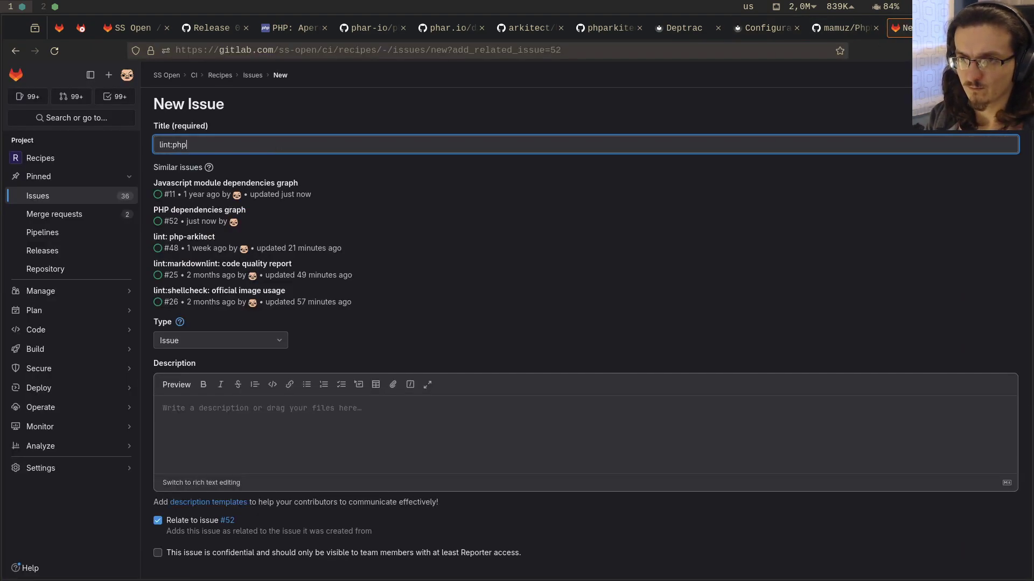
pyautogui.write('ptrack')
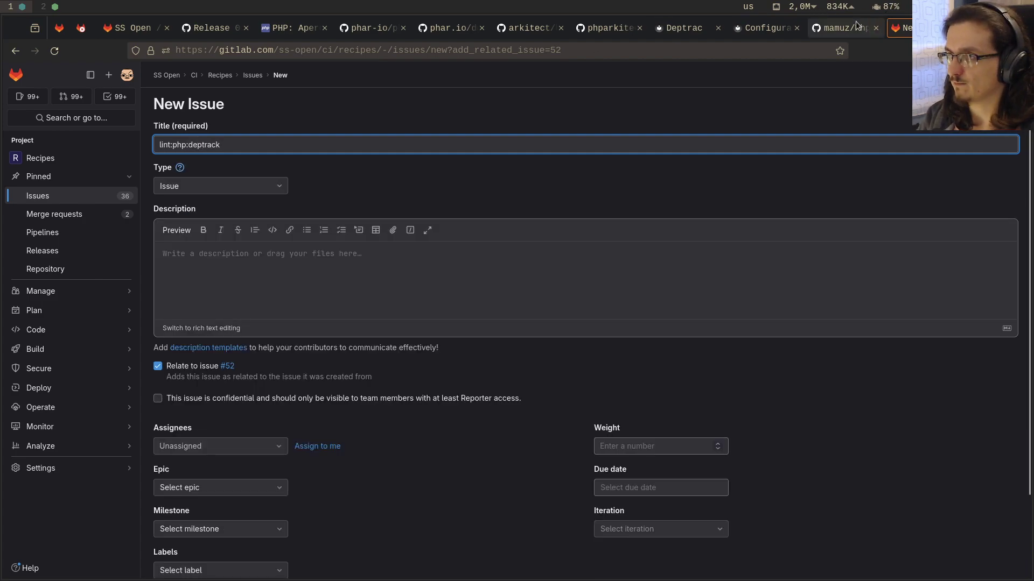
pyautogui.click(268, 279)
pyautogui.hotkey('ctrl', 'v')
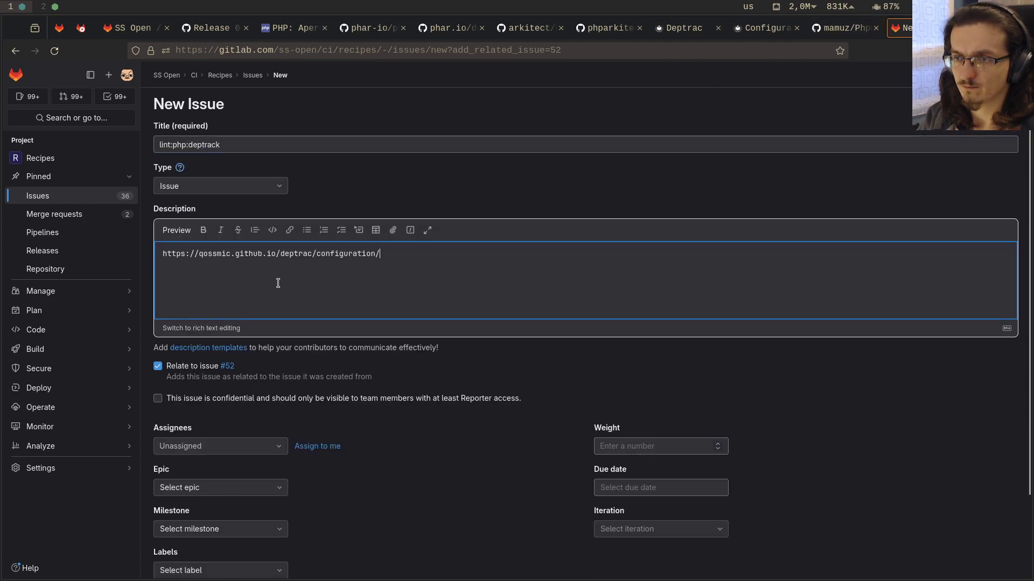
pyautogui.click(231, 143)
pyautogui.press('BackSpace')
# Step: Add a '# Summary' heading and 'Integration of deptrac:' before the docs link
pyautogui.click(385, 311)
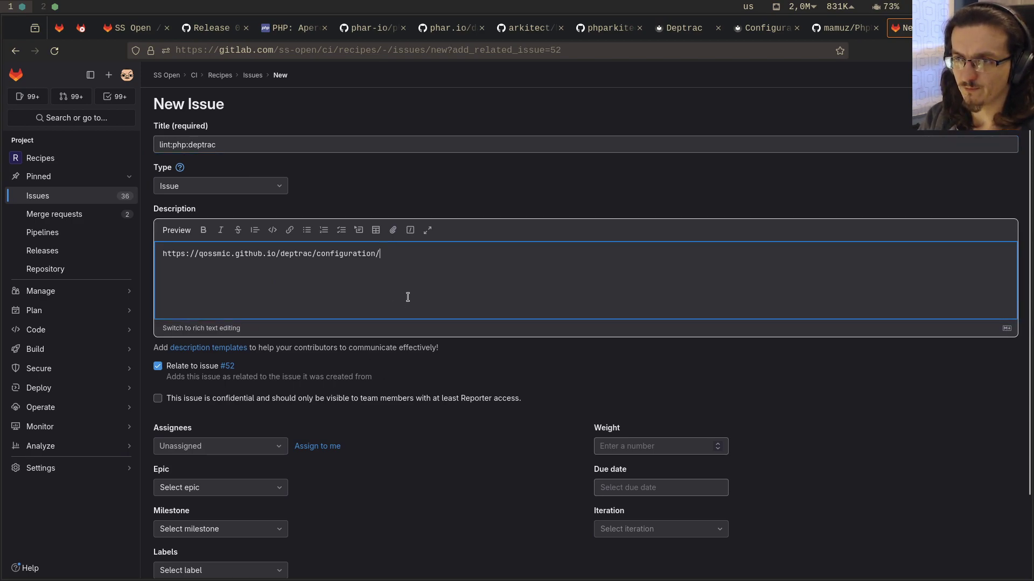
pyautogui.press('Home')
pyautogui.press('Return')
pyautogui.press('Return')
pyautogui.press('Up')
pyautogui.press('Up')
pyautogui.write('# S')
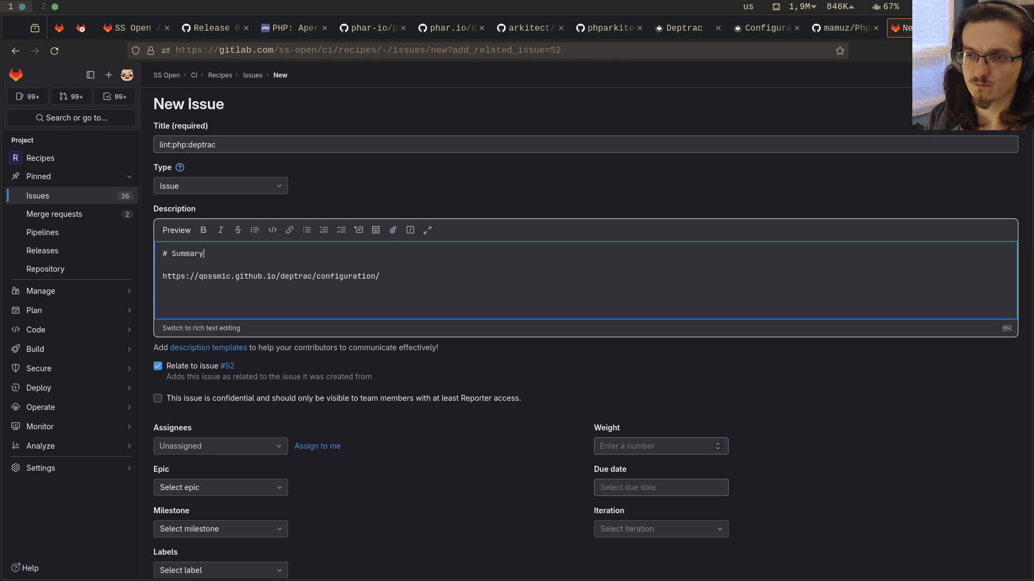
pyautogui.write('ummary')
pyautogui.press('Down')
pyautogui.press('Down')
pyautogui.press('Home')
pyautogui.write('Integration of')
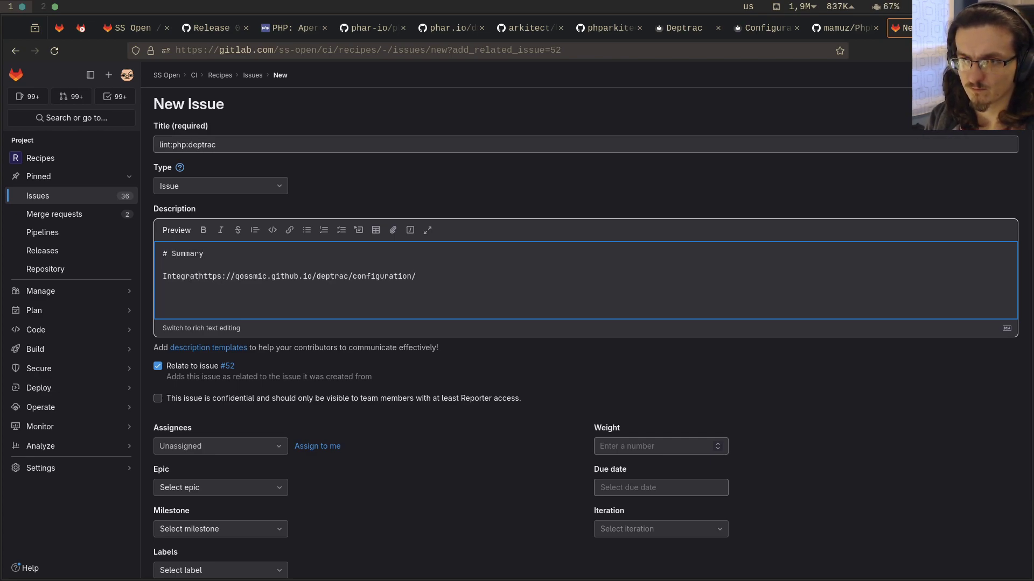
pyautogui.write(' deptrac:')
pyautogui.press('End')
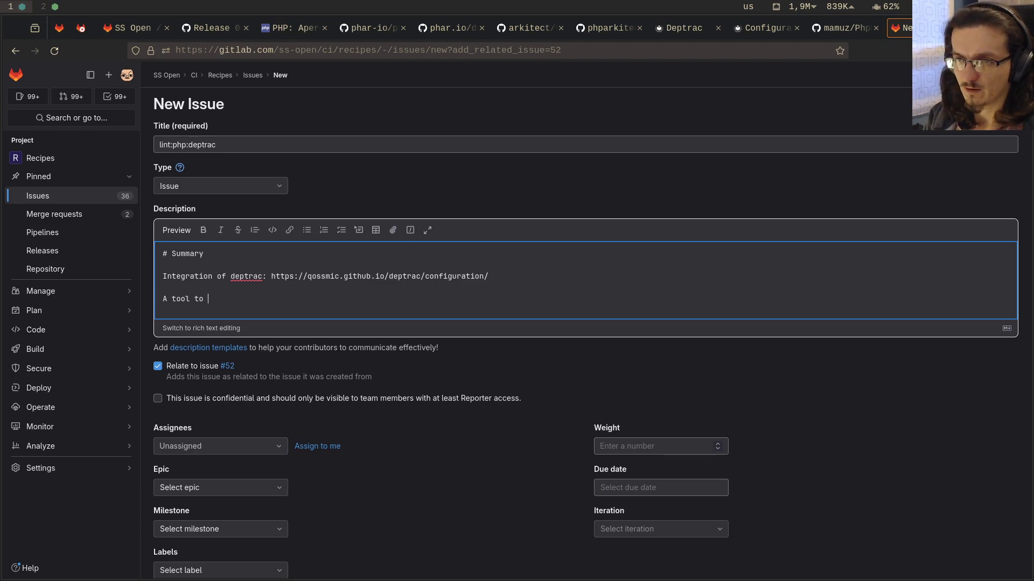
# Step: Quote the Deptrac documentation's definition sentence as a > blockquote in the description
pyautogui.click(845, 33)
pyautogui.click(760, 32)
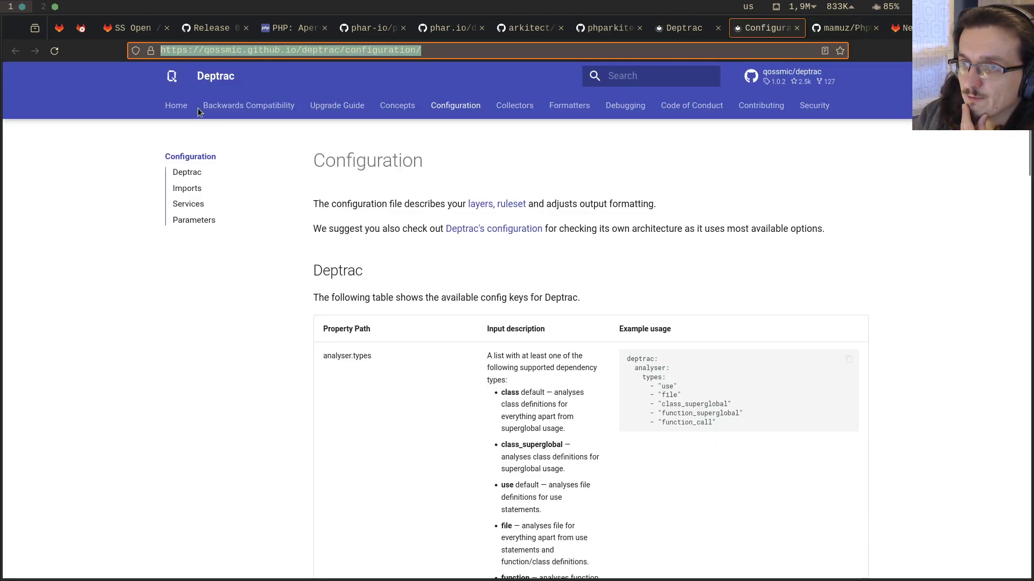
pyautogui.click(176, 105)
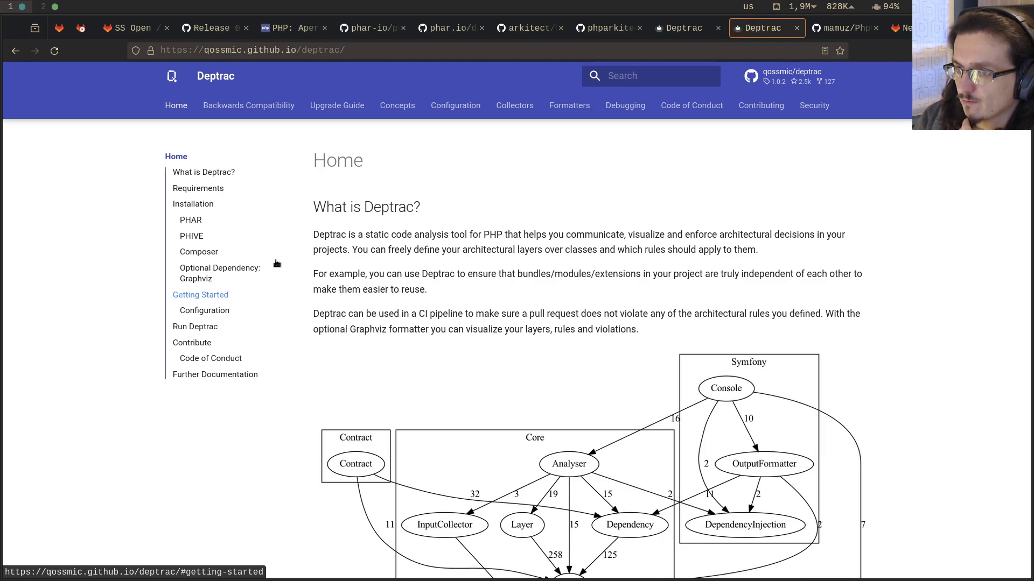
pyautogui.moveTo(313, 235); pyautogui.dragTo(344, 253)
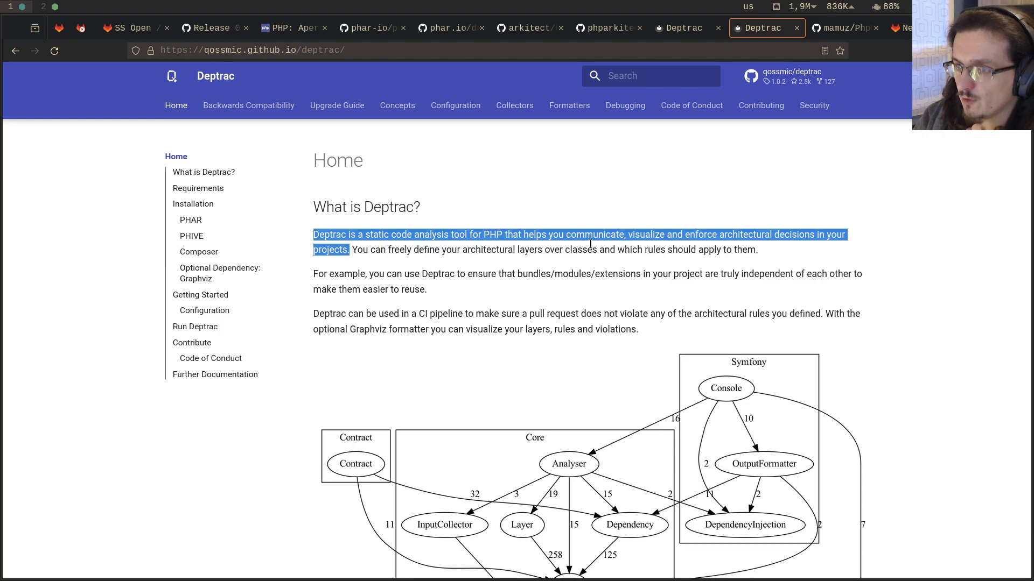
pyautogui.click(898, 28)
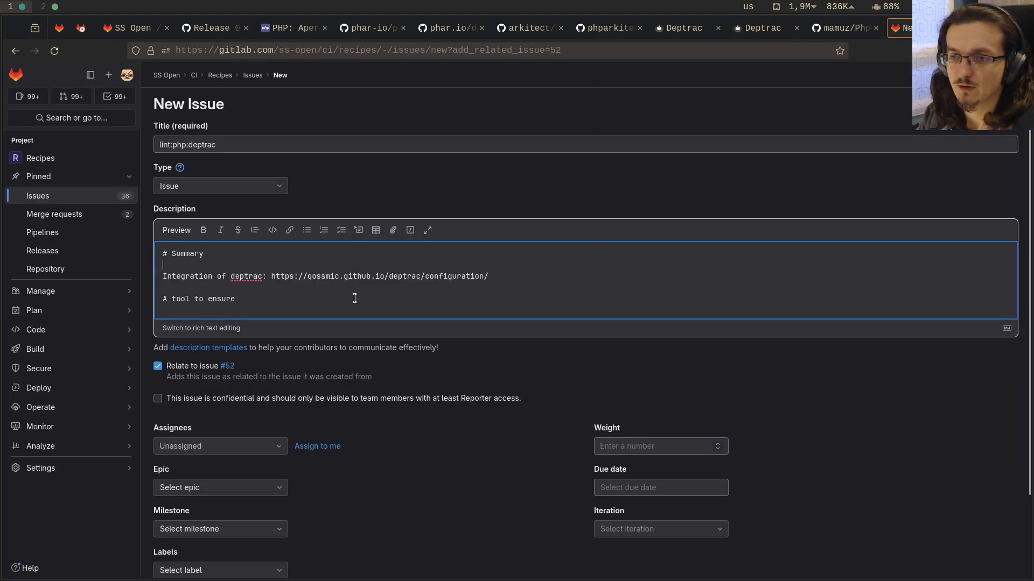
pyautogui.hotkey('shift', 'End')
pyautogui.press('BackSpace')
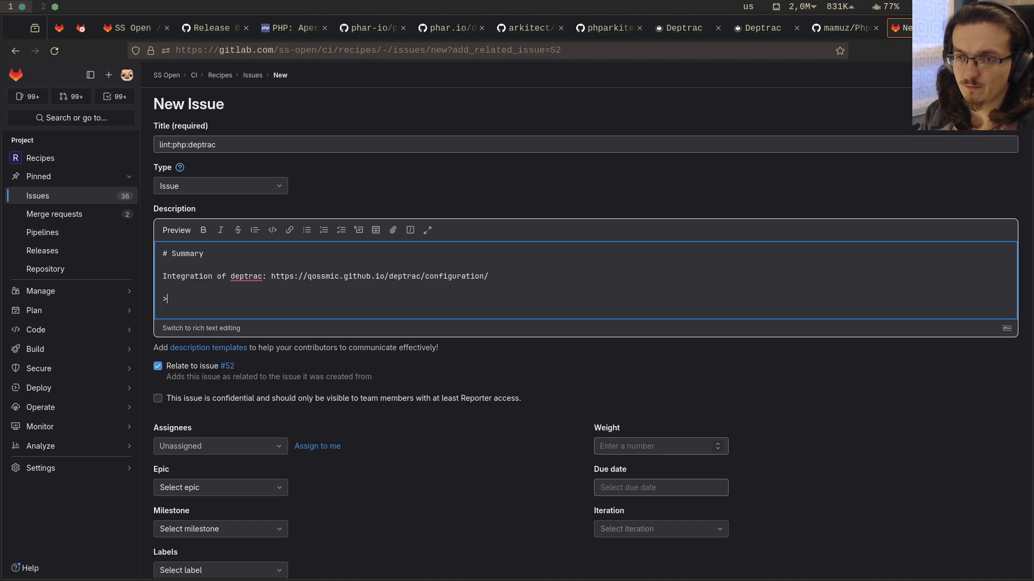
pyautogui.write('>')
pyautogui.write('Deptrac is a static code analysis tool for PHP that helps you communicate, visualize and enforce architectural decisions in your projects.')
pyautogui.press('Return')
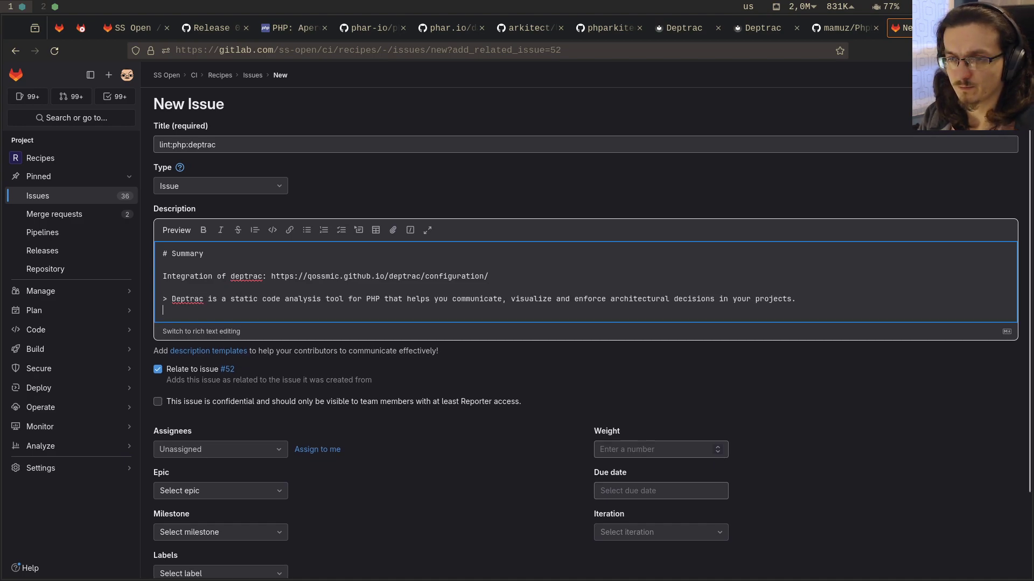
# Step: Add the type::feat label via /label and create the issue
pyautogui.press('Return')
pyautogui.write('/label ~fea')
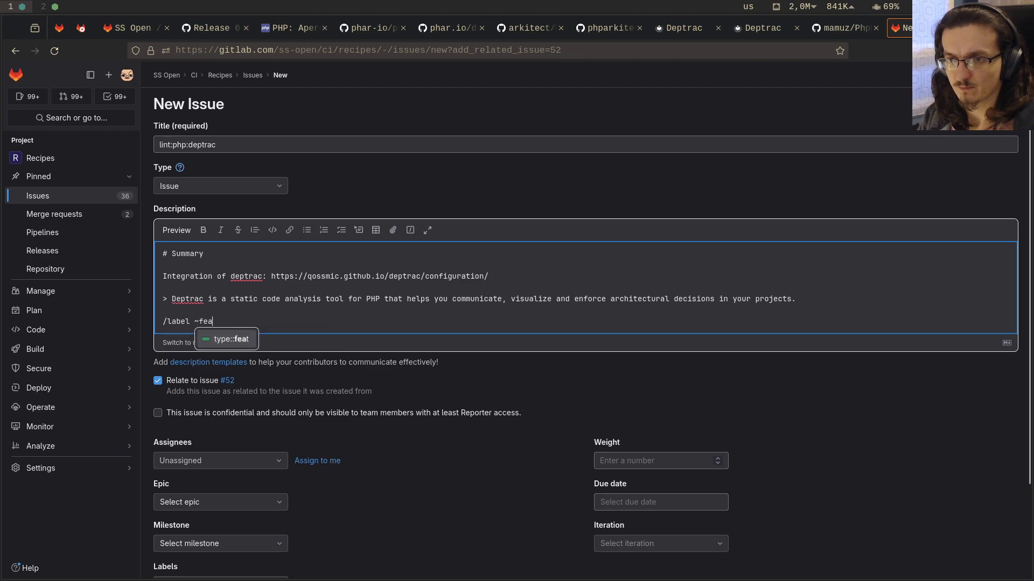
pyautogui.press('Return')
pyautogui.hotkey('ctrl', 'Return')
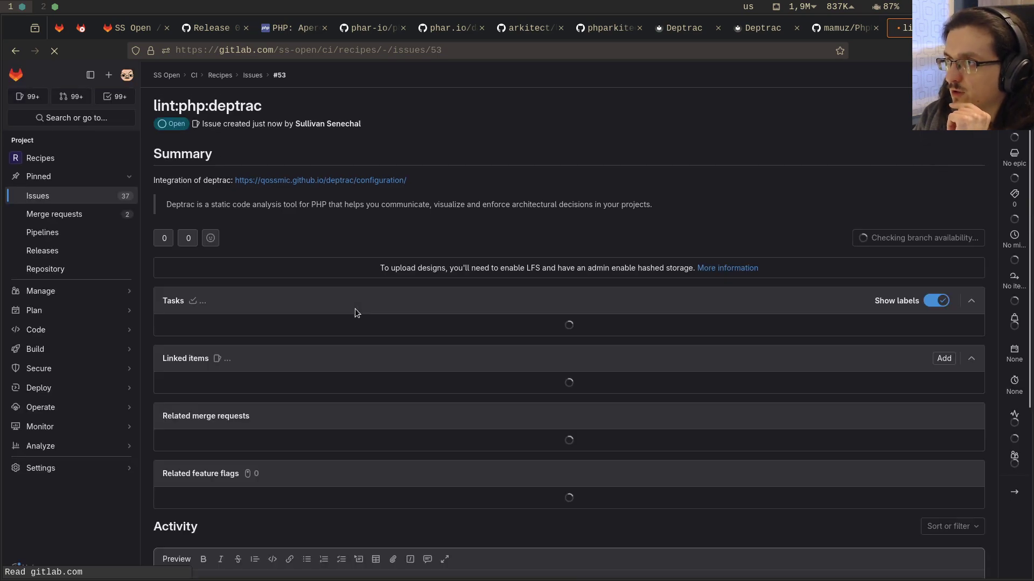
# Step: Copy the URL of lint: php-arkitect issue #48
pyautogui.moveTo(153, 105); pyautogui.dragTo(207, 106)
pyautogui.click(177, 107)
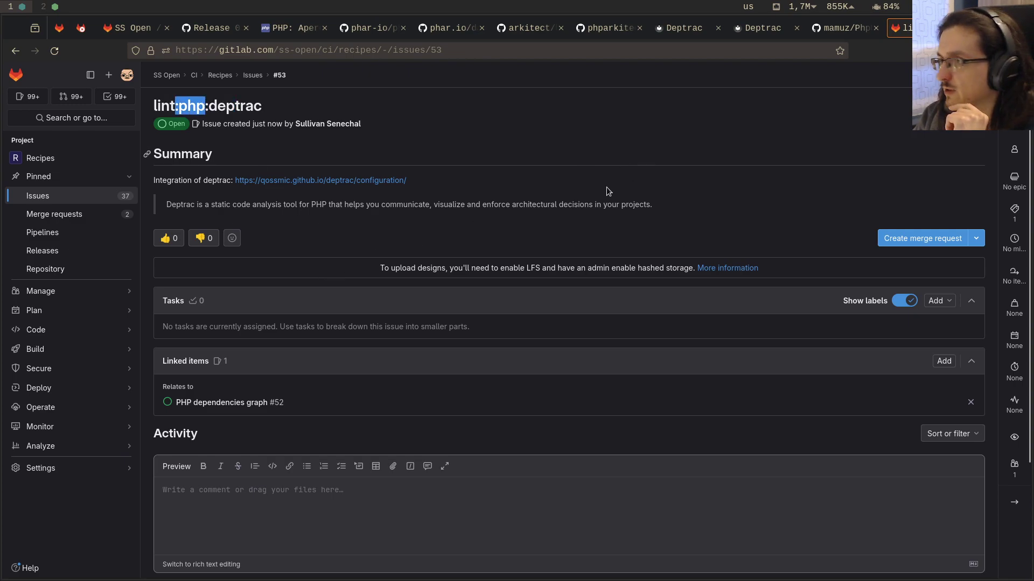
pyautogui.scroll(-3, 261, 234)
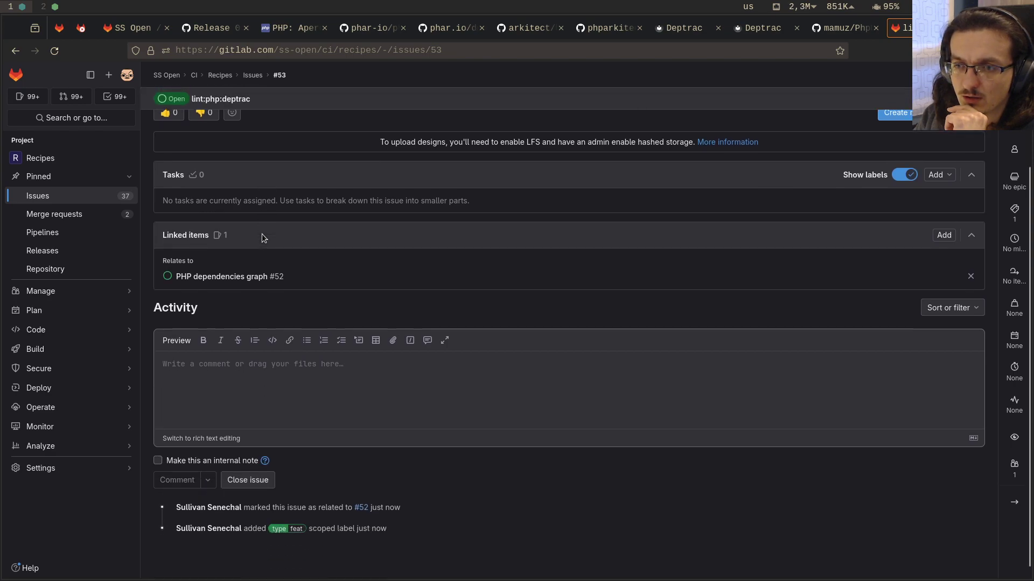
pyautogui.scroll(3, 261, 233)
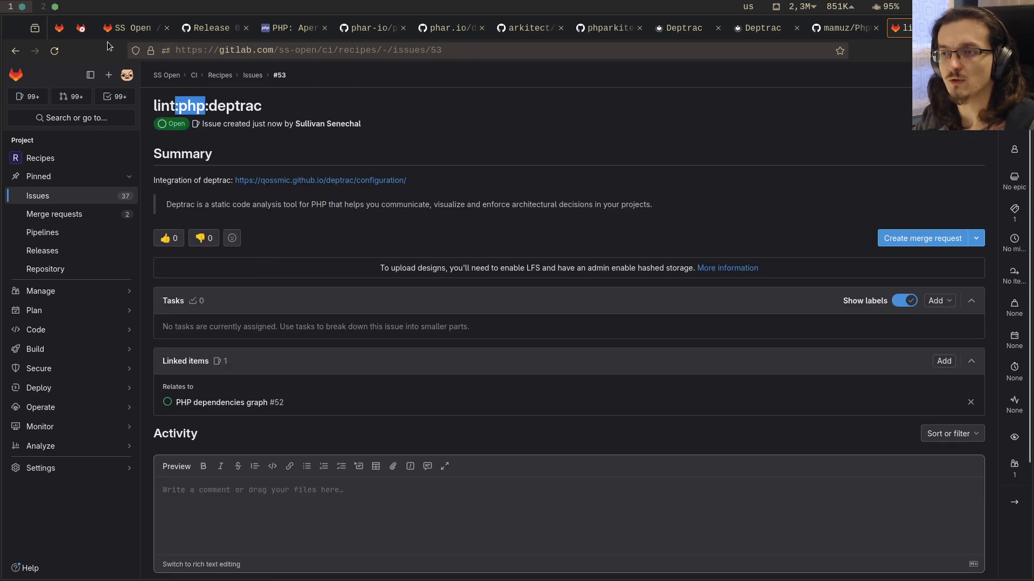
pyautogui.click(59, 28)
pyautogui.click(352, 56)
pyautogui.hotkey('ctrl', 'c')
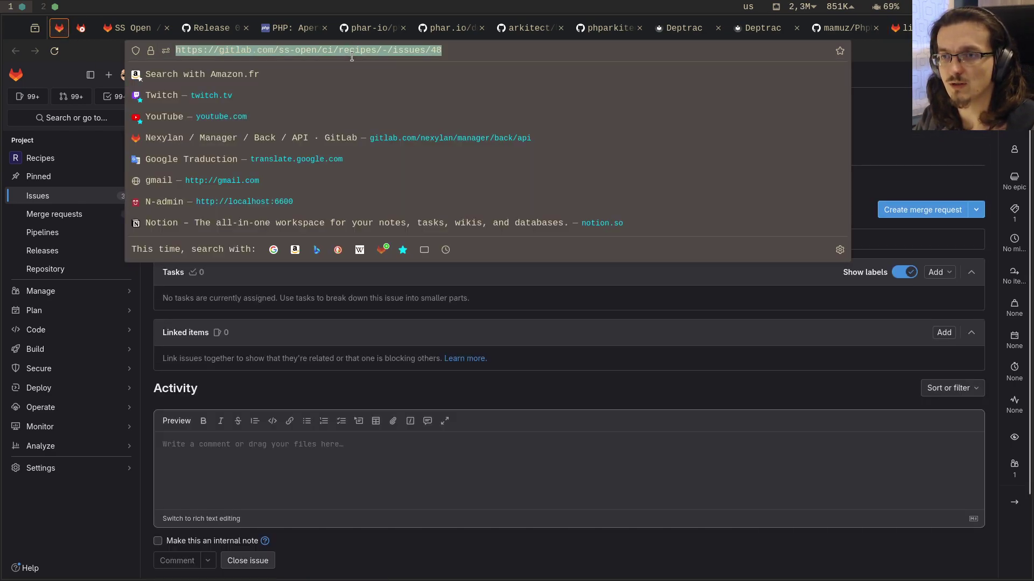
pyautogui.hotkey('ctrl', 'shift', 'Tab')
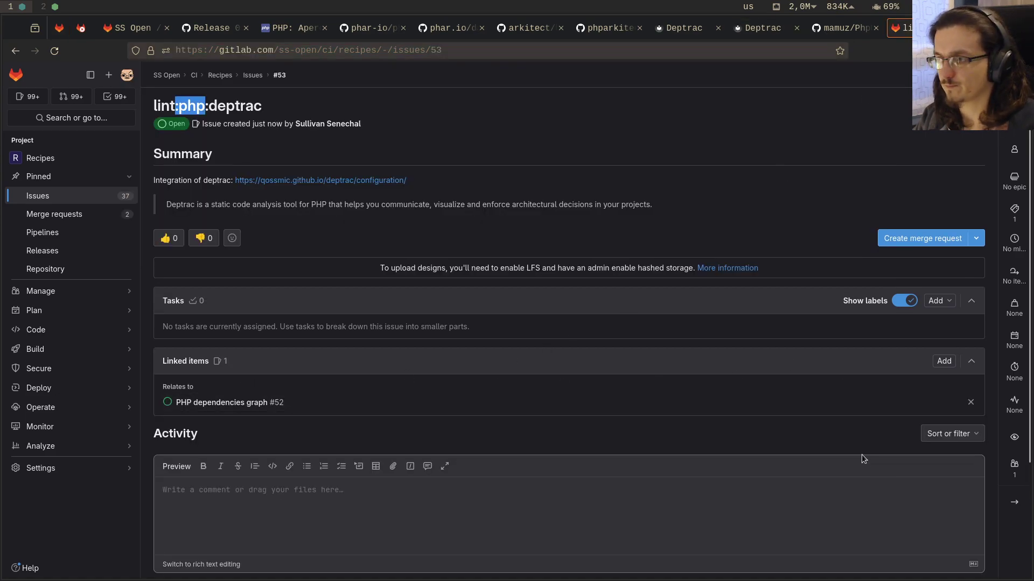
# Step: Add #48 as a linked item on issue #53, then return to issue #48
pyautogui.scroll(-1, 456, 471)
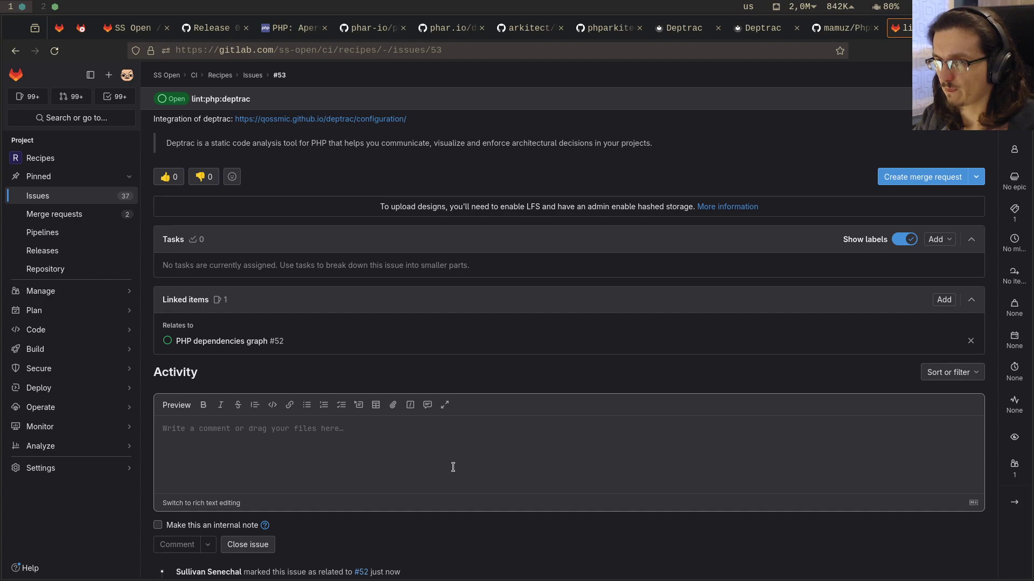
pyautogui.click(944, 300)
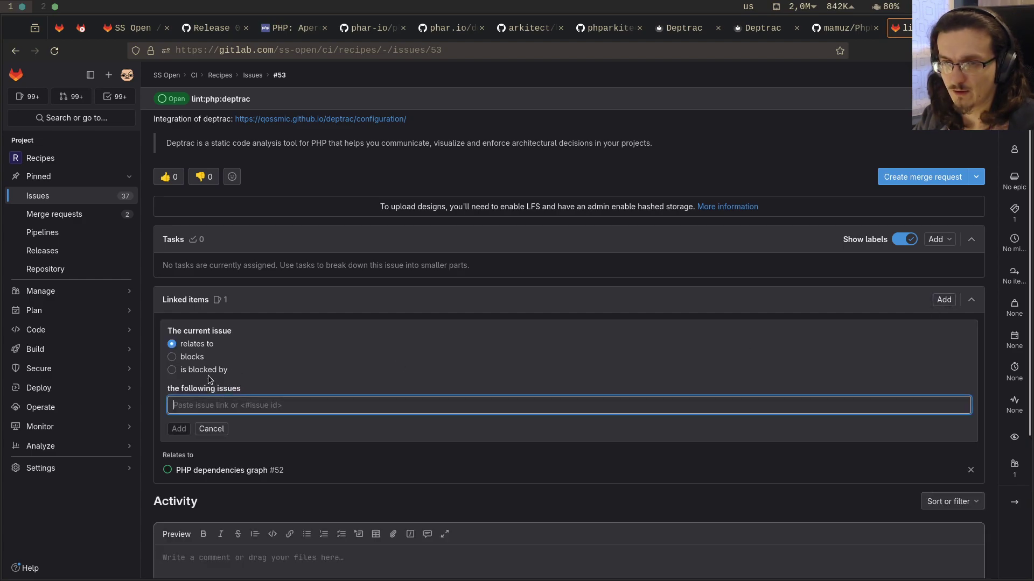
pyautogui.hotkey('ctrl', 'v')
pyautogui.click(180, 429)
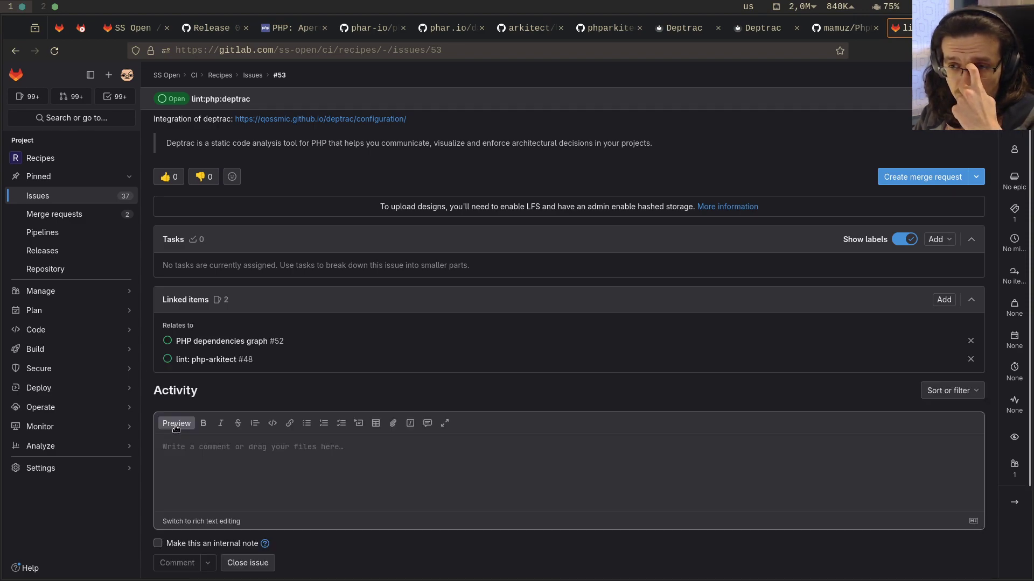
pyautogui.hotkey('ctrl', 'shift', 'Tab')
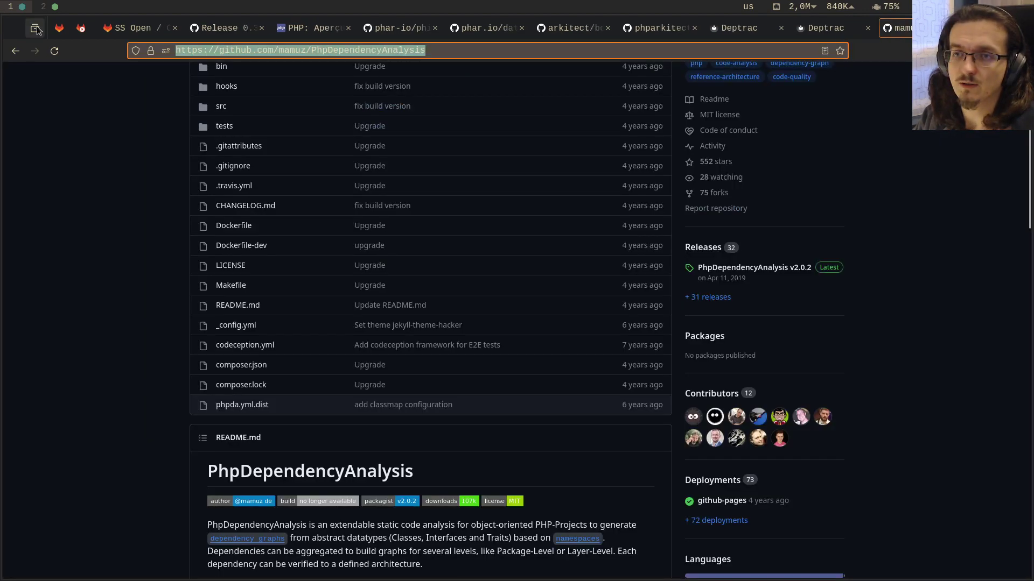
pyautogui.hotkey('ctrl', '1')
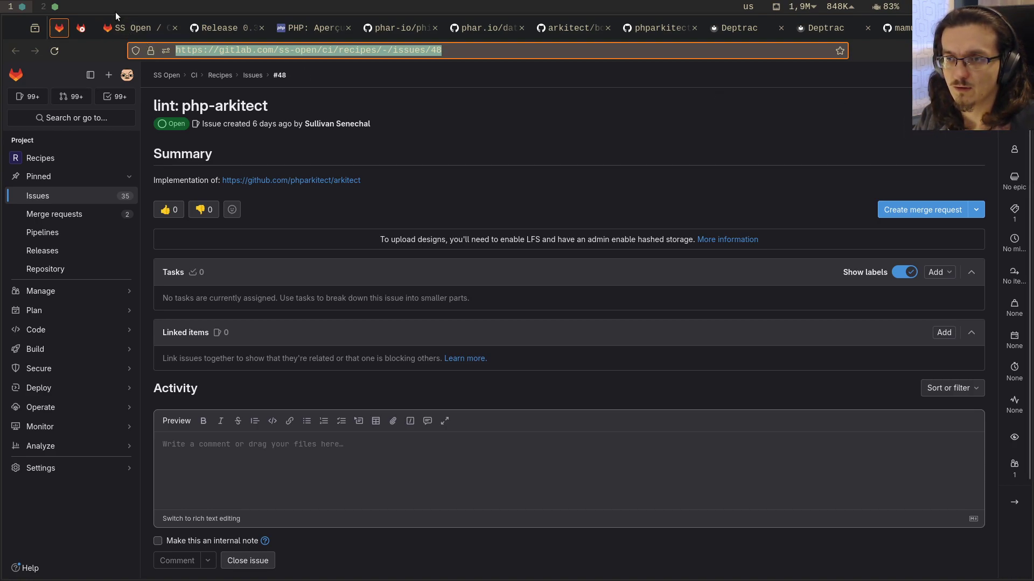
pyautogui.click(48, 8)
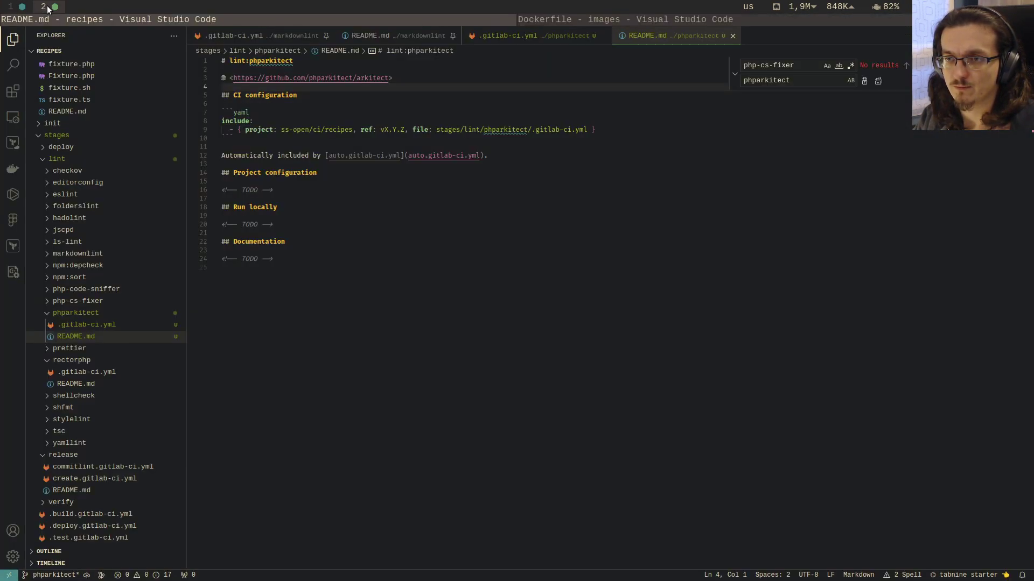
# Step: Rename the phparkitect folder to php:arkitect
pyautogui.press('Up')
pyautogui.press('Up')
pyautogui.press('Up')
pyautogui.press('Up')
pyautogui.press('Up')
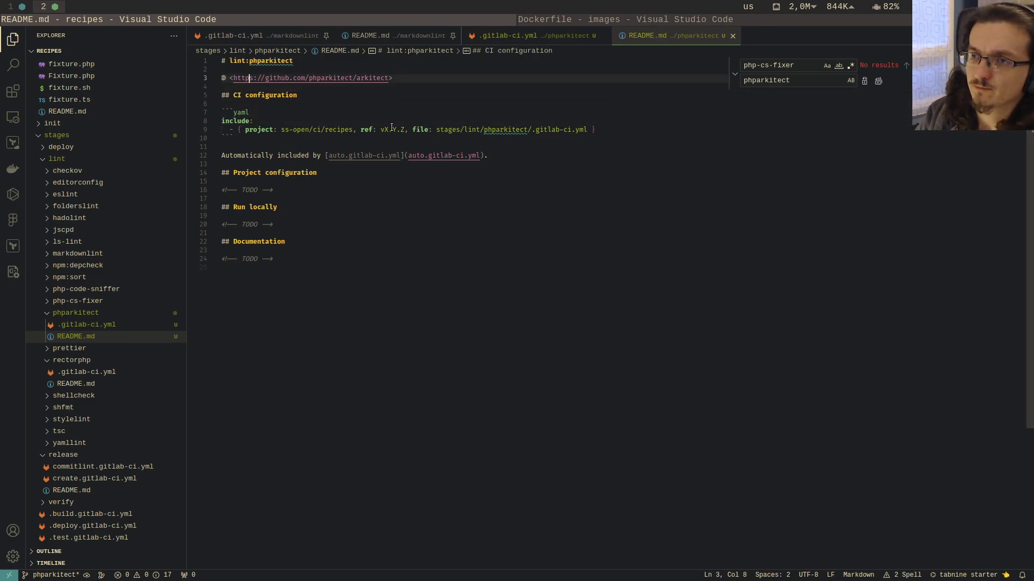
pyautogui.press('Right')
pyautogui.press('Right')
pyautogui.press('Right')
pyautogui.press('Right')
pyautogui.press('Right')
pyautogui.press('Right')
pyautogui.press('Right')
pyautogui.press('Right')
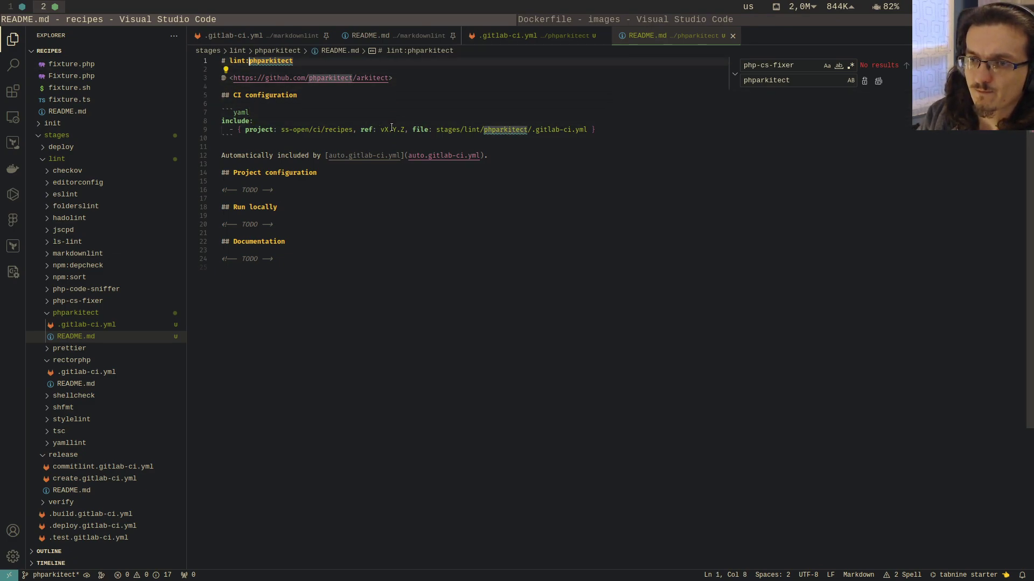
pyautogui.click(77, 313)
pyautogui.click(76, 317)
pyautogui.press('F2')
pyautogui.hotkey('ctrl', 'c')
pyautogui.press('End')
pyautogui.write(':')
pyautogui.press('Return')
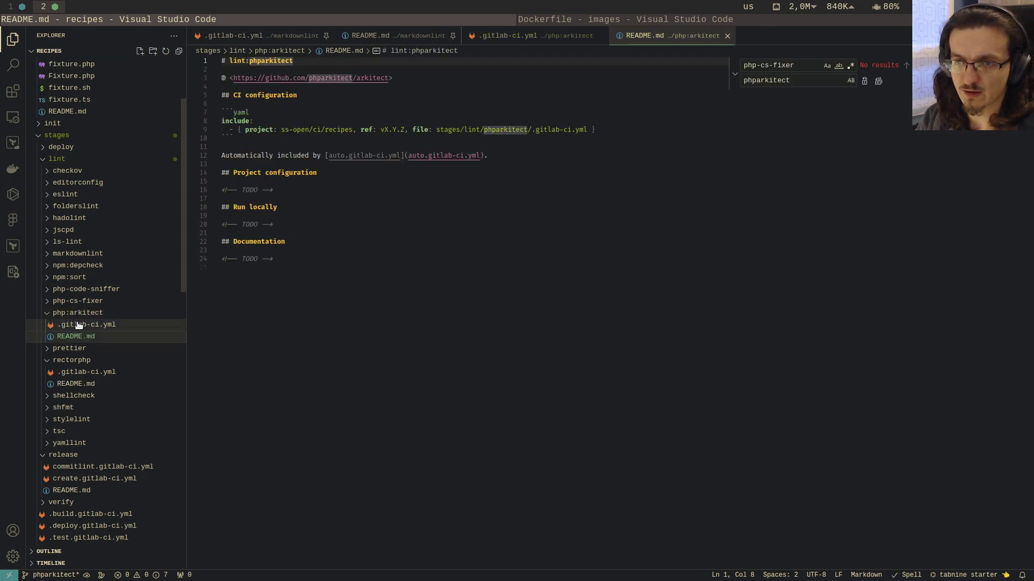
# Step: Rename the job in its .gitlab-ci.yml to php:arkitect and save the file
pyautogui.click(77, 324)
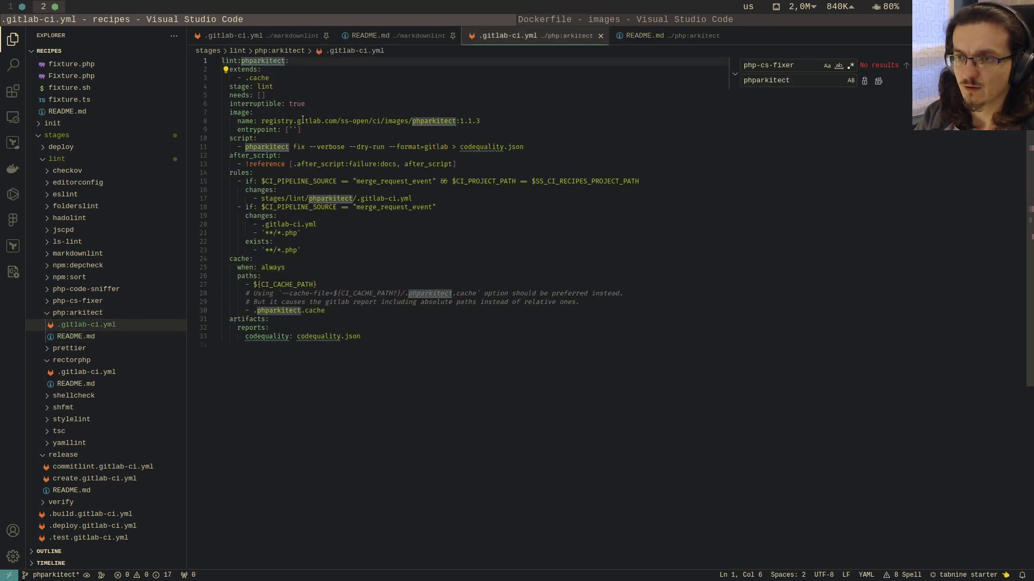
pyautogui.write('php:')
pyautogui.press('Left')
pyautogui.press('Left')
pyautogui.press('Left')
pyautogui.press('Down')
pyautogui.press('Down')
pyautogui.press('Down')
pyautogui.press('Left')
pyautogui.click(271, 64)
pyautogui.press('BackSpace')
pyautogui.press('BackSpace')
pyautogui.press('BackSpace')
pyautogui.hotkey('ctrl', 's')
pyautogui.press('Down')
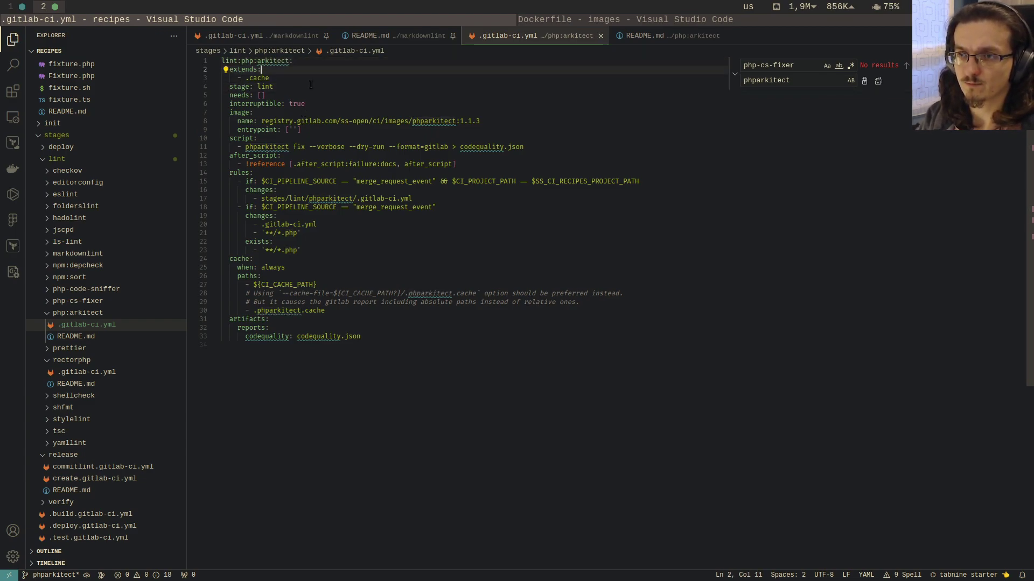
pyautogui.hotkey('ctrl', 'End')
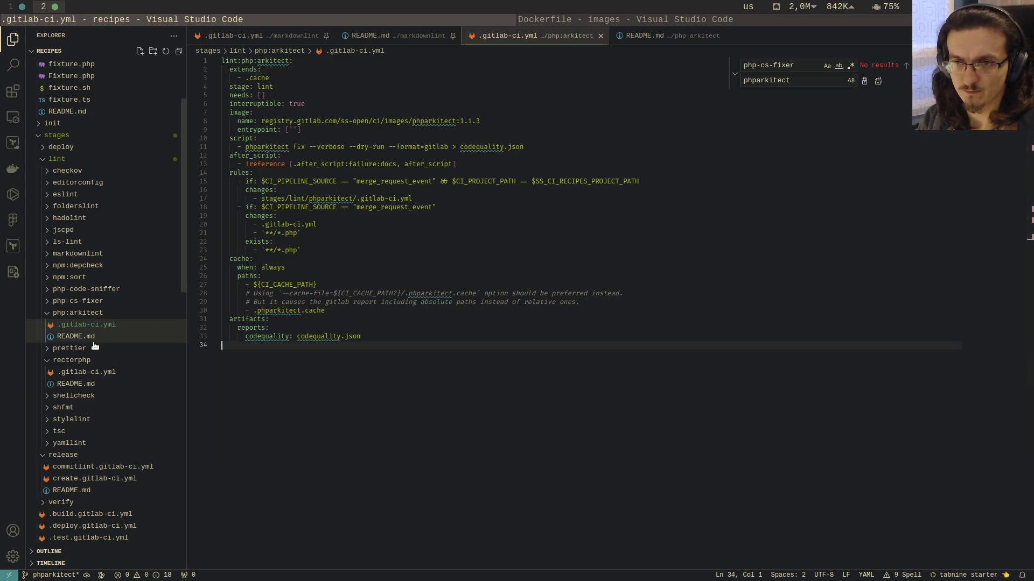
# Step: Update the README title to lint:php:arkitect and include path to stages/lint/php:arkitect/.gitlab-ci.yml
pyautogui.click(84, 339)
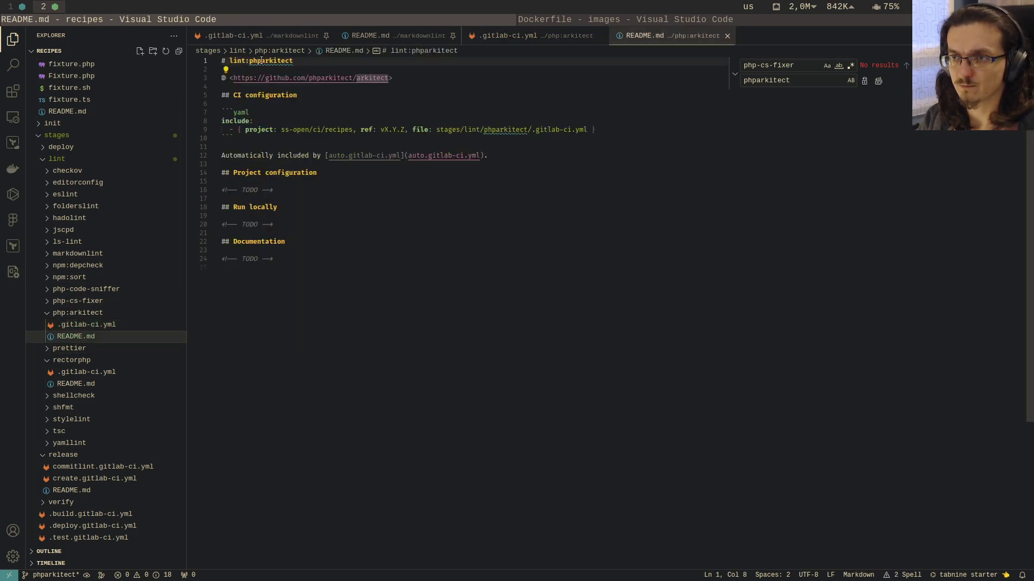
pyautogui.write(':')
pyautogui.press('Down')
pyautogui.press('Down')
pyautogui.press('Down')
pyautogui.press('Down')
pyautogui.press('Down')
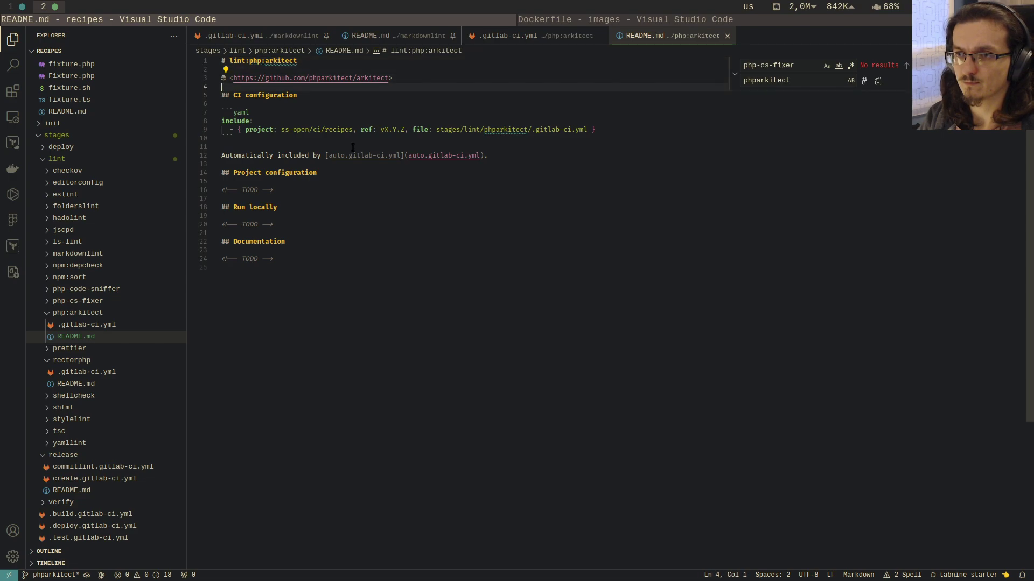
pyautogui.press('Down')
pyautogui.press('Down')
pyautogui.press('Down')
pyautogui.press('Down')
pyautogui.press('Down')
pyautogui.press('Down')
pyautogui.press('Down')
pyautogui.press('Down')
pyautogui.press('End')
pyautogui.click(497, 129)
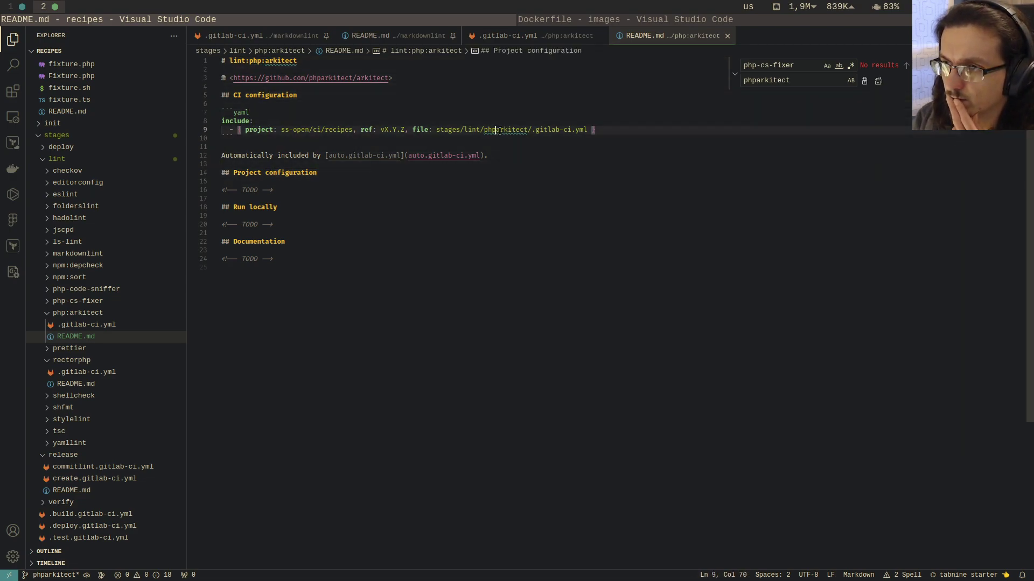
pyautogui.write(':')
pyautogui.press('Down')
pyautogui.press('Down')
pyautogui.press('Down')
pyautogui.press('Home')
pyautogui.press('Down')
pyautogui.press('Down')
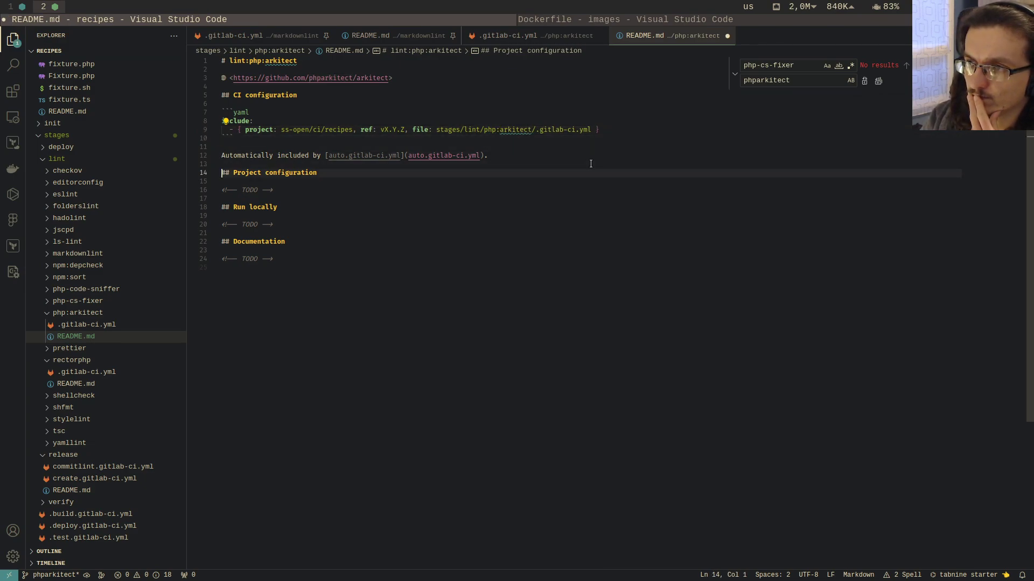
pyautogui.doubleClick(86, 325)
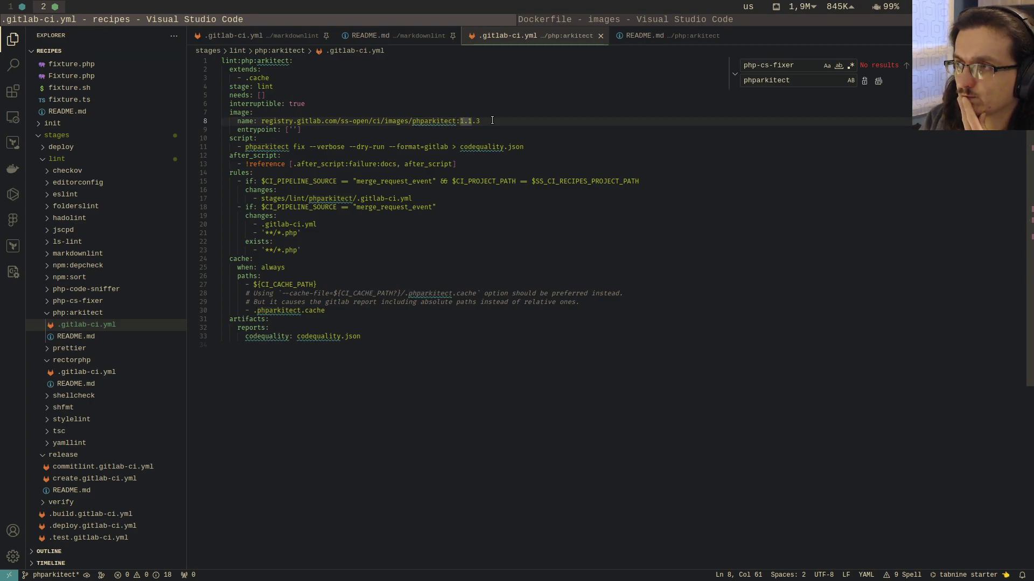
# Step: Replace the job's image tag 1.1.3 with phparkitect and save
pyautogui.click(596, 18)
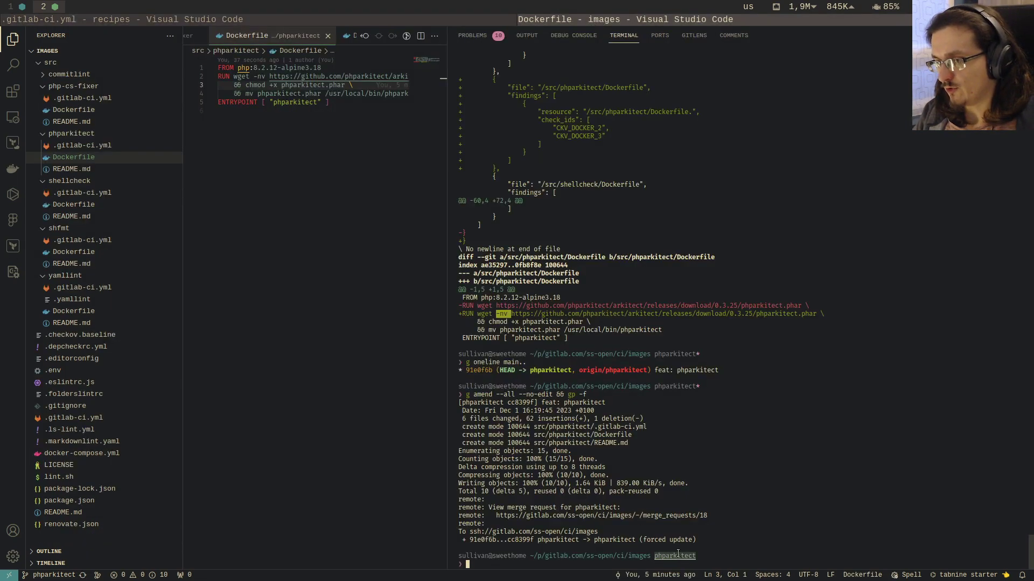
pyautogui.click(216, 19)
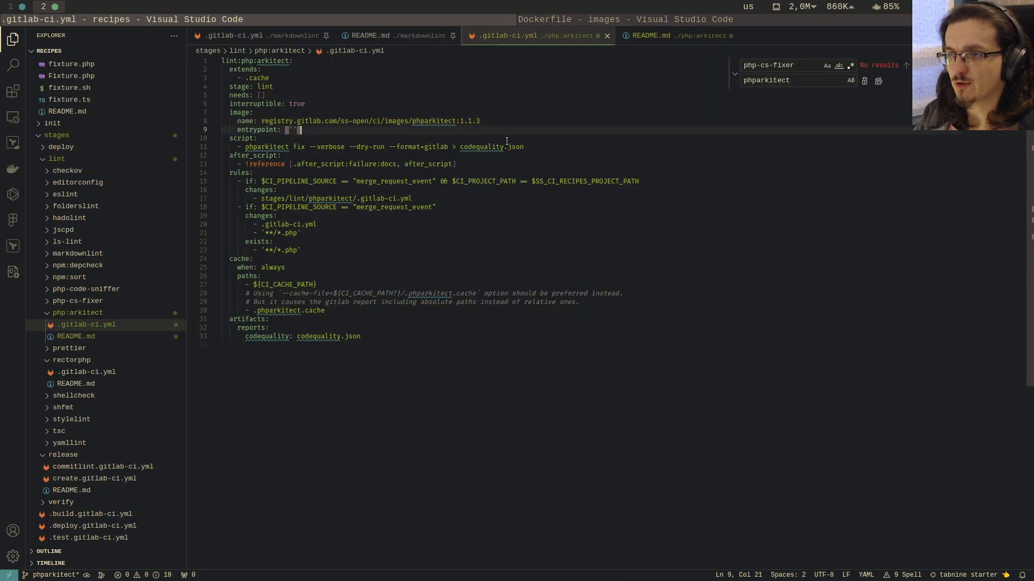
pyautogui.hotkey('shift', 'End')
pyautogui.hotkey('ctrl', 'v')
pyautogui.hotkey('ctrl', 's')
pyautogui.press('Down')
pyautogui.press('Down')
pyautogui.press('Down')
pyautogui.press('Down')
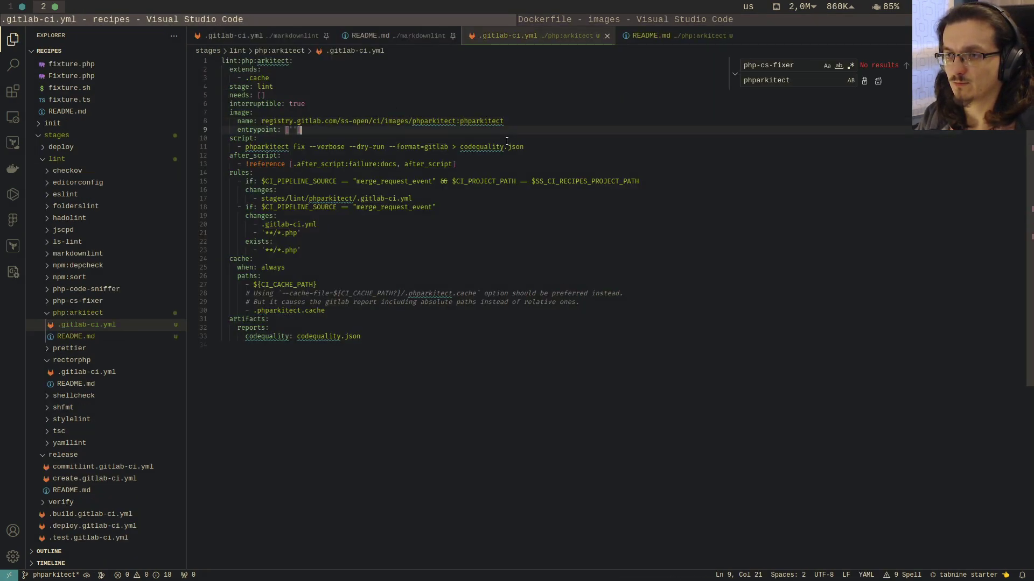
# Step: Reduce the script line to plain '- phparkitect', dropping its arguments and output redirect
pyautogui.press('Home')
pyautogui.press('Up')
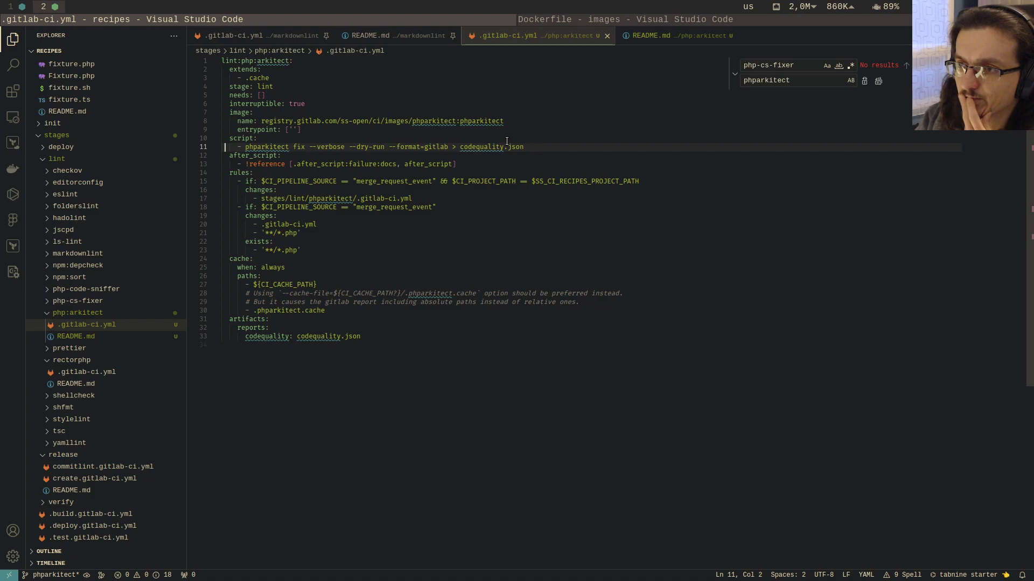
pyautogui.press('Right')
pyautogui.press('Right')
pyautogui.press('Right')
pyautogui.press('Right')
pyautogui.press('Right')
pyautogui.press('Right')
pyautogui.press('Right')
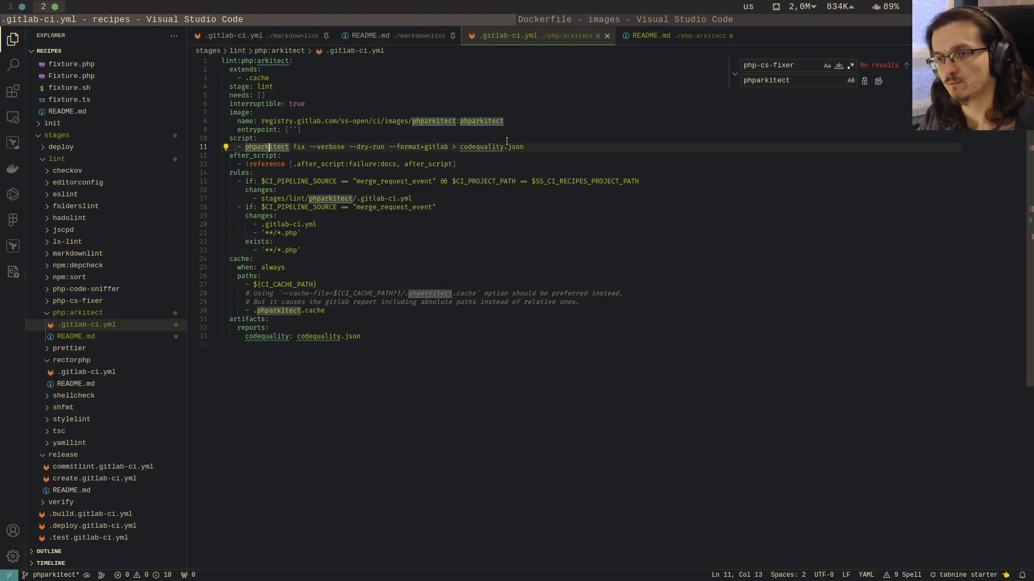
pyautogui.hotkey('shift', 'End')
pyautogui.press('Delete')
pyautogui.press('Down')
pyautogui.press('Down')
pyautogui.press('Home')
pyautogui.press('Home')
pyautogui.press('Down')
pyautogui.press('Down')
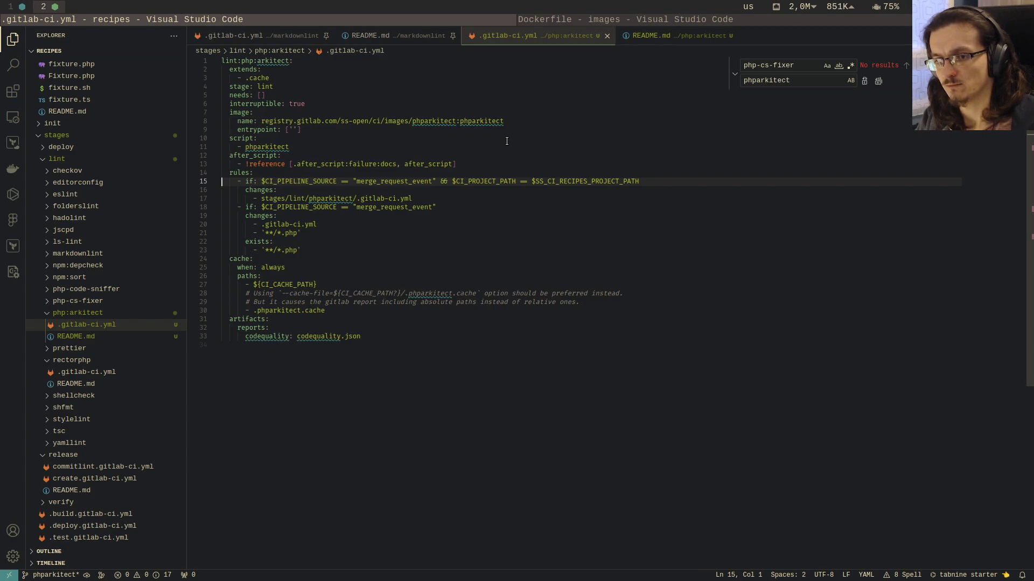
# Step: Correct the line 17 changes path to stages/lint/php:arkitect/.gitlab-ci.yml
pyautogui.click(85, 338)
pyautogui.click(466, 326)
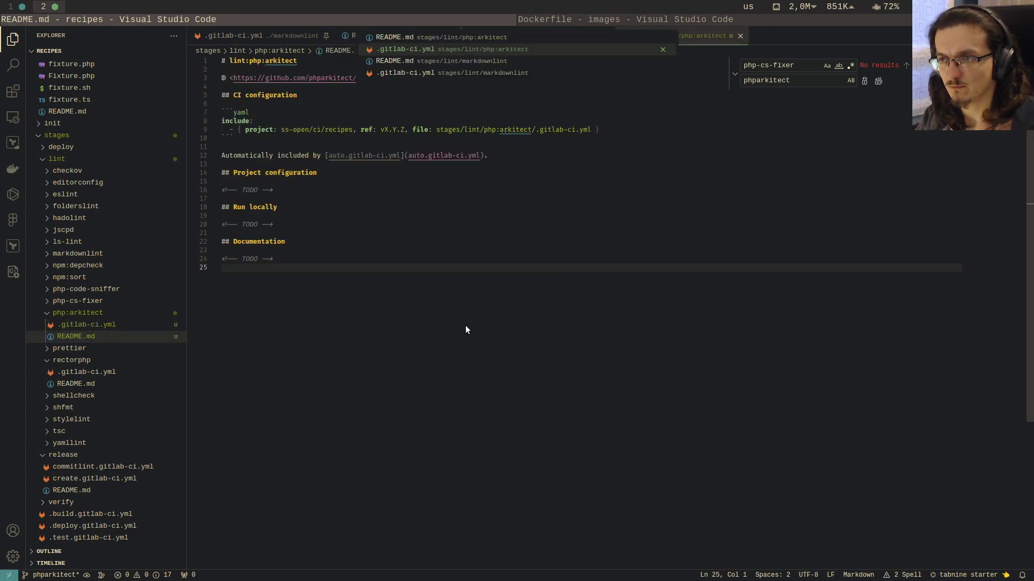
pyautogui.hotkey('ctrl', 'pageup')
pyautogui.click(455, 256)
pyautogui.press('Up')
pyautogui.press('Up')
pyautogui.press('Up')
pyautogui.press('Up')
pyautogui.press('Up')
pyautogui.press('Up')
pyautogui.press('Up')
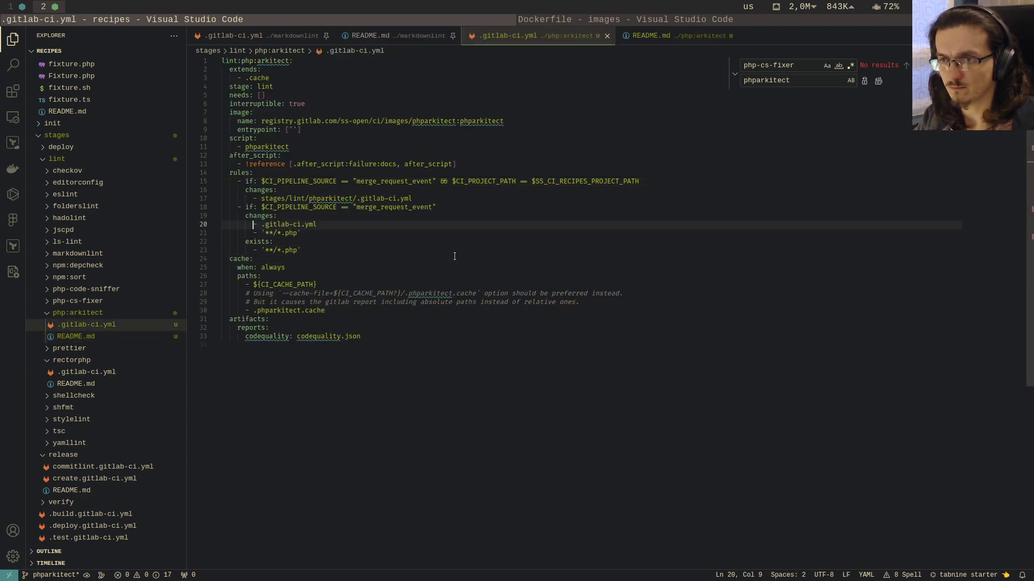
pyautogui.press('Right')
pyautogui.press('Right')
pyautogui.press('Right')
pyautogui.press('Right')
pyautogui.press('Right')
pyautogui.press('Right')
pyautogui.press('Right')
pyautogui.press('Right')
pyautogui.press('Right')
pyautogui.press('Right')
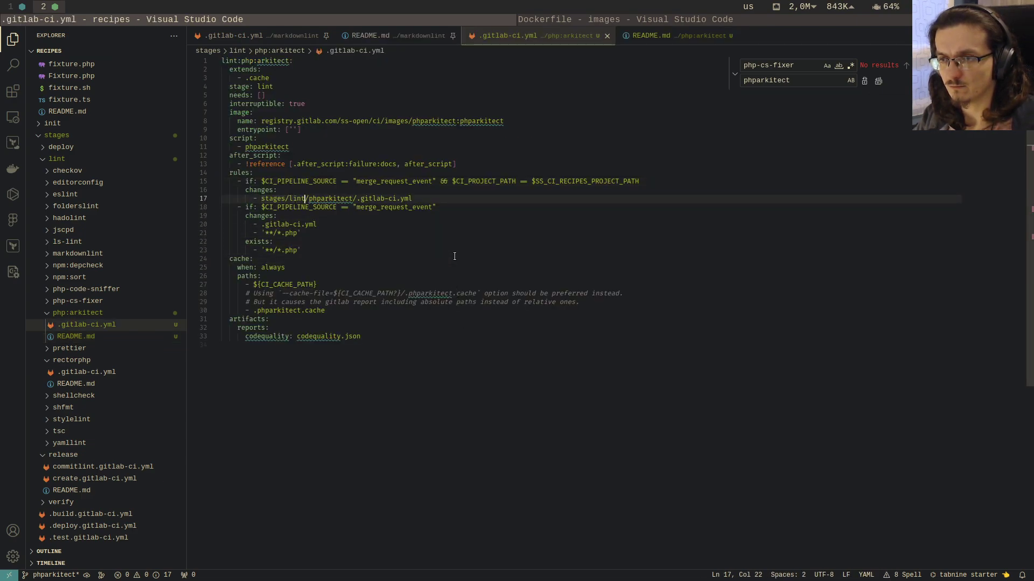
pyautogui.press('Right')
pyautogui.write(':')
pyautogui.press('Down')
pyautogui.press('Down')
pyautogui.press('Down')
pyautogui.press('Down')
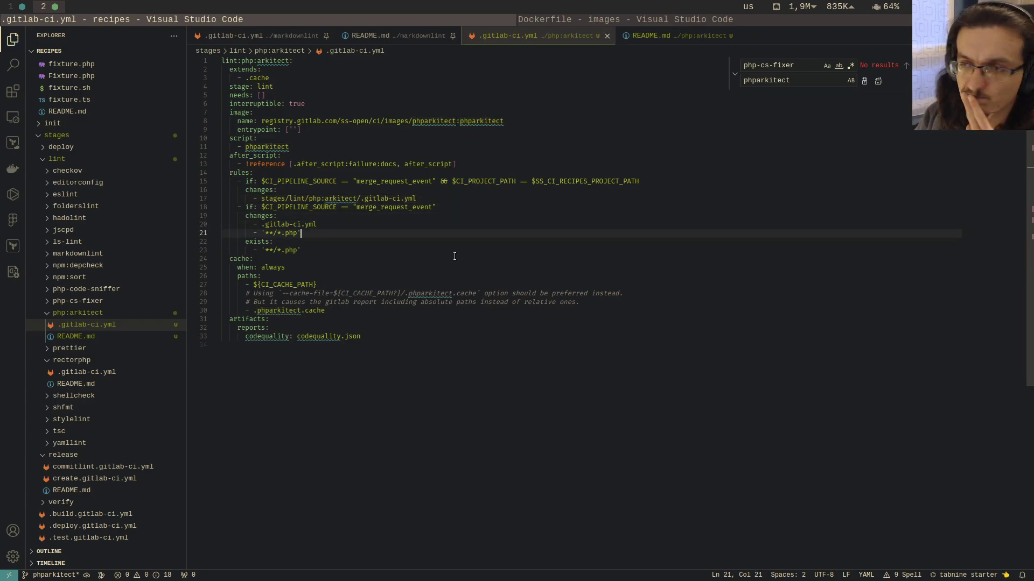
pyautogui.press('Down')
pyautogui.press('Down')
pyautogui.press('Down')
pyautogui.press('Down')
pyautogui.press('Down')
pyautogui.press('Home')
pyautogui.press('Home')
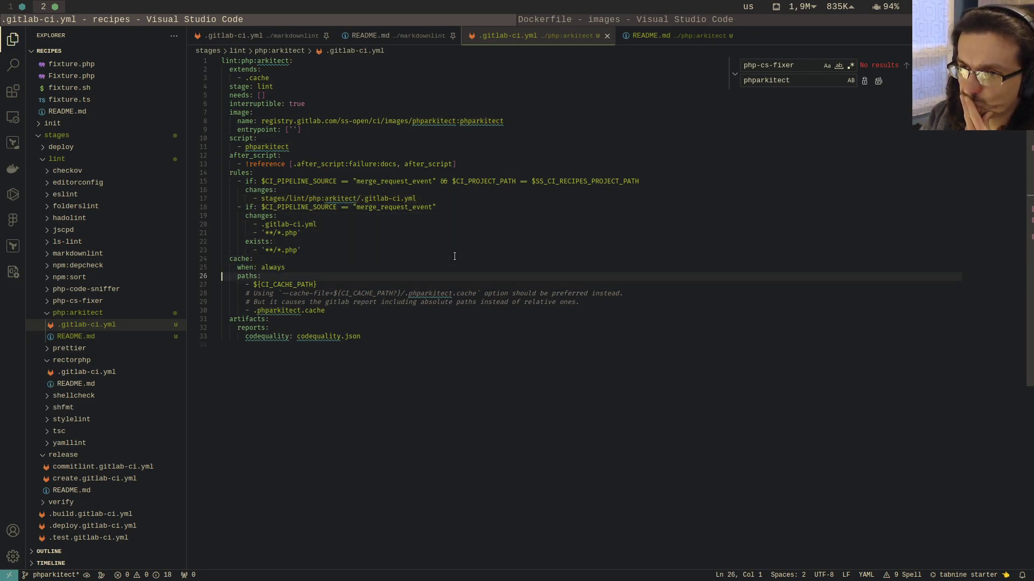
pyautogui.press('super+1')
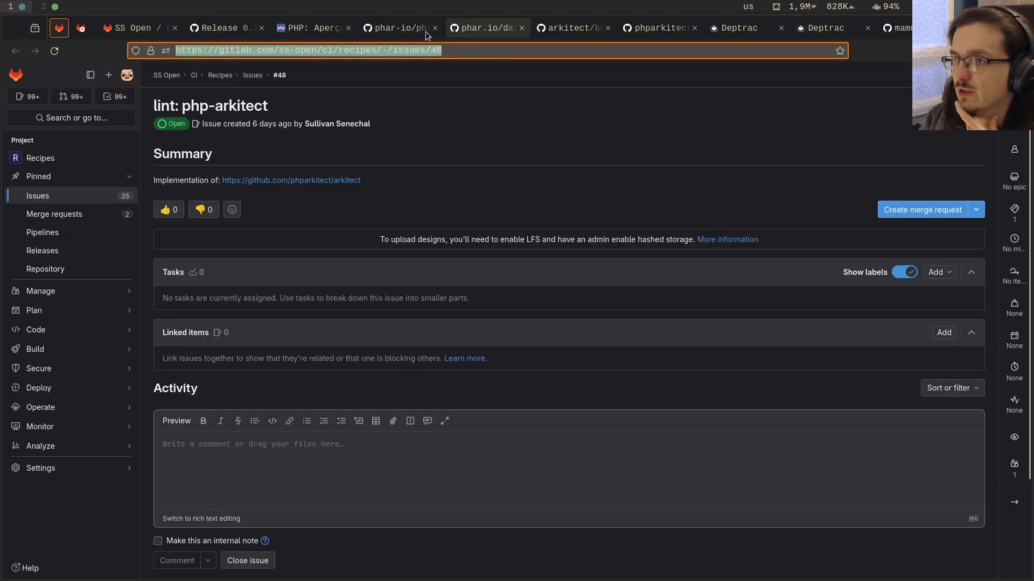
pyautogui.click(426, 33)
# Step: Close the phive README, phar.io repositories.xml and arkitect box.json tabs
pyautogui.scroll(1, 624, 266)
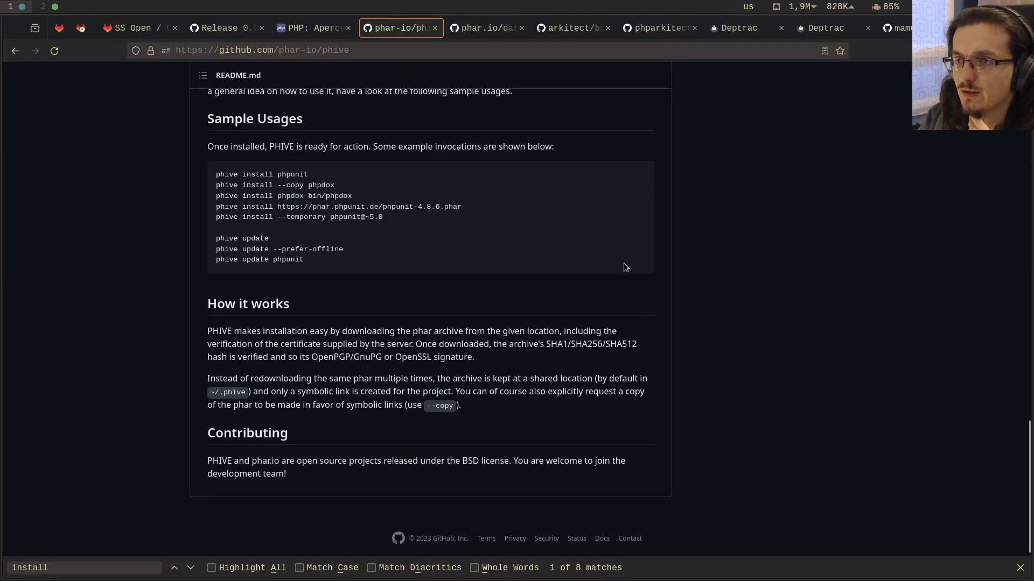
pyautogui.scroll(4, 623, 268)
pyautogui.click(435, 28)
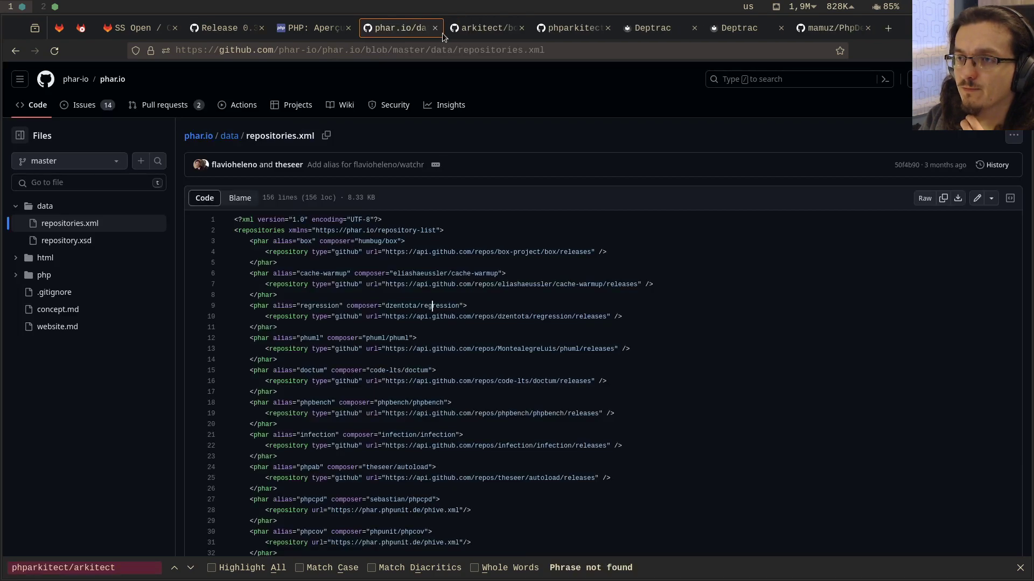
pyautogui.click(435, 28)
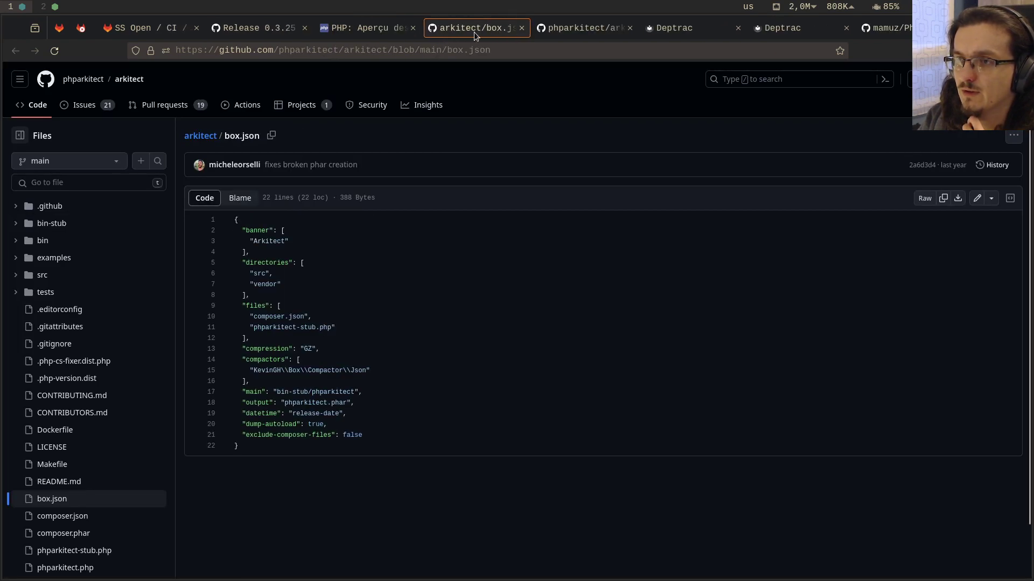
pyautogui.click(521, 28)
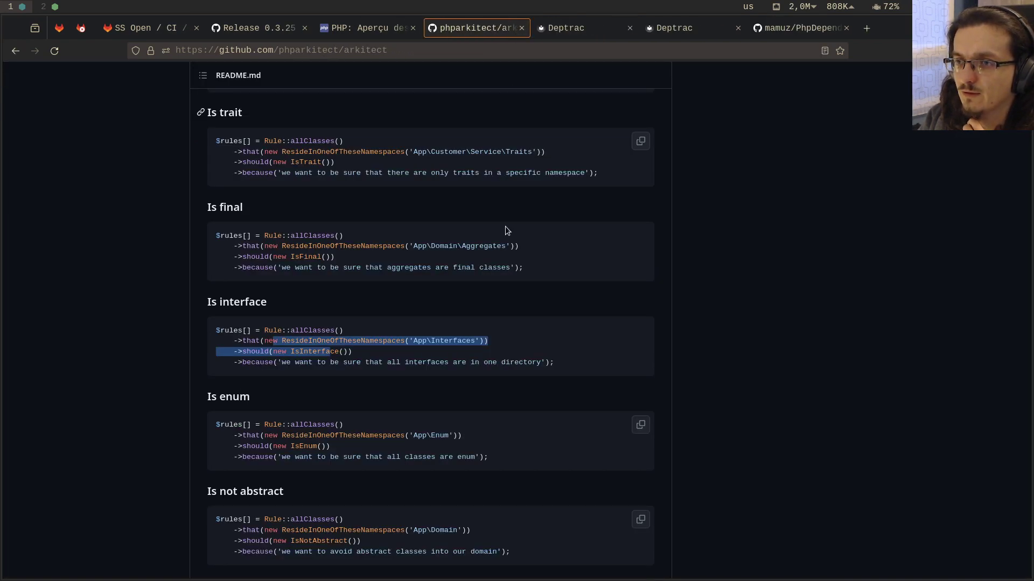
# Step: Search the arkitect README for 'cache' and copy the 'Using a Phar' download commands
pyautogui.hotkey('ctrl', 'f')
pyautogui.write('cache')
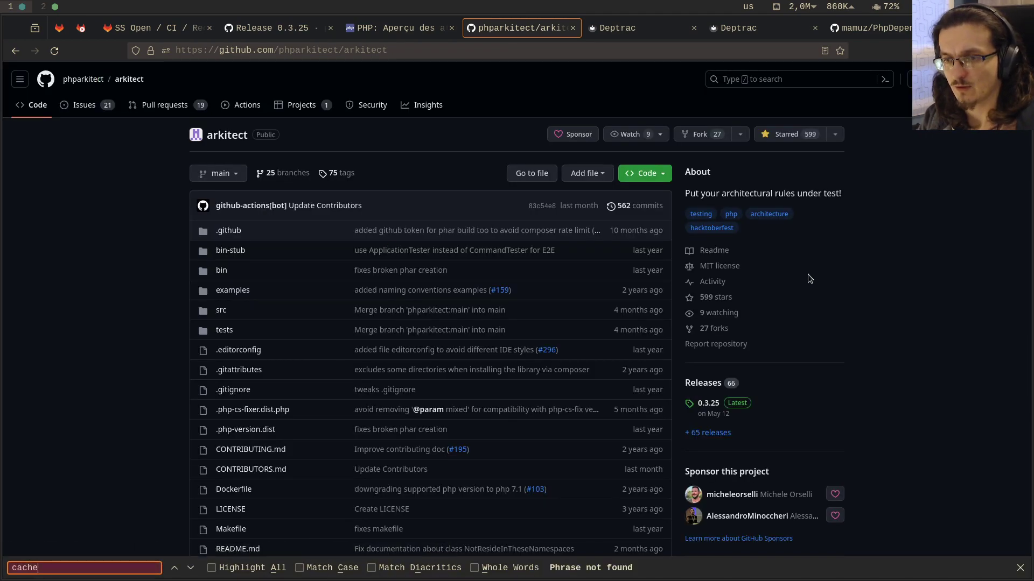
pyautogui.scroll(-10, 513, 306)
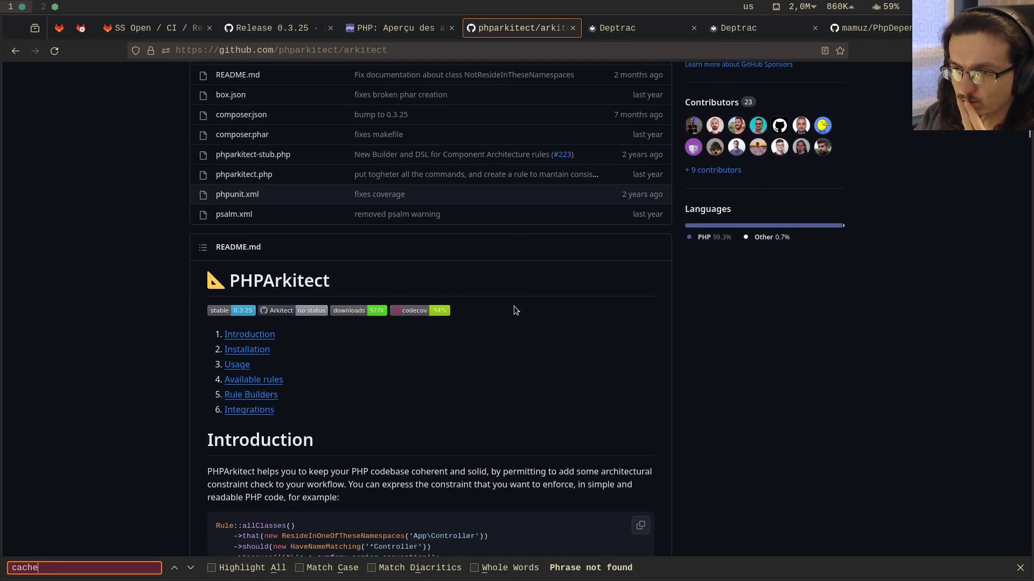
pyautogui.scroll(-7, 514, 306)
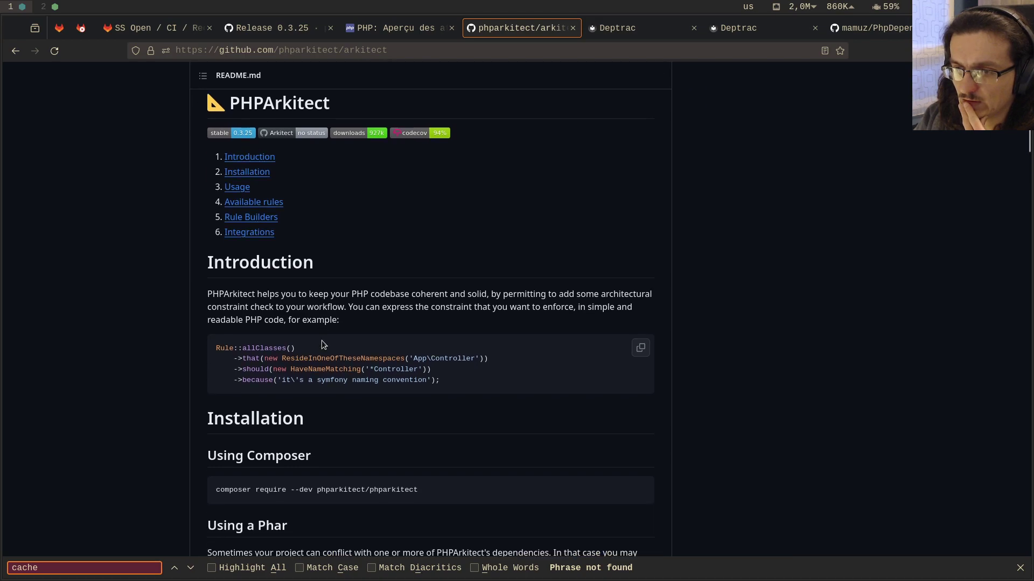
pyautogui.scroll(-5, 321, 340)
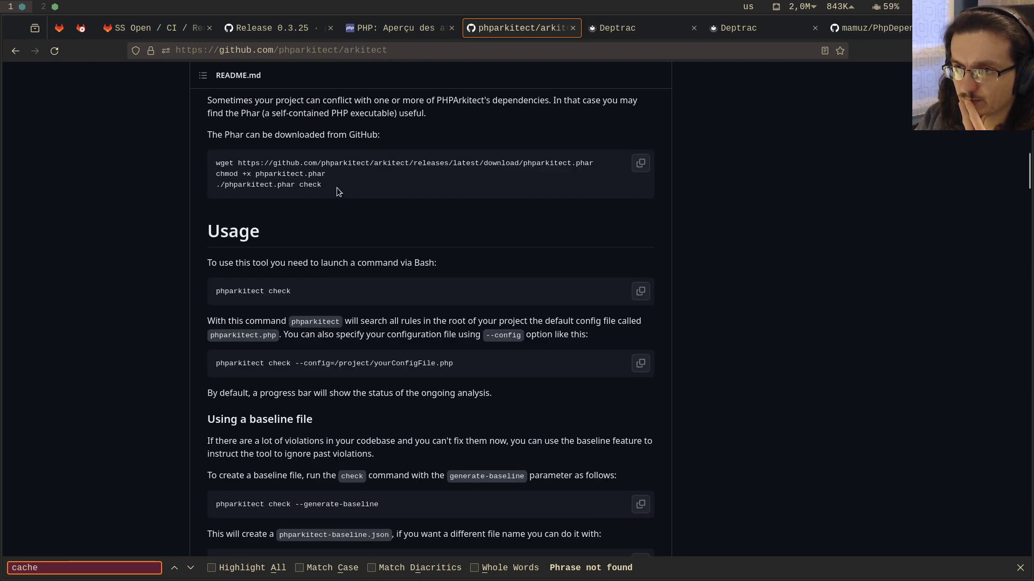
pyautogui.click(640, 163)
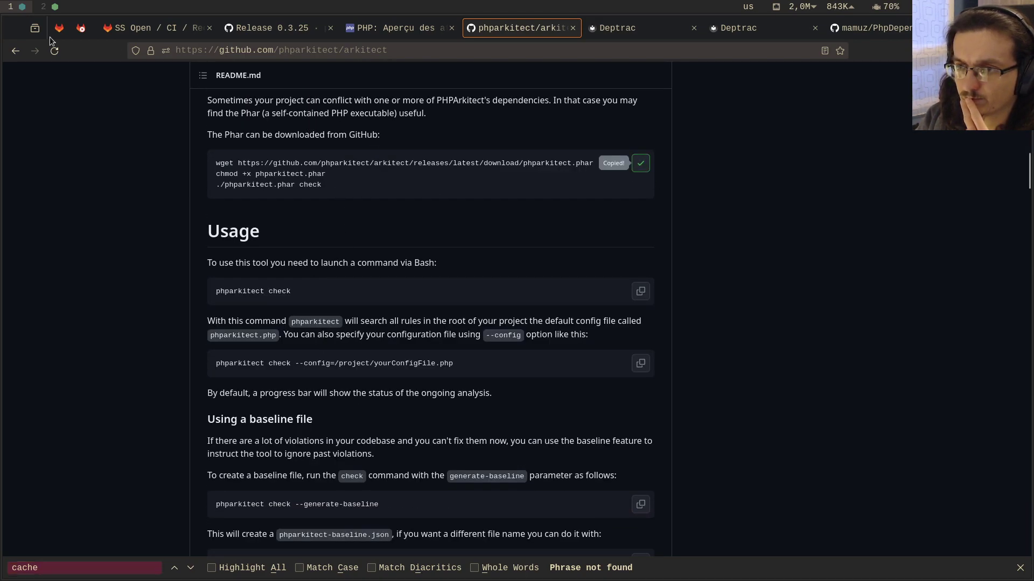
pyautogui.click(52, 9)
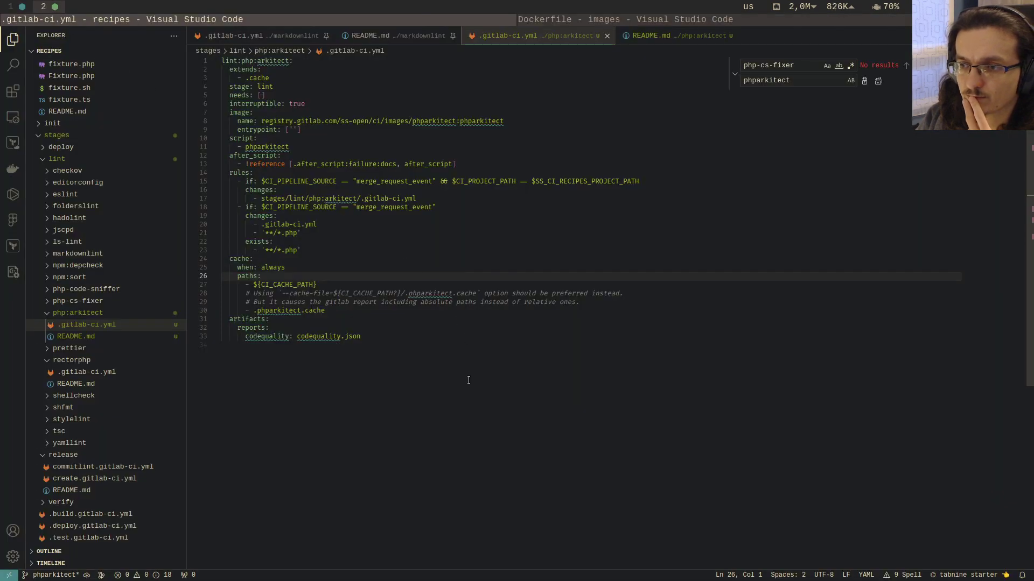
# Step: Download phparkitect.phar and make it executable with the pasted wget and chmod commands
pyautogui.hotkey('ctrl', '`')
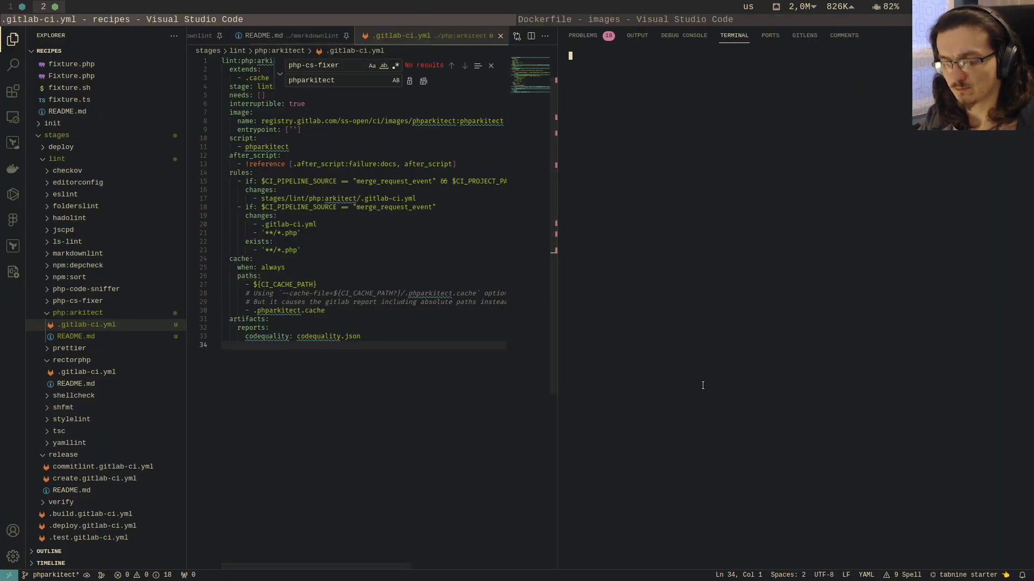
pyautogui.hotkey('ctrl', 'shift', 'v')
pyautogui.press('BackSpace')
pyautogui.press('BackSpace')
pyautogui.press('BackSpace')
pyautogui.press('BackSpace')
pyautogui.press('BackSpace')
pyautogui.press('BackSpace')
pyautogui.press('BackSpace')
pyautogui.press('BackSpace')
pyautogui.press('BackSpace')
pyautogui.press('BackSpace')
pyautogui.press('BackSpace')
pyautogui.press('BackSpace')
pyautogui.press('BackSpace')
pyautogui.press('BackSpace')
pyautogui.press('BackSpace')
pyautogui.press('BackSpace')
pyautogui.press('BackSpace')
pyautogui.press('BackSpace')
pyautogui.press('BackSpace')
pyautogui.press('BackSpace')
pyautogui.press('Return')
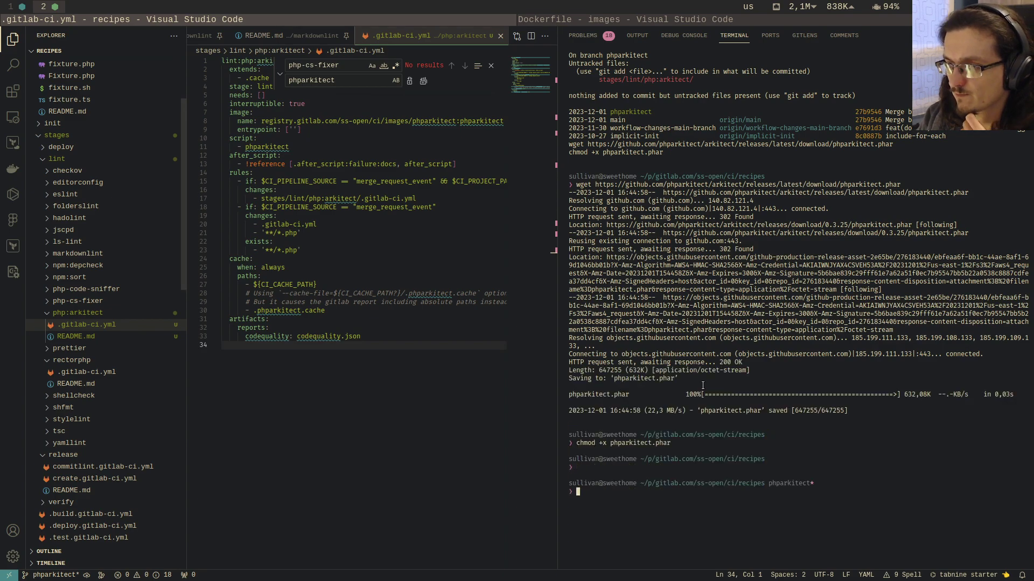
# Step: Run ./phparkitect.phar to show PHPArkitect 0.3.25 usage, then select the job's cache block
pyautogui.write('./php')
pyautogui.press('Tab')
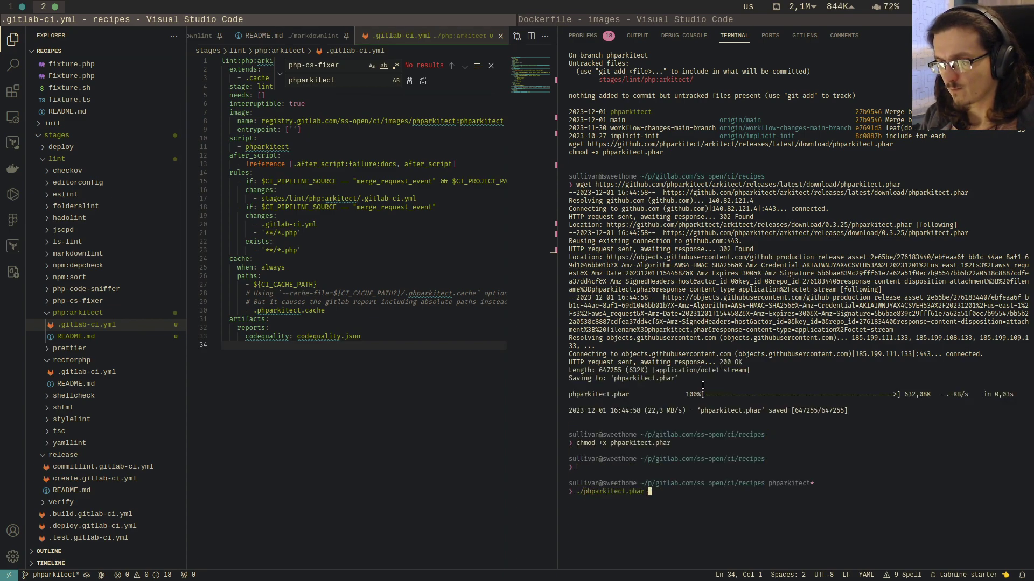
pyautogui.press('Return')
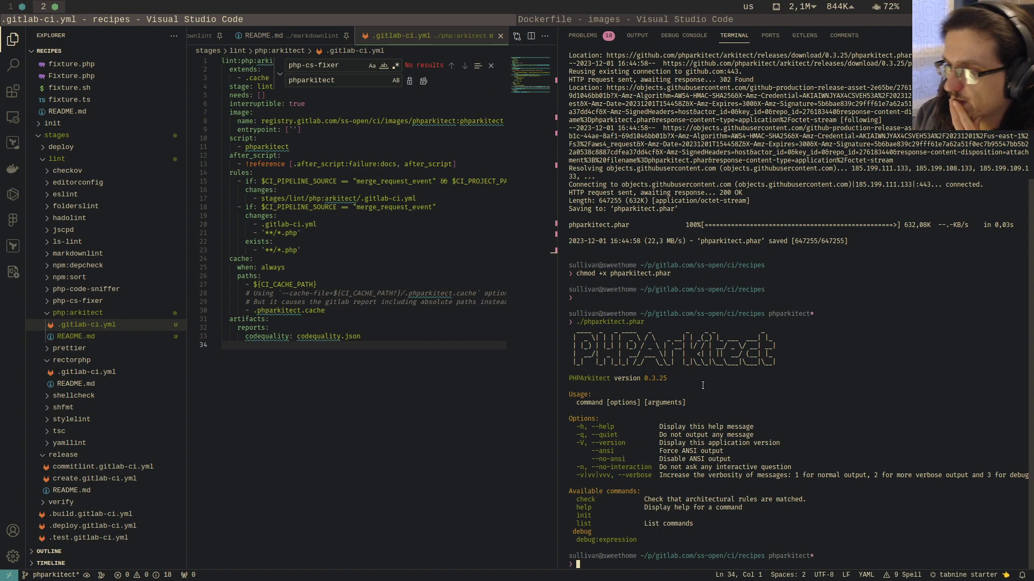
pyautogui.click(348, 404)
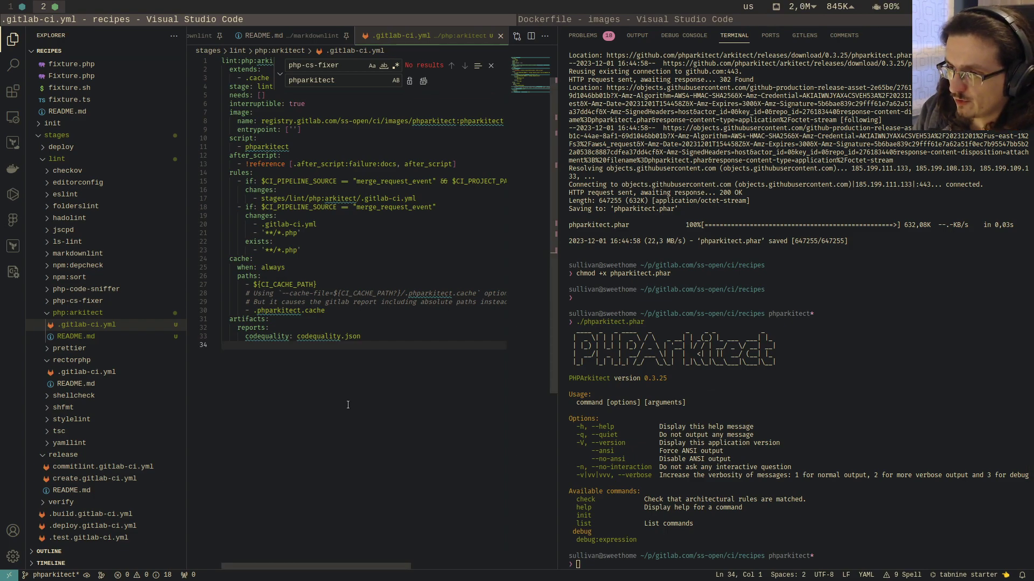
pyautogui.hotkey('shift', 'Up')
pyautogui.hotkey('shift', 'Up')
pyautogui.hotkey('shift', 'Up')
pyautogui.hotkey('shift', 'Up')
pyautogui.hotkey('shift', 'Up')
pyautogui.hotkey('shift', 'Up')
pyautogui.hotkey('shift', 'Up')
pyautogui.hotkey('shift', 'Up')
pyautogui.hotkey('shift', 'Up')
pyautogui.hotkey('shift', 'Up')
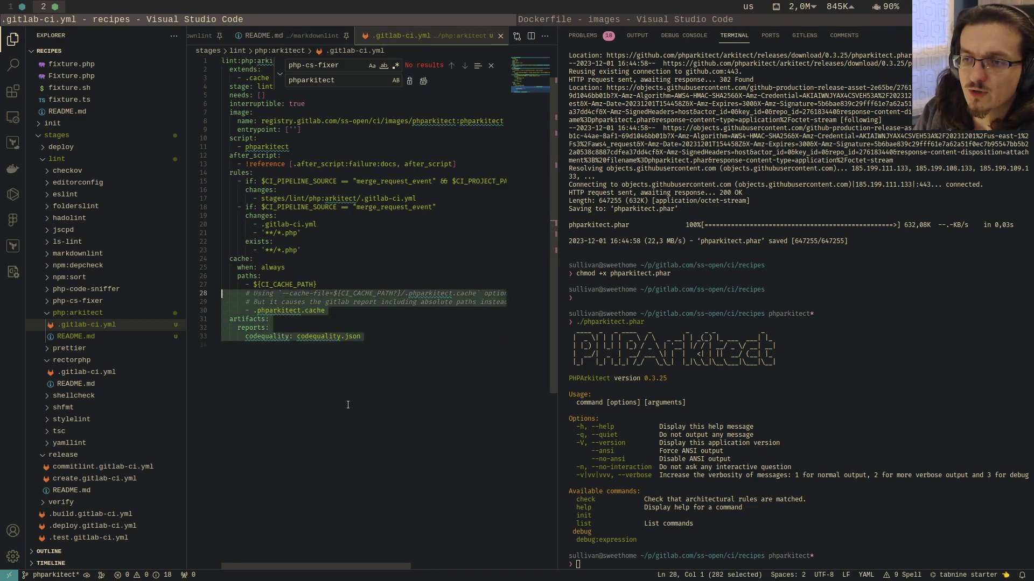
# Step: Remove the cache/artifacts block and the extends .cache lines from lint:php:arkitect, then save
pyautogui.press('BackSpace')
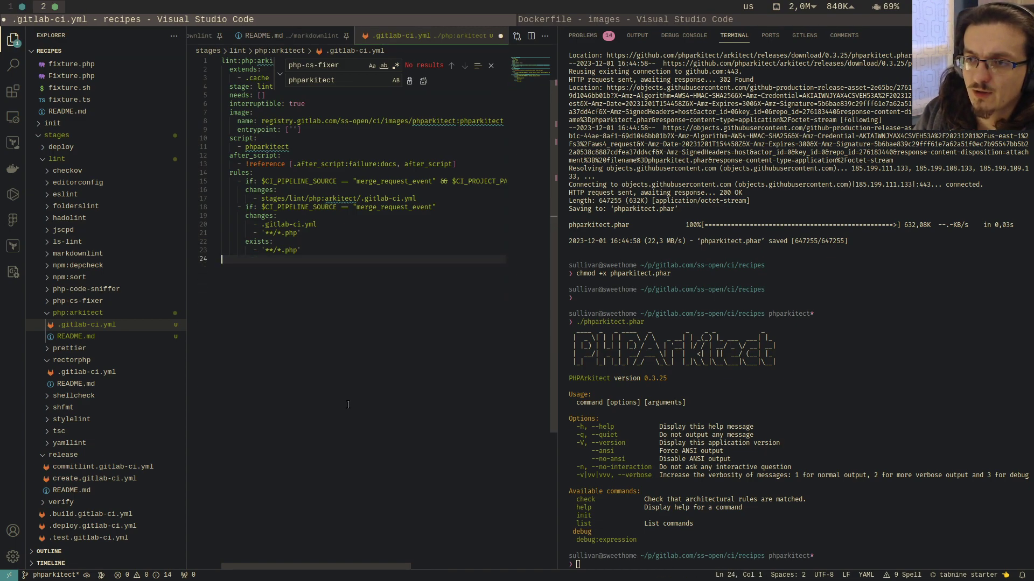
pyautogui.scroll(1, 362, 250)
pyautogui.hotkey('ctrl', 'Home')
pyautogui.press('Down')
pyautogui.press('Down')
pyautogui.press('Down')
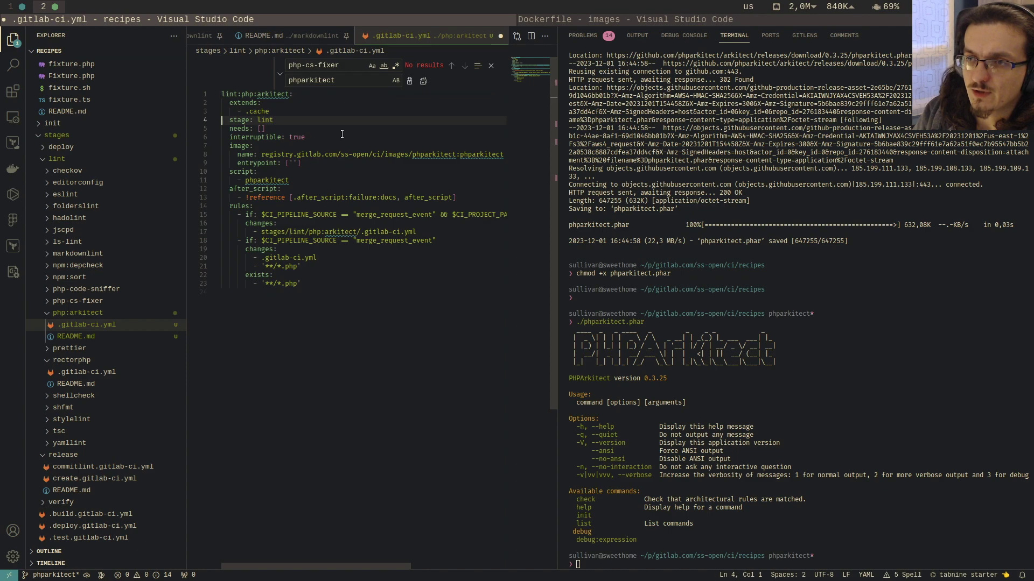
pyautogui.press('Up')
pyautogui.press('Up')
pyautogui.hotkey('shift', 'Down')
pyautogui.hotkey('shift', 'Down')
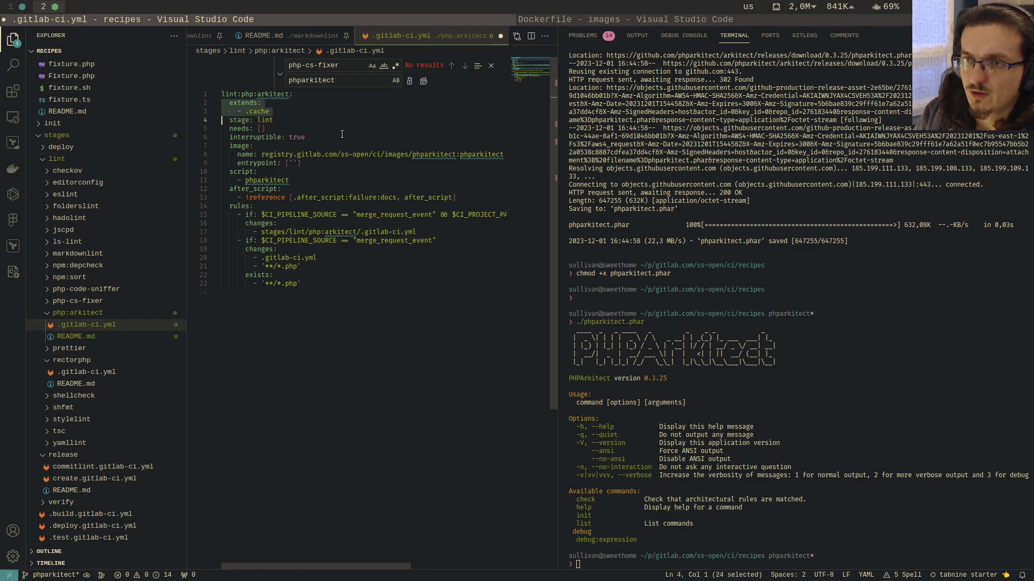
pyautogui.press('BackSpace')
pyautogui.press('Down')
pyautogui.press('Down')
pyautogui.press('Down')
pyautogui.press('Down')
pyautogui.hotkey('ctrl', 's')
pyautogui.press('Down')
pyautogui.press('Down')
pyautogui.press('Down')
pyautogui.press('Down')
pyautogui.press('Down')
# Step: Make the job's script run 'phparkitect check' and save the file
pyautogui.click(340, 131)
pyautogui.click(330, 154)
pyautogui.click(325, 170)
pyautogui.press('Up')
pyautogui.press('End')
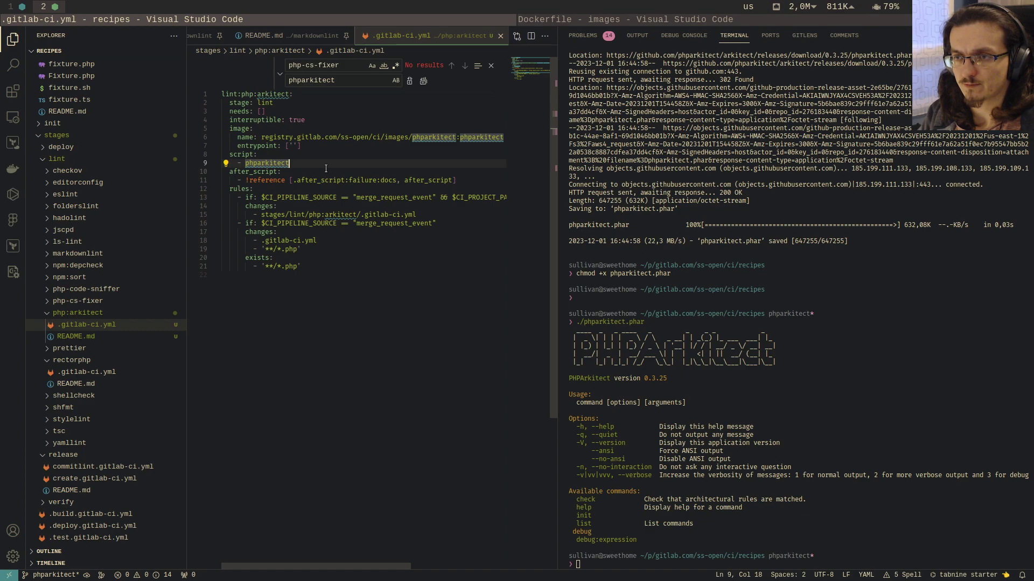
pyautogui.write('ch')
pyautogui.write('ecl')
pyautogui.press('BackSpace')
pyautogui.write('k')
pyautogui.hotkey('ctrl', 's')
# Step: Review changes with gs and gd, stage the new files with g addu, and begin the commit
pyautogui.press('Down')
pyautogui.press('Down')
pyautogui.press('End')
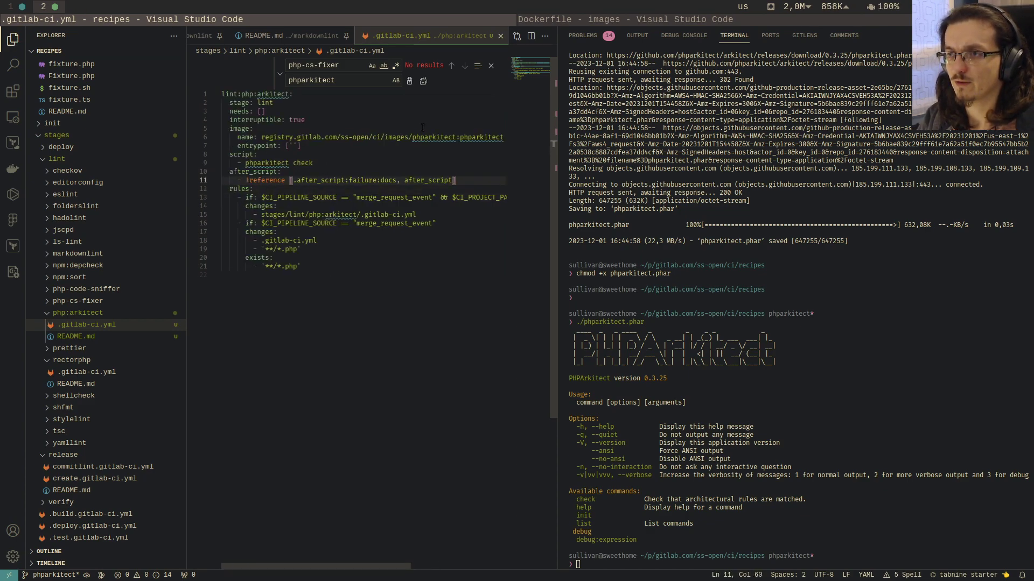
pyautogui.press('Escape')
pyautogui.click(787, 318)
pyautogui.write('gs')
pyautogui.press('Return')
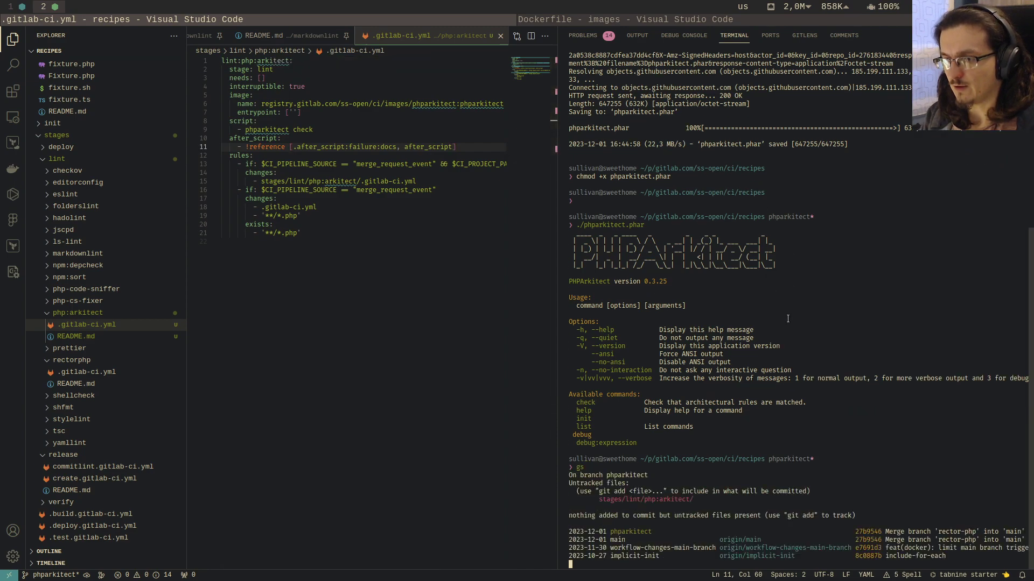
pyautogui.write('gd')
pyautogui.press('Return')
pyautogui.write('g addu')
pyautogui.press('Return')
pyautogui.write("g ci -am 'feat: lint:php:")
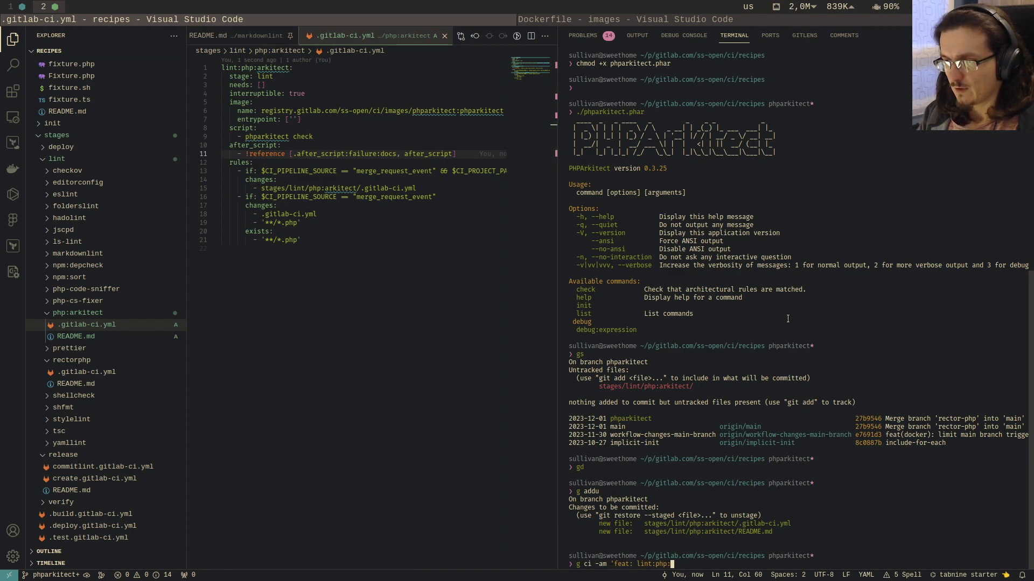
# Step: Commit the staged files with the message 'feat: lint:php:arkitect'
pyautogui.doubleClick(273, 68)
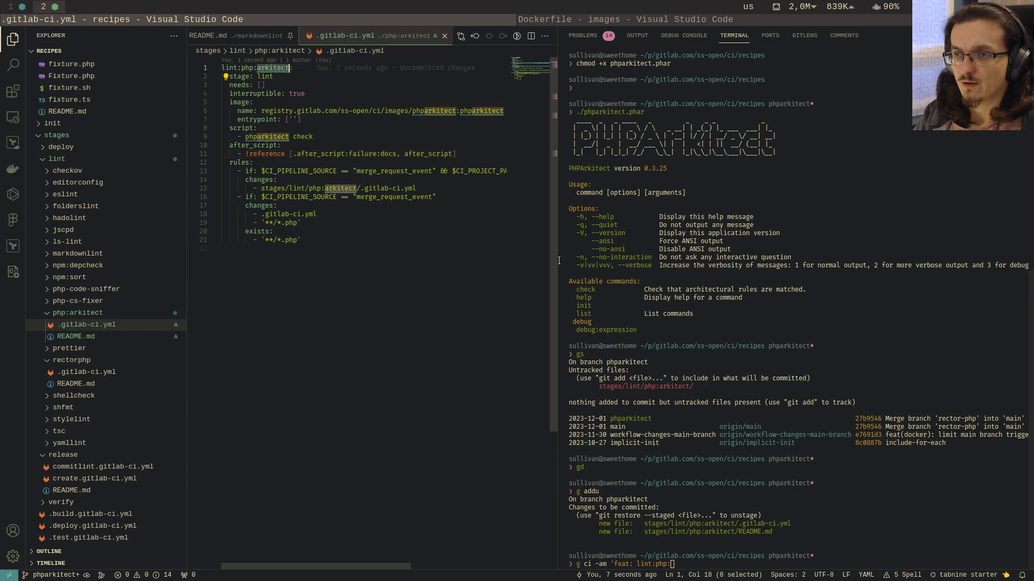
pyautogui.middleClick(821, 426)
pyautogui.press('Return')
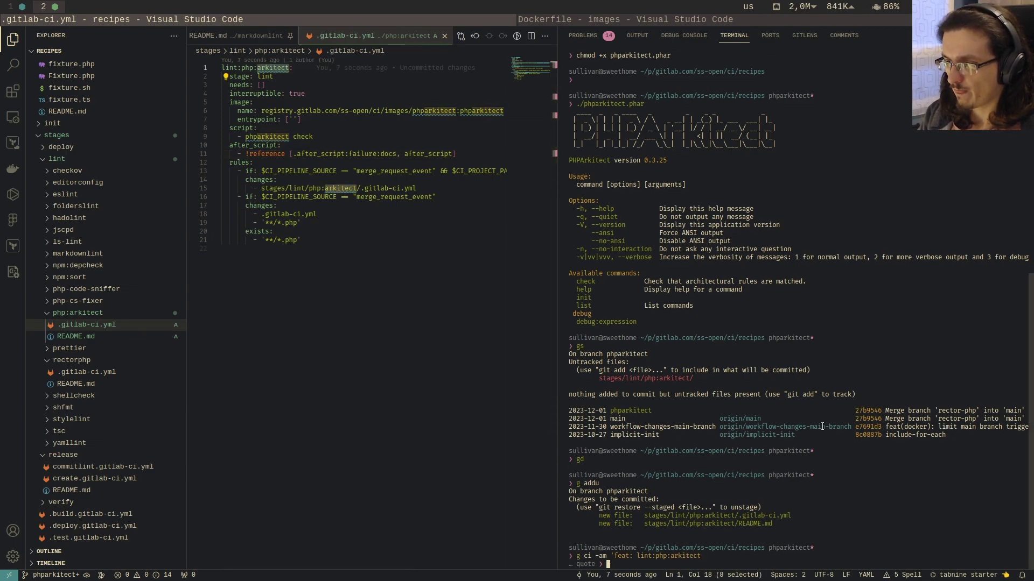
pyautogui.hotkey('ctrl', 'c')
pyautogui.press('Up')
pyautogui.write("'")
pyautogui.press('Return')
# Step: Push the phparkitect branch with gp -u origin HEAD and go to GitLab's new merge request page
pyautogui.write('gp -u origin HEAD')
pyautogui.press('Return')
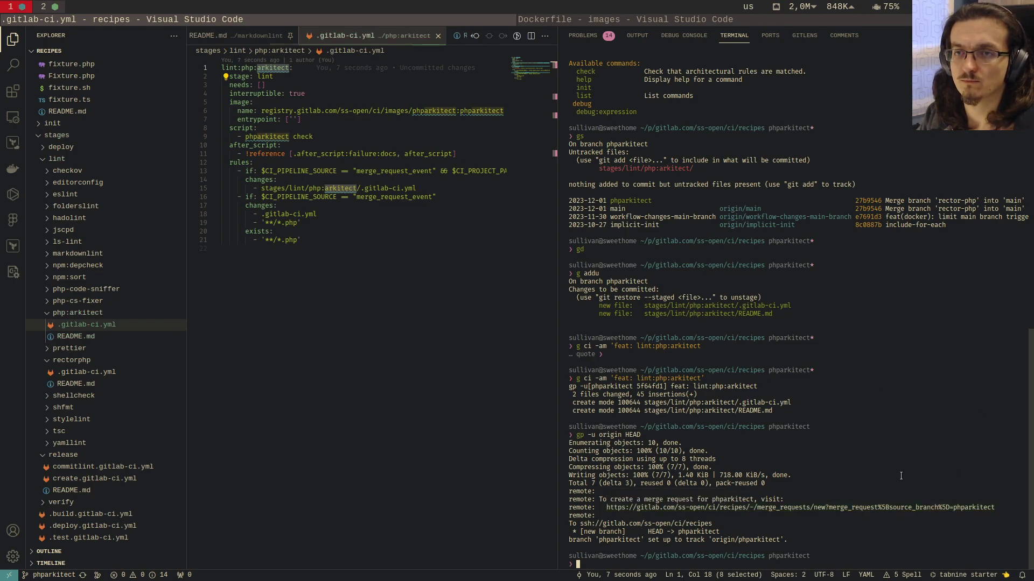
pyautogui.press('super+1')
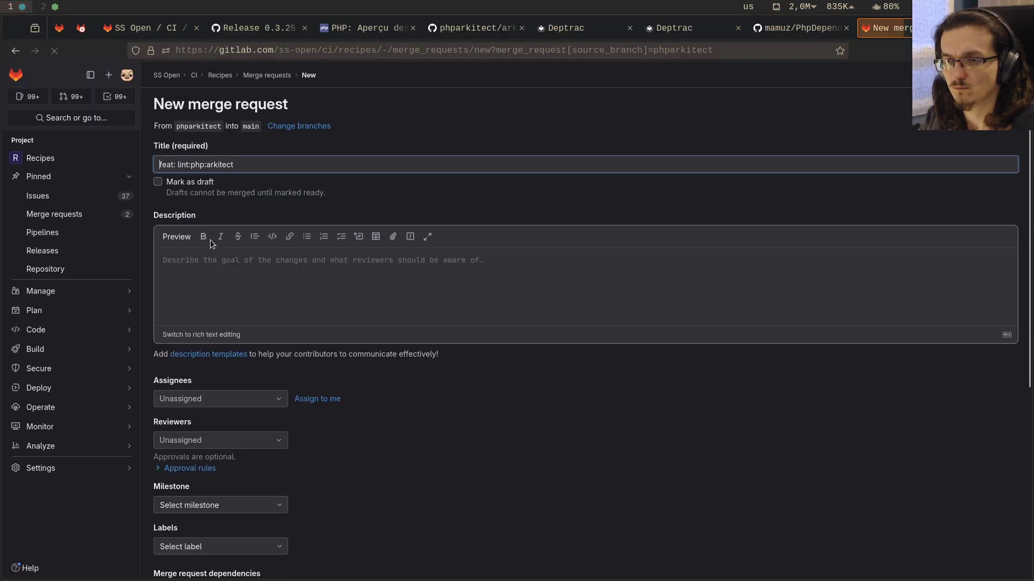
# Step: Write the description '# Summary' with '- closes #48', linking issue #48
pyautogui.click(212, 282)
pyautogui.write('# Summar')
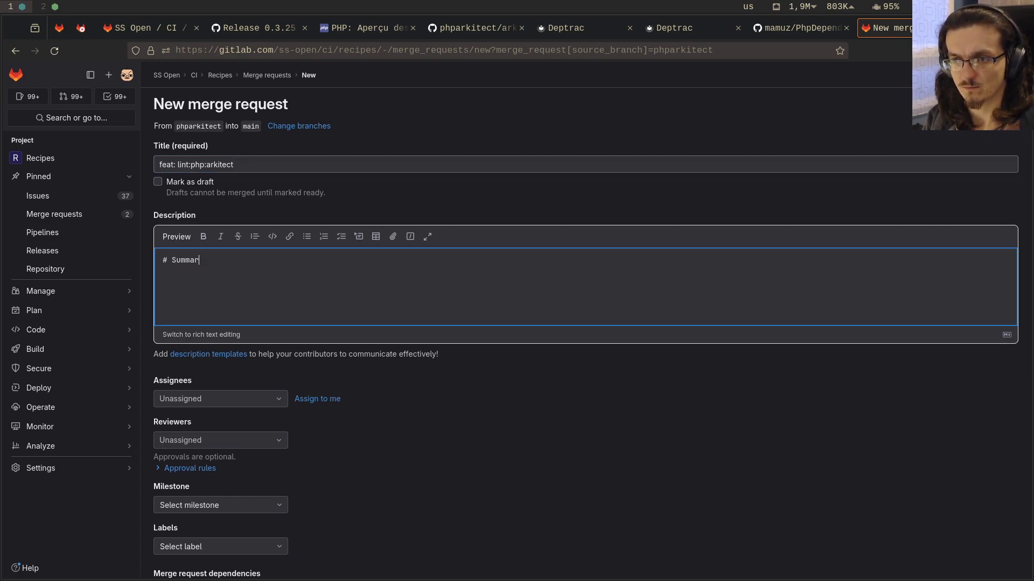
pyautogui.write('y  - closes #')
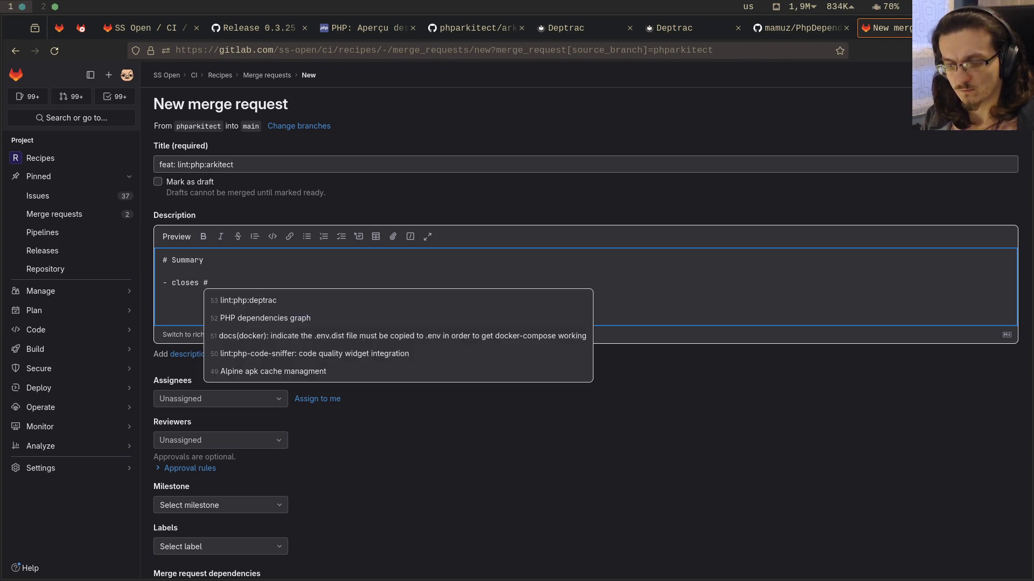
pyautogui.write('48')
pyautogui.press('Down')
pyautogui.press('Return')
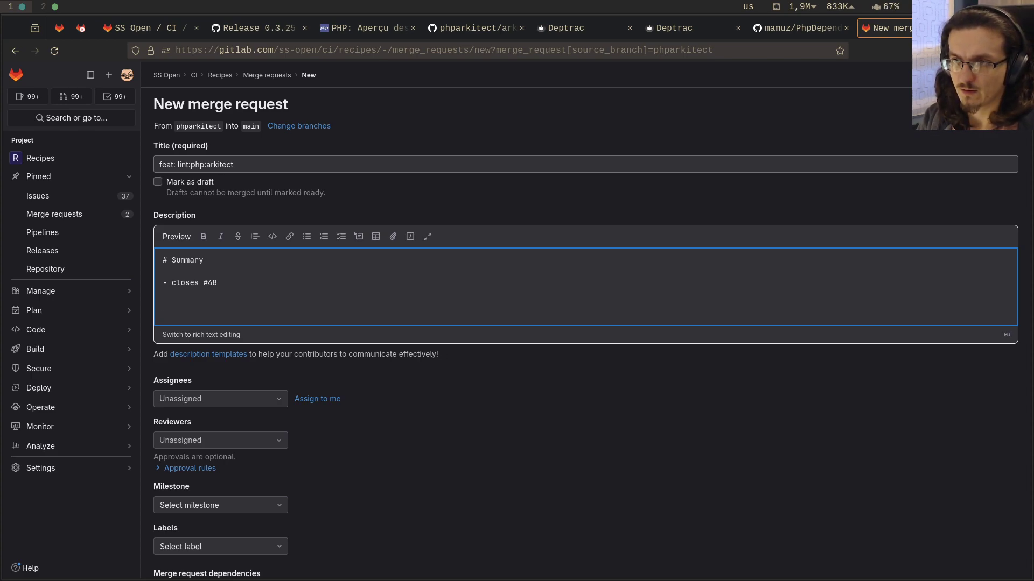
pyautogui.hotkey('ctrl', 's')
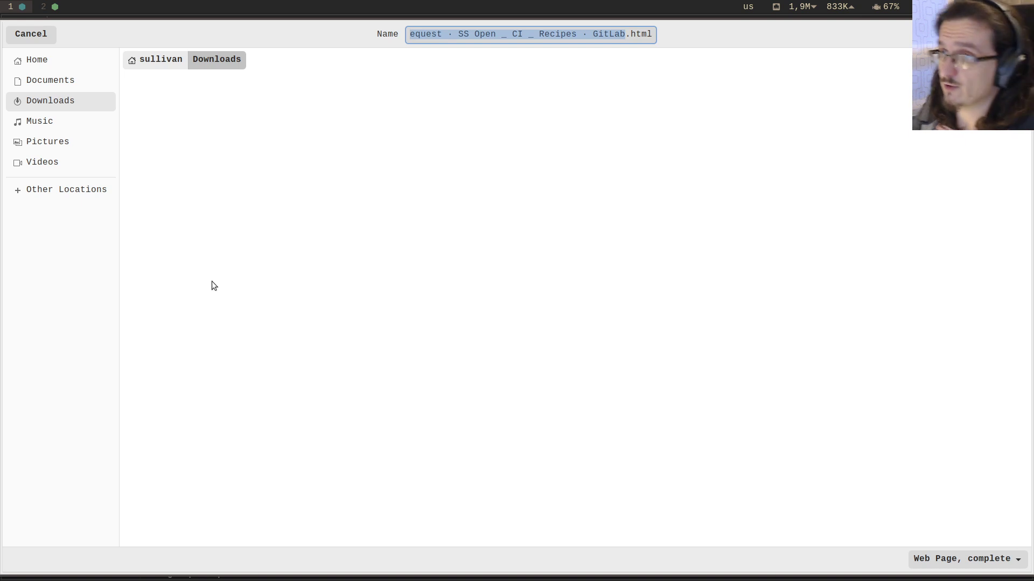
pyautogui.click(45, 34)
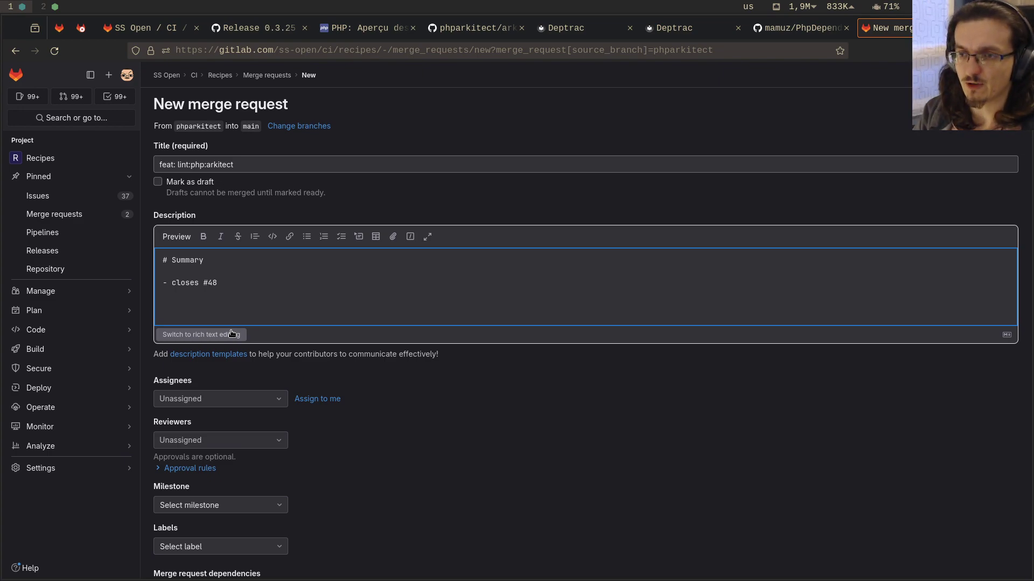
# Step: Assign yourself via /assign, create the merge request, and view its Changes tab
pyautogui.write('/assign @soull')
pyautogui.press('Down')
pyautogui.press('Return')
pyautogui.hotkey('ctrl', 'Return')
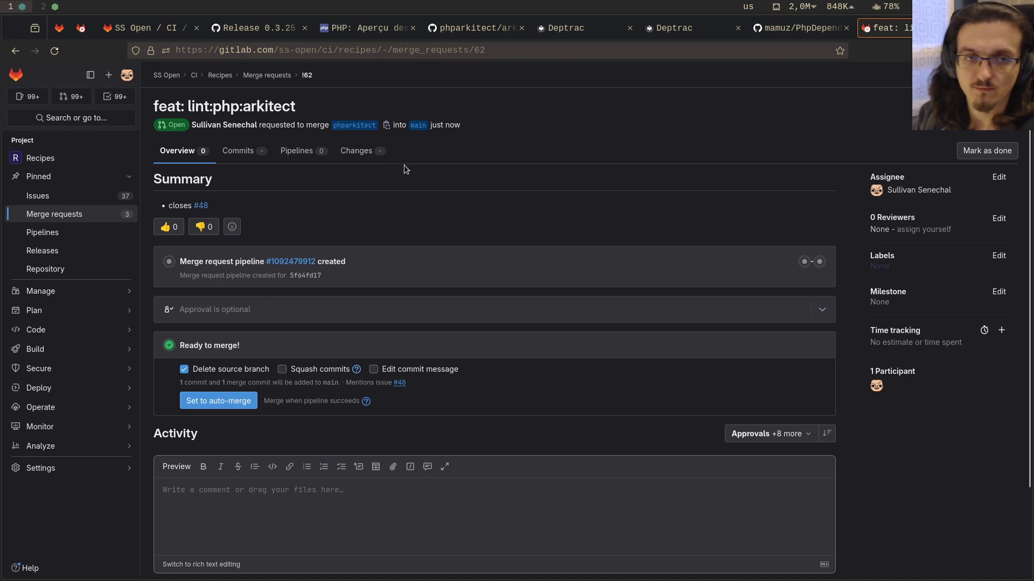
pyautogui.click(370, 156)
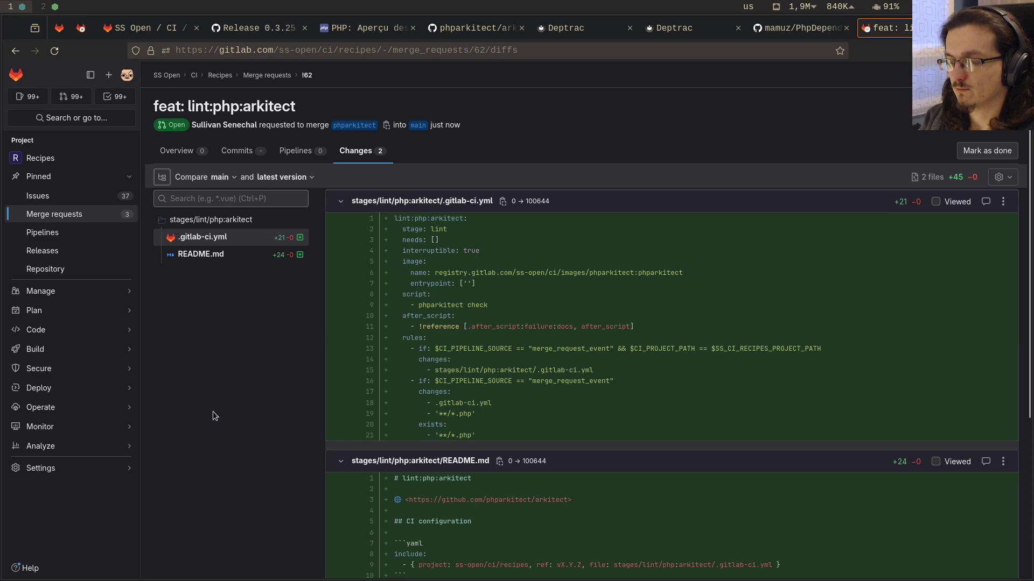
# Step: Post the comment '# TODO: Stable release usage' on line 6 of the job file
pyautogui.click(194, 155)
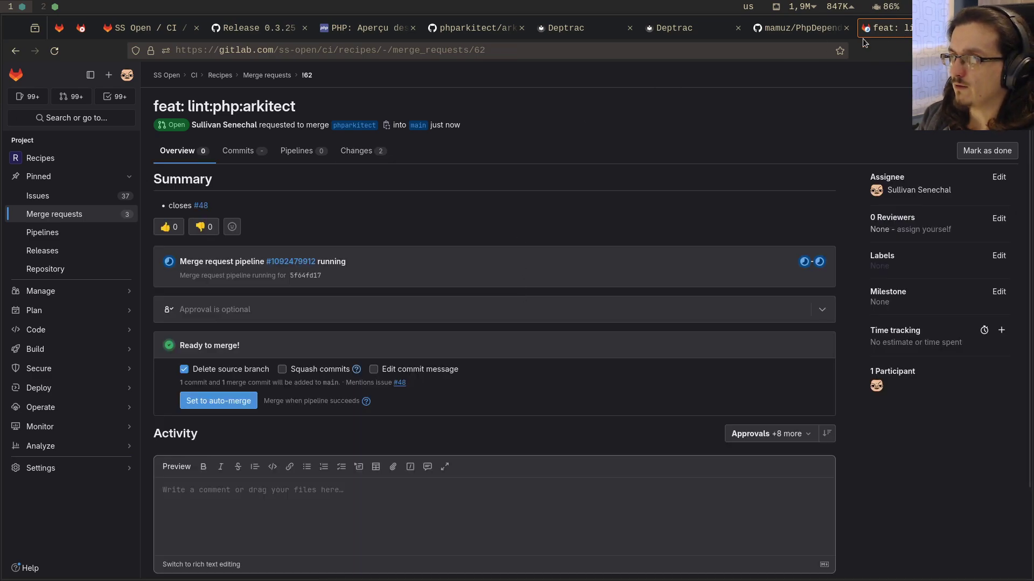
pyautogui.click(356, 152)
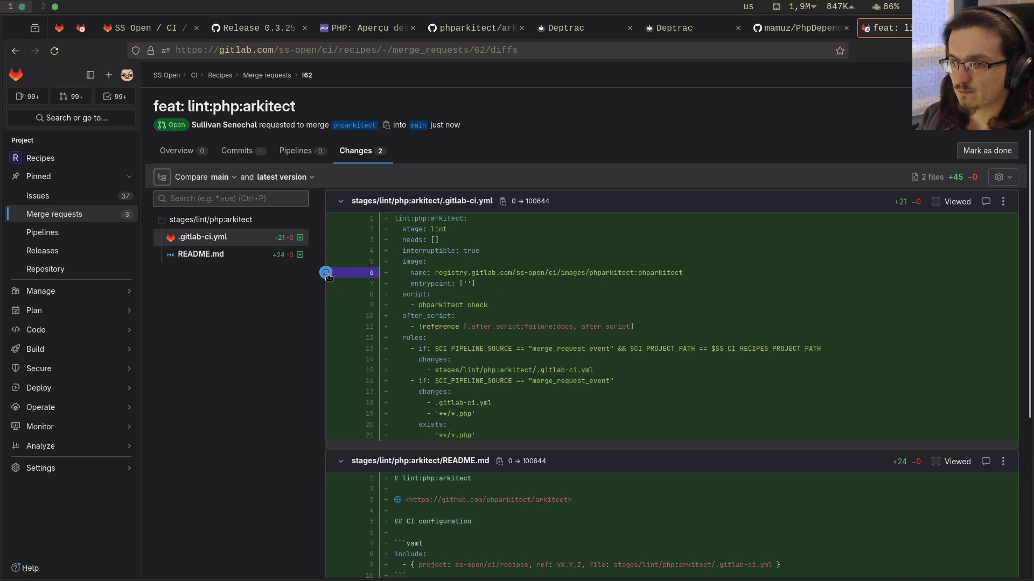
pyautogui.click(326, 272)
pyautogui.write('# TOD')
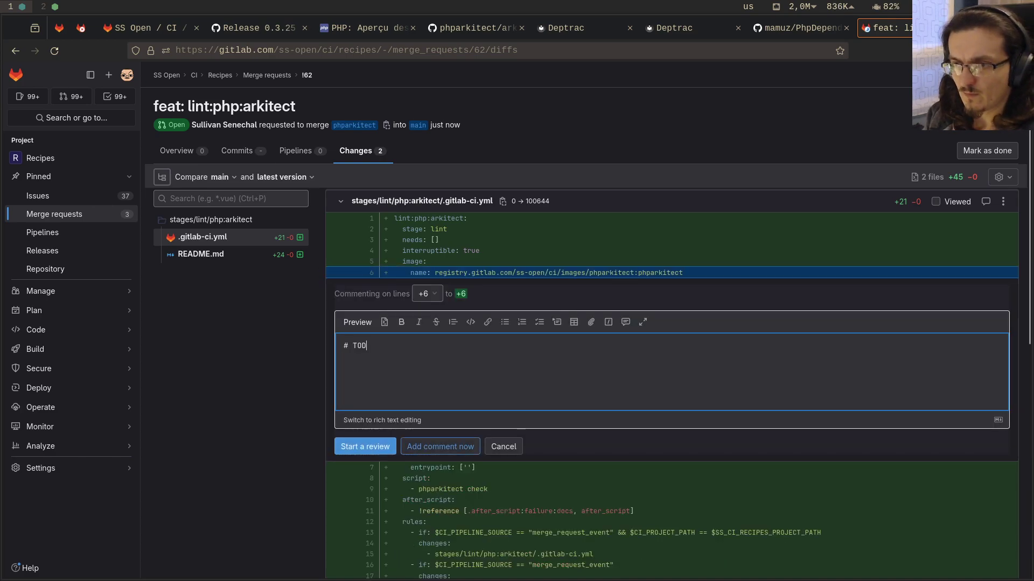
pyautogui.write('O: Stable release u')
pyautogui.press('BackSpace')
pyautogui.write('release usage')
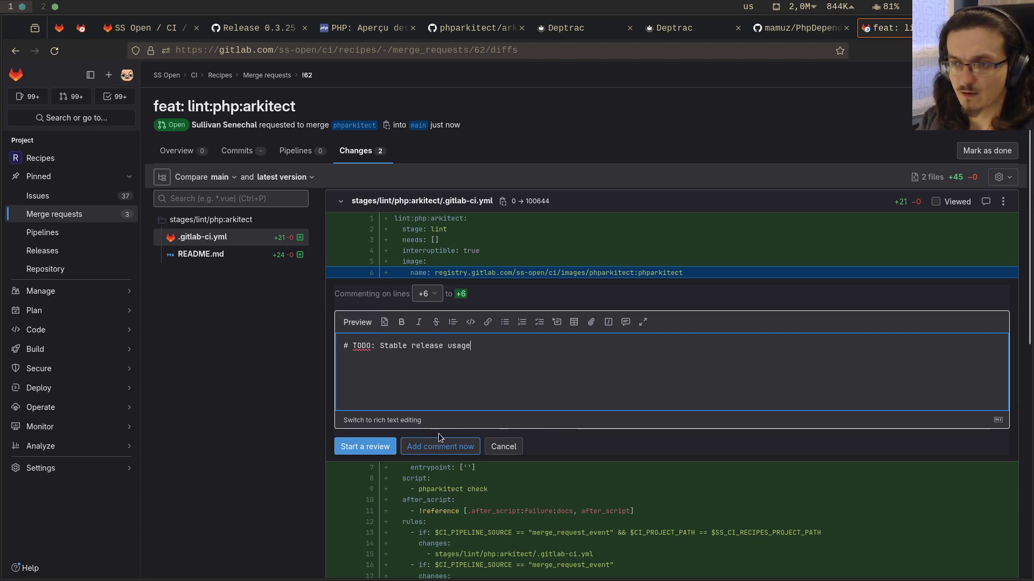
pyautogui.click(440, 446)
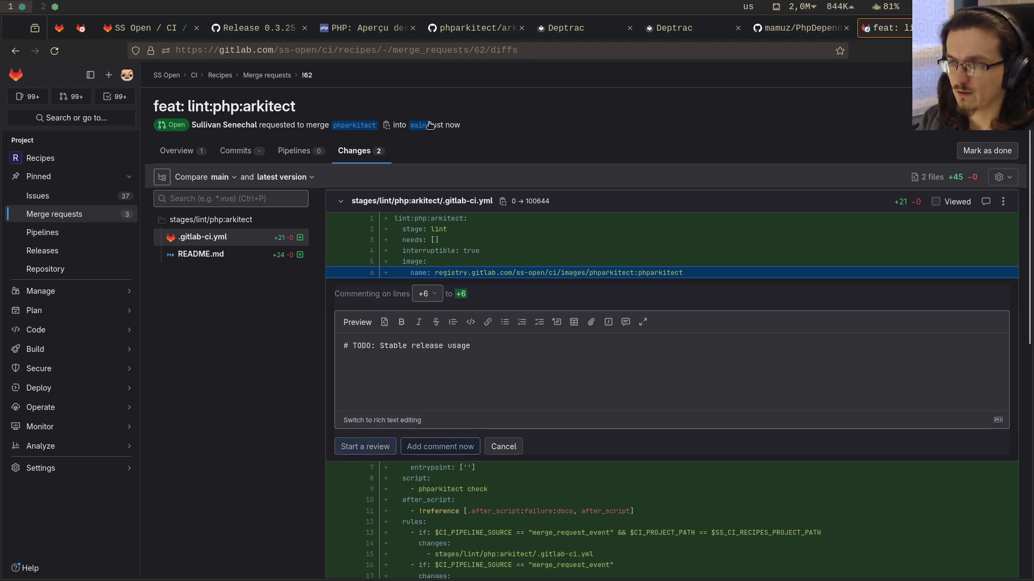
# Step: Mark !62 as draft, pin its tab, and select the images MR !18 page address
pyautogui.click(193, 154)
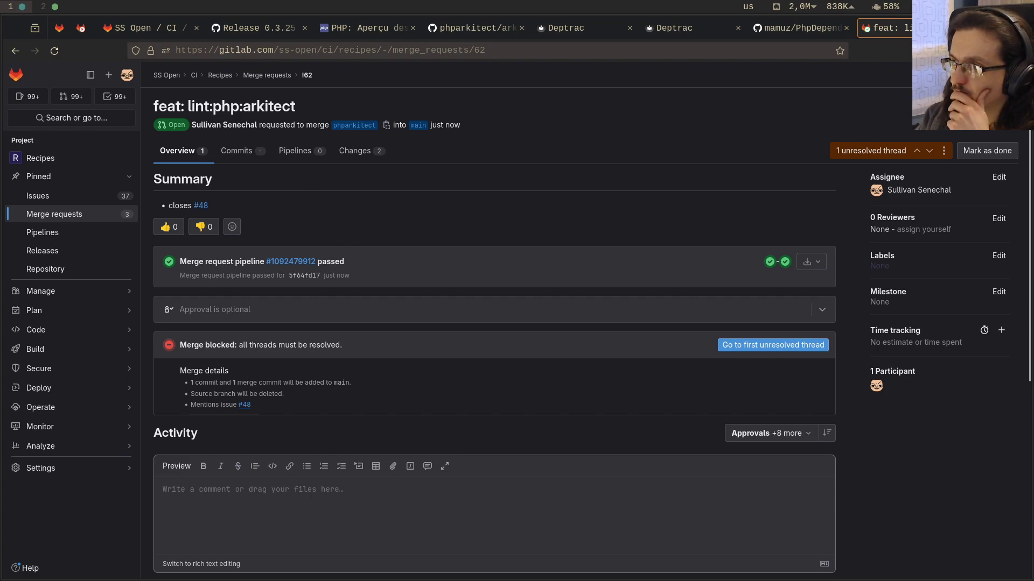
pyautogui.click(943, 151)
pyautogui.click(932, 157)
pyautogui.rightClick(895, 30)
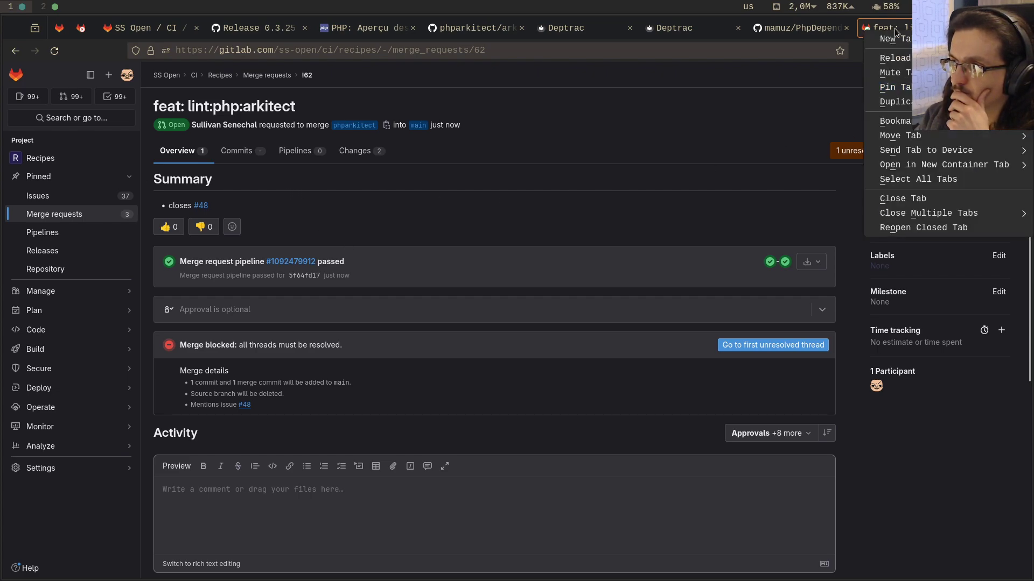
pyautogui.click(896, 87)
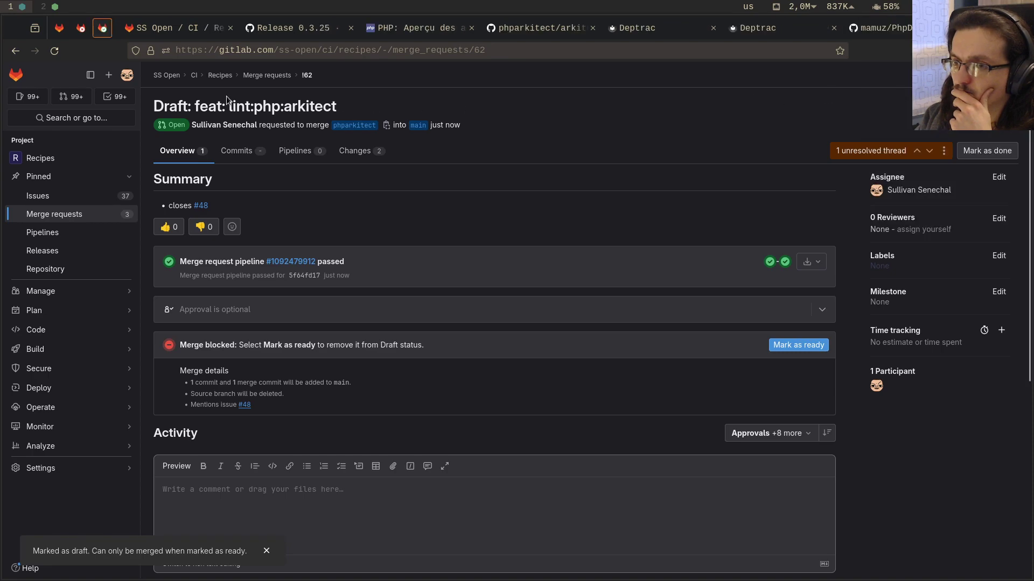
pyautogui.click(81, 28)
pyautogui.click(280, 50)
pyautogui.hotkey('ctrl', 'c')
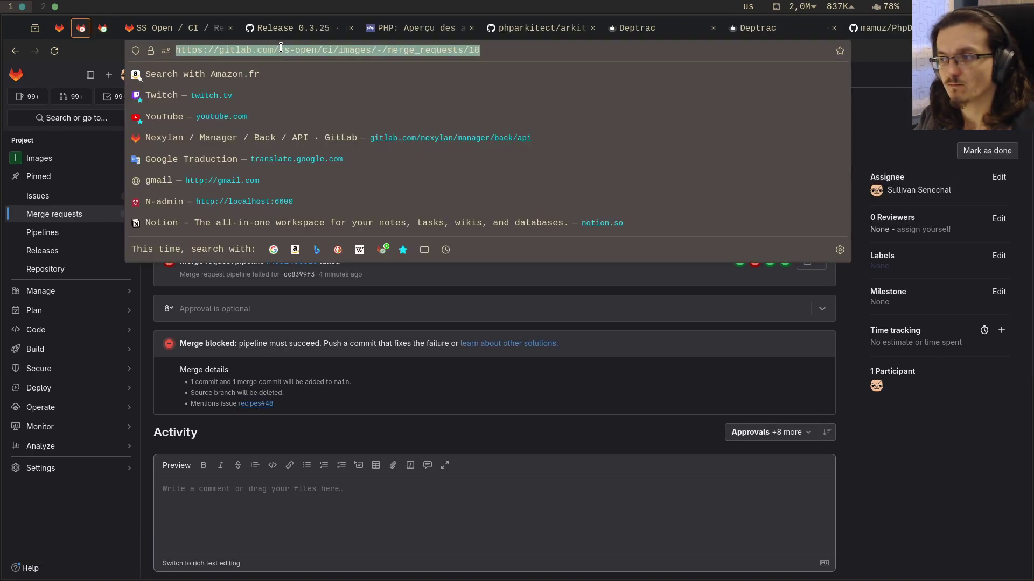
# Step: Check the failed pipeline stage's jobs on !18, then return to merge request !62
pyautogui.click(754, 261)
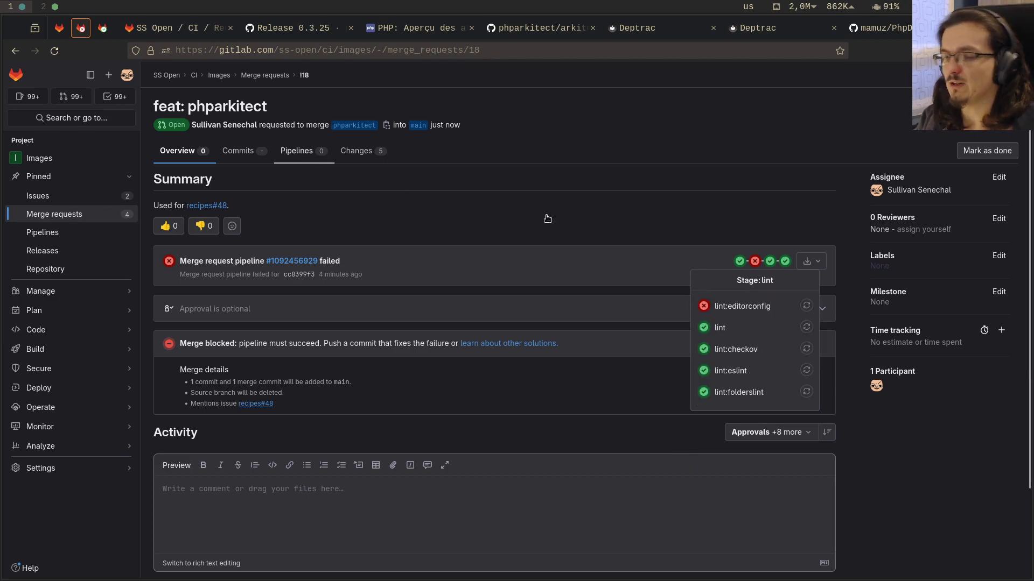
pyautogui.click(143, 29)
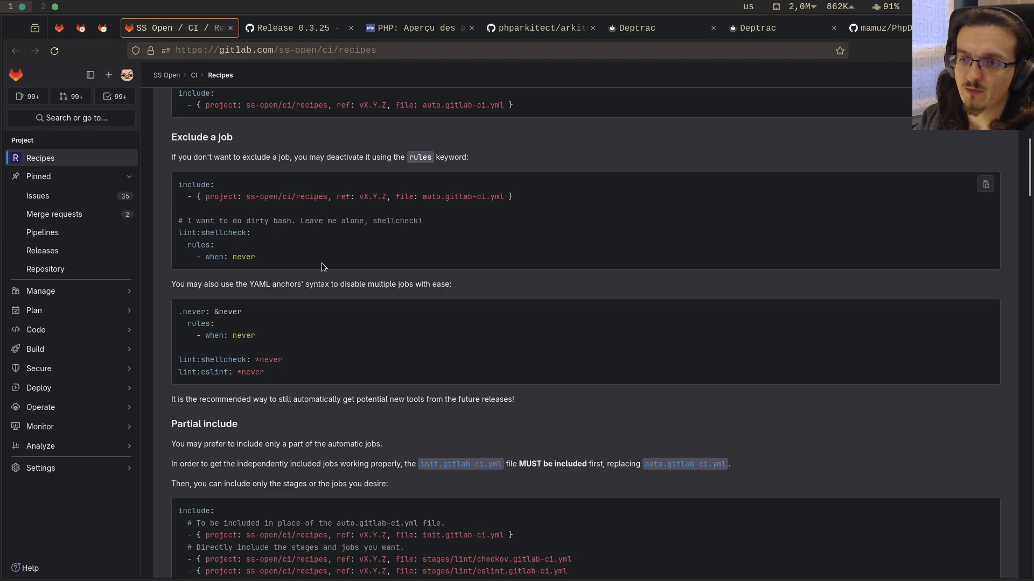
pyautogui.scroll(5, 321, 262)
pyautogui.hotkey('ctrl', 'pageup')
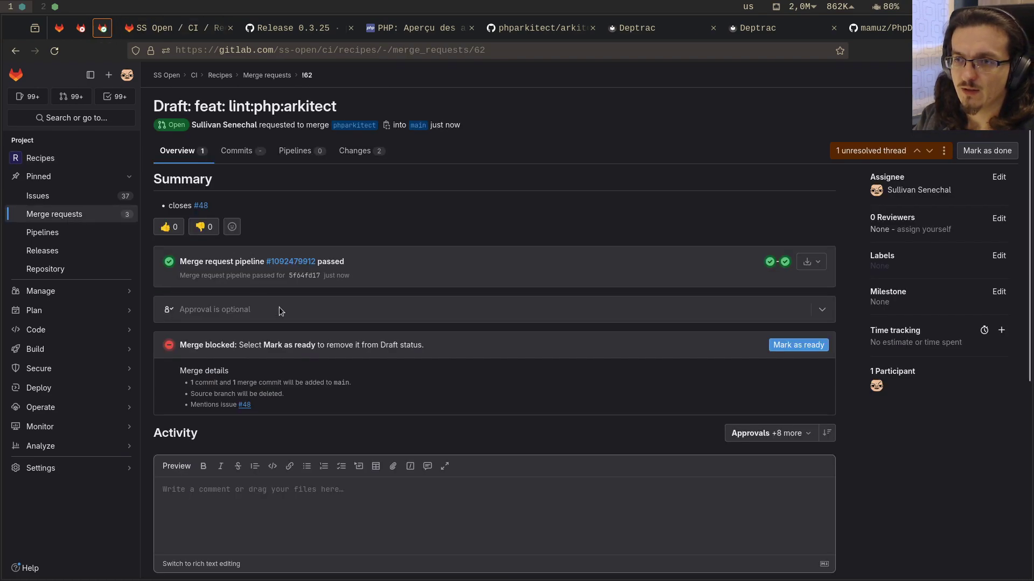
# Step: Edit !62 to add images merge request !18 as a dependency and save
pyautogui.press('e')
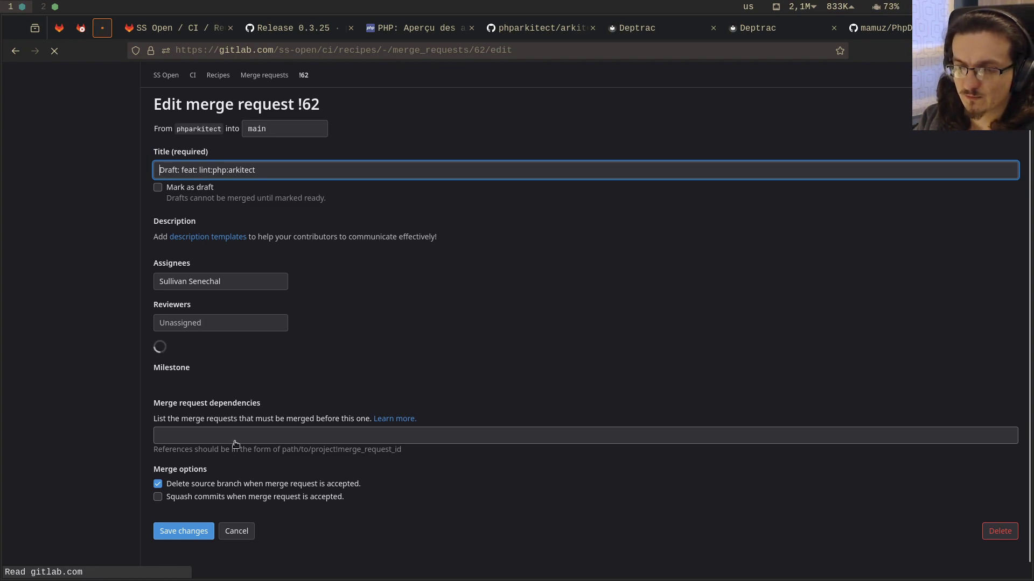
pyautogui.click(234, 441)
pyautogui.click(612, 442)
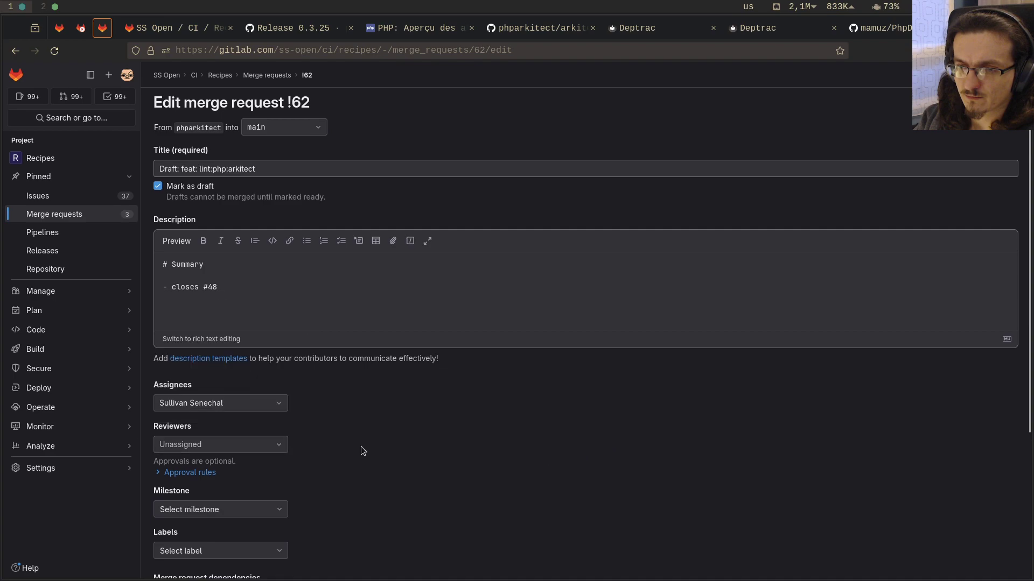
pyautogui.scroll(-3, 360, 447)
pyautogui.click(232, 432)
pyautogui.hotkey('ctrl', 'v')
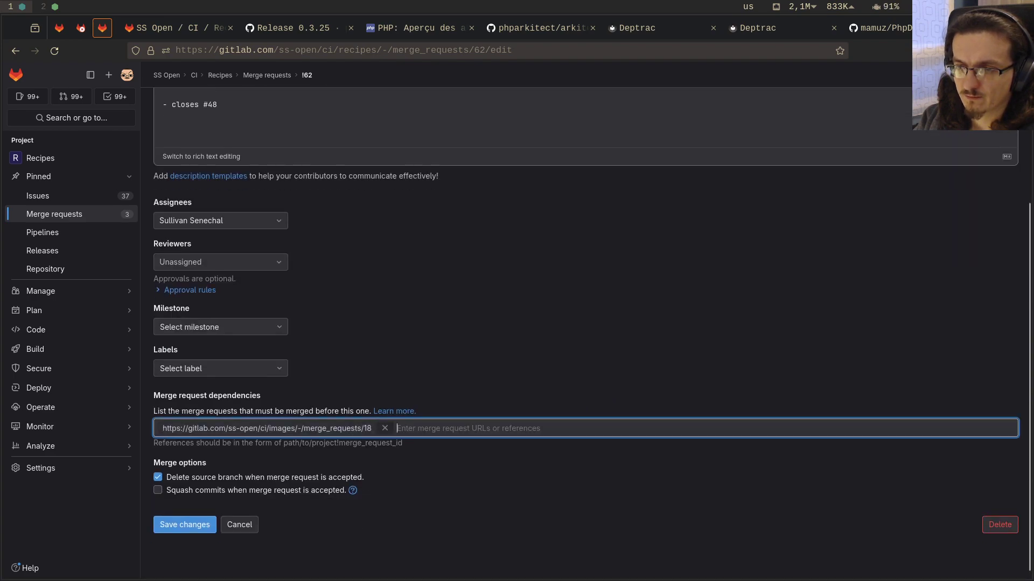
pyautogui.click(181, 525)
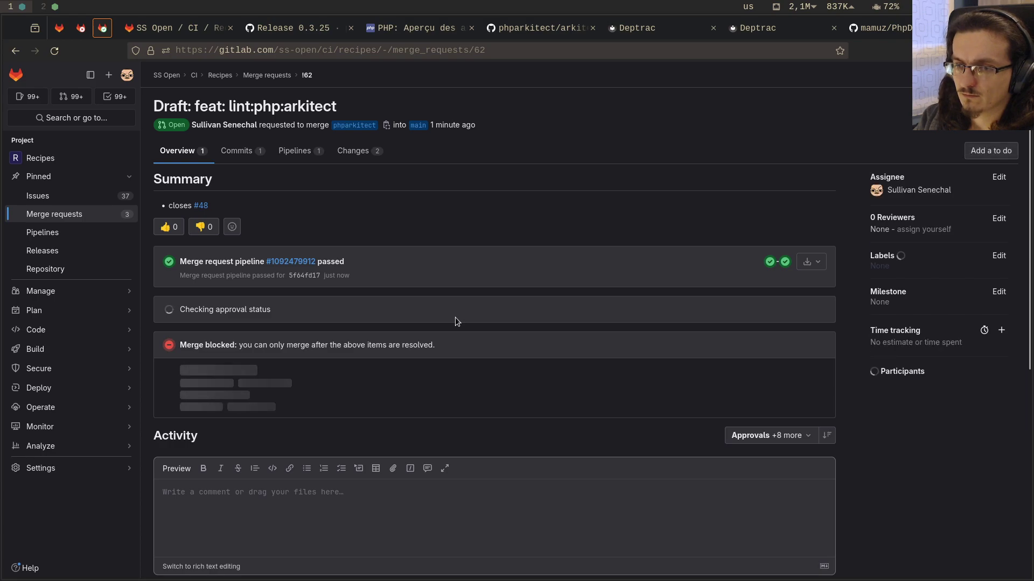
# Step: Look over MR !18 and the images repository window, then return to the browser
pyautogui.click(82, 31)
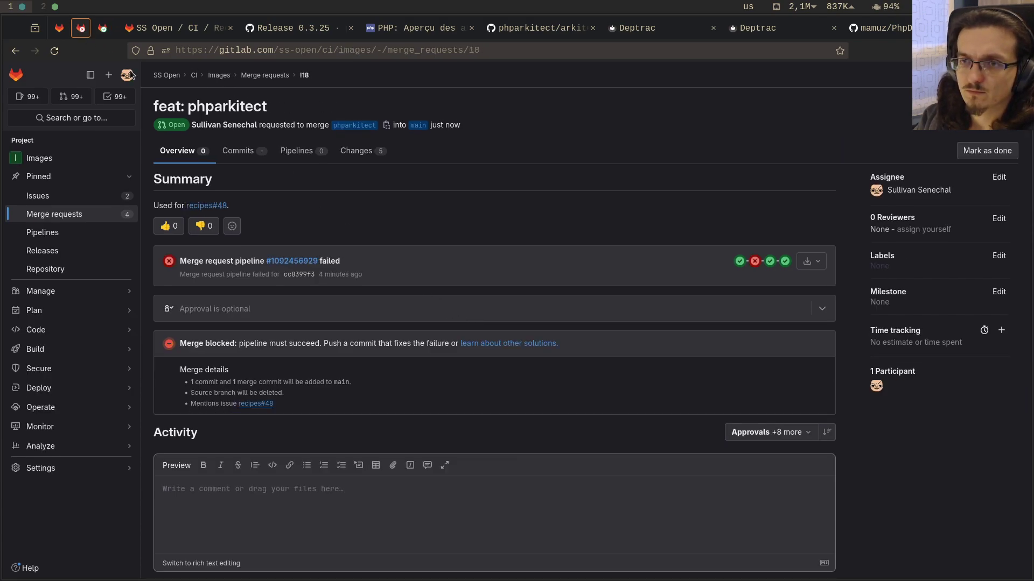
pyautogui.click(54, 10)
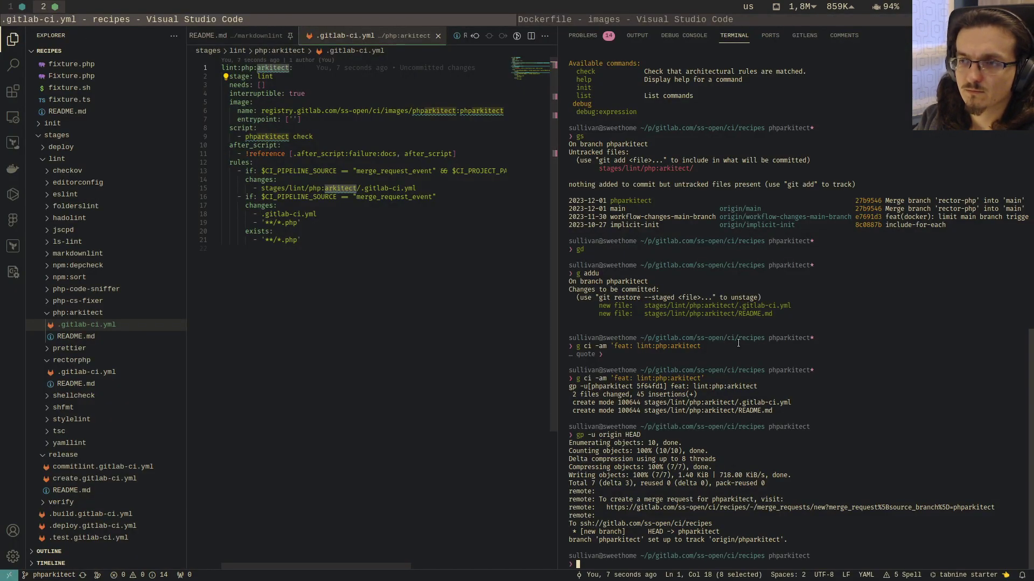
pyautogui.click(639, 16)
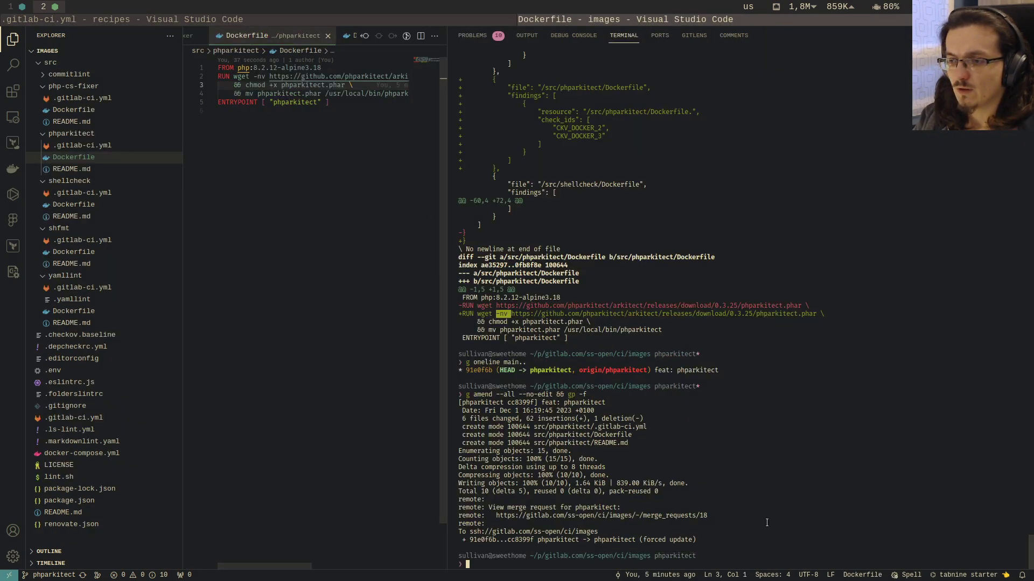
pyautogui.press('super+1')
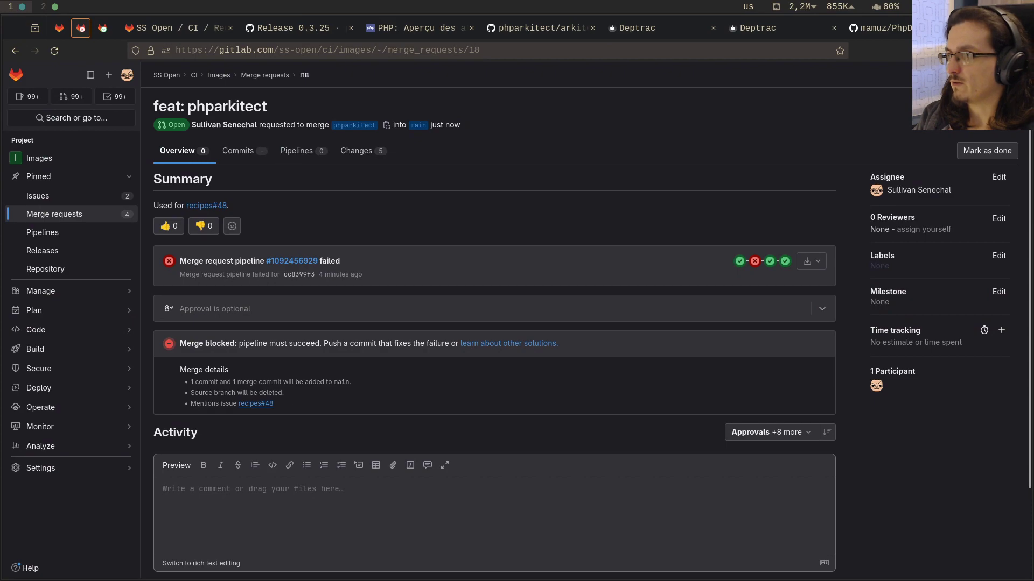
# Step: Open gitlab.com/ss-open/editorconfig in a new tab and copy its .editorconfig wget command
pyautogui.hotkey('ctrl', 't')
pyautogui.write('gitl')
pyautogui.press('BackSpace')
pyautogui.write('a')
pyautogui.press('BackSpace')
pyautogui.write('l')
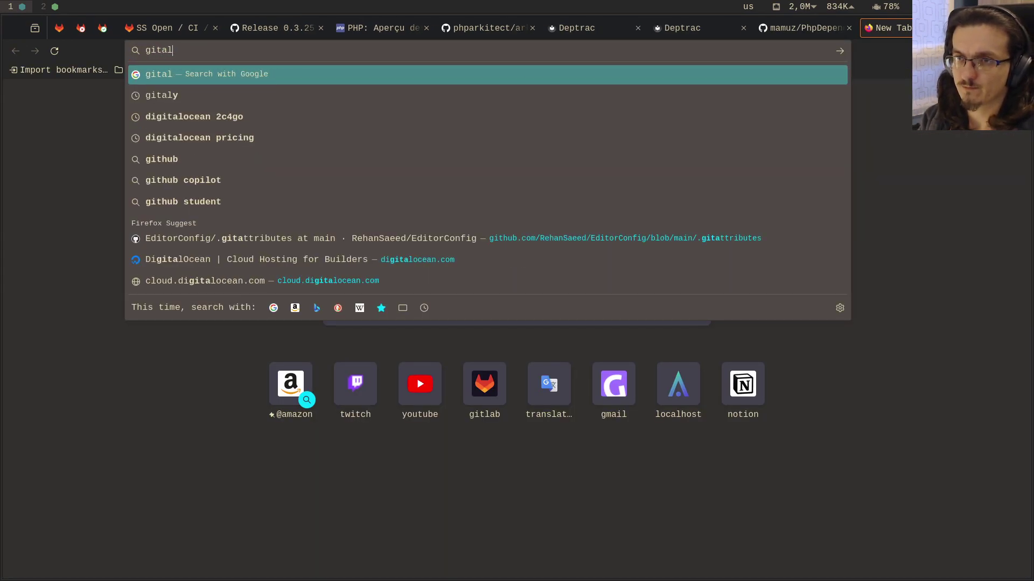
pyautogui.write('ab.com/ss-open/ed')
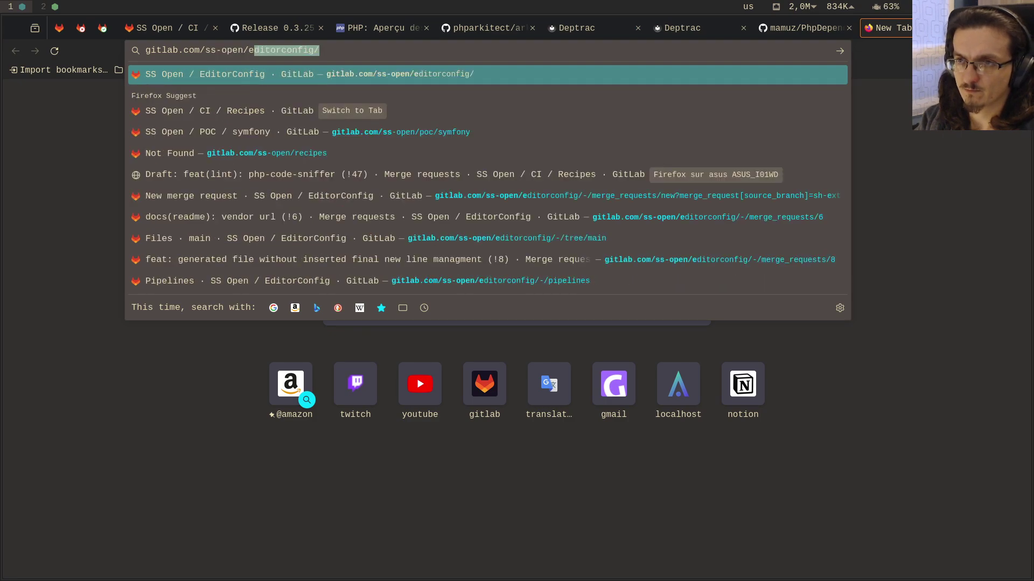
pyautogui.press('Right')
pyautogui.press('Return')
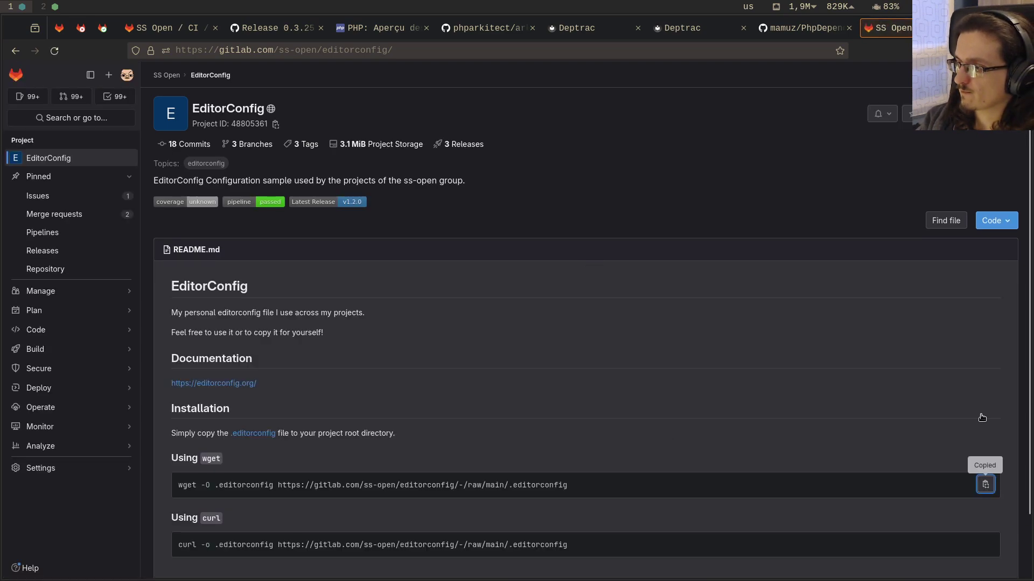
pyautogui.click(80, 27)
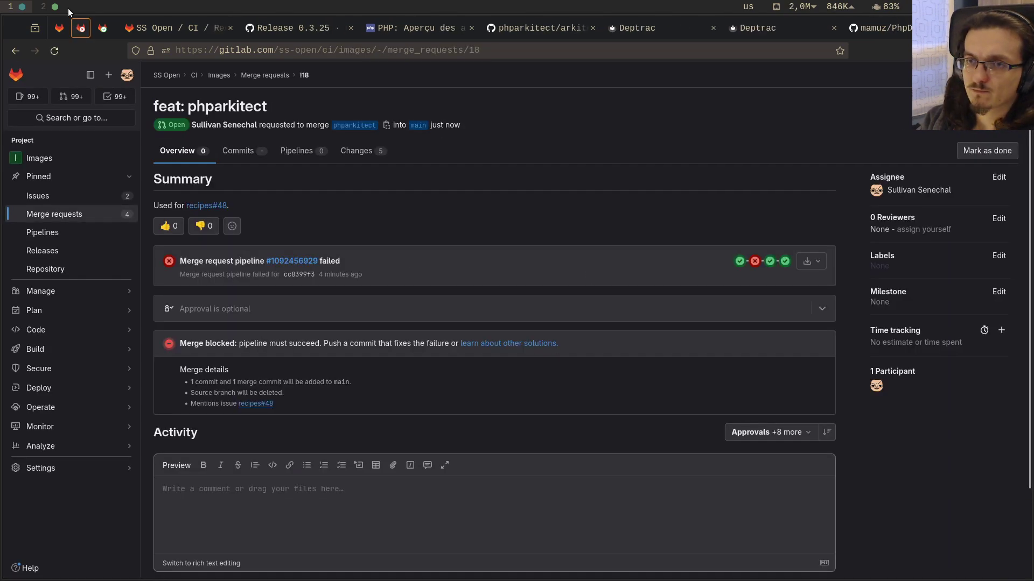
pyautogui.click(64, 7)
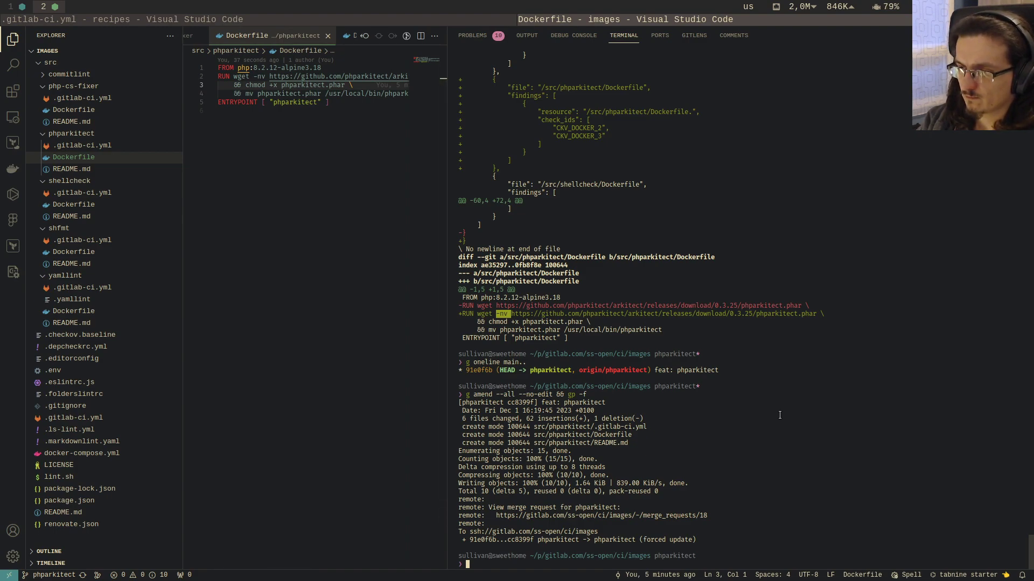
# Step: Download the .editorconfig file with wget and review the resulting diff in the repository
pyautogui.hotkey('ctrl', 'shift', 'v')
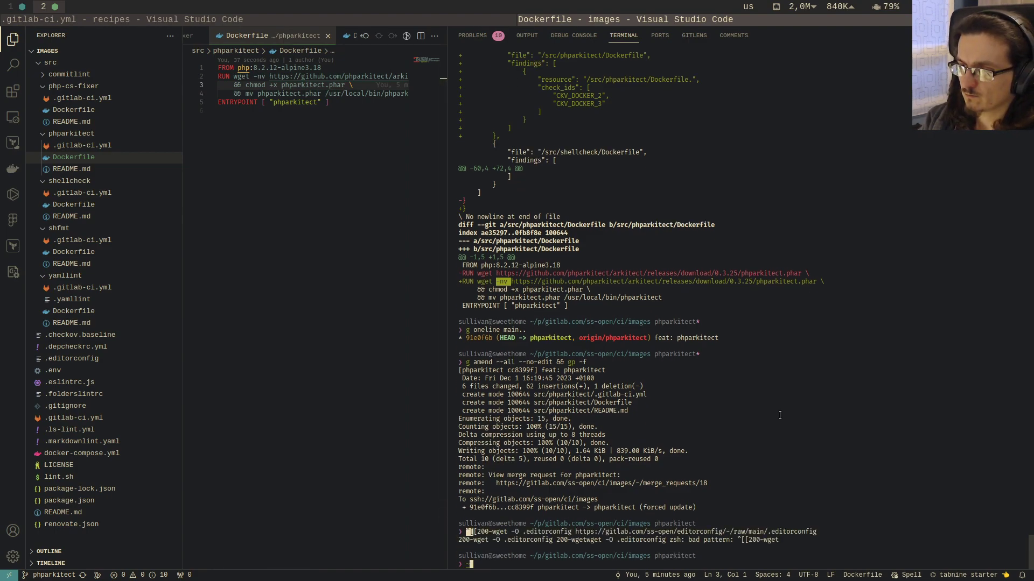
pyautogui.hotkey('ctrl', 'shift', 'v')
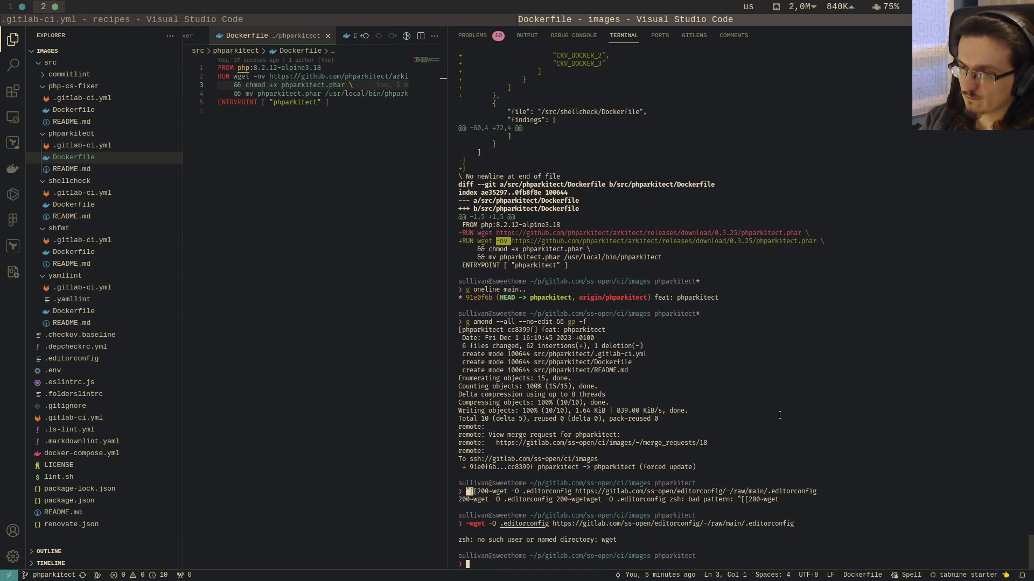
pyautogui.press('Return')
pyautogui.press('Return')
pyautogui.hotkey('ctrl', 'shift', 'v')
pyautogui.press('Return')
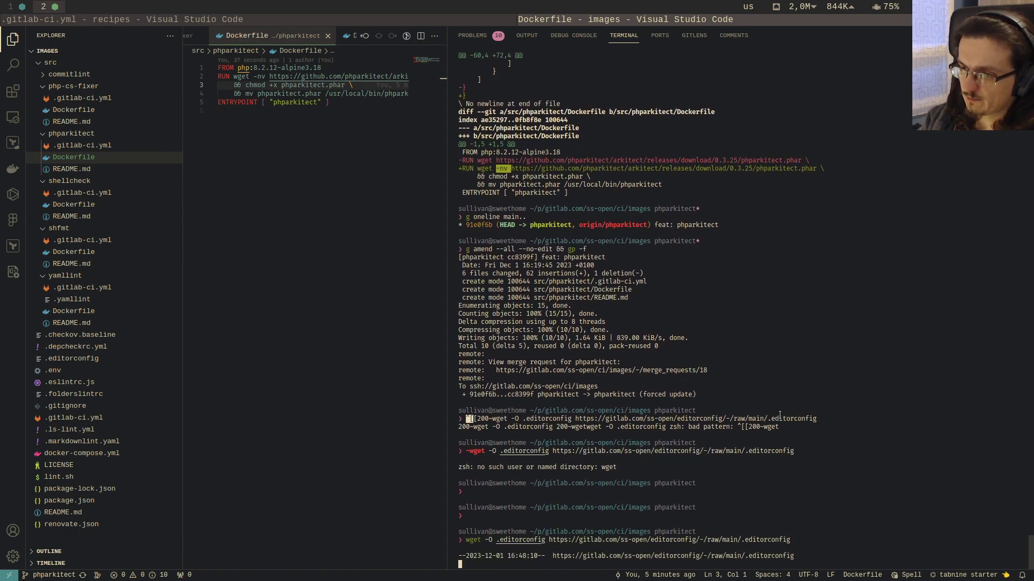
pyautogui.write('ll')
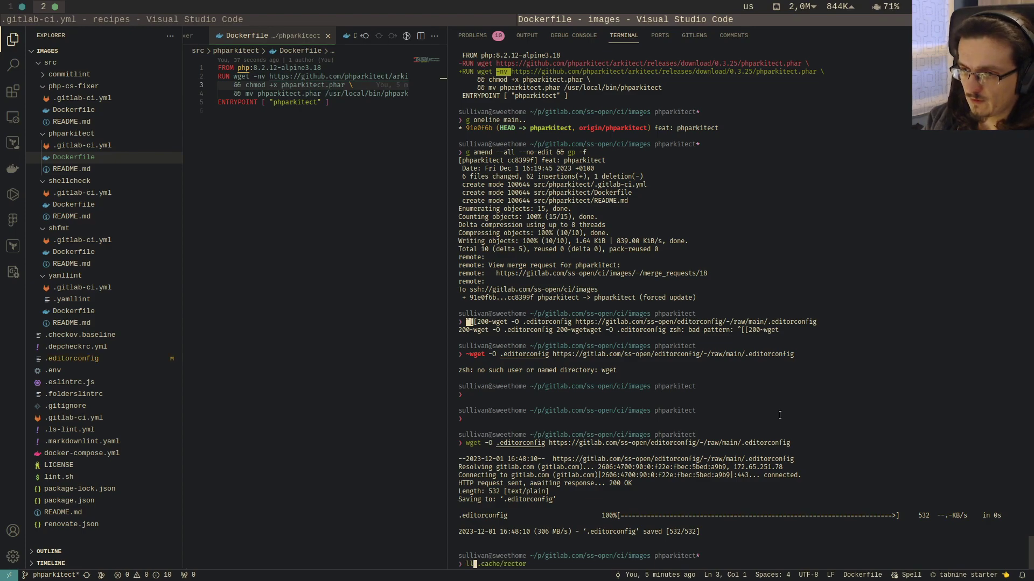
pyautogui.press('Return')
pyautogui.write('gd')
pyautogui.press('Return')
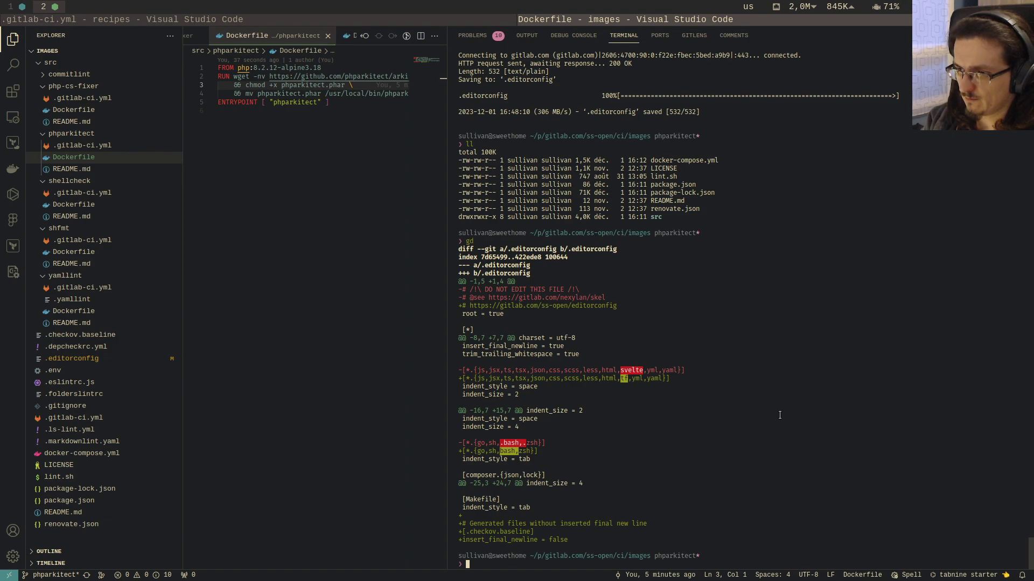
# Step: Commit the change with the message 'style: editorconfig update' and check the branch status
pyautogui.write('g ci')
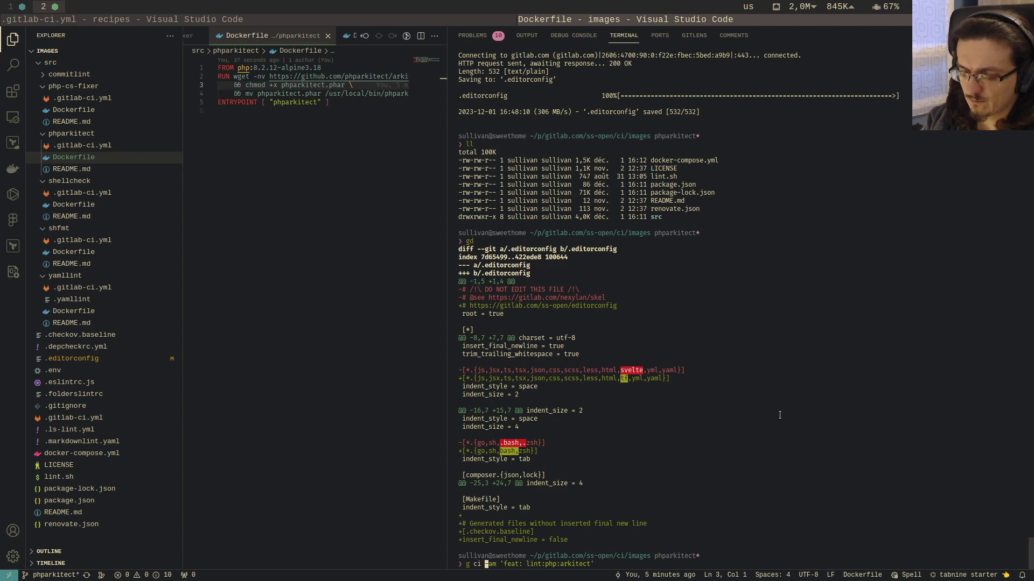
pyautogui.hotkey('ctrl', 'l')
pyautogui.press('End')
pyautogui.press('Home')
pyautogui.press('Right')
pyautogui.press('Right')
pyautogui.press('Right')
pyautogui.press('Right')
pyautogui.press('Right')
pyautogui.press('Right')
pyautogui.press('Right')
pyautogui.press('Right')
pyautogui.press('Right')
pyautogui.press('Right')
pyautogui.hotkey('ctrl', 'k')
pyautogui.write("style: editorconfig update'")
pyautogui.press('Return')
pyautogui.write('gs')
pyautogui.press('Return')
# Step: Interactively rebase HEAD~2, moving the editorconfig commit before 'feat: phparkitect'
pyautogui.write('g rebase -i')
pyautogui.press('Right')
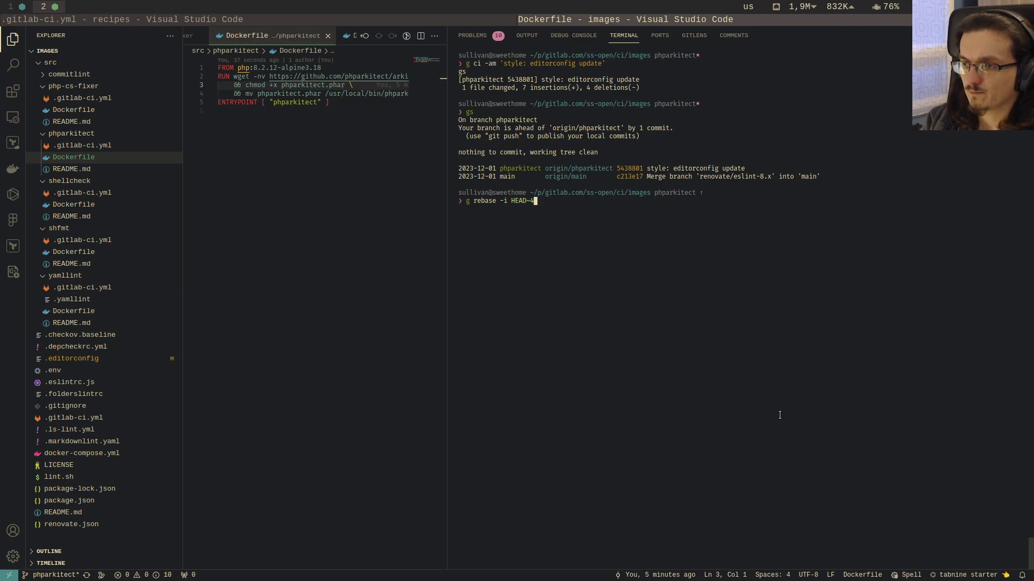
pyautogui.write('2')
pyautogui.press('Return')
pyautogui.press('k')
pyautogui.press('k')
pyautogui.press('k')
pyautogui.press('d')
pyautogui.press('d')
pyautogui.write('k')
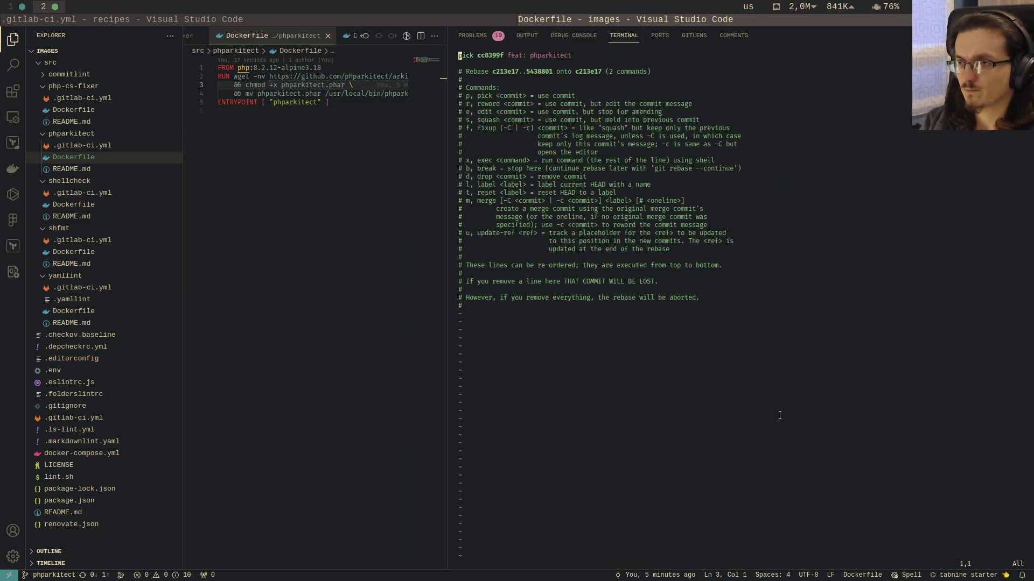
pyautogui.write(':wq')
pyautogui.press('Return')
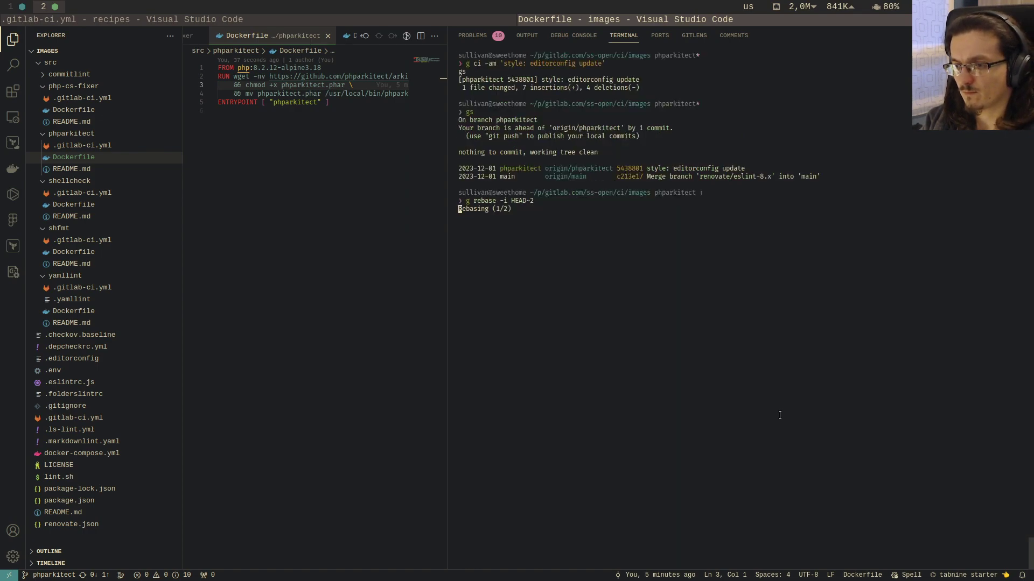
# Step: Verify the commit order against main with a oneline log, then force-push the branch
pyautogui.write('g oneline main..')
pyautogui.press('Return')
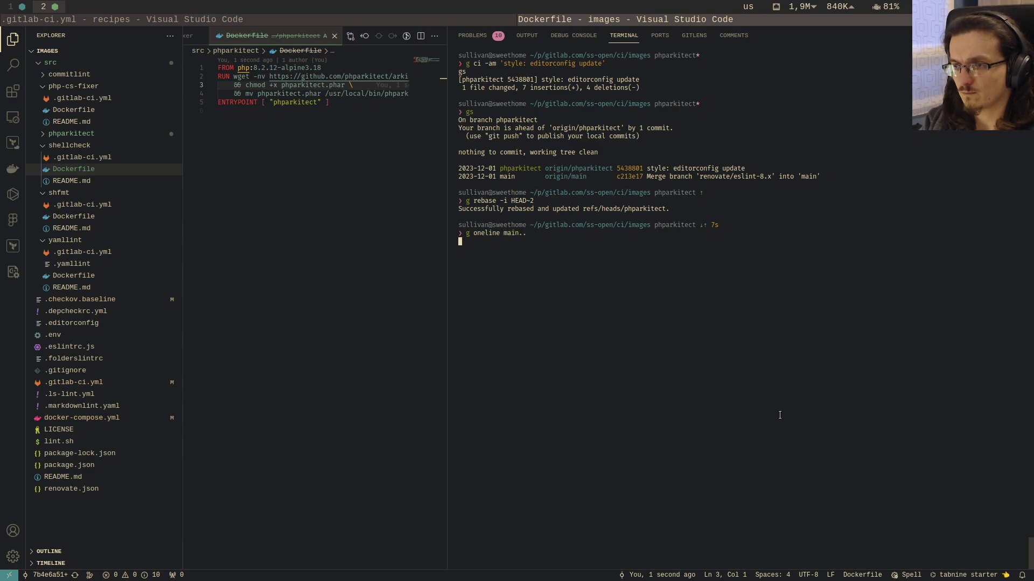
pyautogui.write('gp -f')
pyautogui.press('Return')
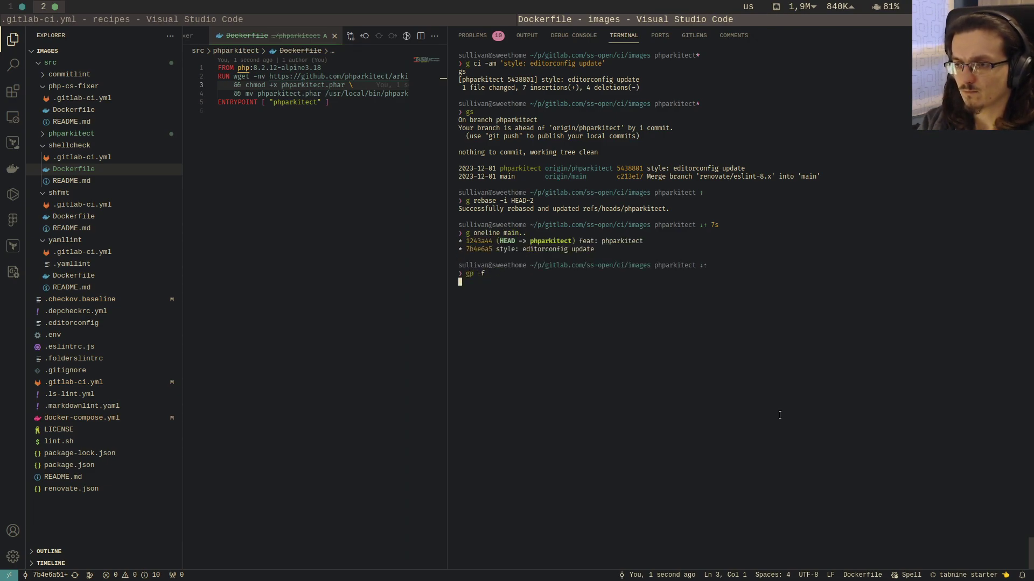
pyautogui.press('super+1')
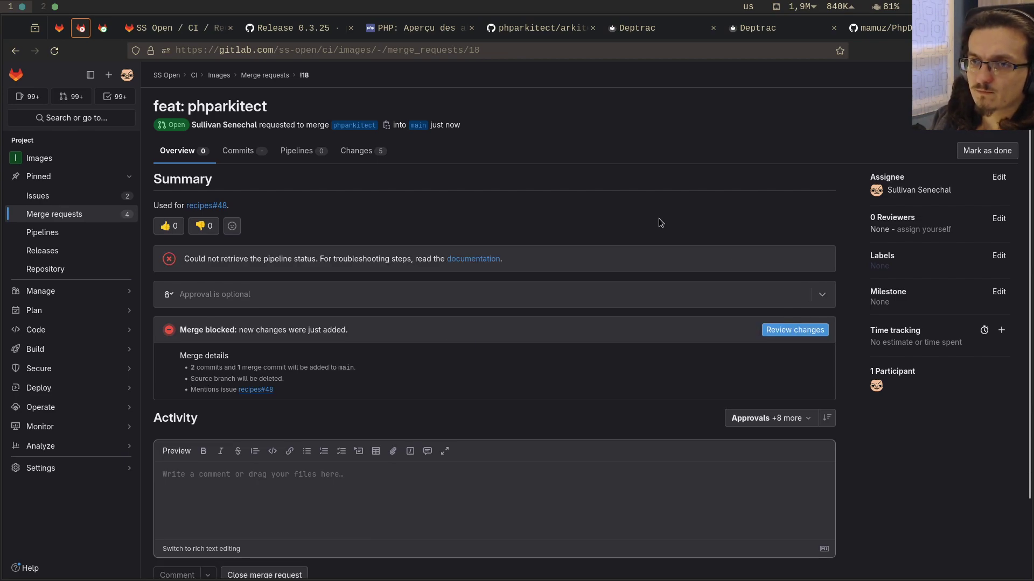
pyautogui.press('F5')
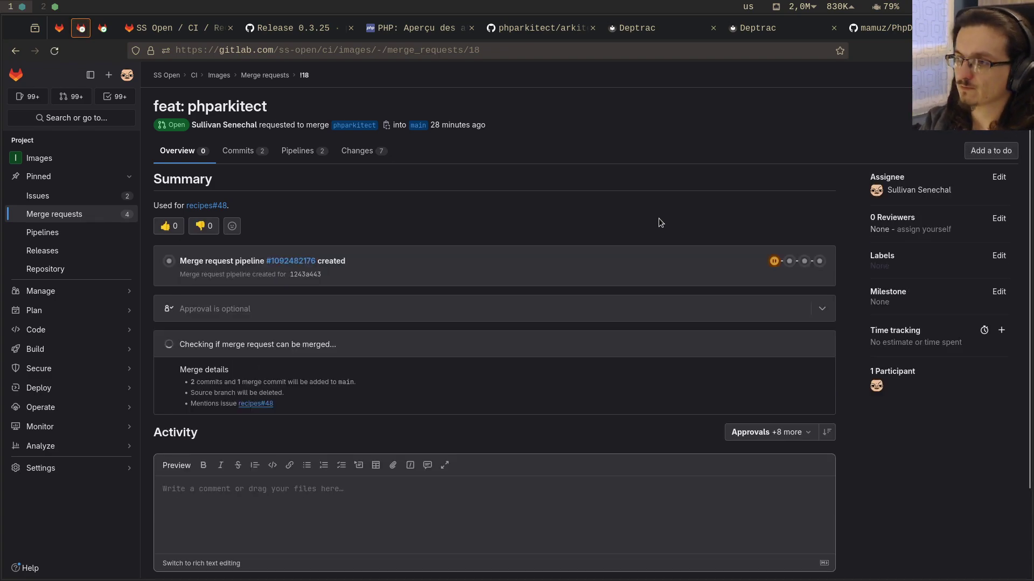
pyautogui.click(789, 262)
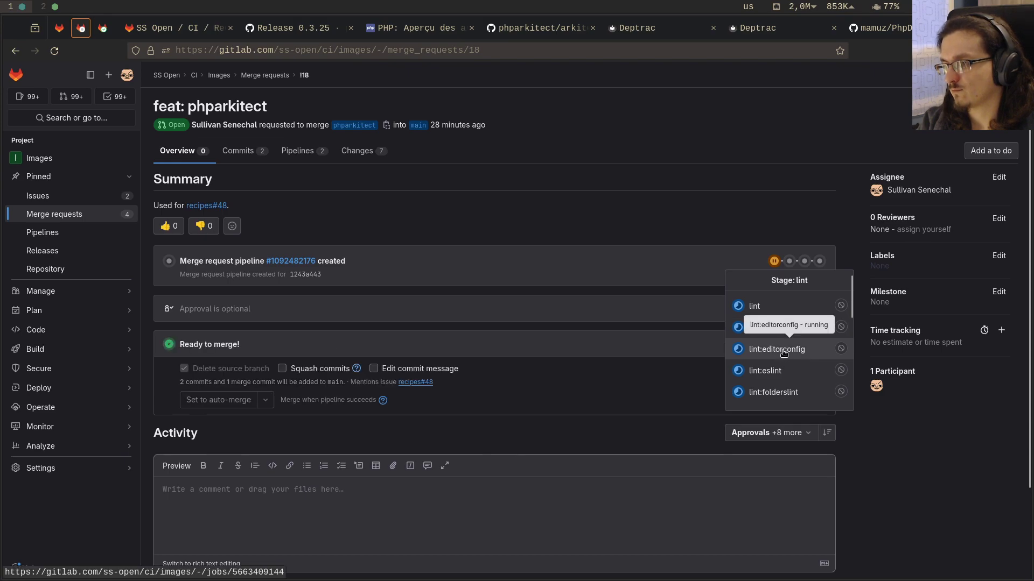
pyautogui.middleClick(777, 349)
pyautogui.click(169, 28)
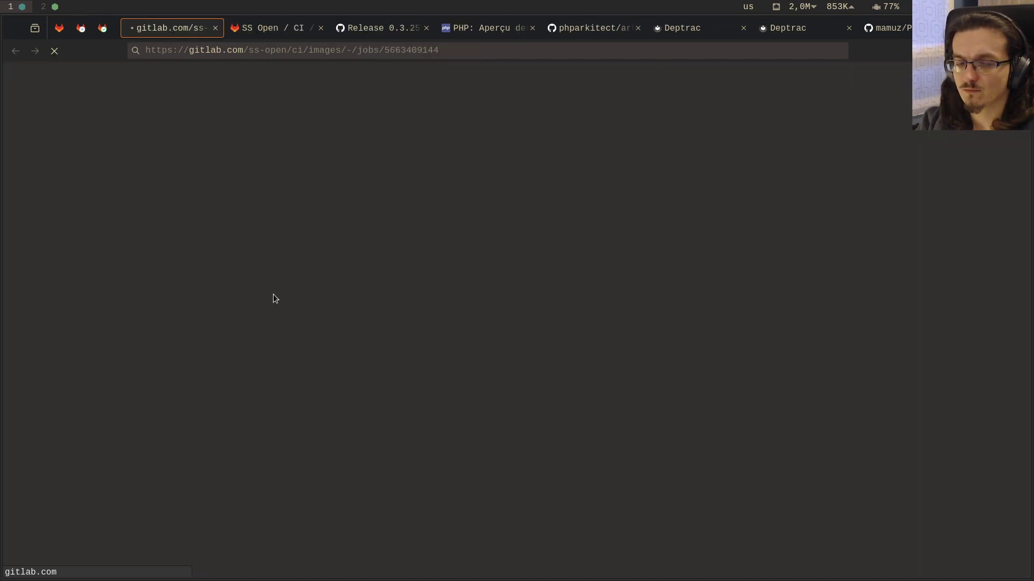
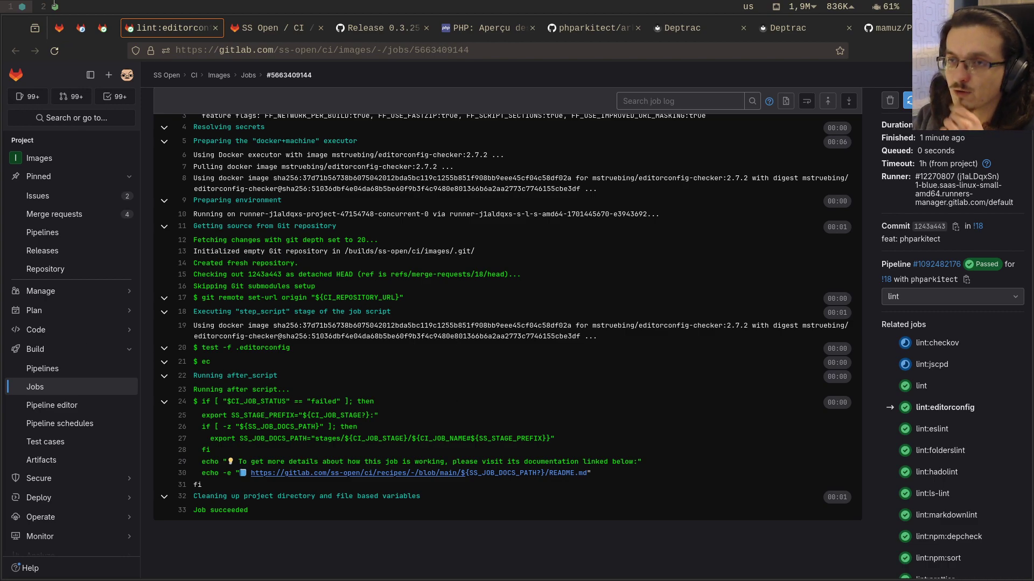
# Step: Check the repository status and list the commits ahead of main
pyautogui.press('super+2')
pyautogui.write('g co')
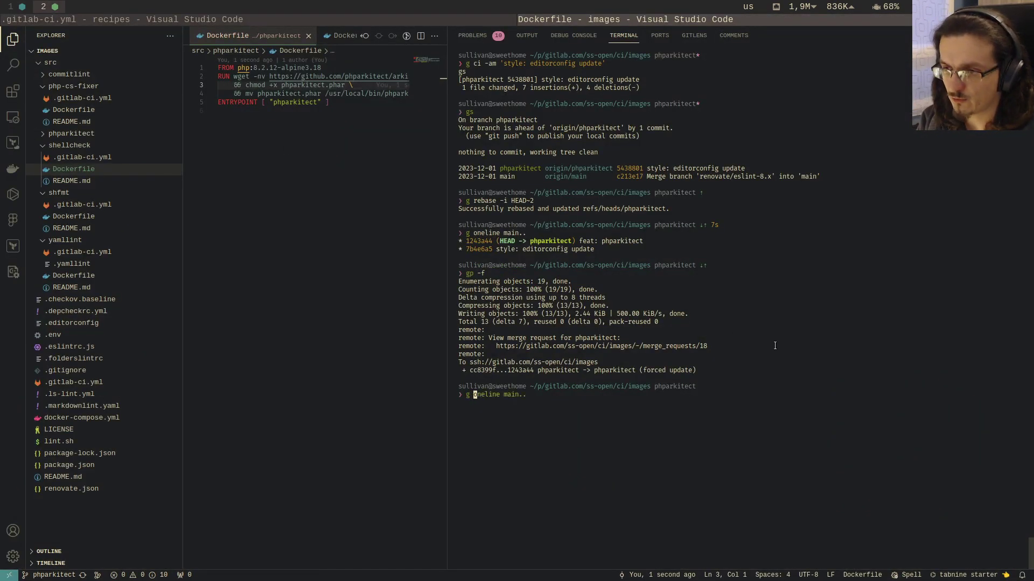
pyautogui.press('BackSpace')
pyautogui.press('BackSpace')
pyautogui.press('BackSpace')
pyautogui.write('s')
pyautogui.press('Return')
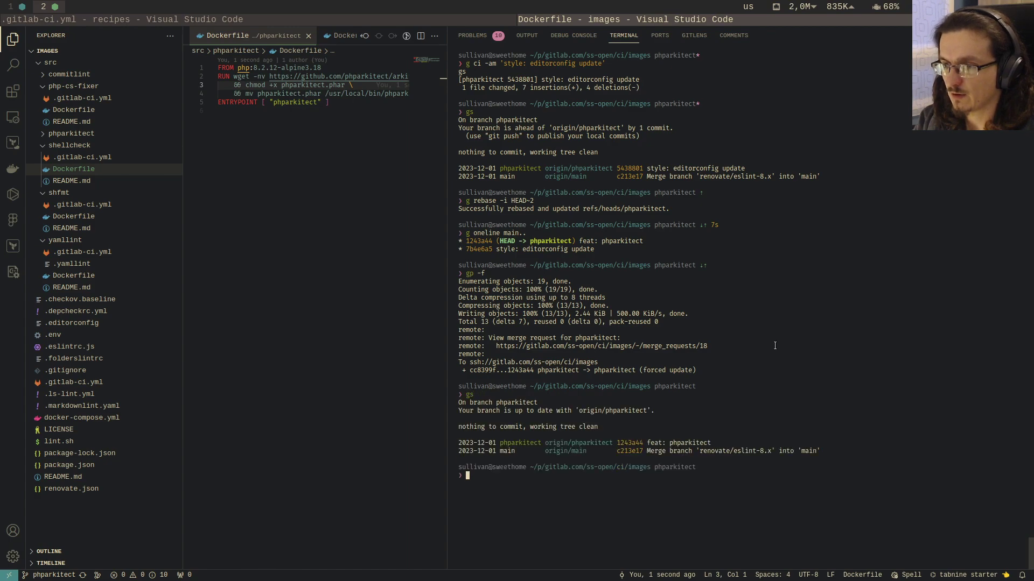
pyautogui.write('g o')
pyautogui.press('Right')
pyautogui.press('Return')
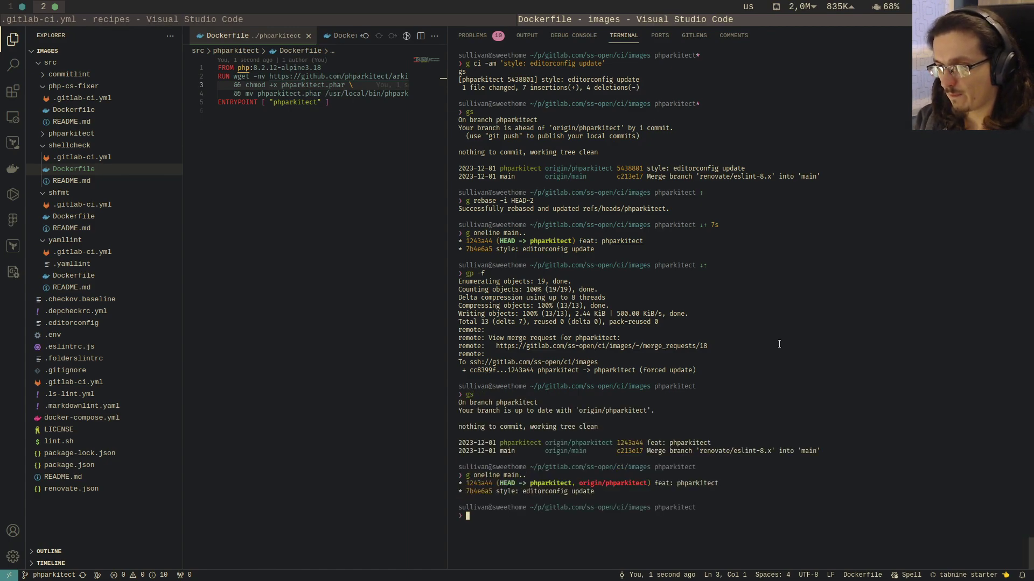
# Step: Create an editorconfig branch from commit 7b4e6a5, push it upstream to origin, and return to phparkitect
pyautogui.write('g')
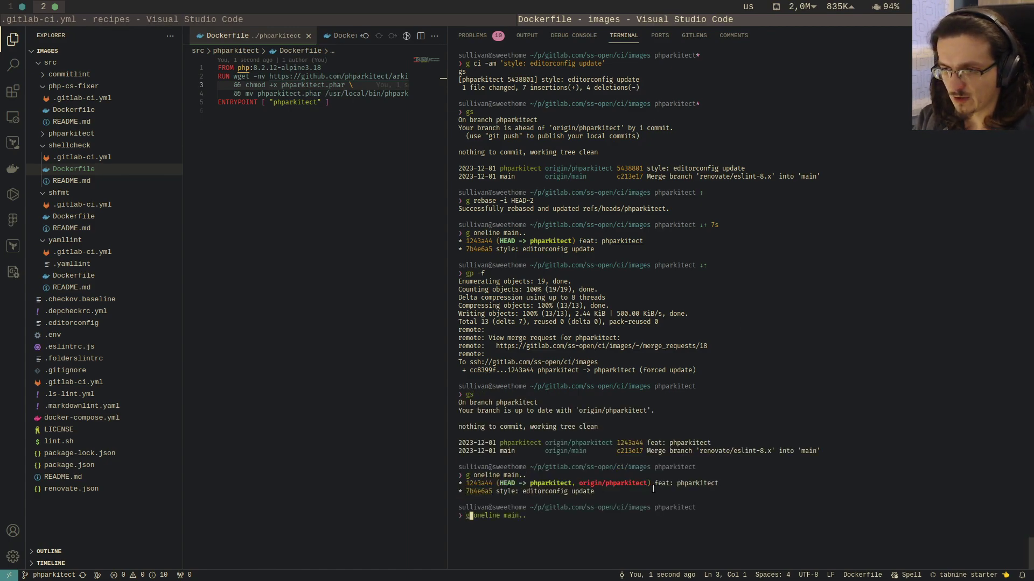
pyautogui.write(' co 7b4e6a5')
pyautogui.press('Return')
pyautogui.write('g co -b editorconfig')
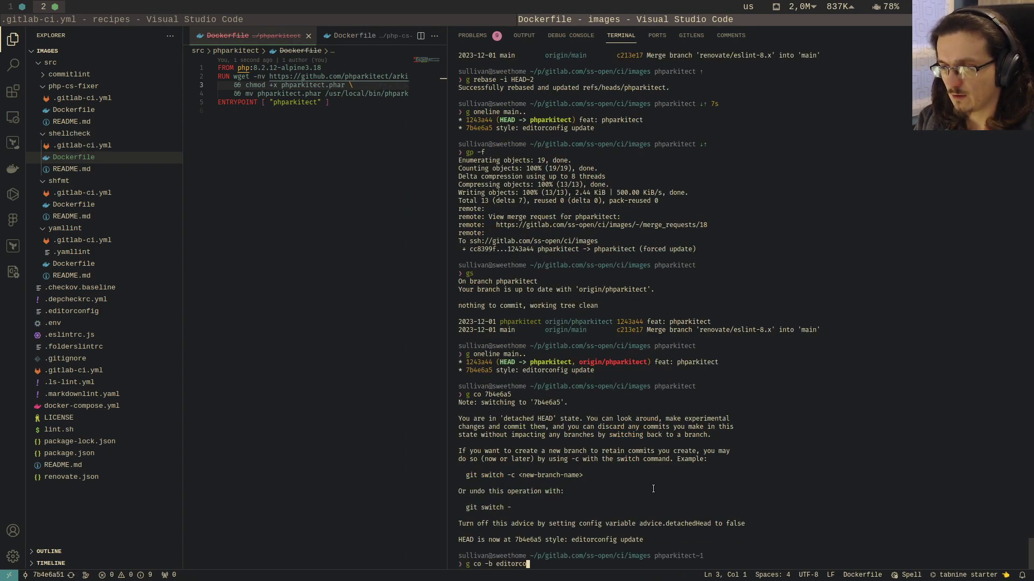
pyautogui.press('Return')
pyautogui.write('gp -u')
pyautogui.press('Right')
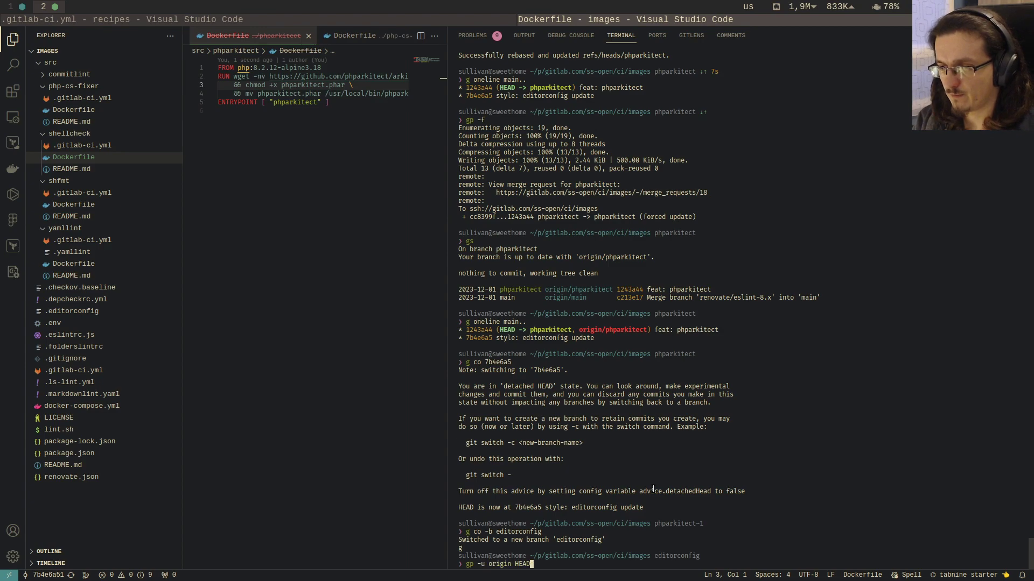
pyautogui.press('Return')
pyautogui.write('g co')
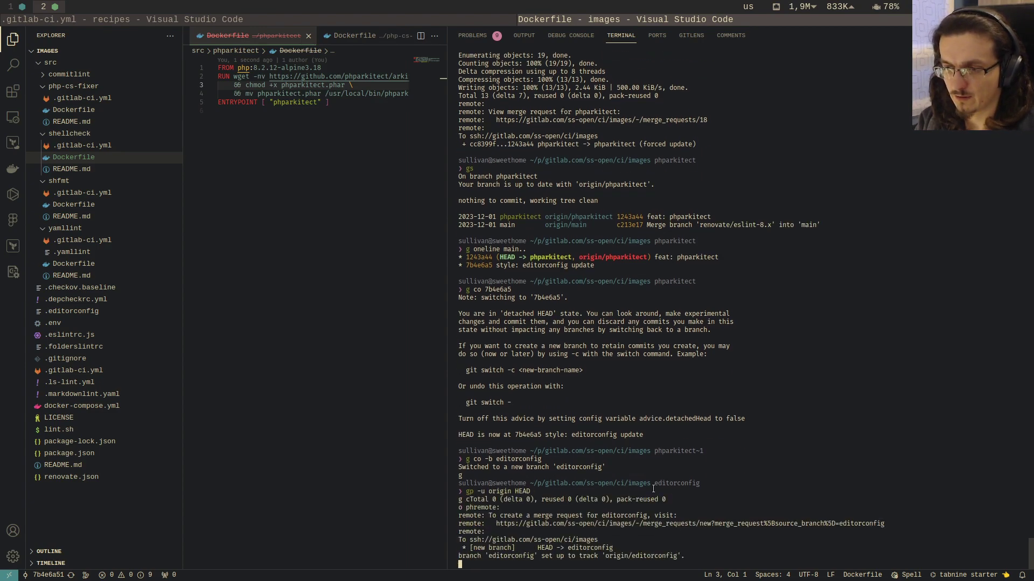
pyautogui.write(' phparkitect')
pyautogui.press('Return')
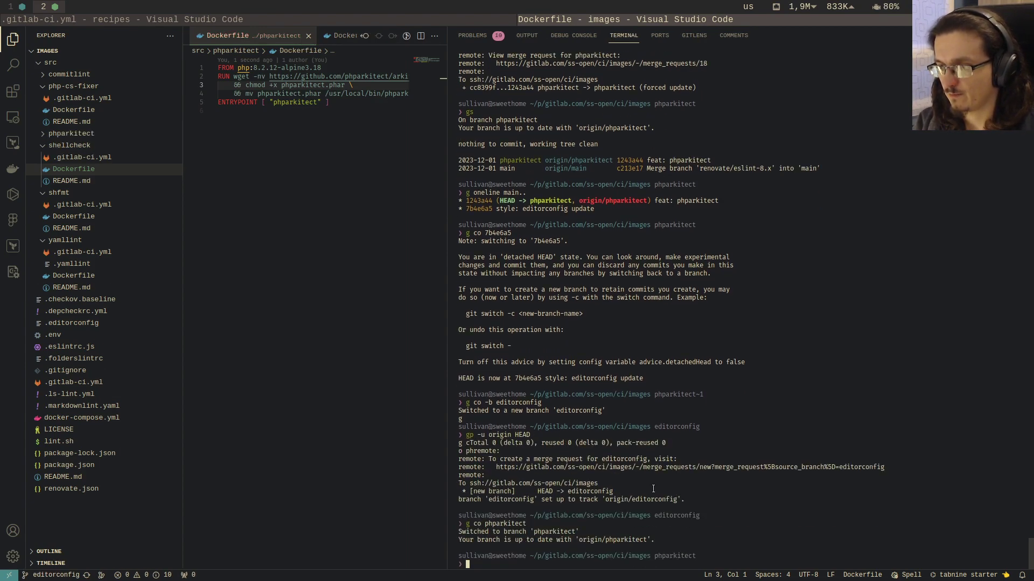
# Step: Create the 'style: editorconfig update' merge request from the terminal link, assigned to yourself, then reload it
pyautogui.keyDown('ctrl'); pyautogui.click(741, 468); pyautogui.keyUp('ctrl')
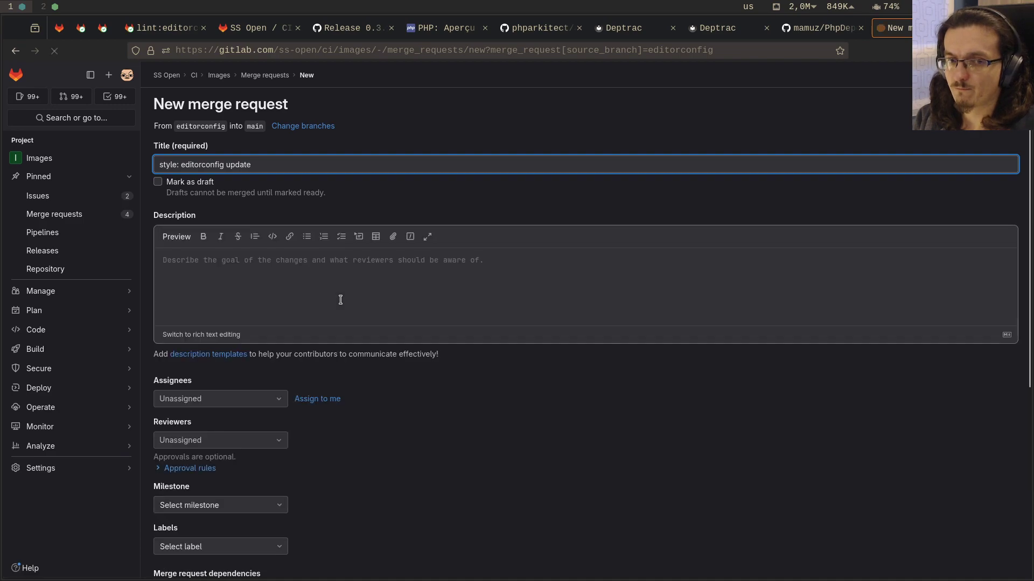
pyautogui.click(311, 399)
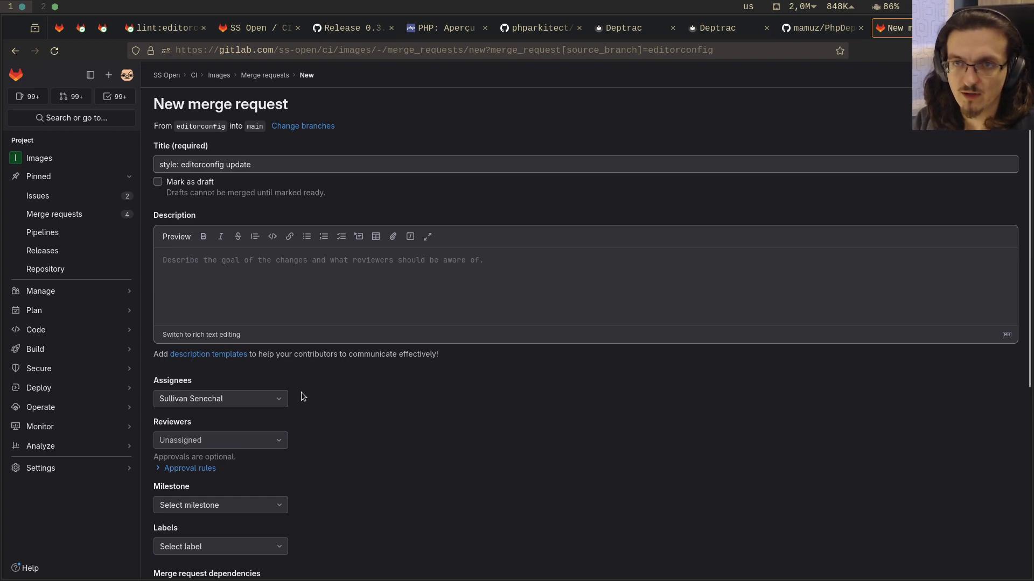
pyautogui.click(284, 281)
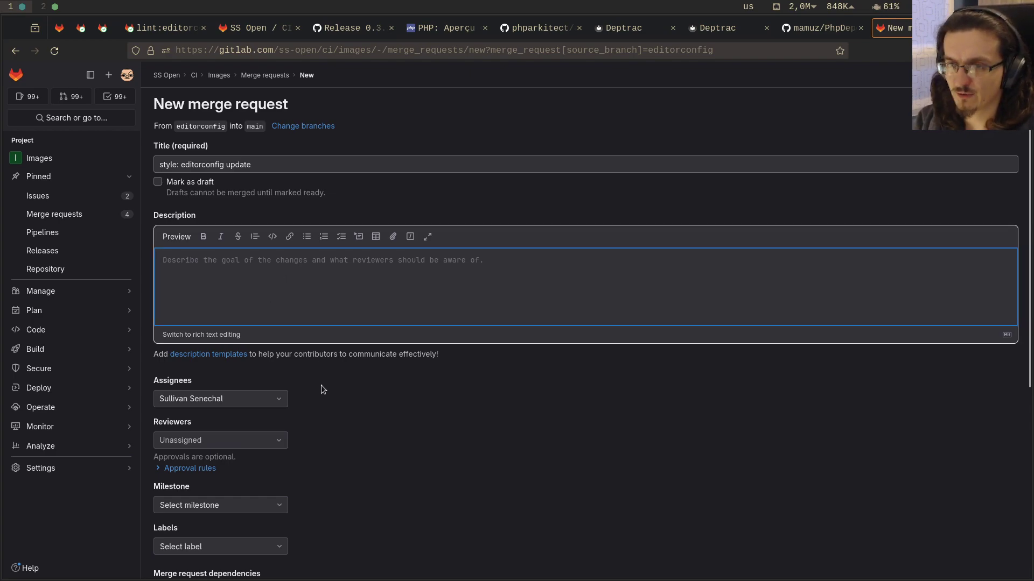
pyautogui.scroll(-3, 325, 373)
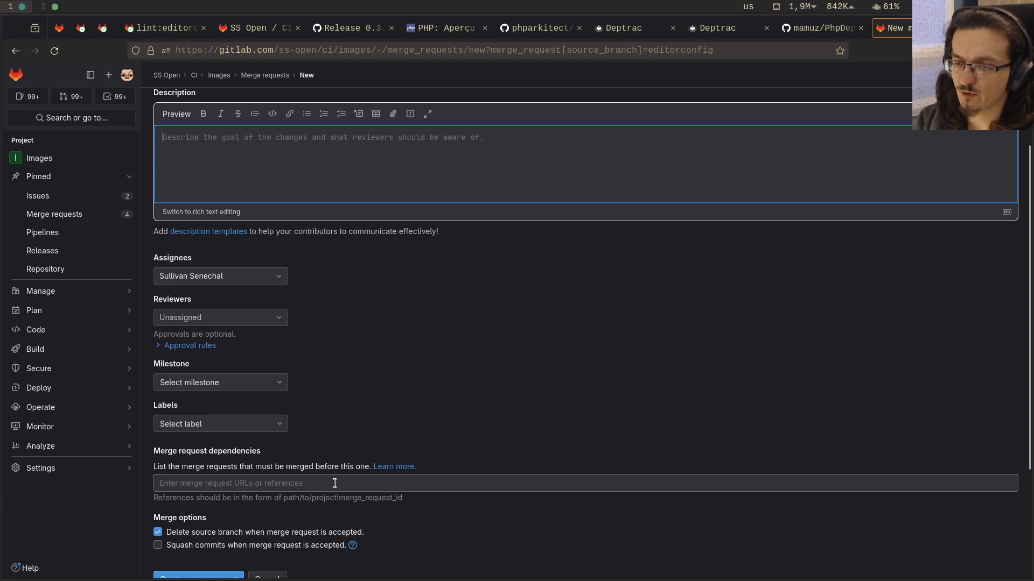
pyautogui.scroll(-2, 334, 483)
pyautogui.click(199, 518)
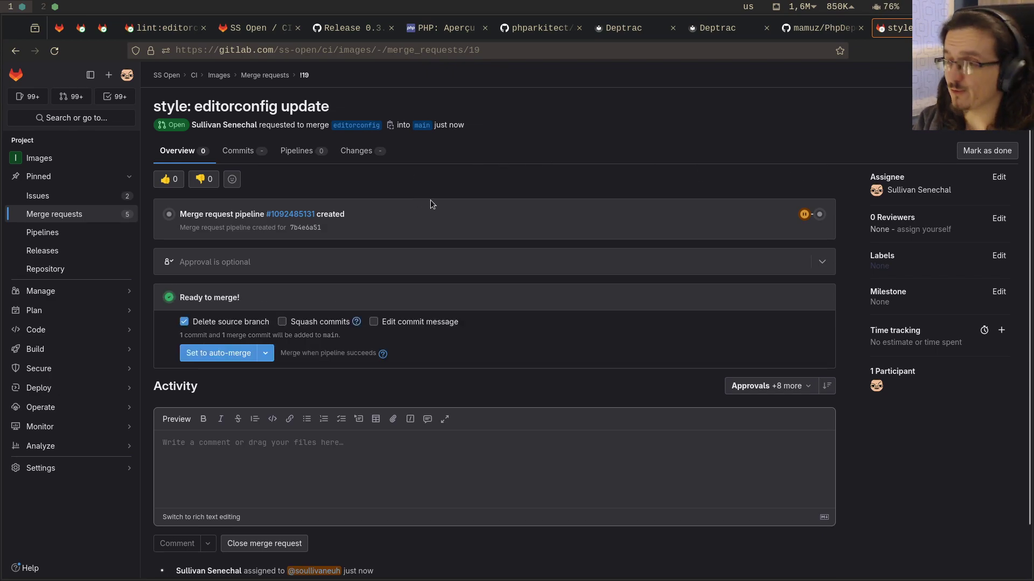
pyautogui.press('F5')
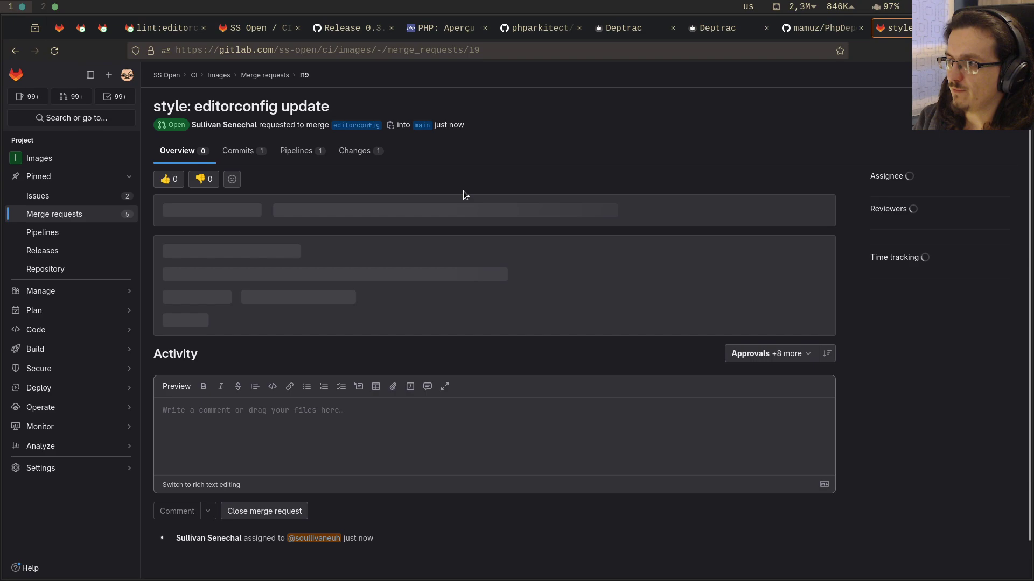
# Step: Read the failed lint:editorconfig job log reporting .checkov.baseline's final newline issue, then return to the editor
pyautogui.click(804, 216)
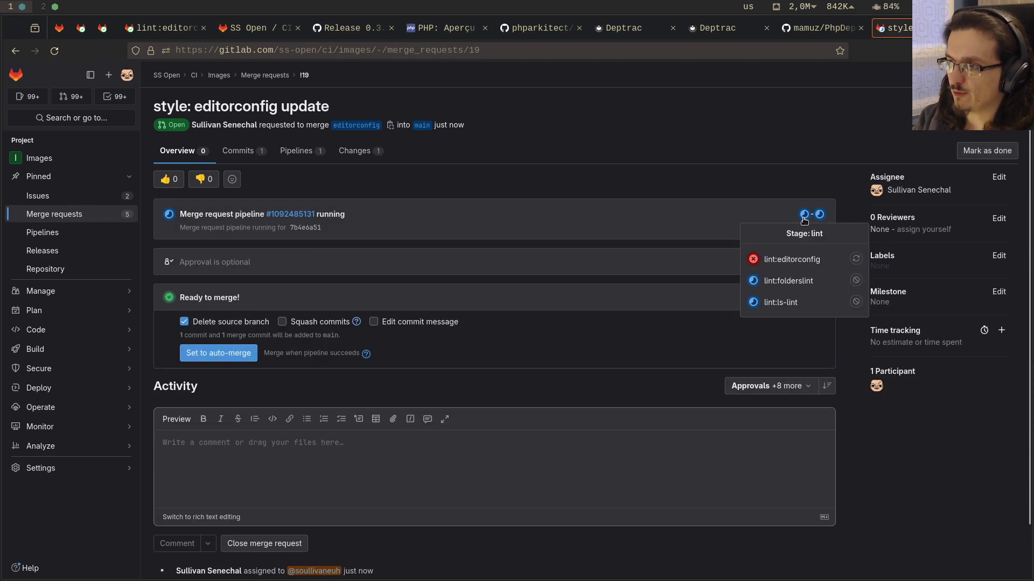
pyautogui.click(805, 215)
pyautogui.click(804, 215)
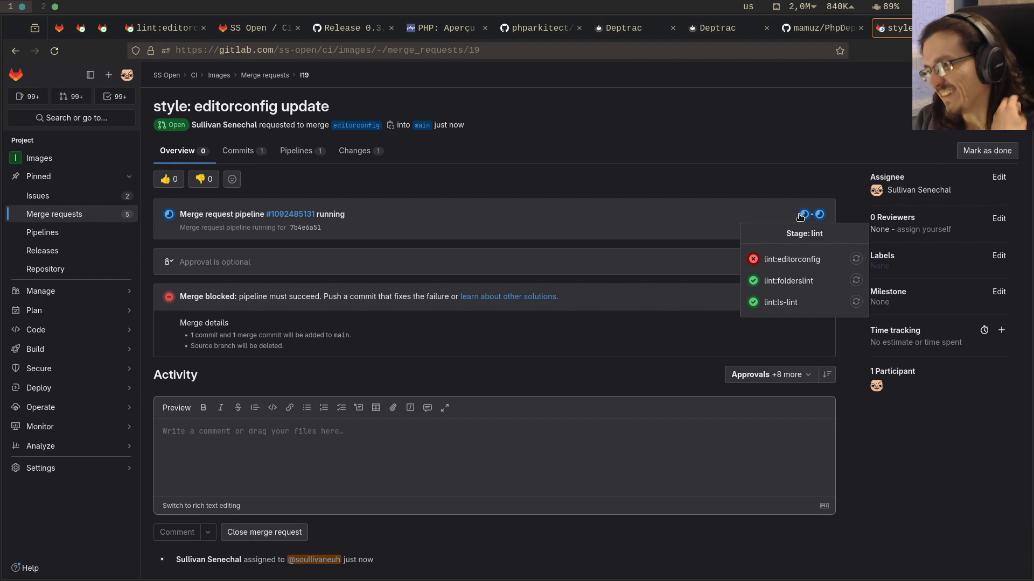
pyautogui.click(743, 202)
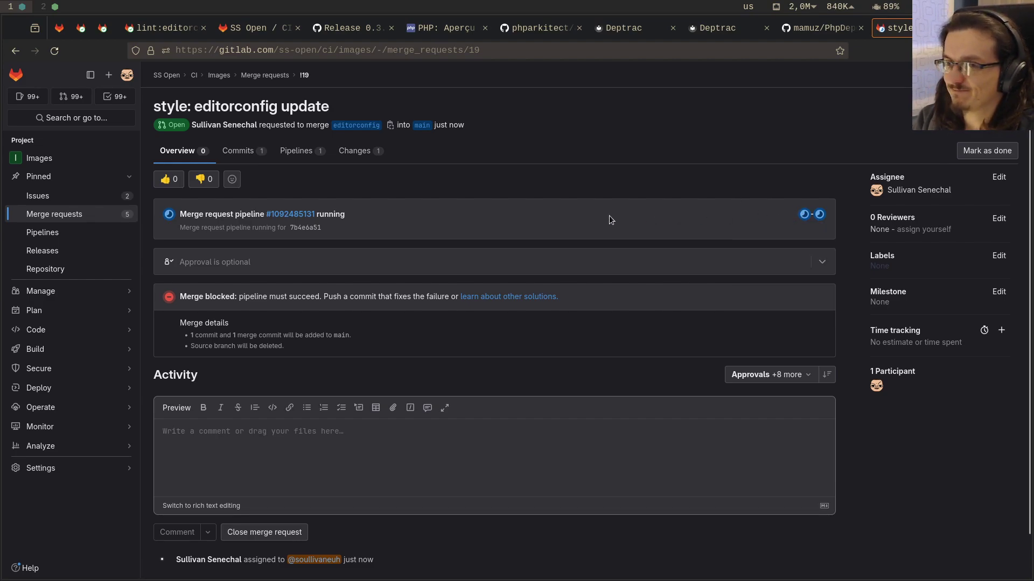
pyautogui.click(804, 215)
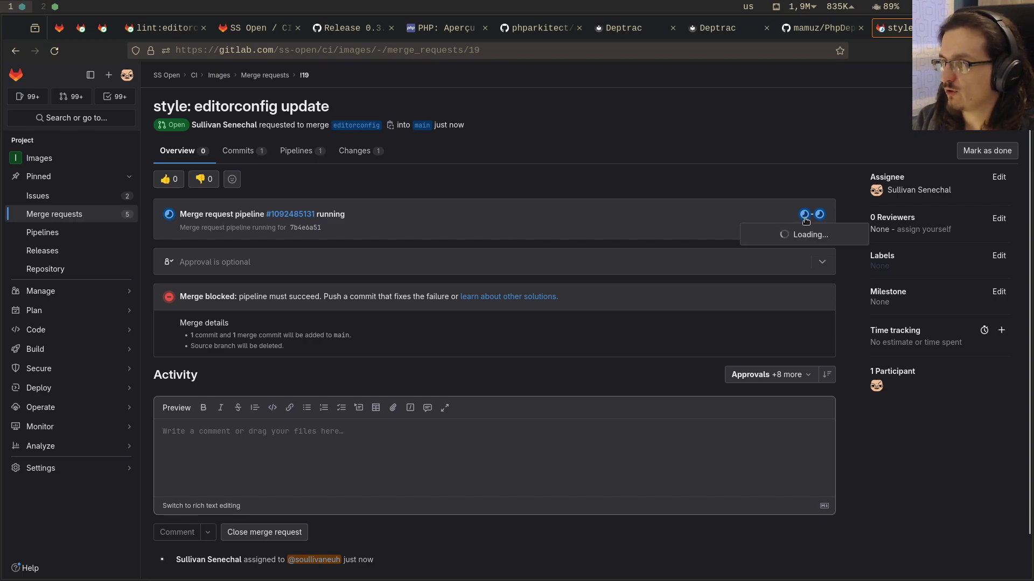
pyautogui.click(781, 261)
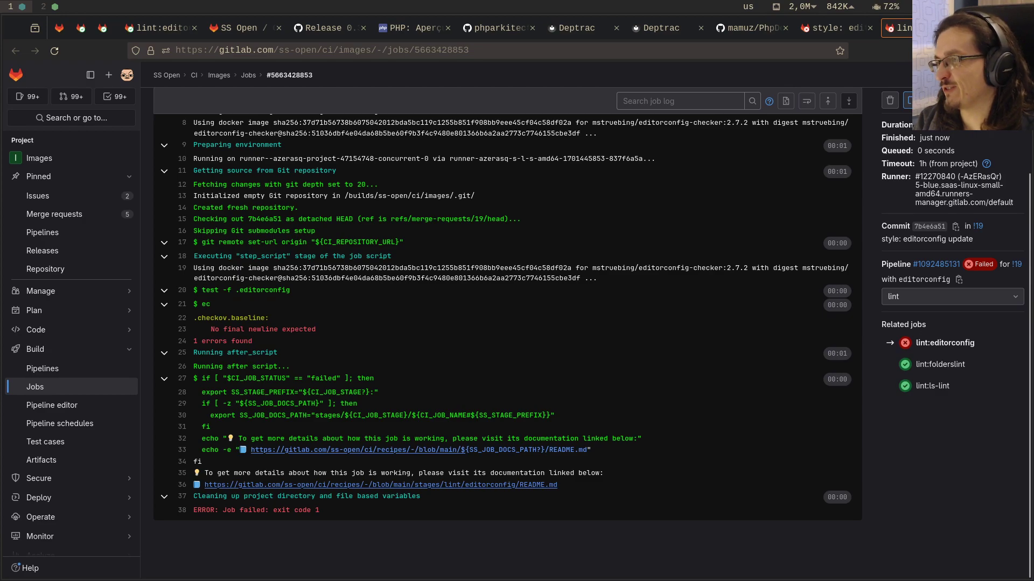
pyautogui.hotkey('ctrl', 'w')
pyautogui.click(589, 232)
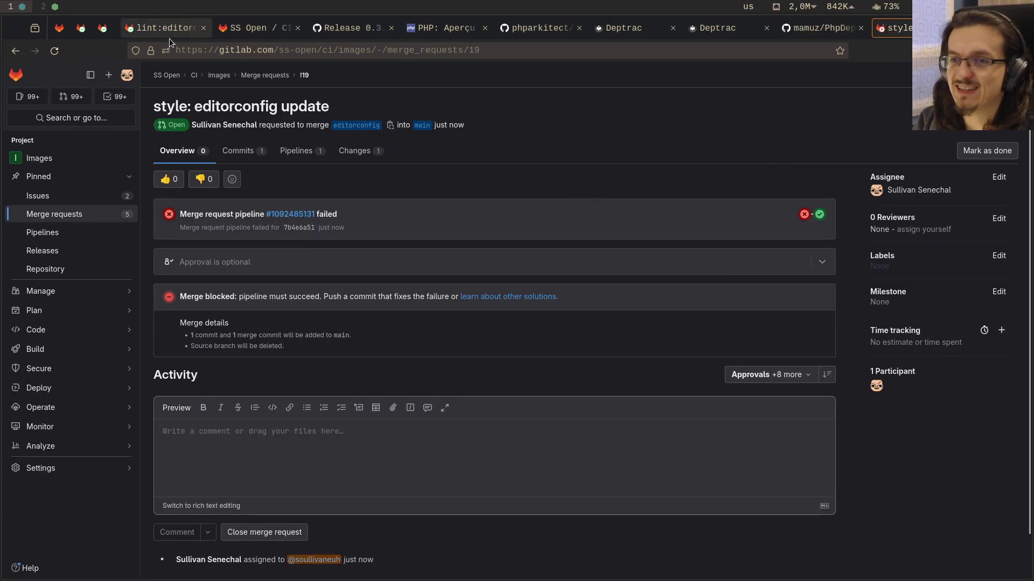
pyautogui.click(59, 7)
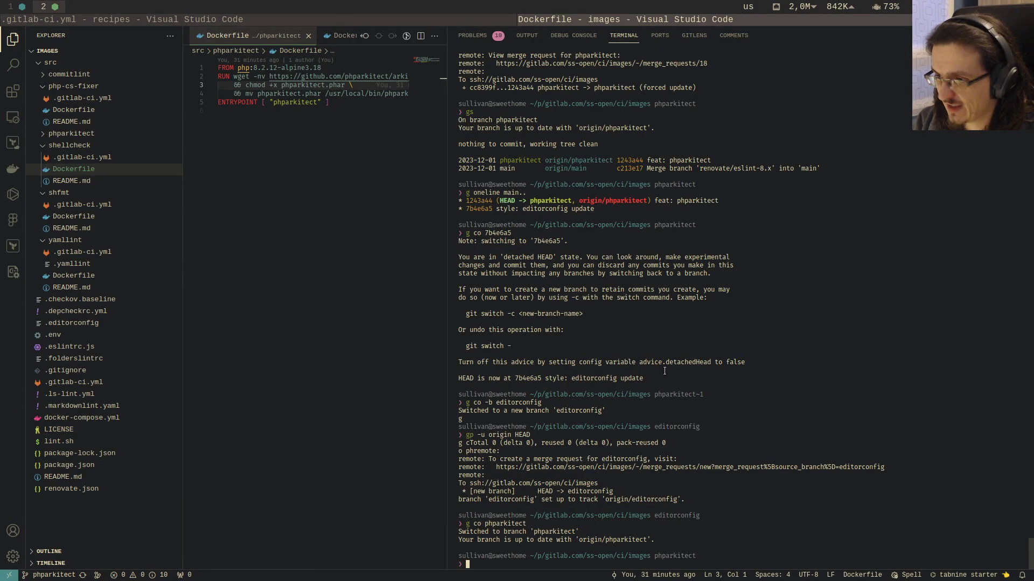
# Step: On the editorconfig branch, rerun the checkov docker command to regenerate the baseline file
pyautogui.write('g co editorconfig')
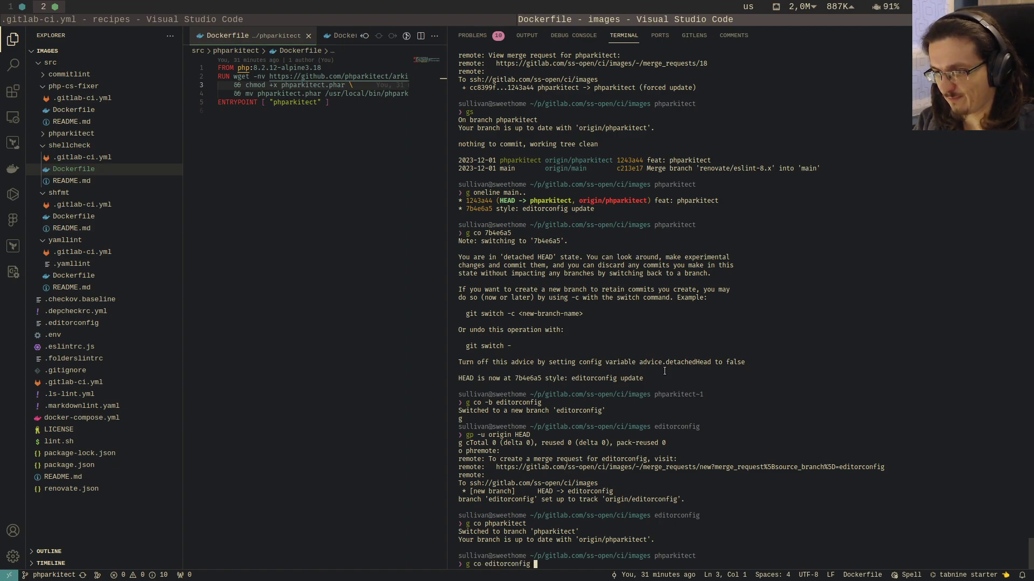
pyautogui.press('Return')
pyautogui.hotkey('ctrl', 'r')
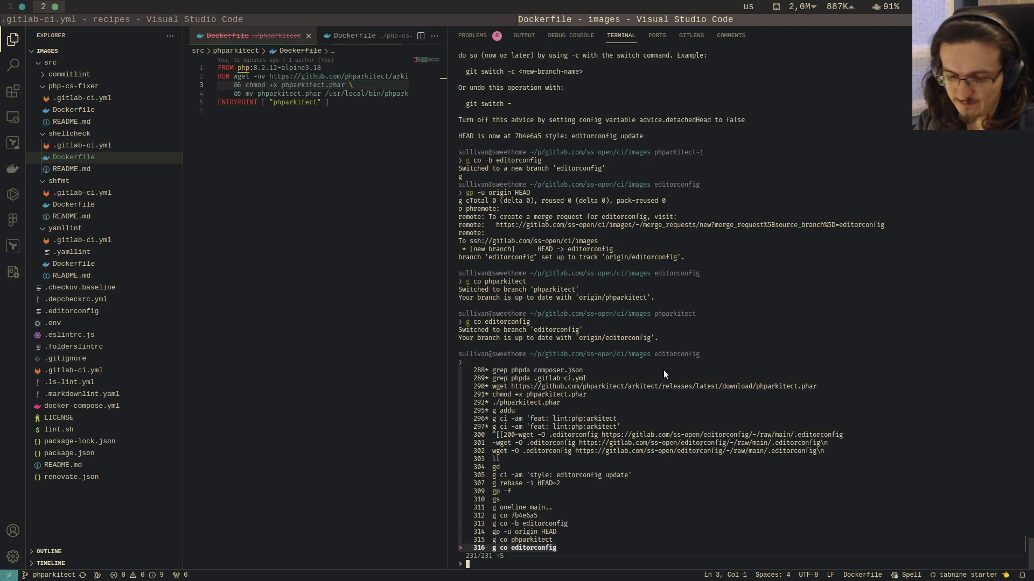
pyautogui.write('docker')
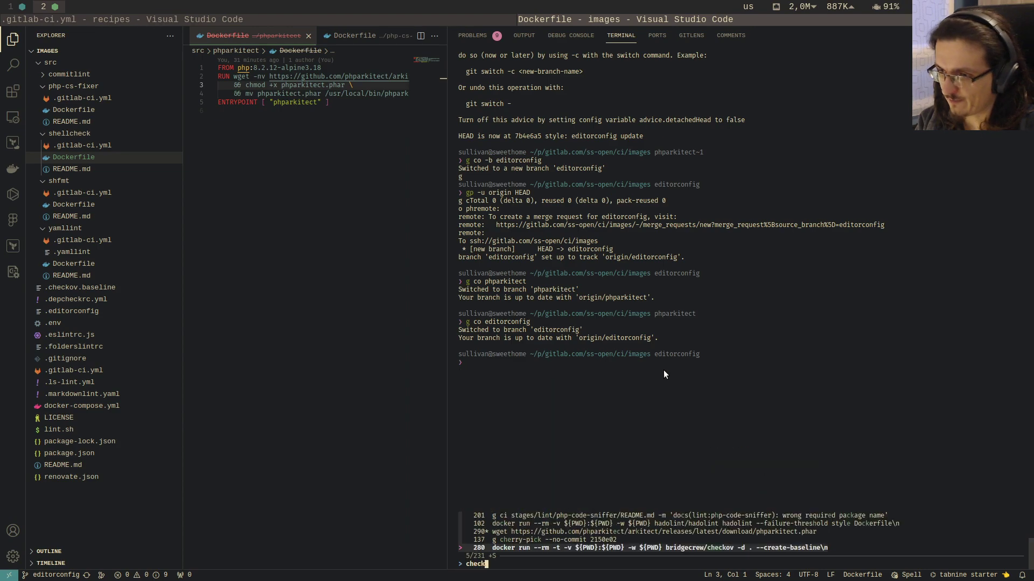
pyautogui.press('Escape')
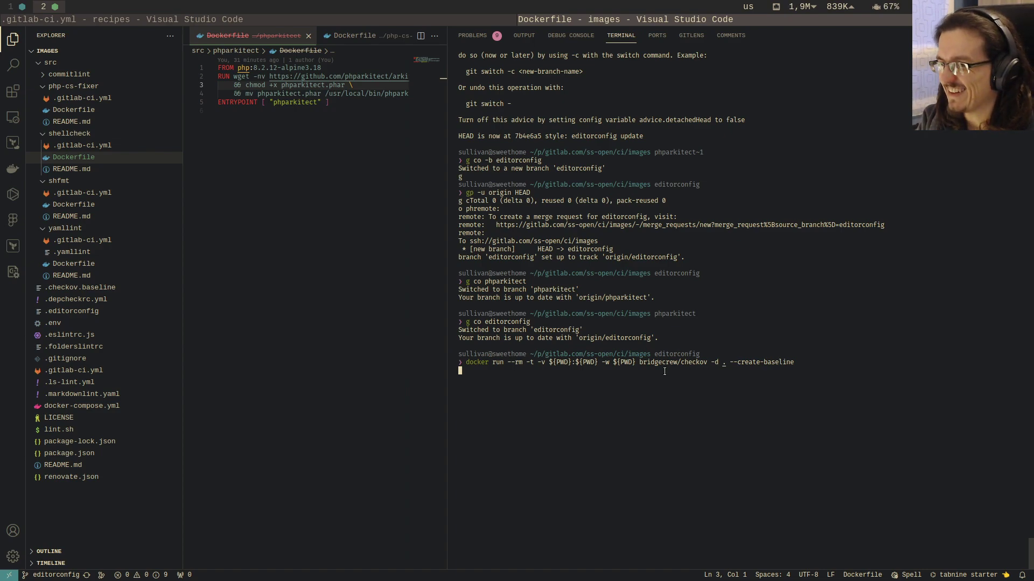
pyautogui.press('Return')
pyautogui.press('Return')
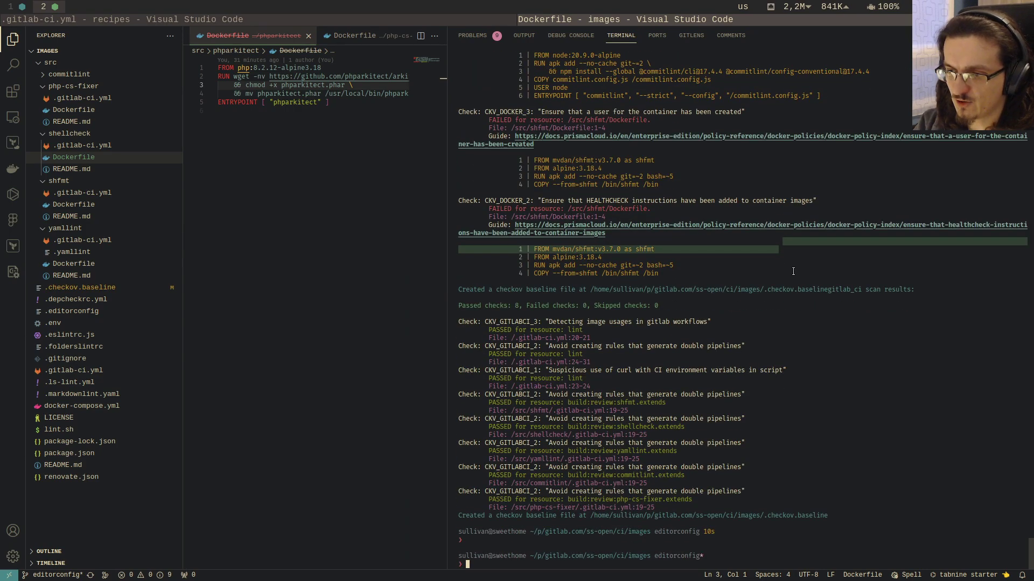
# Step: Amend the baseline fix into the editorconfig commit and force-push the branch
pyautogui.write('gs')
pyautogui.press('Return')
pyautogui.write('gd')
pyautogui.write('g amend --all --no-edit && gp -f')
pyautogui.press('Right')
pyautogui.press('Return')
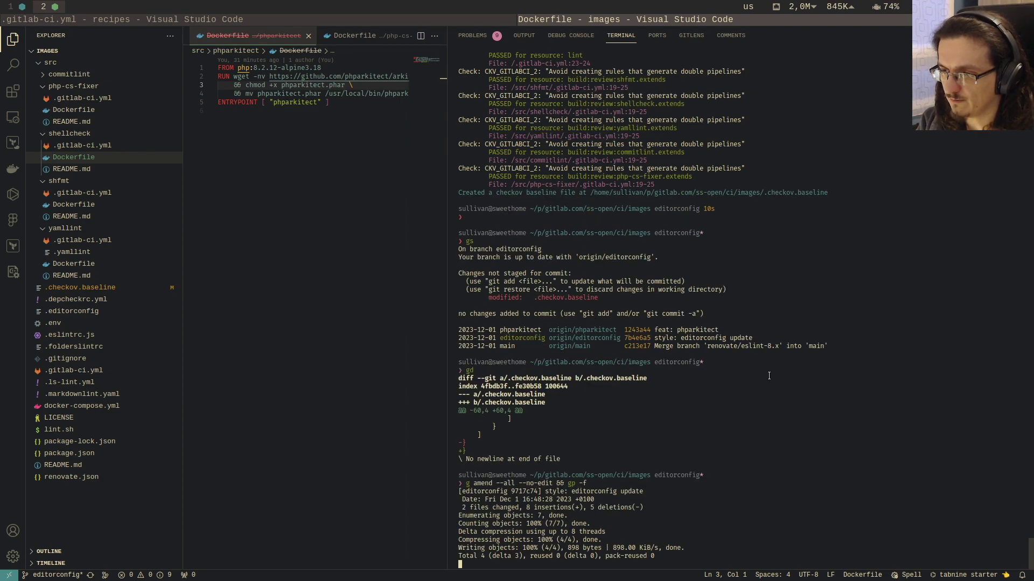
pyautogui.write('gs')
pyautogui.press('Return')
# Step: Rebase phparkitect onto editorconfig, verify the commits ahead of main, and force-push it
pyautogui.write('g co pp')
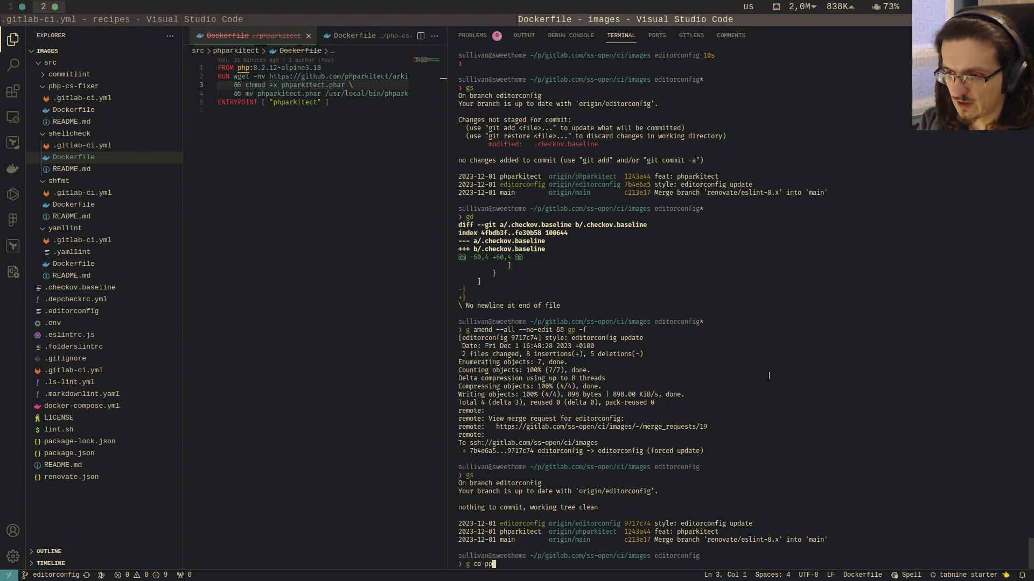
pyautogui.press('Right')
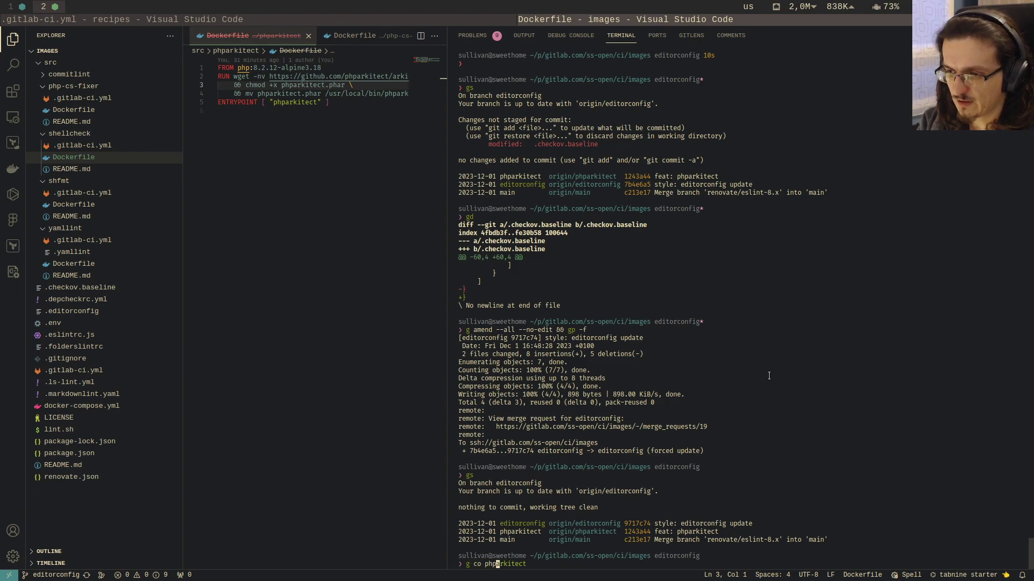
pyautogui.press('Return')
pyautogui.write('g ')
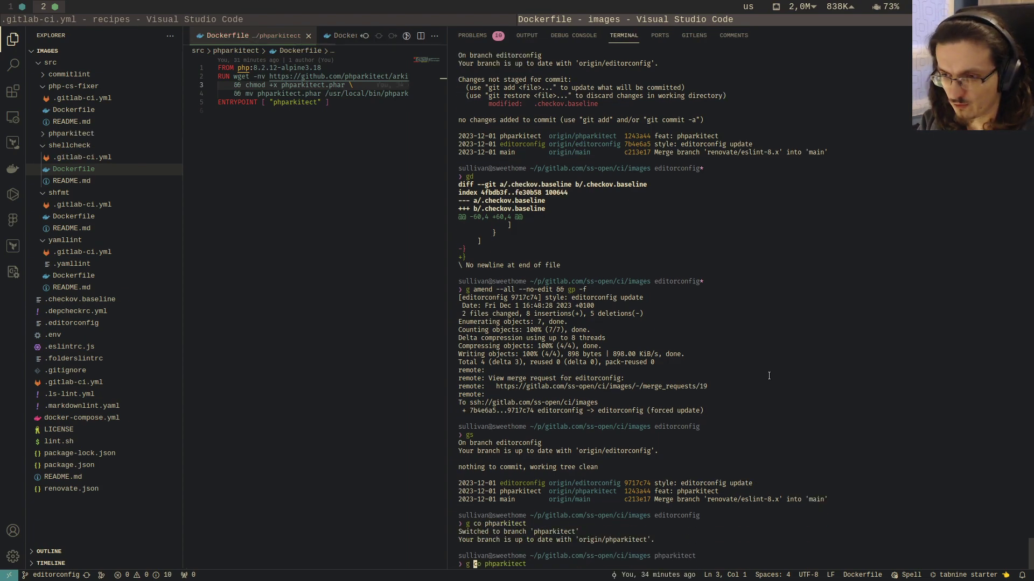
pyautogui.write('rebase editorconfig')
pyautogui.press('Return')
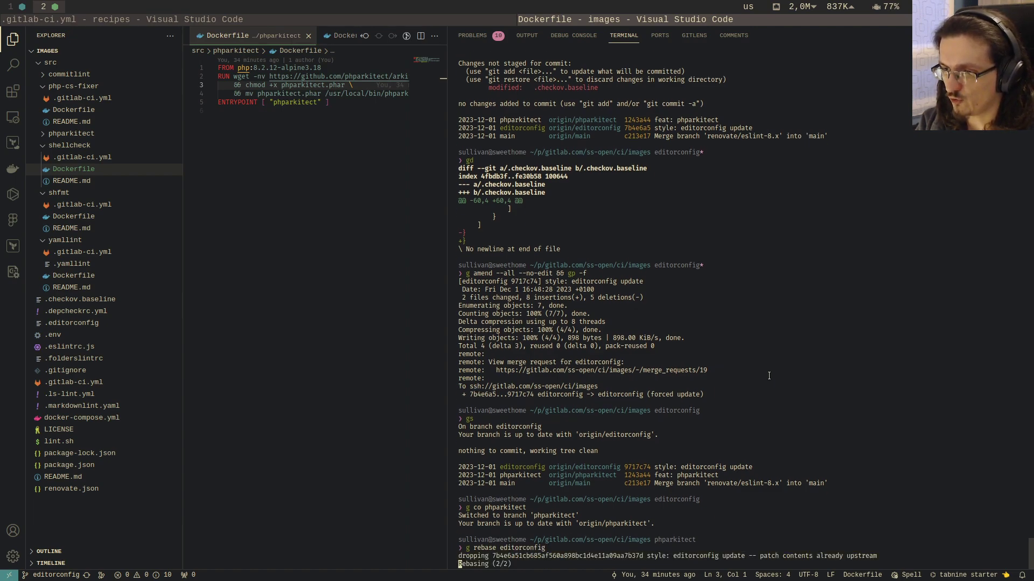
pyautogui.write('g oneline main..')
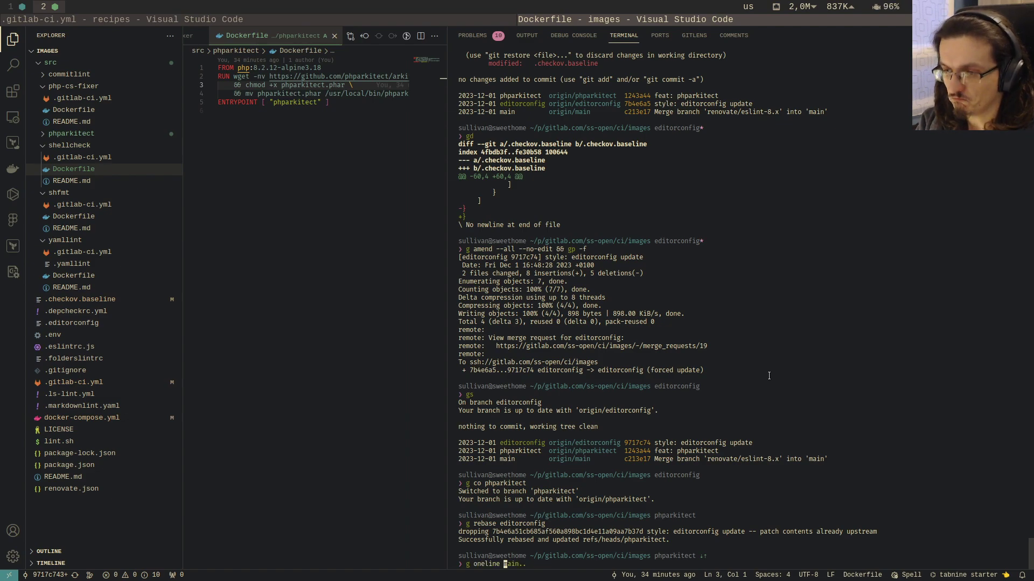
pyautogui.press('Return')
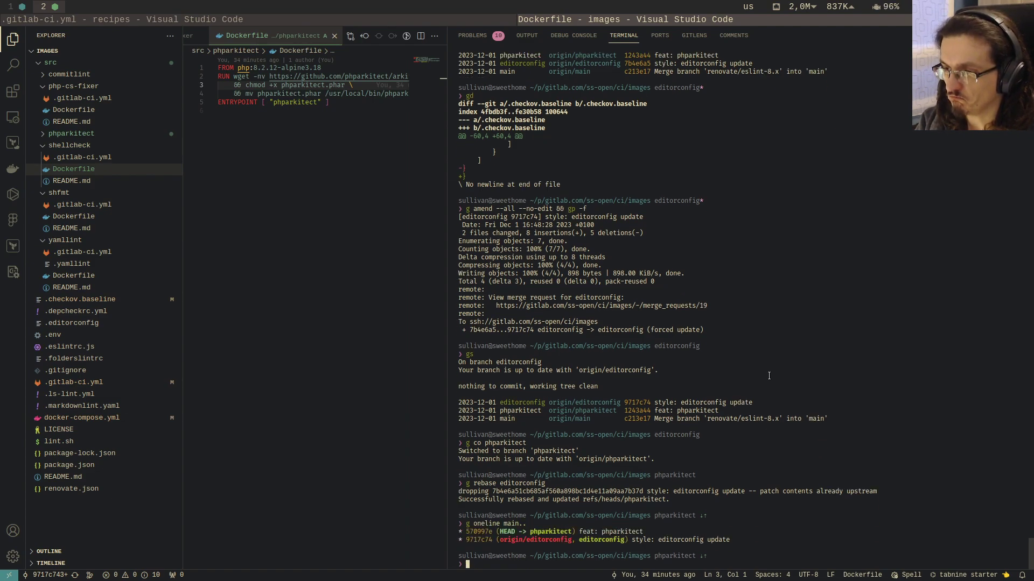
pyautogui.write('gp -f')
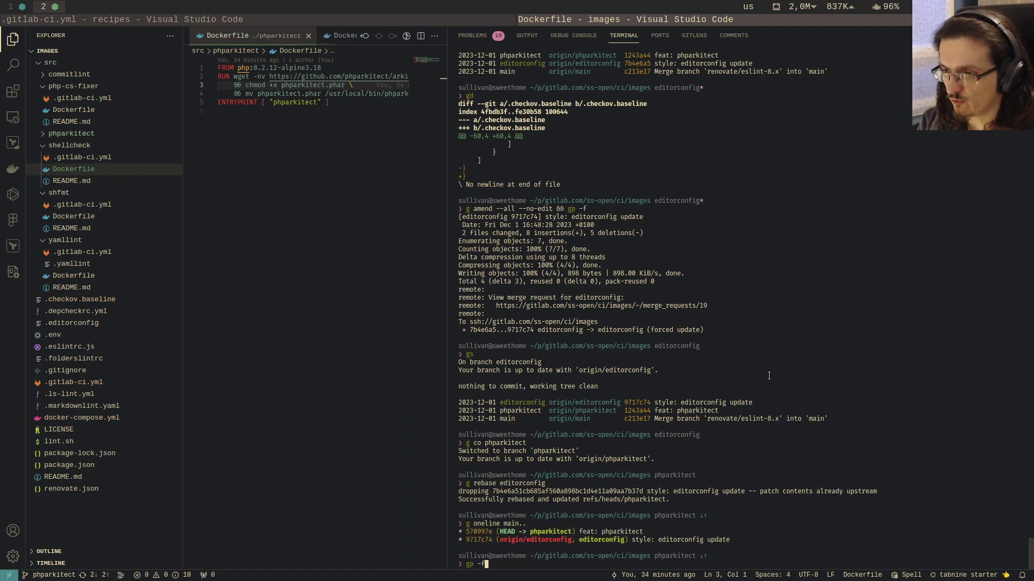
pyautogui.press('Return')
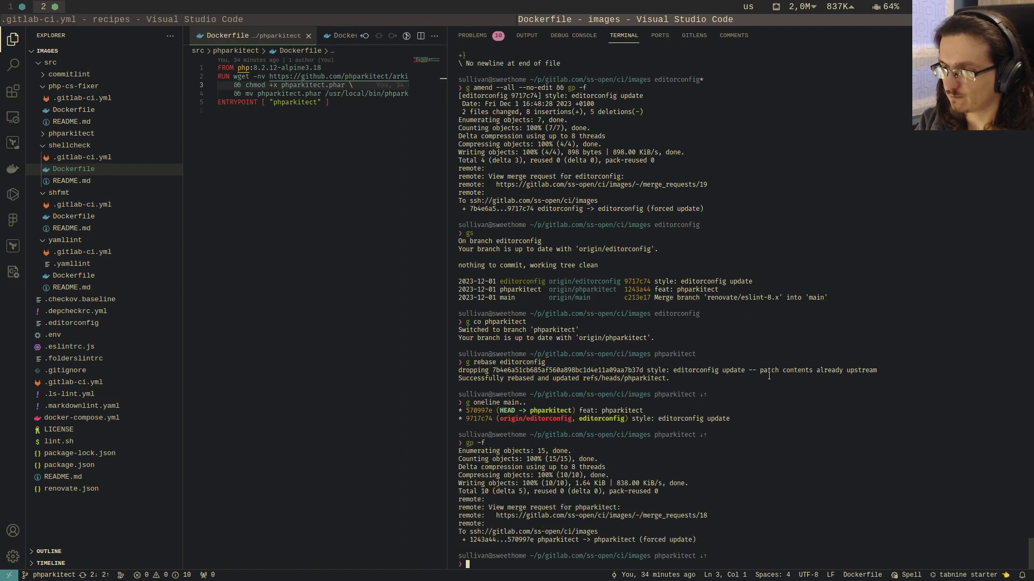
# Step: Reload merge request !19, merge it into main once the pipeline passes, and close the tab
pyautogui.press('super+1')
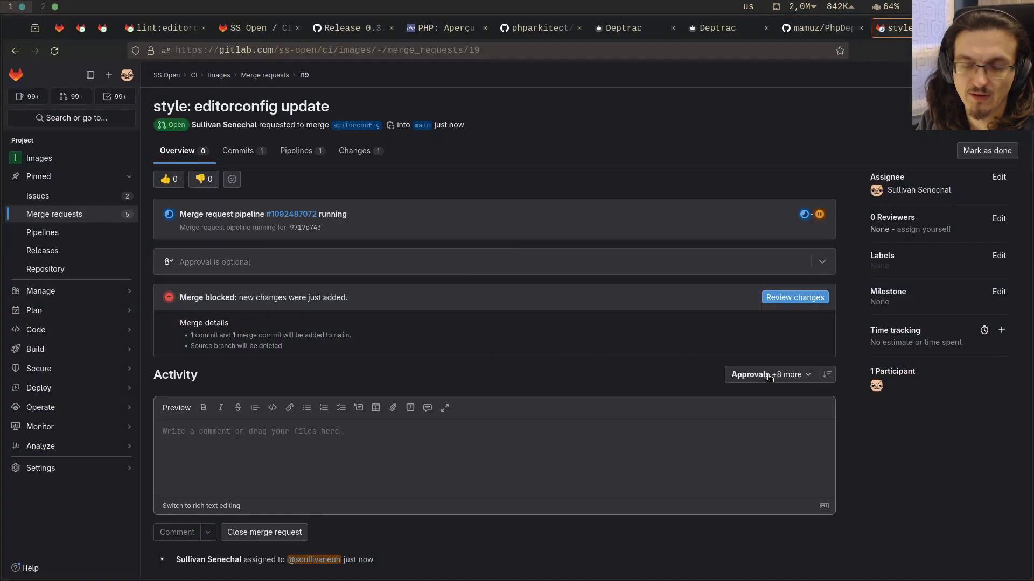
pyautogui.press('F5')
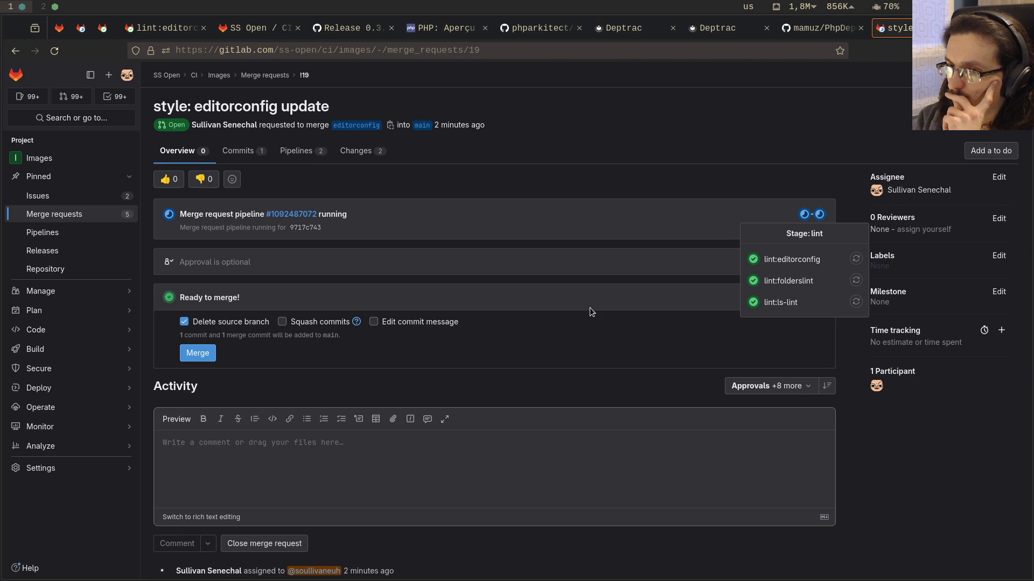
pyautogui.click(208, 352)
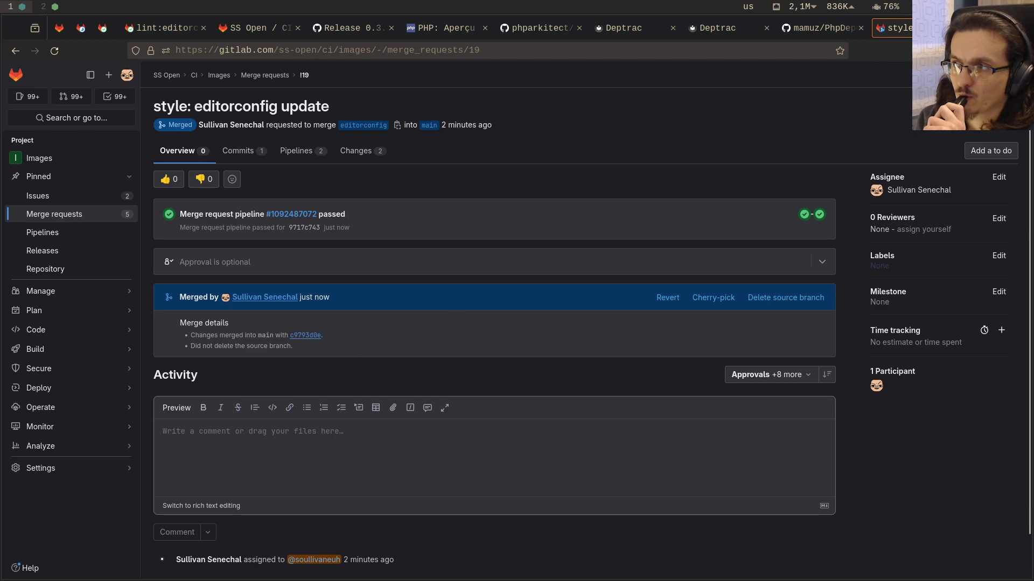
pyautogui.hotkey('ctrl', 'w')
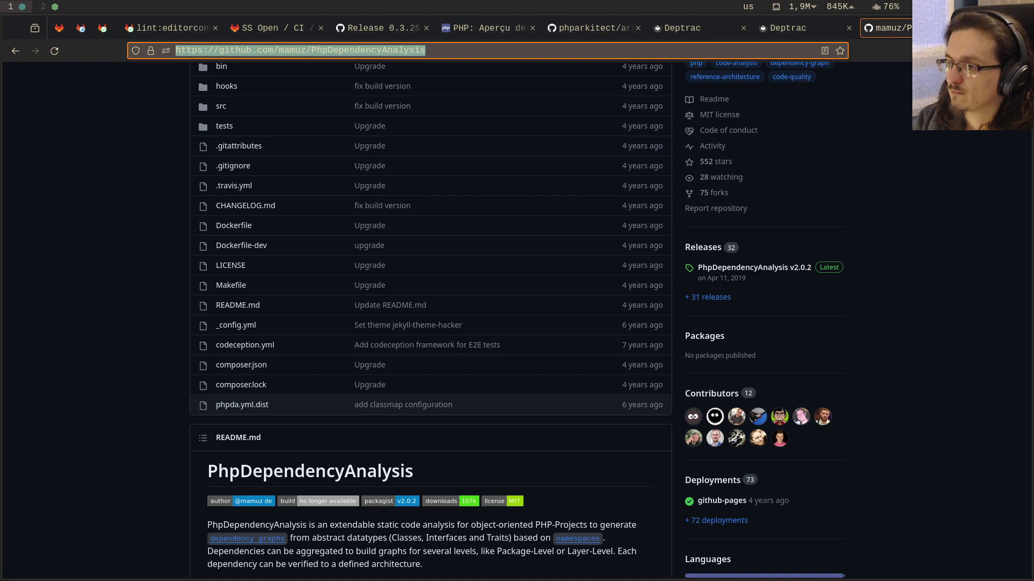
# Step: Close the leftover reference tabs, including the Deptrac, phparkitect README and Release 0.3.25 pages
pyautogui.hotkey('ctrl', 'w')
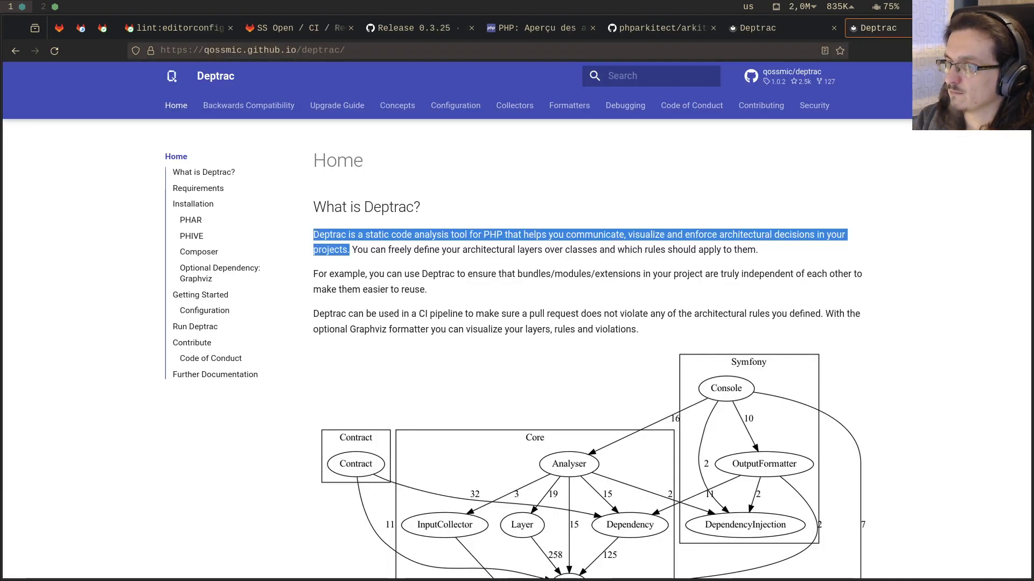
pyautogui.hotkey('ctrl', 'w')
pyautogui.hotkey('ctrl', 'w')
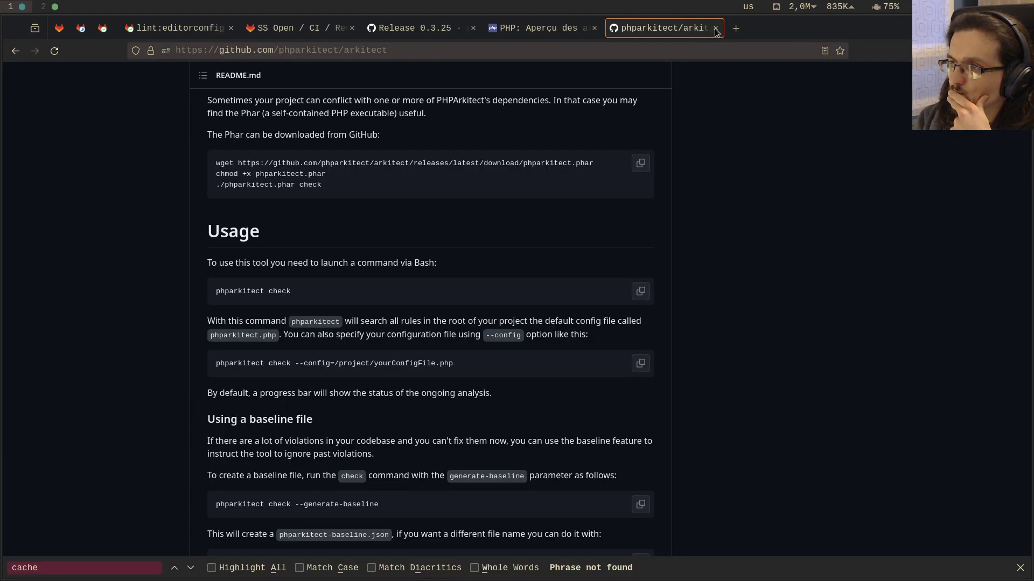
pyautogui.hotkey('ctrl', 'w')
pyautogui.hotkey('ctrl', 'w')
pyautogui.hotkey('ctrl', 'shift', 'Tab')
pyautogui.hotkey('ctrl', 'shift', 'Tab')
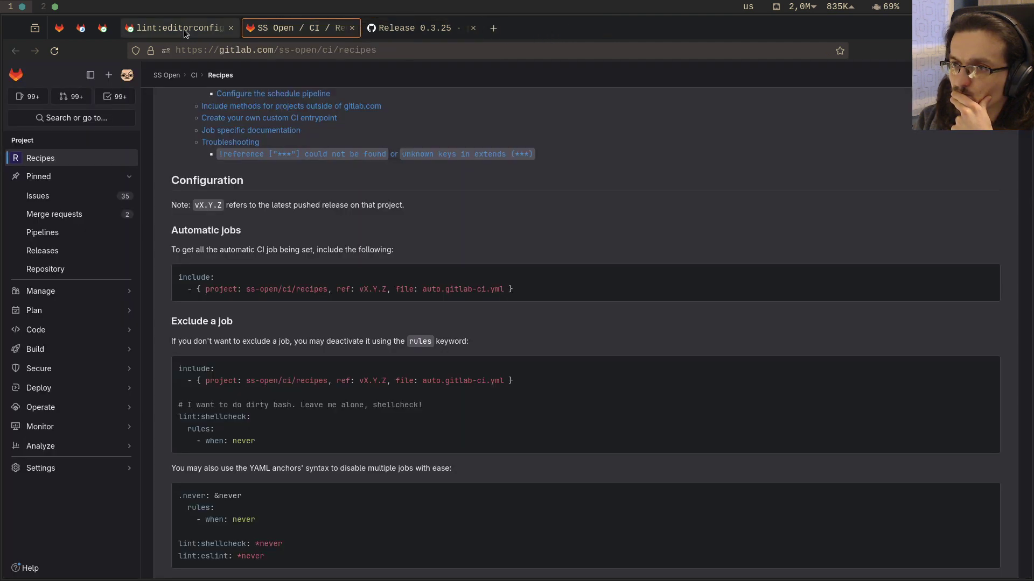
pyautogui.click(230, 29)
pyautogui.click(231, 30)
pyautogui.click(231, 29)
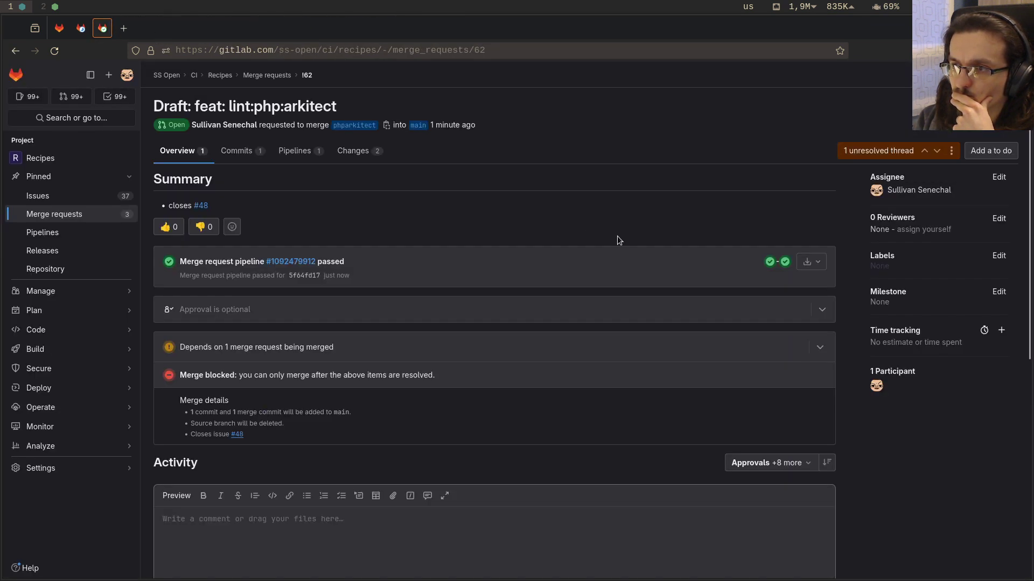
# Step: Inspect merge request !62's lint stage jobs and view its changed files, then return to the editor
pyautogui.click(775, 265)
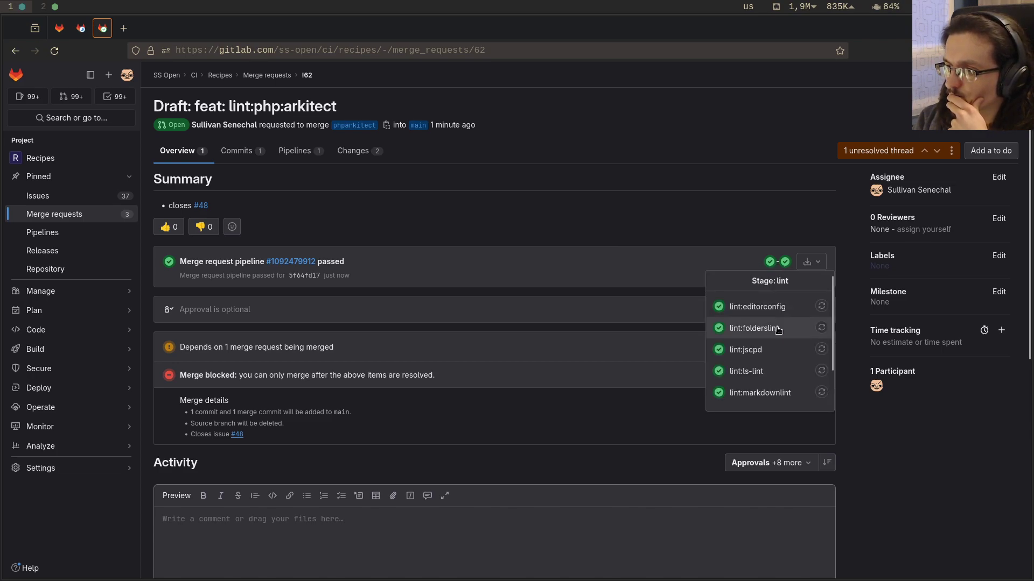
pyautogui.scroll(1, 778, 333)
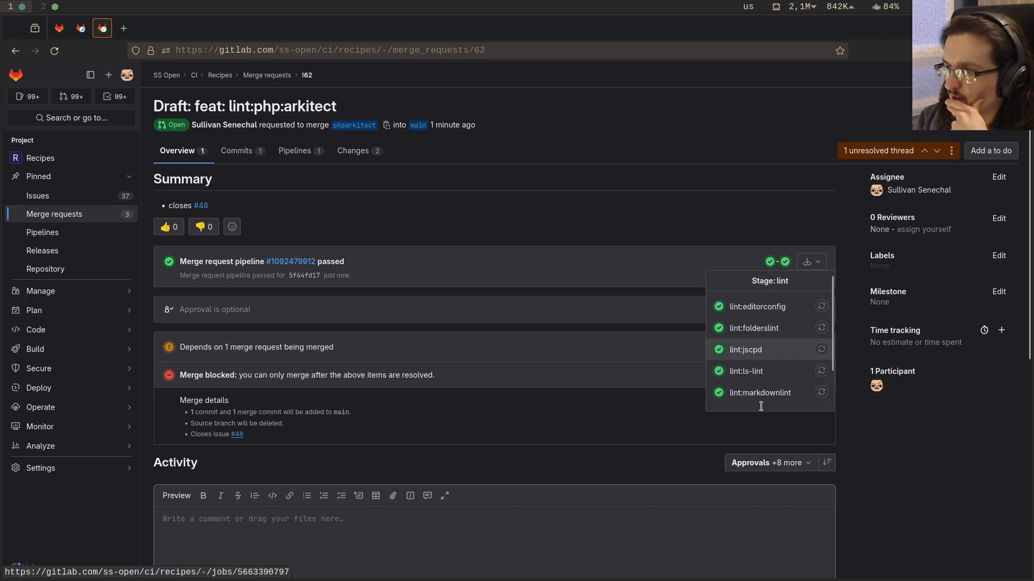
pyautogui.scroll(-5, 754, 331)
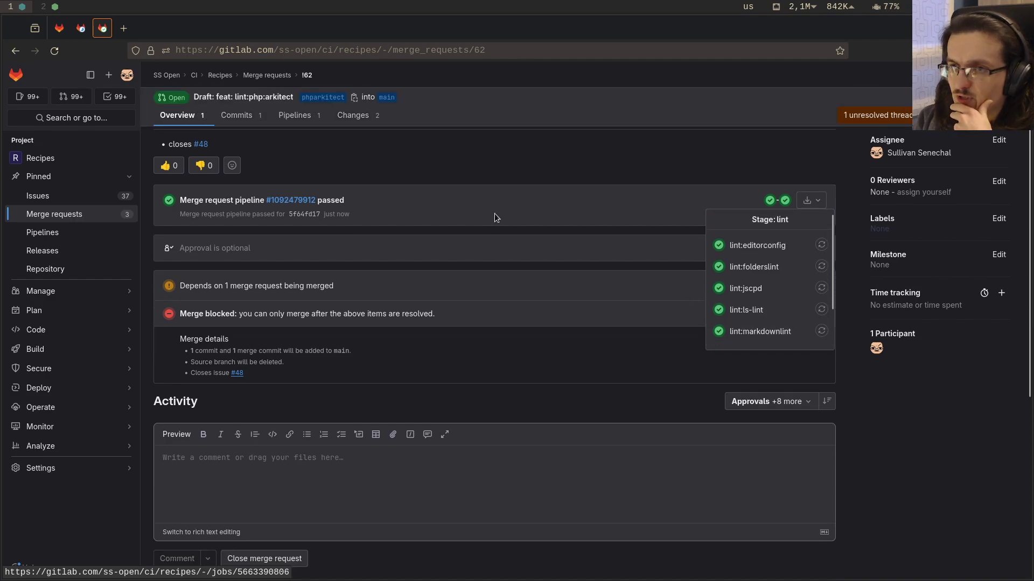
pyautogui.click(494, 213)
pyautogui.scroll(5, 348, 175)
pyautogui.click(357, 151)
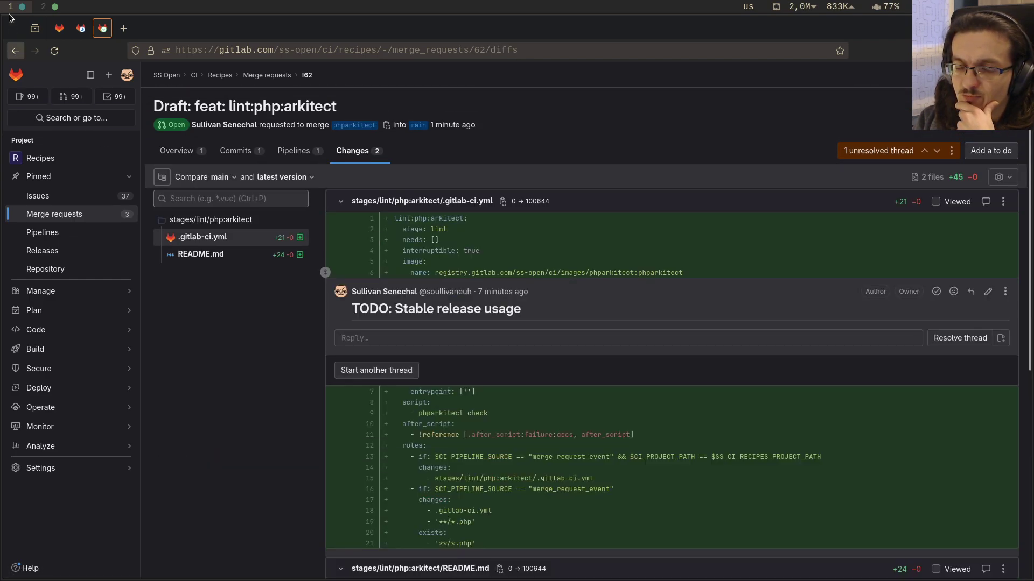
pyautogui.click(45, 6)
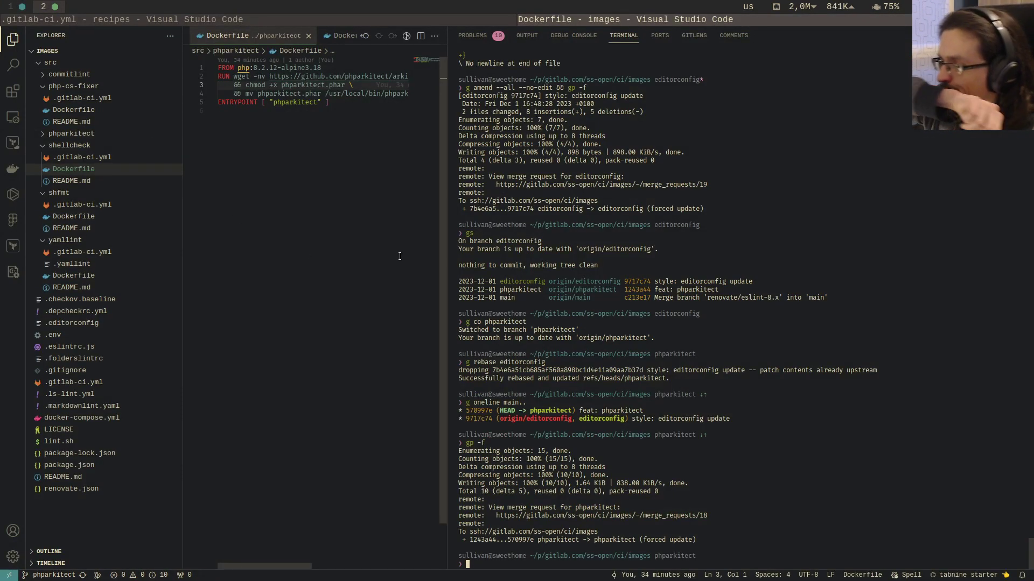
# Step: Open lint.gitlab-ci.yml in the recipes project at the php-cs-fixer include line
pyautogui.click(415, 19)
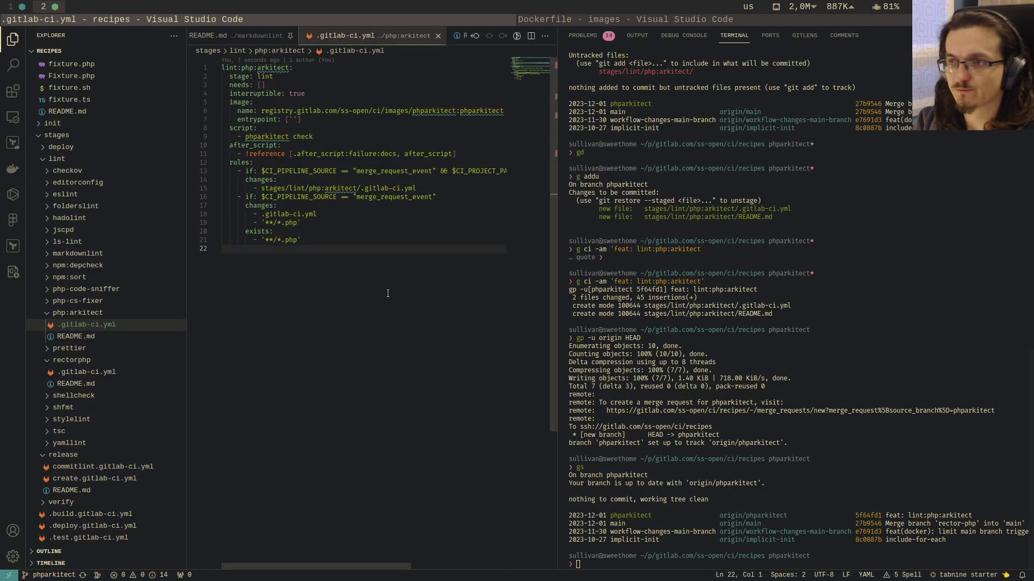
pyautogui.hotkey('ctrl', 'p')
pyautogui.write('lint')
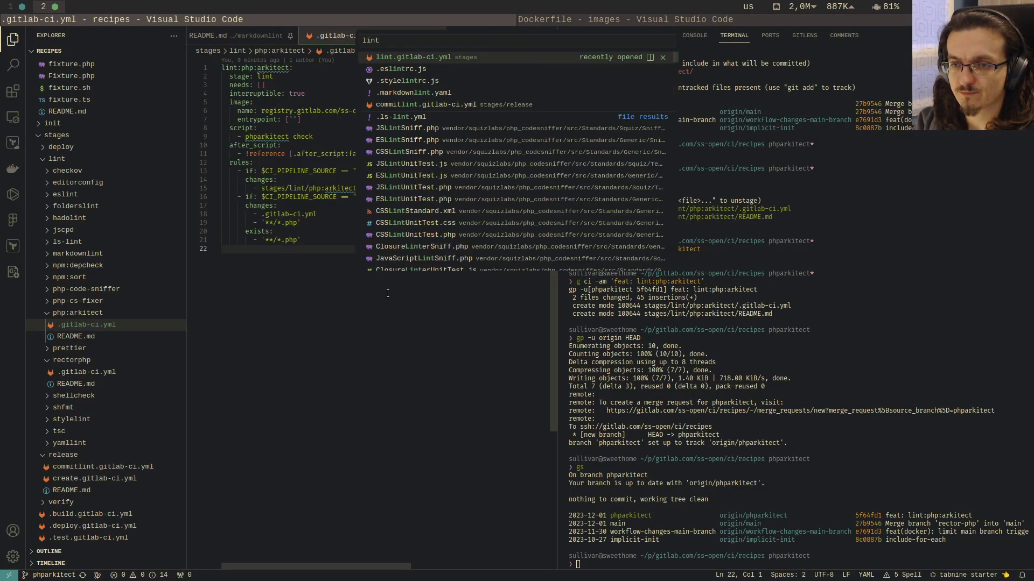
pyautogui.press('Return')
pyautogui.press('Up')
pyautogui.press('Up')
pyautogui.press('Up')
pyautogui.press('Up')
pyautogui.press('Up')
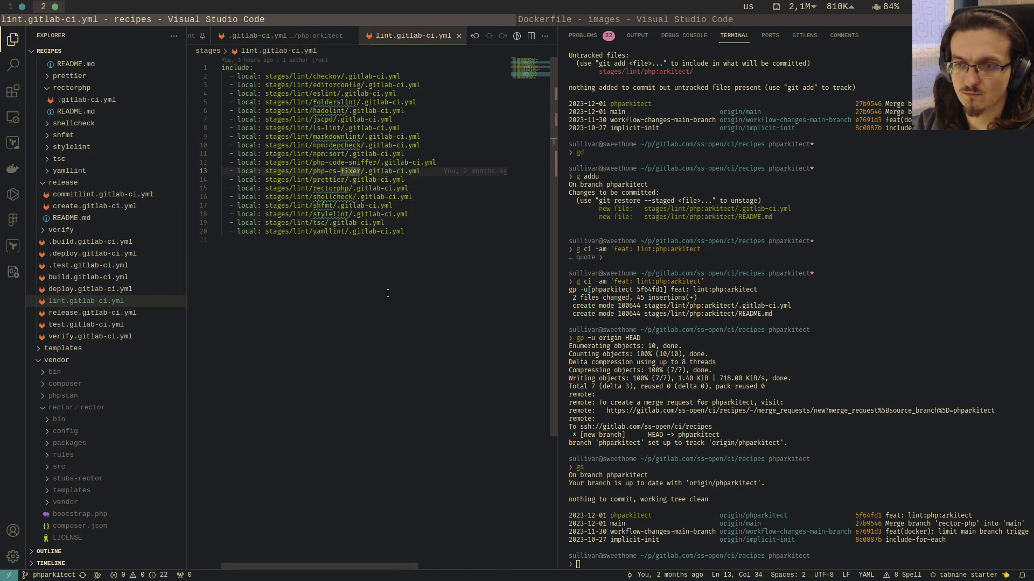
pyautogui.scroll(3, 129, 350)
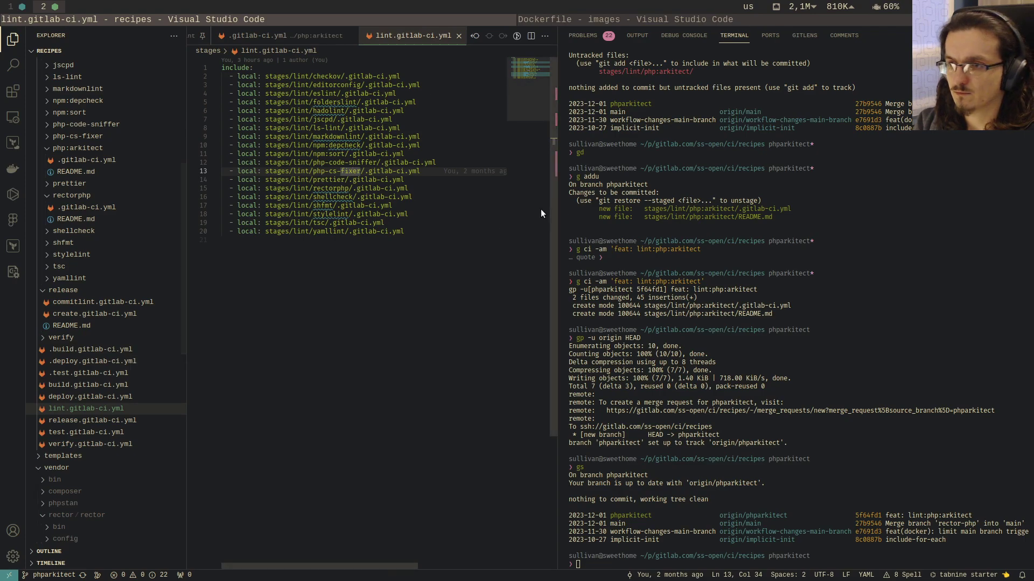
# Step: Duplicate the php-cs-fixer include line, rename the copy to php:arkitect, and save
pyautogui.hotkey('shift', 'alt', 'Down')
pyautogui.hotkey('ctrl', 'Left')
pyautogui.hotkey('ctrl', 'Left')
pyautogui.hotkey('ctrl', 'Left')
pyautogui.hotkey('ctrl', 'shift', 'Right')
pyautogui.hotkey('ctrl', 'shift', 'Right')
pyautogui.write(':ar')
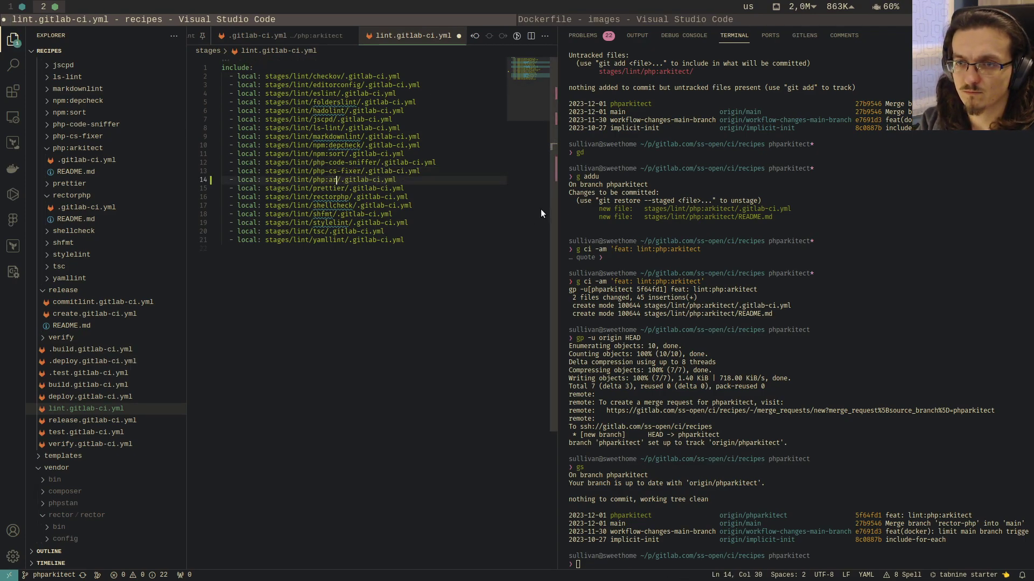
pyautogui.write('kitec')
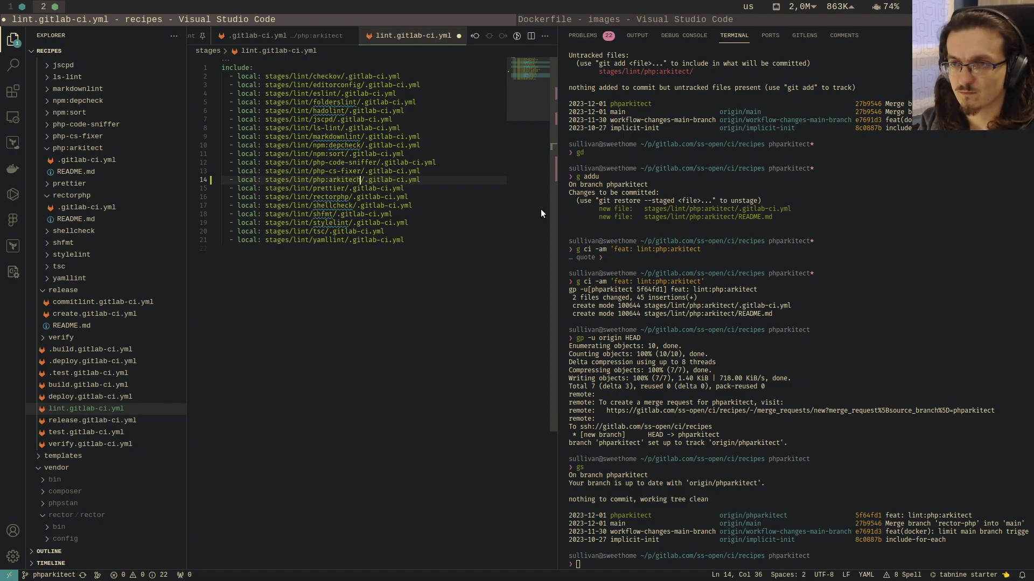
pyautogui.write('t')
pyautogui.hotkey('ctrl', 's')
pyautogui.hotkey('ctrl', 'shift', 'Left')
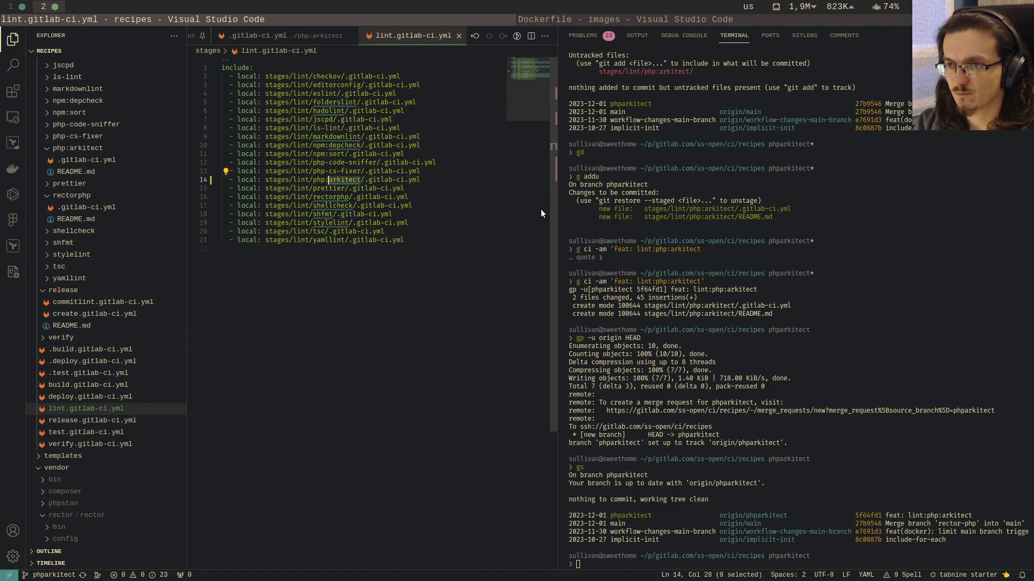
pyautogui.press('Left')
pyautogui.press('Right')
pyautogui.press('Right')
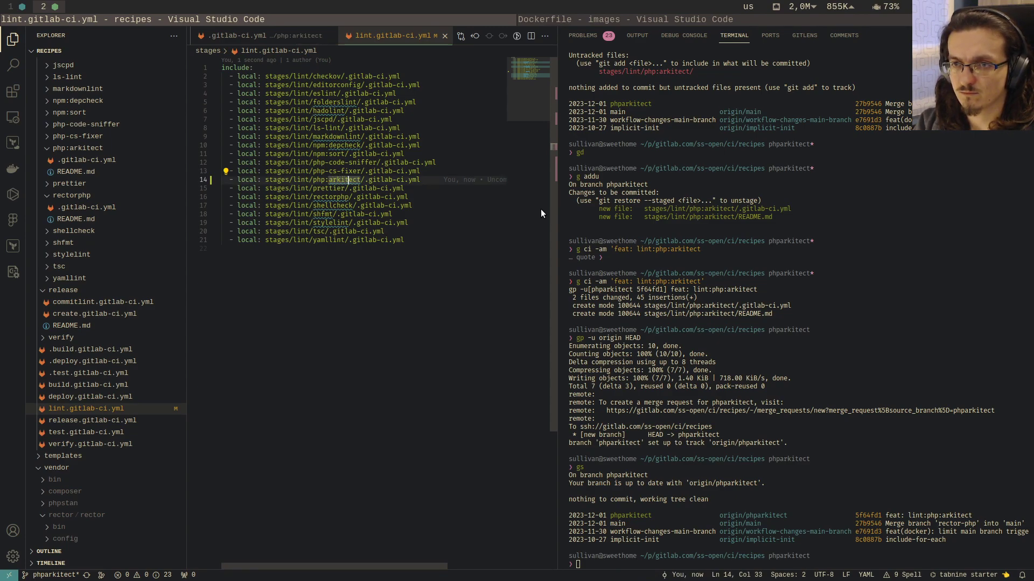
# Step: Review status and diff, then run g amend --all --no-edit && gp -f to force-push phparkitect
pyautogui.click(730, 283)
pyautogui.press('Return')
pyautogui.write('g')
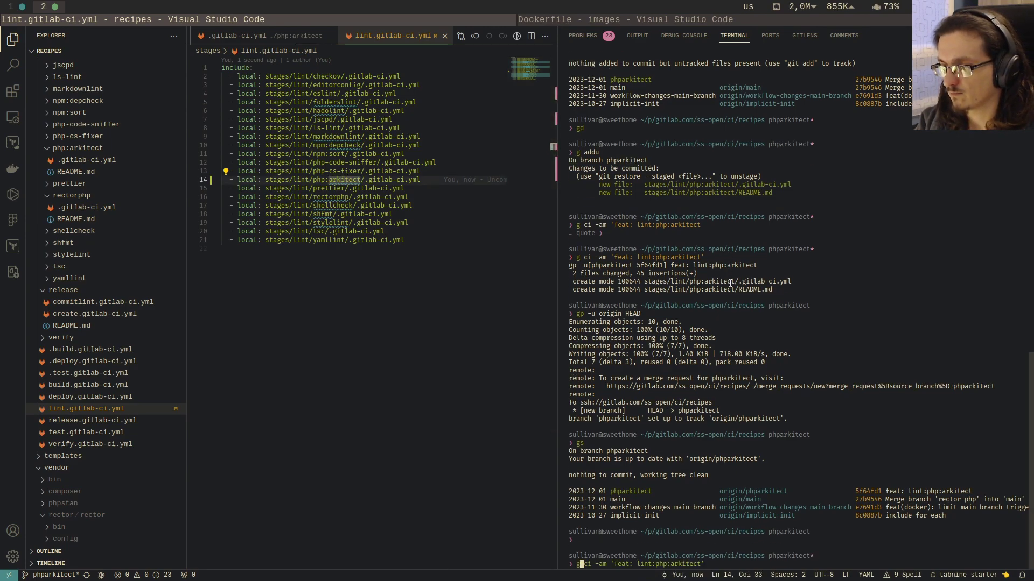
pyautogui.write('s')
pyautogui.press('Return')
pyautogui.write('gd')
pyautogui.press('Return')
pyautogui.write('g oneline main..')
pyautogui.press('Return')
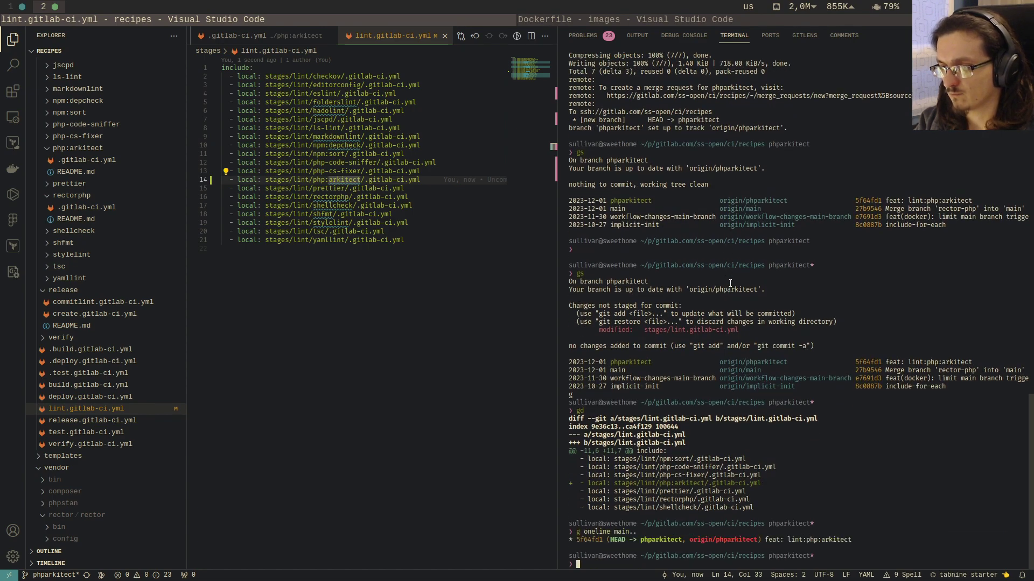
pyautogui.write('g amend --all --no-edit && gp -f')
pyautogui.press('Return')
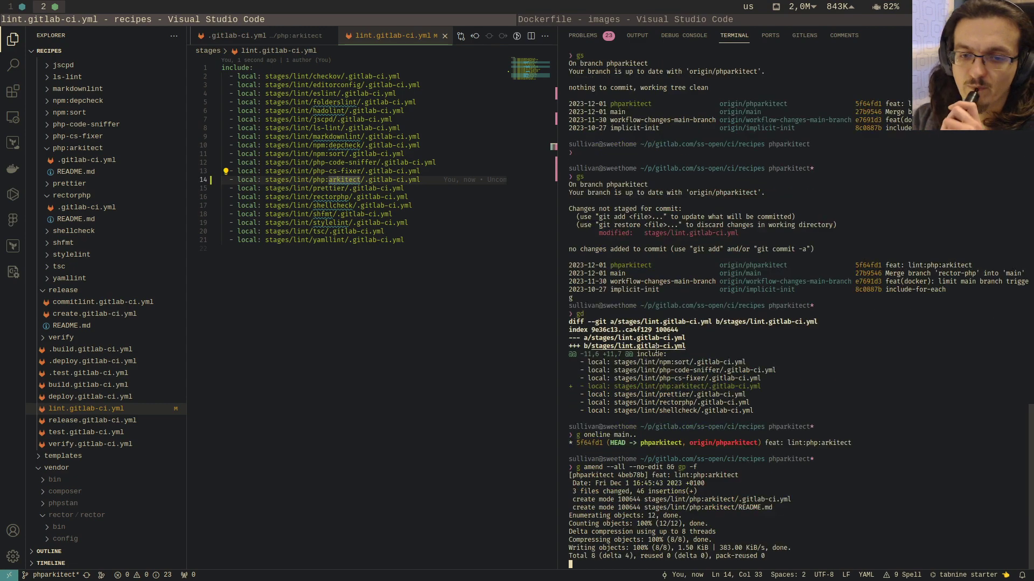
pyautogui.click(21, 10)
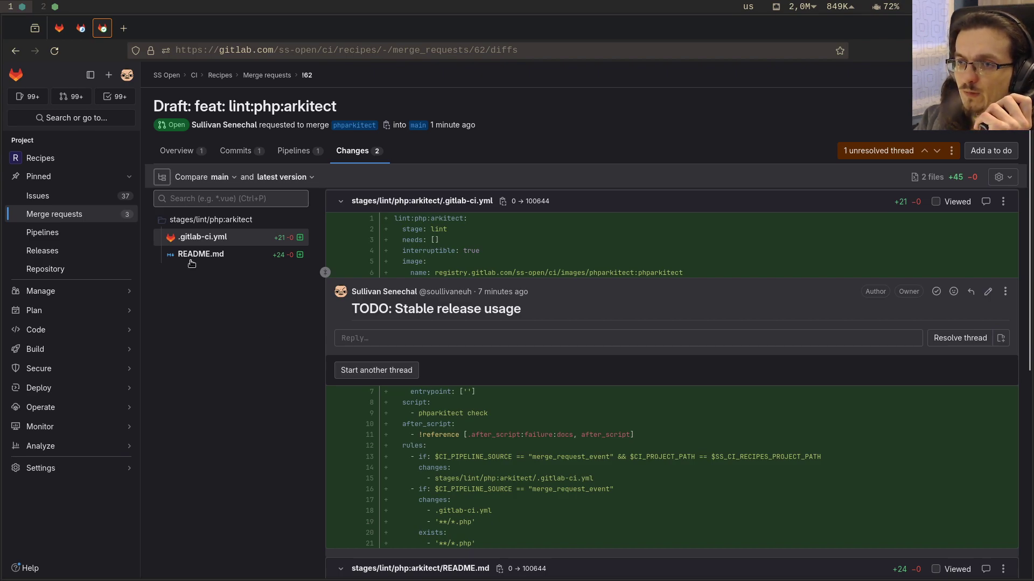
# Step: Reload merge request !62's changes, collapse the line 6 TODO thread, and go to Overview
pyautogui.click(55, 54)
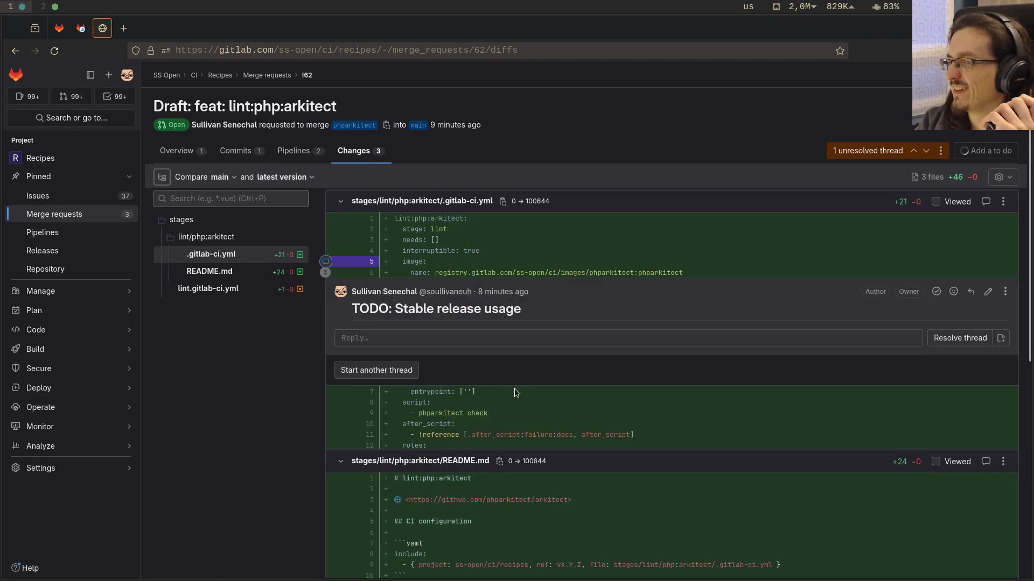
pyautogui.click(325, 272)
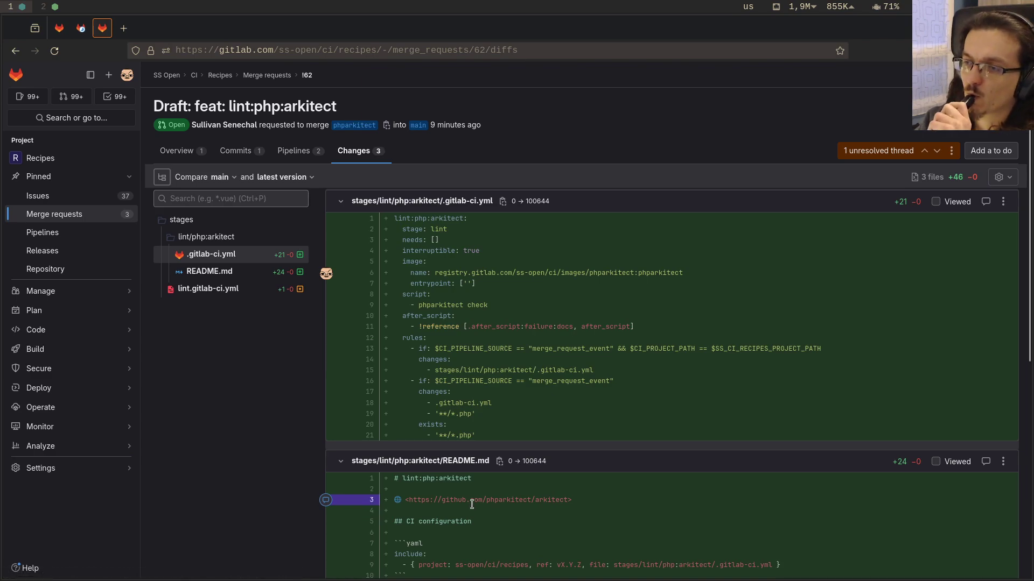
pyautogui.scroll(-7, 471, 504)
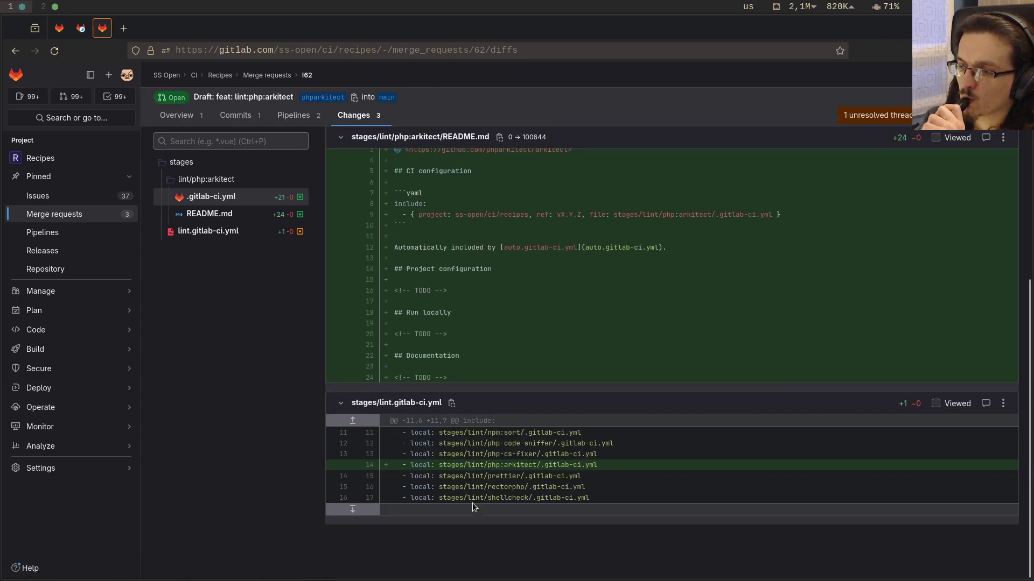
pyautogui.scroll(7, 473, 499)
pyautogui.click(191, 150)
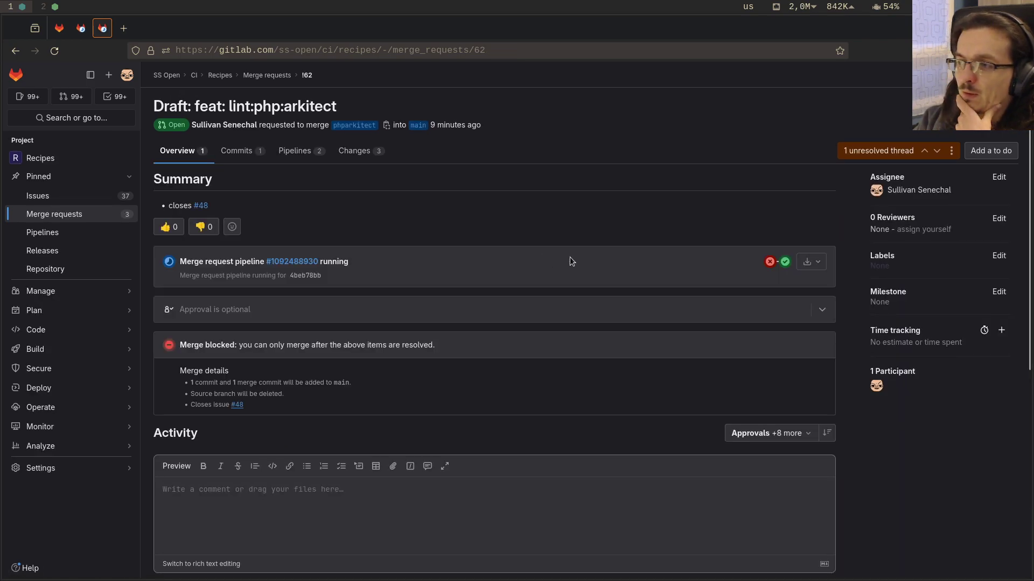
# Step: Open the failed lint:php:arkitect job log showing 'Config file not found', then return to the editor
pyautogui.click(768, 263)
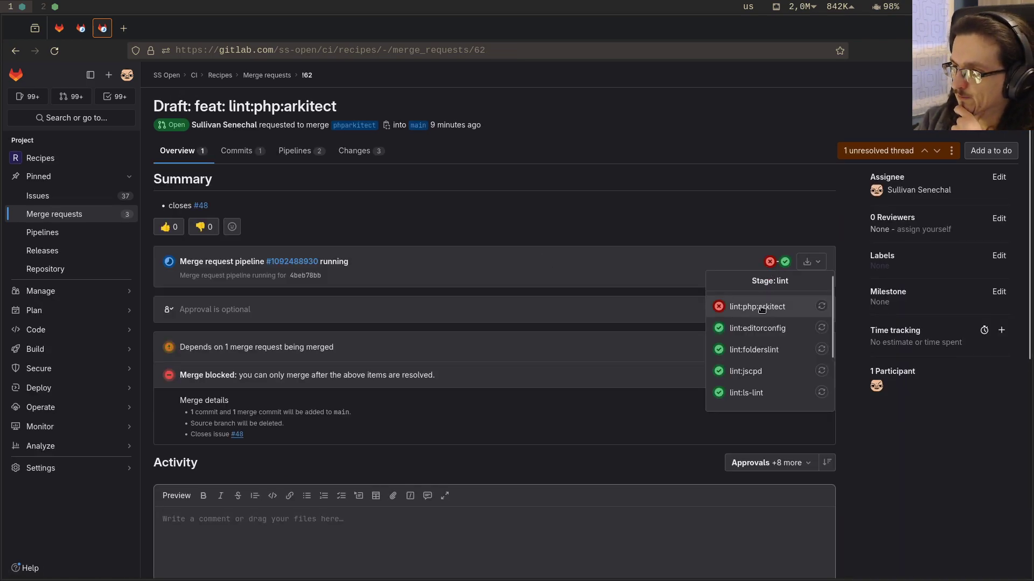
pyautogui.middleClick(761, 307)
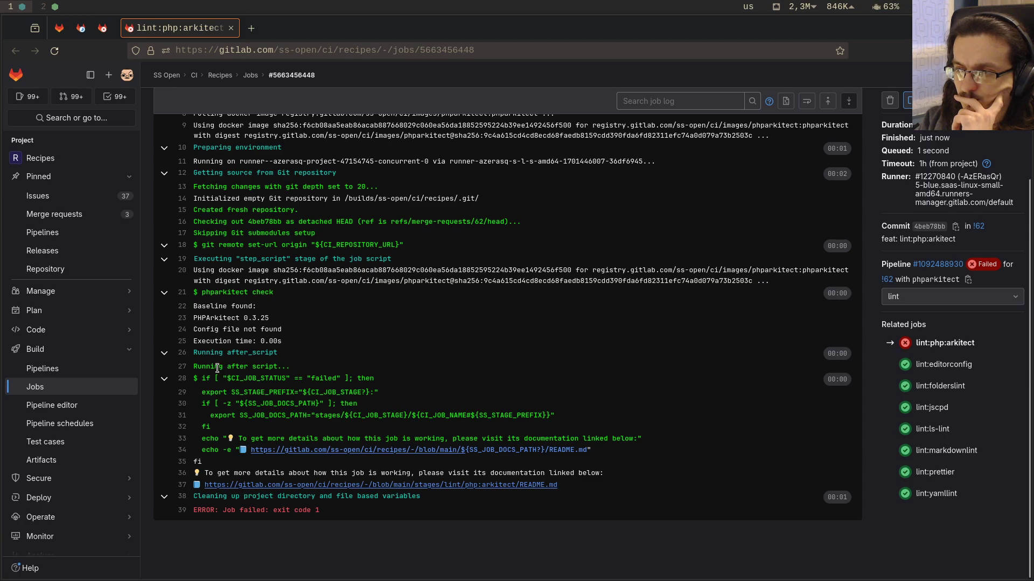
pyautogui.moveTo(275, 342)
pyautogui.mouseDown()
pyautogui.moveTo(199, 329)
pyautogui.moveTo(265, 329)
pyautogui.mouseUp()
pyautogui.click(307, 334)
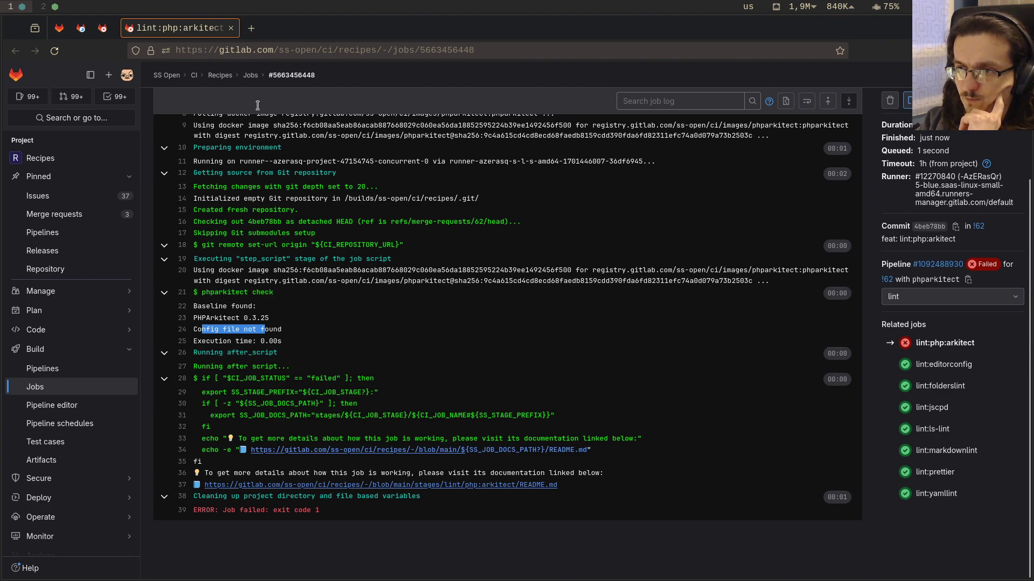
pyautogui.click(103, 28)
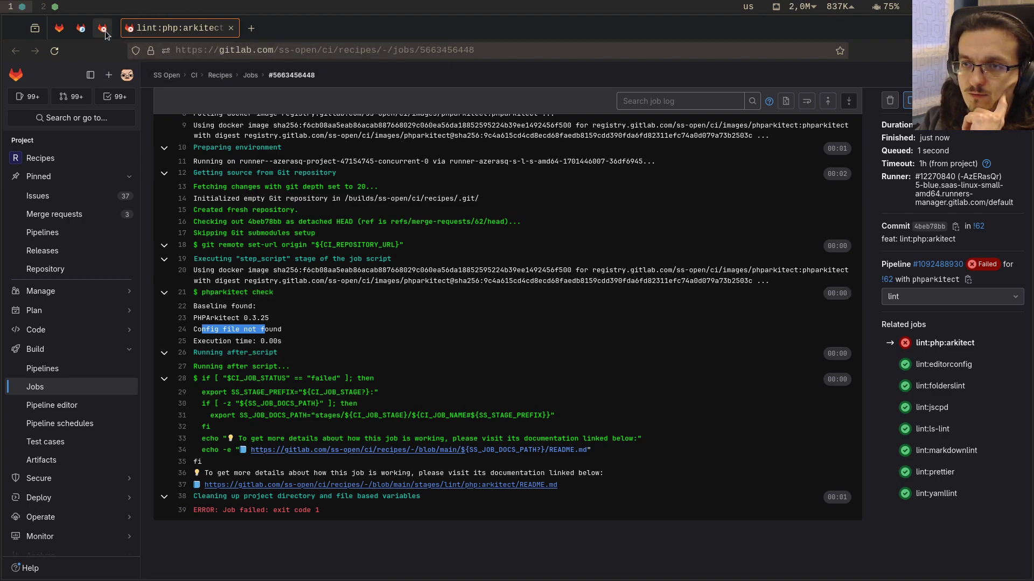
pyautogui.click(43, 7)
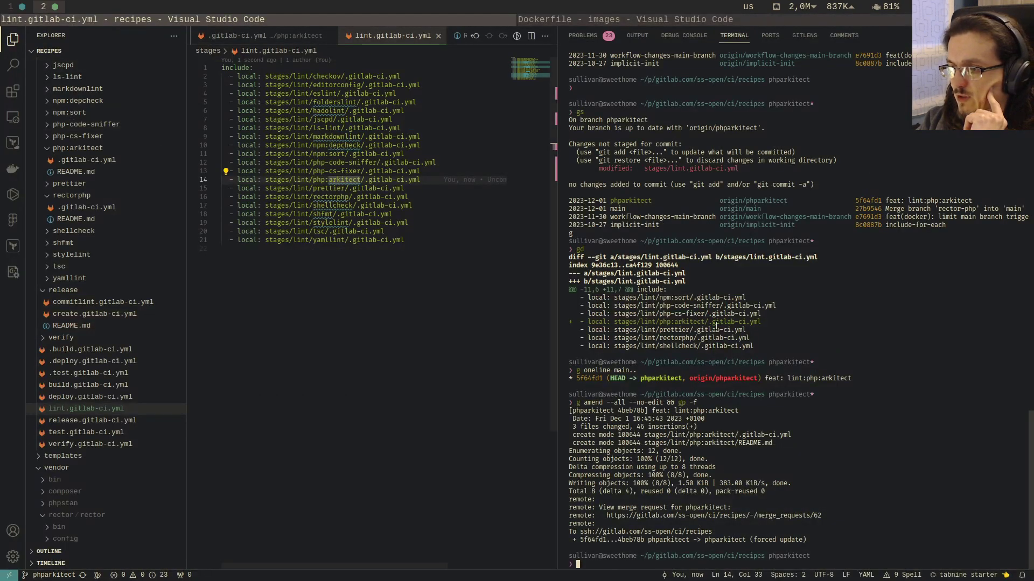
# Step: Generate a default phparkitect.php with ./phparkitect.phar init and print its contents
pyautogui.write('.')
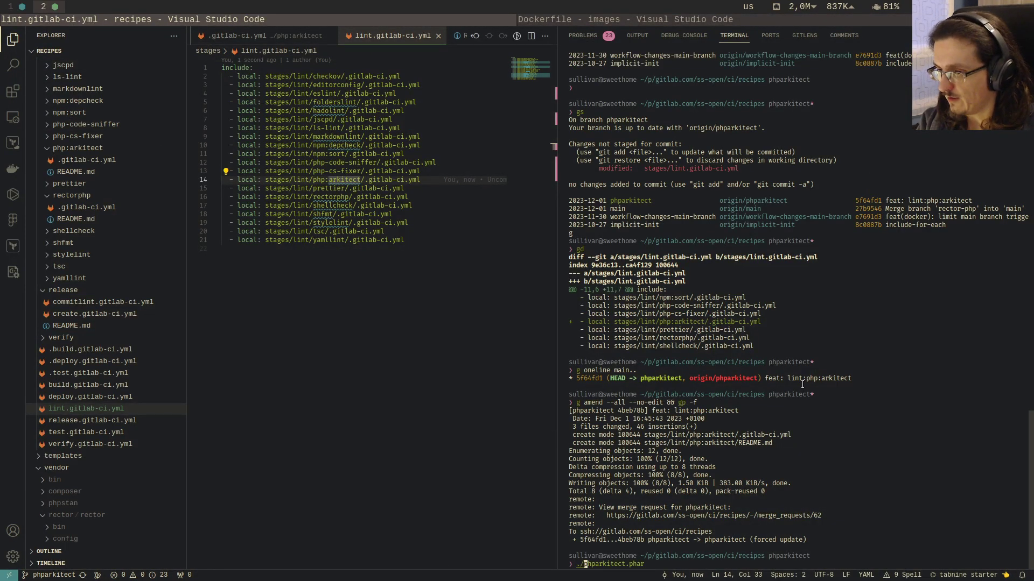
pyautogui.write('/')
pyautogui.press('Right')
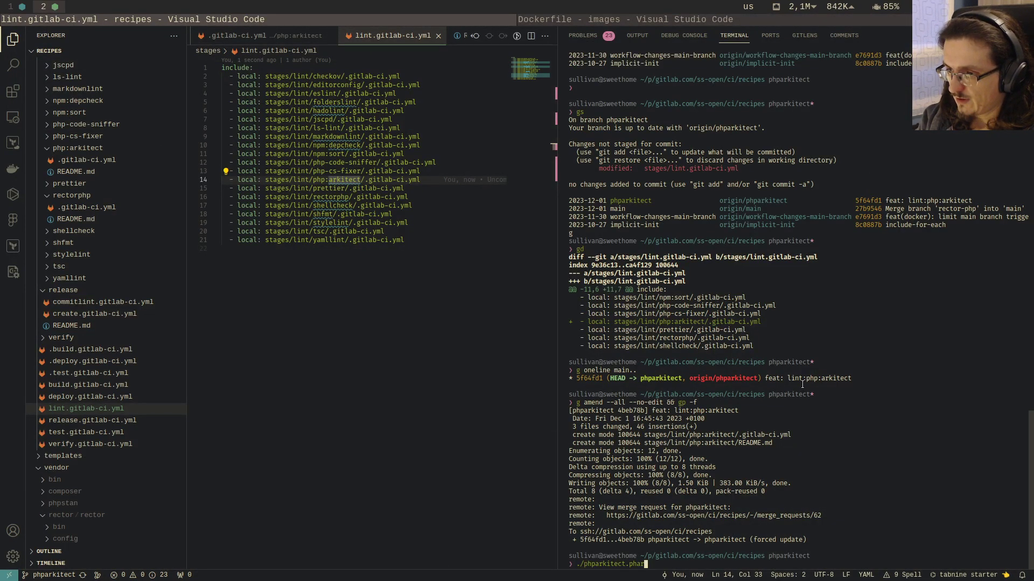
pyautogui.write('iinit')
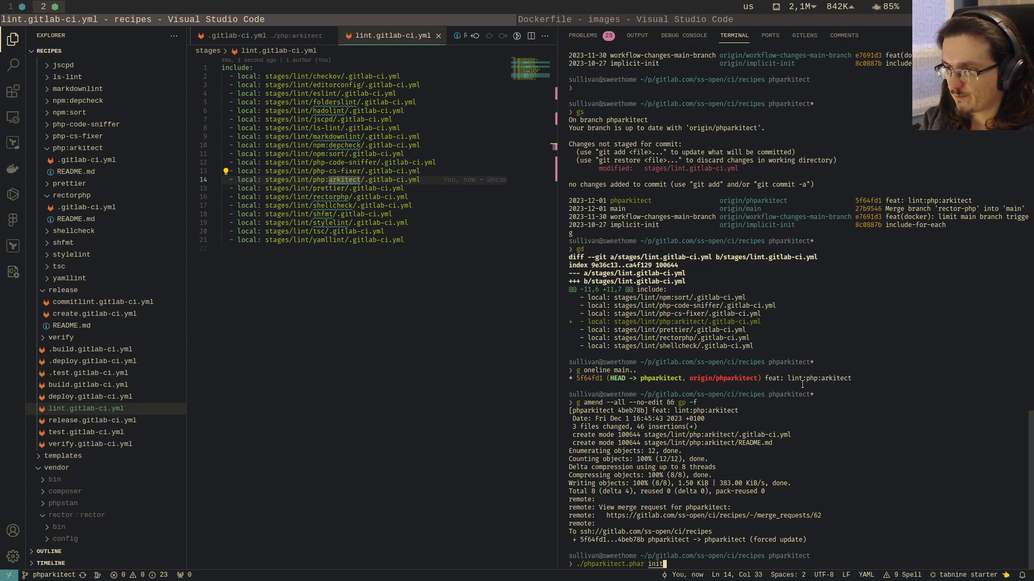
pyautogui.press('Return')
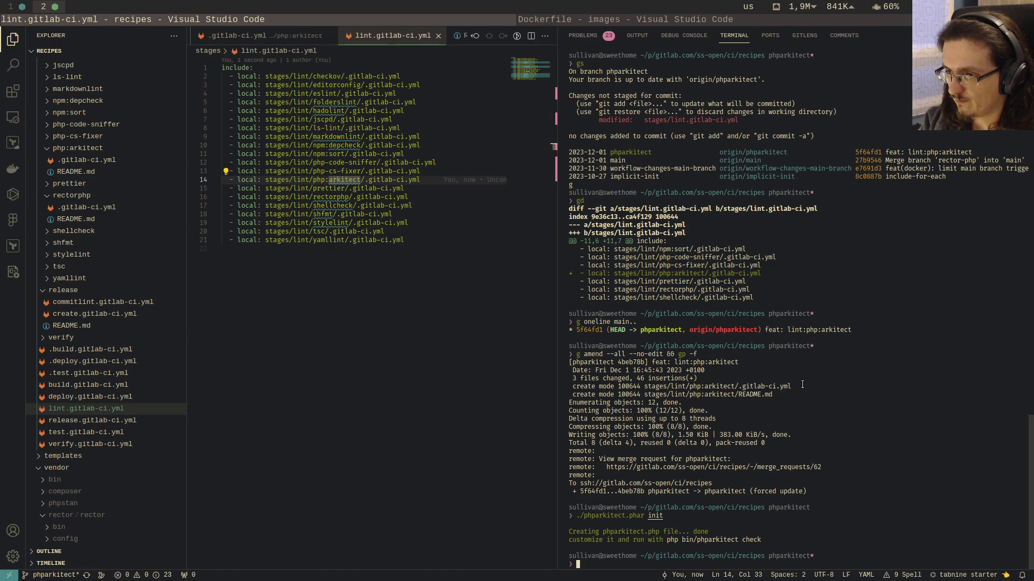
pyautogui.write('cat p')
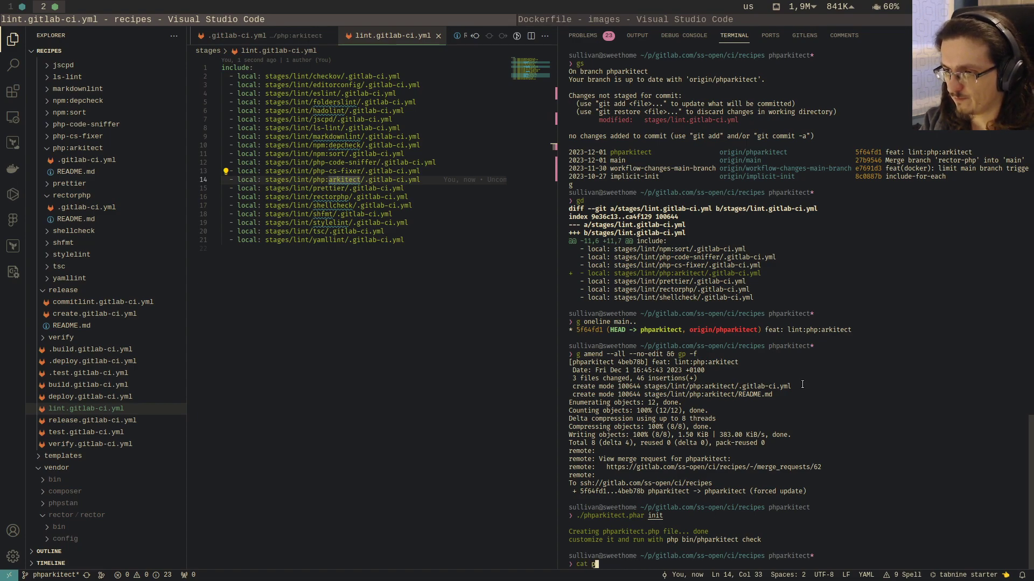
pyautogui.write('hp')
pyautogui.press('Tab')
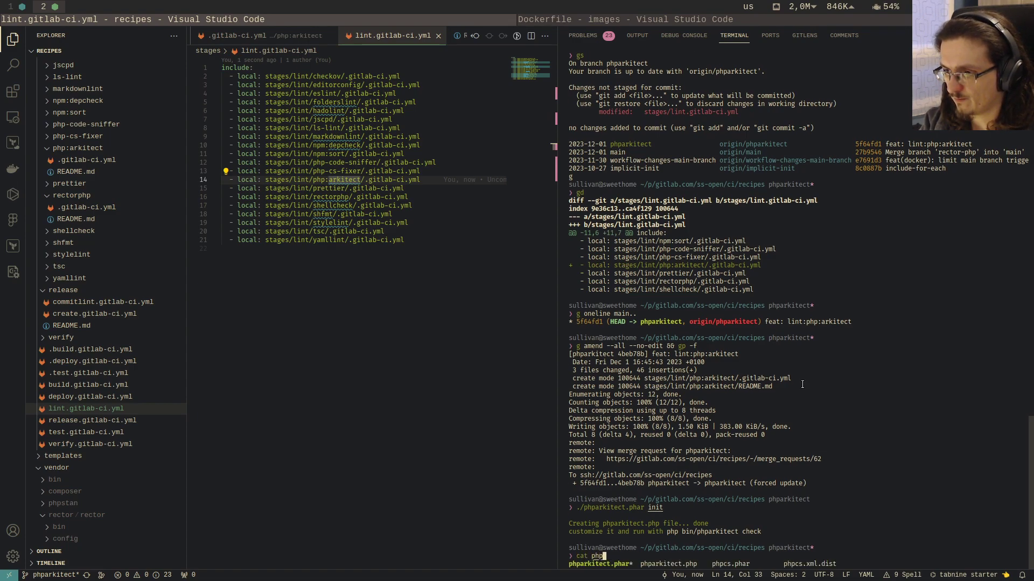
pyautogui.write('a')
pyautogui.press('Tab')
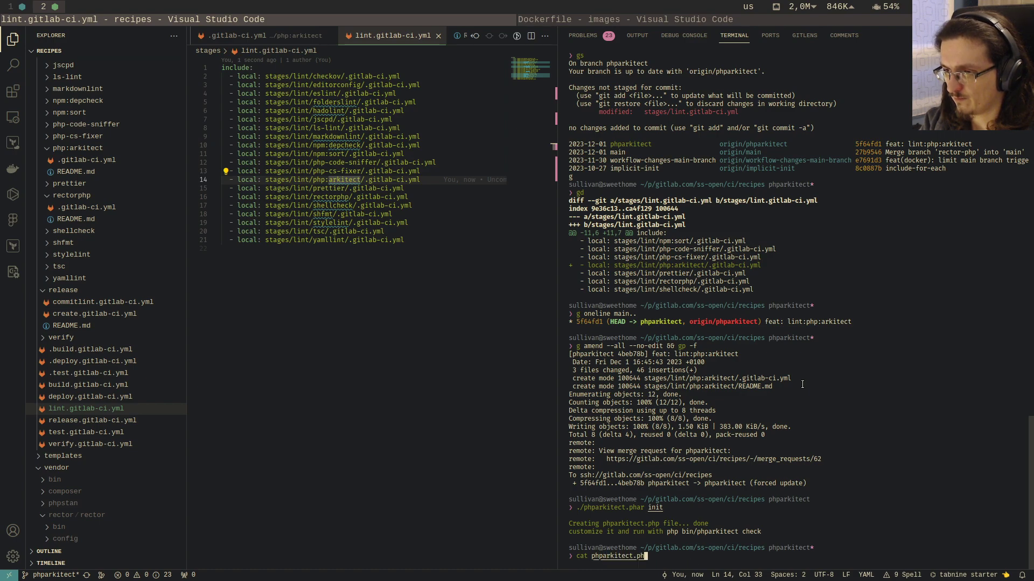
pyautogui.press('Return')
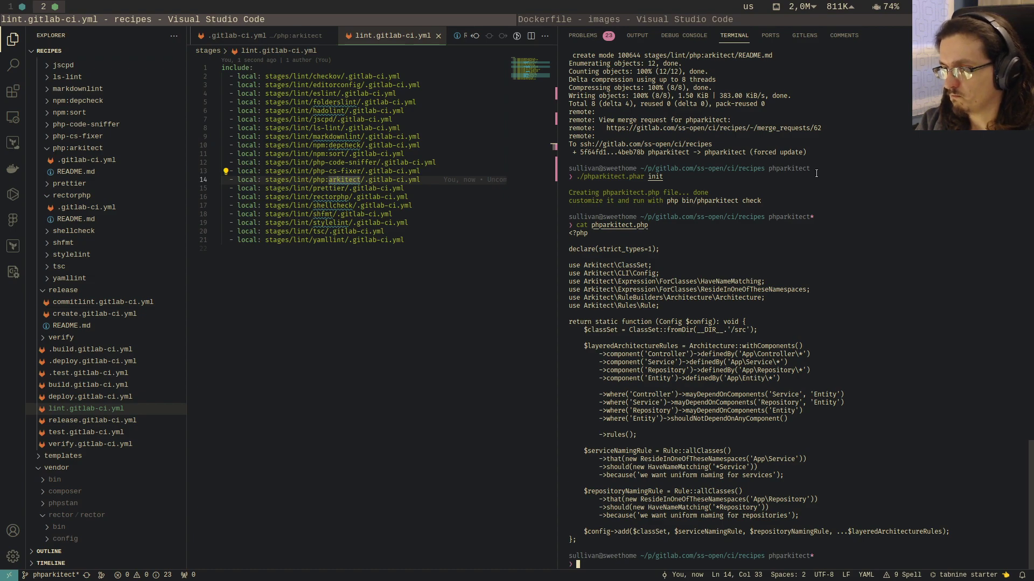
# Step: Delete the generated phparkitect.php file with rm
pyautogui.write('rm php')
pyautogui.press('Tab')
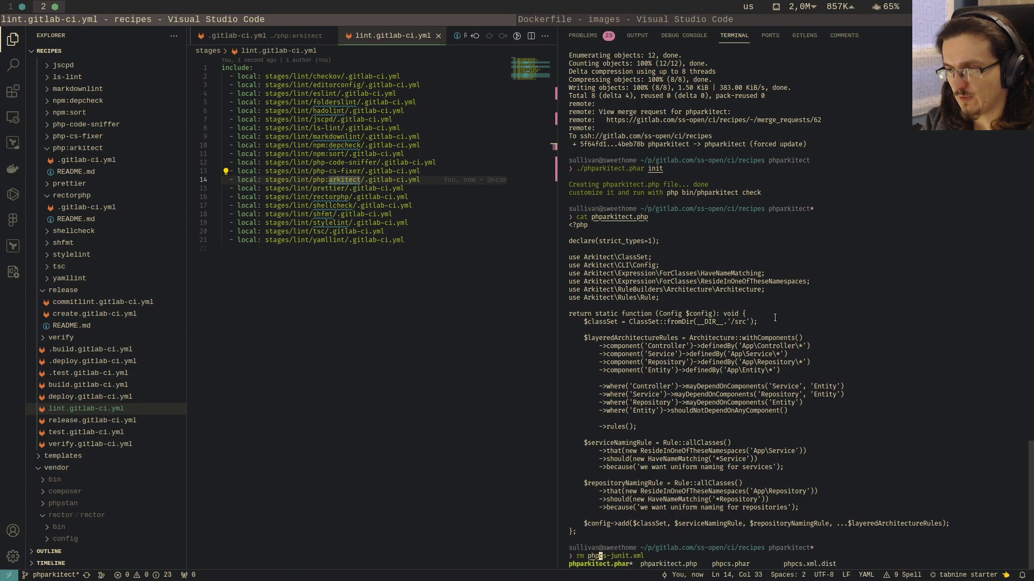
pyautogui.write('arkitect.php')
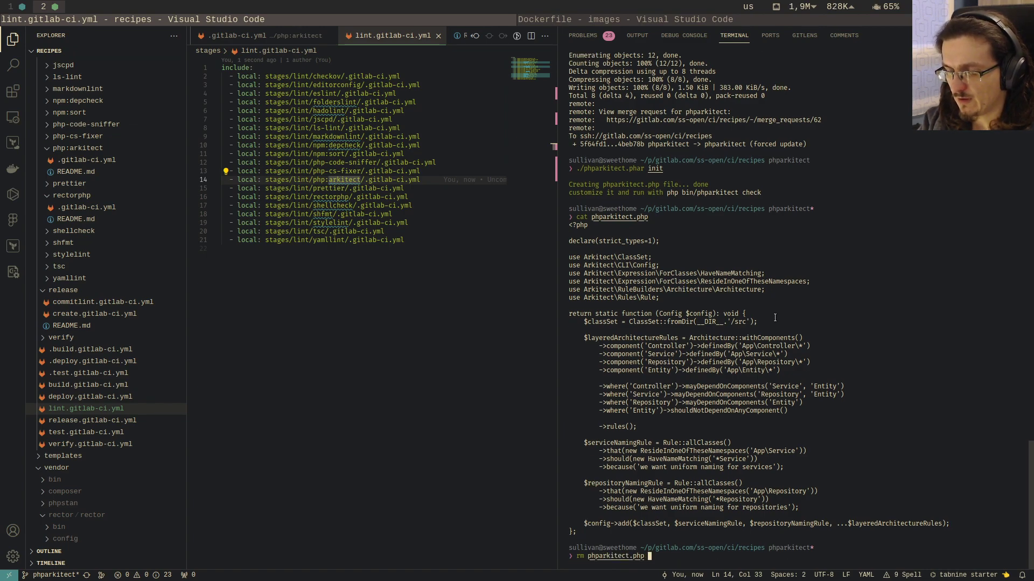
pyautogui.press('Return')
pyautogui.click(429, 206)
pyautogui.hotkey('ctrl', 'p')
pyautogui.write('gitlab')
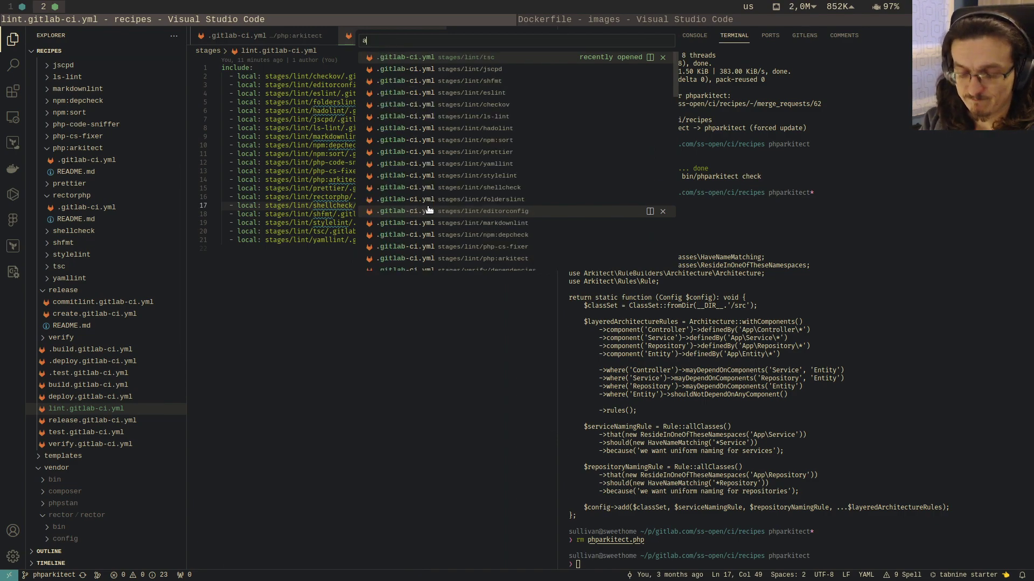
# Step: Open the php:arkitect .gitlab-ci.yml with the sidebar hidden and select the image name on line 6
pyautogui.press('Escape')
pyautogui.click(254, 38)
pyautogui.hotkey('ctrl', 'b')
pyautogui.click(370, 171)
pyautogui.press('Home')
pyautogui.press('Up')
pyautogui.press('Up')
pyautogui.press('Up')
pyautogui.press('Up')
pyautogui.press('Up')
pyautogui.press('Up')
pyautogui.press('Up')
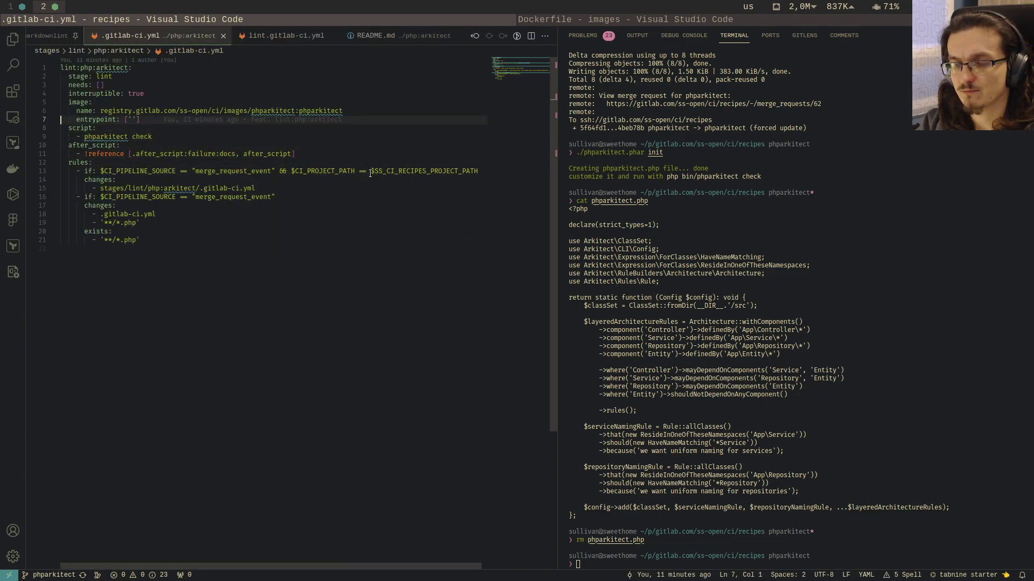
pyautogui.press('Right')
pyautogui.press('Right')
pyautogui.press('Right')
pyautogui.press('Right')
pyautogui.press('Right')
pyautogui.press('Right')
pyautogui.press('Right')
pyautogui.press('Right')
pyautogui.press('Right')
pyautogui.press('Right')
pyautogui.hotkey('ctrl', 'shift', 'Right')
pyautogui.hotkey('ctrl', 'shift', 'Right')
pyautogui.hotkey('ctrl', 'shift', 'Right')
pyautogui.hotkey('ctrl', 'shift', 'Right')
pyautogui.hotkey('ctrl', 'shift', 'Right')
pyautogui.hotkey('ctrl', 'shift', 'Right')
pyautogui.hotkey('ctrl', 'shift', 'Right')
pyautogui.hotkey('ctrl', 'shift', 'Right')
pyautogui.hotkey('ctrl', 'shift', 'Right')
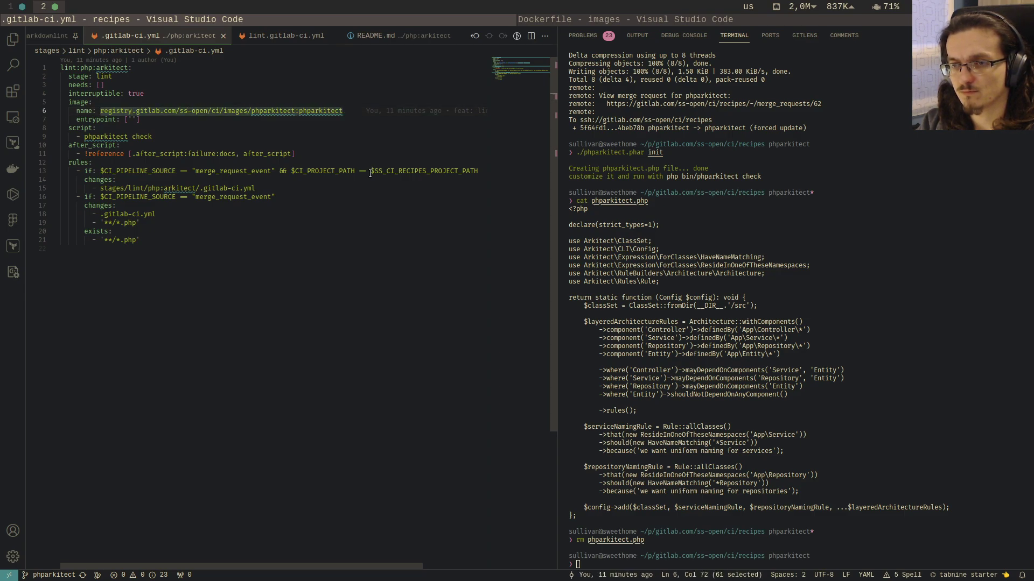
pyautogui.press('Down')
pyautogui.press('Down')
pyautogui.press('Down')
pyautogui.scroll(2, 159, 37)
pyautogui.scroll(3, 159, 37)
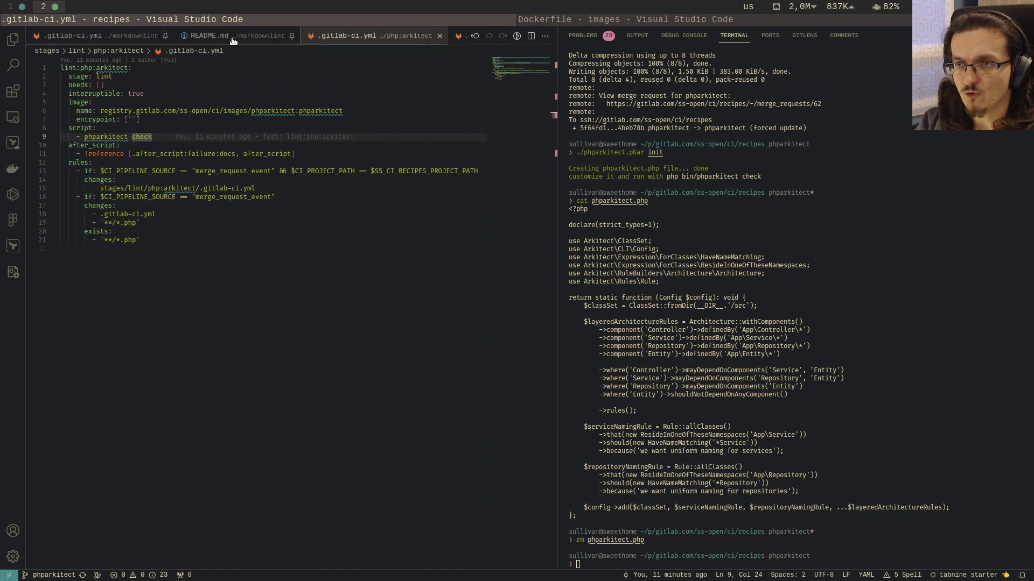
# Step: Close the markdownlint README and .gitlab-ci.yml, pin the php:arkitect .gitlab-ci.yml, and close lint.gitlab-ci.yml
pyautogui.click(292, 36)
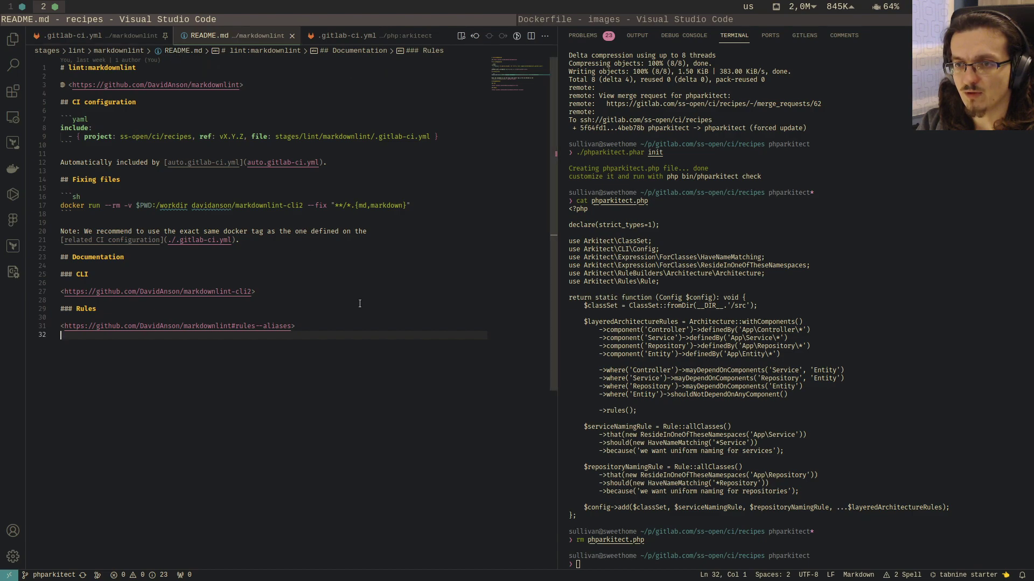
pyautogui.click(291, 36)
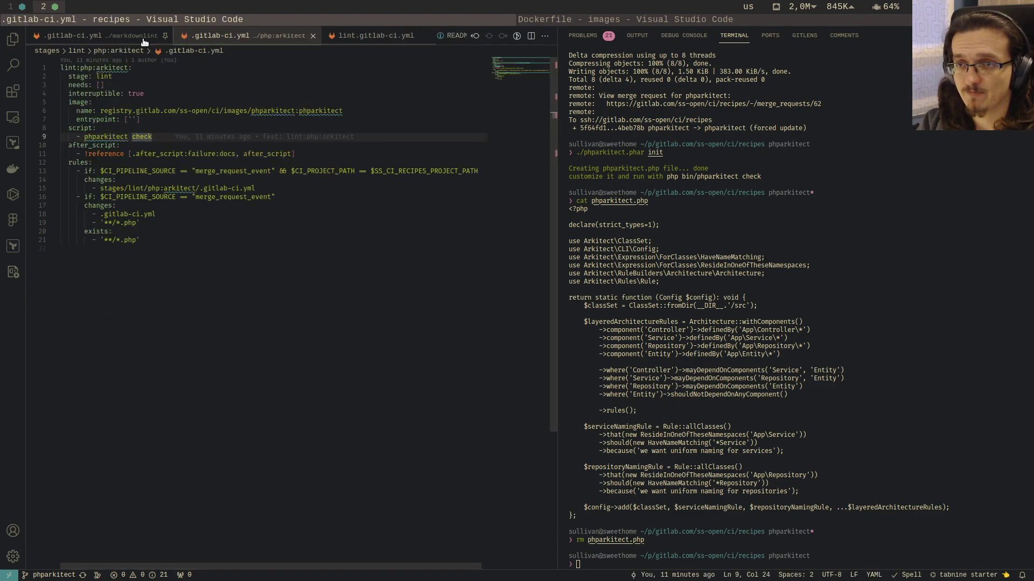
pyautogui.click(166, 37)
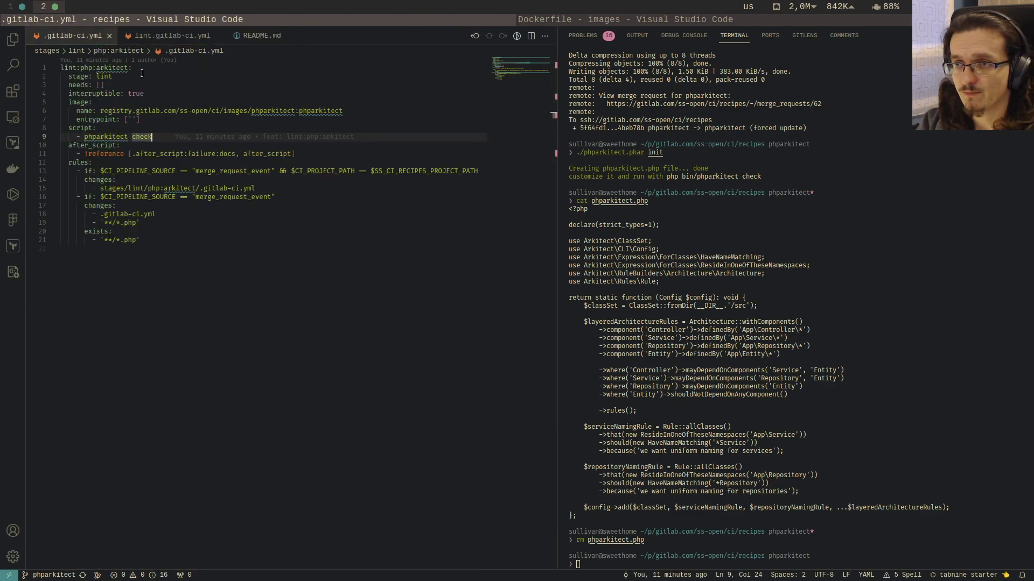
pyautogui.rightClick(83, 34)
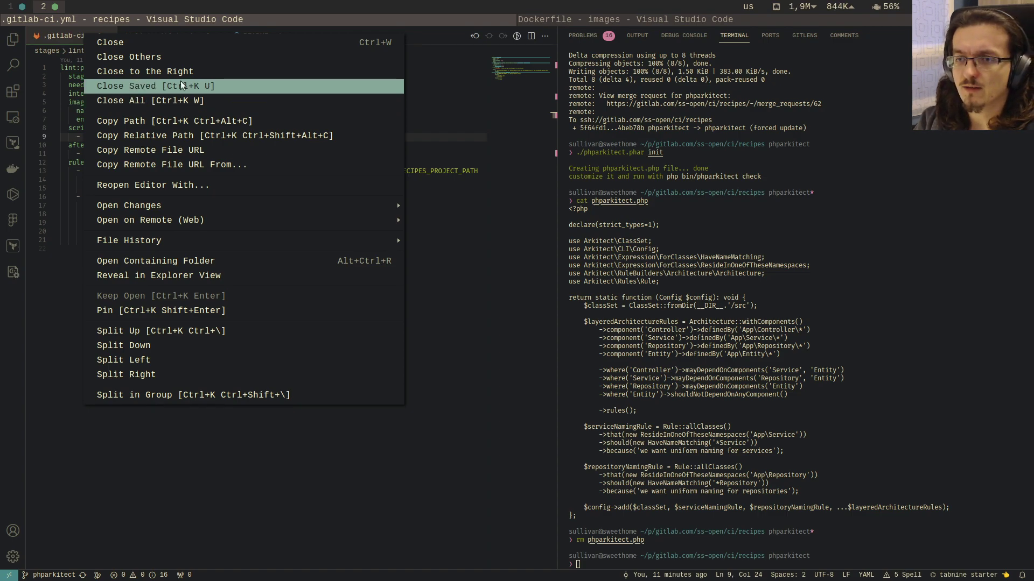
pyautogui.click(171, 311)
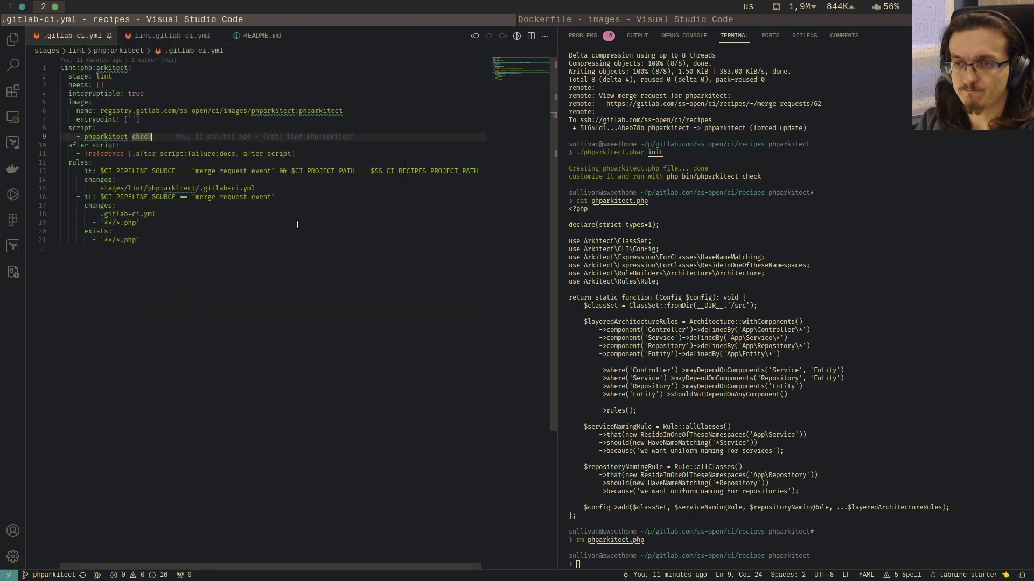
pyautogui.click(175, 36)
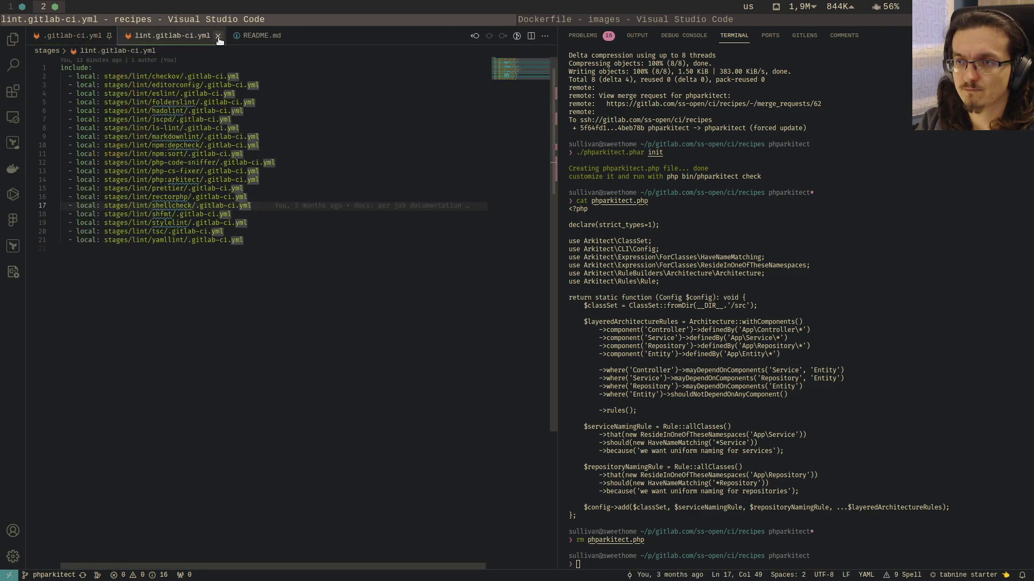
pyautogui.click(218, 36)
pyautogui.click(154, 35)
# Step: Pin the php:arkitect README and open the php-cs-fixer README via Quick Open
pyautogui.rightClick(154, 36)
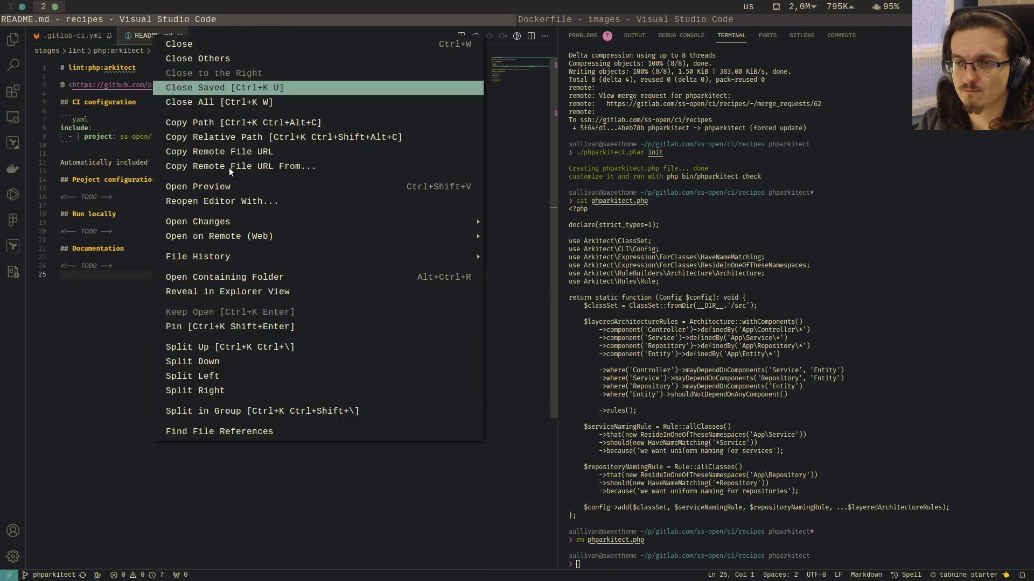
pyautogui.click(291, 325)
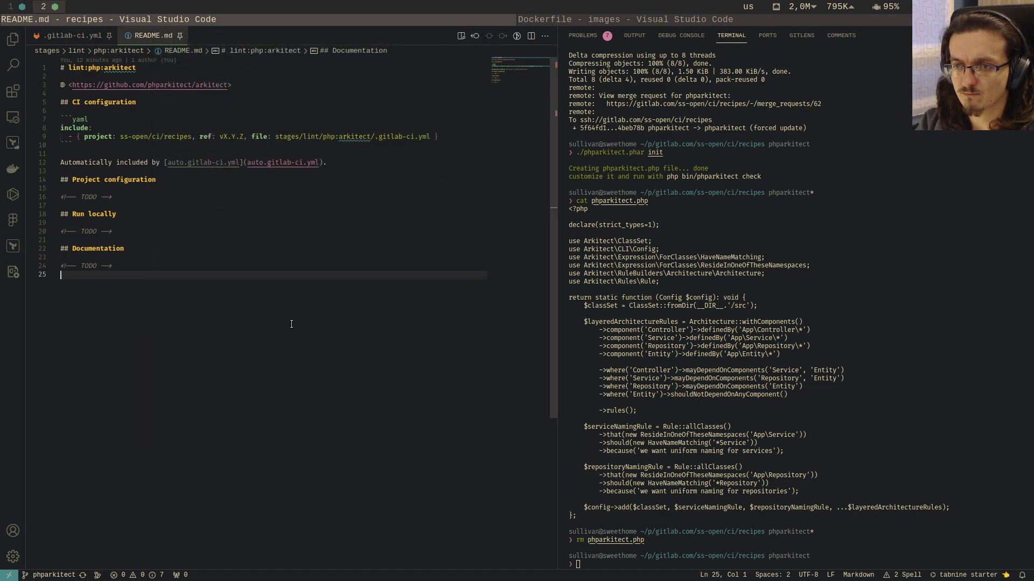
pyautogui.hotkey('ctrl', 'p')
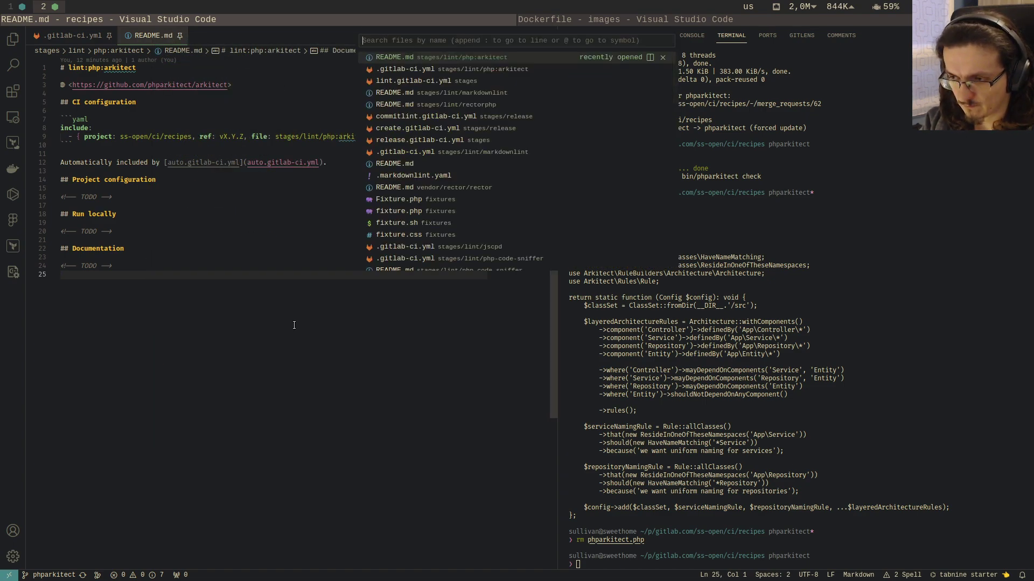
pyautogui.write('php-cs')
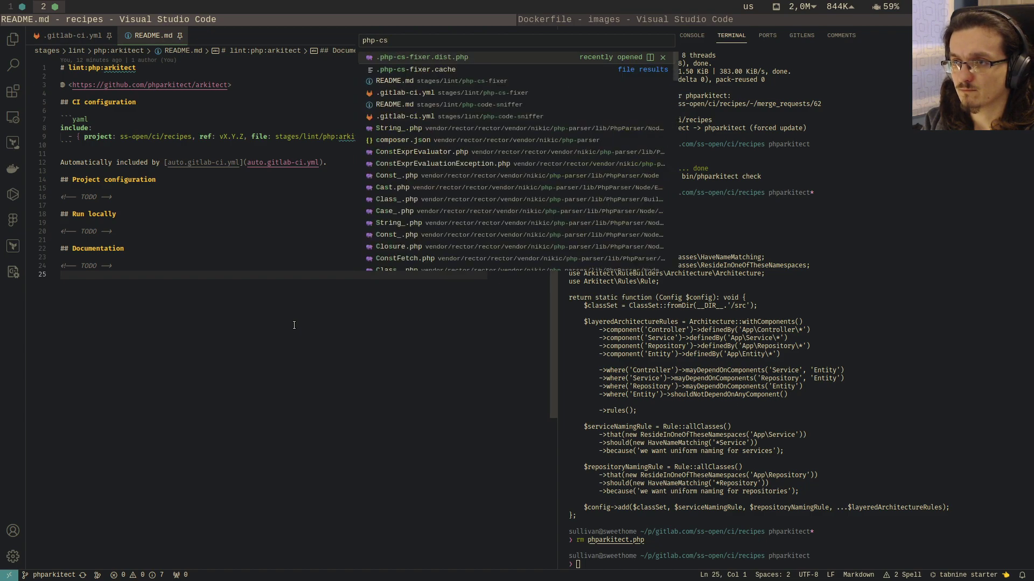
pyautogui.press('Down')
pyautogui.press('Down')
pyautogui.press('Return')
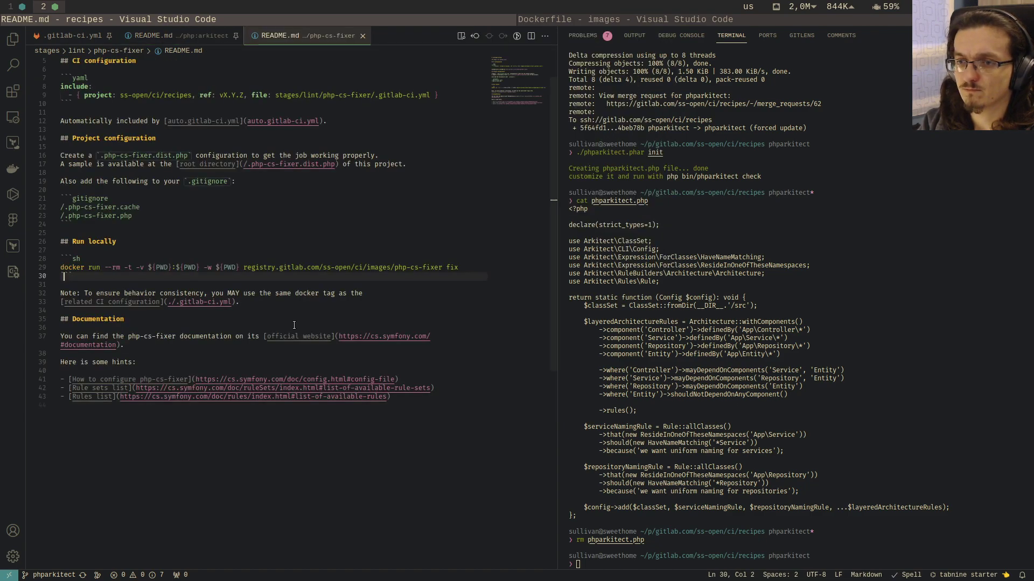
# Step: Paste the php-cs-fixer README's docker run line into the terminal and remove its image name
pyautogui.press('Up')
pyautogui.press('Home')
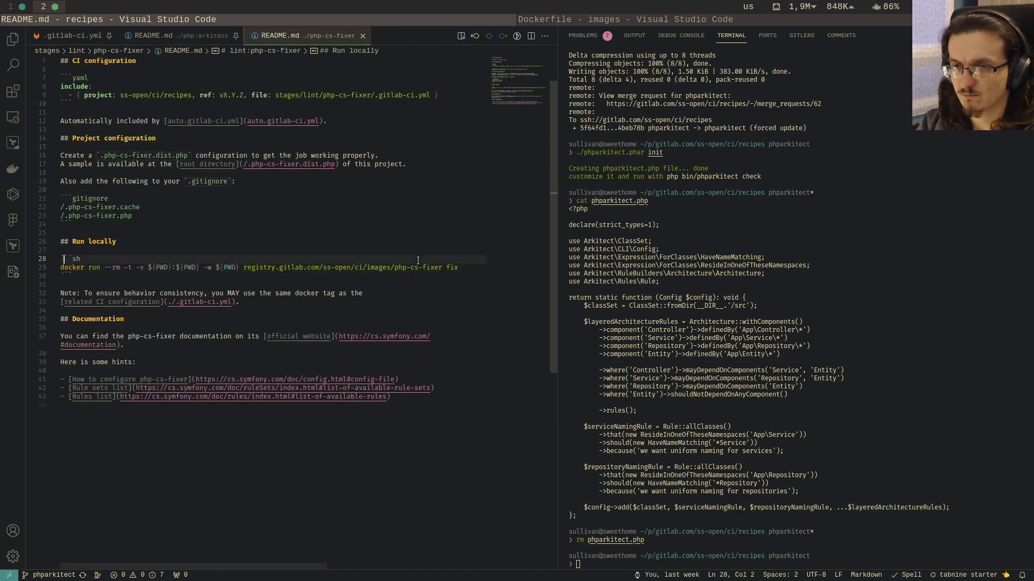
pyautogui.hotkey('shift', 'End')
pyautogui.hotkey('ctrl', 'c')
pyautogui.click(671, 331)
pyautogui.hotkey('ctrl', 'shift', 'v')
pyautogui.press('BackSpace')
pyautogui.press('BackSpace')
pyautogui.press('BackSpace')
pyautogui.press('BackSpace')
pyautogui.press('BackSpace')
pyautogui.press('BackSpace')
pyautogui.press('BackSpace')
pyautogui.press('BackSpace')
pyautogui.press('BackSpace')
pyautogui.press('BackSpace')
pyautogui.press('BackSpace')
pyautogui.press('BackSpace')
pyautogui.press('BackSpace')
pyautogui.press('BackSpace')
pyautogui.press('BackSpace')
pyautogui.press('BackSpace')
pyautogui.press('BackSpace')
pyautogui.press('BackSpace')
pyautogui.press('BackSpace')
pyautogui.press('BackSpace')
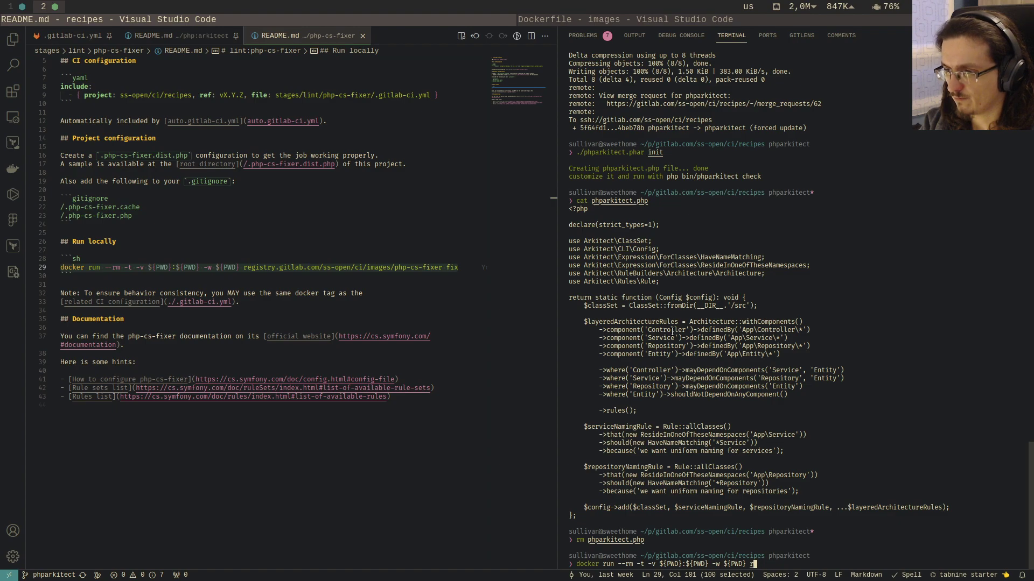
pyautogui.press('BackSpace')
# Step: Copy the phparkitect image name from line 6 of the php:arkitect .gitlab-ci.yml
pyautogui.click(154, 36)
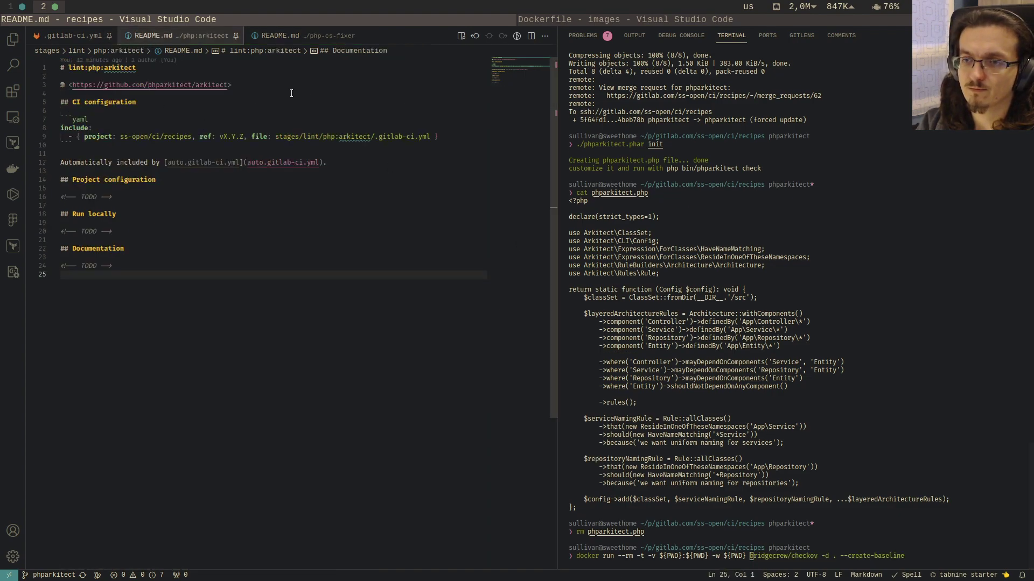
pyautogui.hotkey('ctrl', 'pageup')
pyautogui.press('Up')
pyautogui.press('Up')
pyautogui.press('Down')
pyautogui.hotkey('shift', 'alt', 'Right')
pyautogui.hotkey('shift', 'alt', 'Right')
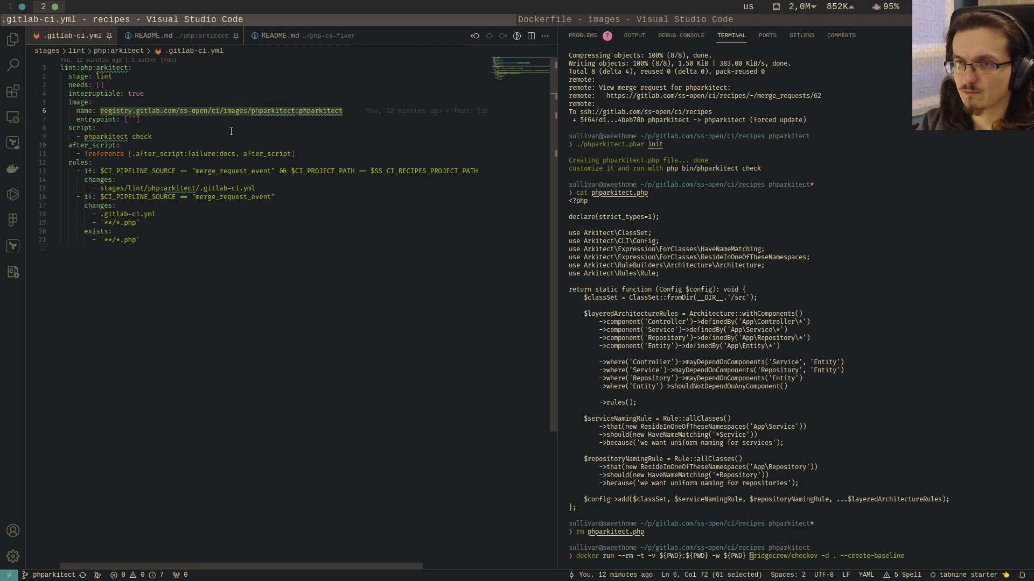
pyautogui.hotkey('ctrl', 'c')
pyautogui.click(862, 405)
# Step: Run the docker command with the phparkitect image, then rerun it with check
pyautogui.hotkey('ctrl', 'shift', 'v')
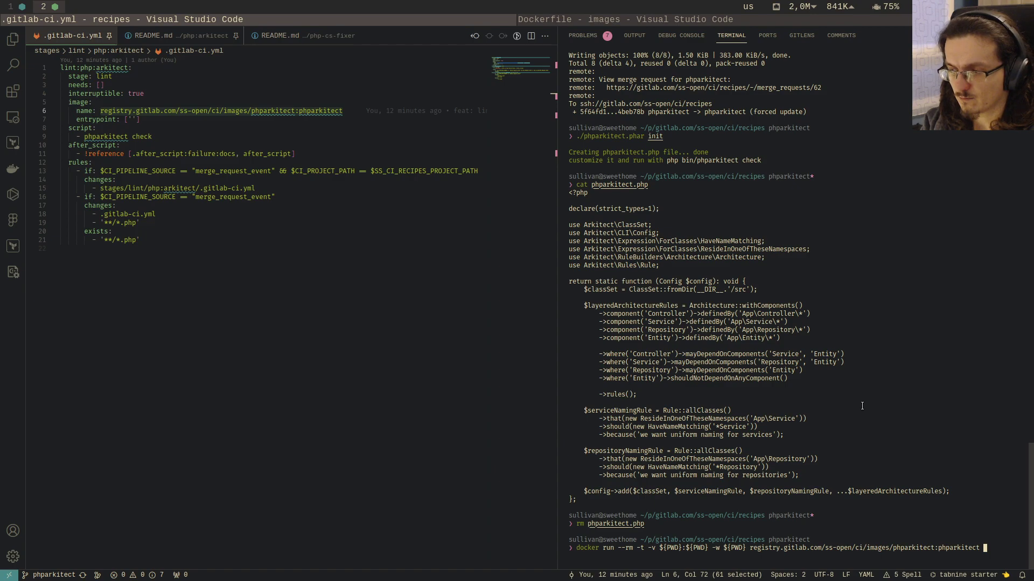
pyautogui.press('Return')
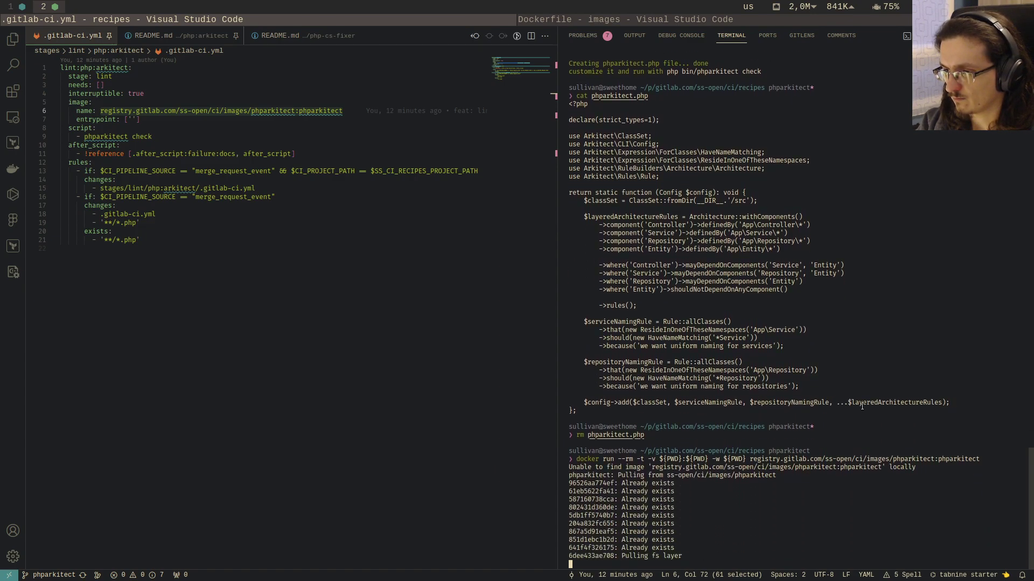
pyautogui.press('Up')
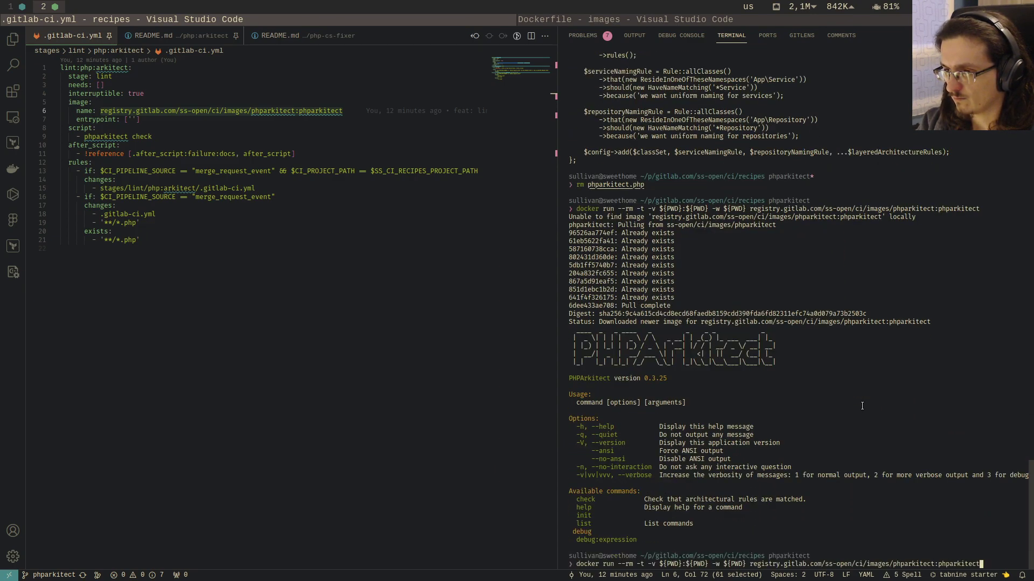
pyautogui.write('chec')
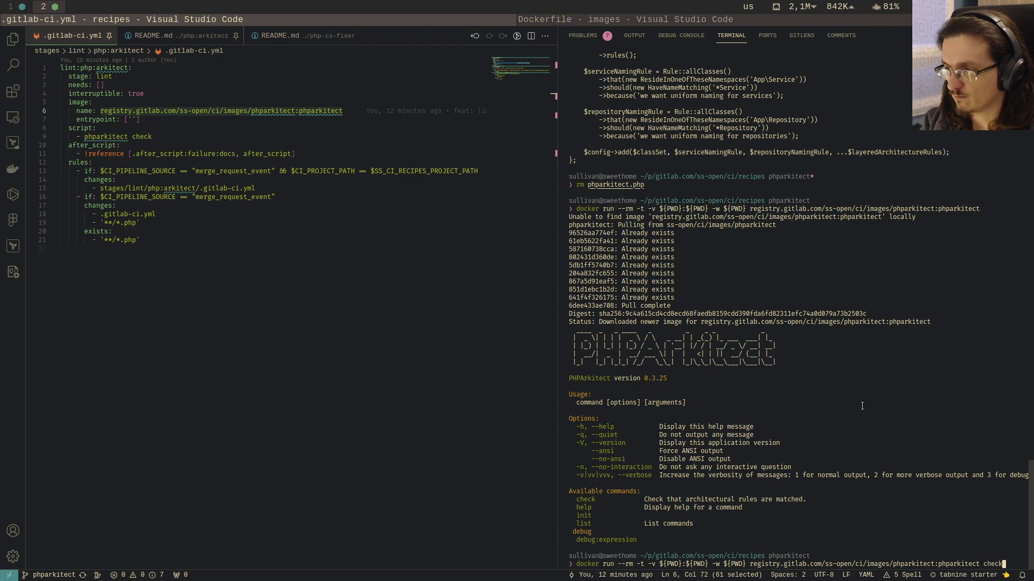
pyautogui.write('k')
pyautogui.press('Return')
# Step: Rerun the docker command with init to generate phparkitect.php, and select the full init command
pyautogui.press('Up')
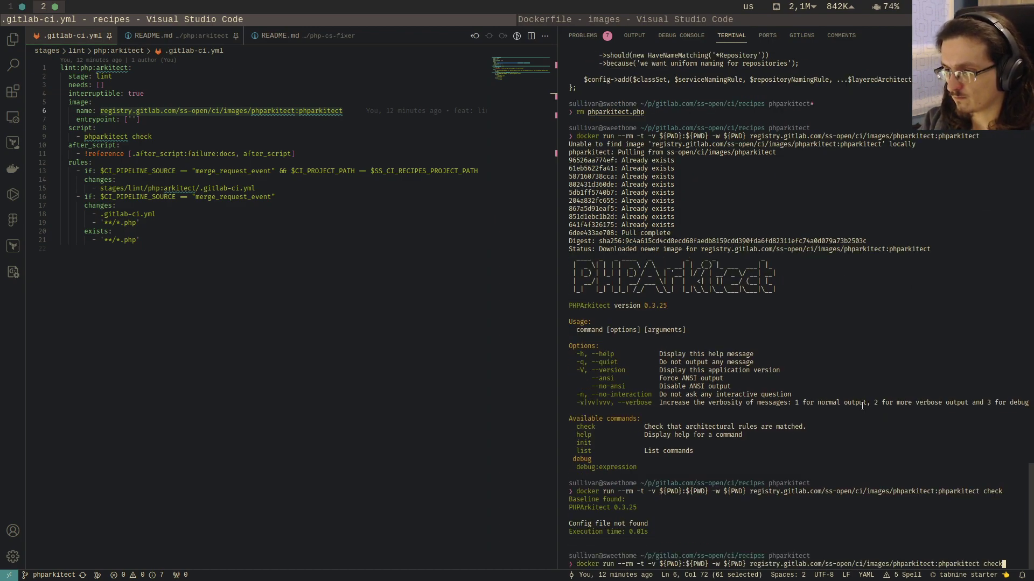
pyautogui.press('BackSpace')
pyautogui.press('BackSpace')
pyautogui.press('BackSpace')
pyautogui.press('BackSpace')
pyautogui.press('BackSpace')
pyautogui.write('init')
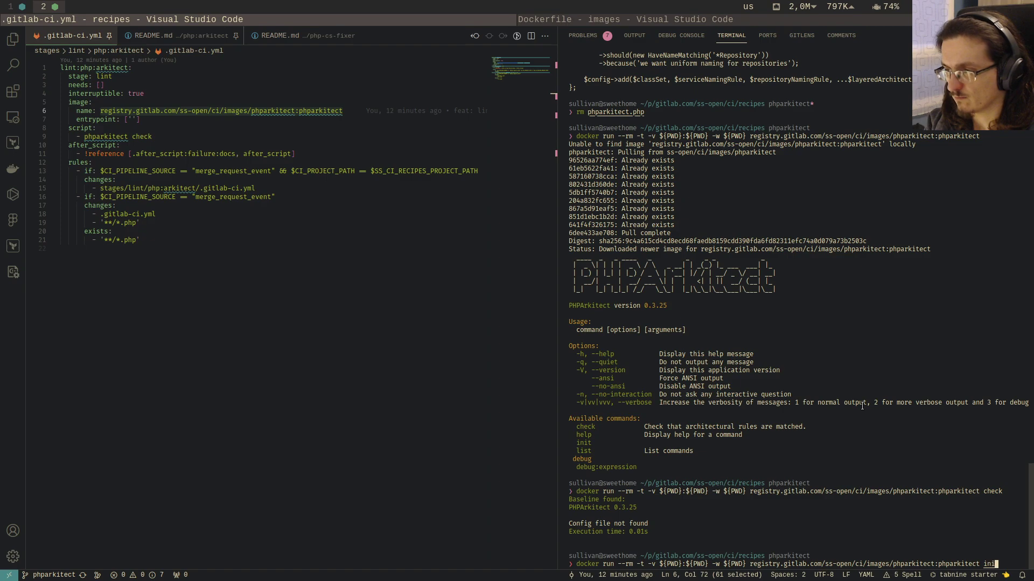
pyautogui.press('Return')
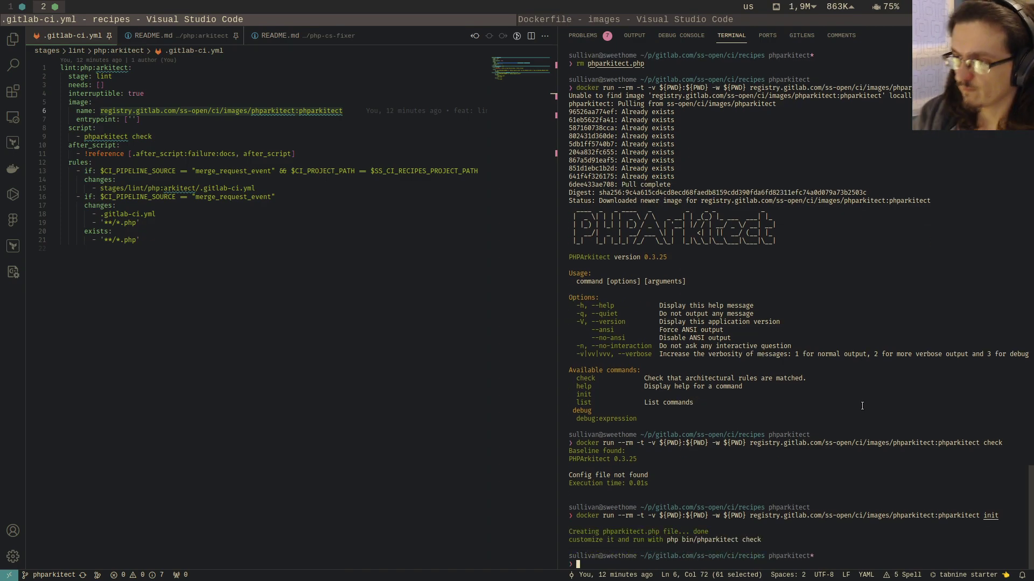
pyautogui.moveTo(577, 516); pyautogui.dragTo(998, 516)
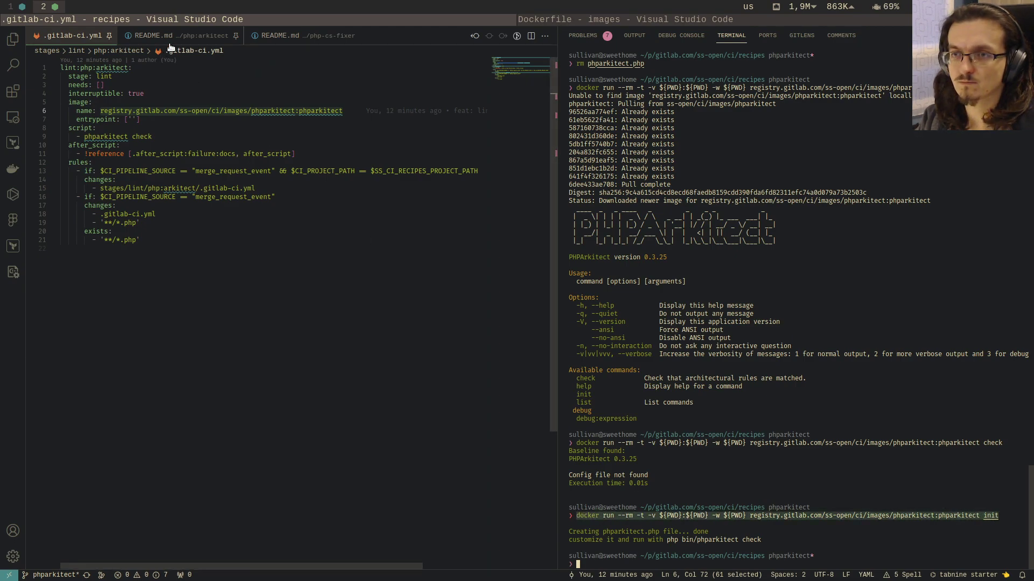
pyautogui.click(156, 35)
# Step: Add a code block with the docker run … init command under Project configuration, dropping the :phparkitect tag
pyautogui.click(317, 36)
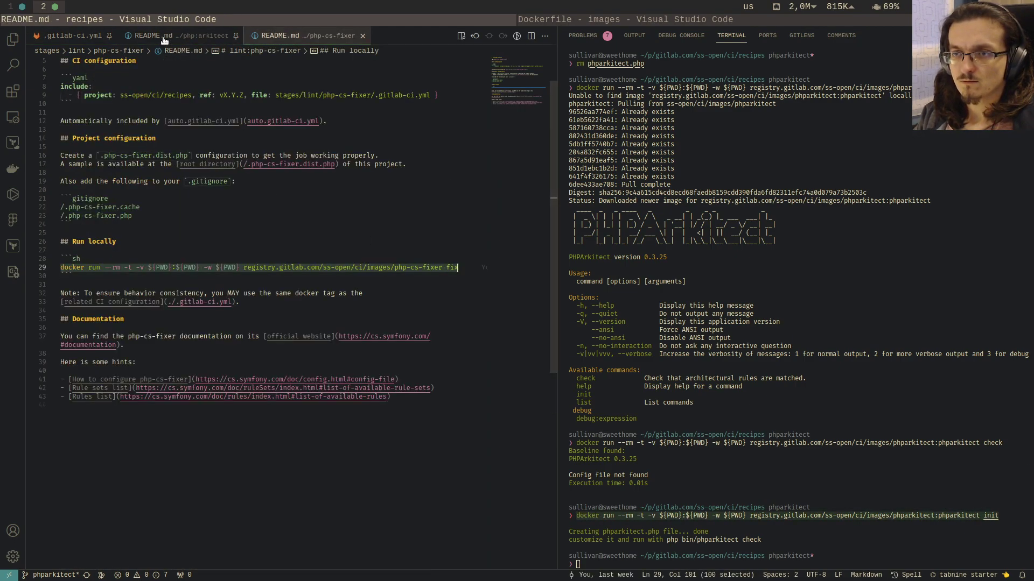
pyautogui.click(166, 37)
pyautogui.click(239, 146)
pyautogui.press('Down')
pyautogui.press('Down')
pyautogui.press('Down')
pyautogui.press('Down')
pyautogui.press('Down')
pyautogui.press('Return')
pyautogui.press('Return')
pyautogui.write('```')
pyautogui.press('Return')
pyautogui.hotkey('ctrl', 'v')
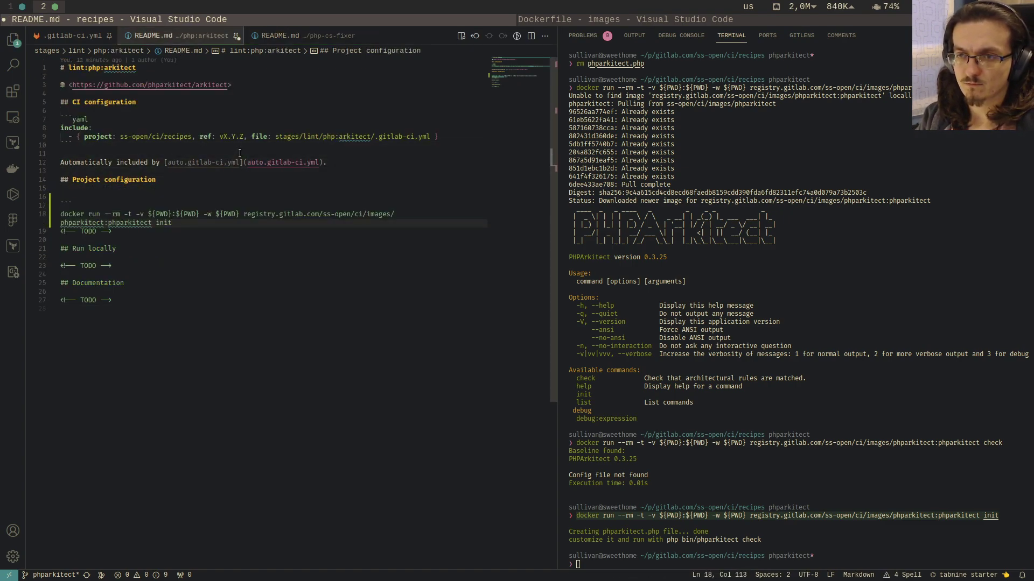
pyautogui.press('Up')
pyautogui.press('Right')
pyautogui.press('Right')
pyautogui.press('Right')
pyautogui.hotkey('ctrl', 'Right')
pyautogui.hotkey('ctrl', 'shift', 'Right')
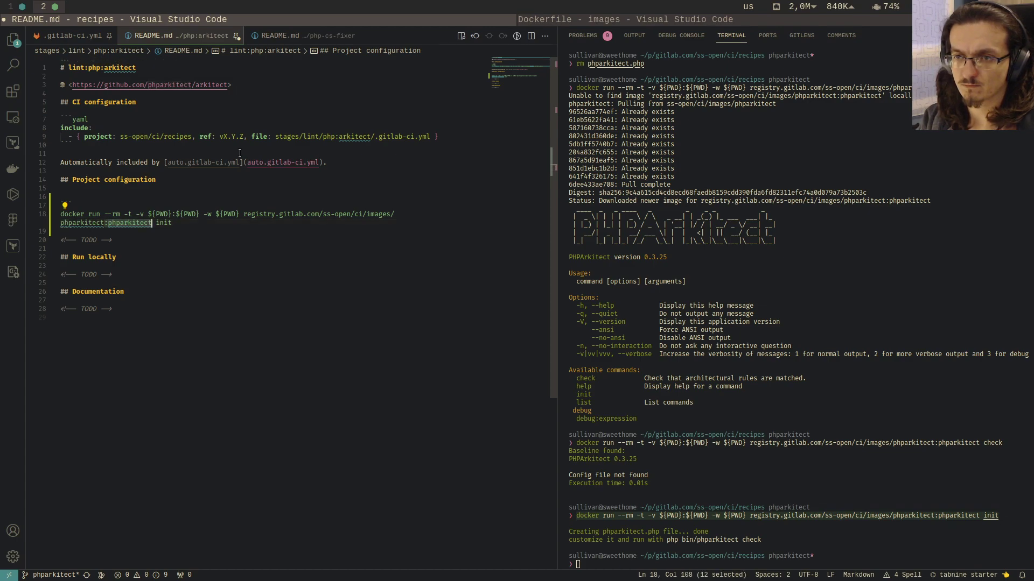
pyautogui.press('BackSpace')
pyautogui.press('Down')
pyautogui.write('```')
# Step: Delete the Project configuration TODO placeholder and save the README
pyautogui.press('Down')
pyautogui.hotkey('ctrl', 'shift', 'k')
pyautogui.press('Up')
pyautogui.press('Up')
pyautogui.press('Up')
pyautogui.press('Up')
pyautogui.press('BackSpace')
pyautogui.hotkey('ctrl', 's')
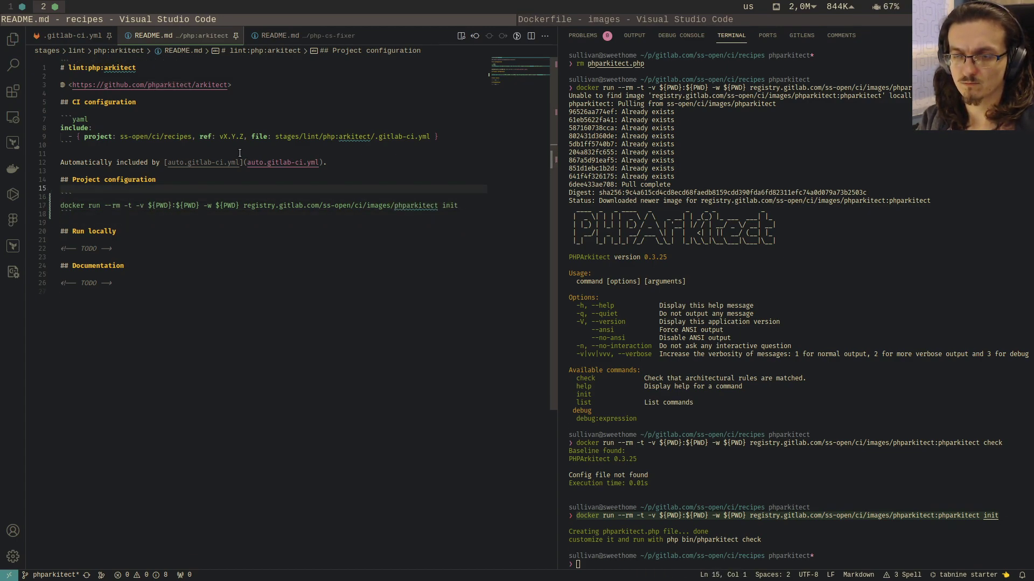
# Step: Copy the docker code block in place of the Run locally TODO placeholder
pyautogui.press('Down')
pyautogui.hotkey('shift', 'Down')
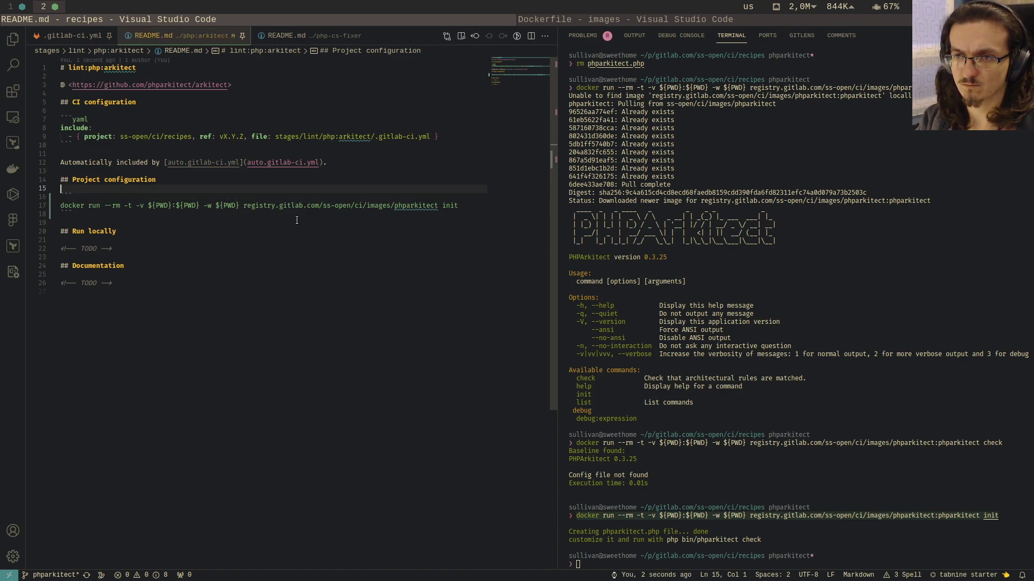
pyautogui.press('Down')
pyautogui.press('Down')
pyautogui.press('Down')
pyautogui.press('Down')
pyautogui.press('Down')
pyautogui.press('Down')
pyautogui.press('Down')
pyautogui.press('Down')
pyautogui.press('Down')
pyautogui.press('Down')
pyautogui.press('Up')
pyautogui.press('Up')
pyautogui.press('Up')
pyautogui.press('Up')
pyautogui.press('Up')
pyautogui.hotkey('ctrl', 'shift', 'k')
pyautogui.hotkey('ctrl', 'v')
pyautogui.press('Up')
pyautogui.press('Up')
# Step: Change the Run locally command from init to check and tidy the surrounding blank lines
pyautogui.press('Right')
pyautogui.press('Right')
pyautogui.press('Right')
pyautogui.press('End')
pyautogui.hotkey('ctrl', 'shift', 'Left')
pyautogui.write('chec')
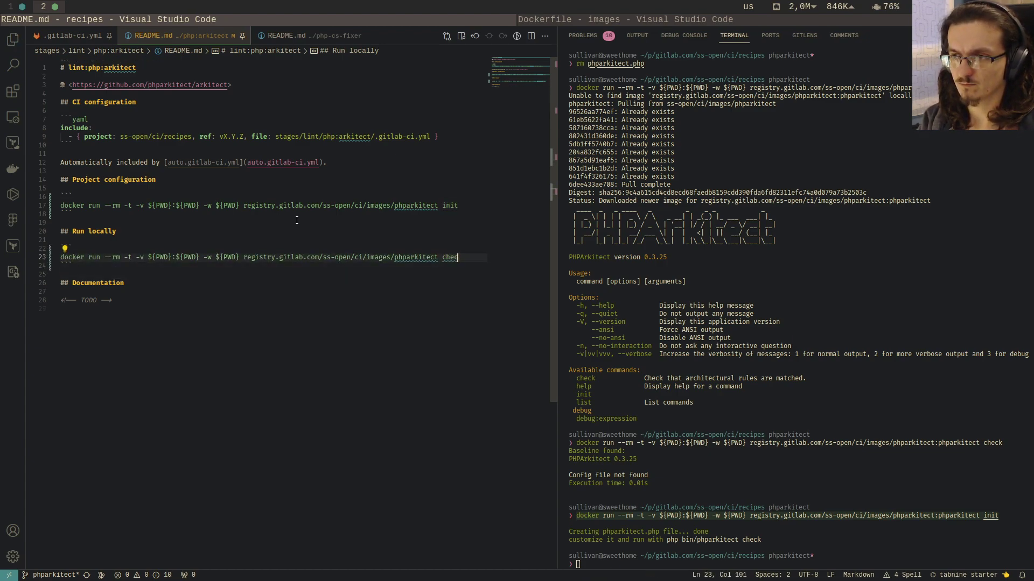
pyautogui.write('k')
pyautogui.press('Down')
pyautogui.press('Down')
pyautogui.press('Down')
pyautogui.press('Up')
pyautogui.press('Return')
pyautogui.press('Return')
pyautogui.press('Return')
pyautogui.press('Up')
pyautogui.press('BackSpace')
pyautogui.press('BackSpace')
pyautogui.press('Up')
pyautogui.press('Down')
pyautogui.press('Return')
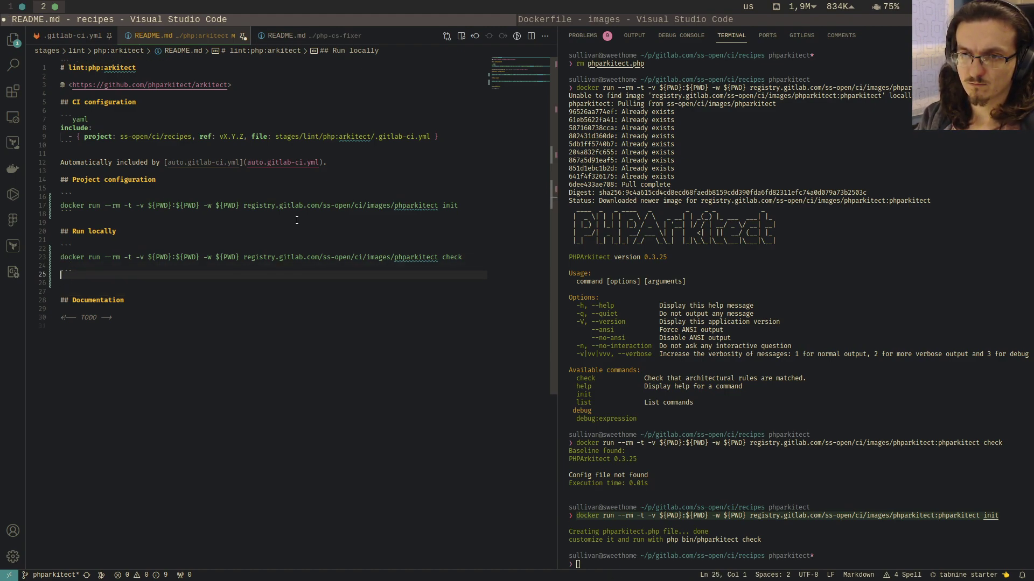
# Step: Copy the docker tag Note from the php-cs-fixer README under Run locally and save
pyautogui.click(304, 36)
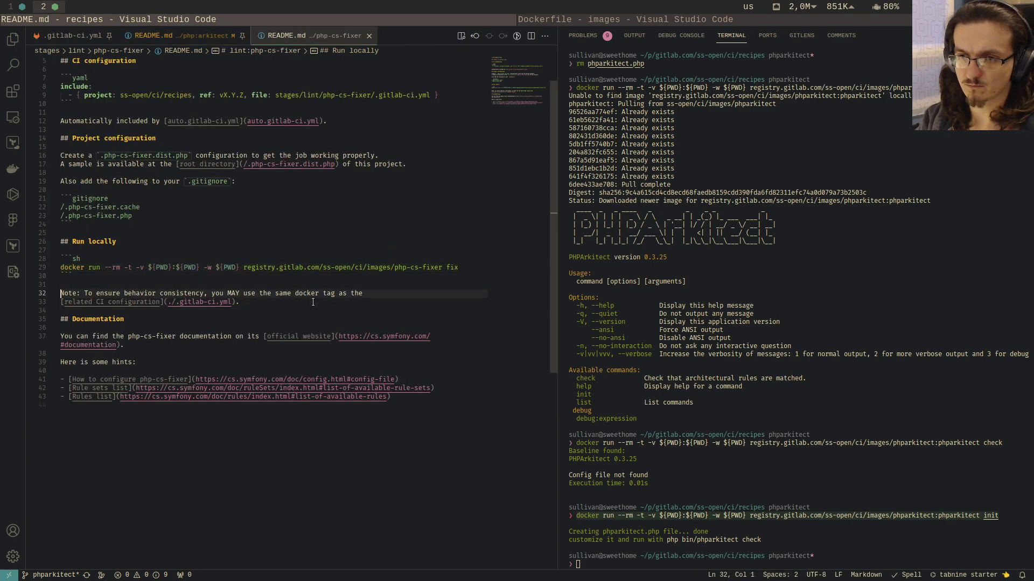
pyautogui.press('Home')
pyautogui.hotkey('shift', 'Down')
pyautogui.hotkey('shift', 'End')
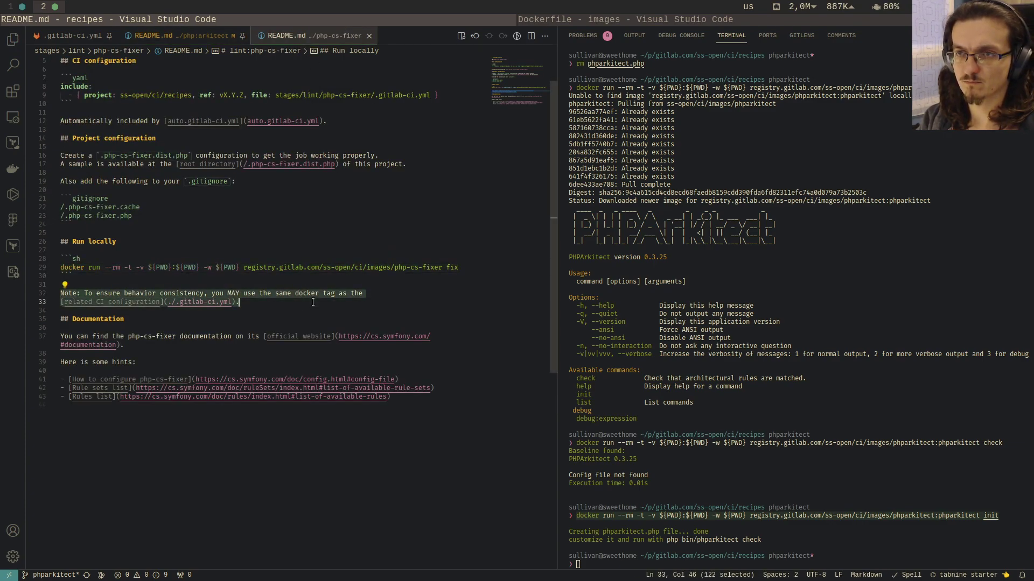
pyautogui.hotkey('ctrl', 'c')
pyautogui.hotkey('ctrl', 'pageup')
pyautogui.hotkey('ctrl', 'v')
pyautogui.press('Down')
pyautogui.press('Up')
pyautogui.press('Up')
pyautogui.press('Up')
pyautogui.press('Up')
pyautogui.hotkey('ctrl', 's')
pyautogui.press('Up')
pyautogui.press('Up')
pyautogui.press('Up')
pyautogui.press('Up')
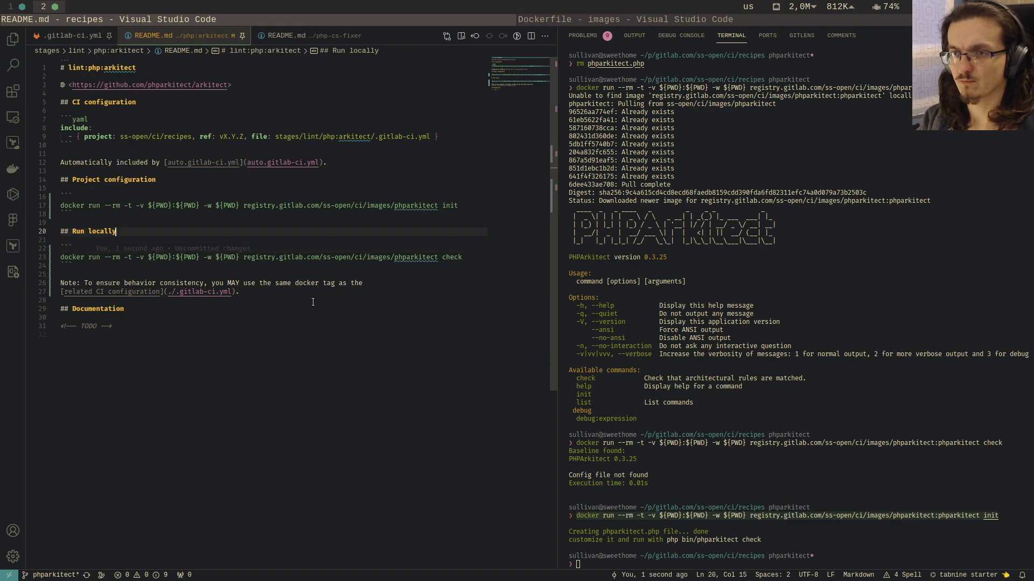
pyautogui.press('End')
# Step: Run gs in the terminal and open the generated phparkitect.php from the output
pyautogui.click(822, 418)
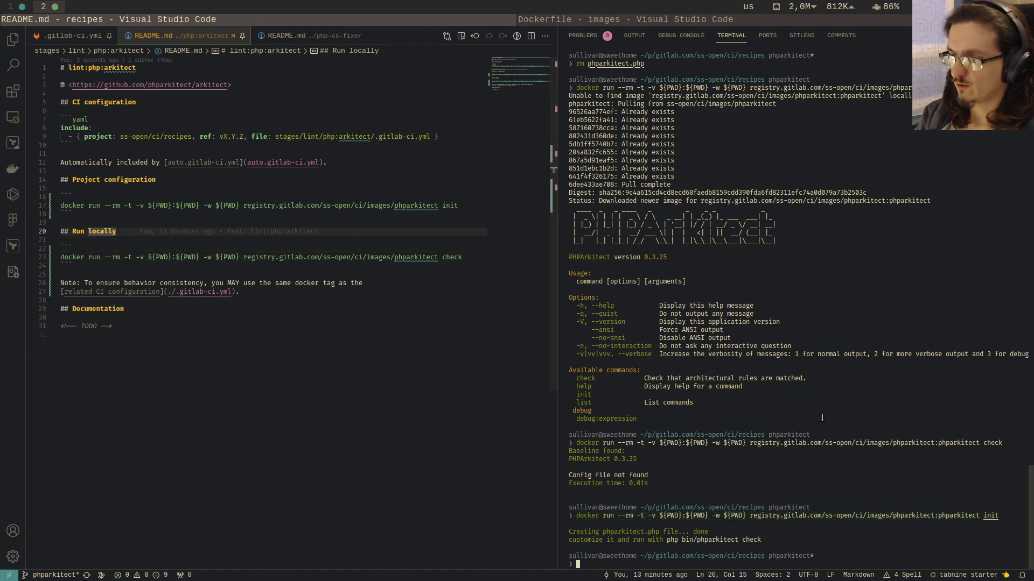
pyautogui.write('gs')
pyautogui.press('Return')
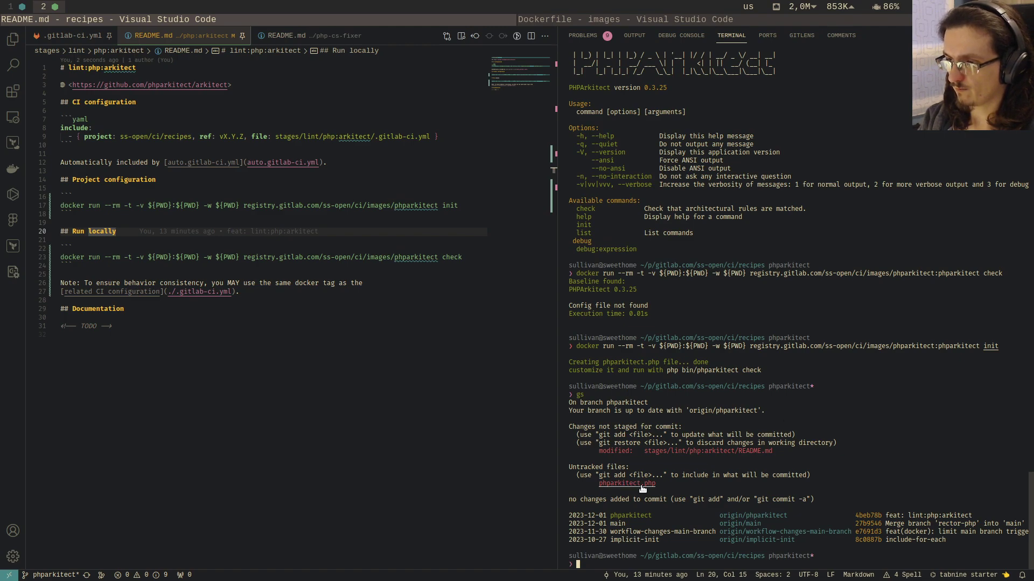
pyautogui.keyDown('ctrl'); pyautogui.click(642, 484); pyautogui.keyUp('ctrl')
# Step: Run the docker phparkitect command with check instead of init
pyautogui.press('Up')
pyautogui.press('Up')
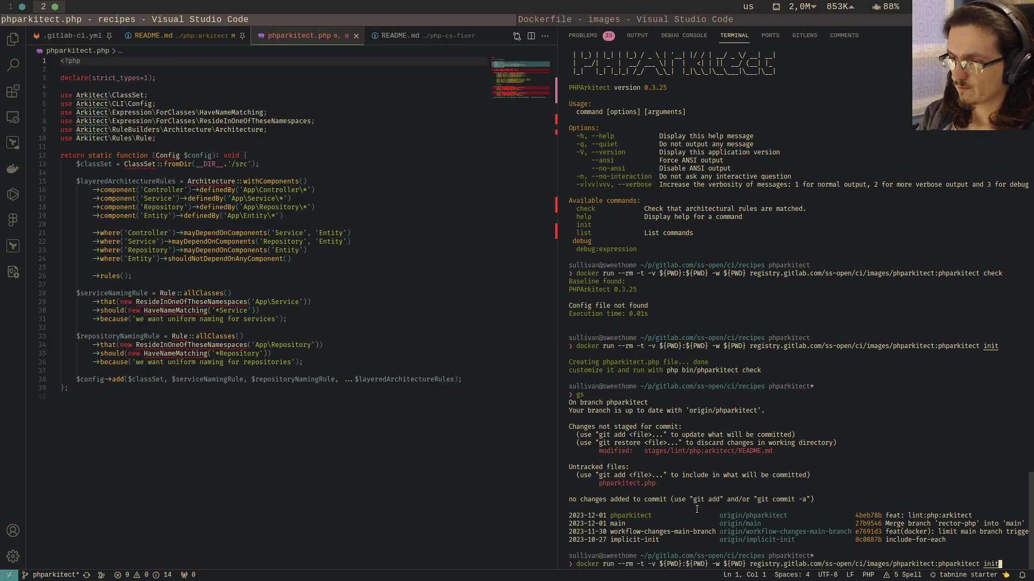
pyautogui.press('BackSpace')
pyautogui.press('BackSpace')
pyautogui.press('BackSpace')
pyautogui.press('BackSpace')
pyautogui.write('check')
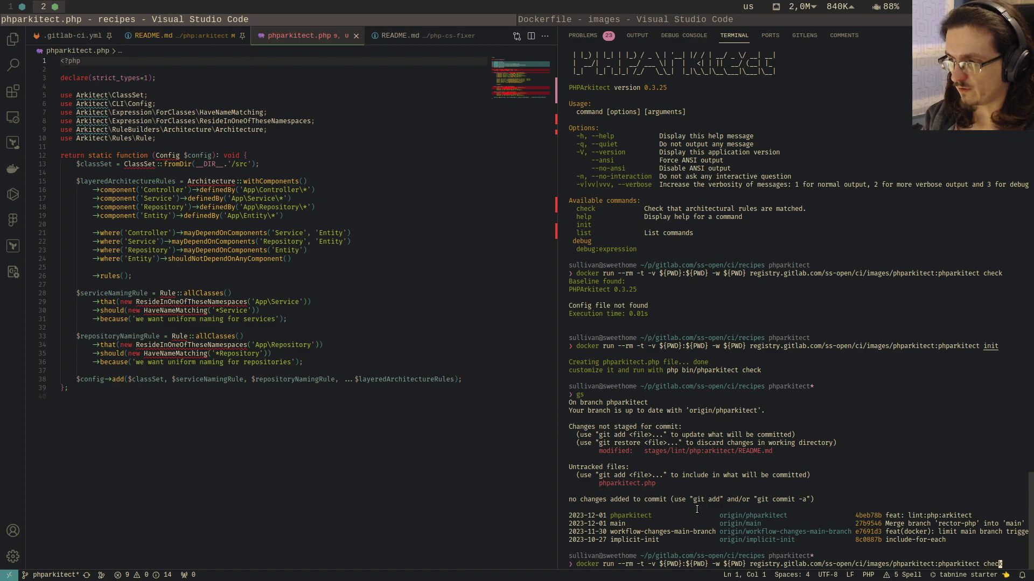
pyautogui.press('Return')
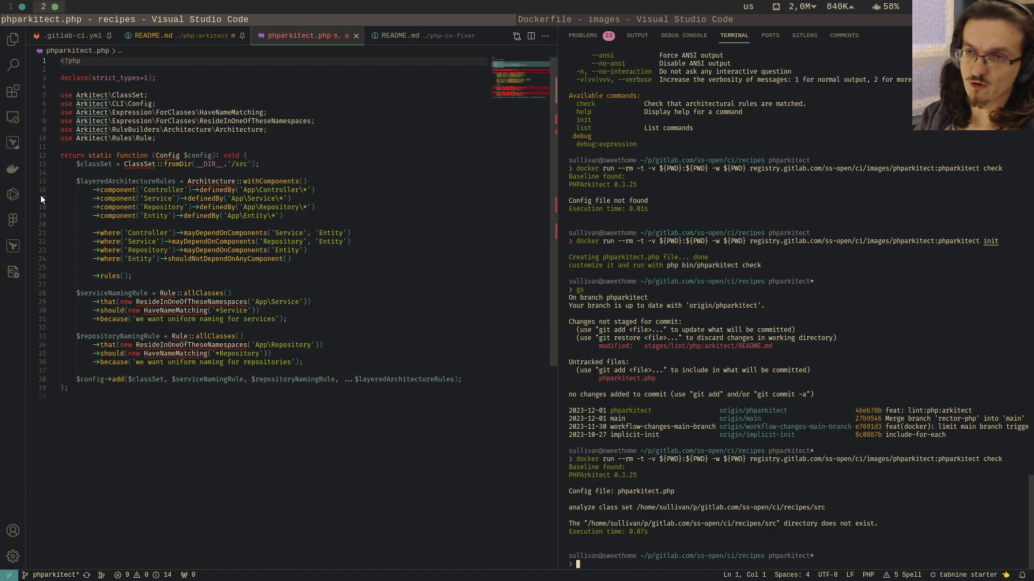
# Step: Change ClassSet::fromDir from 'src' to 'fixtures', then retry the save after it fails
pyautogui.doubleClick(239, 164)
pyautogui.write('fixtures')
pyautogui.hotkey('ctrl', 's')
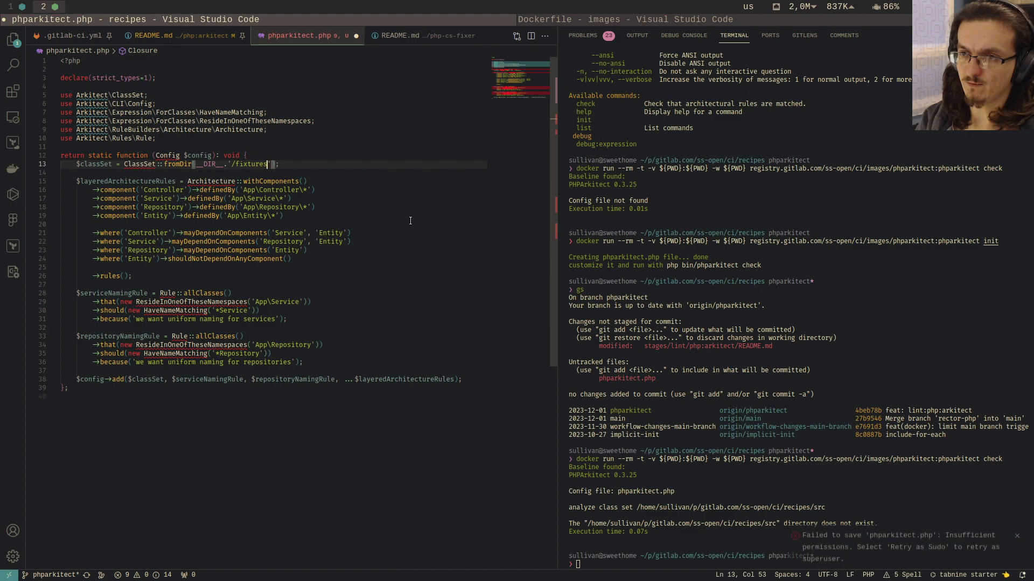
pyautogui.click(779, 371)
pyautogui.press('Up')
pyautogui.press('Return')
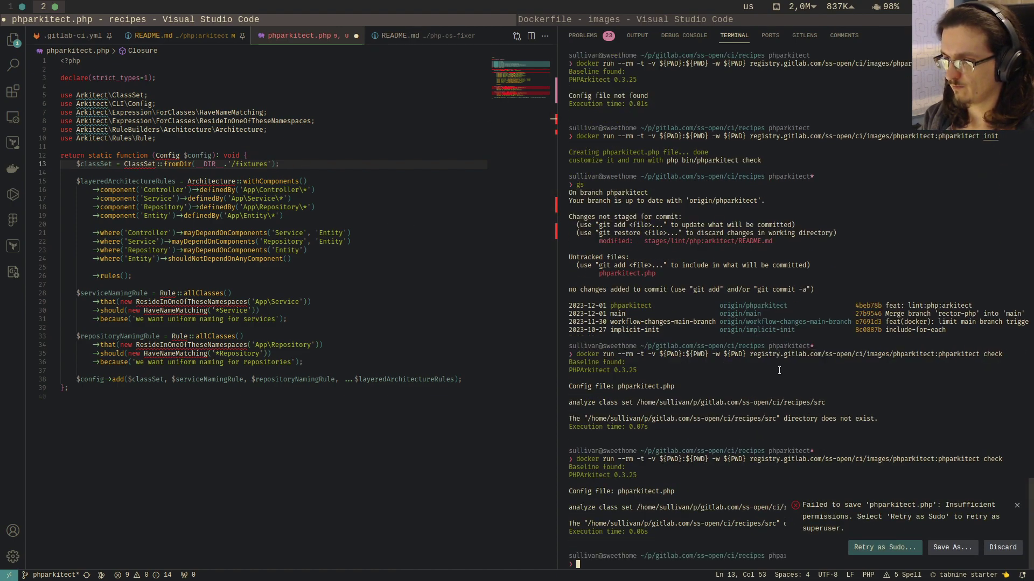
pyautogui.press('Escape')
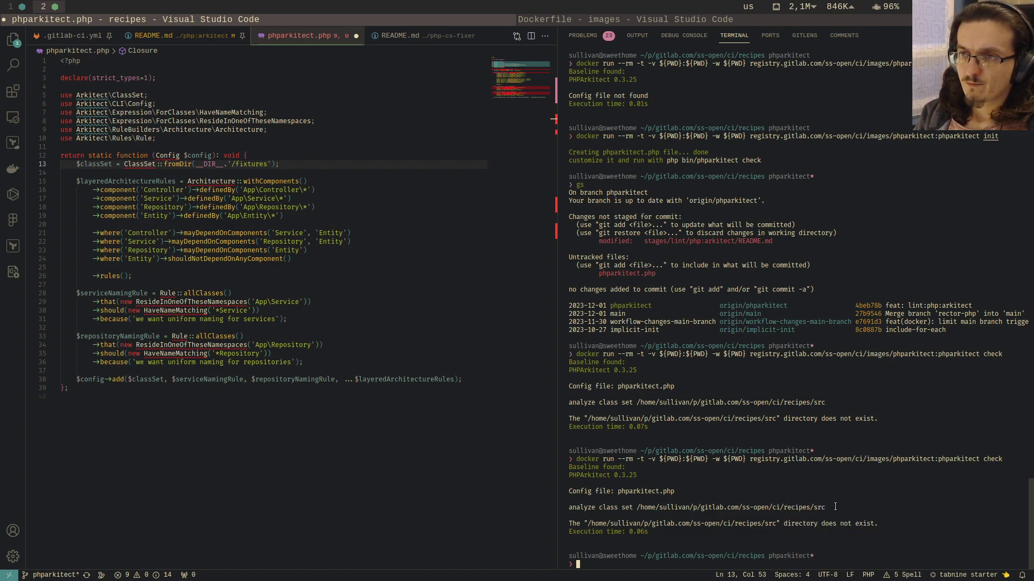
pyautogui.click(380, 286)
pyautogui.hotkey('ctrl', 's')
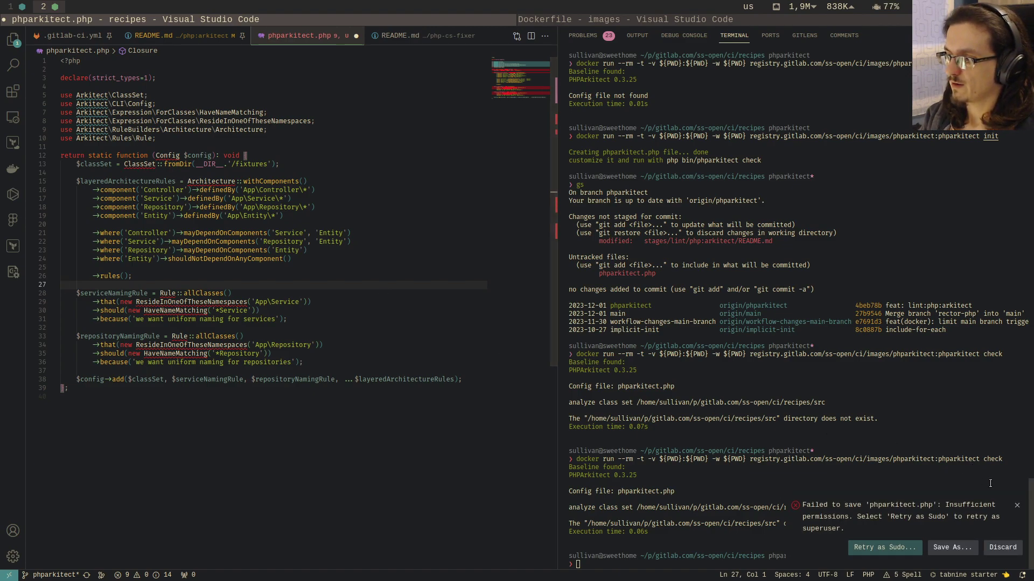
# Step: Take ownership of phparkitect.php for the current user with sudo chown, then save it
pyautogui.click(822, 467)
pyautogui.write('cho')
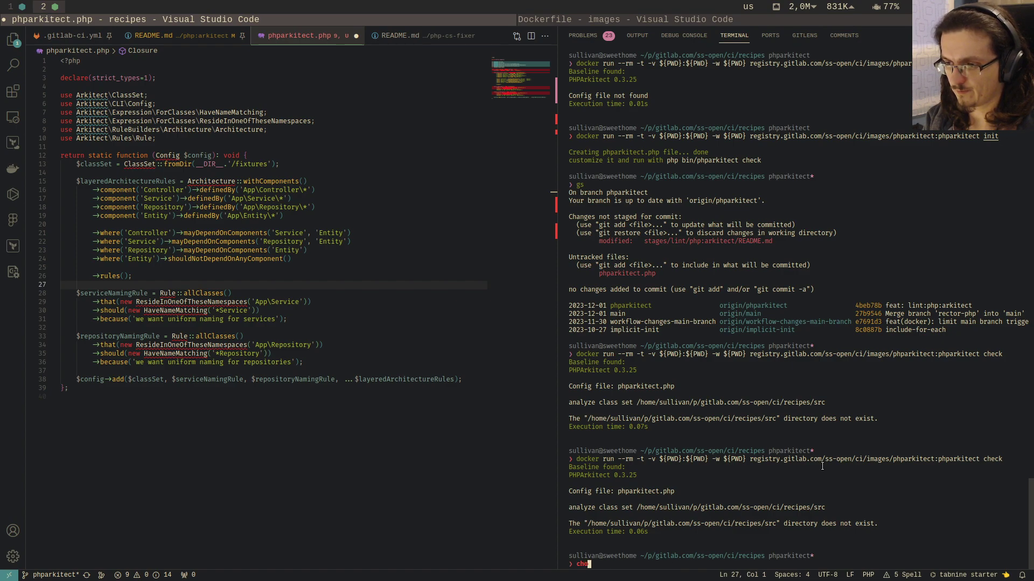
pyautogui.write('wn sullivan:sulliv')
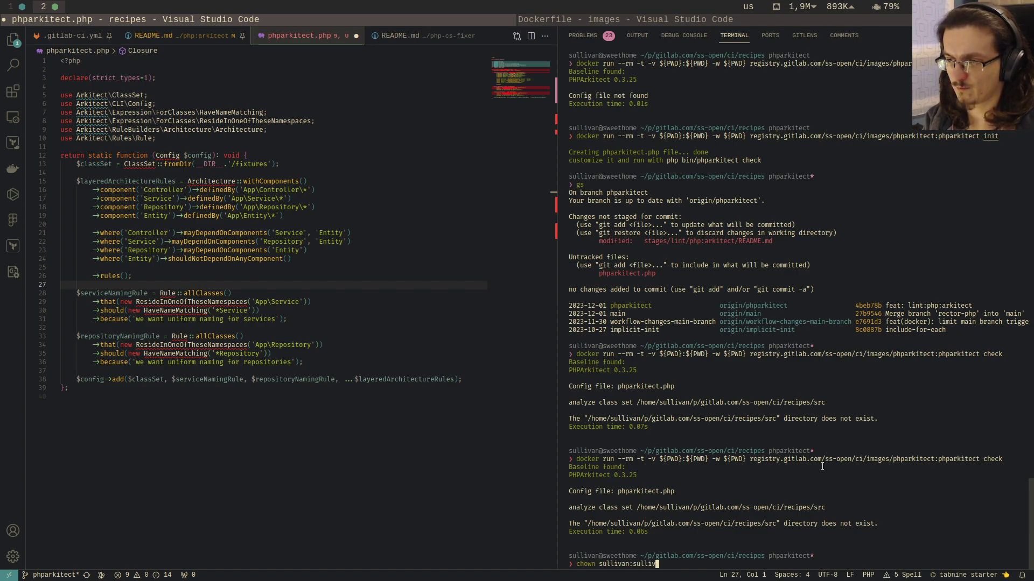
pyautogui.write('an phparkitect.php')
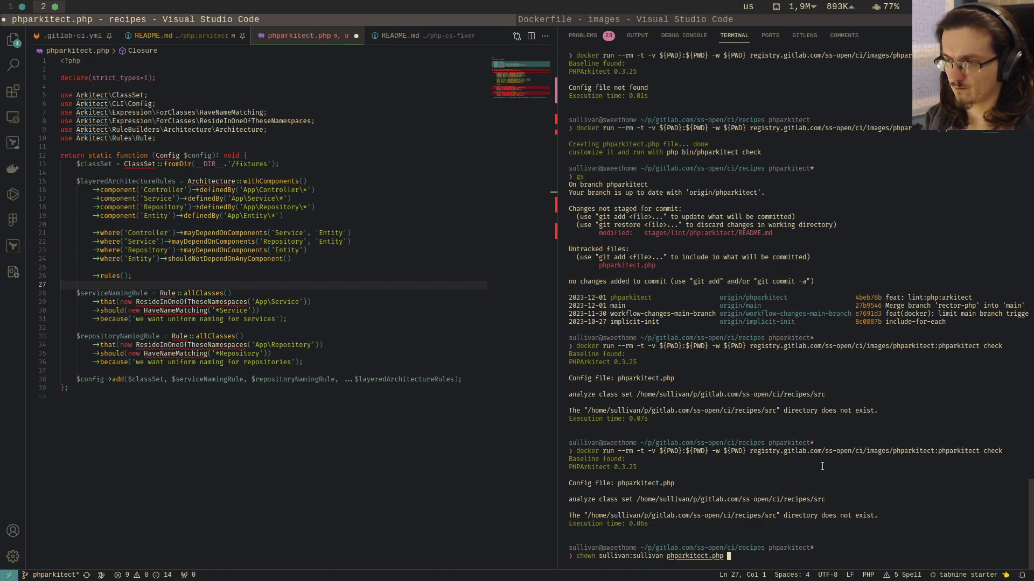
pyautogui.press('Return')
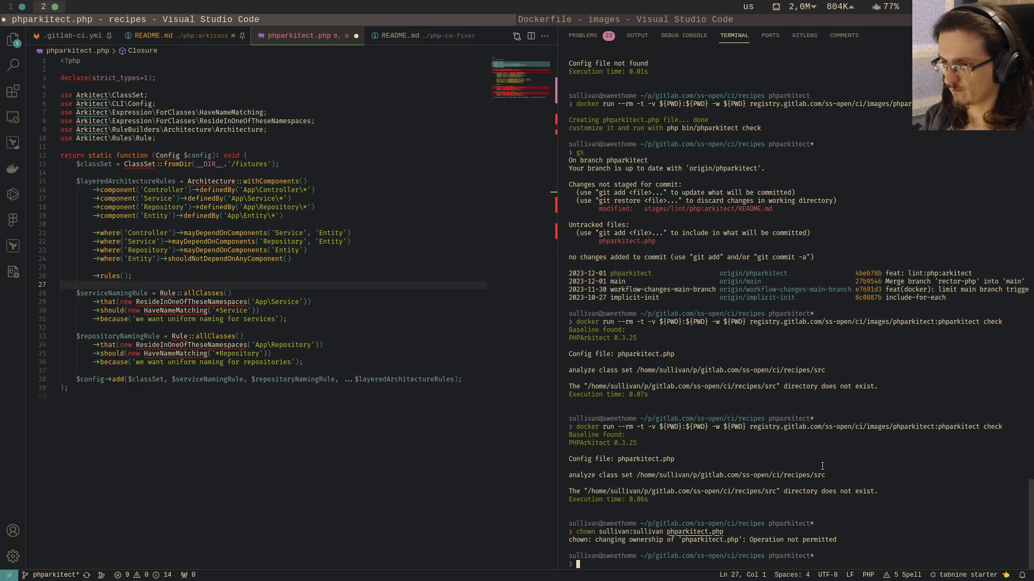
pyautogui.press('Up')
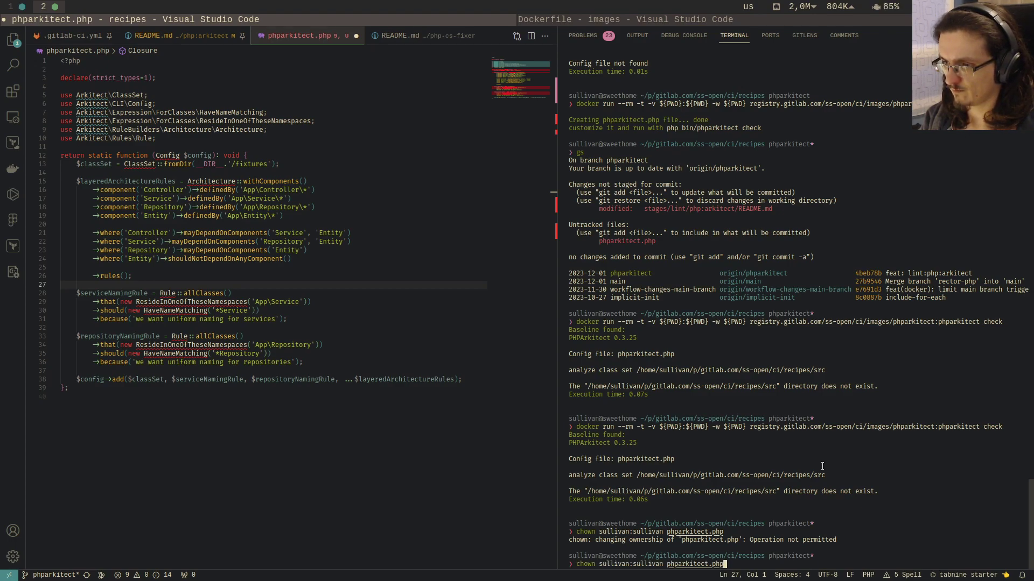
pyautogui.hotkey('ctrl', 'a')
pyautogui.write('sudo')
pyautogui.press('Return')
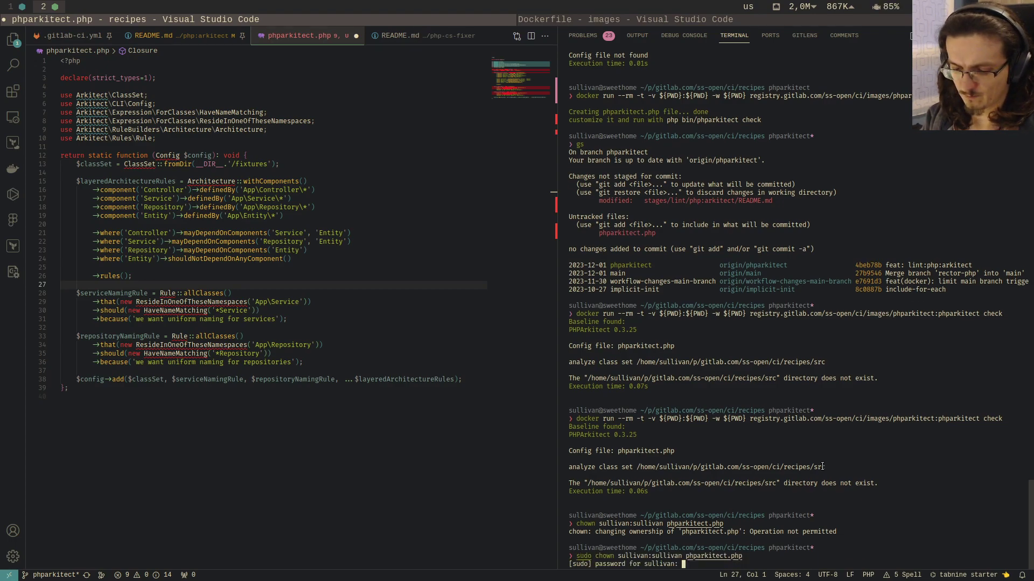
pyautogui.press('Return')
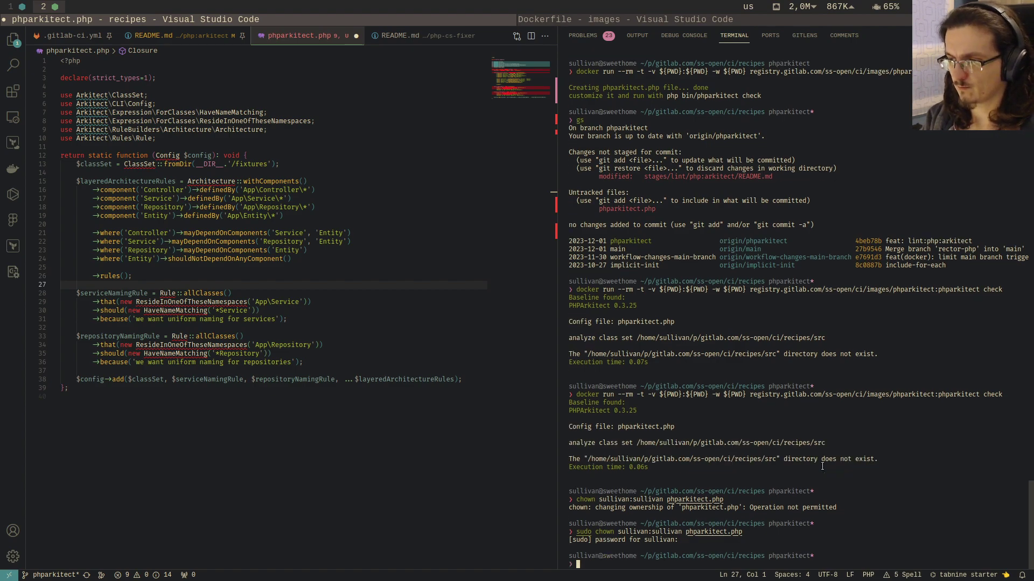
pyautogui.hotkey('ctrl', 's')
# Step: Rerun the check, which reports NO VIOLATIONS DETECTED for 2 classes
pyautogui.press('Up')
pyautogui.press('Up')
pyautogui.press('Up')
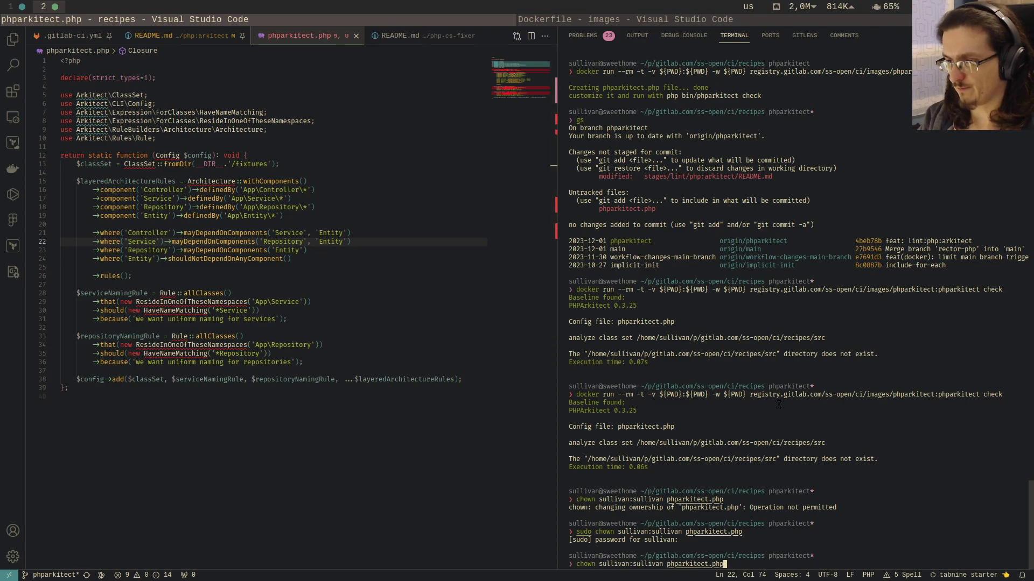
pyautogui.press('Return')
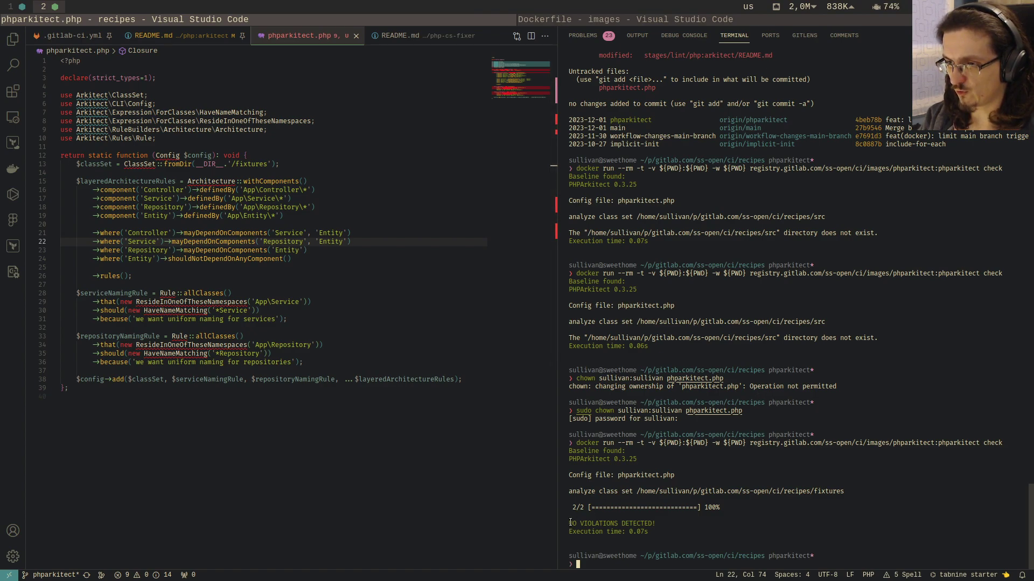
pyautogui.moveTo(570, 522); pyautogui.dragTo(692, 522)
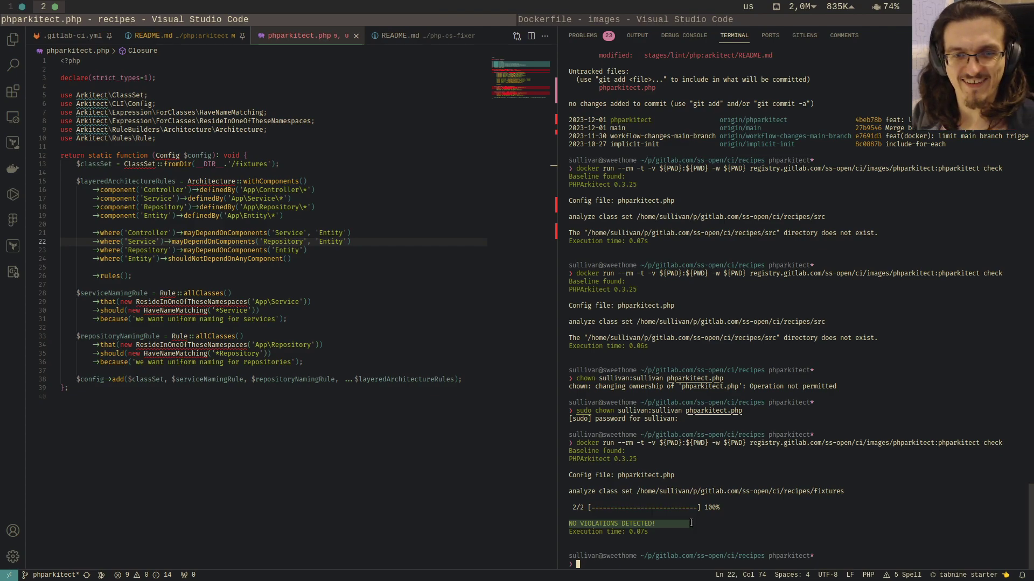
# Step: Review the Controller and Service component definitions and naming rules in phparkitect.php
pyautogui.click(375, 320)
pyautogui.press('Up')
pyautogui.press('Up')
pyautogui.press('Up')
pyautogui.press('Up')
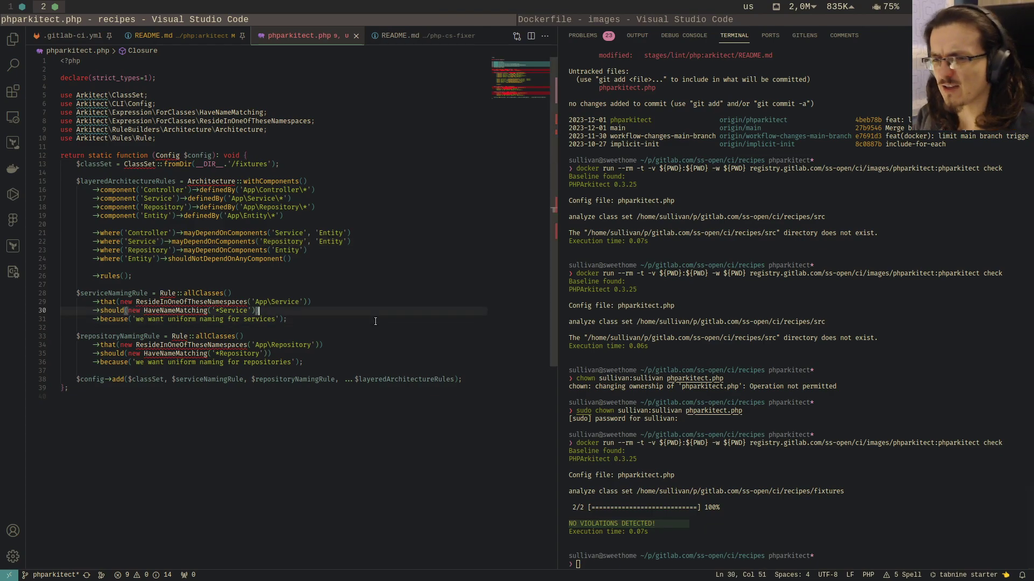
pyautogui.press('Up')
pyautogui.press('Up')
pyautogui.press('Up')
pyautogui.press('Up')
pyautogui.press('Up')
pyautogui.press('Up')
pyautogui.press('Up')
pyautogui.press('Up')
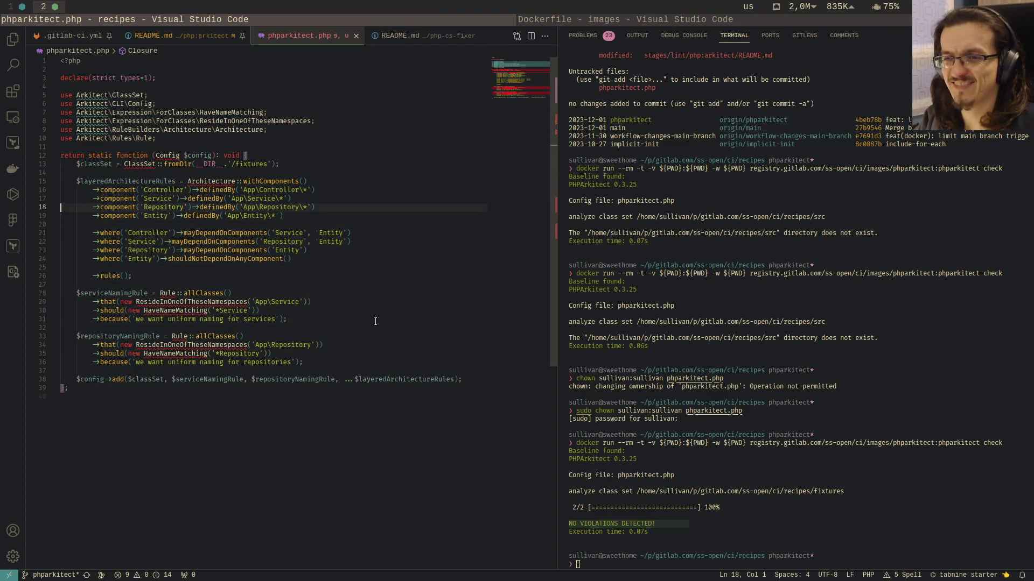
pyautogui.click(294, 199)
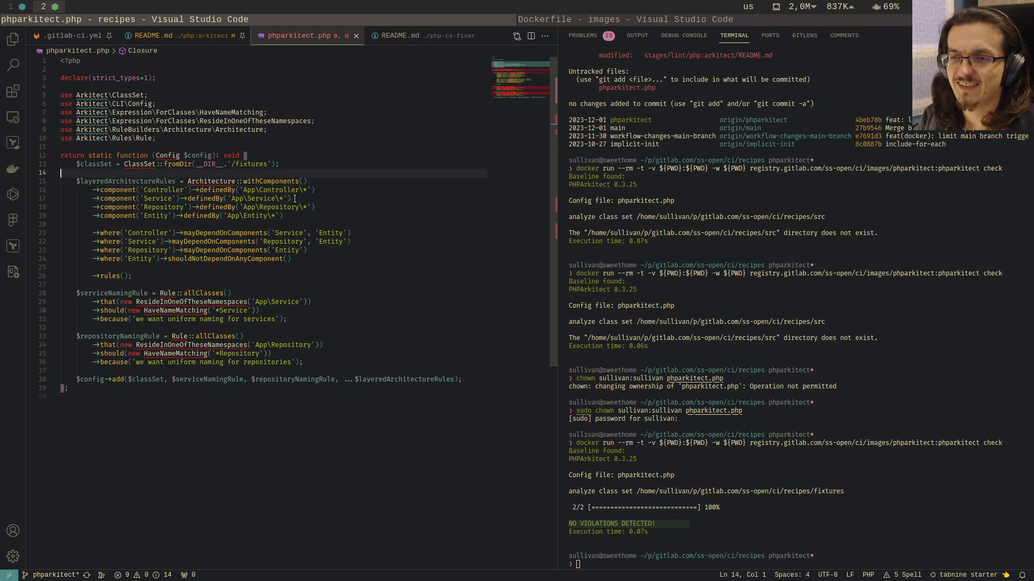
pyautogui.hotkey('ctrl', 'Tab')
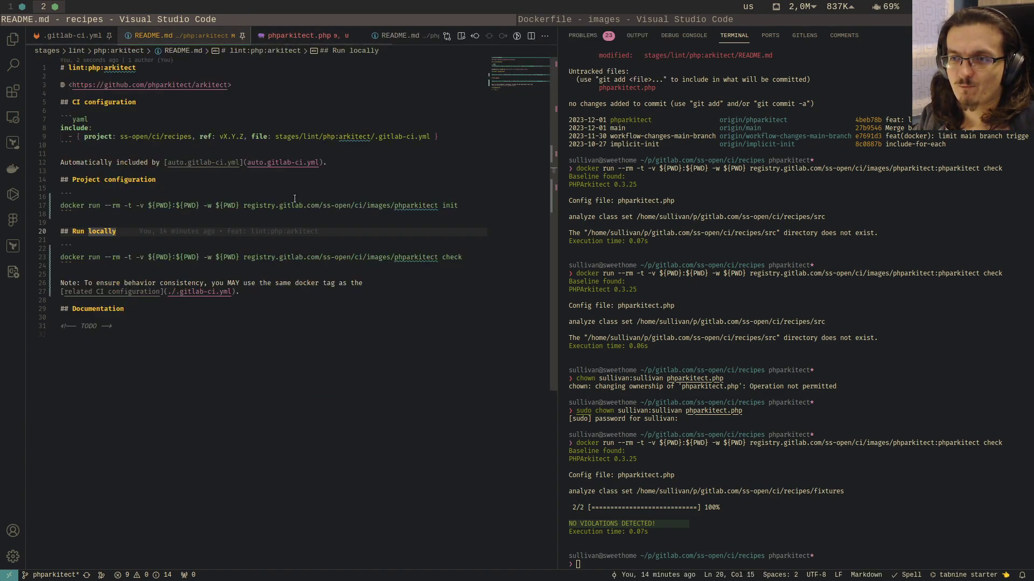
pyautogui.hotkey('ctrl', 'Tab')
pyautogui.press('Down')
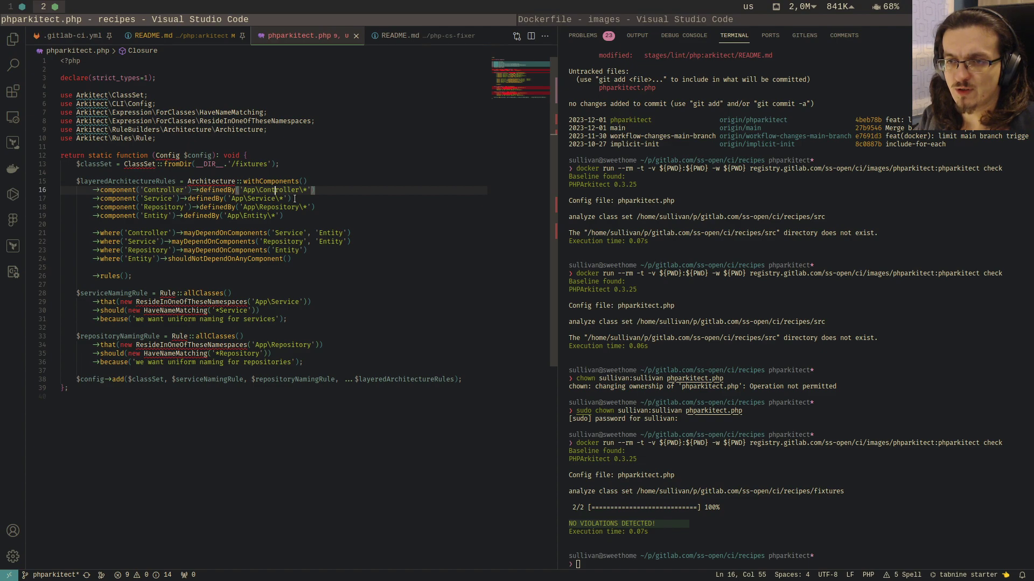
pyautogui.press('Up')
pyautogui.press('End')
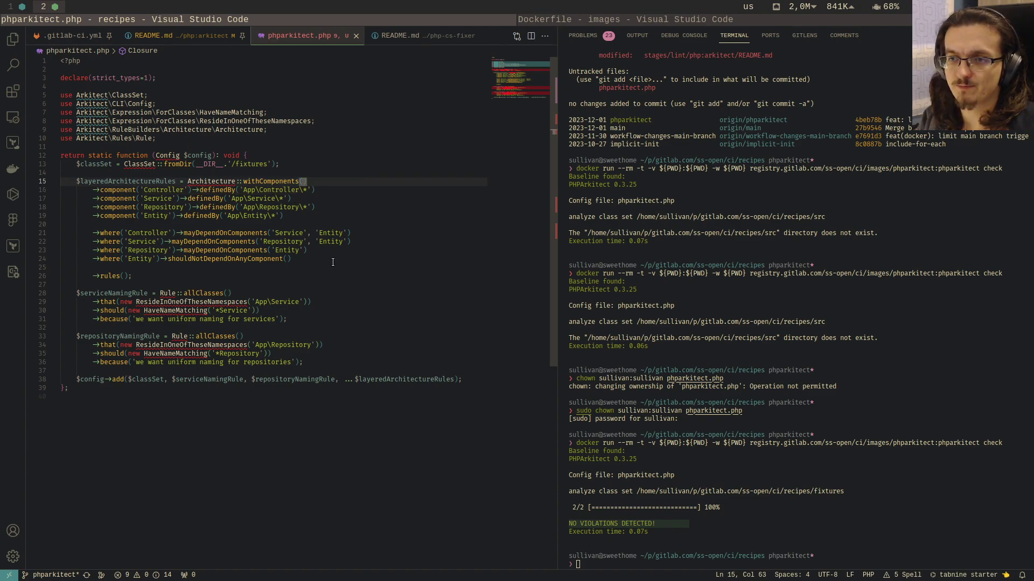
pyautogui.press('Up')
pyautogui.press('Up')
pyautogui.press('Down')
pyautogui.press('Down')
pyautogui.press('Home')
pyautogui.press('Down')
pyautogui.press('Down')
pyautogui.press('Down')
pyautogui.press('Down')
pyautogui.press('Down')
pyautogui.press('Down')
pyautogui.press('Down')
pyautogui.press('Down')
pyautogui.press('Down')
pyautogui.press('Down')
pyautogui.press('Down')
pyautogui.press('Down')
pyautogui.press('Down')
pyautogui.press('Down')
pyautogui.press('Down')
pyautogui.press('Down')
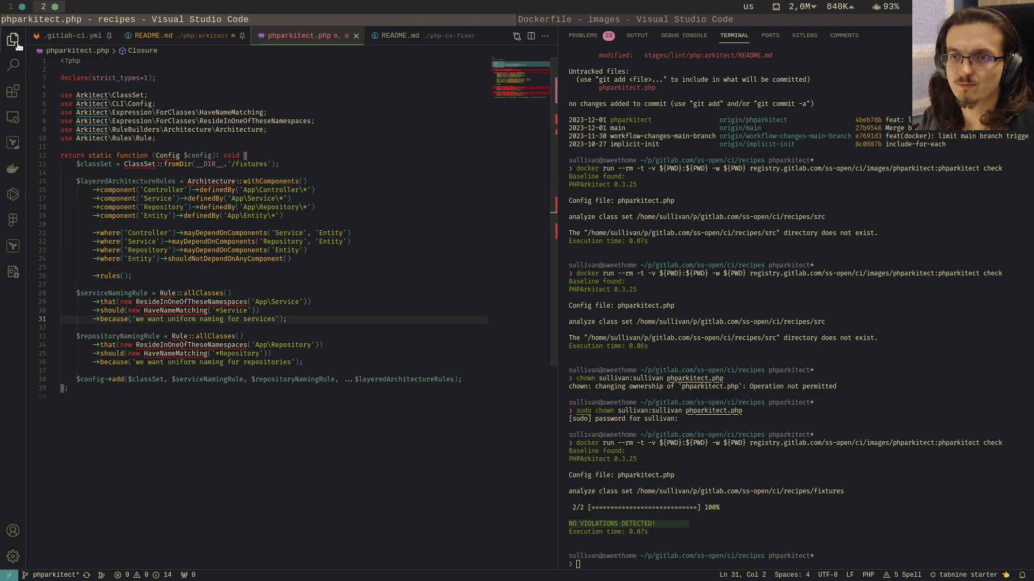
pyautogui.click(13, 38)
# Step: Collapse the vendor folder and open fixtures/Fixture.php from the Explorer
pyautogui.scroll(5, 97, 172)
pyautogui.scroll(4, 97, 172)
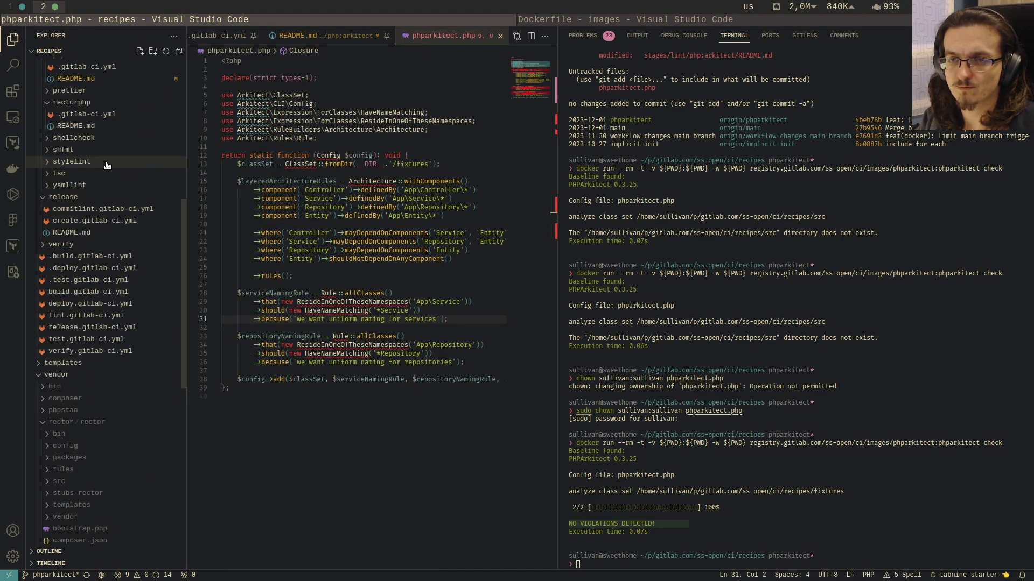
pyautogui.scroll(-9, 117, 158)
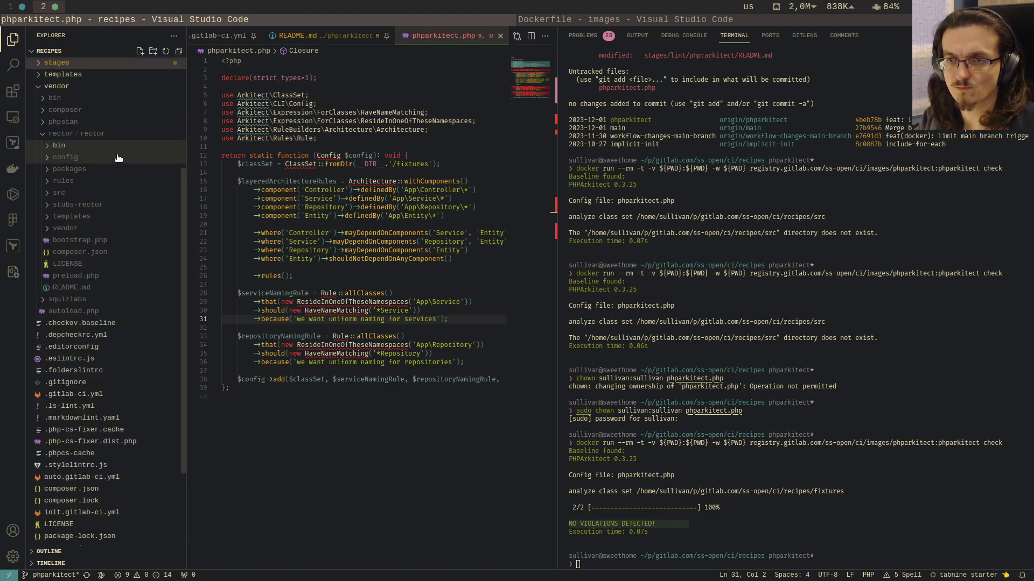
pyautogui.press('Down')
pyautogui.press('Down')
pyautogui.press('Left')
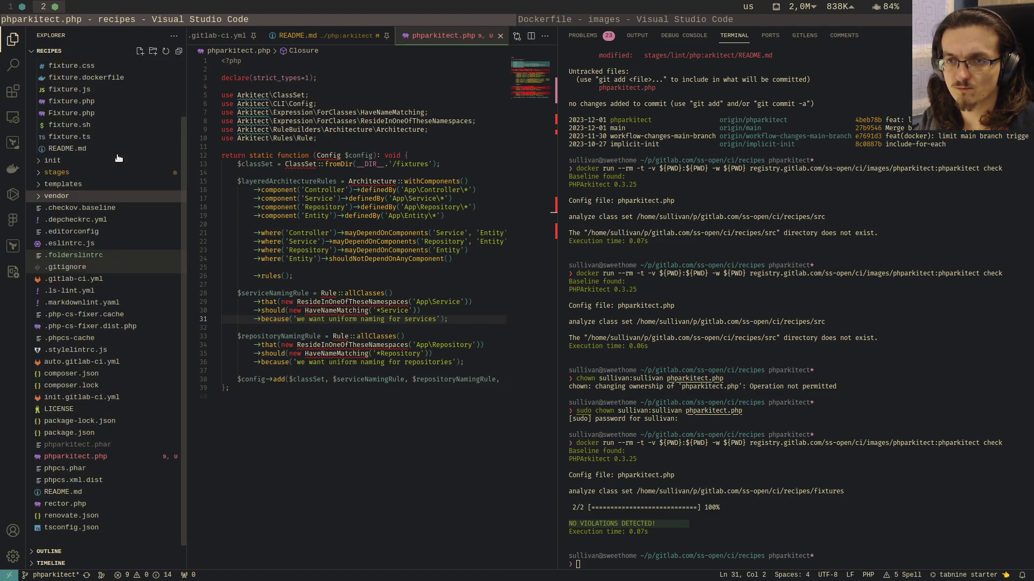
pyautogui.press('Up')
pyautogui.press('Up')
pyautogui.press('Up')
pyautogui.press('Up')
pyautogui.press('Up')
pyautogui.press('Up')
pyautogui.press('Up')
pyautogui.press('Return')
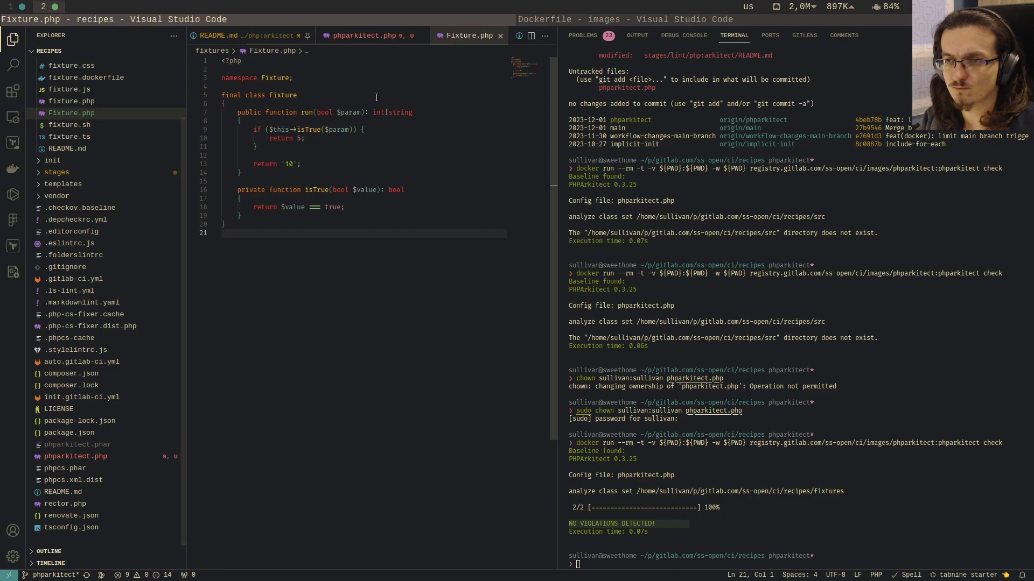
# Step: Look over the Fixture class, then go to the GitLab browser and start a new tab
pyautogui.click(376, 97)
pyautogui.press('Up')
pyautogui.press('Left')
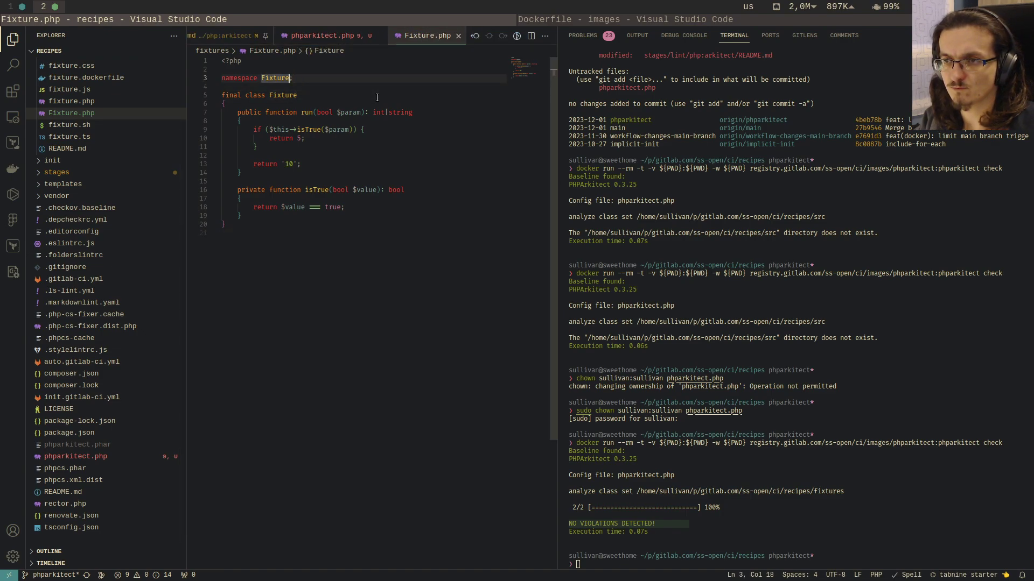
pyautogui.press('Down')
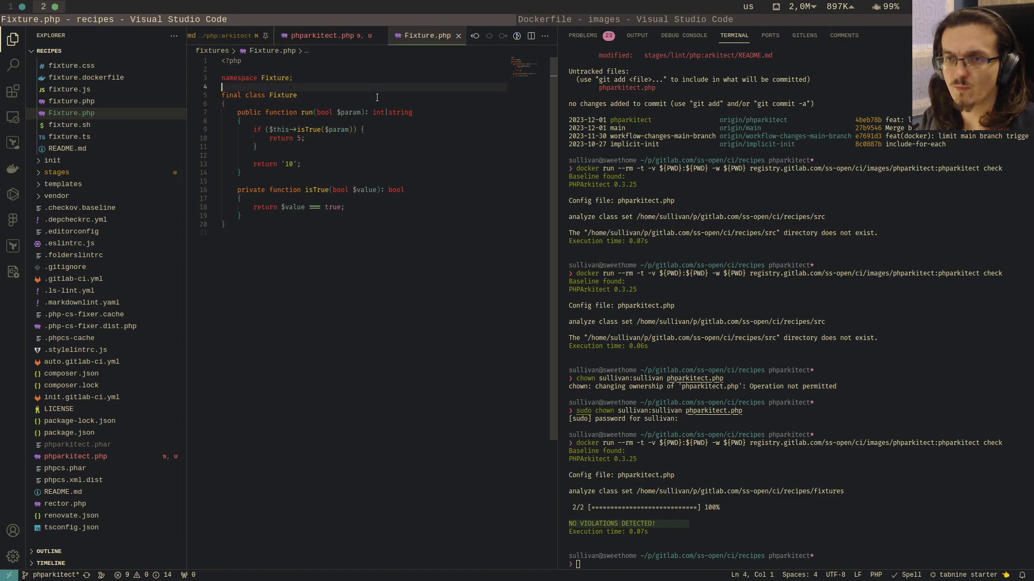
pyautogui.press('super+1')
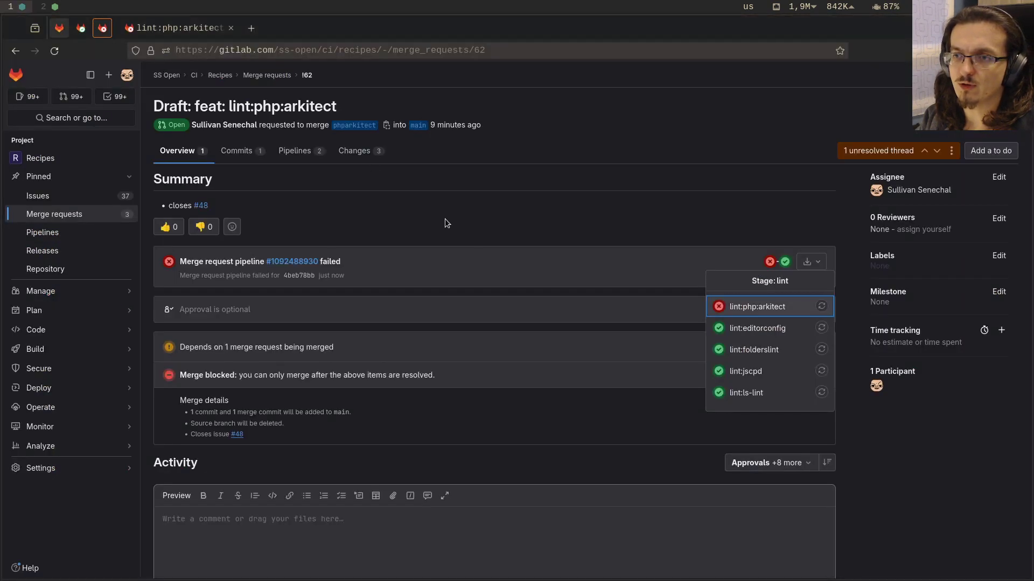
pyautogui.click(250, 28)
# Step: Search Google for 'phparkitect' and open the phparkitect/arkitect GitHub repository
pyautogui.write('phparkine')
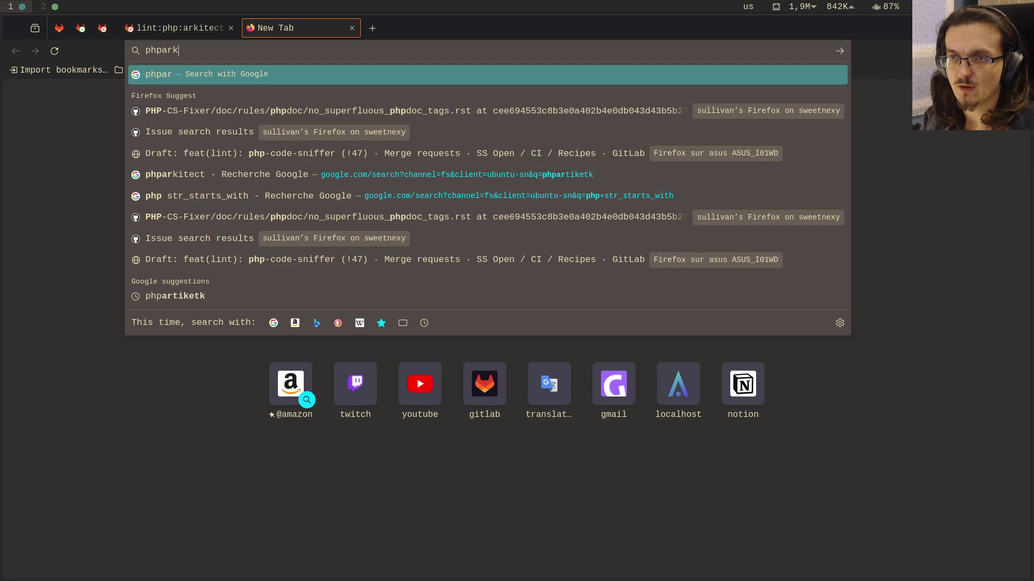
pyautogui.press('BackSpace')
pyautogui.press('BackSpace')
pyautogui.write('te')
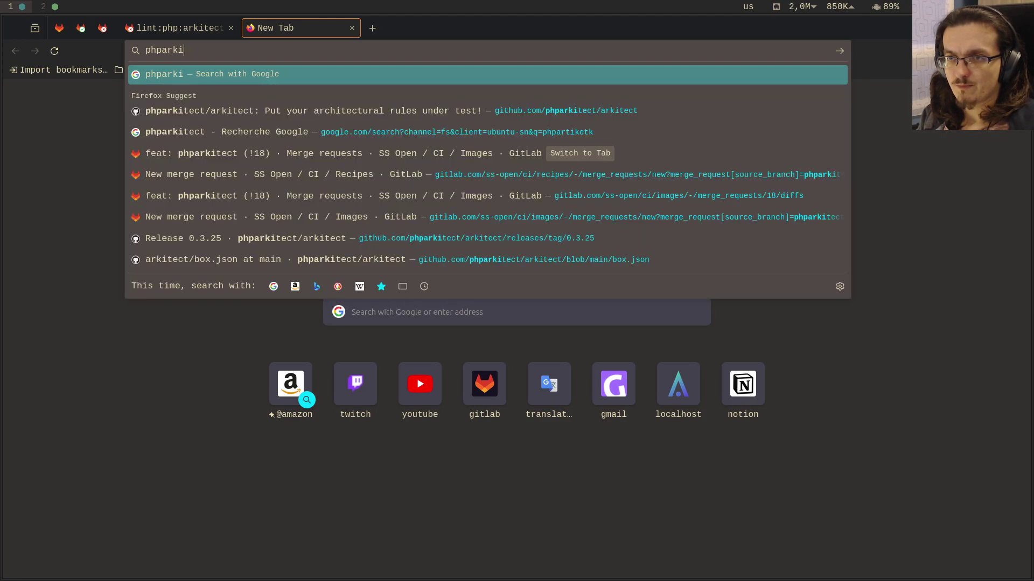
pyautogui.press('Down')
pyautogui.press('Return')
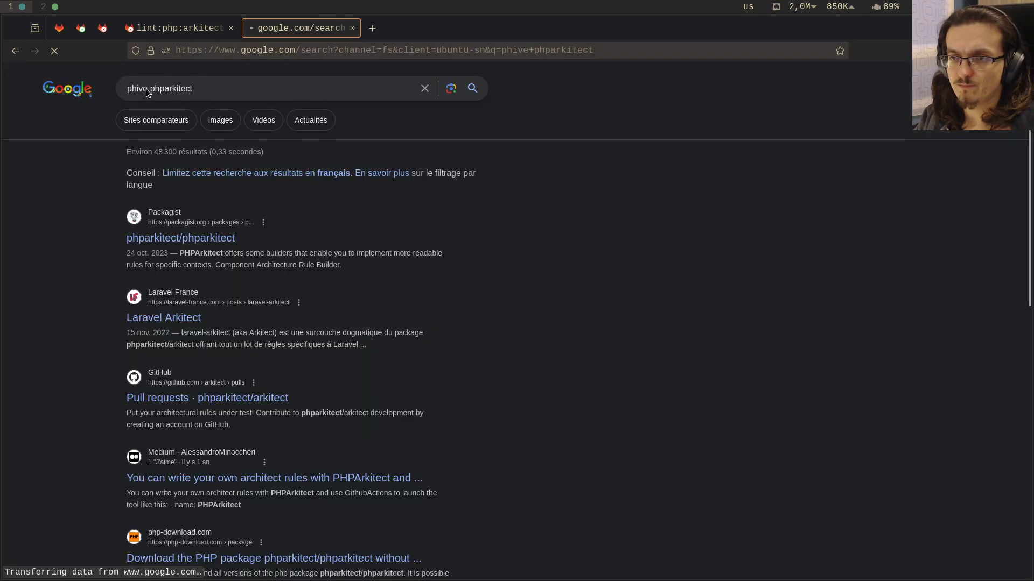
pyautogui.doubleClick(138, 87)
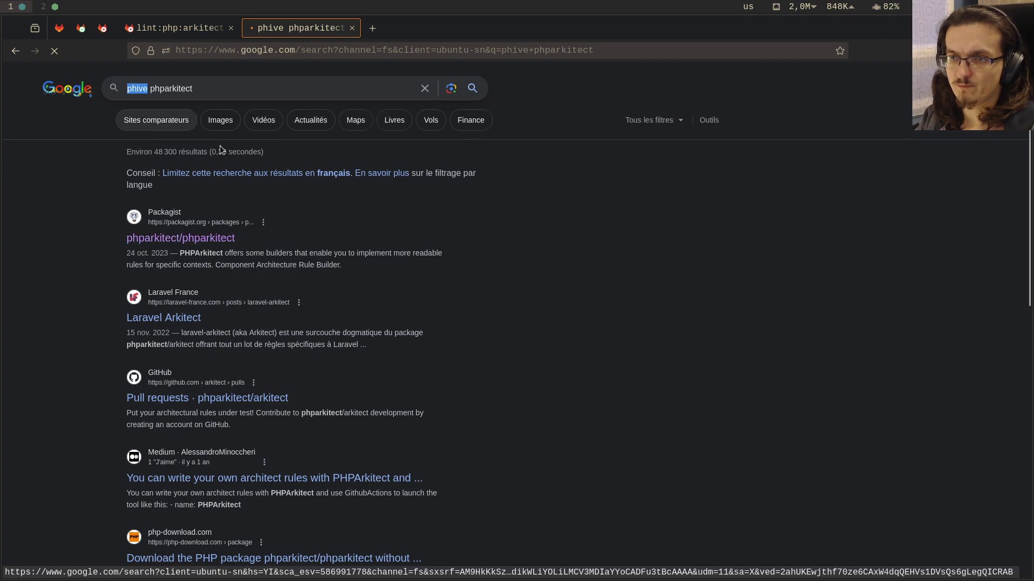
pyautogui.press('Delete')
pyautogui.press('Delete')
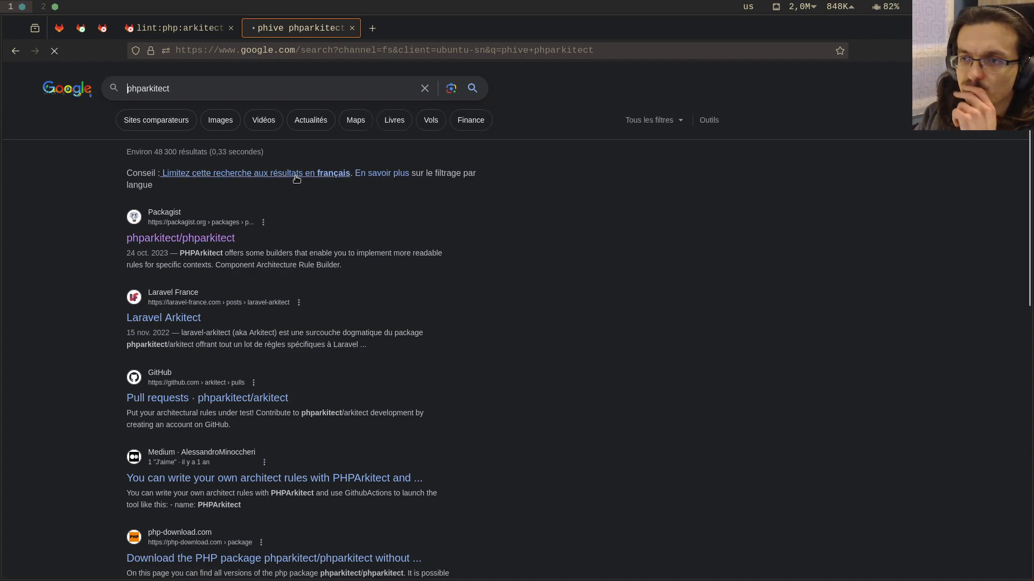
pyautogui.press('Return')
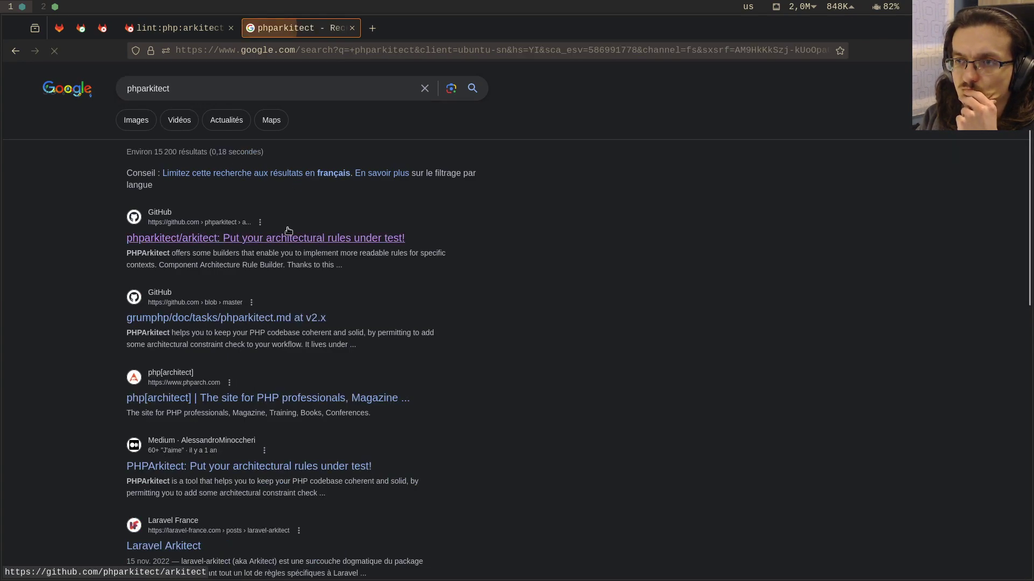
pyautogui.click(271, 240)
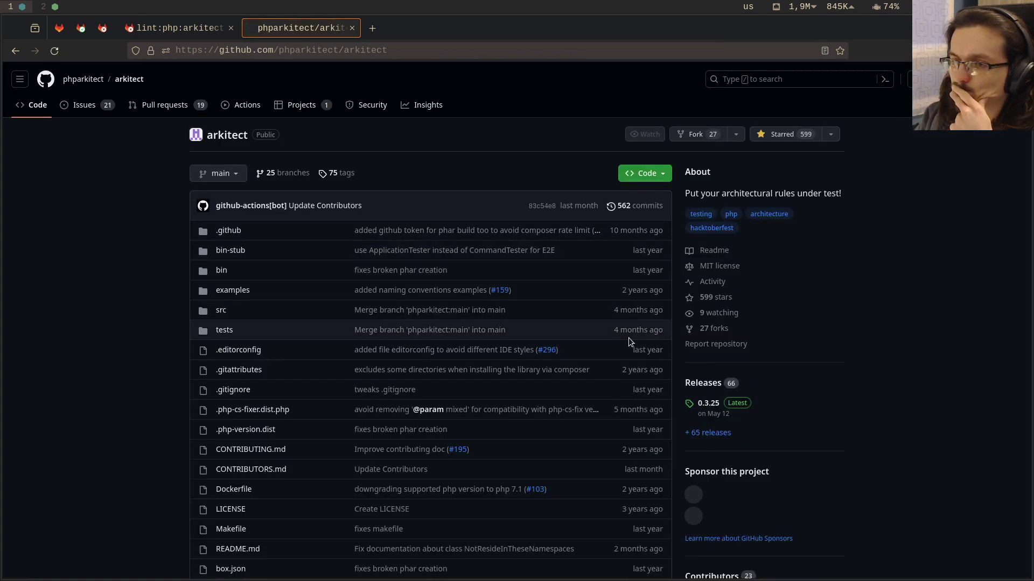
# Step: Find 'final' in the README and select the 'Is not final' rule code example
pyautogui.scroll(-4, 391, 332)
pyautogui.scroll(-10, 390, 333)
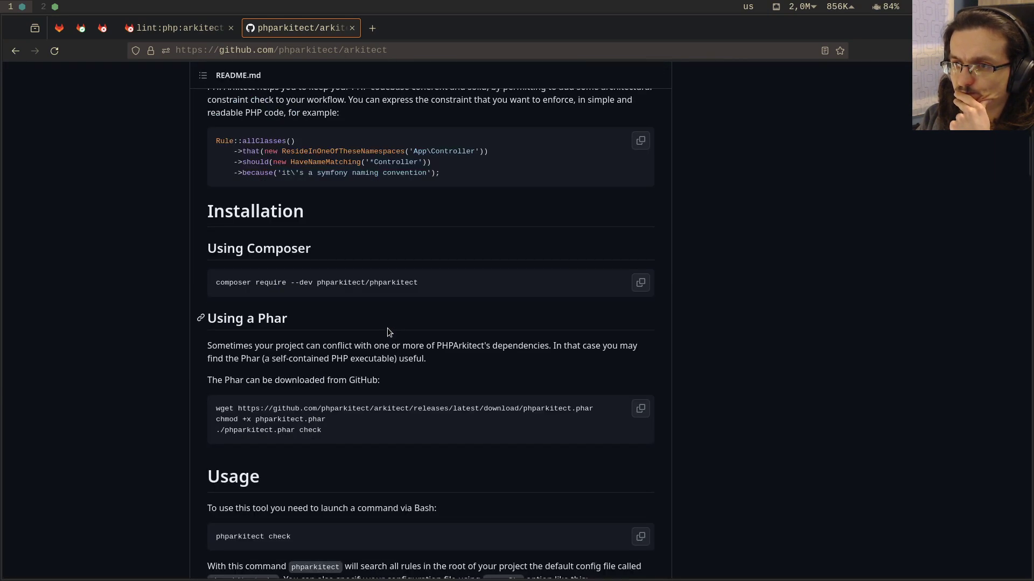
pyautogui.scroll(-15, 387, 328)
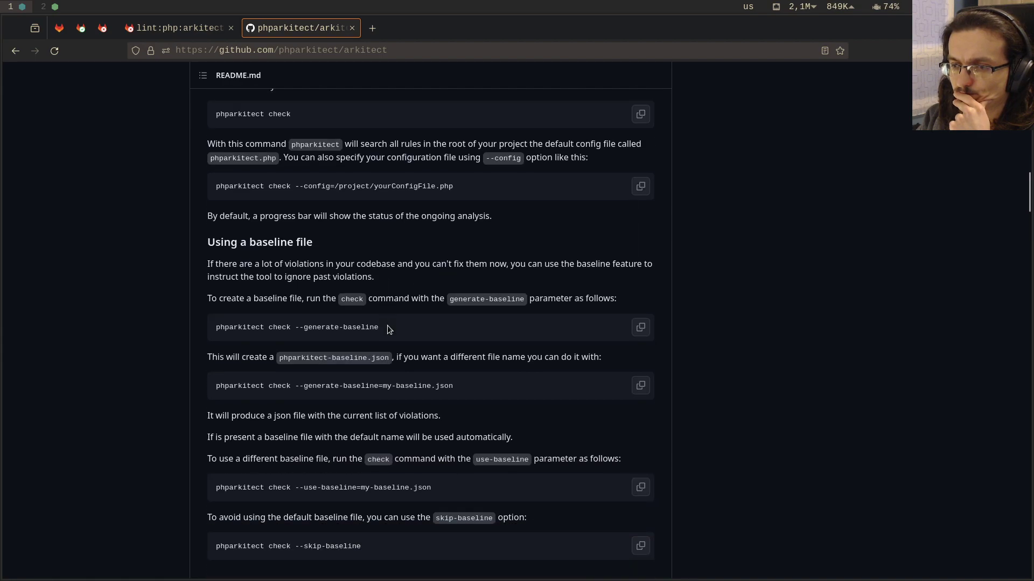
pyautogui.scroll(-13, 388, 325)
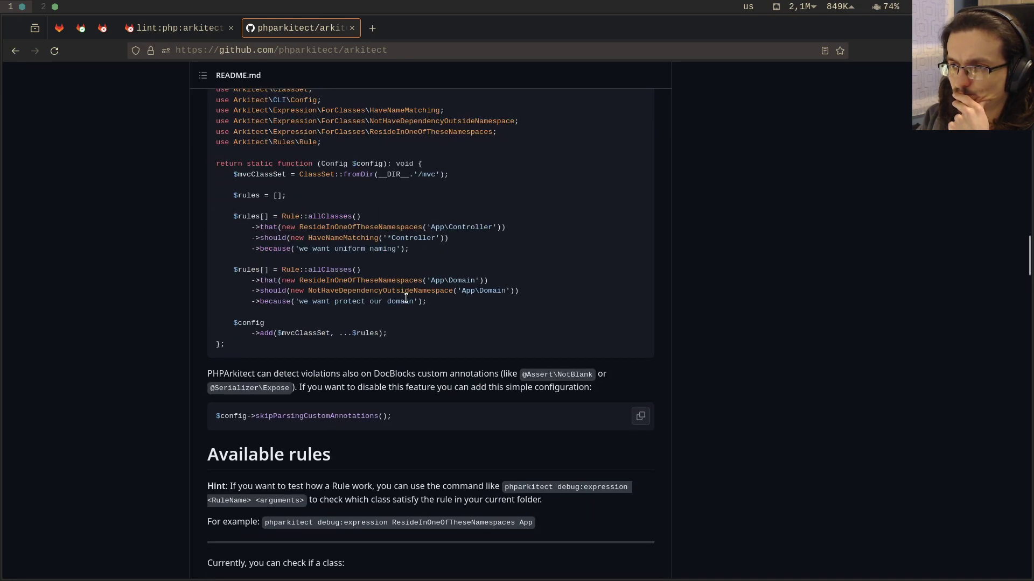
pyautogui.scroll(-14, 406, 299)
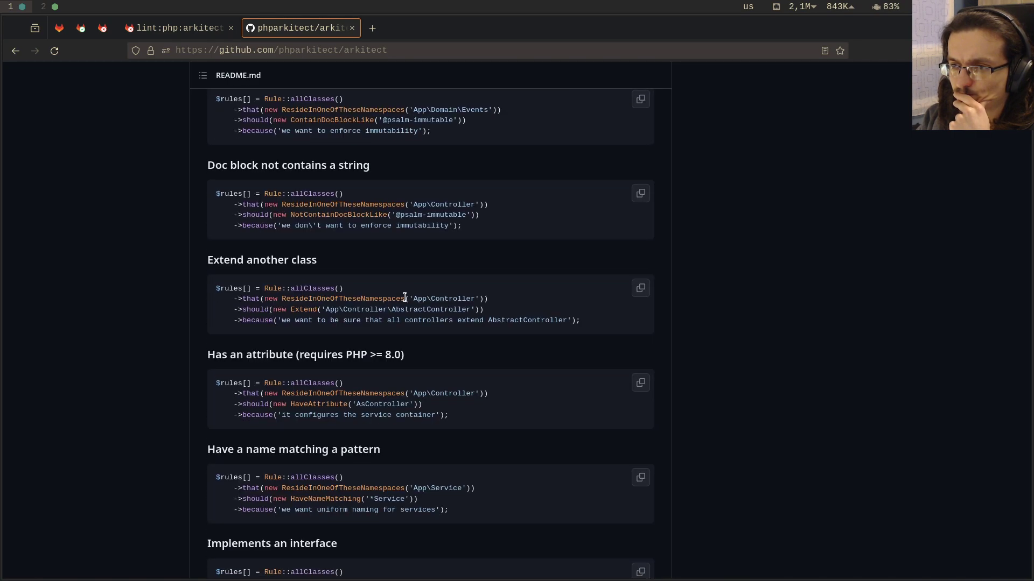
pyautogui.scroll(2, 404, 297)
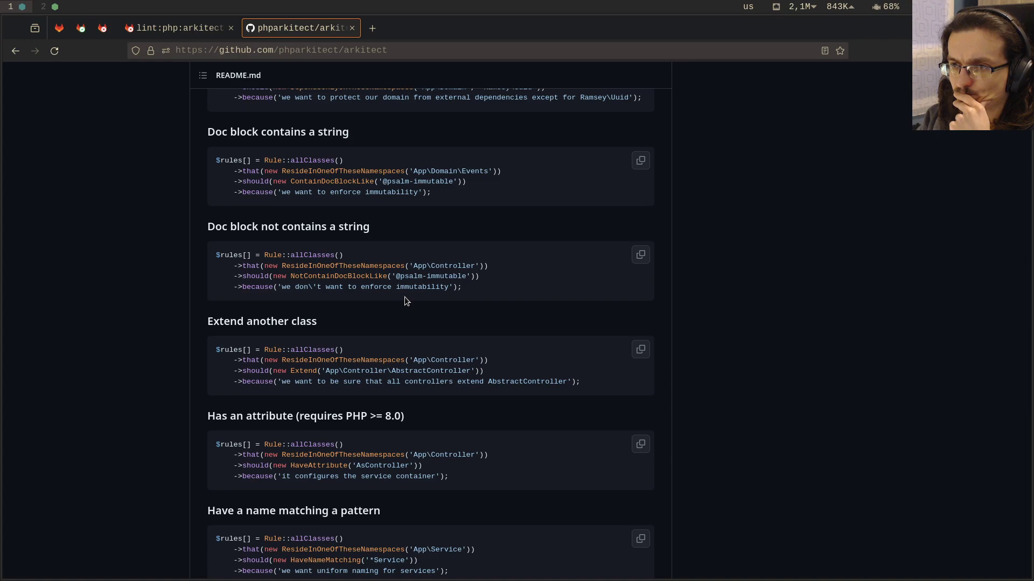
pyautogui.scroll(2, 405, 297)
pyautogui.scroll(-6, 407, 297)
pyautogui.hotkey('ctrl', 'f')
pyautogui.write('final')
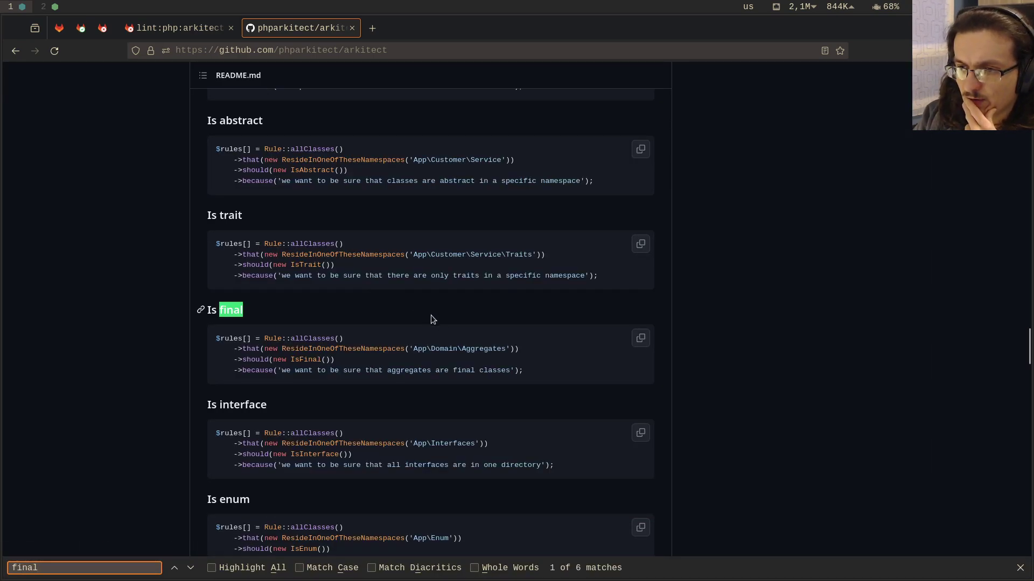
pyautogui.press('Return')
pyautogui.press('Return')
pyautogui.press('Return')
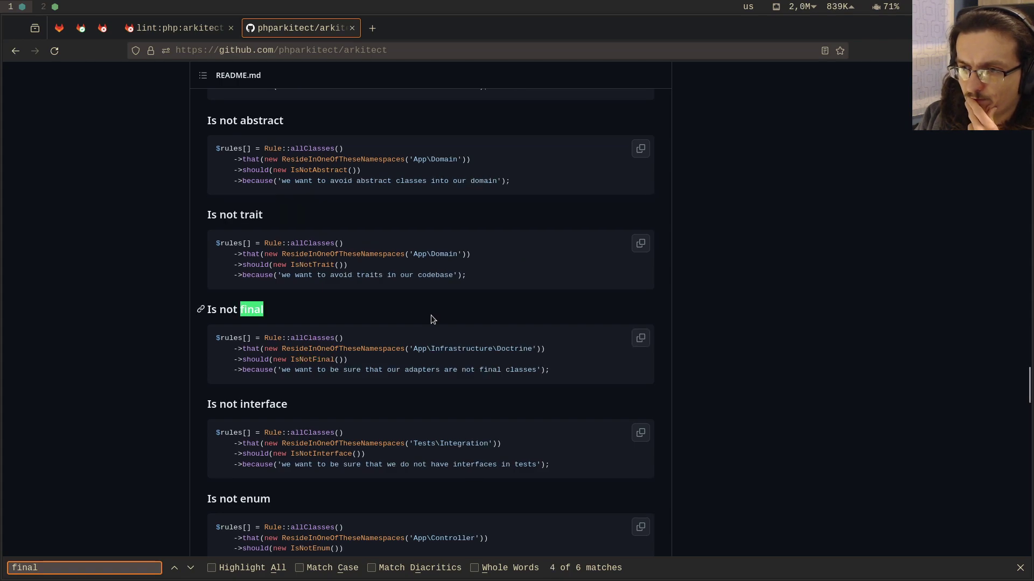
pyautogui.tripleClick(557, 370)
pyautogui.moveTo(333, 353); pyautogui.dragTo(206, 342)
pyautogui.hotkey('ctrl', 'c')
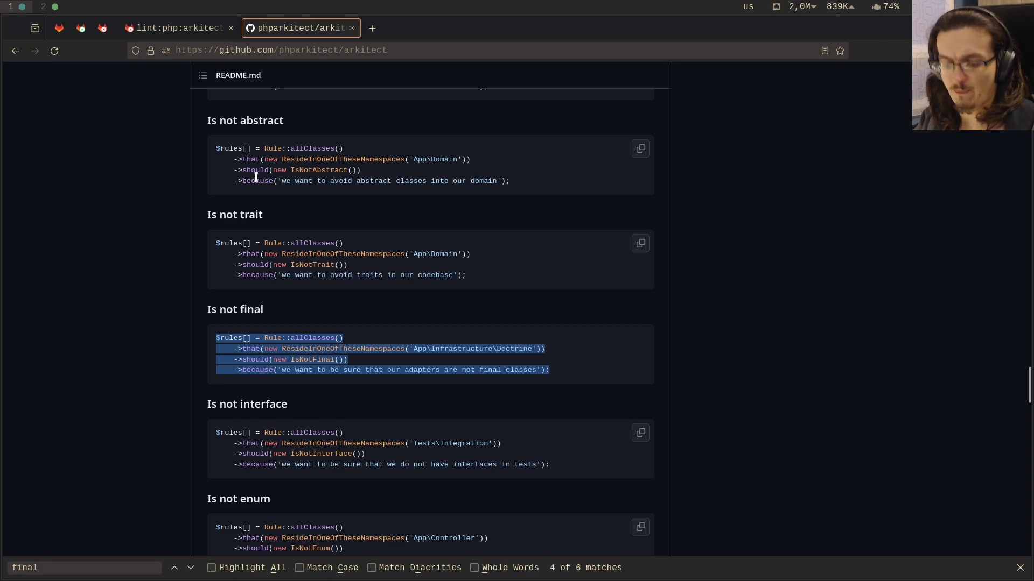
pyautogui.press('super+2')
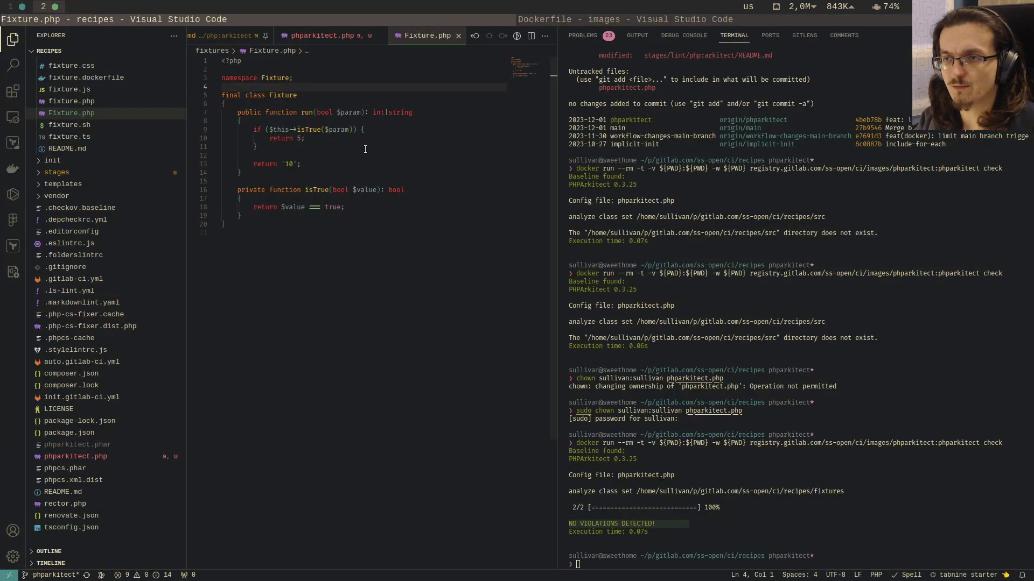
# Step: Inspect Fixture.php's final class declaration and its isTrue method
pyautogui.press('Down')
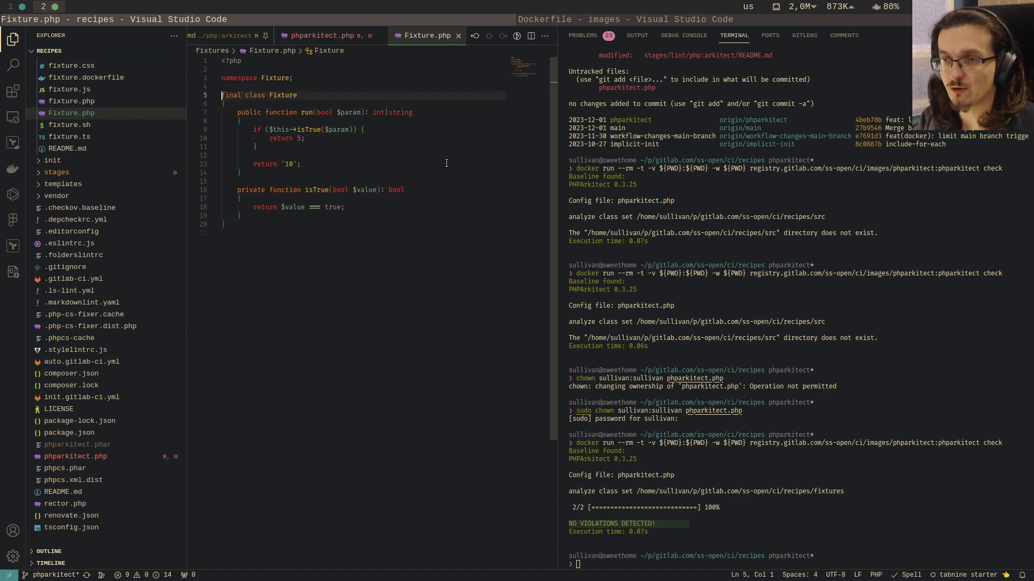
pyautogui.hotkey('ctrl', 'shift', 'Right')
pyautogui.hotkey('ctrl', 'shift', 'Right')
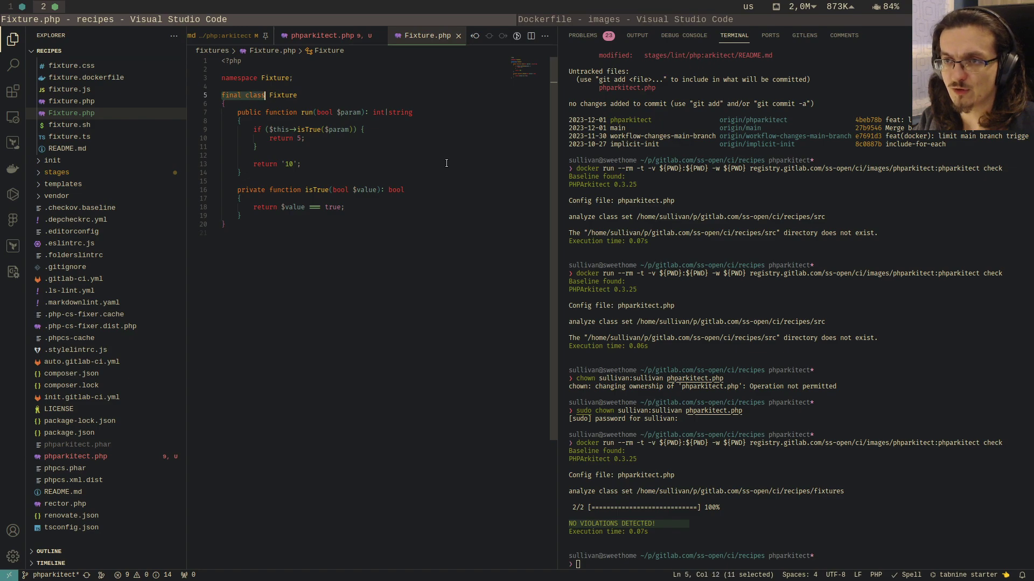
pyautogui.press('Down')
pyautogui.press('Up')
pyautogui.hotkey('ctrl', 'Right')
pyautogui.hotkey('ctrl', 'Right')
pyautogui.press('Right')
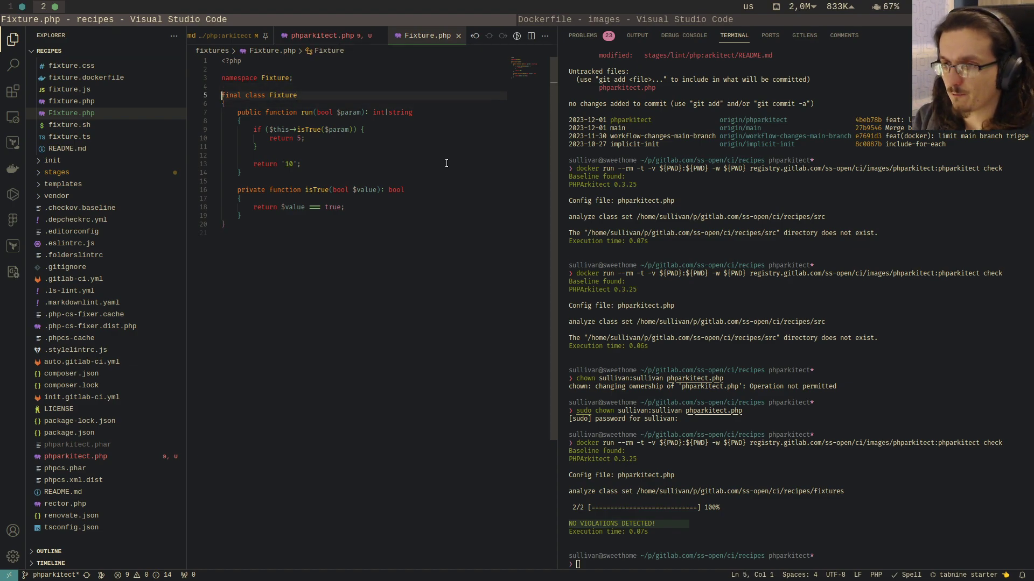
pyautogui.click(392, 190)
pyautogui.press('Down')
pyautogui.press('Down')
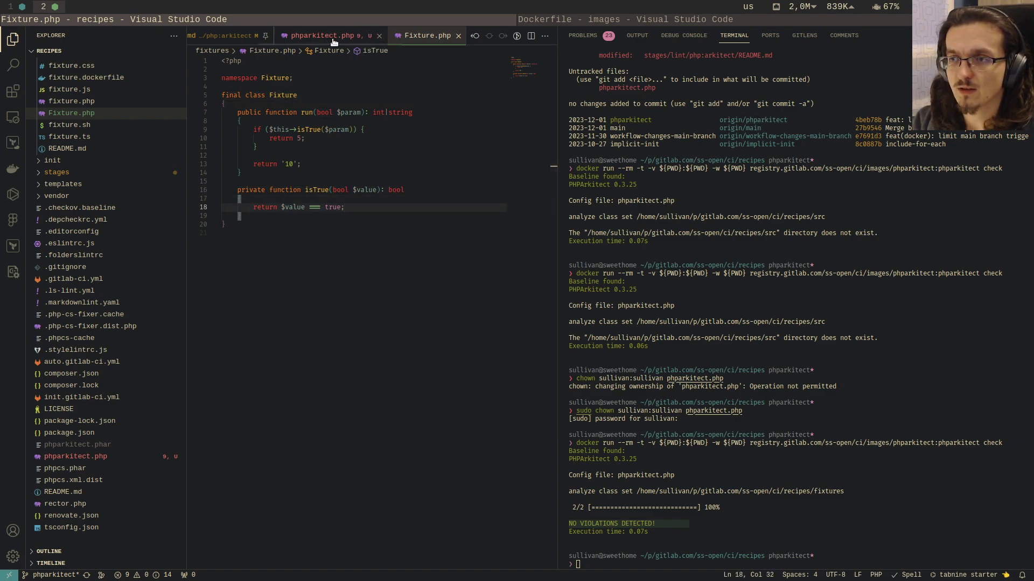
# Step: Paste the IsNotFinal rule into phparkitect.php above $layeredArchitectureRules, followed by a blank line
pyautogui.click(330, 36)
pyautogui.press('Up')
pyautogui.press('Return')
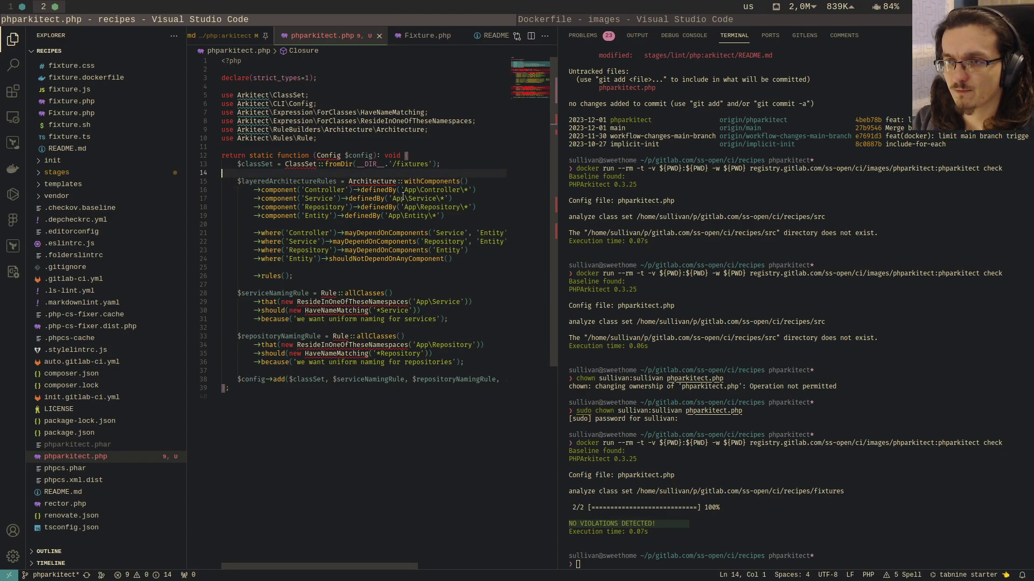
pyautogui.hotkey('ctrl', 'v')
pyautogui.press('Return')
pyautogui.press('Down')
pyautogui.press('Down')
pyautogui.press('Down')
pyautogui.press('Down')
pyautogui.press('Down')
pyautogui.press('Down')
pyautogui.press('Down')
pyautogui.press('Down')
pyautogui.press('Down')
pyautogui.press('Down')
pyautogui.press('Down')
pyautogui.press('Down')
pyautogui.press('Down')
pyautogui.press('Down')
pyautogui.press('Down')
pyautogui.press('Down')
pyautogui.press('Down')
pyautogui.press('Down')
pyautogui.press('Down')
pyautogui.press('Down')
pyautogui.press('Down')
pyautogui.press('Down')
pyautogui.press('Down')
pyautogui.press('Down')
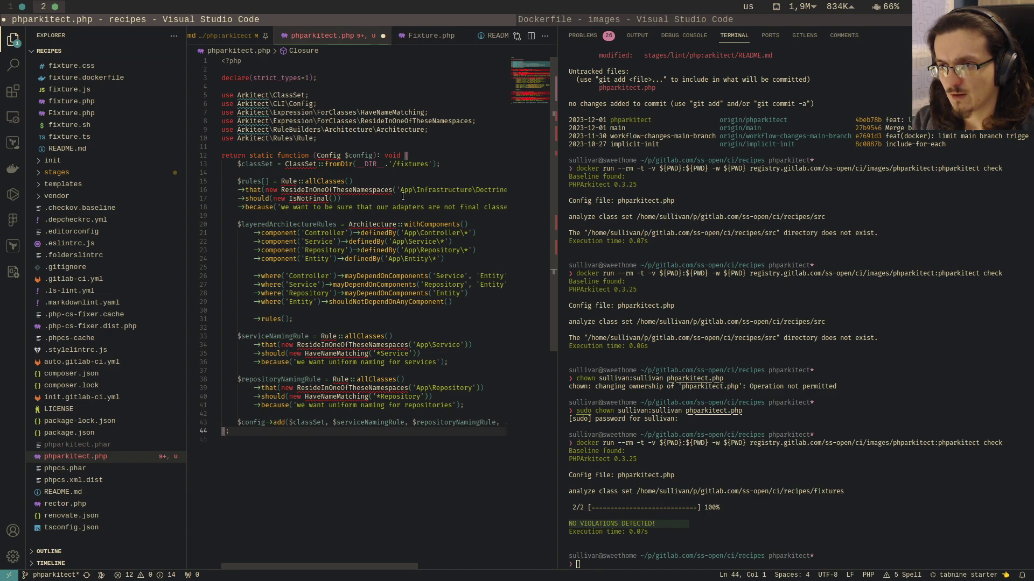
# Step: Select the naming and layered-architecture rule blocks on lines 20–42
pyautogui.press('Up')
pyautogui.hotkey('shift', 'Up')
pyautogui.hotkey('shift', 'Up')
pyautogui.hotkey('shift', 'Up')
pyautogui.hotkey('shift', 'Up')
pyautogui.hotkey('shift', 'Up')
pyautogui.hotkey('shift', 'Up')
pyautogui.hotkey('shift', 'Up')
pyautogui.hotkey('shift', 'Up')
pyautogui.hotkey('shift', 'Up')
pyautogui.hotkey('shift', 'Up')
pyautogui.hotkey('shift', 'Up')
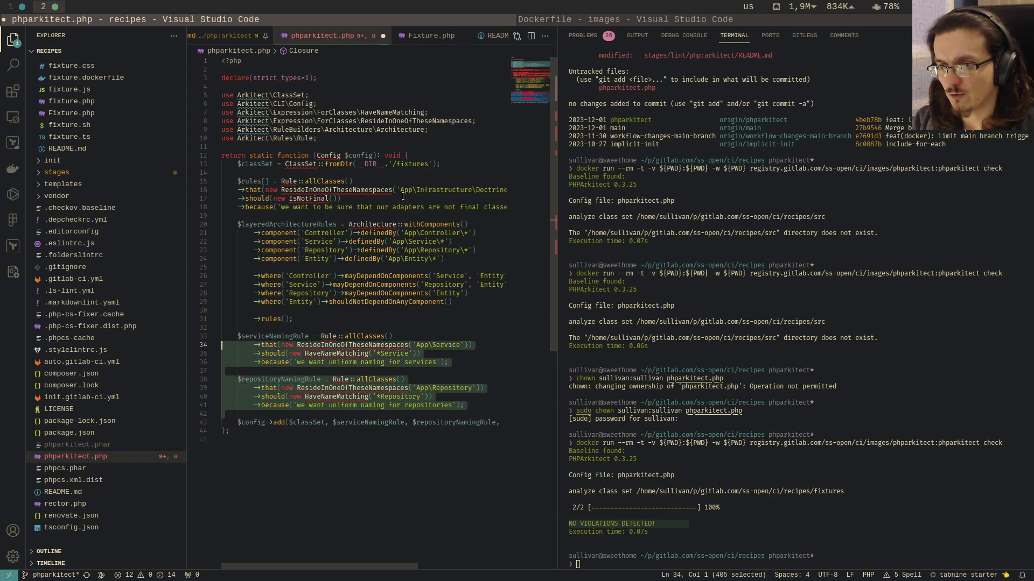
pyautogui.hotkey('shift', 'Up')
pyautogui.hotkey('shift', 'Up')
pyautogui.hotkey('shift', 'Up')
pyautogui.hotkey('shift', 'Up')
pyautogui.hotkey('shift', 'Up')
pyautogui.hotkey('shift', 'Up')
pyautogui.hotkey('shift', 'Up')
pyautogui.hotkey('shift', 'Up')
pyautogui.hotkey('shift', 'Up')
pyautogui.hotkey('shift', 'Up')
pyautogui.hotkey('shift', 'Up')
pyautogui.hotkey('shift', 'Up')
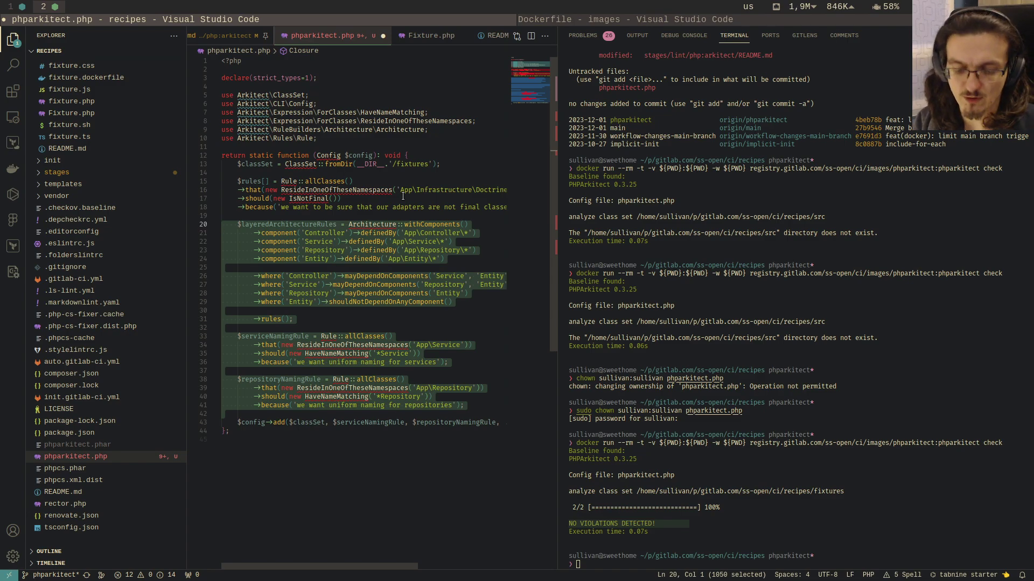
pyautogui.press('super+1')
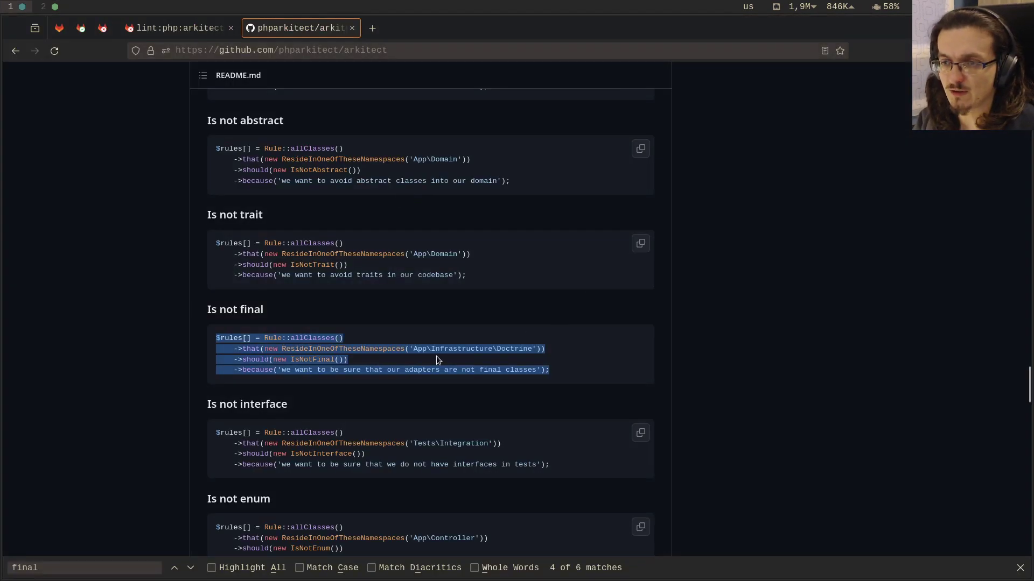
pyautogui.scroll(-4, 436, 357)
# Step: Find the README's Rule Builders example that spreads ...$layeredArchitectureRules into $config->add
pyautogui.scroll(-13, 436, 359)
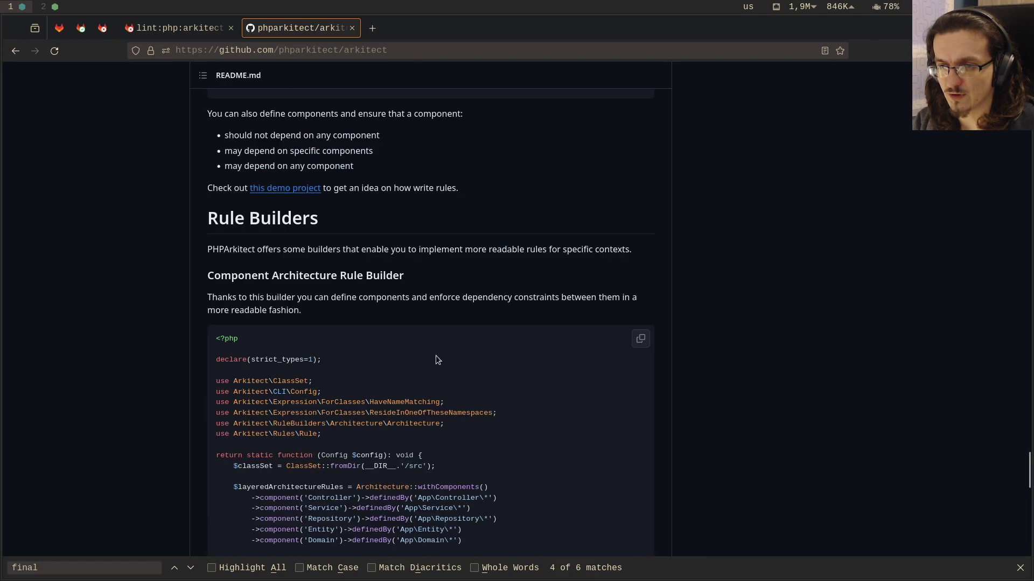
pyautogui.scroll(-3, 436, 356)
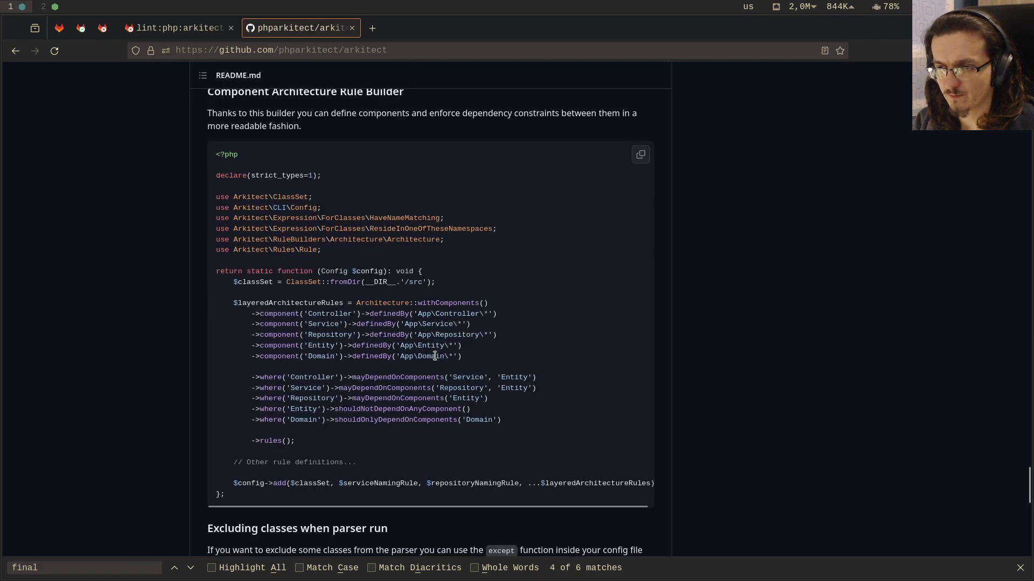
pyautogui.moveTo(540, 483); pyautogui.dragTo(525, 510)
pyautogui.press('super+2')
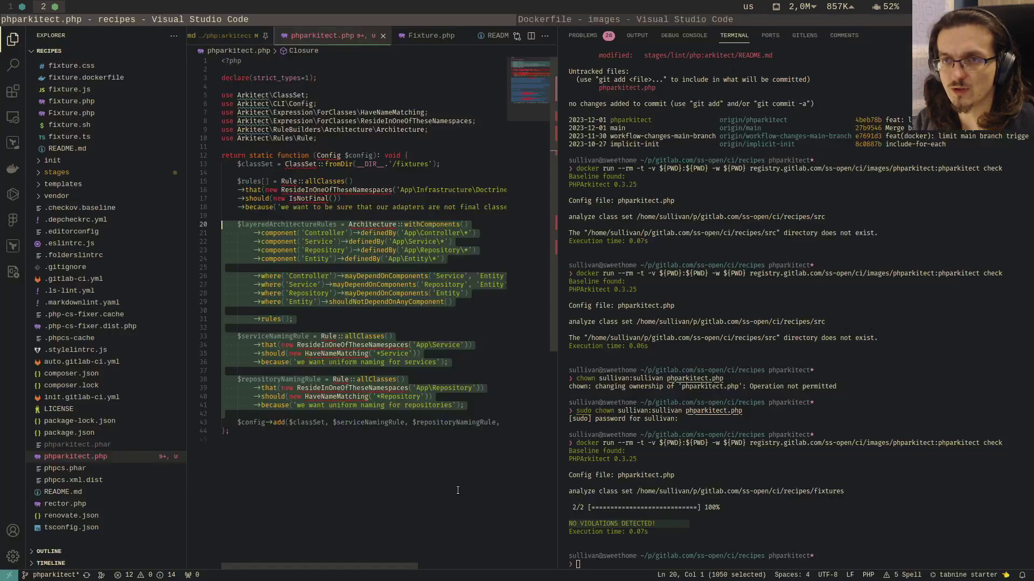
# Step: Try replacing line 43's add arguments with ...$rules, then undo back to the original
pyautogui.click(296, 422)
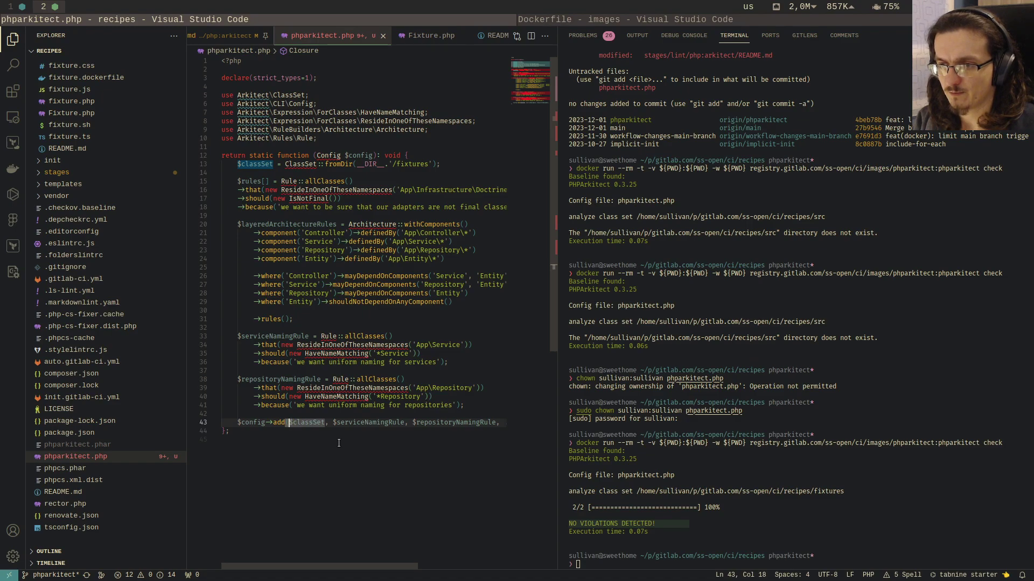
pyautogui.hotkey('shift', 'End')
pyautogui.hotkey('shift', 'Left')
pyautogui.hotkey('shift', 'Left')
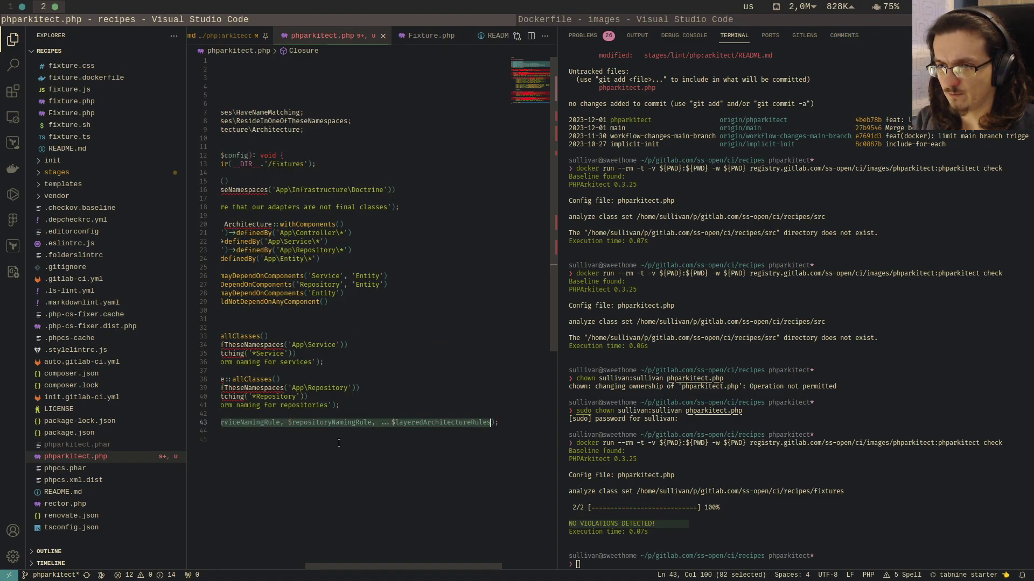
pyautogui.write('...$r')
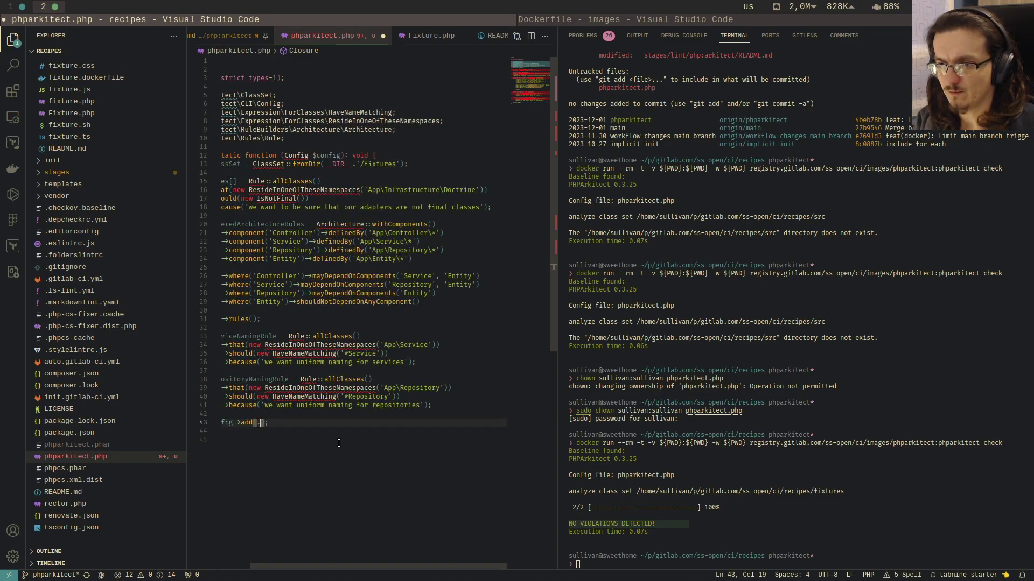
pyautogui.write('u')
pyautogui.press('Tab')
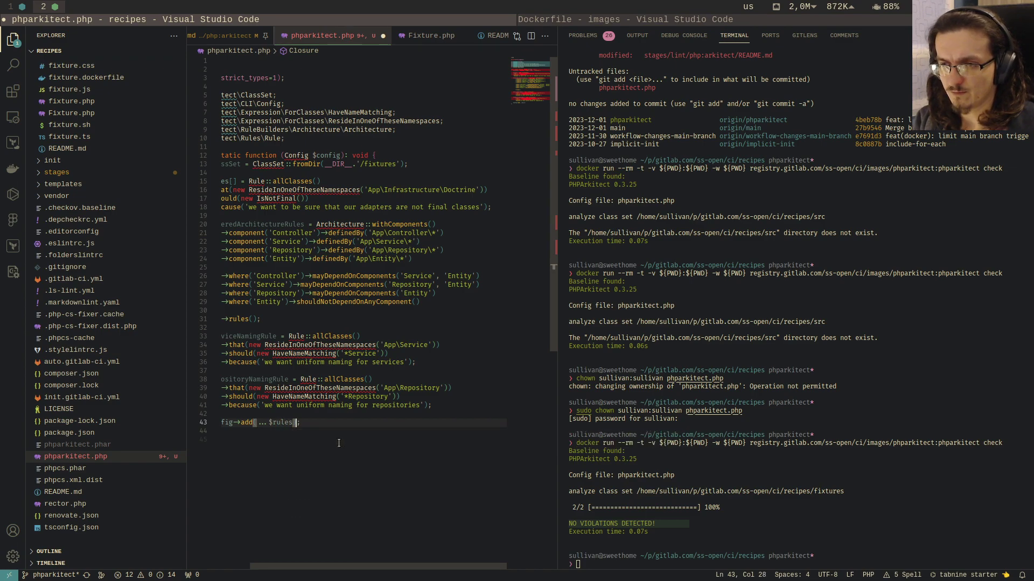
pyautogui.press('Home')
pyautogui.press('Up')
pyautogui.hotkey('shift', 'Up')
pyautogui.hotkey('shift', 'Up')
pyautogui.hotkey('shift', 'Up')
pyautogui.hotkey('shift', 'Up')
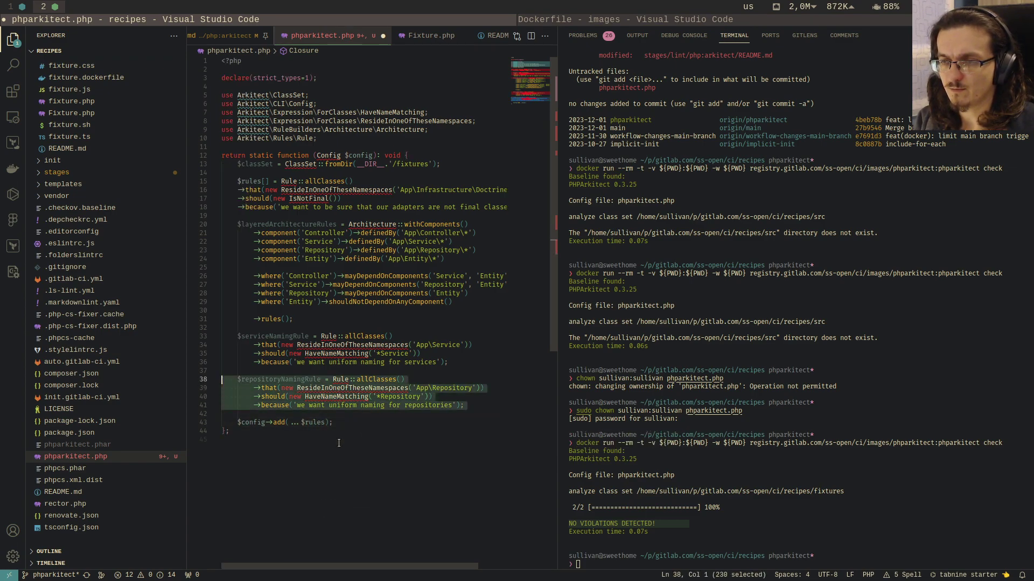
pyautogui.hotkey('shift', 'Up')
pyautogui.hotkey('shift', 'Up')
pyautogui.hotkey('shift', 'Up')
pyautogui.hotkey('shift', 'Up')
pyautogui.hotkey('shift', 'Up')
pyautogui.hotkey('shift', 'Up')
pyautogui.hotkey('shift', 'Up')
pyautogui.hotkey('shift', 'Up')
pyautogui.hotkey('shift', 'Up')
pyautogui.hotkey('shift', 'Up')
pyautogui.hotkey('shift', 'Up')
pyautogui.hotkey('shift', 'Up')
pyautogui.hotkey('shift', 'Up')
pyautogui.hotkey('shift', 'Up')
pyautogui.hotkey('shift', 'Up')
pyautogui.hotkey('shift', 'Up')
pyautogui.hotkey('shift', 'Up')
pyautogui.hotkey('shift', 'Up')
pyautogui.press('Down')
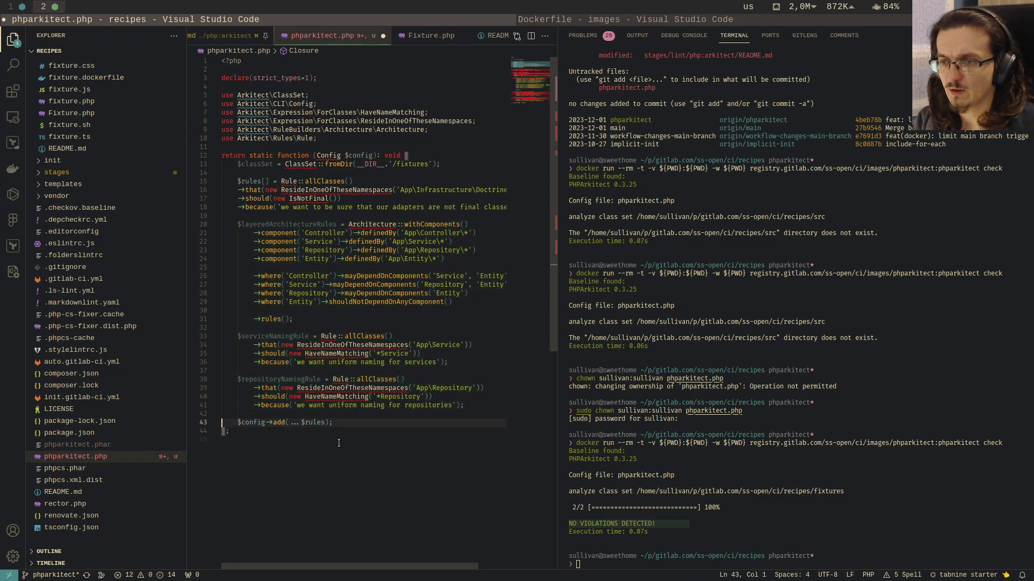
pyautogui.hotkey('ctrl', 'z')
pyautogui.hotkey('ctrl', 'z')
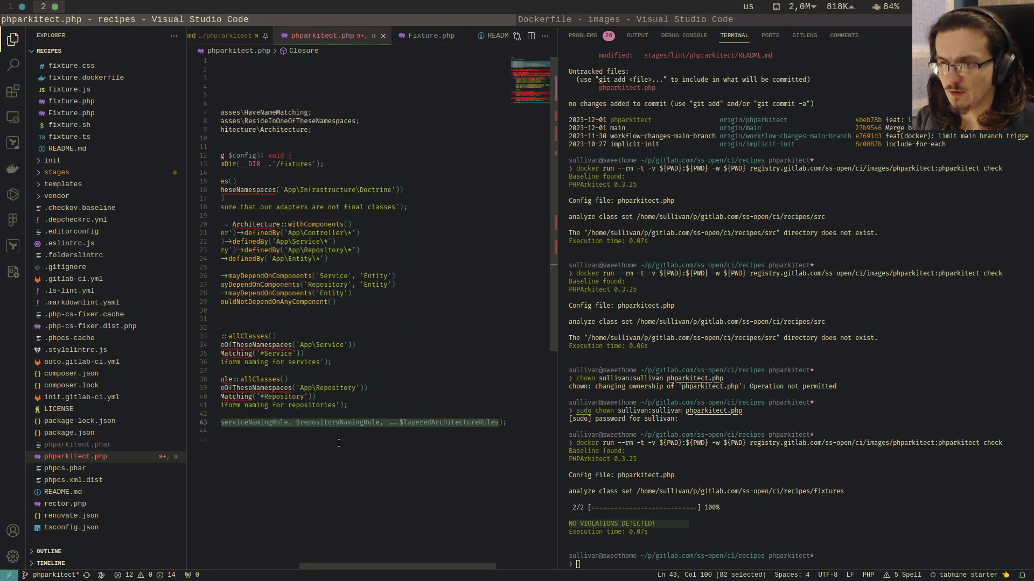
# Step: Check the add call, then view the README's Component Architecture Rule Builder example
pyautogui.hscroll(-5, 339, 442)
pyautogui.click(274, 422)
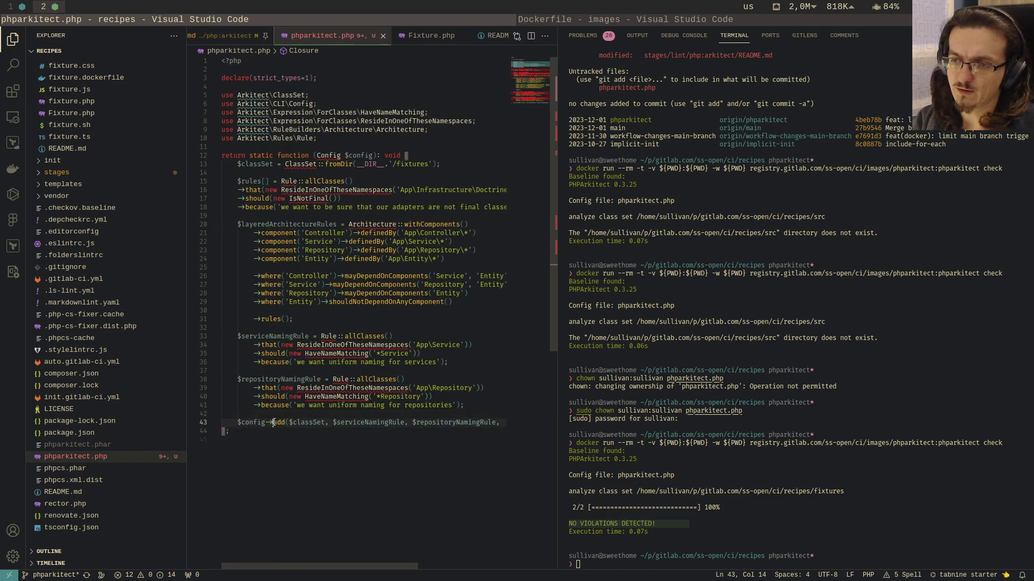
pyautogui.press('Right')
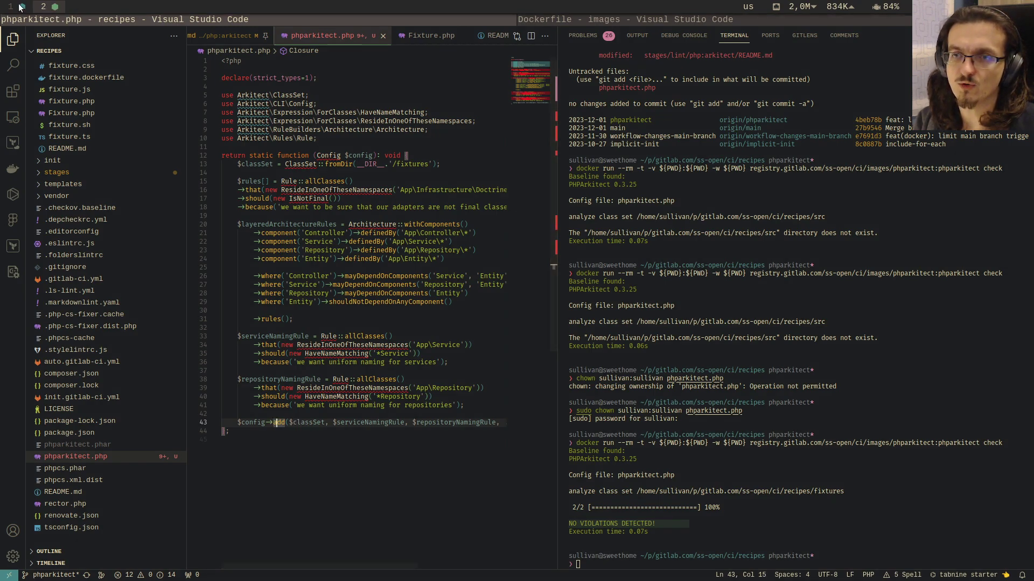
pyautogui.press('super+1')
pyautogui.moveTo(318, 505); pyautogui.dragTo(286, 501)
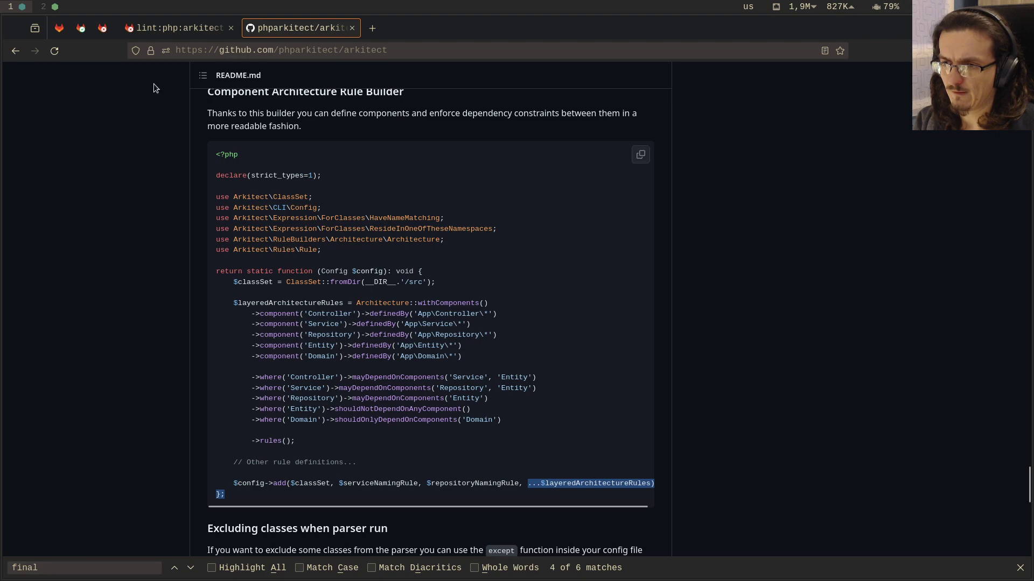
# Step: Check line 43's add call and the Config type on line 12 in phparkitect.php
pyautogui.press('super+2')
pyautogui.click(378, 423)
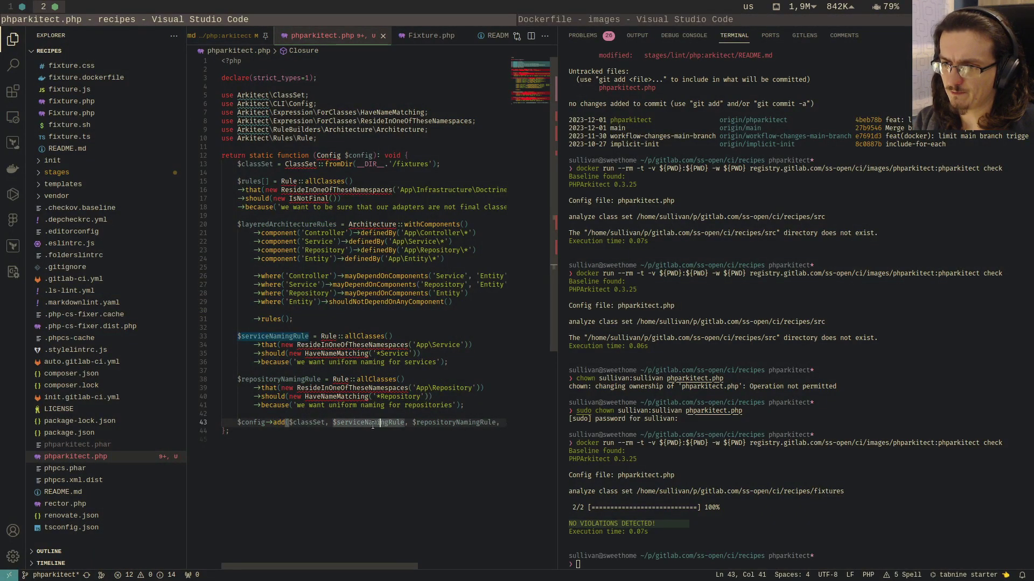
pyautogui.click(275, 423)
pyautogui.press('Right')
pyautogui.press('Right')
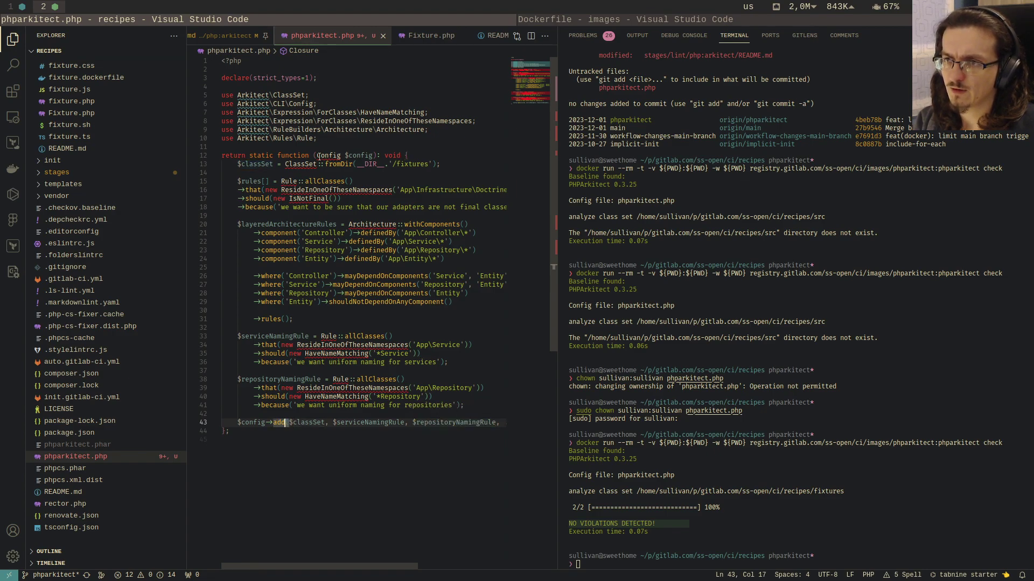
pyautogui.doubleClick(324, 156)
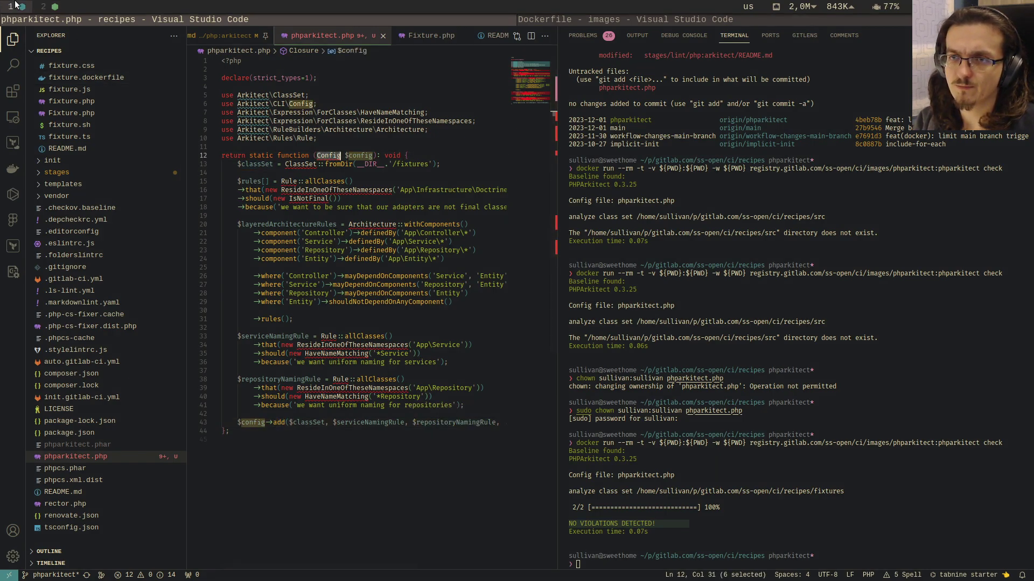
# Step: Scroll to the arkitect repository header and open its file finder in a new tab
pyautogui.click(15, 4)
pyautogui.scroll(15, 415, 204)
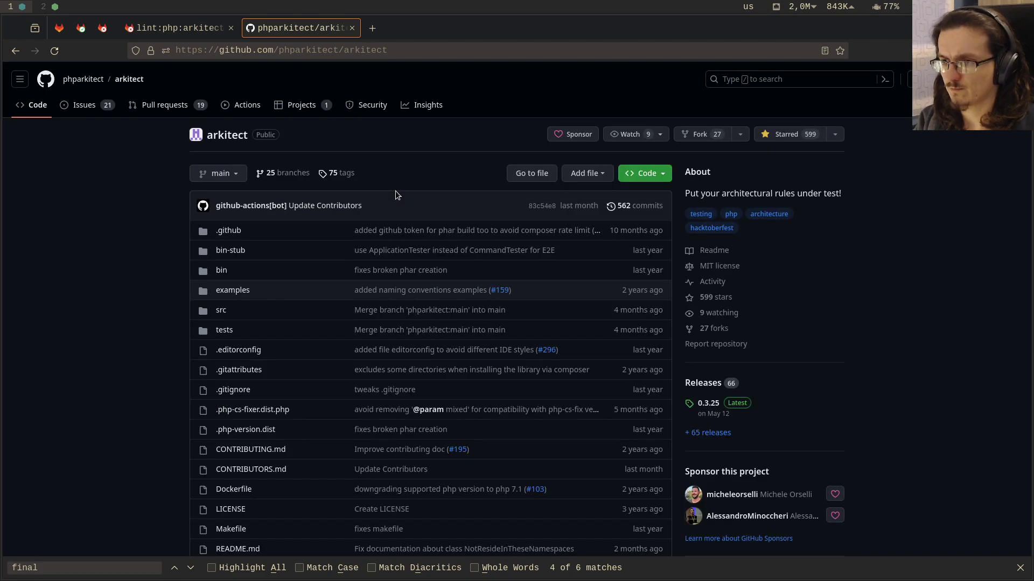
pyautogui.middleClick(543, 179)
pyautogui.click(431, 30)
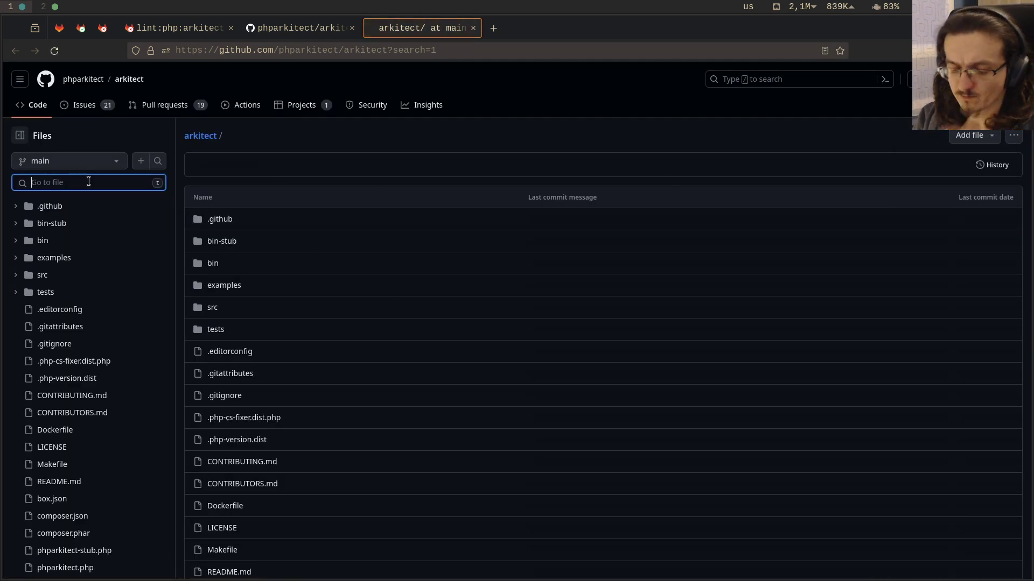
# Step: Find src/CLI/Config.php and inspect add()'s ClassSet and variadic ArchRule ...$rules parameters
pyautogui.write('Config')
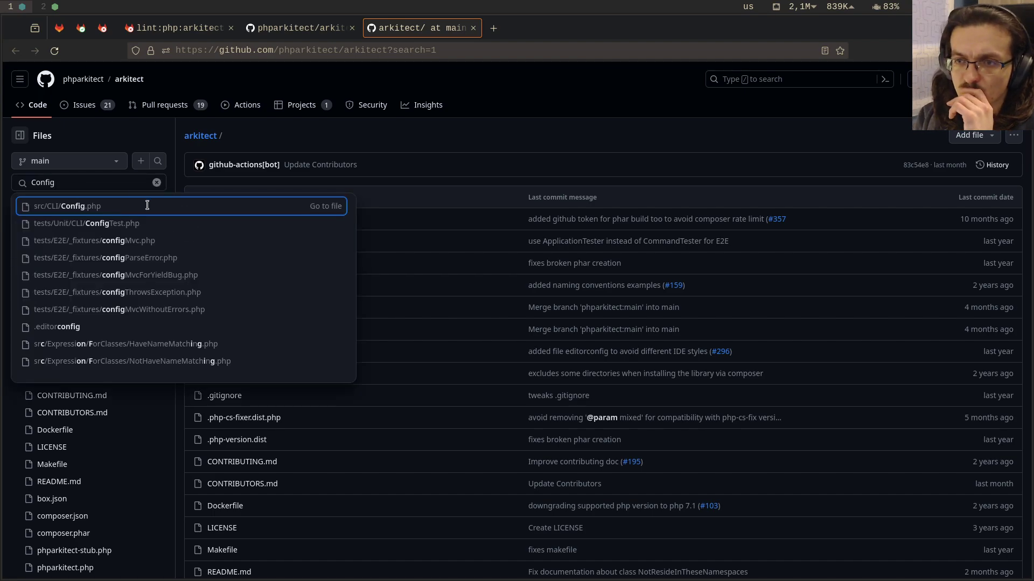
pyautogui.click(66, 207)
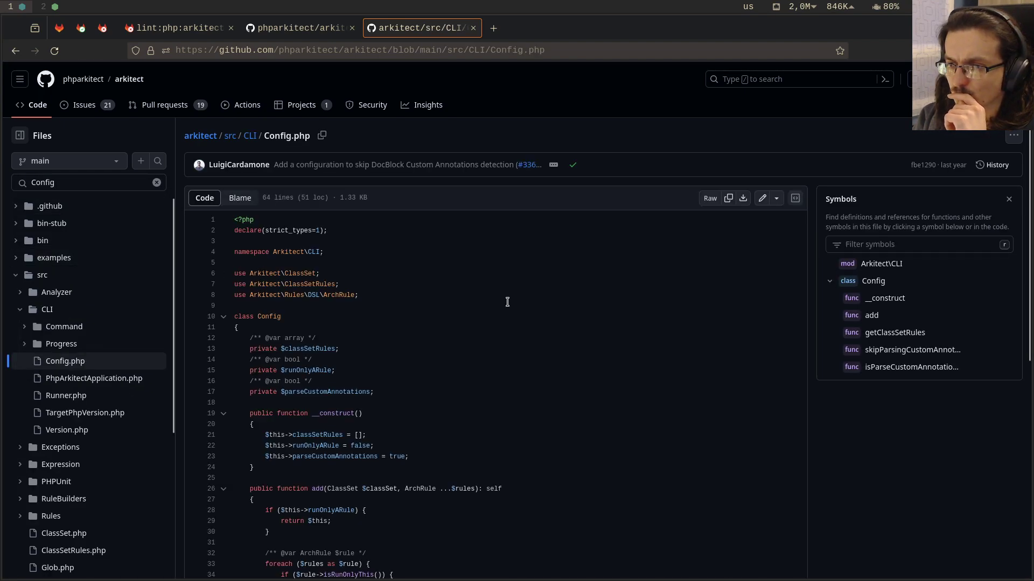
pyautogui.scroll(-5, 366, 341)
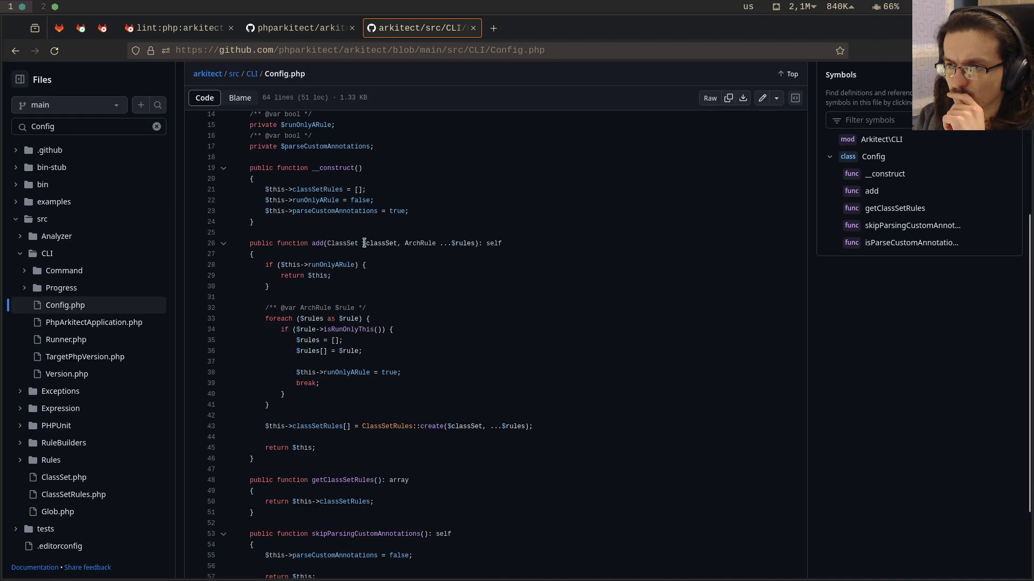
pyautogui.moveTo(324, 243); pyautogui.dragTo(511, 257)
pyautogui.click(404, 247)
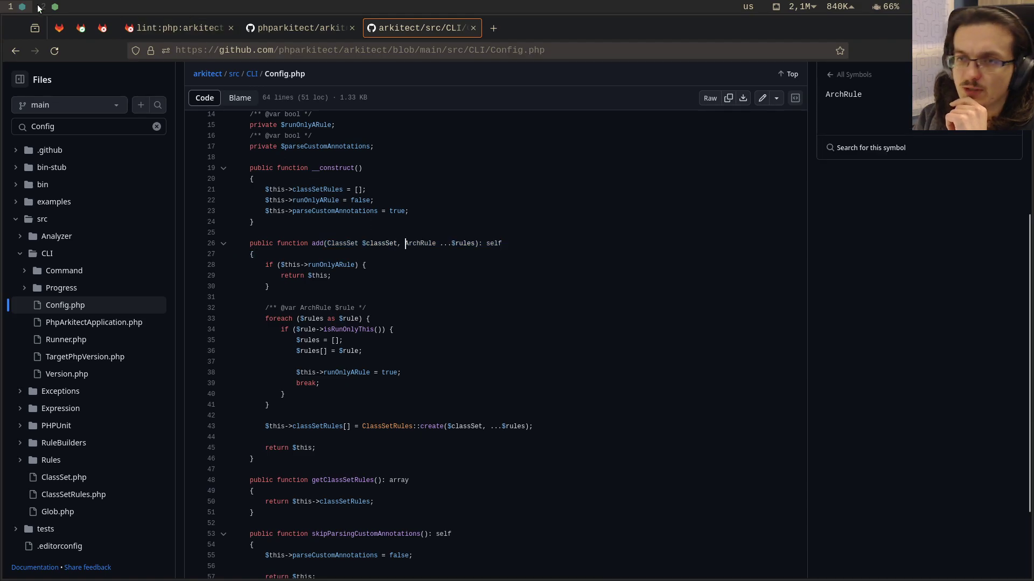
pyautogui.press('super+2')
# Step: Change line 43 to $config->add($classSet, ...$rules), dropping the naming and layered rule arguments
pyautogui.doubleClick(345, 423)
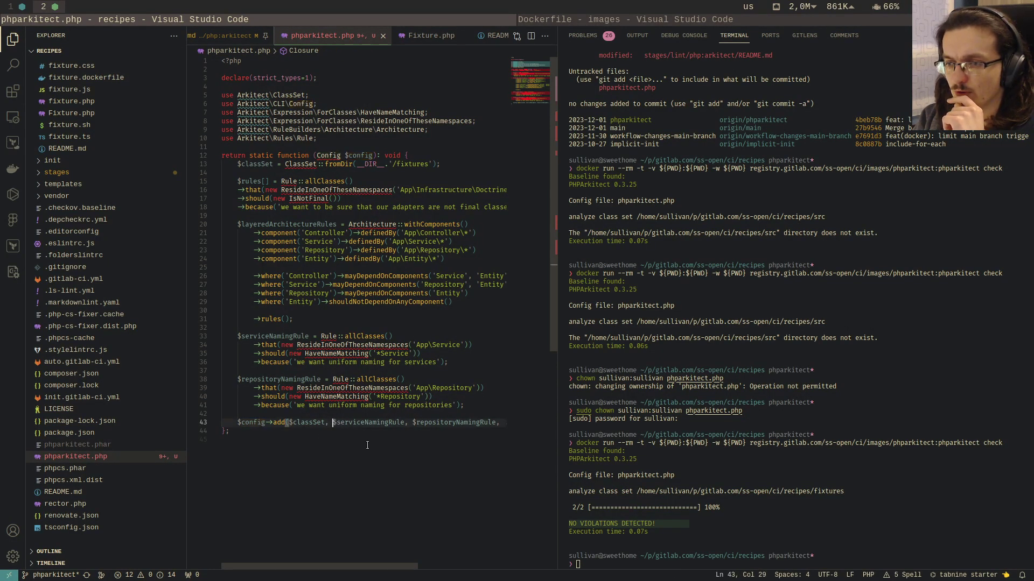
pyautogui.hotkey('shift', 'End')
pyautogui.hotkey('ctrl', 'shift', 'Left')
pyautogui.hotkey('ctrl', 'shift', 'Left')
pyautogui.hotkey('ctrl', 'shift', 'Left')
pyautogui.hotkey('shift', 'Left')
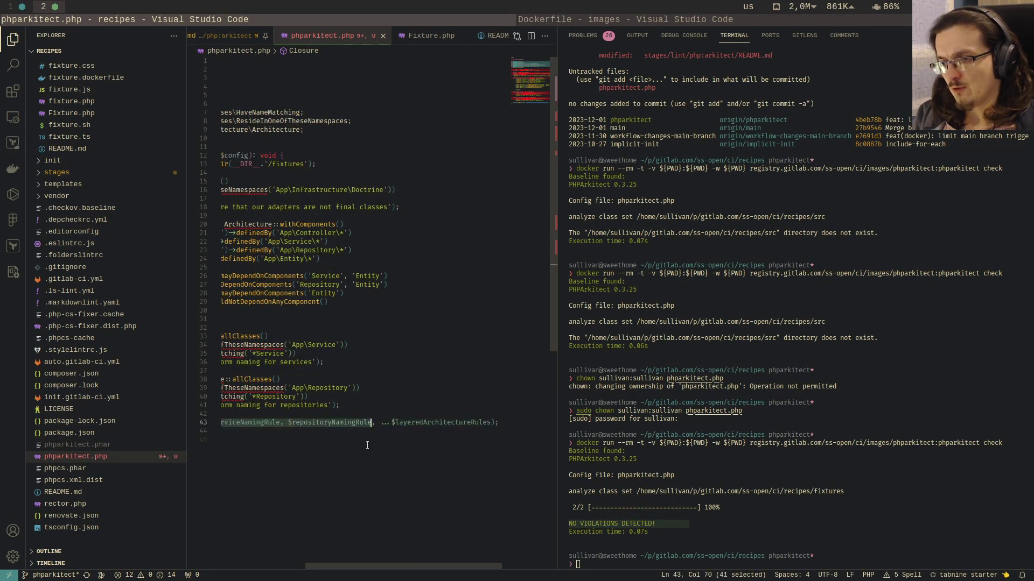
pyautogui.press('BackSpace')
pyautogui.hotkey('ctrl', 'Right')
pyautogui.hotkey('ctrl', 'shift', 'Right')
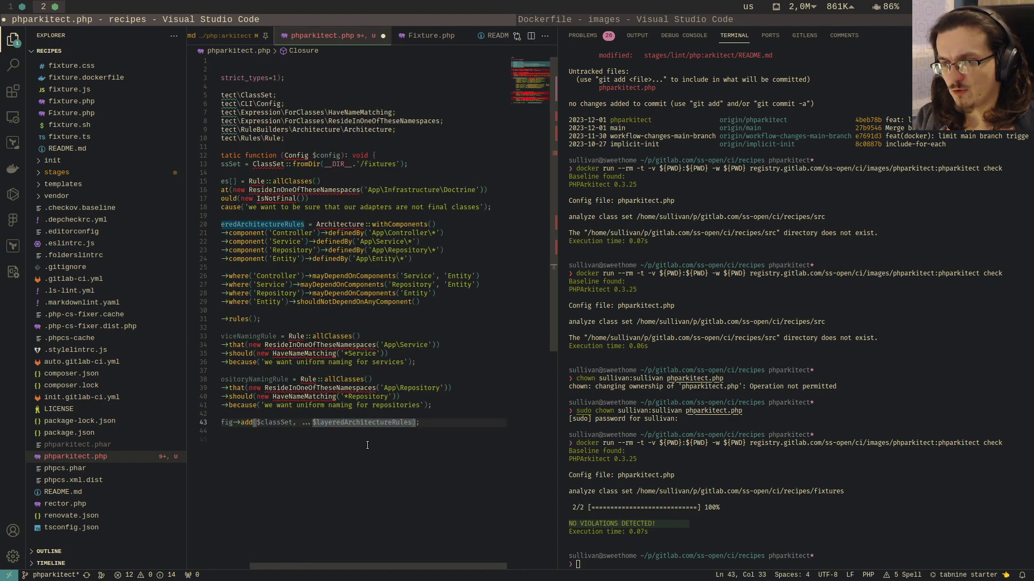
pyautogui.write('$ru')
pyautogui.press('Return')
# Step: Delete the unused naming and layered architecture rule blocks above the add call
pyautogui.press('Up')
pyautogui.hotkey('shift', 'Up')
pyautogui.hotkey('shift', 'Up')
pyautogui.hotkey('shift', 'Up')
pyautogui.hotkey('shift', 'Up')
pyautogui.hotkey('shift', 'Up')
pyautogui.hotkey('shift', 'Up')
pyautogui.hotkey('shift', 'Up')
pyautogui.hotkey('shift', 'Up')
pyautogui.hotkey('shift', 'Up')
pyautogui.hotkey('shift', 'Up')
pyautogui.hotkey('shift', 'Up')
pyautogui.hotkey('shift', 'Up')
pyautogui.hotkey('shift', 'Up')
pyautogui.hotkey('shift', 'Up')
pyautogui.hotkey('shift', 'Up')
pyautogui.hotkey('shift', 'Up')
pyautogui.hotkey('shift', 'Up')
pyautogui.hotkey('shift', 'Up')
pyautogui.hotkey('shift', 'Up')
pyautogui.hotkey('shift', 'Up')
pyautogui.hotkey('shift', 'Up')
pyautogui.hotkey('shift', 'Up')
pyautogui.hotkey('shift', 'Up')
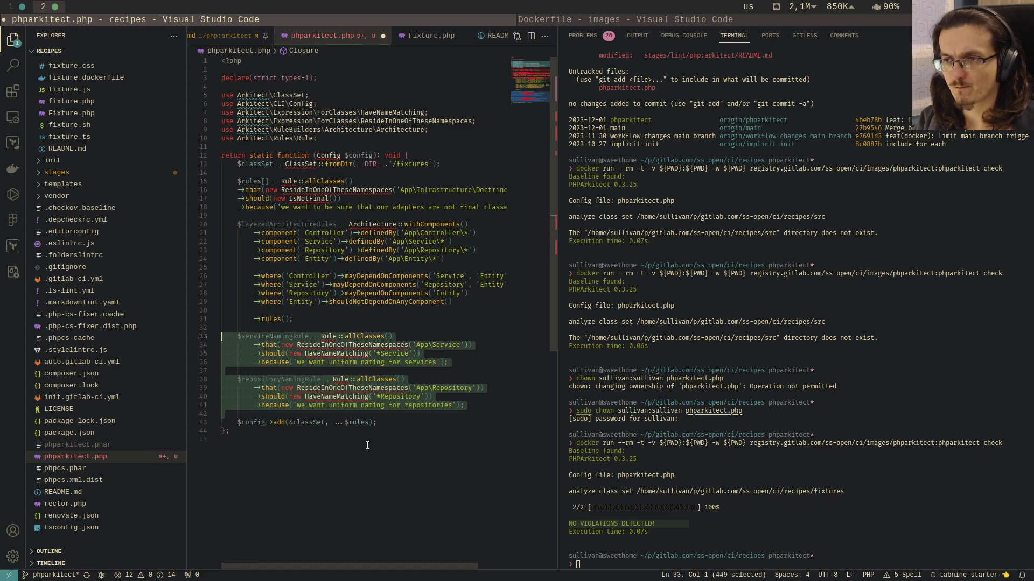
pyautogui.press('BackSpace')
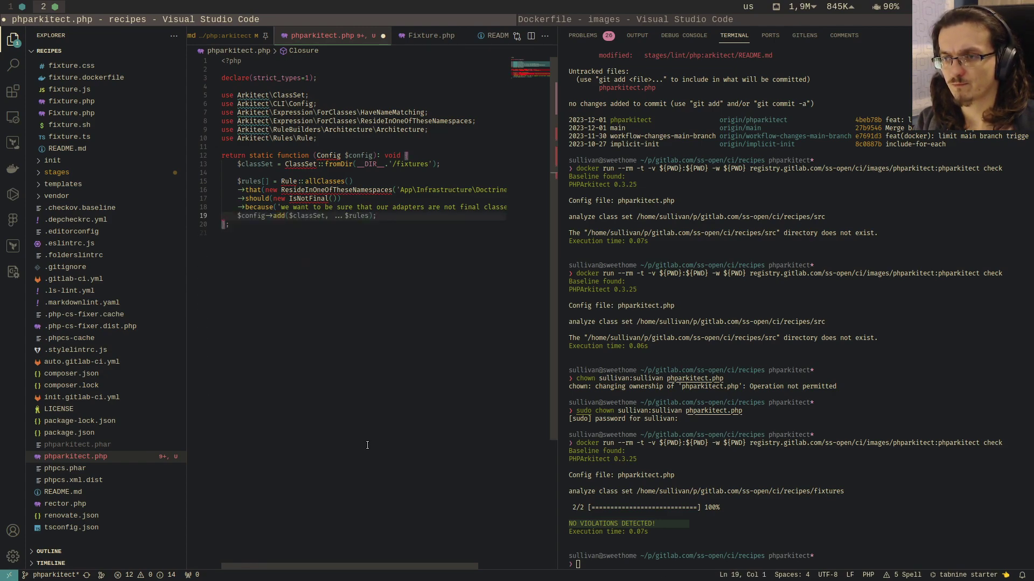
pyautogui.press('Return')
# Step: Indent the IsNotFinal rule's chained calls and change its namespace to Fixture
pyautogui.press('Up')
pyautogui.hotkey('shift', 'Up')
pyautogui.hotkey('shift', 'Up')
pyautogui.hotkey('shift', 'Up')
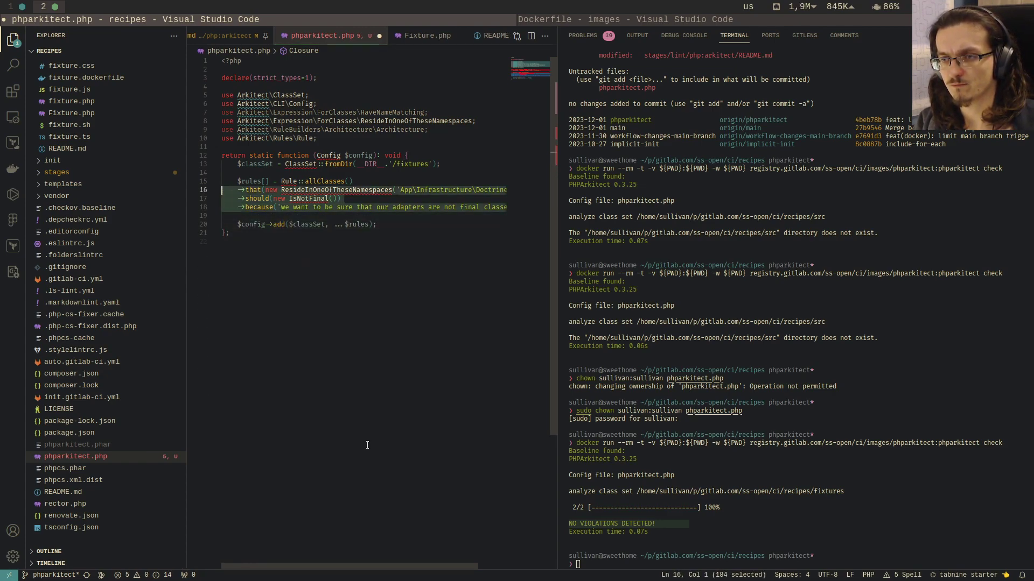
pyautogui.press('Tab')
pyautogui.press('End')
pyautogui.press('Left')
pyautogui.press('Left')
pyautogui.press('Left')
pyautogui.hotkey('ctrl', 'shift', 'Left')
pyautogui.hotkey('ctrl', 'shift', 'Left')
pyautogui.hotkey('ctrl', 'shift', 'Left')
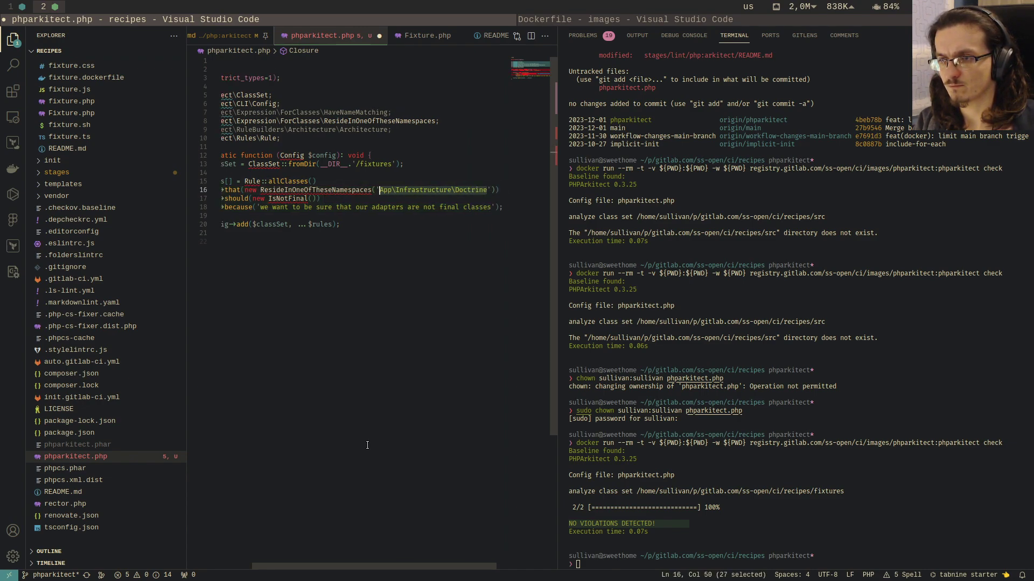
pyautogui.write('Fixture')
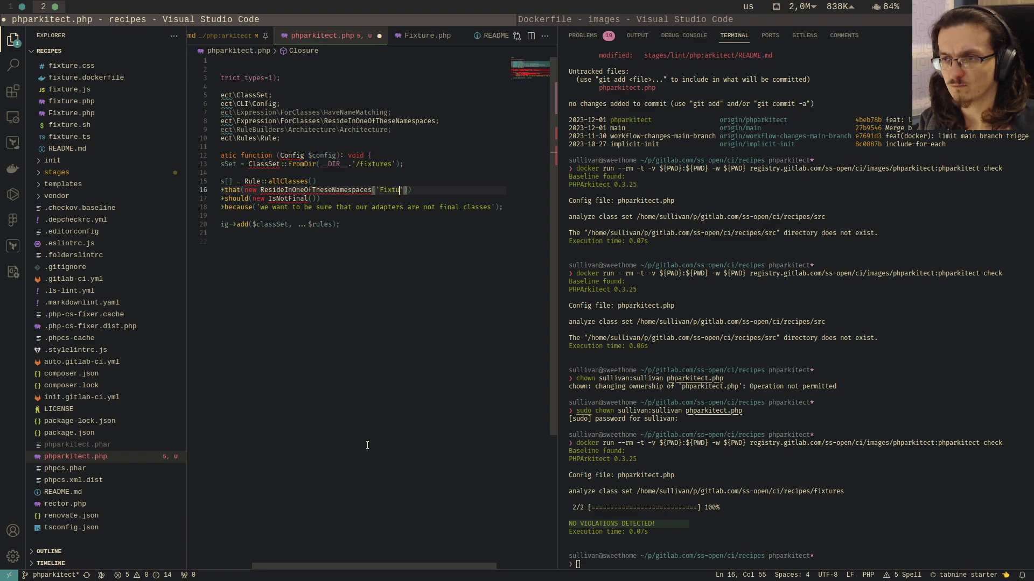
pyautogui.press('Down')
pyautogui.press('Down')
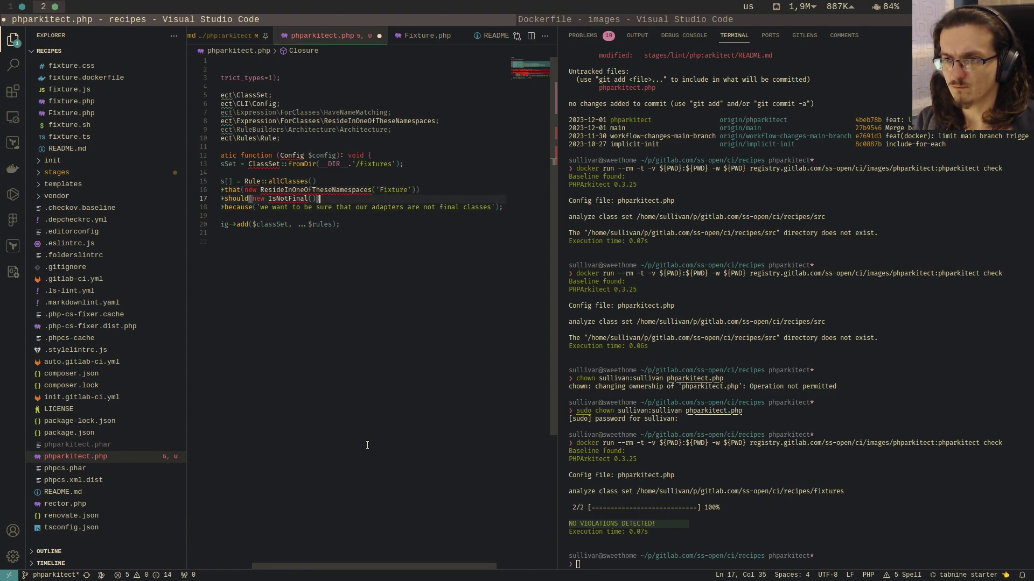
pyautogui.press('Home')
pyautogui.press('Home')
# Step: Save phparkitect.php and rerun the docker architecture check in the terminal
pyautogui.hotkey('ctrl', 's')
pyautogui.click(834, 444)
pyautogui.press('Up')
pyautogui.press('Return')
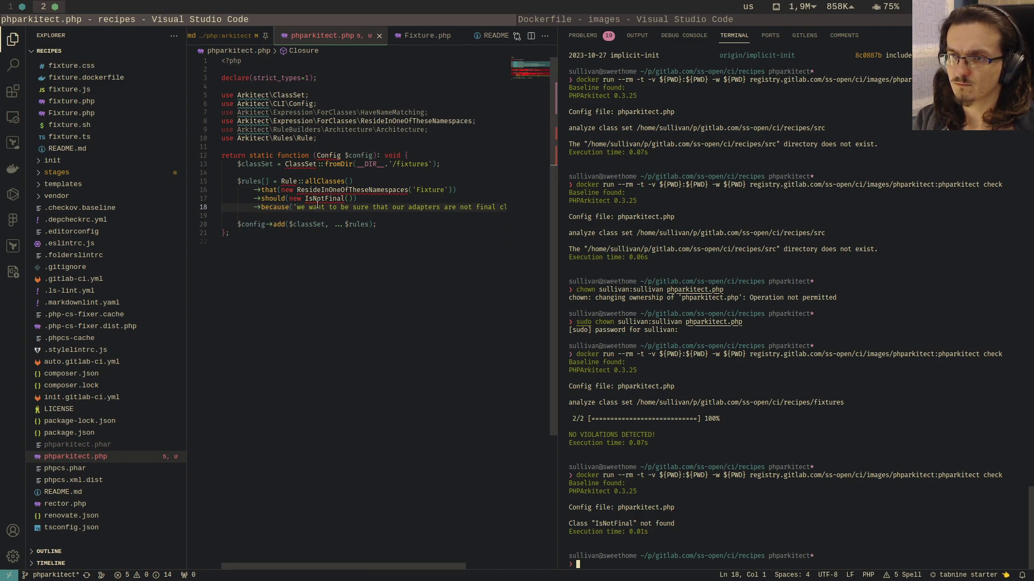
# Step: Find IsNotFinal in the arkitect README on GitHub
pyautogui.press('super+1')
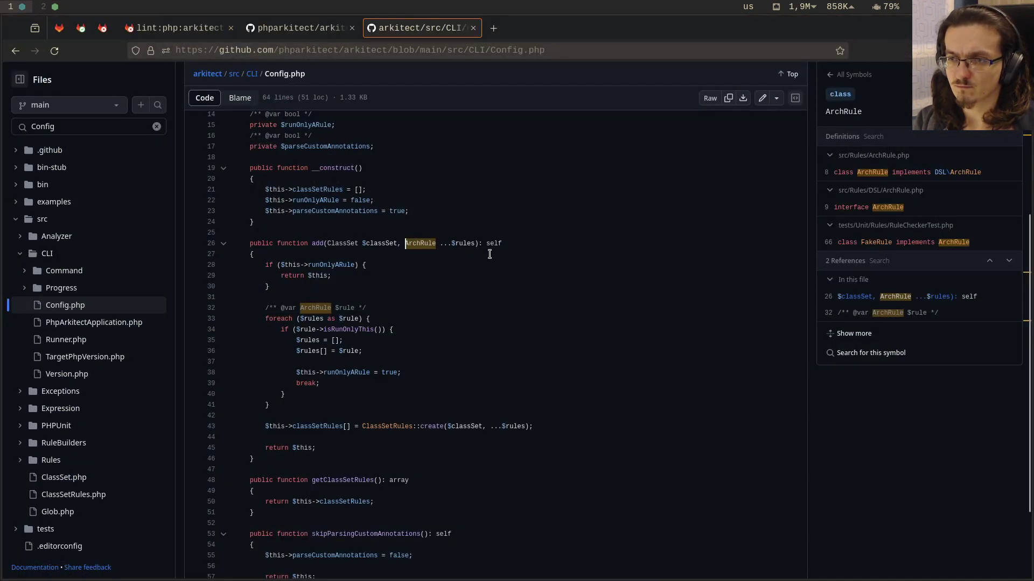
pyautogui.click(315, 24)
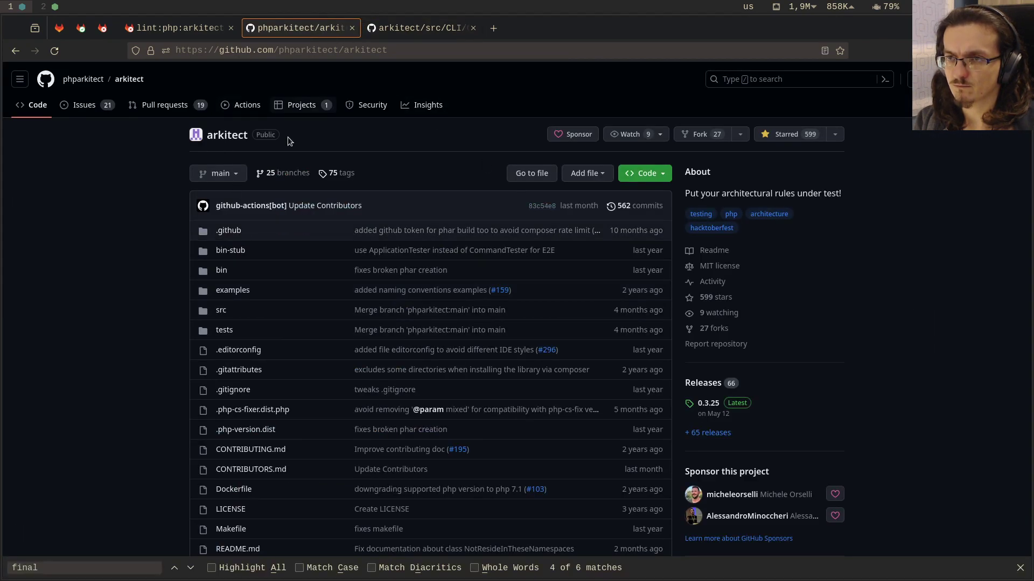
pyautogui.hotkey('ctrl', 'f')
pyautogui.write('I')
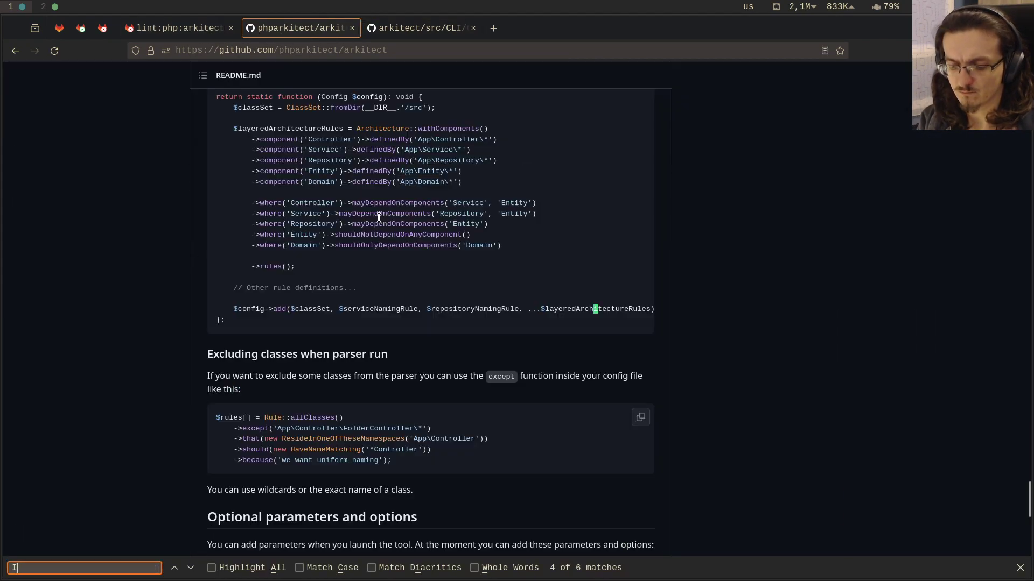
pyautogui.write('sNotFil')
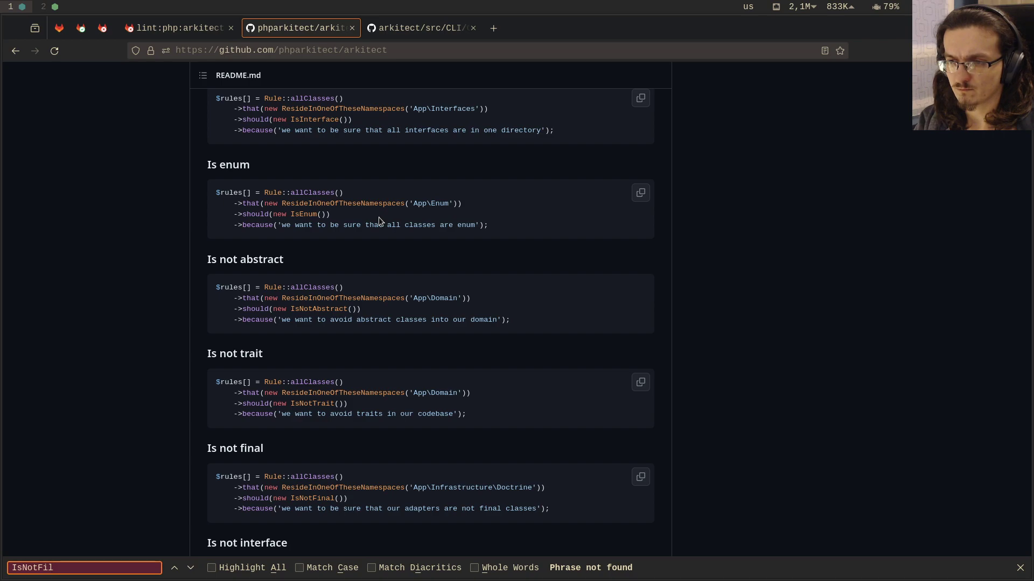
pyautogui.press('BackSpace')
pyautogui.press('Return')
pyautogui.scroll(1, 1028, 299)
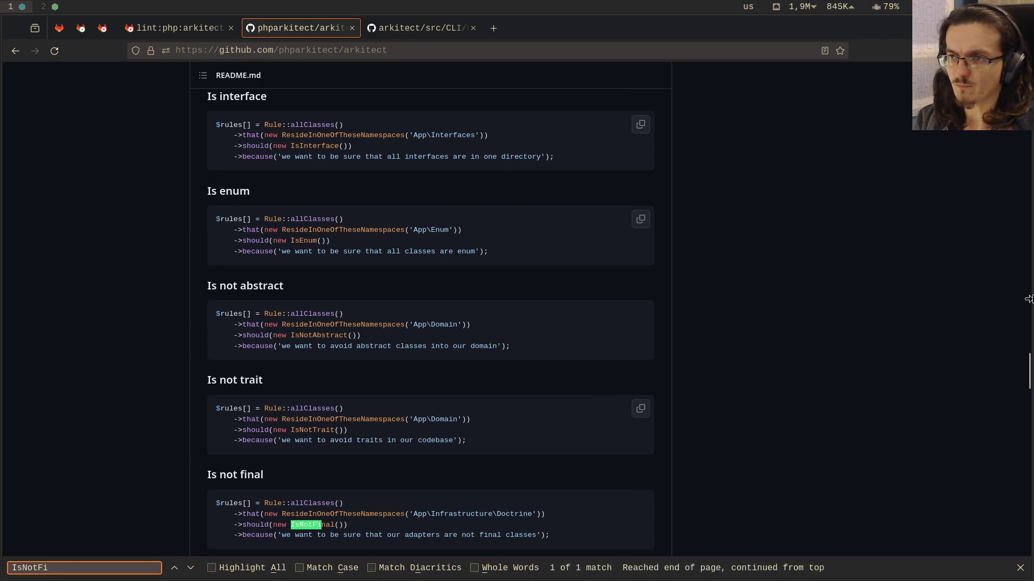
pyautogui.scroll(15, 1028, 299)
pyautogui.scroll(-15, 1028, 245)
pyautogui.scroll(5, 1028, 245)
pyautogui.scroll(-2, 1028, 245)
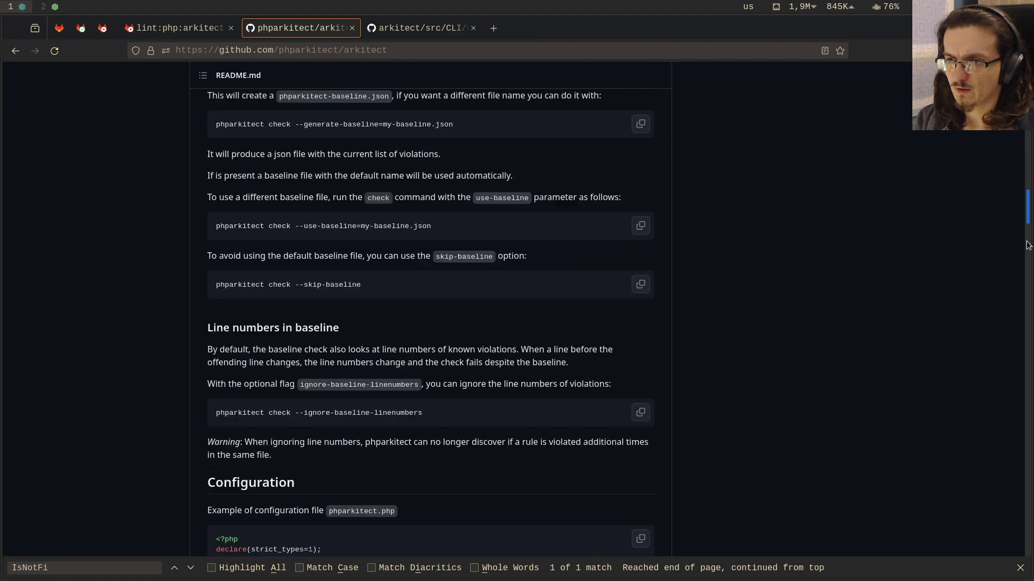
pyautogui.scroll(-5, 1028, 245)
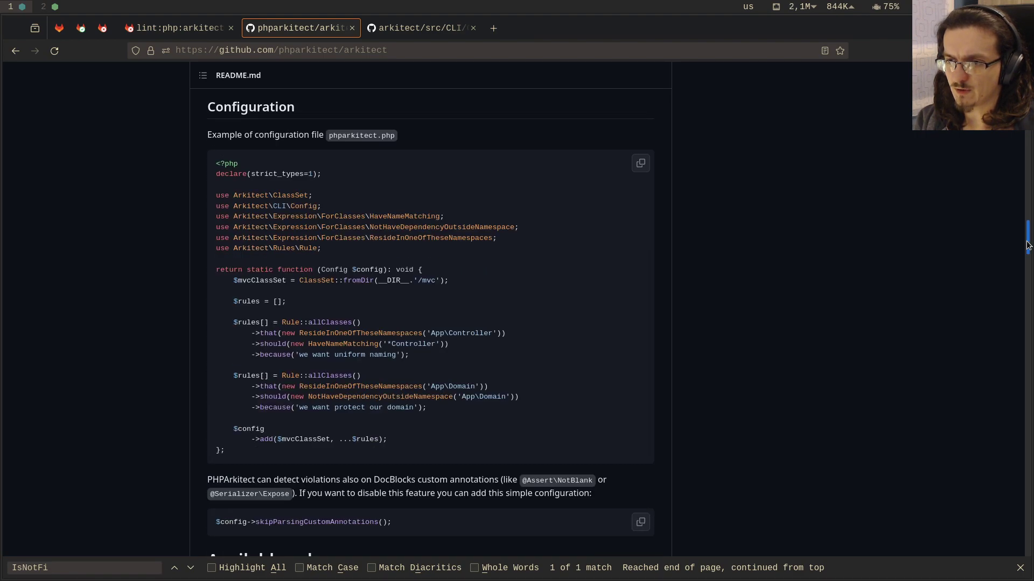
# Step: Review the Configuration example and Config.php, then return to the repository root's file search
pyautogui.doubleClick(402, 237)
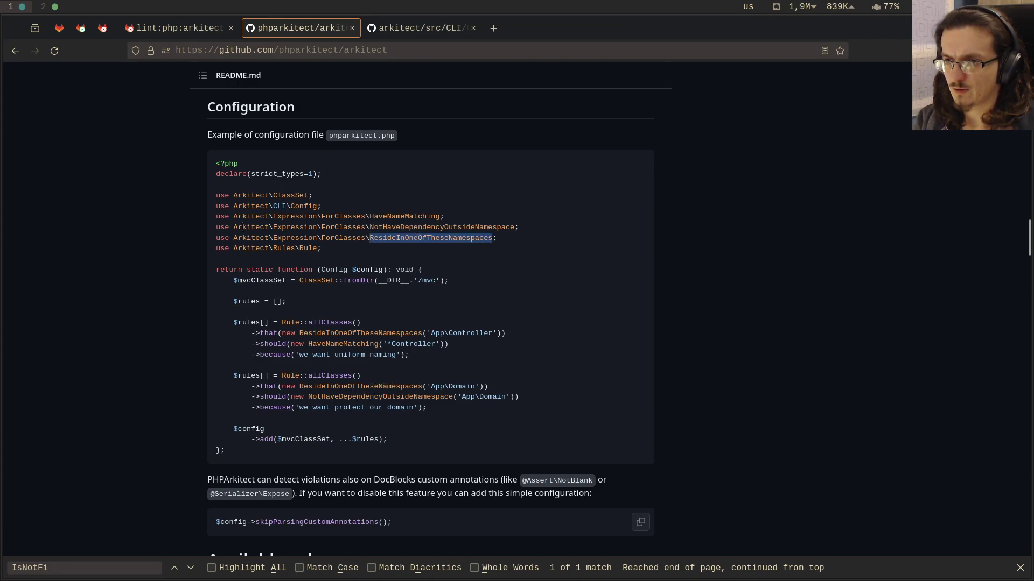
pyautogui.doubleClick(321, 398)
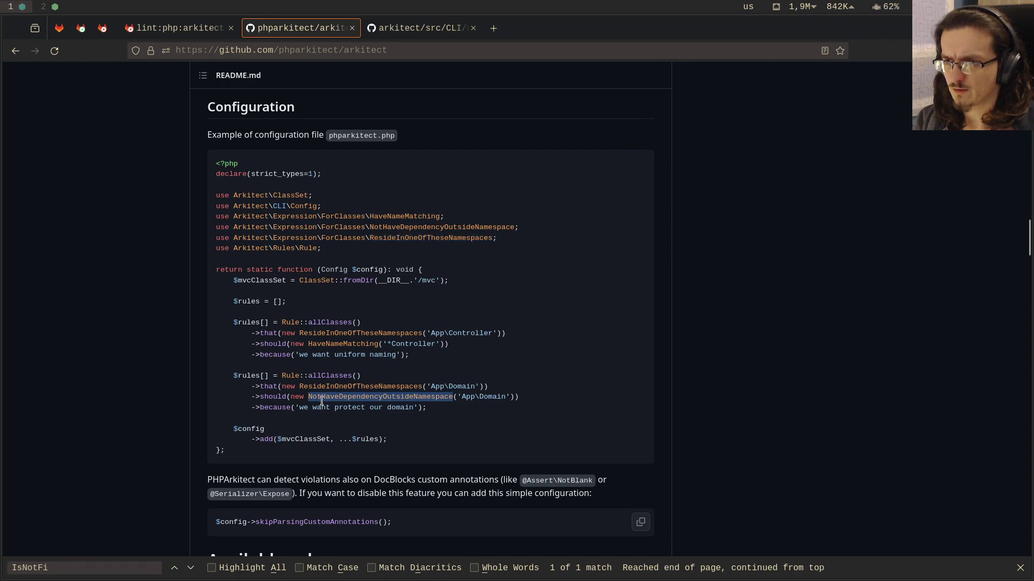
pyautogui.click(388, 34)
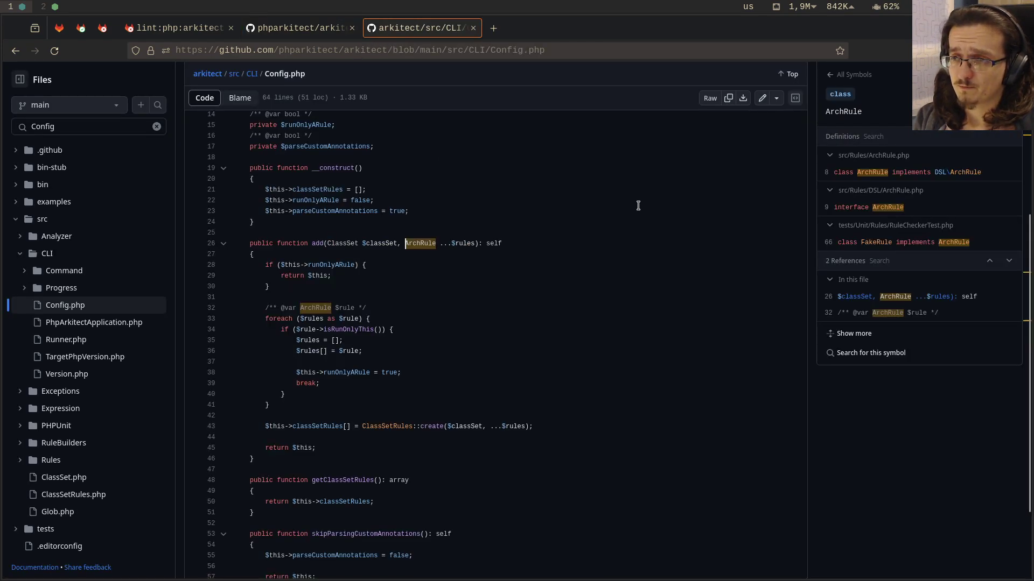
pyautogui.scroll(5, 614, 208)
pyautogui.hotkey('alt', 'Left')
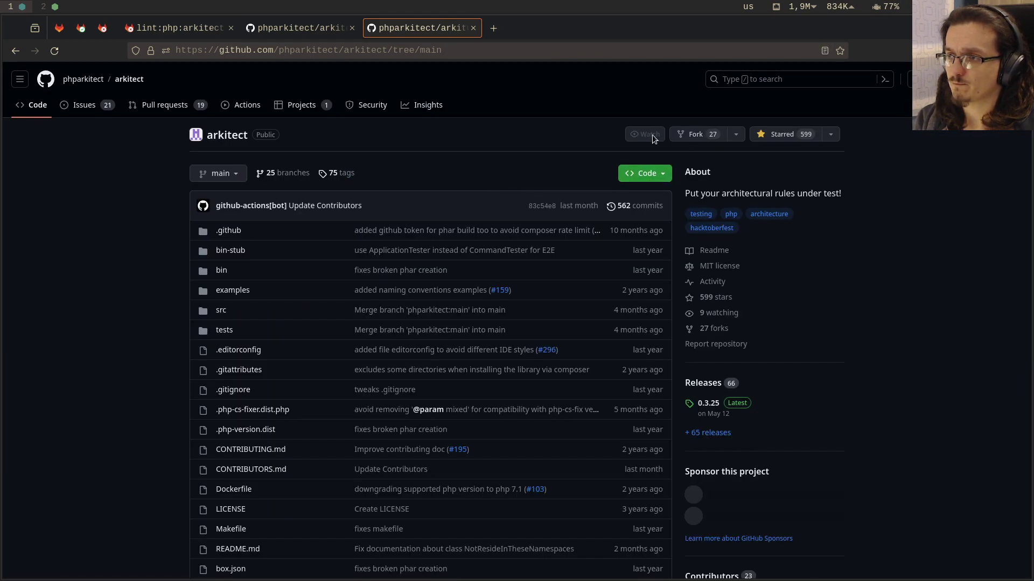
pyautogui.click(526, 180)
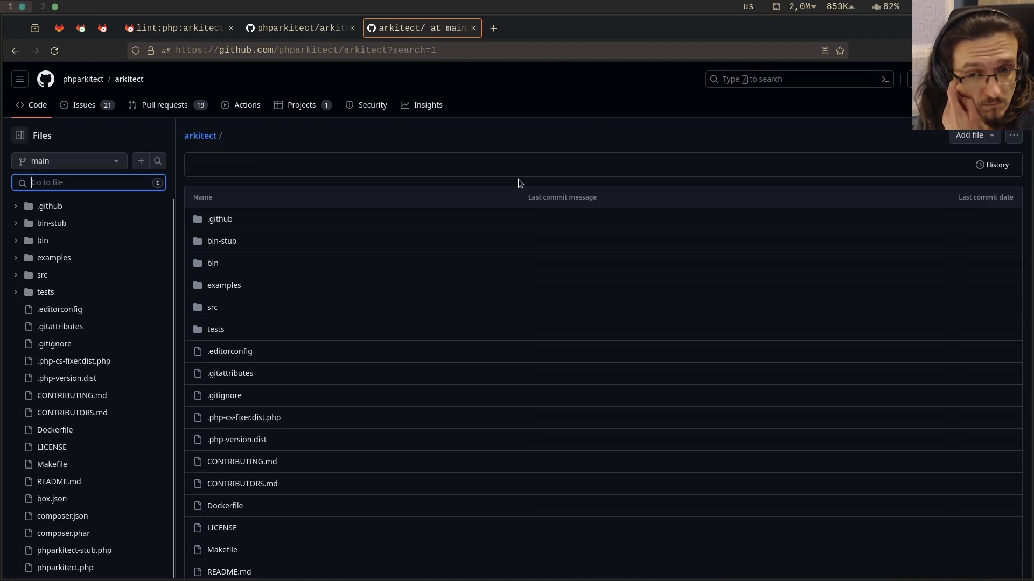
# Step: Open IsNotFinal.php, note its Arkitect\Expression\ForClasses namespace, and return to phparkitect.php
pyautogui.write('ls')
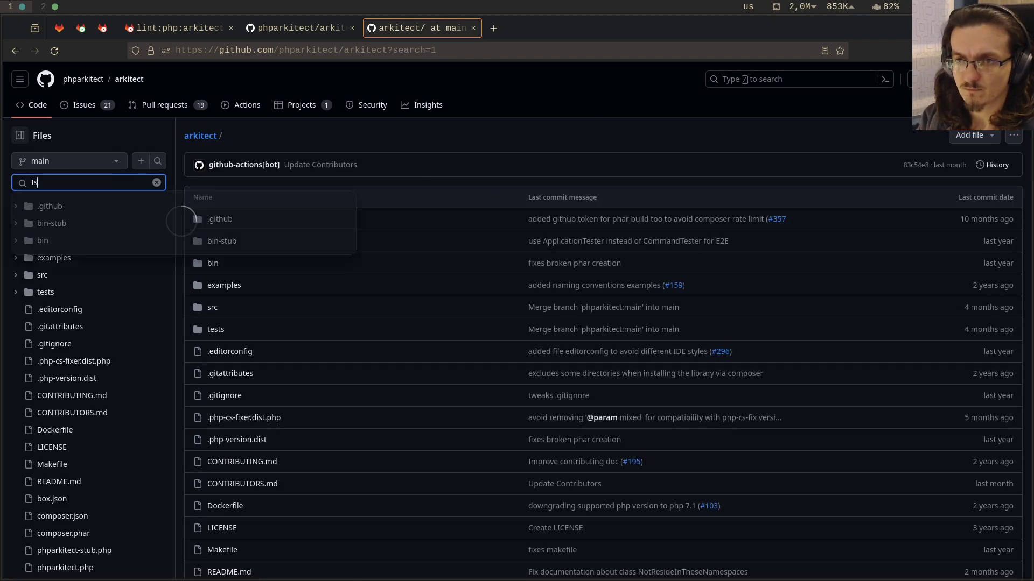
pyautogui.write('NotFinal')
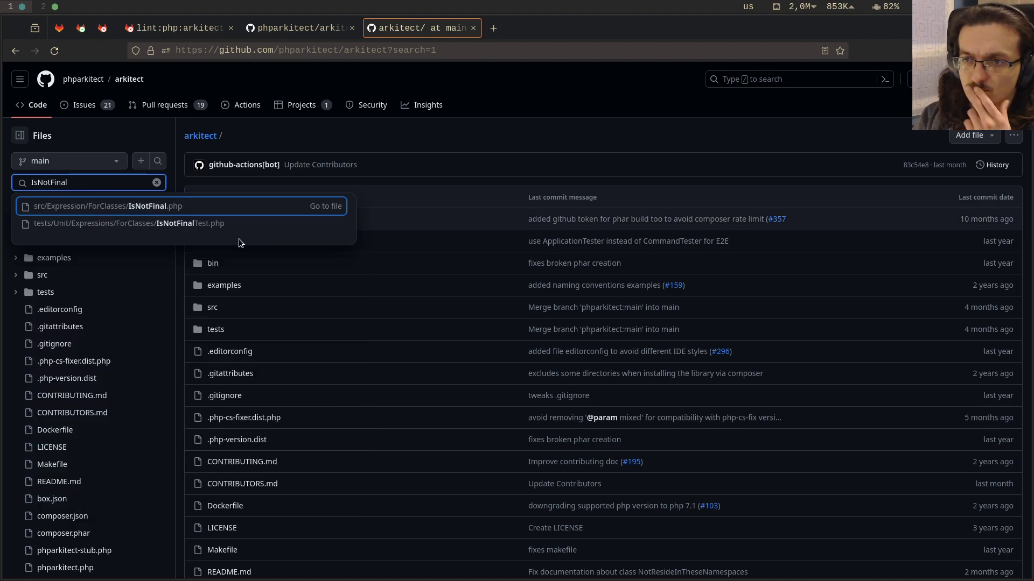
pyautogui.press('Return')
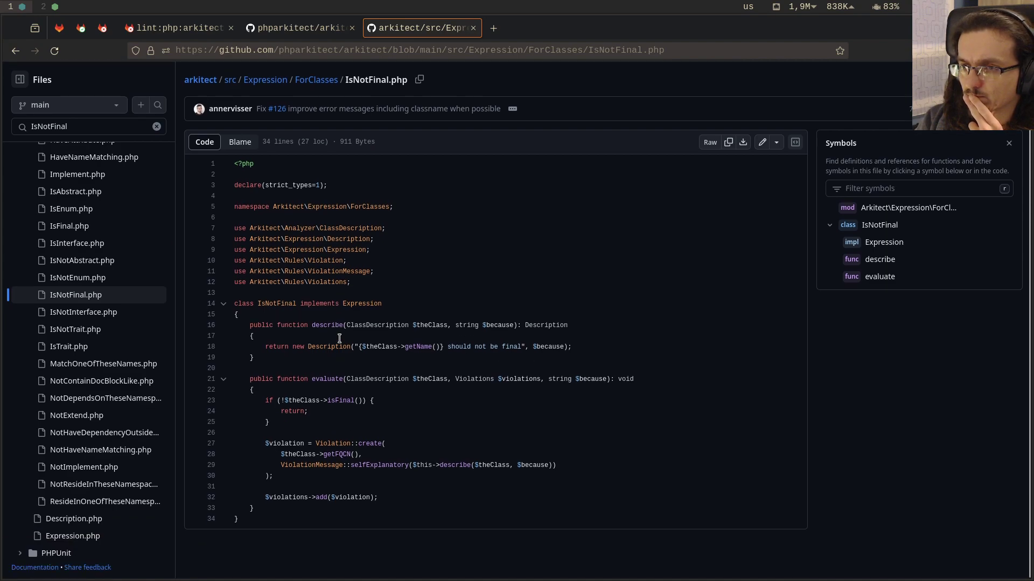
pyautogui.moveTo(272, 207); pyautogui.dragTo(389, 206)
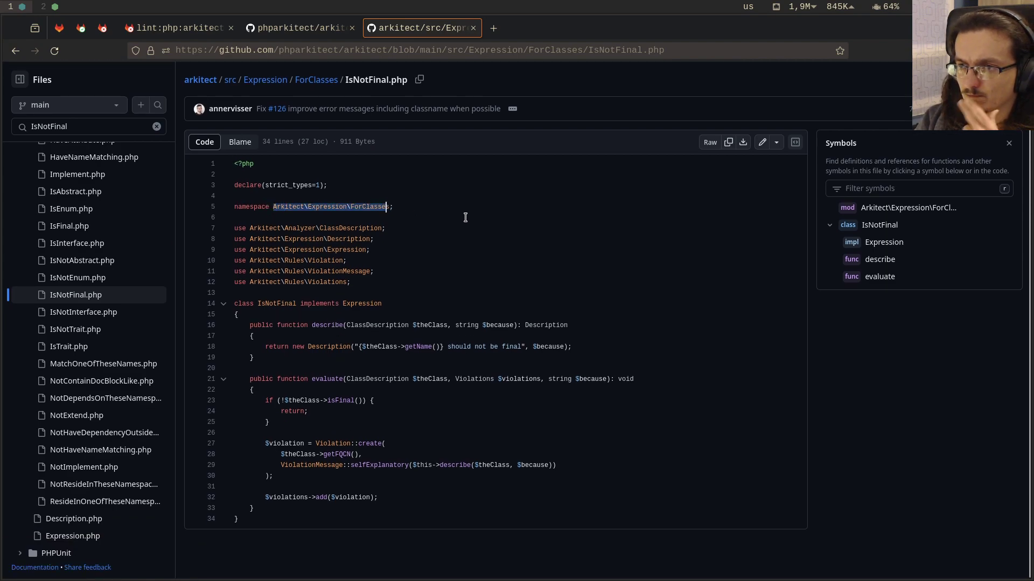
pyautogui.scroll(1, 457, 218)
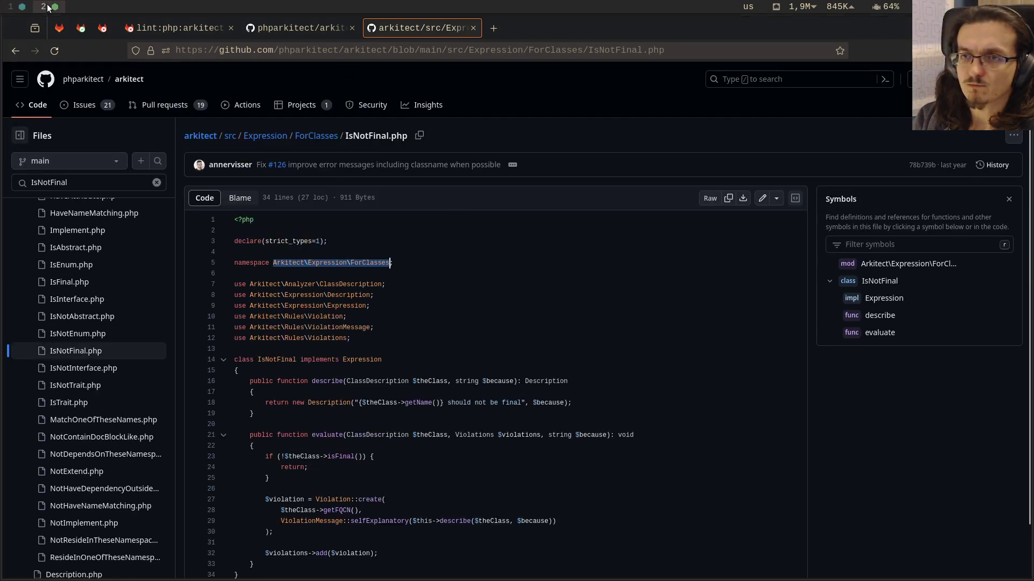
pyautogui.press('super+2')
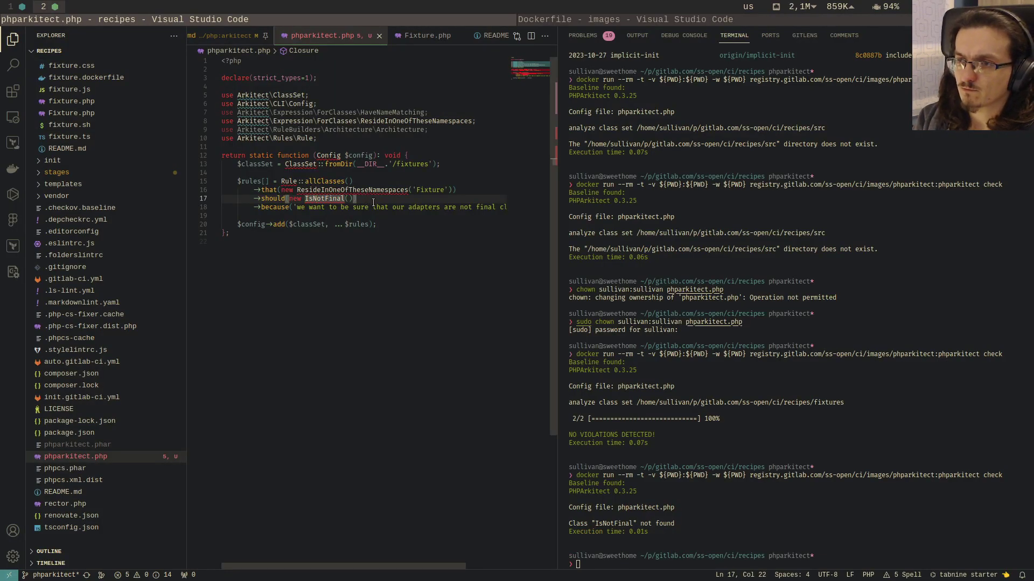
pyautogui.press('Up')
pyautogui.press('Up')
pyautogui.press('Up')
pyautogui.press('Up')
pyautogui.press('Up')
pyautogui.press('Up')
pyautogui.press('Up')
# Step: Add the import use Arkitect\Expression\ForClasses\IsNotFinal; and save phparkitect.php
pyautogui.press('Home')
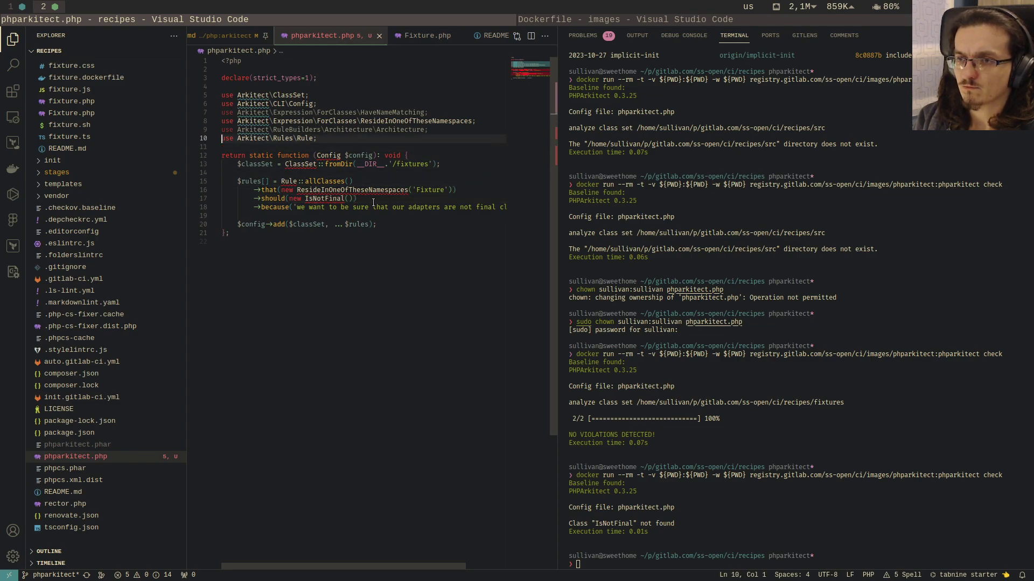
pyautogui.press('End')
pyautogui.press('Return')
pyautogui.write('use')
pyautogui.press('Tab')
pyautogui.write('\\IsNotFi')
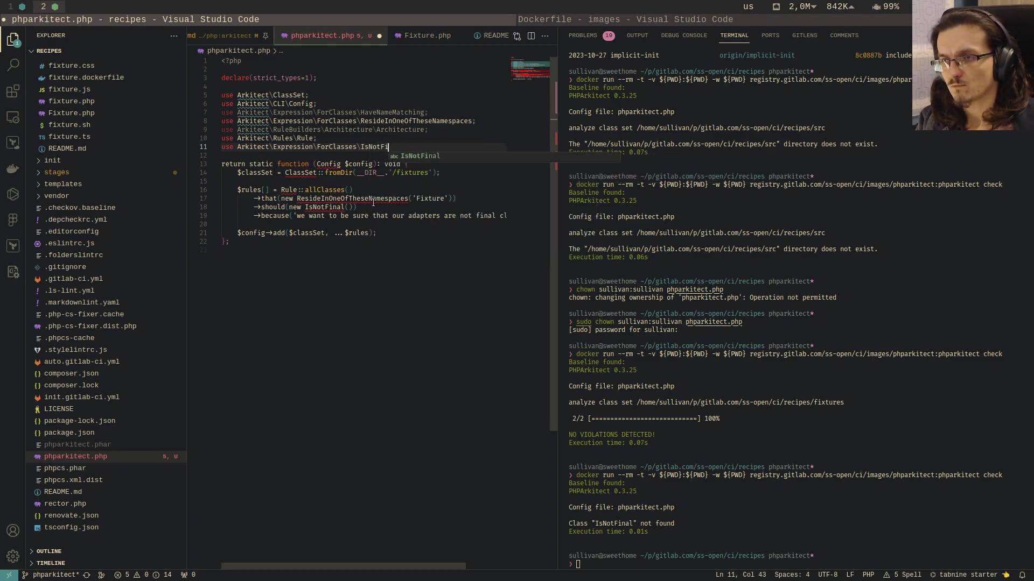
pyautogui.write('nal()')
pyautogui.hotkey('ctrl', 's')
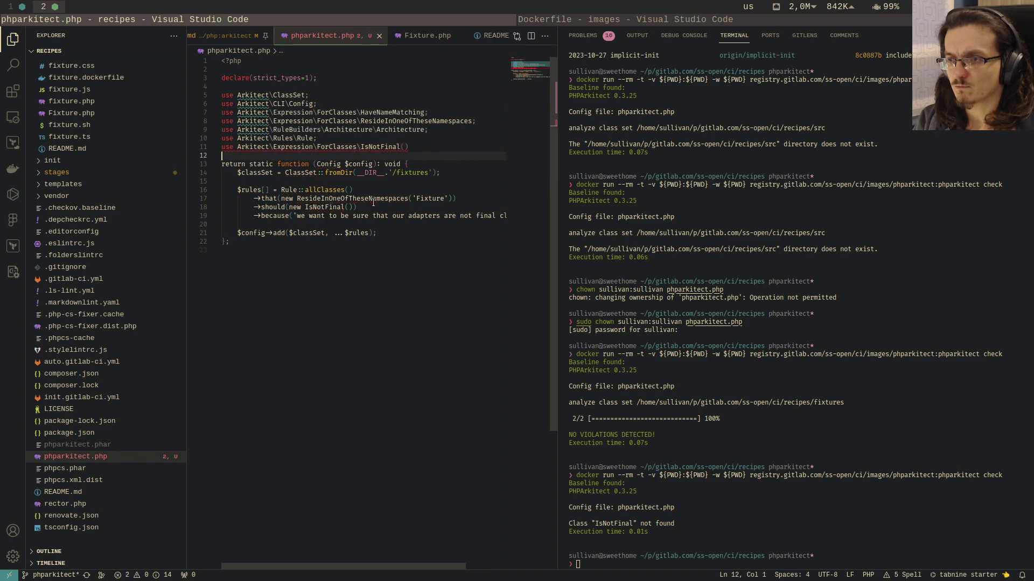
pyautogui.press('BackSpace')
pyautogui.press('BackSpace')
pyautogui.write(';')
pyautogui.press('Down')
pyautogui.press('Down')
pyautogui.press('Down')
pyautogui.press('Down')
pyautogui.press('Down')
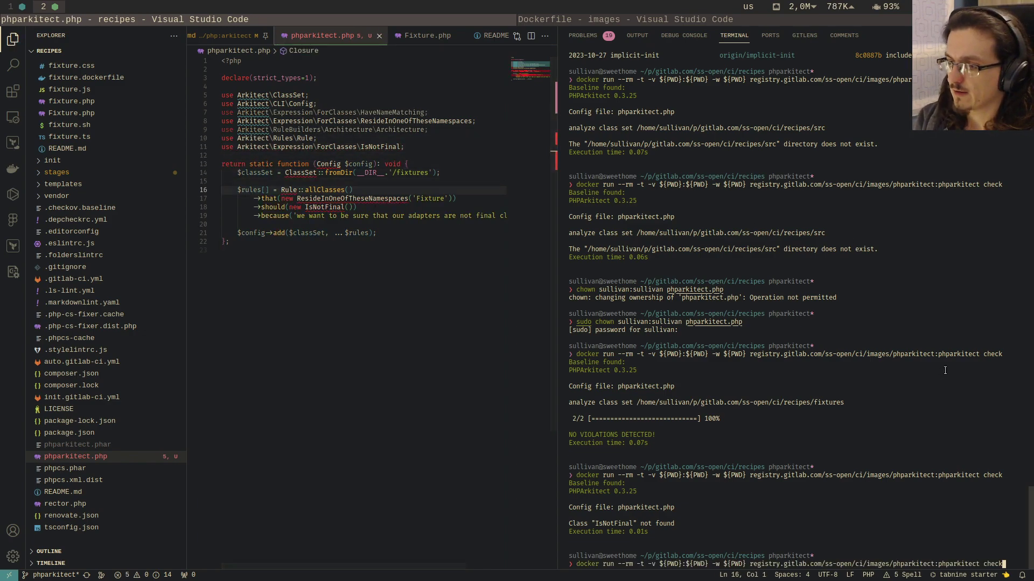
# Step: Rerun the check, then comment out the because line with the semicolon moved to its own line
pyautogui.click(944, 370)
pyautogui.press('Up')
pyautogui.press('Return')
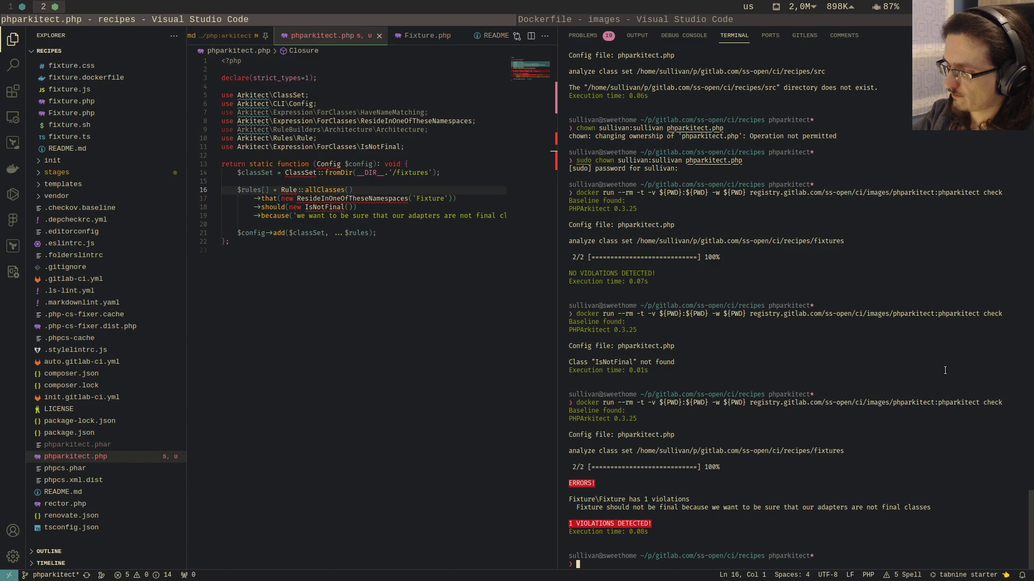
pyautogui.click(473, 238)
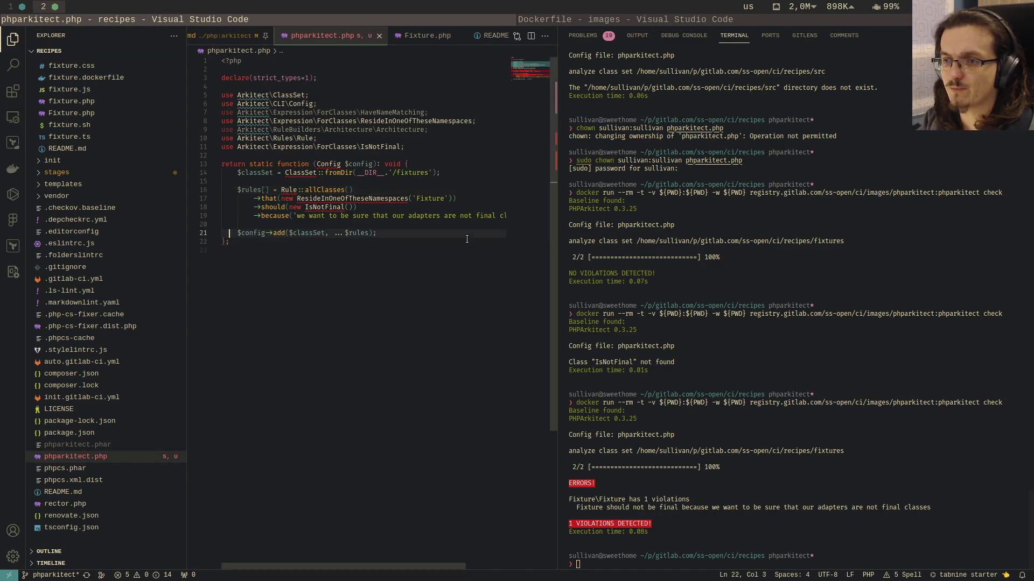
pyautogui.press('Up')
pyautogui.press('Up')
pyautogui.press('Up')
pyautogui.press('End')
pyautogui.press('Left')
pyautogui.press('Return')
pyautogui.press('Up')
pyautogui.hotkey('ctrl', '/')
pyautogui.hotkey('ctrl', 's')
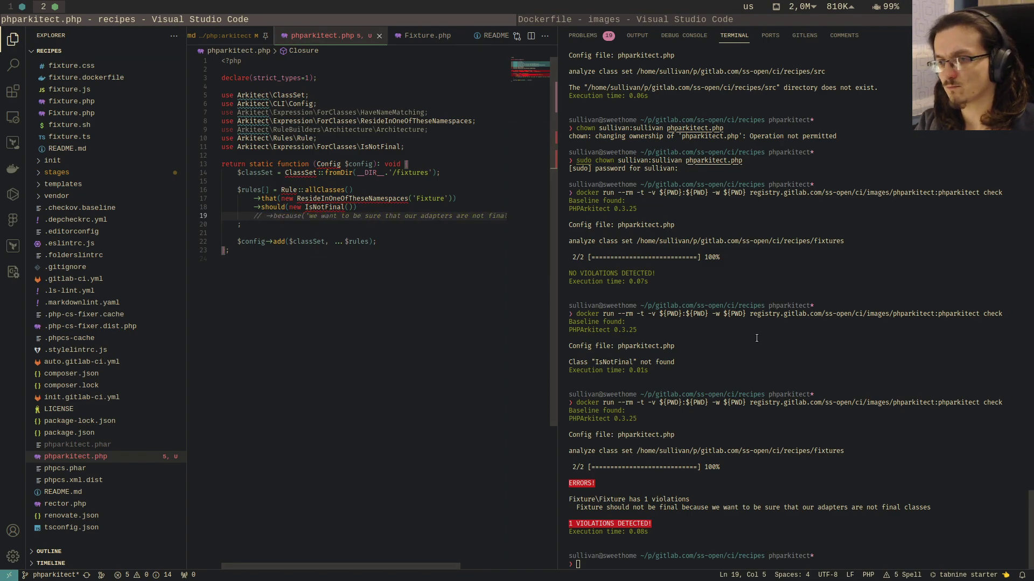
# Step: Rerun the check without a because reason, then restore the because line with reason 'reasons'
pyautogui.click(757, 337)
pyautogui.press('Up')
pyautogui.press('Return')
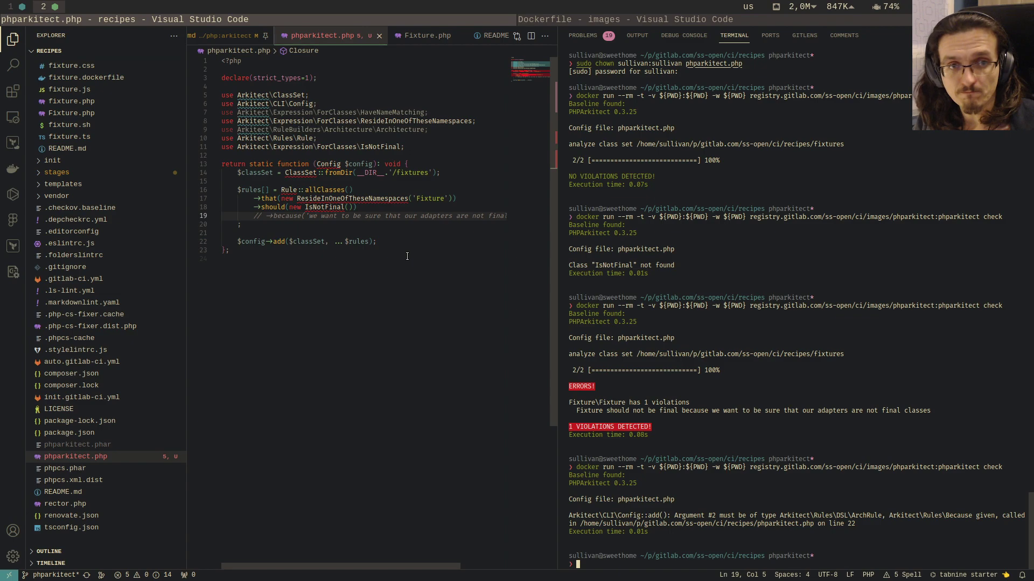
pyautogui.moveTo(674, 516); pyautogui.dragTo(698, 530)
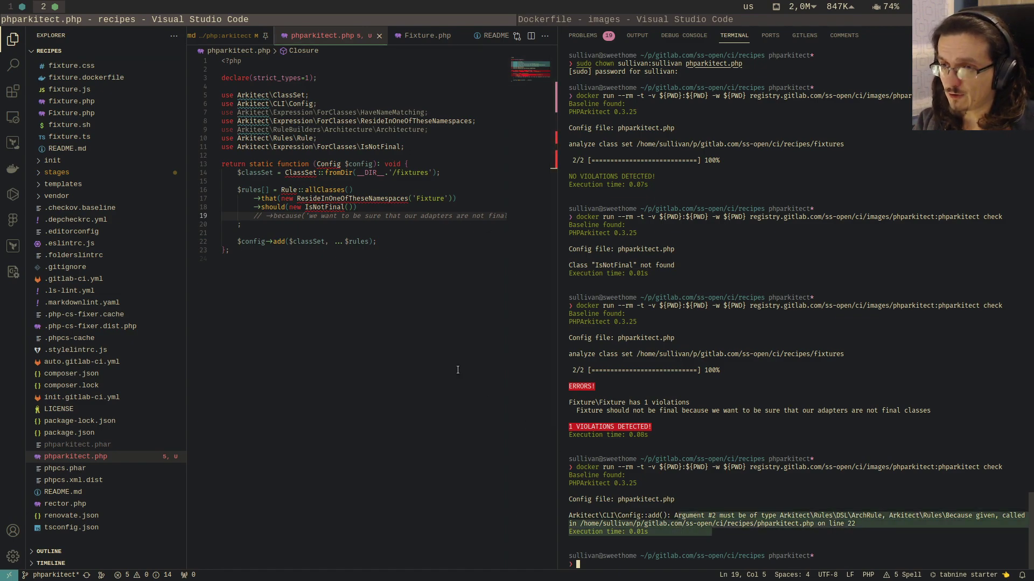
pyautogui.moveTo(274, 216); pyautogui.dragTo(322, 223)
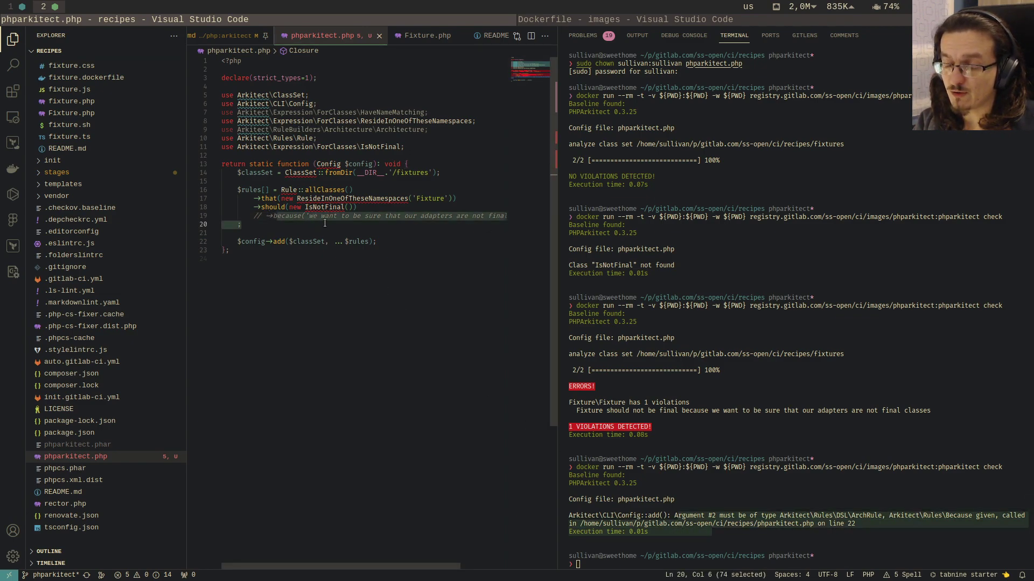
pyautogui.click(311, 217)
pyautogui.hotkey('ctrl', '/')
pyautogui.hotkey('shift', 'alt', 'Right')
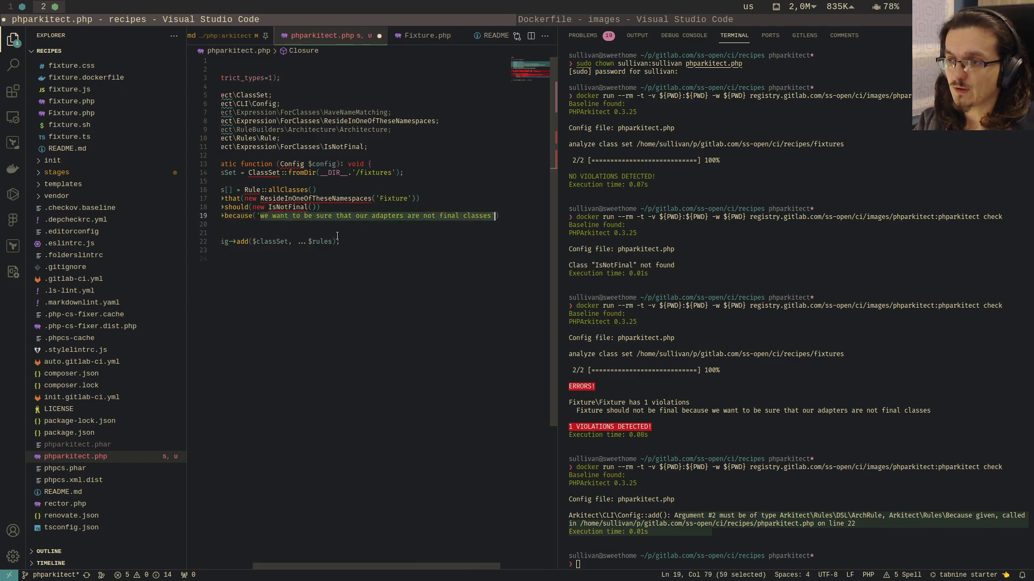
pyautogui.write('reasons')
pyautogui.hotkey('ctrl', 's')
# Step: Rerun the phparkitect check with the new 'reasons' text
pyautogui.press('Up')
pyautogui.press('Up')
pyautogui.press('Up')
pyautogui.press('Up')
pyautogui.press('Up')
pyautogui.press('Up')
pyautogui.press('Home')
pyautogui.press('Up')
pyautogui.click(800, 321)
pyautogui.press('Up')
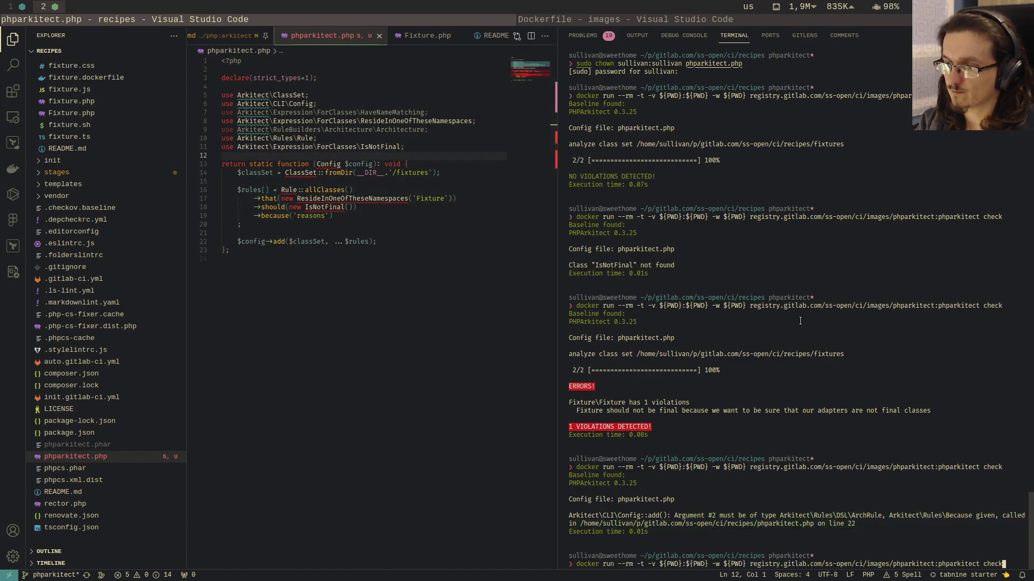
pyautogui.press('Return')
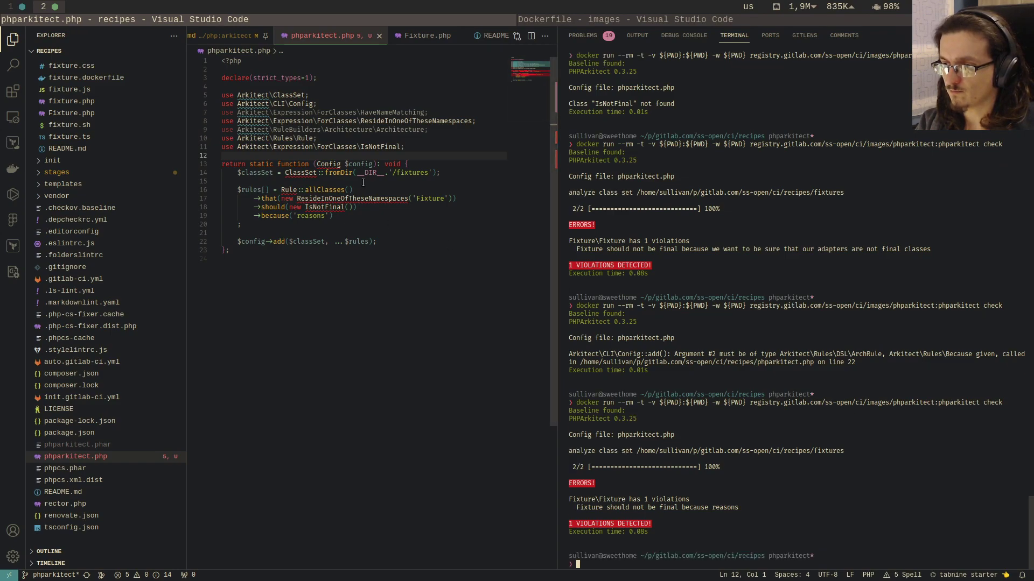
# Step: Remove the unused RuleBuilders Architecture and HaveNameMatching imports and save
pyautogui.click(383, 141)
pyautogui.press('Up')
pyautogui.hotkey('ctrl', 'shift', 'k')
pyautogui.press('Up')
pyautogui.press('Up')
pyautogui.press('Home')
pyautogui.hotkey('ctrl', 'shift', 'k')
pyautogui.press('Down')
pyautogui.press('Down')
pyautogui.press('Down')
pyautogui.press('Down')
pyautogui.press('Down')
pyautogui.hotkey('ctrl', 's')
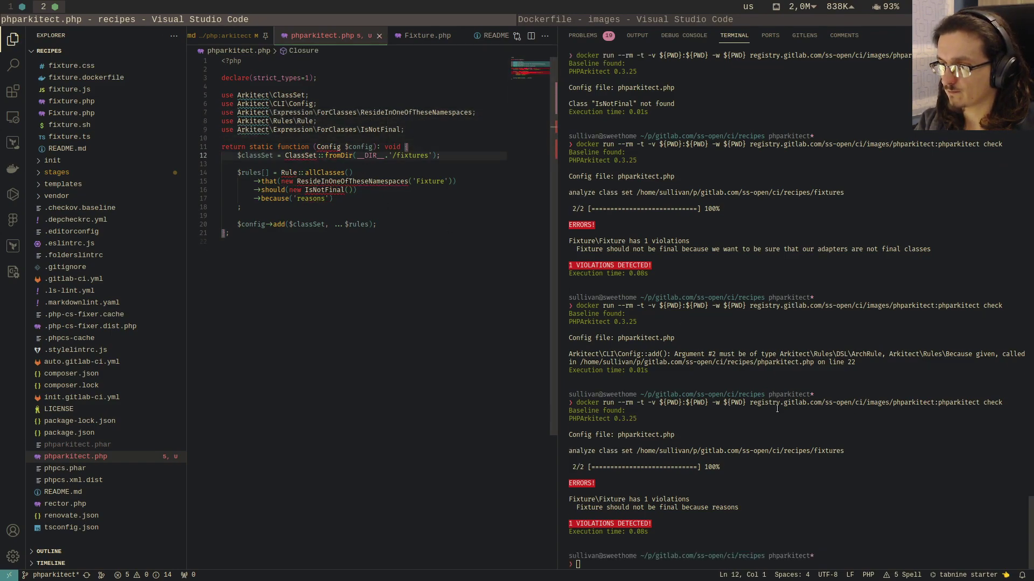
# Step: Run the gs alias to show the repository's git status
pyautogui.moveTo(682, 509); pyautogui.dragTo(778, 510)
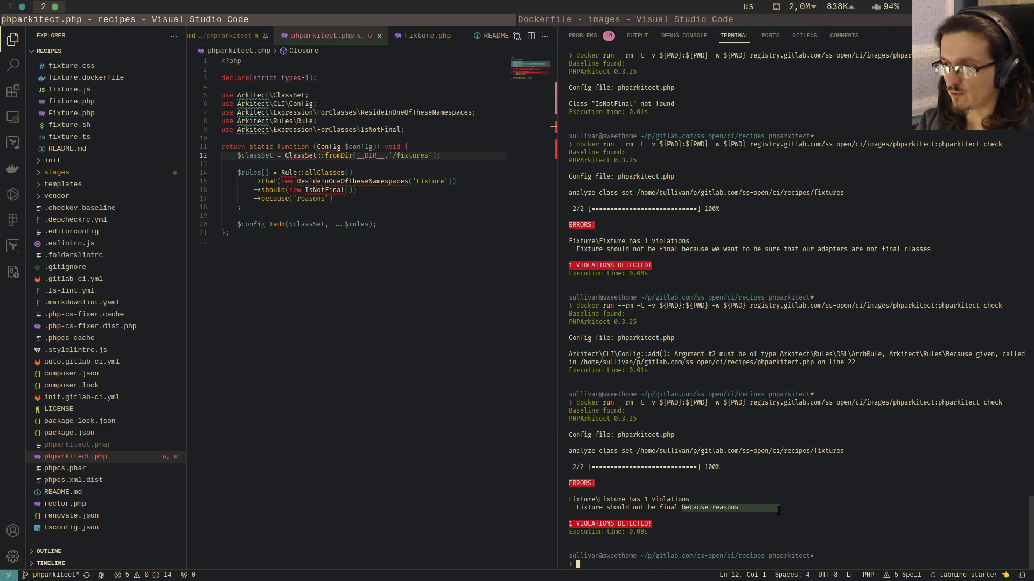
pyautogui.click(776, 503)
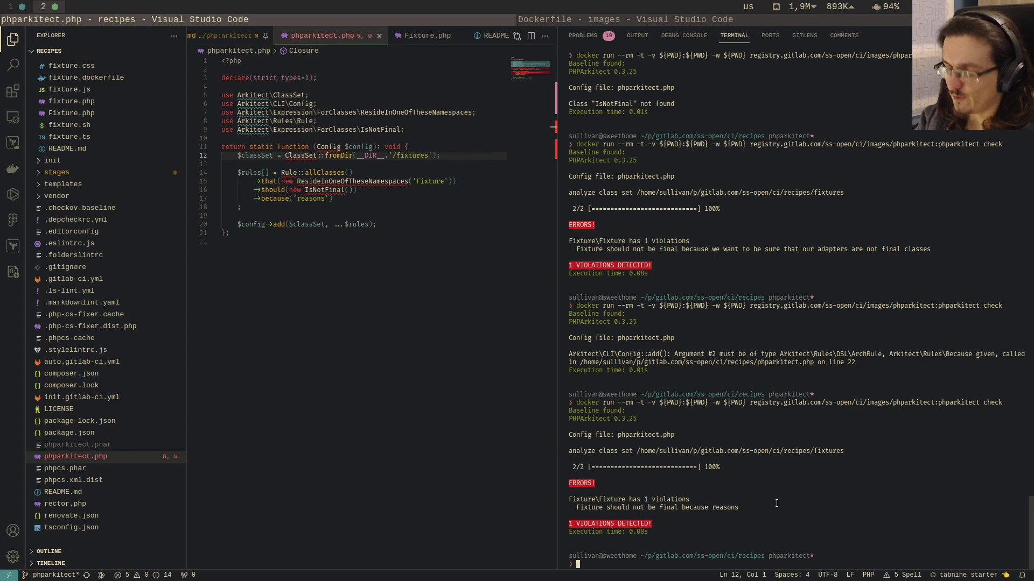
pyautogui.write('gs')
pyautogui.press('Return')
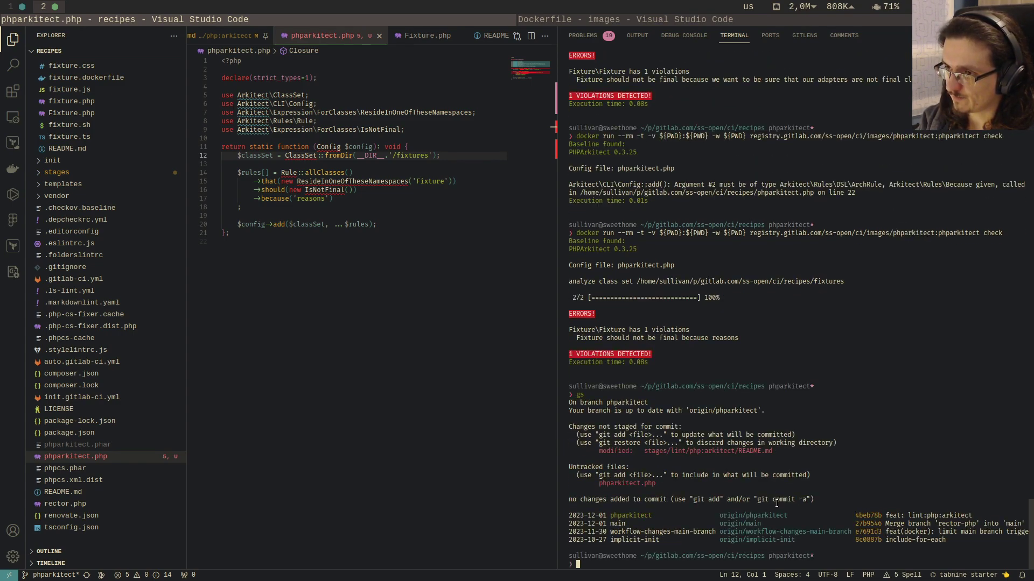
# Step: Run the check command with --help and copy the -g, -b and -k baseline option lines
pyautogui.press('Up')
pyautogui.press('Up')
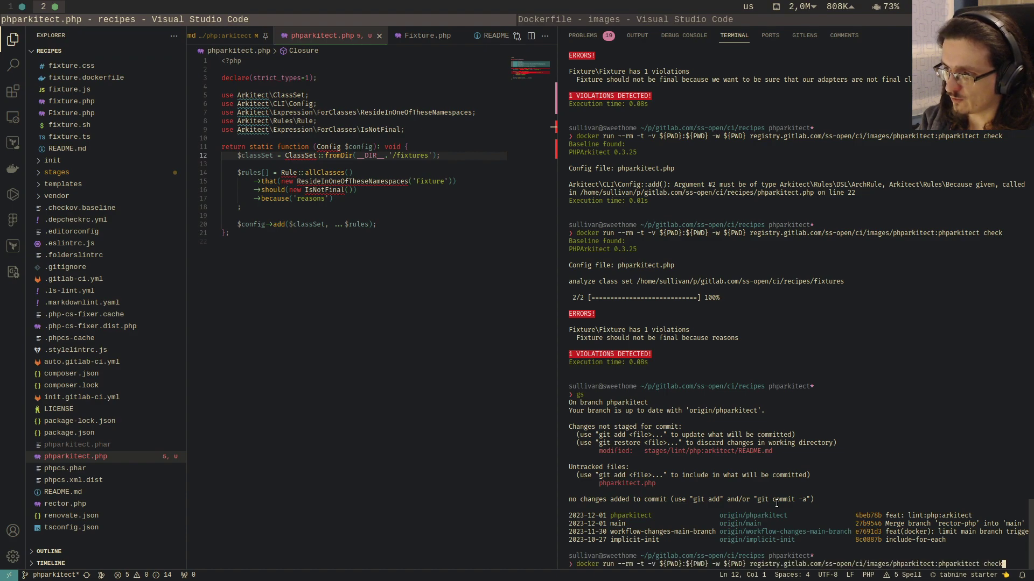
pyautogui.write('--help')
pyautogui.press('Return')
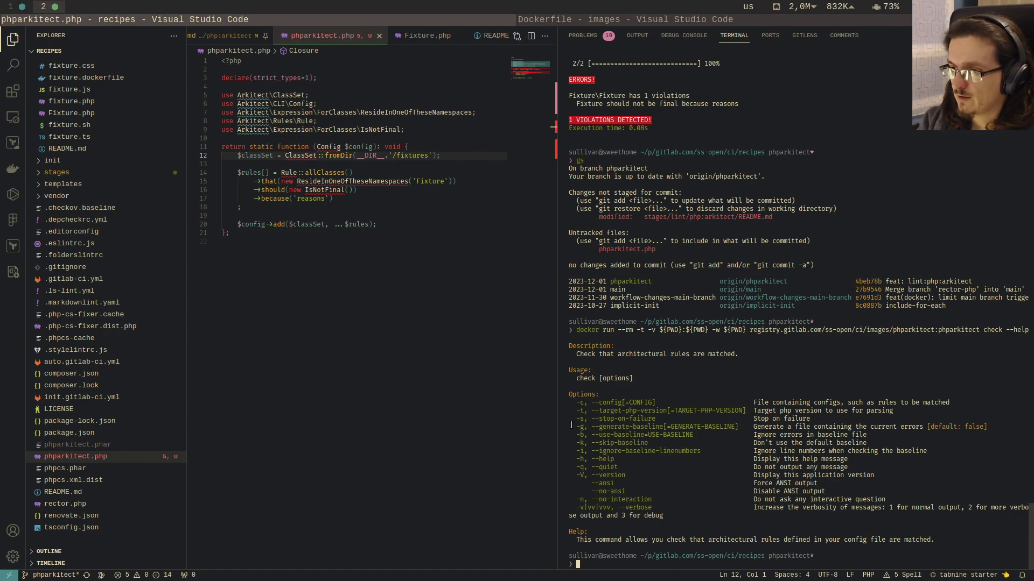
pyautogui.moveTo(570, 425); pyautogui.dragTo(566, 450)
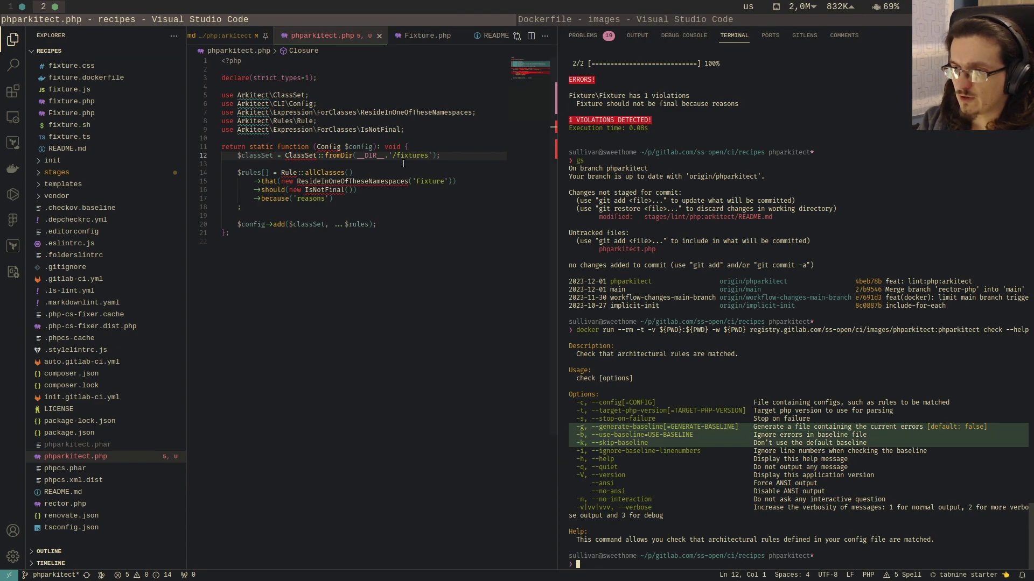
pyautogui.press('super+1')
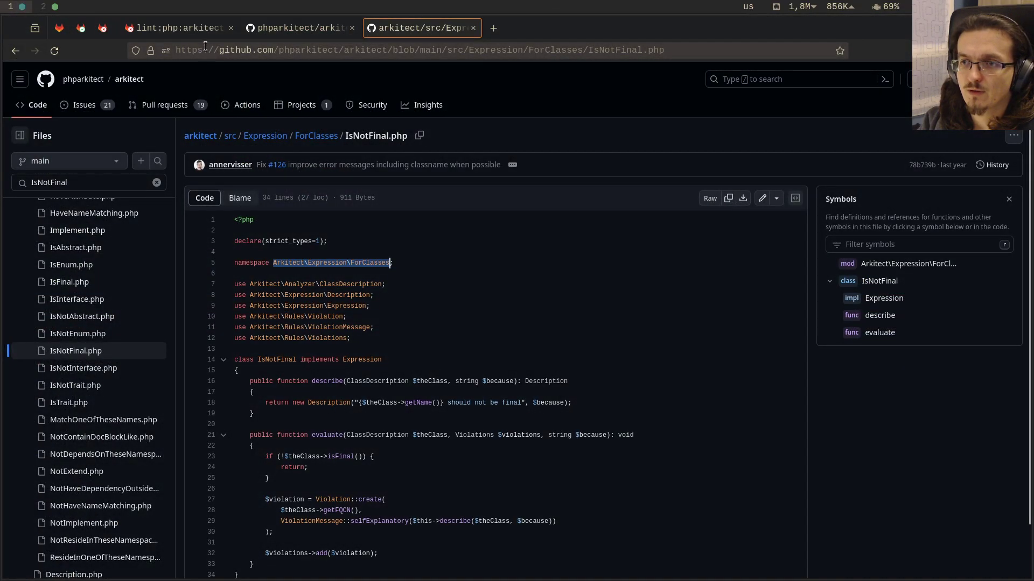
pyautogui.hotkey('ctrl', '1')
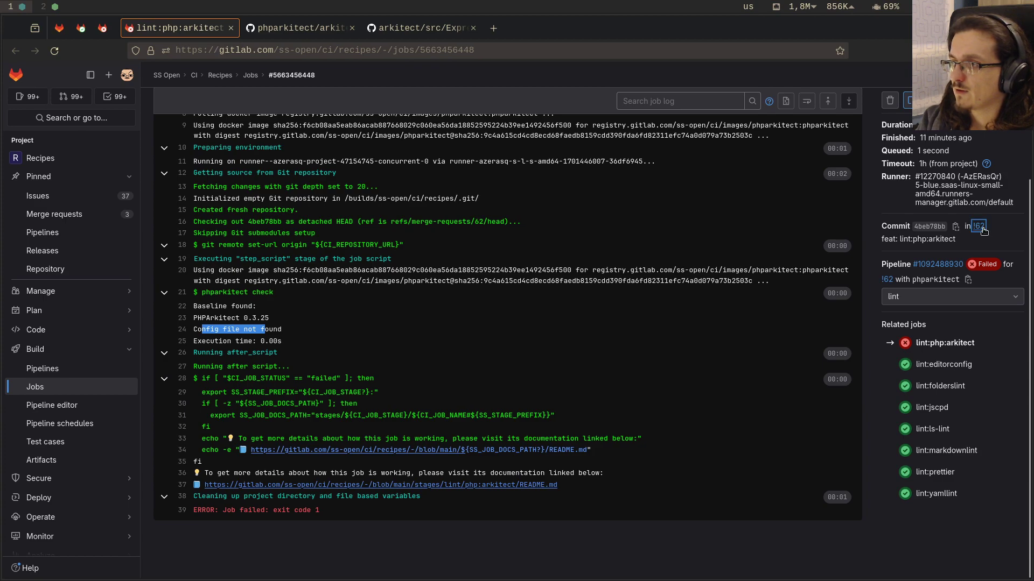
# Step: On MR !62, write '# TODO: Baseline management test and implementation' and paste the baseline options
pyautogui.click(979, 227)
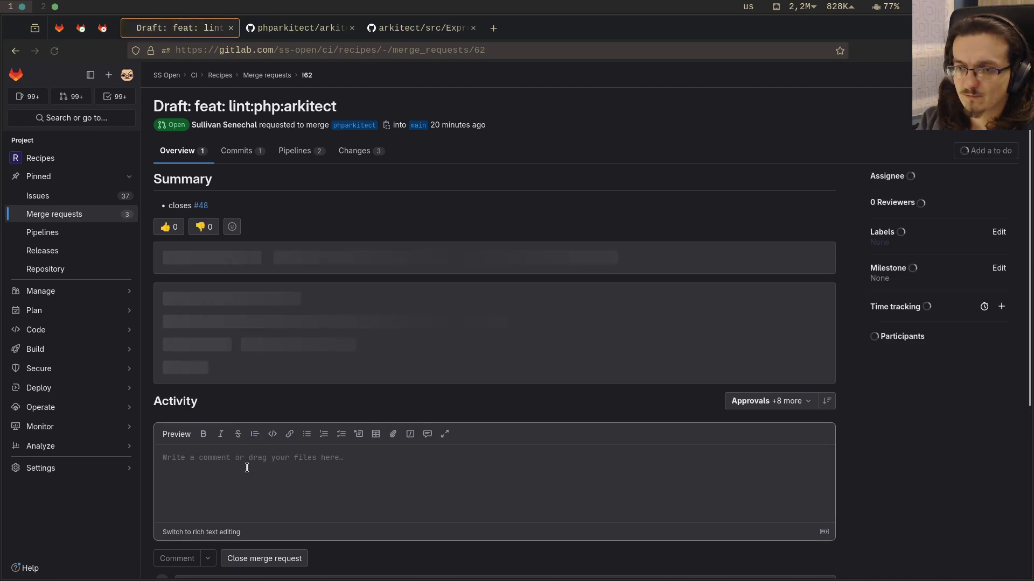
pyautogui.click(247, 468)
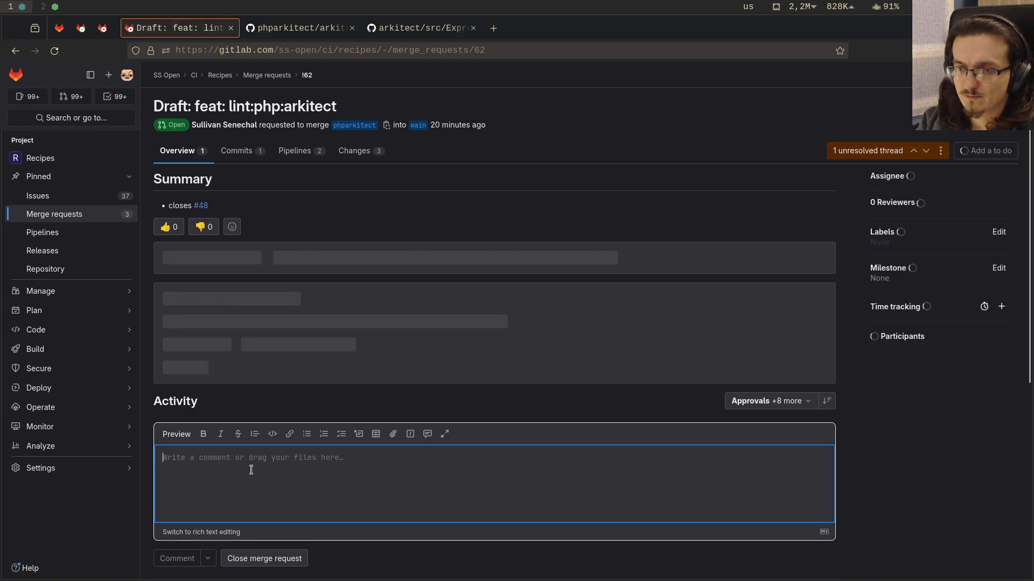
pyautogui.write('# TODO: Basel')
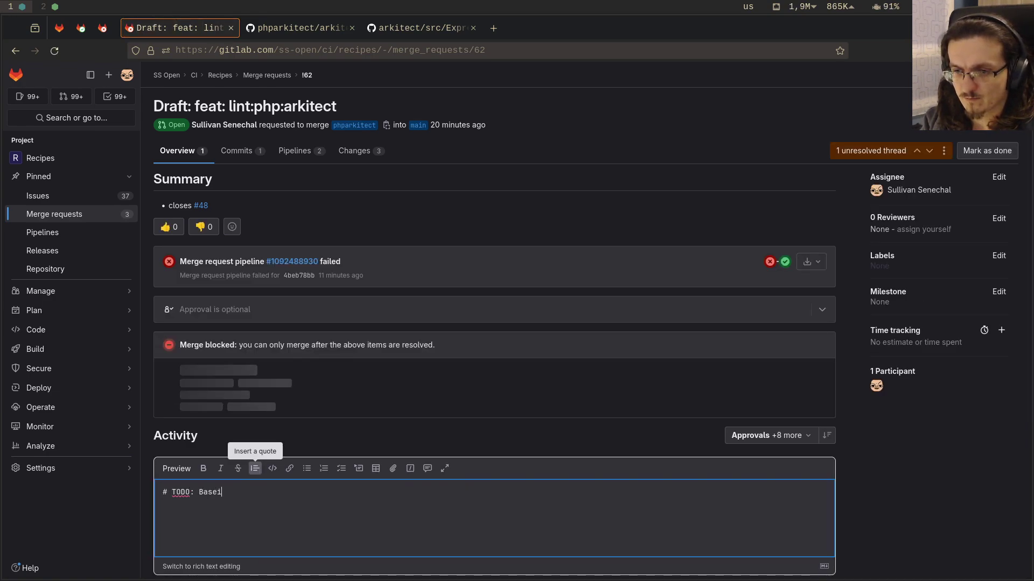
pyautogui.press('BackSpace')
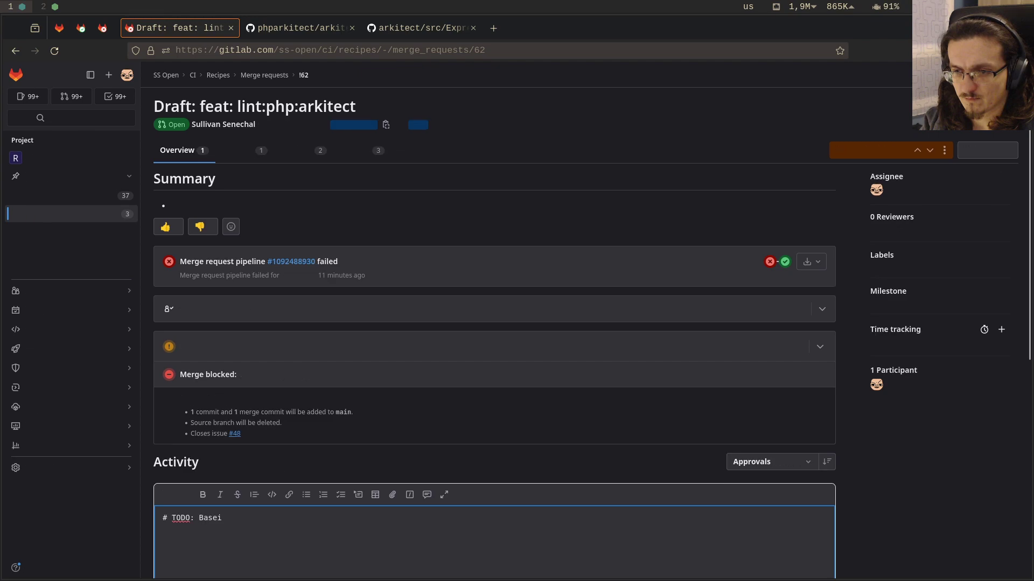
pyautogui.write('ine')
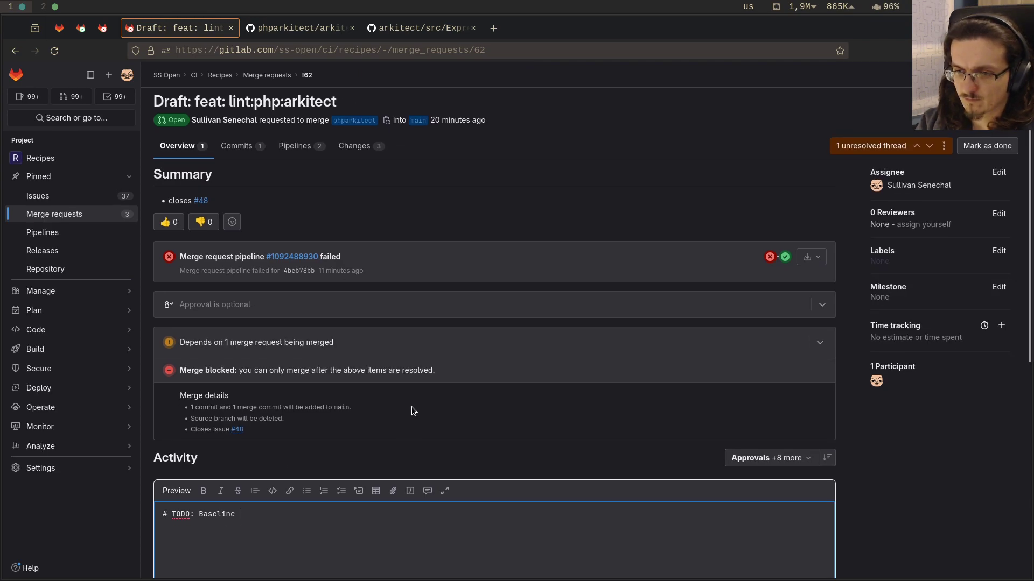
pyautogui.scroll(-3, 411, 406)
pyautogui.write('management test and')
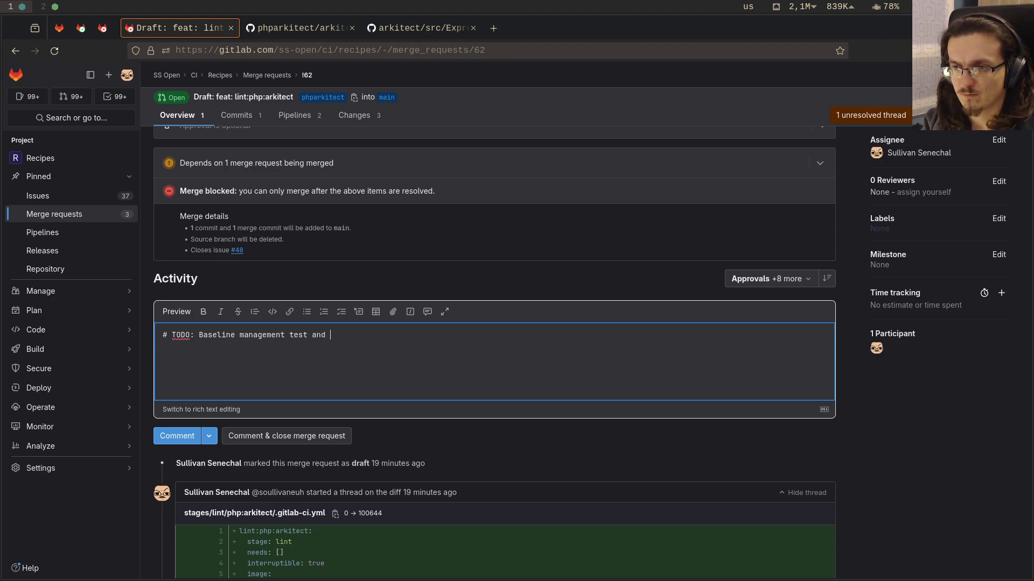
pyautogui.write(' implem')
pyautogui.press('BackSpace')
pyautogui.write('lementation')
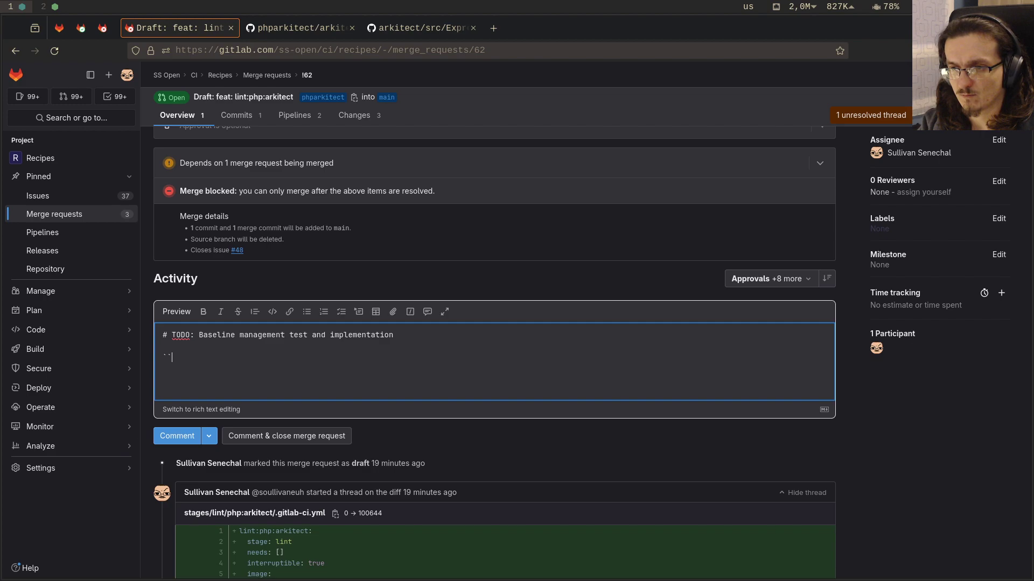
pyautogui.write("-g, --generate-baseline[=GENERATE-BASELINE]    Generate a file containing the current errors [default: false]   -b, --use-baseline=USE-BASELINE                Ignore errors in baseline file   -k, --skip-baseline                            Don't use the default baseline")
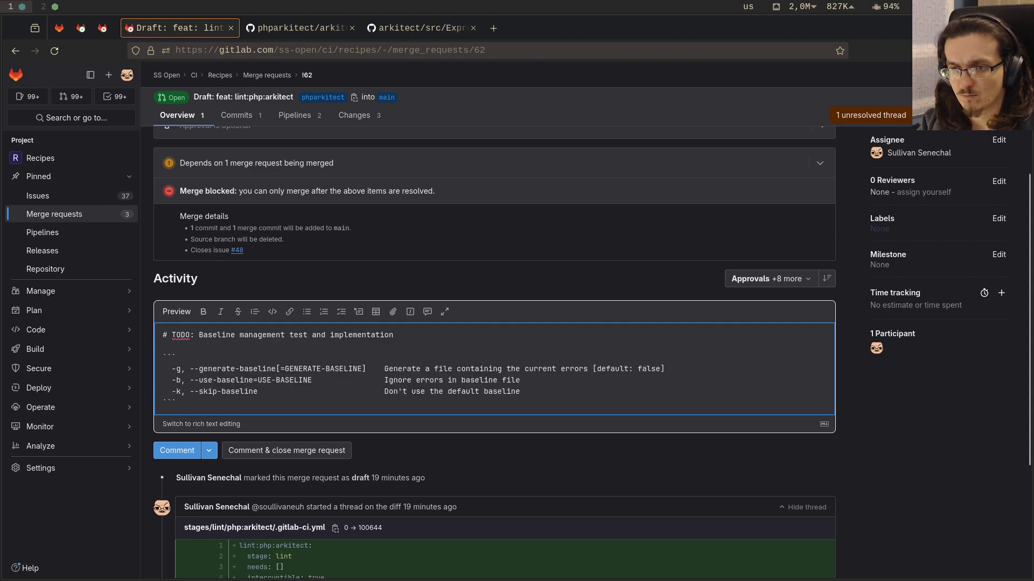
# Step: Post the TODO comment as a new thread needing resolution
pyautogui.click(209, 451)
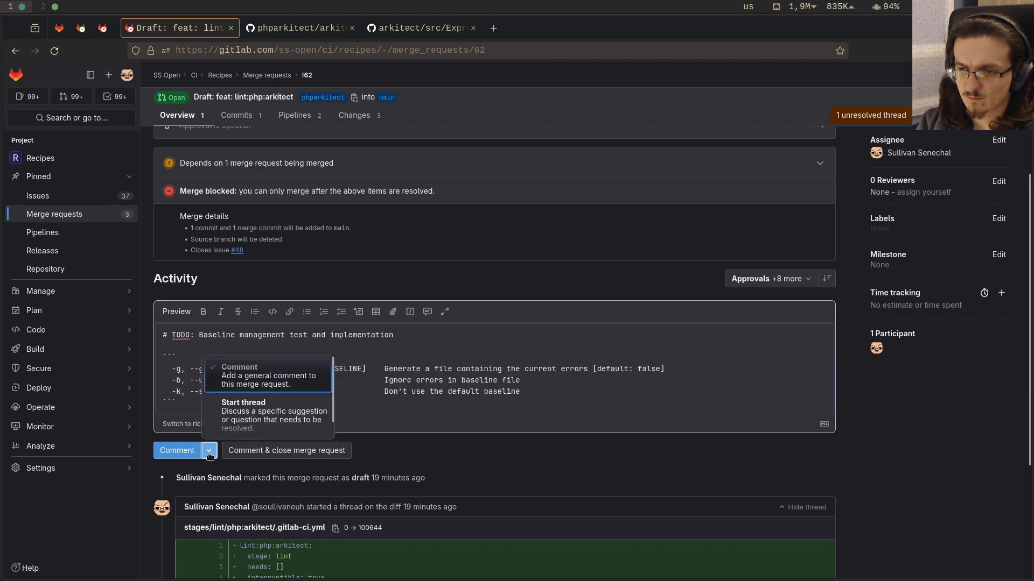
pyautogui.click(253, 410)
pyautogui.hotkey('ctrl', 'Return')
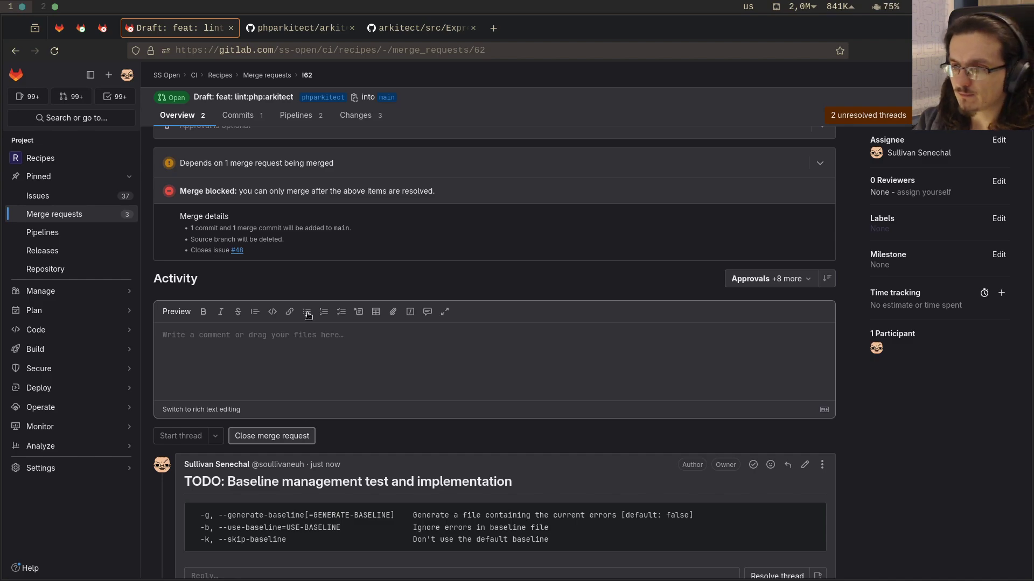
pyautogui.click(333, 30)
pyautogui.click(406, 30)
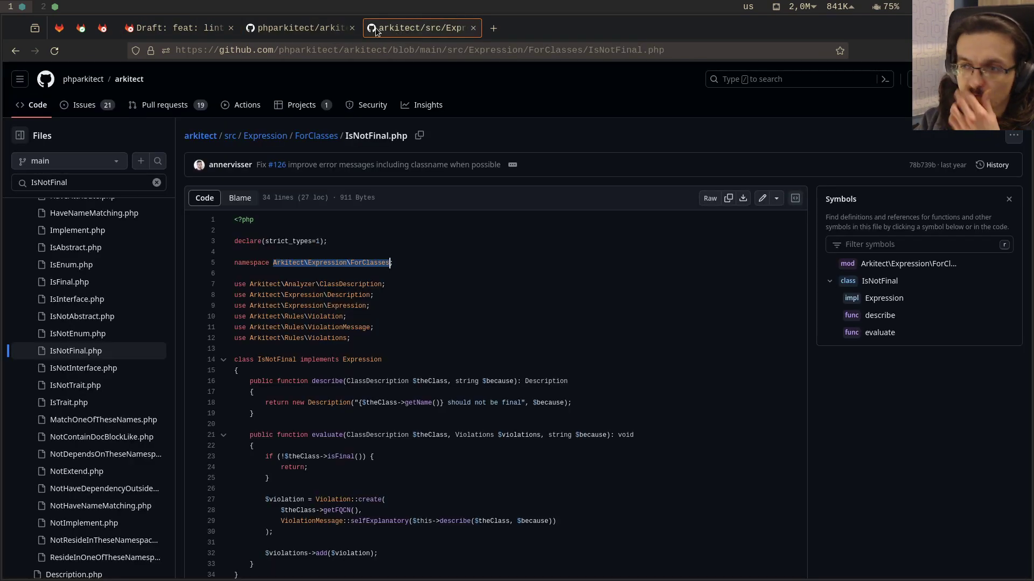
pyautogui.click(302, 28)
# Step: Back in the editor's terminal, run gs to review pending changes
pyautogui.click(178, 28)
pyautogui.press('super+2')
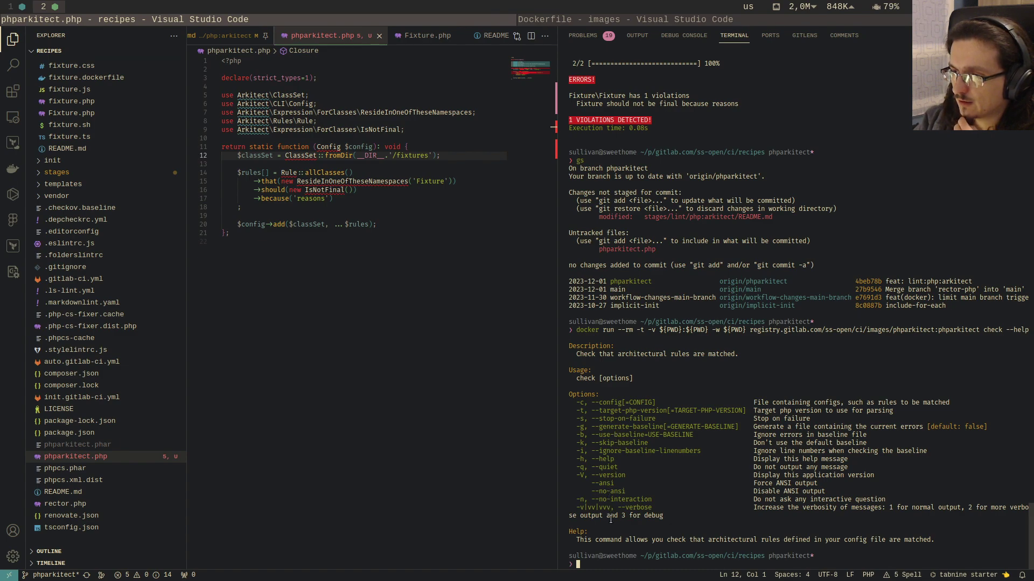
pyautogui.click(435, 383)
pyautogui.press('Up')
pyautogui.press('Up')
pyautogui.click(732, 373)
pyautogui.write('gs')
pyautogui.press('Return')
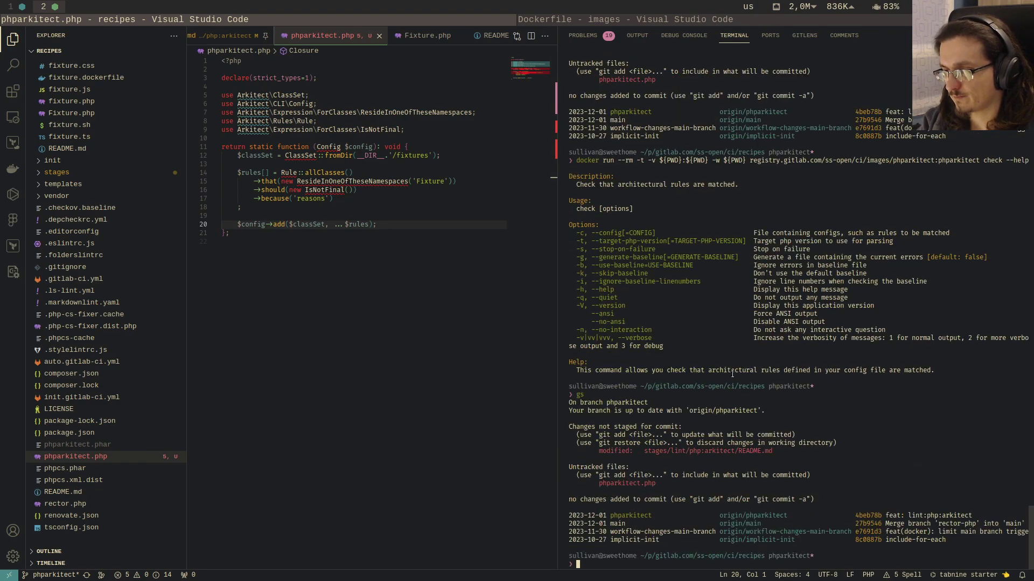
# Step: Stage phparkitect.php and the README, commit them as 'config', and push with gp
pyautogui.write('g addu')
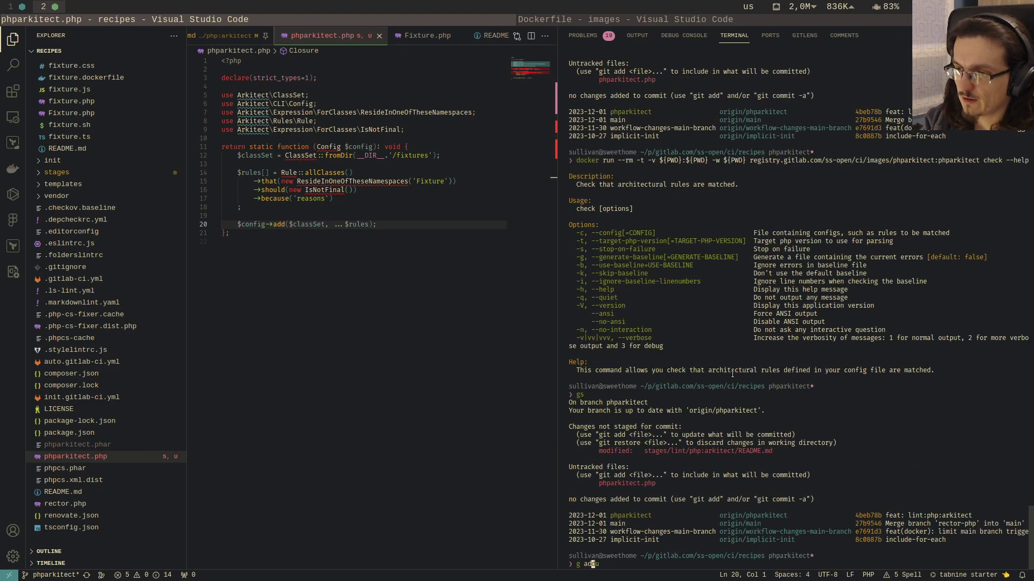
pyautogui.press('Return')
pyautogui.write('g addm')
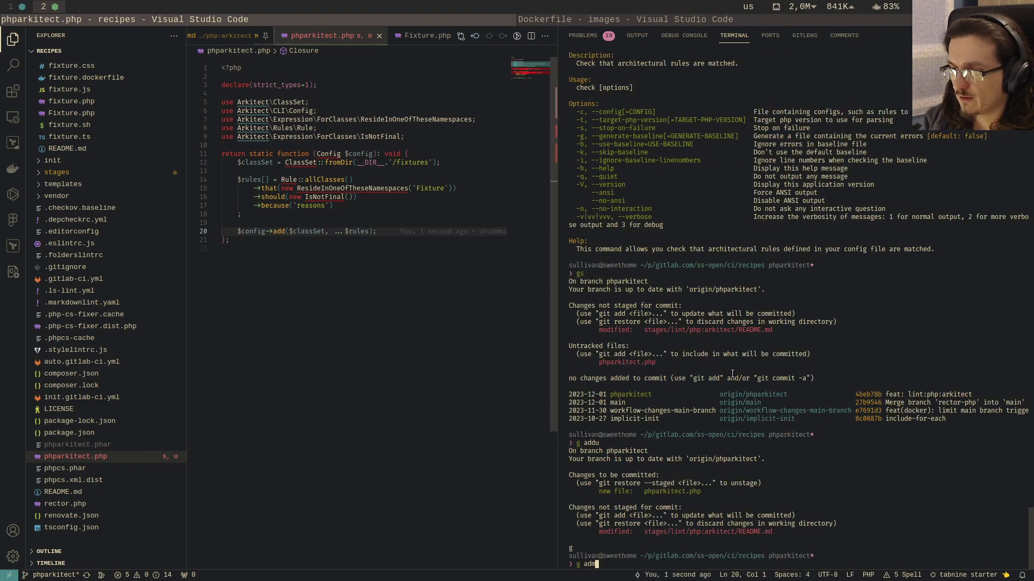
pyautogui.press('Return')
pyautogui.write('g ci -am config')
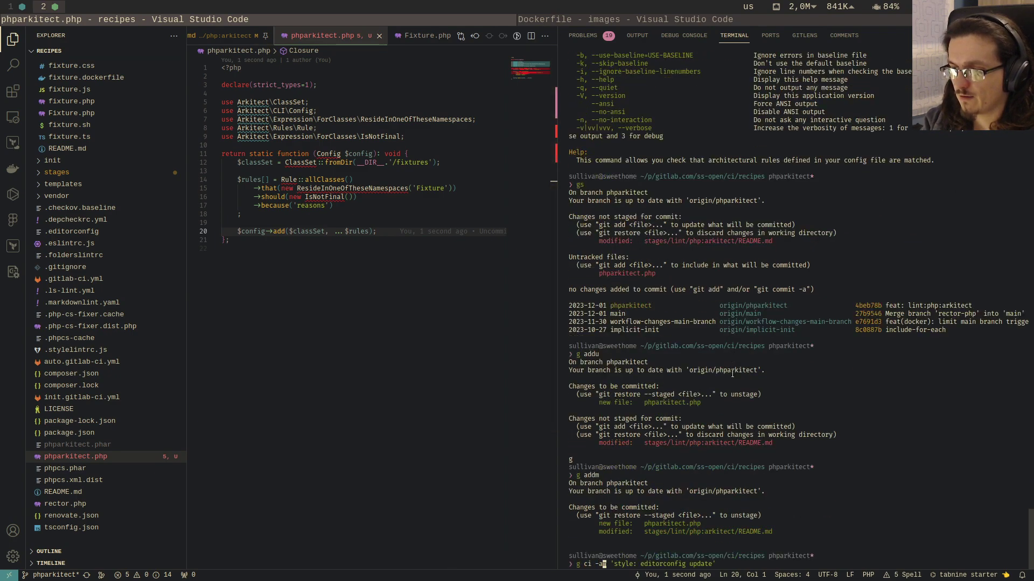
pyautogui.press('Return')
pyautogui.write('gp')
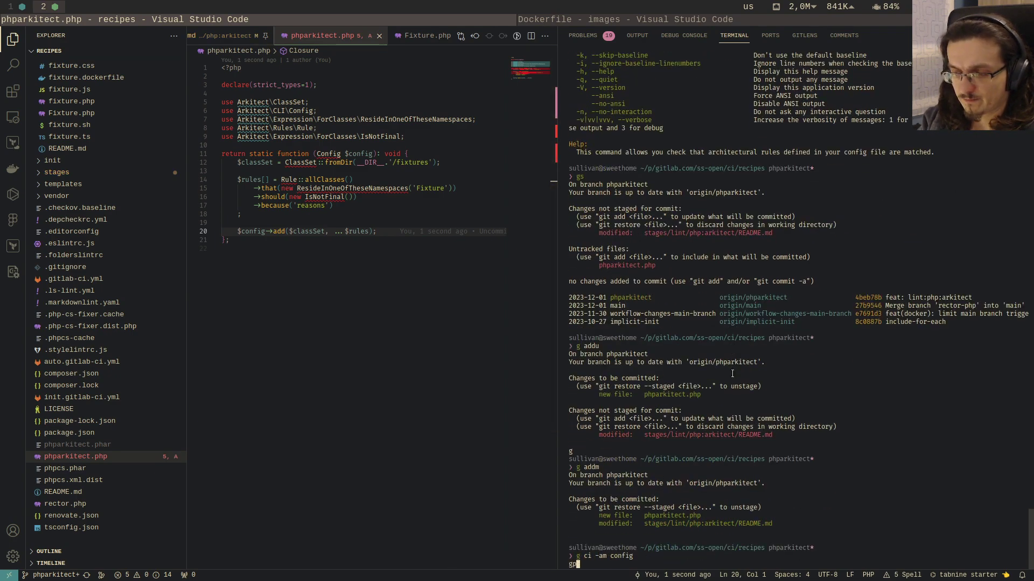
pyautogui.press('Return')
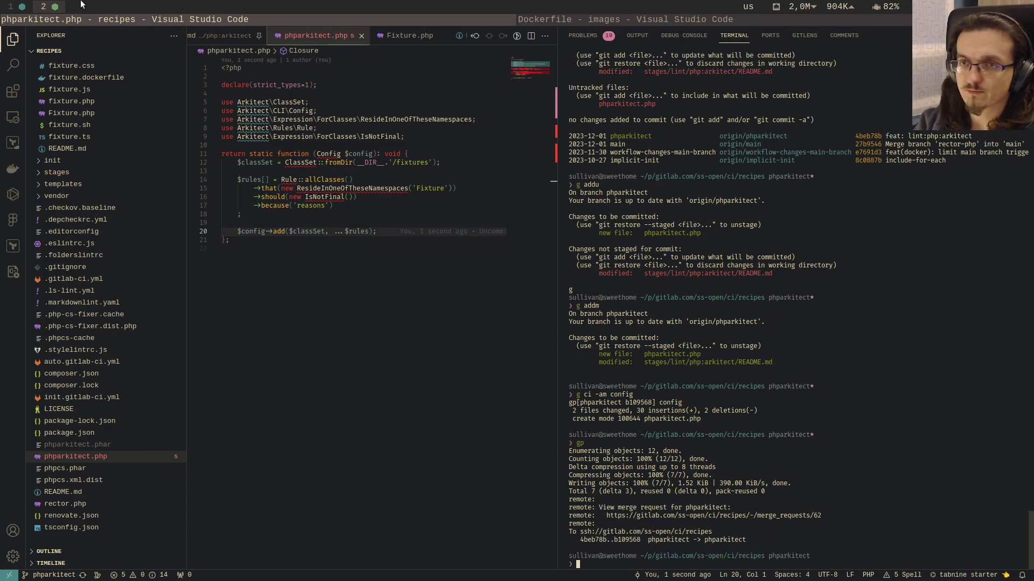
pyautogui.click(16, 7)
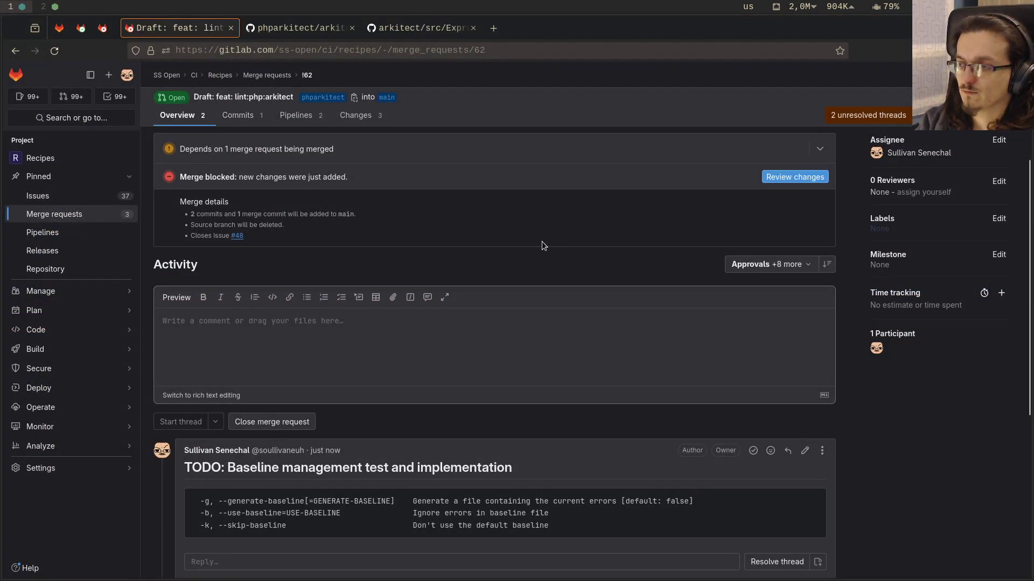
pyautogui.scroll(5, 477, 286)
pyautogui.press('F5')
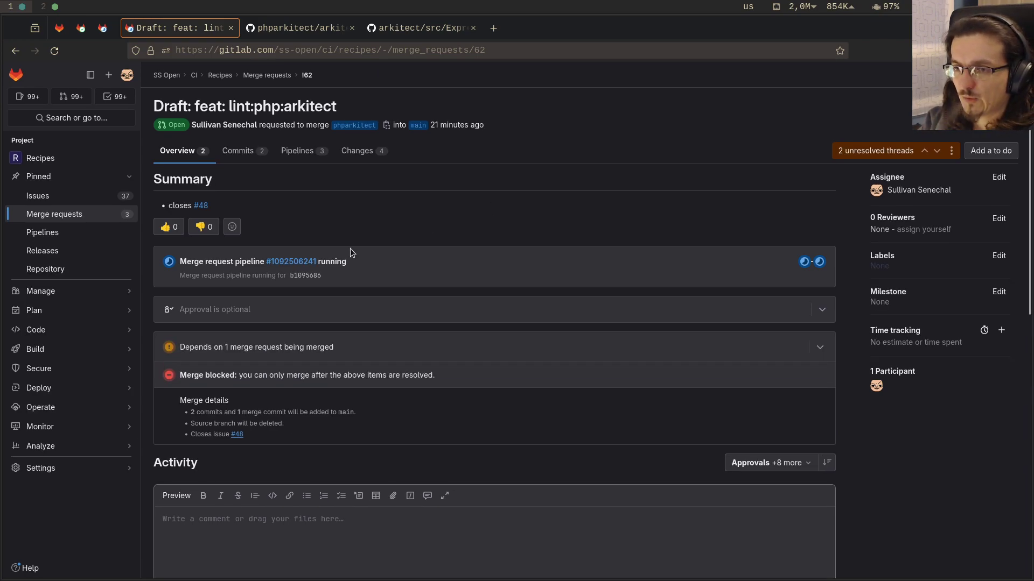
pyautogui.rightClick(281, 266)
pyautogui.click(302, 274)
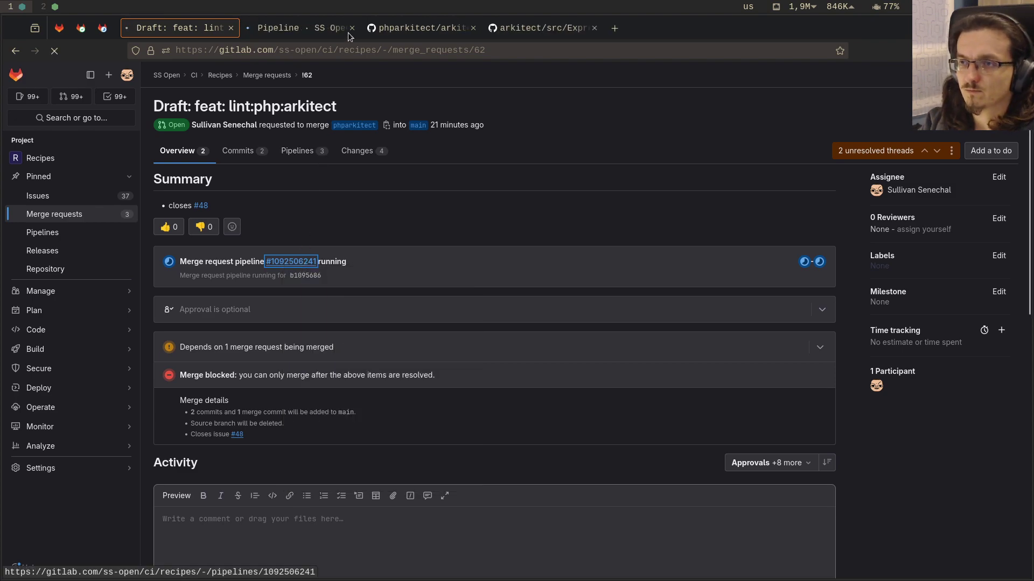
pyautogui.hotkey('ctrl', 'w')
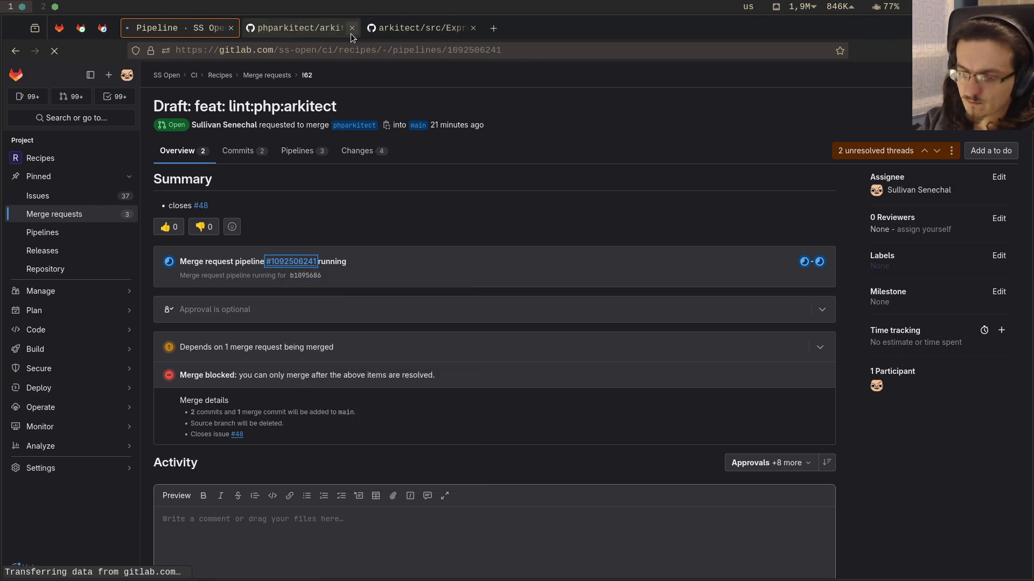
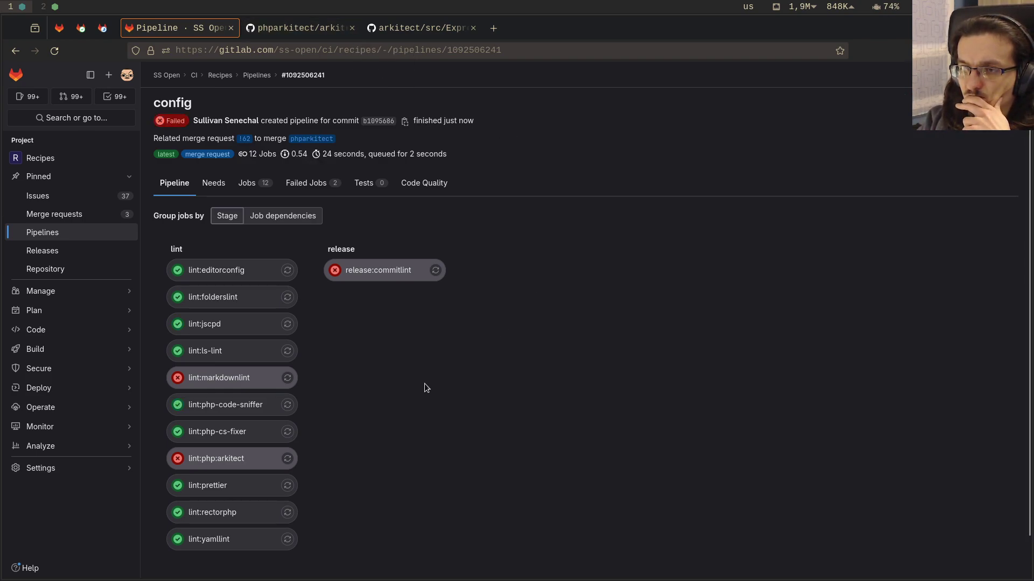
# Step: Open the failed lint:php:arkitect job log and read its 'Fixture should not be final' violation
pyautogui.click(235, 460)
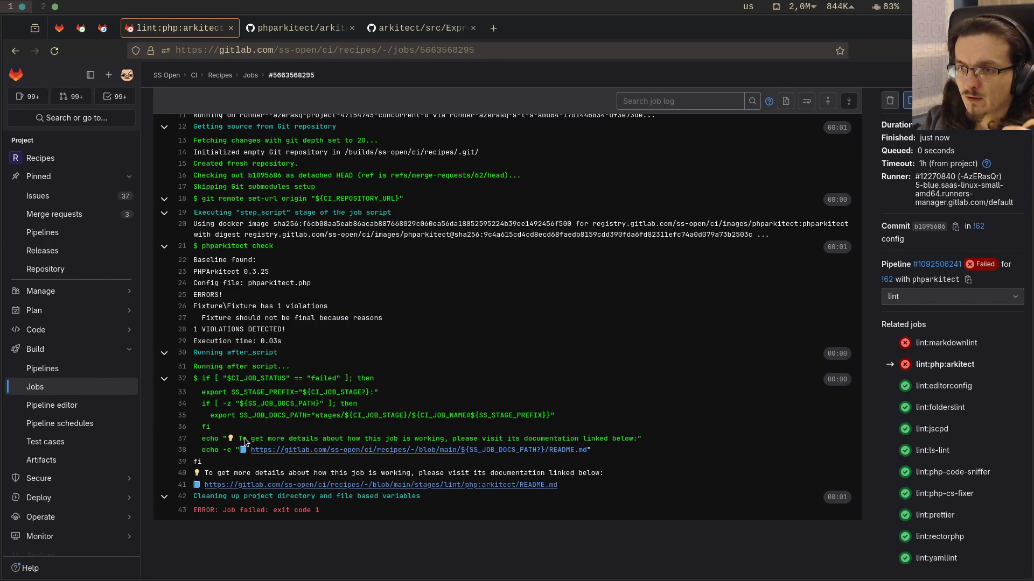
pyautogui.moveTo(194, 283)
pyautogui.mouseDown()
pyautogui.moveTo(312, 330)
pyautogui.moveTo(333, 327)
pyautogui.moveTo(293, 321)
pyautogui.moveTo(198, 278)
pyautogui.mouseUp()
pyautogui.click(320, 321)
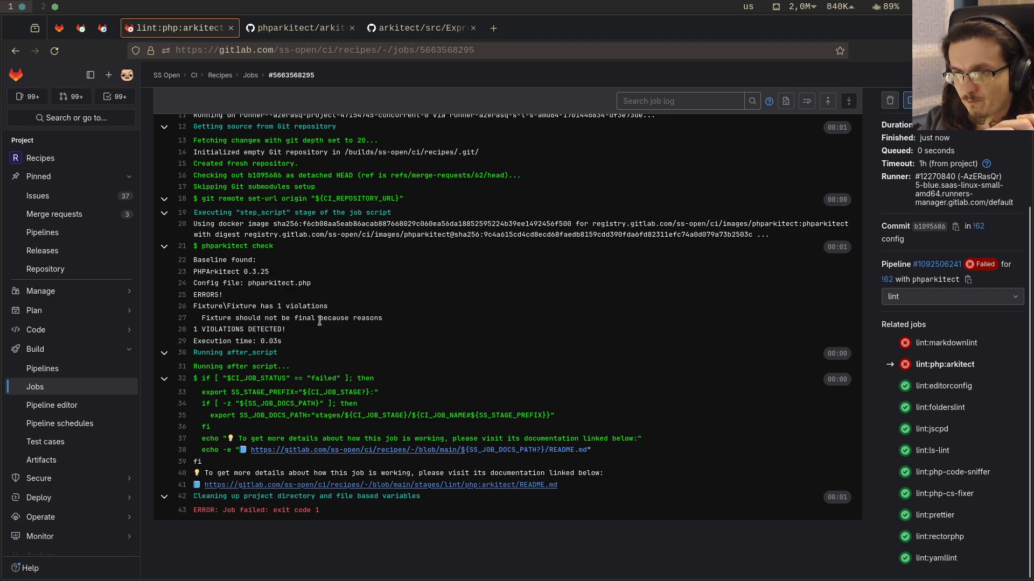
pyautogui.moveTo(293, 319); pyautogui.dragTo(194, 282)
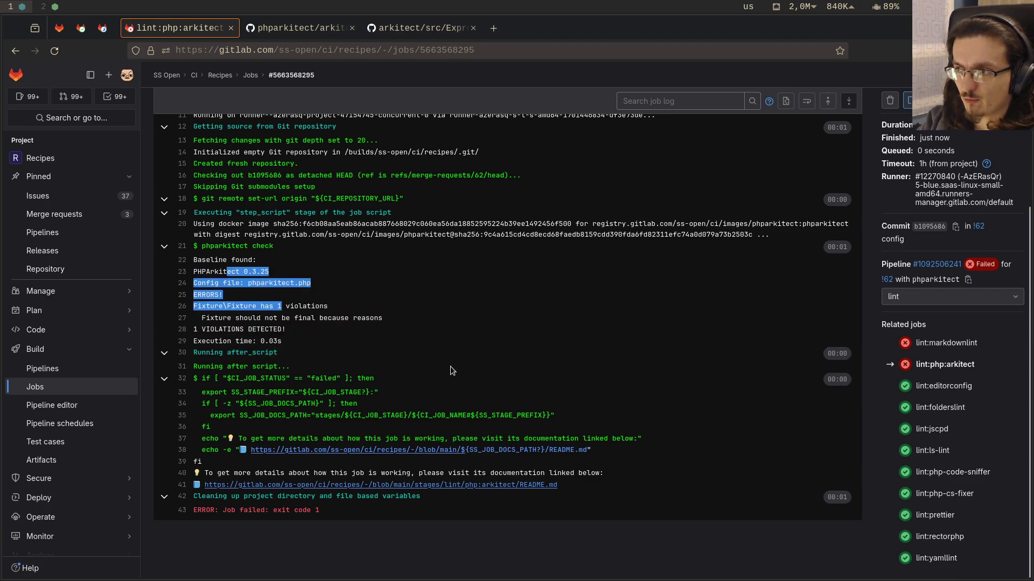
pyautogui.tripleClick(340, 339)
pyautogui.click(340, 333)
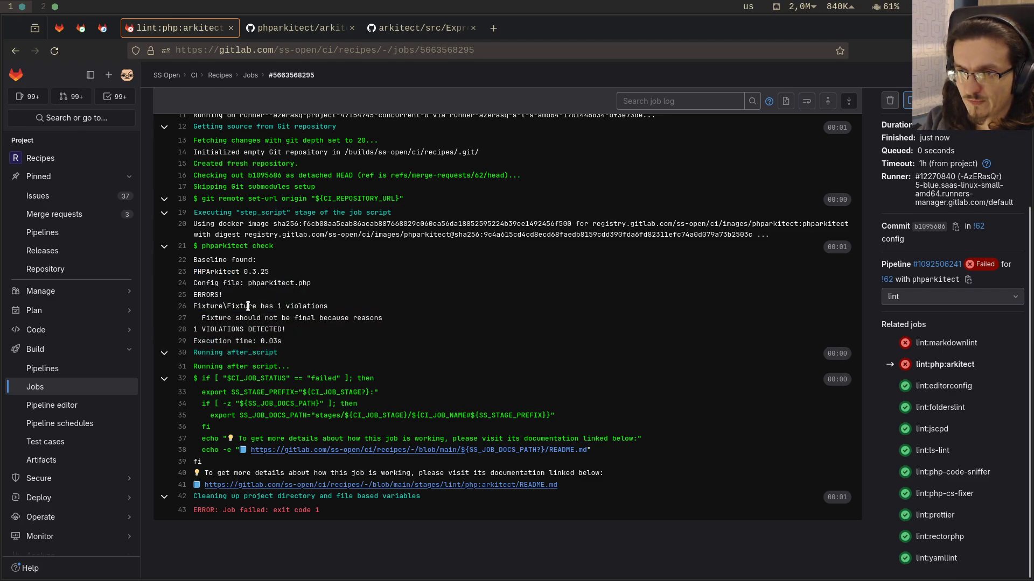
pyautogui.moveTo(215, 305); pyautogui.dragTo(325, 318)
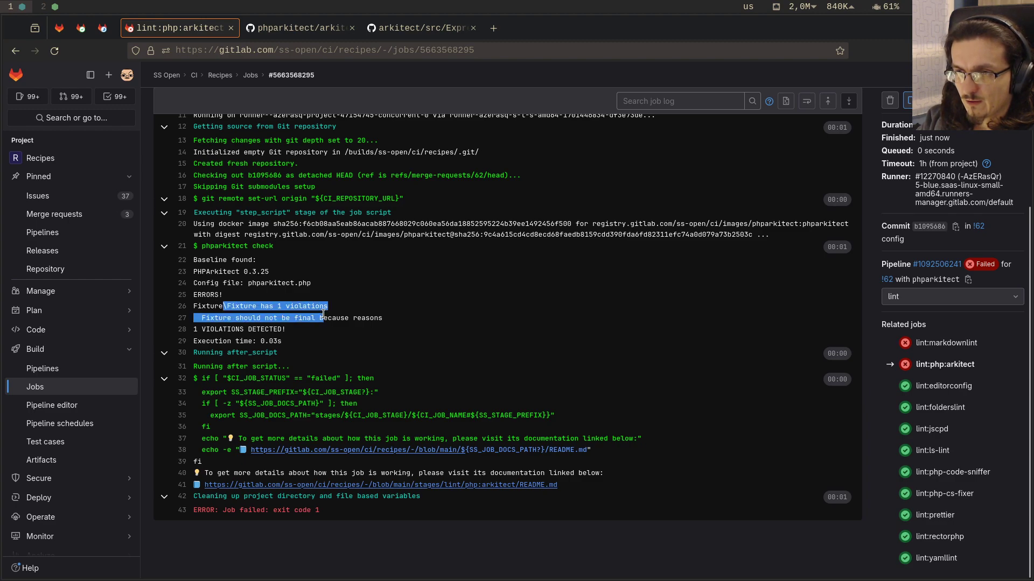
pyautogui.click(467, 332)
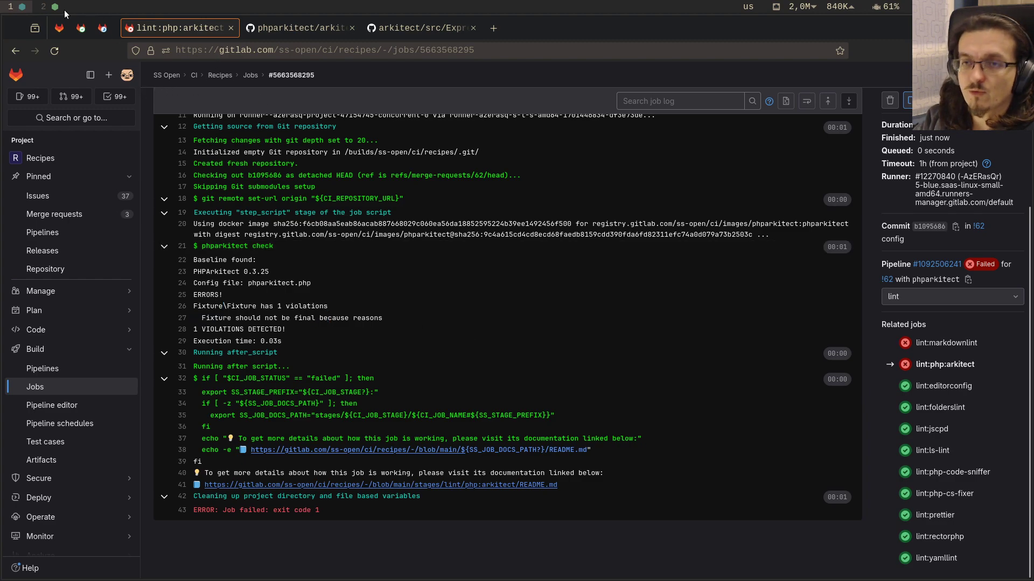
pyautogui.click(48, 6)
# Step: Check the phparkitect.php rule config, then look over recipes merge request !62
pyautogui.click(380, 231)
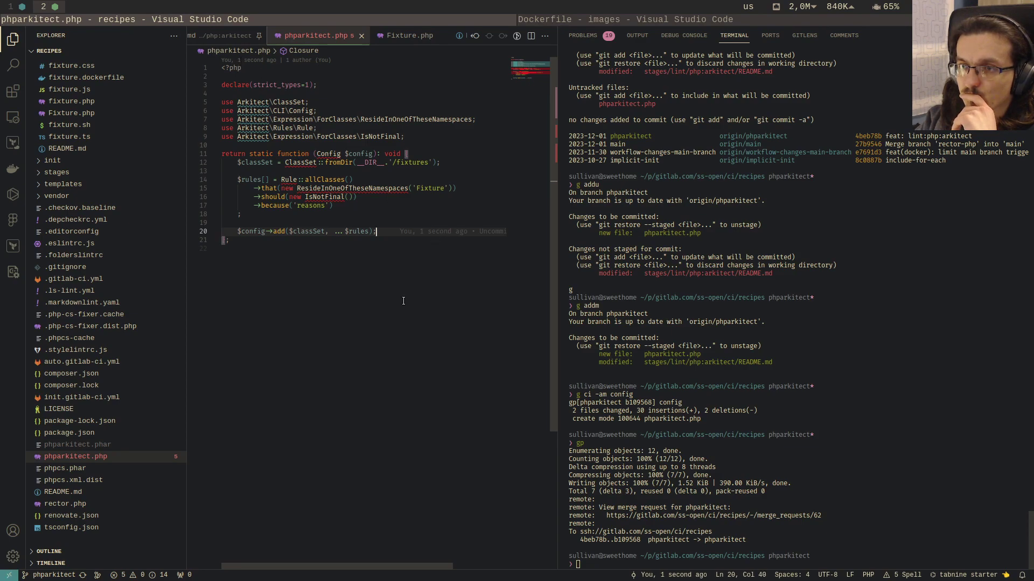
pyautogui.scroll(-2, 353, 344)
pyautogui.scroll(2, 350, 347)
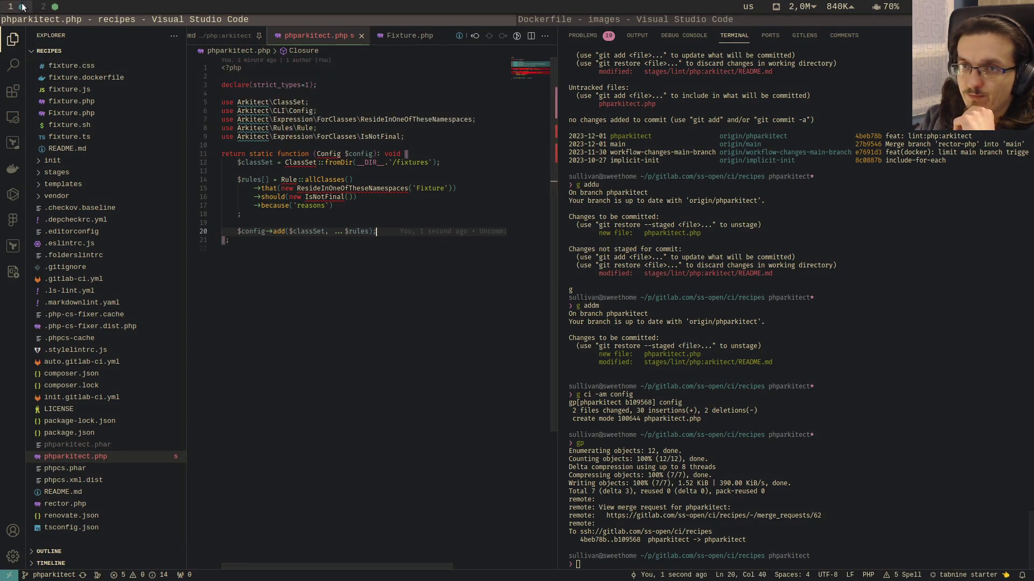
pyautogui.press('super+1')
pyautogui.click(102, 29)
pyautogui.scroll(-8, 396, 370)
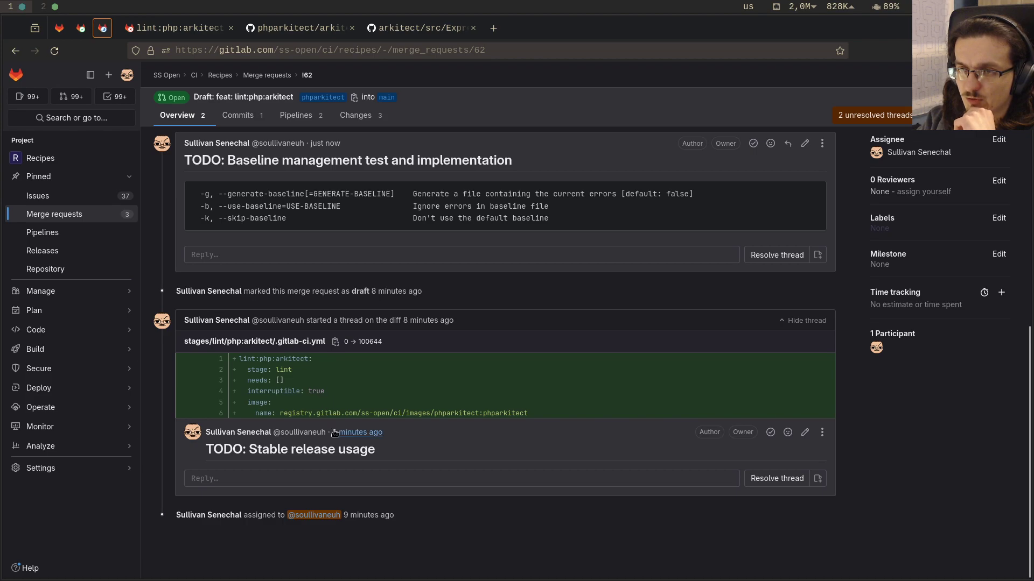
pyautogui.scroll(6, 334, 429)
pyautogui.scroll(5, 334, 430)
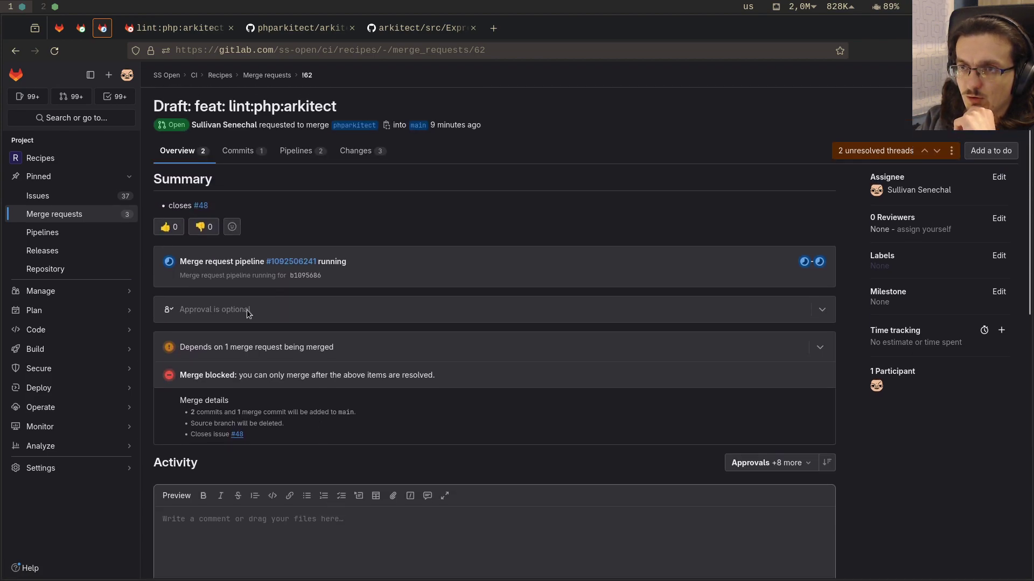
# Step: In Images MR !18's changes, mark Dockerfile and .checkov.baseline as viewed
pyautogui.hotkey('ctrl', 'pageup')
pyautogui.click(356, 151)
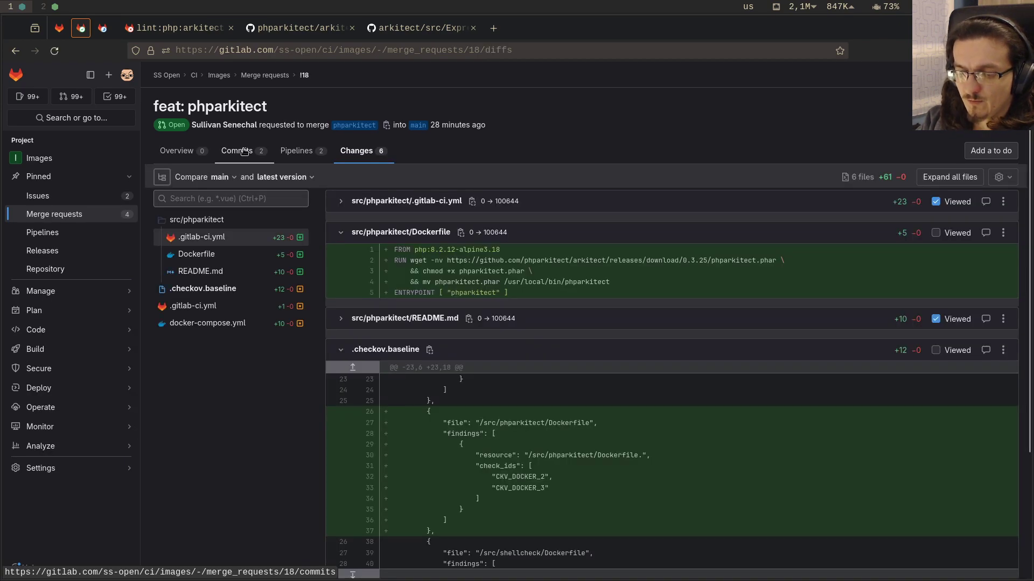
pyautogui.click(244, 151)
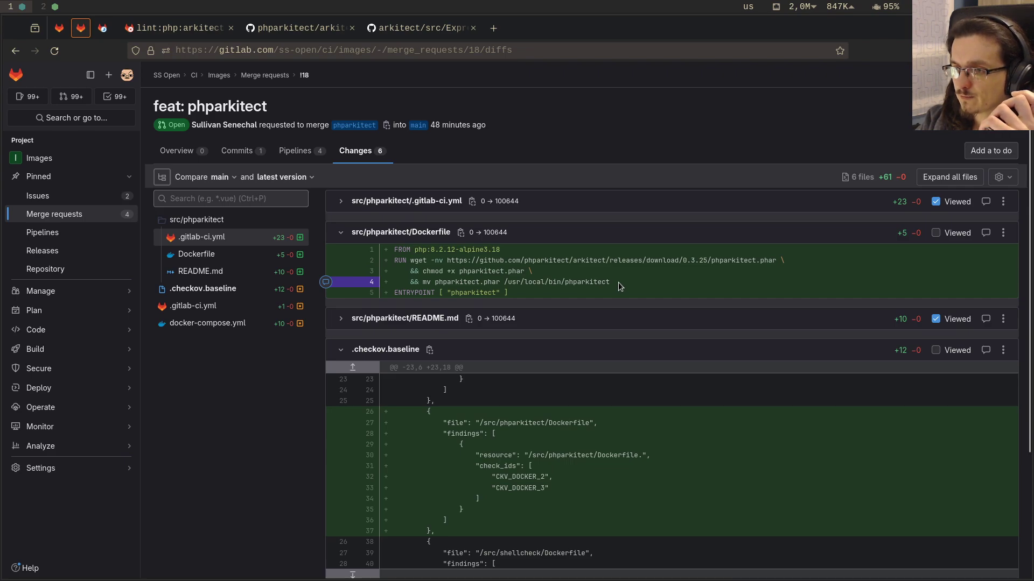
pyautogui.click(935, 233)
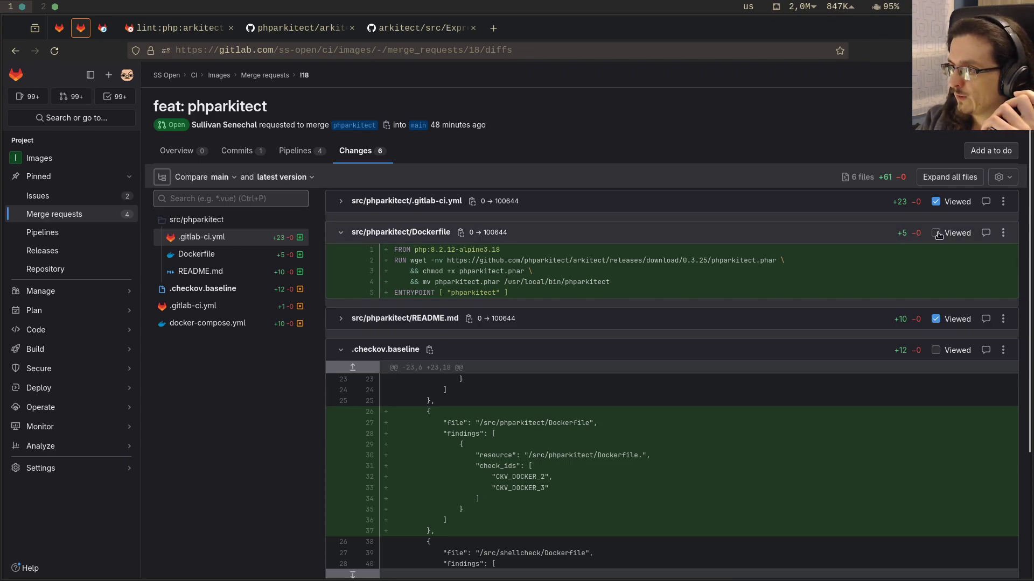
pyautogui.scroll(-3, 744, 304)
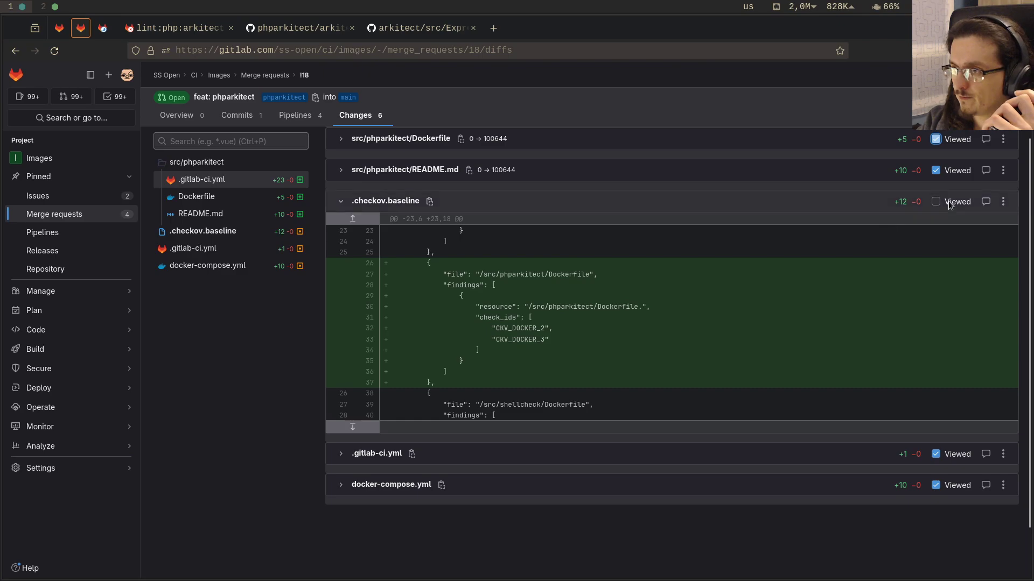
pyautogui.click(936, 202)
pyautogui.scroll(3, 303, 238)
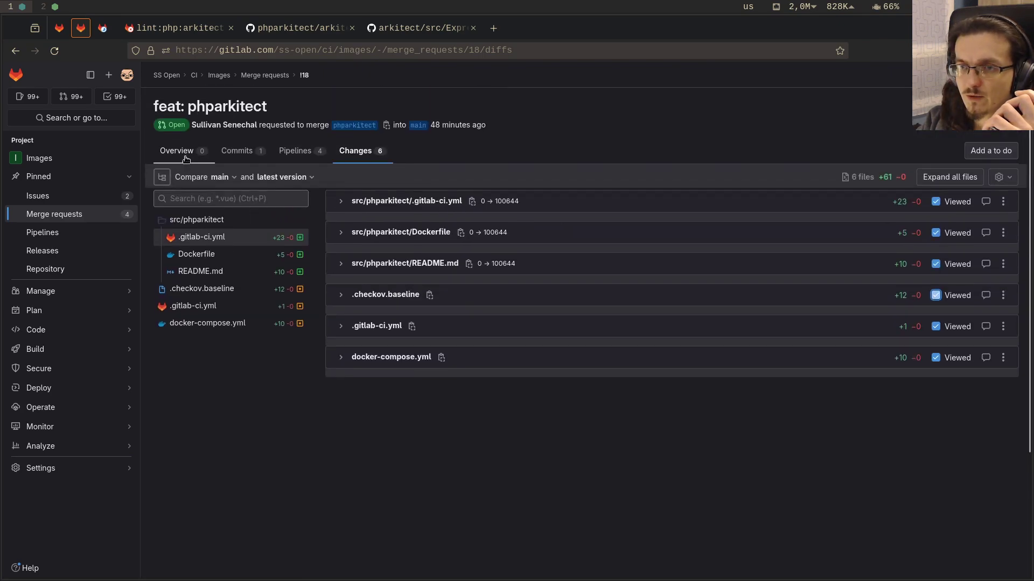
# Step: Merge MR !18 'feat: phparkitect' into main and go back to recipes MR !62
pyautogui.click(186, 162)
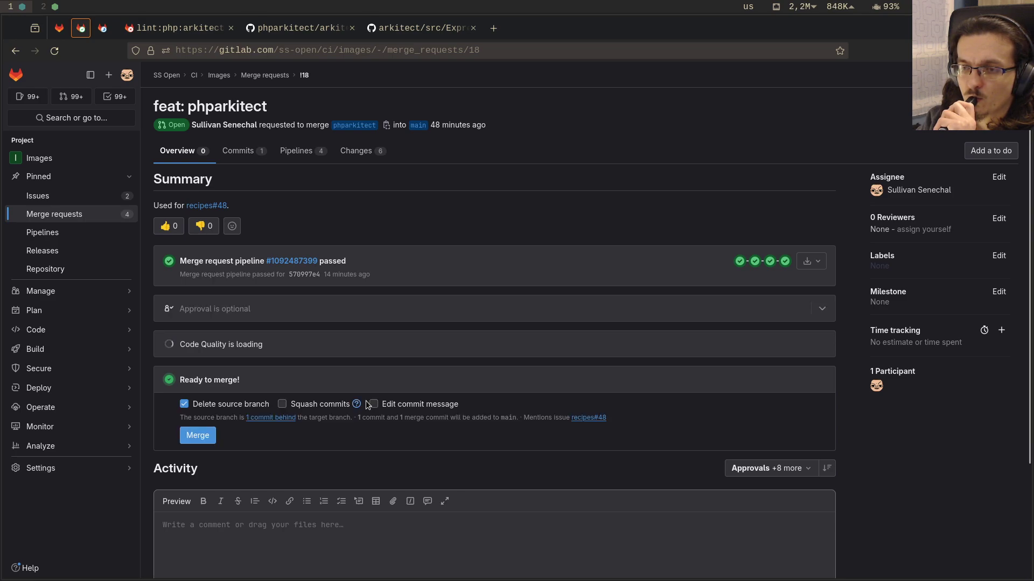
pyautogui.click(199, 435)
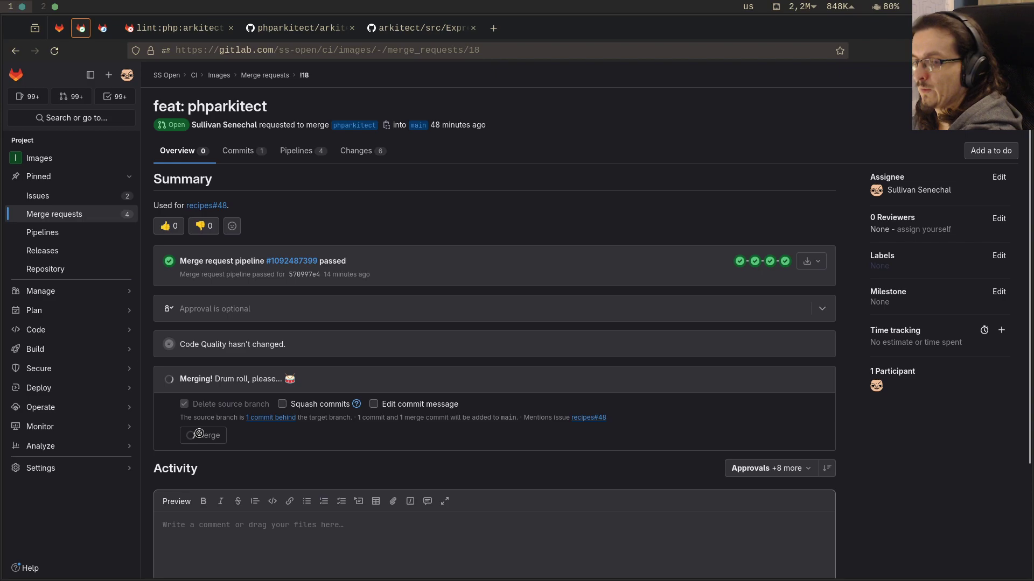
pyautogui.rightClick(81, 32)
pyautogui.click(291, 163)
pyautogui.click(219, 75)
pyautogui.click(103, 28)
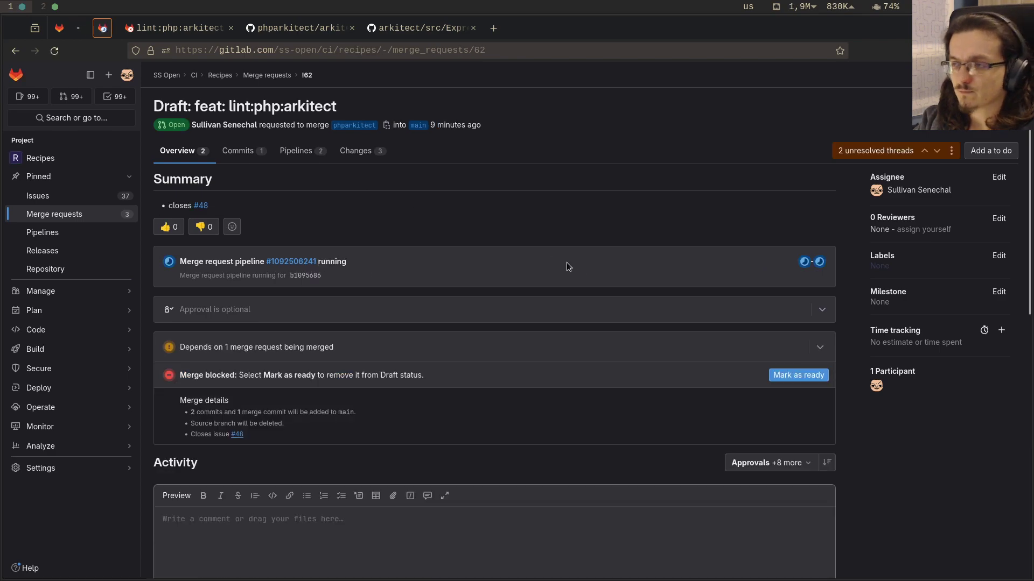
# Step: Start a reverse history search for the phparkitect command in the VS Code terminal
pyautogui.click(49, 7)
pyautogui.click(865, 371)
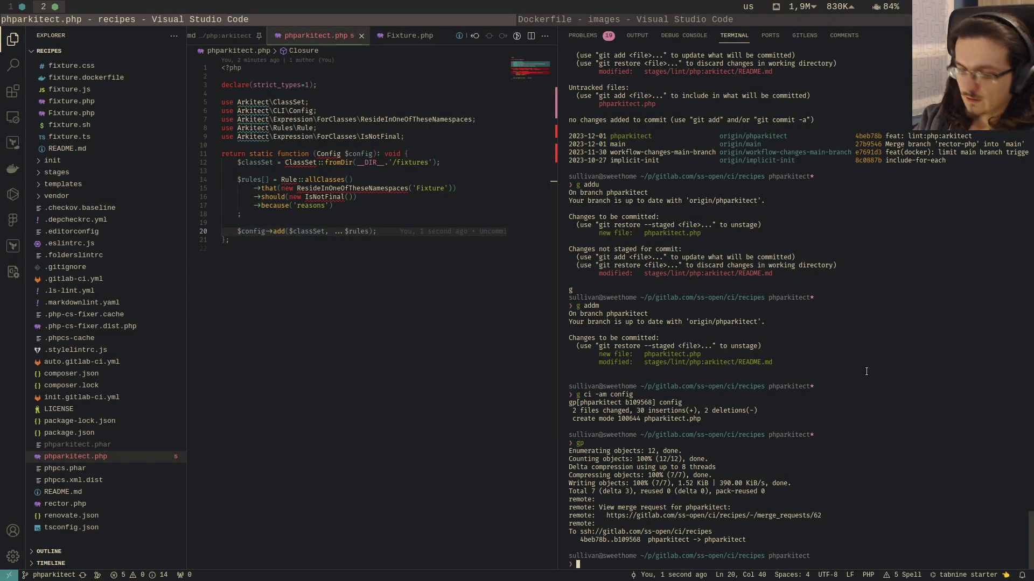
pyautogui.hotkey('ctrl', 'r')
# Step: Run the recalled docker phparkitect check --help command to list its baseline options
pyautogui.press('Return')
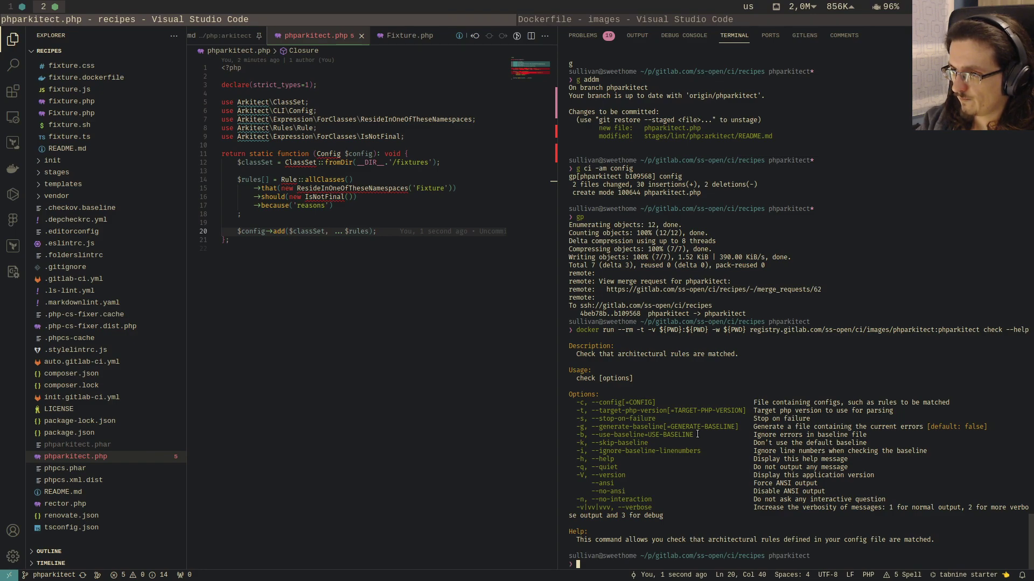
pyautogui.press('super+1')
# Step: Search the arkitect README for 'baseline' and scroll to 'Using a baseline file'
pyautogui.click(316, 32)
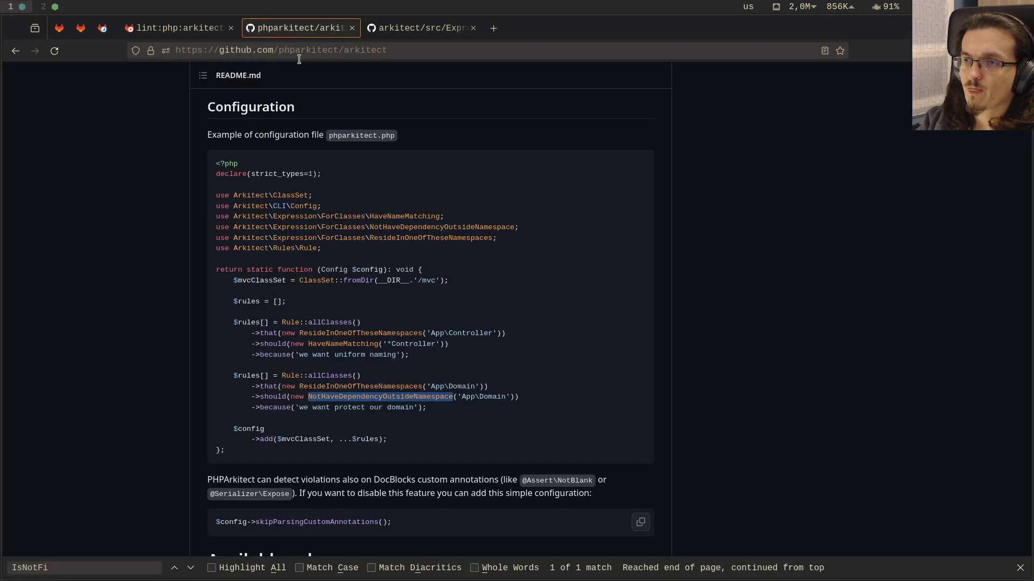
pyautogui.hotkey('ctrl', 'f')
pyautogui.write('baseline')
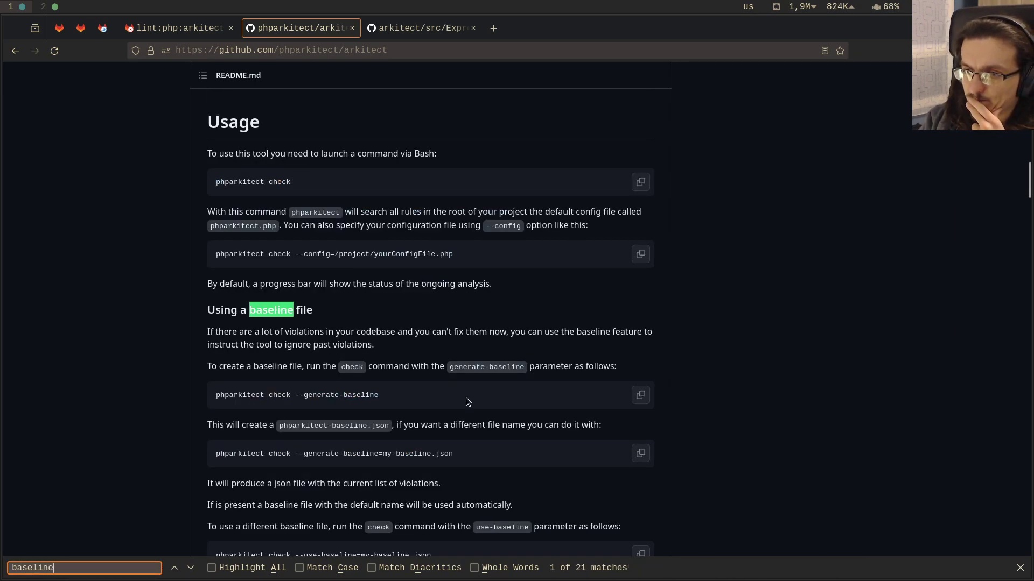
pyautogui.scroll(-2, 454, 412)
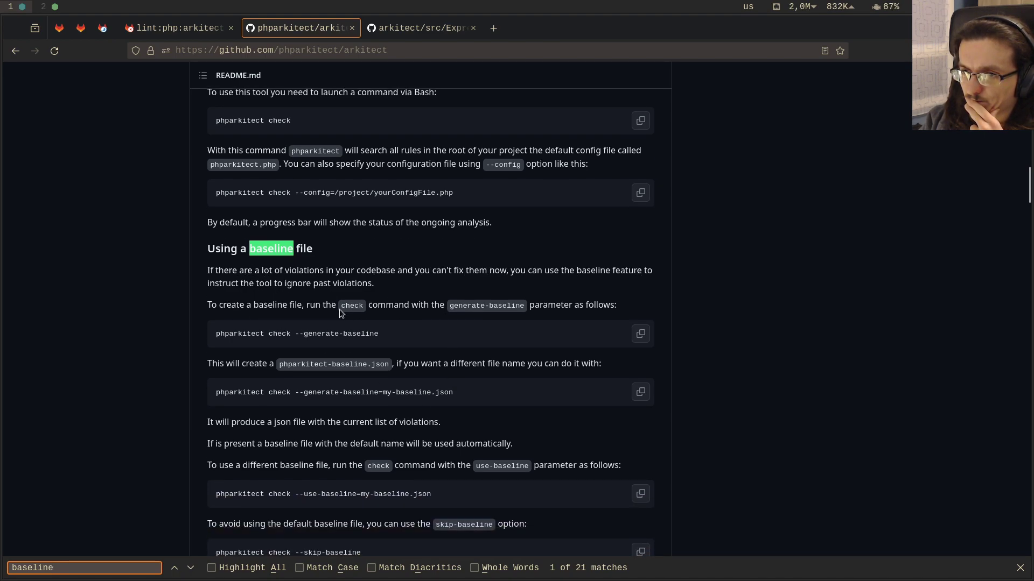
pyautogui.scroll(-1, 326, 312)
pyautogui.scroll(-2, 395, 402)
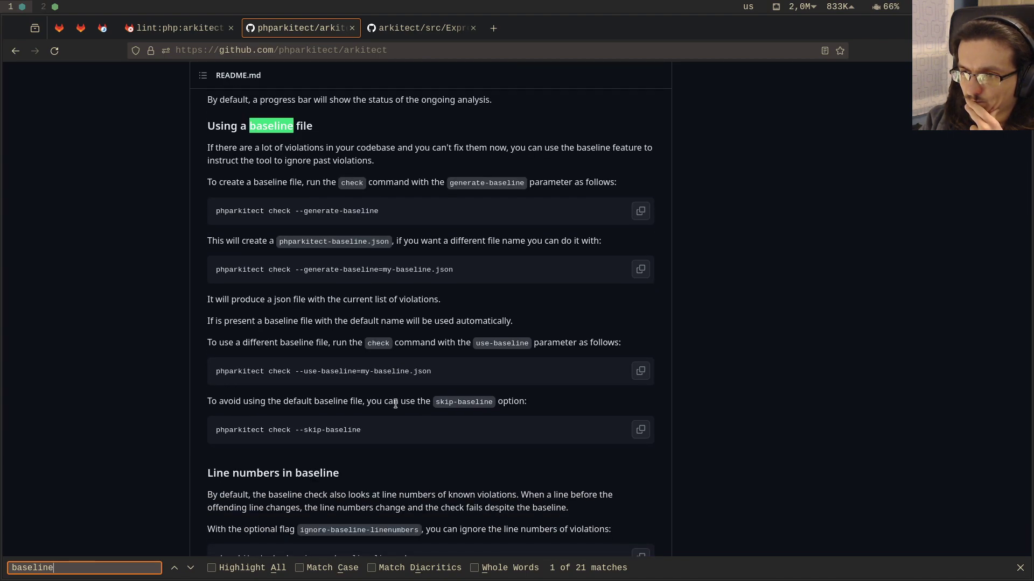
pyautogui.scroll(-2, 395, 404)
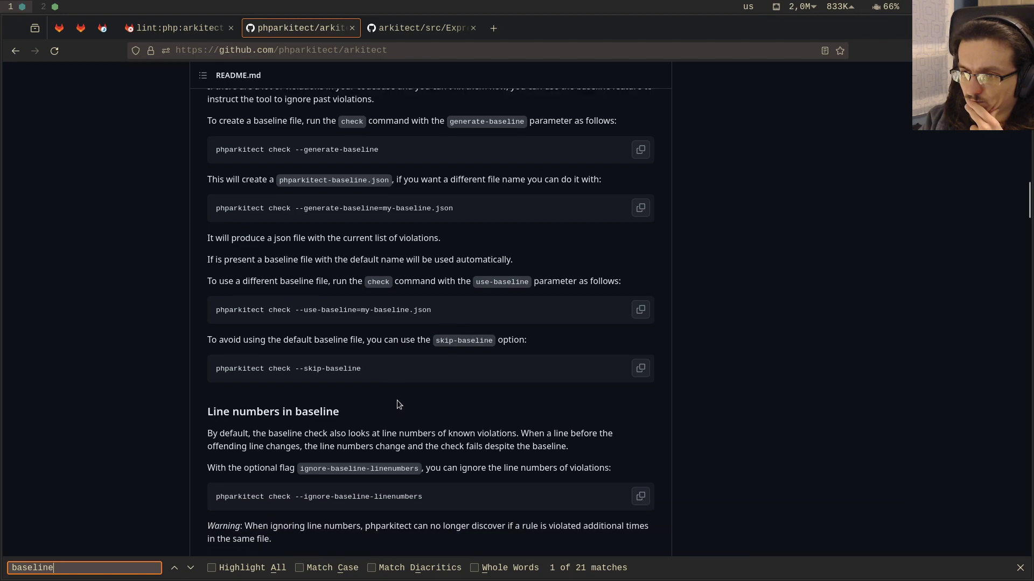
pyautogui.scroll(-2, 397, 400)
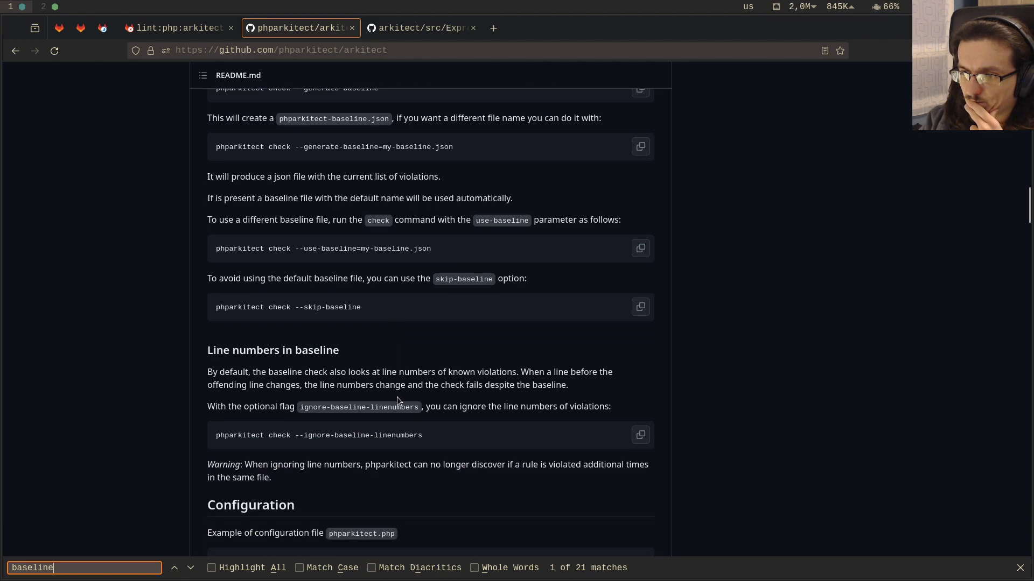
pyautogui.scroll(2, 397, 399)
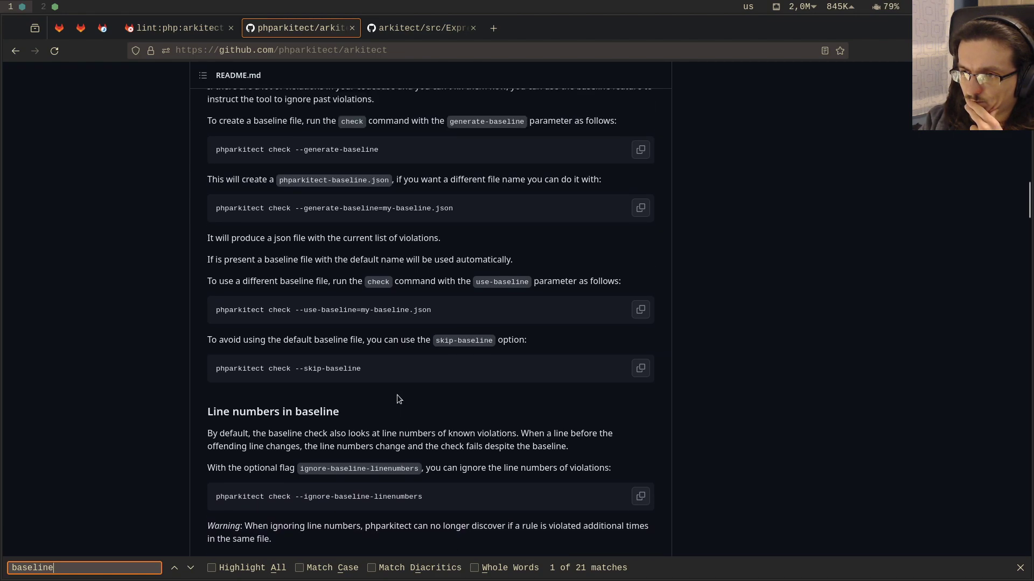
pyautogui.scroll(2, 397, 395)
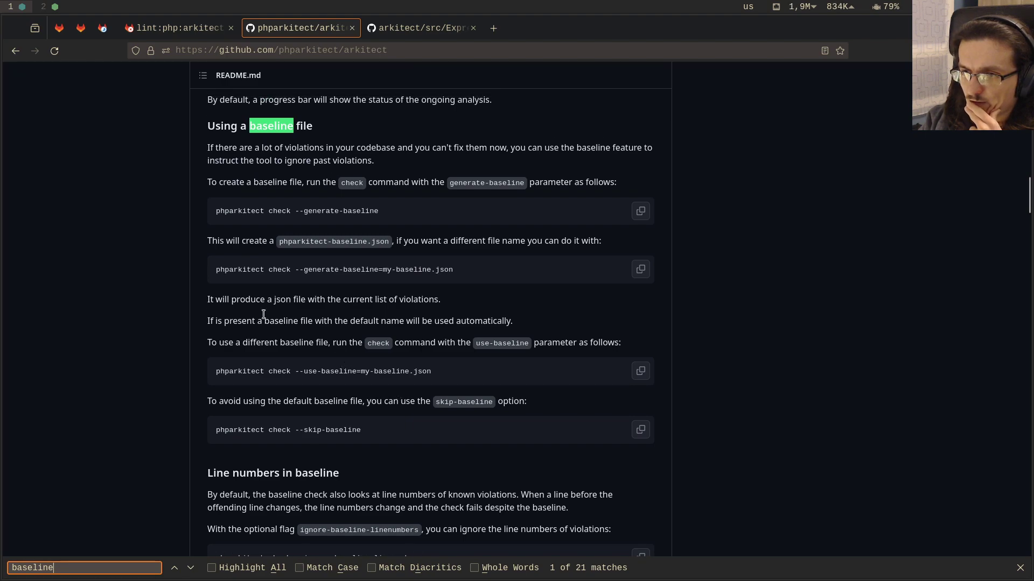
# Step: Highlight the json violations file notes and the --generate-baseline example command
pyautogui.moveTo(241, 299); pyautogui.dragTo(407, 300)
pyautogui.moveTo(275, 342); pyautogui.dragTo(568, 339)
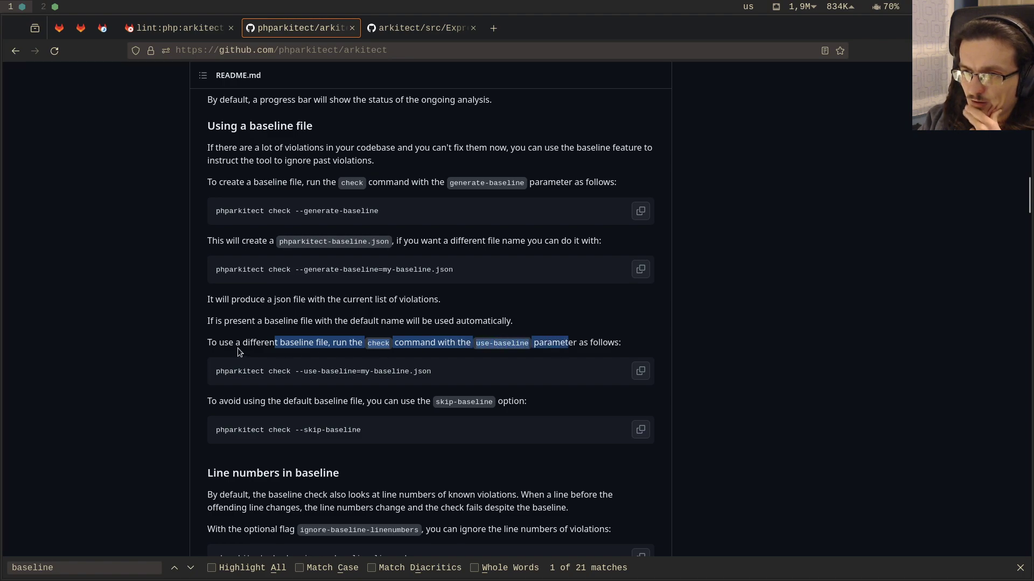
pyautogui.click(369, 345)
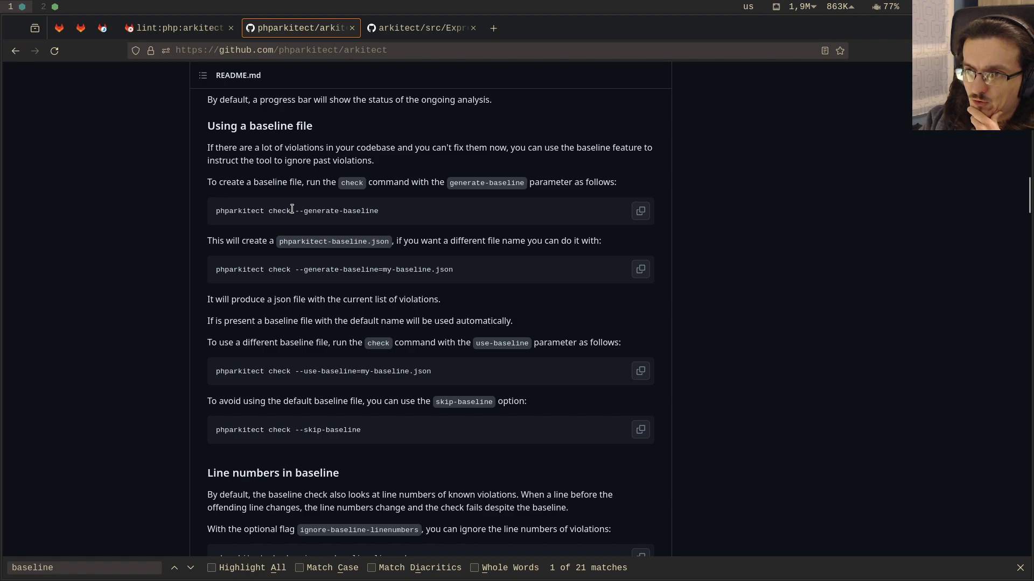
pyautogui.moveTo(290, 210); pyautogui.dragTo(369, 223)
pyautogui.click(292, 227)
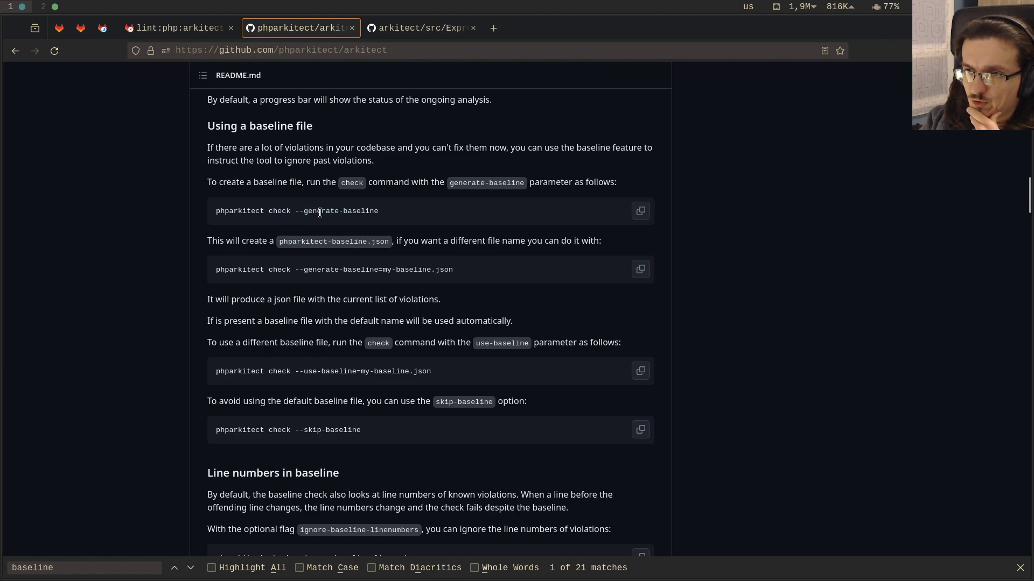
pyautogui.moveTo(291, 211); pyautogui.dragTo(387, 218)
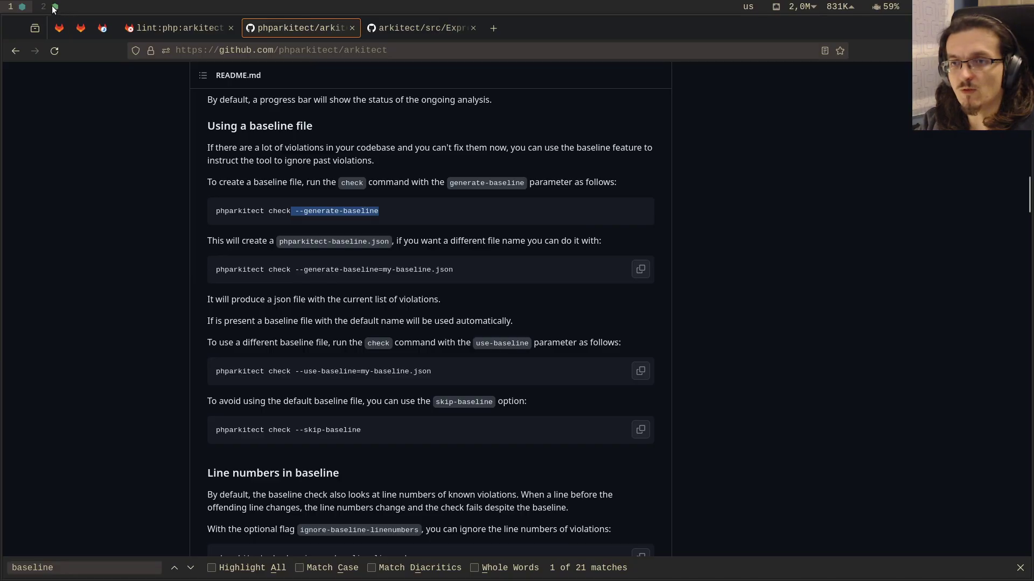
pyautogui.press('super+2')
# Step: Run the docker phparkitect check with --generate-baseline to create phparkitect-baseline.json
pyautogui.press('Up')
pyautogui.press('BackSpace')
pyautogui.press('BackSpace')
pyautogui.press('BackSpace')
pyautogui.press('BackSpace')
pyautogui.press('BackSpace')
pyautogui.press('BackSpace')
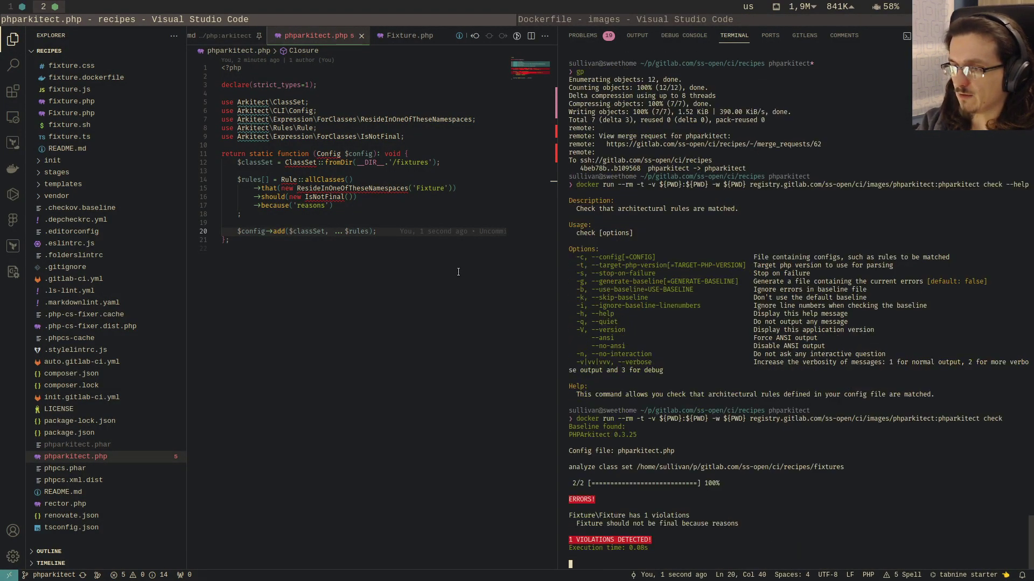
pyautogui.moveTo(555, 209); pyautogui.dragTo(415, 210)
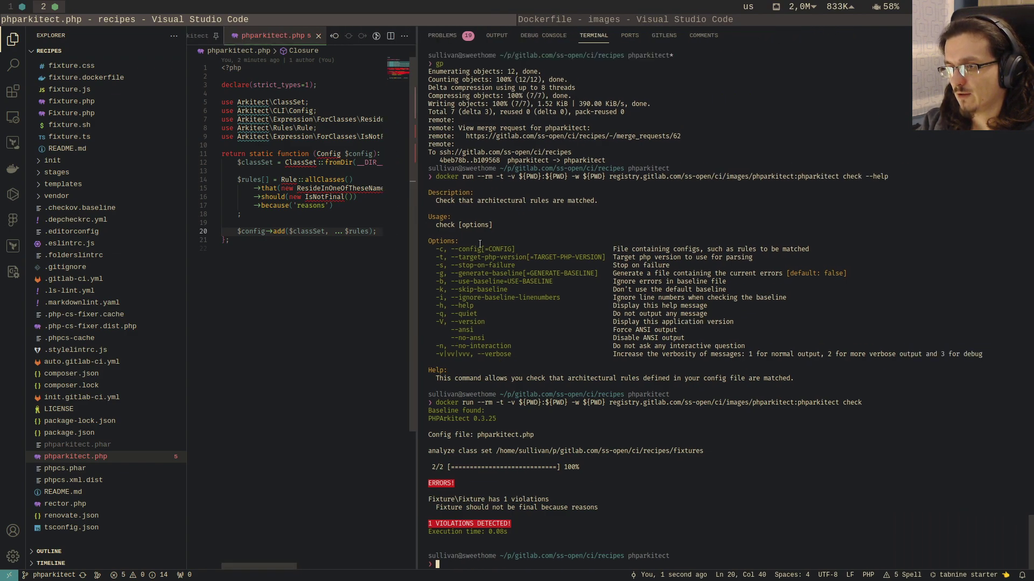
pyautogui.press('Up')
pyautogui.press('Left')
pyautogui.press('Left')
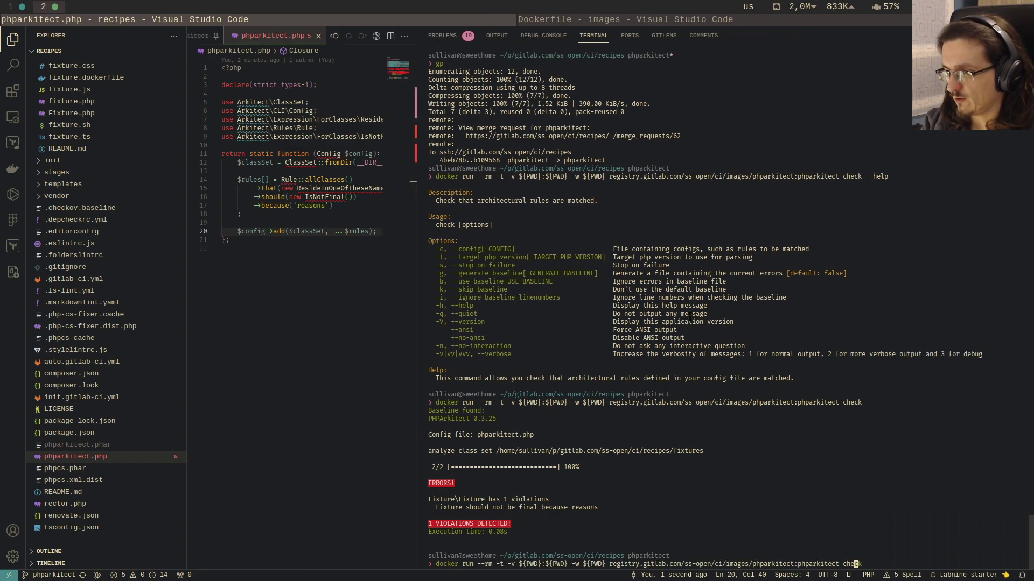
pyautogui.press('End')
pyautogui.write('--ge')
pyautogui.press('Tab')
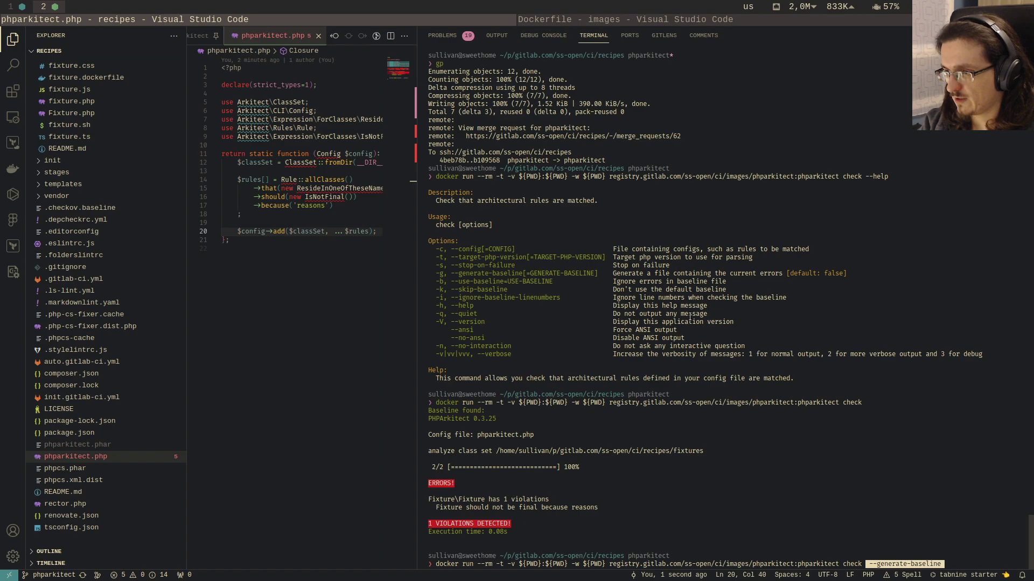
pyautogui.press('Return')
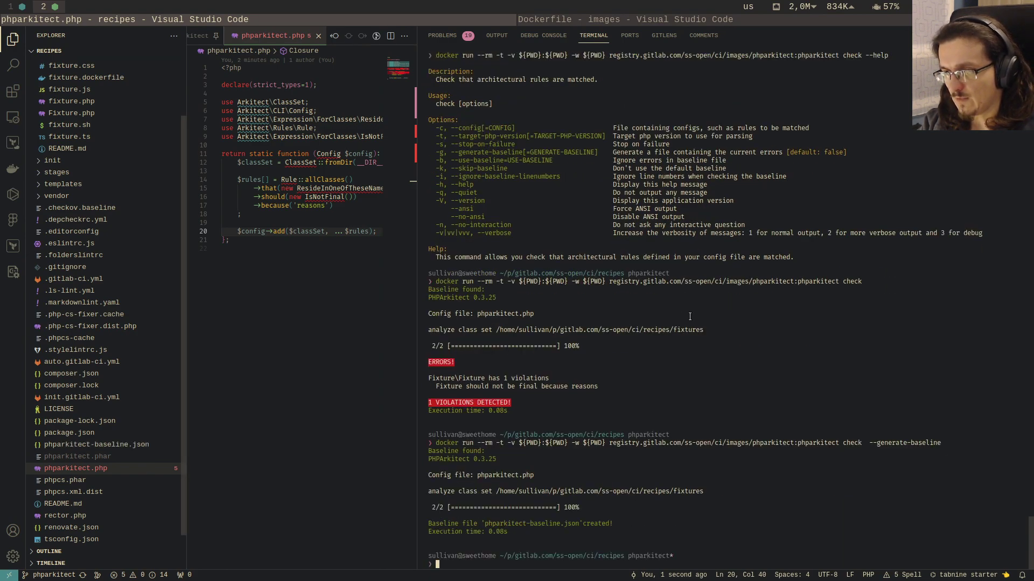
# Step: Check git status, open the baseline file, and rerun the plain check, which reports no violations
pyautogui.write('gs')
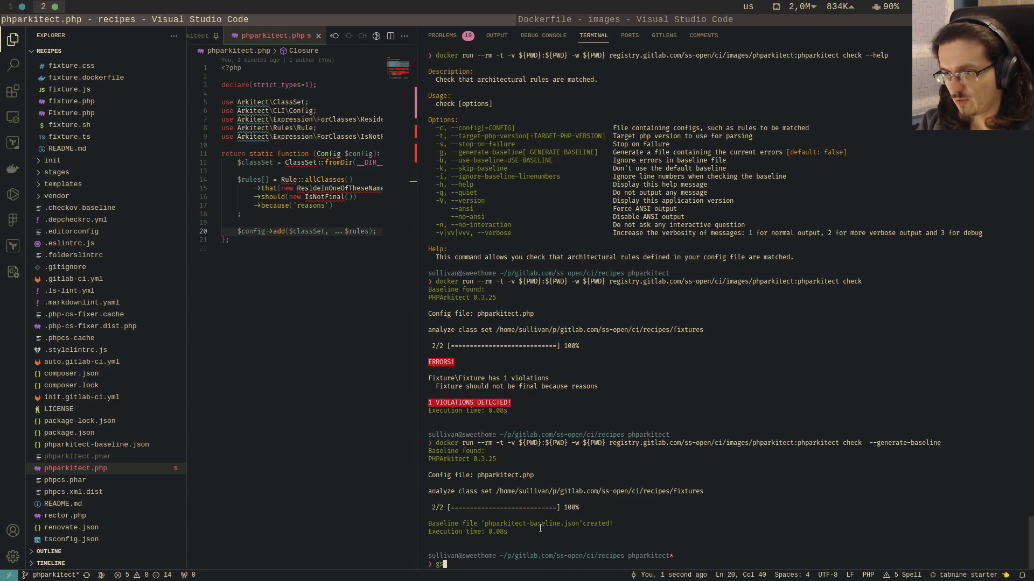
pyautogui.click(108, 446)
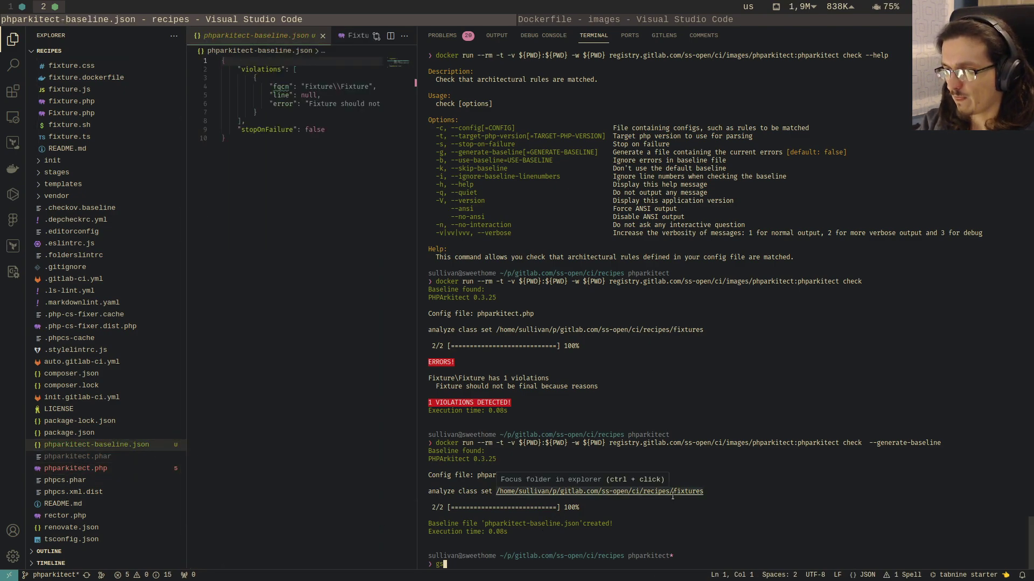
pyautogui.press('Return')
pyautogui.press('Up')
pyautogui.press('Up')
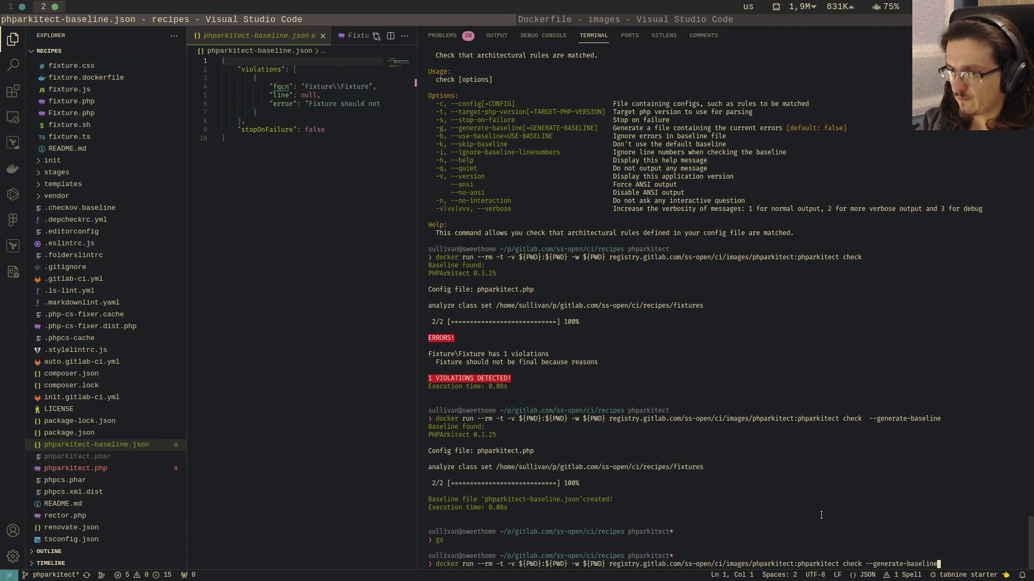
pyautogui.hotkey('ctrl', 'w')
pyautogui.press('Return')
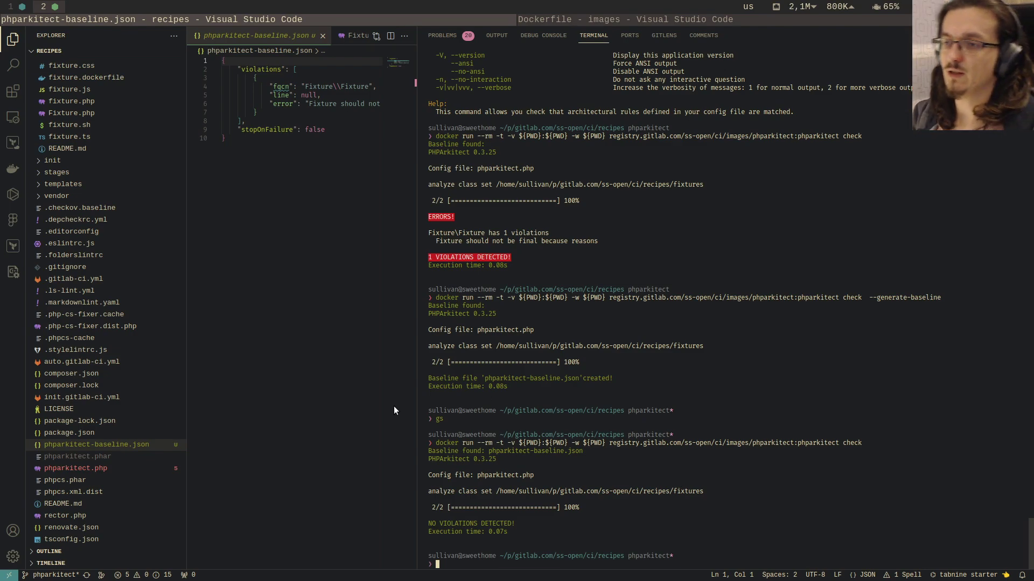
# Step: Inspect the recorded violation in phparkitect-baseline.json, then delete the file
pyautogui.moveTo(416, 312); pyautogui.dragTo(672, 312)
pyautogui.click(389, 317)
pyautogui.press('Up')
pyautogui.press('Up')
pyautogui.press('Up')
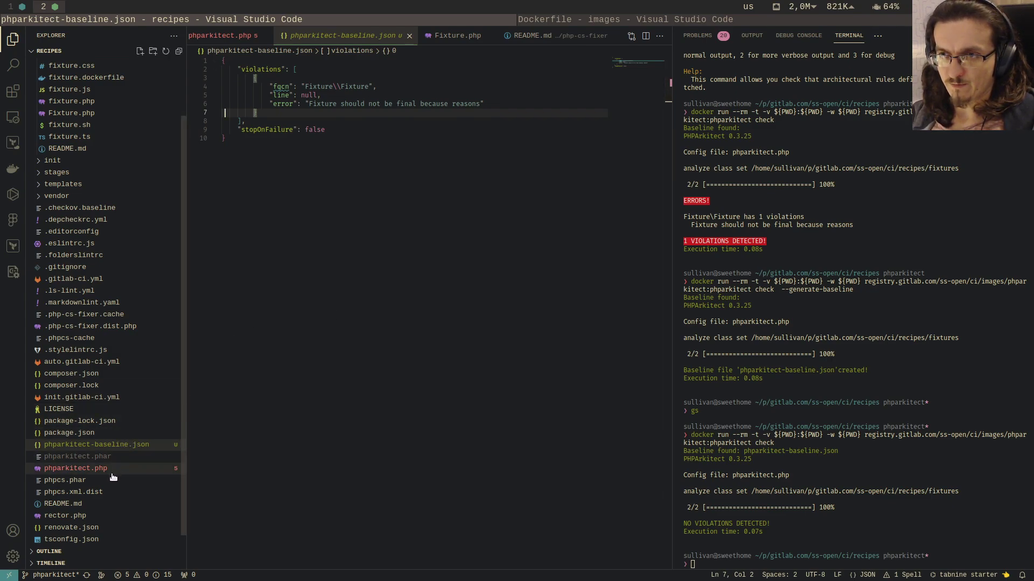
pyautogui.click(114, 444)
pyautogui.press('Delete')
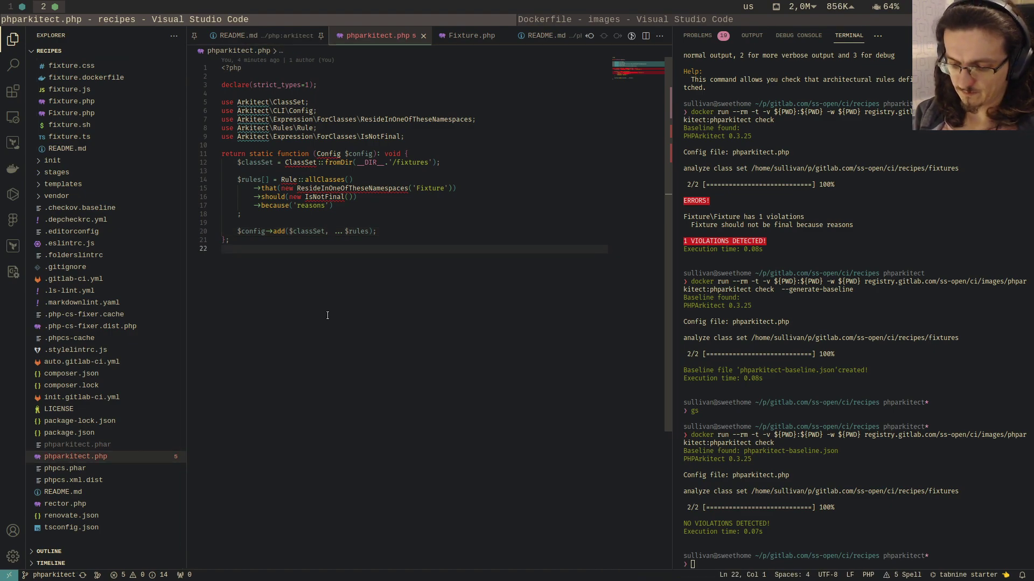
# Step: Remove the final keyword from class Fixture in Fixture.php
pyautogui.hotkey('ctrl', 'p')
pyautogui.write('fixu')
pyautogui.press('BackSpace')
pyautogui.write('tu')
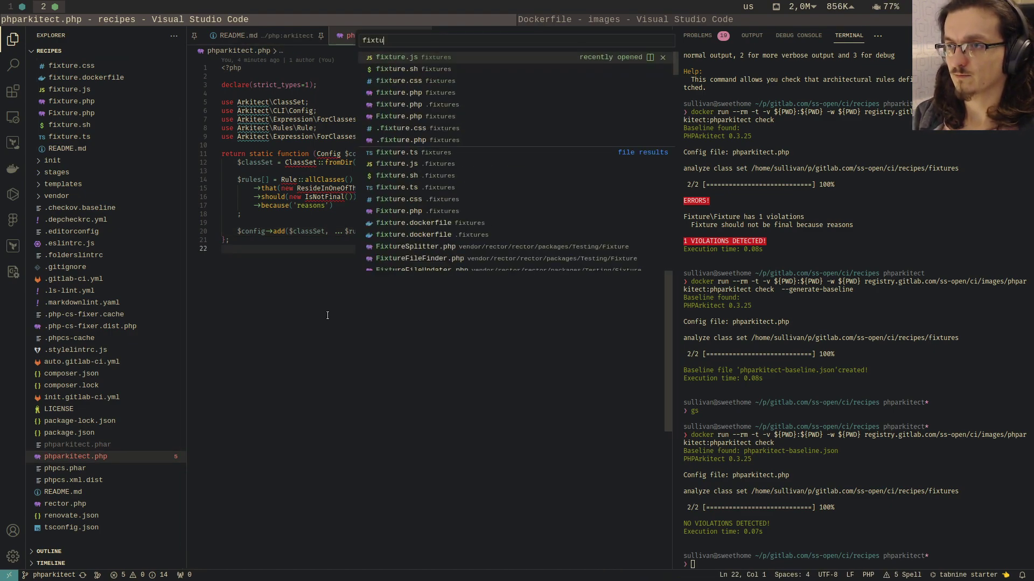
pyautogui.write('e.')
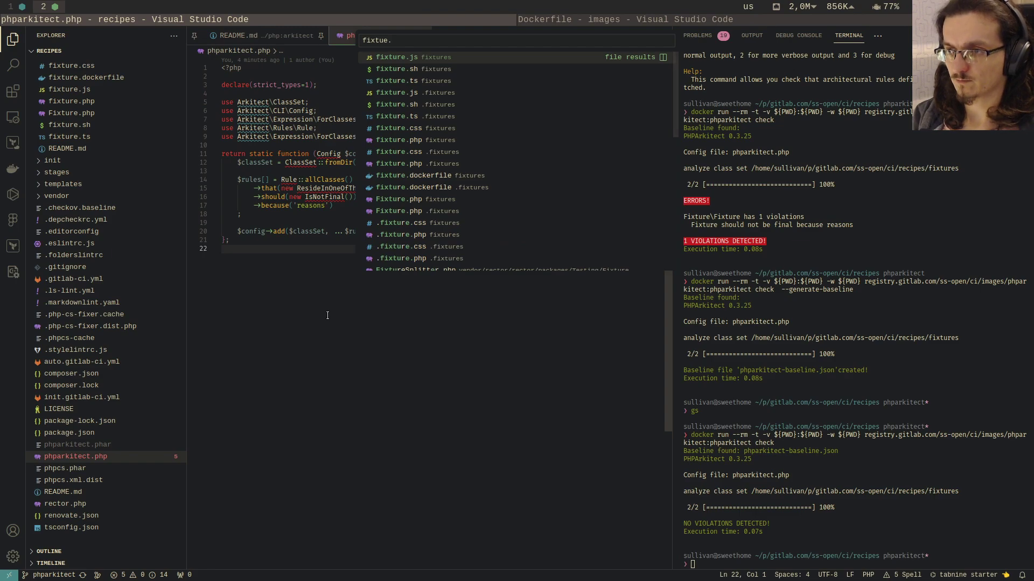
pyautogui.click(466, 201)
pyautogui.doubleClick(233, 94)
pyautogui.press('Delete')
pyautogui.press('Delete')
pyautogui.press('Down')
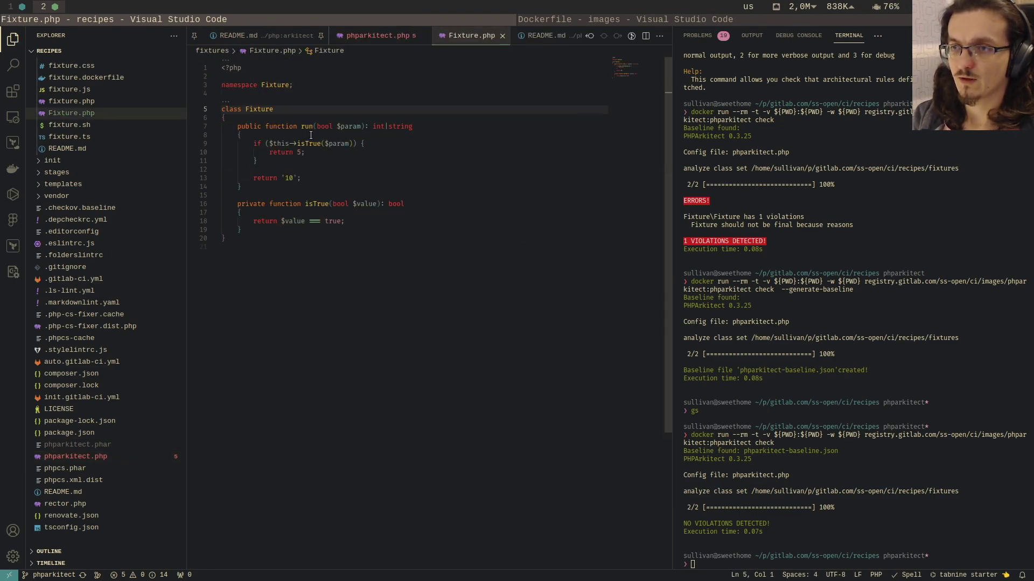
# Step: Insert a blank line after the Run locally command in the php:arkitect README
pyautogui.click(355, 36)
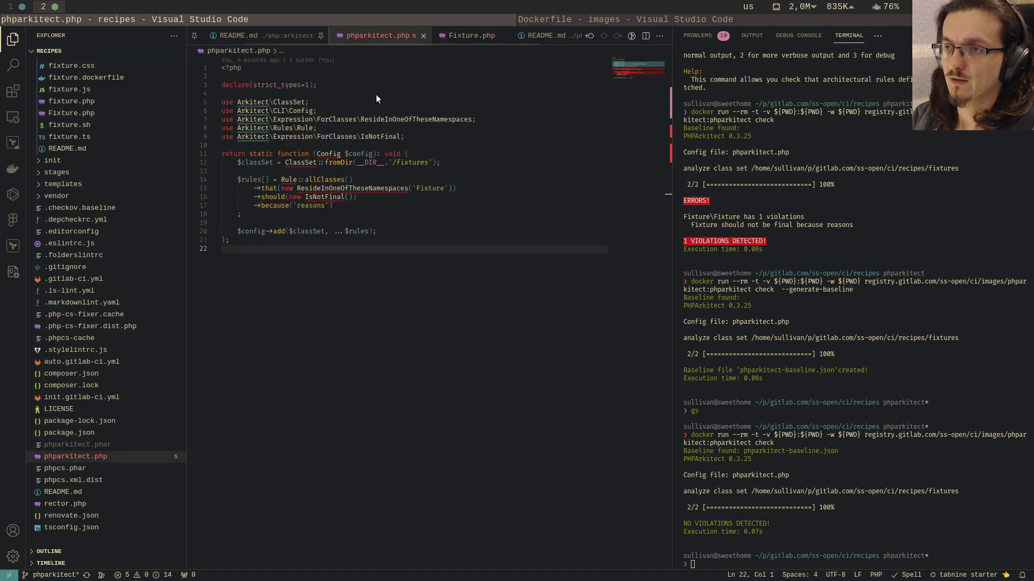
pyautogui.press('Up')
pyautogui.press('Up')
pyautogui.press('Up')
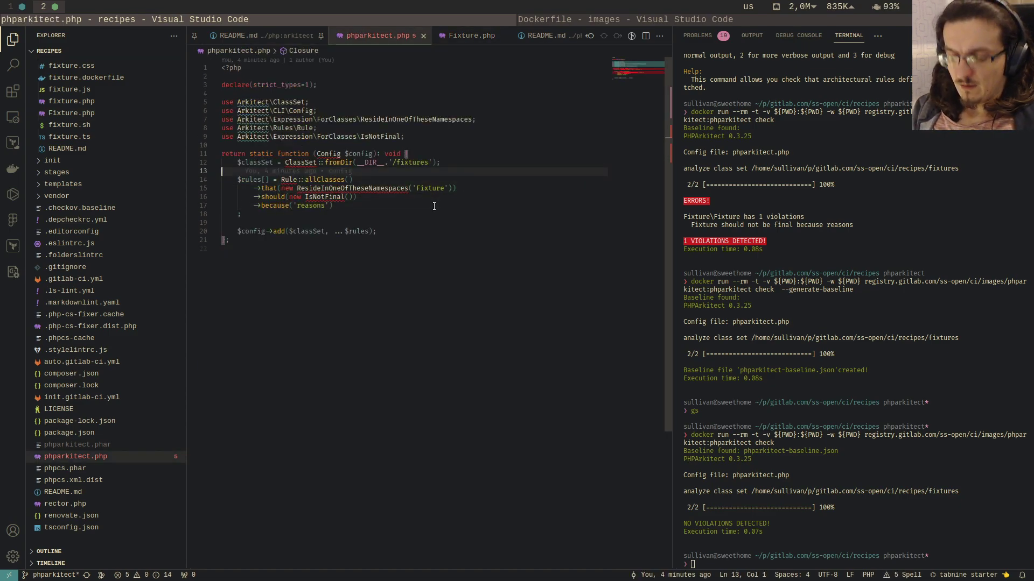
pyautogui.hotkey('ctrl', 'pageup')
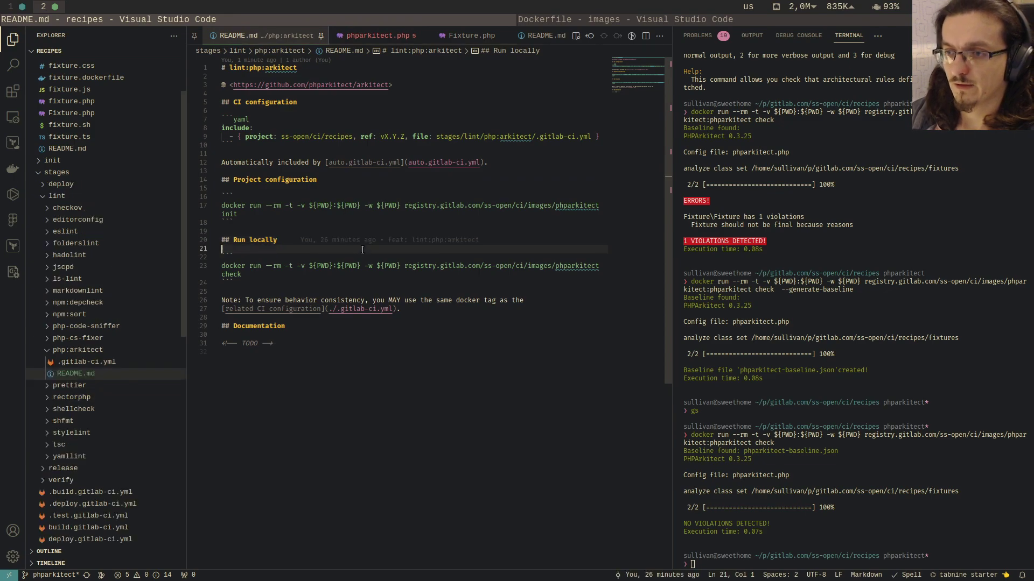
pyautogui.press('Down')
pyautogui.press('Down')
pyautogui.press('Down')
pyautogui.press('Down')
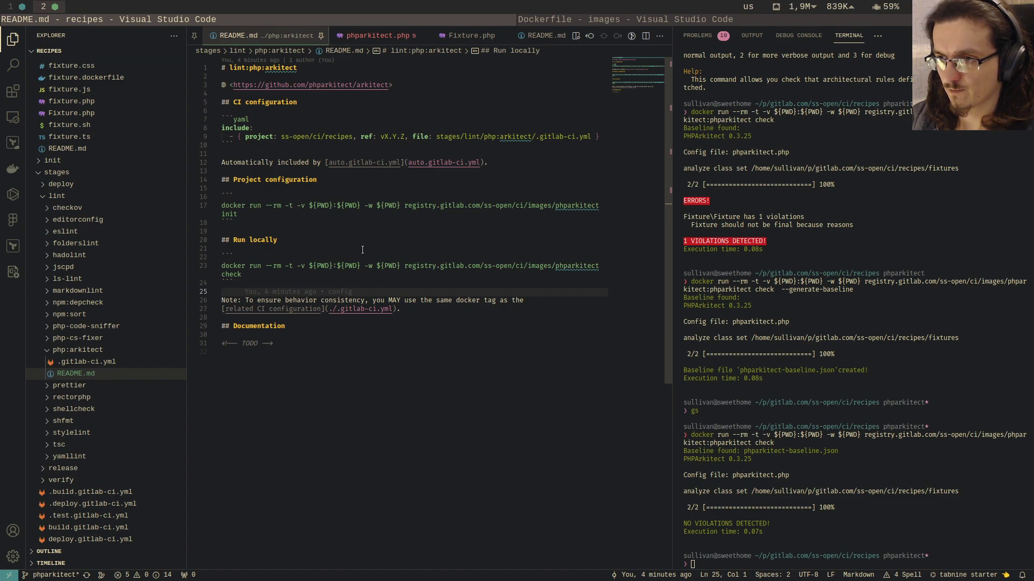
pyautogui.press('Return')
pyautogui.press('Return')
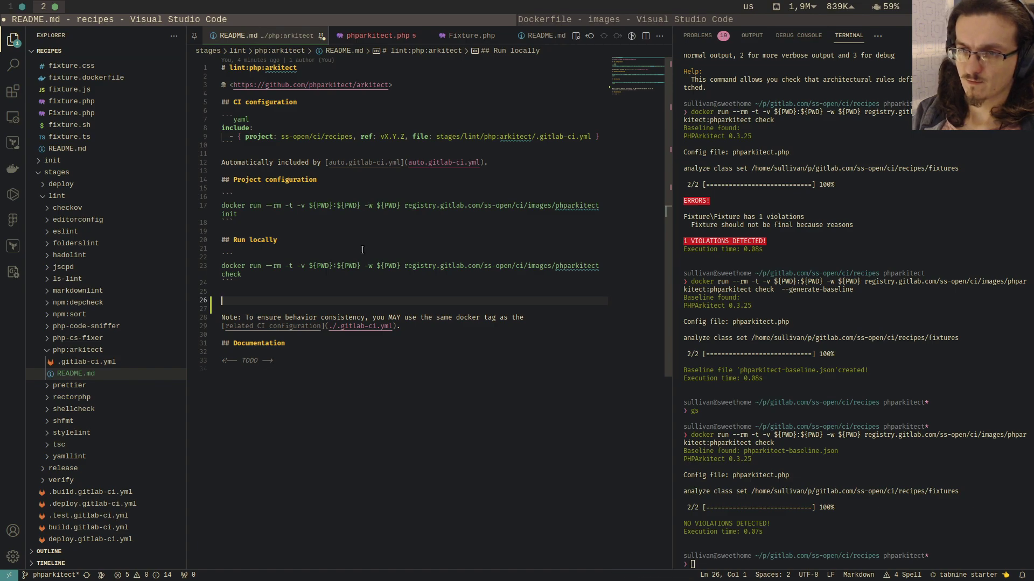
# Step: On line 26, write 'You MIGHT want to use the `--generate-baseline` option the first time…' note
pyautogui.press('Up')
pyautogui.press('Up')
pyautogui.press('Down')
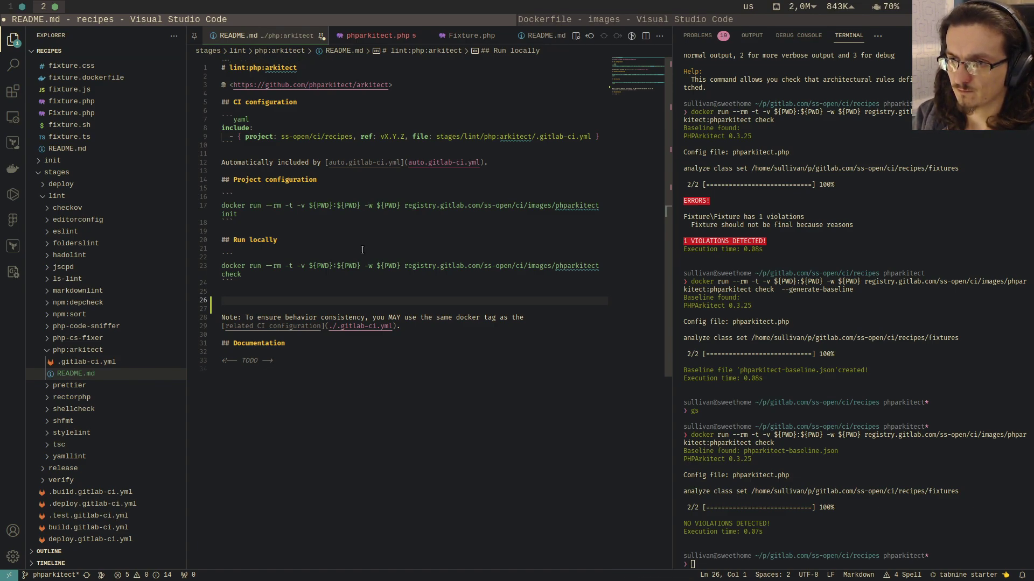
pyautogui.write('You')
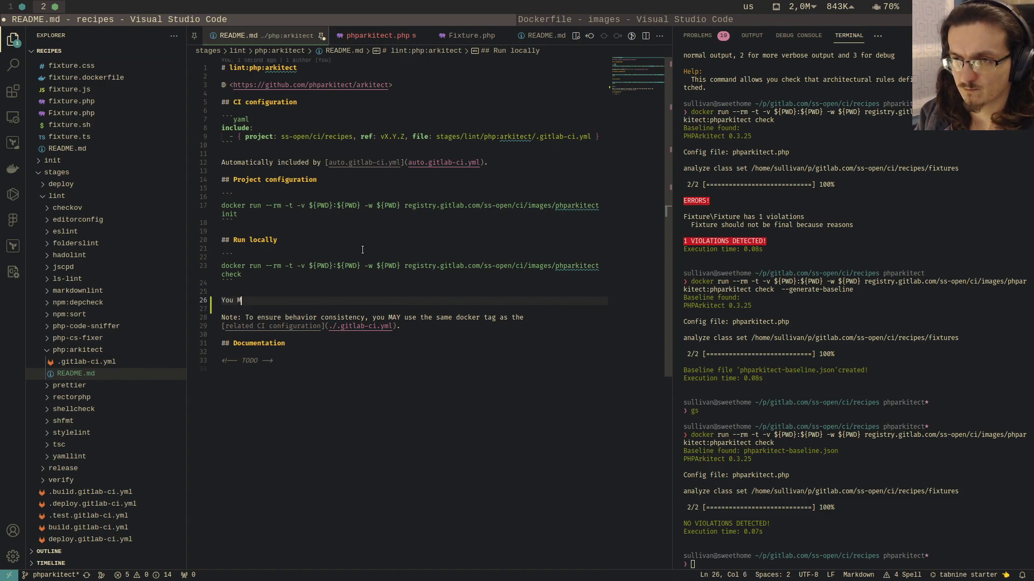
pyautogui.write(' MIGHT want to use the `--')
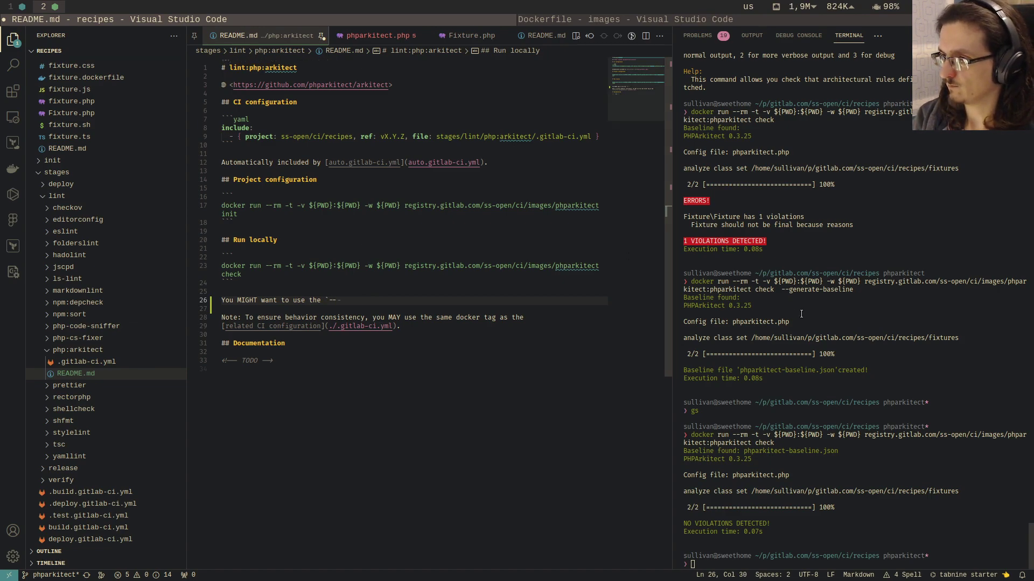
pyautogui.click(390, 300)
pyautogui.press('BackSpace')
pyautogui.press('BackSpace')
pyautogui.write('--generate-baseline')
pyautogui.write('` option the first time in order to same the curre')
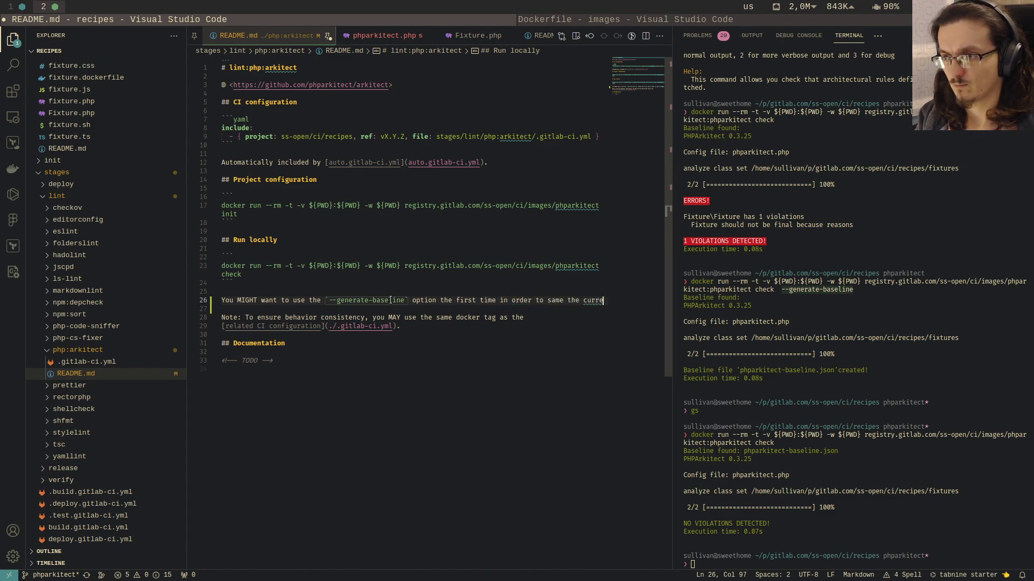
pyautogui.write('nt viole')
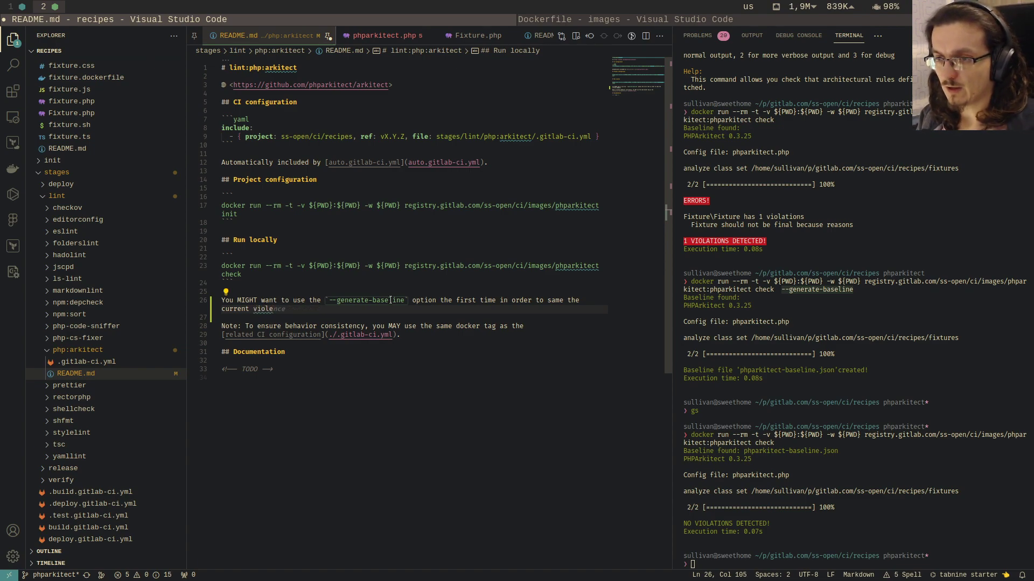
pyautogui.press('BackSpace')
pyautogui.write('ant')
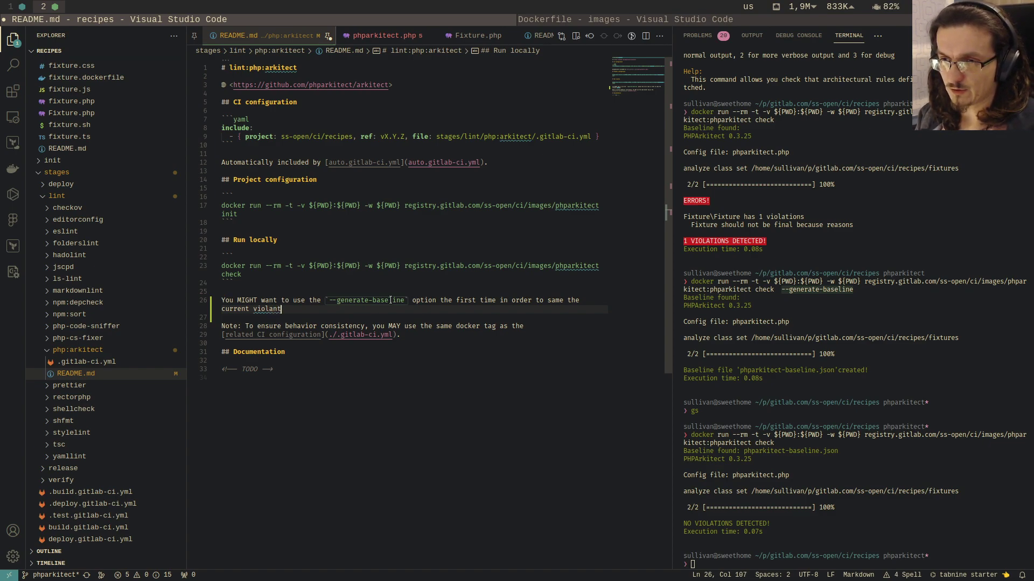
pyautogui.press('BackSpace')
pyautogui.press('BackSpace')
pyautogui.write('ent')
pyautogui.press('BackSpace')
pyautogui.write('.')
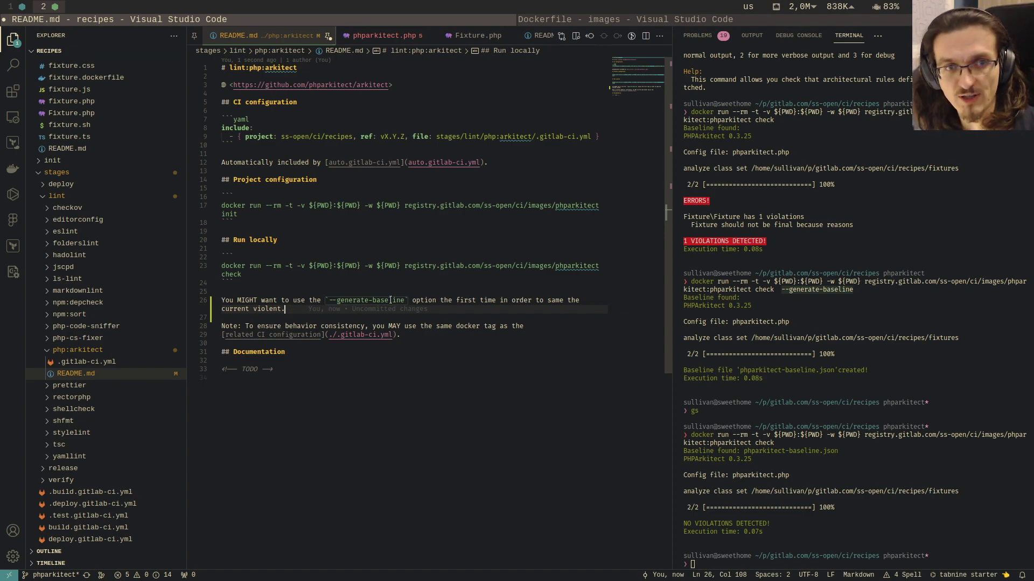
# Step: Change 'same' to 'save' in the baseline note and start fixing the misspelled word after 'current'
pyautogui.press('Up')
pyautogui.hotkey('ctrl', 'Right')
pyautogui.hotkey('ctrl', 'Right')
pyautogui.hotkey('ctrl', 'Right')
pyautogui.hotkey('ctrl', 'Right')
pyautogui.hotkey('ctrl', 'Right')
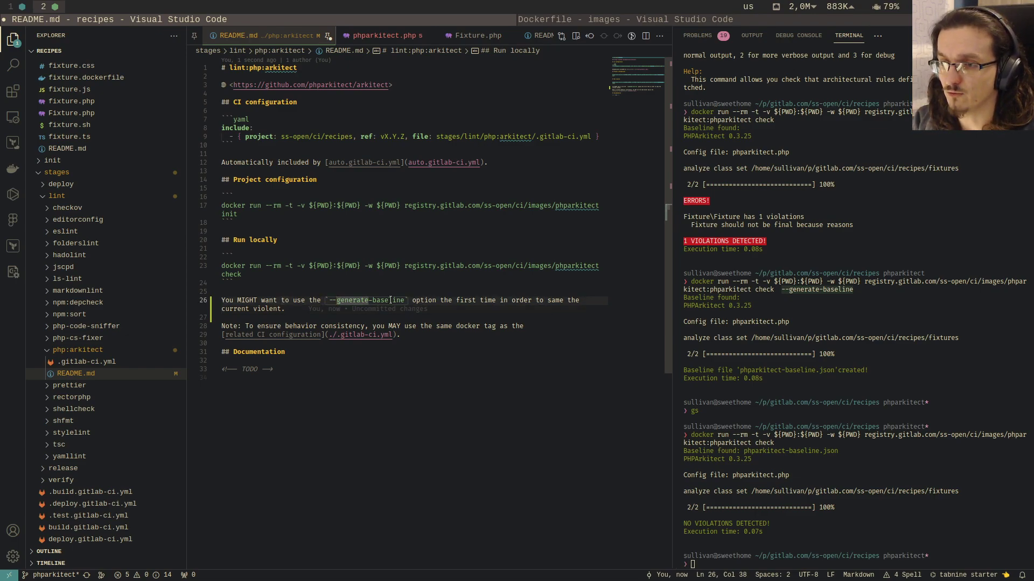
pyautogui.hotkey('ctrl', 'Right')
pyautogui.hotkey('ctrl', 'Right')
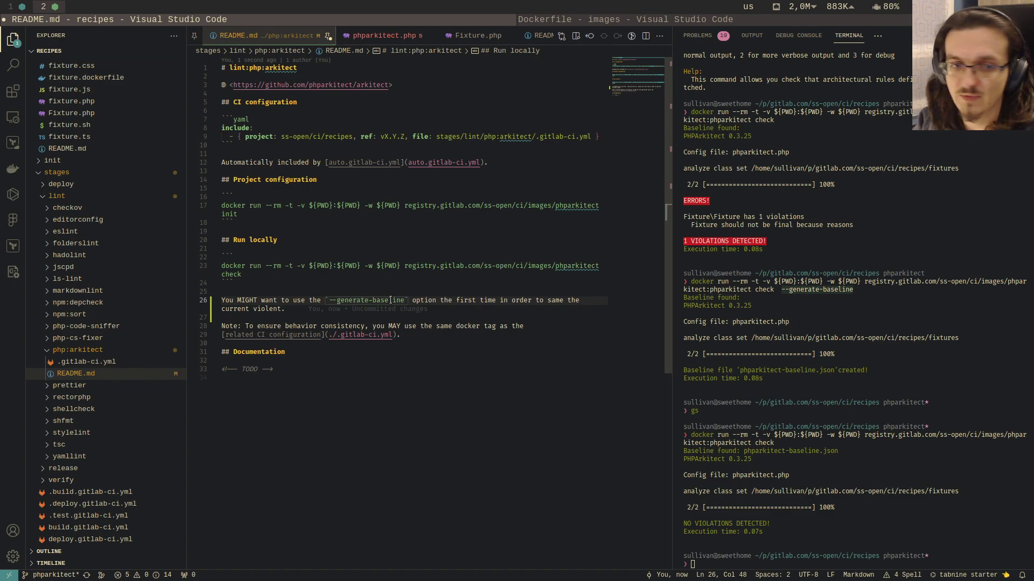
pyautogui.press('Right')
pyautogui.press('Right')
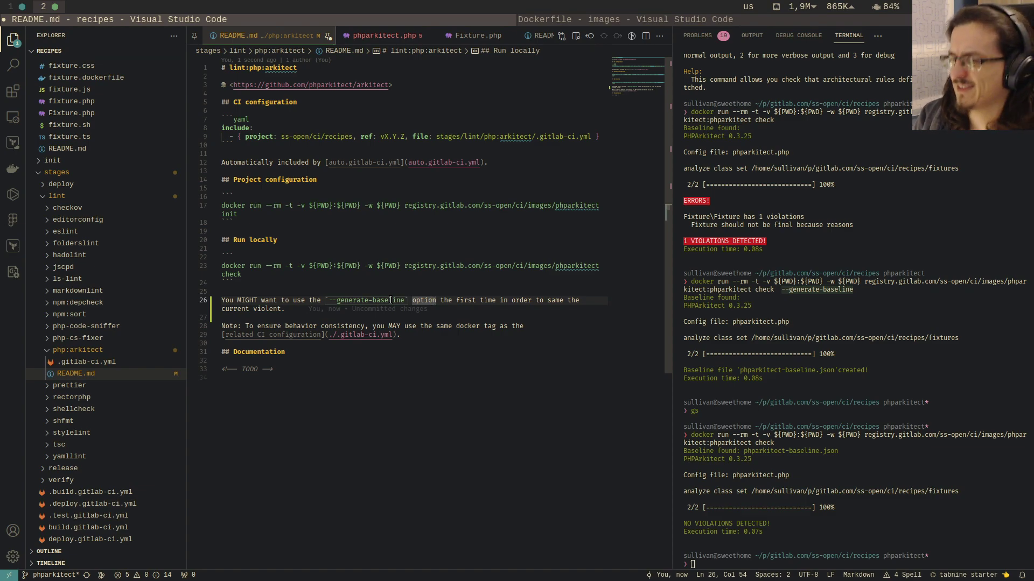
pyautogui.hotkey('ctrl', 'Right')
pyautogui.hotkey('ctrl', 'Right')
pyautogui.hotkey('ctrl', 'Right')
pyautogui.hotkey('ctrl', 'Right')
pyautogui.hotkey('ctrl', 'Right')
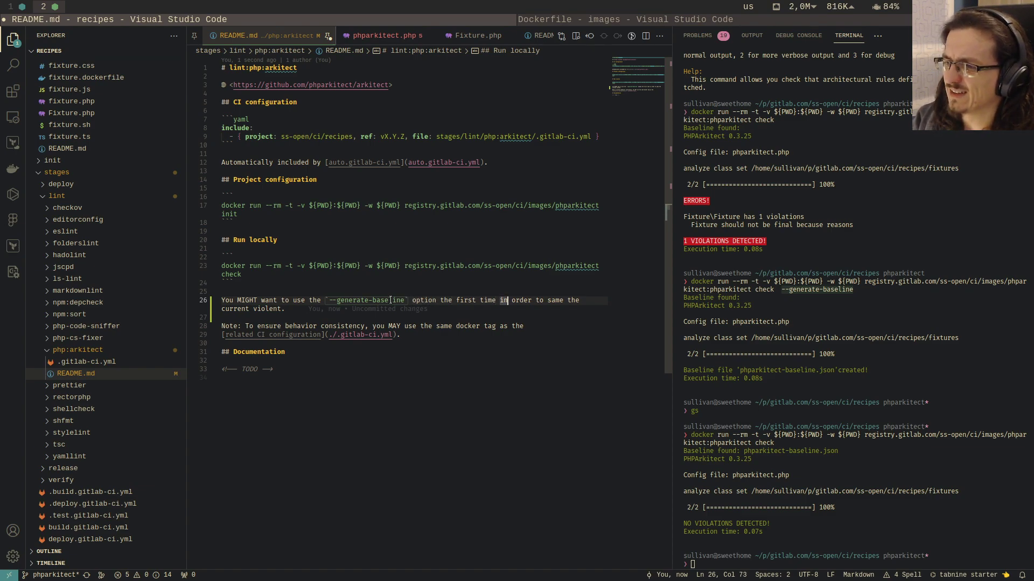
pyautogui.hotkey('ctrl', 'Right')
pyautogui.hotkey('ctrl', 'Right')
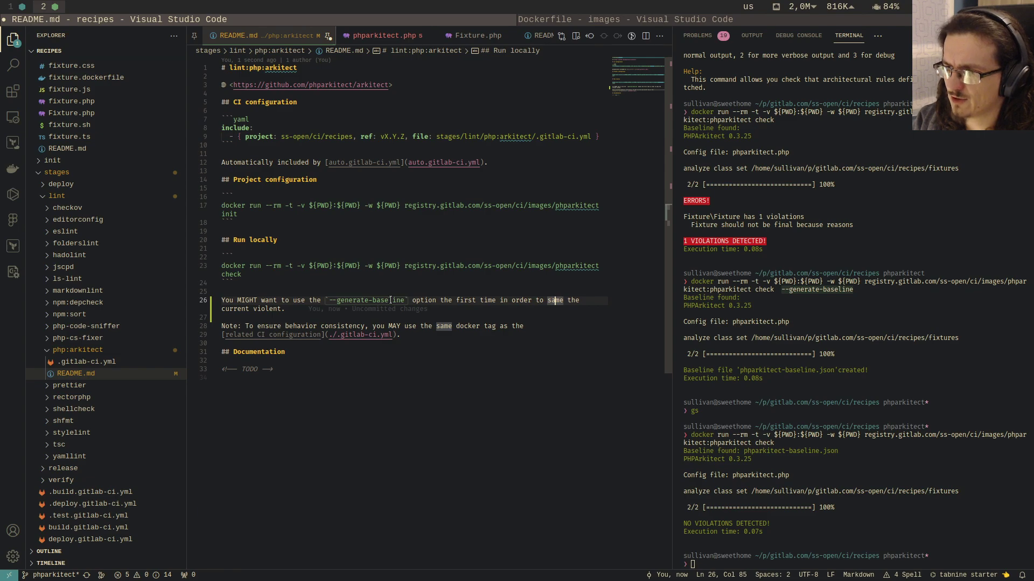
pyautogui.press('Delete')
pyautogui.write('v')
pyautogui.hotkey('ctrl', 'Right')
pyautogui.hotkey('ctrl', 'Right')
pyautogui.hotkey('ctrl', 'Right')
pyautogui.write('ation')
pyautogui.press('BackSpace')
pyautogui.write('s')
# Step: Correct the word to 'violations' and end the note with 'and resolve them later.'
pyautogui.rightClick(276, 310)
pyautogui.press('Escape')
pyautogui.press('BackSpace')
pyautogui.press('BackSpace')
pyautogui.press('Delete')
pyautogui.press('End')
pyautogui.write('and res')
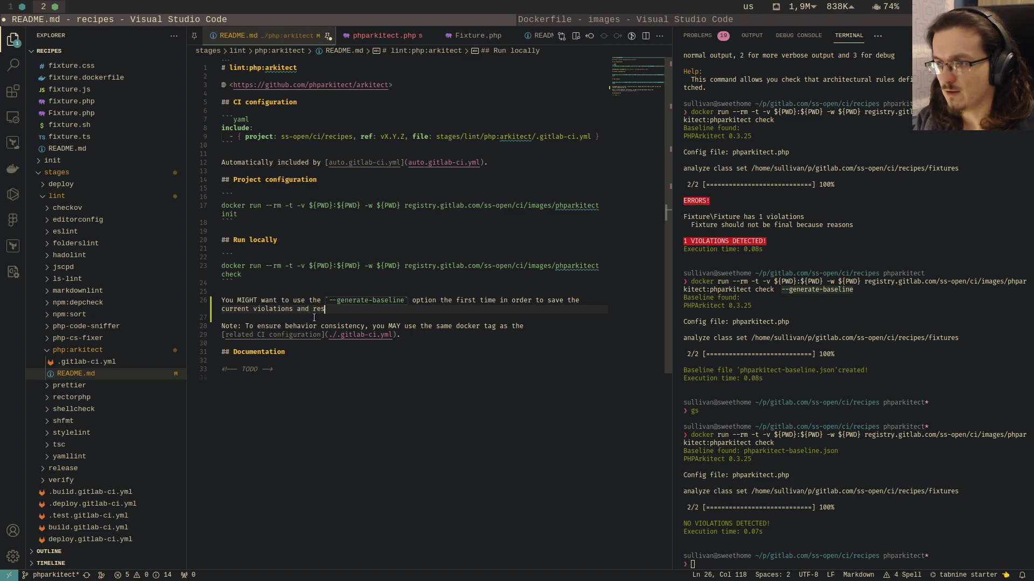
pyautogui.write('olve them later.')
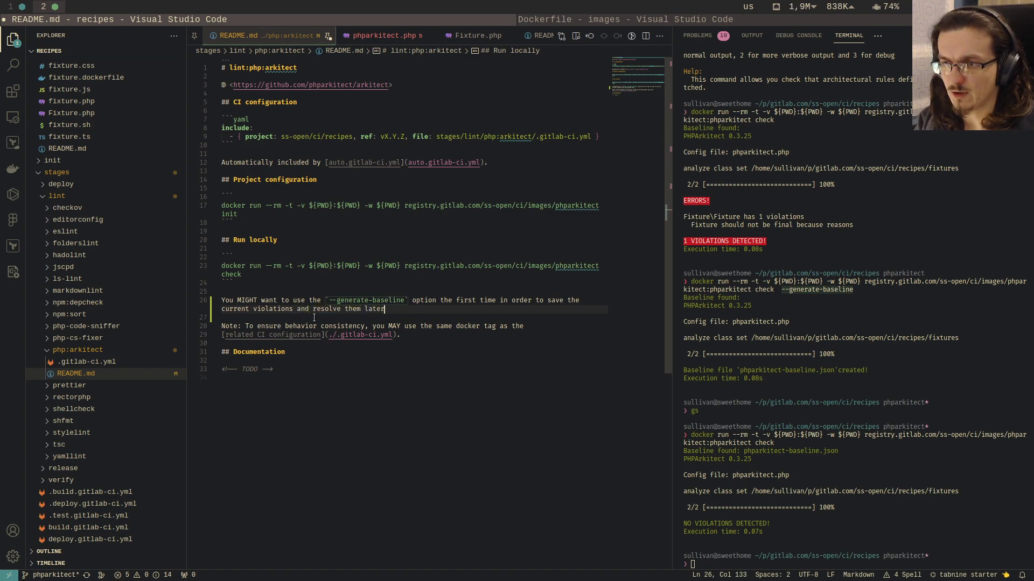
# Step: Open blank lines above the README's Project configuration block for an introductory sentence
pyautogui.press('Down')
pyautogui.press('Down')
pyautogui.press('Down')
pyautogui.press('Up')
pyautogui.press('Up')
pyautogui.press('Up')
pyautogui.press('Up')
pyautogui.press('Up')
pyautogui.press('Up')
pyautogui.press('Up')
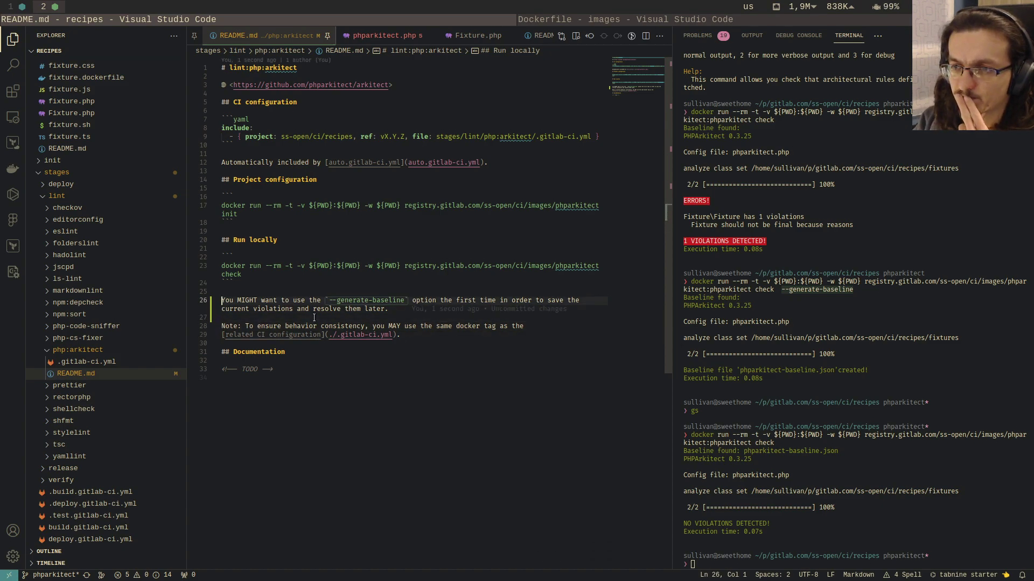
pyautogui.press('Up')
pyautogui.press('Up')
pyautogui.press('Up')
pyautogui.press('Up')
pyautogui.press('Up')
pyautogui.press('Up')
pyautogui.press('Up')
pyautogui.press('Up')
pyautogui.press('Up')
pyautogui.press('Up')
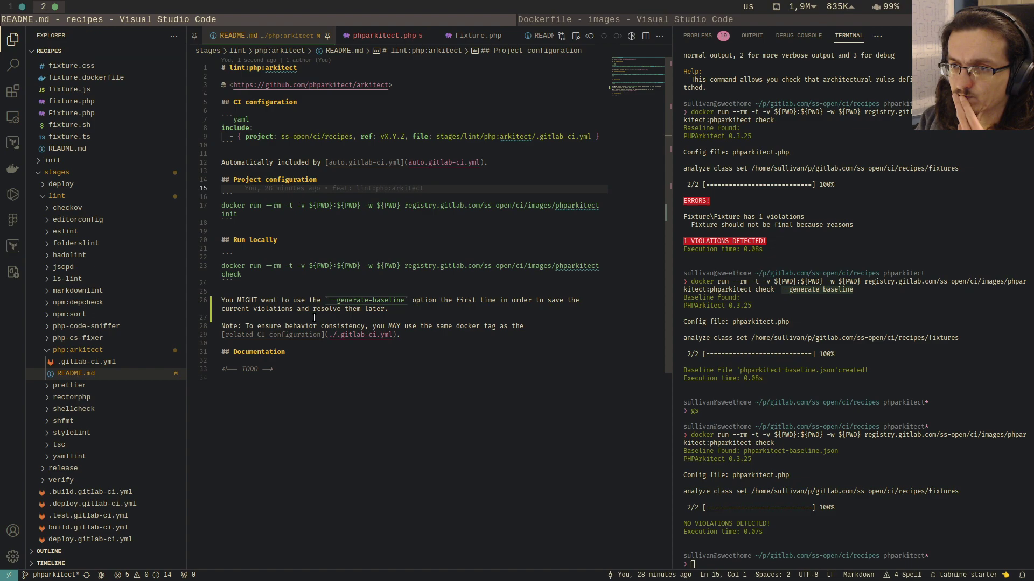
pyautogui.press('Return')
pyautogui.press('Return')
# Step: Start a new sentence above the init command and check the rules in phparkitect.php
pyautogui.press('Up')
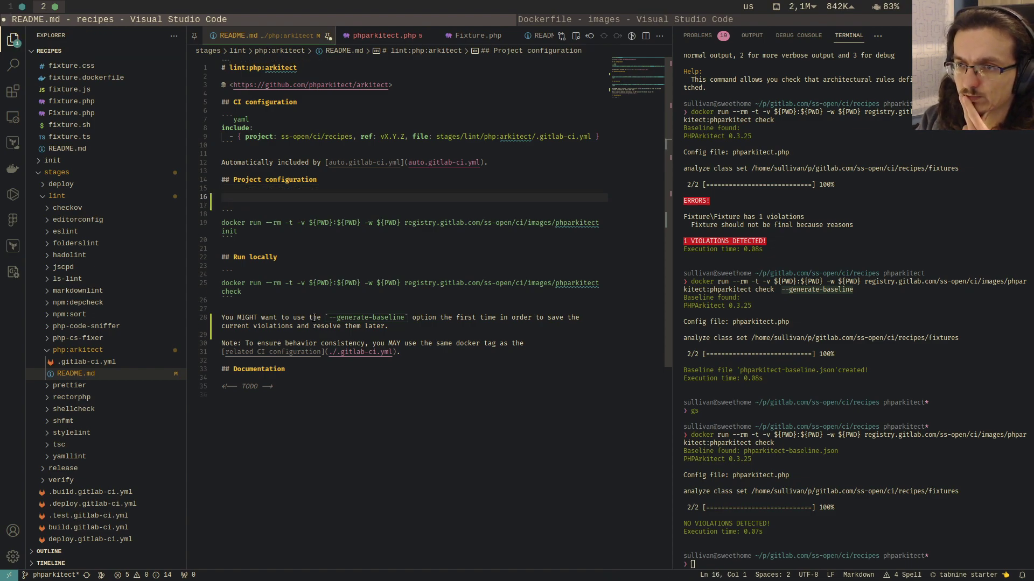
pyautogui.write('Create')
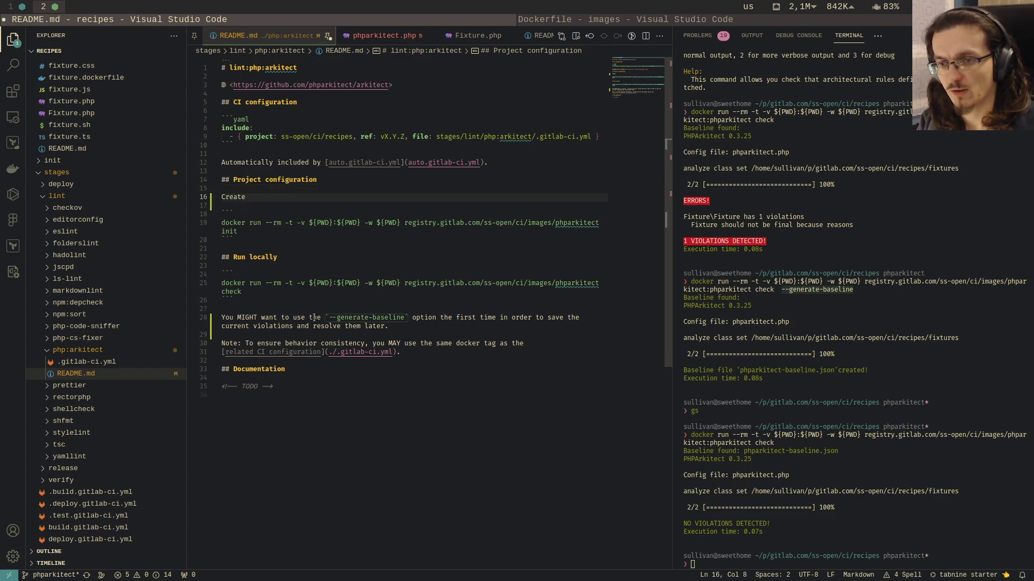
pyautogui.hotkey('ctrl', 's')
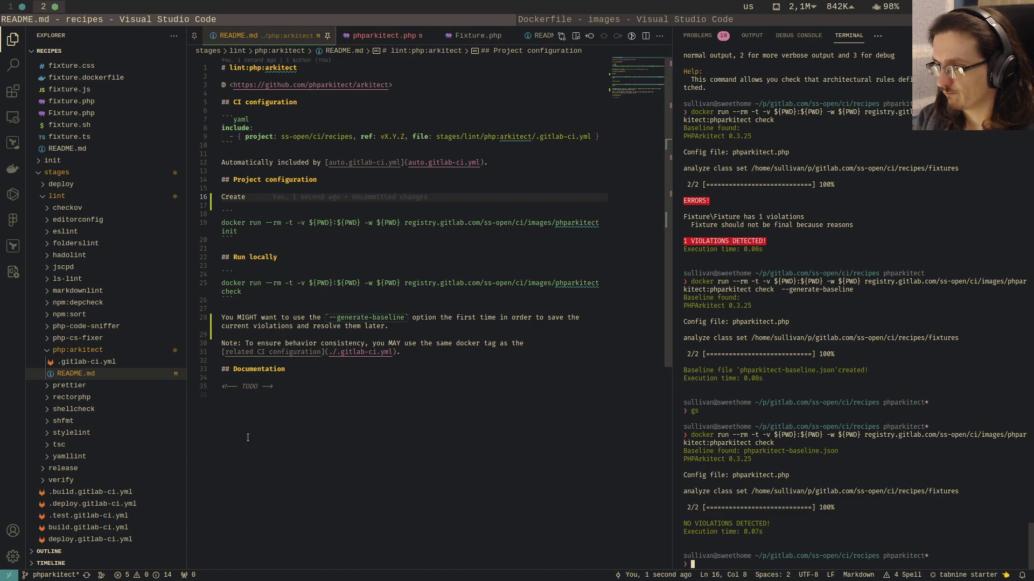
pyautogui.scroll(-8, 59, 439)
pyautogui.scroll(-5, 51, 447)
pyautogui.click(67, 458)
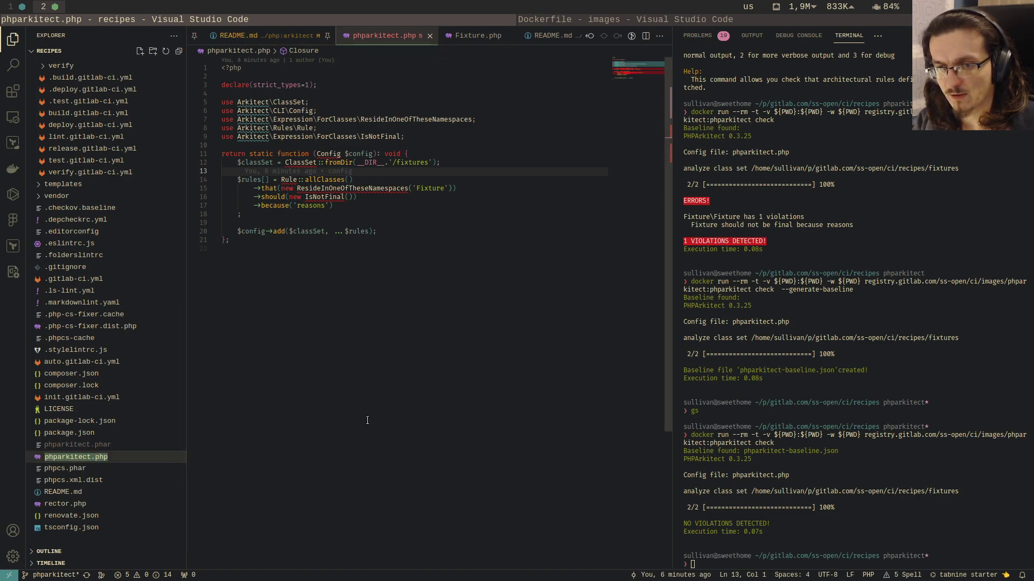
pyautogui.click(450, 391)
pyautogui.hotkey('ctrl', 'Tab')
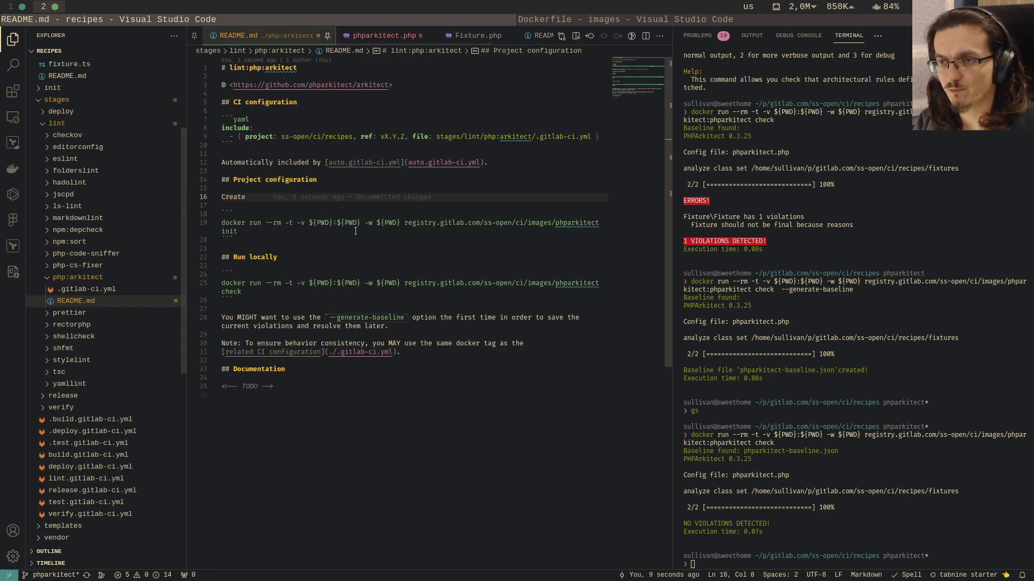
# Step: Explain creating phparkitect.php manually or generating it with the following command, wrapped over two lines
pyautogui.write('the `phparkitect.php`')
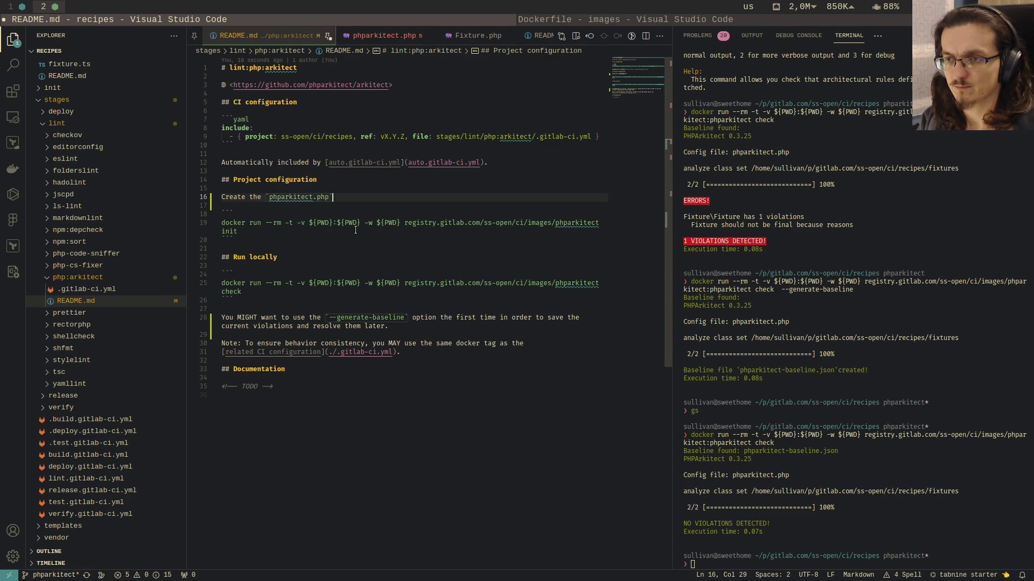
pyautogui.write(' manau')
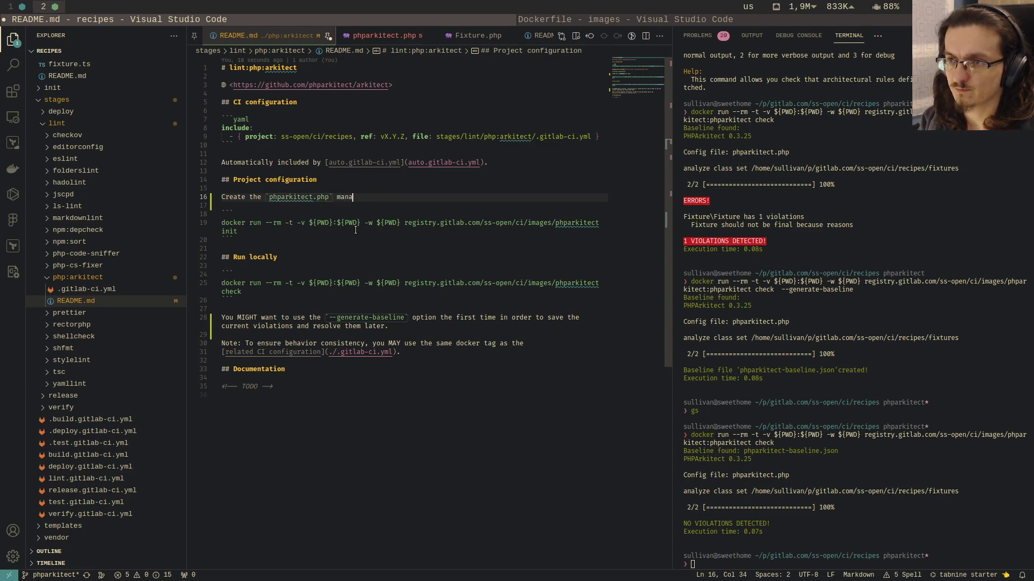
pyautogui.press('BackSpace')
pyautogui.press('BackSpace')
pyautogui.write('u')
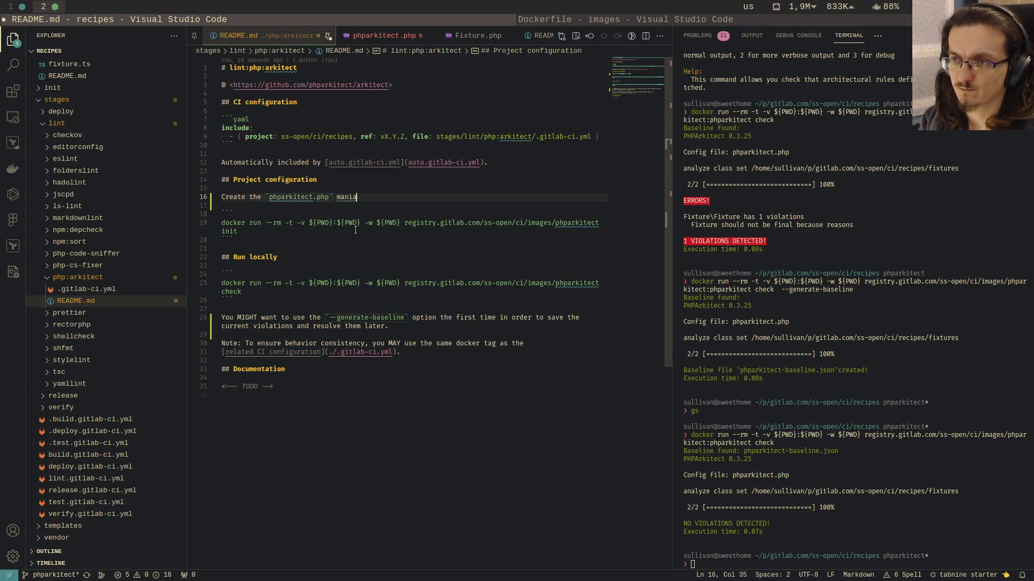
pyautogui.write('ally')
pyautogui.hotkey('ctrl', 'Left')
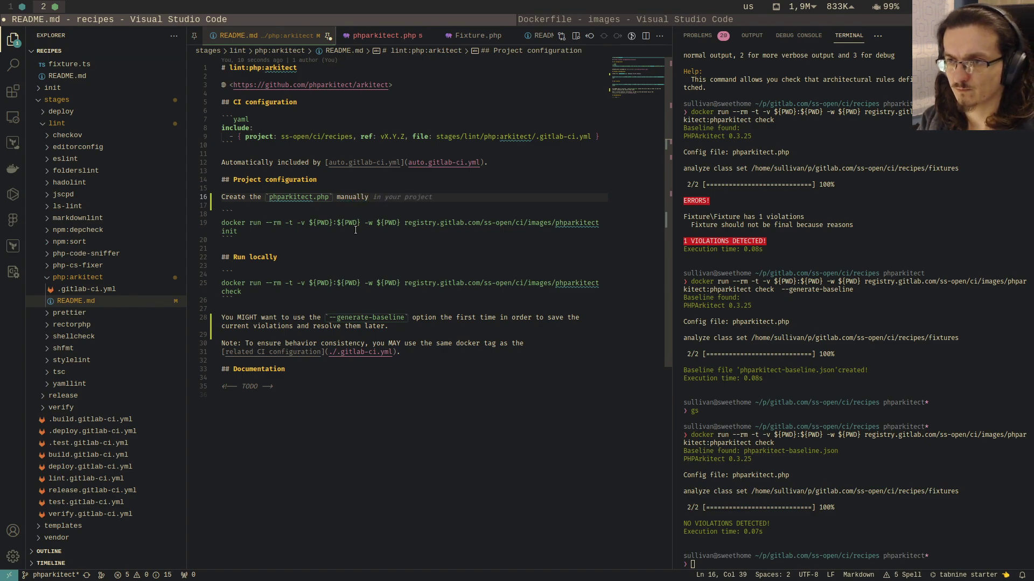
pyautogui.write('configuration fi')
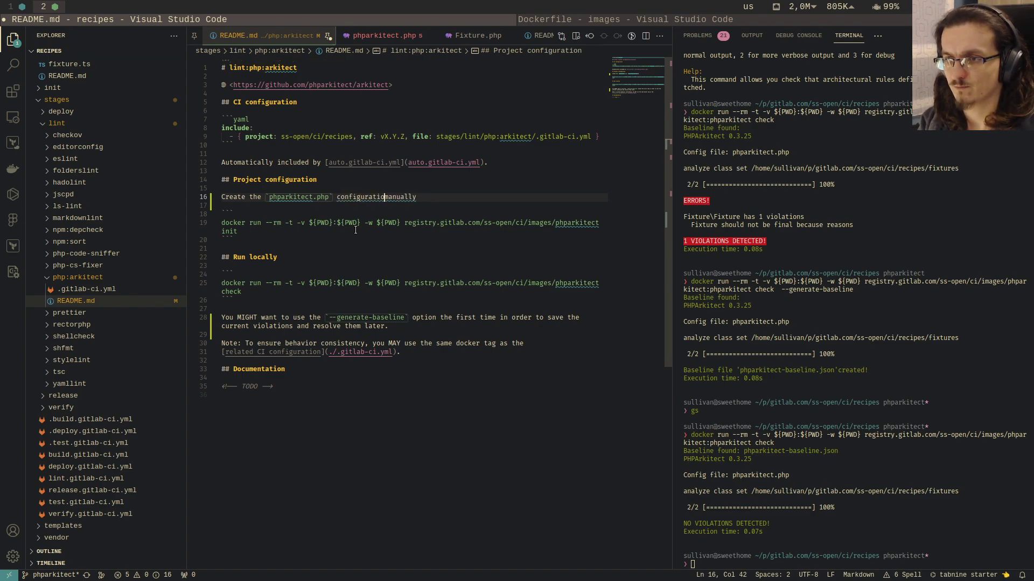
pyautogui.write('le manually o')
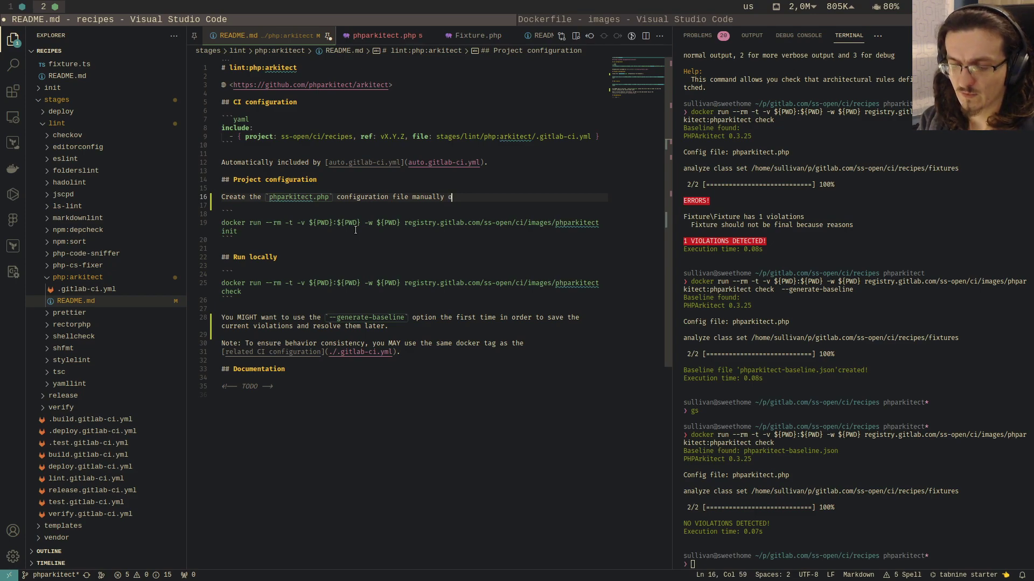
pyautogui.write('r generate')
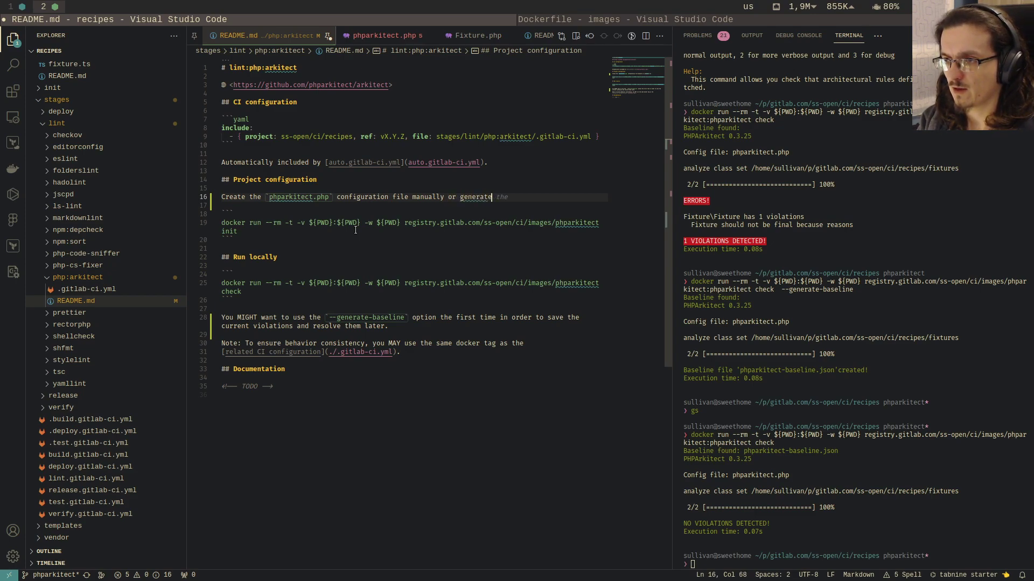
pyautogui.write(' it trough th')
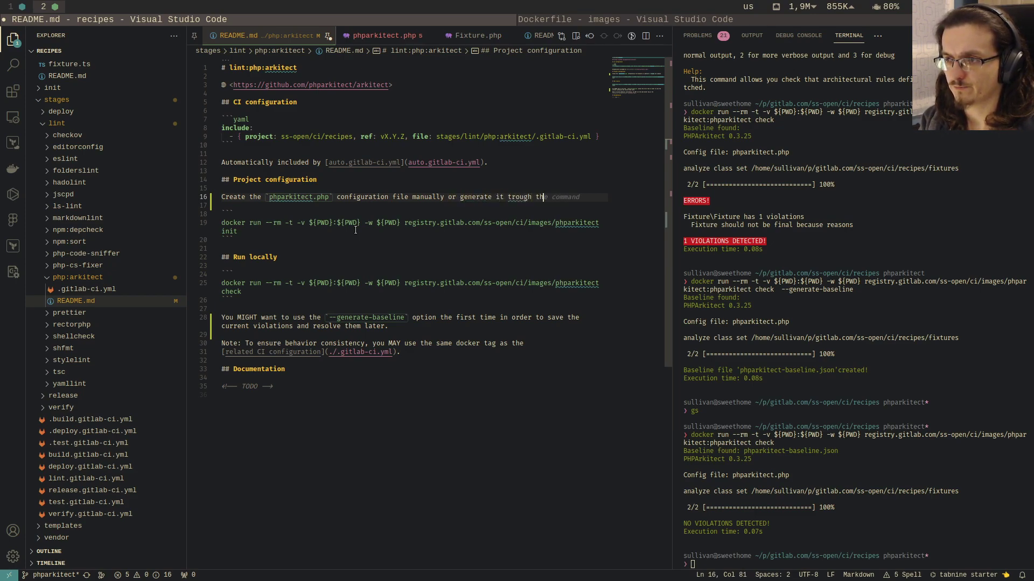
pyautogui.write('e following command to automatically  have')
pyautogui.press('BackSpace')
pyautogui.press('BackSpace')
pyautogui.press('BackSpace')
pyautogui.press('BackSpace')
pyautogui.press('BackSpace')
pyautogui.press('BackSpace')
pyautogui.press('BackSpace')
pyautogui.write('have a complete')
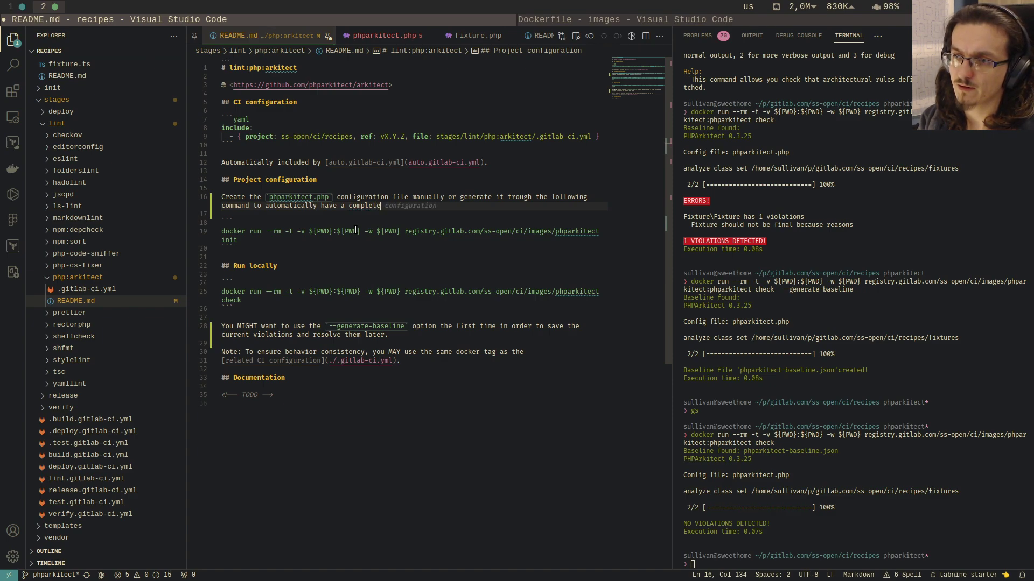
pyautogui.write(' sample:')
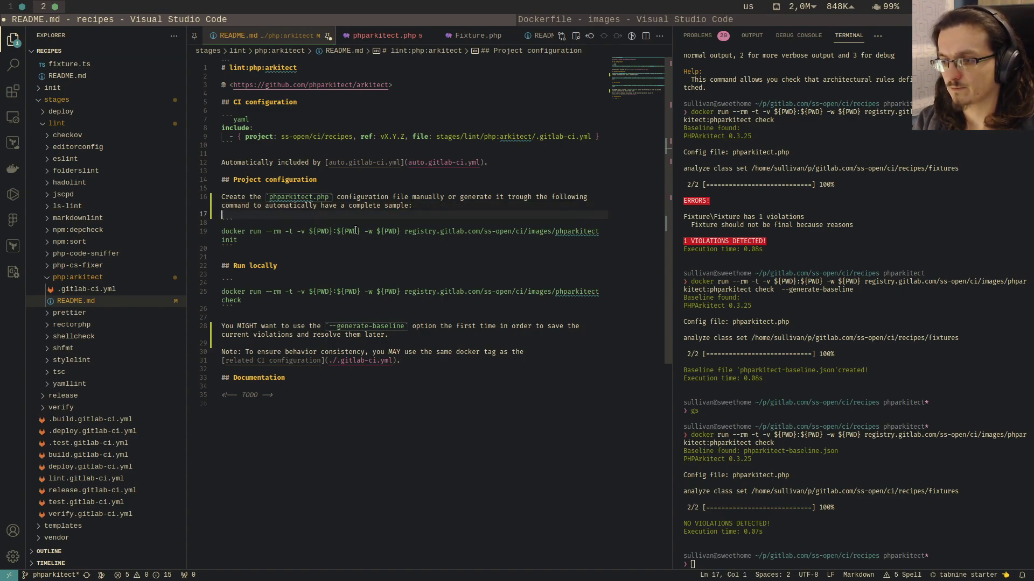
pyautogui.hotkey('ctrl', 'Left')
pyautogui.hotkey('ctrl', 'Left')
pyautogui.hotkey('ctrl', 'Left')
pyautogui.hotkey('ctrl', 'Left')
pyautogui.hotkey('ctrl', 'Left')
pyautogui.hotkey('ctrl', 'Left')
pyautogui.hotkey('ctrl', 'Left')
pyautogui.hotkey('ctrl', 'Left')
pyautogui.hotkey('ctrl', 'Left')
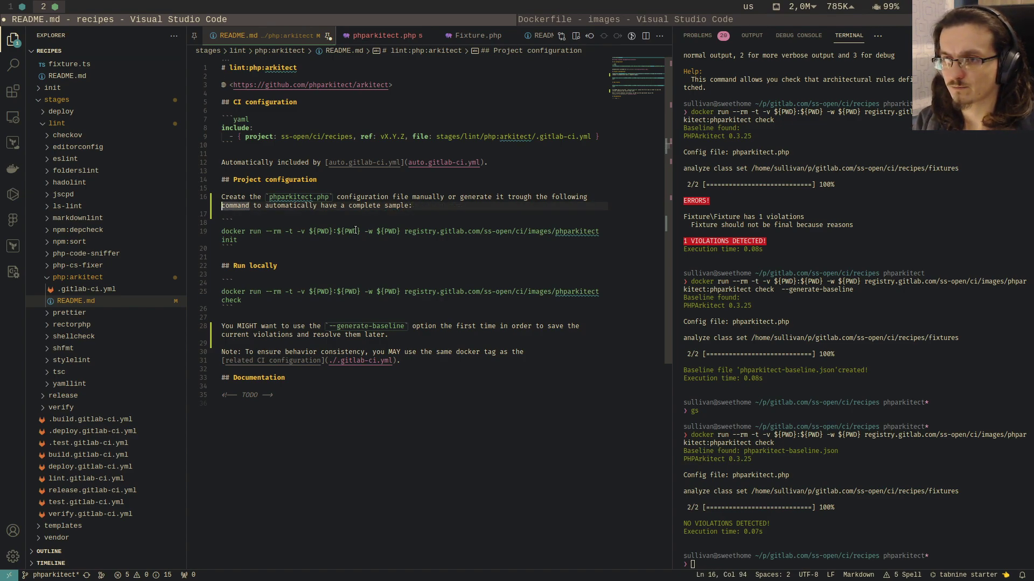
pyautogui.hotkey('ctrl', 'Right')
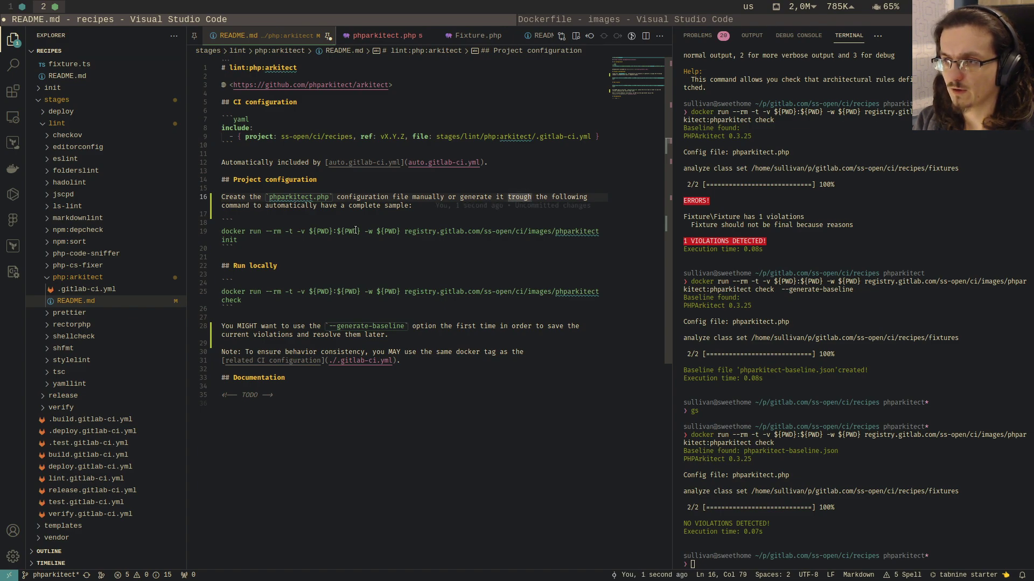
pyautogui.press('Right')
pyautogui.hotkey('ctrl', 'Left')
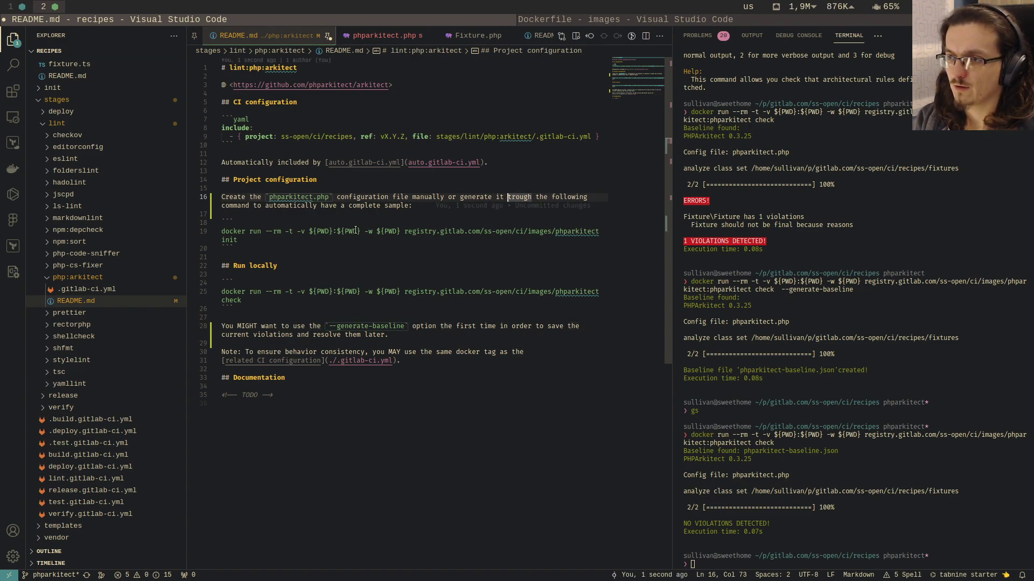
pyautogui.press('Return')
# Step: Mark both code fences as sh and delete the Documentation TODO placeholder
pyautogui.press('Down')
pyautogui.press('Down')
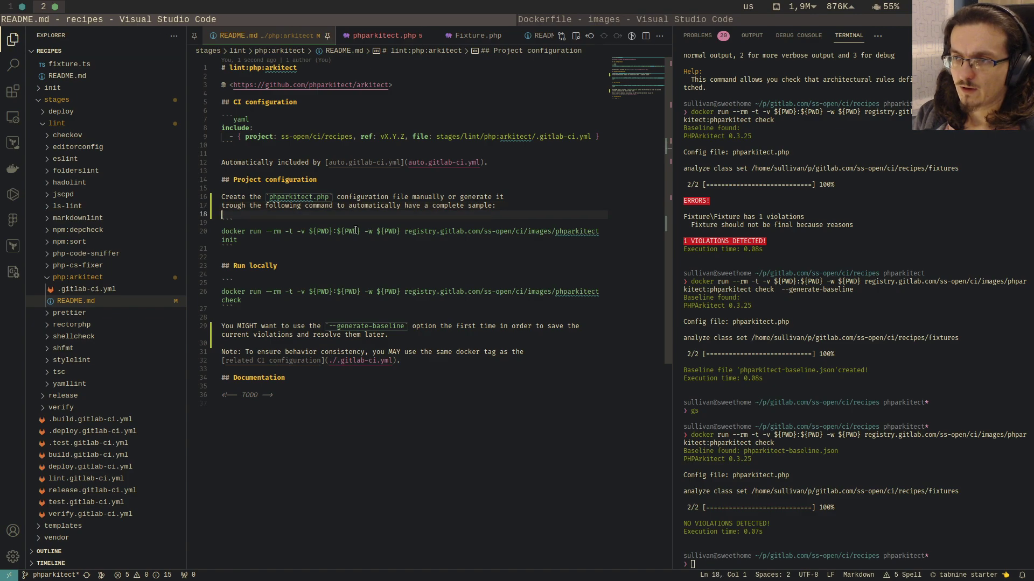
pyautogui.press('End')
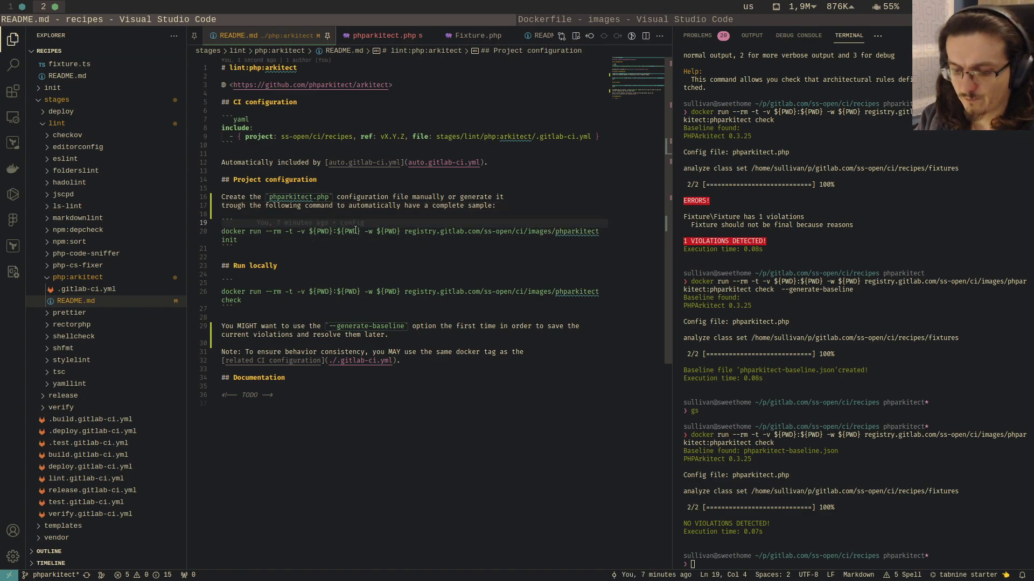
pyautogui.write('sh')
pyautogui.press('Down')
pyautogui.press('Down')
pyautogui.press('Down')
pyautogui.press('Down')
pyautogui.press('Down')
pyautogui.press('Down')
pyautogui.press('Down')
pyautogui.write('sh')
pyautogui.press('Down')
pyautogui.press('Down')
pyautogui.press('Down')
pyautogui.press('Down')
pyautogui.press('Down')
pyautogui.press('Down')
pyautogui.press('Down')
pyautogui.press('Down')
pyautogui.press('Down')
pyautogui.press('Down')
pyautogui.press('Down')
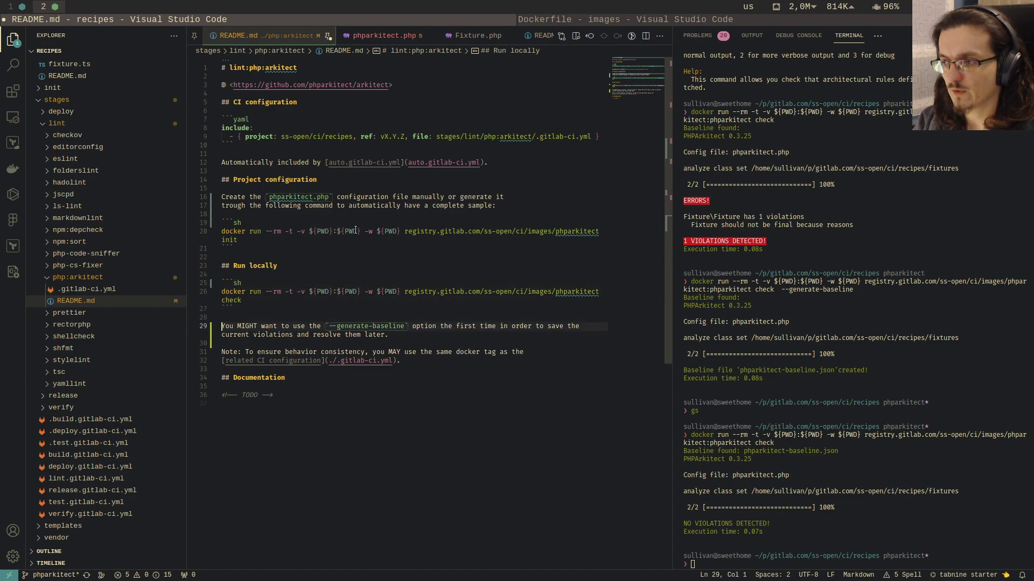
pyautogui.press('Home')
pyautogui.press('Down')
pyautogui.press('Down')
pyautogui.hotkey('ctrl', 'shift', 'k')
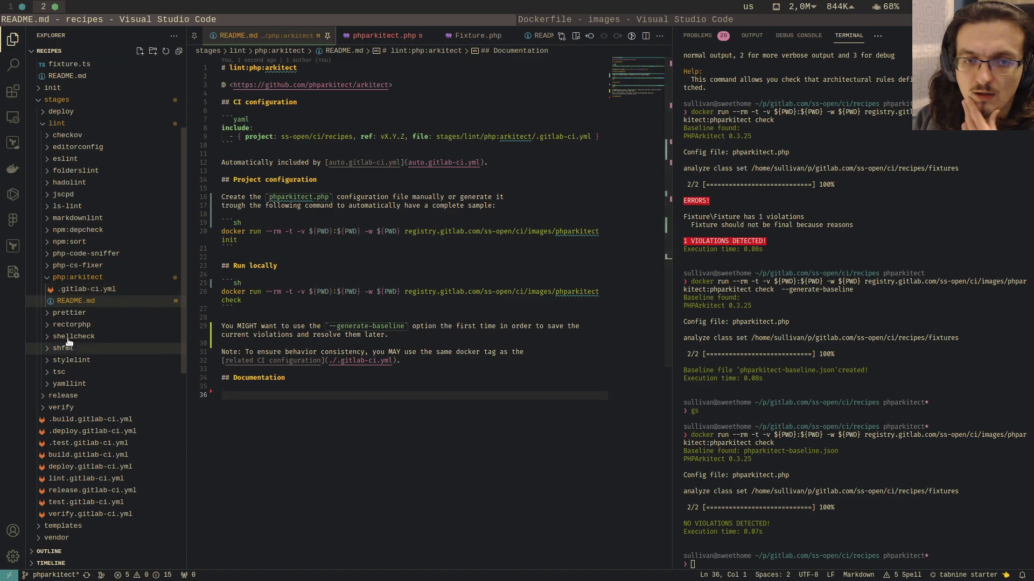
# Step: Add a '- Configuration' entry linking to the arkitect README's Configuration section
pyautogui.click(23, 7)
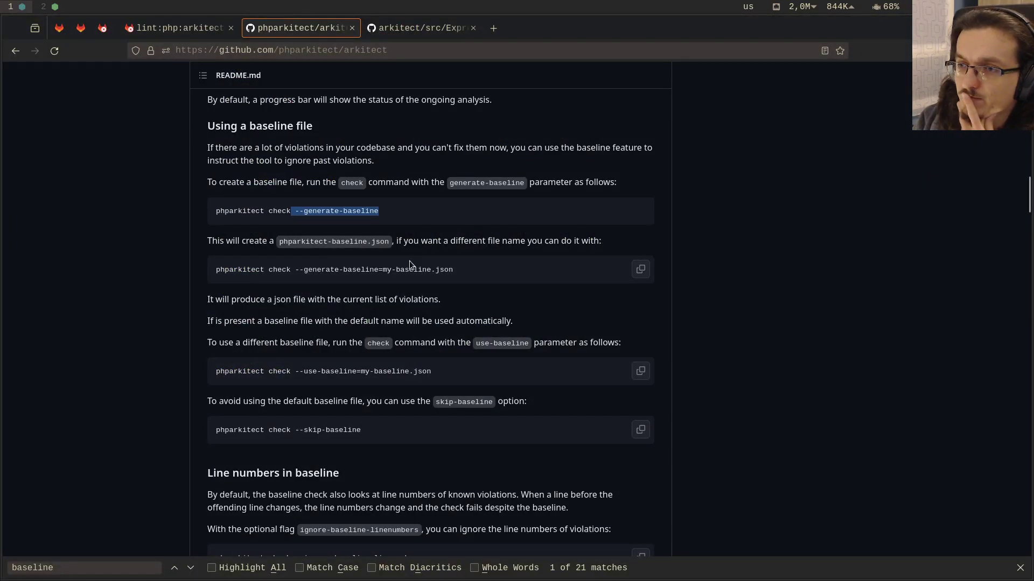
pyautogui.scroll(-4, 364, 338)
pyautogui.scroll(-1, 364, 338)
pyautogui.scroll(-1, 363, 338)
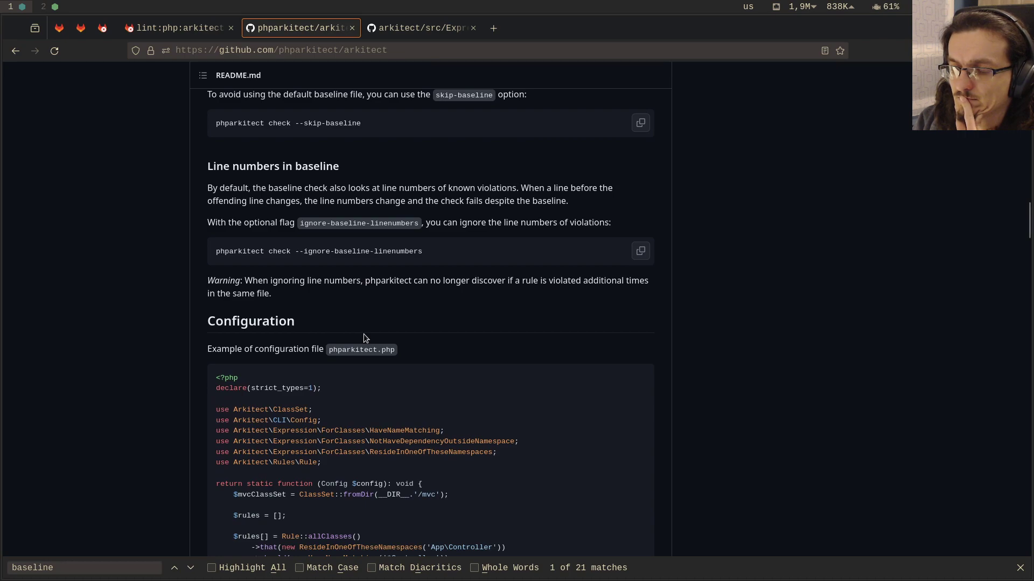
pyautogui.scroll(-2, 364, 339)
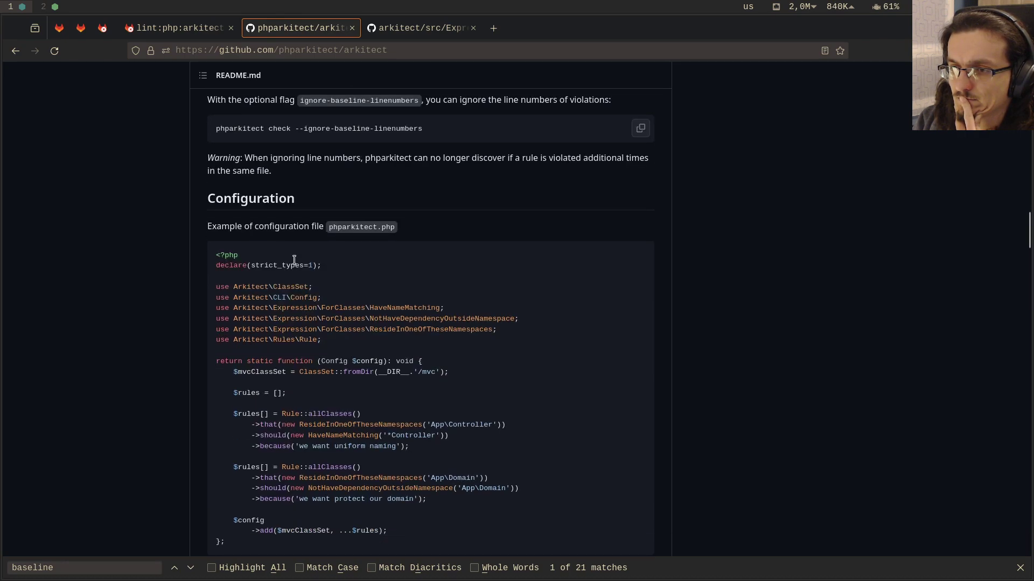
pyautogui.click(202, 199)
pyautogui.click(392, 51)
pyautogui.hotkey('ctrl', 'c')
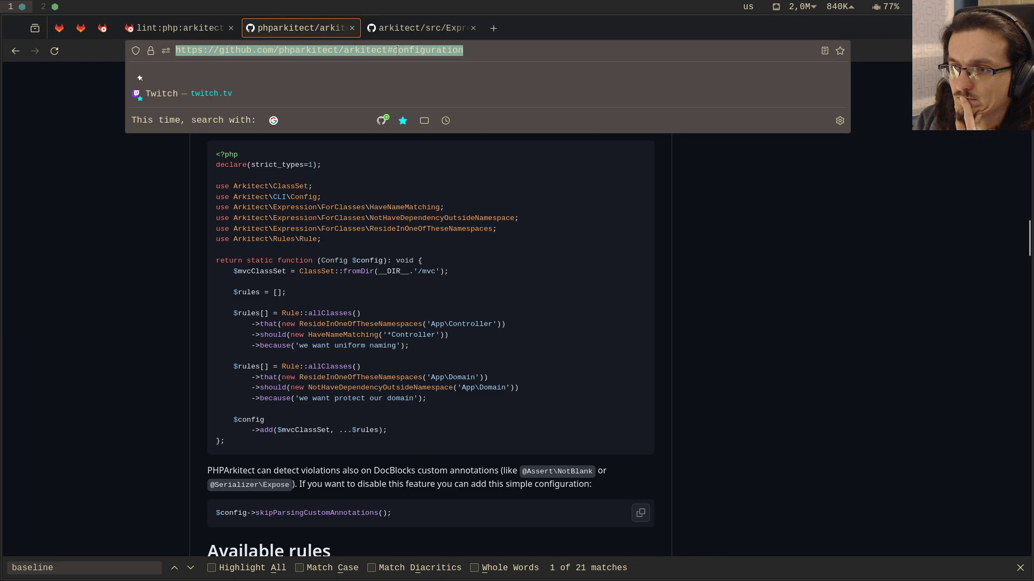
pyautogui.press('super+2')
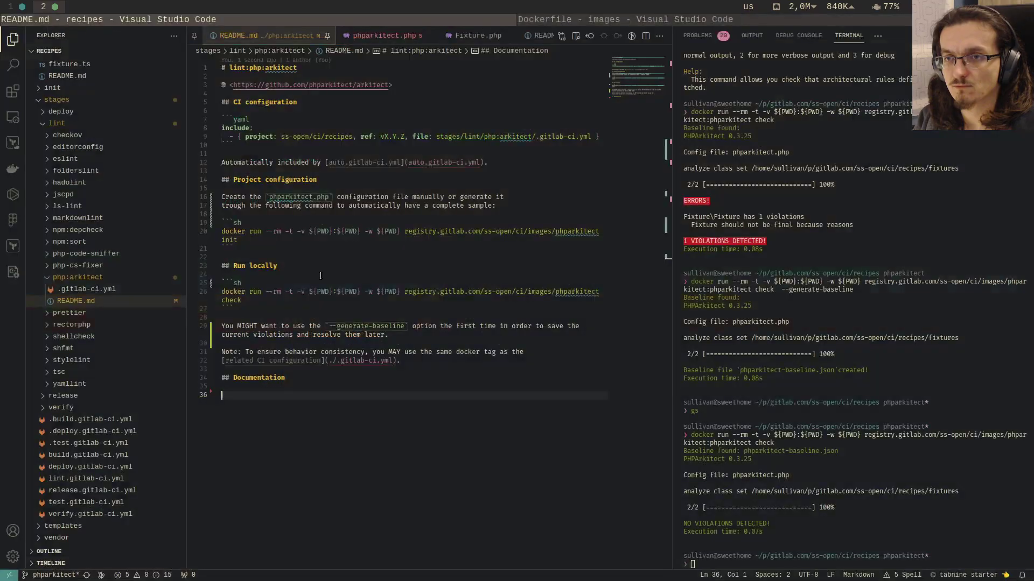
pyautogui.write('- ')
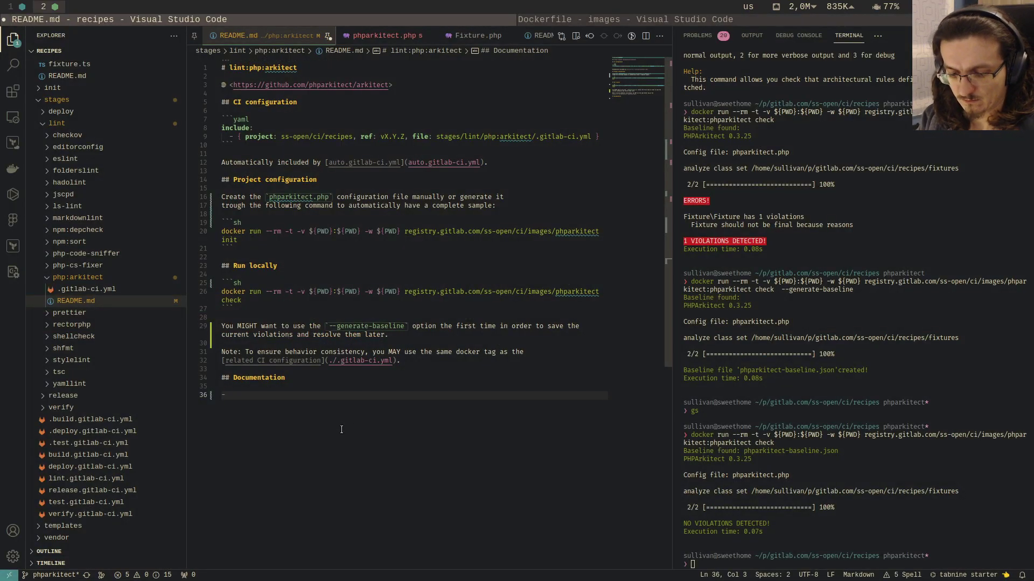
pyautogui.write('Configuration')
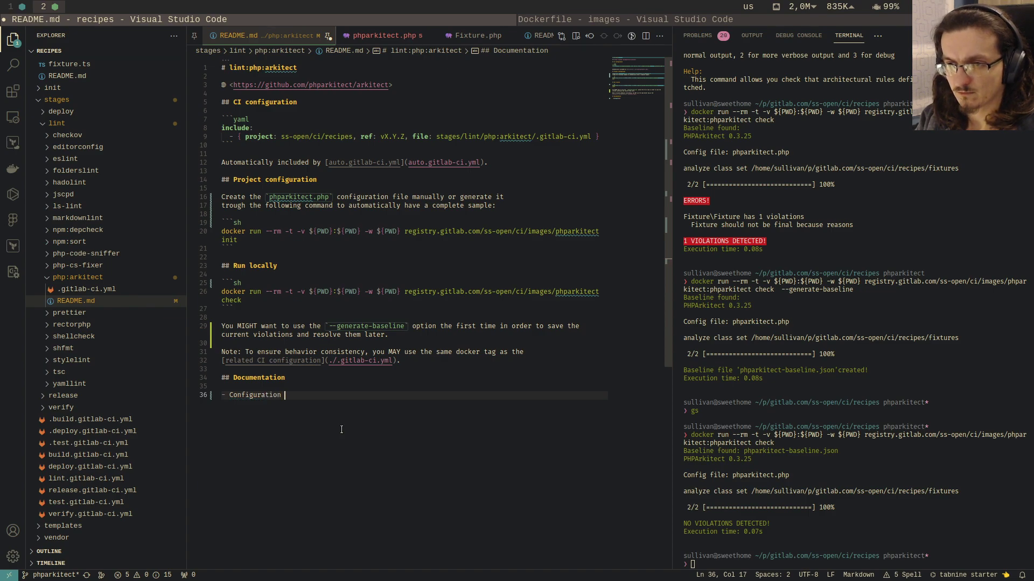
pyautogui.hotkey('ctrl', 'v')
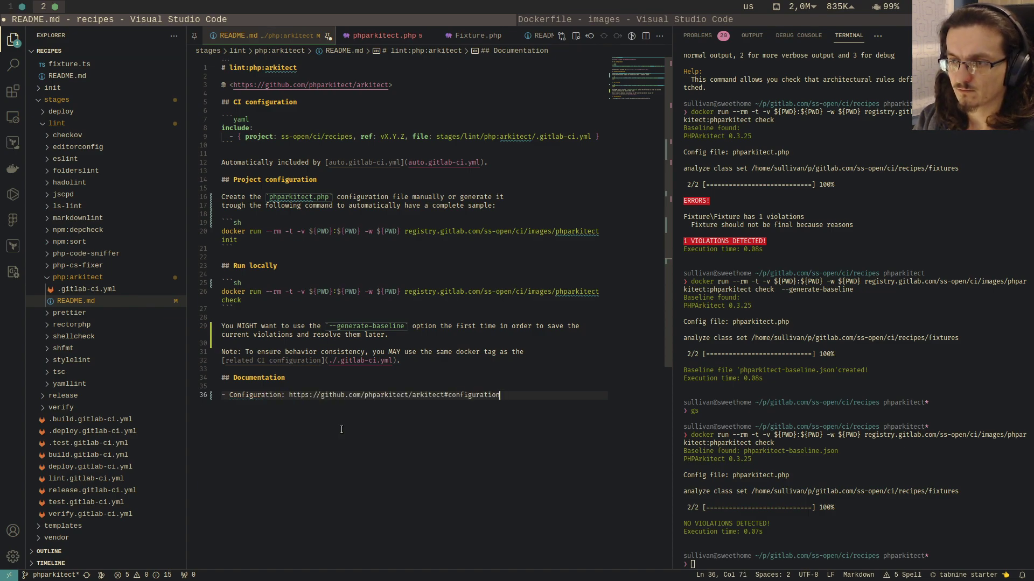
# Step: Copy the address of the arkitect README's Available rules section
pyautogui.press('super+1')
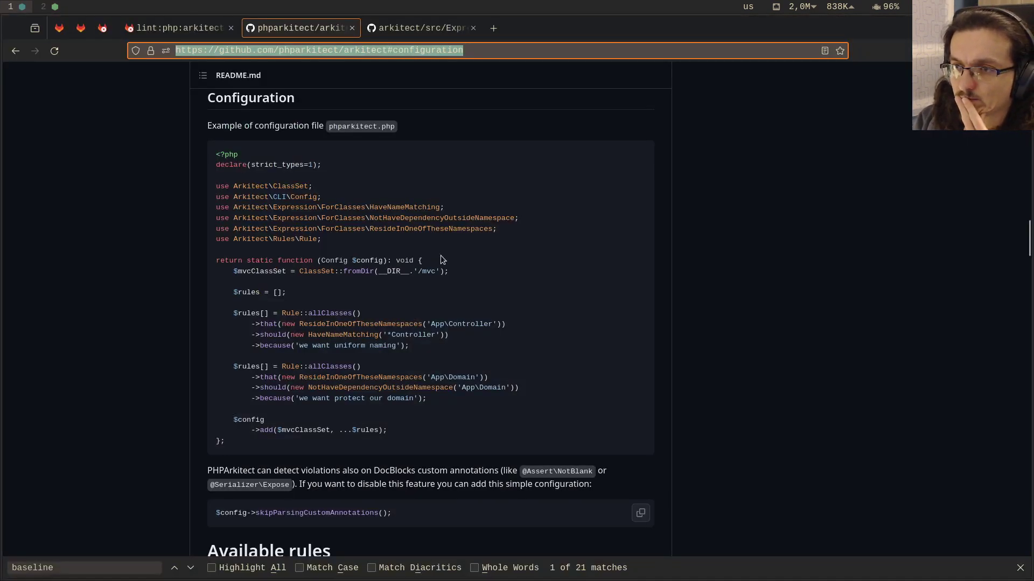
pyautogui.scroll(-6, 441, 254)
pyautogui.scroll(-2, 238, 210)
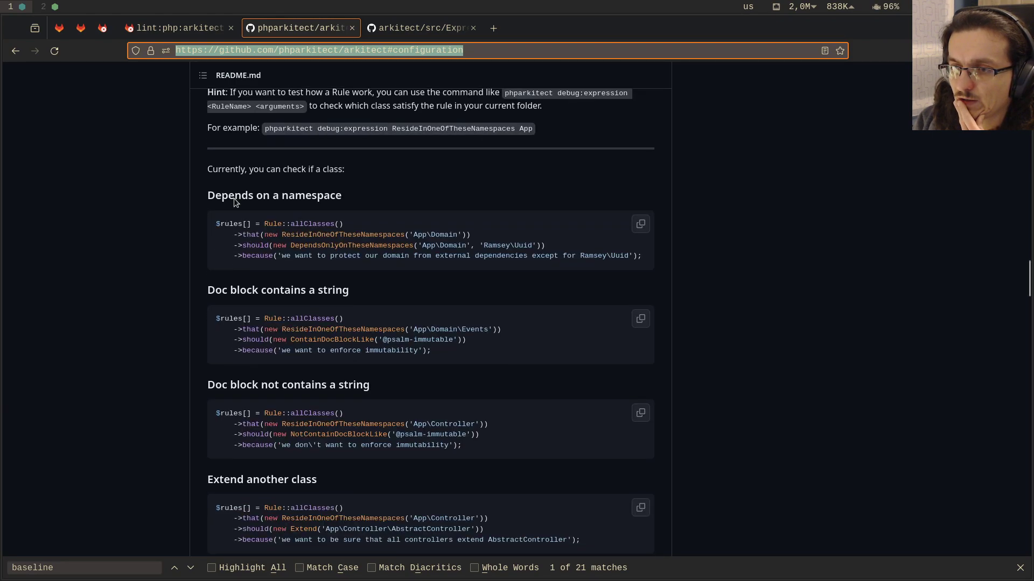
pyautogui.scroll(2, 201, 163)
pyautogui.click(204, 181)
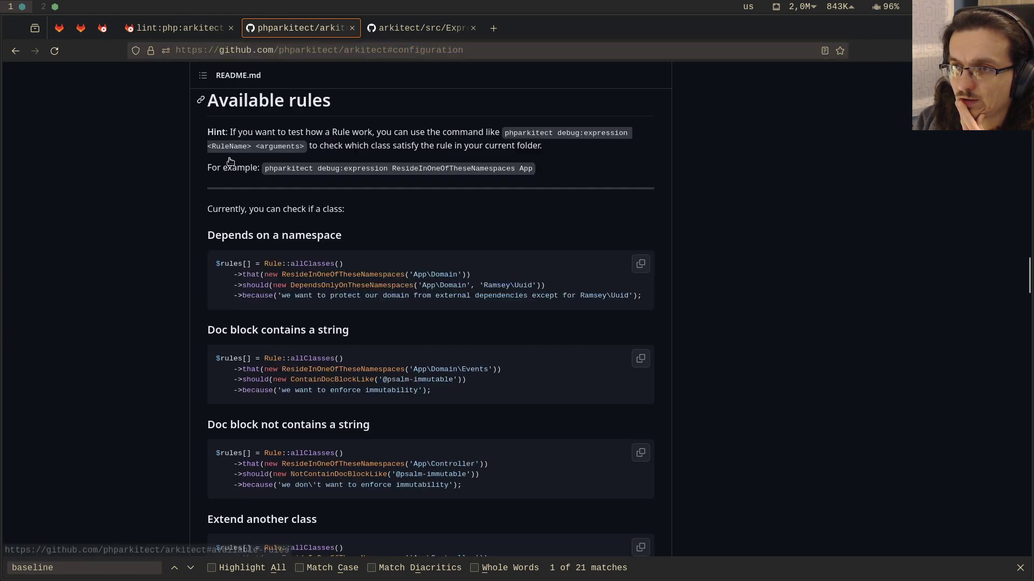
pyautogui.click(393, 50)
pyautogui.hotkey('ctrl', 'c')
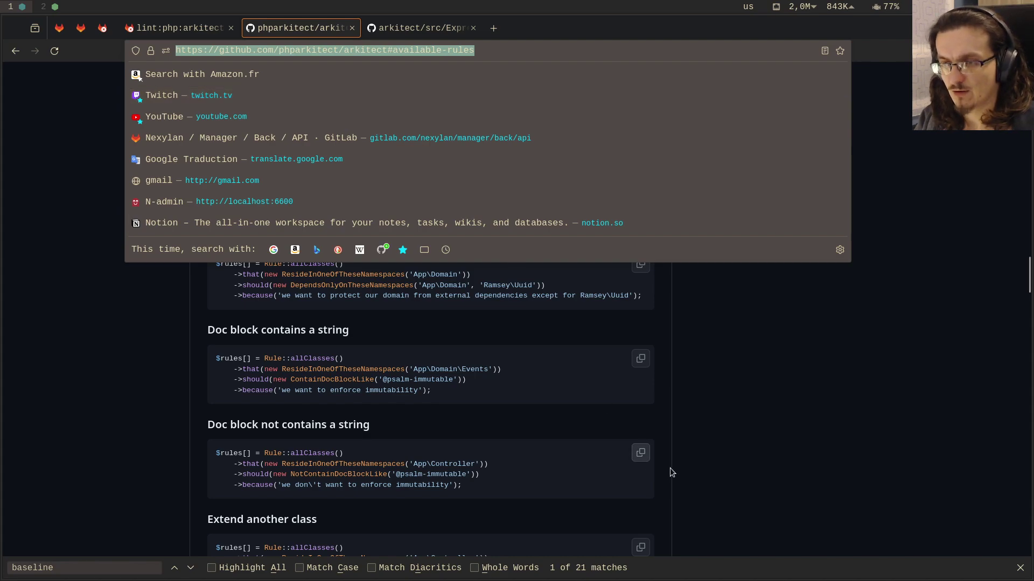
pyautogui.click(667, 468)
pyautogui.scroll(-15, 667, 468)
pyautogui.scroll(10, 668, 468)
pyautogui.scroll(-2, 668, 468)
pyautogui.scroll(5, 667, 469)
pyautogui.scroll(2, 667, 468)
pyautogui.scroll(-2, 668, 469)
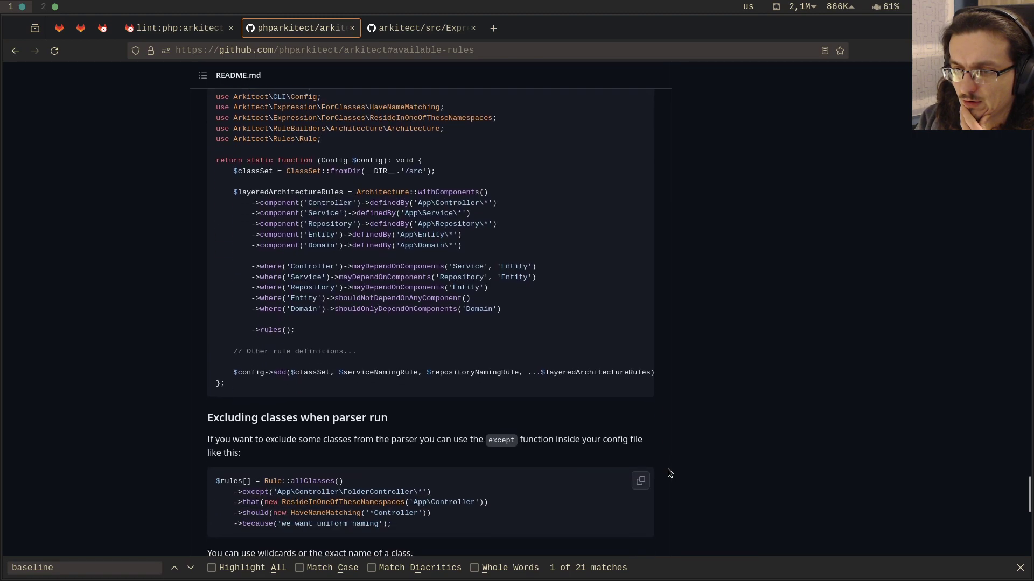
pyautogui.scroll(-10, 668, 468)
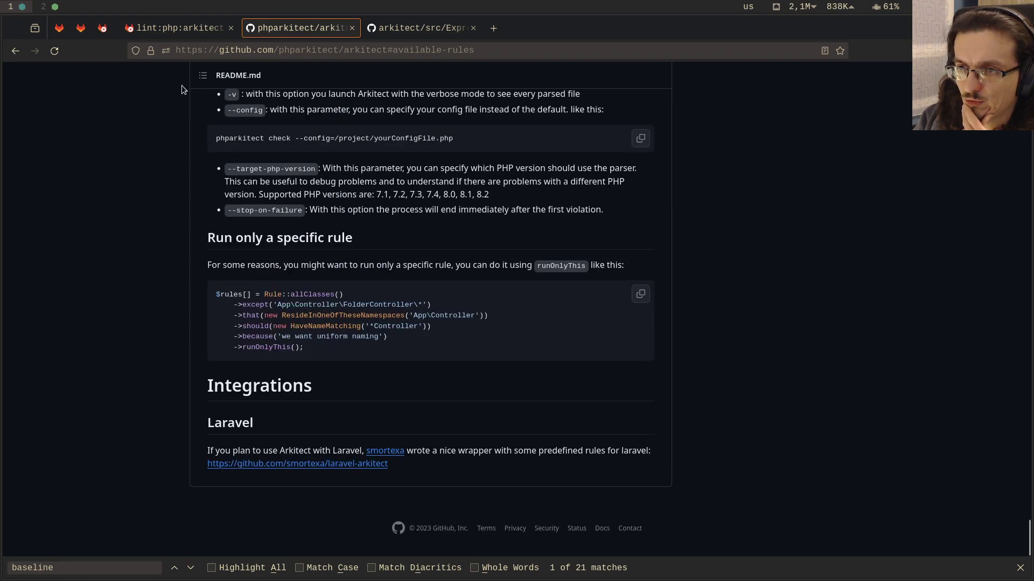
pyautogui.click(44, 7)
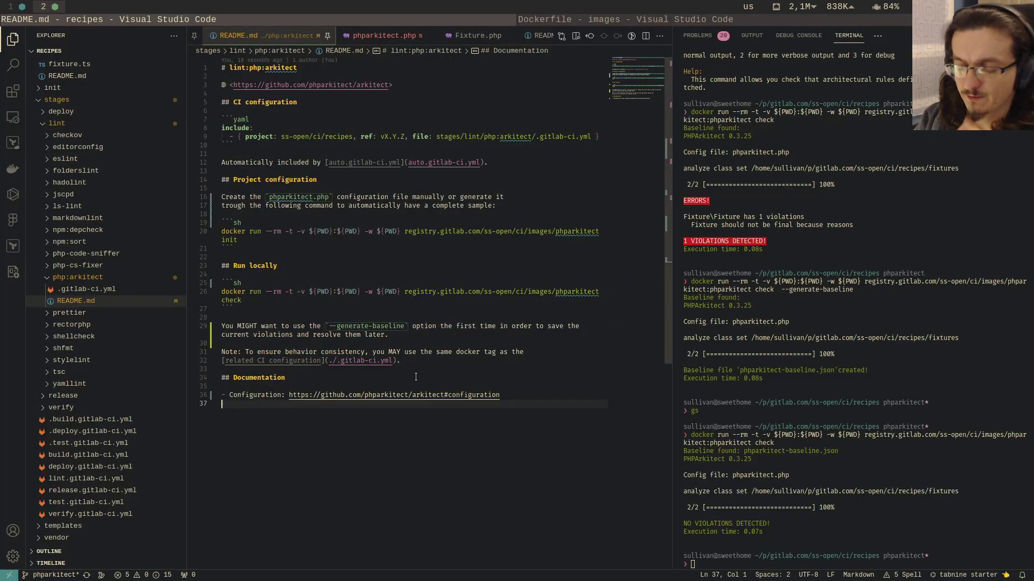
# Step: Add an 'Available rules:' link entry and wrap its URL in angle brackets
pyautogui.write('Ava')
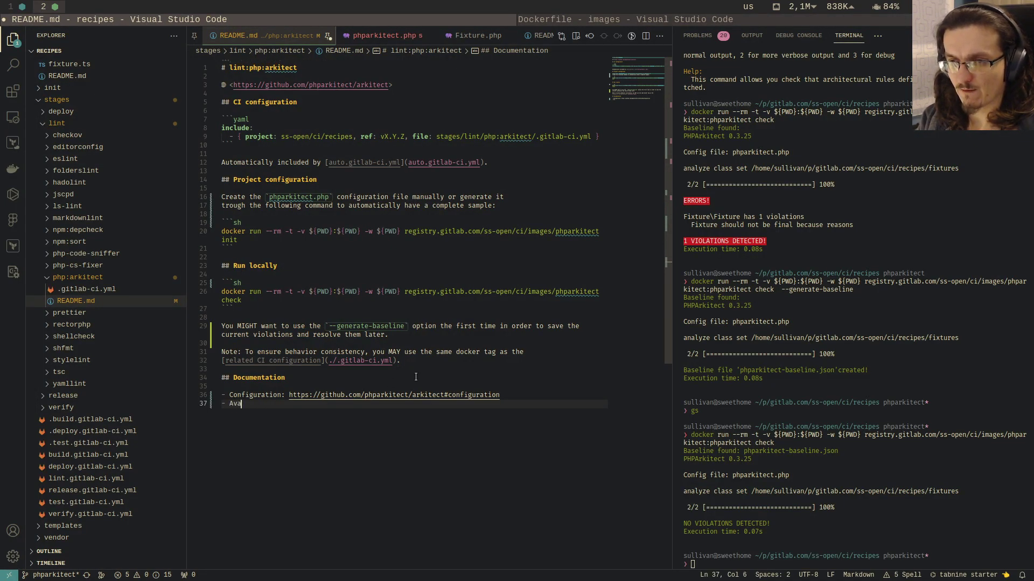
pyautogui.write('ilable rules:')
pyautogui.hotkey('ctrl', 'v')
pyautogui.press('Return')
pyautogui.press('Up')
pyautogui.hotkey('ctrl', 'Right')
pyautogui.hotkey('ctrl', 'Right')
pyautogui.hotkey('ctrl', 'Right')
pyautogui.write('<')
pyautogui.press('End')
pyautogui.write('>')
# Step: Wrap the Configuration URL in angle brackets and return to the Project configuration section
pyautogui.press('Up')
pyautogui.hotkey('ctrl', 'Left')
pyautogui.hotkey('ctrl', 'Left')
pyautogui.hotkey('ctrl', 'Left')
pyautogui.hotkey('ctrl', 'Left')
pyautogui.hotkey('ctrl', 'Left')
pyautogui.hotkey('ctrl', 'Left')
pyautogui.hotkey('ctrl', 'Left')
pyautogui.hotkey('ctrl', 'Left')
pyautogui.hotkey('ctrl', 'Left')
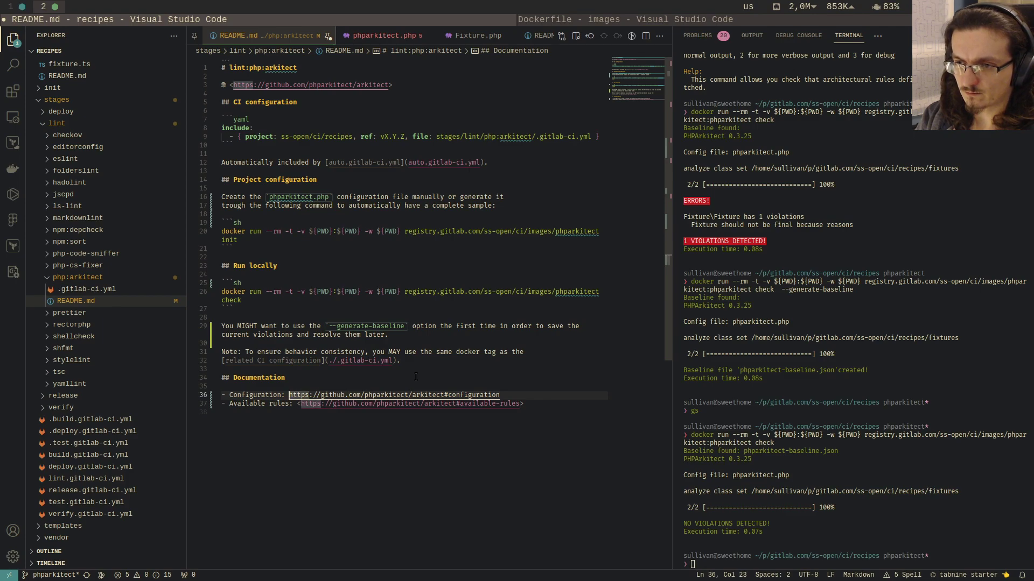
pyautogui.write('<')
pyautogui.press('End')
pyautogui.write('>')
pyautogui.press('Up')
pyautogui.press('Up')
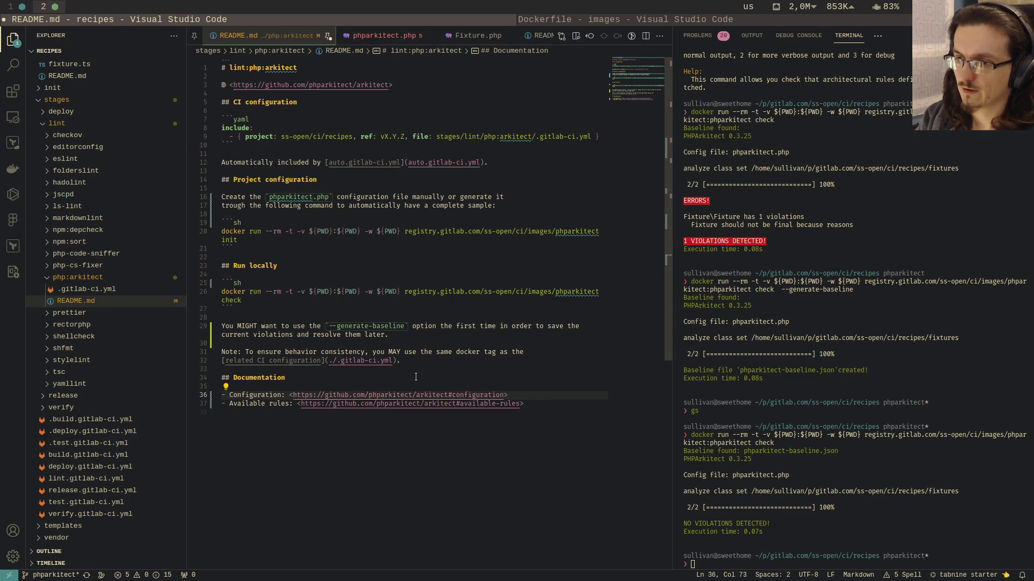
pyautogui.hotkey('ctrl', 'Home')
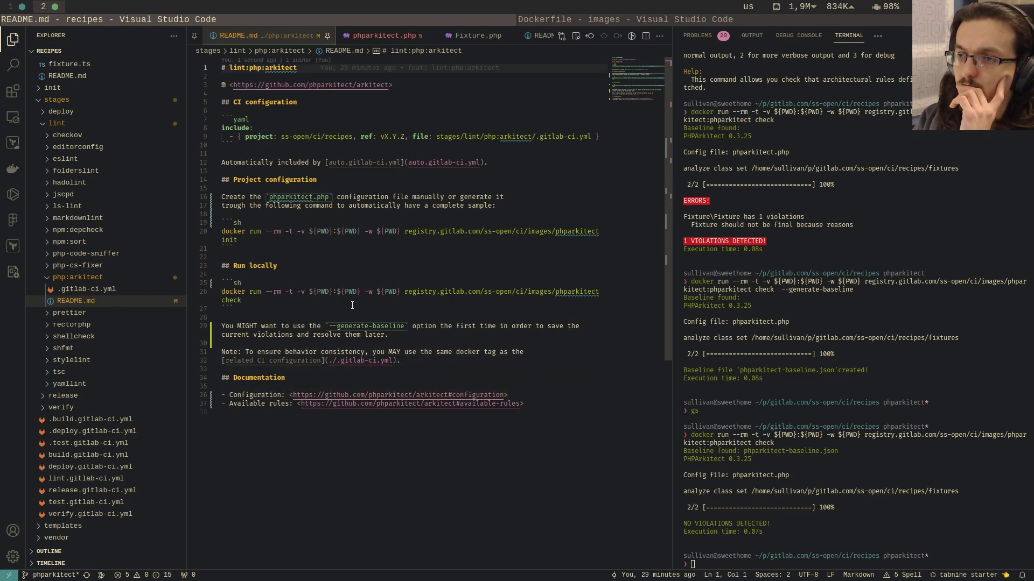
pyautogui.click(394, 186)
pyautogui.press('Up')
pyautogui.press('Up')
pyautogui.press('Up')
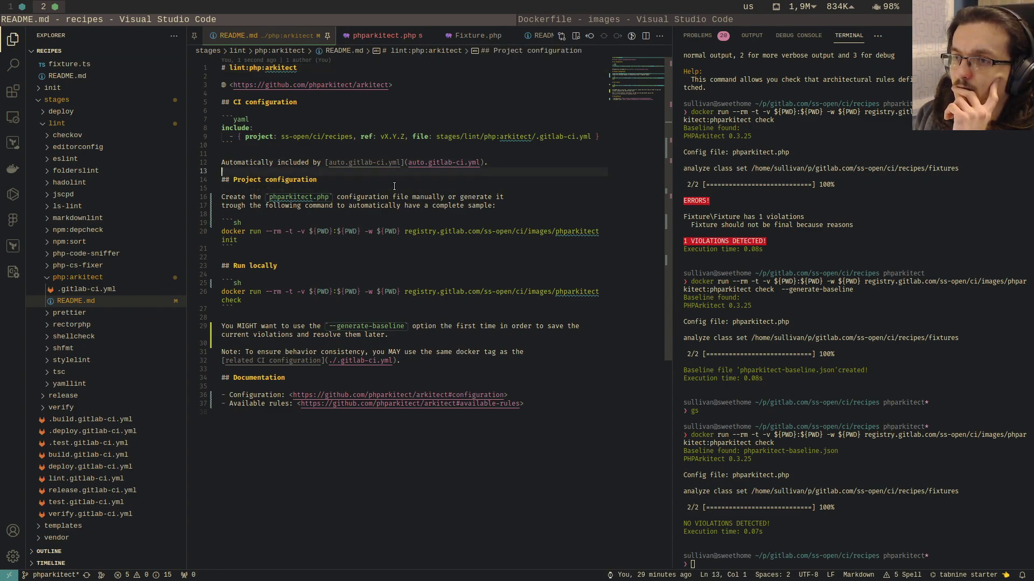
pyautogui.press('End')
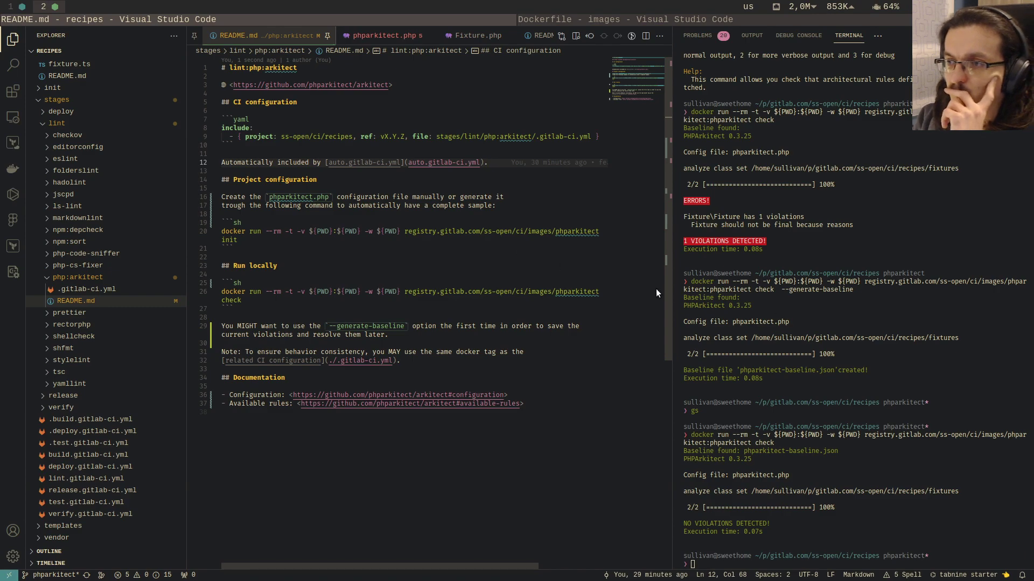
# Step: Review git status, diff and branch commits, then undo the separate config commit
pyautogui.click(794, 336)
pyautogui.write('gs')
pyautogui.press('Return')
pyautogui.write('g')
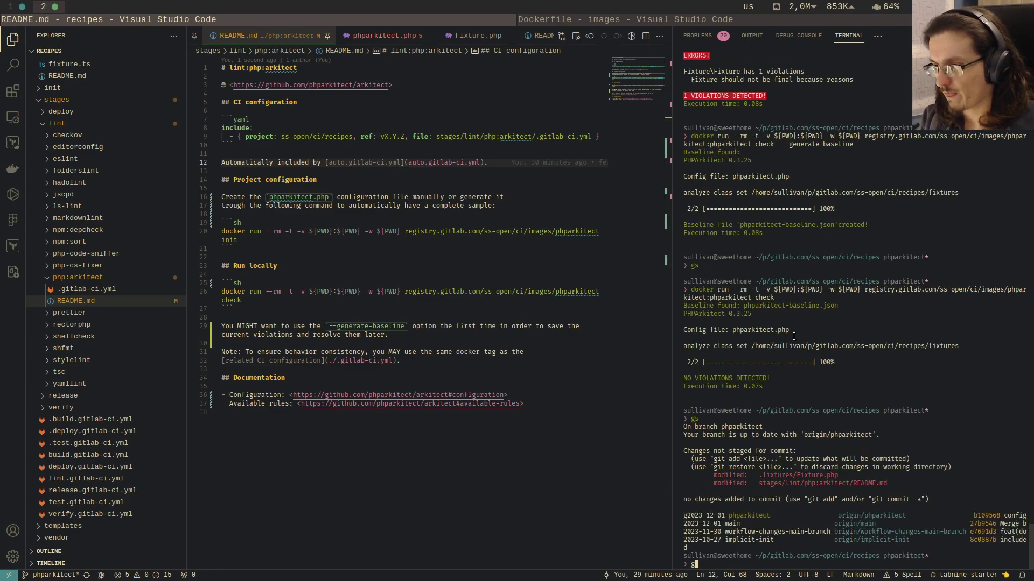
pyautogui.write('d')
pyautogui.press('Return')
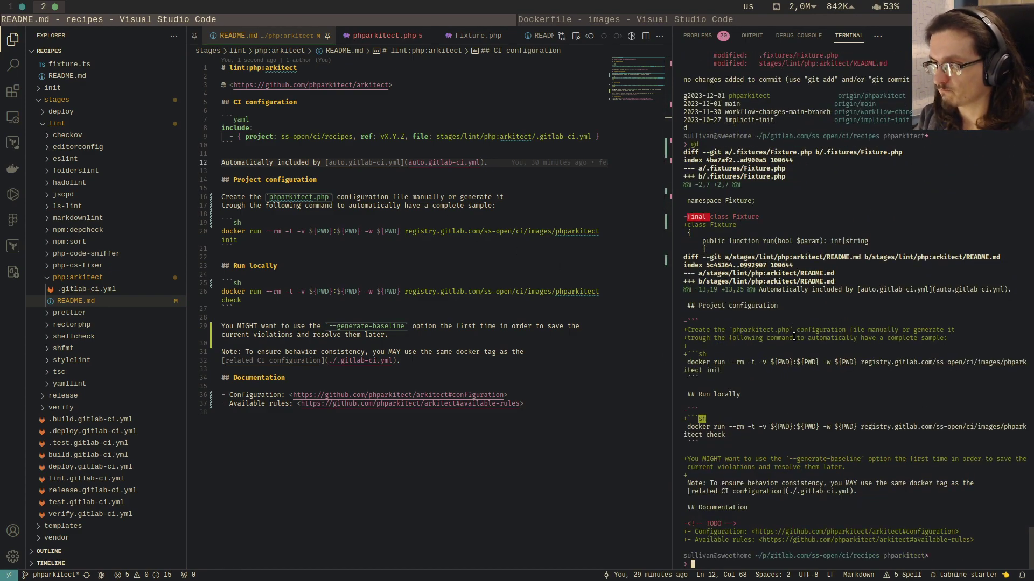
pyautogui.write('g oneline main..')
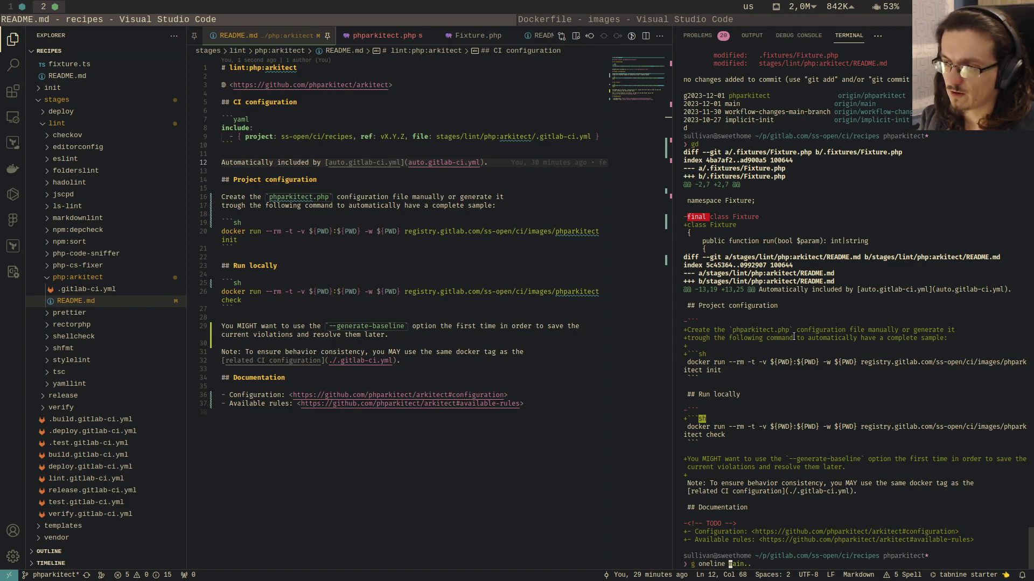
pyautogui.press('Return')
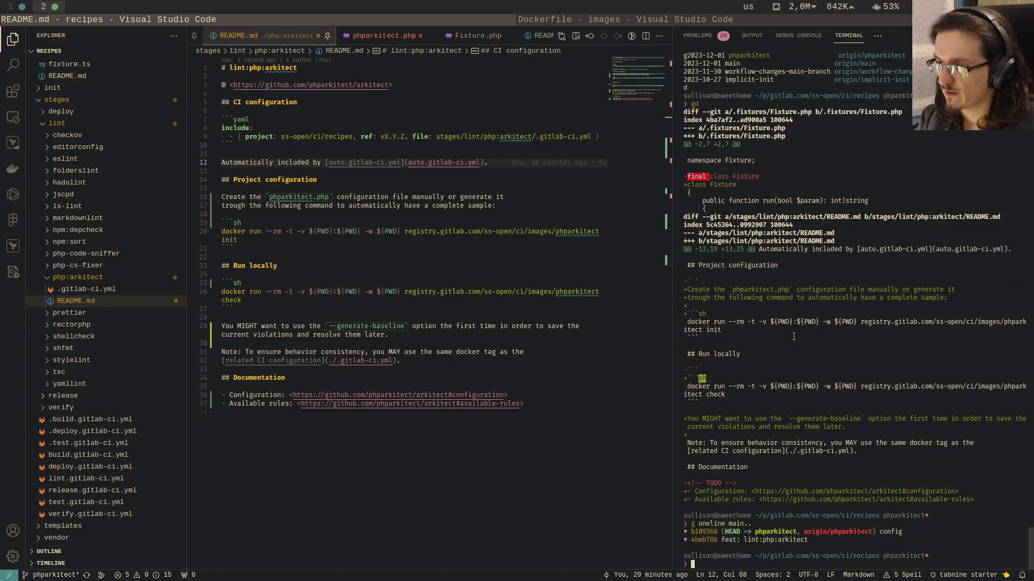
pyautogui.write('g undo')
pyautogui.press('Return')
pyautogui.write('gs')
pyautogui.press('Return')
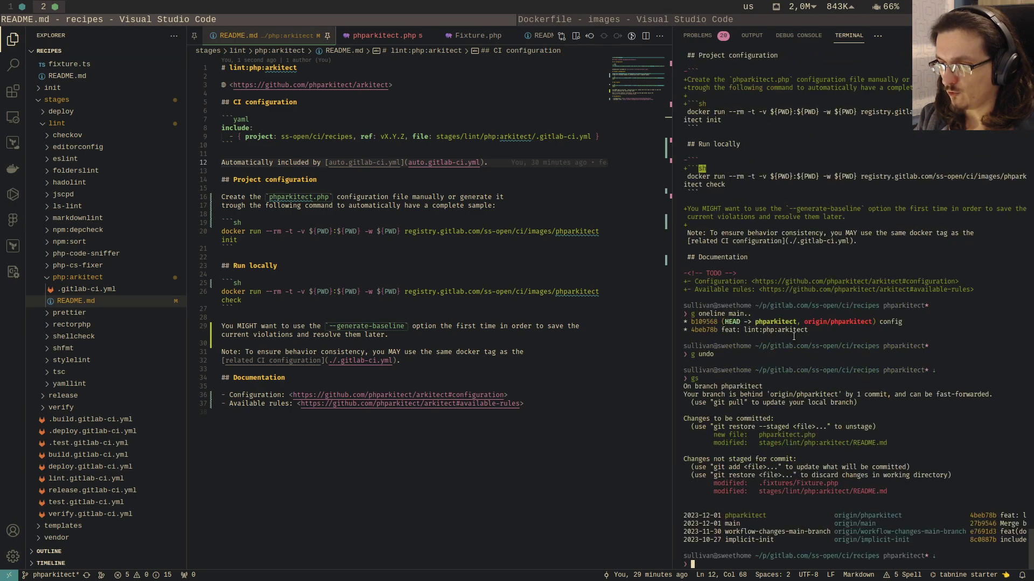
# Step: Stage all changes, amend them into the feat commit with force-push, and check the arkitect job
pyautogui.write('g adm')
pyautogui.write('m')
pyautogui.press('Return')
pyautogui.write('g oneline main..')
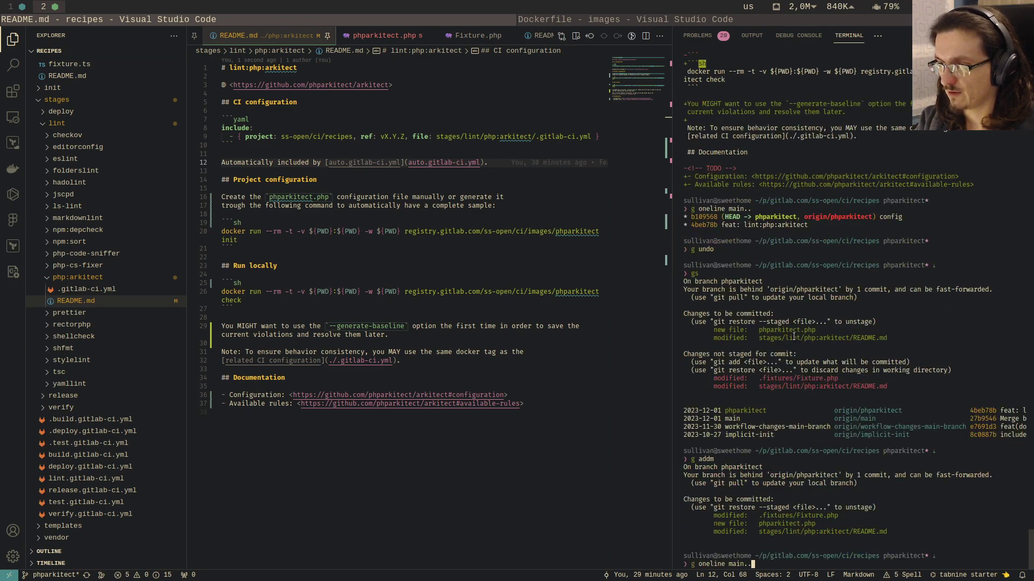
pyautogui.press('Return')
pyautogui.write('g amend --all --no-edit && gp -f')
pyautogui.press('Return')
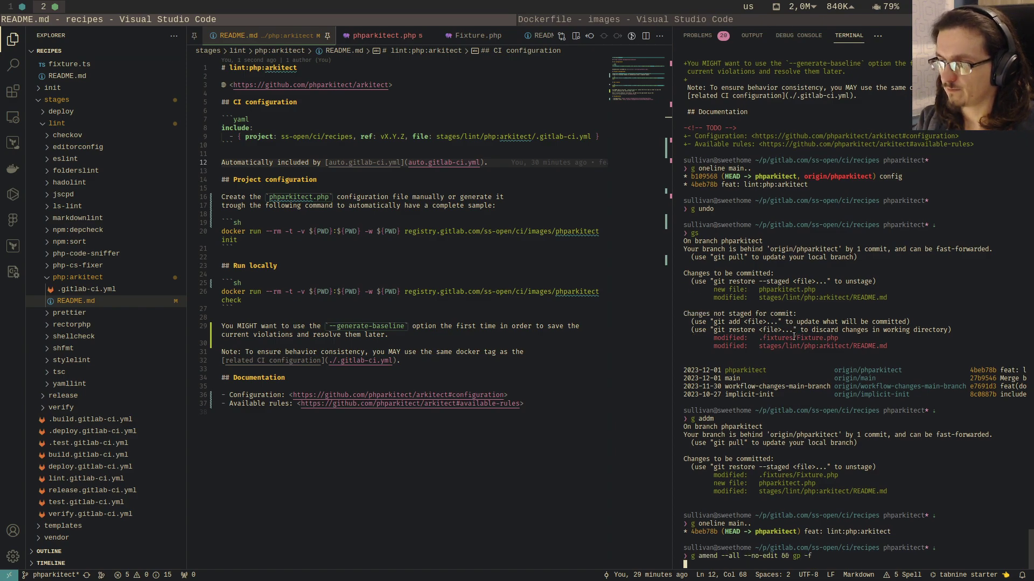
pyautogui.press('super+1')
pyautogui.click(162, 28)
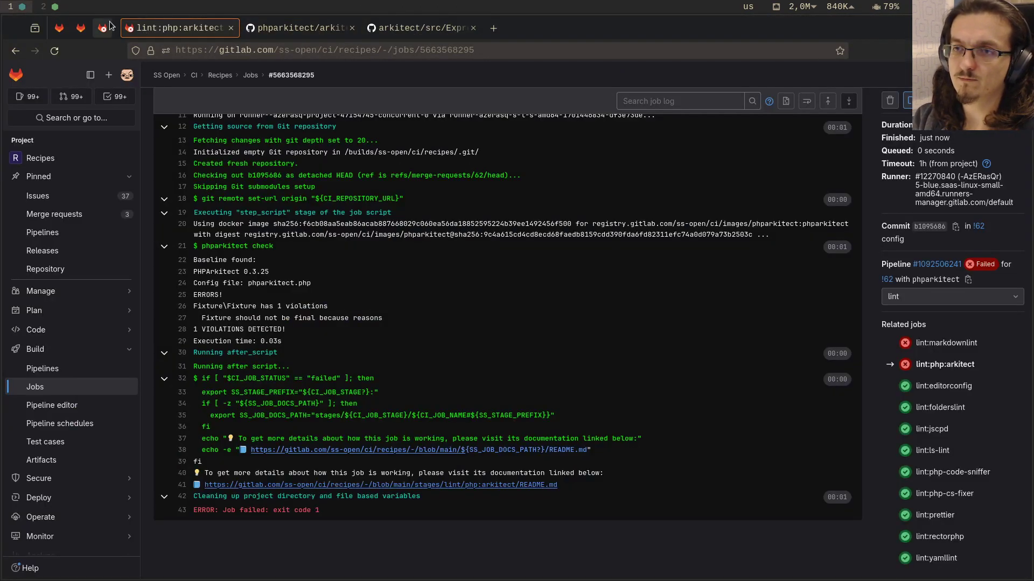
pyautogui.click(108, 27)
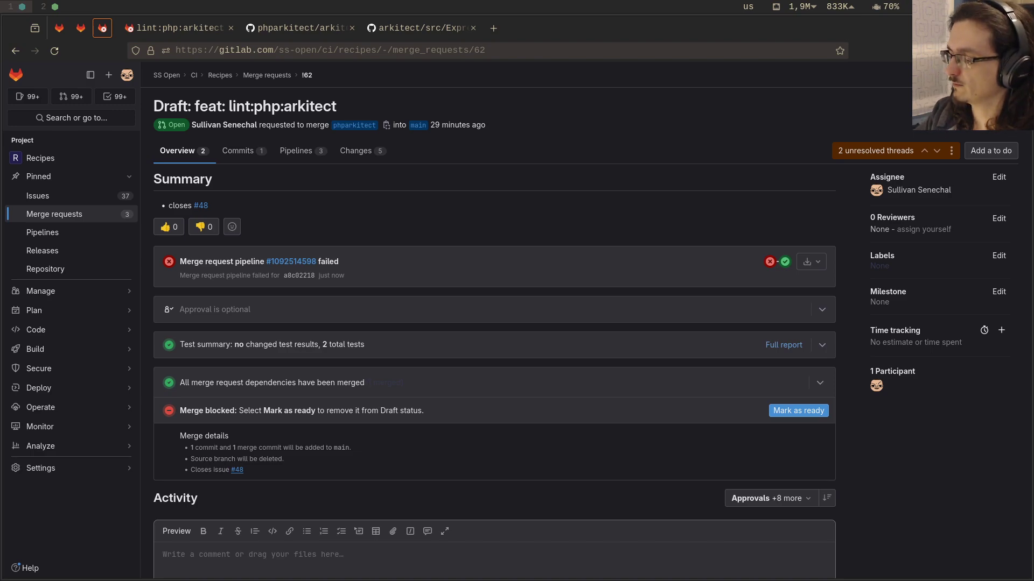
# Step: Open the pipeline's failed lint:markdownlint job, close tabs to the right, and read the MD013 line-29 error
pyautogui.middleClick(304, 264)
pyautogui.click(180, 32)
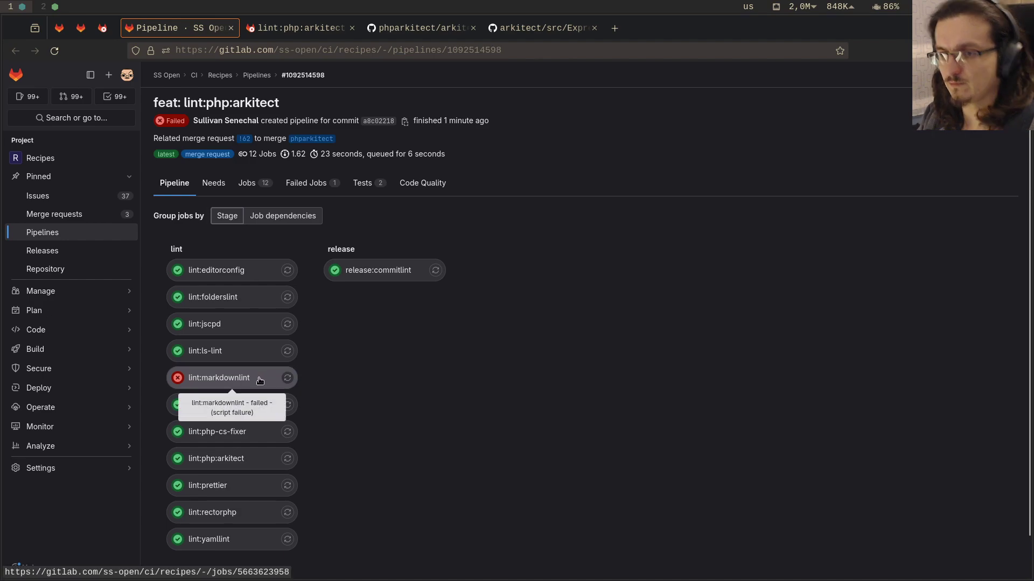
pyautogui.click(259, 379)
pyautogui.click(296, 28)
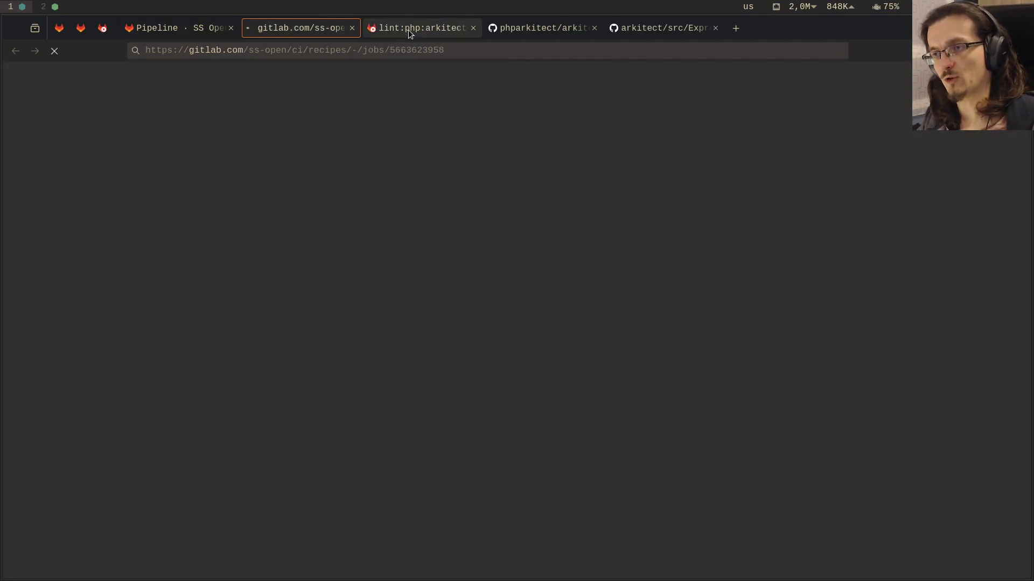
pyautogui.rightClick(316, 31)
pyautogui.moveTo(437, 205)
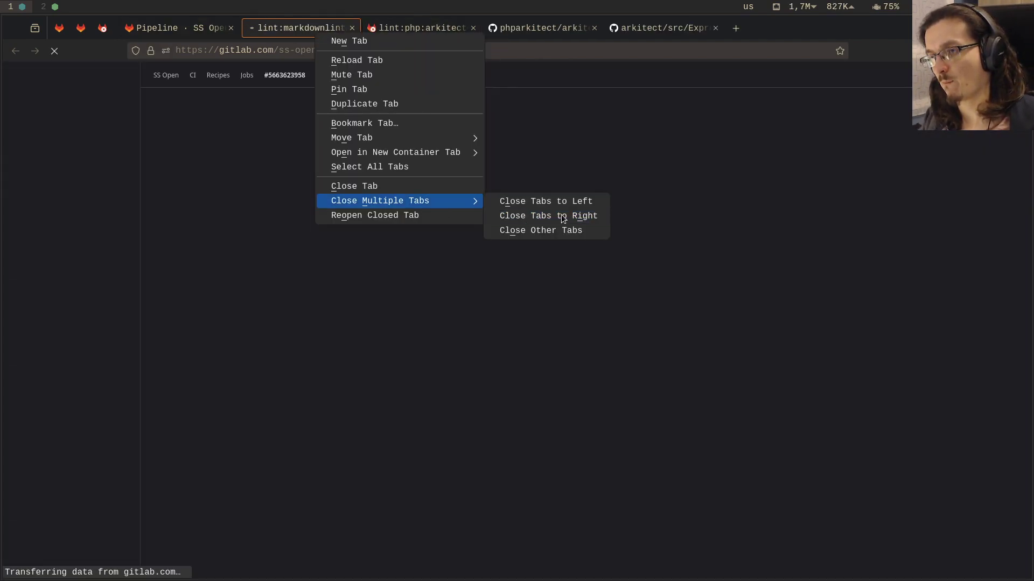
pyautogui.click(530, 216)
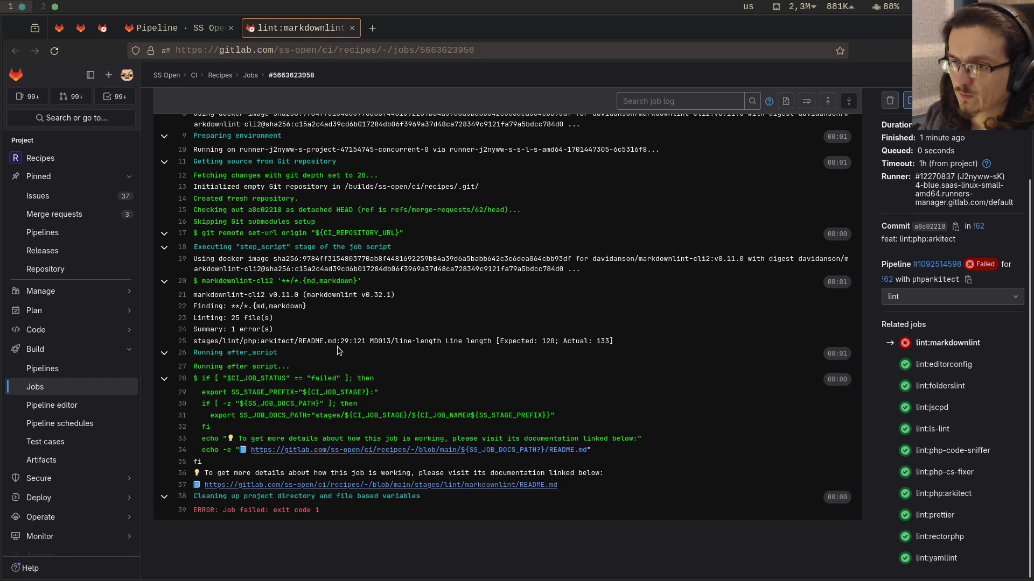
pyautogui.moveTo(341, 341); pyautogui.dragTo(382, 342)
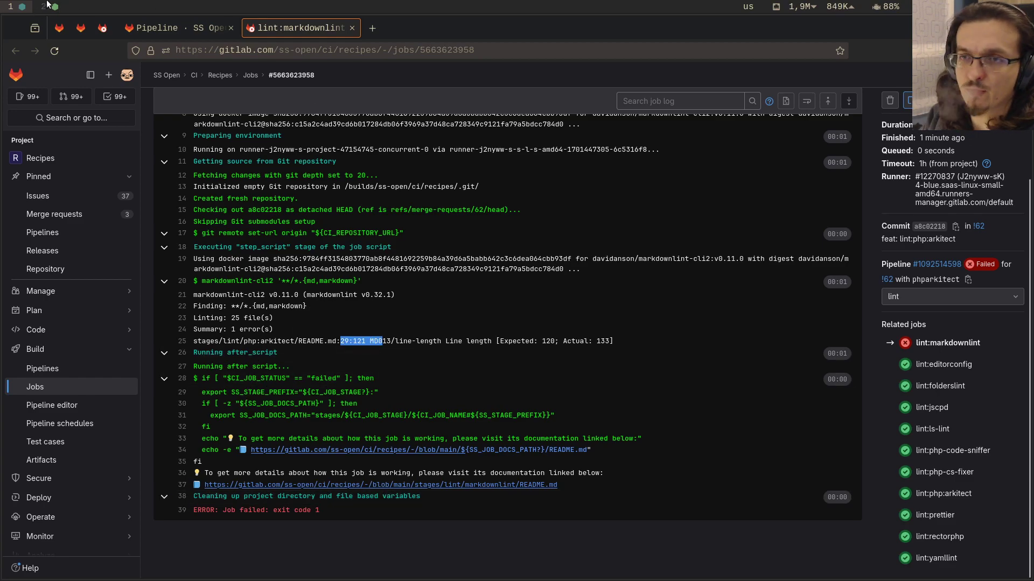
pyautogui.press('super+2')
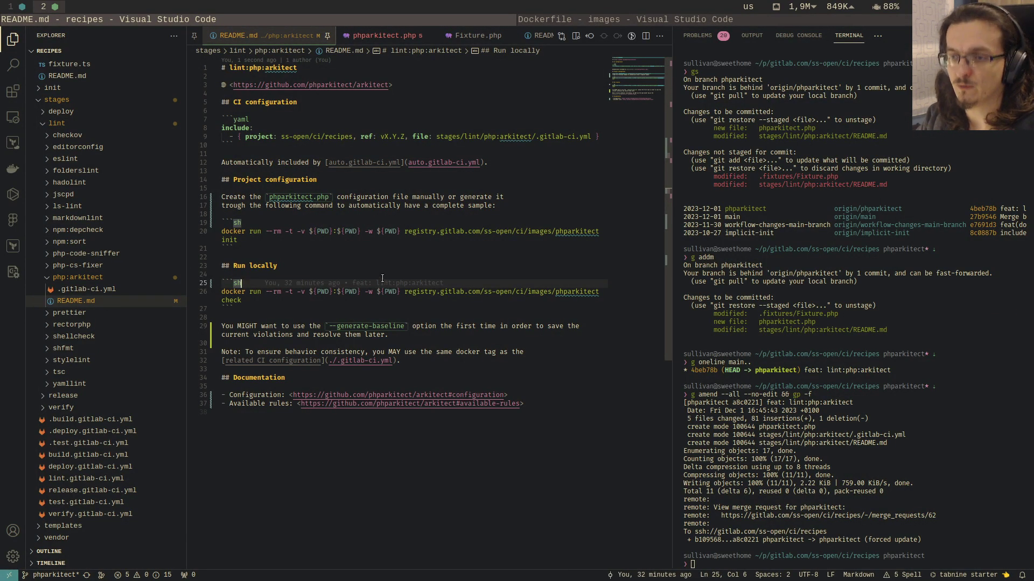
# Step: Wrap README line 29 after 'first time' to fix the line-length error
pyautogui.press('Down')
pyautogui.press('Down')
pyautogui.press('Down')
pyautogui.press('Down')
pyautogui.press('Down')
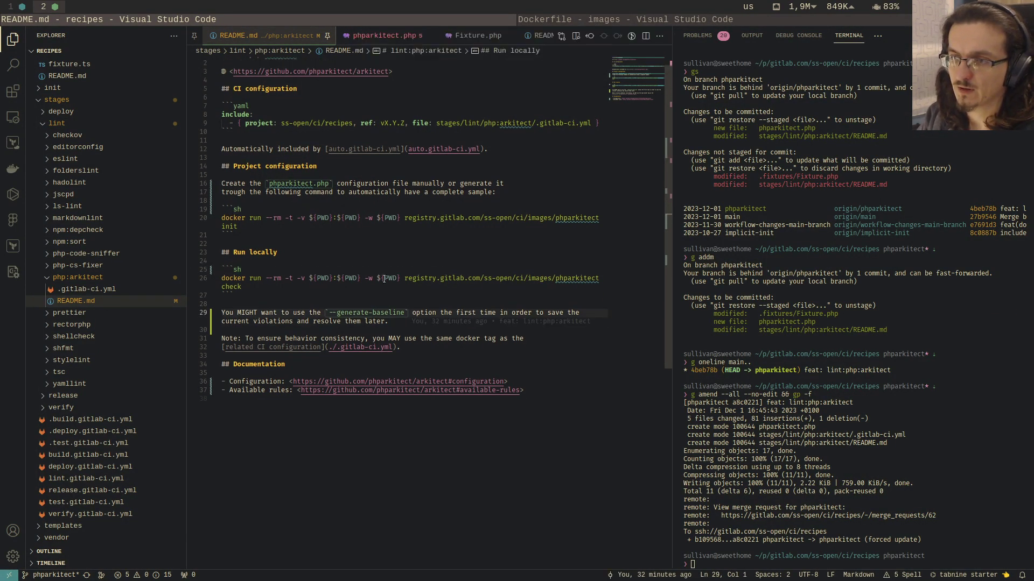
pyautogui.press('End')
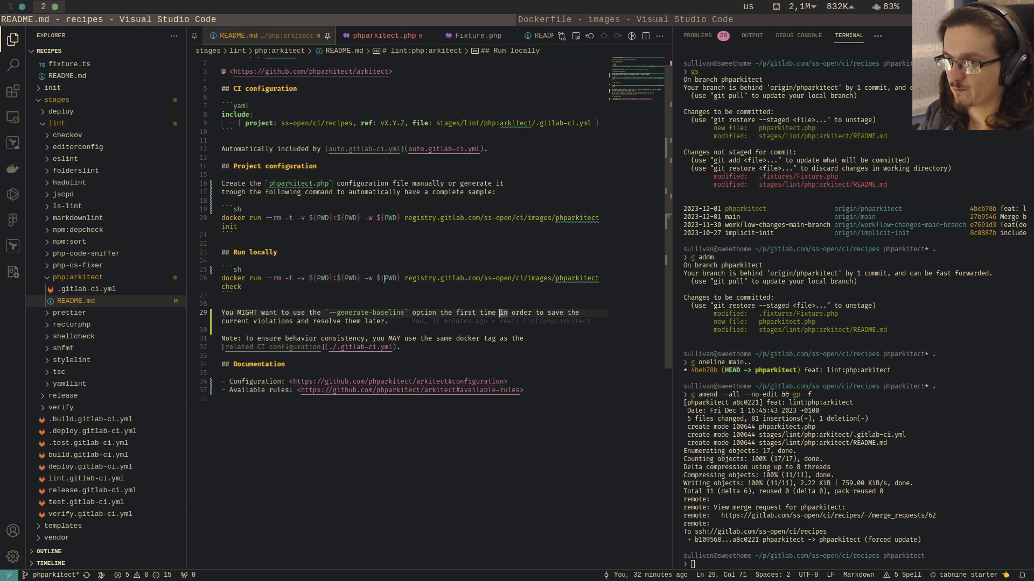
pyautogui.press('Return')
pyautogui.press('End')
pyautogui.press('Up')
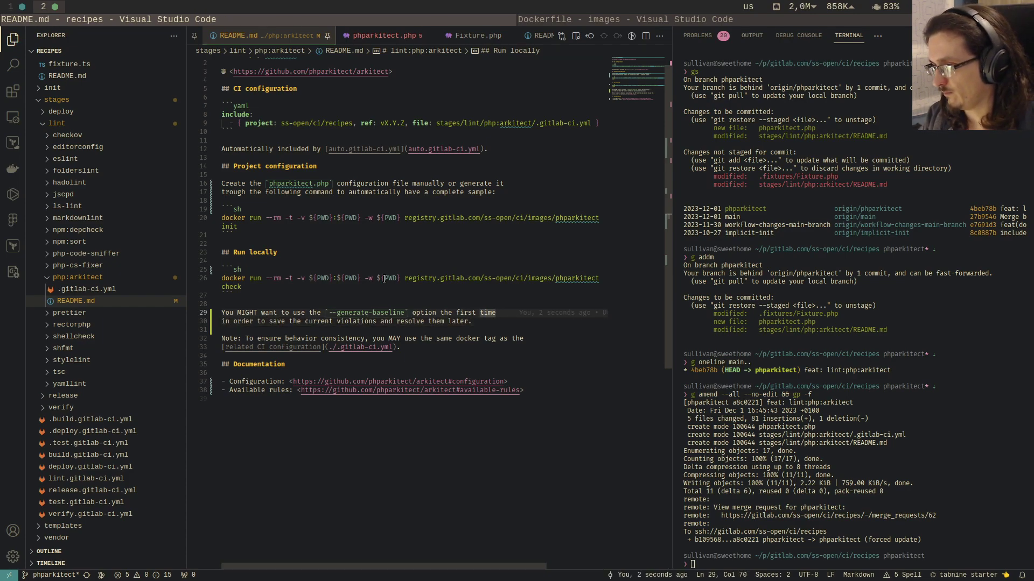
# Step: Check status and diff, then run 'g amend --all --no-edit && gp -f'
pyautogui.write('gs')
pyautogui.press('Return')
pyautogui.write('gd')
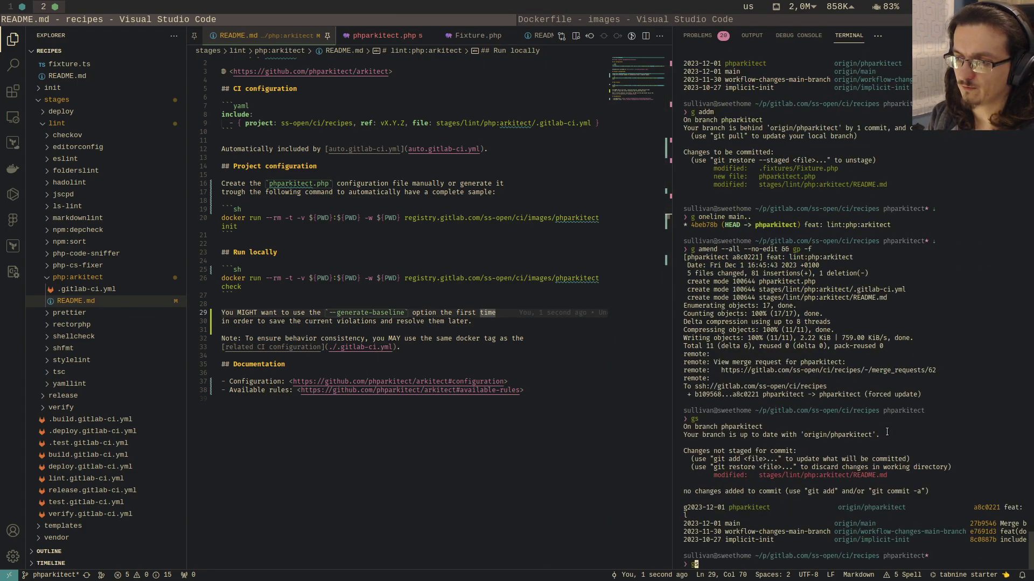
pyautogui.press('Return')
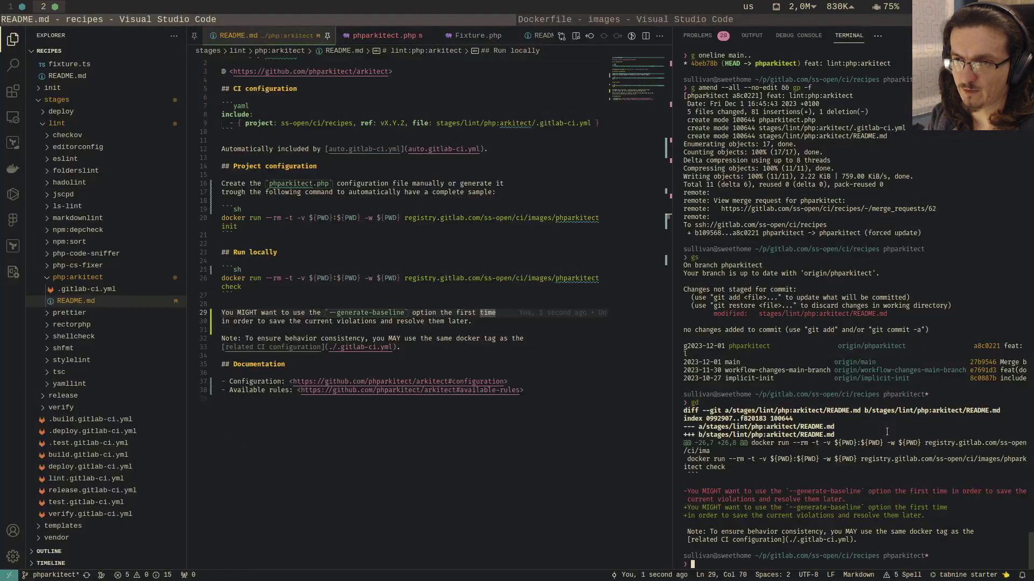
pyautogui.write('g ')
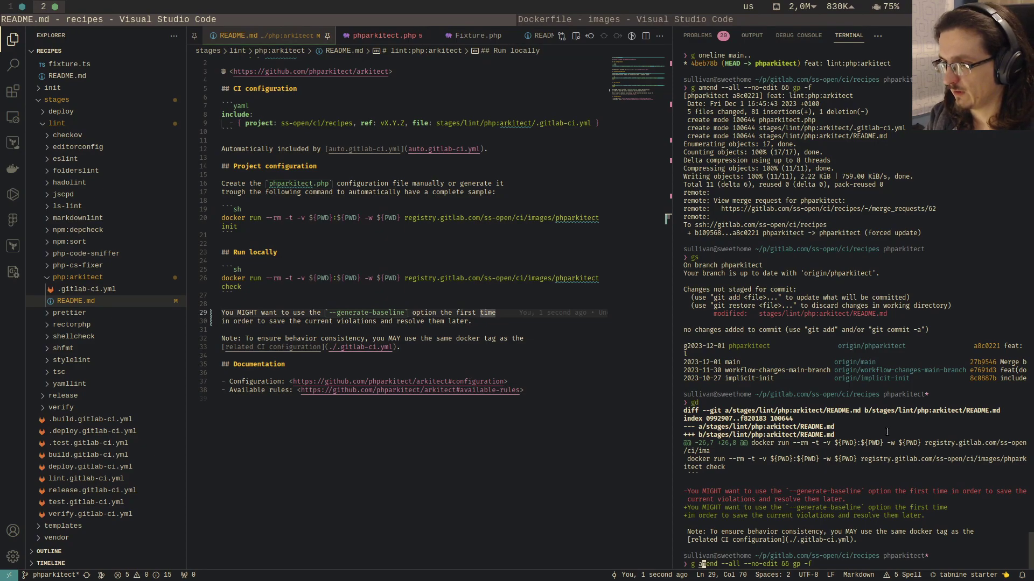
pyautogui.write('amend')
pyautogui.press('Right')
pyautogui.press('Return')
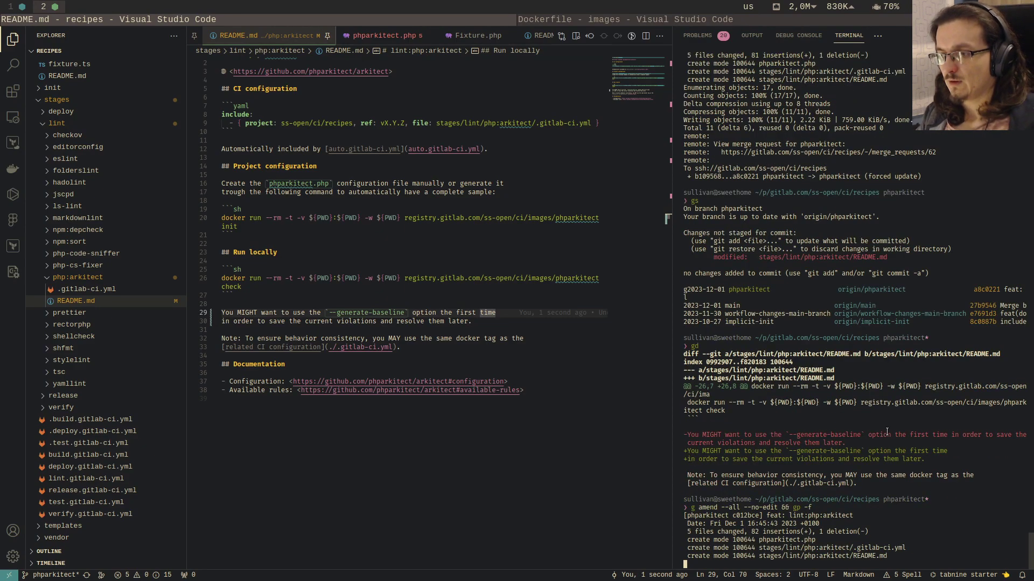
pyautogui.press('super+1')
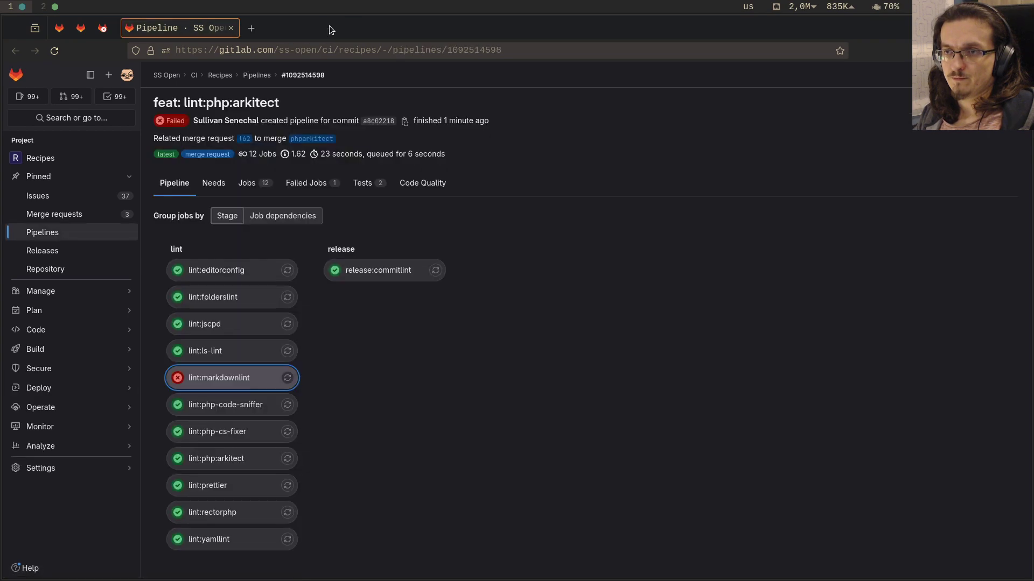
# Step: Close the markdownlint job and pipeline tabs, then reload MR !62 and the CI Images project page
pyautogui.click(351, 29)
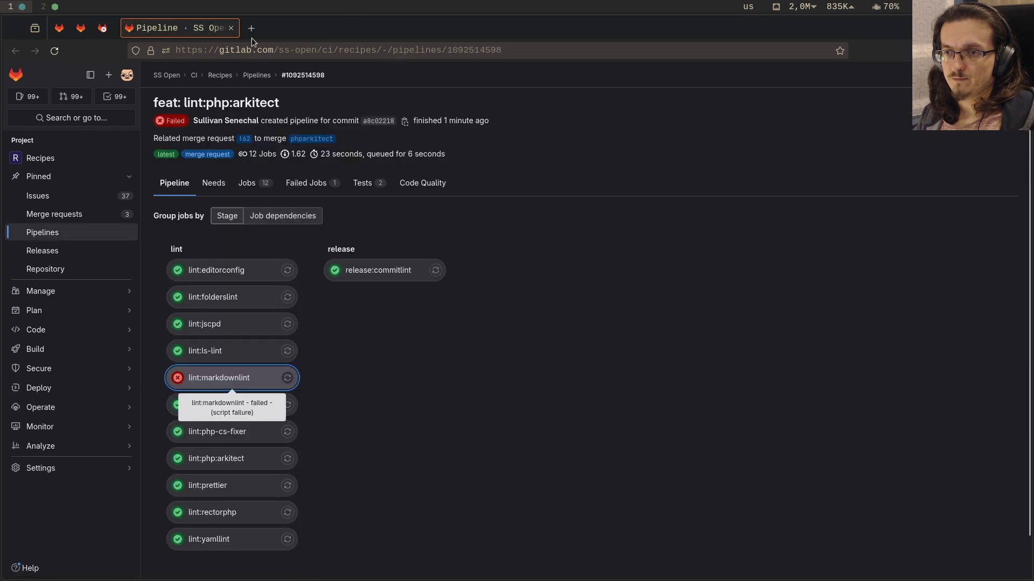
pyautogui.click(231, 28)
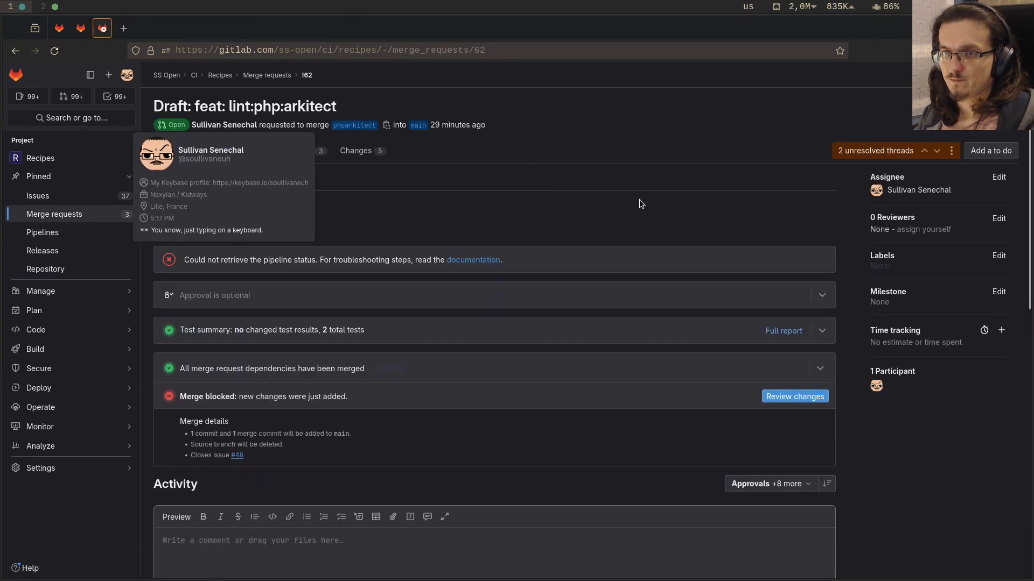
pyautogui.press('F5')
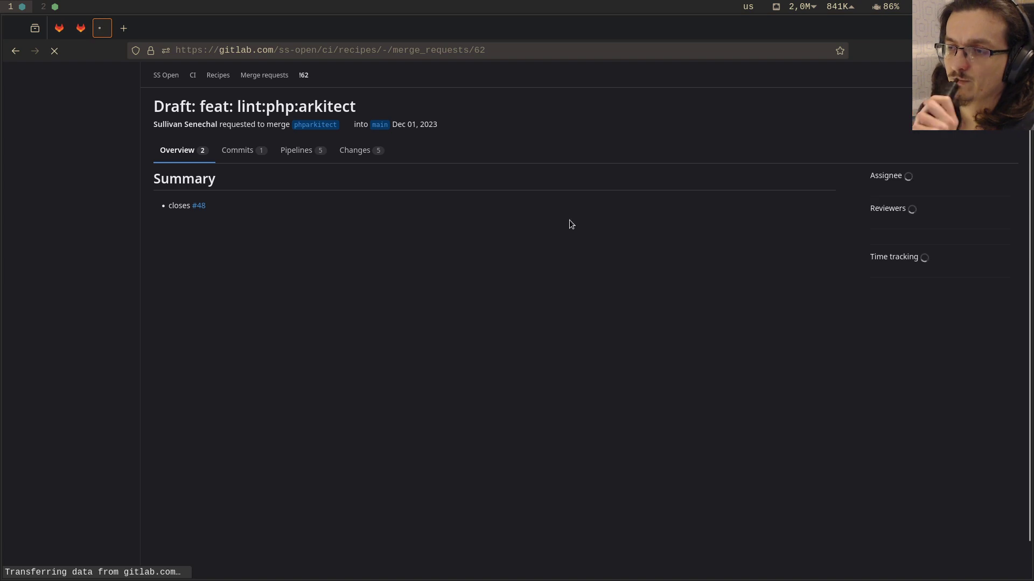
pyautogui.click(82, 33)
pyautogui.press('F5')
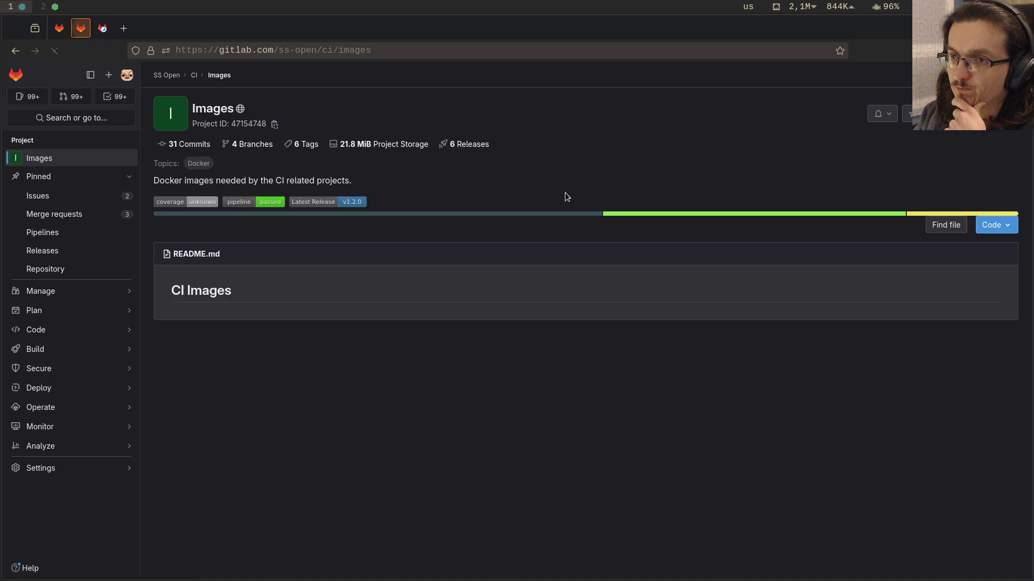
pyautogui.click(40, 6)
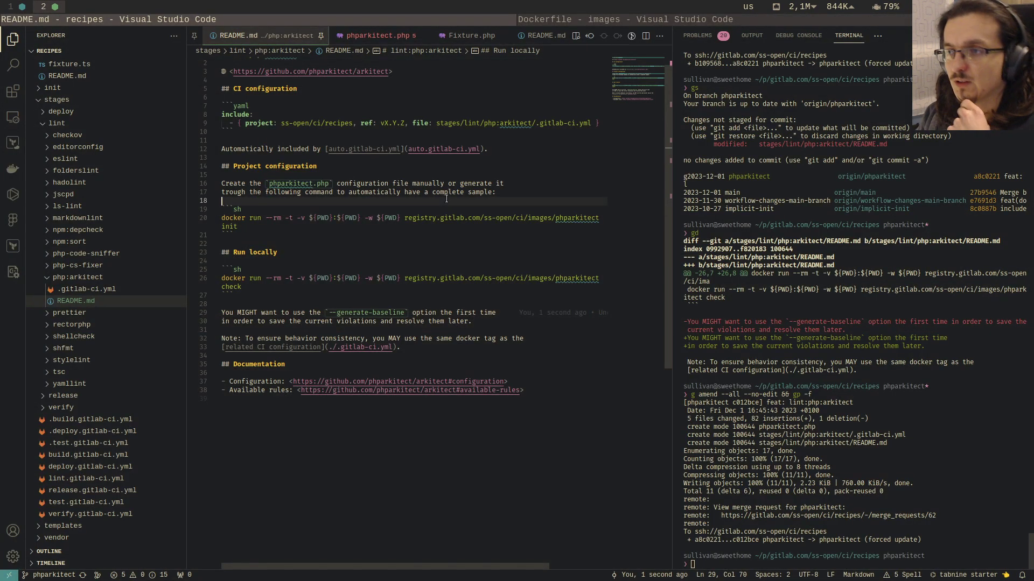
pyautogui.click(86, 289)
# Step: Change the phparkitect image tag to 1.2.0 in the arkitect job's .gitlab-ci.yml and save
pyautogui.press('Left')
pyautogui.hotkey('ctrl', 'Right')
pyautogui.hotkey('ctrl', 'Right')
pyautogui.hotkey('ctrl', 'd')
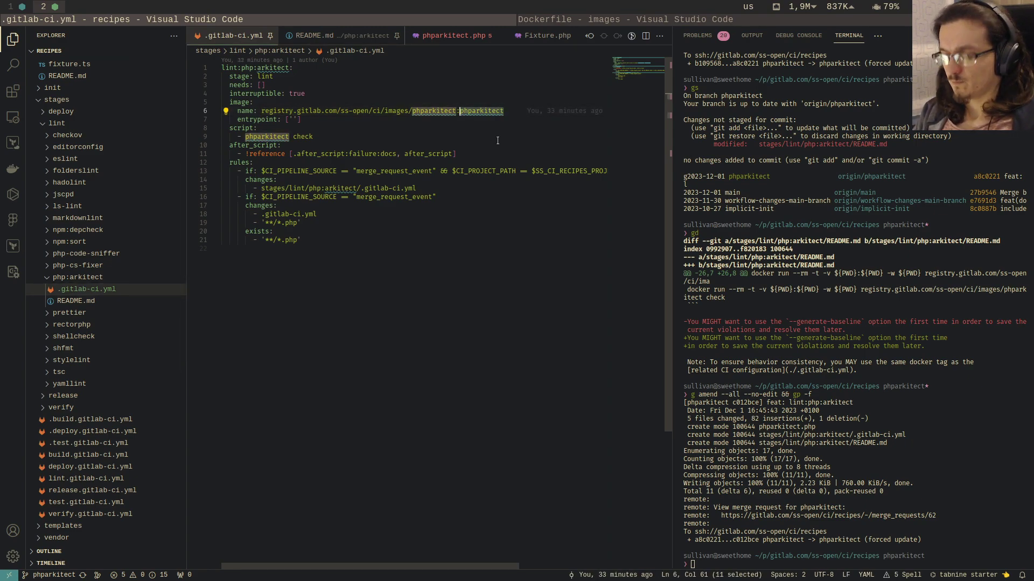
pyautogui.write('1.2.0')
pyautogui.hotkey('ctrl', 's')
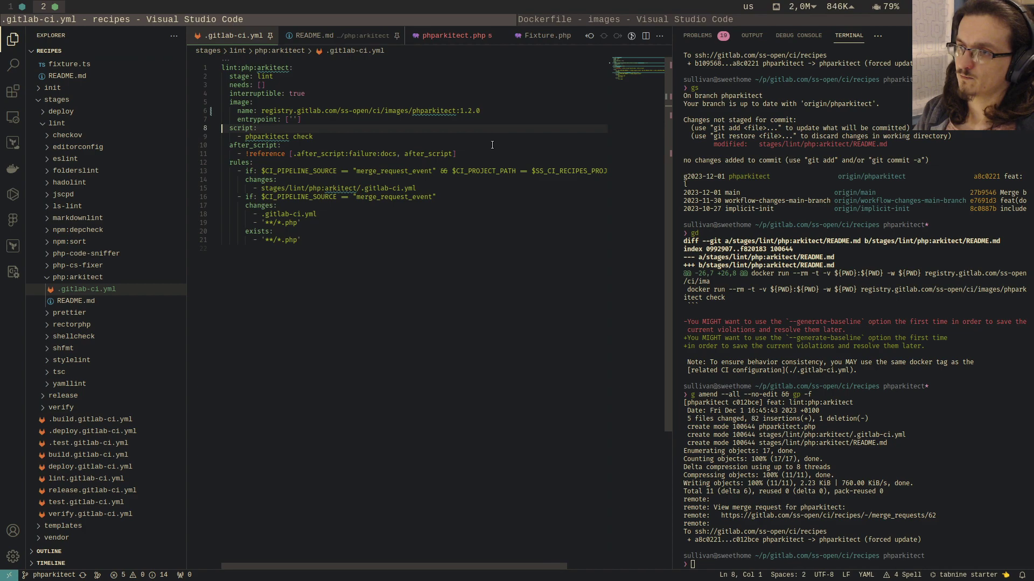
# Step: Amend the commit with the image tag change and force-push the branch
pyautogui.click(1022, 390)
pyautogui.write('g')
pyautogui.press('Right')
pyautogui.press('Return')
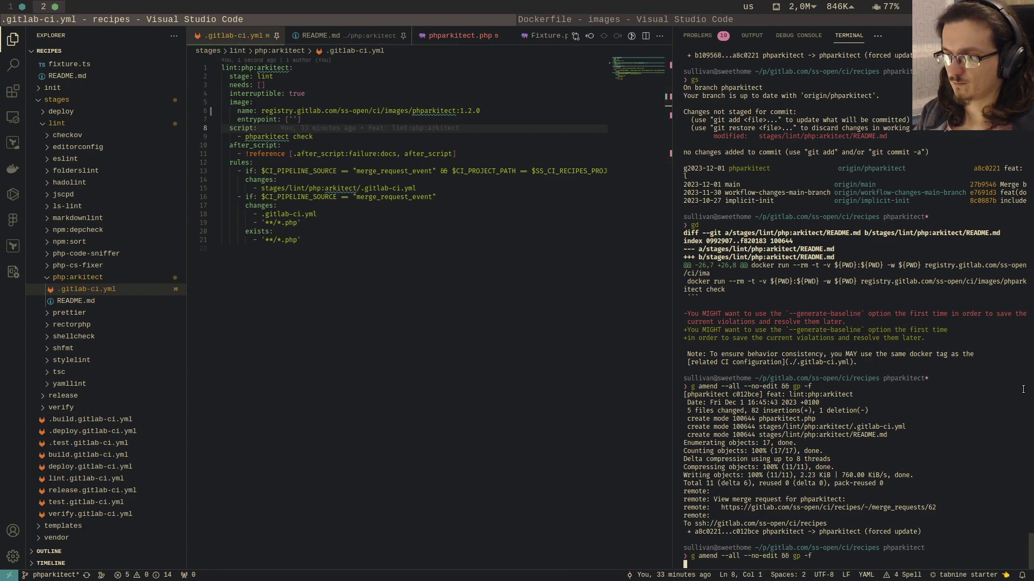
pyautogui.click(11, 10)
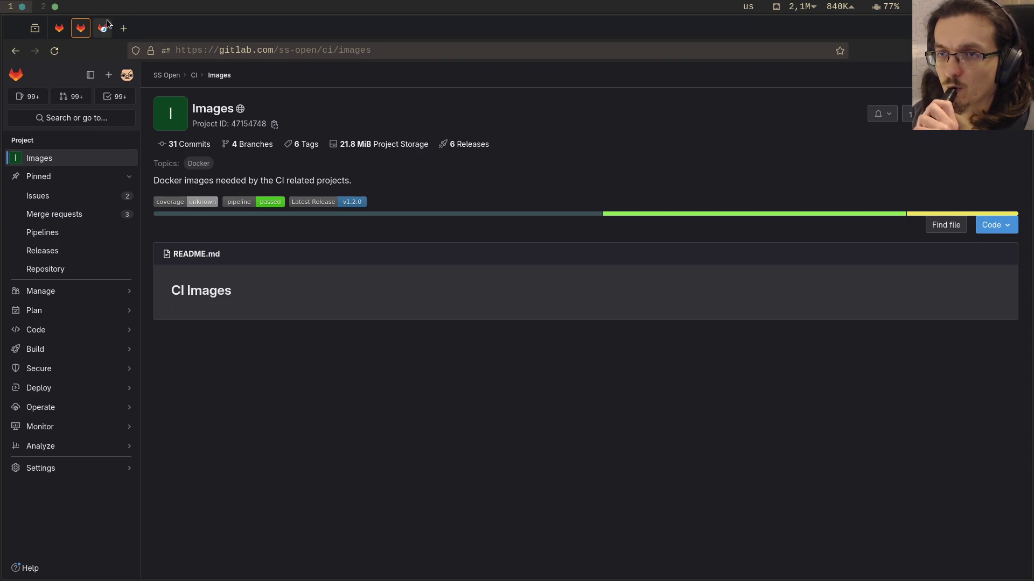
# Step: Inspect the lint jobs of merge request !62's passed pipeline and glance at its changes
pyautogui.click(286, 156)
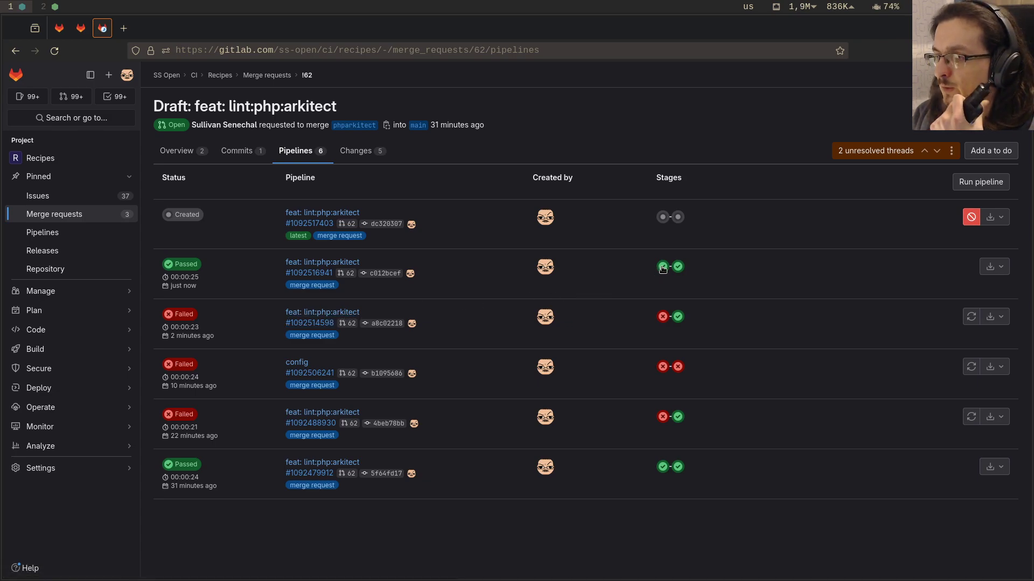
pyautogui.click(663, 267)
pyautogui.click(663, 267)
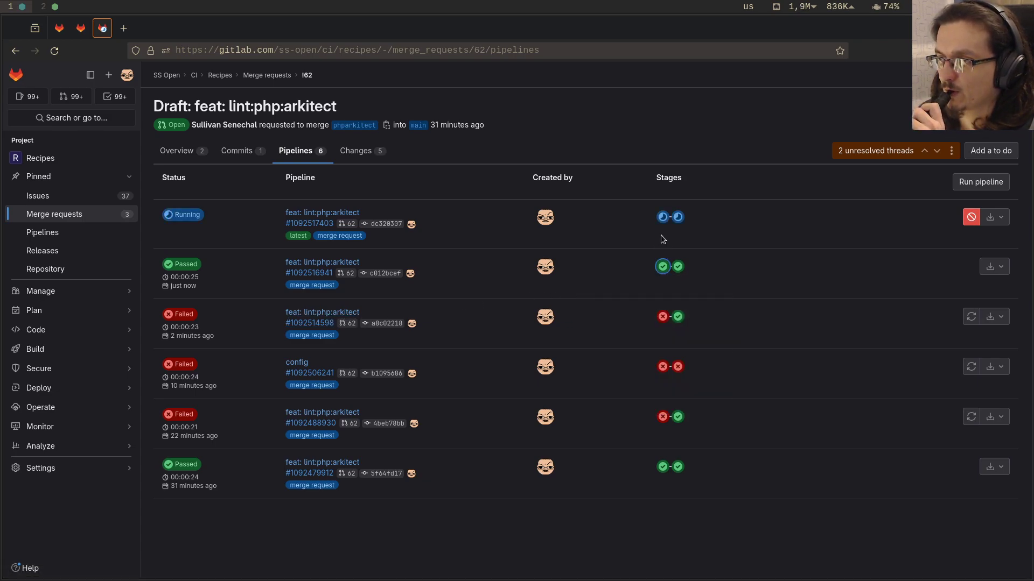
pyautogui.click(657, 269)
pyautogui.scroll(-3, 675, 371)
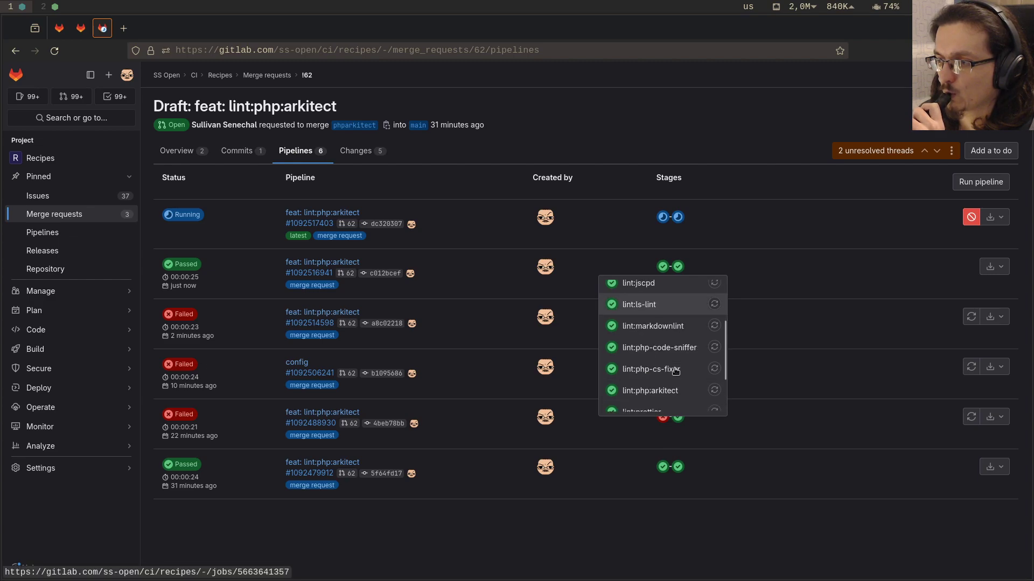
pyautogui.click(355, 150)
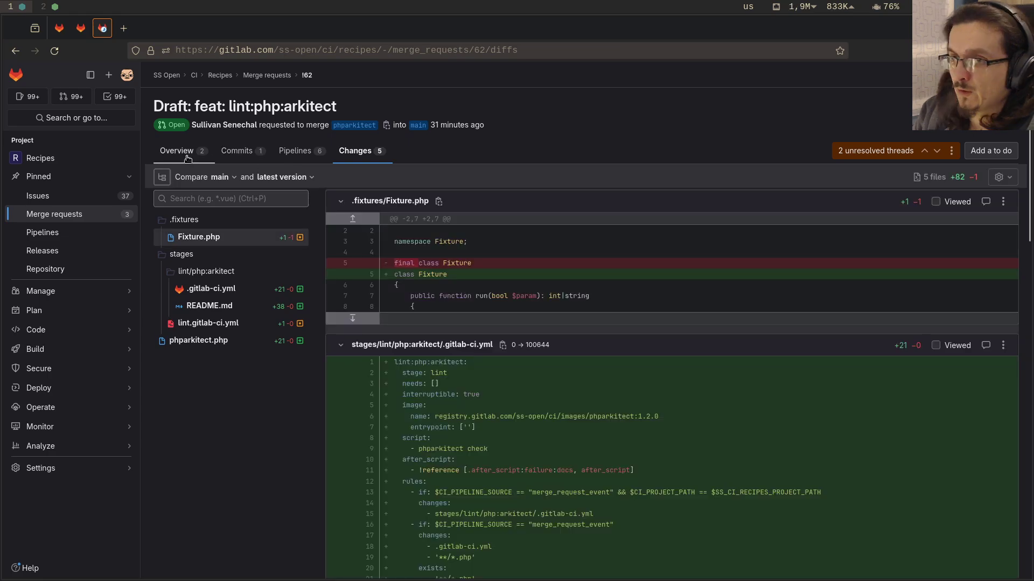
# Step: Resolve the baseline management and stable release TODO threads, then mark Fixture.php as viewed
pyautogui.click(183, 151)
pyautogui.click(939, 152)
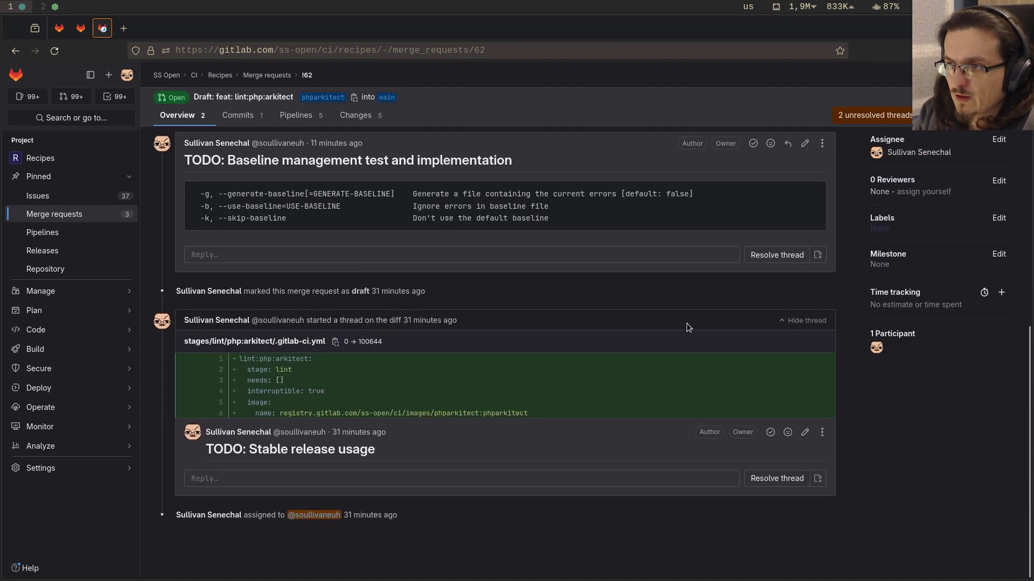
pyautogui.click(777, 256)
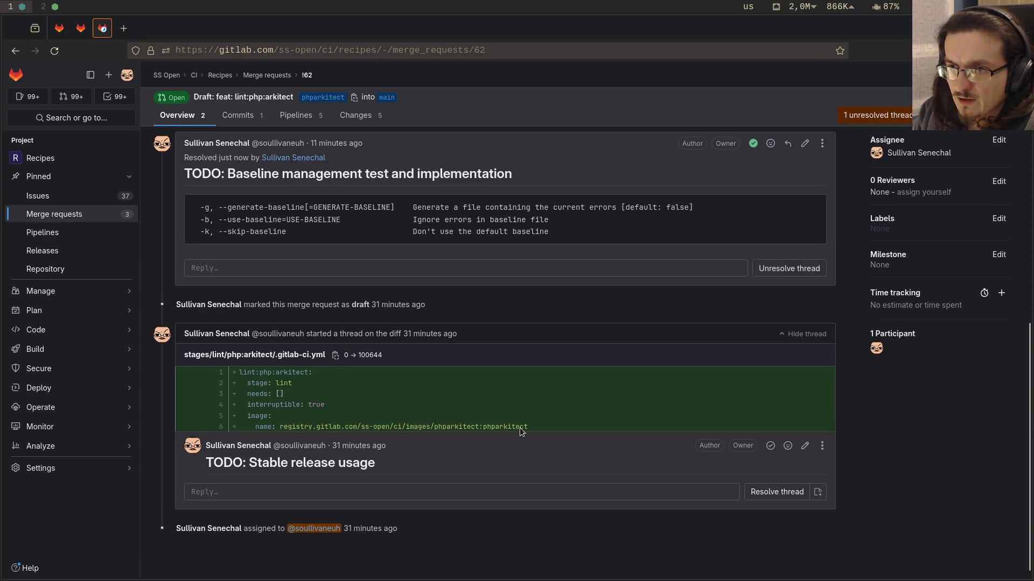
pyautogui.click(767, 491)
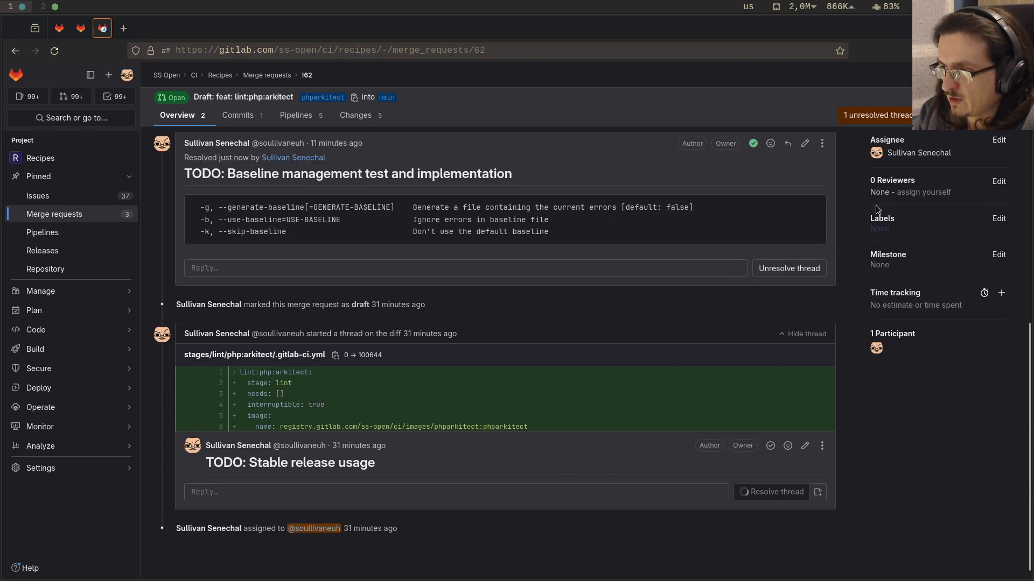
pyautogui.scroll(5, 604, 268)
pyautogui.click(357, 178)
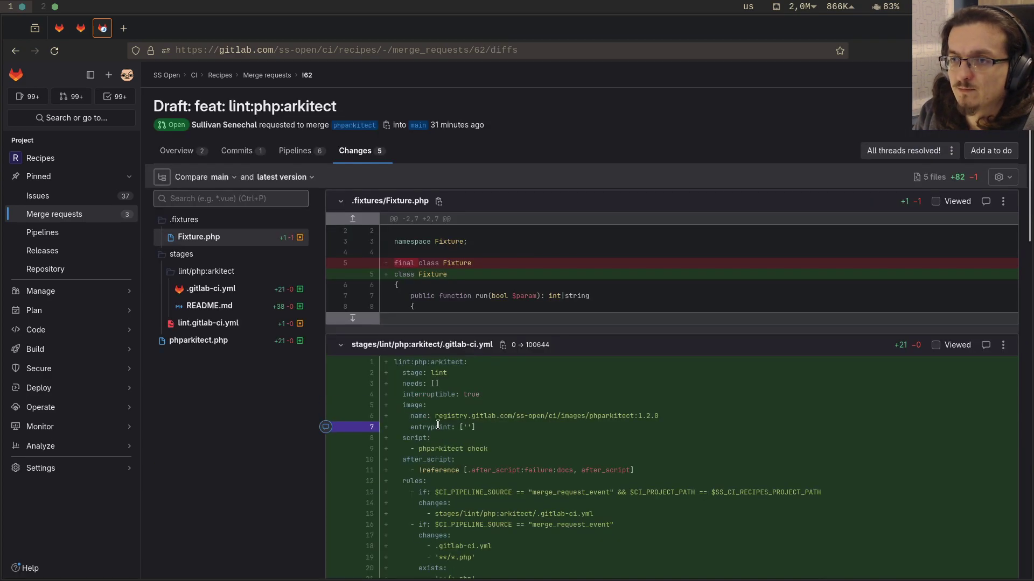
pyautogui.click(936, 202)
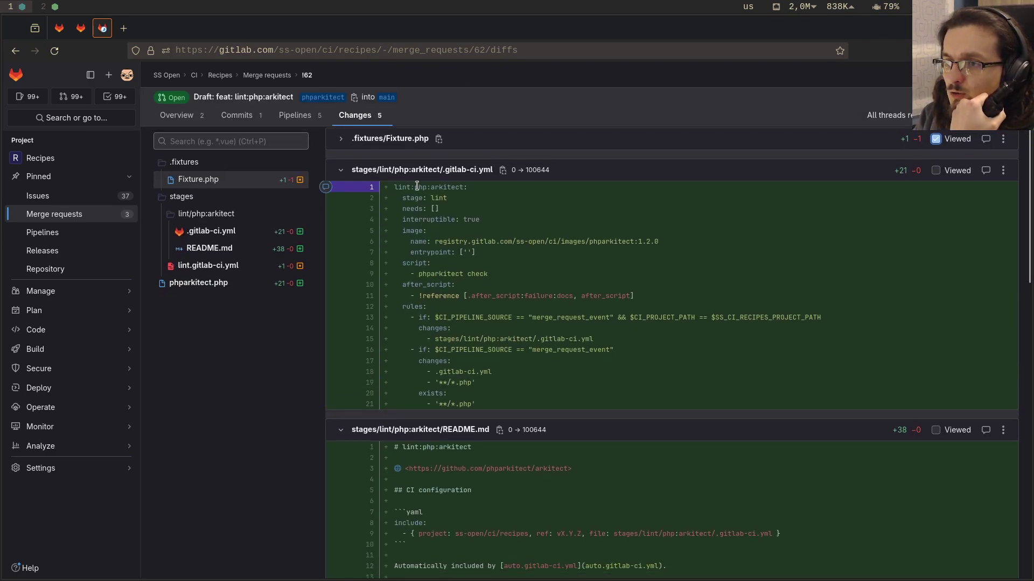
# Step: Review the arkitect .gitlab-ci.yml diff's image path, script and rules, then mark it viewed
pyautogui.moveTo(427, 241); pyautogui.dragTo(611, 237)
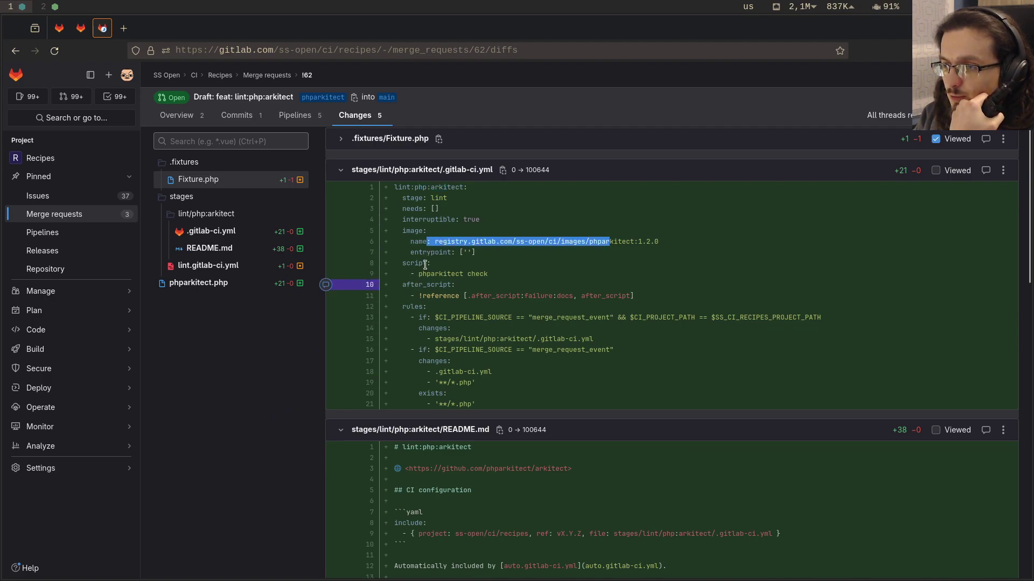
pyautogui.moveTo(416, 274); pyautogui.dragTo(455, 284)
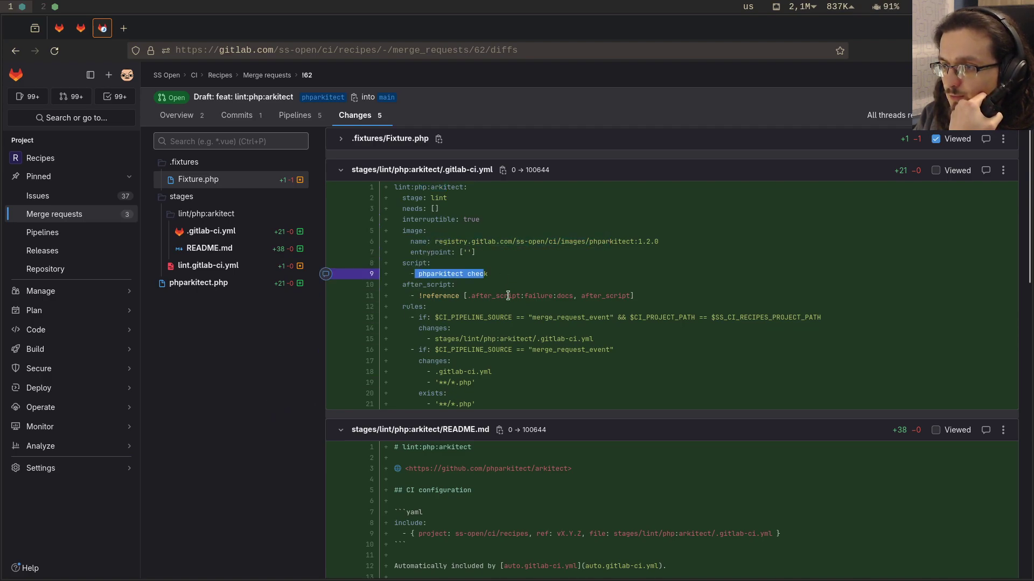
pyautogui.click(467, 373)
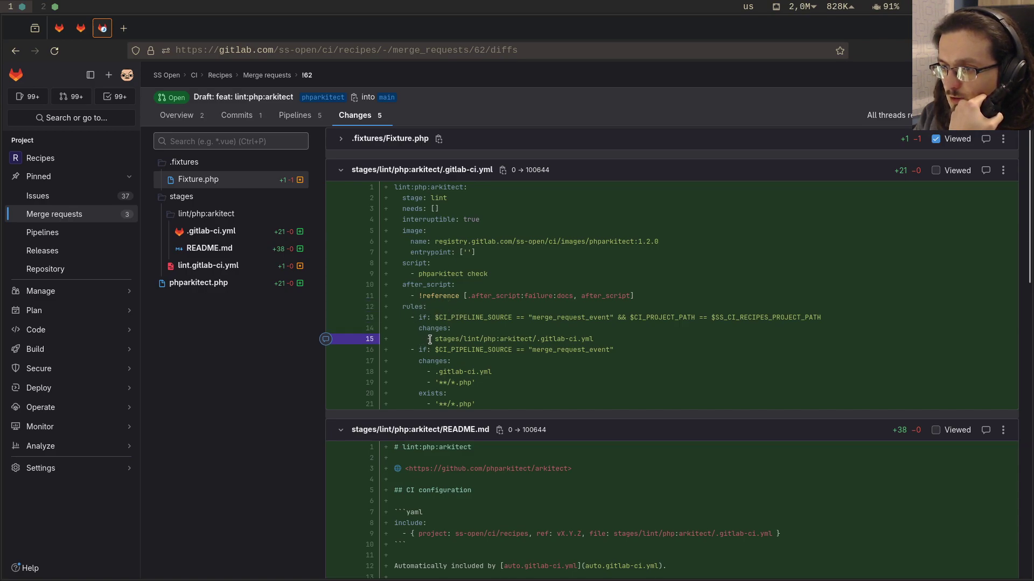
pyautogui.moveTo(432, 340); pyautogui.dragTo(628, 342)
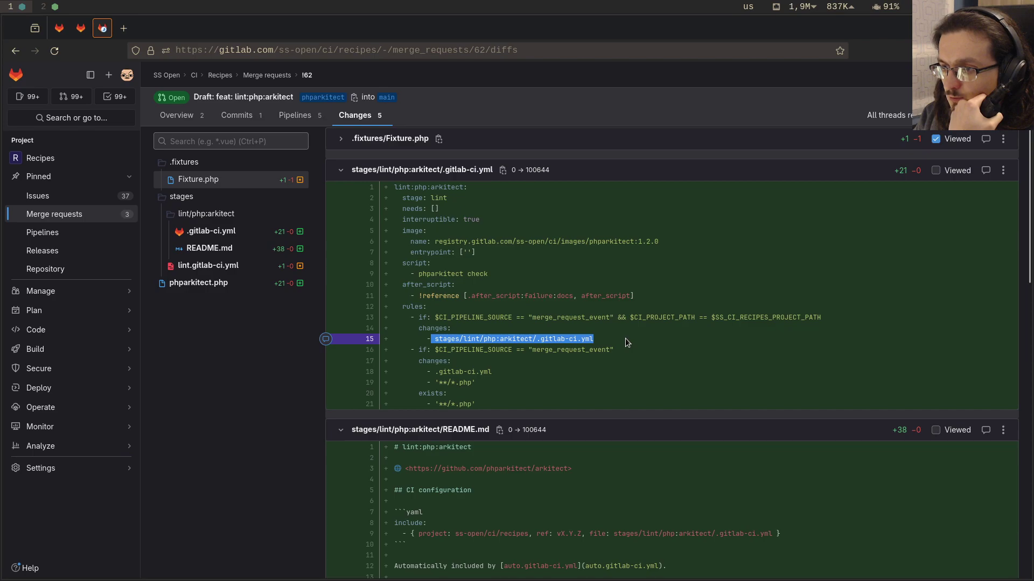
pyautogui.moveTo(606, 242); pyautogui.dragTo(515, 242)
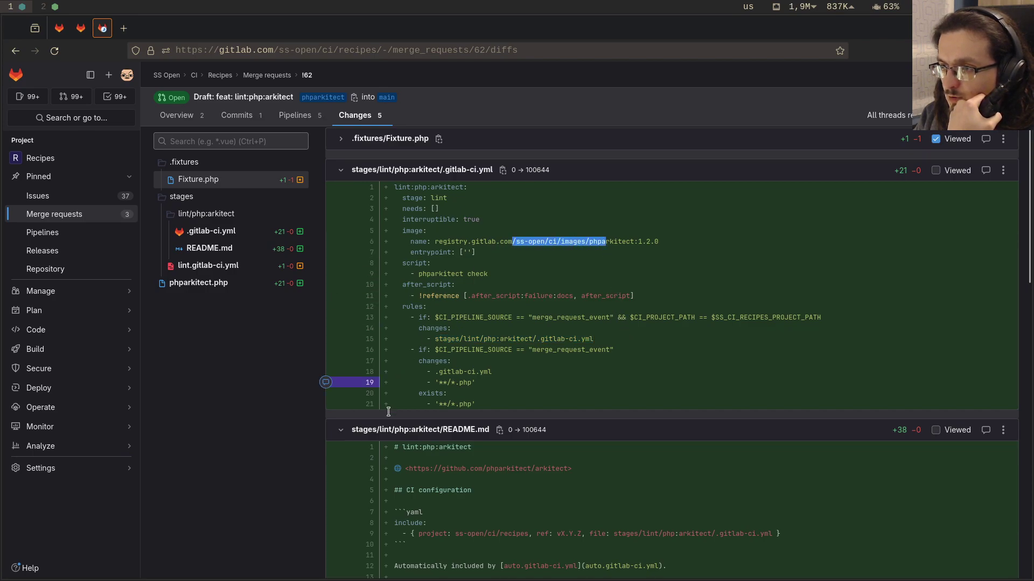
pyautogui.click(453, 366)
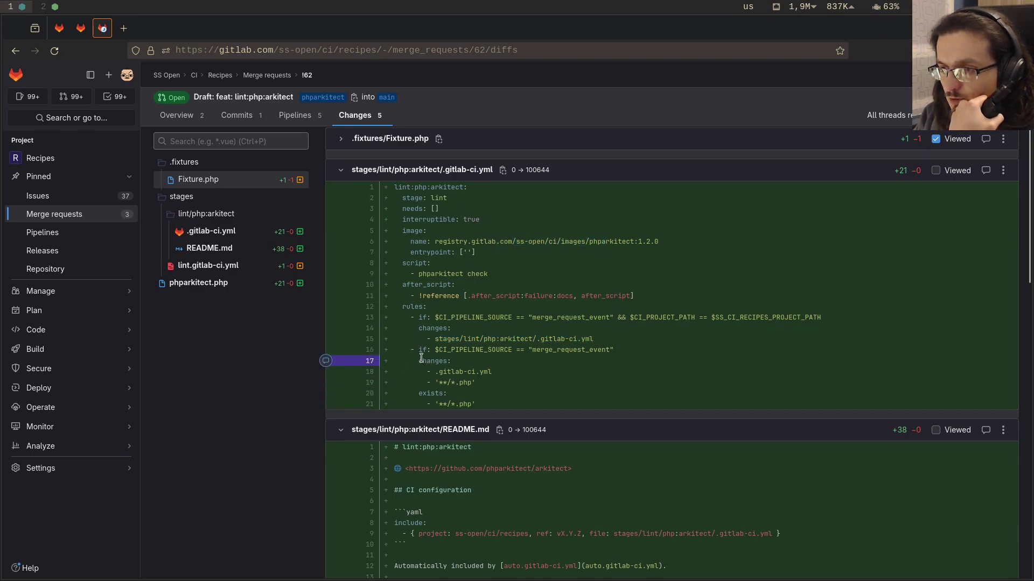
pyautogui.moveTo(434, 361); pyautogui.dragTo(423, 350)
pyautogui.moveTo(496, 382); pyautogui.dragTo(528, 388)
pyautogui.click(528, 389)
pyautogui.scroll(-3, 498, 370)
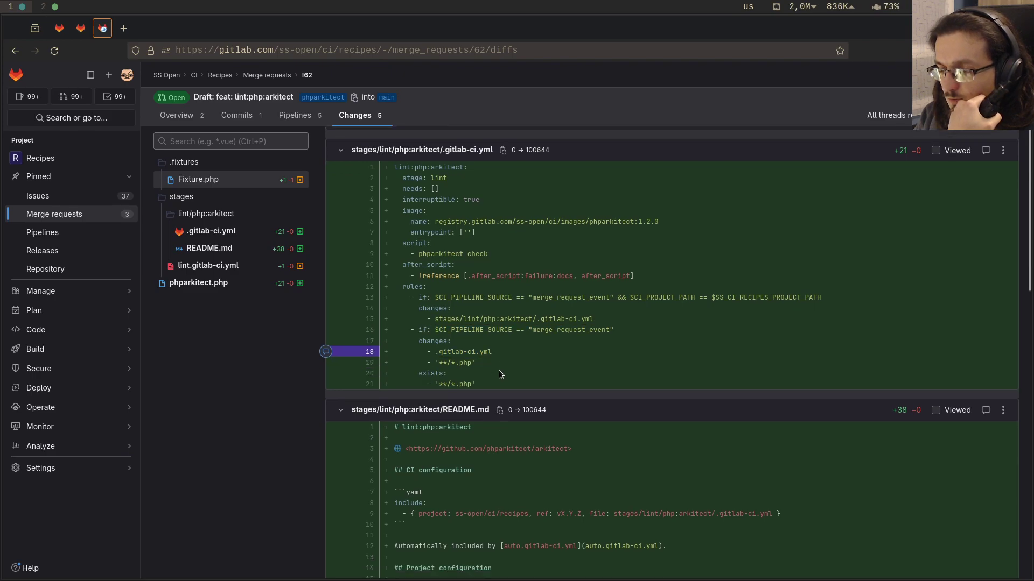
pyautogui.scroll(3, 496, 367)
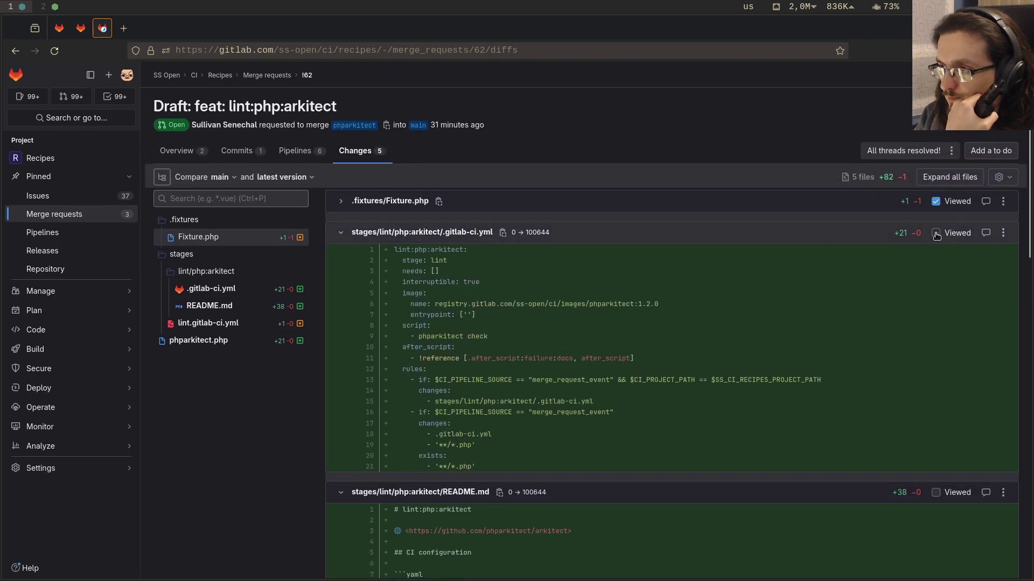
pyautogui.click(936, 235)
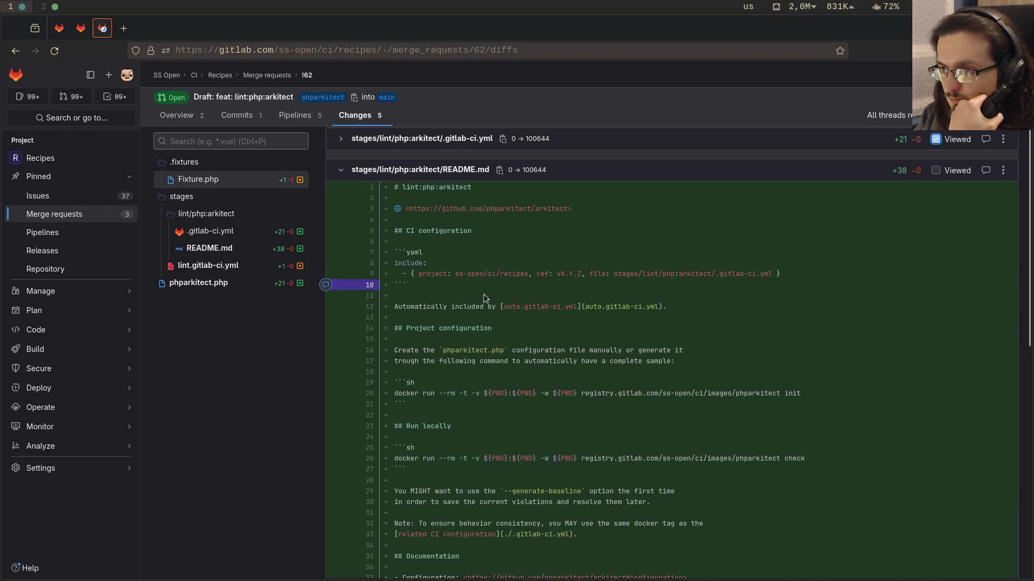
# Step: Open README.md's file view in a new tab from its actions menu
pyautogui.scroll(-1, 522, 406)
pyautogui.scroll(-1, 522, 409)
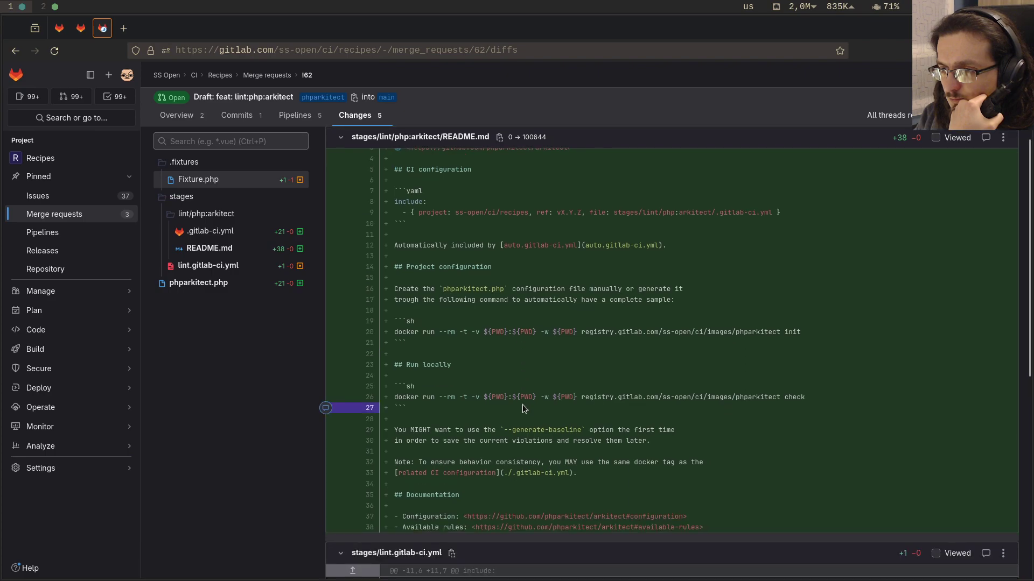
pyautogui.click(1002, 138)
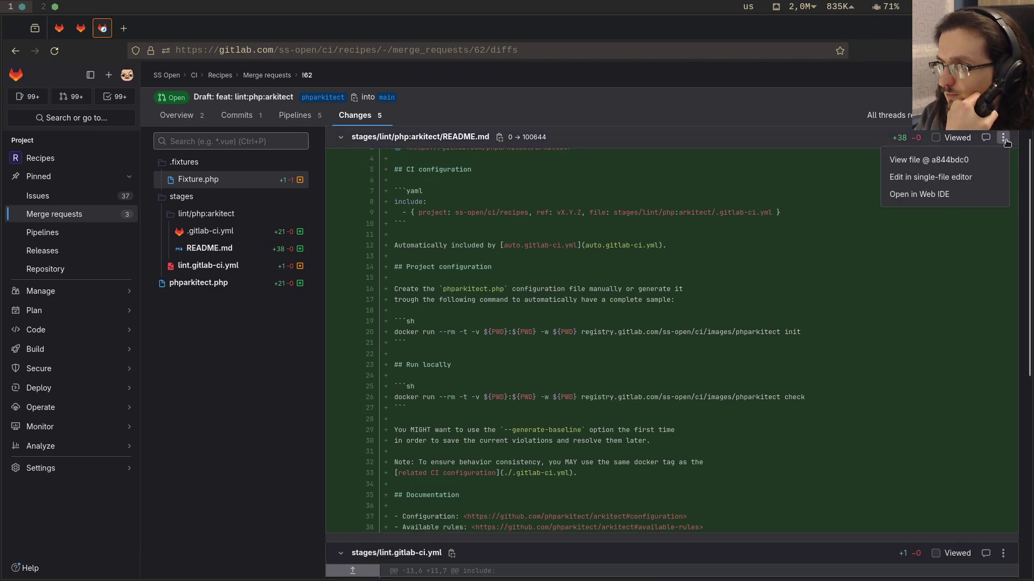
pyautogui.middleClick(928, 160)
# Step: Copy the stages/lint/php:arkitect/.gitlab-ci.yml include snippet from the rendered README
pyautogui.click(195, 27)
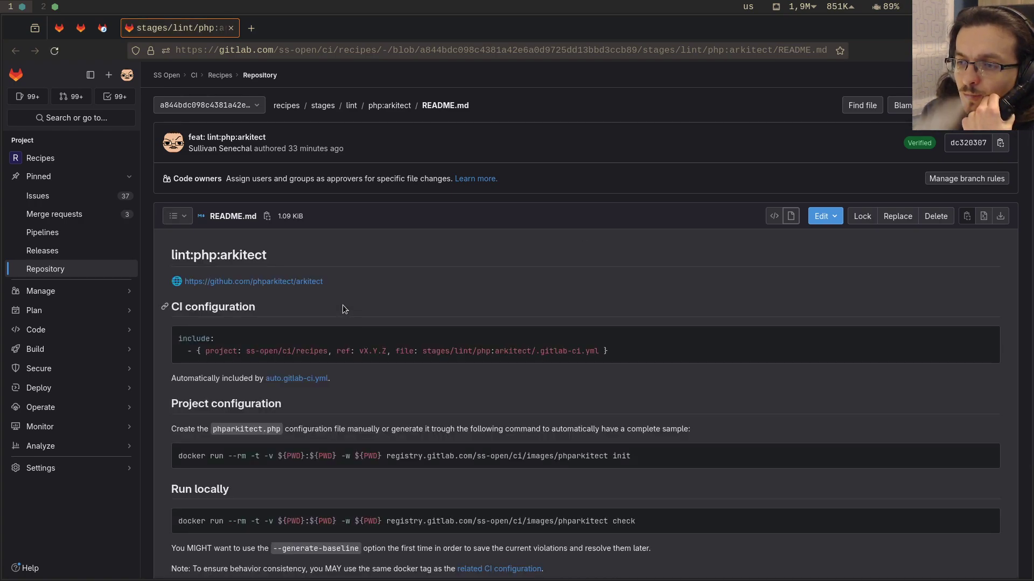
pyautogui.scroll(-2, 343, 306)
pyautogui.scroll(-2, 343, 307)
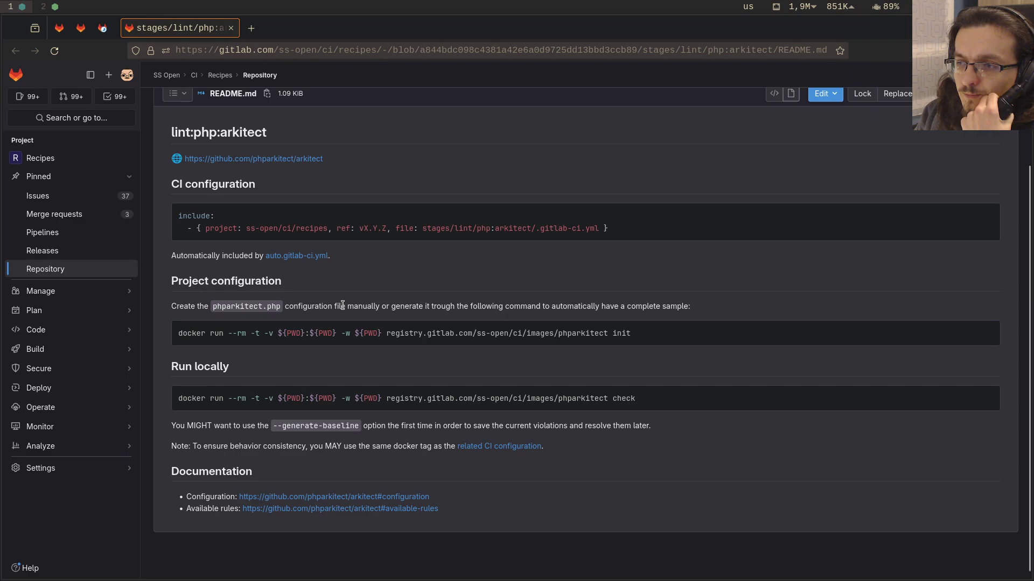
pyautogui.scroll(-1, 343, 305)
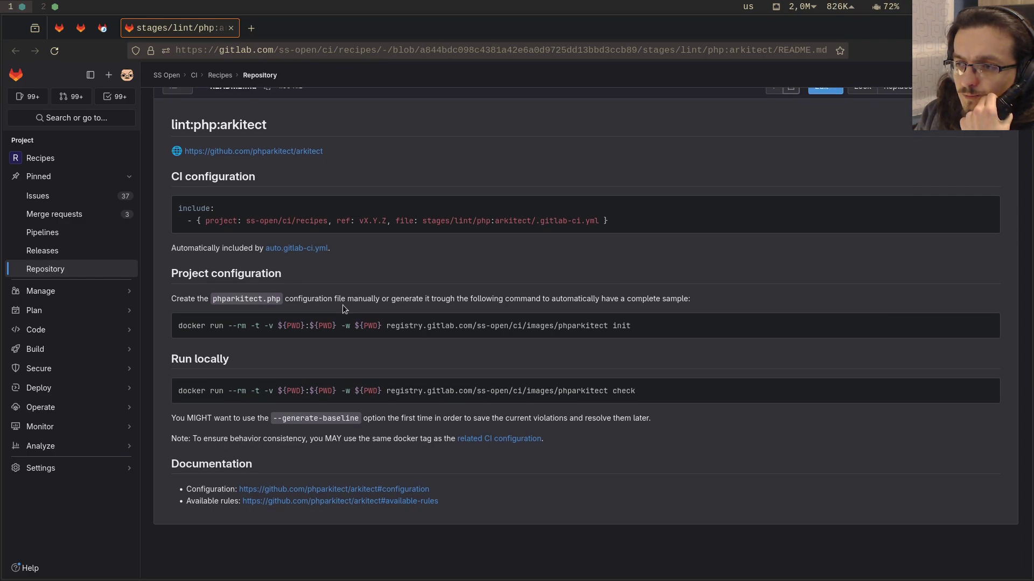
pyautogui.doubleClick(477, 221)
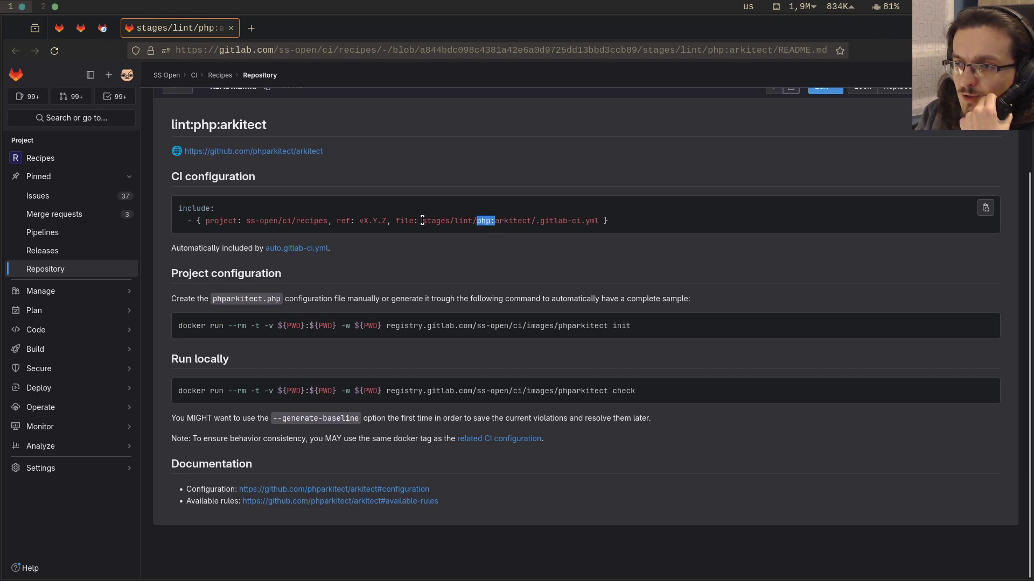
pyautogui.moveTo(421, 221); pyautogui.dragTo(603, 221)
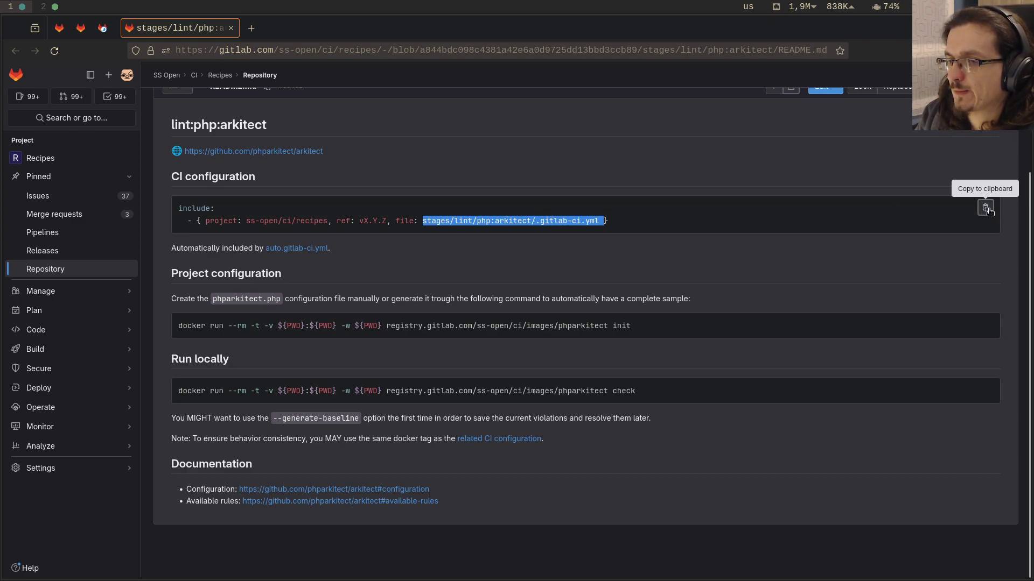
pyautogui.click(986, 209)
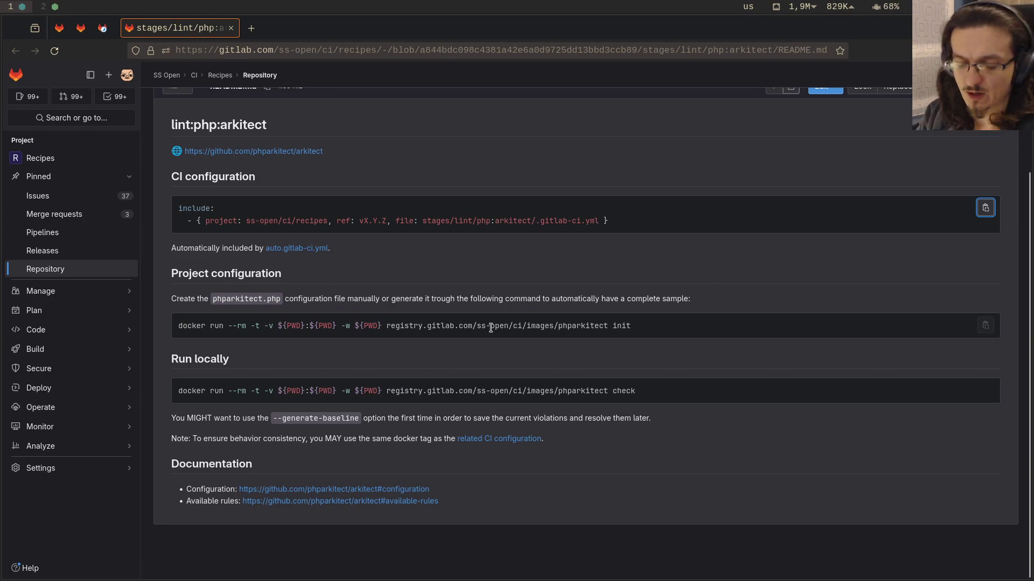
# Step: Launch the ss-open/poc/ci-testing project in the code editor
pyautogui.press('super+p')
pyautogui.write('ci-')
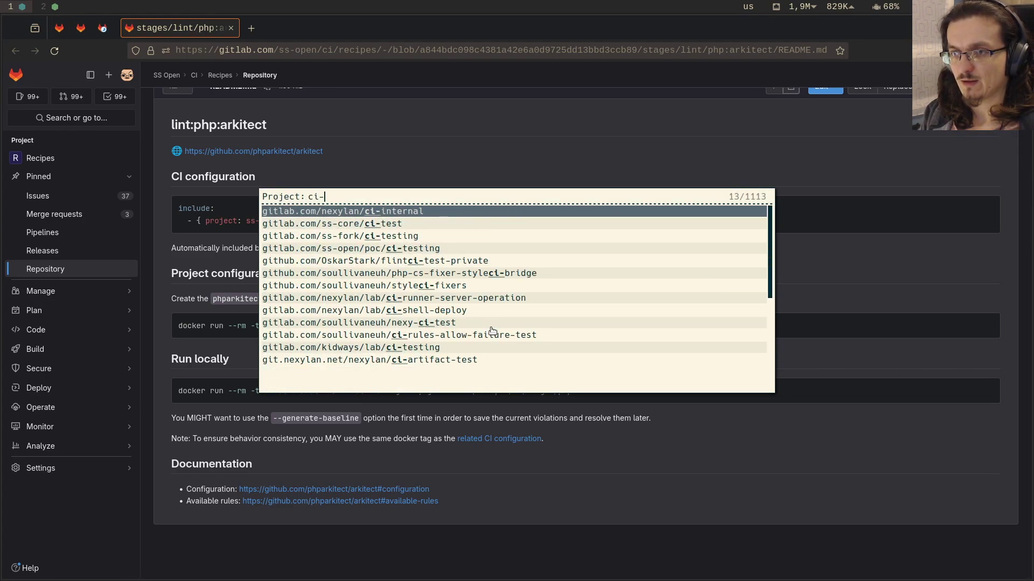
pyautogui.write('test')
pyautogui.press('Down')
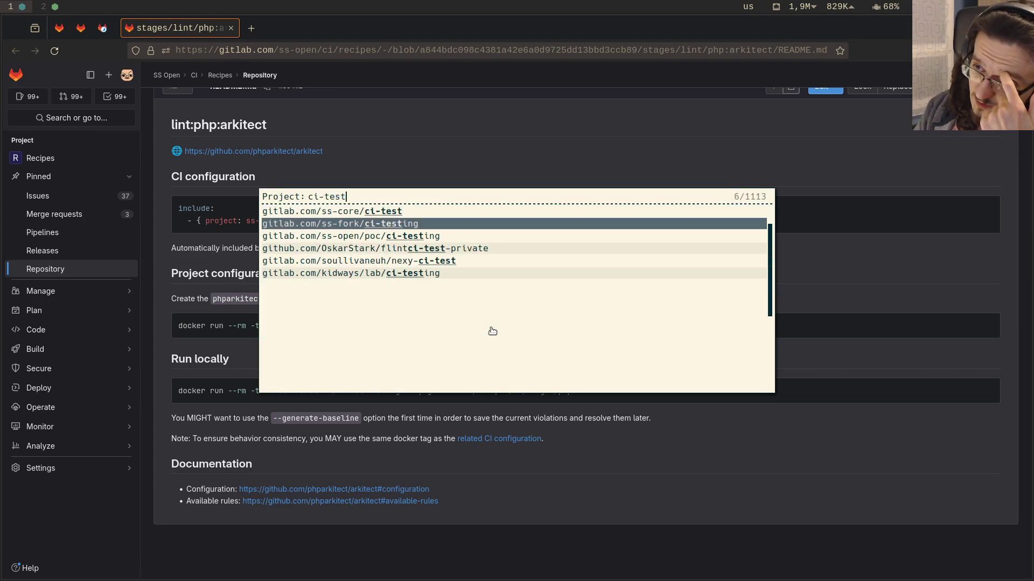
pyautogui.press('Up')
pyautogui.press('Down')
pyautogui.press('Down')
pyautogui.press('Return')
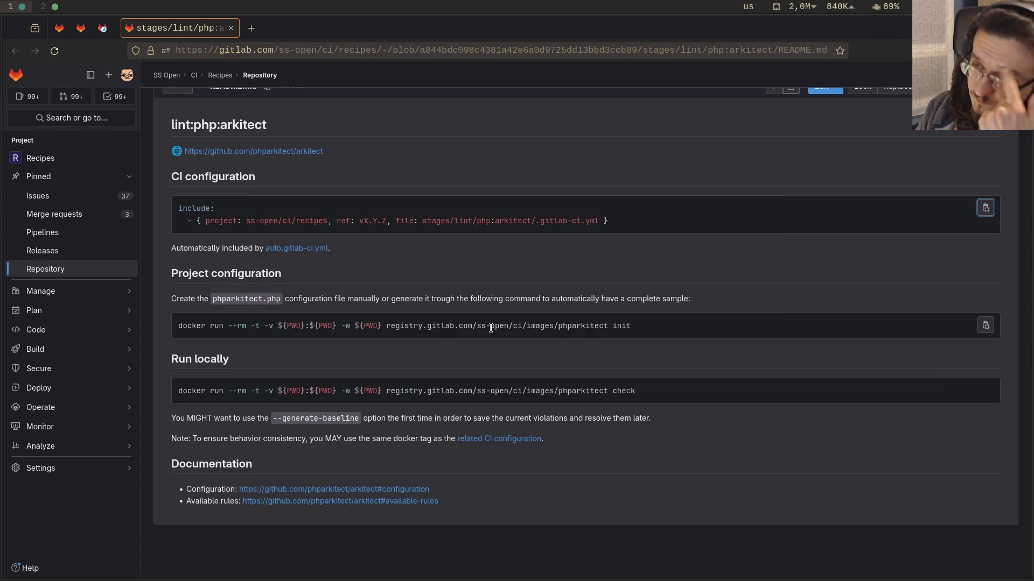
pyautogui.hotkey('alt', 'Tab')
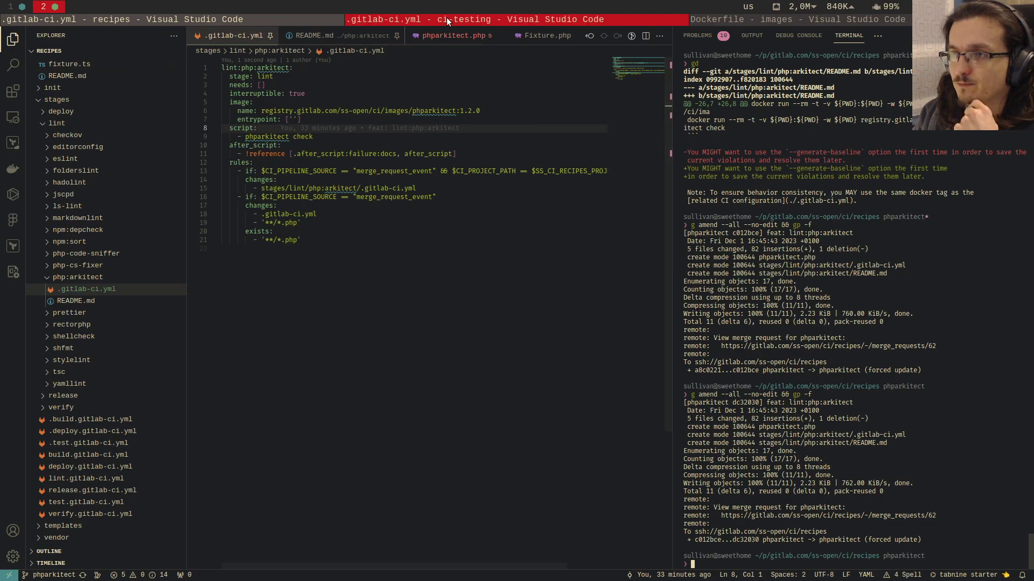
# Step: In the ci-testing window, run git status and place the cursor on line 3's include ref
pyautogui.click(447, 18)
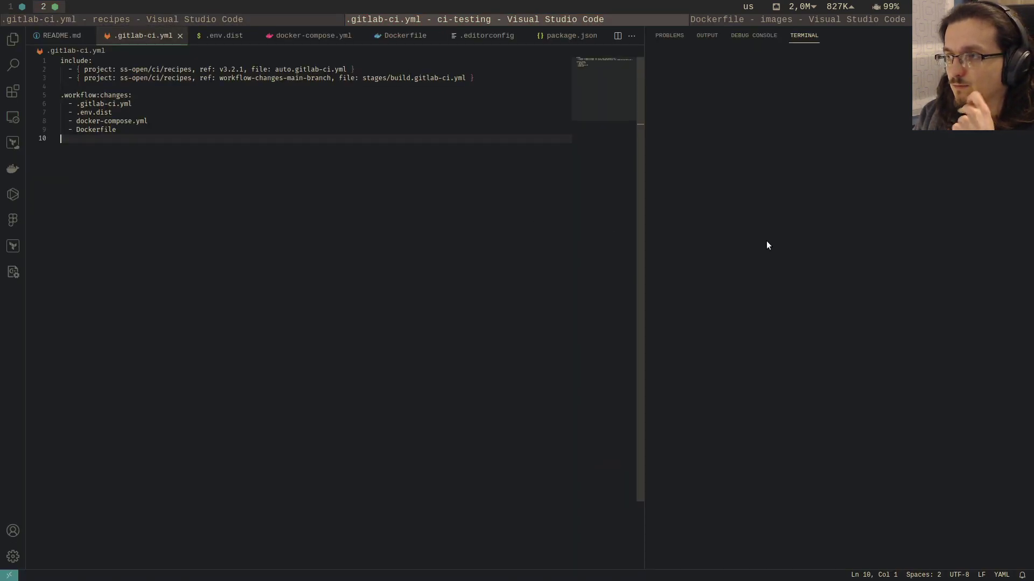
pyautogui.moveTo(643, 212); pyautogui.dragTo(382, 212)
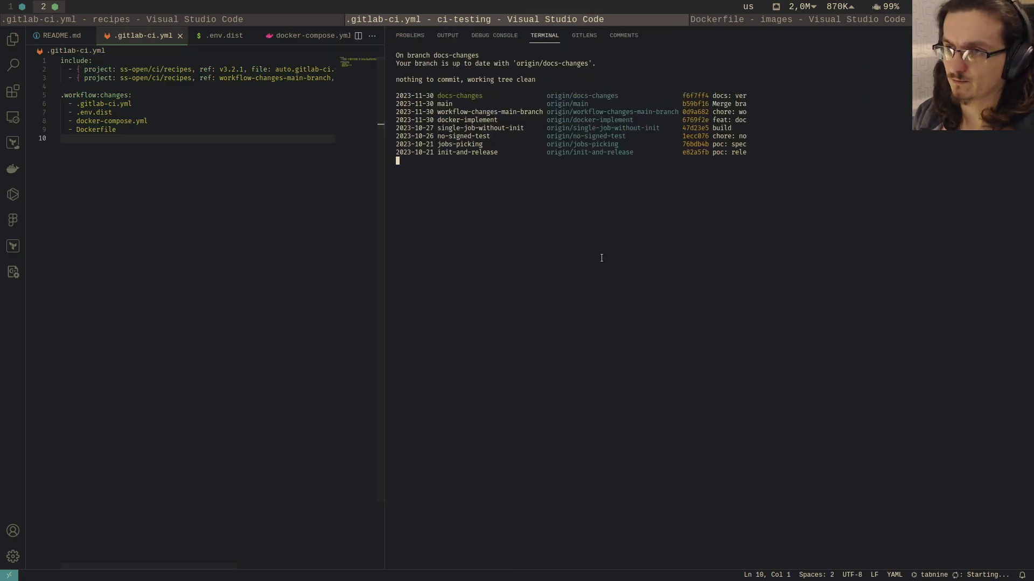
pyautogui.write('gs')
pyautogui.press('Return')
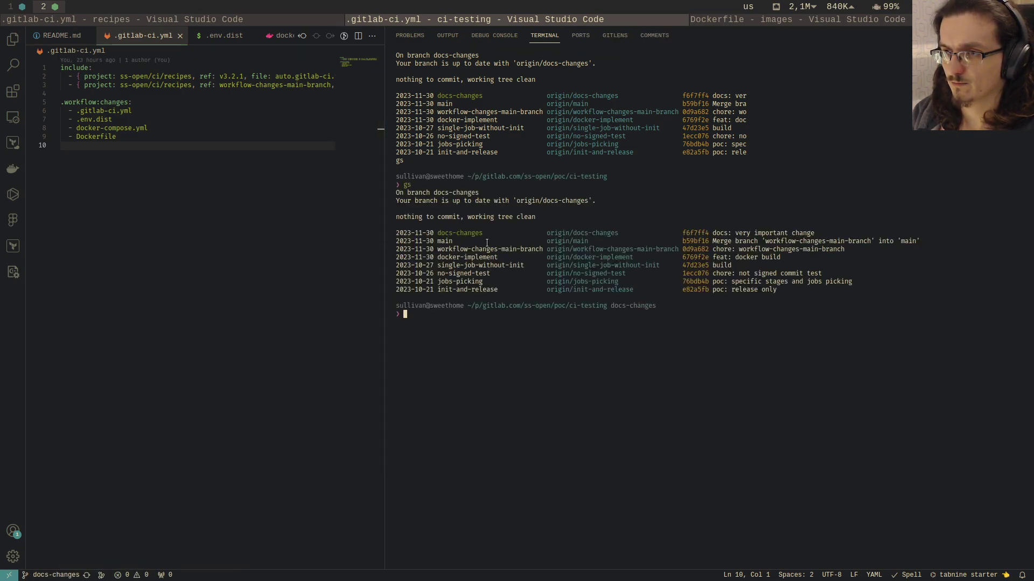
pyautogui.moveTo(385, 143); pyautogui.dragTo(441, 151)
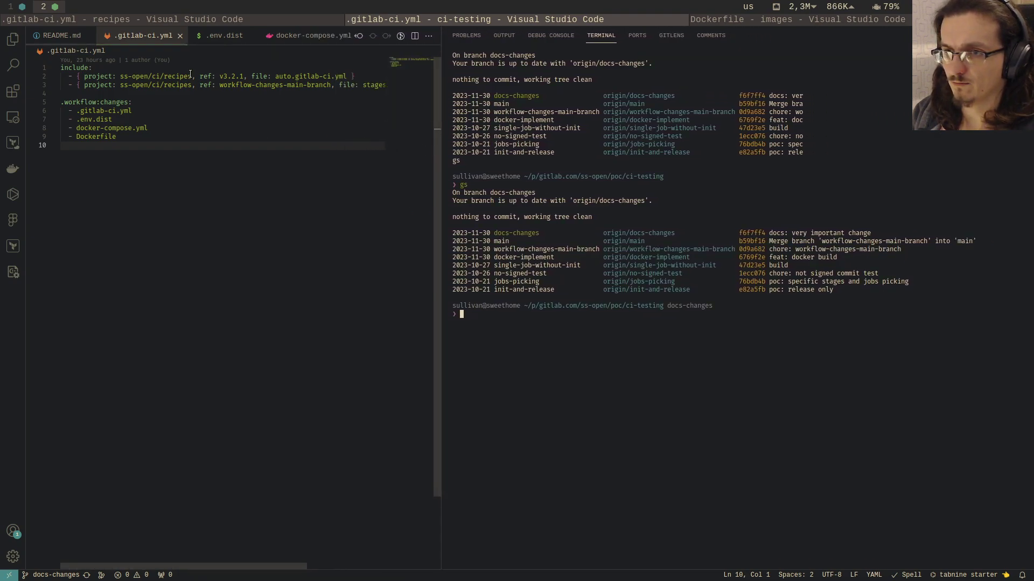
pyautogui.click(225, 89)
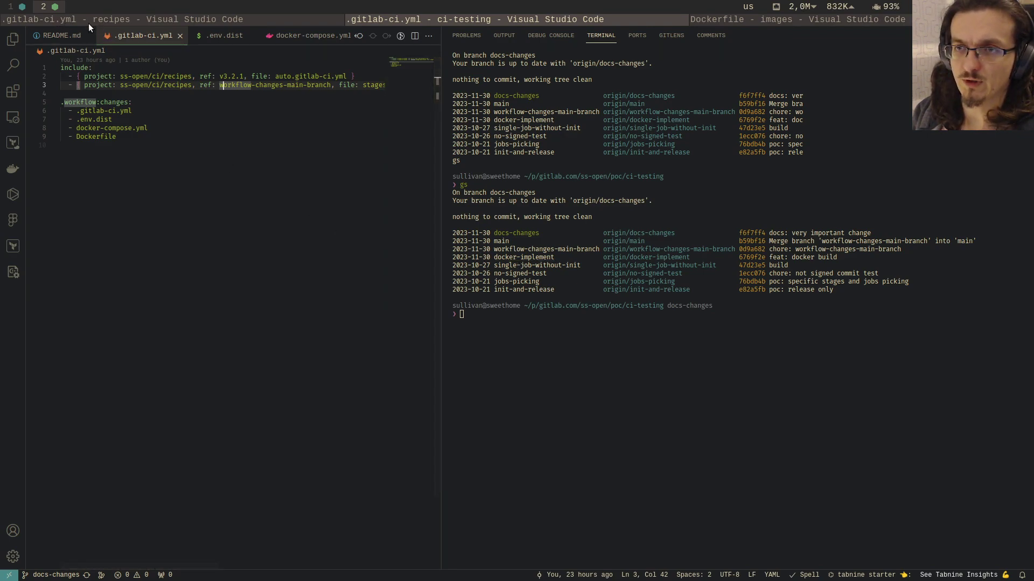
# Step: Look up the Recipes project's latest release in the browser
pyautogui.click(16, 6)
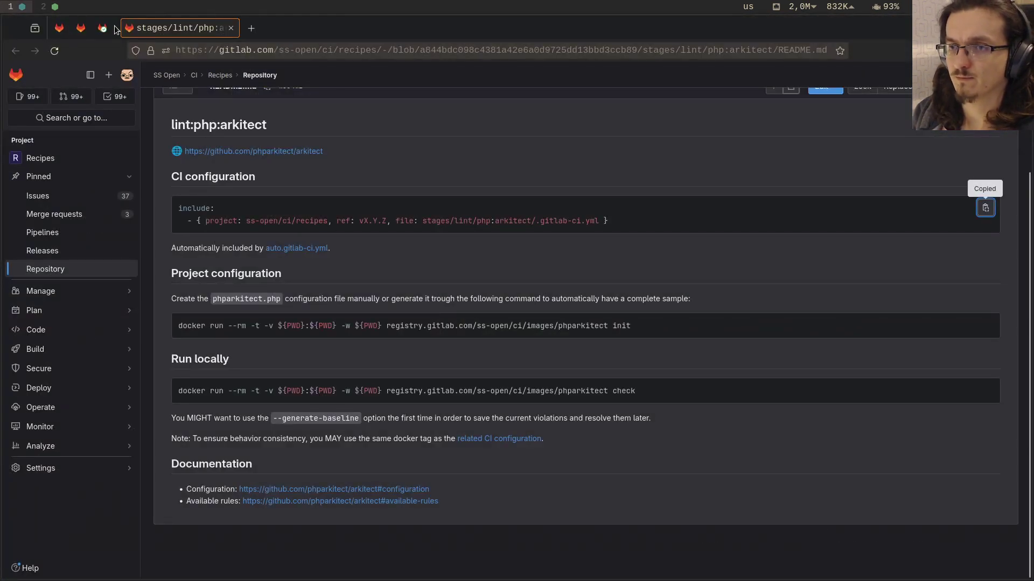
pyautogui.click(104, 26)
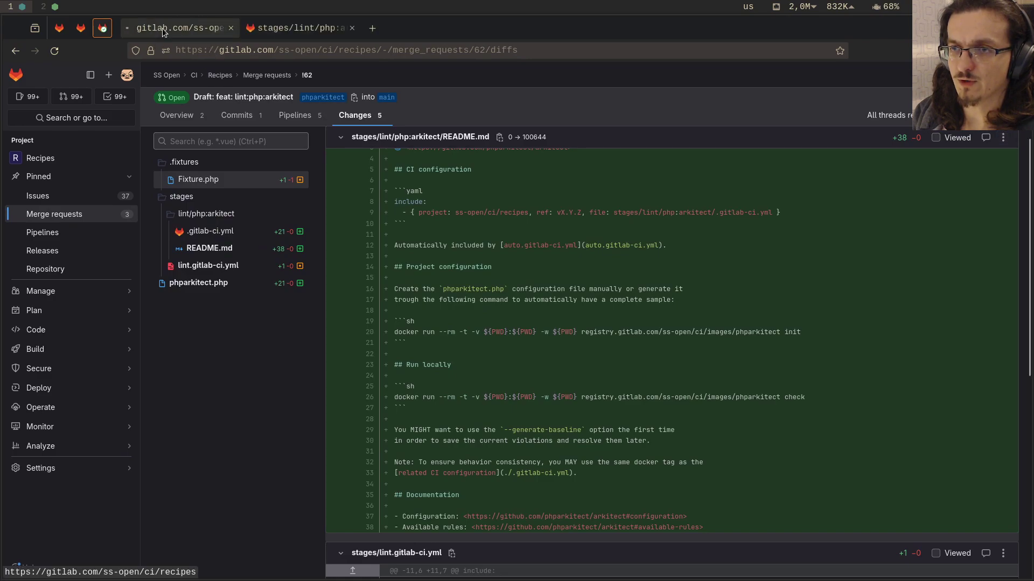
pyautogui.click(162, 28)
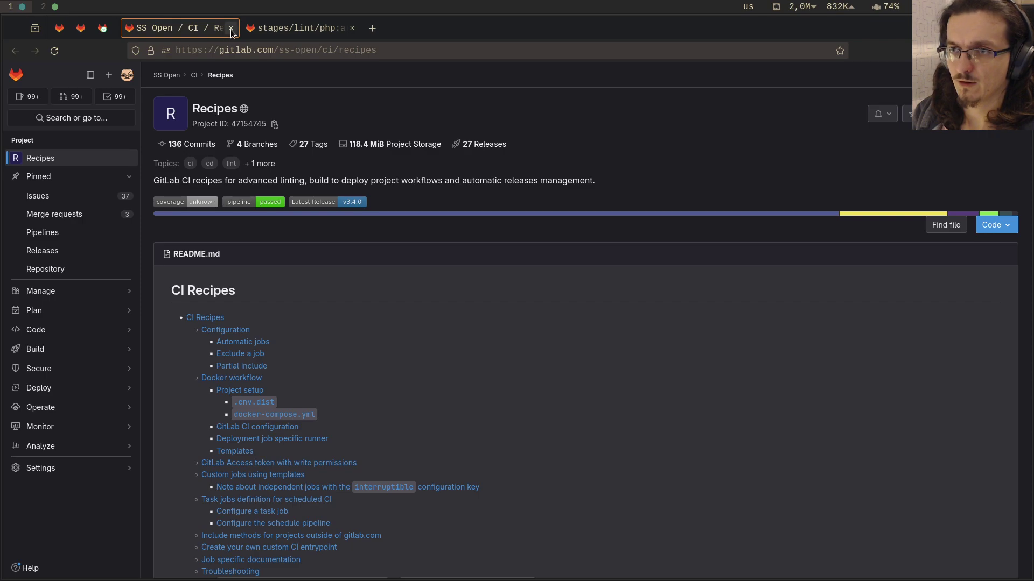
pyautogui.click(231, 27)
pyautogui.press('super+2')
# Step: Change both include refs in .gitlab-ci.yml to v3.4.0 and save
pyautogui.press('Left')
pyautogui.press('Left')
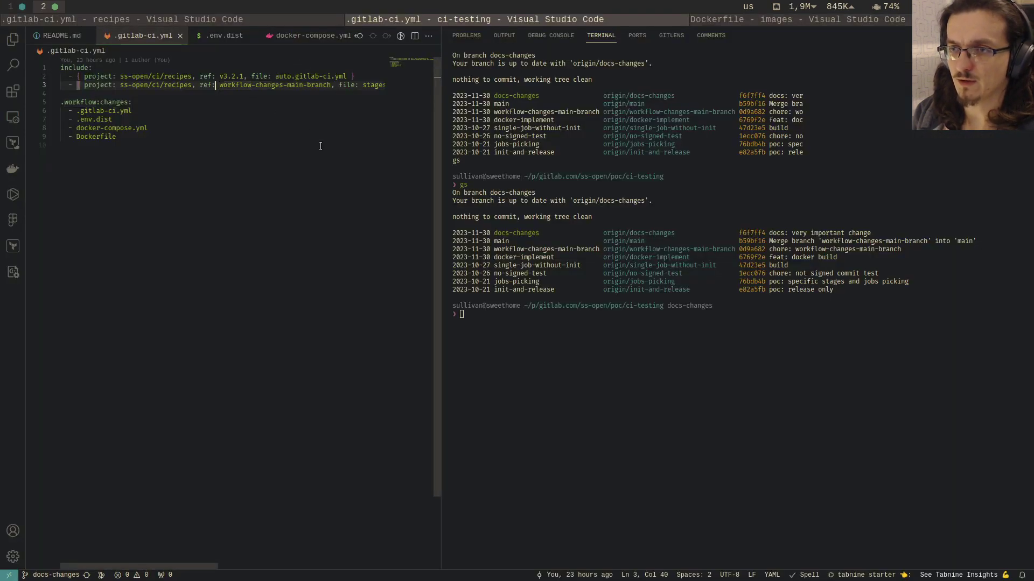
pyautogui.hotkey('ctrl', 'shift', 'Right')
pyautogui.hotkey('ctrl', 'shift', 'Right')
pyautogui.hotkey('ctrl', 'shift', 'Right')
pyautogui.hotkey('ctrl', 'shift', 'Right')
pyautogui.write('v3')
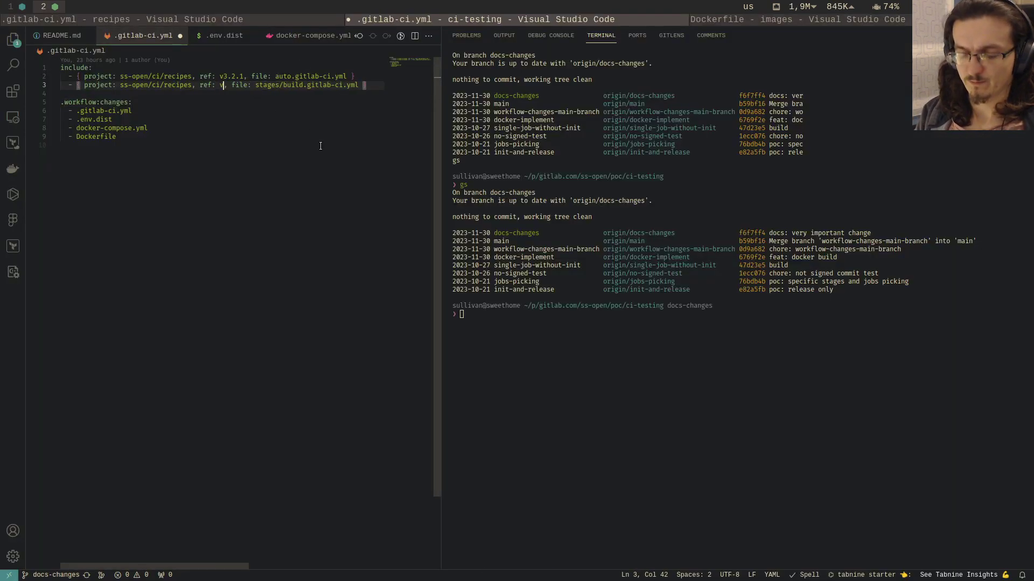
pyautogui.write('.4.0')
pyautogui.press('Up')
pyautogui.hotkey('shift', 'Left')
pyautogui.hotkey('shift', 'Left')
pyautogui.hotkey('shift', 'Left')
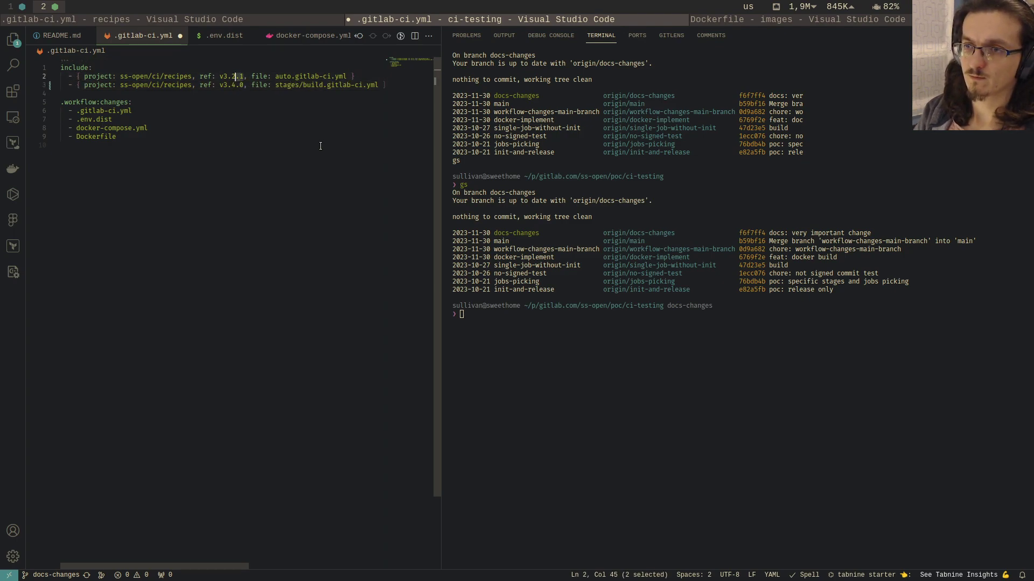
pyautogui.write('1')
pyautogui.press('BackSpace')
pyautogui.write('40.')
pyautogui.hotkey('ctrl', 's')
# Step: Amend the change into the docs-changes commit and force-push it
pyautogui.write('gs')
pyautogui.press('Return')
pyautogui.write('g oneline main..')
pyautogui.press('Return')
pyautogui.write('g amend --all --no-edit && gp -f')
pyautogui.press('Right')
pyautogui.press('Return')
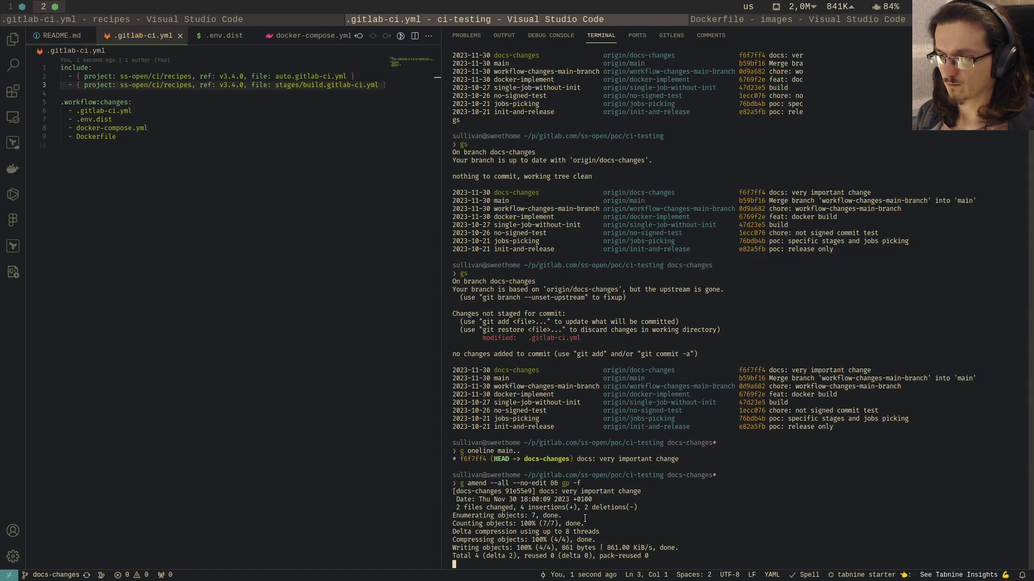
pyautogui.keyDown('ctrl'); pyautogui.click(592, 516); pyautogui.keyUp('ctrl')
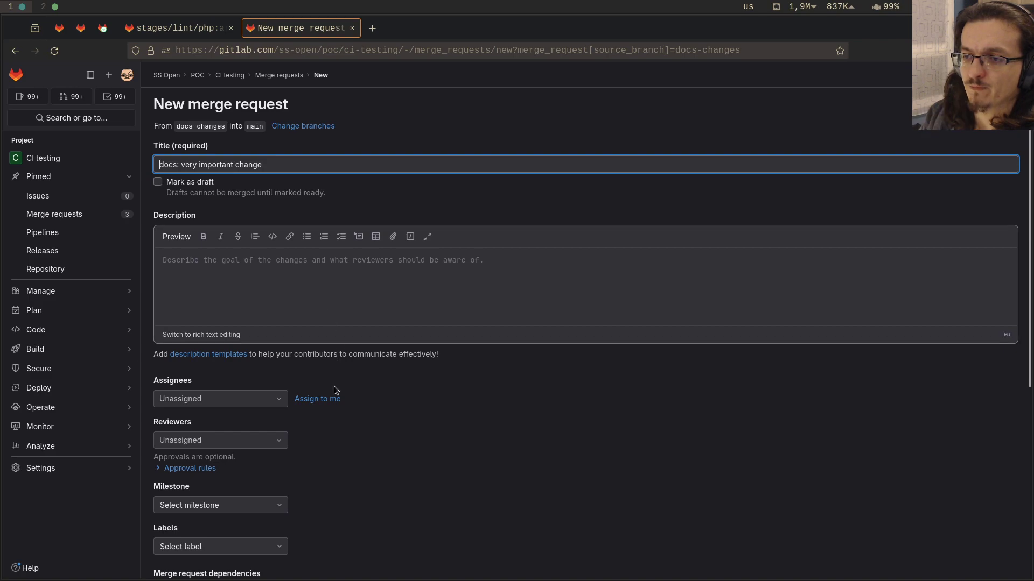
# Step: Create the docs-changes merge request, assigned to myself
pyautogui.click(323, 399)
pyautogui.scroll(-5, 323, 404)
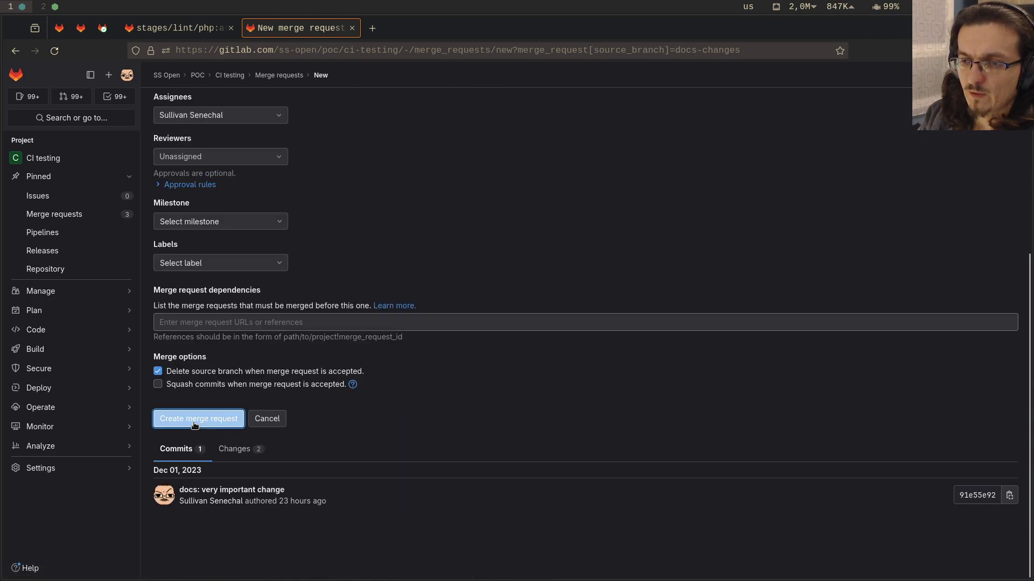
pyautogui.click(195, 423)
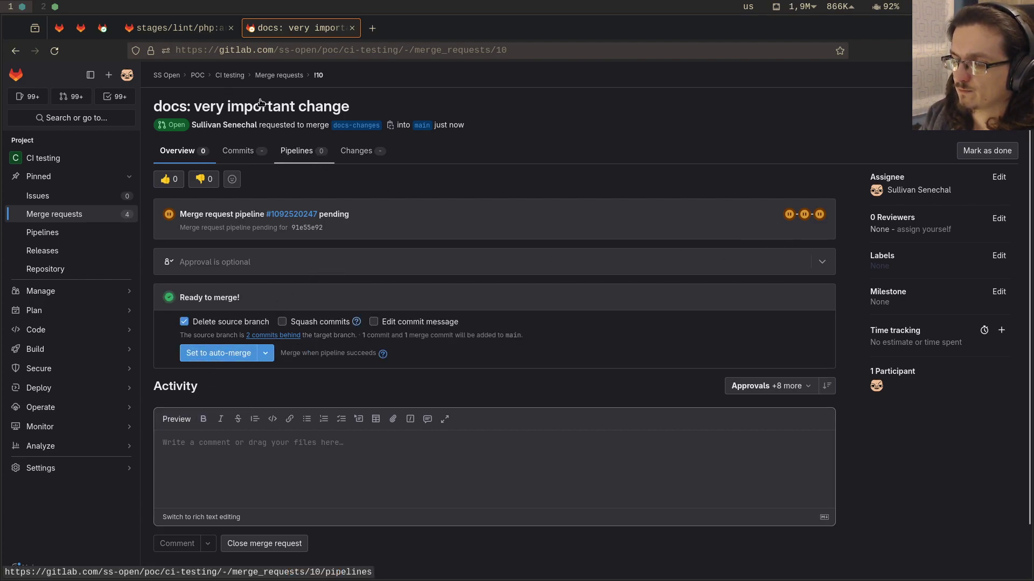
# Step: Check the running pipeline, then set merge request !10 to auto-merge
pyautogui.press('Tab')
pyautogui.hotkey('ctrl', 'Return')
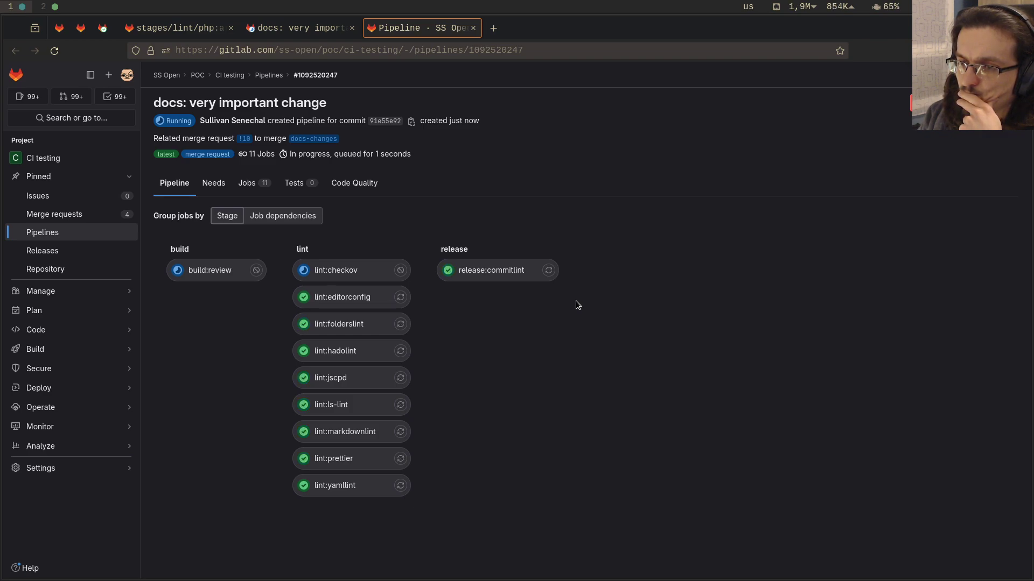
pyautogui.click(282, 34)
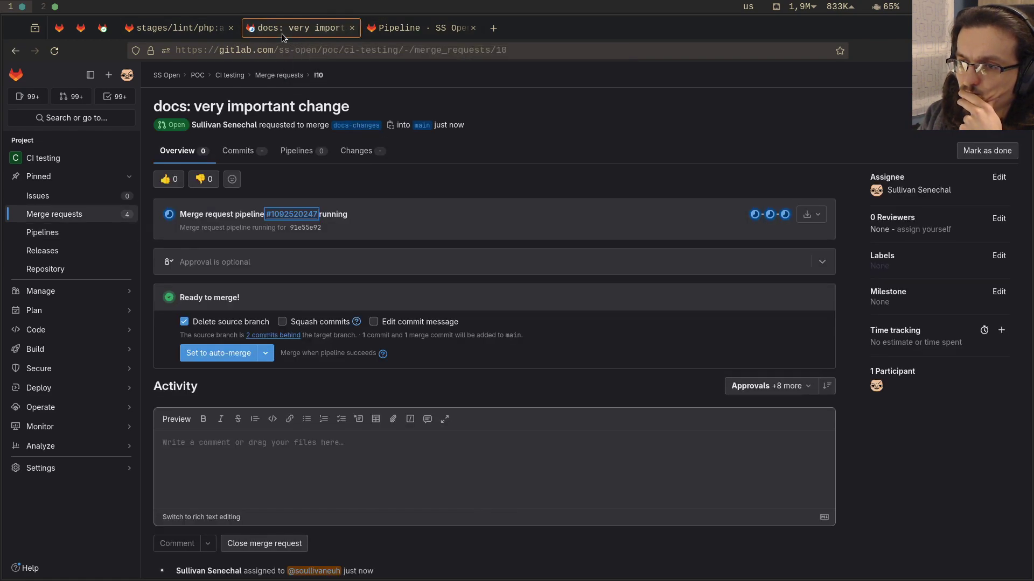
pyautogui.click(218, 353)
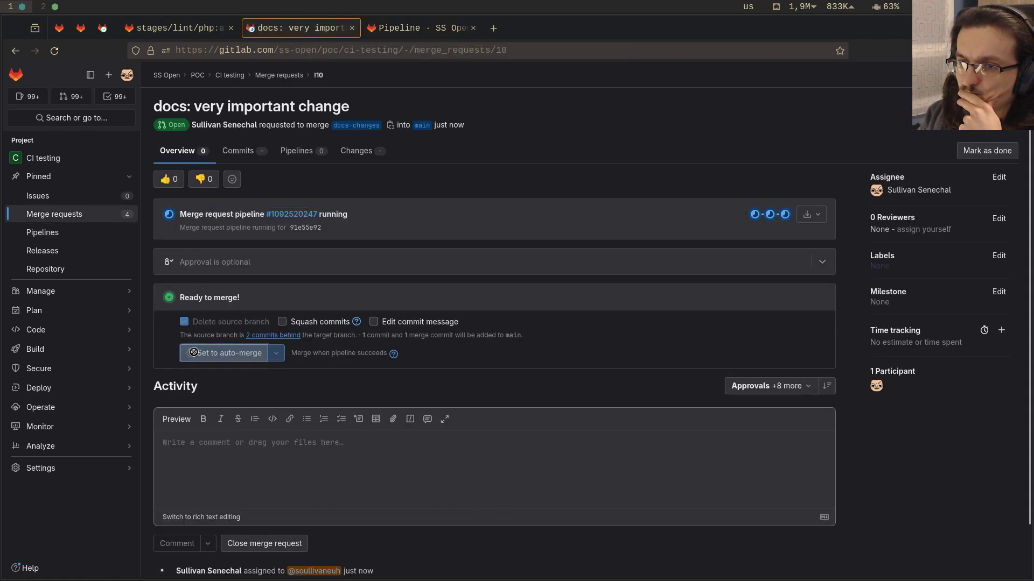
pyautogui.click(247, 156)
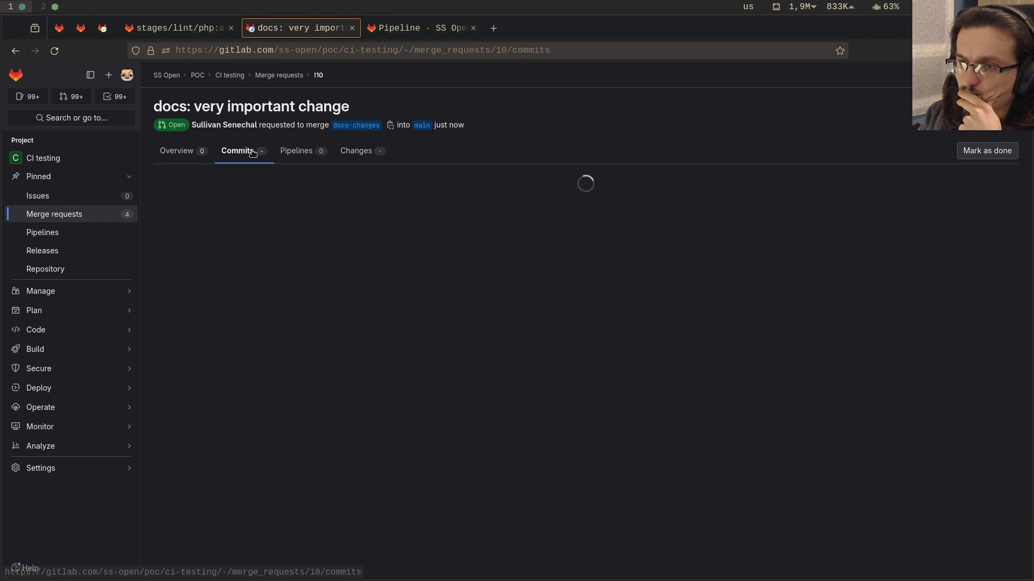
pyautogui.click(203, 155)
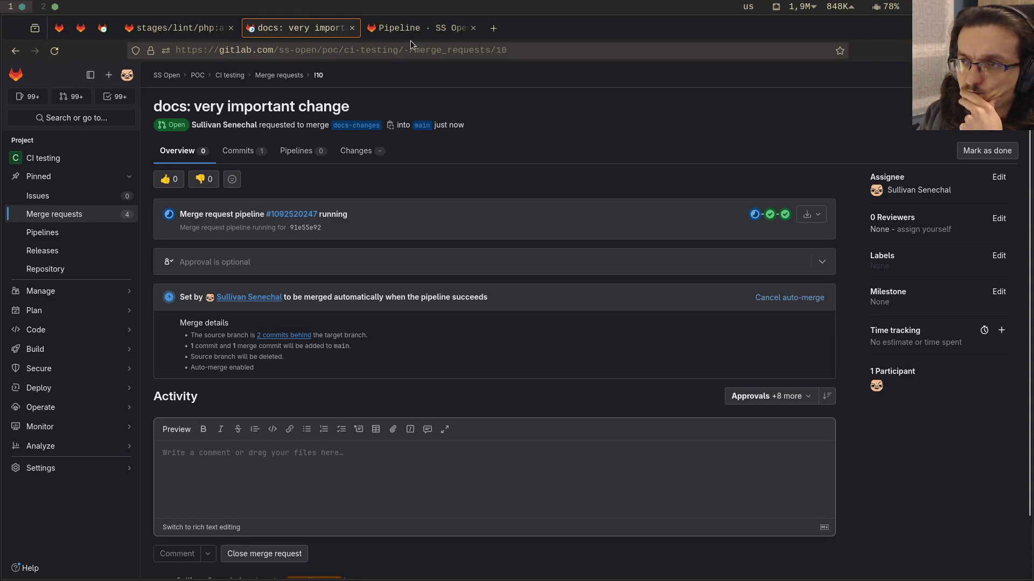
pyautogui.click(52, 7)
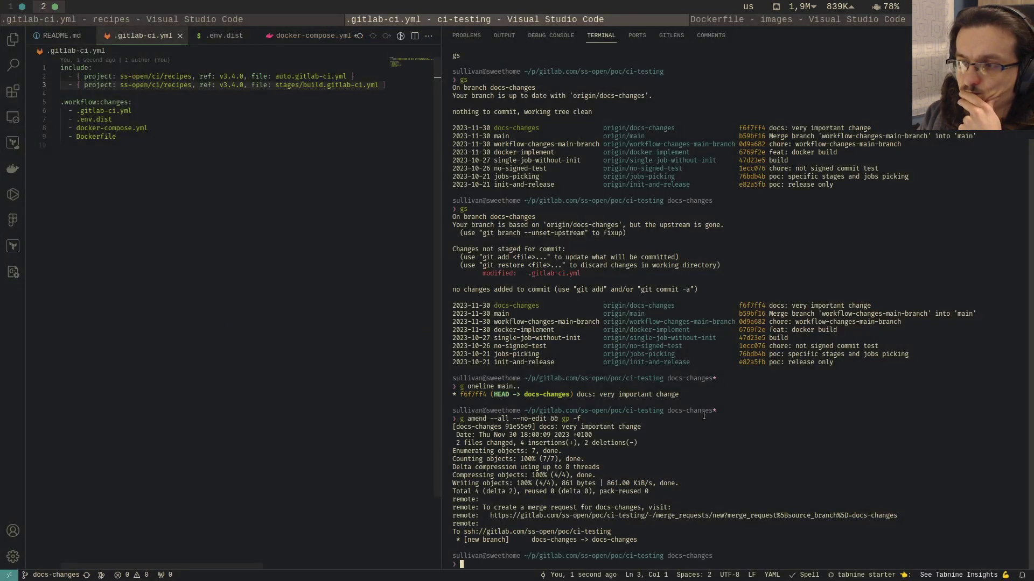
# Step: Check out main, pull it, and delete already-merged local branches
pyautogui.write('g co ma')
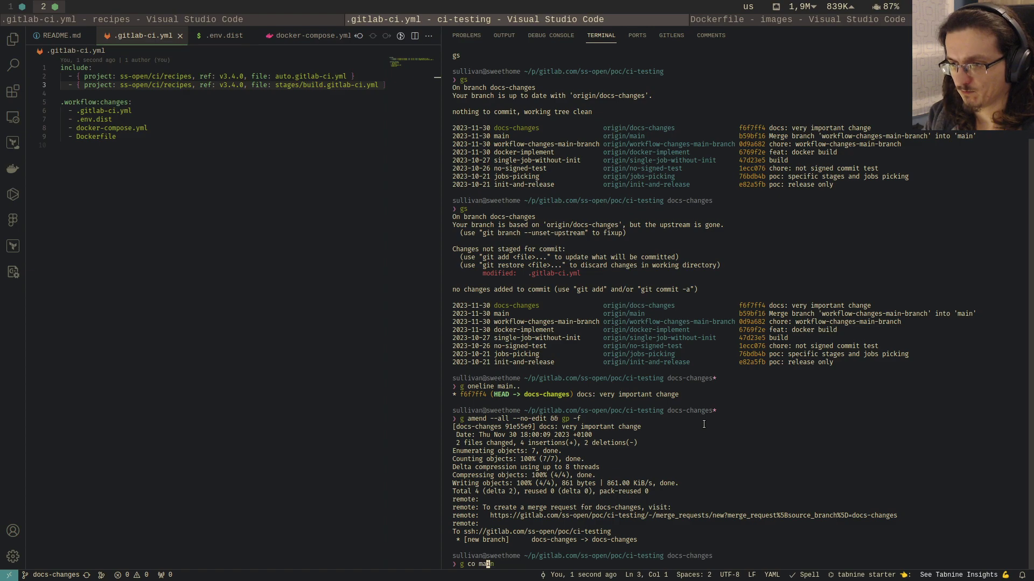
pyautogui.write('in')
pyautogui.press('Return')
pyautogui.write('g pull')
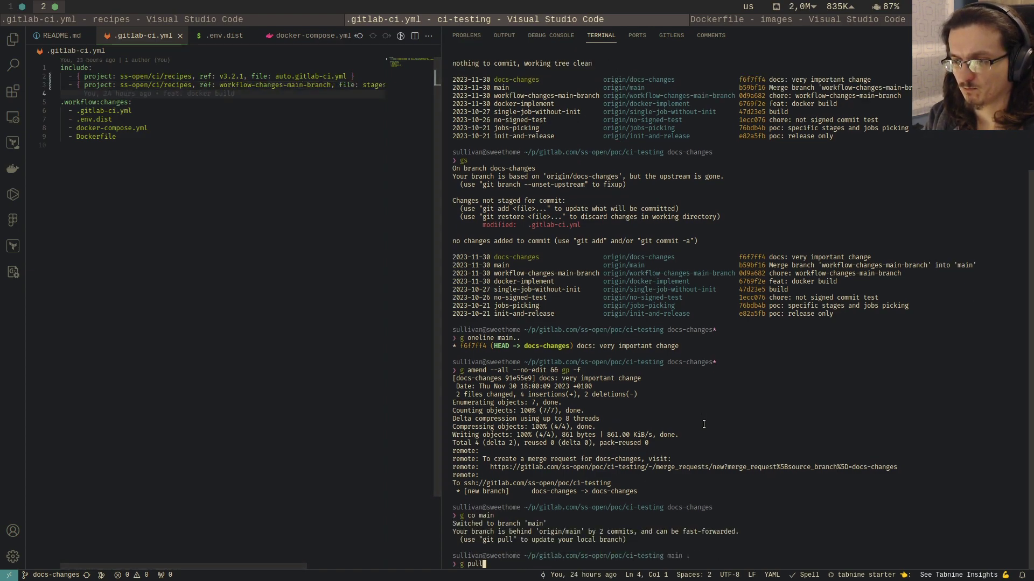
pyautogui.press('Return')
pyautogui.write('g dele')
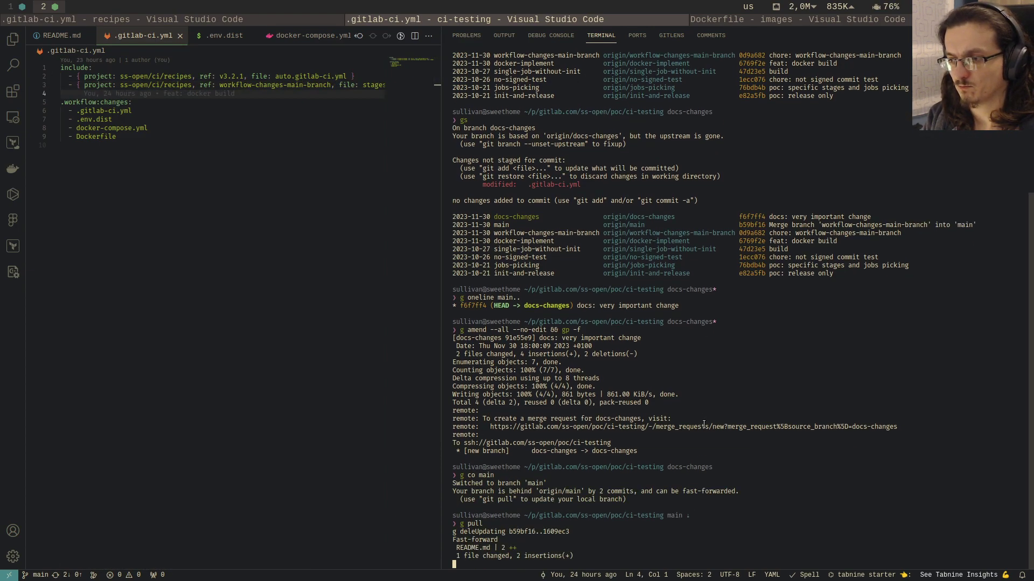
pyautogui.press('Right')
pyautogui.press('Return')
pyautogui.write('g pull')
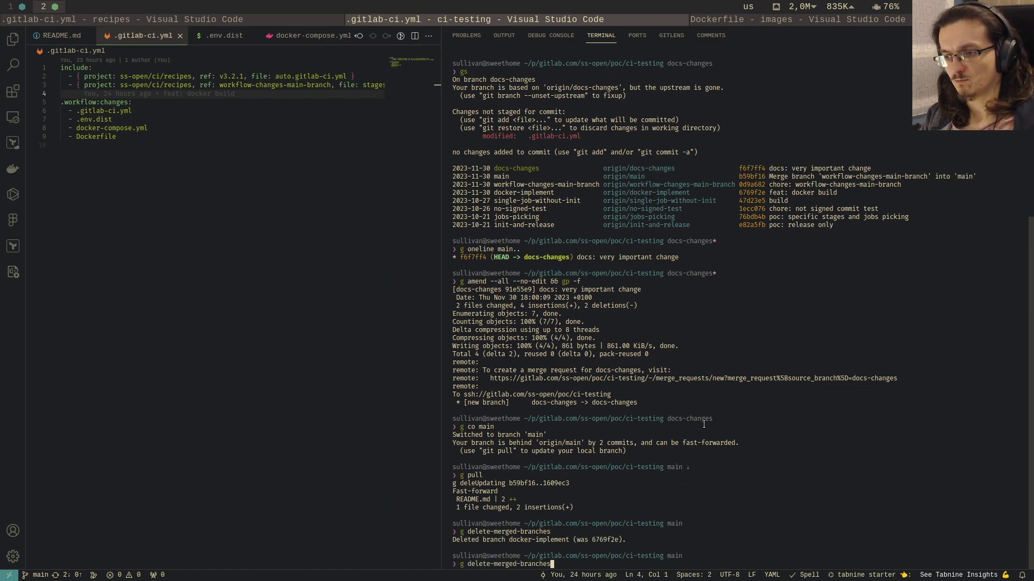
pyautogui.press('Return')
# Step: After checking the build stage, pull the merged changes and delete the docs-changes branch
pyautogui.press('super+1')
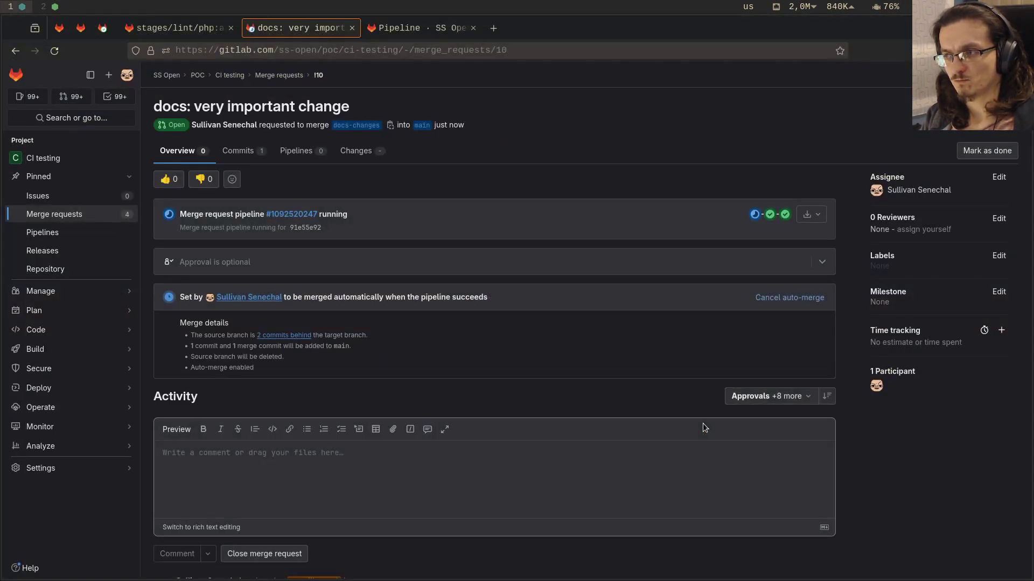
pyautogui.click(755, 220)
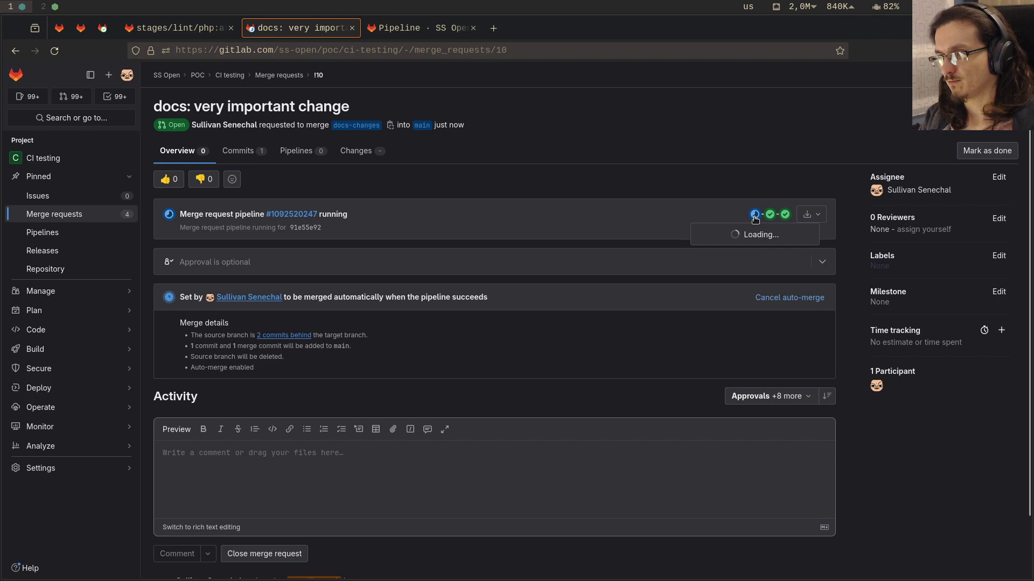
pyautogui.click(508, 250)
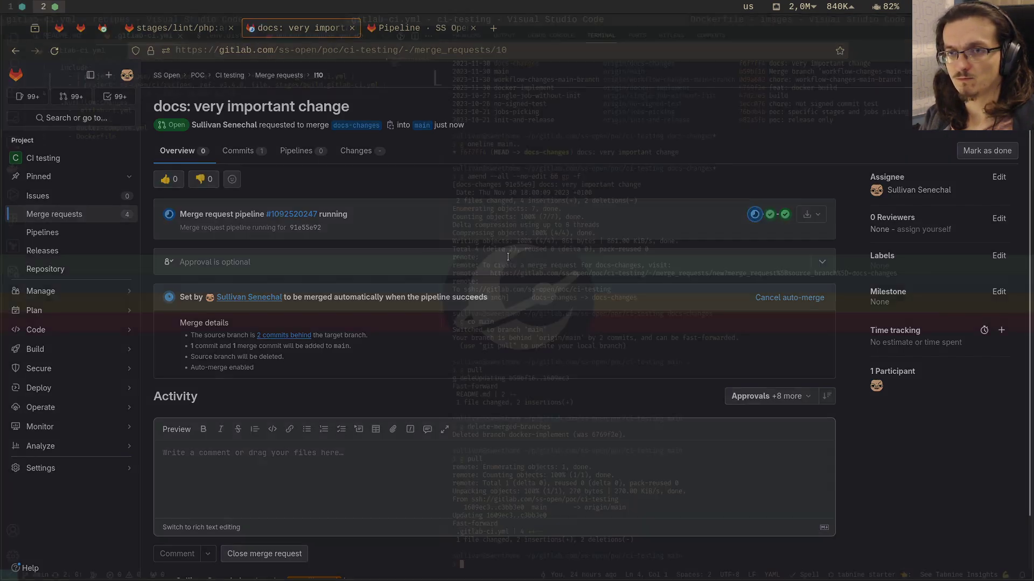
pyautogui.press('super+2')
pyautogui.press('Up')
pyautogui.press('Return')
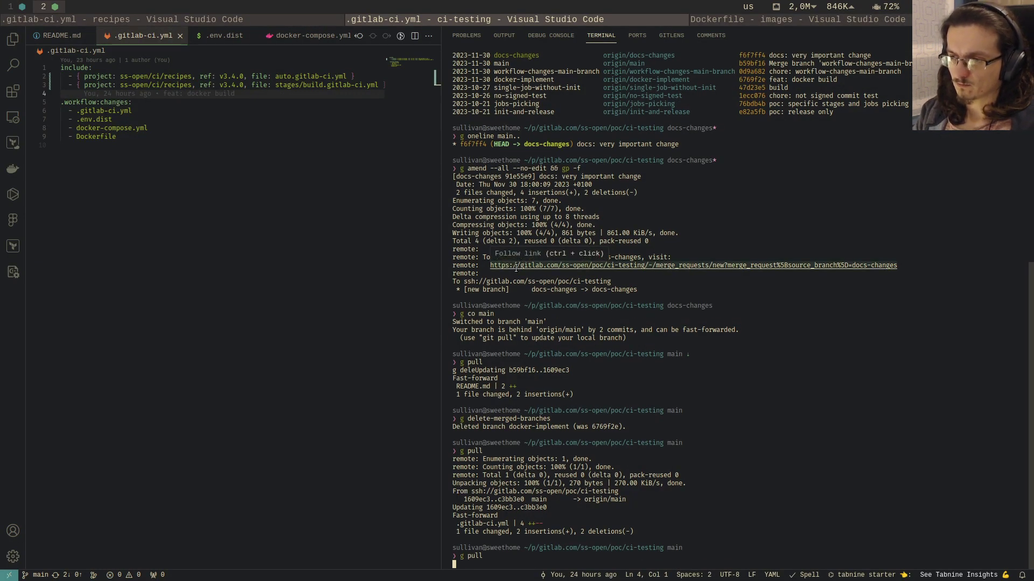
pyautogui.write('g delete-merged-branches')
pyautogui.press('Return')
# Step: Create and switch to the new single-job-include branch
pyautogui.write('g co -b ')
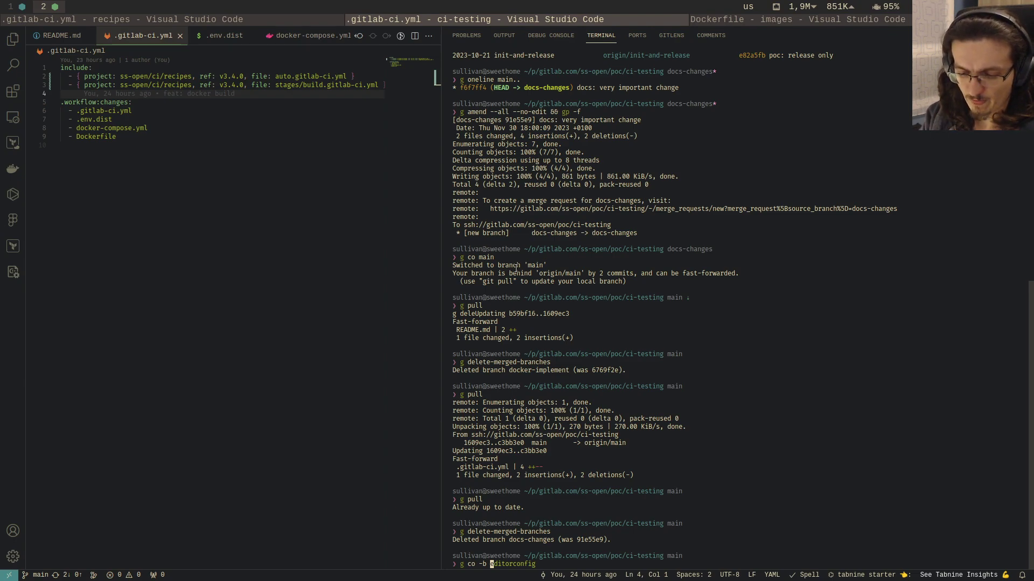
pyautogui.write('single-job-')
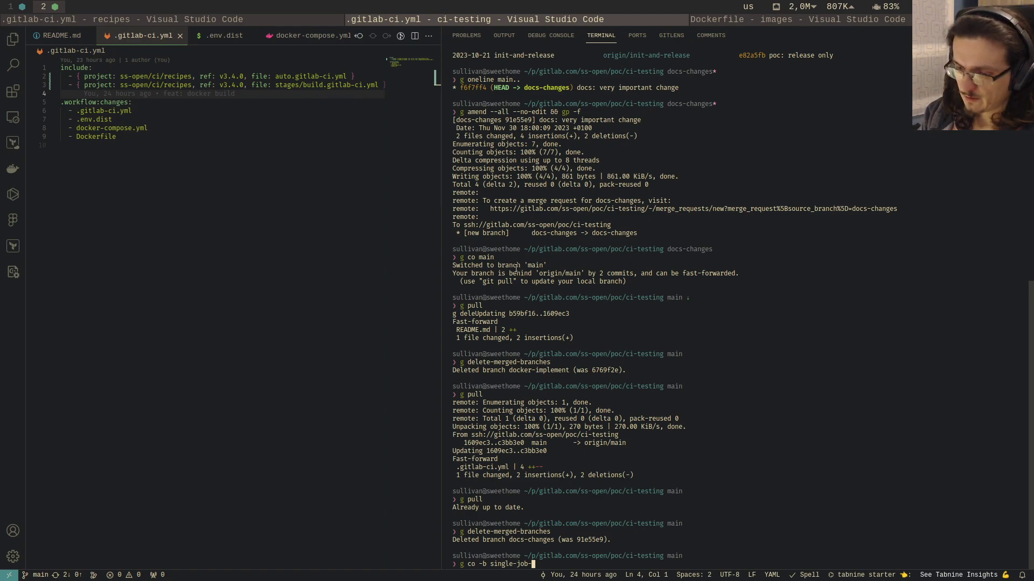
pyautogui.write('include')
pyautogui.press('Return')
pyautogui.click(178, 67)
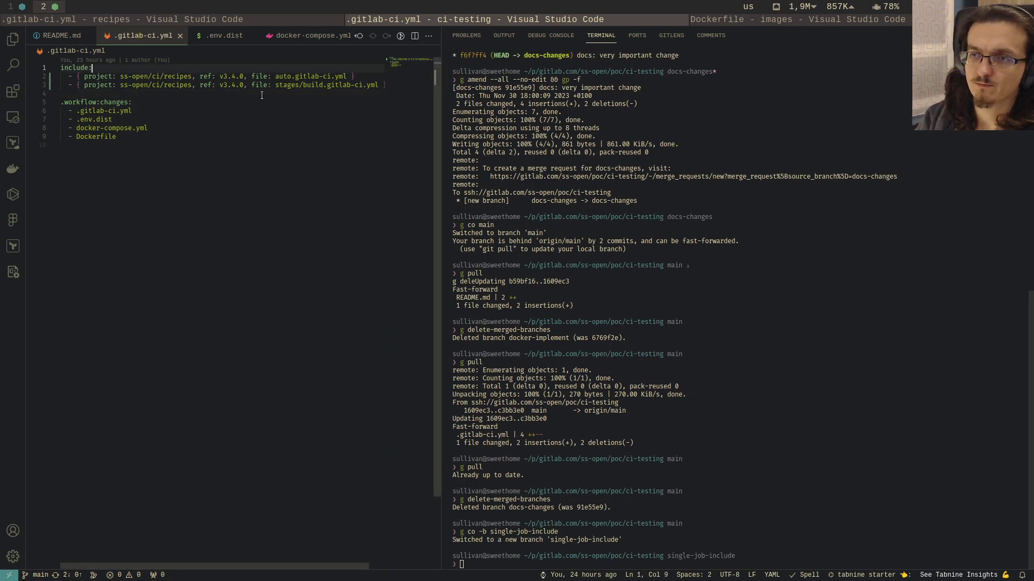
pyautogui.click(183, 15)
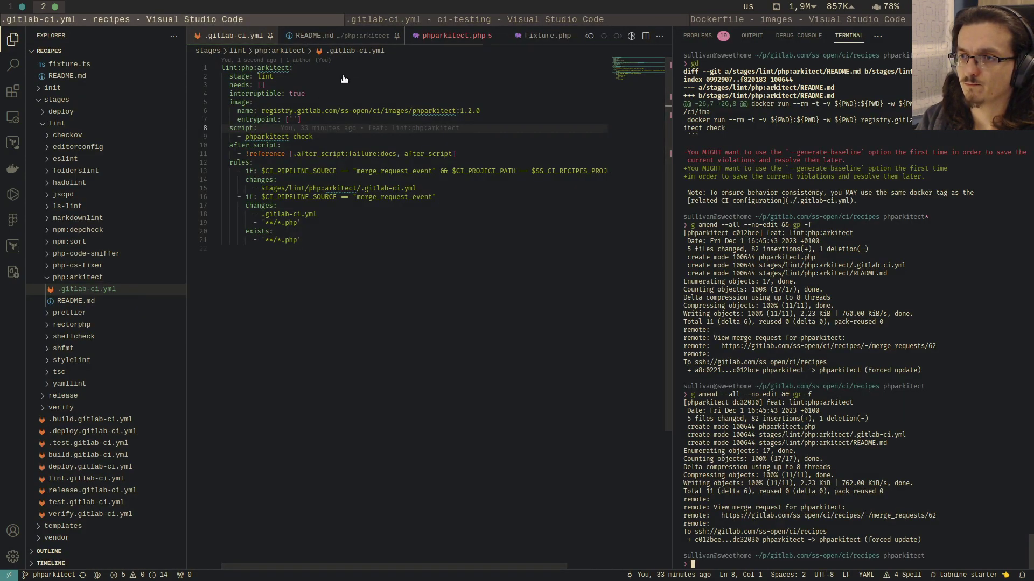
# Step: Copy the arkitect include example from the README into ci-testing's .gitlab-ci.yml below the build include
pyautogui.click(438, 91)
pyautogui.press('Down')
pyautogui.press('Down')
pyautogui.press('Down')
pyautogui.press('Home')
pyautogui.hotkey('shift', 'Down')
pyautogui.hotkey('shift', 'Down')
pyautogui.hotkey('ctrl', 'c')
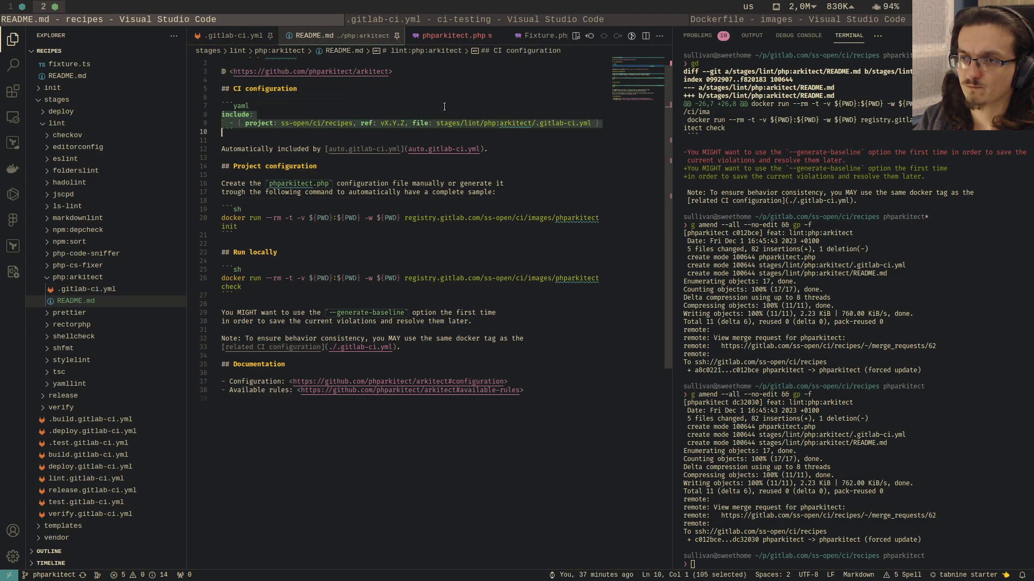
pyautogui.click(515, 18)
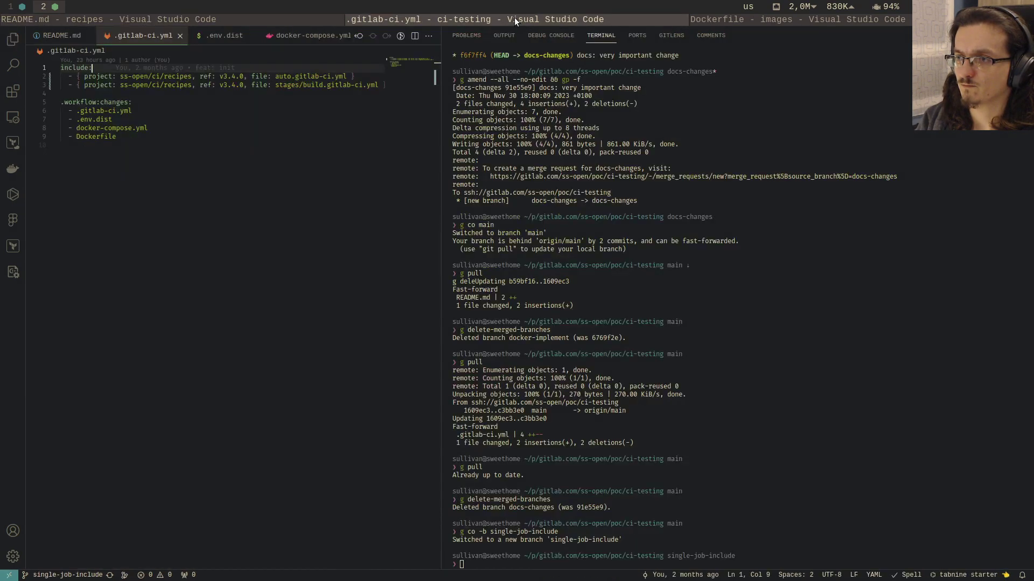
pyautogui.press('Down')
pyautogui.press('Down')
pyautogui.press('Down')
pyautogui.hotkey('ctrl', 'v')
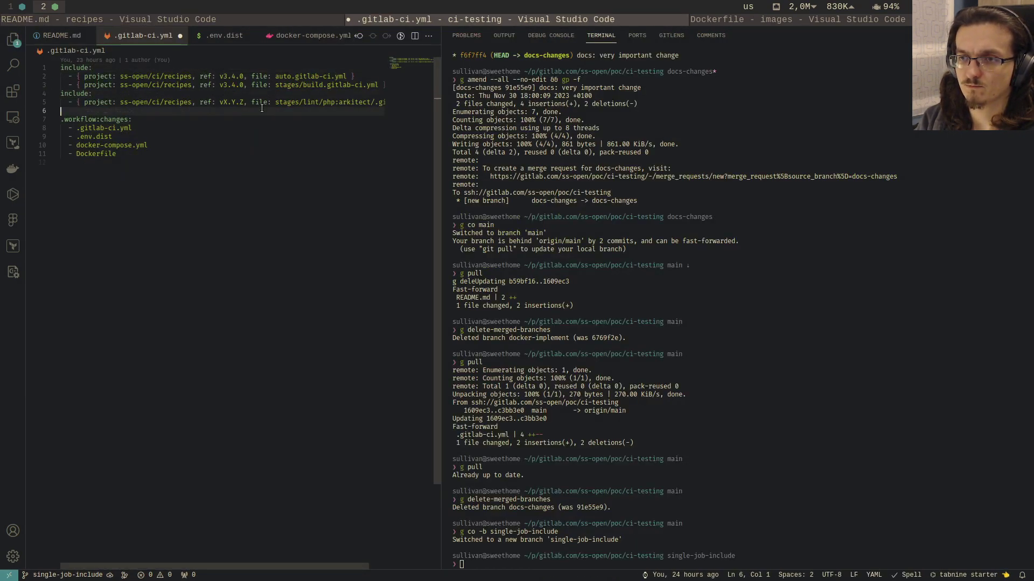
pyautogui.press('Up')
pyautogui.press('Up')
pyautogui.hotkey('ctrl', 'shift', 'k')
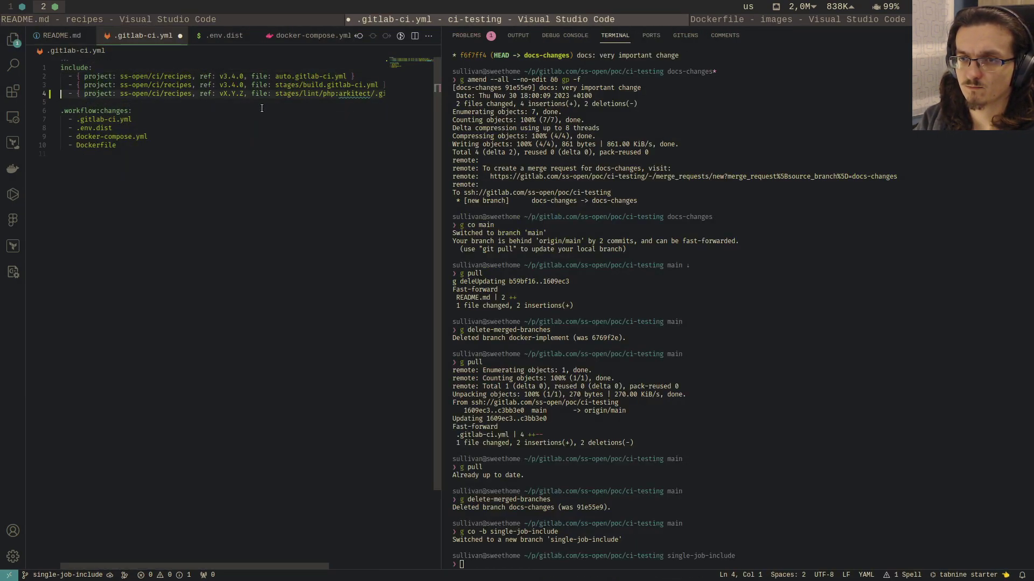
pyautogui.hotkey('alt', 'Up')
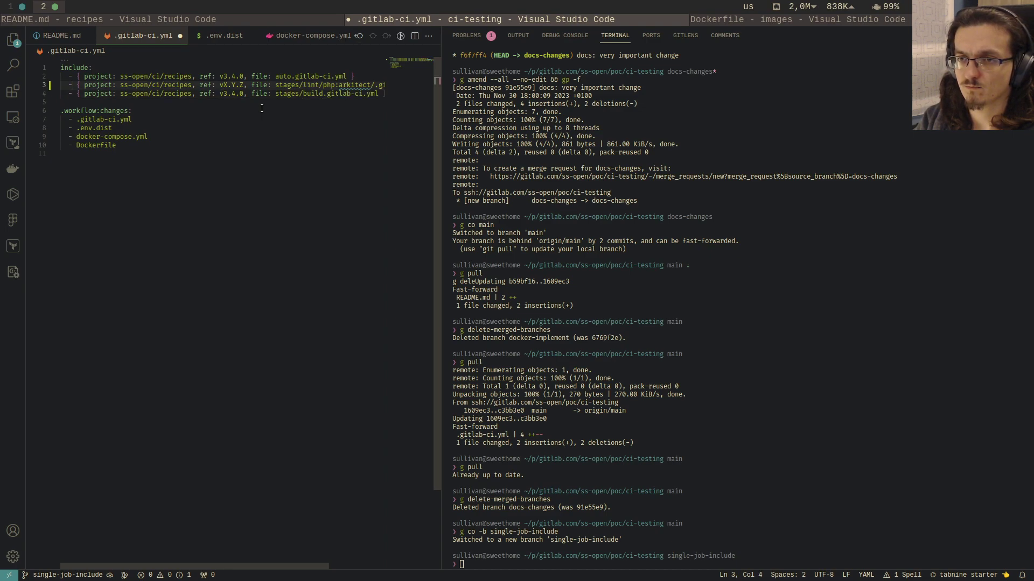
pyautogui.hotkey('alt', 'Down')
# Step: Replace the vX.Y.Z placeholder ref with phparkitect
pyautogui.hotkey('ctrl', 'Right')
pyautogui.hotkey('ctrl', 'Right')
pyautogui.hotkey('ctrl', 'Right')
pyautogui.hotkey('ctrl', 'Right')
pyautogui.hotkey('ctrl', 'Right')
pyautogui.press('Right')
pyautogui.press('Right')
pyautogui.hotkey('ctrl', 'shift', 'Right')
pyautogui.hotkey('ctrl', 'shift', 'Right')
pyautogui.press('BackSpace')
pyautogui.click(253, 21)
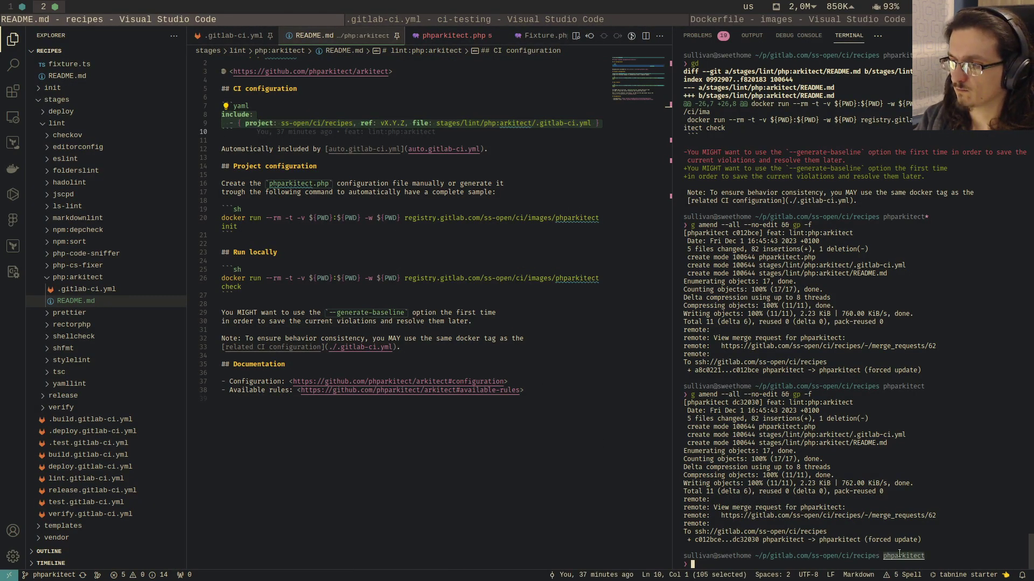
pyautogui.click(477, 20)
pyautogui.press('Up')
pyautogui.press('Up')
pyautogui.hotkey('ctrl', 'Right')
pyautogui.hotkey('ctrl', 'Right')
pyautogui.hotkey('ctrl', 'Right')
pyautogui.write('phparkitect')
pyautogui.press('Down')
# Step: Commit as single-include-test and push the branch to origin with upstream tracking
pyautogui.click(781, 383)
pyautogui.write('gs')
pyautogui.press('Return')
pyautogui.write('g')
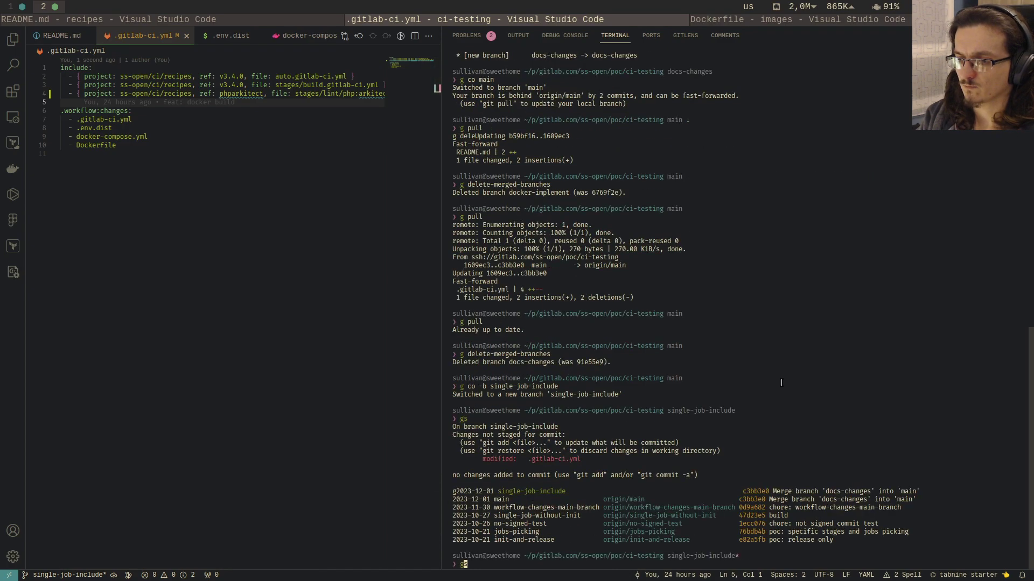
pyautogui.write(' ci -am single')
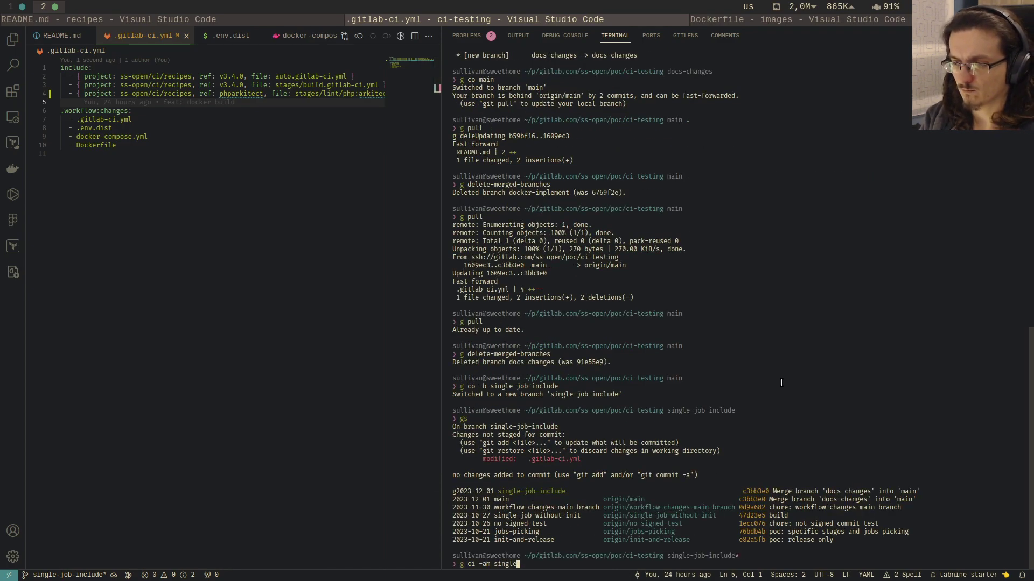
pyautogui.write('-=')
pyautogui.press('BackSpace')
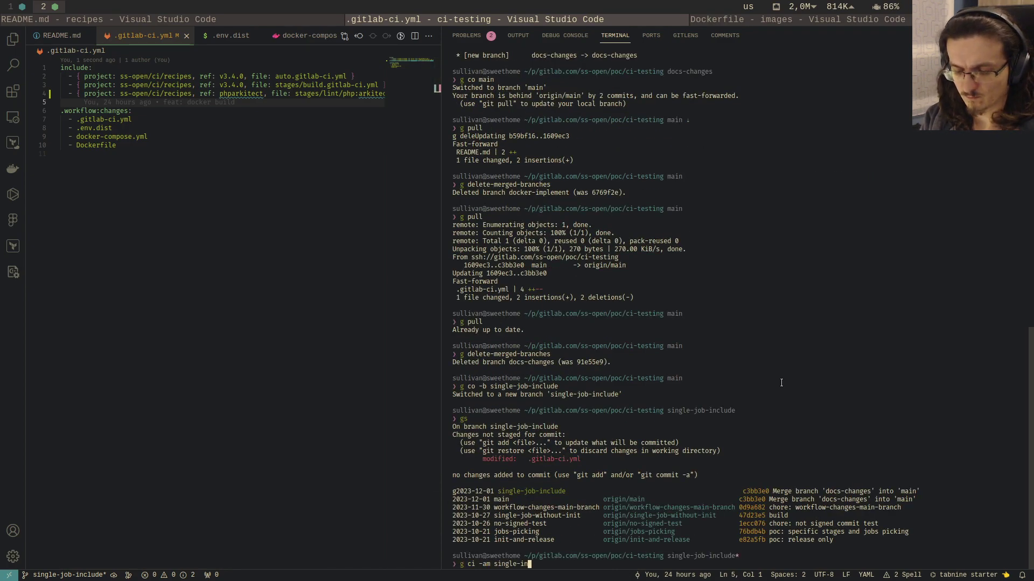
pyautogui.write('include-test')
pyautogui.press('Return')
pyautogui.write('gp -u origin HEAD')
pyautogui.press('Return')
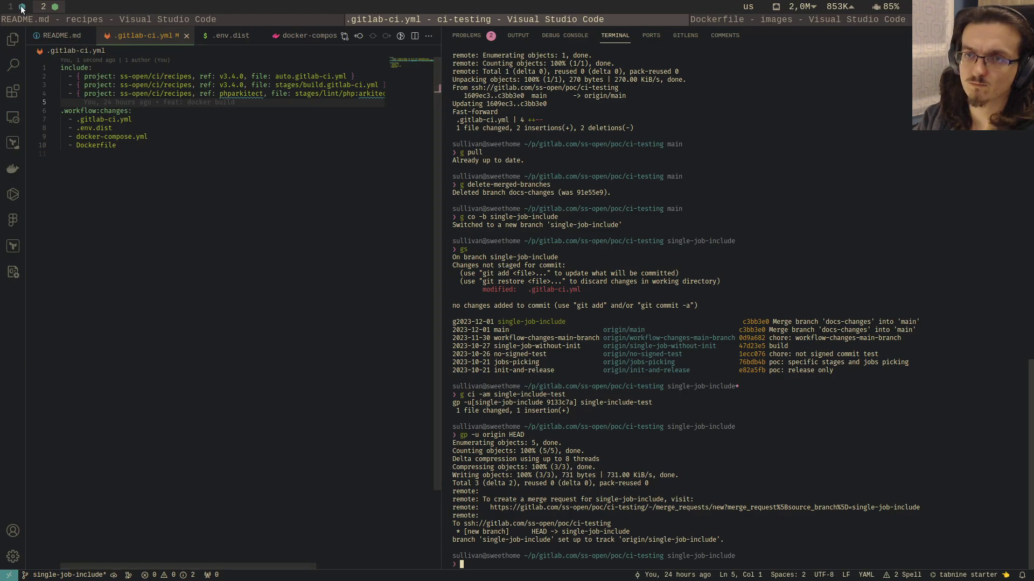
# Step: Create the single-include-test merge request and check the jobs in its pipeline's build stage
pyautogui.press('super+1')
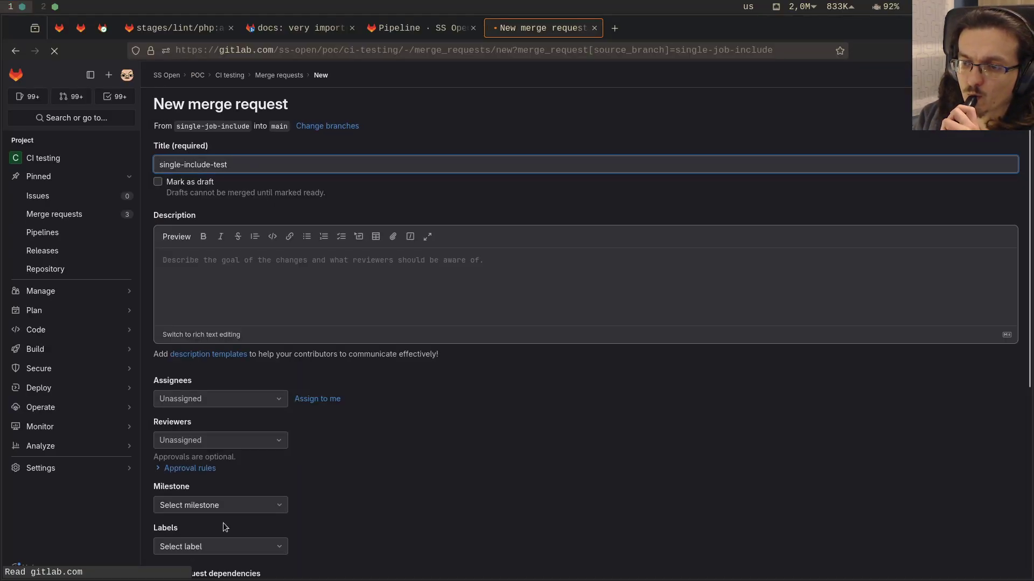
pyautogui.scroll(-2, 223, 520)
pyautogui.click(205, 421)
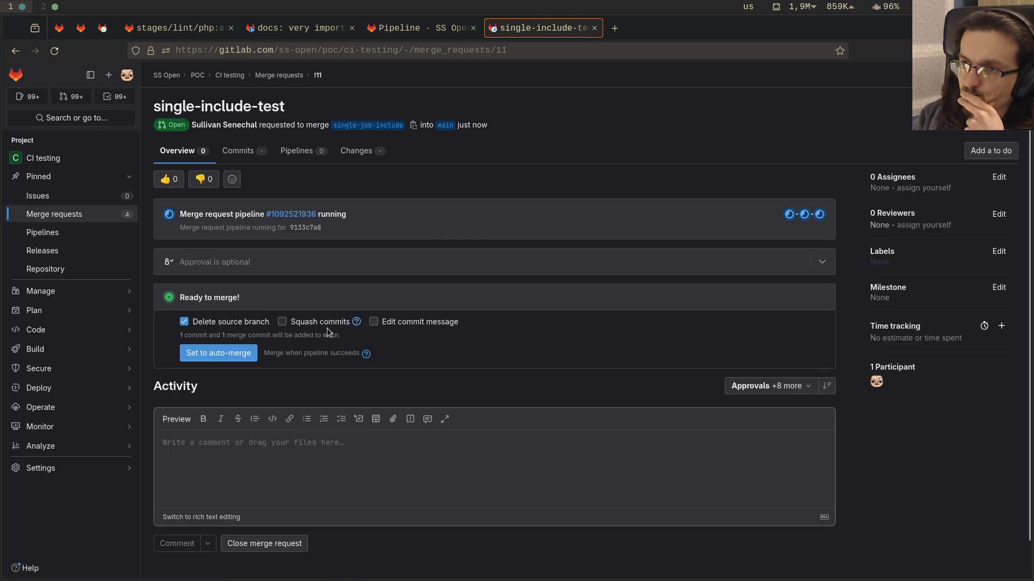
pyautogui.click(789, 215)
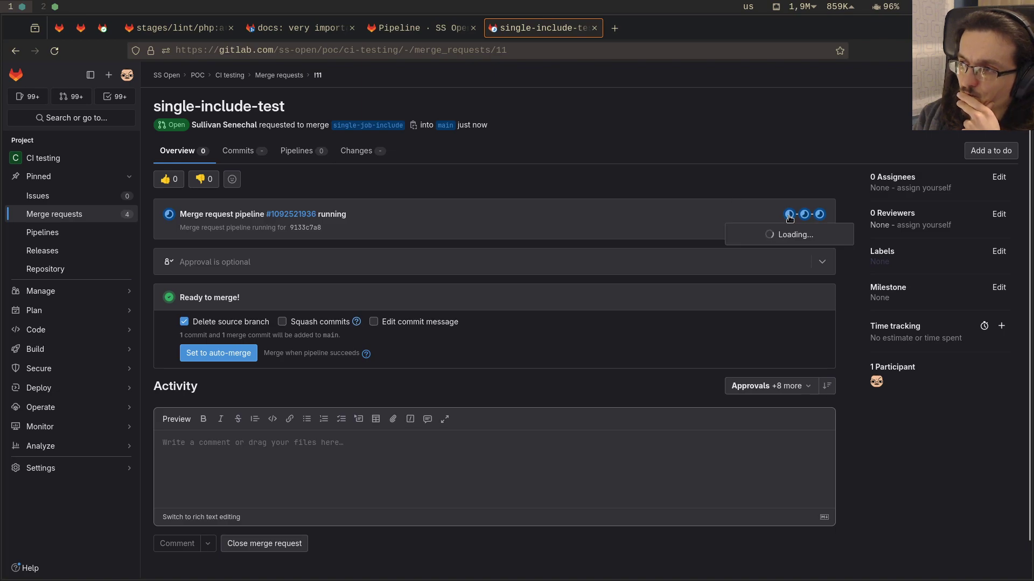
pyautogui.click(790, 215)
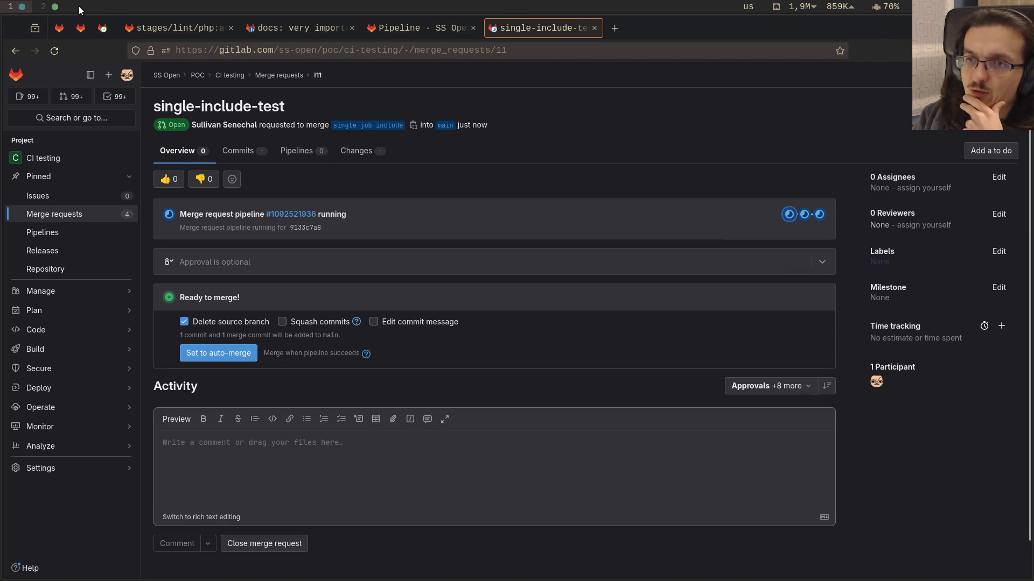
# Step: Recheck the ci-testing and recipes arkitect READMEs in the editor, then close the merge request page
pyautogui.click(54, 6)
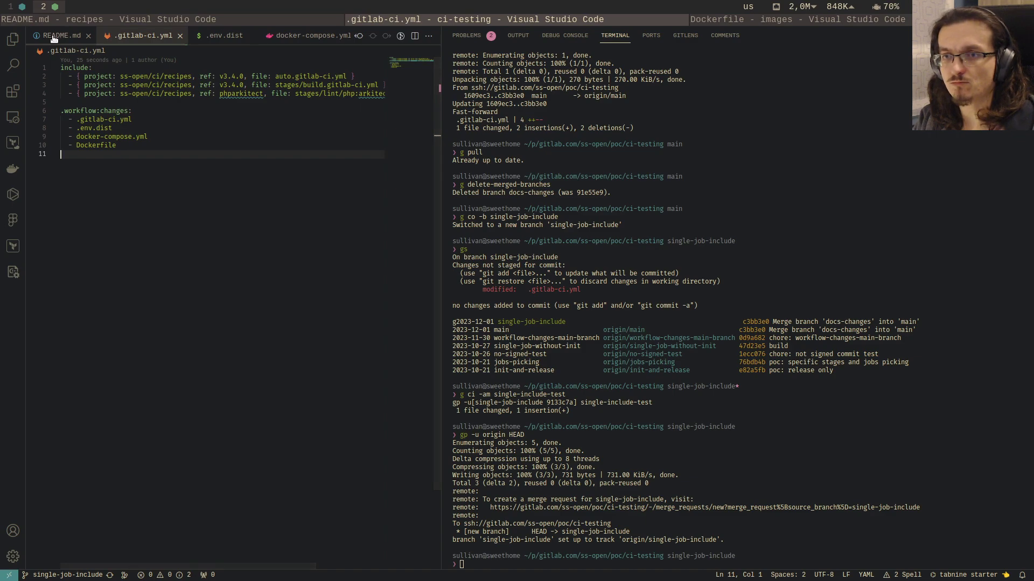
pyautogui.click(54, 37)
pyautogui.click(133, 20)
pyautogui.press('Down')
pyautogui.press('Down')
pyautogui.press('Down')
pyautogui.press('Down')
pyautogui.press('Down')
pyautogui.press('Down')
pyautogui.press('Down')
pyautogui.press('Down')
pyautogui.press('Down')
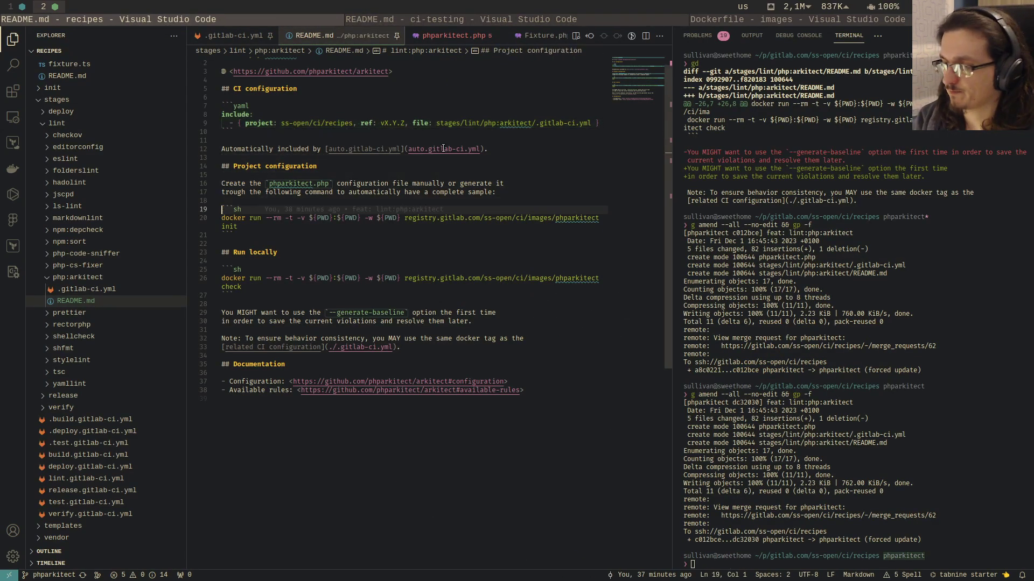
pyautogui.press('super+1')
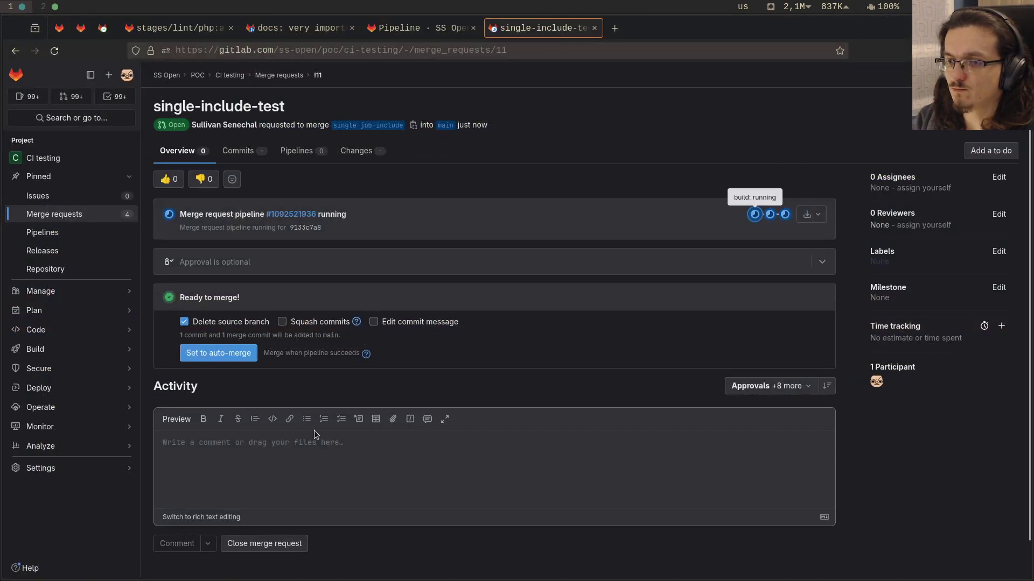
pyautogui.click(281, 544)
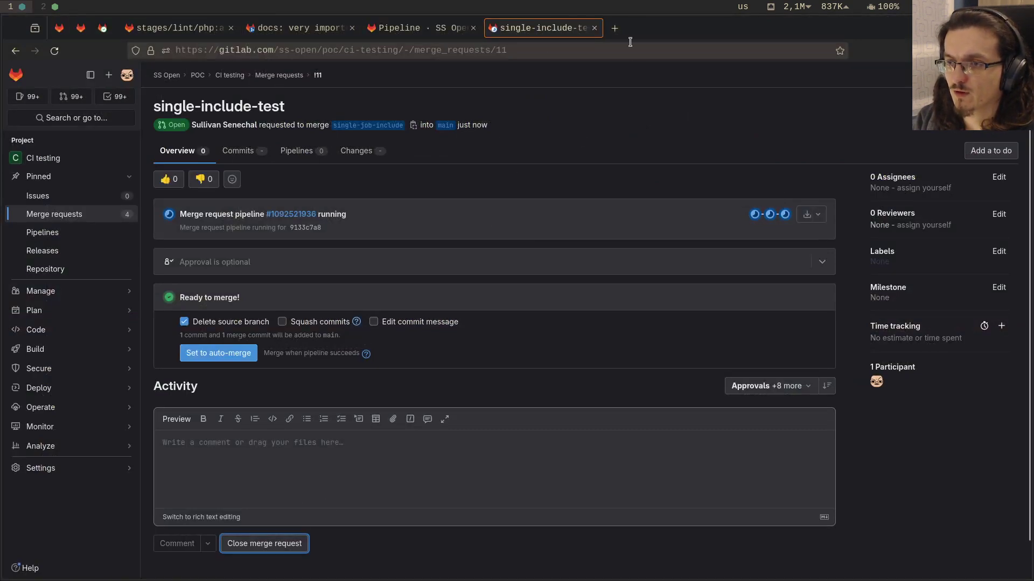
pyautogui.click(594, 29)
# Step: Close the leftover pipeline, docs merge request and rendered README pages
pyautogui.click(434, 34)
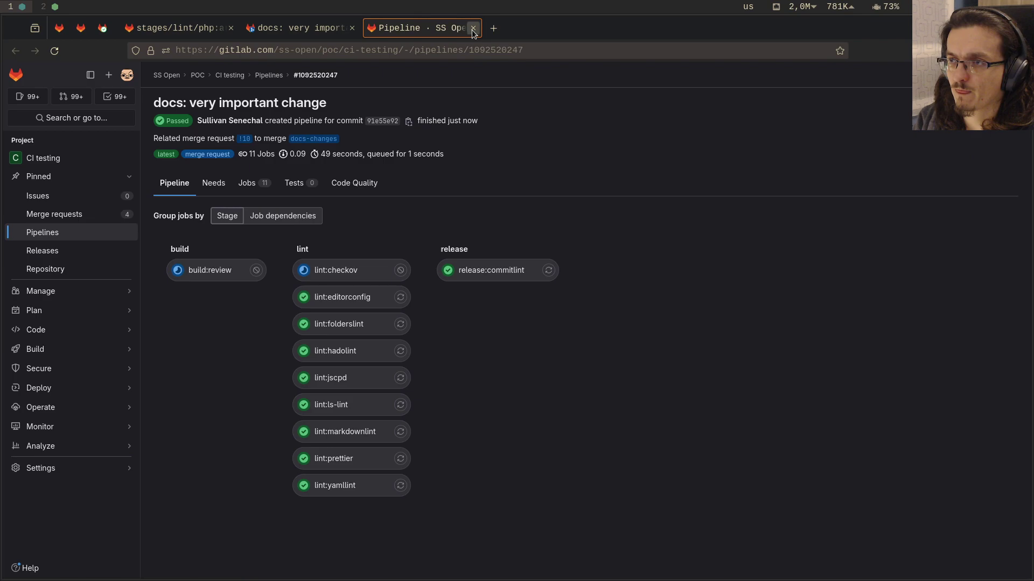
pyautogui.click(474, 28)
pyautogui.click(352, 28)
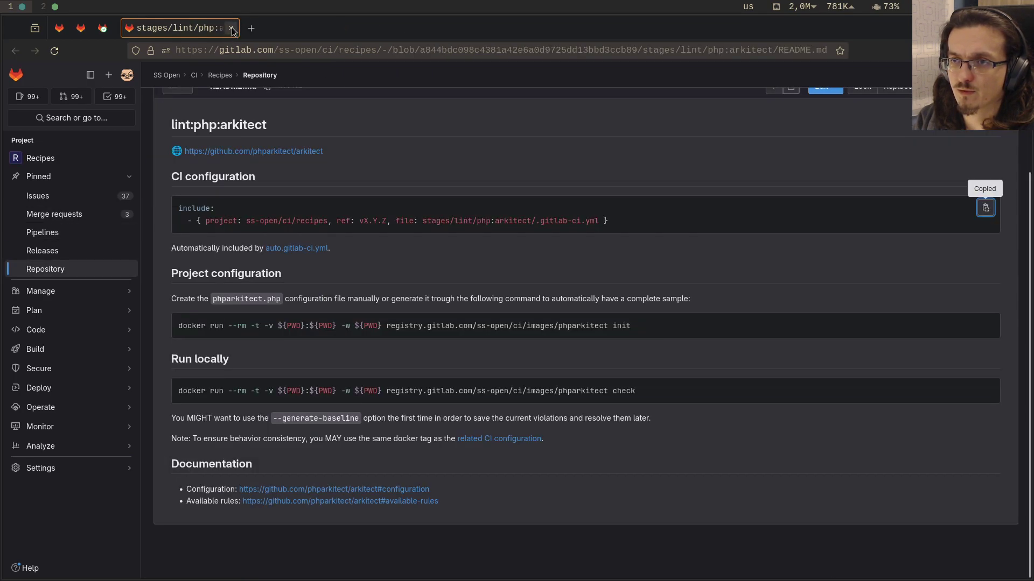
pyautogui.click(230, 28)
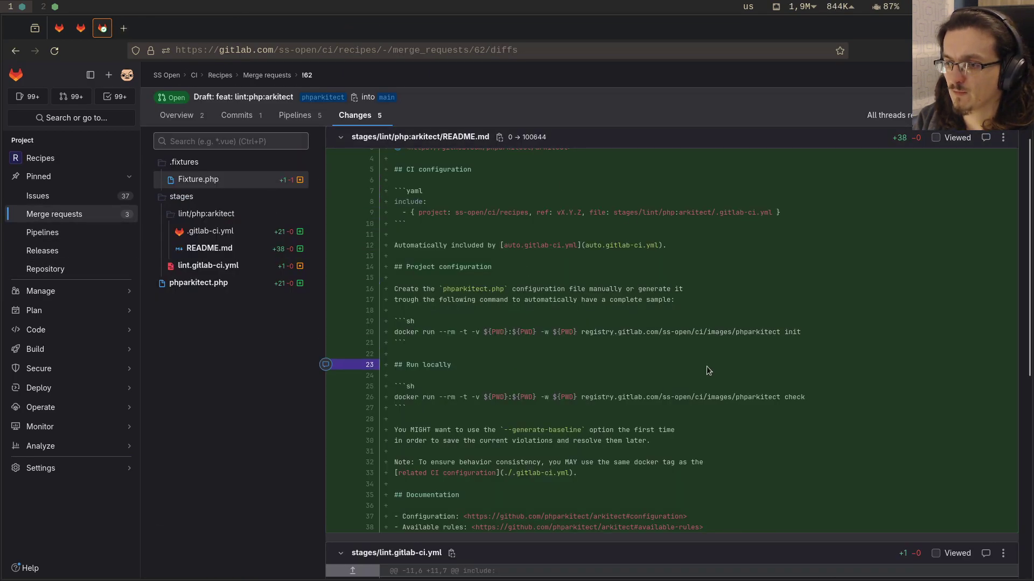
# Step: View README.md as rendered at this commit in merge request !62, then return to the diffs
pyautogui.click(1002, 138)
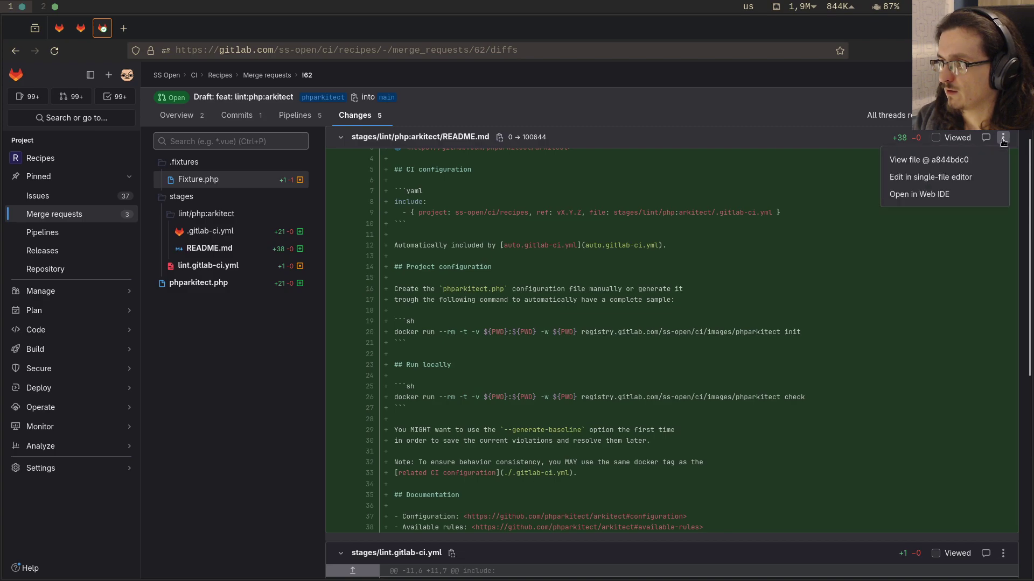
pyautogui.middleClick(955, 176)
pyautogui.click(231, 28)
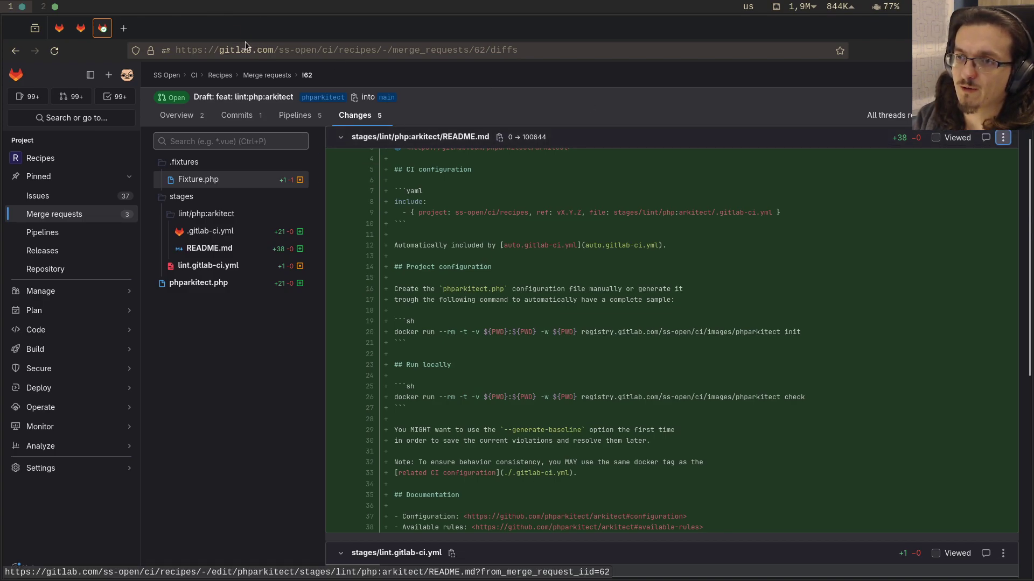
pyautogui.click(1002, 138)
pyautogui.click(949, 160)
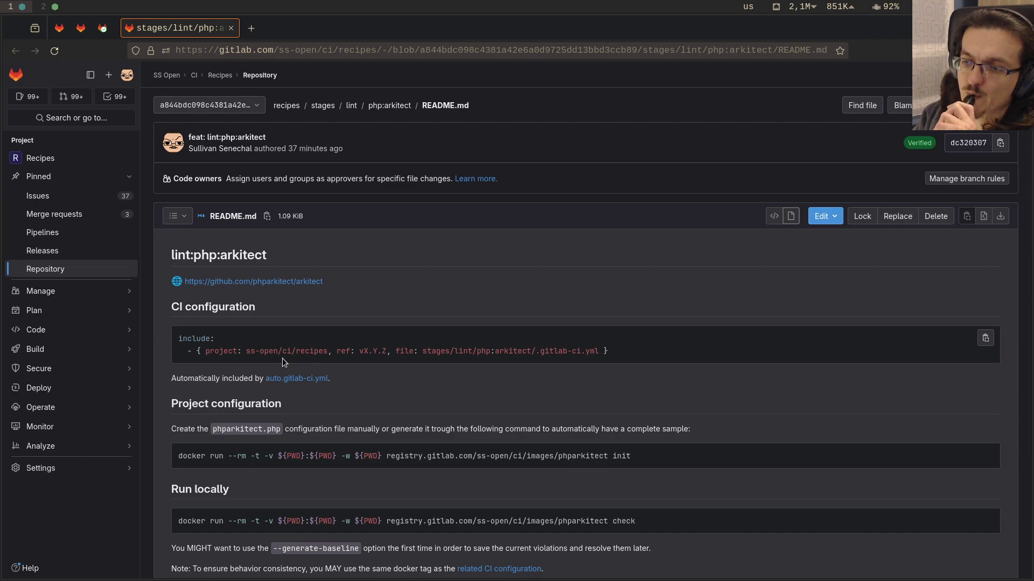
pyautogui.scroll(-3, 282, 359)
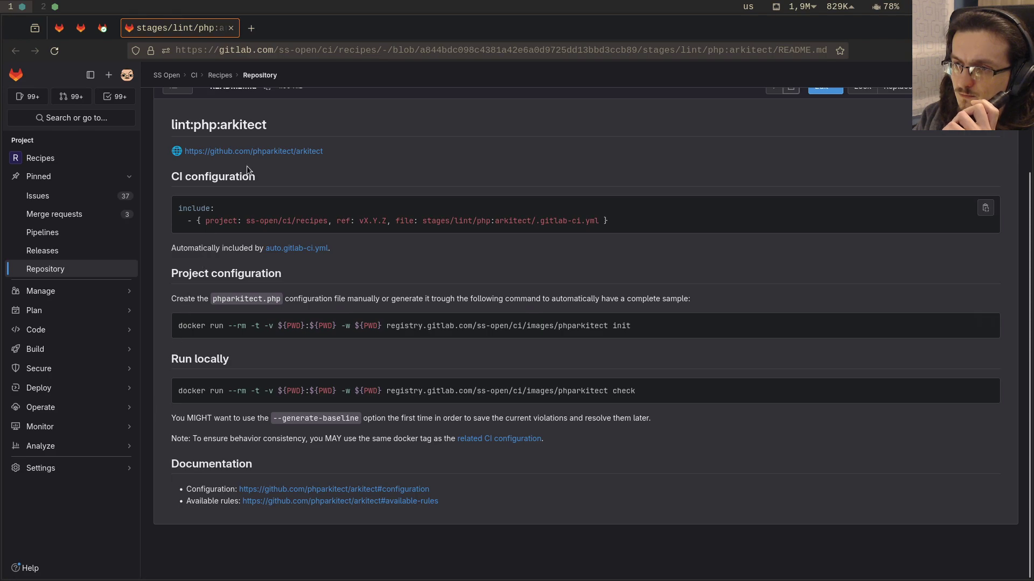
pyautogui.click(230, 28)
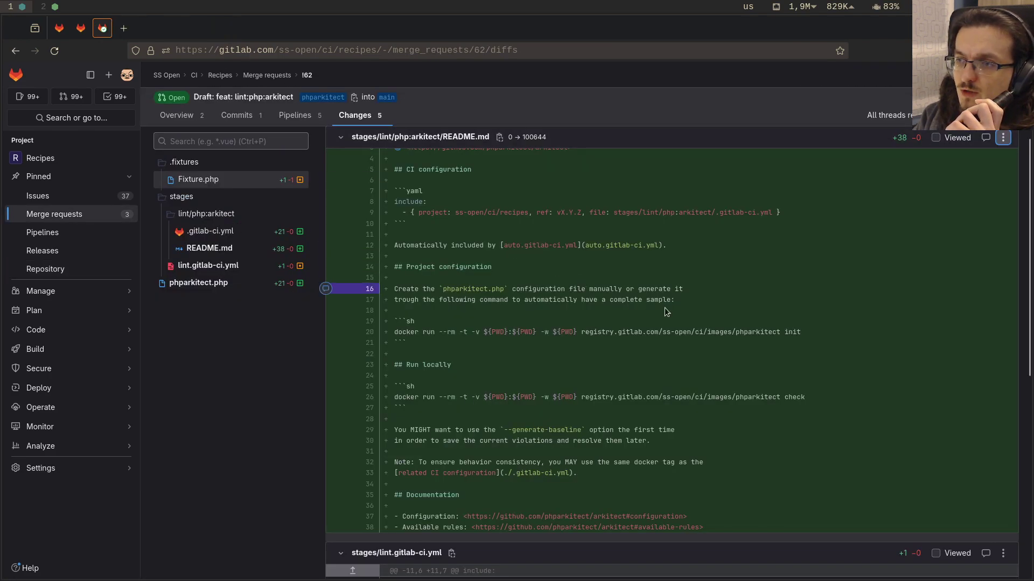
# Step: Mark README.md, lint.gitlab-ci.yml and phparkitect.php as viewed, rechecking the arkitect include line
pyautogui.click(936, 138)
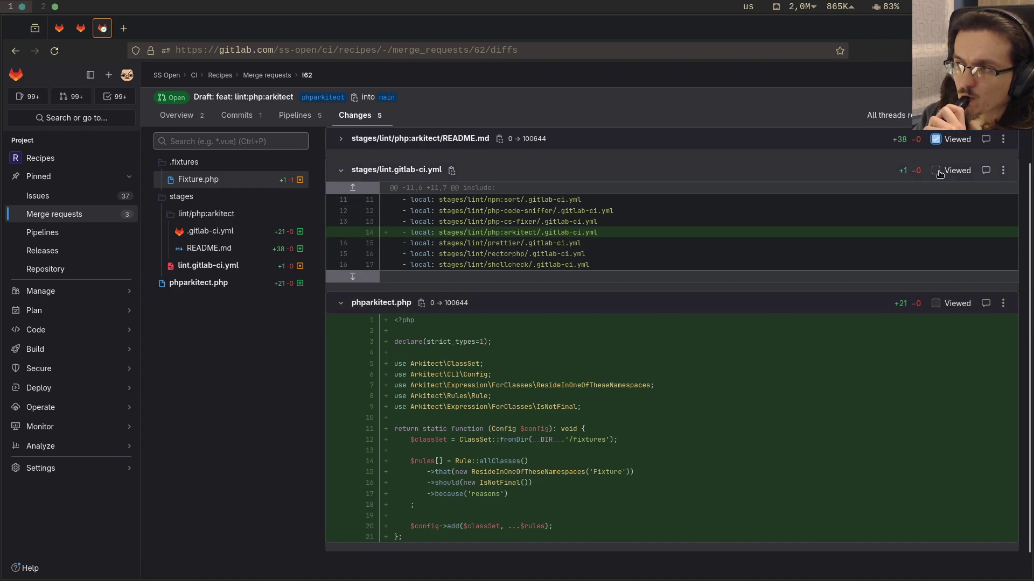
pyautogui.click(935, 171)
pyautogui.click(935, 139)
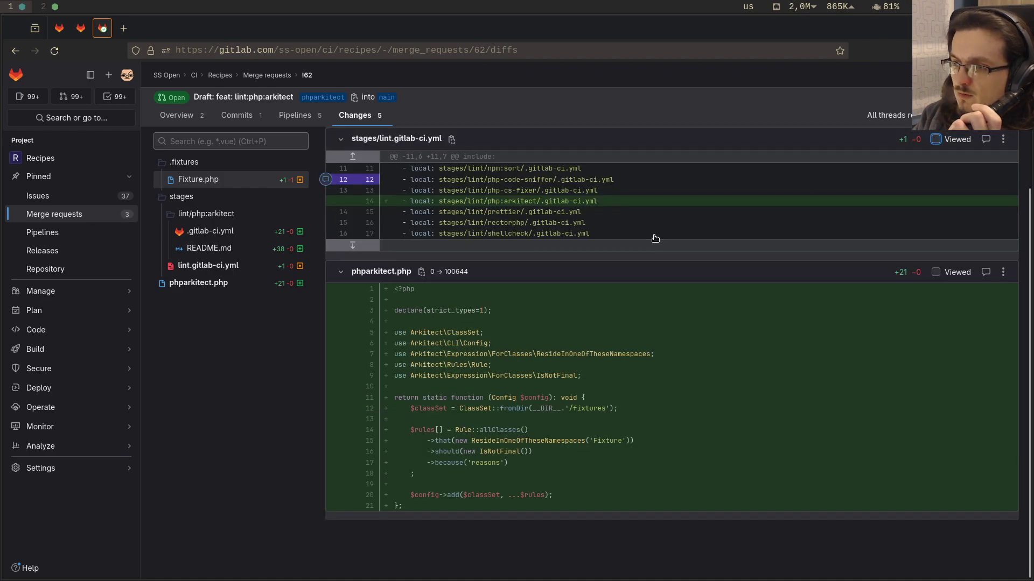
pyautogui.moveTo(439, 201); pyautogui.dragTo(622, 207)
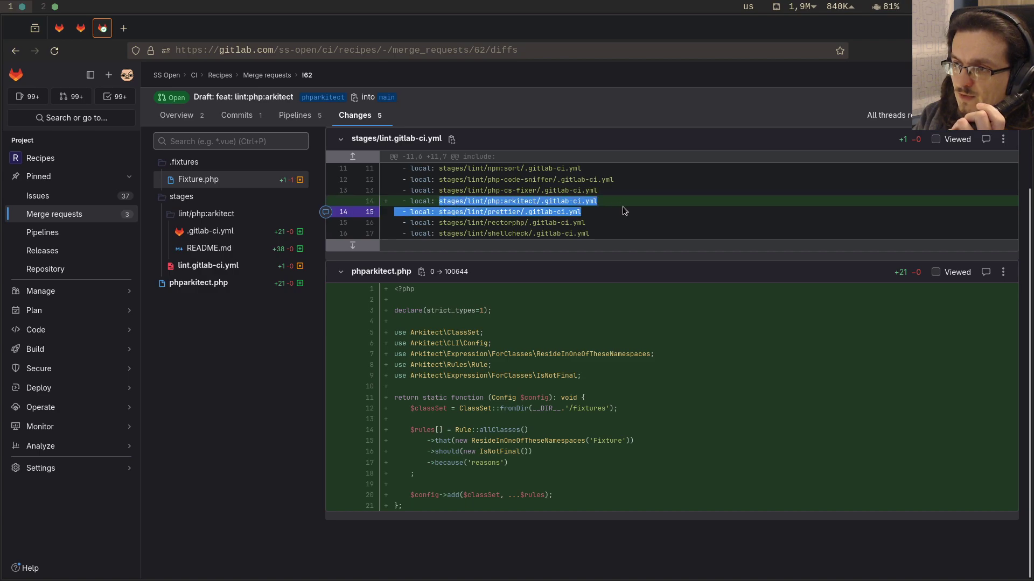
pyautogui.moveTo(487, 201); pyautogui.dragTo(506, 201)
pyautogui.click(506, 201)
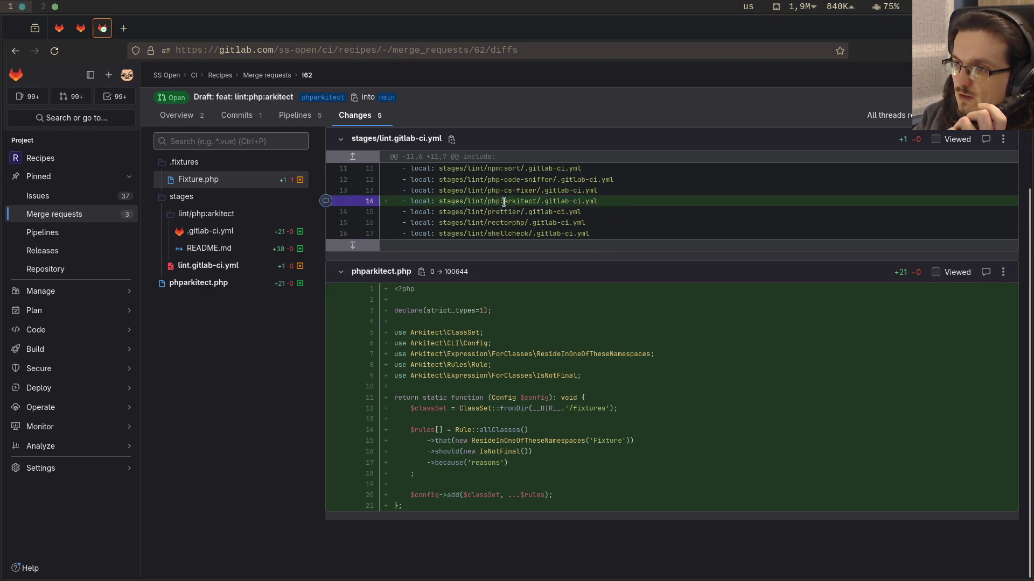
pyautogui.click(935, 141)
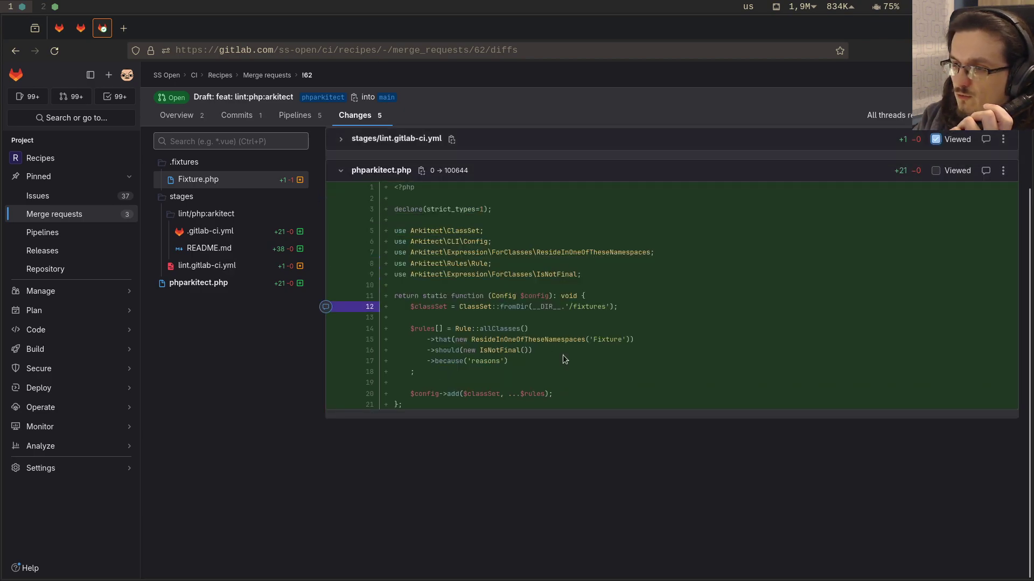
pyautogui.click(936, 170)
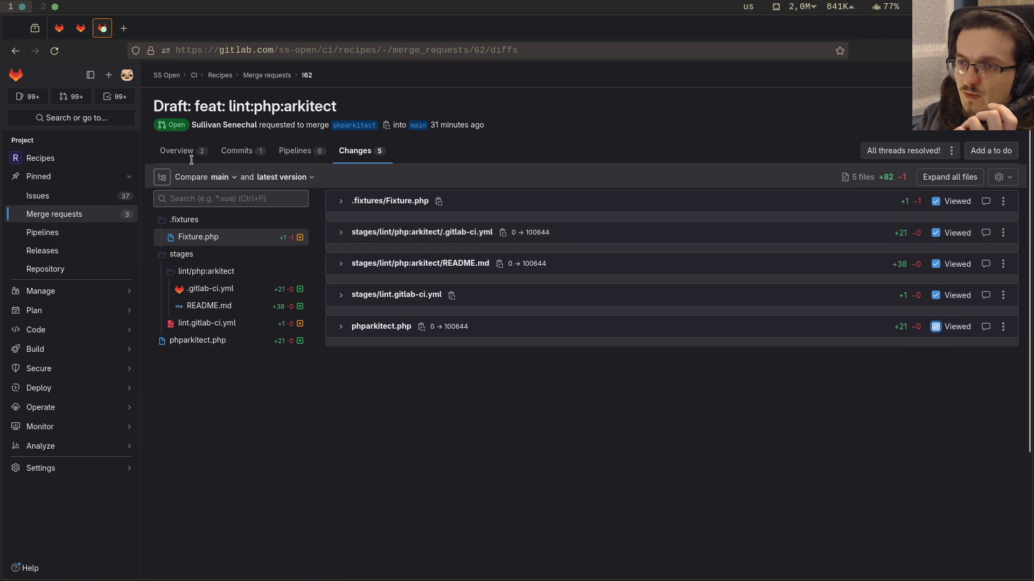
pyautogui.click(193, 157)
# Step: Mark !62 'feat: lint:php:arkitect' as ready, merge it into main, and open the merge requests list
pyautogui.scroll(6, 705, 355)
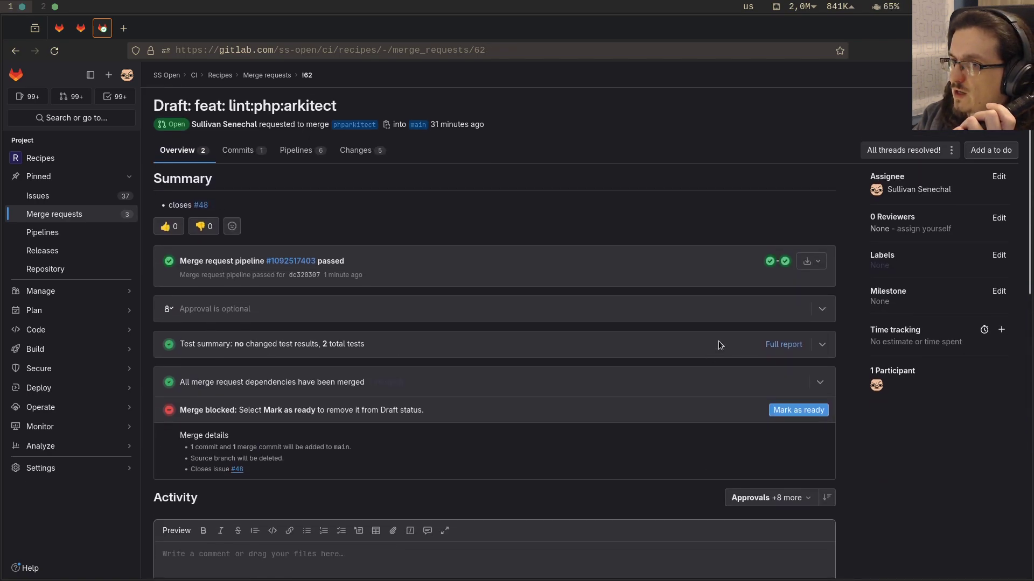
pyautogui.click(1007, 106)
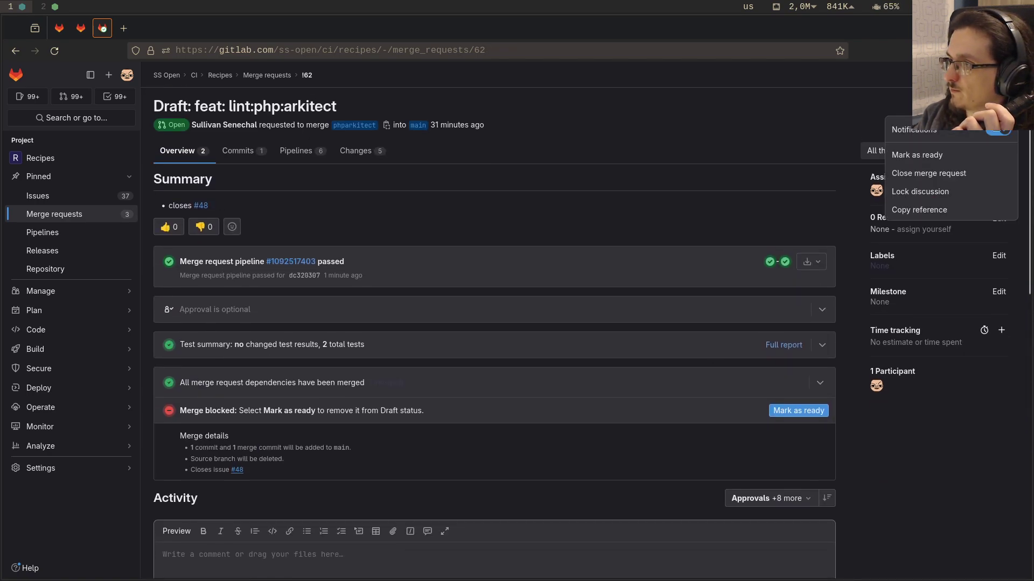
pyautogui.click(959, 158)
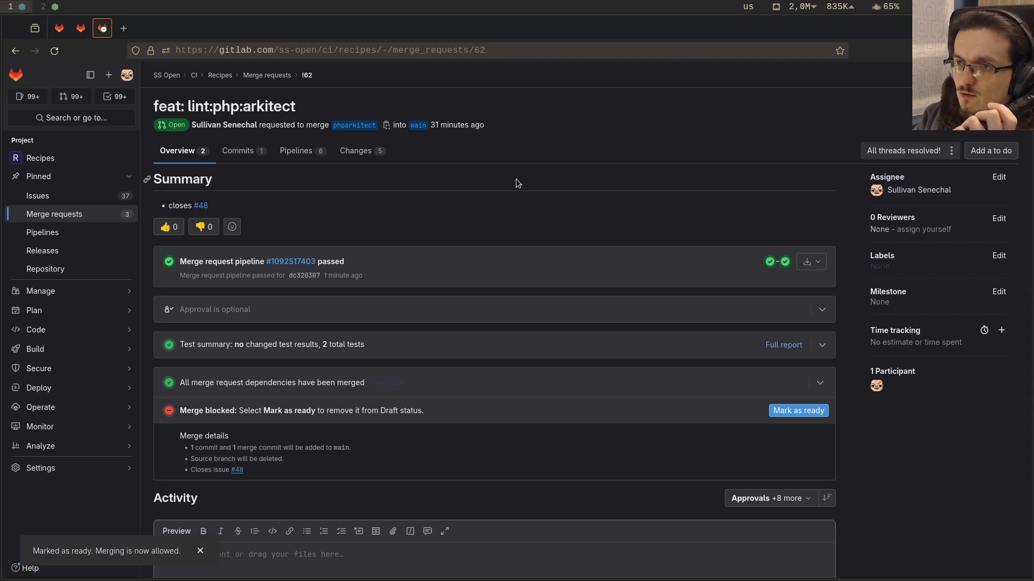
pyautogui.scroll(-12, 644, 372)
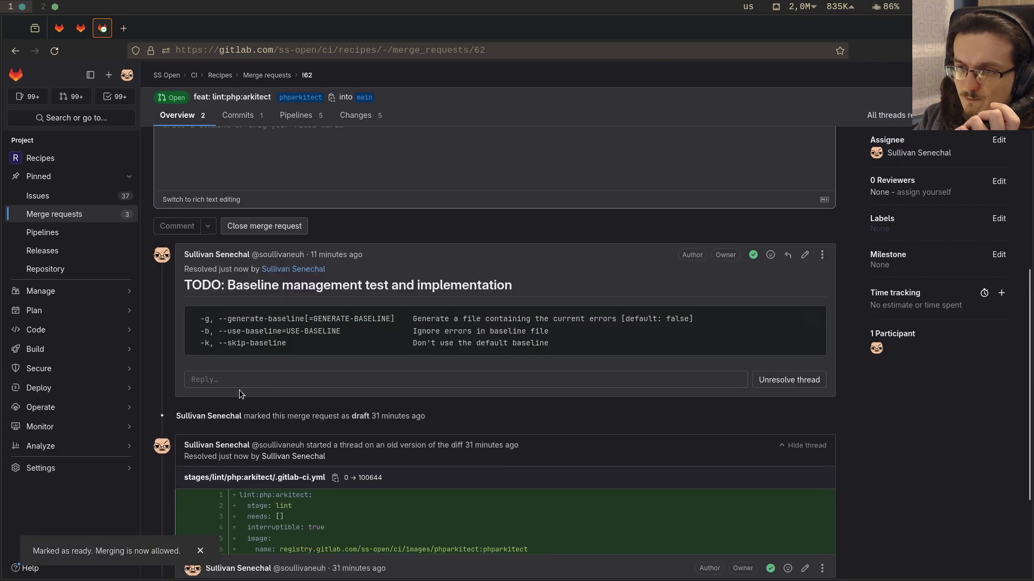
pyautogui.scroll(10, 241, 393)
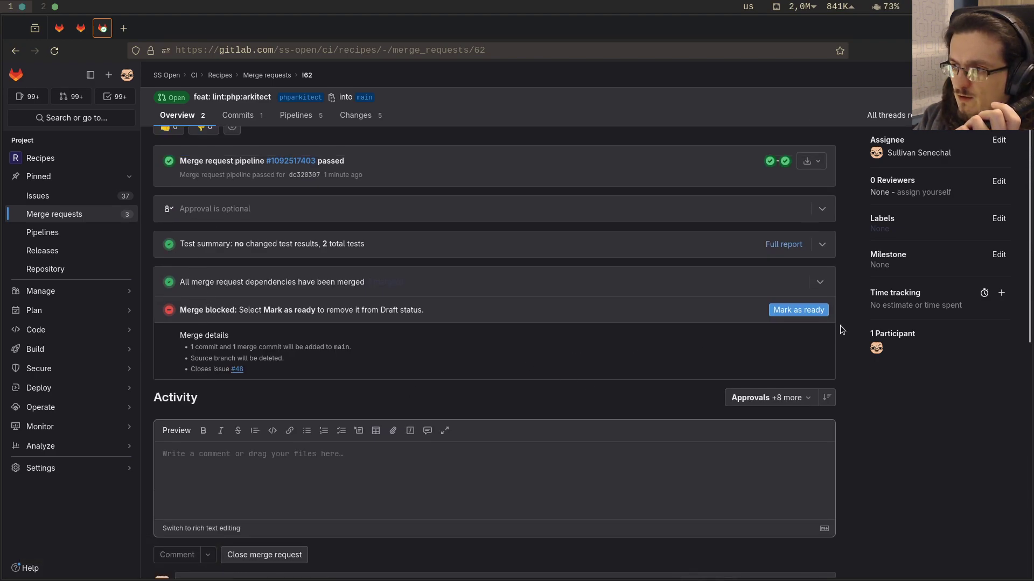
pyautogui.click(798, 311)
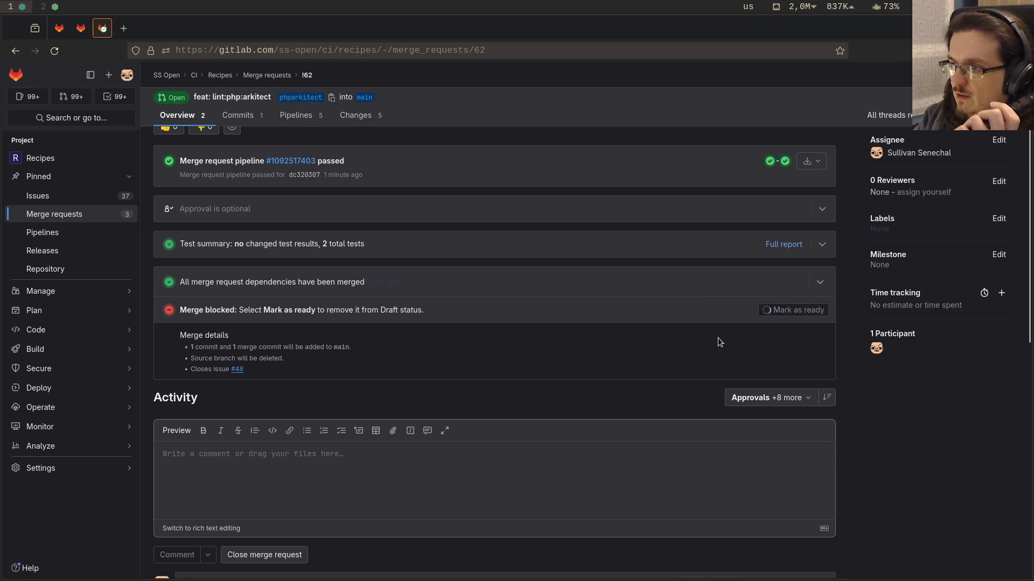
pyautogui.scroll(3, 587, 355)
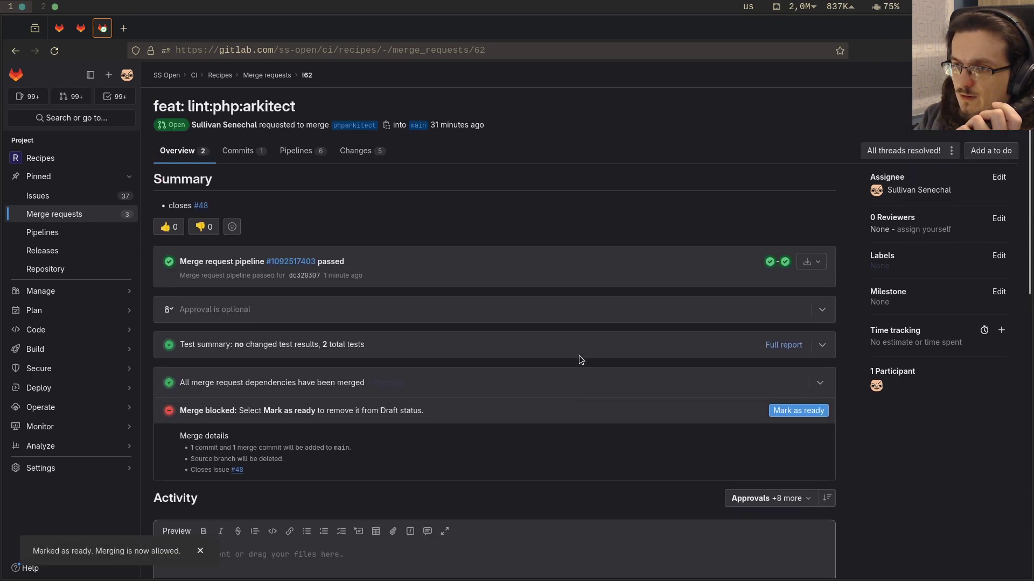
pyautogui.press('F5')
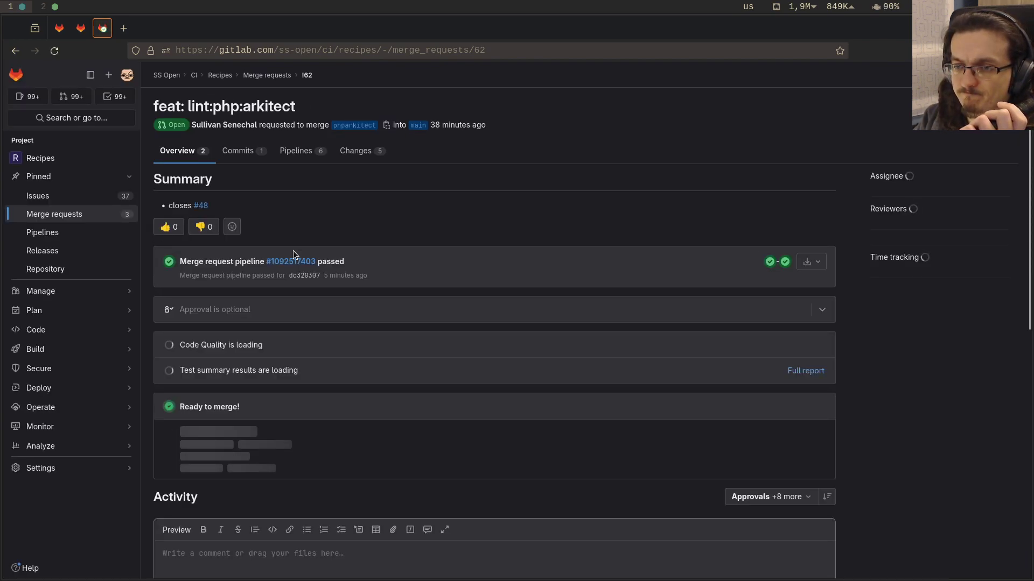
pyautogui.click(205, 493)
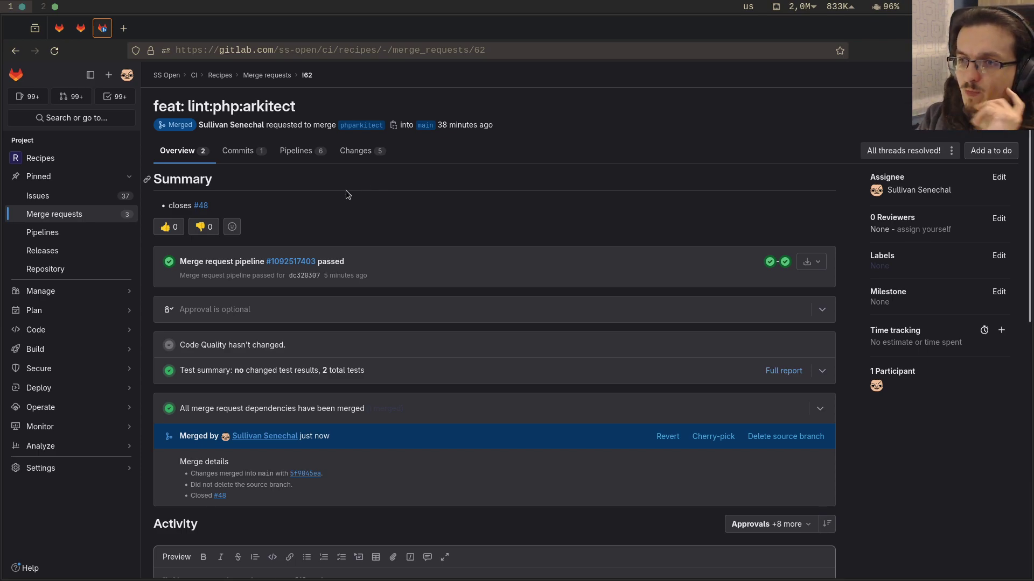
pyautogui.click(37, 215)
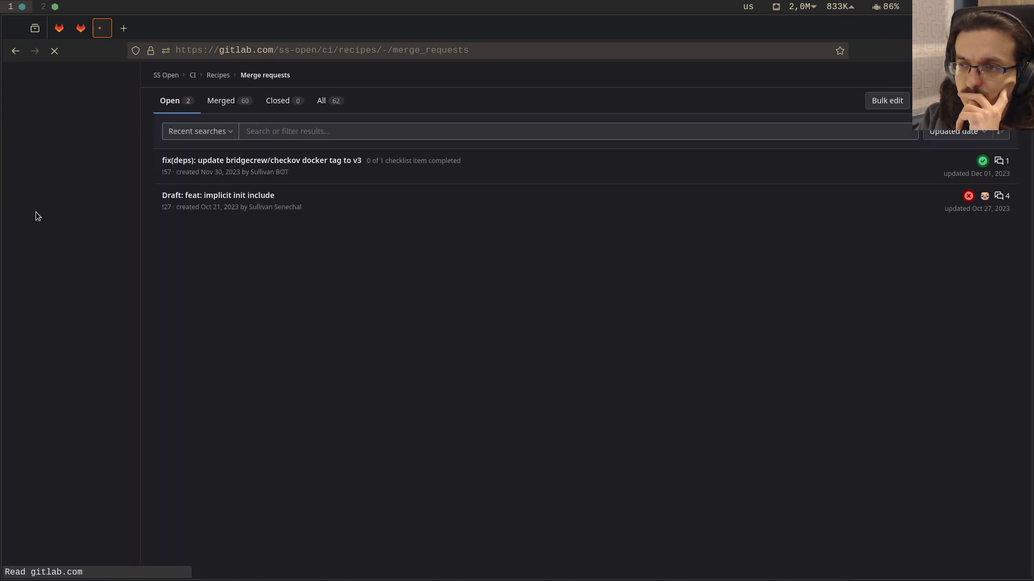
# Step: Close the leftover issue #48 and Images project pages
pyautogui.click(46, 195)
pyautogui.click(81, 29)
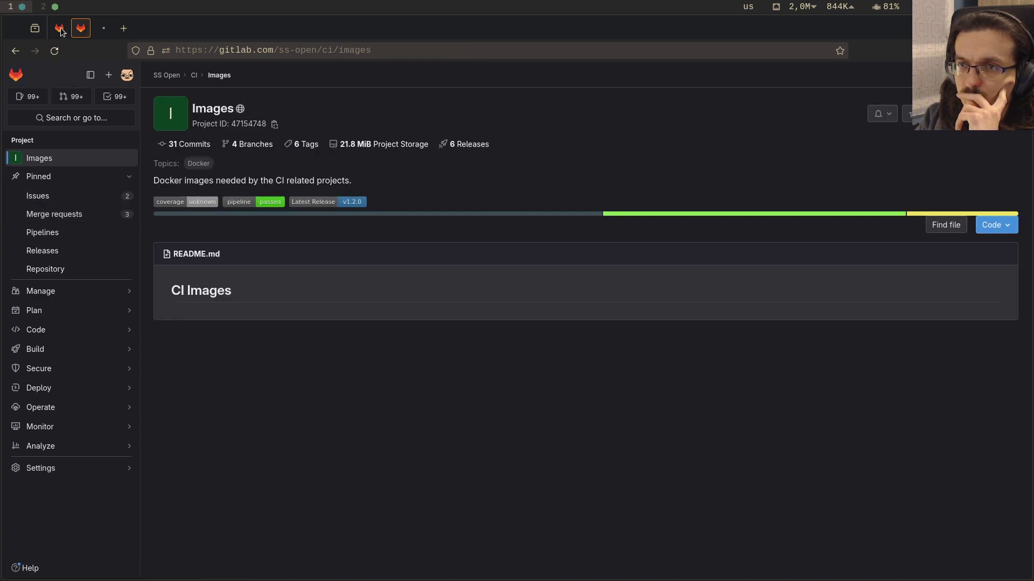
pyautogui.click(60, 30)
pyautogui.rightClick(62, 31)
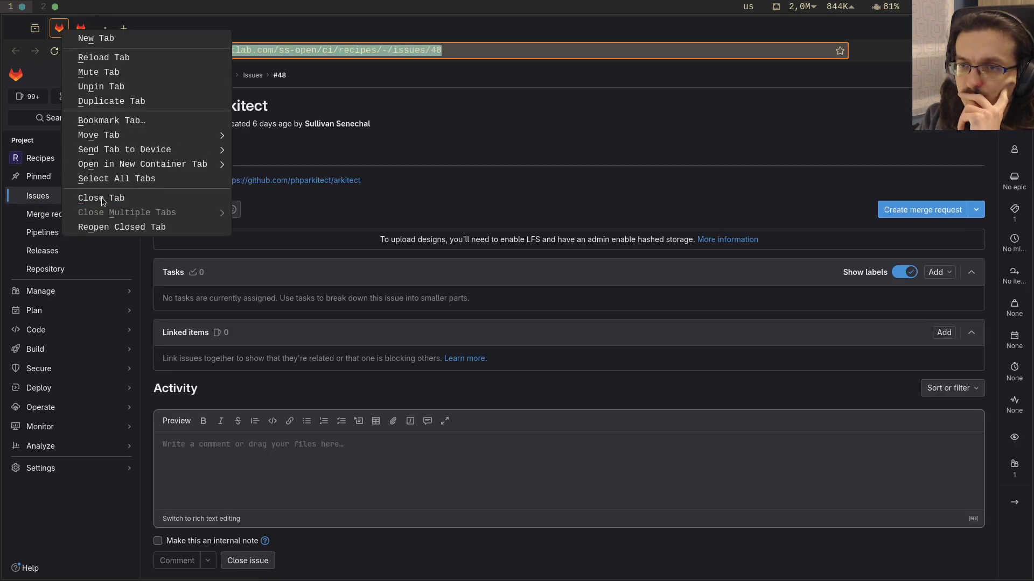
pyautogui.click(101, 198)
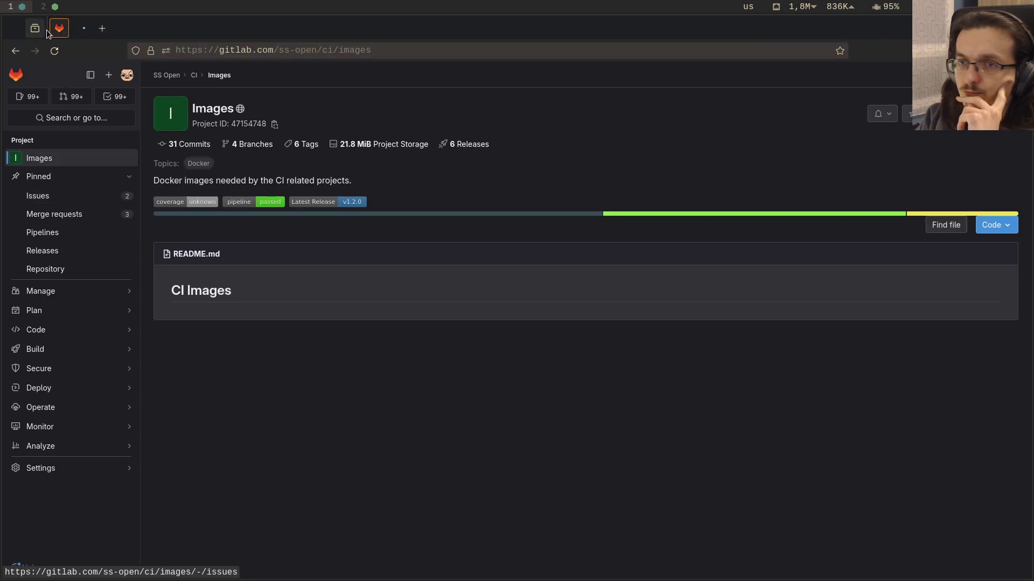
pyautogui.rightClick(62, 31)
pyautogui.click(110, 199)
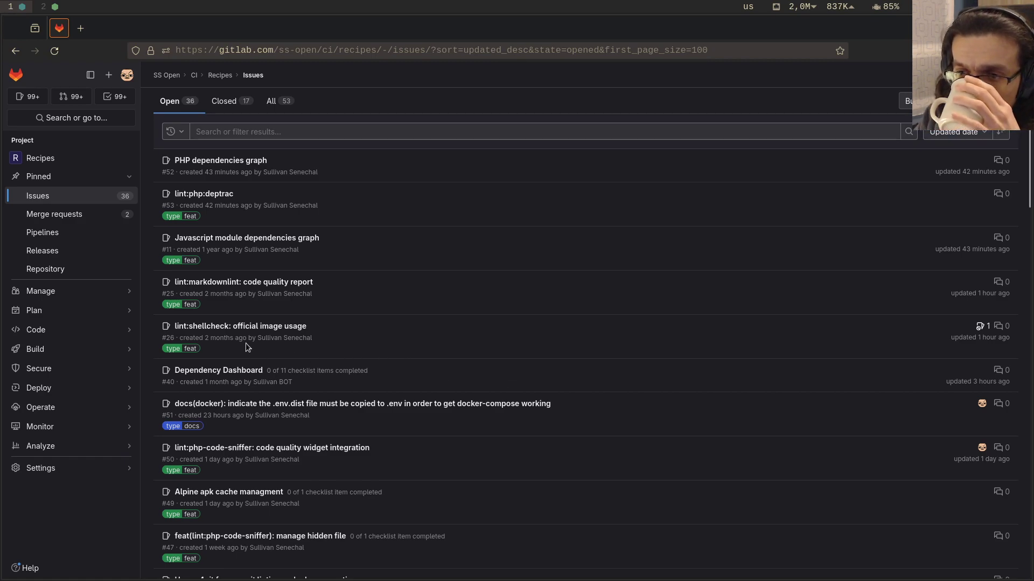
# Step: Open issue #26 'lint:shellcheck: official image usage' in a new page
pyautogui.rightClick(235, 329)
pyautogui.click(269, 337)
pyautogui.click(90, 27)
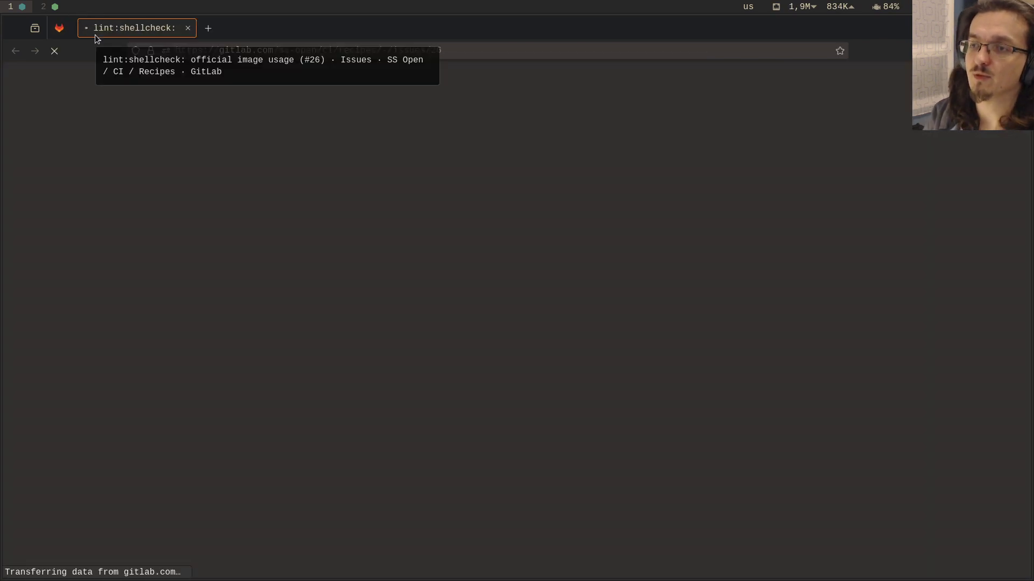
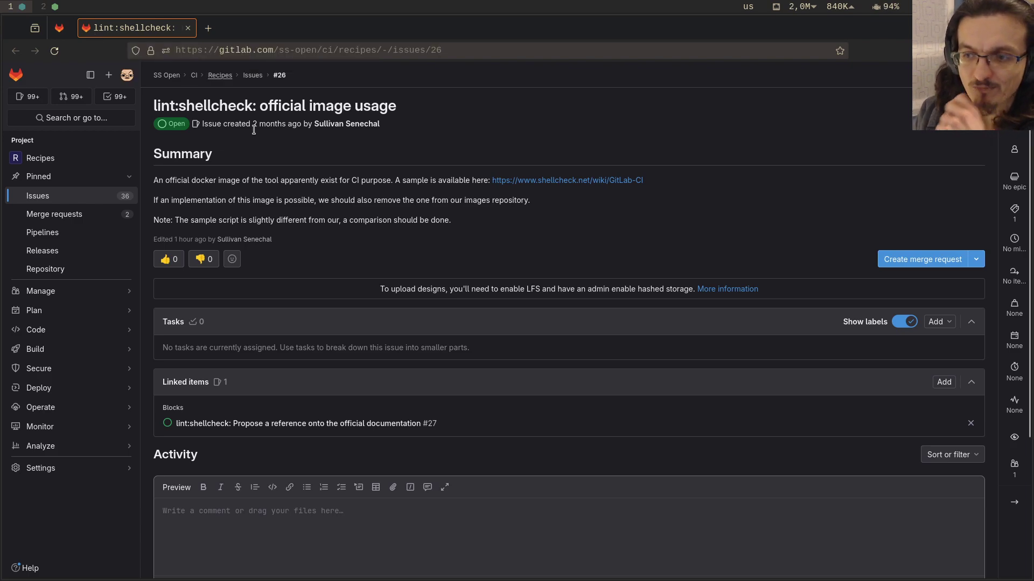
# Step: Close all the open php:arkitect editors, including its README.md and .gitlab-ci.yml
pyautogui.click(43, 7)
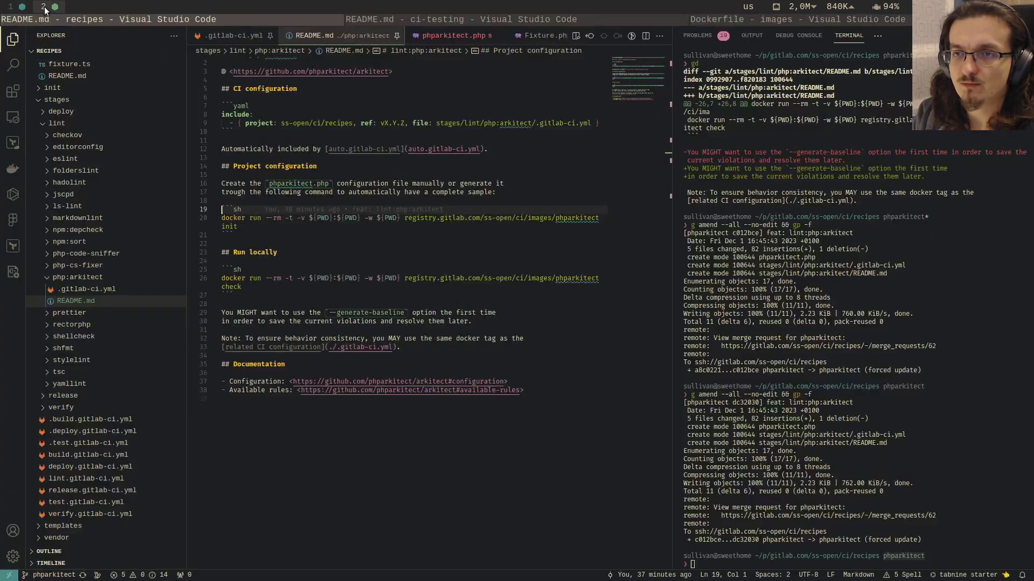
pyautogui.click(390, 144)
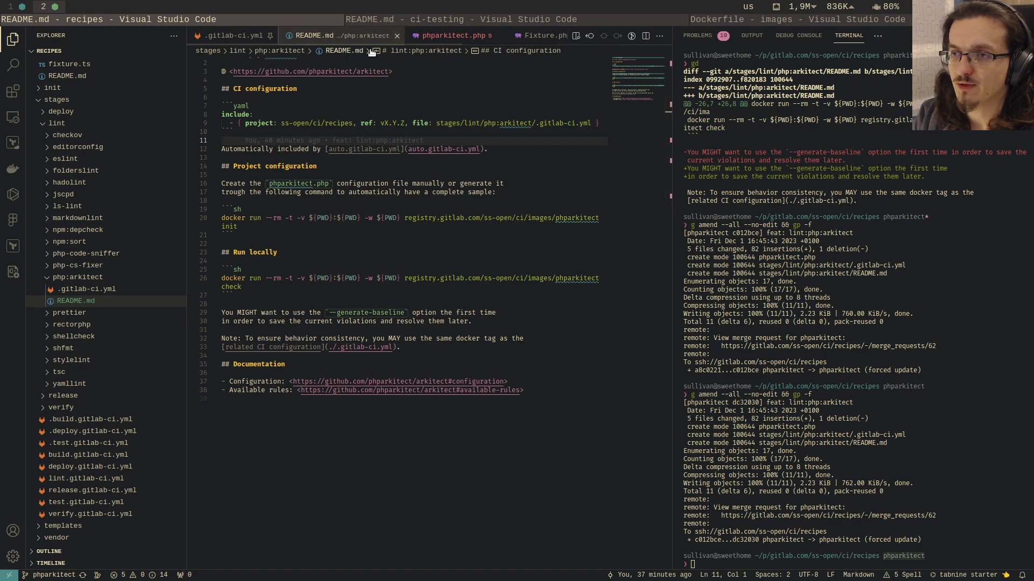
pyautogui.click(397, 36)
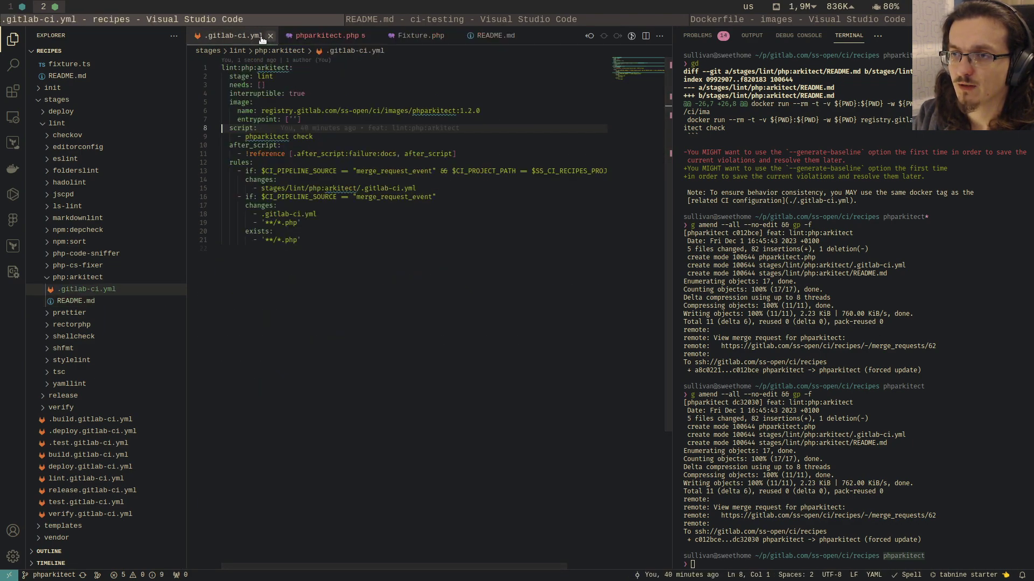
pyautogui.click(270, 36)
pyautogui.rightClick(235, 41)
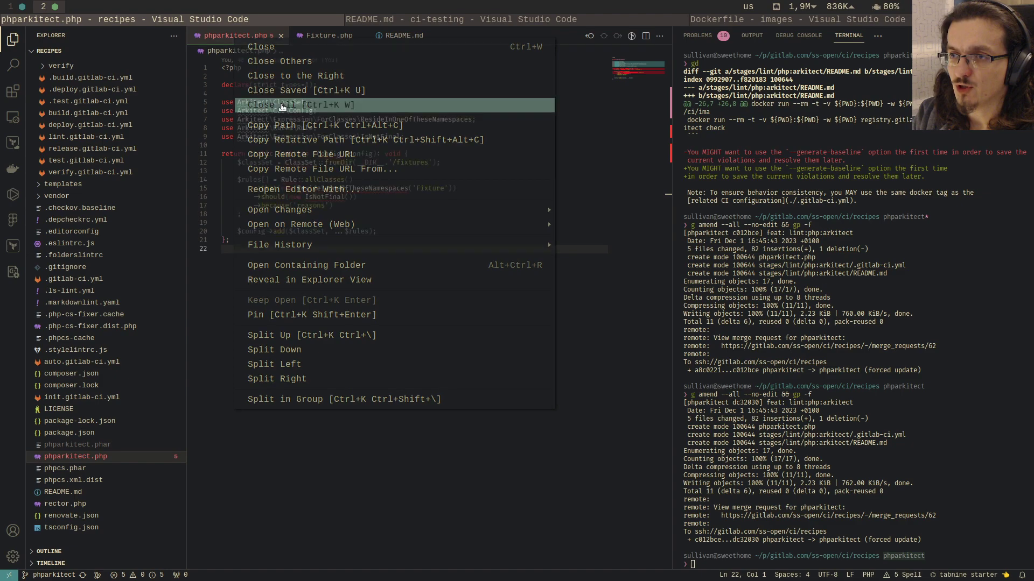
pyautogui.click(277, 106)
# Step: Open stages/lint/shellcheck/.gitlab-ci.yml via quick open and pin its tab
pyautogui.hotkey('ctrl', 'p')
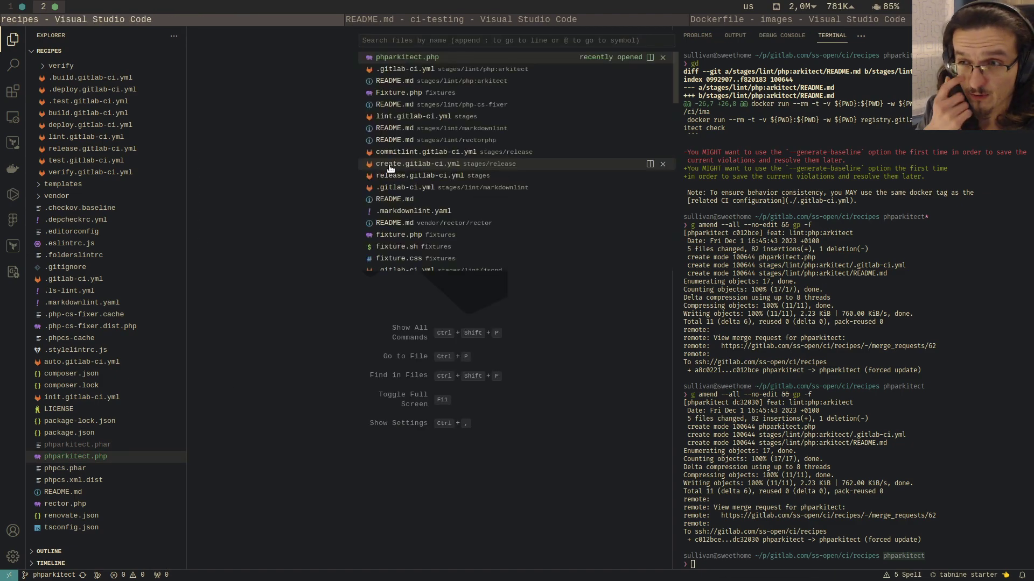
pyautogui.write('shellch')
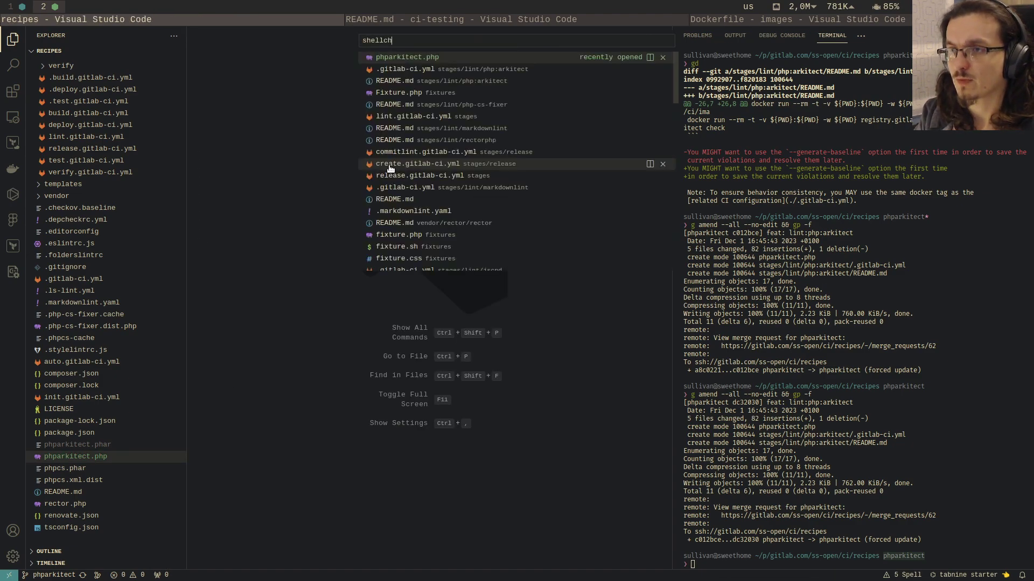
pyautogui.write('eck')
pyautogui.press('Down')
pyautogui.press('Return')
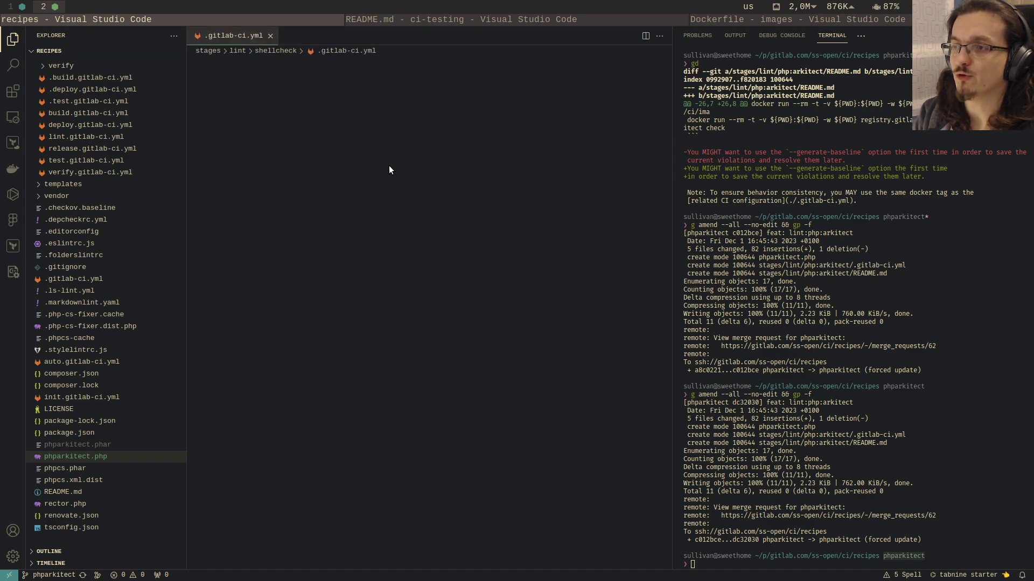
pyautogui.press('Down')
pyautogui.press('Down')
pyautogui.press('Down')
pyautogui.press('Down')
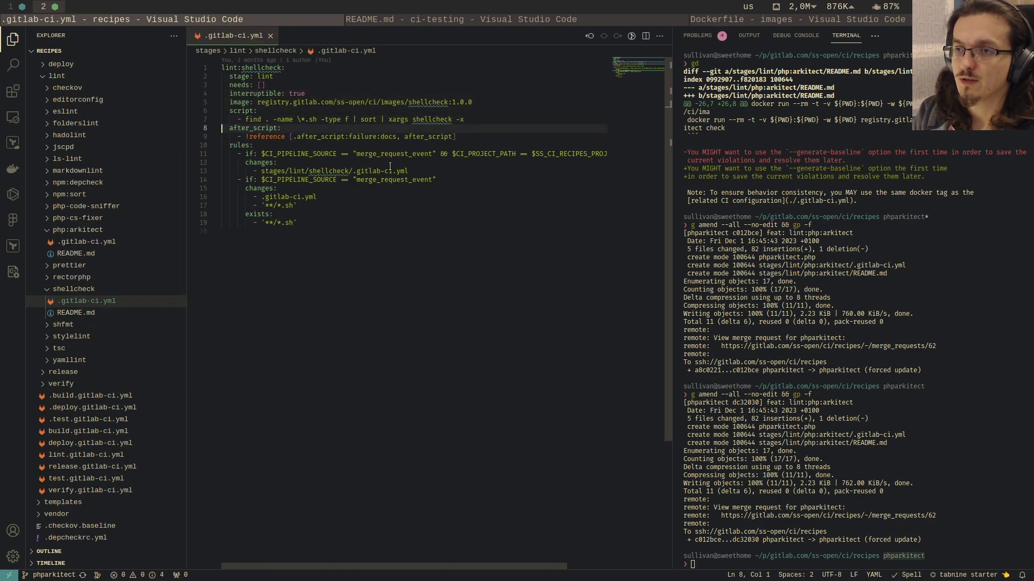
pyautogui.rightClick(242, 37)
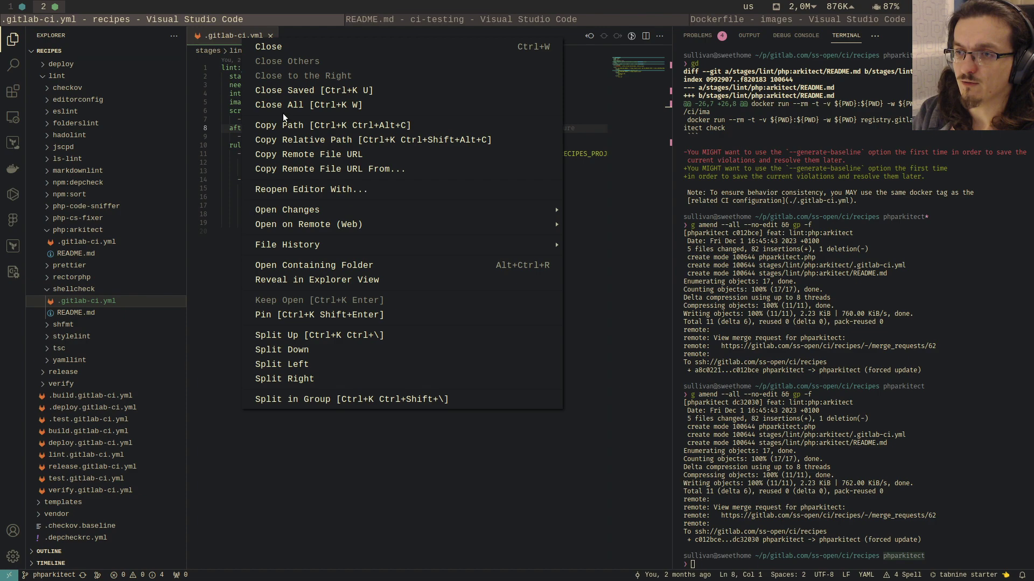
pyautogui.click(331, 316)
# Step: Open the shellcheck job's README.md and pin it too
pyautogui.click(374, 269)
pyautogui.click(76, 313)
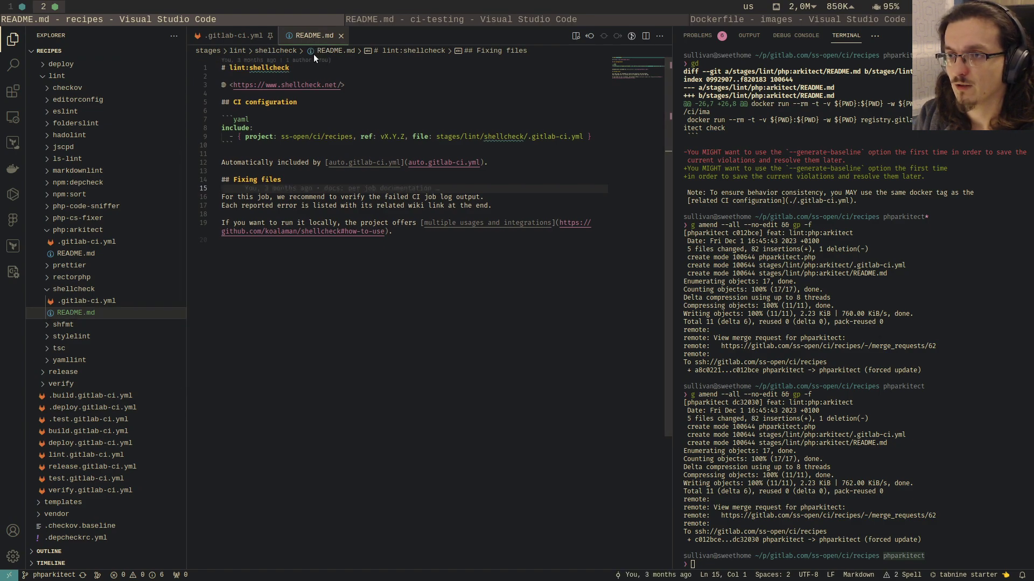
pyautogui.rightClick(311, 41)
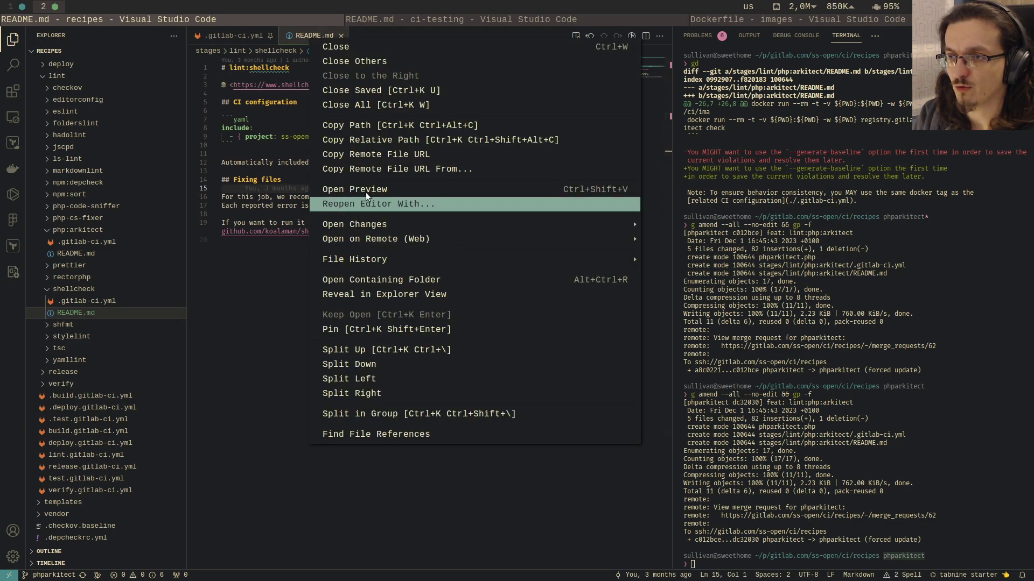
pyautogui.click(385, 329)
pyautogui.click(386, 329)
# Step: Review the image line in the shellcheck .gitlab-ci.yml, then return to the GitLab issue
pyautogui.click(244, 38)
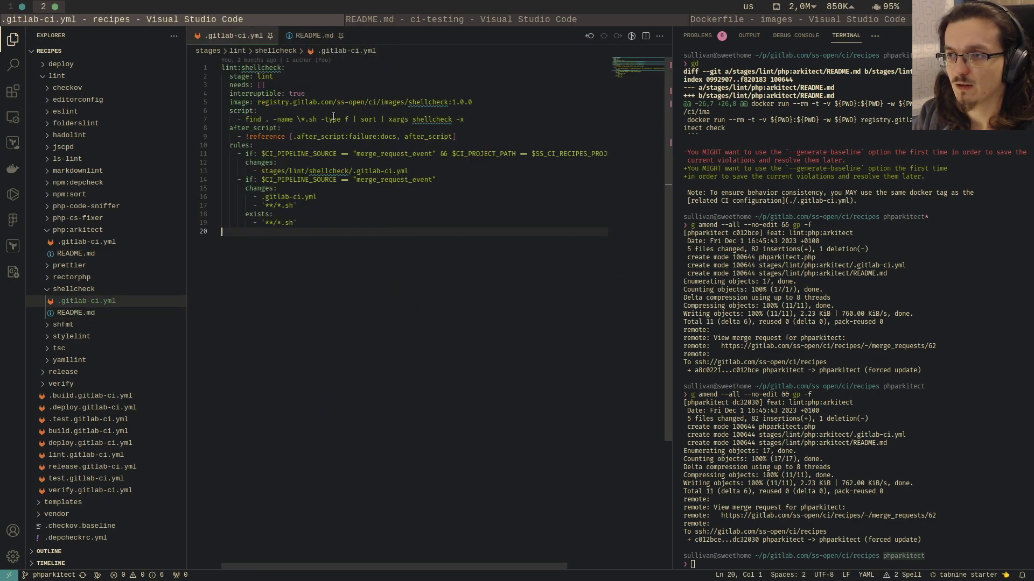
pyautogui.click(305, 102)
pyautogui.hotkey('ctrl', 'Right')
pyautogui.hotkey('ctrl', 'Right')
pyautogui.hotkey('ctrl', 'Right')
pyautogui.hotkey('ctrl', 'Right')
pyautogui.hotkey('ctrl', 'Right')
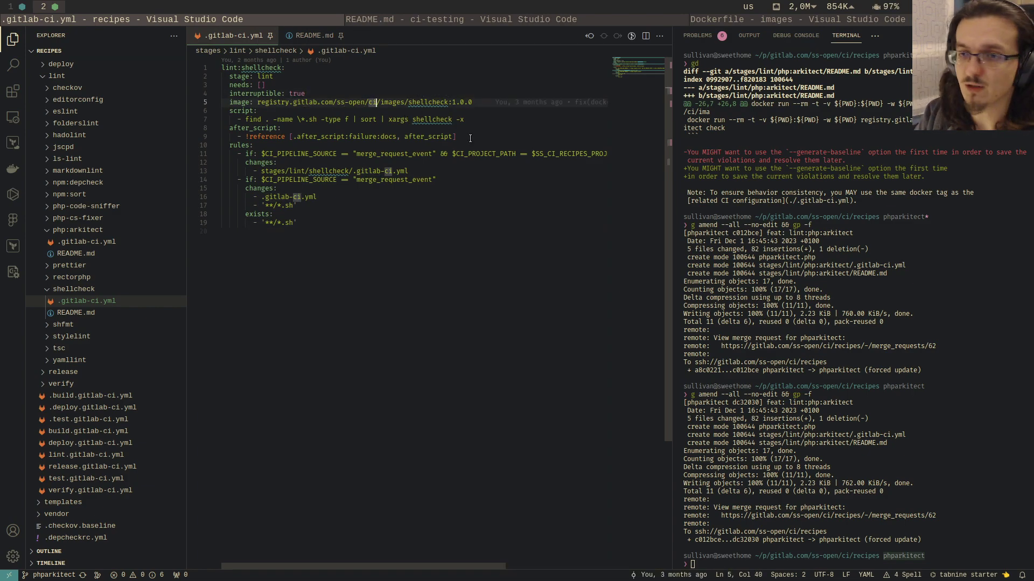
pyautogui.press('super+1')
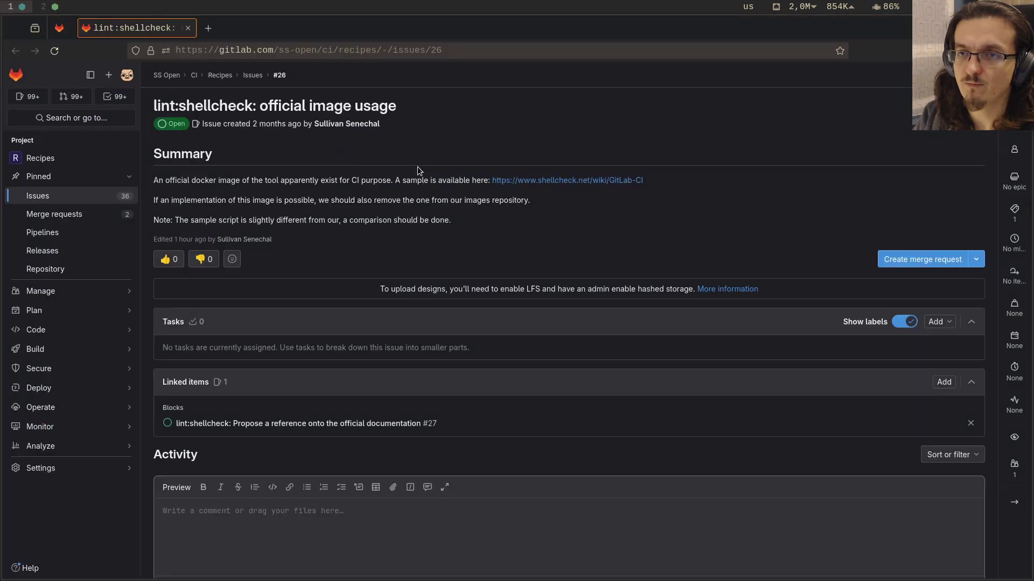
# Step: Open the shellcheck.net GitLab-CI wiki page and highlight its koalaman/shellcheck-alpine:latest image
pyautogui.click(589, 181)
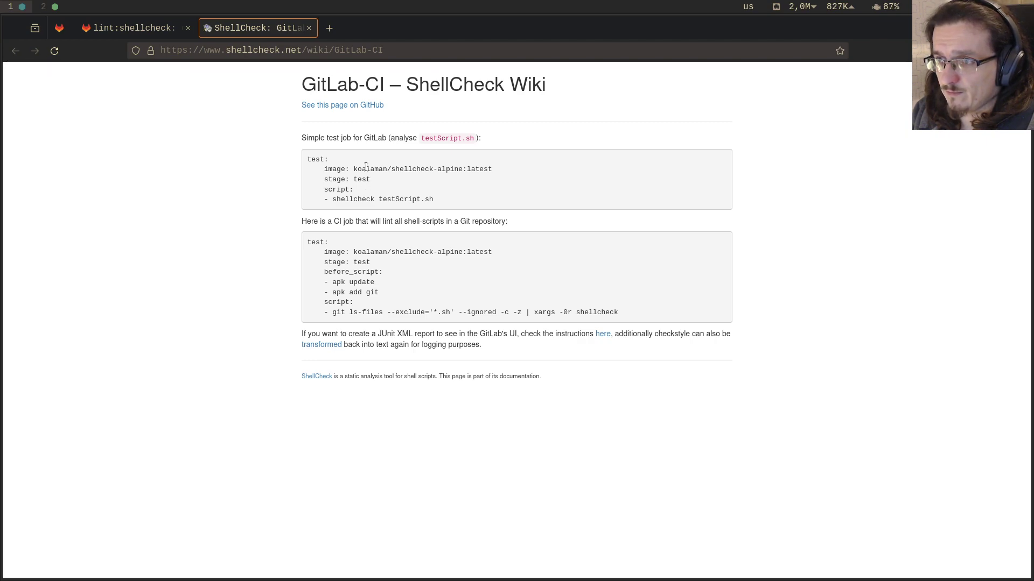
pyautogui.moveTo(355, 168); pyautogui.dragTo(424, 165)
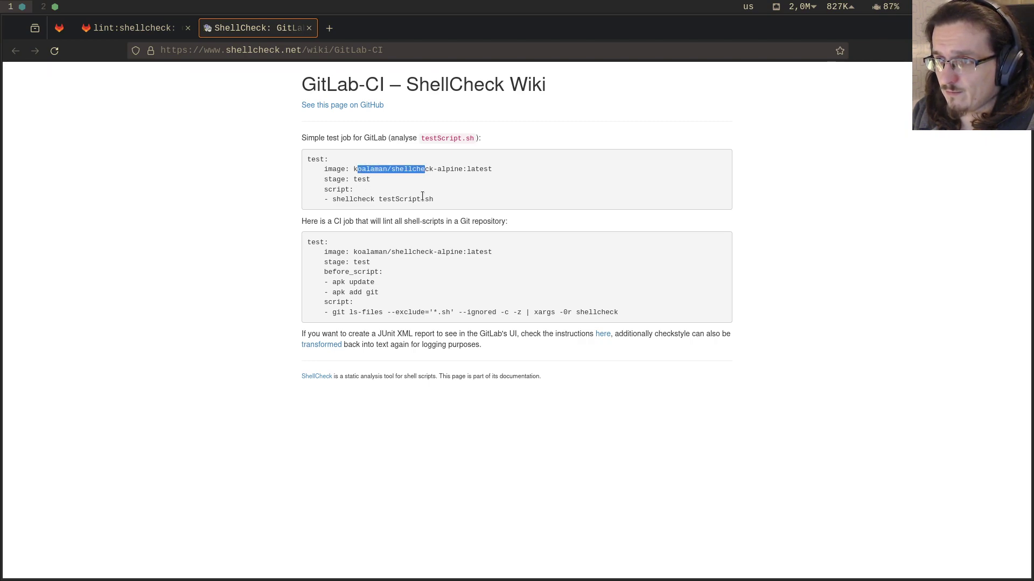
pyautogui.moveTo(355, 168); pyautogui.dragTo(490, 180)
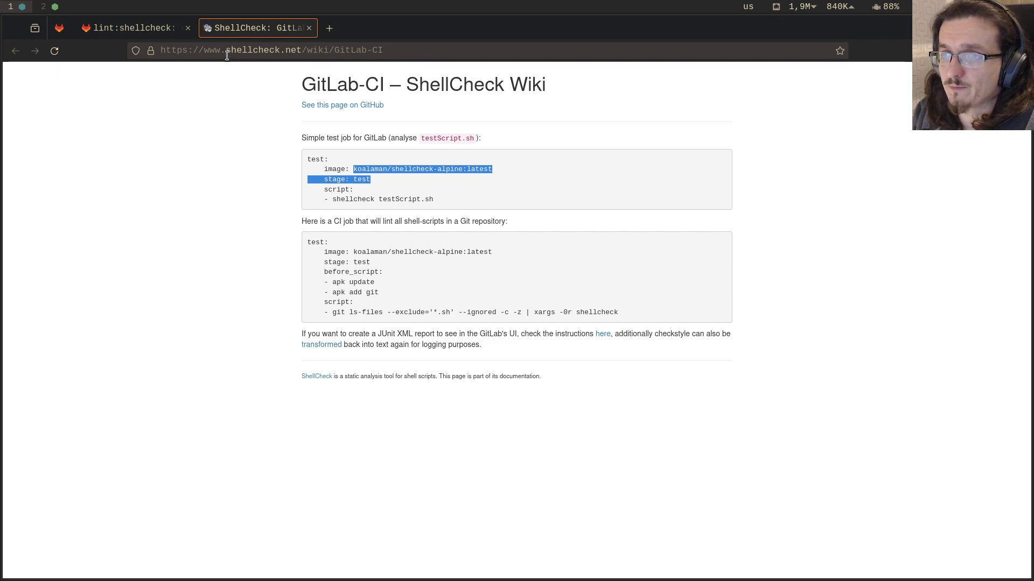
pyautogui.moveTo(353, 169); pyautogui.dragTo(384, 168)
pyautogui.hotkey('ctrl', 't')
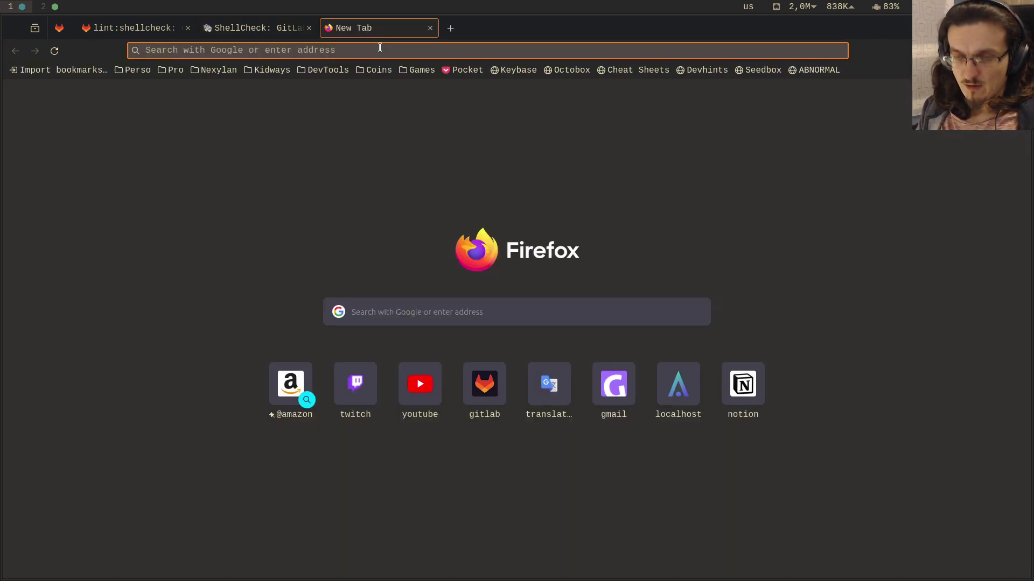
# Step: Search Google for 'koalaman shellcheck' and open the koalaman/shellcheck GitHub repository in a new tab
pyautogui.write('koalaman')
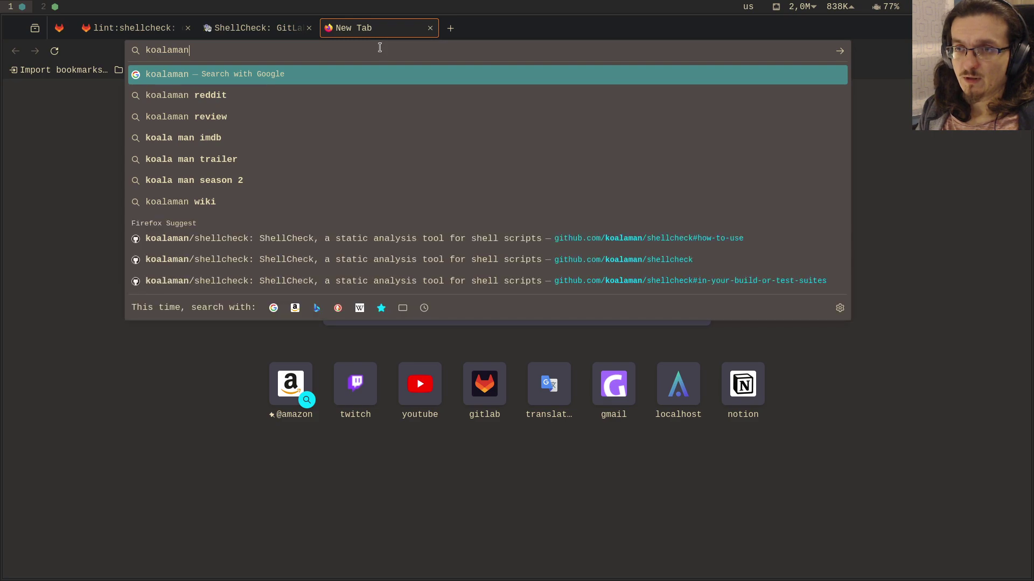
pyautogui.write(' shellcheck')
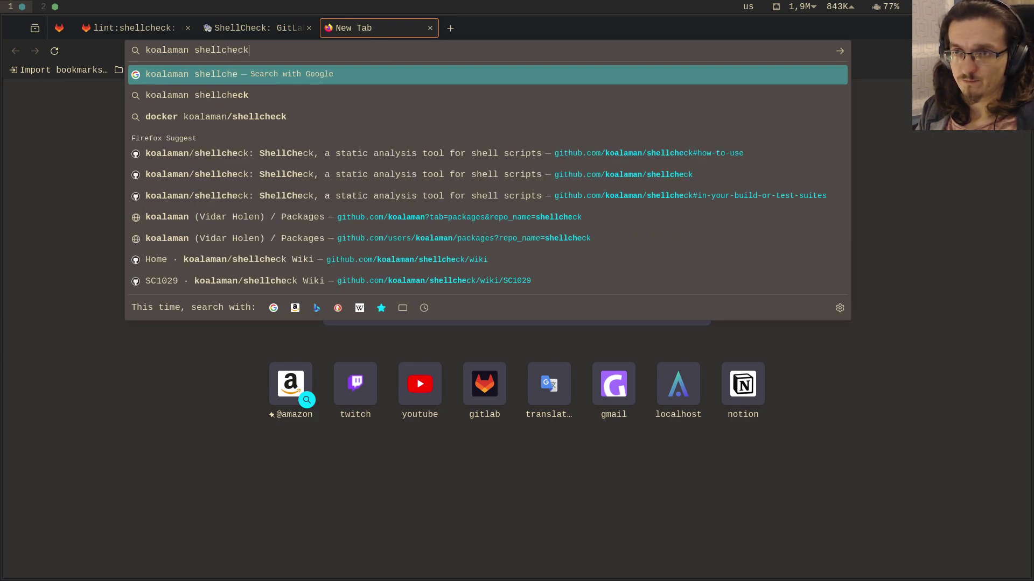
pyautogui.press('Return')
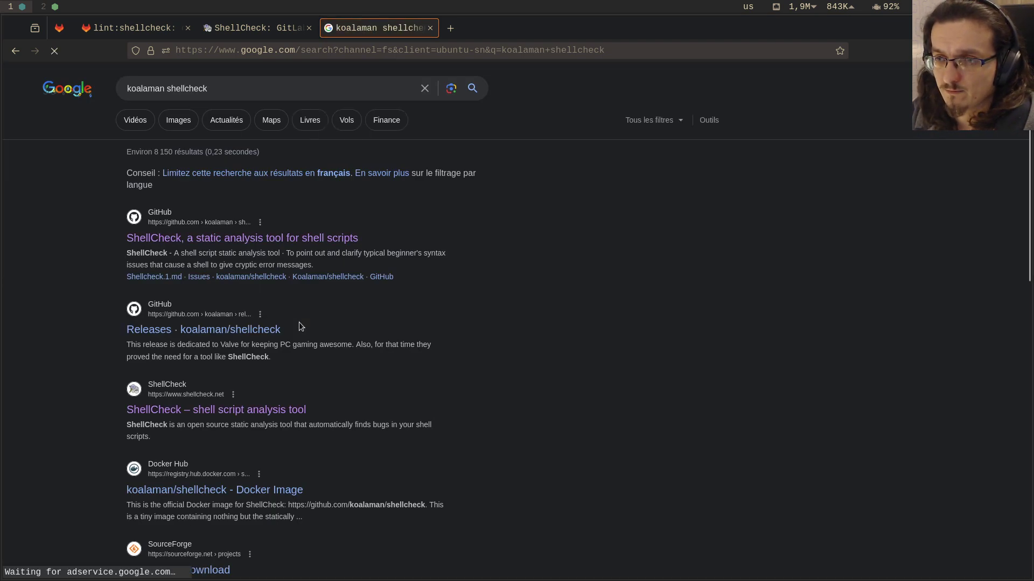
pyautogui.rightClick(209, 243)
pyautogui.click(235, 248)
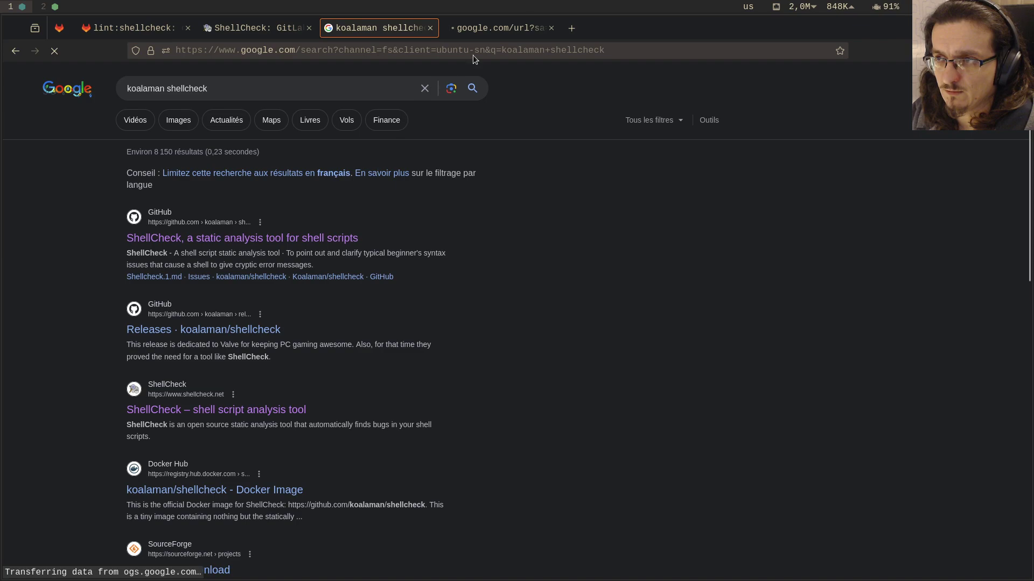
pyautogui.click(492, 31)
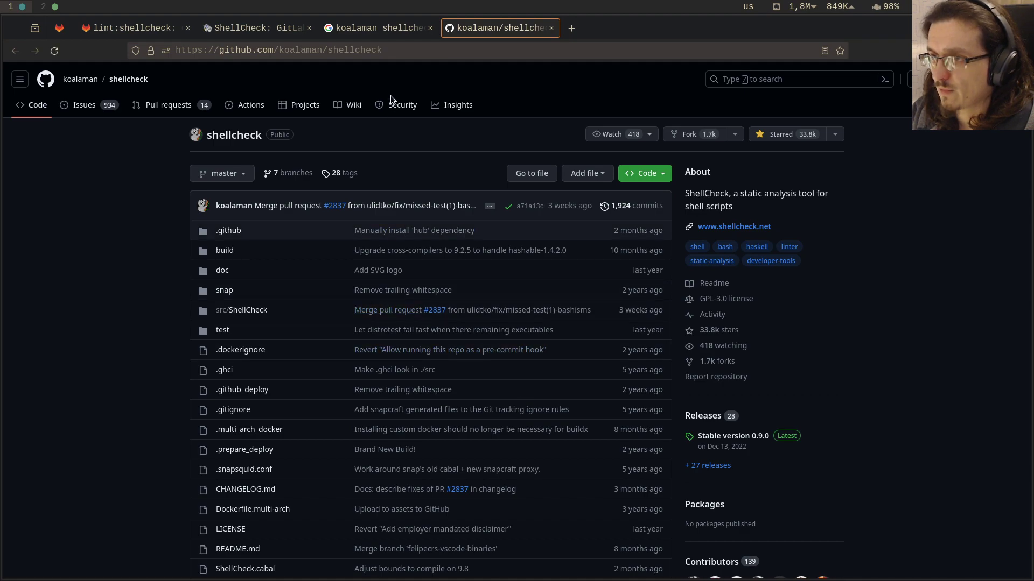
pyautogui.click(383, 34)
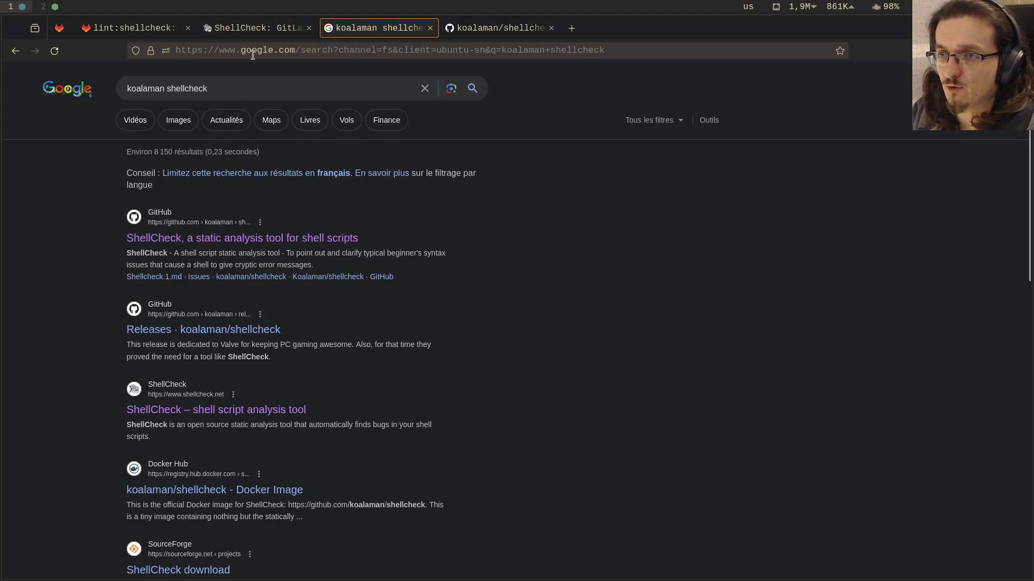
# Step: Navigate to hub.docker.com/koalaman/shellcheck in the address bar
pyautogui.hotkey('ctrl', 'l')
pyautogui.write('hub.docker.com/')
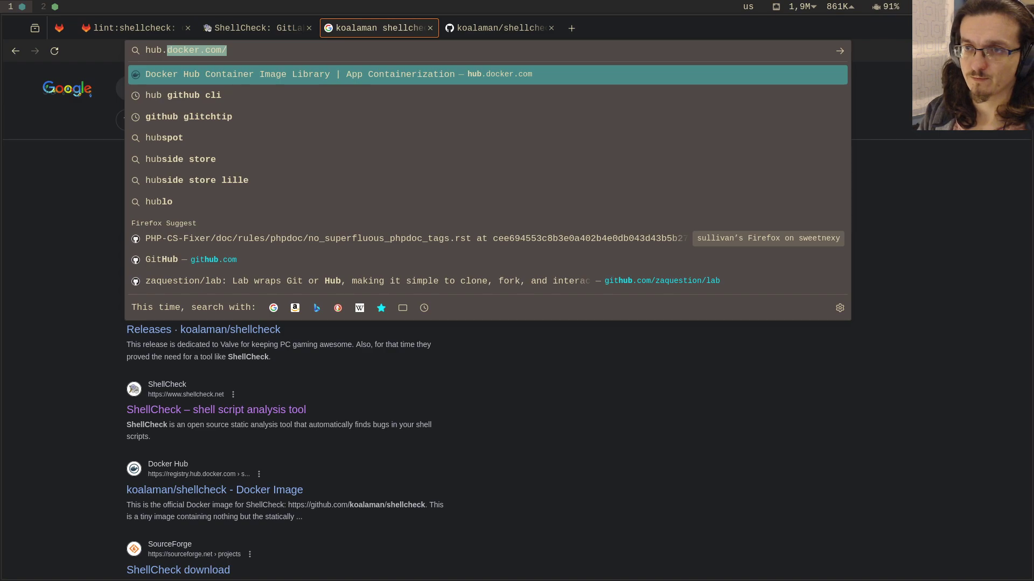
pyautogui.press('Right')
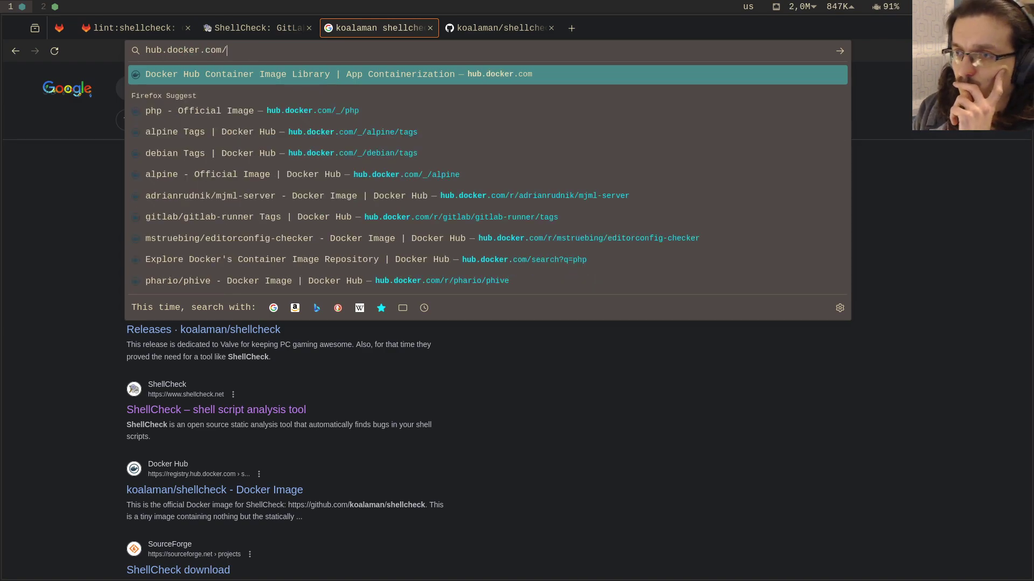
pyautogui.write('koalaman/shellcheck')
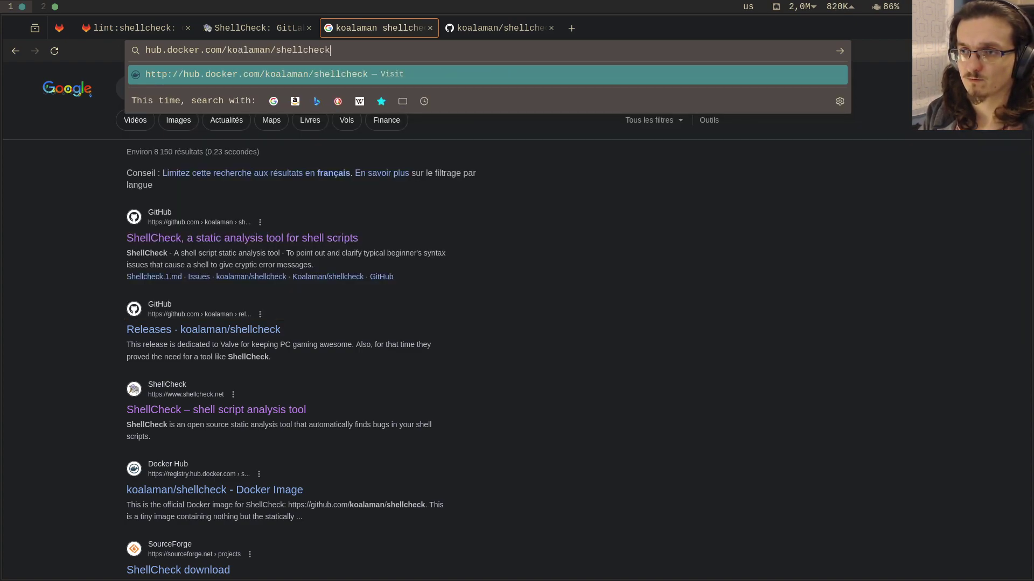
pyautogui.press('Return')
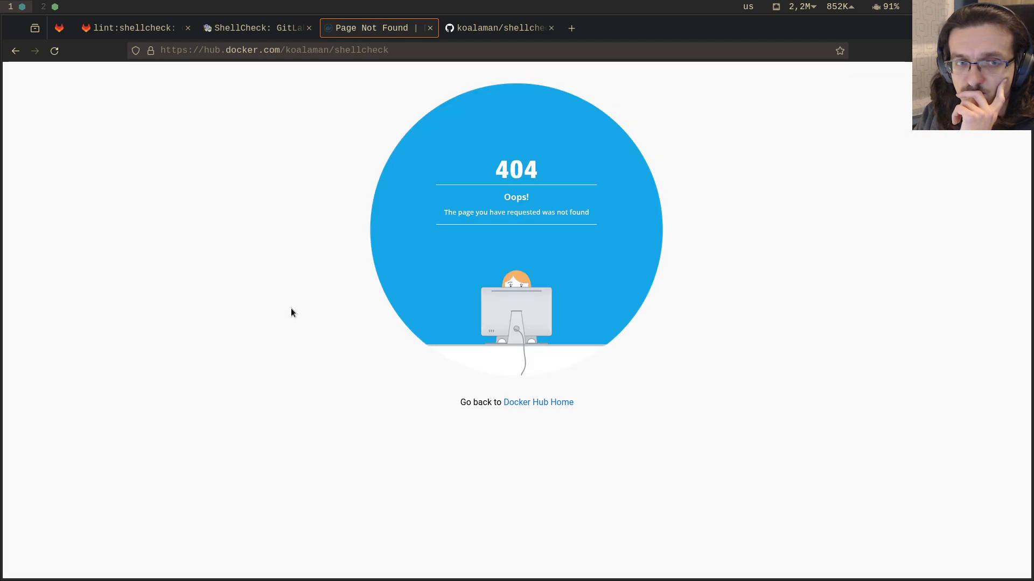
# Step: Correct the address to hub.docker.com/r/koalaman/shellcheck
pyautogui.click(301, 50)
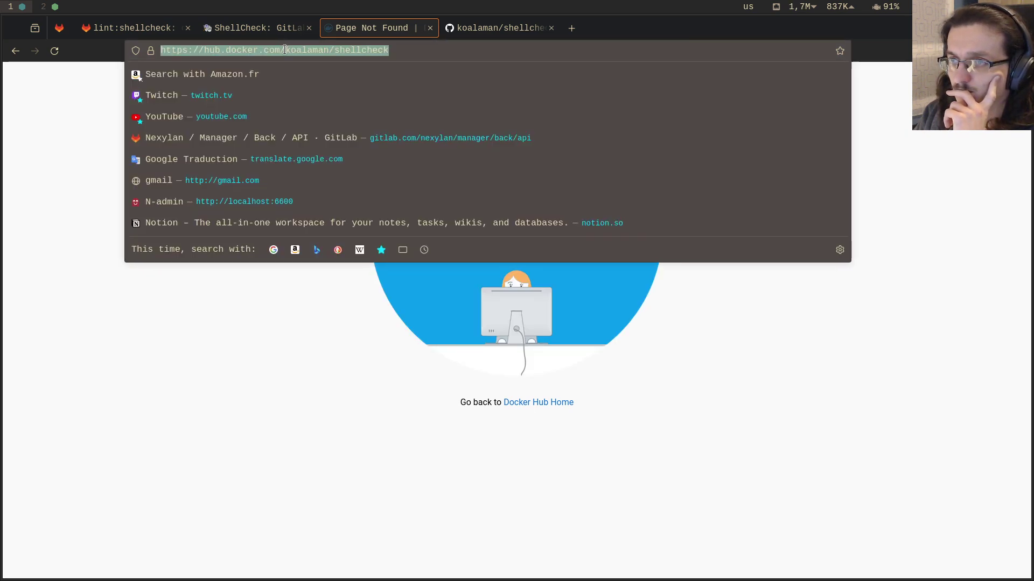
pyautogui.write('r/')
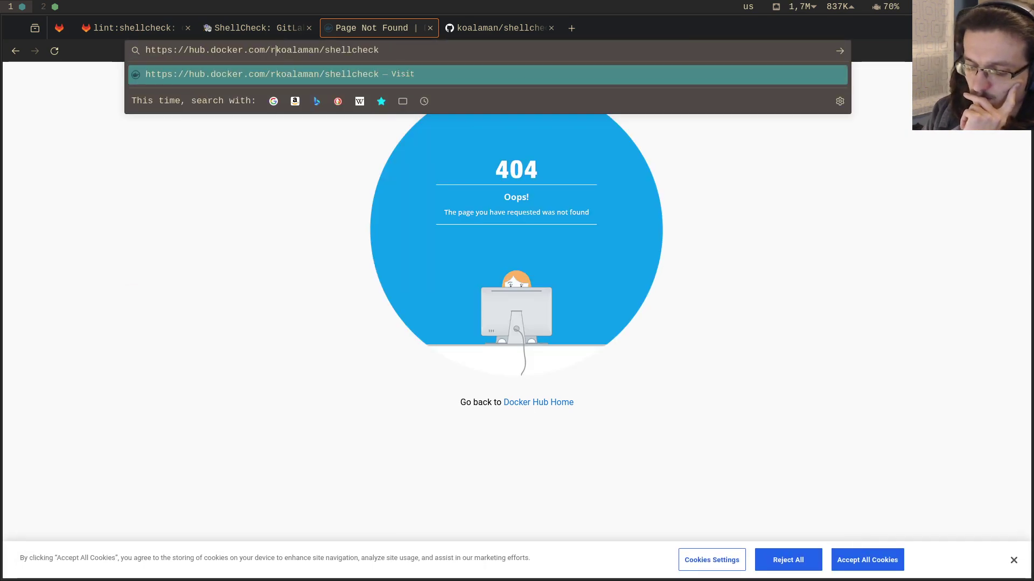
pyautogui.press('Return')
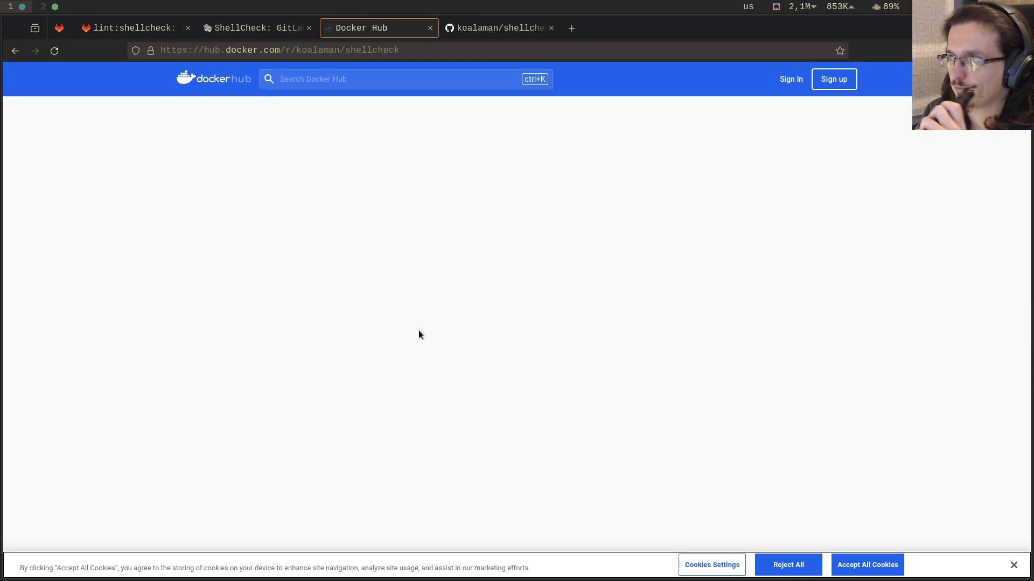
# Step: Dismiss the cookie notice, browse the image's tags down to v0.9.0, and return to the issue
pyautogui.click(862, 564)
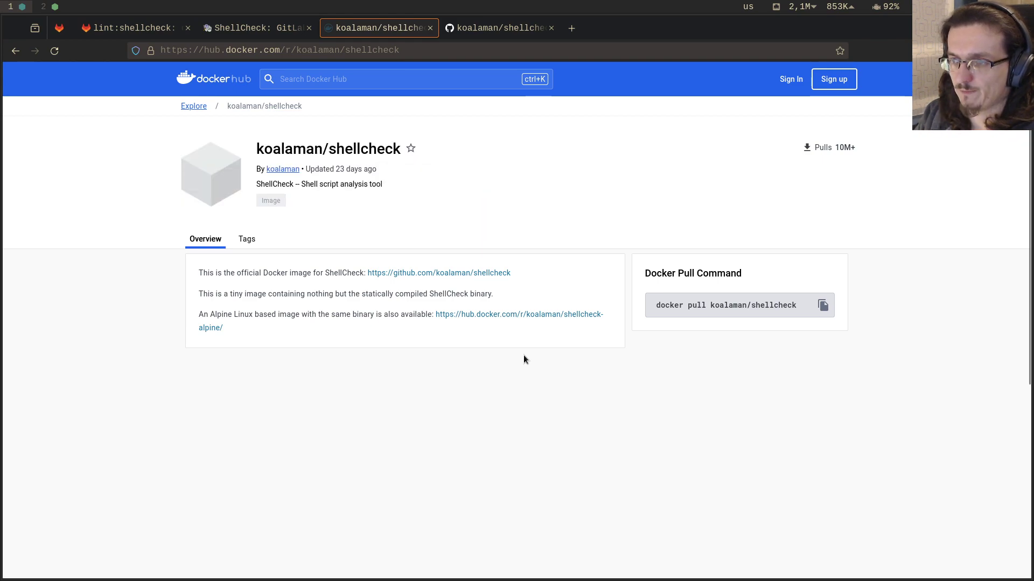
pyautogui.click(257, 242)
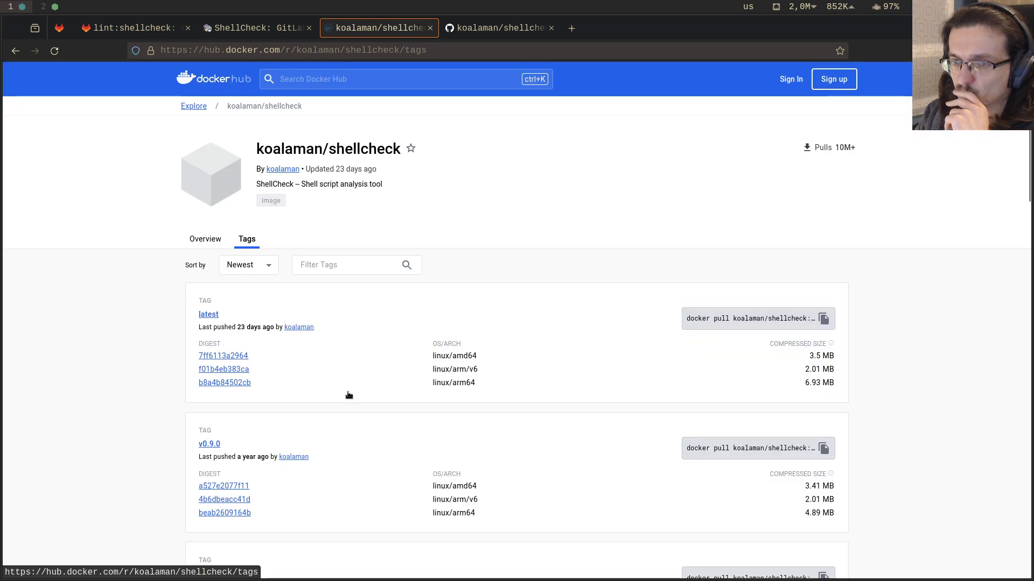
pyautogui.scroll(-2, 167, 399)
pyautogui.scroll(-2, 168, 400)
pyautogui.moveTo(226, 264); pyautogui.dragTo(198, 261)
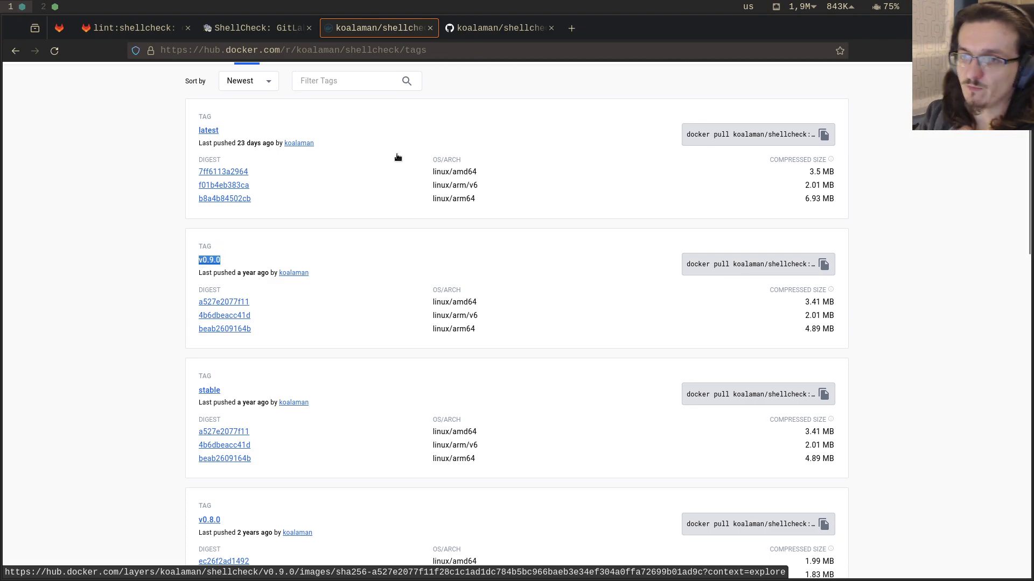
pyautogui.click(232, 27)
pyautogui.click(130, 32)
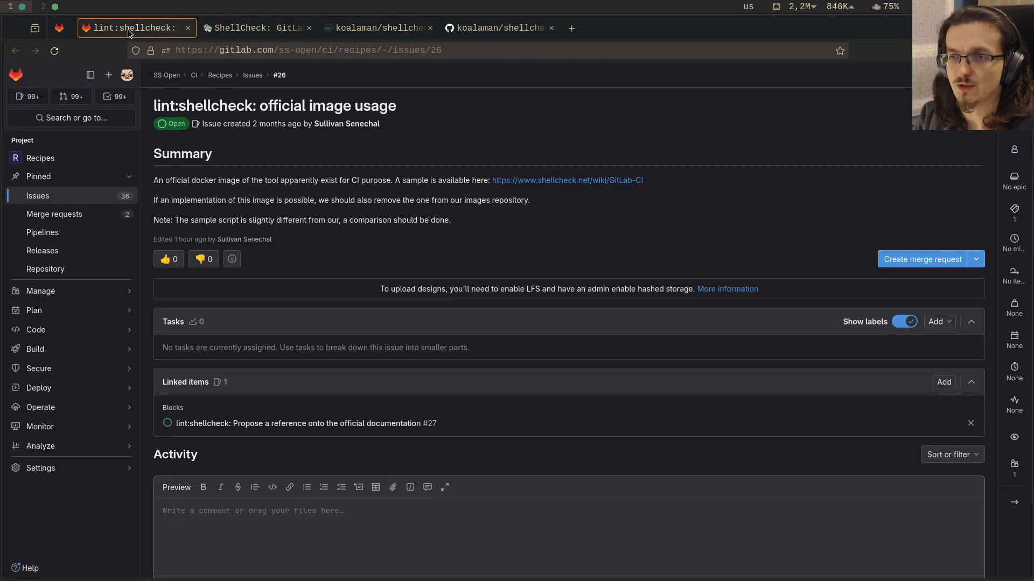
# Step: Check out main, pull the latest changes, and delete the merged local branches
pyautogui.press('super+2')
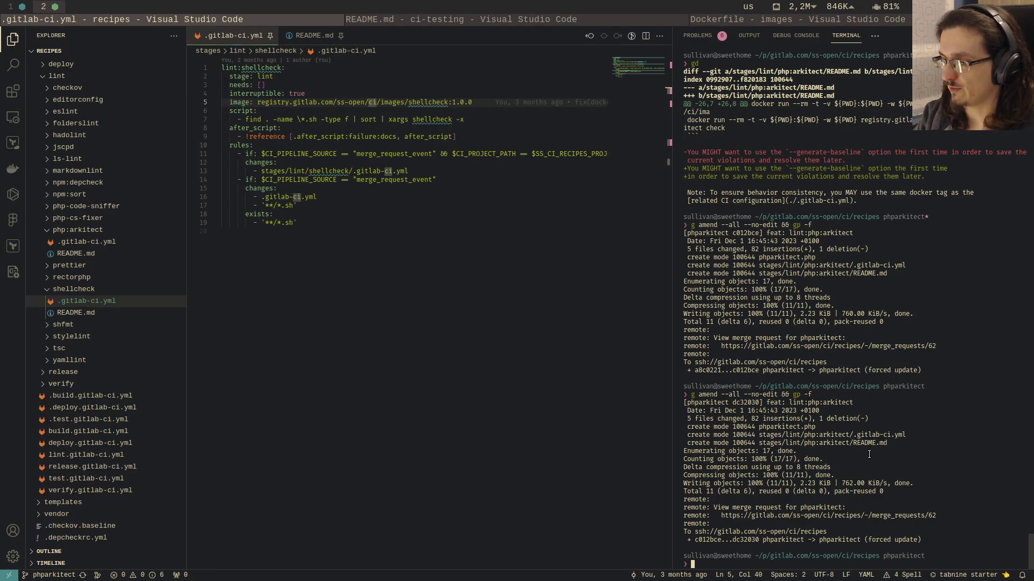
pyautogui.write('gs')
pyautogui.press('Return')
pyautogui.write('g co ')
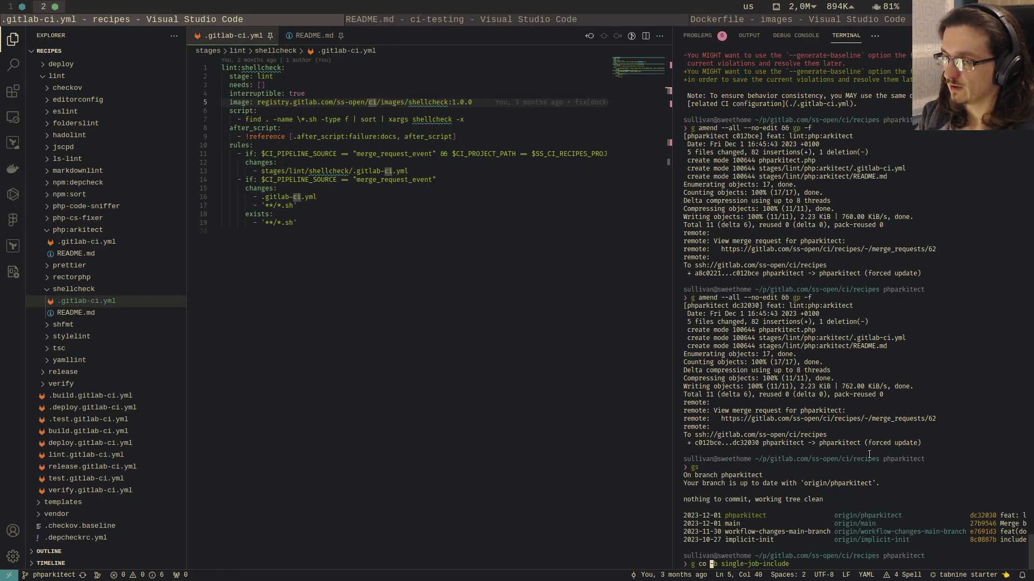
pyautogui.write('main')
pyautogui.press('Return')
pyautogui.write('g pull')
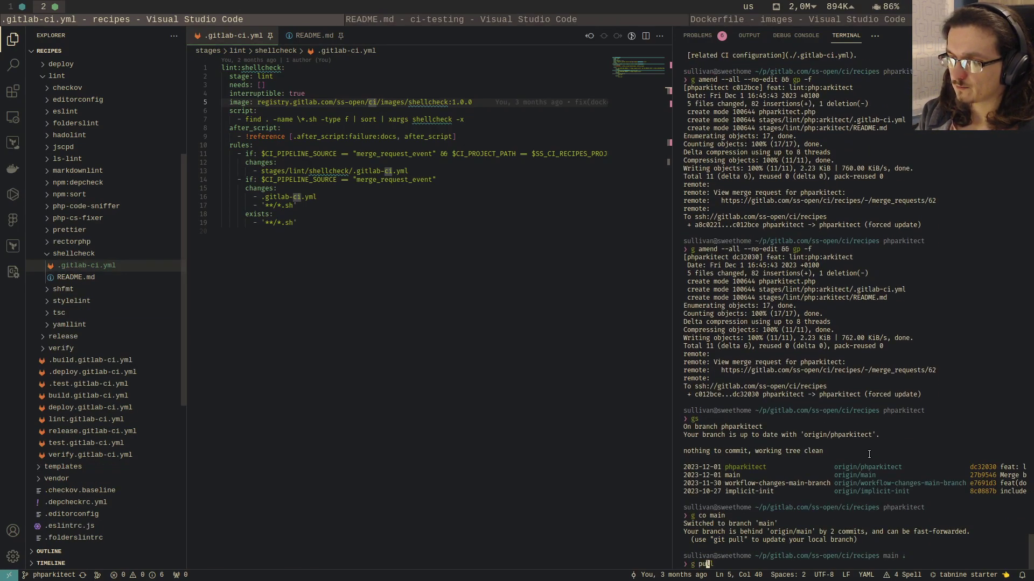
pyautogui.press('Return')
pyautogui.write('g delete-merged-branches')
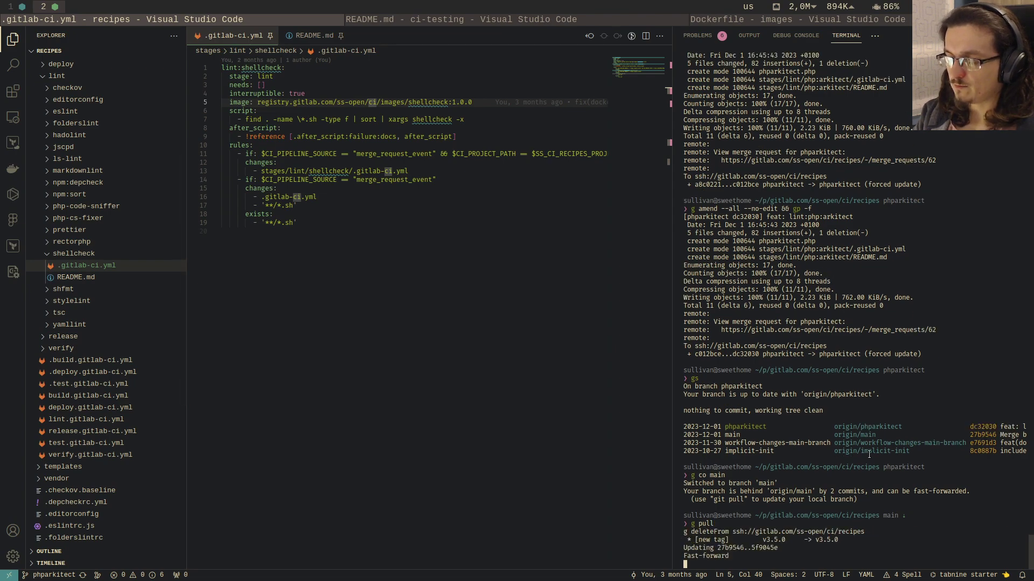
pyautogui.press('Return')
pyautogui.write('gs')
pyautogui.press('Return')
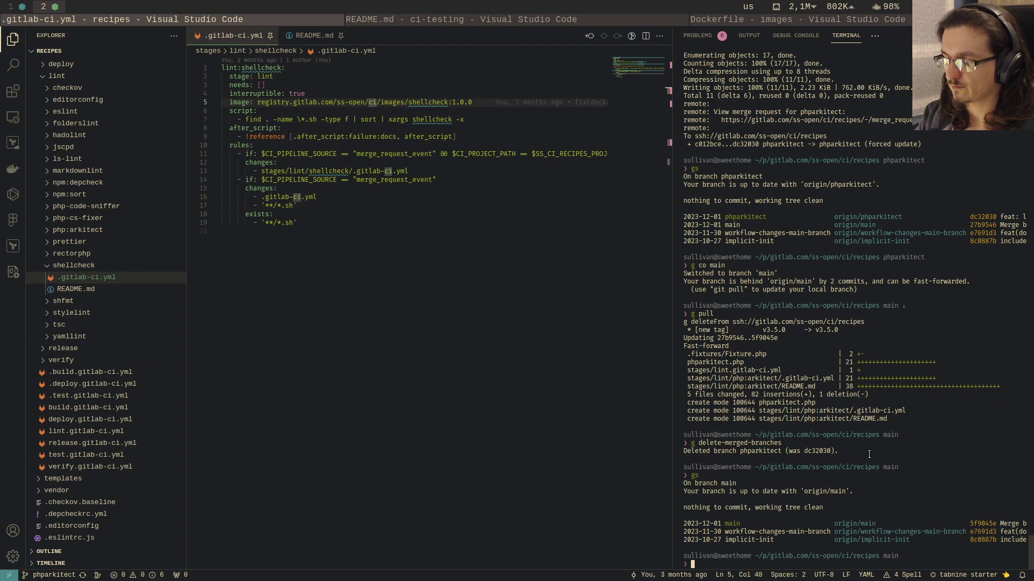
# Step: Create and check out branch shellcheck-official, confirming a clean status
pyautogui.write('g co')
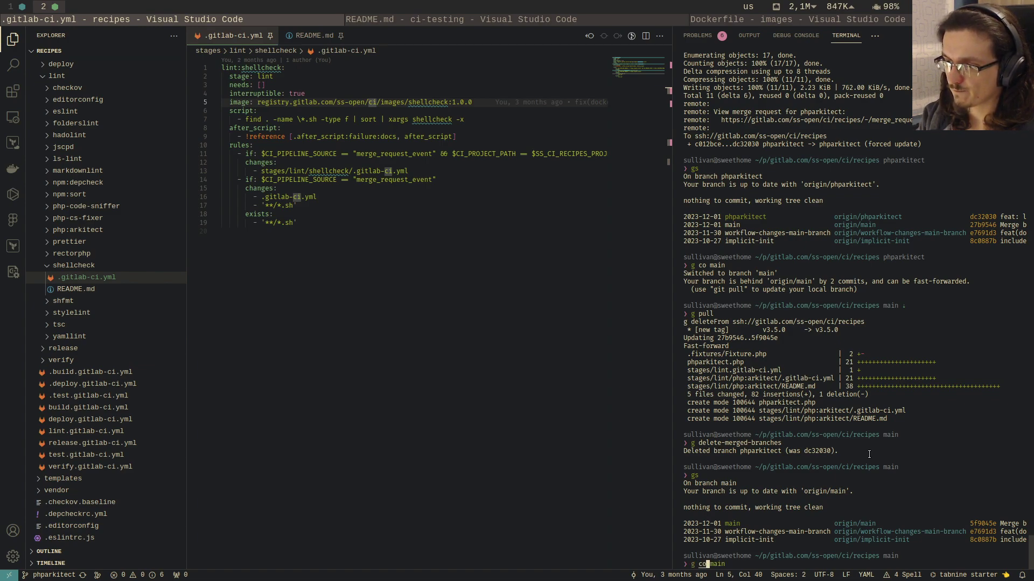
pyautogui.write(' -b shellchec-official')
pyautogui.hotkey('ctrl', 'Left')
pyautogui.hotkey('ctrl', 'Left')
pyautogui.hotkey('ctrl', 'Right')
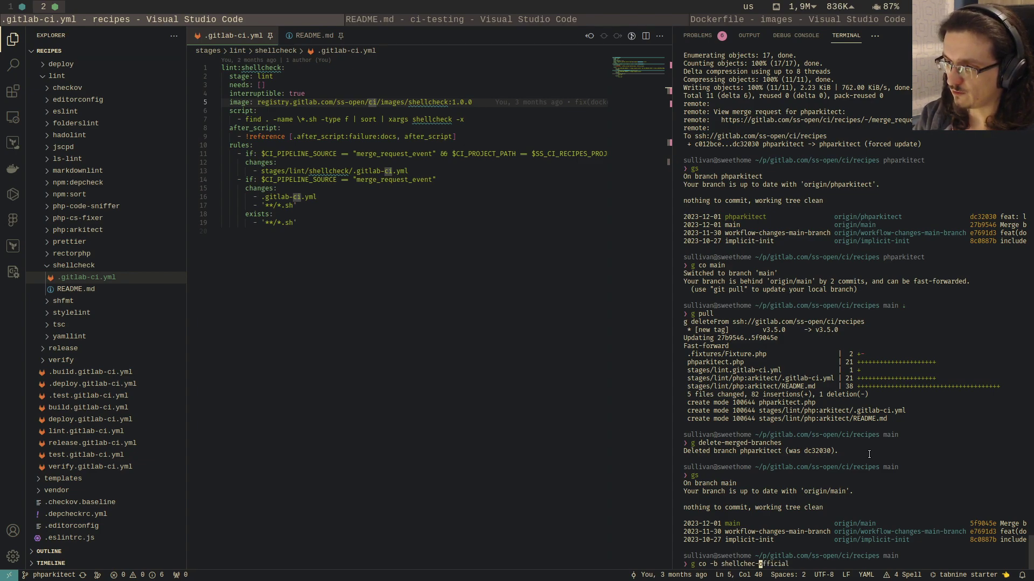
pyautogui.write('k')
pyautogui.press('Return')
pyautogui.write('gs')
pyautogui.press('Return')
pyautogui.click(310, 238)
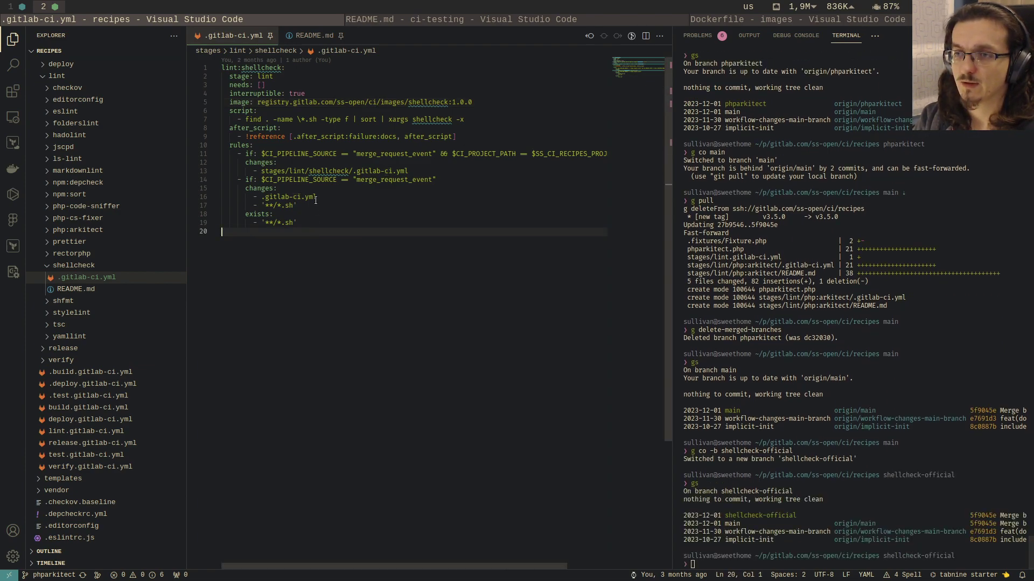
pyautogui.click(269, 111)
# Step: Copy the image name koalaman/shellcheck from the Docker Hub tags page
pyautogui.press('super+1')
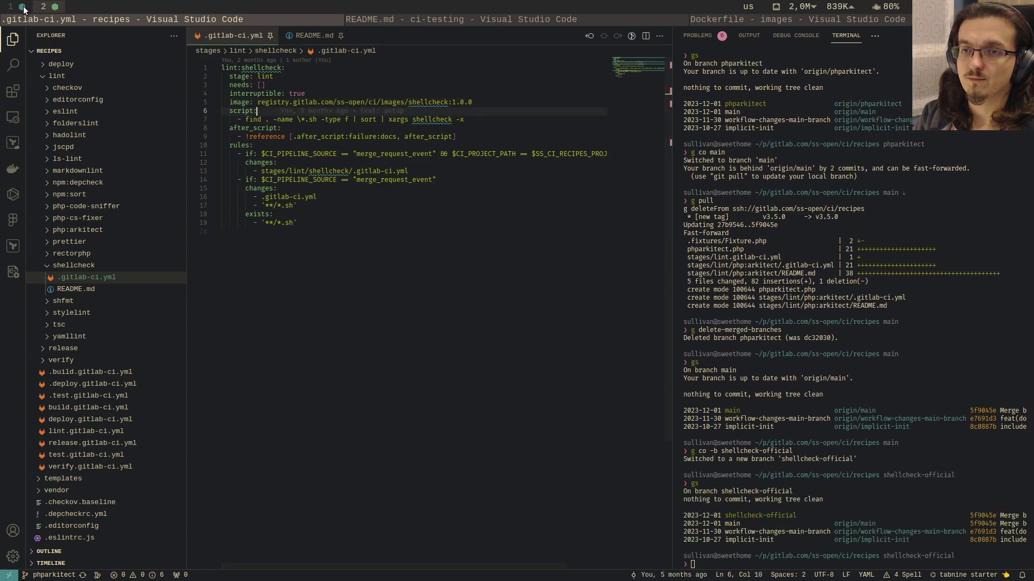
pyautogui.click(379, 28)
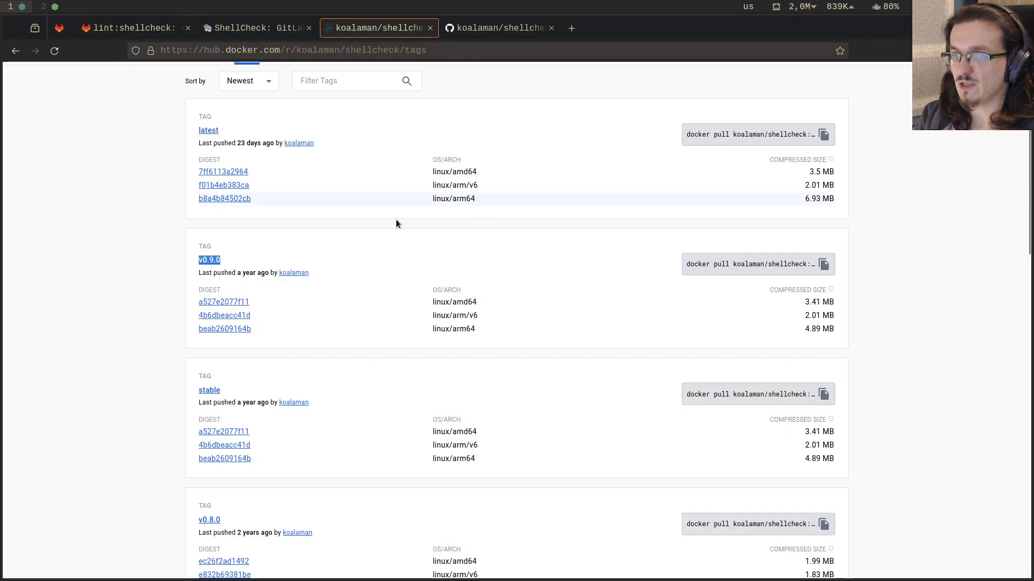
pyautogui.scroll(3, 393, 225)
pyautogui.click(368, 148)
pyautogui.tripleClick(368, 148)
pyautogui.hotkey('ctrl', 'c')
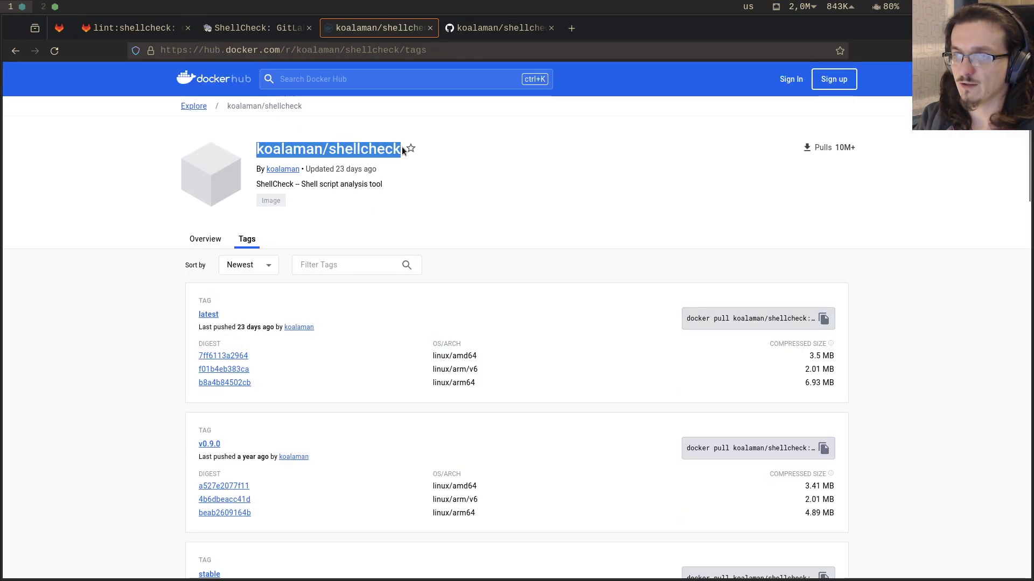
# Step: Replace the job's image value with koalaman/shellcheck:v0.9.0 and save .gitlab-ci.yml
pyautogui.press('super+2')
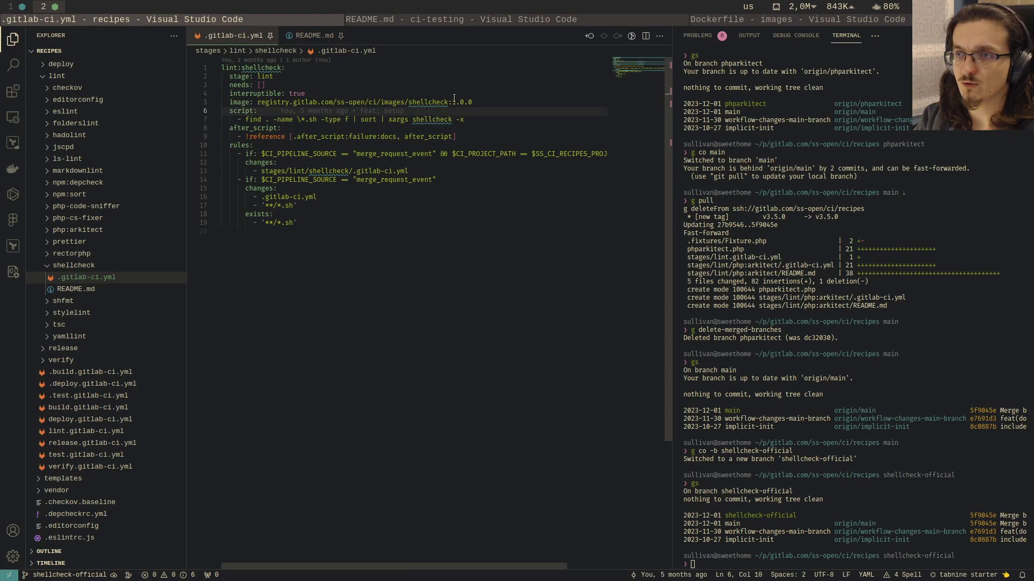
pyautogui.press('Up')
pyautogui.press('End')
pyautogui.hotkey('ctrl', 'shift', 'Left')
pyautogui.hotkey('ctrl', 'shift', 'Left')
pyautogui.hotkey('ctrl', 'shift', 'Left')
pyautogui.hotkey('ctrl', 'shift', 'Left')
pyautogui.hotkey('ctrl', 'shift', 'Left')
pyautogui.hotkey('ctrl', 'shift', 'Left')
pyautogui.hotkey('ctrl', 'shift', 'Left')
pyautogui.hotkey('ctrl', 'shift', 'Left')
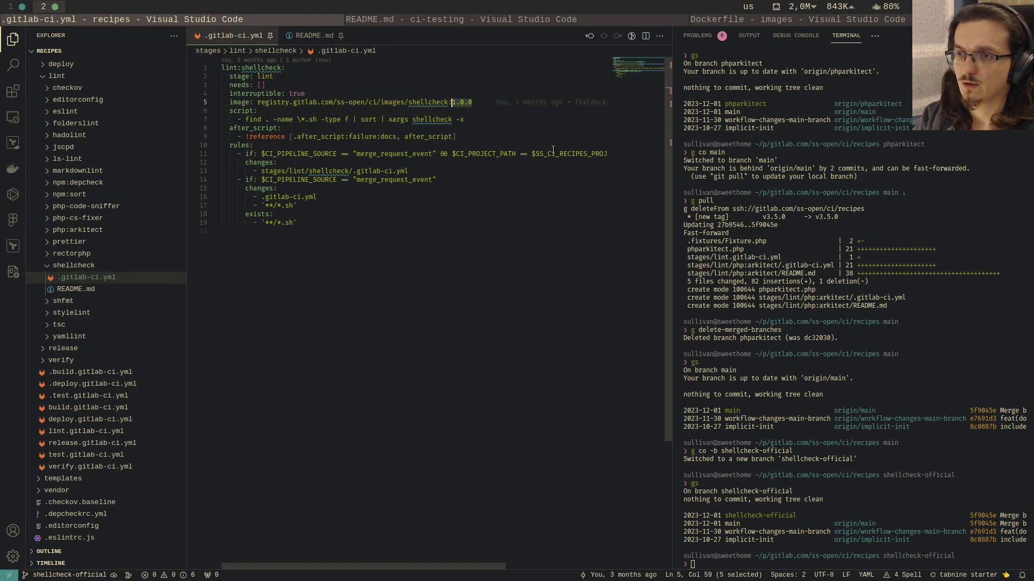
pyautogui.hotkey('ctrl', 'shift', 'Left')
pyautogui.hotkey('ctrl', 'shift', 'Left')
pyautogui.hotkey('ctrl', 'shift', 'Left')
pyautogui.hotkey('ctrl', 'shift', 'Left')
pyautogui.hotkey('ctrl', 'v')
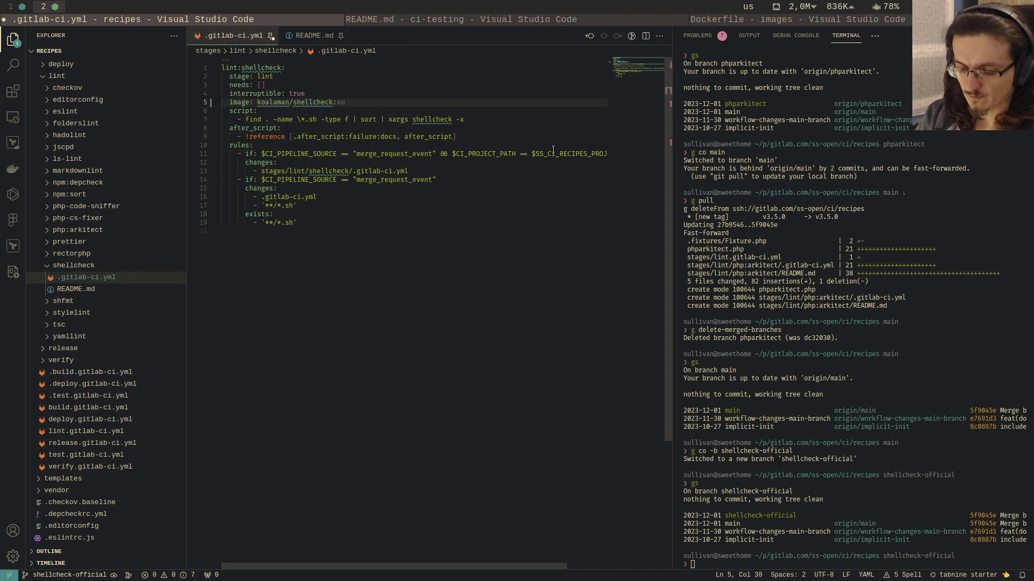
pyautogui.hotkey('ctrl', 's')
pyautogui.click(221, 119)
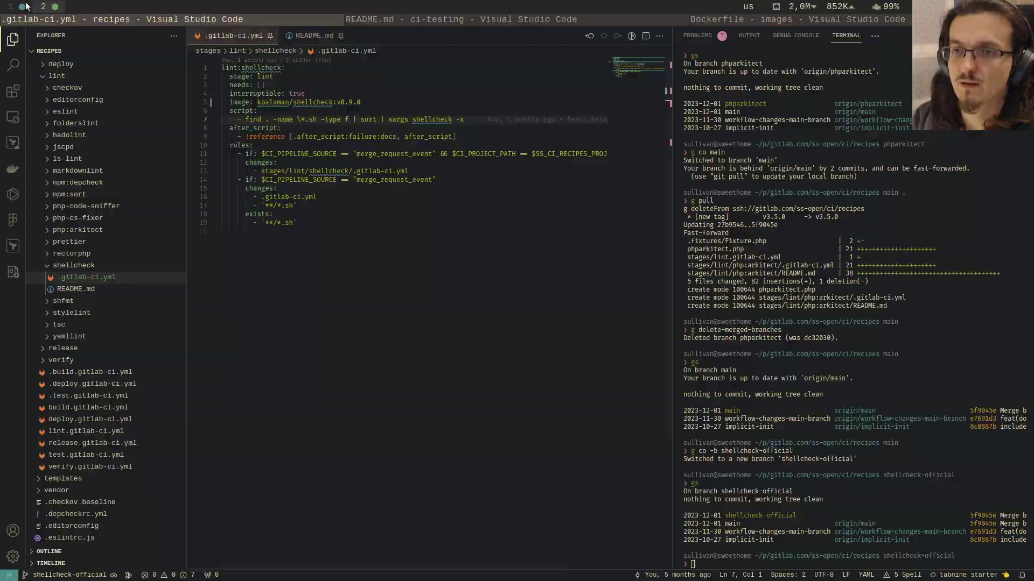
pyautogui.press('super+1')
pyautogui.hotkey('ctrl', 'Tab')
# Step: Study the wiki's lint-everything example using git ls-files | xargs shellcheck, then return to VS Code
pyautogui.click(280, 31)
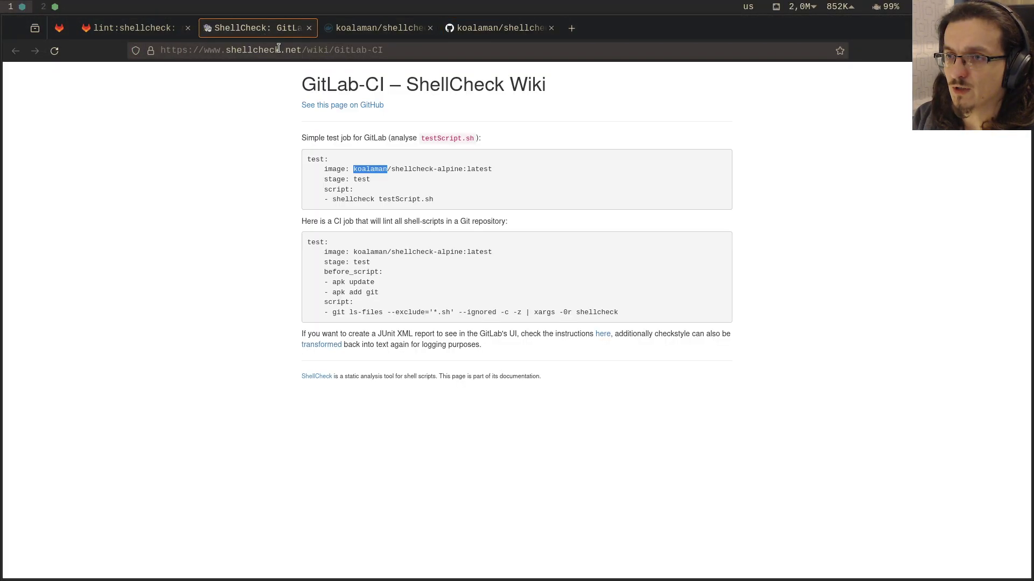
pyautogui.click(345, 204)
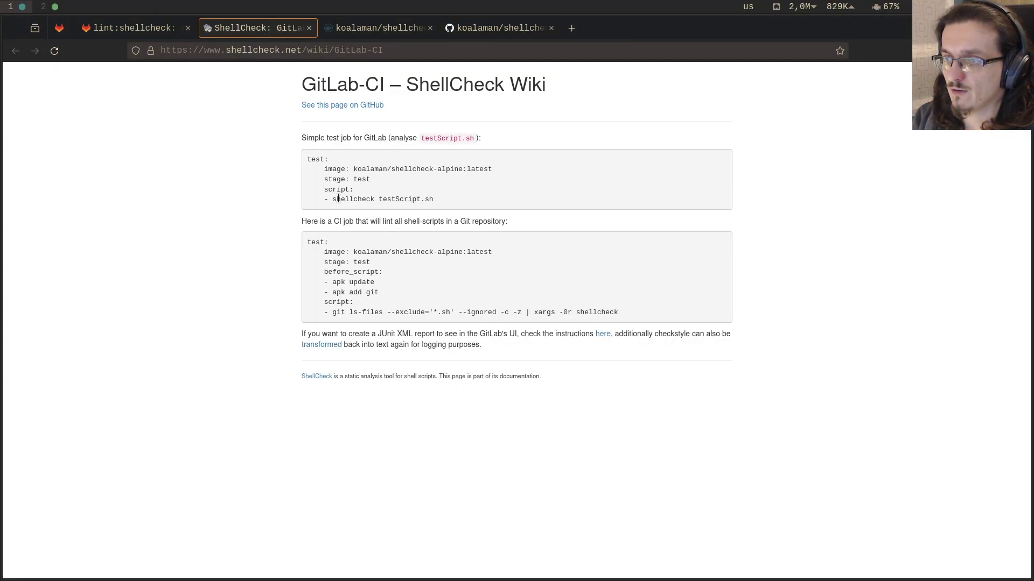
pyautogui.moveTo(332, 199); pyautogui.dragTo(440, 199)
pyautogui.click(330, 314)
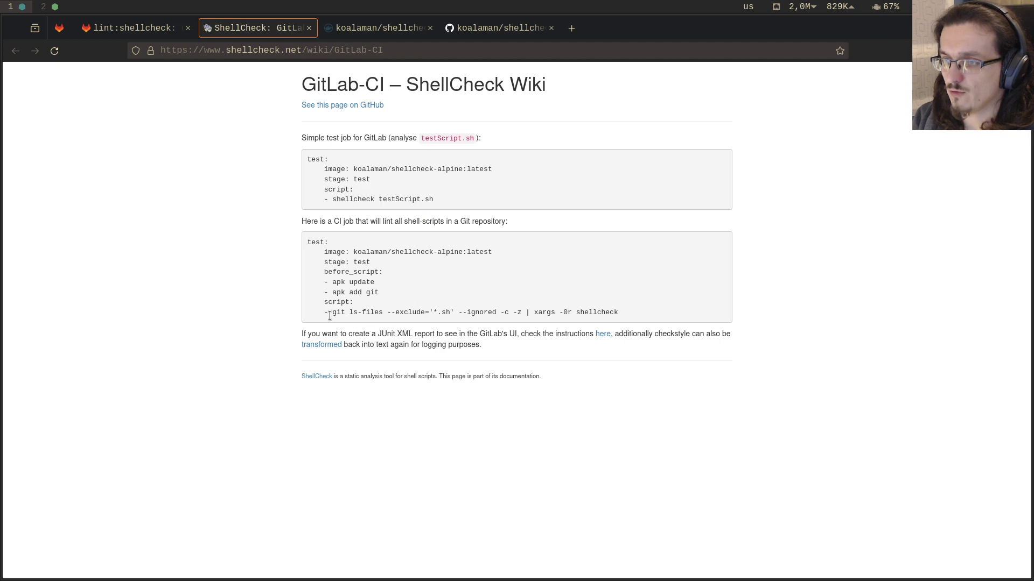
pyautogui.moveTo(318, 222); pyautogui.dragTo(494, 222)
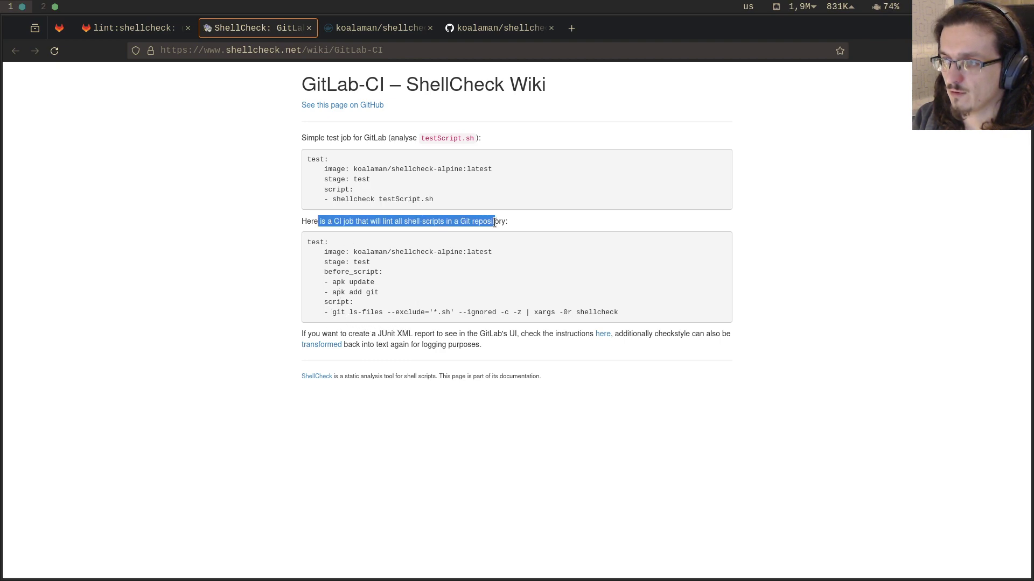
pyautogui.moveTo(332, 313); pyautogui.dragTo(518, 313)
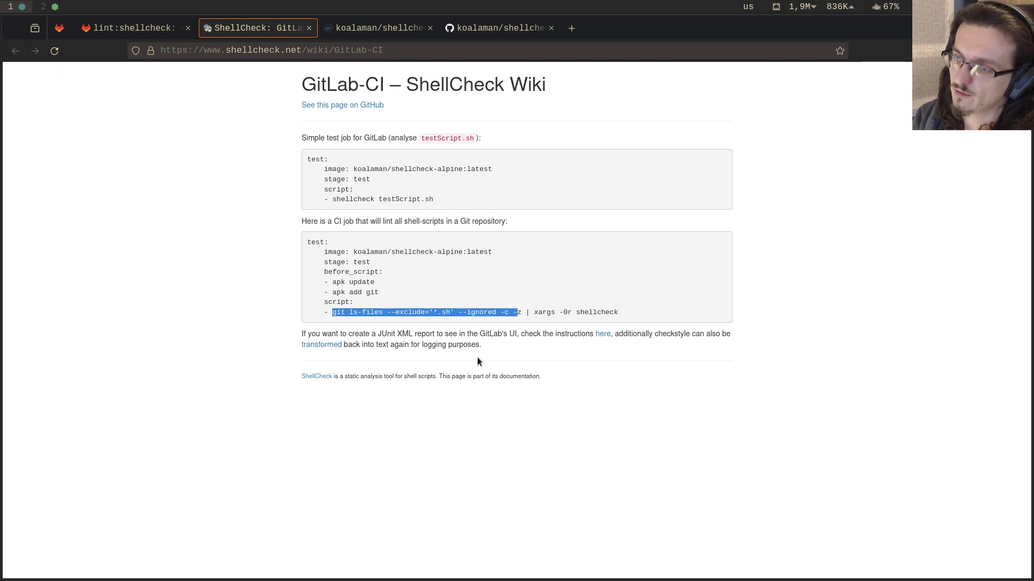
pyautogui.moveTo(337, 312); pyautogui.dragTo(476, 314)
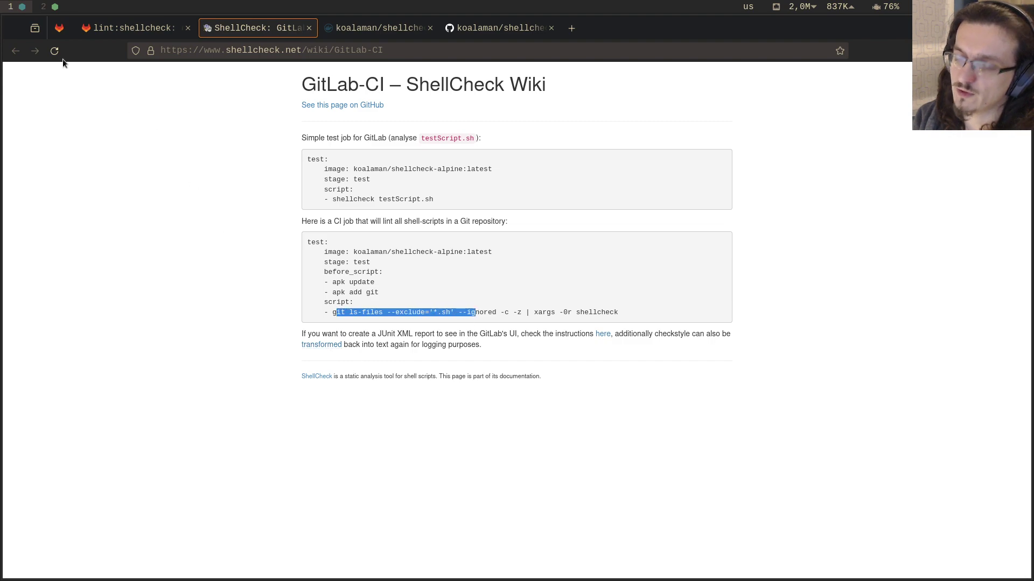
pyautogui.click(52, 7)
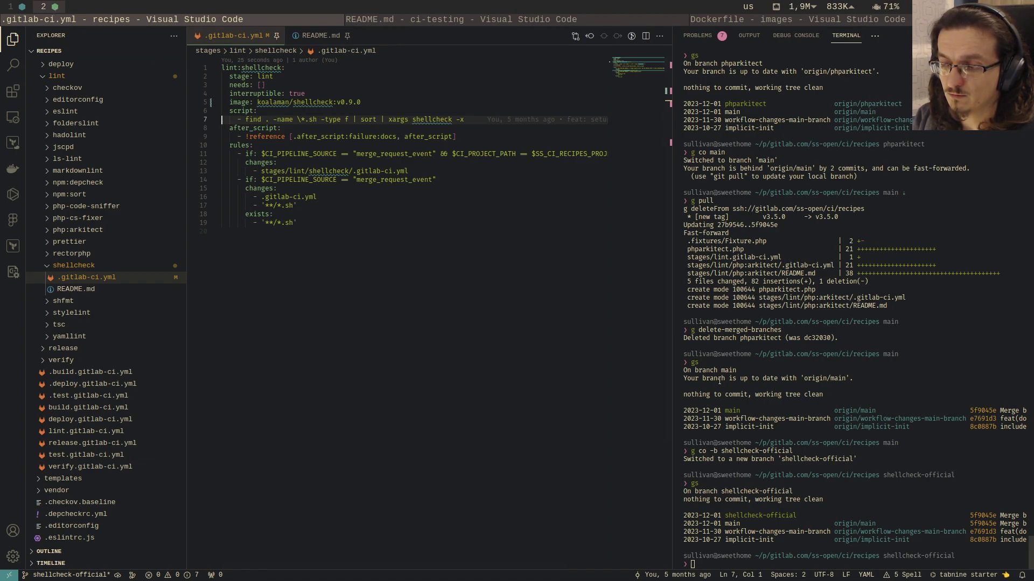
# Step: Run g ci -am 'feat(lint:shellcheck): official image', then gp -u origin HEAD
pyautogui.write('g ci')
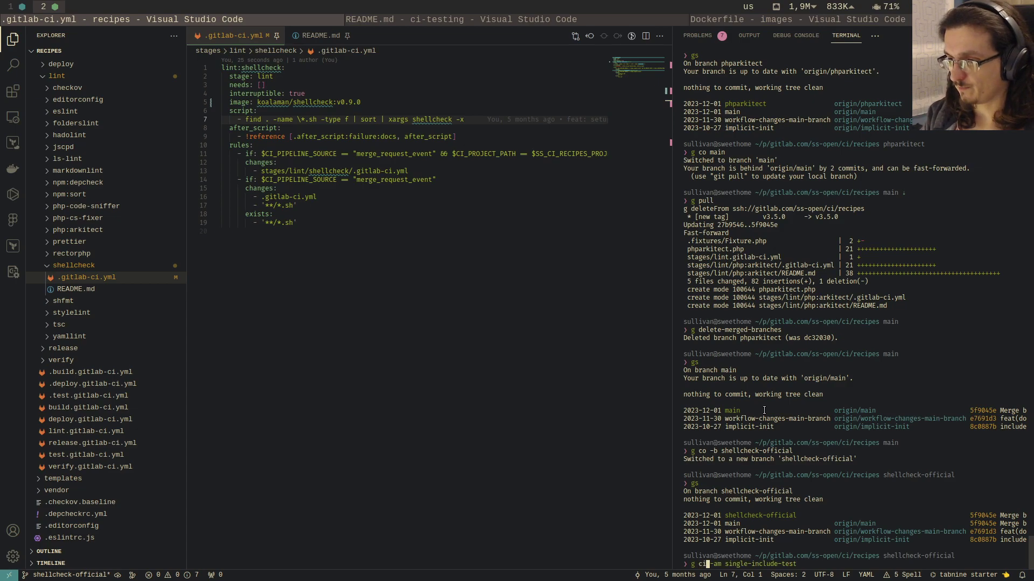
pyautogui.write(" -am 'feat")
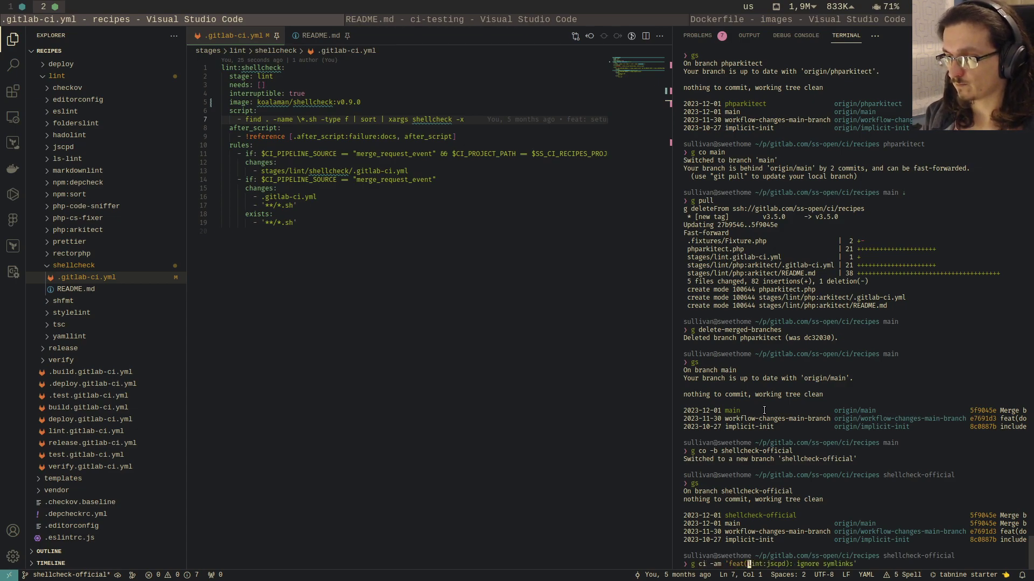
pyautogui.write('(lint:')
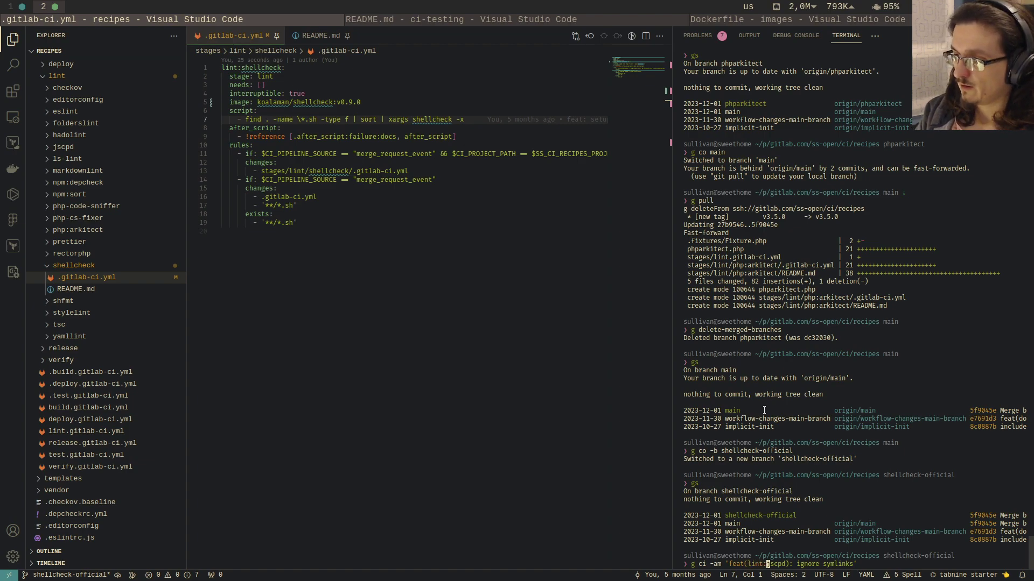
pyautogui.write('shellcheck)')
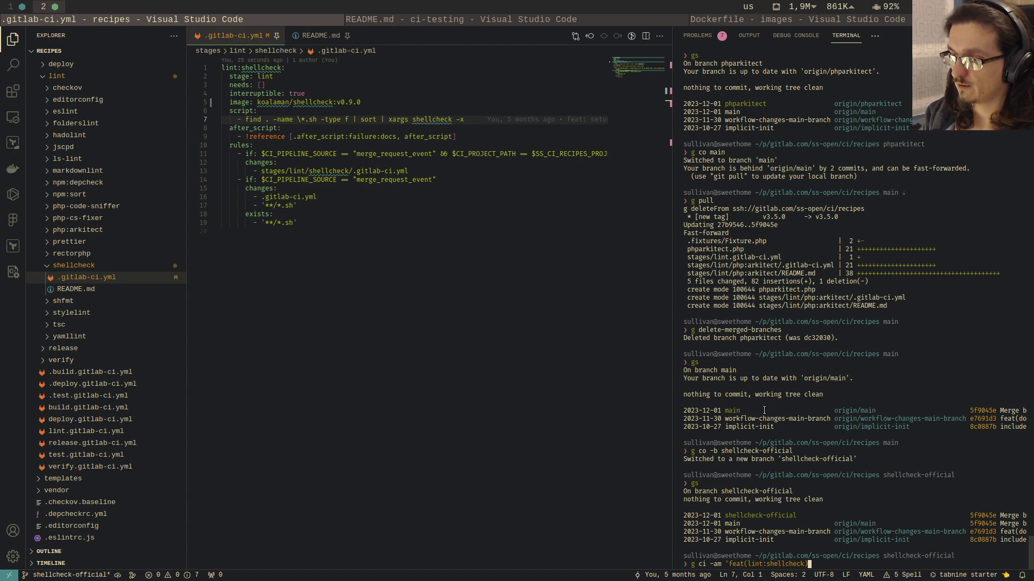
pyautogui.write(': officia')
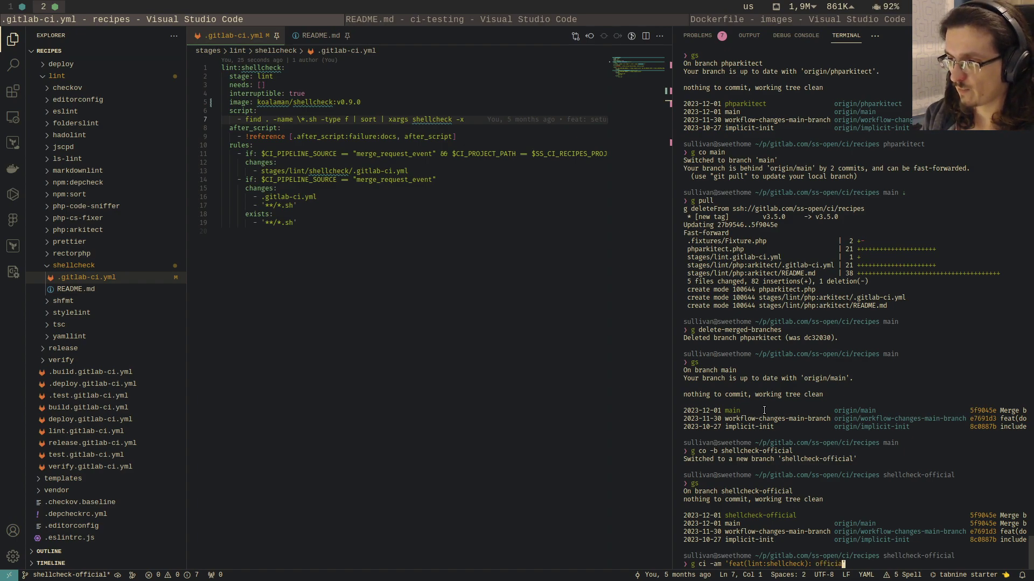
pyautogui.write('l image')
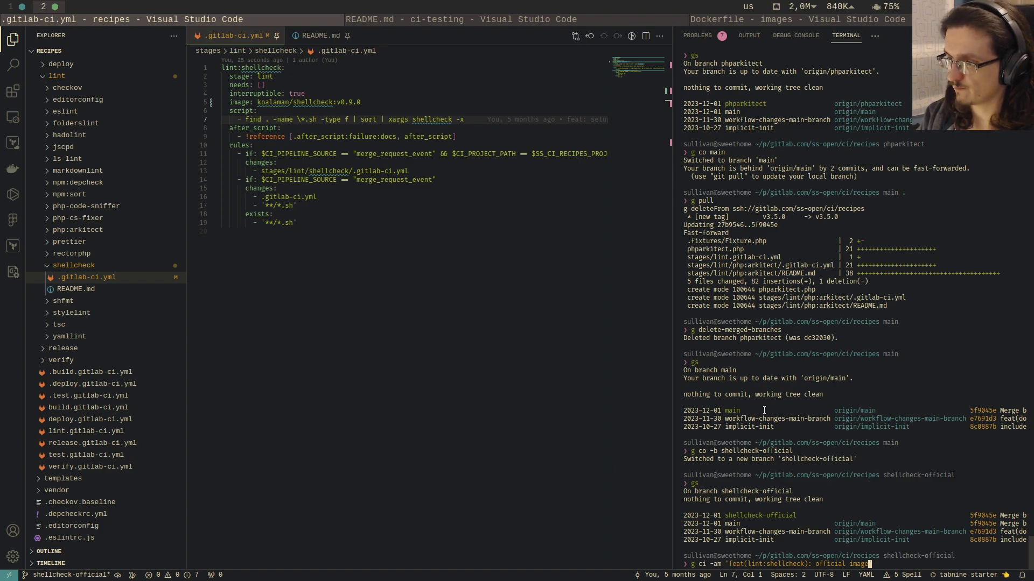
pyautogui.write("'")
pyautogui.press('Return')
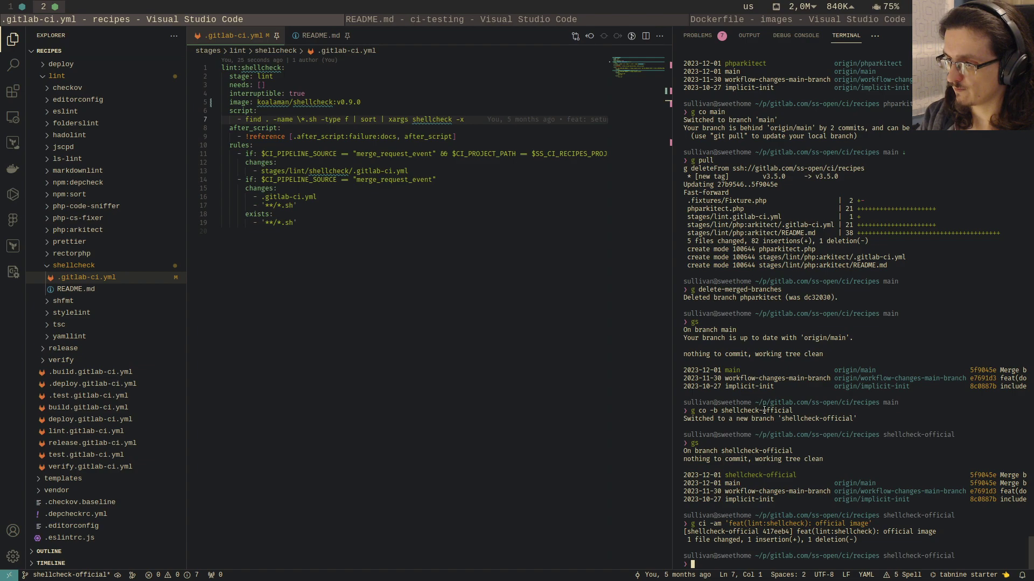
pyautogui.write('gp -u origin HEAD')
pyautogui.press('Return')
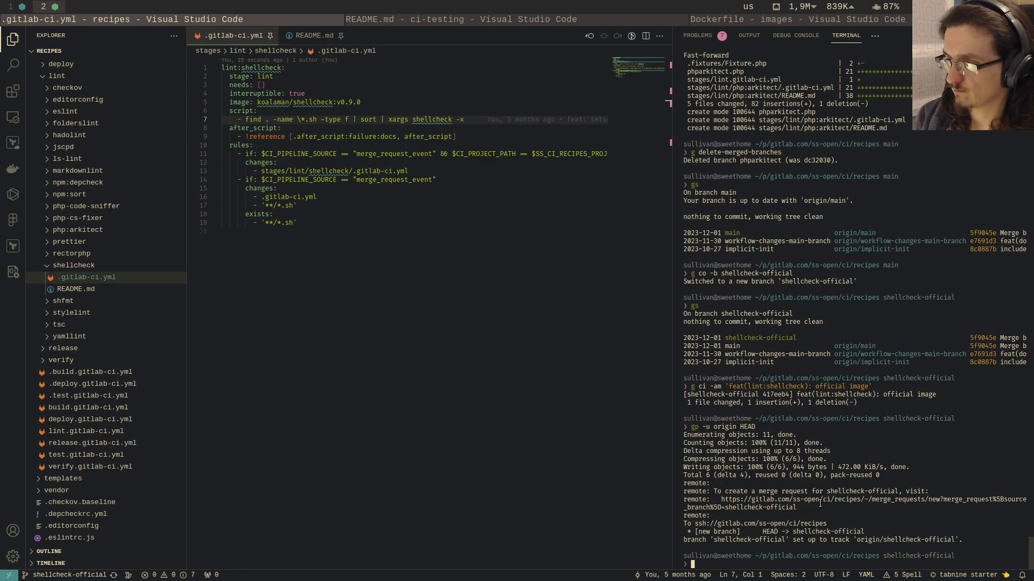
# Step: Open the new merge request and write a Summary description closing issues #26 and #28
pyautogui.keyDown('ctrl'); pyautogui.click(861, 499); pyautogui.keyUp('ctrl')
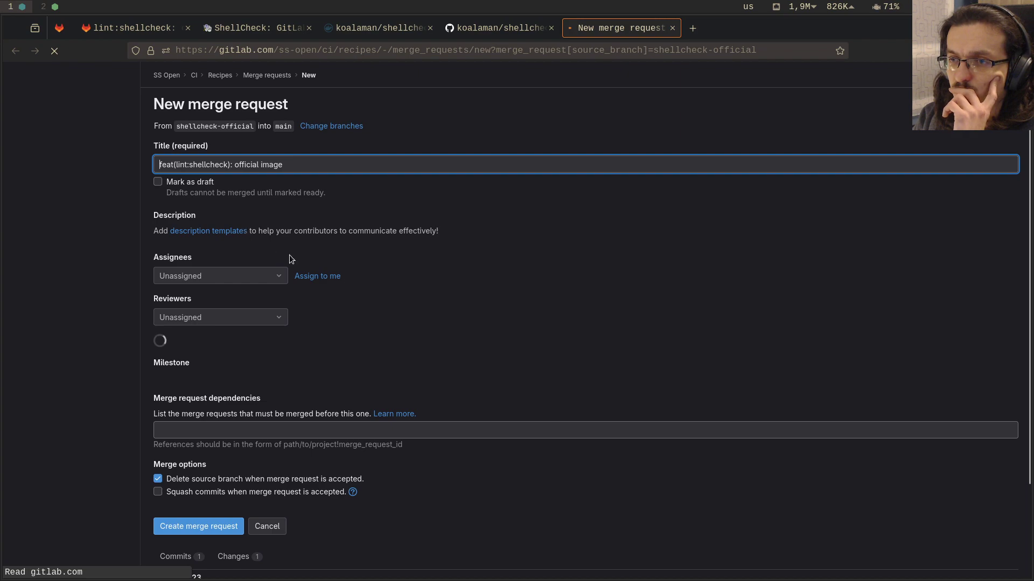
pyautogui.click(331, 275)
pyautogui.write('# Srum')
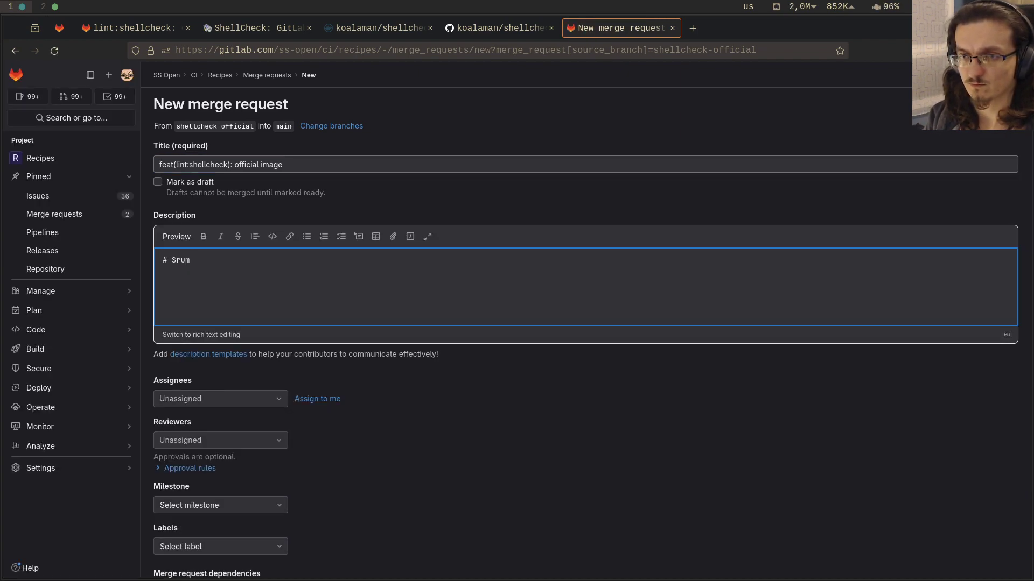
pyautogui.press('BackSpace')
pyautogui.press('BackSpace')
pyautogui.press('BackSpace')
pyautogui.write('ummary')
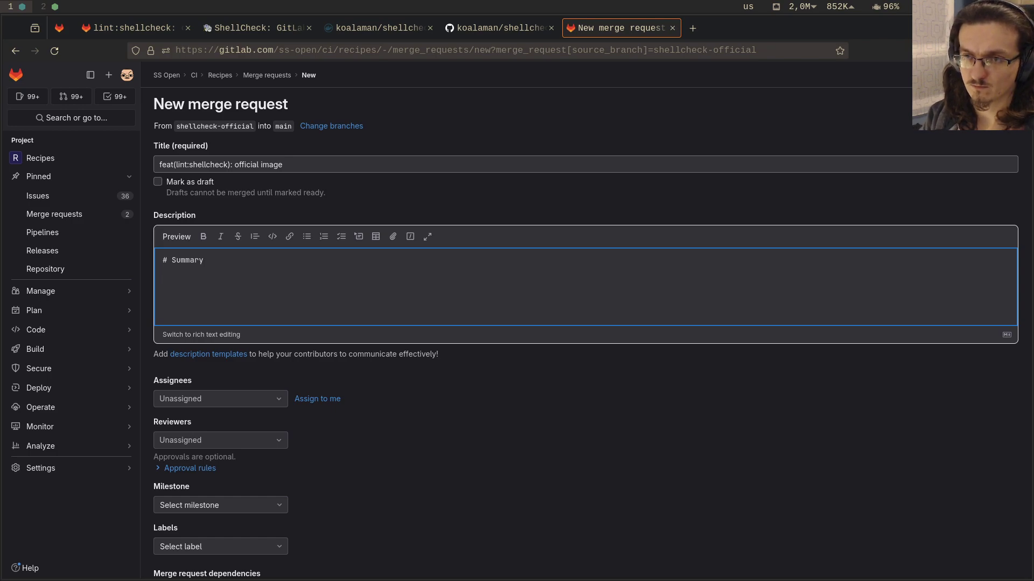
pyautogui.write('- closes ')
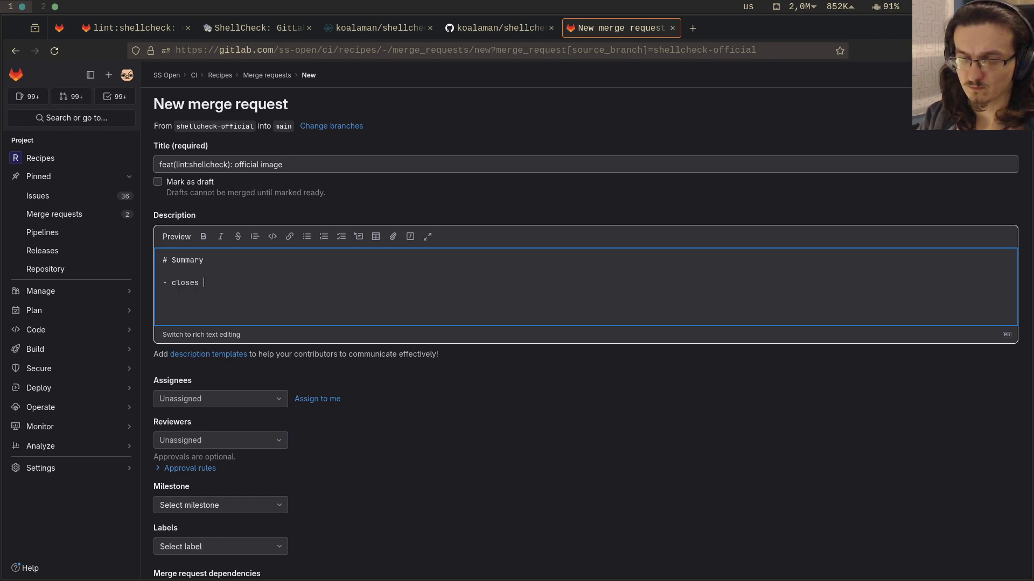
pyautogui.write('#dep')
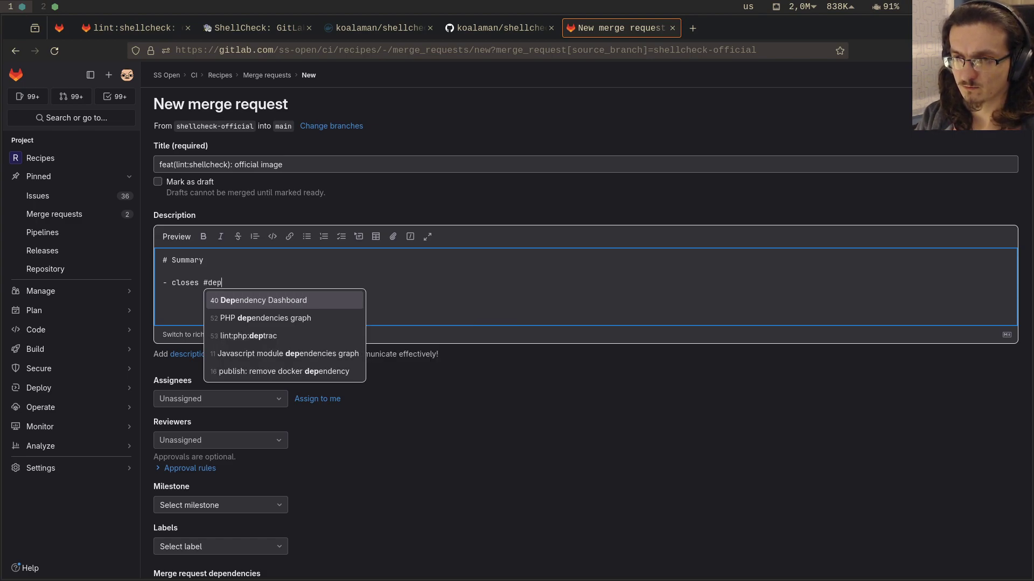
pyautogui.press('BackSpace')
pyautogui.press('BackSpace')
pyautogui.press('BackSpace')
pyautogui.write('shel')
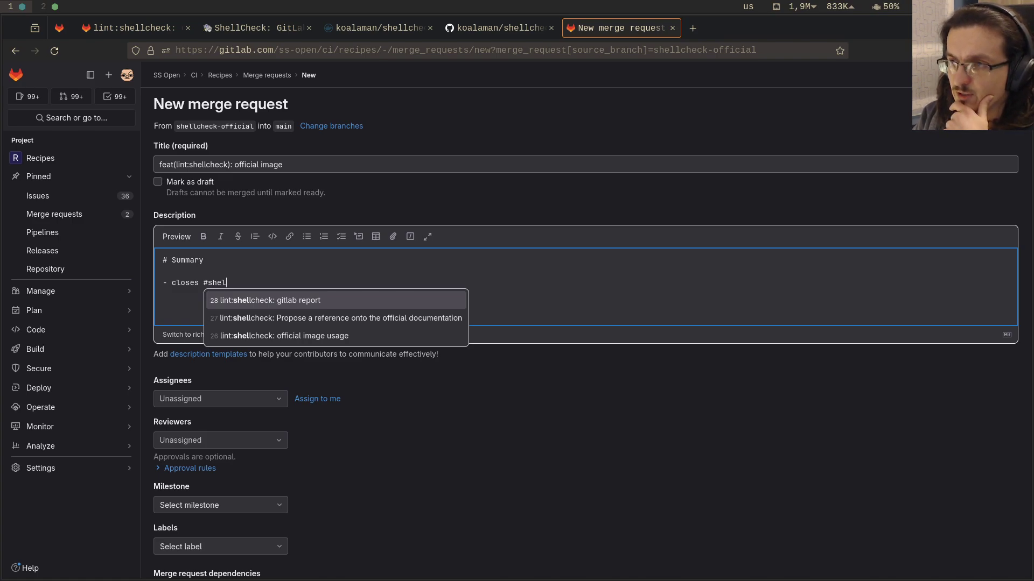
pyautogui.press('Down')
pyautogui.press('Down')
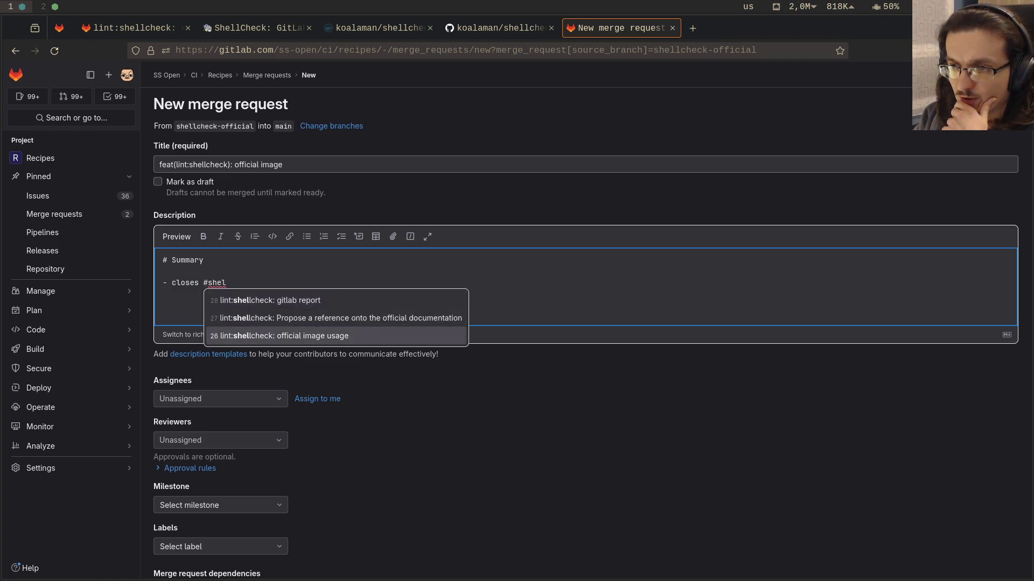
pyautogui.press('Return')
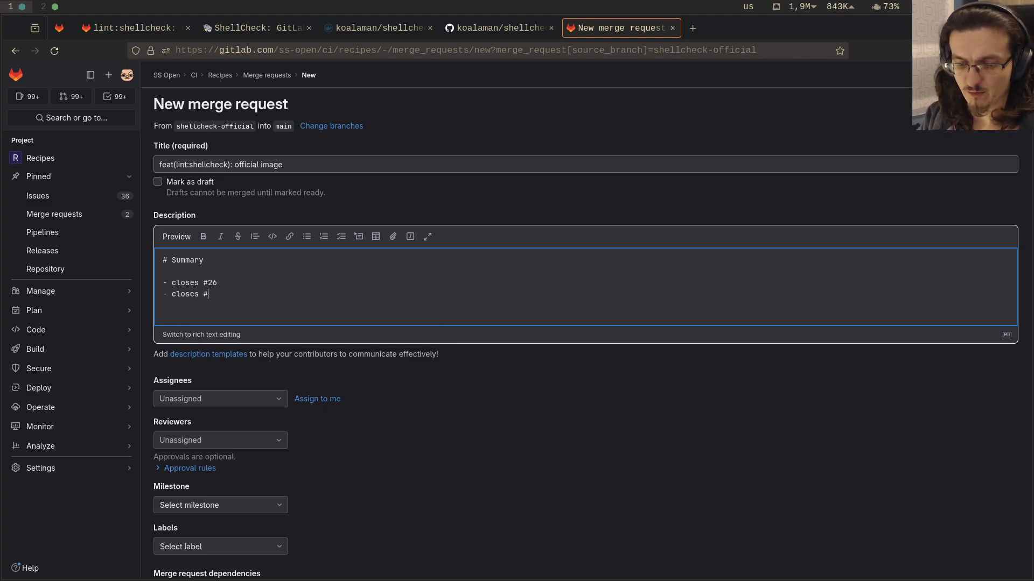
pyautogui.write('#')
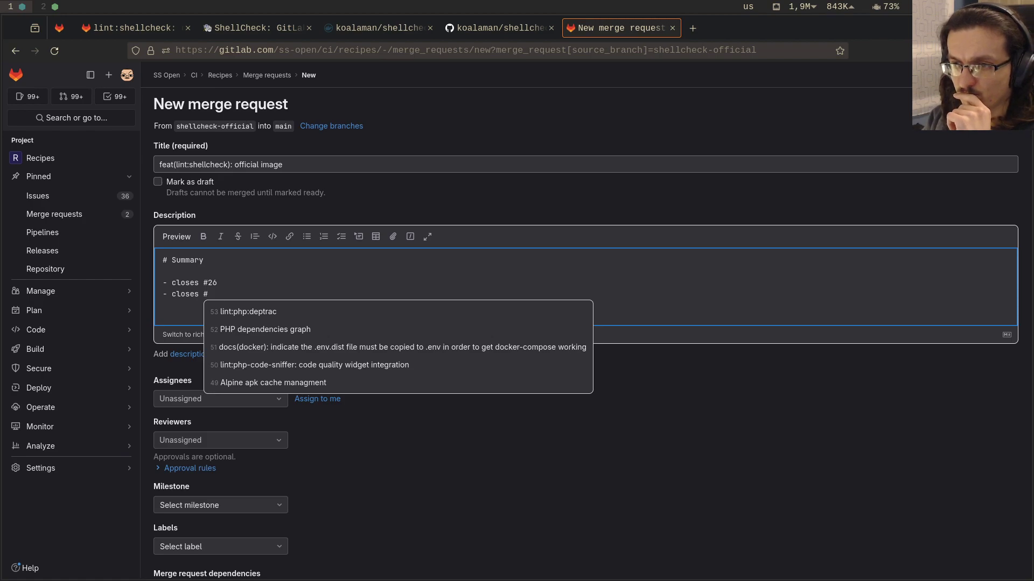
pyautogui.write('shell')
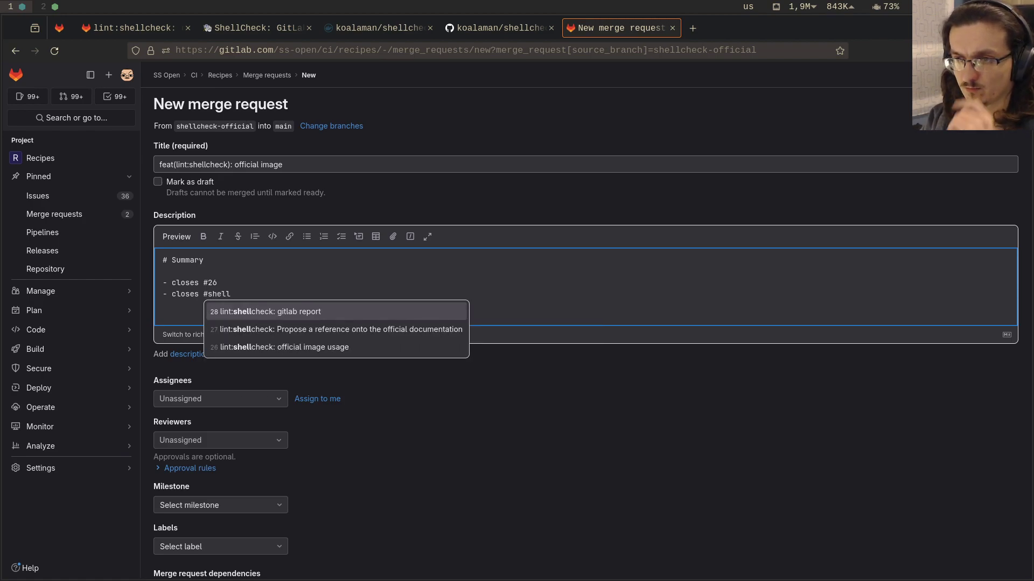
pyautogui.press('Return')
# Step: Close the Docker Hub tab and open the wiki's JUnit article in a new tab
pyautogui.click(496, 32)
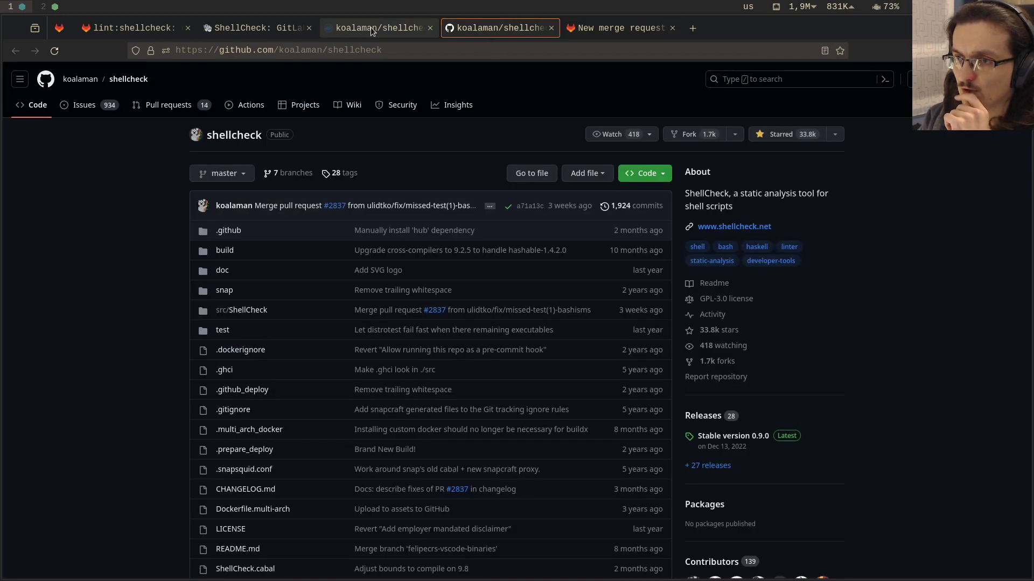
pyautogui.click(372, 31)
pyautogui.hotkey('ctrl', 'w')
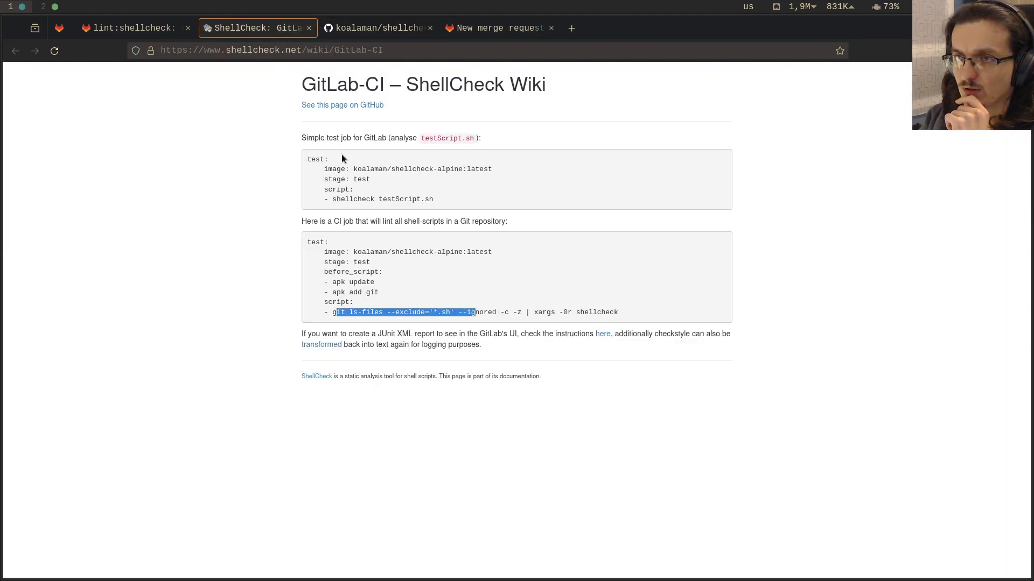
pyautogui.click(291, 342)
pyautogui.middleClick(595, 337)
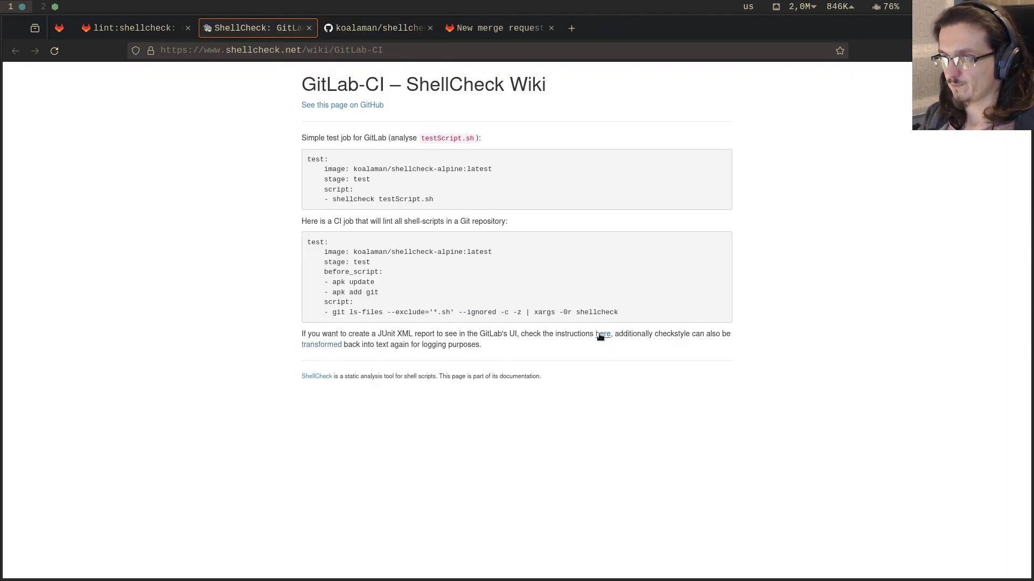
pyautogui.click(374, 33)
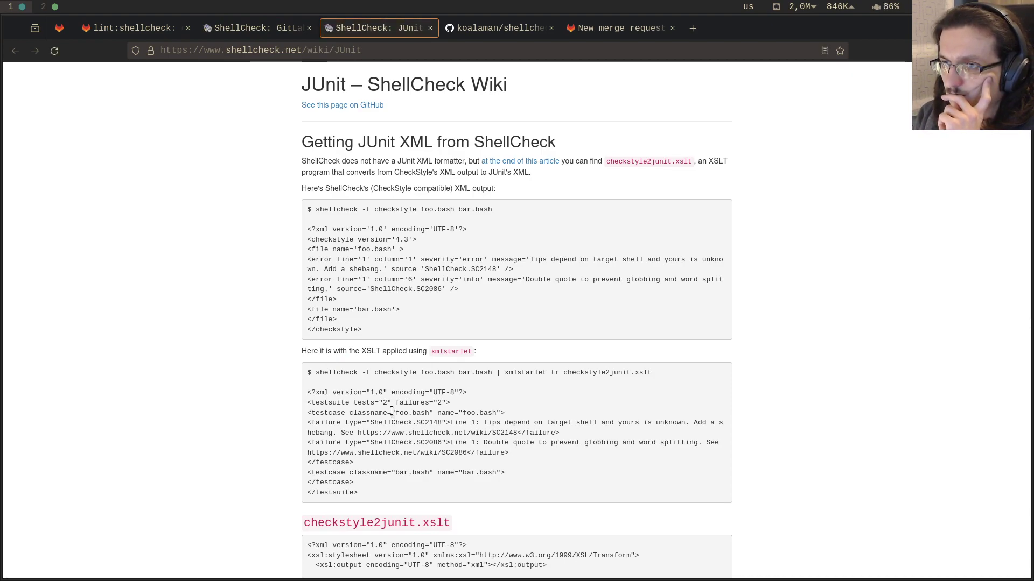
# Step: Read how CheckStyle output converts to JUnit XML, selecting 'checkstyle' in the example command
pyautogui.moveTo(362, 210); pyautogui.dragTo(422, 210)
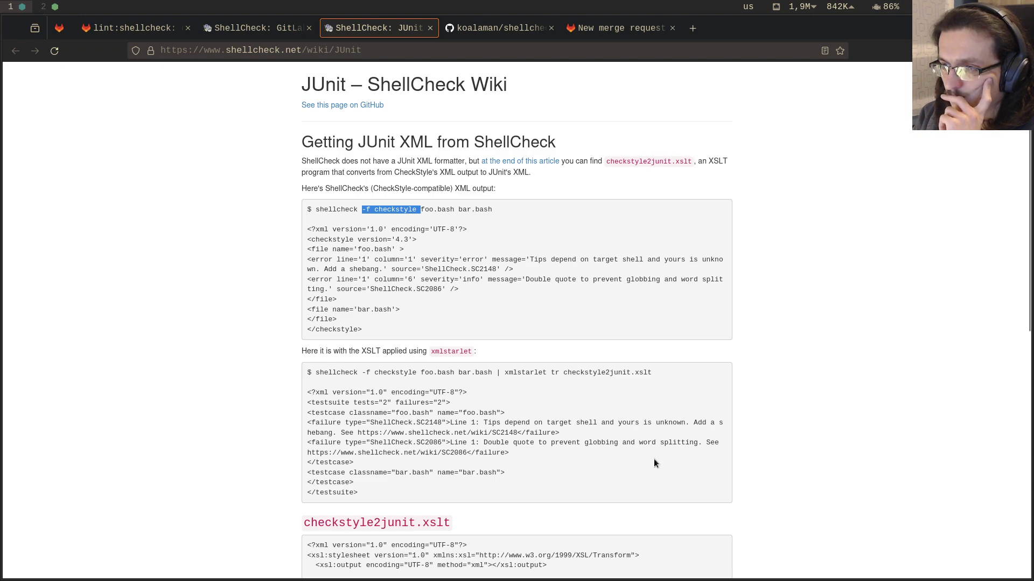
pyautogui.scroll(-4, 544, 455)
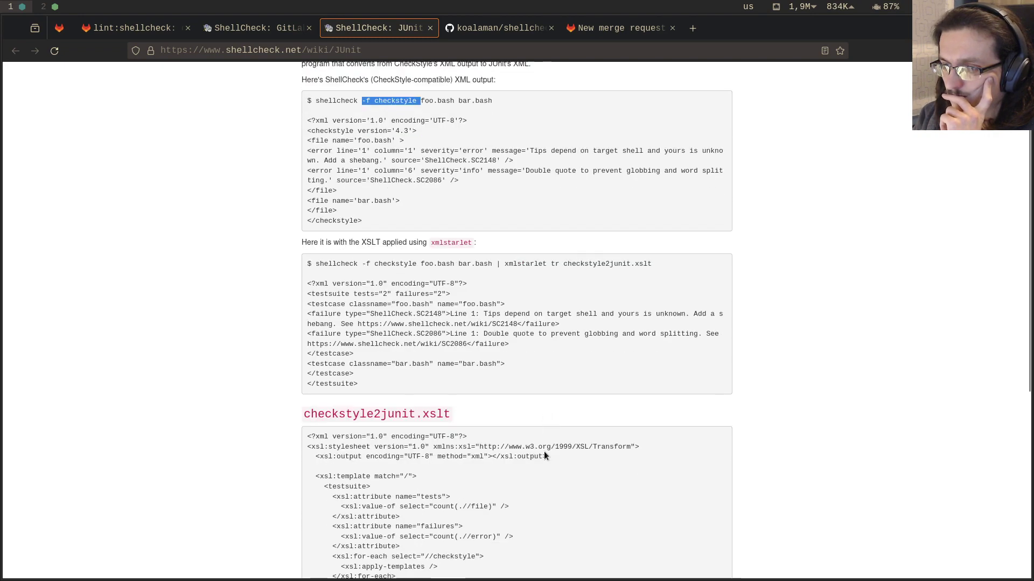
pyautogui.scroll(-10, 544, 454)
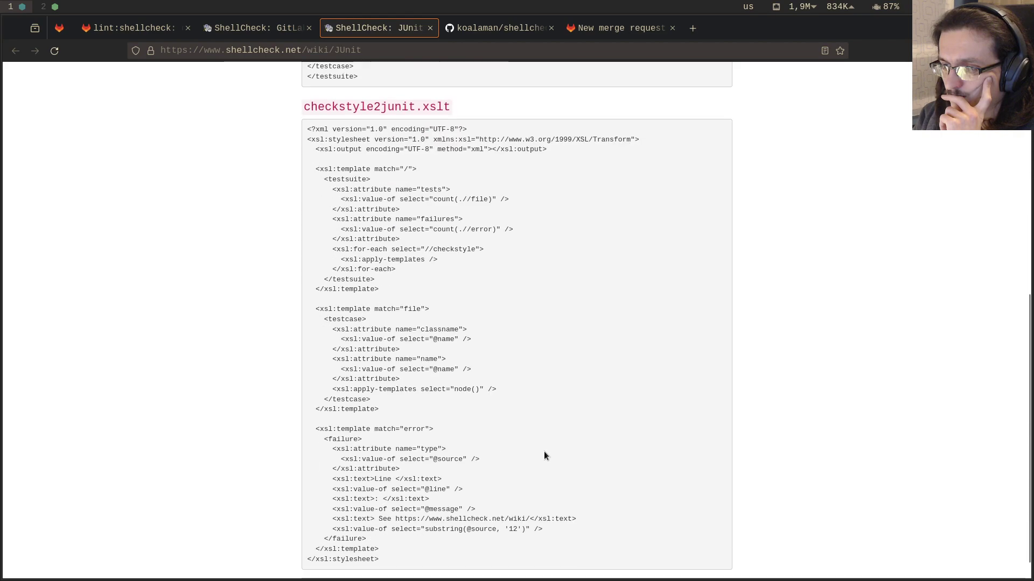
pyautogui.scroll(11, 544, 456)
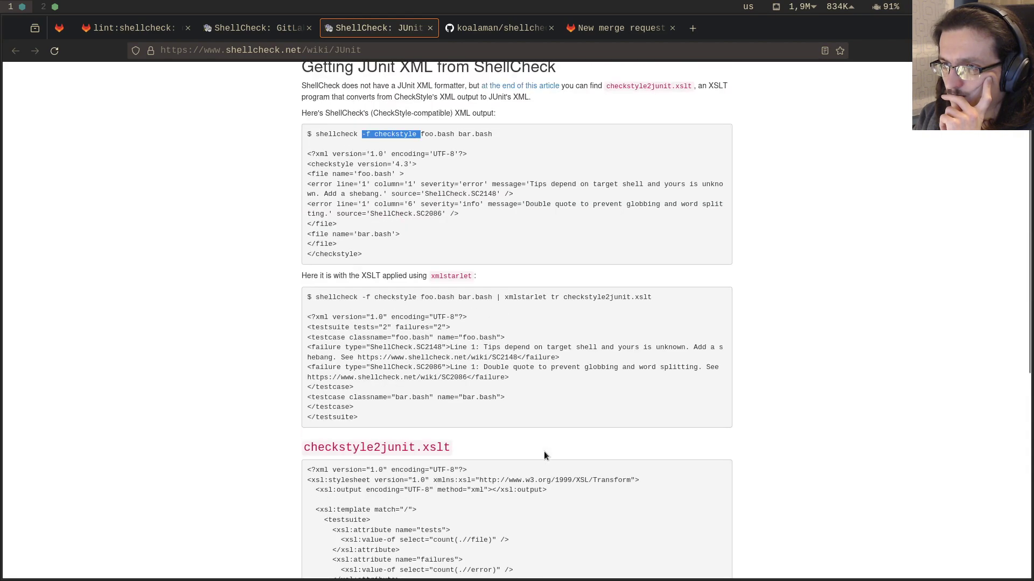
pyautogui.scroll(2, 544, 455)
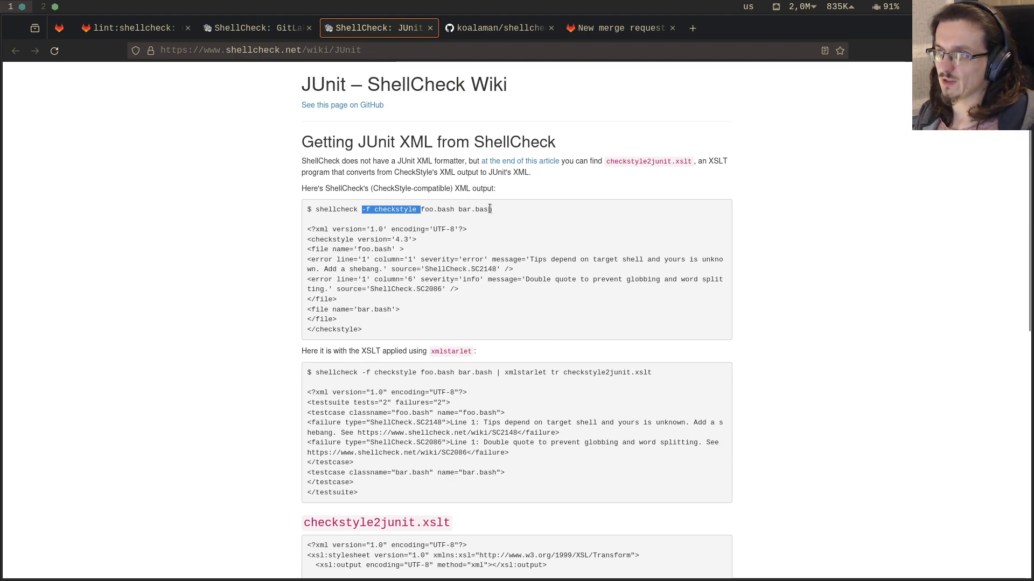
pyautogui.moveTo(333, 161); pyautogui.dragTo(461, 162)
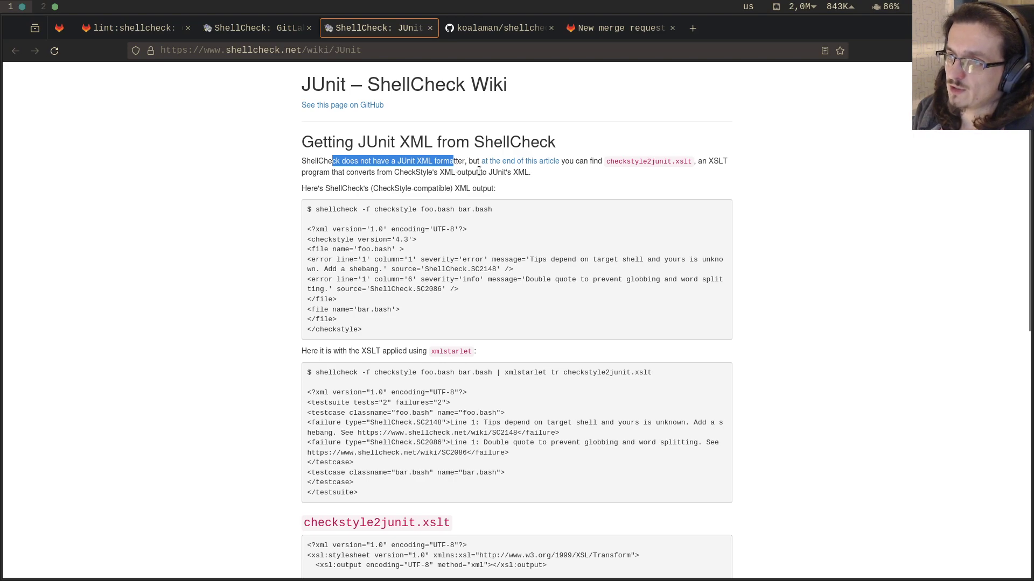
pyautogui.moveTo(472, 161); pyautogui.dragTo(626, 161)
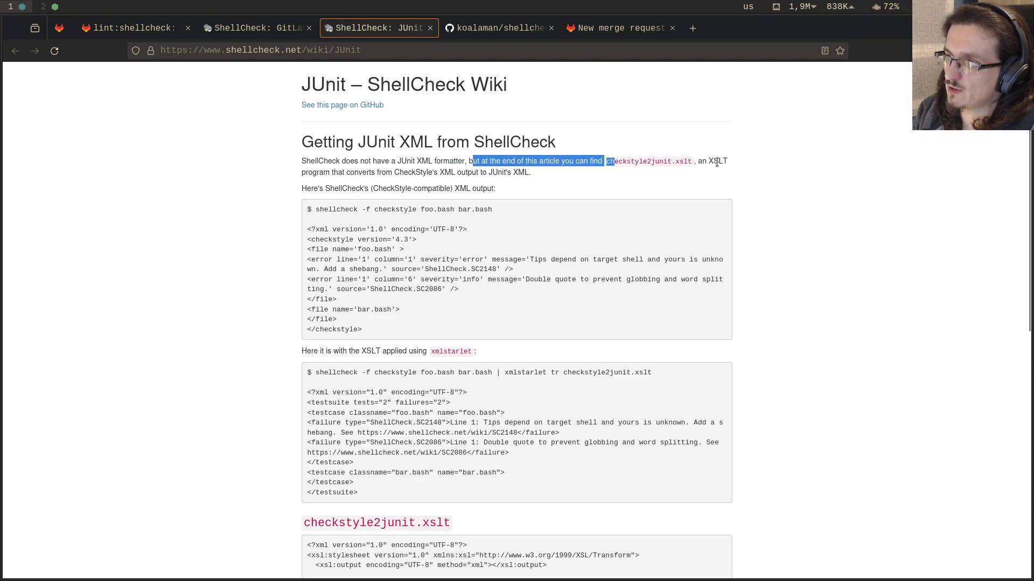
pyautogui.moveTo(301, 173); pyautogui.dragTo(514, 175)
pyautogui.moveTo(302, 189); pyautogui.dragTo(487, 190)
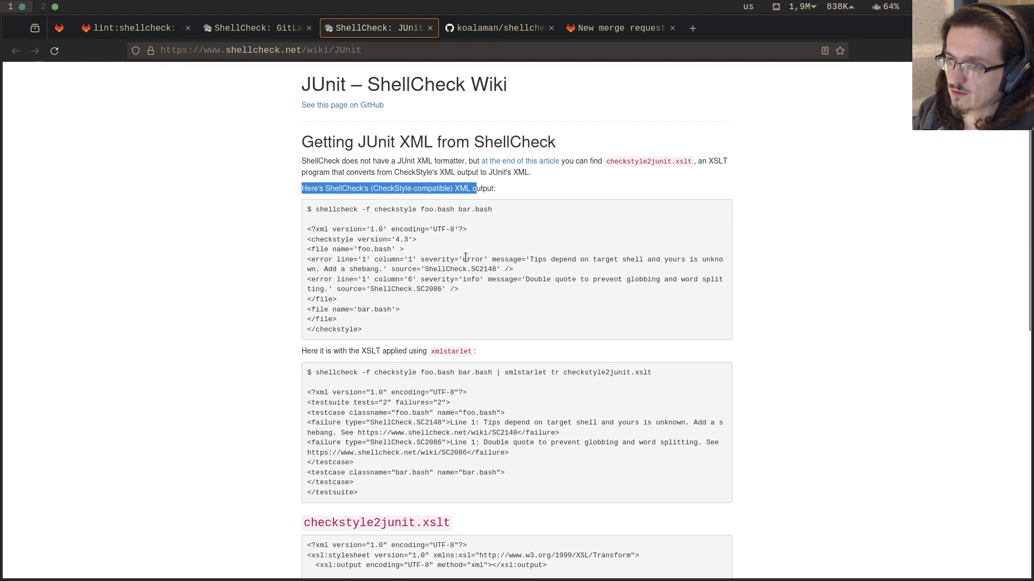
pyautogui.scroll(-3, 465, 263)
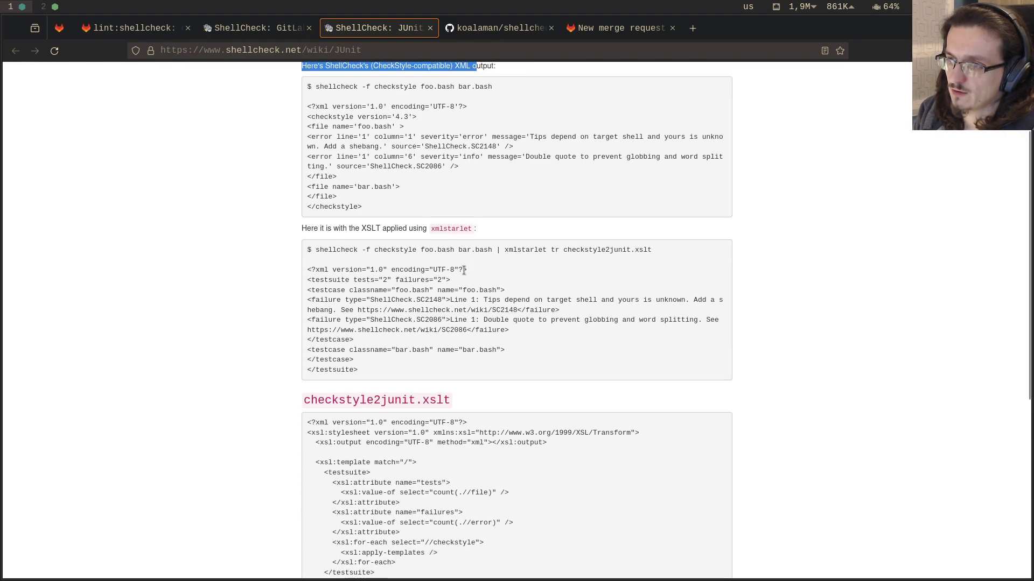
pyautogui.scroll(2, 424, 258)
pyautogui.moveTo(377, 258); pyautogui.dragTo(328, 188)
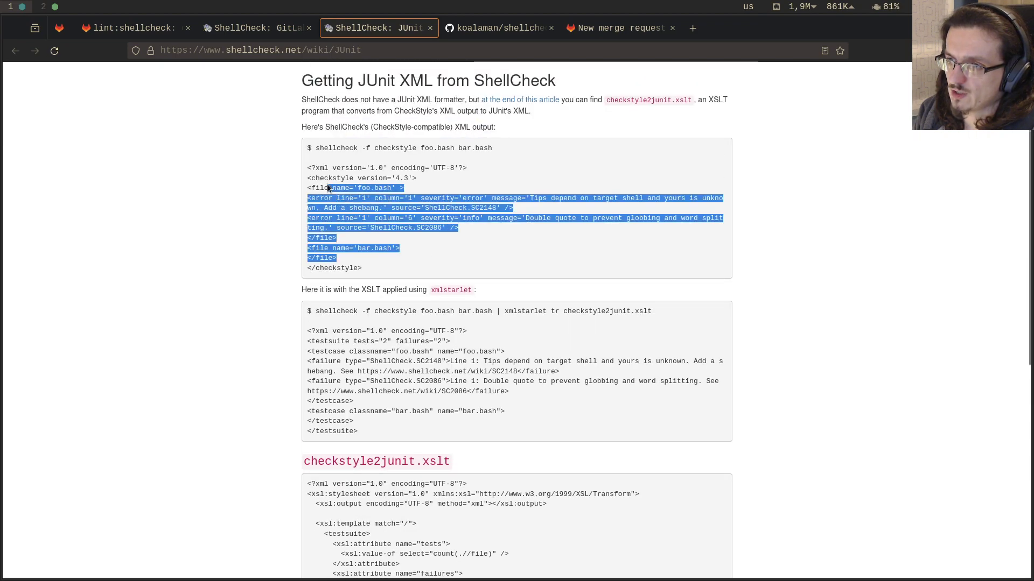
pyautogui.doubleClick(401, 148)
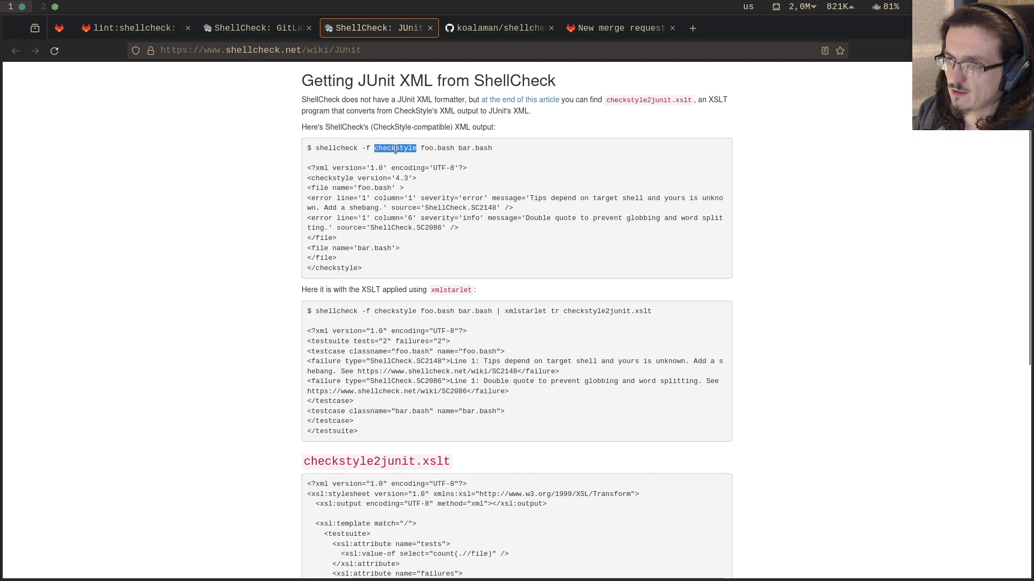
pyautogui.click(691, 28)
pyautogui.write('gitlab')
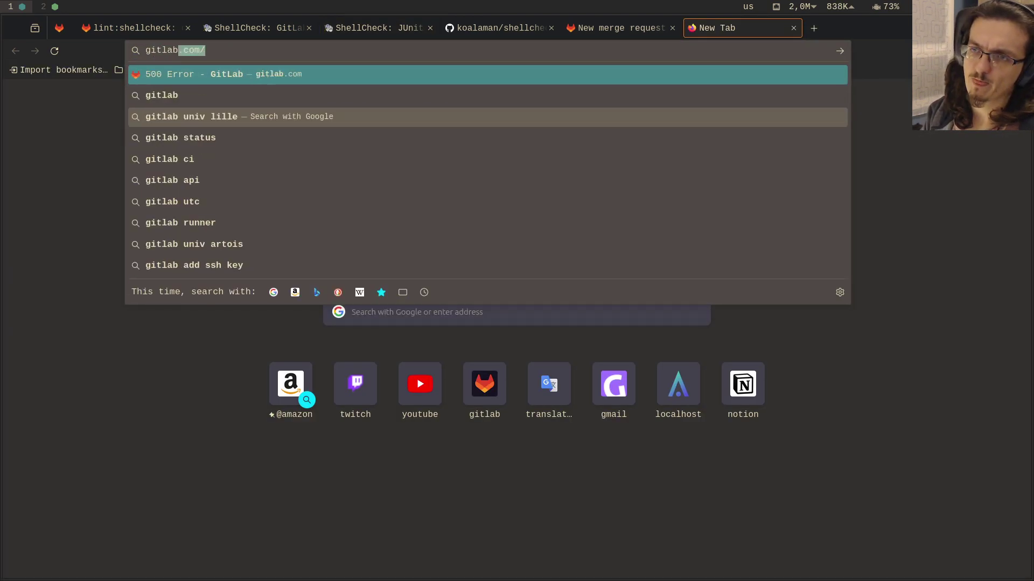
pyautogui.write(' artifac')
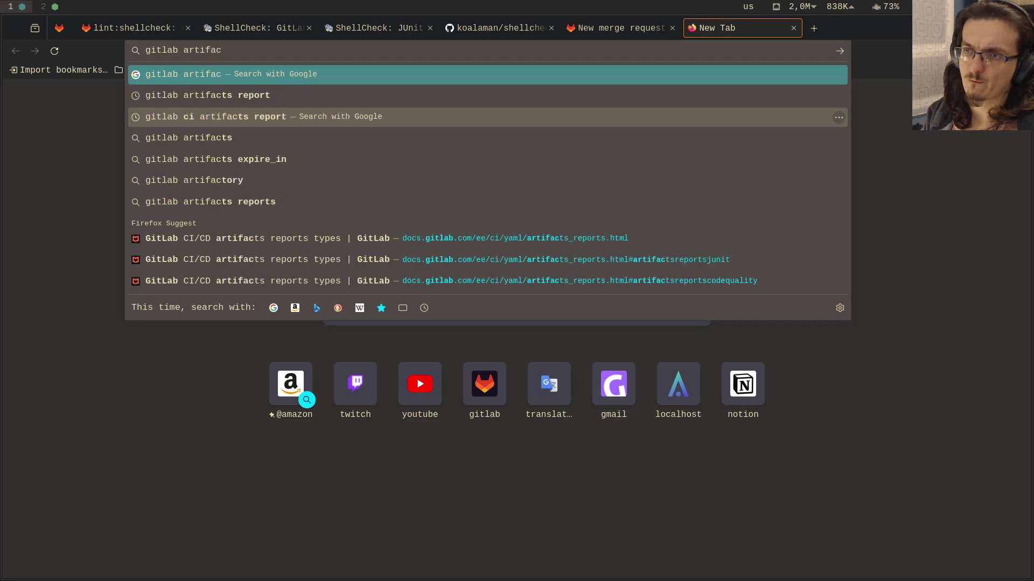
pyautogui.press('Down')
pyautogui.write('checkstyle')
pyautogui.press('Return')
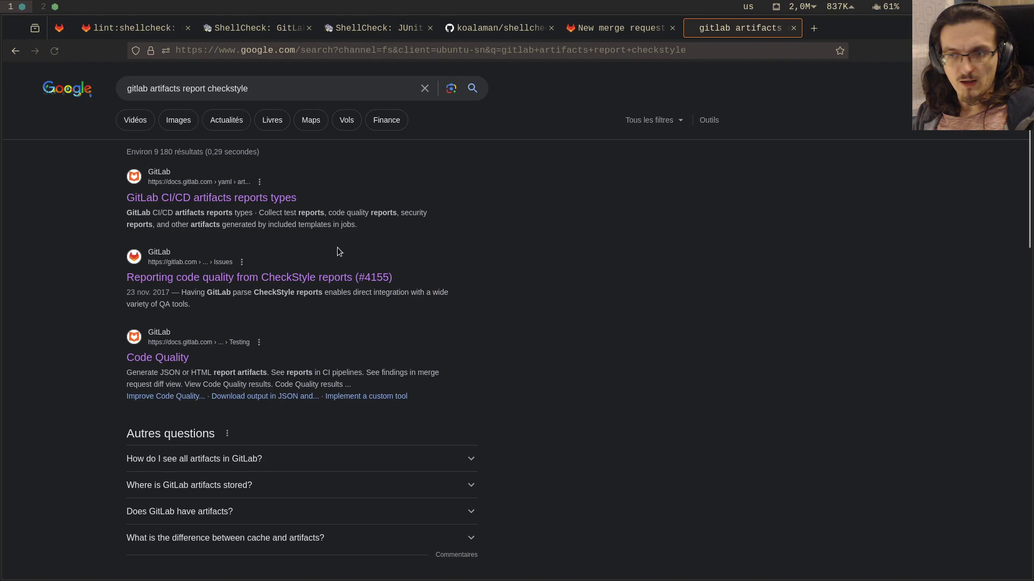
pyautogui.click(270, 203)
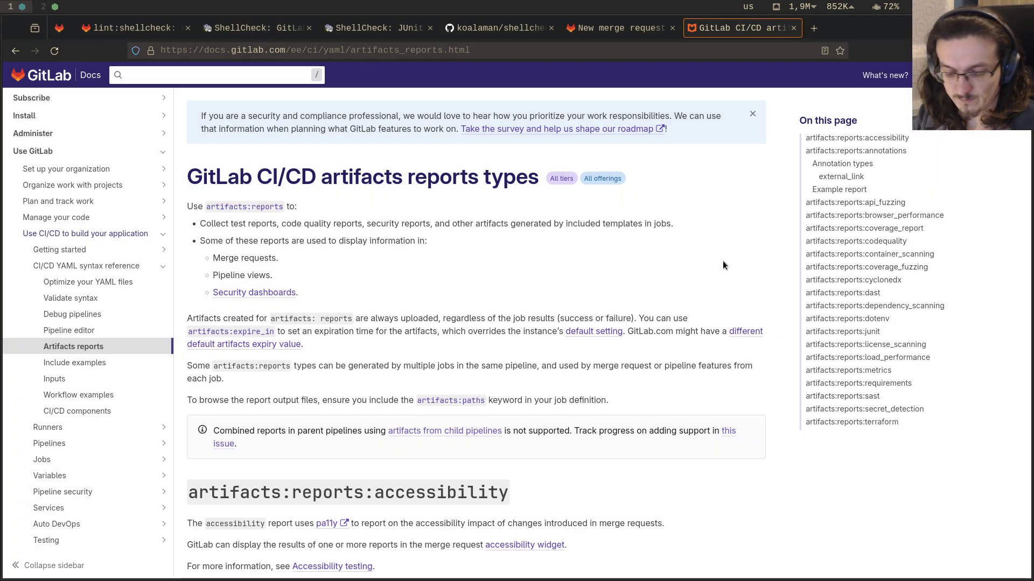
pyautogui.hotkey('ctrl', 'f')
pyautogui.write('check')
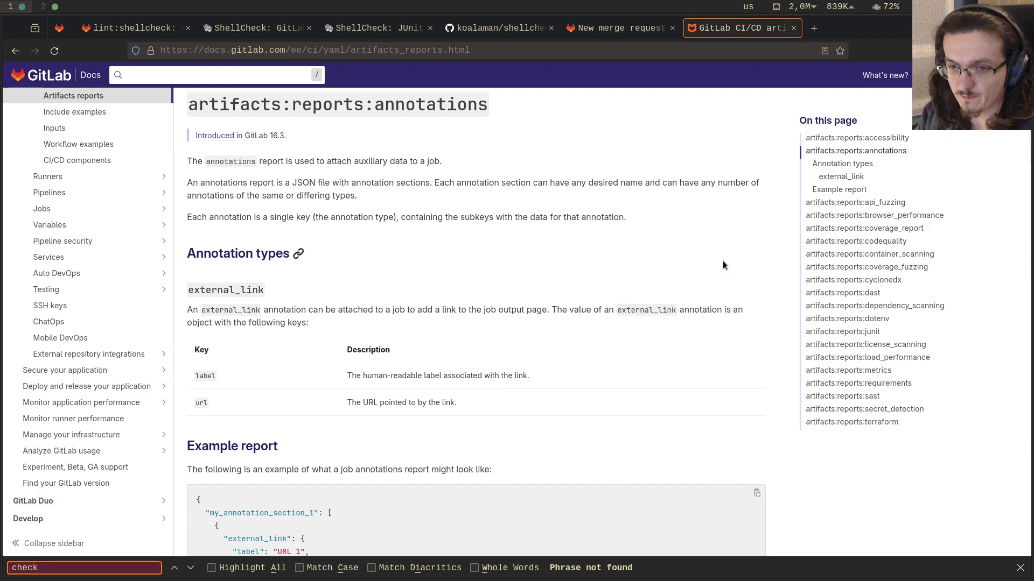
pyautogui.click(794, 28)
pyautogui.click(464, 208)
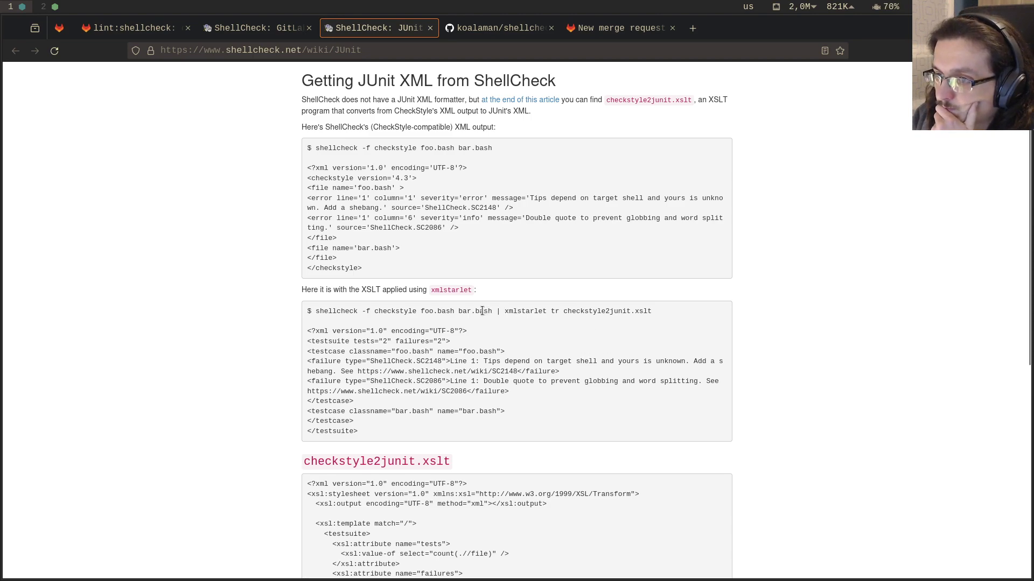
# Step: Look over the ShellCheck wiki page and issue #26, then return to the new merge request form
pyautogui.hotkey('ctrl', 'pageup')
pyautogui.hotkey('ctrl', 'pageup')
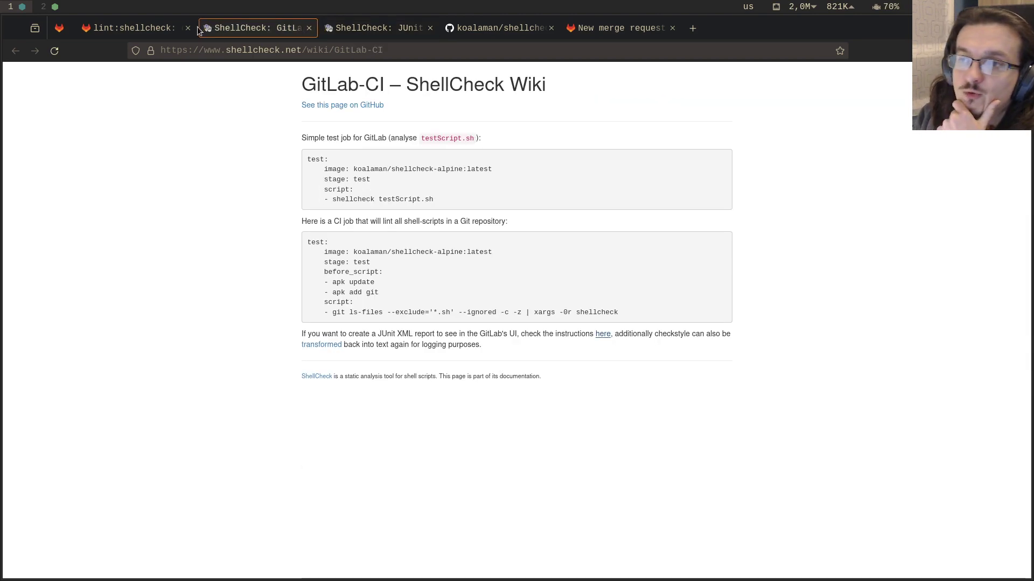
pyautogui.click(255, 29)
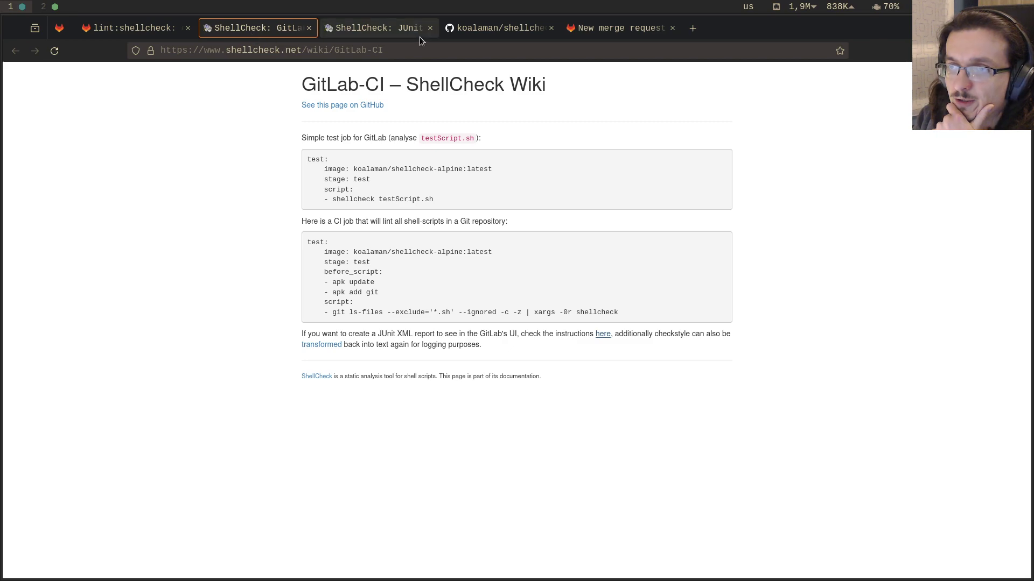
pyautogui.click(109, 26)
pyautogui.hotkey('alt', 'Left')
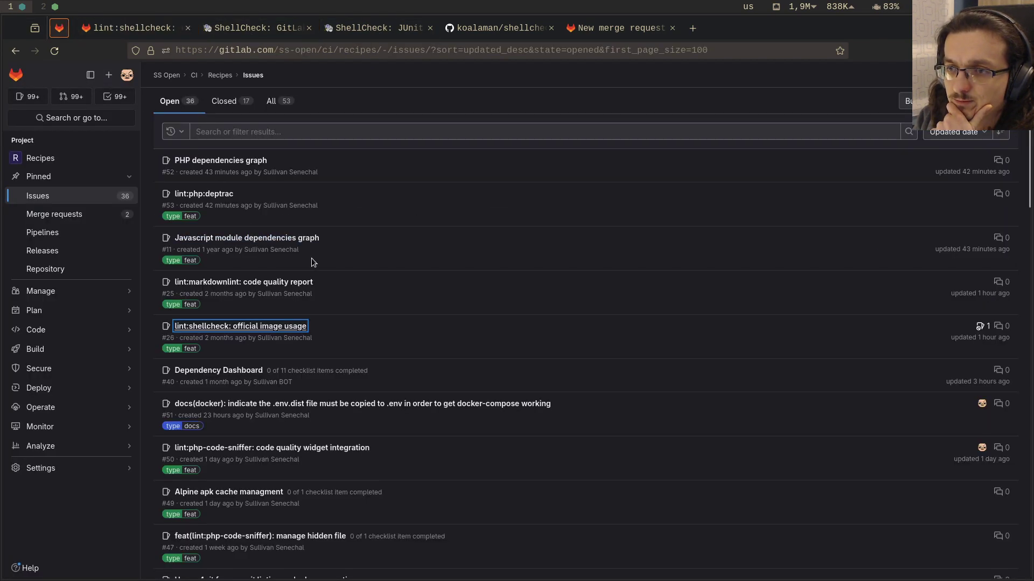
pyautogui.hotkey('alt', 'Right')
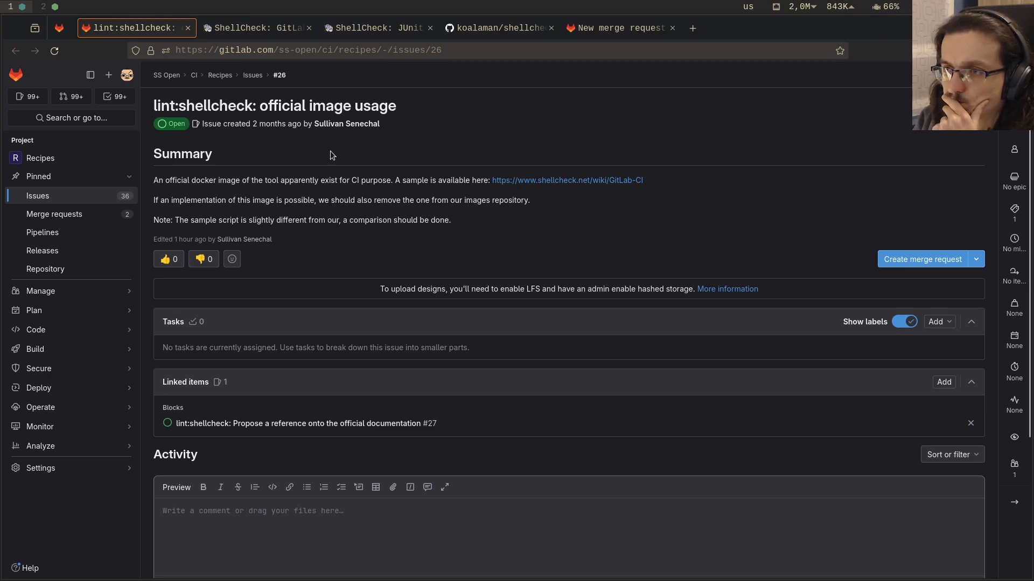
pyautogui.click(659, 31)
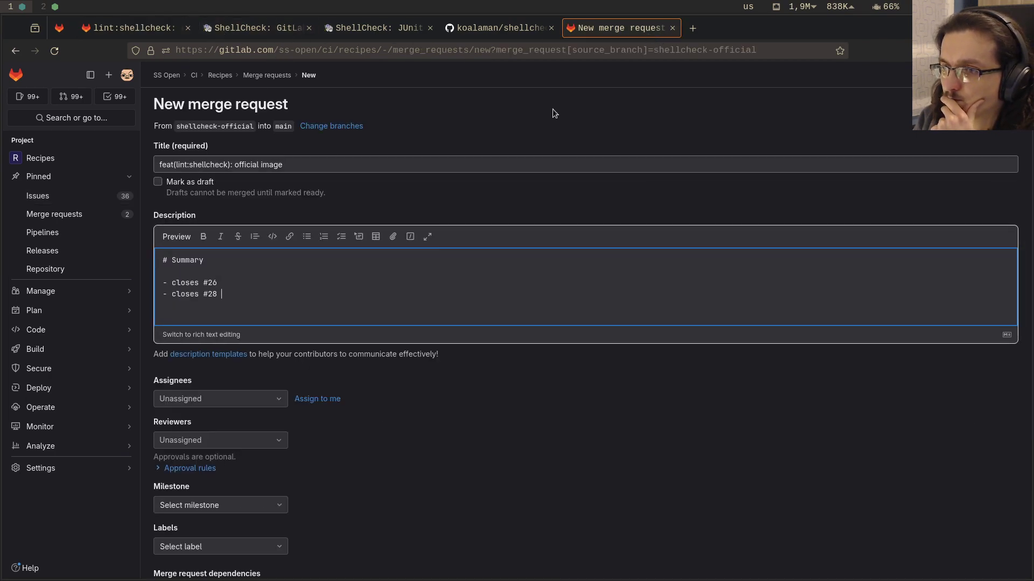
# Step: Remove the 'closes #28' line, add an /assign quick action for yourself, and create the merge request
pyautogui.tripleClick(241, 302)
pyautogui.press('BackSpace')
pyautogui.write('/ass')
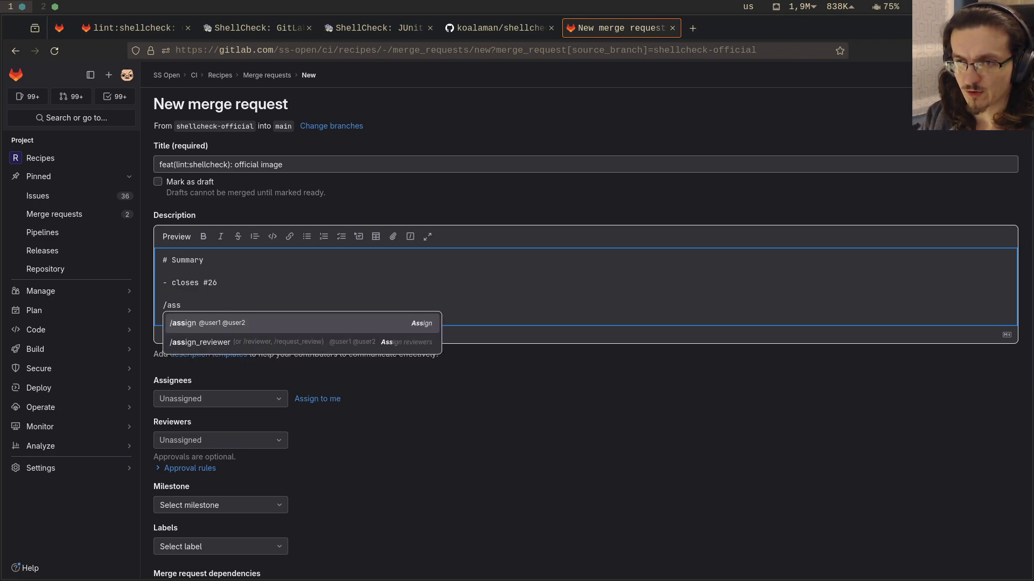
pyautogui.press('Tab')
pyautogui.write('@s')
pyautogui.press('Tab')
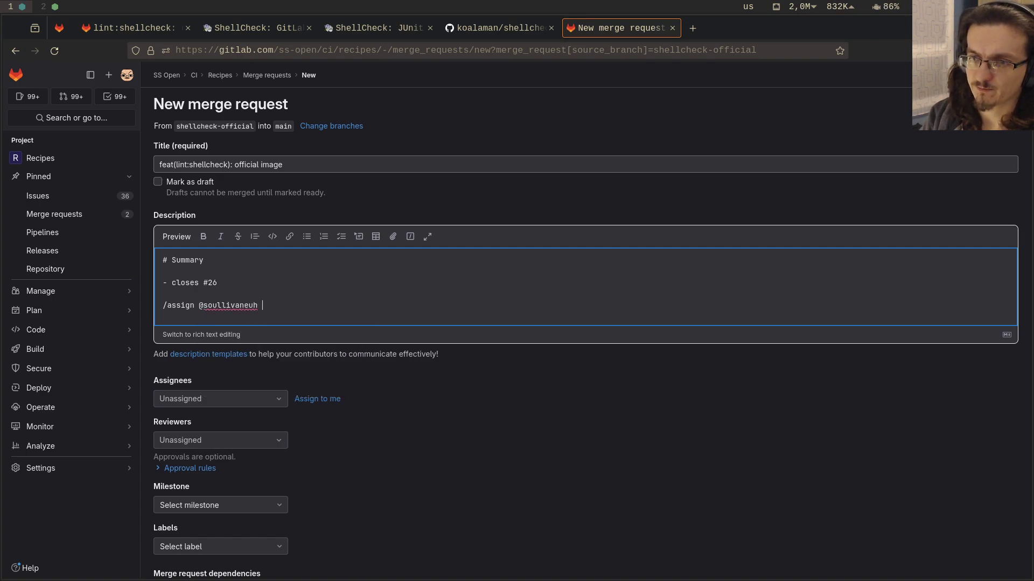
pyautogui.hotkey('ctrl', 'Return')
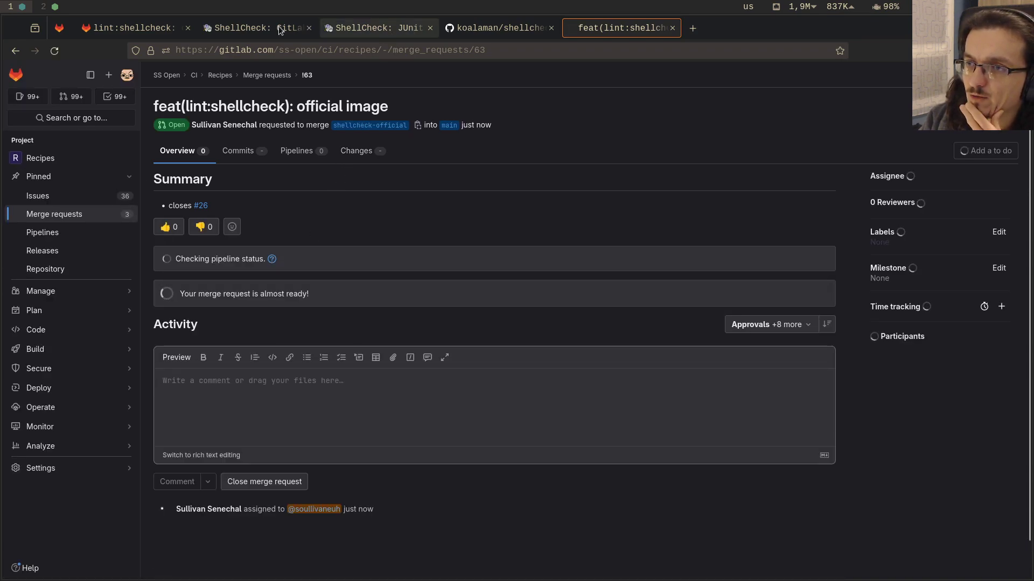
pyautogui.click(258, 28)
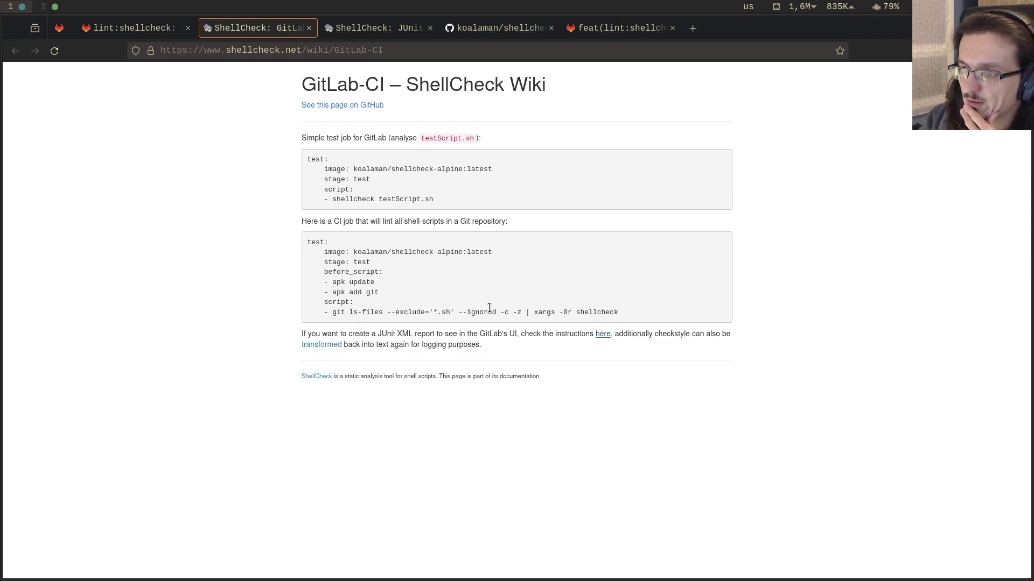
# Step: Highlight --exclude='*.sh' and koalaman/shellcheck-alpine in the wiki's sample job, then close the issue tab
pyautogui.moveTo(391, 313); pyautogui.dragTo(455, 313)
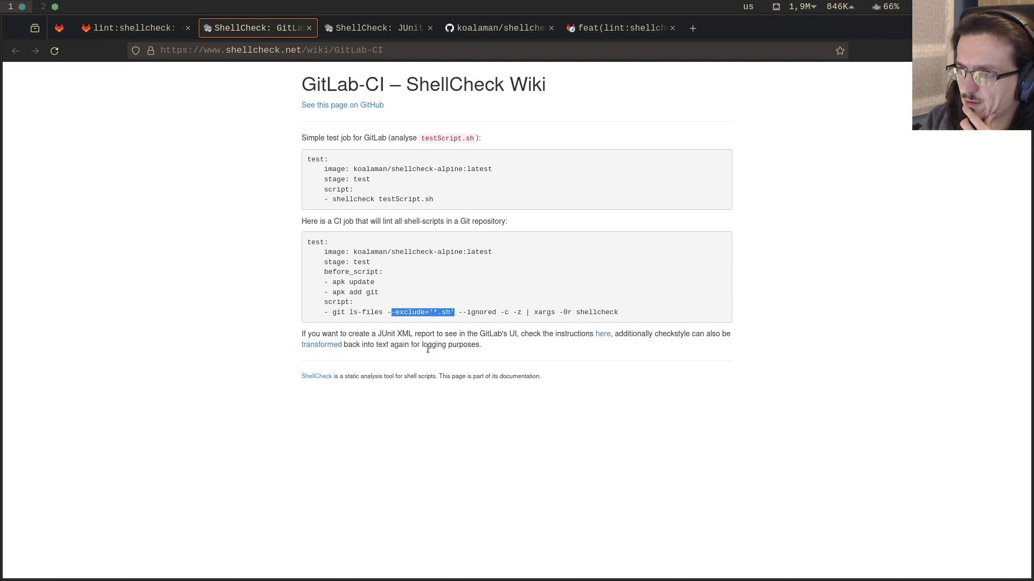
pyautogui.moveTo(462, 252); pyautogui.dragTo(353, 253)
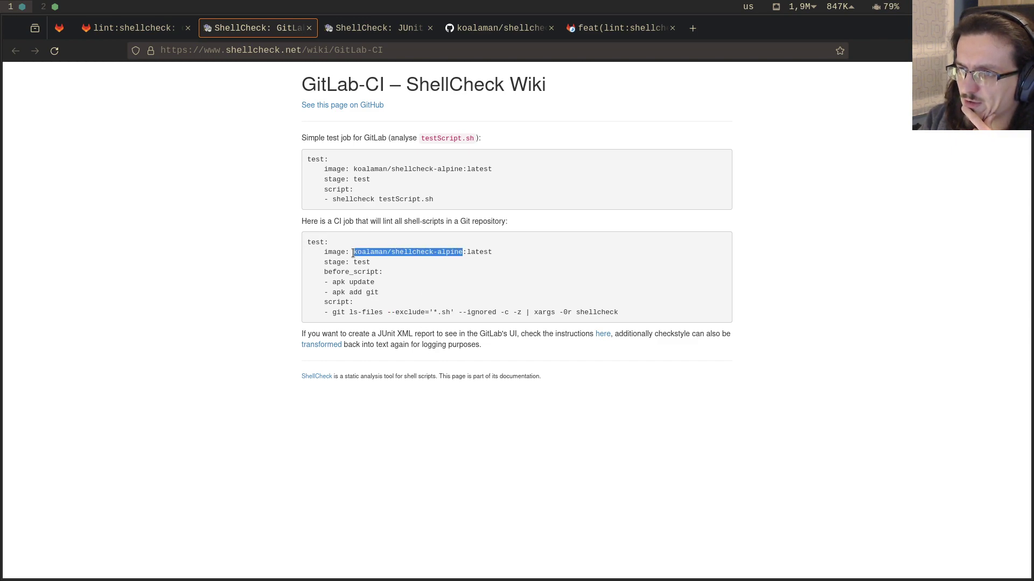
pyautogui.hotkey('ctrl', 'pageup')
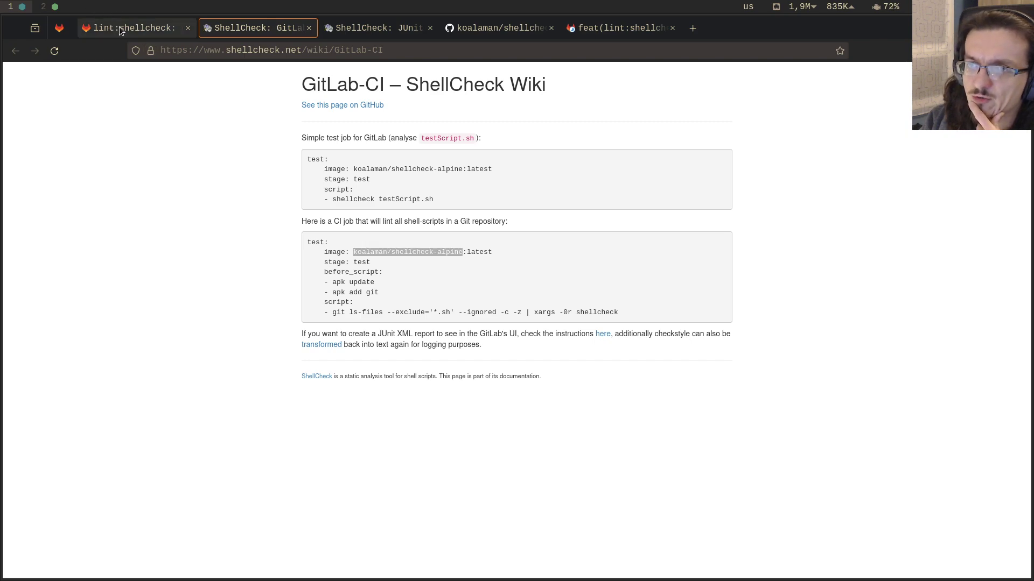
pyautogui.click(187, 28)
# Step: Pin the merge request !63 browser tab
pyautogui.click(487, 25)
pyautogui.rightClick(487, 25)
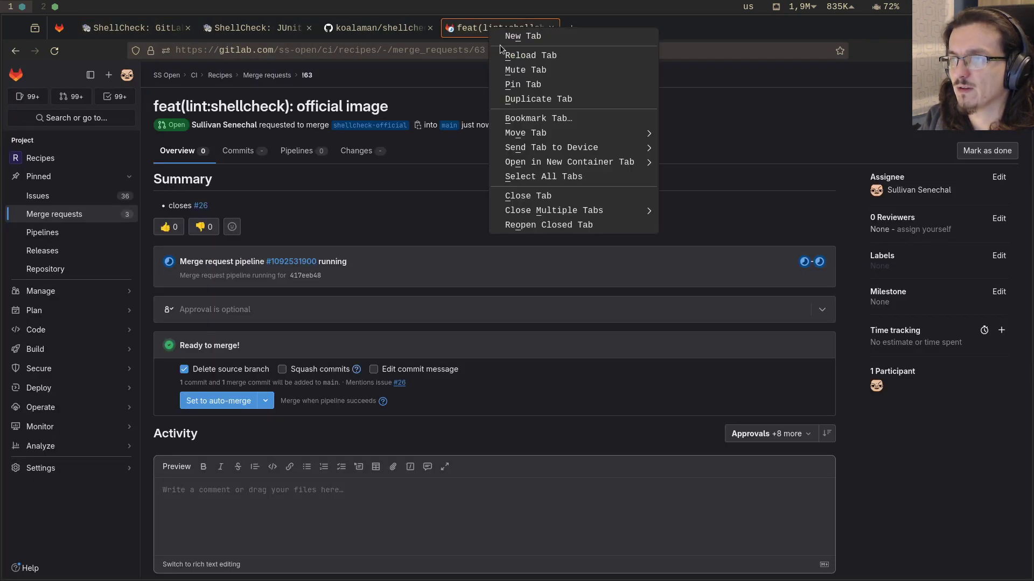
pyautogui.click(537, 86)
# Step: Open the failed lint:shellcheck job log from the pipeline's lint stage and read the error
pyautogui.click(804, 262)
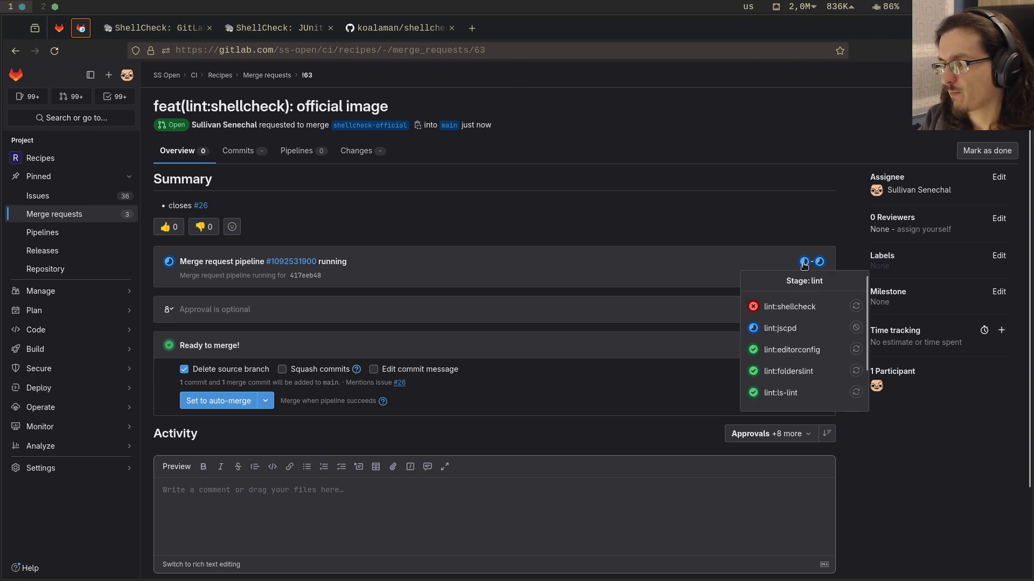
pyautogui.click(797, 306)
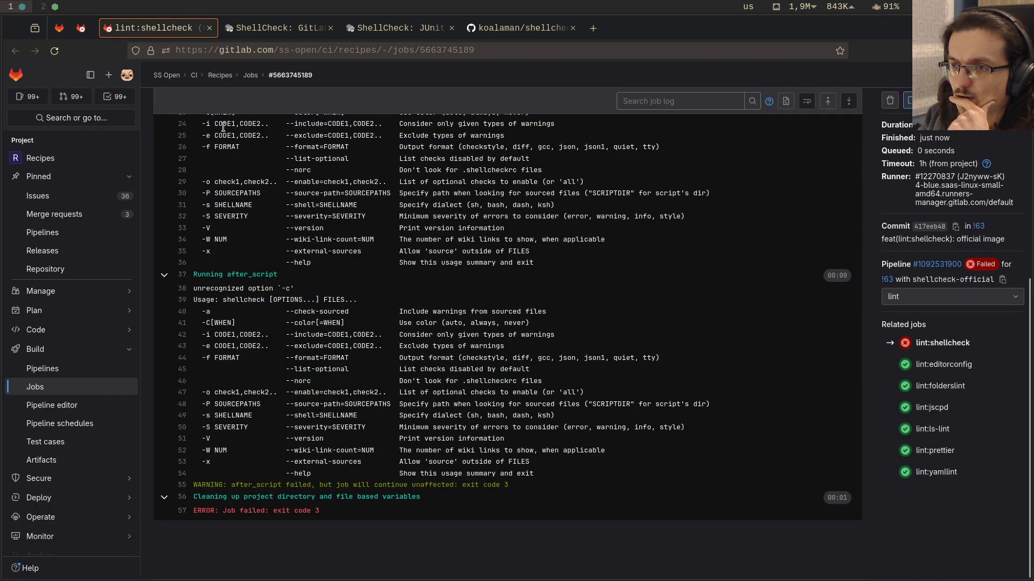
pyautogui.scroll(3, 370, 331)
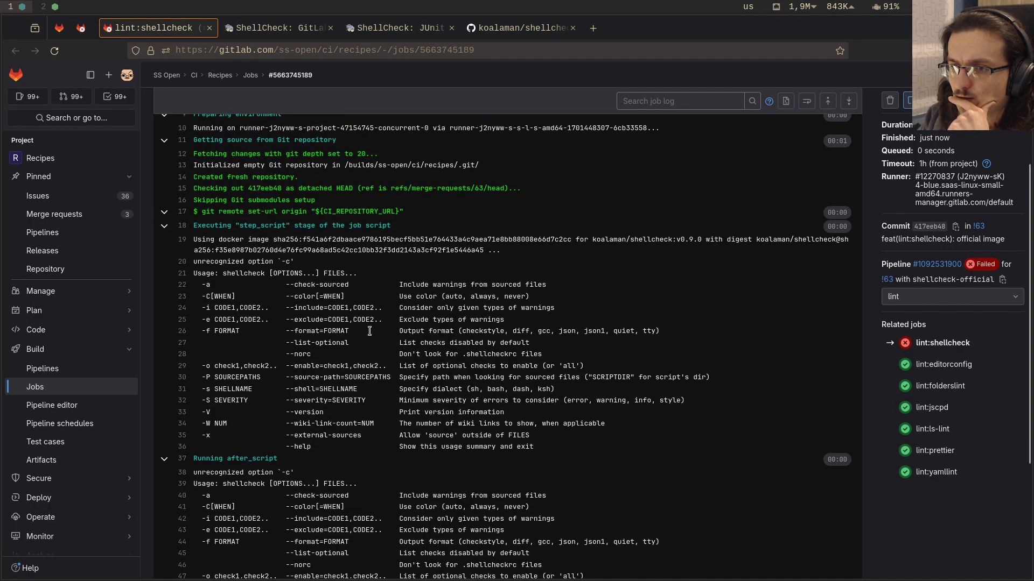
pyautogui.scroll(3, 369, 330)
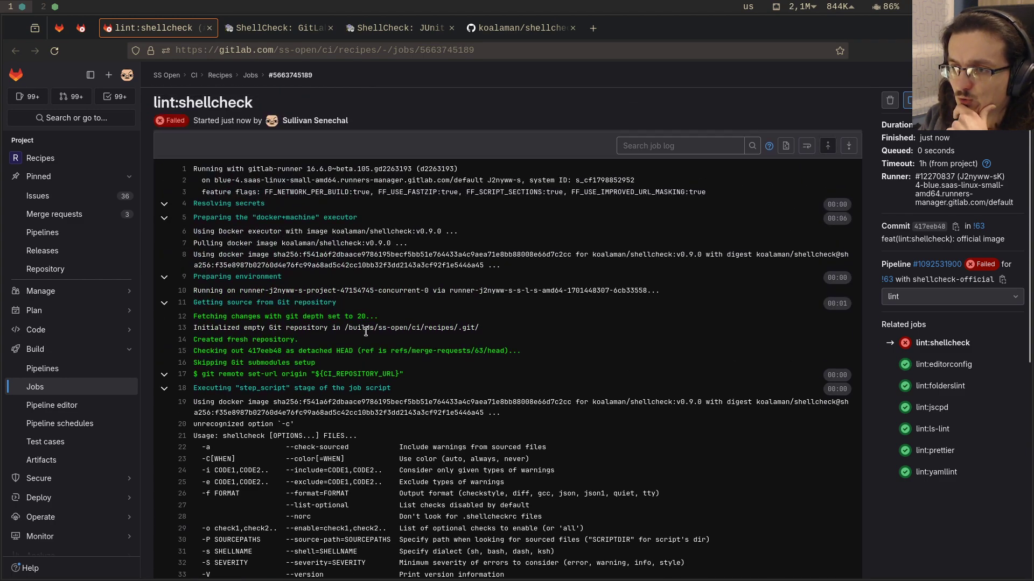
pyautogui.press('super+2')
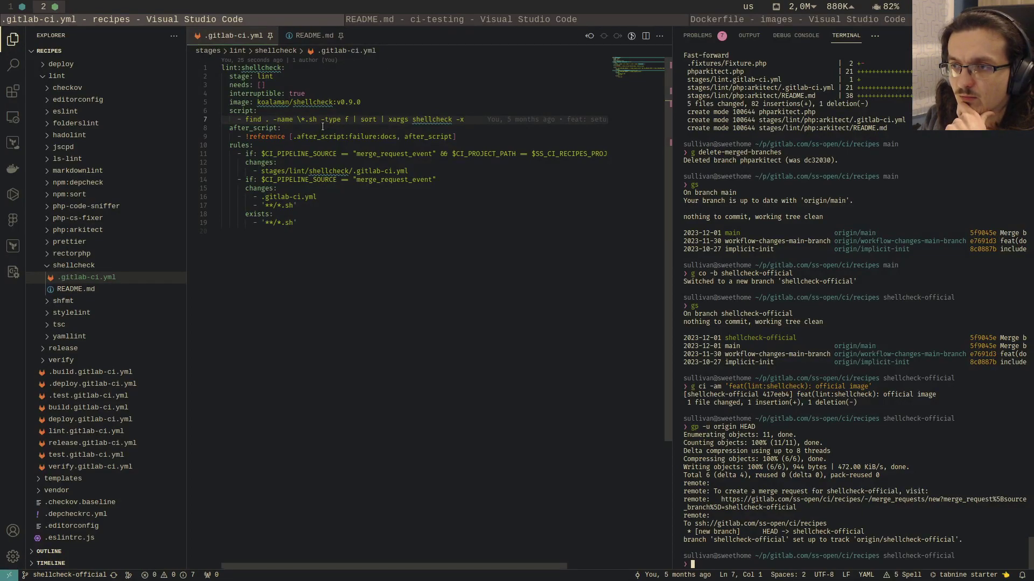
# Step: Change the job image to koalaman/shellcheck-alpine:v0.9.0 and save .gitlab-ci.yml
pyautogui.click(334, 101)
pyautogui.write('-alpin')
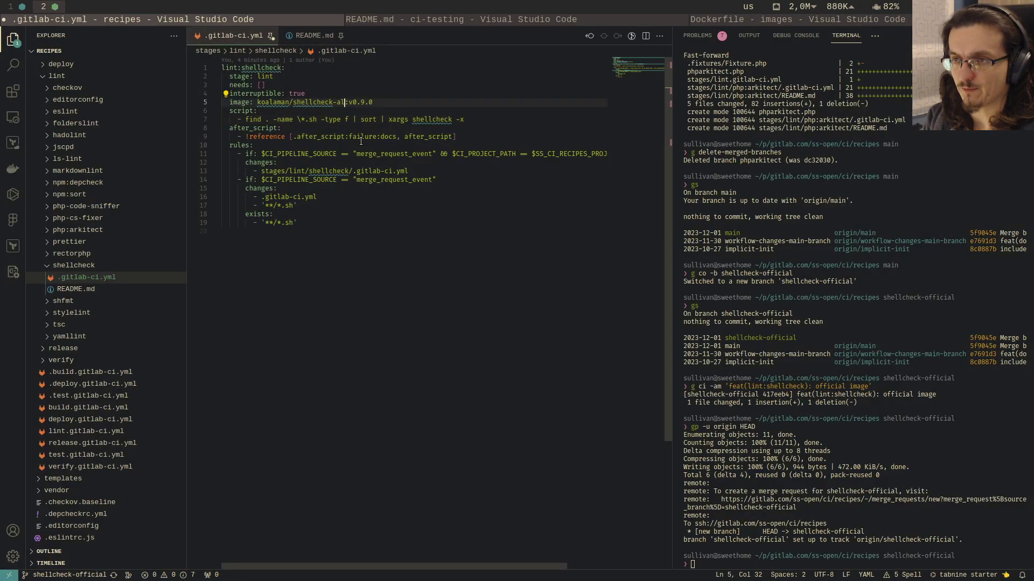
pyautogui.write('e')
pyautogui.hotkey('ctrl', 's')
pyautogui.press('Down')
pyautogui.press('Down')
pyautogui.press('Down')
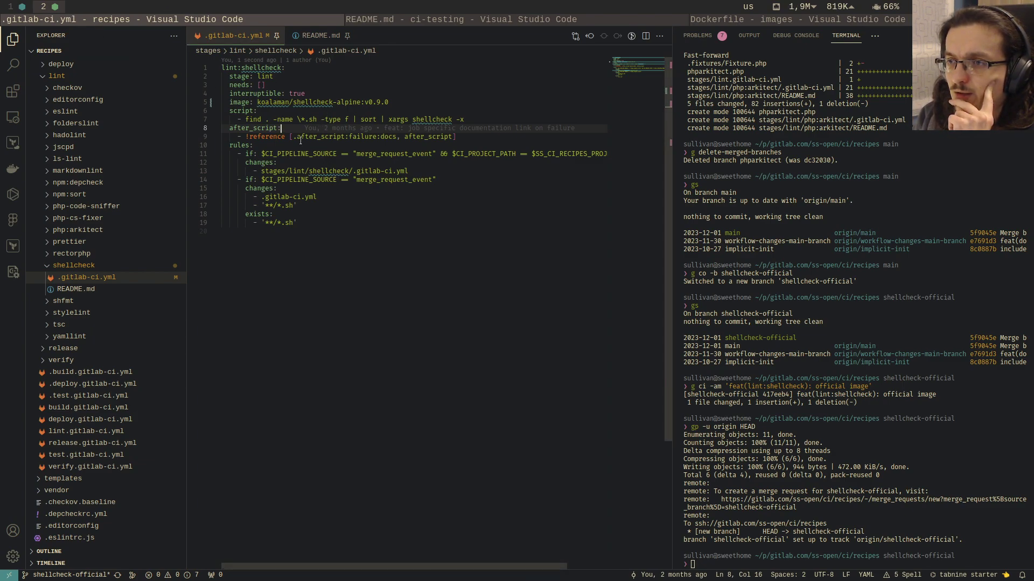
# Step: Compare the job log's unrecognized option '-c' error with the shellcheck script line
pyautogui.press('super+1')
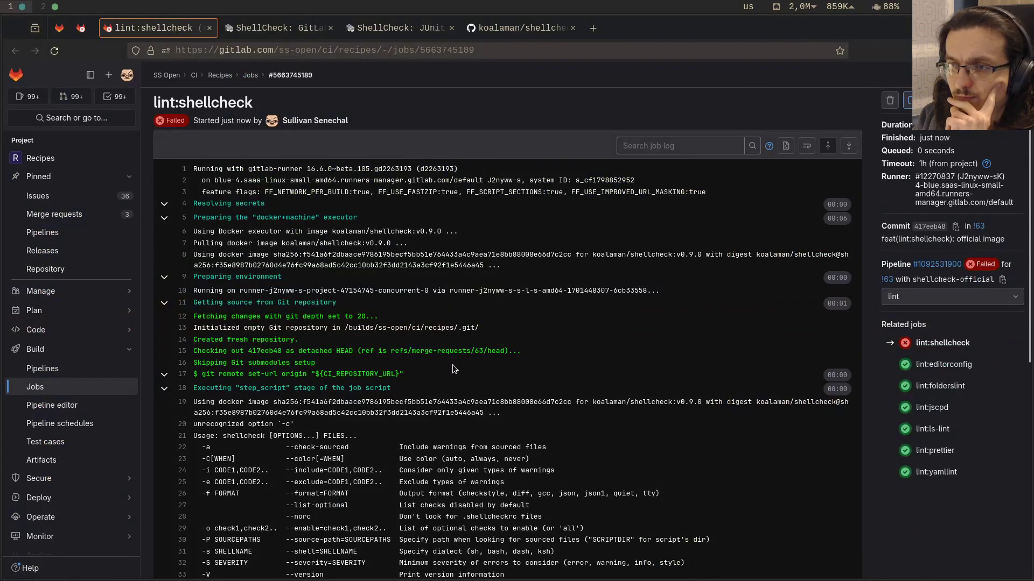
pyautogui.scroll(-3, 448, 362)
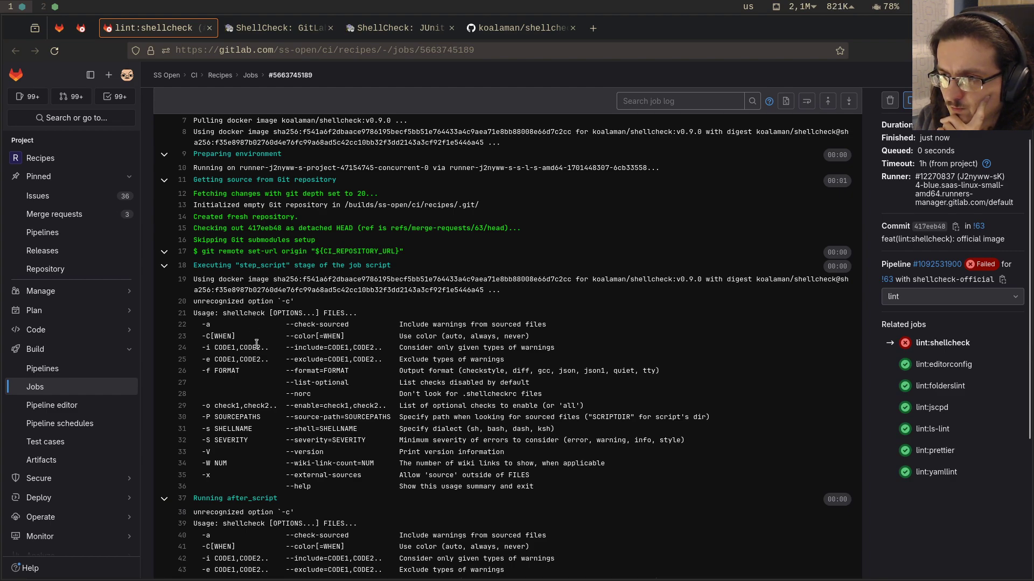
pyautogui.scroll(-4, 256, 347)
pyautogui.scroll(2, 257, 344)
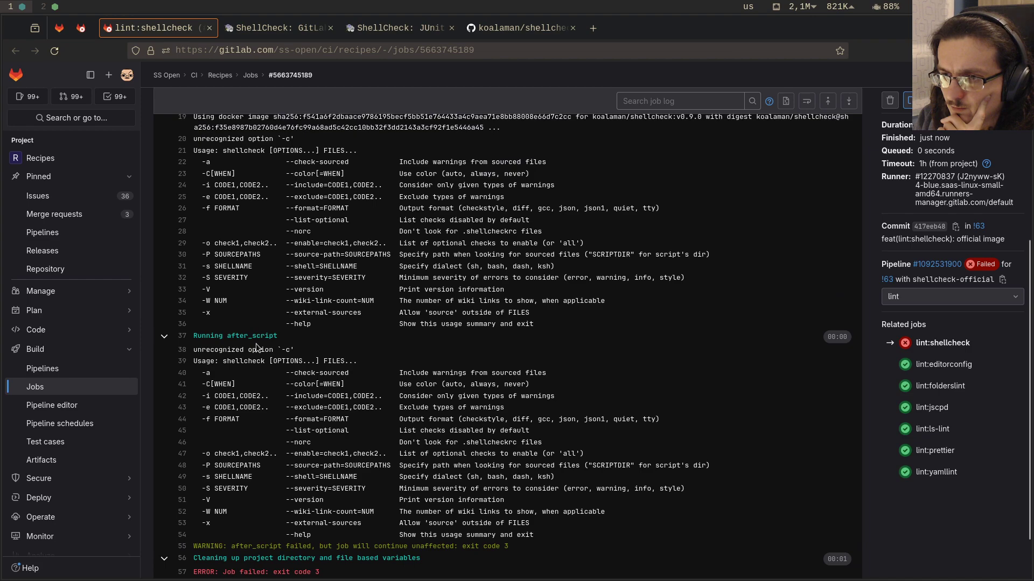
pyautogui.moveTo(226, 349); pyautogui.dragTo(273, 349)
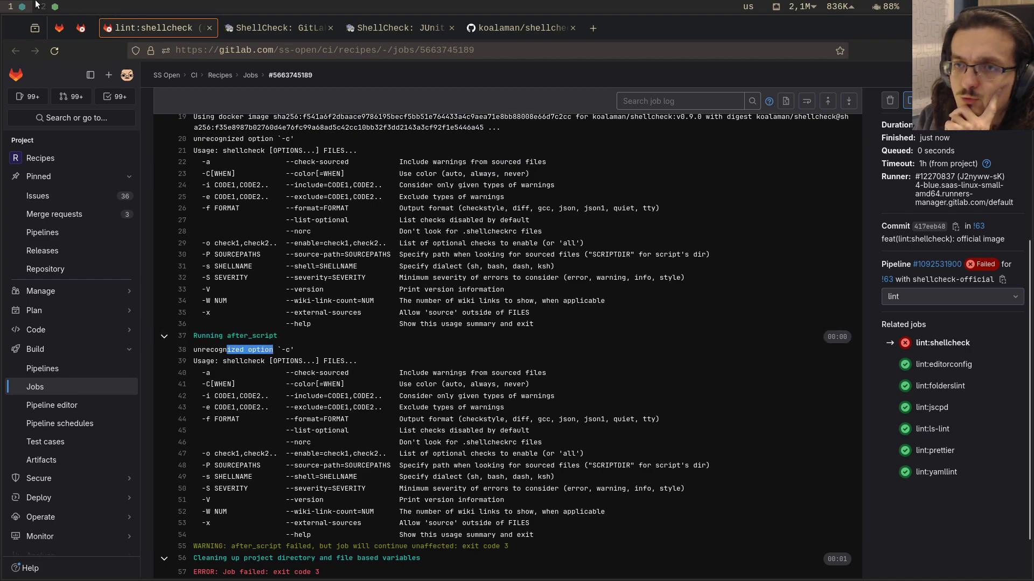
pyautogui.click(42, 7)
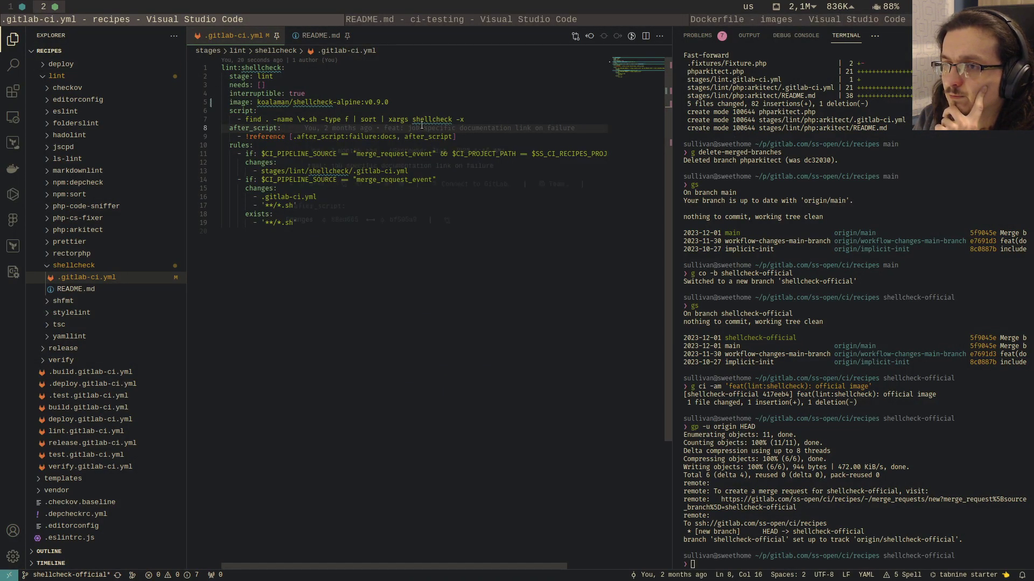
pyautogui.click(433, 120)
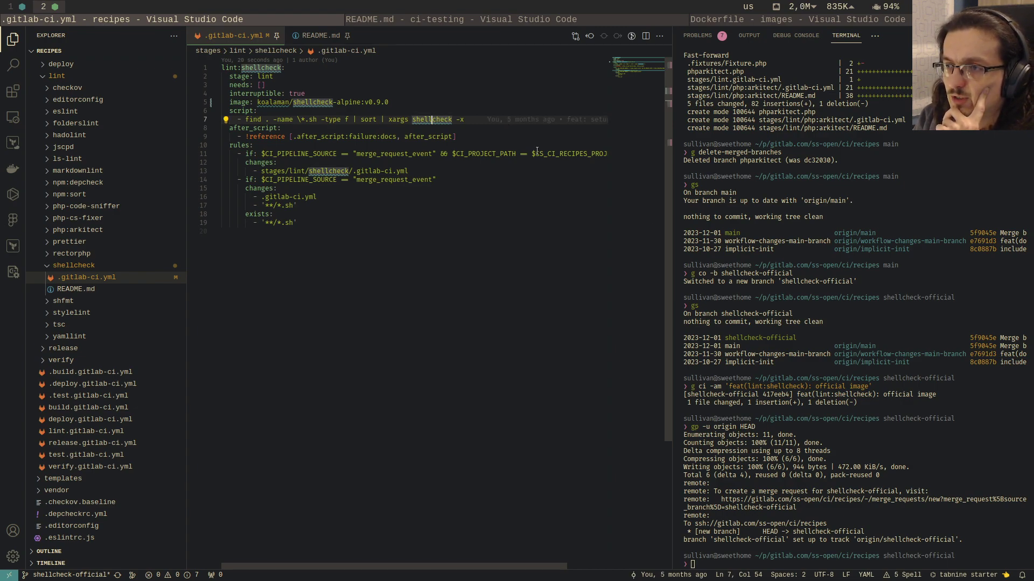
# Step: Check git status, then amend the commit with all changes and force-push via 'g amend --all --no-edit && gp -f'
pyautogui.click(842, 425)
pyautogui.write('gs')
pyautogui.press('Return')
pyautogui.write('g amend --all --no-edit && gp -f')
pyautogui.press('Return')
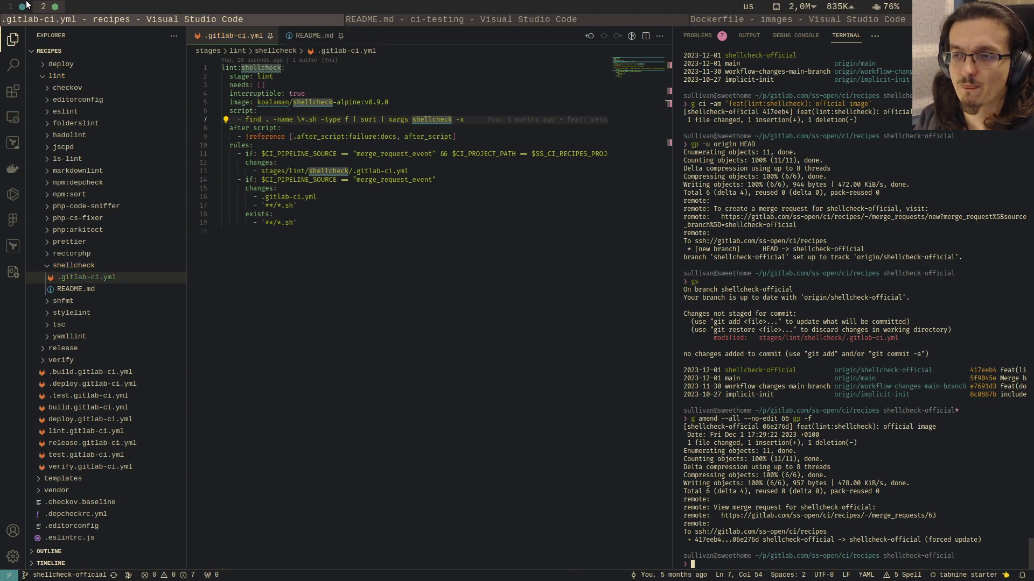
pyautogui.click(25, 5)
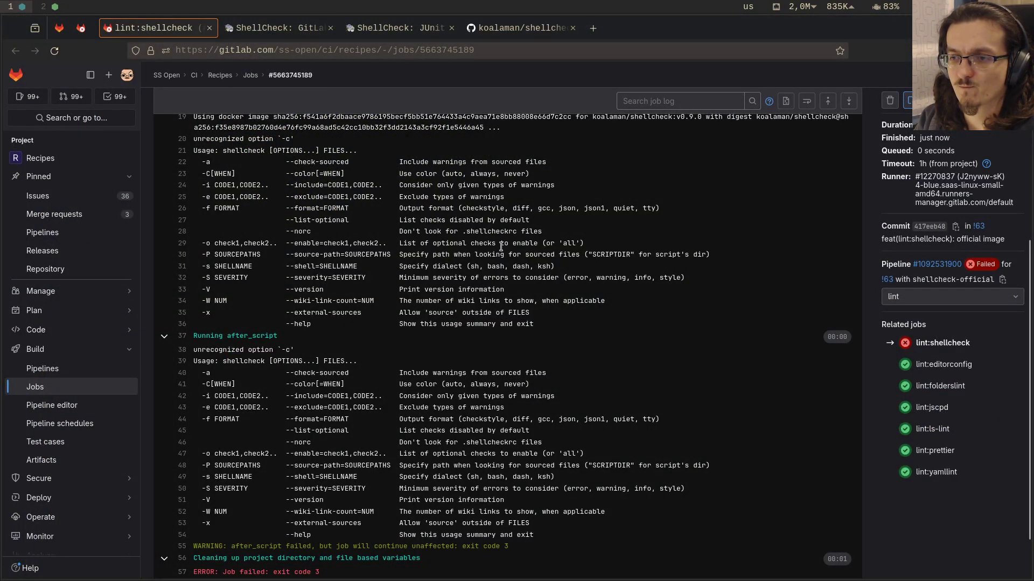
# Step: Reload the stale job, then open the new pipeline's lint:shellcheck job in its own tab
pyautogui.scroll(3, 501, 284)
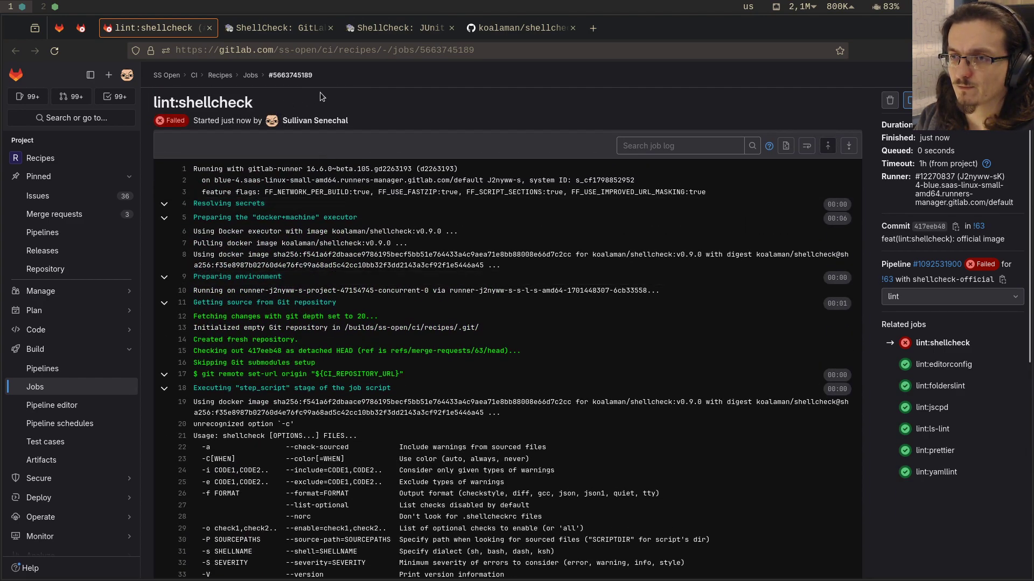
pyautogui.press('F5')
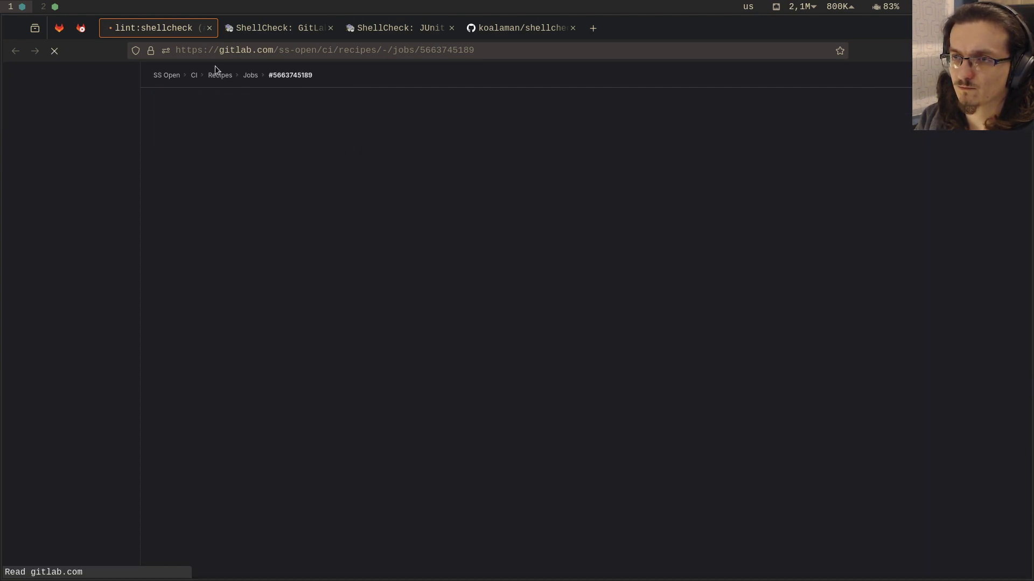
pyautogui.click(210, 28)
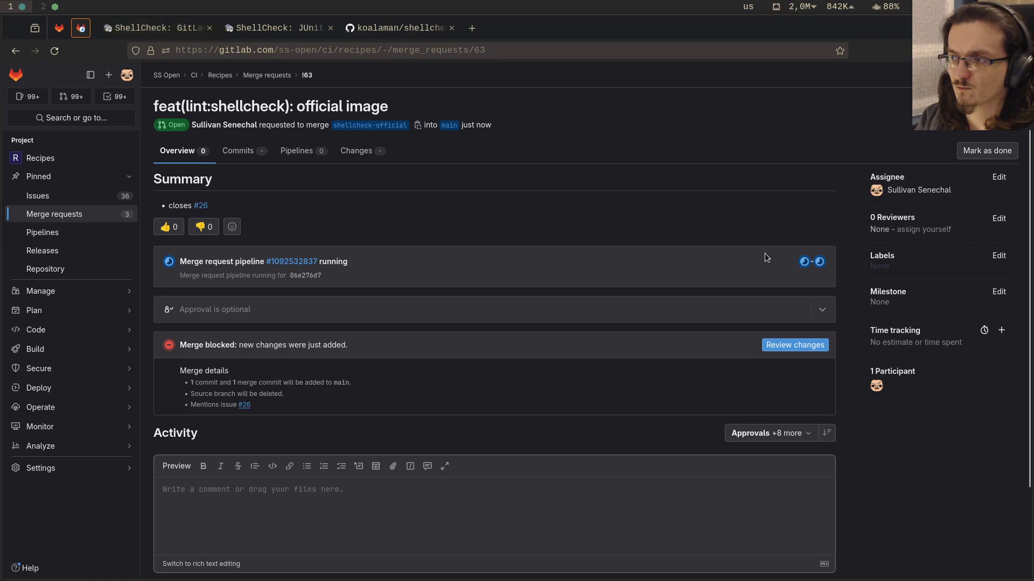
pyautogui.click(805, 262)
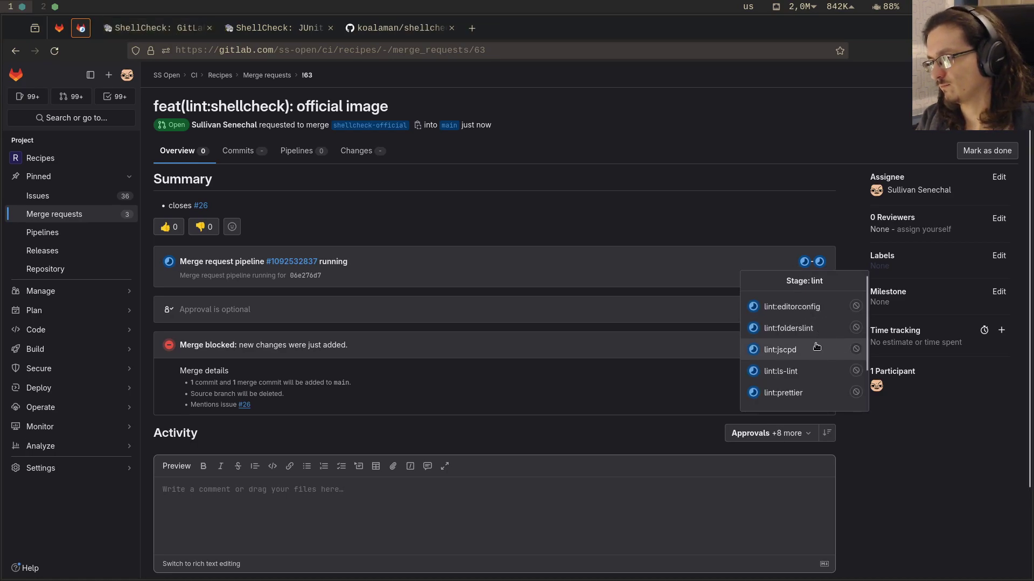
pyautogui.scroll(-2, 815, 350)
pyautogui.middleClick(816, 371)
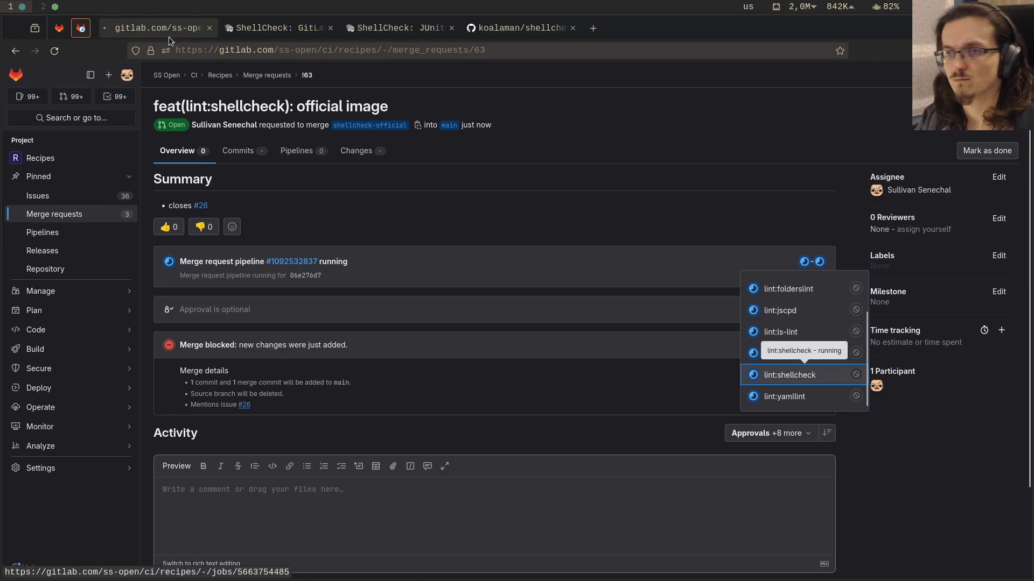
pyautogui.click(158, 31)
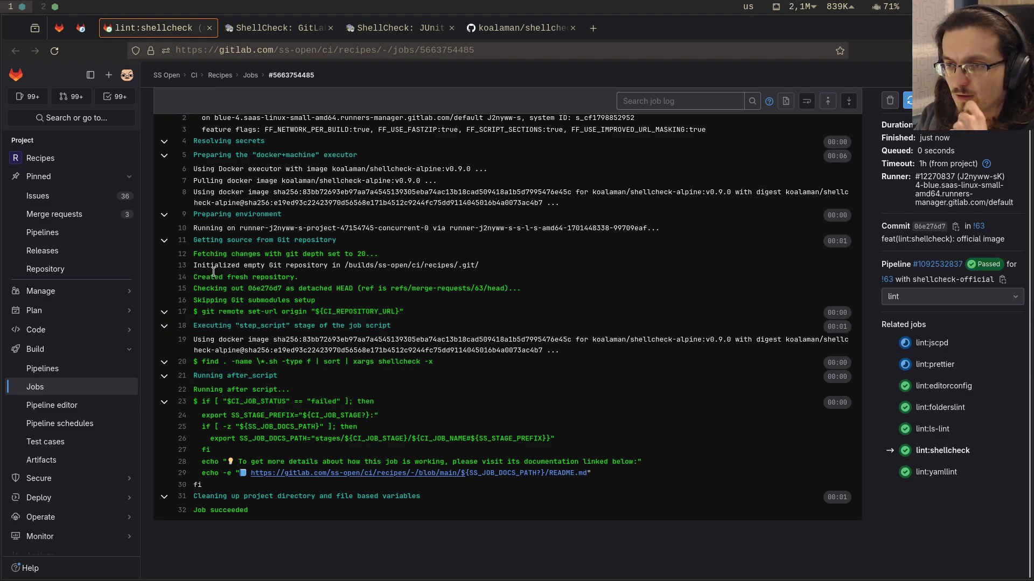
# Step: Select the wiki's git ls-files command up to -z
pyautogui.click(290, 31)
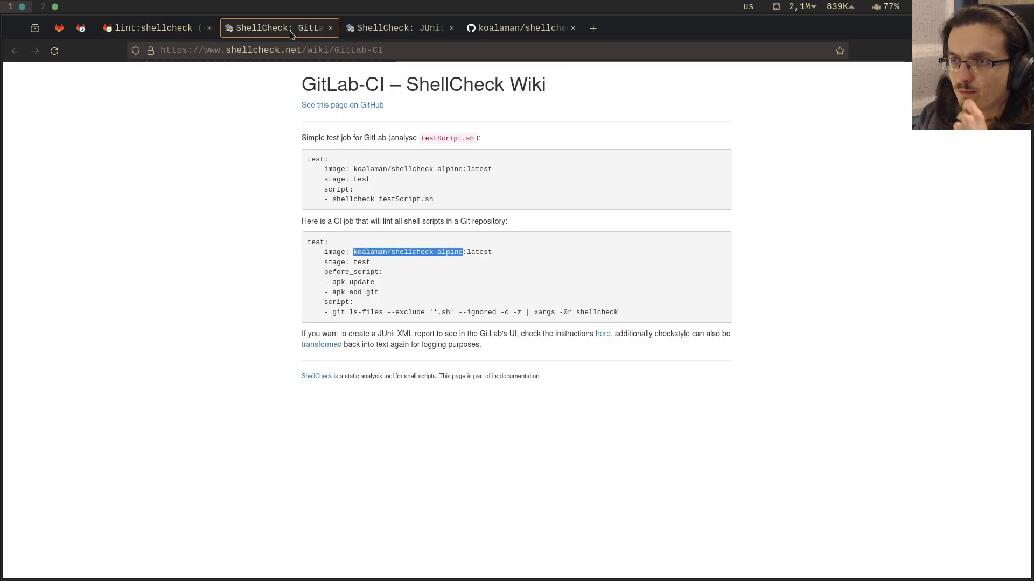
pyautogui.click(332, 314)
pyautogui.hotkey('shift', 'End')
pyautogui.keyDown('shift'); pyautogui.click(516, 314); pyautogui.keyUp('shift')
pyautogui.keyDown('shift'); pyautogui.click(521, 314); pyautogui.keyUp('shift')
pyautogui.hotkey('ctrl', 'c')
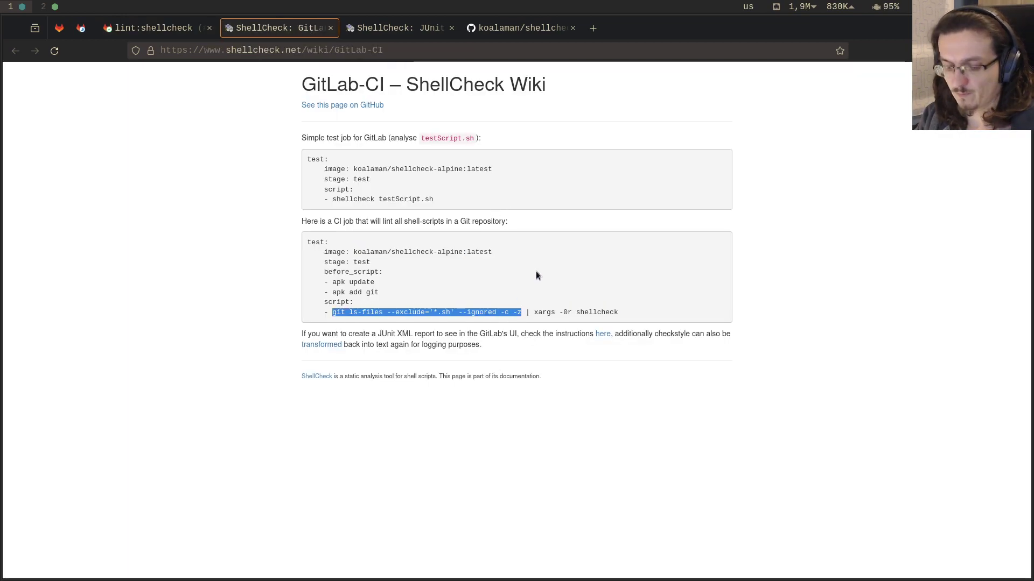
pyautogui.press('super+2')
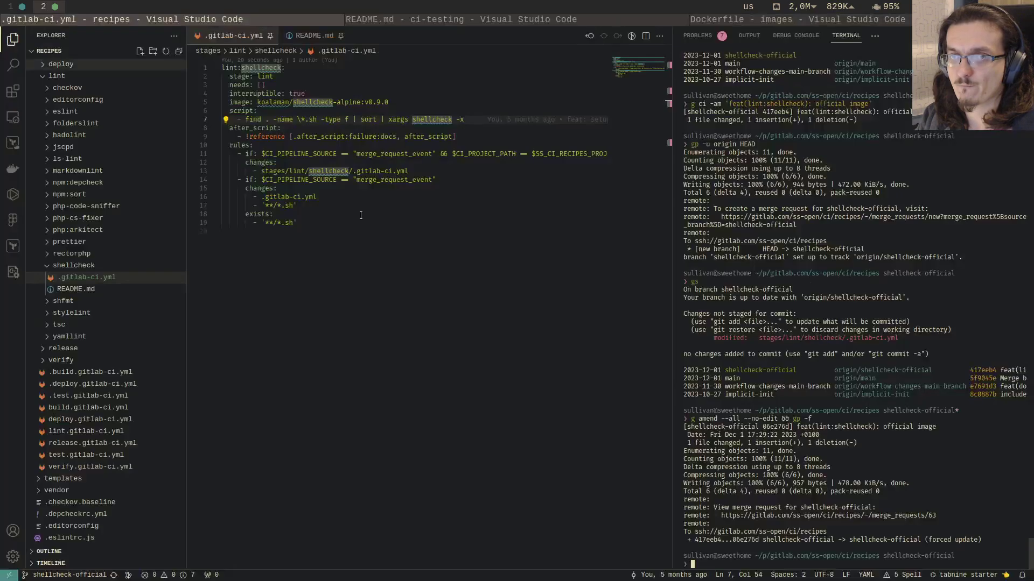
# Step: Run git ls-files --exclude='*.sh' --ignored -c -z in the terminal, then run it again
pyautogui.hotkey('ctrl', 'shift', 'v')
pyautogui.press('Return')
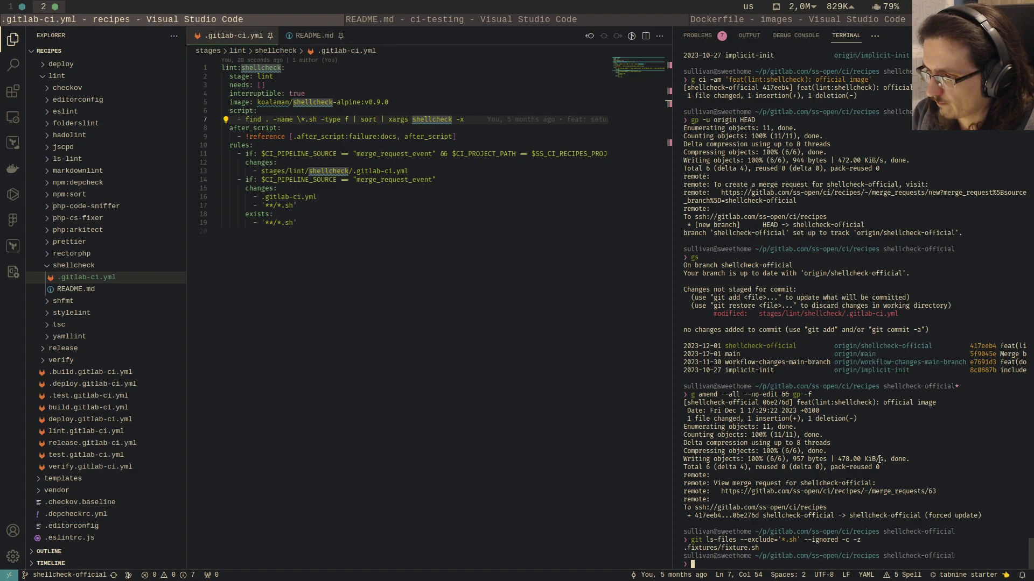
pyautogui.press('Up')
pyautogui.press('Left')
pyautogui.press('Left')
pyautogui.press('Left')
pyautogui.press('Left')
pyautogui.press('Left')
pyautogui.press('Left')
pyautogui.press('Left')
pyautogui.press('Left')
pyautogui.press('Left')
pyautogui.press('Left')
pyautogui.press('Left')
pyautogui.press('Left')
pyautogui.press('Left')
pyautogui.press('Left')
pyautogui.press('Left')
pyautogui.press('Left')
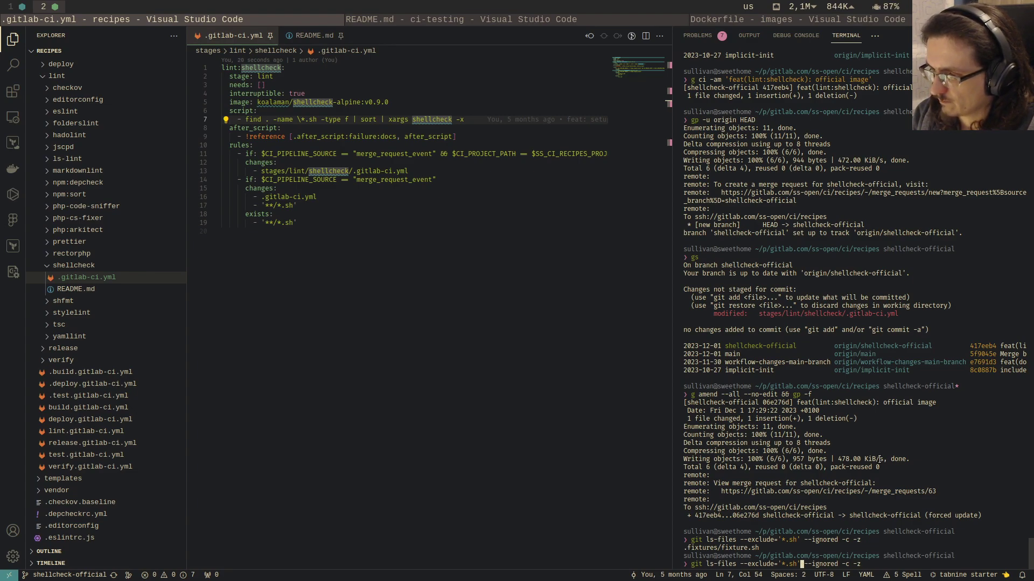
pyautogui.press('Return')
# Step: Change the command to git ls-files --help to open the manual and widen the terminal panel
pyautogui.press('Up')
pyautogui.press('Home')
pyautogui.press('Right')
pyautogui.press('Right')
pyautogui.press('Right')
pyautogui.press('Right')
pyautogui.press('Right')
pyautogui.press('Right')
pyautogui.press('Right')
pyautogui.press('Right')
pyautogui.press('Right')
pyautogui.press('Right')
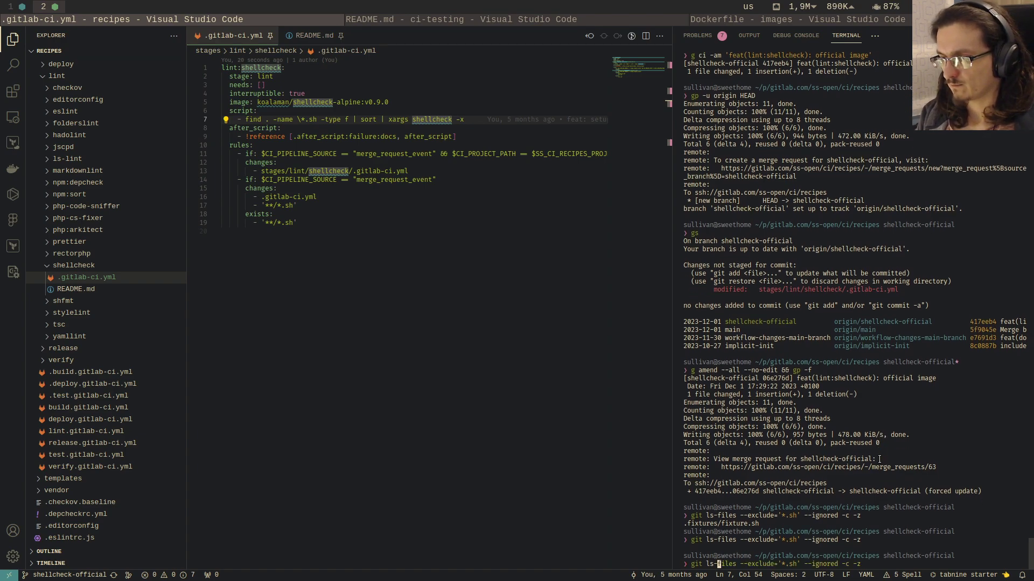
pyautogui.press('Right')
pyautogui.press('Right')
pyautogui.hotkey('ctrl', 'k')
pyautogui.write('--help')
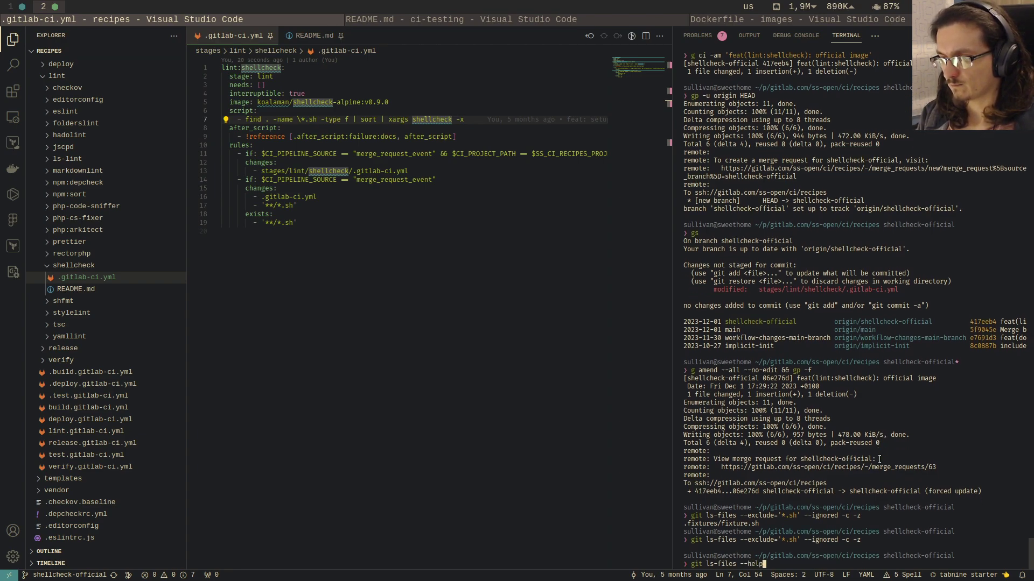
pyautogui.press('Return')
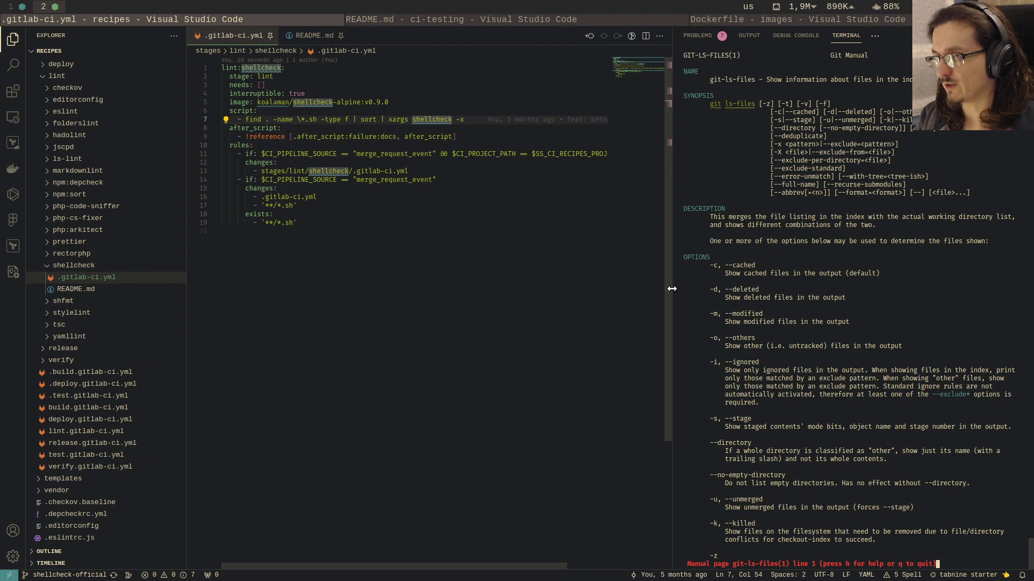
pyautogui.moveTo(669, 289); pyautogui.dragTo(510, 287)
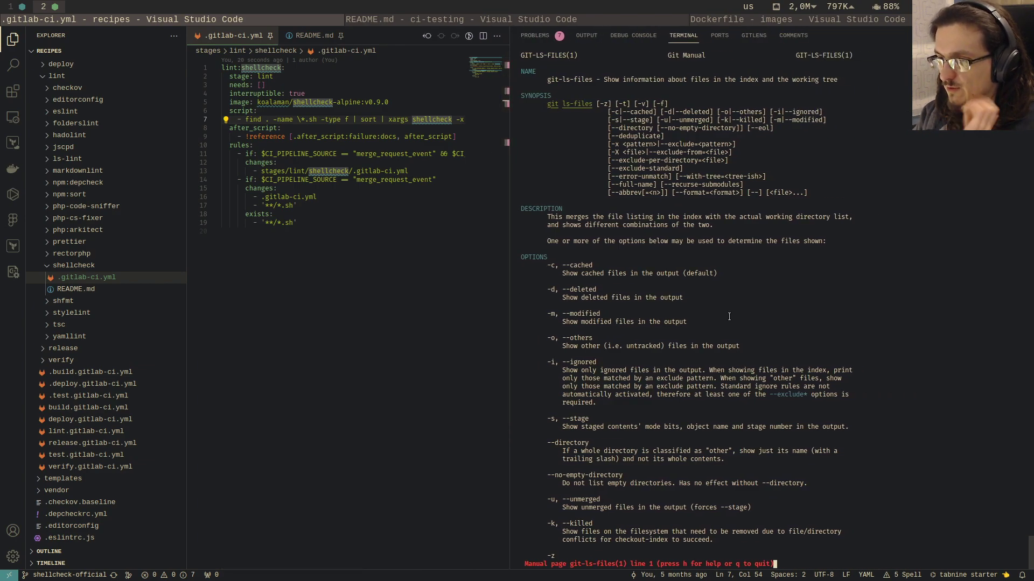
# Step: Page through the git ls-files manual
pyautogui.press('space')
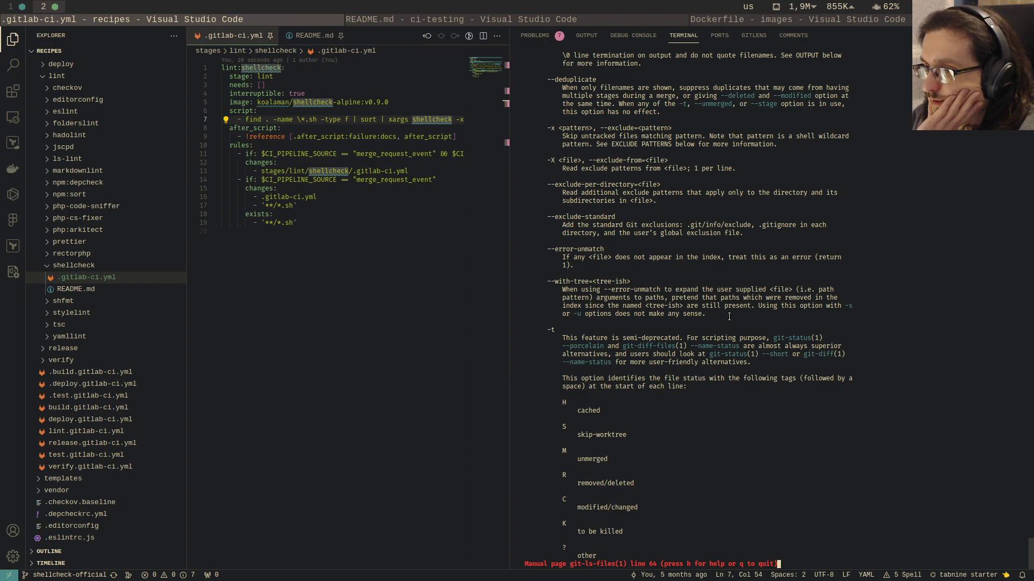
pyautogui.scroll(5, 729, 317)
pyautogui.scroll(5, 729, 317)
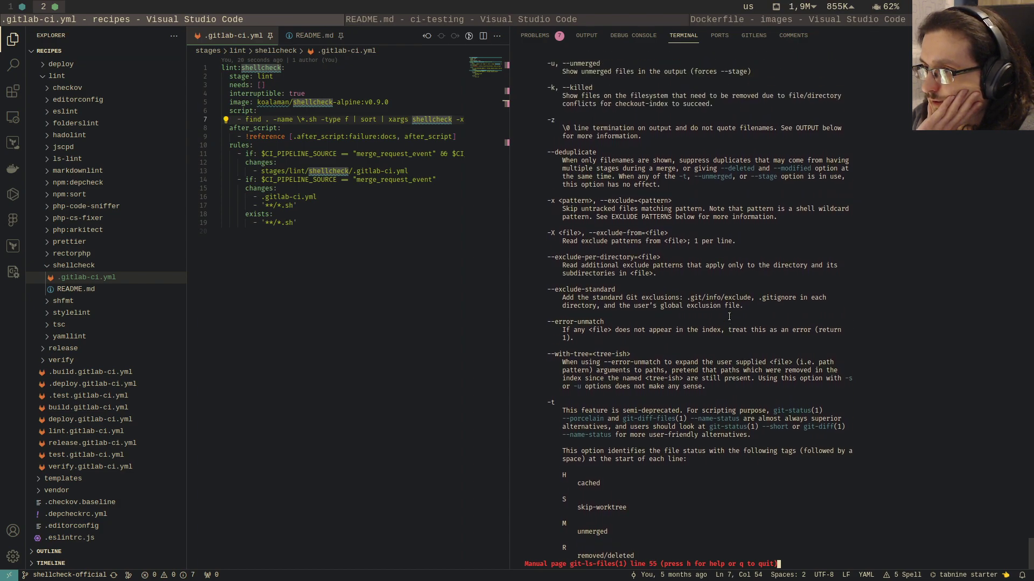
pyautogui.scroll(9, 728, 317)
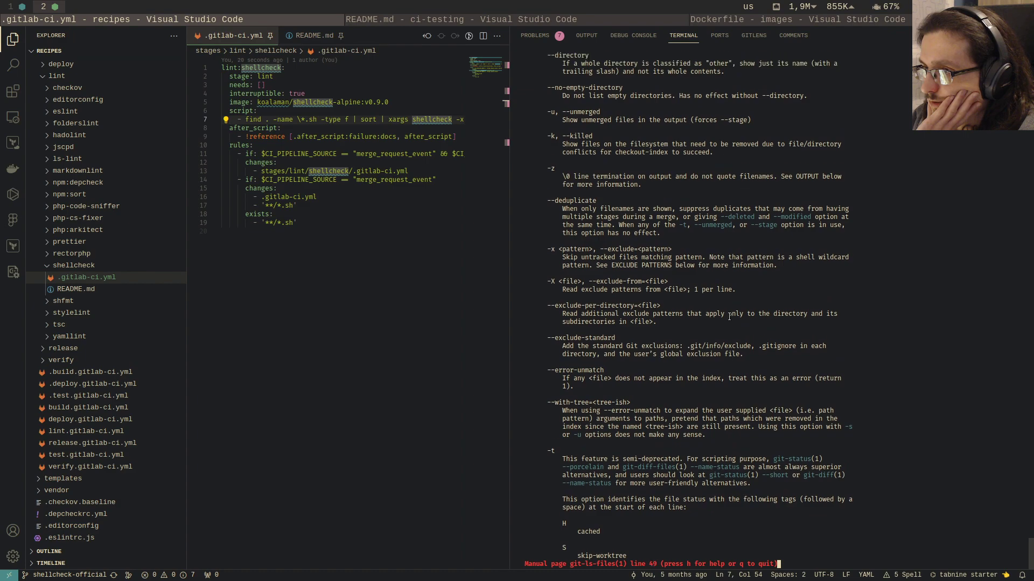
pyautogui.scroll(20, 728, 317)
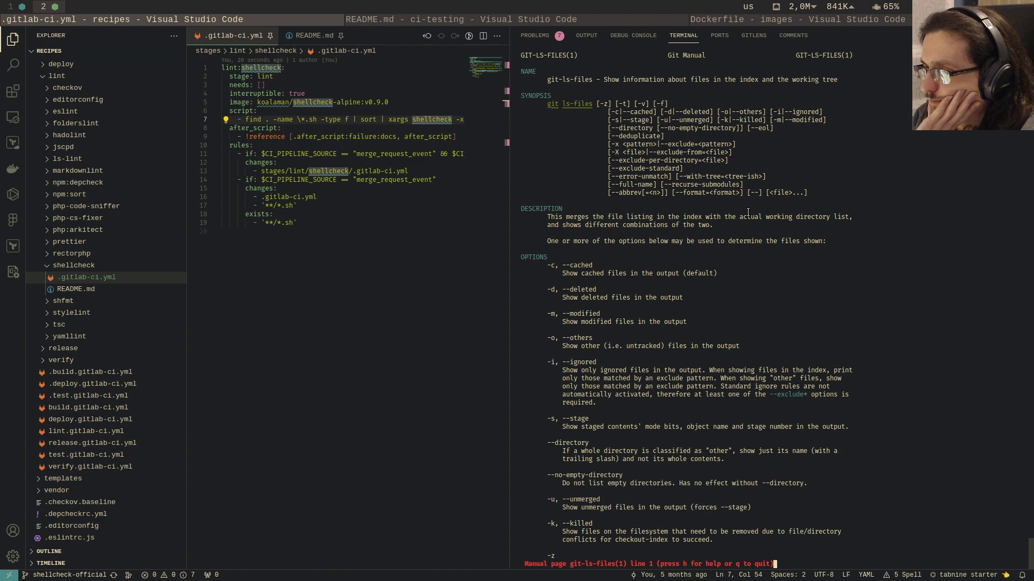
# Step: Search the manual for -exclude, read the results, then quit and enter touch test.sh
pyautogui.press('/')
pyautogui.write('-exclude')
pyautogui.press('Return')
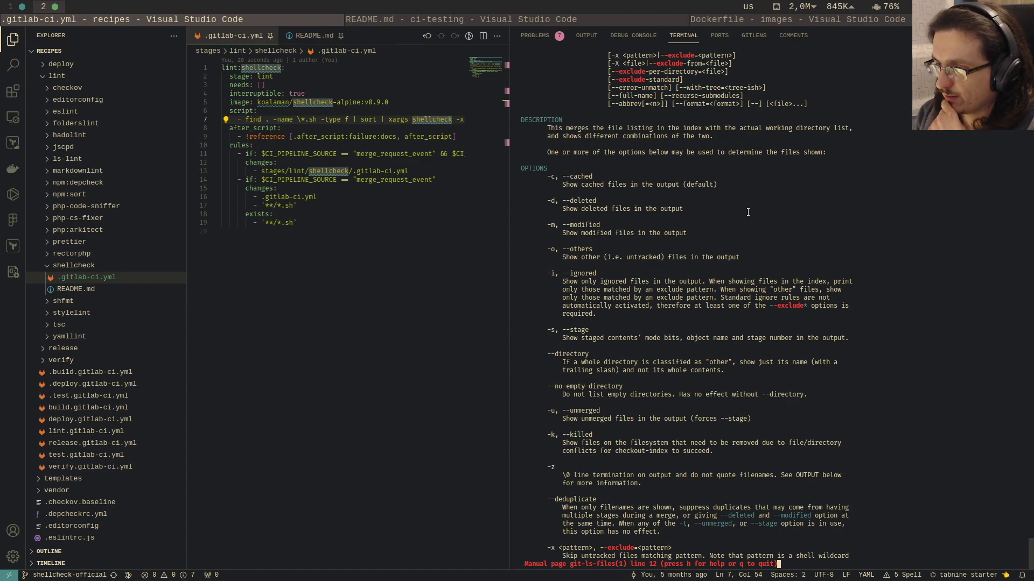
pyautogui.scroll(-4, 748, 212)
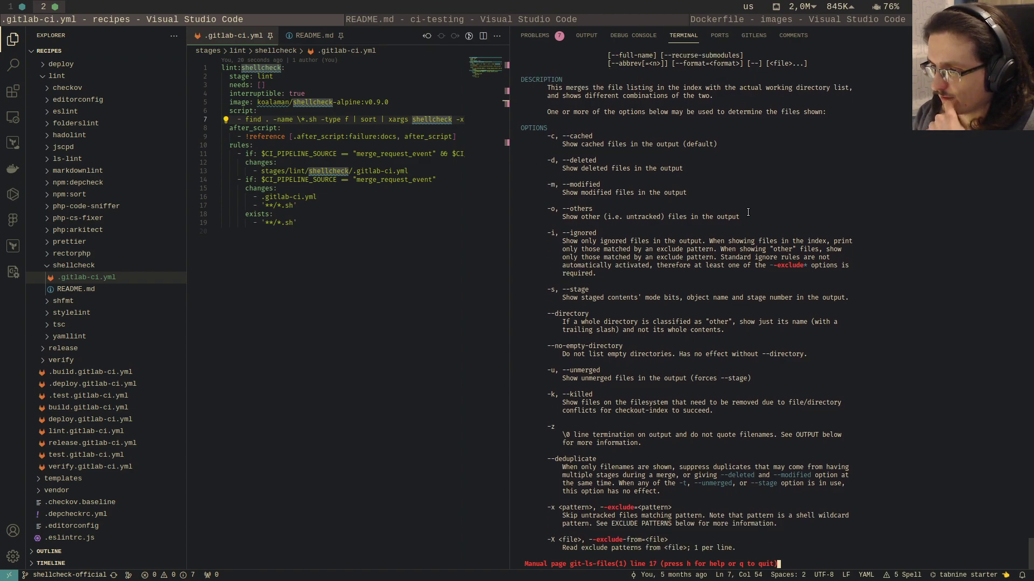
pyautogui.scroll(-1, 747, 212)
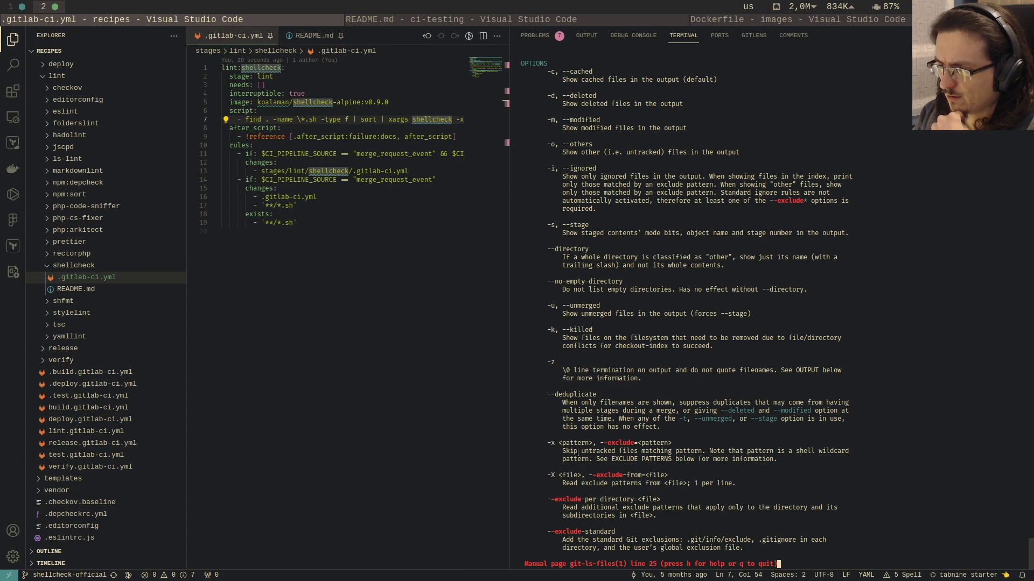
pyautogui.write('qtouc')
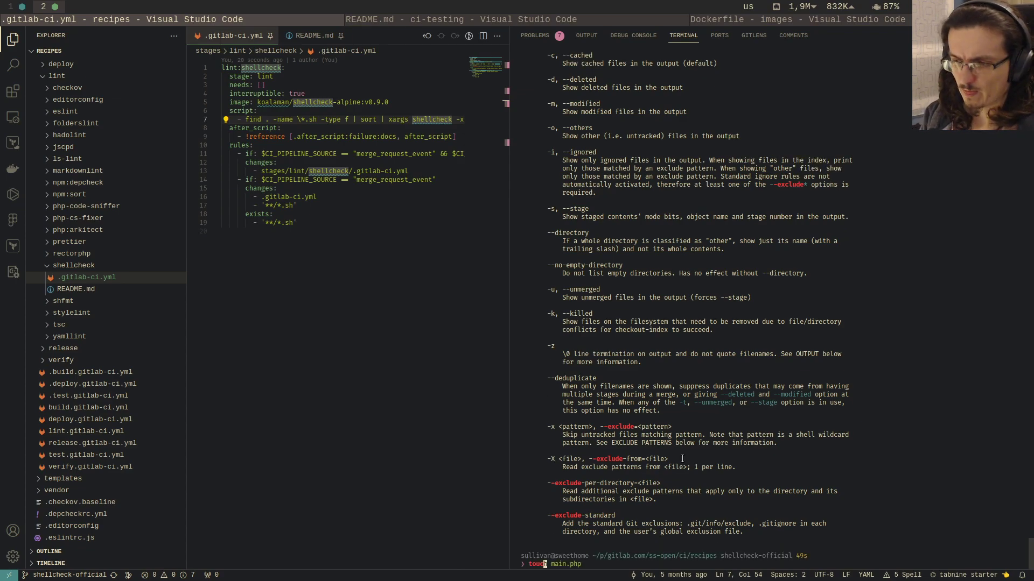
pyautogui.write('h test.sh')
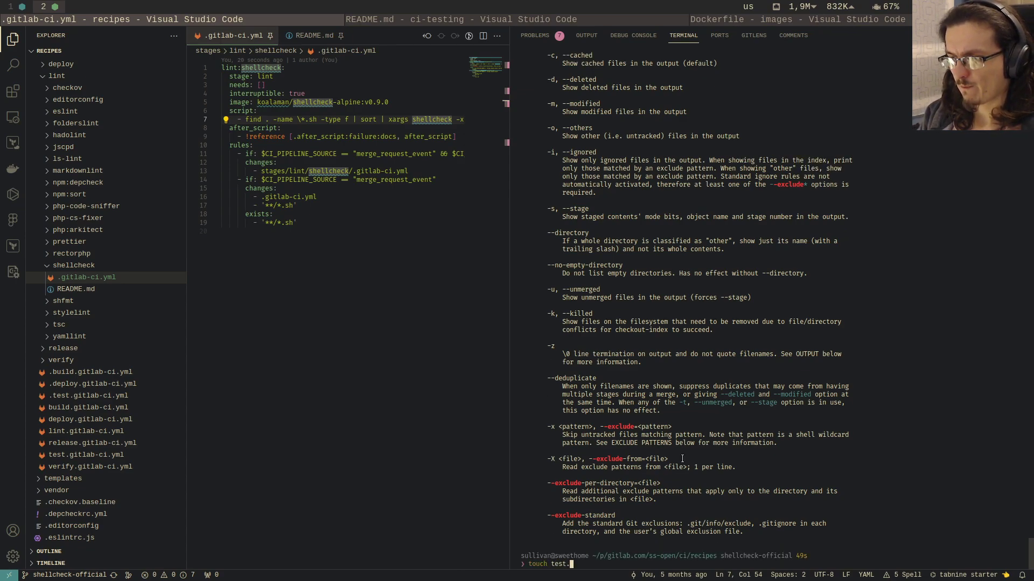
# Step: Create an empty test.sh and check the diff and git status
pyautogui.press('Return')
pyautogui.write('gd')
pyautogui.press('Return')
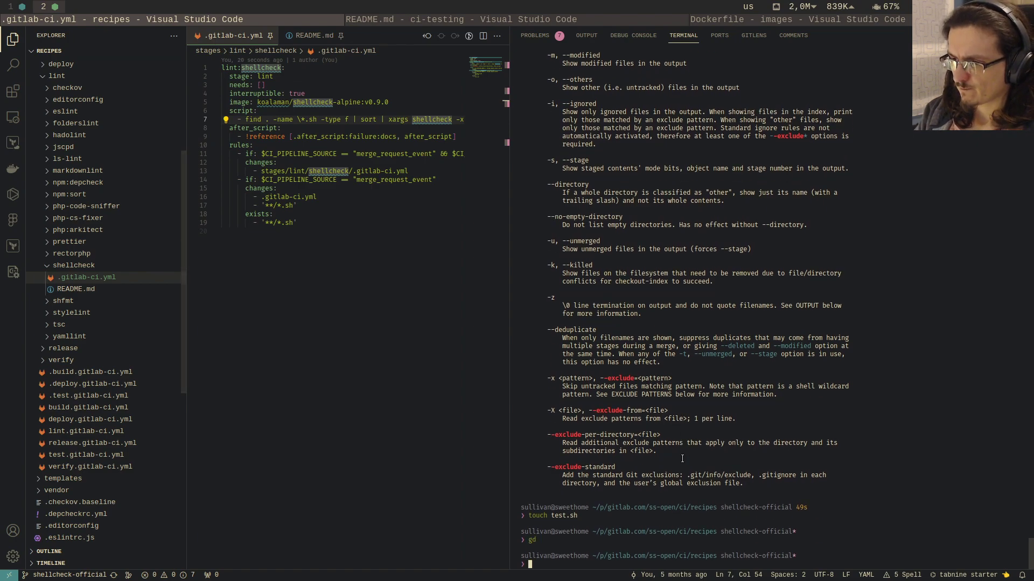
pyautogui.write('gs')
pyautogui.press('Return')
# Step: Run git ls-files --exclude='*.sh' --ignored -c -z, then rerun it without the exclude pattern
pyautogui.write('git ls-files --help')
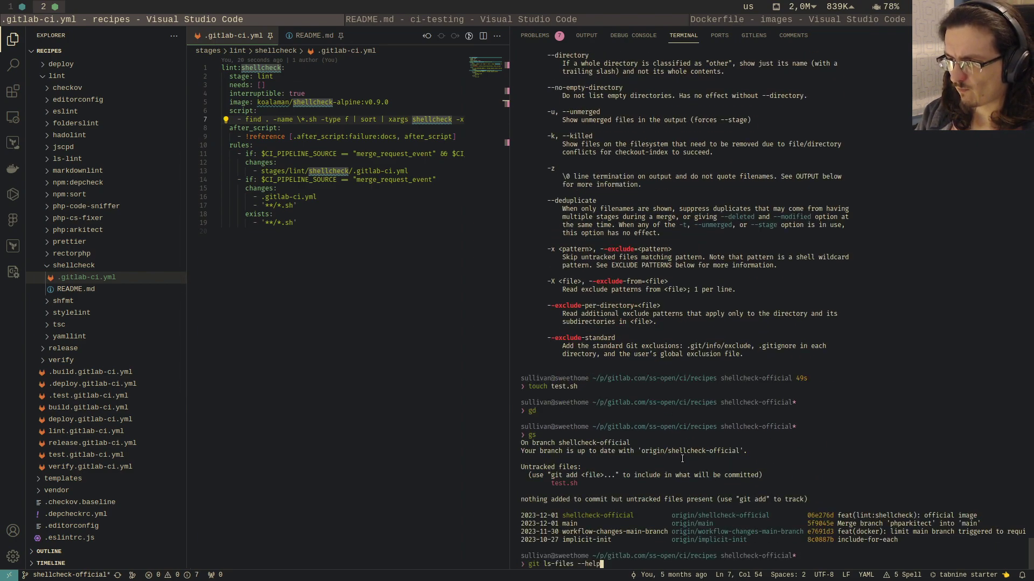
pyautogui.press('Right')
pyautogui.press('Return')
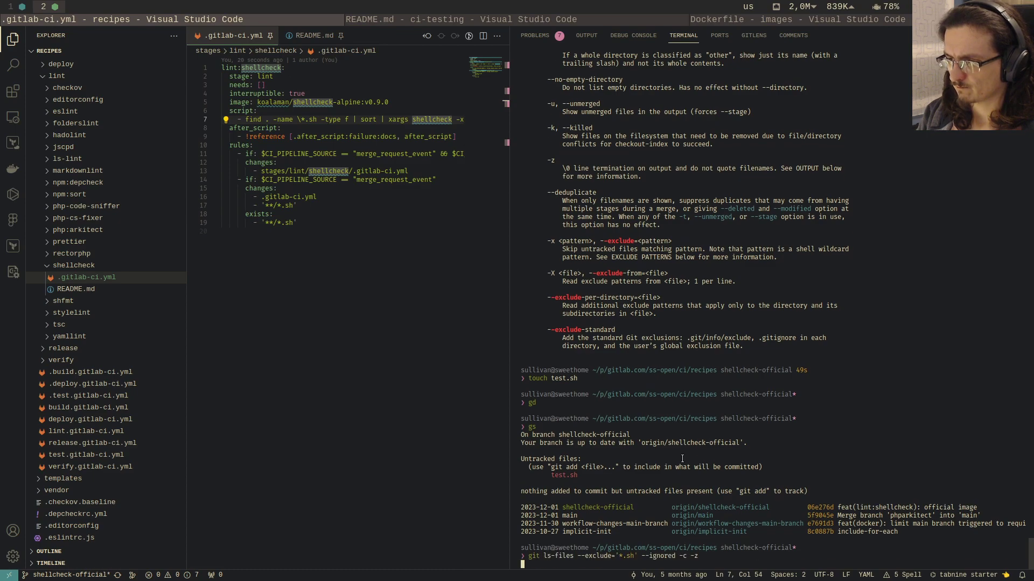
pyautogui.press('Up')
pyautogui.press('Left')
pyautogui.hotkey('ctrl', 'Left')
pyautogui.hotkey('ctrl', 'Left')
pyautogui.hotkey('ctrl', 'Left')
pyautogui.press('Right')
pyautogui.press('Right')
pyautogui.press('Right')
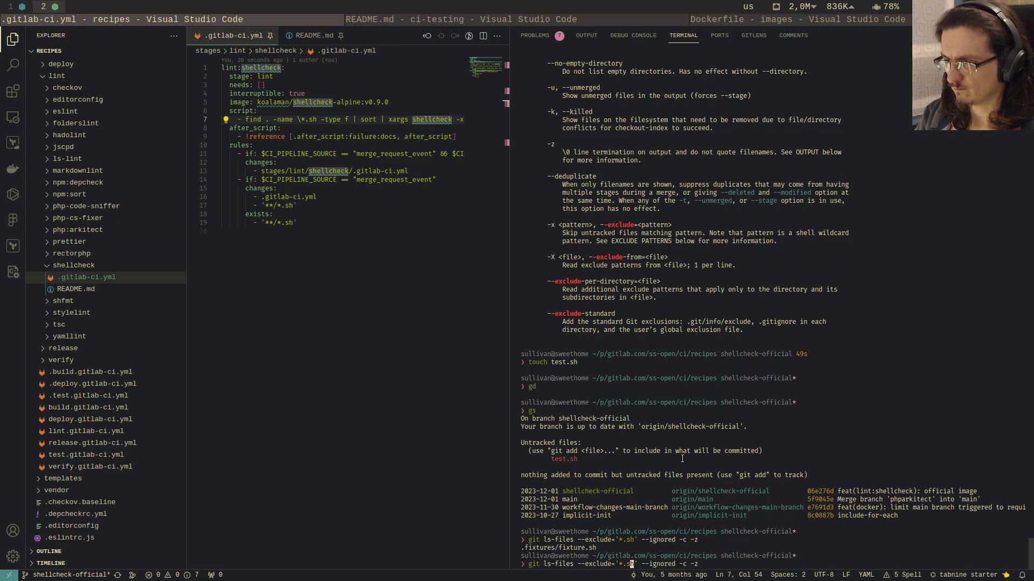
pyautogui.press('BackSpace')
pyautogui.press('BackSpace')
pyautogui.press('BackSpace')
pyautogui.press('BackSpace')
pyautogui.press('BackSpace')
pyautogui.press('BackSpace')
pyautogui.press('BackSpace')
pyautogui.press('BackSpace')
pyautogui.press('BackSpace')
pyautogui.press('BackSpace')
pyautogui.press('BackSpace')
pyautogui.press('BackSpace')
pyautogui.press('BackSpace')
pyautogui.press('BackSpace')
pyautogui.press('BackSpace')
pyautogui.press('BackSpace')
pyautogui.press('BackSpace')
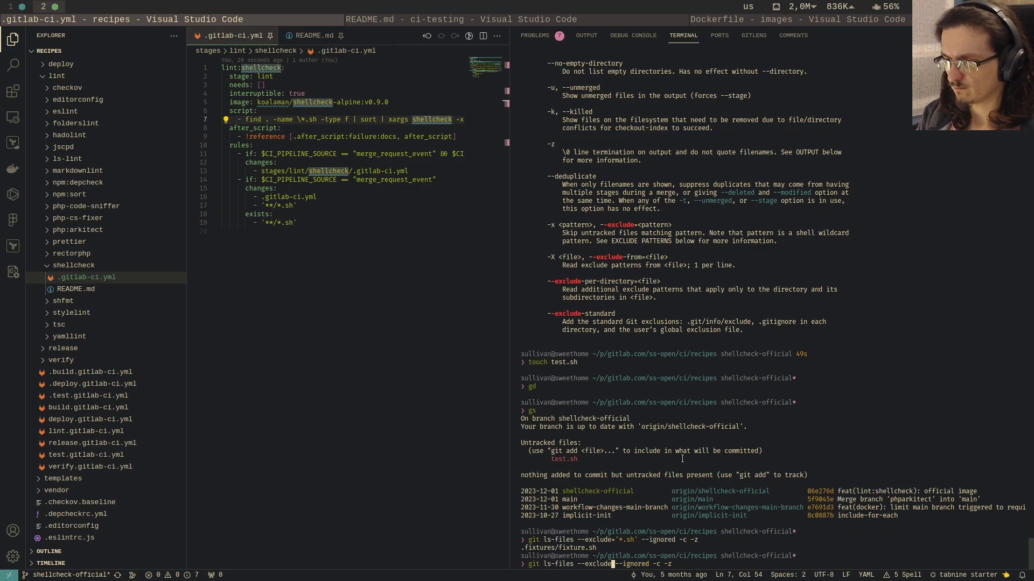
pyautogui.press('Return')
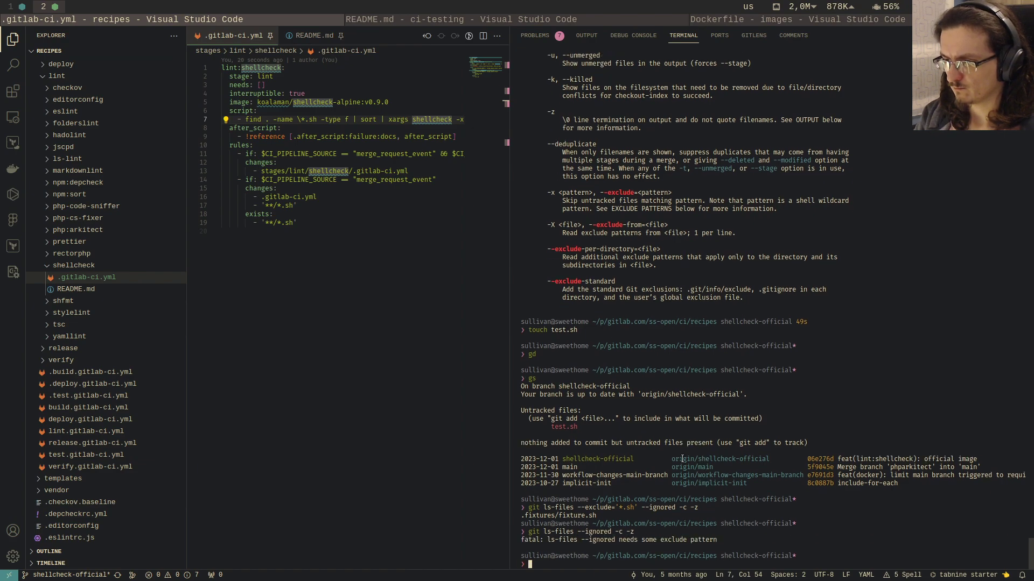
# Step: List cached files with just -c -z, then with --exclude='*.sh' but without --ignored
pyautogui.press('Up')
pyautogui.press('Left')
pyautogui.press('Left')
pyautogui.press('Left')
pyautogui.press('Left')
pyautogui.press('Left')
pyautogui.press('BackSpace')
pyautogui.press('BackSpace')
pyautogui.press('BackSpace')
pyautogui.press('BackSpace')
pyautogui.press('BackSpace')
pyautogui.press('BackSpace')
pyautogui.press('BackSpace')
pyautogui.press('BackSpace')
pyautogui.press('BackSpace')
pyautogui.press('BackSpace')
pyautogui.press('Return')
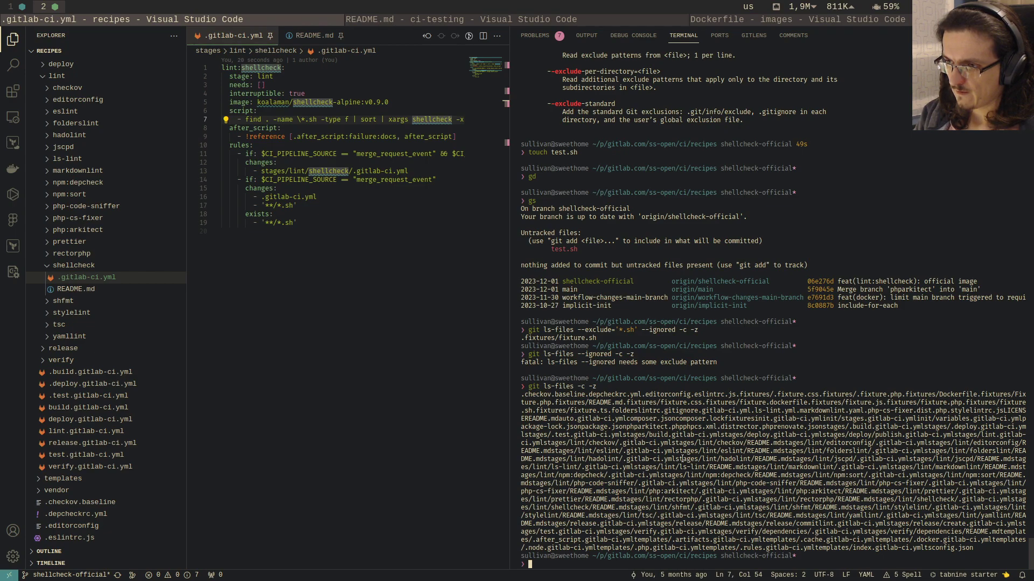
pyautogui.press('Up')
pyautogui.press('Up')
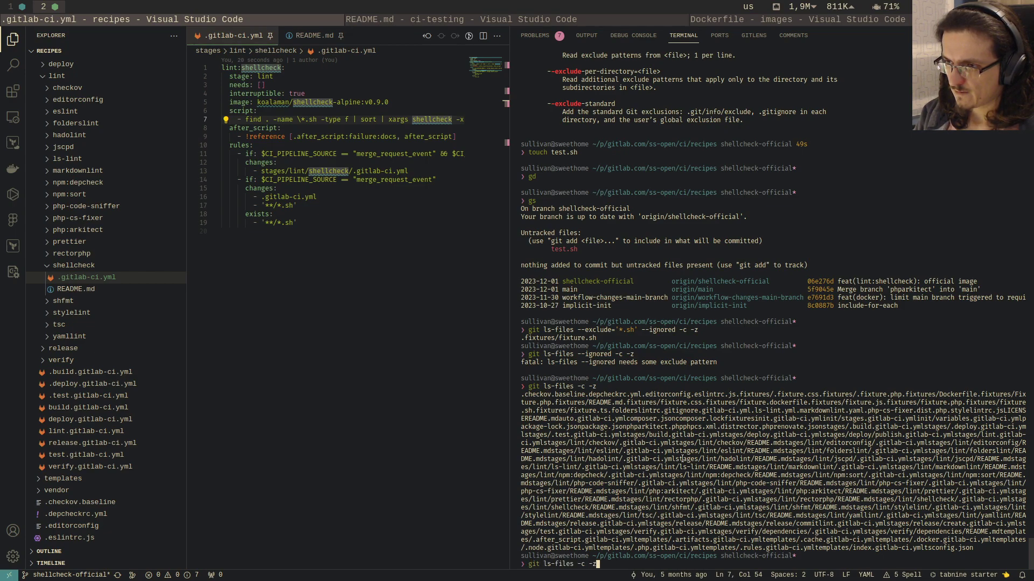
pyautogui.press('Up')
pyautogui.press('Left')
pyautogui.press('Left')
pyautogui.press('Left')
pyautogui.press('Left')
pyautogui.press('Left')
pyautogui.press('Left')
pyautogui.press('Left')
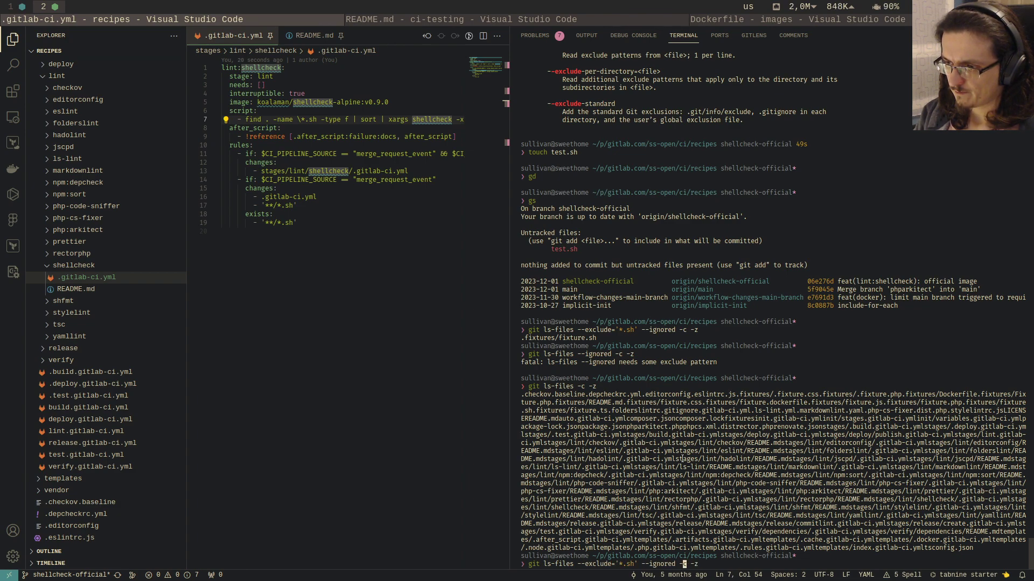
pyautogui.press('Delete')
pyautogui.press('Delete')
pyautogui.press('BackSpace')
pyautogui.press('BackSpace')
pyautogui.press('BackSpace')
pyautogui.press('BackSpace')
pyautogui.press('BackSpace')
pyautogui.press('BackSpace')
pyautogui.press('BackSpace')
pyautogui.press('BackSpace')
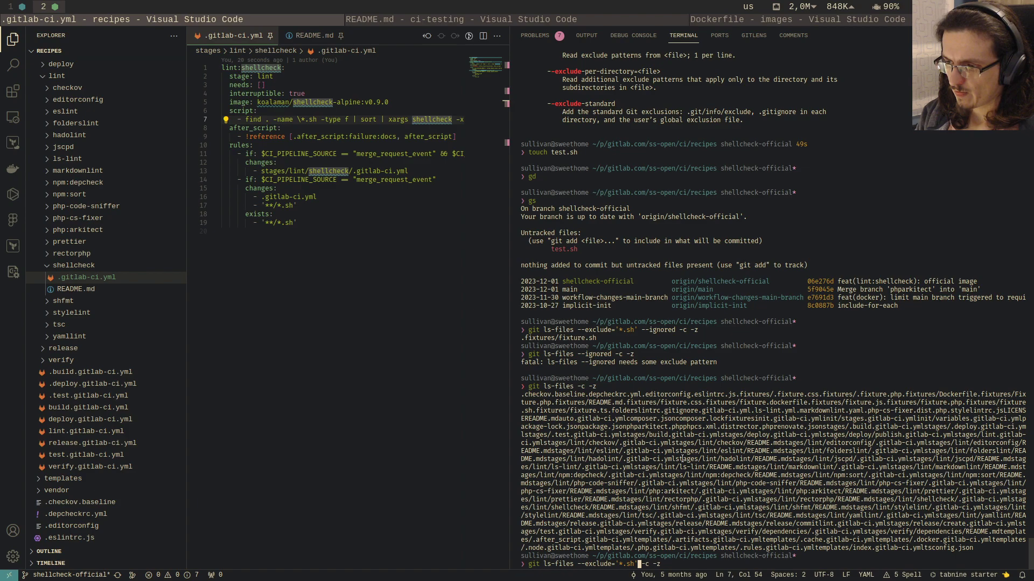
pyautogui.press('Return')
# Step: Rerun the ignored *.sh listing and recall it for further editing
pyautogui.press('Up')
pyautogui.press('Up')
pyautogui.press('Up')
pyautogui.press('Up')
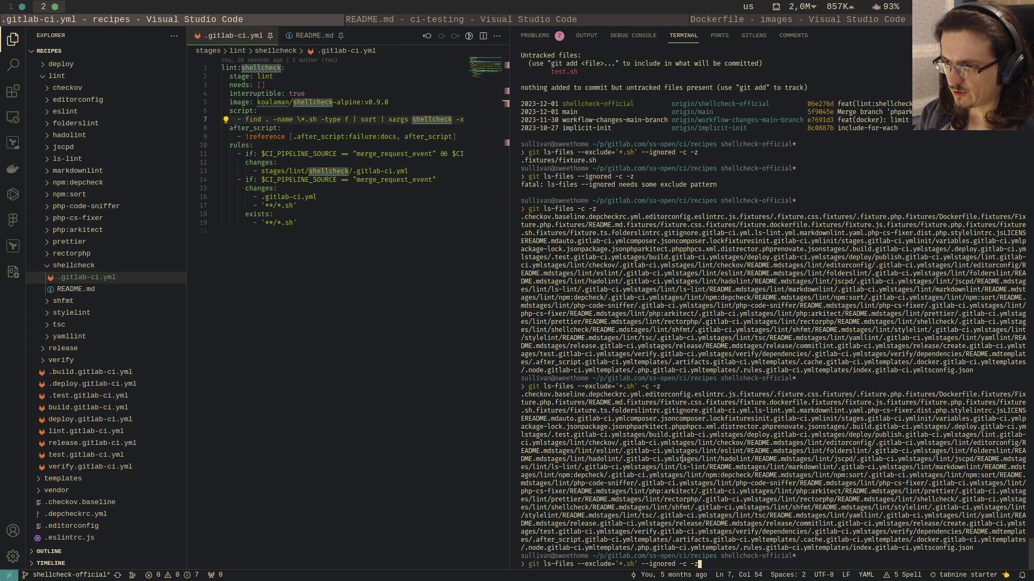
pyautogui.hotkey('ctrl', 'Left')
pyautogui.hotkey('ctrl', 'Left')
pyautogui.hotkey('ctrl', 'Left')
pyautogui.hotkey('ctrl', 'Left')
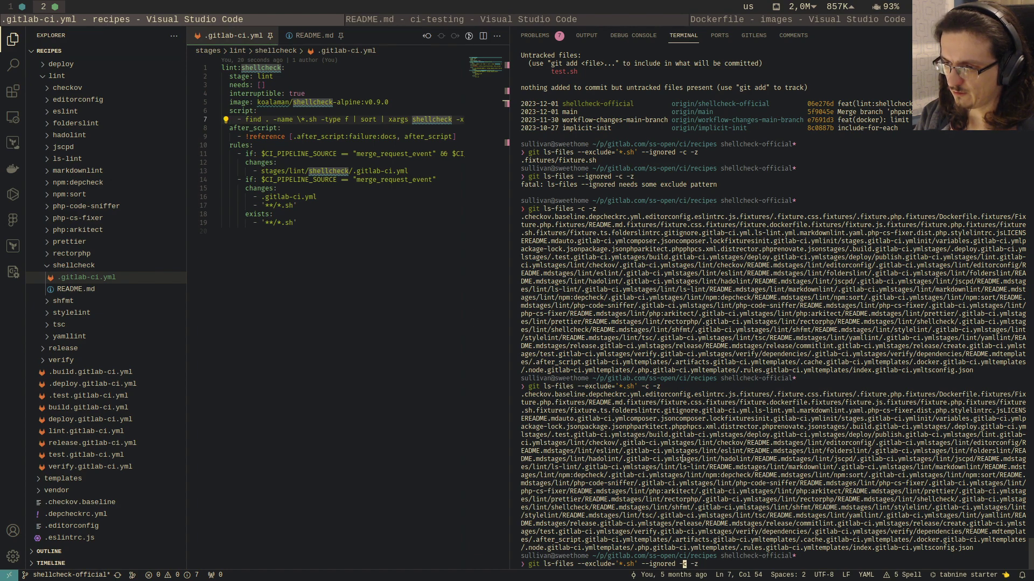
pyautogui.hotkey('ctrl', 'Right')
pyautogui.hotkey('ctrl', 'Right')
pyautogui.hotkey('ctrl', 'Right')
pyautogui.hotkey('ctrl', 'Right')
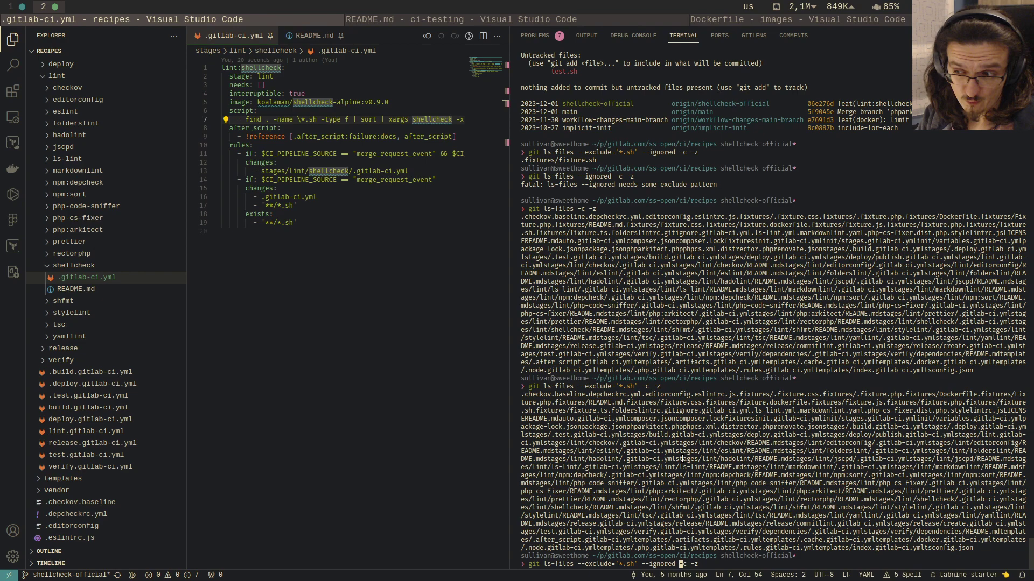
pyautogui.press('Return')
pyautogui.press('Up')
pyautogui.press('Up')
pyautogui.press('Home')
pyautogui.hotkey('ctrl', 'Right')
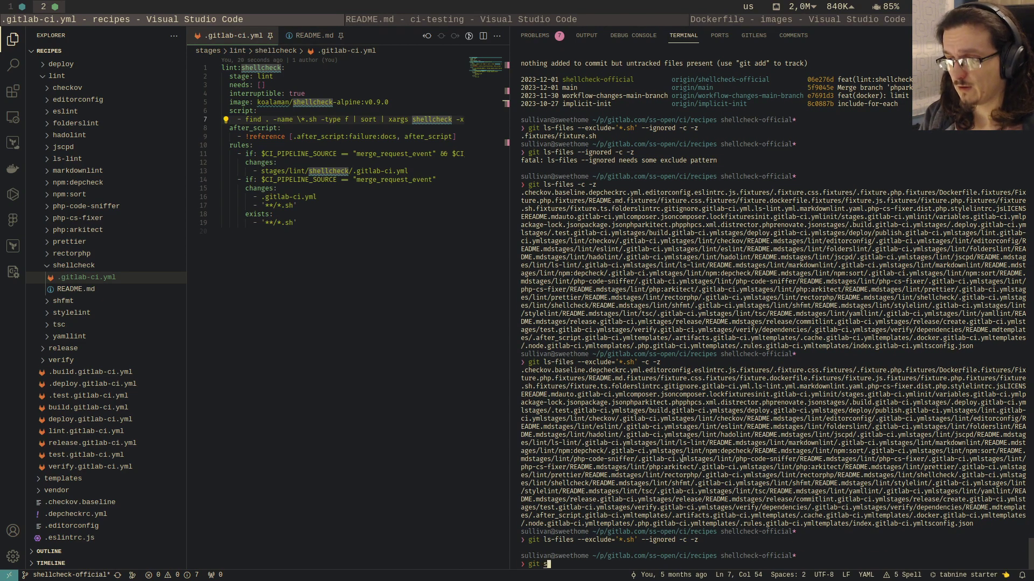
# Step: Open git ls-files --help, search for --ignored, read its description, and quit the manual
pyautogui.press('Right')
pyautogui.press('Right')
pyautogui.press('Right')
pyautogui.press('Right')
pyautogui.press('Right')
pyautogui.press('Right')
pyautogui.press('Right')
pyautogui.press('Right')
pyautogui.press('Right')
pyautogui.press('Right')
pyautogui.press('Right')
pyautogui.press('Right')
pyautogui.hotkey('ctrl', 'k')
pyautogui.write('help')
pyautogui.press('Return')
pyautogui.write('/')
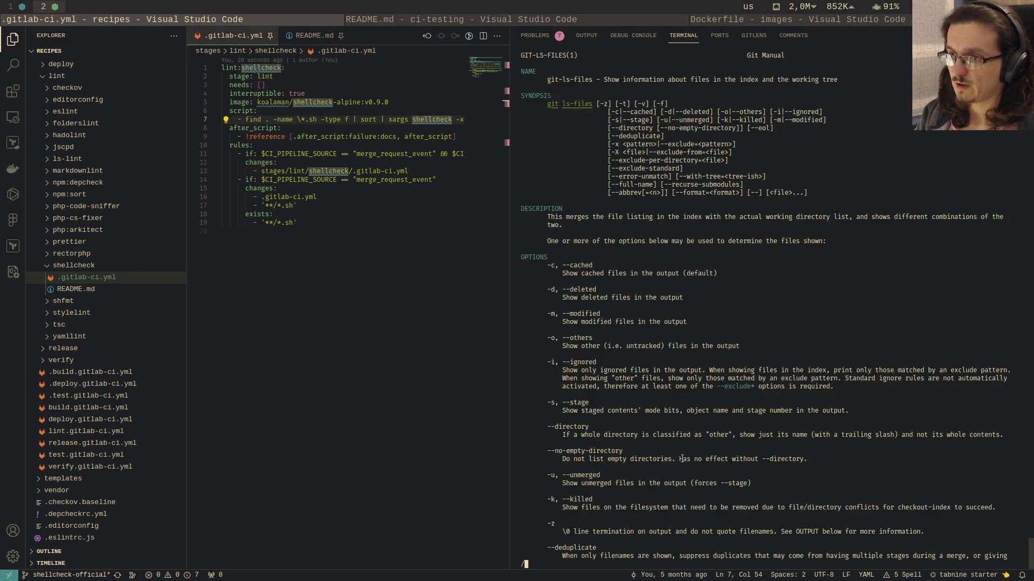
pyautogui.write('--ignored')
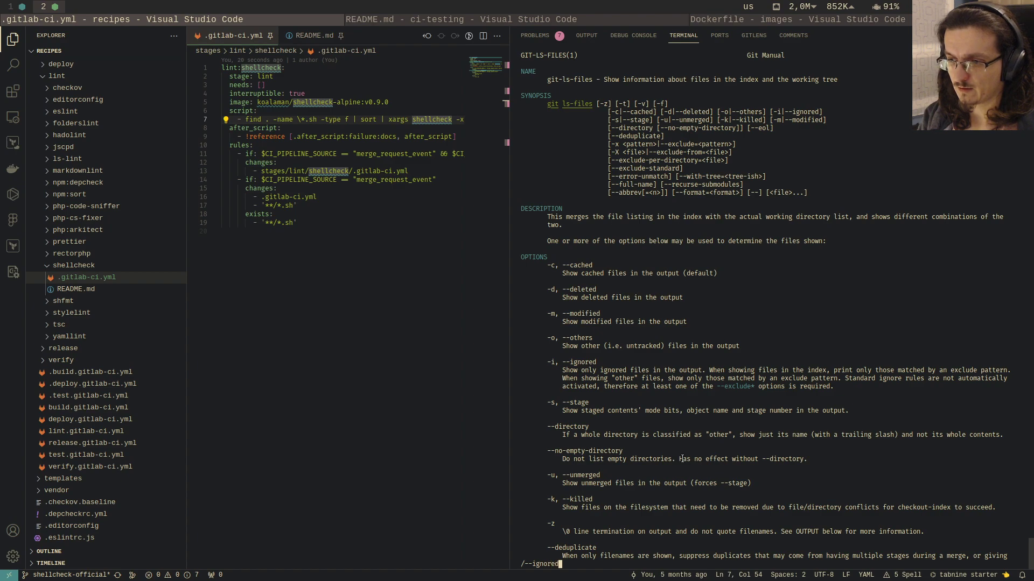
pyautogui.press('Return')
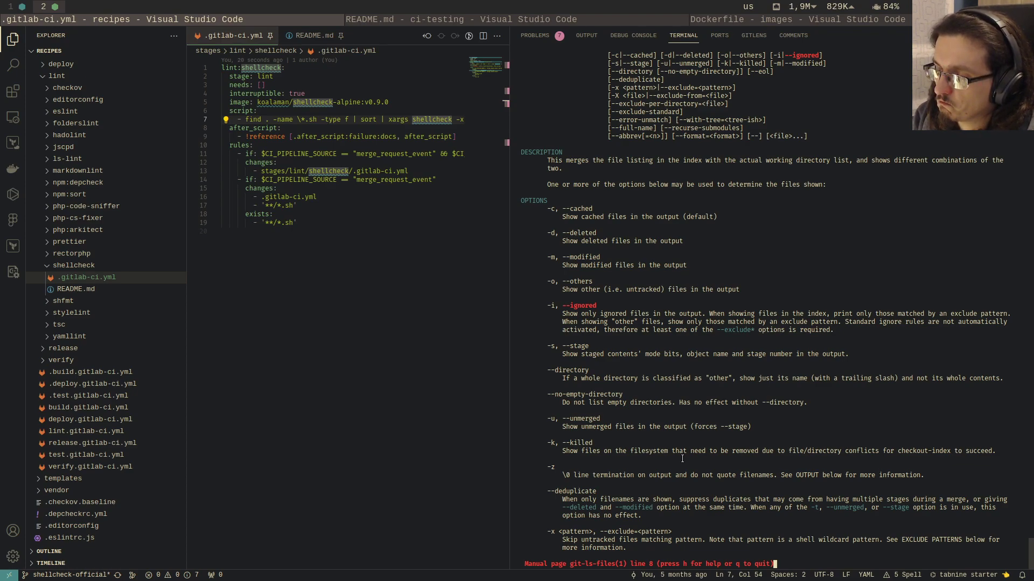
pyautogui.press('q')
pyautogui.press('Up')
pyautogui.press('Up')
pyautogui.press('Up')
pyautogui.press('Up')
pyautogui.press('Up')
pyautogui.press('Up')
pyautogui.press('Up')
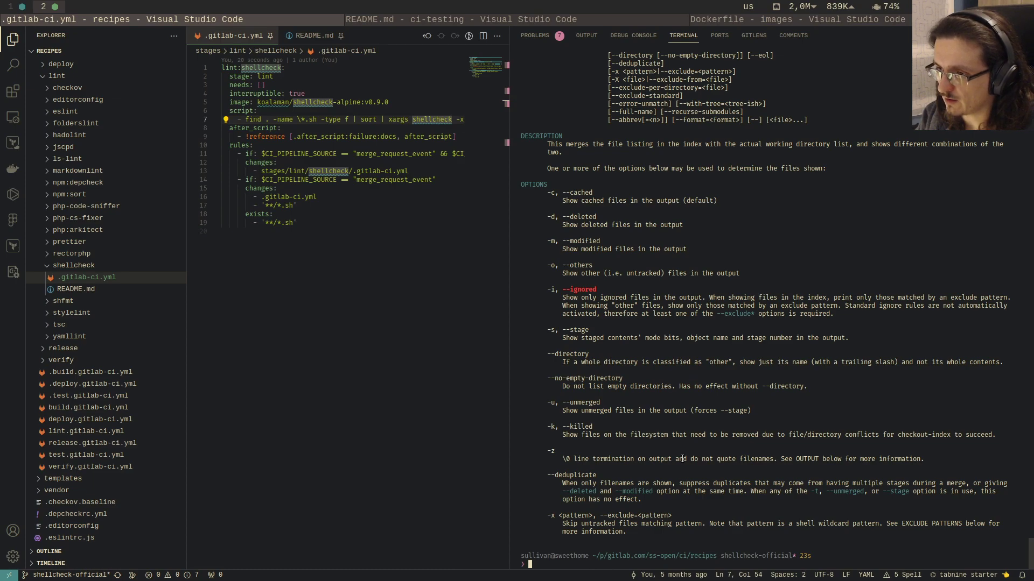
# Step: Run git ls-files --exclude='*.sh' --ignored -c -z again
pyautogui.moveTo(606, 459); pyautogui.dragTo(562, 459)
pyautogui.write('git ls-files --ignored -c -z')
pyautogui.hotkey('ctrl', 'a')
pyautogui.hotkey('alt', 'f')
pyautogui.hotkey('alt', 'f')
pyautogui.write("--exclude='*.sh'")
pyautogui.hotkey('ctrl', 'e')
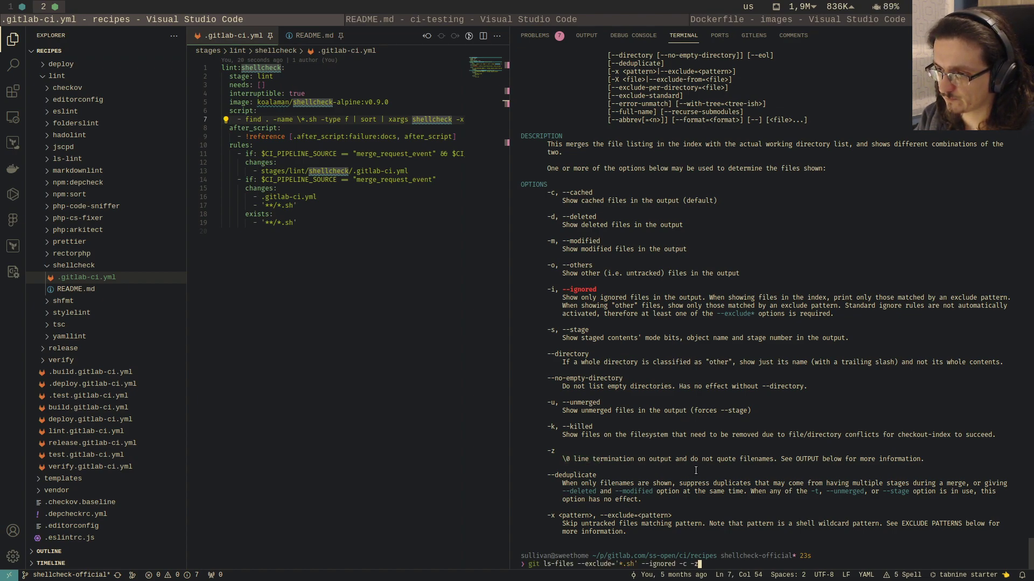
pyautogui.press('Return')
# Step: Stage test.sh with g addu and rerun the ignored *.sh listing with and without -z
pyautogui.write('g add')
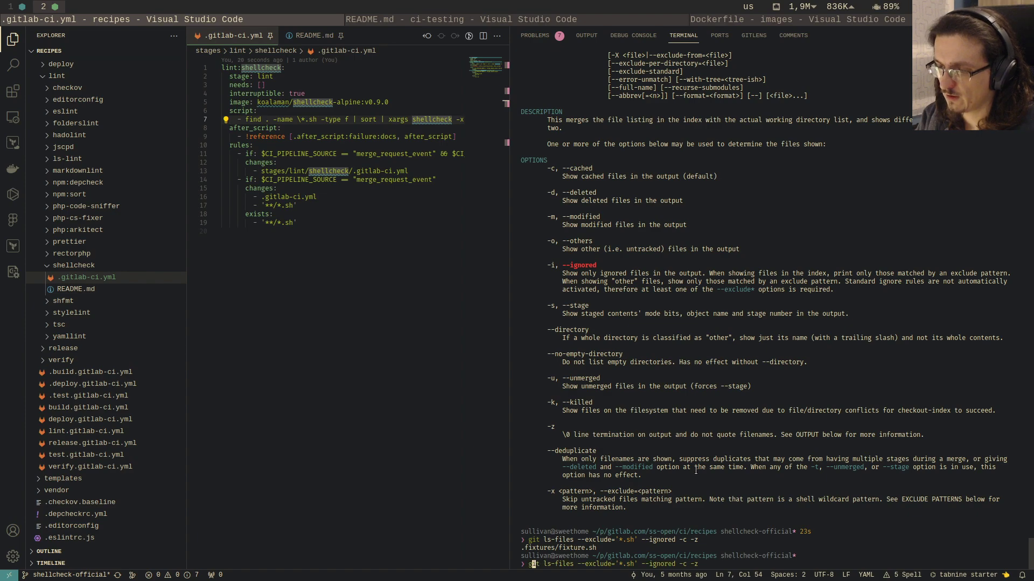
pyautogui.write('u')
pyautogui.press('Return')
pyautogui.press('Up')
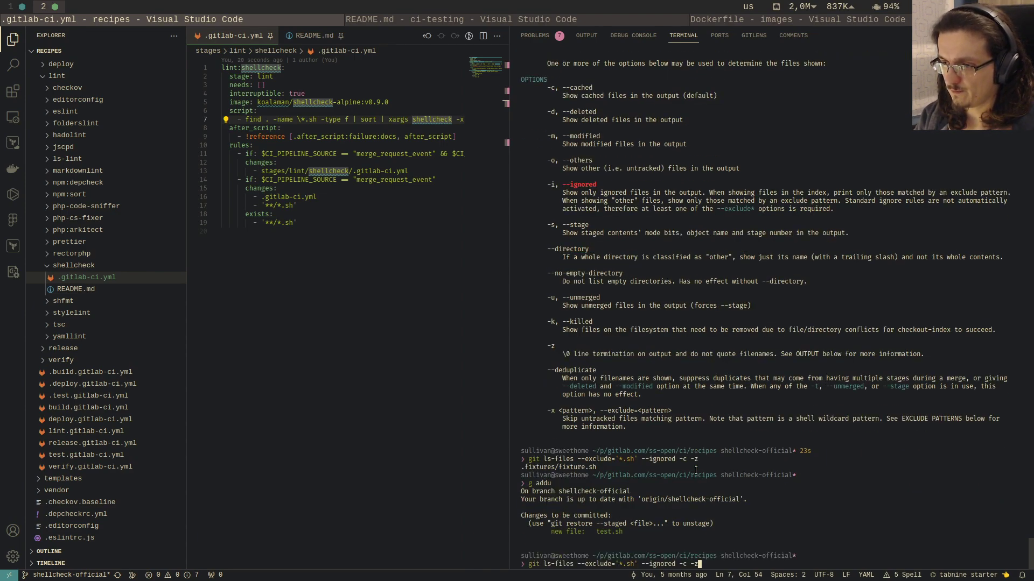
pyautogui.press('Return')
pyautogui.press('Up')
pyautogui.press('BackSpace')
pyautogui.press('BackSpace')
pyautogui.press('BackSpace')
pyautogui.press('Return')
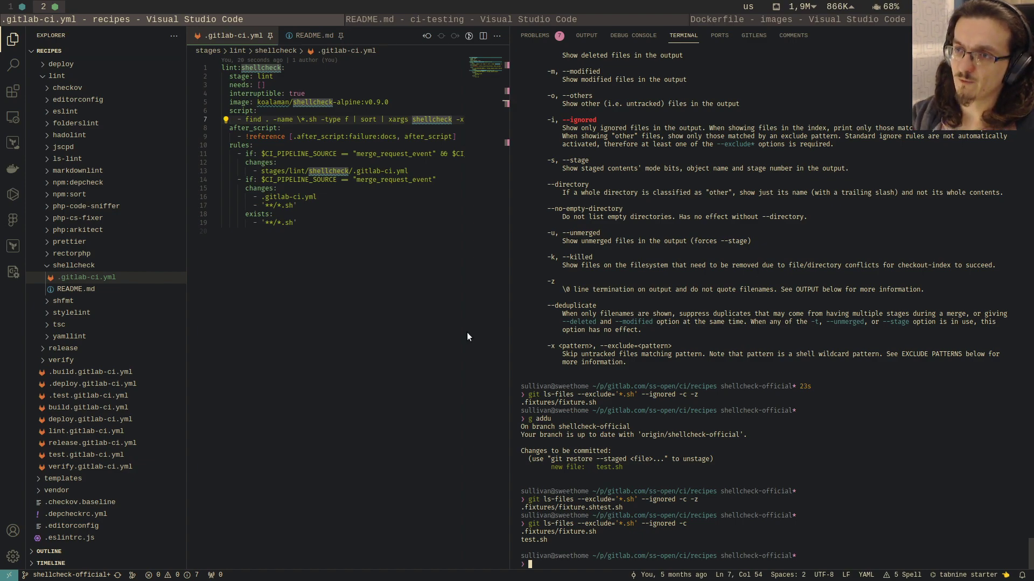
# Step: Compare the -z null-termination note with the wiki's xargs -0r options
pyautogui.click(346, 119)
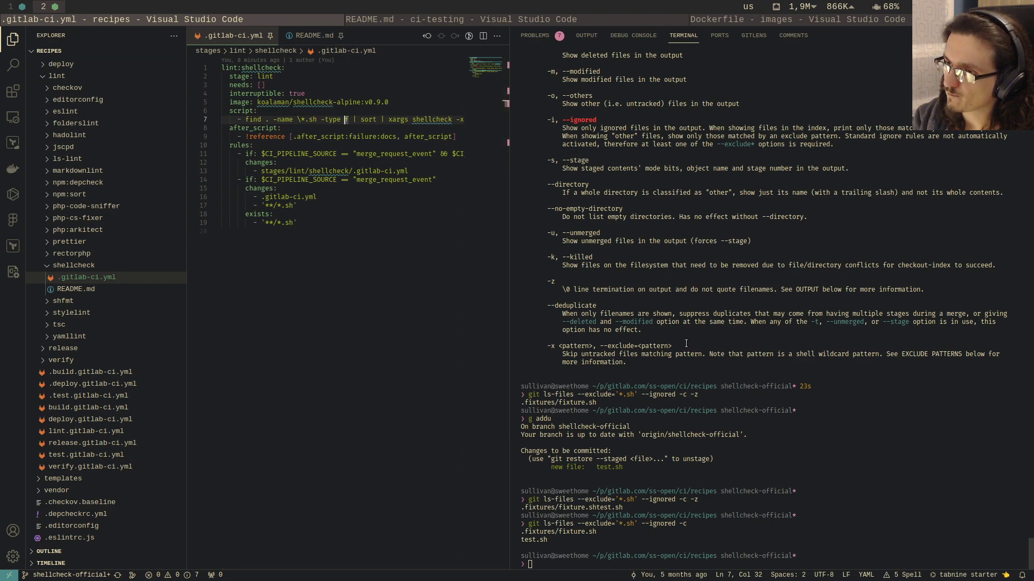
pyautogui.moveTo(562, 289); pyautogui.dragTo(570, 289)
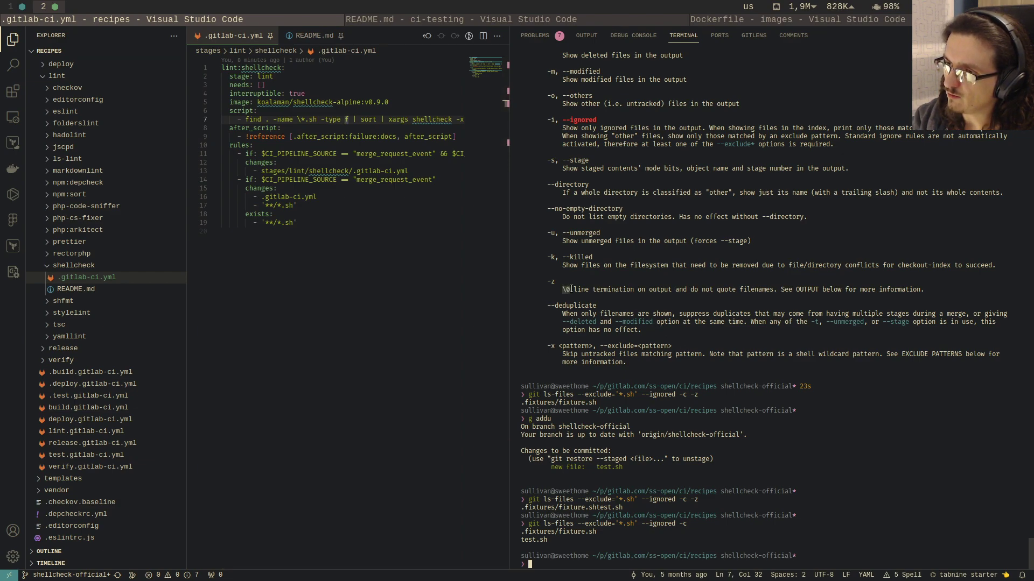
pyautogui.press('super+1')
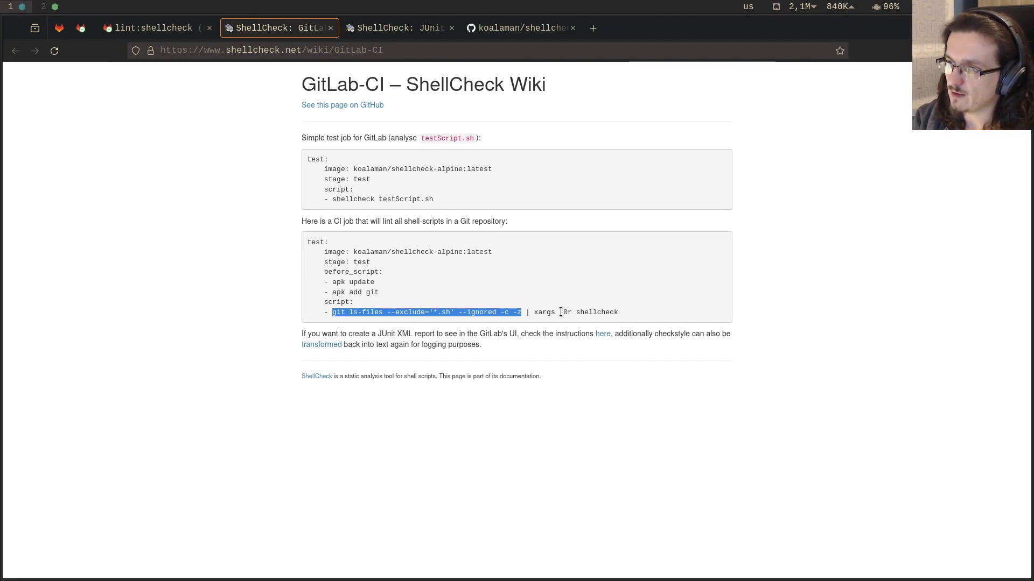
pyautogui.moveTo(560, 312); pyautogui.dragTo(570, 312)
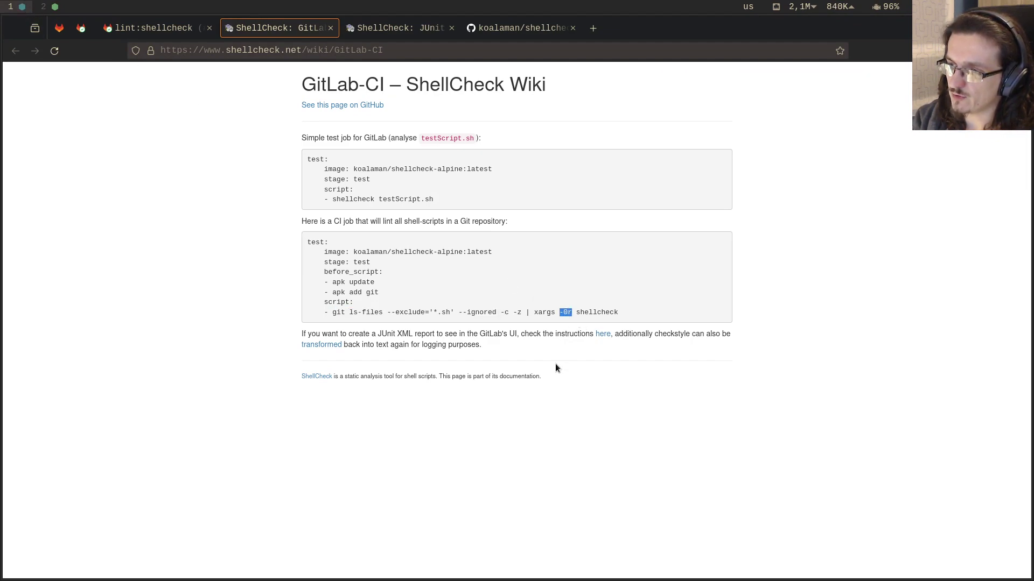
pyautogui.press('super+2')
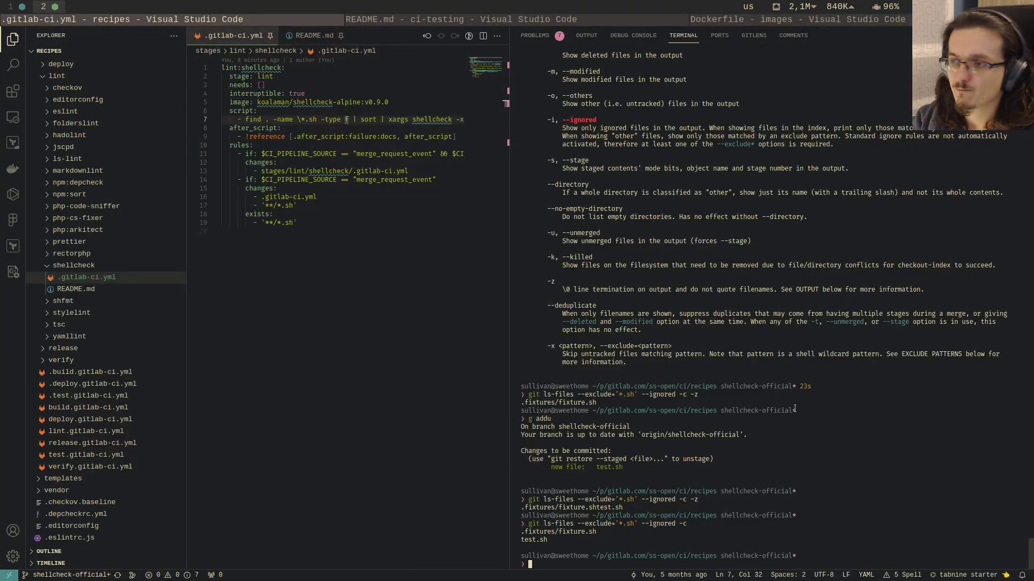
# Step: Open the xargs manual and read the -0/--null option description
pyautogui.write('man xargs')
pyautogui.press('Return')
pyautogui.write('/')
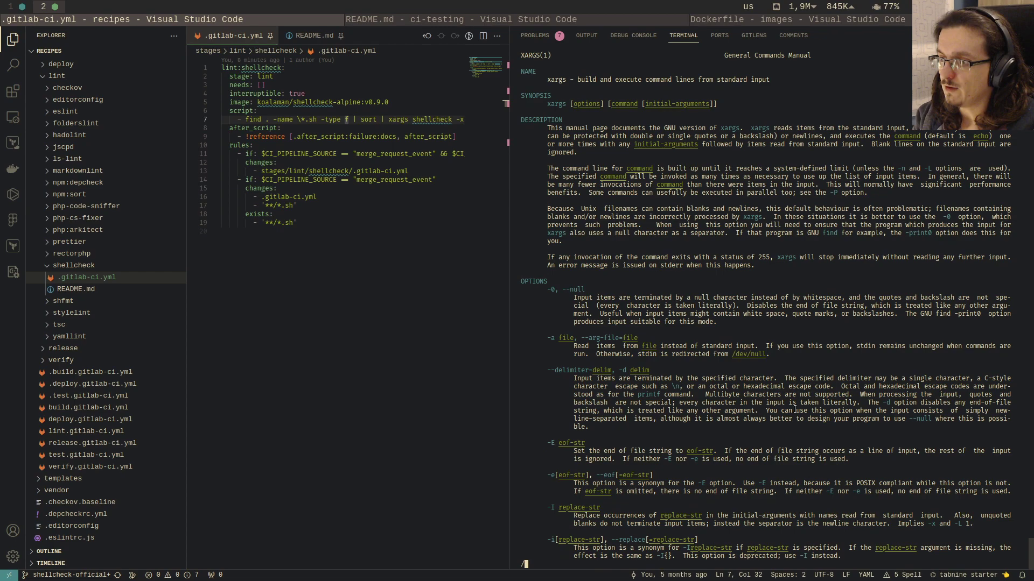
pyautogui.press('BackSpace')
pyautogui.scroll(-5, 795, 410)
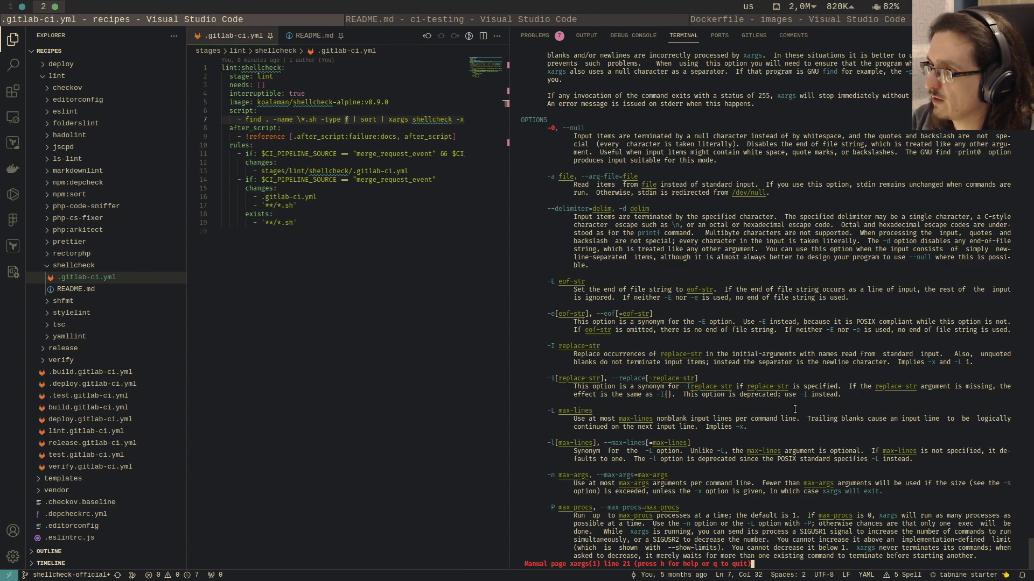
# Step: Quit the manual and recall git ls-files --exclude='*.sh' --ignored -c with -z appended
pyautogui.write('qgit ls-files')
pyautogui.press('Right')
pyautogui.write('-z')
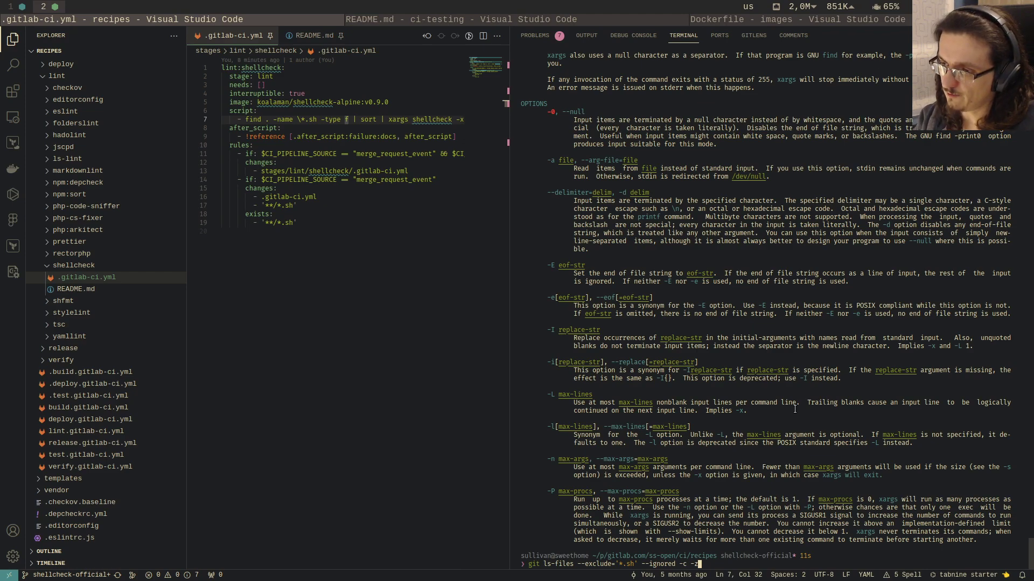
# Step: Run the null-separated ignored *.sh listing and reopen the git ls-files manual
pyautogui.press('Return')
pyautogui.write('git ls-fi')
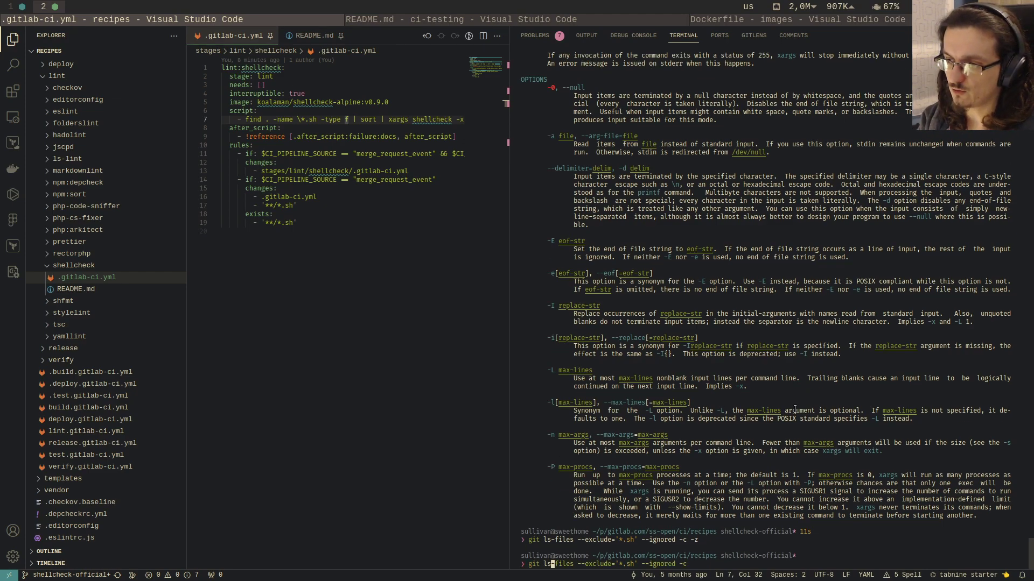
pyautogui.write('les --help')
pyautogui.press('Return')
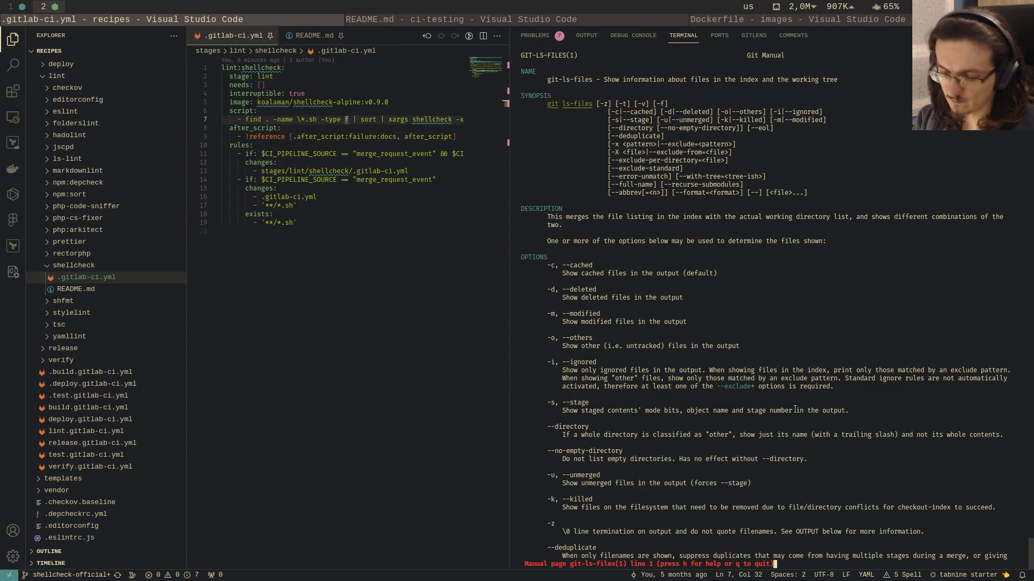
pyautogui.scroll(-2, 794, 409)
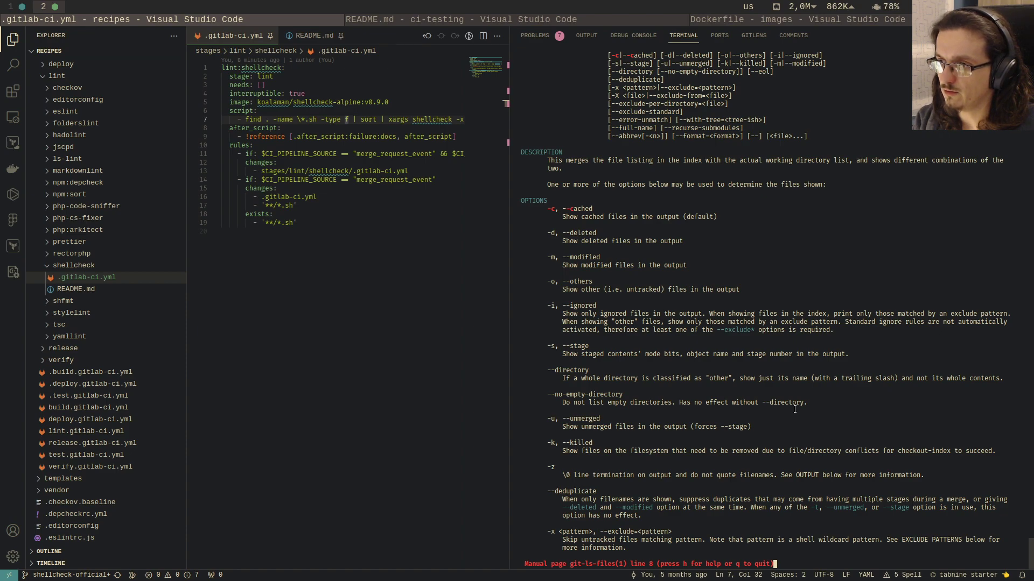
# Step: Run gs to see test.sh staged as new, then clear the half-typed listing command
pyautogui.write('q')
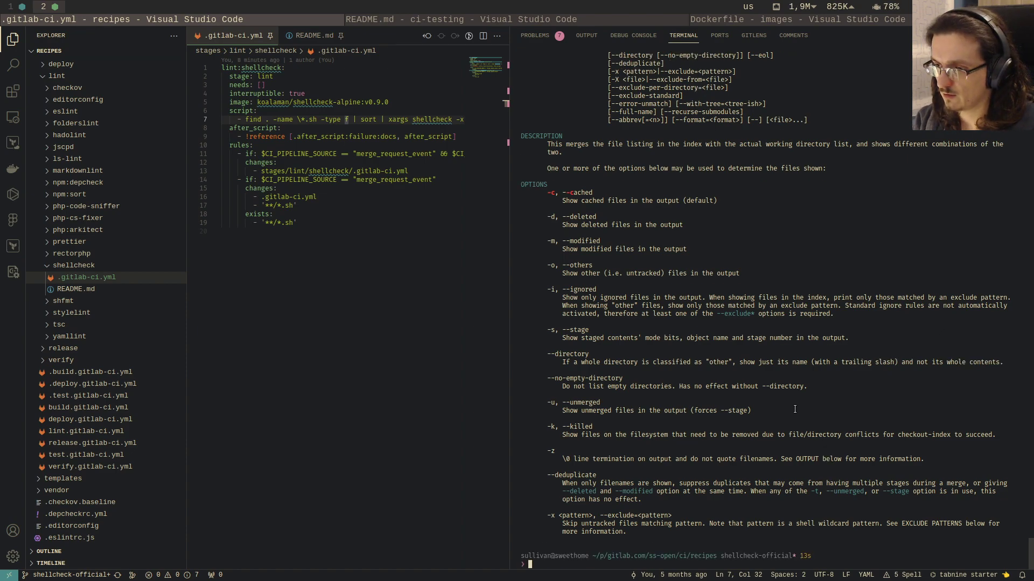
pyautogui.write('gs')
pyautogui.press('Return')
pyautogui.write("git ls-files --exclude='*.sh' --ignored -c")
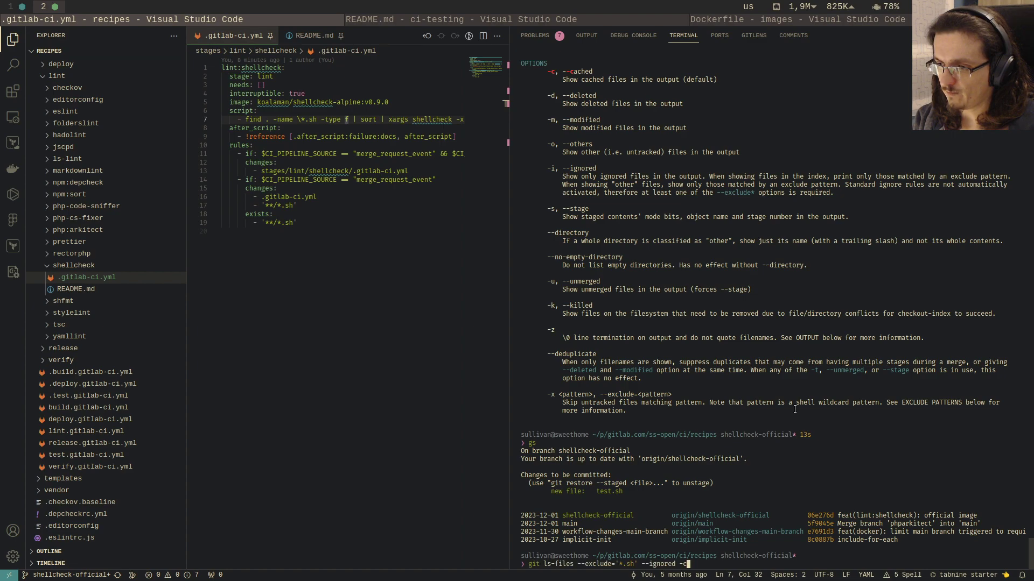
pyautogui.hotkey('ctrl', 'w')
pyautogui.hotkey('ctrl', 'w')
pyautogui.hotkey('ctrl', 'w')
pyautogui.hotkey('ctrl', 'w')
pyautogui.hotkey('ctrl', 'w')
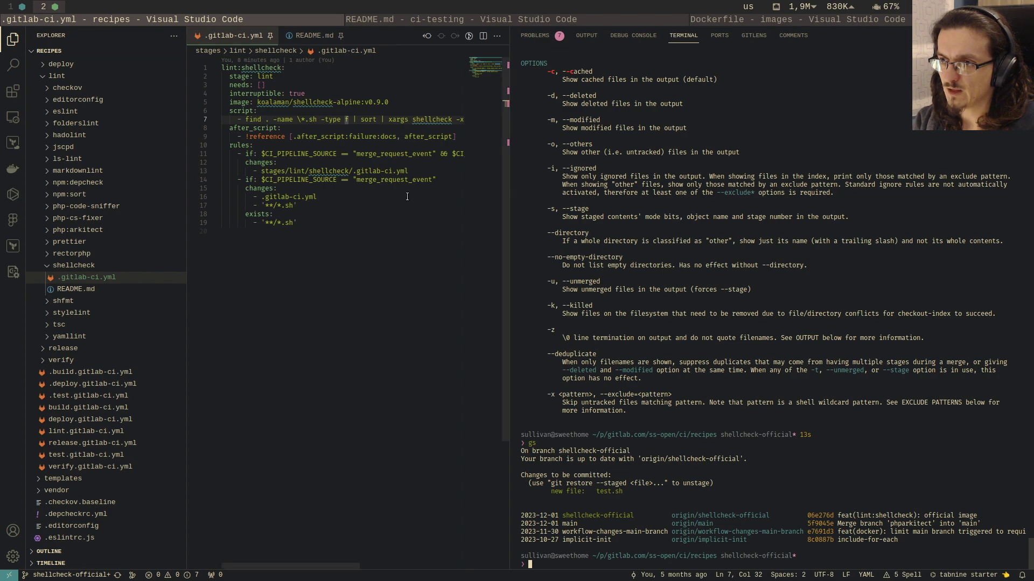
pyautogui.moveTo(354, 120); pyautogui.dragTo(382, 120)
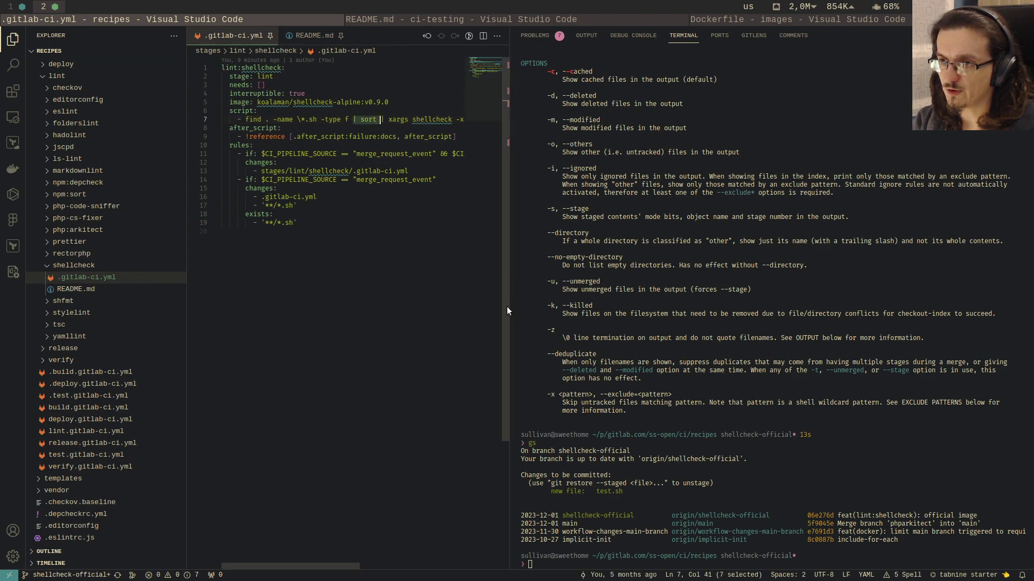
# Step: Rerun git ls-files --exclude='*.sh' --ignored -c to list the tracked shell files
pyautogui.click(728, 418)
pyautogui.write('git ls-files --help')
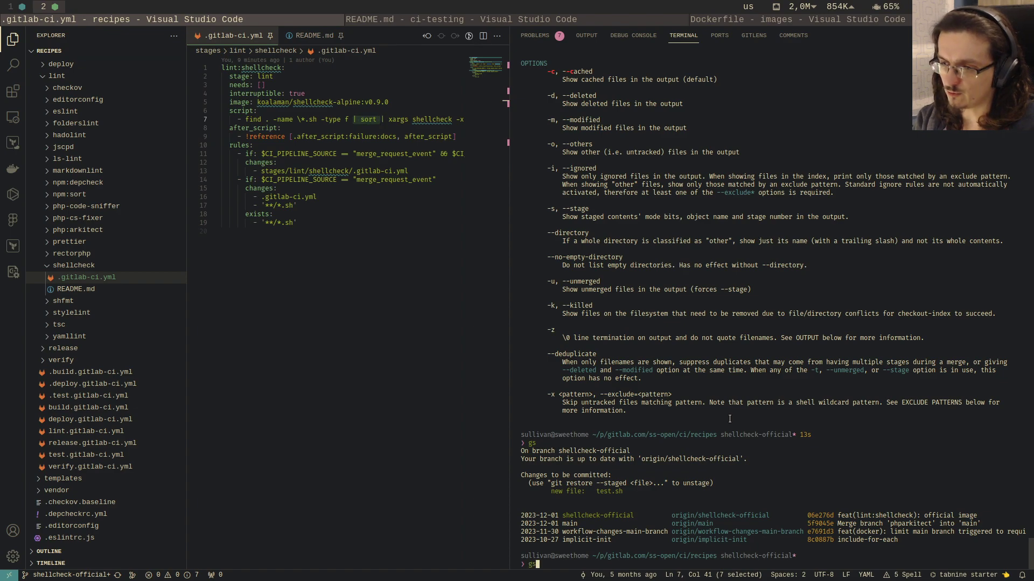
pyautogui.press('Return')
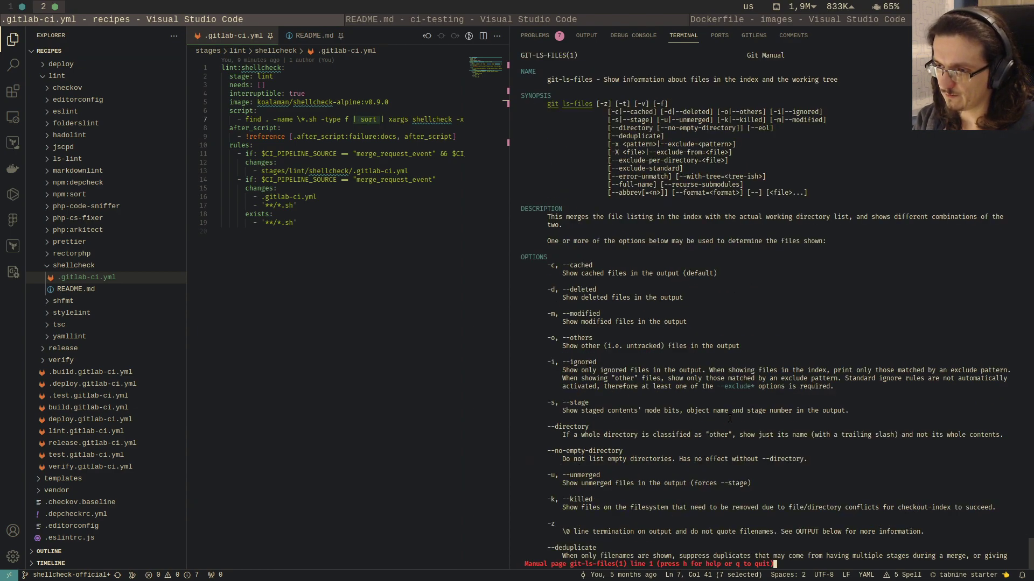
pyautogui.write('qman xargs')
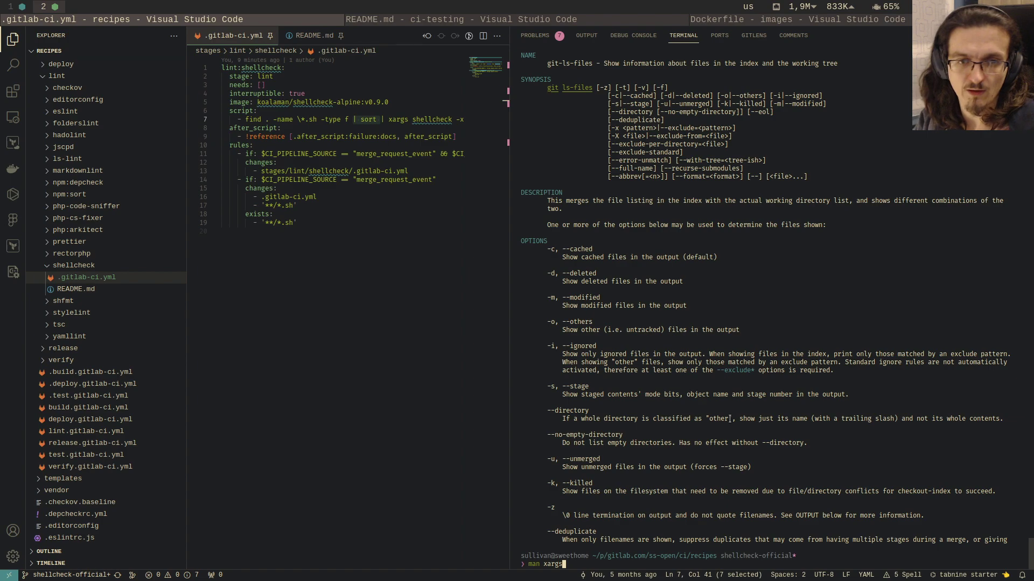
pyautogui.hotkey('ctrl', 'u')
pyautogui.press('Up')
pyautogui.press('Up')
pyautogui.press('Return')
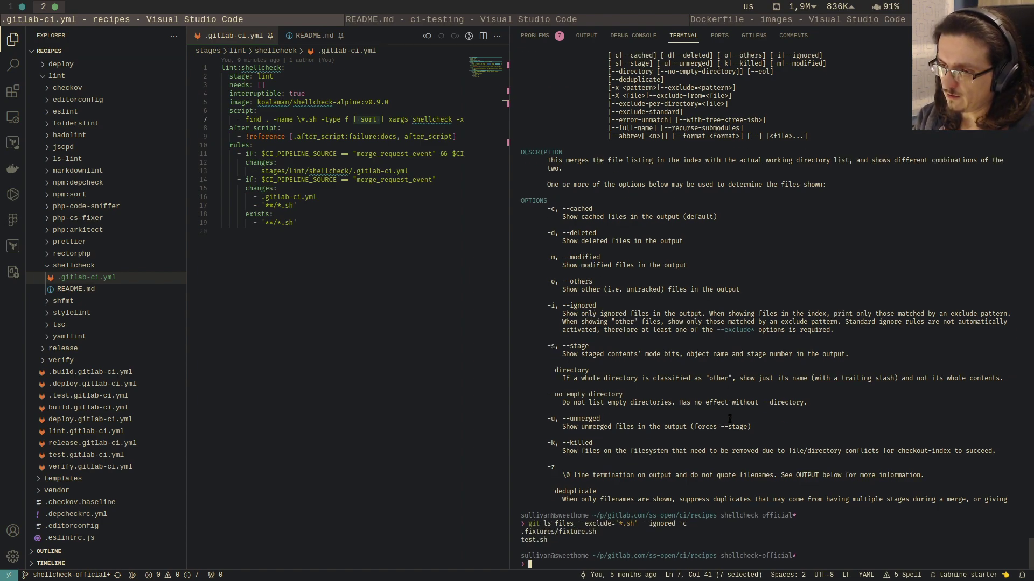
# Step: Create empty aaa.sh and zzz.sh scripts with touch
pyautogui.write('touch aaa')
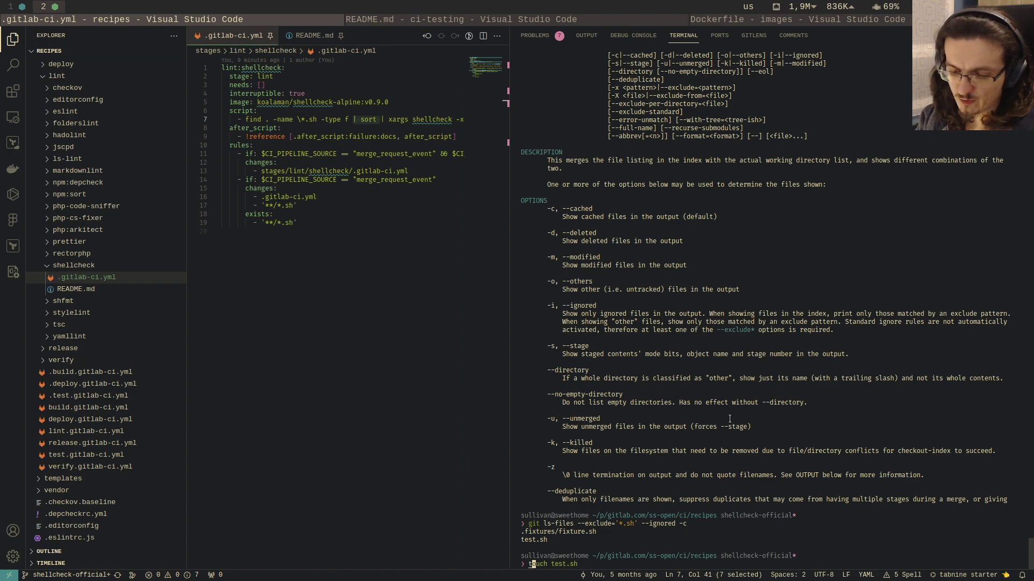
pyautogui.write('.sh')
pyautogui.press('Return')
pyautogui.press('Up')
pyautogui.hotkey('ctrl', 'Left')
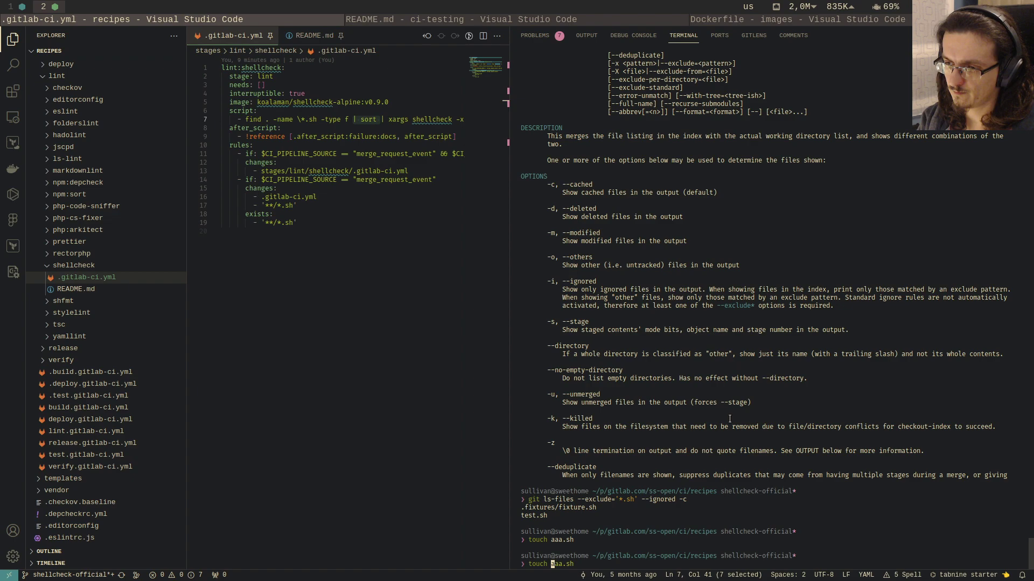
pyautogui.hotkey('alt', 'd')
pyautogui.write('zzz')
pyautogui.press('Return')
# Step: Stage the new files with g add . and rerun the listing, now showing aaa.sh, test.sh, zzz.sh
pyautogui.press('Up')
pyautogui.press('Up')
pyautogui.press('Up')
pyautogui.press('Return')
pyautogui.press('Up')
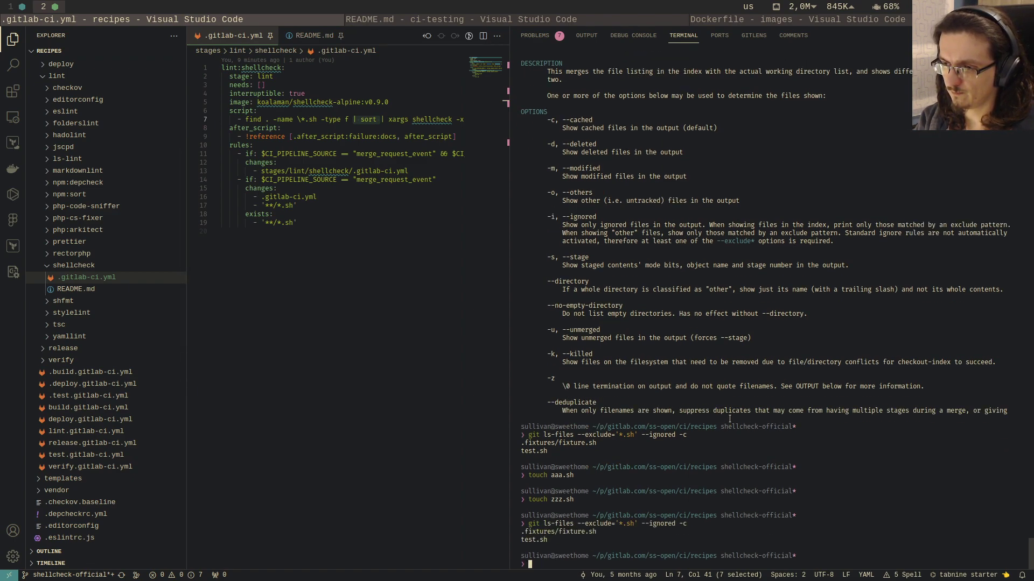
pyautogui.press('Home')
pyautogui.hotkey('ctrl', 'k')
pyautogui.write('g add .')
pyautogui.press('Return')
pyautogui.press('Up')
pyautogui.press('Up')
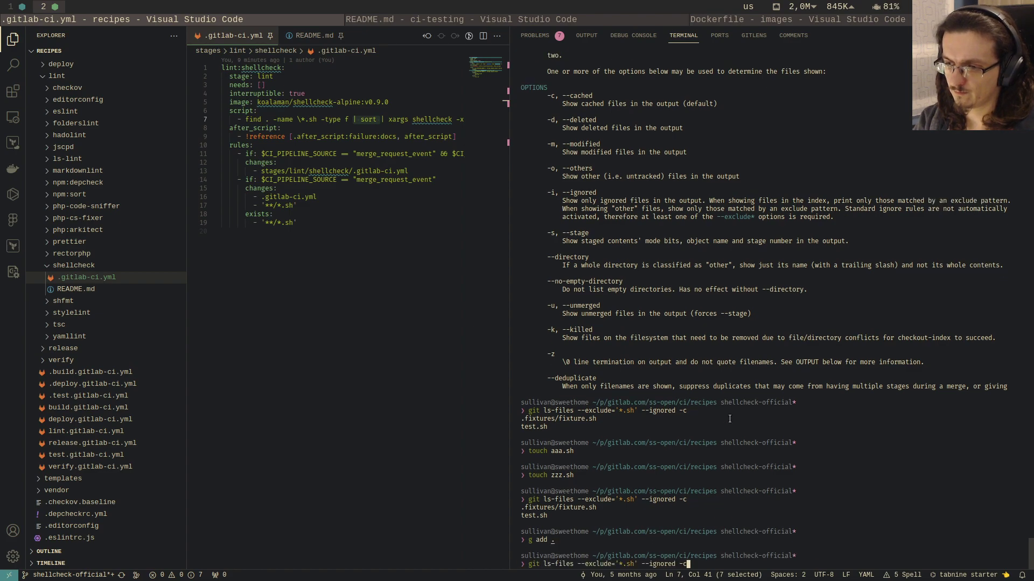
pyautogui.press('Return')
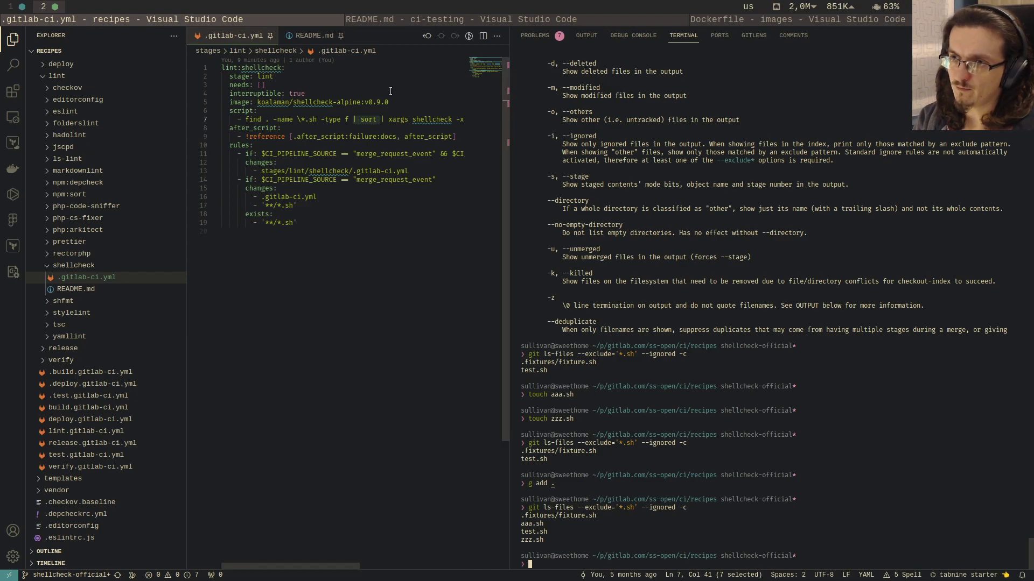
# Step: Select the git ls-files lint command on the ShellCheck GitLab-CI wiki page
pyautogui.click(23, 7)
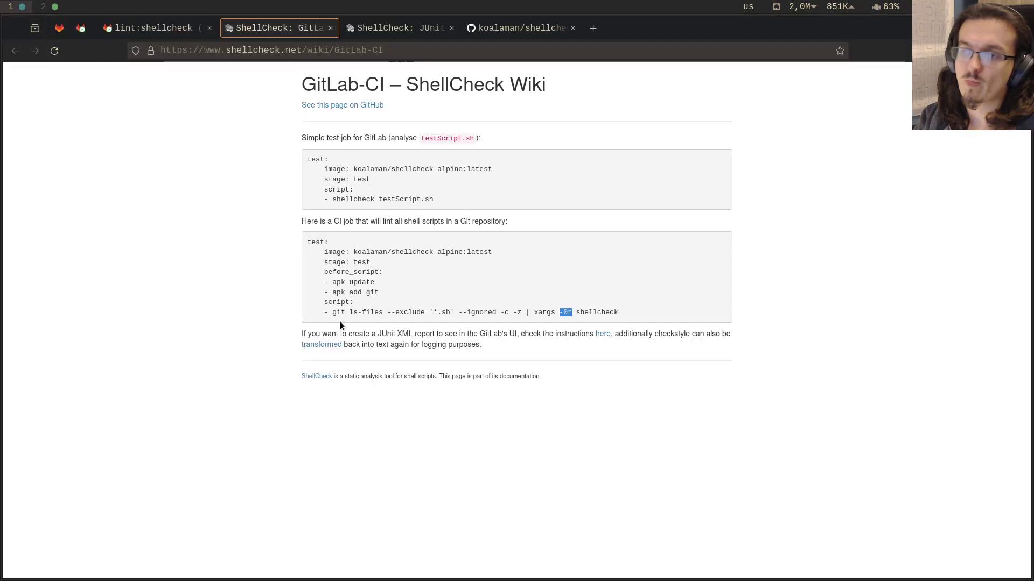
pyautogui.moveTo(619, 312); pyautogui.dragTo(332, 311)
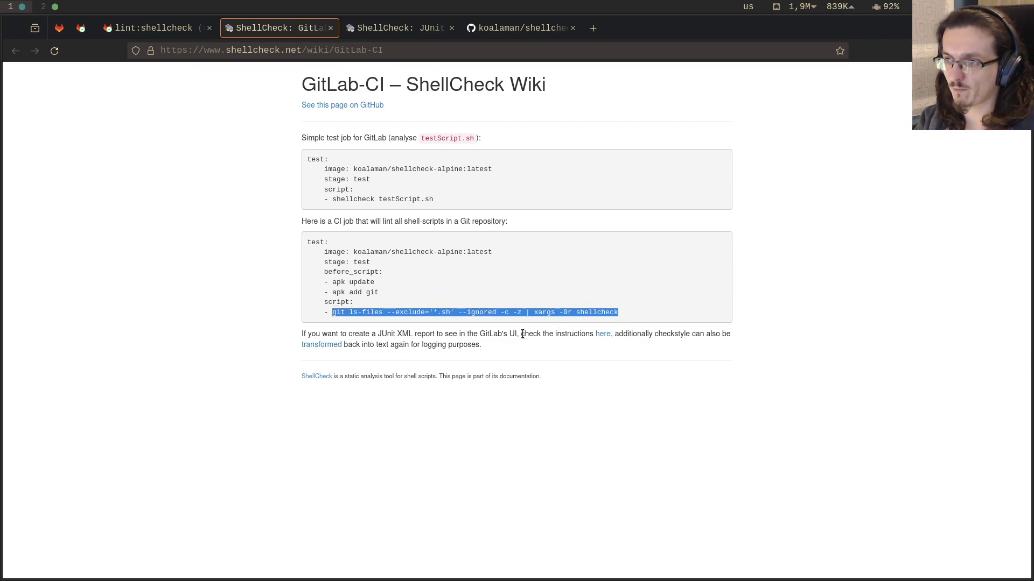
pyautogui.click(46, 6)
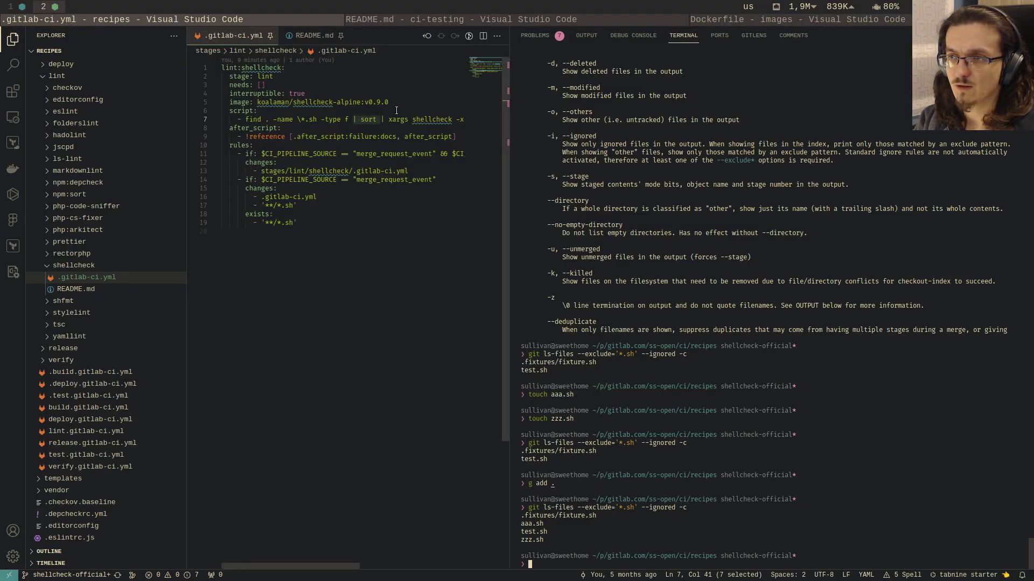
# Step: Run shellcheck --help to view its usage options
pyautogui.click(705, 396)
pyautogui.write('shc')
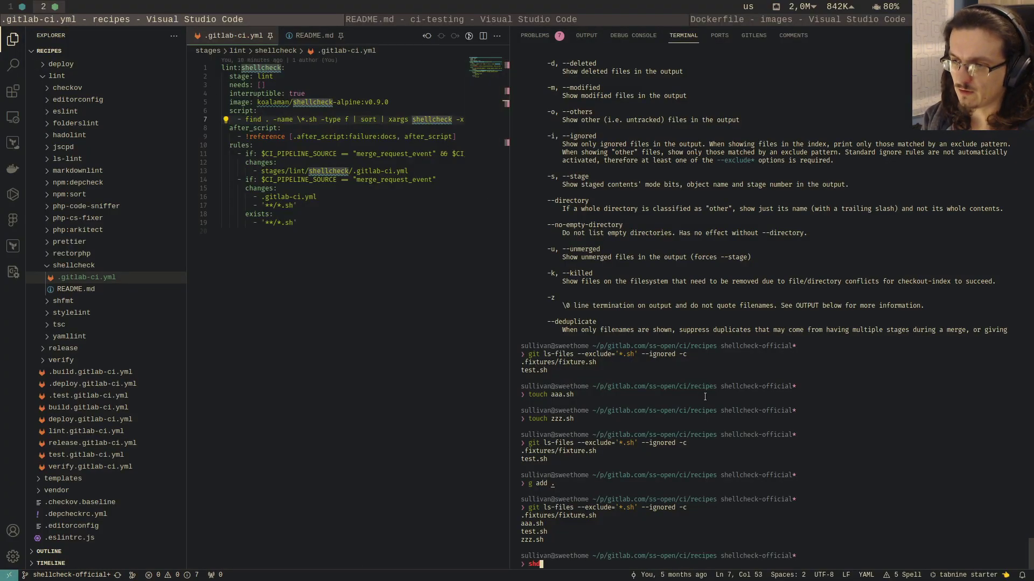
pyautogui.write('llchec')
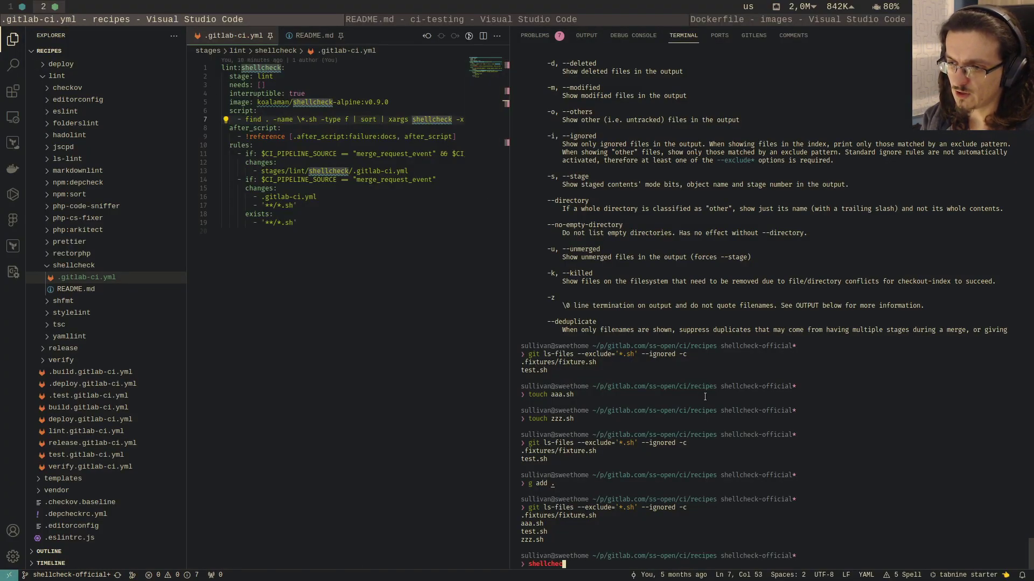
pyautogui.write('k --help')
pyautogui.press('Return')
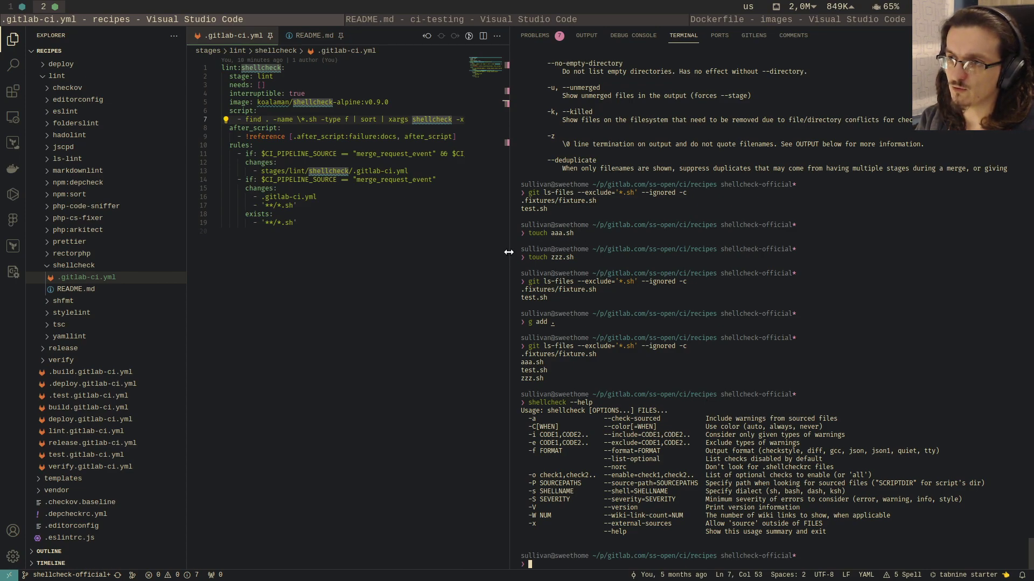
# Step: Replace line 7's find pipeline with git ls-files ... -z | xargs -0r shellcheck -x and save
pyautogui.moveTo(509, 252); pyautogui.dragTo(627, 252)
pyautogui.click(525, 119)
pyautogui.press('Left')
pyautogui.press('Left')
pyautogui.hotkey('ctrl', 'shift', 'Left')
pyautogui.hotkey('ctrl', 'shift', 'Left')
pyautogui.hotkey('ctrl', 'shift', 'Left')
pyautogui.hotkey('ctrl', 'shift', 'Left')
pyautogui.hotkey('ctrl', 'shift', 'Left')
pyautogui.hotkey('ctrl', 'shift', 'Left')
pyautogui.hotkey('ctrl', 'shift', 'Left')
pyautogui.hotkey('ctrl', 'shift', 'Left')
pyautogui.hotkey('ctrl', 'shift', 'Left')
pyautogui.hotkey('ctrl', 'shift', 'Left')
pyautogui.hotkey('ctrl', 'shift', 'Left')
pyautogui.hotkey('ctrl', 'shift', 'Left')
pyautogui.hotkey('ctrl', 'shift', 'Left')
pyautogui.hotkey('ctrl', 'shift', 'Left')
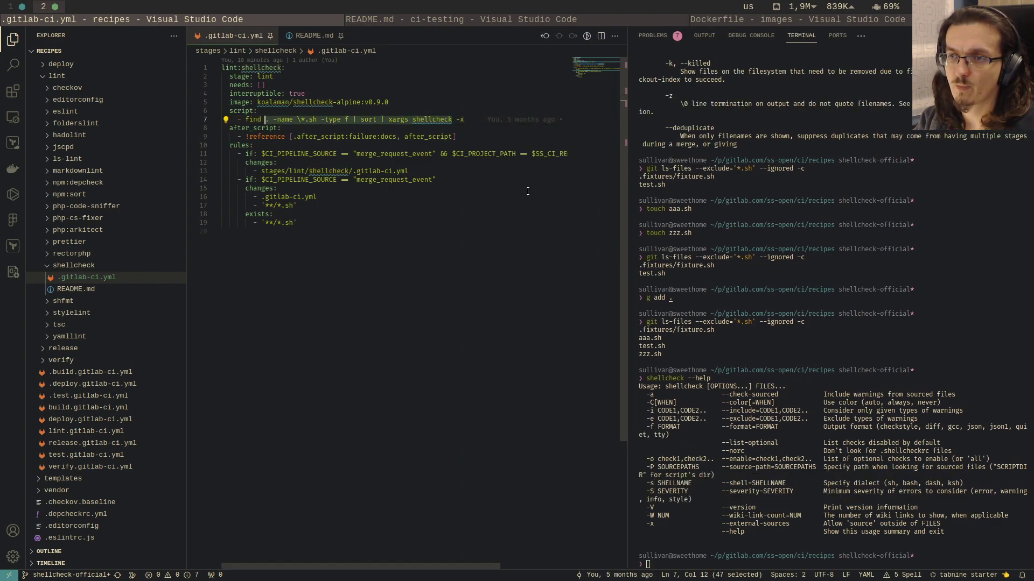
pyautogui.write("git ls-files --exclude='*.sh' --ignored -c -z | xargs -0r shellcheck")
pyautogui.press('End')
pyautogui.hotkey('ctrl', 's')
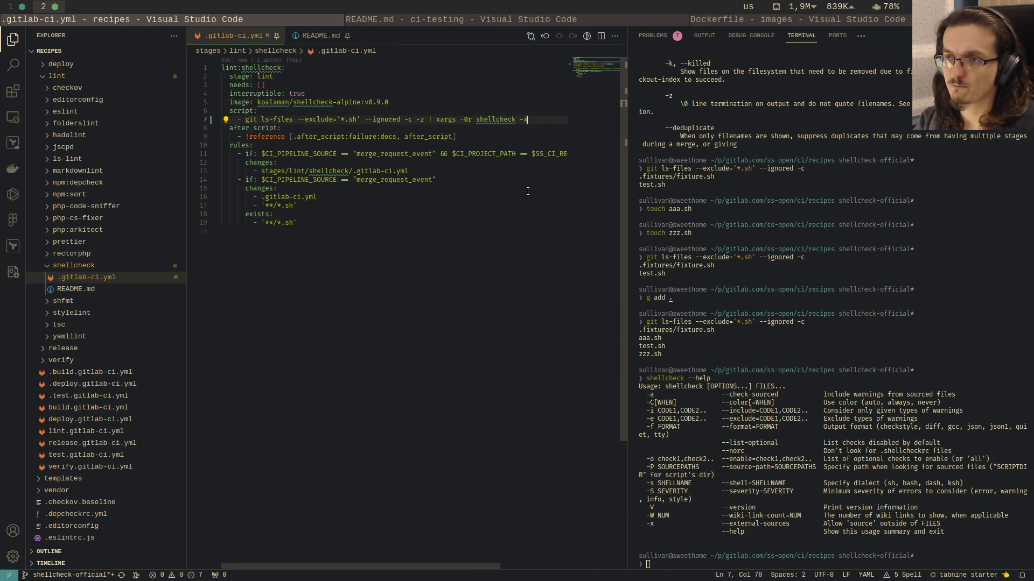
pyautogui.click(796, 316)
# Step: Review status and diff, unstaging the test script files with g reset
pyautogui.write('gs')
pyautogui.press('Return')
pyautogui.write('gd')
pyautogui.press('Return')
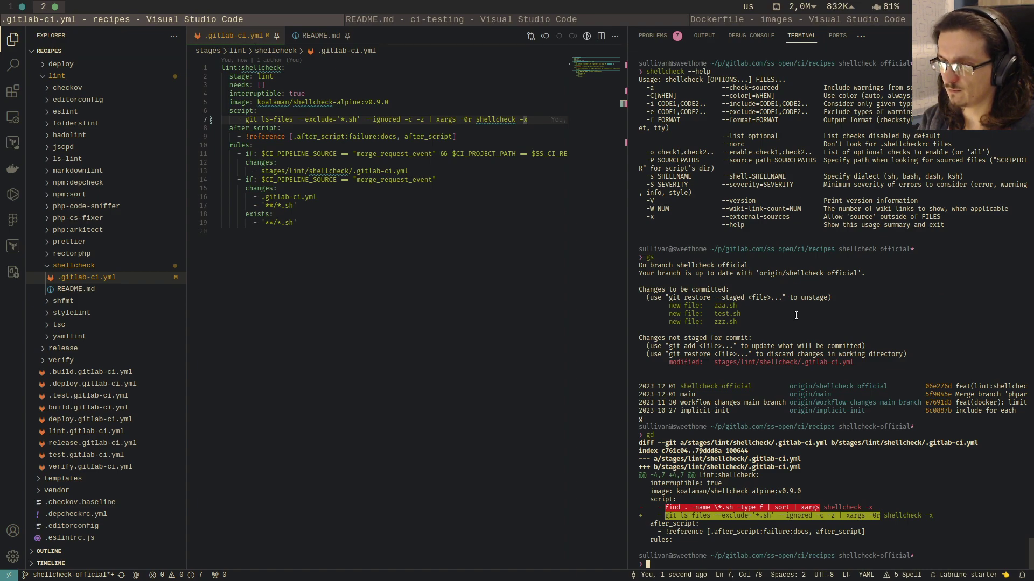
pyautogui.write('gs')
pyautogui.press('Return')
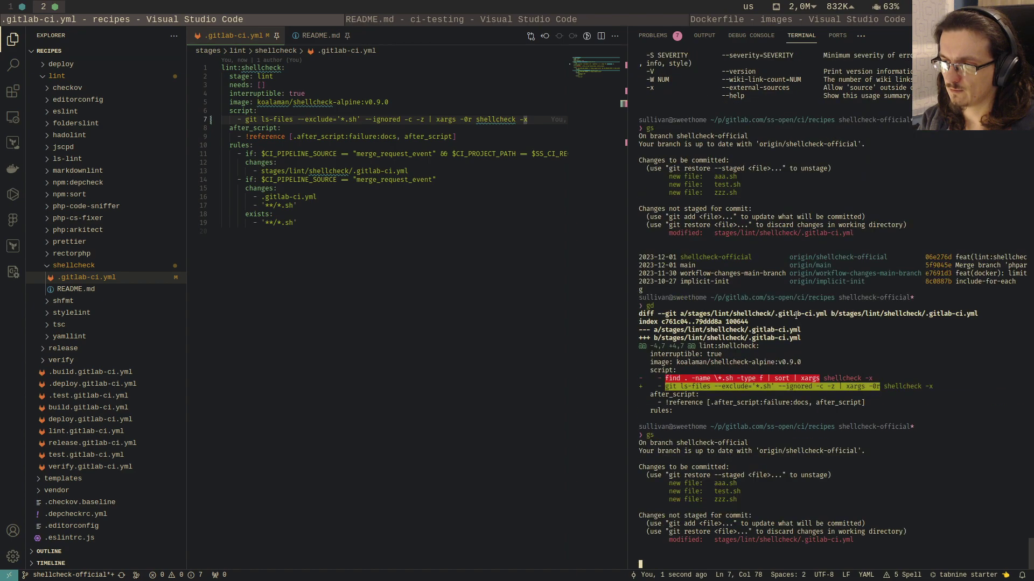
pyautogui.write('g reset')
pyautogui.press('Return')
pyautogui.write('gs')
pyautogui.press('Return')
pyautogui.write('gd')
pyautogui.press('Return')
# Step: Commit as 'feat(lint:shellcheck): list files using git ls-files instead of find' and check status
pyautogui.write('g ci -a')
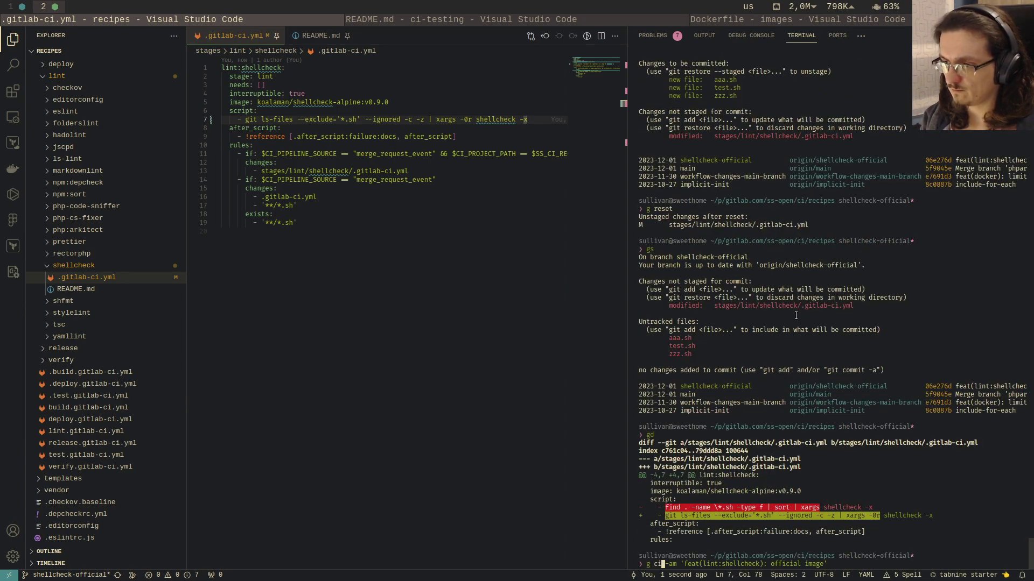
pyautogui.write("m 'fe")
pyautogui.press('Right')
pyautogui.press('BackSpace')
pyautogui.press('BackSpace')
pyautogui.press('BackSpace')
pyautogui.press('BackSpace')
pyautogui.press('BackSpace')
pyautogui.press('BackSpace')
pyautogui.press('BackSpace')
pyautogui.press('BackSpace')
pyautogui.press('BackSpace')
pyautogui.press('BackSpace')
pyautogui.press('BackSpace')
pyautogui.press('BackSpace')
pyautogui.press('BackSpace')
pyautogui.press('BackSpace')
pyautogui.press('BackSpace')
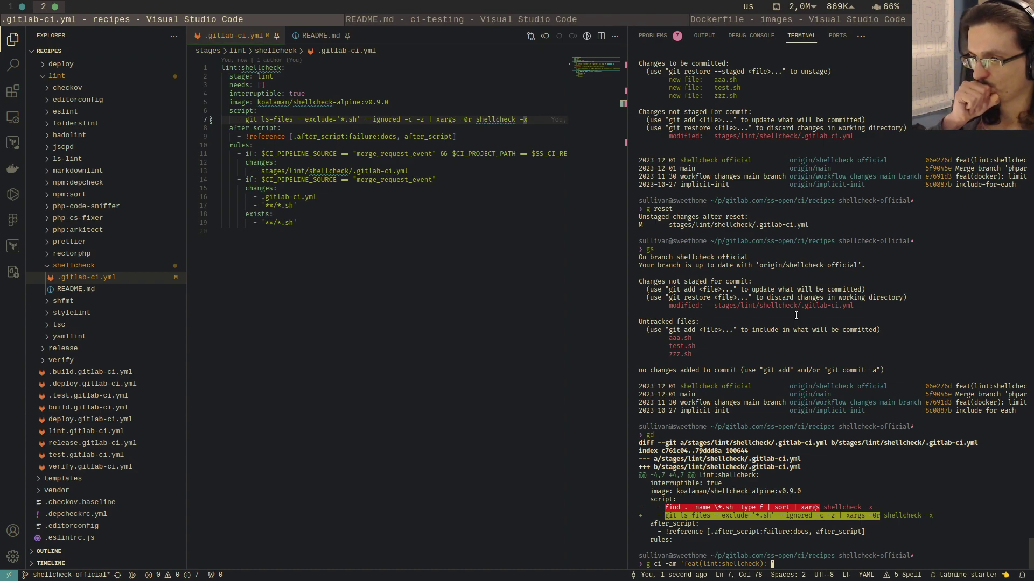
pyautogui.write('list fi')
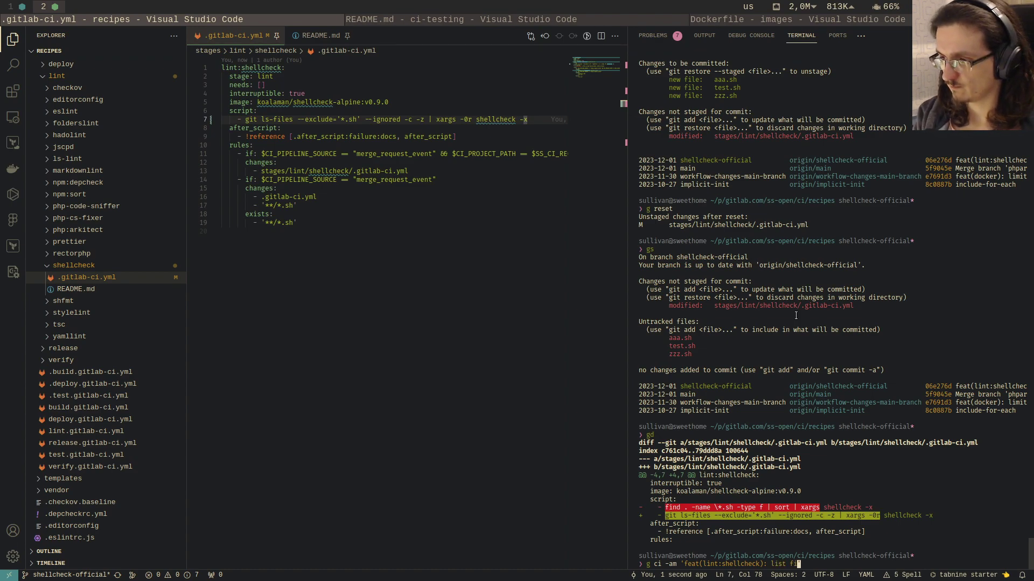
pyautogui.write('le  using gi')
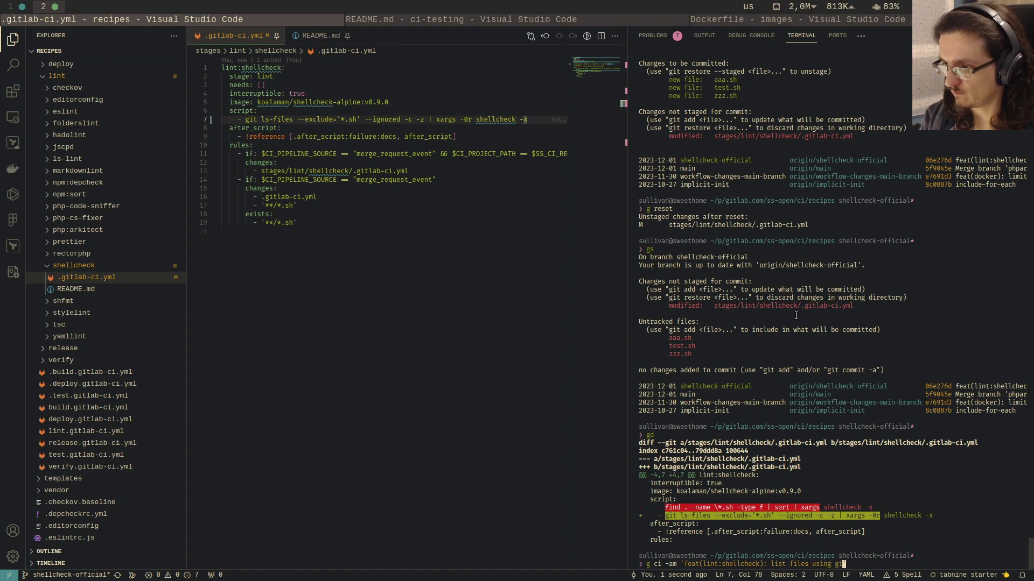
pyautogui.write('t ls-file')
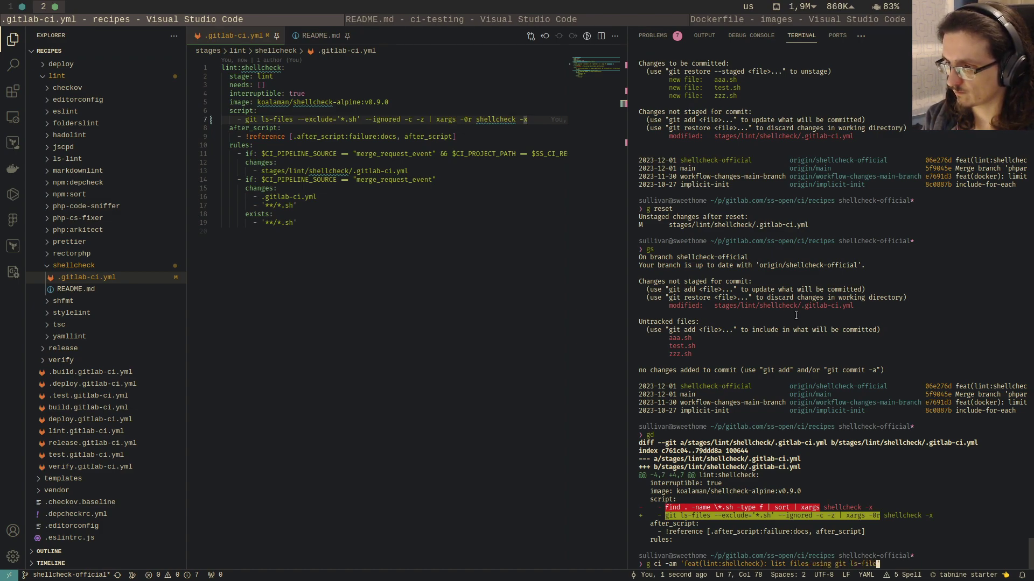
pyautogui.write('s instead of find')
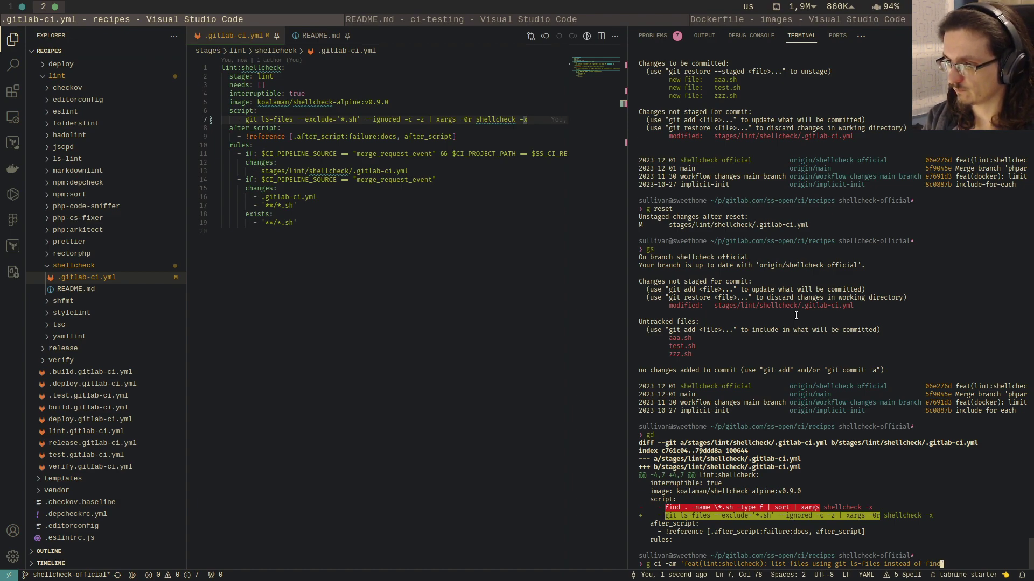
pyautogui.write("'")
pyautogui.press('Return')
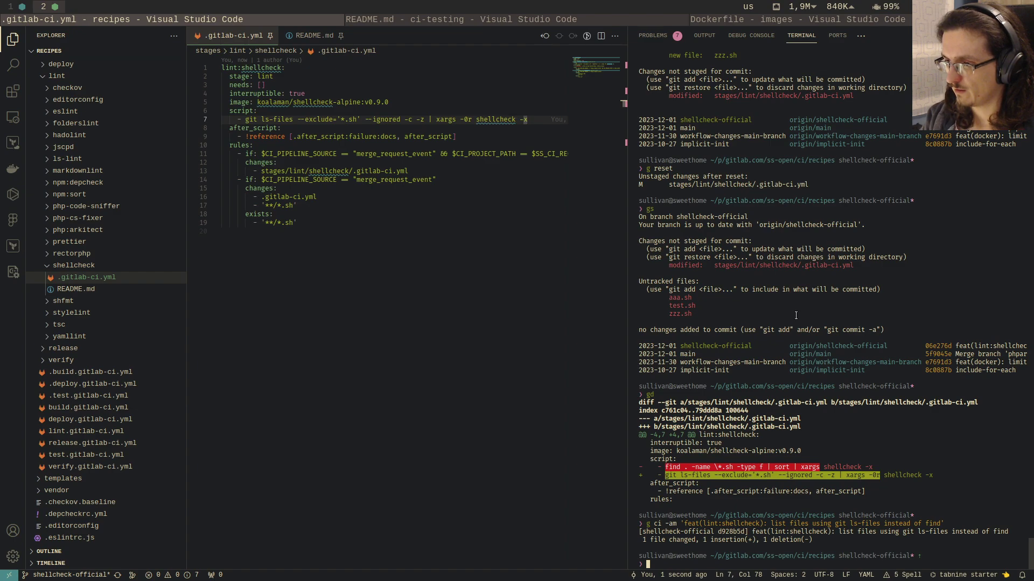
pyautogui.write('gs')
pyautogui.press('Return')
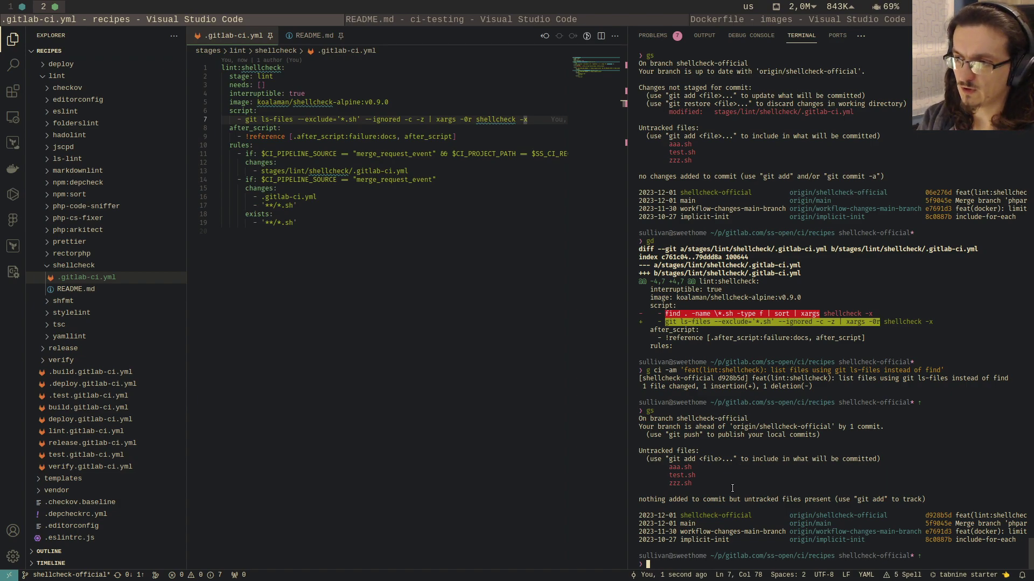
# Step: Delete untracked aaa.sh, test.sh and zzz.sh with g clean -f, then create an empty test.sh
pyautogui.write('g clean -f')
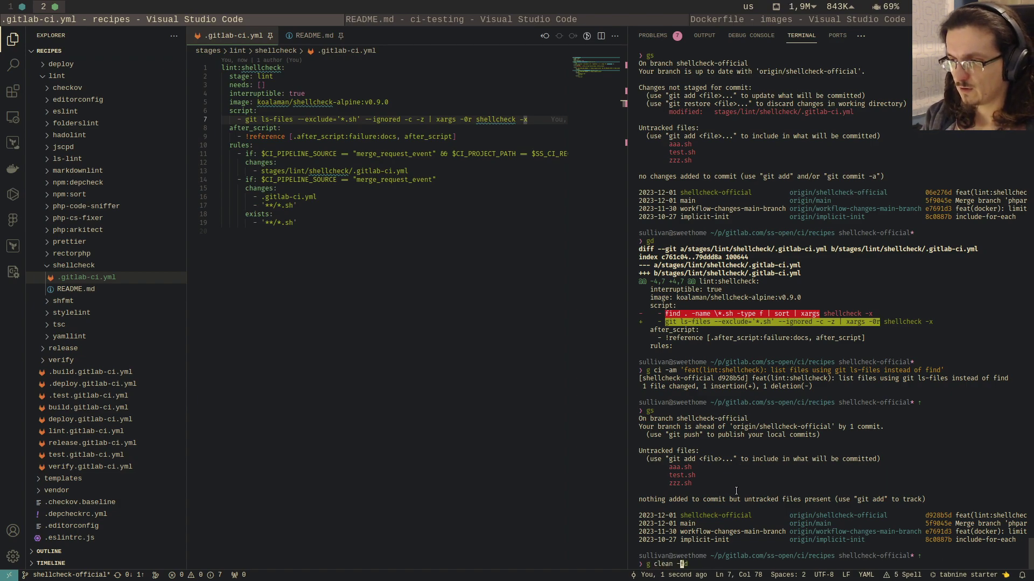
pyautogui.press('Return')
pyautogui.press('Up')
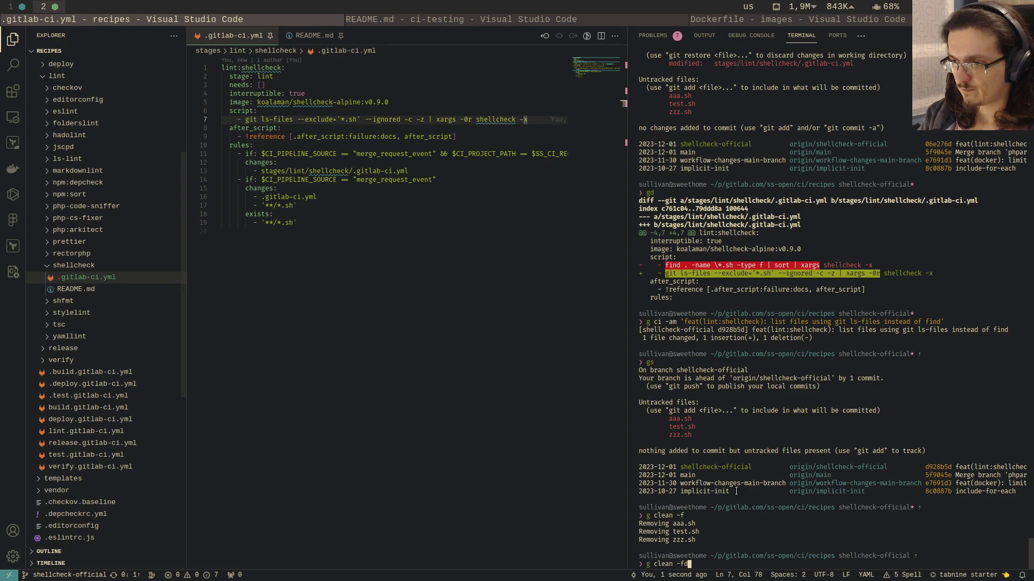
pyautogui.press('BackSpace')
pyautogui.press('BackSpace')
pyautogui.press('BackSpace')
pyautogui.press('BackSpace')
pyautogui.press('BackSpace')
pyautogui.press('BackSpace')
pyautogui.press('BackSpace')
pyautogui.press('BackSpace')
pyautogui.press('BackSpace')
pyautogui.press('BackSpace')
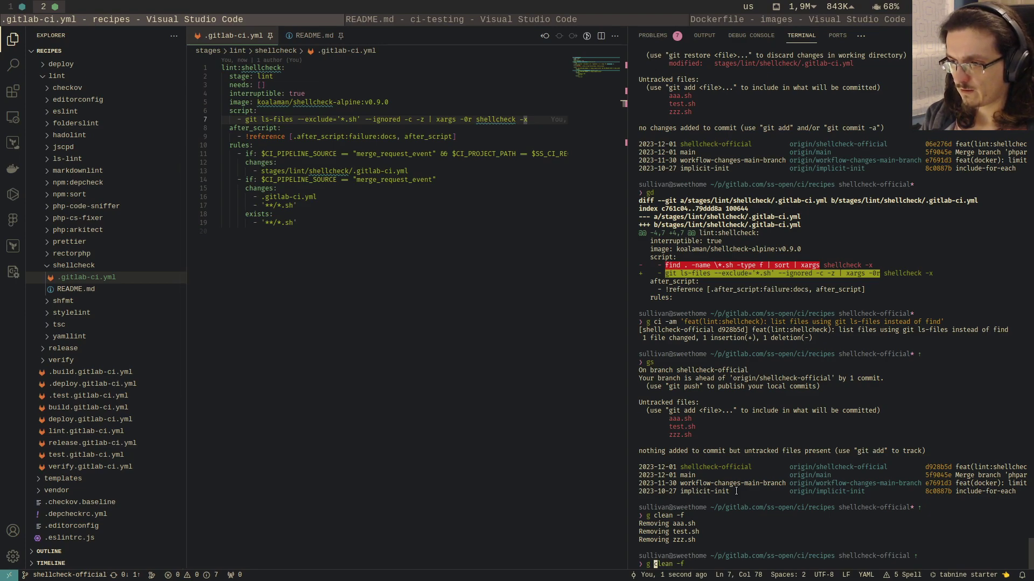
pyautogui.write('touch test.sh')
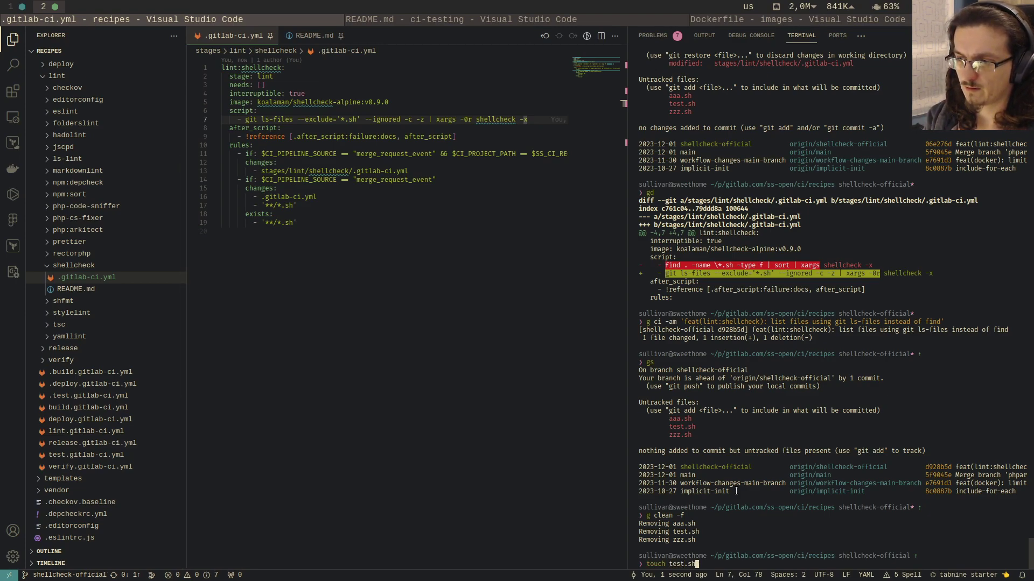
pyautogui.press('Return')
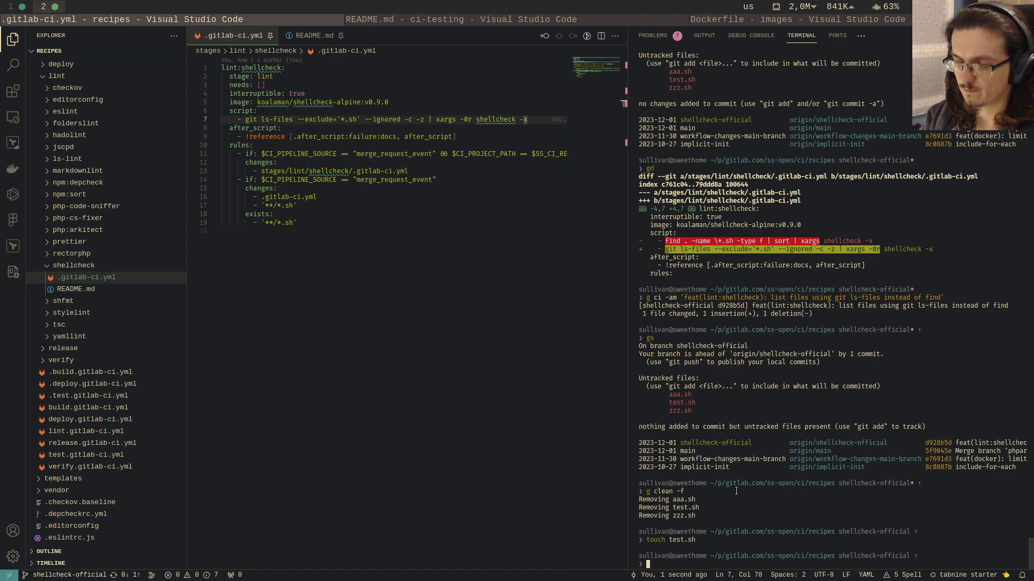
pyautogui.write('gs')
pyautogui.press('Return')
# Step: Remove the quotes around ${PATH} in fixture.sh's echo line, select the whole script, and save
pyautogui.click(349, 287)
pyautogui.hotkey('ctrl', 'p')
pyautogui.write('fixture')
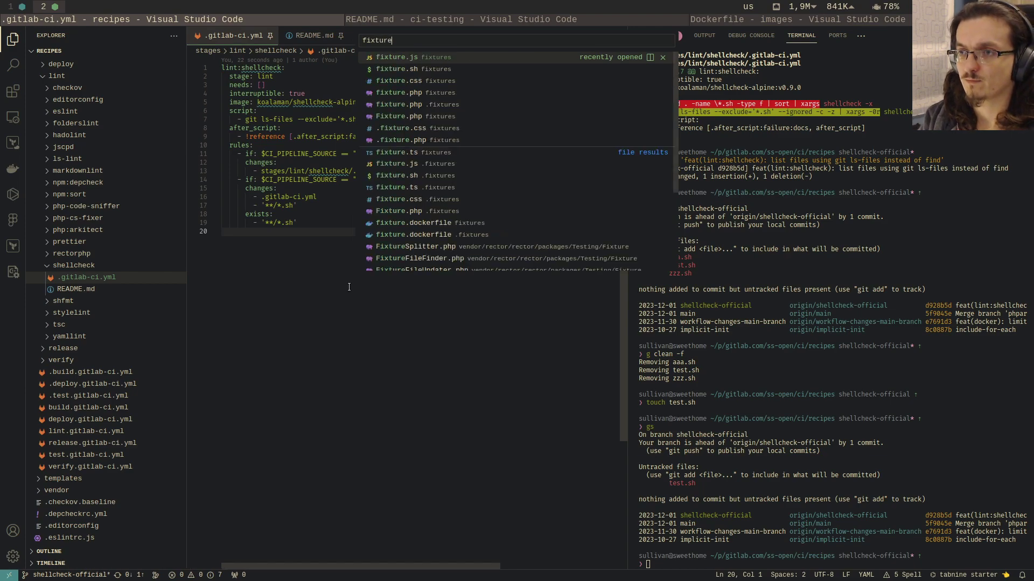
pyautogui.press('Down')
pyautogui.press('Return')
pyautogui.hotkey('ctrl', 'a')
pyautogui.click(313, 224)
pyautogui.hotkey('ctrl', 'p')
pyautogui.write('test.')
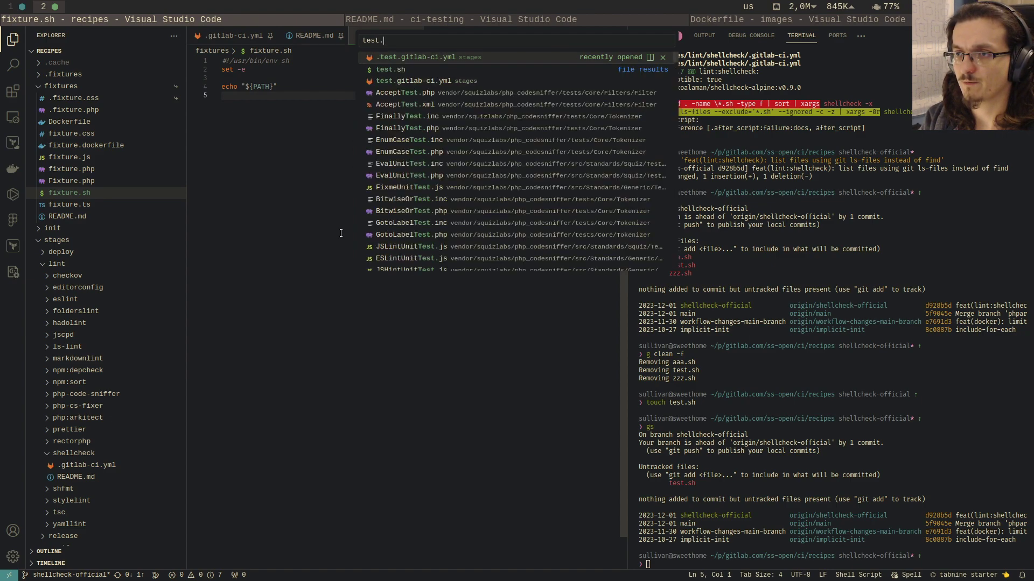
pyautogui.press('Escape')
pyautogui.press('Up')
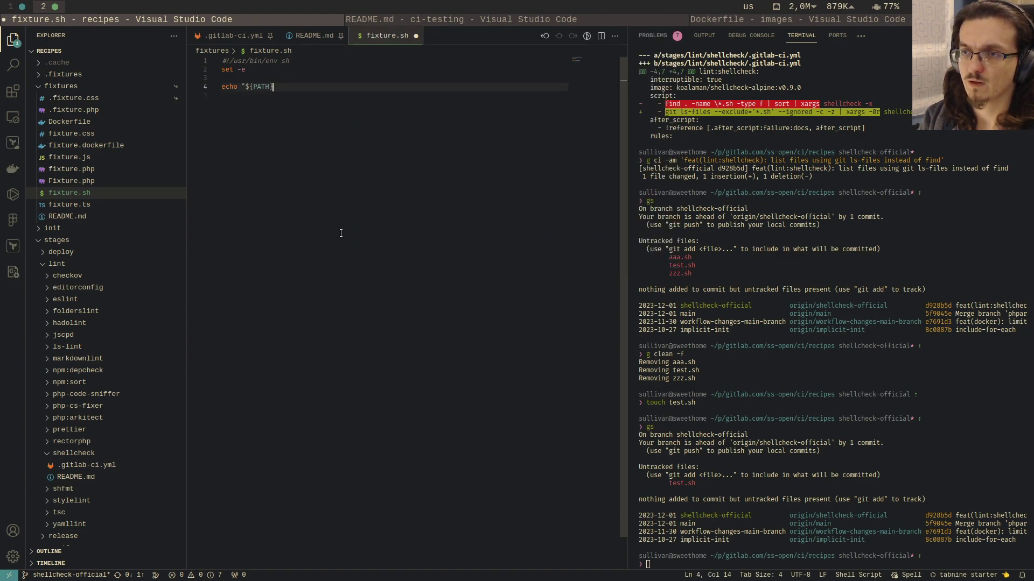
pyautogui.press('End')
pyautogui.press('BackSpace')
pyautogui.hotkey('ctrl', 'Left')
pyautogui.hotkey('ctrl', 'Left')
pyautogui.press('BackSpace')
pyautogui.hotkey('ctrl', 'a')
pyautogui.hotkey('ctrl', 'c')
pyautogui.hotkey('ctrl', 's')
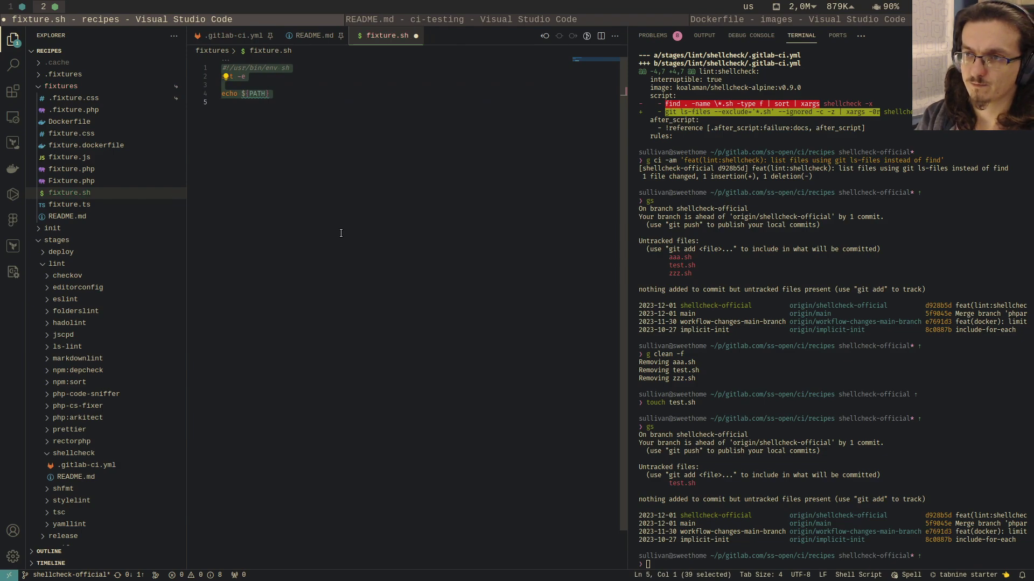
# Step: Paste the unquoted fixture script into the new test.sh
pyautogui.hotkey('ctrl', 'p')
pyautogui.write('test.sh')
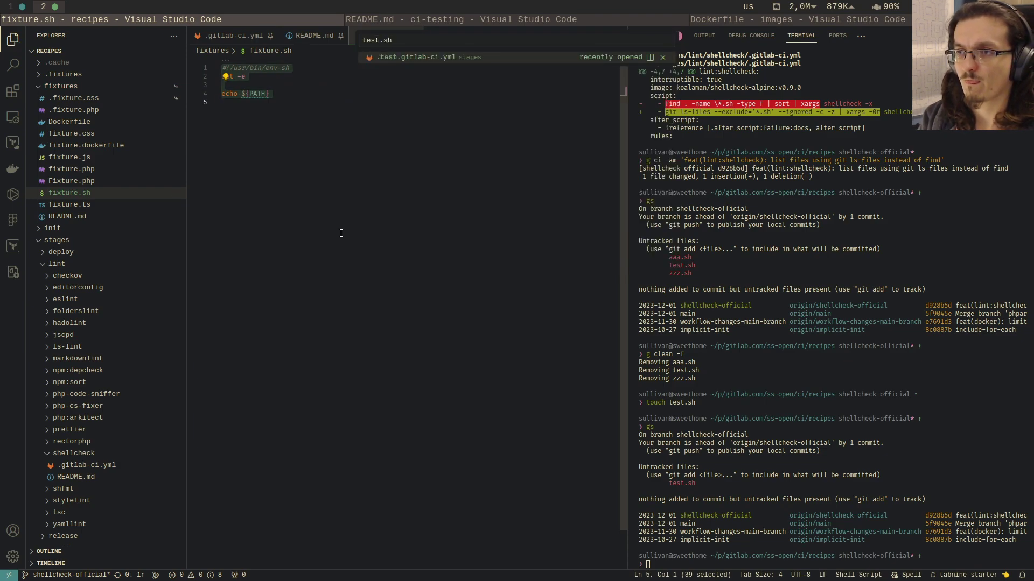
pyautogui.press('Return')
pyautogui.hotkey('ctrl', 'v')
pyautogui.press('Up')
pyautogui.click(892, 481)
# Step: Stage test.sh and fixture.sh, commit them as violation-test, and push
pyautogui.write('g addu')
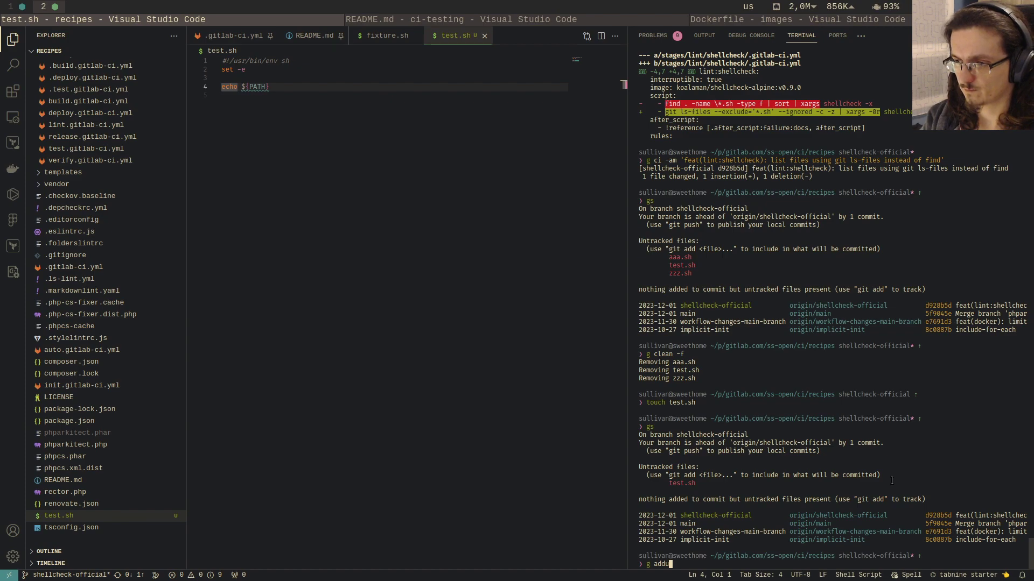
pyautogui.press('Return')
pyautogui.write('g addm')
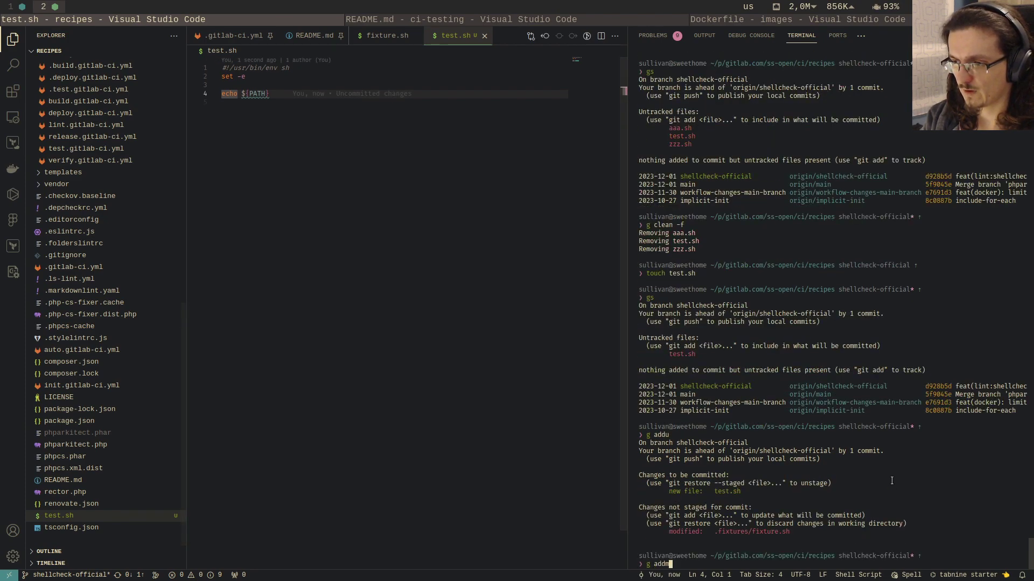
pyautogui.press('Return')
pyautogui.write('g ci -am violation-test')
pyautogui.press('Return')
pyautogui.write('gp')
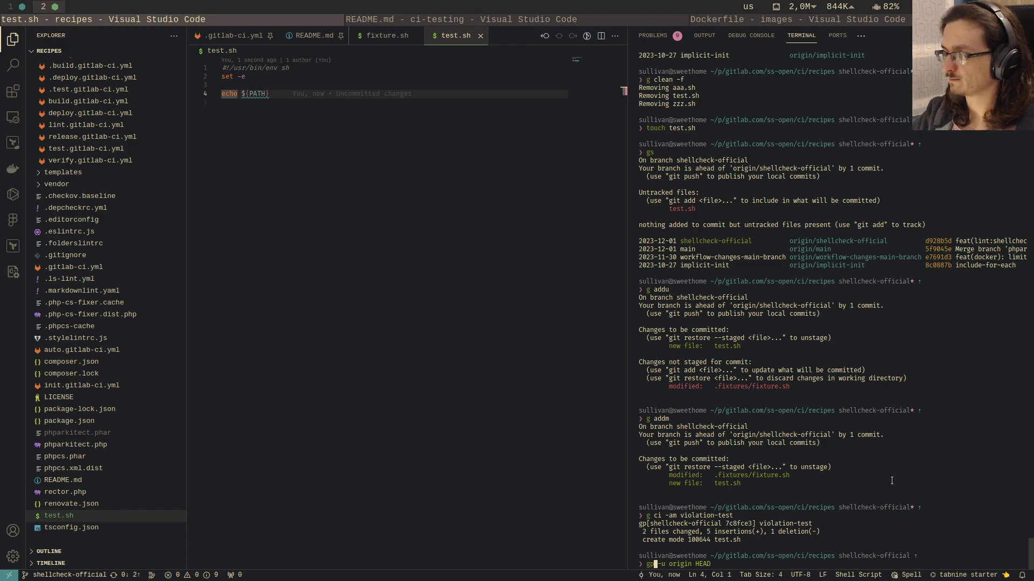
pyautogui.press('Return')
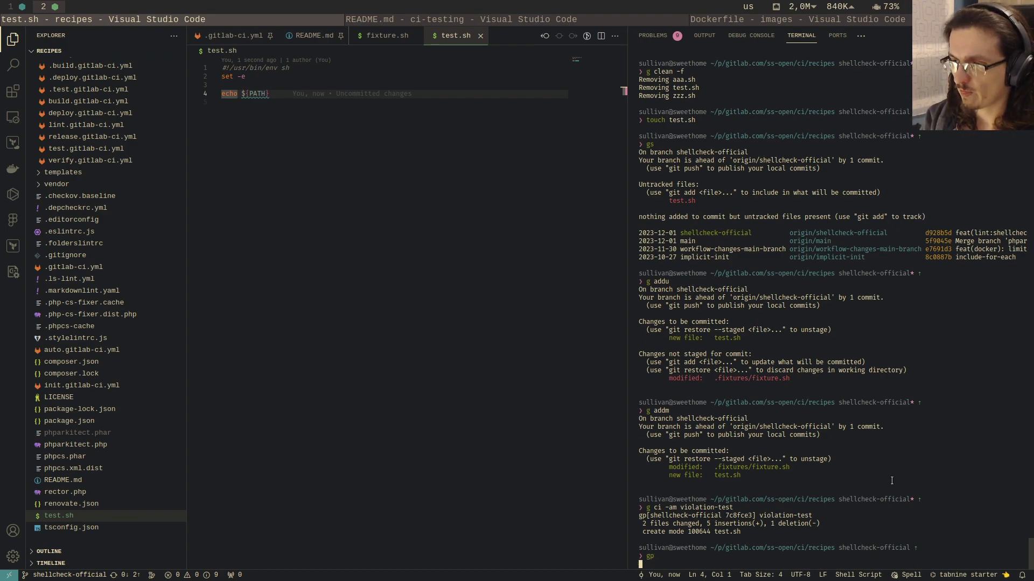
pyautogui.press('super+1')
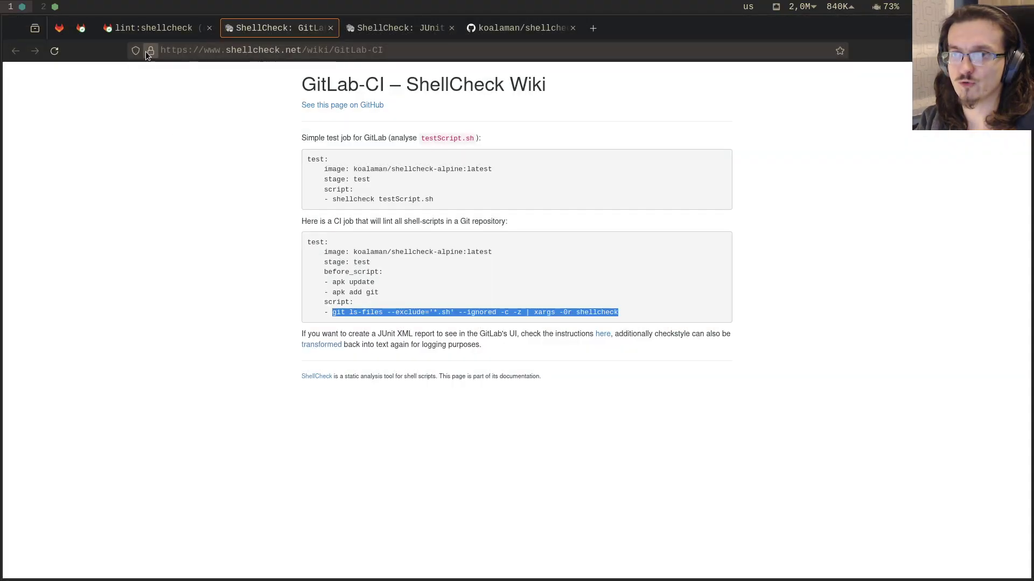
pyautogui.click(154, 25)
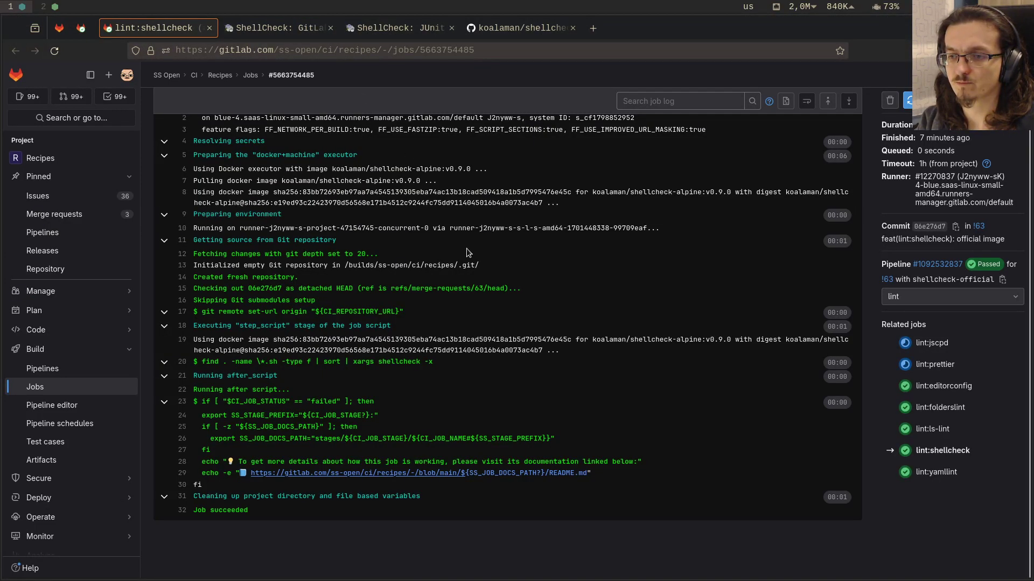
pyautogui.press('F5')
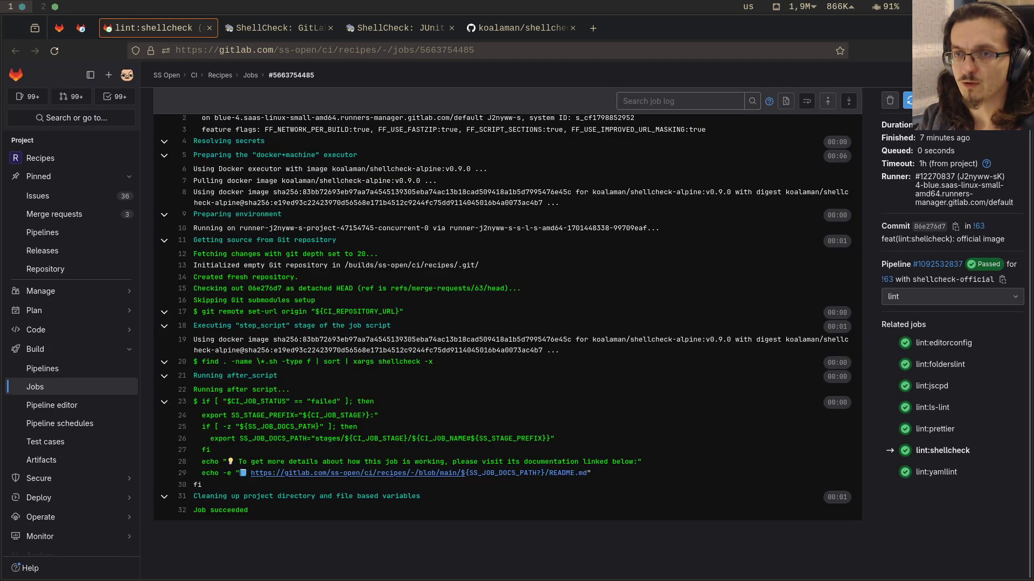
pyautogui.hotkey('ctrl', 'pageup')
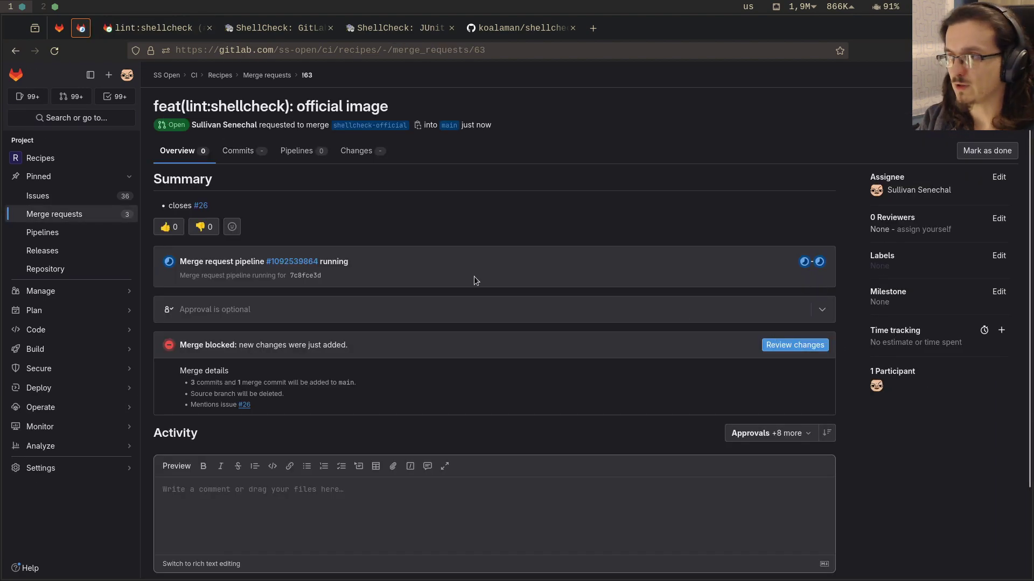
pyautogui.middleClick(293, 262)
pyautogui.hotkey('ctrl', 'pagedown')
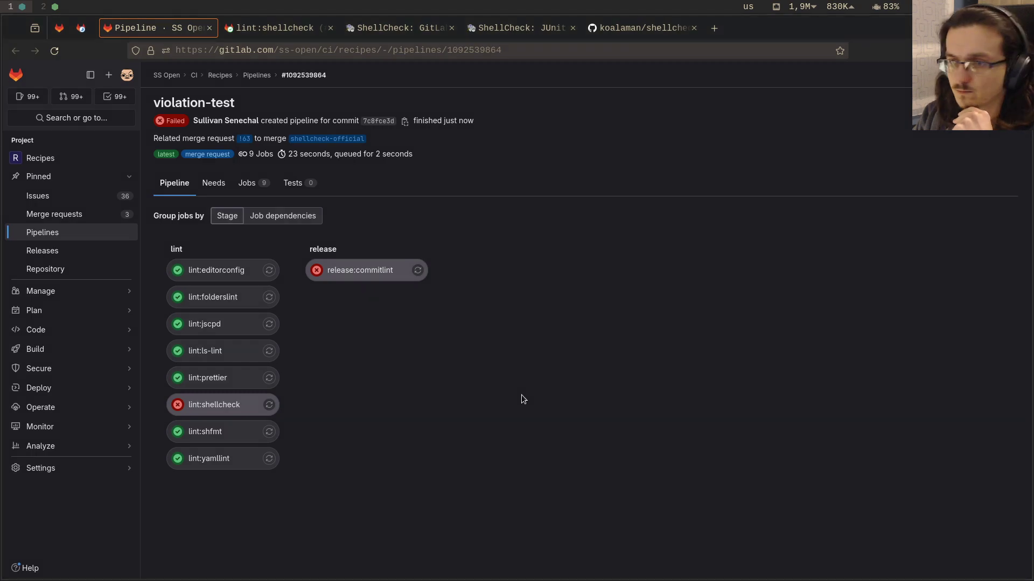
# Step: Open the failed lint:shellcheck job log, highlight 'git: not found', then return to the wiki page
pyautogui.middleClick(226, 408)
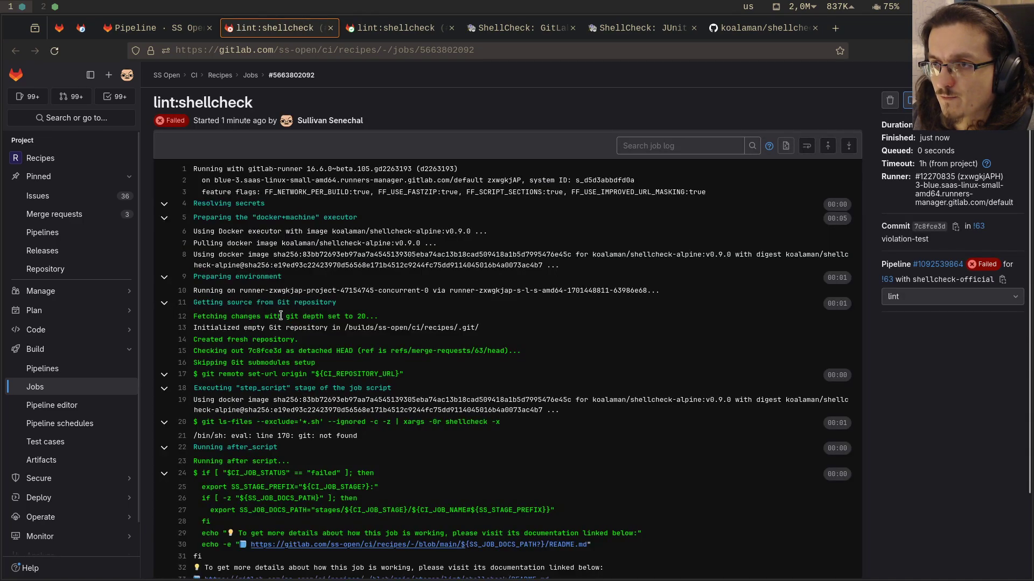
pyautogui.scroll(-3, 280, 316)
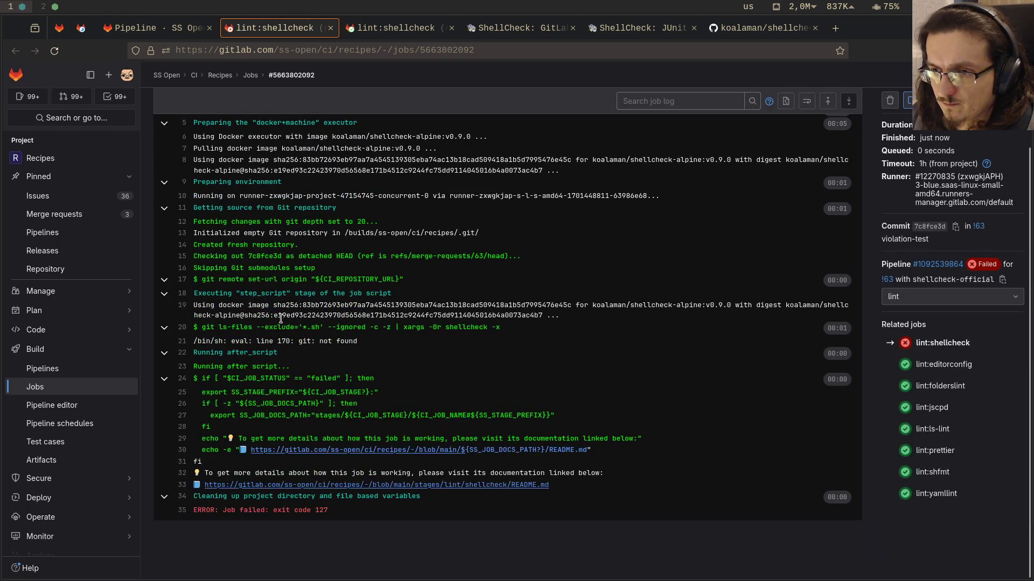
pyautogui.moveTo(294, 341); pyautogui.dragTo(368, 345)
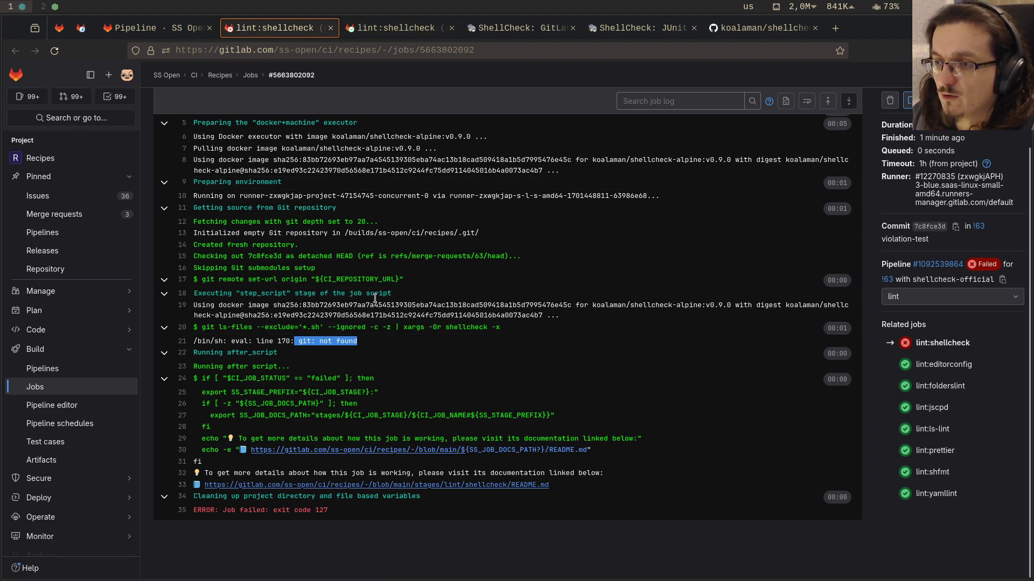
pyautogui.click(486, 25)
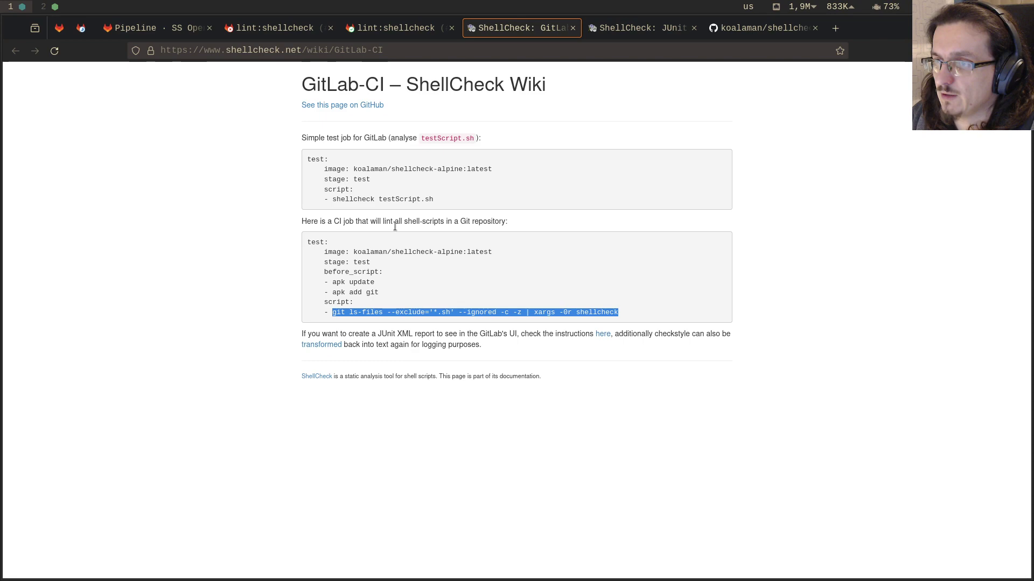
pyautogui.moveTo(395, 253); pyautogui.dragTo(412, 253)
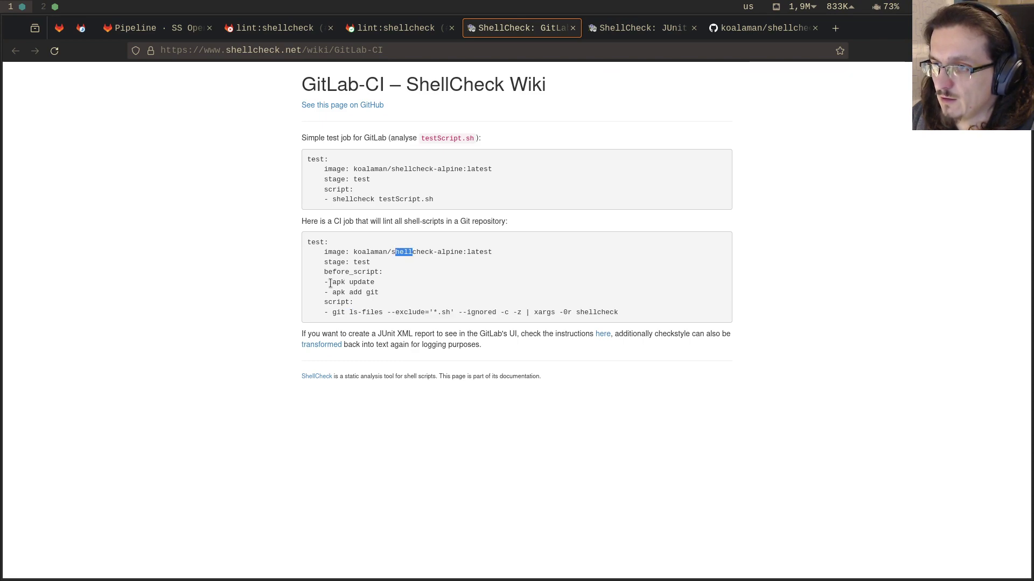
pyautogui.moveTo(332, 282); pyautogui.dragTo(379, 293)
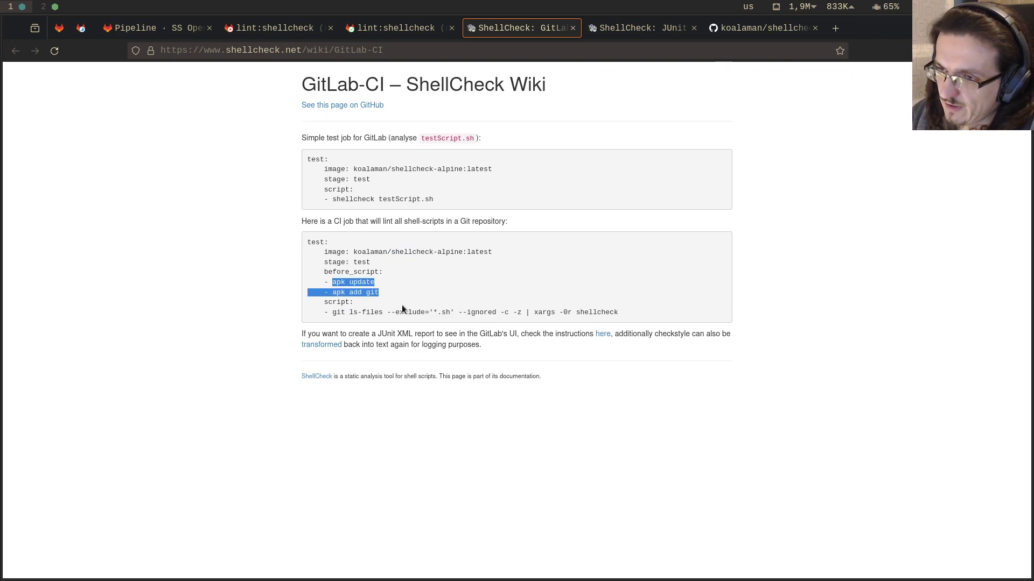
pyautogui.click(385, 296)
pyautogui.moveTo(326, 292); pyautogui.dragTo(332, 292)
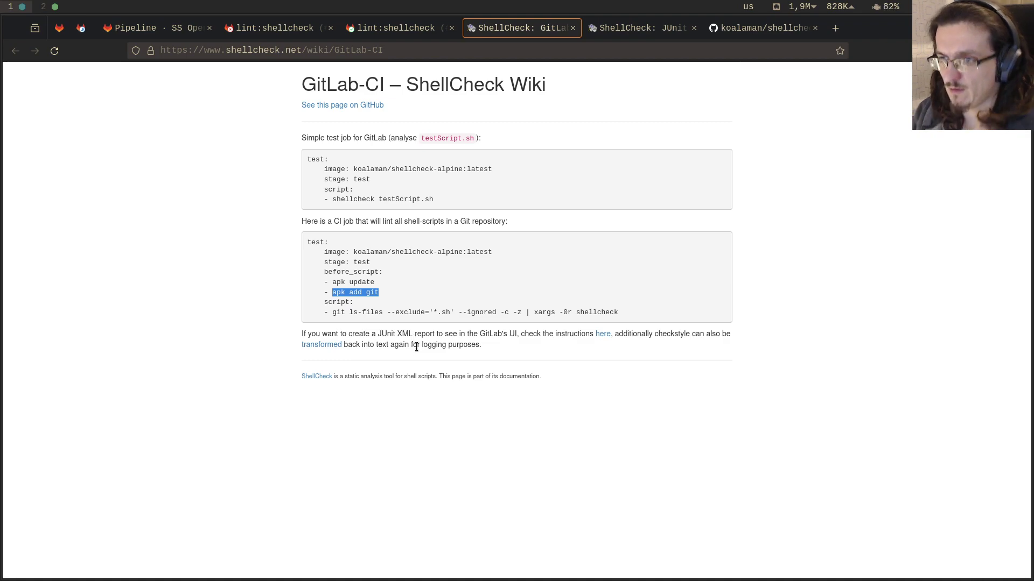
# Step: Add '- apk add --no-cache git' under script in .gitlab-ci.yml and save
pyautogui.press('super+2')
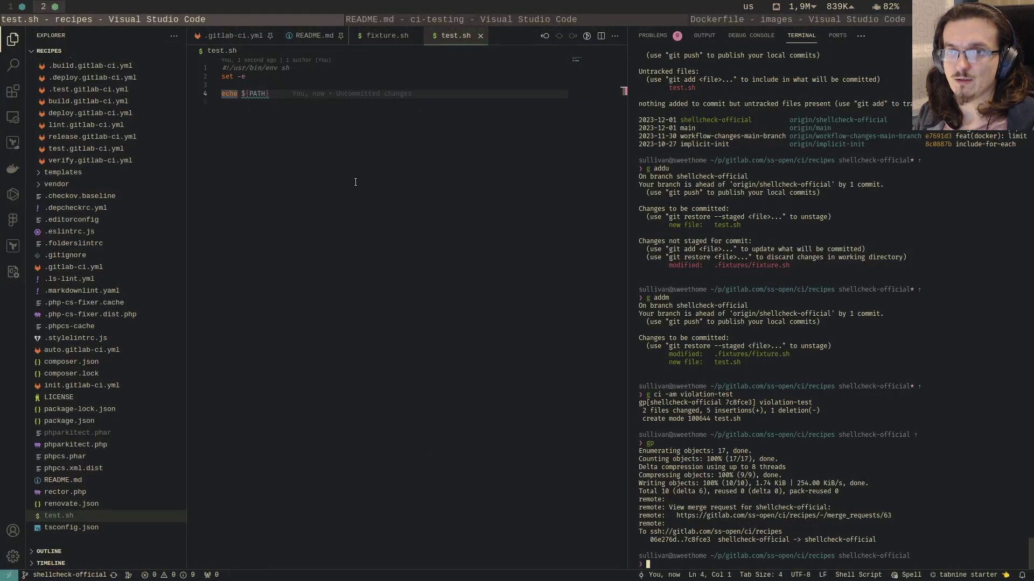
pyautogui.hotkey('ctrl', 'Tab')
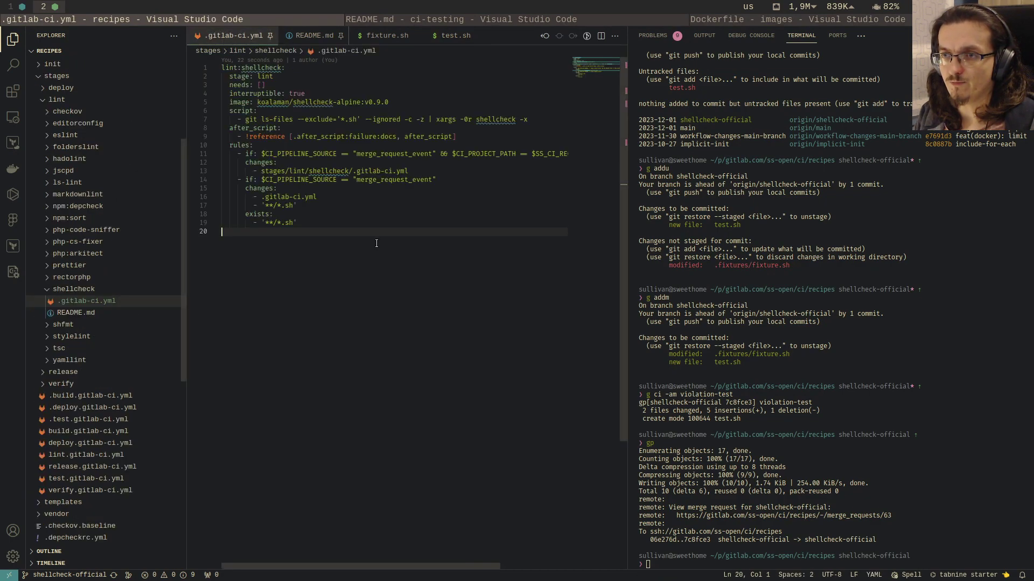
pyautogui.click(342, 112)
pyautogui.press('Return')
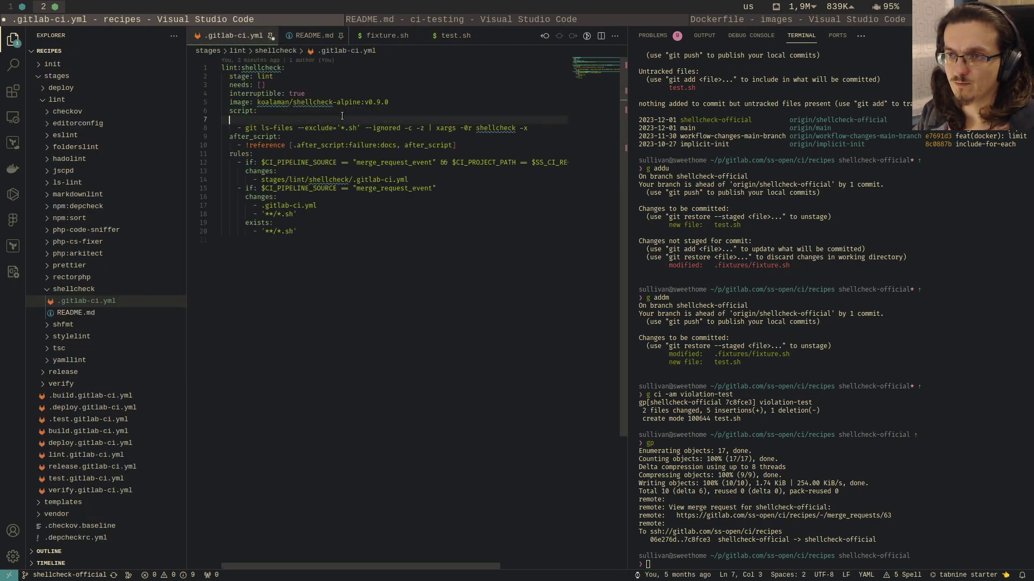
pyautogui.write('- apk add git')
pyautogui.press('Left')
pyautogui.press('Left')
pyautogui.press('Left')
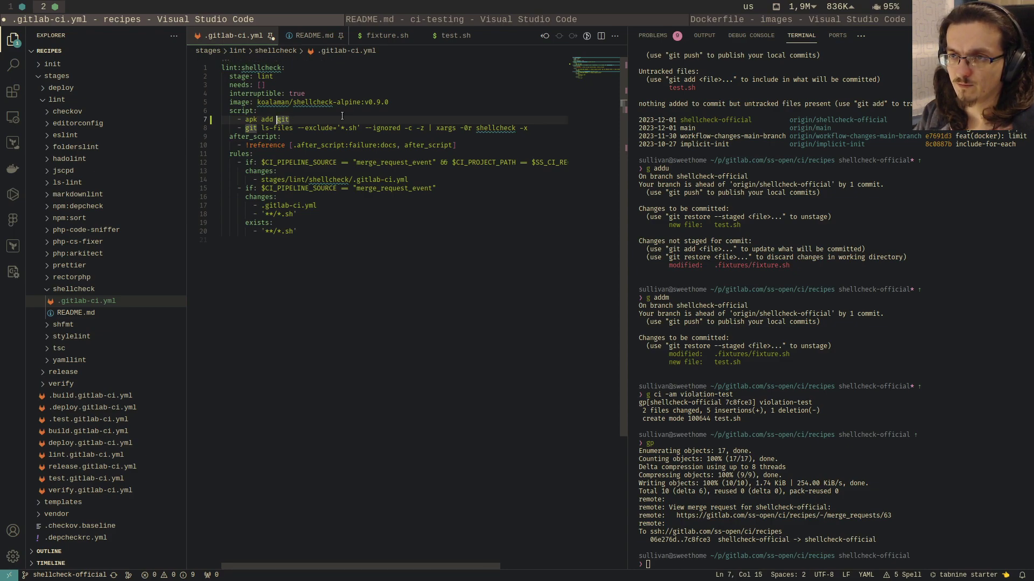
pyautogui.write('--no-cache')
pyautogui.hotkey('ctrl', 's')
# Step: Check git status and list the commits ahead of main with g oneline main.
pyautogui.press('Down')
pyautogui.click(859, 335)
pyautogui.write('gs')
pyautogui.press('Return')
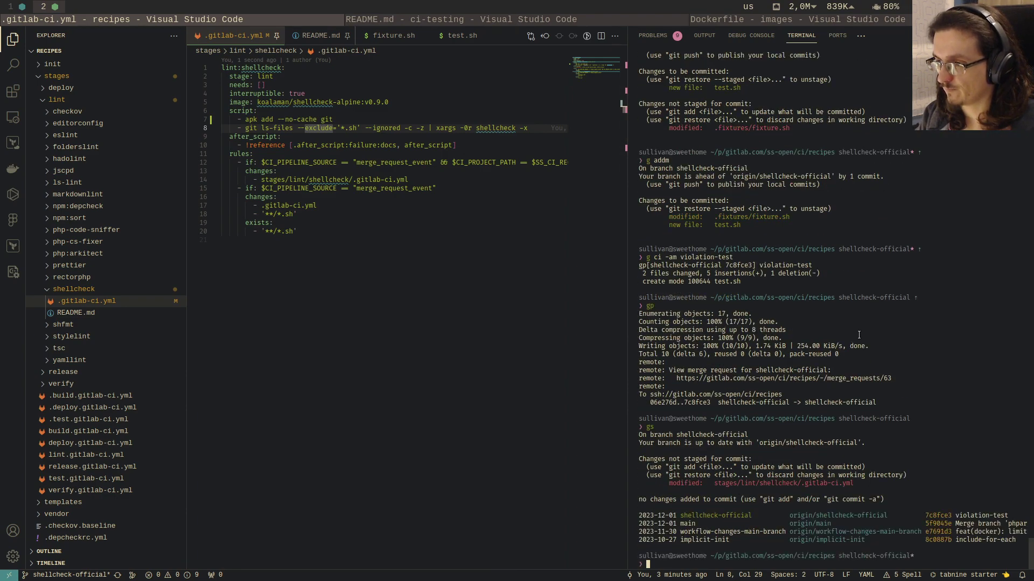
pyautogui.write('g oneline main..')
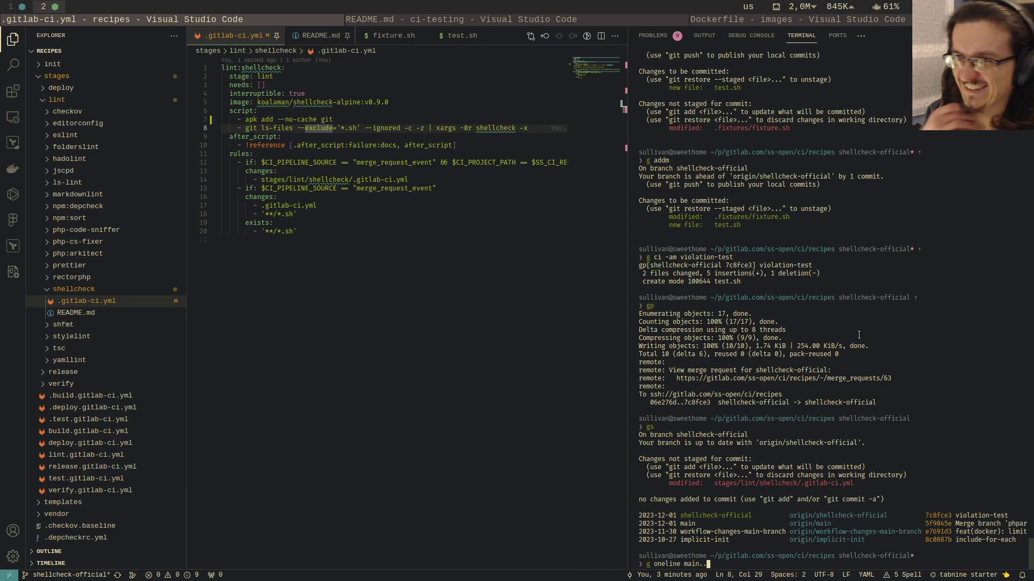
pyautogui.press('Return')
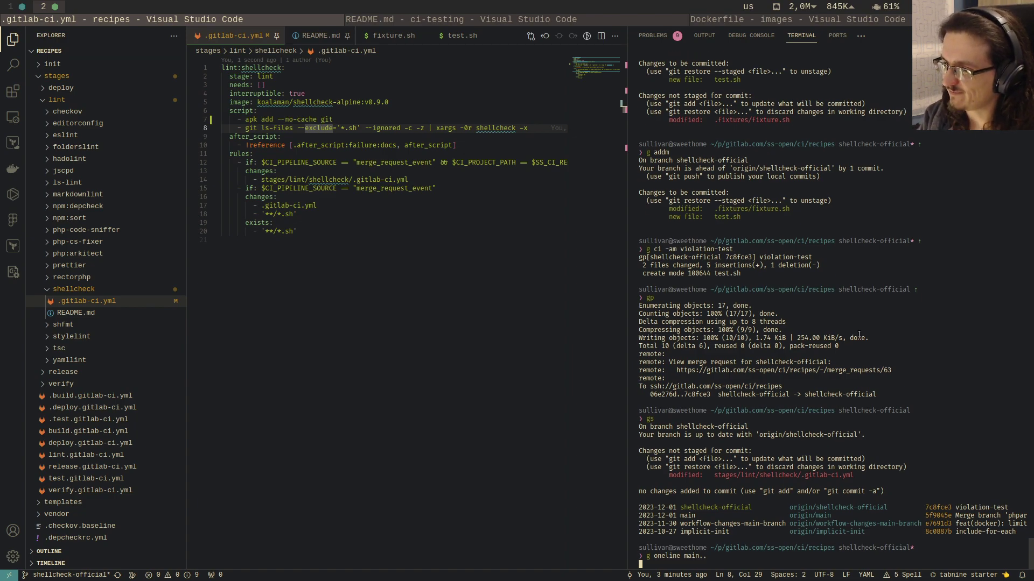
# Step: Commit the change as alpine-git and push it to origin
pyautogui.write('g ci -am a')
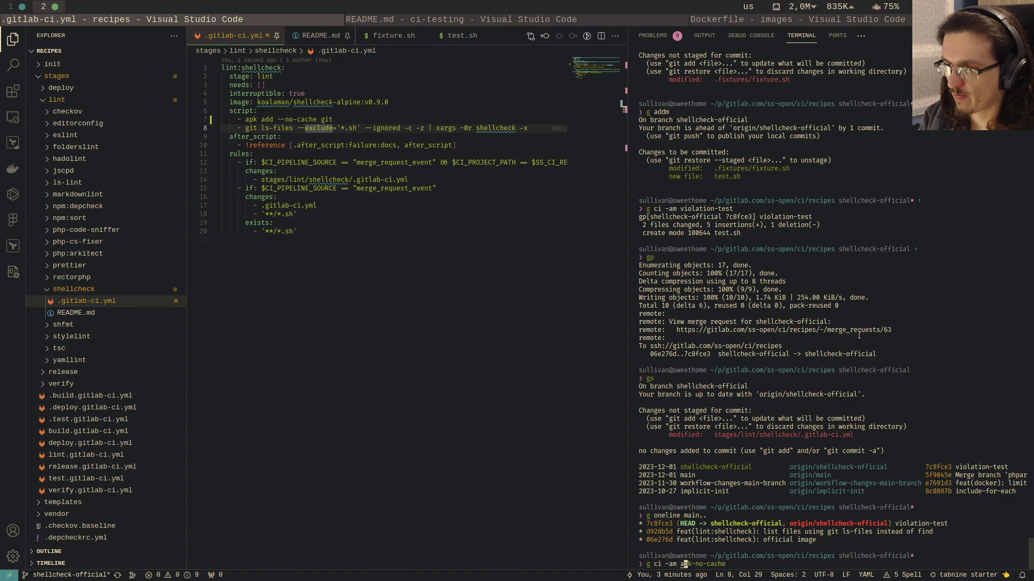
pyautogui.write('lpine-git')
pyautogui.press('Return')
pyautogui.write('gp')
pyautogui.press('Return')
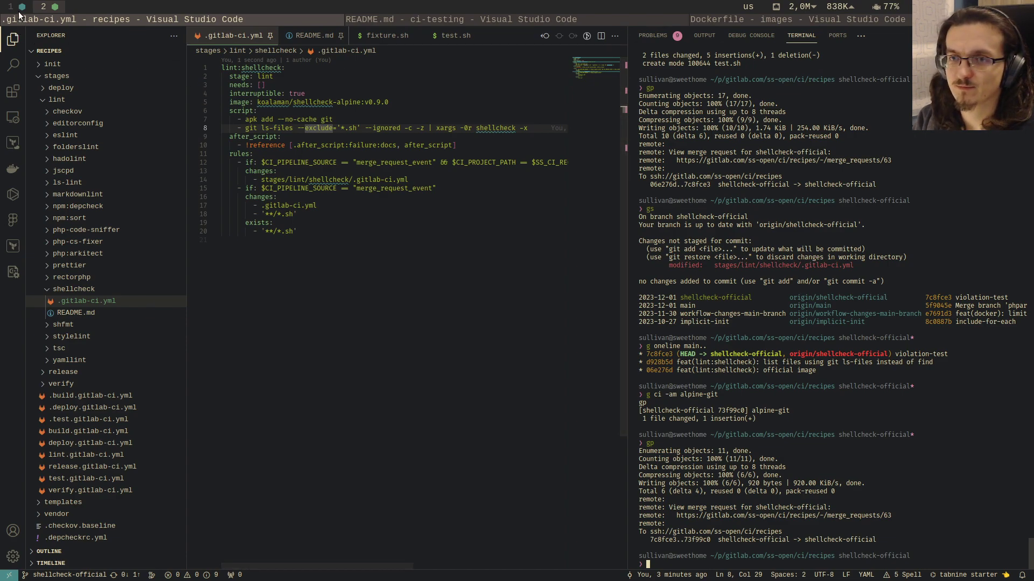
pyautogui.press('super+1')
# Step: Close the two outdated lint:shellcheck job tabs in GitLab
pyautogui.click(275, 28)
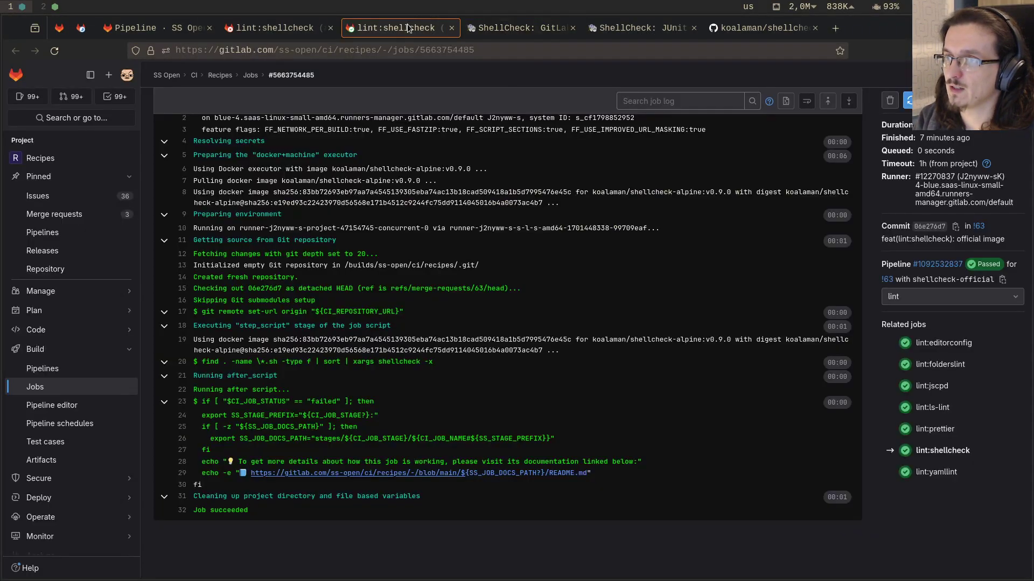
pyautogui.click(211, 29)
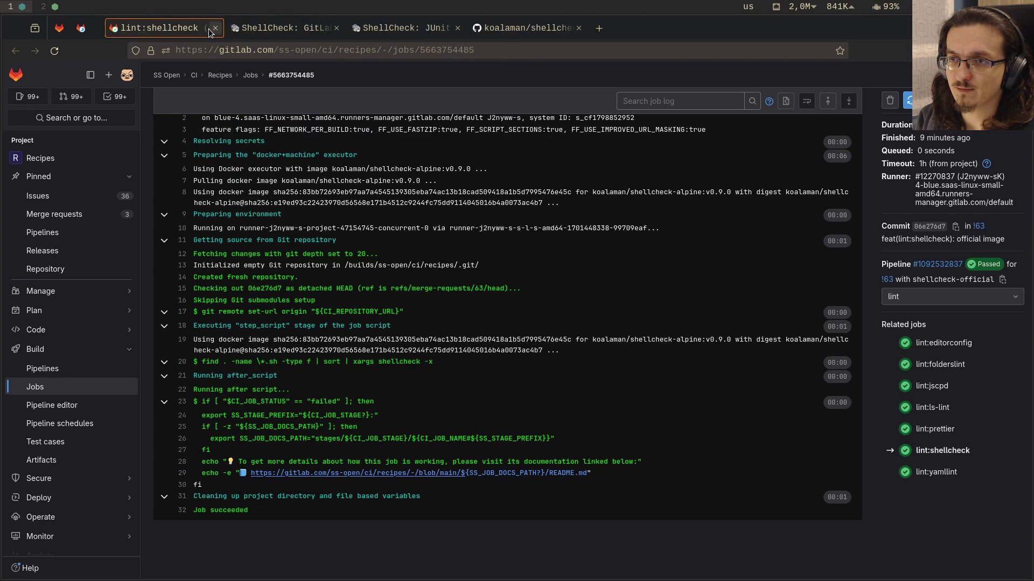
pyautogui.click(211, 30)
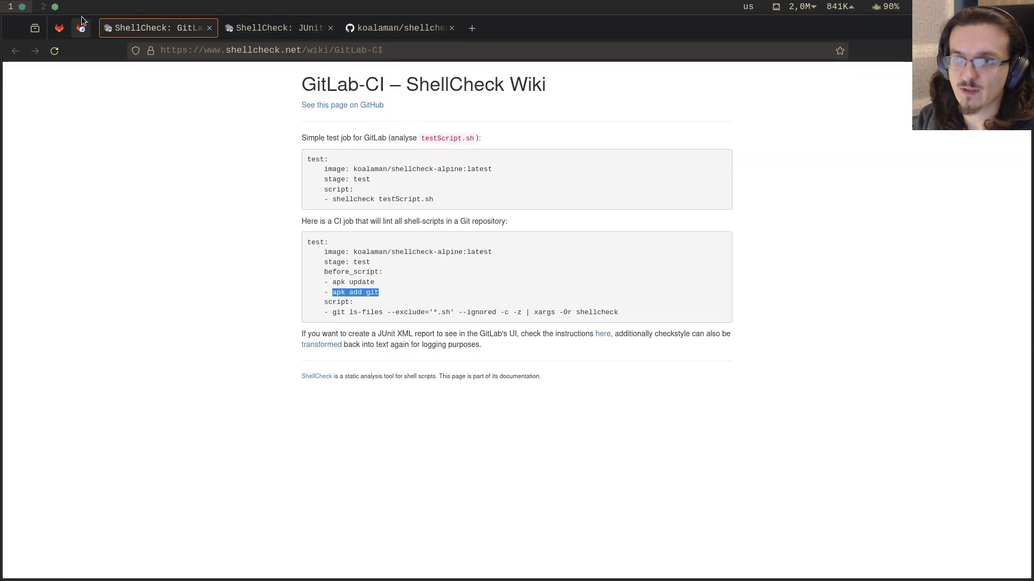
pyautogui.click(81, 27)
pyautogui.press('F5')
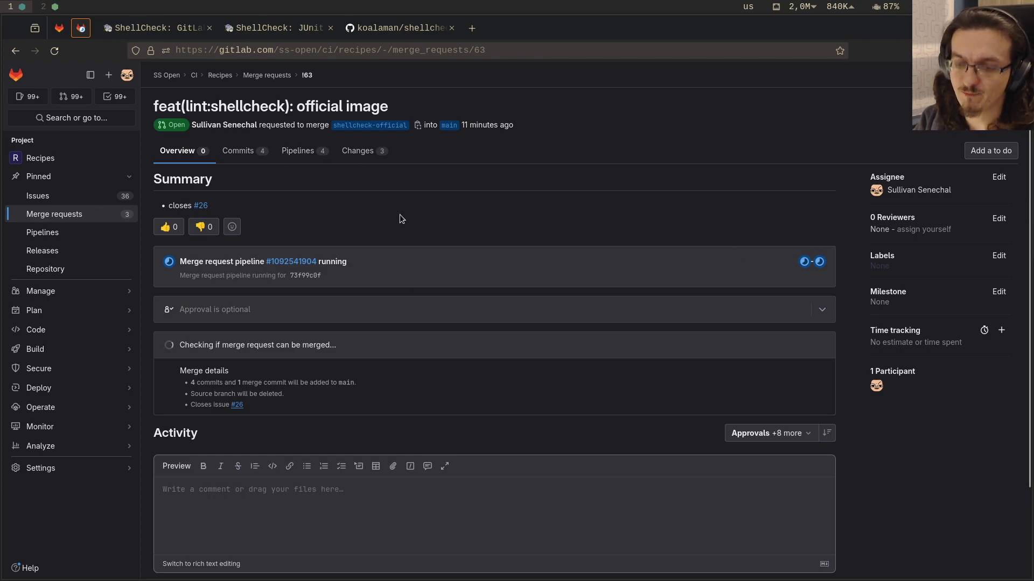
pyautogui.click(56, 6)
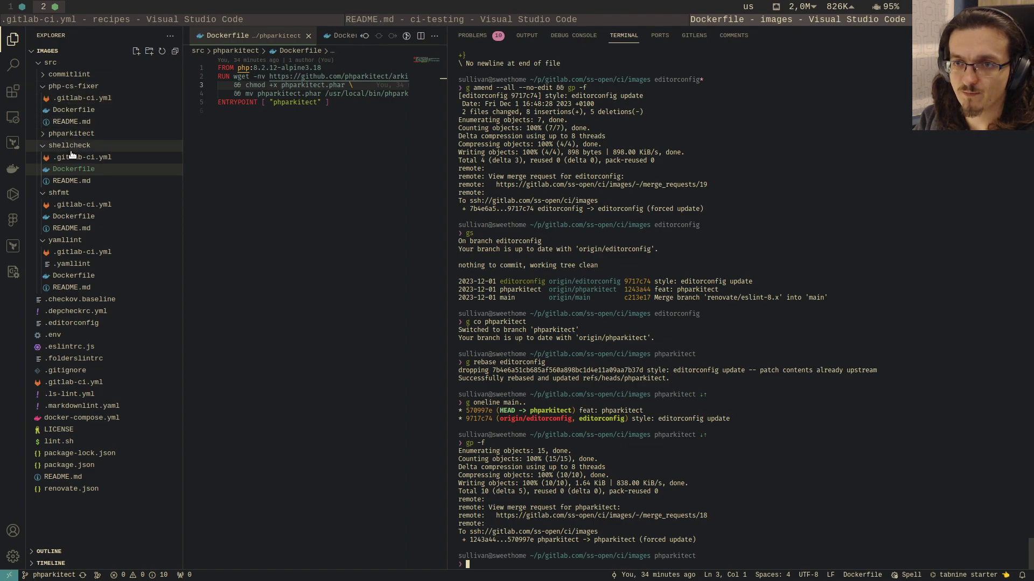
# Step: Open src/shellcheck/Dockerfile with a wider editor and select the alpine base image on line 1
pyautogui.click(76, 169)
pyautogui.moveTo(448, 189); pyautogui.dragTo(698, 204)
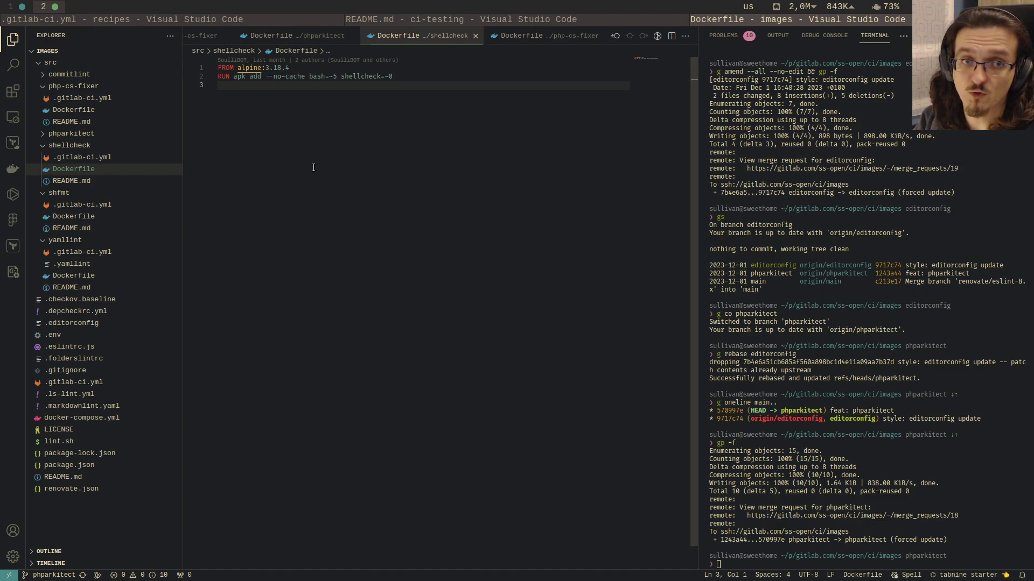
pyautogui.press('Up')
pyautogui.press('Up')
pyautogui.press('End')
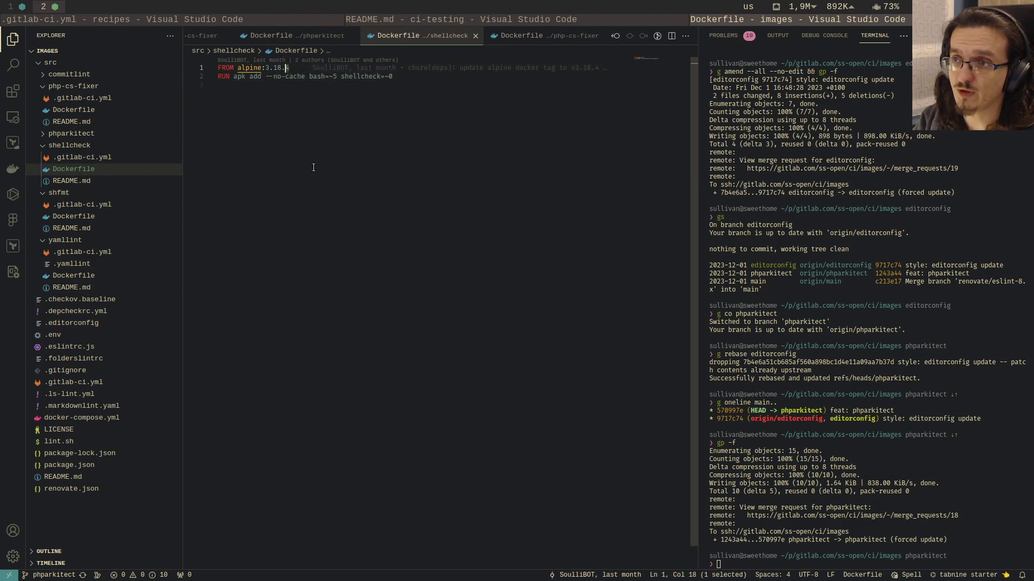
pyautogui.hotkey('ctrl', 'shift', 'Left')
pyautogui.hotkey('ctrl', 'shift', 'Left')
pyautogui.hotkey('ctrl', 'shift', 'Left')
pyautogui.hotkey('ctrl', 'shift', 'Left')
pyautogui.hotkey('ctrl', 'shift', 'Left')
# Step: Review the bash and other package versions on line 2 of the Dockerfile
pyautogui.press('Down')
pyautogui.hotkey('ctrl', 'Right')
pyautogui.hotkey('ctrl', 'Right')
pyautogui.hotkey('ctrl', 'Right')
pyautogui.hotkey('ctrl', 'Right')
pyautogui.hotkey('ctrl', 'Right')
pyautogui.hotkey('ctrl', 'Right')
pyautogui.hotkey('ctrl', 'Right')
pyautogui.hotkey('ctrl', 'Right')
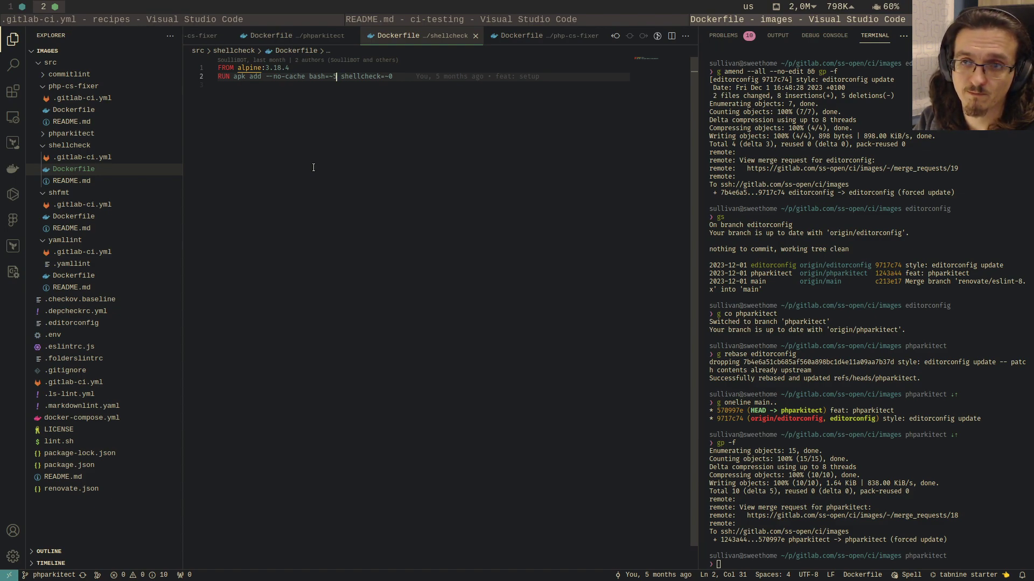
pyautogui.press('Down')
pyautogui.press('Up')
pyautogui.press('Down')
pyautogui.press('Up')
pyautogui.press('Down')
pyautogui.press('Up')
pyautogui.press('Down')
pyautogui.press('Up')
pyautogui.press('Down')
pyautogui.press('Up')
pyautogui.press('Down')
pyautogui.press('Up')
pyautogui.press('Down')
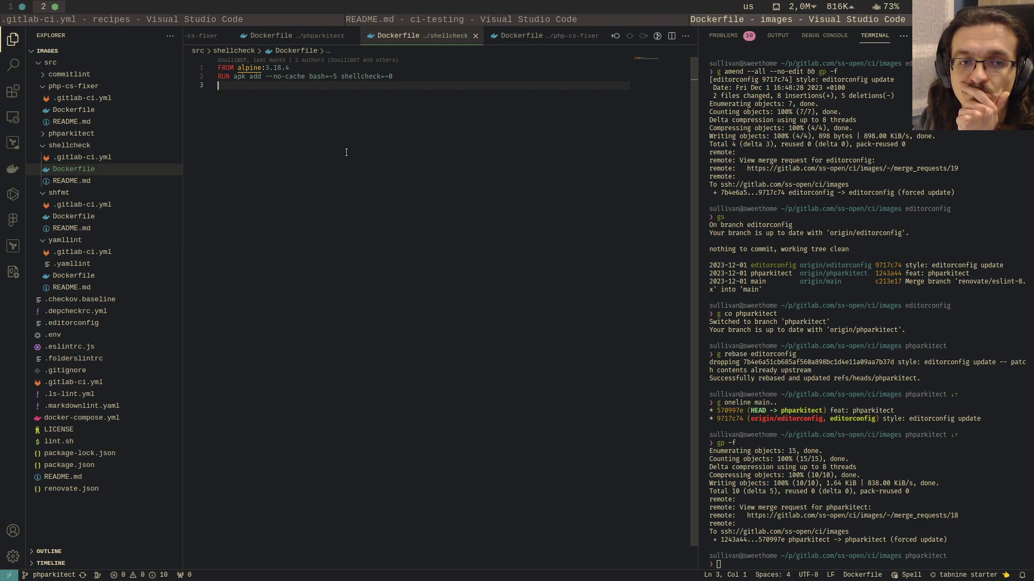
pyautogui.press('super+1')
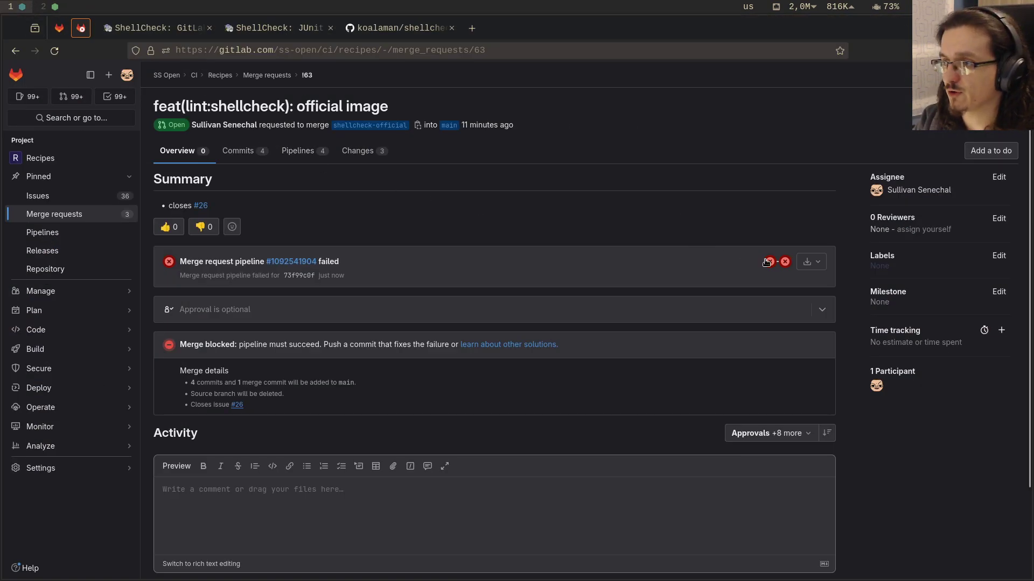
# Step: Reload merge request !63 and open its failed lint:shellcheck job in a new tab
pyautogui.press('F5')
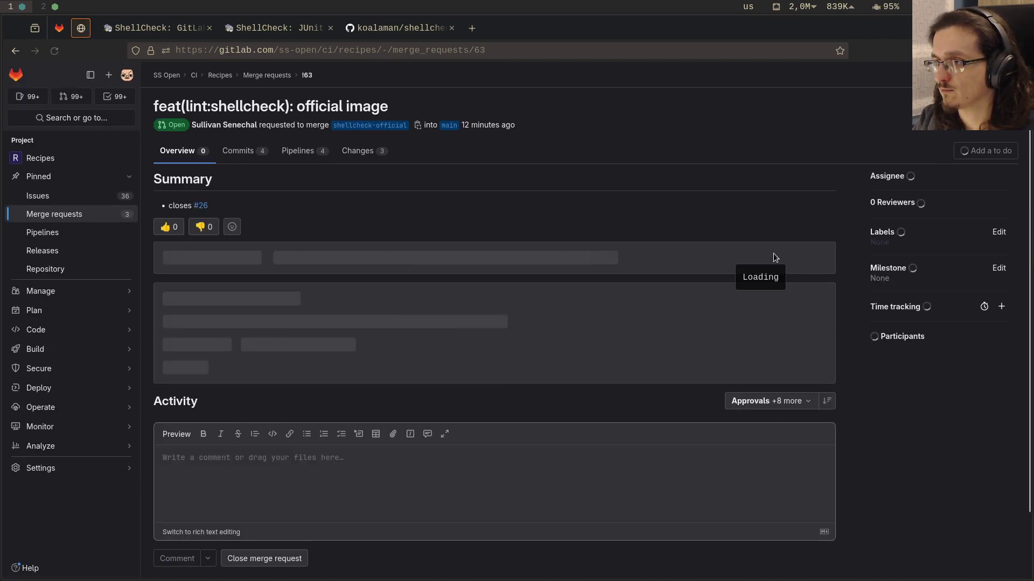
pyautogui.click(769, 262)
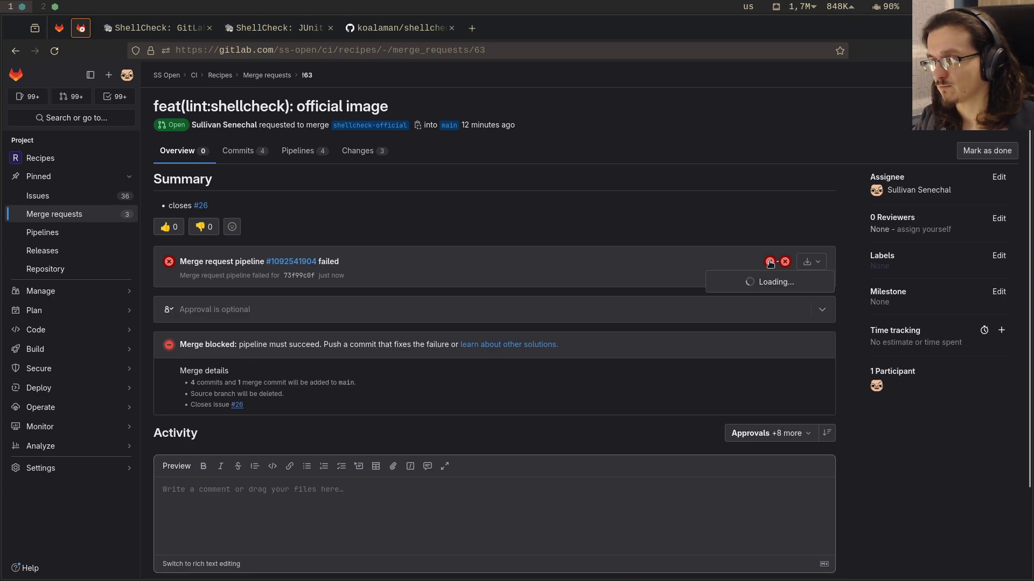
pyautogui.middleClick(383, 125)
pyautogui.click(160, 27)
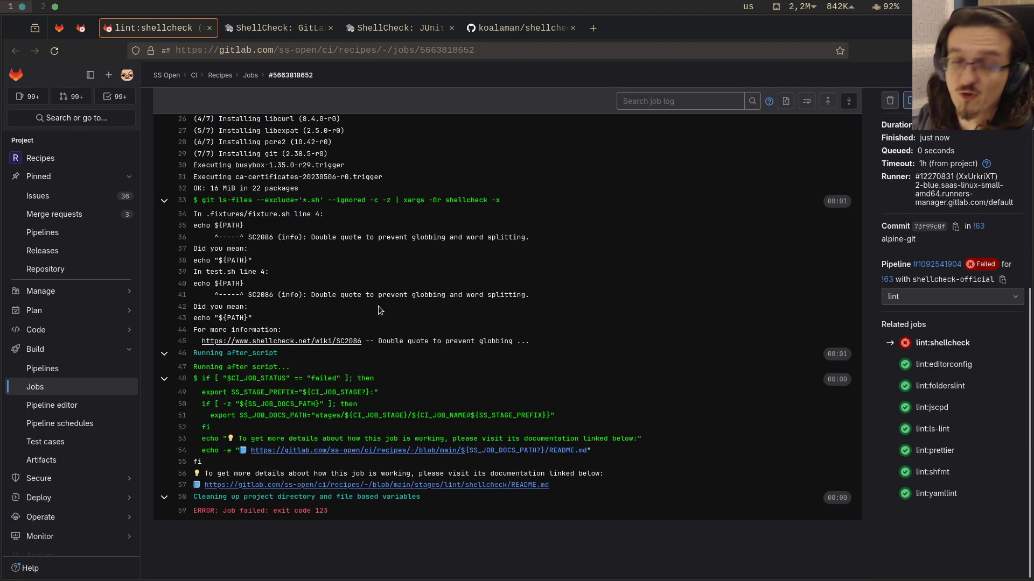
# Step: Inspect the job log's git install and SC2086 warnings for fixture.sh and test.sh
pyautogui.scroll(5, 378, 310)
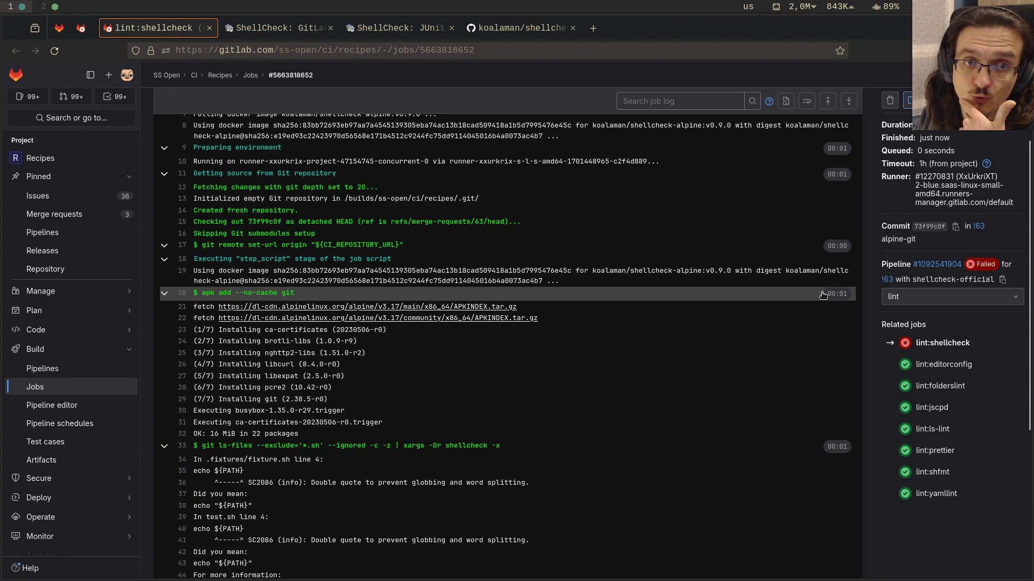
pyautogui.scroll(-2, 457, 352)
pyautogui.scroll(-2, 385, 337)
pyautogui.moveTo(194, 337); pyautogui.dragTo(326, 420)
pyautogui.click(330, 431)
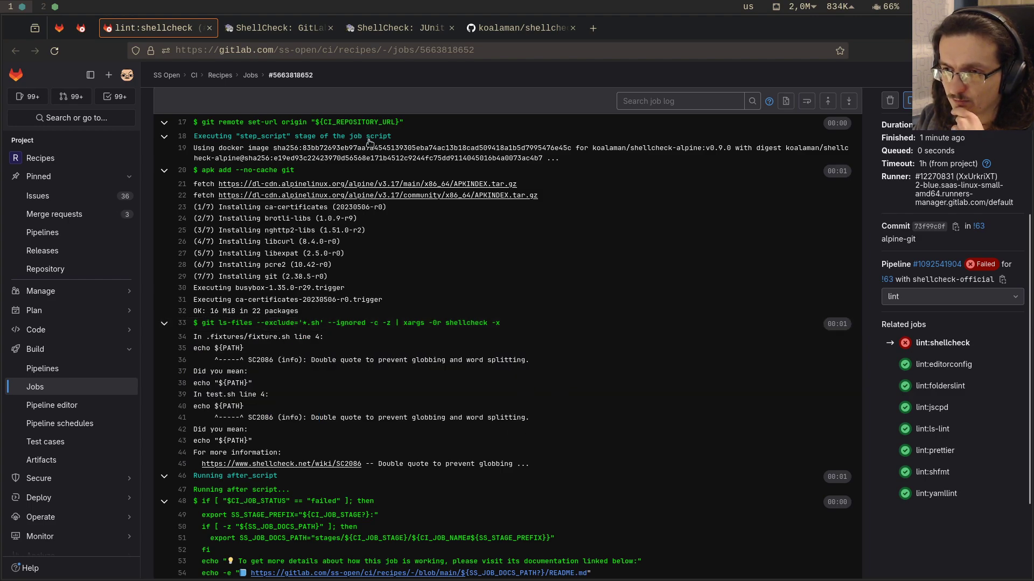
pyautogui.click(43, 6)
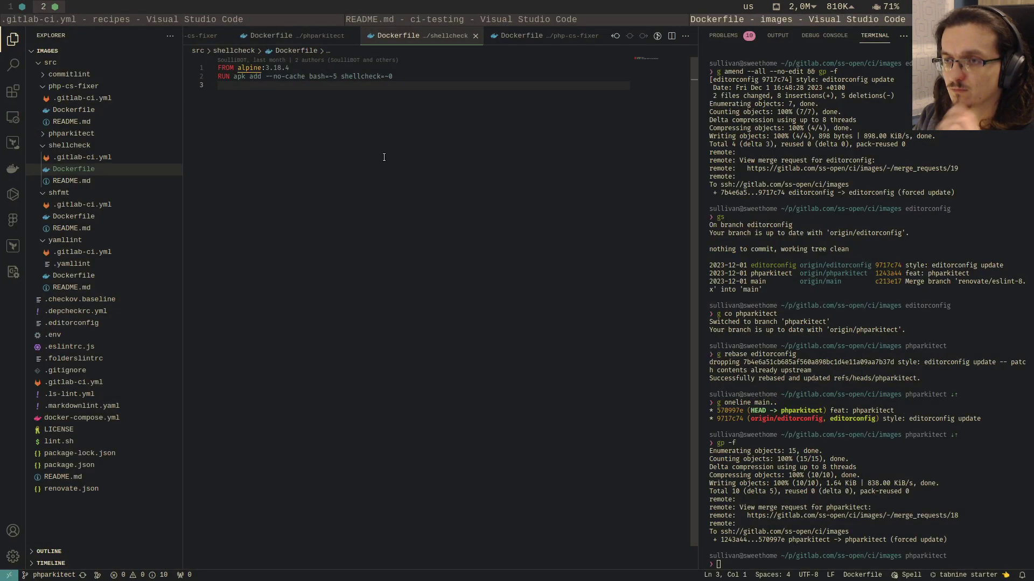